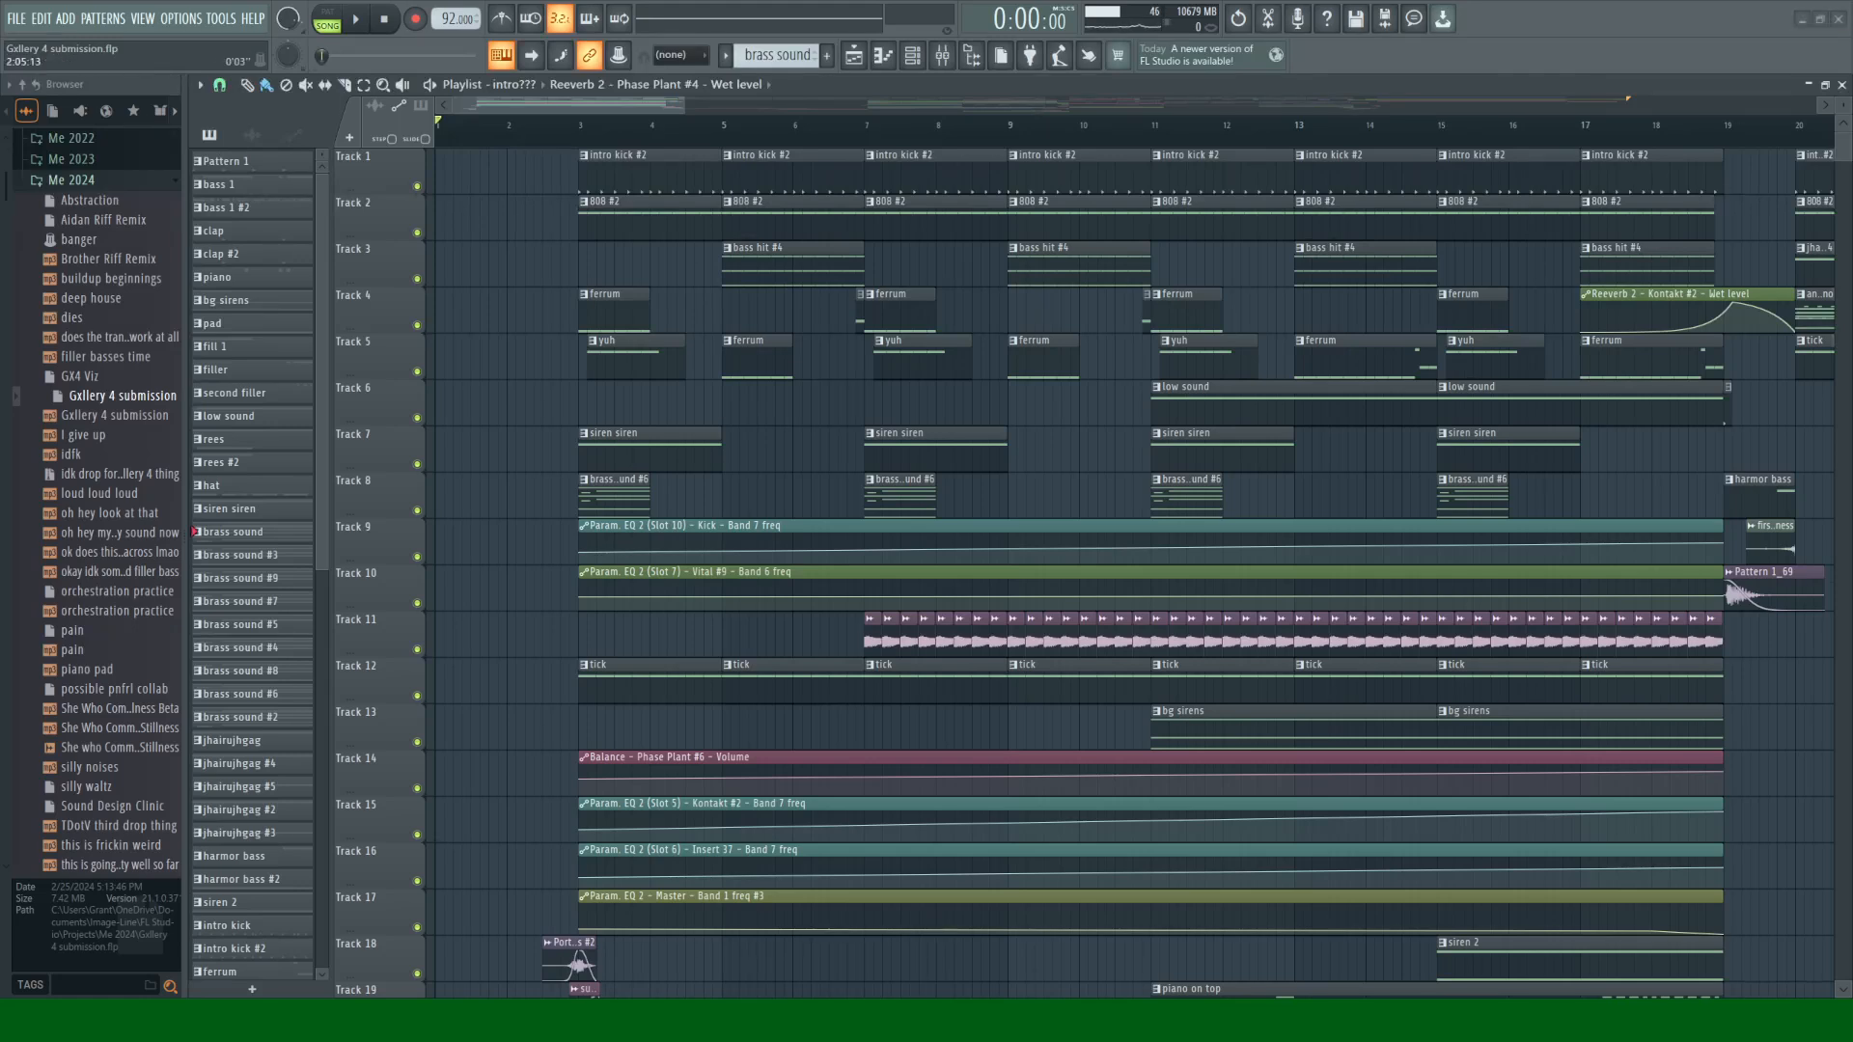
# Step: Play the arrangement from bar 53 to hear the section up to about bar 60, and stop playback
pyautogui.moveTo(542, 104); pyautogui.dragTo(1117, 100)
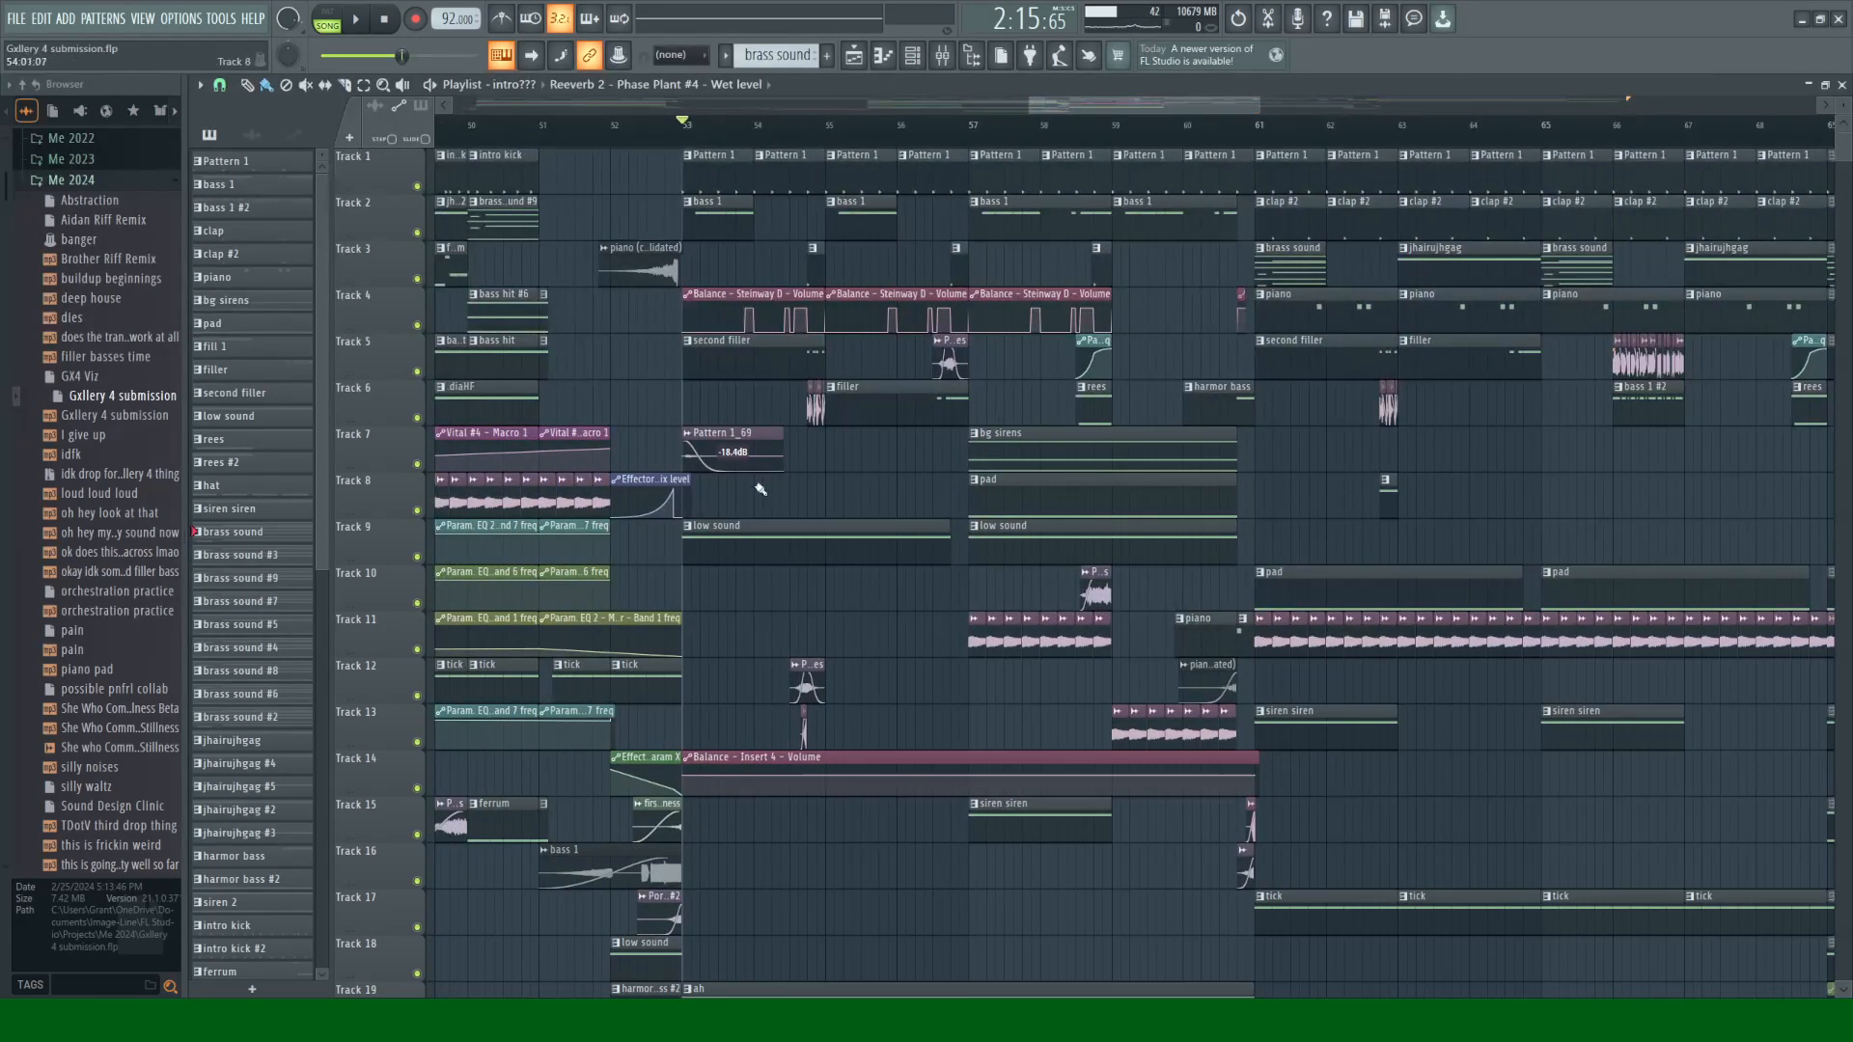
pyautogui.press('space')
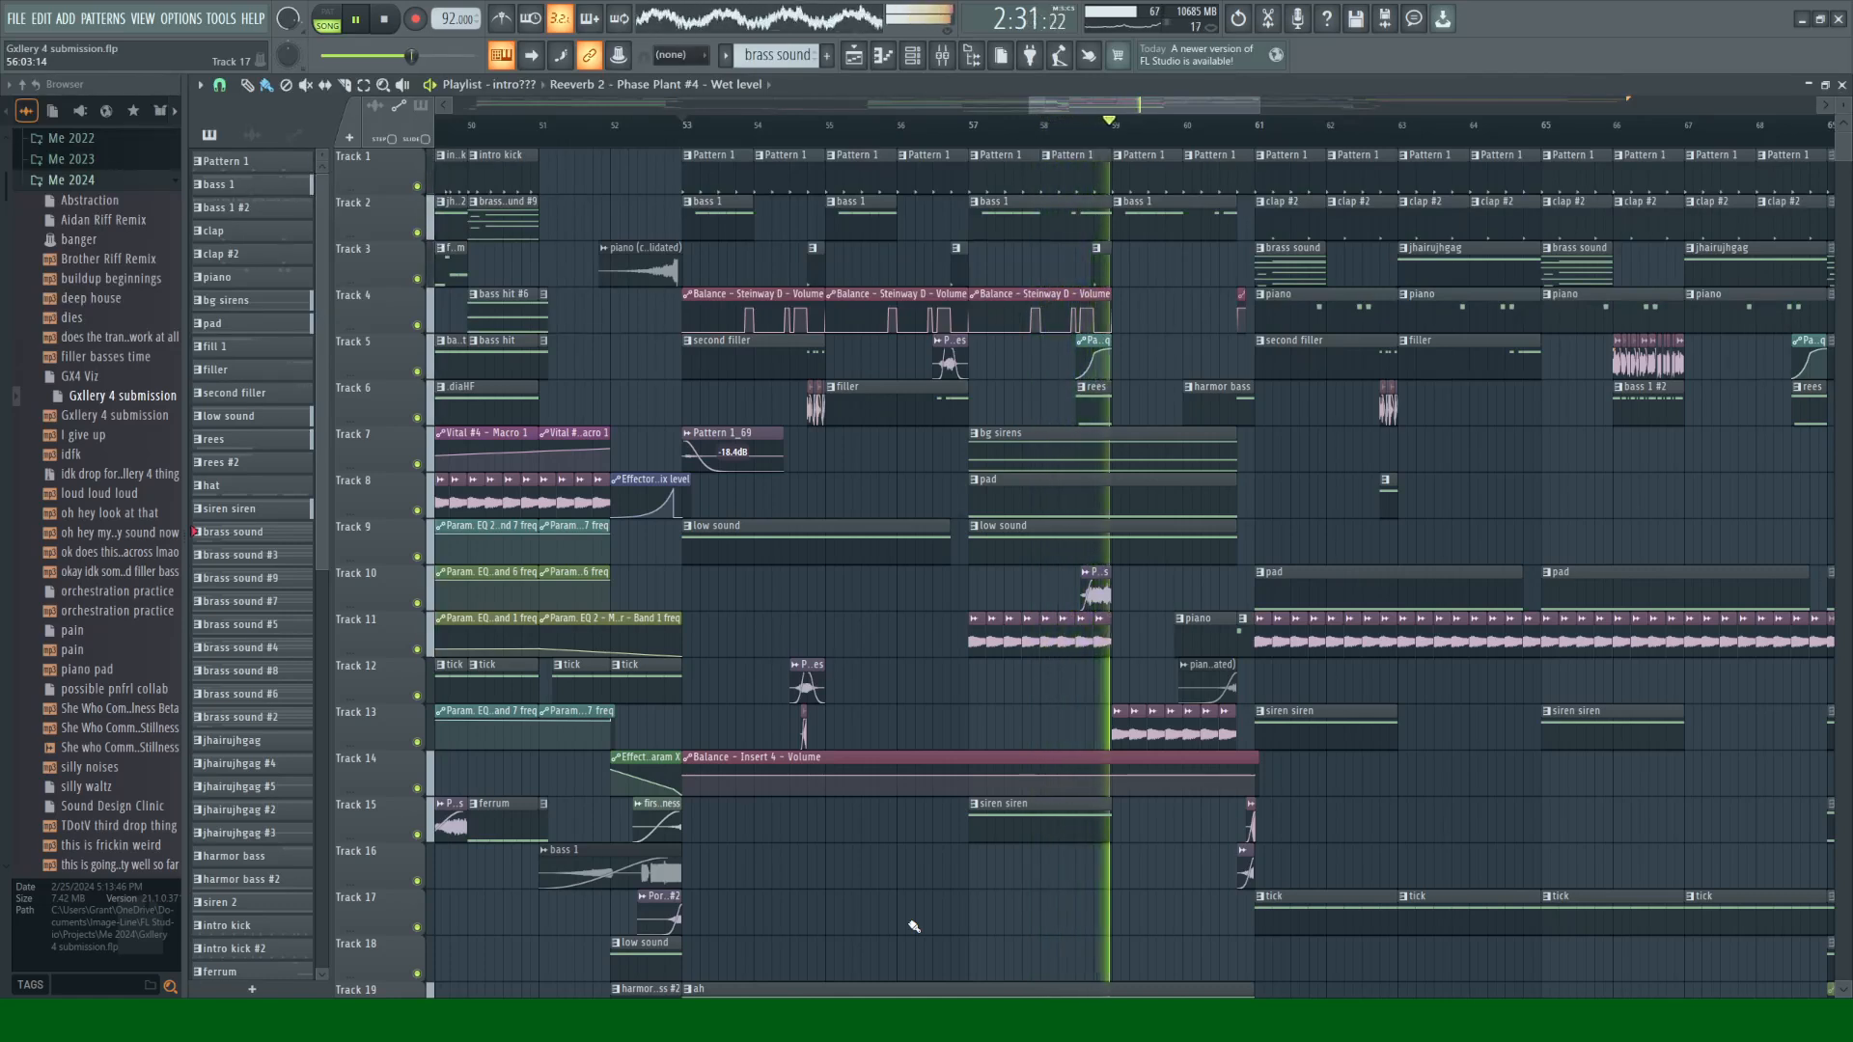
pyautogui.scroll(-1, 865, 832)
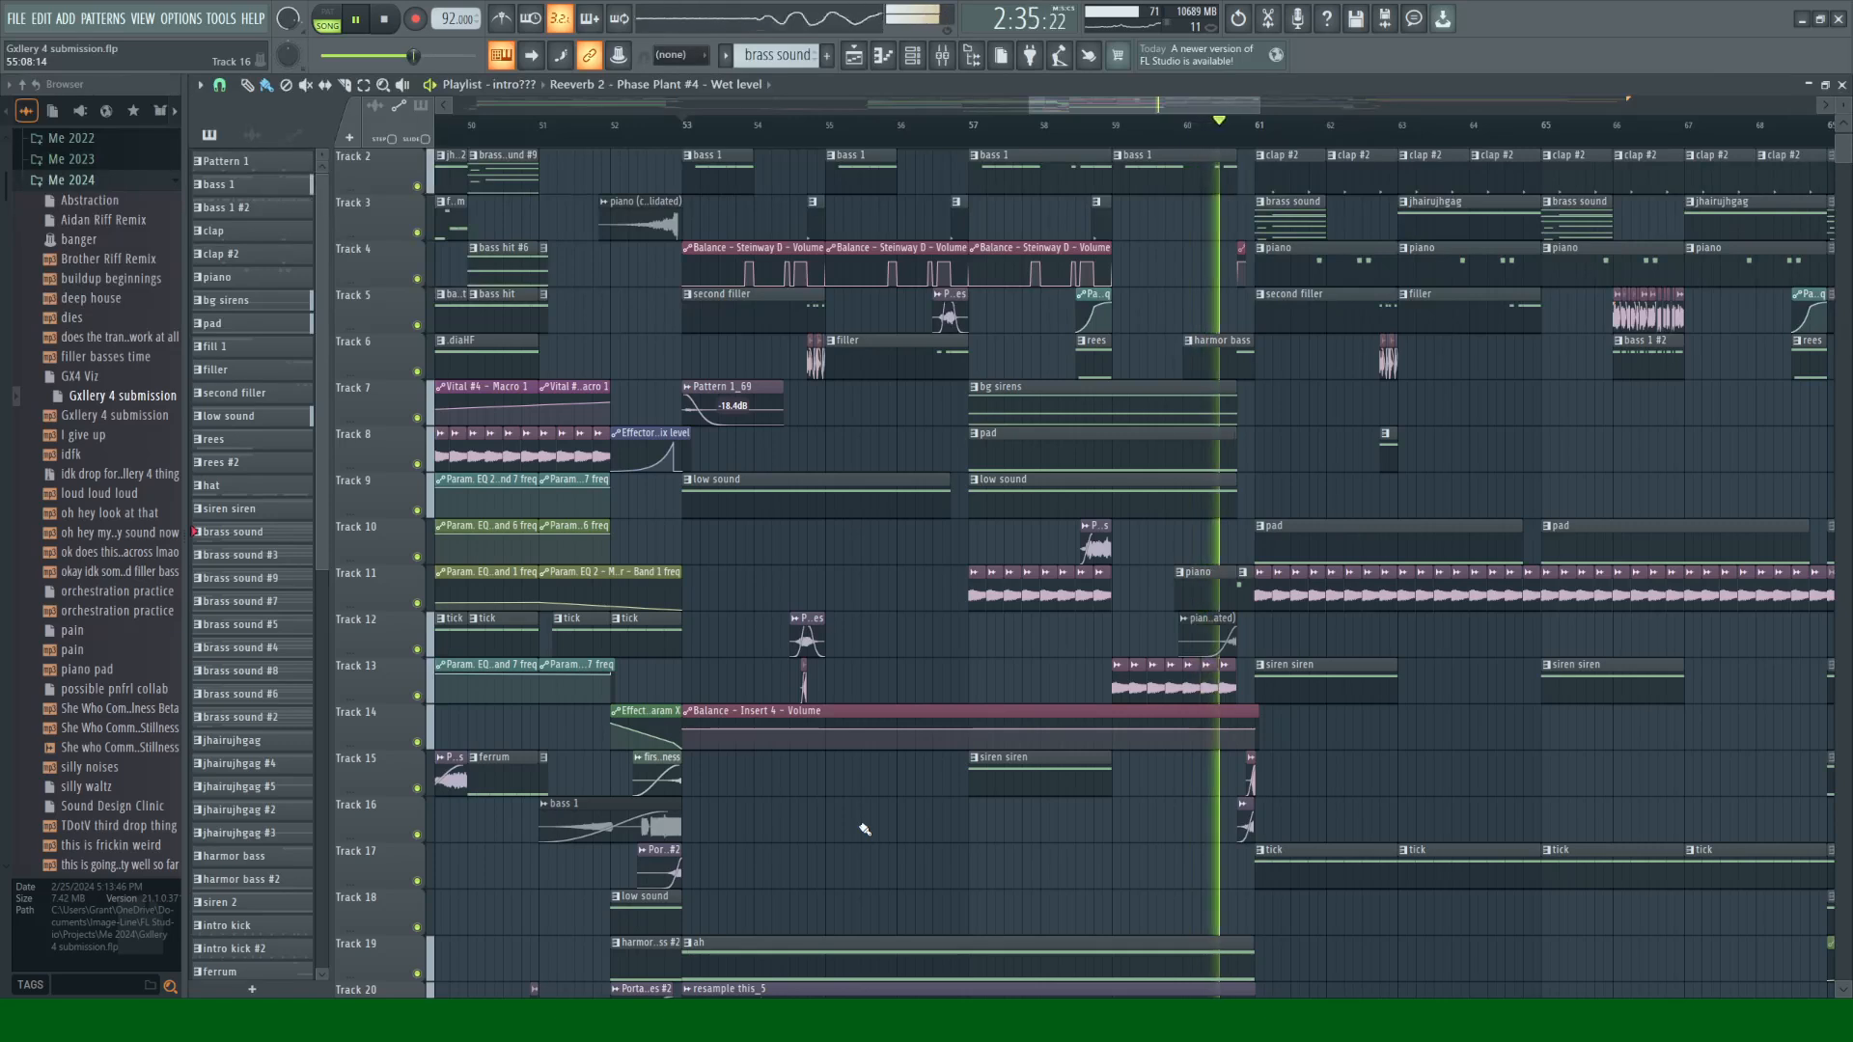
pyautogui.press('space')
pyautogui.scroll(1, 867, 695)
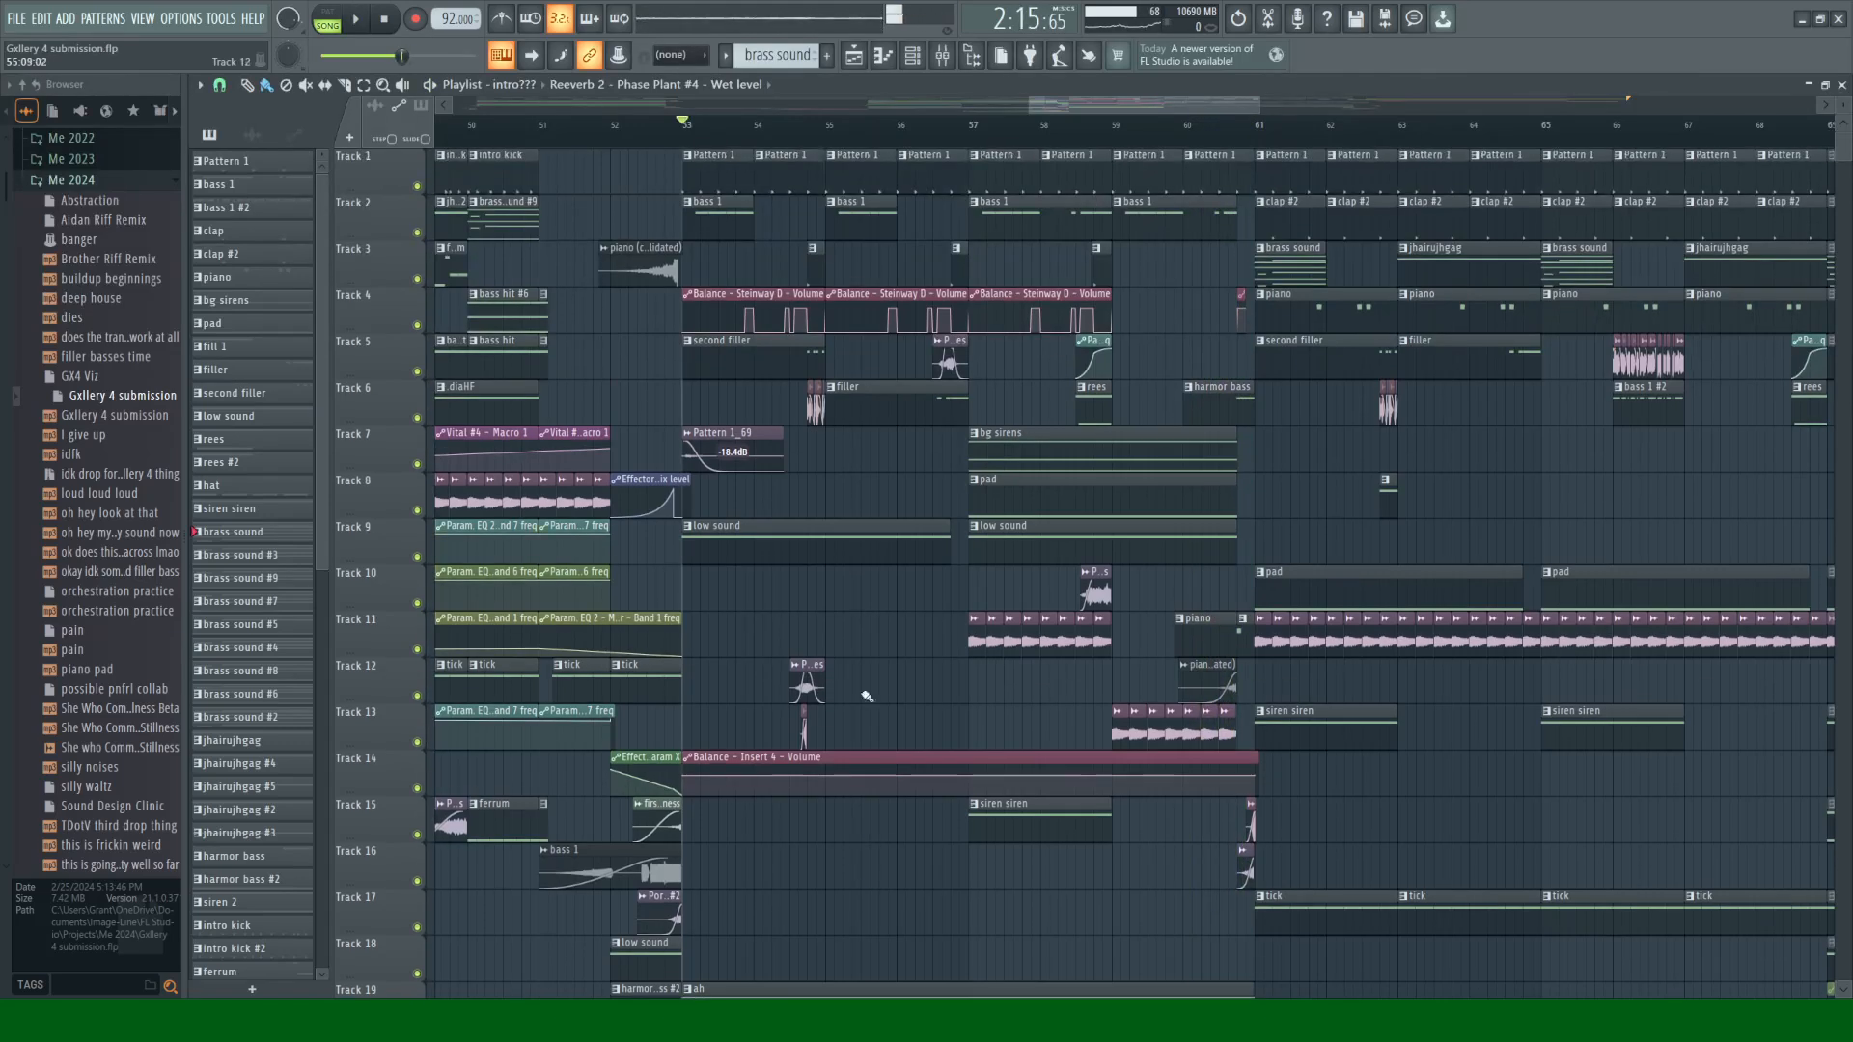
# Step: Solo Track 4 and briefly play its piano clips from bar 61
pyautogui.moveTo(1258, 107); pyautogui.dragTo(1217, 108)
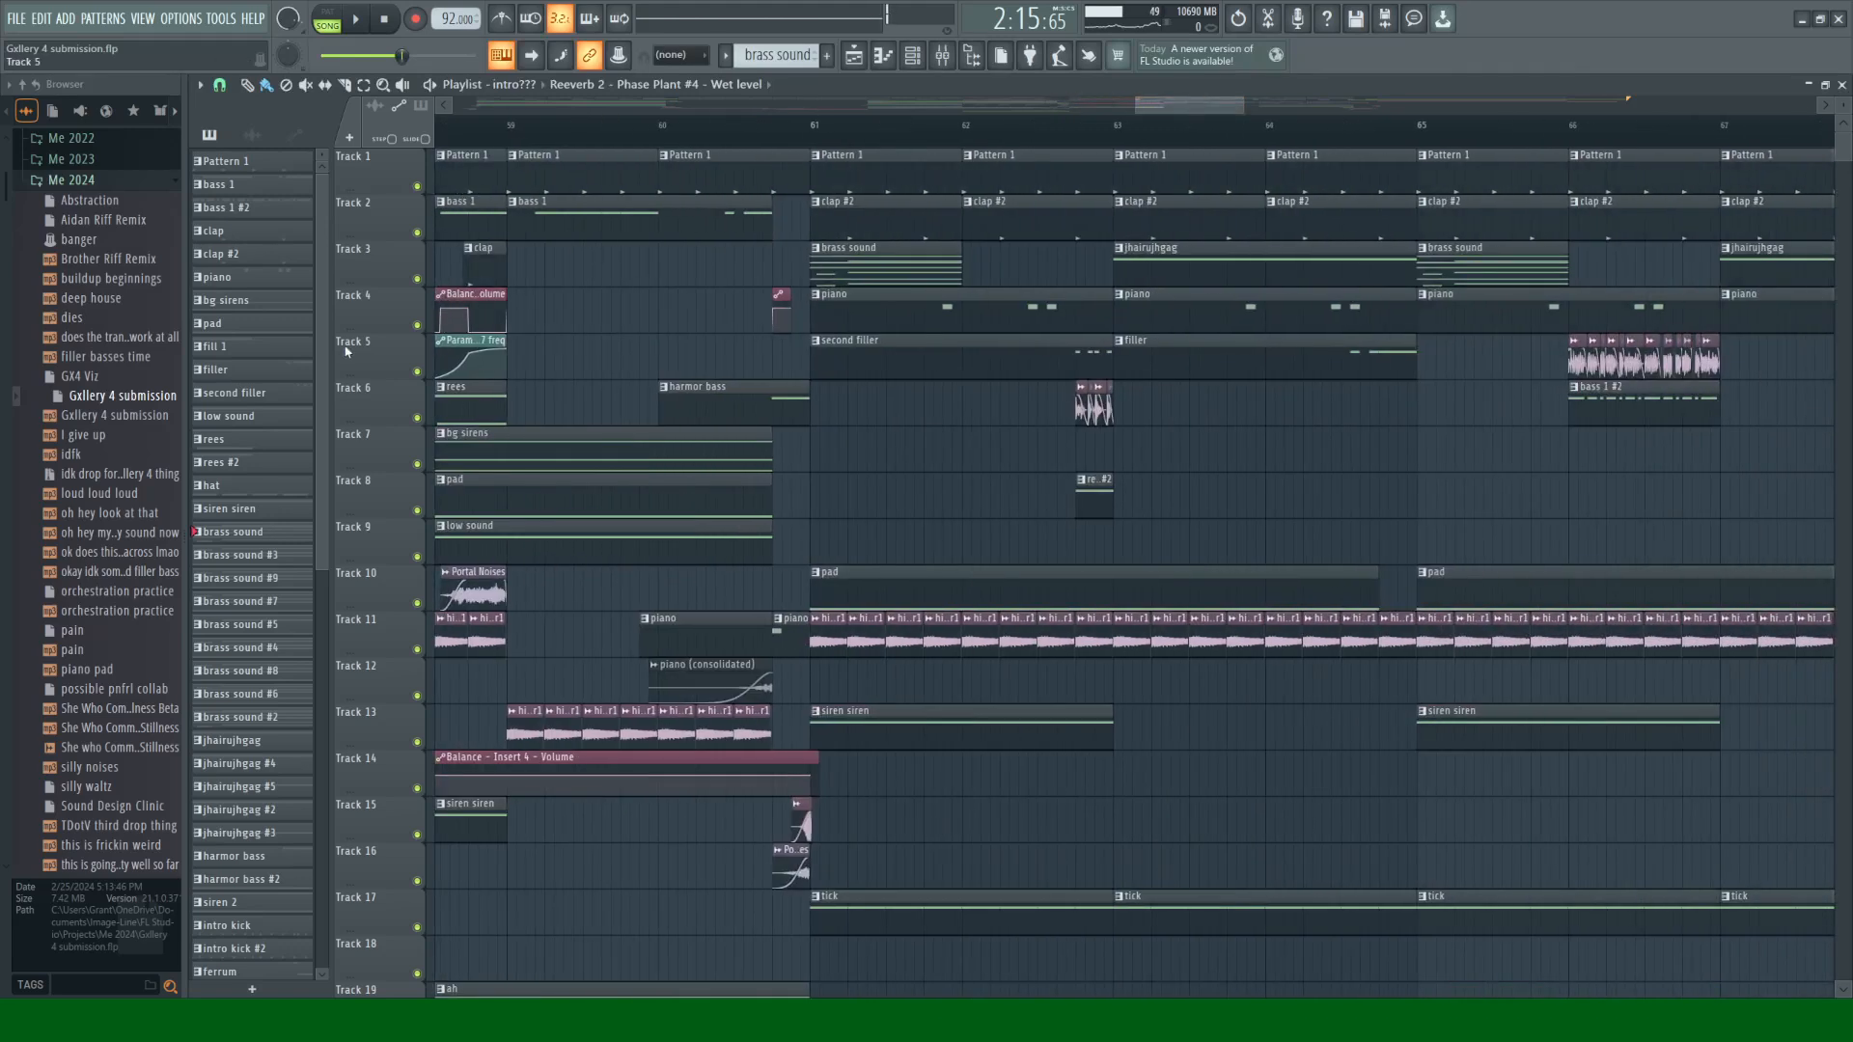
pyautogui.rightClick(418, 324)
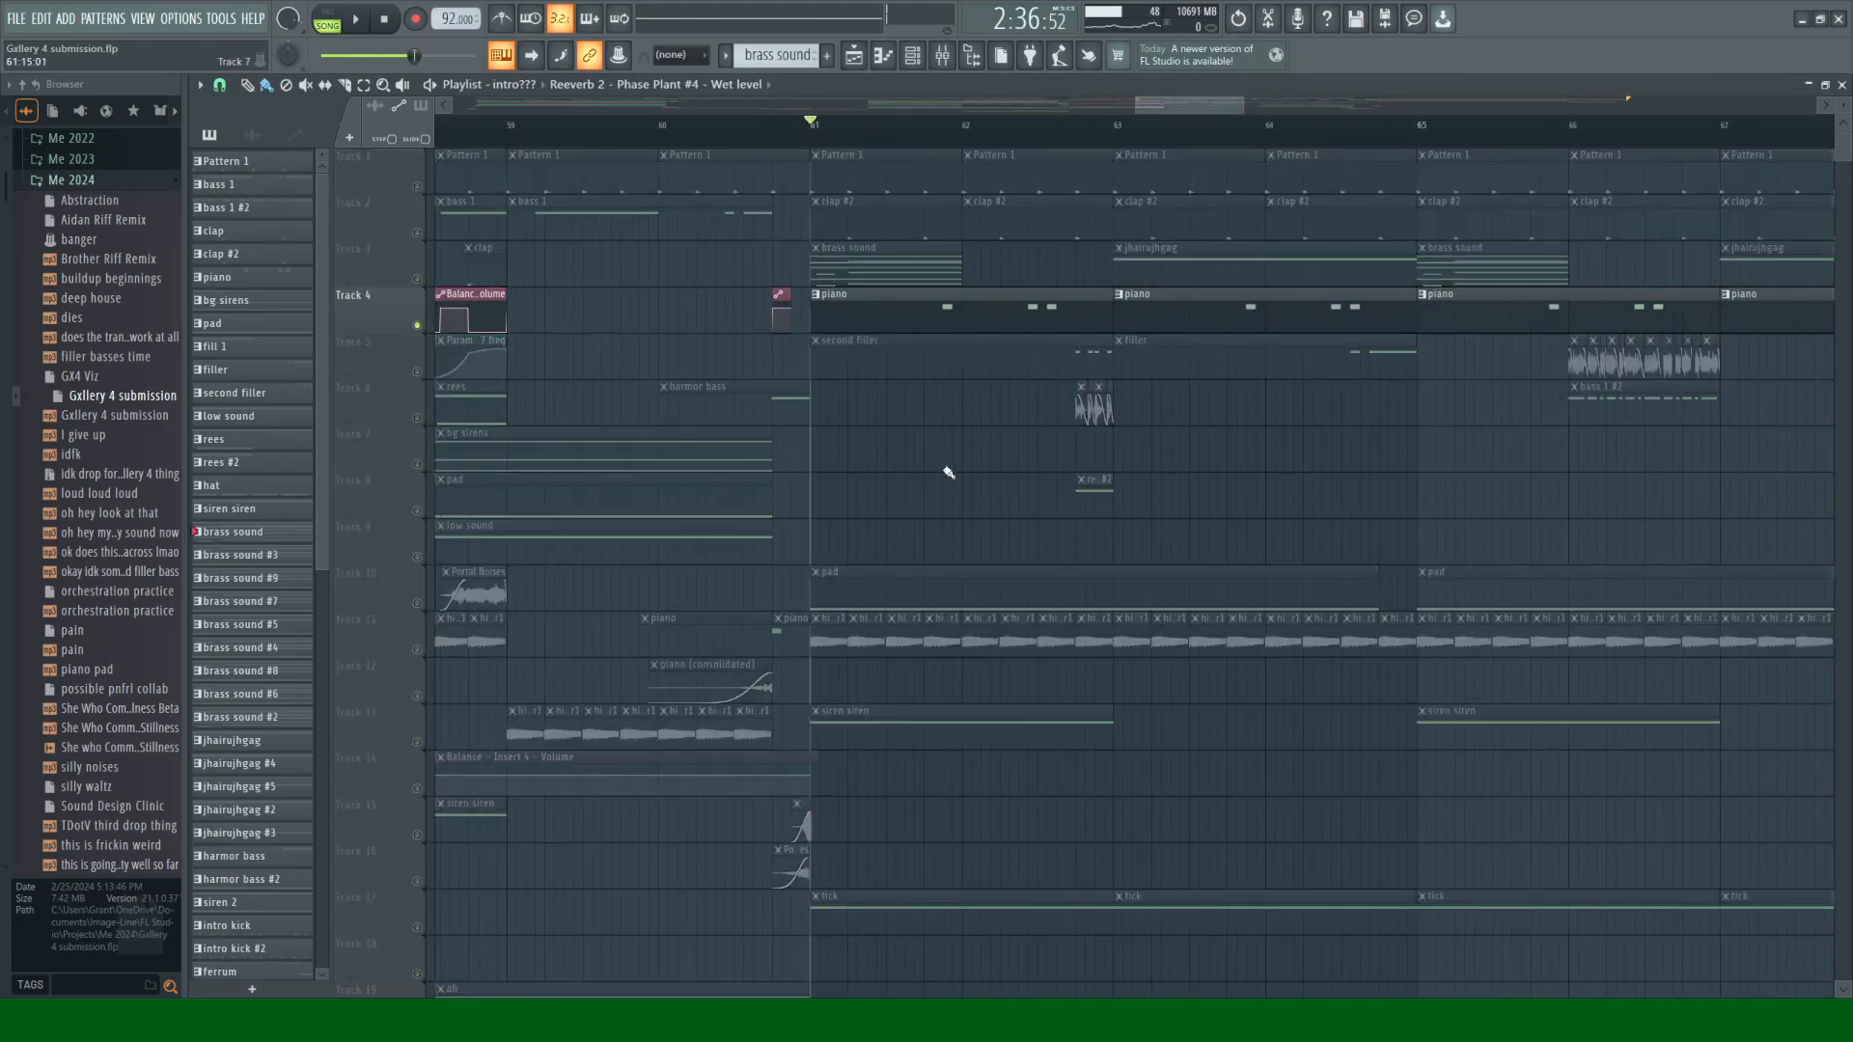
pyautogui.press('space')
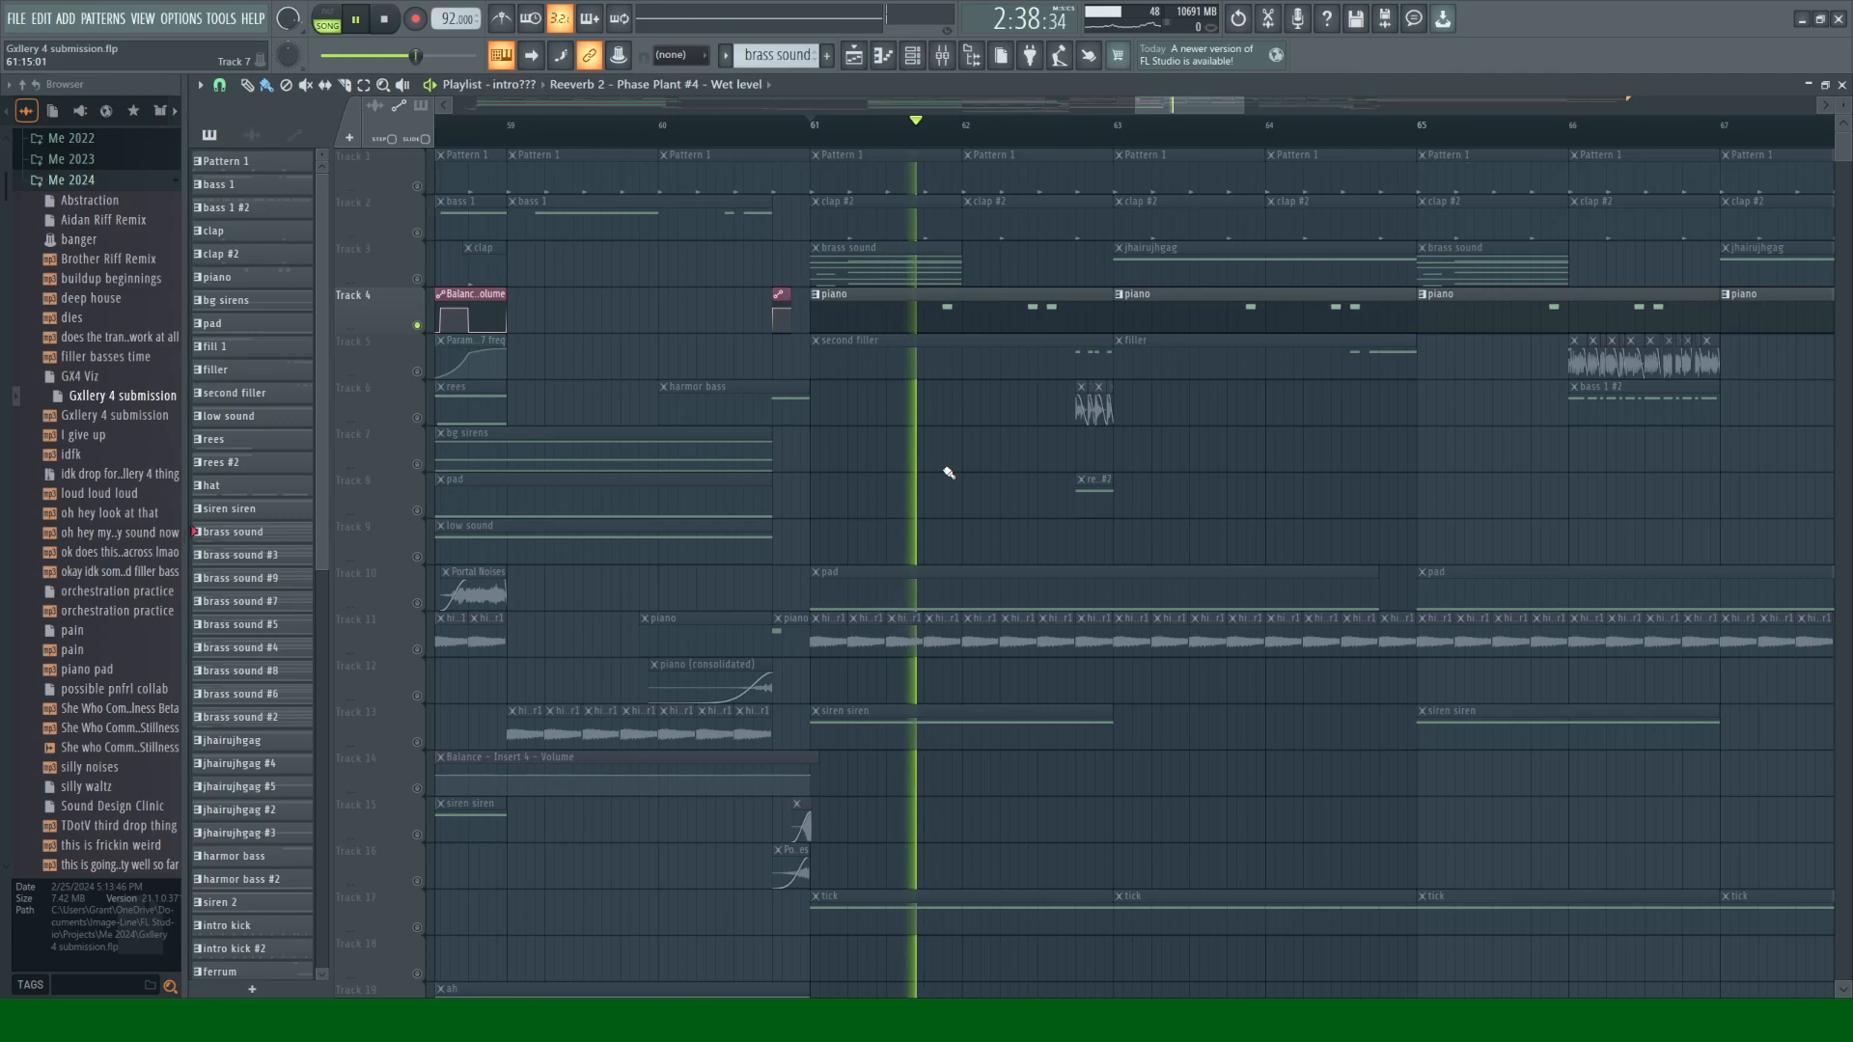
pyautogui.press('space')
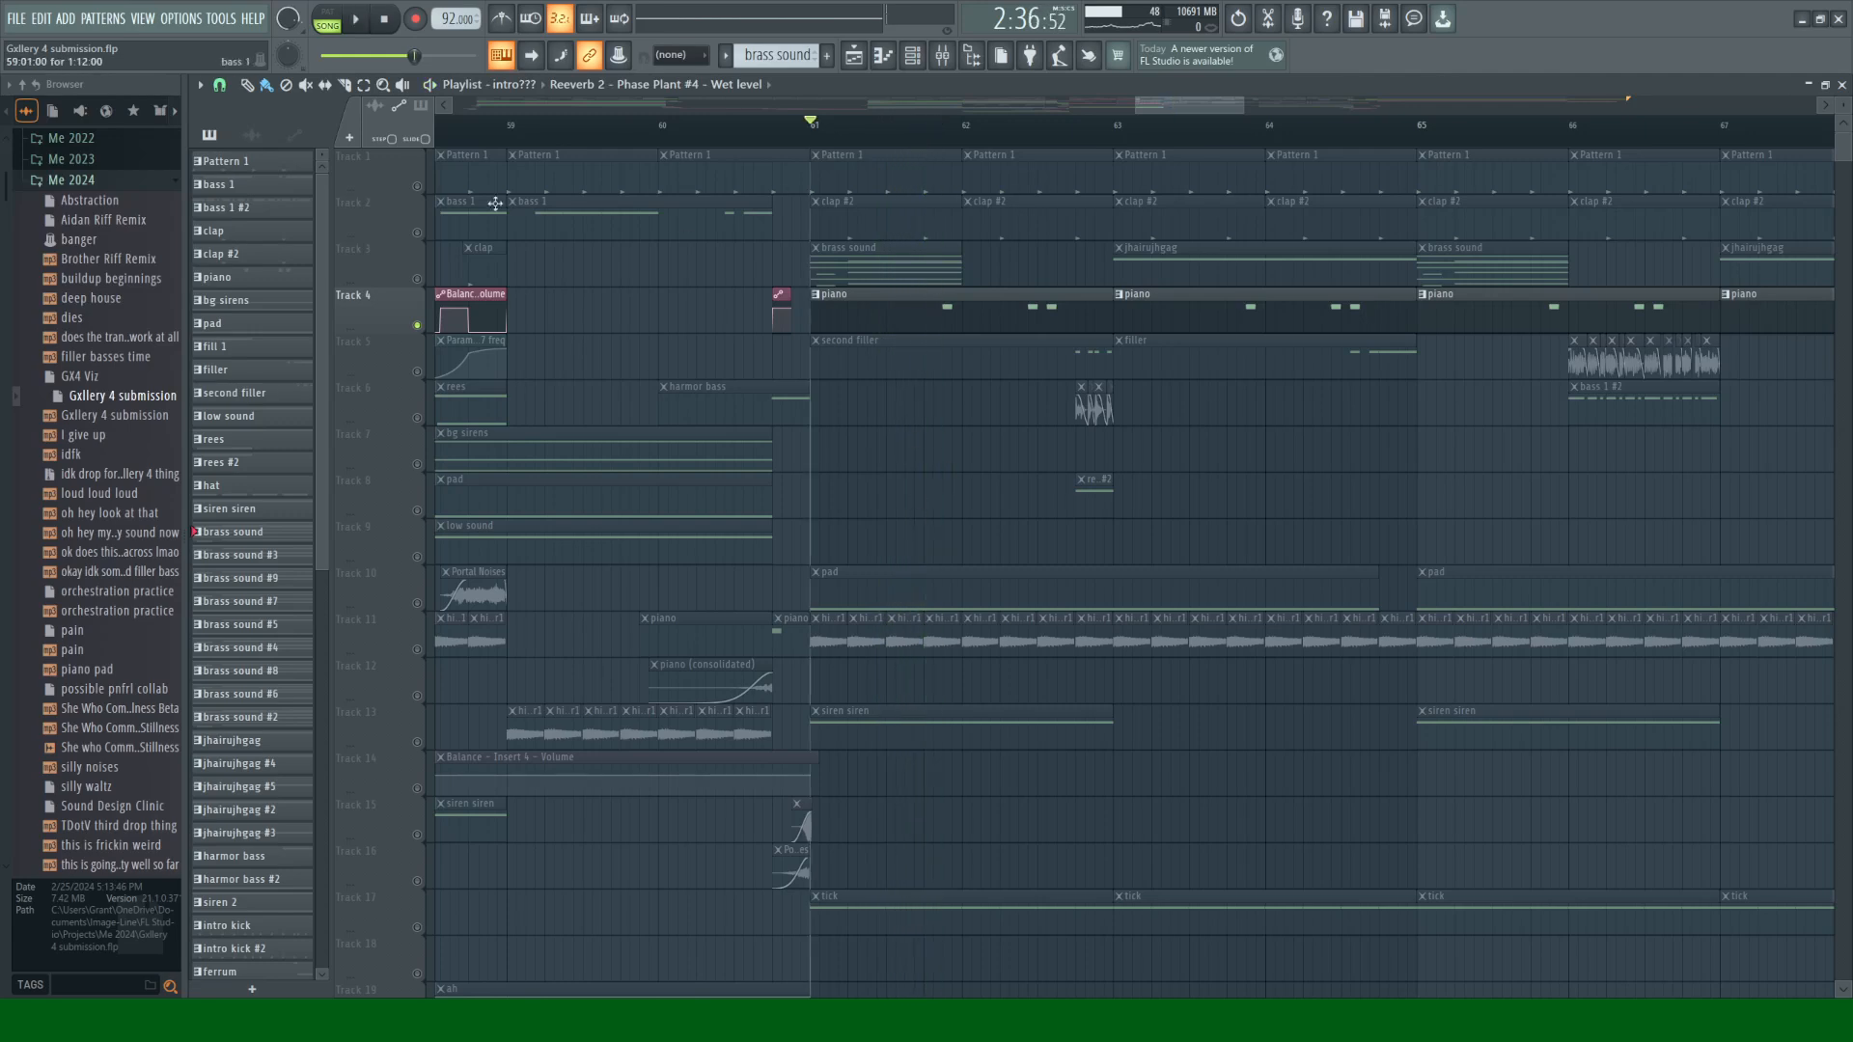
# Step: Unmute Track 1 alongside the soloed Track 4 and play both from bar 61
pyautogui.click(420, 186)
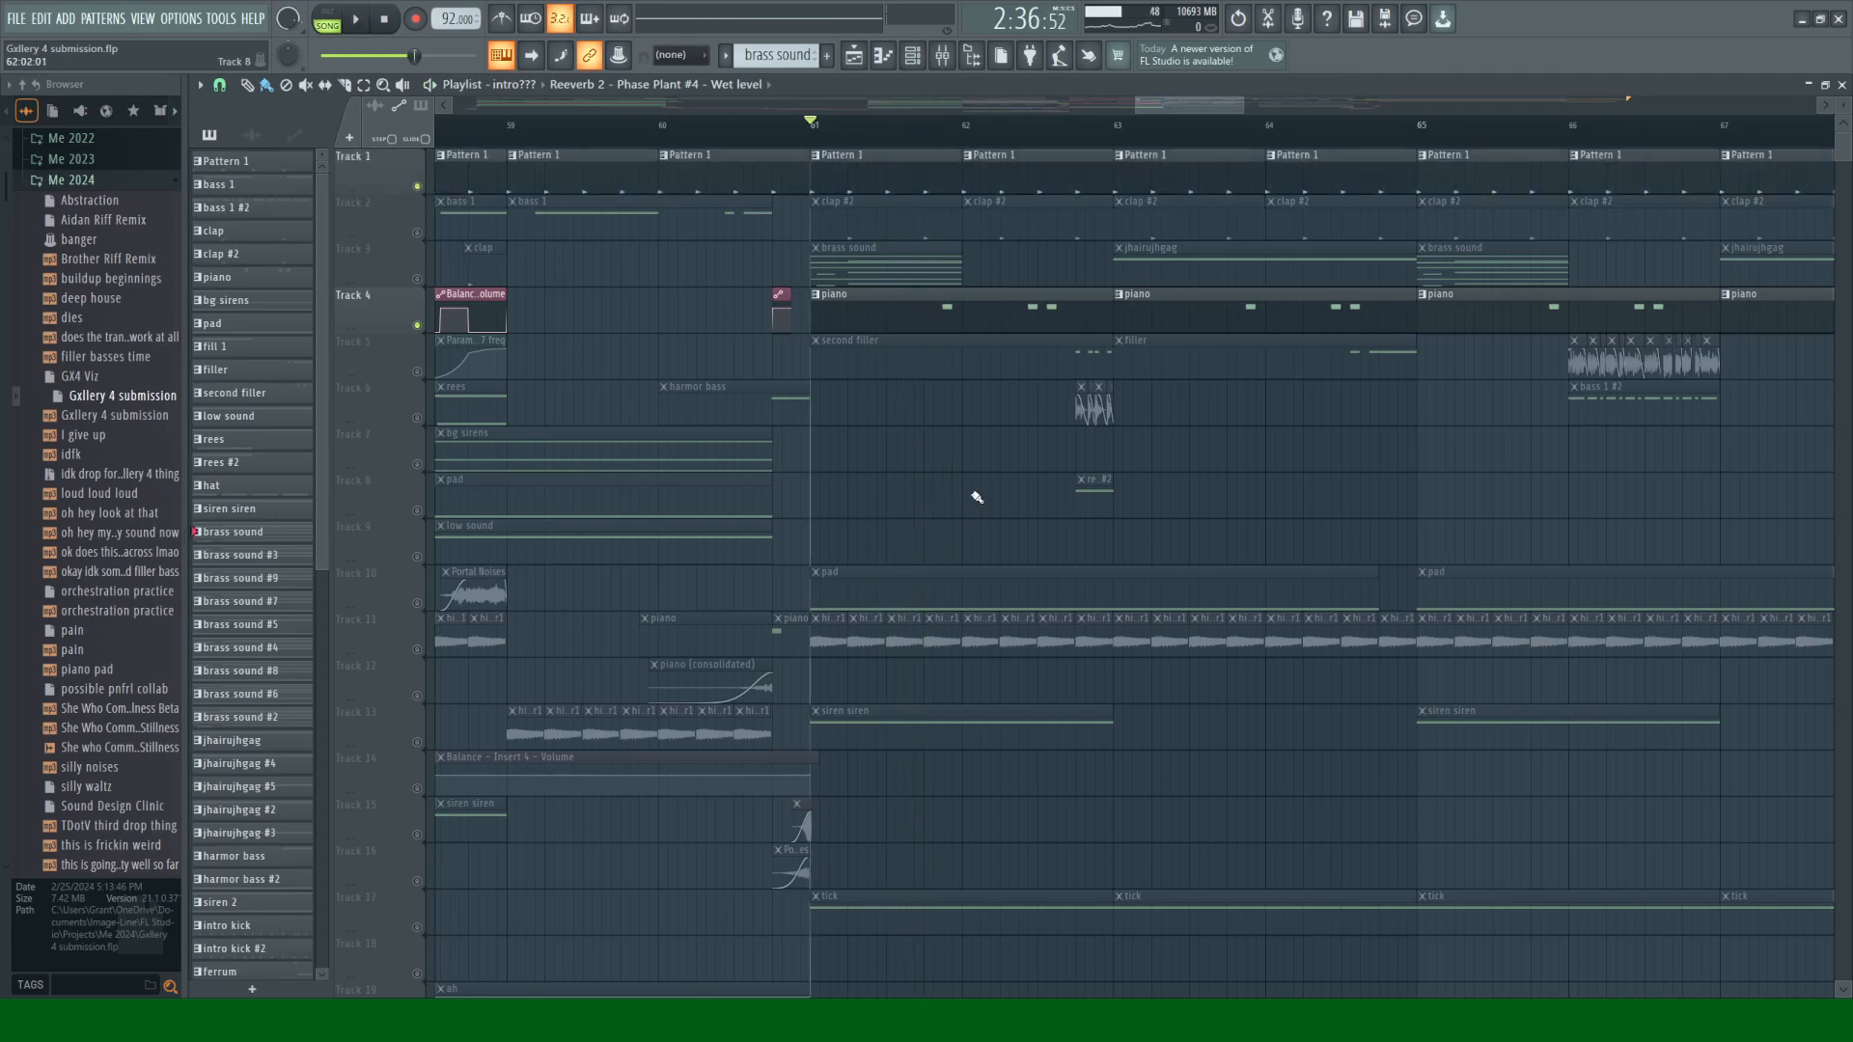
pyautogui.press('space')
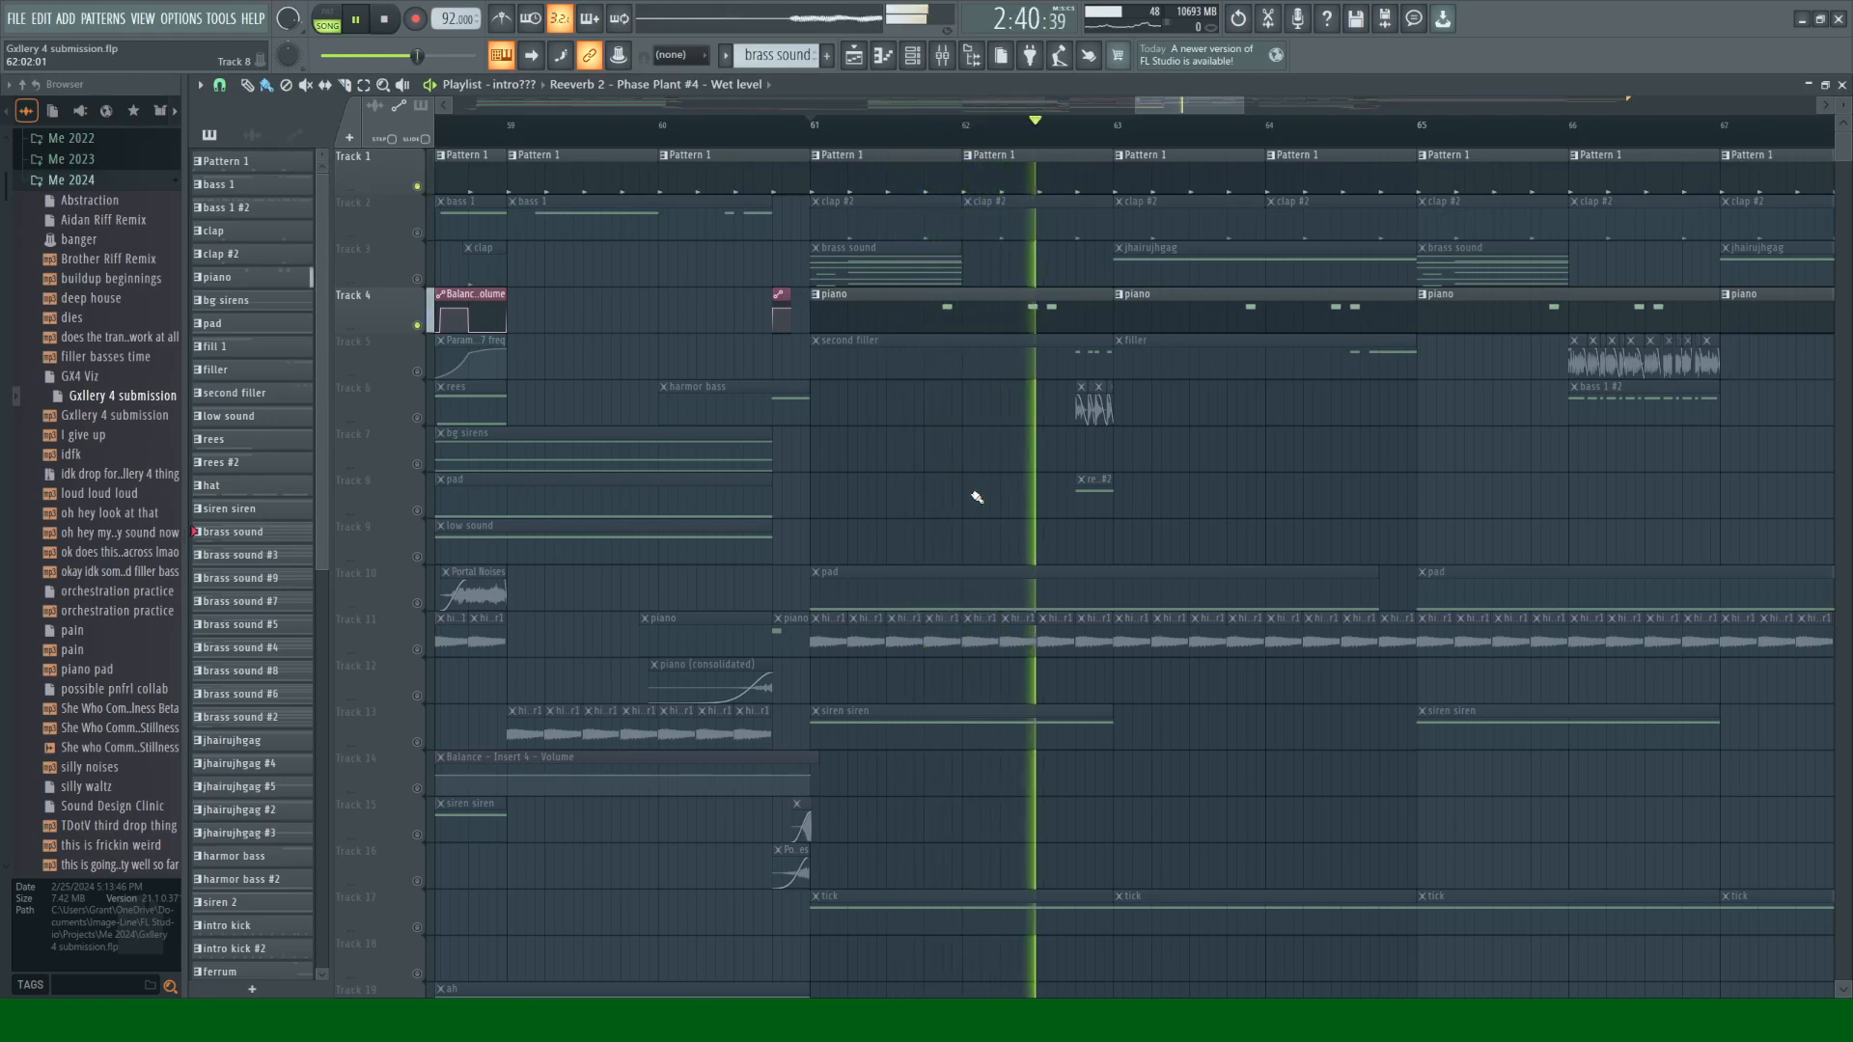
pyautogui.press('space')
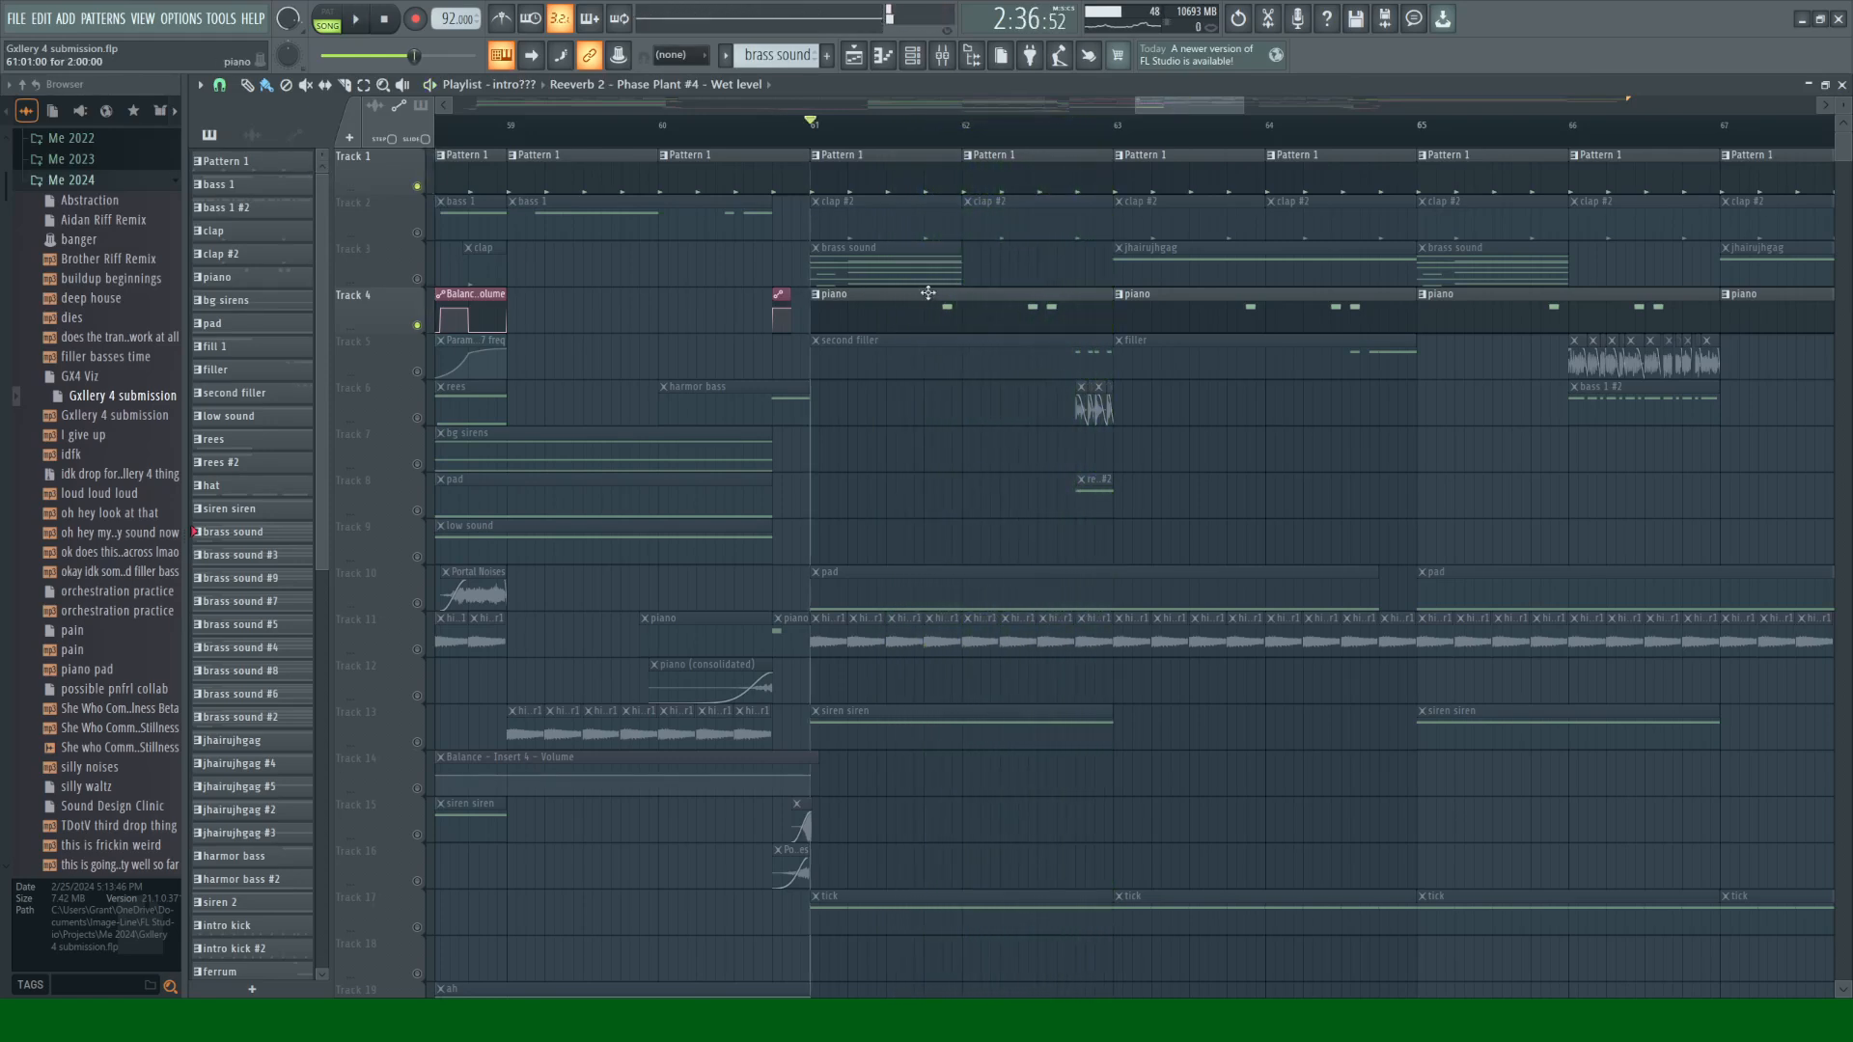
# Step: Select the piano pattern, return to the section at bar 53 and unmute all playlist tracks
pyautogui.click(916, 314)
pyautogui.hscroll(-9, 688, 193)
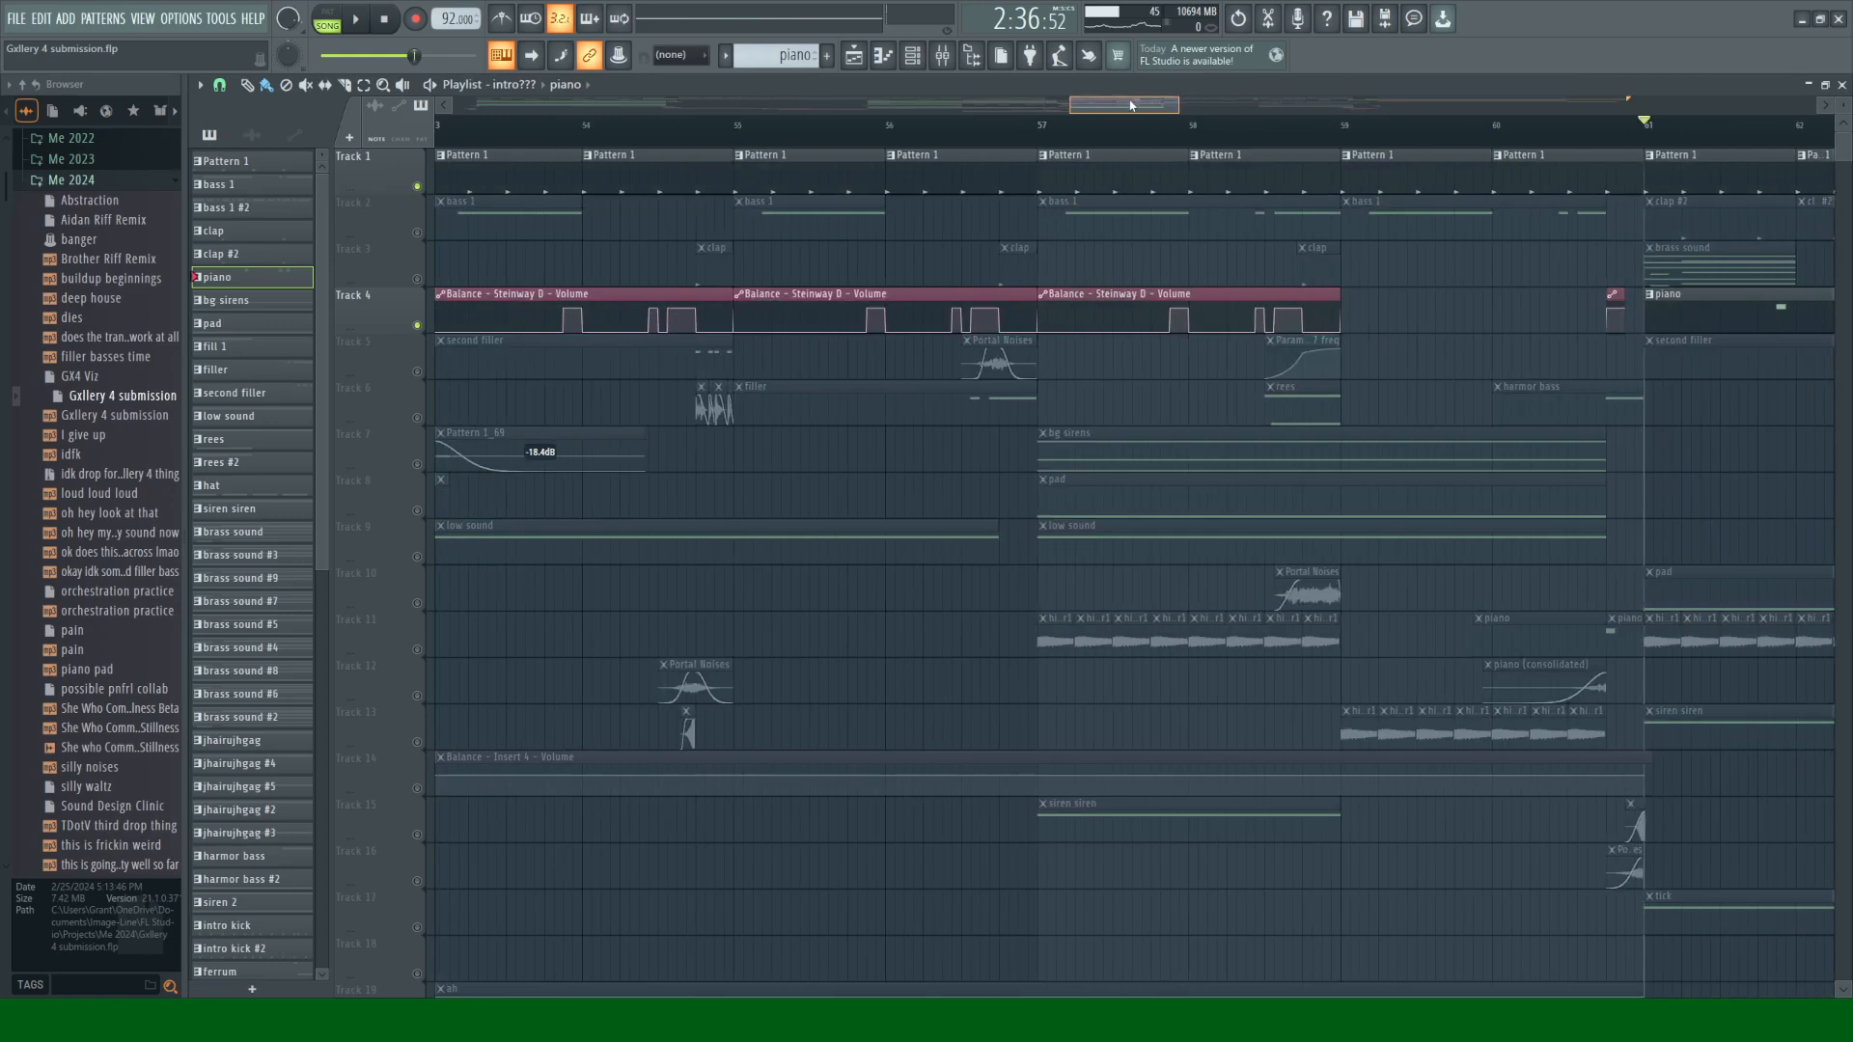
pyautogui.rightClick(418, 186)
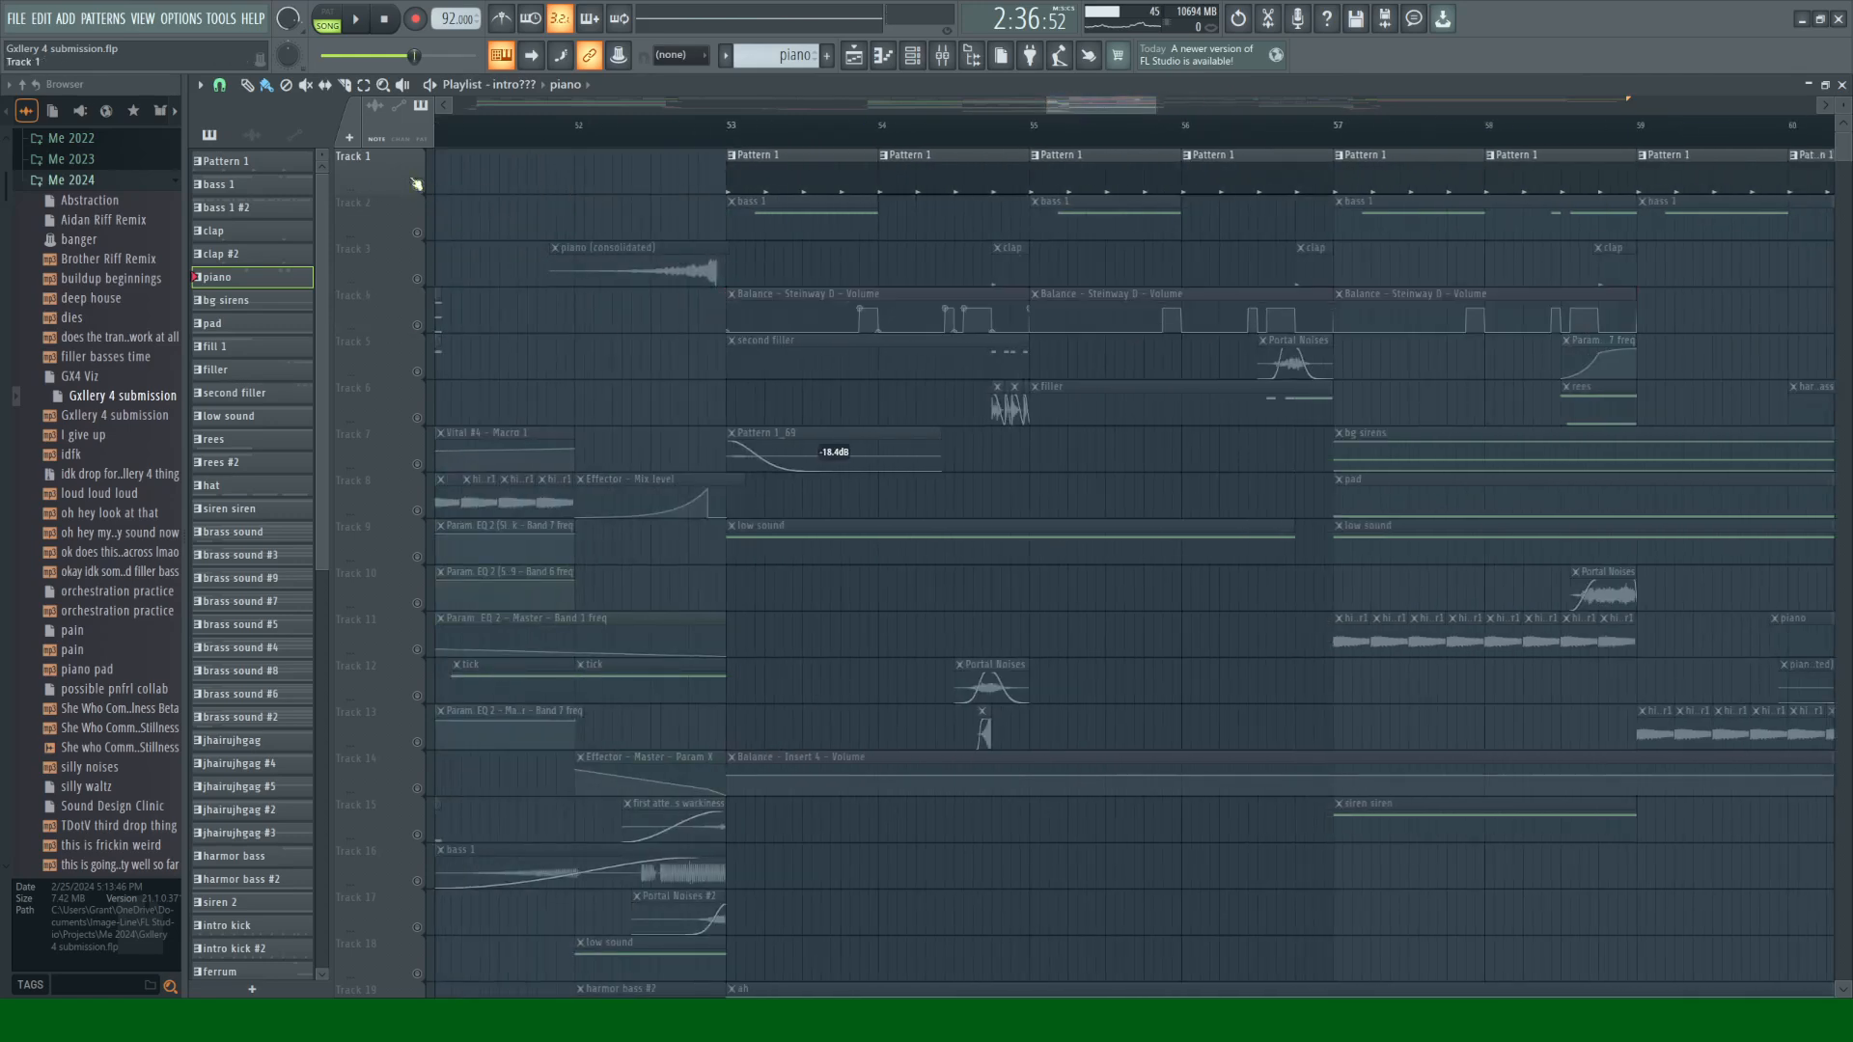
pyautogui.rightClick(417, 186)
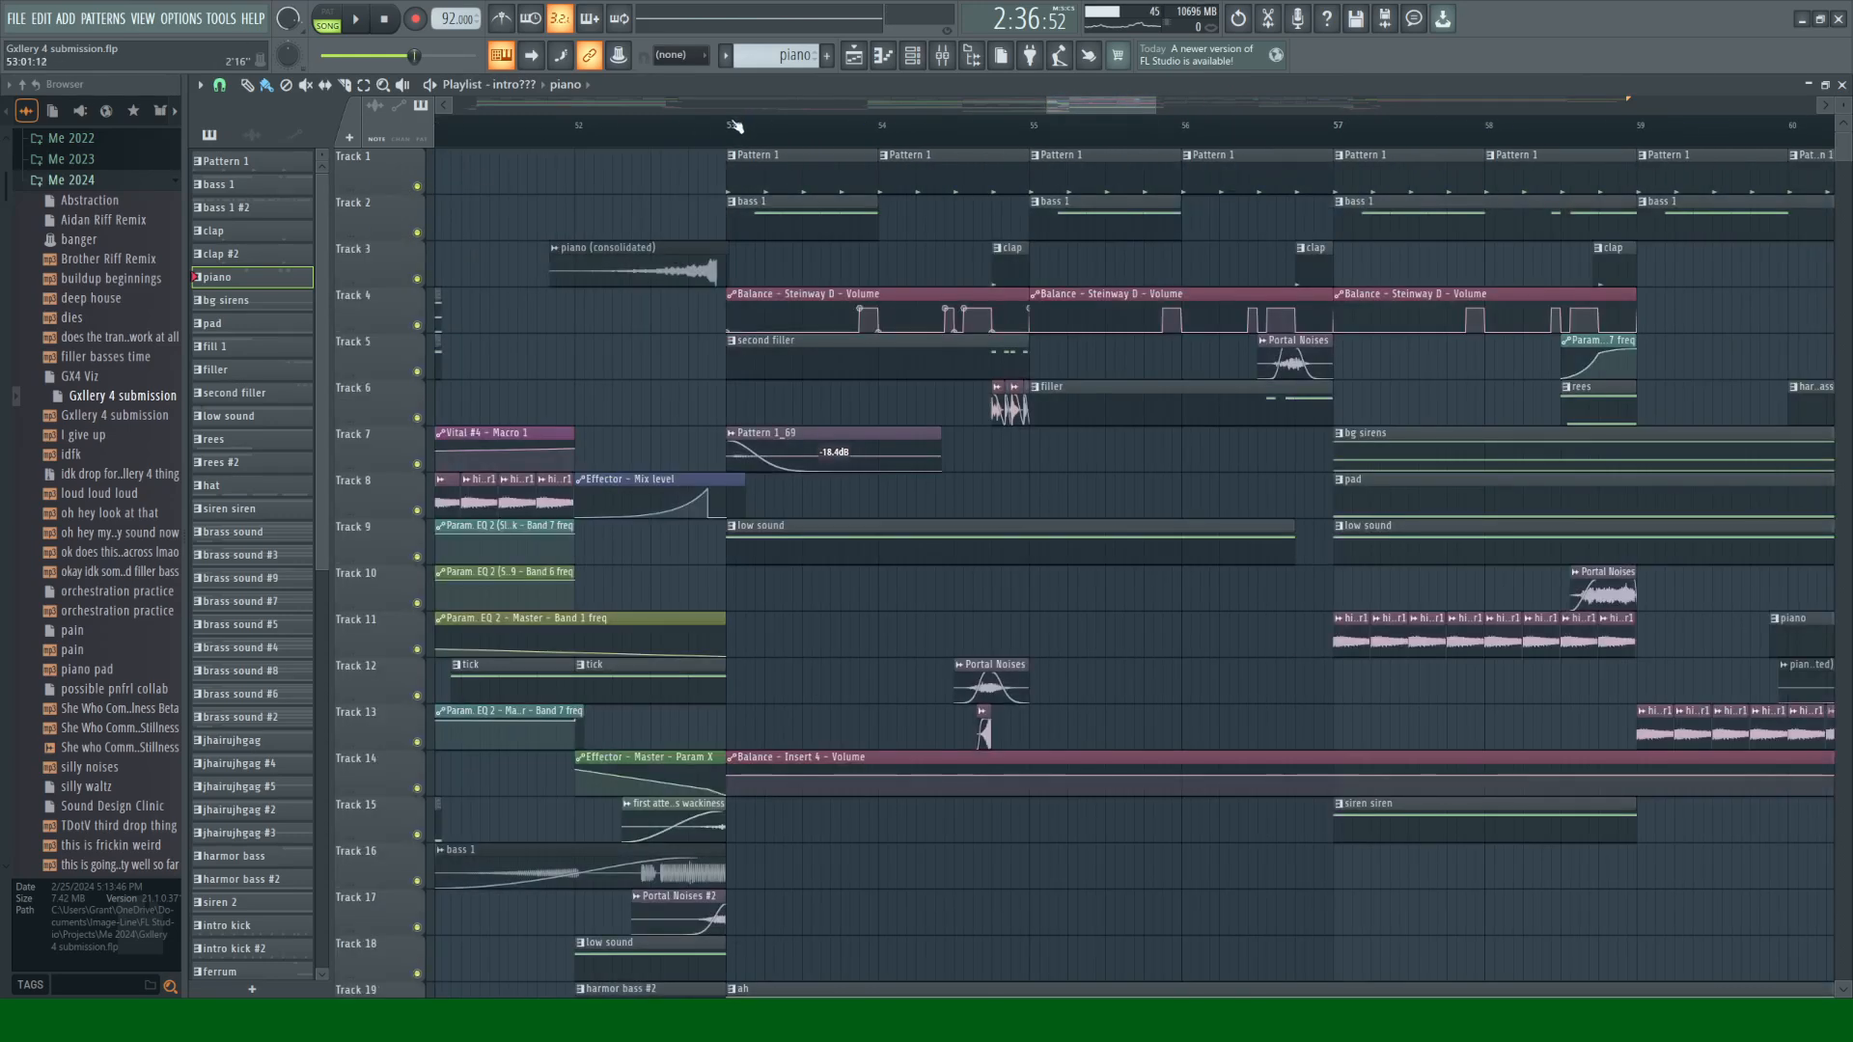
# Step: Open the channel rack and the mixer, and examine the DNC_Kick sampler settings used in Pattern 1
pyautogui.click(913, 56)
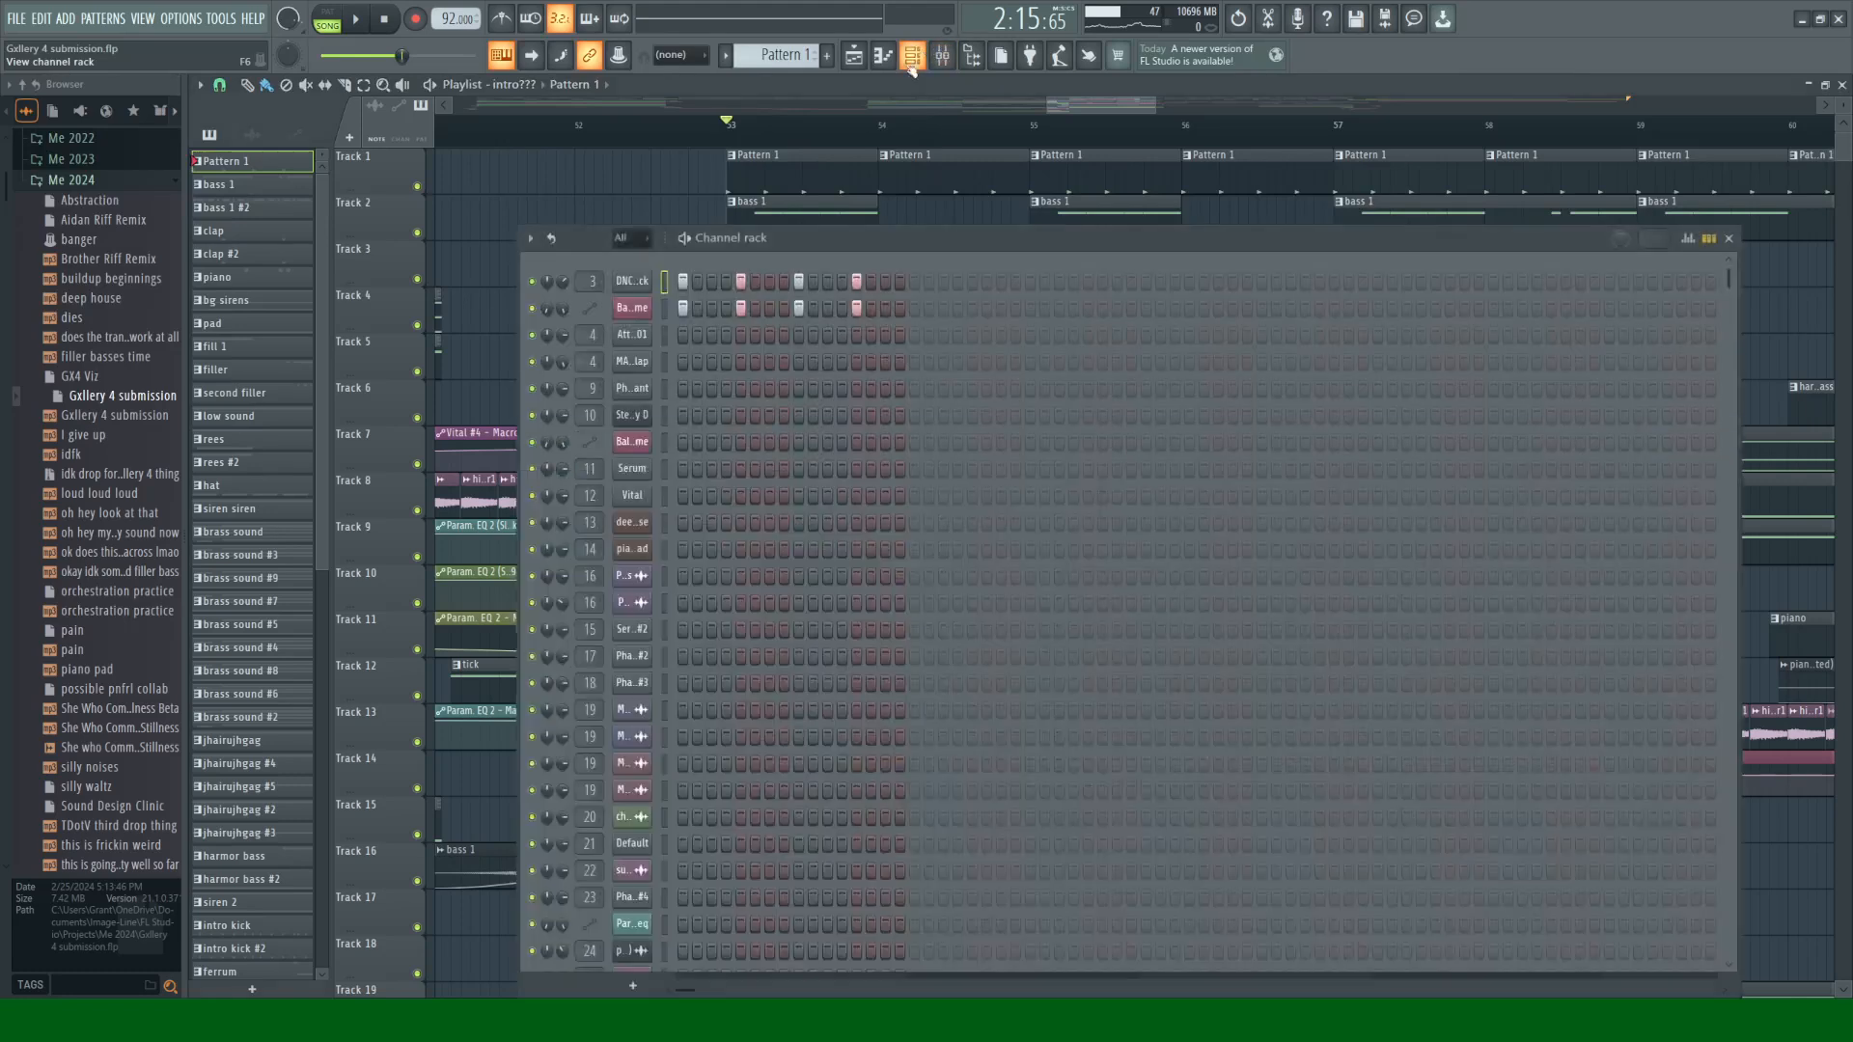
pyautogui.click(633, 282)
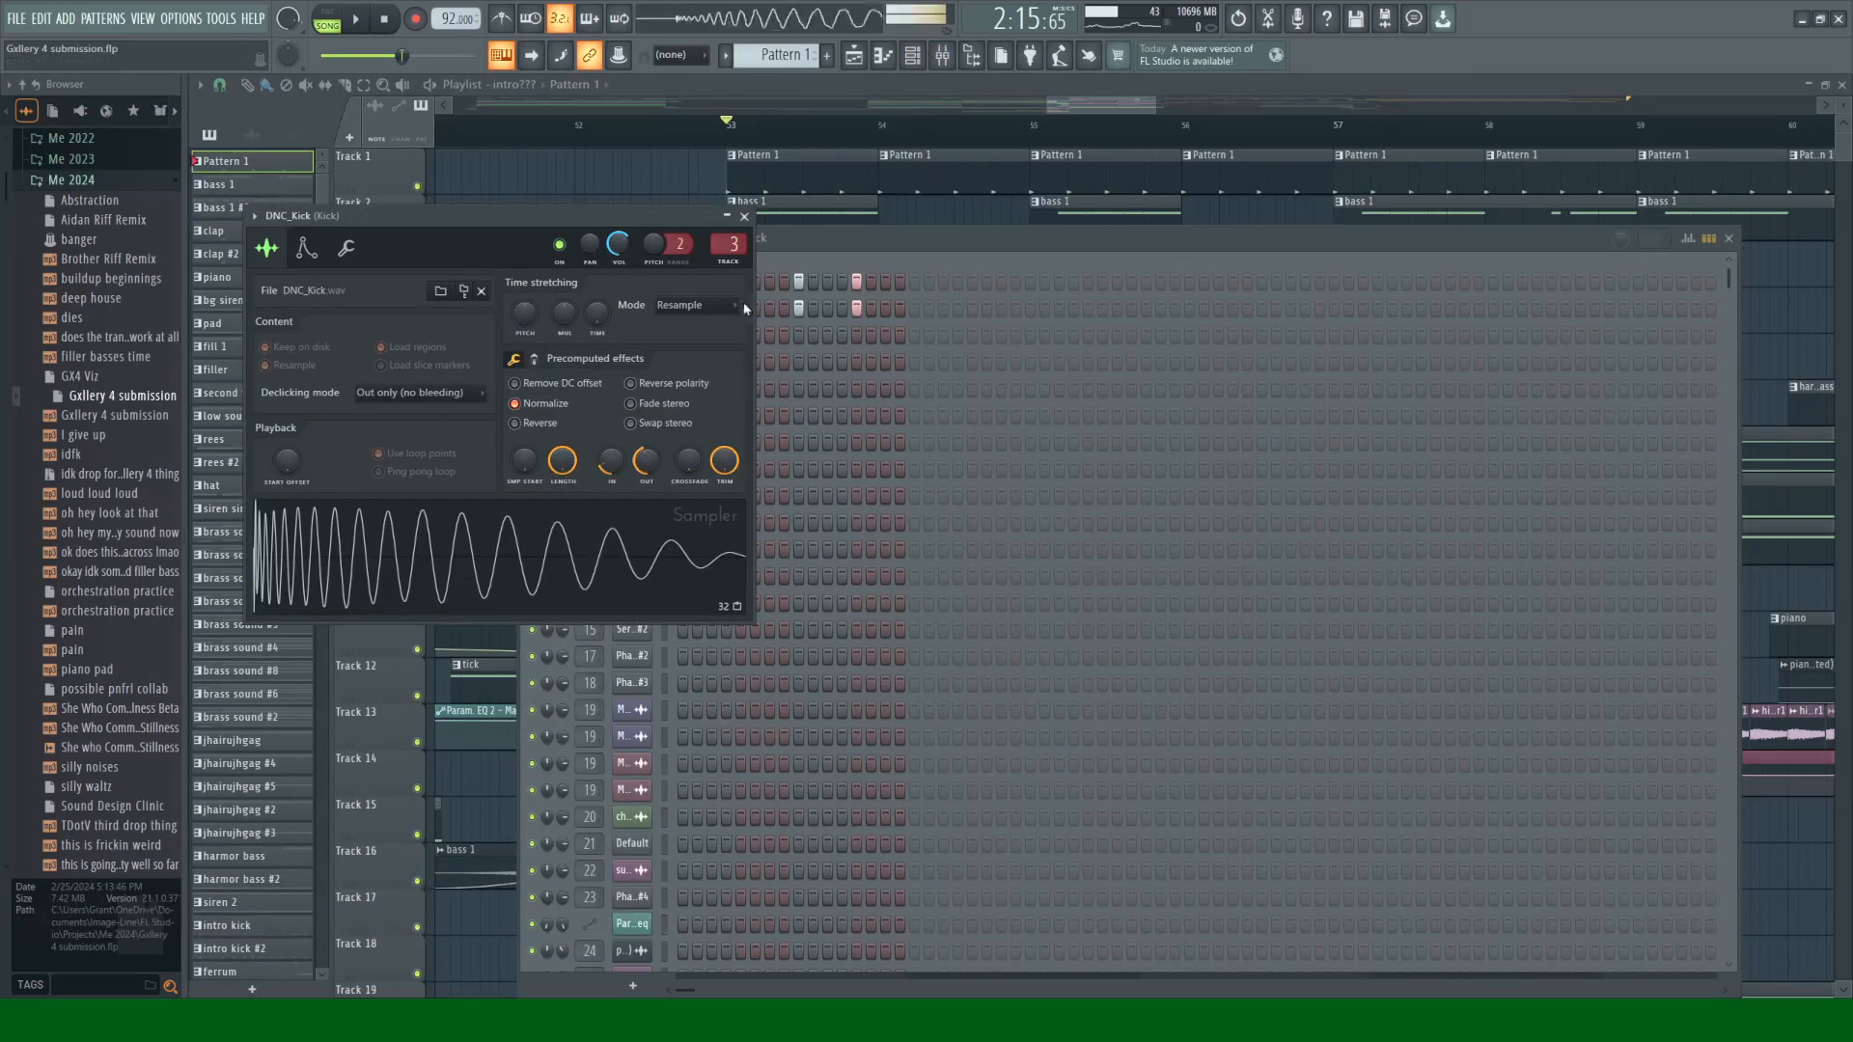
pyautogui.click(727, 216)
pyautogui.click(939, 60)
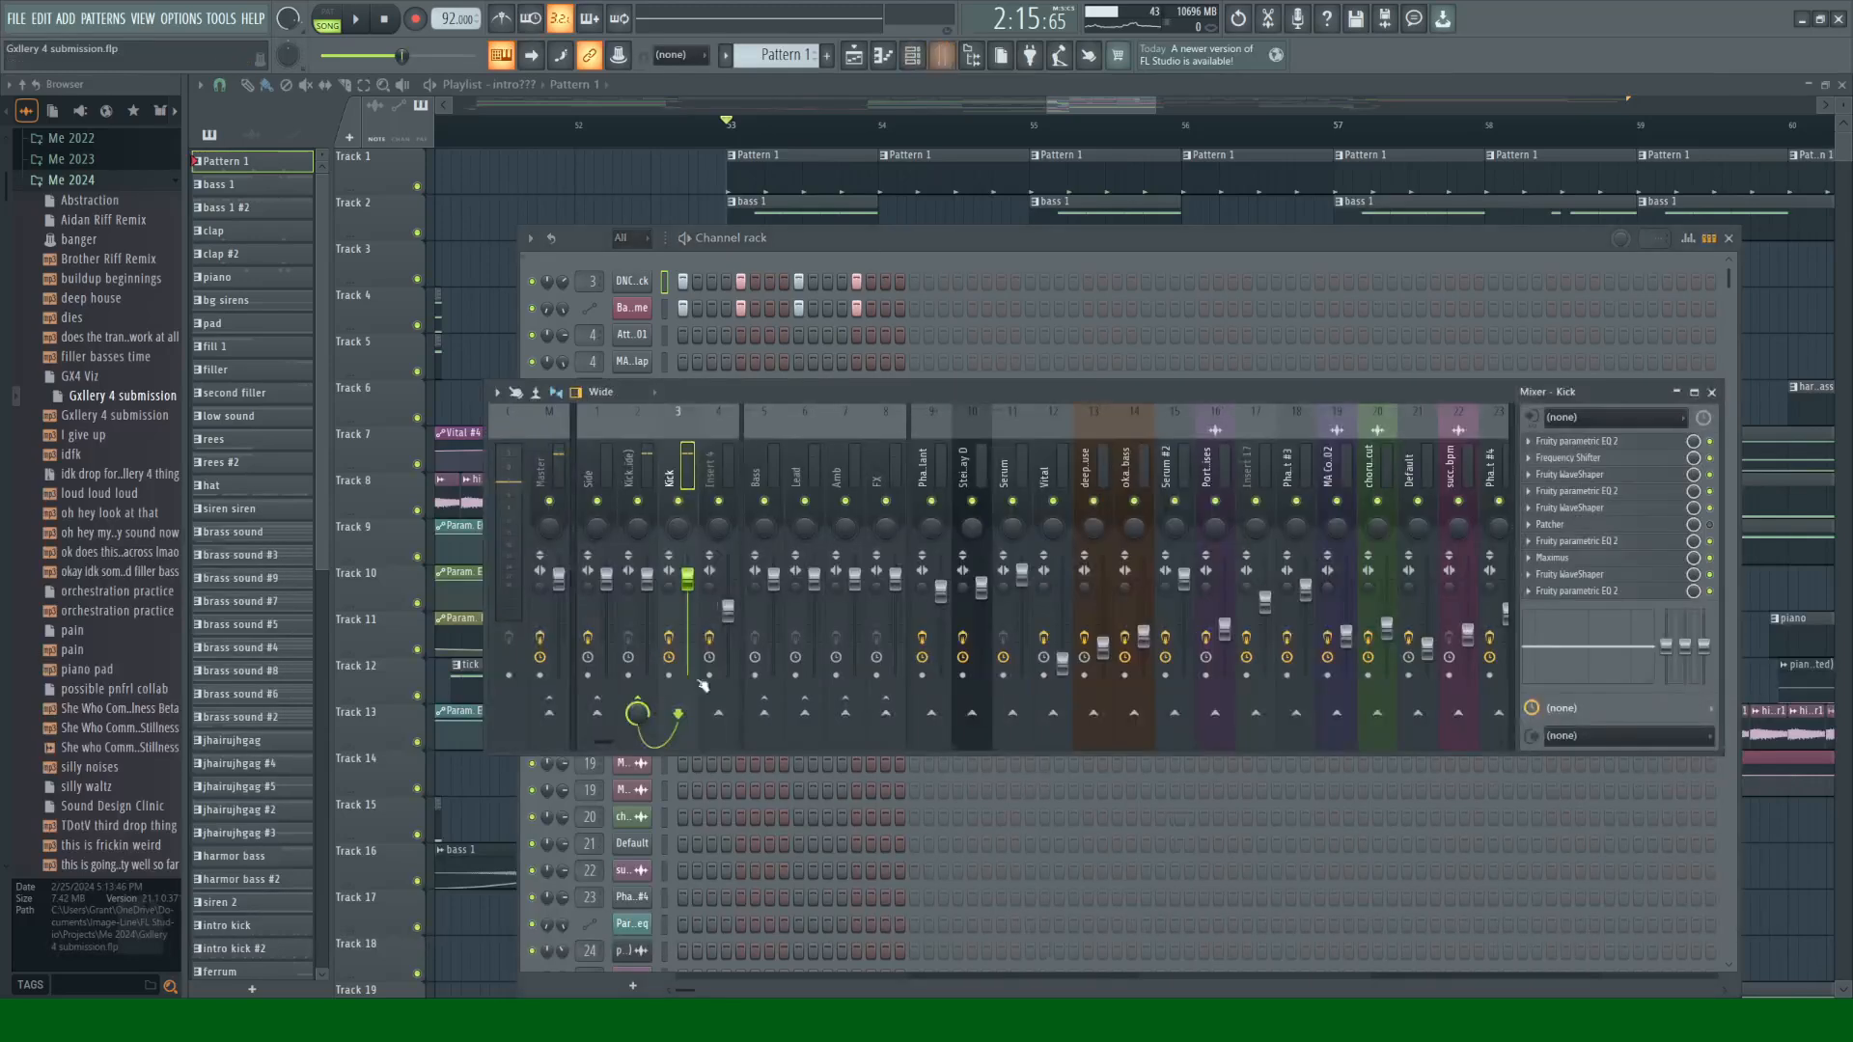
pyautogui.click(634, 281)
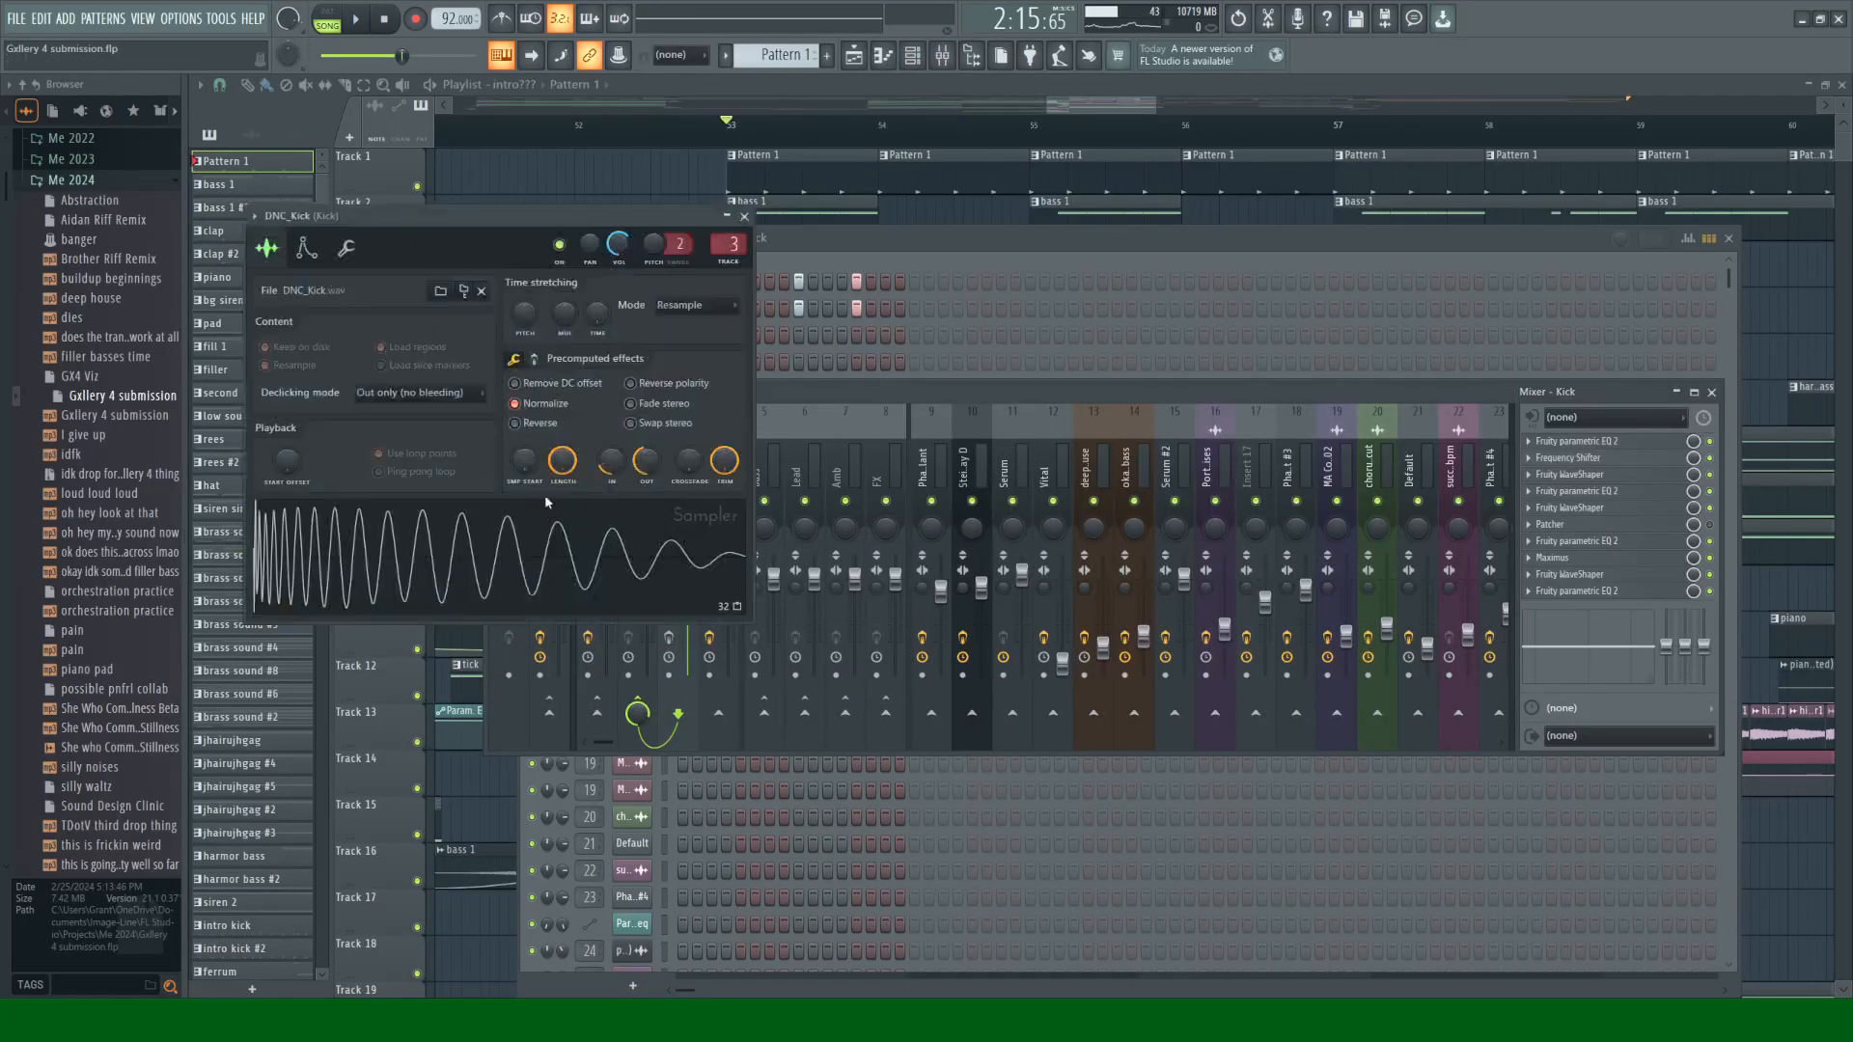
pyautogui.click(744, 216)
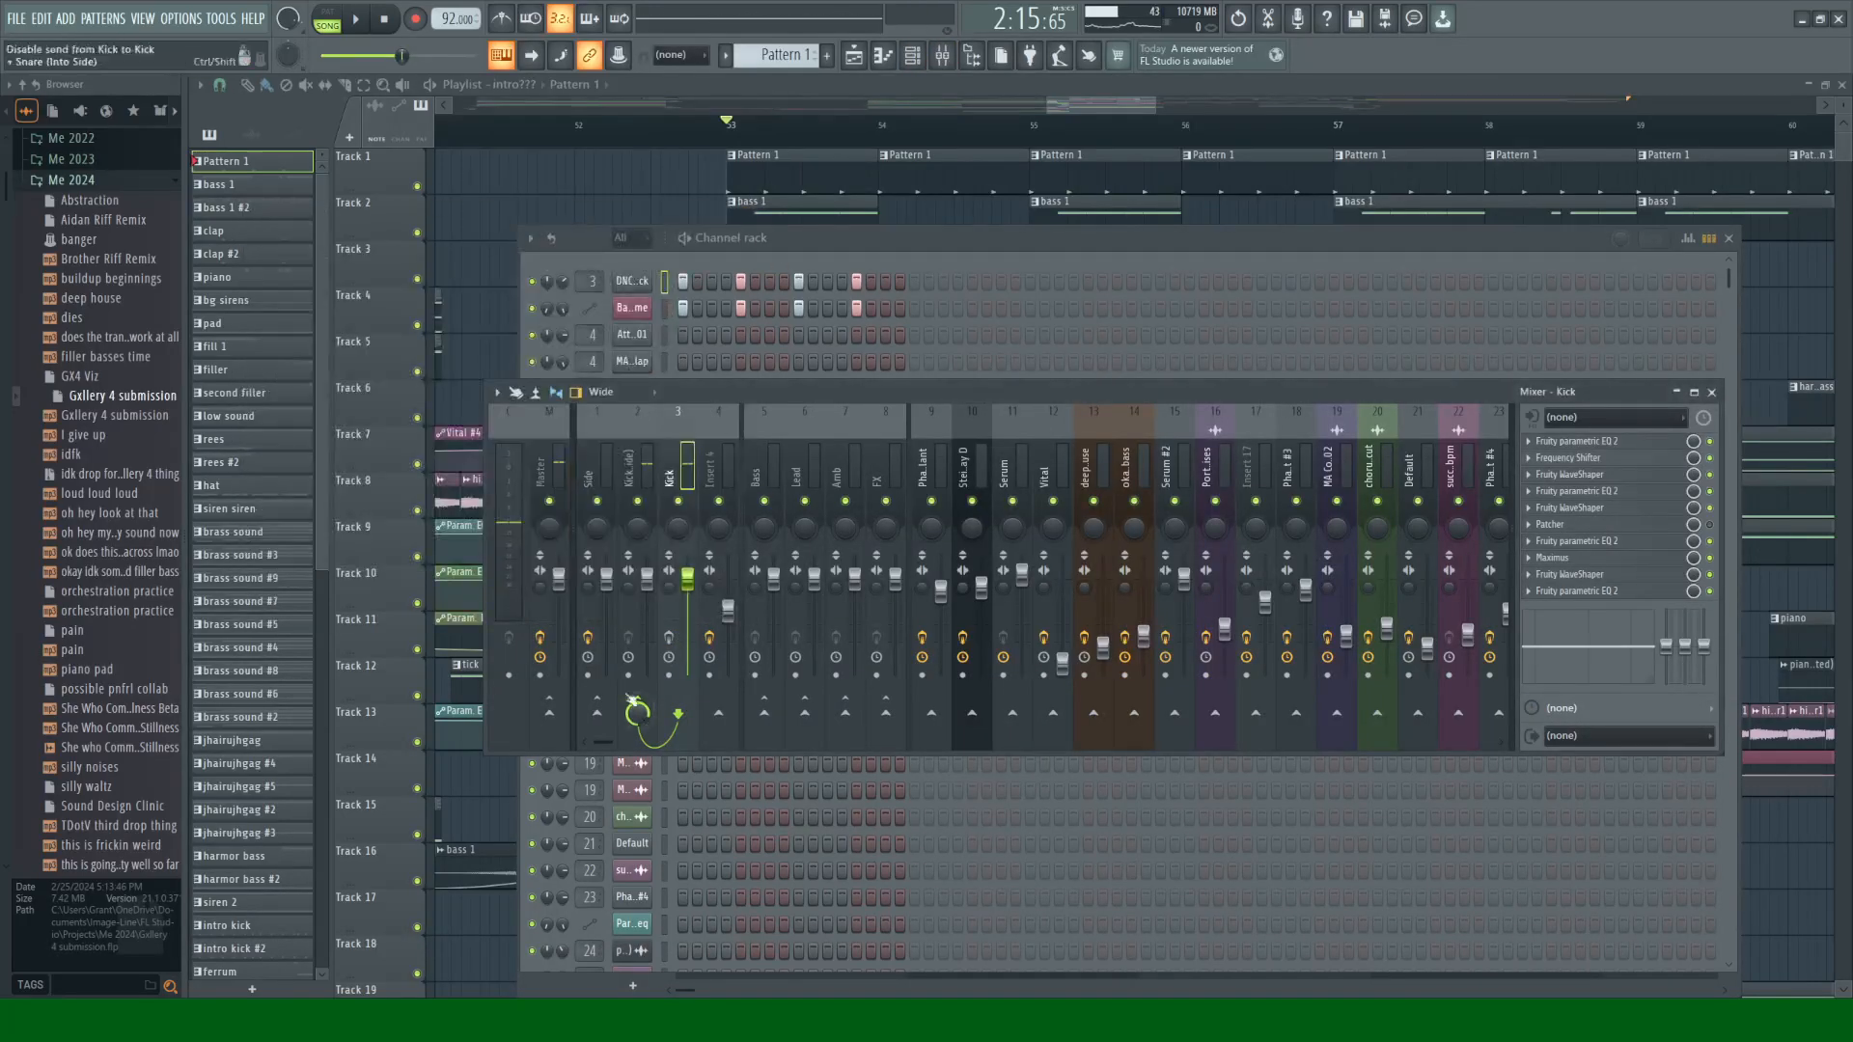
# Step: Examine the first three effects on the Kick mixer track during playback: Fruity parametric EQ 2, Frequency Shifter and Fruity WaveShaper
pyautogui.click(1636, 444)
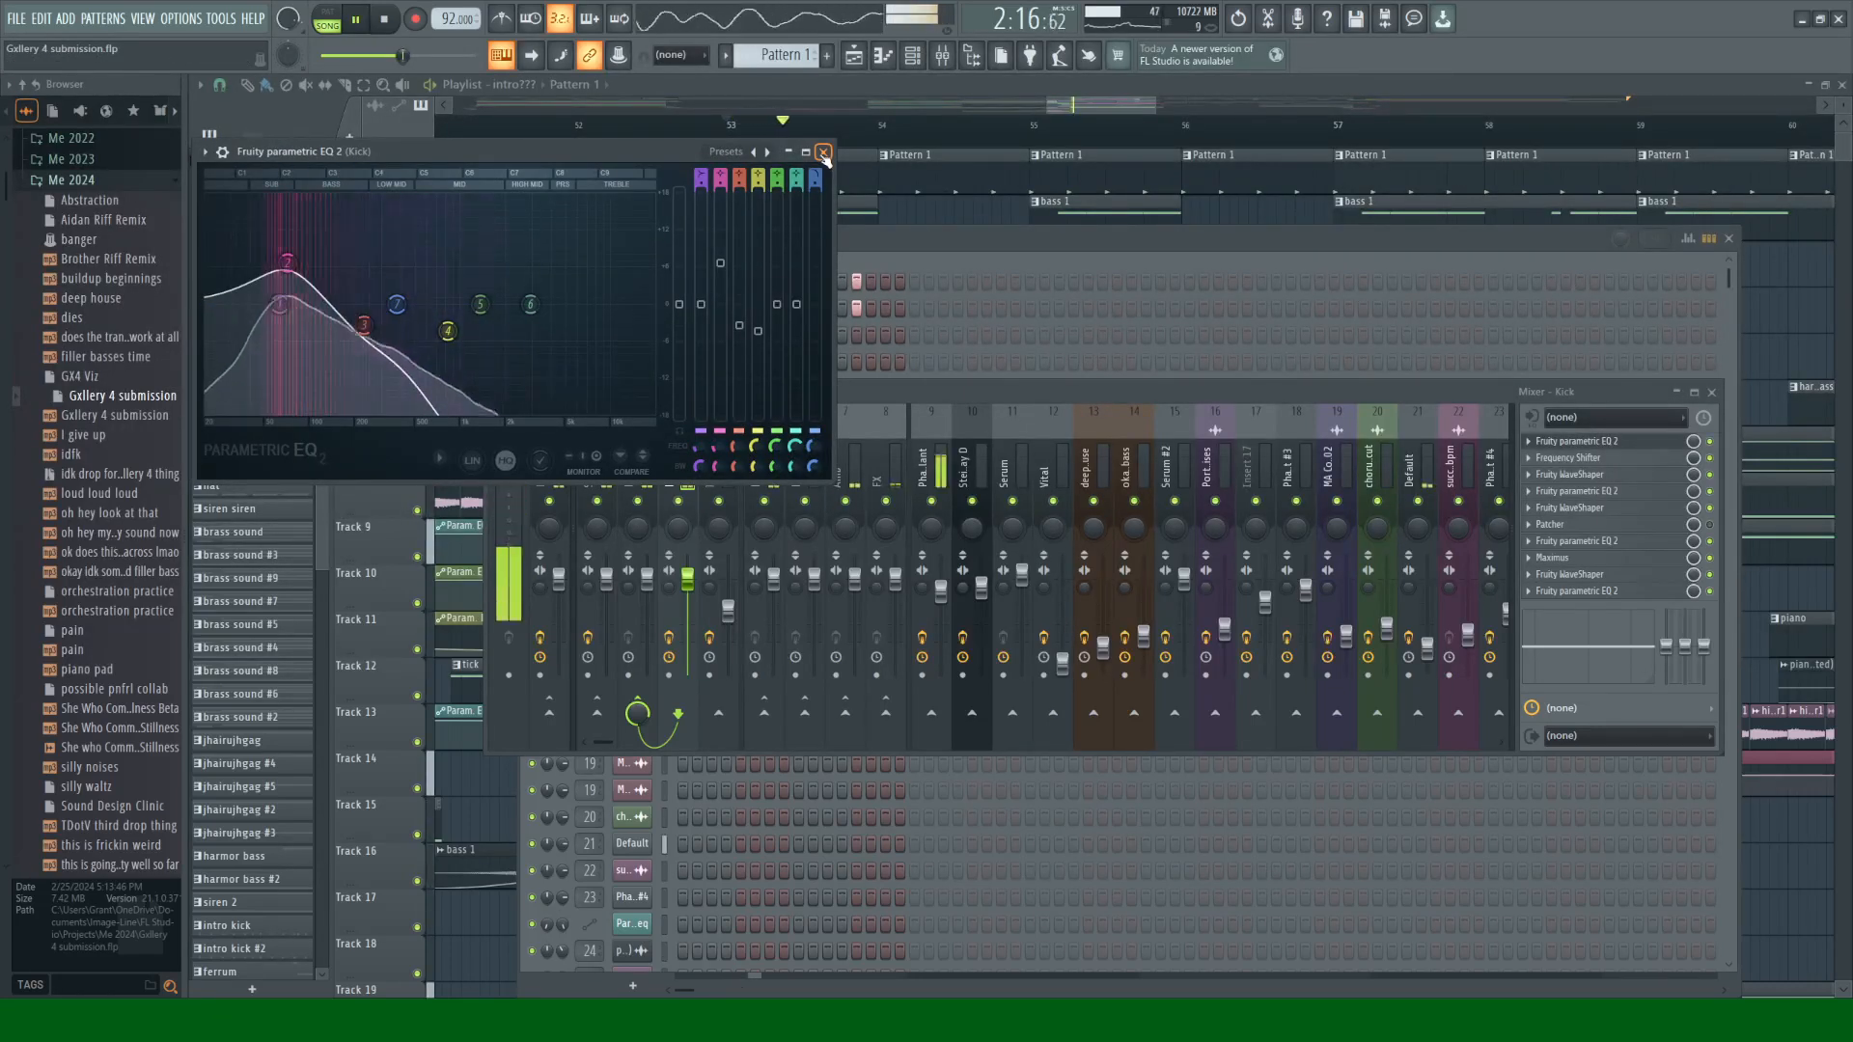
pyautogui.click(823, 153)
pyautogui.click(1560, 459)
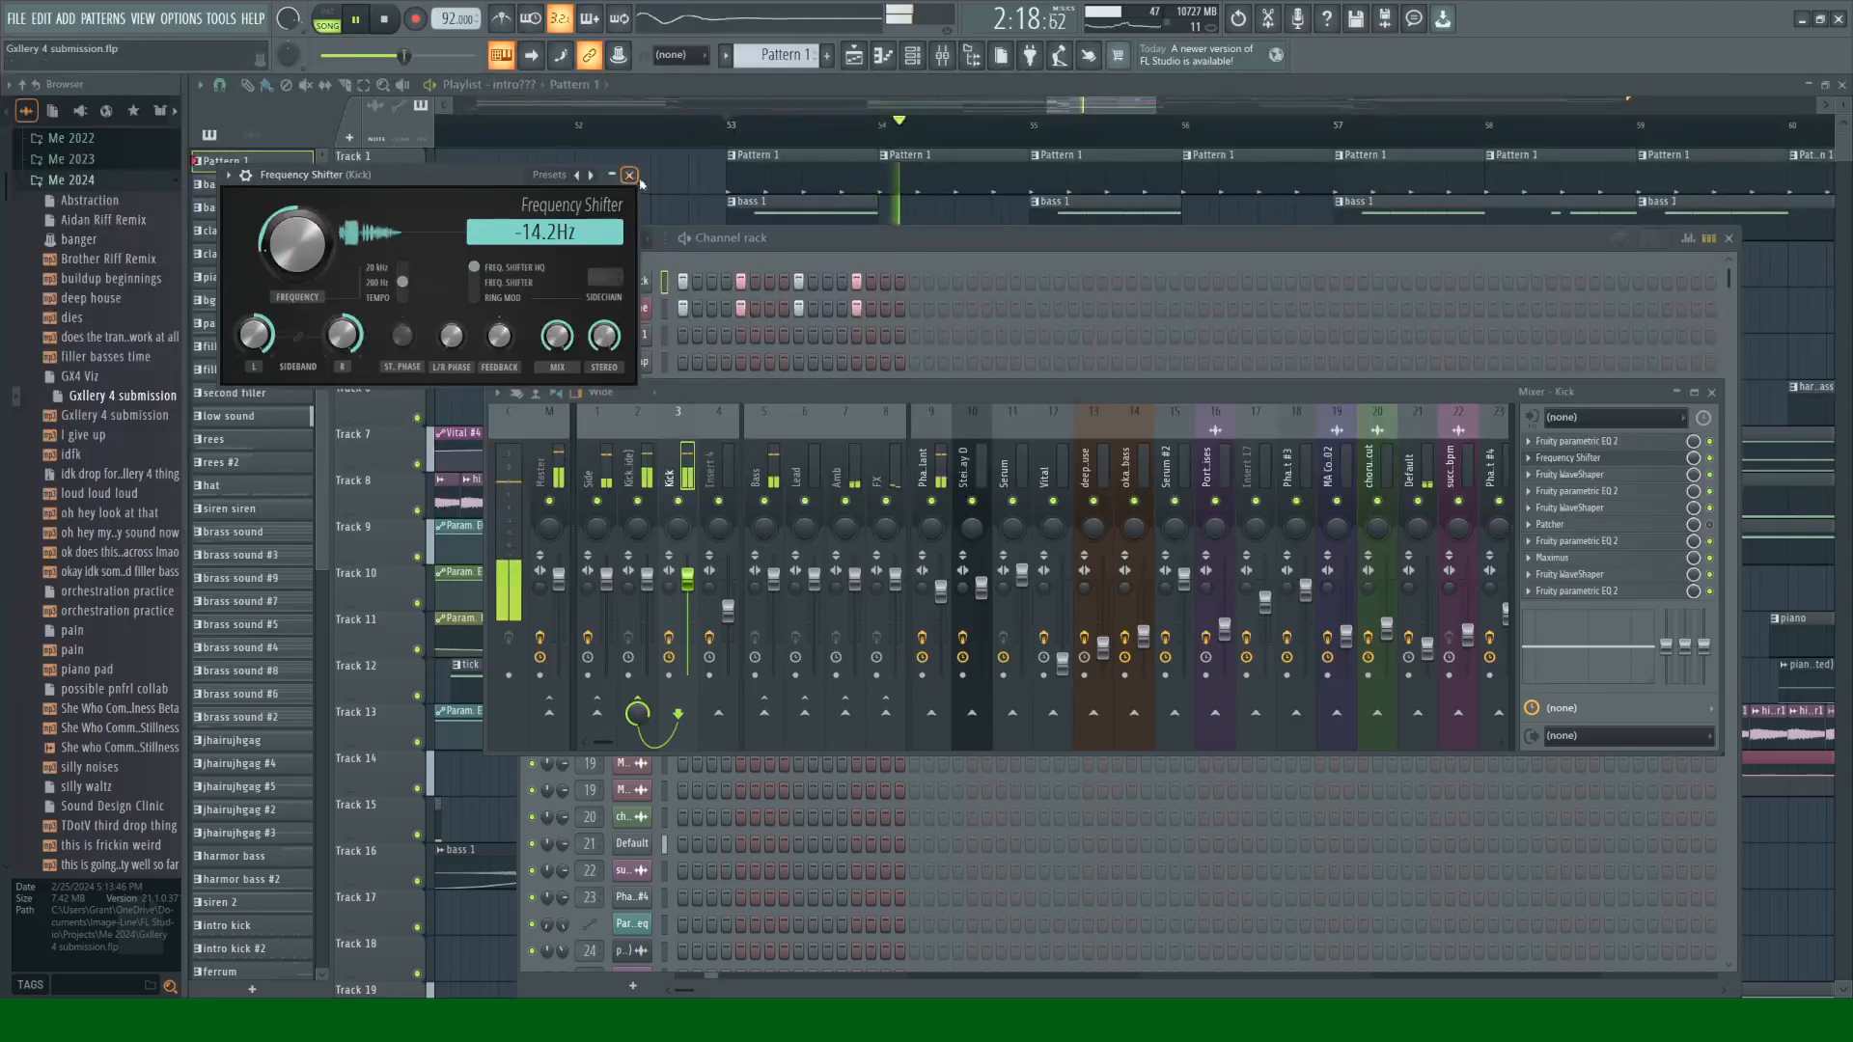
pyautogui.click(1564, 459)
pyautogui.click(1622, 475)
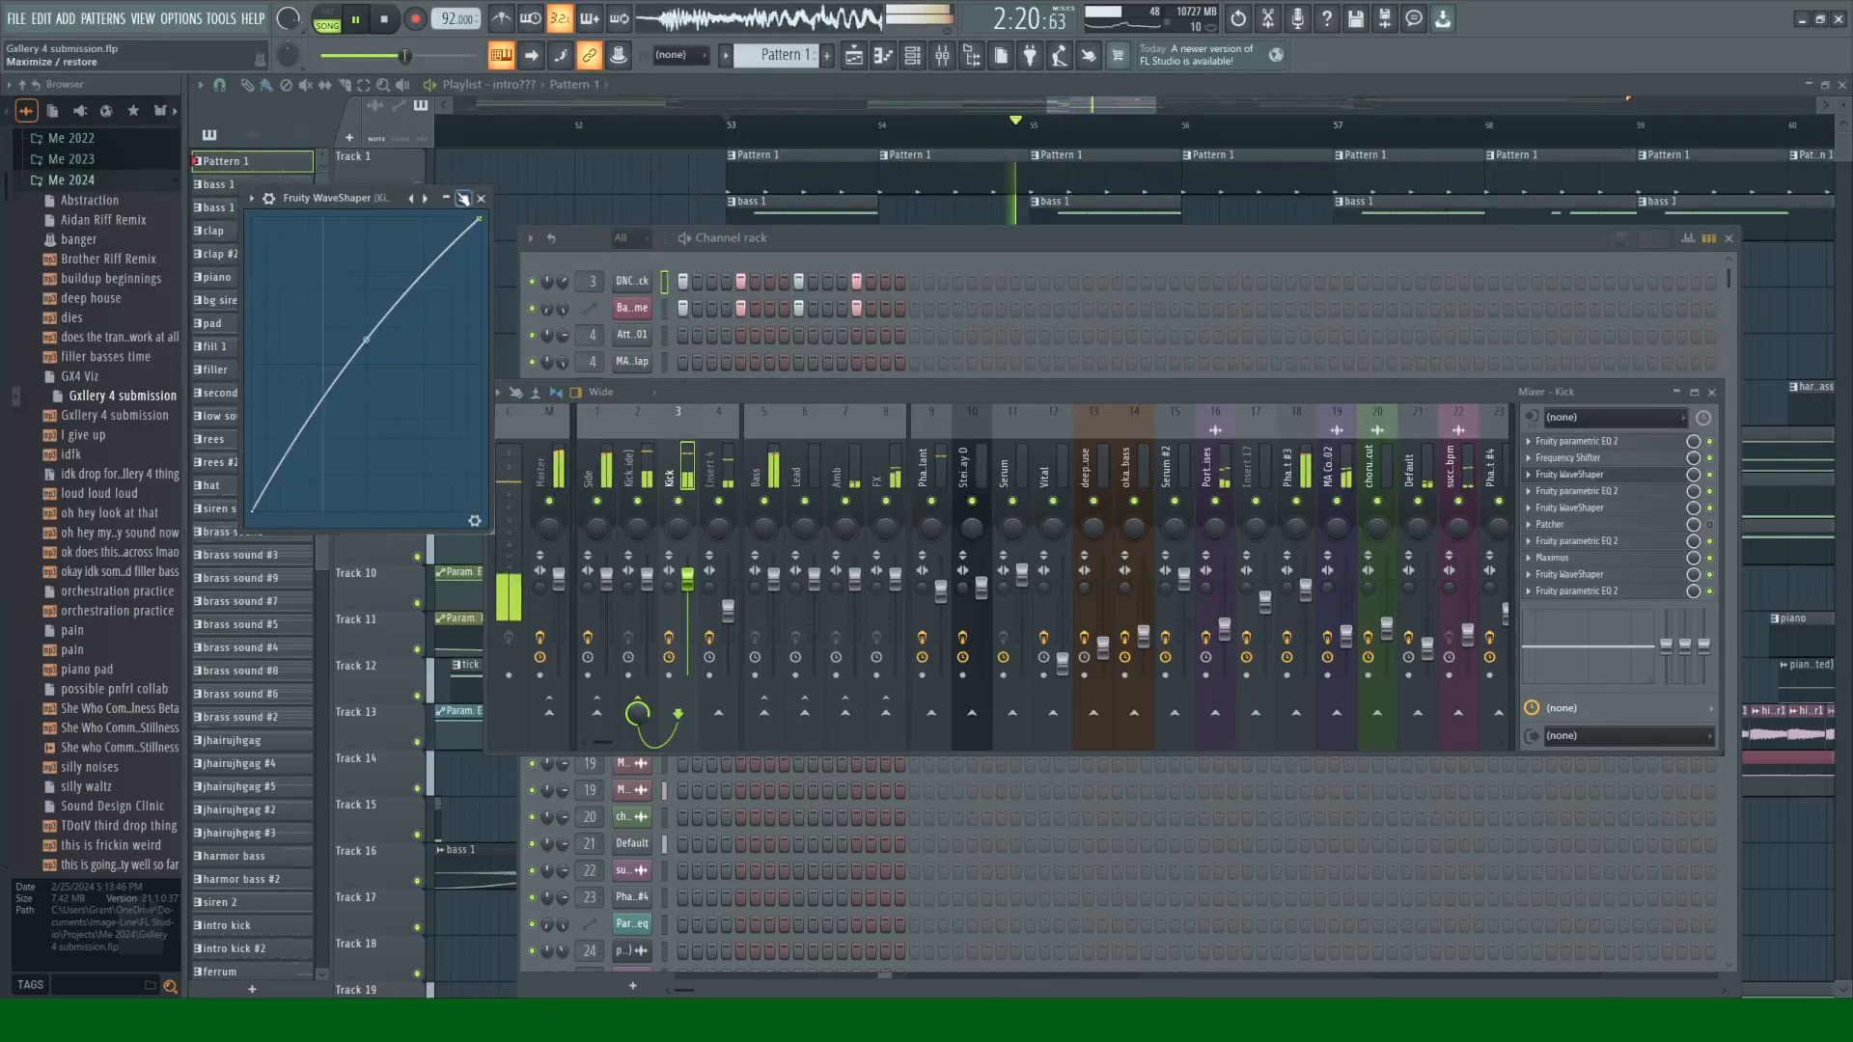
pyautogui.click(1623, 475)
# Step: Examine the Fruity parametric EQ 2 in slot 4 and the Fruity WaveShaper in slot 5 of the Kick track, and stop playback
pyautogui.click(1645, 492)
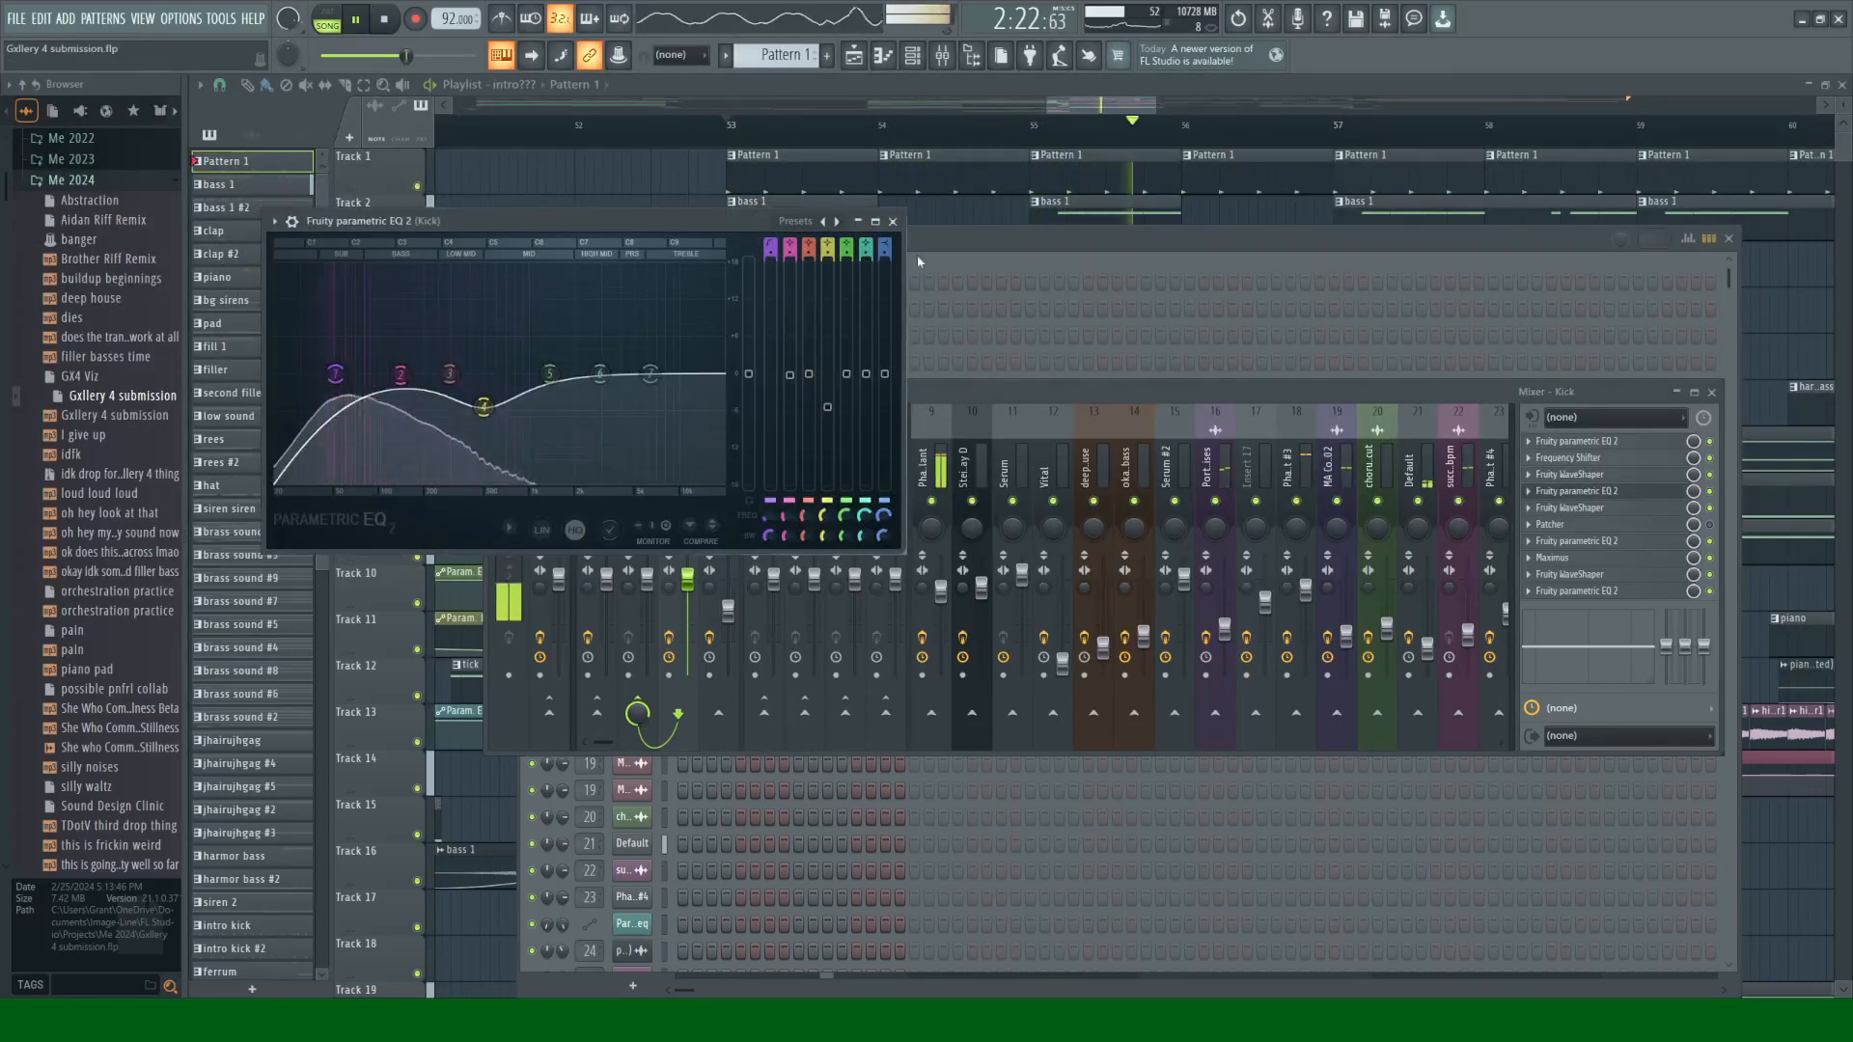
pyautogui.click(1644, 493)
pyautogui.click(1622, 508)
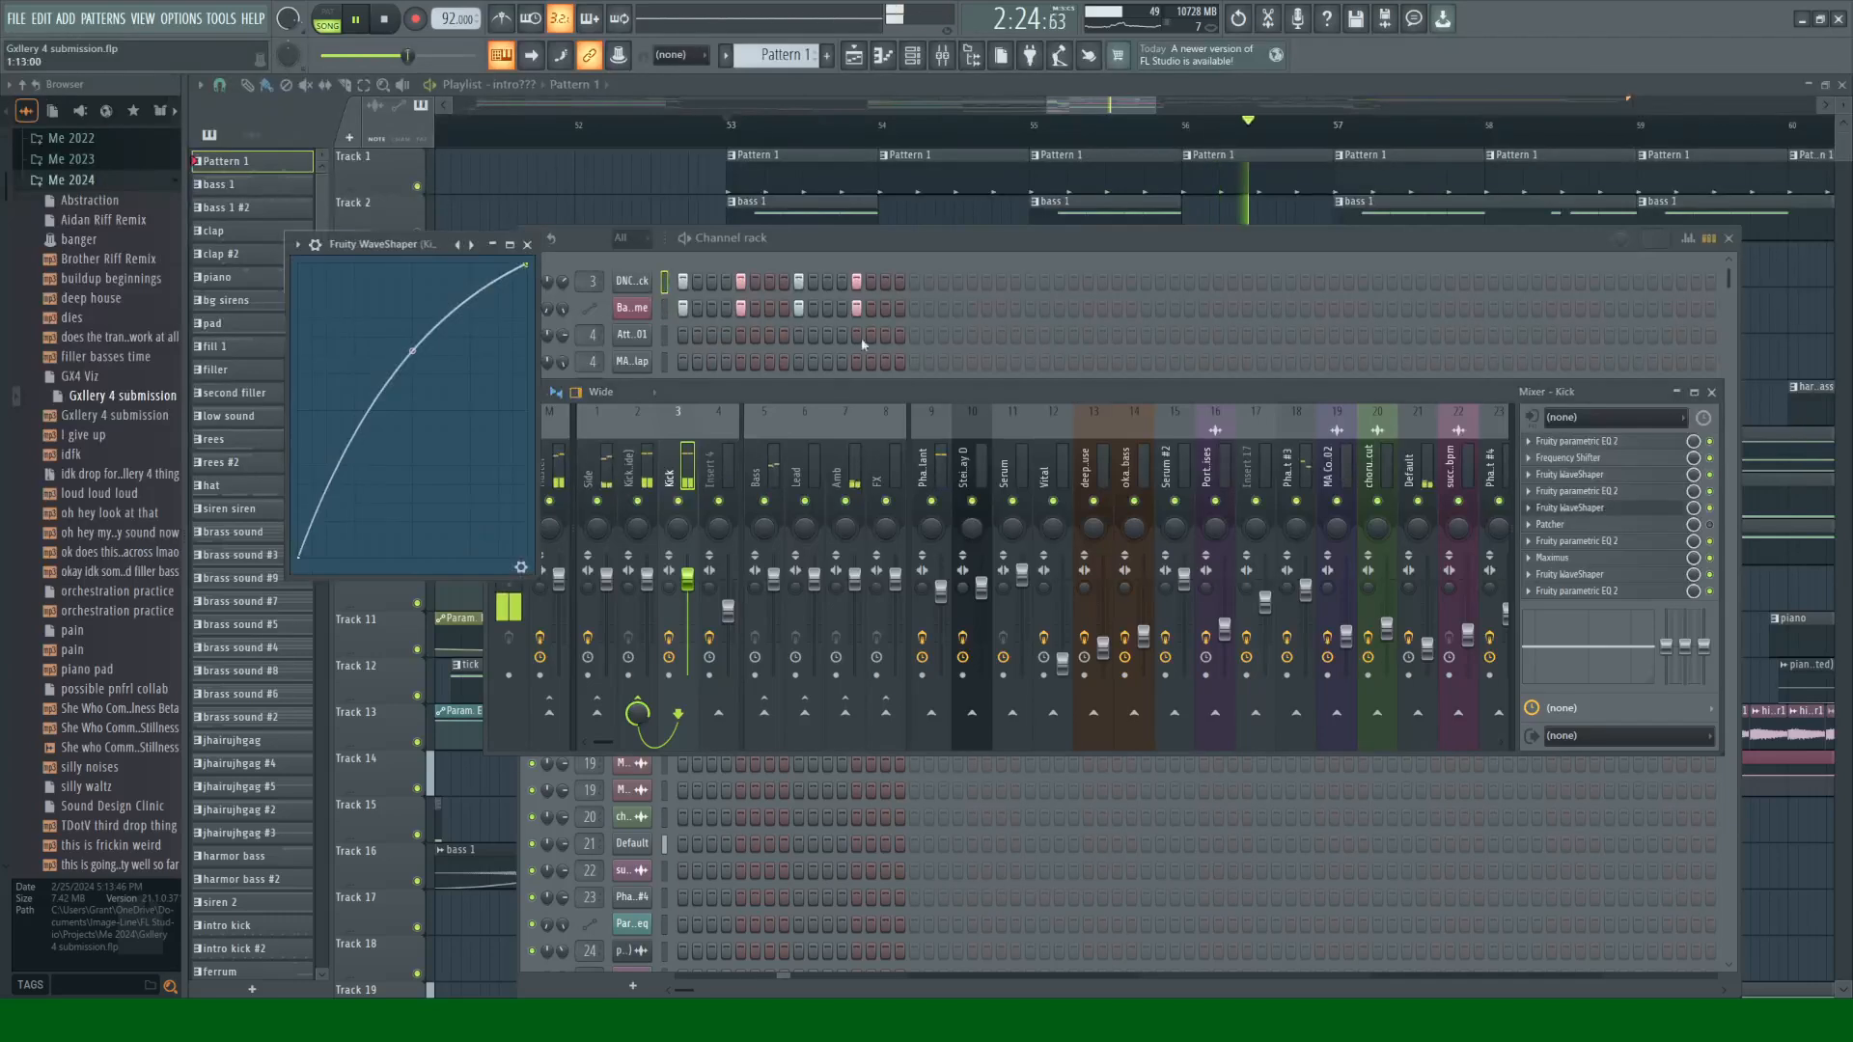
pyautogui.click(528, 244)
pyautogui.press('space')
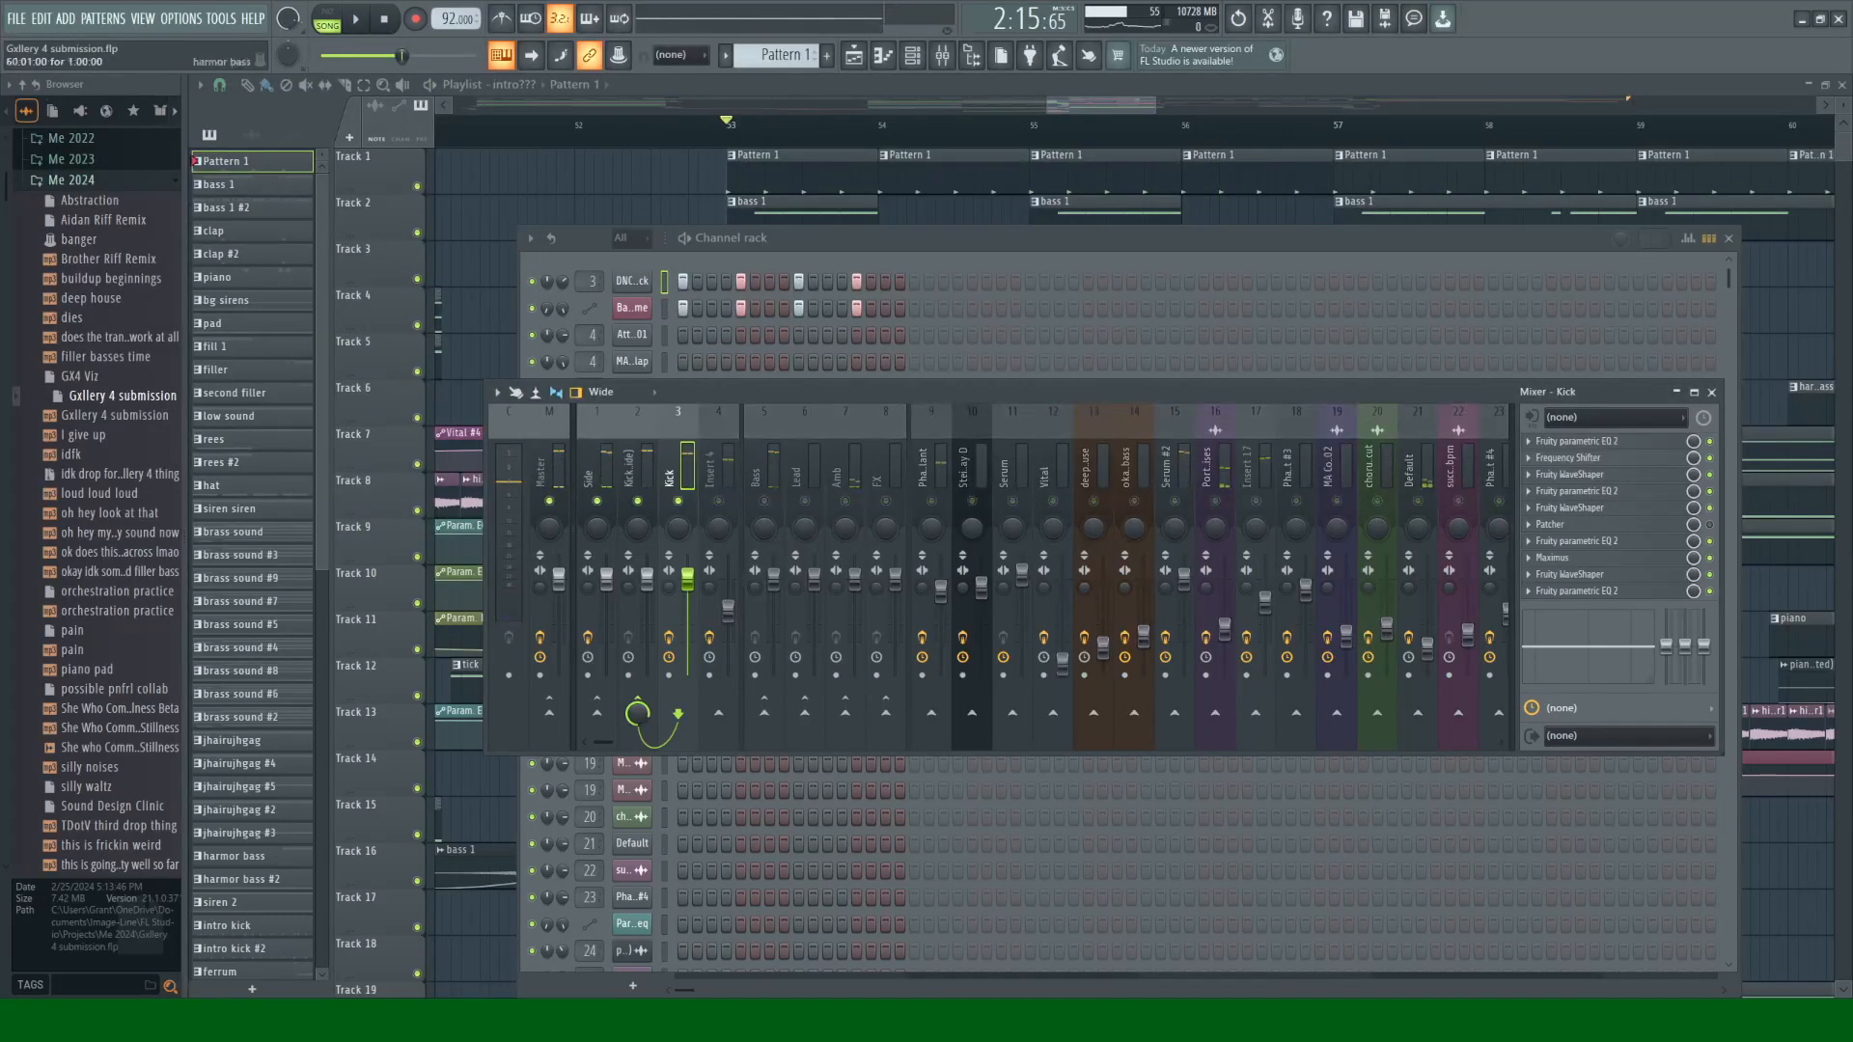
# Step: Examine the Kick track's Patcher map during playback and the curve of the Fruity parametric EQ 2 in slot 7
pyautogui.press('space')
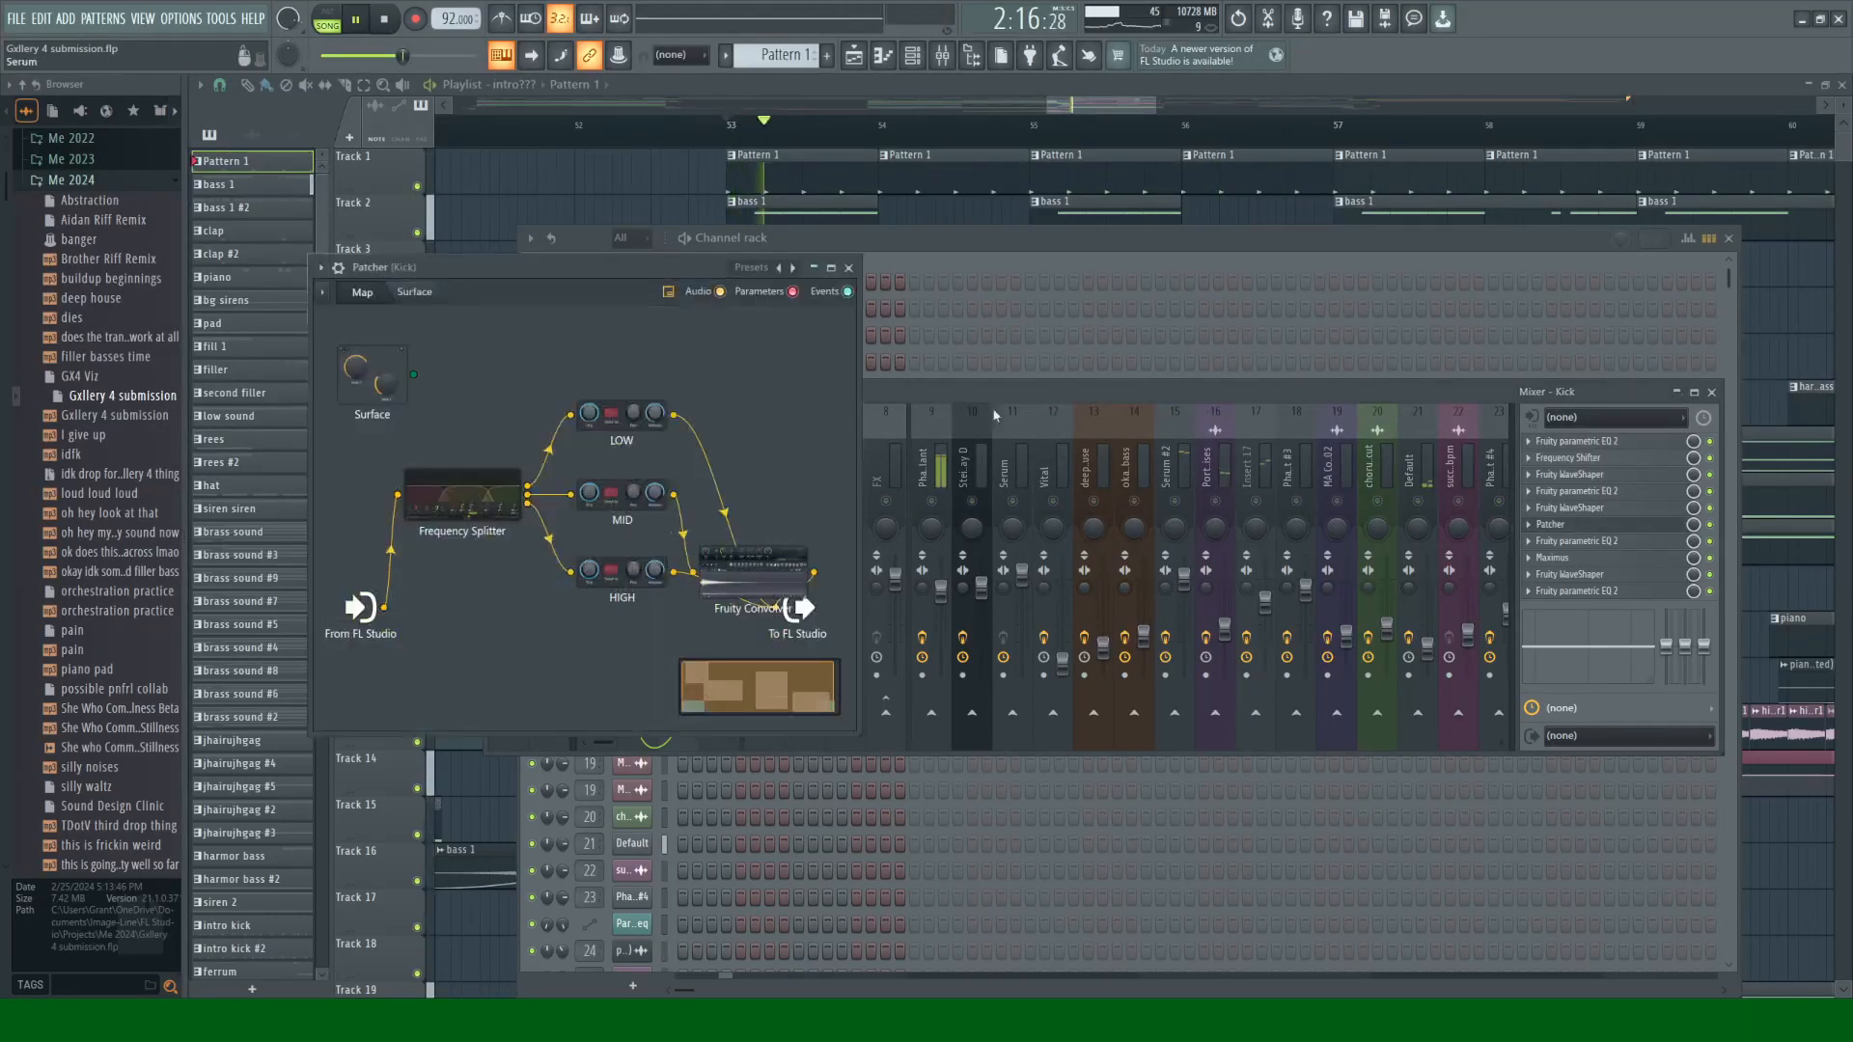
pyautogui.click(1602, 524)
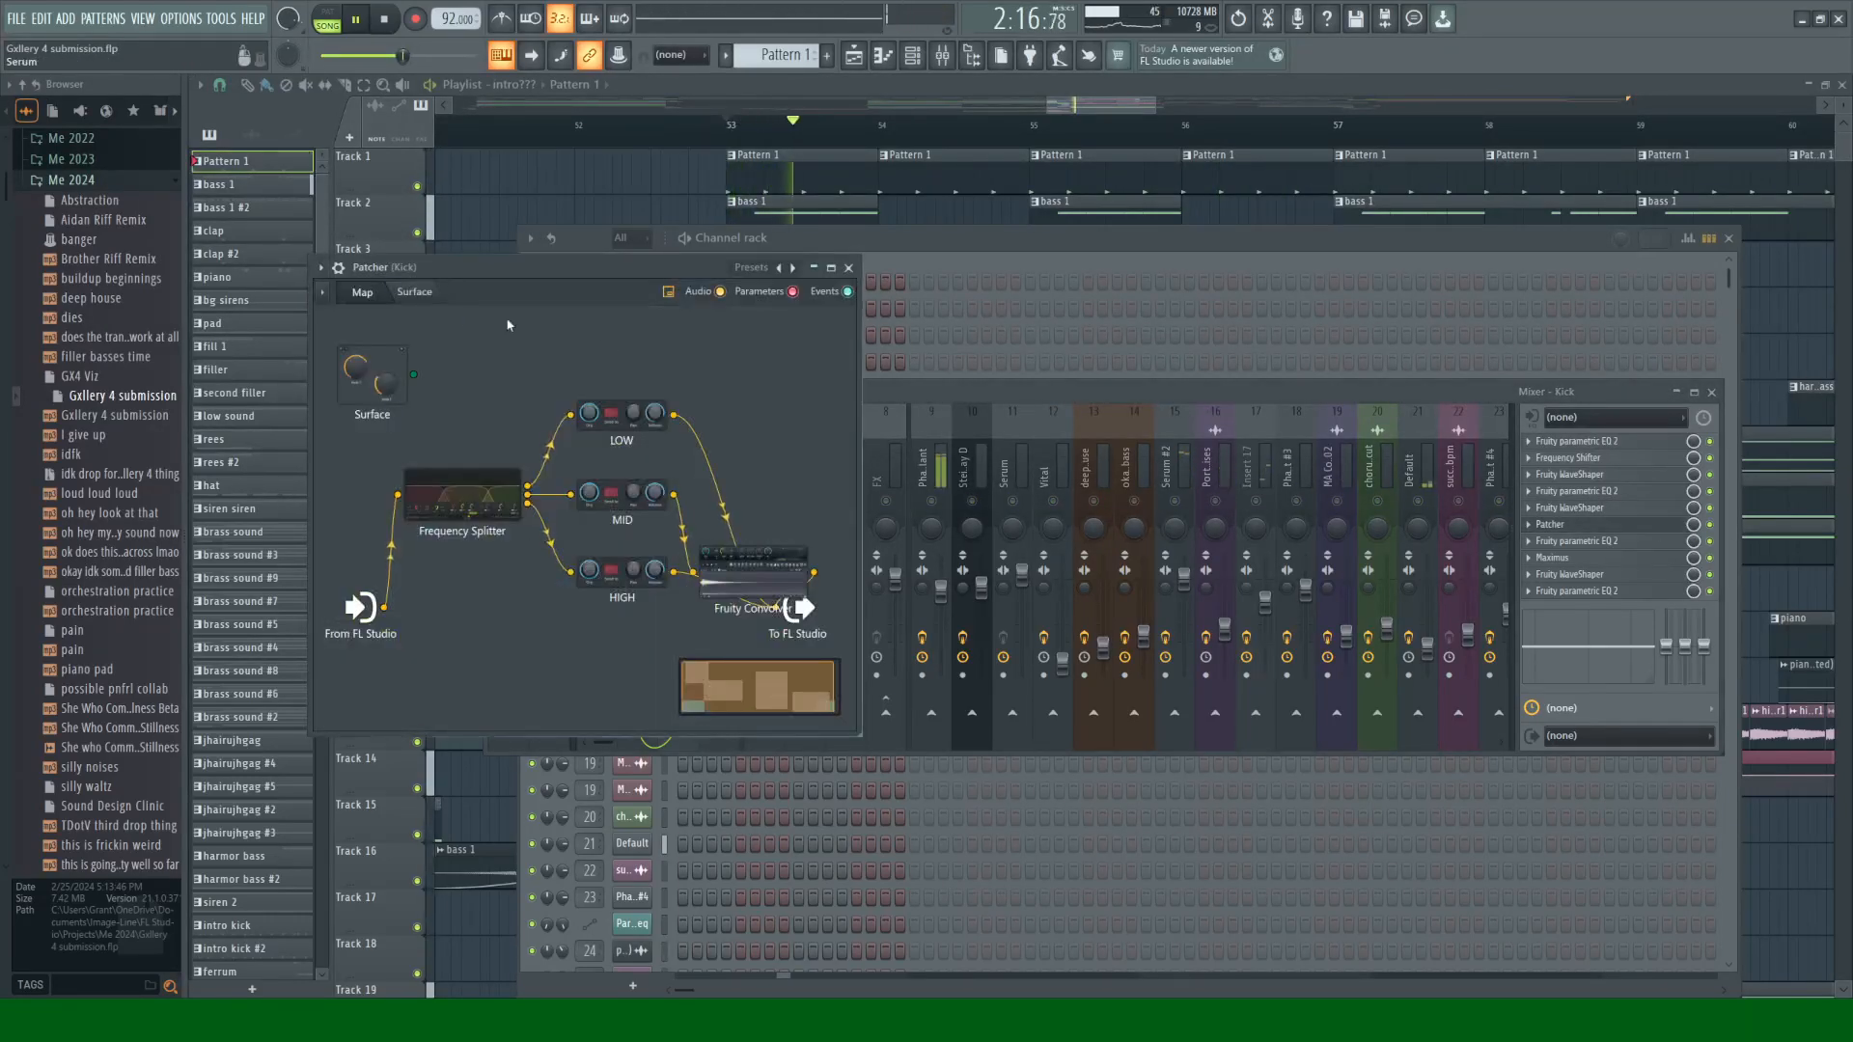
pyautogui.click(848, 268)
pyautogui.press('space')
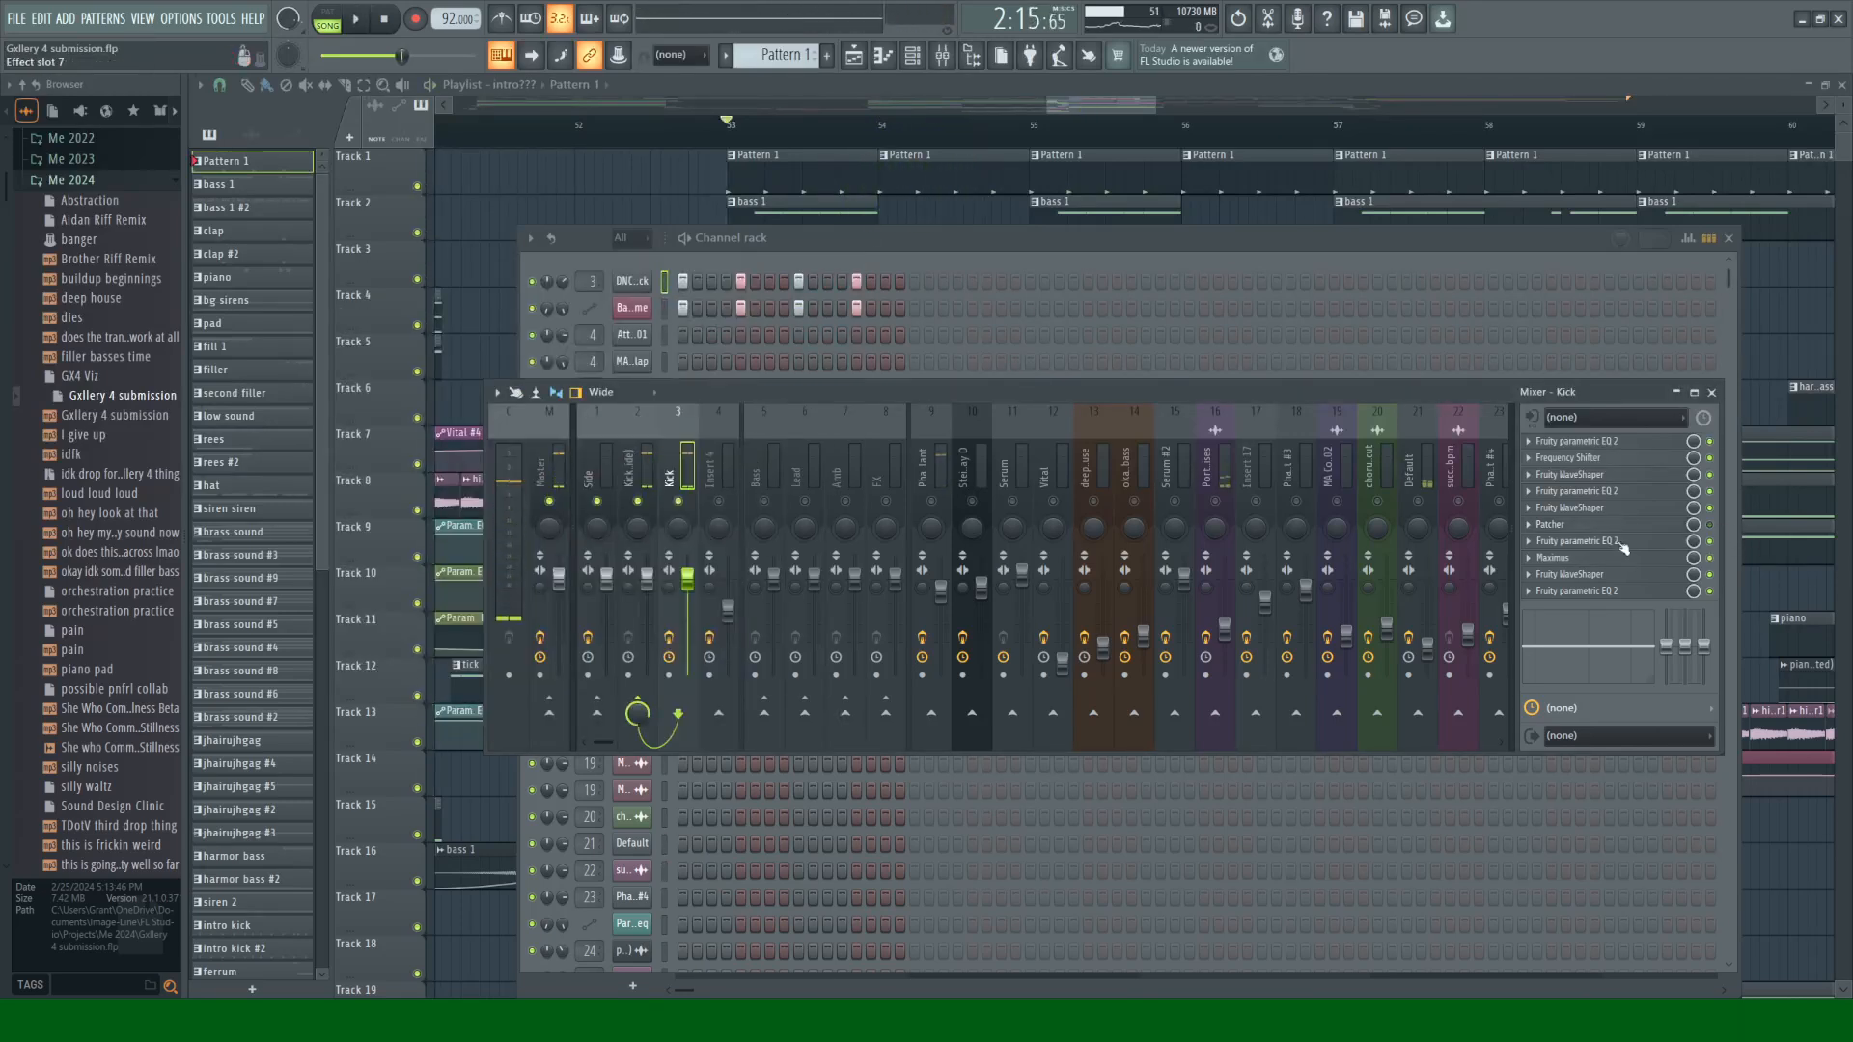
pyautogui.click(1602, 541)
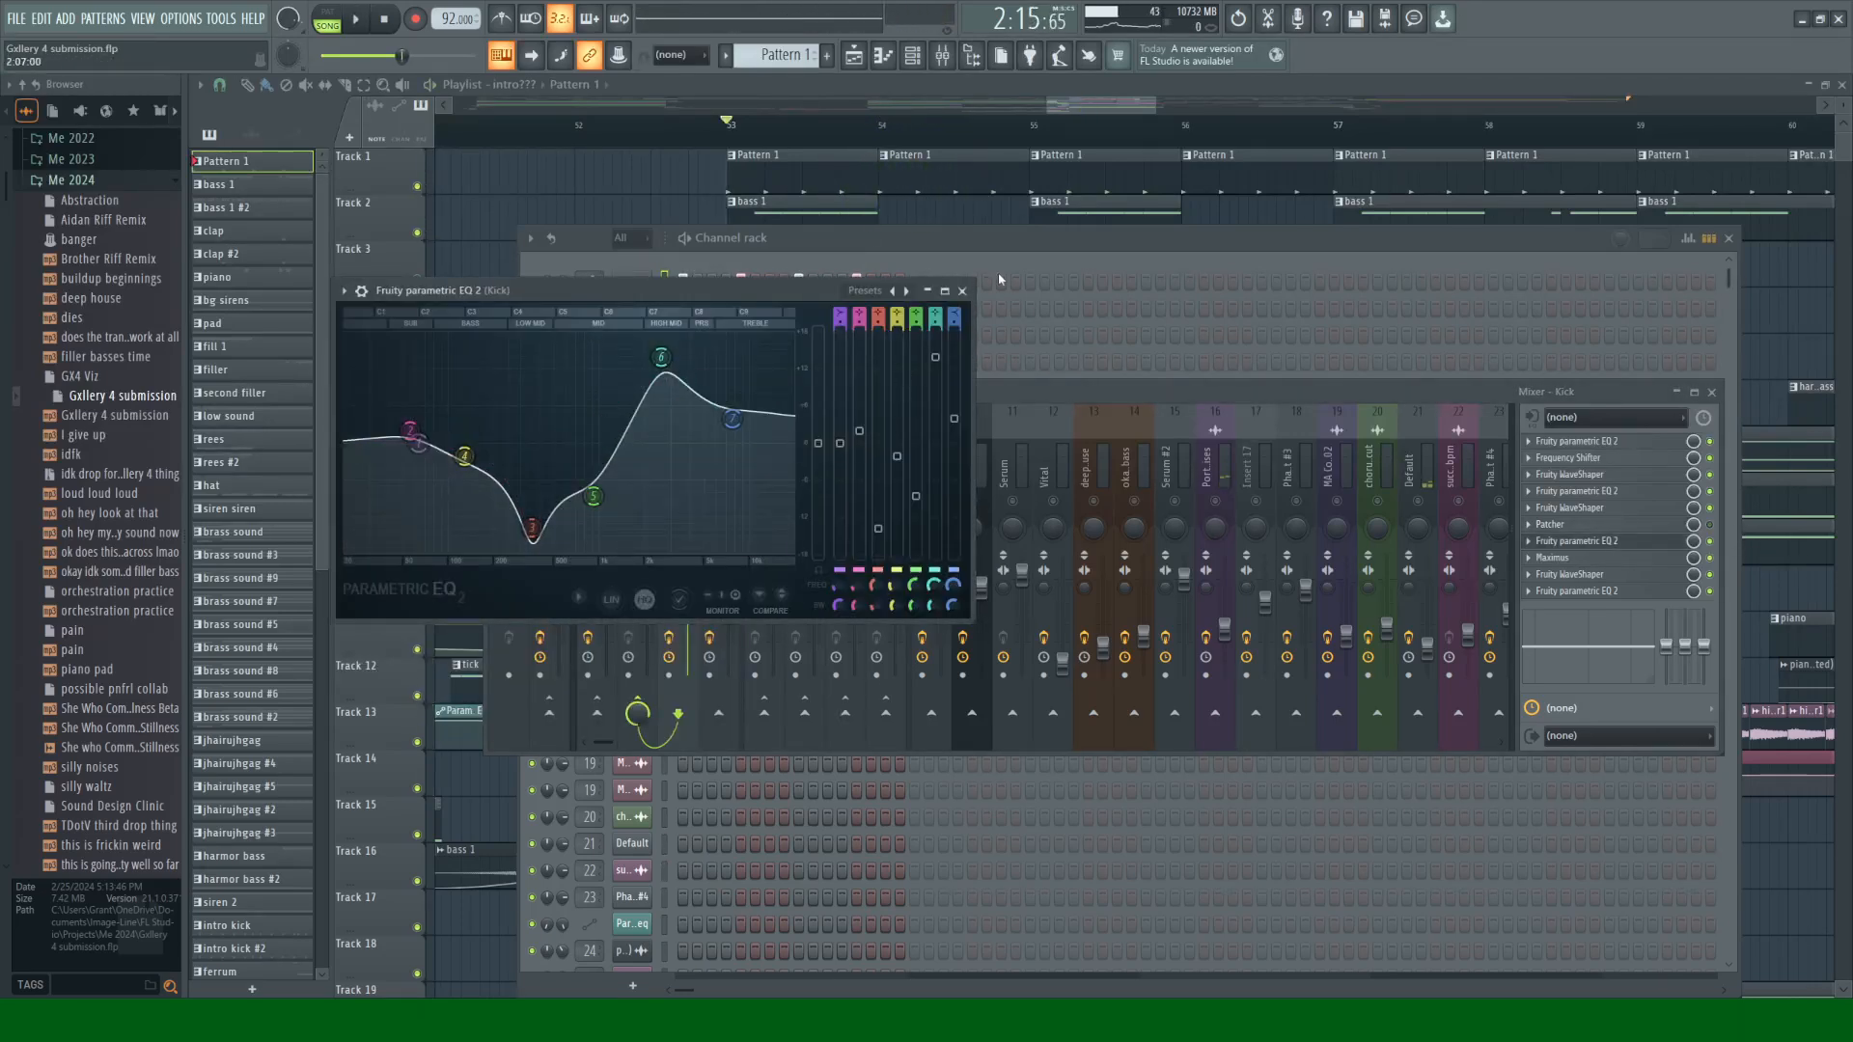
pyautogui.click(962, 291)
pyautogui.click(1614, 543)
pyautogui.click(963, 291)
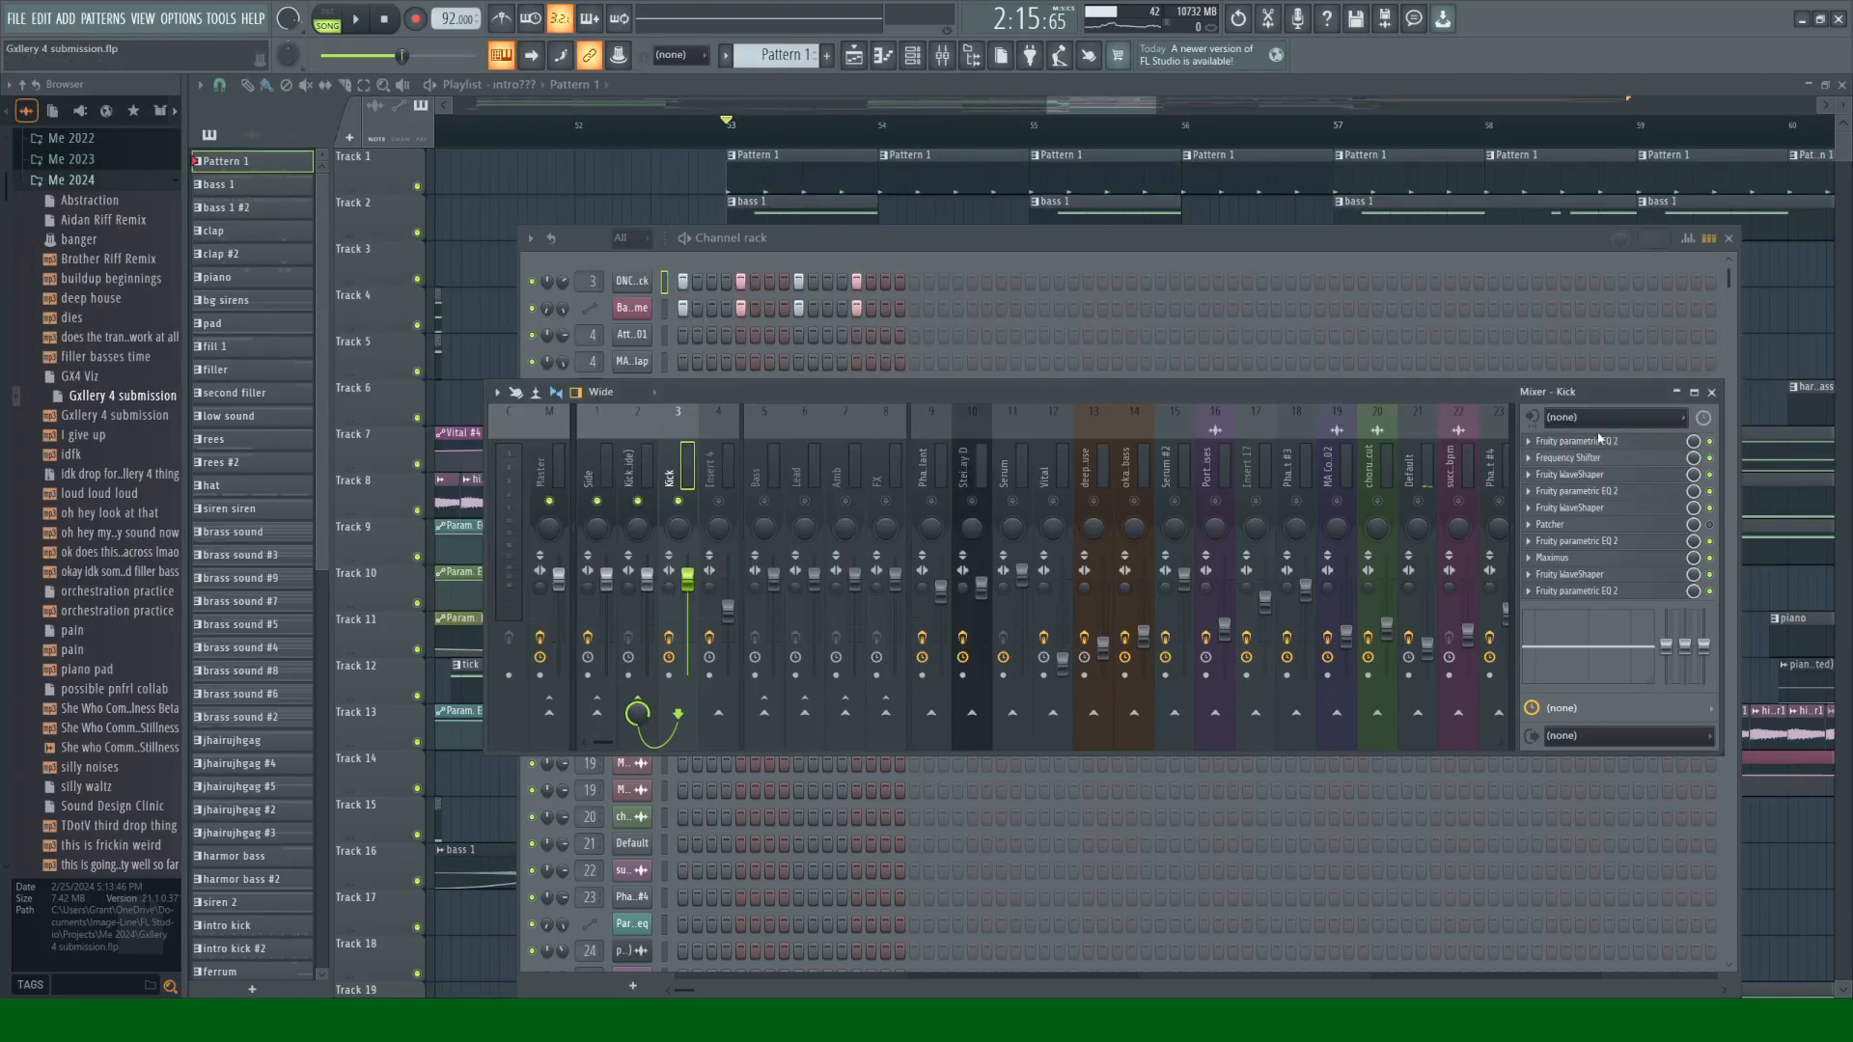
# Step: Compare the curves of the Kick track's Fruity parametric EQ 2 effects in slots 1, 4 and 10
pyautogui.click(1599, 441)
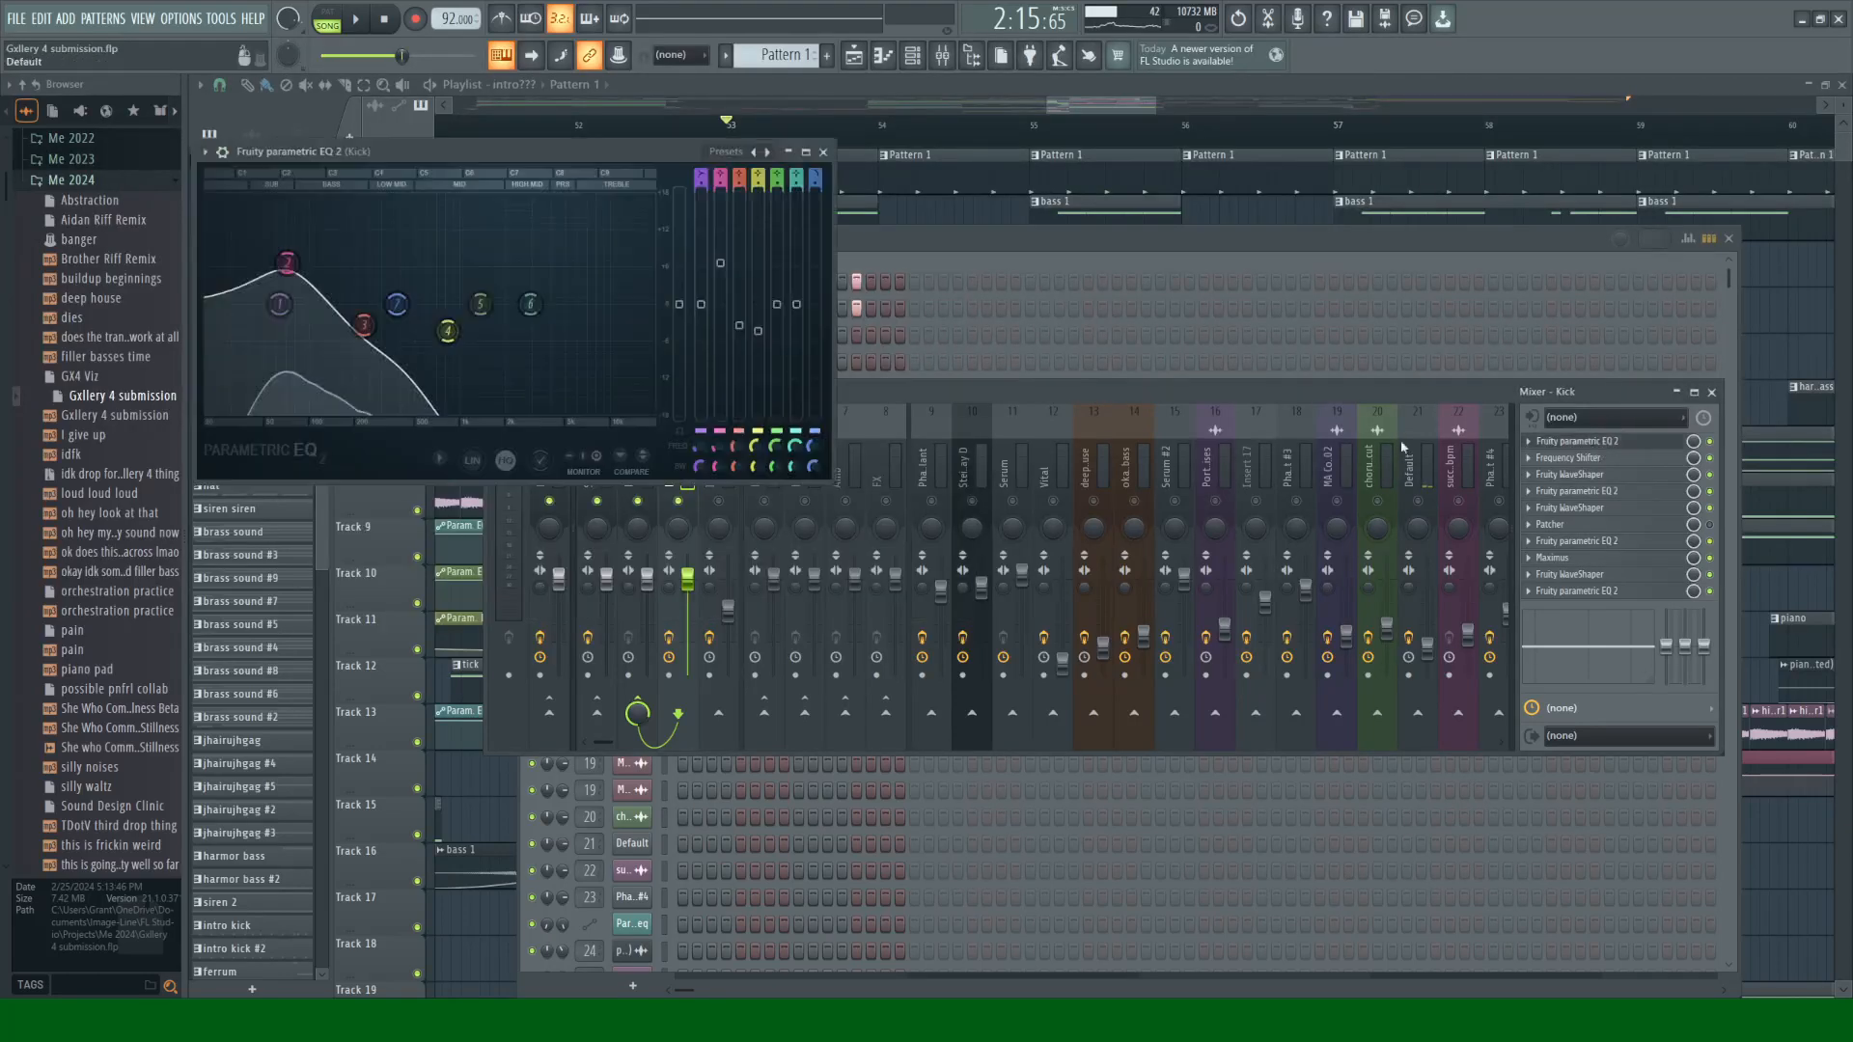
pyautogui.click(823, 153)
pyautogui.click(1620, 491)
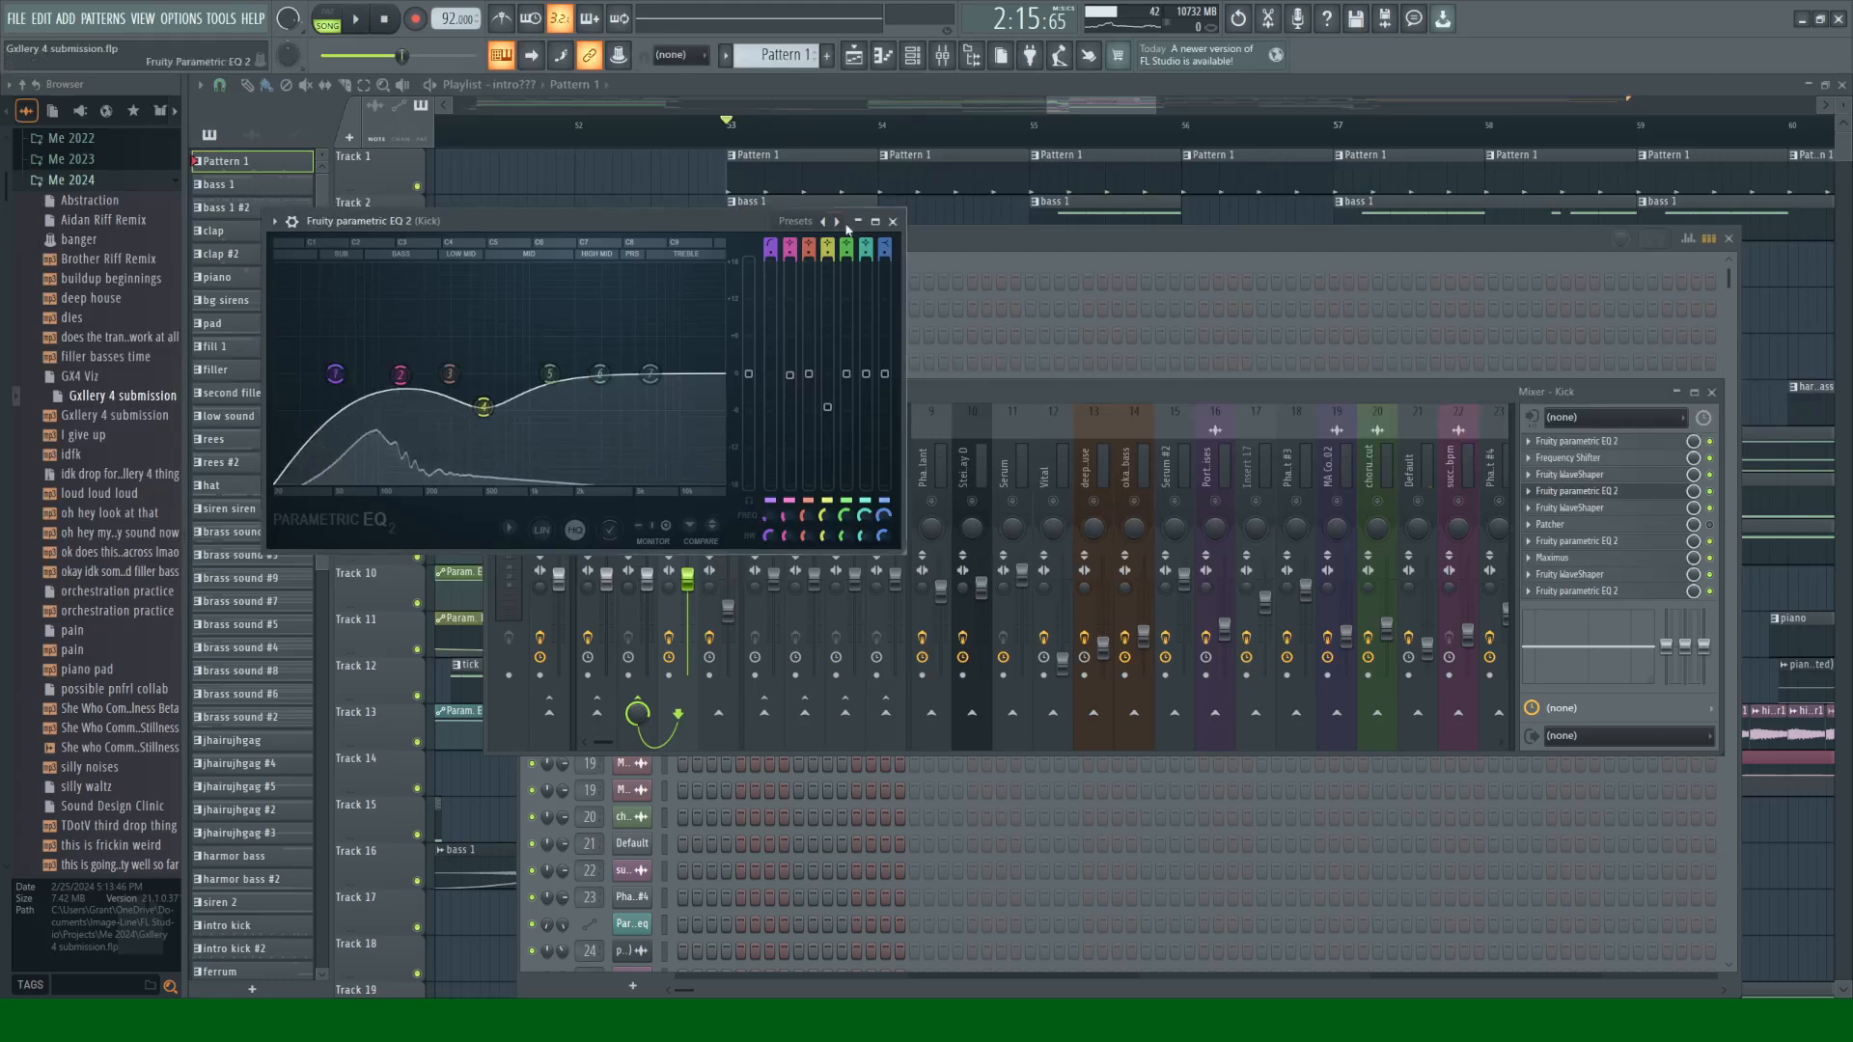
pyautogui.click(895, 216)
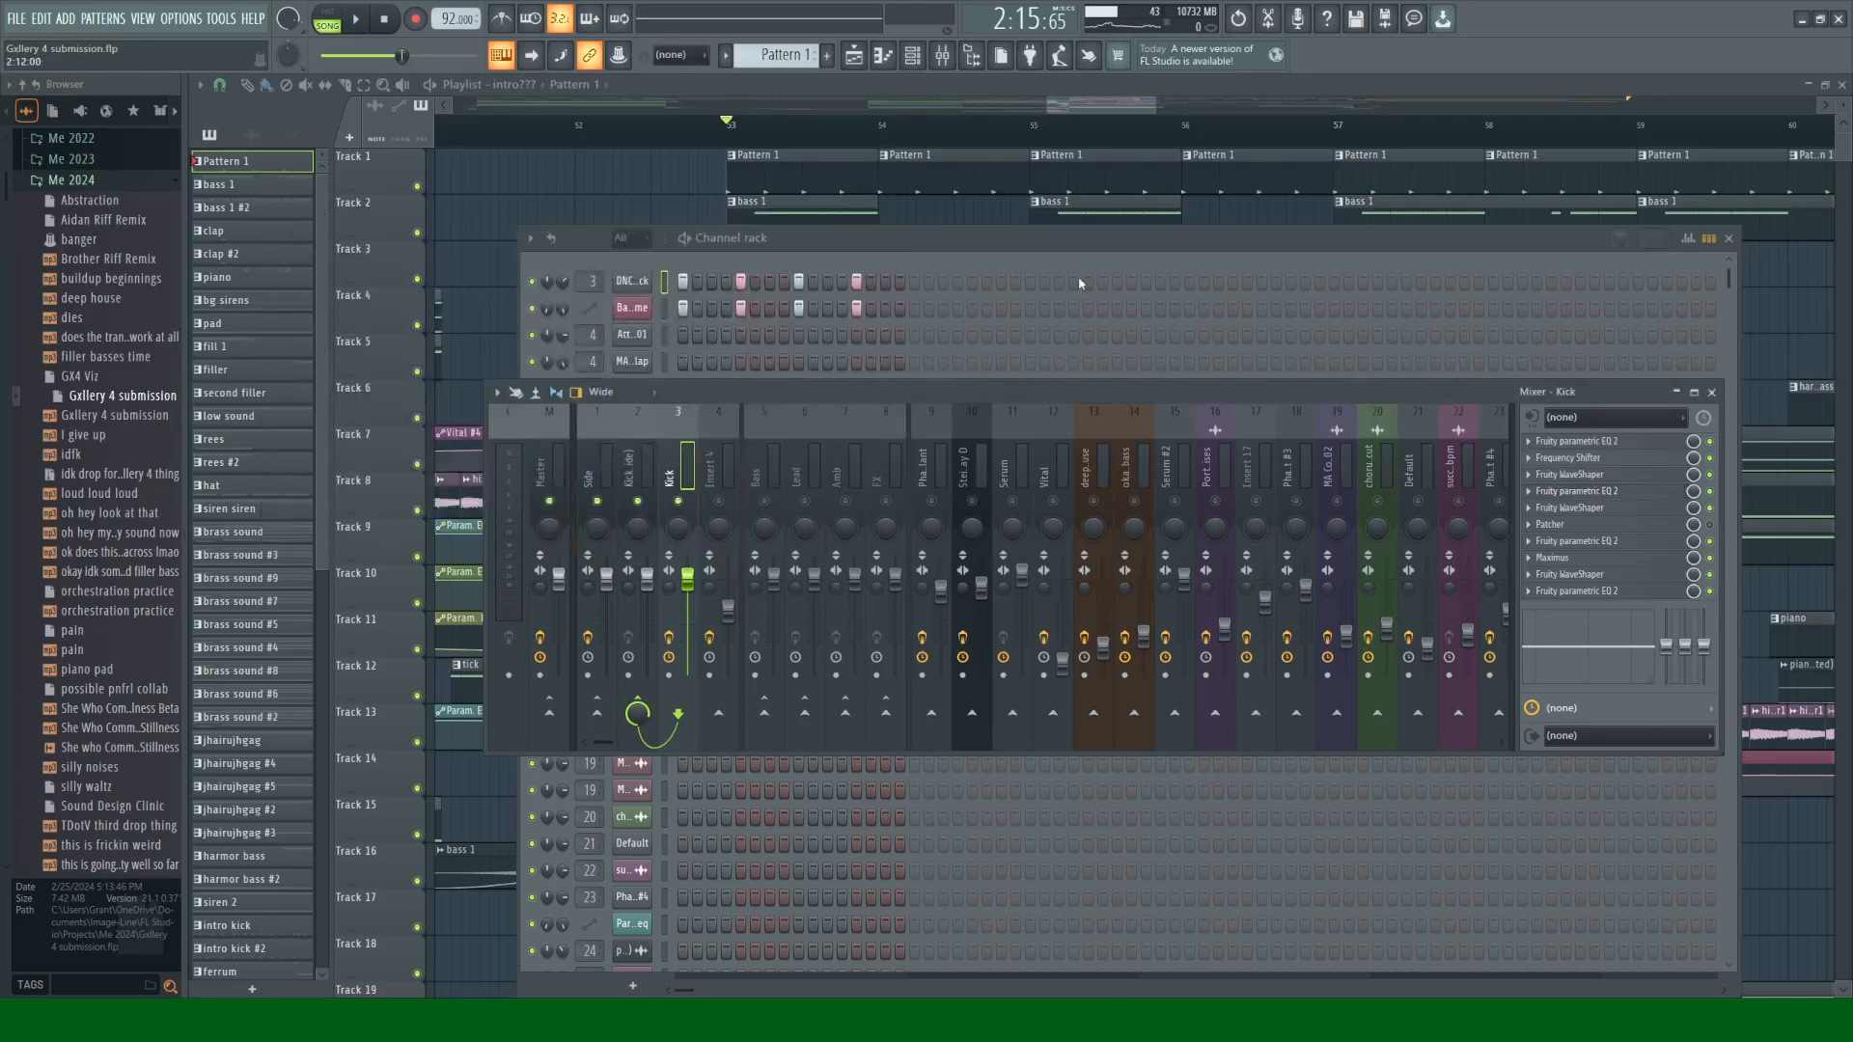
pyautogui.click(1599, 593)
pyautogui.click(847, 175)
pyautogui.click(1610, 592)
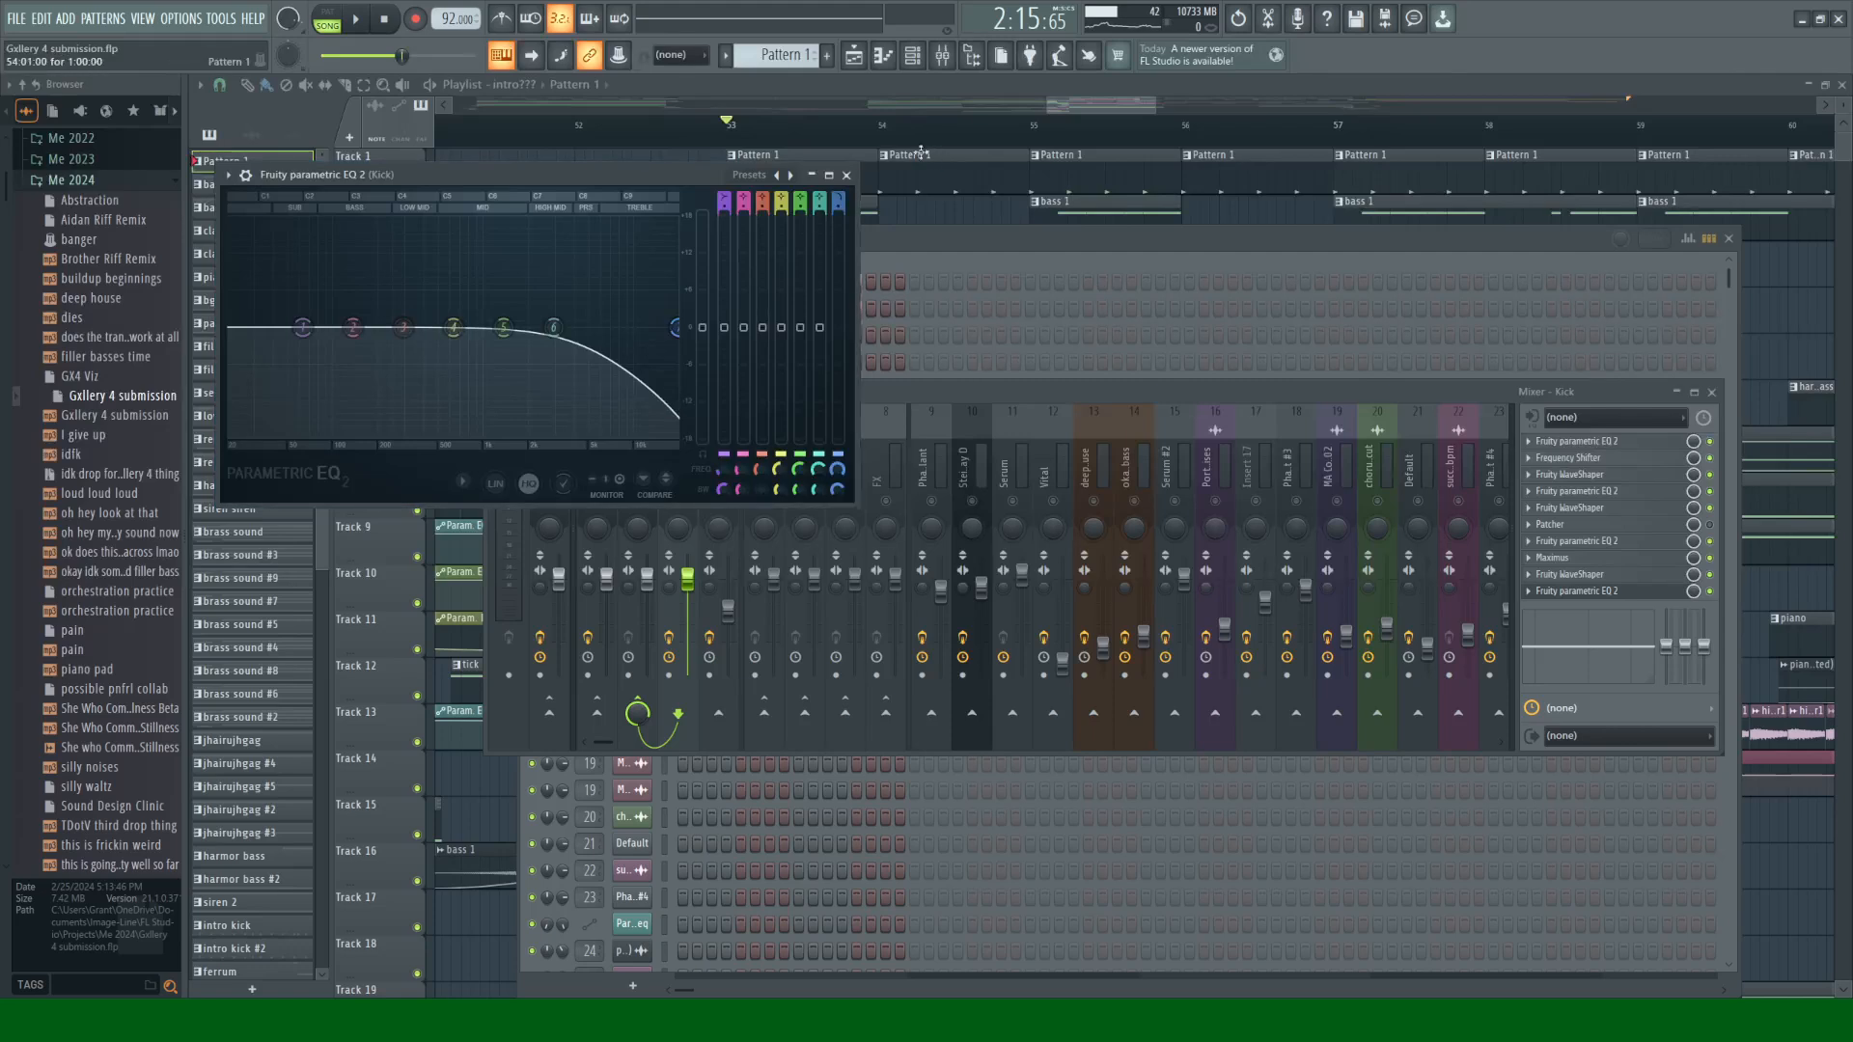
pyautogui.click(846, 175)
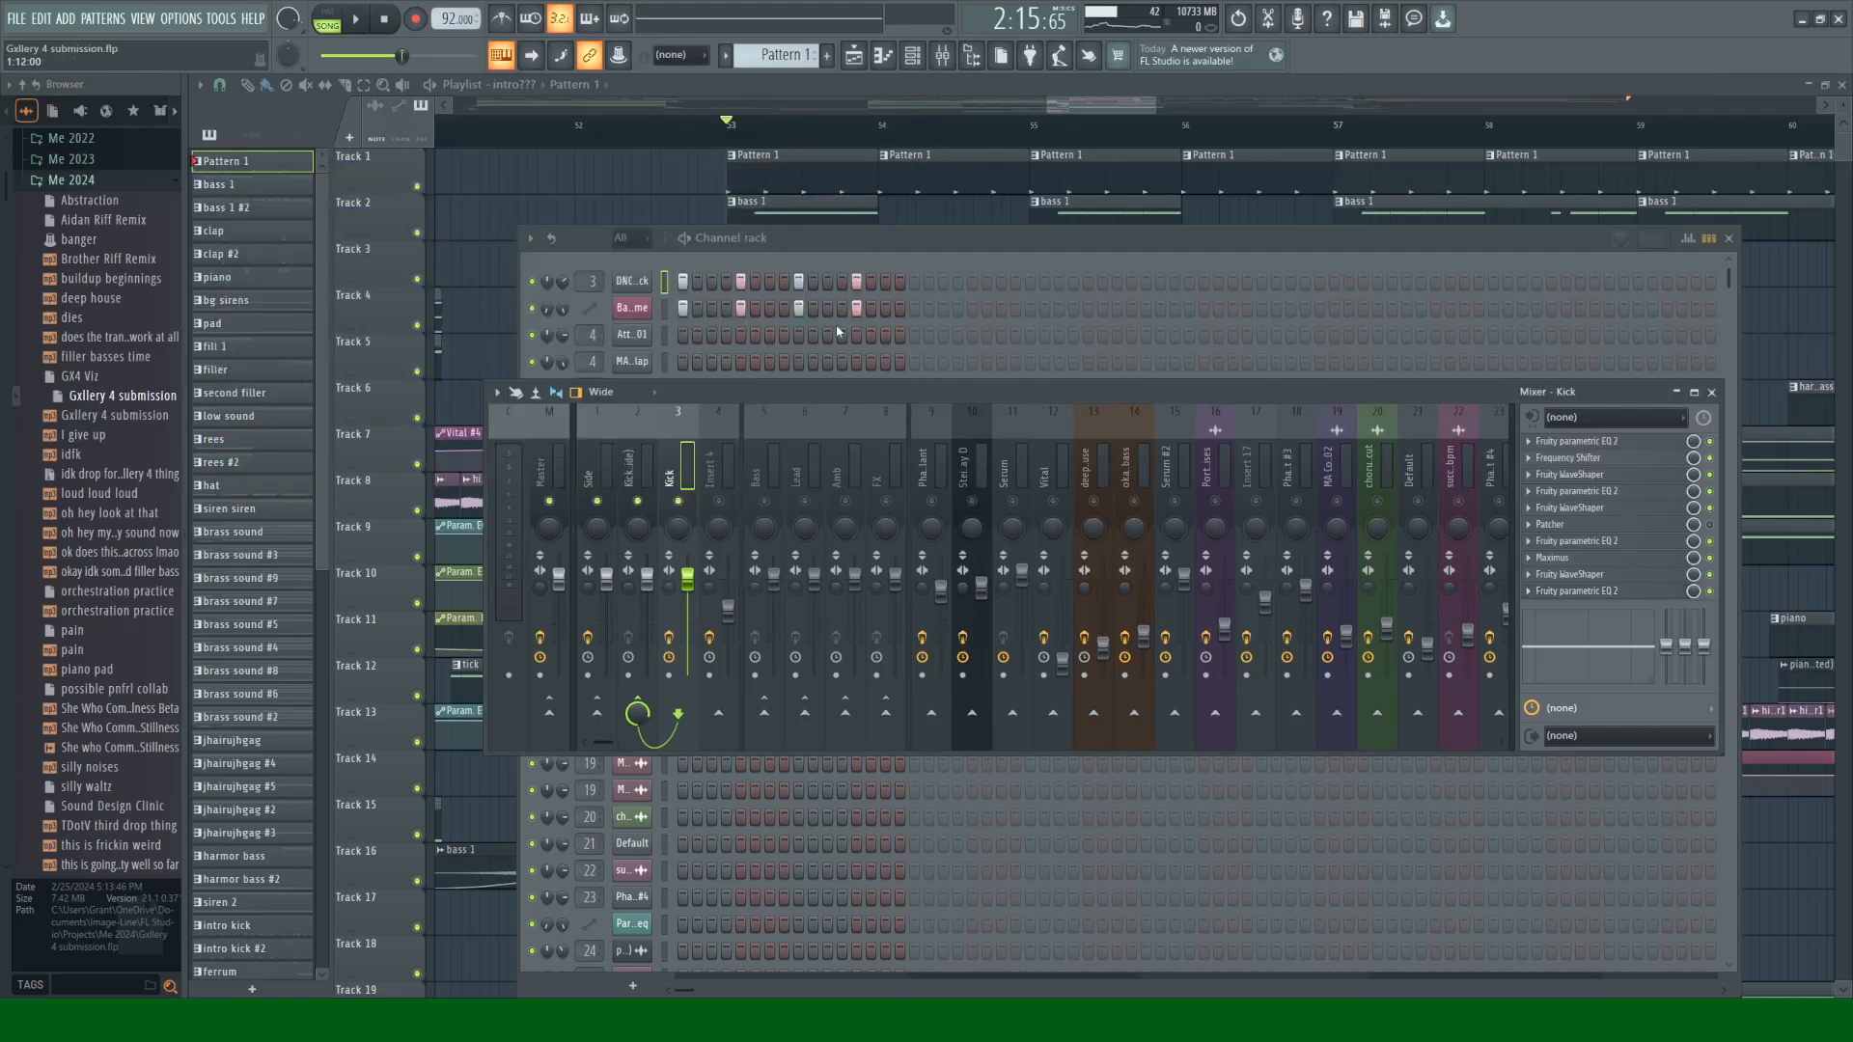
# Step: Examine the Balance - Side - Volume automation channel in the channel rack beside the kick's steps, and bring the mixer back up
pyautogui.rightClick(679, 501)
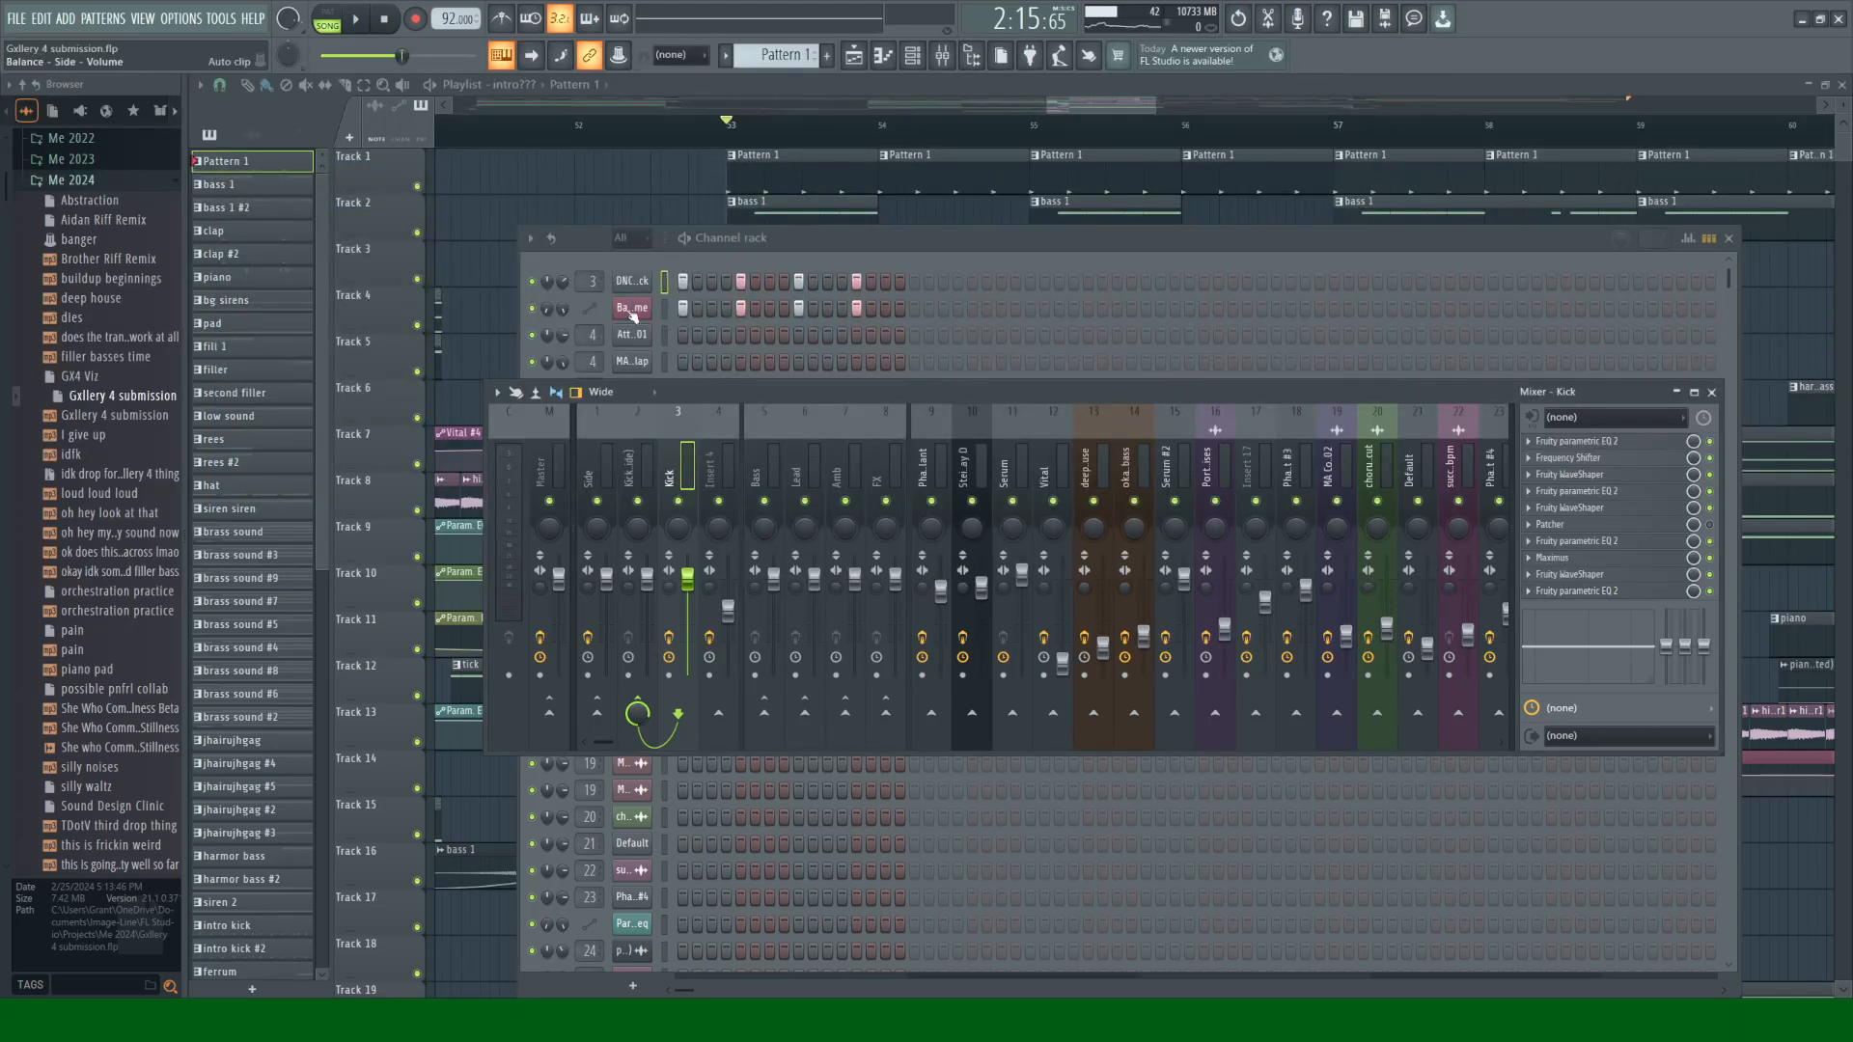
pyautogui.click(632, 309)
pyautogui.click(663, 222)
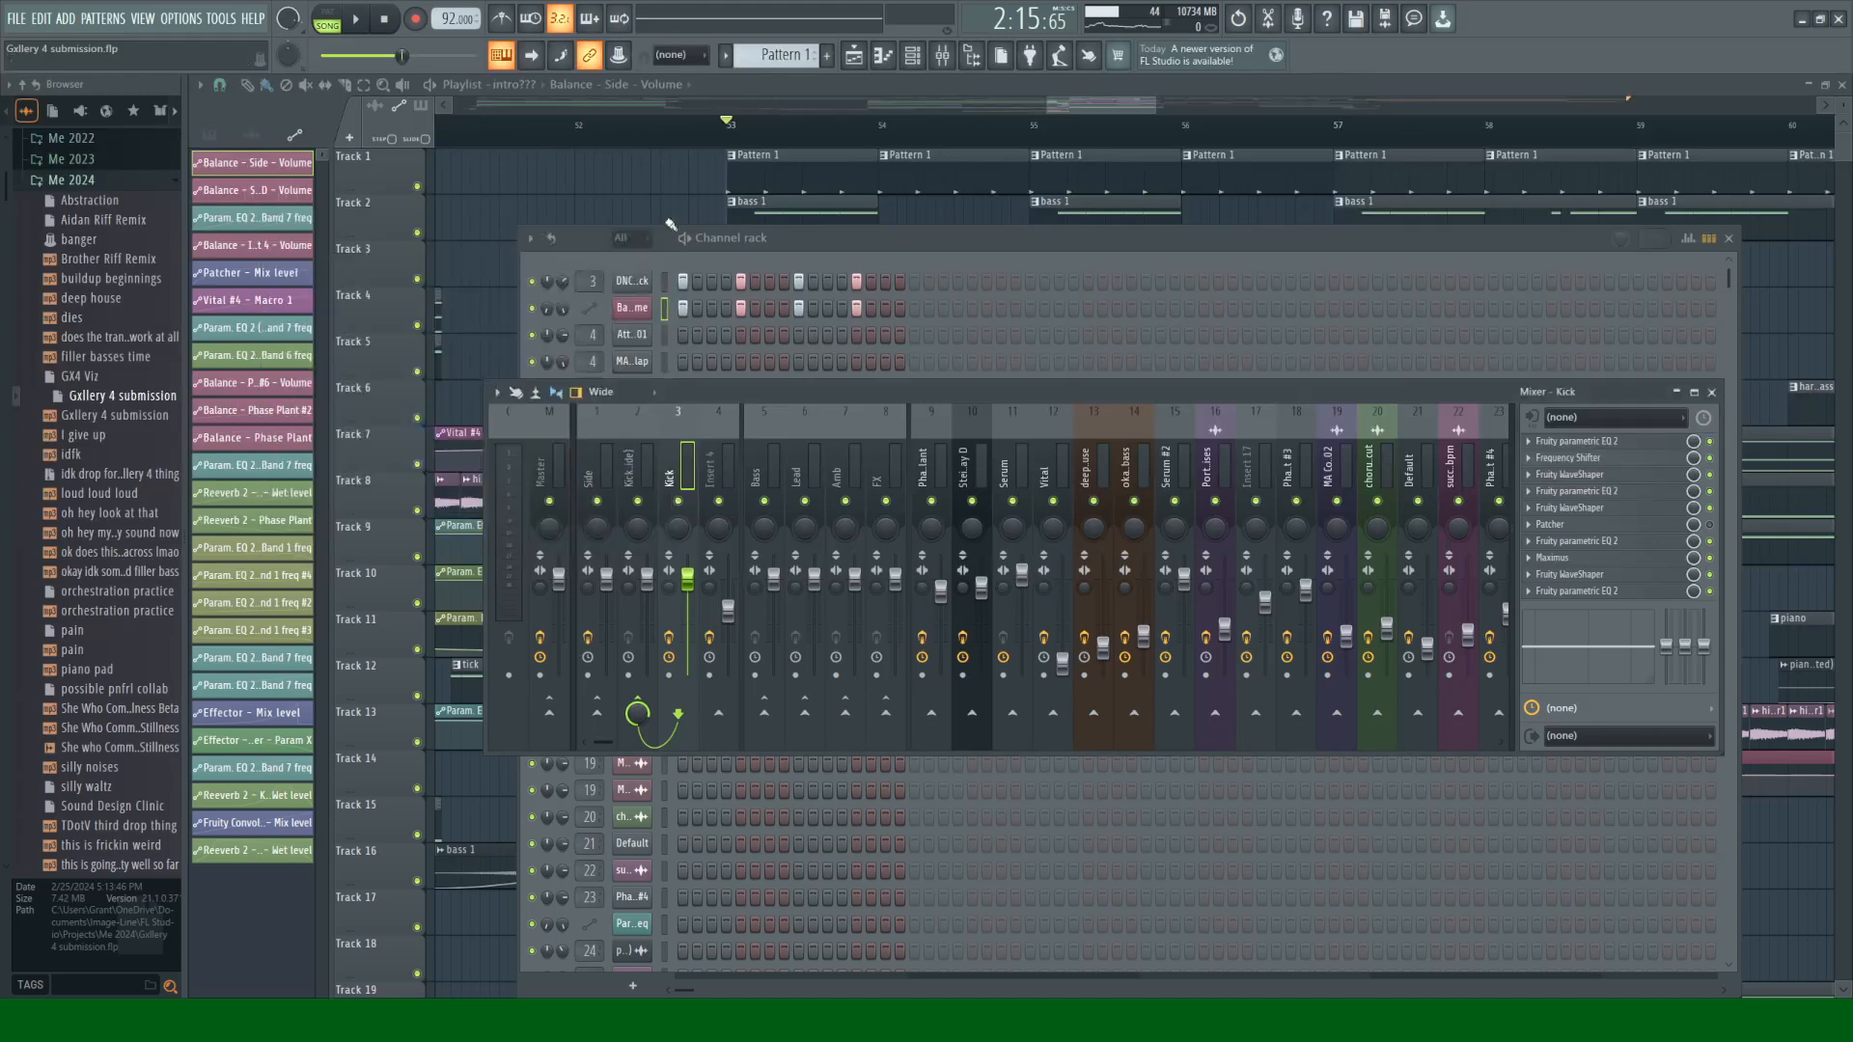
pyautogui.click(1715, 392)
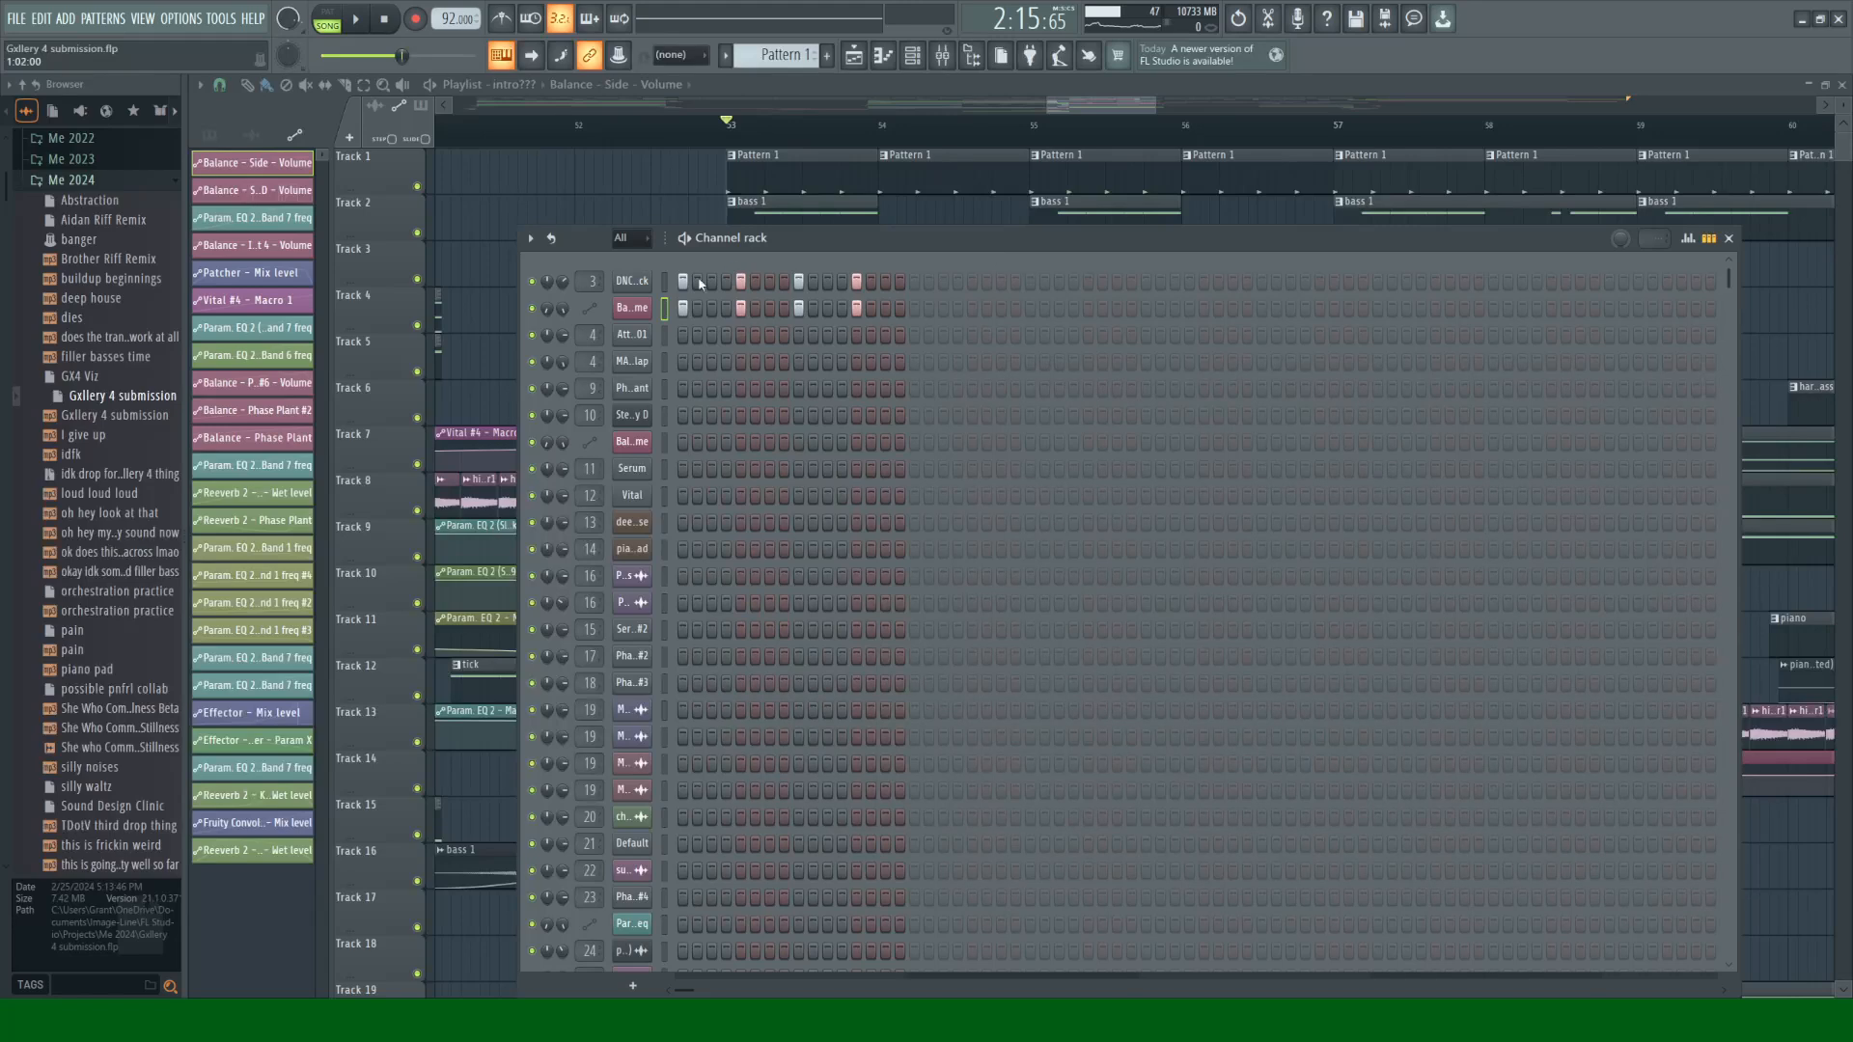
pyautogui.click(958, 61)
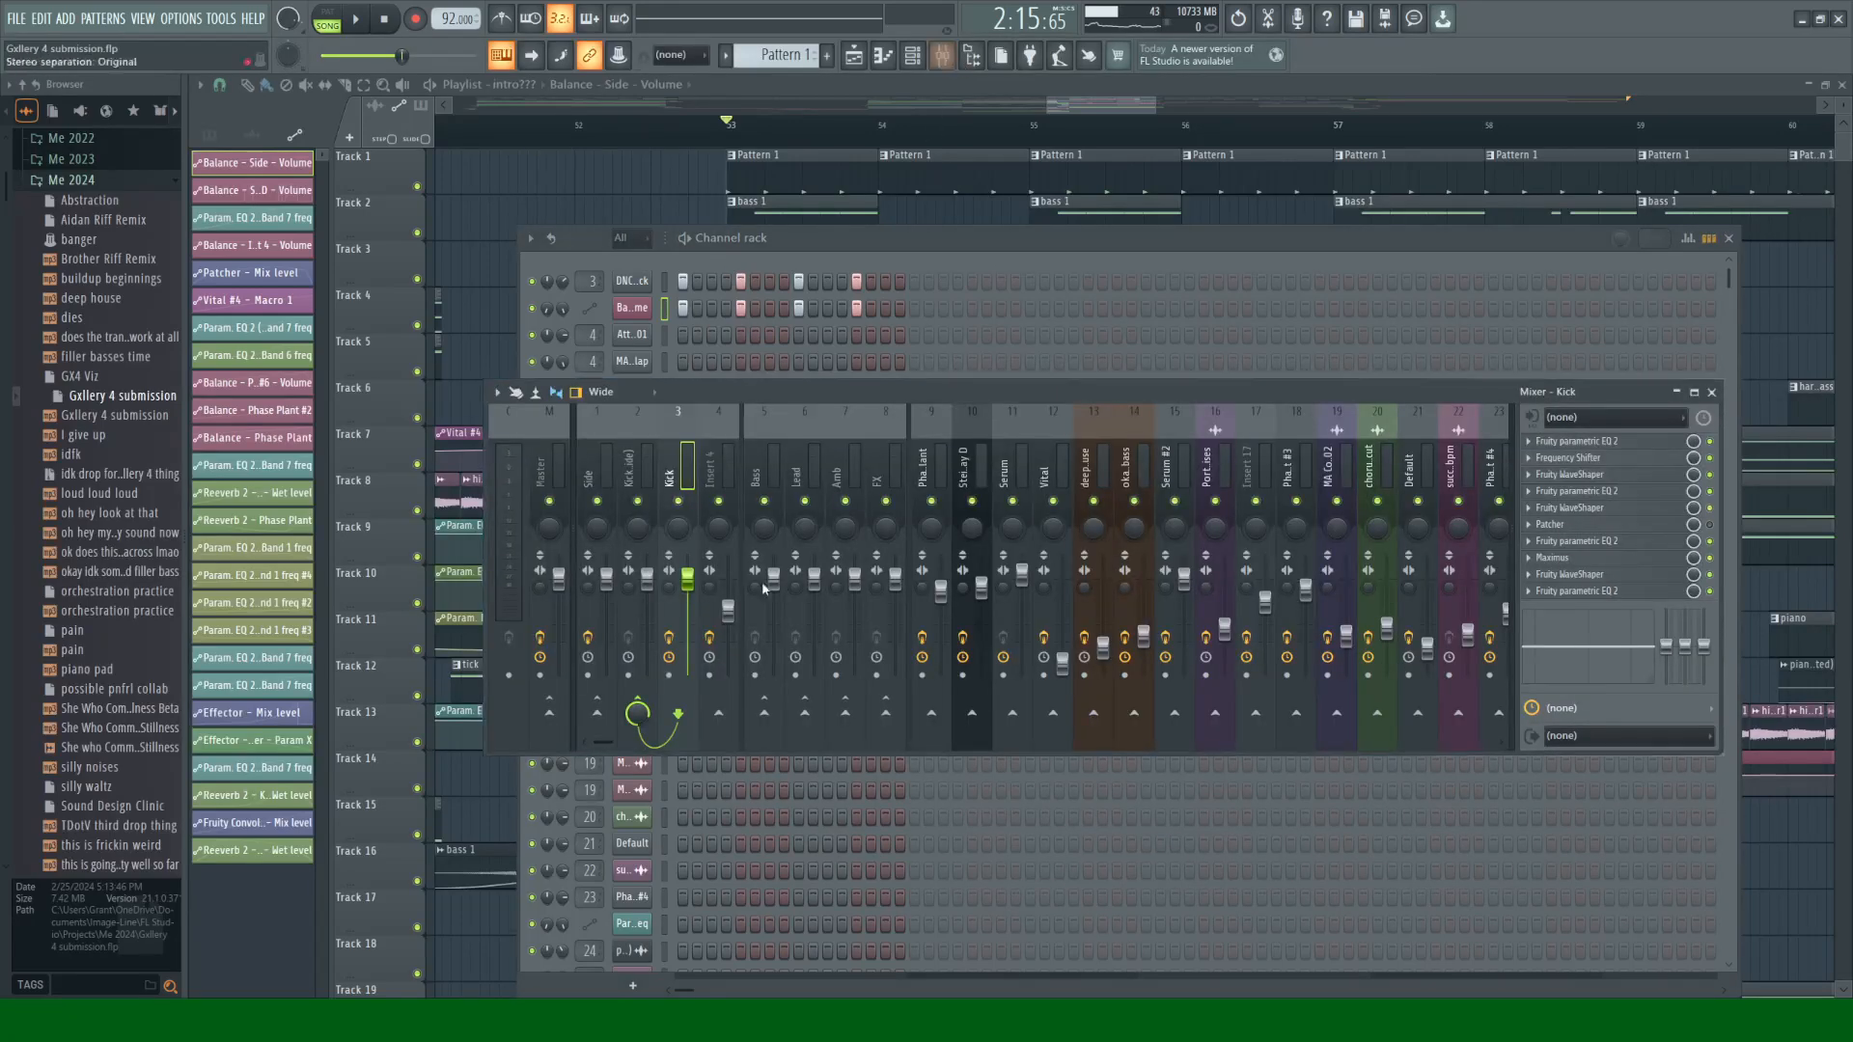
# Step: Examine the Fruity Balance effect on the Side mixer track during playback, and close the mixer and channel rack
pyautogui.click(597, 472)
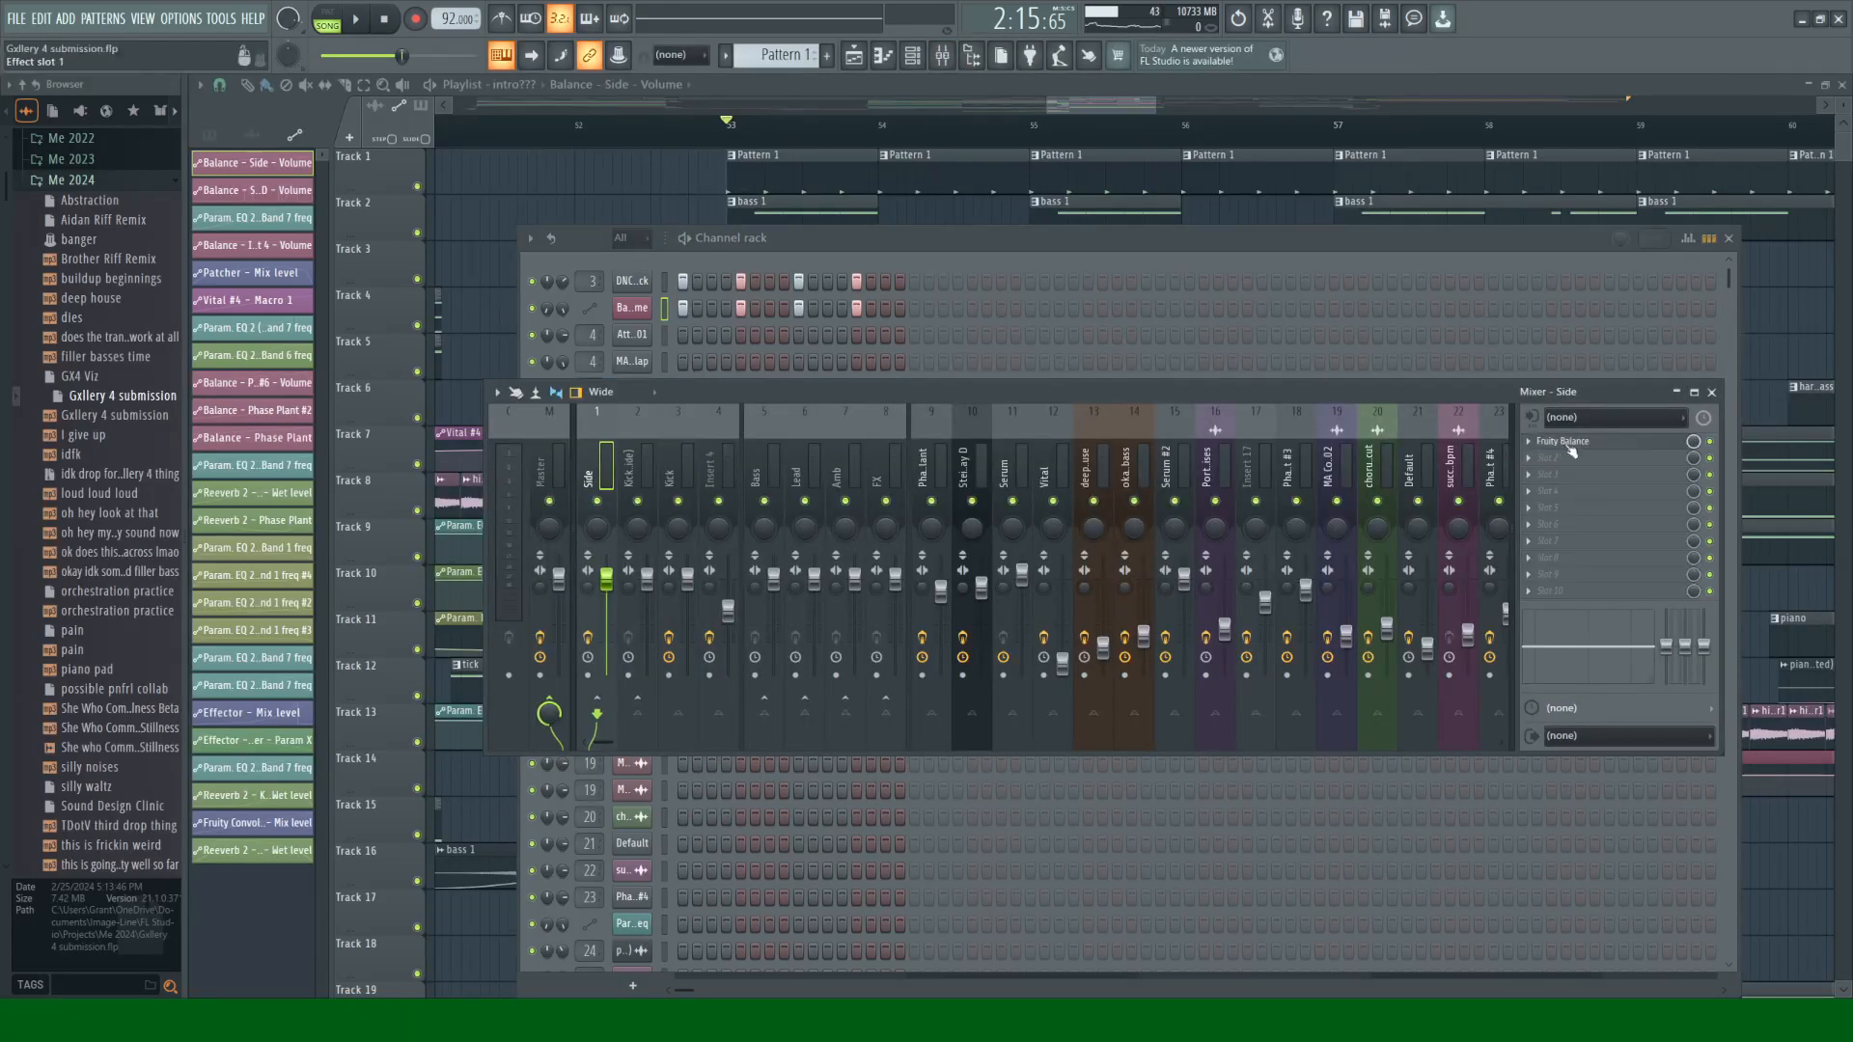
pyautogui.click(1564, 441)
pyautogui.press('space')
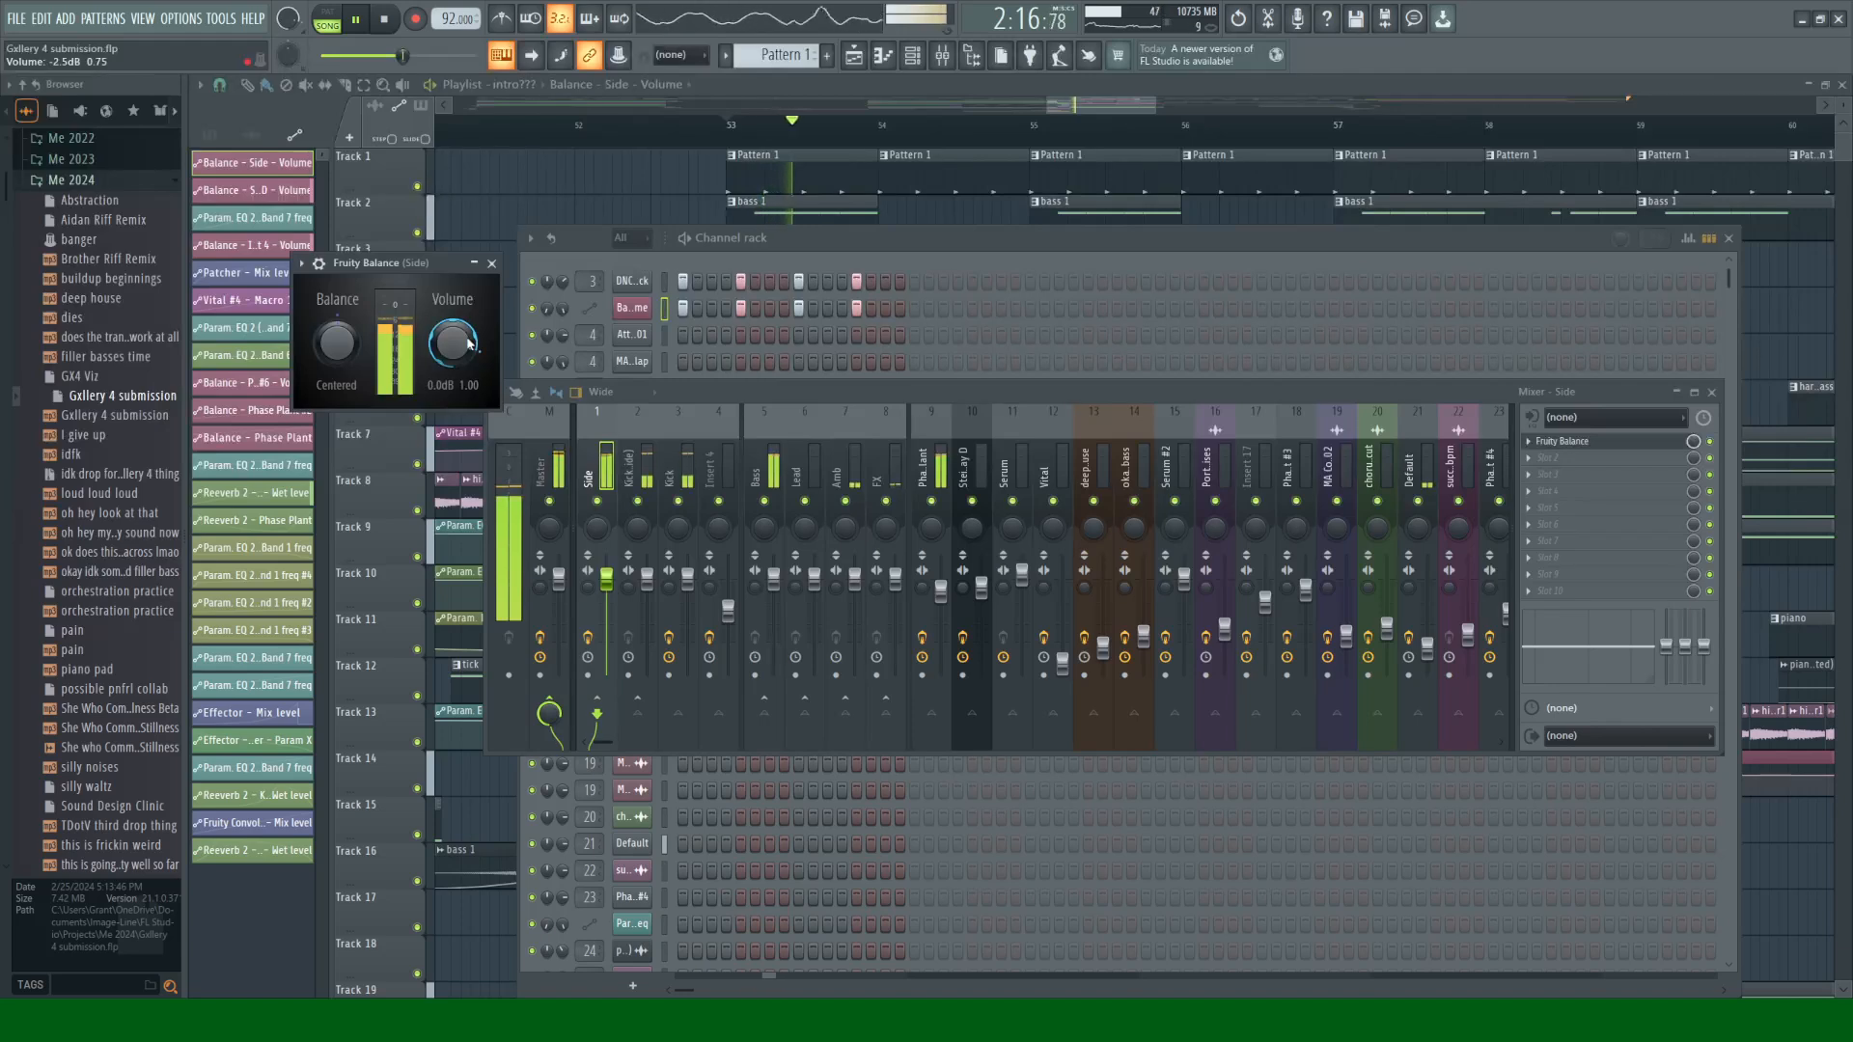
pyautogui.press('space')
pyautogui.click(491, 262)
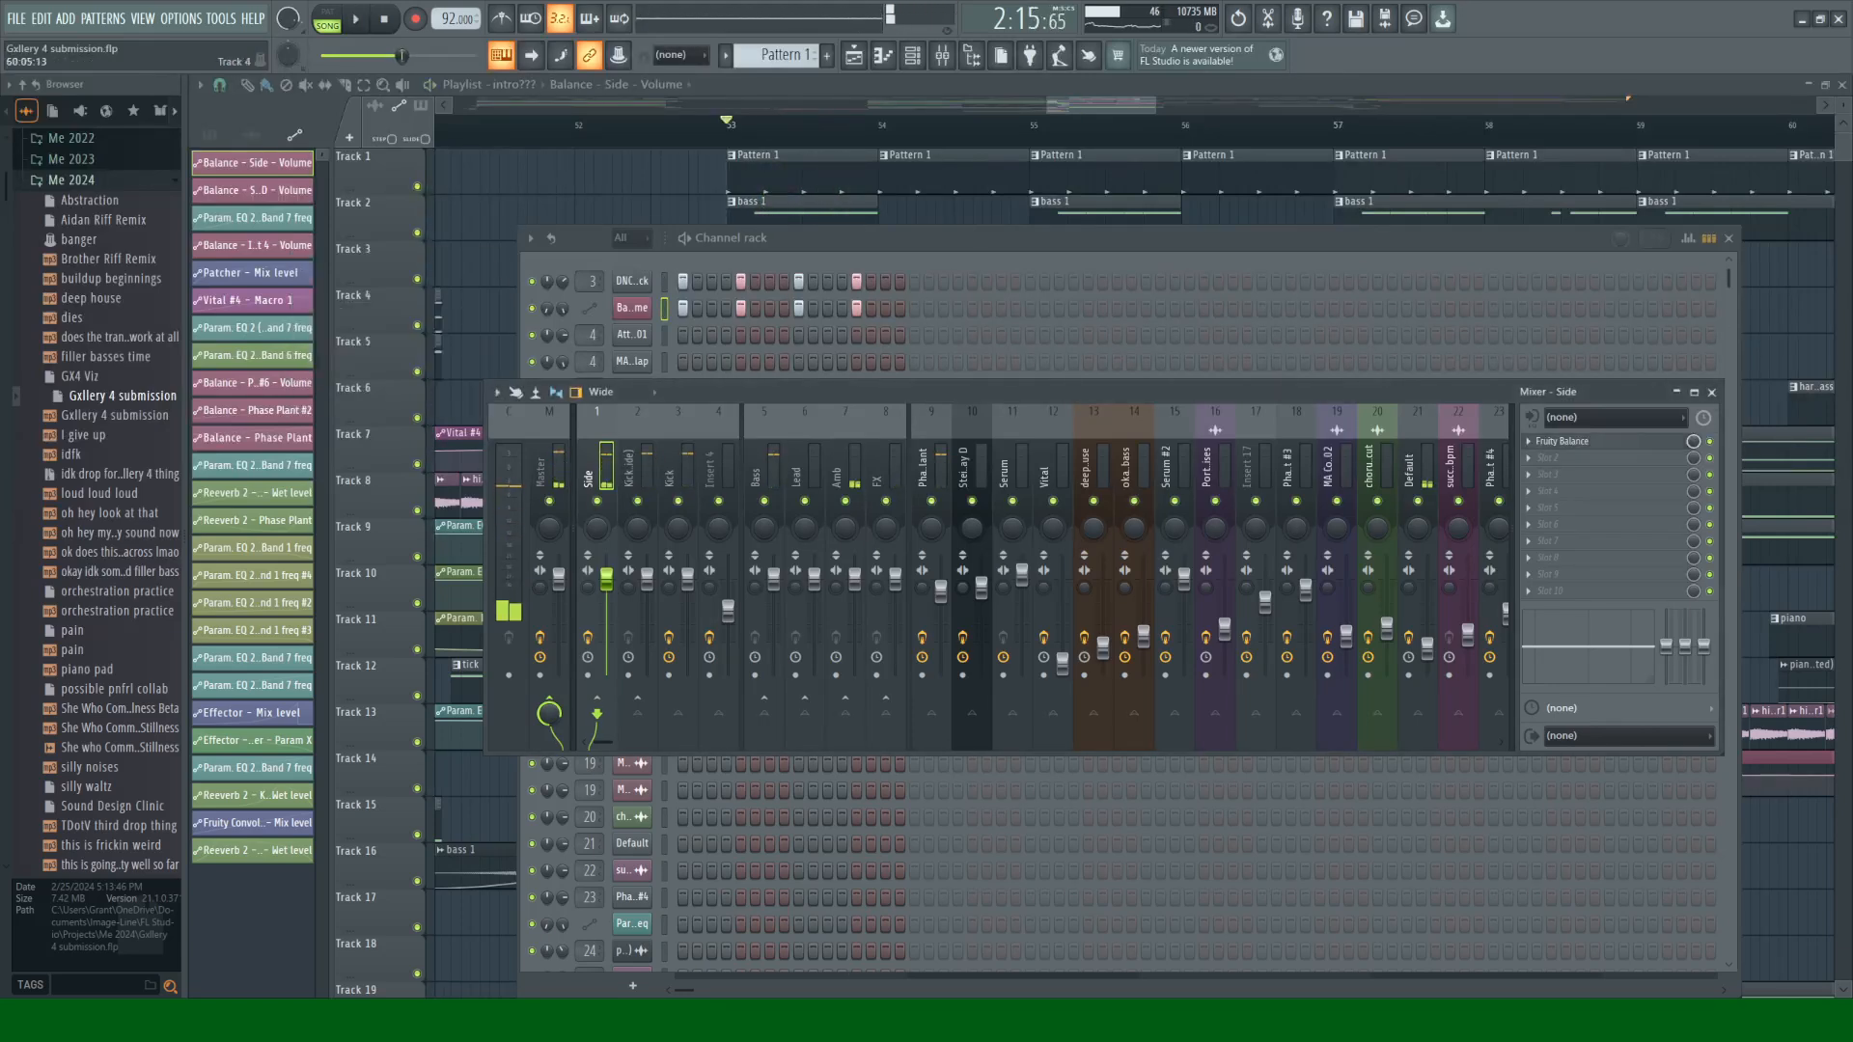
pyautogui.click(1711, 394)
pyautogui.click(1728, 240)
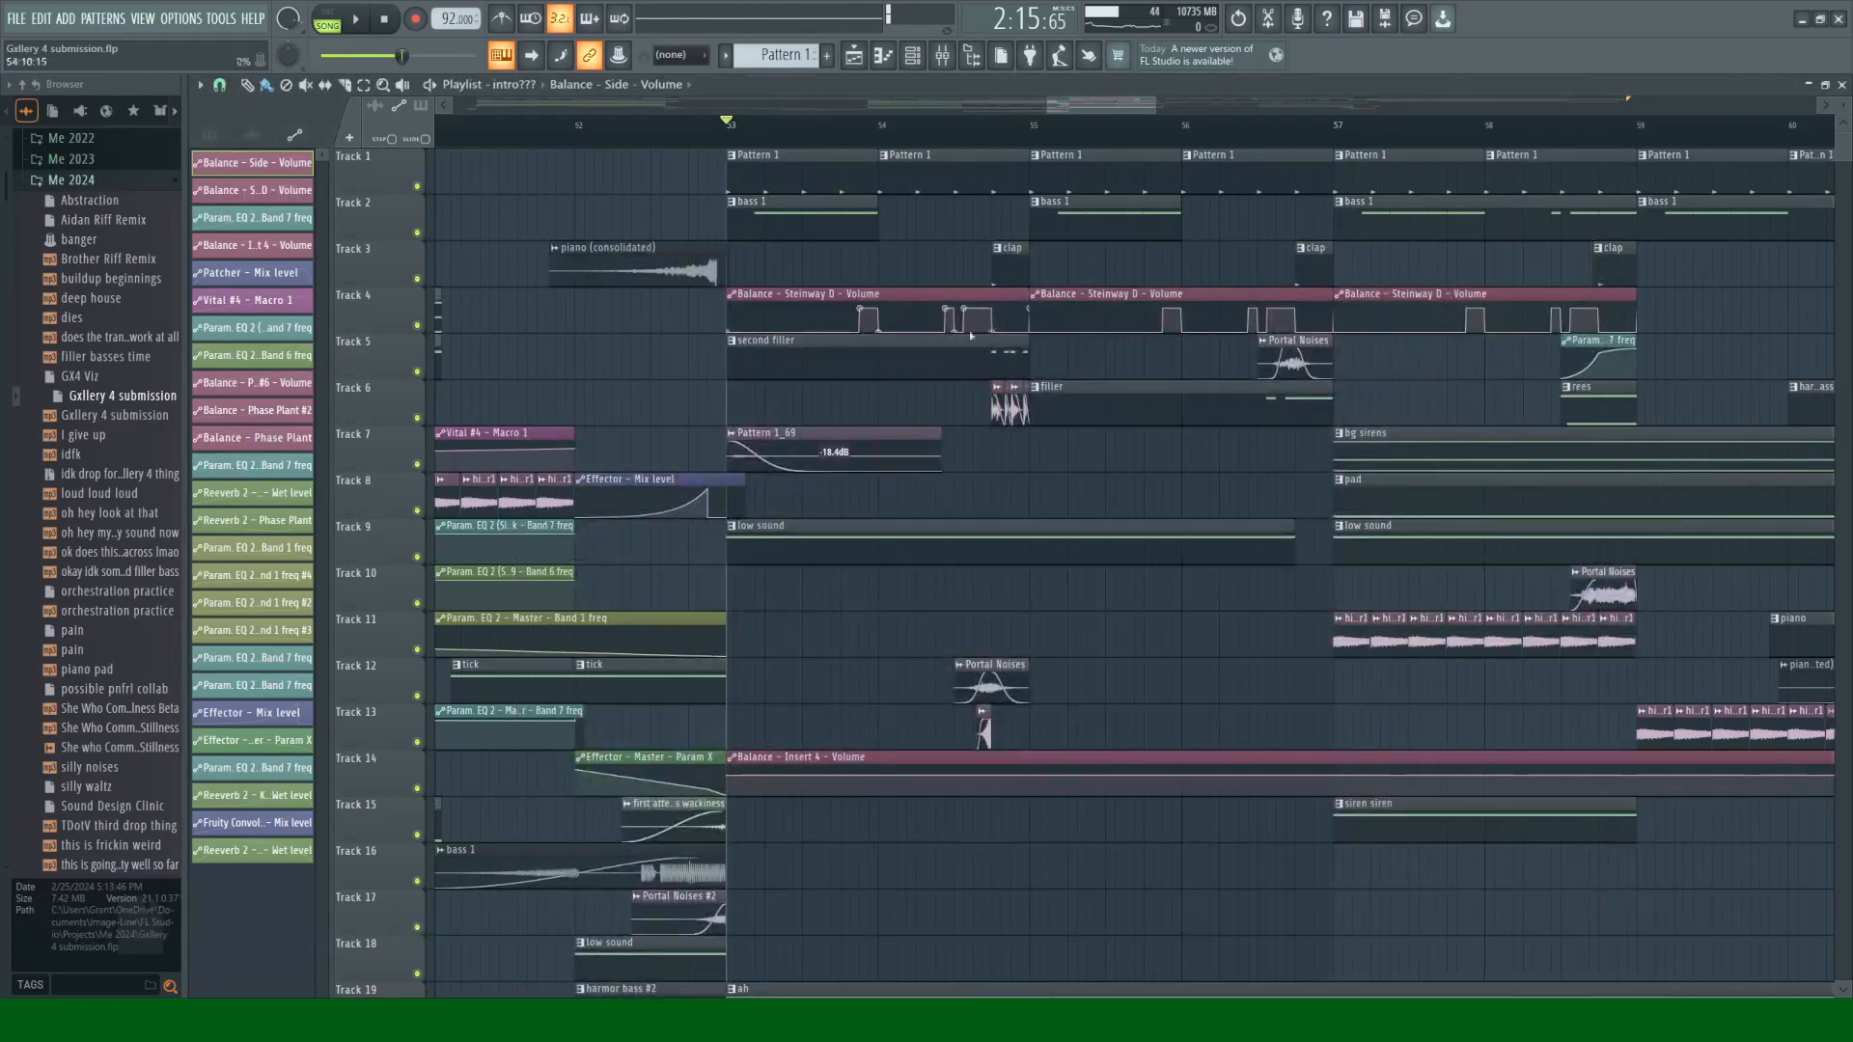
# Step: Solo playlist Track 2 and open the Phase Plant channel of the bass 1 pattern
pyautogui.rightClick(417, 232)
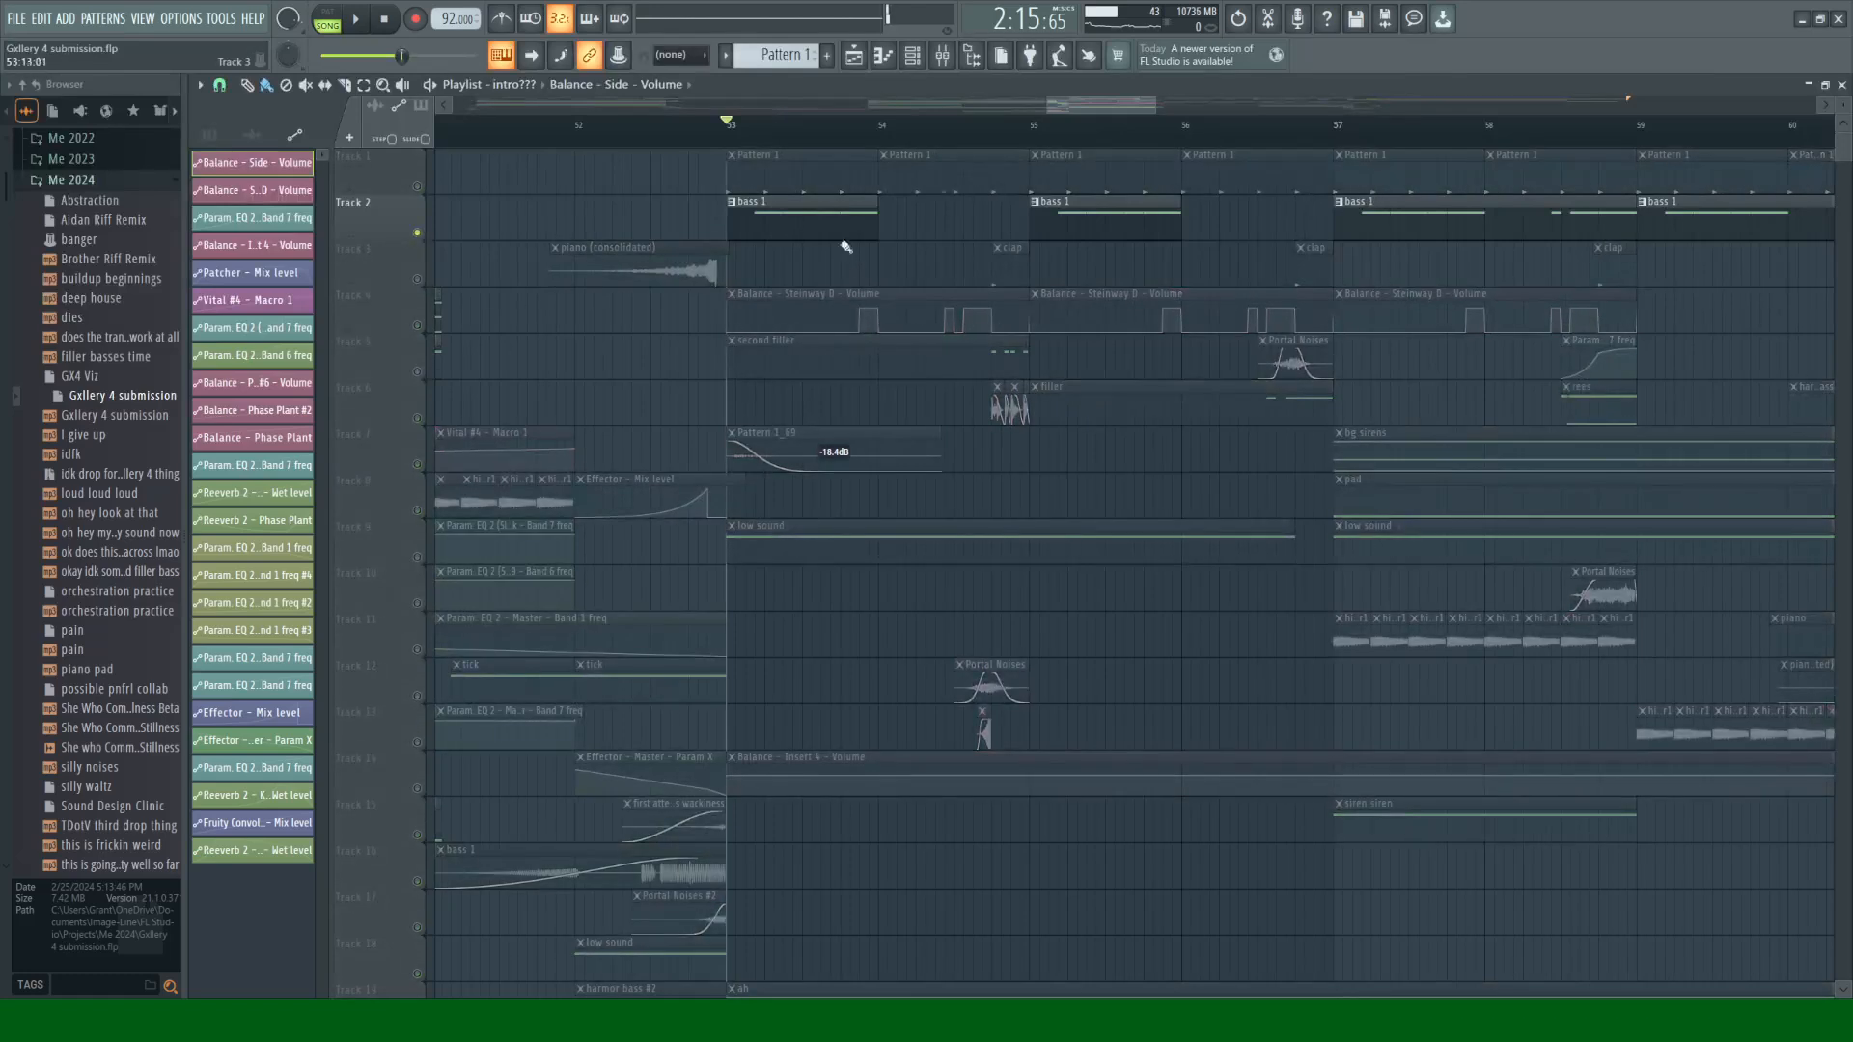
pyautogui.click(790, 232)
pyautogui.click(925, 54)
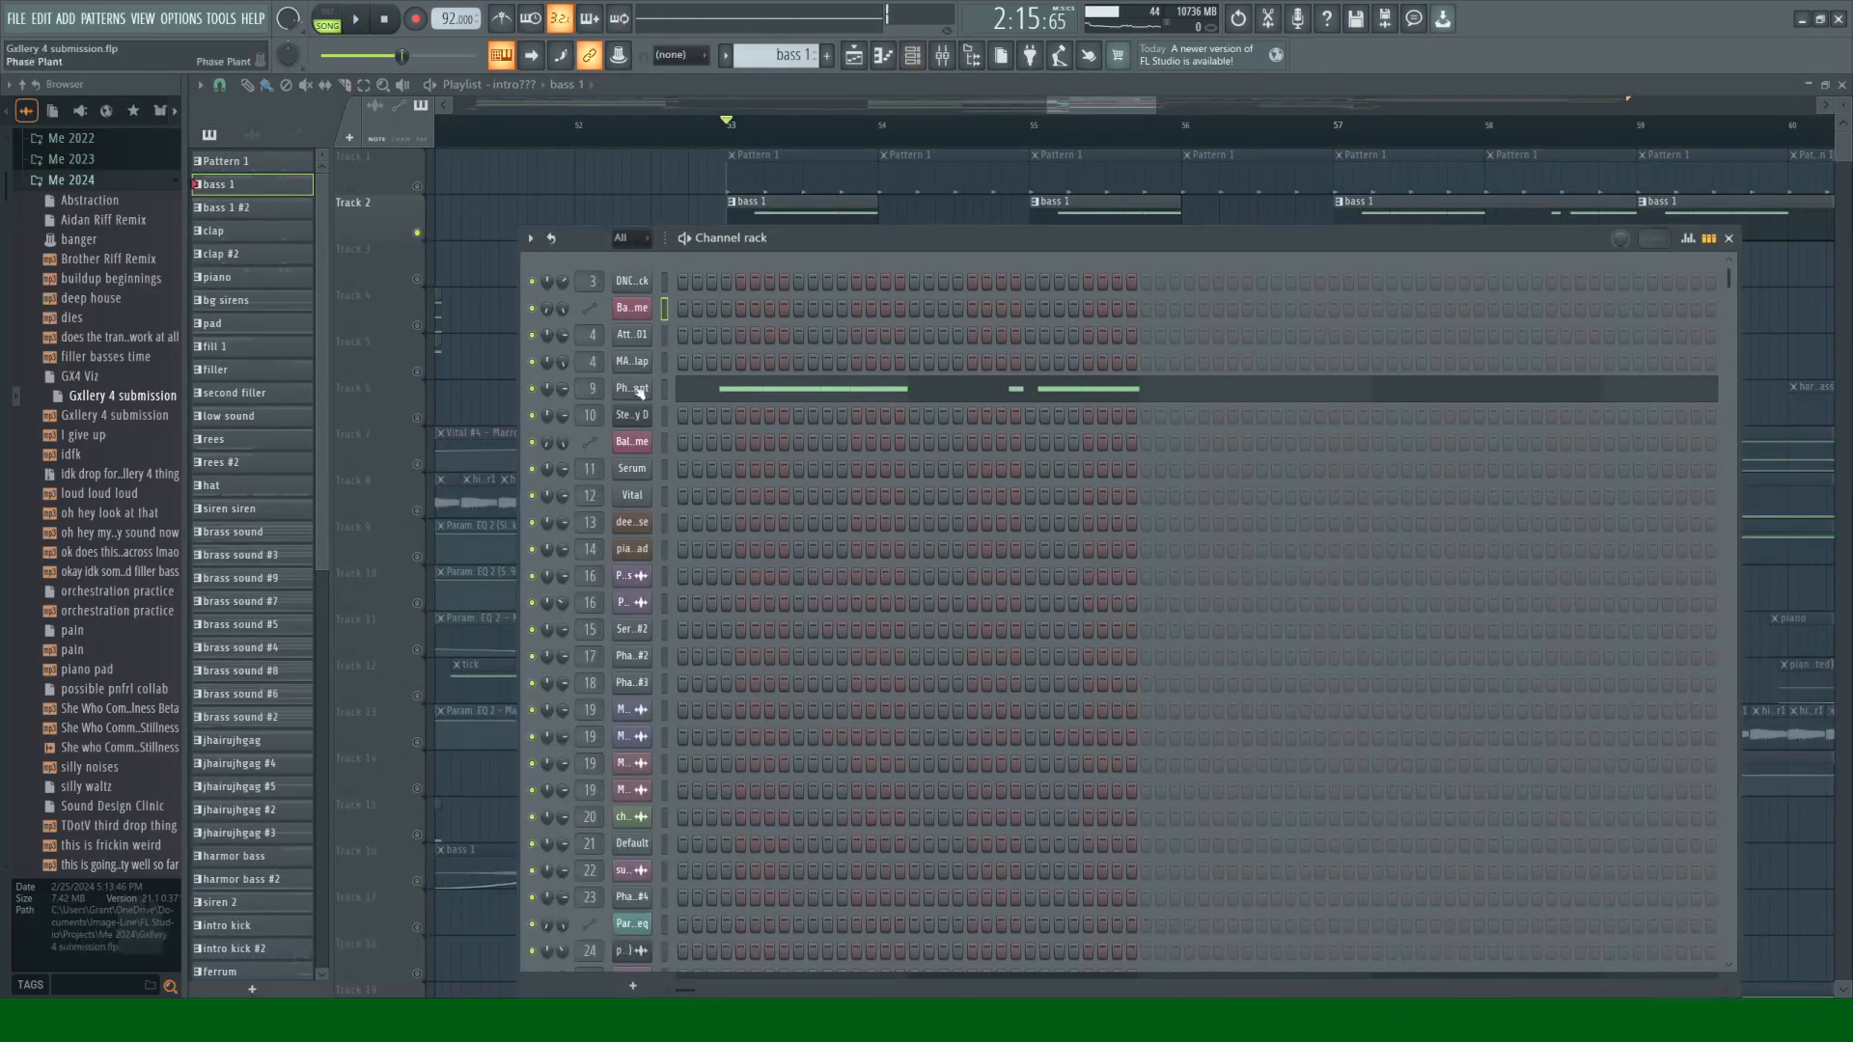
pyautogui.click(633, 388)
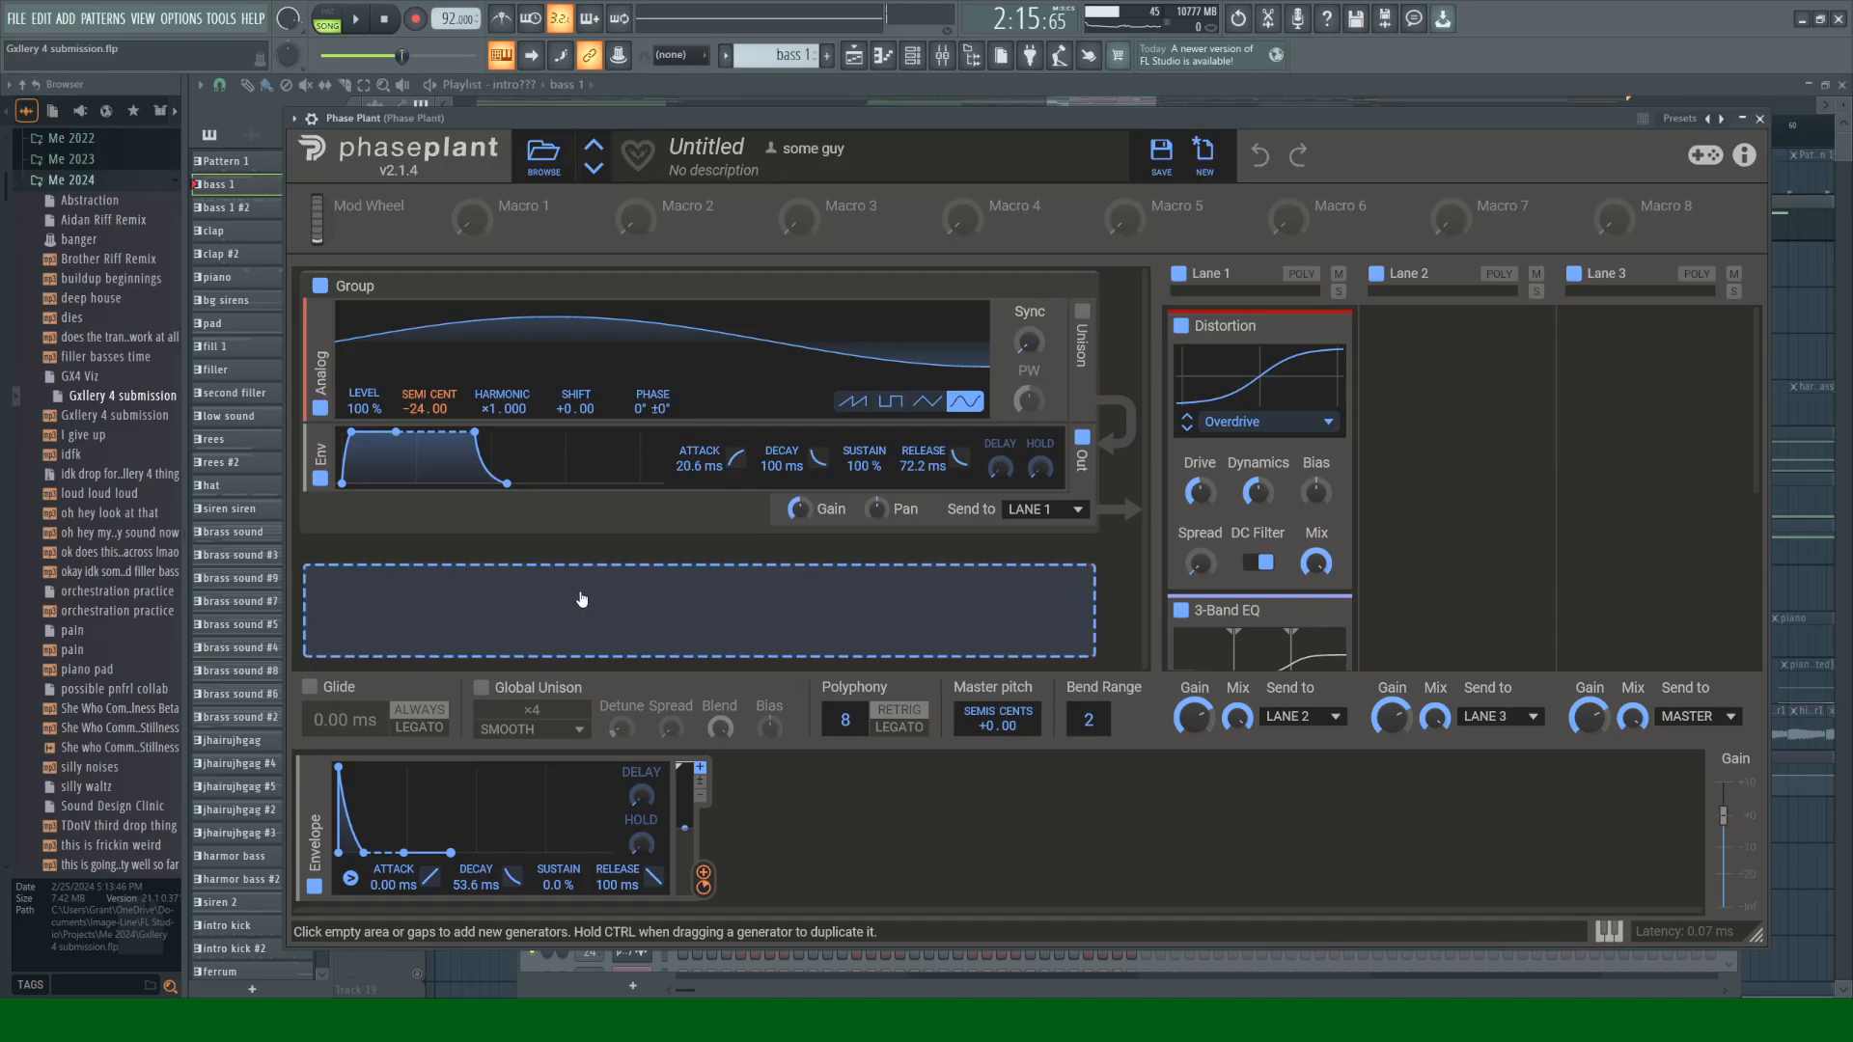
# Step: Compare the bass during playback with the 3-Band EQ in Phase Plant's Lane 1 bypassed and enabled
pyautogui.click(1178, 332)
pyautogui.scroll(-4, 1510, 500)
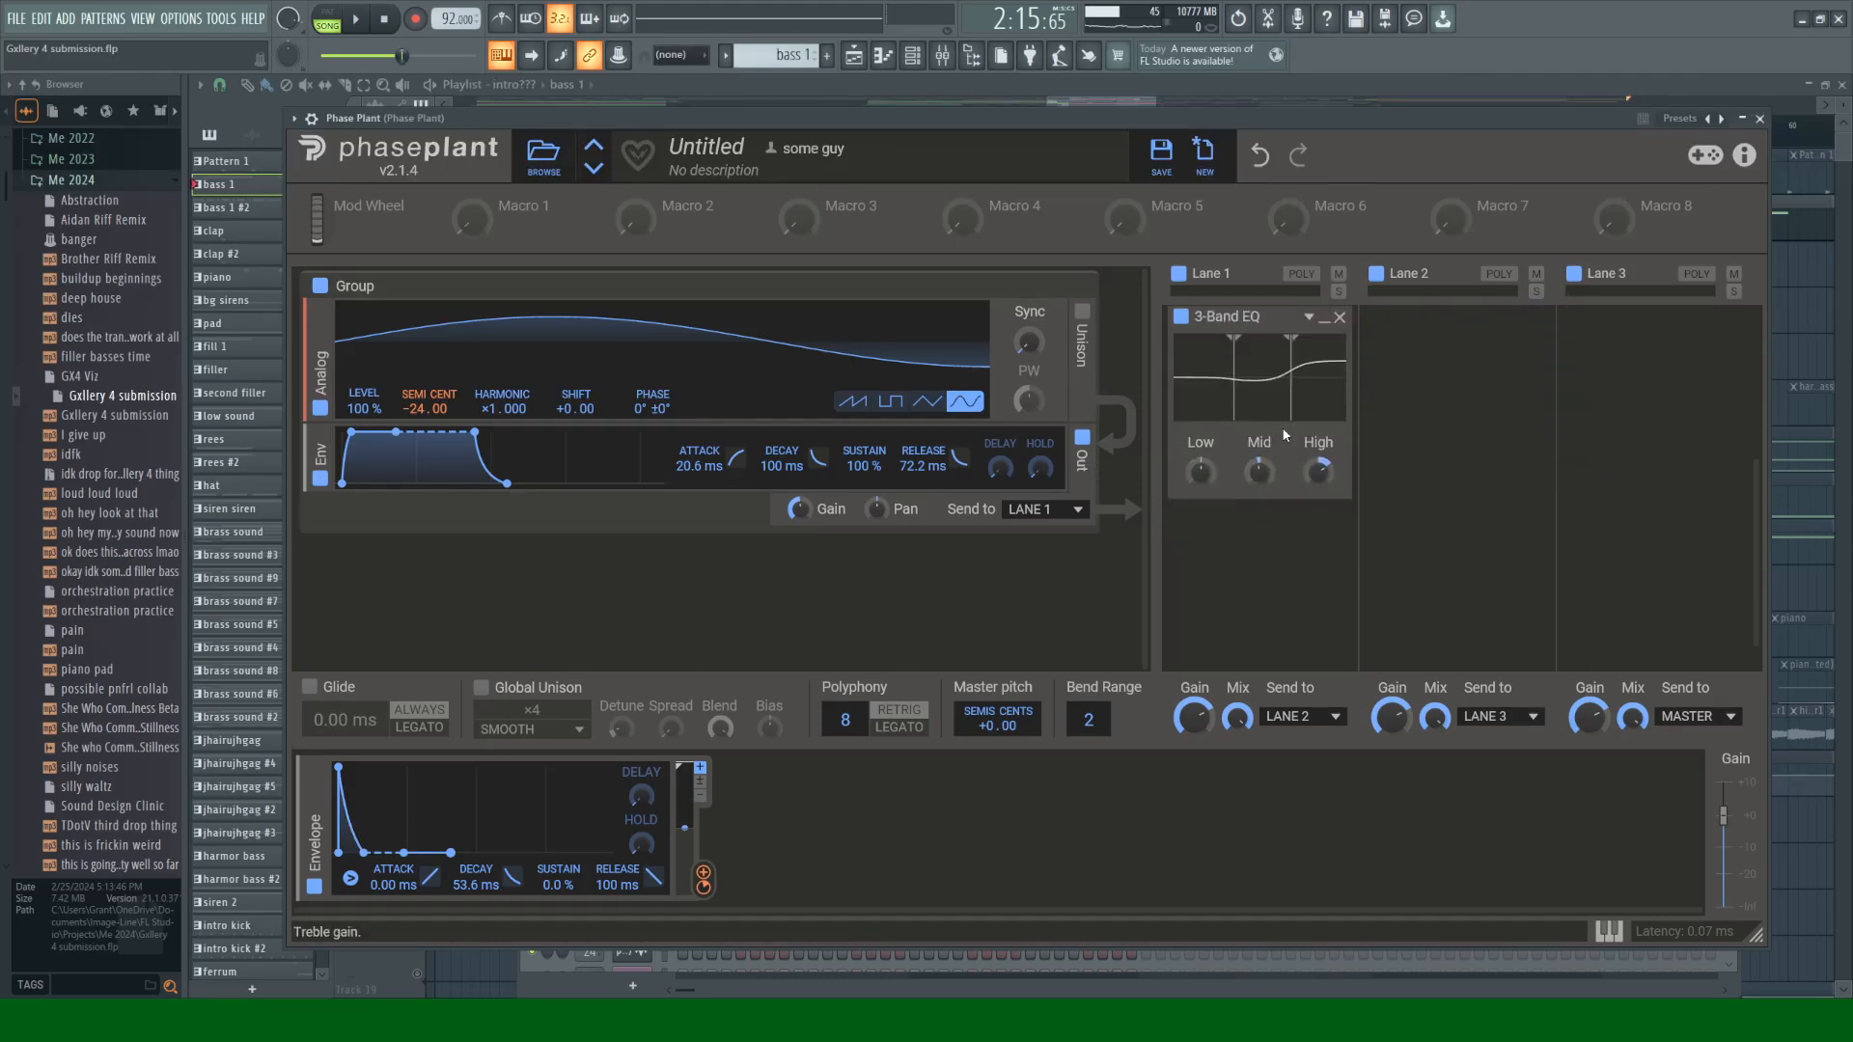
pyautogui.click(1180, 316)
pyautogui.click(942, 55)
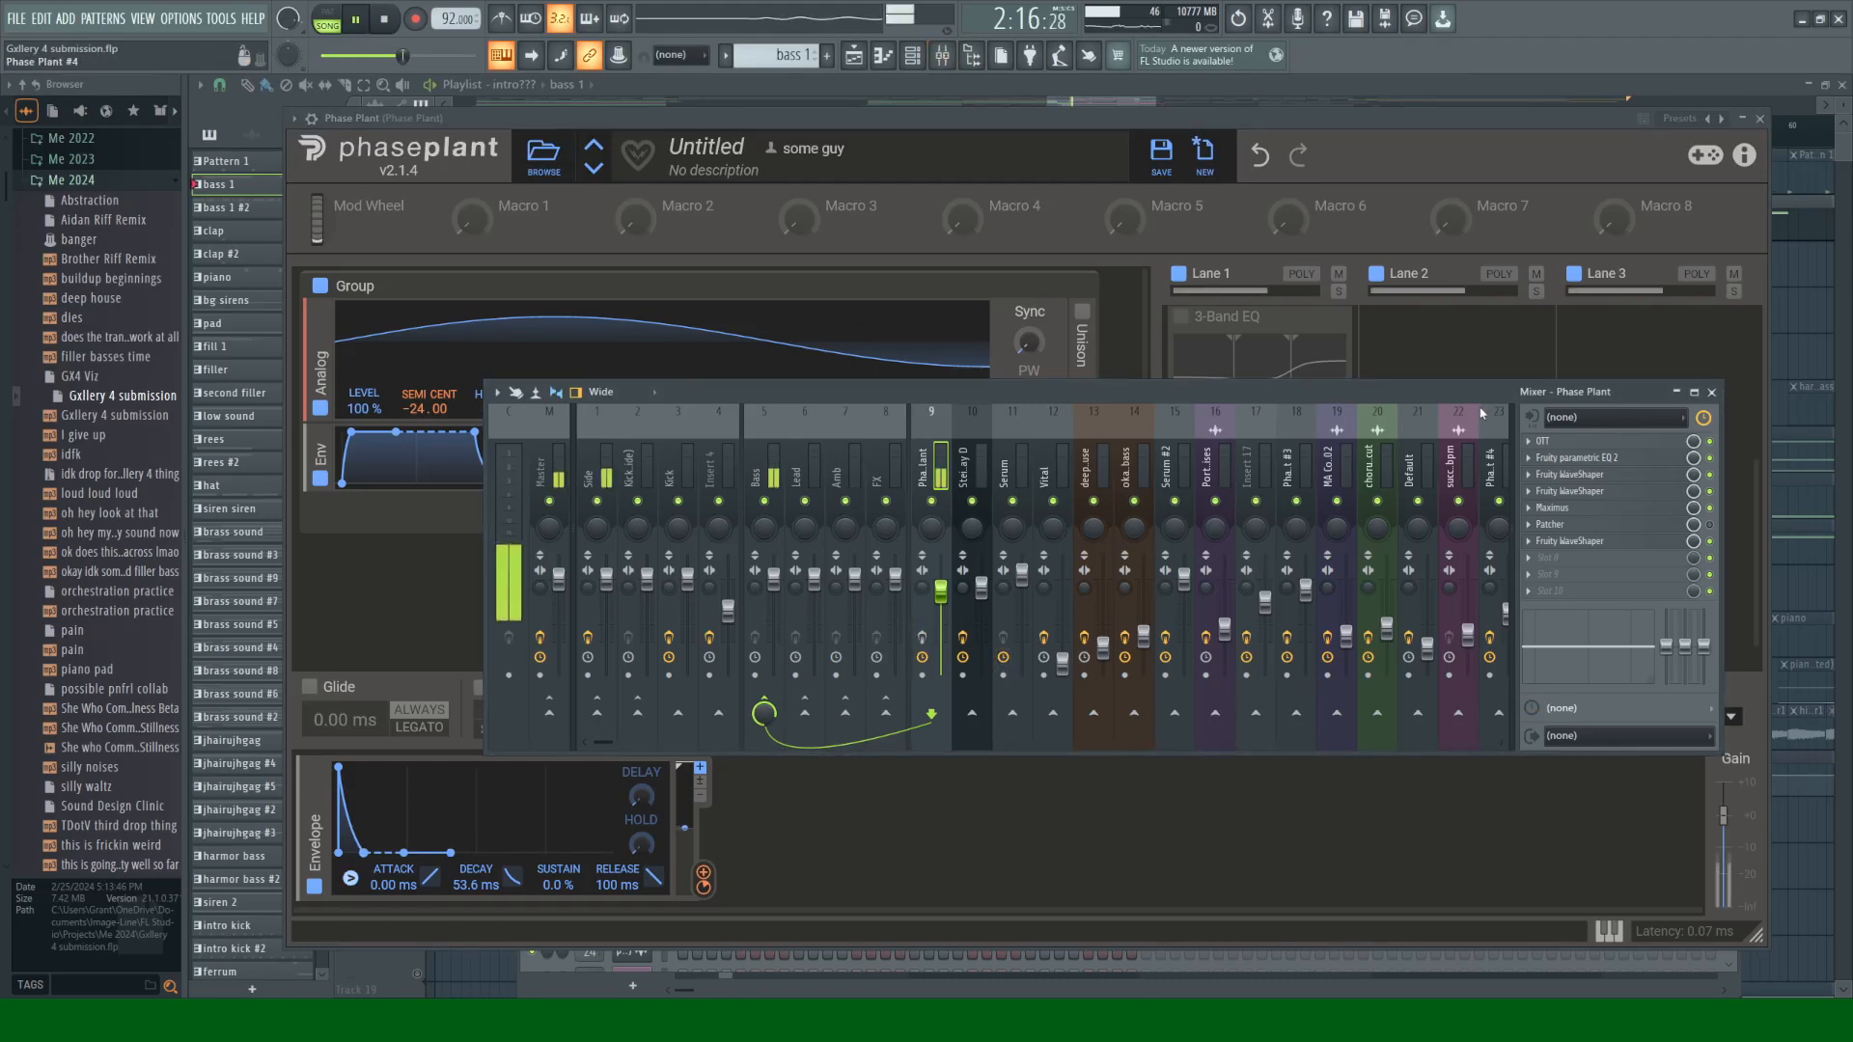
pyautogui.click(1709, 395)
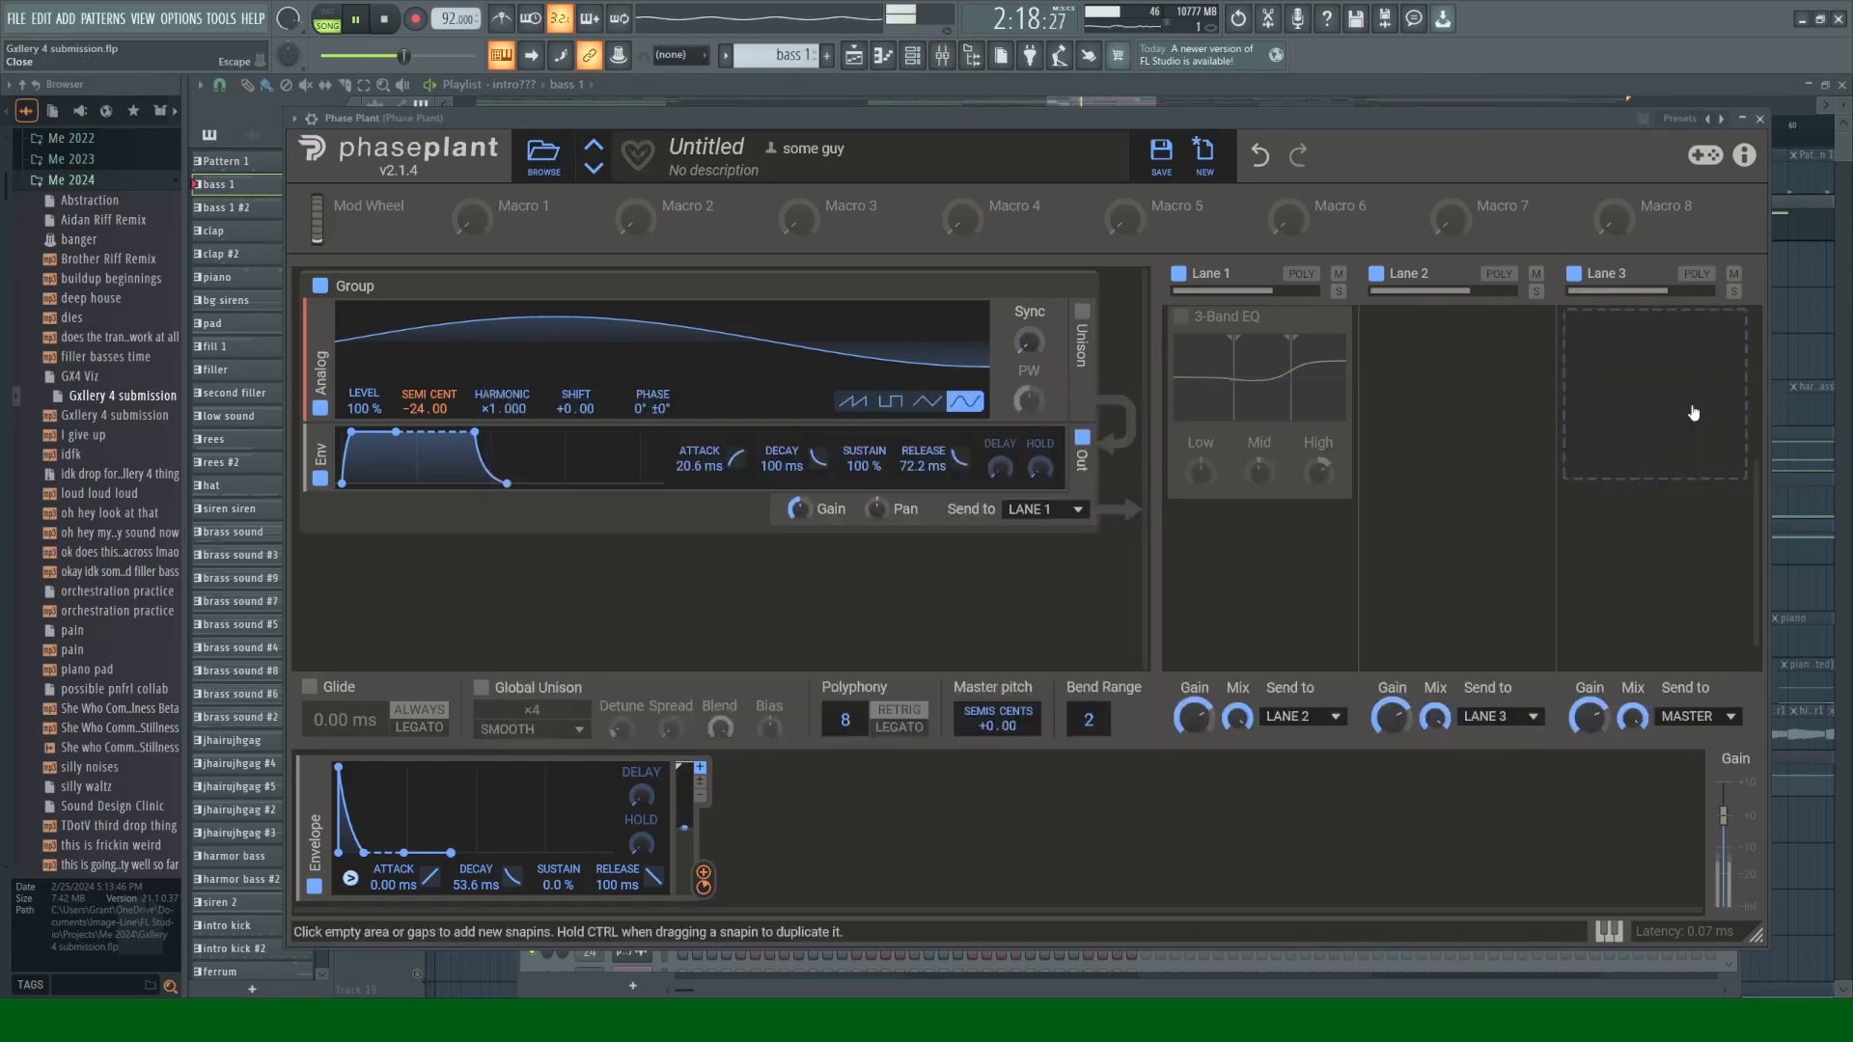
pyautogui.scroll(-1, 1502, 496)
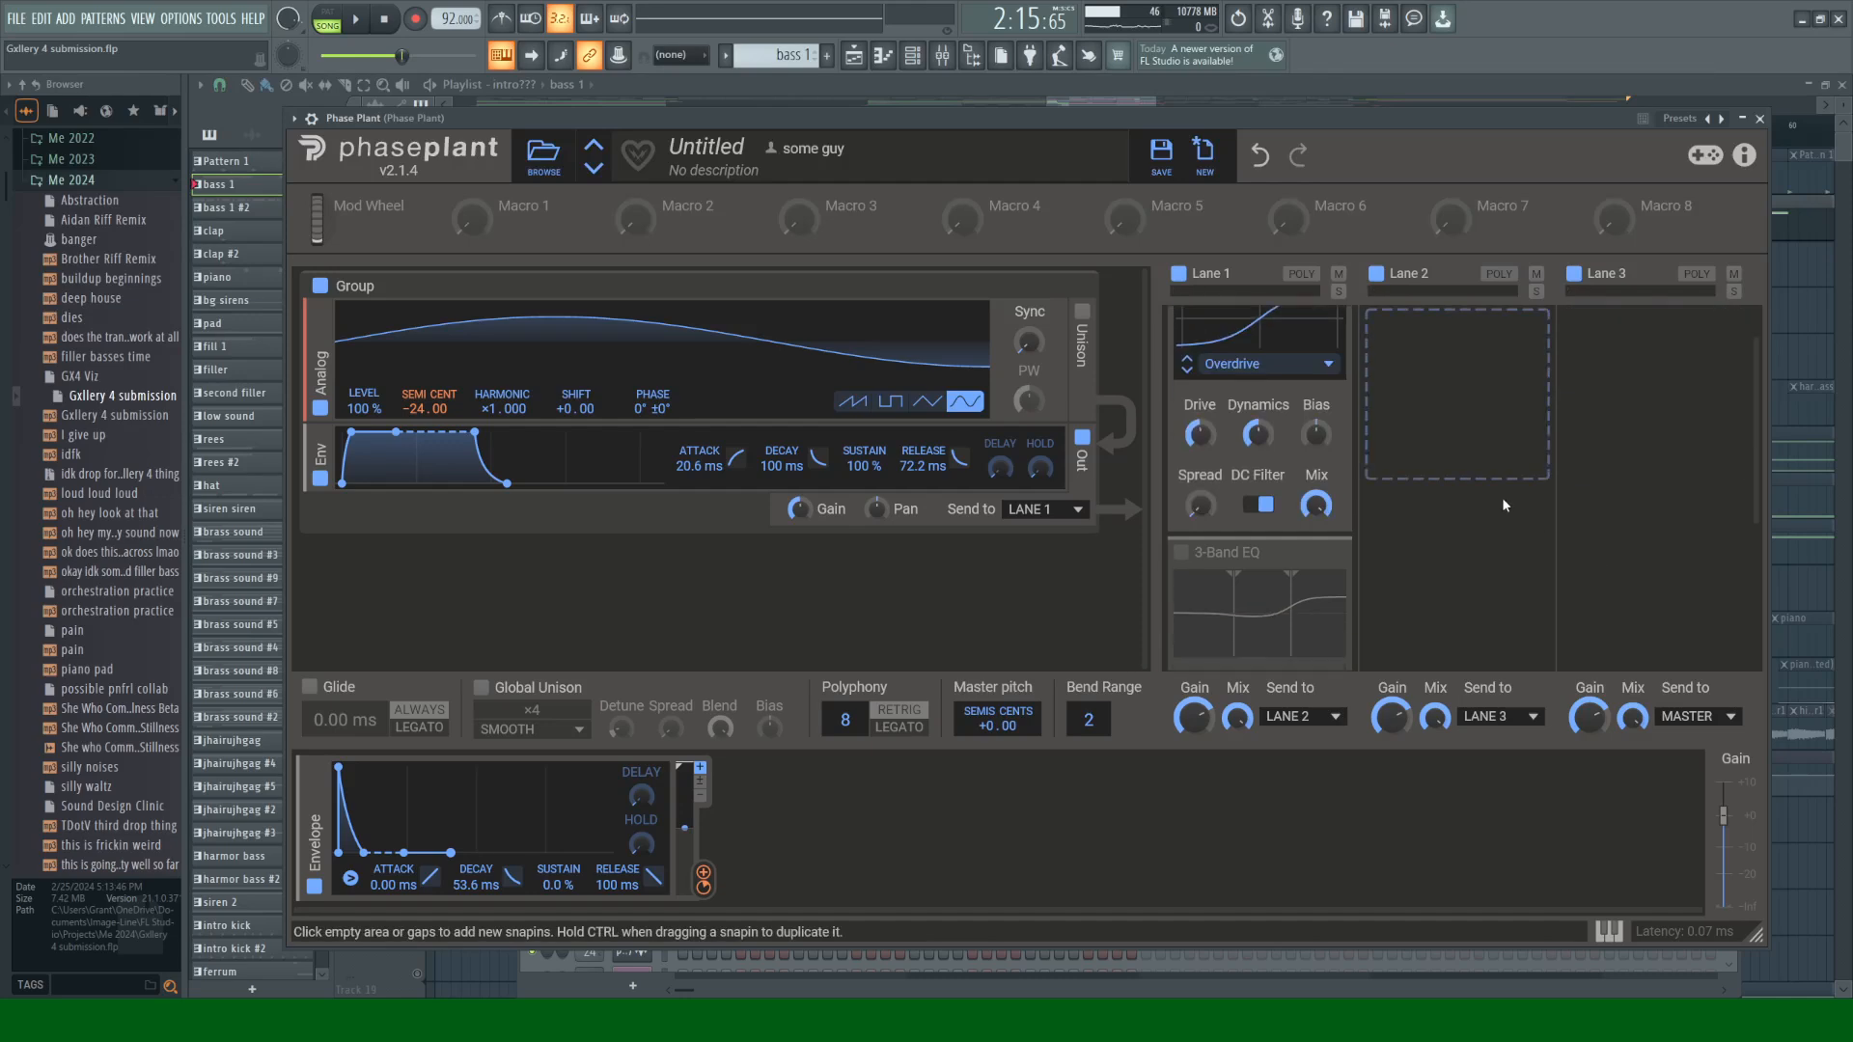
pyautogui.click(1181, 552)
pyautogui.press('space')
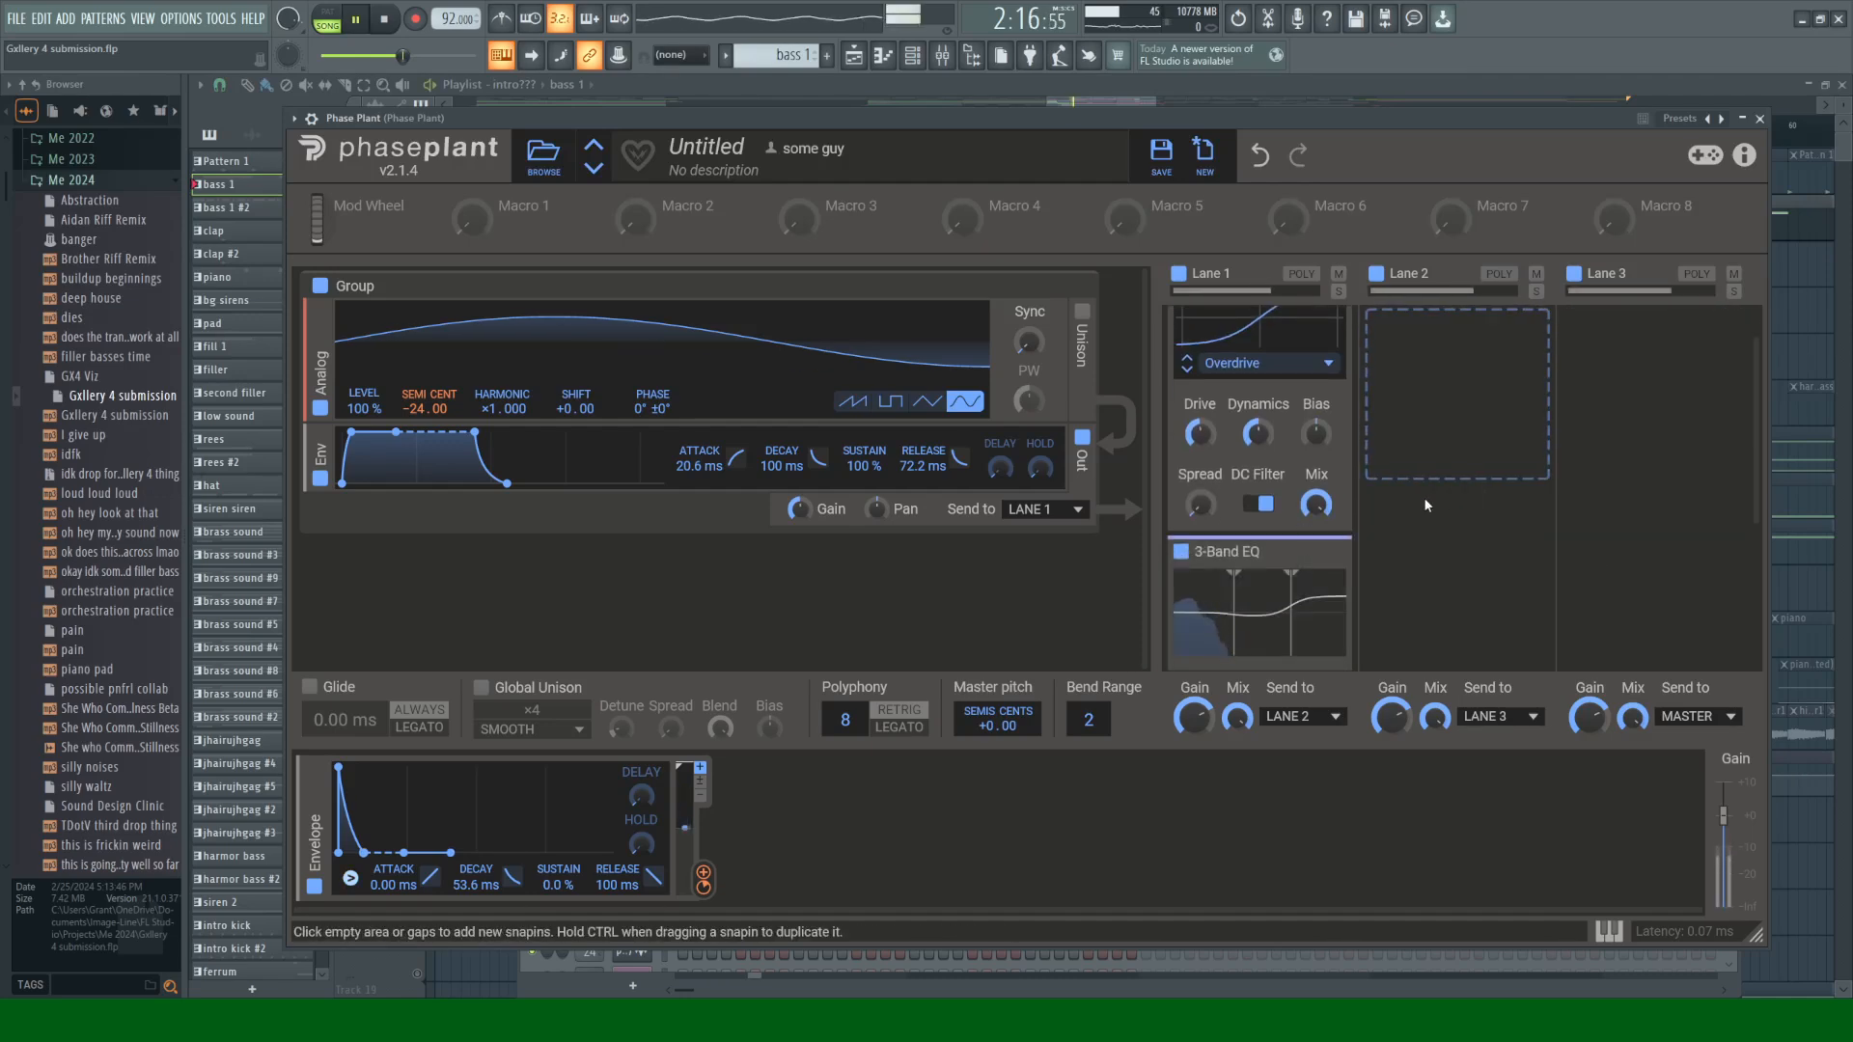
pyautogui.scroll(-2, 1436, 494)
# Step: Stop playback and examine the OTT and the Fruity WaveShaper curves in slots 3 and 4 of the Phase Plant mixer track
pyautogui.click(944, 60)
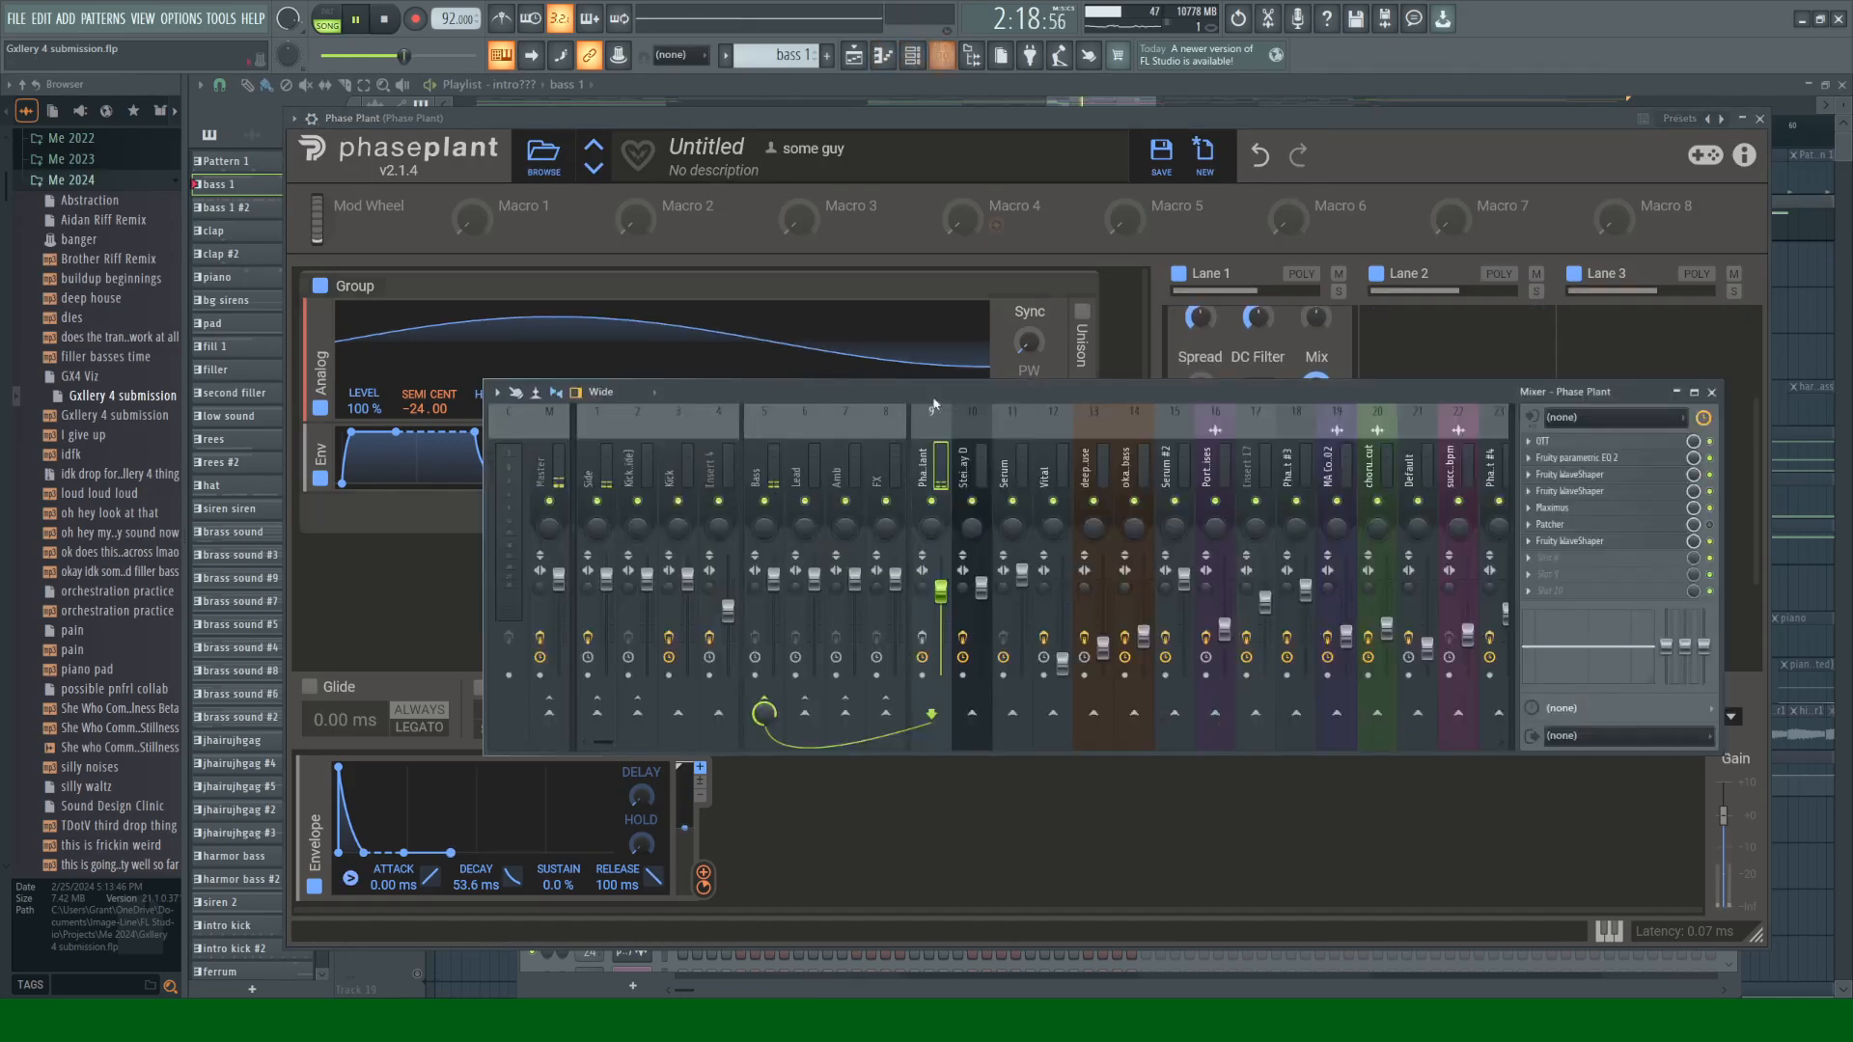
pyautogui.press('space')
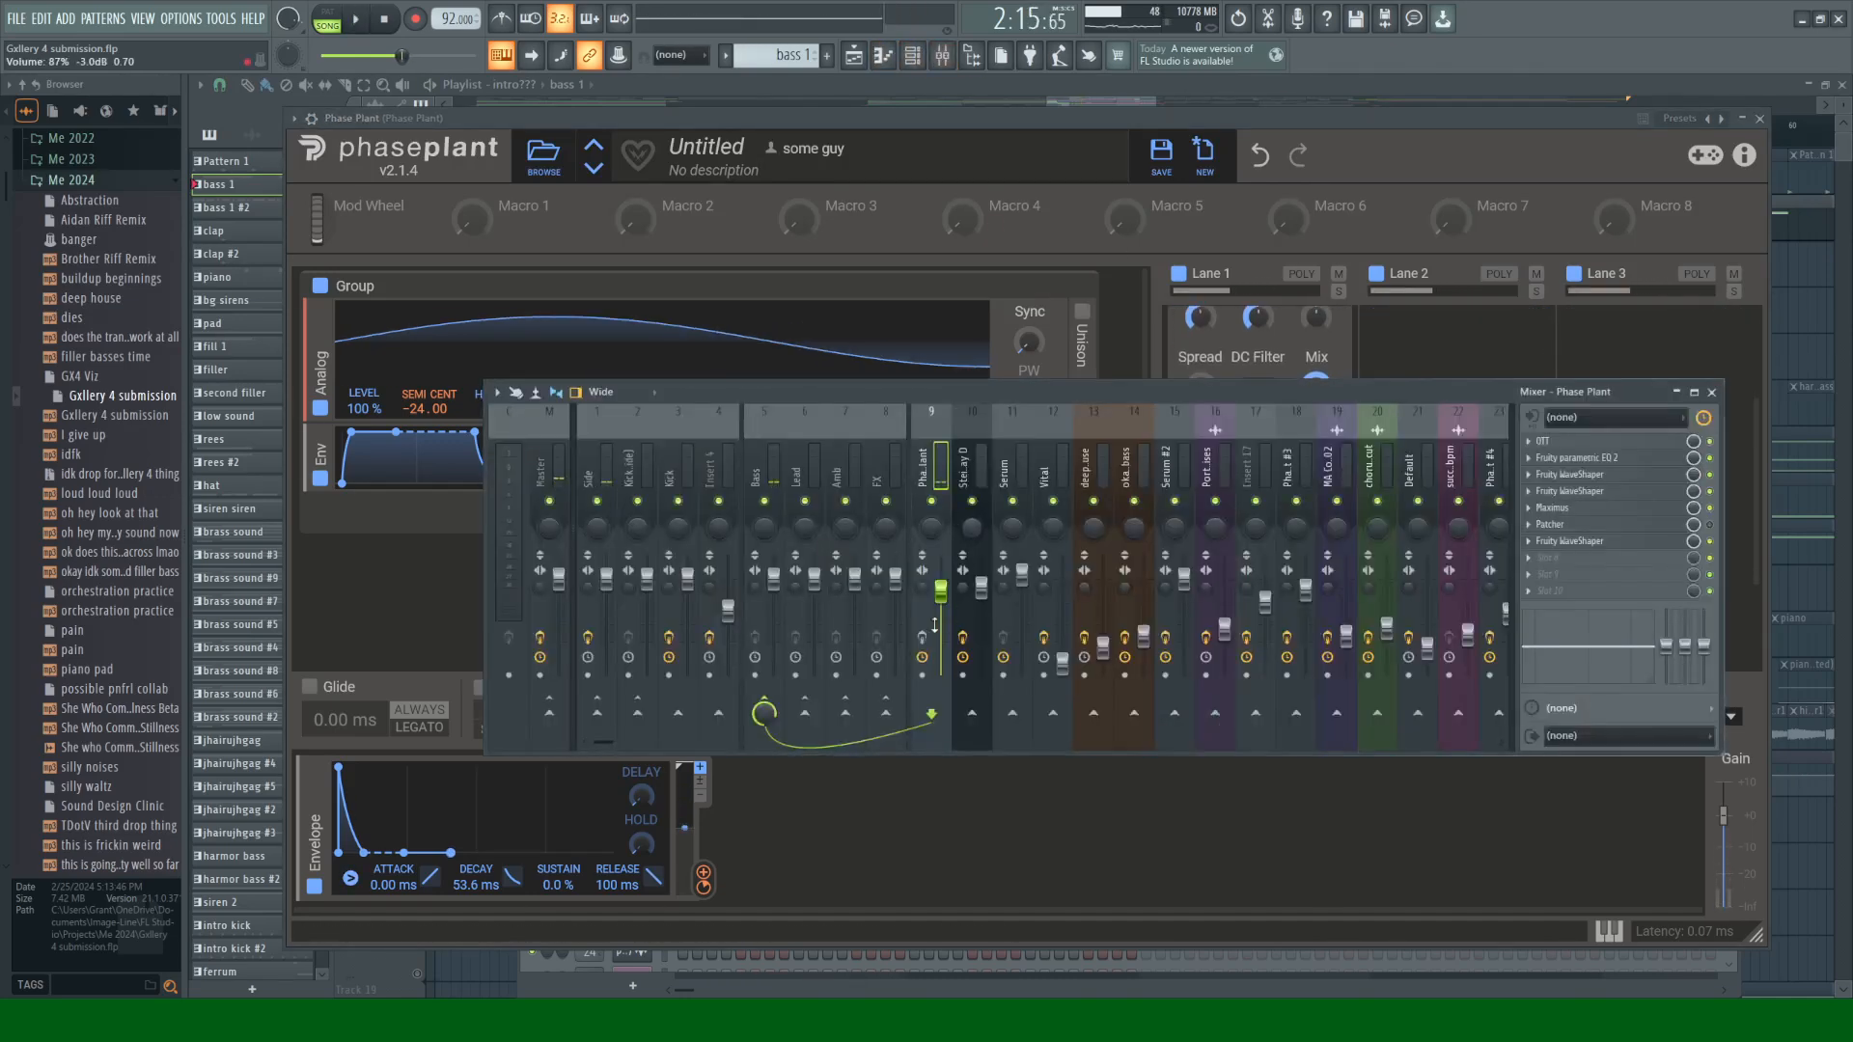
pyautogui.click(1566, 443)
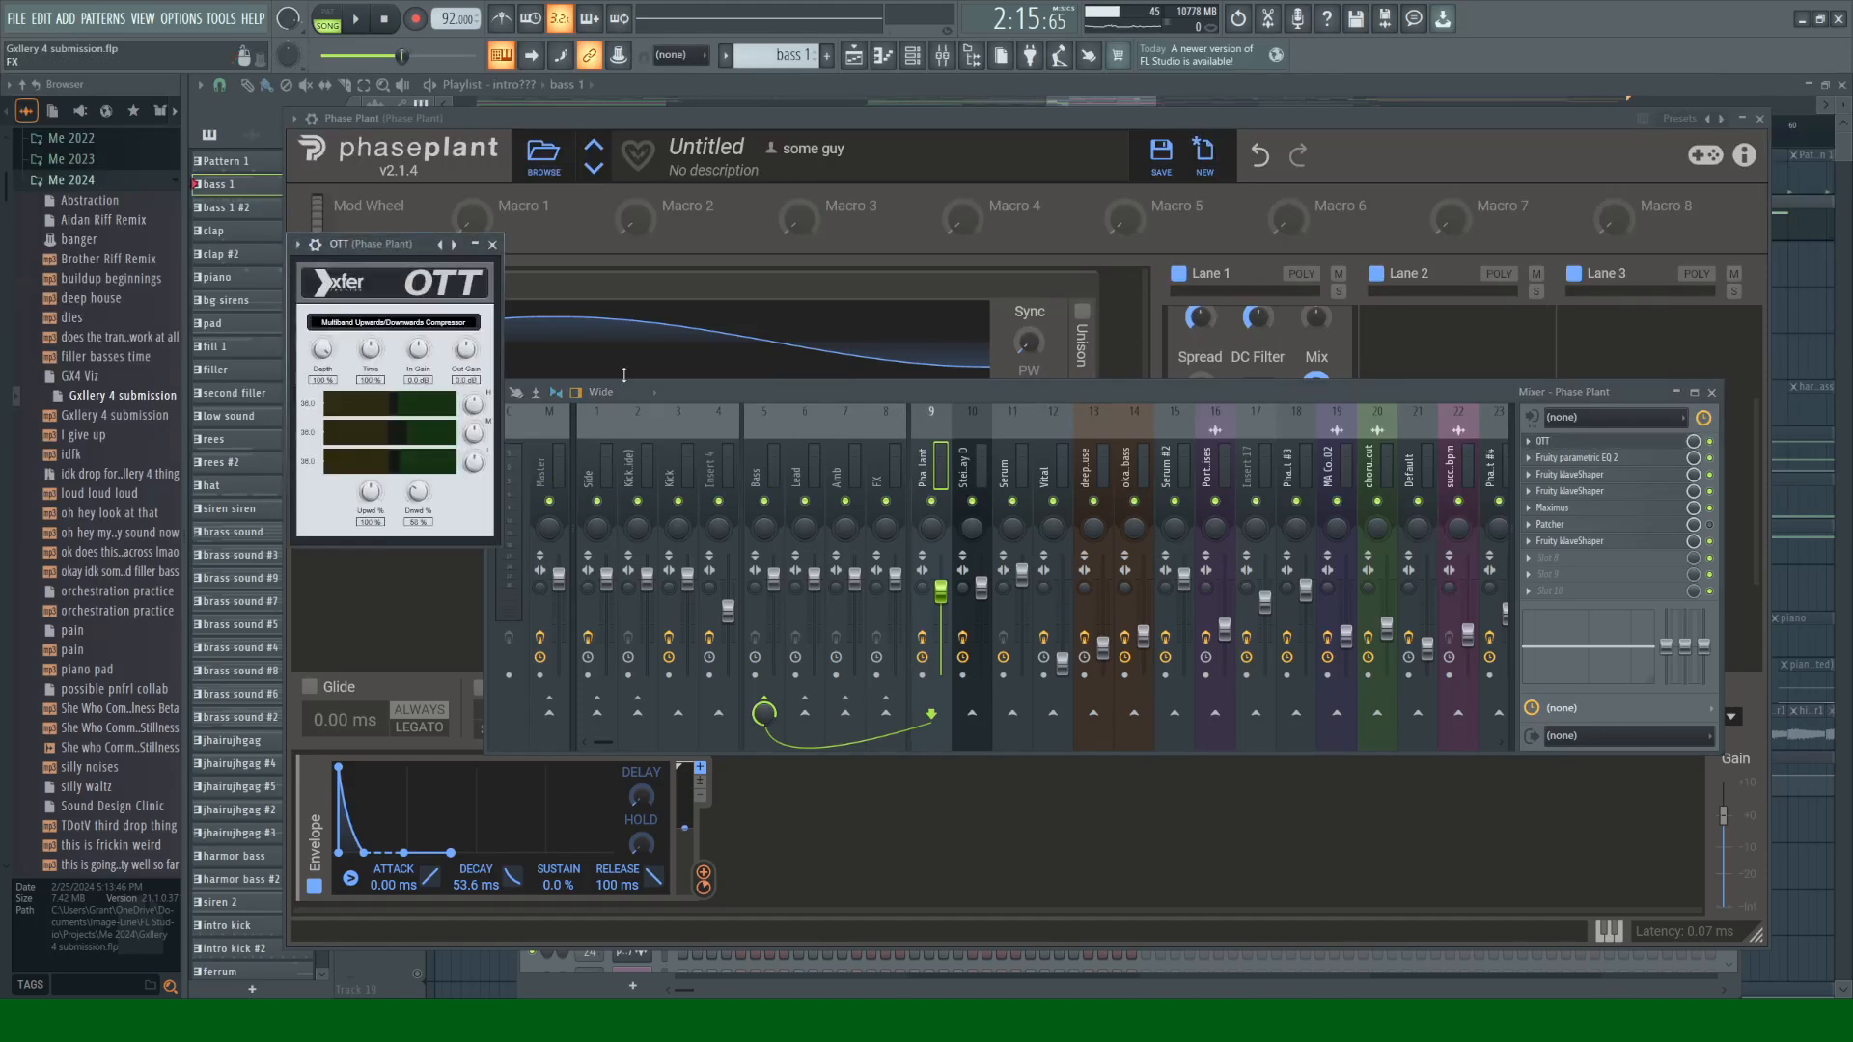
pyautogui.click(493, 245)
pyautogui.click(1602, 476)
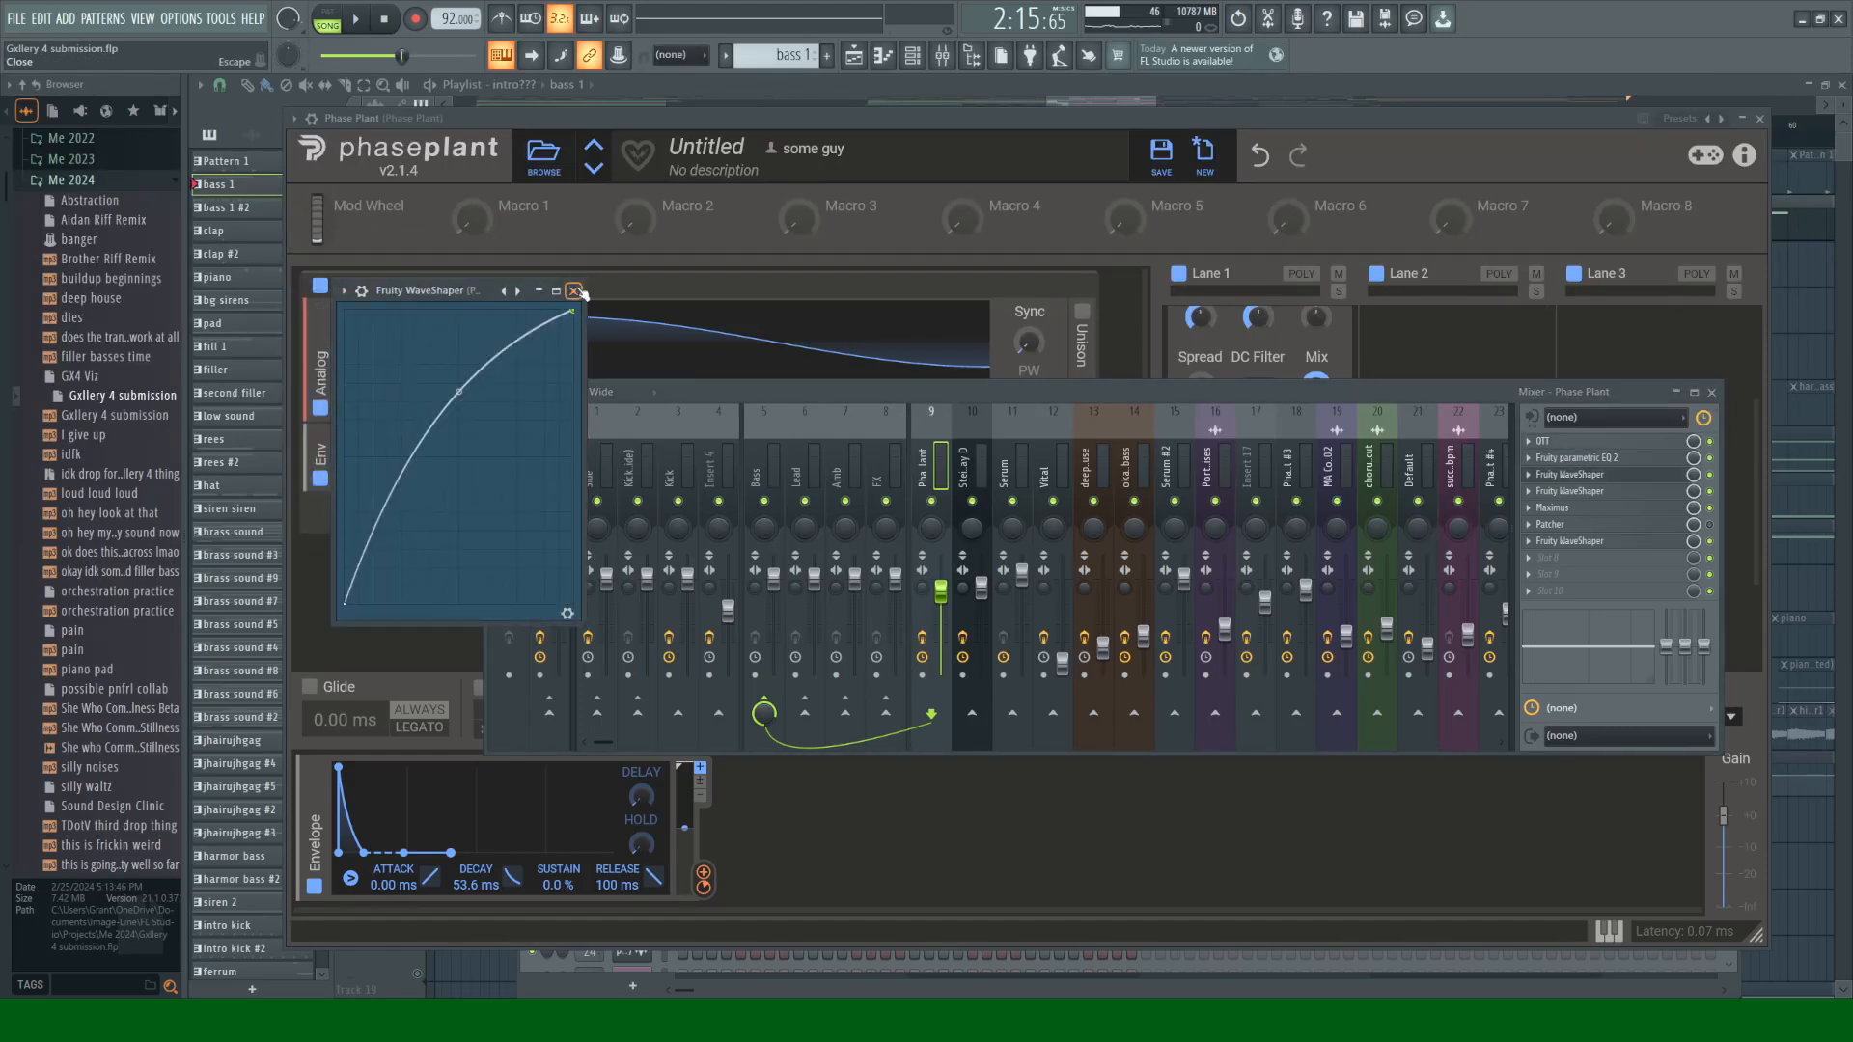
pyautogui.click(574, 290)
pyautogui.click(1577, 492)
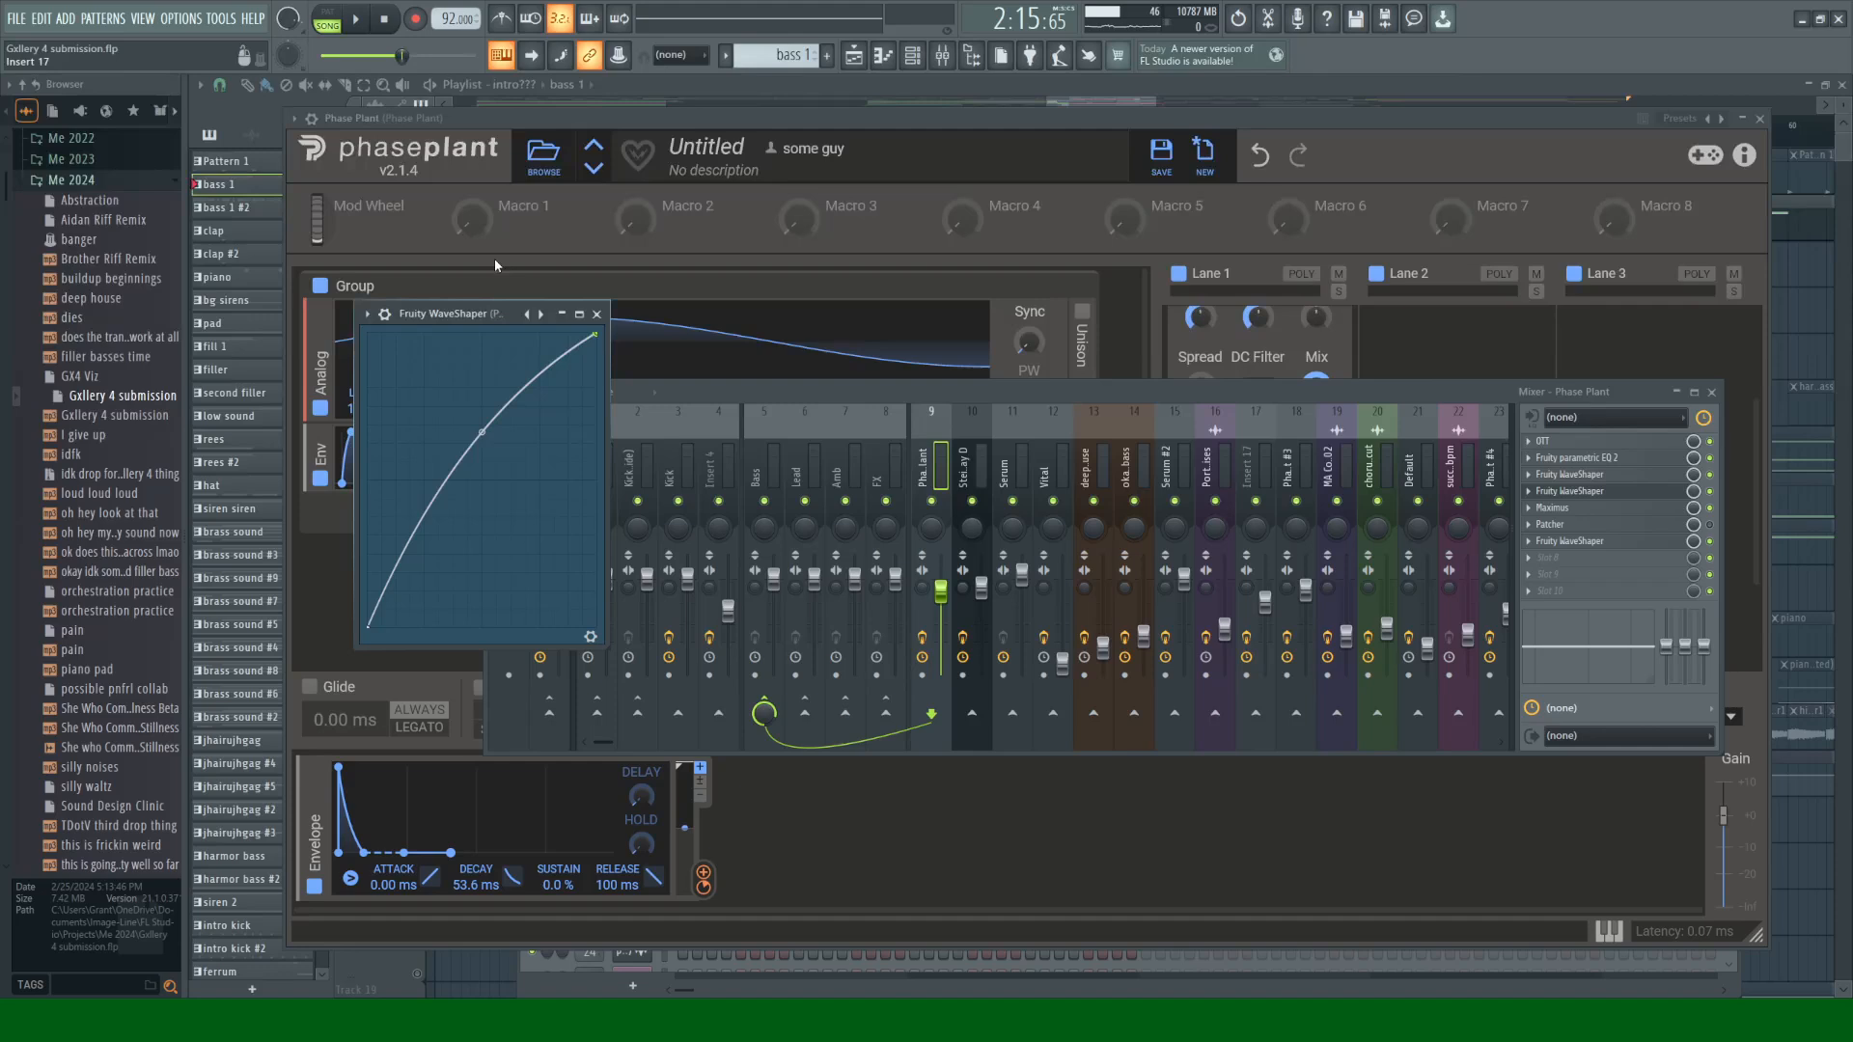
pyautogui.click(597, 315)
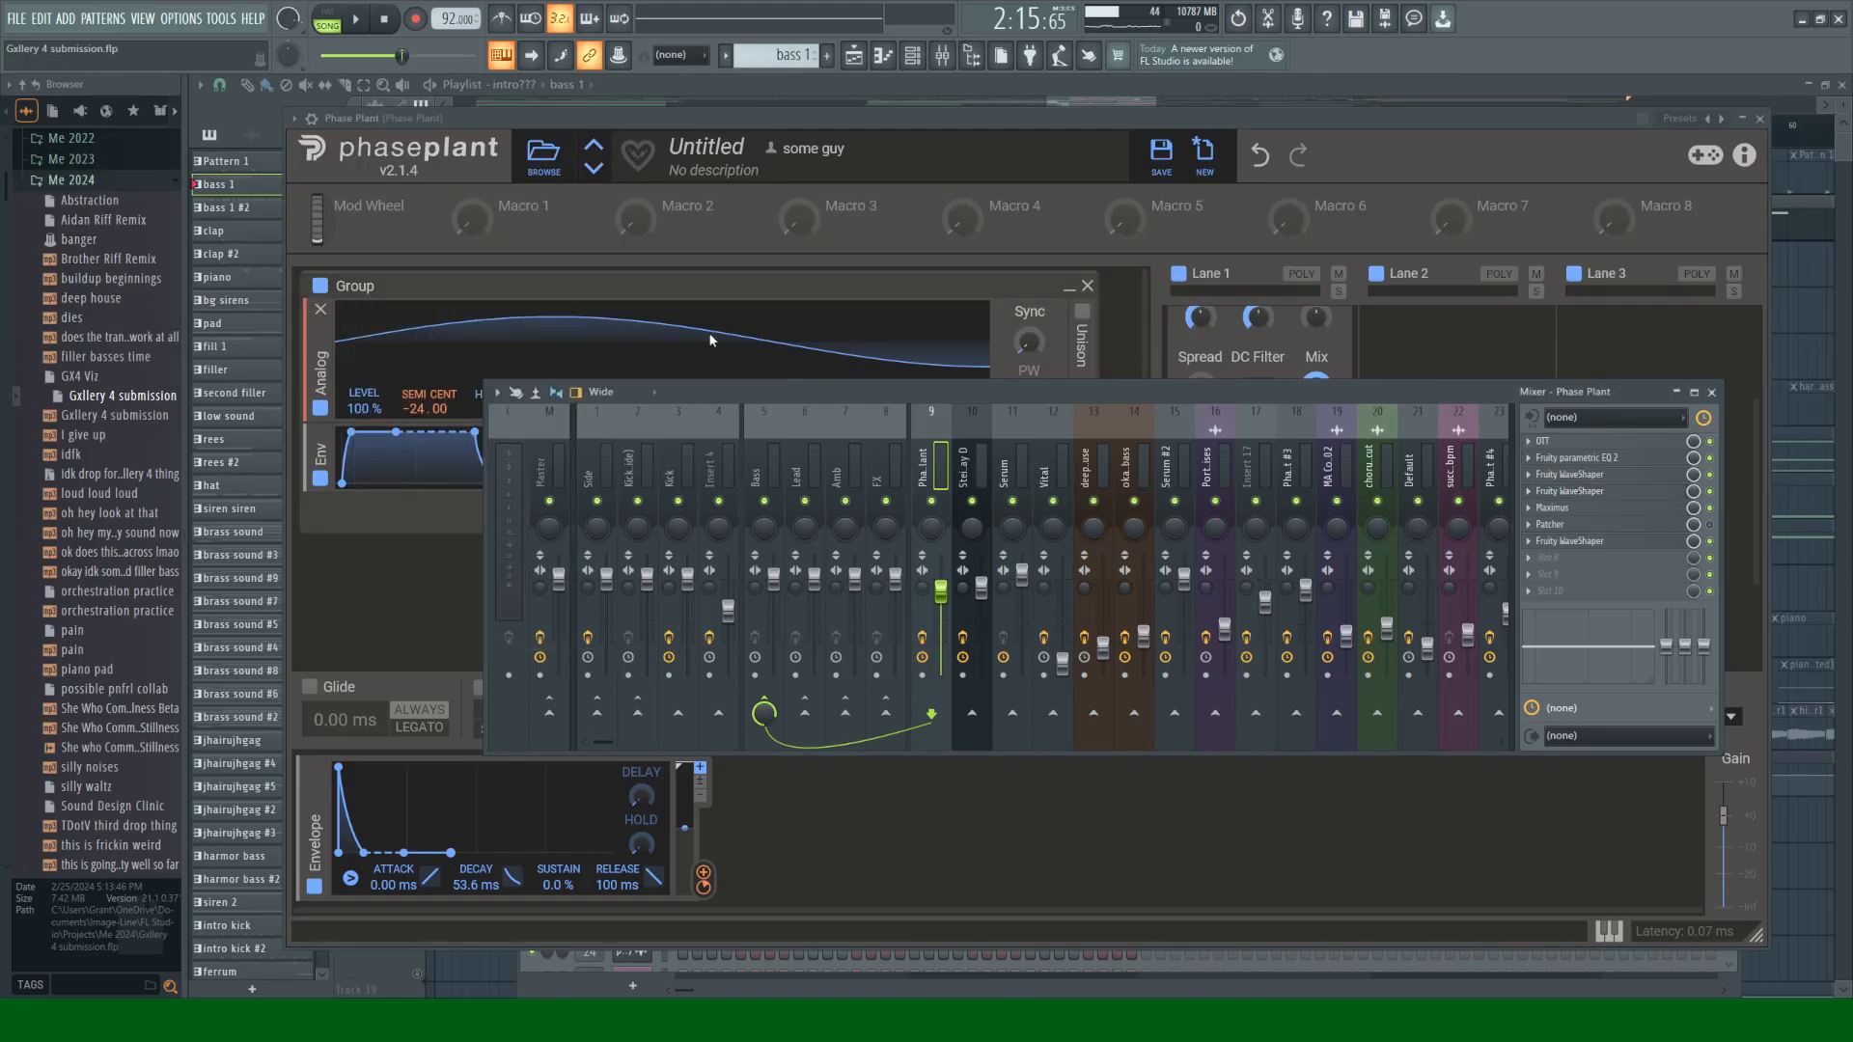
# Step: Examine the Maximus in slot 5 of the Phase Plant mixer track and listen to its effect on the bass
pyautogui.click(1572, 510)
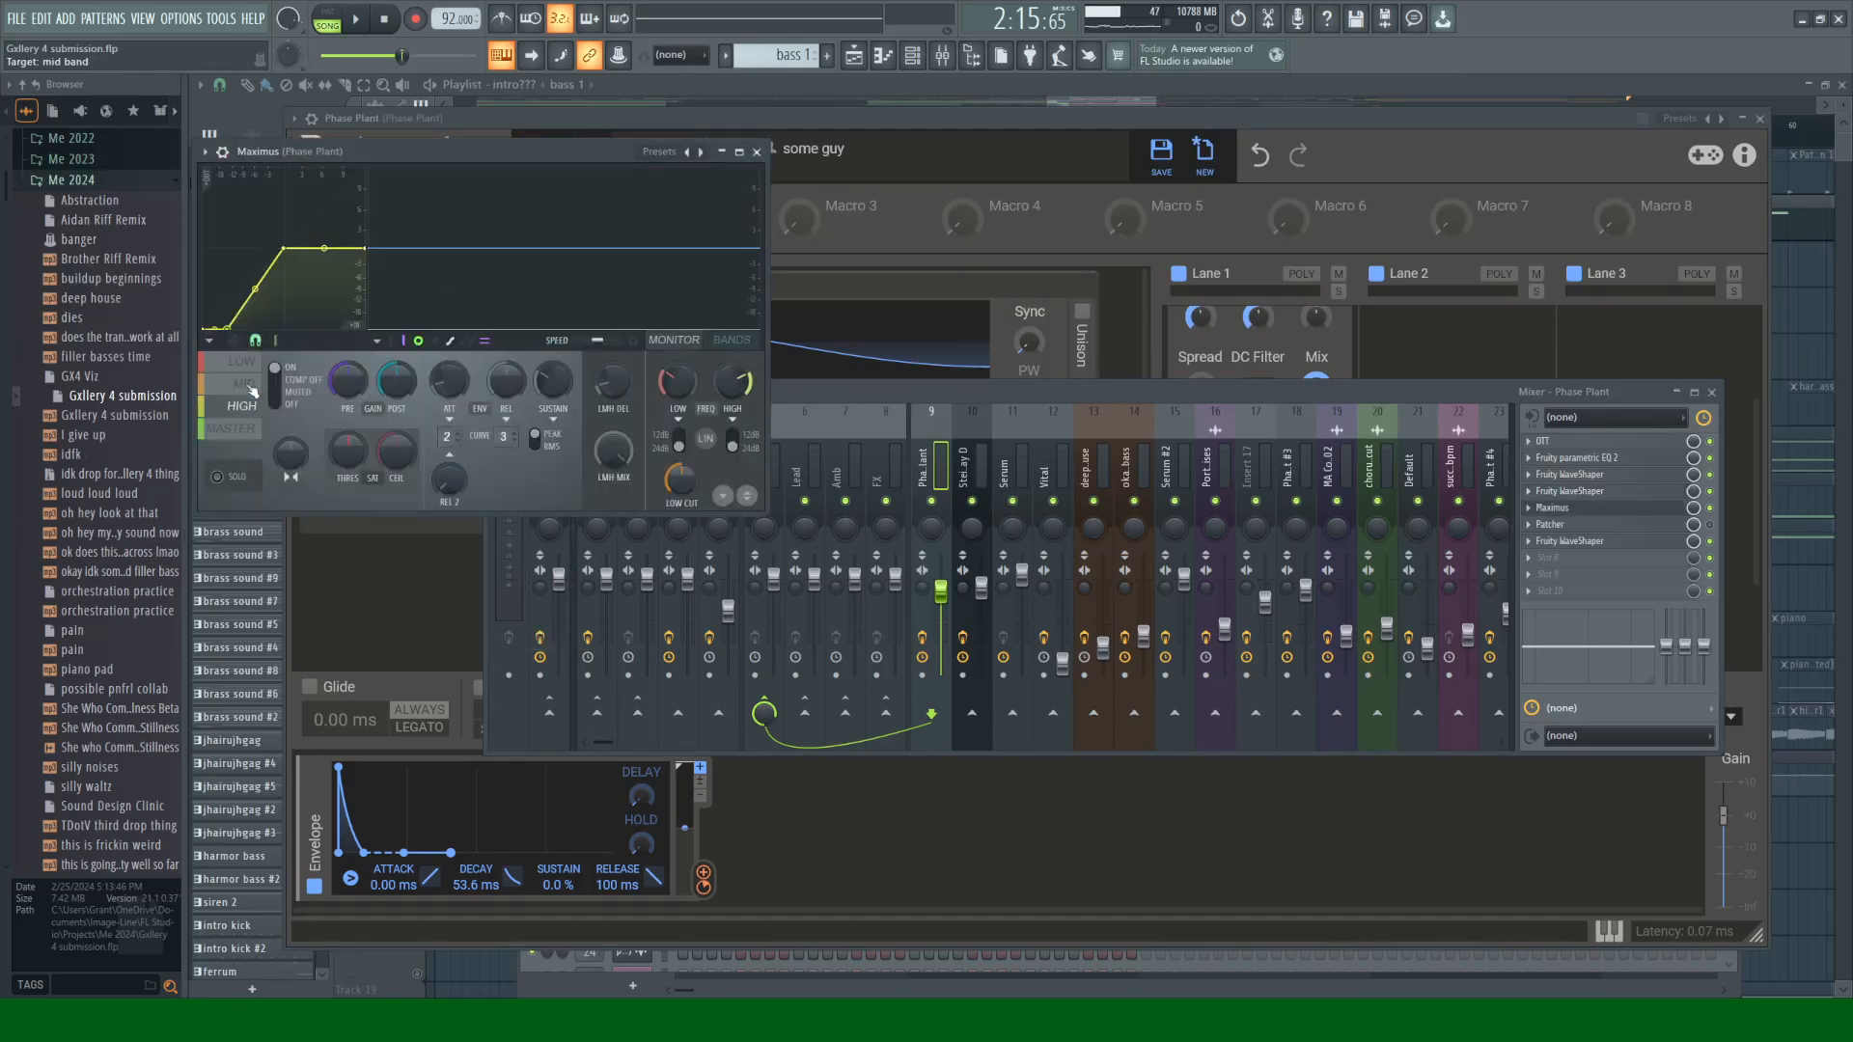
pyautogui.click(1711, 514)
pyautogui.press('space')
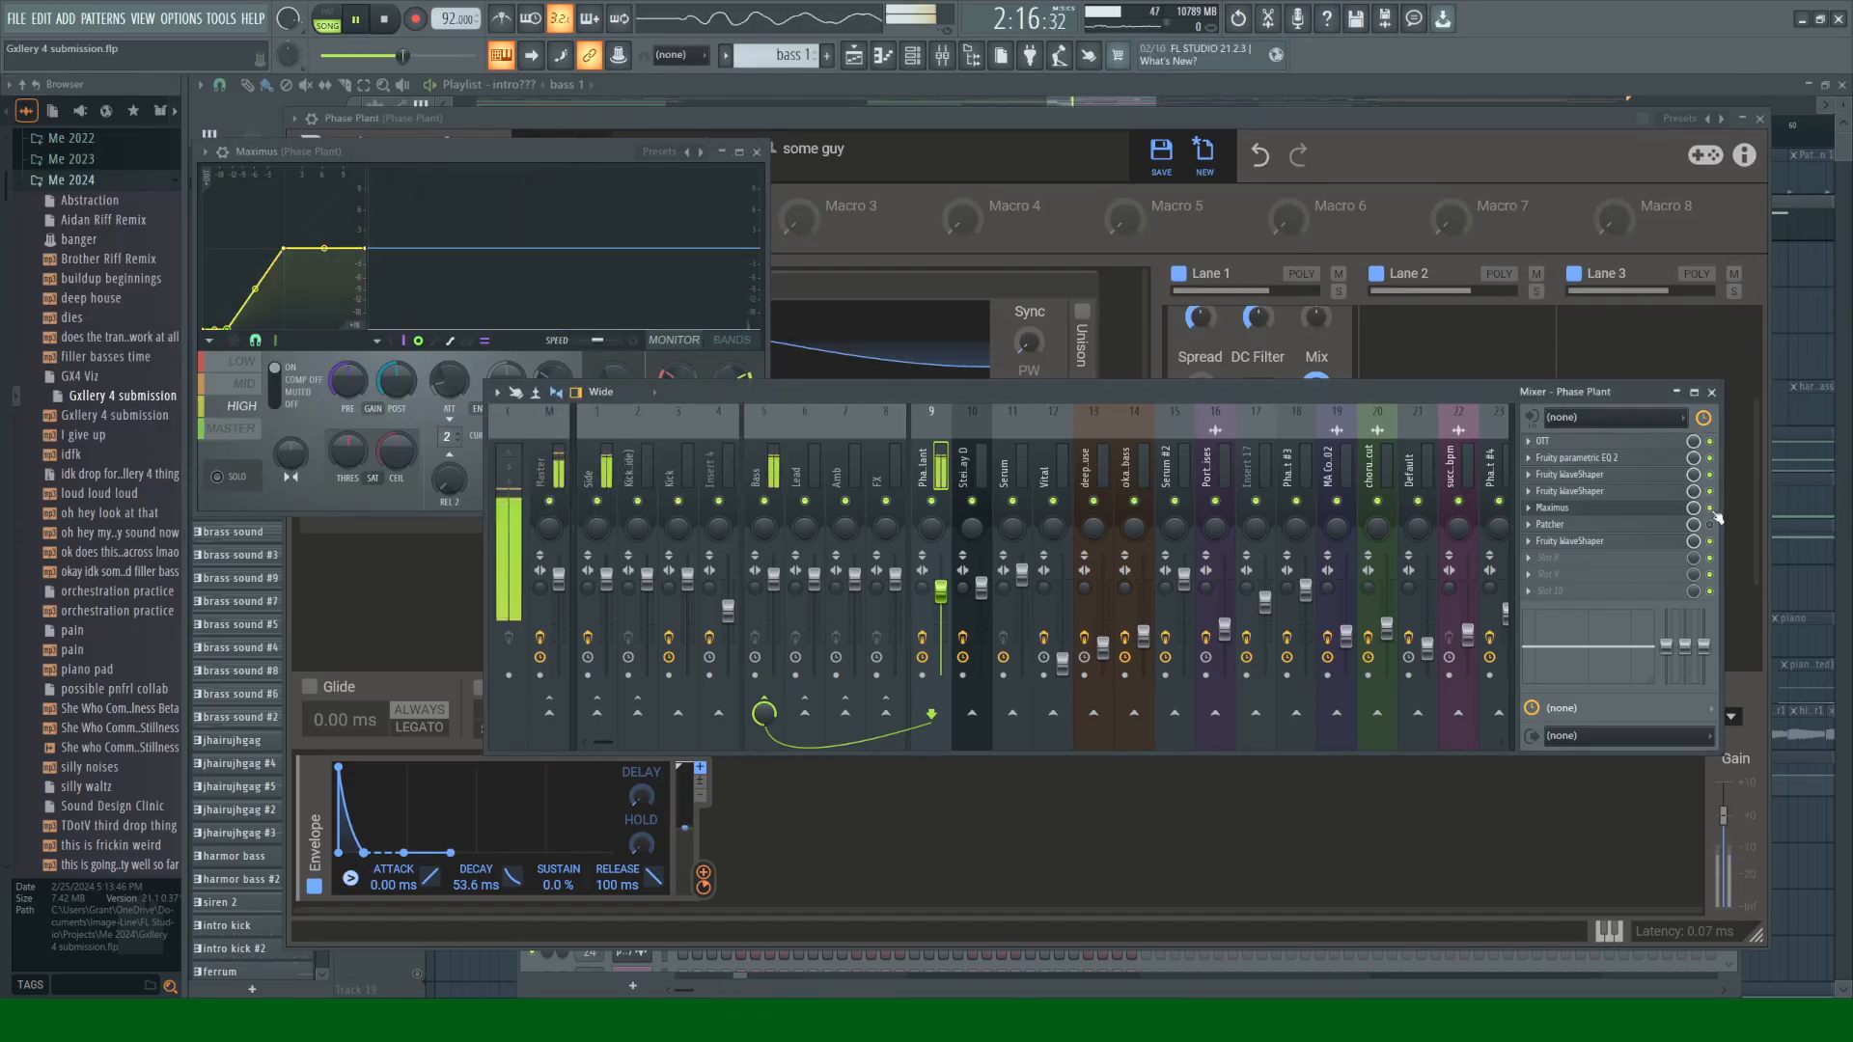
pyautogui.click(756, 152)
pyautogui.press('space')
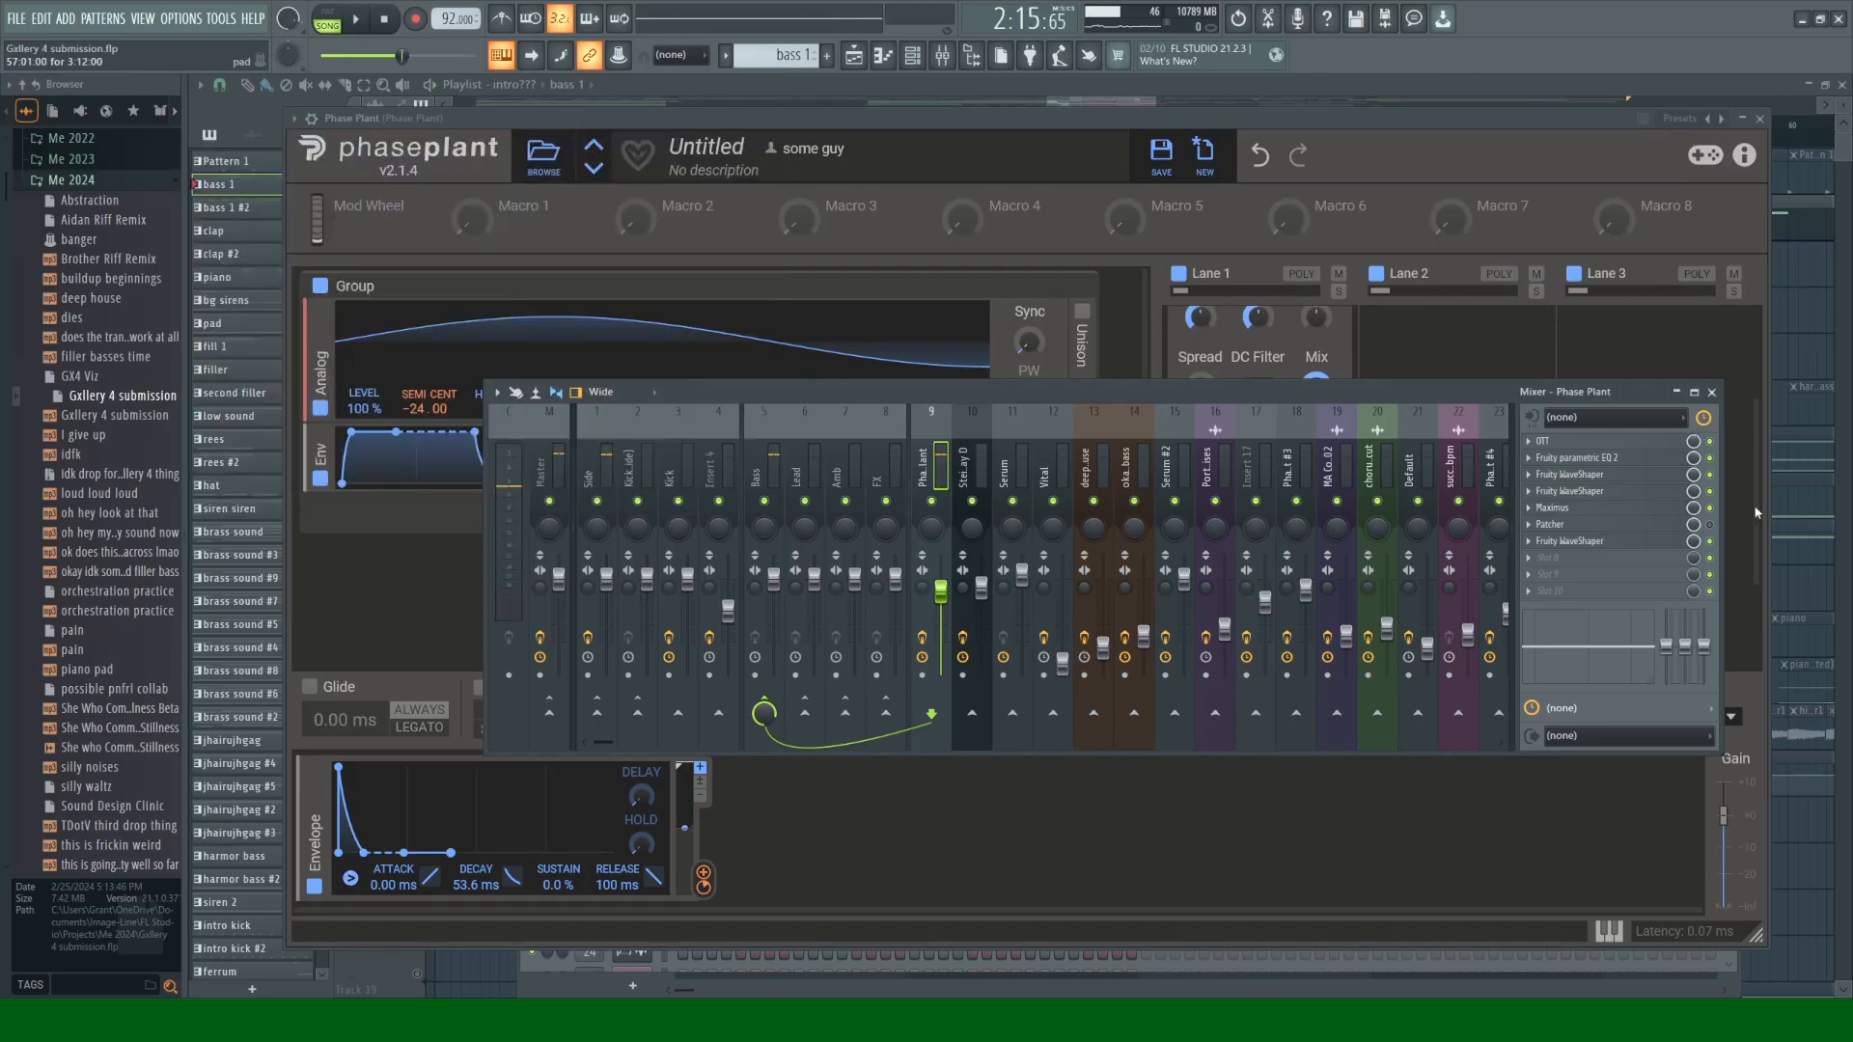
# Step: Reopen Maximus and examine the curves of its low, master and high bands
pyautogui.click(1601, 510)
pyautogui.moveTo(428, 157); pyautogui.dragTo(683, 307)
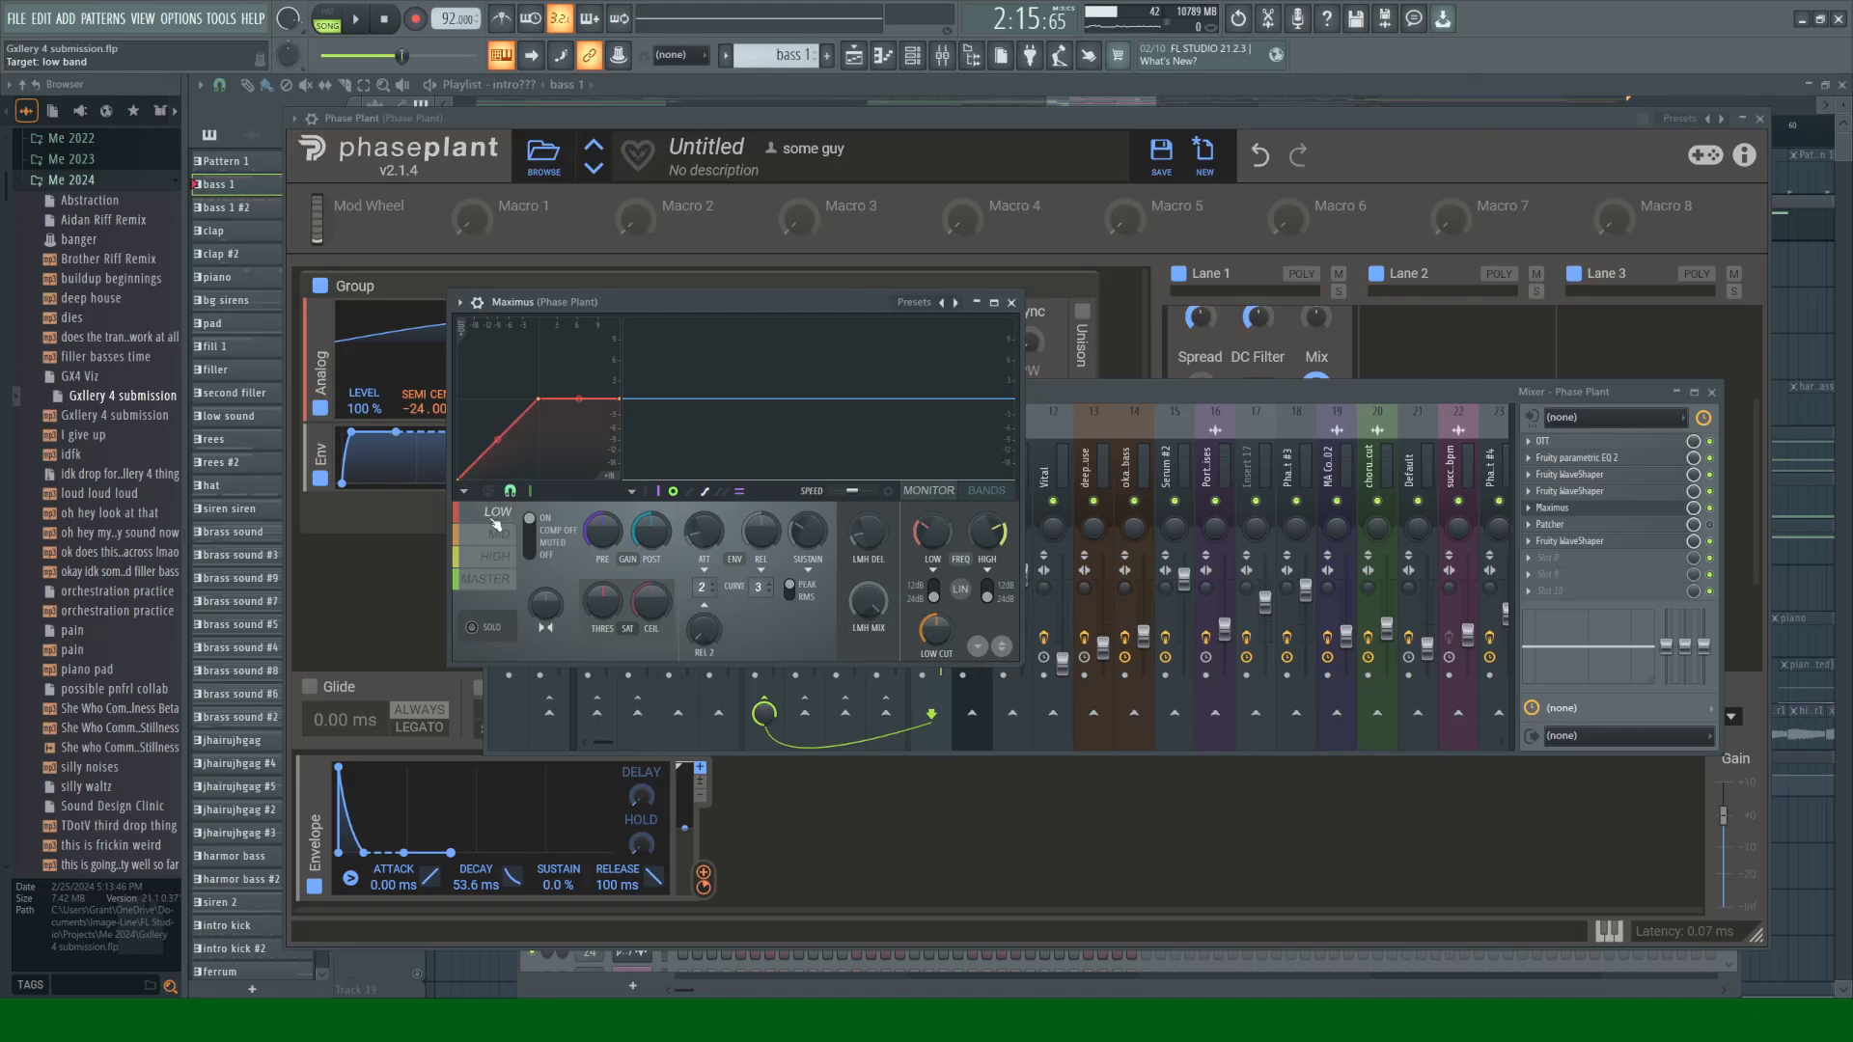
pyautogui.click(487, 582)
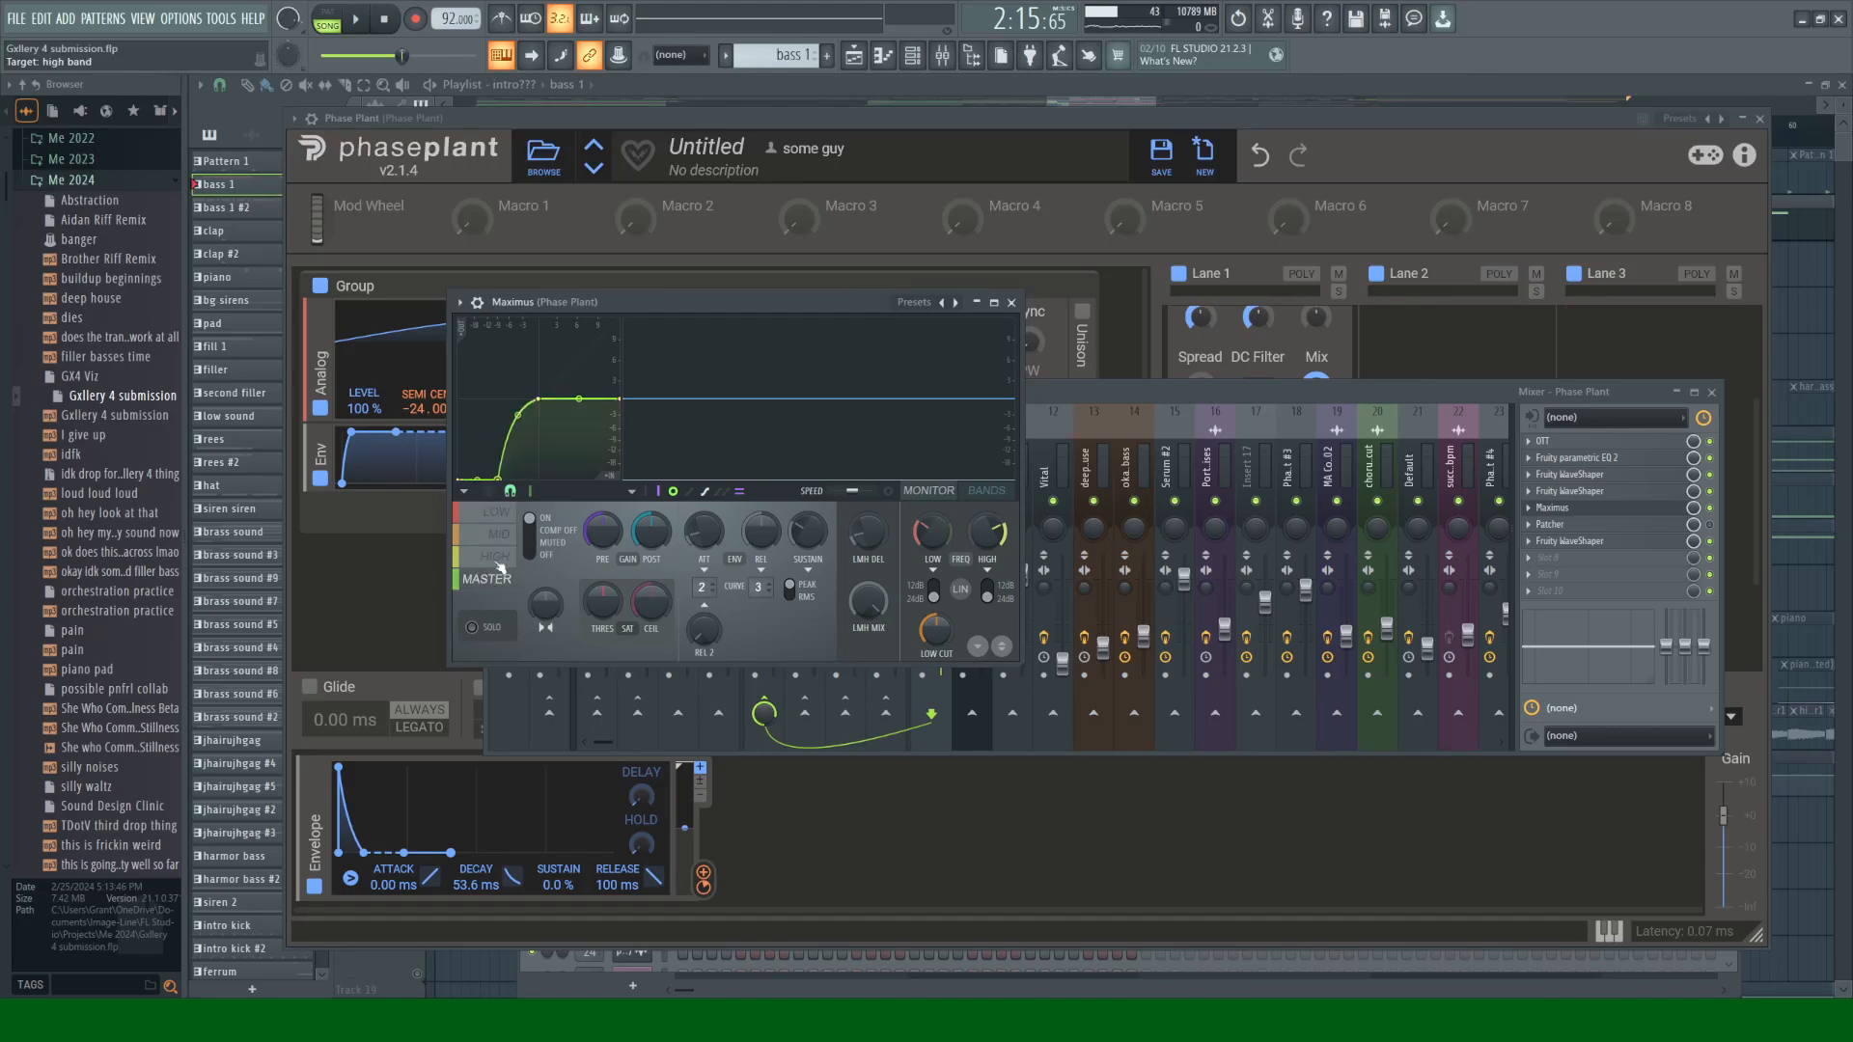
pyautogui.click(501, 560)
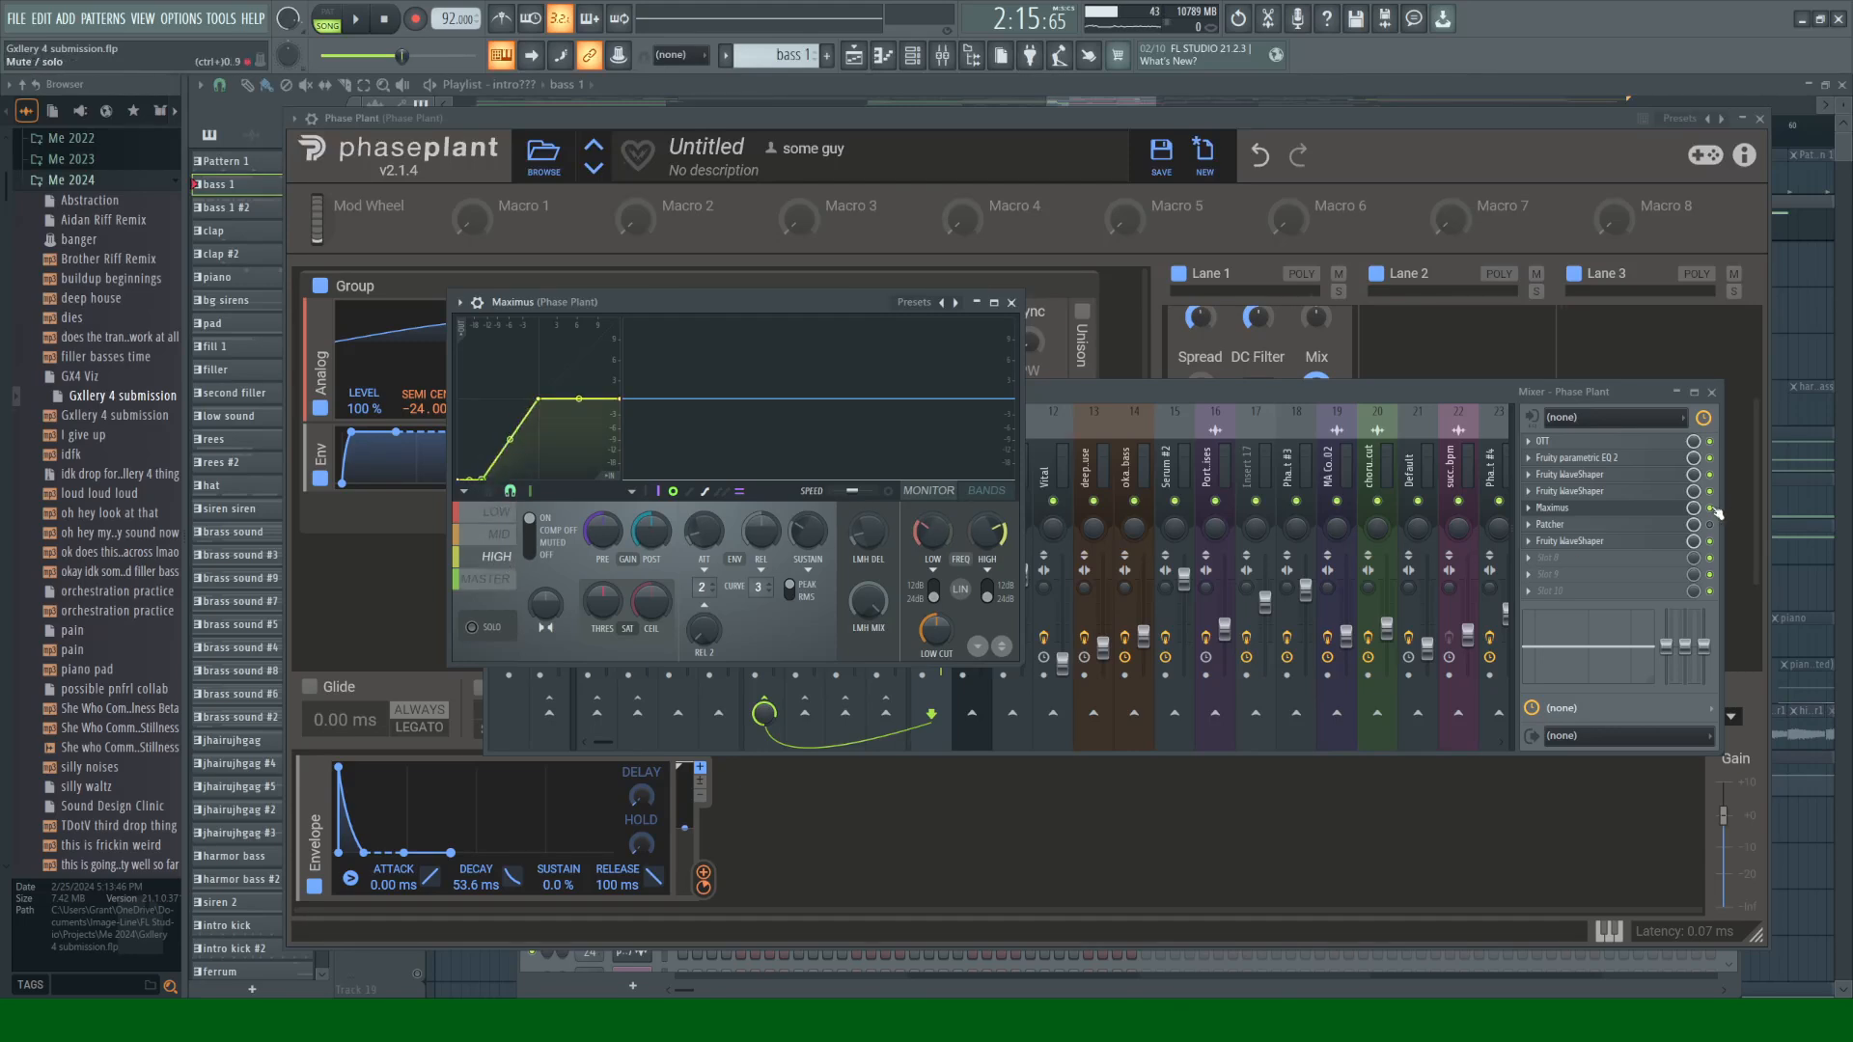
# Step: Compare the bass playback with Maximus toggled off and on, stop playback and close Maximus
pyautogui.click(1709, 508)
pyautogui.press('space')
pyautogui.click(616, 309)
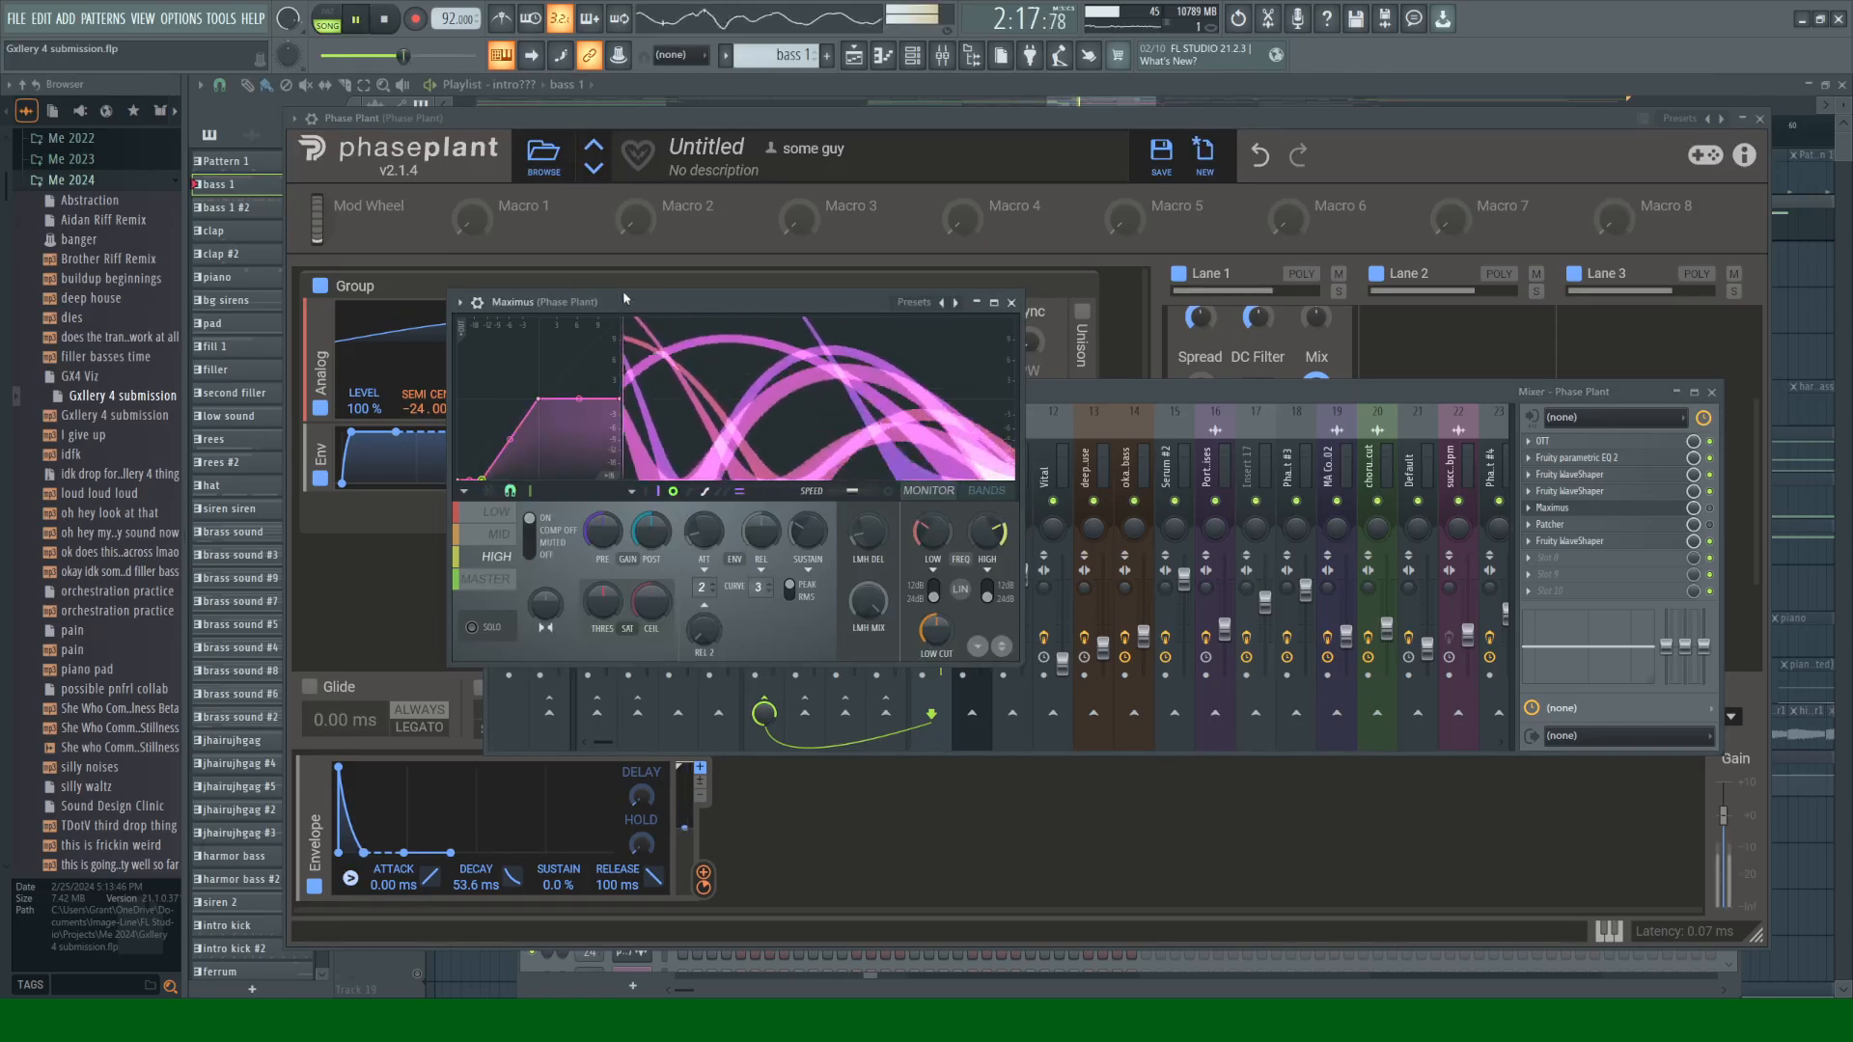
pyautogui.press('space')
pyautogui.press('F9')
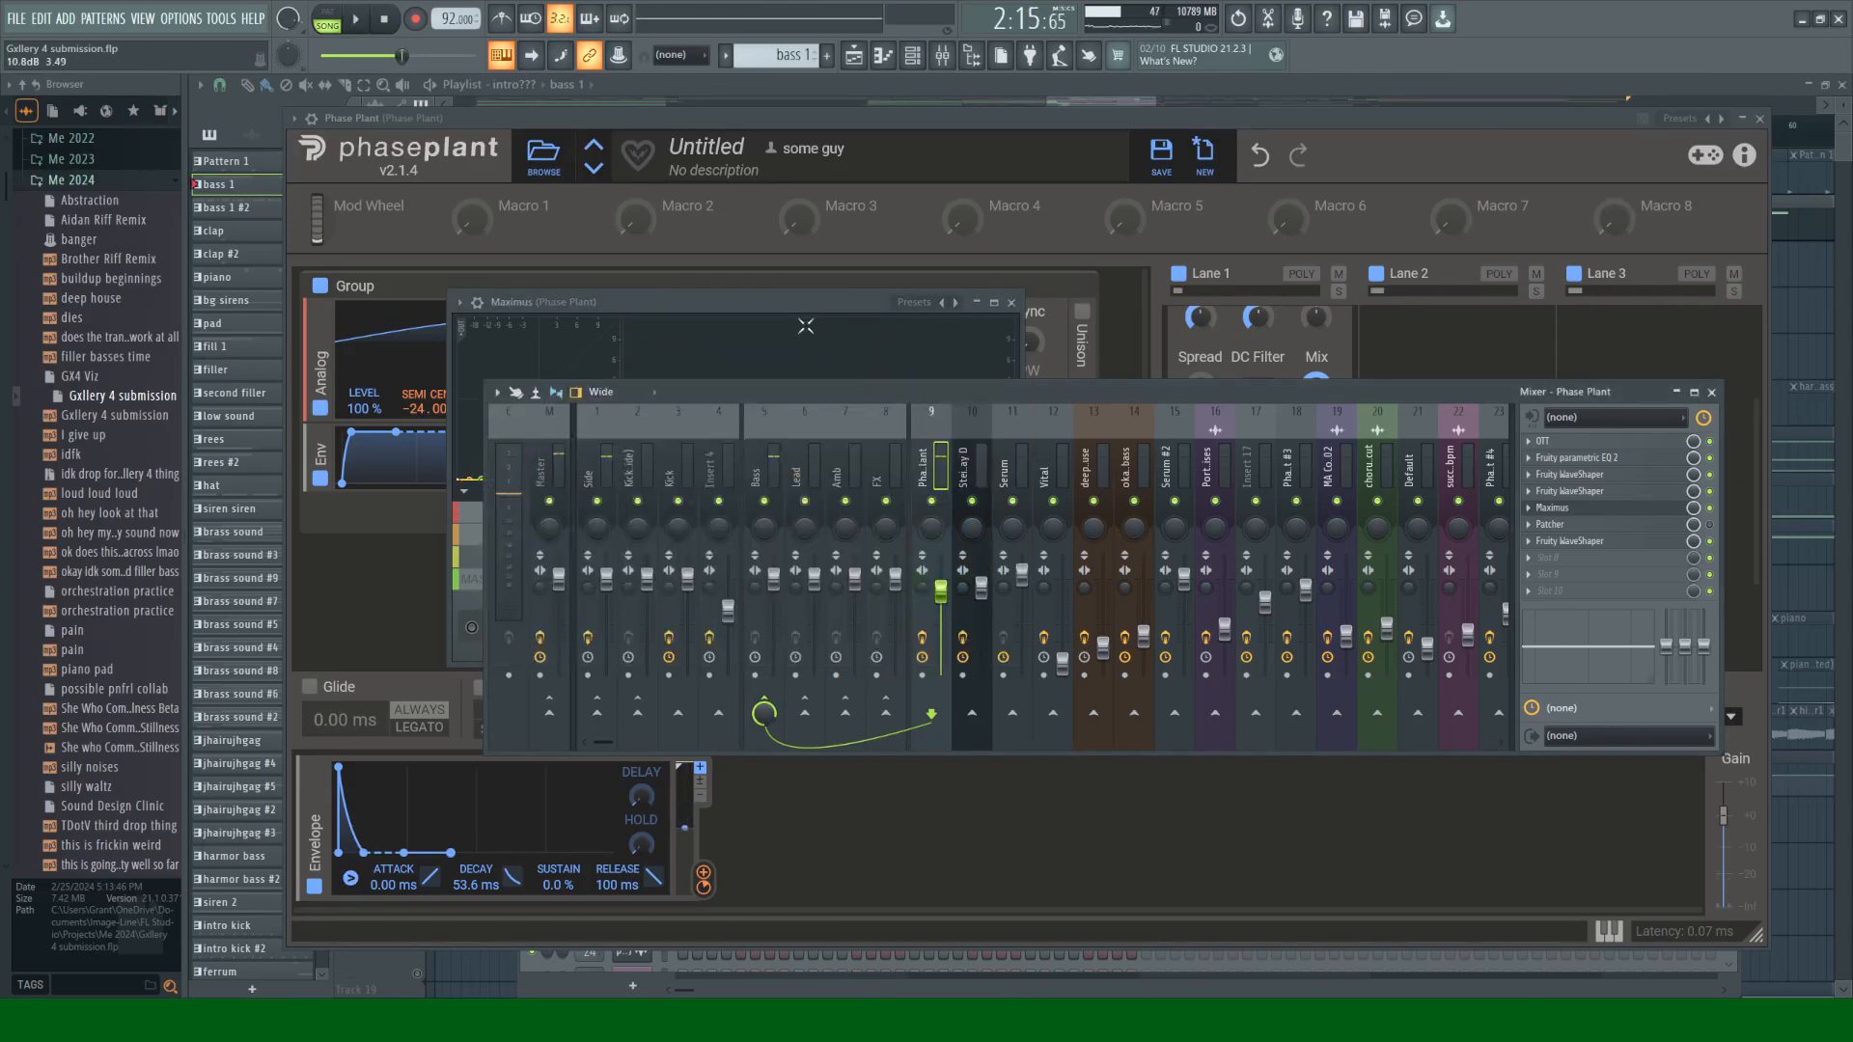
pyautogui.click(807, 308)
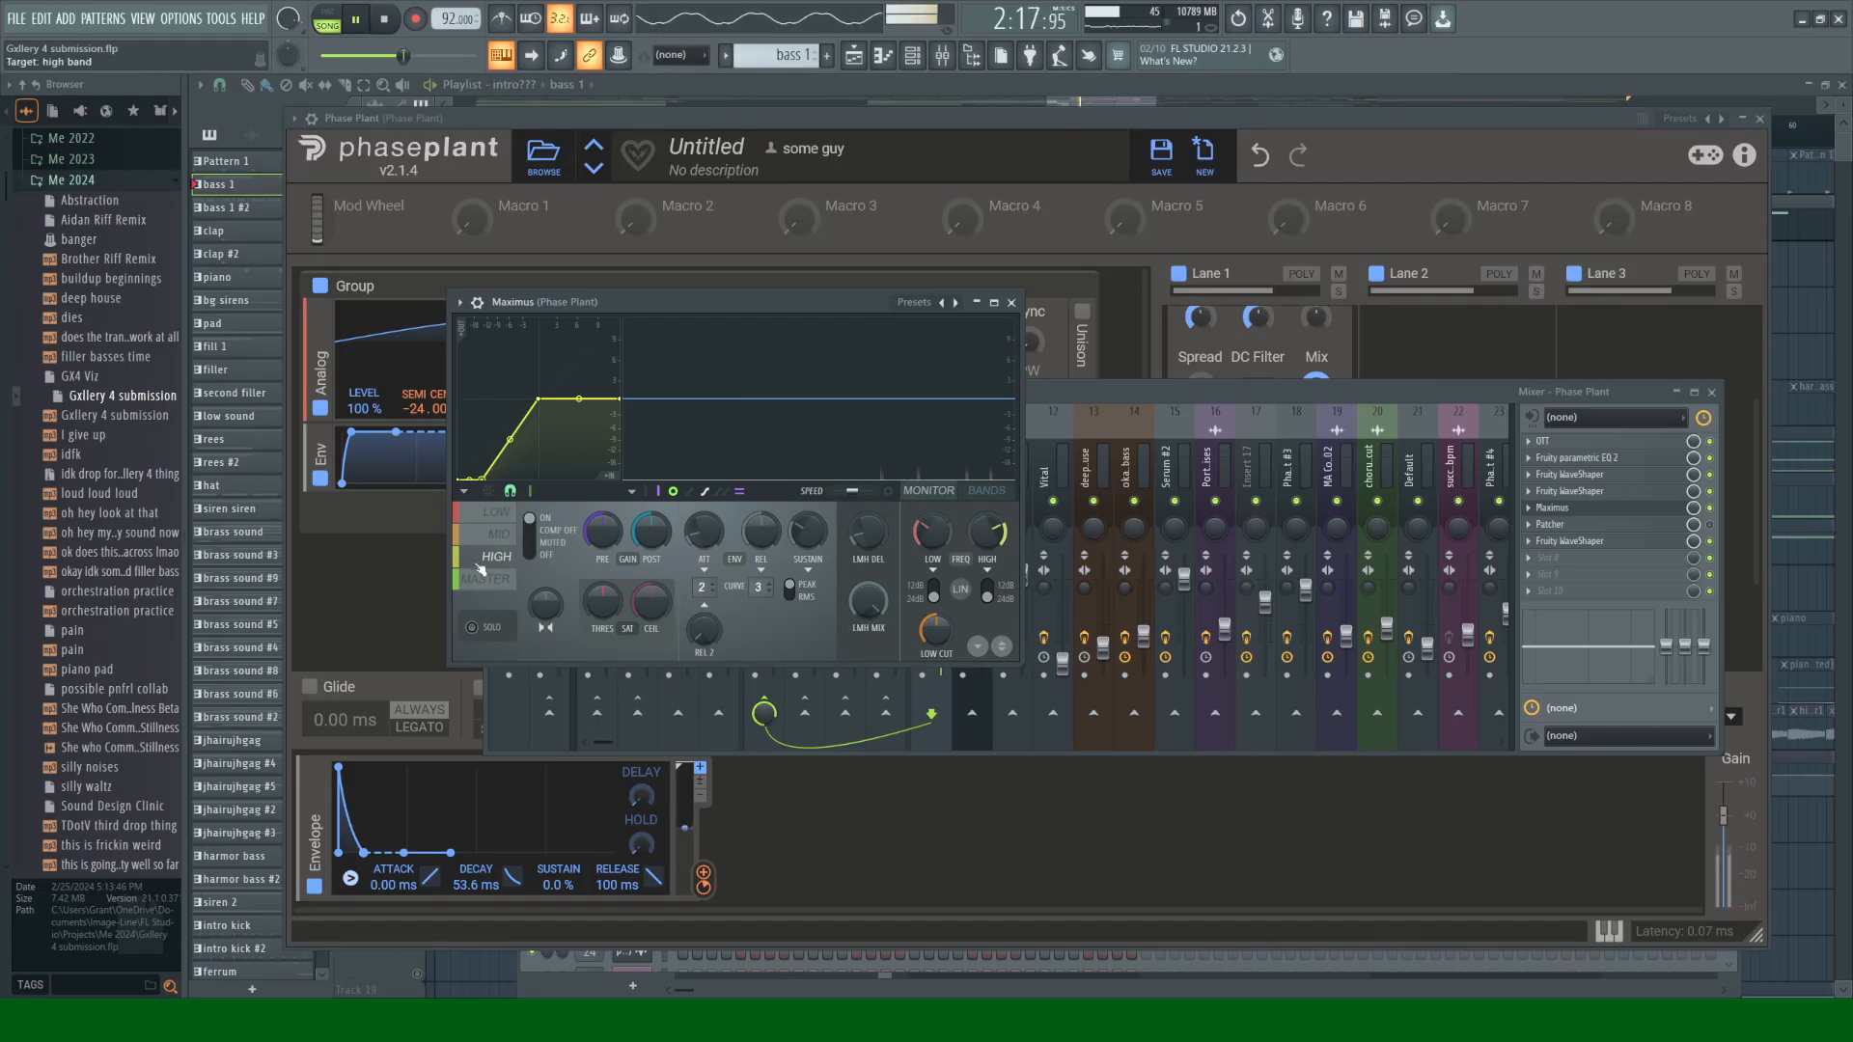
pyautogui.press('space')
pyautogui.click(1011, 303)
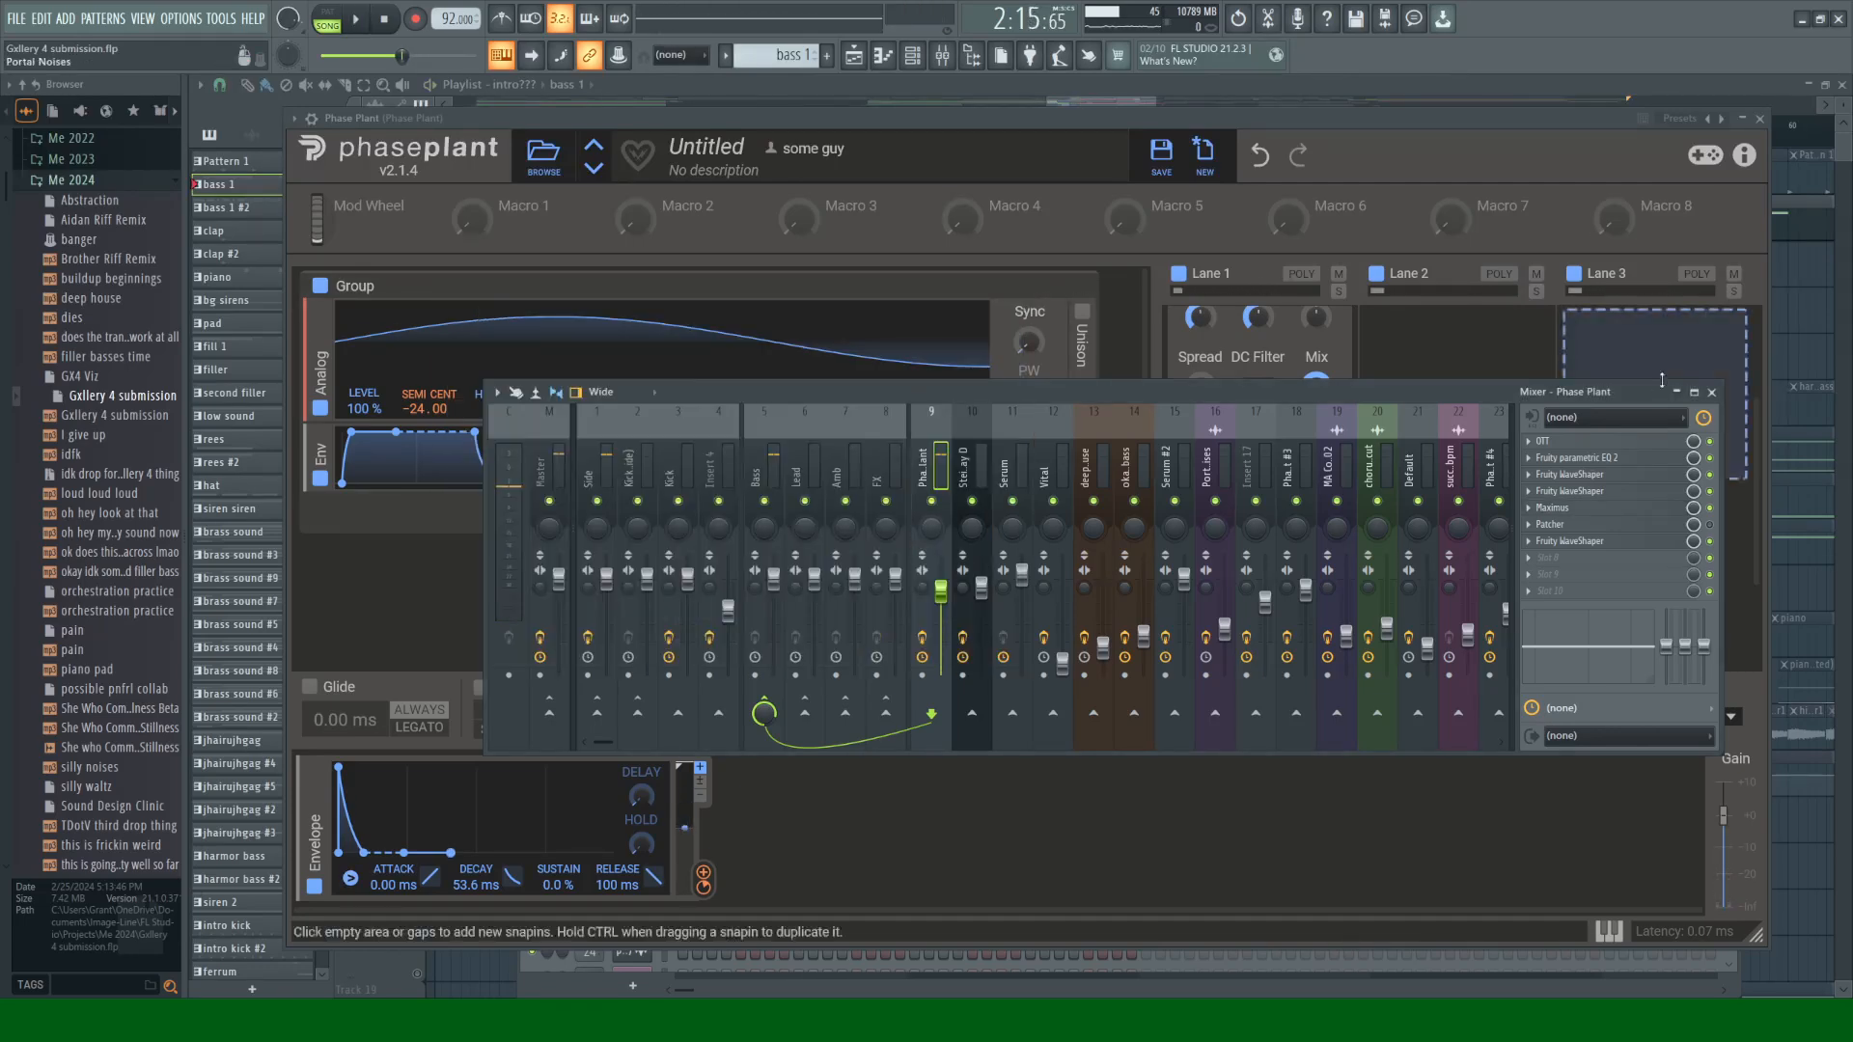
# Step: Examine Phase Plant's Distortion and Envelope modulator, and close the mixer, synth and channel rack
pyautogui.click(1712, 392)
pyautogui.scroll(2, 1450, 510)
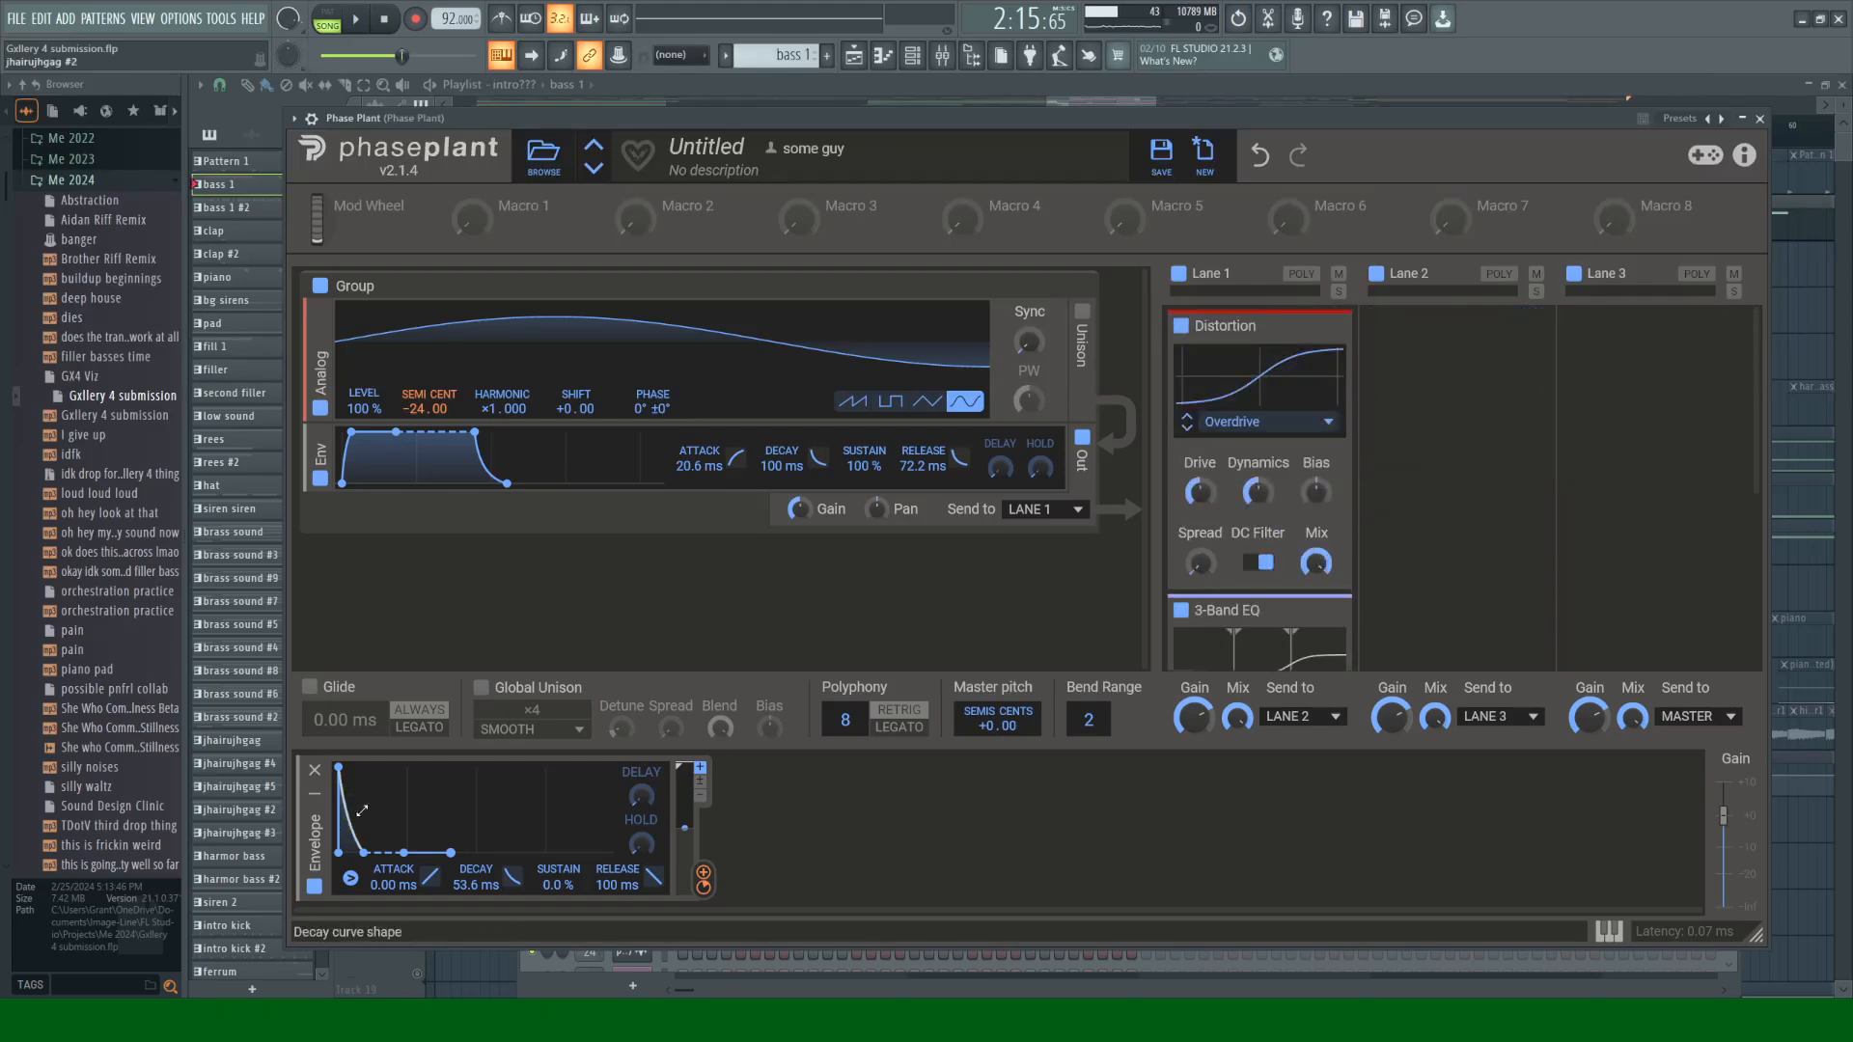
pyautogui.click(1762, 119)
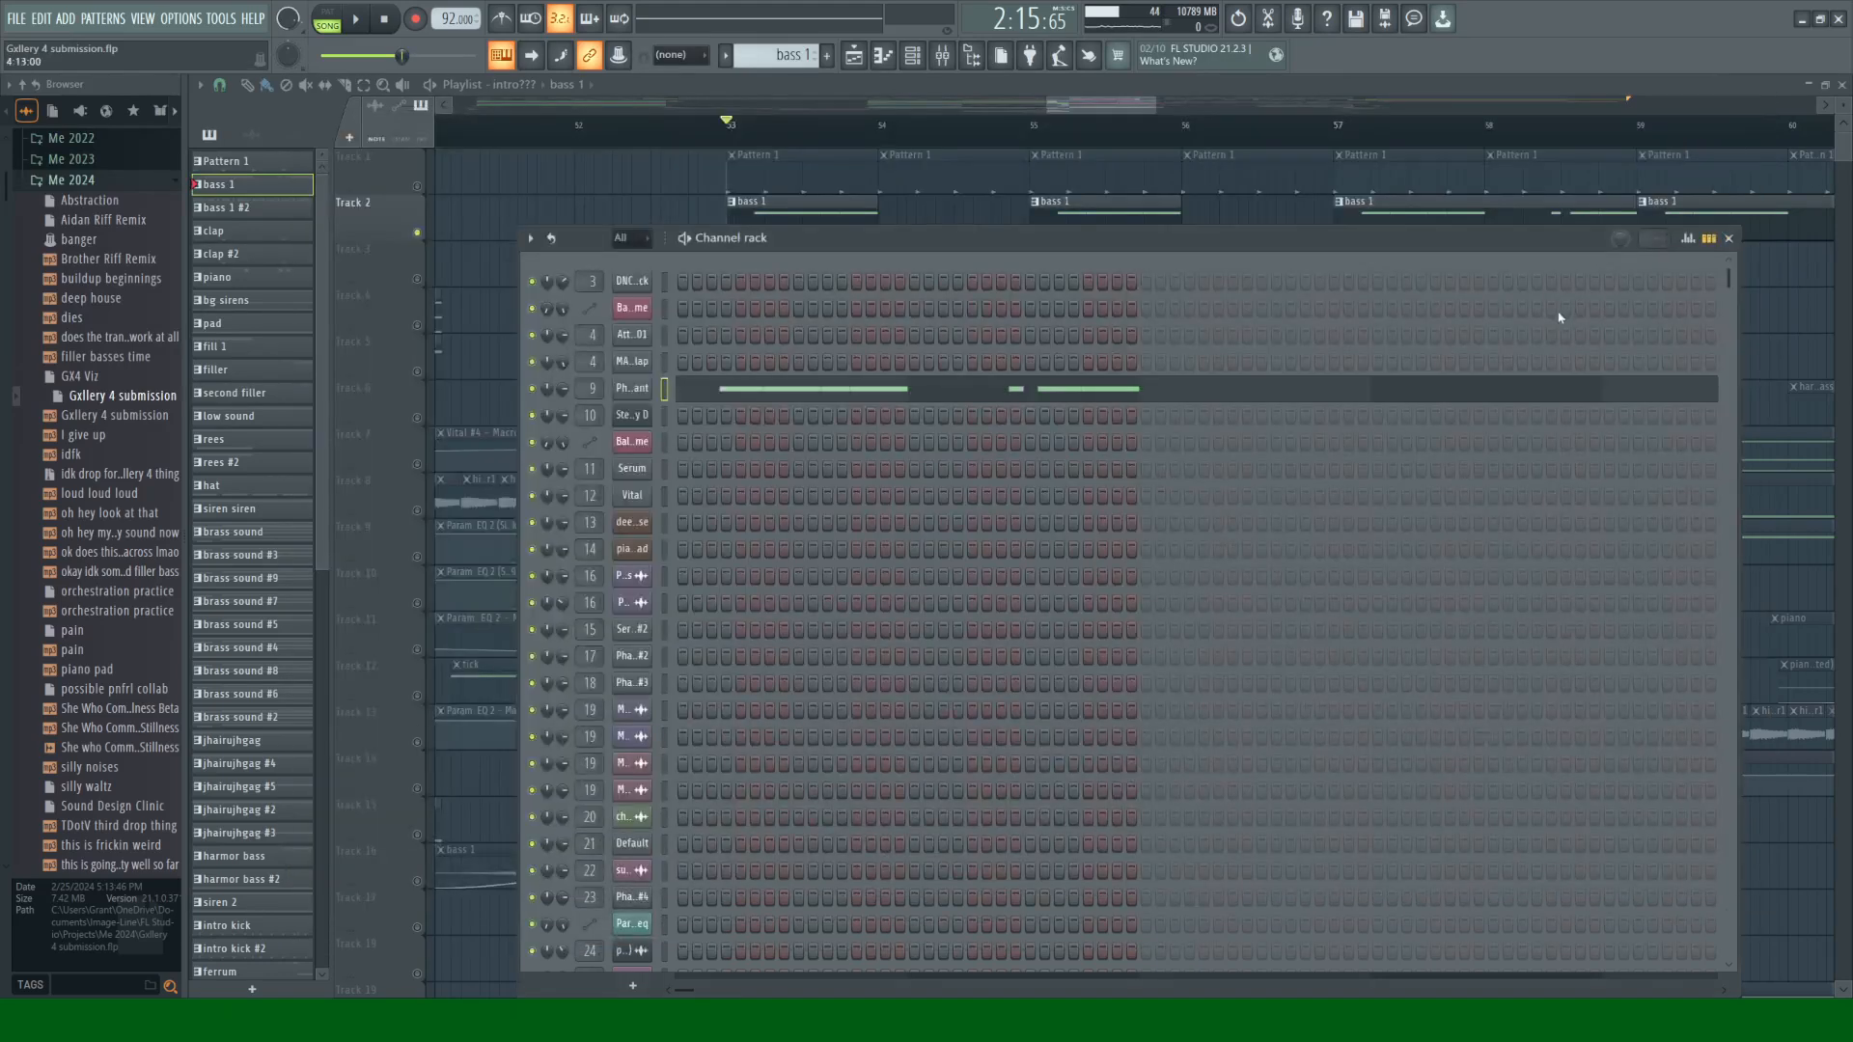
pyautogui.click(1728, 240)
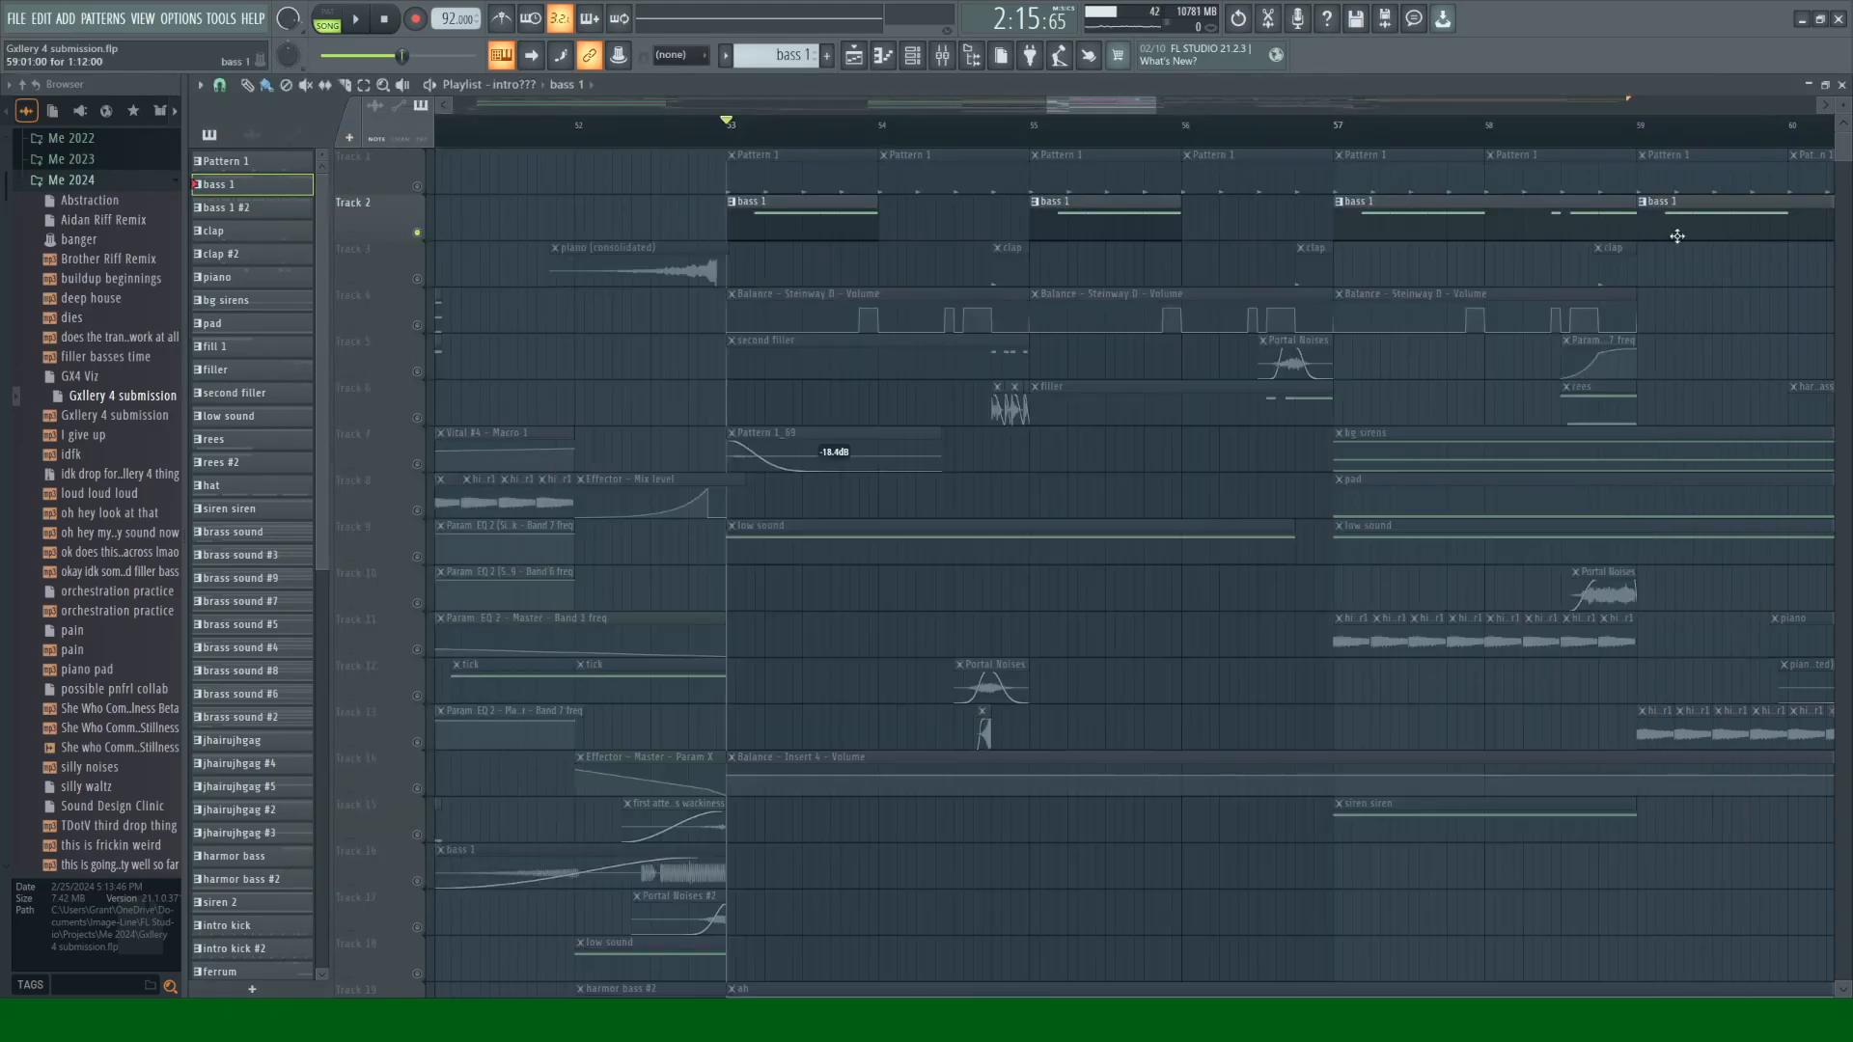
# Step: Unmute Track 1 alongside the bass track and listen to the kick and bass together
pyautogui.click(417, 186)
pyautogui.press('space')
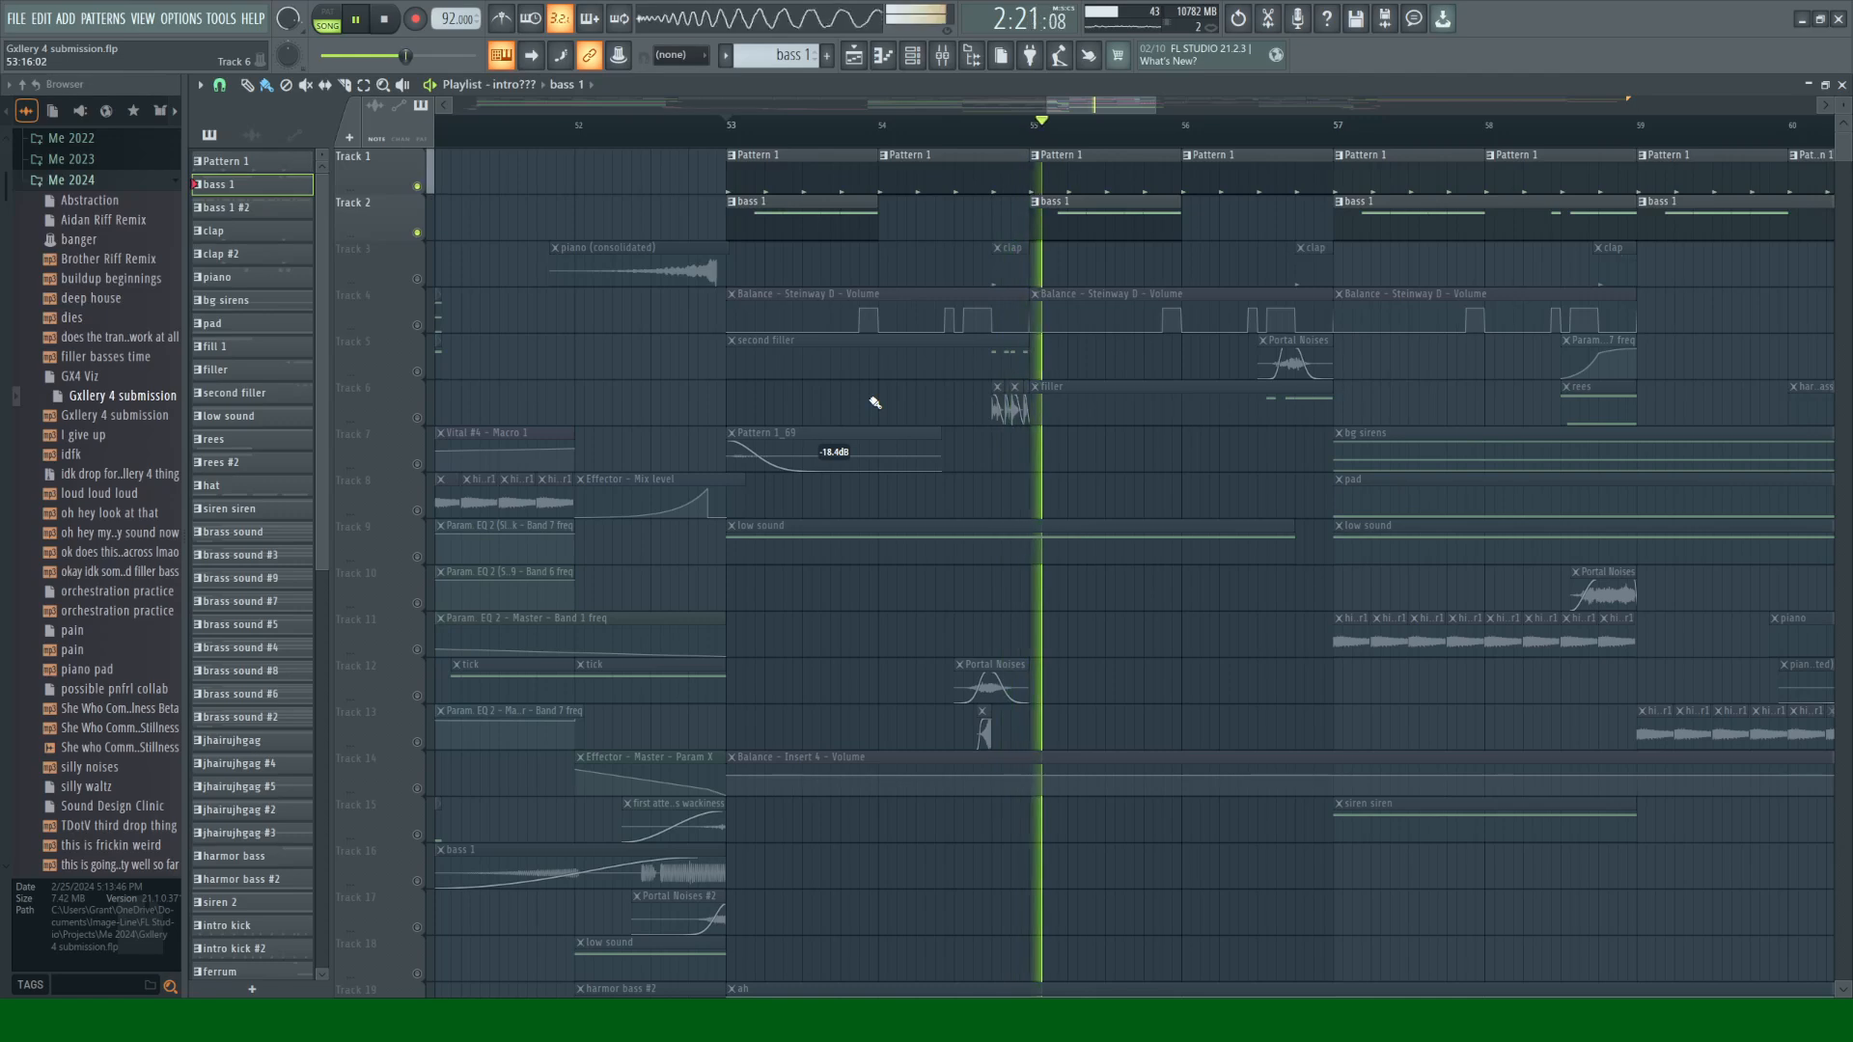
pyautogui.press('space')
# Step: Solo Track 9 and listen to the low sound pattern on its own
pyautogui.rightClick(417, 556)
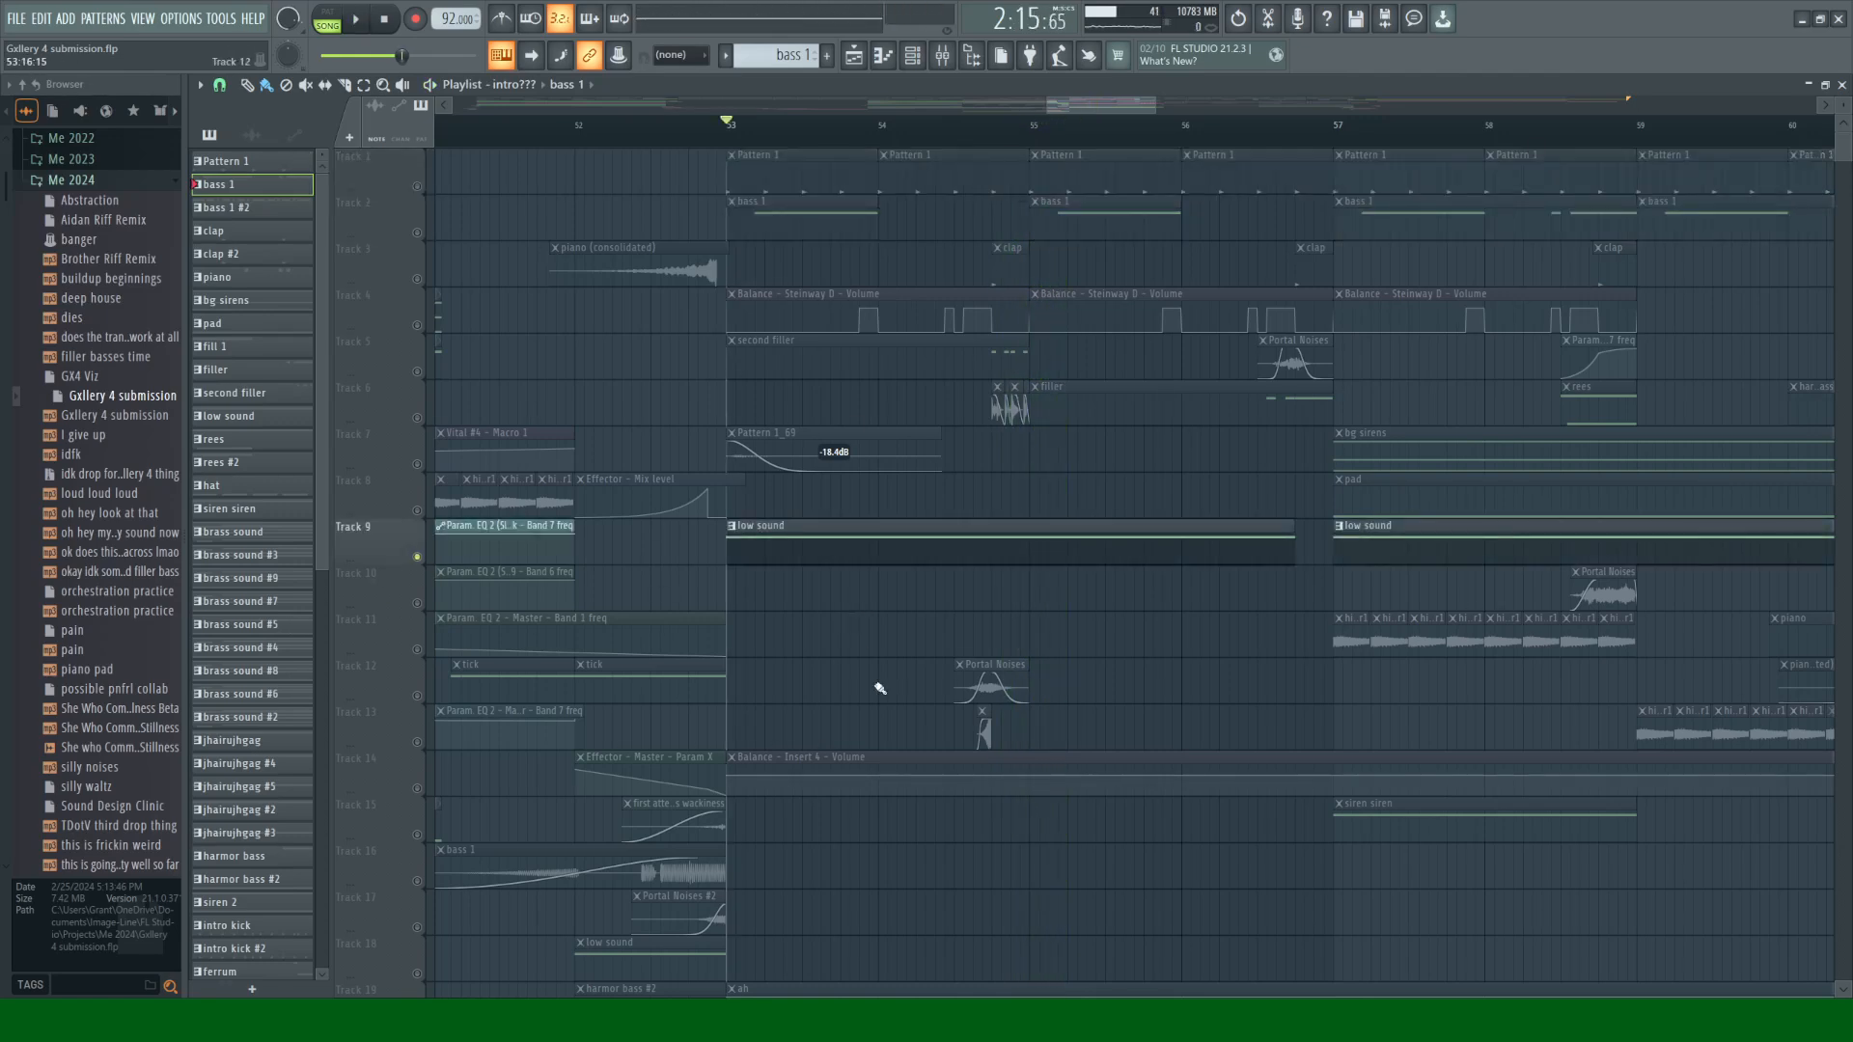
pyautogui.press('space')
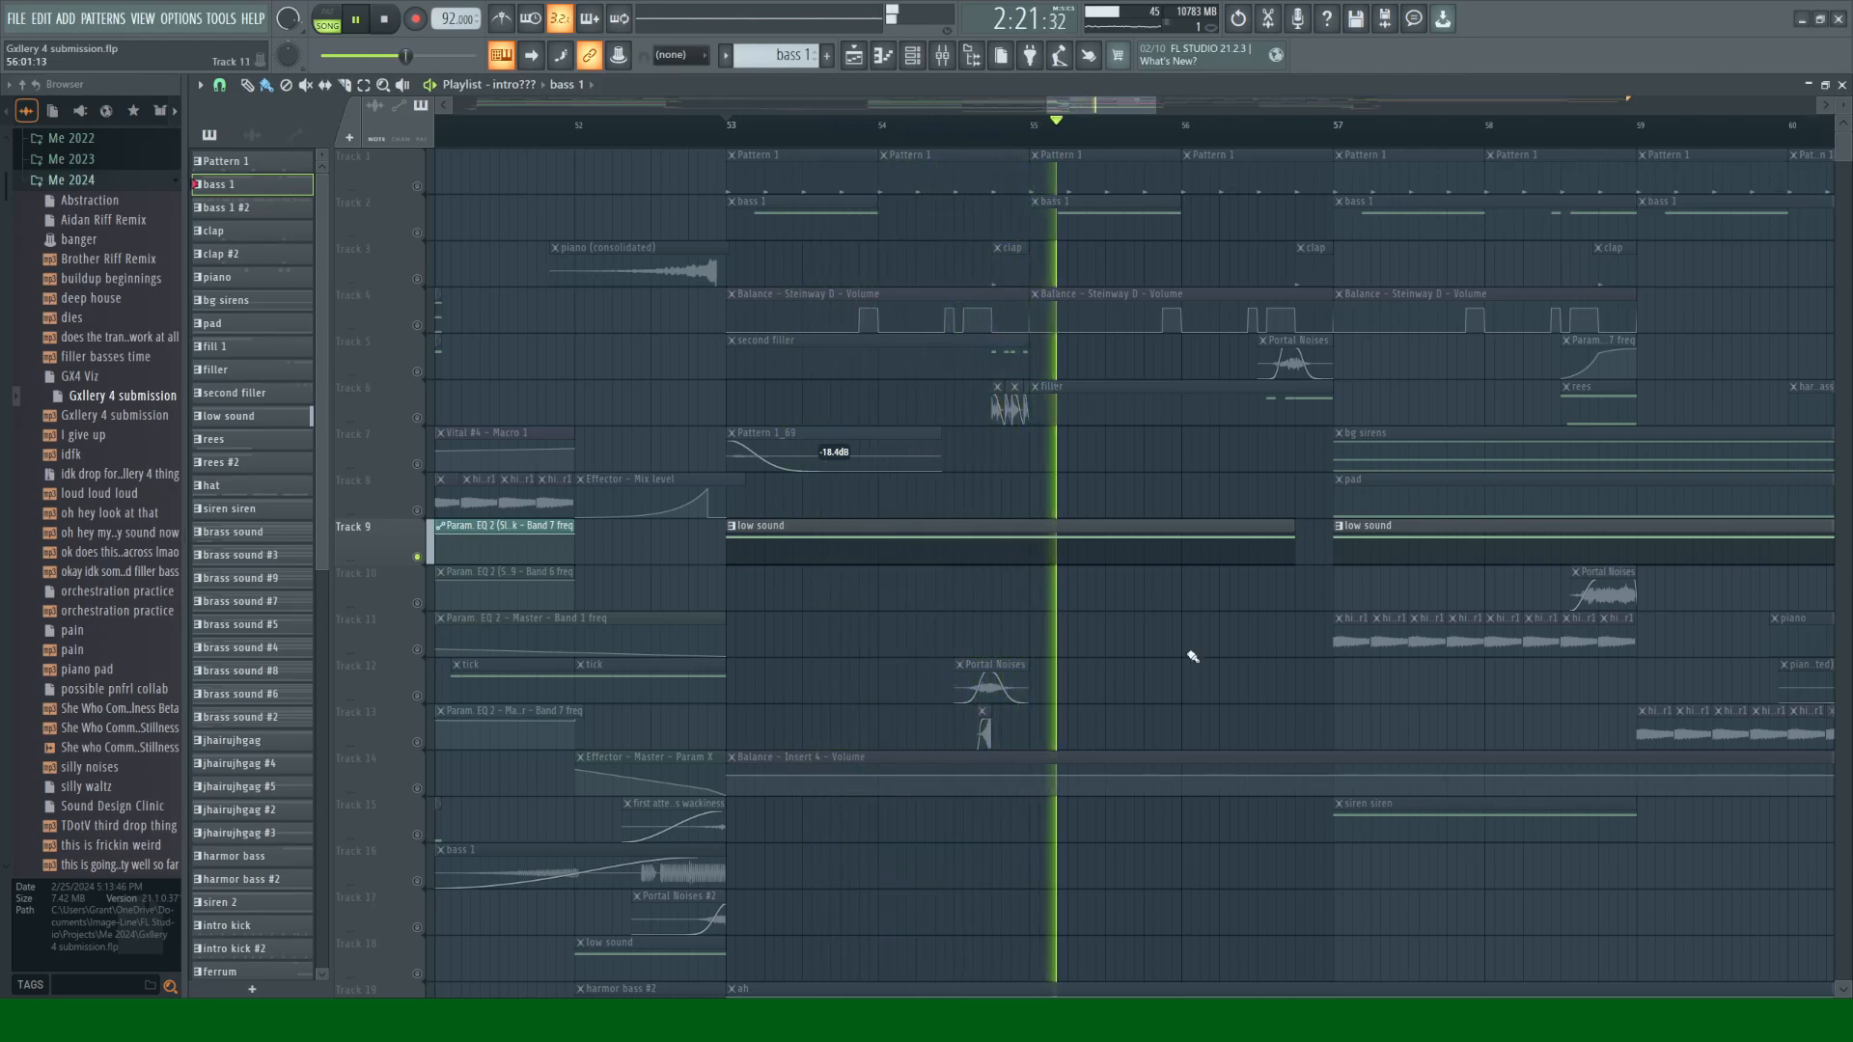
pyautogui.press('space')
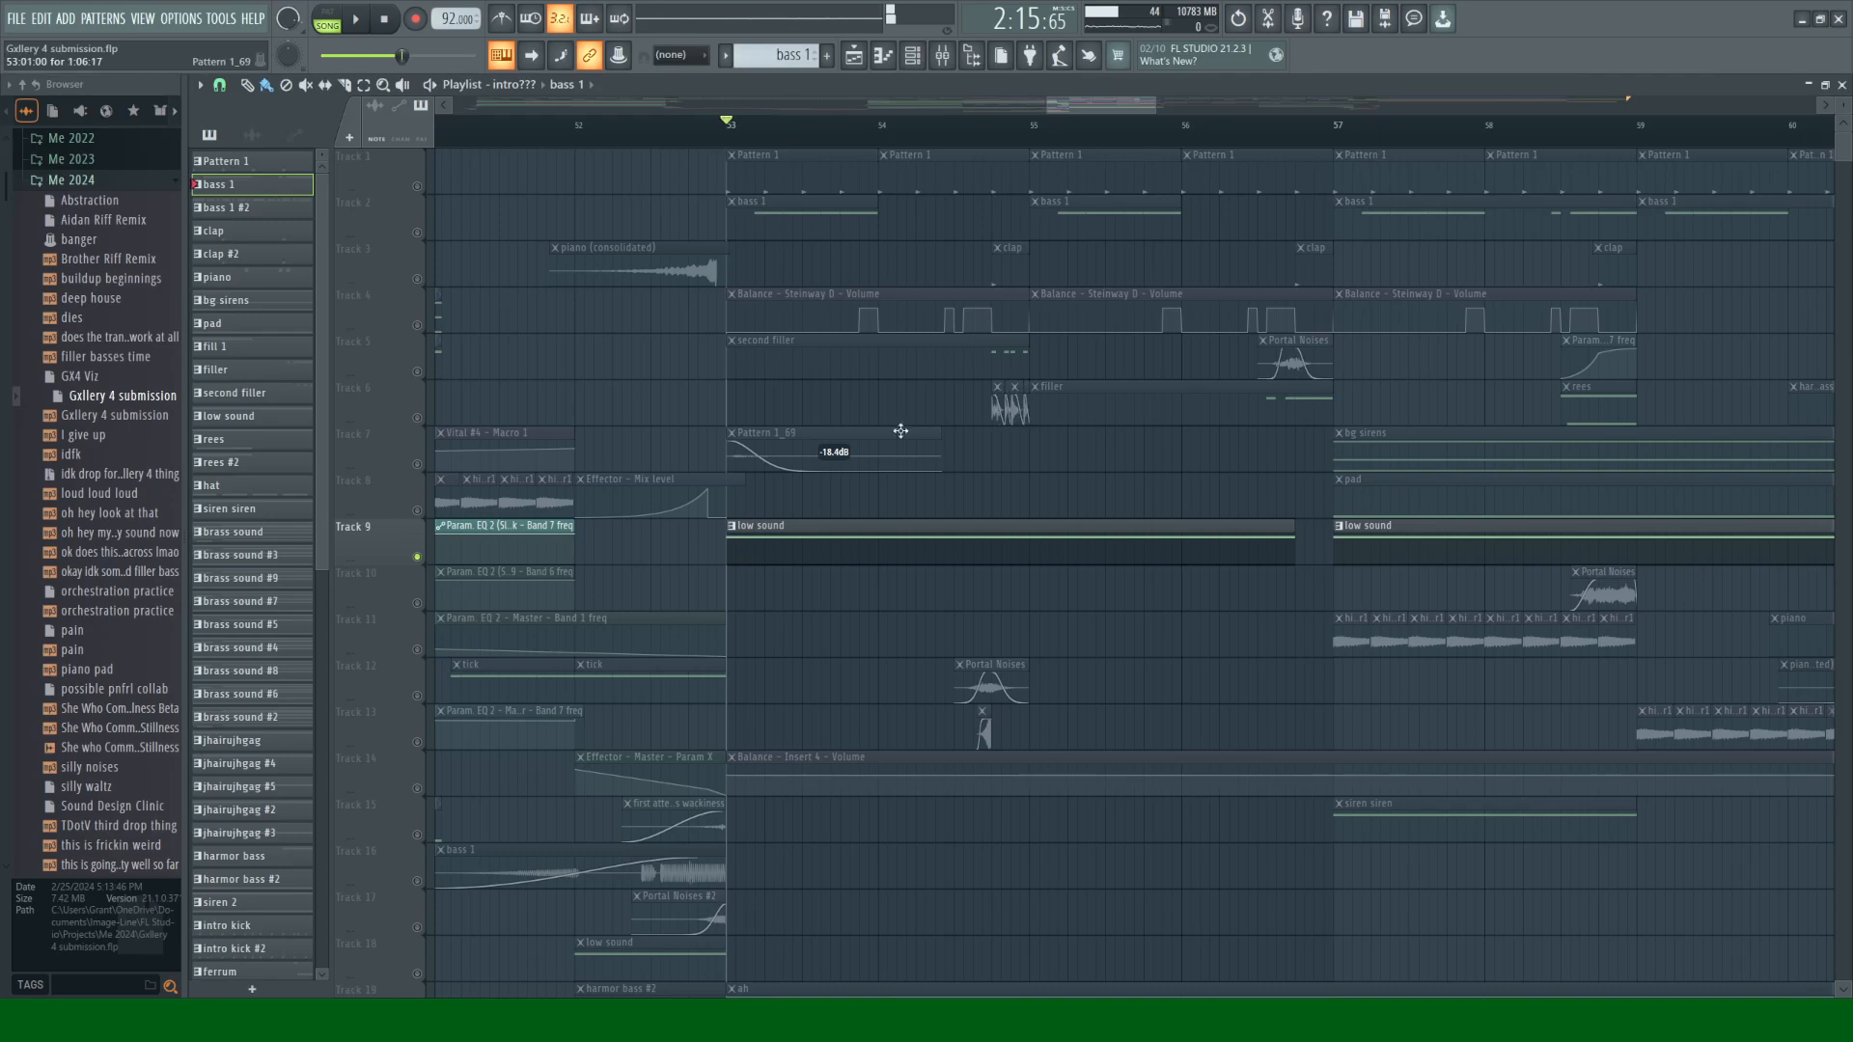
# Step: Look over the drop's remaining playlist tracks and the bars that follow, from bar 53 to bar 63
pyautogui.hscroll(1, 1094, 101)
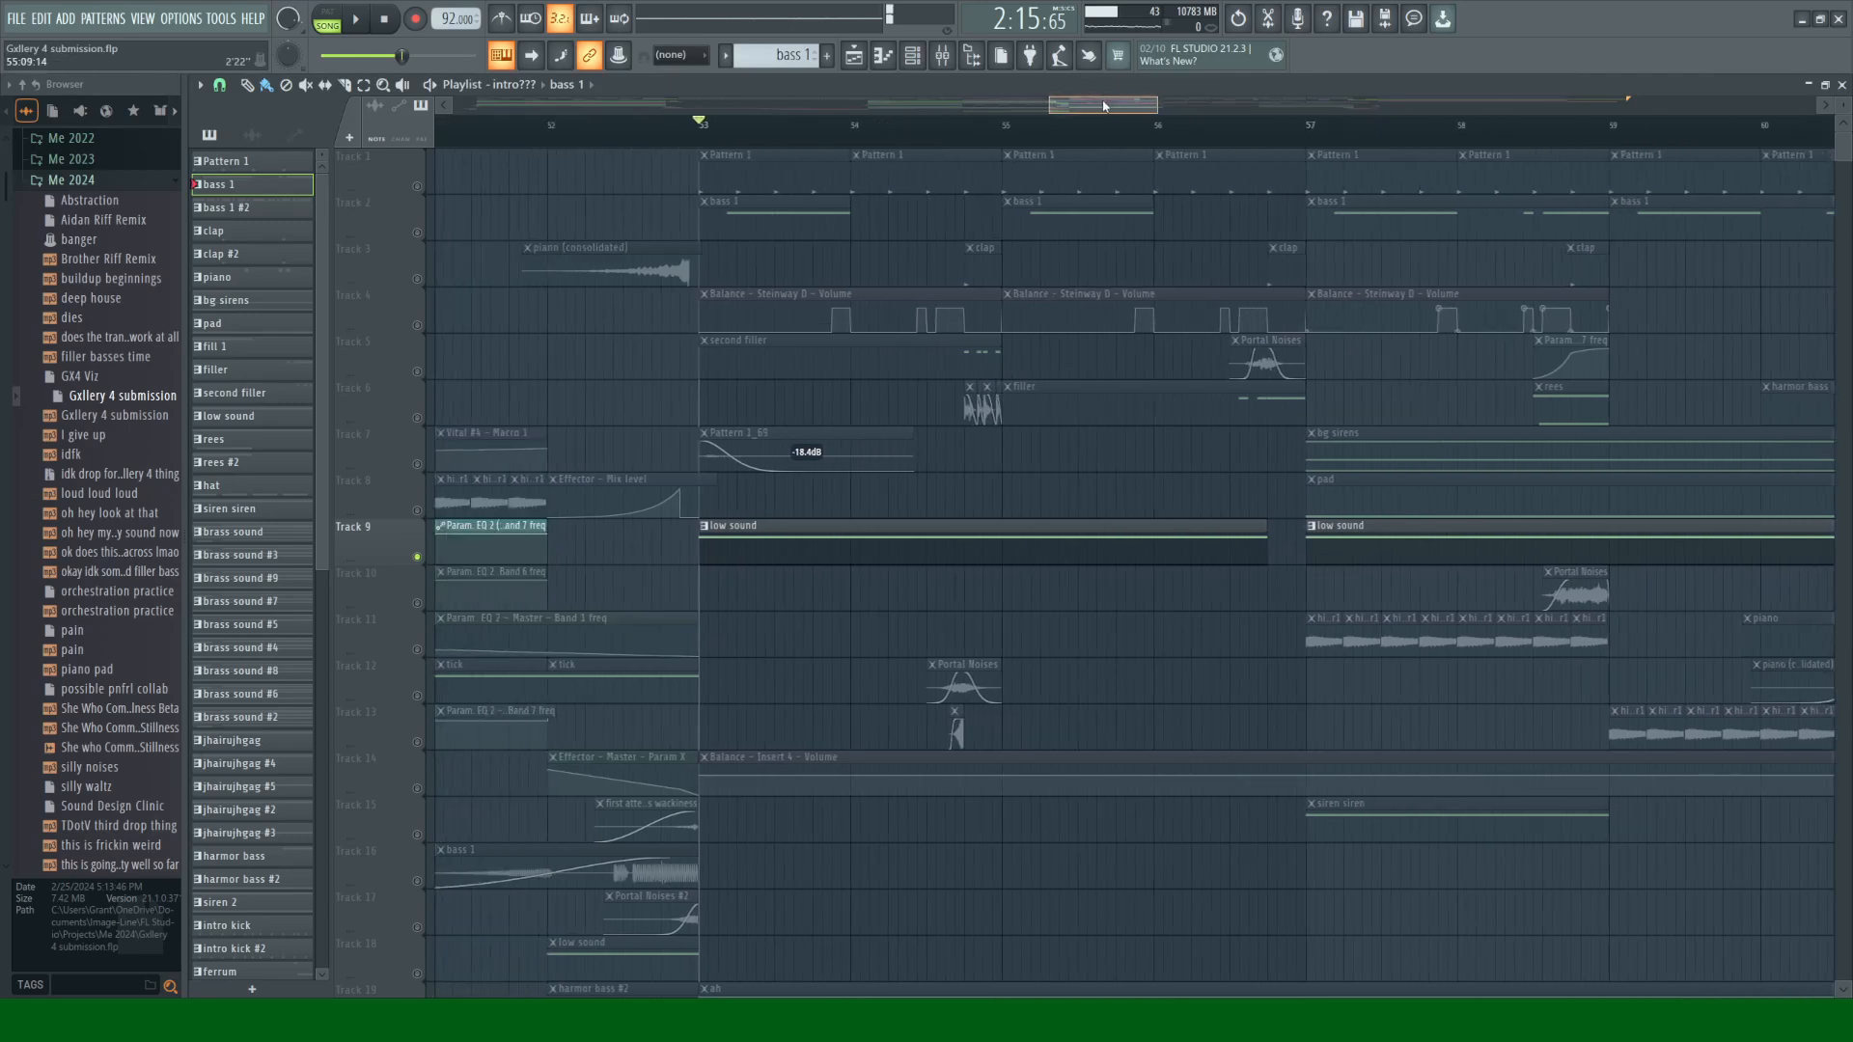
pyautogui.scroll(-4, 1065, 598)
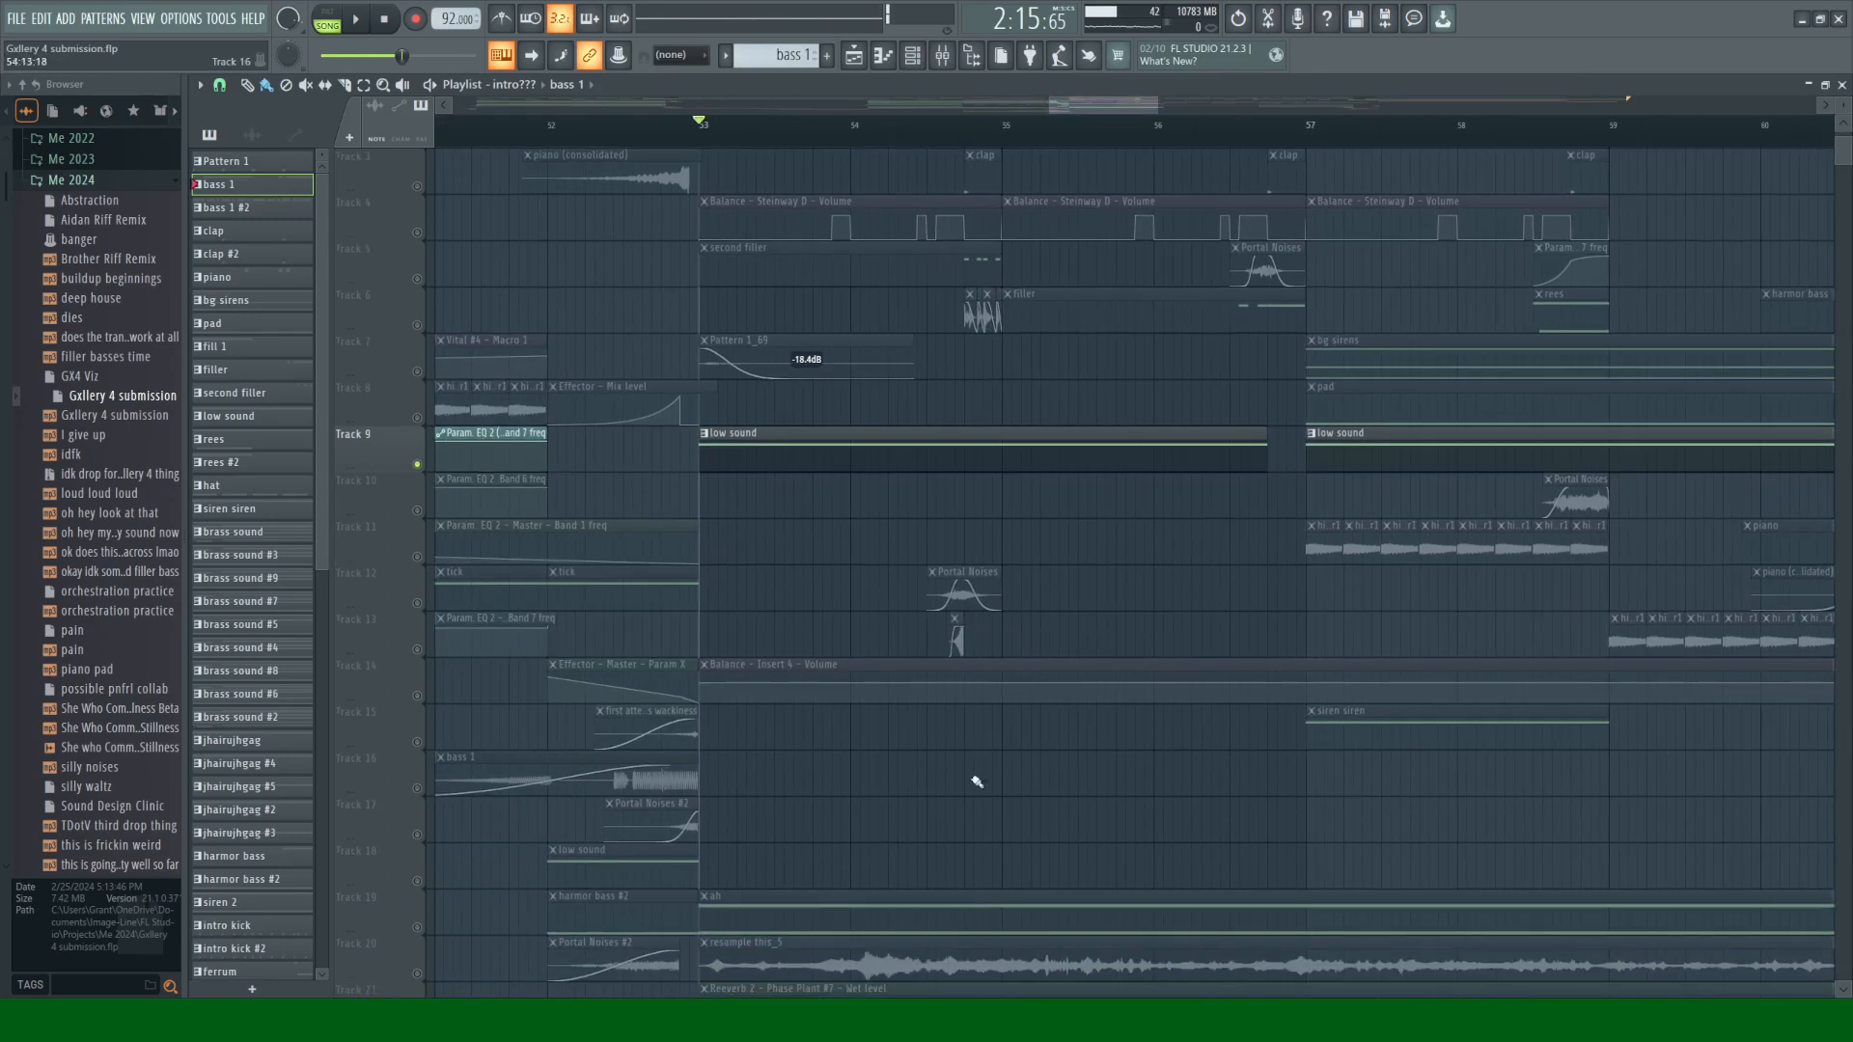
pyautogui.scroll(-1, 842, 687)
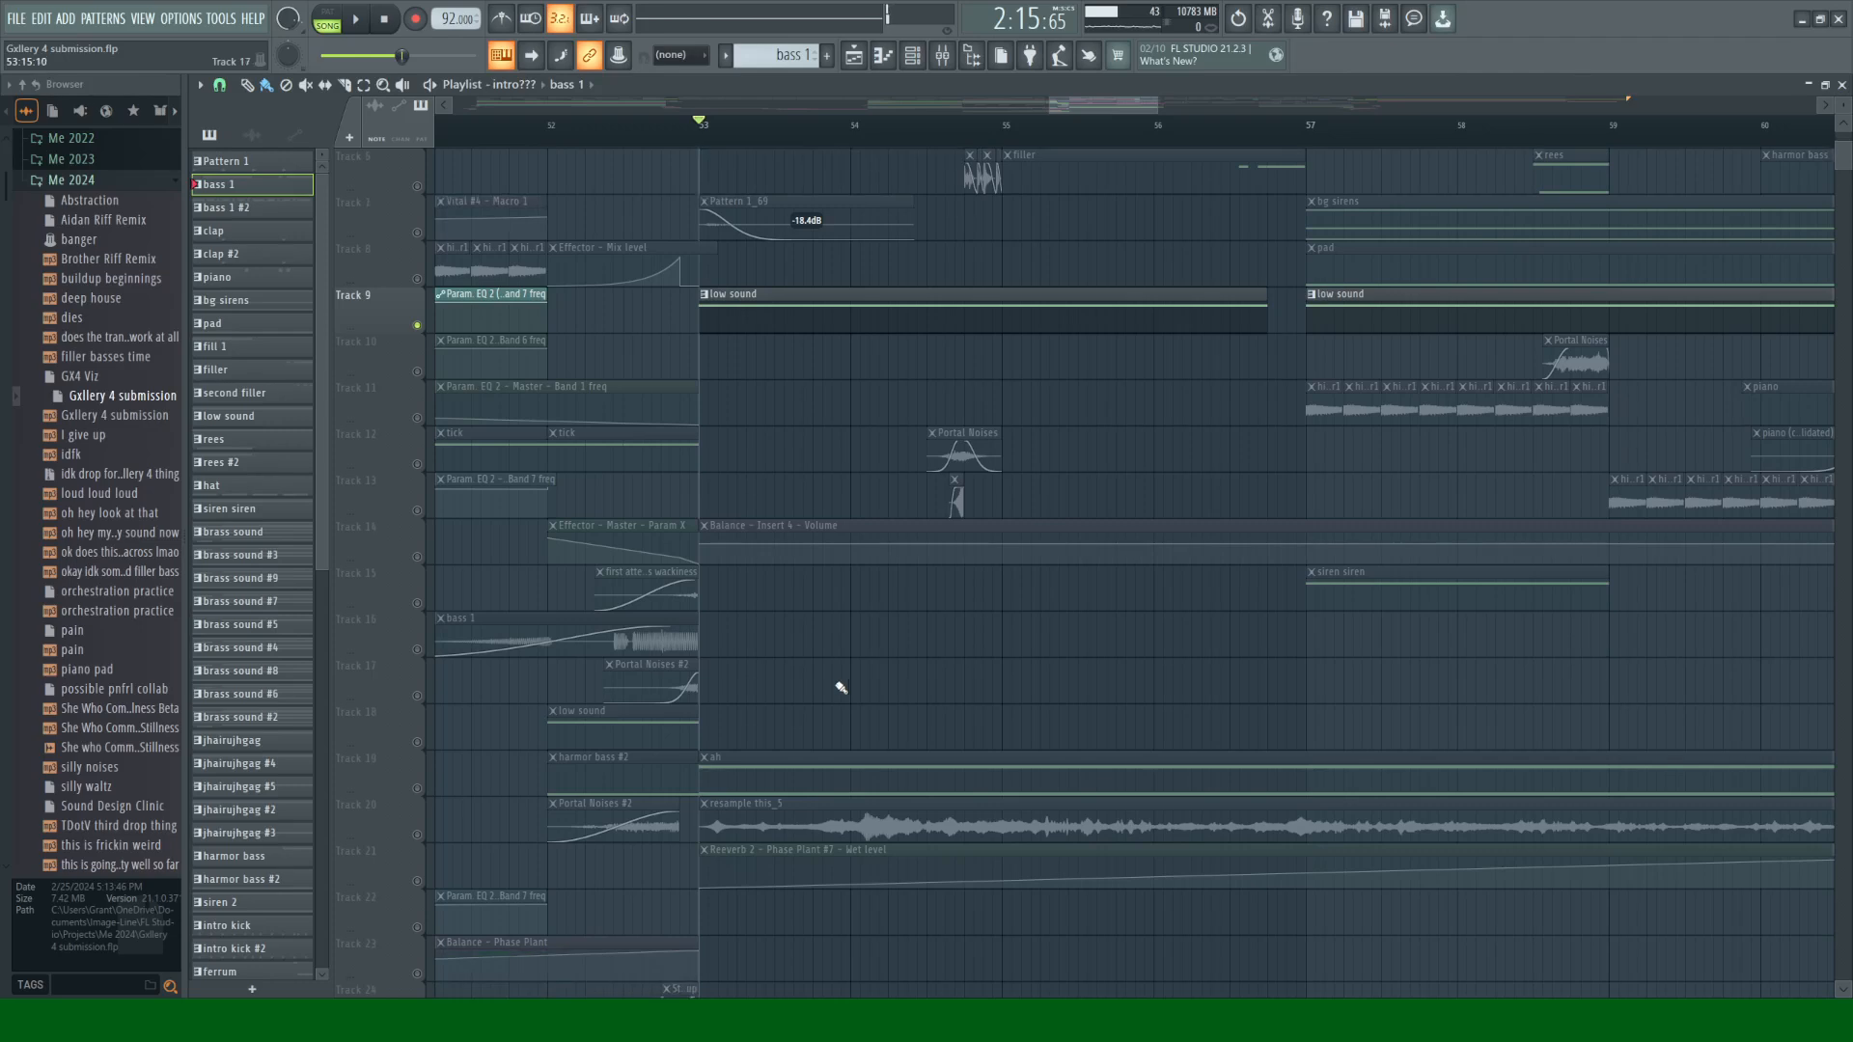
pyautogui.scroll(1, 959, 695)
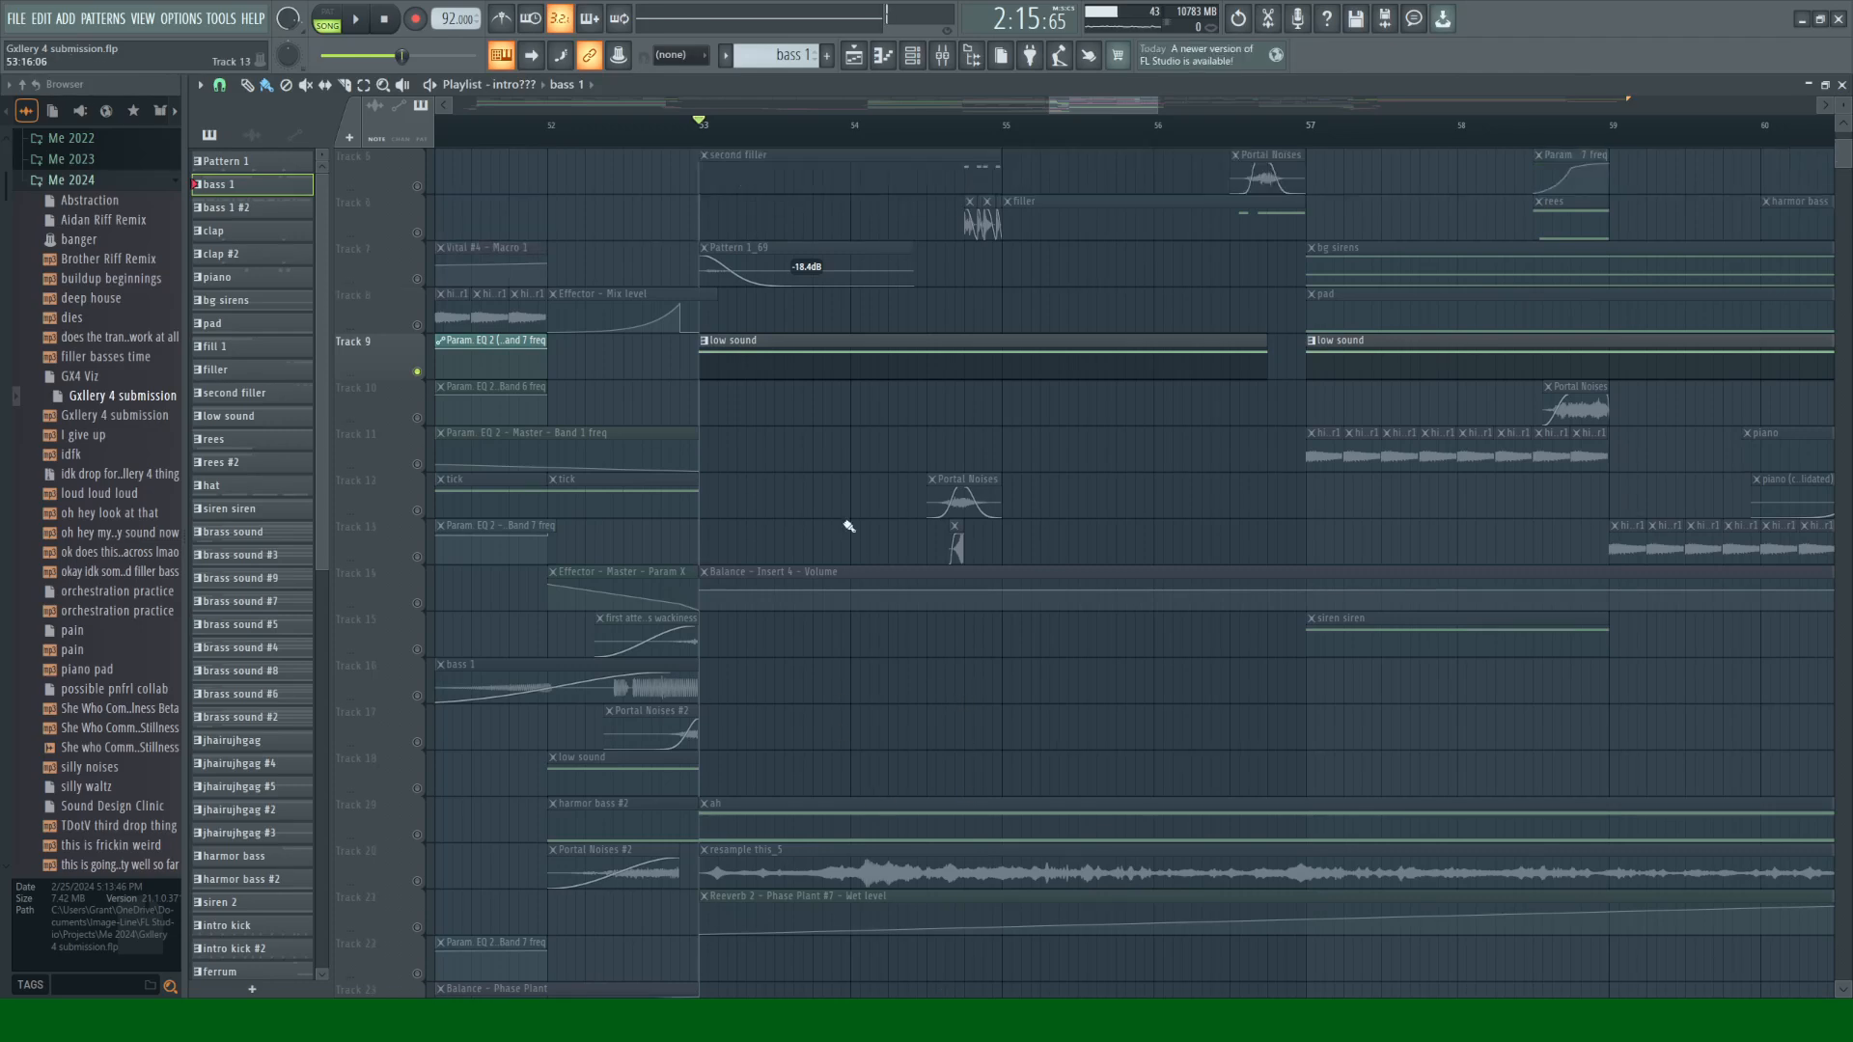
pyautogui.scroll(1, 847, 525)
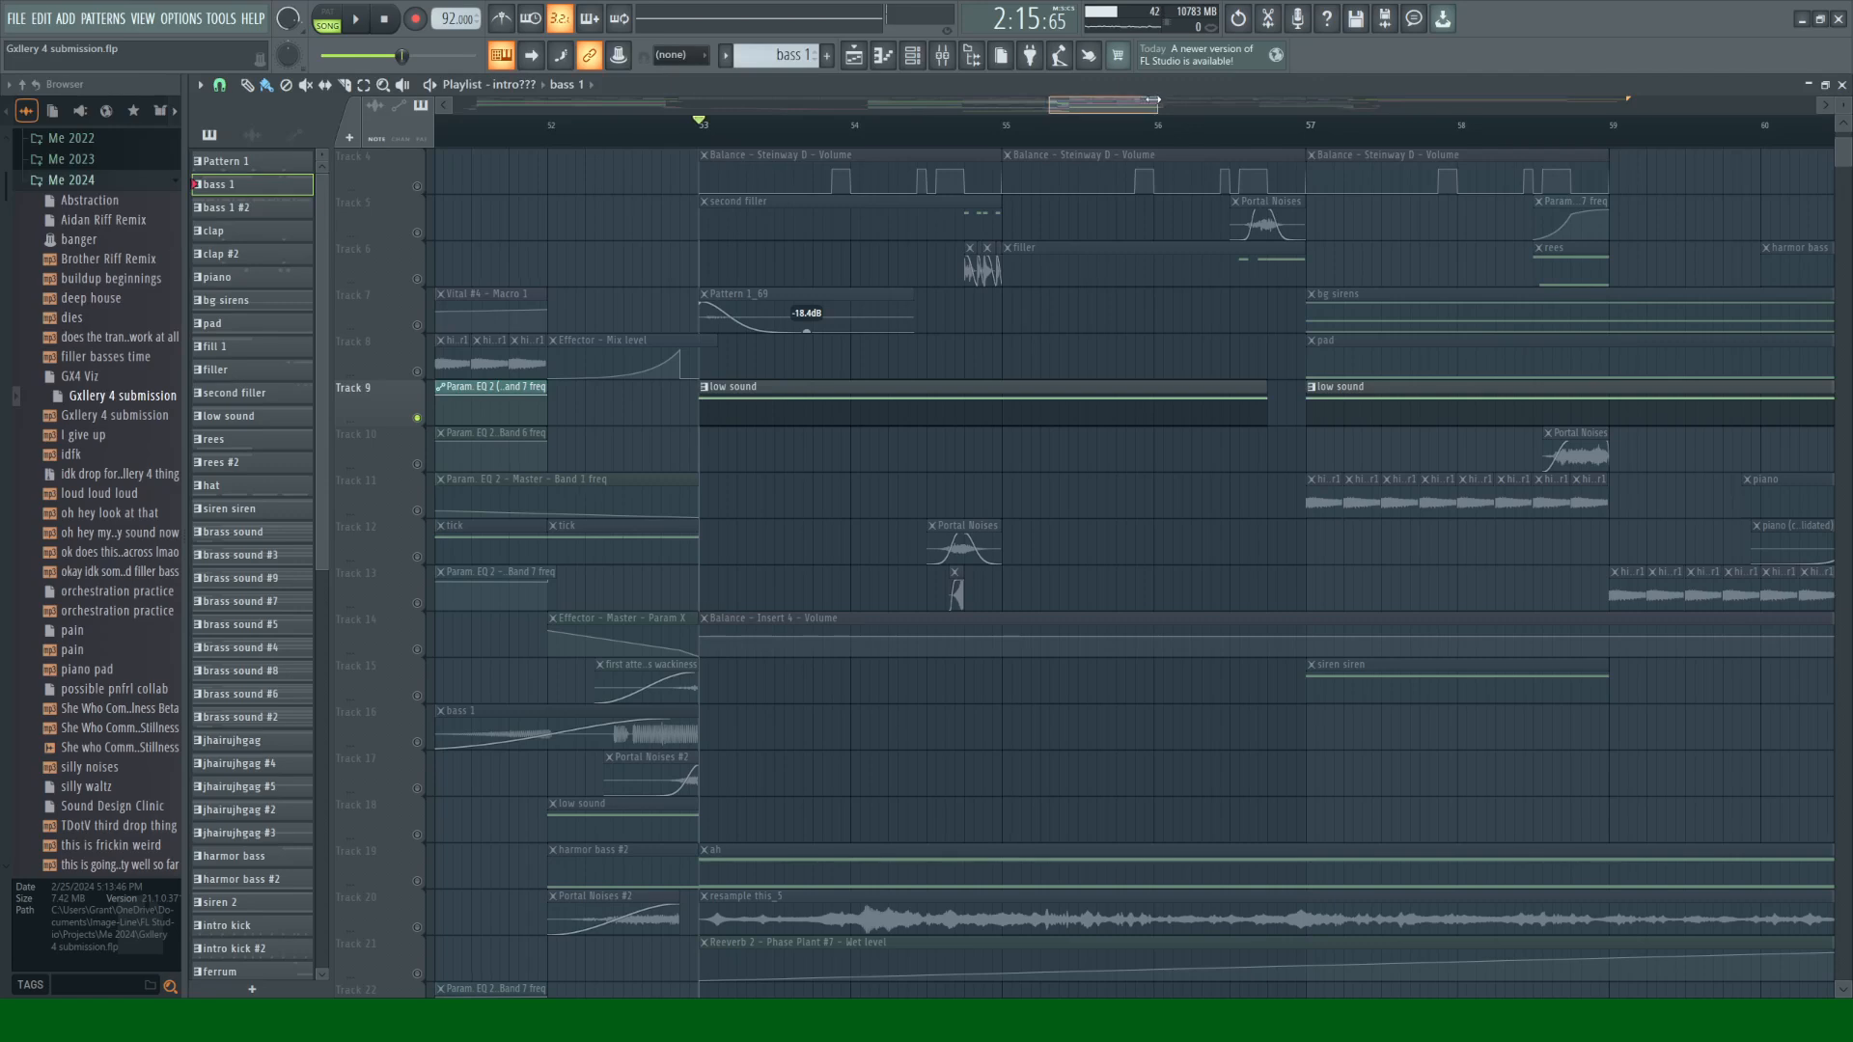
pyautogui.moveTo(1153, 100)
pyautogui.mouseDown()
pyautogui.moveTo(1112, 100)
pyautogui.moveTo(1189, 103)
pyautogui.mouseUp()
pyautogui.scroll(1, 1043, 383)
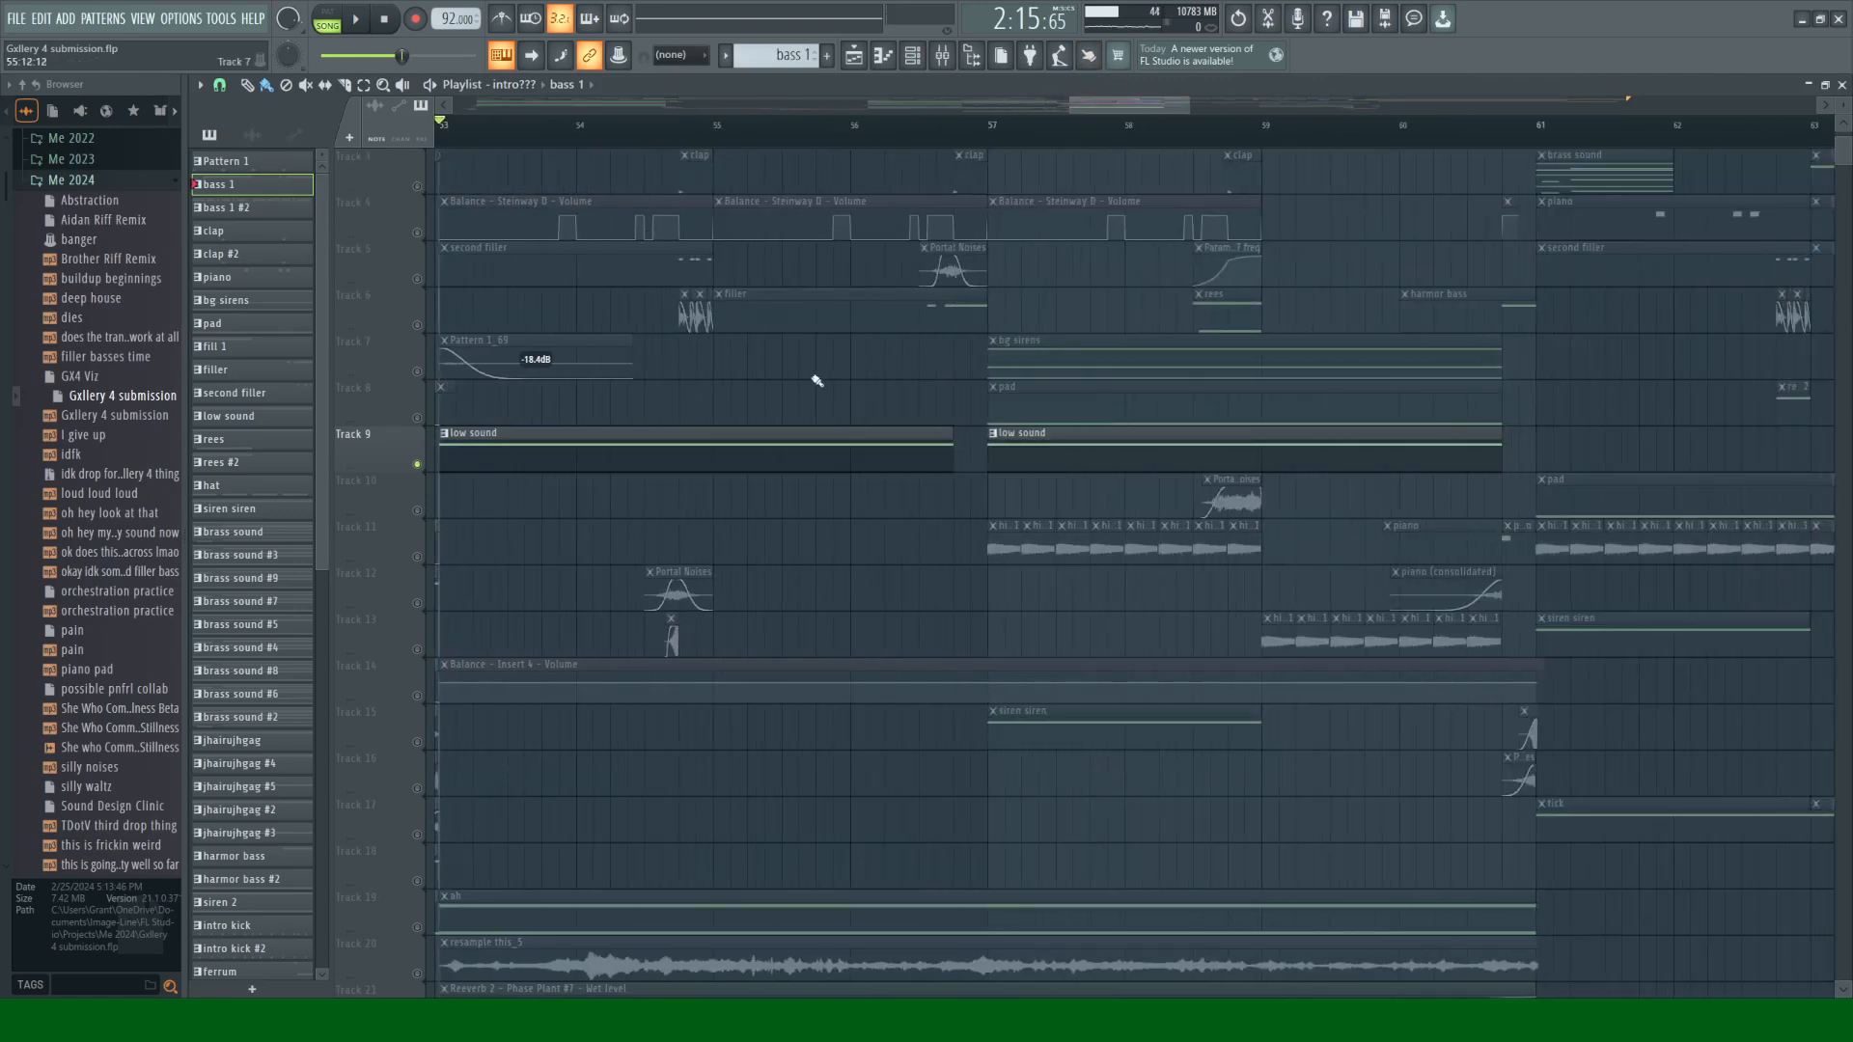
pyautogui.scroll(2, 817, 381)
# Step: Solo Track 5 and play the second filler before bar 55, briefly unmuting Track 6 during playback
pyautogui.rightClick(417, 373)
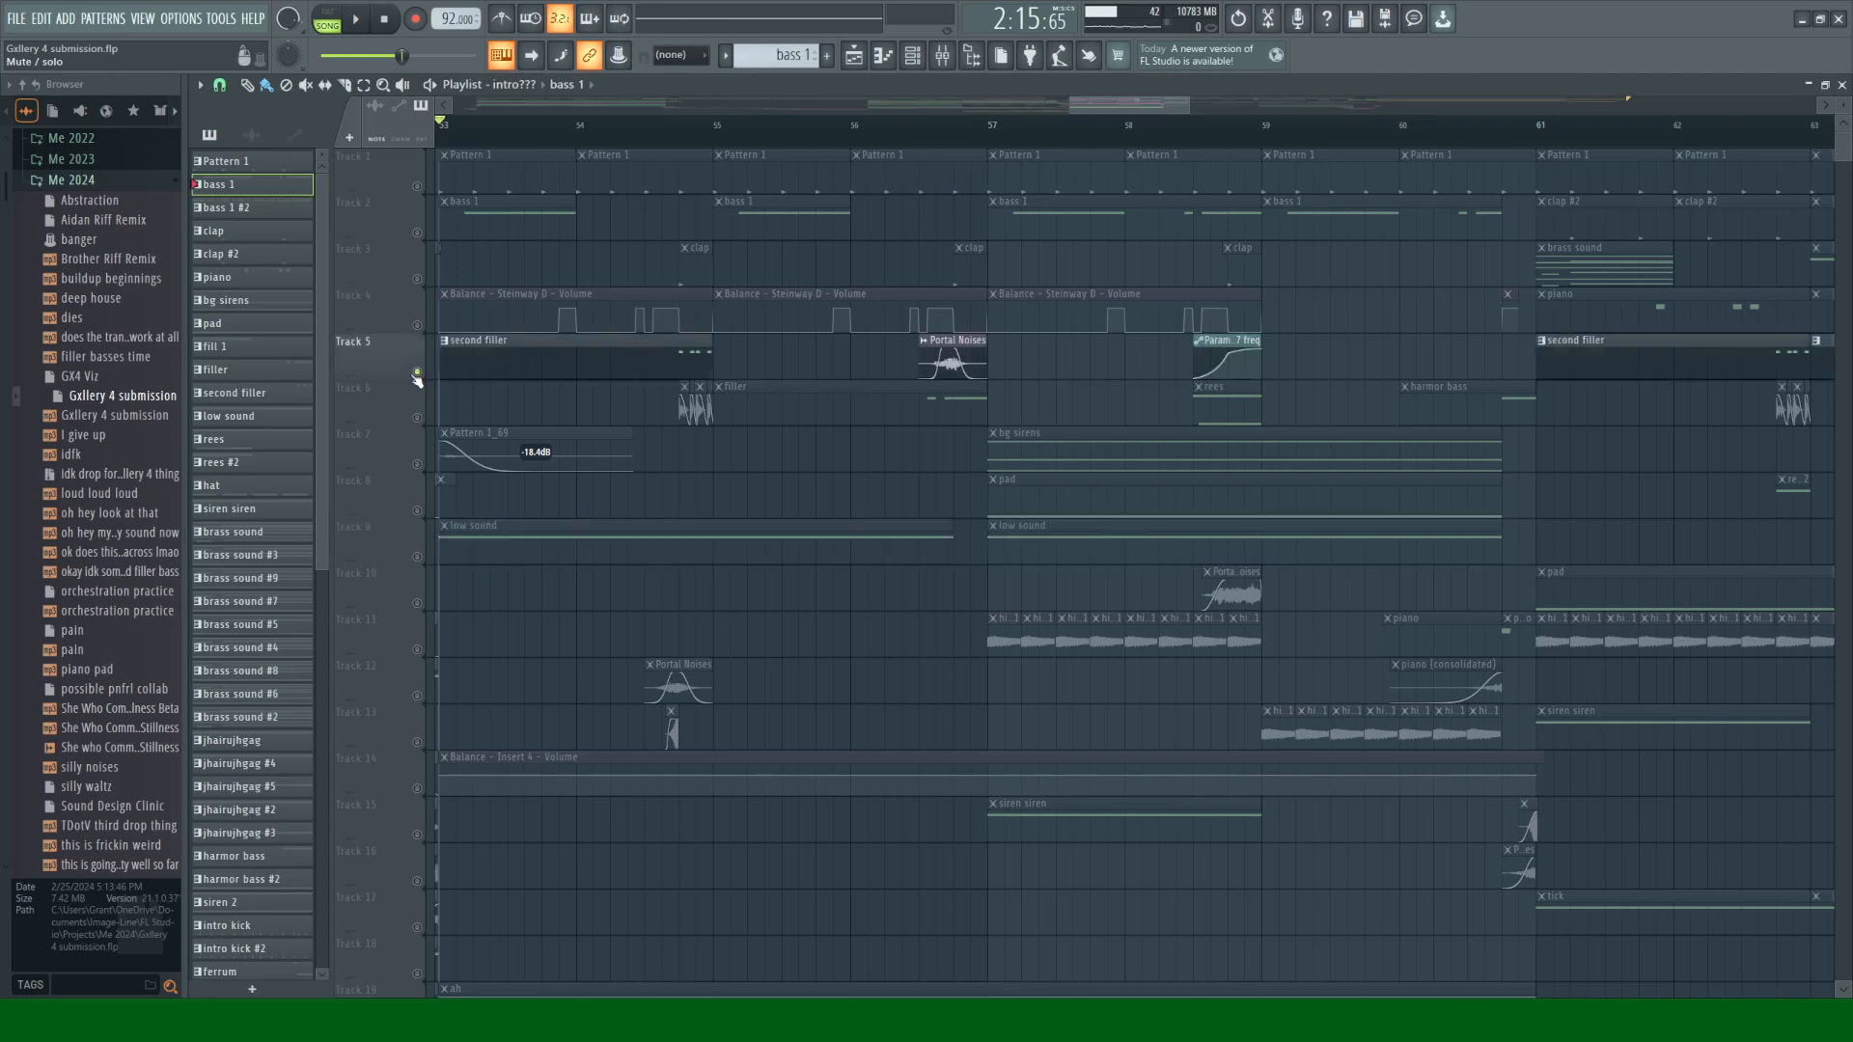
pyautogui.click(679, 124)
pyautogui.press('space')
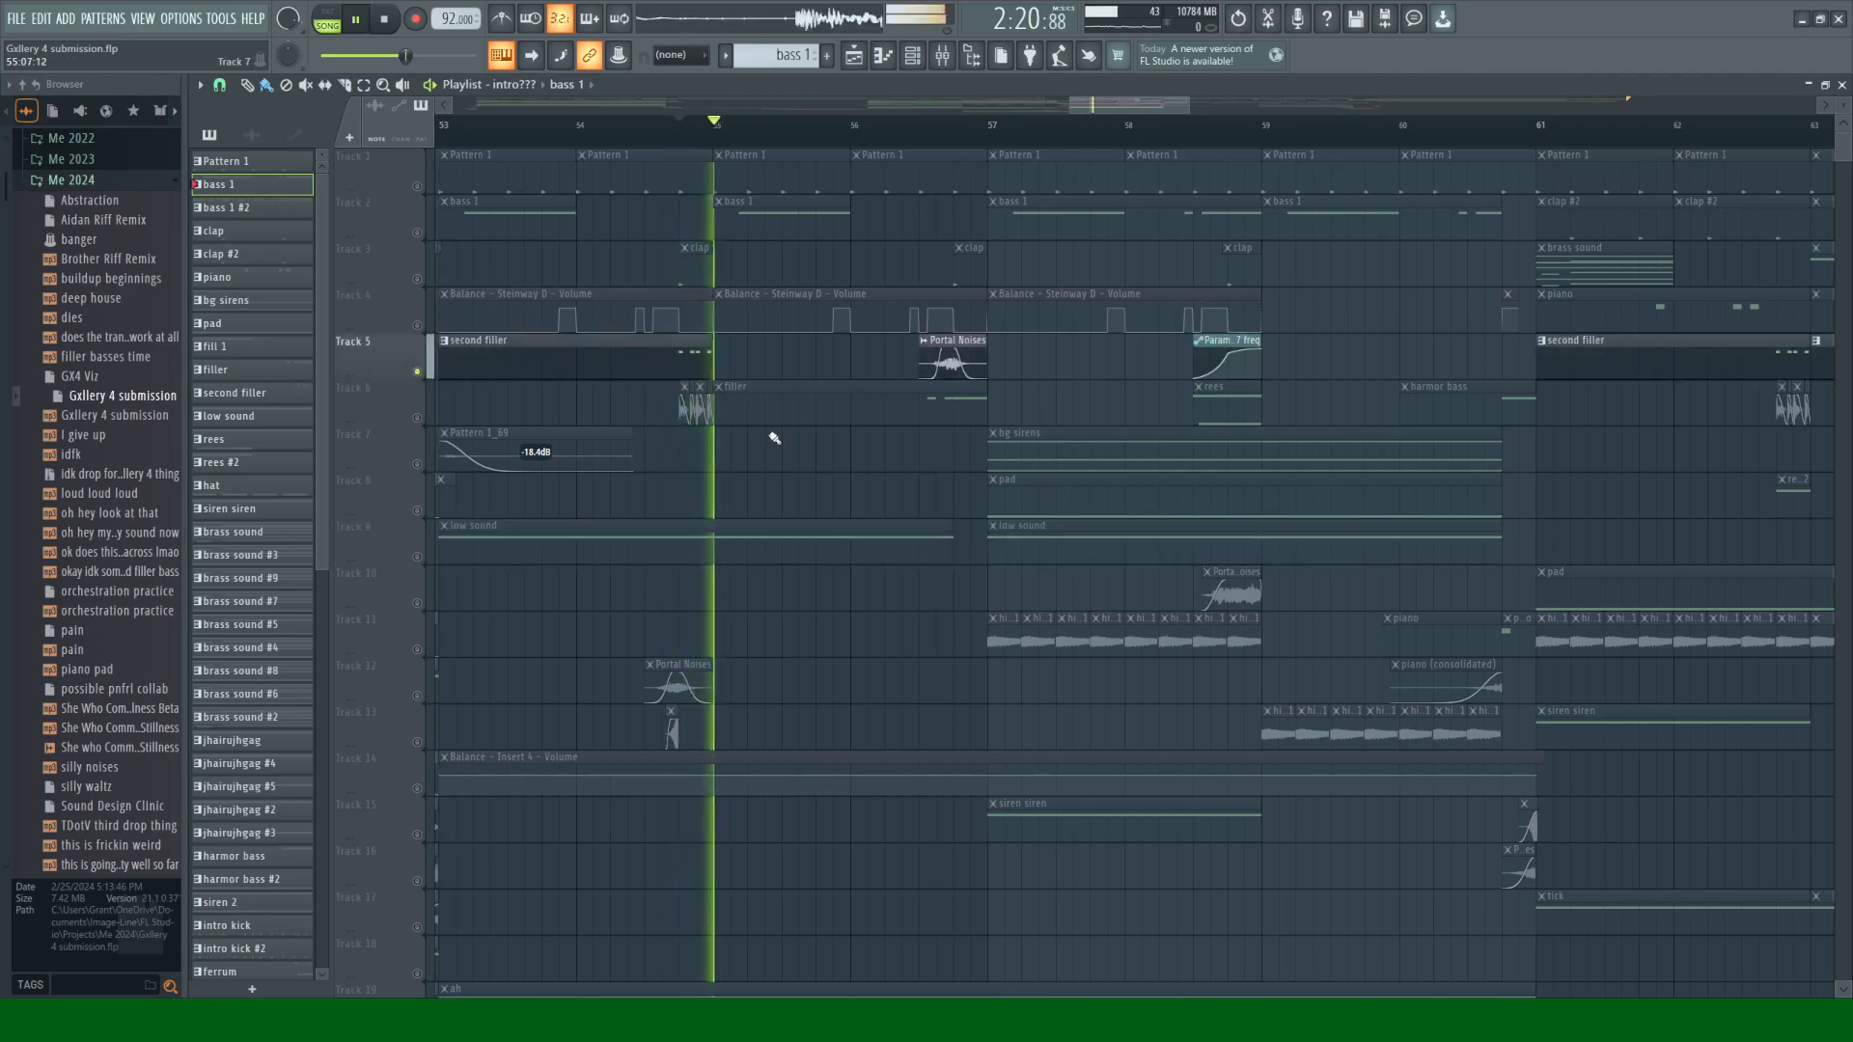
pyautogui.click(417, 421)
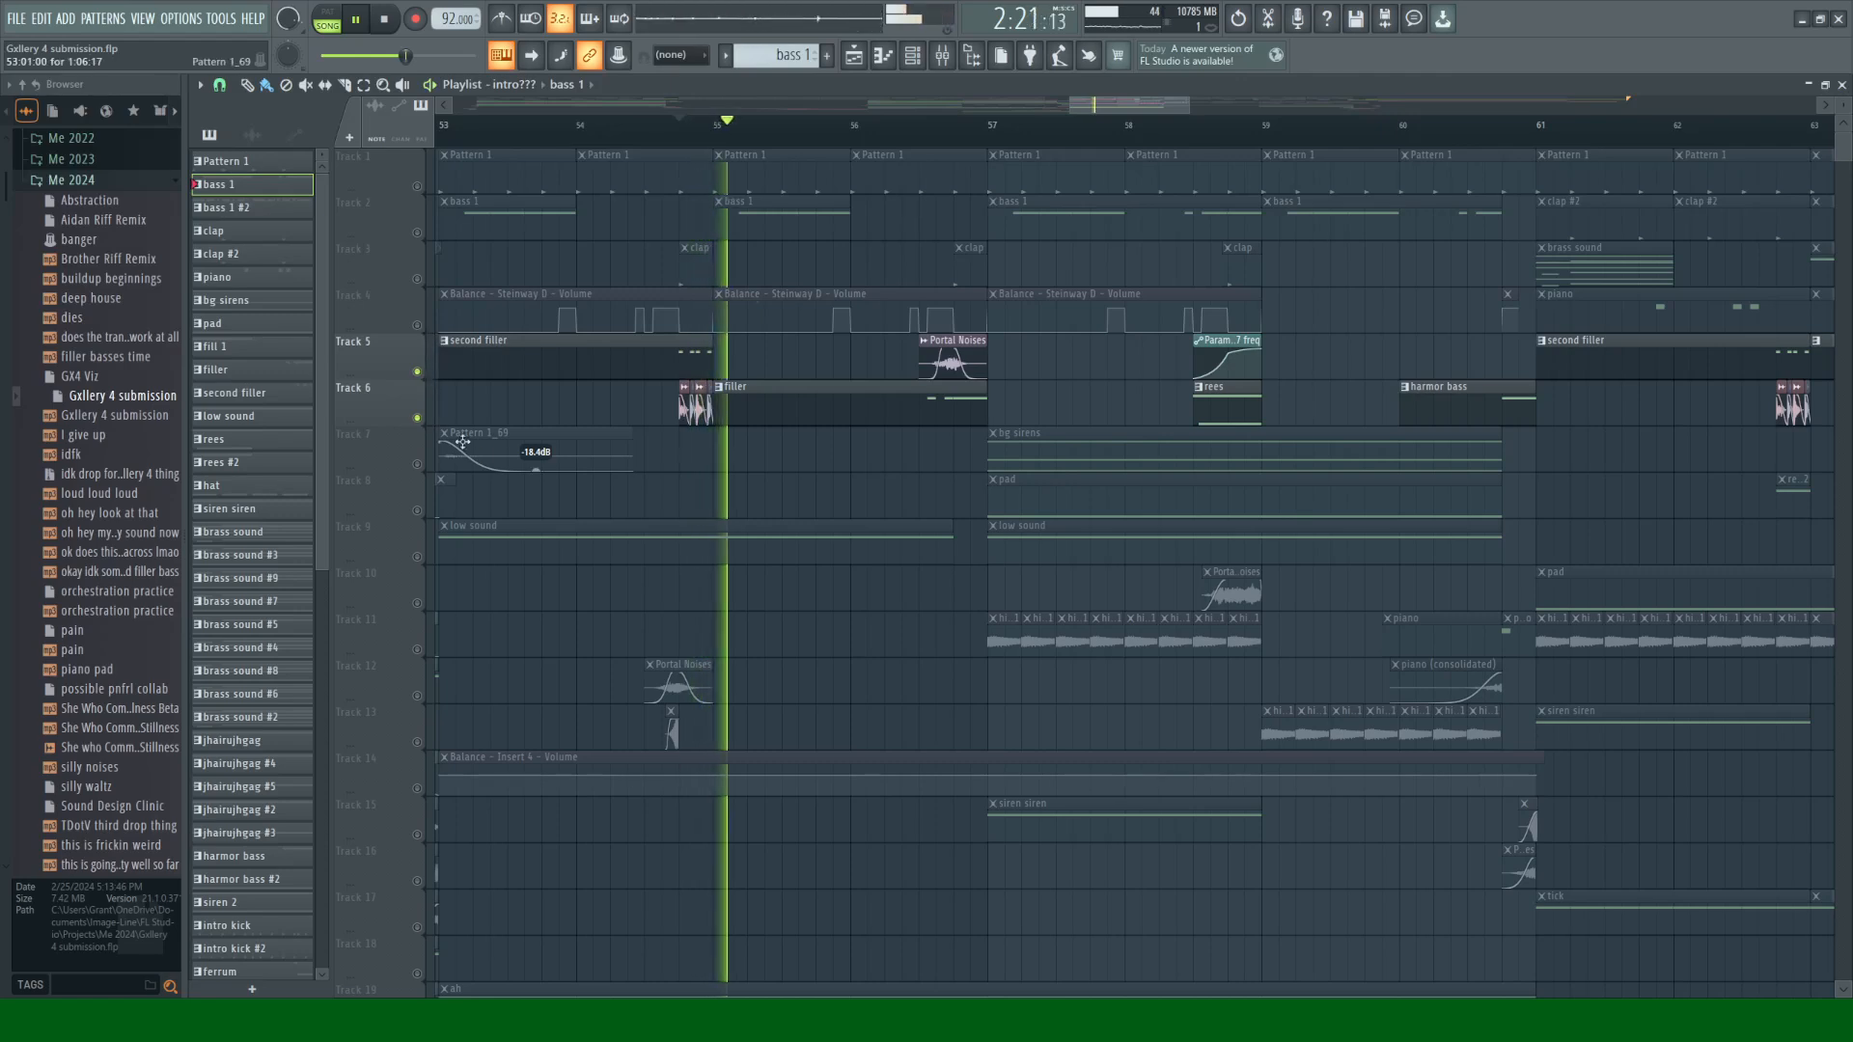
pyautogui.press('space')
pyautogui.click(417, 420)
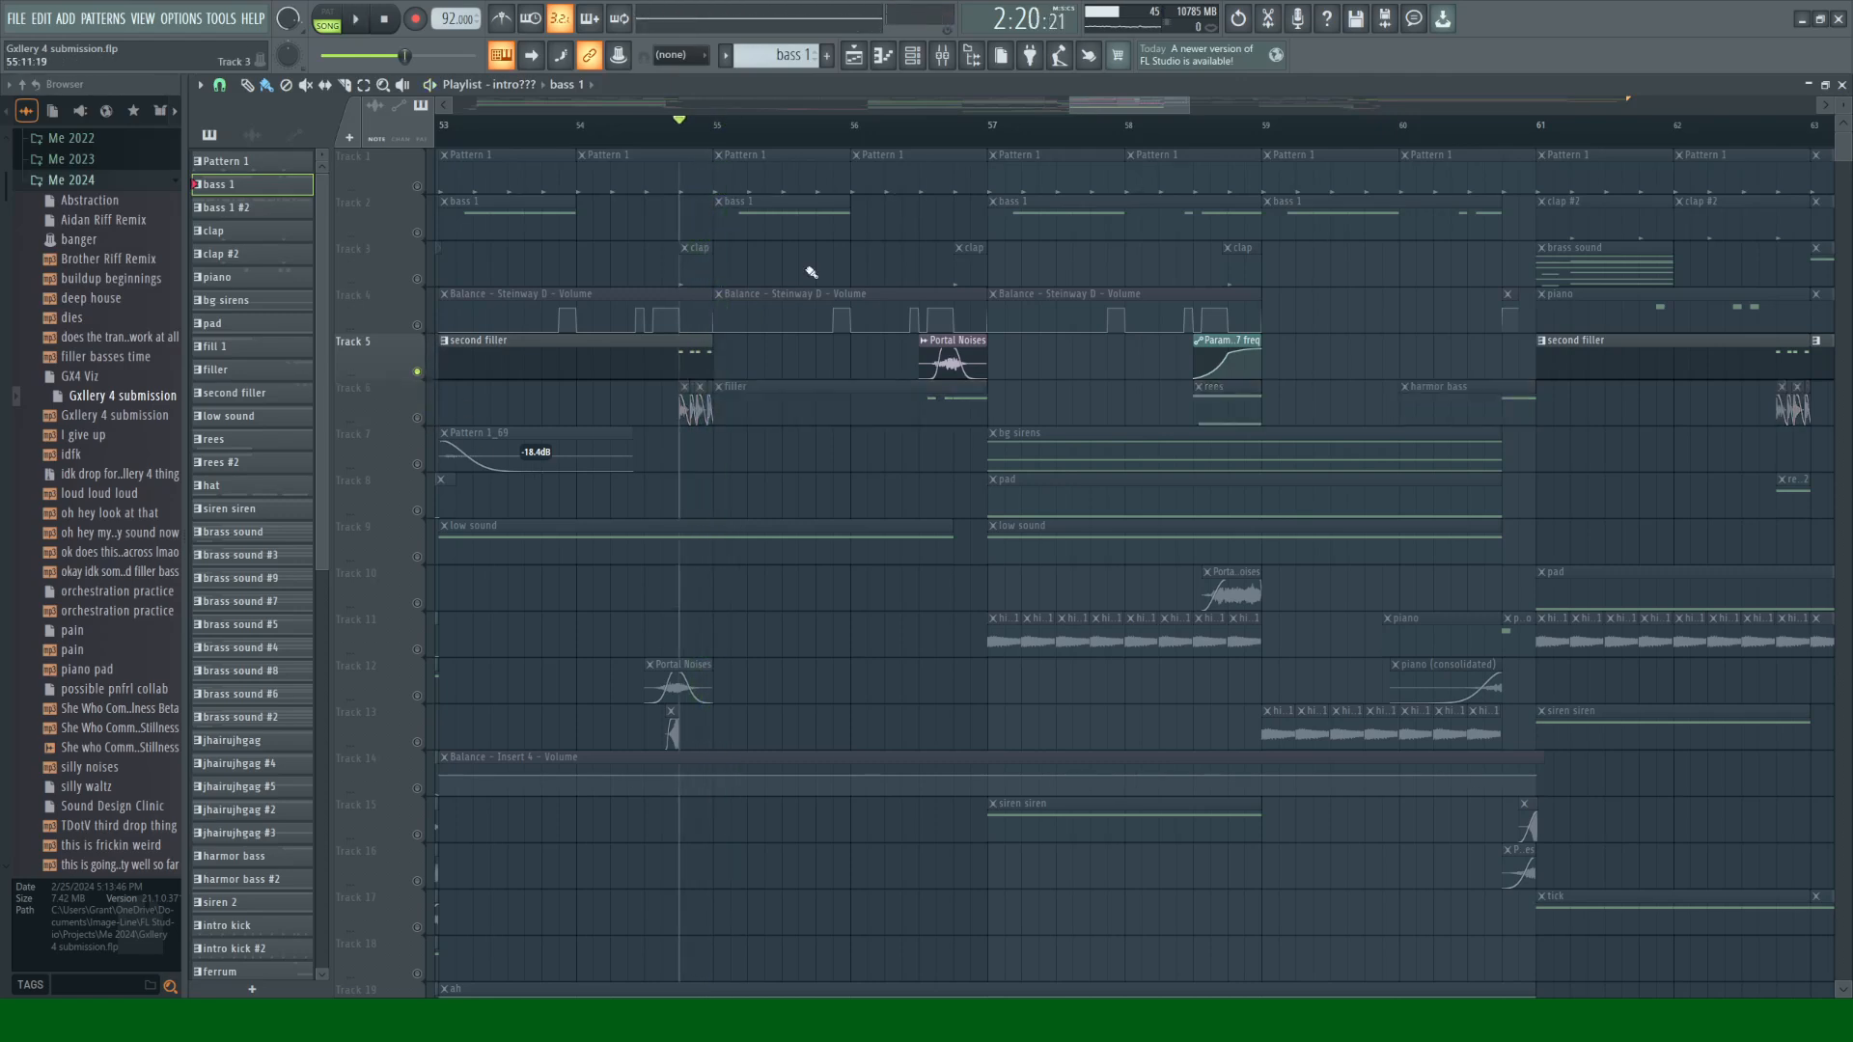
# Step: Listen to Tracks 5 and 6 together from the Portal Noises clip before bar 57, and select that clip
pyautogui.click(957, 131)
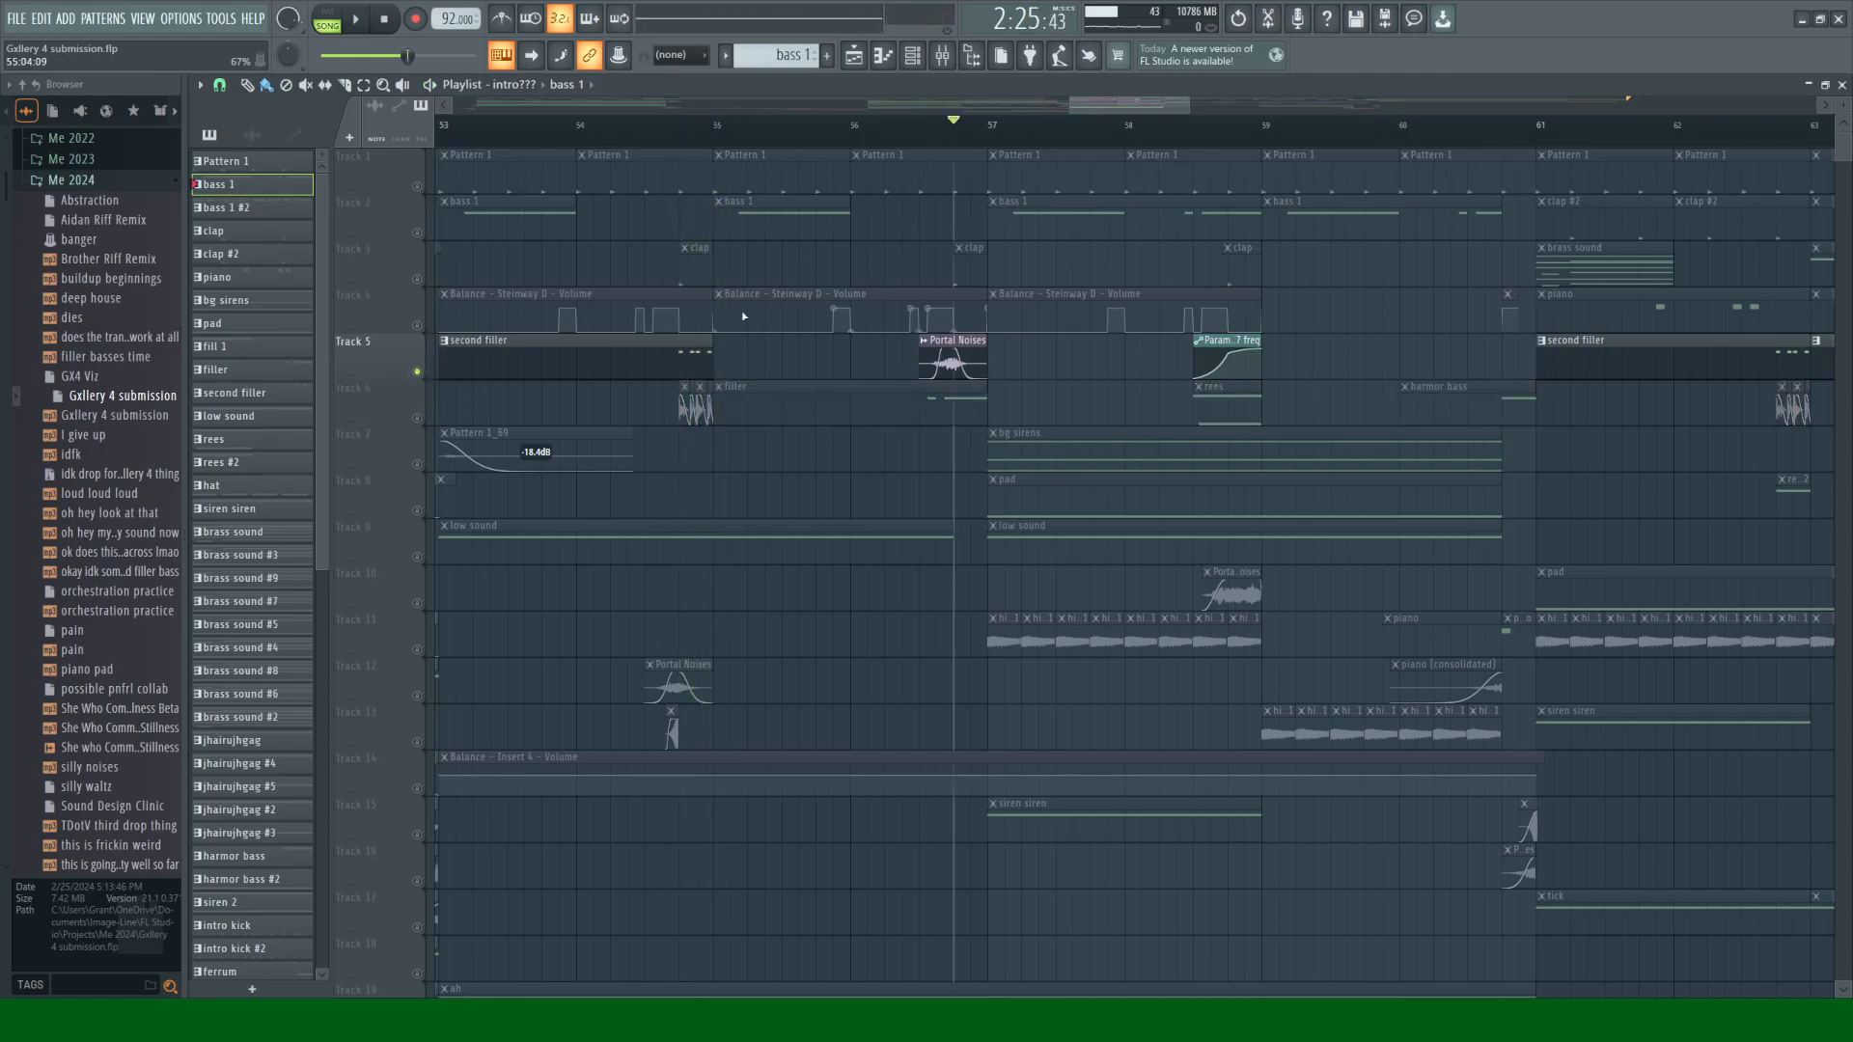
pyautogui.click(418, 420)
pyautogui.click(920, 129)
pyautogui.press('space')
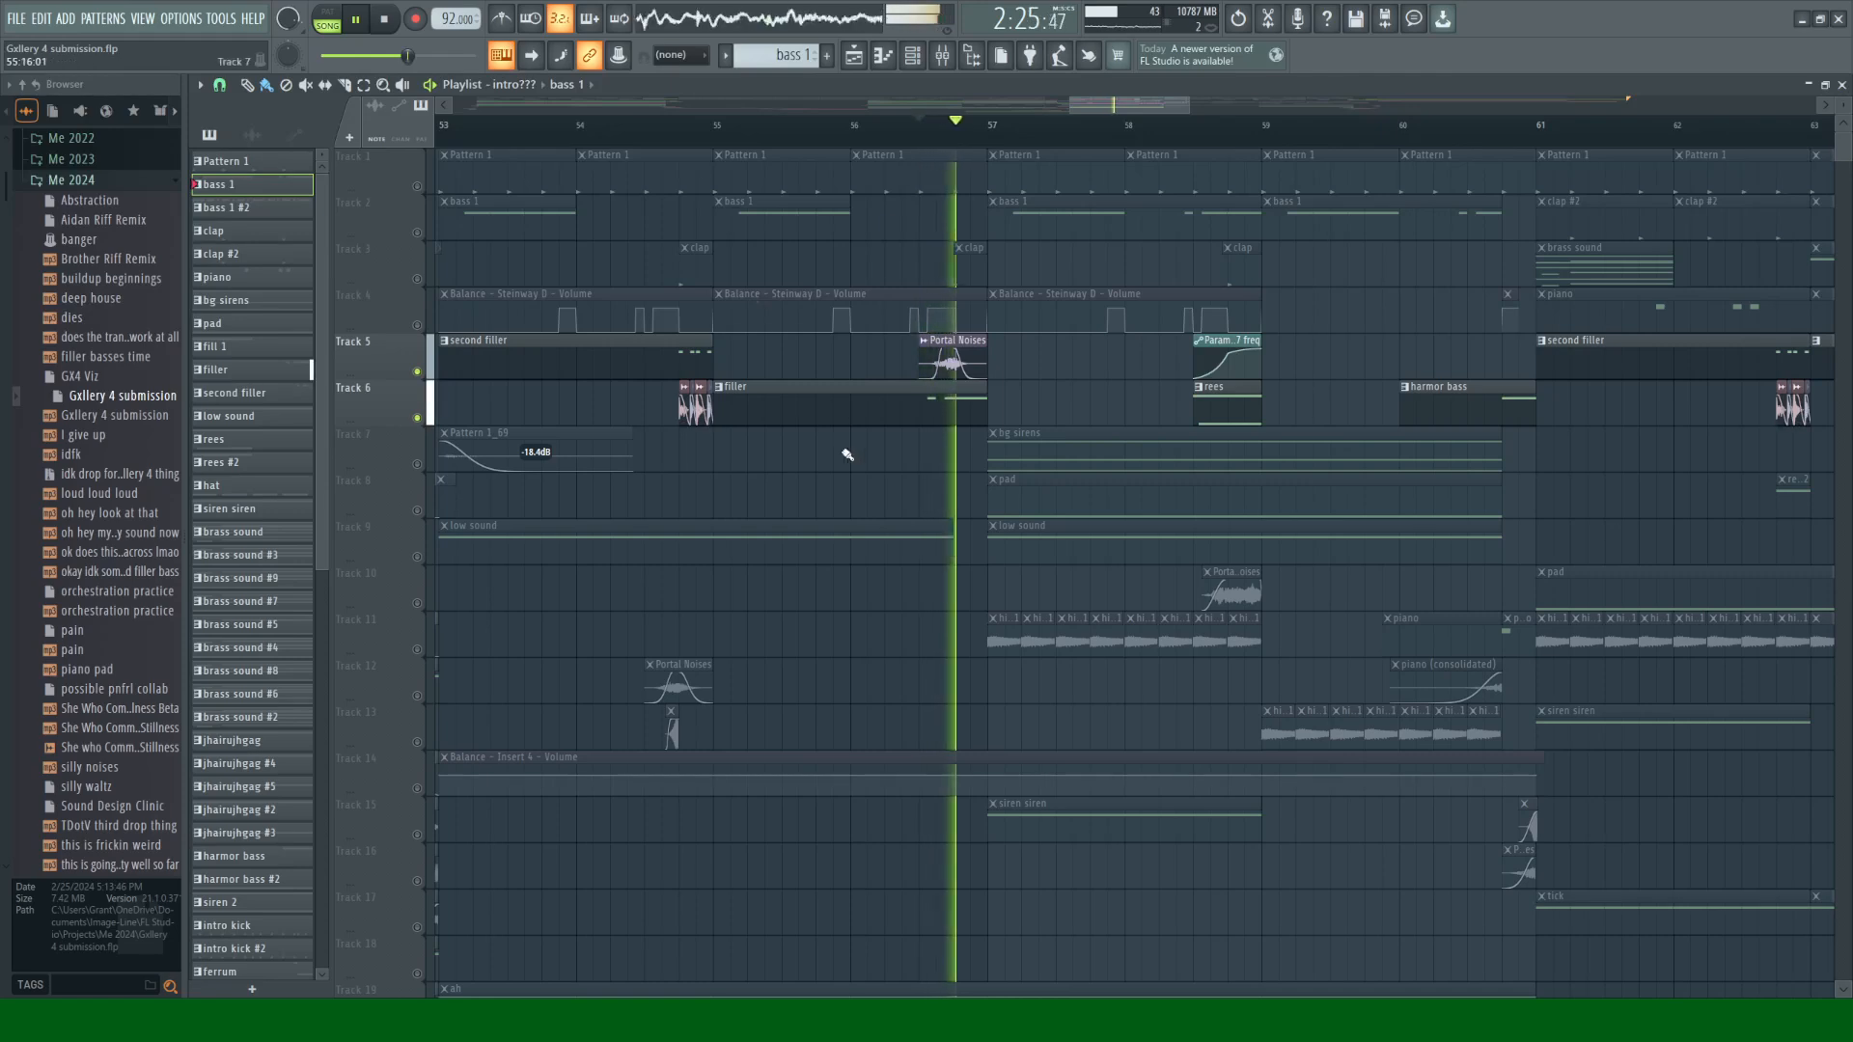
pyautogui.press('space')
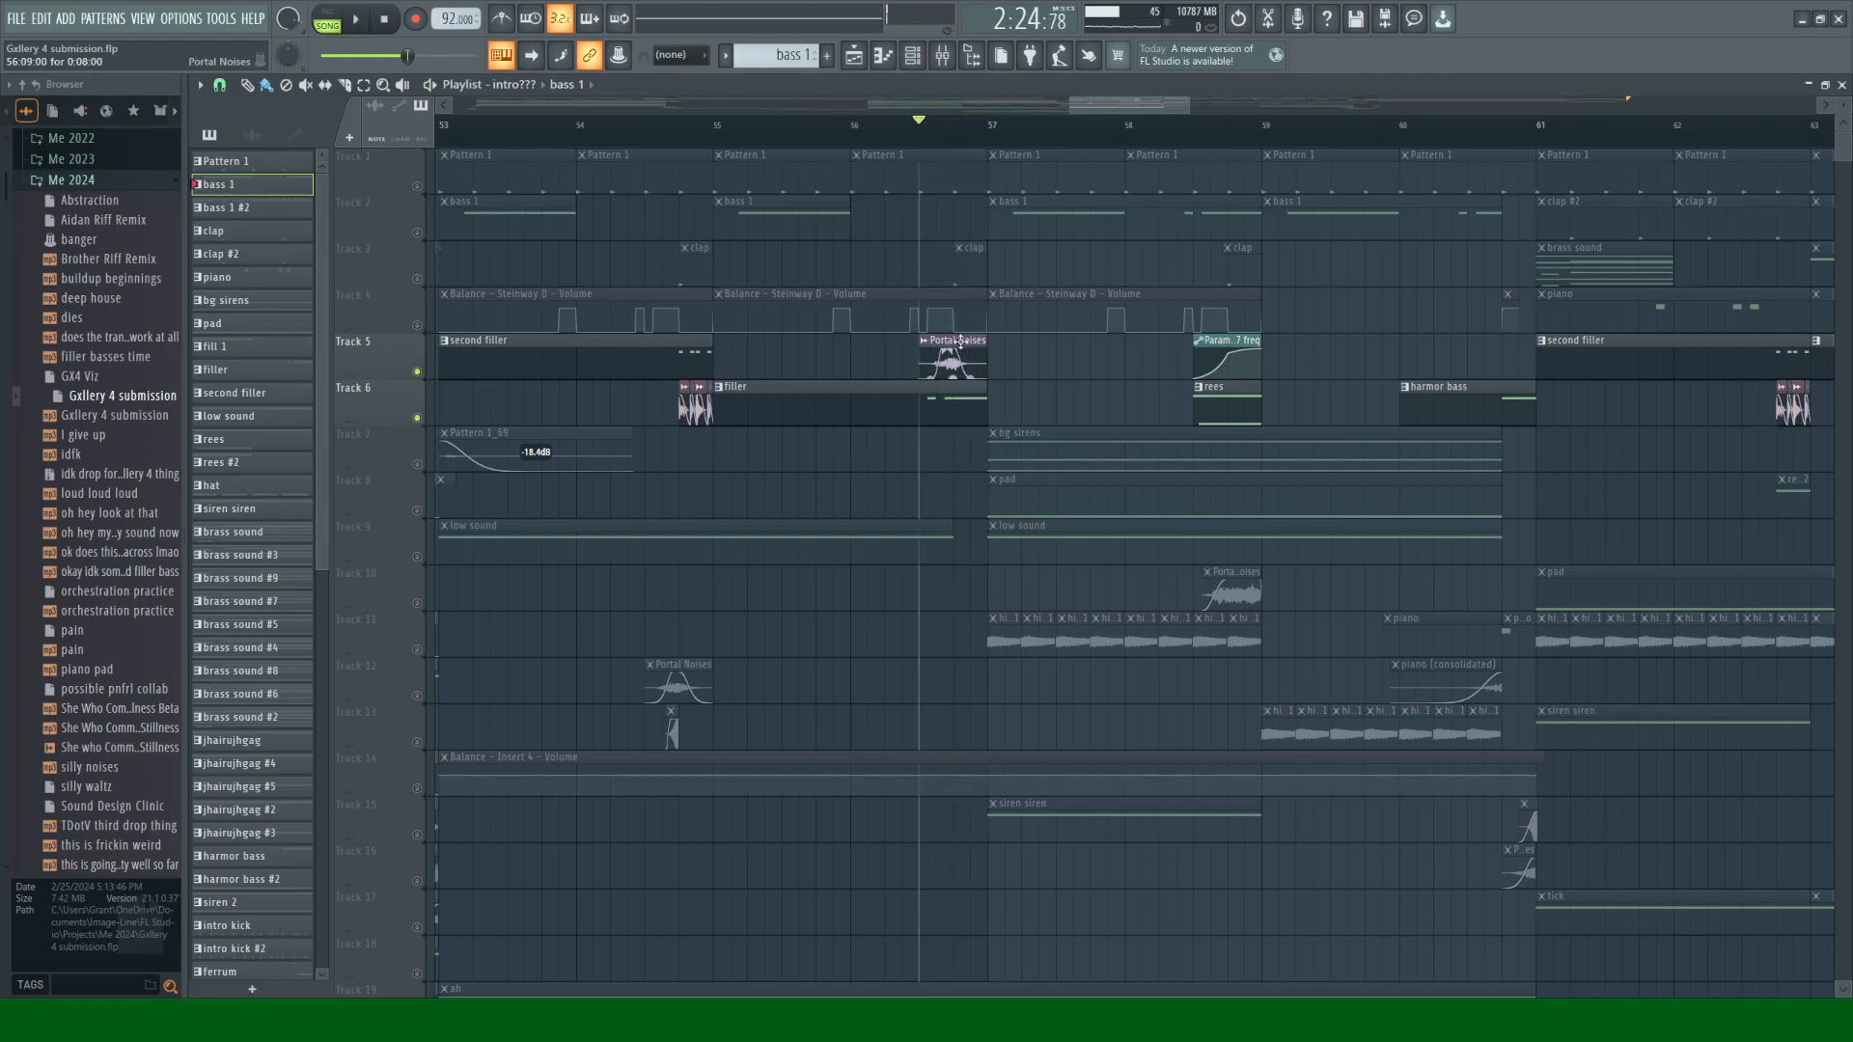
pyautogui.click(960, 339)
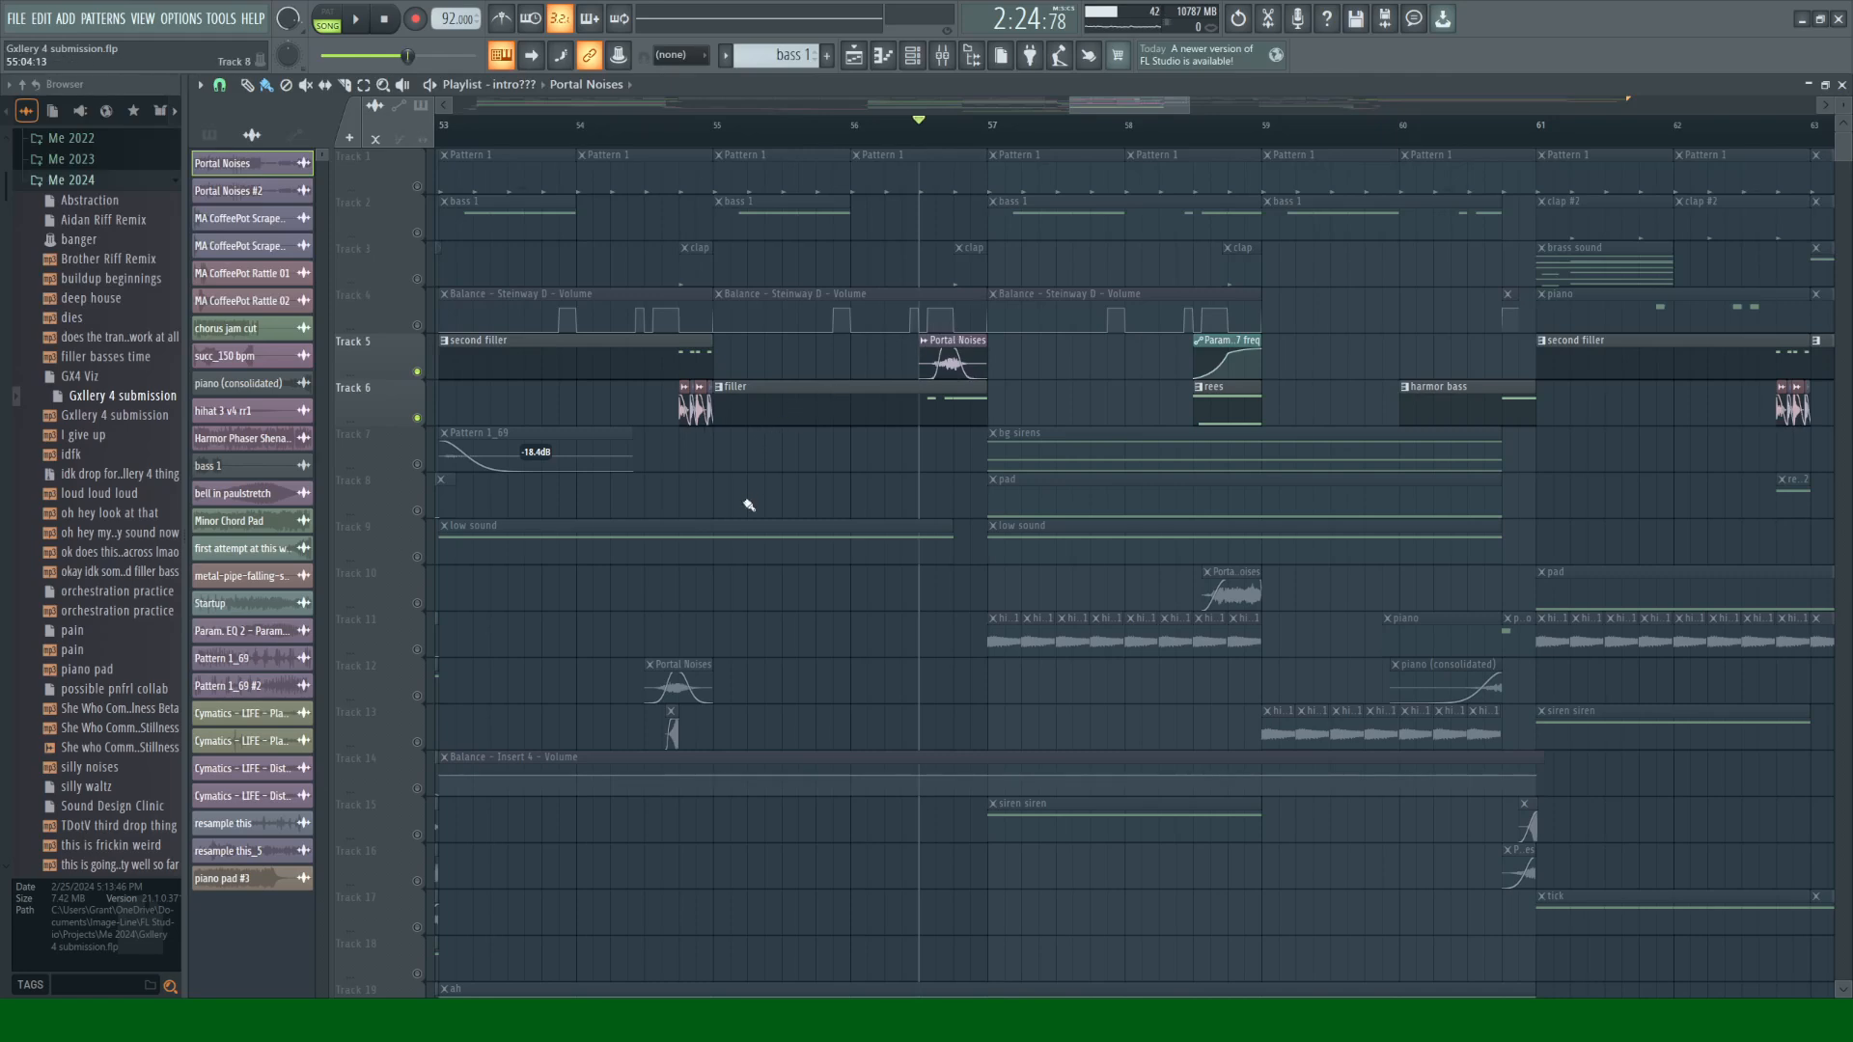
# Step: Return the playhead to before bar 55, mute Track 6, and open the second filler pattern's Phase Plant #3
pyautogui.click(680, 128)
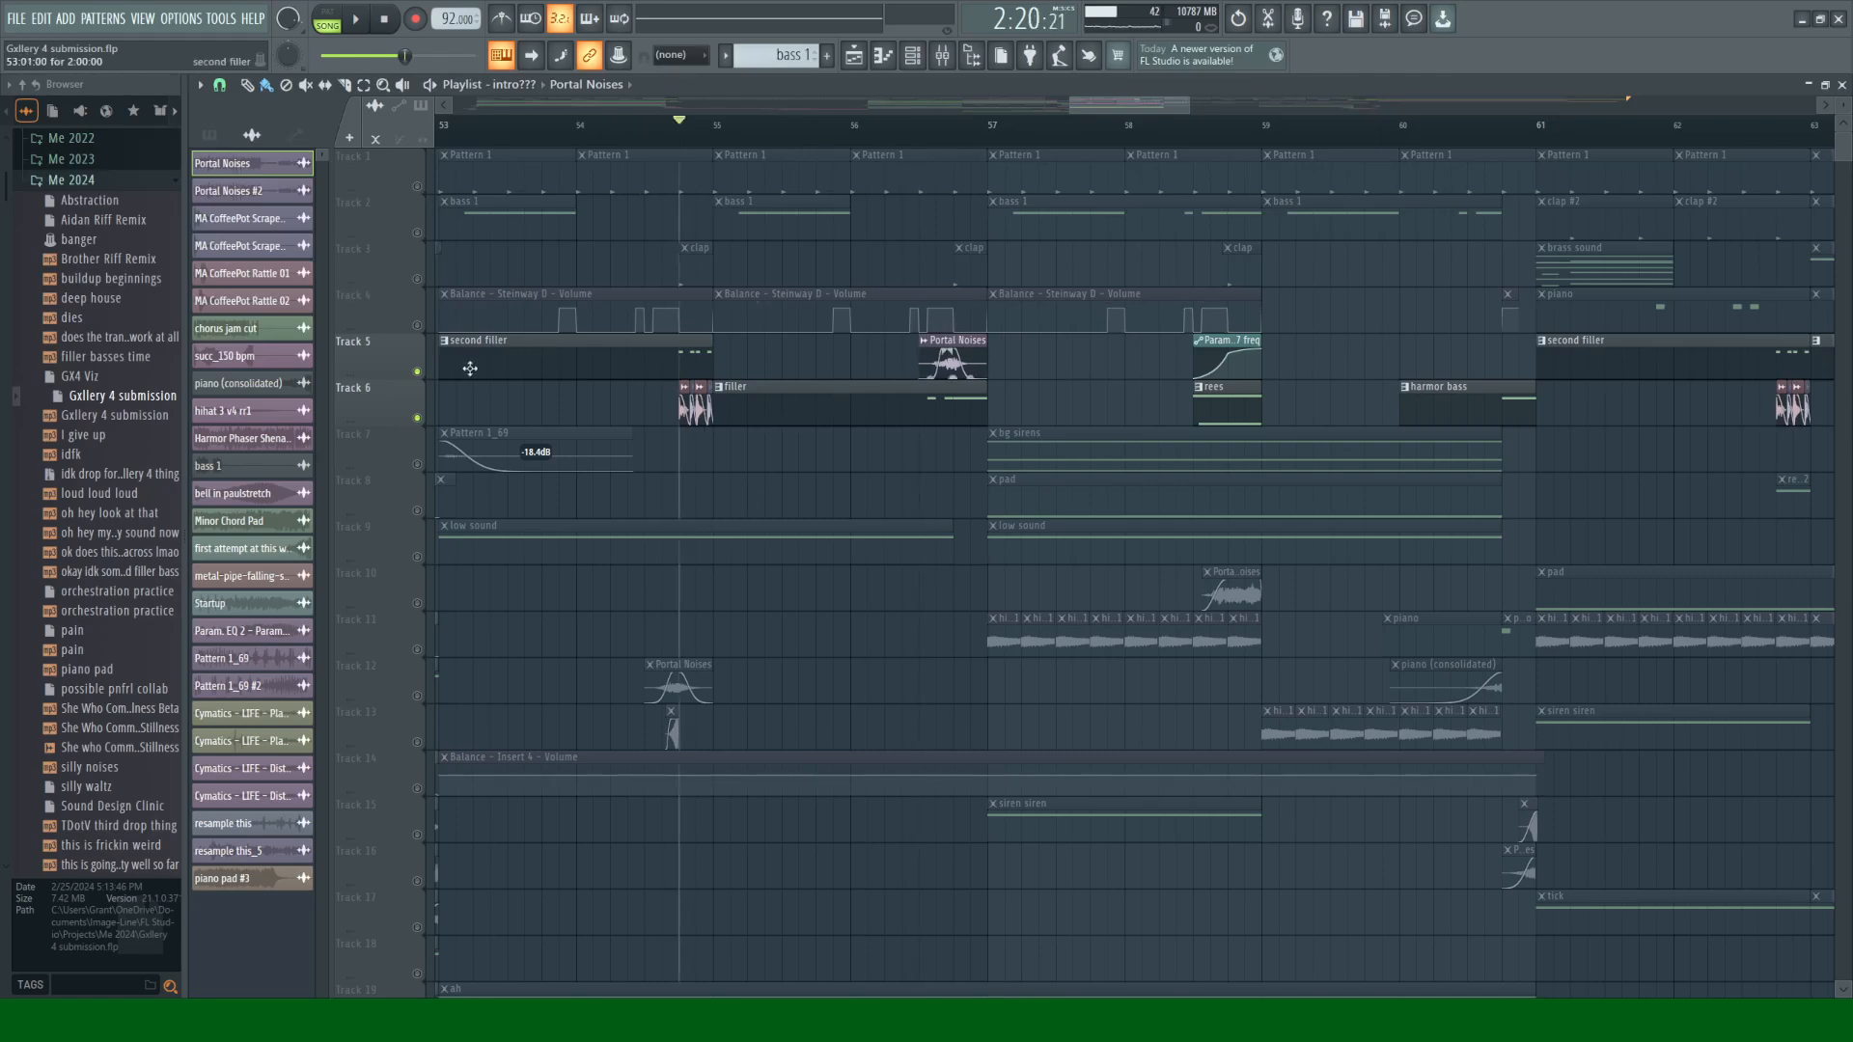
pyautogui.click(416, 418)
pyautogui.click(661, 363)
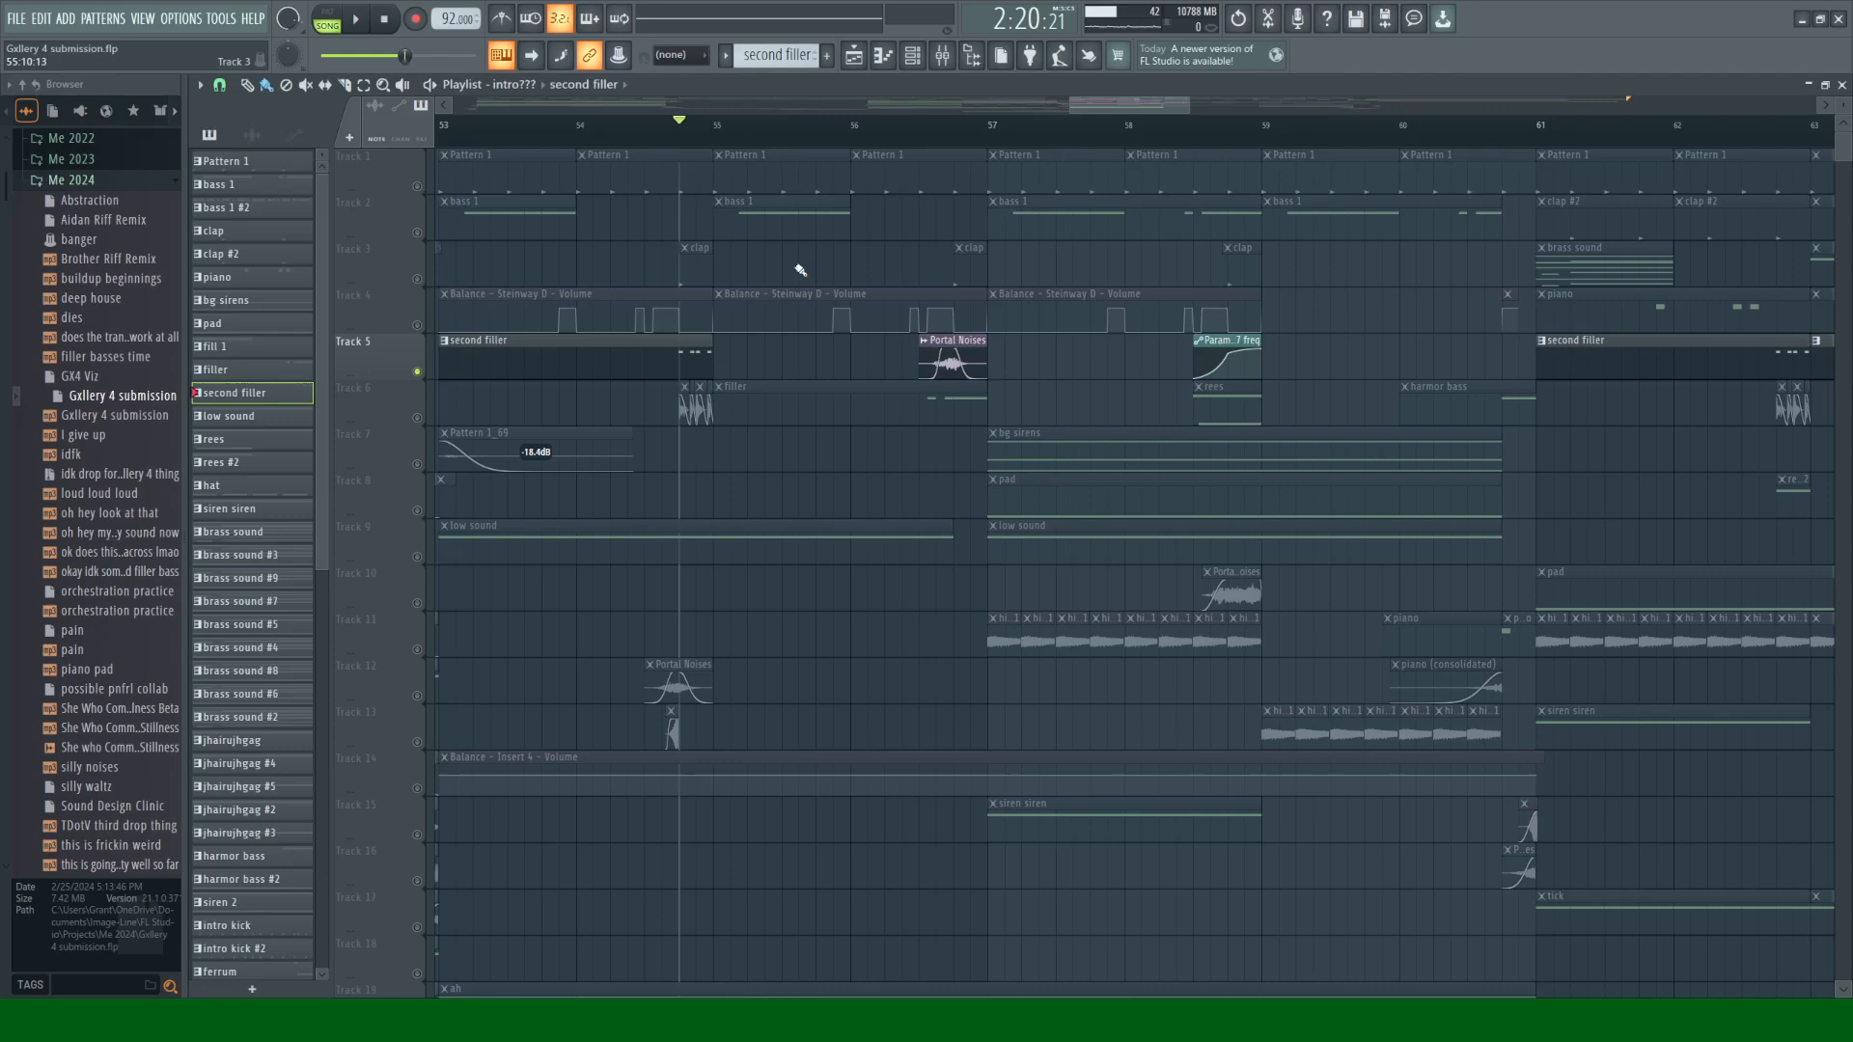
pyautogui.click(912, 55)
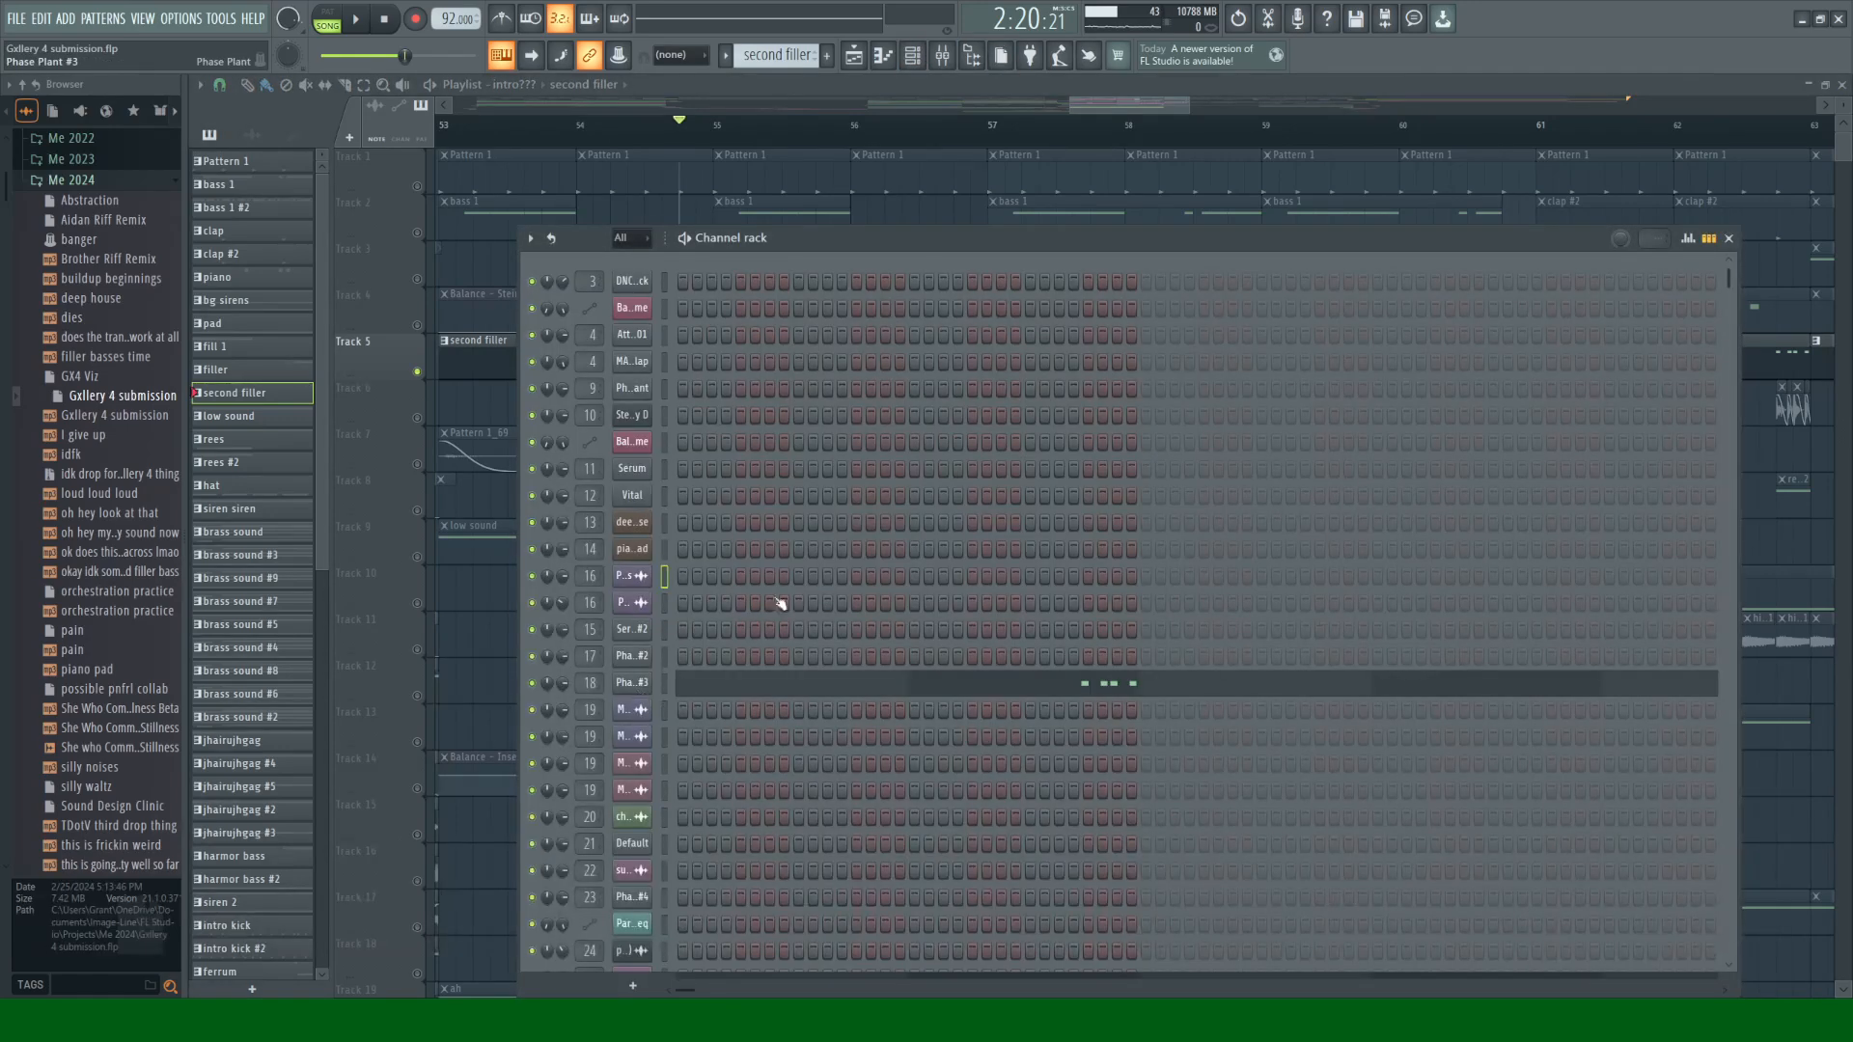
pyautogui.click(632, 683)
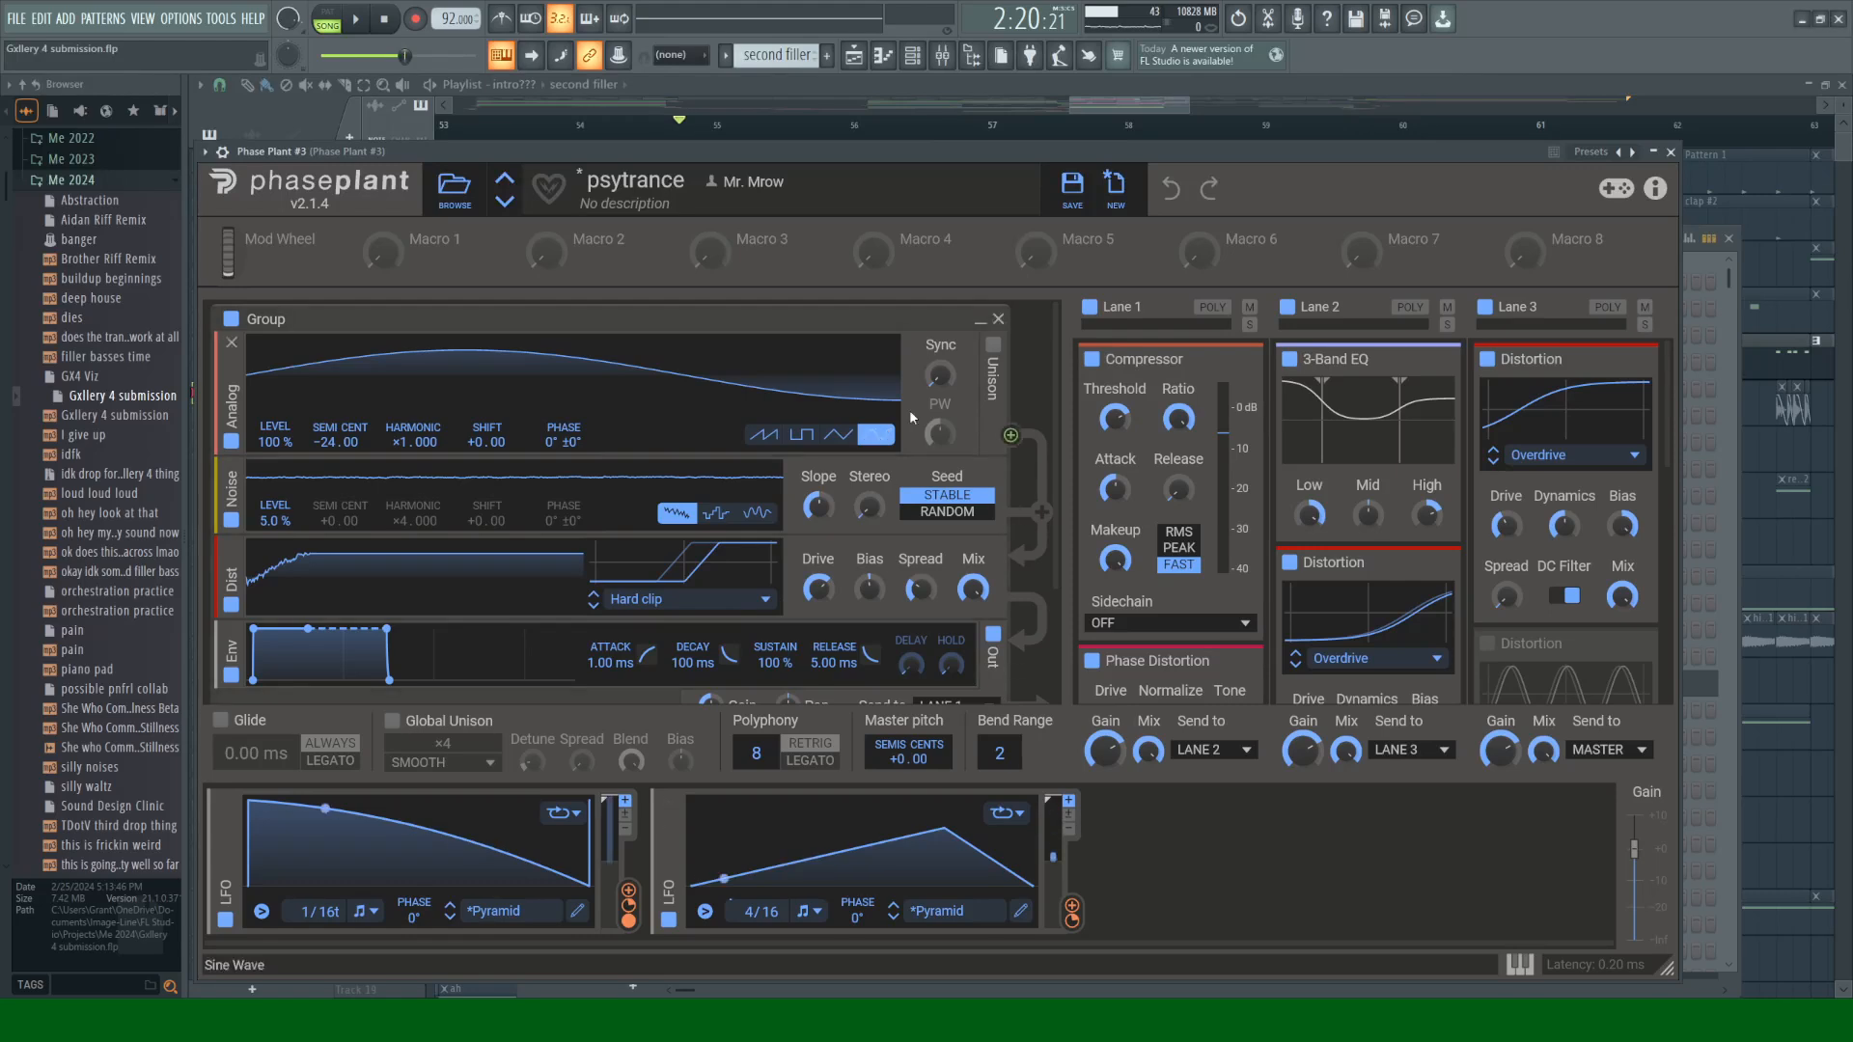
# Step: Disable Lanes 1, 2 and 3 in Phase Plant #3 and check the effects on its mixer track
pyautogui.click(1090, 307)
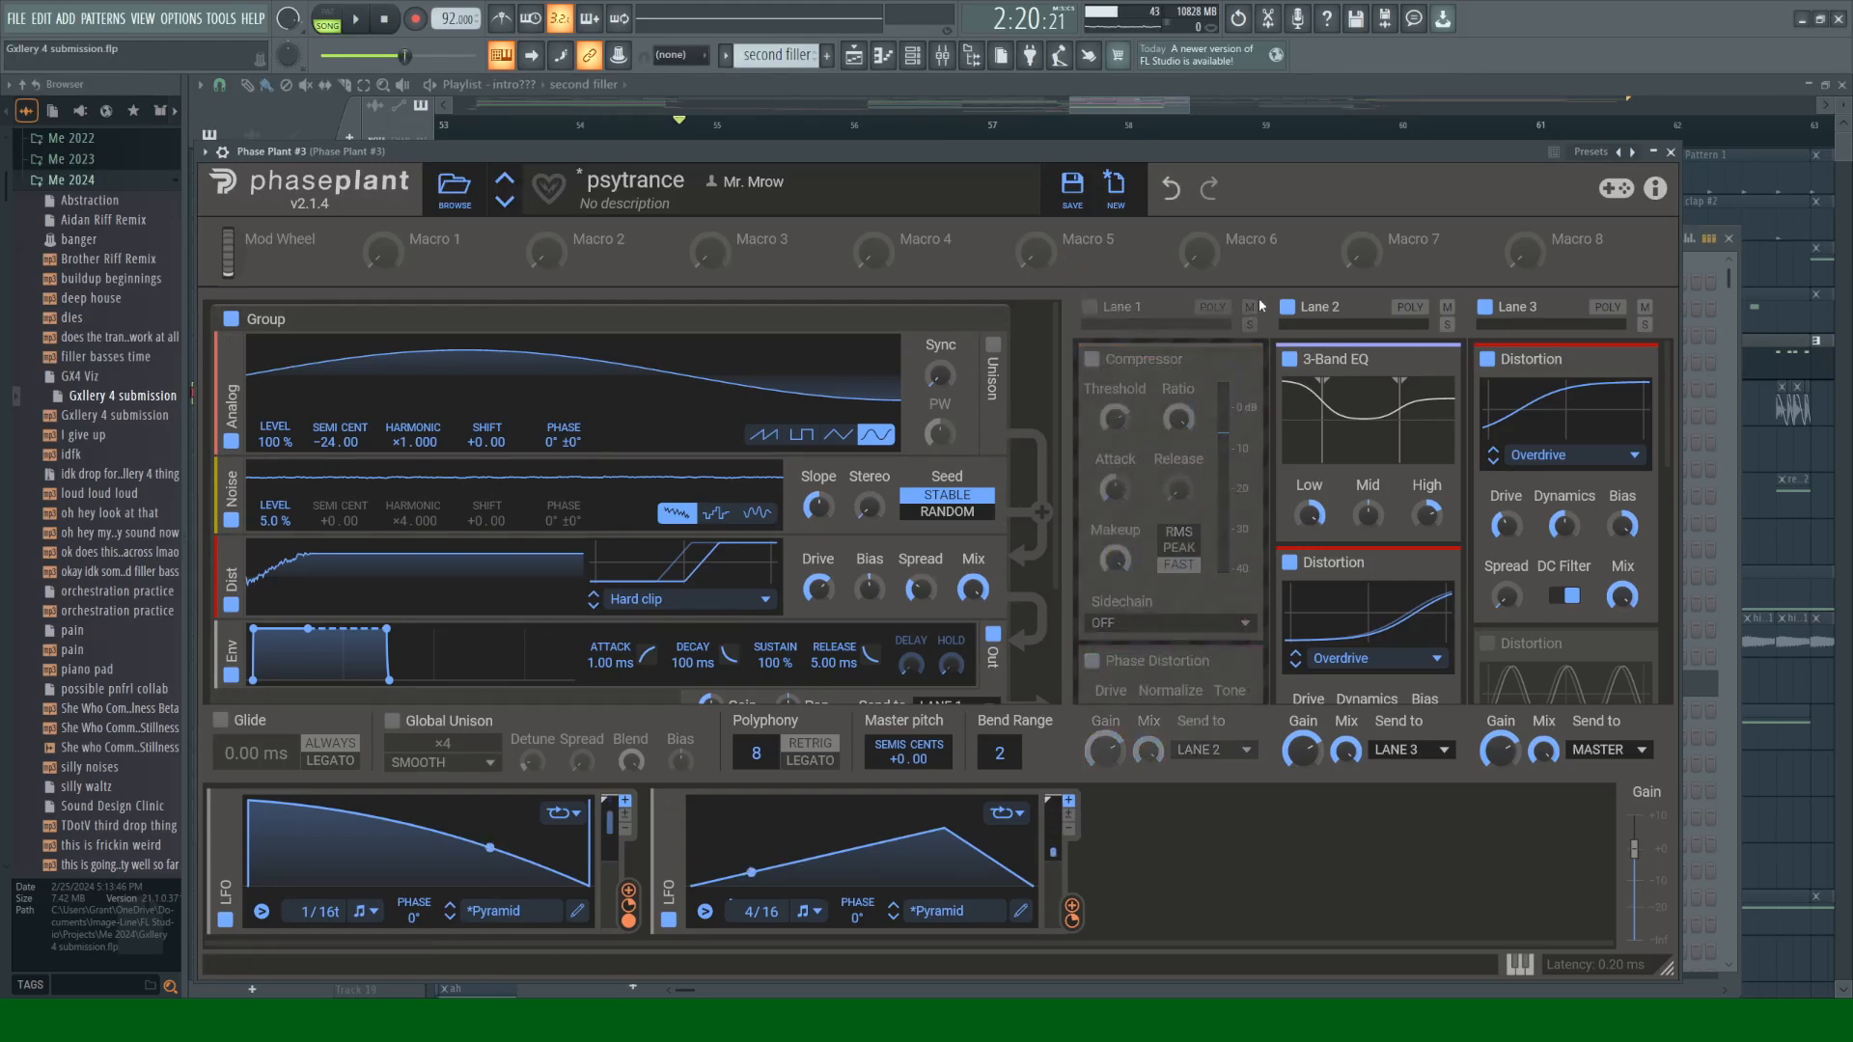
pyautogui.click(1291, 307)
pyautogui.click(1485, 307)
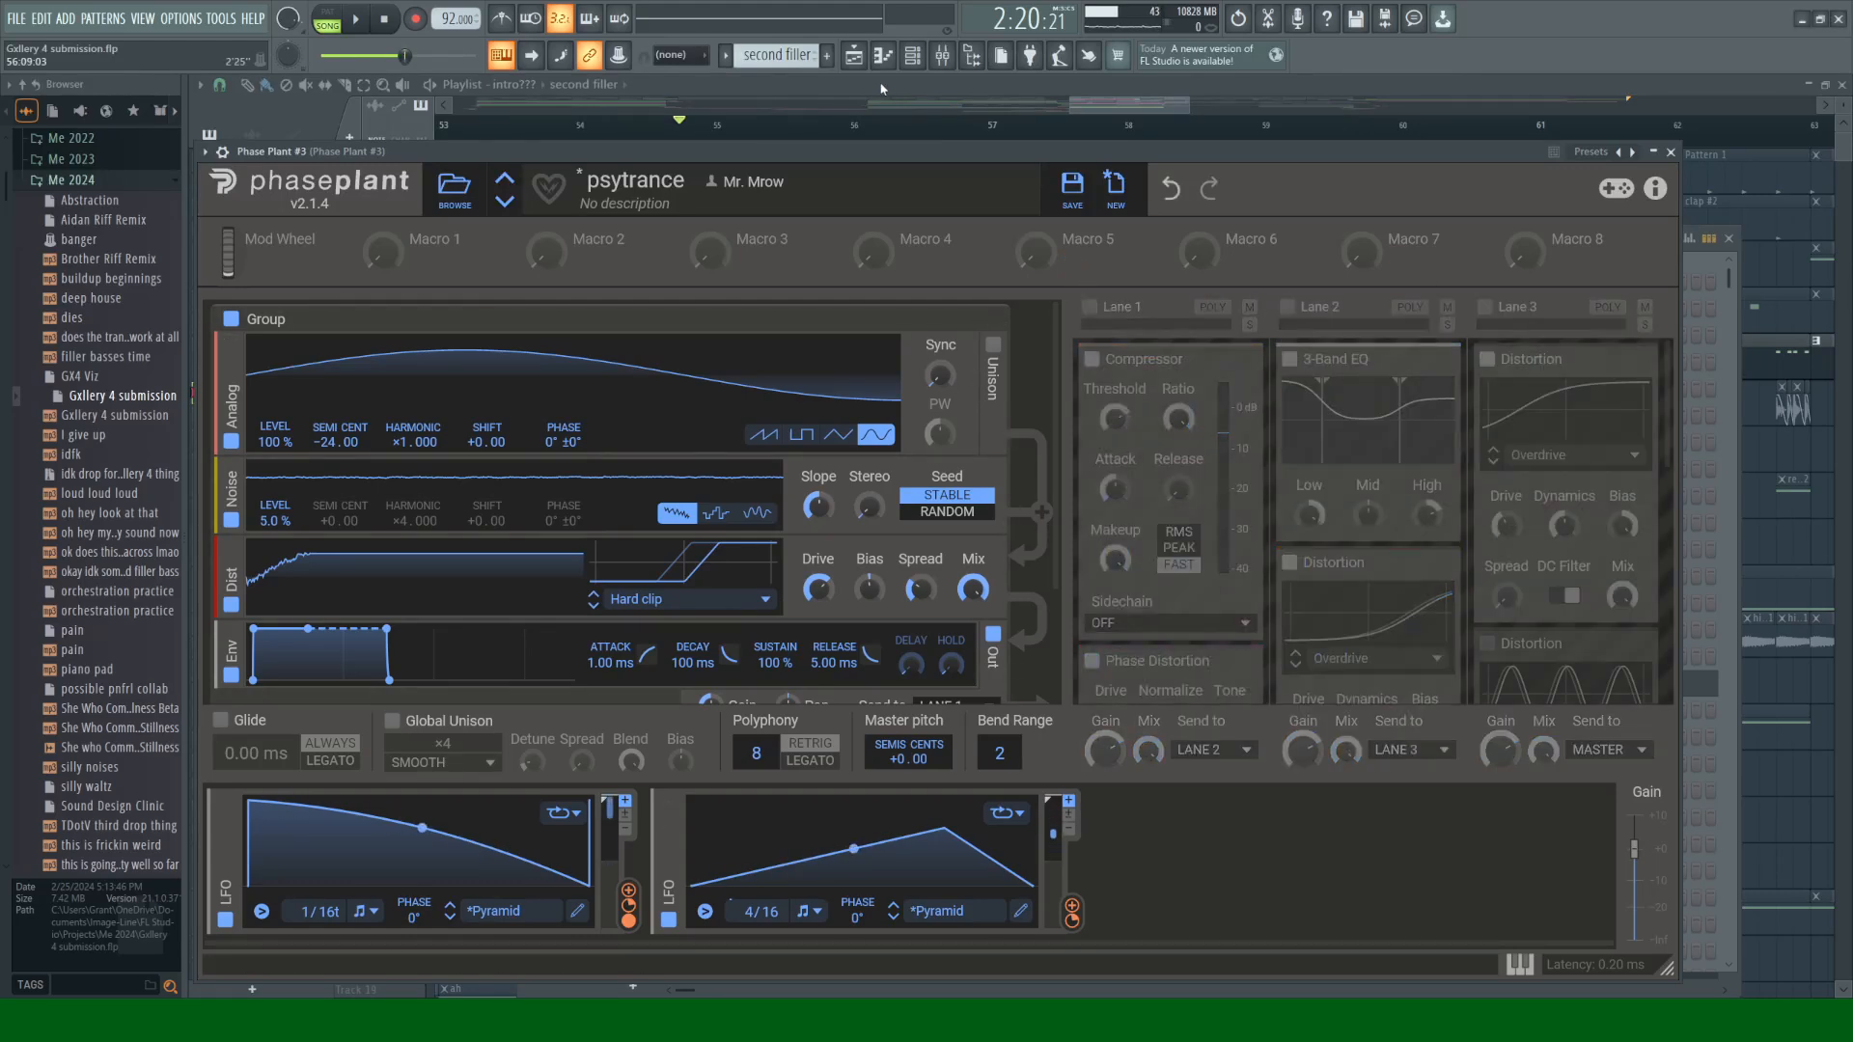
pyautogui.click(942, 55)
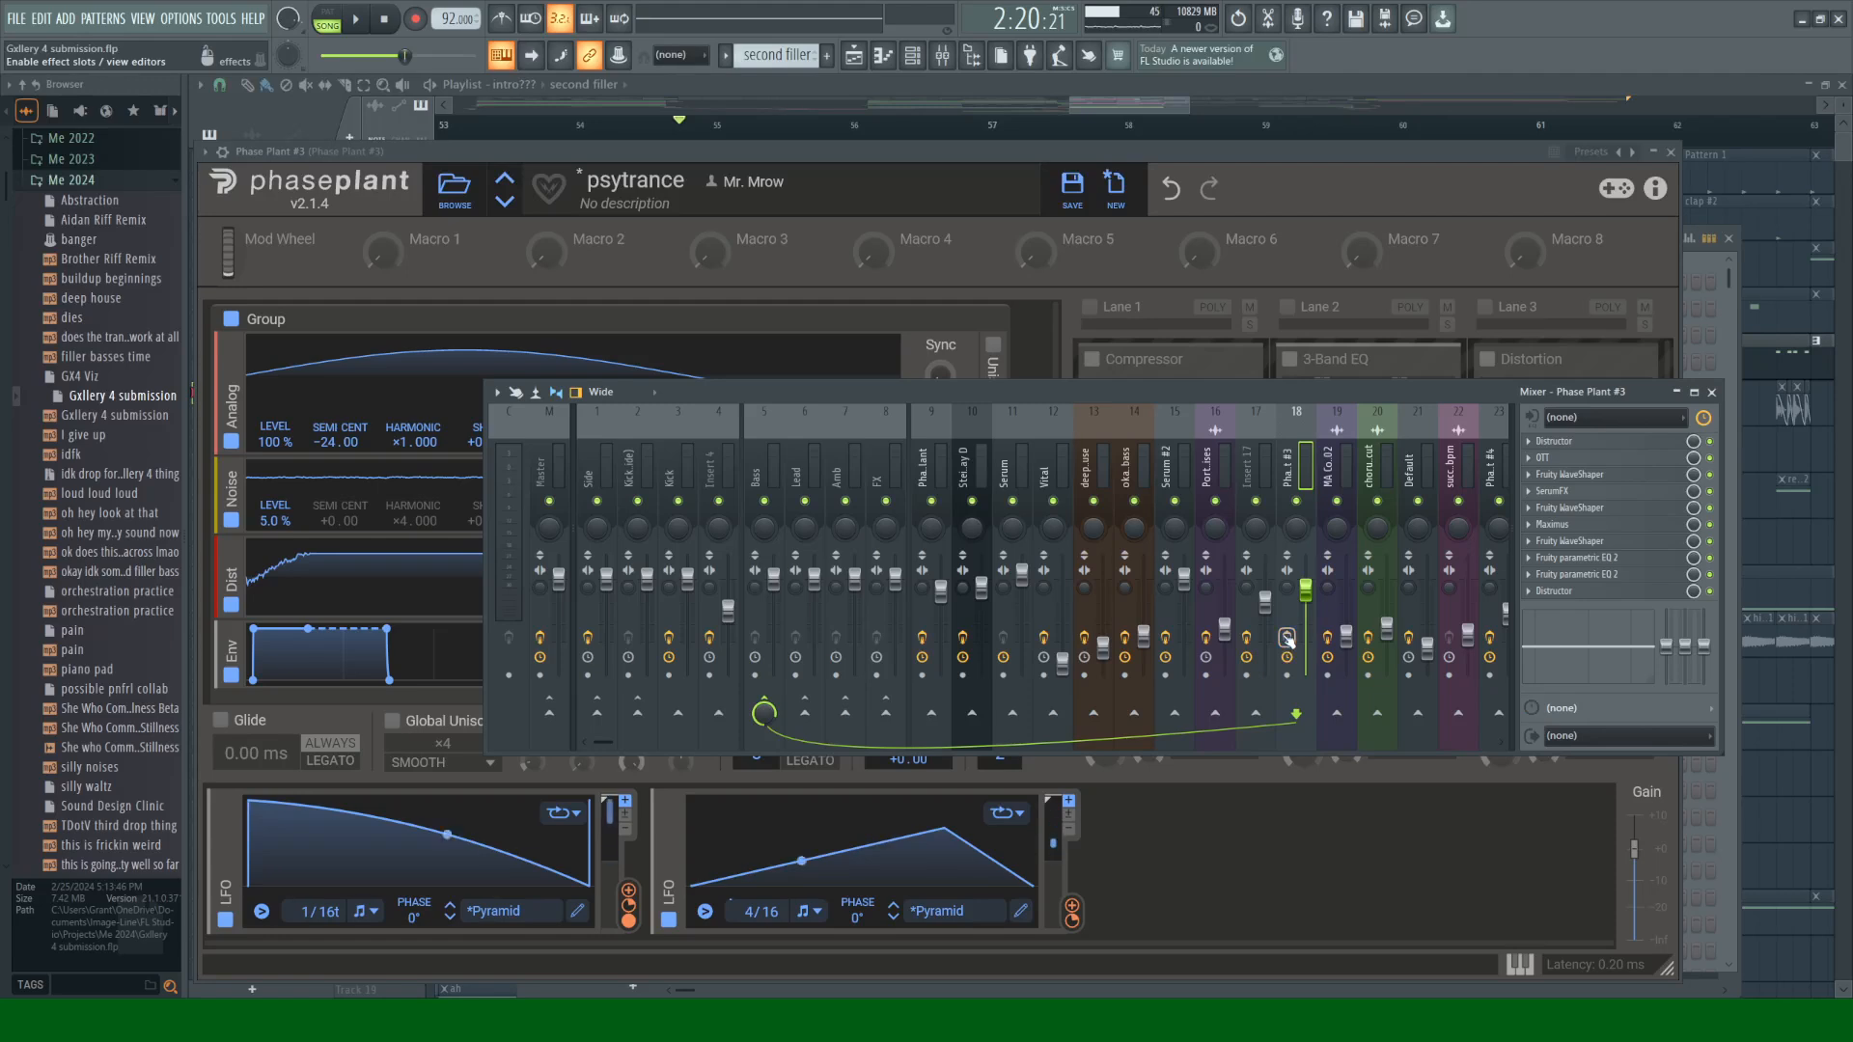
pyautogui.click(1712, 394)
# Step: Re-enable Lane 1, examine the generators and the lane's Compressor, Phase Distortion and Filter, and listen to the sound
pyautogui.click(1099, 306)
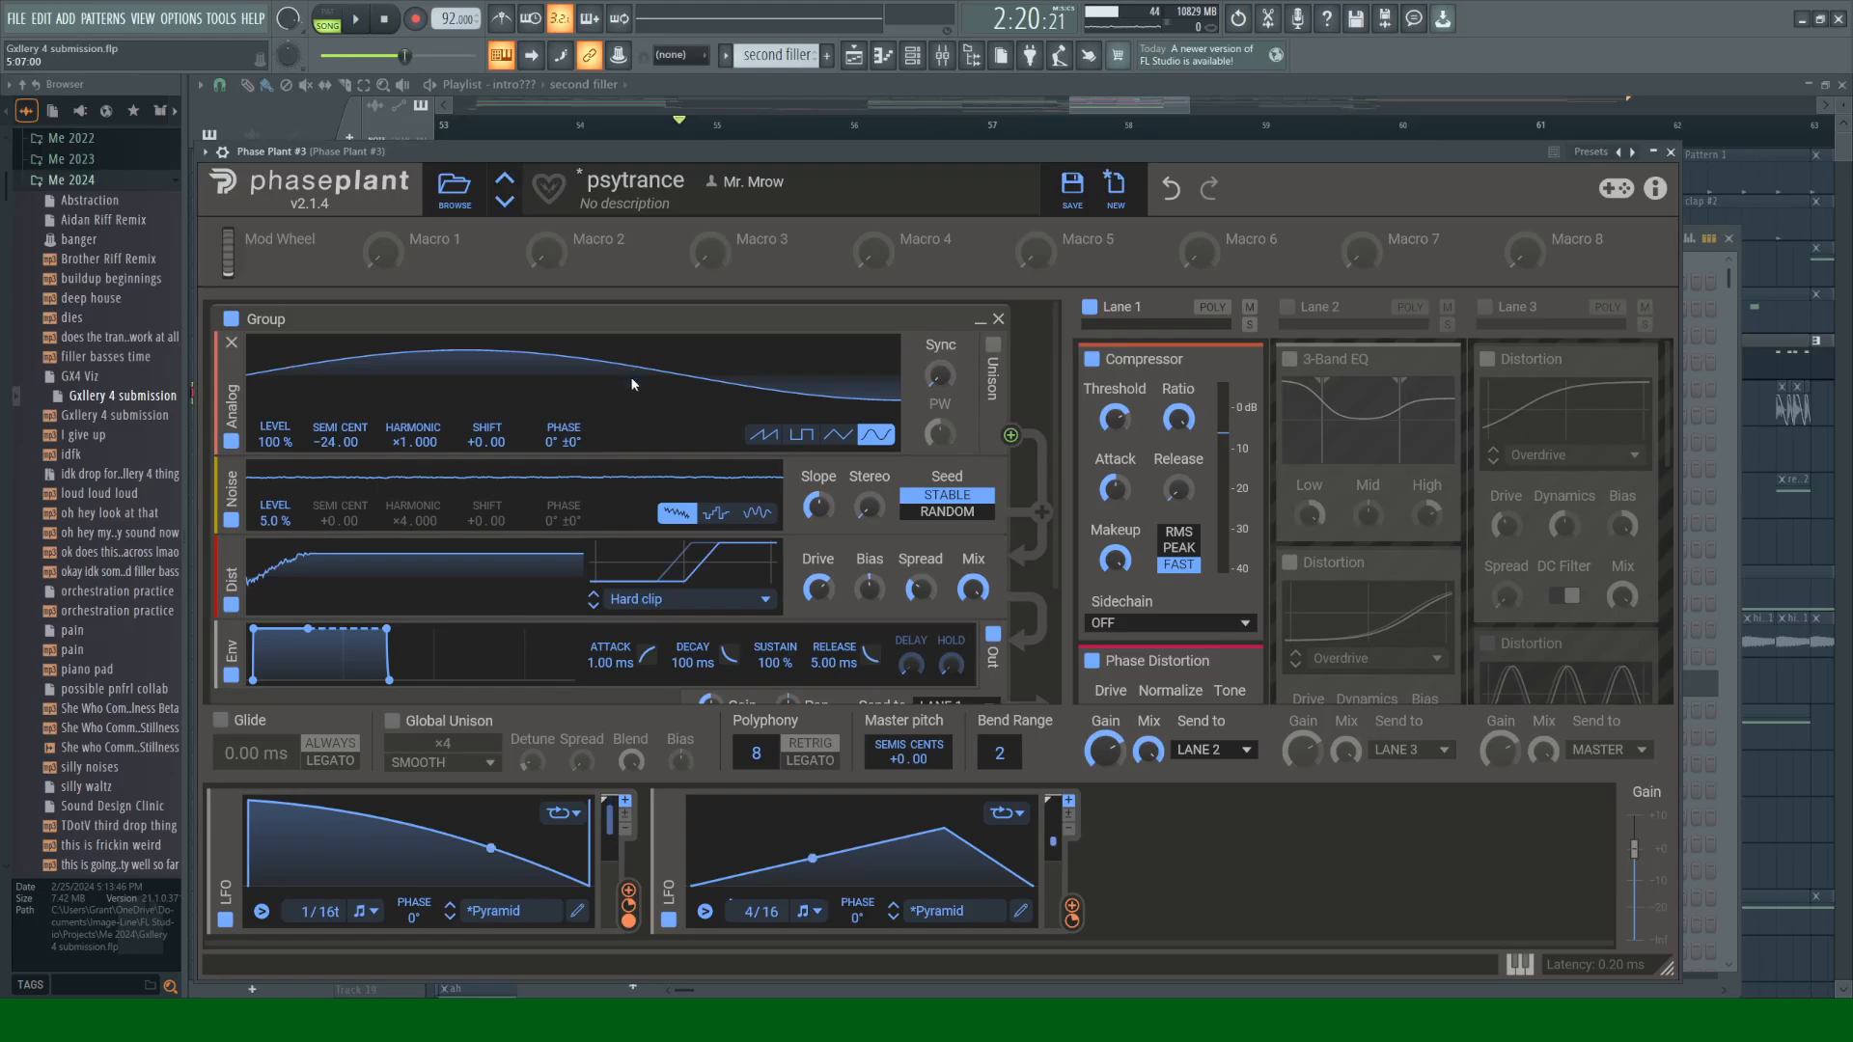
pyautogui.scroll(-2, 1022, 414)
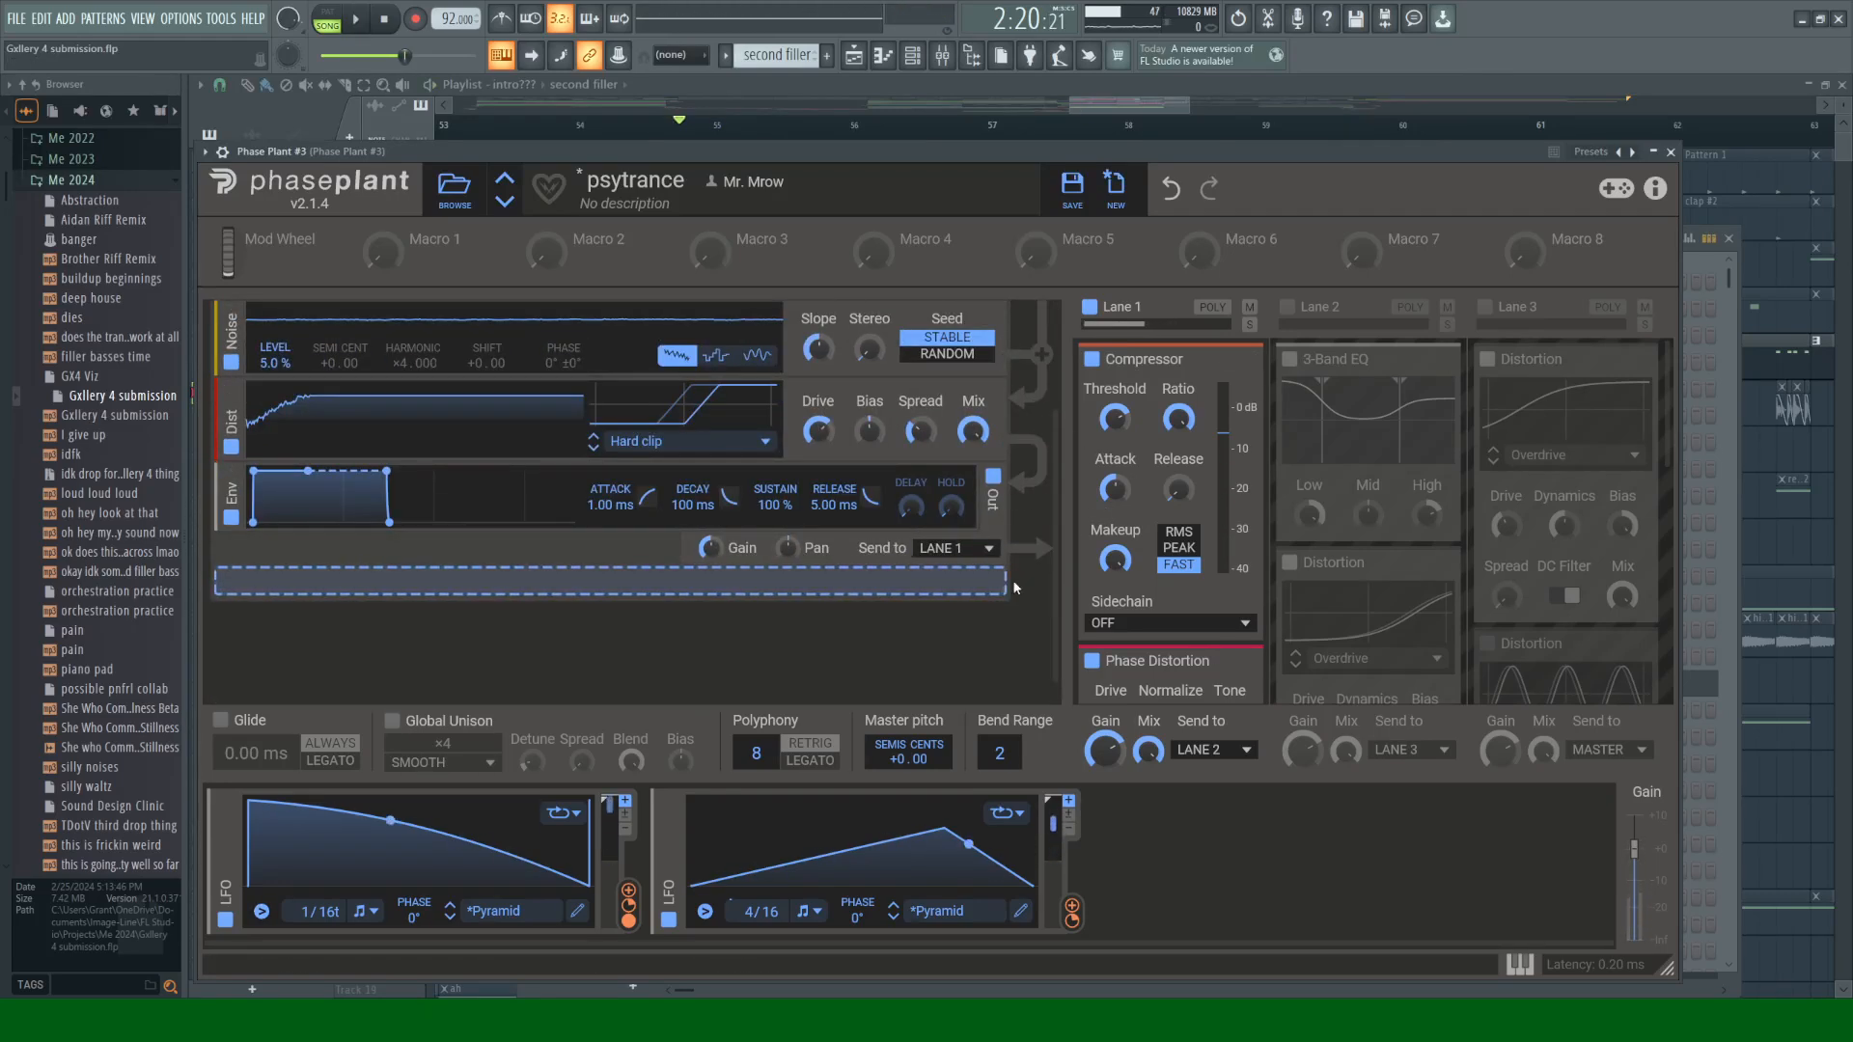
pyautogui.scroll(-3, 1158, 472)
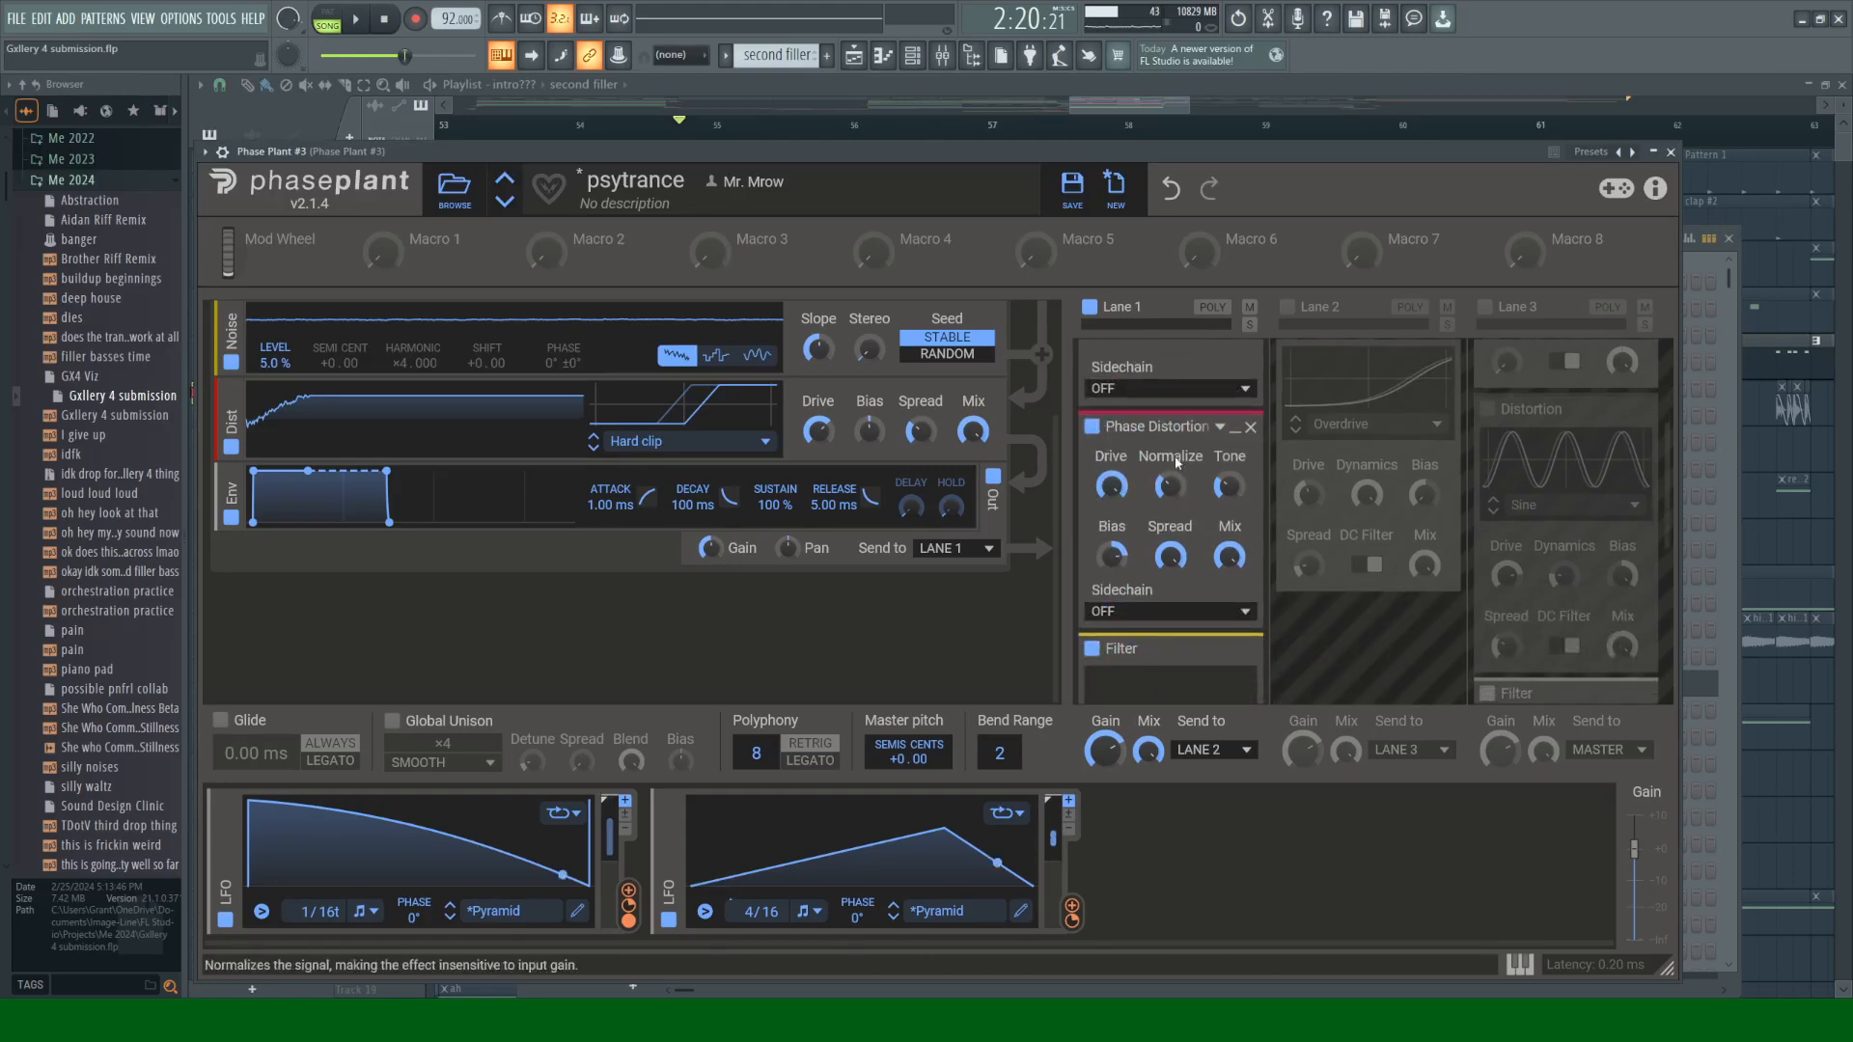
pyautogui.scroll(-3, 1175, 463)
pyautogui.press('space')
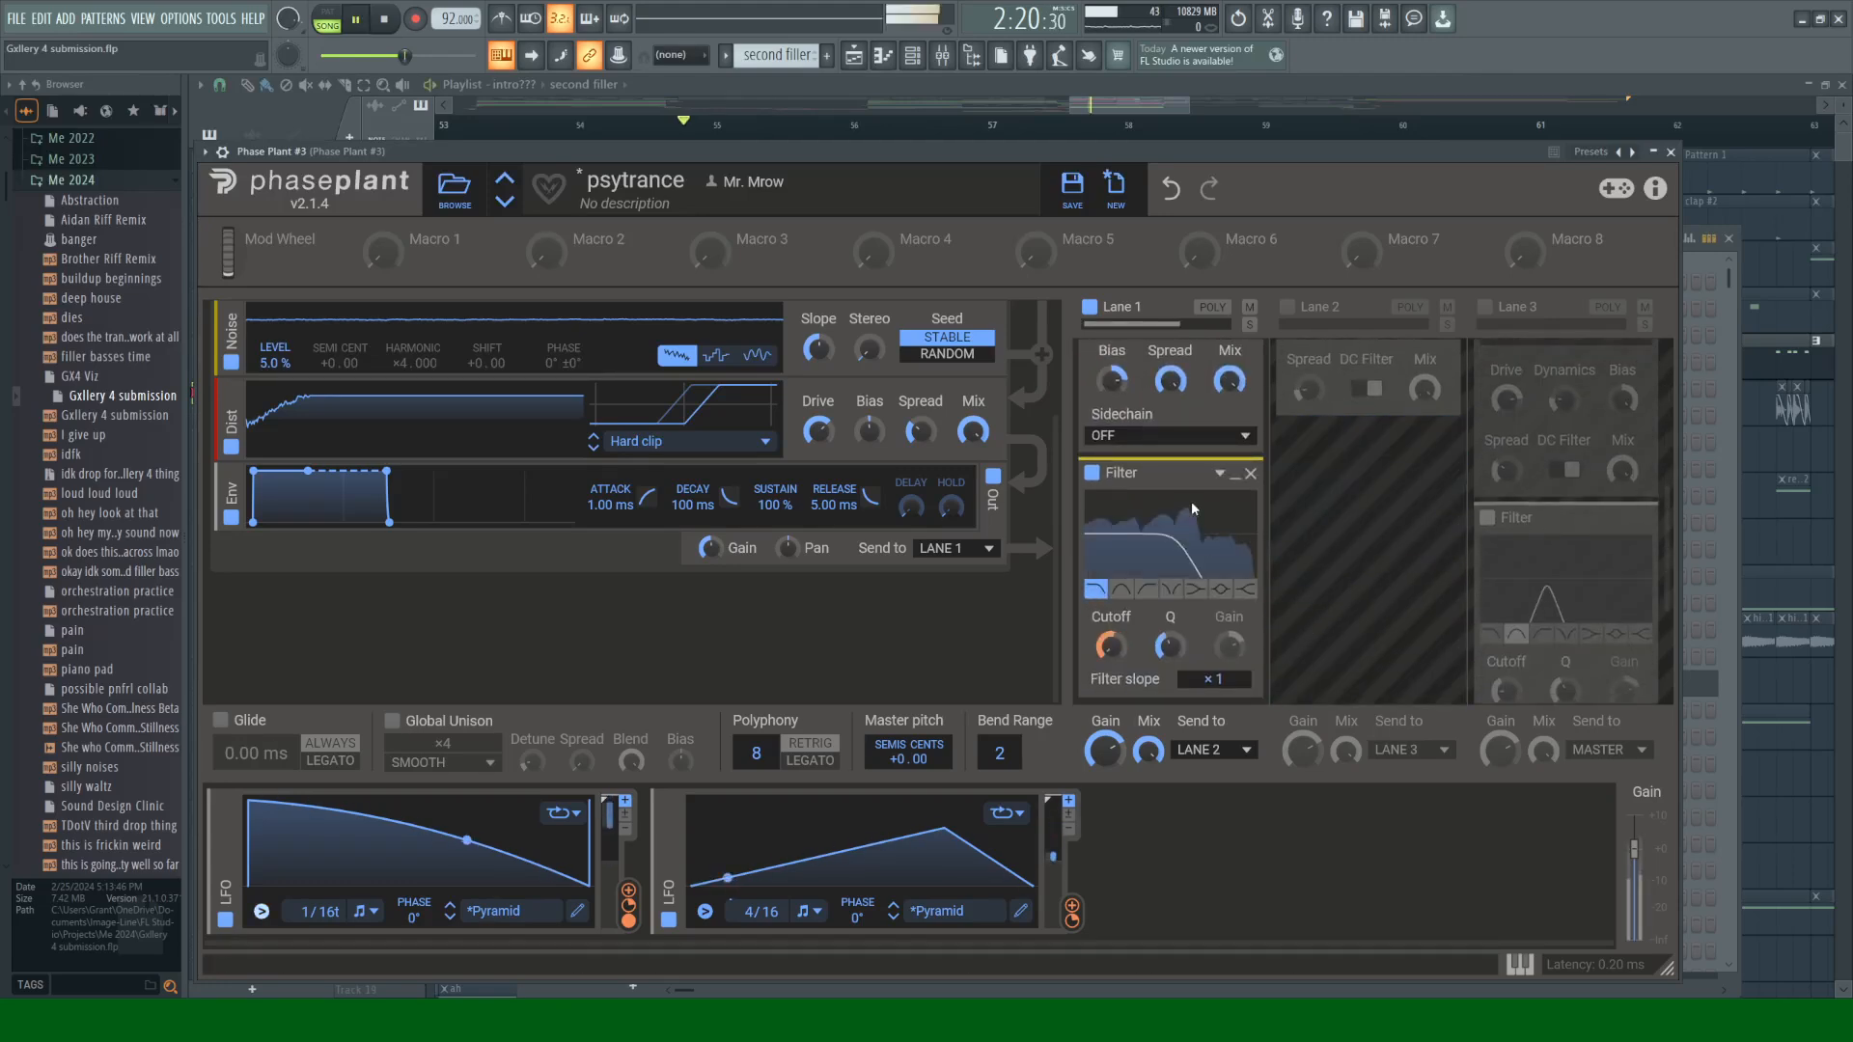
pyautogui.press('space')
pyautogui.scroll(6, 1193, 543)
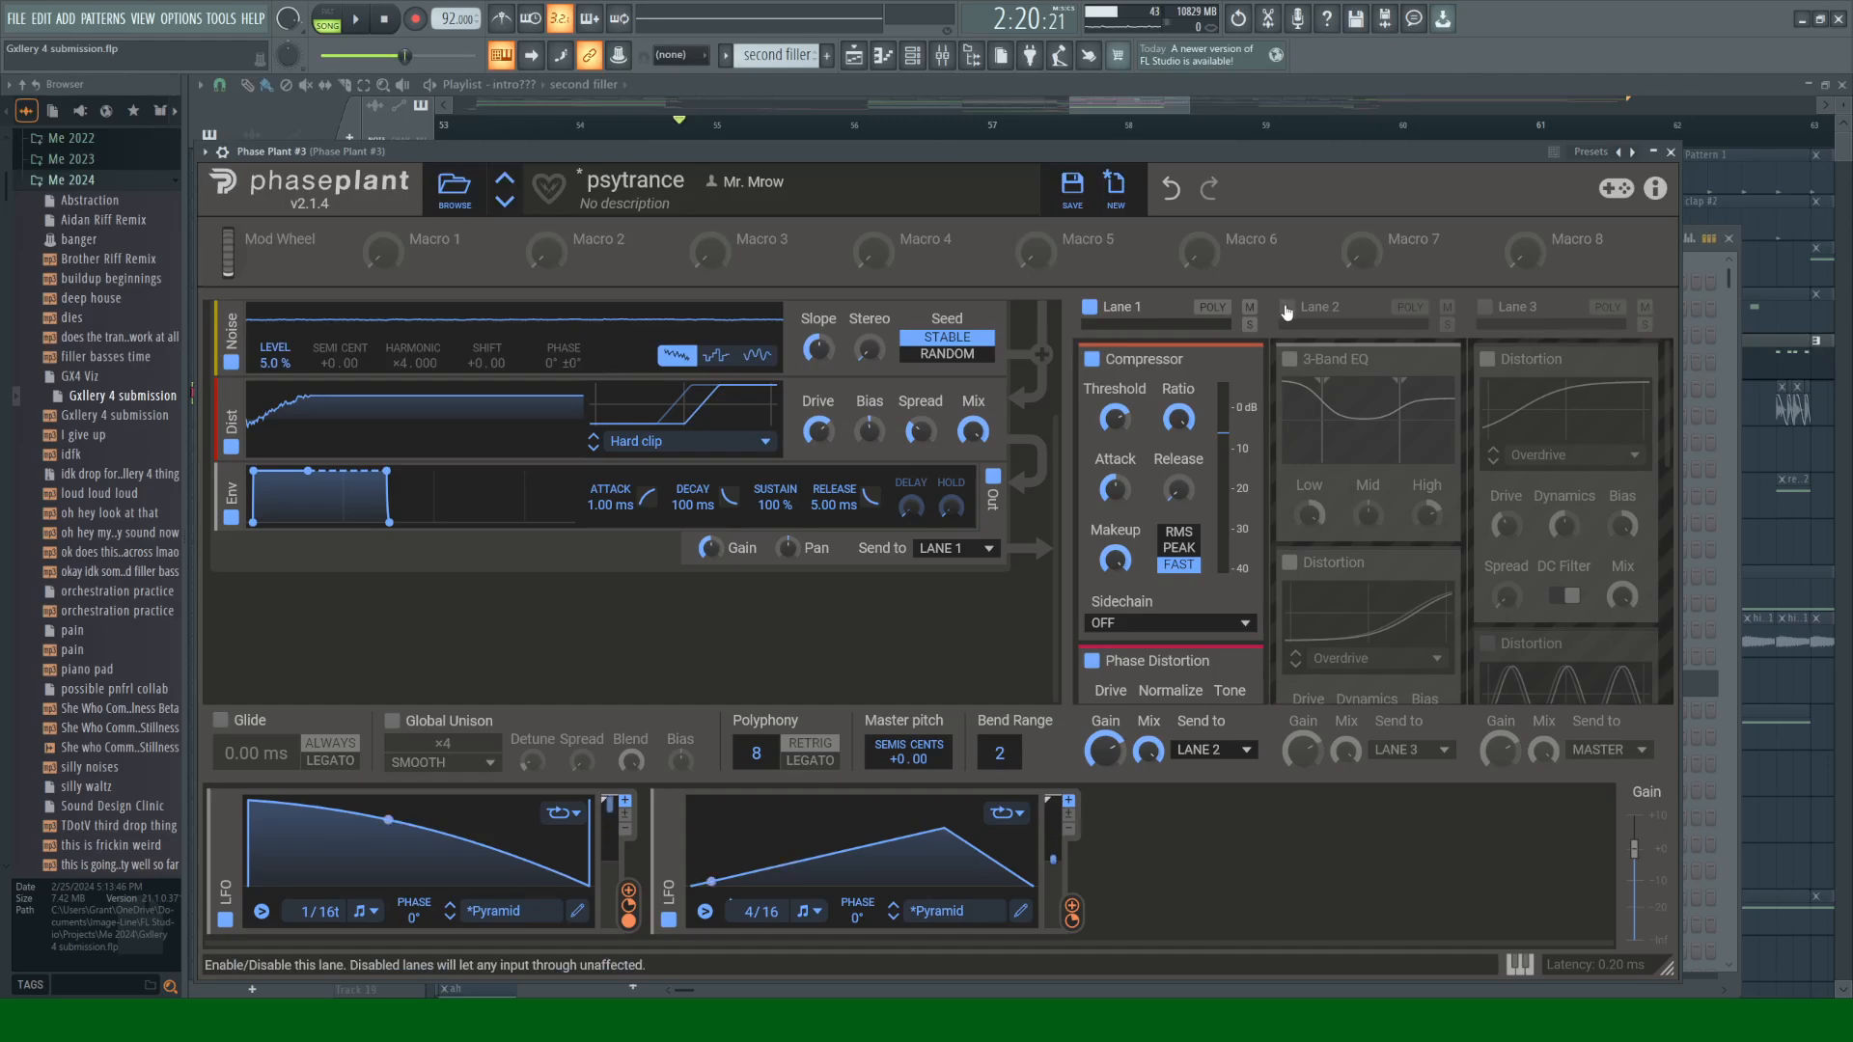
# Step: Re-enable Lane 2, examine its 3-Band EQ and Distortion, and compare the sound with the Distortion off and on
pyautogui.click(1287, 307)
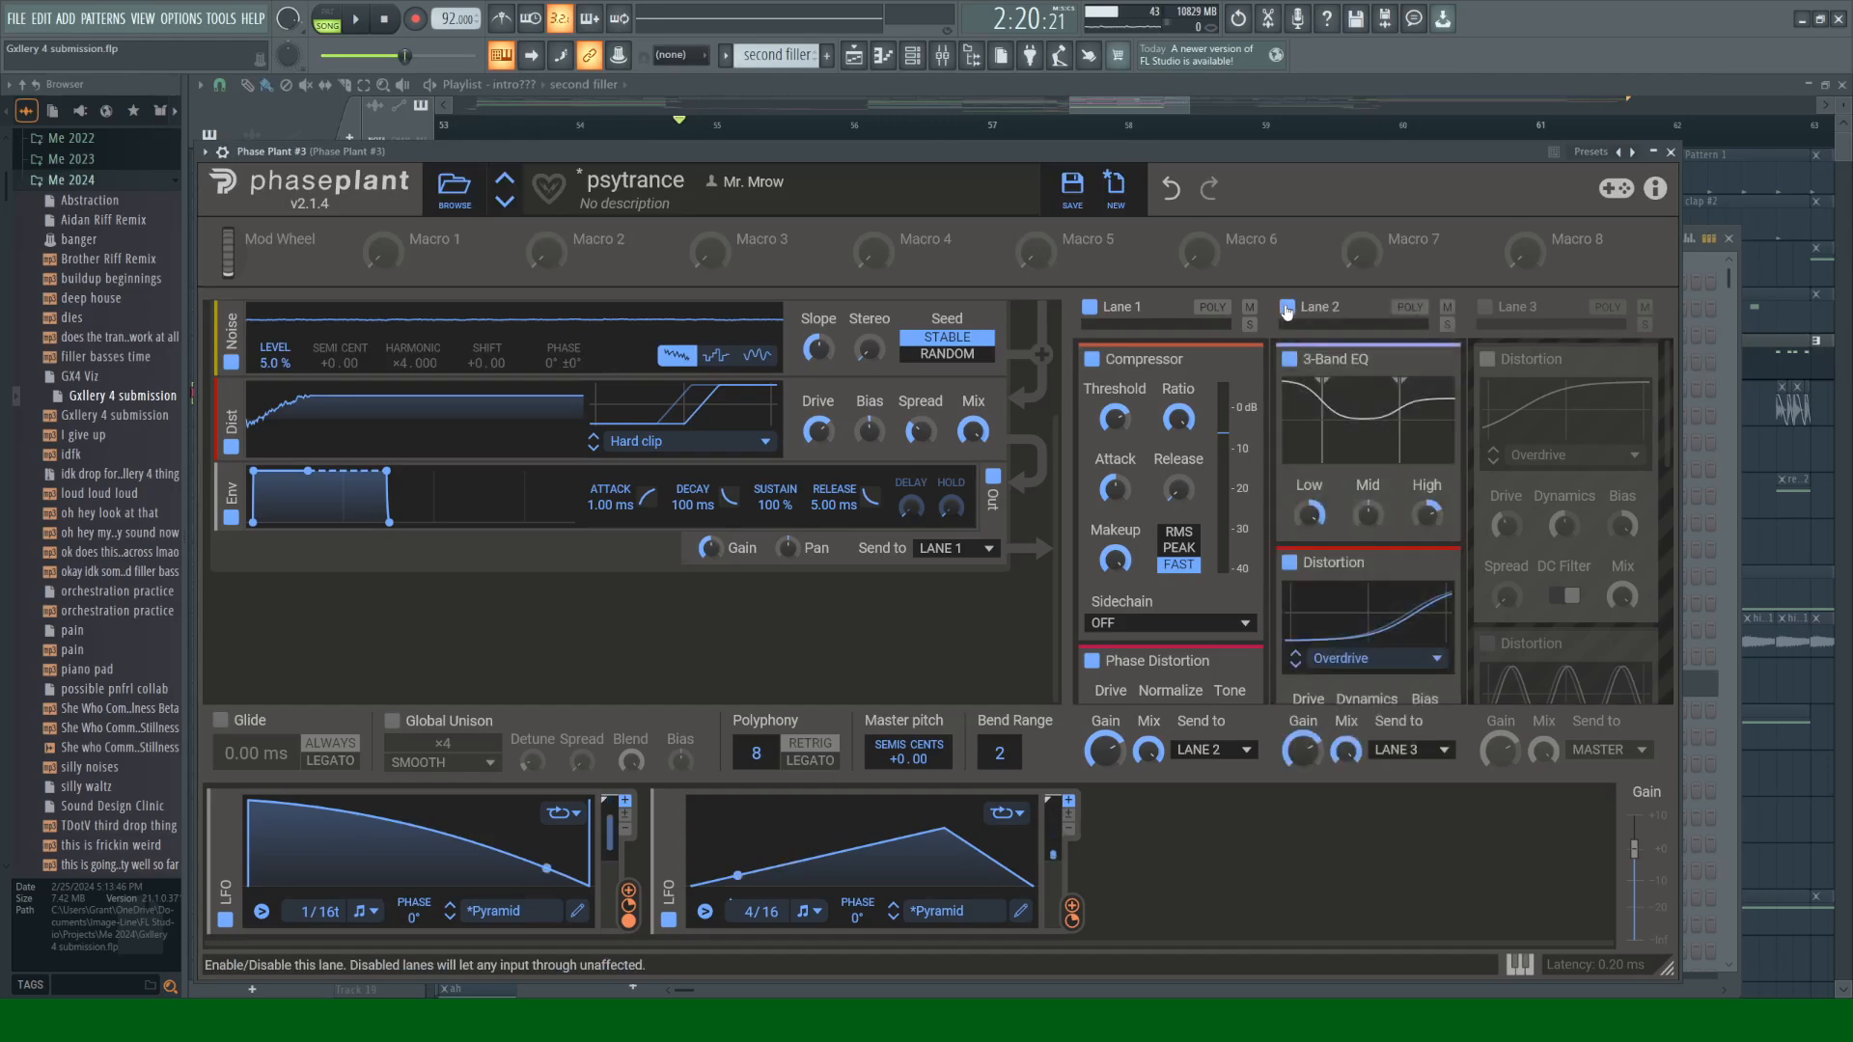
pyautogui.scroll(-2, 1337, 399)
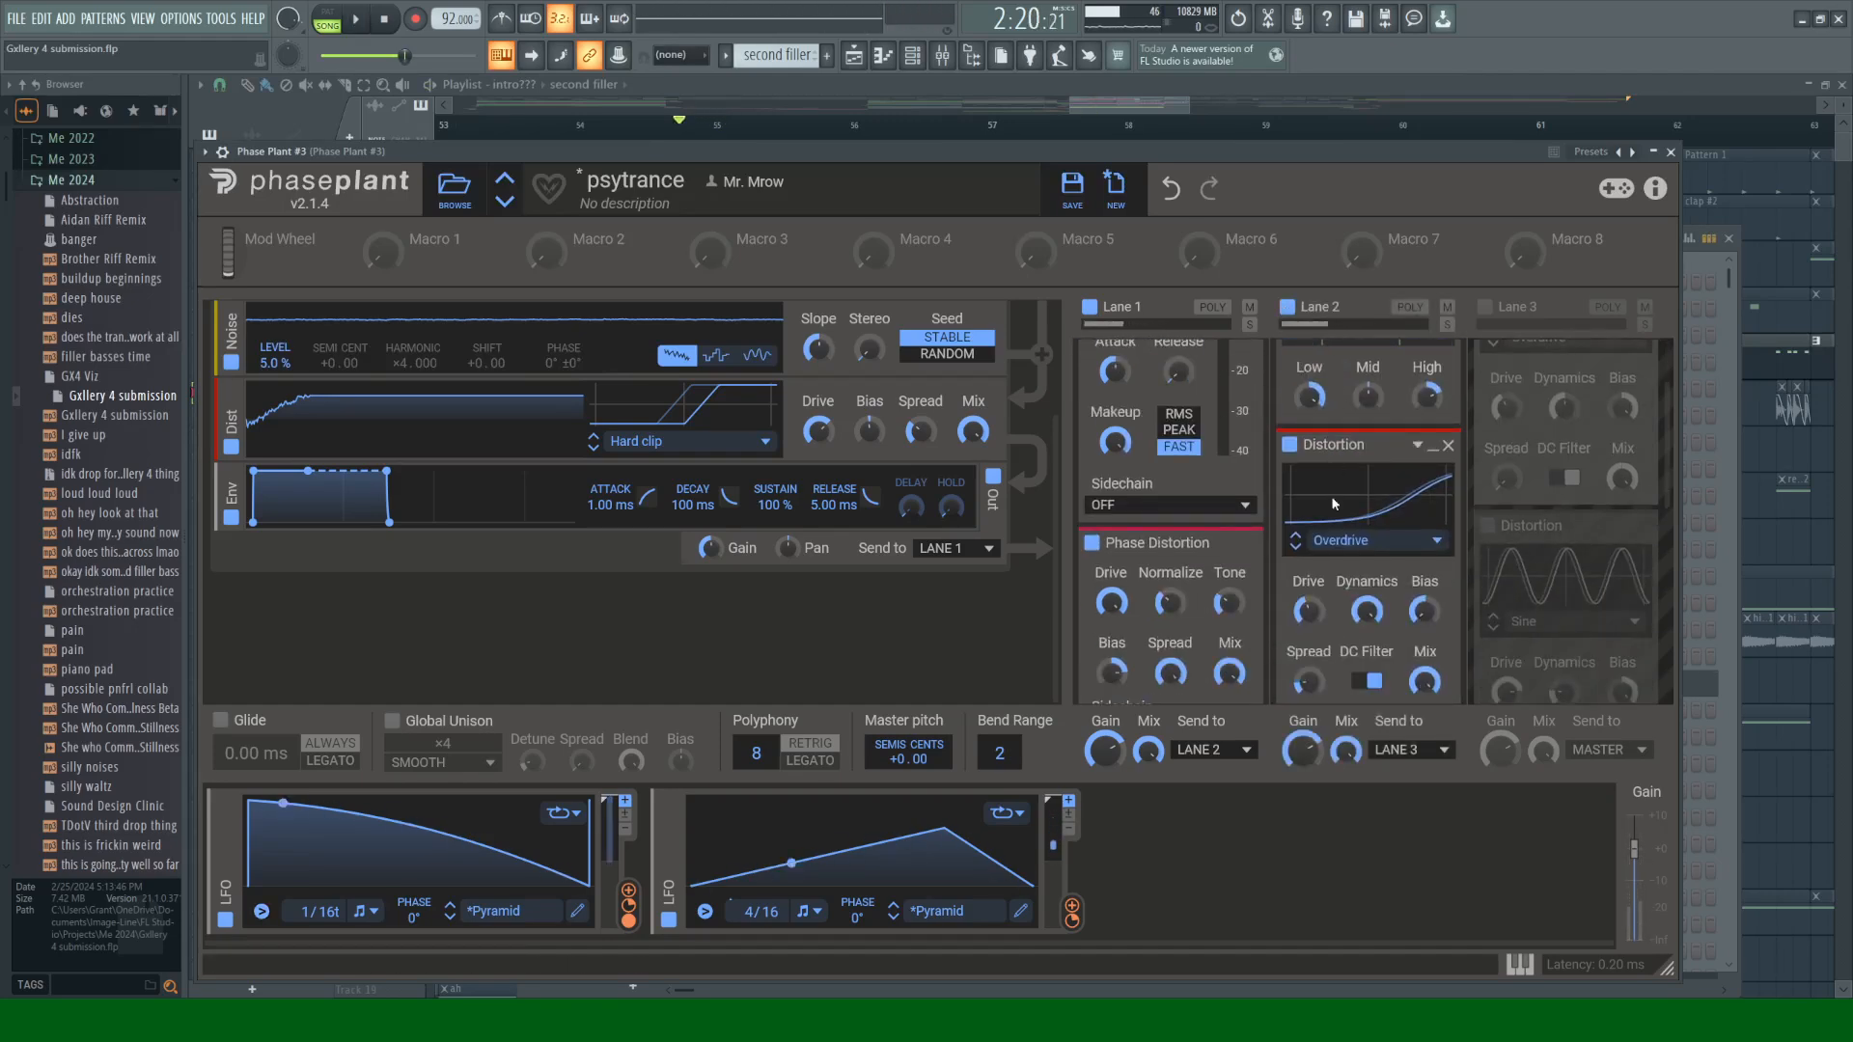
pyautogui.scroll(2, 1335, 503)
pyautogui.scroll(-3, 1327, 410)
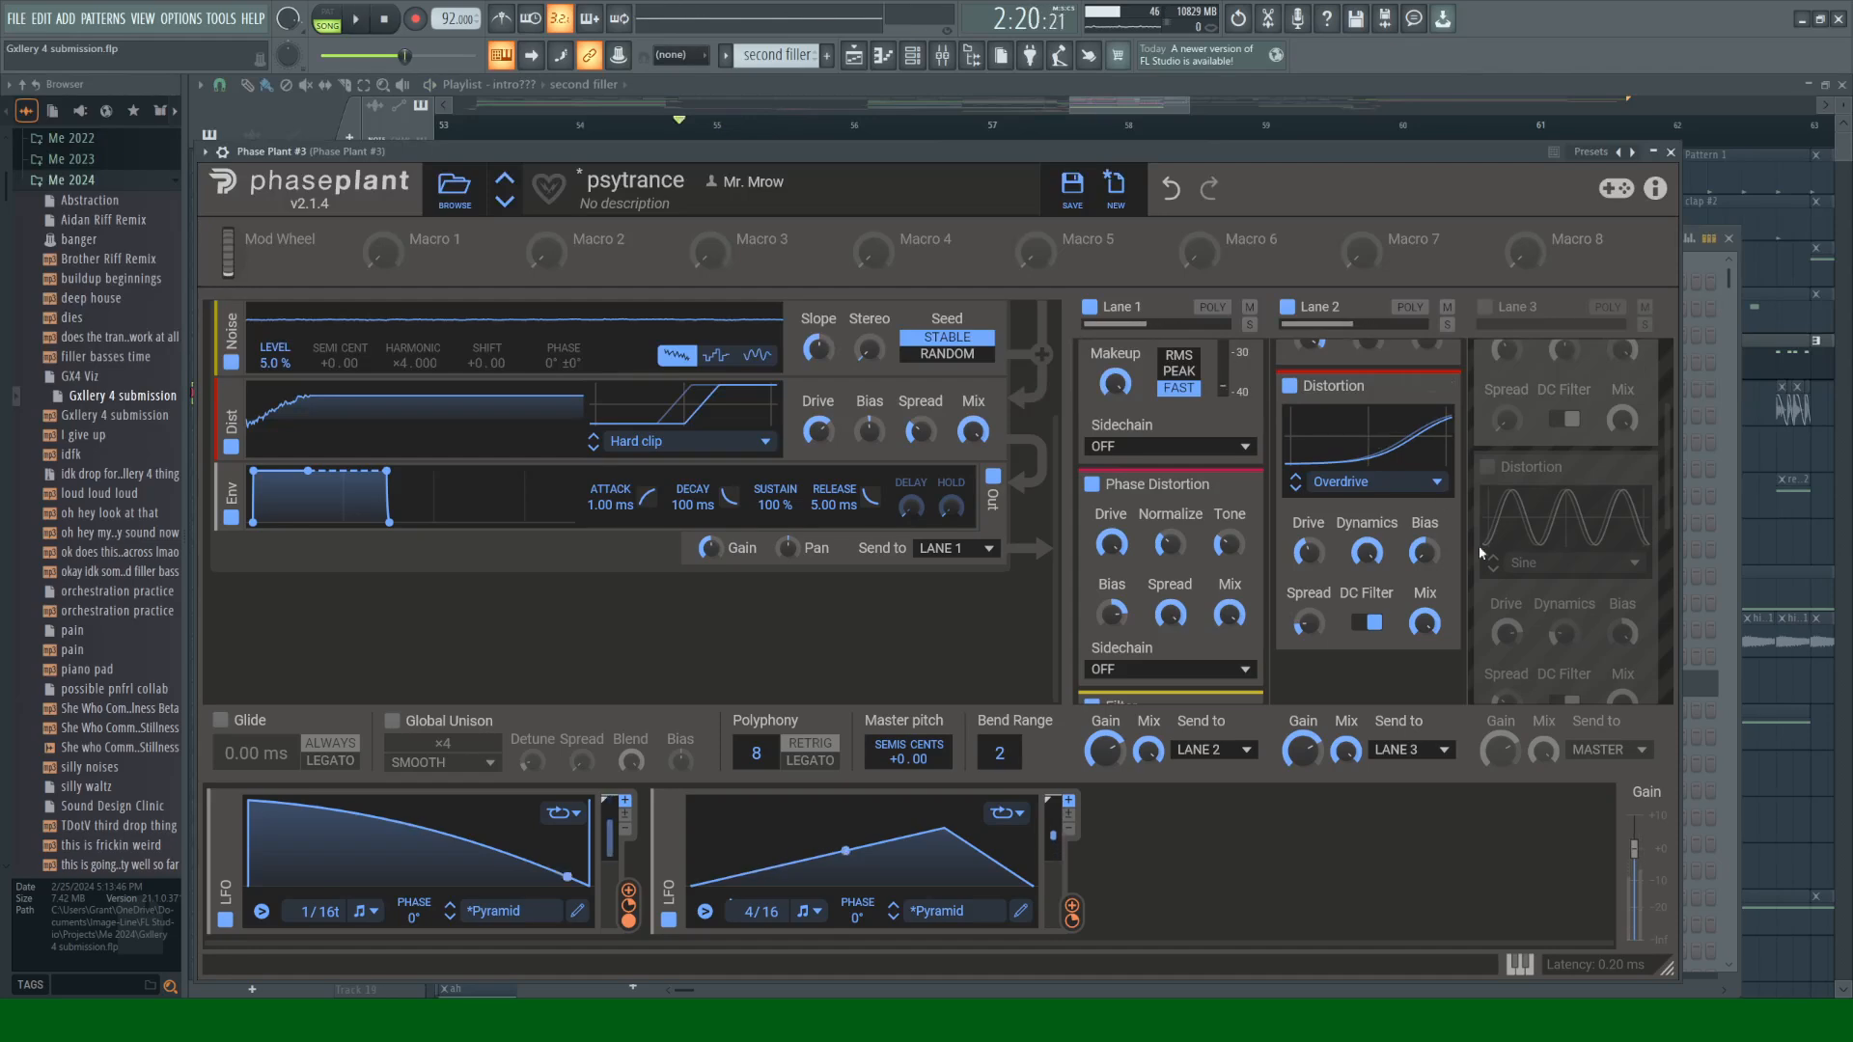
pyautogui.click(1290, 386)
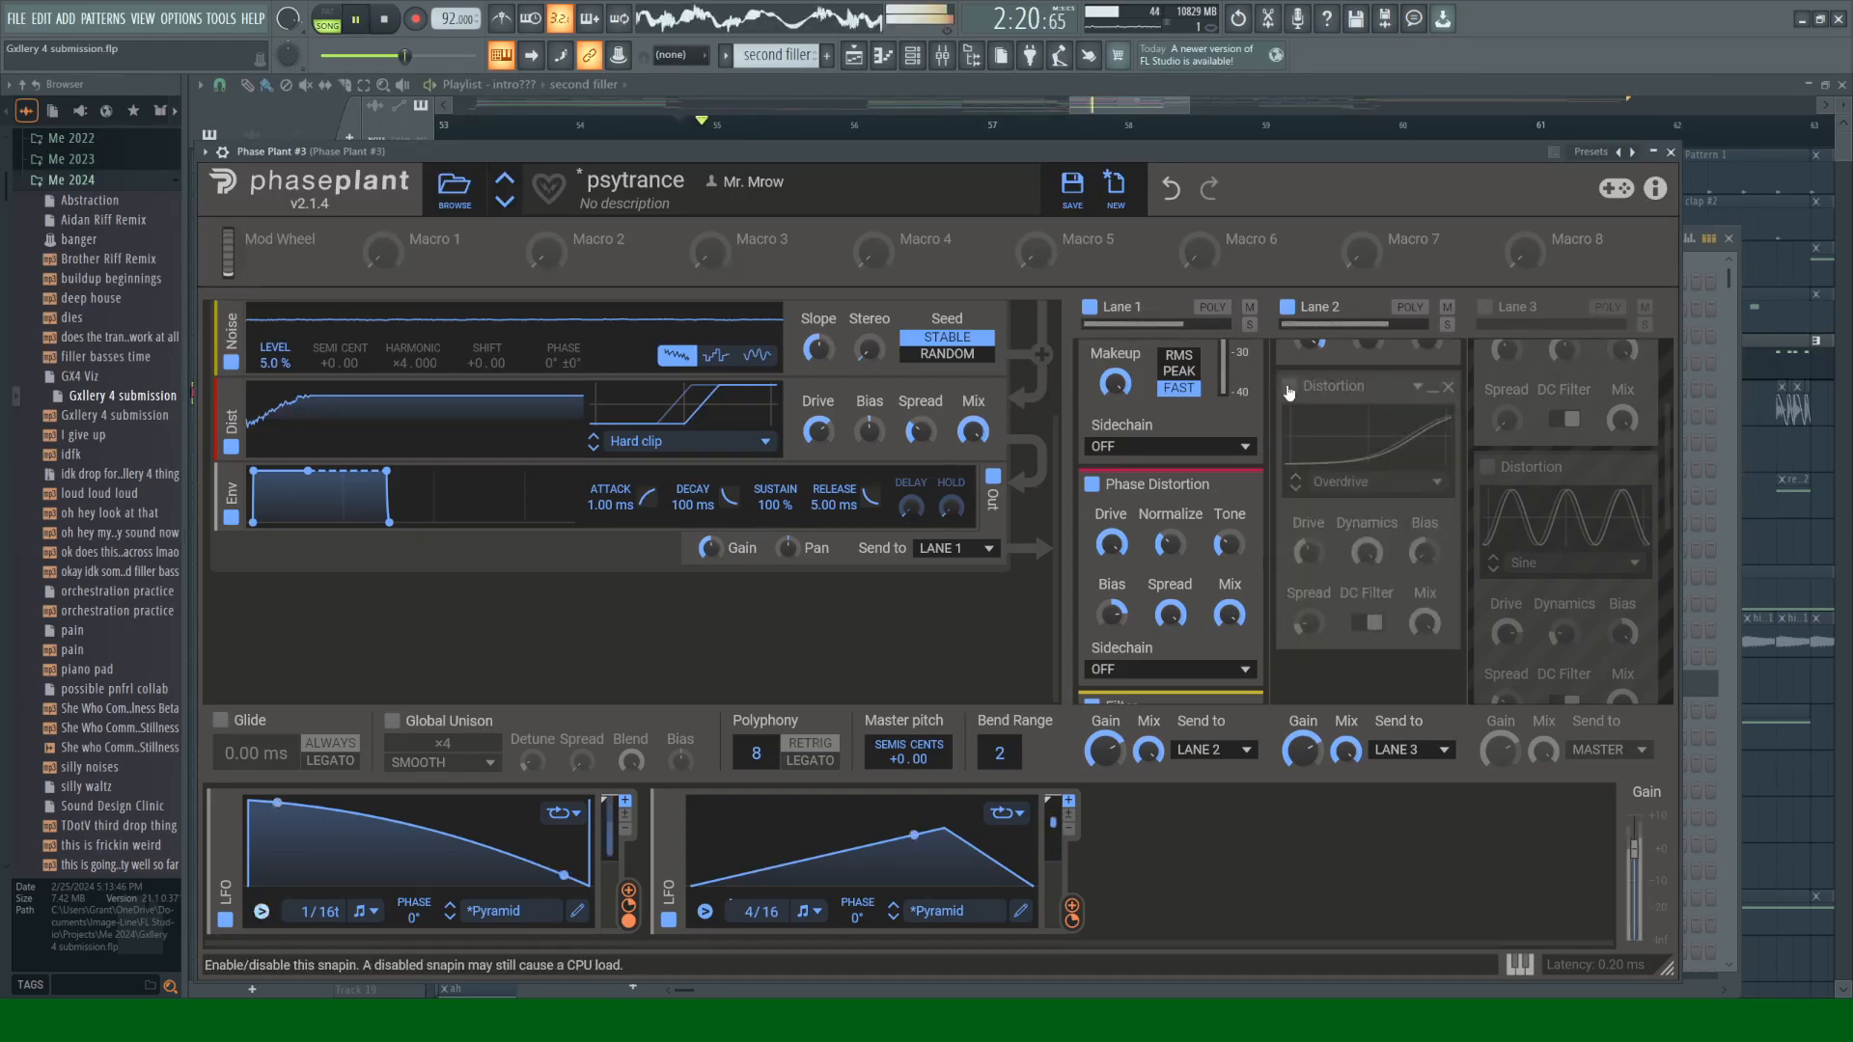
pyautogui.click(1289, 386)
pyautogui.scroll(2, 1560, 618)
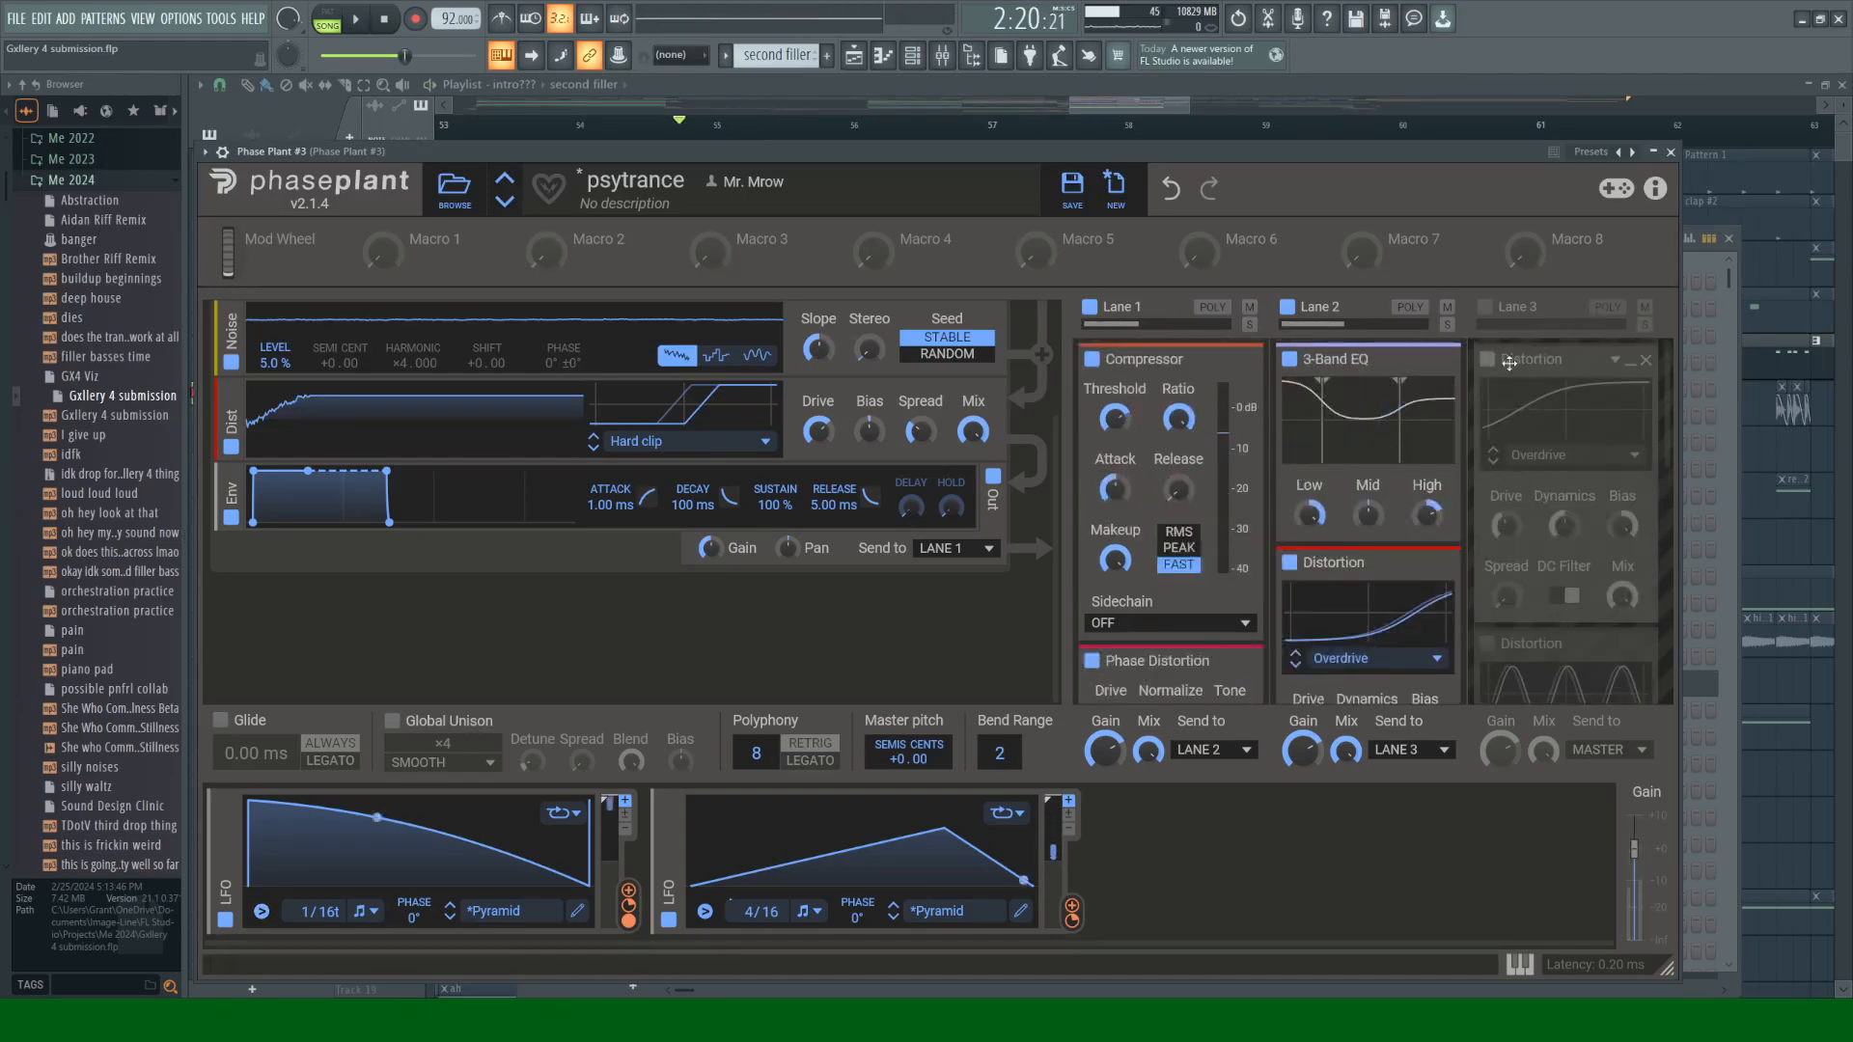
# Step: Re-enable Lane 3, switch off its Filter and review the lane's Overdrive Distortion
pyautogui.click(1485, 307)
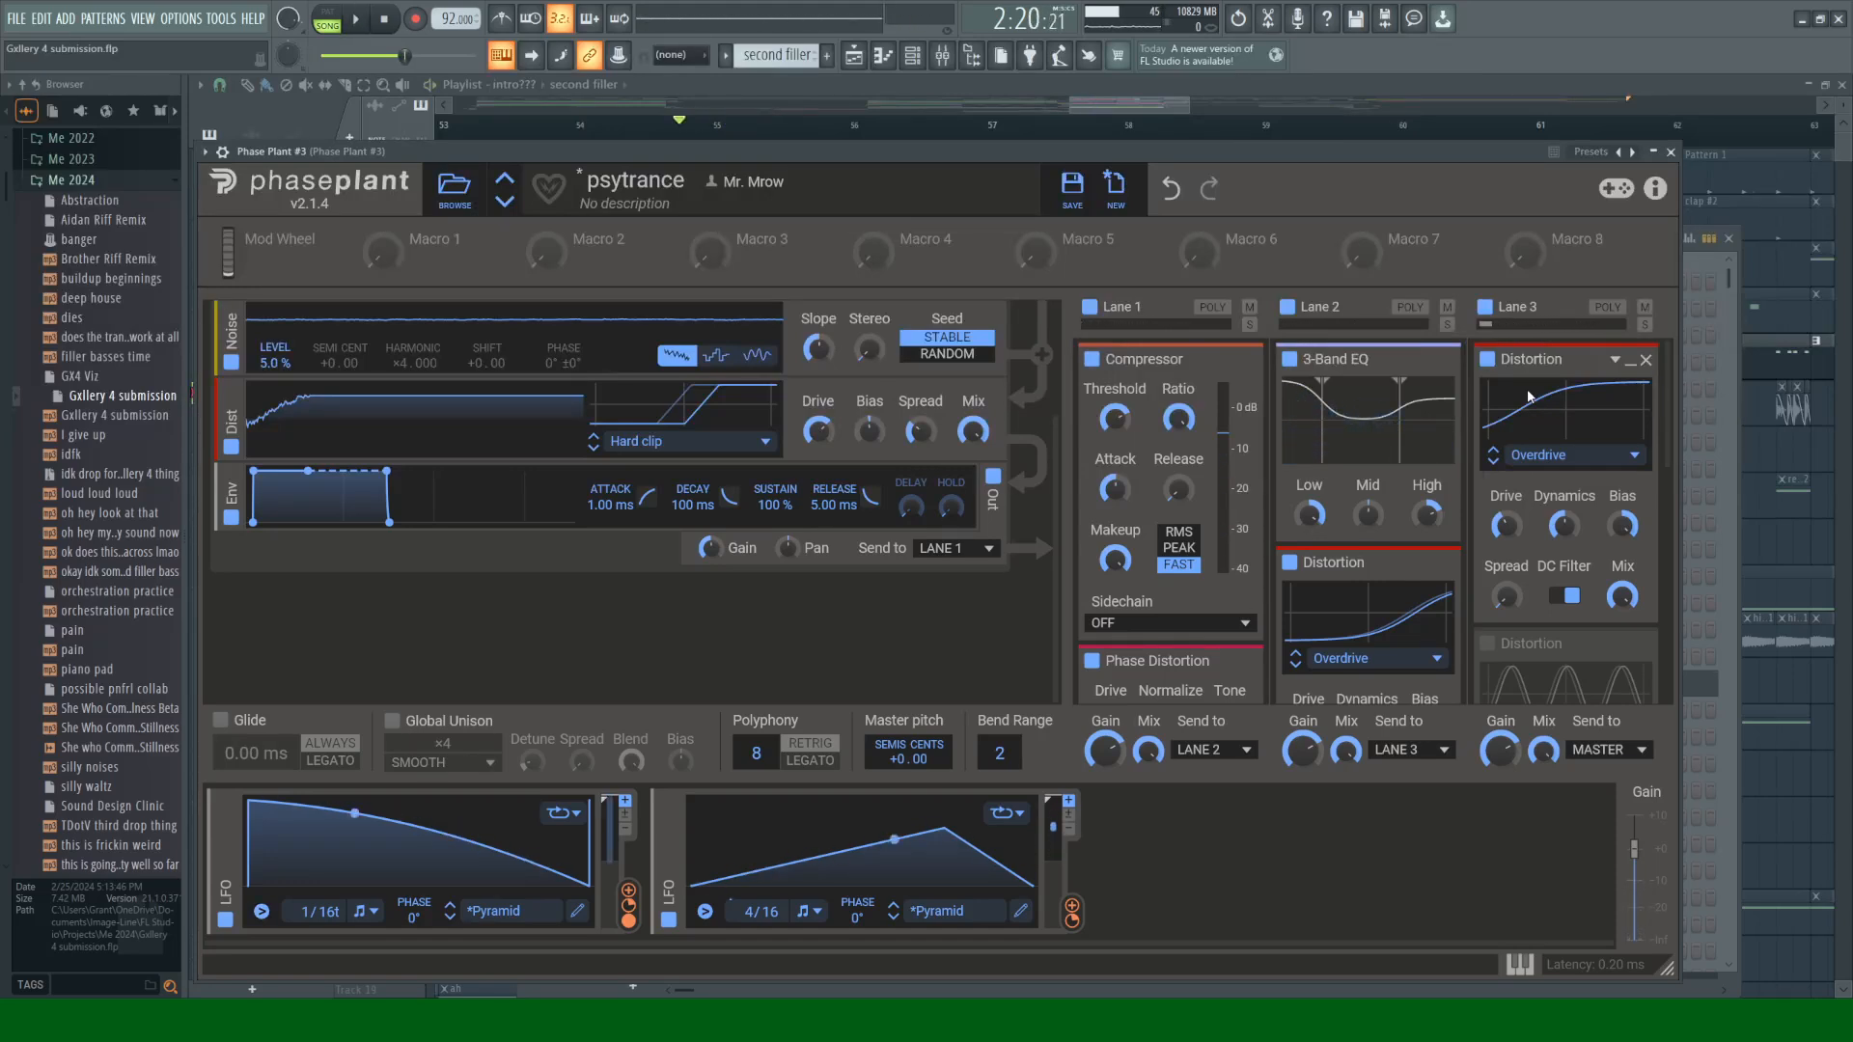
pyautogui.scroll(-3, 1531, 384)
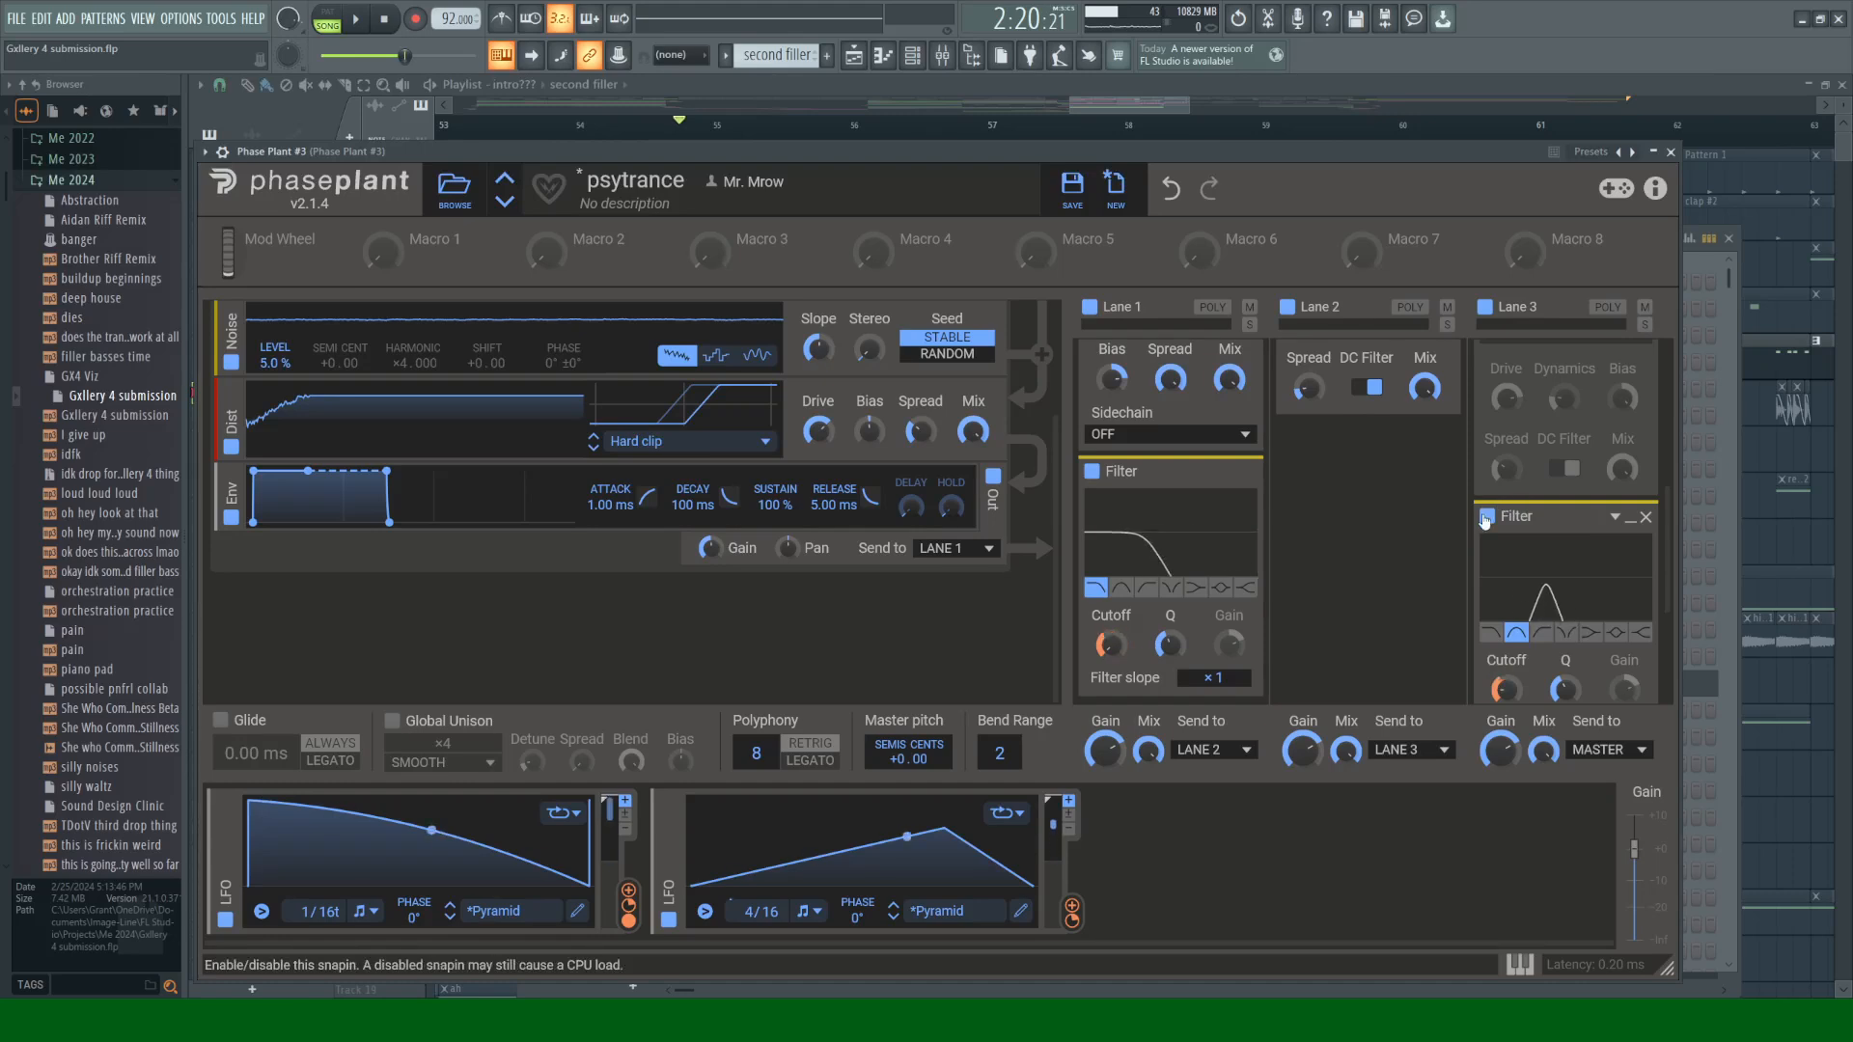
pyautogui.click(1486, 518)
pyautogui.scroll(-3, 1527, 521)
pyautogui.scroll(6, 1537, 562)
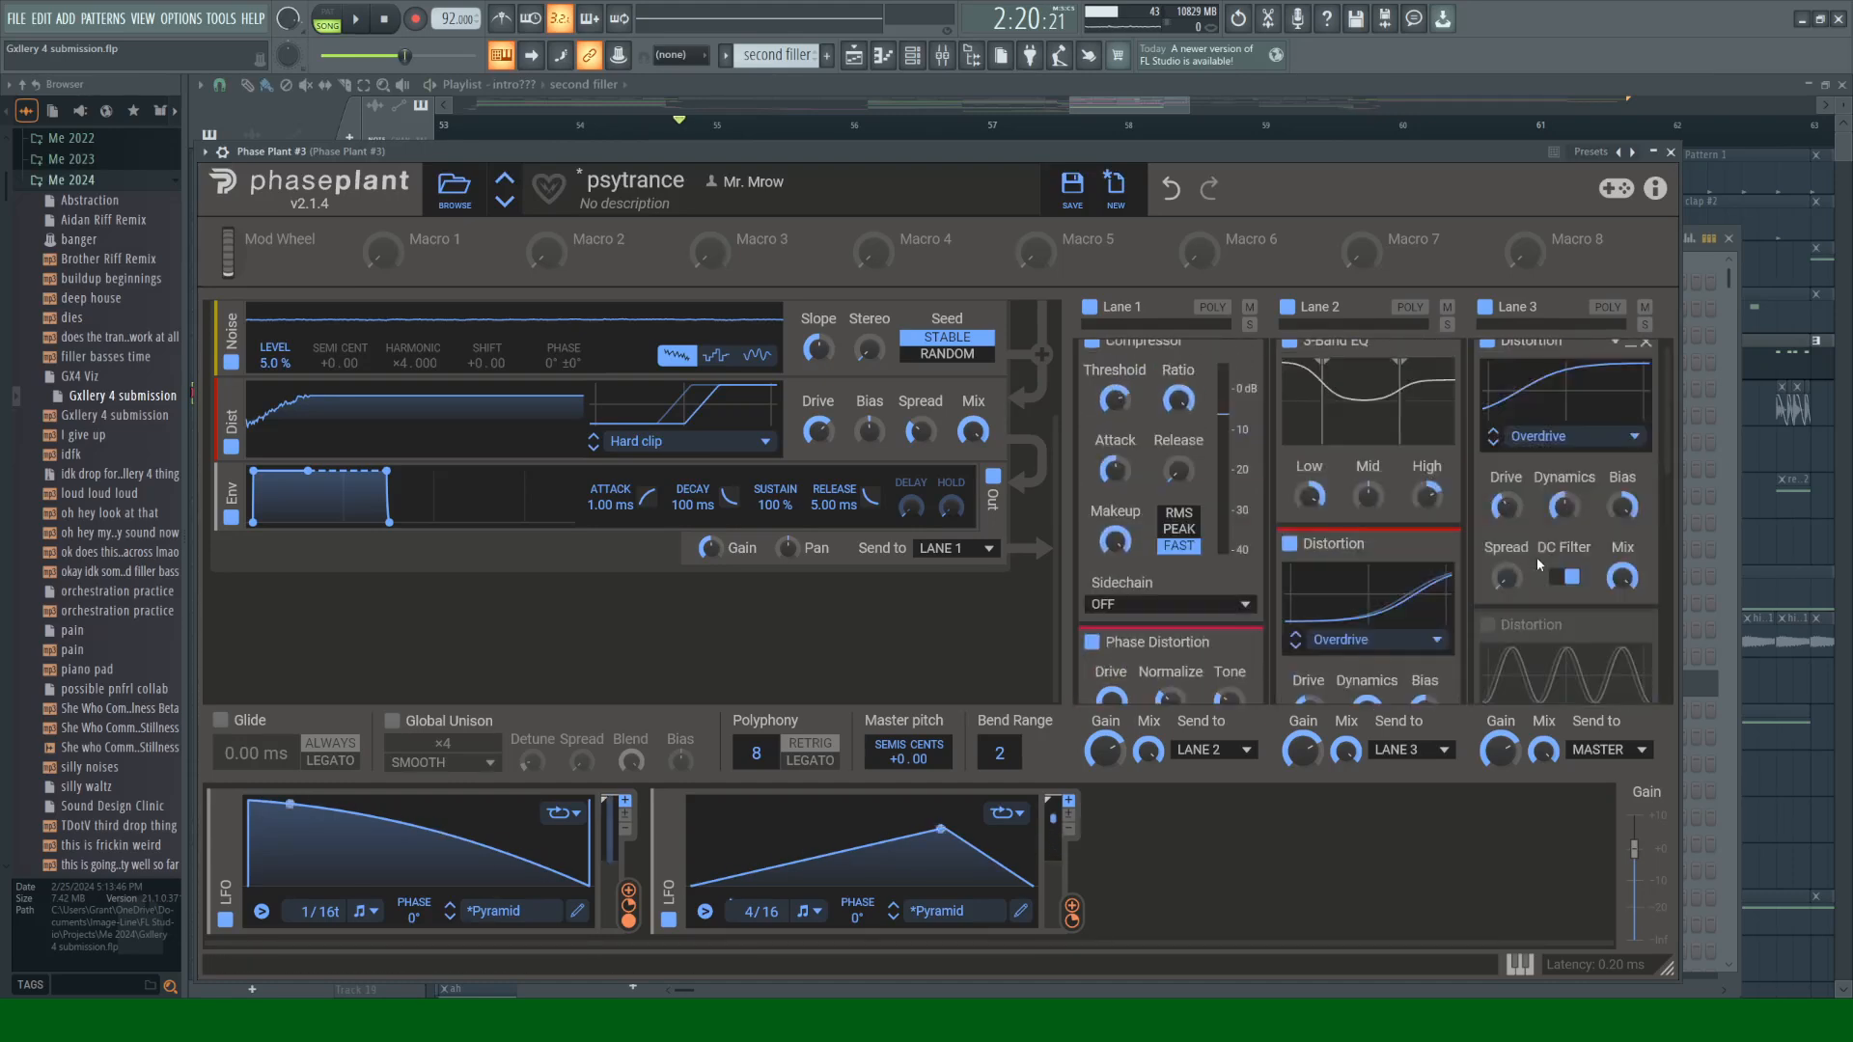
# Step: Re-enable Lane 3's Sine Distortion and its Filter, listening to the sound along the way
pyautogui.scroll(-2, 1521, 363)
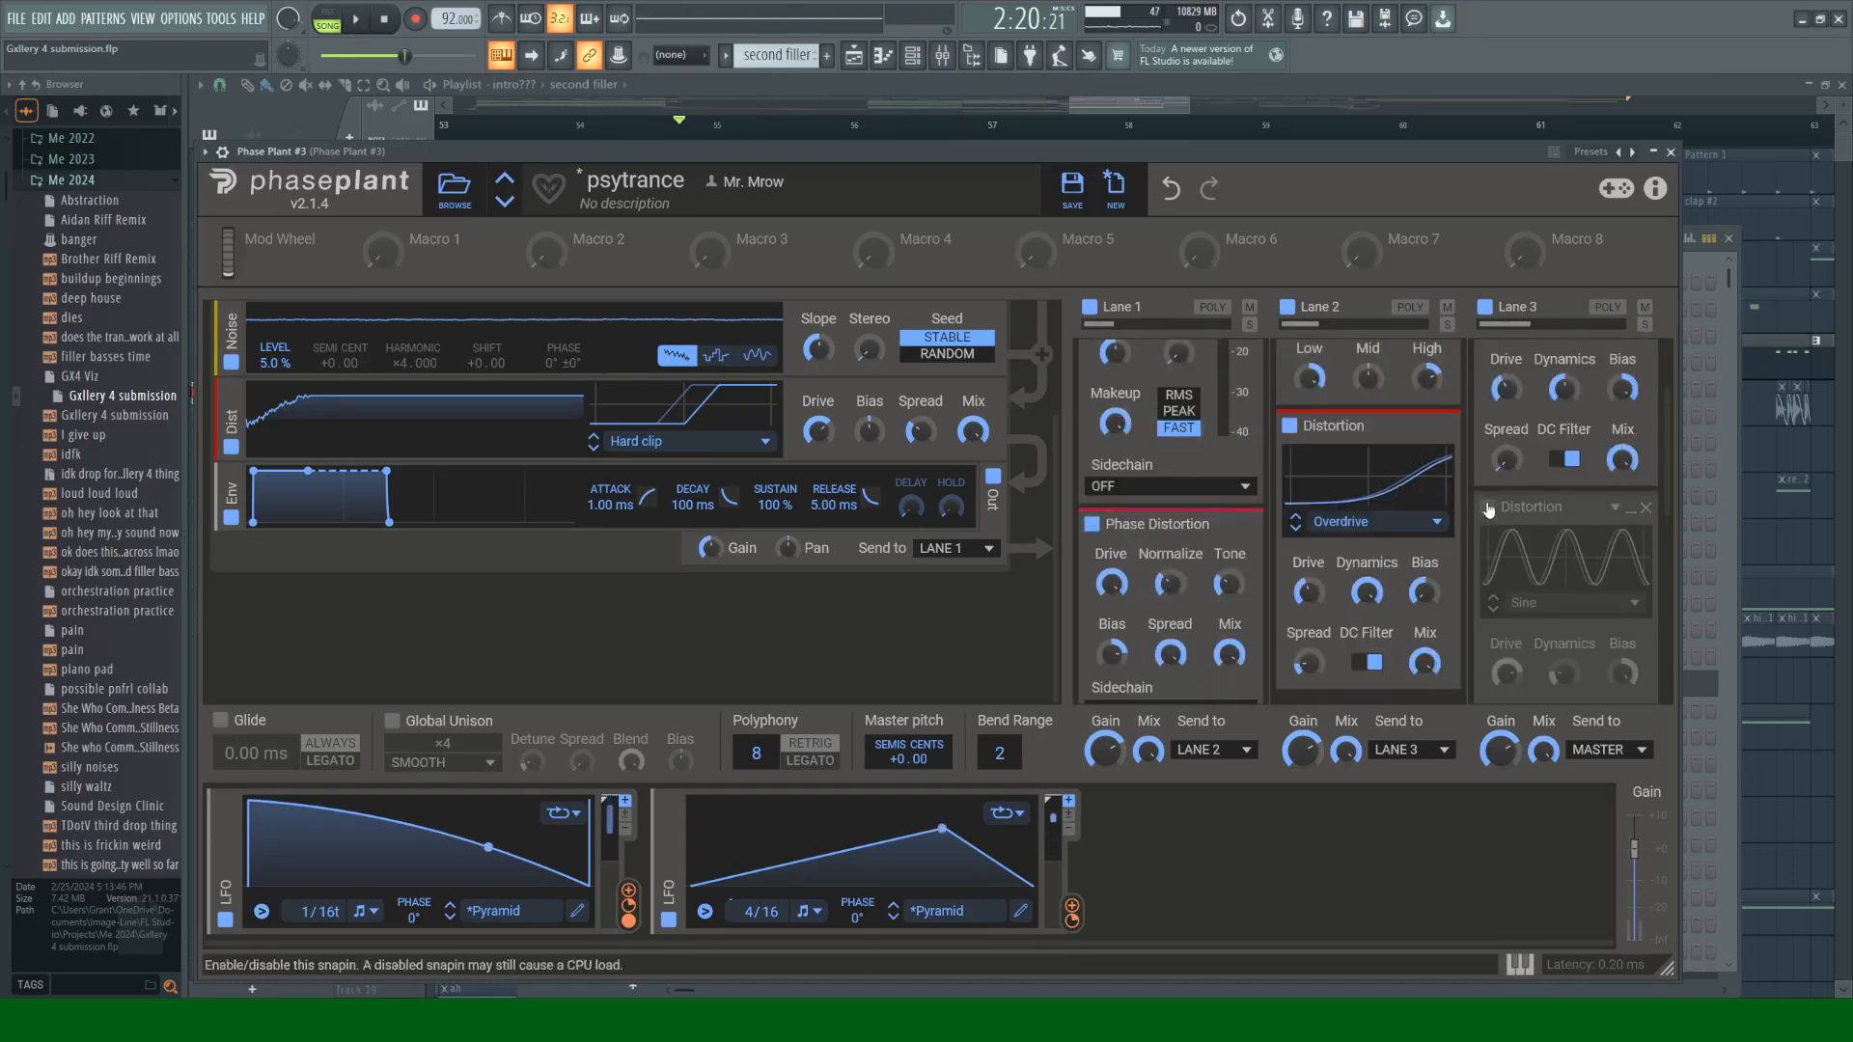
pyautogui.click(1487, 508)
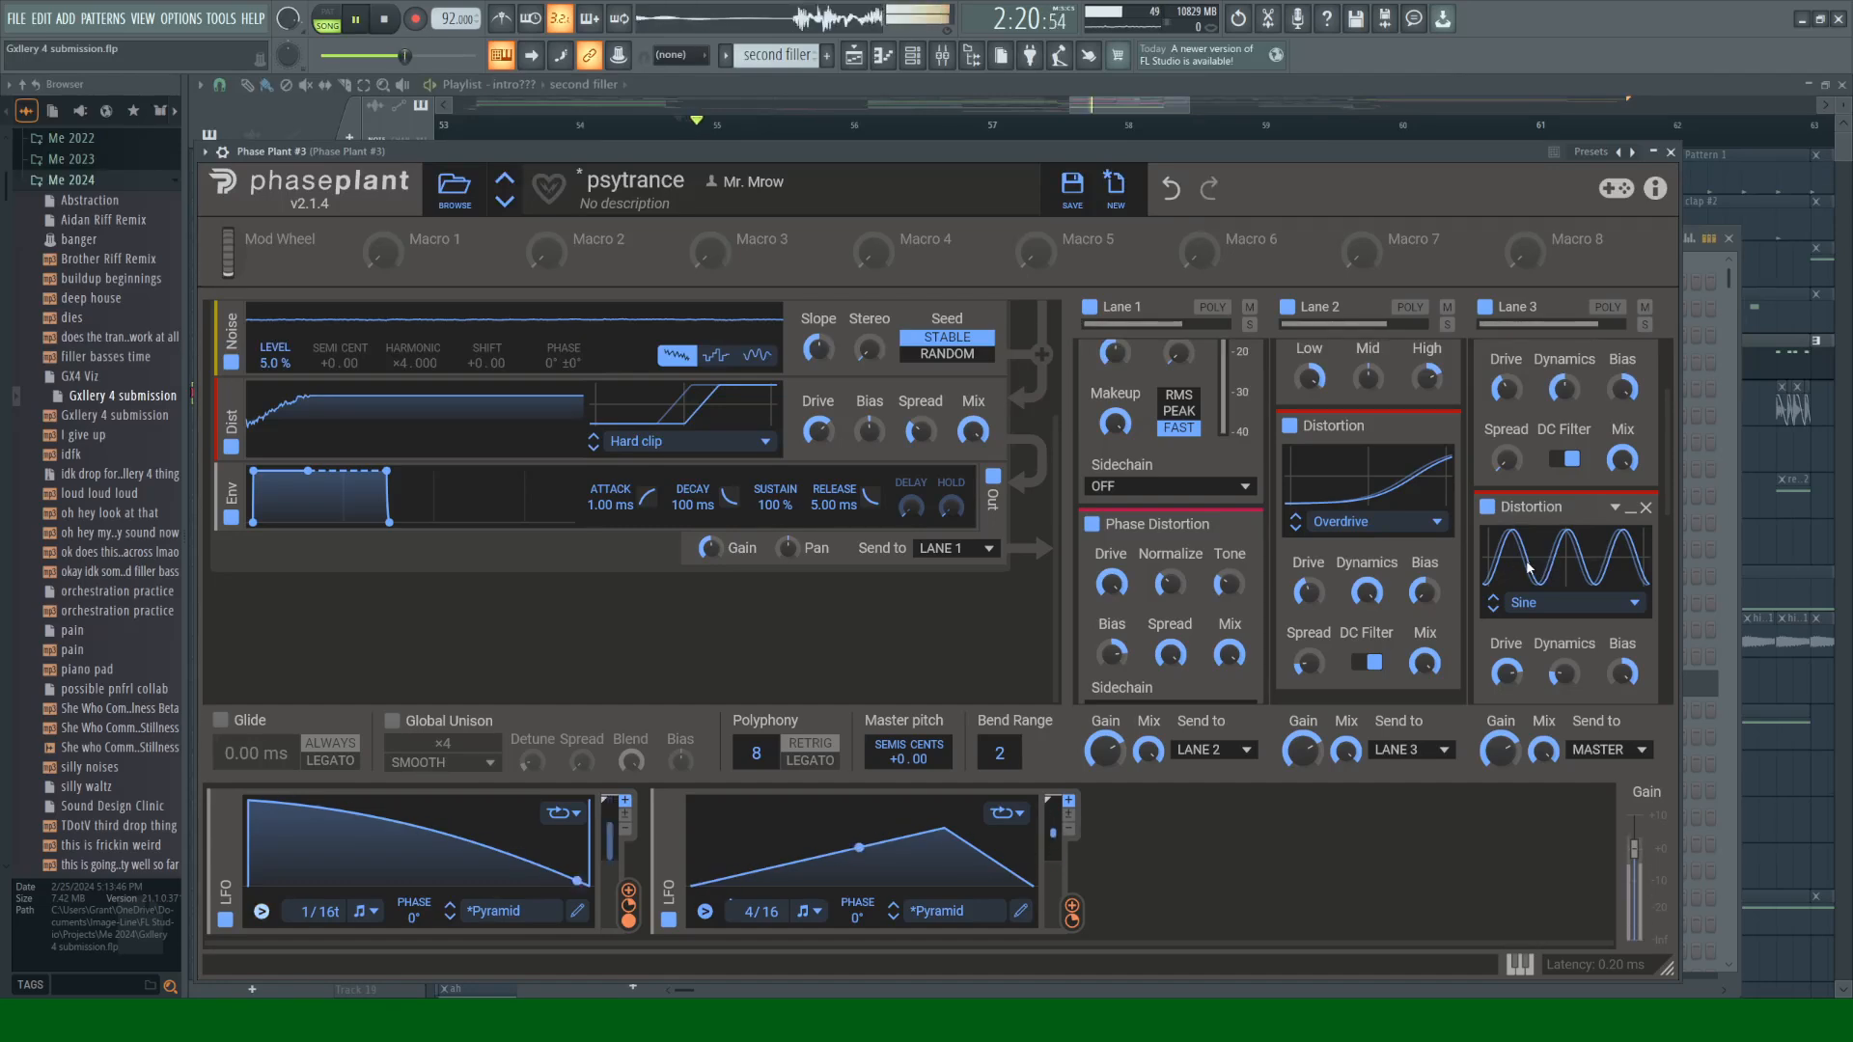
pyautogui.scroll(-4, 1528, 569)
pyautogui.press('space')
pyautogui.click(1487, 556)
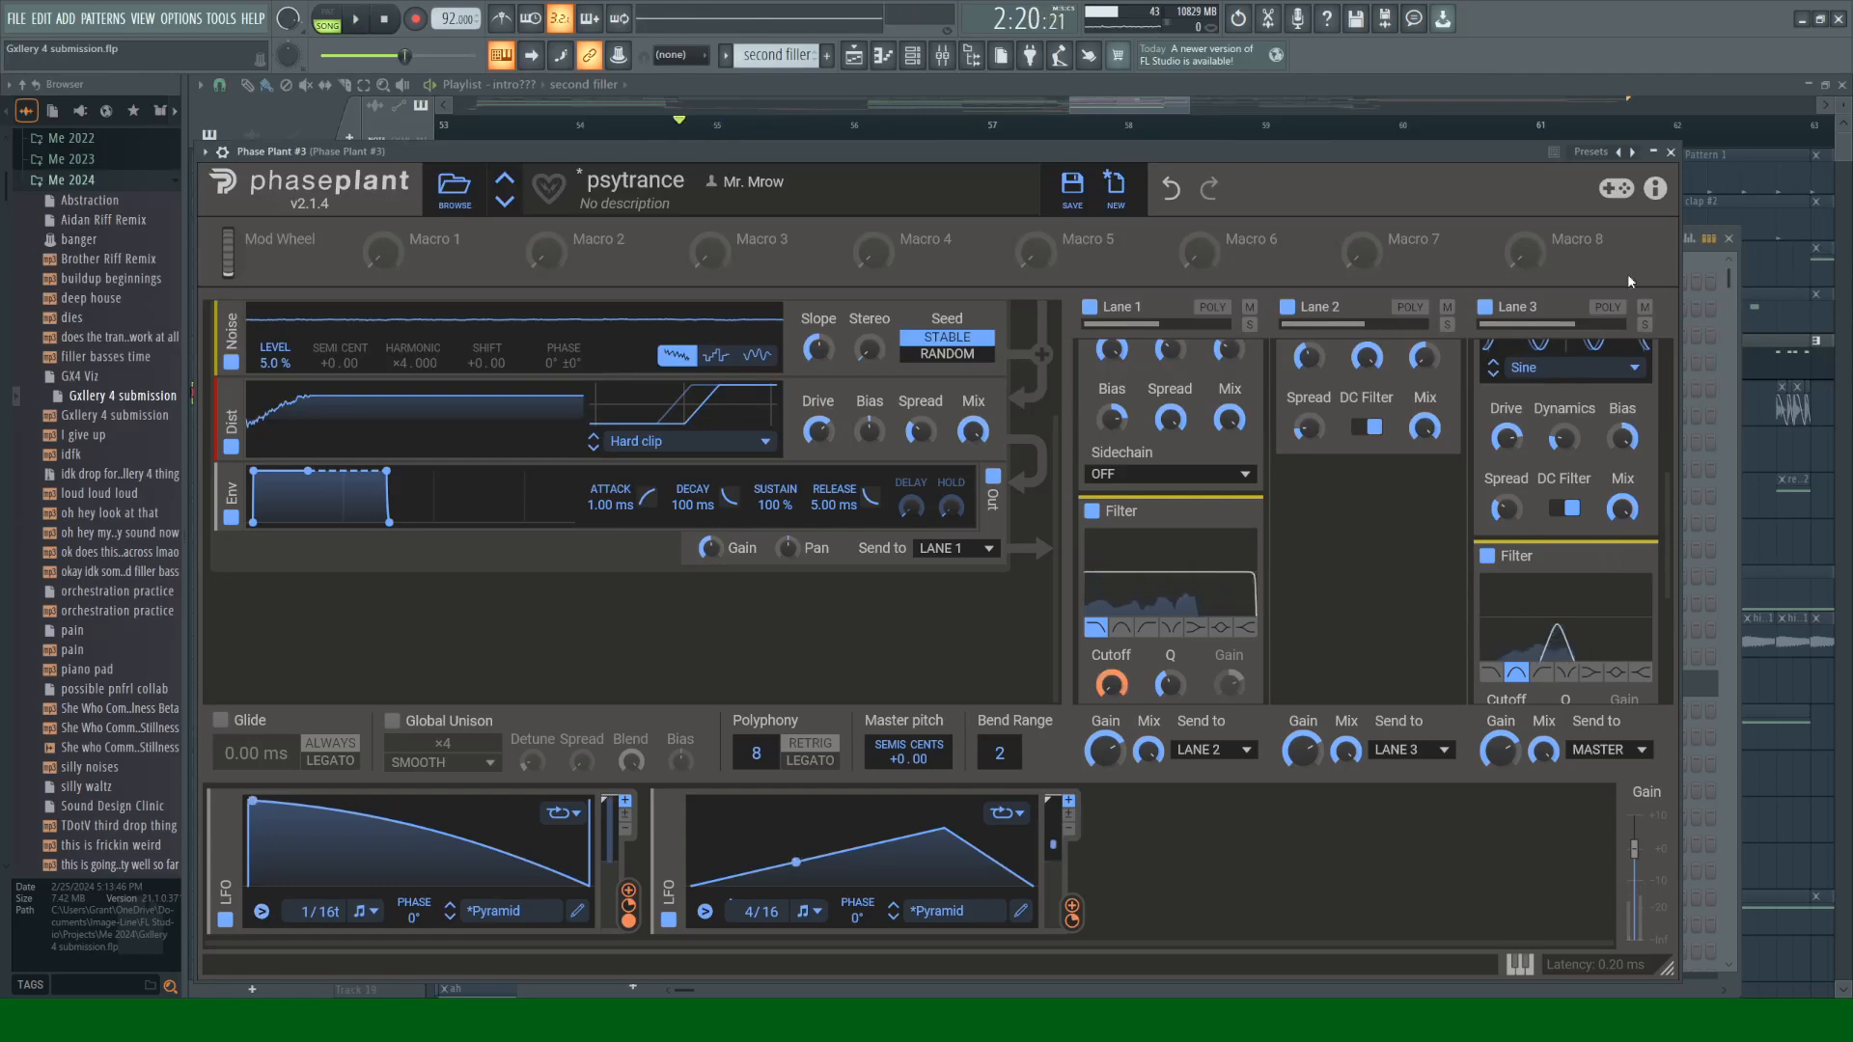
pyautogui.press('space')
# Step: Close Phase Plant #3, bypass the effects on its mixer track and listen to the sound
pyautogui.click(1670, 151)
pyautogui.click(949, 54)
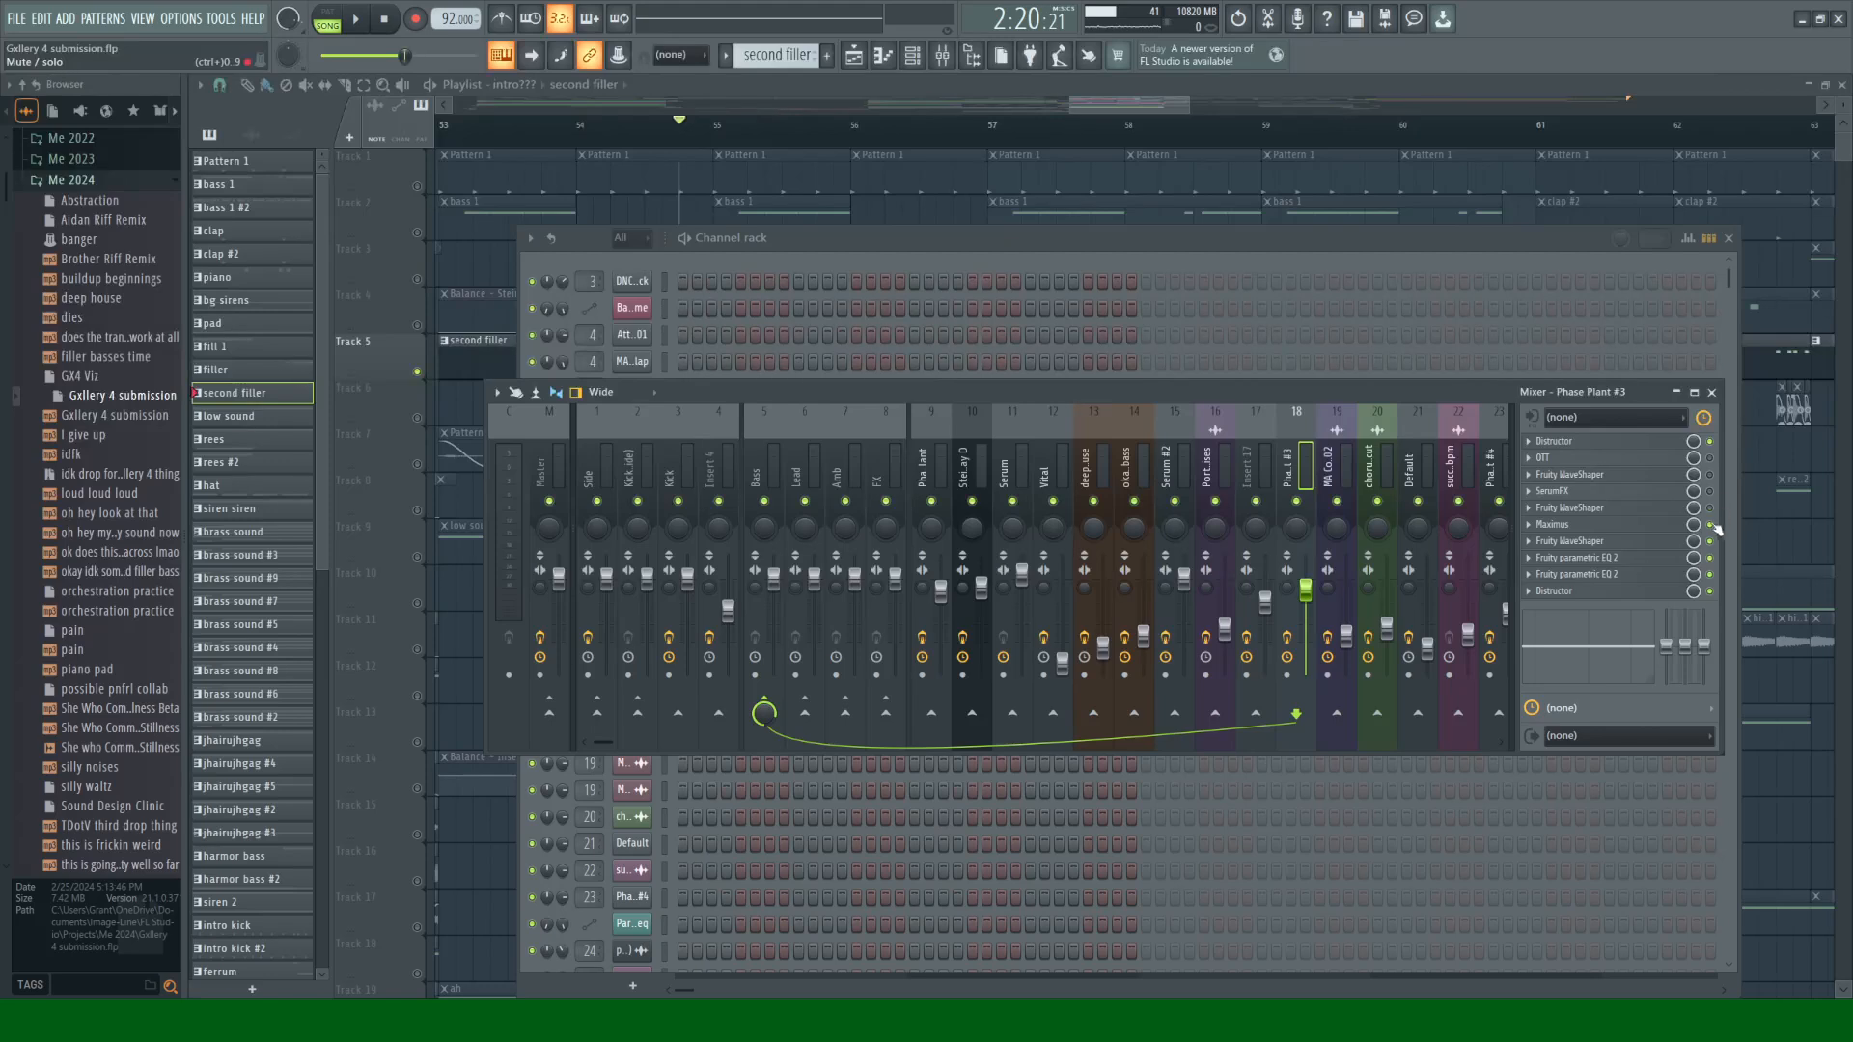
pyautogui.click(1711, 591)
pyautogui.press('space')
pyautogui.press('space')
# Step: Re-enable OTT, the first Fruity WaveShaper and SerumFX on the Phase Plant #3 mixer track, listening between changes
pyautogui.click(1710, 458)
pyautogui.press('space')
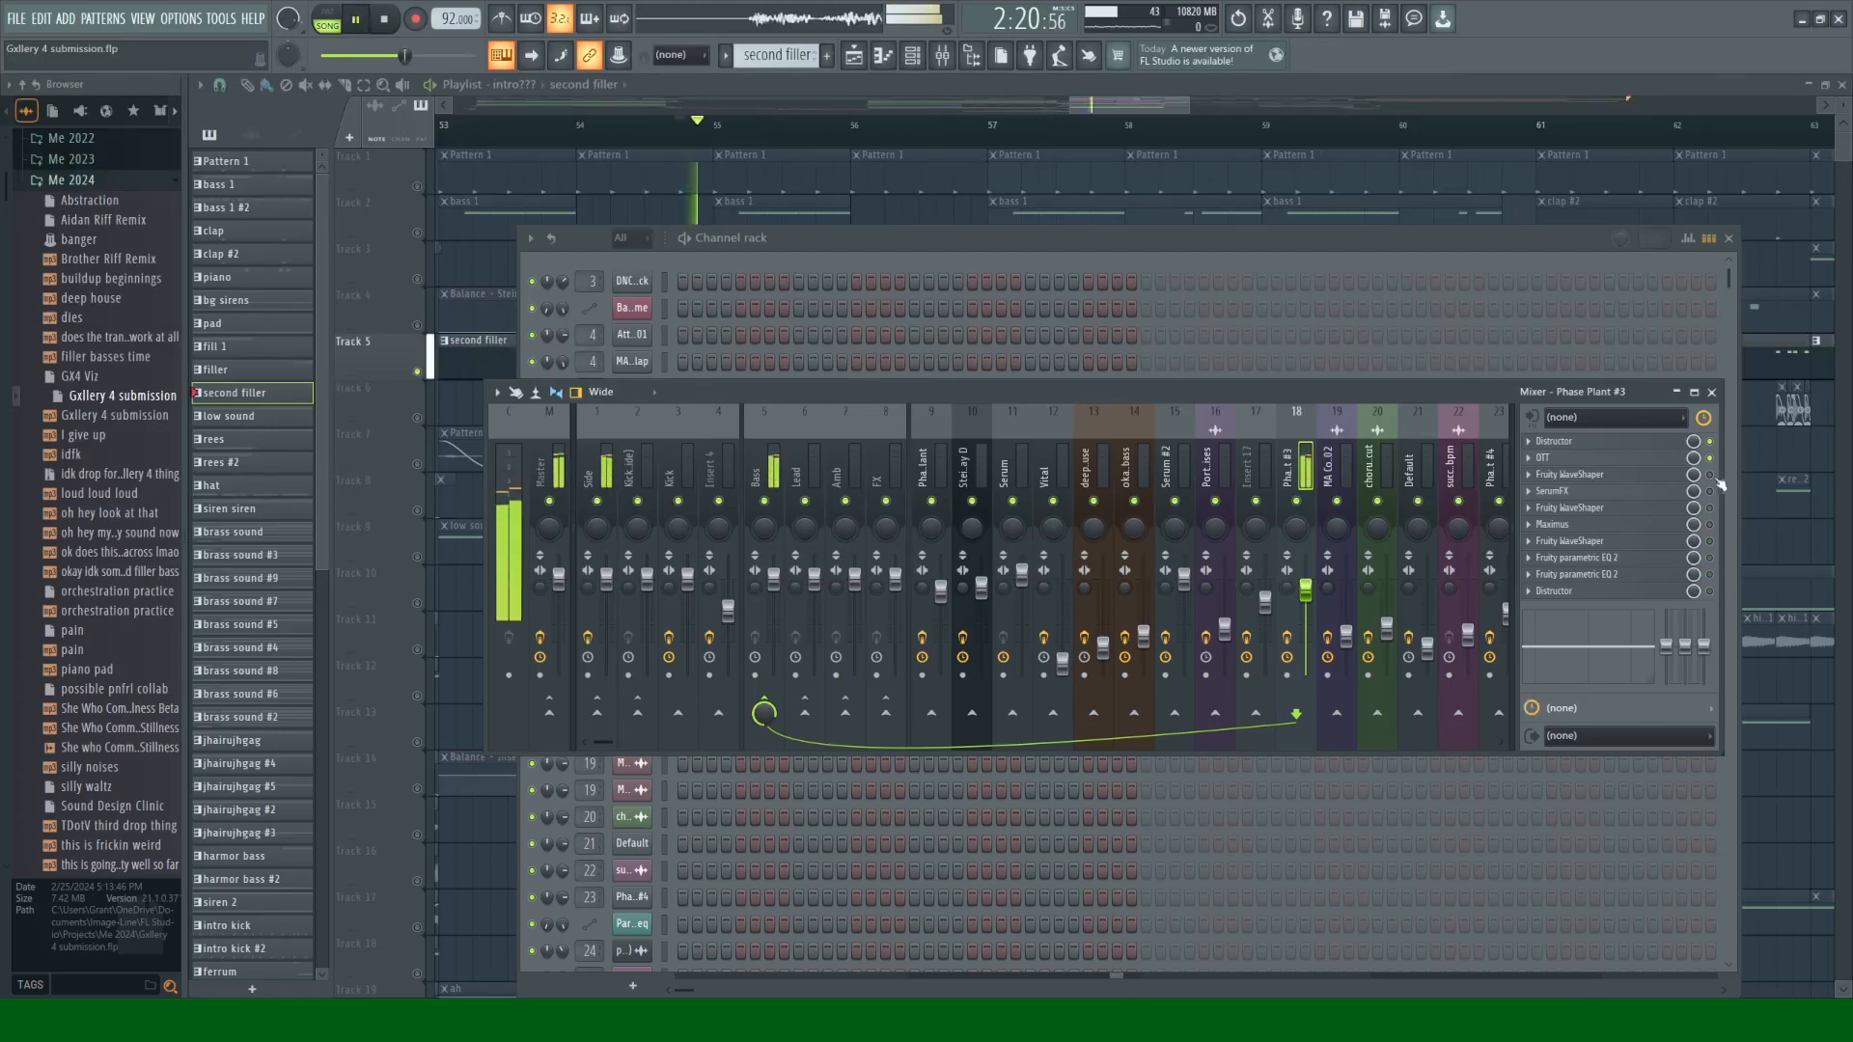
pyautogui.press('space')
pyautogui.click(1712, 476)
pyautogui.click(1710, 491)
pyautogui.press('space')
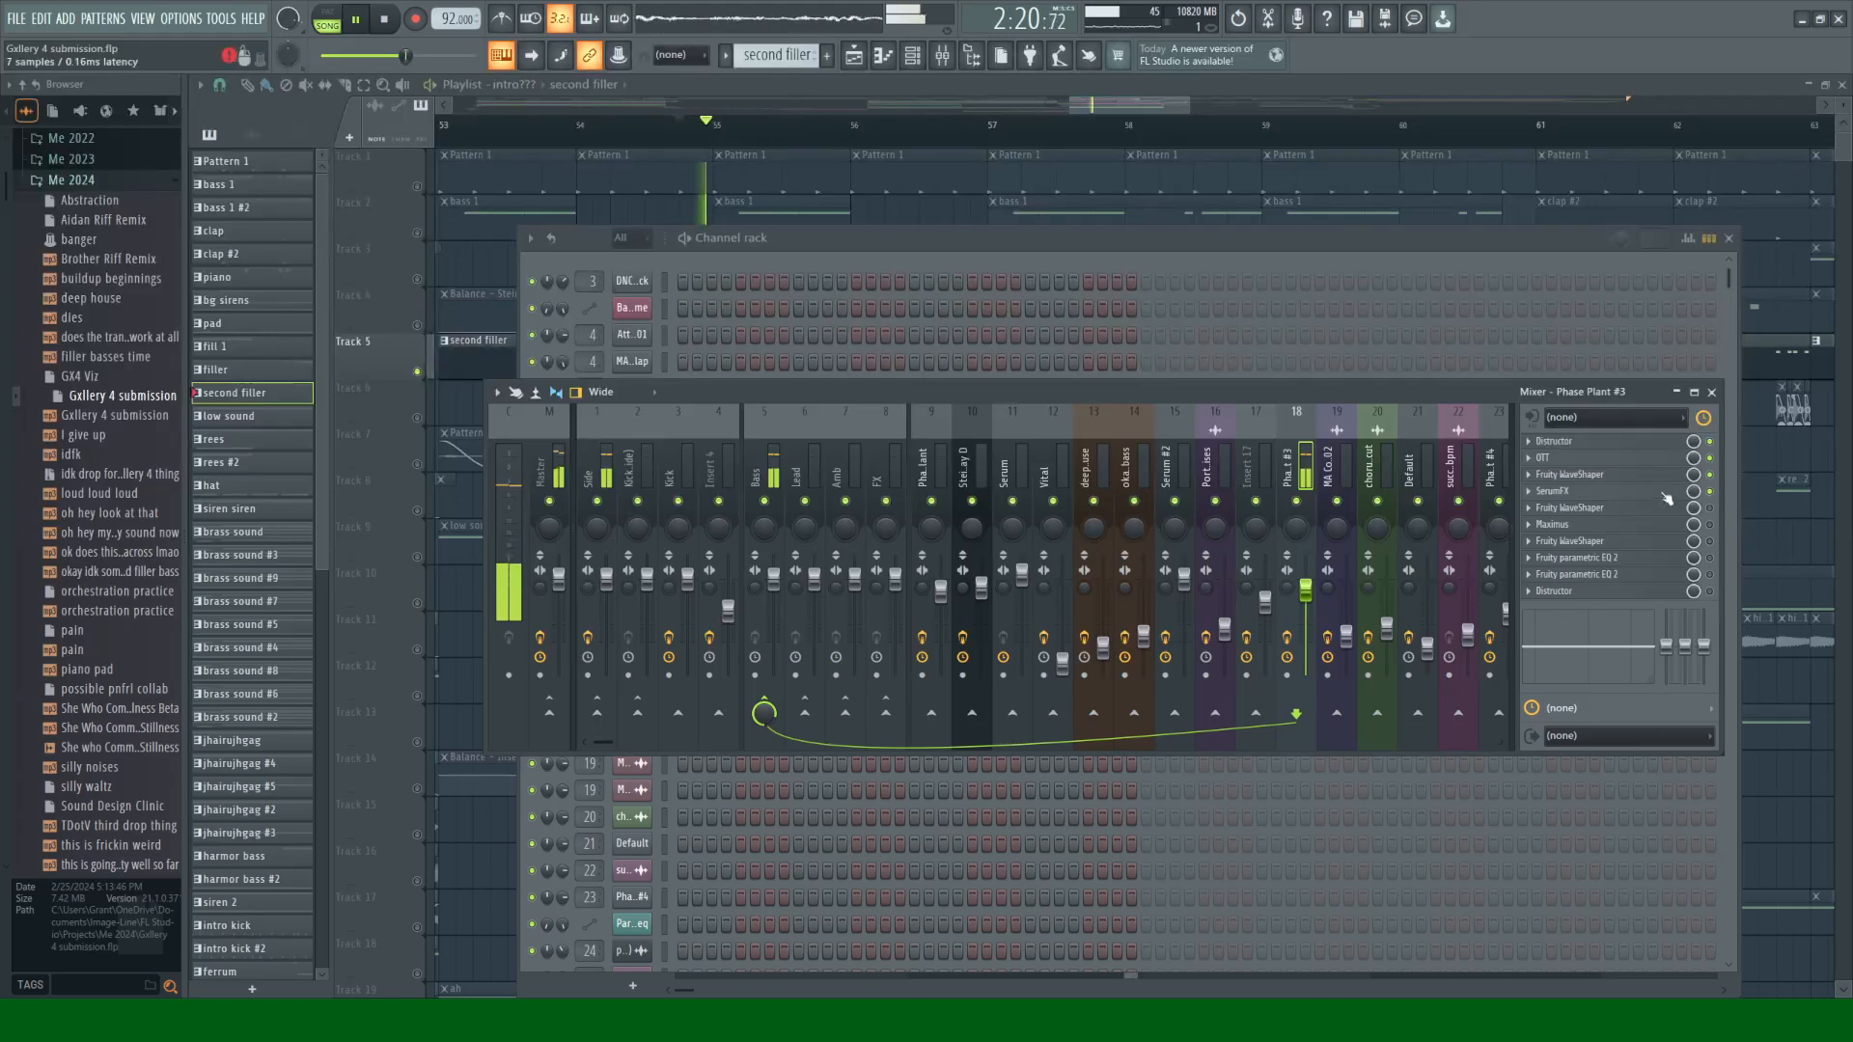
pyautogui.press('space')
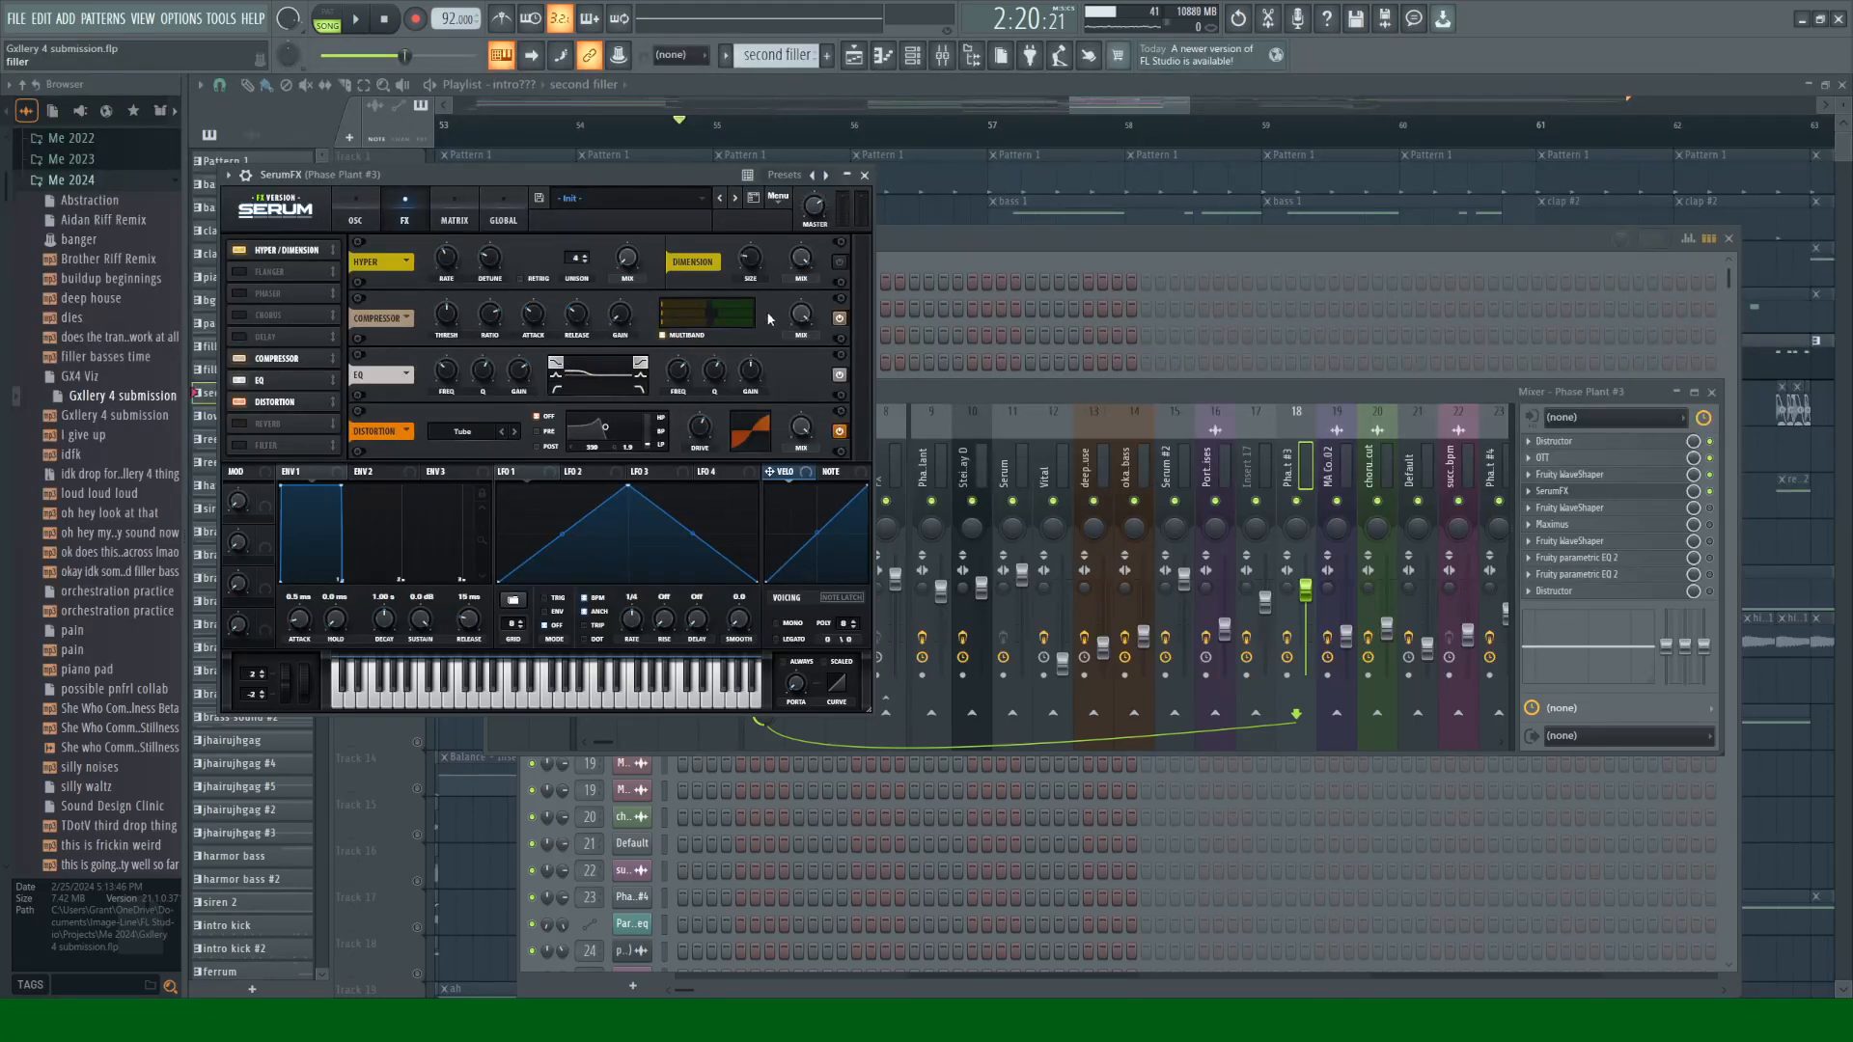
# Step: Examine the SerumFX effects, re-enable the second Fruity WaveShaper and Maximus, and inspect Maximus's High and Mid band curves
pyautogui.click(865, 176)
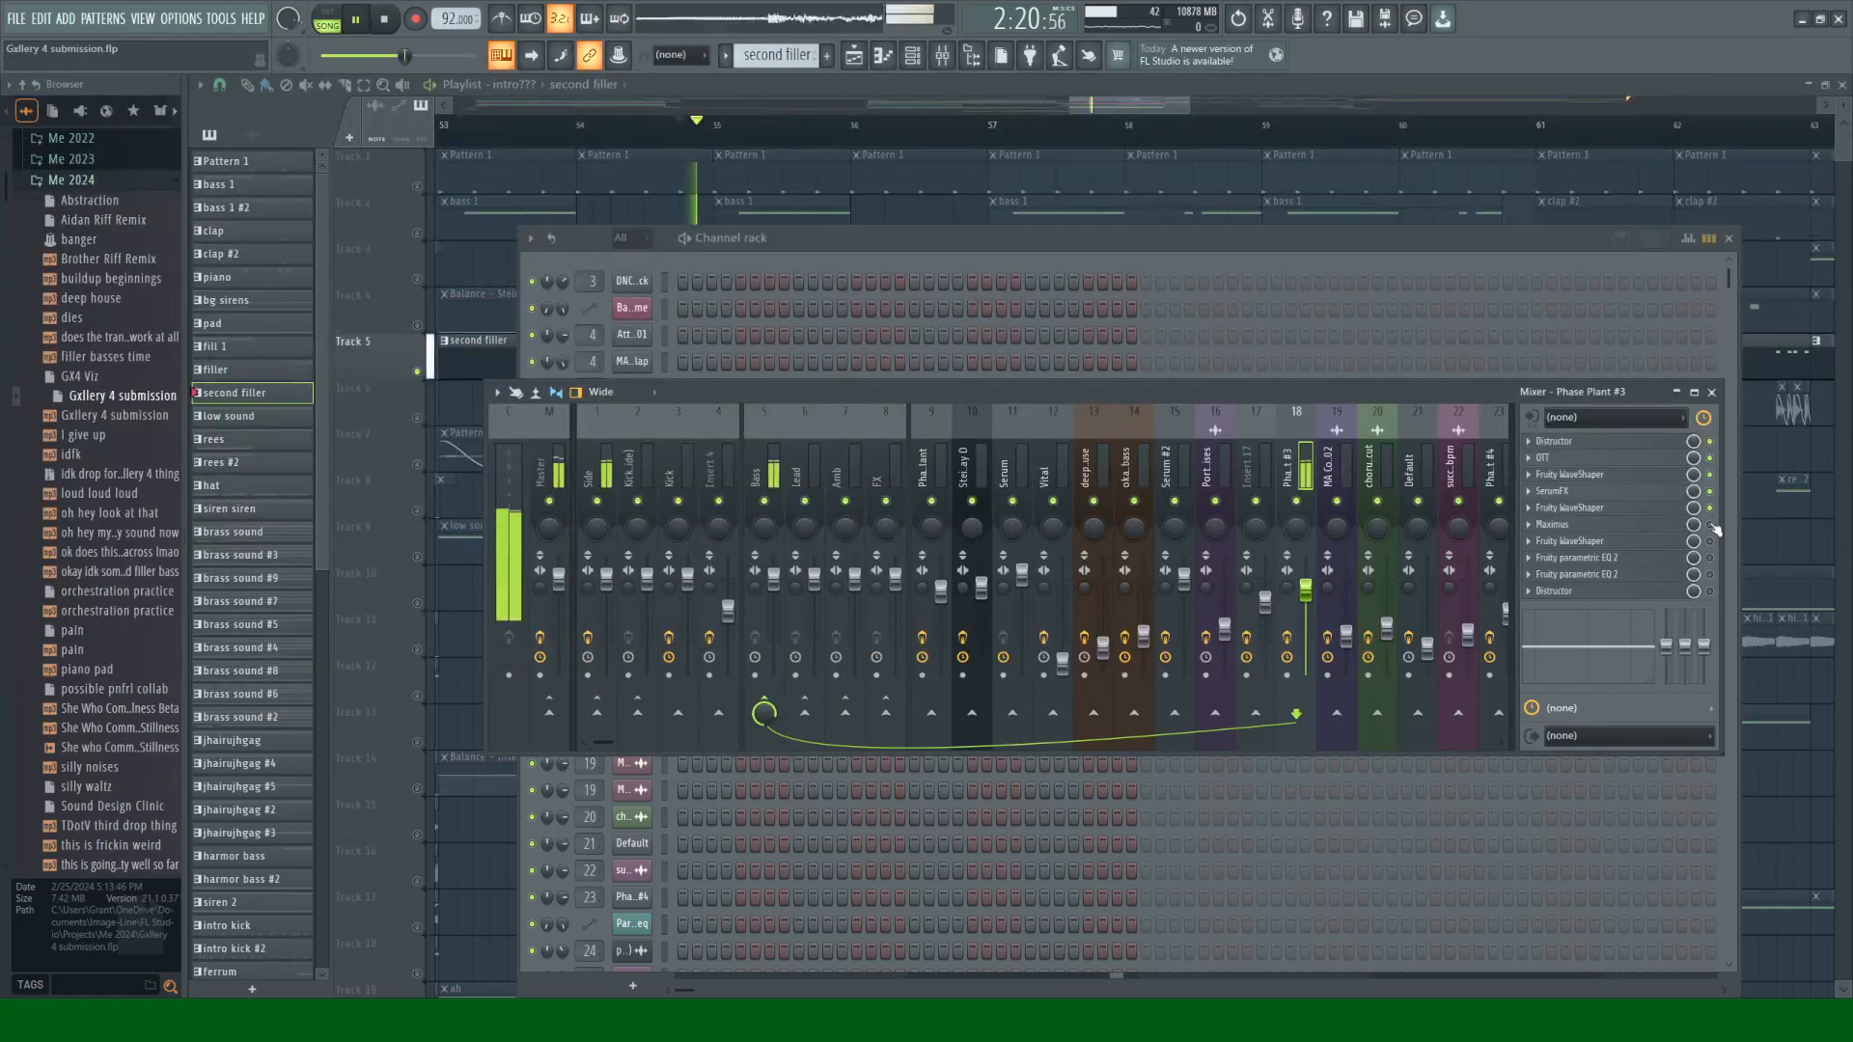
pyautogui.click(1631, 529)
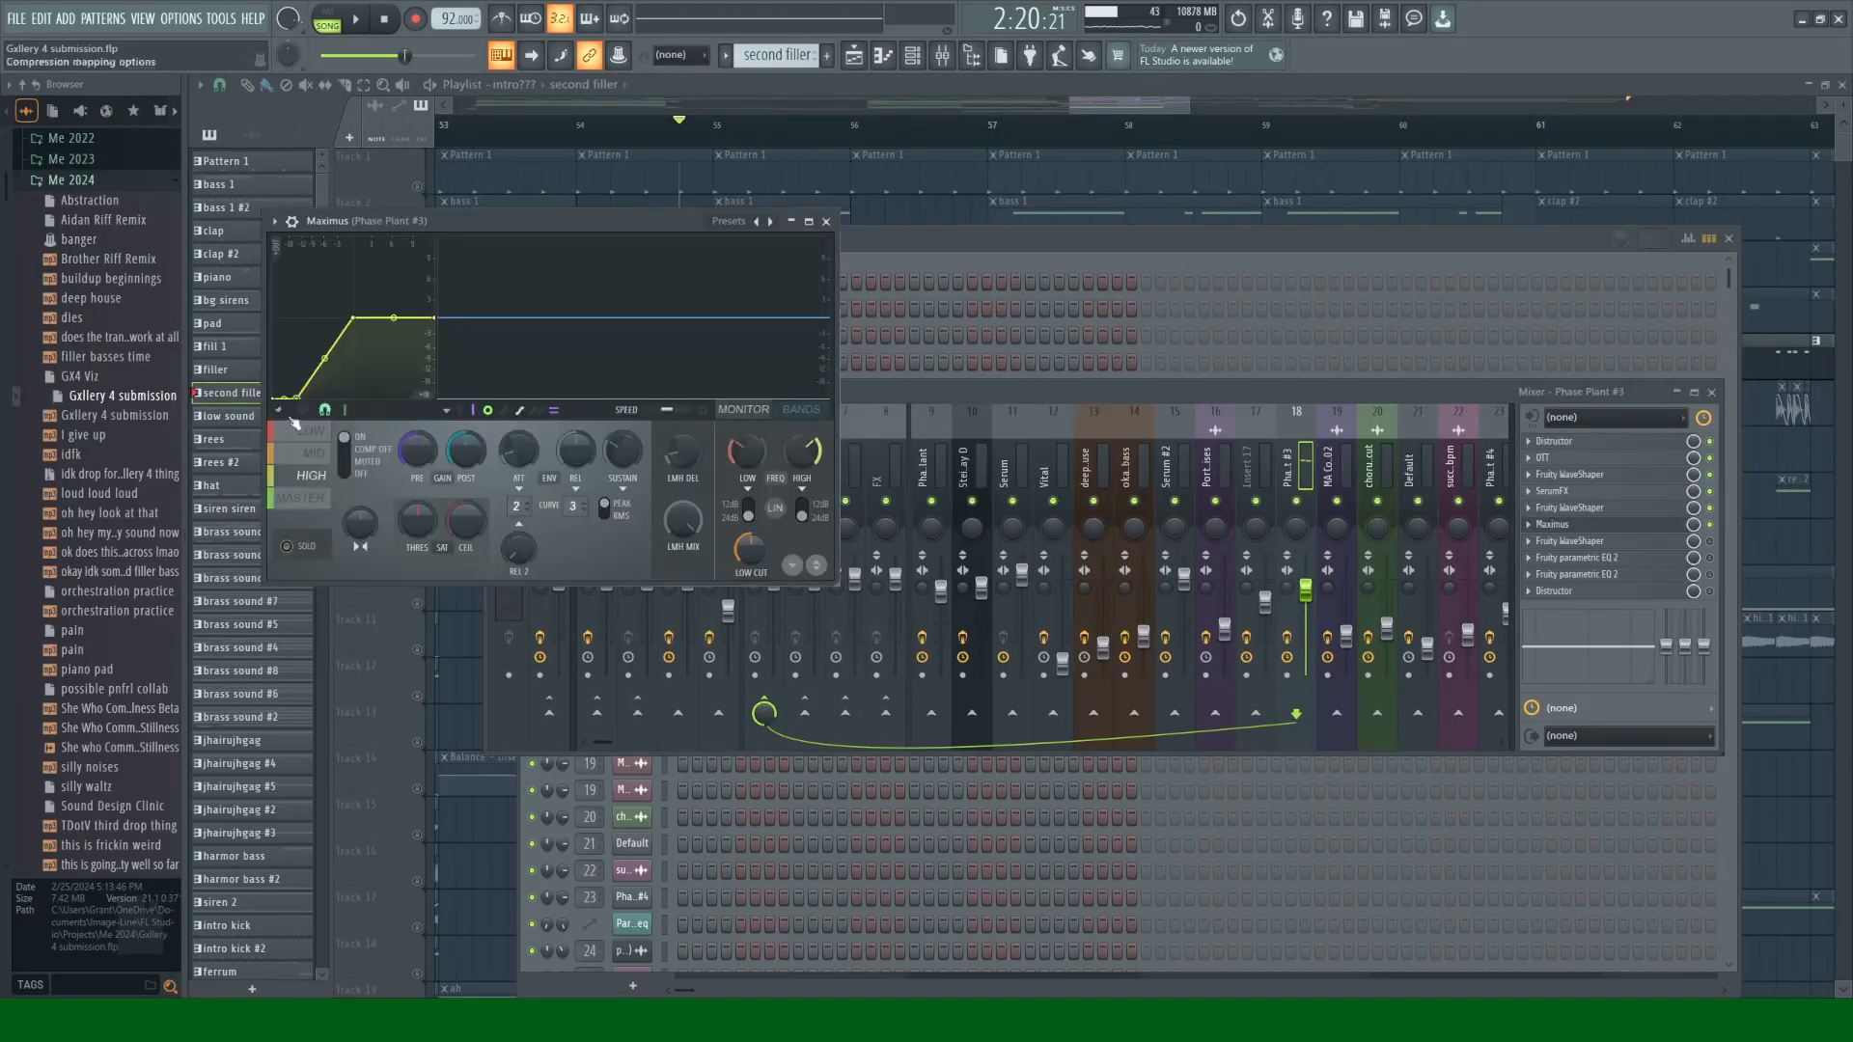
pyautogui.click(299, 464)
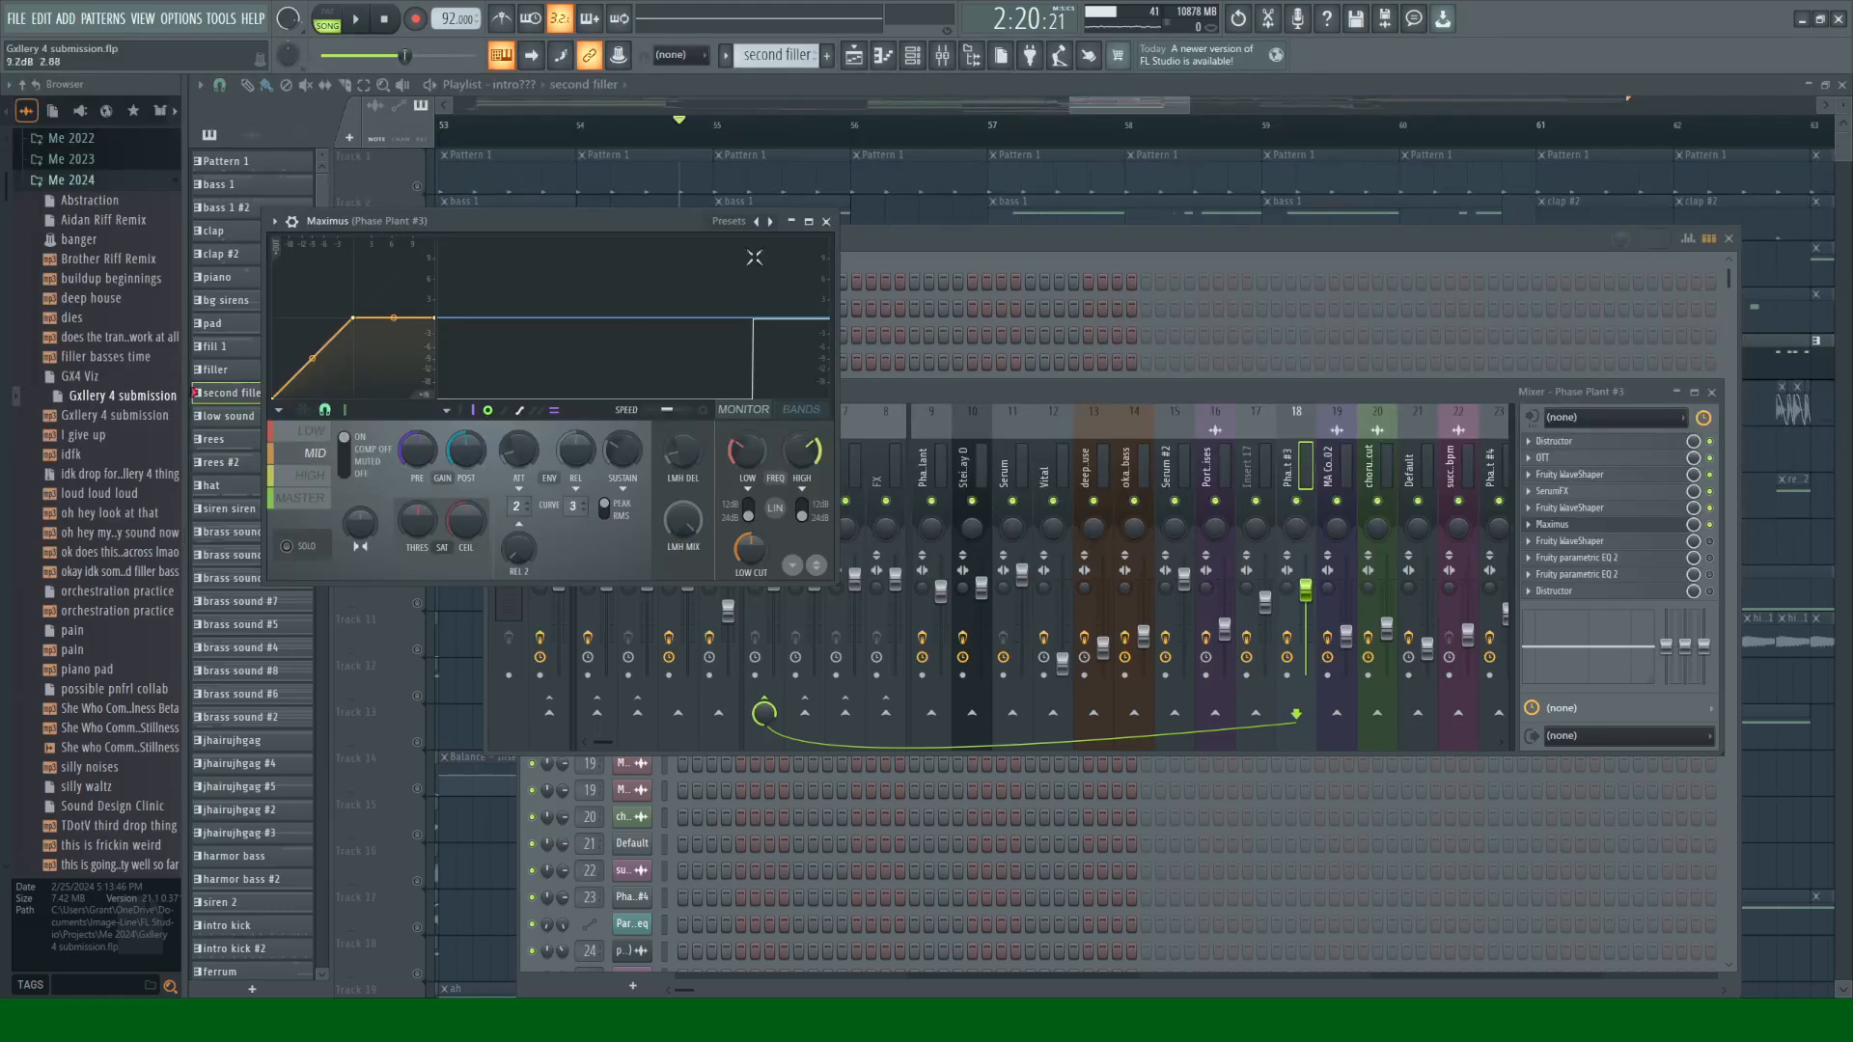
pyautogui.click(826, 221)
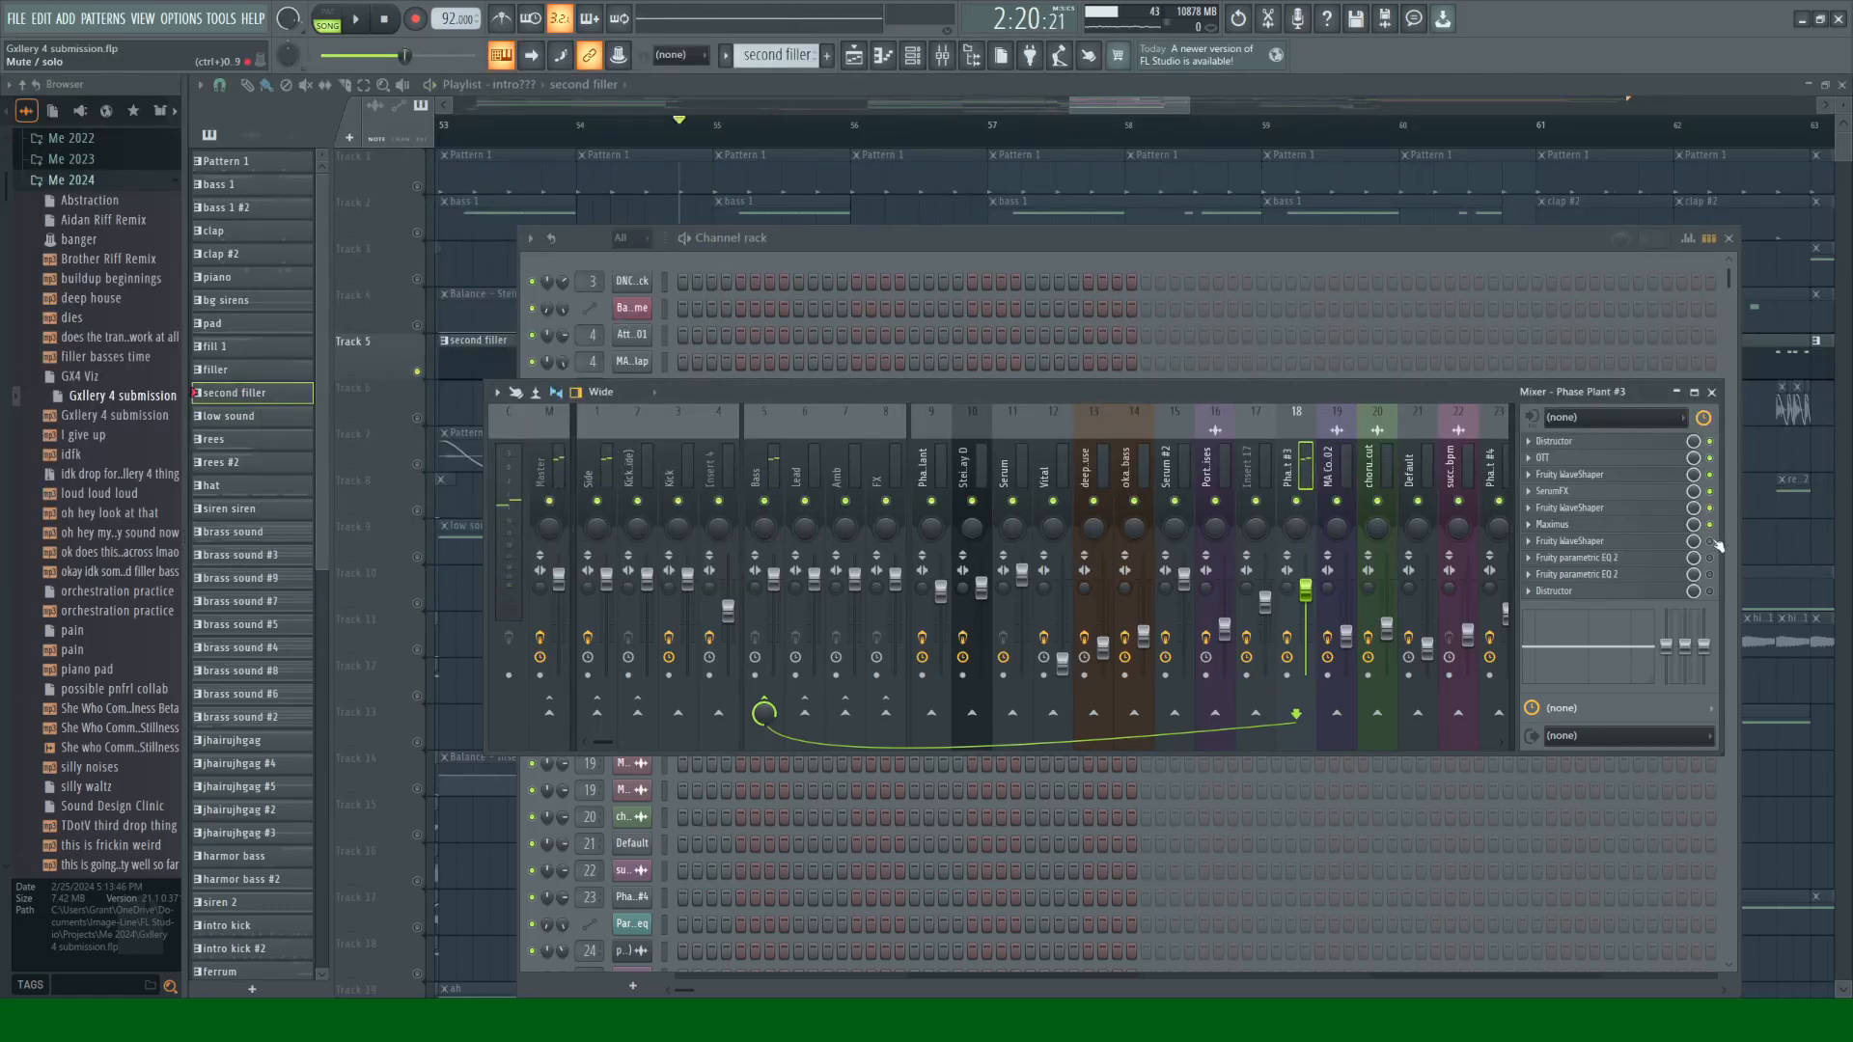
# Step: Re-enable the third Fruity WaveShaper, both Fruity parametric EQ 2 effects and the last Distructor, and listen to the result
pyautogui.click(1641, 541)
pyautogui.click(1641, 541)
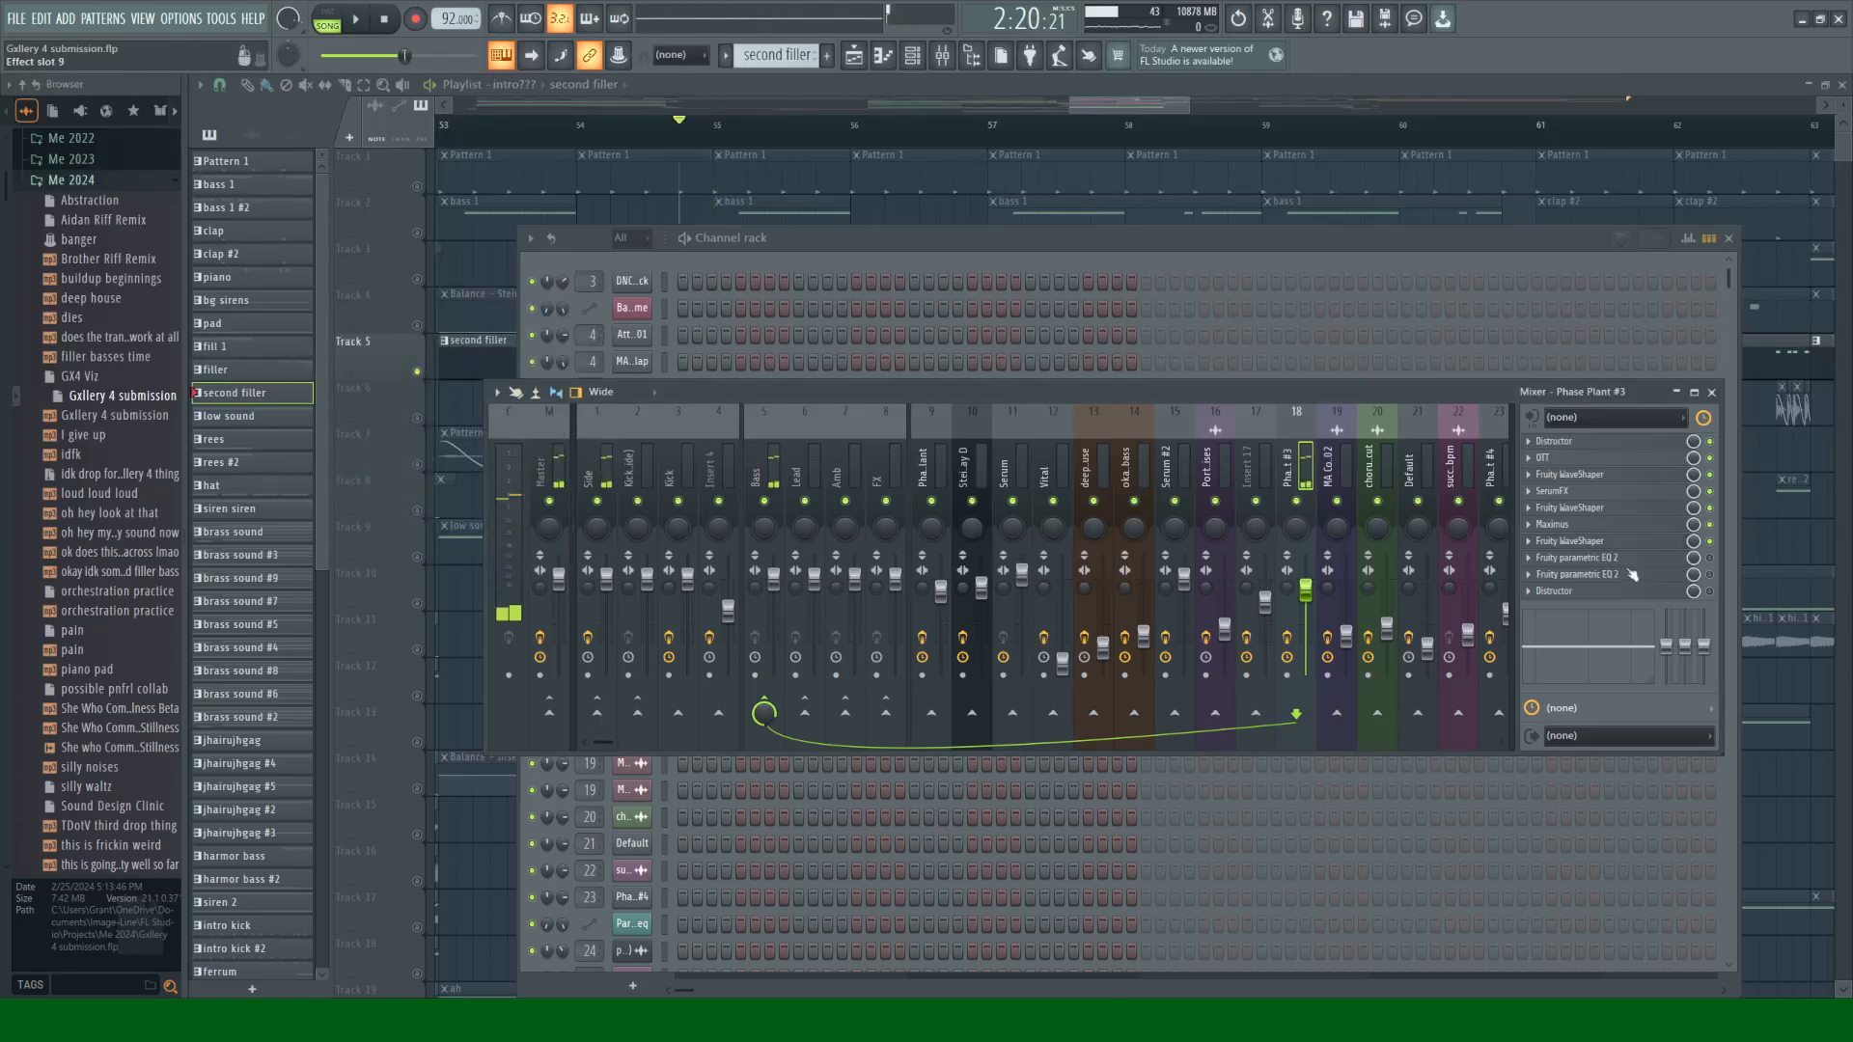
pyautogui.click(1583, 558)
pyautogui.click(1583, 574)
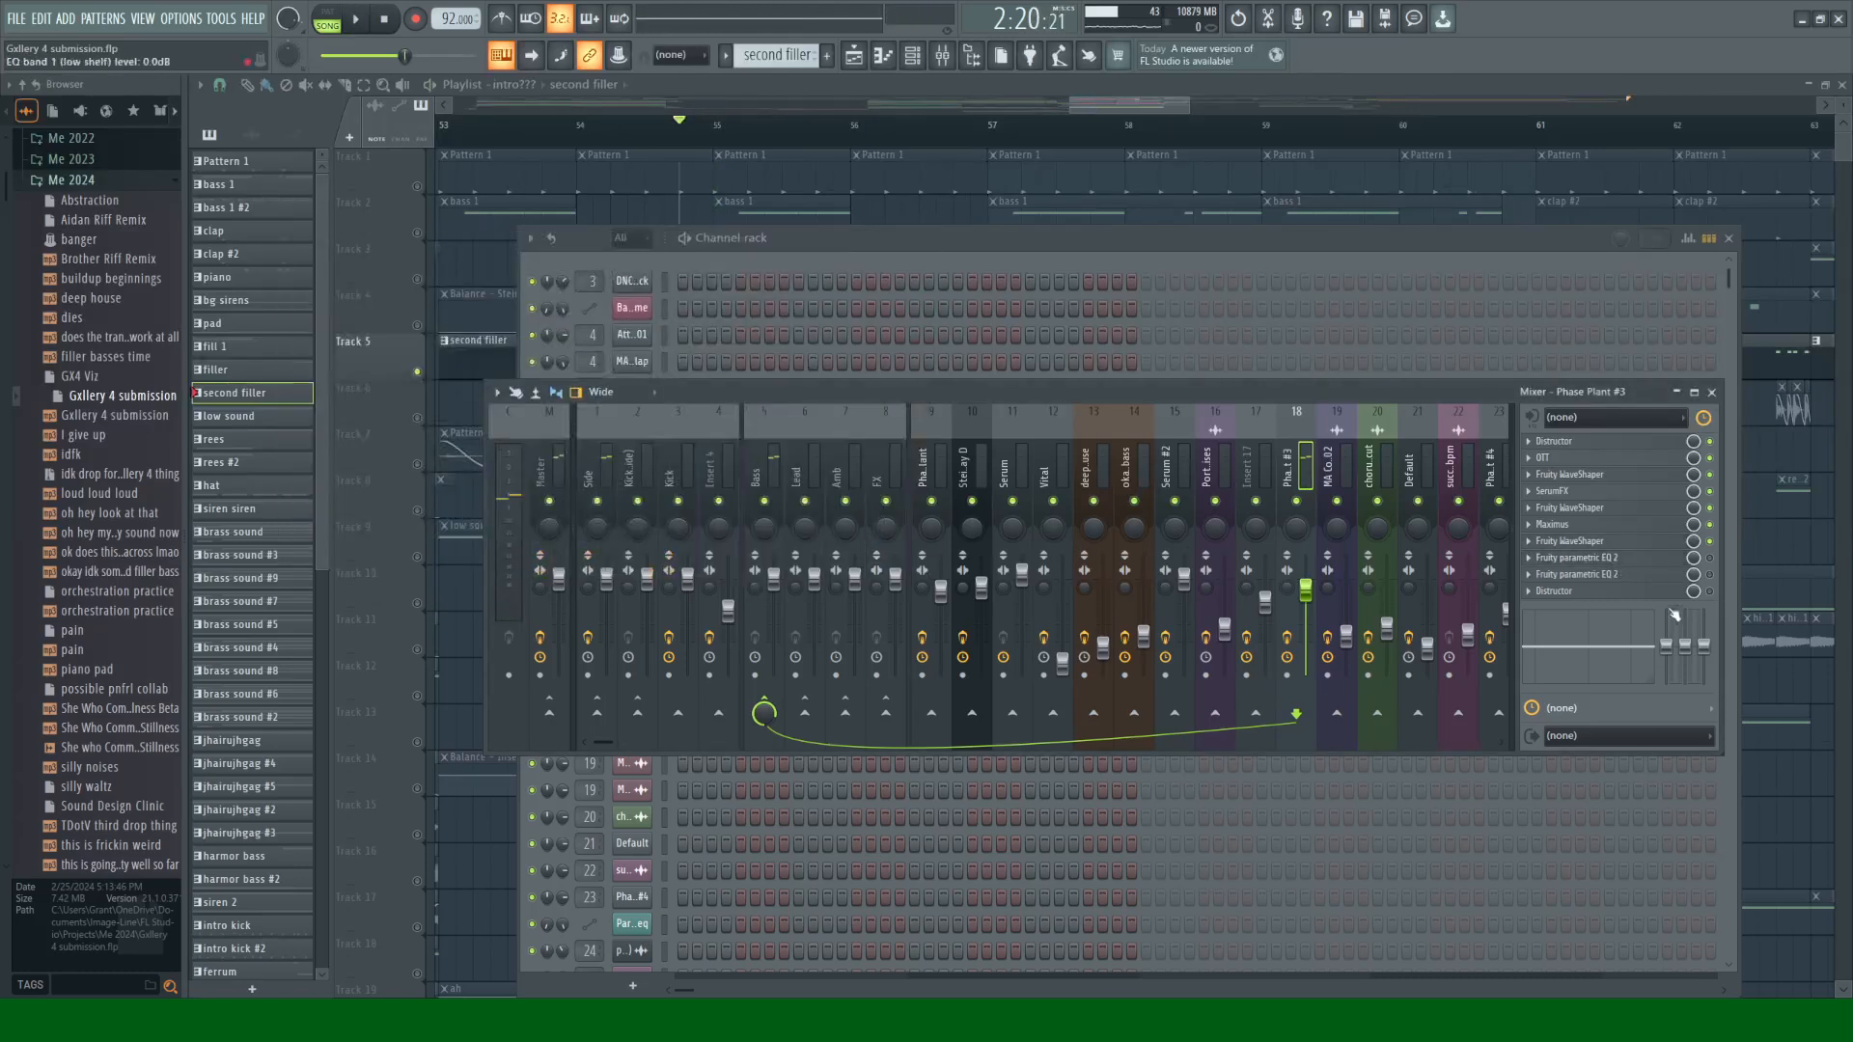
pyautogui.click(1583, 574)
pyautogui.press('space')
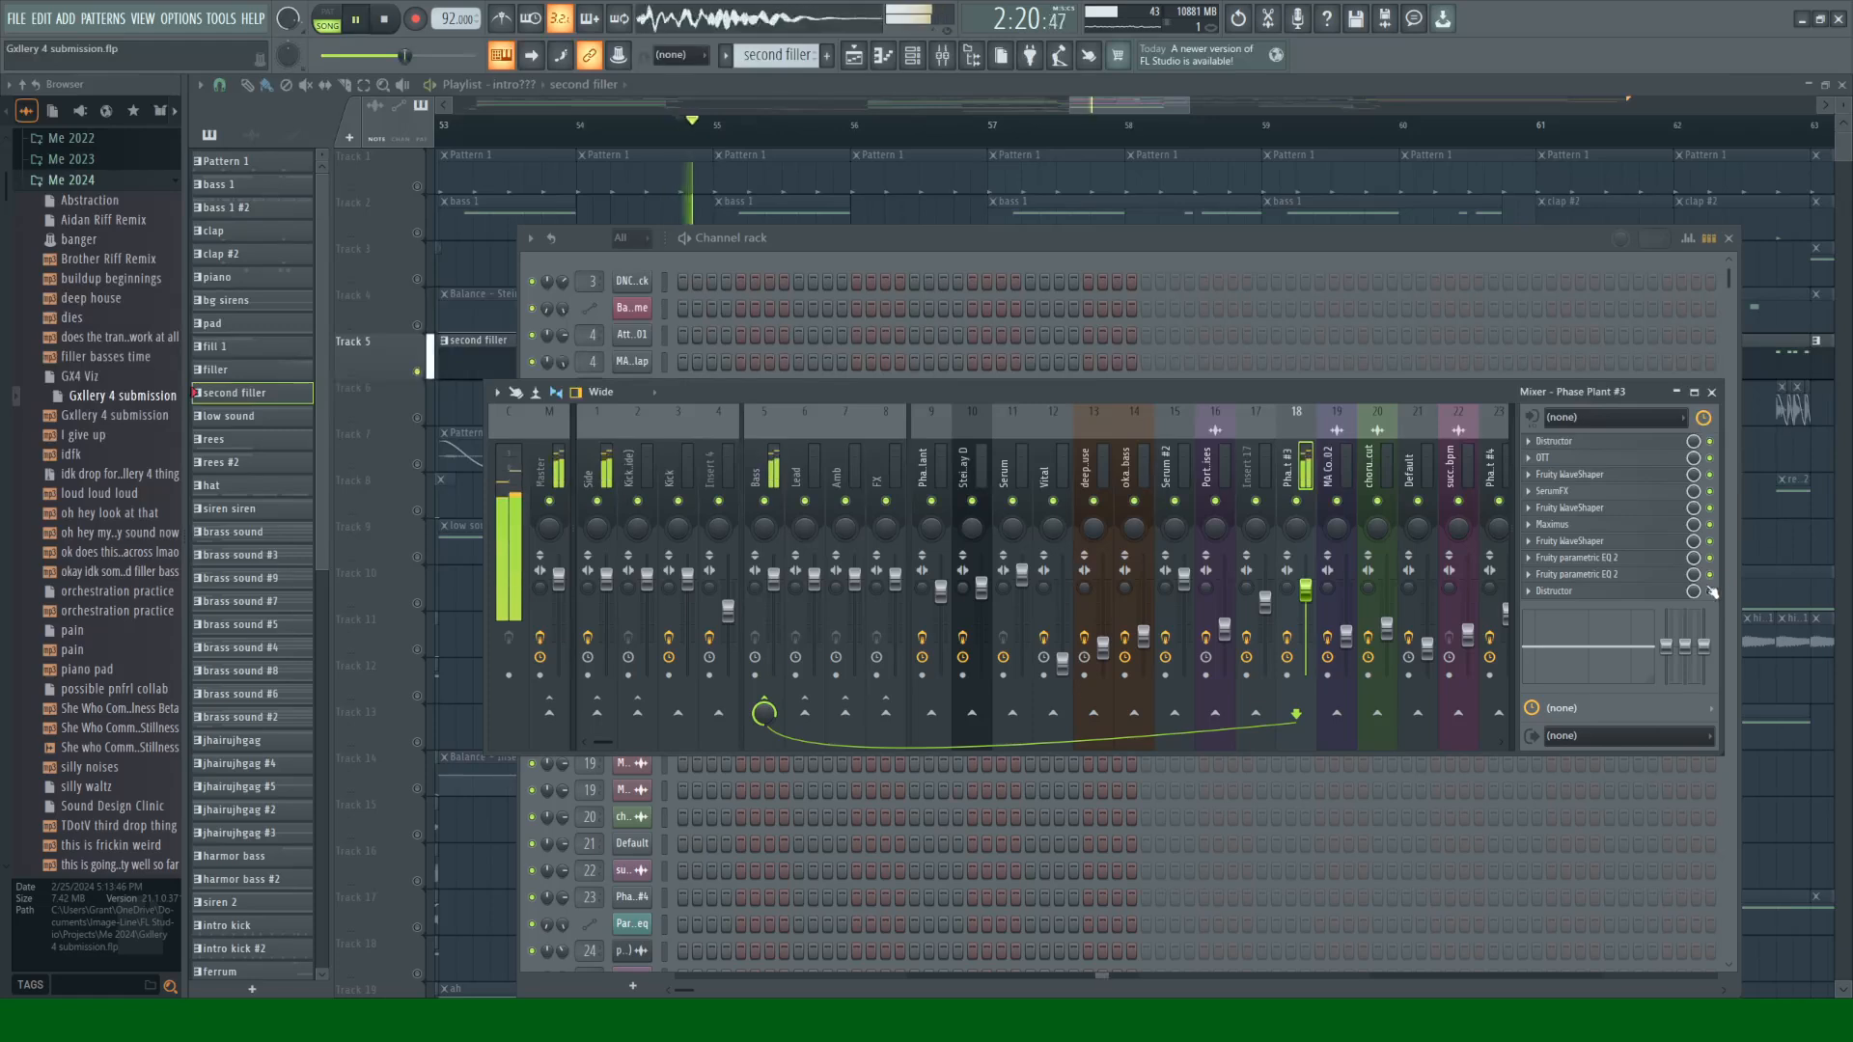
pyautogui.press('space')
# Step: Examine the modules in the last and first Distructor on the Phase Plant #3 mixer track while playing the sound
pyautogui.click(1631, 591)
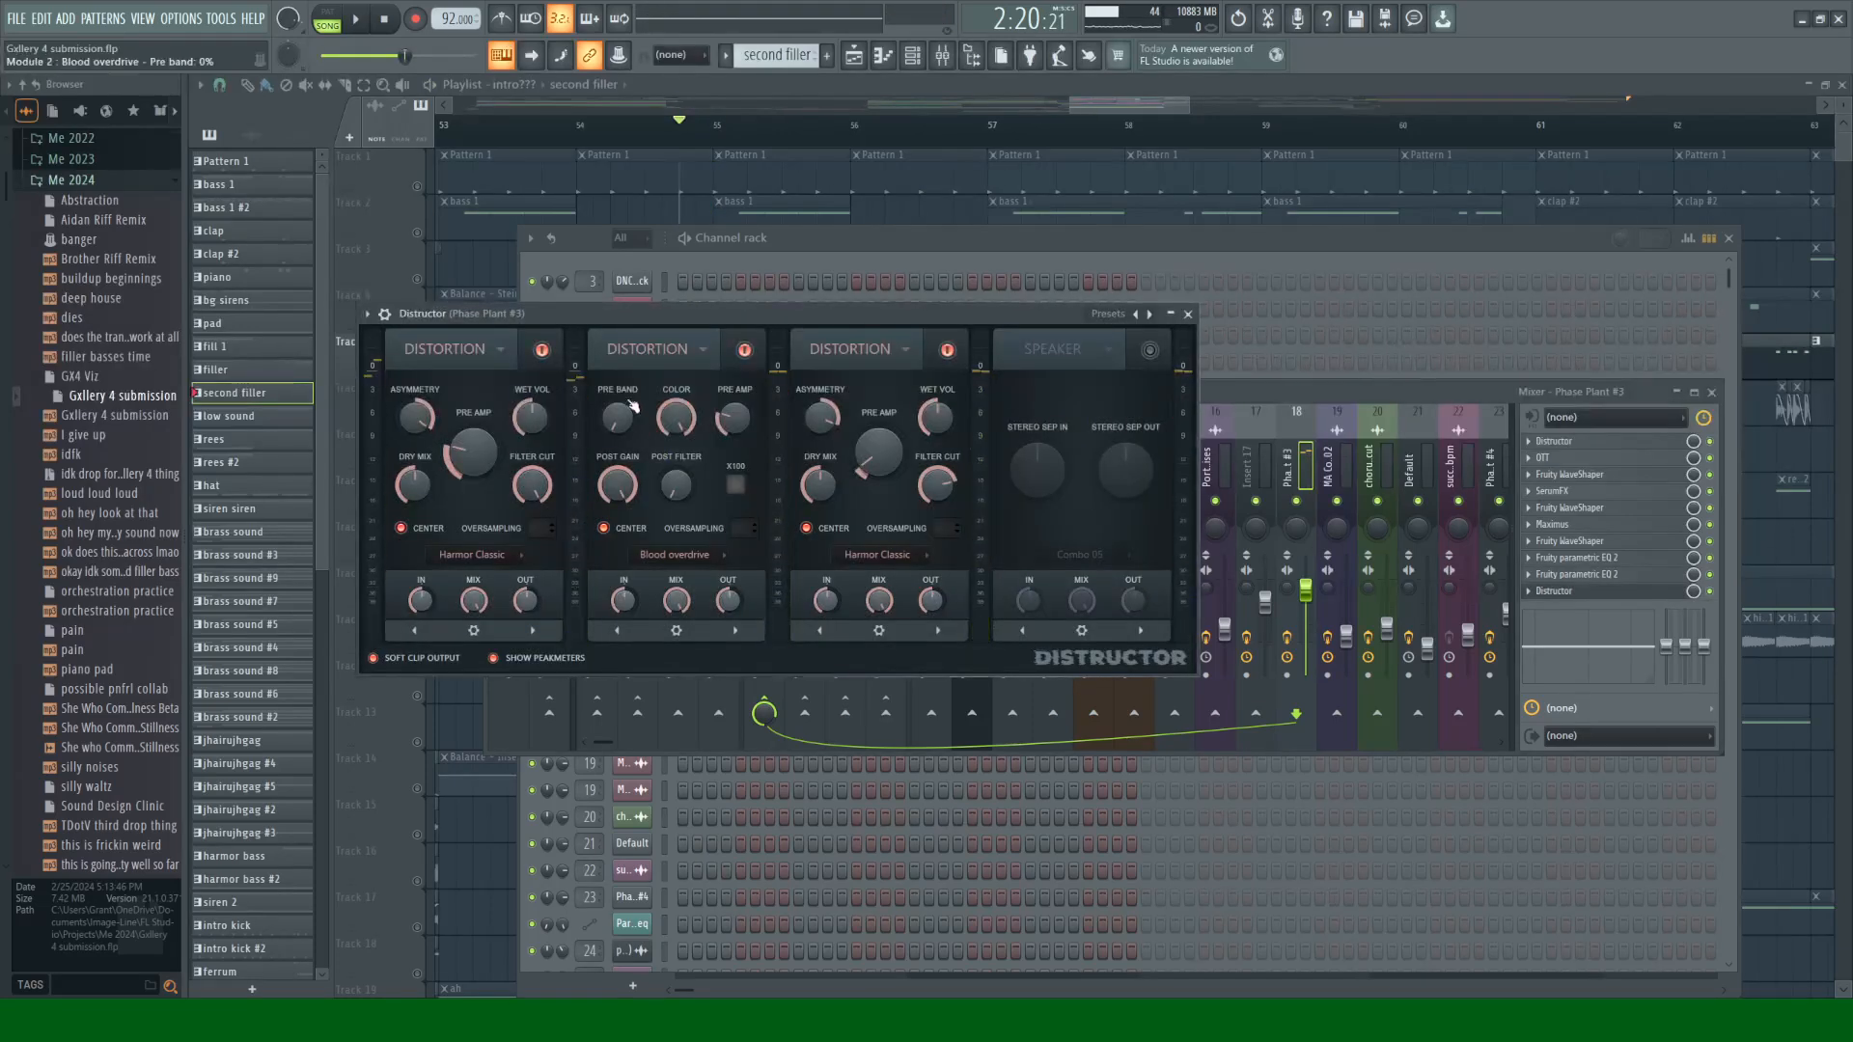
pyautogui.press('space')
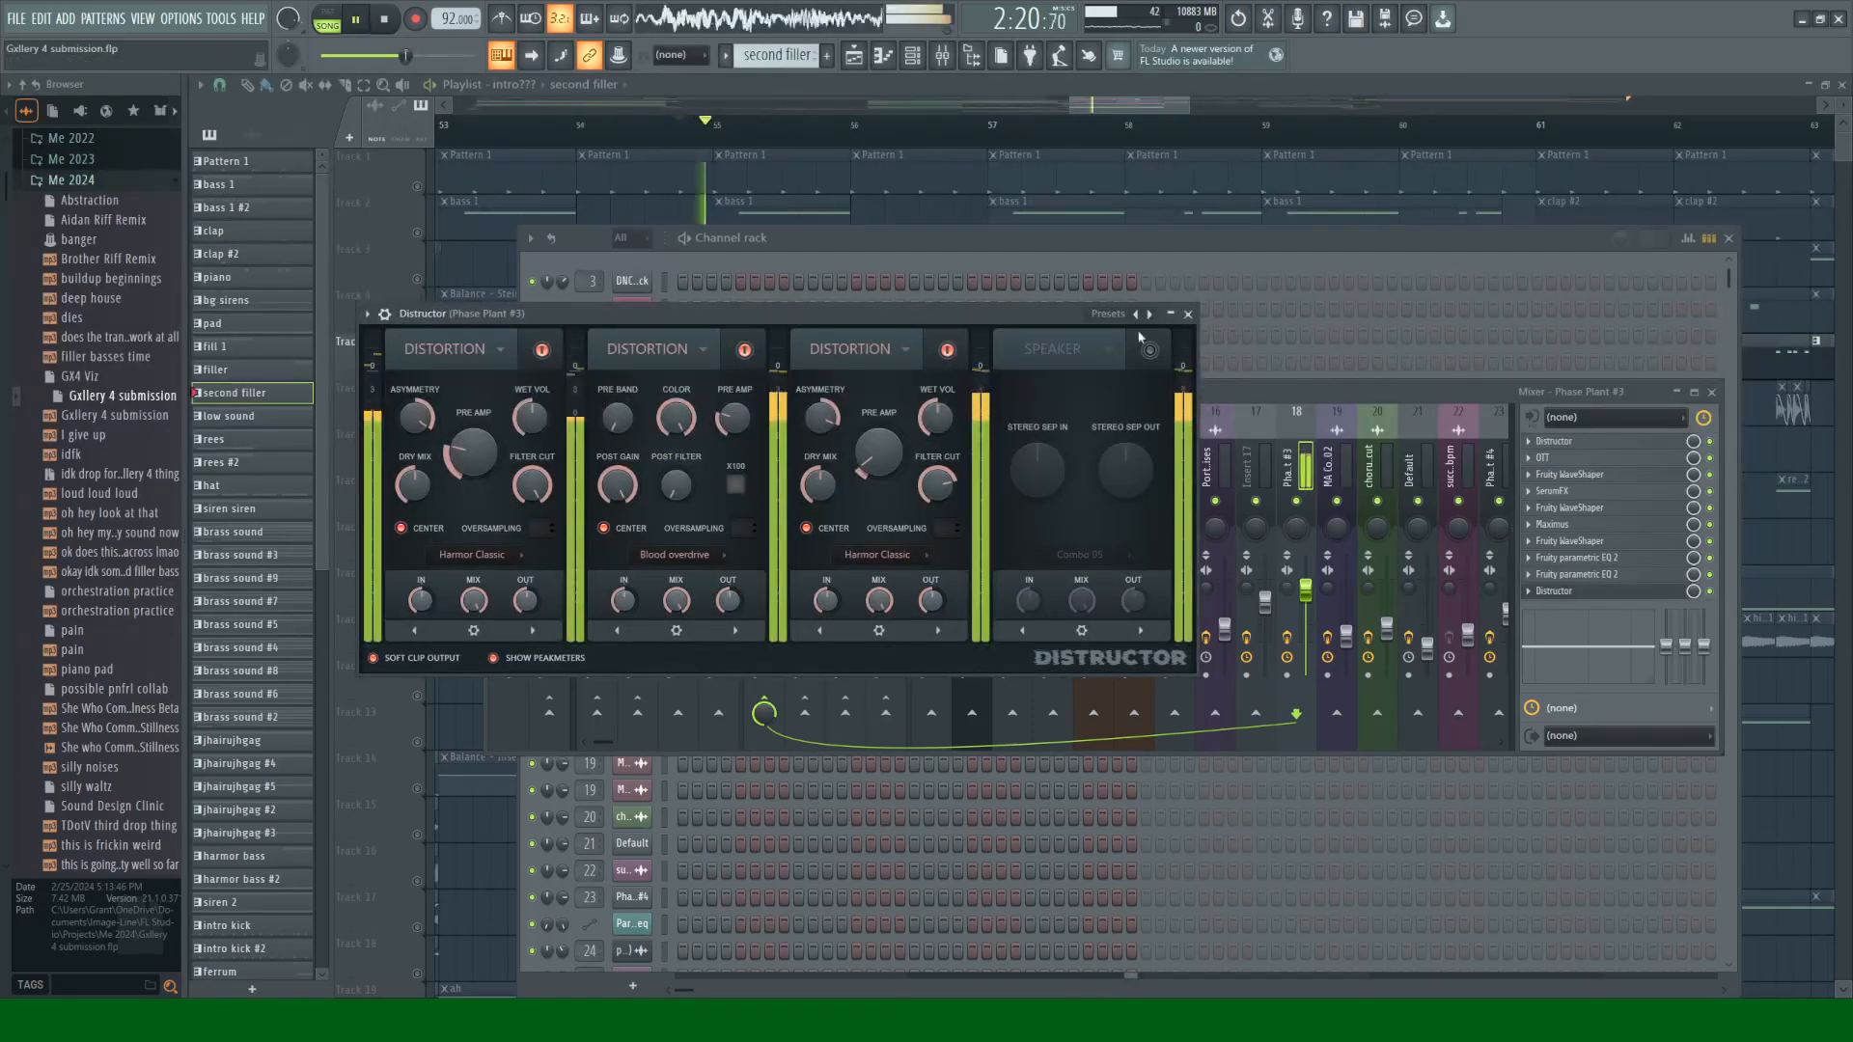
pyautogui.press('space')
pyautogui.click(1188, 314)
pyautogui.click(1641, 446)
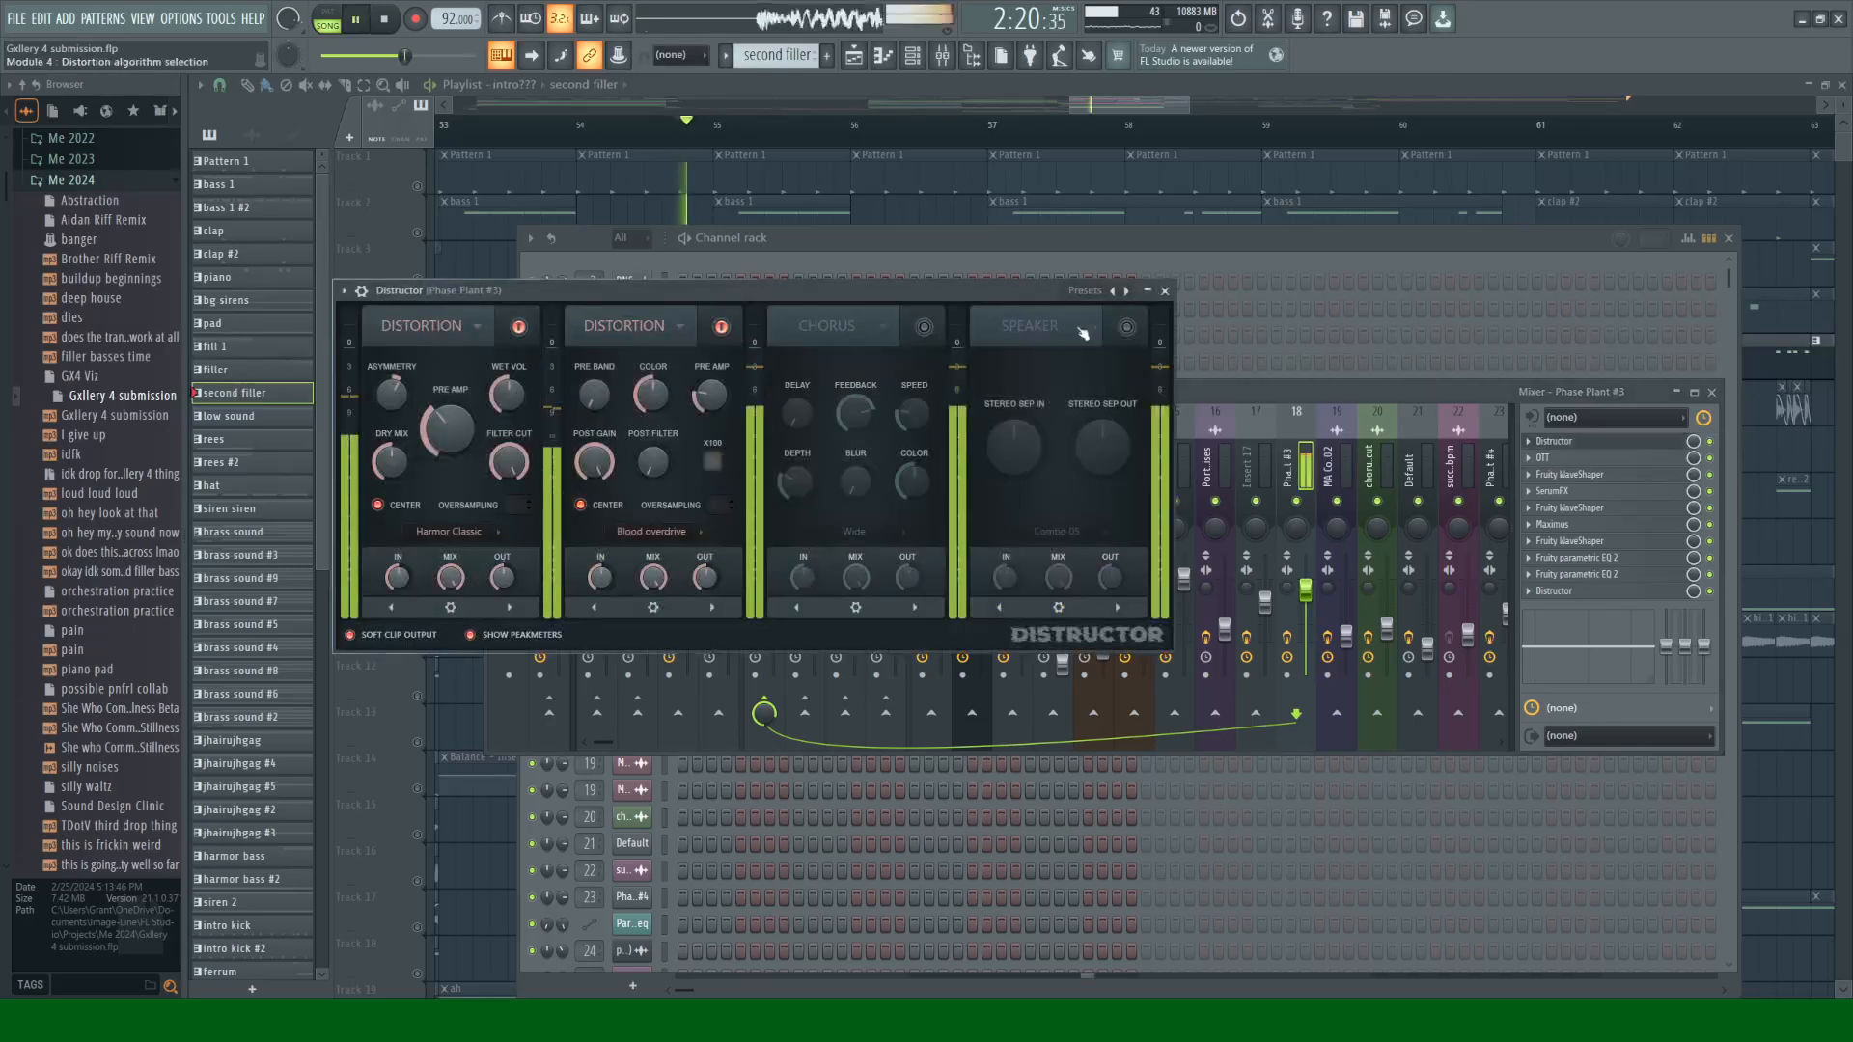
pyautogui.press('space')
pyautogui.press('space')
pyautogui.click(1172, 287)
# Step: Review Phase Plant #3 once more from the channel rack, and close the plugin, channel rack and mixer
pyautogui.click(1061, 244)
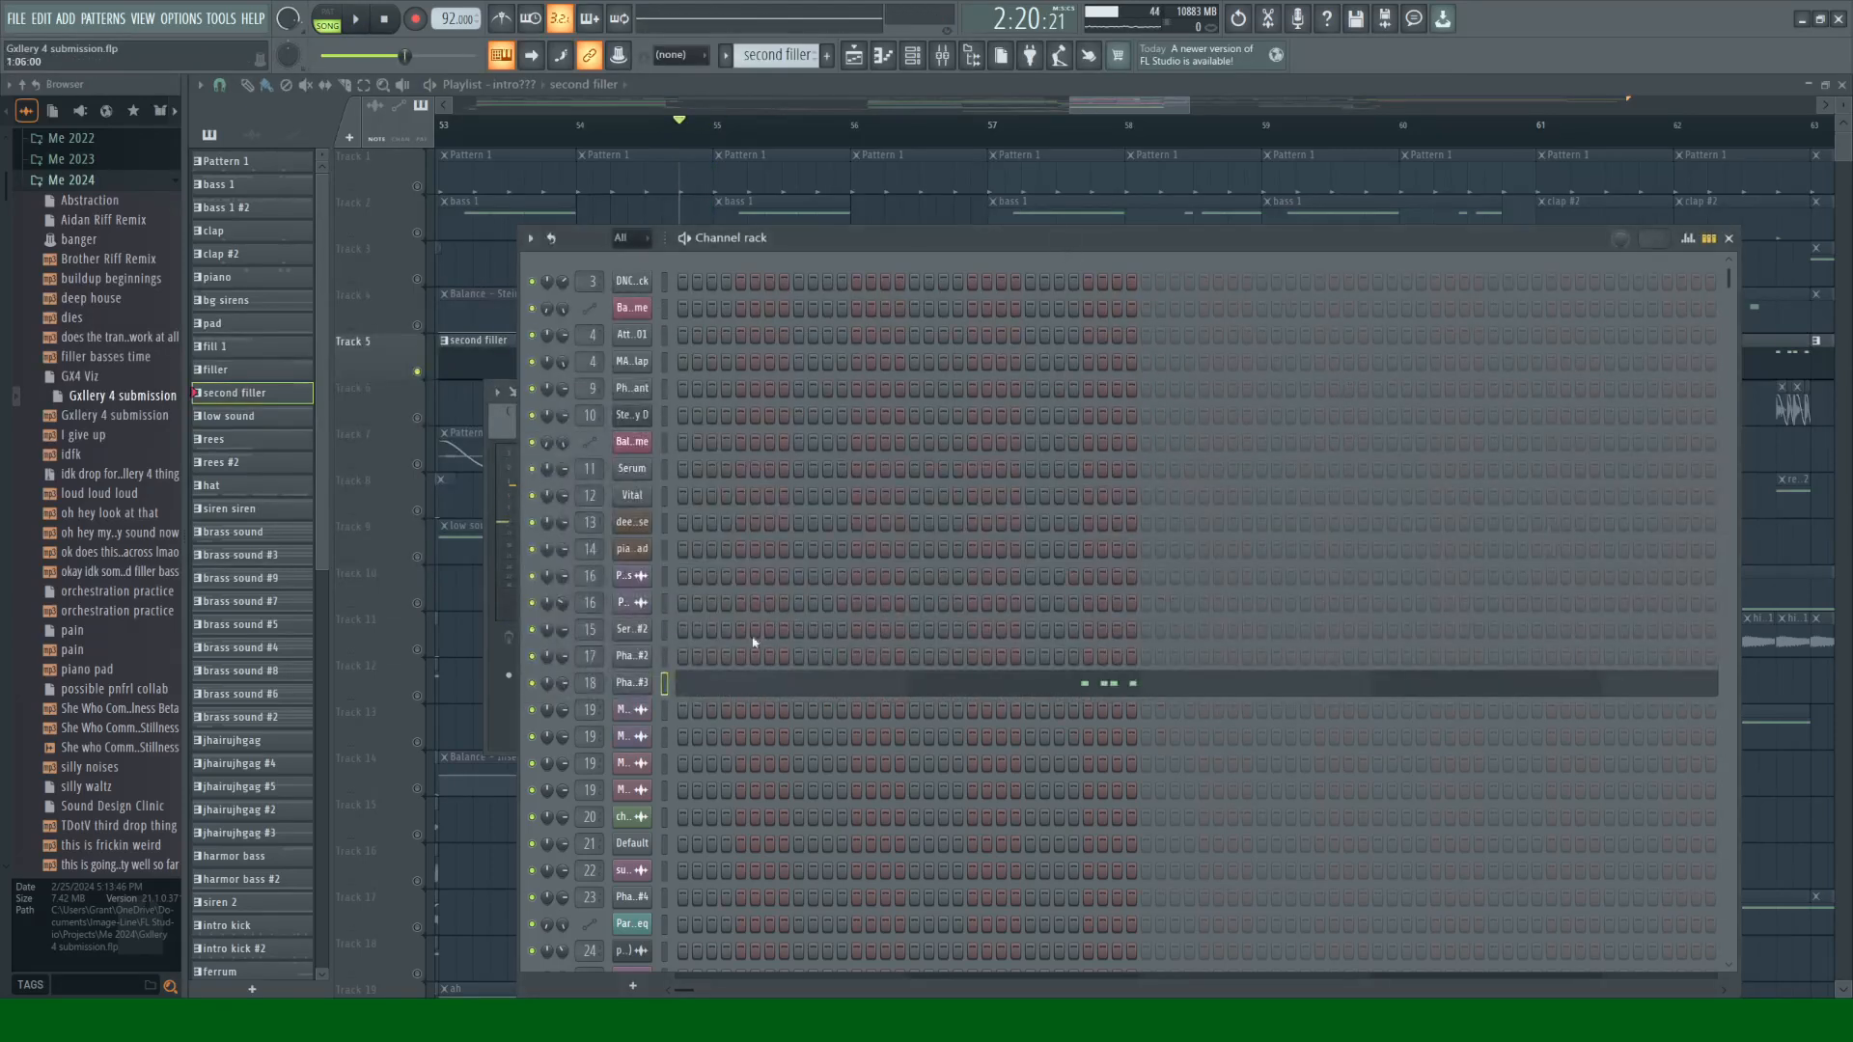
pyautogui.click(632, 683)
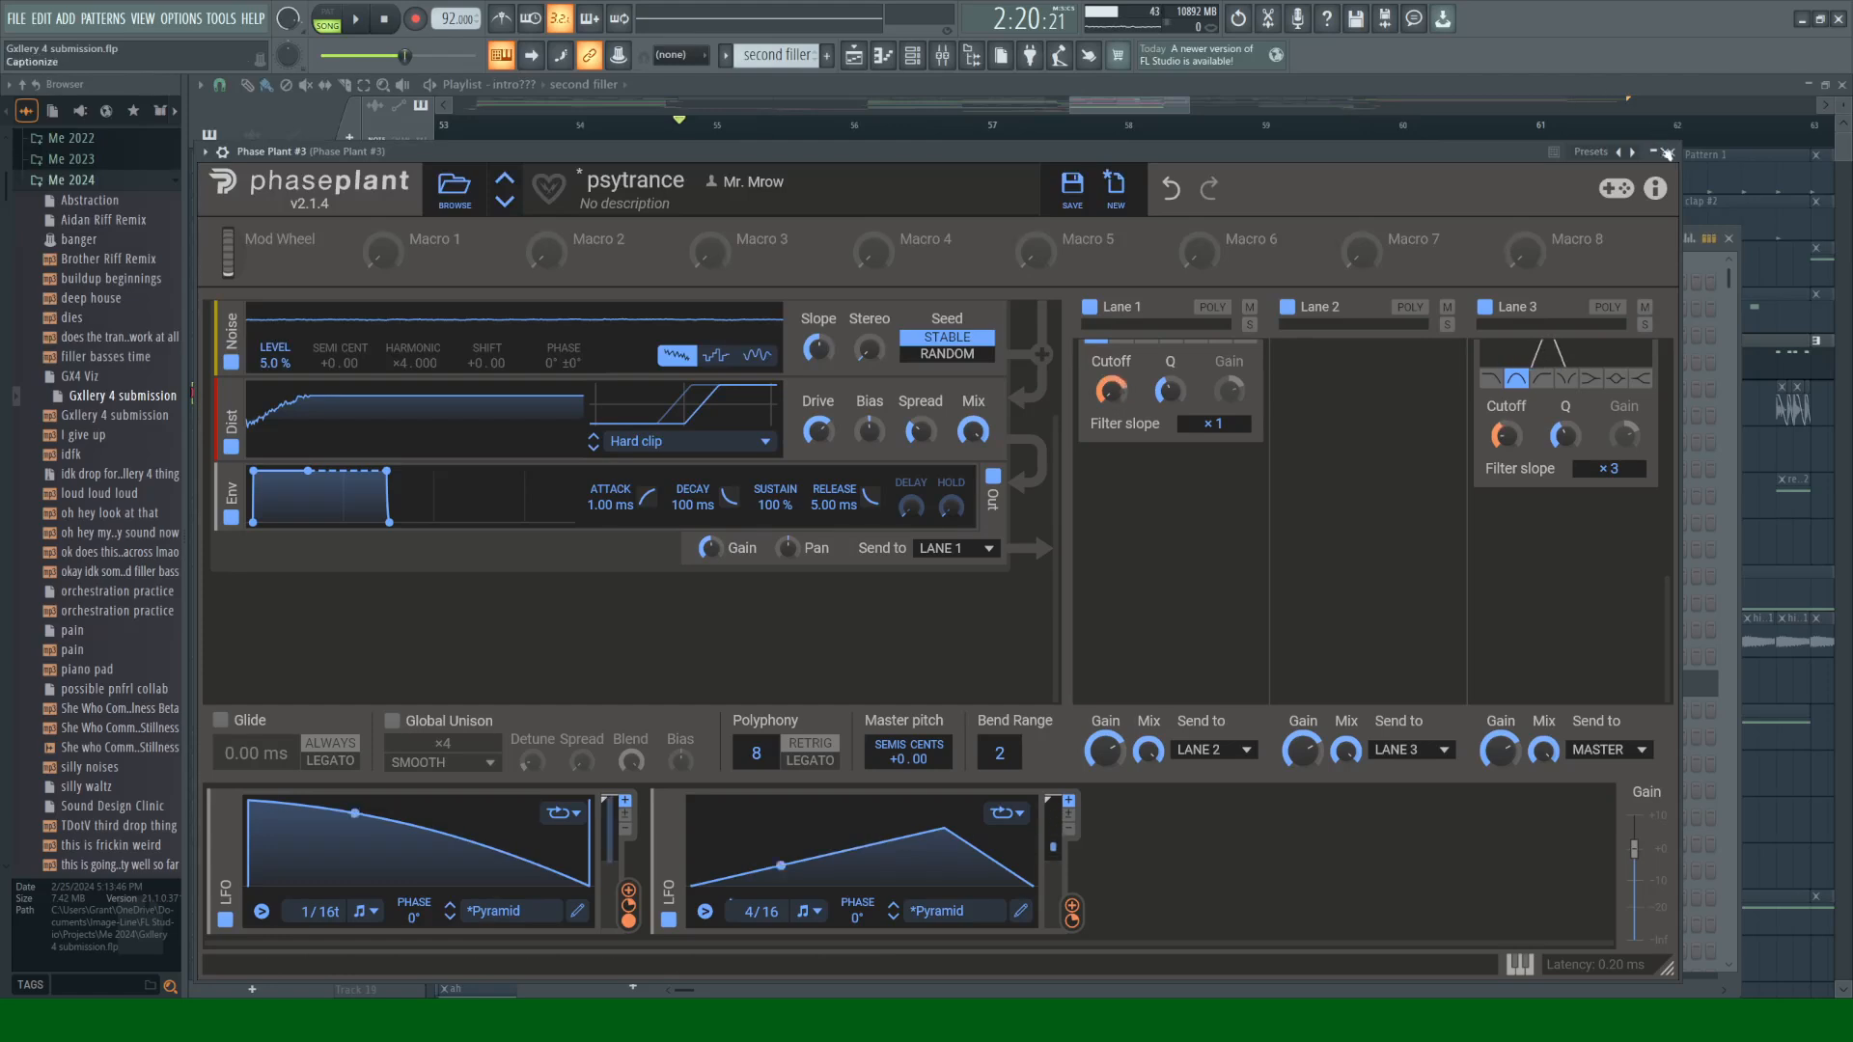
pyautogui.click(1673, 153)
pyautogui.click(1734, 245)
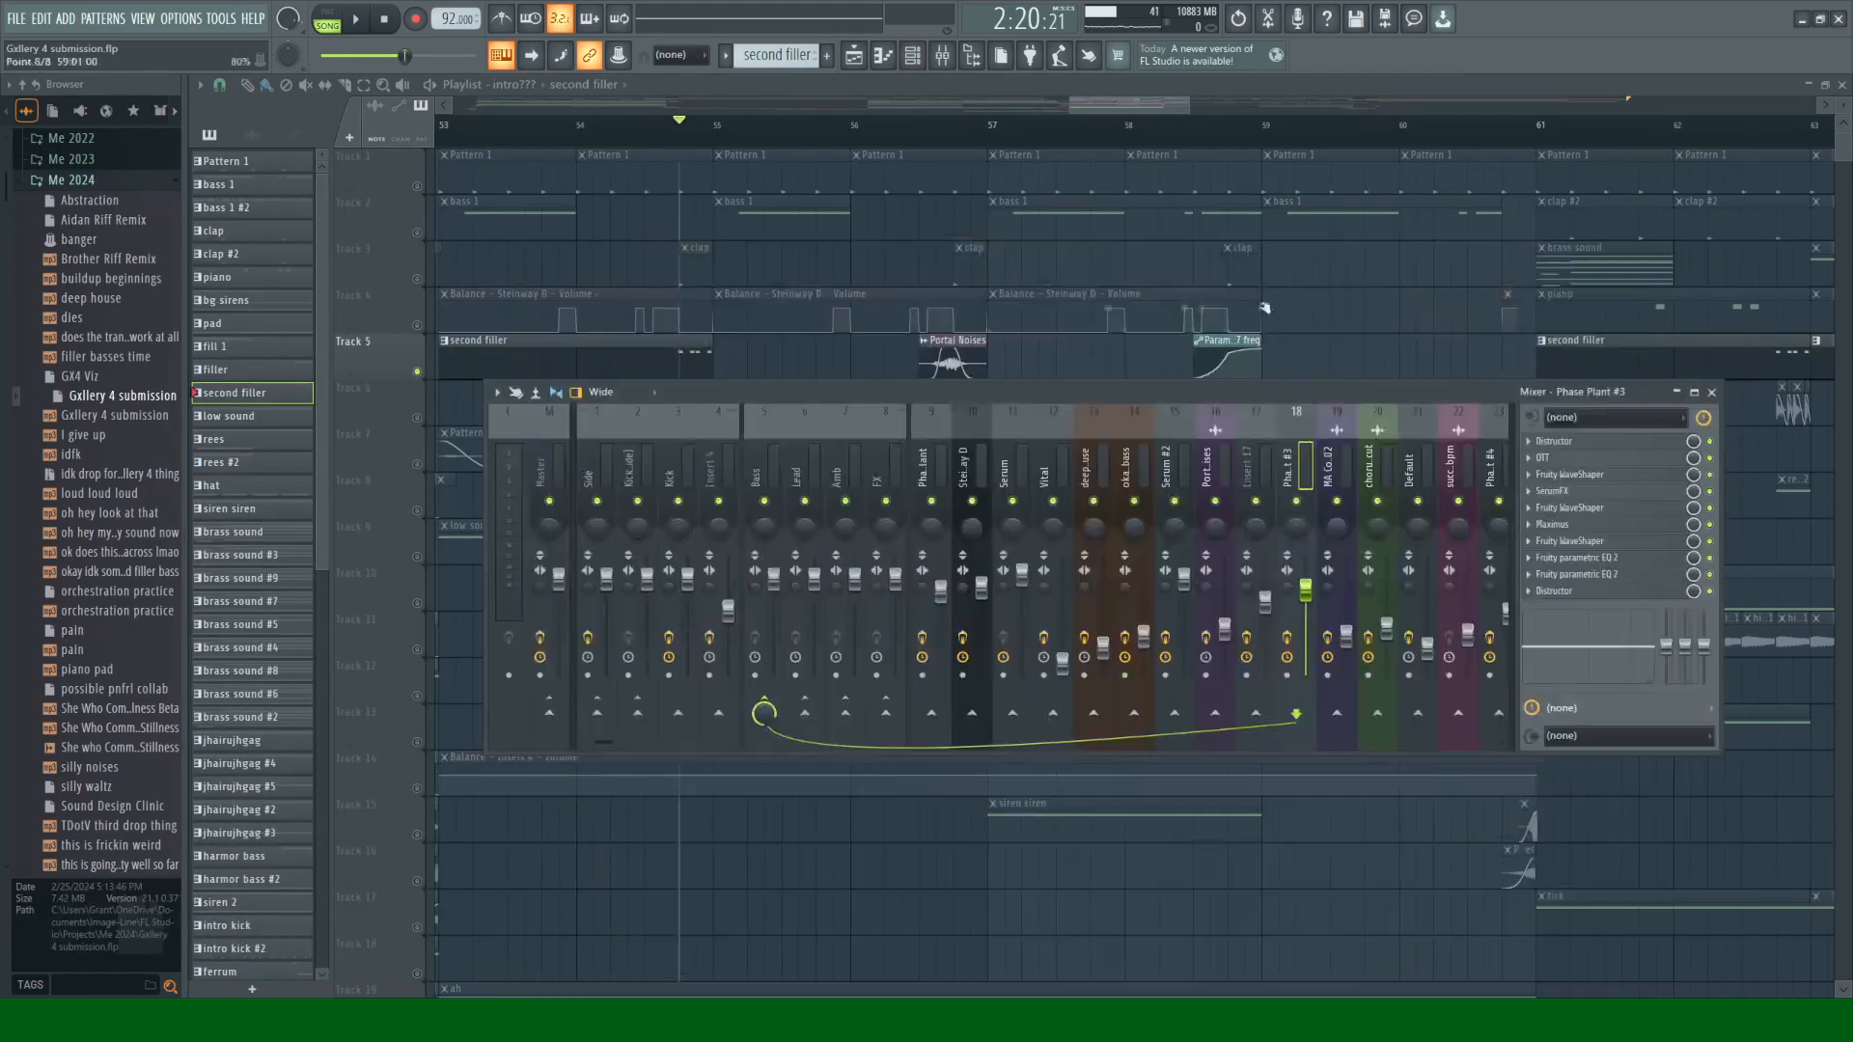
pyautogui.click(1713, 393)
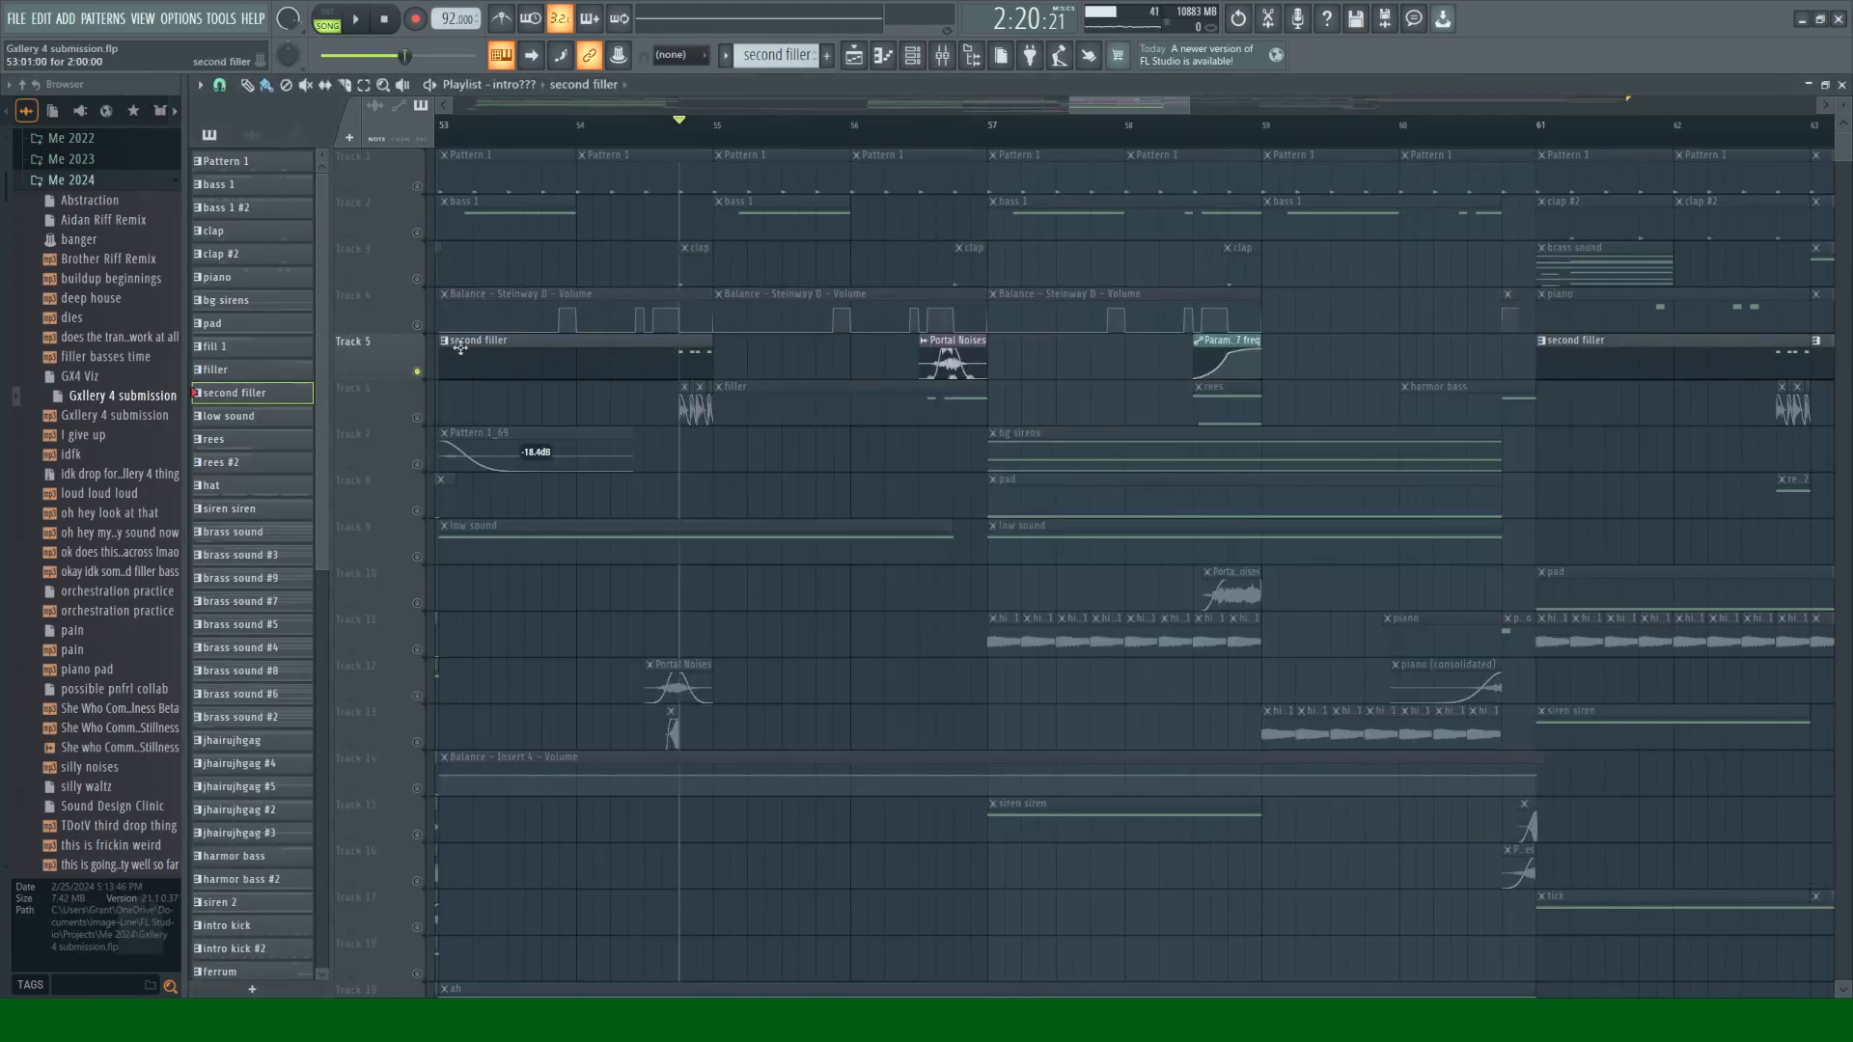
# Step: Unsolo Track 5, solo Track 6 and play its clips just before bar 55
pyautogui.rightClick(417, 372)
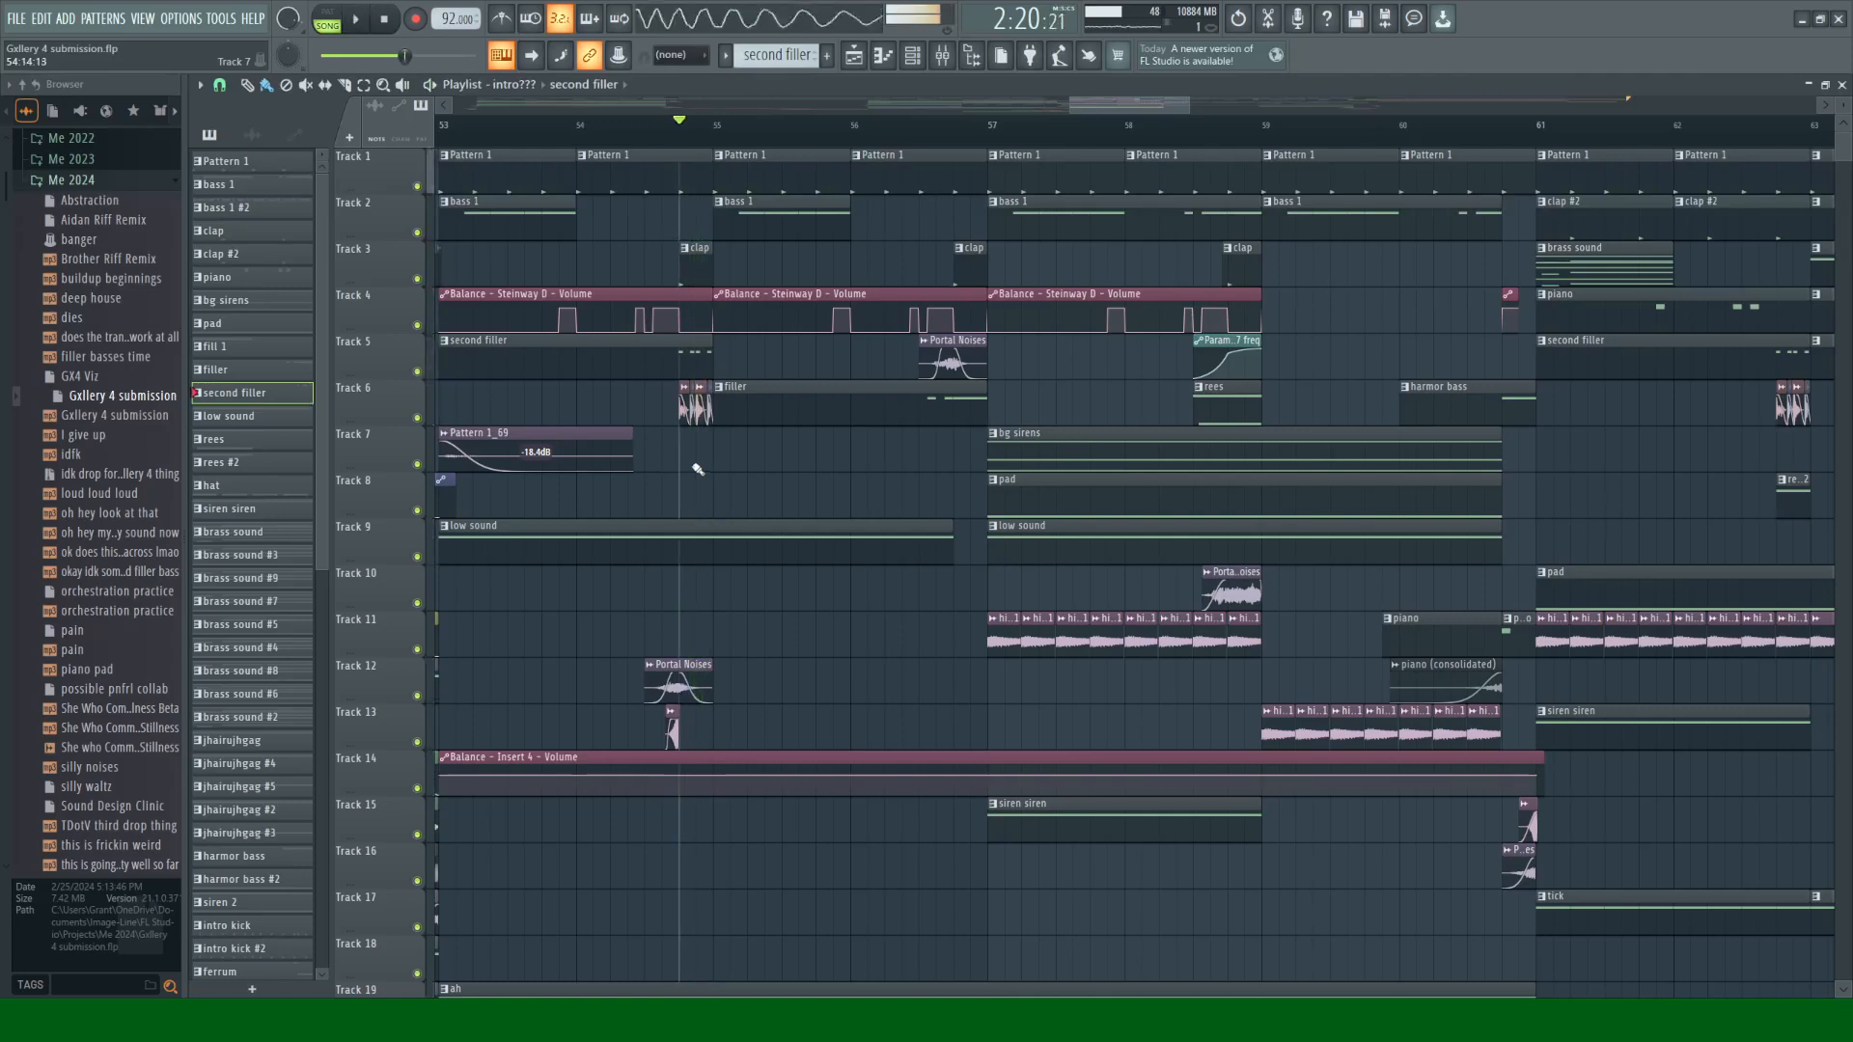
pyautogui.rightClick(417, 418)
pyautogui.press('space')
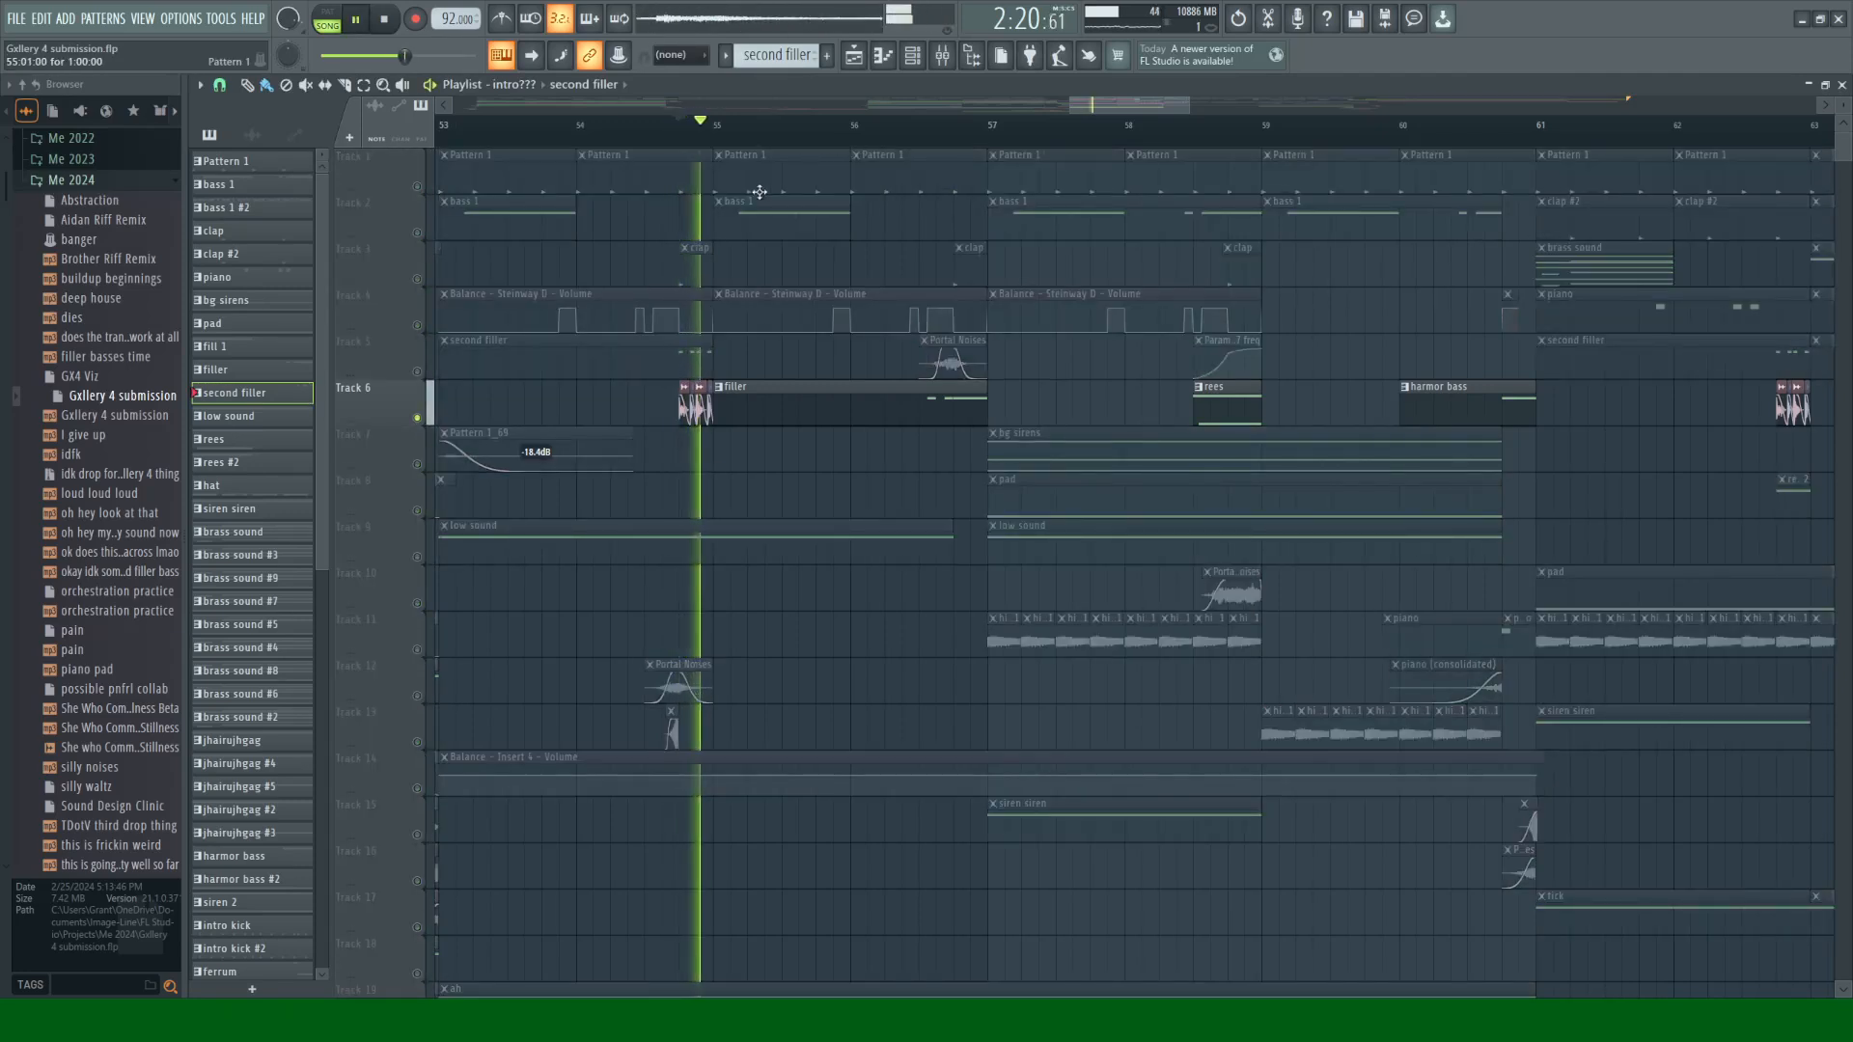
pyautogui.press('space')
# Step: Zoom in on Track 6's sample clips before bar 55 and select the MA CoffeePot Rattle and Scrape samples
pyautogui.moveTo(1189, 108); pyautogui.dragTo(1103, 114)
pyautogui.click(1132, 386)
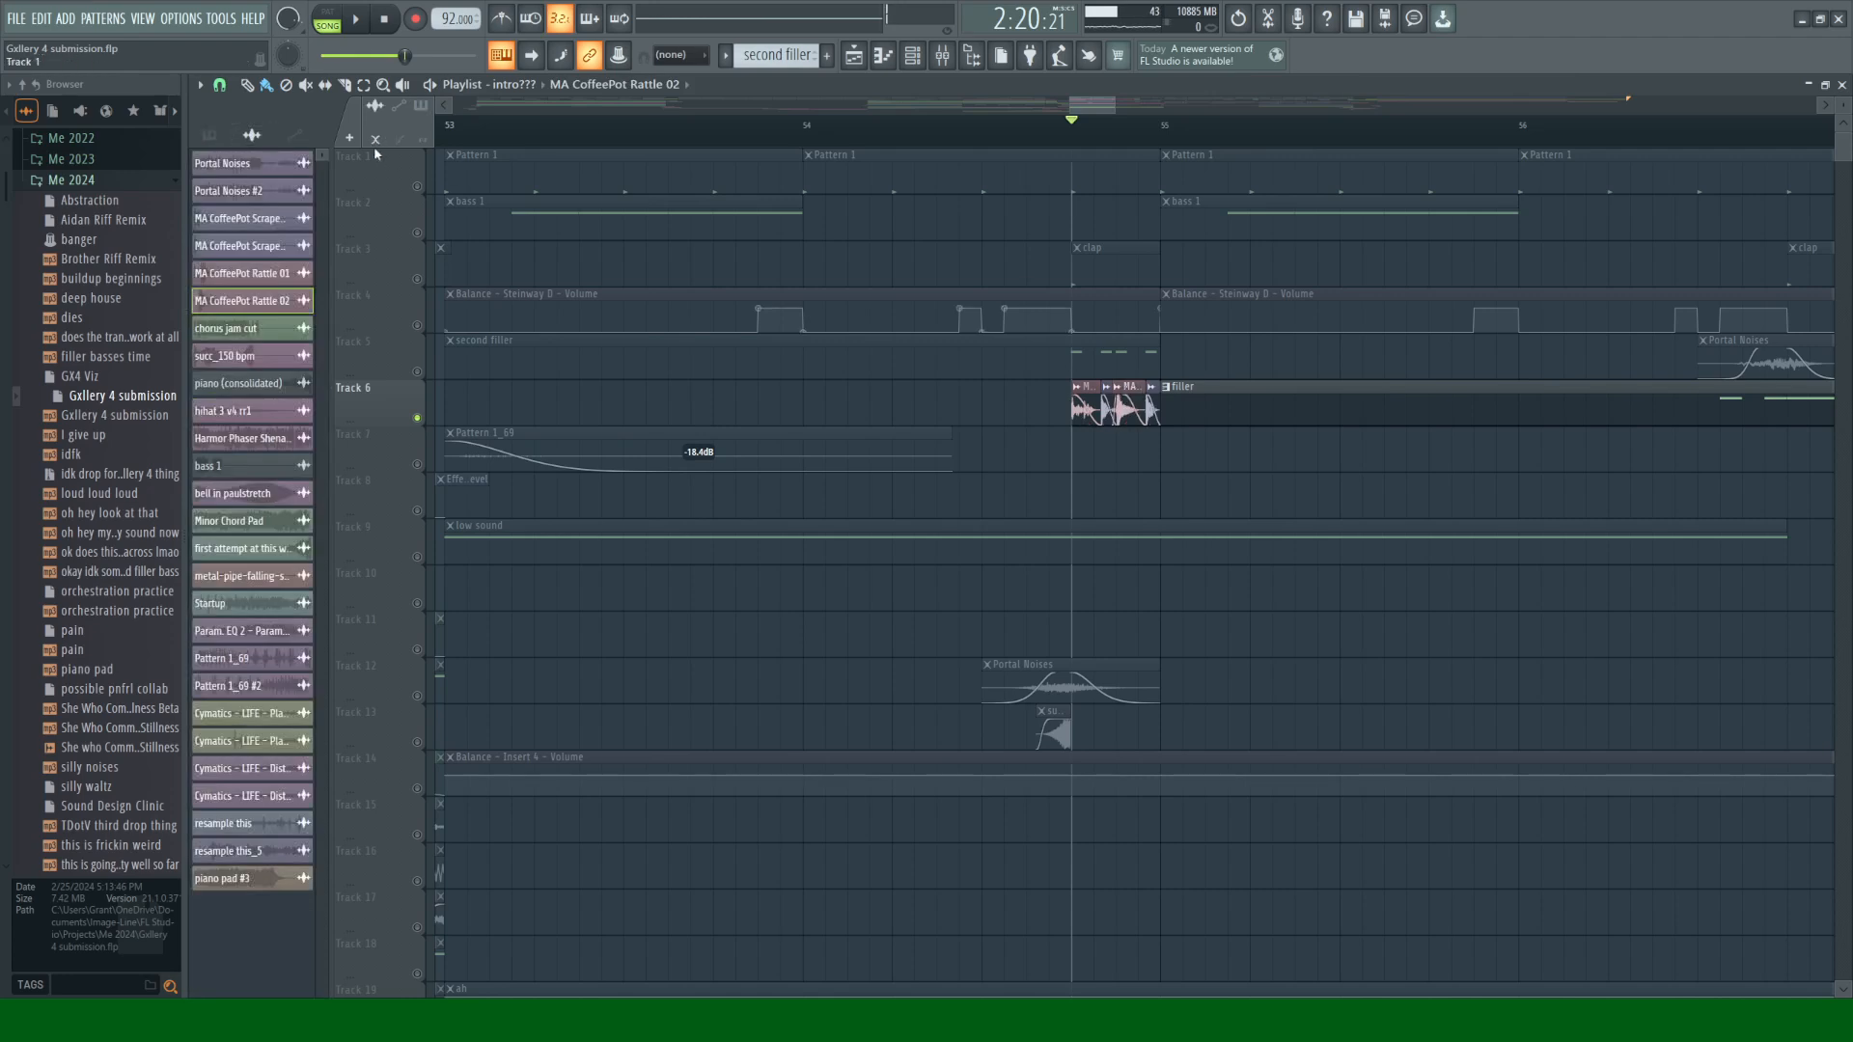
pyautogui.click(243, 227)
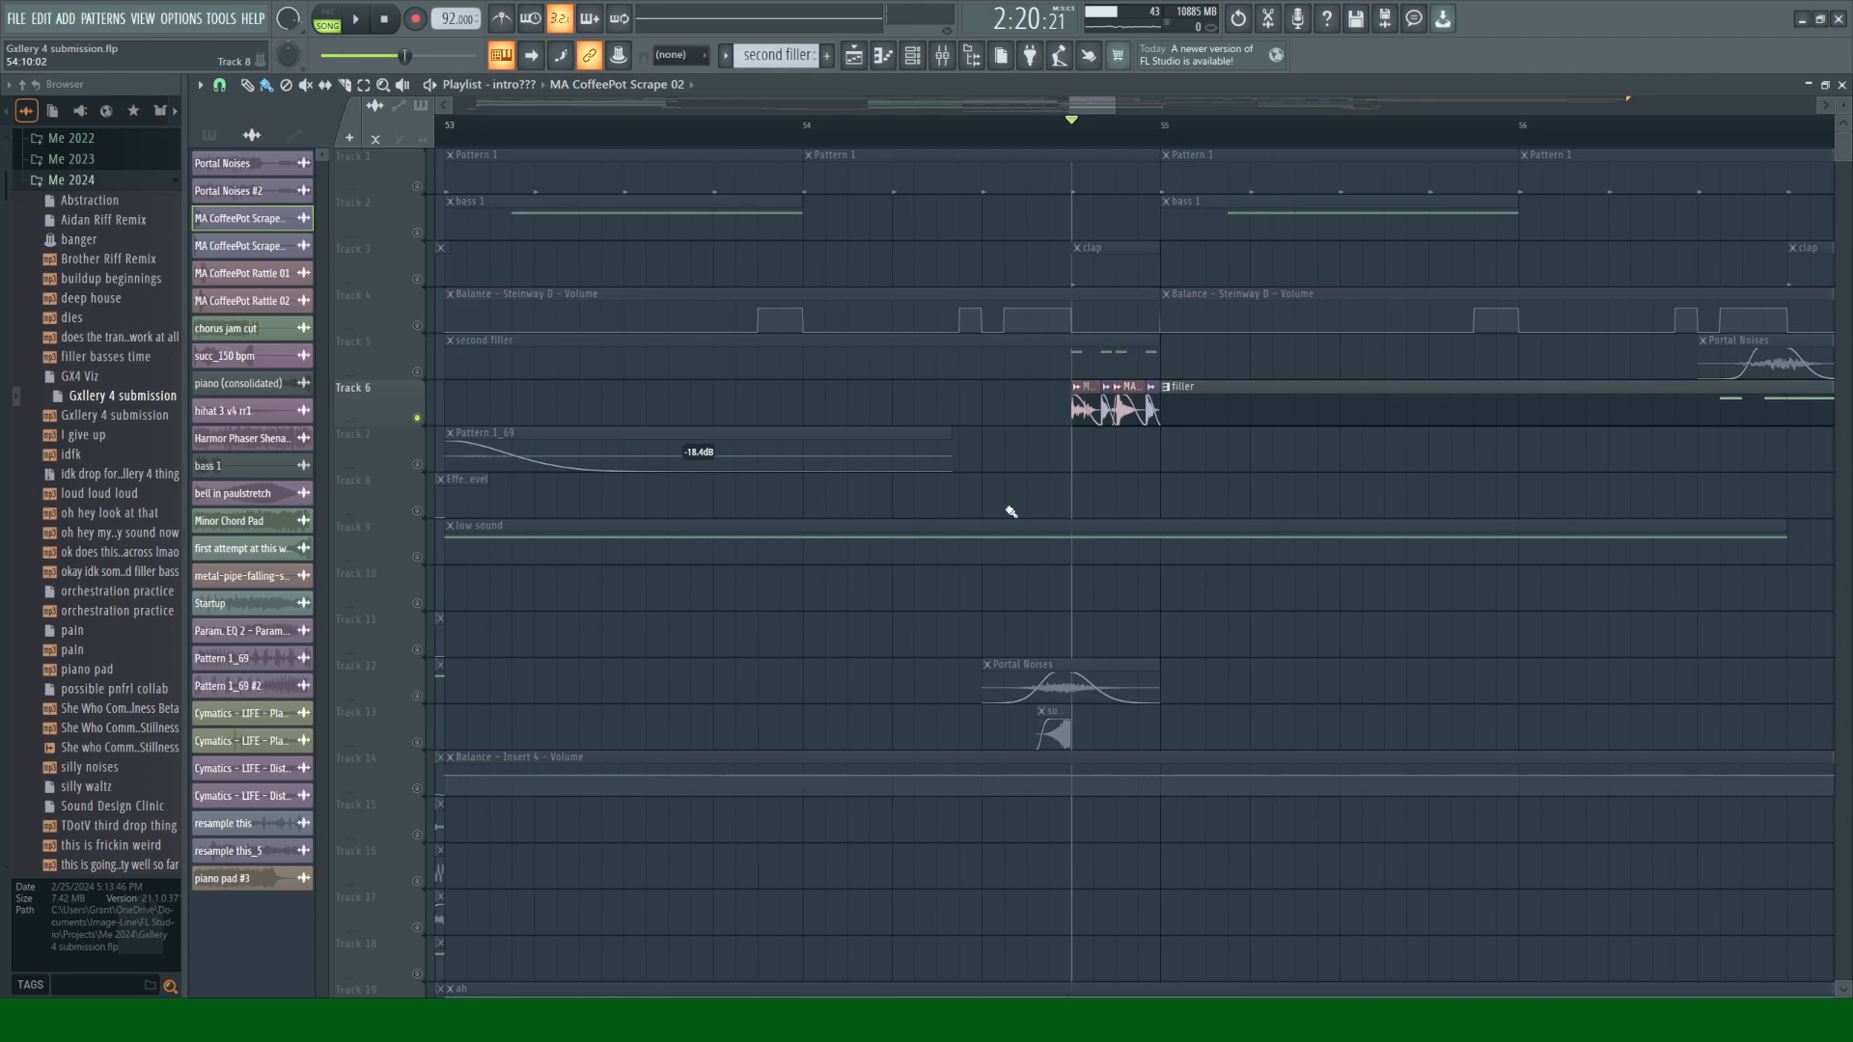
# Step: Solo Track 3 and examine its clap clips across bars 54 to 58
pyautogui.click(422, 282)
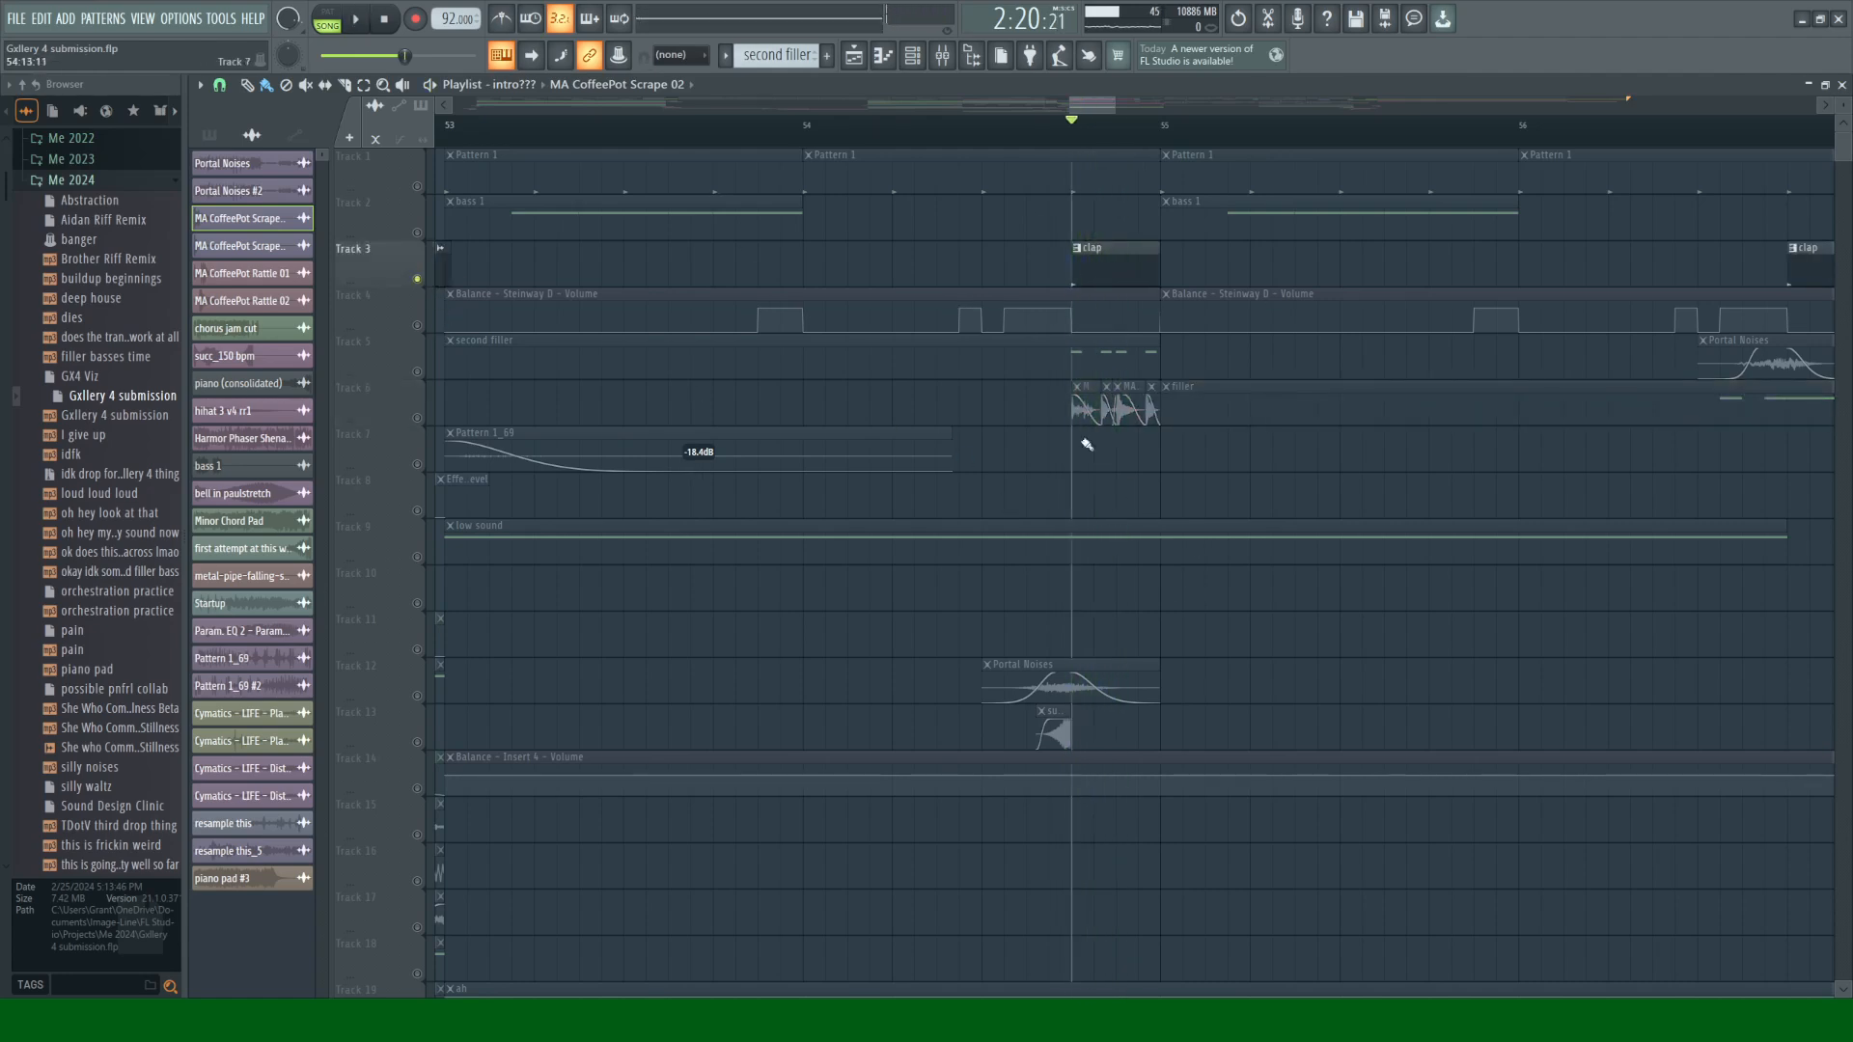
pyautogui.moveTo(1067, 102); pyautogui.dragTo(1258, 117)
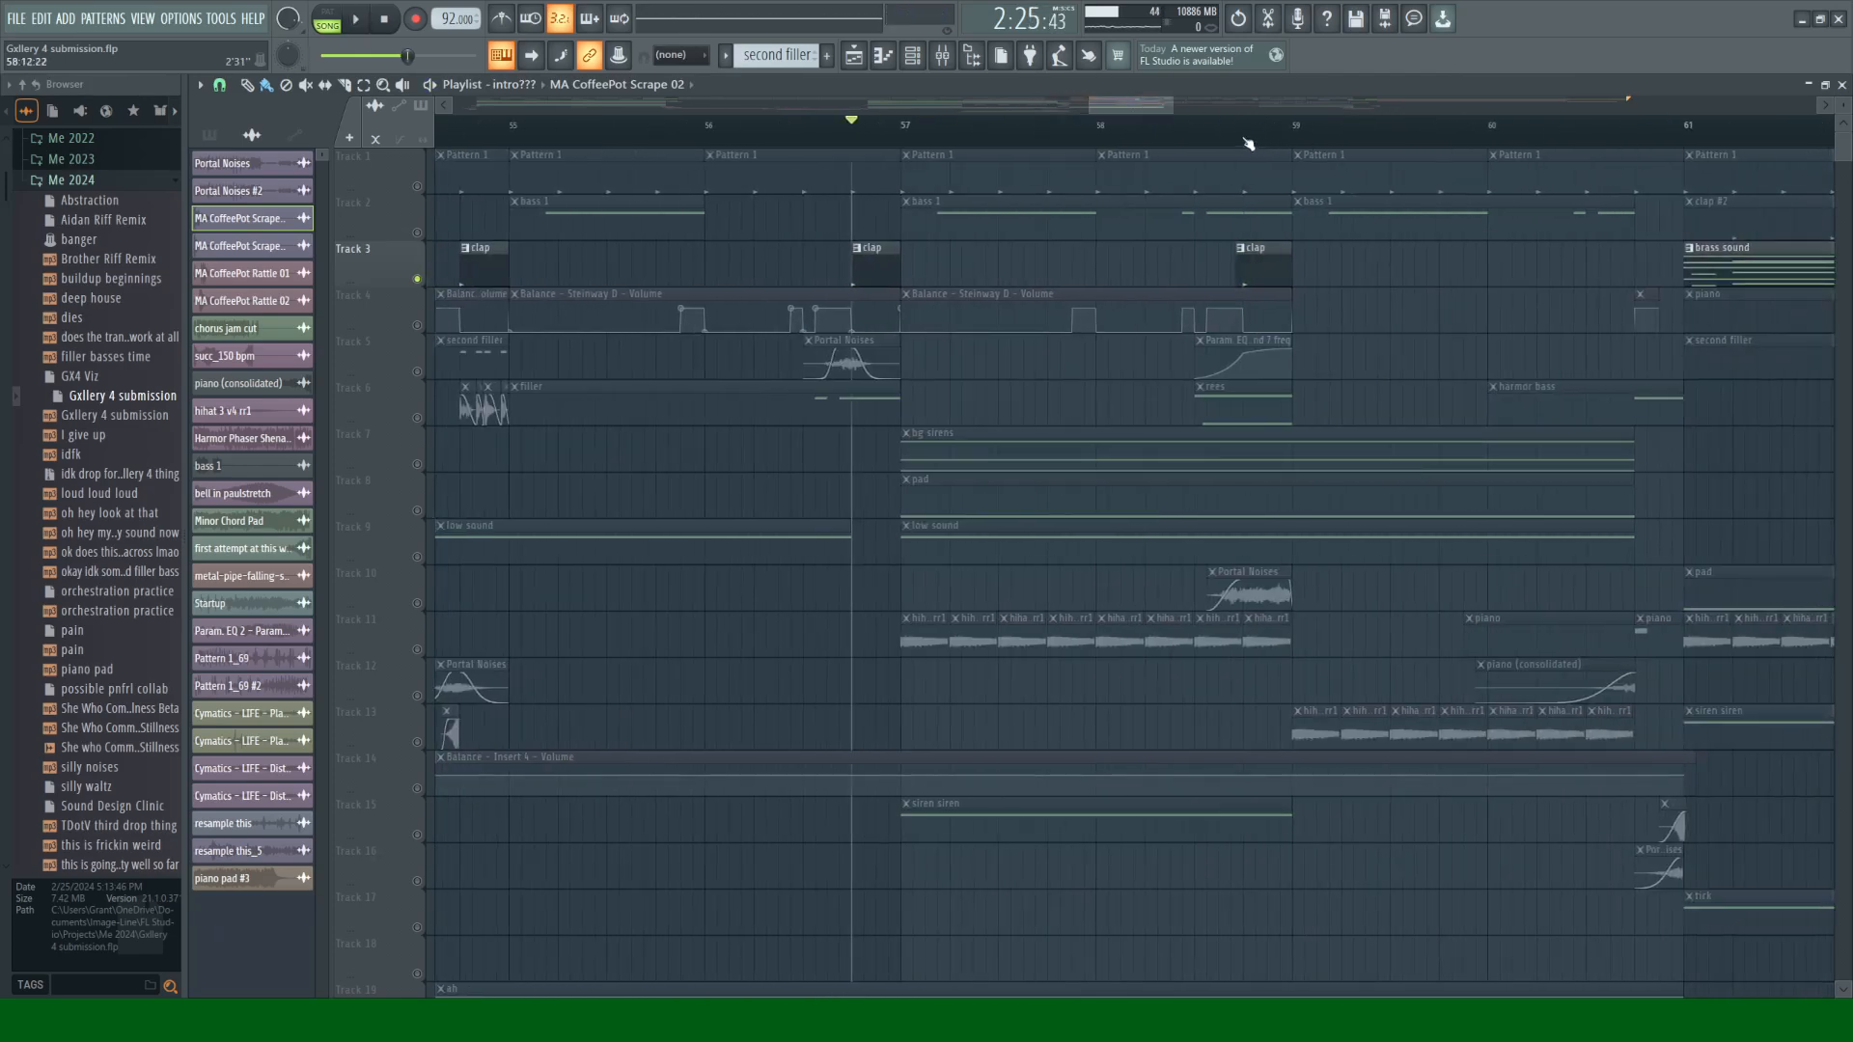
pyautogui.moveTo(1106, 111)
pyautogui.mouseDown()
pyautogui.moveTo(1146, 118)
pyautogui.moveTo(1077, 113)
pyautogui.mouseUp()
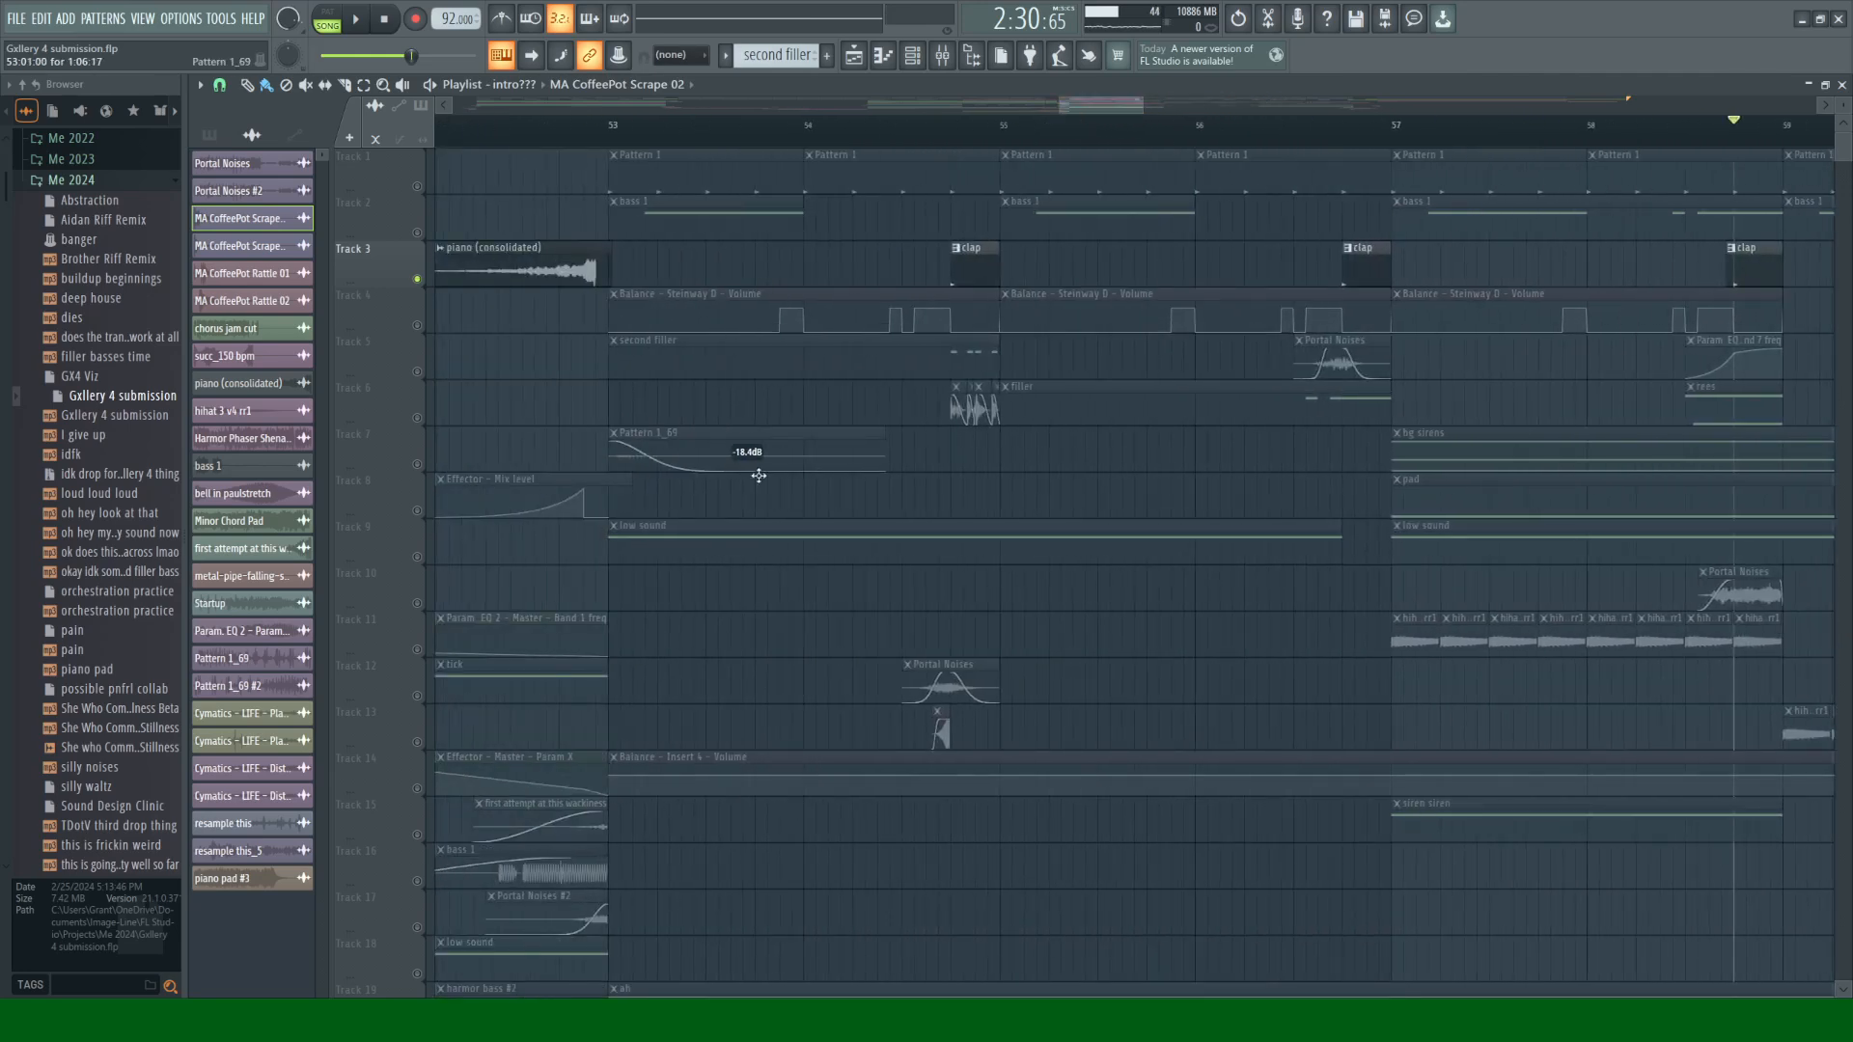
# Step: Bring all tracks back from solo and play the drop from bar 54
pyautogui.rightClick(417, 696)
pyautogui.rightClick(417, 696)
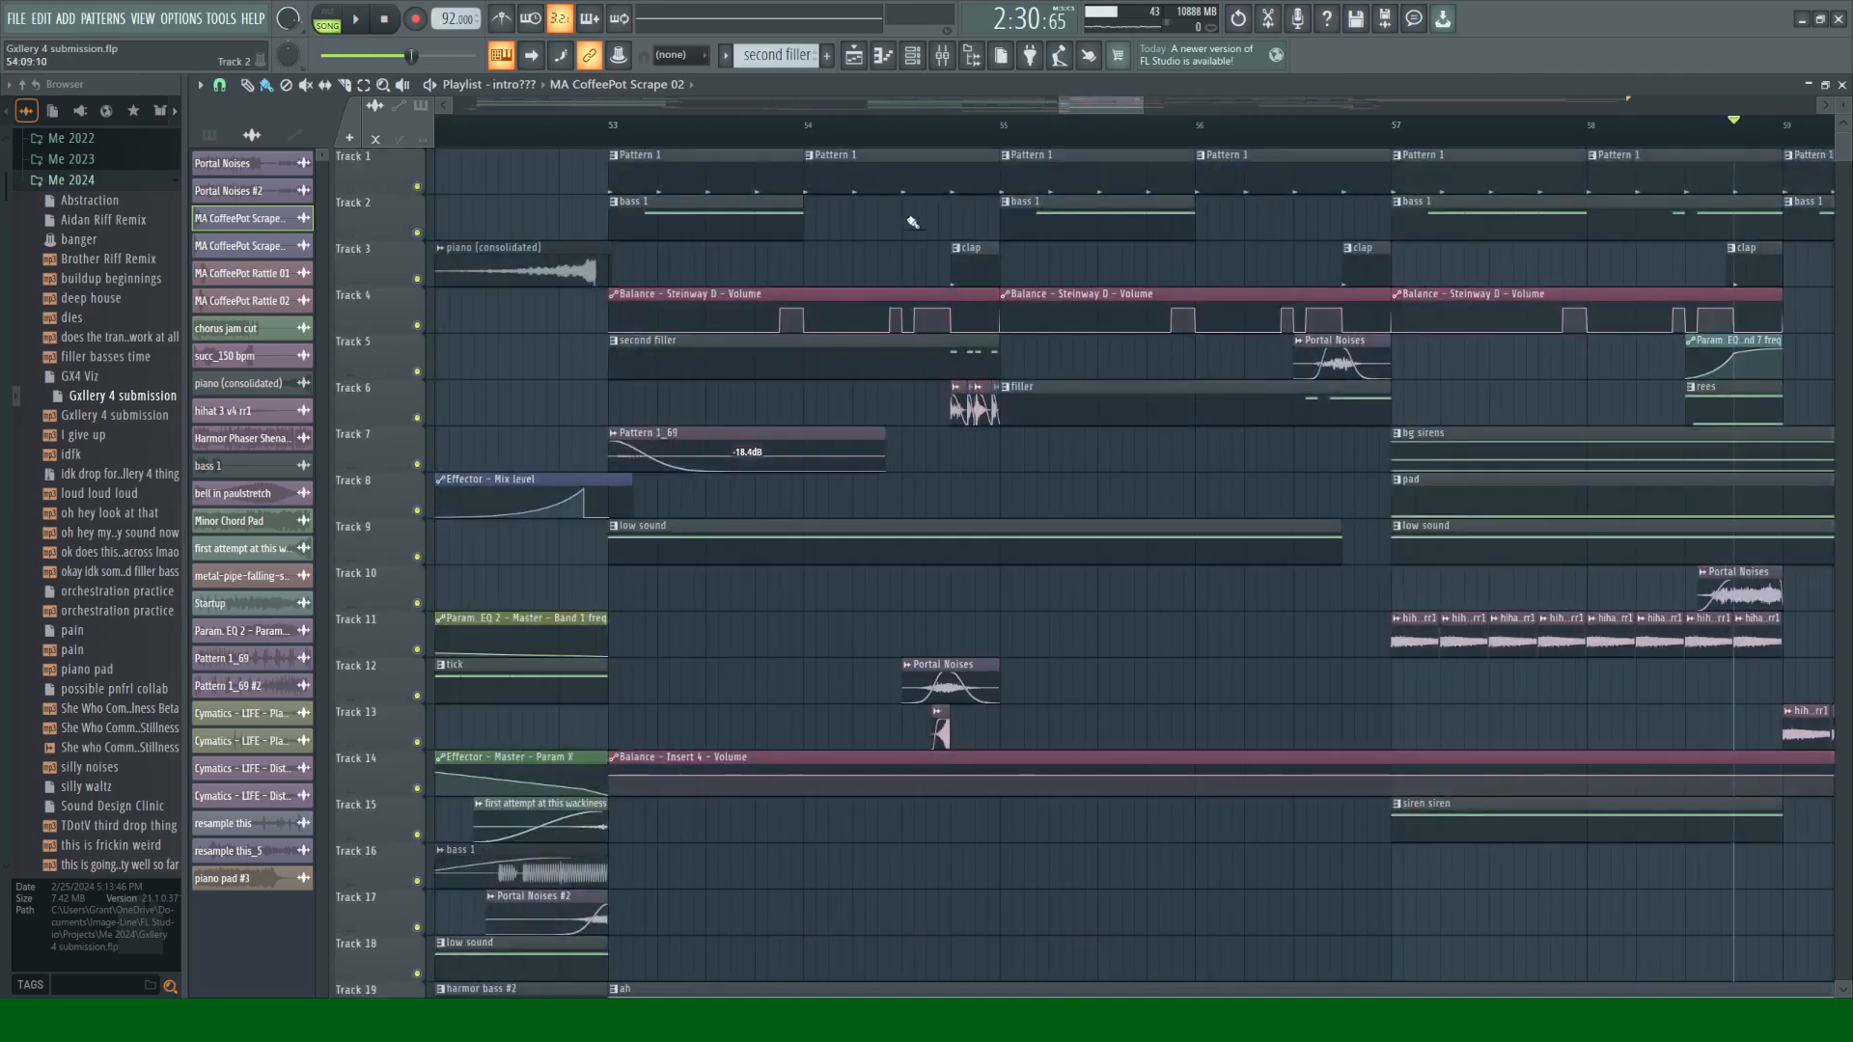
pyautogui.click(808, 131)
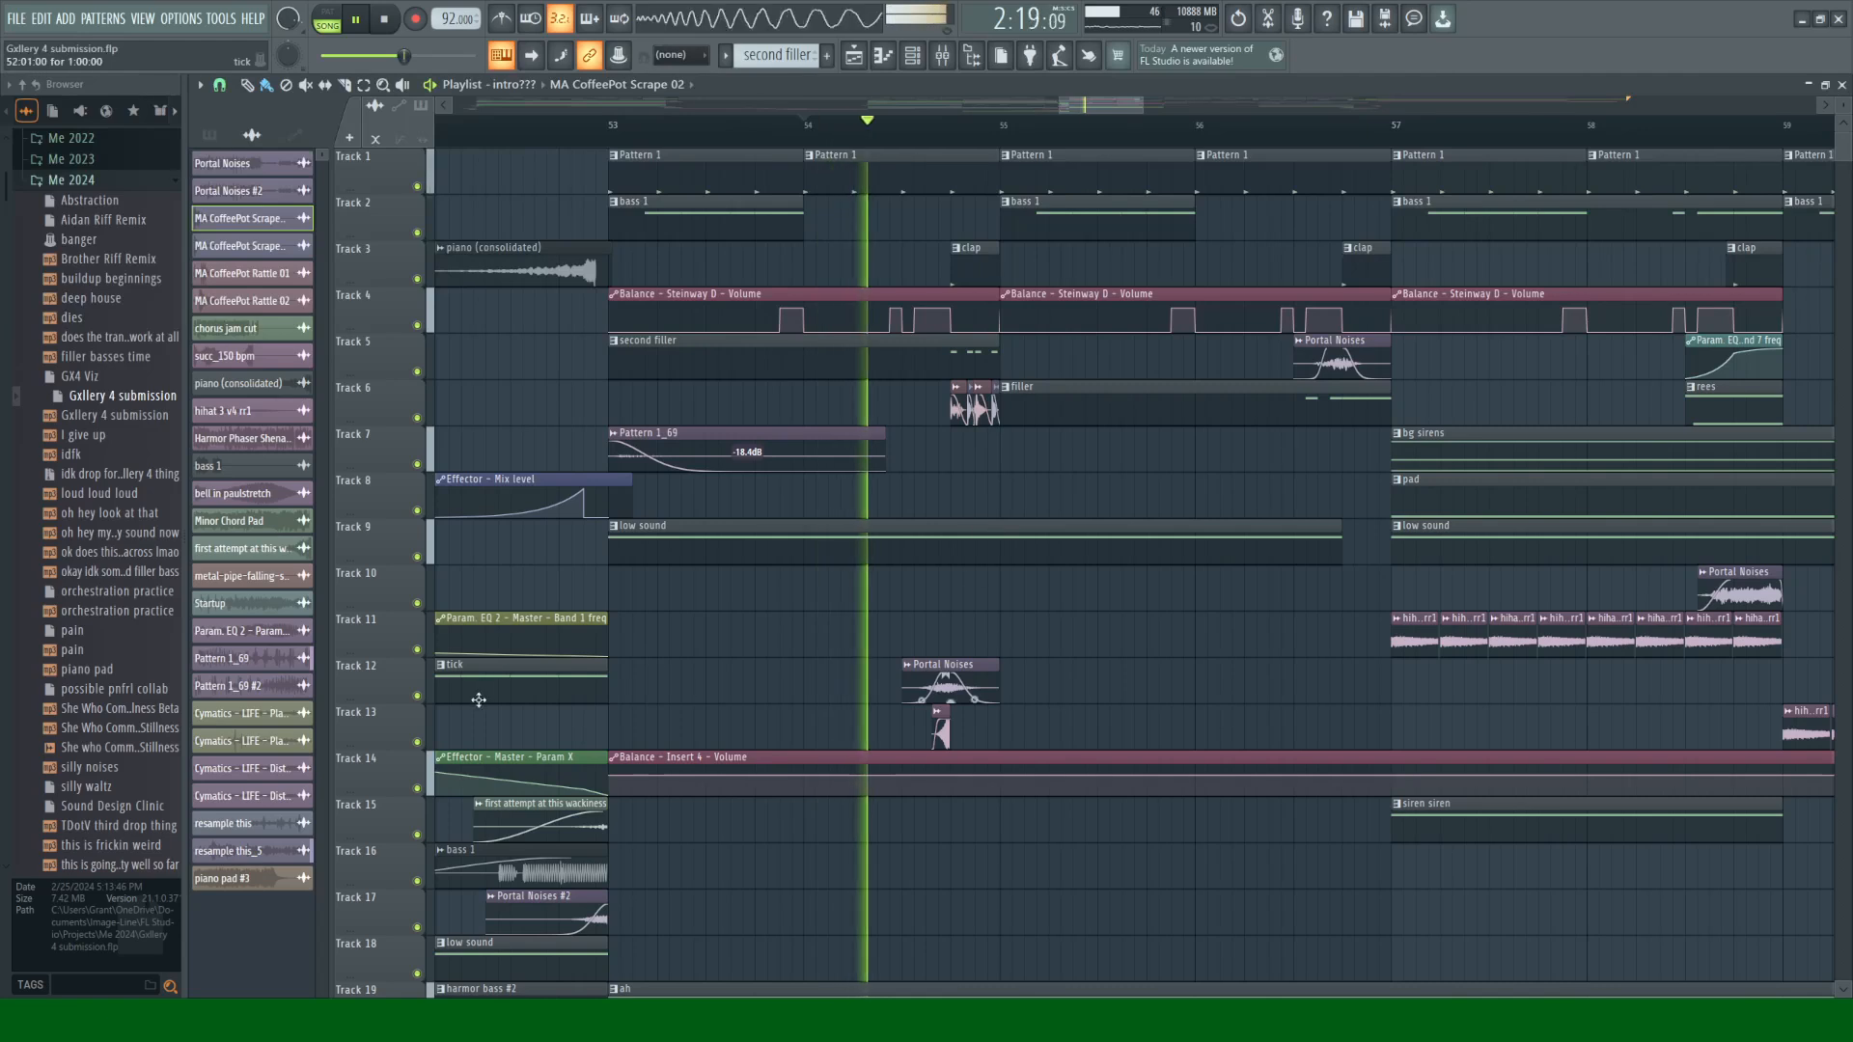
pyautogui.press('space')
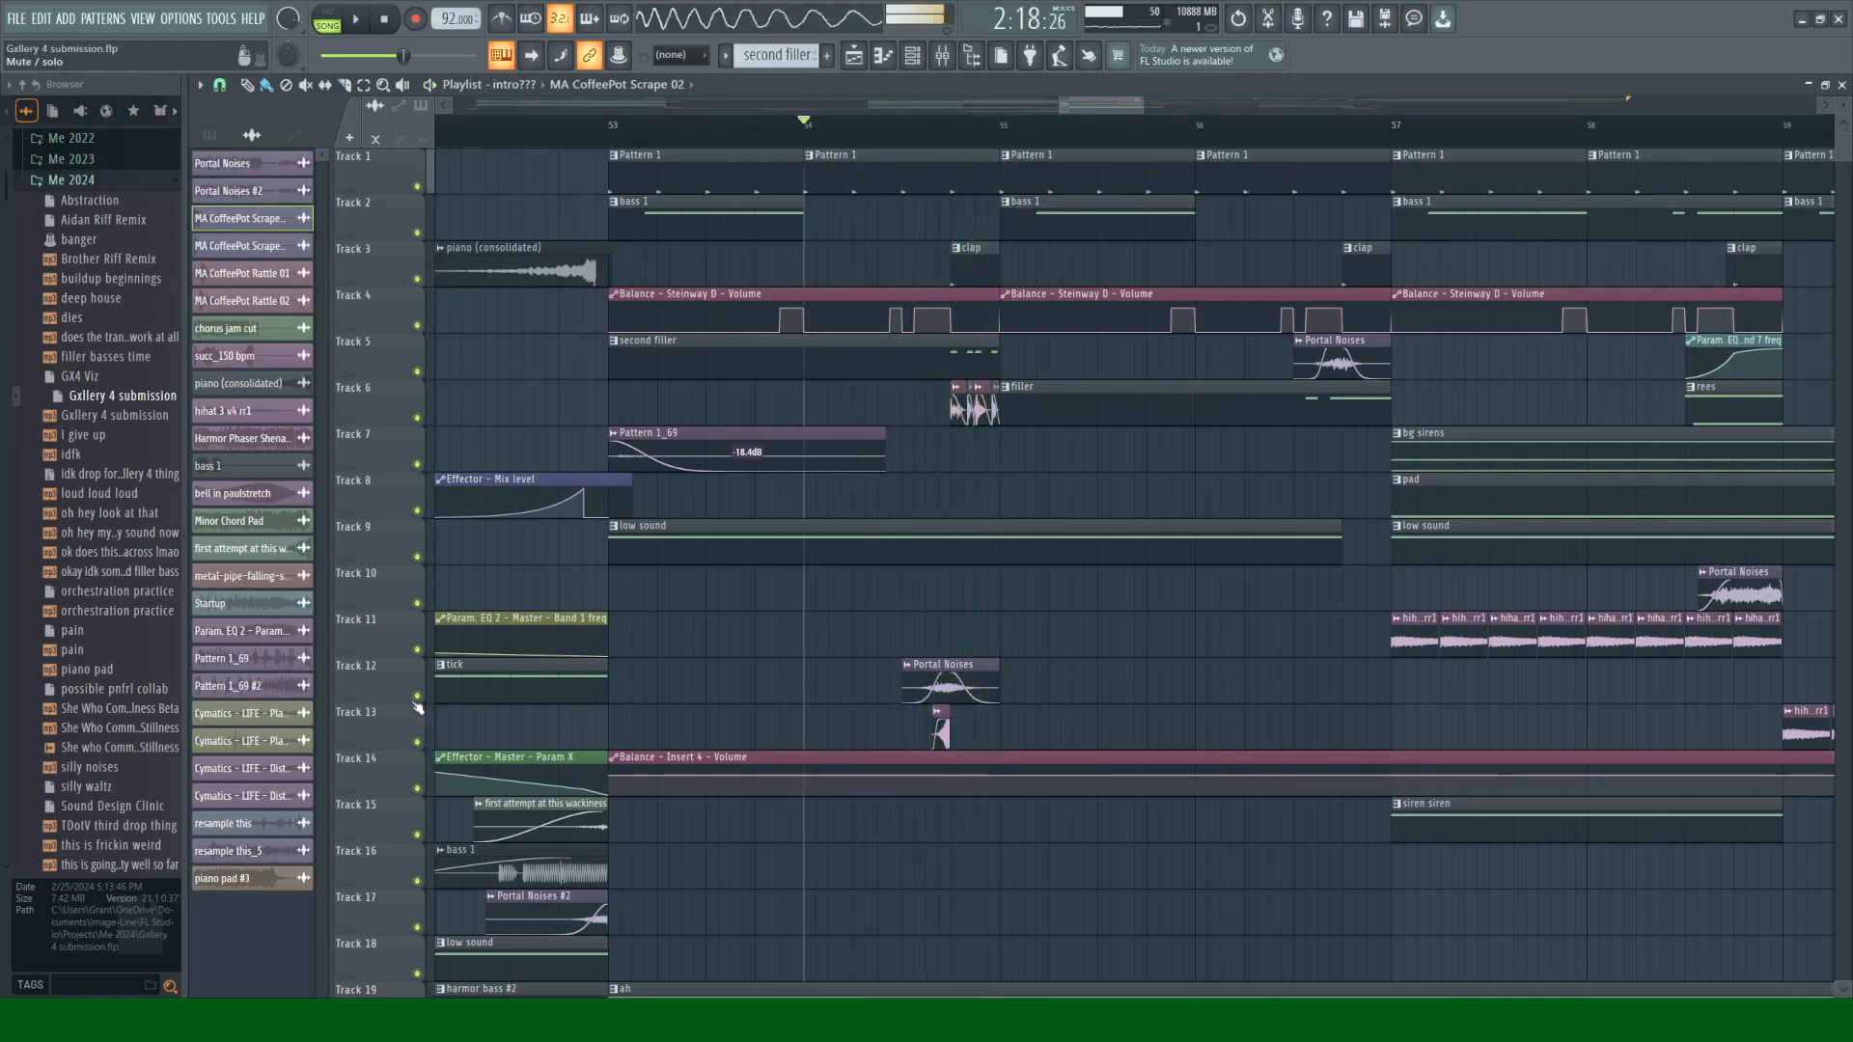
# Step: Mute Tracks 12 and 13 and replay the drop from bar 54 without their transition sounds
pyautogui.click(417, 696)
pyautogui.click(417, 743)
pyautogui.press('space')
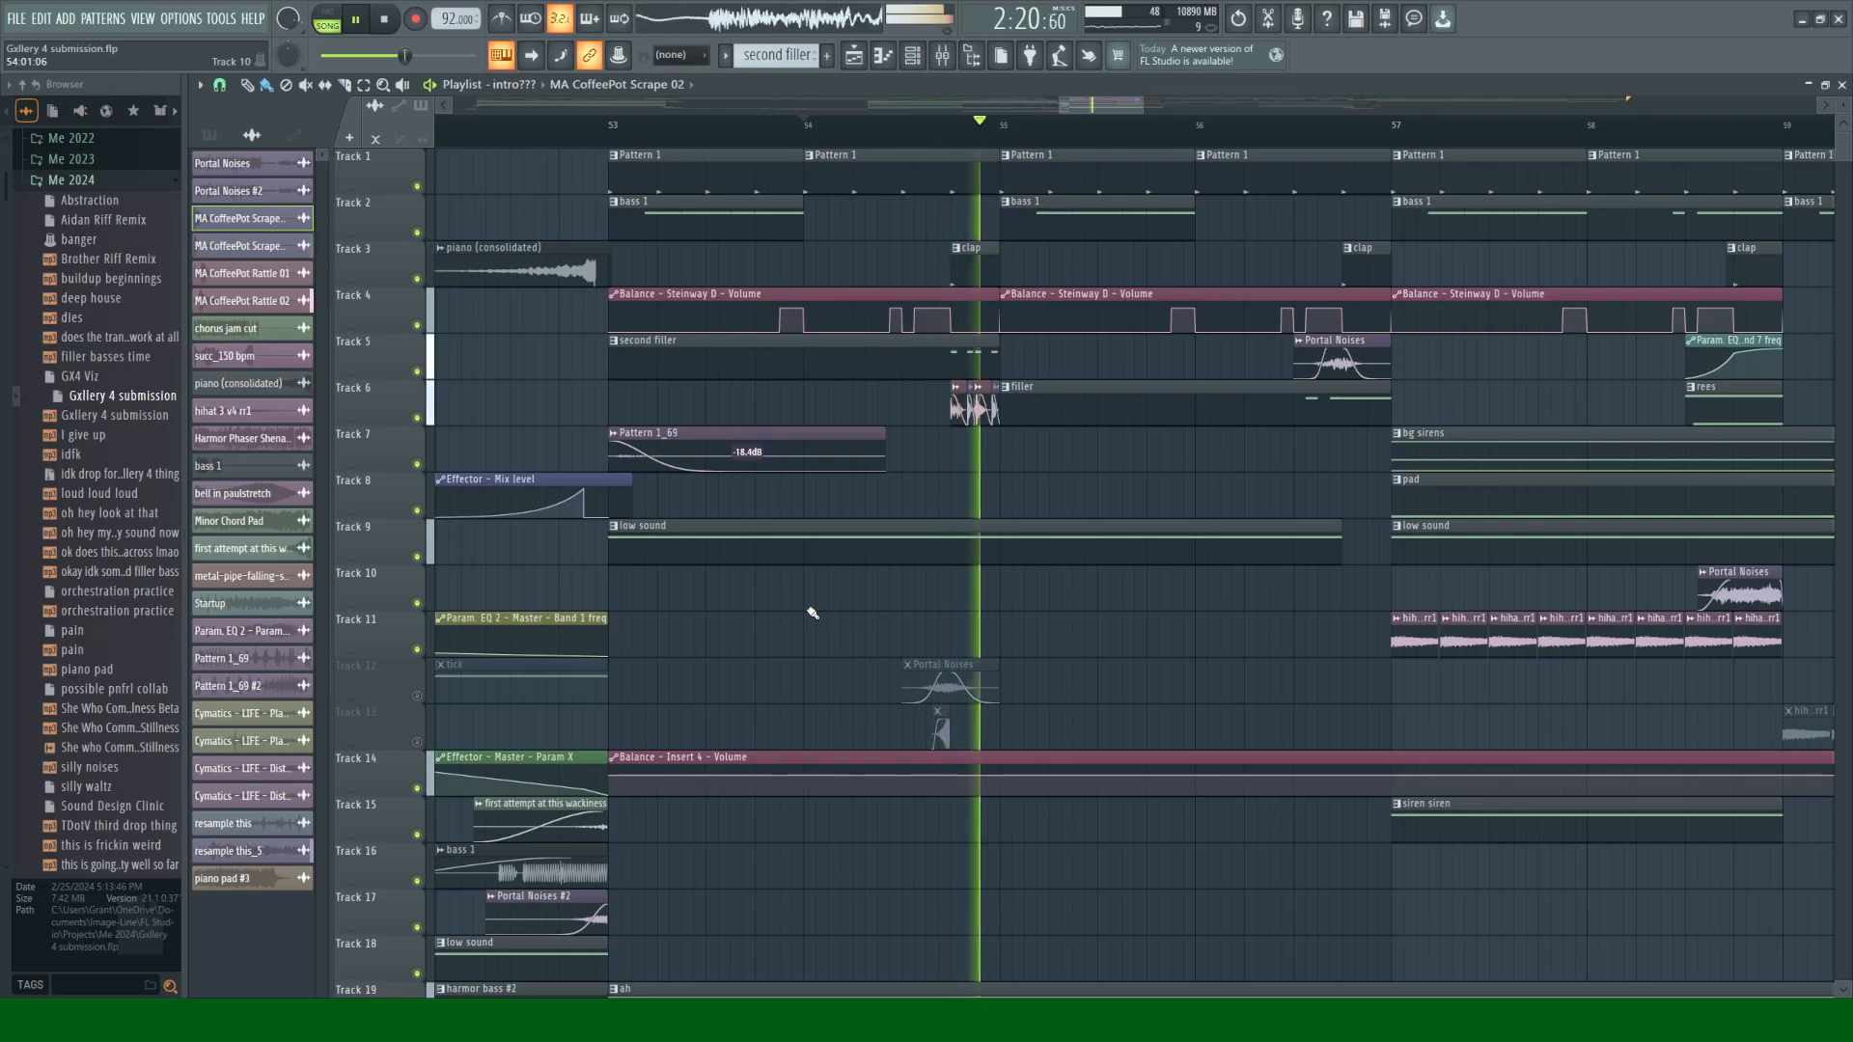
# Step: Stop playback and unmute Tracks 12 and 13
pyautogui.press('space')
pyautogui.click(417, 696)
pyautogui.click(417, 742)
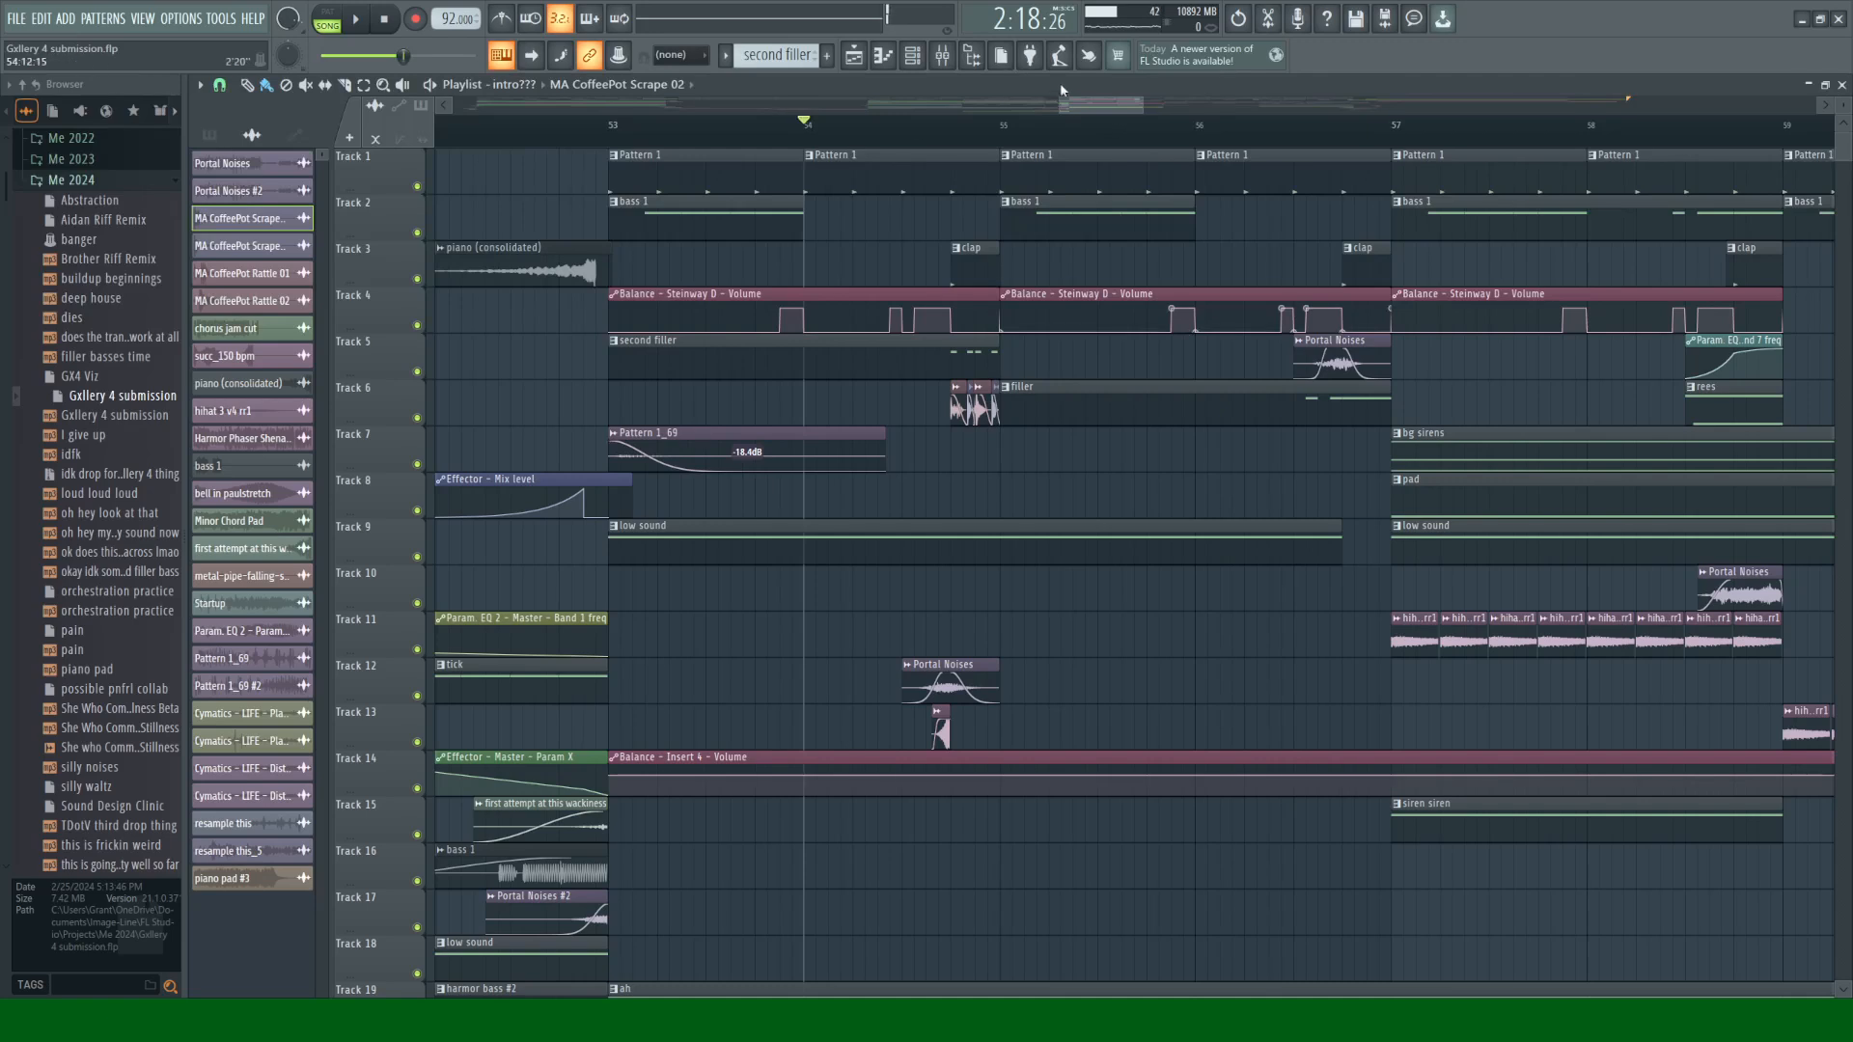
# Step: Solo Track 6 and play its filler part from the middle of bar 56
pyautogui.moveTo(1081, 108); pyautogui.dragTo(1099, 107)
pyautogui.click(1008, 126)
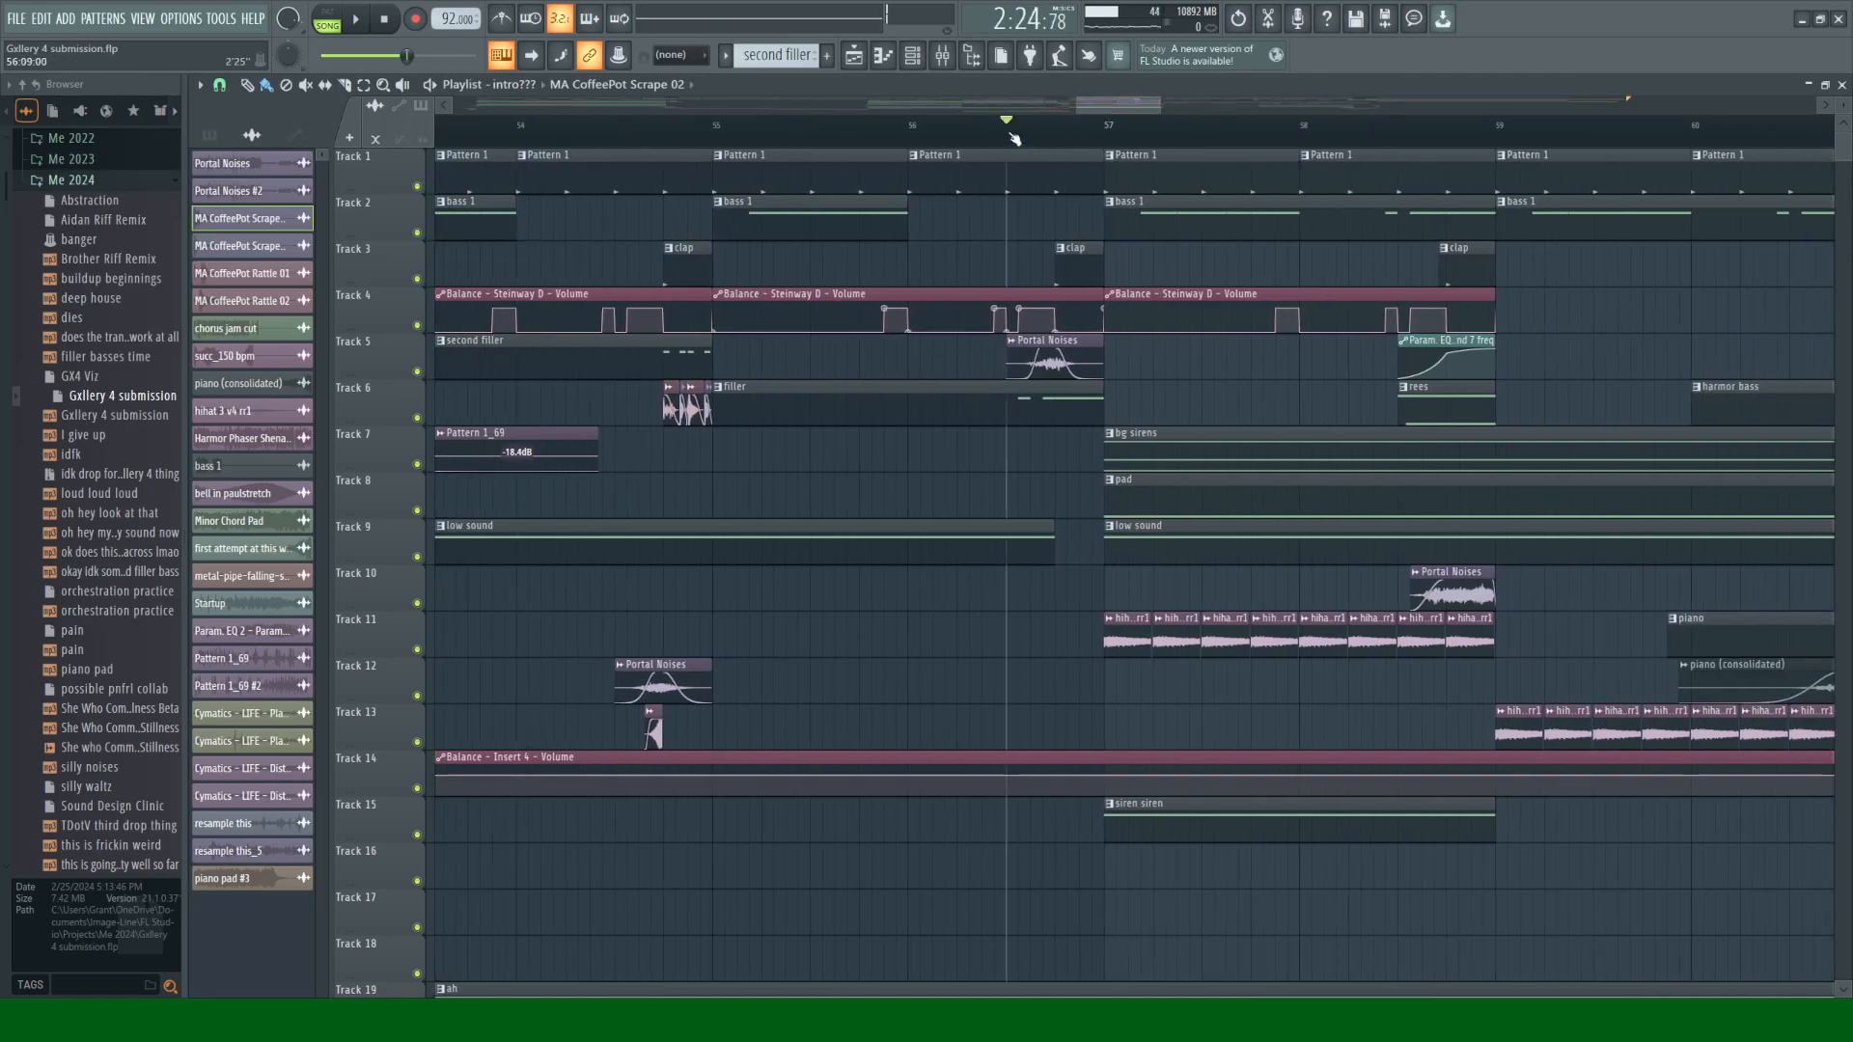
pyautogui.press('space')
pyautogui.press('space')
pyautogui.rightClick(417, 417)
pyautogui.press('space')
# Step: Solo the Serum #2 insert in the mixer and audition its part of the filler
pyautogui.click(943, 56)
pyautogui.press('space')
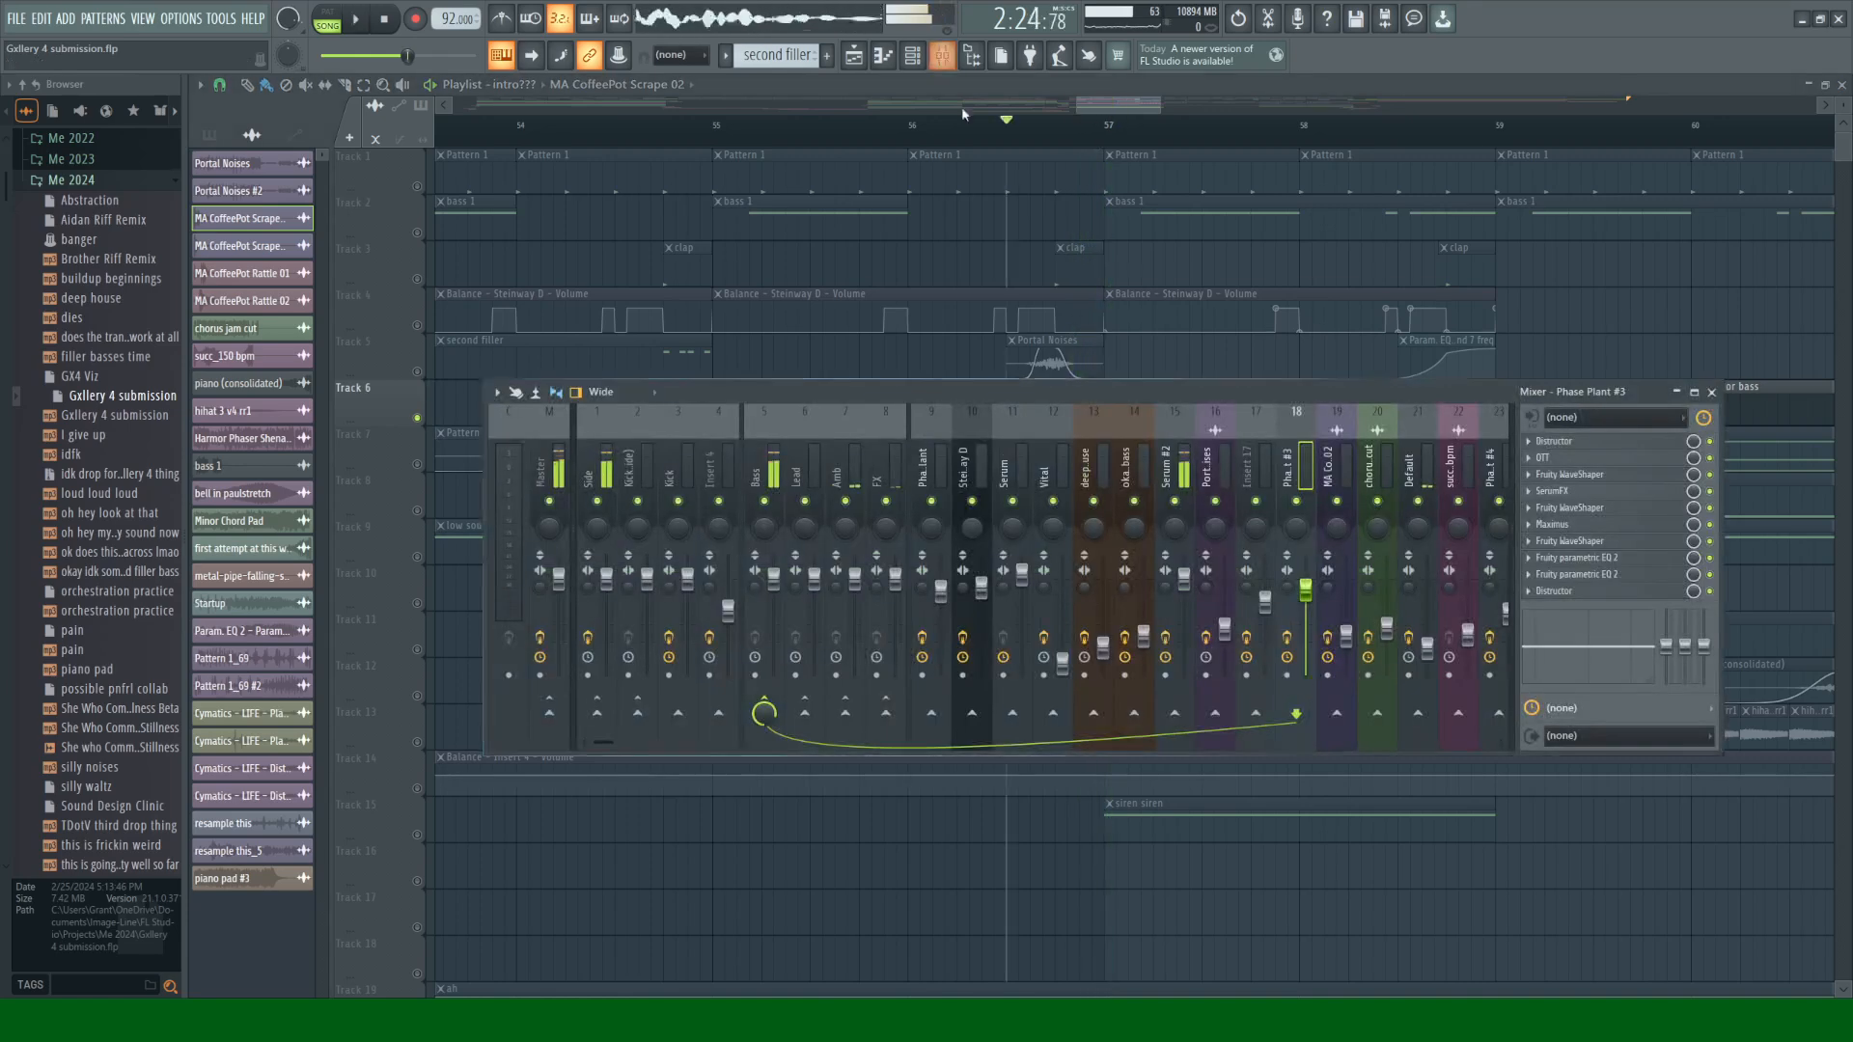
pyautogui.press('space')
pyautogui.click(1172, 479)
pyautogui.press('space')
pyautogui.rightClick(1174, 501)
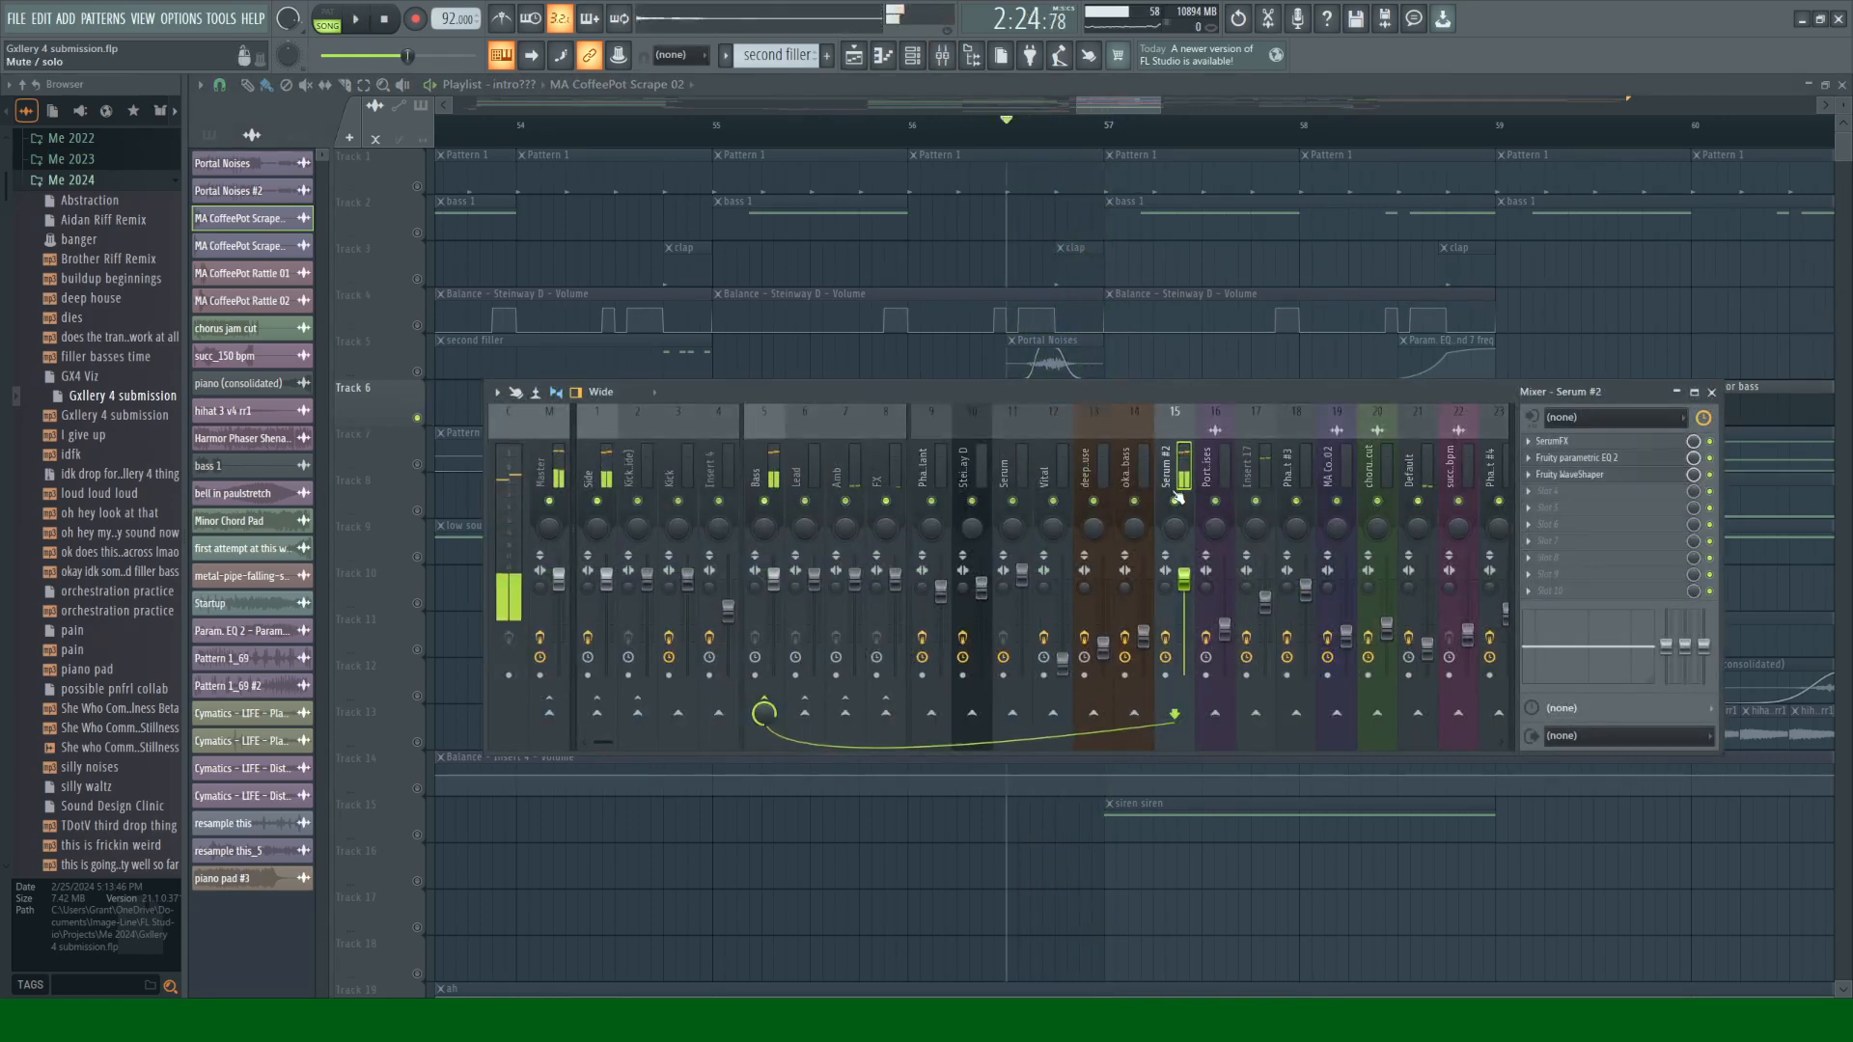
pyautogui.press('space')
pyautogui.press('space')
# Step: Solo Insert 17 in the mixer and audition its part of the filler
pyautogui.click(1248, 473)
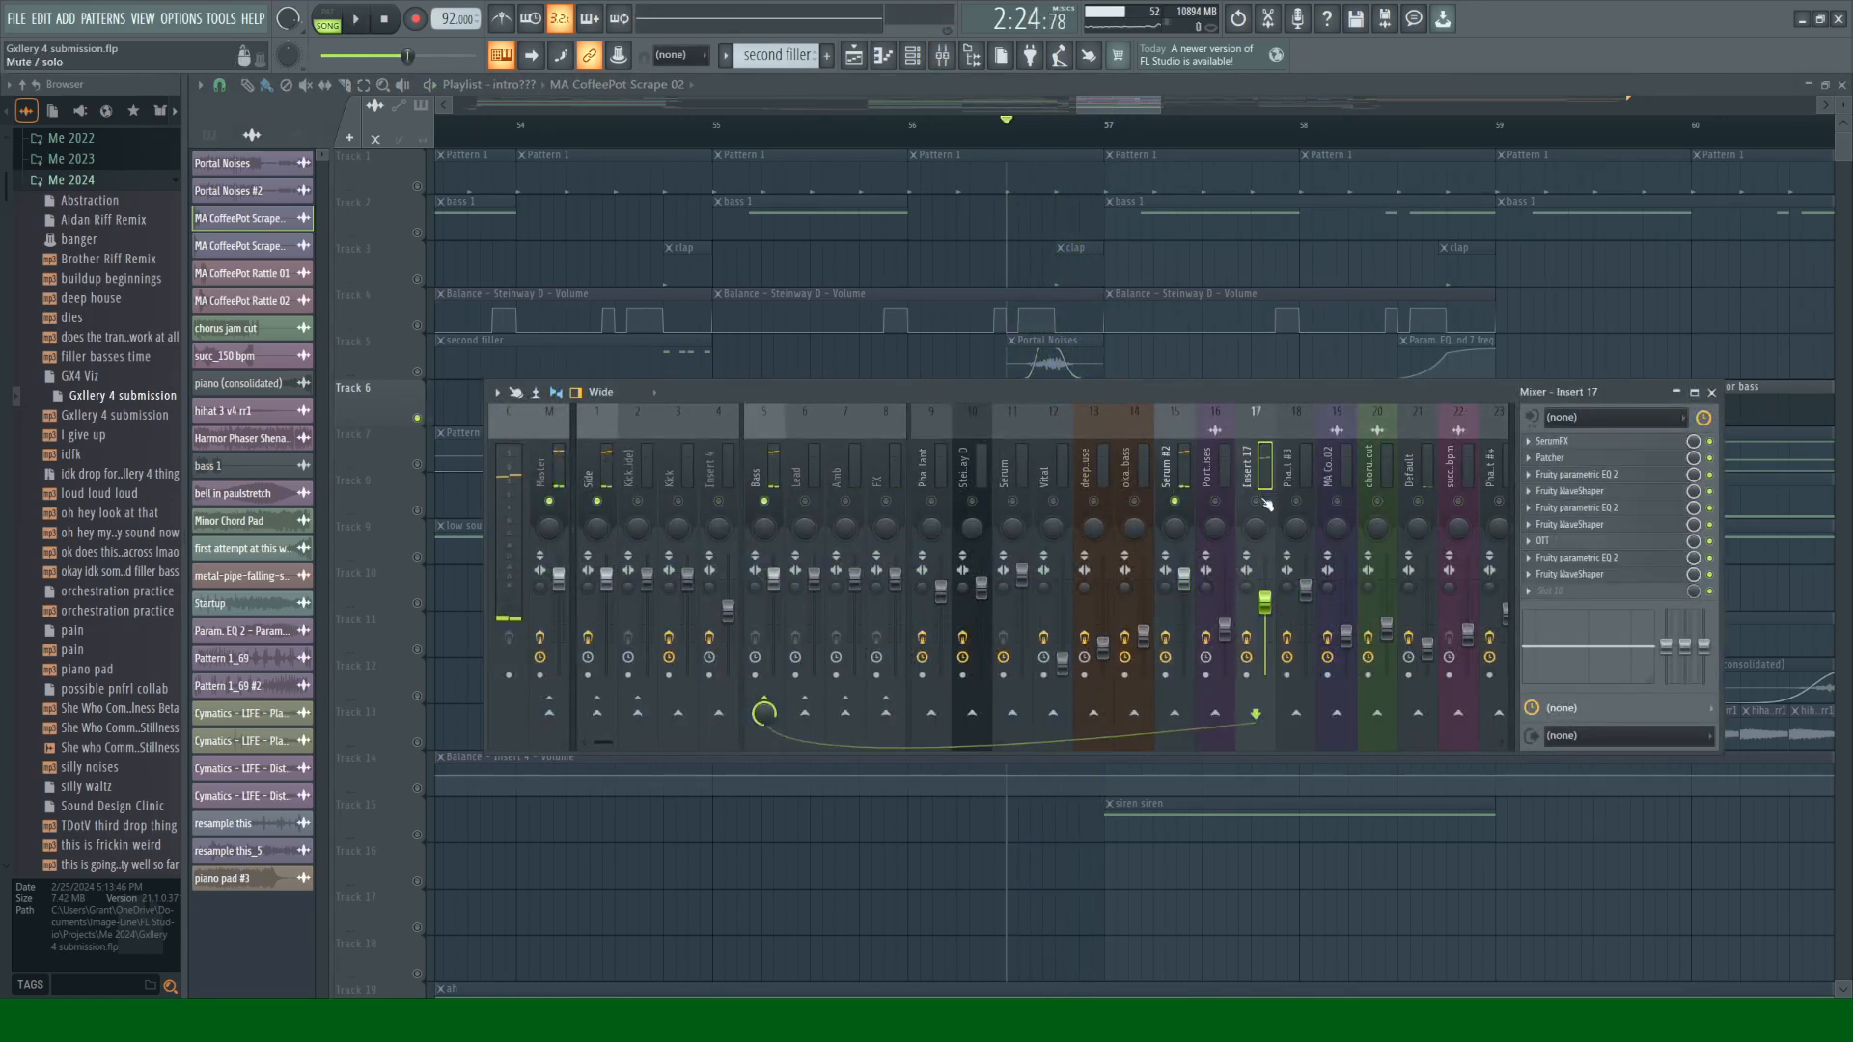
pyautogui.rightClick(1255, 501)
pyautogui.press('space')
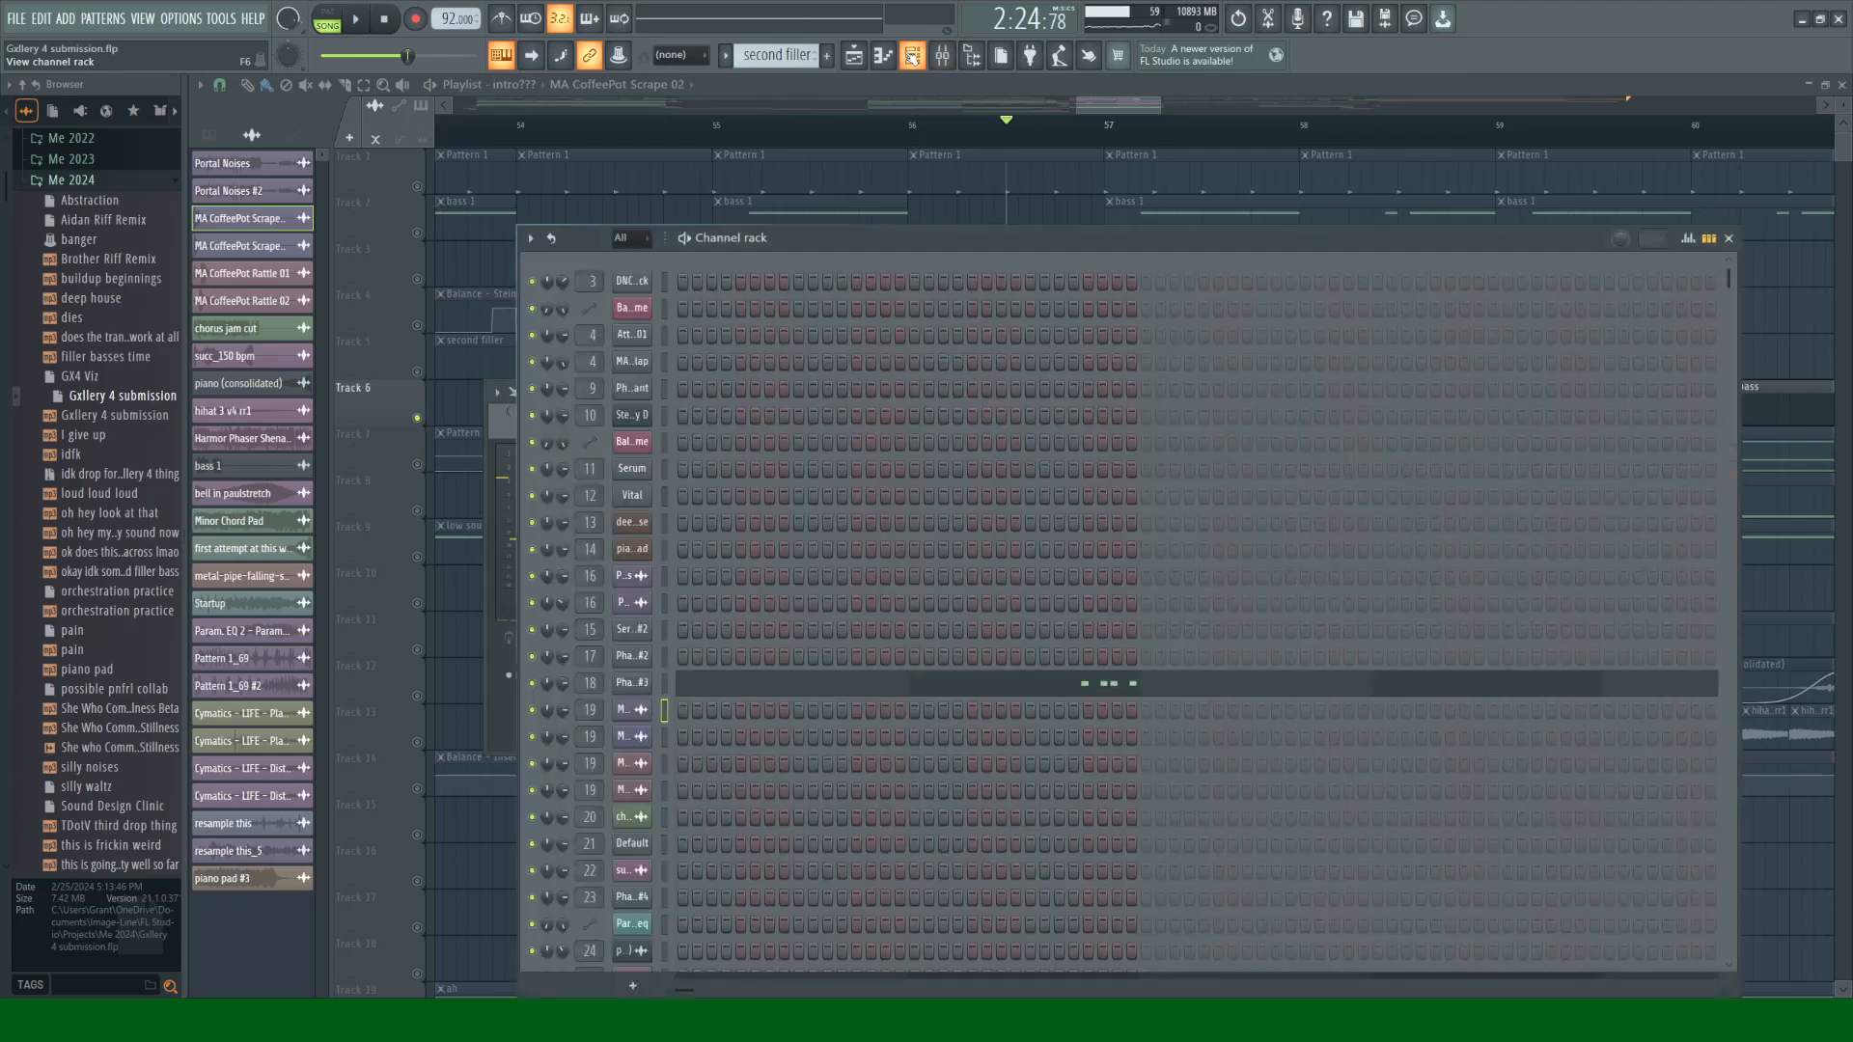
# Step: Open Phase Plant #2 from the channel rack, audition its big noise pluck patch and examine its generators
pyautogui.press('F6')
pyautogui.press('space')
pyautogui.click(621, 662)
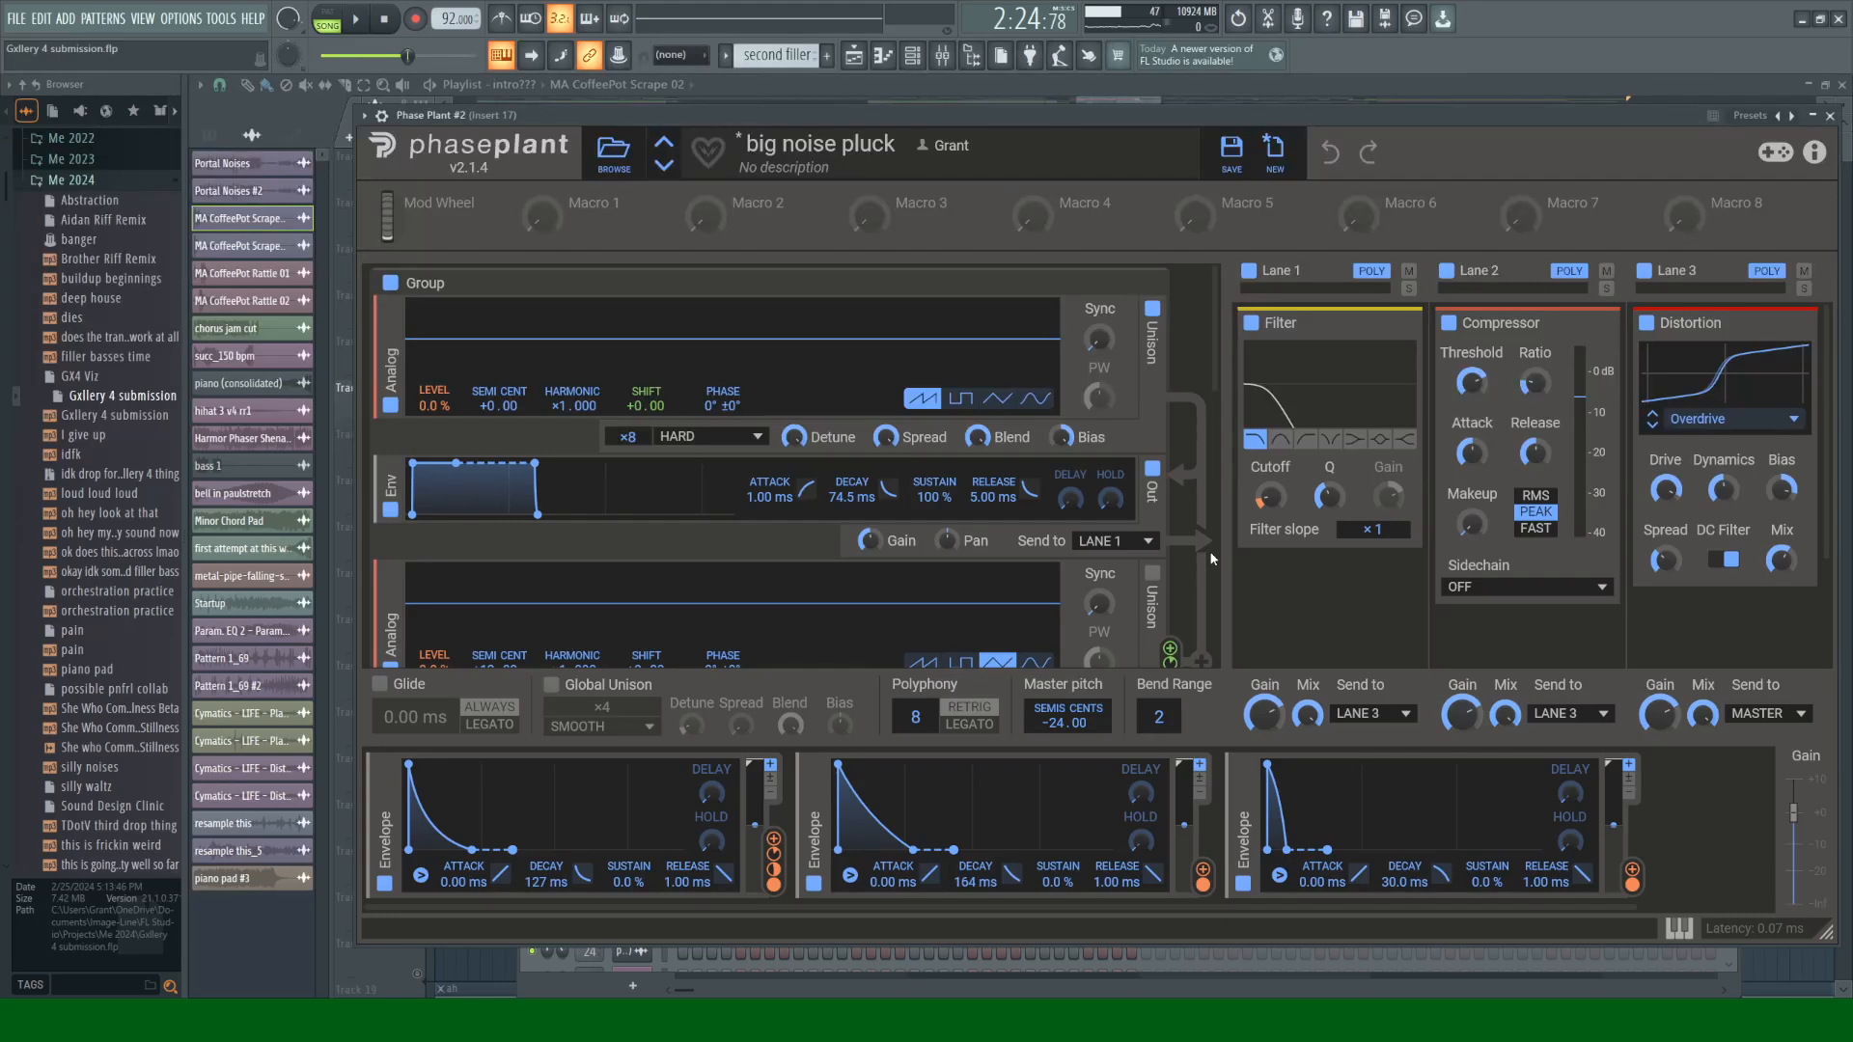
pyautogui.press('q')
pyautogui.press('q')
pyautogui.press('q')
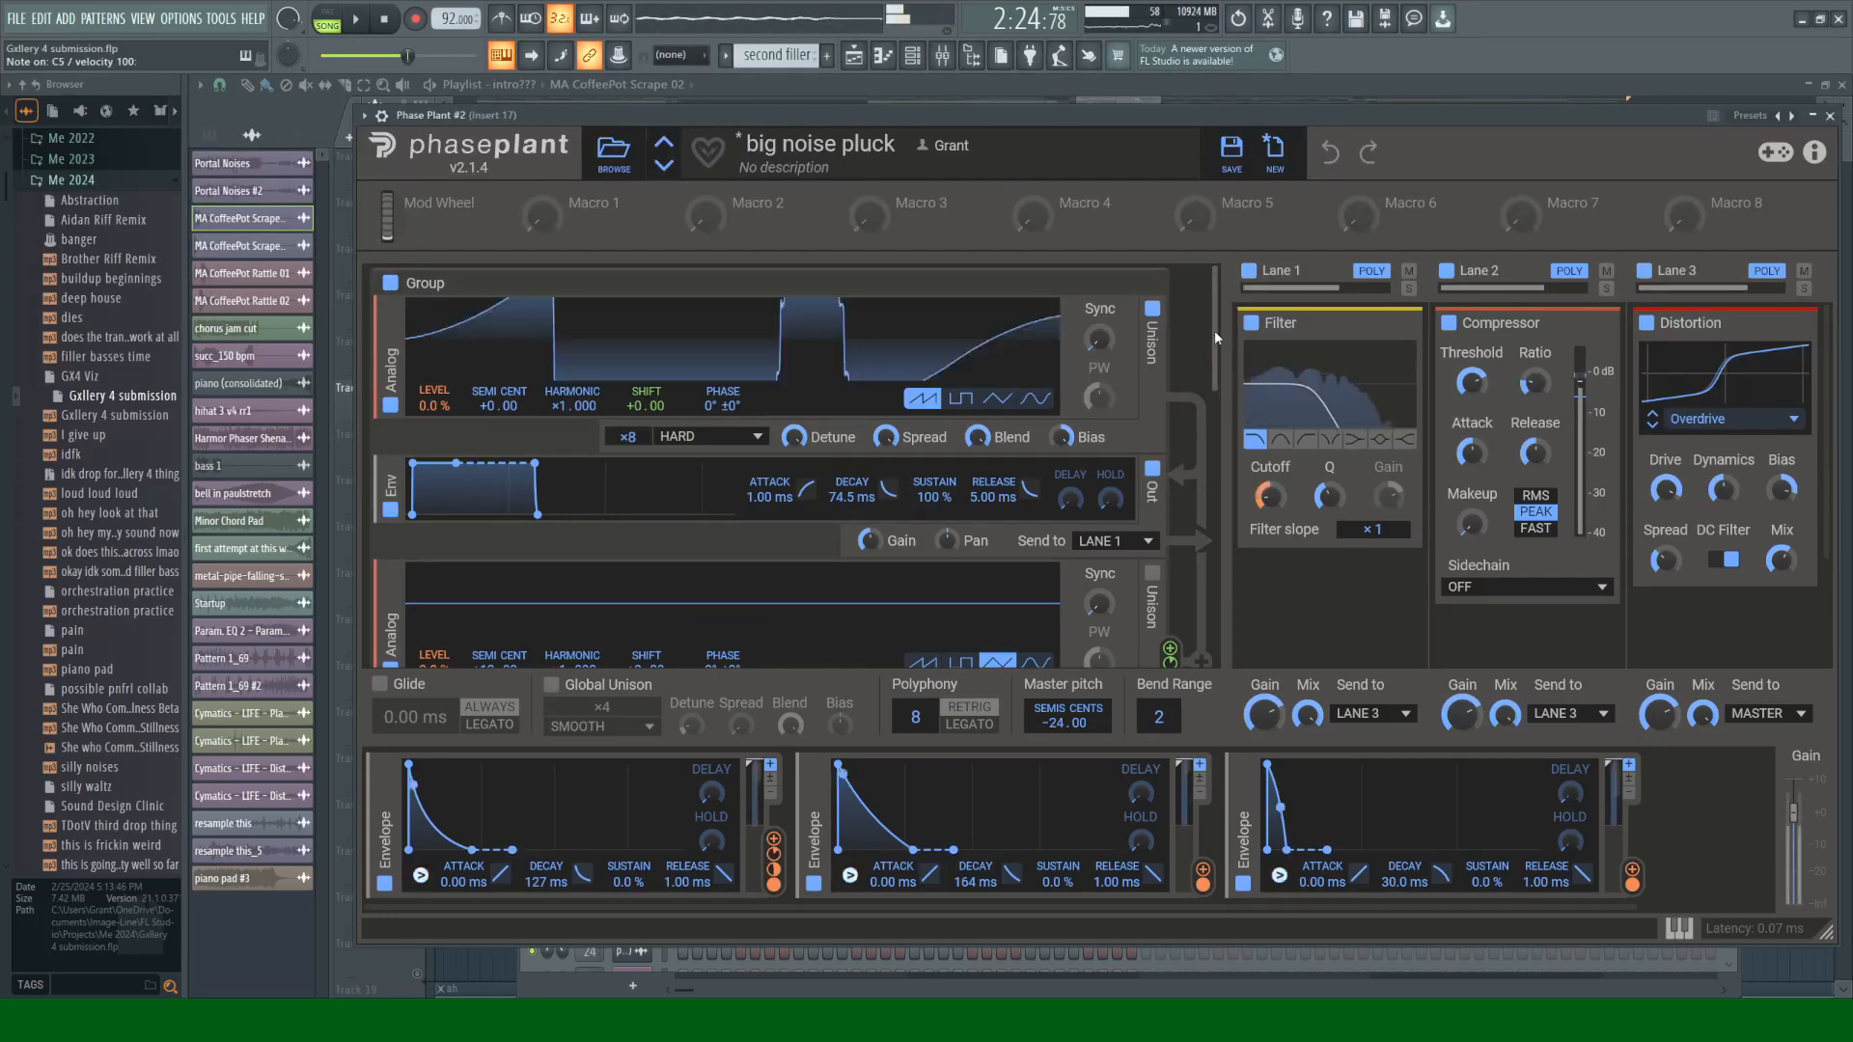
pyautogui.scroll(-5, 1203, 344)
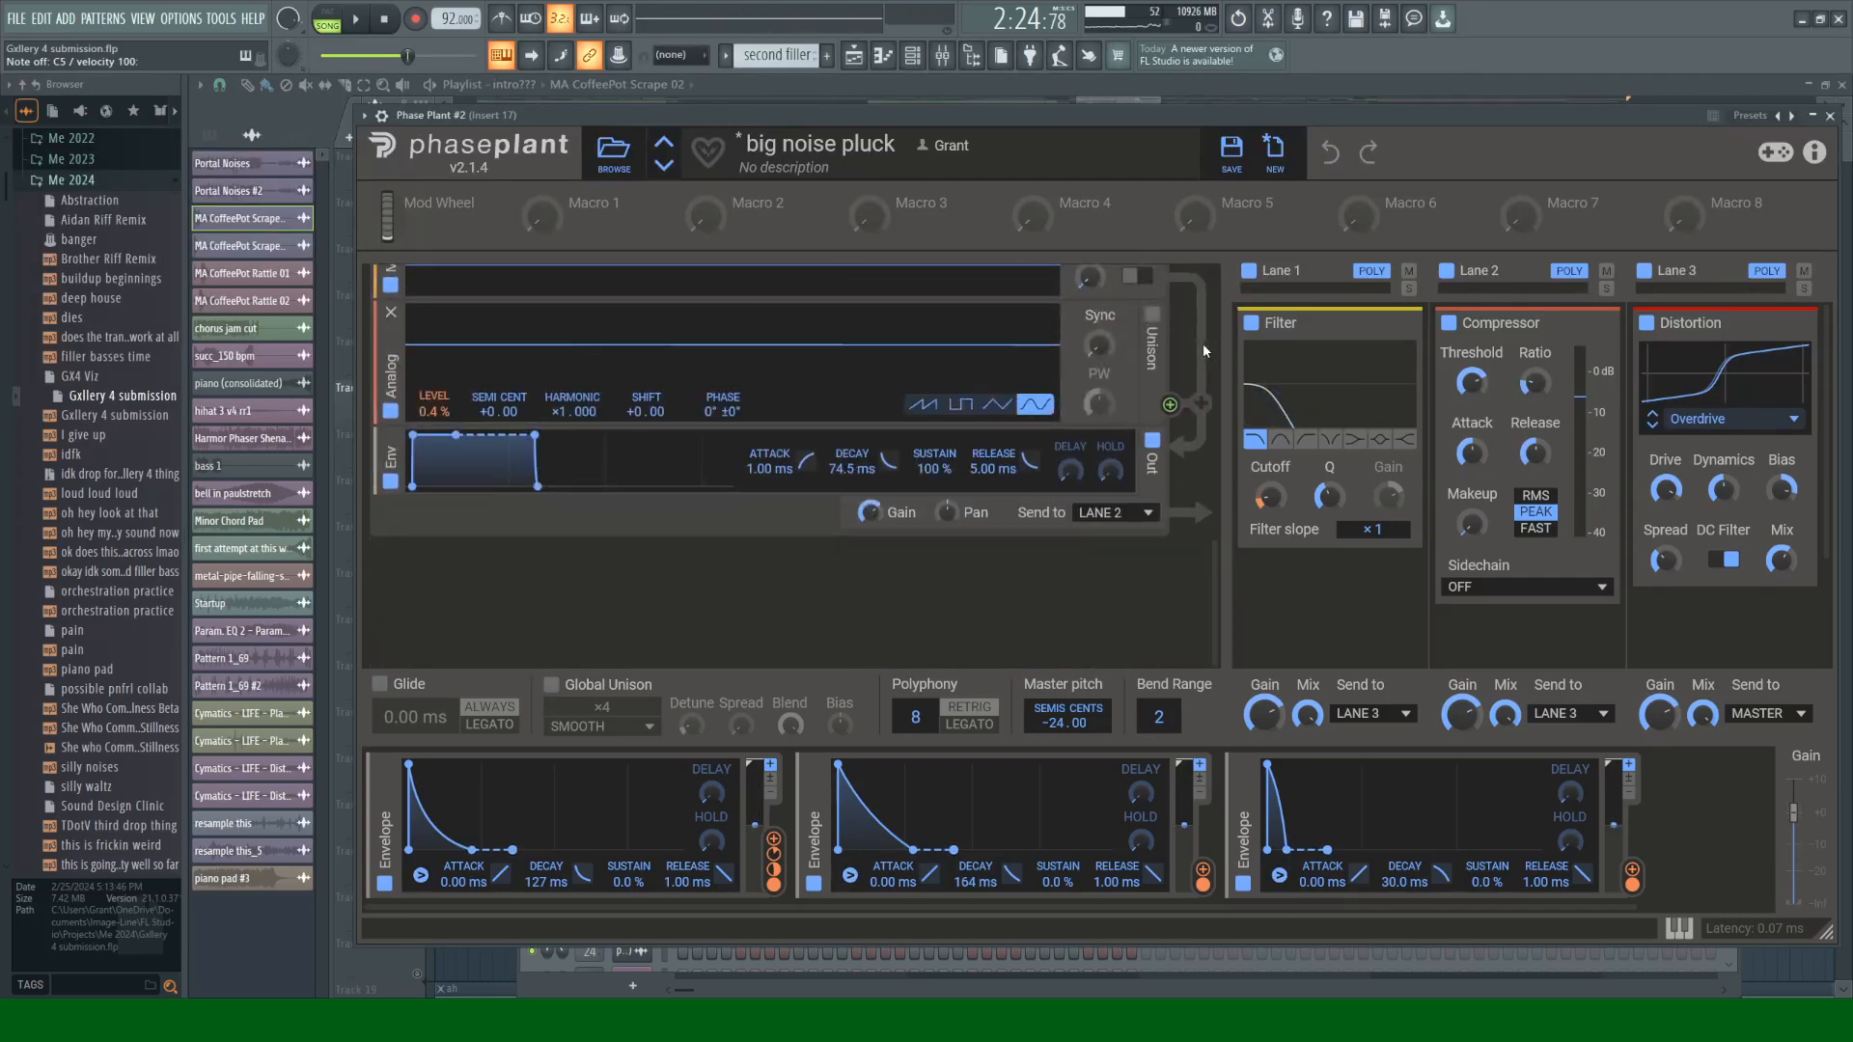
pyautogui.scroll(4, 1199, 355)
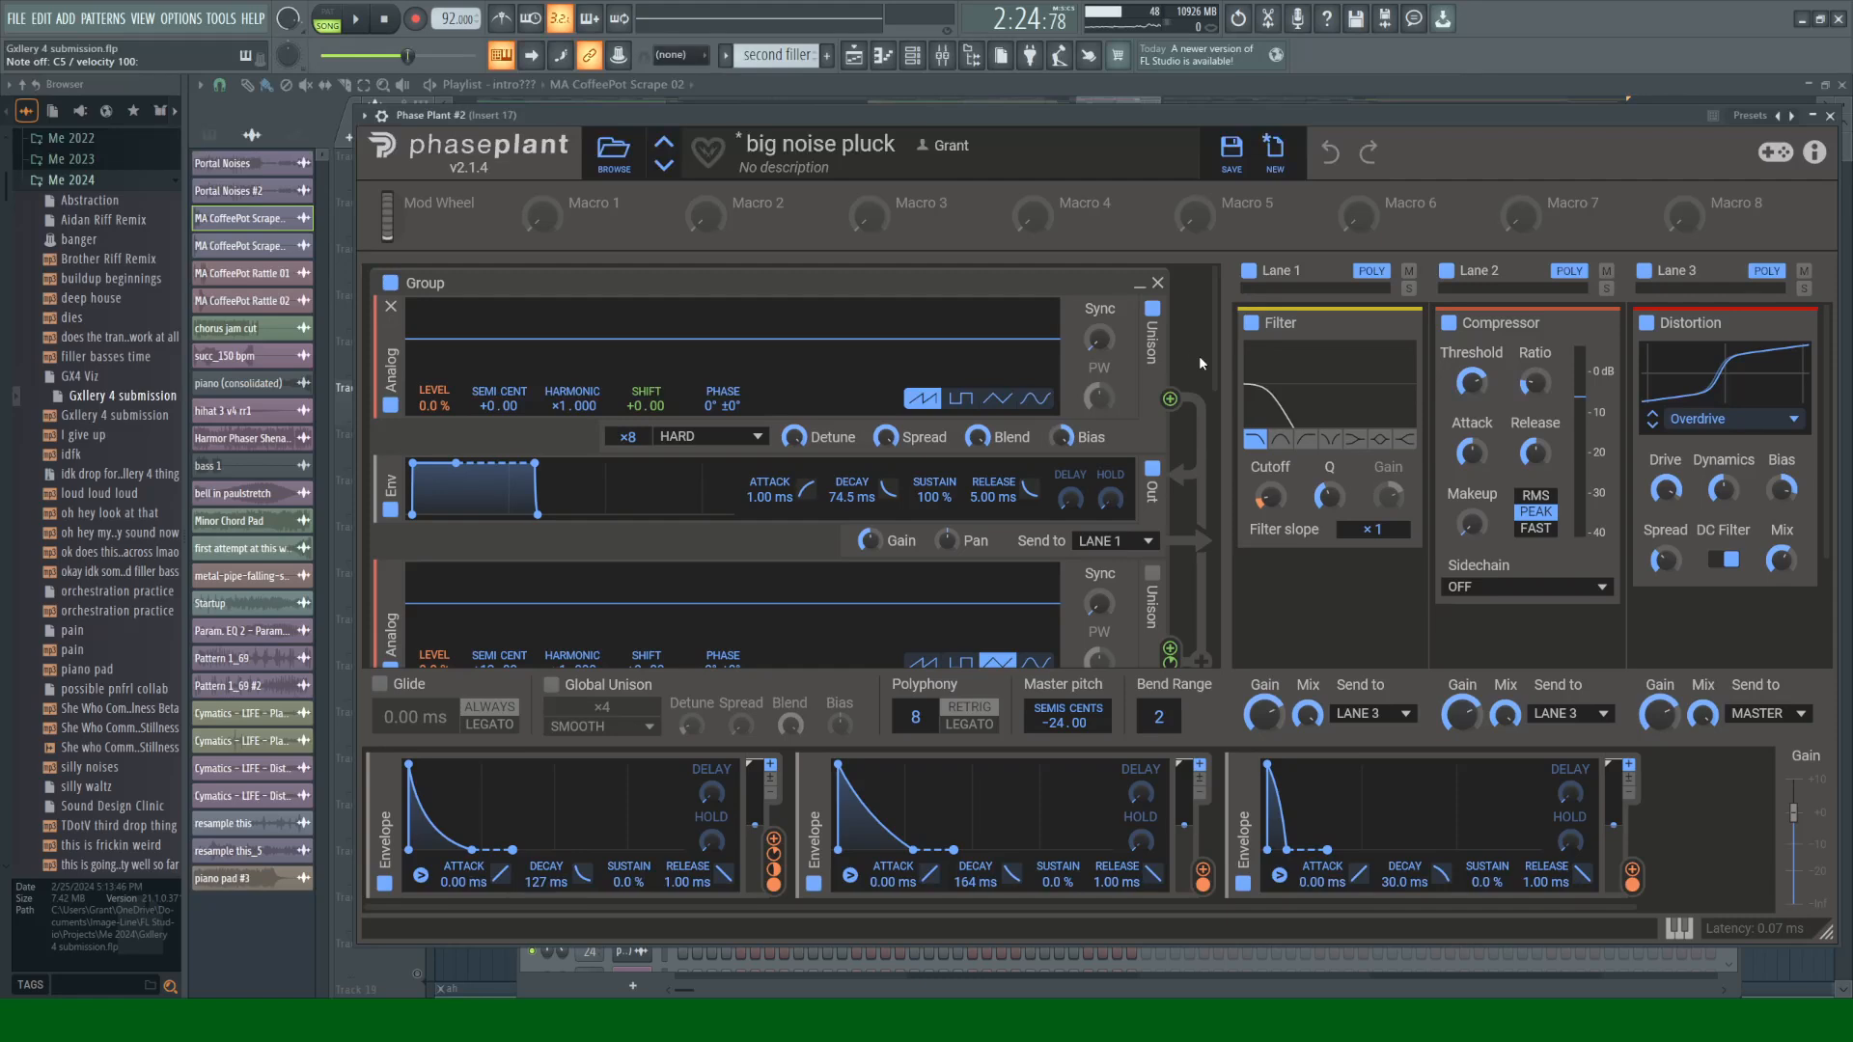
# Step: Bypass Lanes 1, 2 and 3 in Phase Plant #2 and audition the dry noise pluck
pyautogui.click(1249, 270)
pyautogui.click(1449, 270)
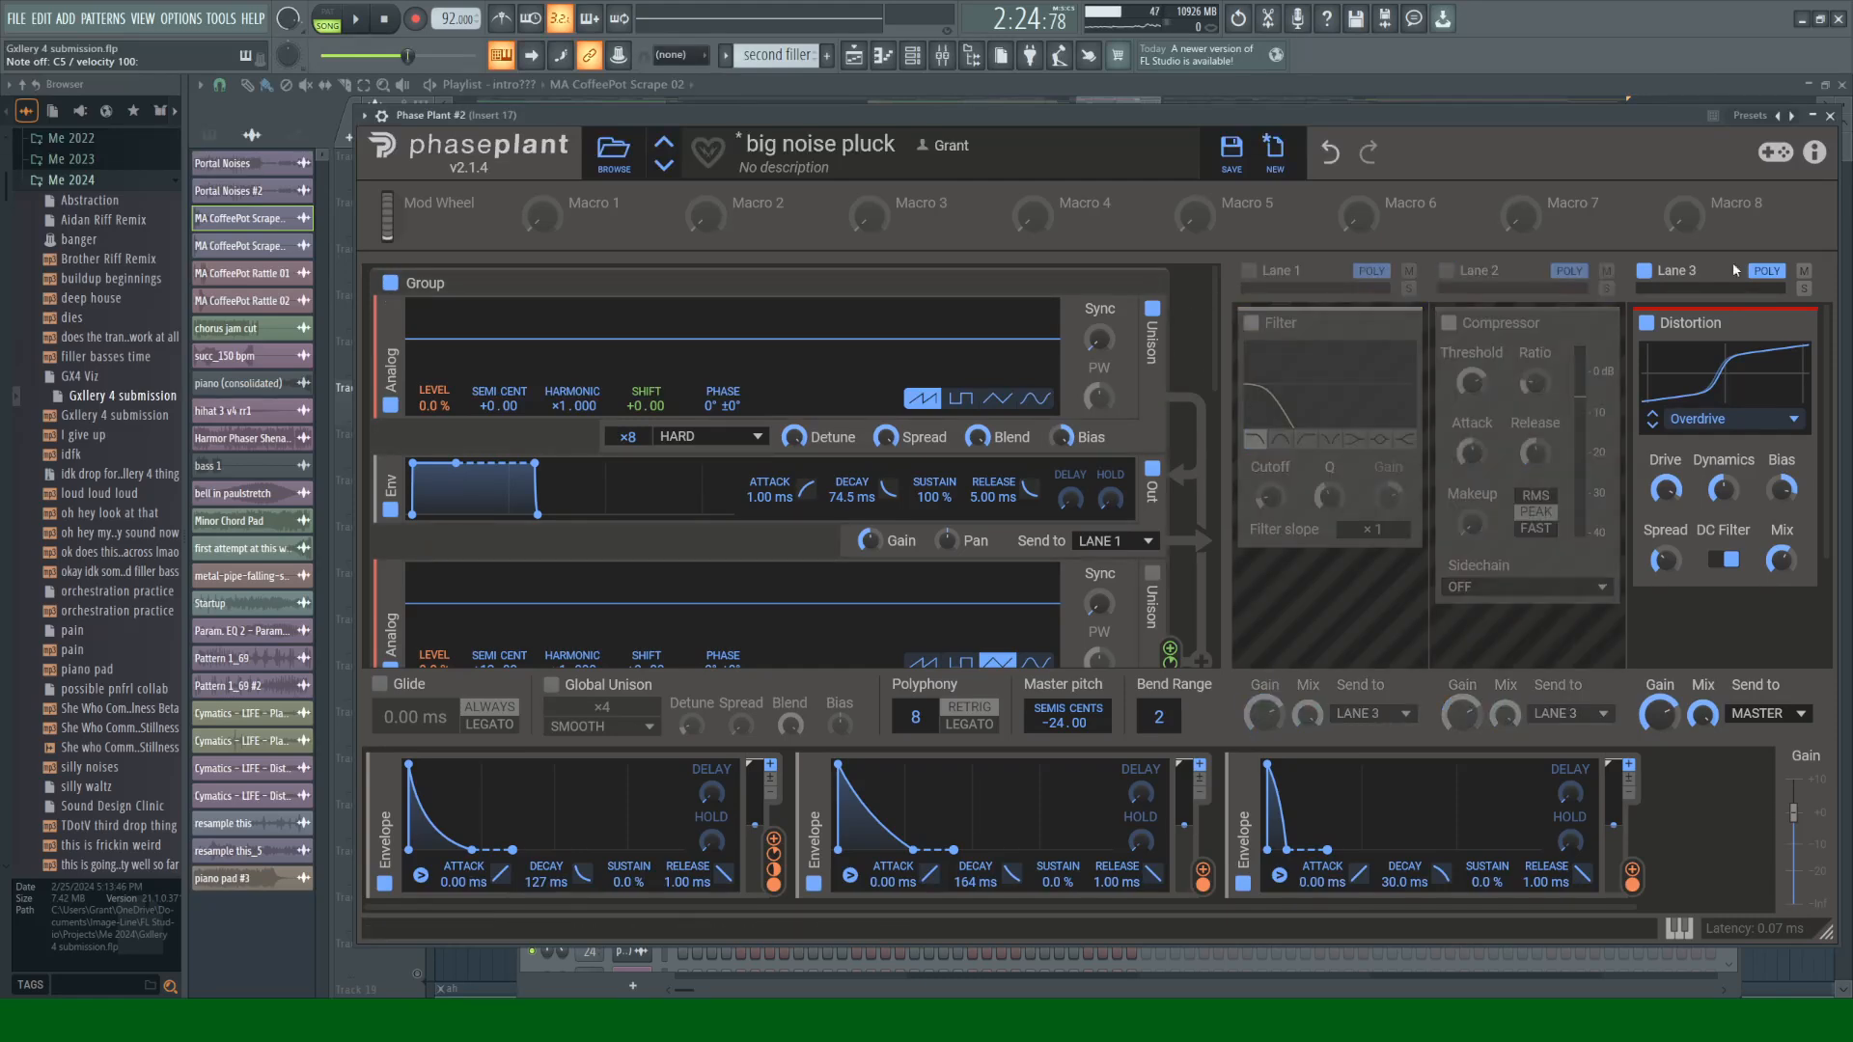
pyautogui.click(1644, 270)
pyautogui.click(941, 58)
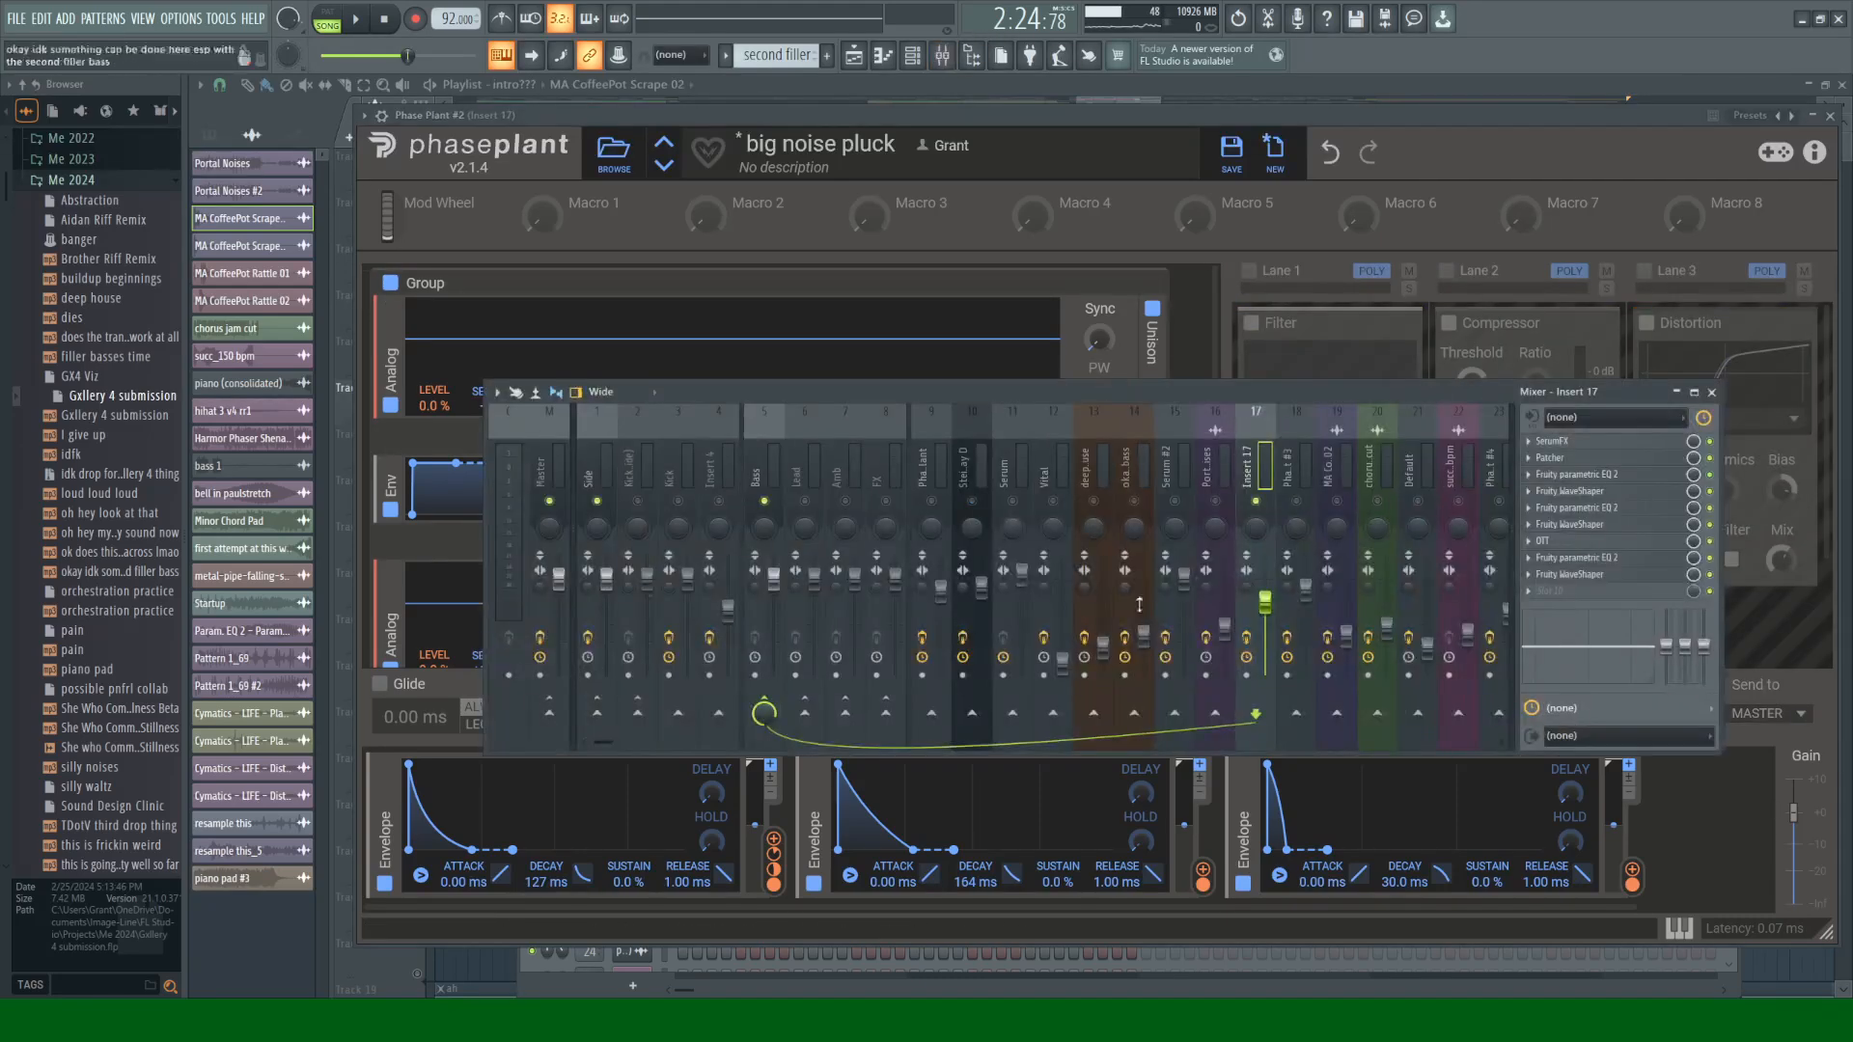
pyautogui.click(1347, 123)
pyautogui.press('q')
pyautogui.press('q')
pyautogui.press('q')
pyautogui.press('q')
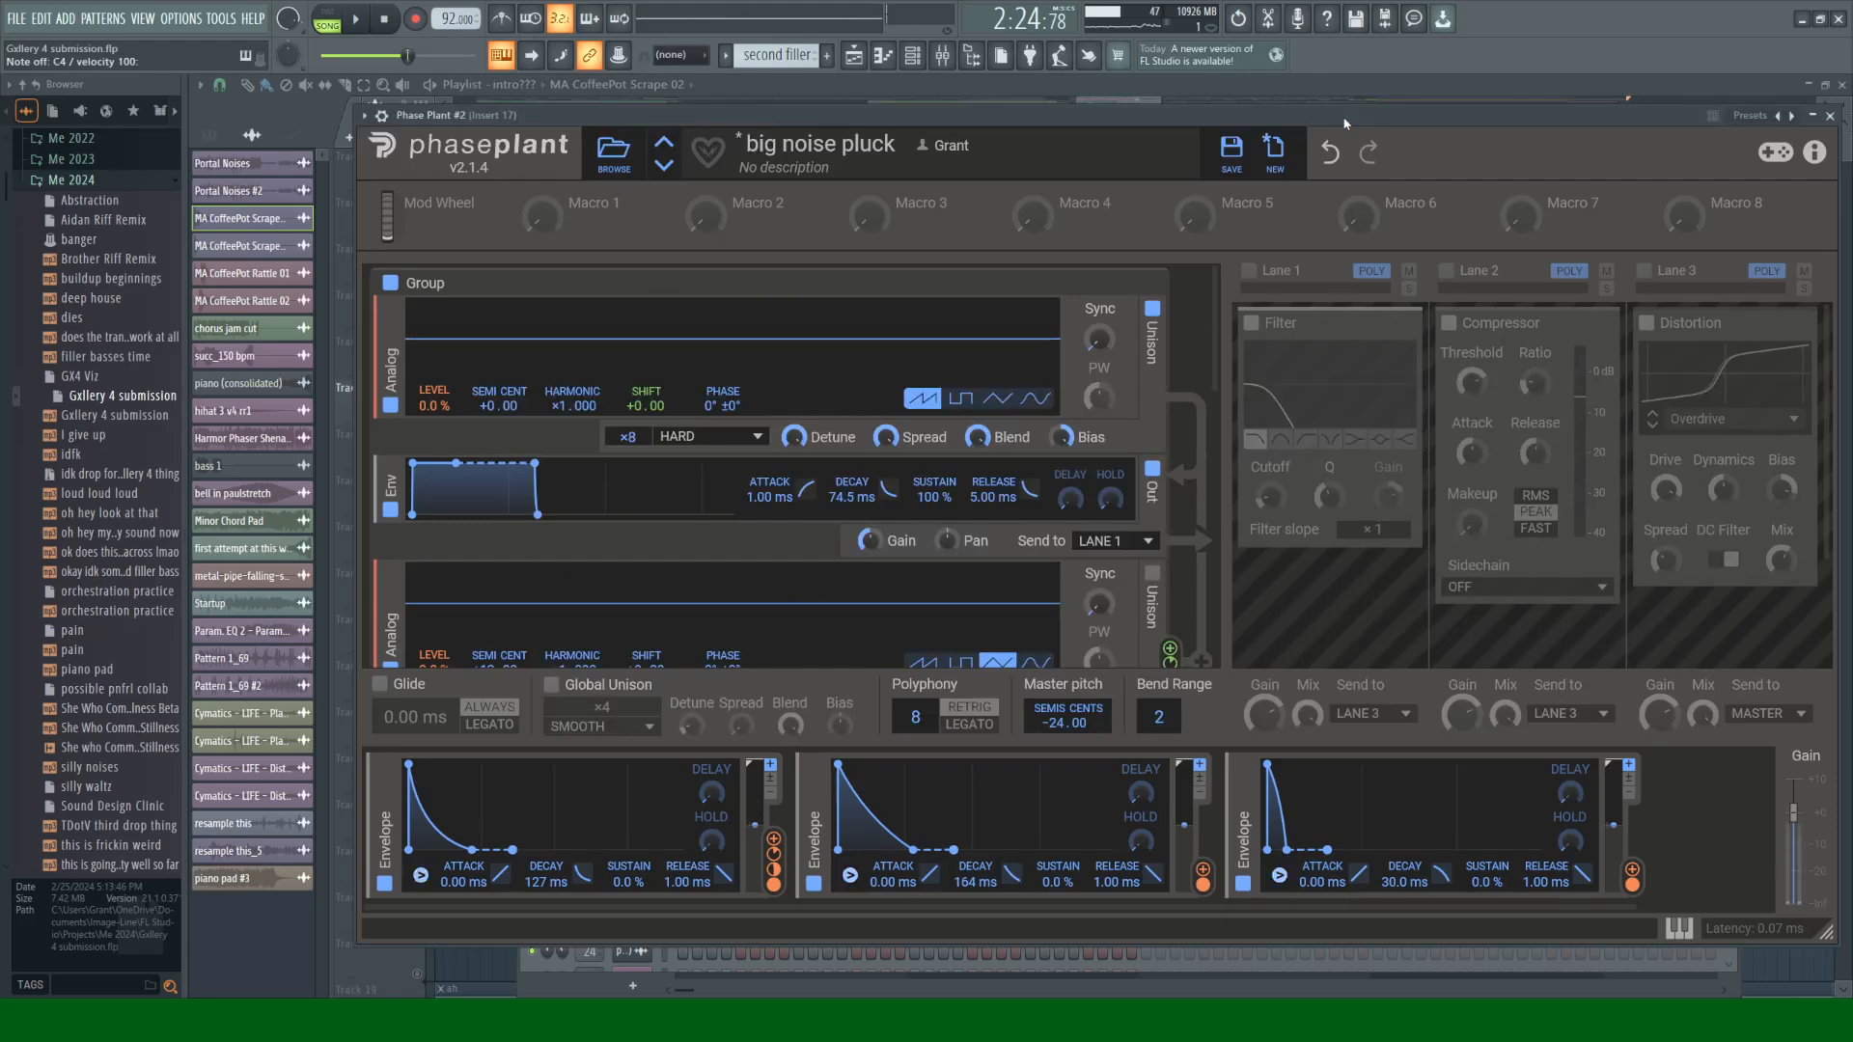
# Step: Re-enable Lanes 1, 2 and 3 one after another while auditioning the noise pluck
pyautogui.click(1249, 270)
pyautogui.press('z')
pyautogui.click(1446, 271)
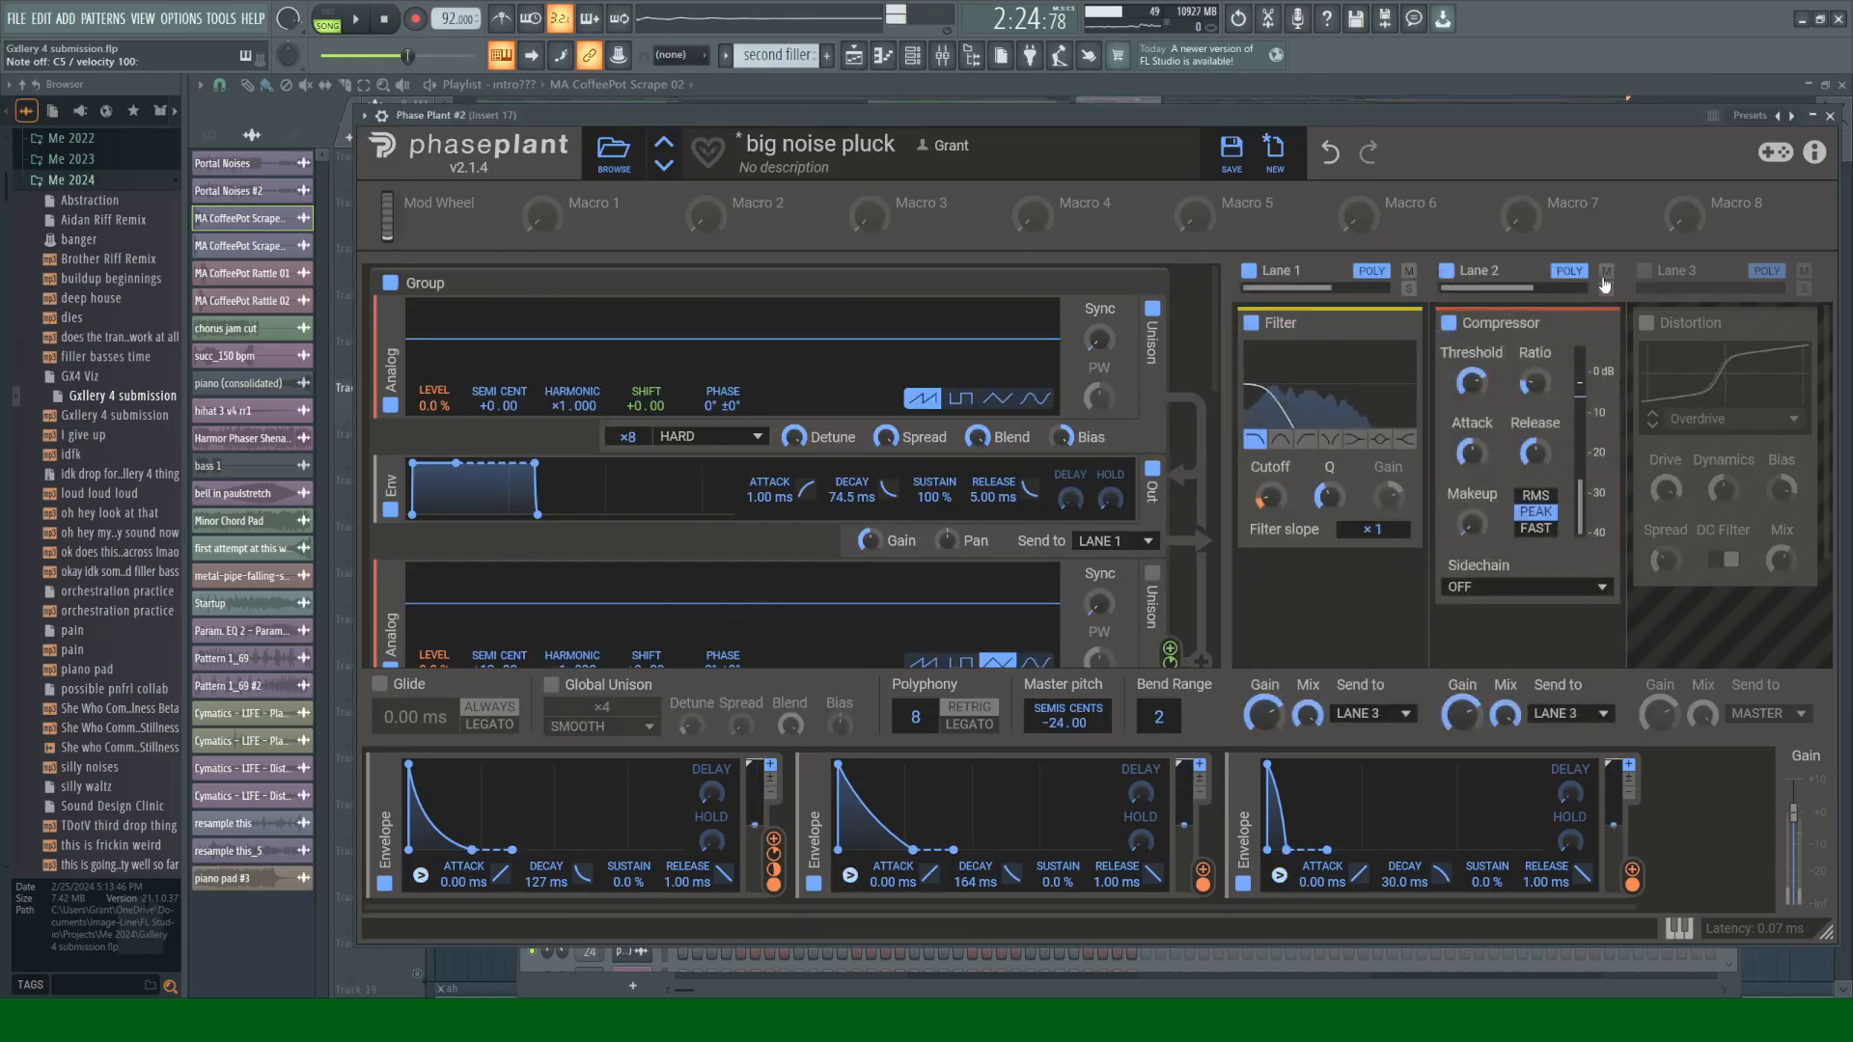
pyautogui.click(1644, 271)
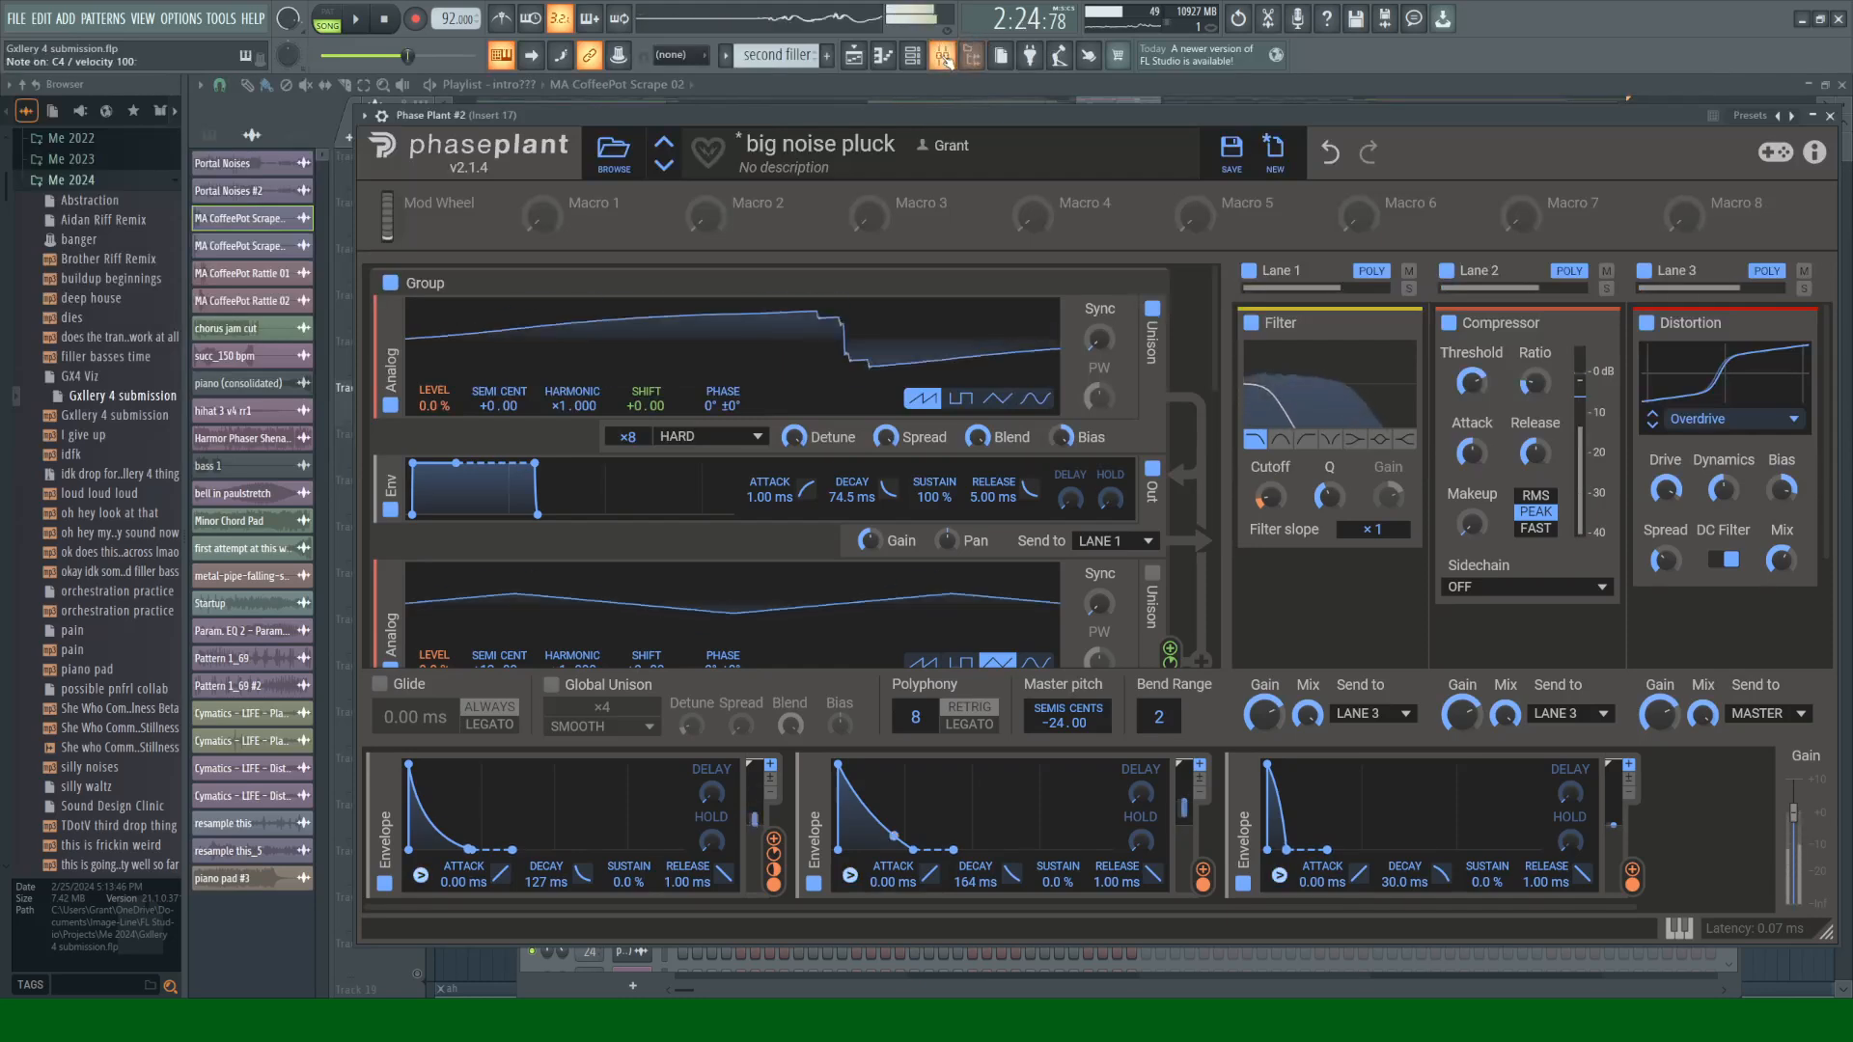
# Step: Examine the SerumFX distortion and the Patcher routing in Insert 17's effect chain
pyautogui.press('F9')
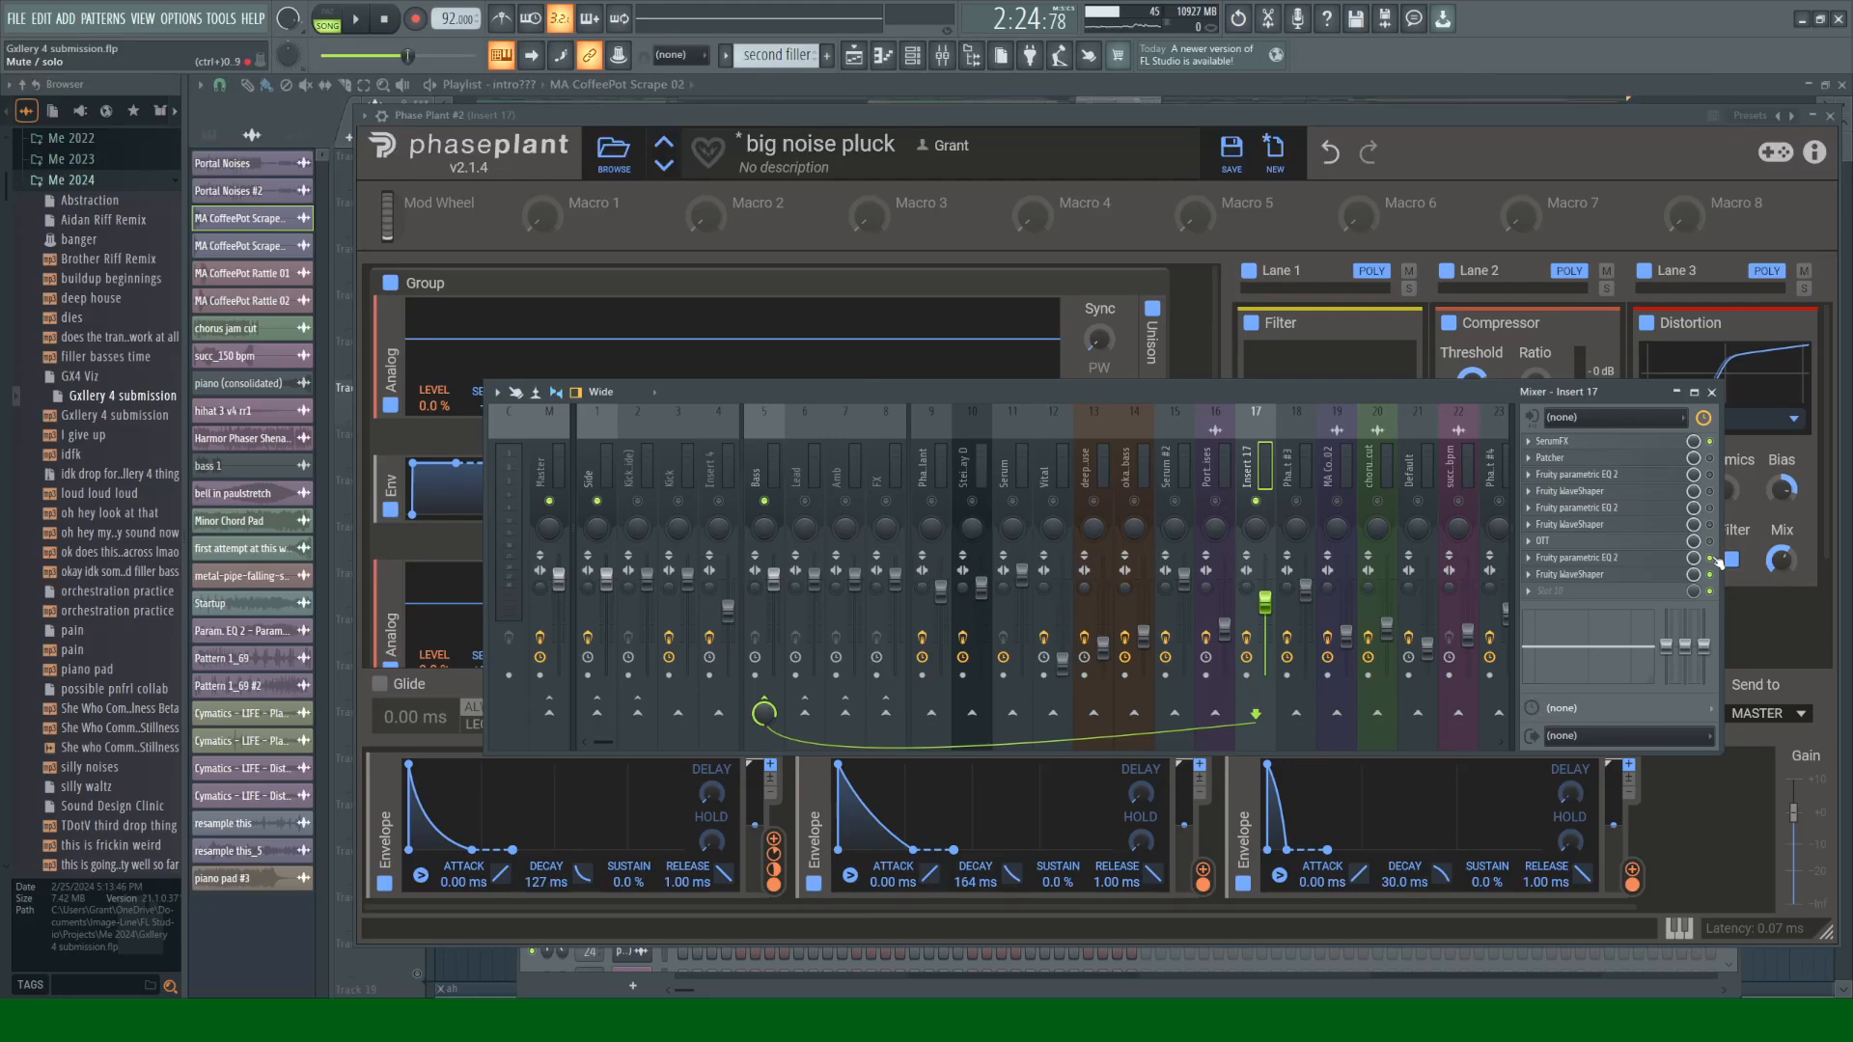
pyautogui.click(1633, 448)
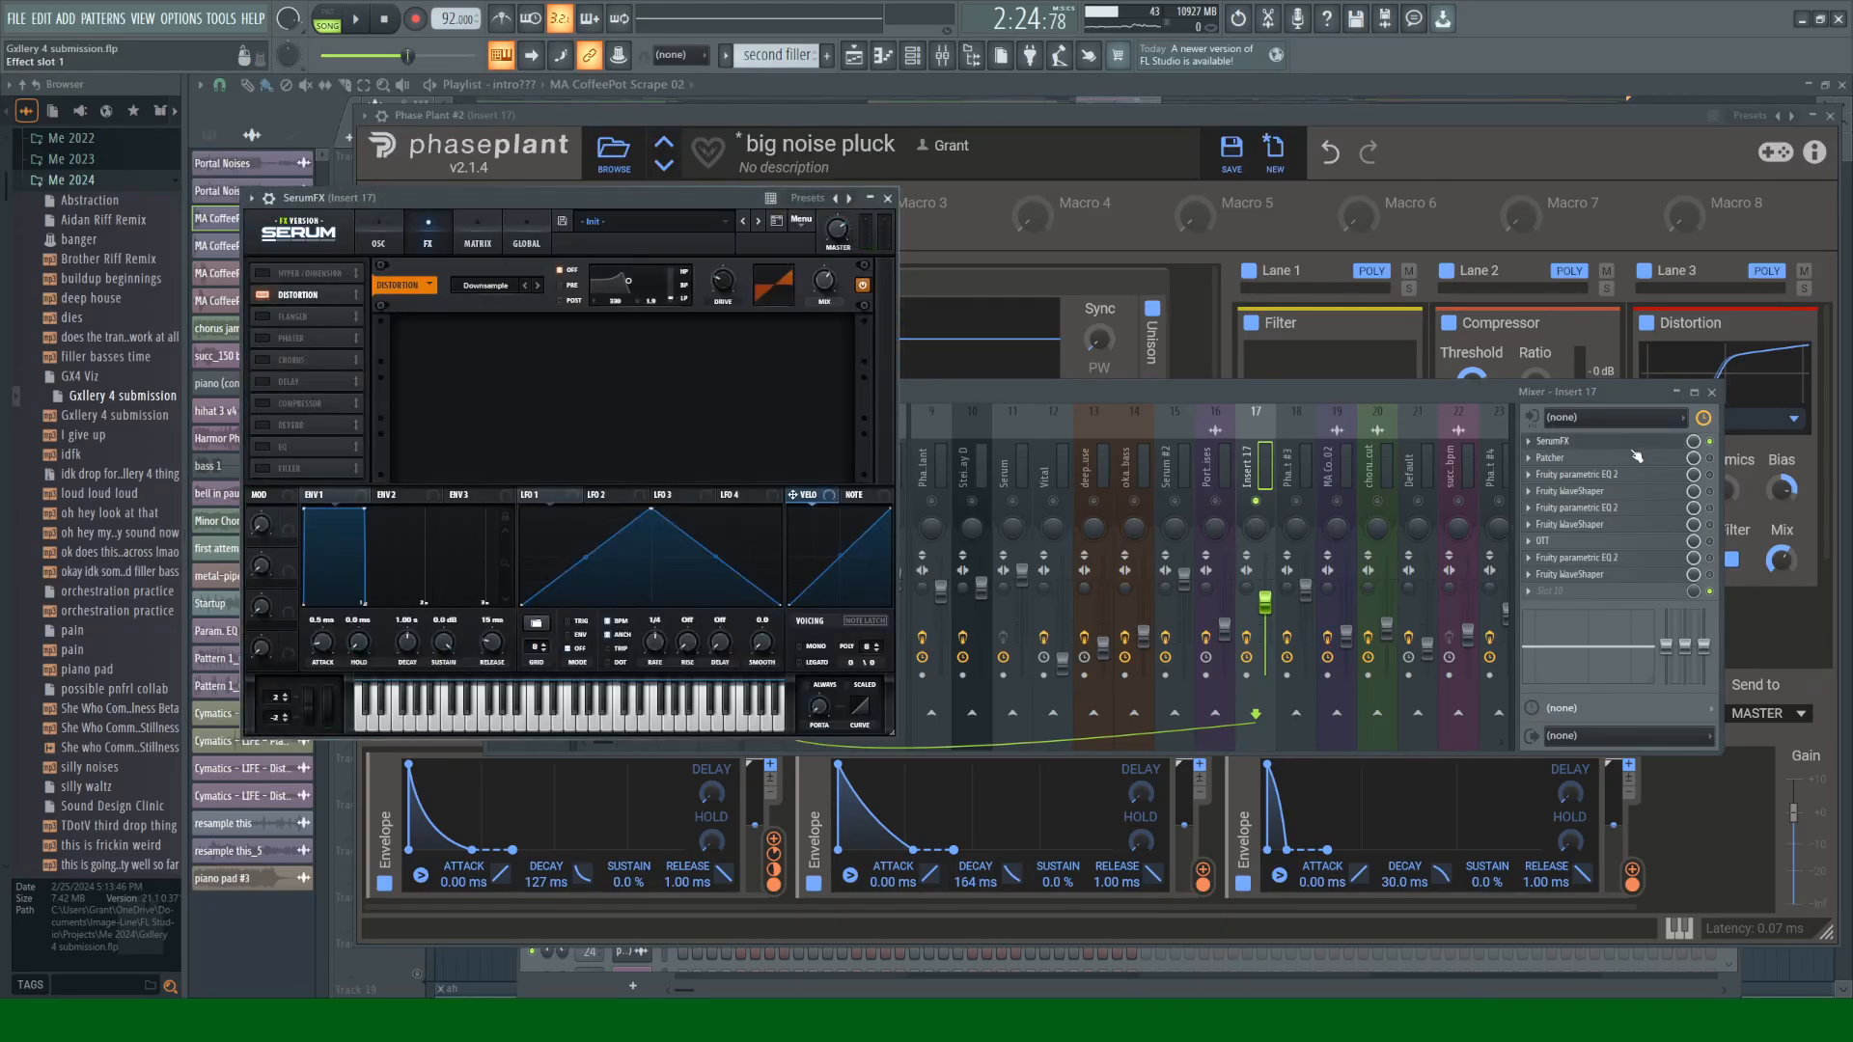
pyautogui.click(888, 198)
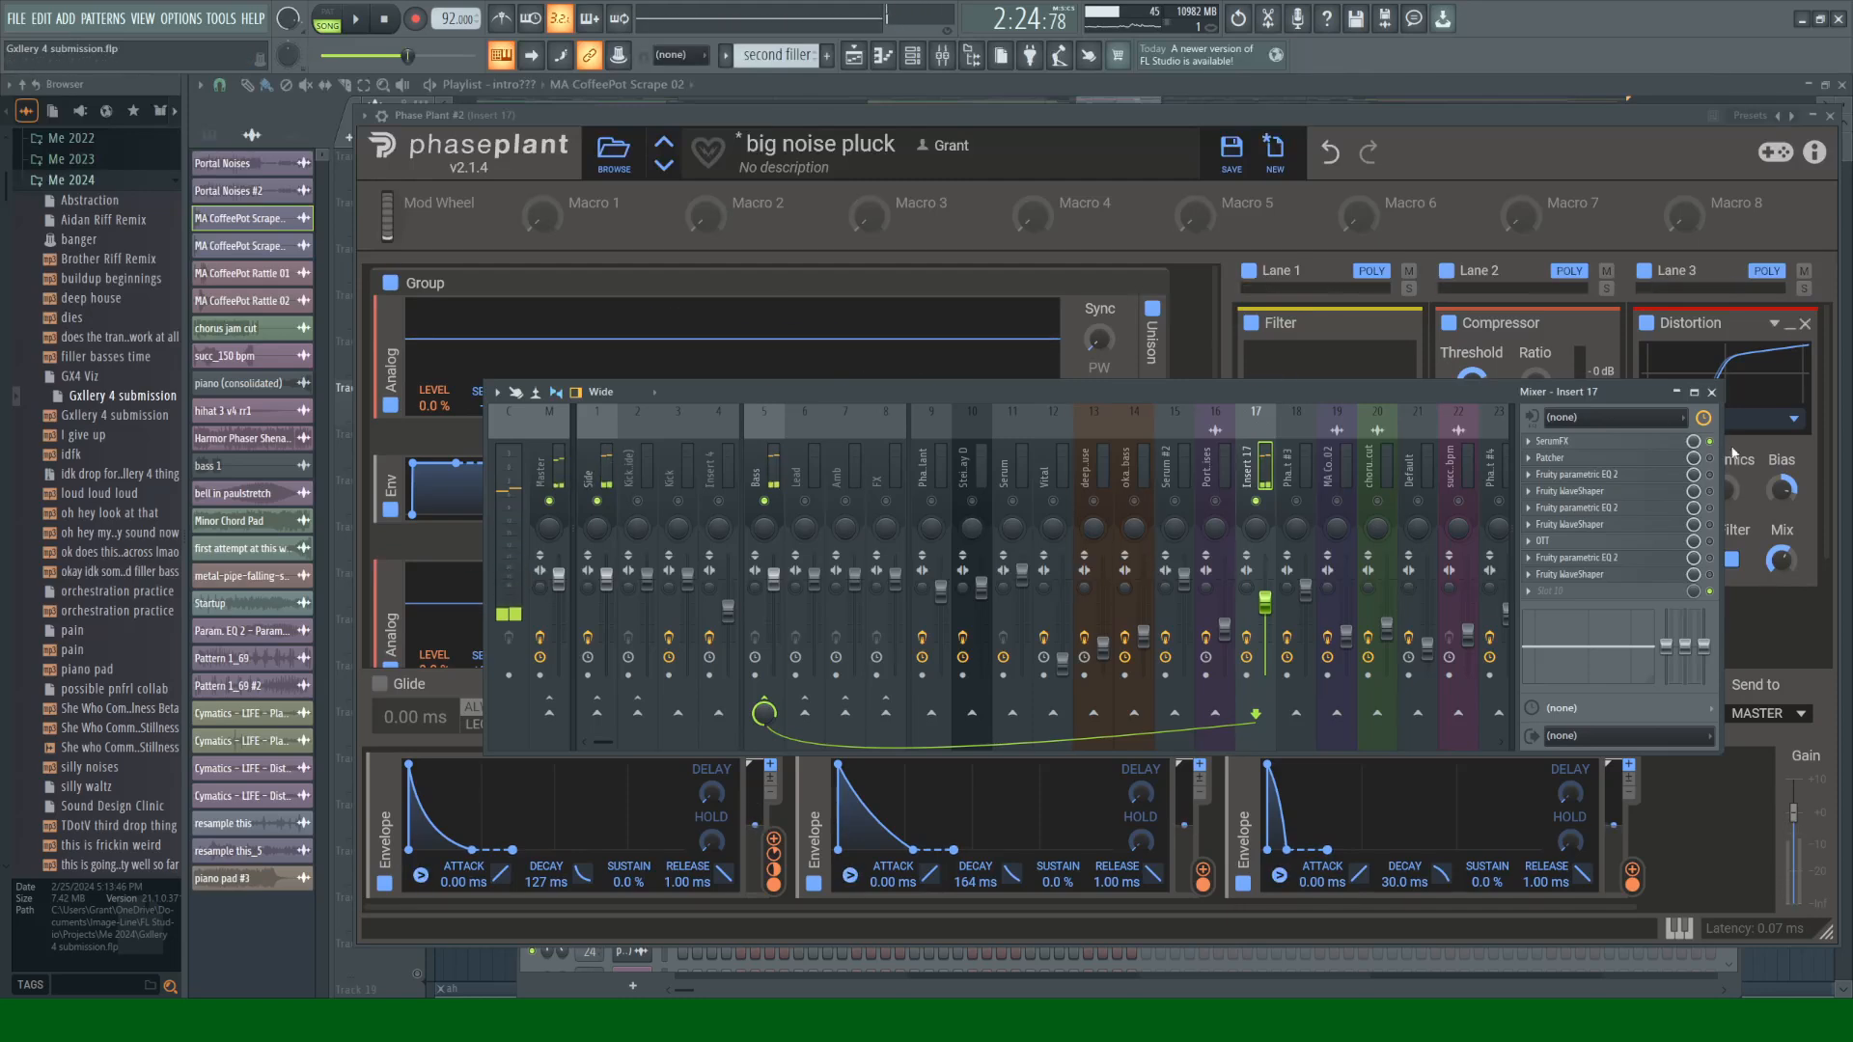
pyautogui.click(1602, 458)
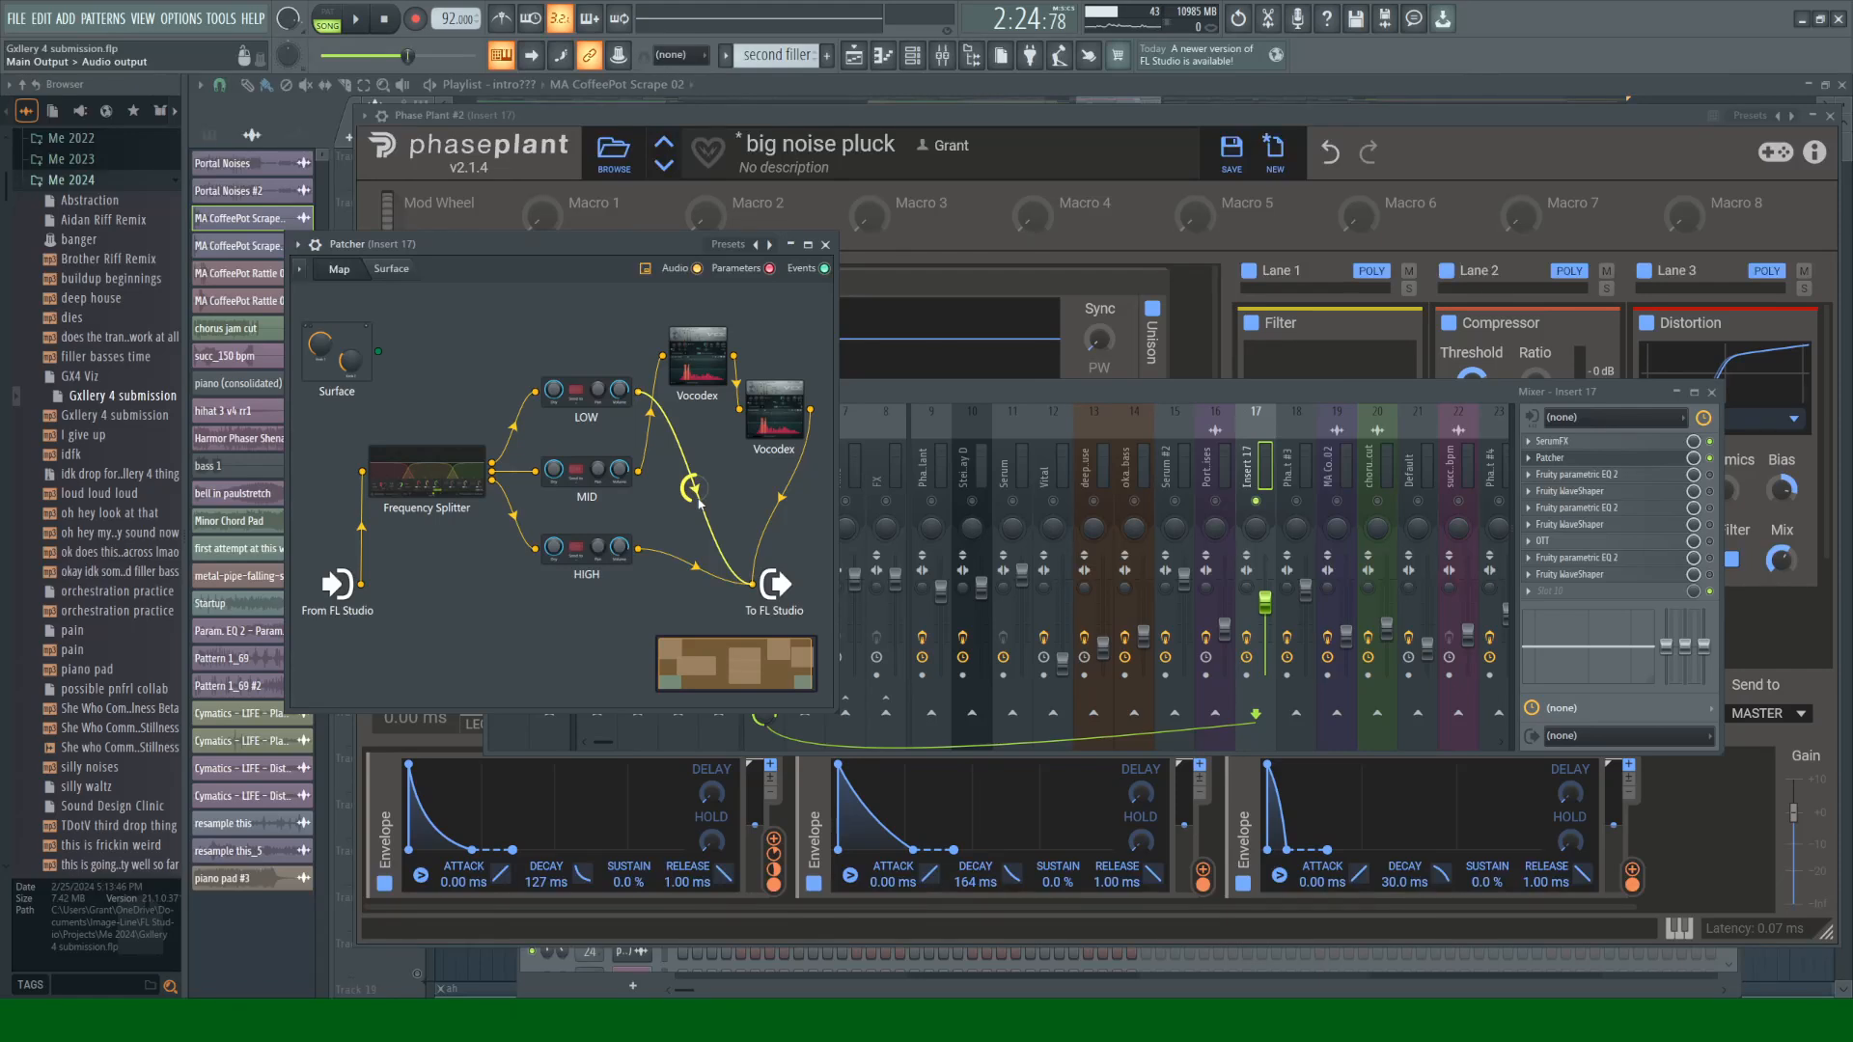
pyautogui.click(827, 244)
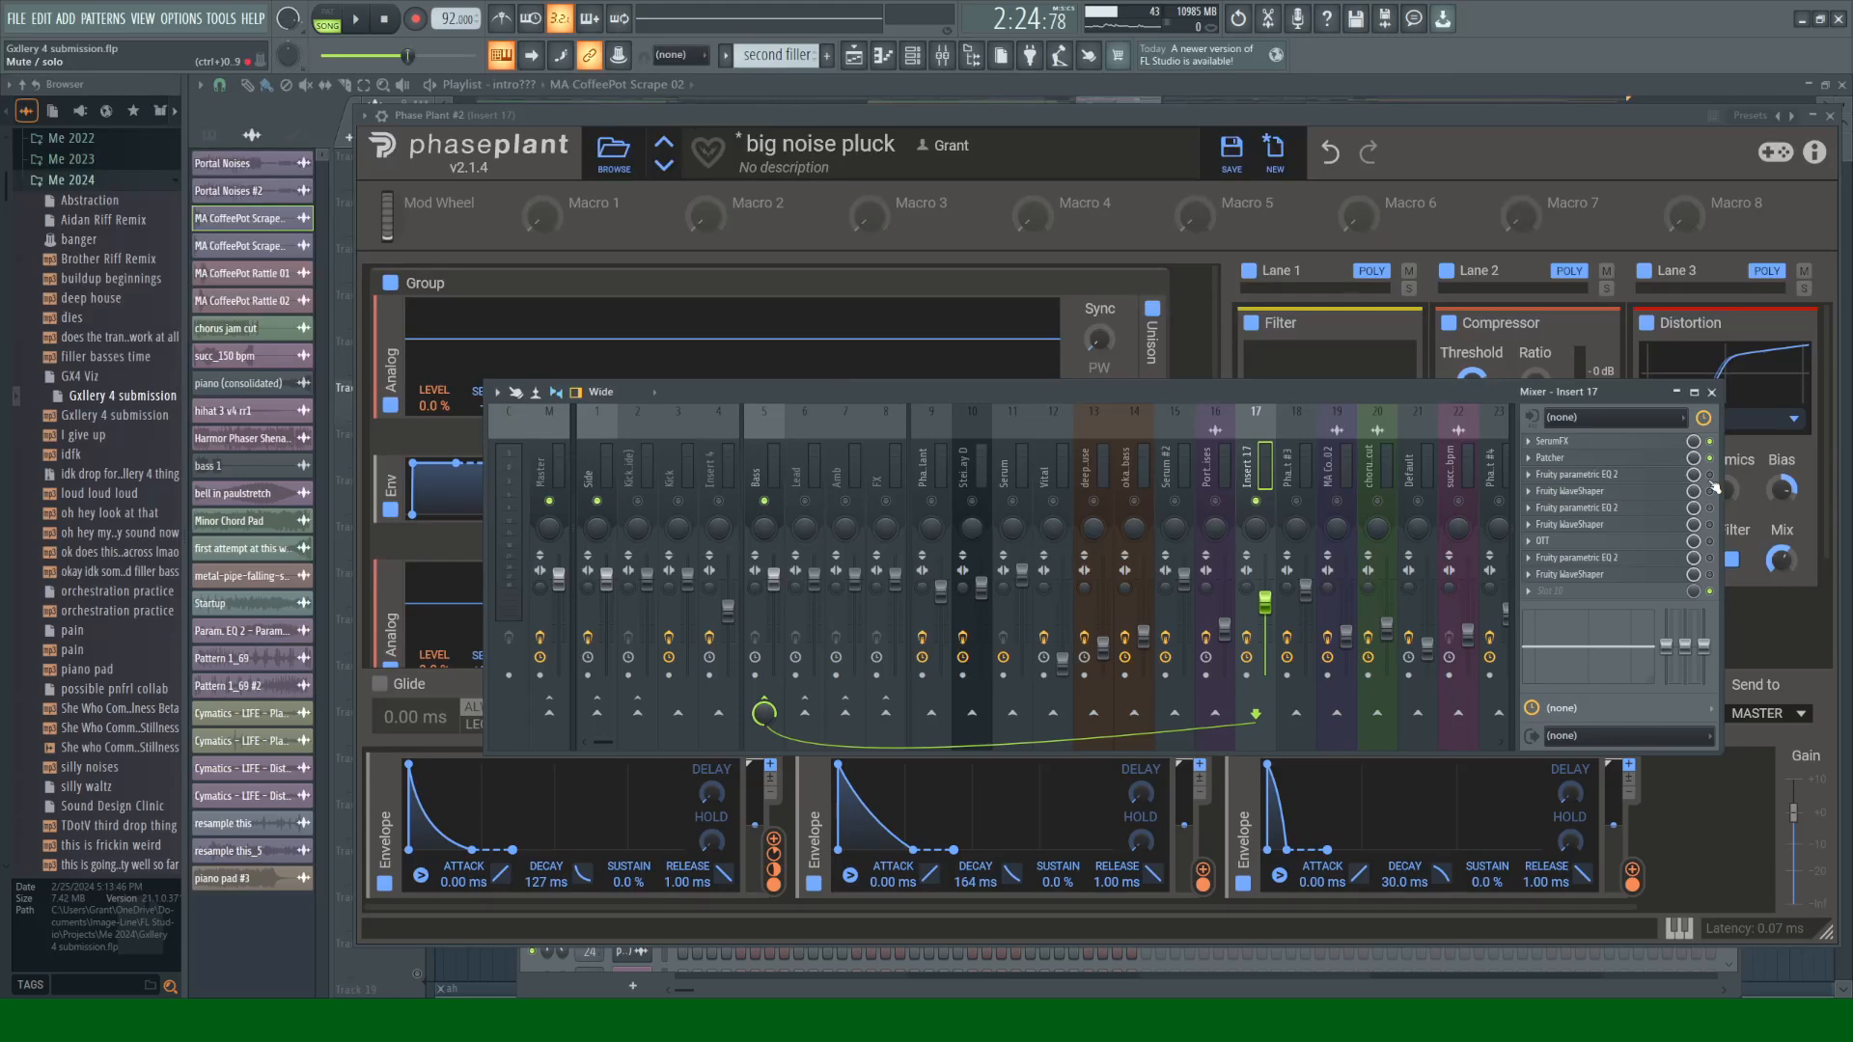
# Step: Examine the first Fruity parametric EQ 2 and Fruity WaveShaper on Insert 17 and audition the sound
pyautogui.click(1651, 475)
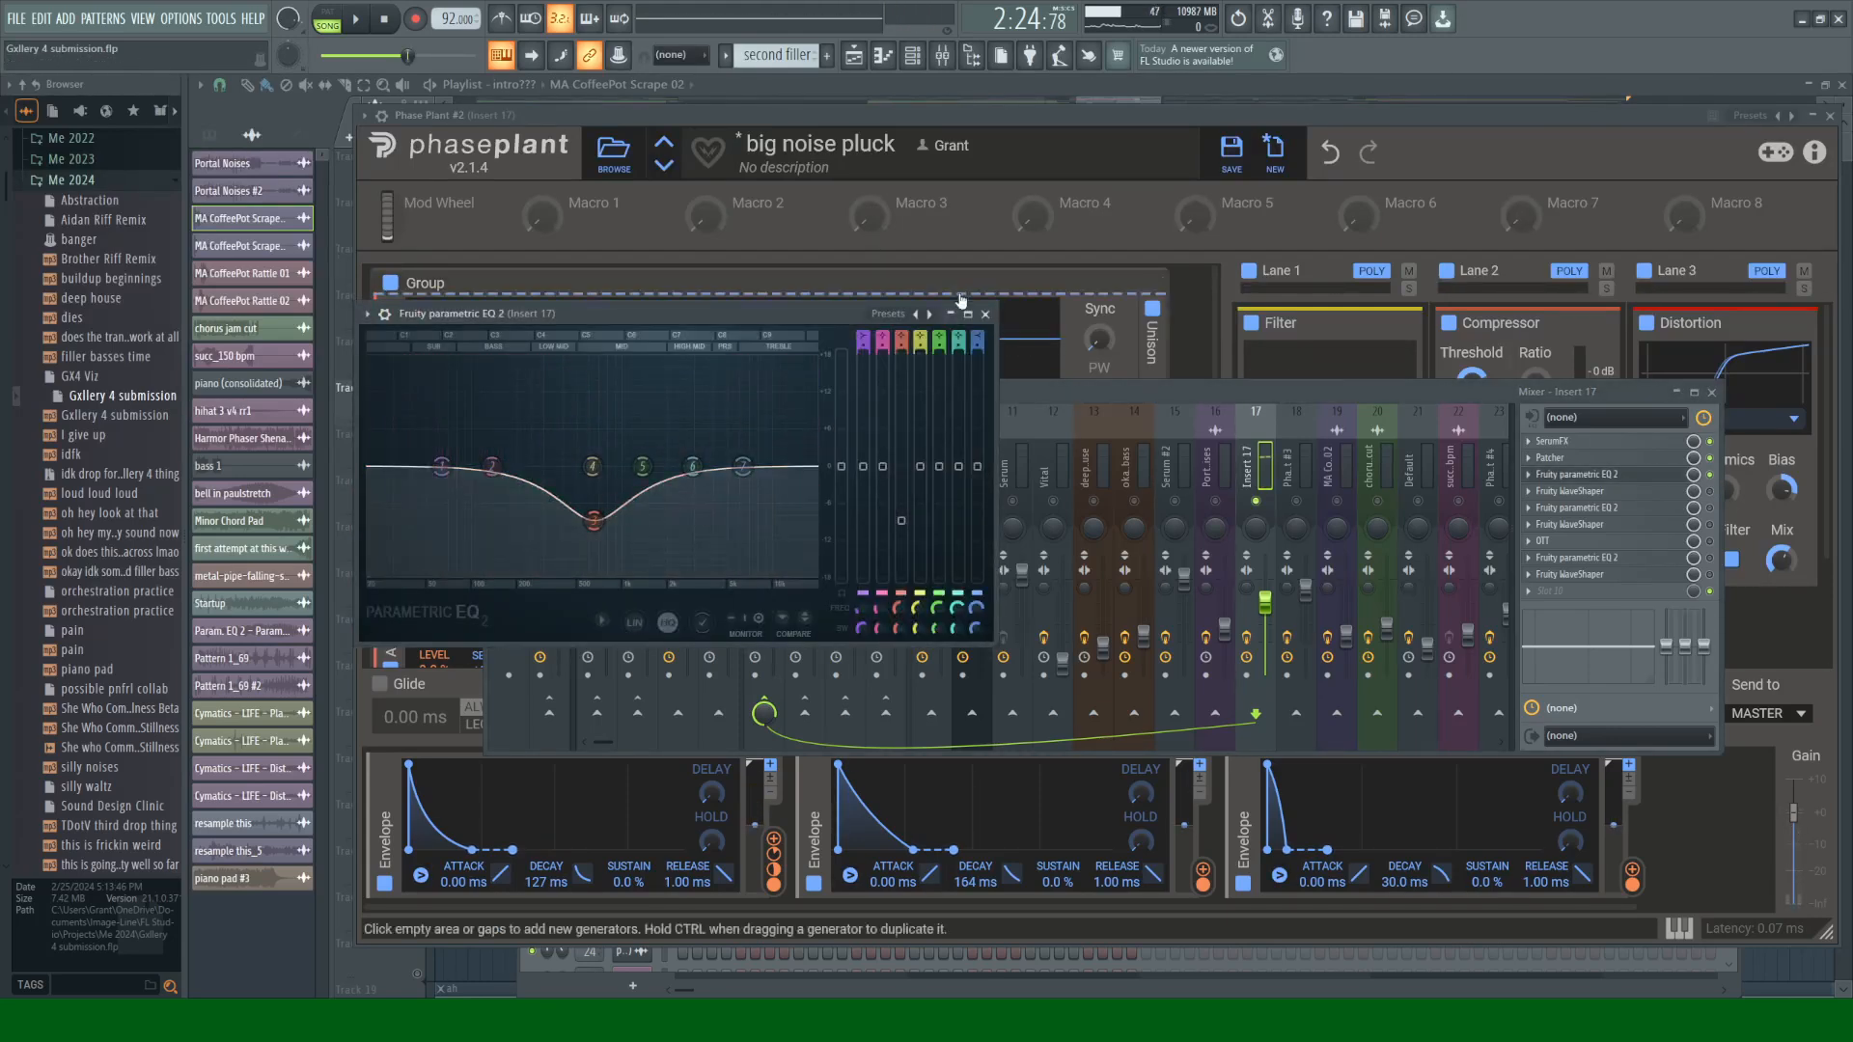
pyautogui.click(986, 314)
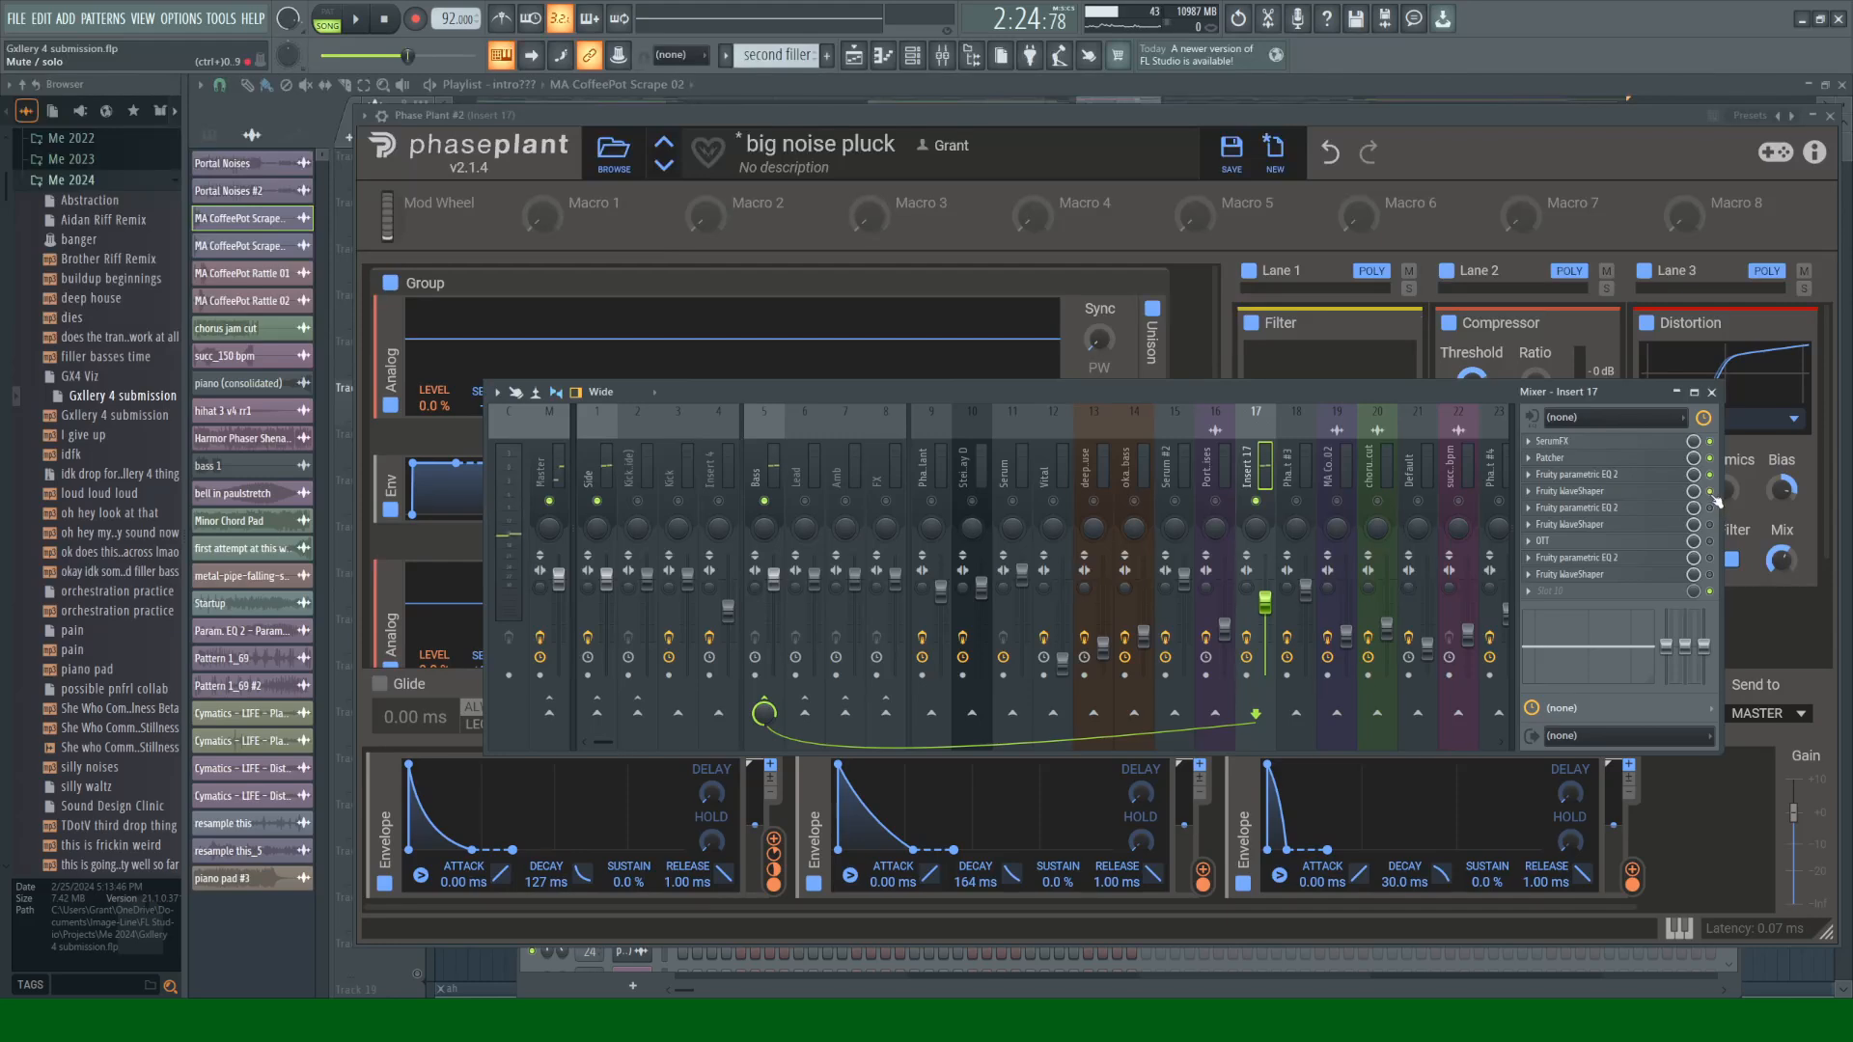
pyautogui.click(1636, 495)
pyautogui.click(553, 270)
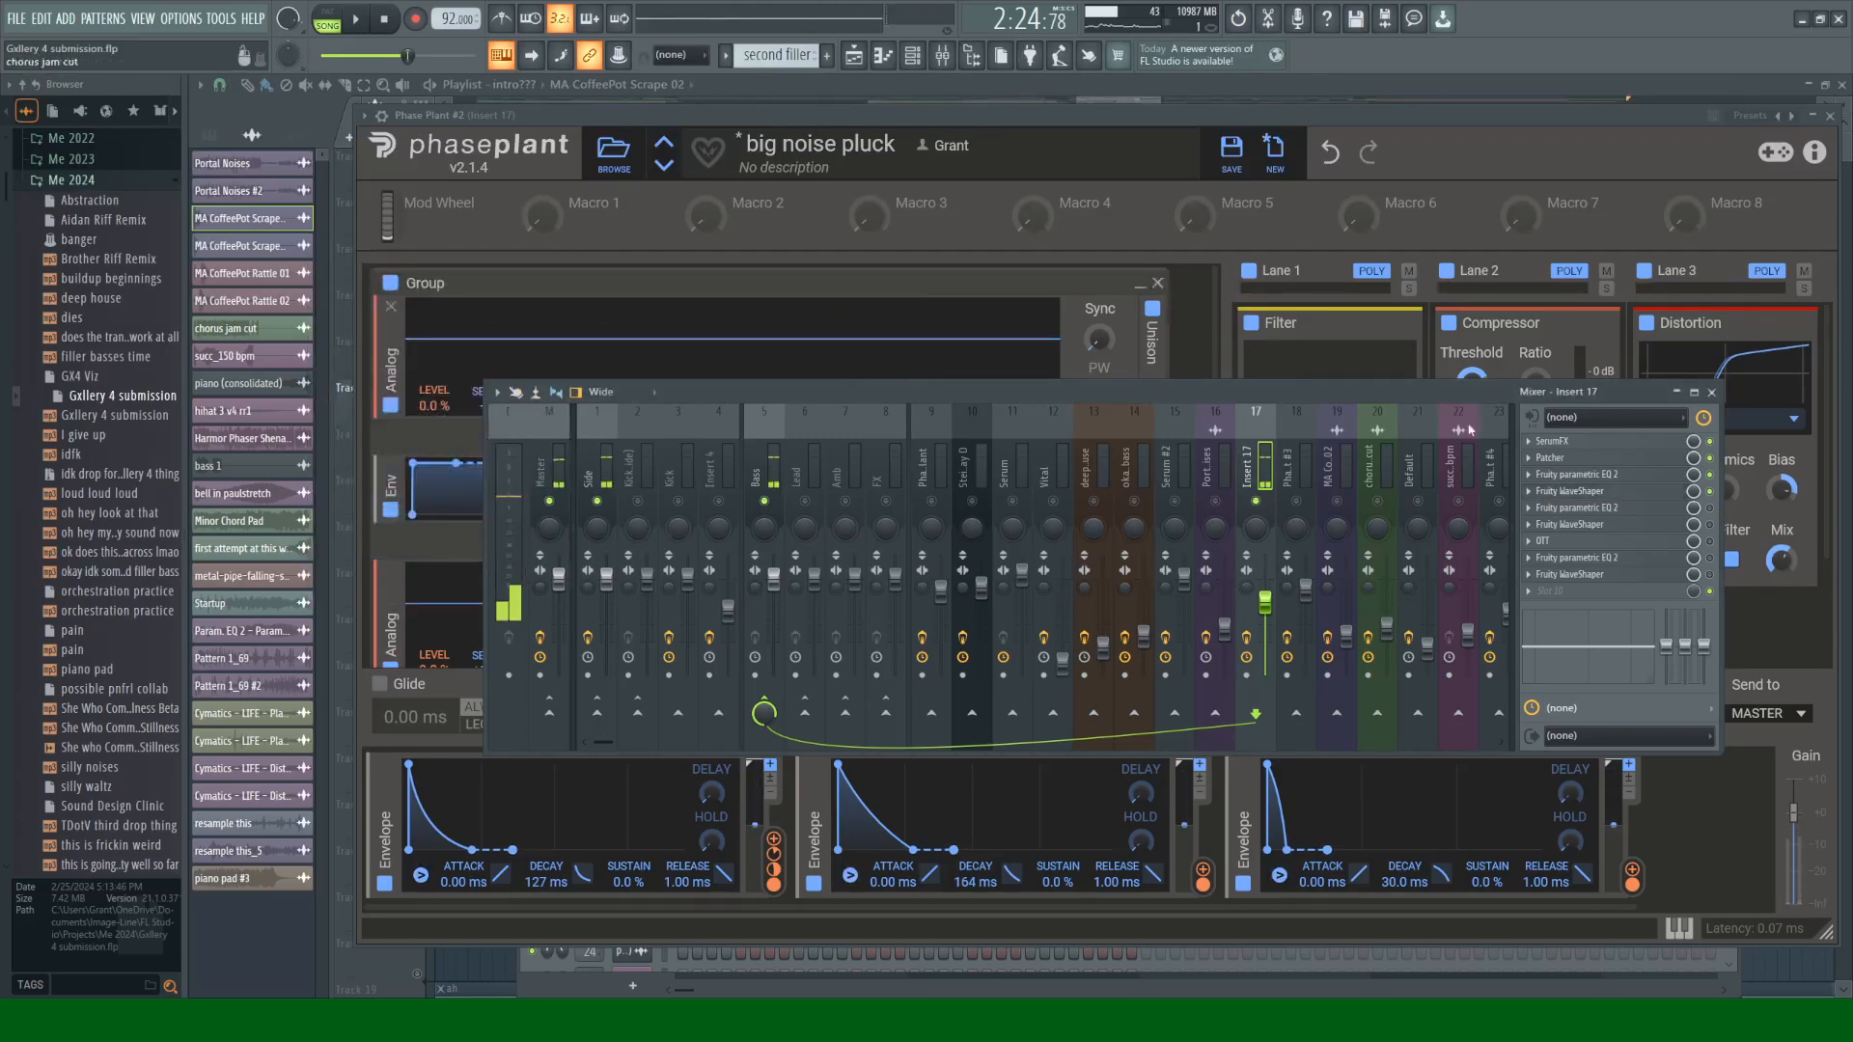
pyautogui.press('z')
# Step: Check the second Fruity parametric EQ 2 and second Fruity WaveShaper on Insert 17 while auditioning notes
pyautogui.click(1639, 513)
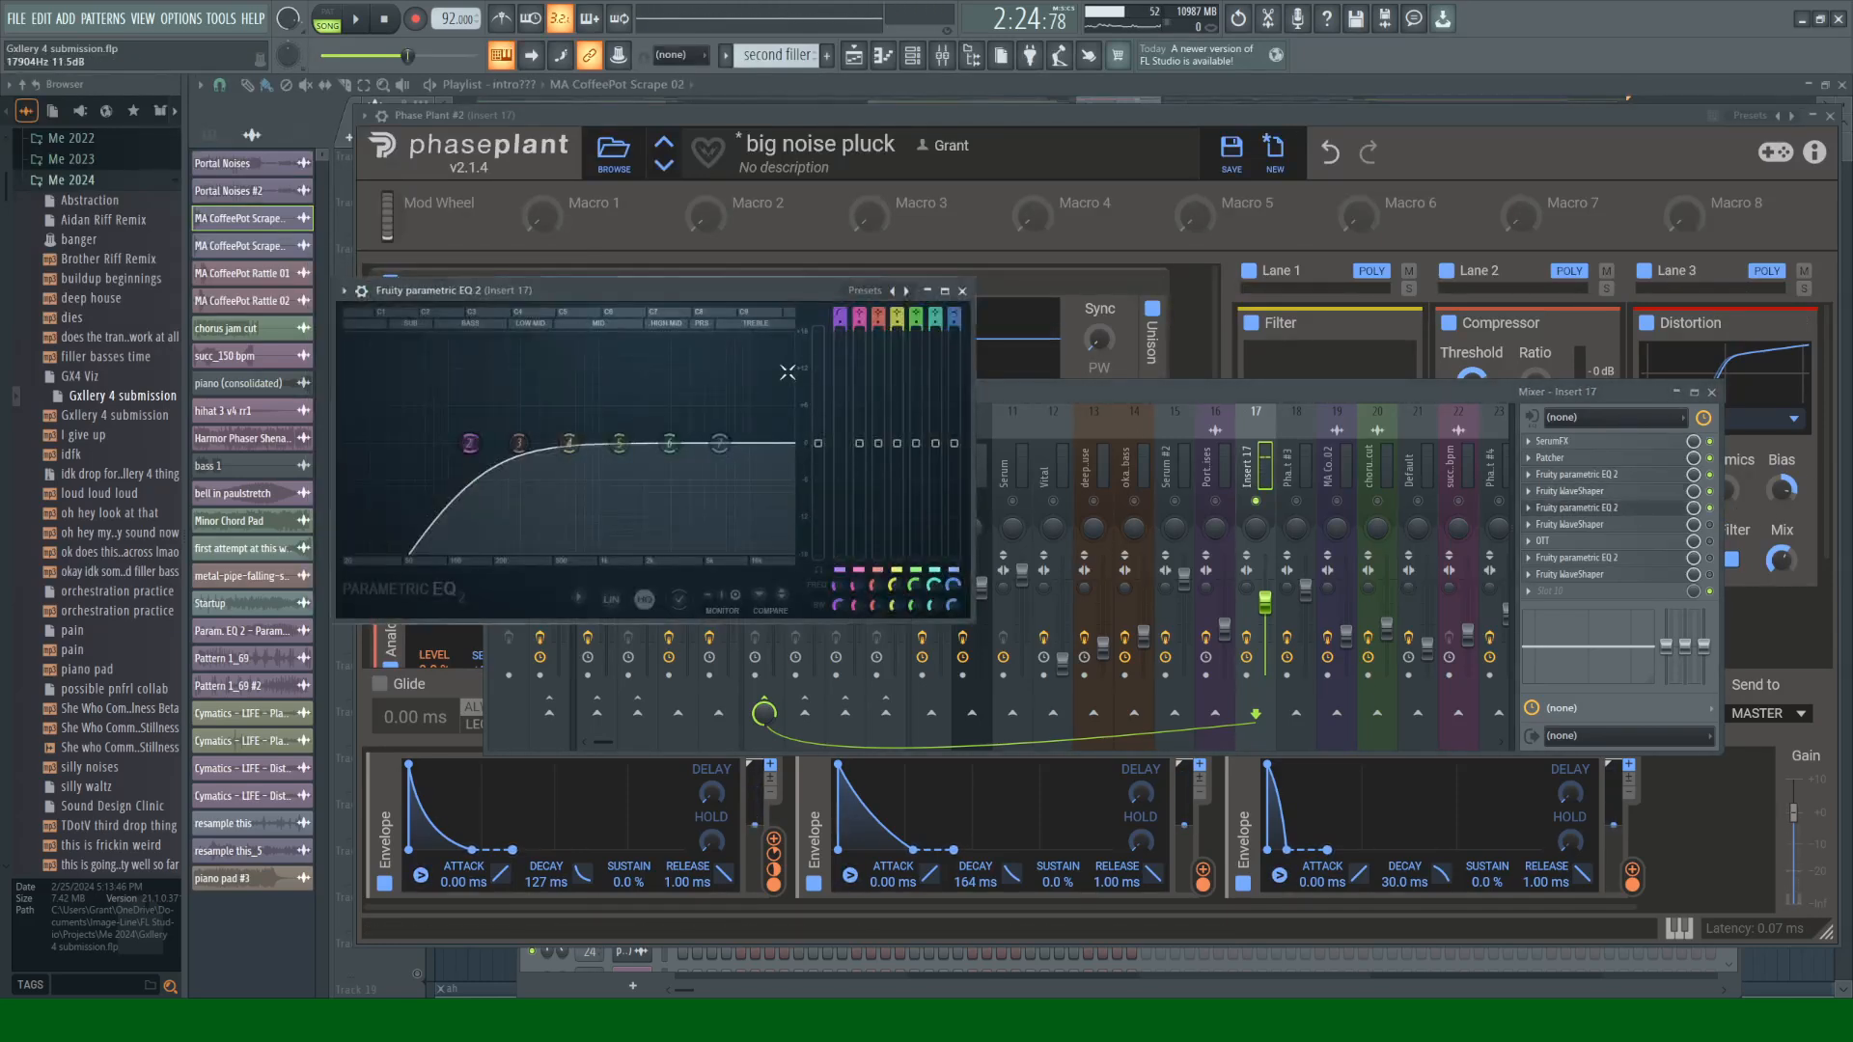
pyautogui.press('z')
pyautogui.click(967, 292)
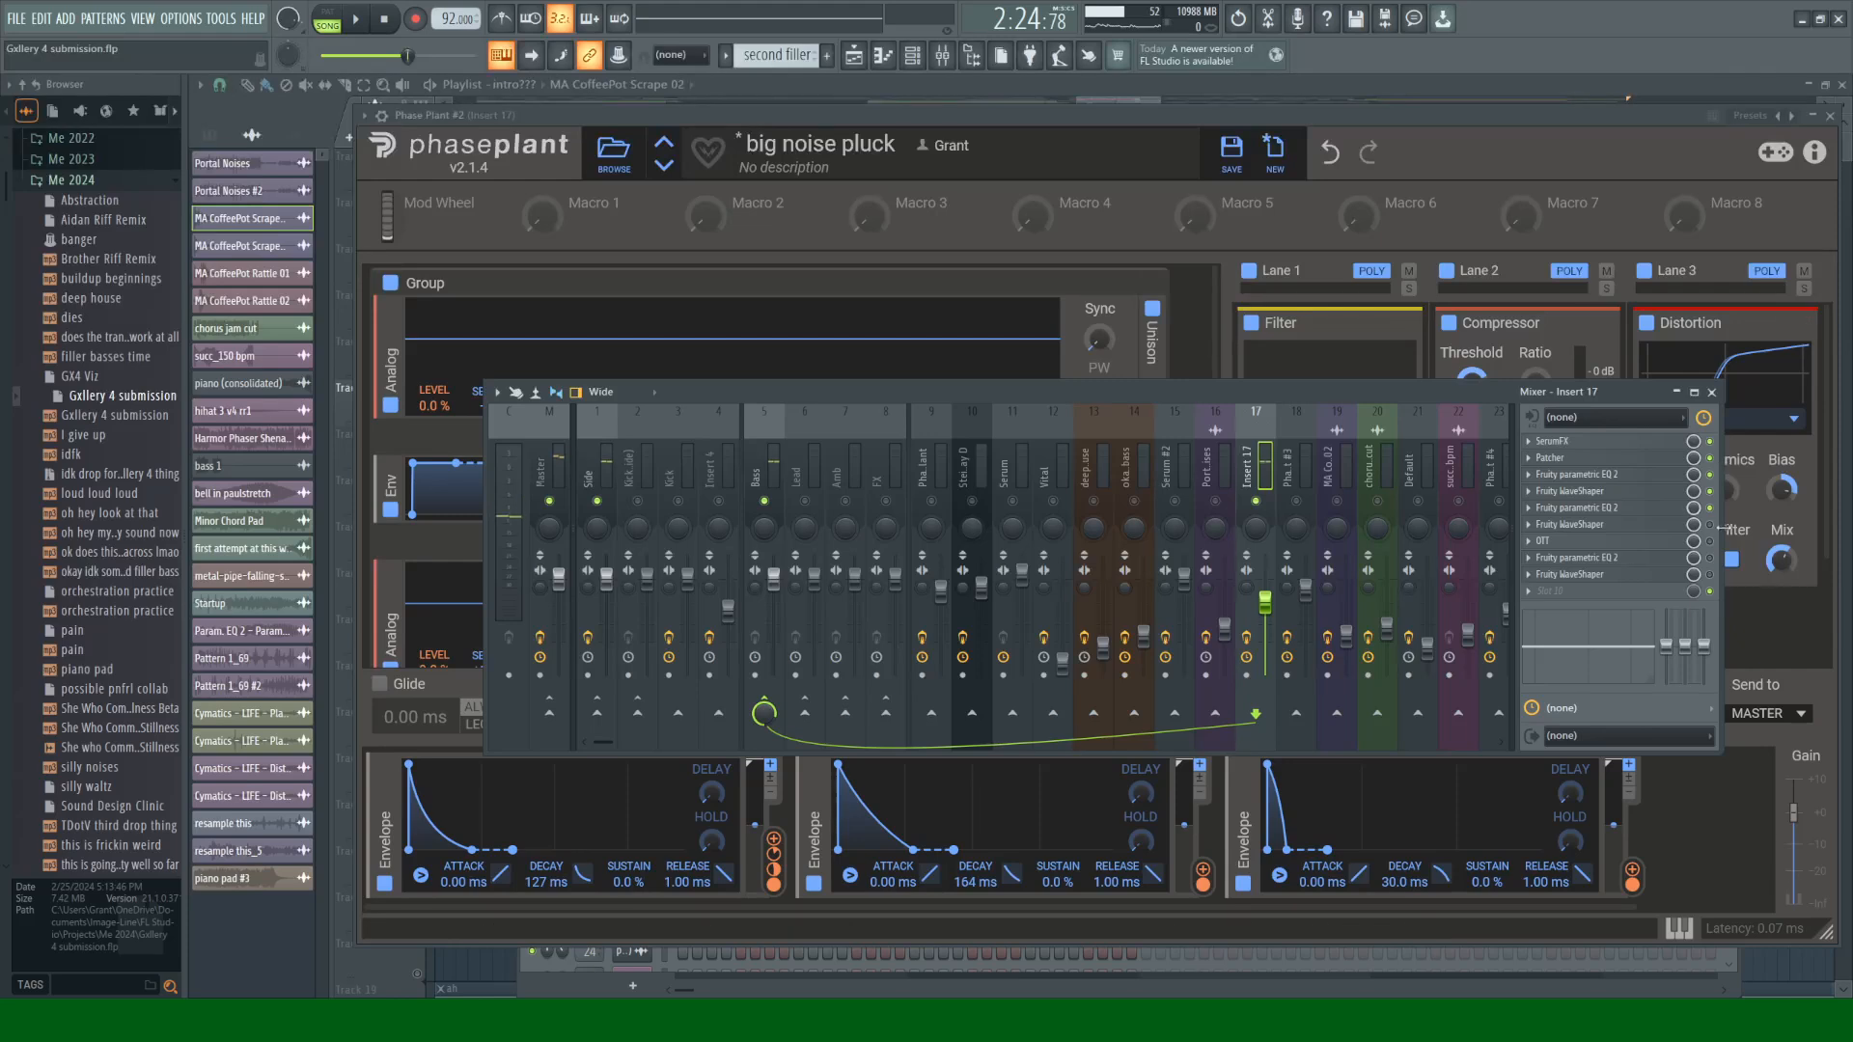
pyautogui.click(1667, 526)
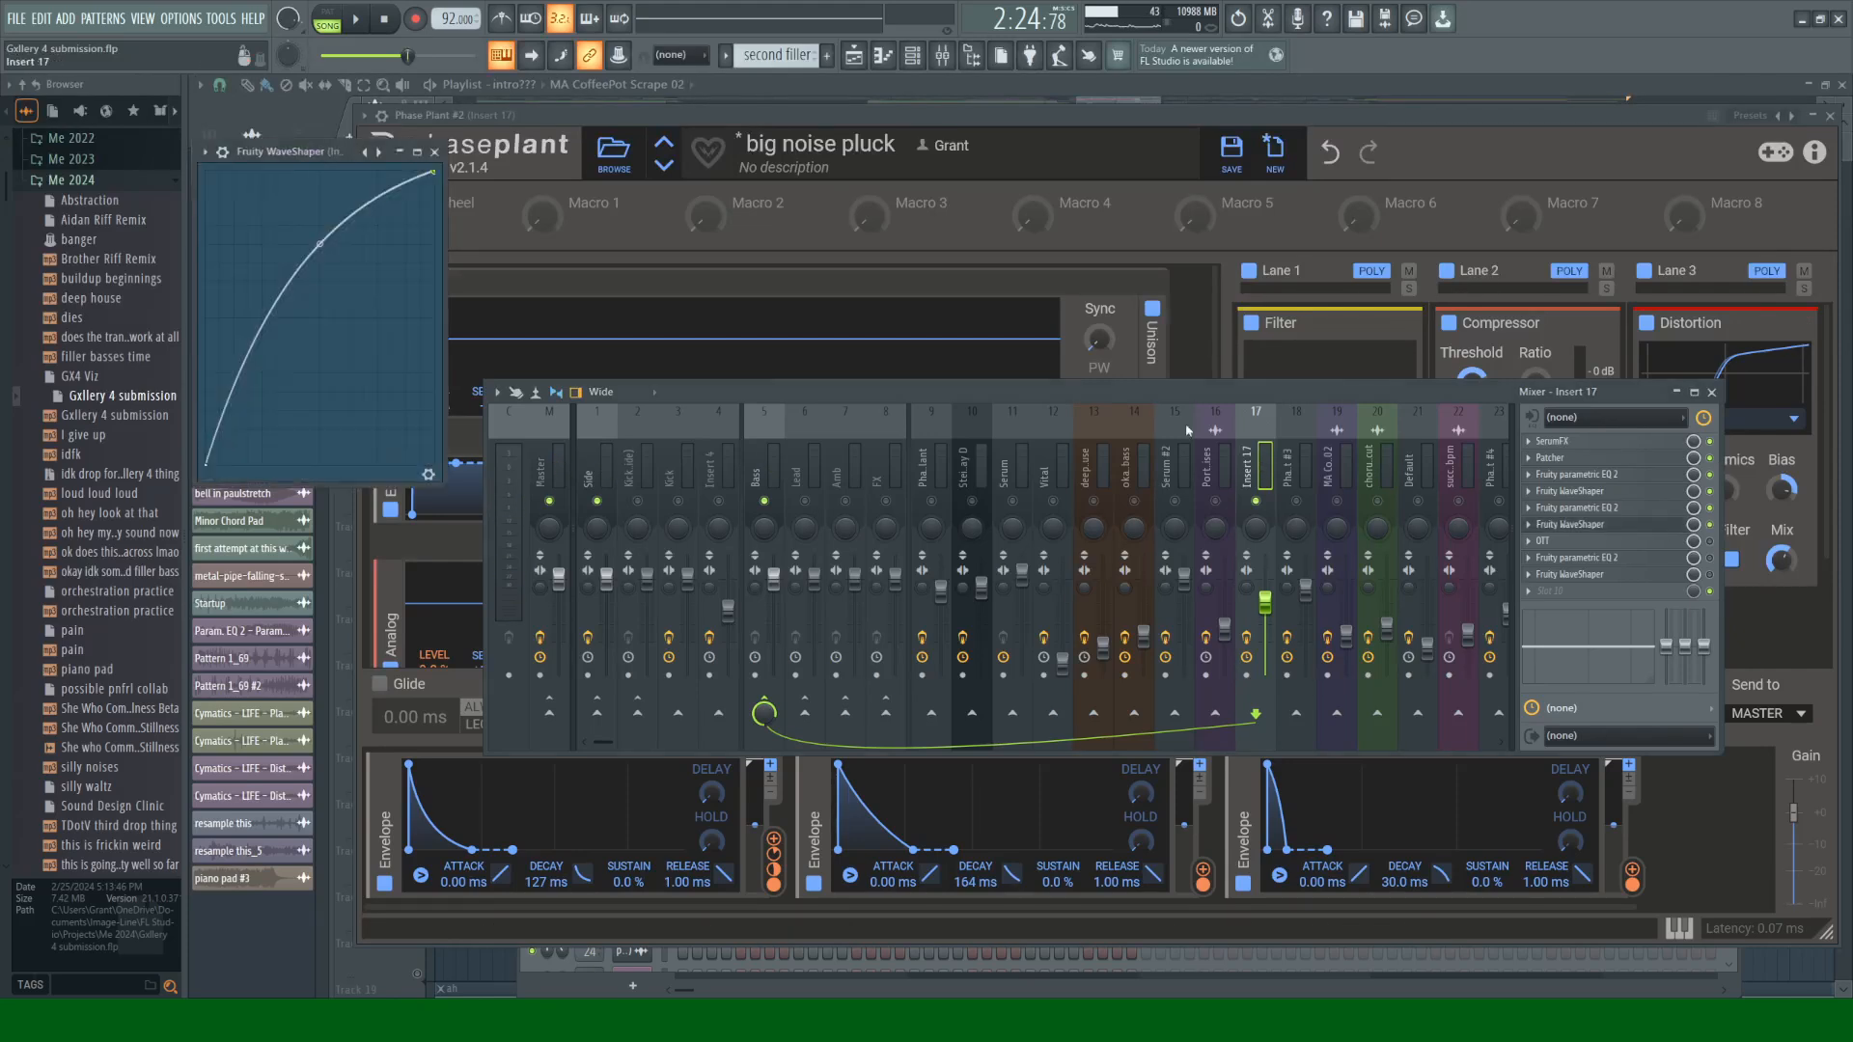
pyautogui.press('z')
pyautogui.click(1665, 526)
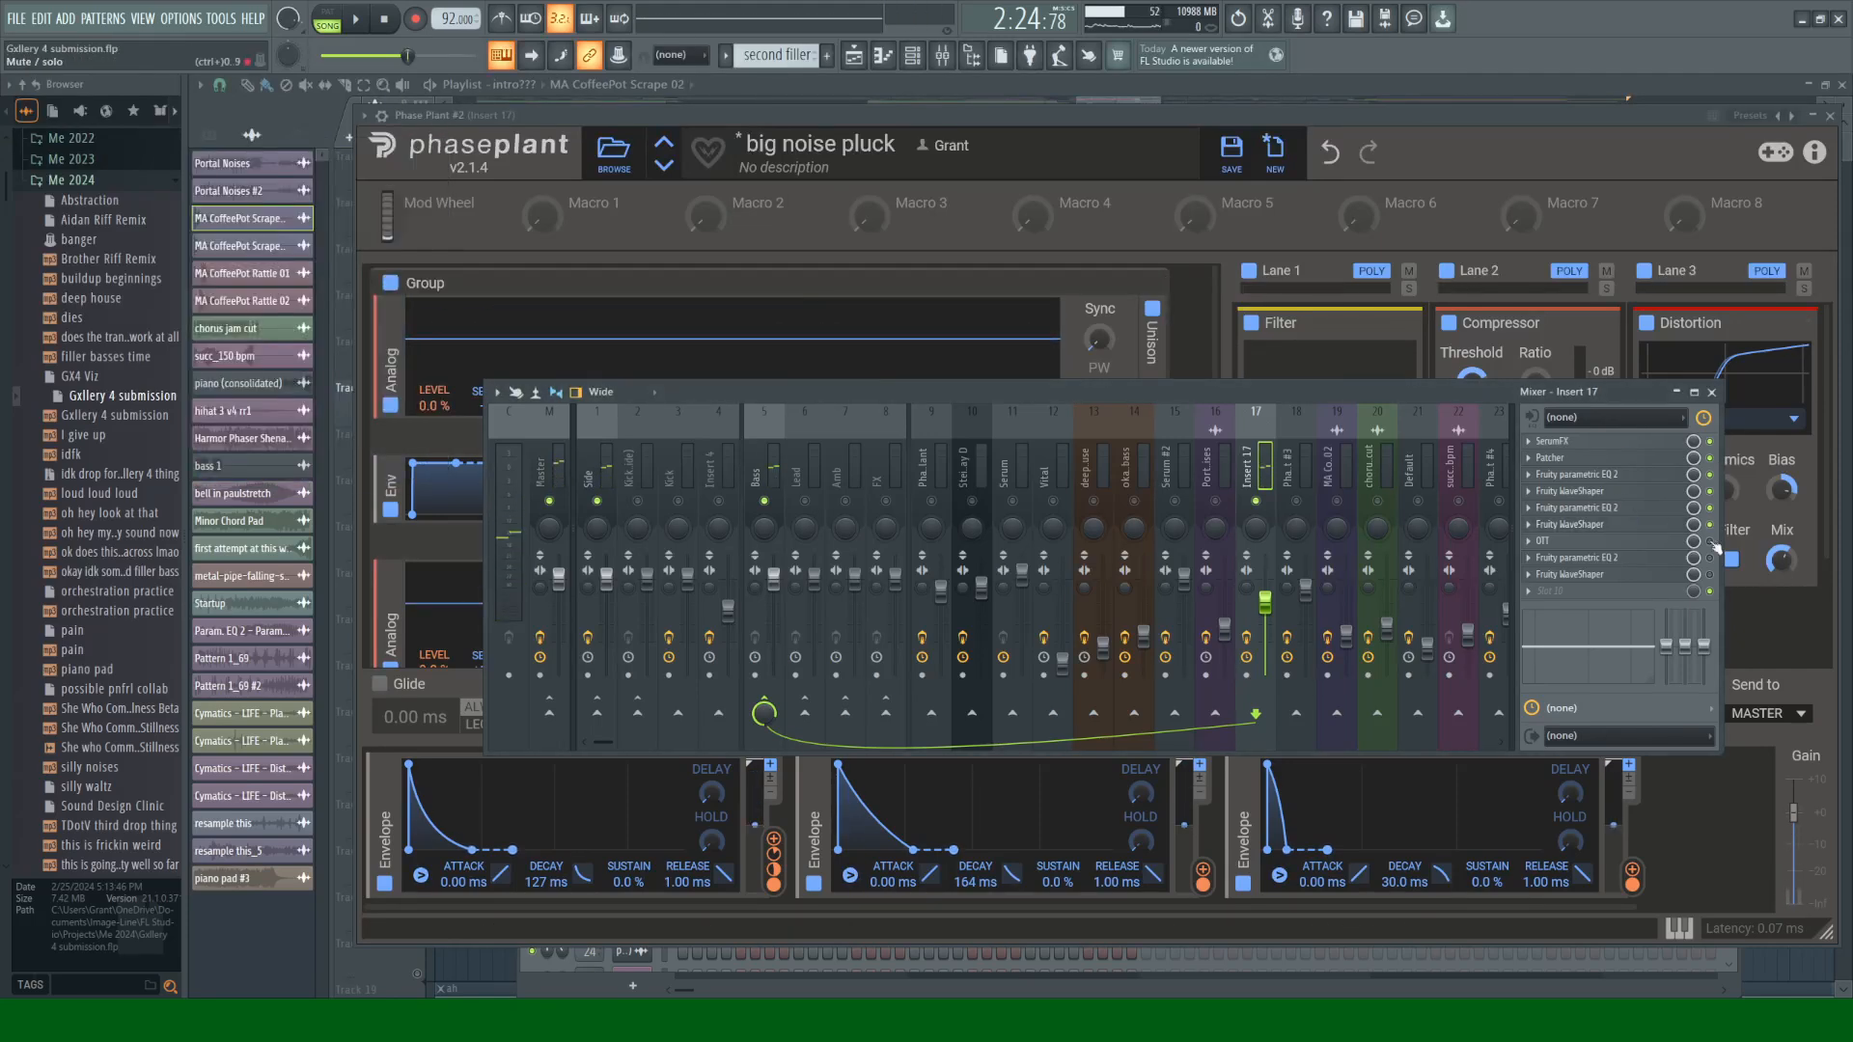
# Step: Inspect the last Fruity parametric EQ 2 and Fruity WaveShaper on Insert 17 and audition the full chain
pyautogui.click(1647, 560)
pyautogui.press('z')
pyautogui.click(1648, 560)
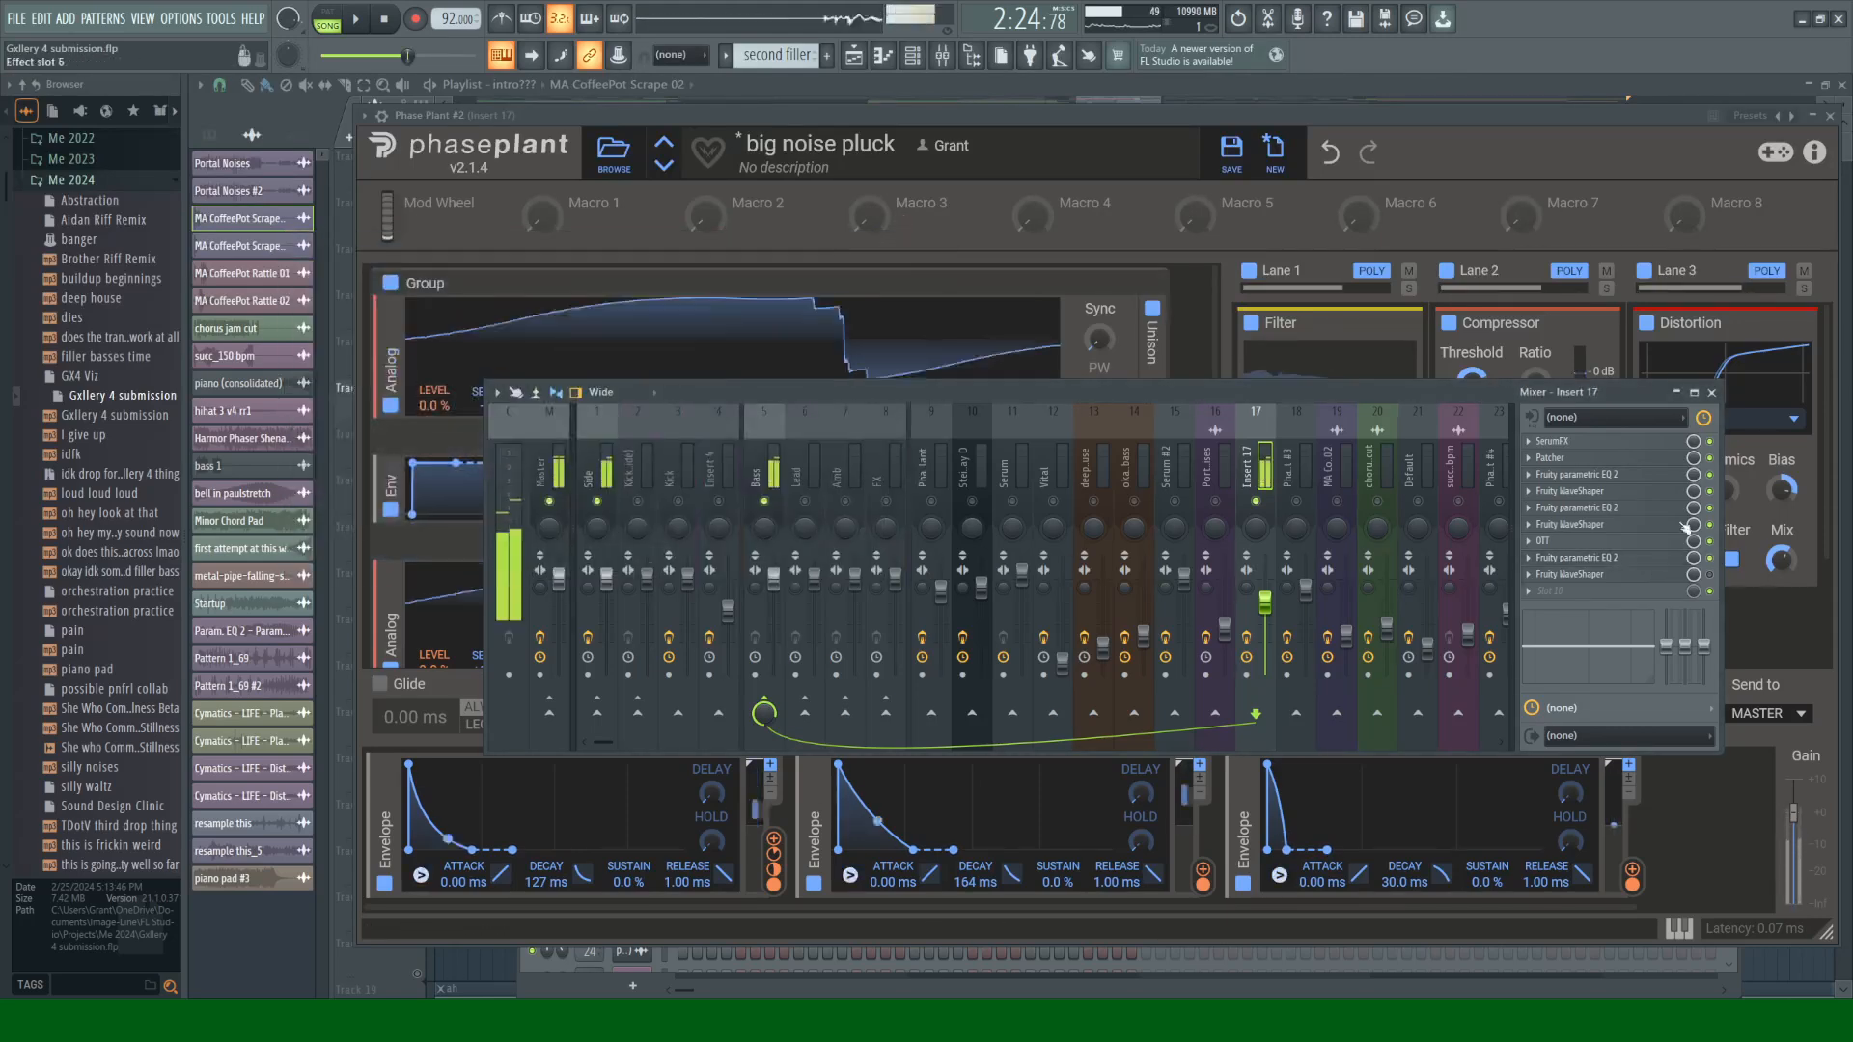
pyautogui.click(1633, 579)
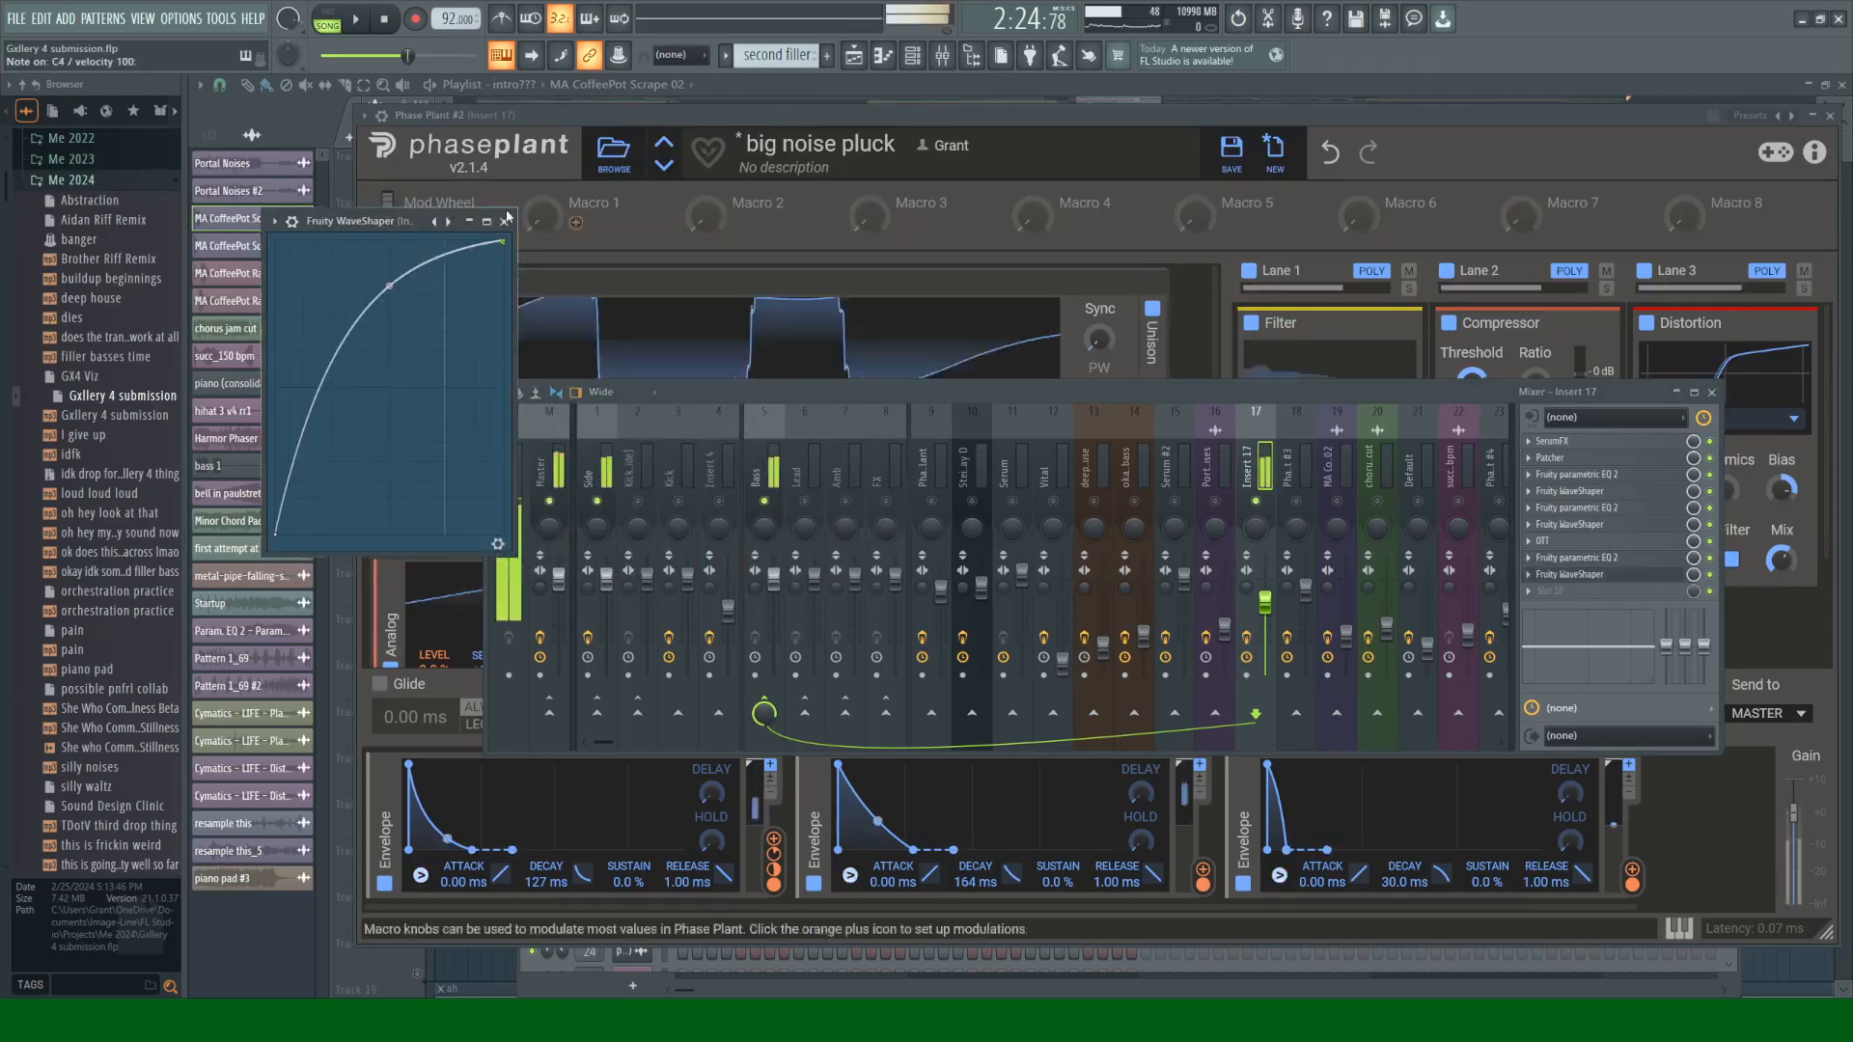
pyautogui.press('z')
pyautogui.click(1633, 579)
# Step: Clear the solo on Insert 17, select the Serum #2 insert, and close the mixer and Phase Plant #2
pyautogui.rightClick(1253, 504)
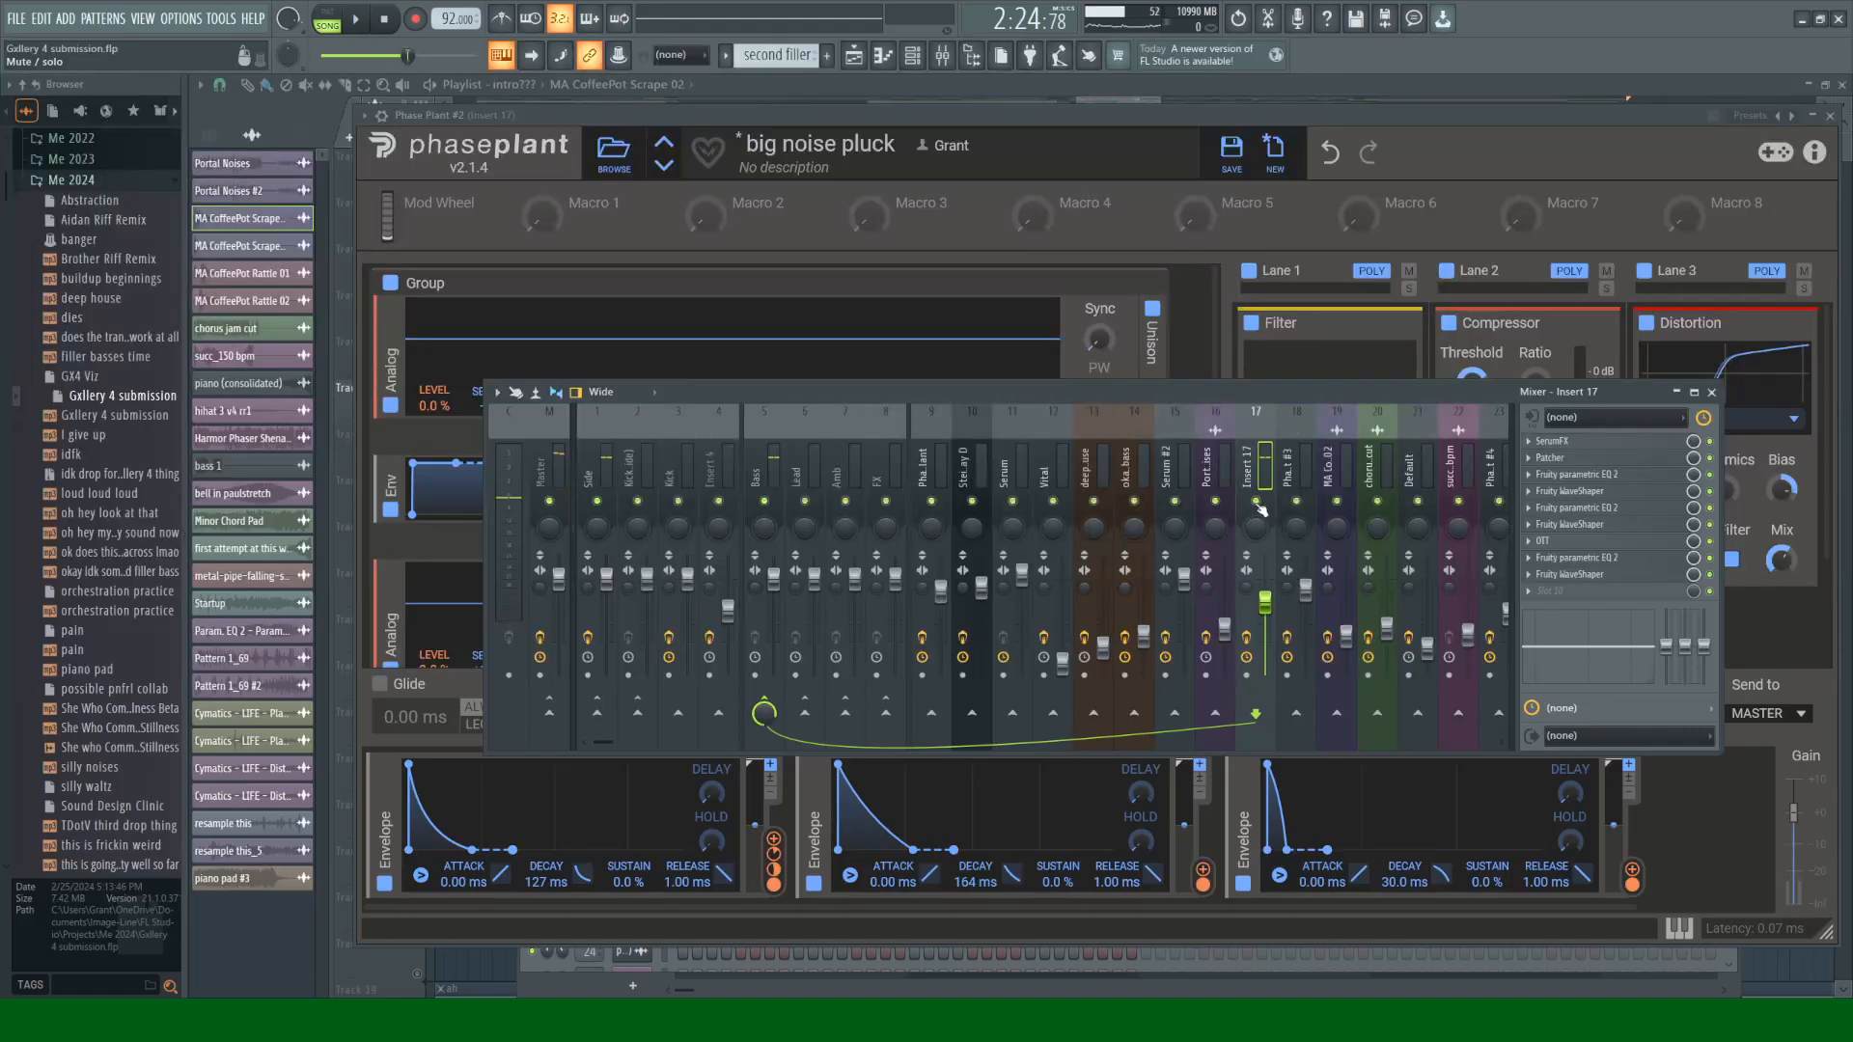
pyautogui.click(1165, 473)
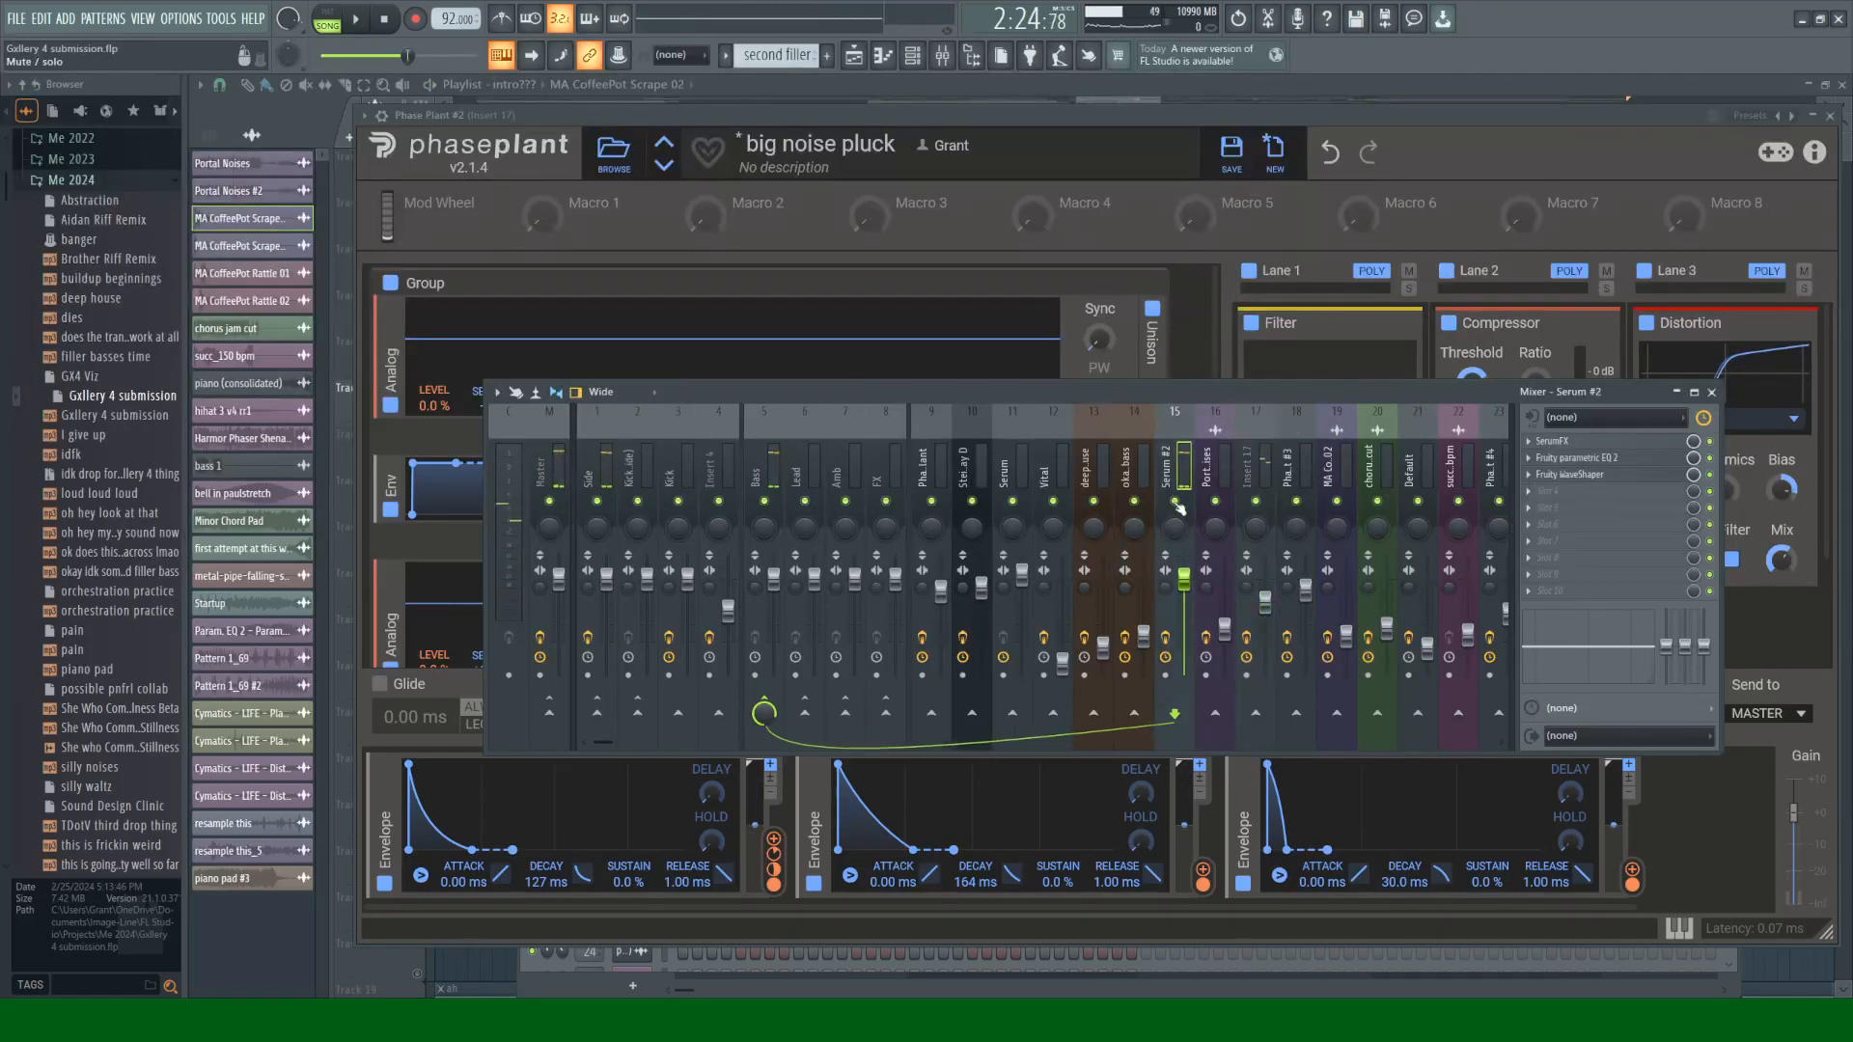
pyautogui.click(1711, 393)
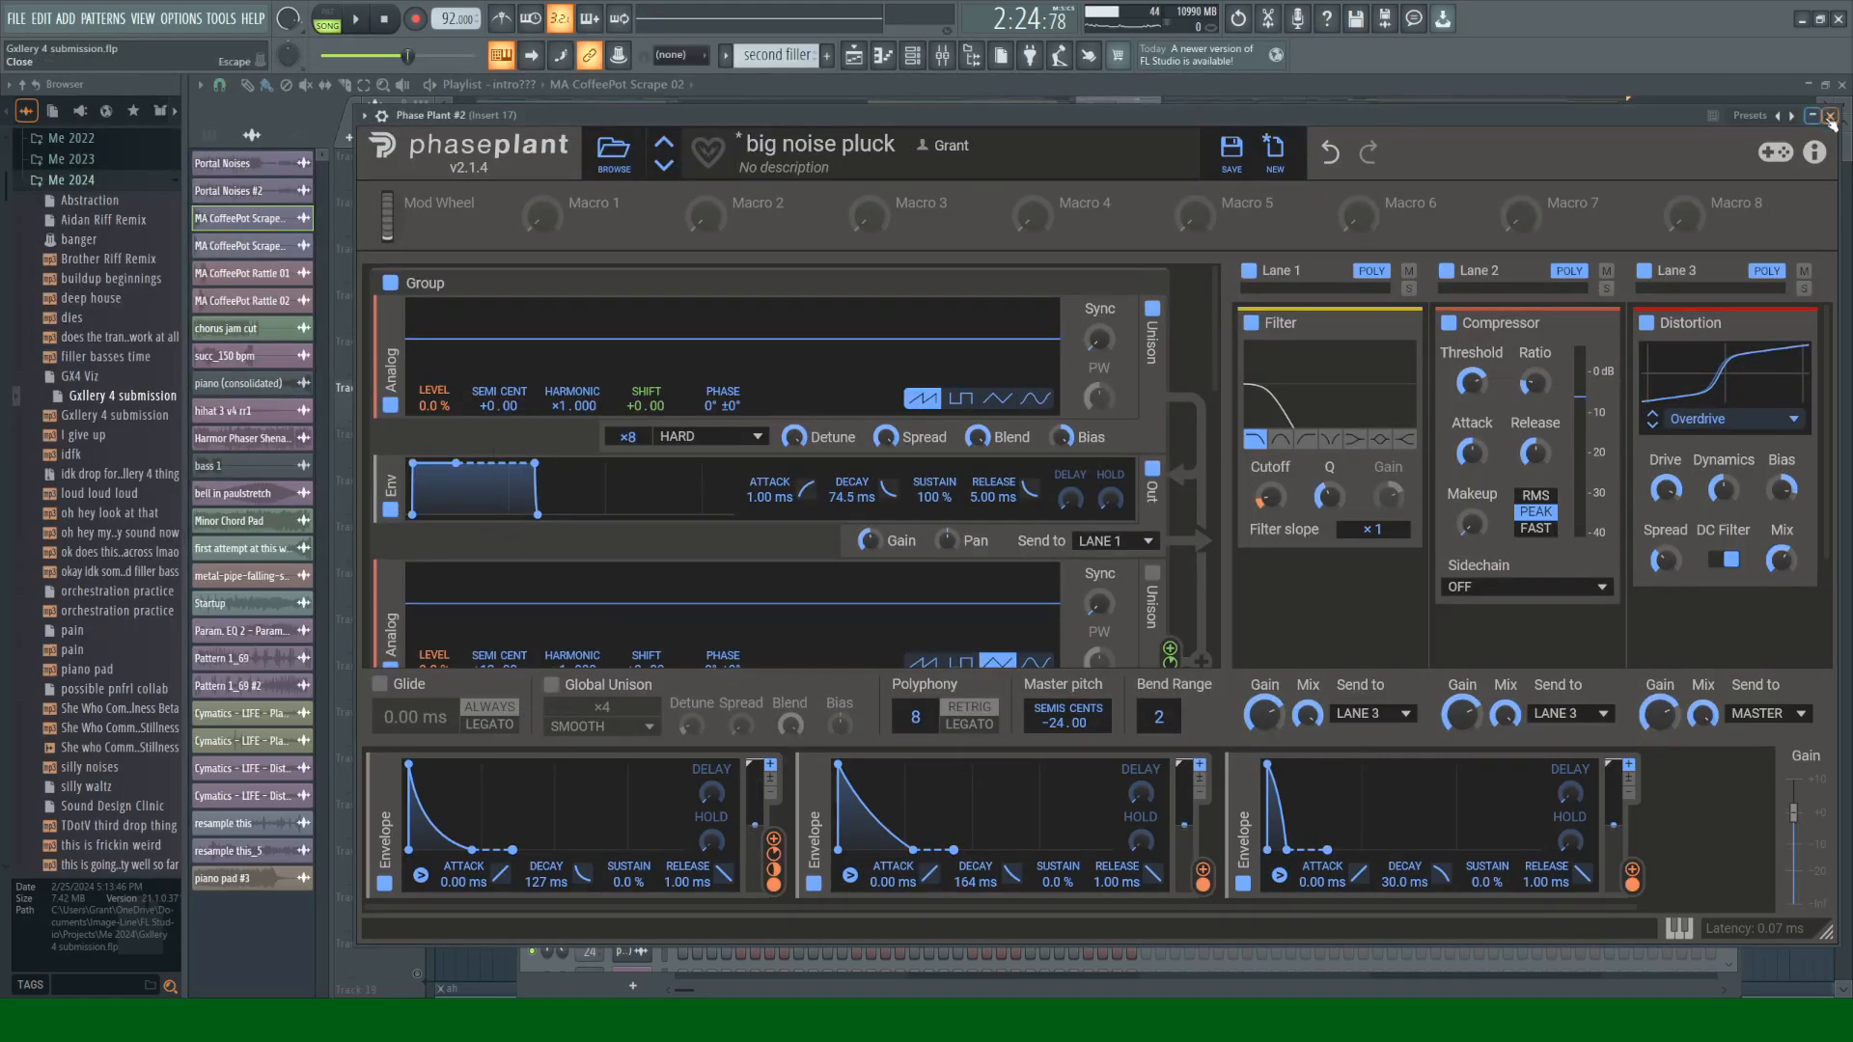
pyautogui.click(1830, 117)
# Step: Replay the filler and inspect its Phase Plant #3 and Serum #2 synth patches
pyautogui.click(637, 683)
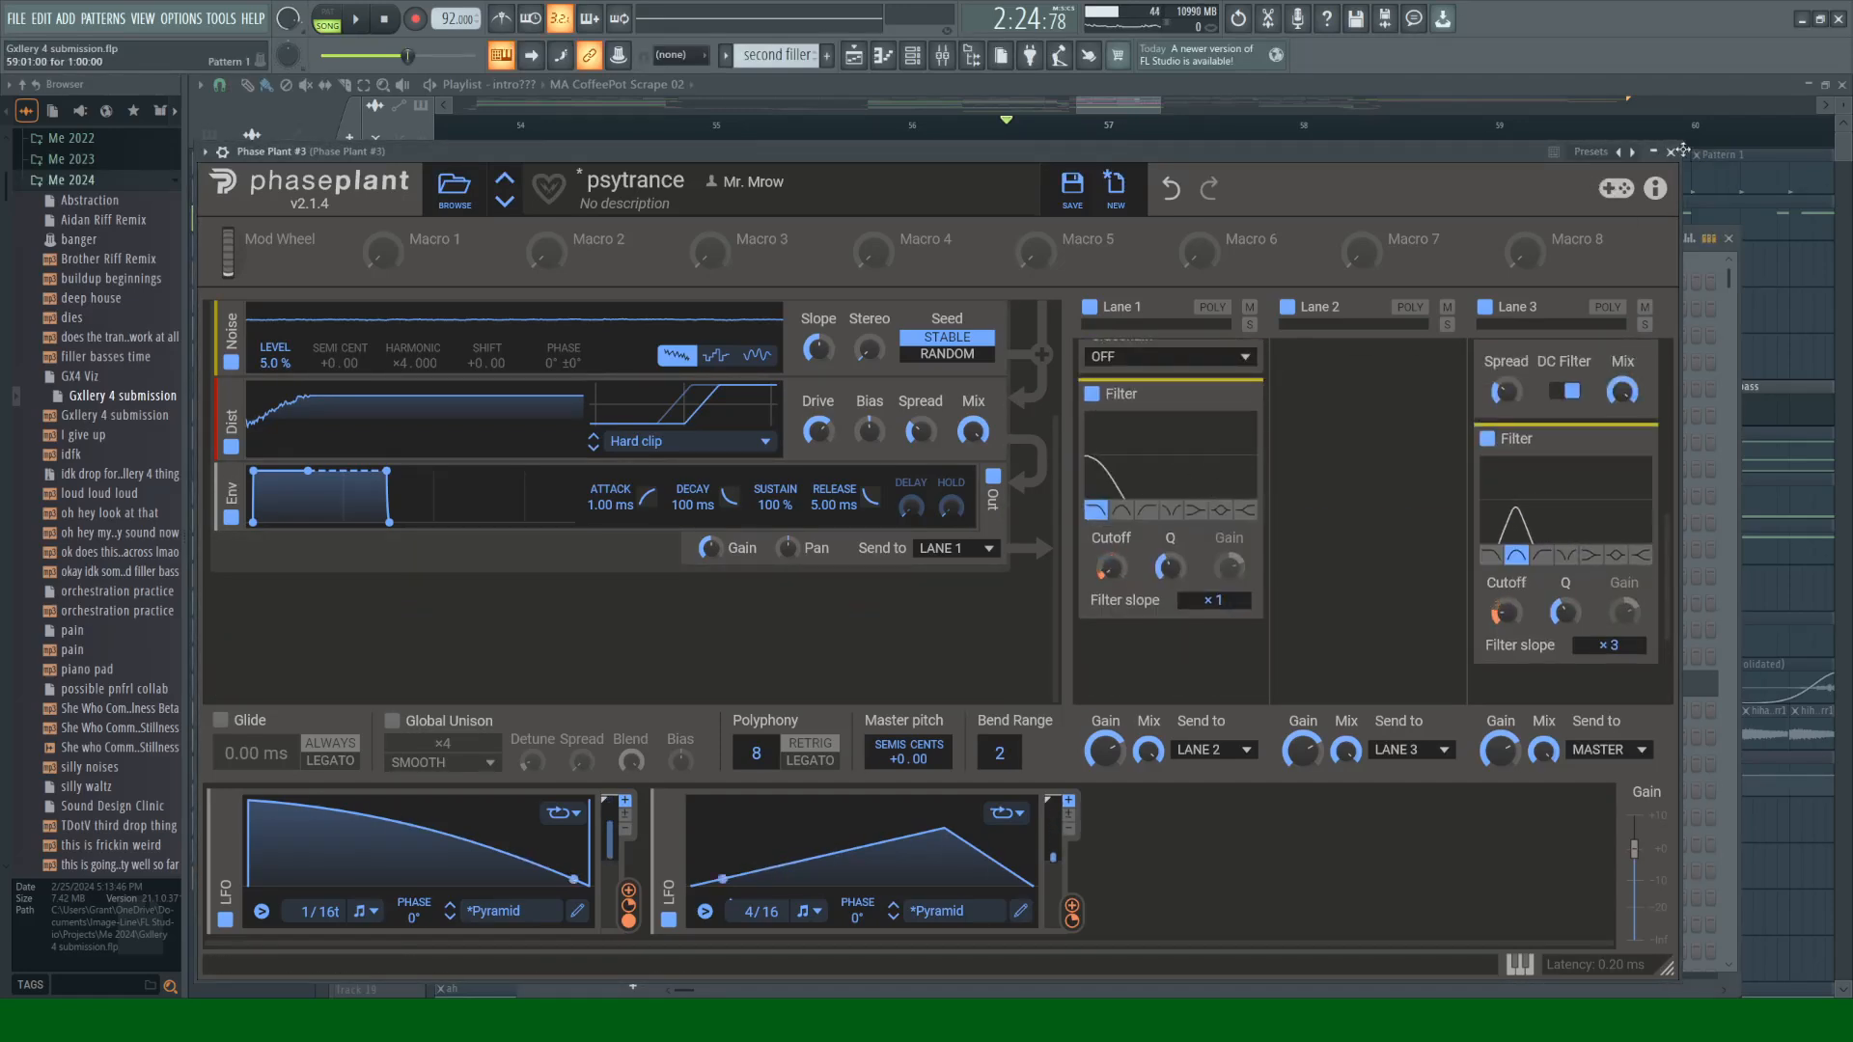
pyautogui.press('Escape')
pyautogui.press('space')
pyautogui.press('space')
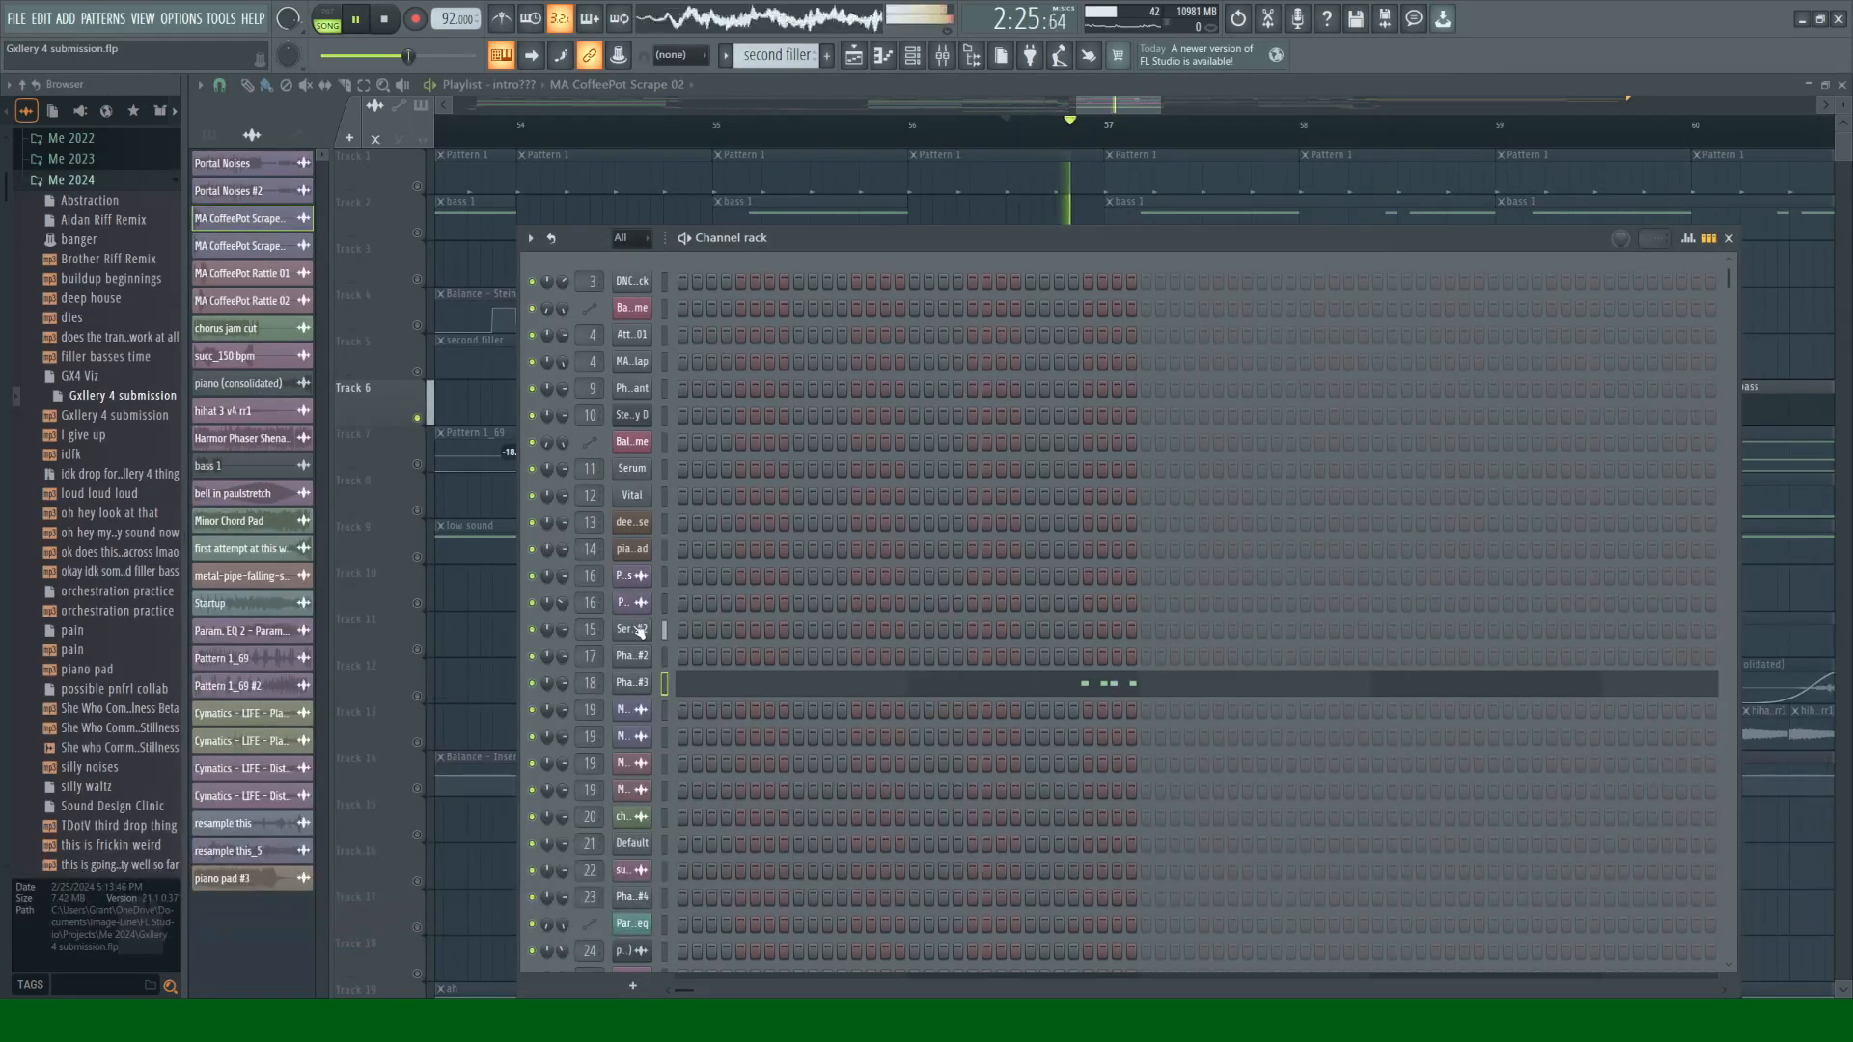
pyautogui.click(647, 603)
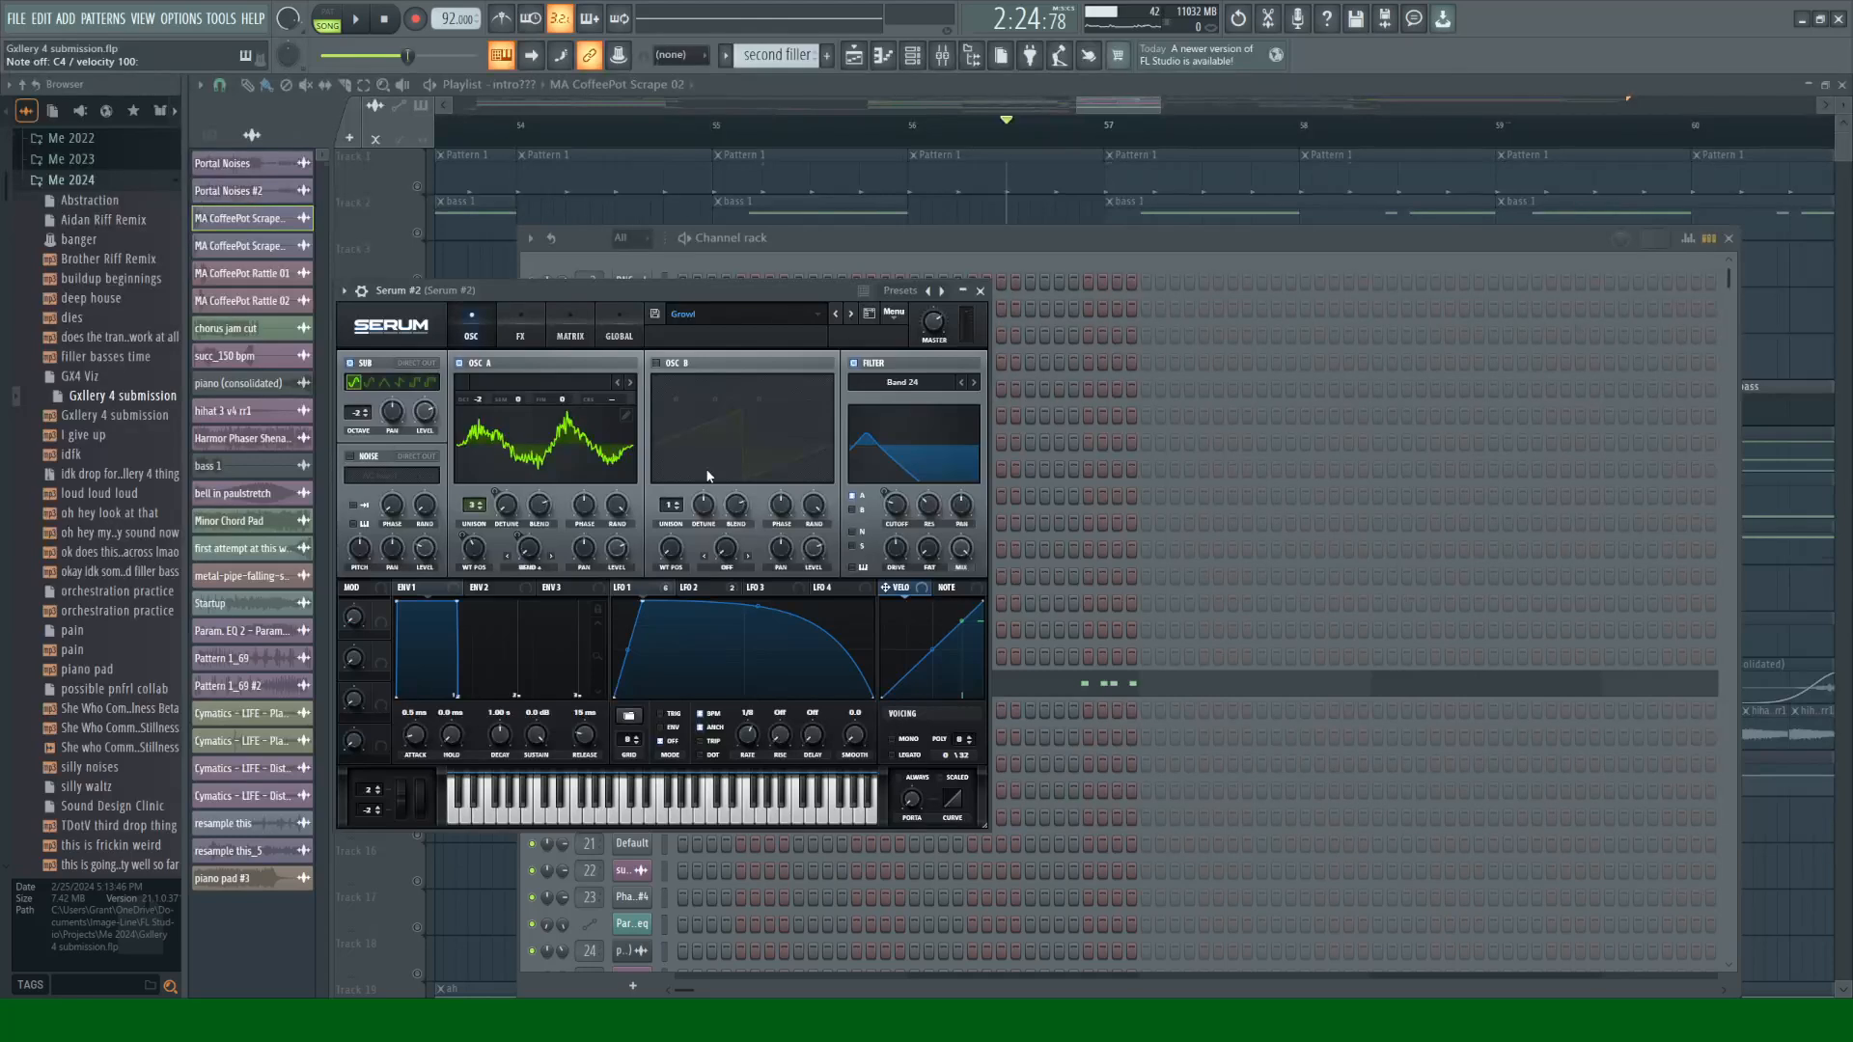
# Step: Show the Serum #2 oscillator A wavetable in 3D, audition a note, and open the mixer on the Serum #2 insert
pyautogui.click(498, 443)
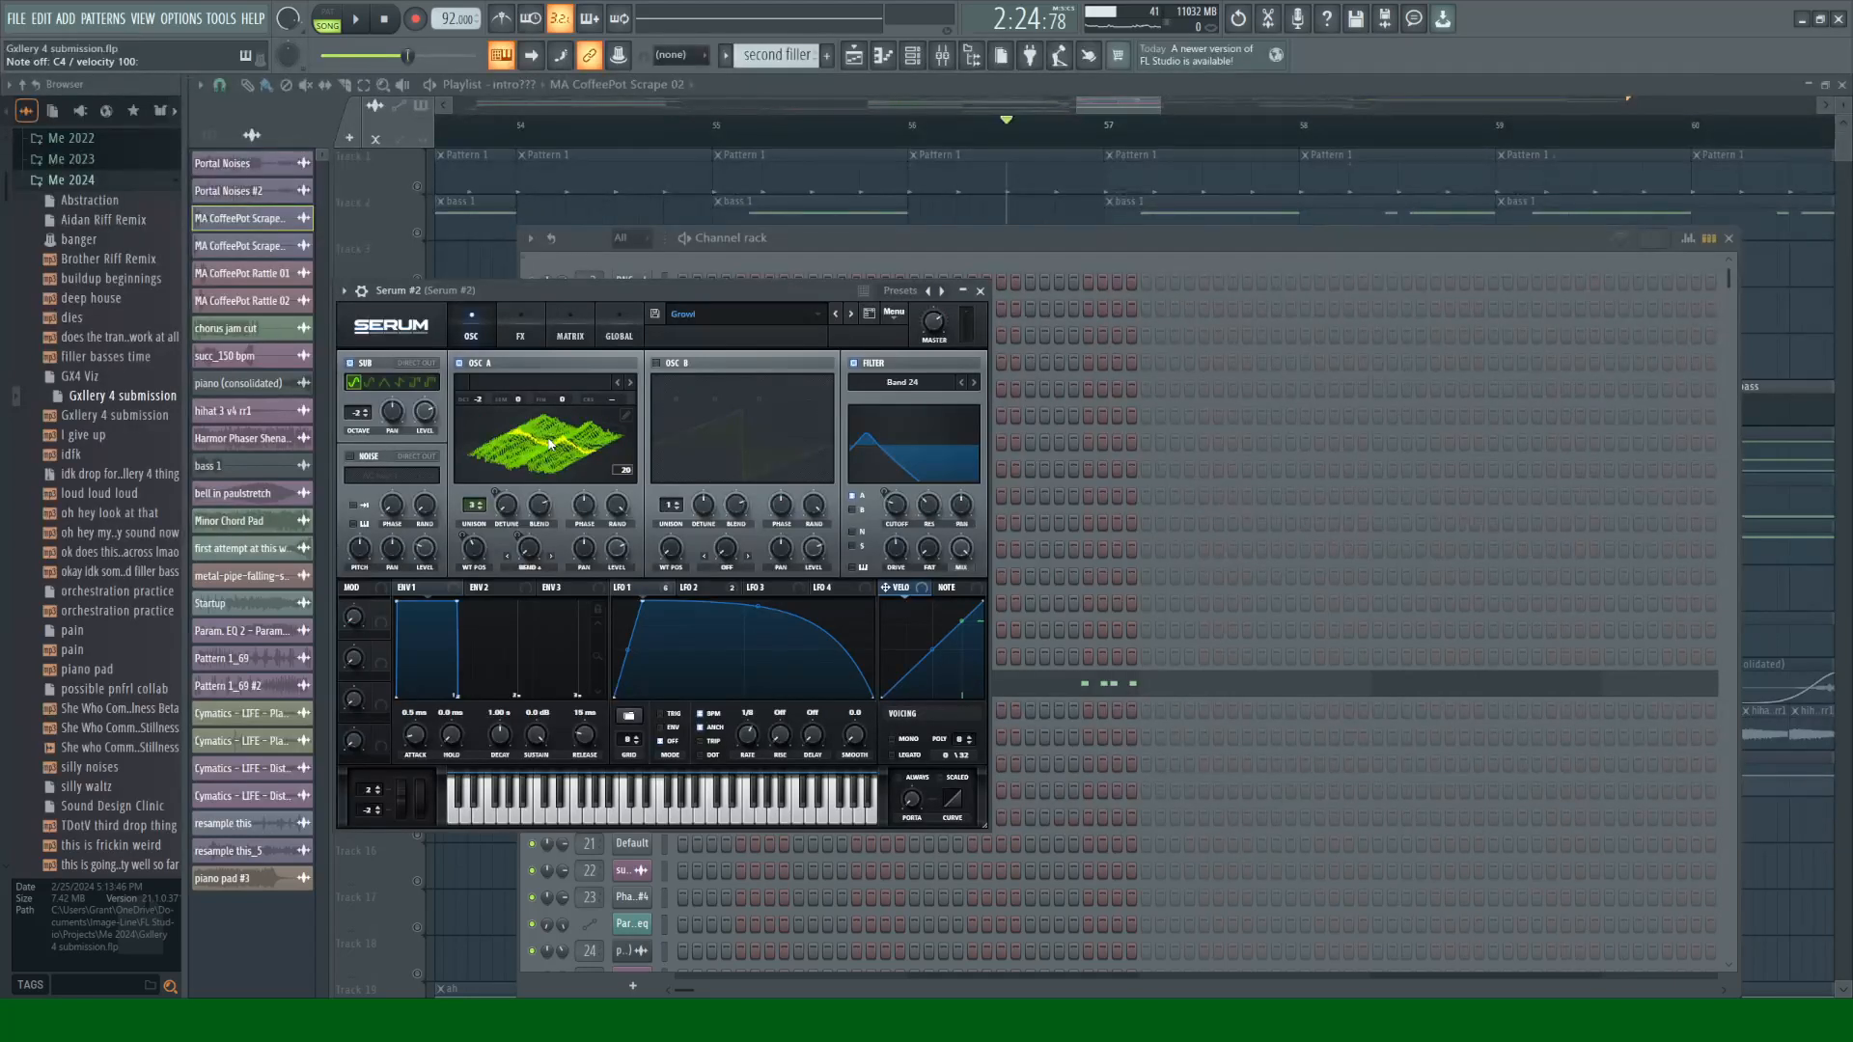
pyautogui.press('z')
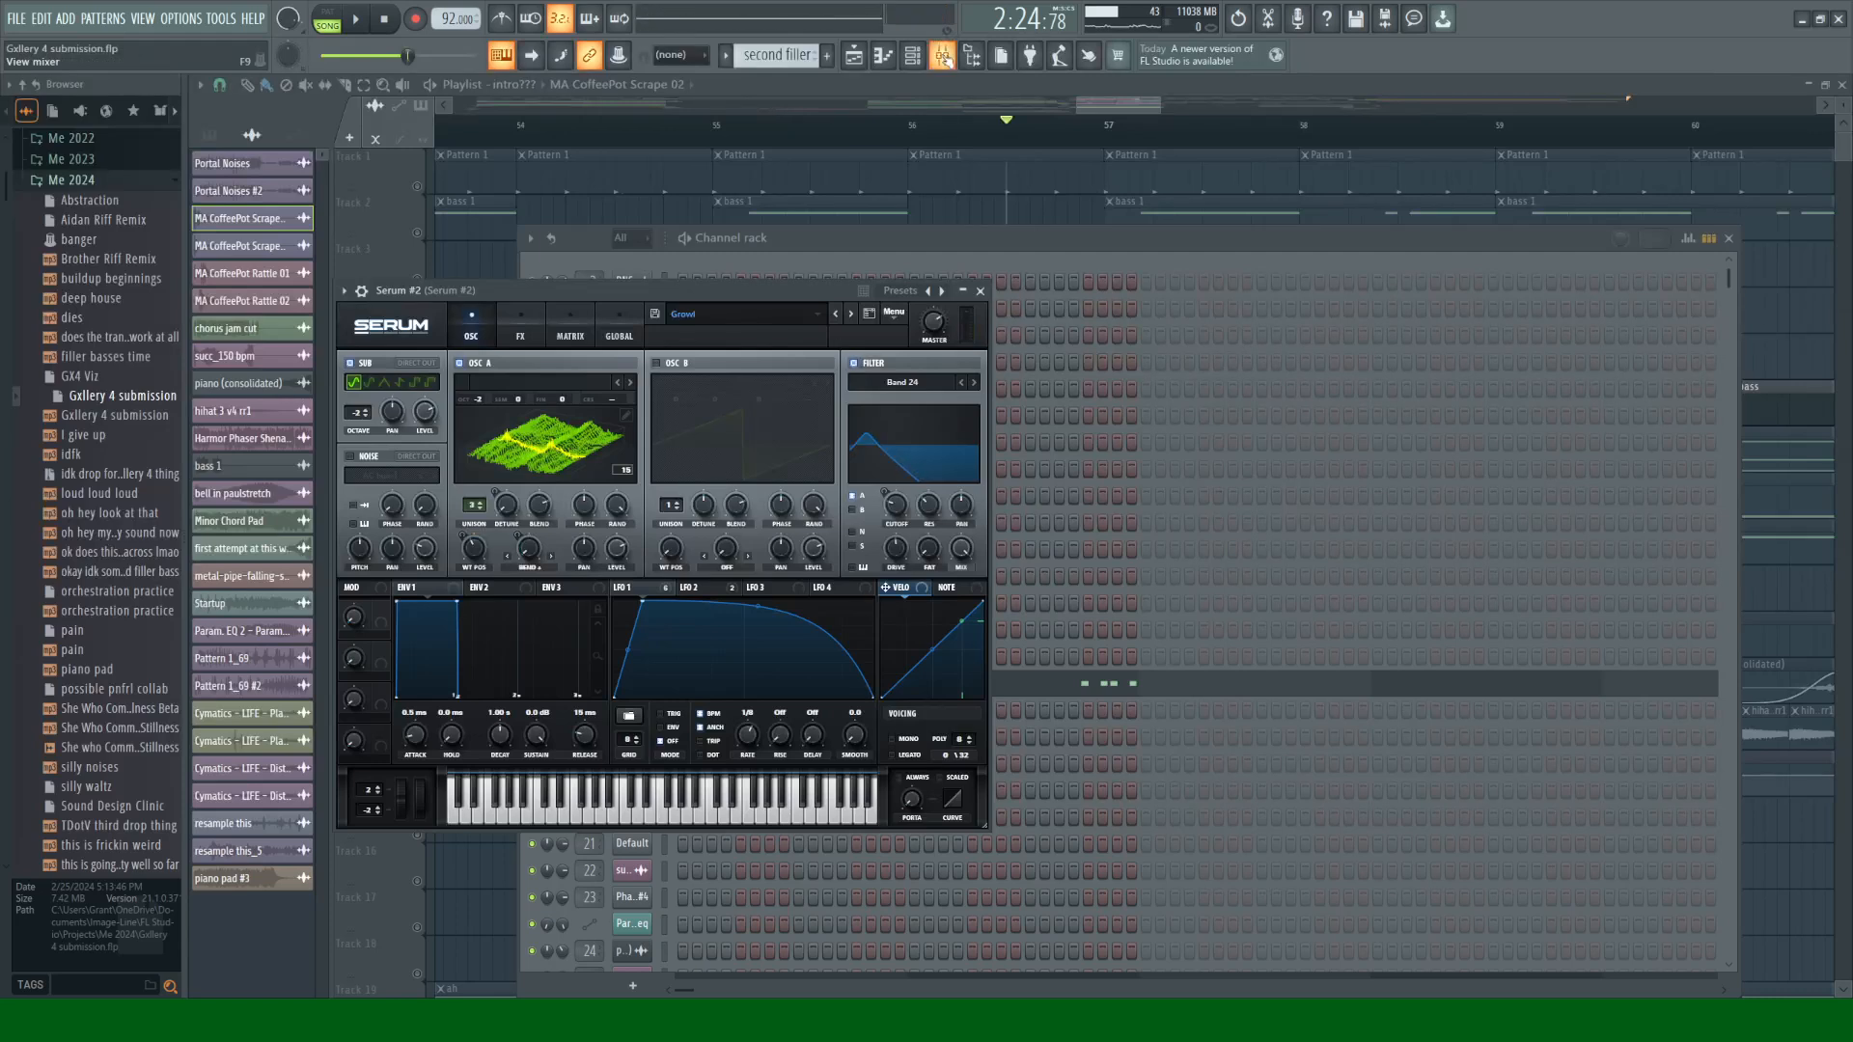
pyautogui.press('F9')
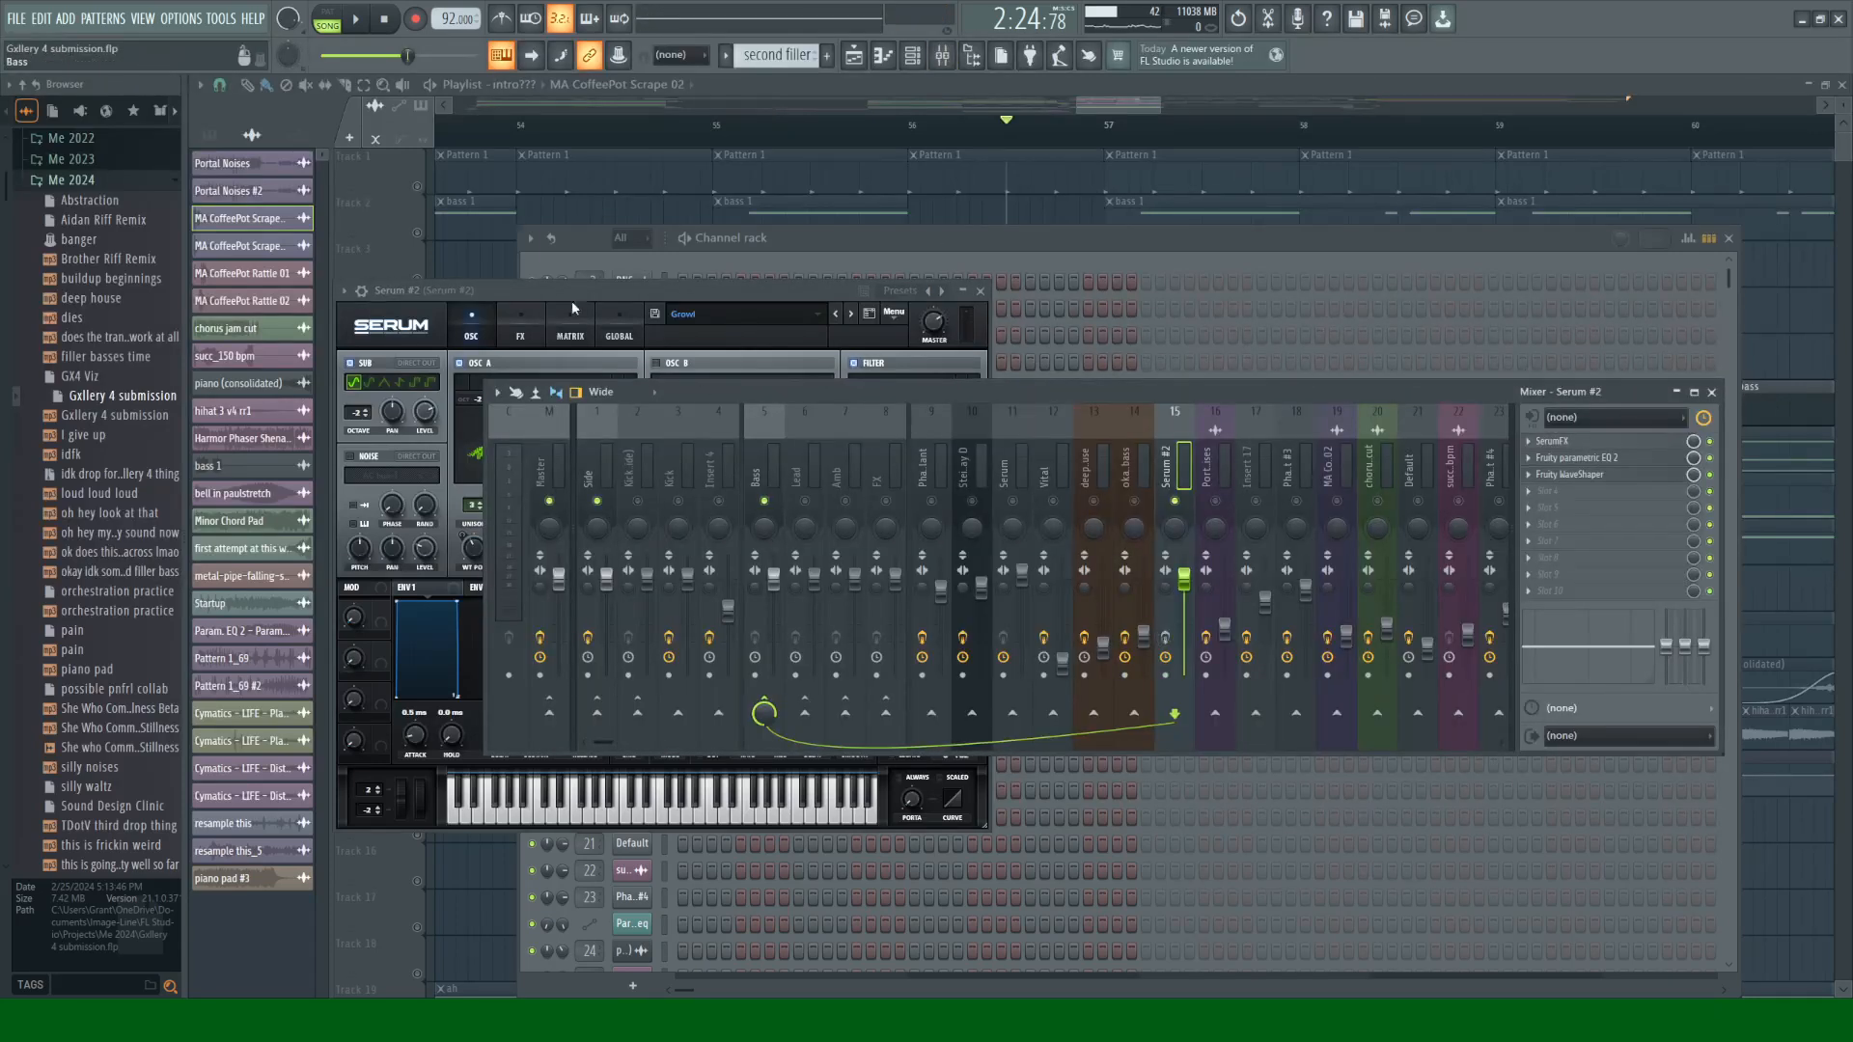
# Step: Compare the Serum #2 patch with its Band 24 filter bypassed and re-enabled, auditioning a note each time
pyautogui.click(907, 358)
pyautogui.click(863, 365)
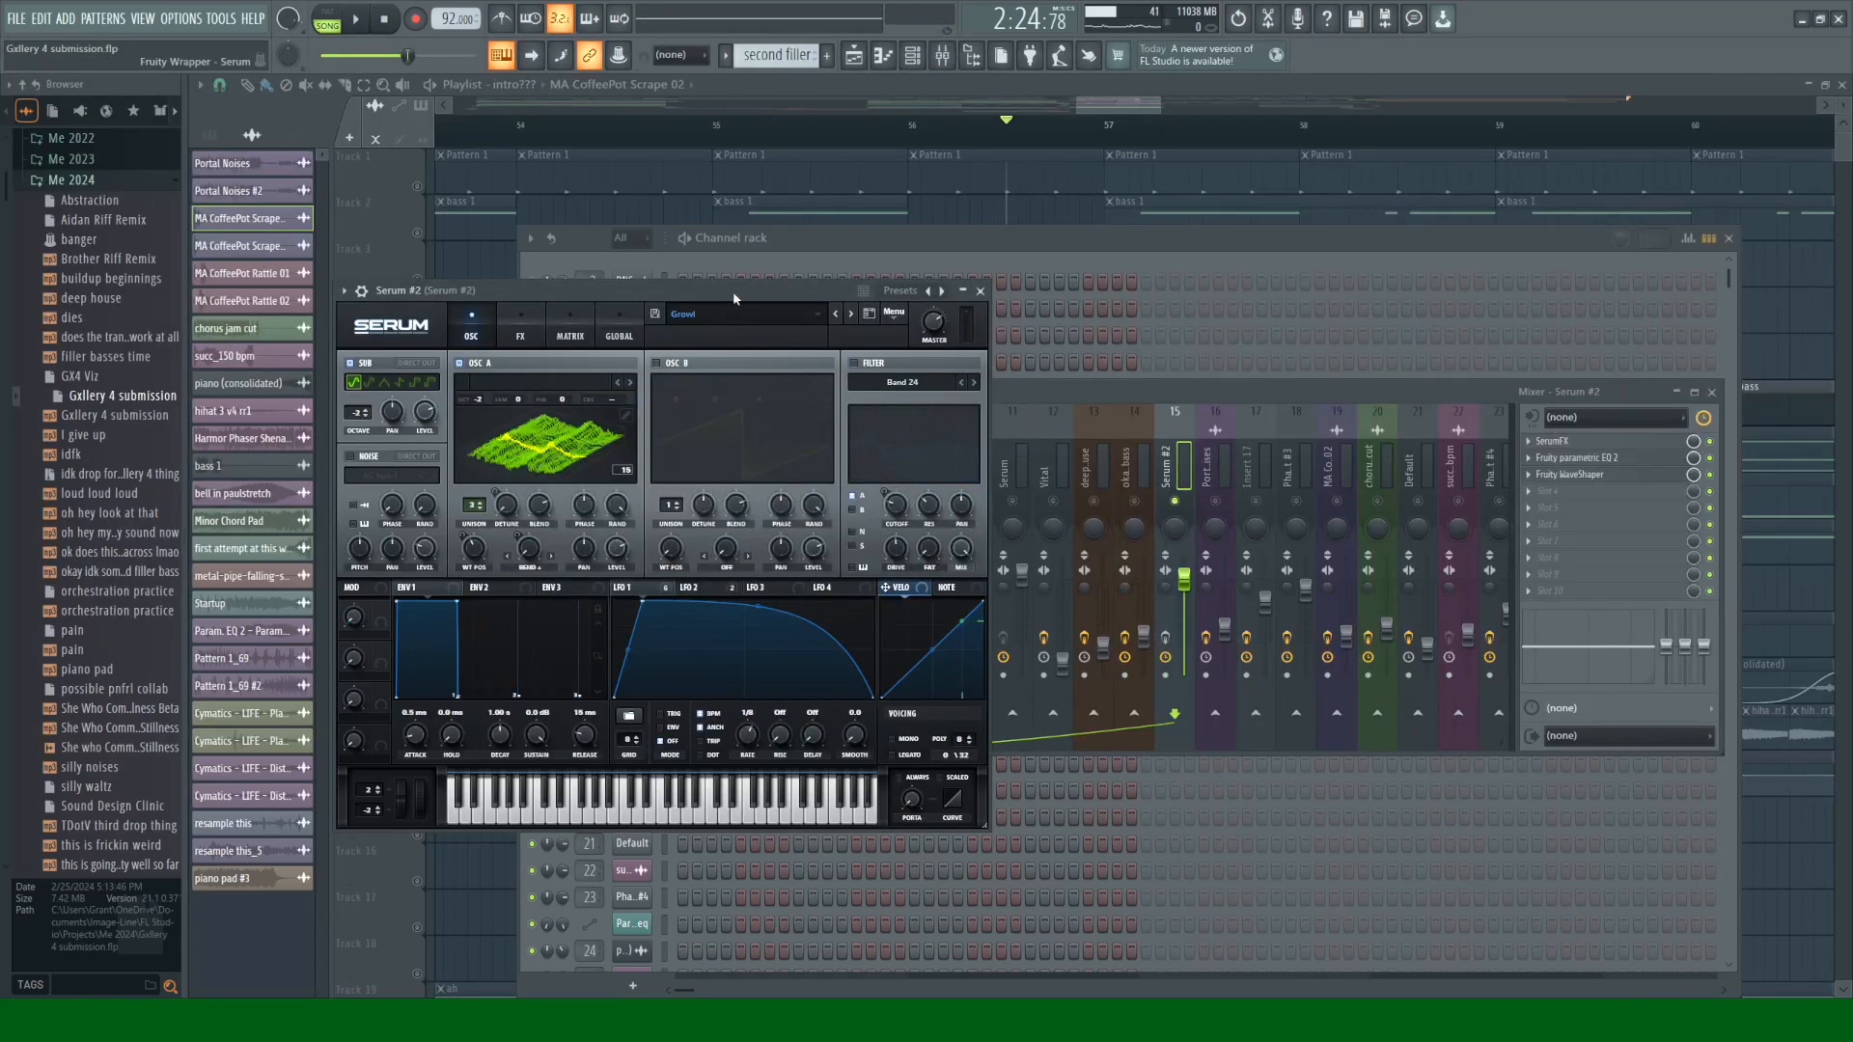
pyautogui.press('z')
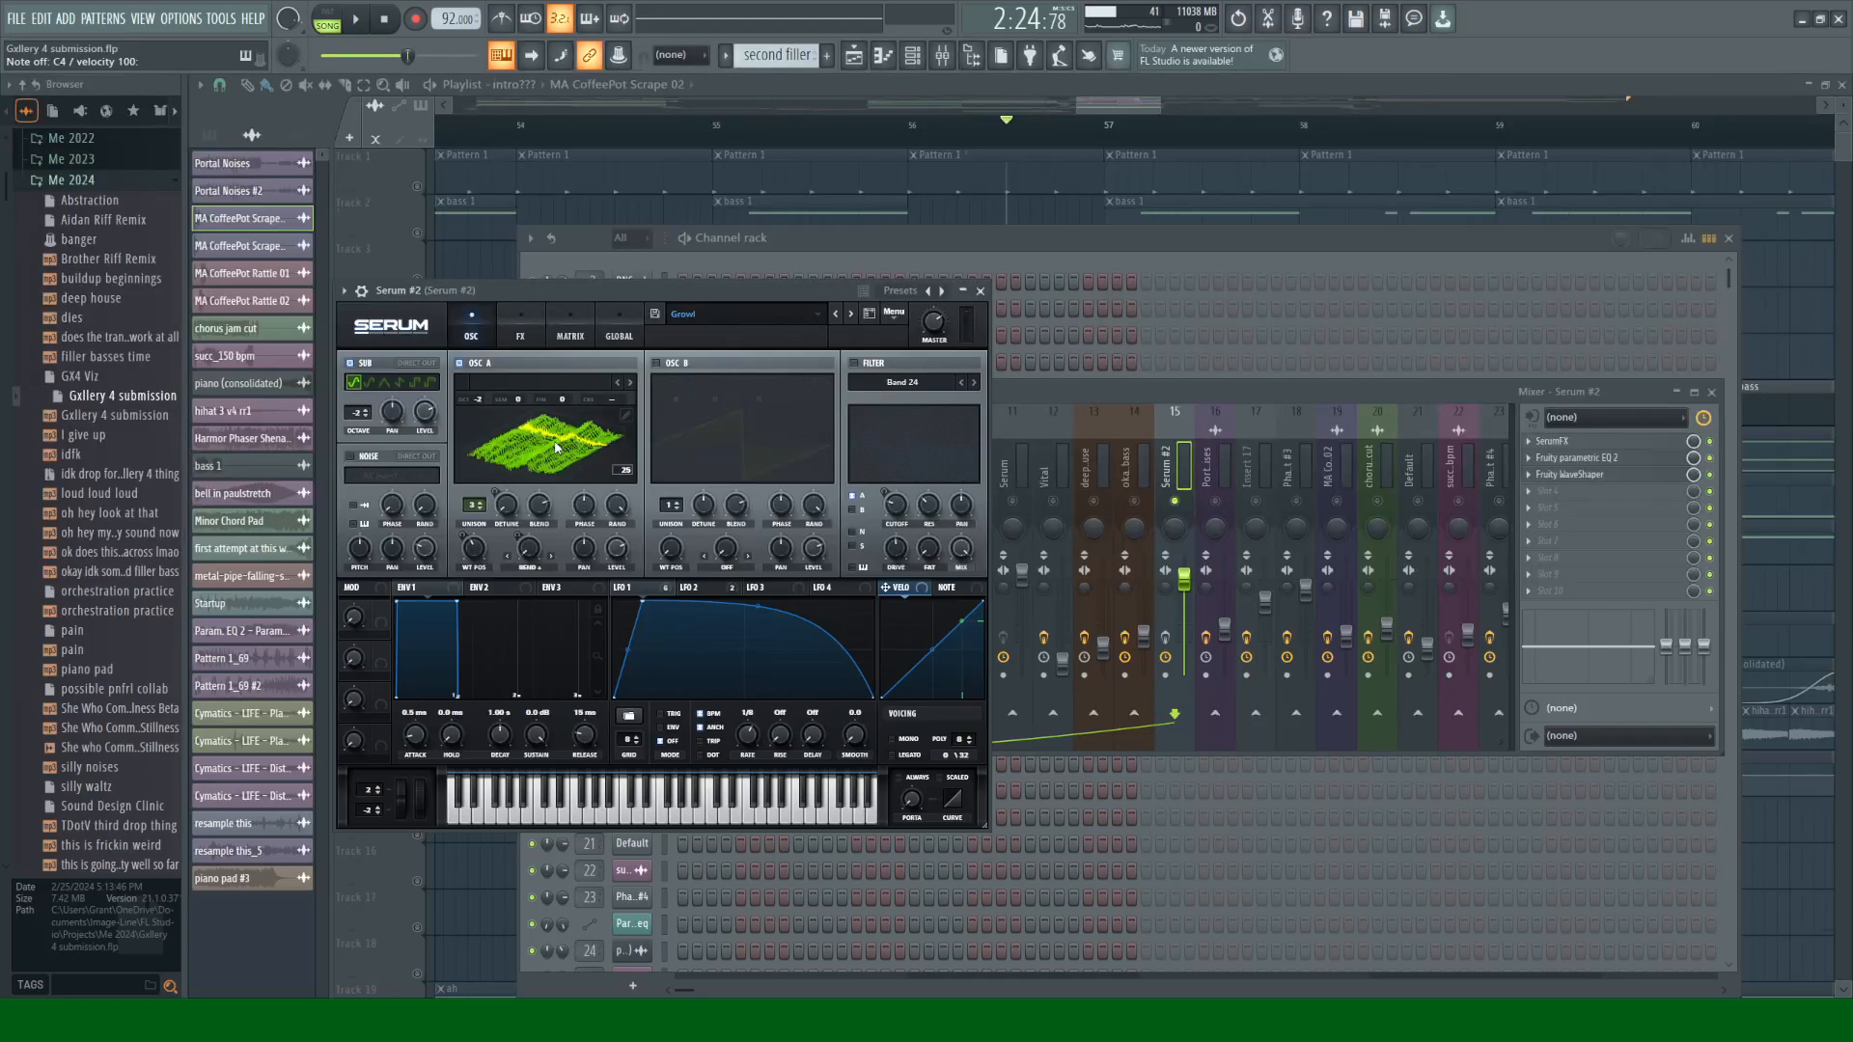
pyautogui.click(854, 363)
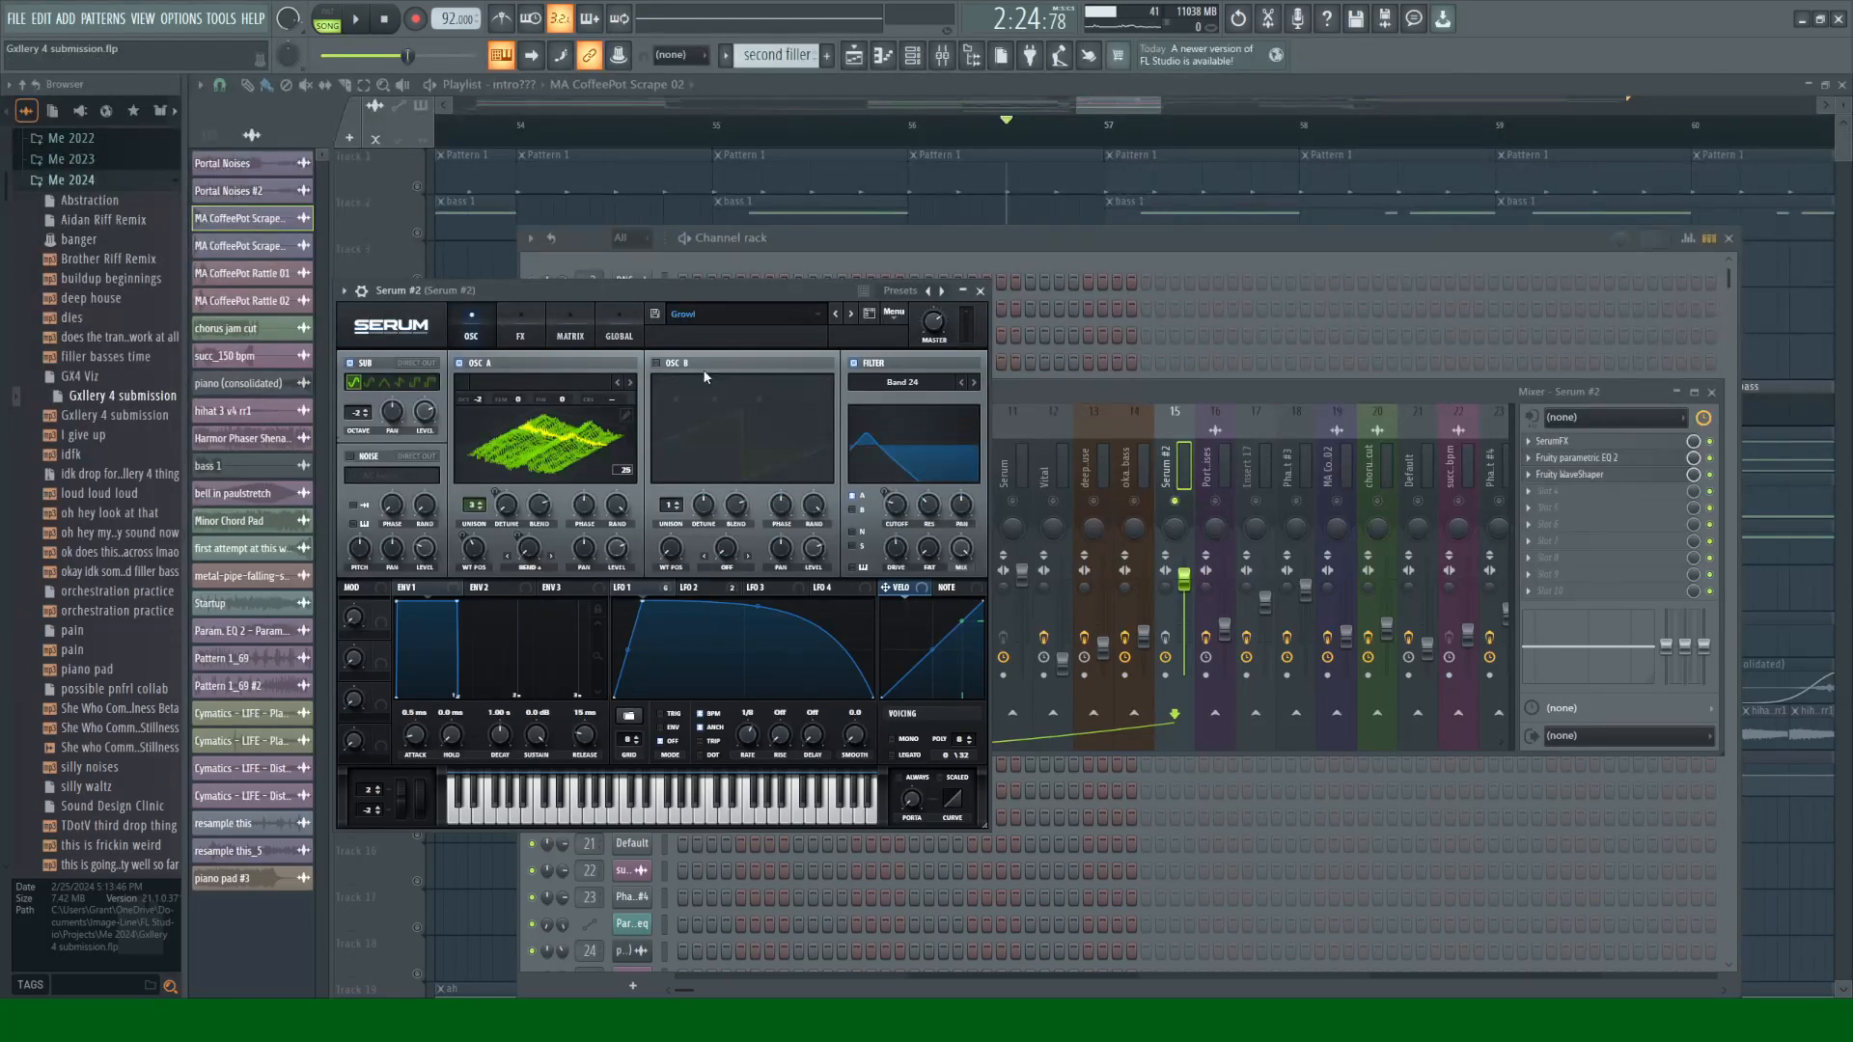
pyautogui.press('z')
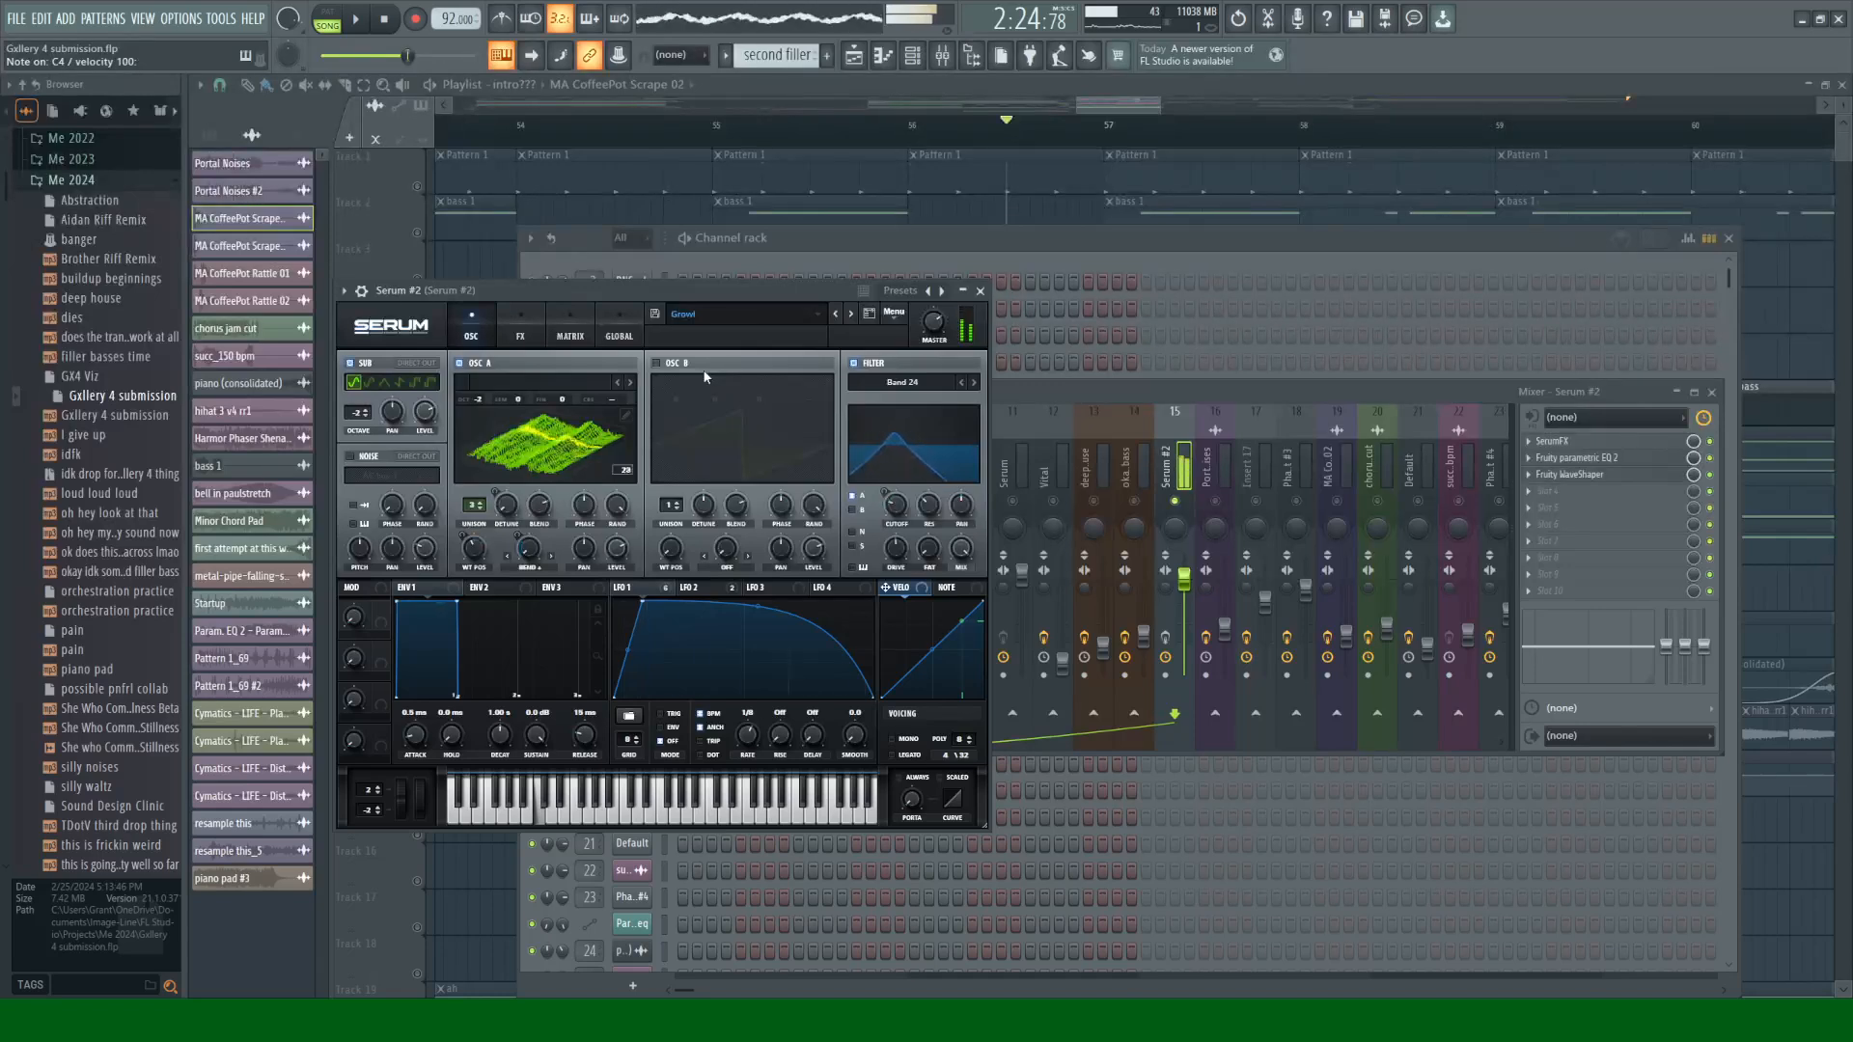
# Step: Inspect the Serum #2 effects from Hyper/Dimension to Delay, bypassing them to hear the dry oscillator sound
pyautogui.click(514, 335)
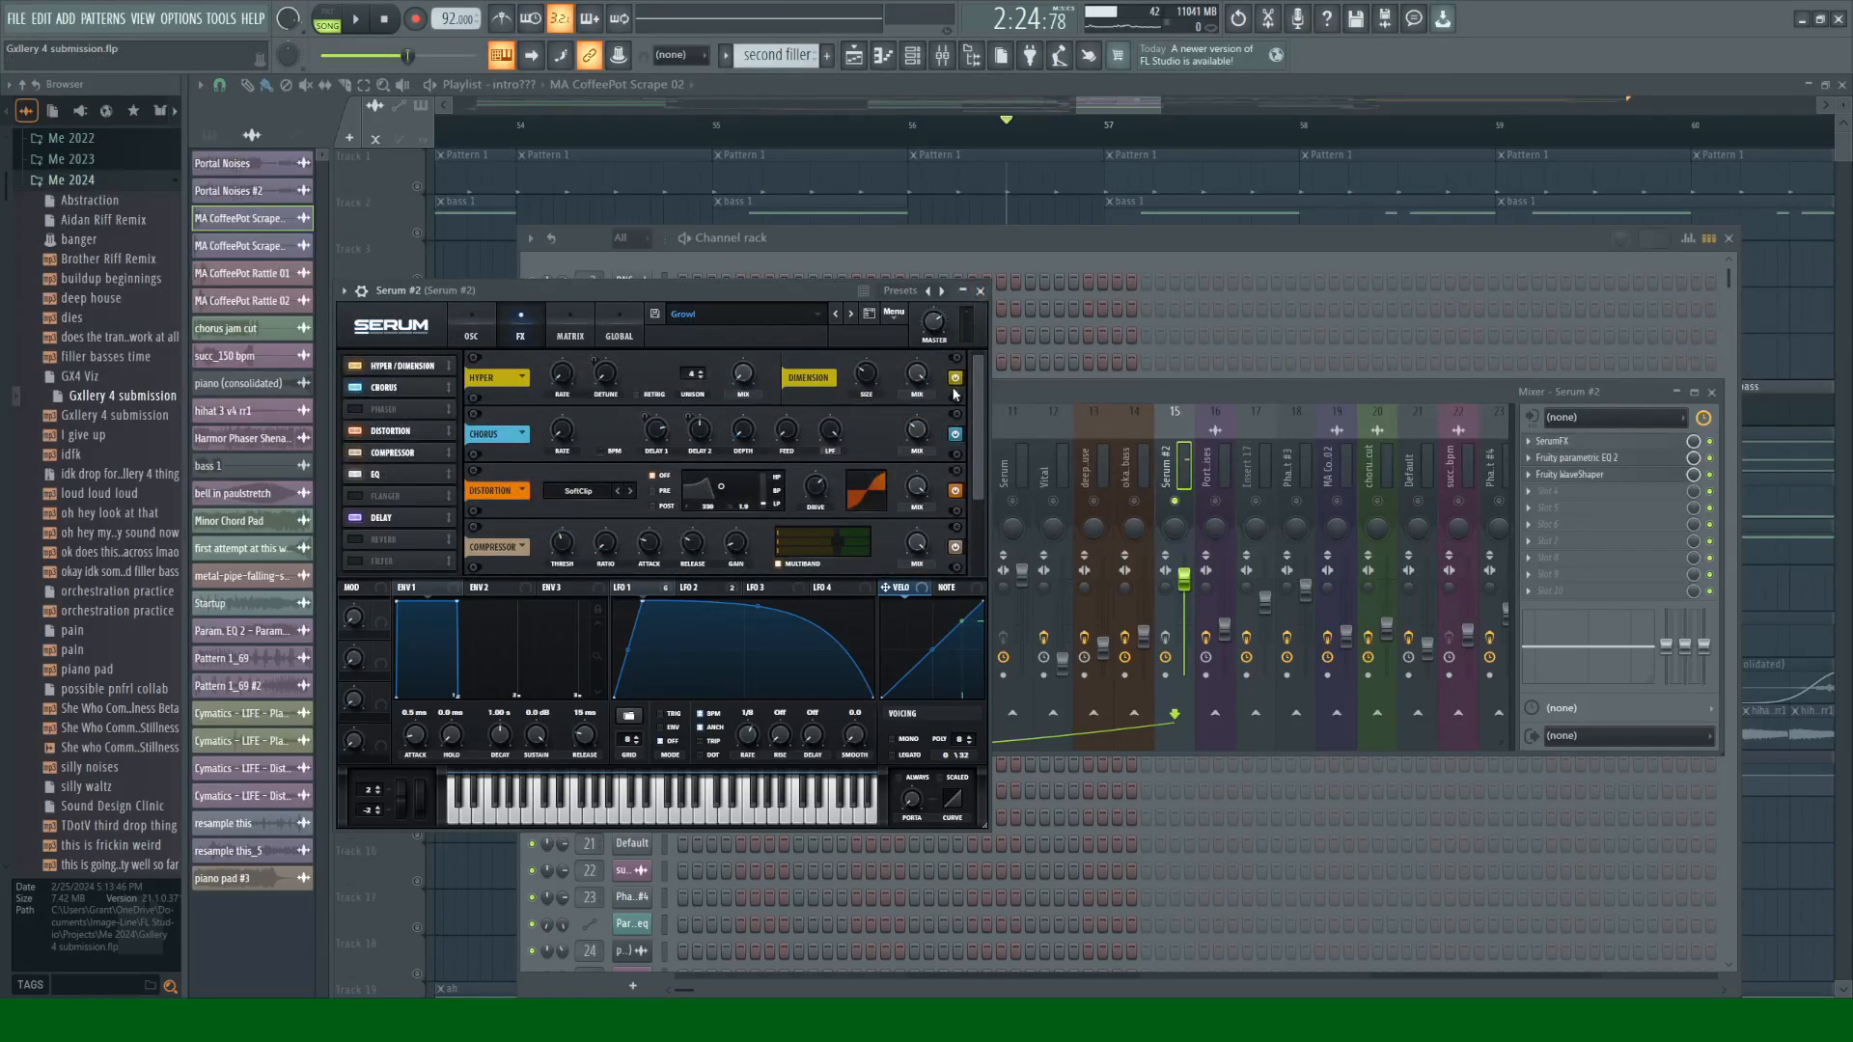
pyautogui.scroll(-2, 978, 468)
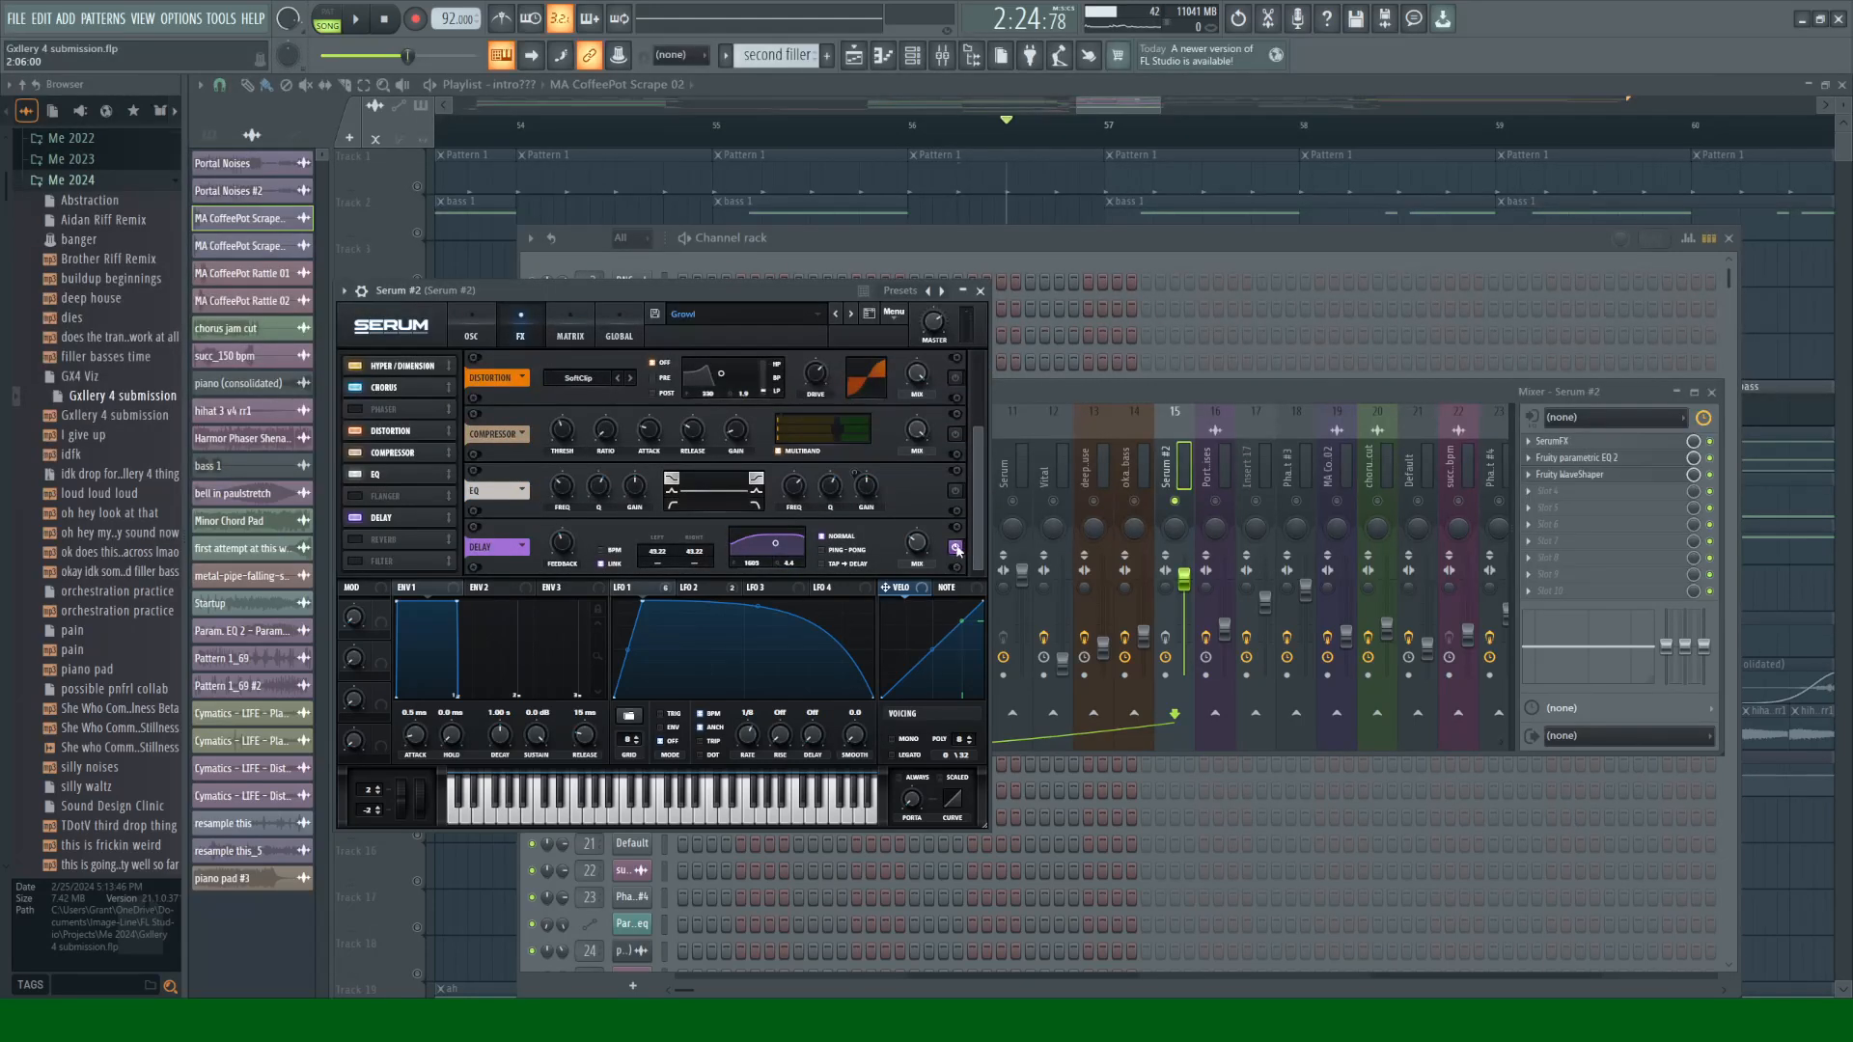
pyautogui.click(488, 338)
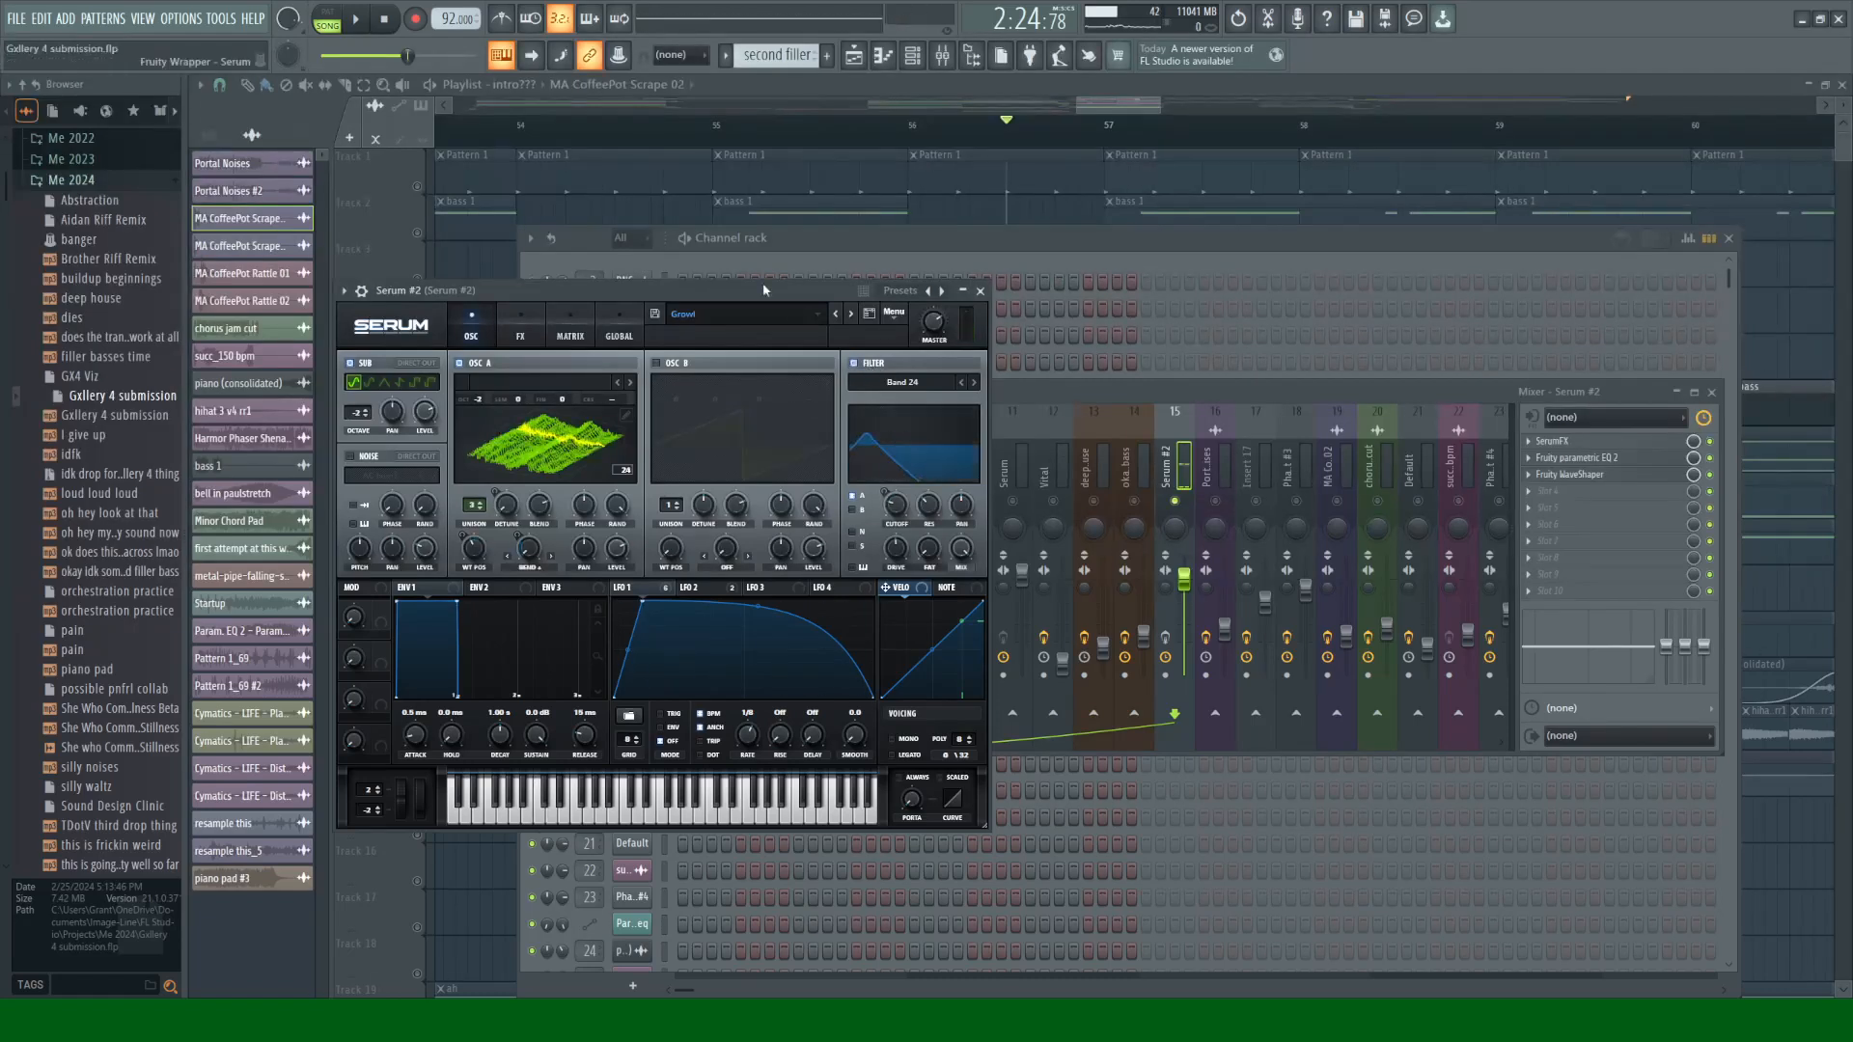
pyautogui.click(520, 328)
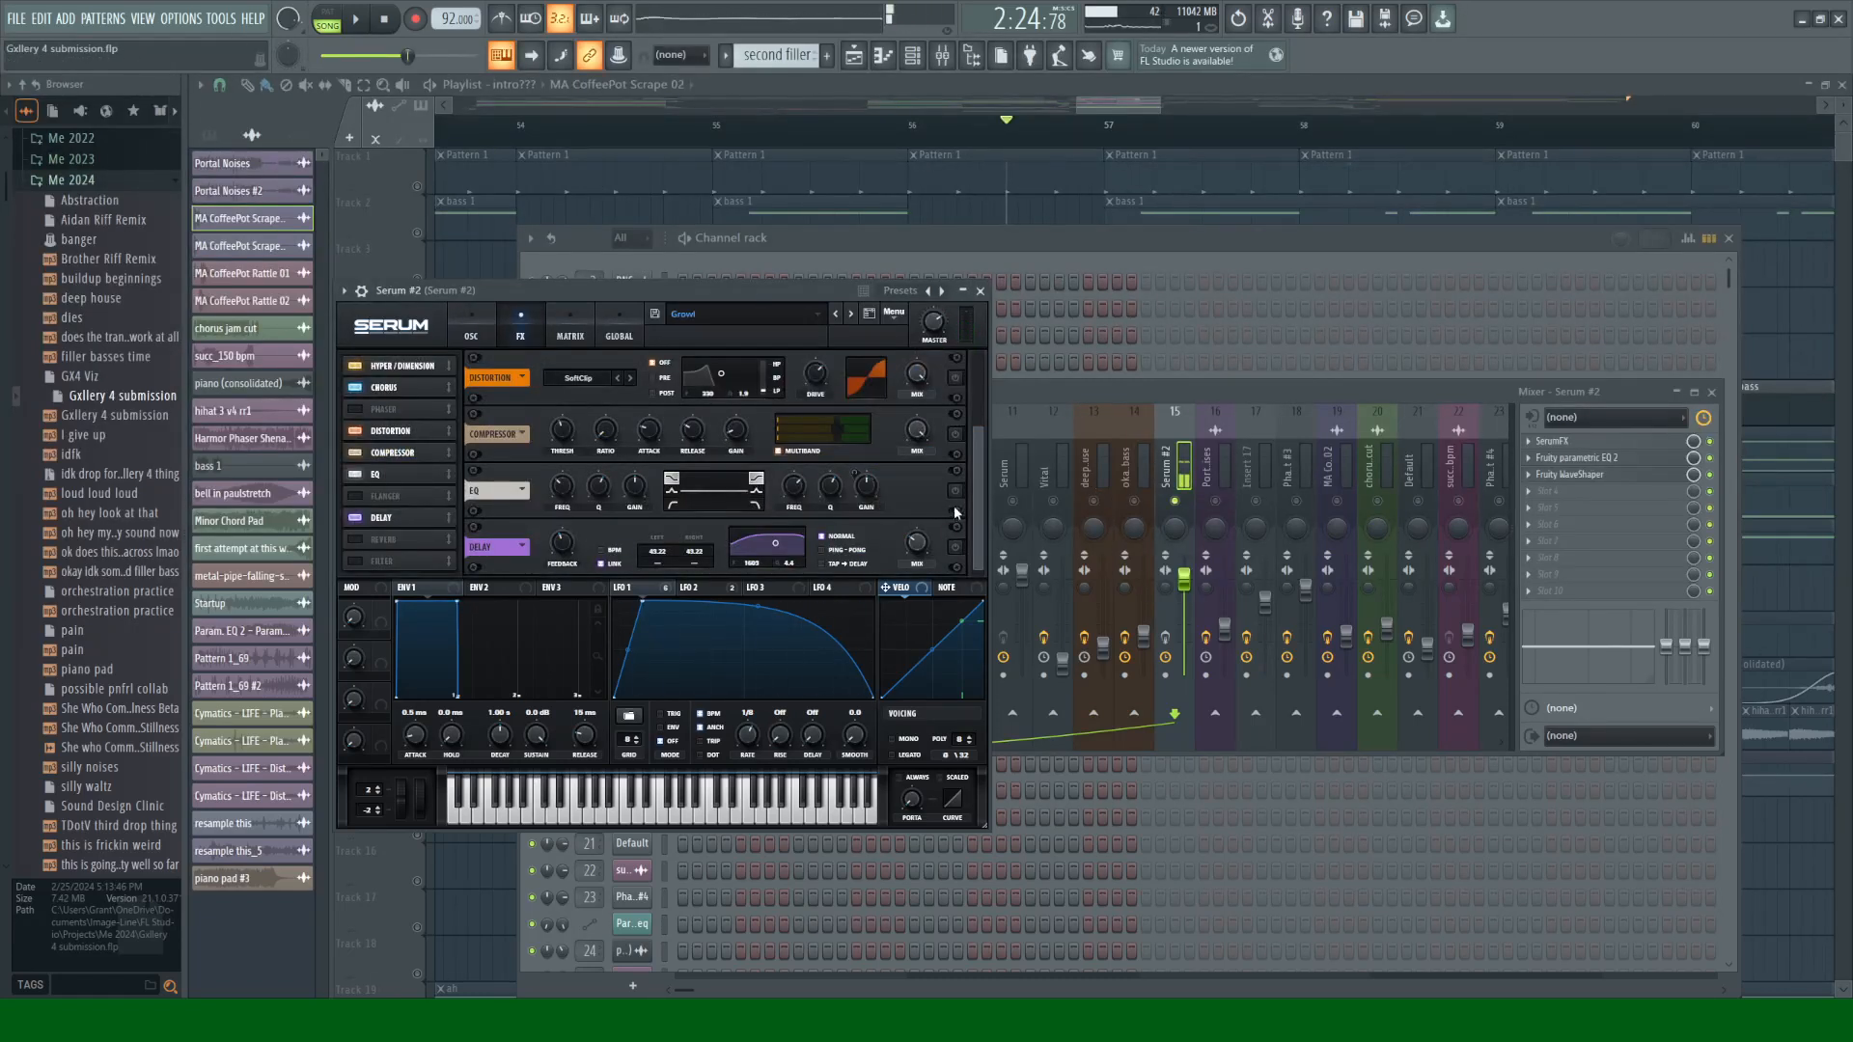
pyautogui.scroll(2, 954, 506)
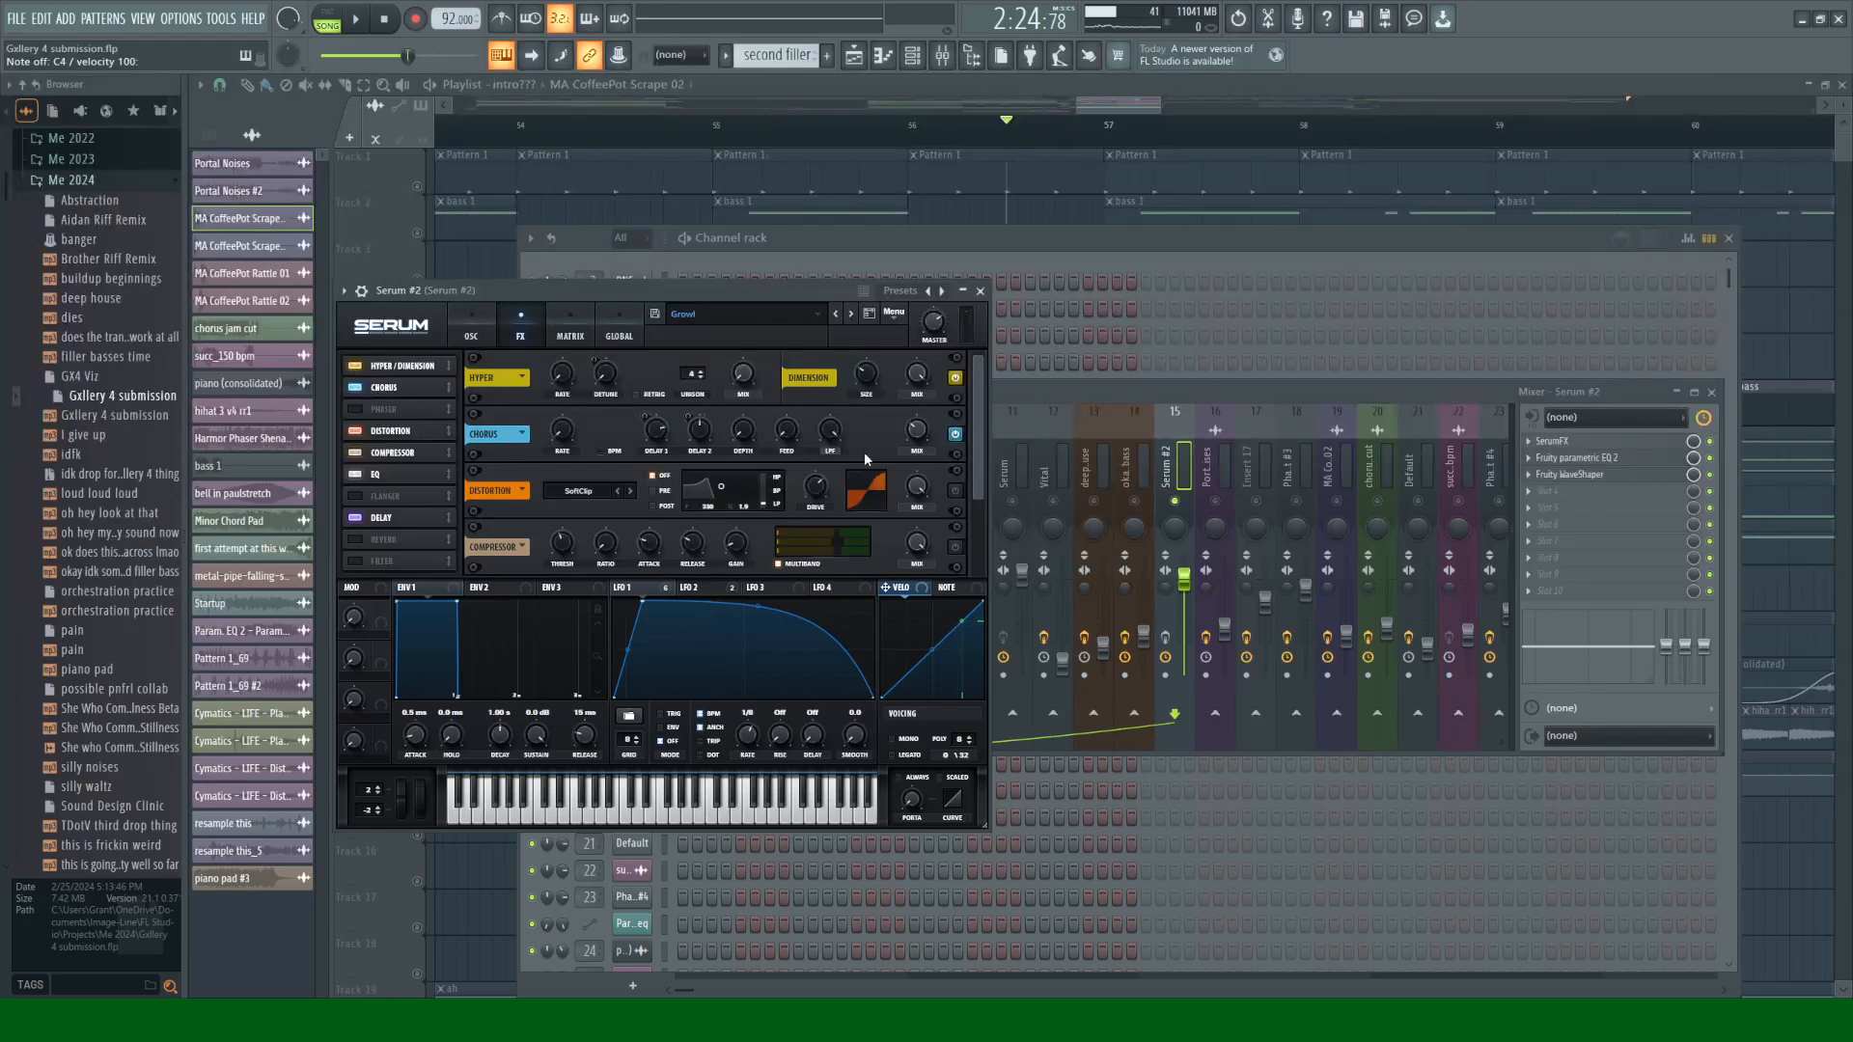
# Step: Re-enable the Serum #2 Distortion, Compressor, EQ and Delay while auditioning, save the project, and close the synth
pyautogui.click(955, 490)
pyautogui.scroll(-2, 973, 480)
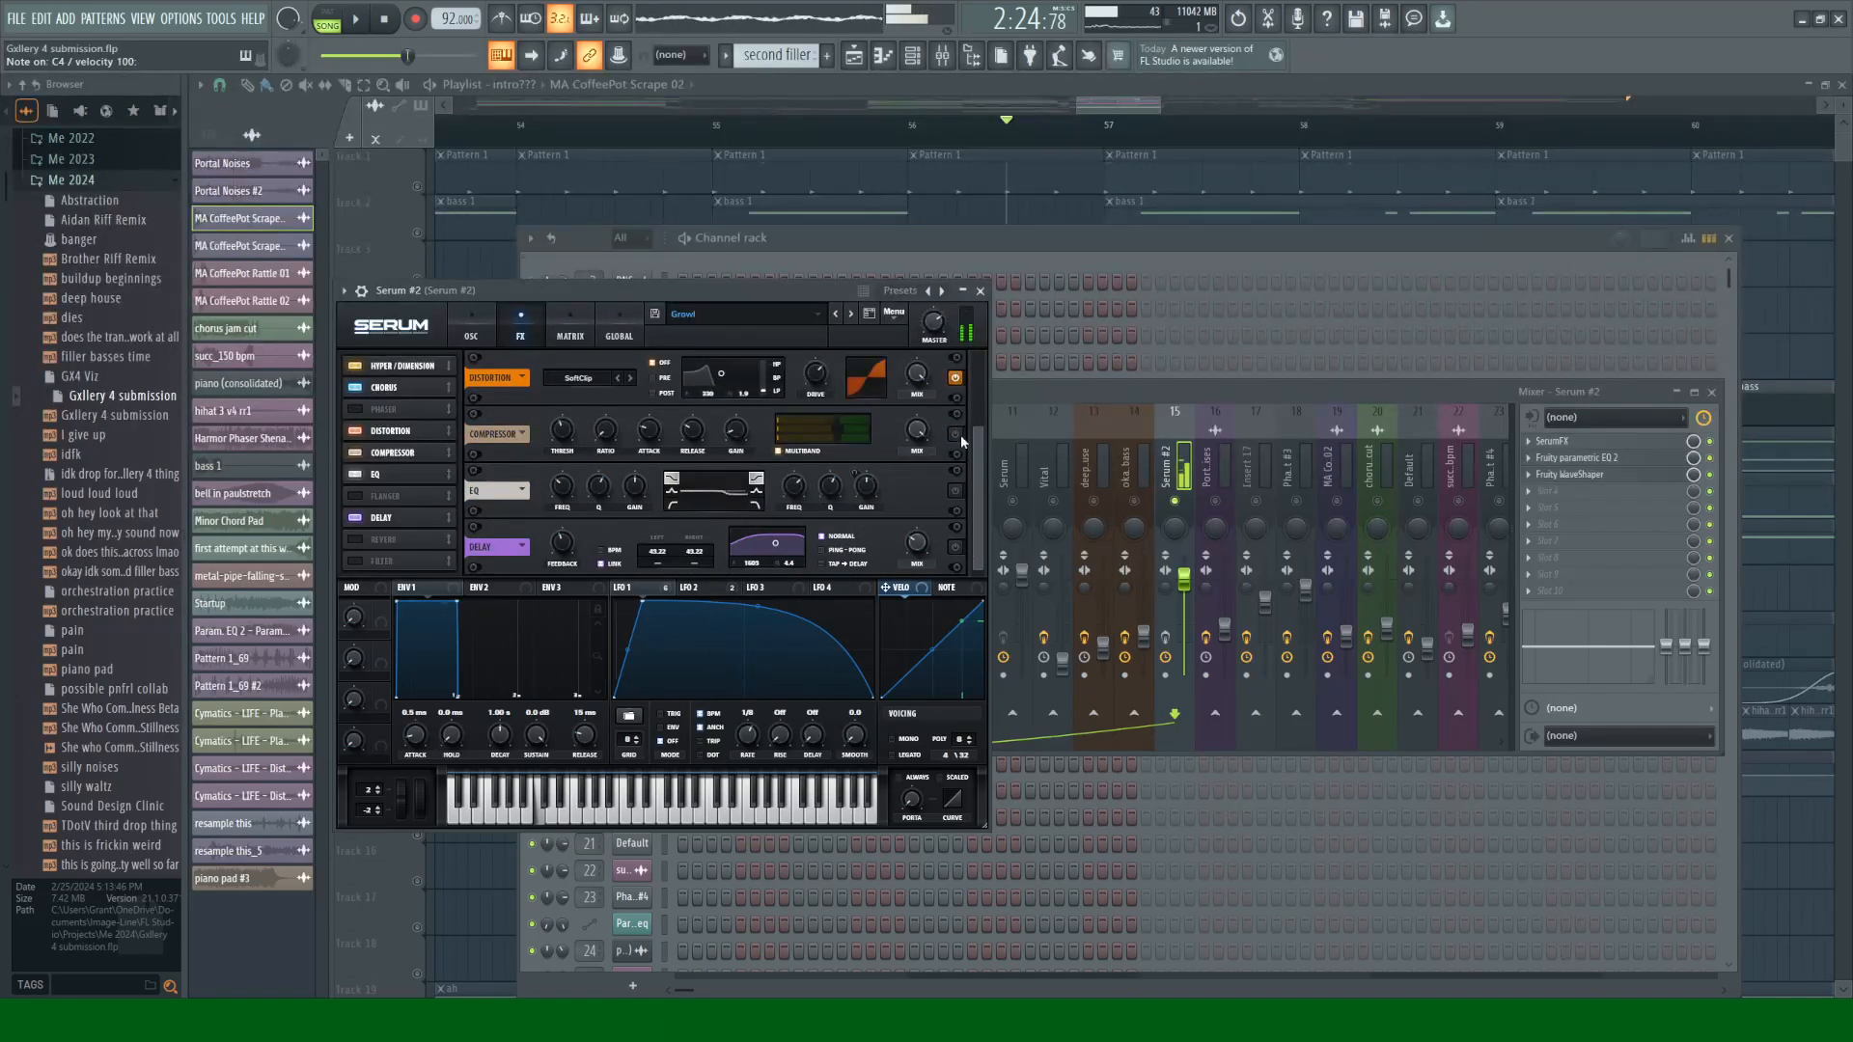
pyautogui.press('z')
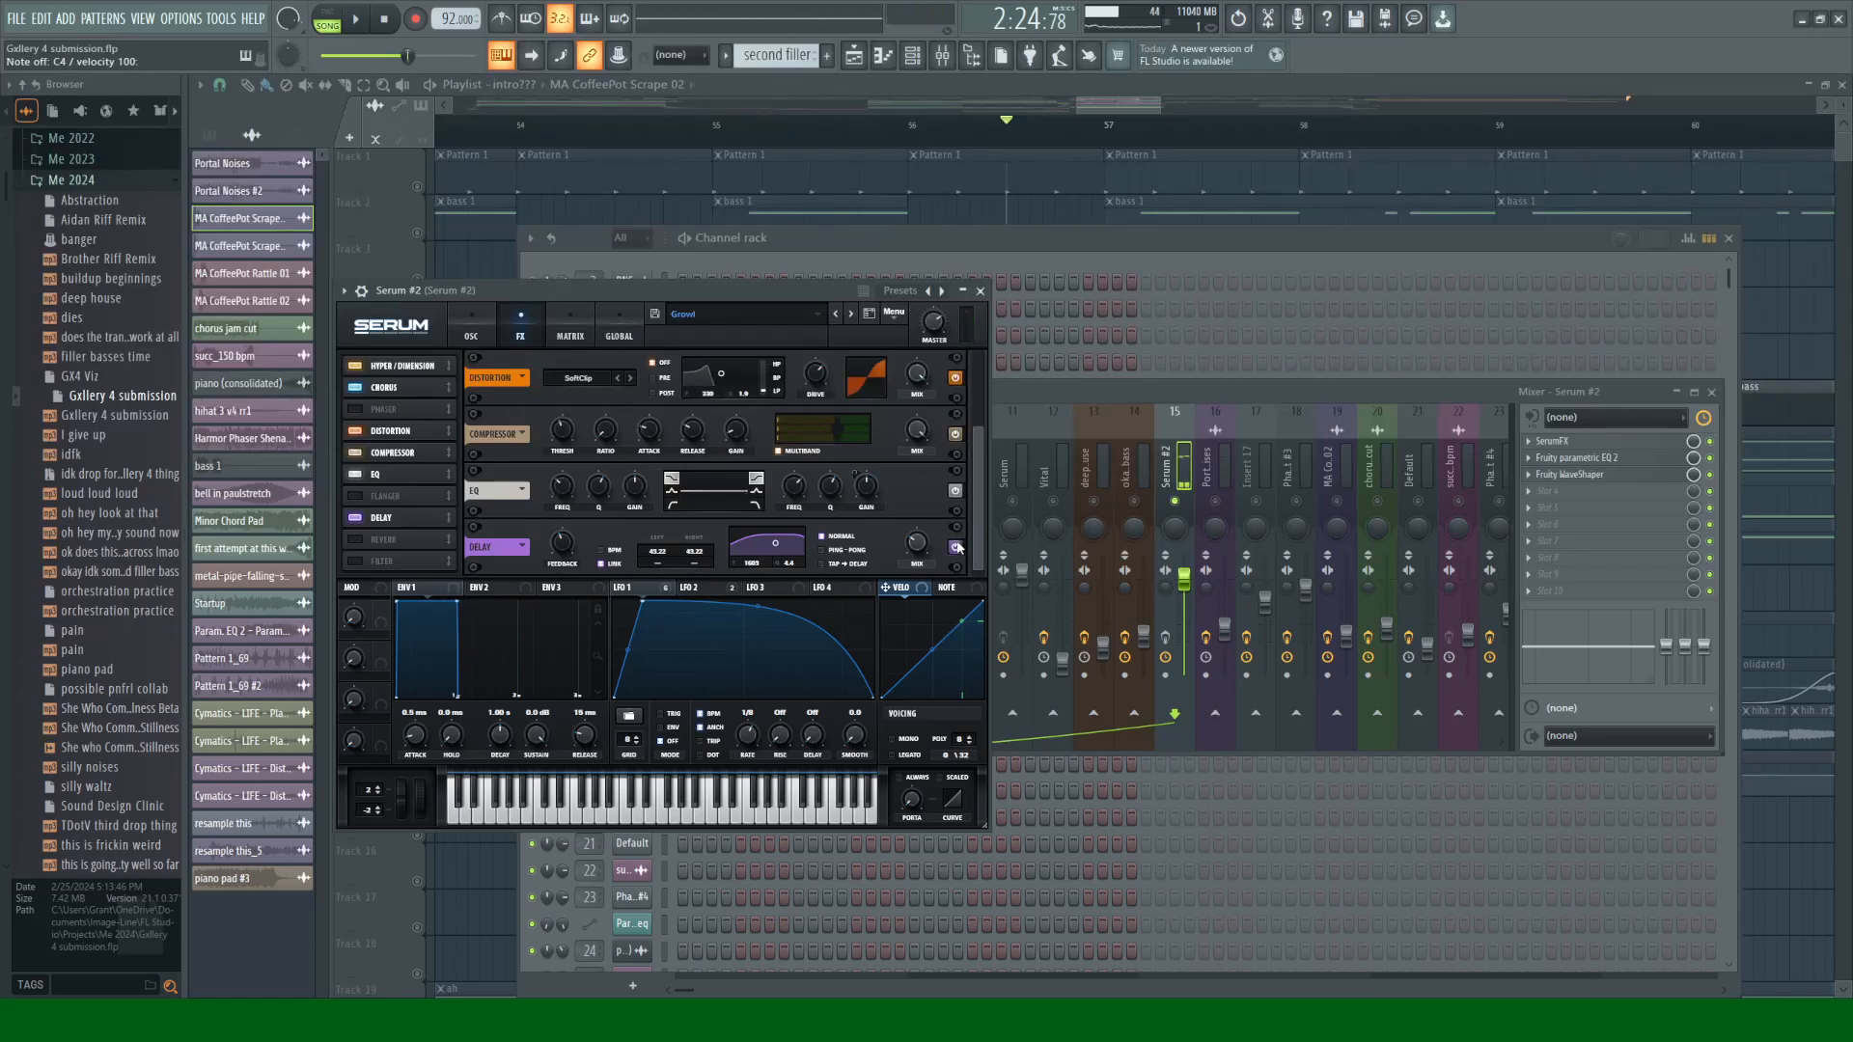
pyautogui.hotkey('ctrl', 's')
pyautogui.click(979, 290)
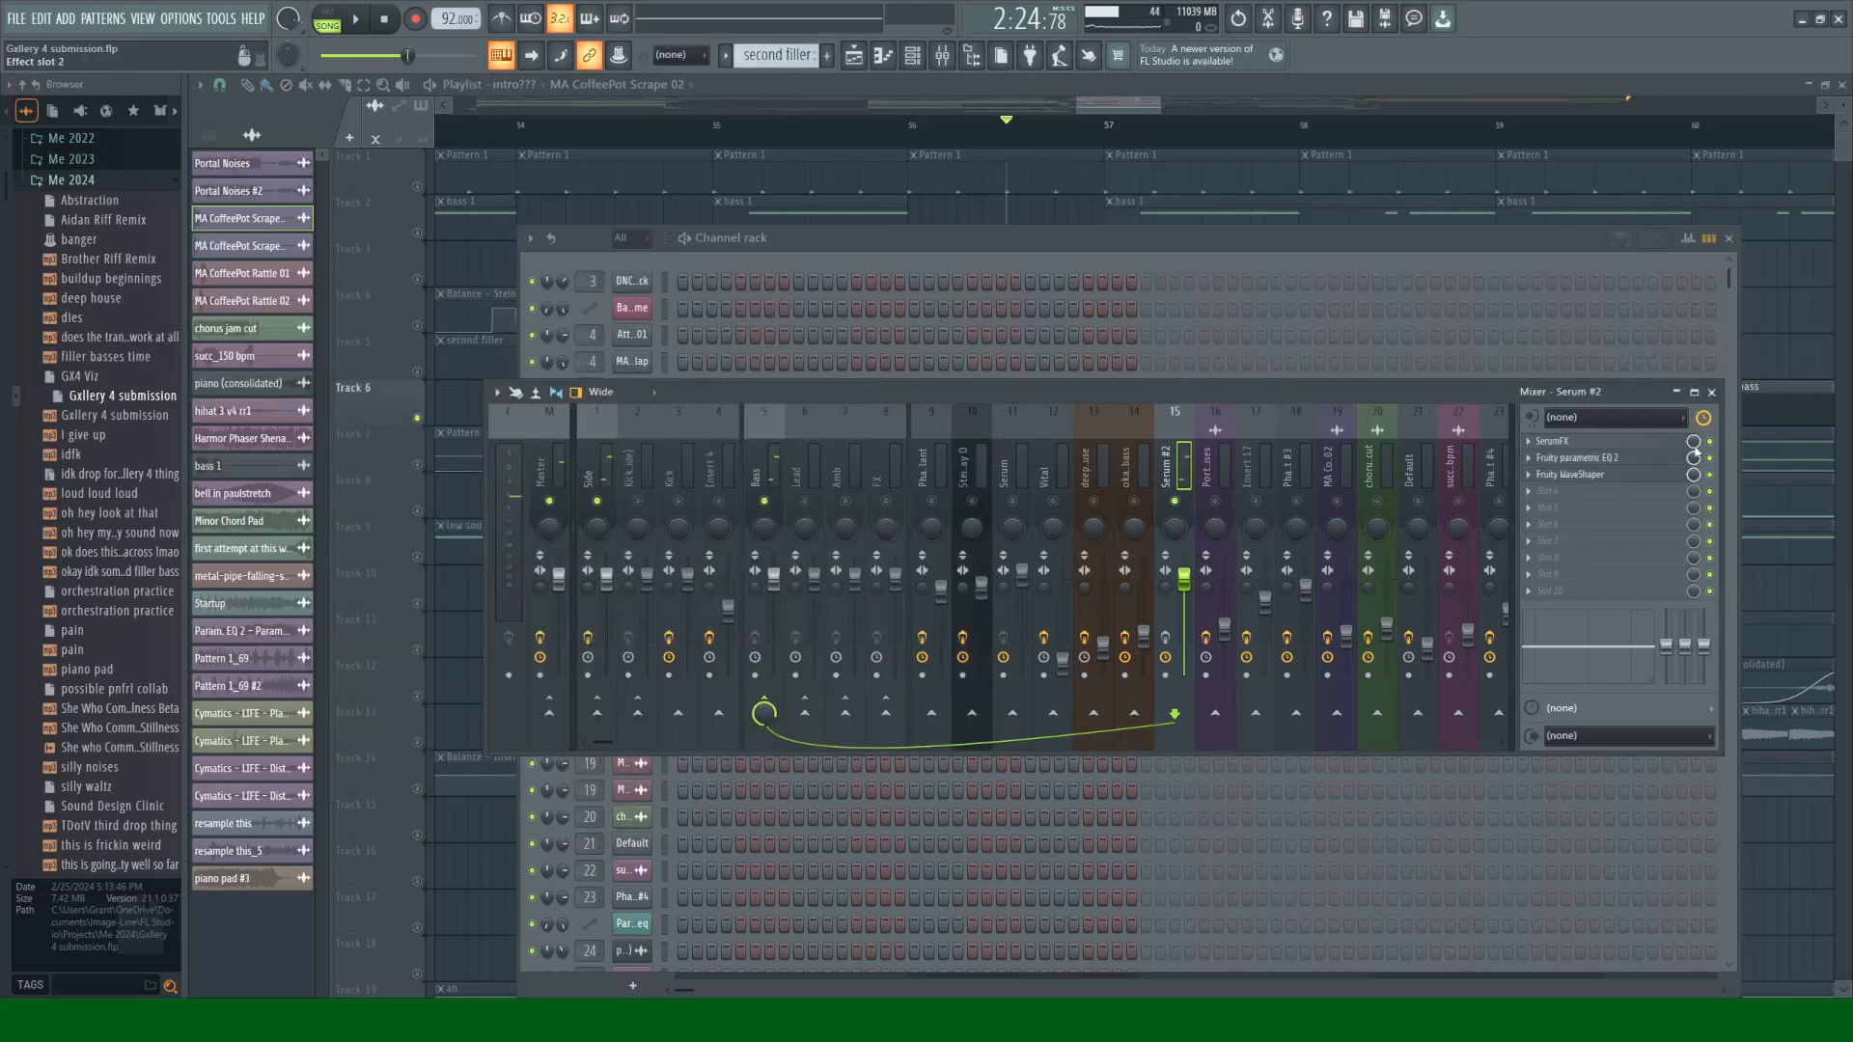
# Step: Inspect the SerumFX, Fruity parametric EQ 2 and Fruity WaveShaper effects on the Serum #2 insert, closing each one
pyautogui.click(1584, 441)
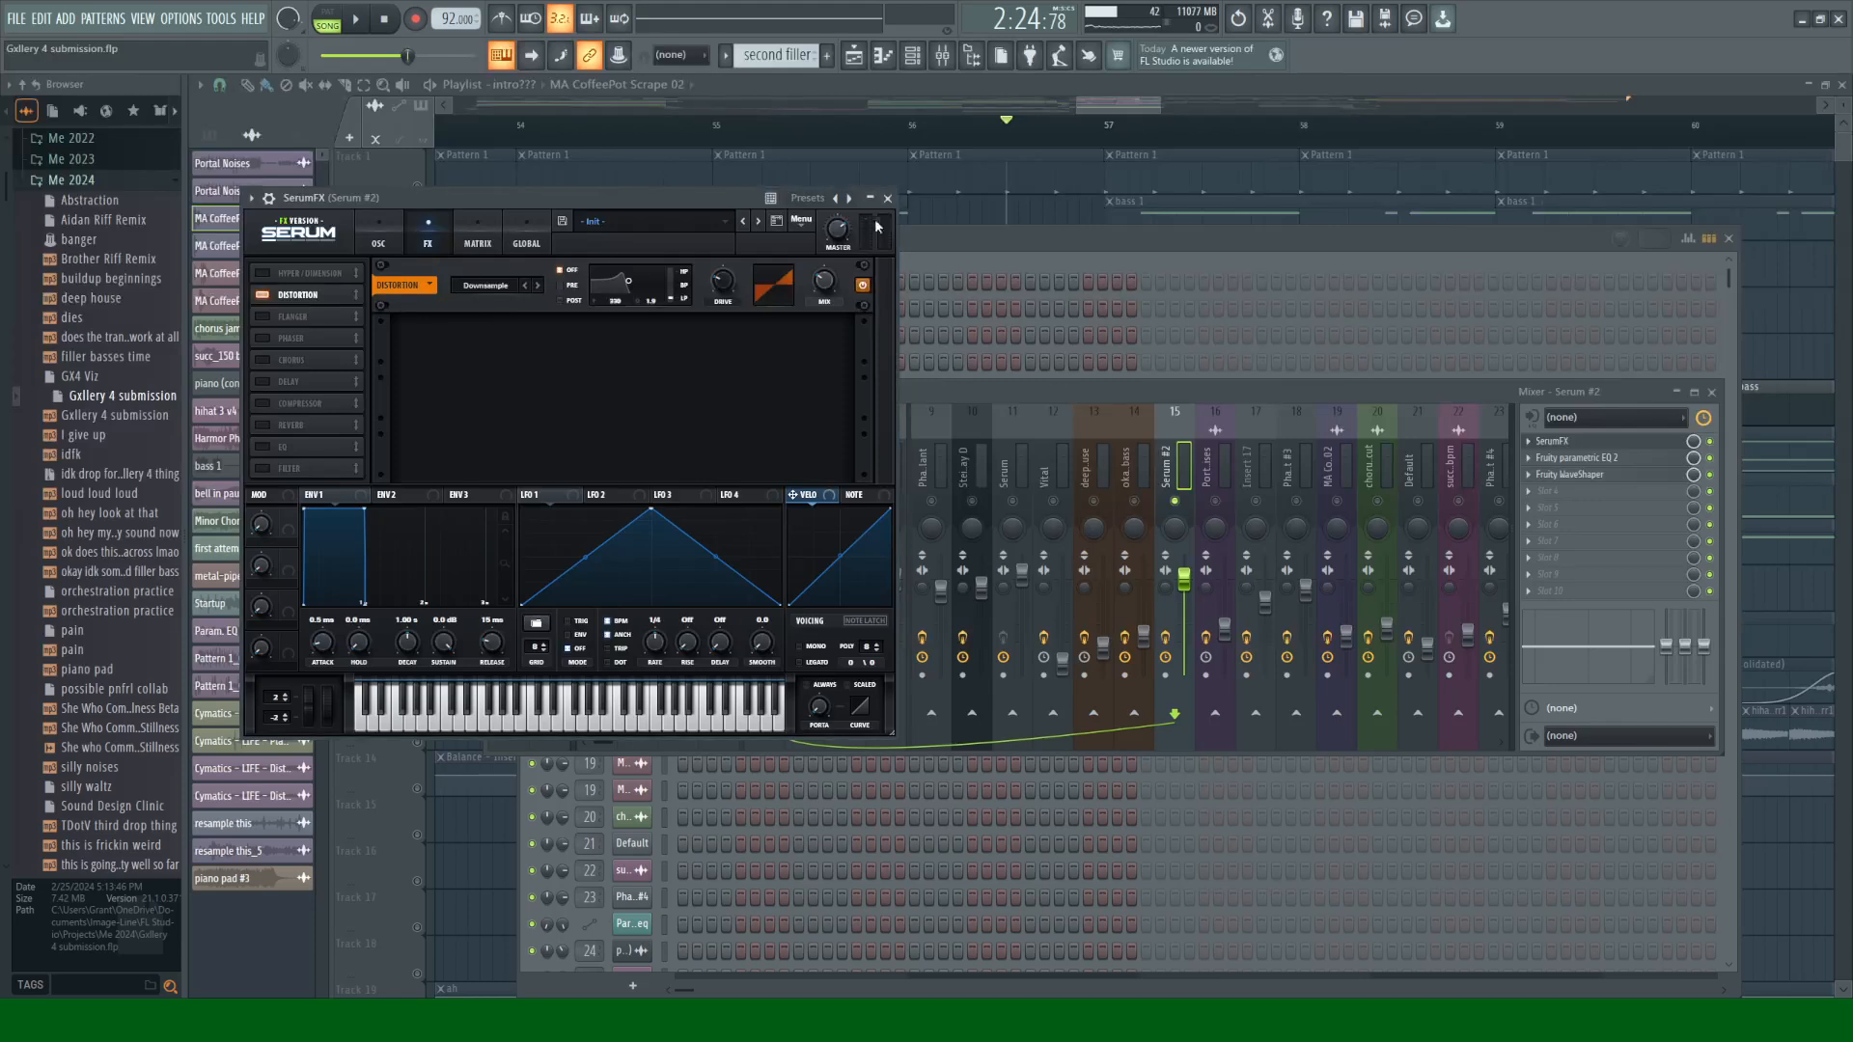
pyautogui.click(888, 198)
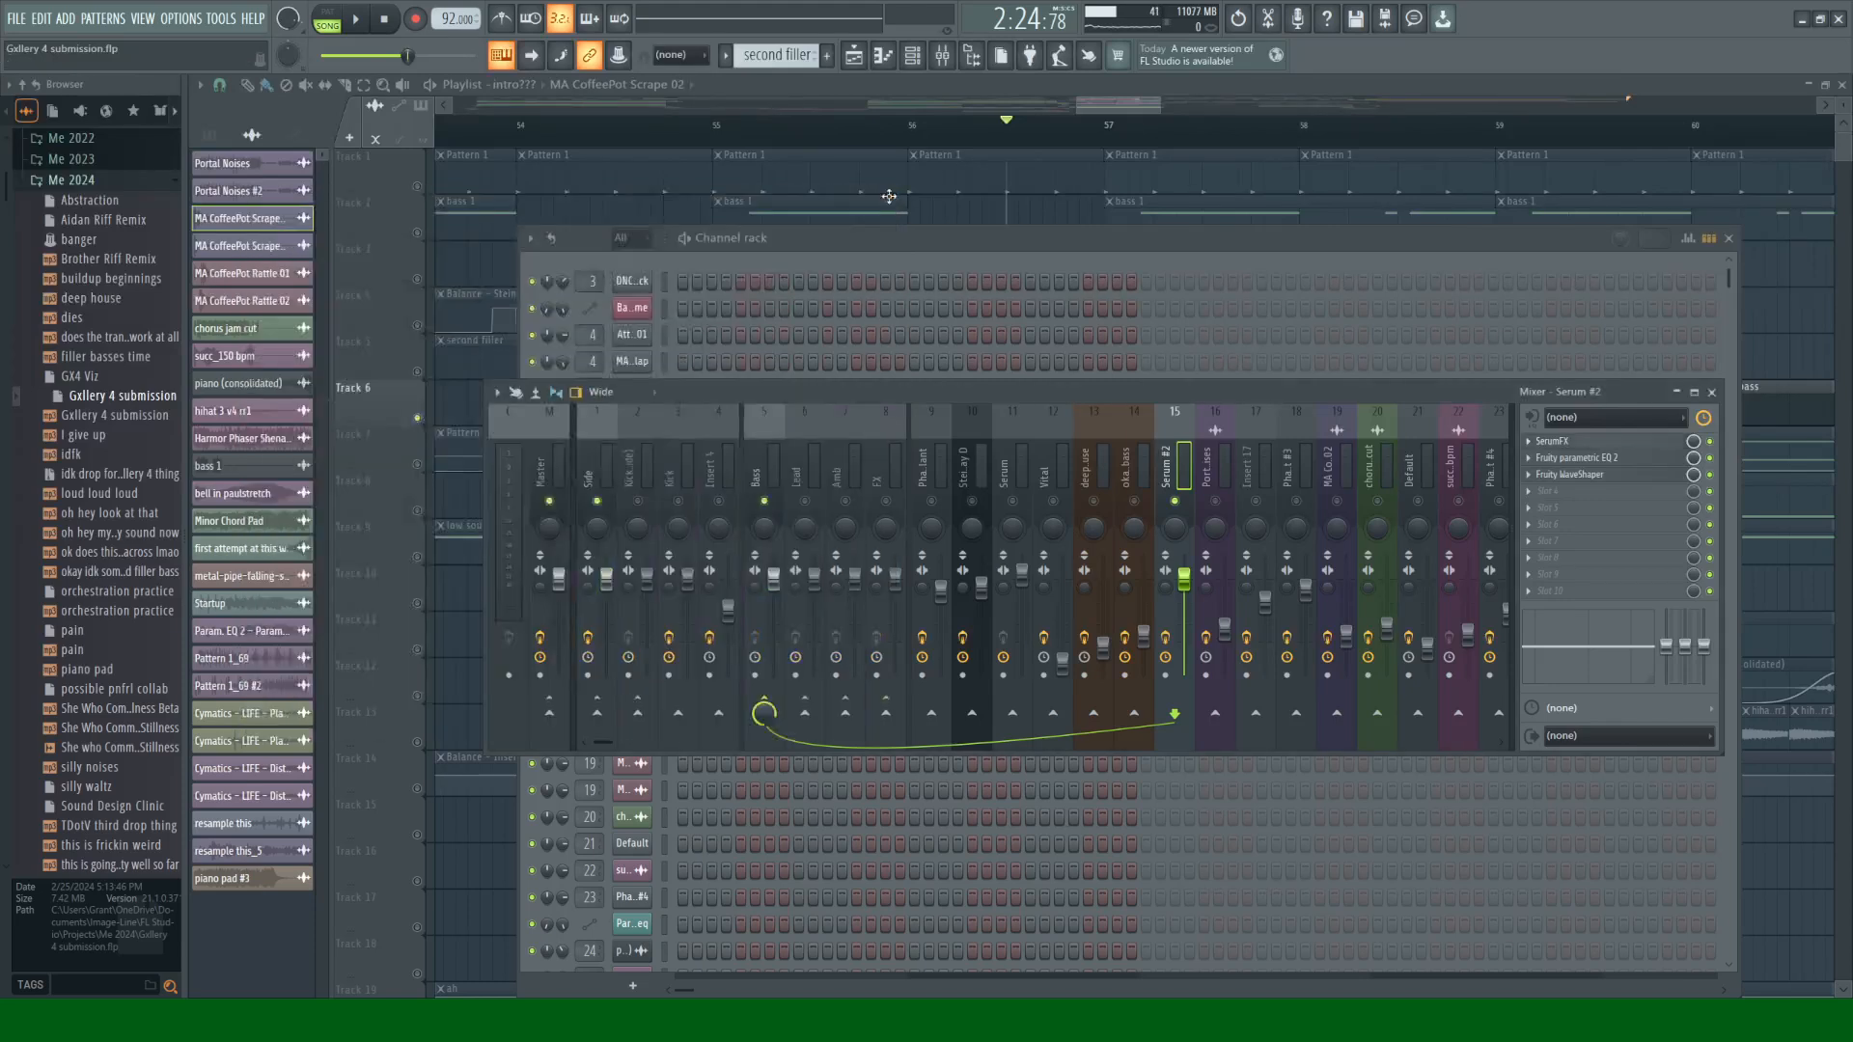
pyautogui.click(1615, 465)
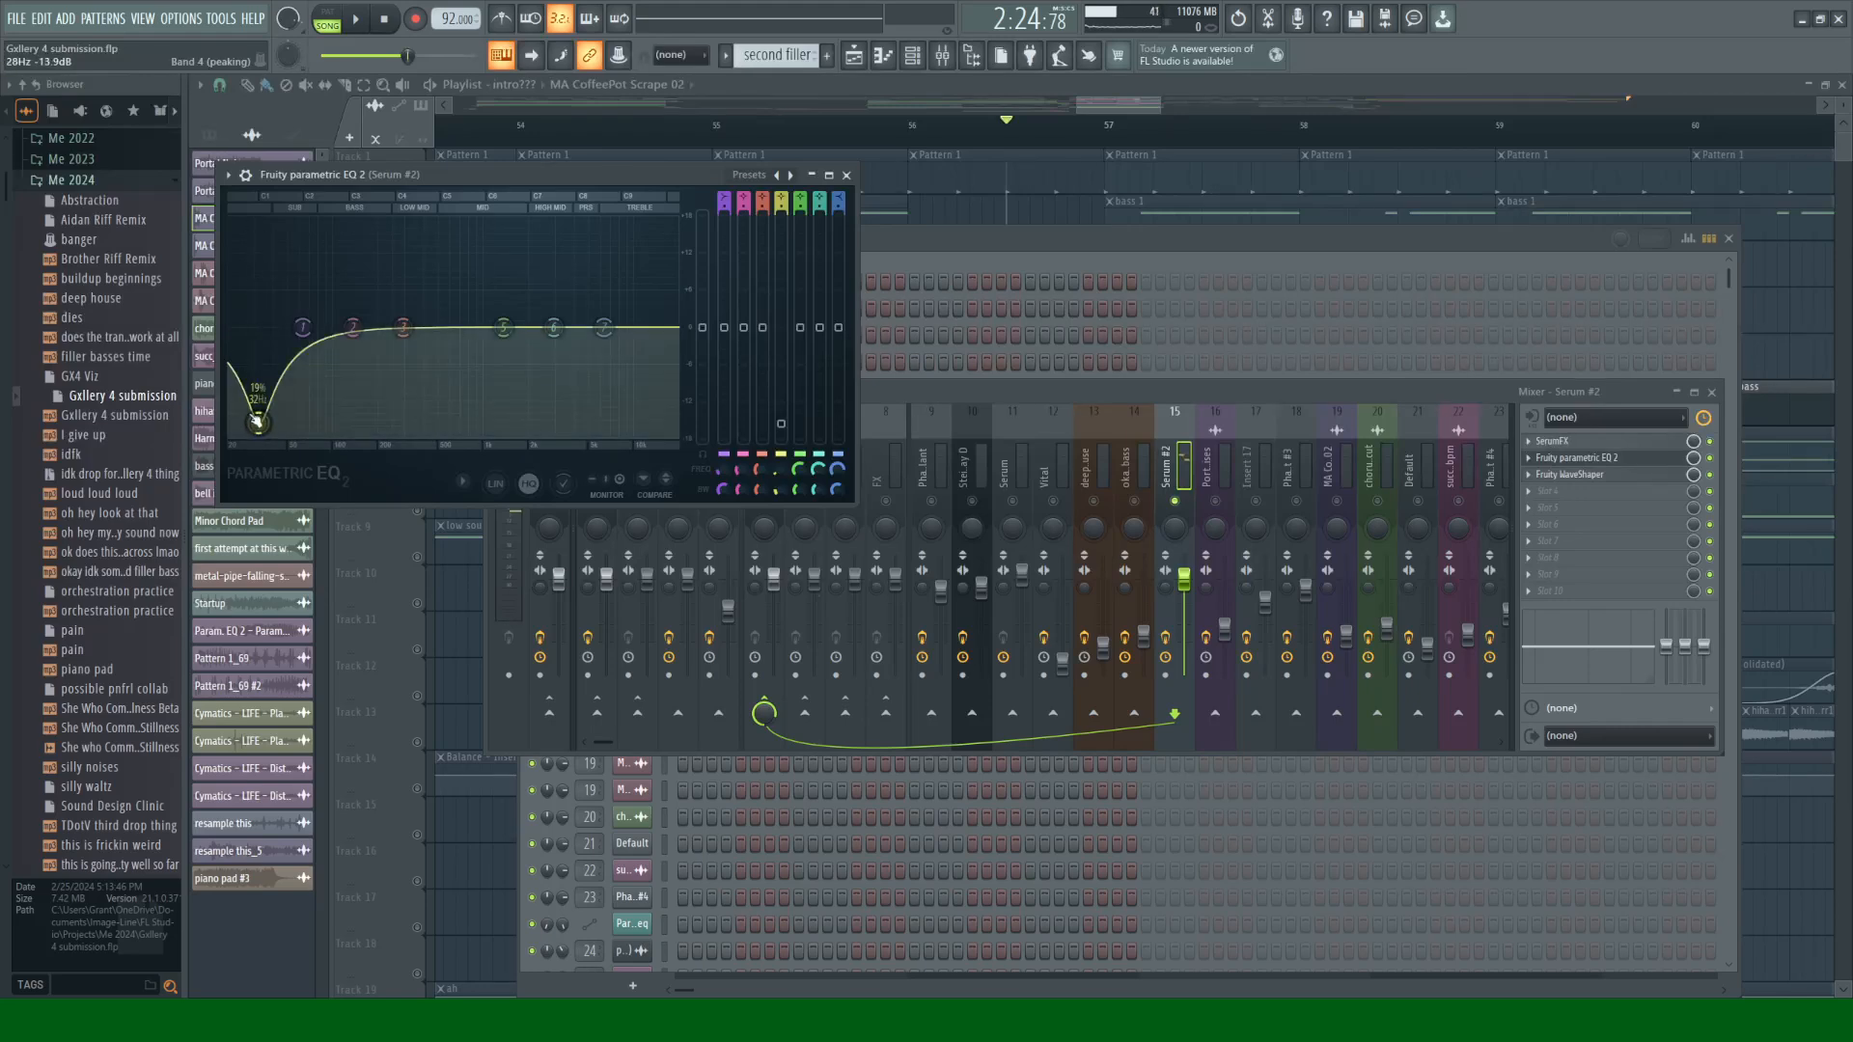
pyautogui.click(846, 175)
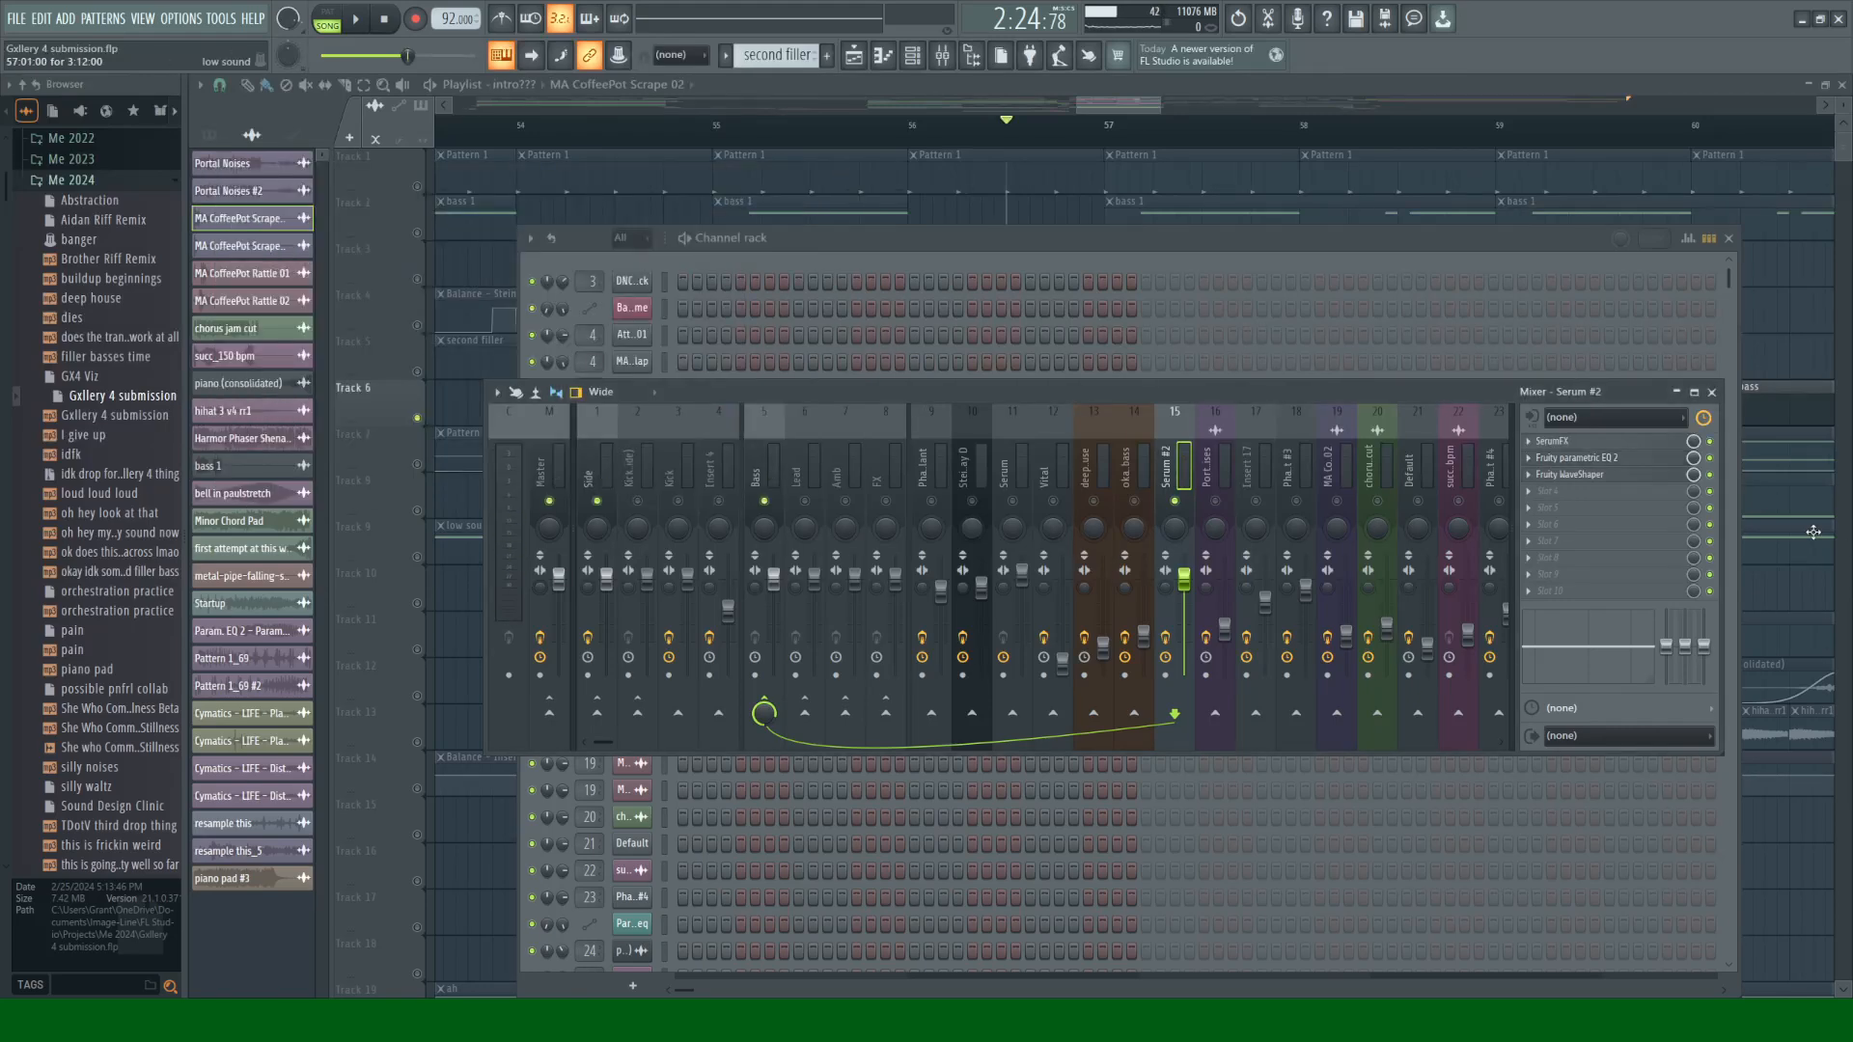
pyautogui.click(1648, 477)
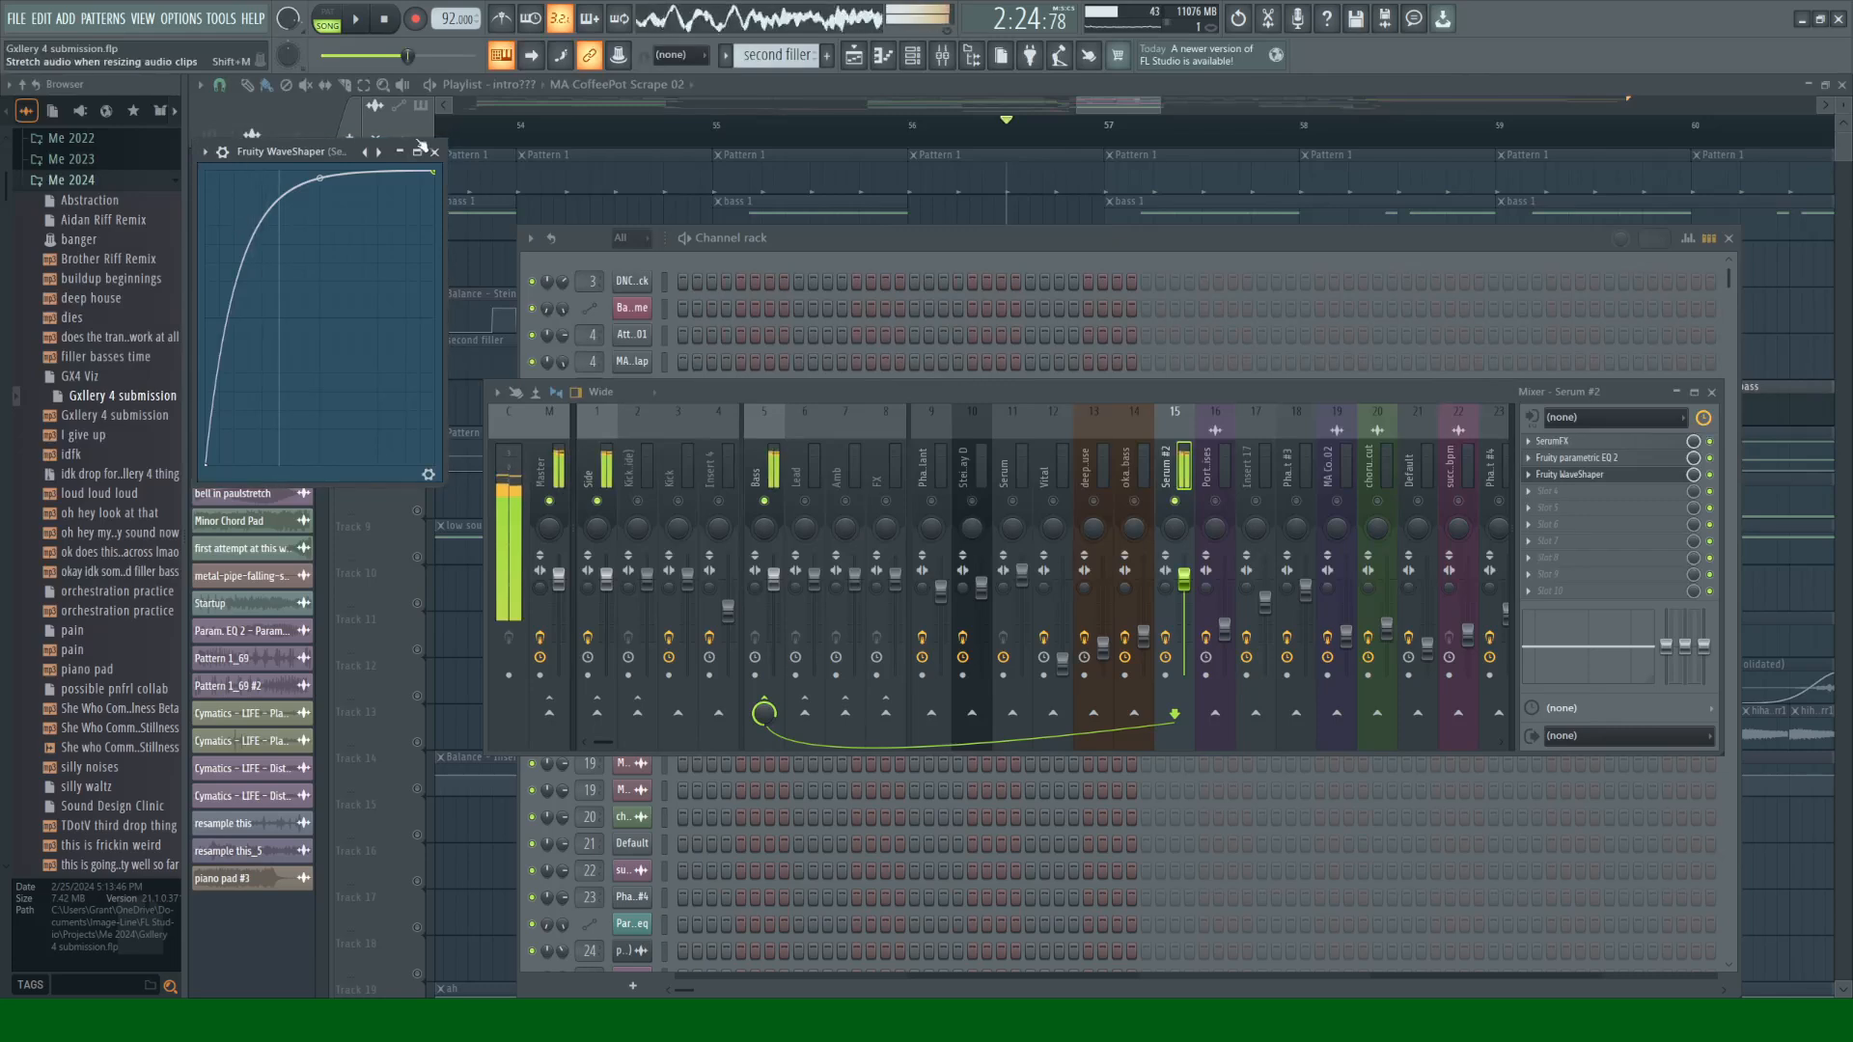
pyautogui.click(1649, 477)
# Step: Close the mixer and channel rack, and replay the end of the filler just before bar 57
pyautogui.click(1711, 391)
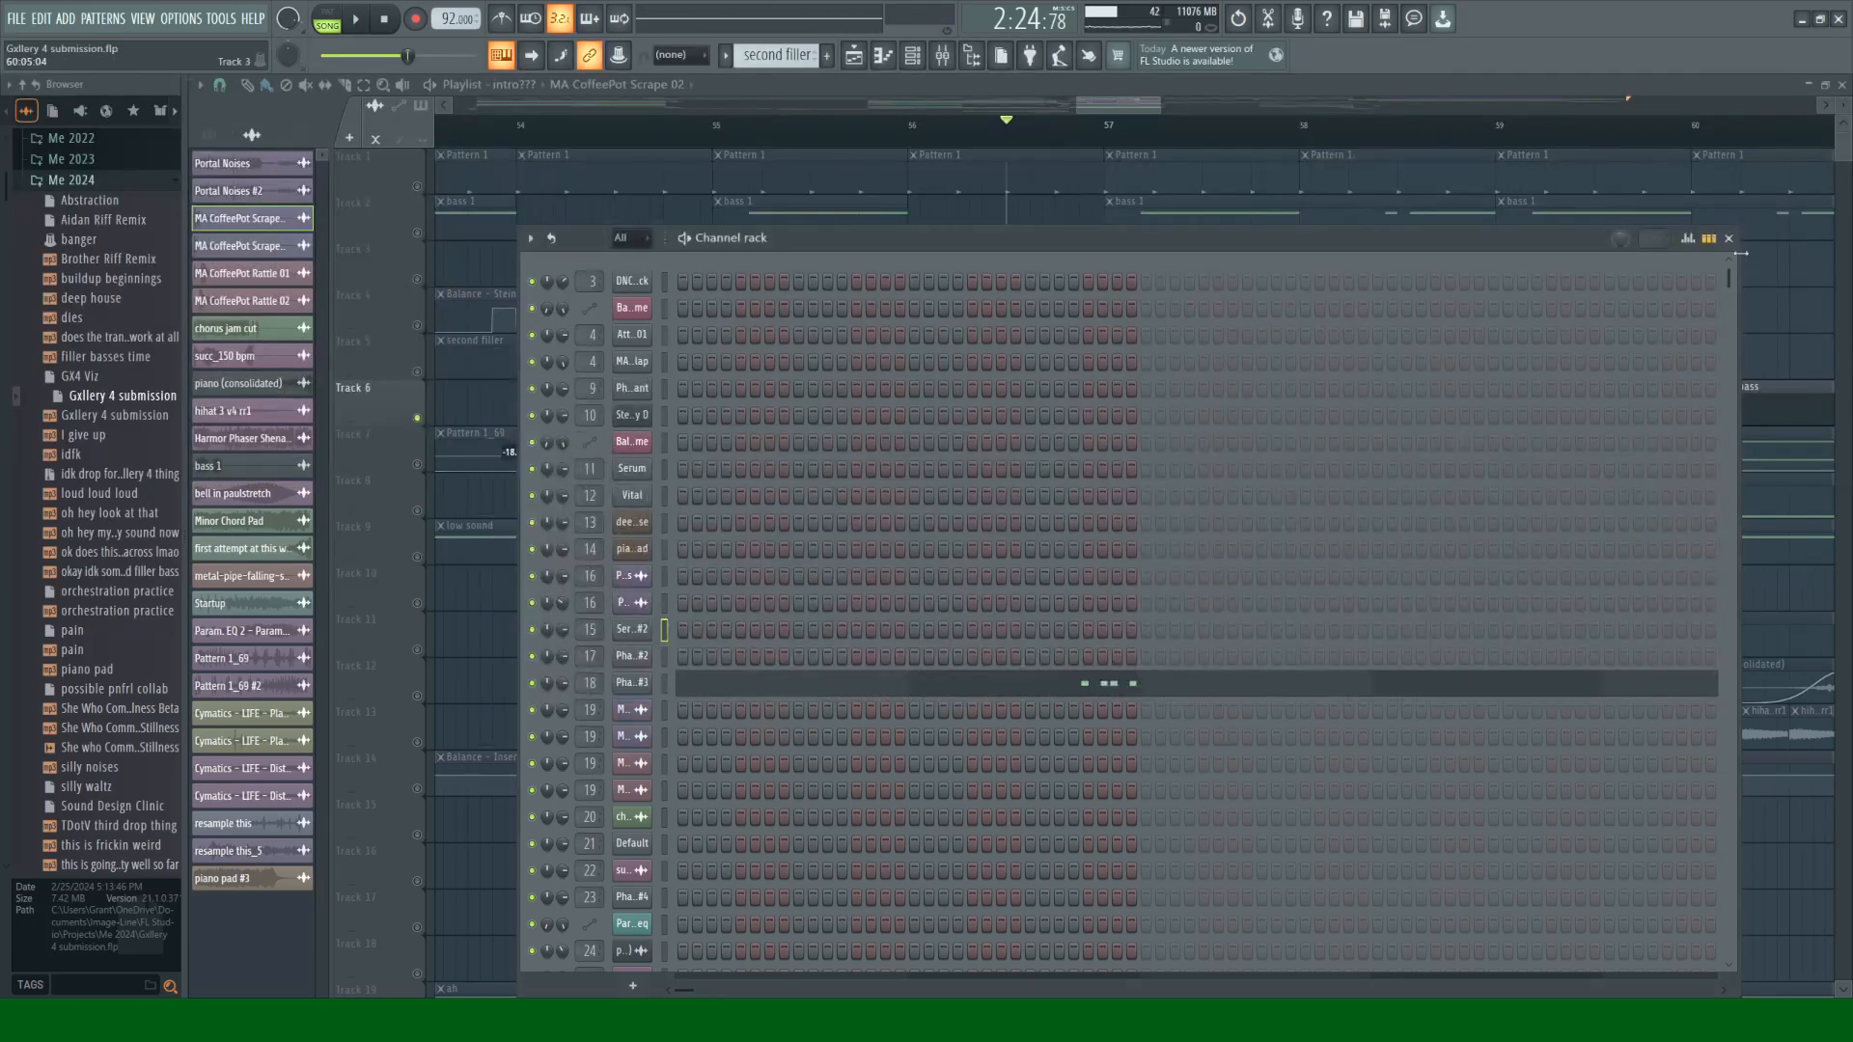
pyautogui.click(1728, 238)
pyautogui.click(1058, 138)
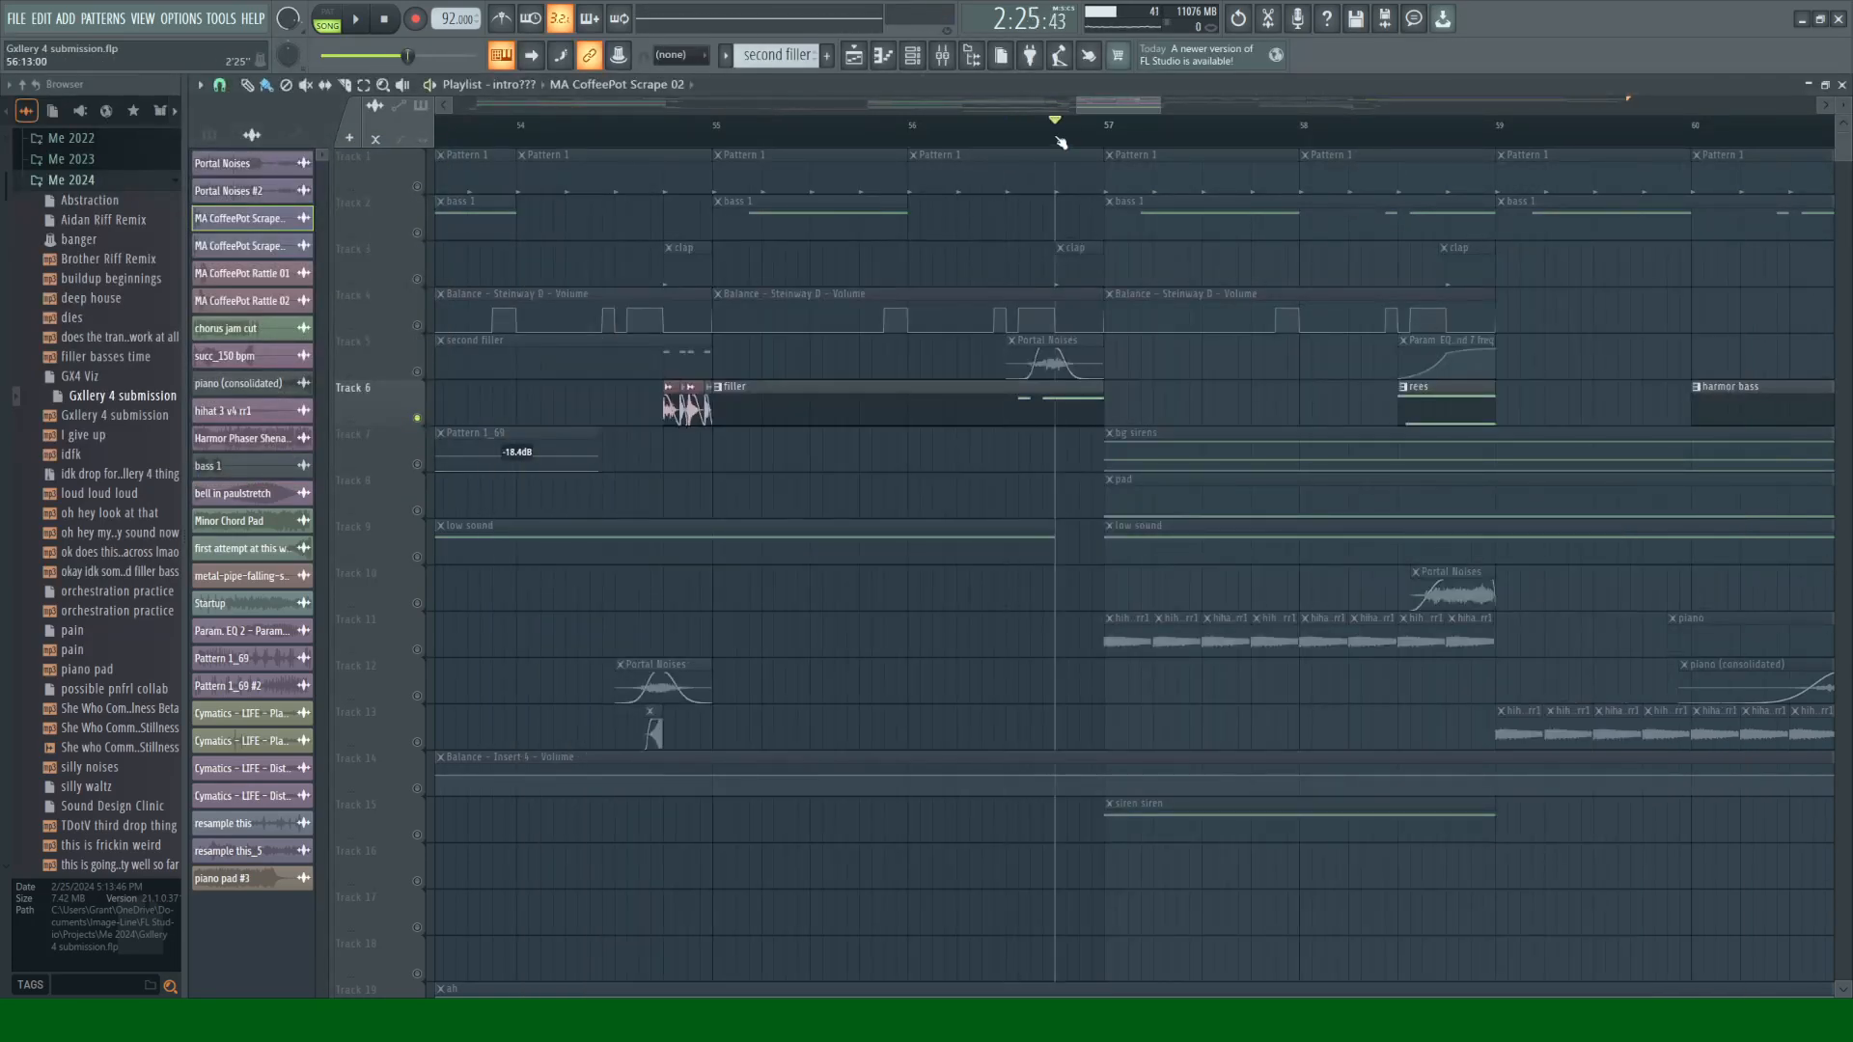
pyautogui.press('space')
pyautogui.press('space')
# Step: Unmute Track 5 alongside Track 6 and play the rees clip with its EQ frequency automation before bar 59
pyautogui.moveTo(1147, 108); pyautogui.dragTo(1176, 108)
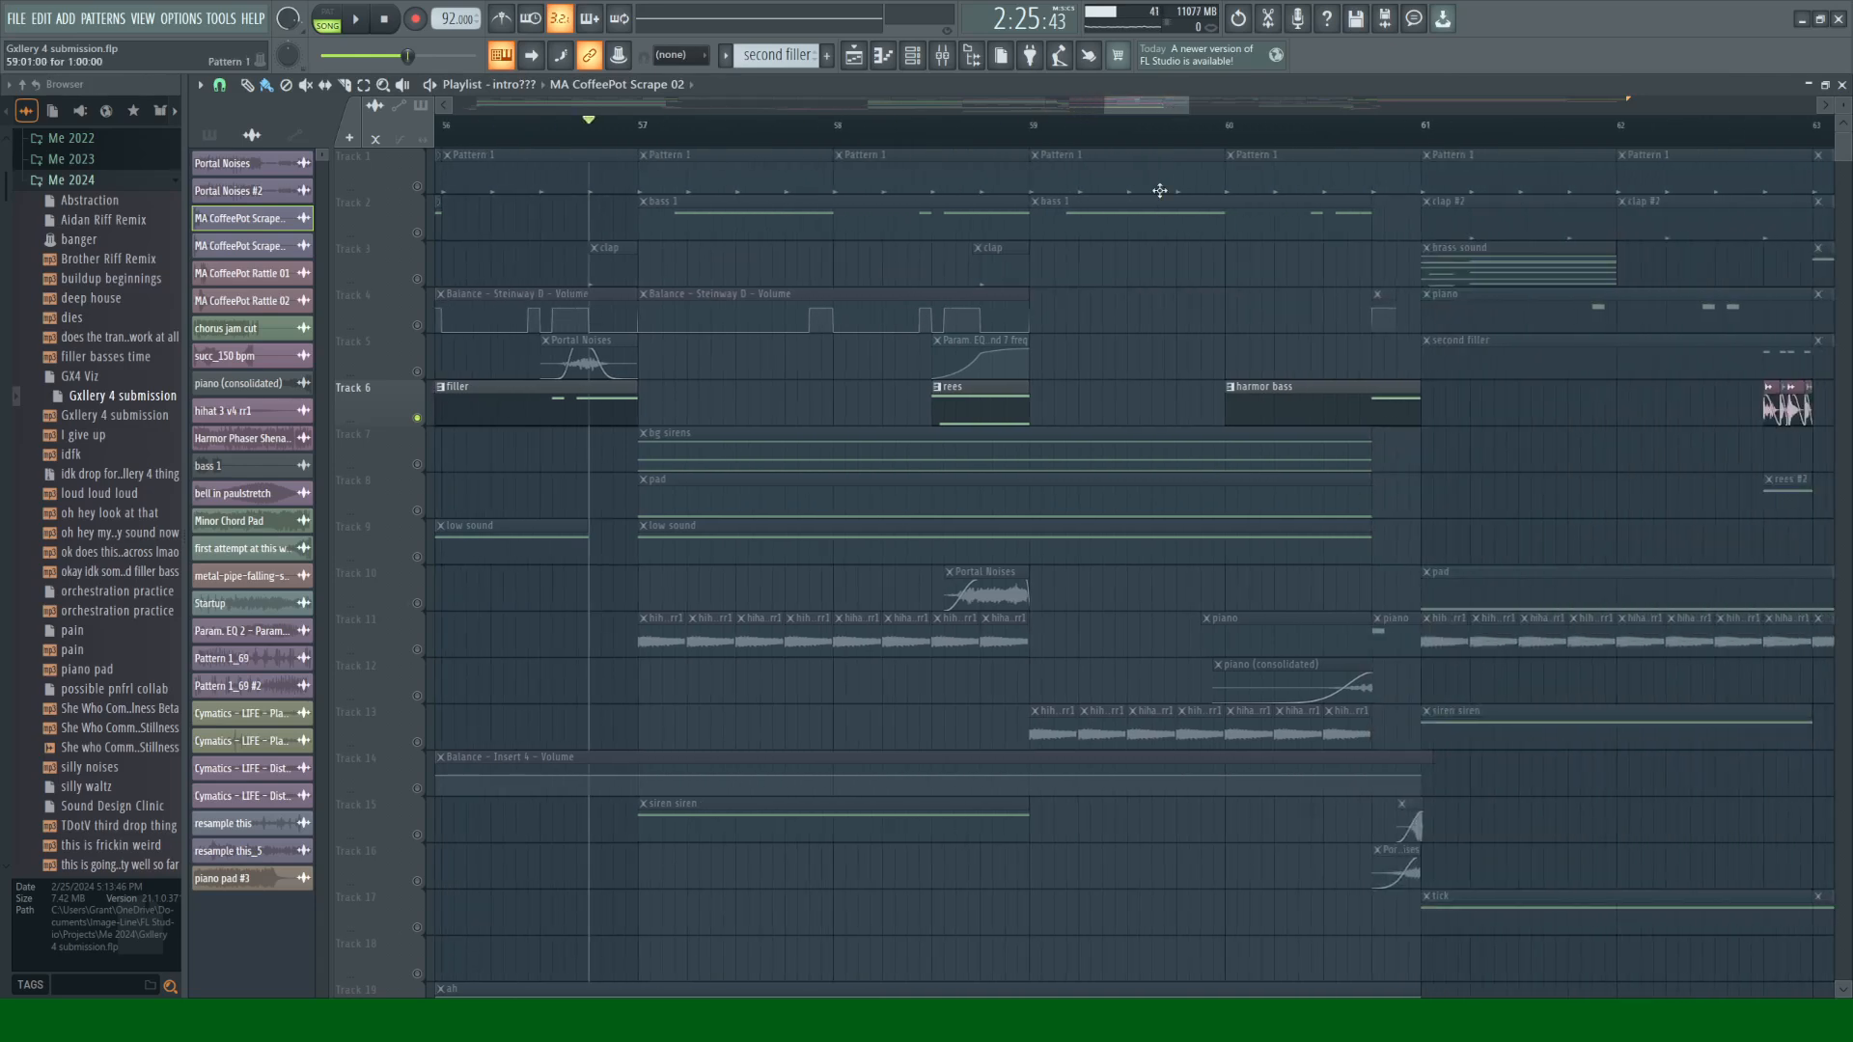
pyautogui.click(416, 372)
pyautogui.click(417, 417)
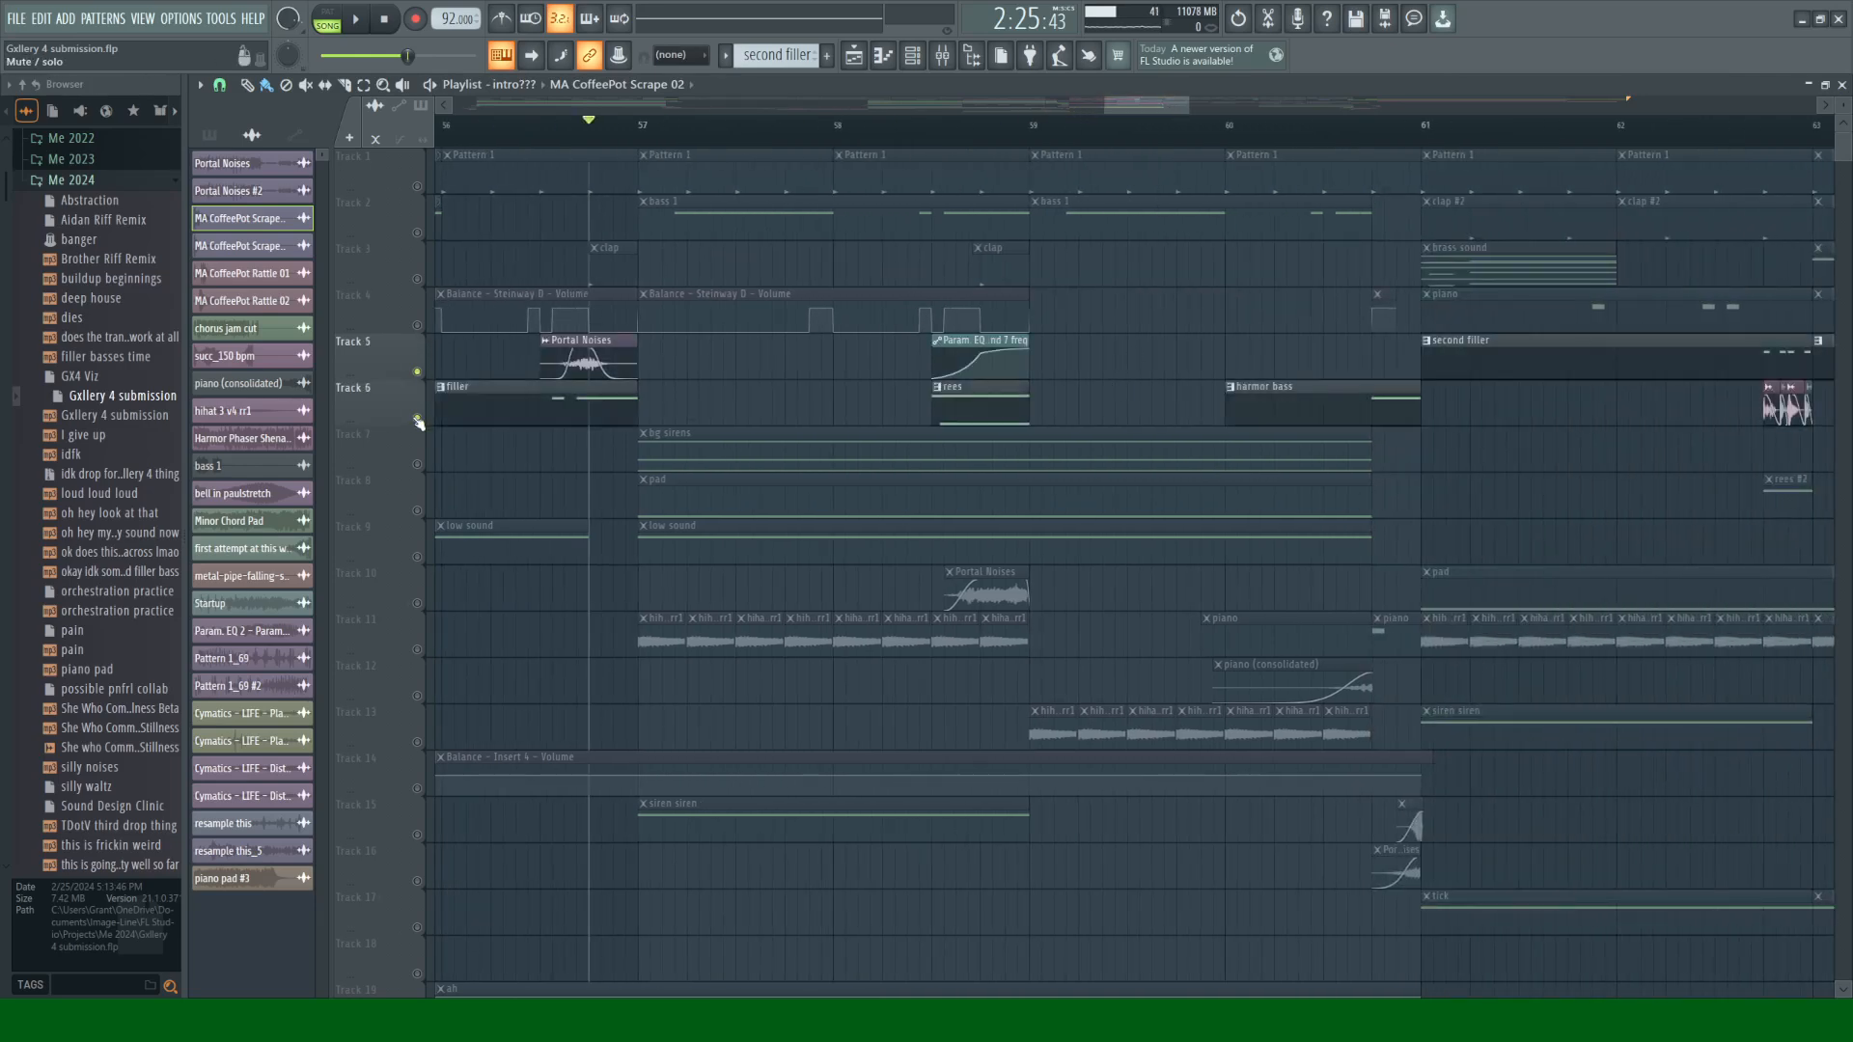
pyautogui.click(929, 138)
pyautogui.press('space')
pyautogui.press('space')
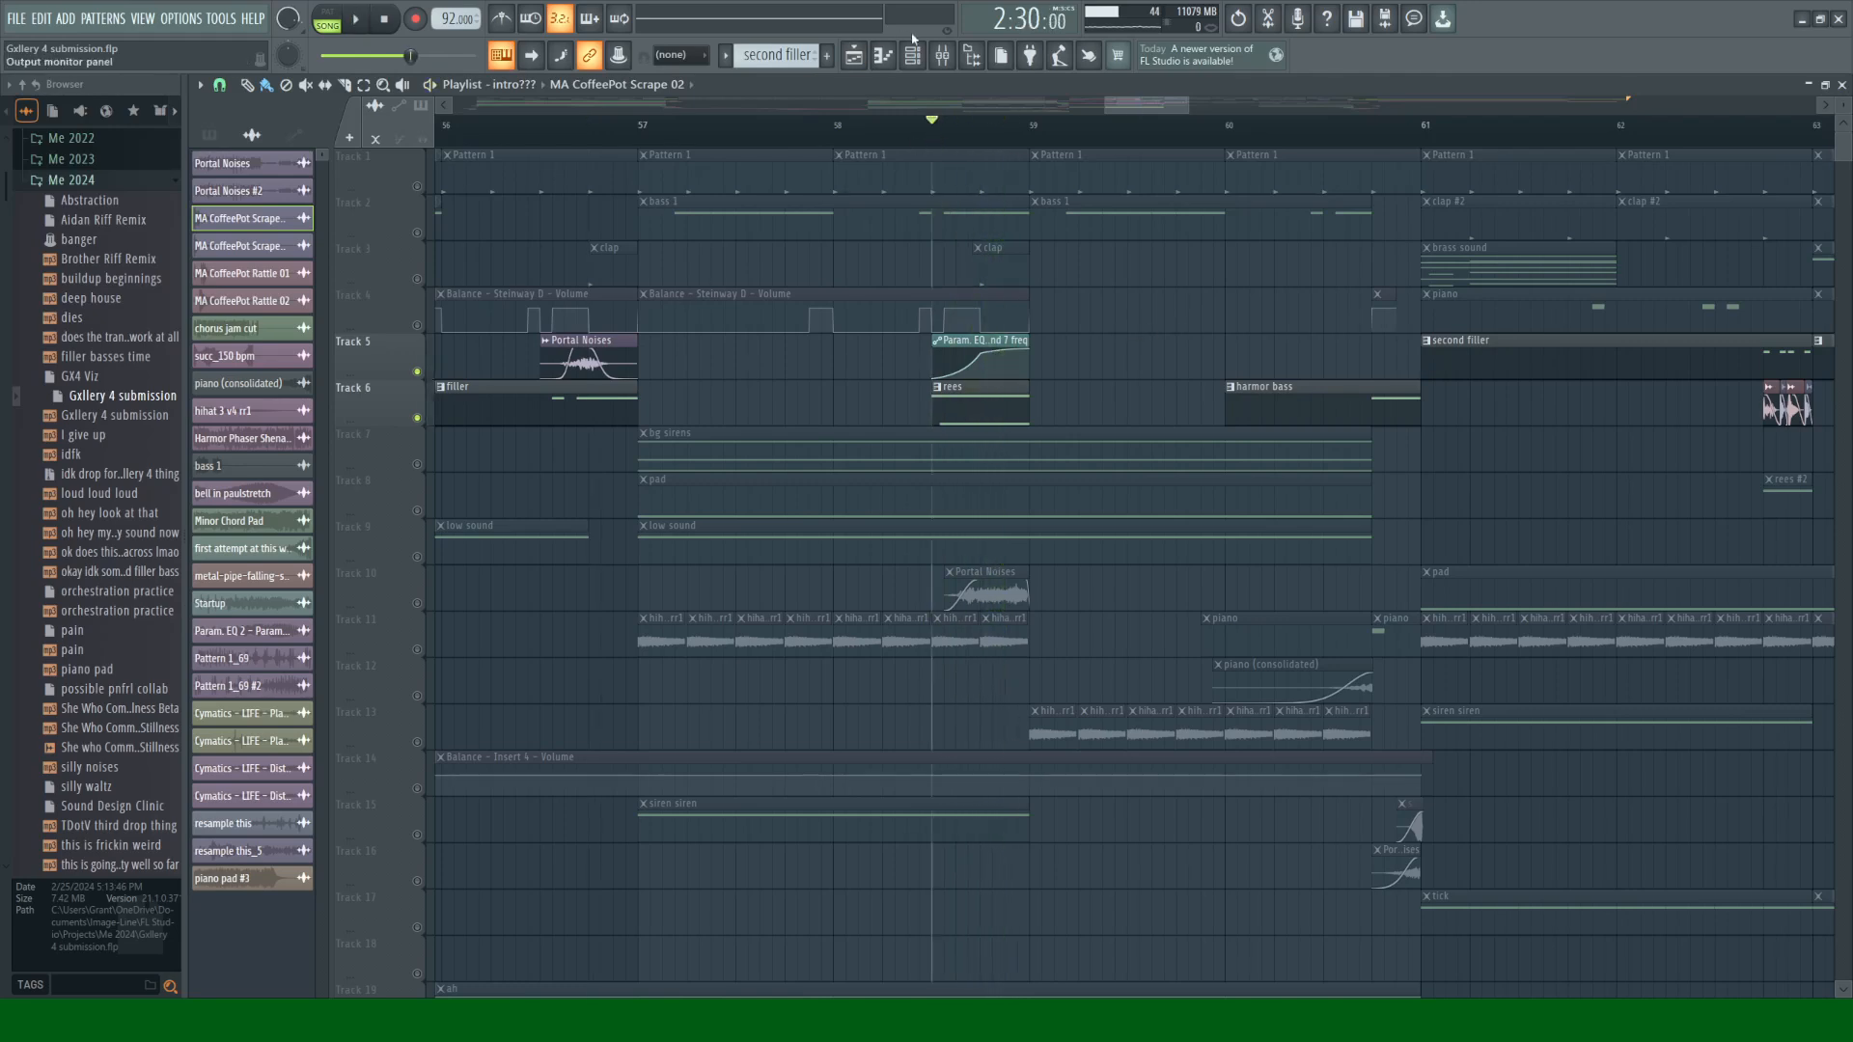
# Step: Play the rees clip with the mixer open to locate its insert, and select the Phase Plant #4 track
pyautogui.click(942, 55)
pyautogui.press('space')
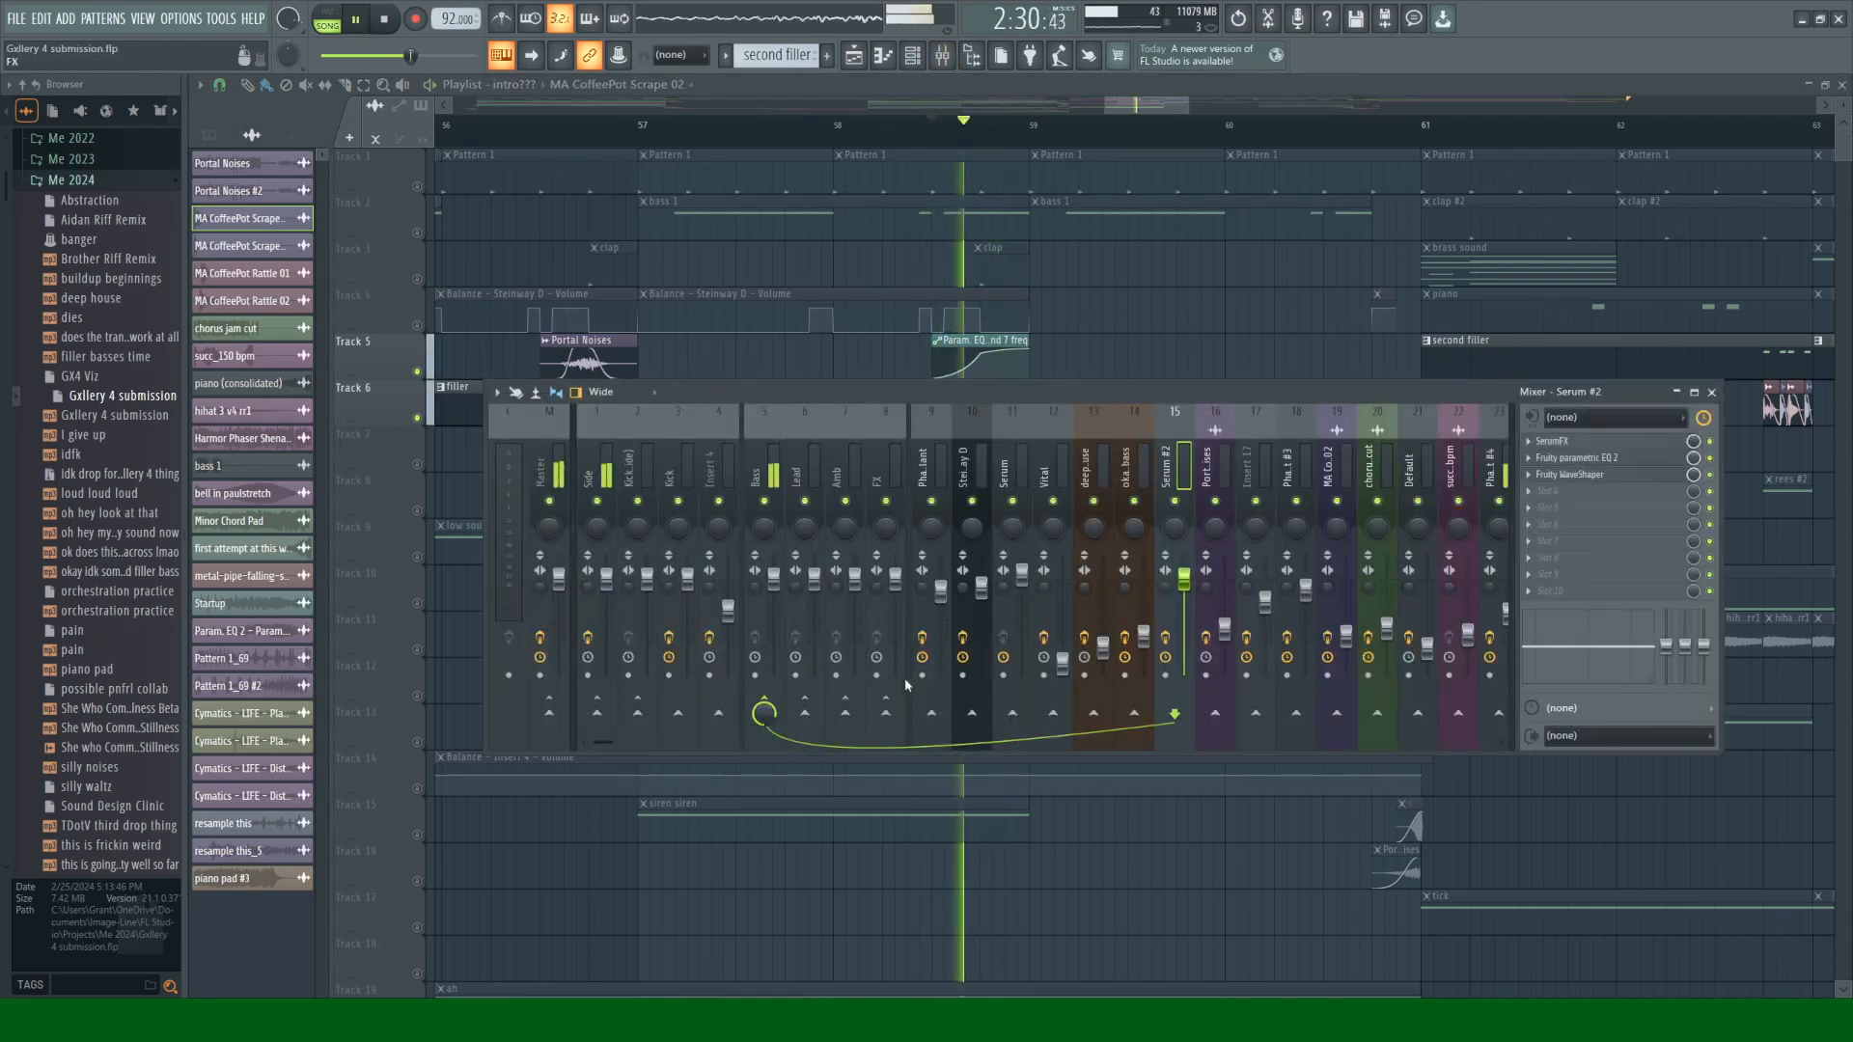
pyautogui.hscroll(5, 905, 685)
pyautogui.press('space')
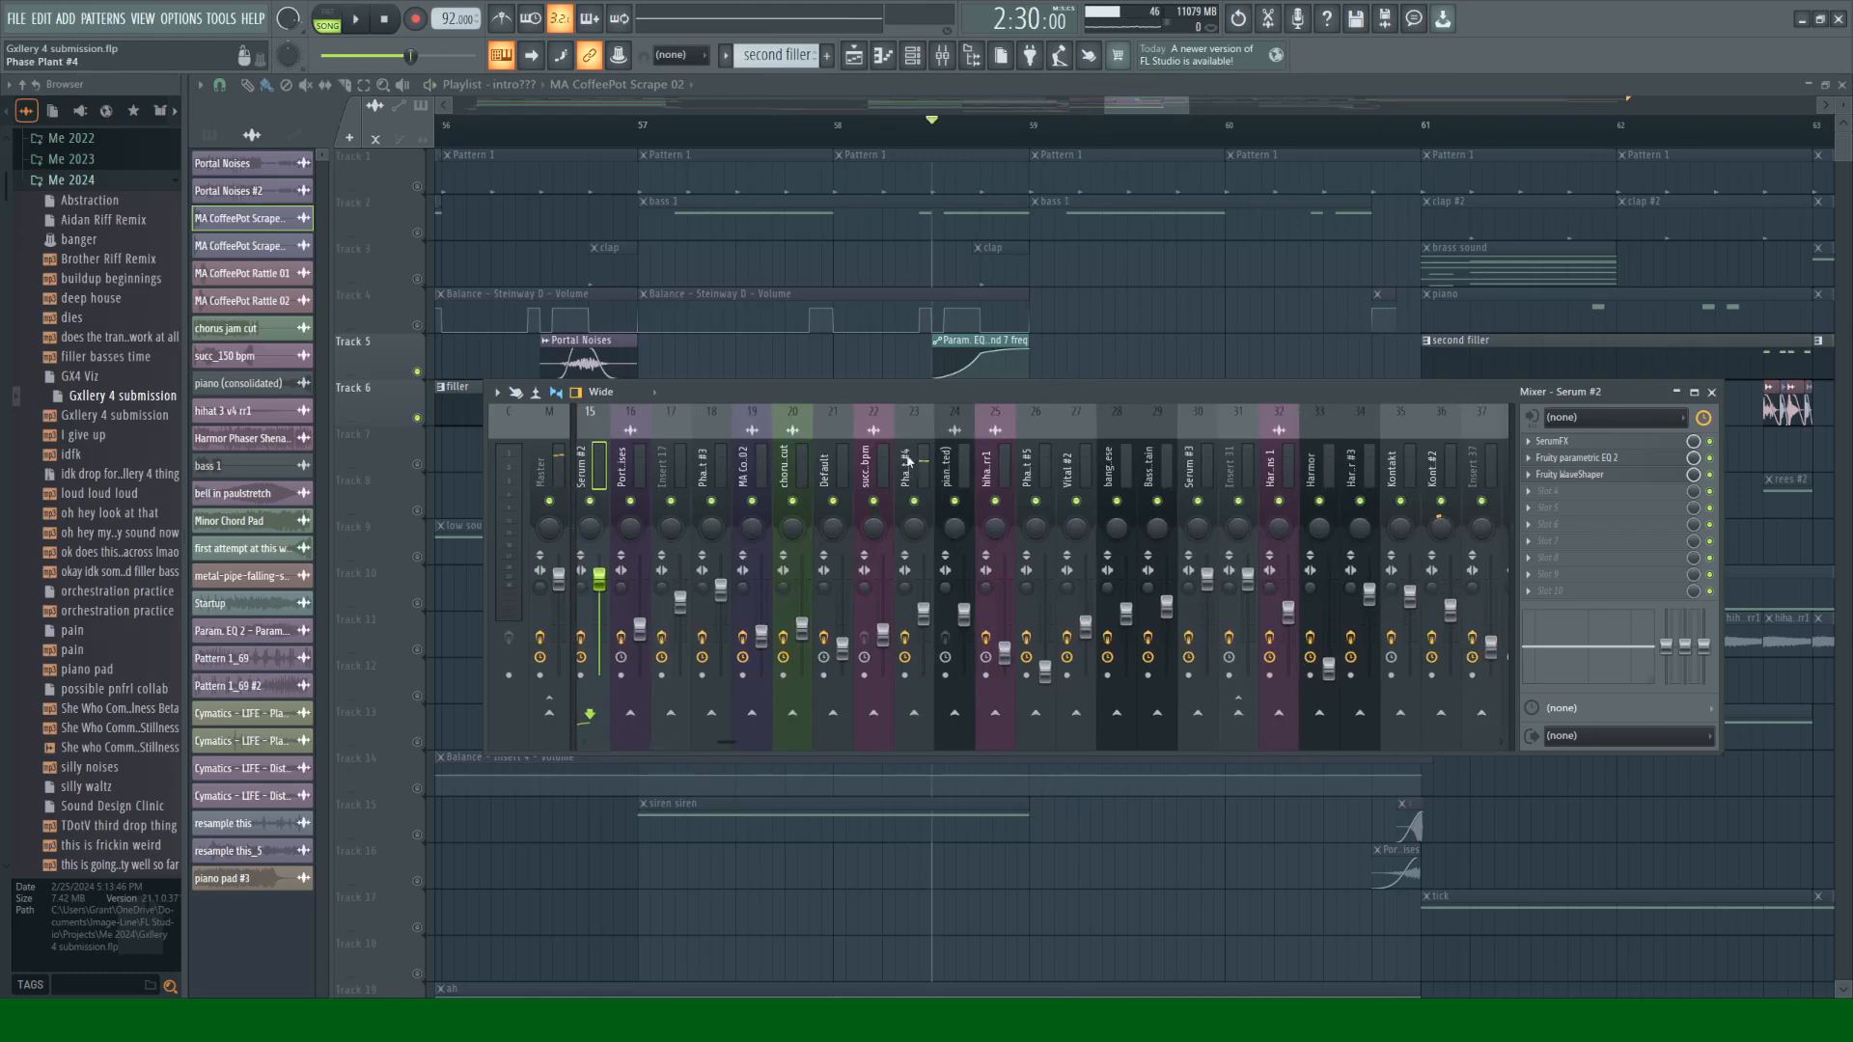
pyautogui.click(908, 462)
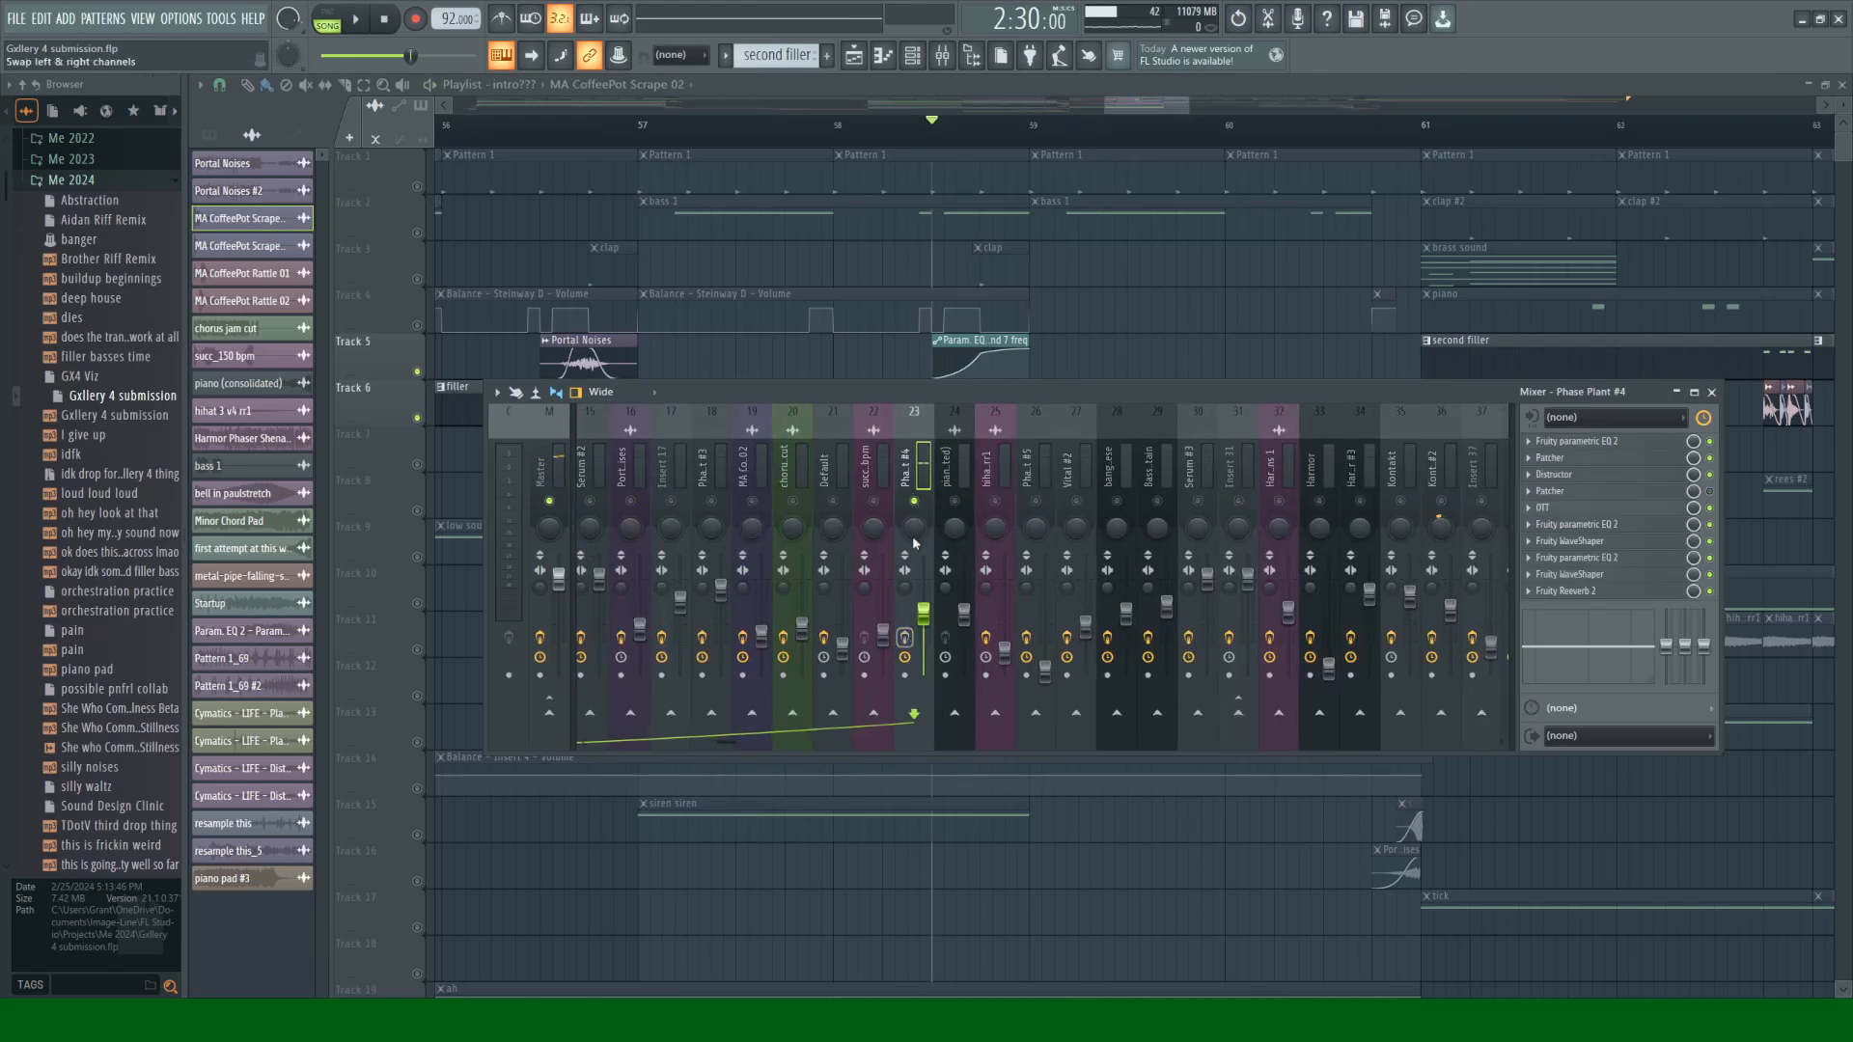
# Step: Open Phase Plant #4 from the rees pattern and examine the Reese Bass oscillator, filters, distortion and envelope
pyautogui.click(1712, 392)
pyautogui.click(912, 60)
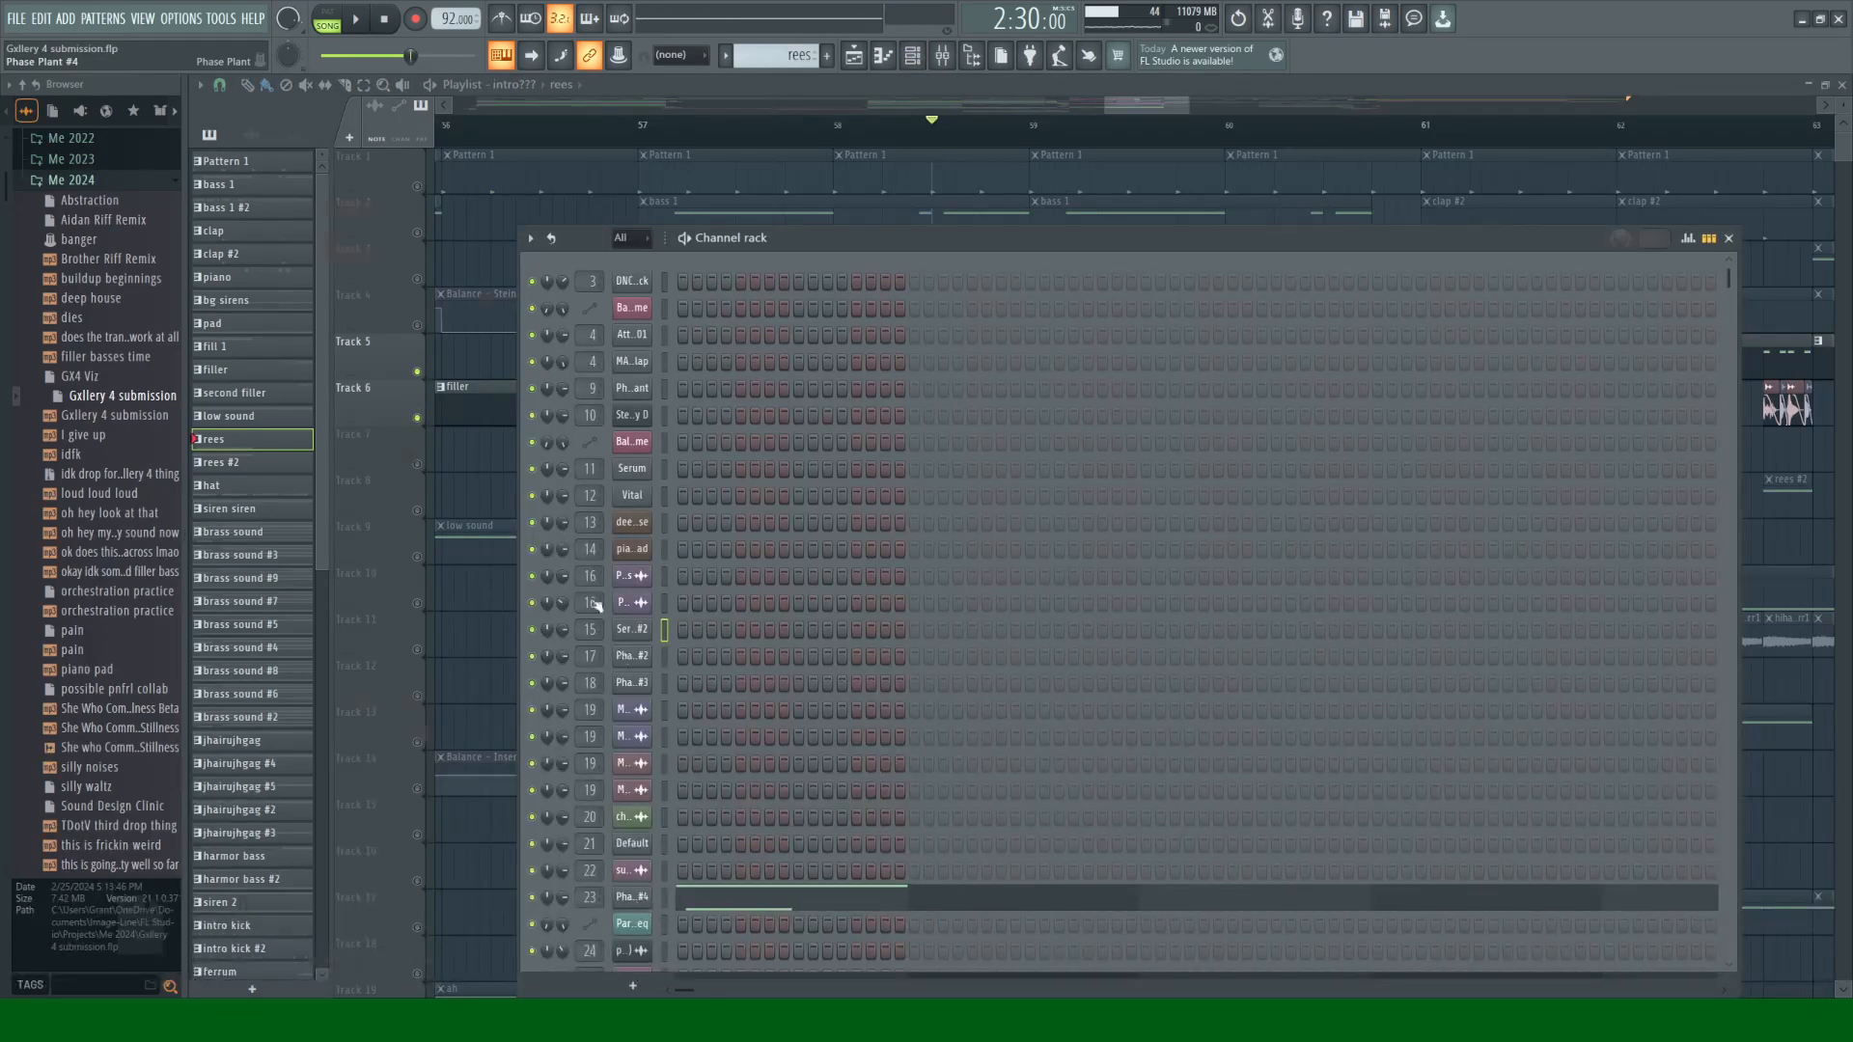
pyautogui.click(627, 604)
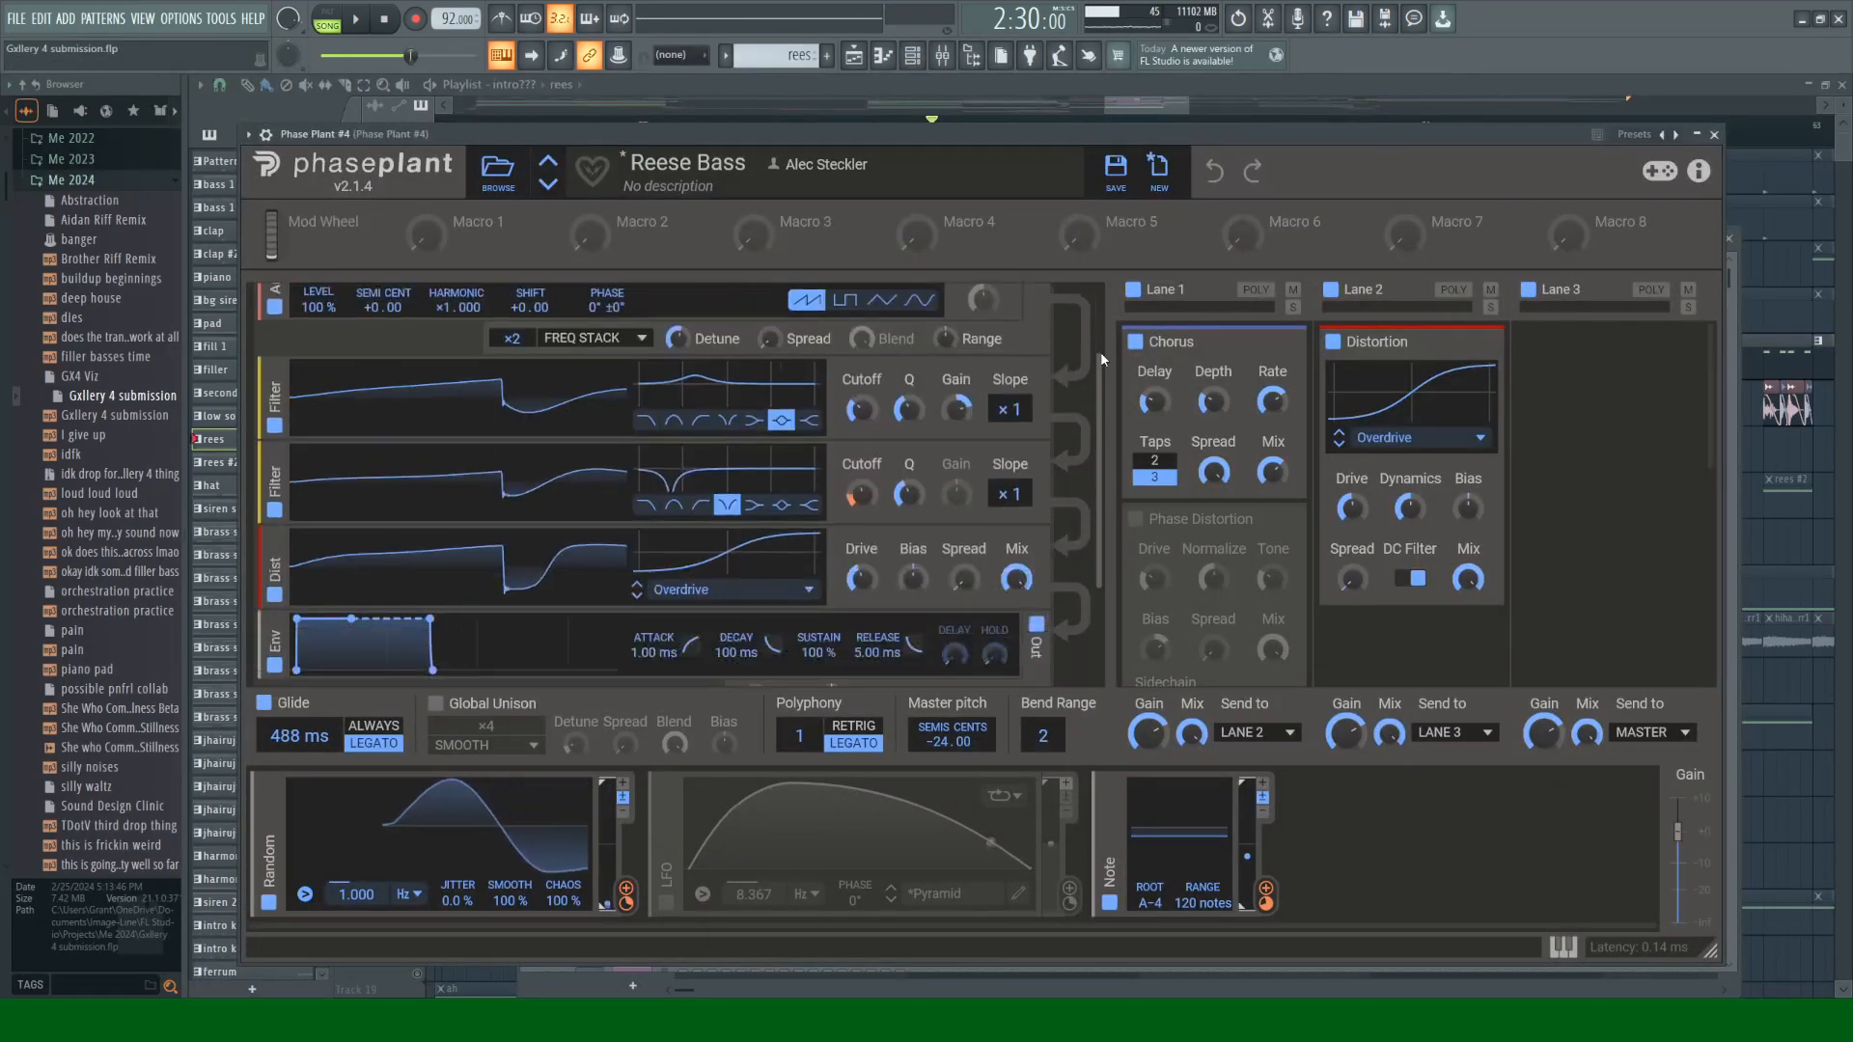
pyautogui.scroll(-3, 1100, 351)
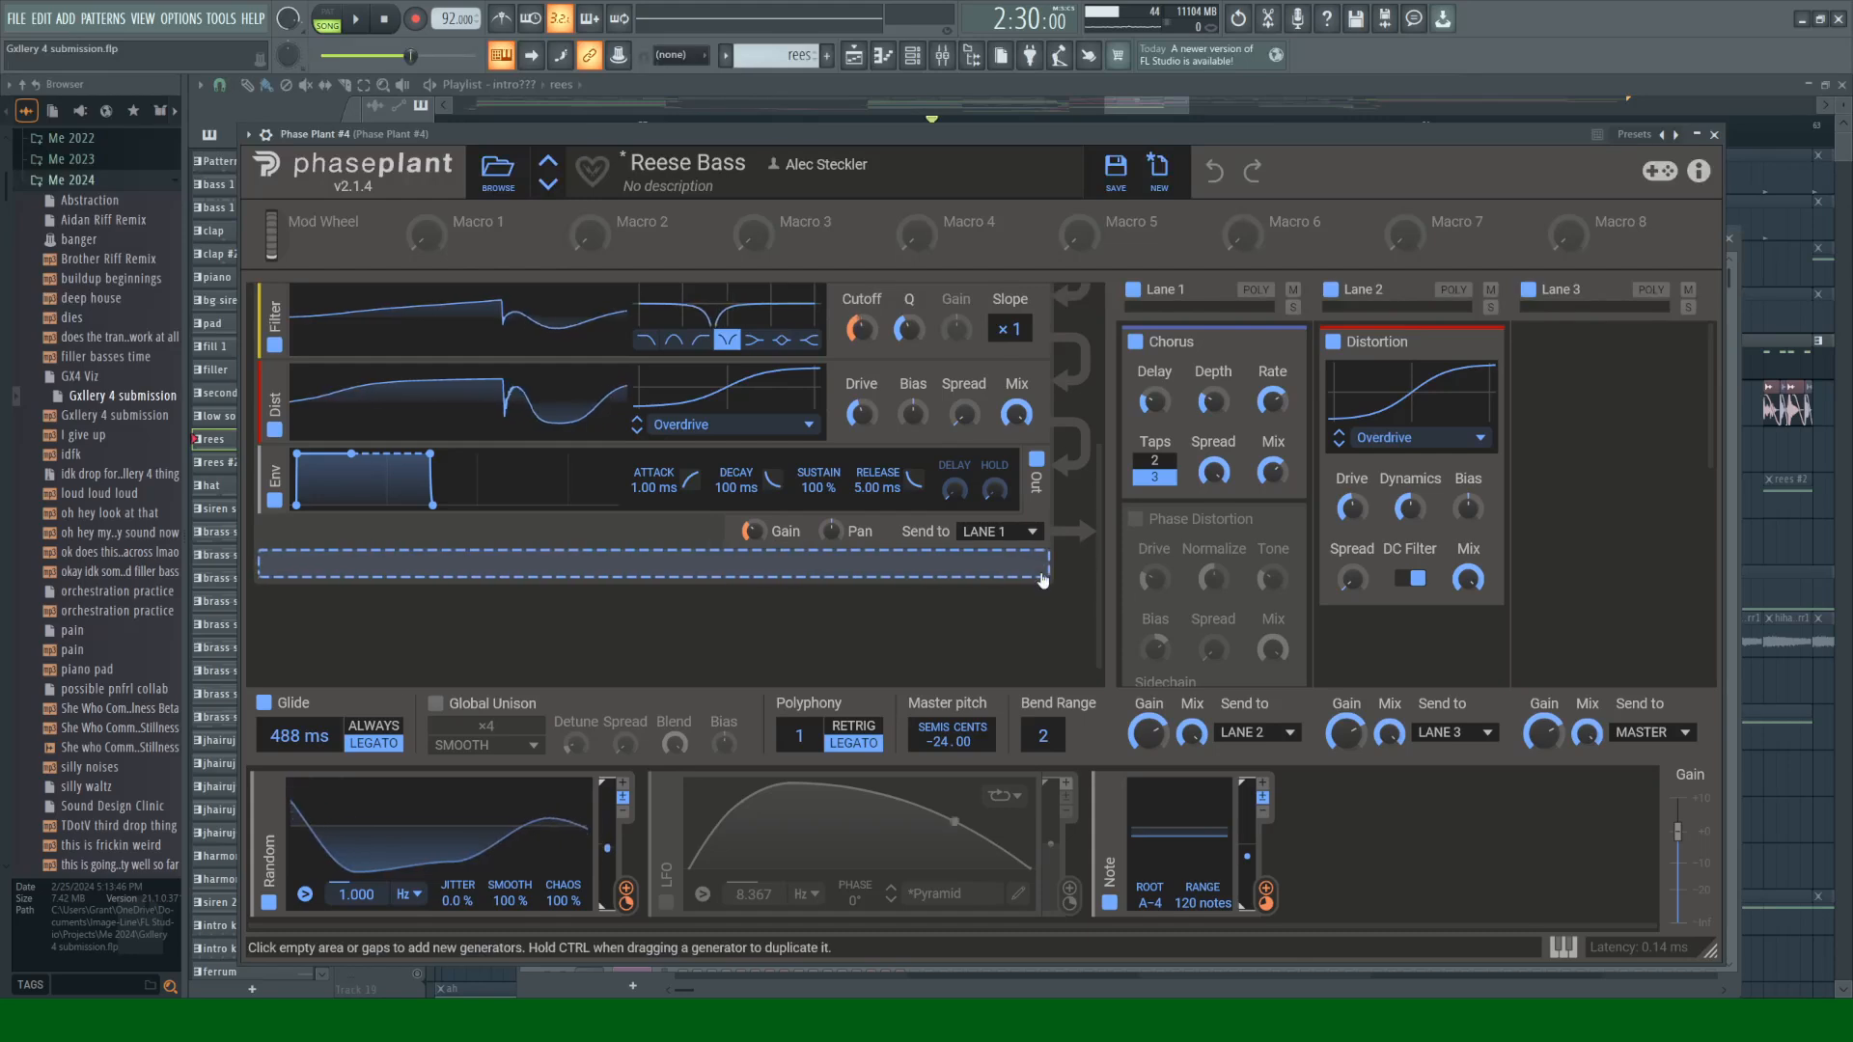
pyautogui.scroll(5, 1084, 513)
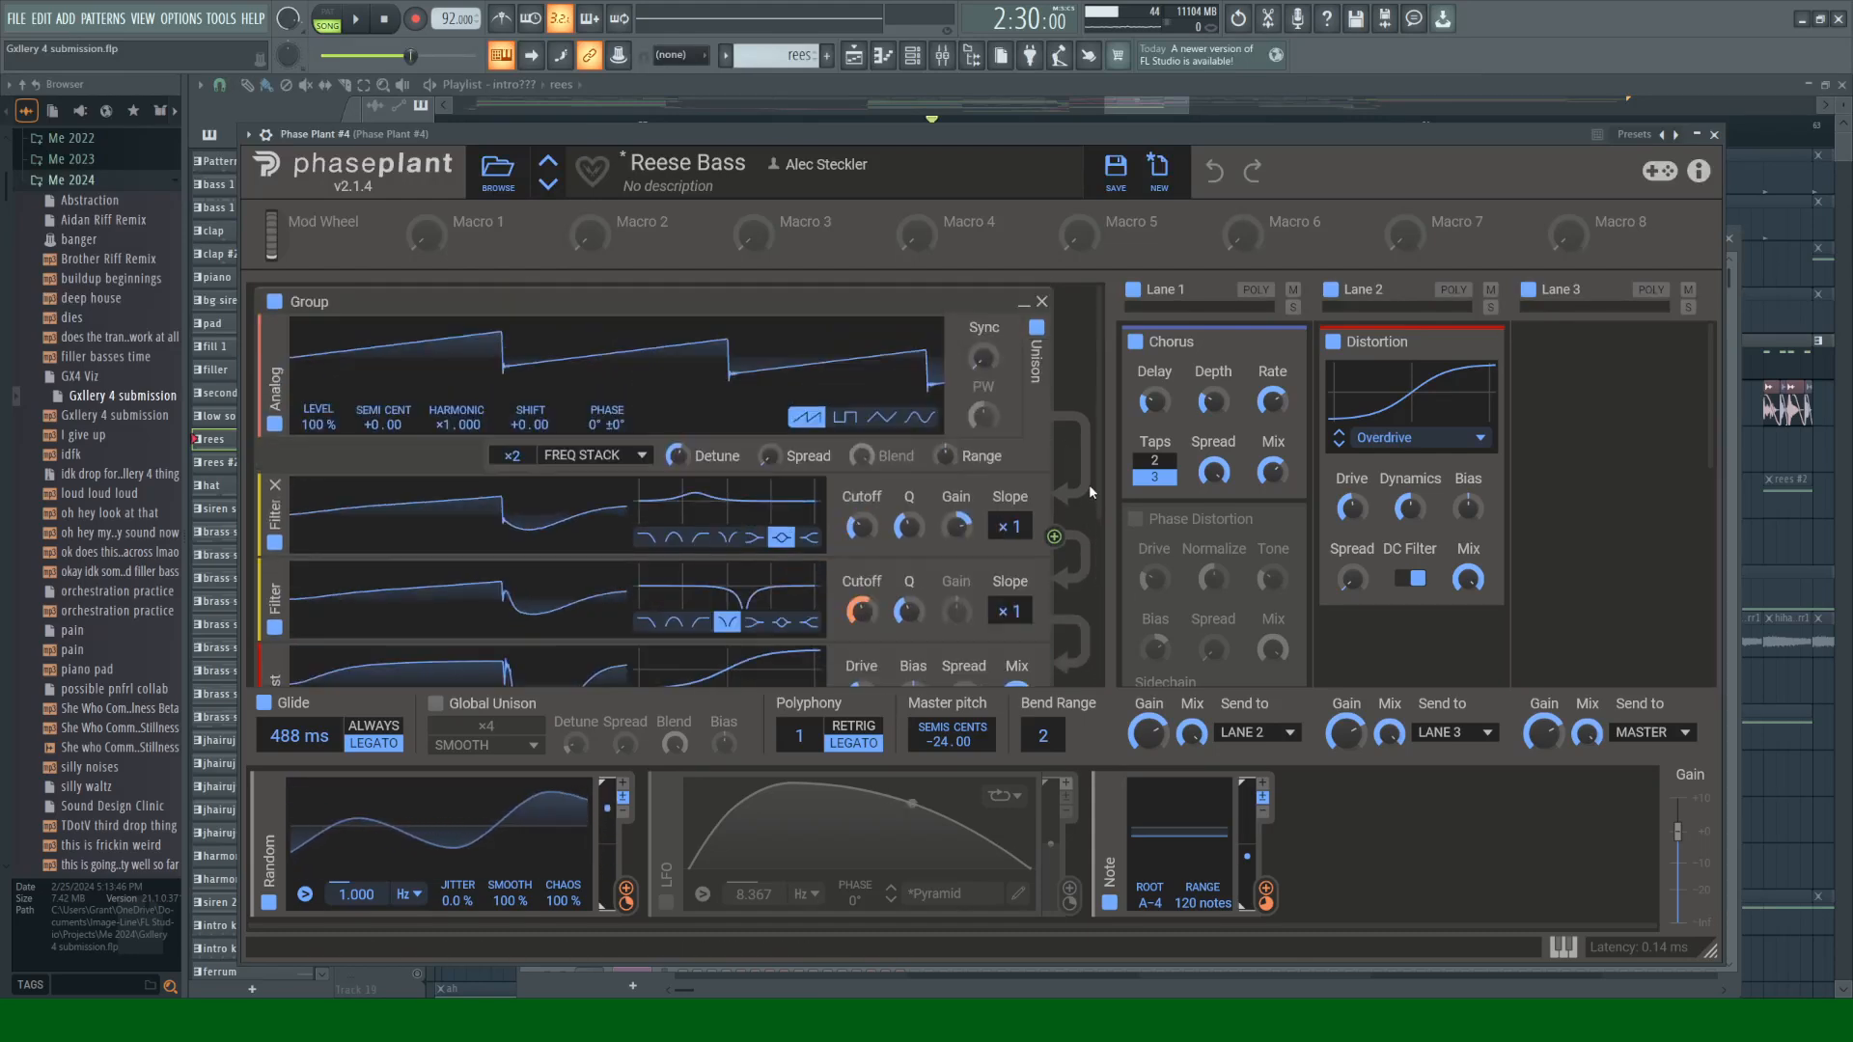
pyautogui.scroll(-2, 1088, 483)
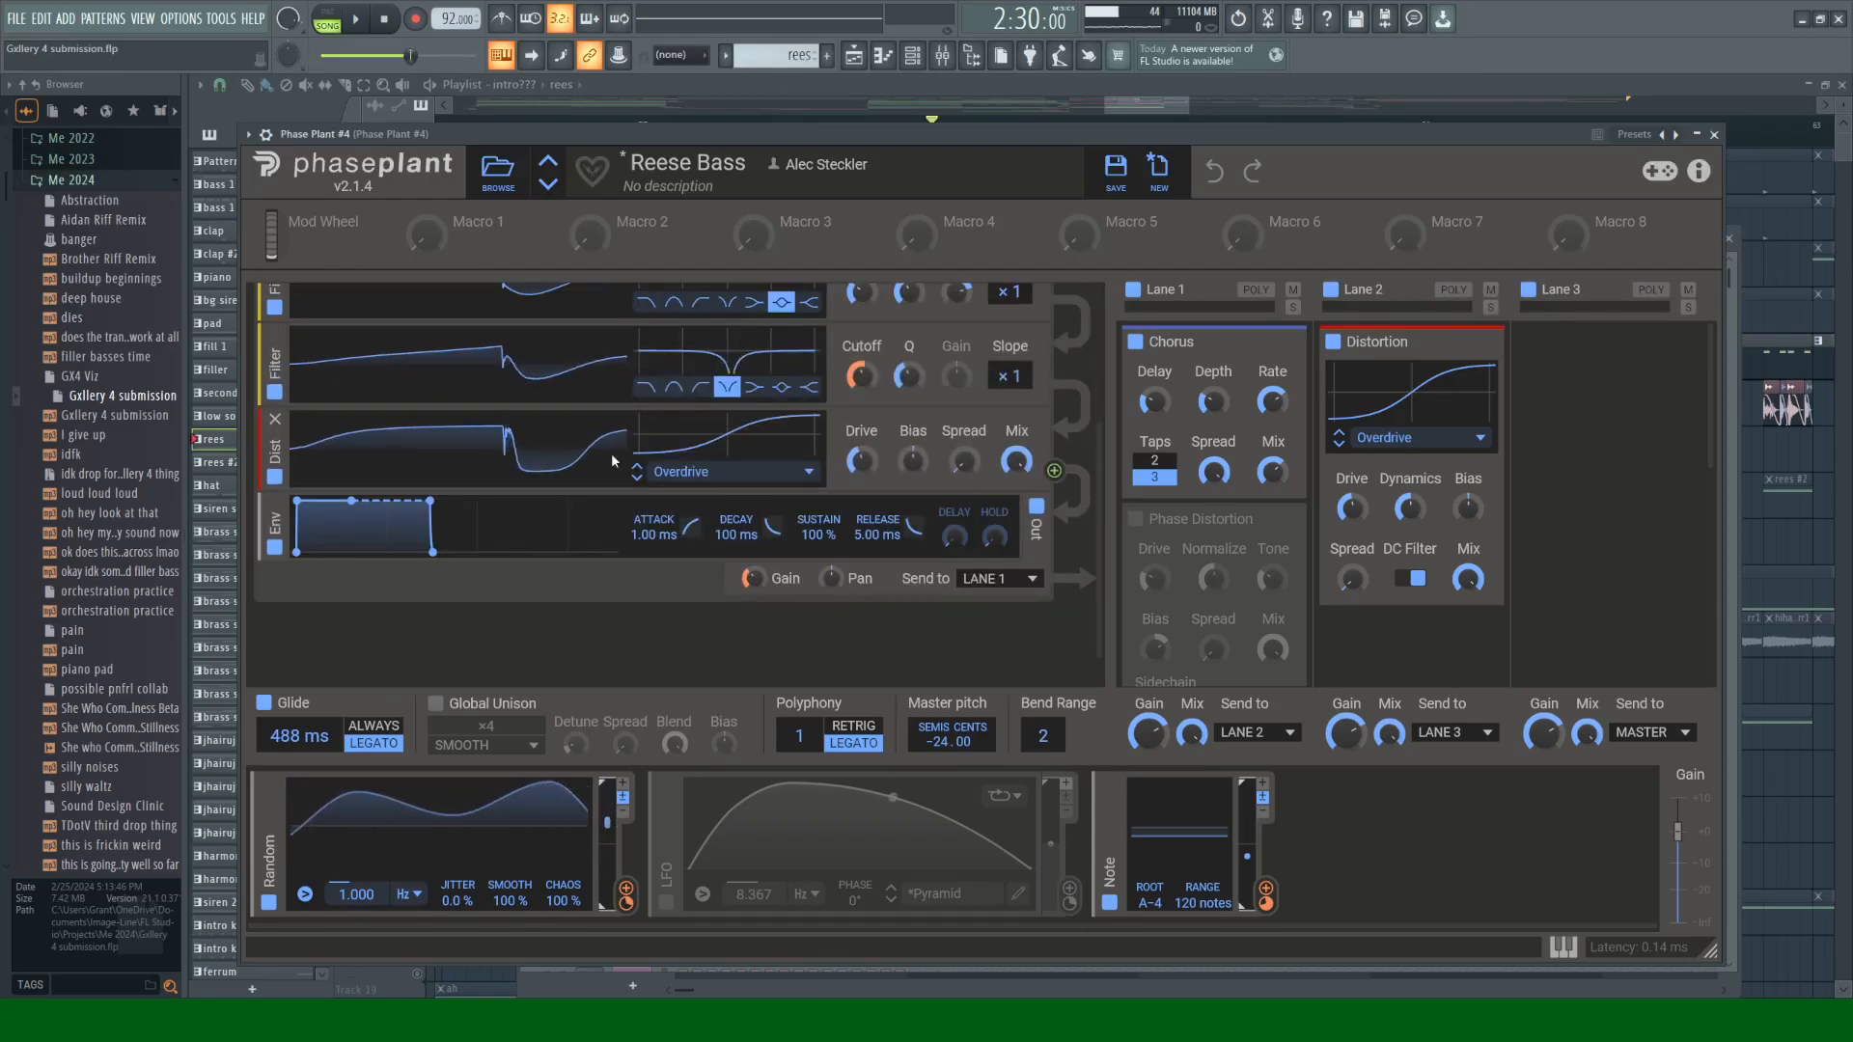
pyautogui.scroll(2, 612, 461)
# Step: Disable Lane 2 and Lane 1 in Phase Plant #4 and play the rees clip without their effects
pyautogui.click(1330, 290)
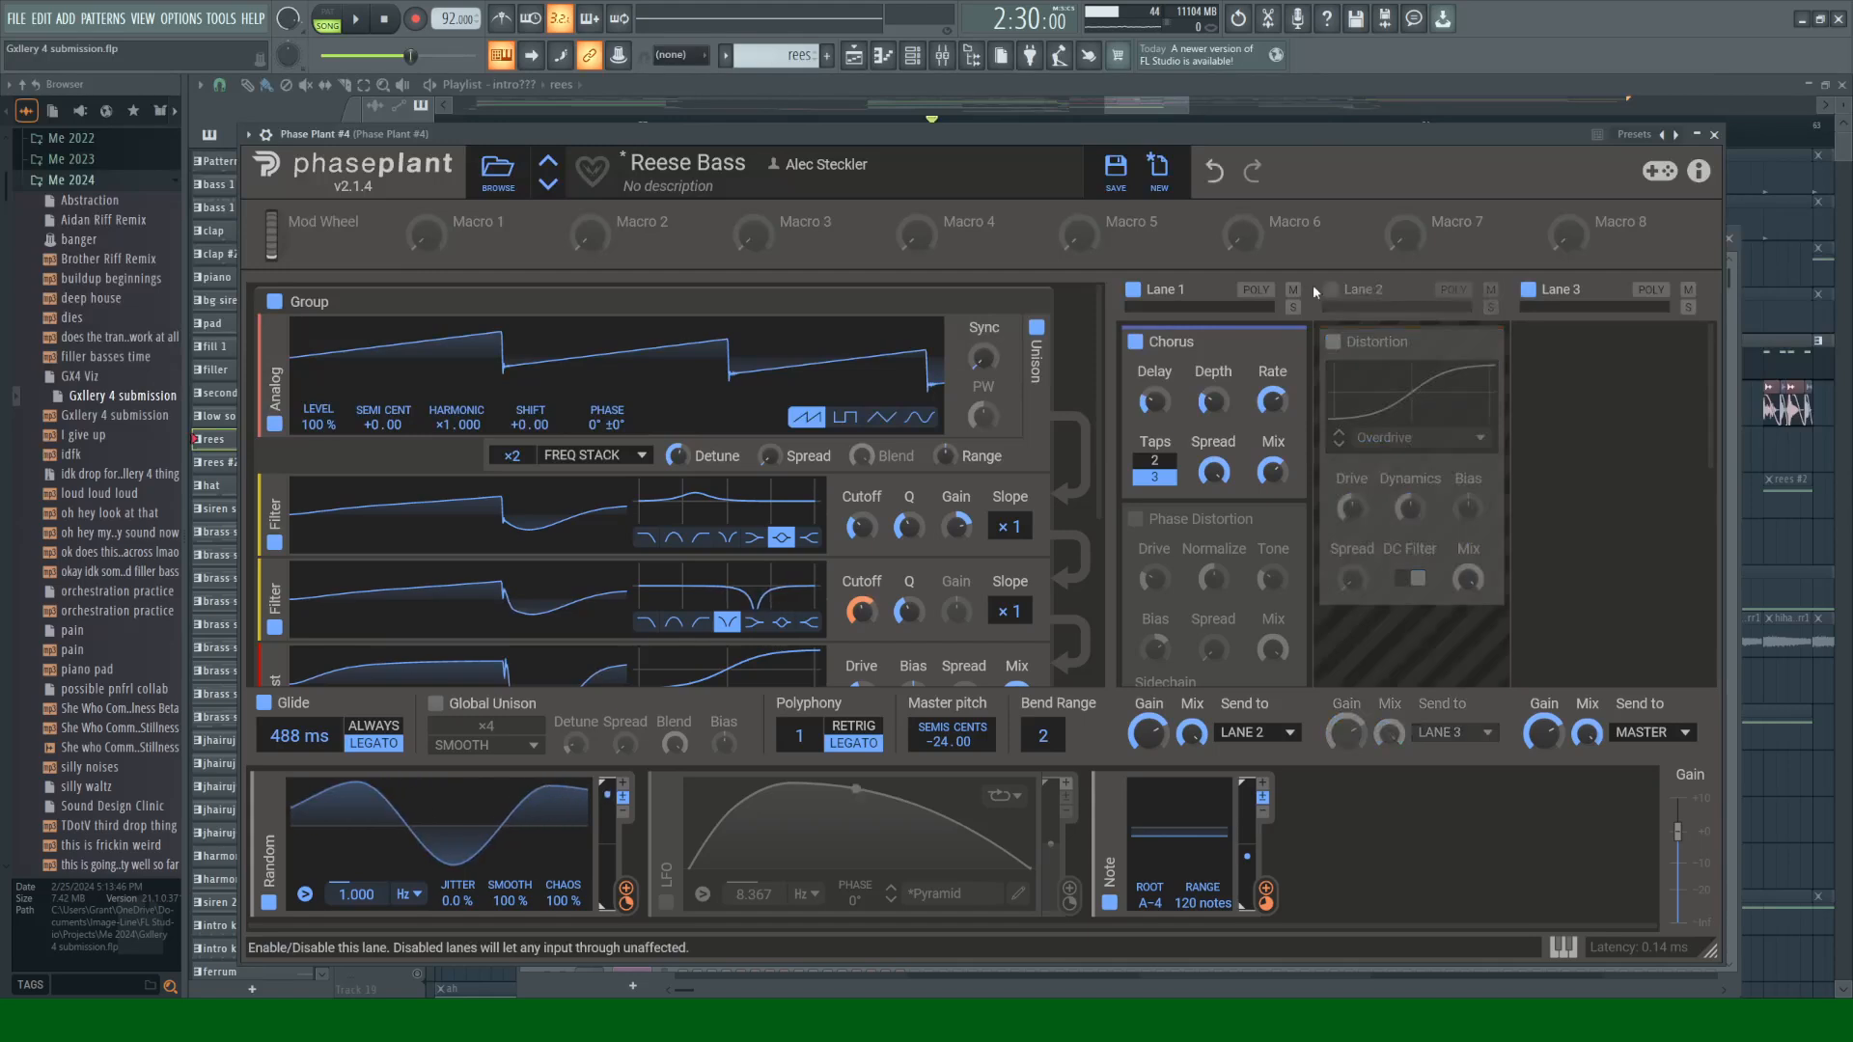
pyautogui.click(1133, 290)
pyautogui.press('space')
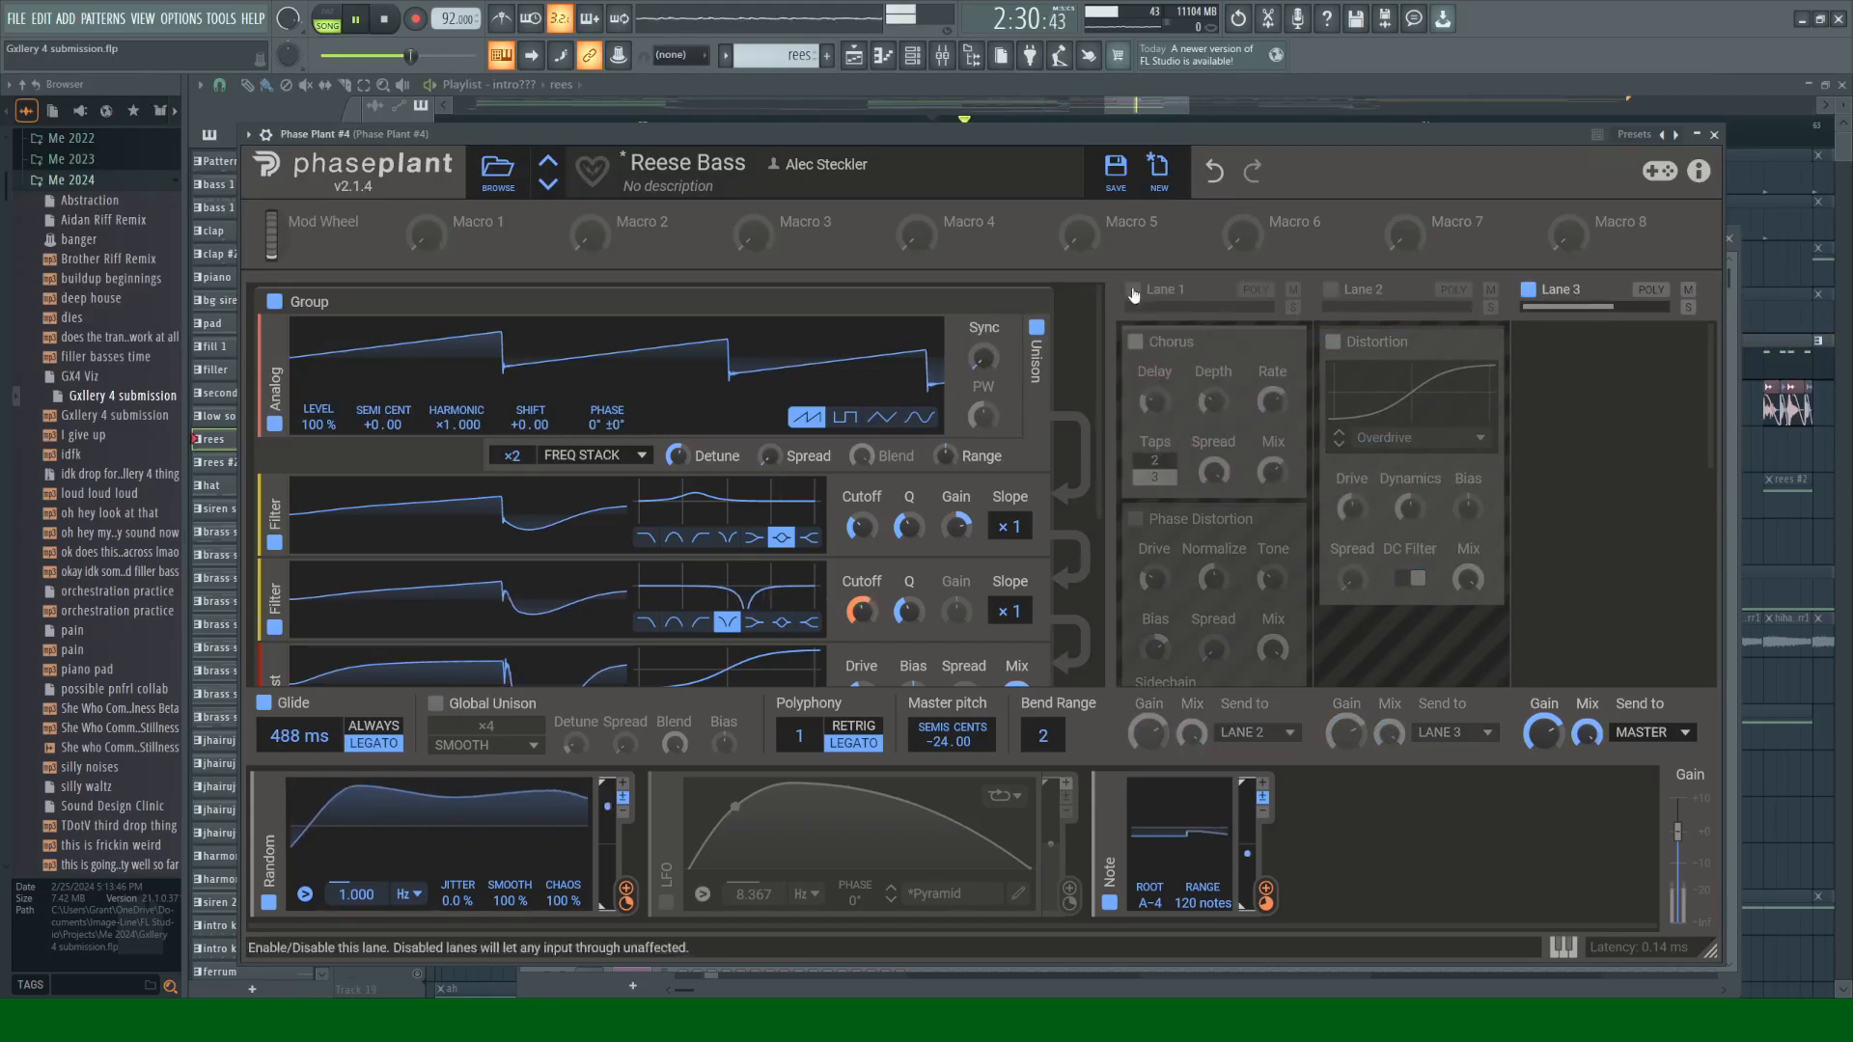
# Step: Re-enable Lane 1 and Lane 2 in Phase Plant #4, play the rees clip with them, and close the synth
pyautogui.click(1133, 289)
pyautogui.press('space')
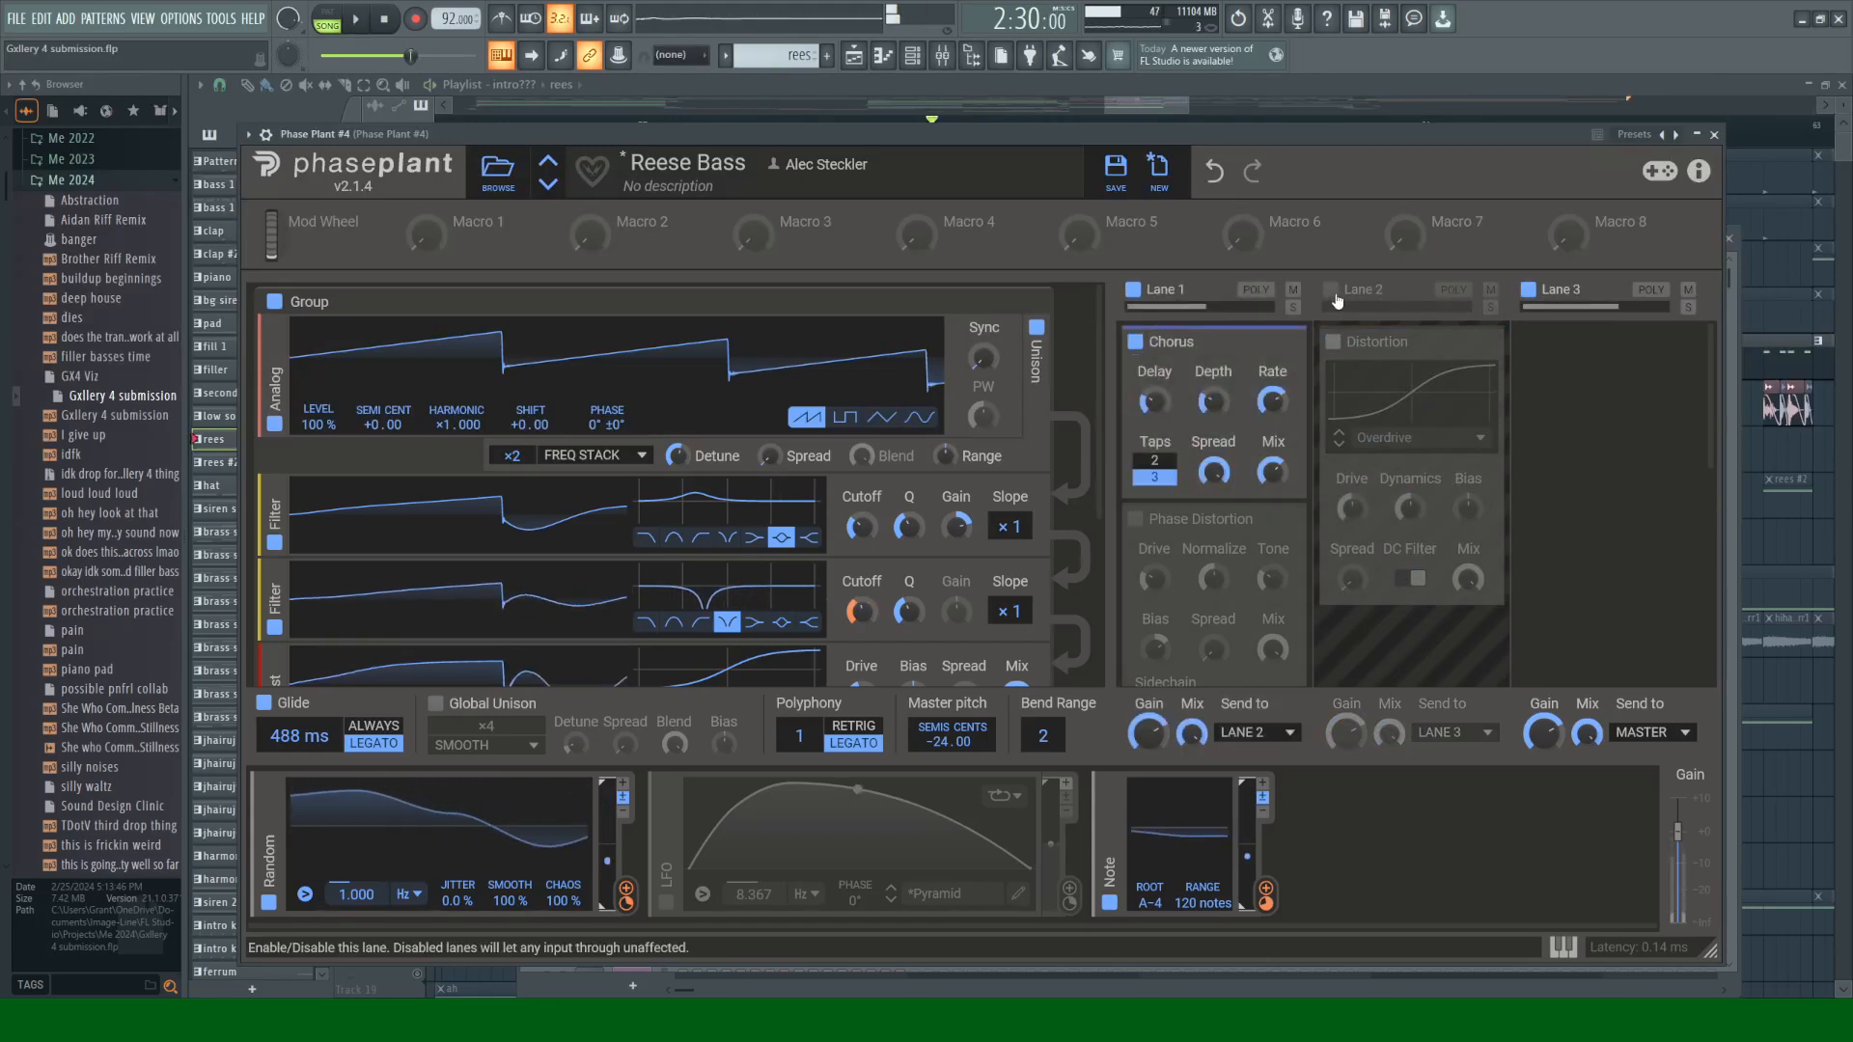
pyautogui.click(1331, 290)
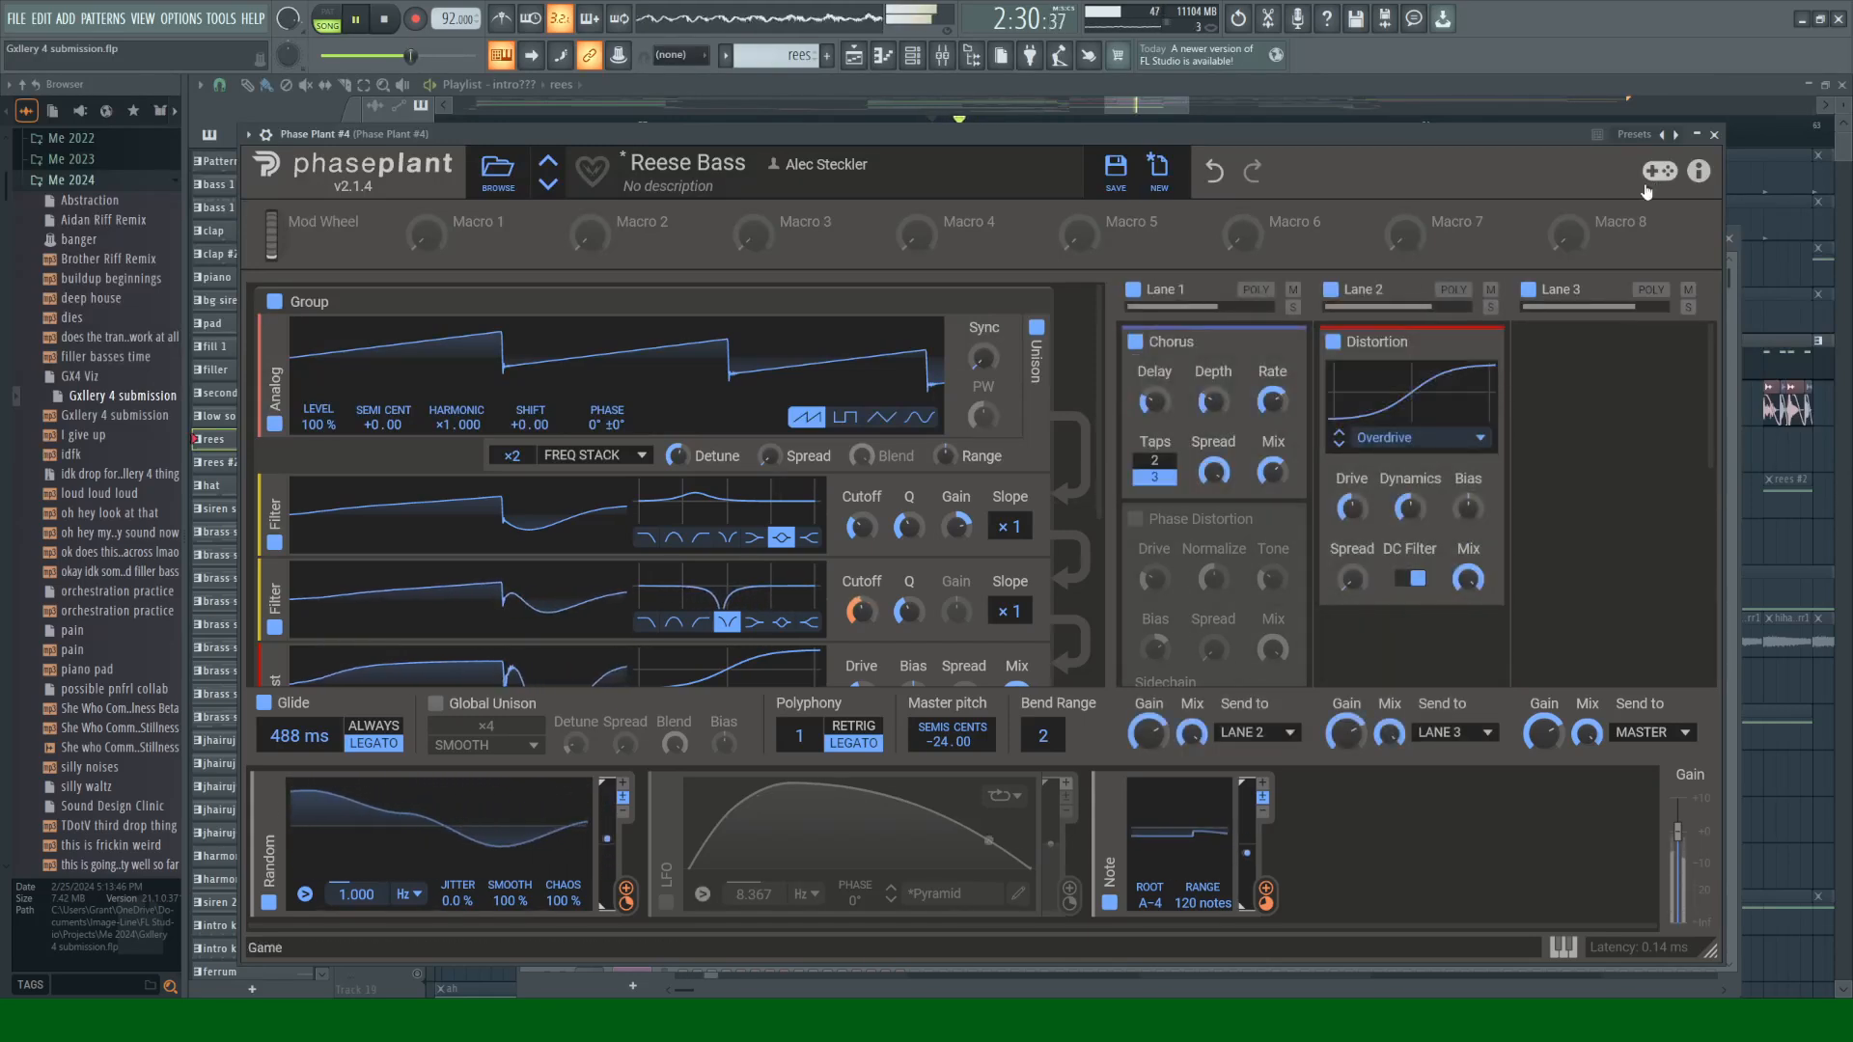
pyautogui.click(1716, 135)
# Step: Show the mixer, examine the first Fruity Parametric EQ 2 on the Phase Plant #4 insert, and play the rees clip
pyautogui.press('F9')
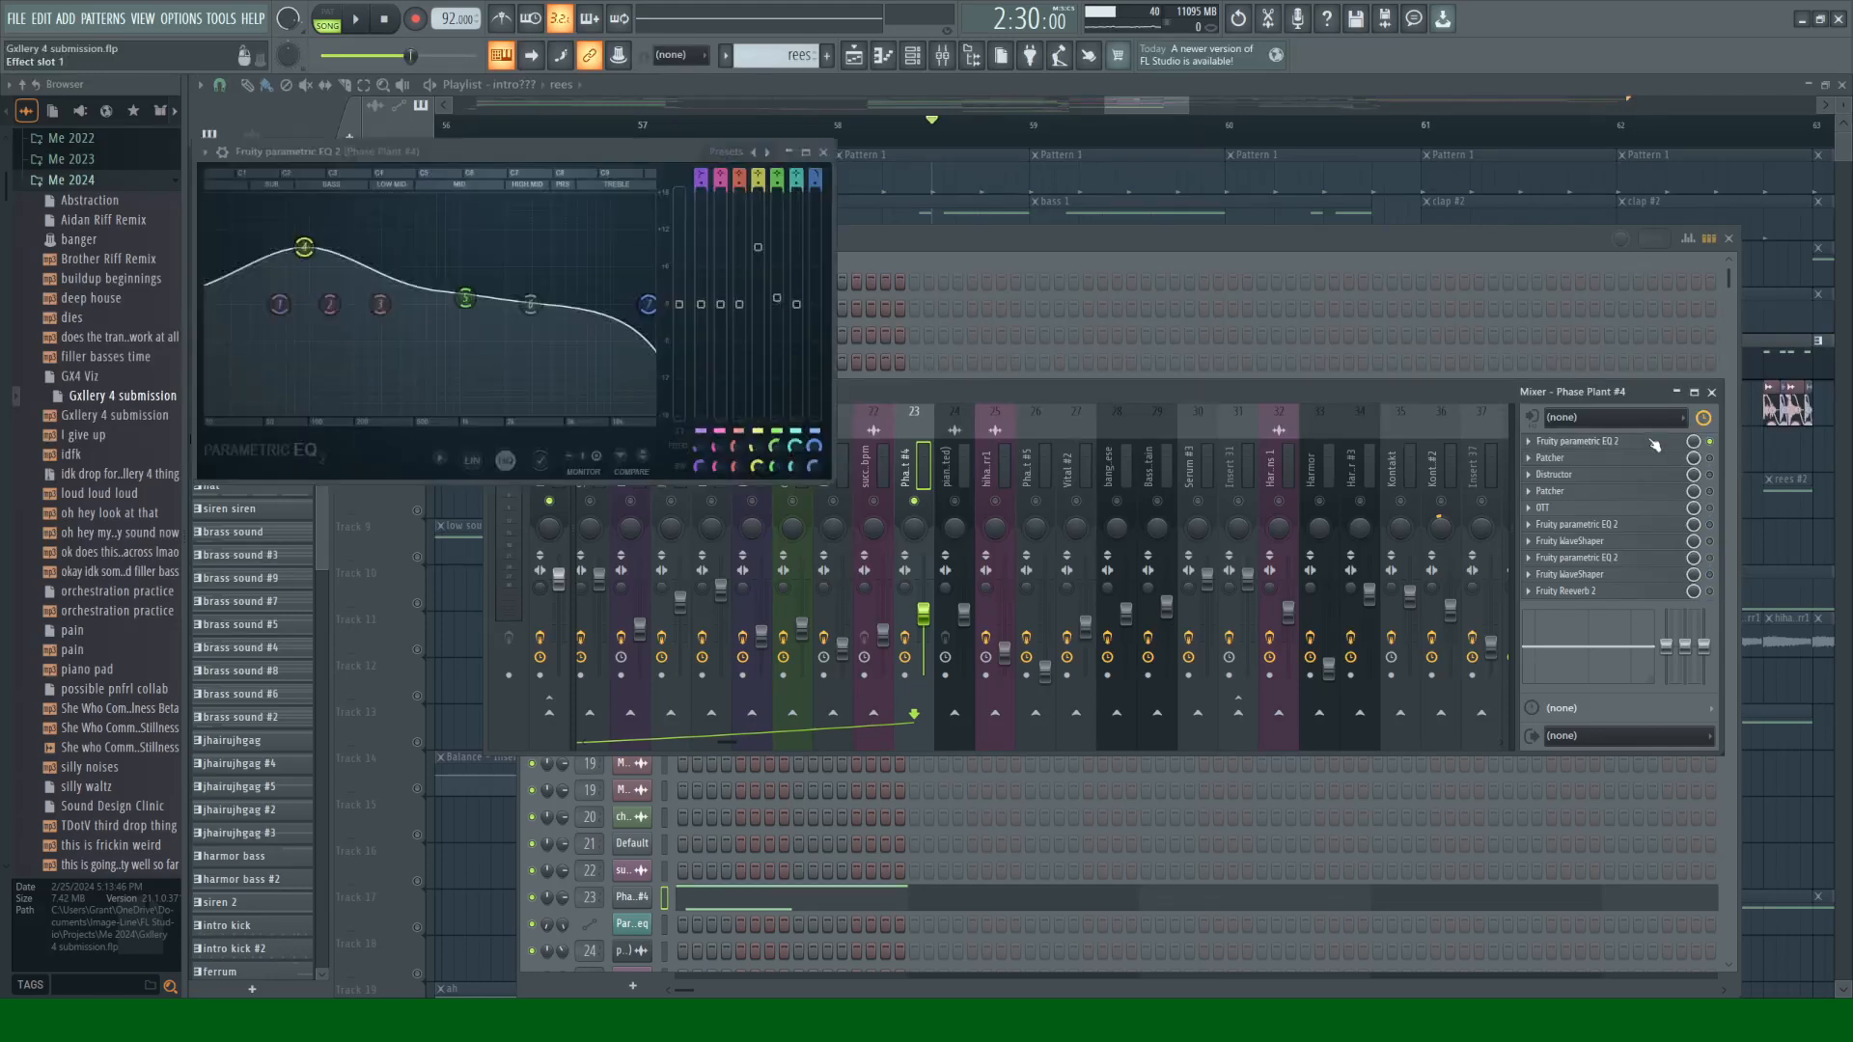
pyautogui.click(1651, 441)
pyautogui.press('space')
pyautogui.press('space')
pyautogui.click(823, 151)
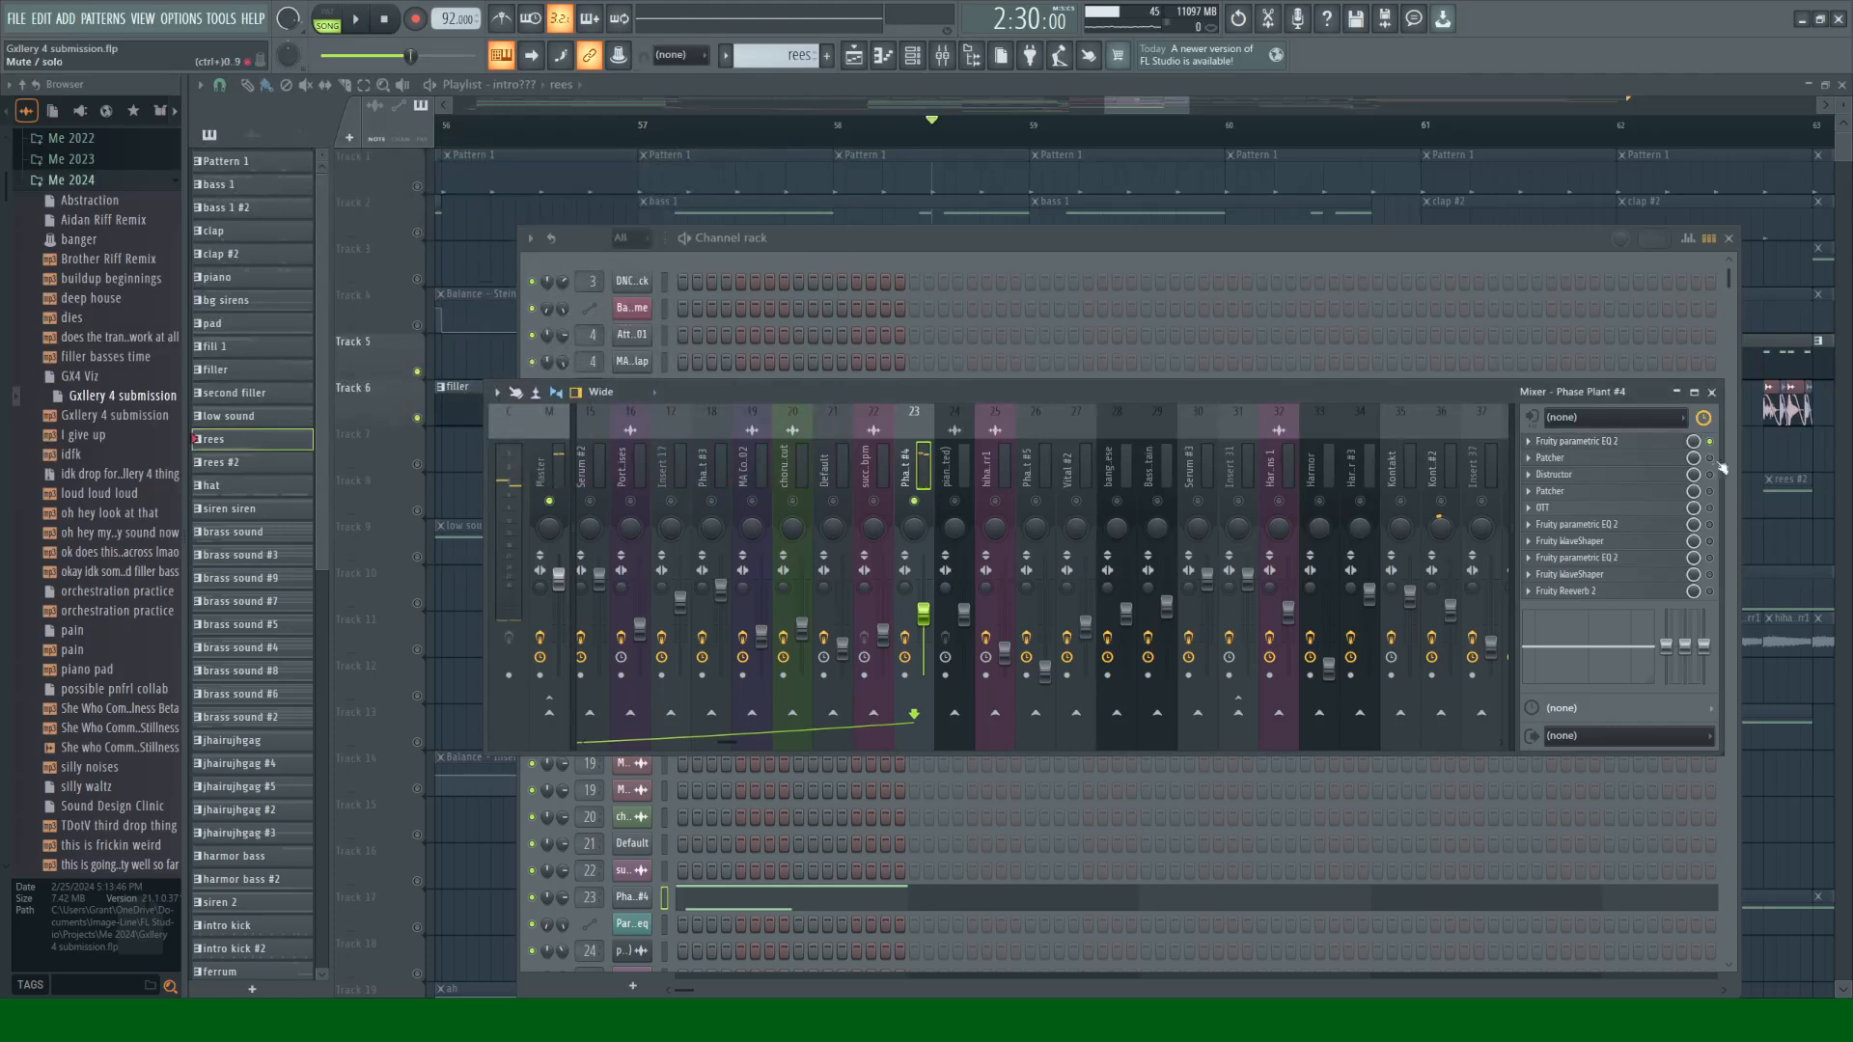
# Step: Enable the first Patcher on the Phase Plant #4 insert, view its EQ and Fruity Convolver routing, and play the rees clip
pyautogui.click(1631, 458)
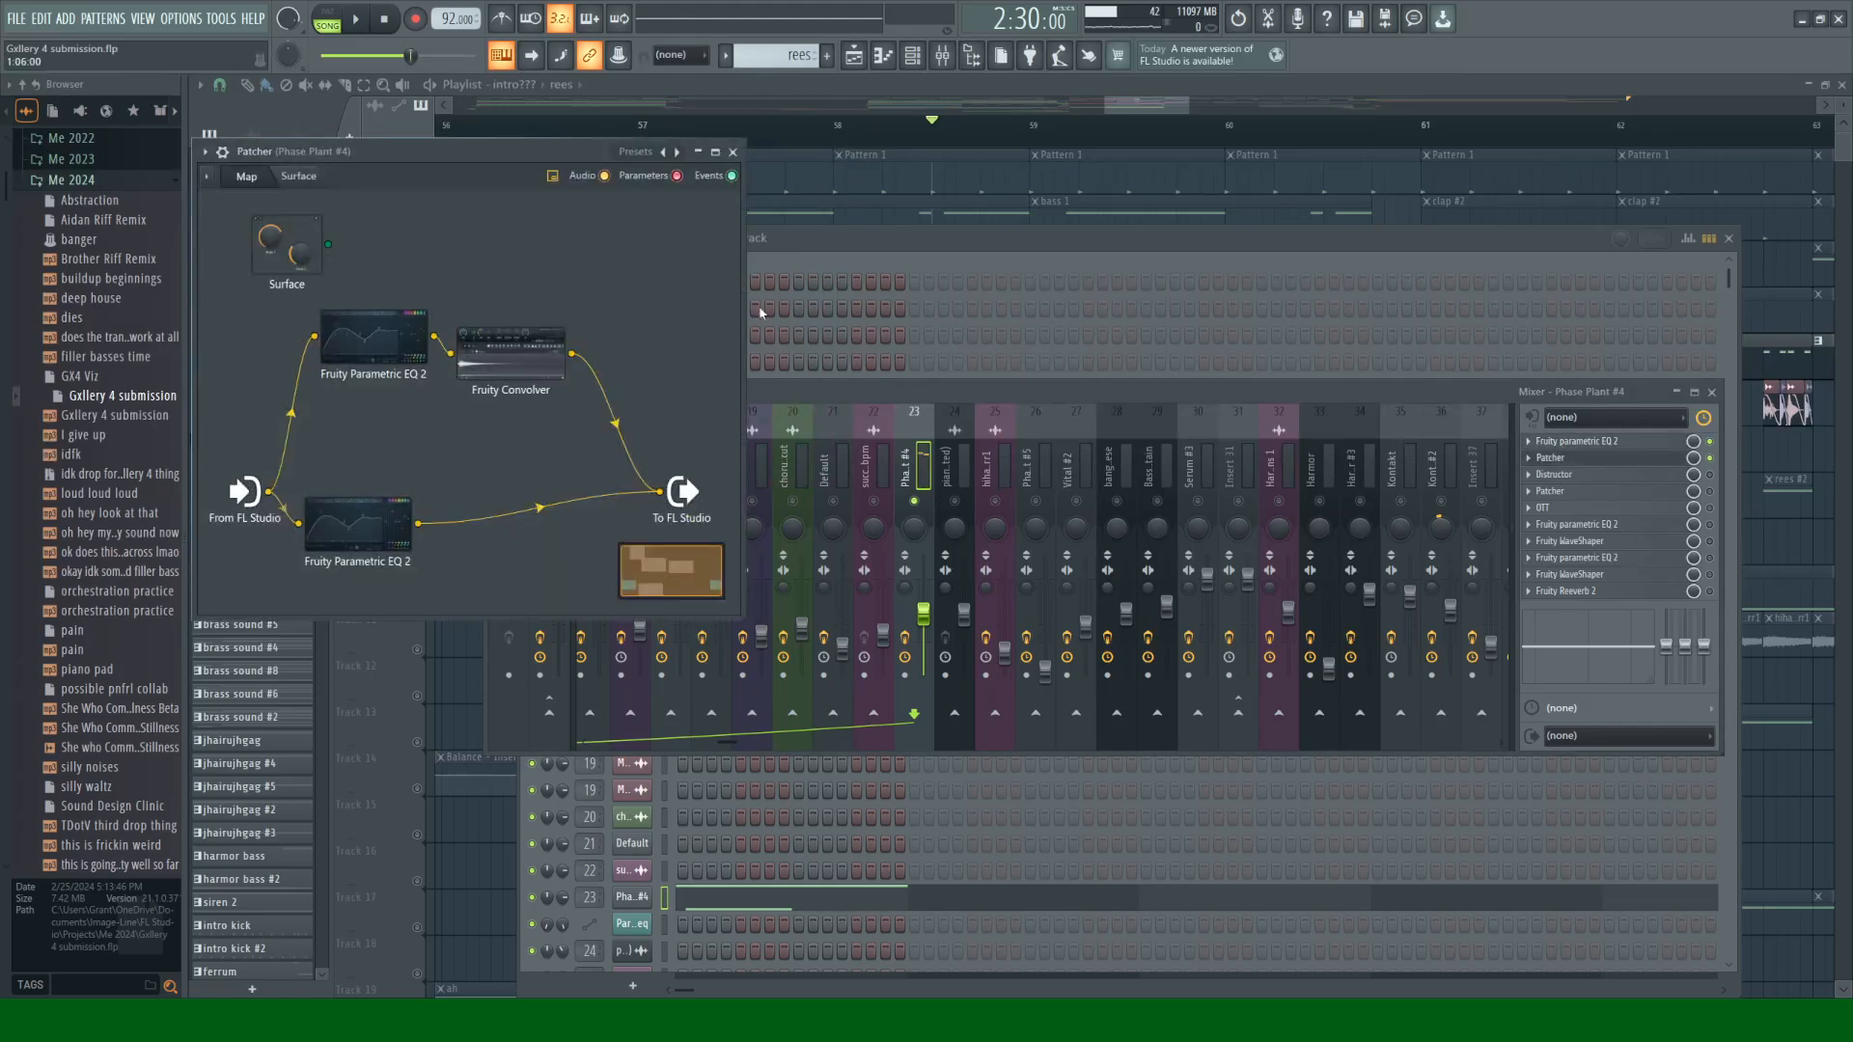
pyautogui.click(736, 152)
pyautogui.press('space')
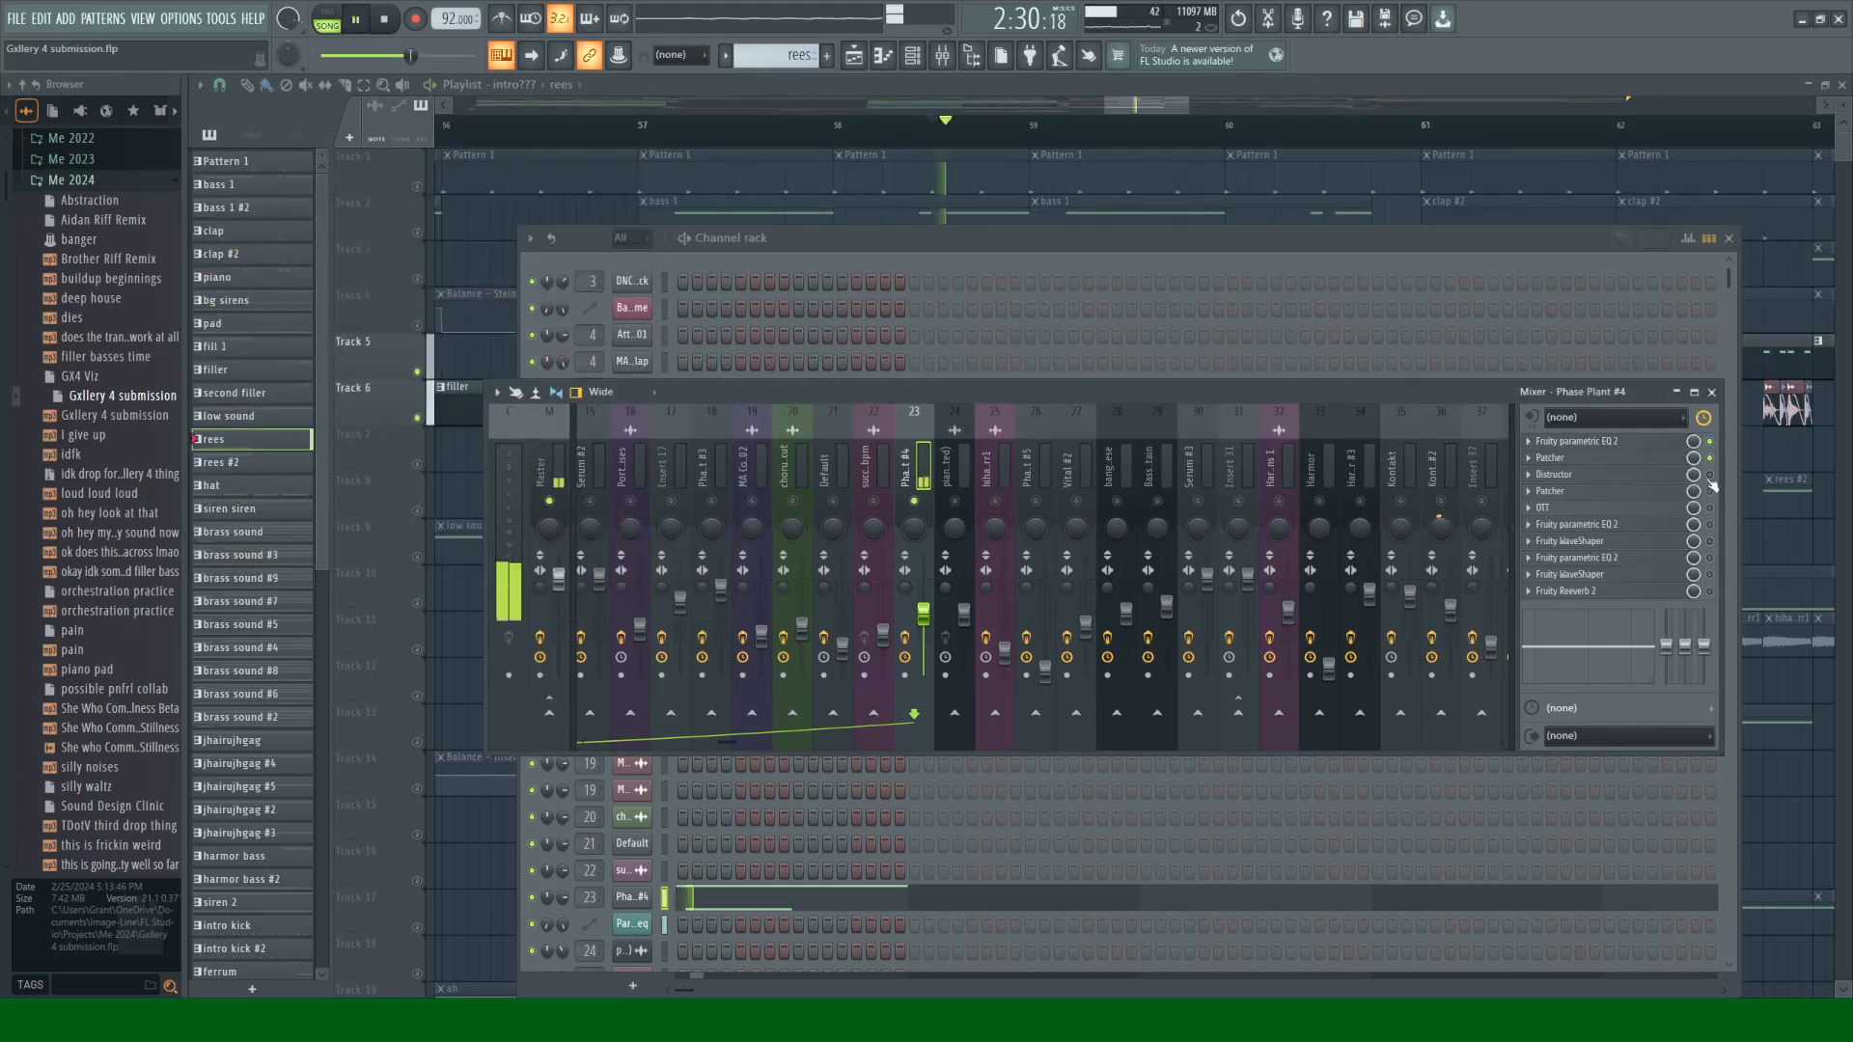
pyautogui.press('space')
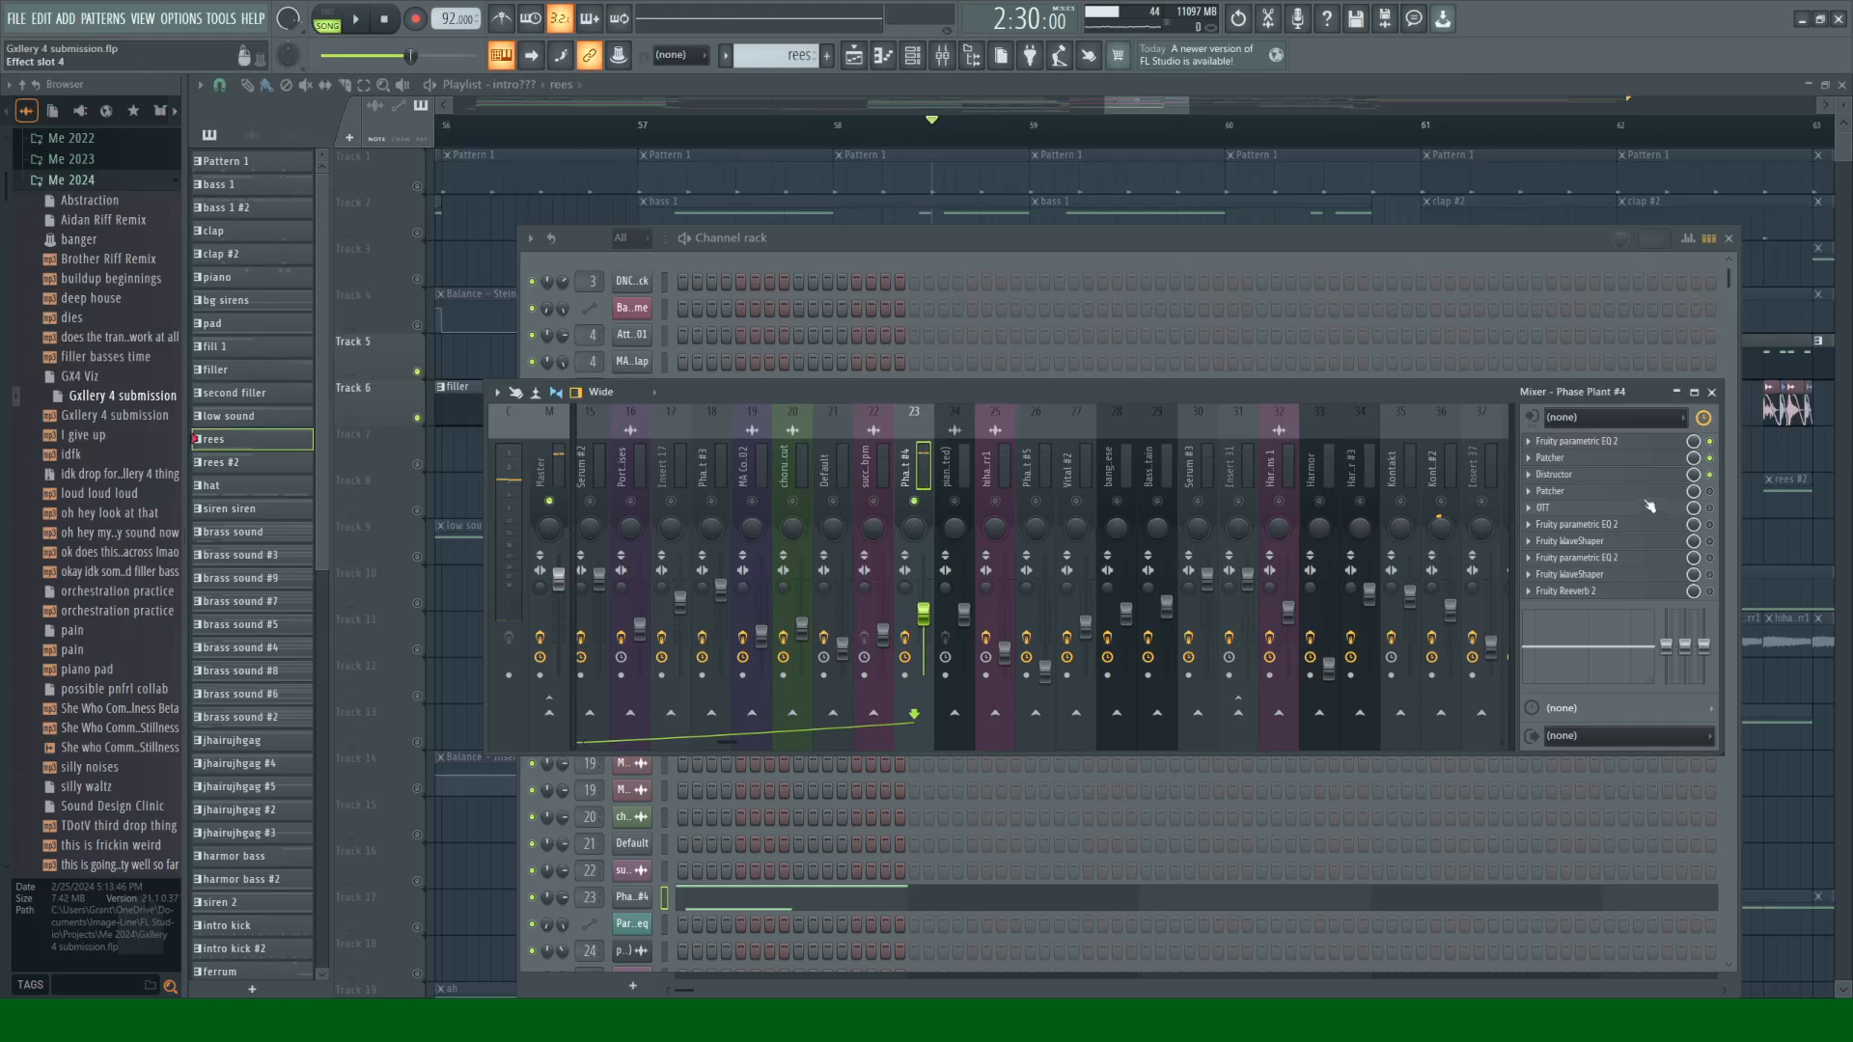
# Step: Enable Distructor on the Phase Plant #4 insert, examine its distortion and chorus modules, and play the rees clip
pyautogui.click(1609, 475)
pyautogui.click(1043, 230)
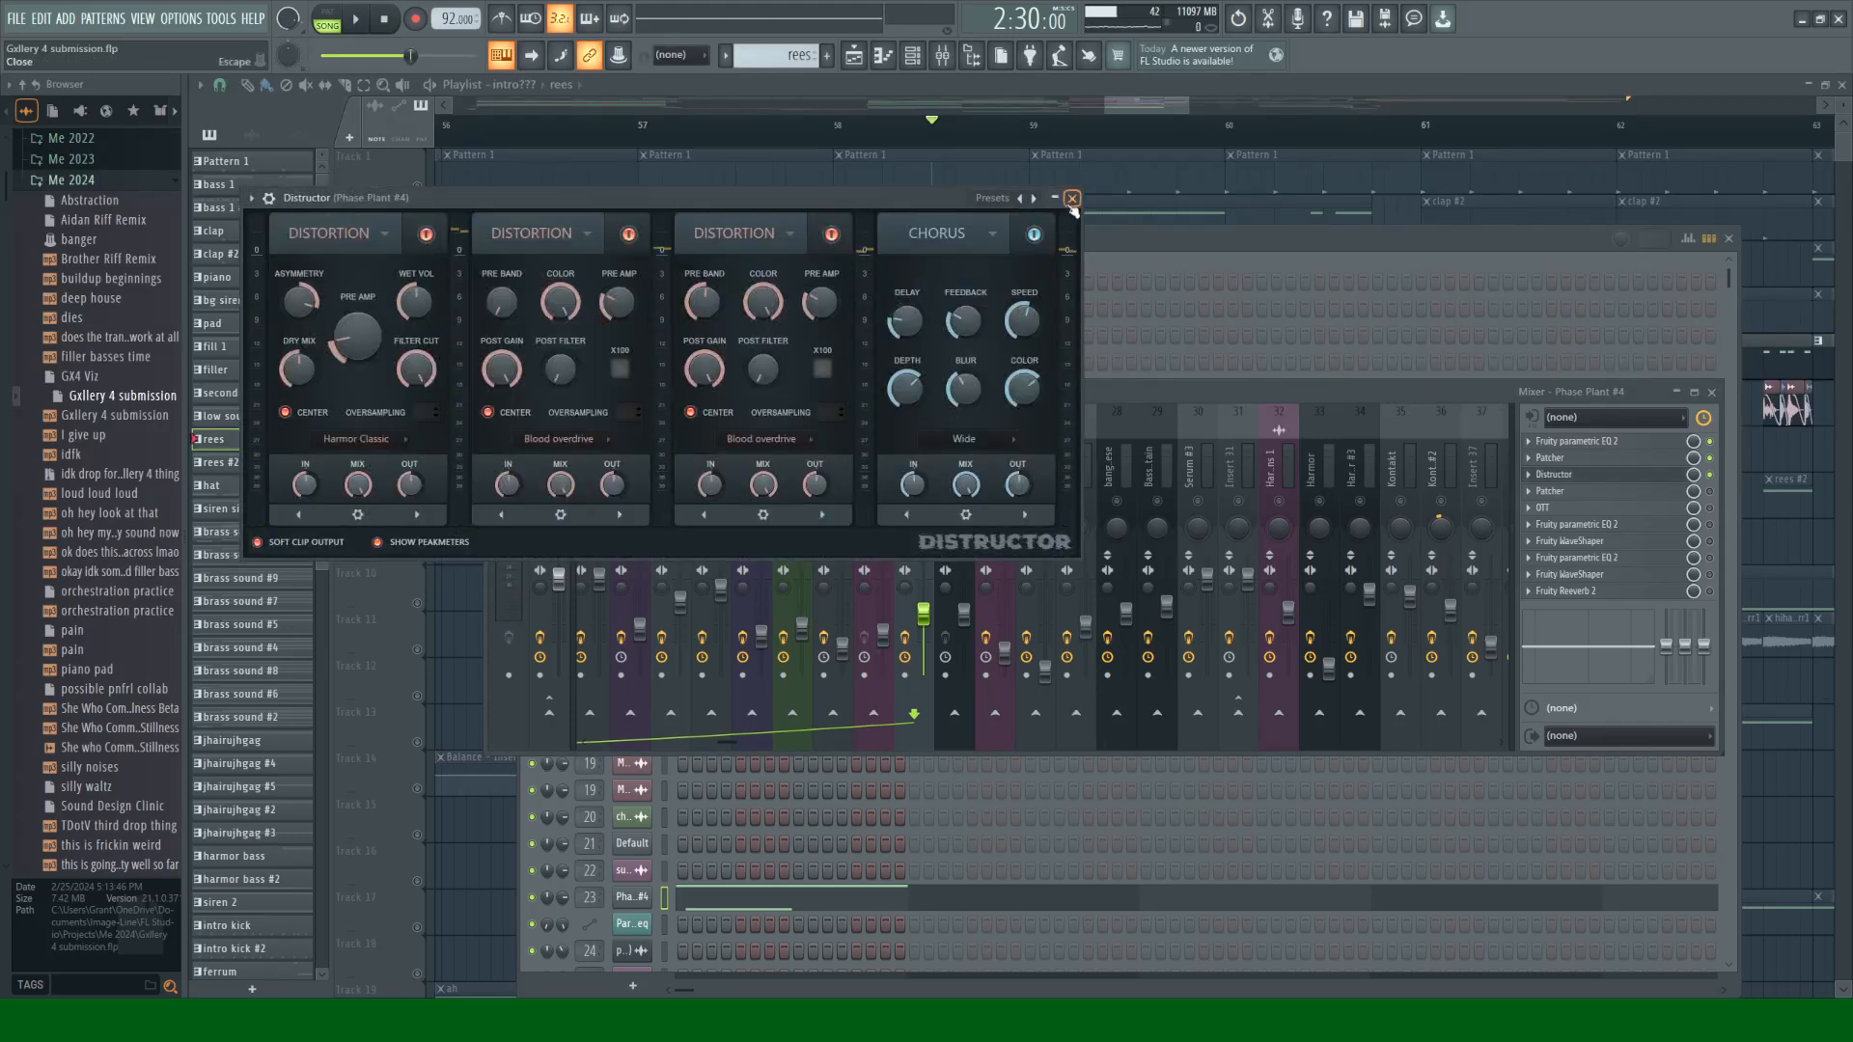
pyautogui.click(1071, 199)
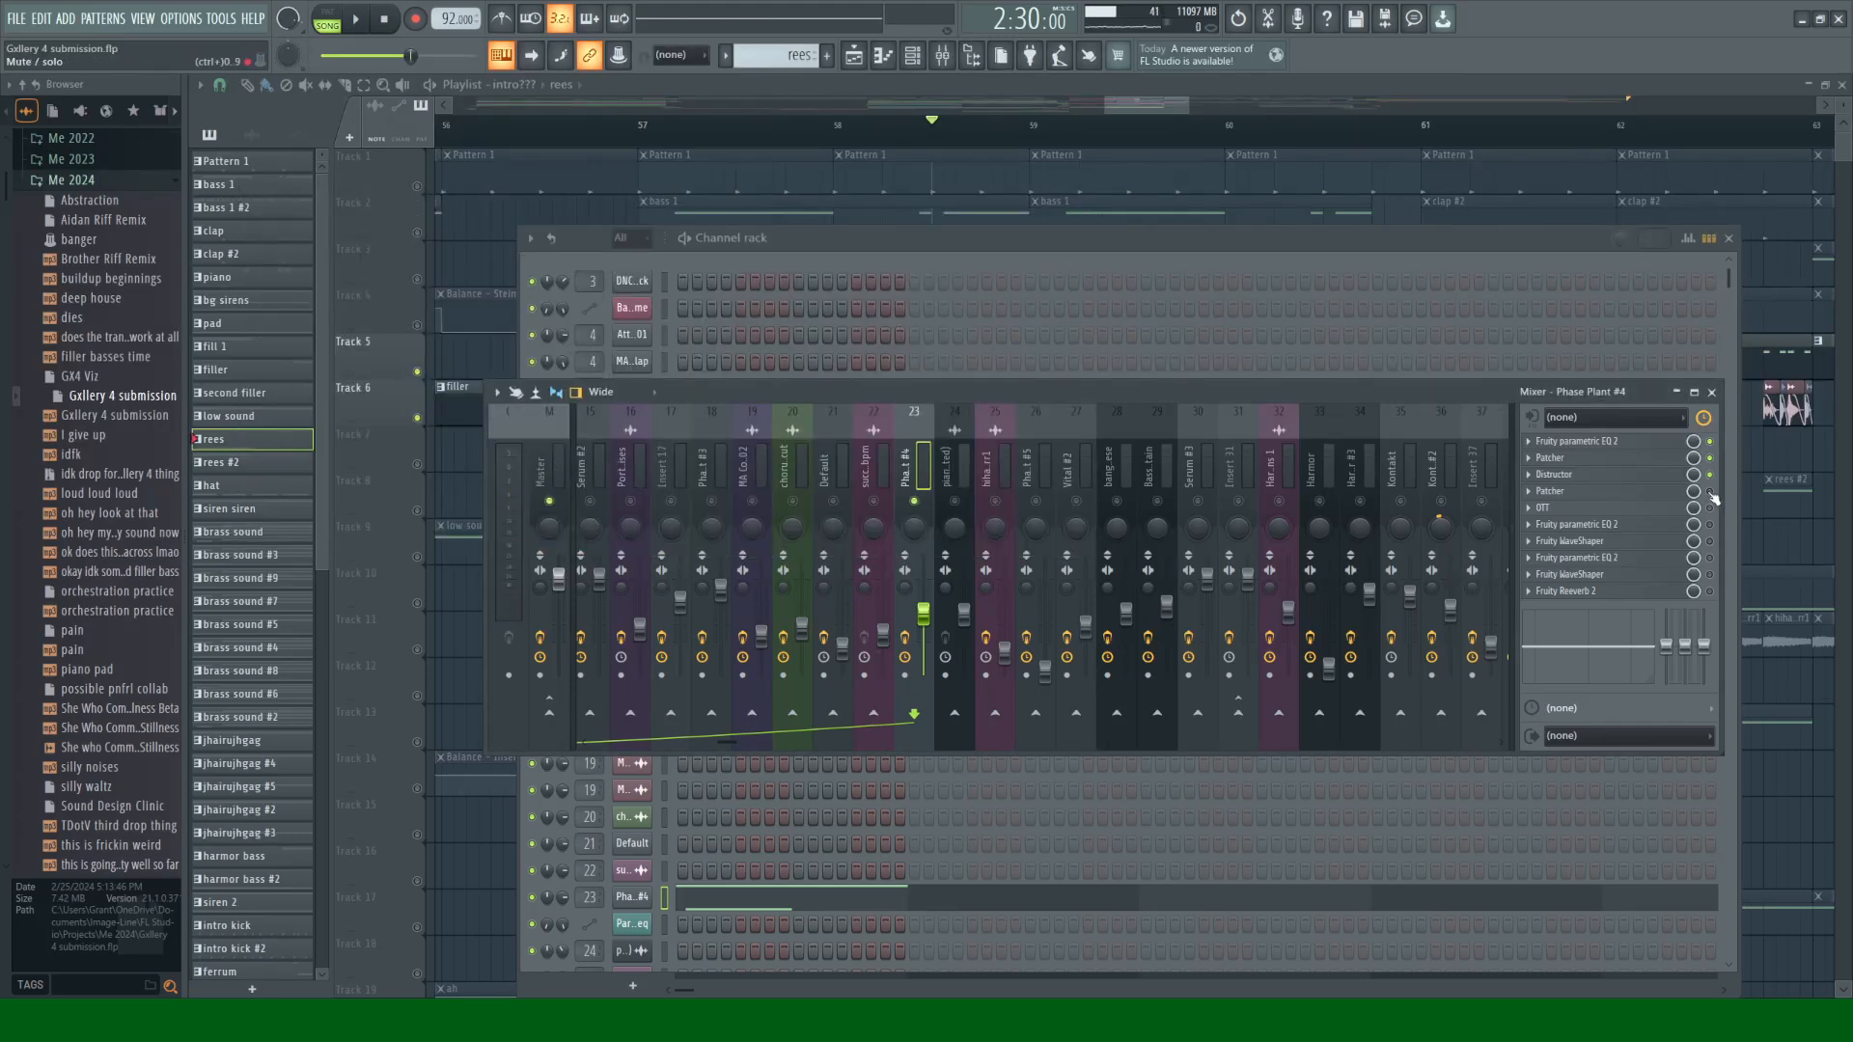
pyautogui.press('space')
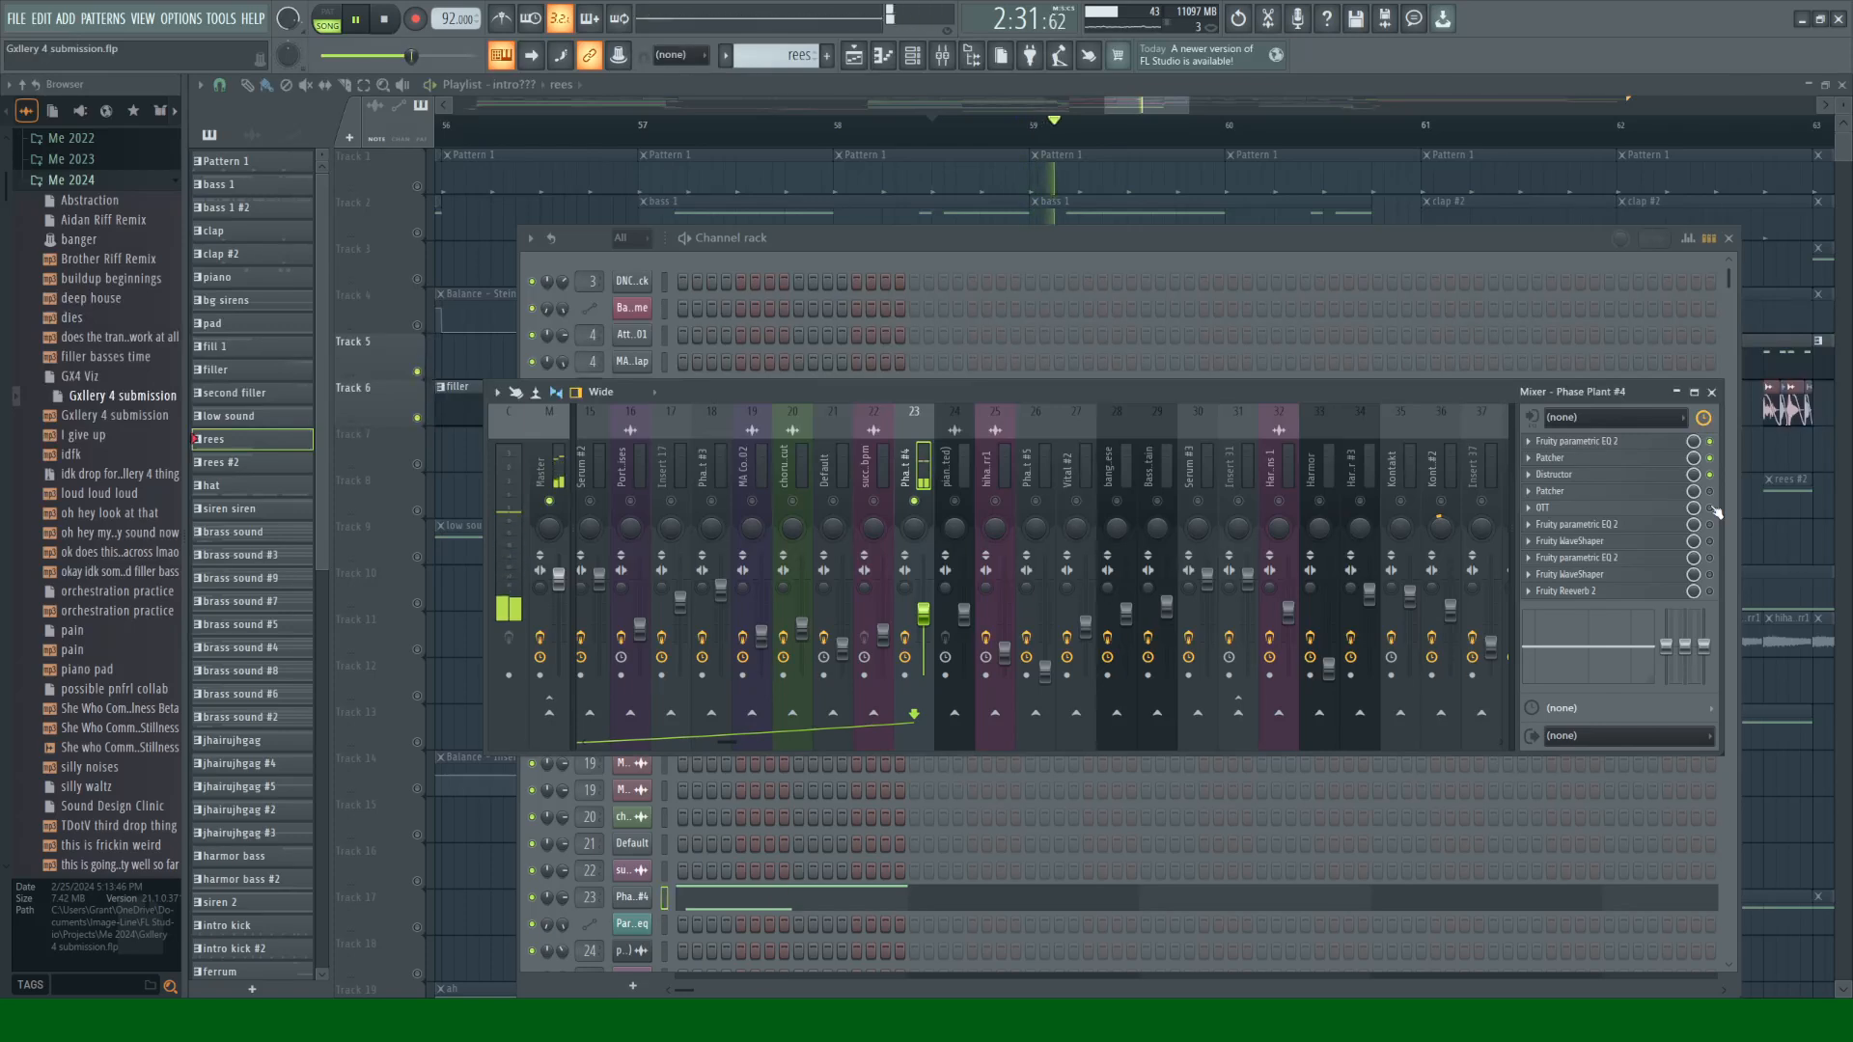
pyautogui.press('space')
# Step: Play the rees clip with OTT enabled, and enable and inspect the Fruity Parametric EQ 2 that follows it
pyautogui.press('space')
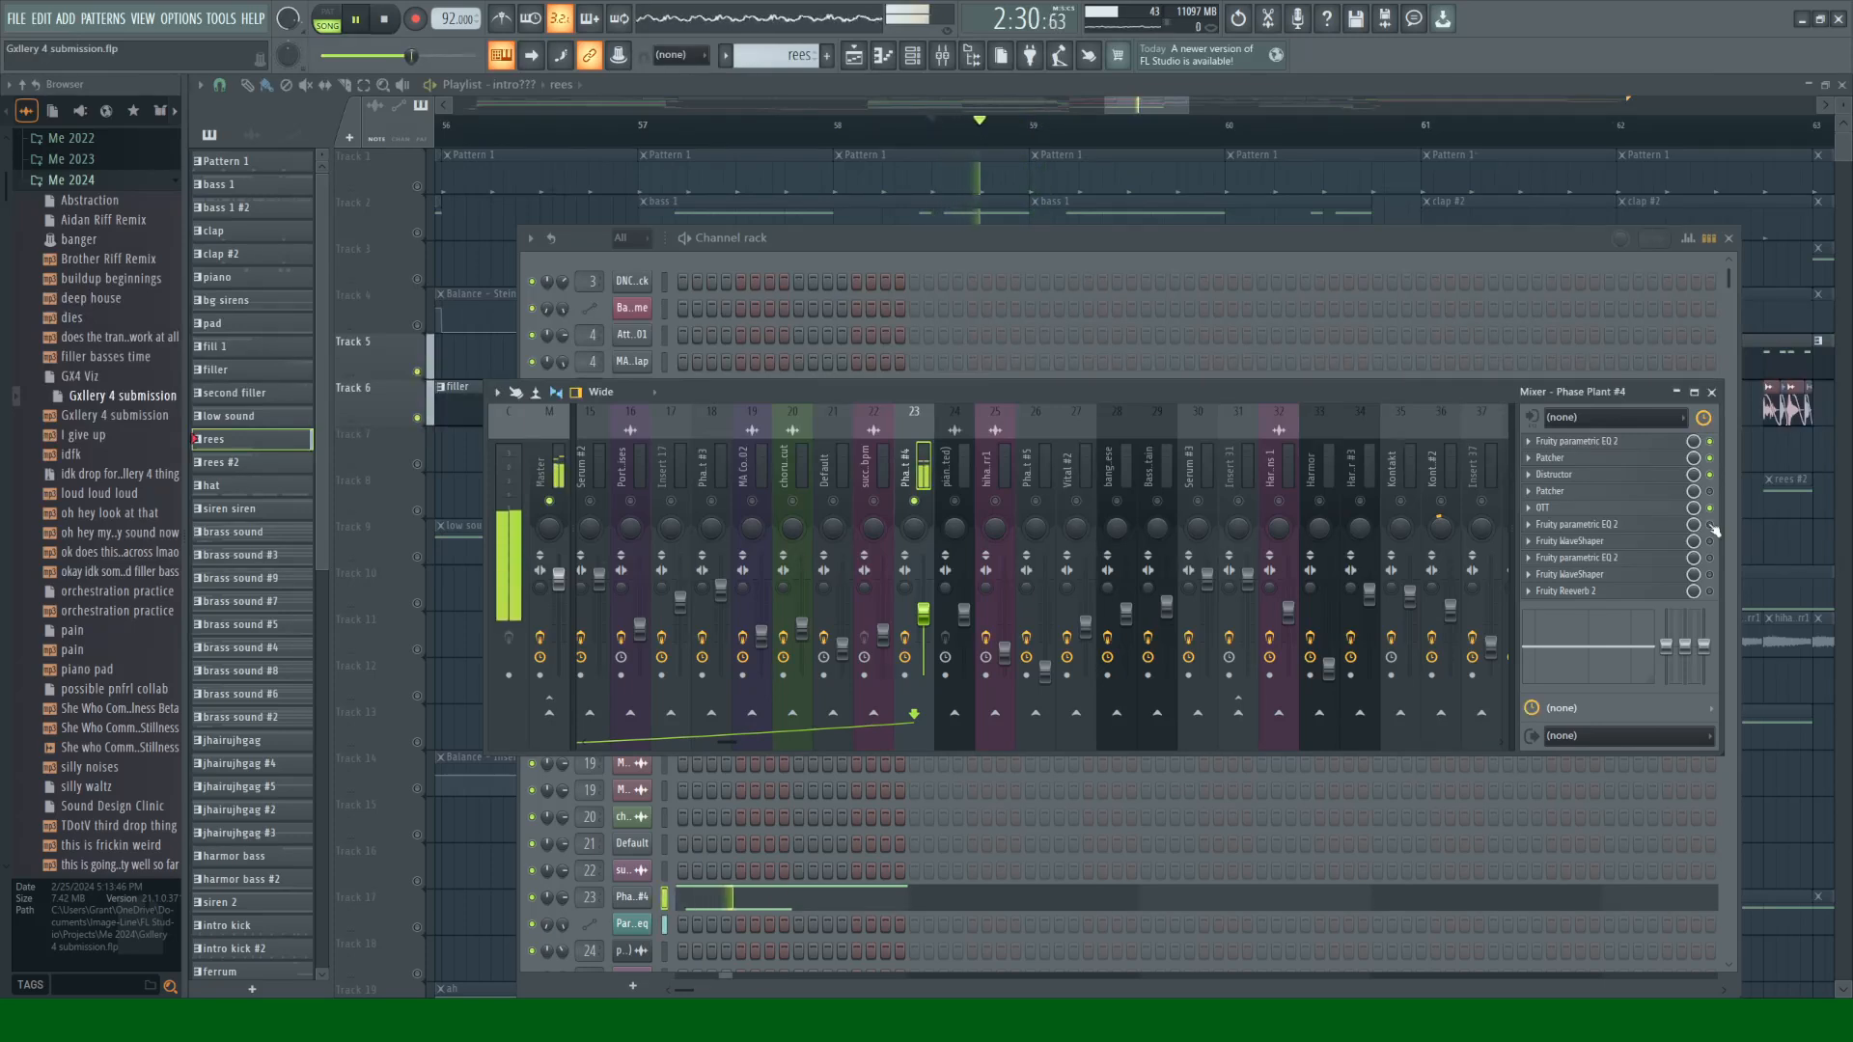
pyautogui.press('space')
pyautogui.click(1602, 524)
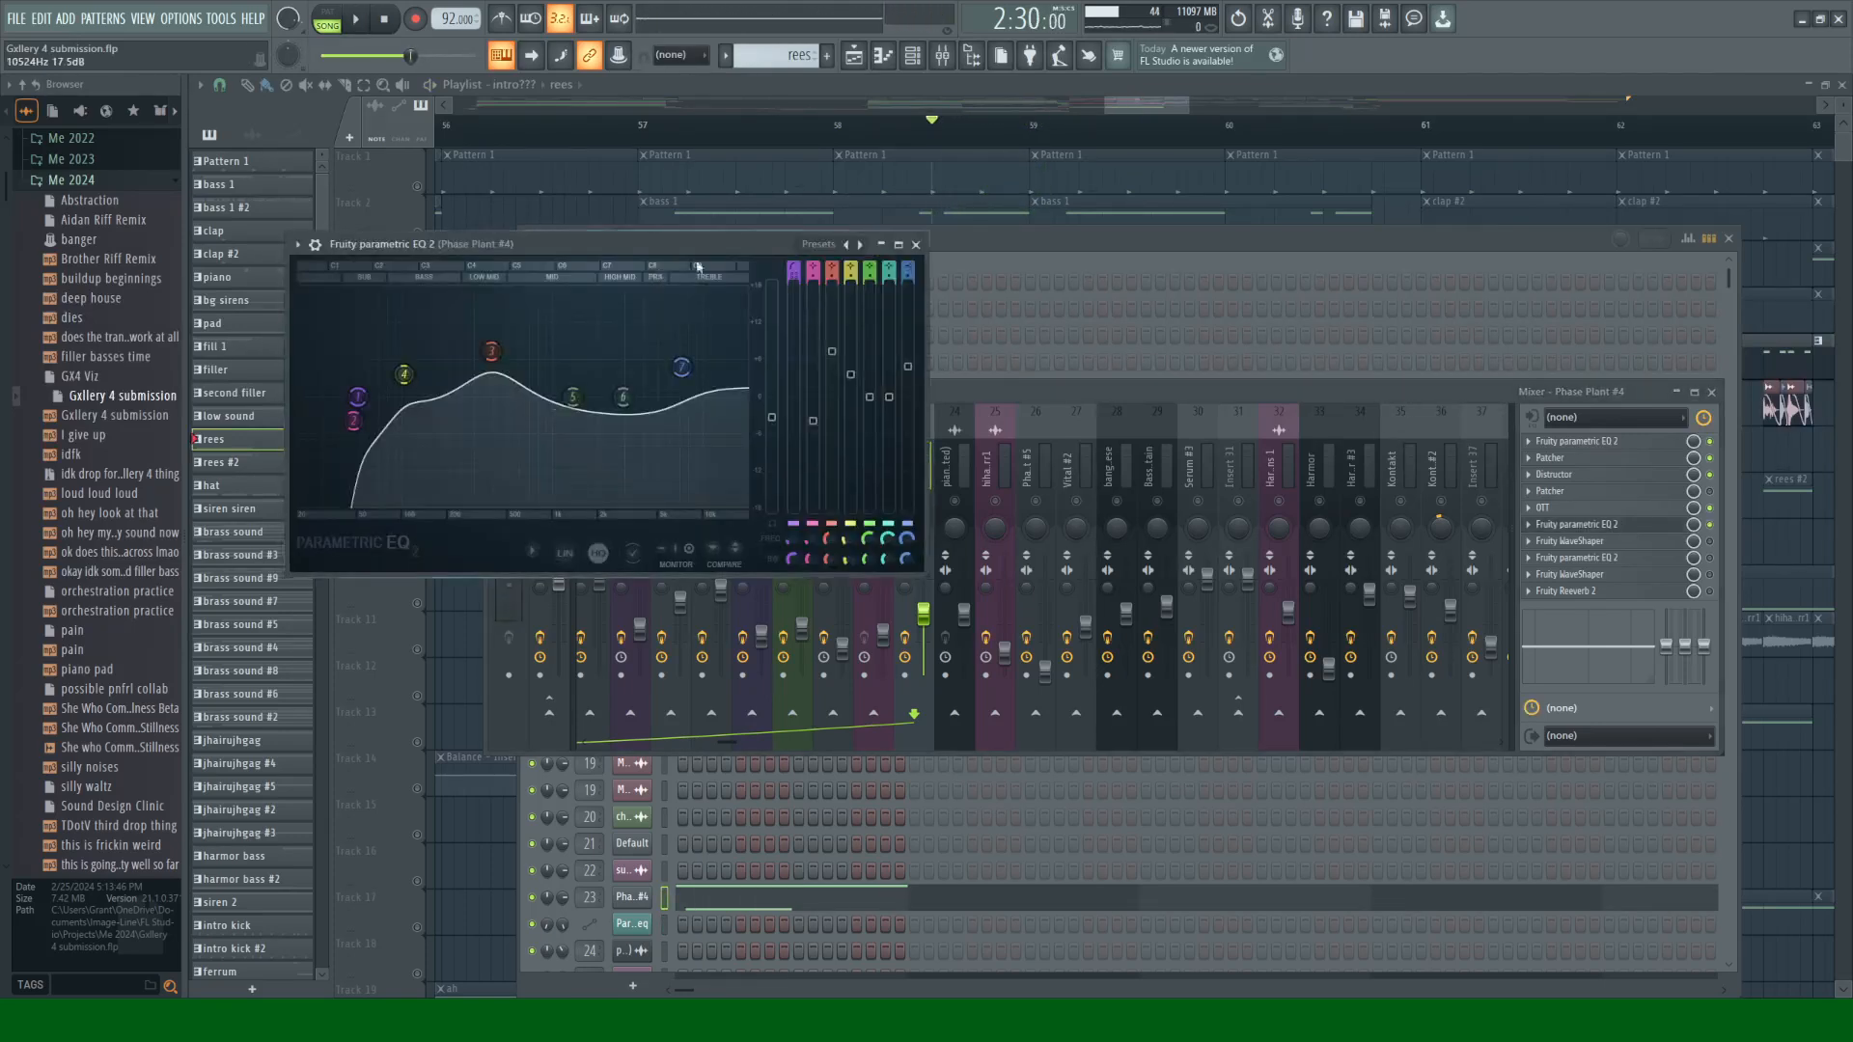
pyautogui.click(916, 246)
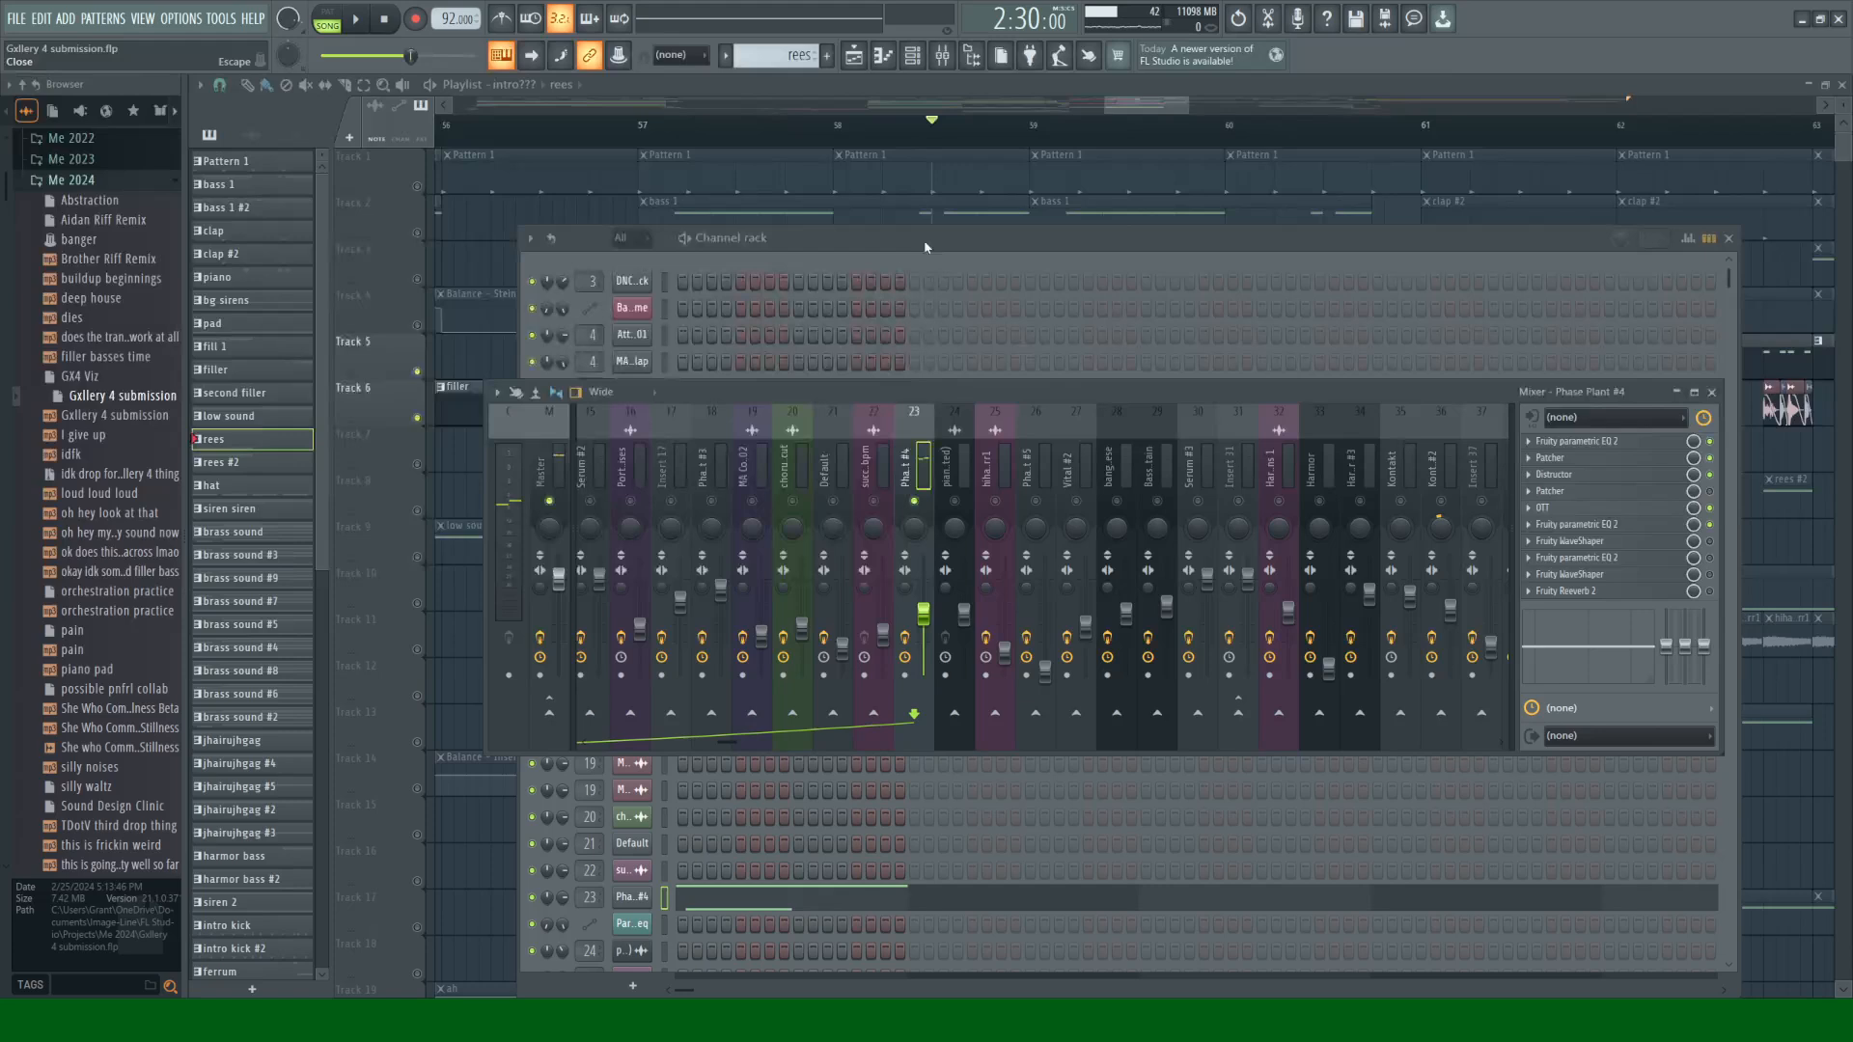
# Step: Enable the first Fruity WaveShaper on the Phase Plant #4 insert and play the rees clip through it
pyautogui.click(1711, 543)
pyautogui.press('space')
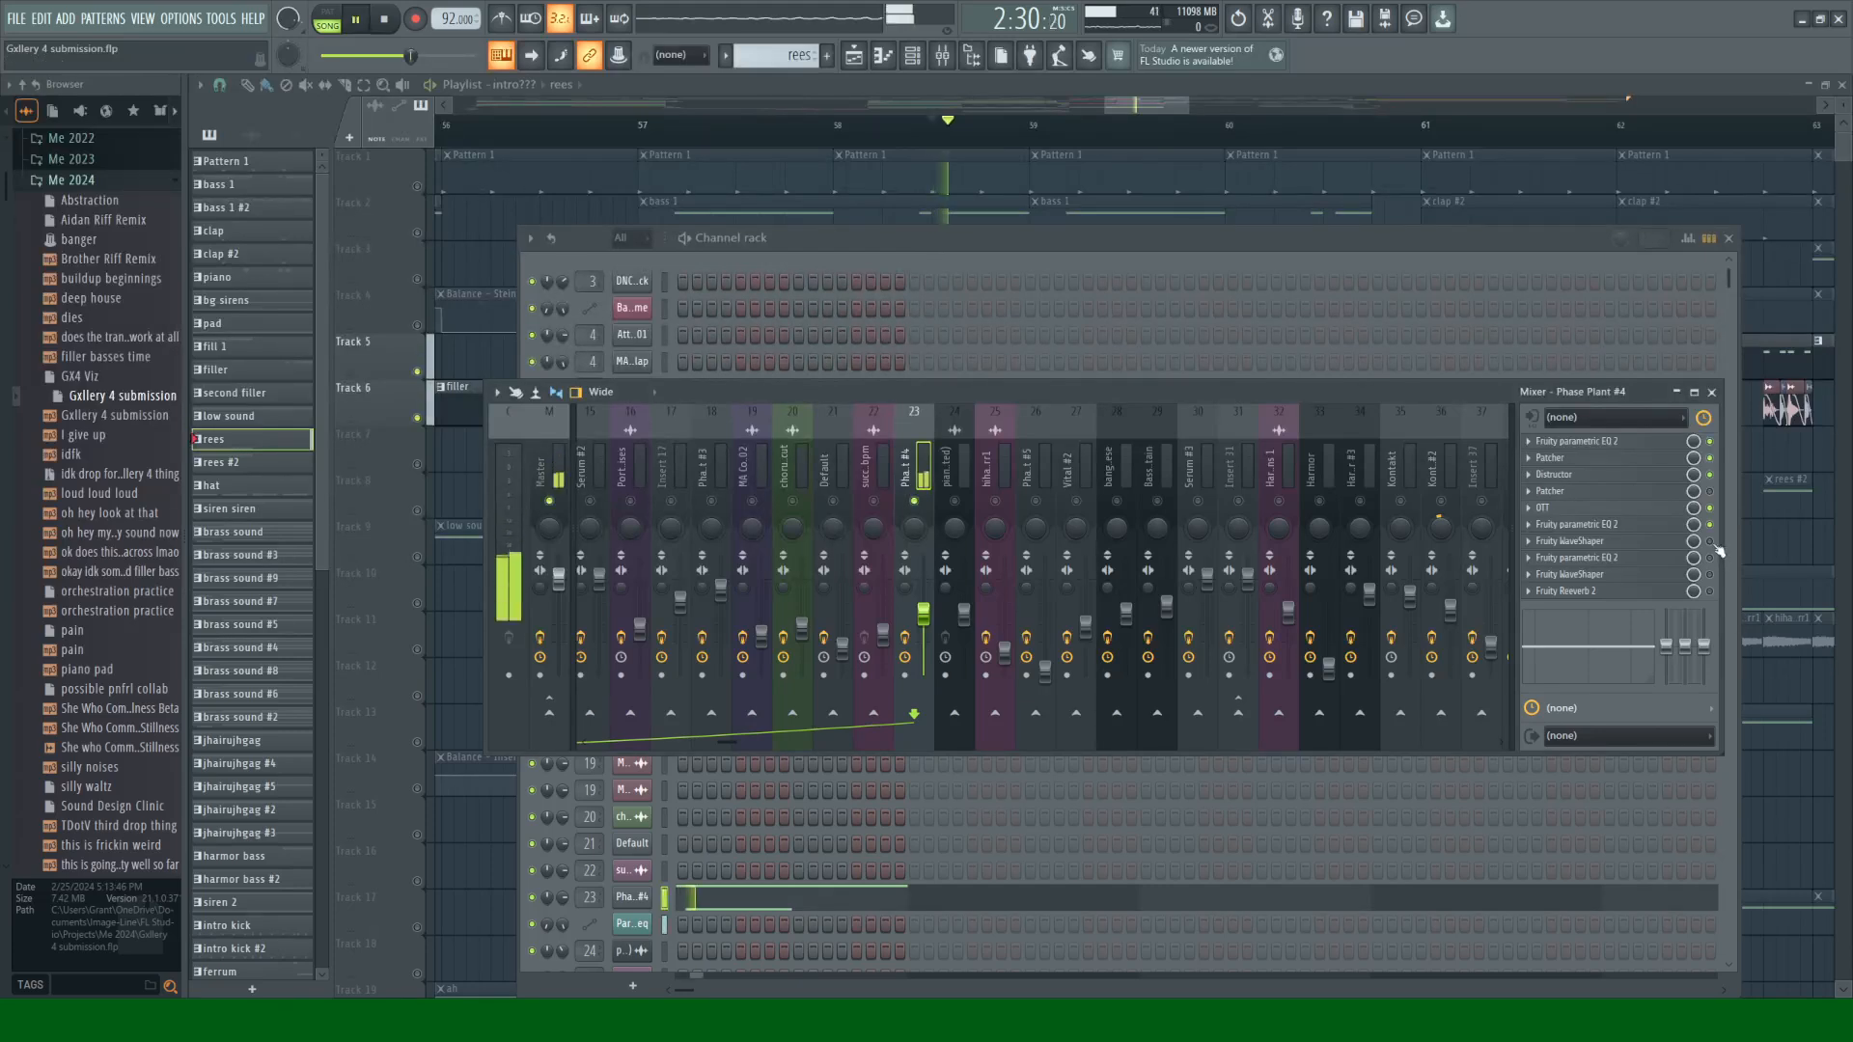
pyautogui.press('space')
# Step: Enable the Fruity Parametric EQ 2 between the two WaveShapers, play the rees clip, and examine its EQ curve
pyautogui.click(1710, 557)
pyautogui.press('space')
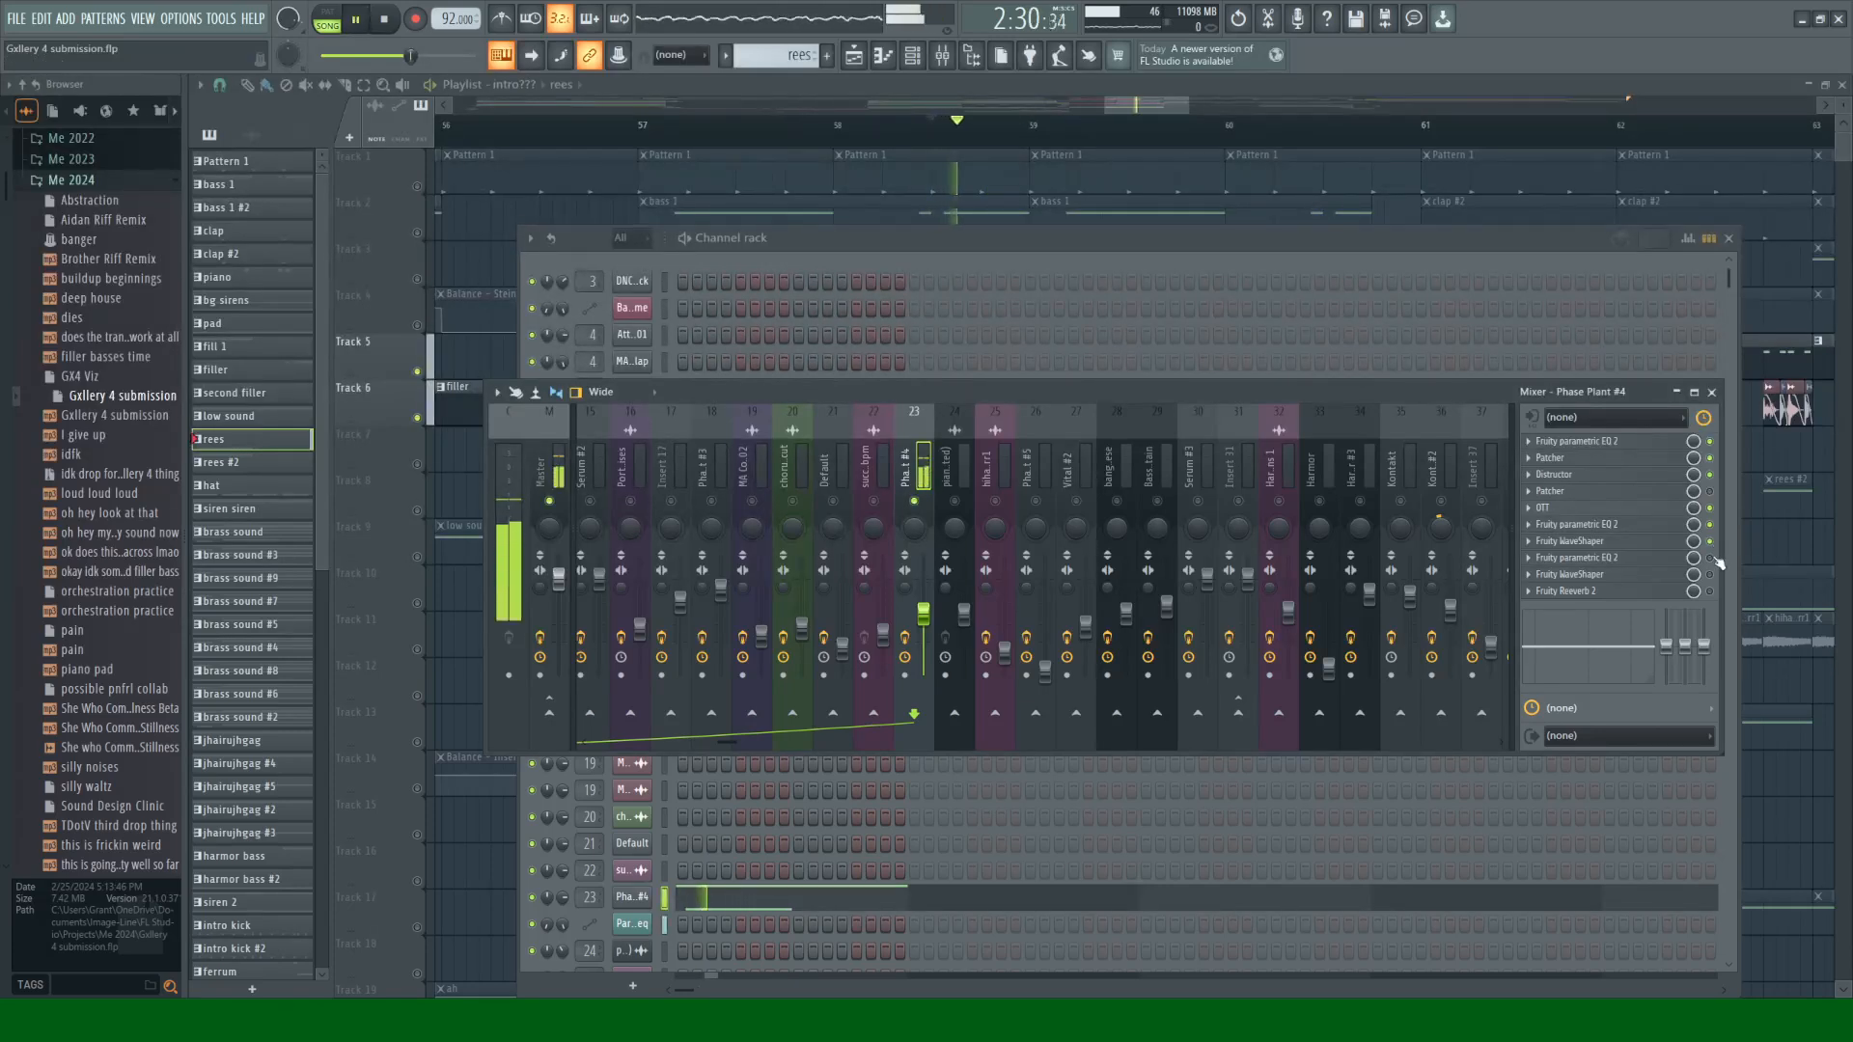
pyautogui.press('space')
pyautogui.press('space')
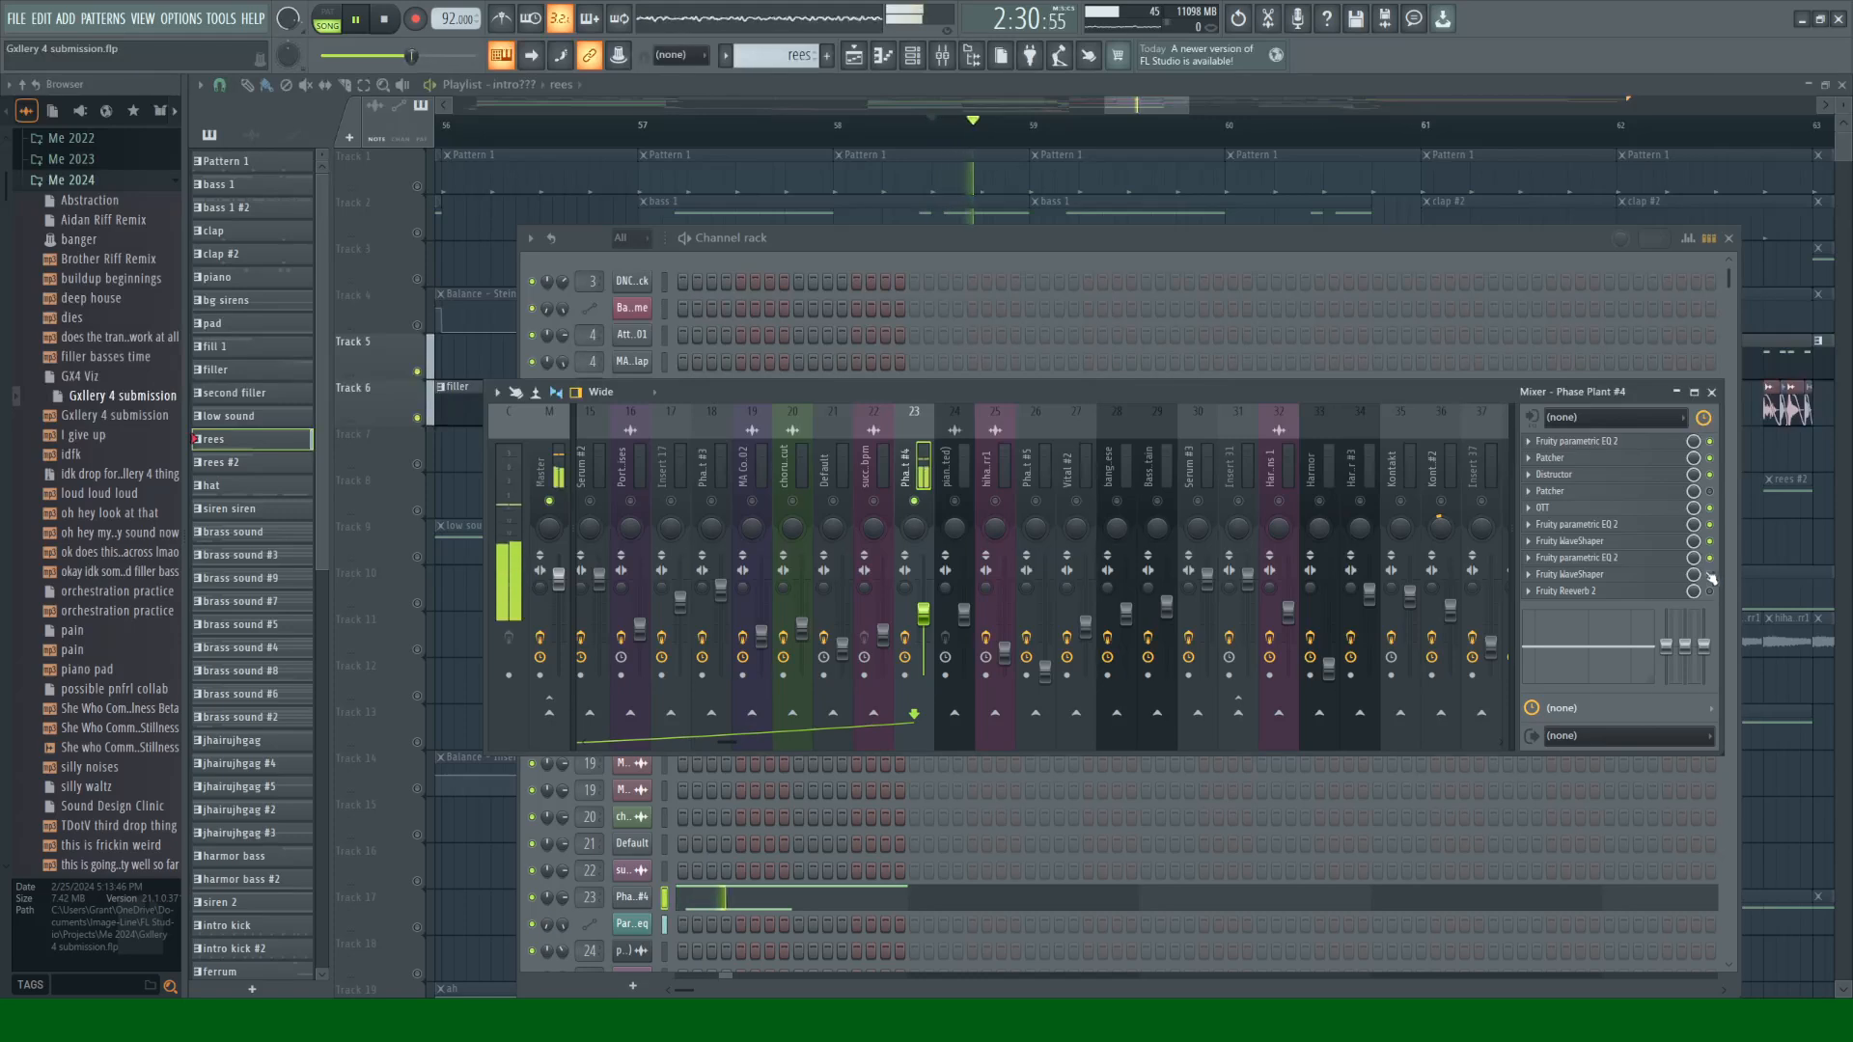
pyautogui.click(1573, 558)
pyautogui.press('space')
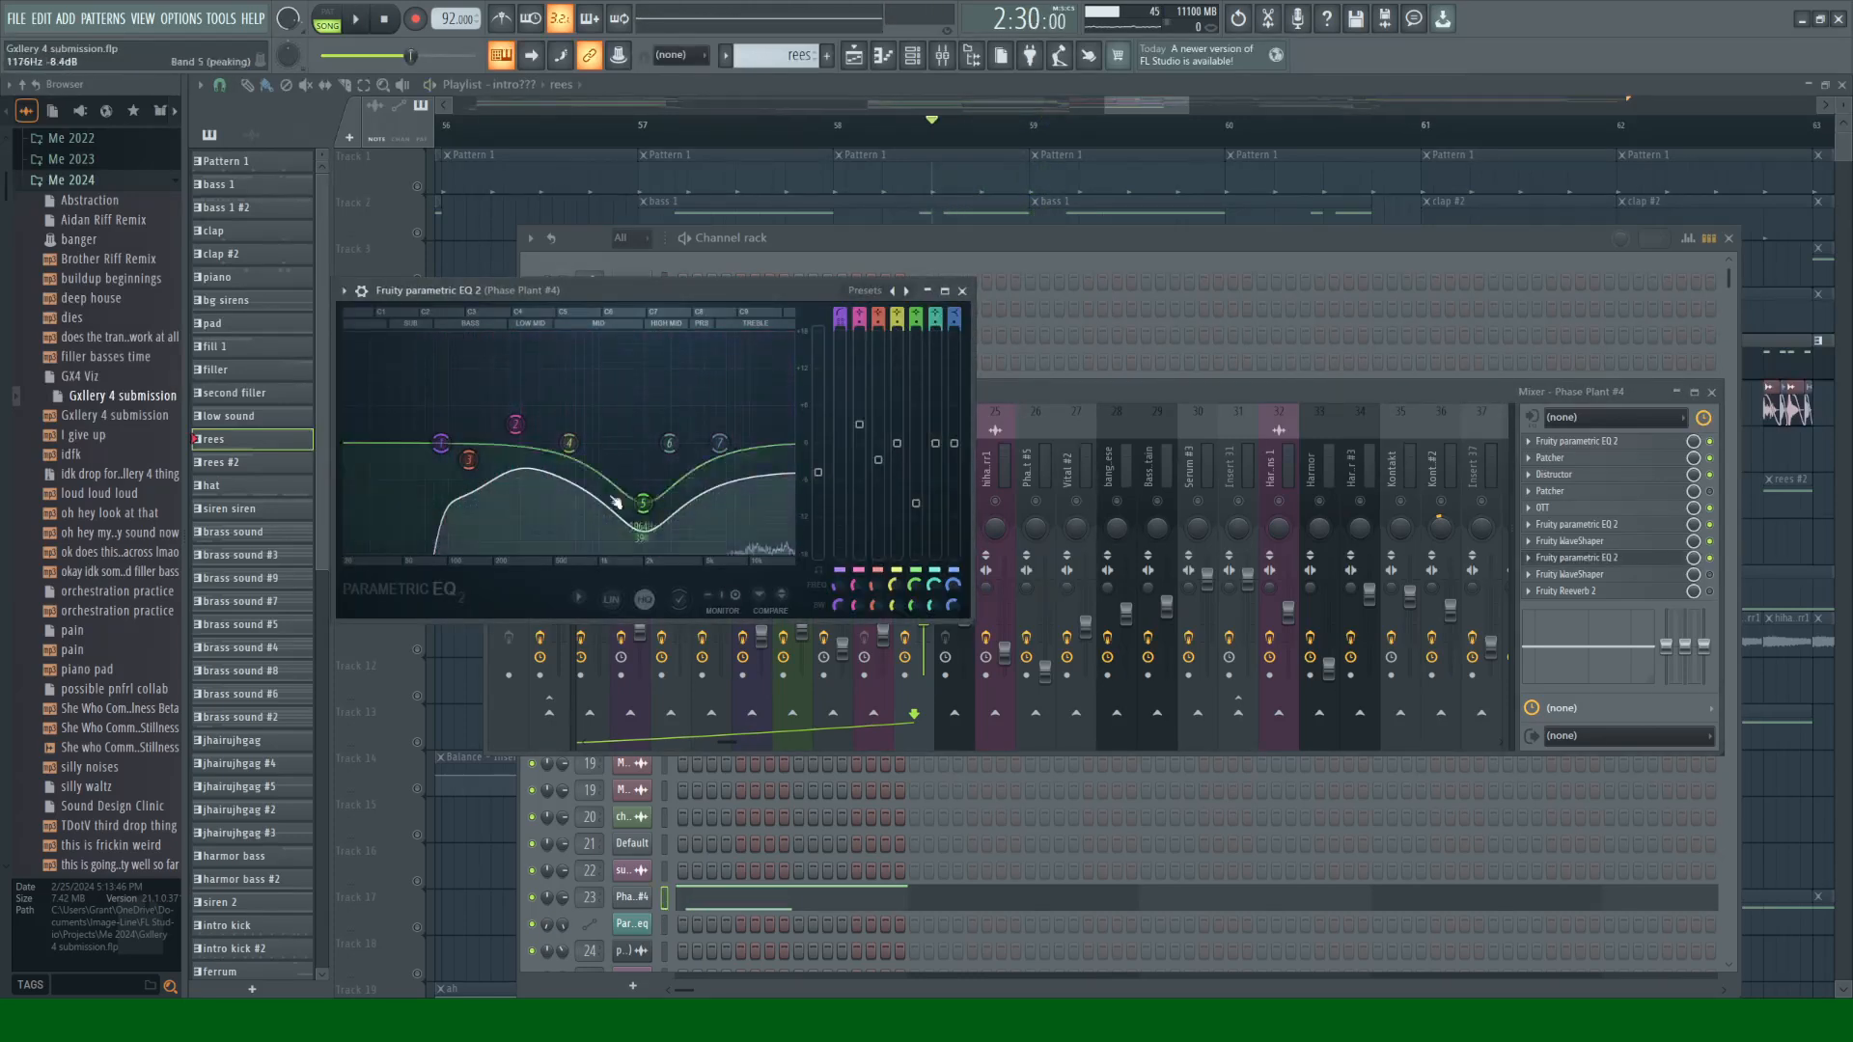
pyautogui.click(962, 291)
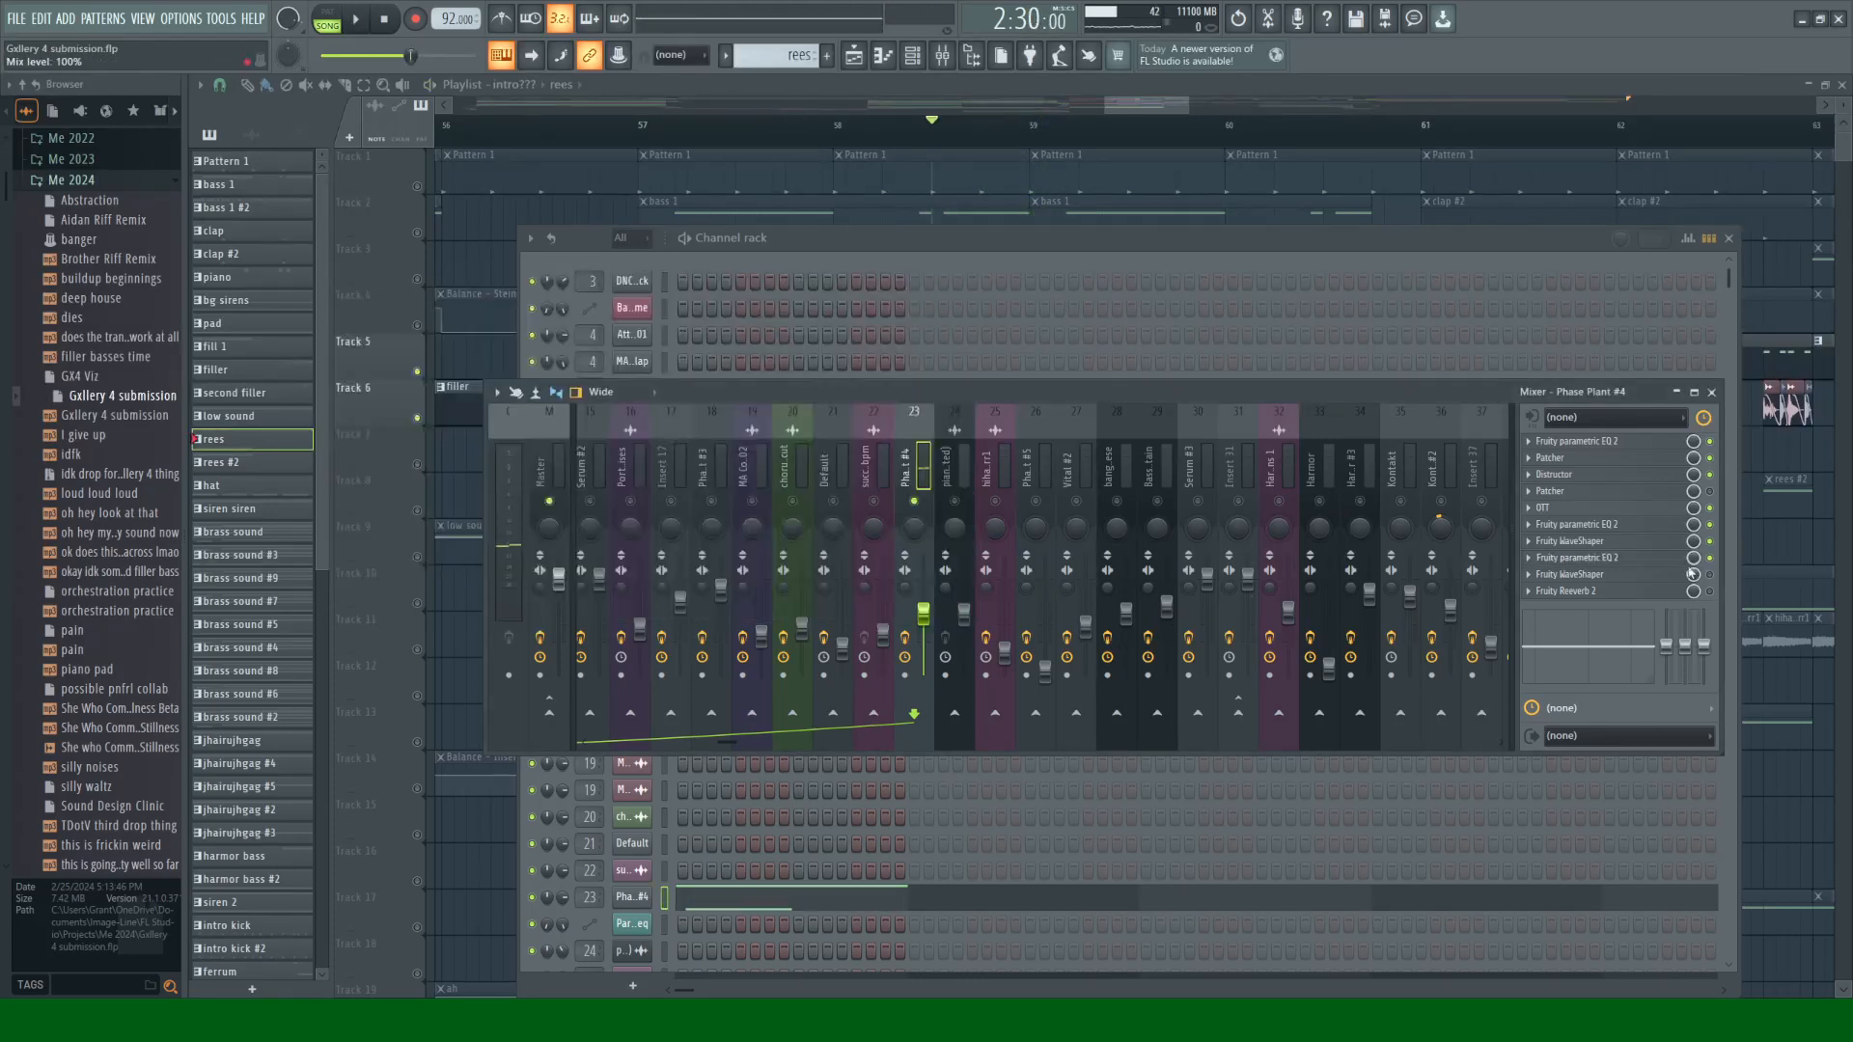
# Step: Enable the last Fruity WaveShaper and Fruity Reverb 2, play the rees clip, and close the mixer and channel rack
pyautogui.press('space')
pyautogui.press('space')
pyautogui.press('space')
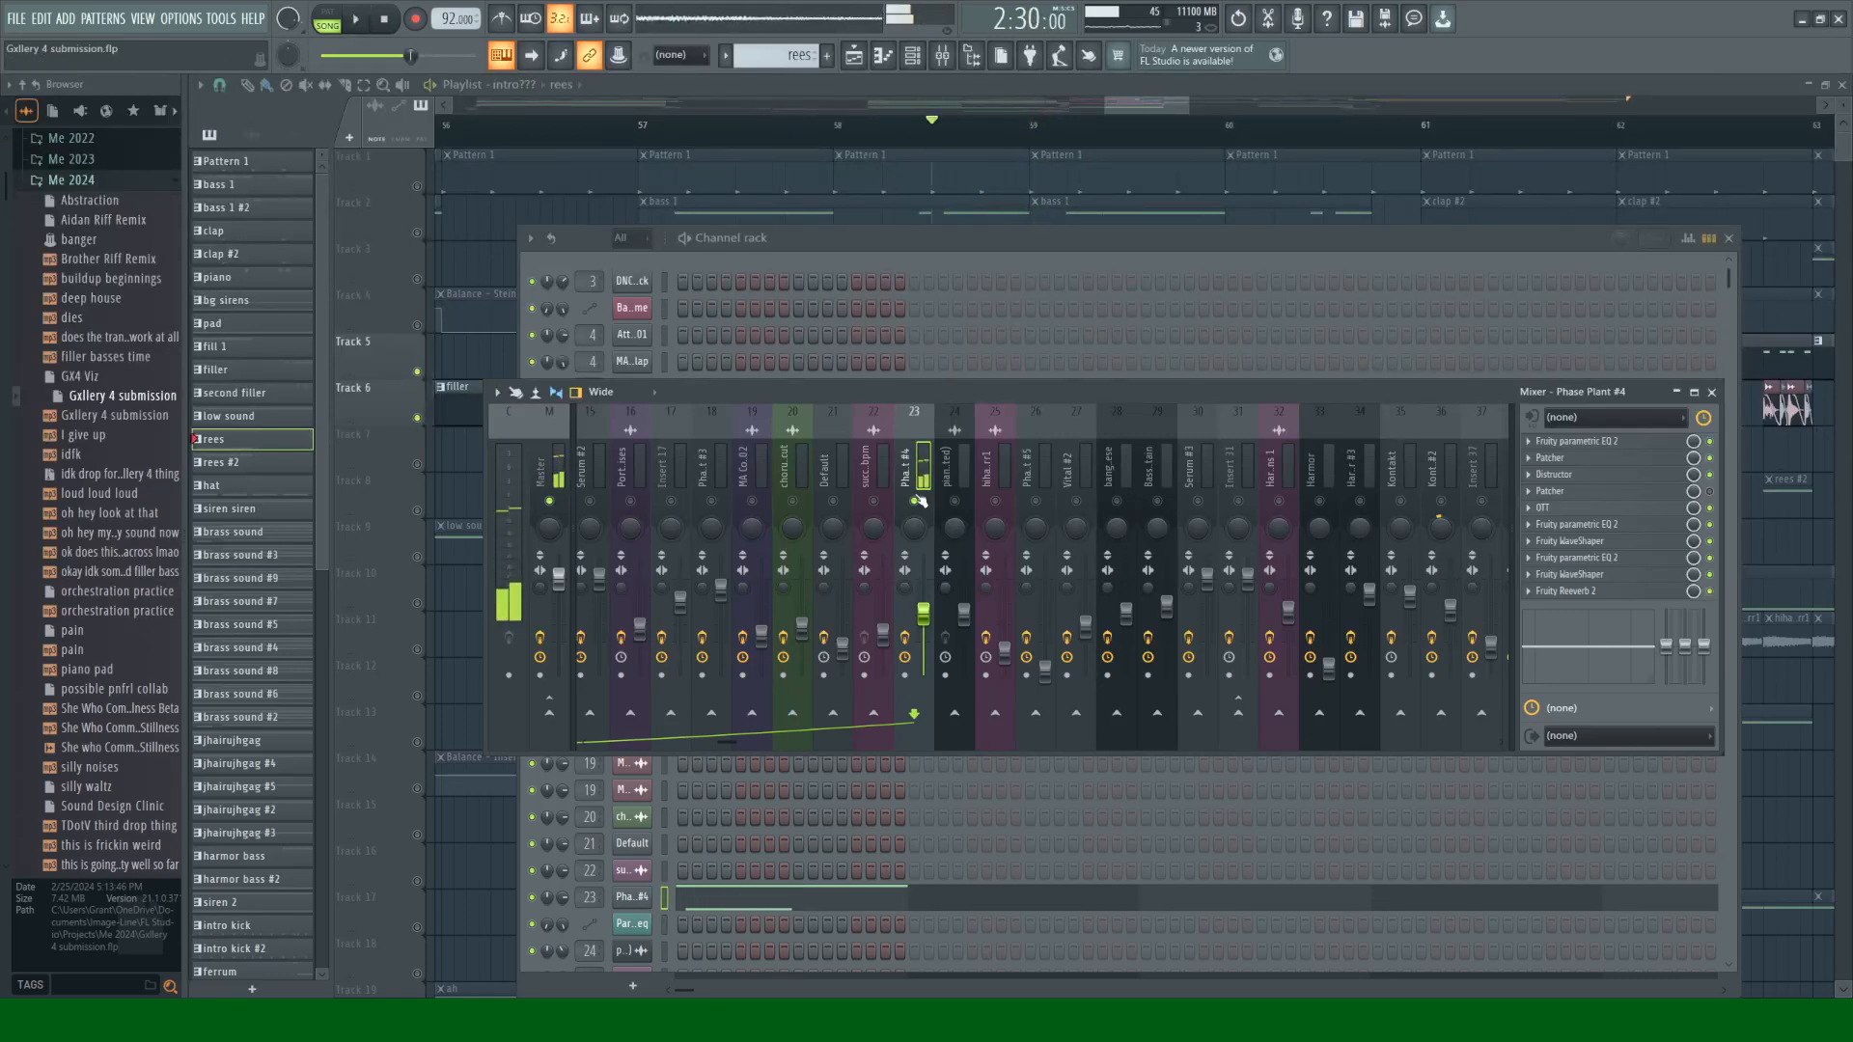
pyautogui.click(1711, 392)
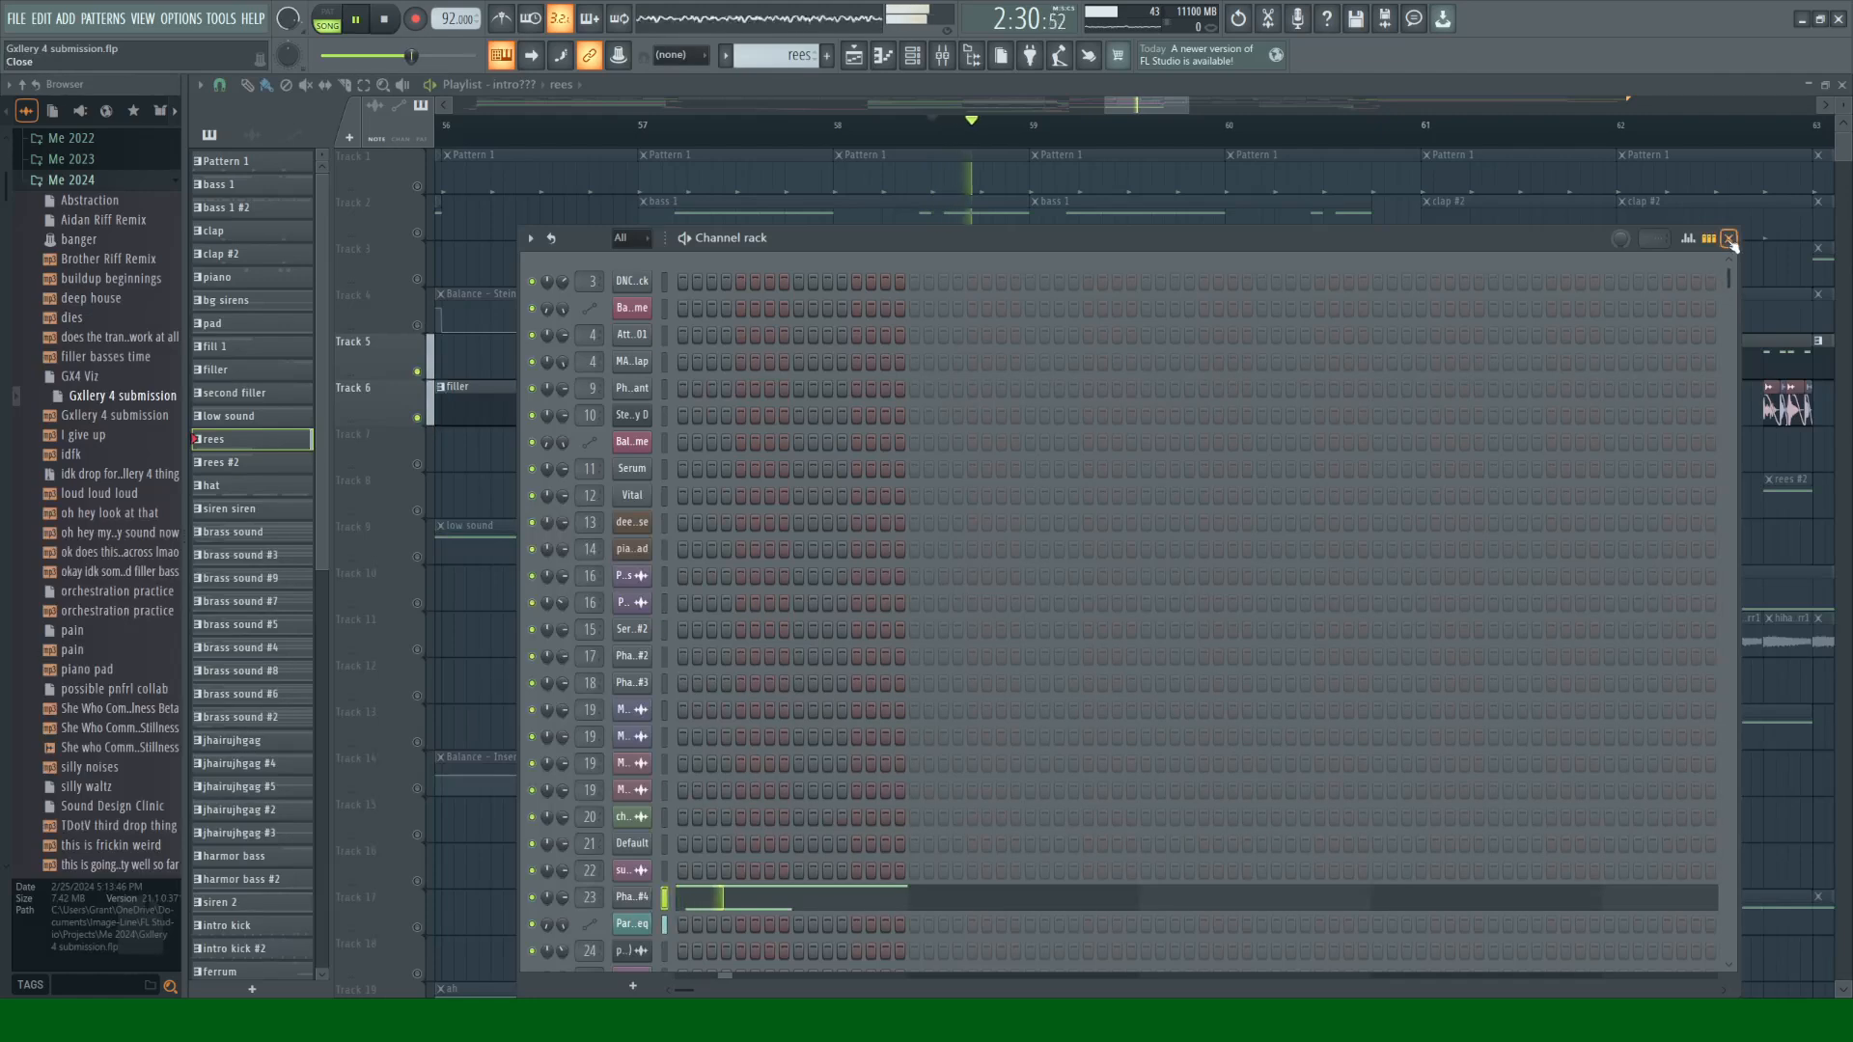
pyautogui.click(1728, 238)
pyautogui.press('space')
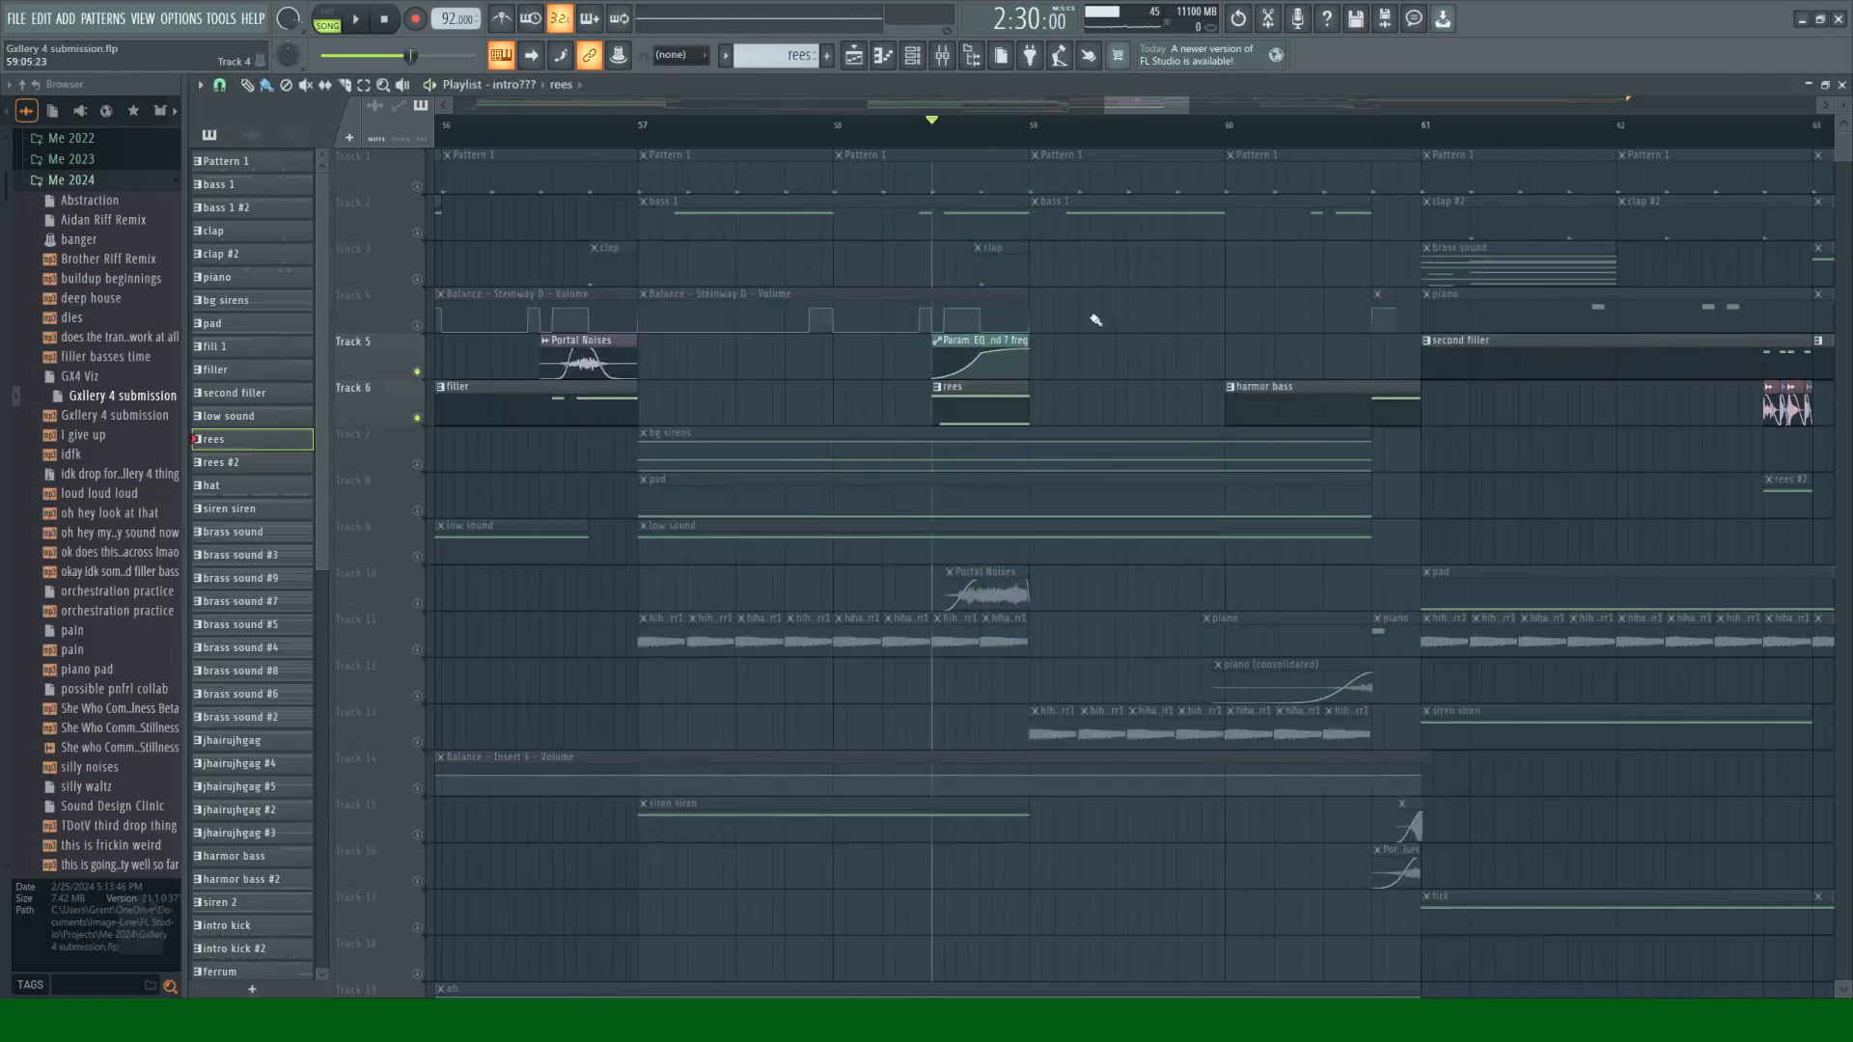
# Step: Solo Track 10 and play its Portal Noises clip before bar 59
pyautogui.rightClick(418, 605)
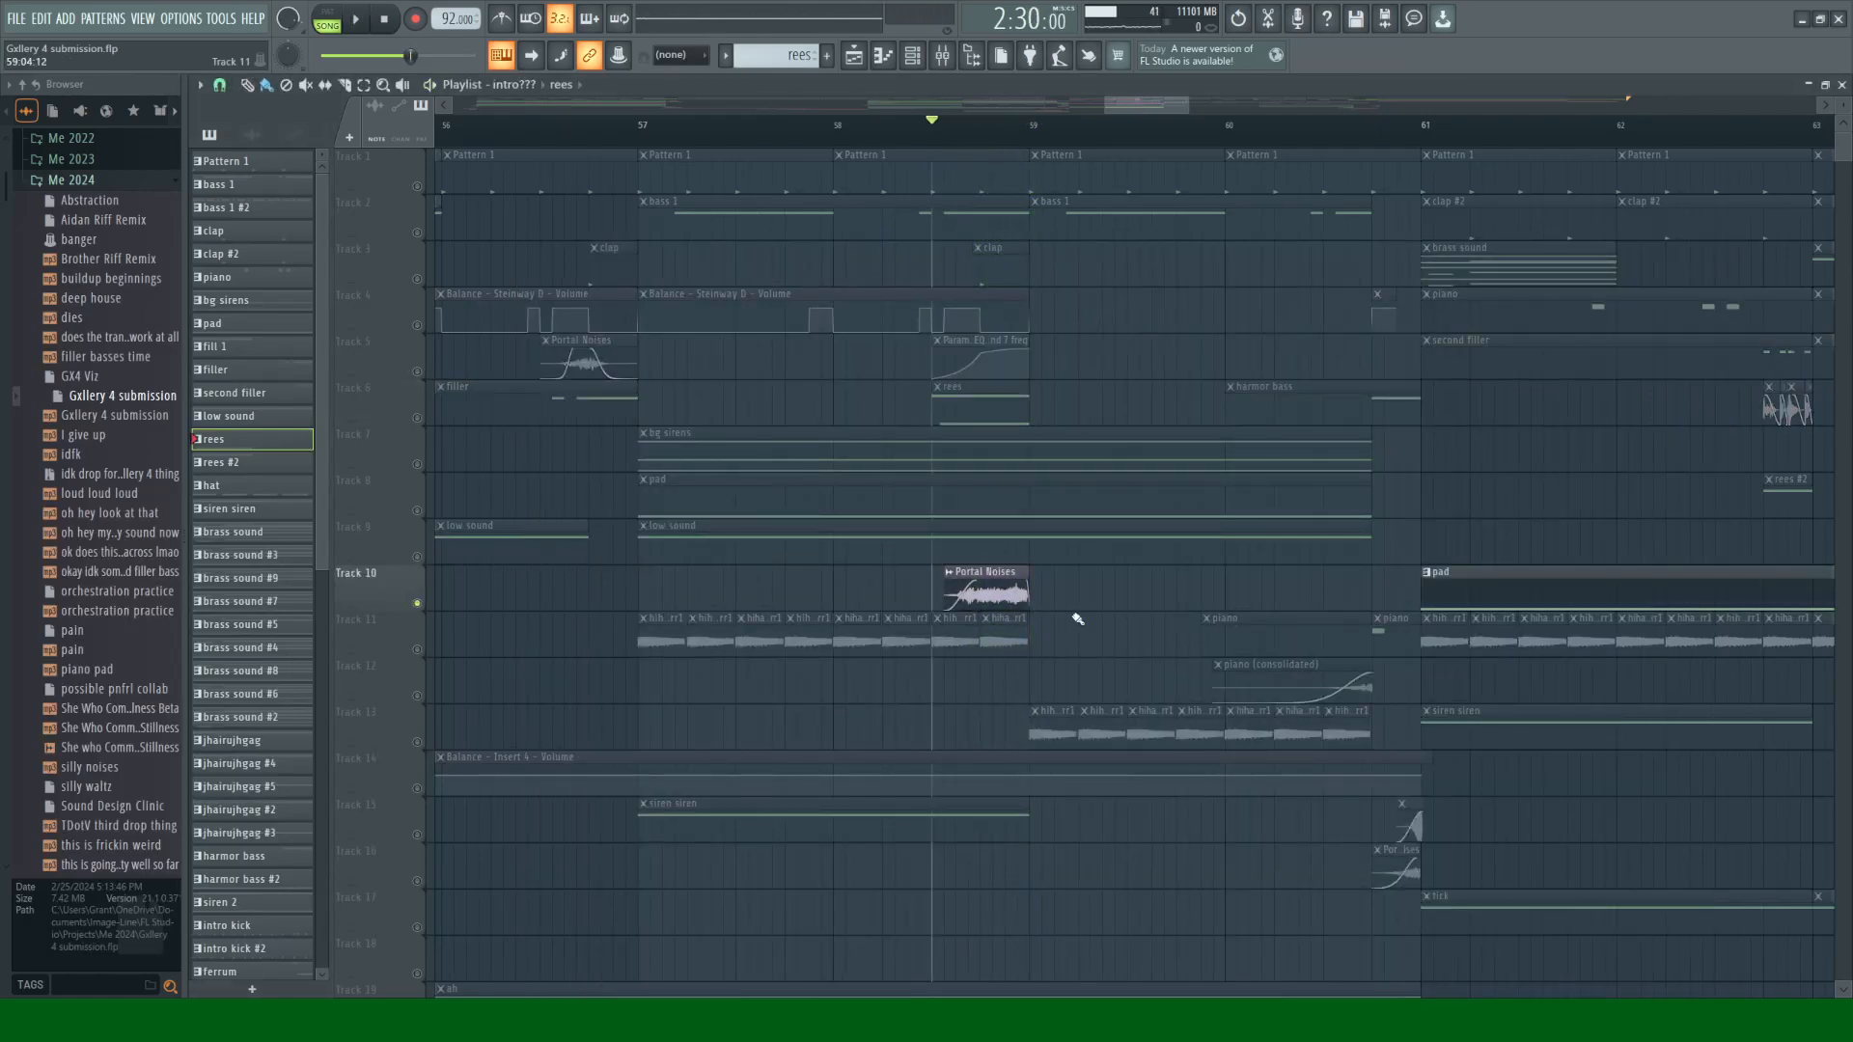
pyautogui.press('space')
pyautogui.press('space')
# Step: Move the playhead to just before bar 61, solo Track 11, and select and play the short piano clip
pyautogui.click(1374, 138)
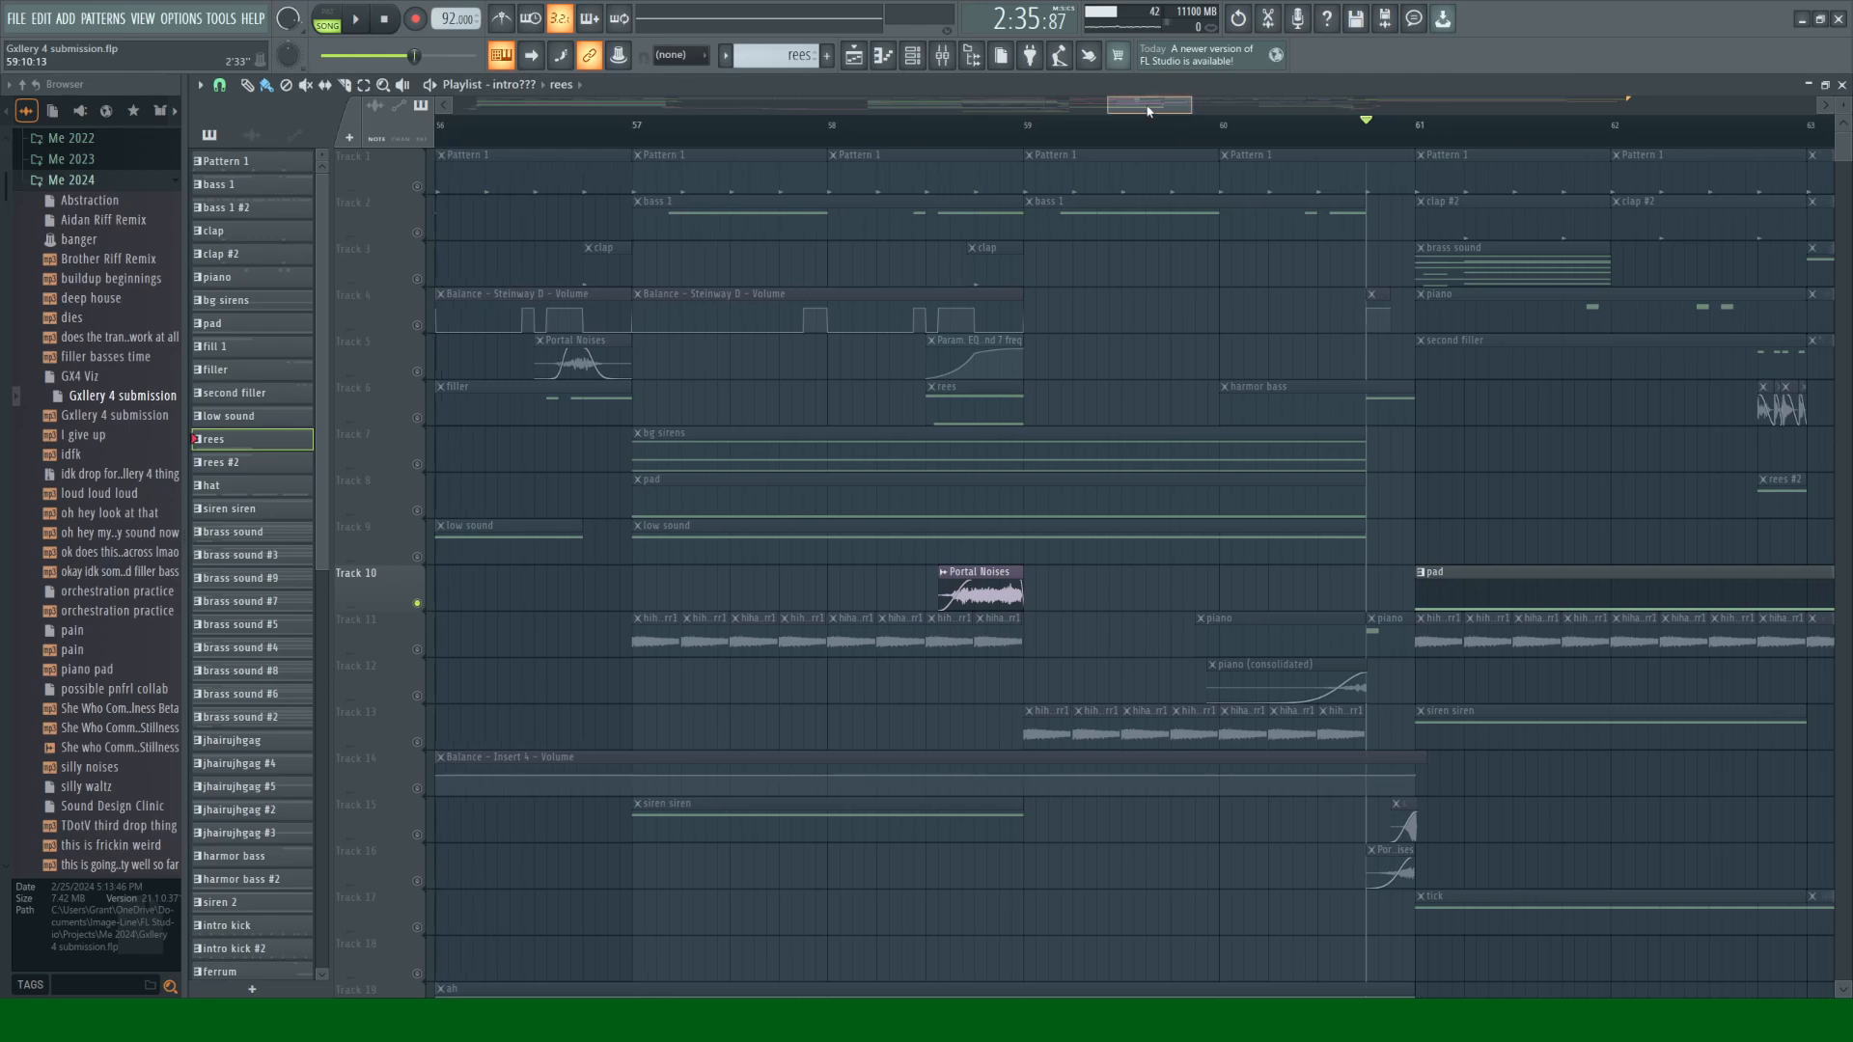
pyautogui.hscroll(3, 1039, 258)
pyautogui.click(419, 649)
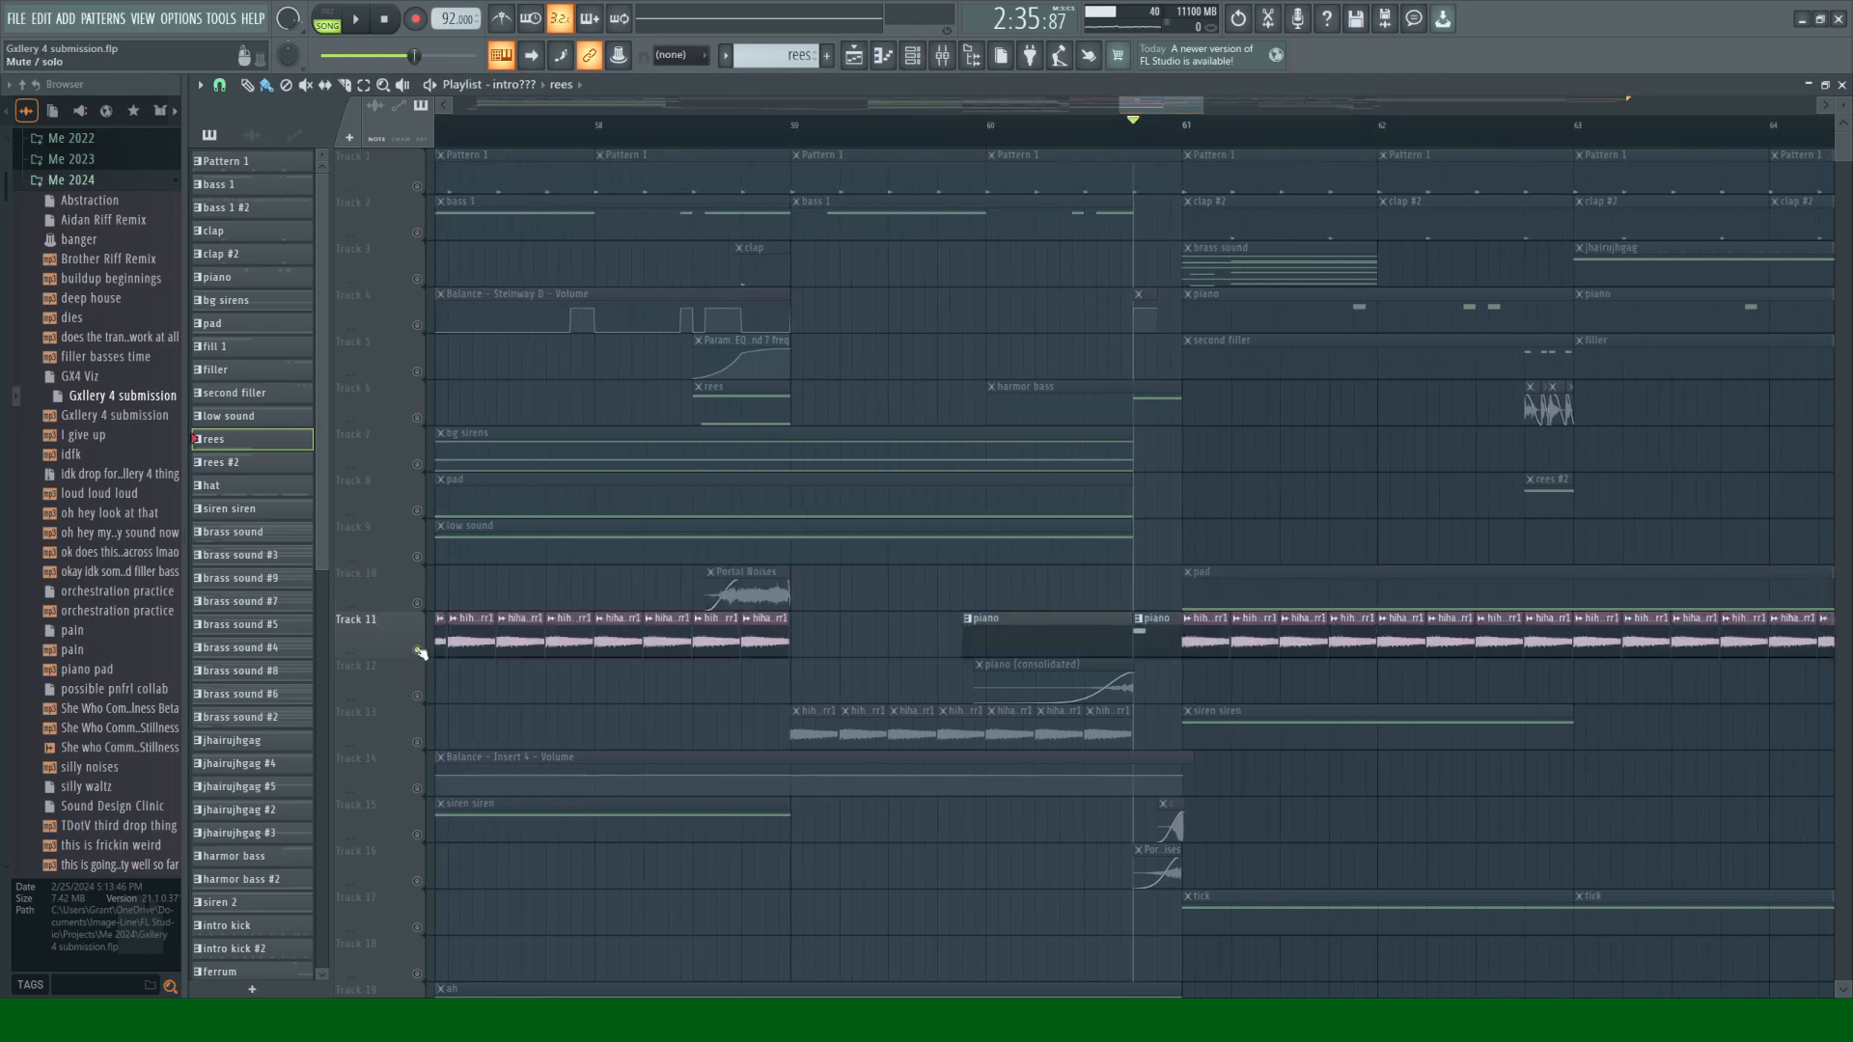
pyautogui.click(1139, 639)
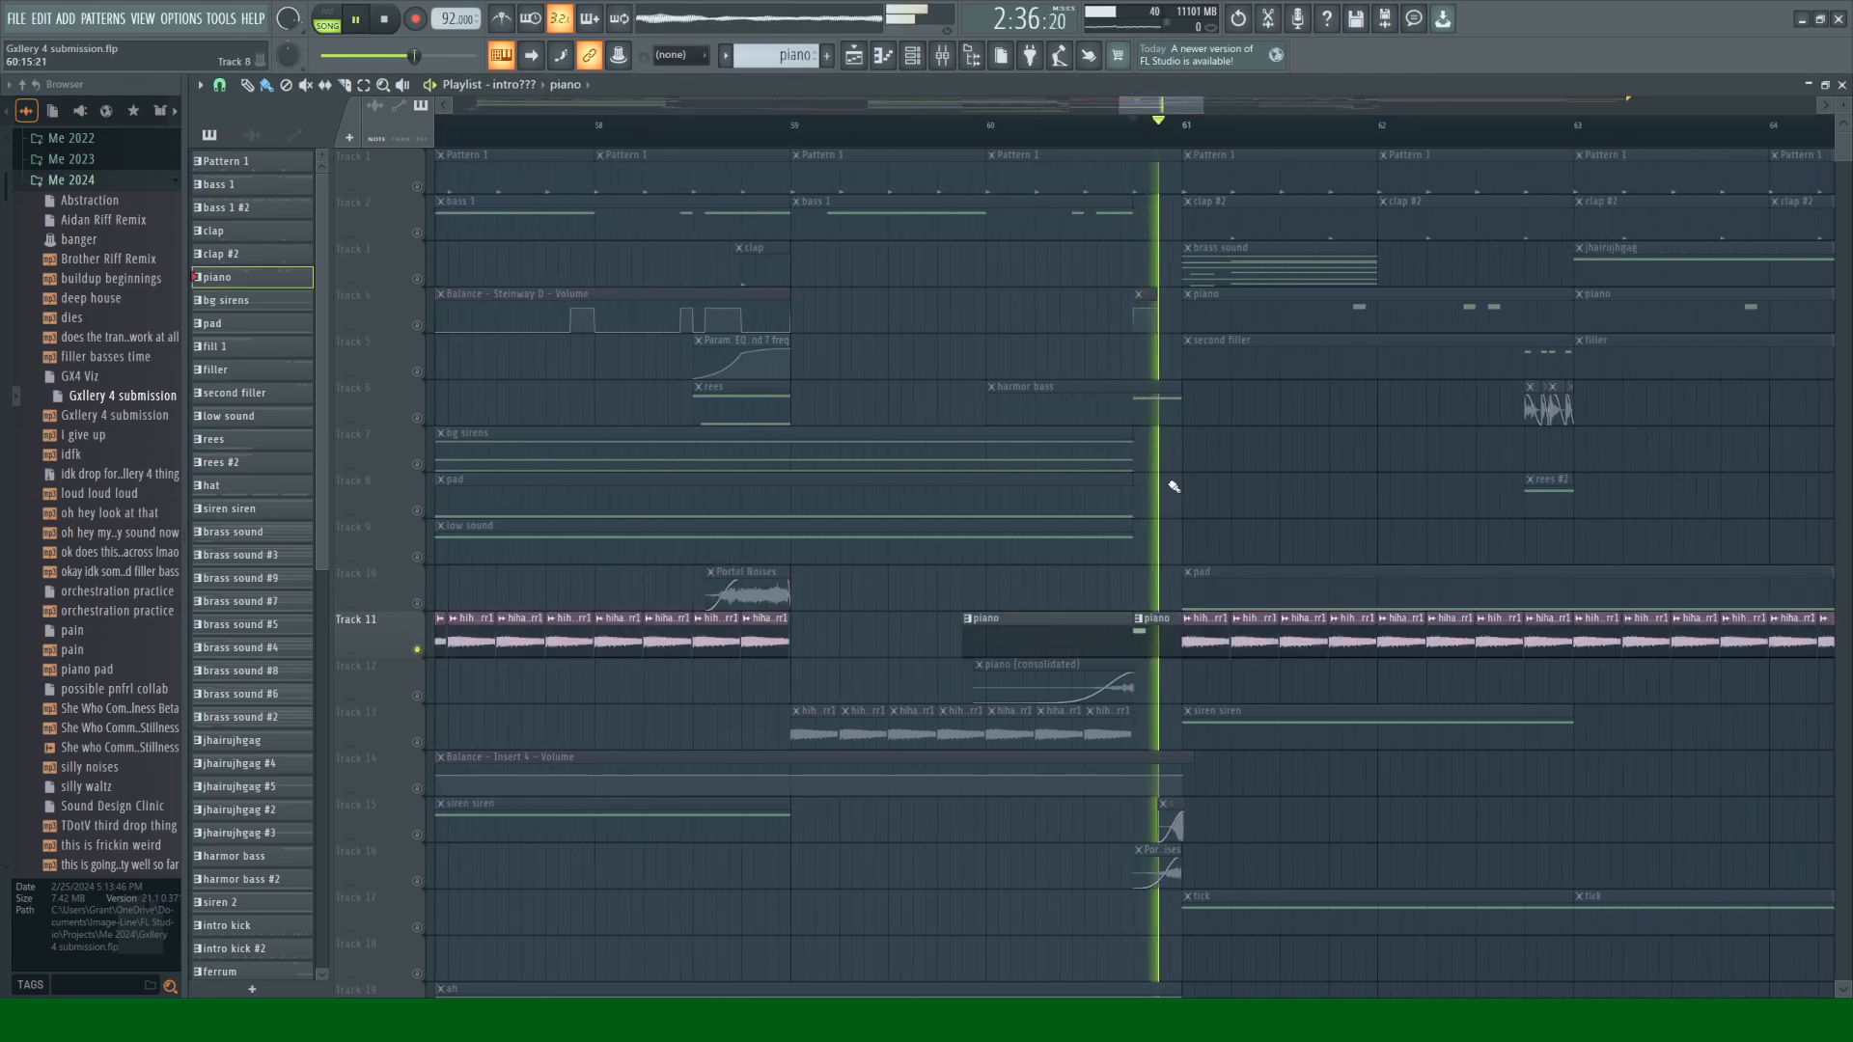
# Step: View the piano pattern's channels in the channel rack, close it, and replay the piano clip
pyautogui.click(913, 49)
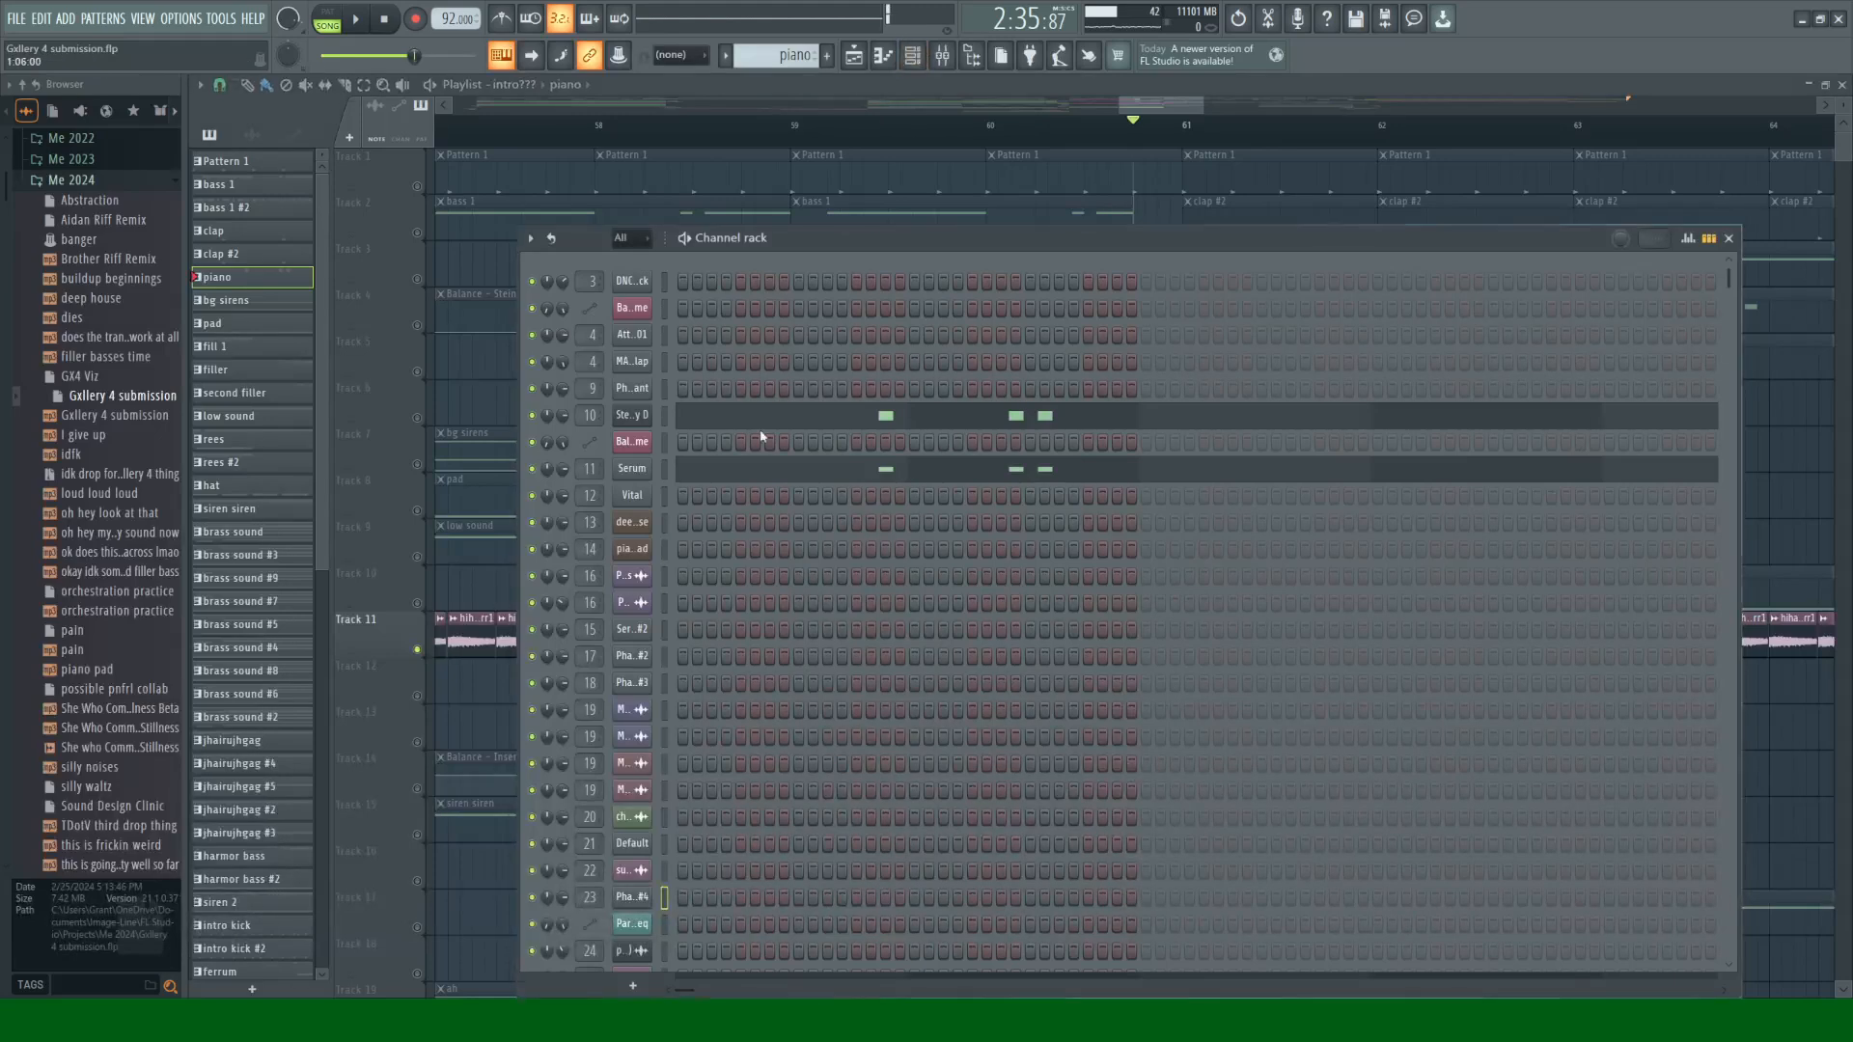
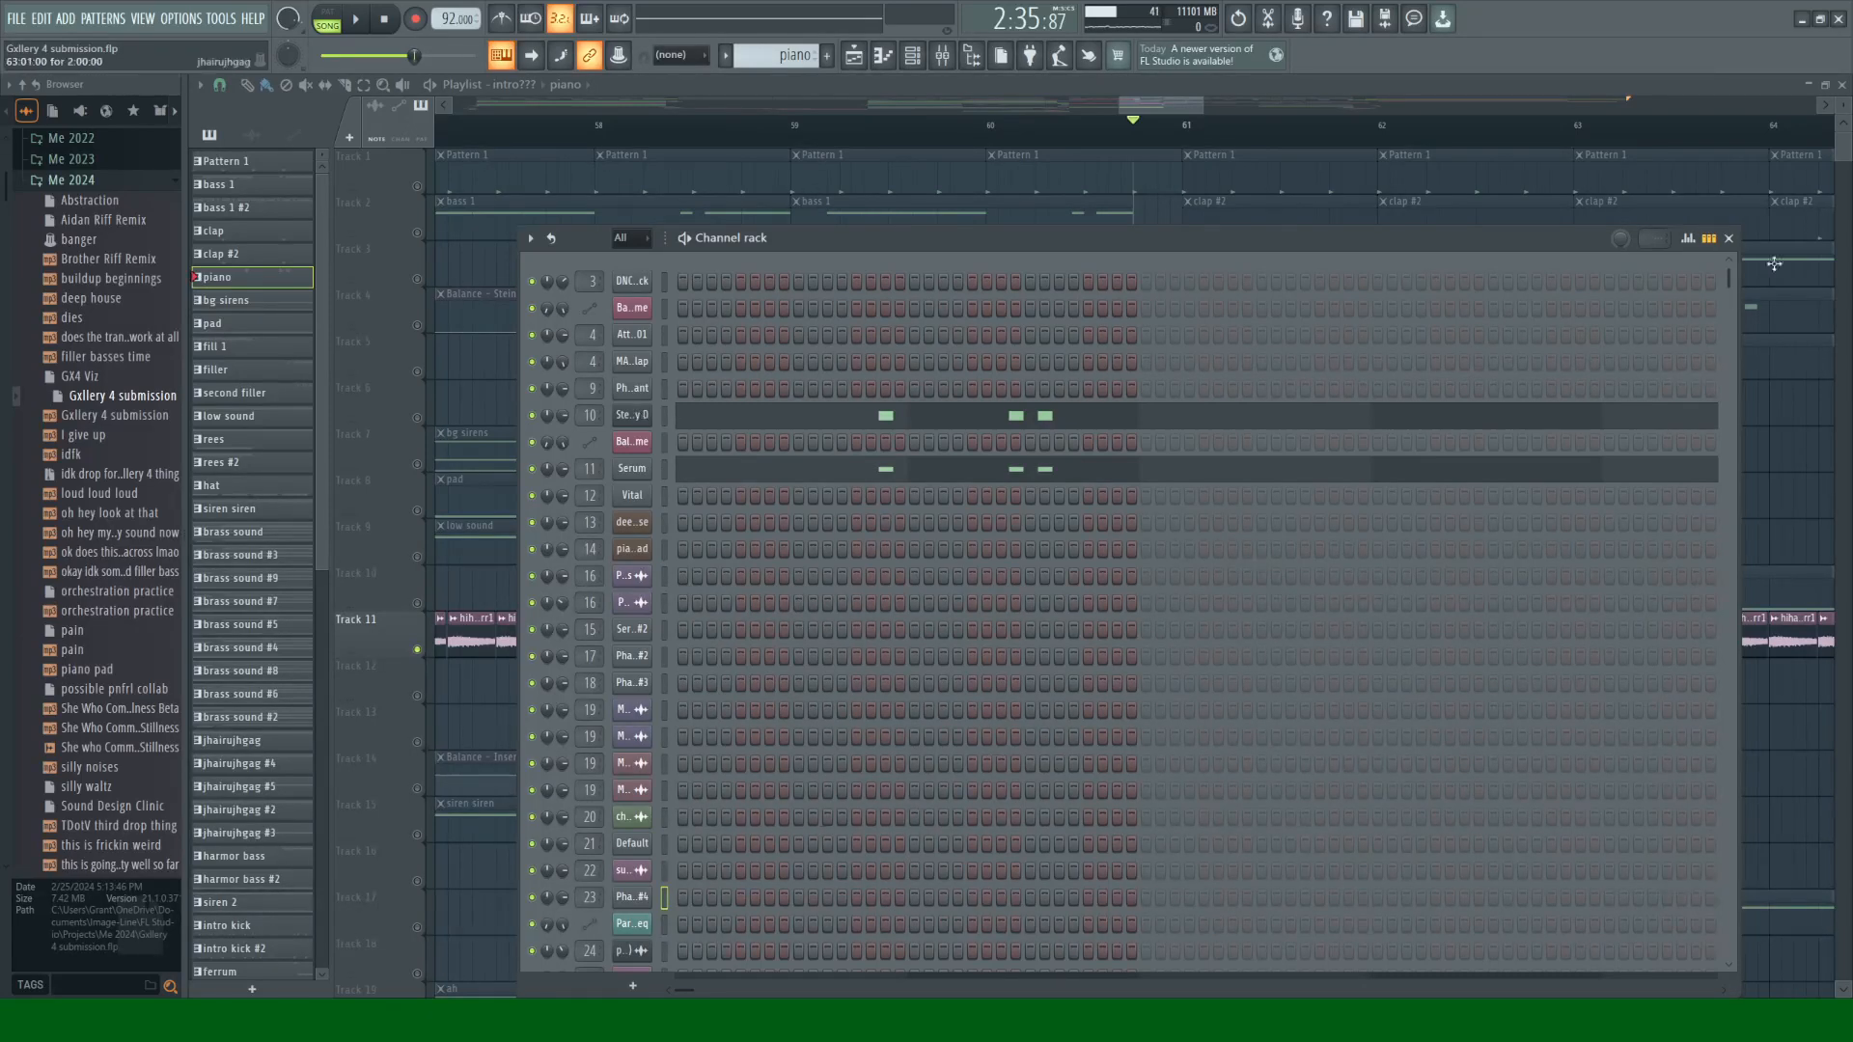
pyautogui.click(1729, 239)
pyautogui.press('space')
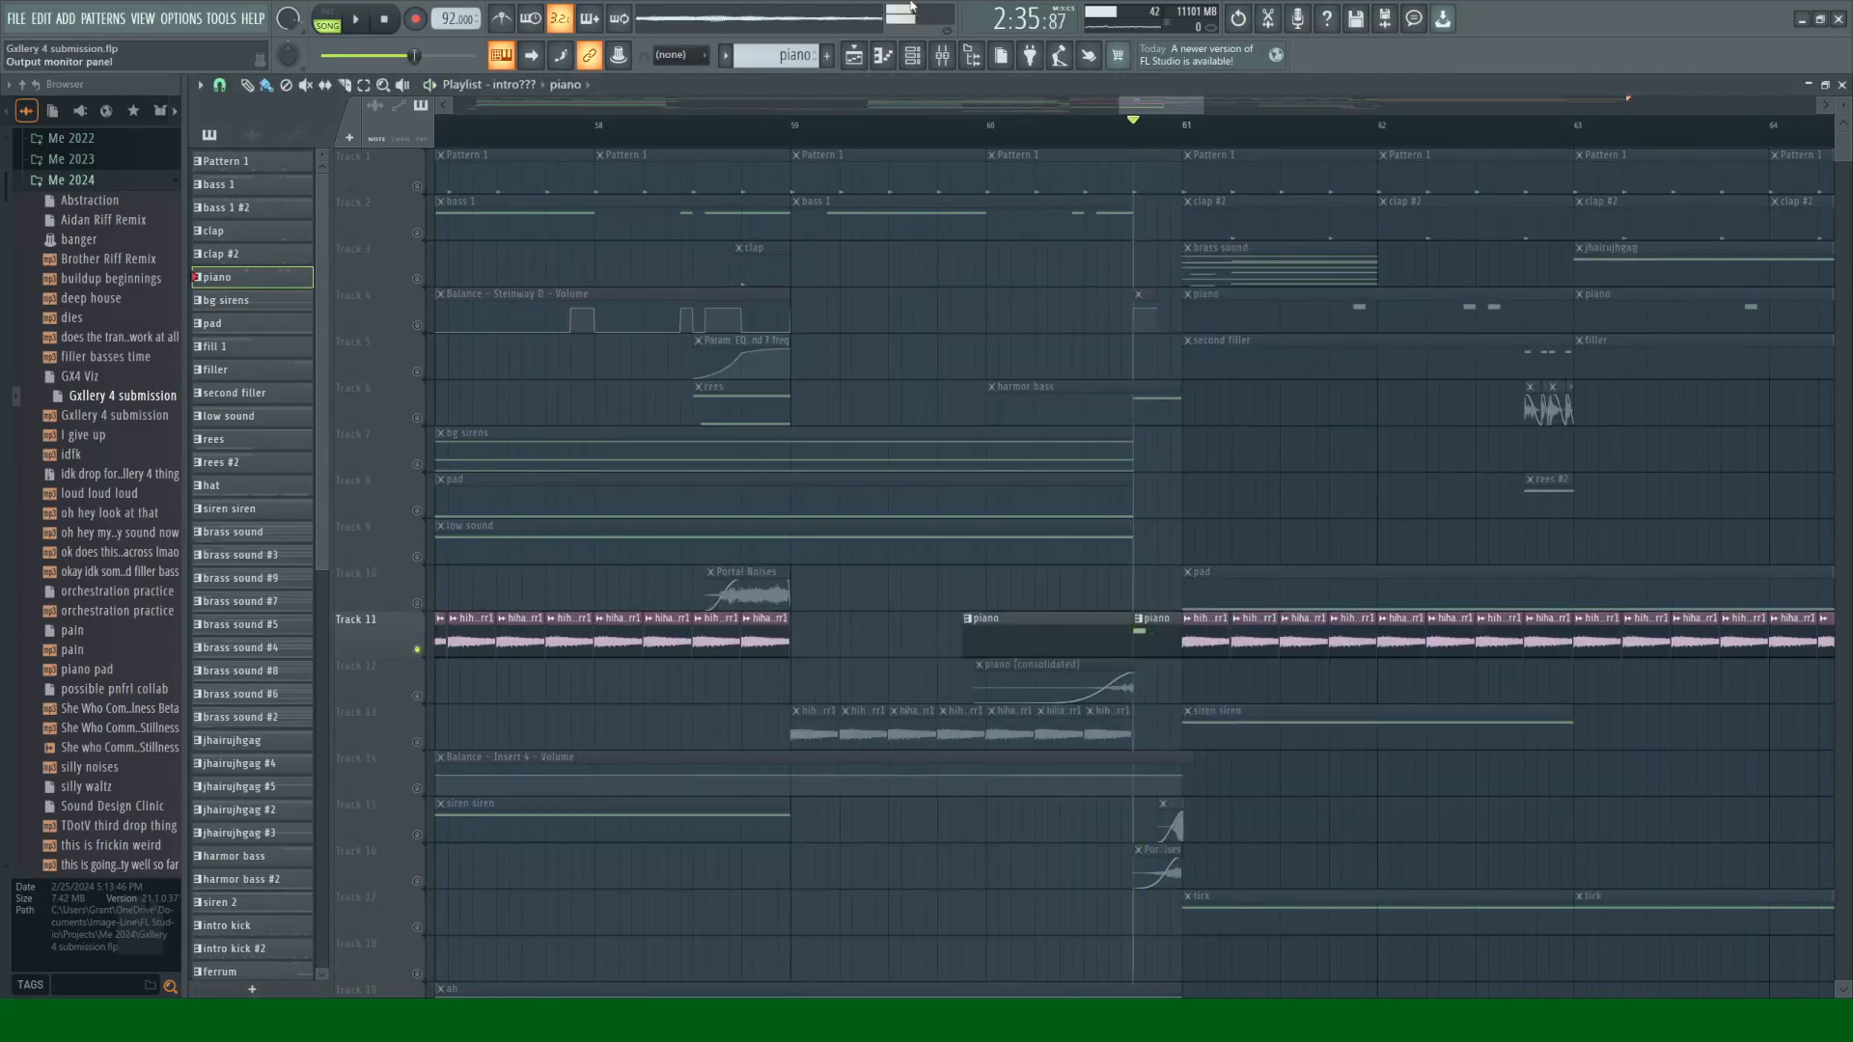
pyautogui.press('space')
# Step: Open the Steinway D and Serum channels of the piano pattern to examine the instruments layered in it
pyautogui.click(912, 55)
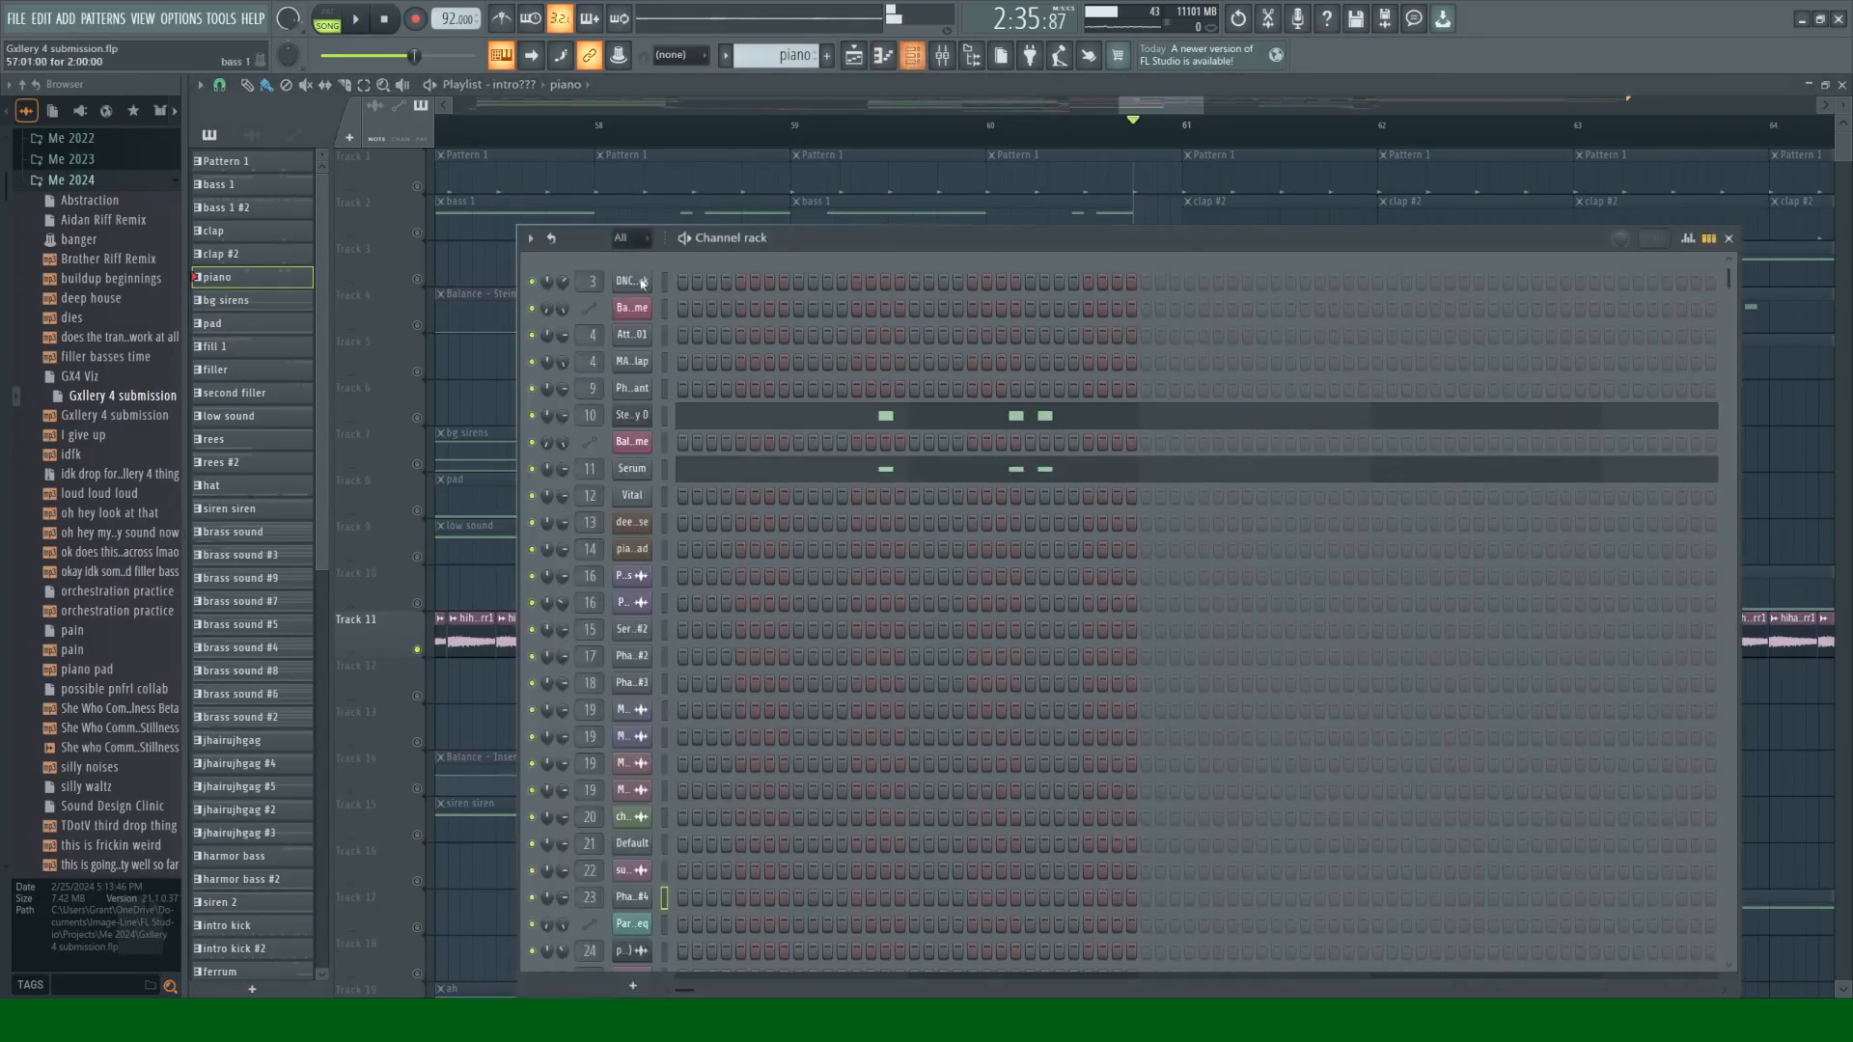
pyautogui.click(634, 415)
pyautogui.click(1252, 291)
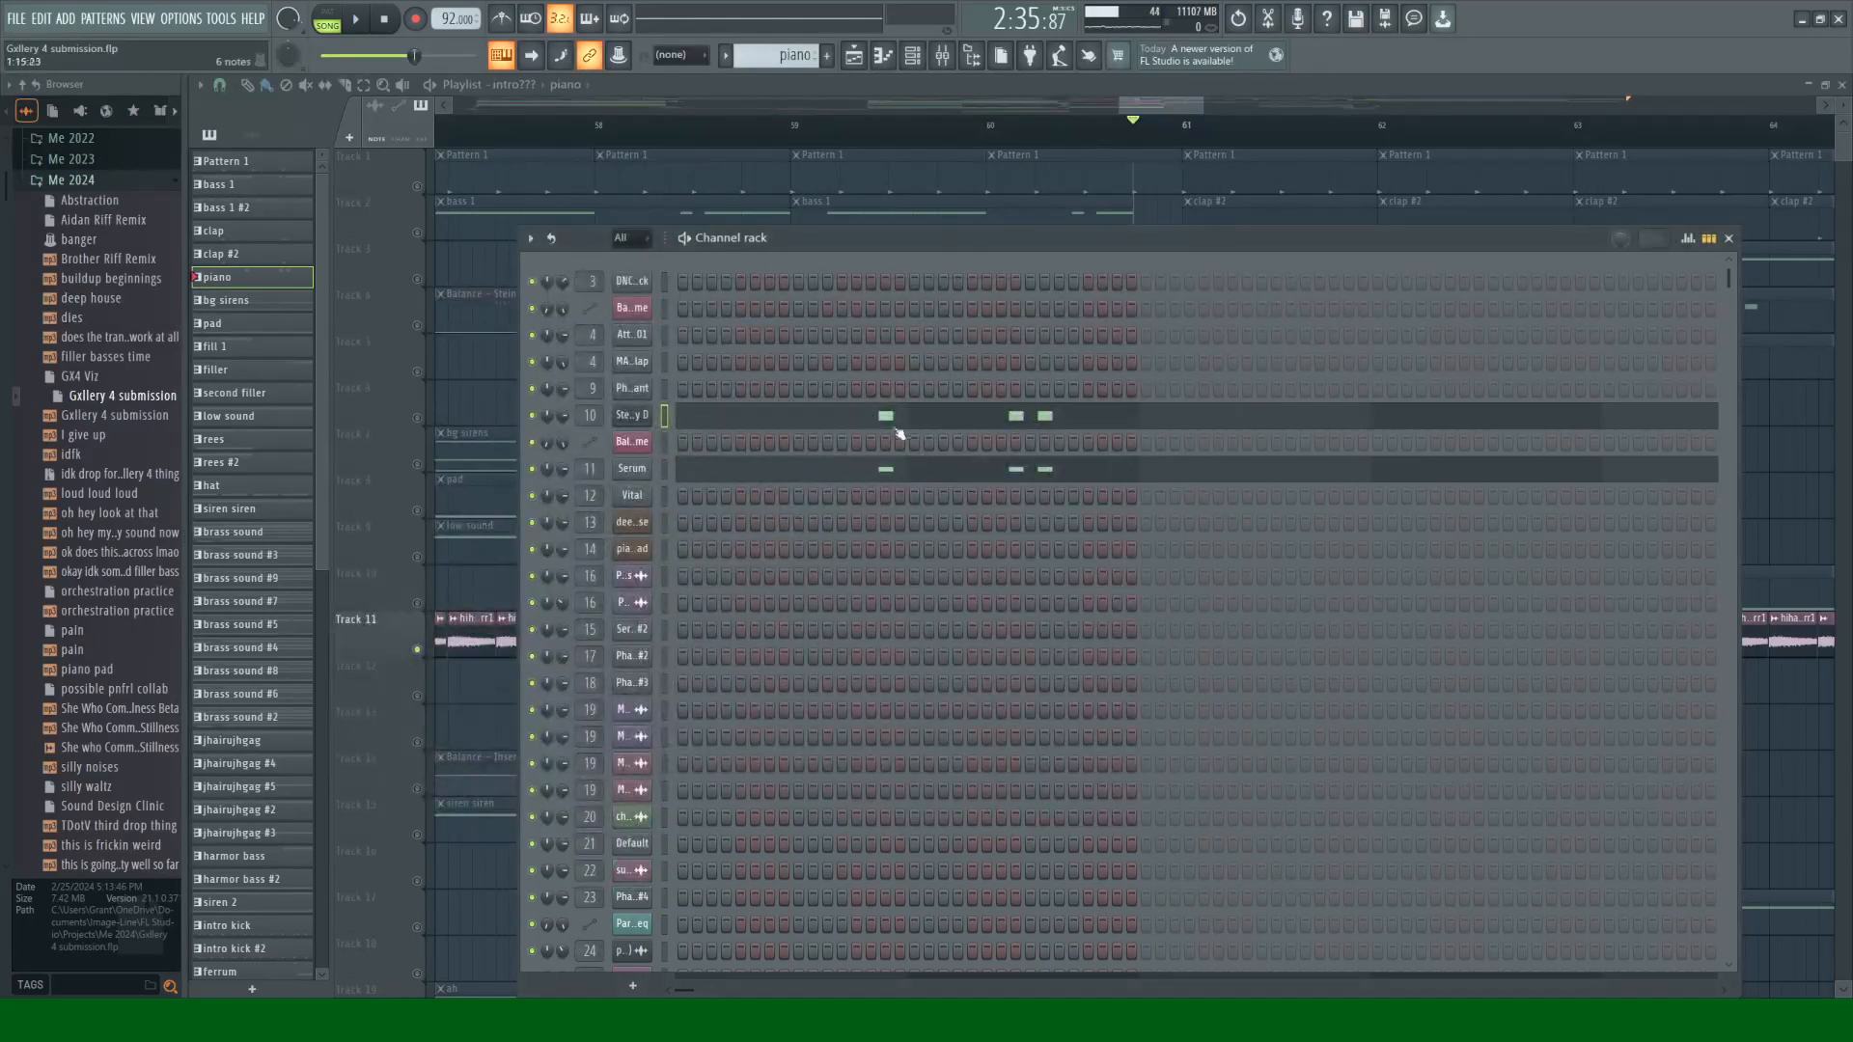
pyautogui.click(632, 469)
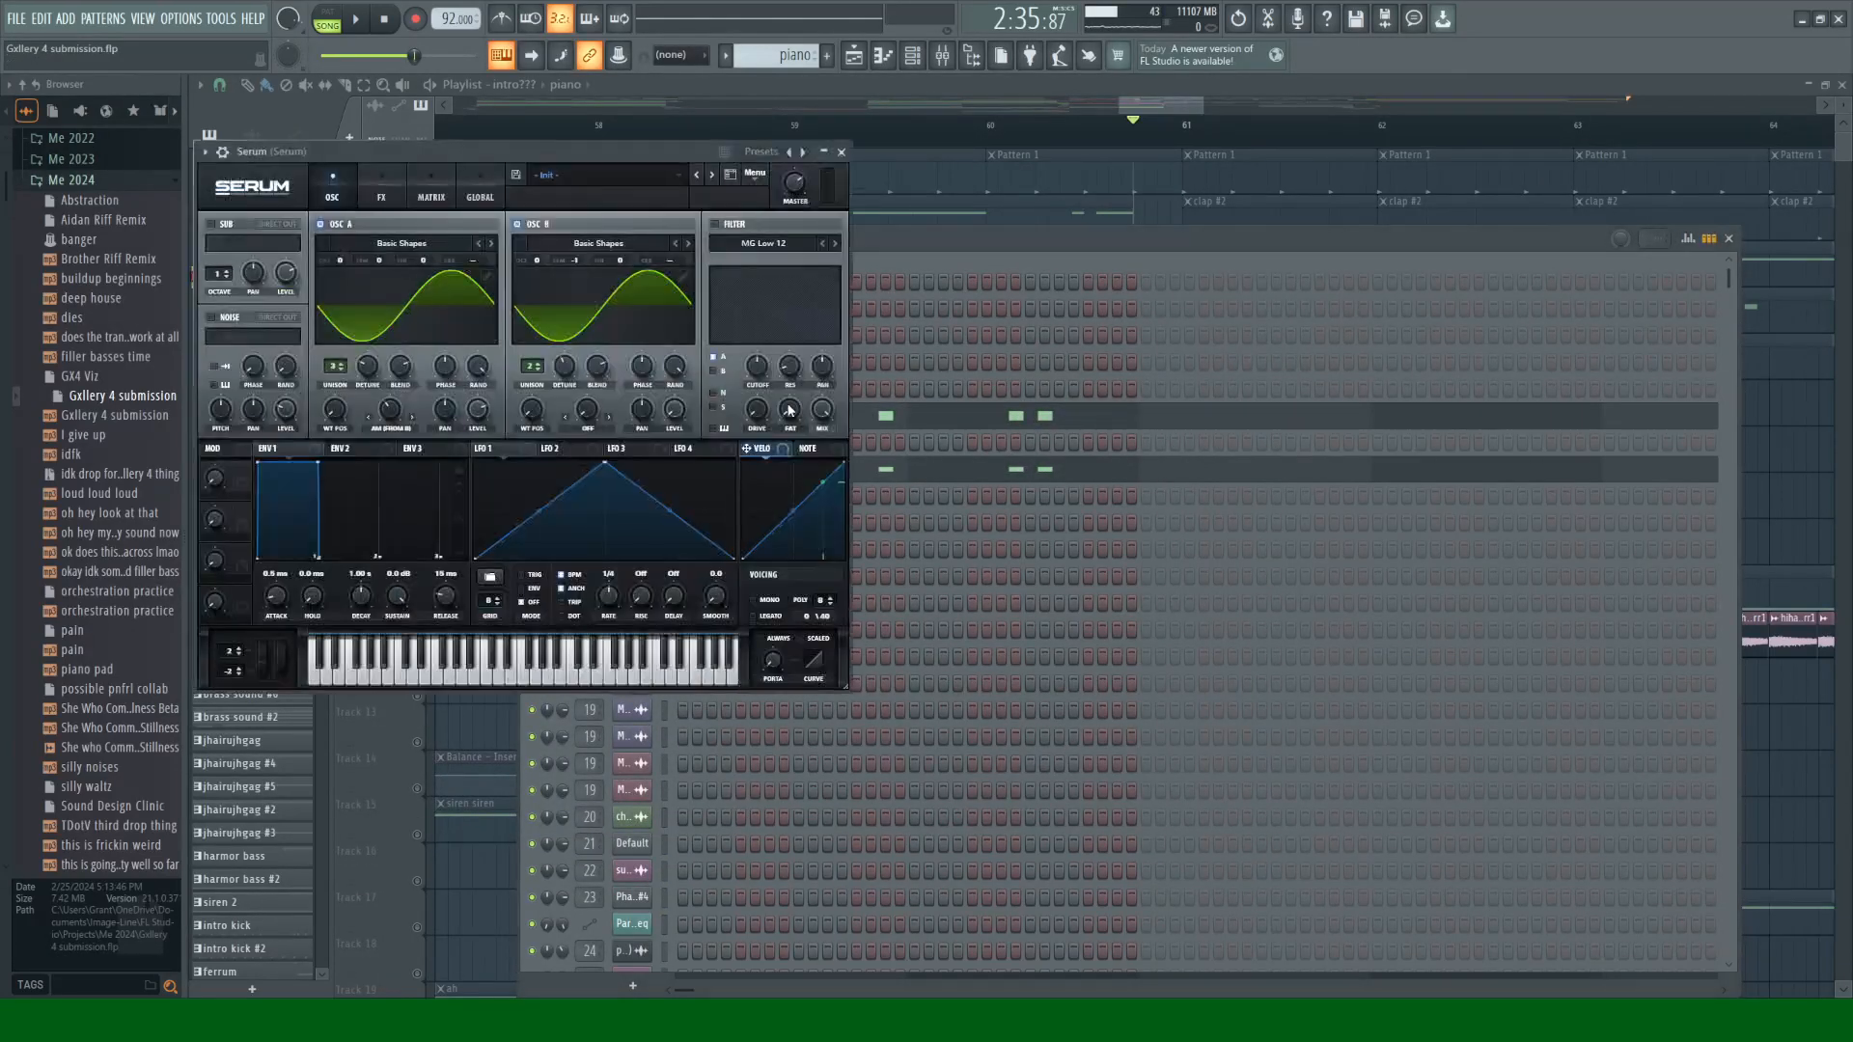
pyautogui.click(843, 151)
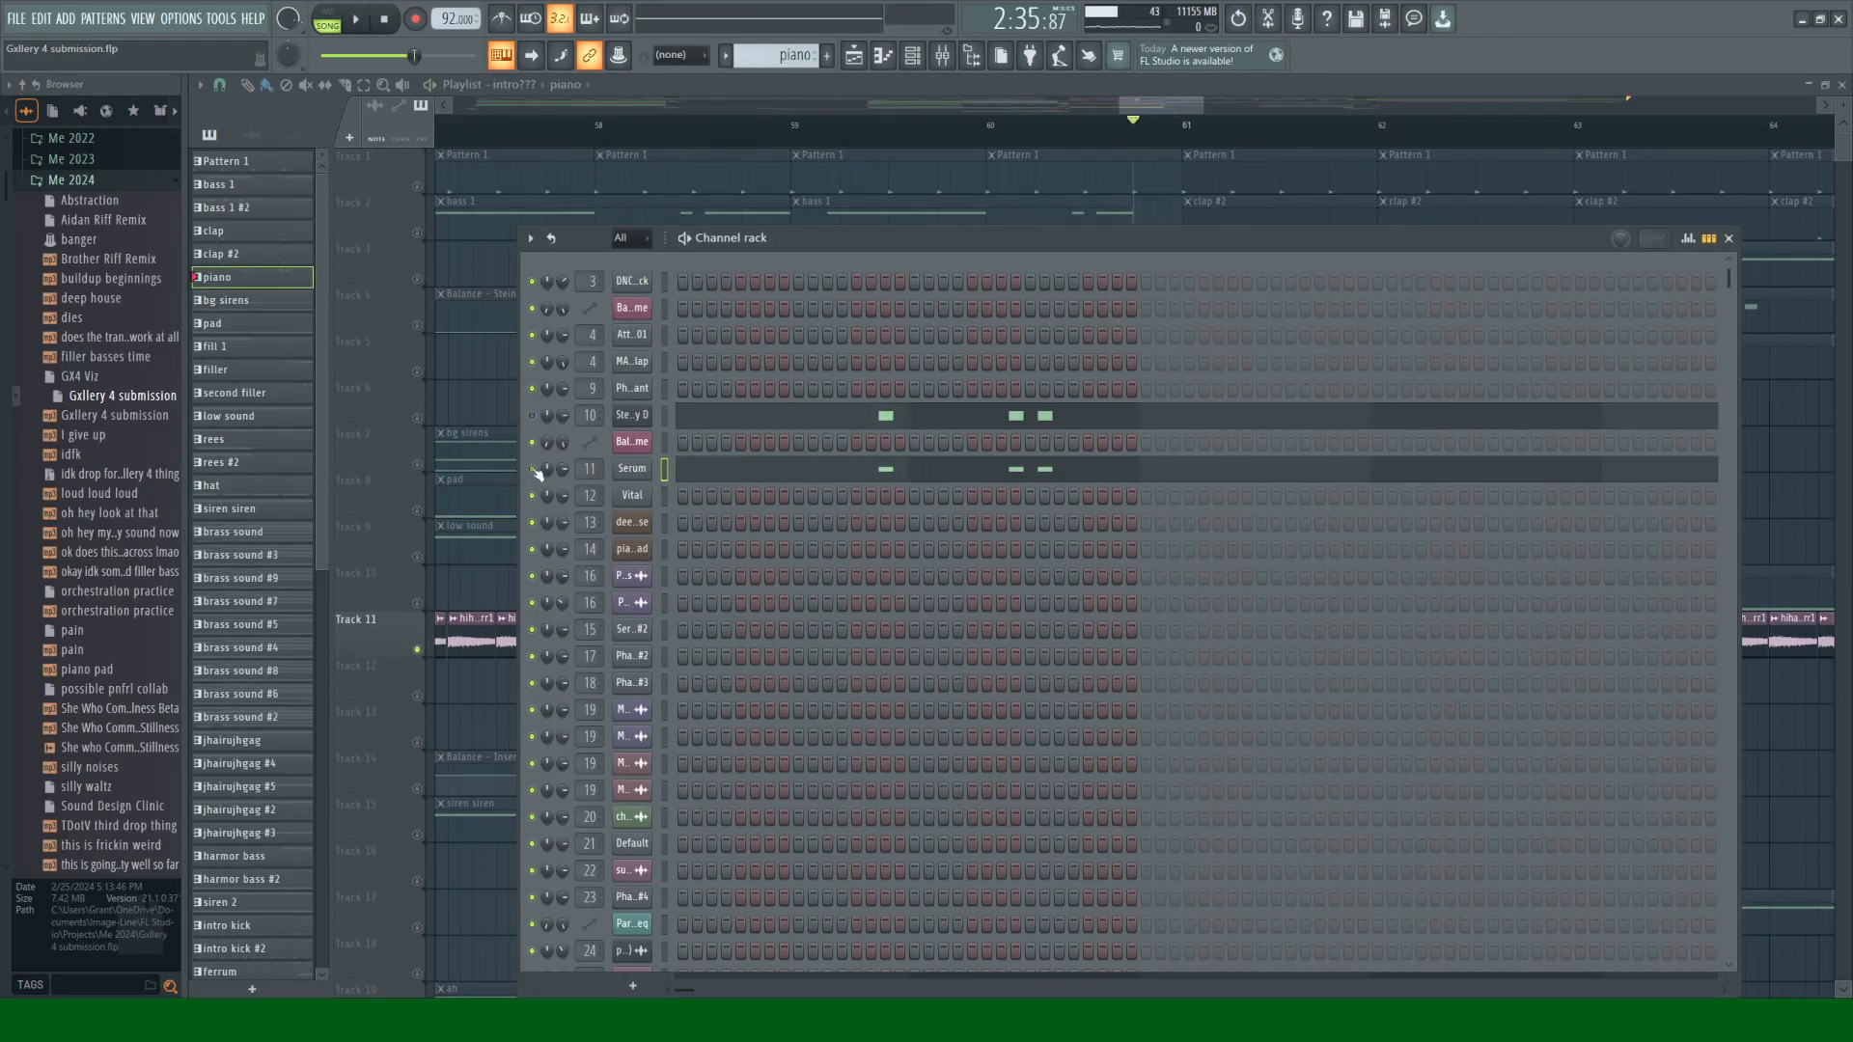
# Step: Toggle the Steinway D and Serum channel mutes while playing the piano clip to compare the layers, and close the channel rack
pyautogui.click(531, 417)
pyautogui.press('space')
pyautogui.press('space')
pyautogui.click(532, 470)
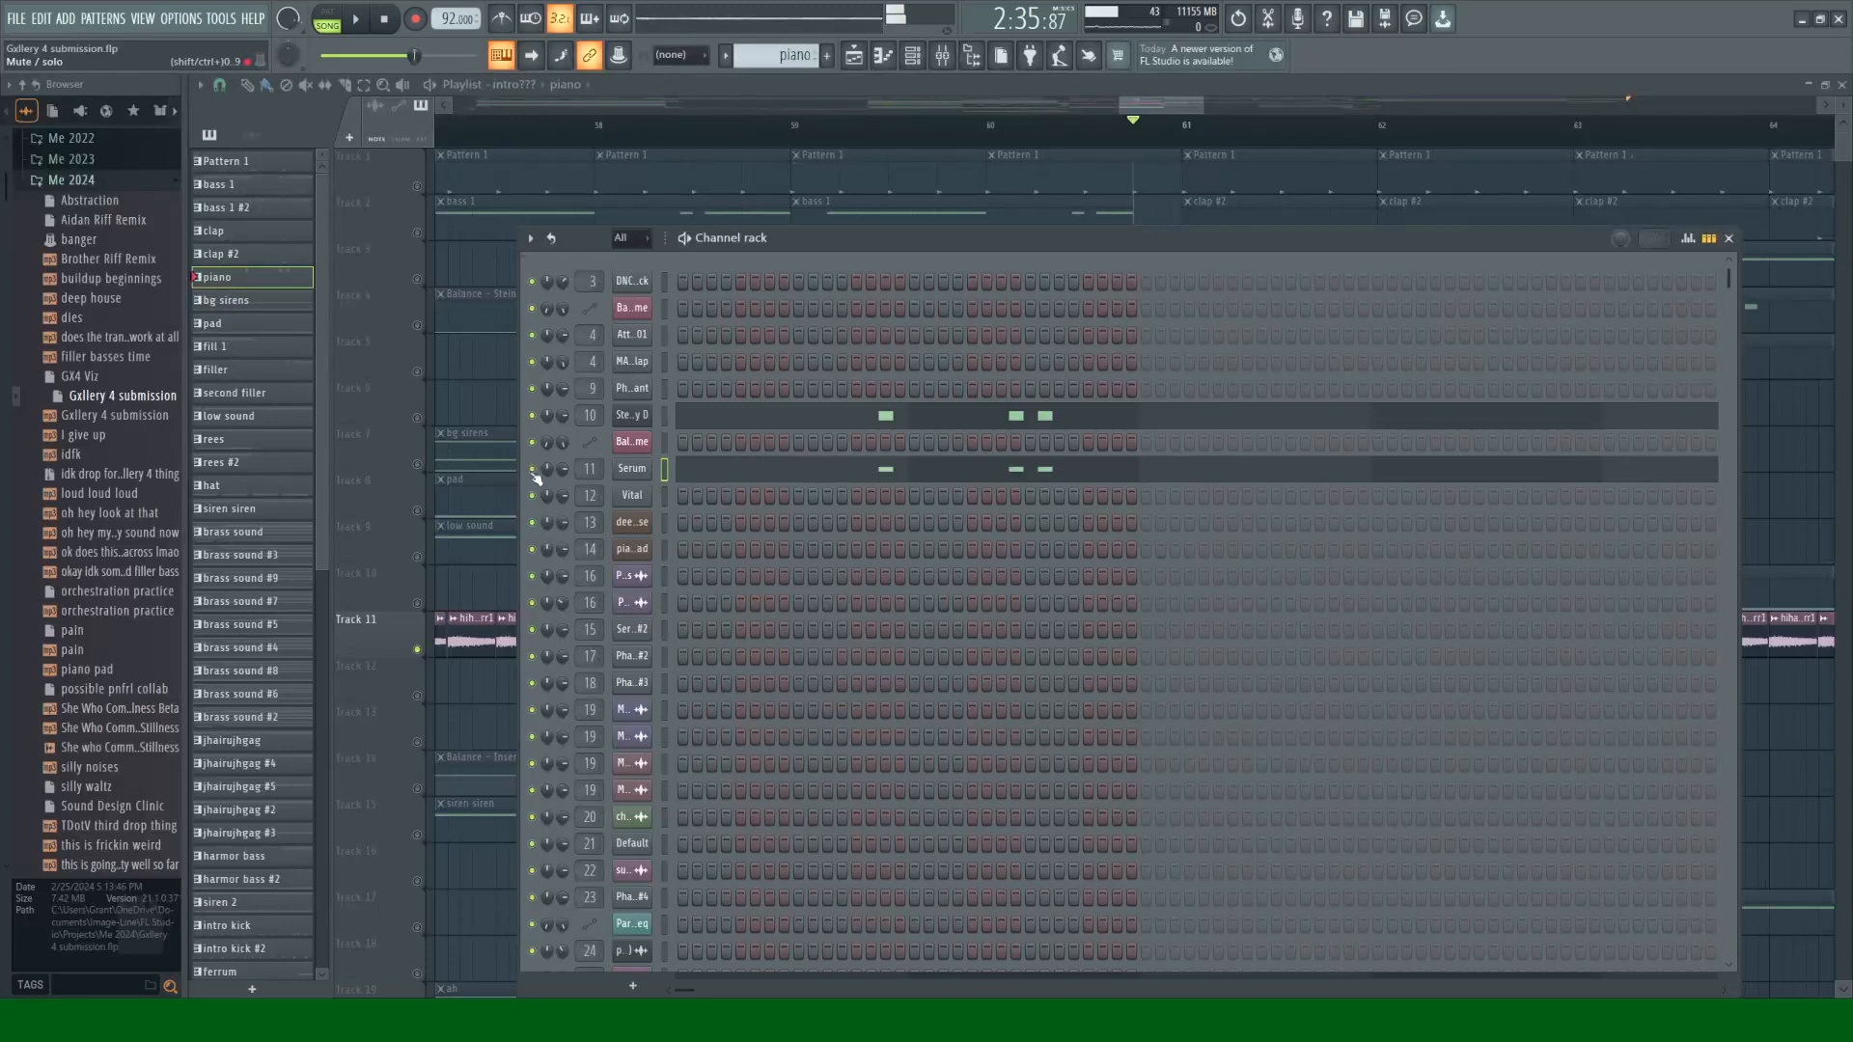
pyautogui.press('space')
pyautogui.click(1729, 239)
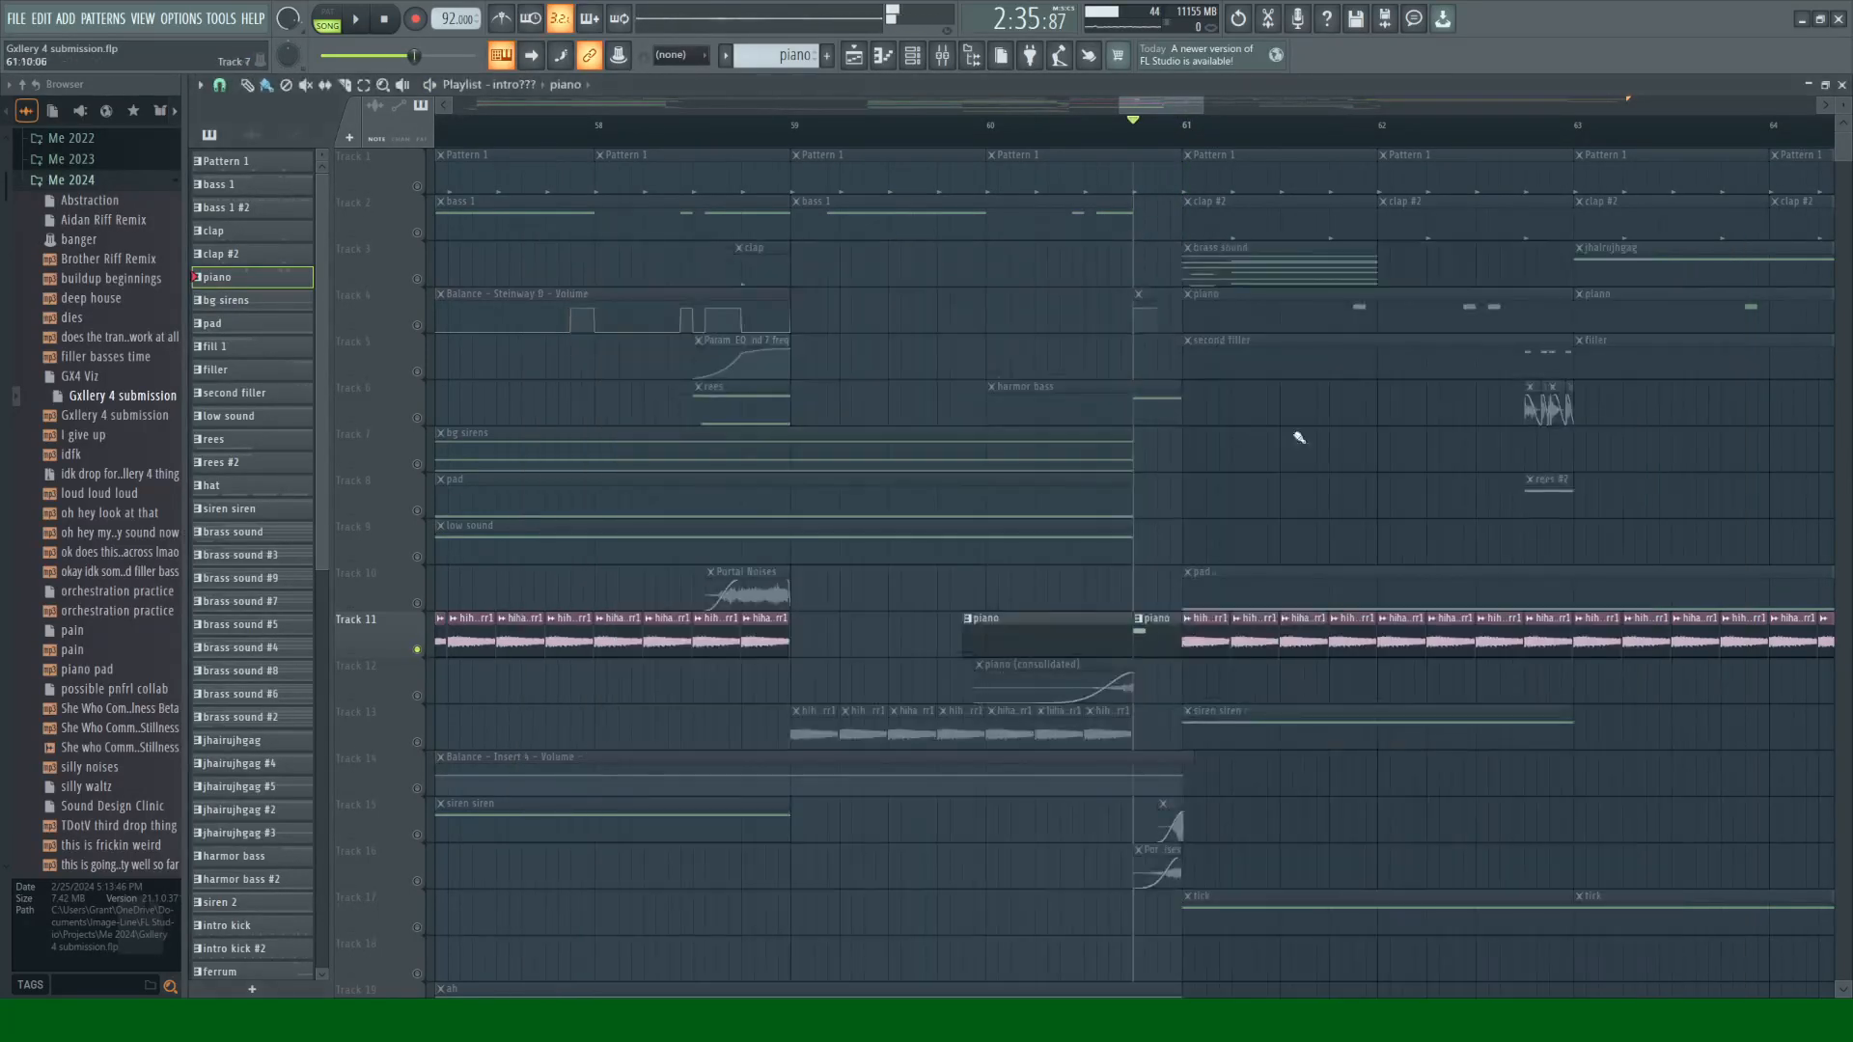
pyautogui.scroll(-1, 1264, 474)
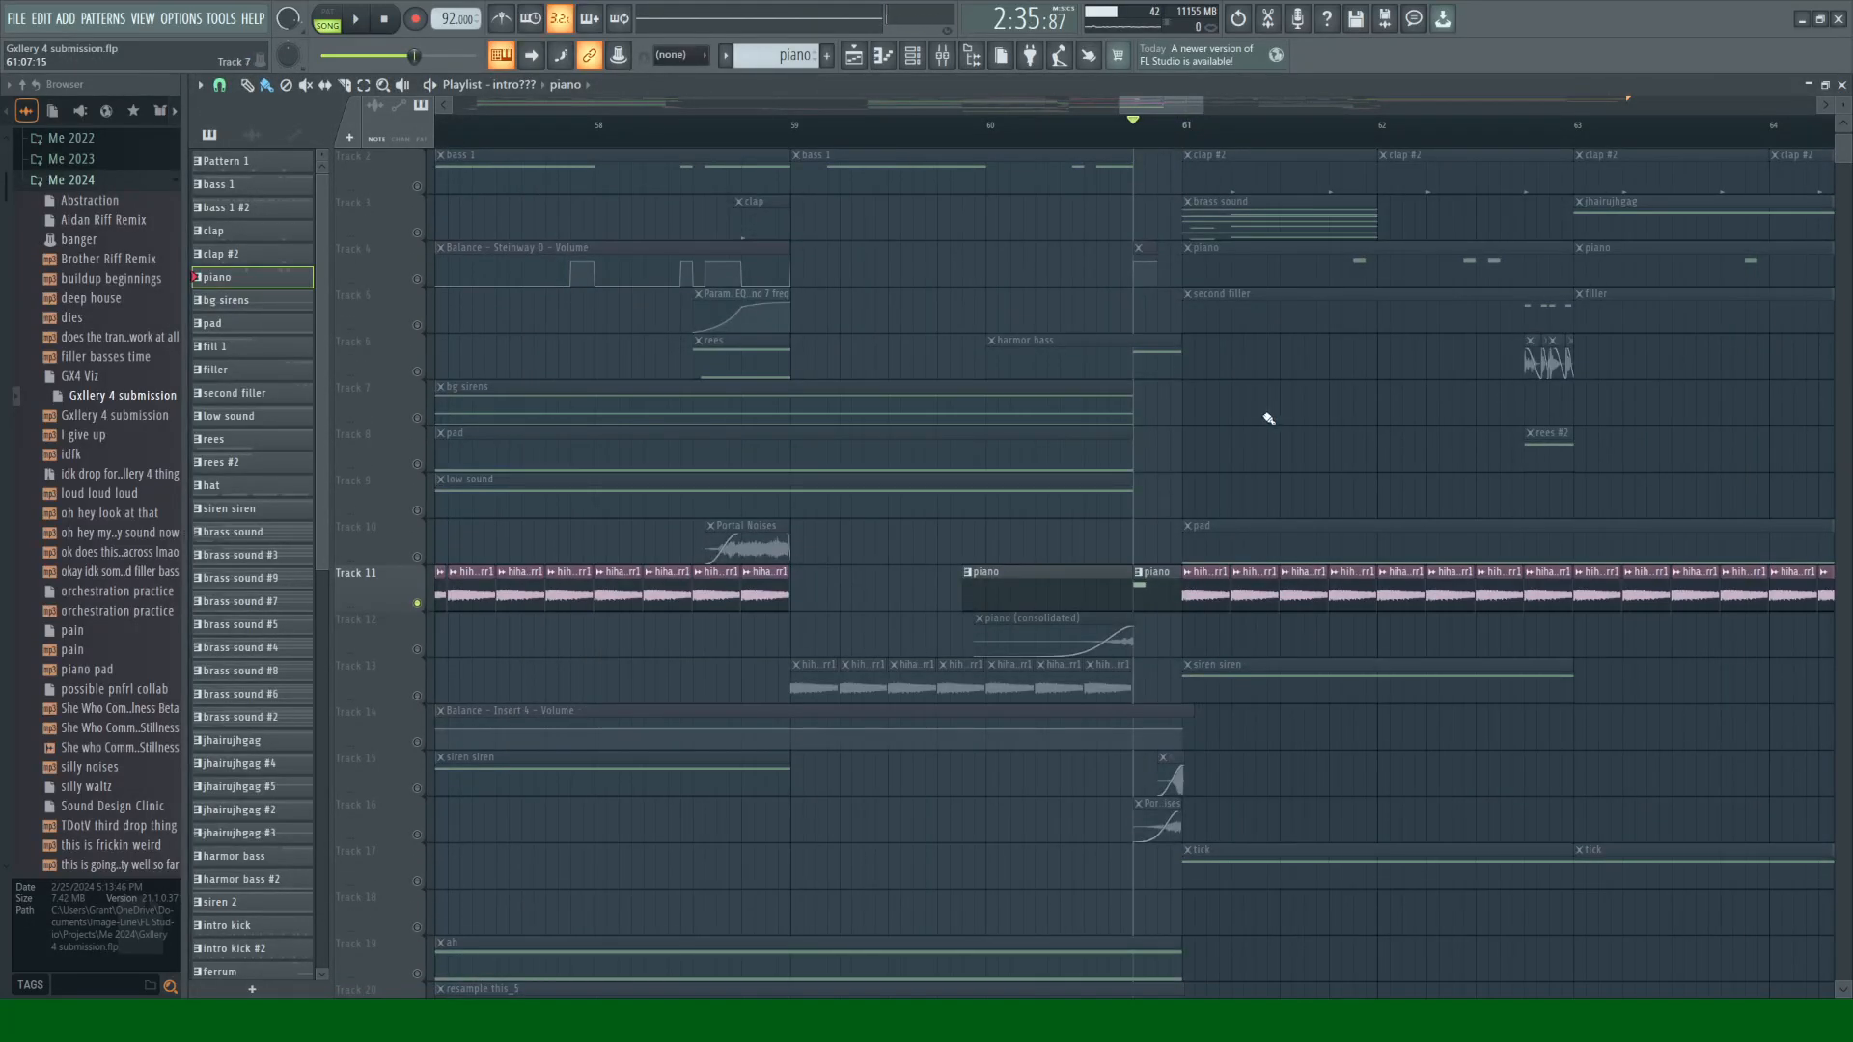
# Step: Solo Track 12, play the piano [consolidated] clip from mid-bar 60, and return the playhead to just before bar 61
pyautogui.scroll(-1, 1261, 376)
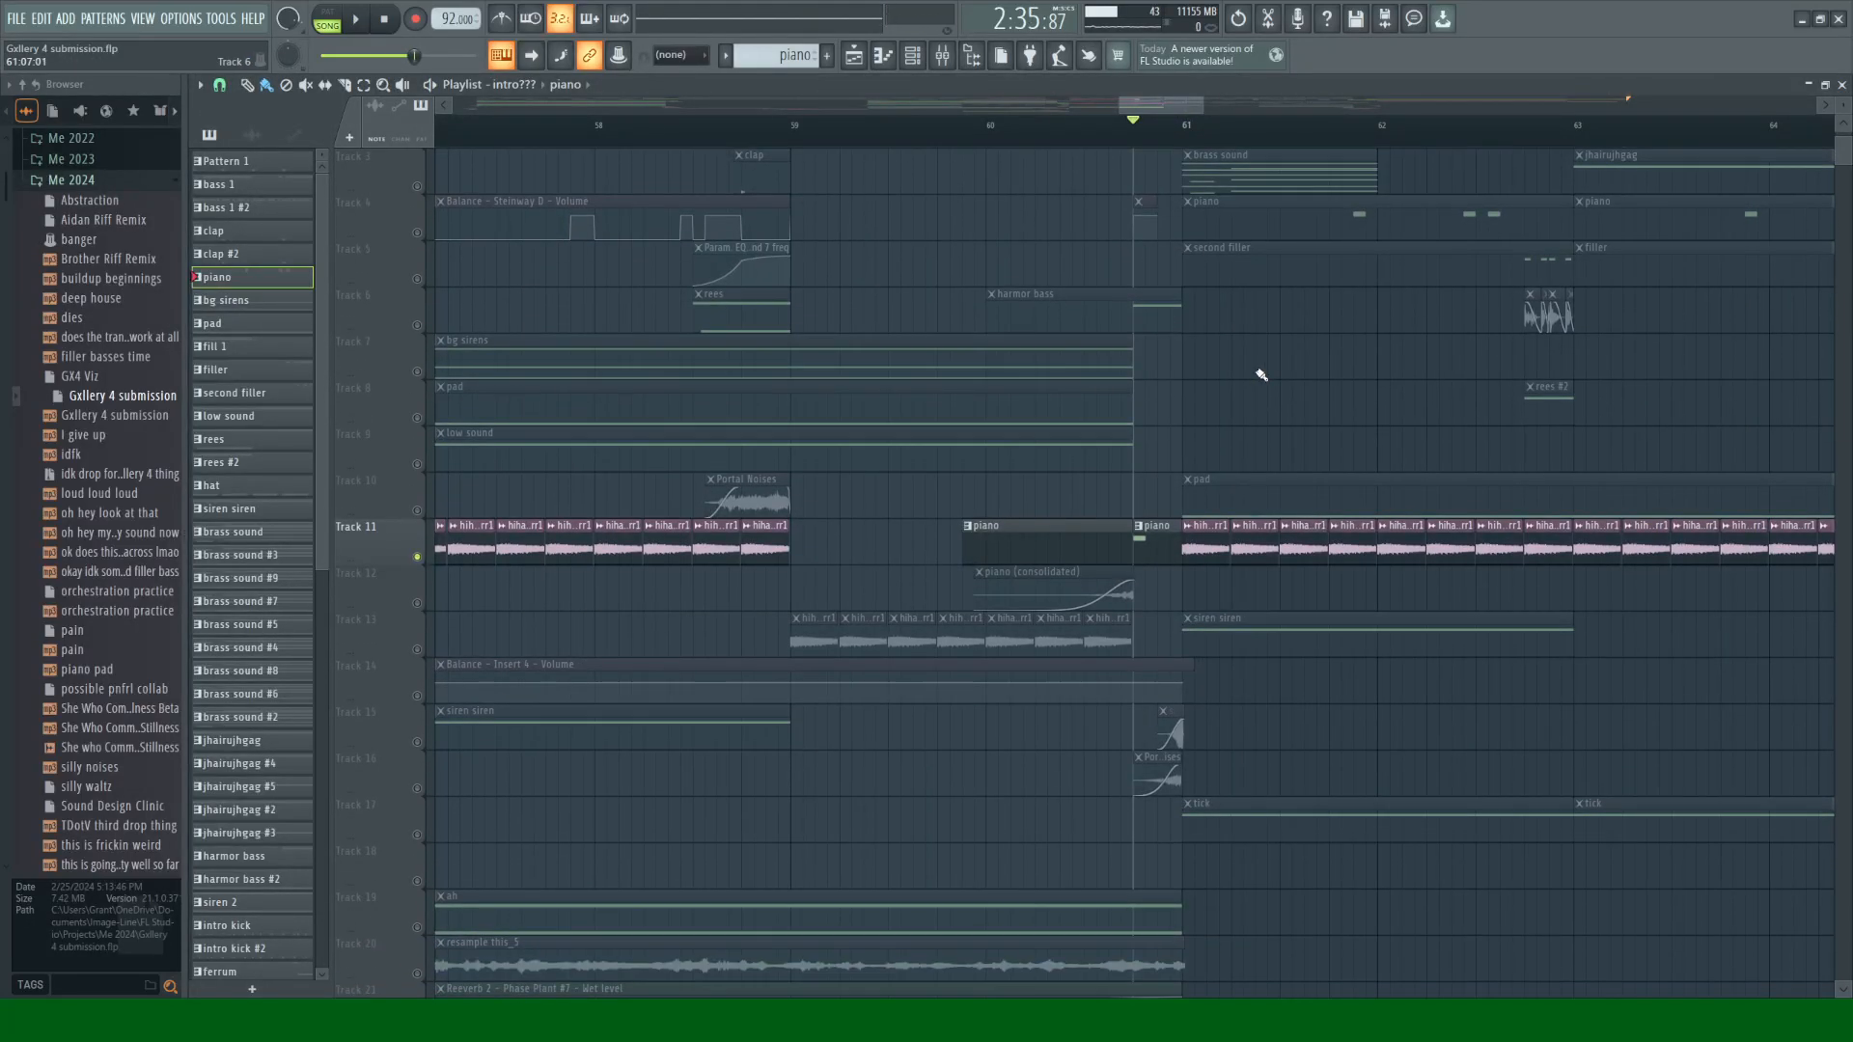
pyautogui.click(423, 606)
pyautogui.click(1071, 126)
pyautogui.press('space')
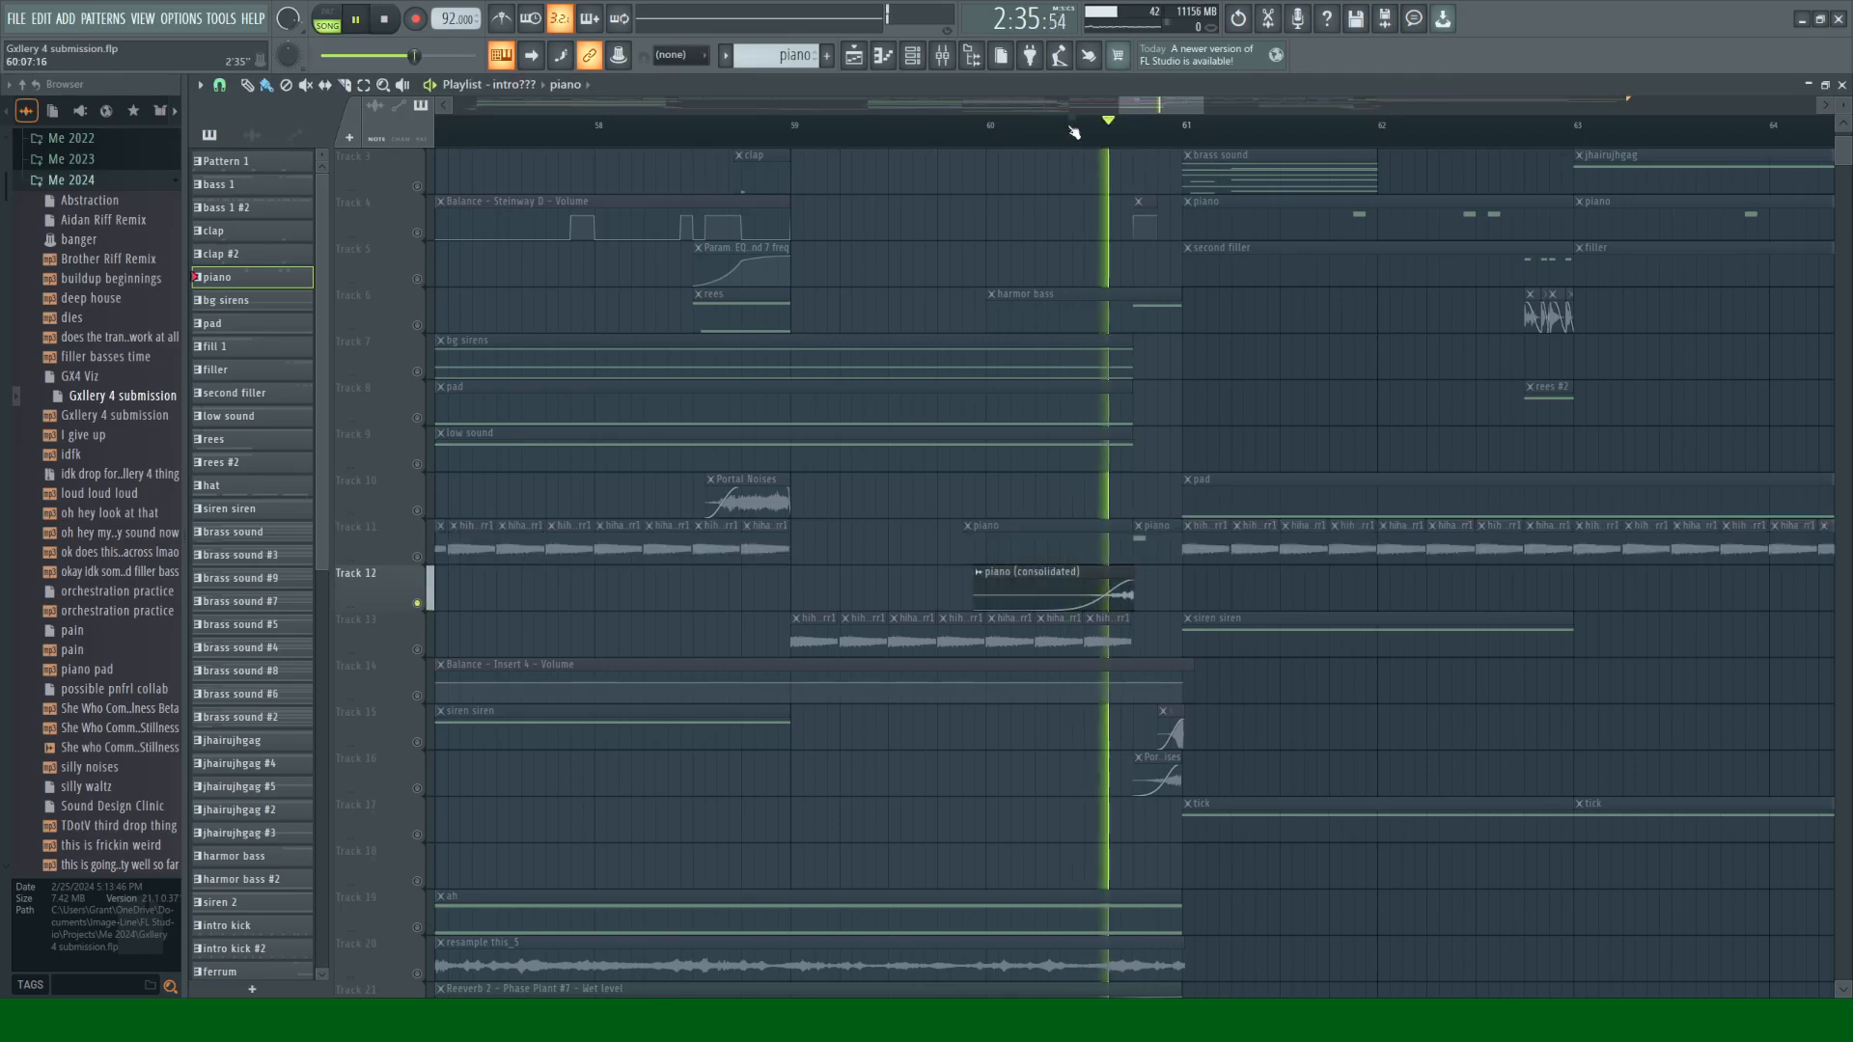
pyautogui.press('space')
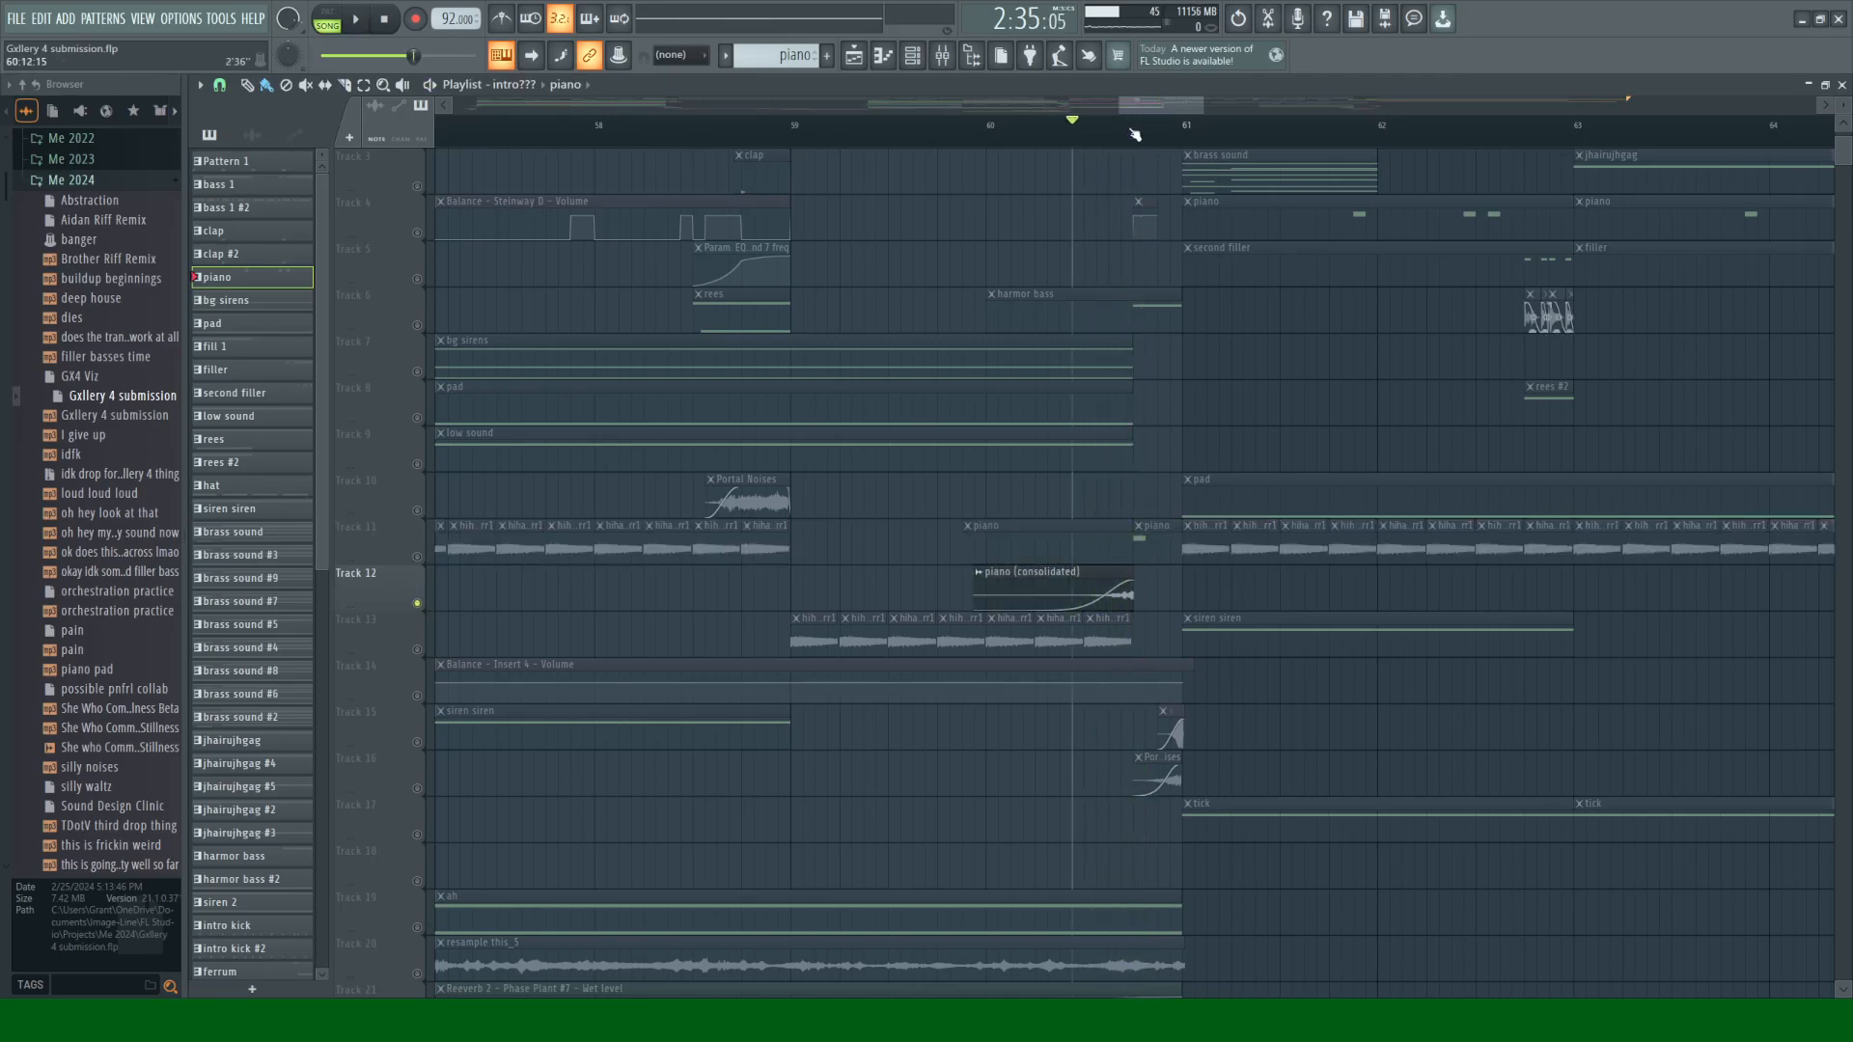
pyautogui.click(1134, 129)
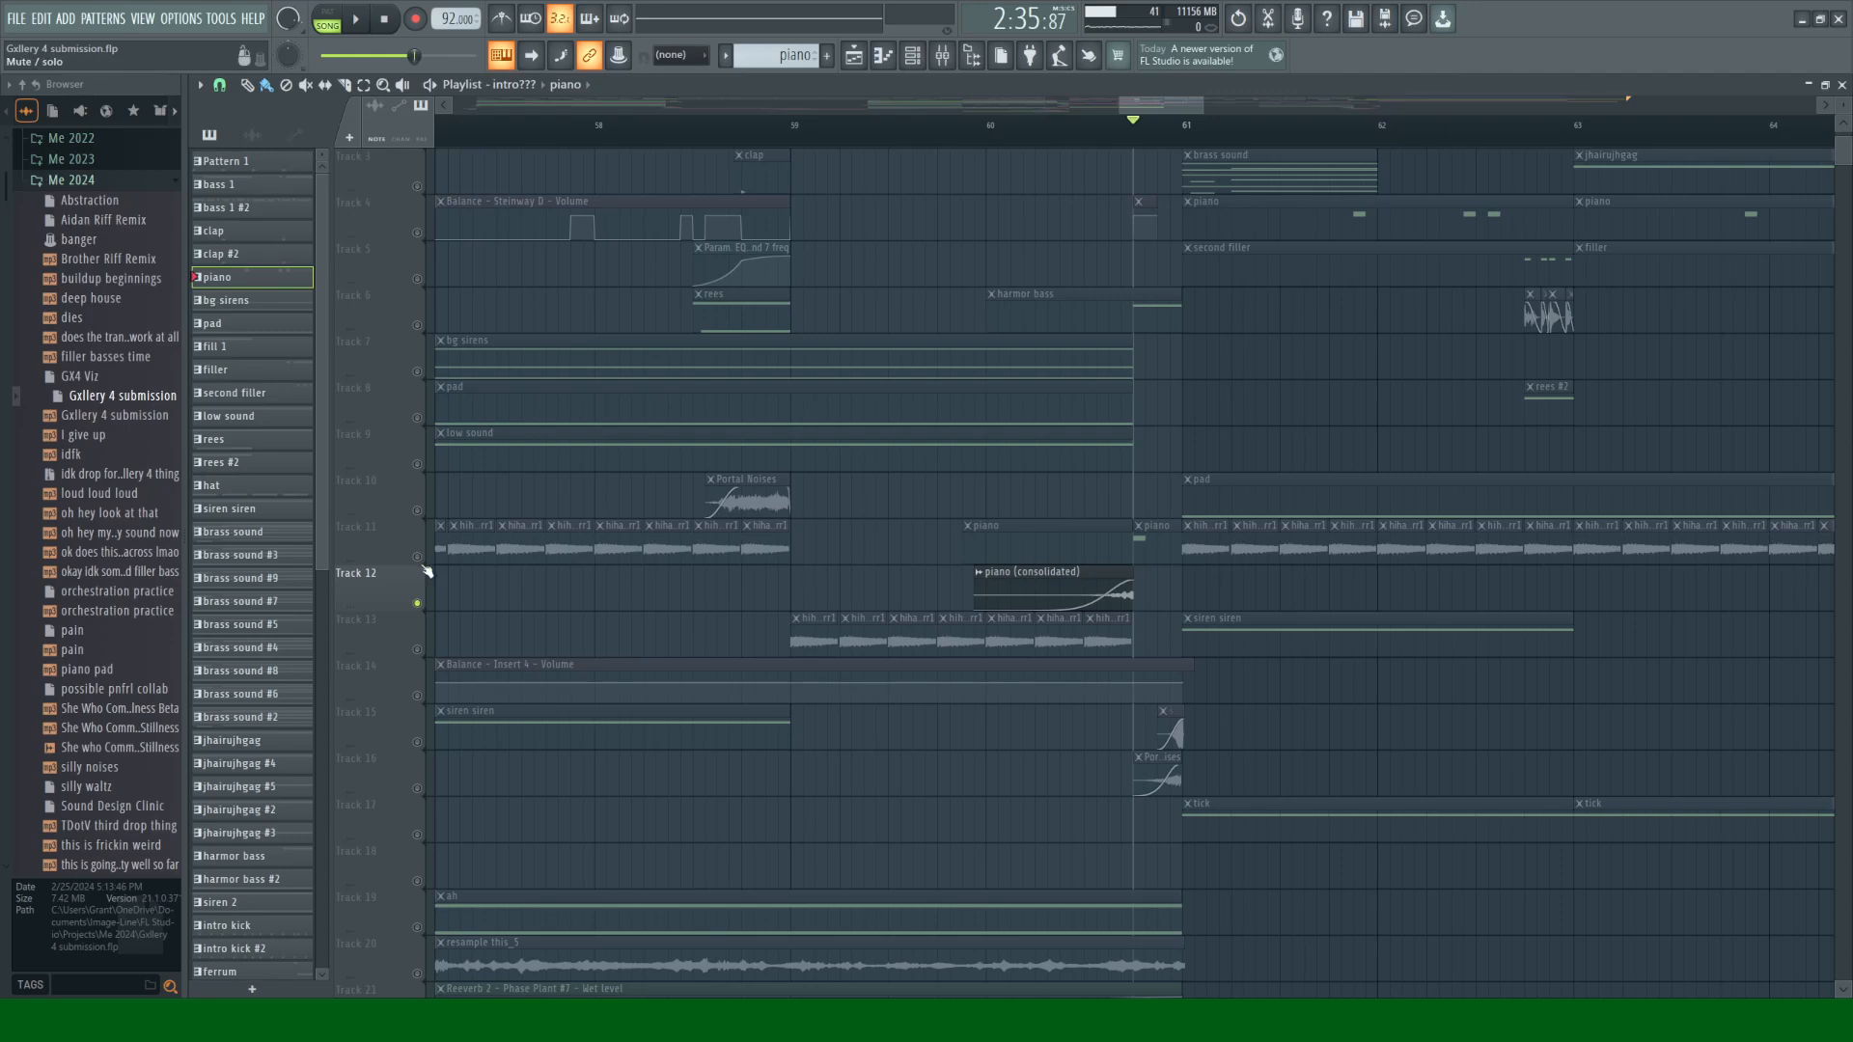
# Step: Unmute Track 15 and play its short rising clip just before bar 61
pyautogui.scroll(-2, 1245, 657)
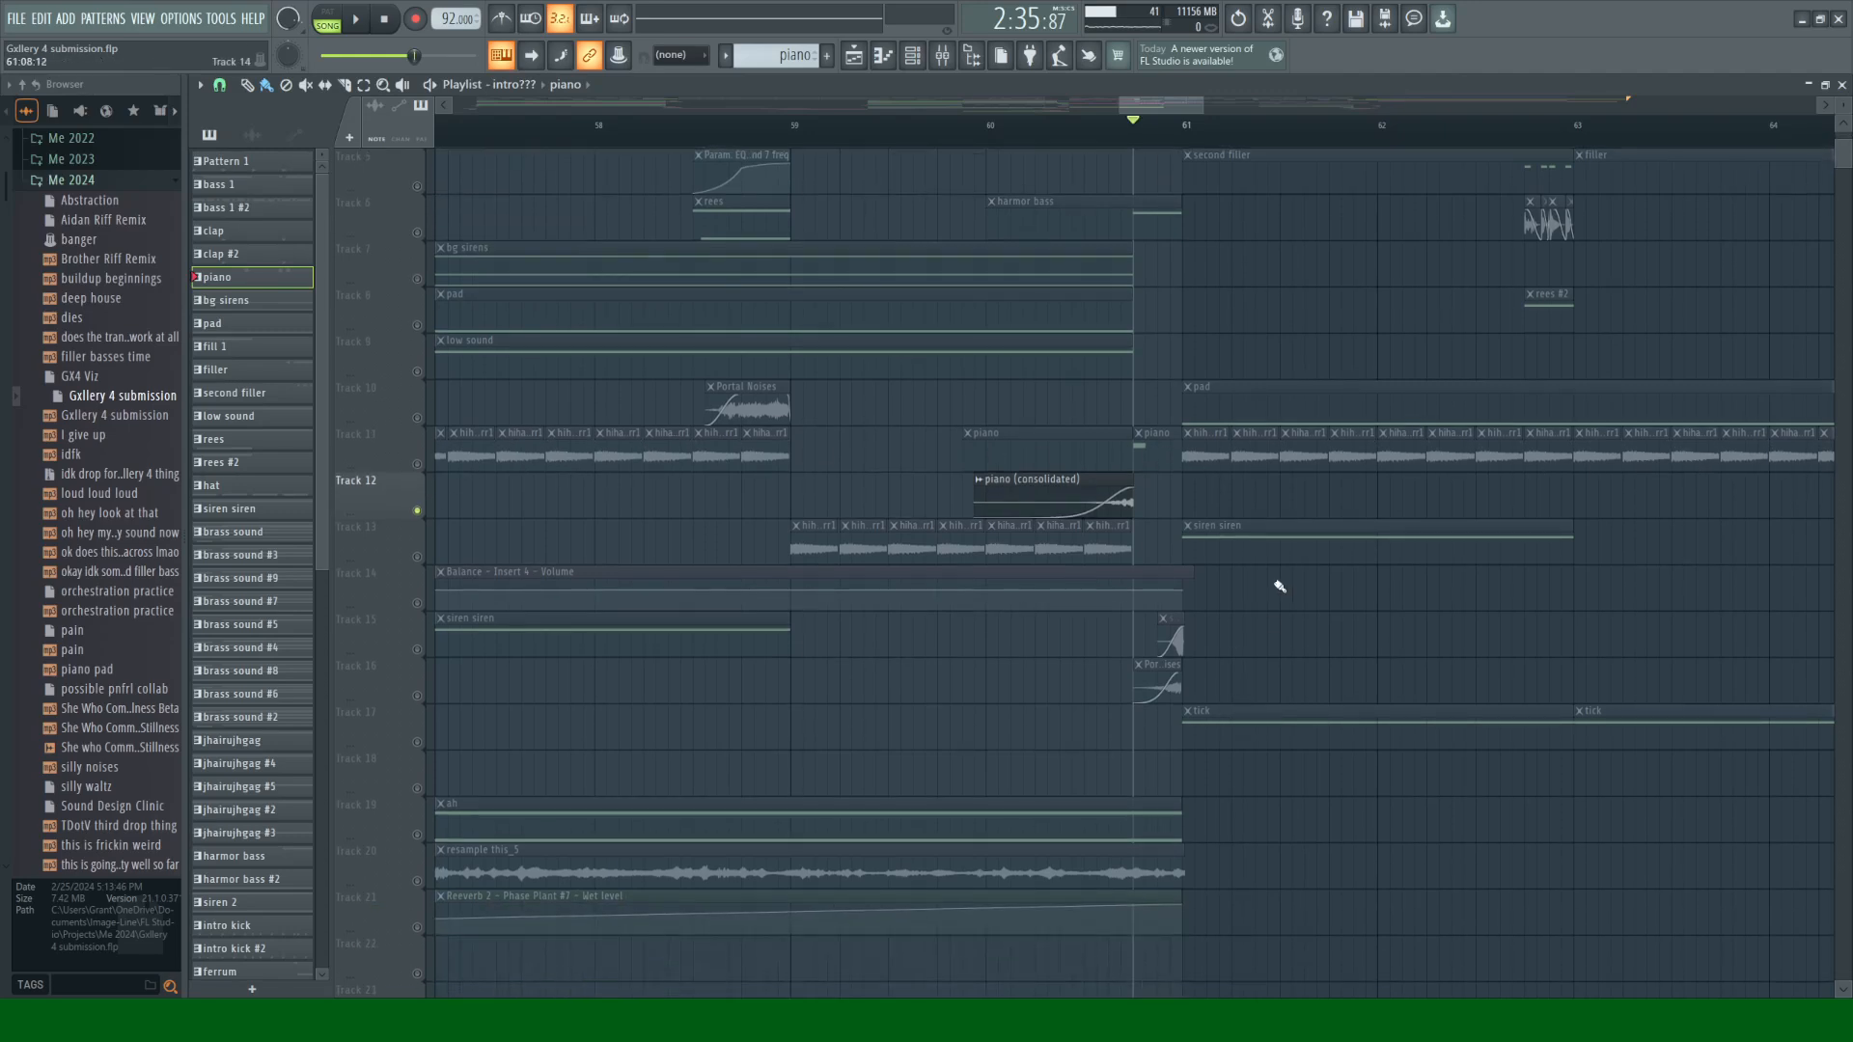
pyautogui.click(417, 650)
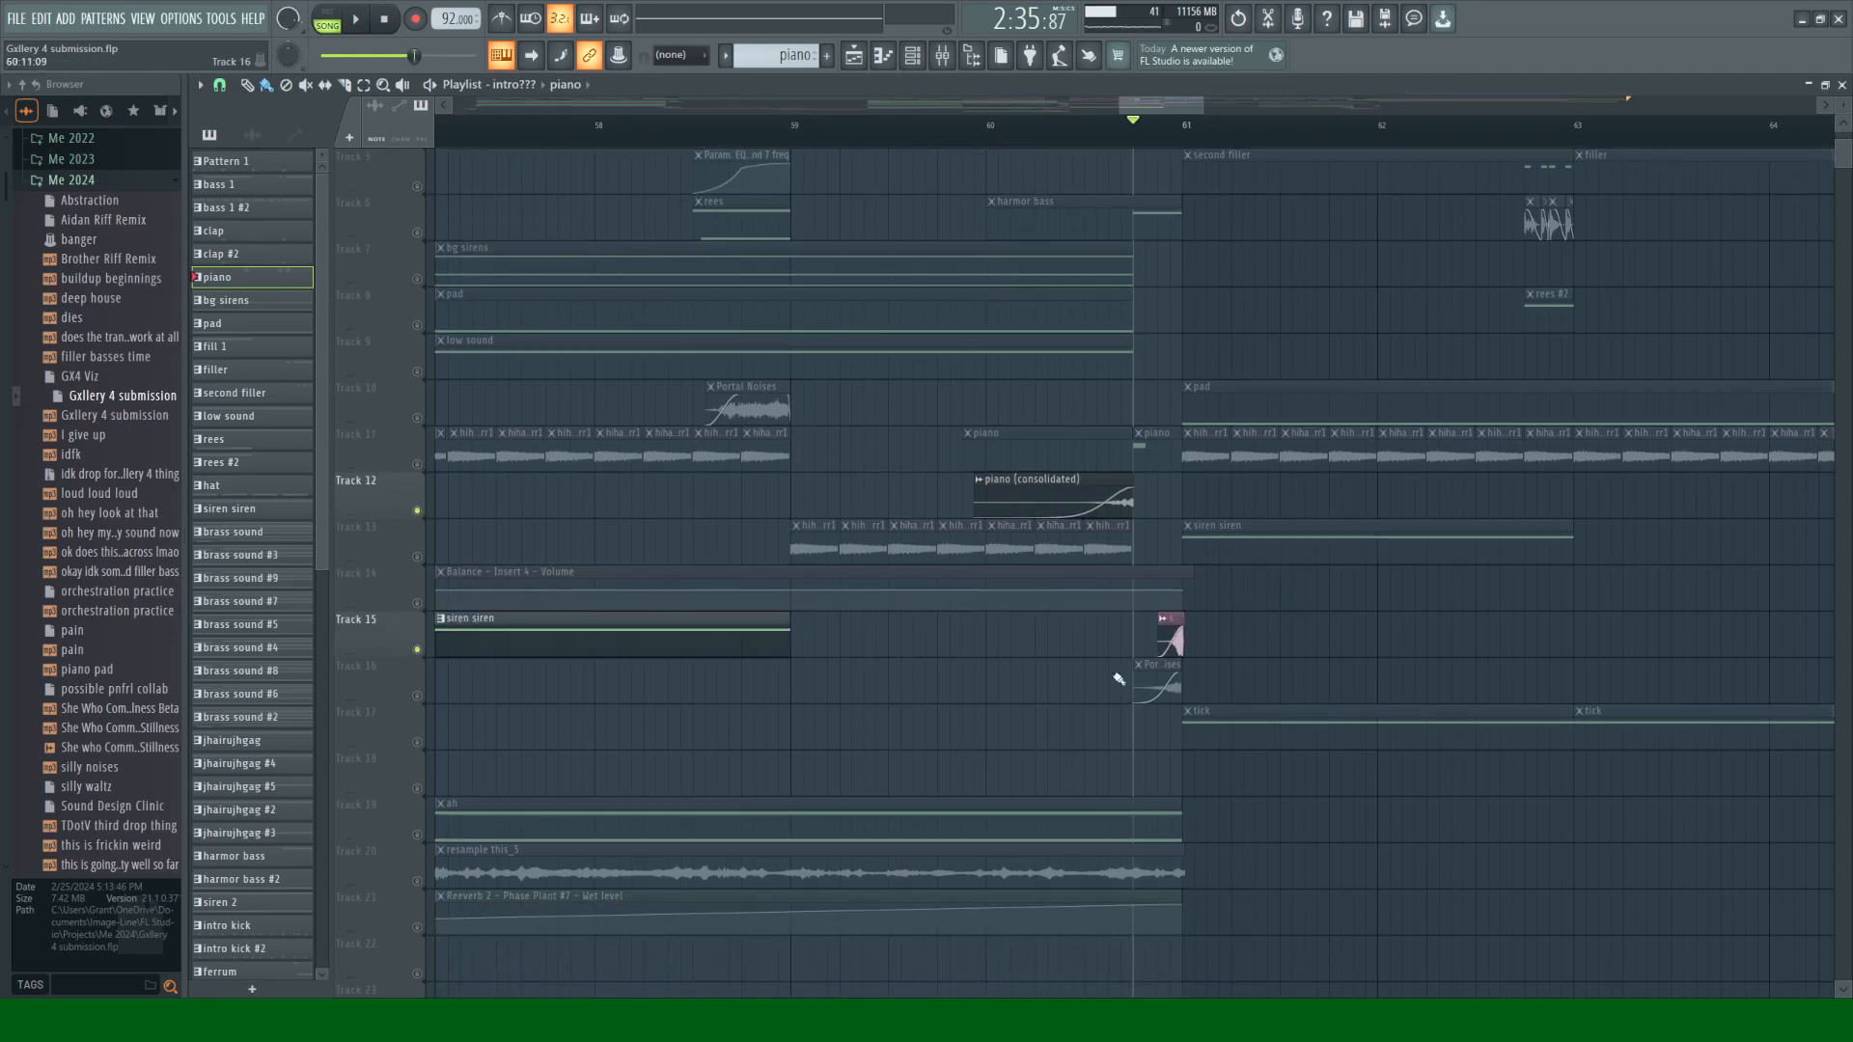
pyautogui.press('space')
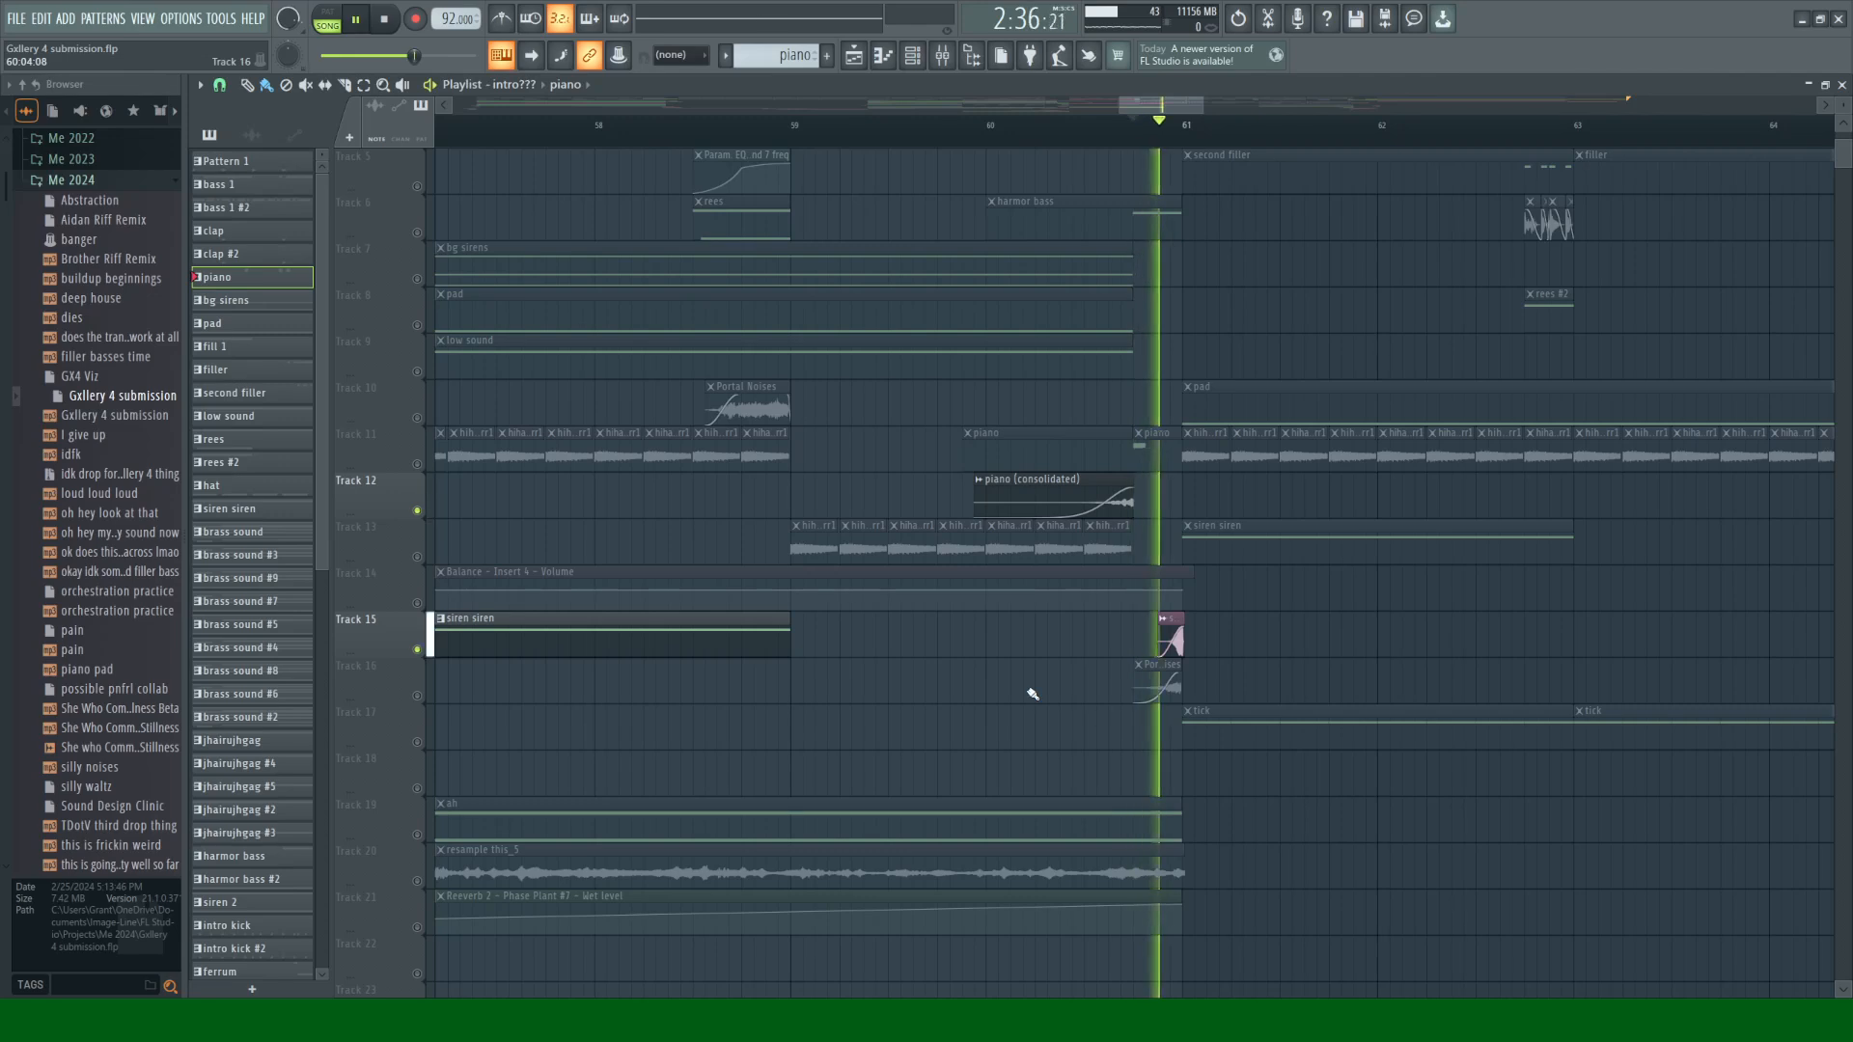
pyautogui.press('space')
# Step: Solo Track 16 and play the Portal Noises clip leading into bar 61, replaying it once
pyautogui.rightClick(417, 695)
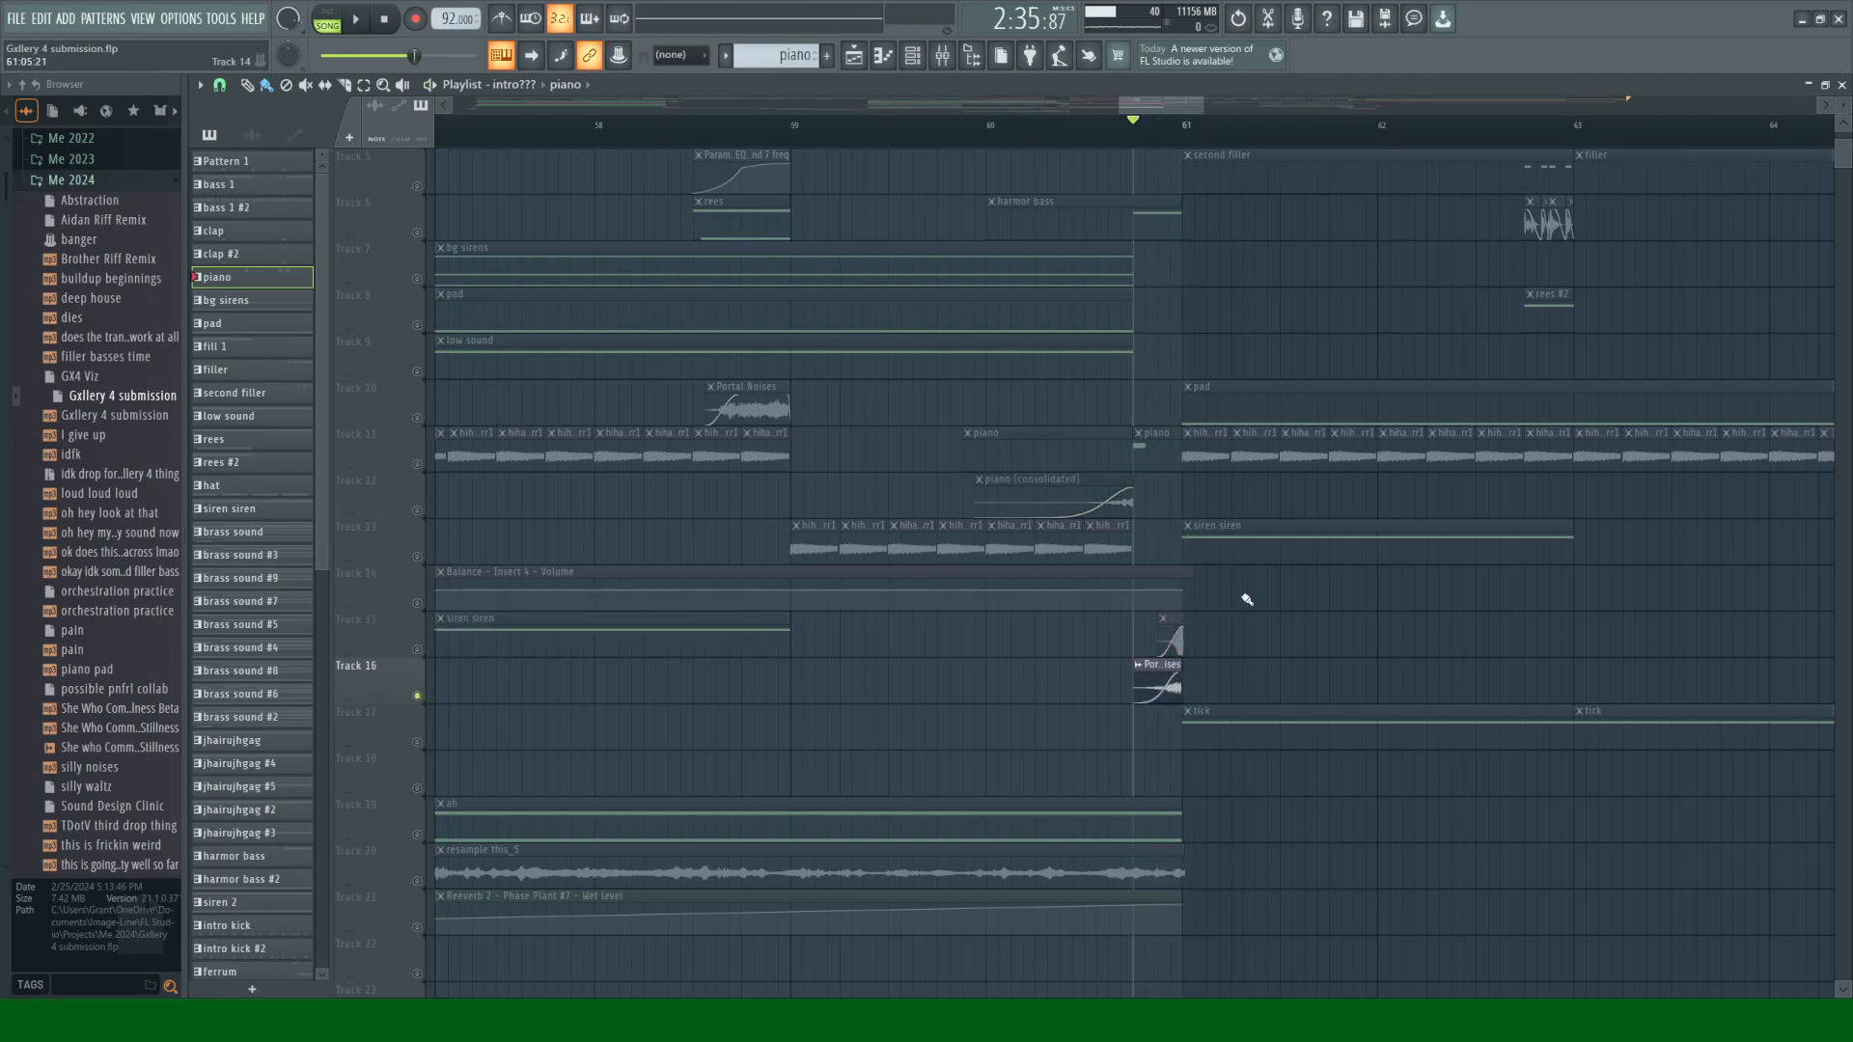
pyautogui.press('space')
pyautogui.press('space')
pyautogui.press('space')
pyautogui.press('space')
# Step: Solo Track 19 and play the ah pattern from bar 53
pyautogui.moveTo(1163, 104); pyautogui.dragTo(1087, 95)
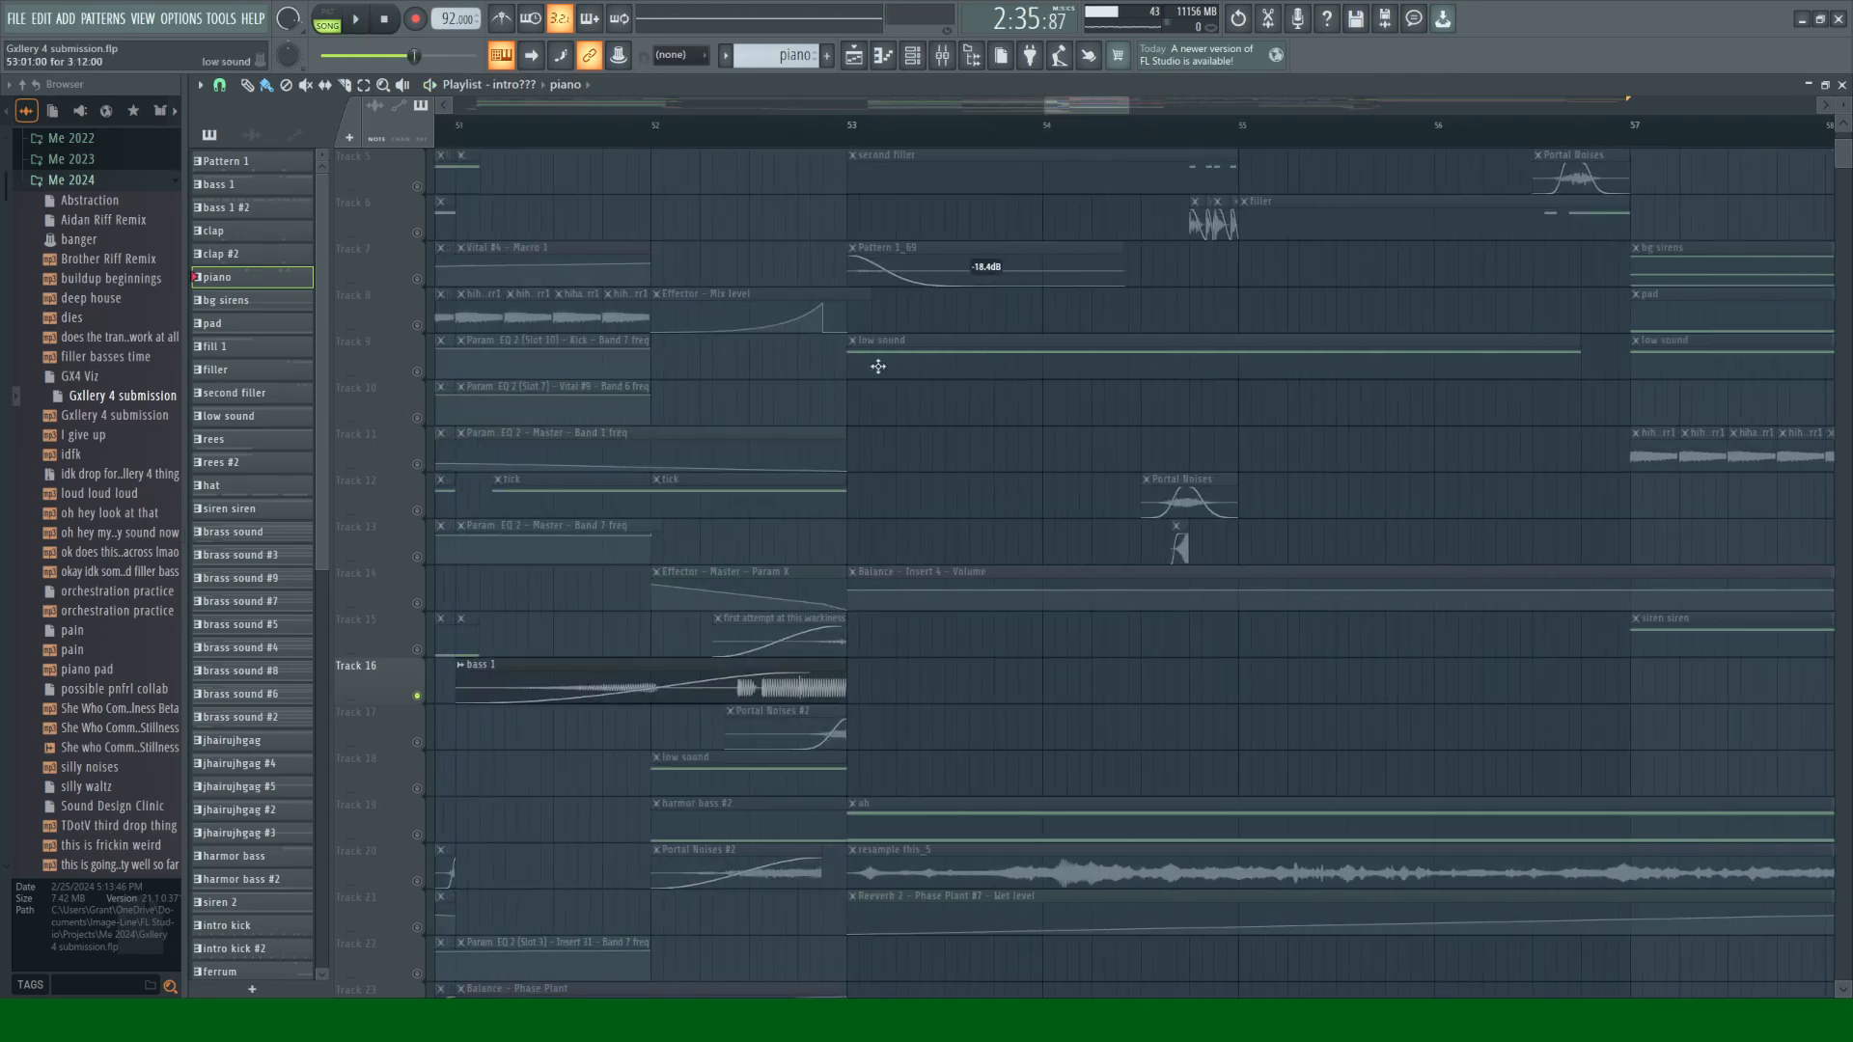
pyautogui.click(418, 840)
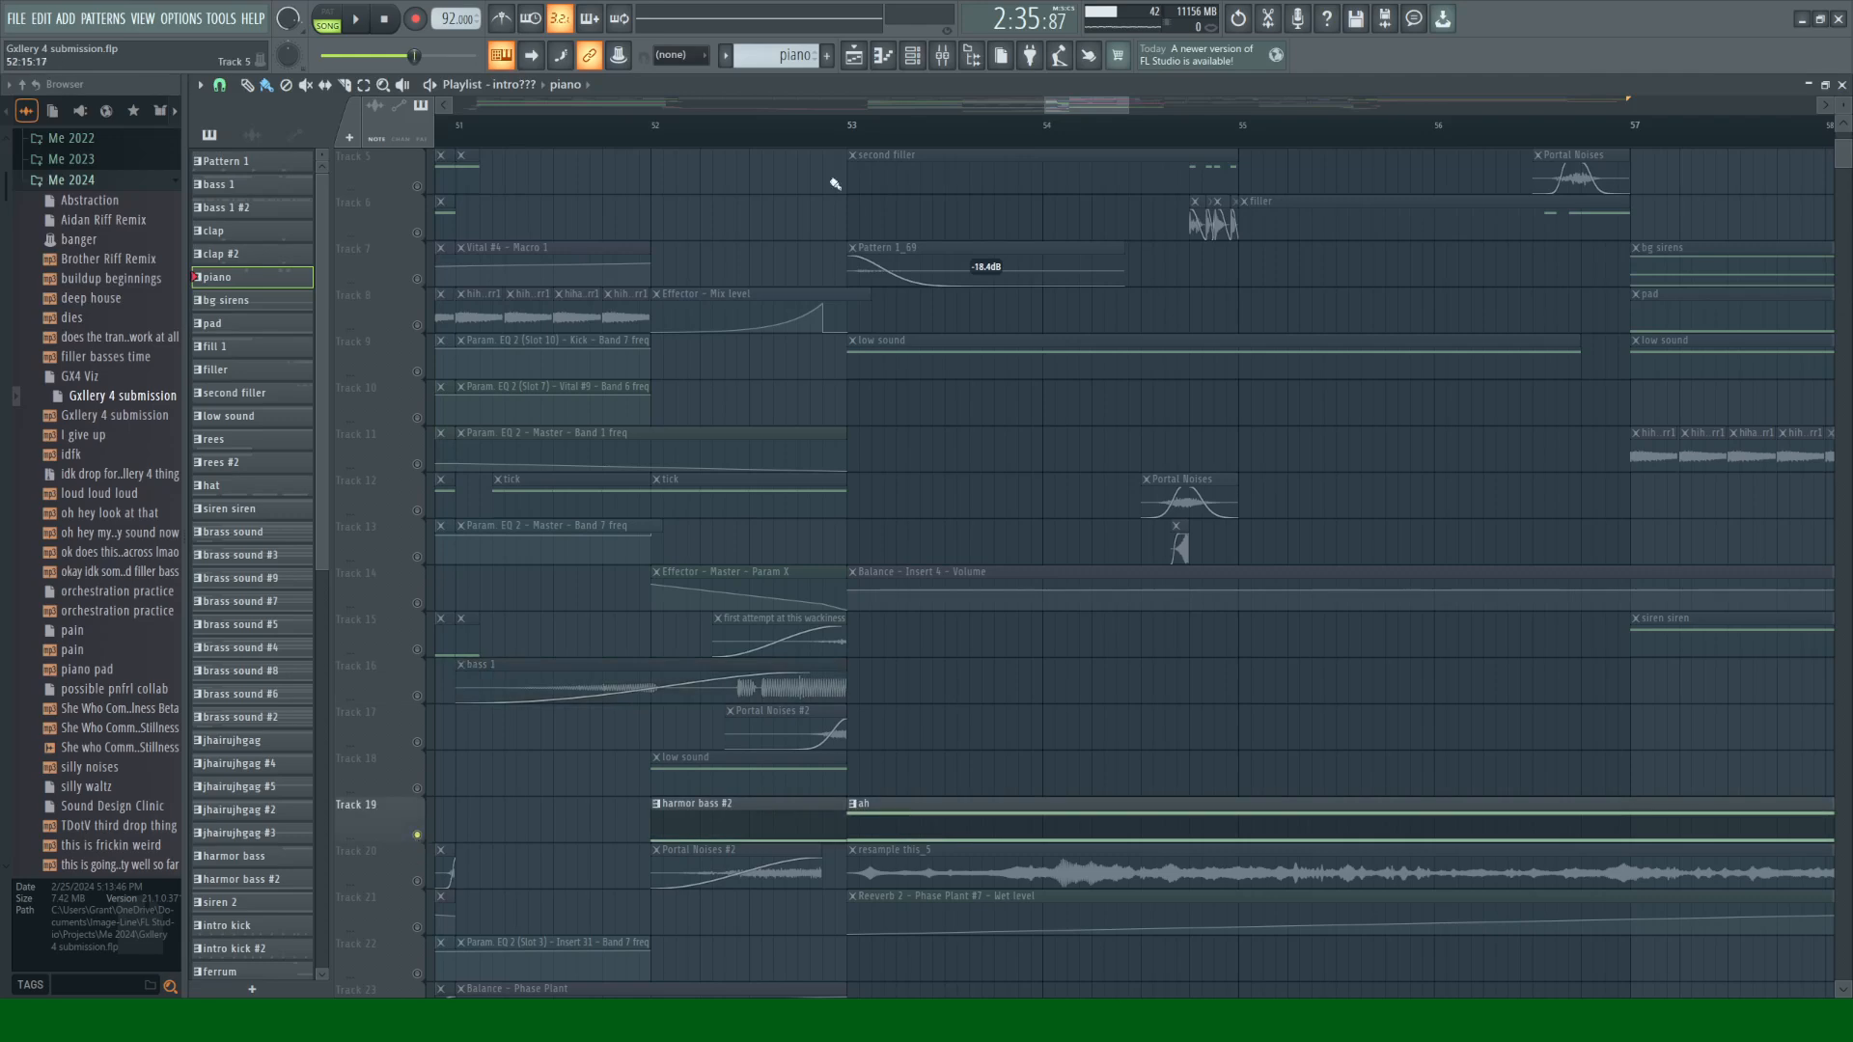
pyautogui.click(855, 130)
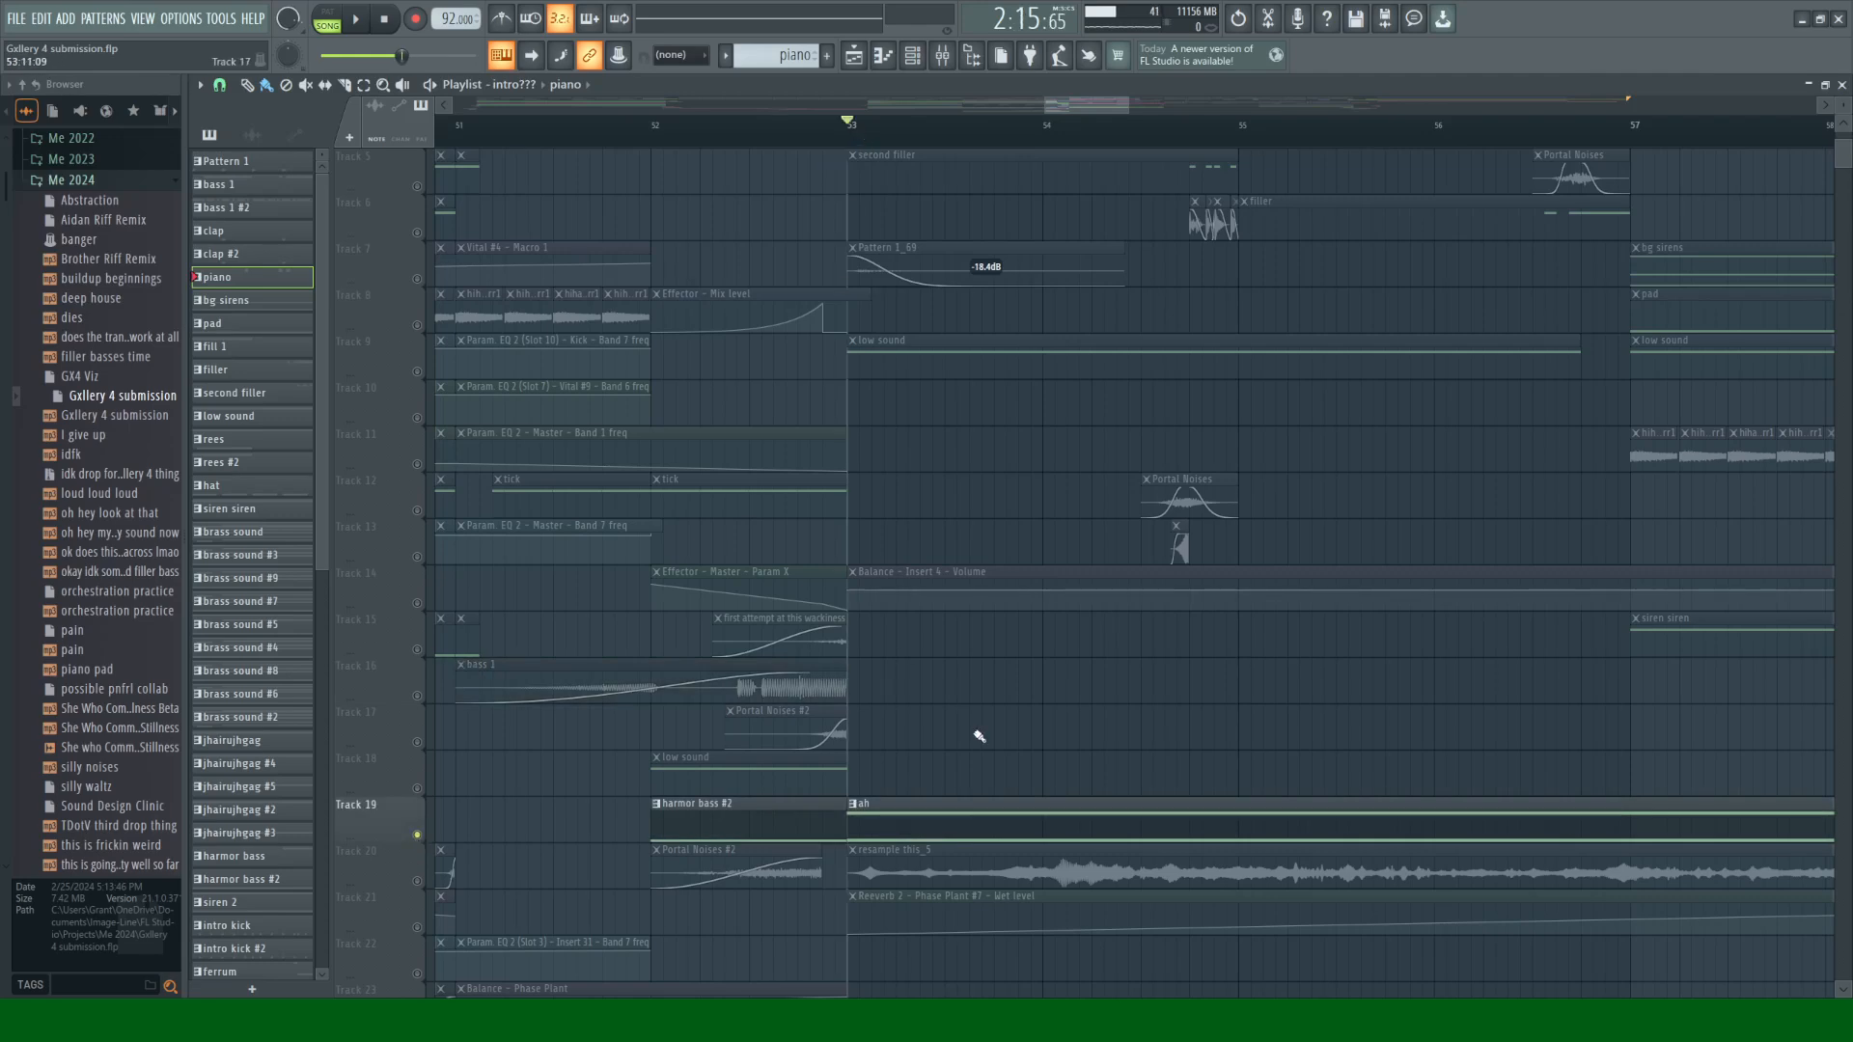
pyautogui.press('space')
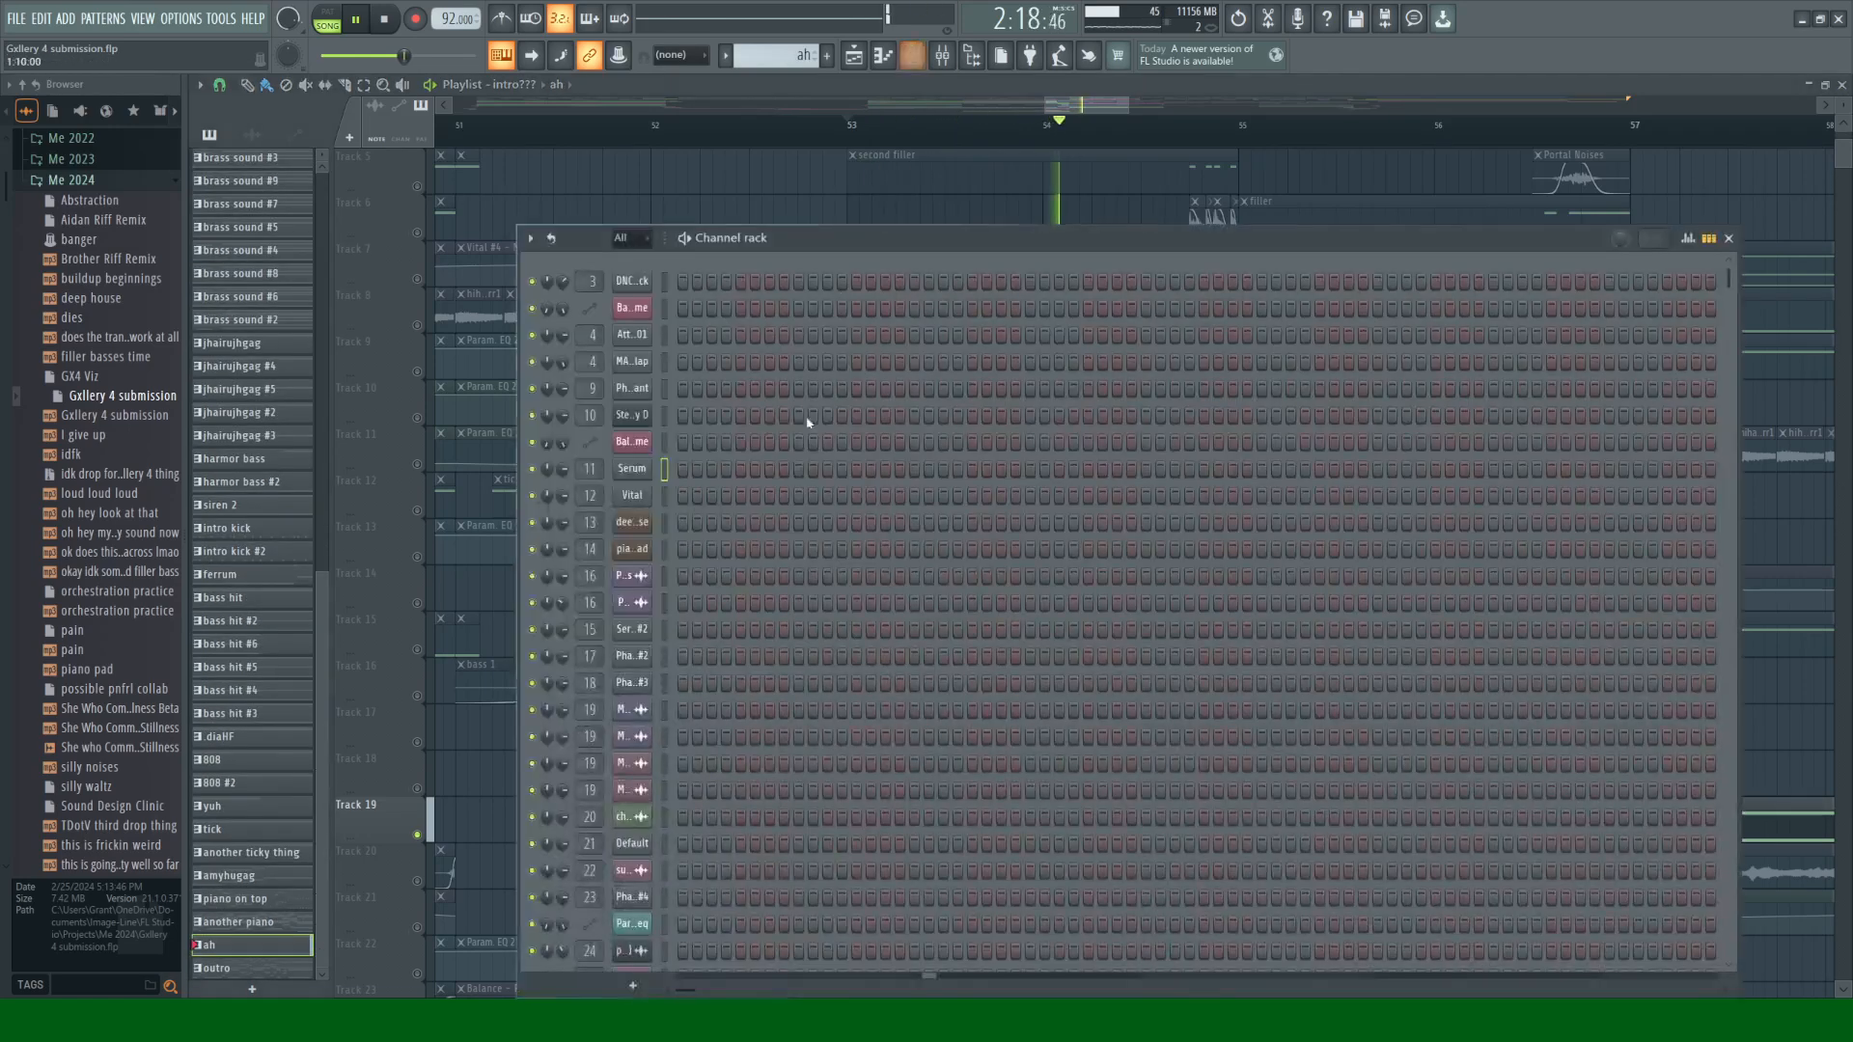
# Step: Find the ah pattern's Laurie Webb Ahh D channel in the channel rack and examine its Granulizer settings
pyautogui.press('F6')
pyautogui.scroll(-10, 770, 505)
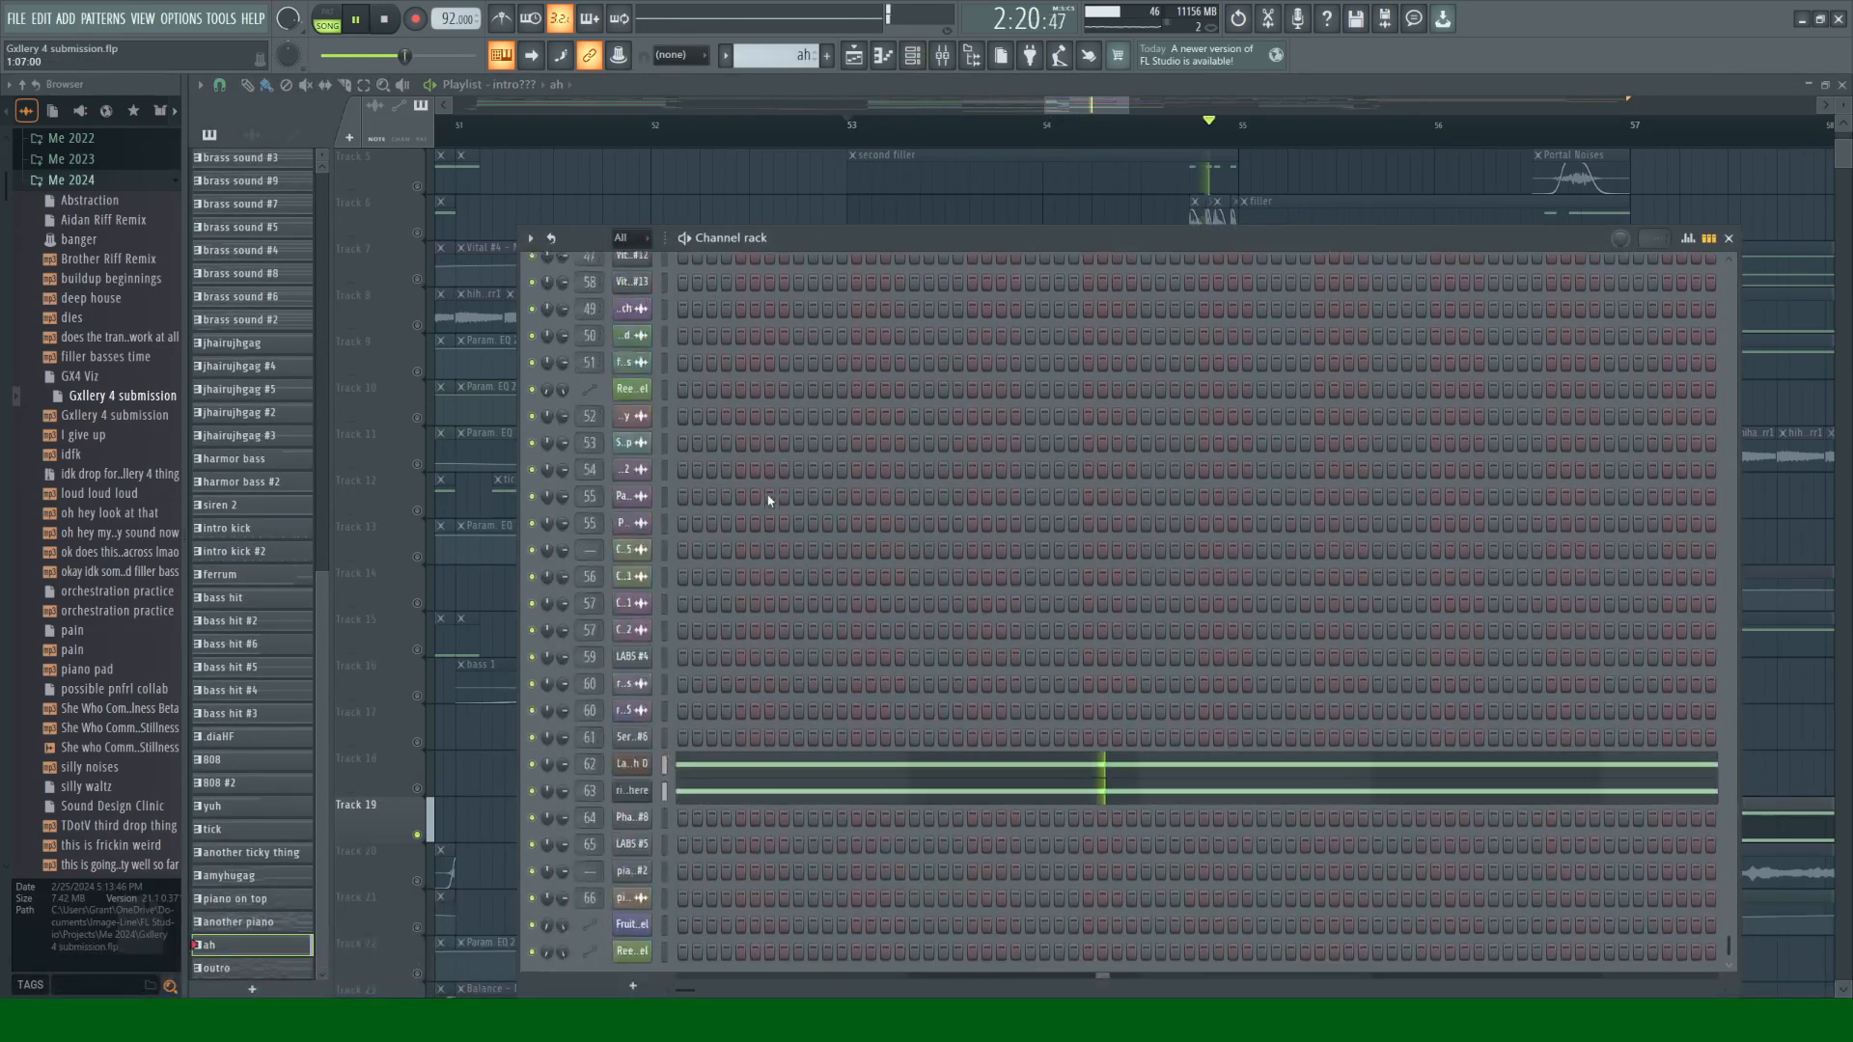
pyautogui.click(632, 755)
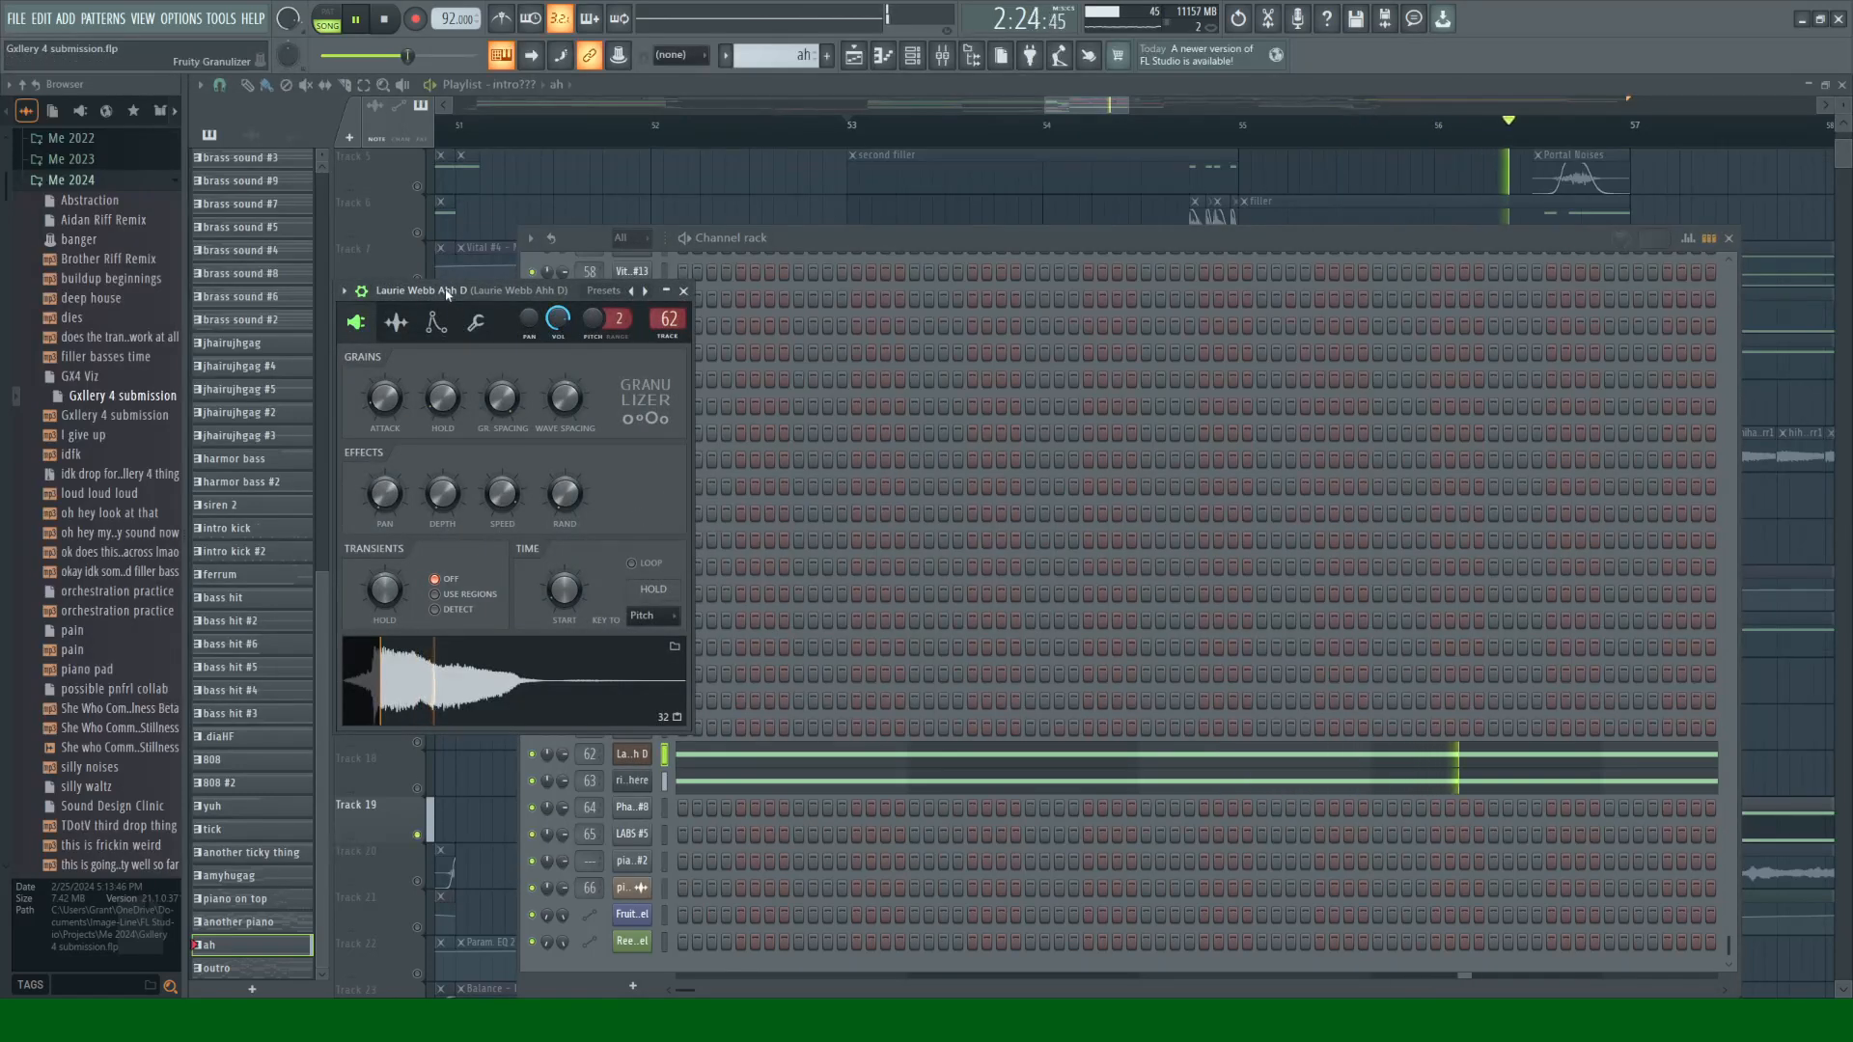
pyautogui.click(684, 290)
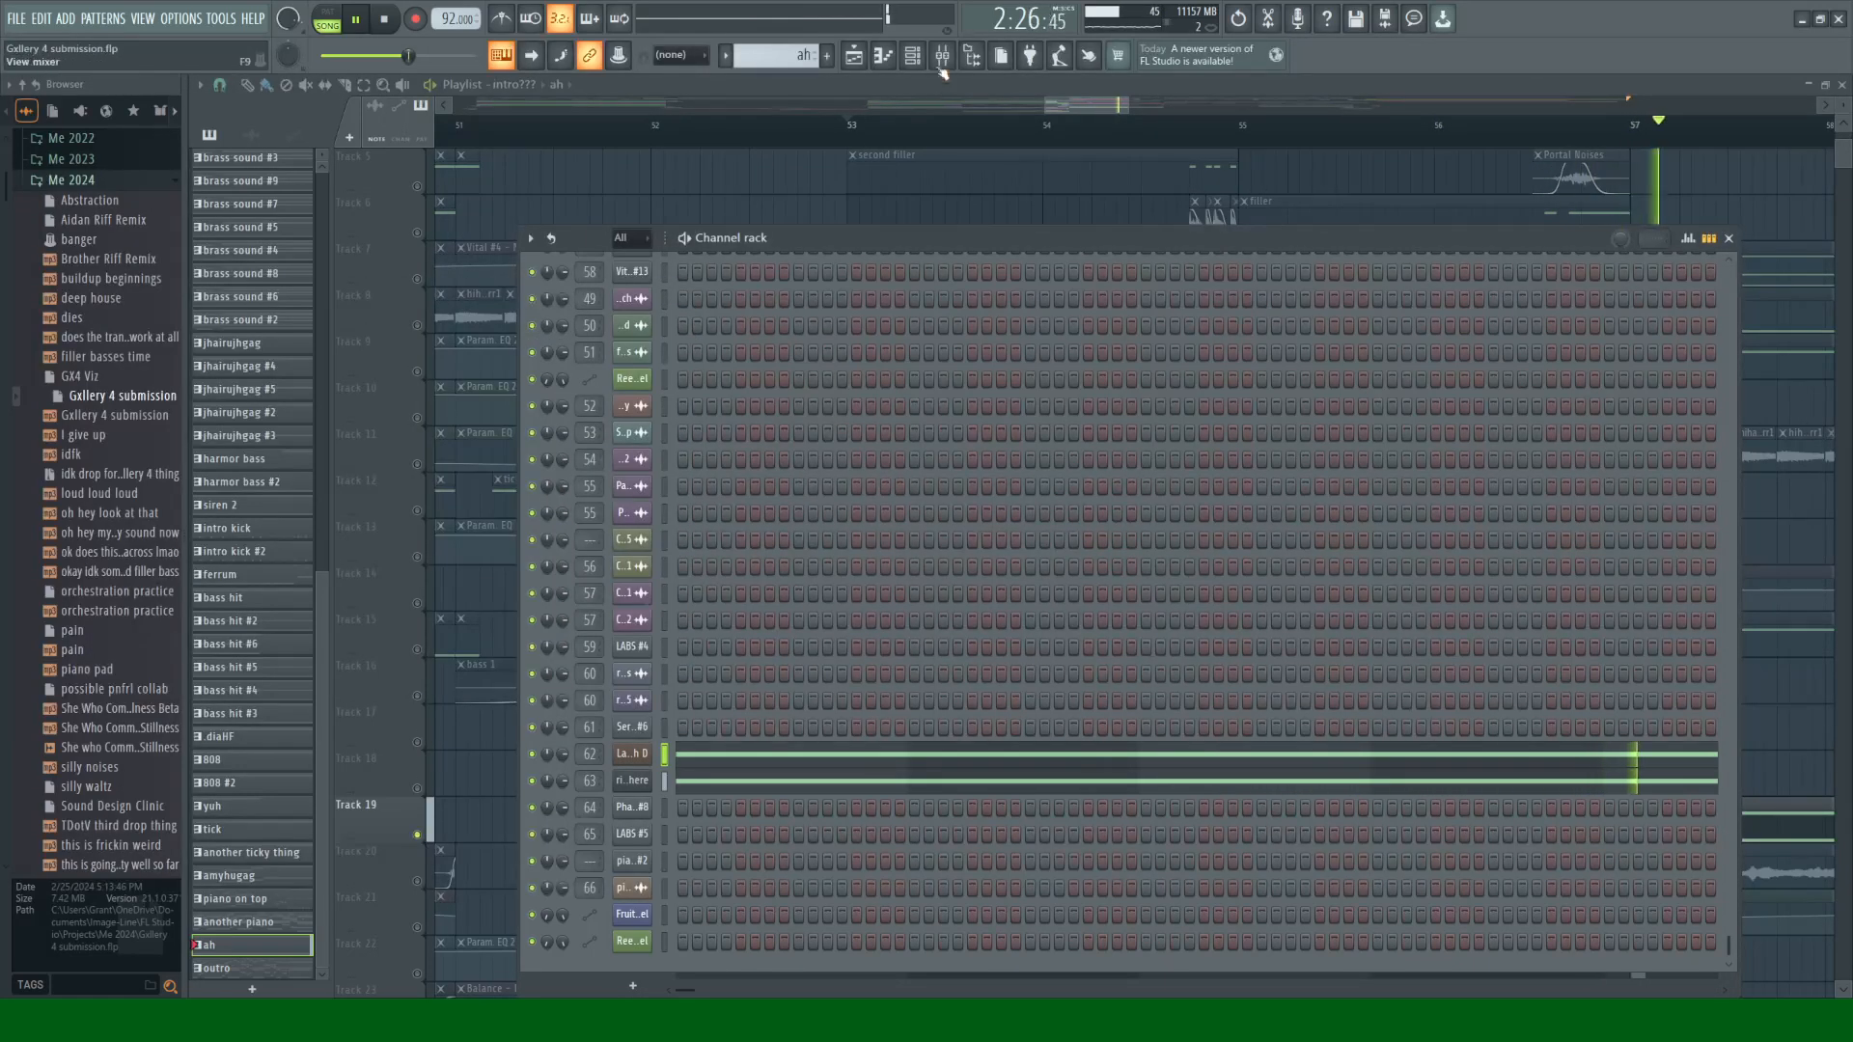
# Step: Inspect the effect chain on the Laurie Webb Ahh D mixer track, toggle its effect slots during playback, and close the mixer
pyautogui.press('F9')
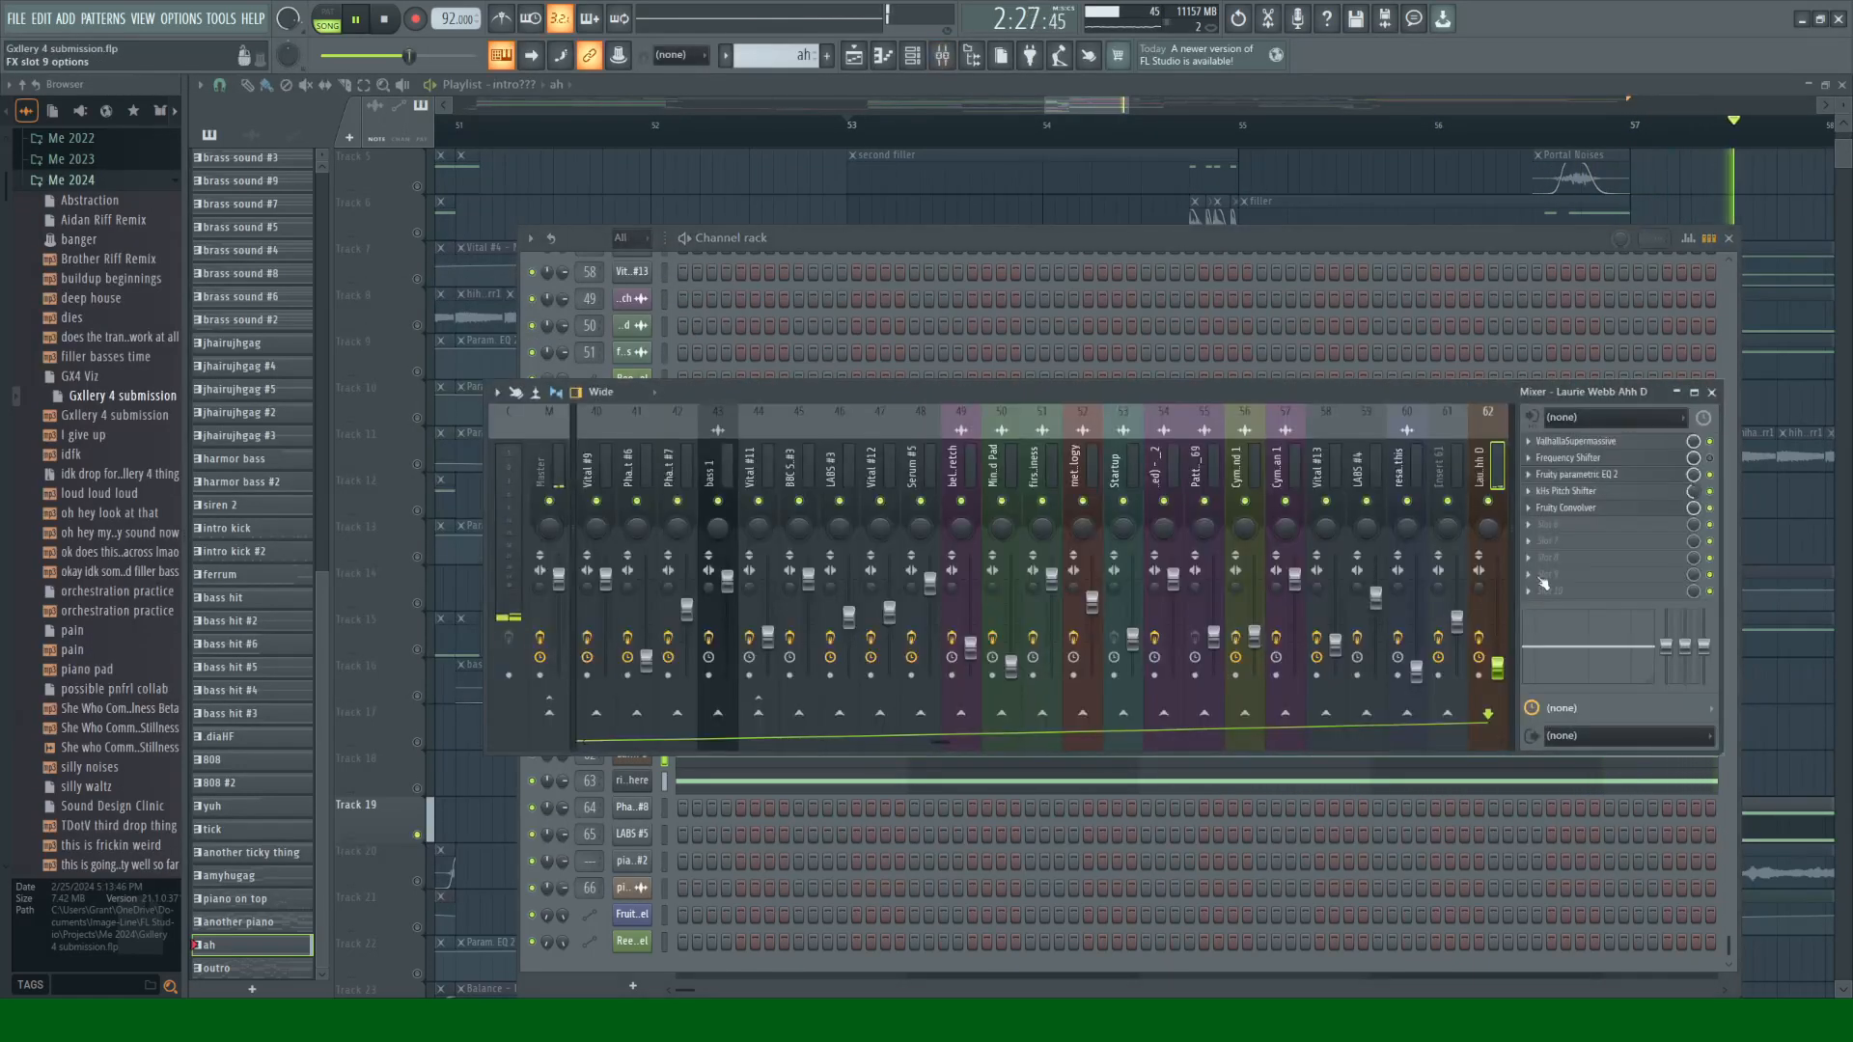
pyautogui.click(1480, 638)
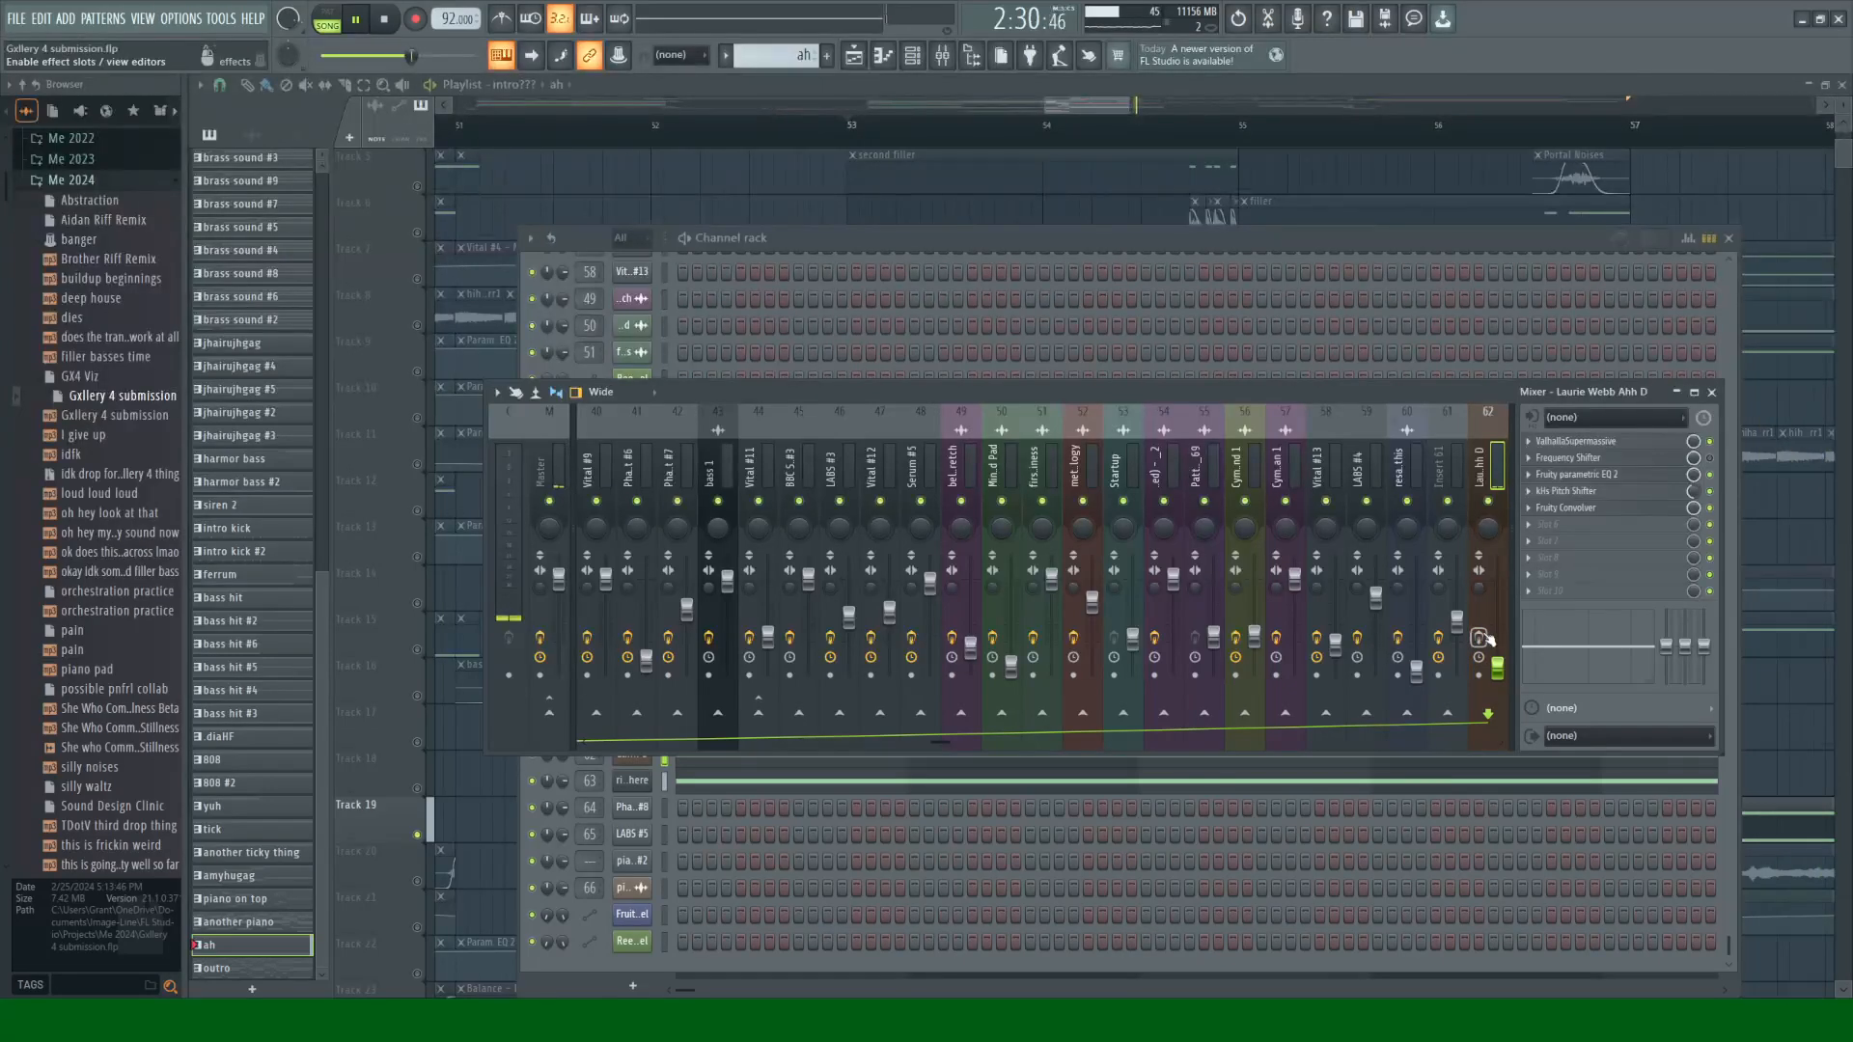
pyautogui.click(1712, 393)
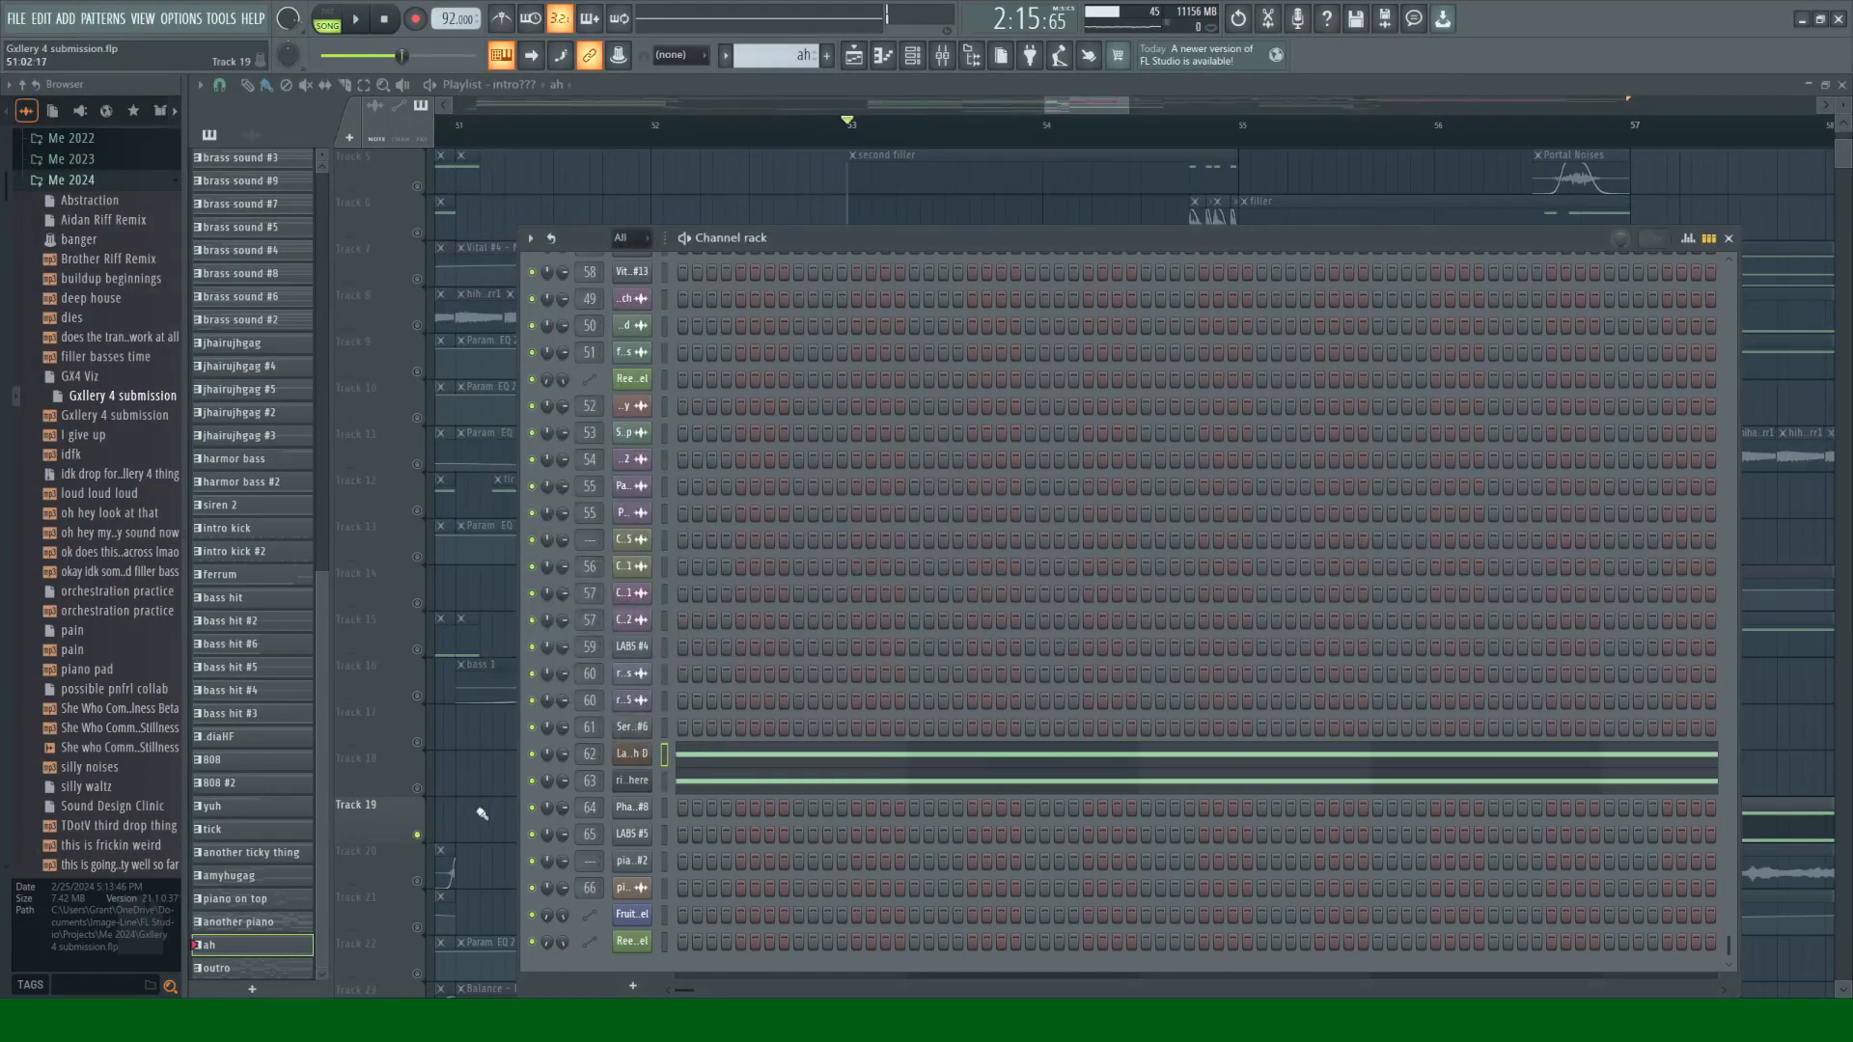
# Step: Open the rick roll atomosphere channel and examine its spectral display, effects, image and envelope sections
pyautogui.click(637, 781)
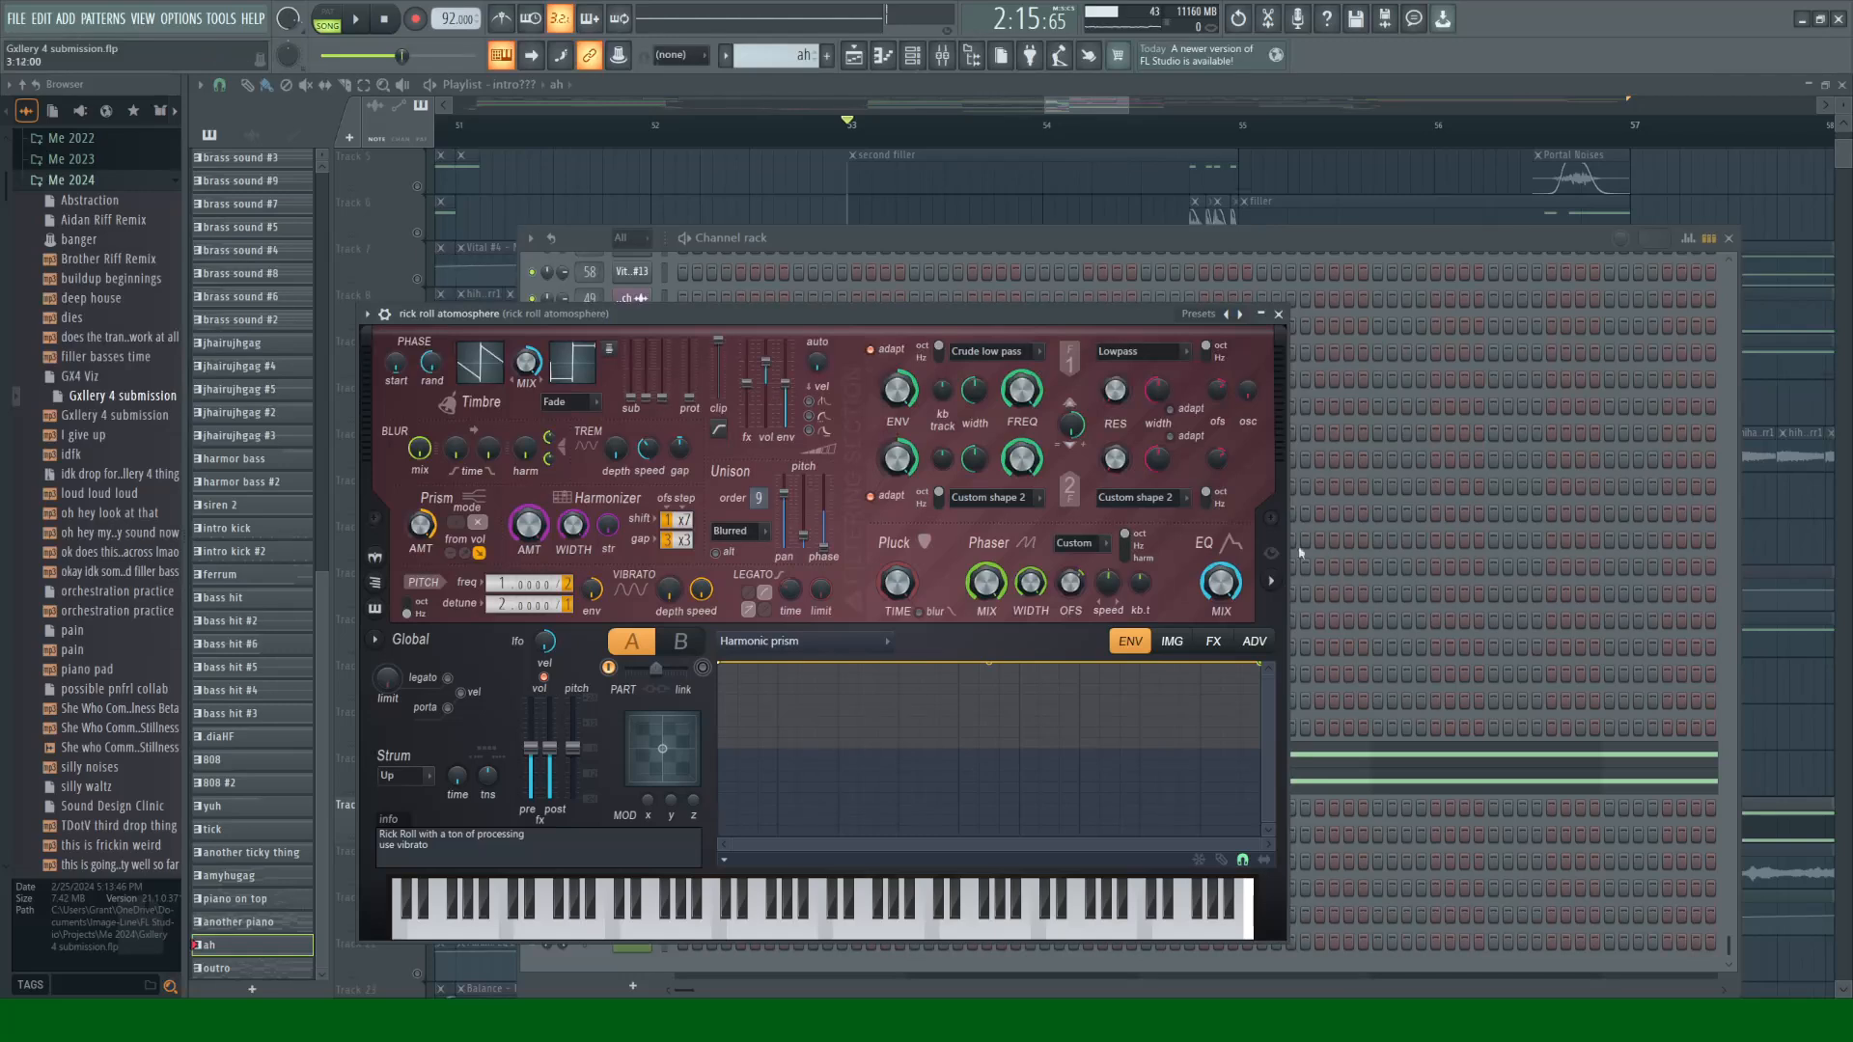
pyautogui.click(1271, 581)
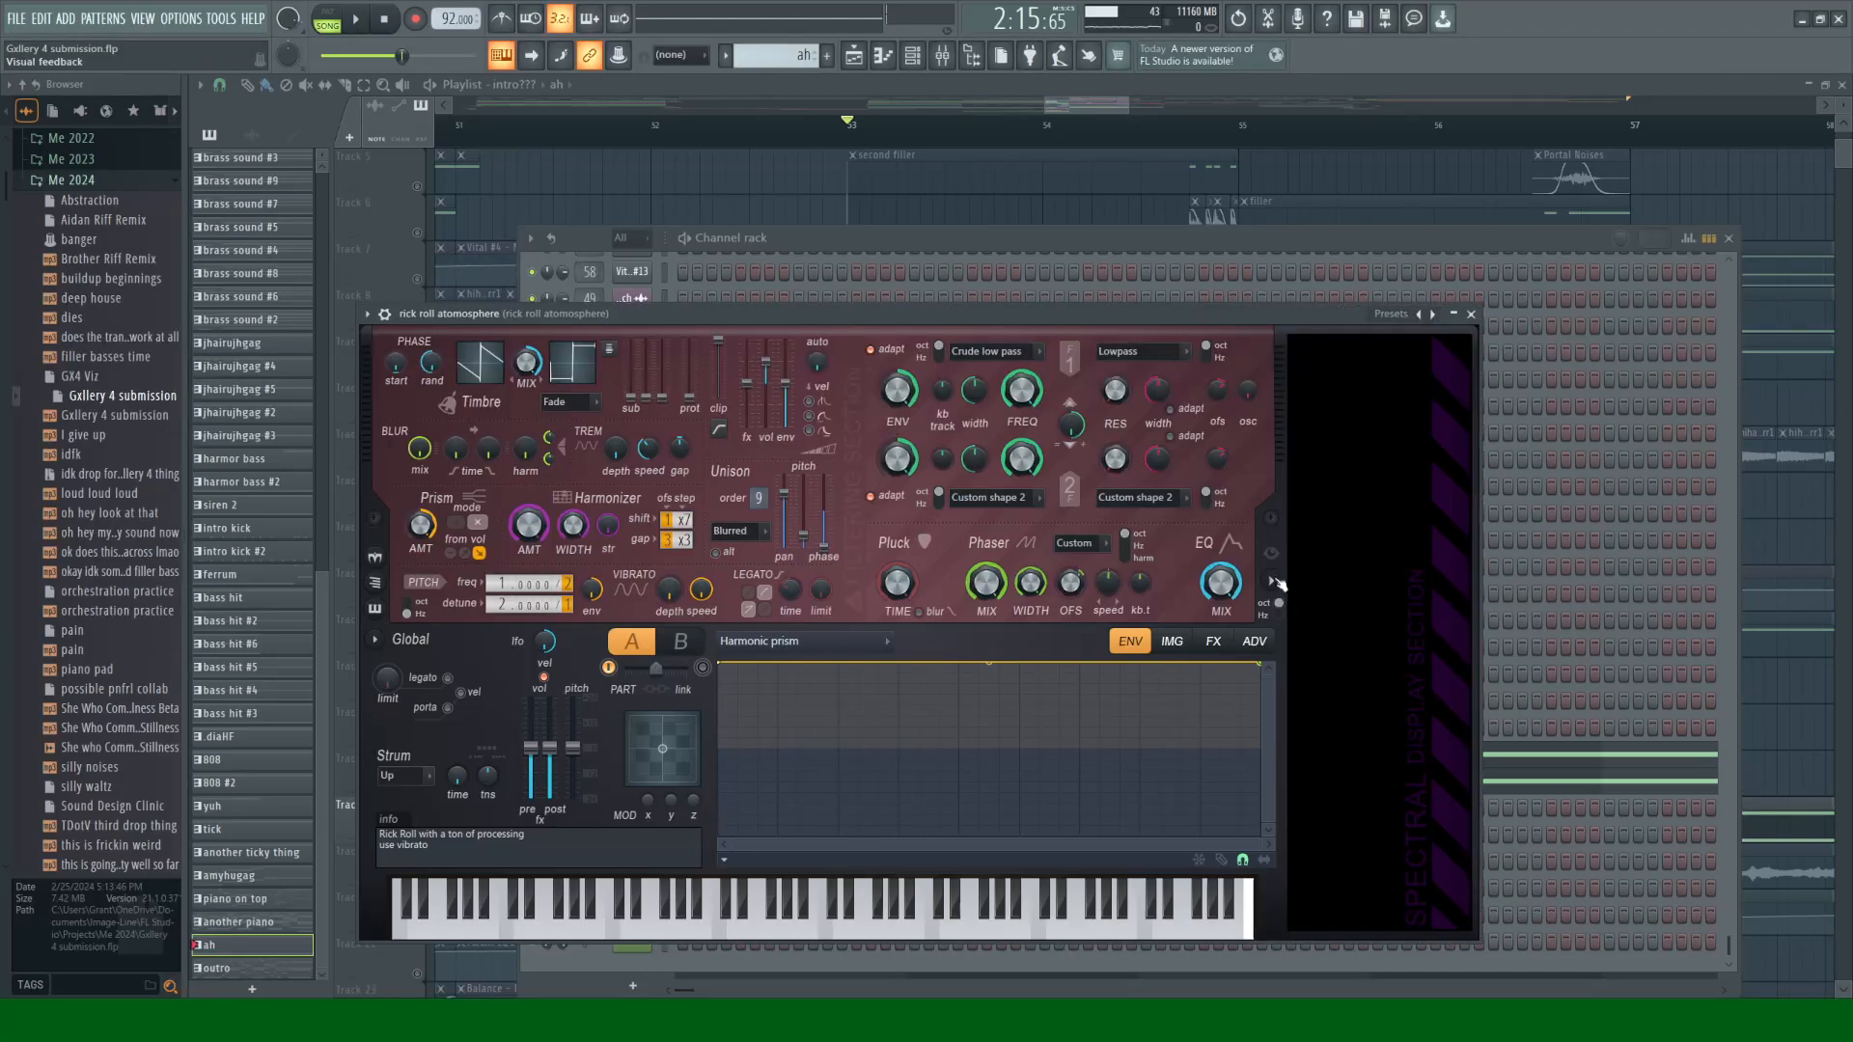
pyautogui.click(1218, 641)
pyautogui.click(1171, 641)
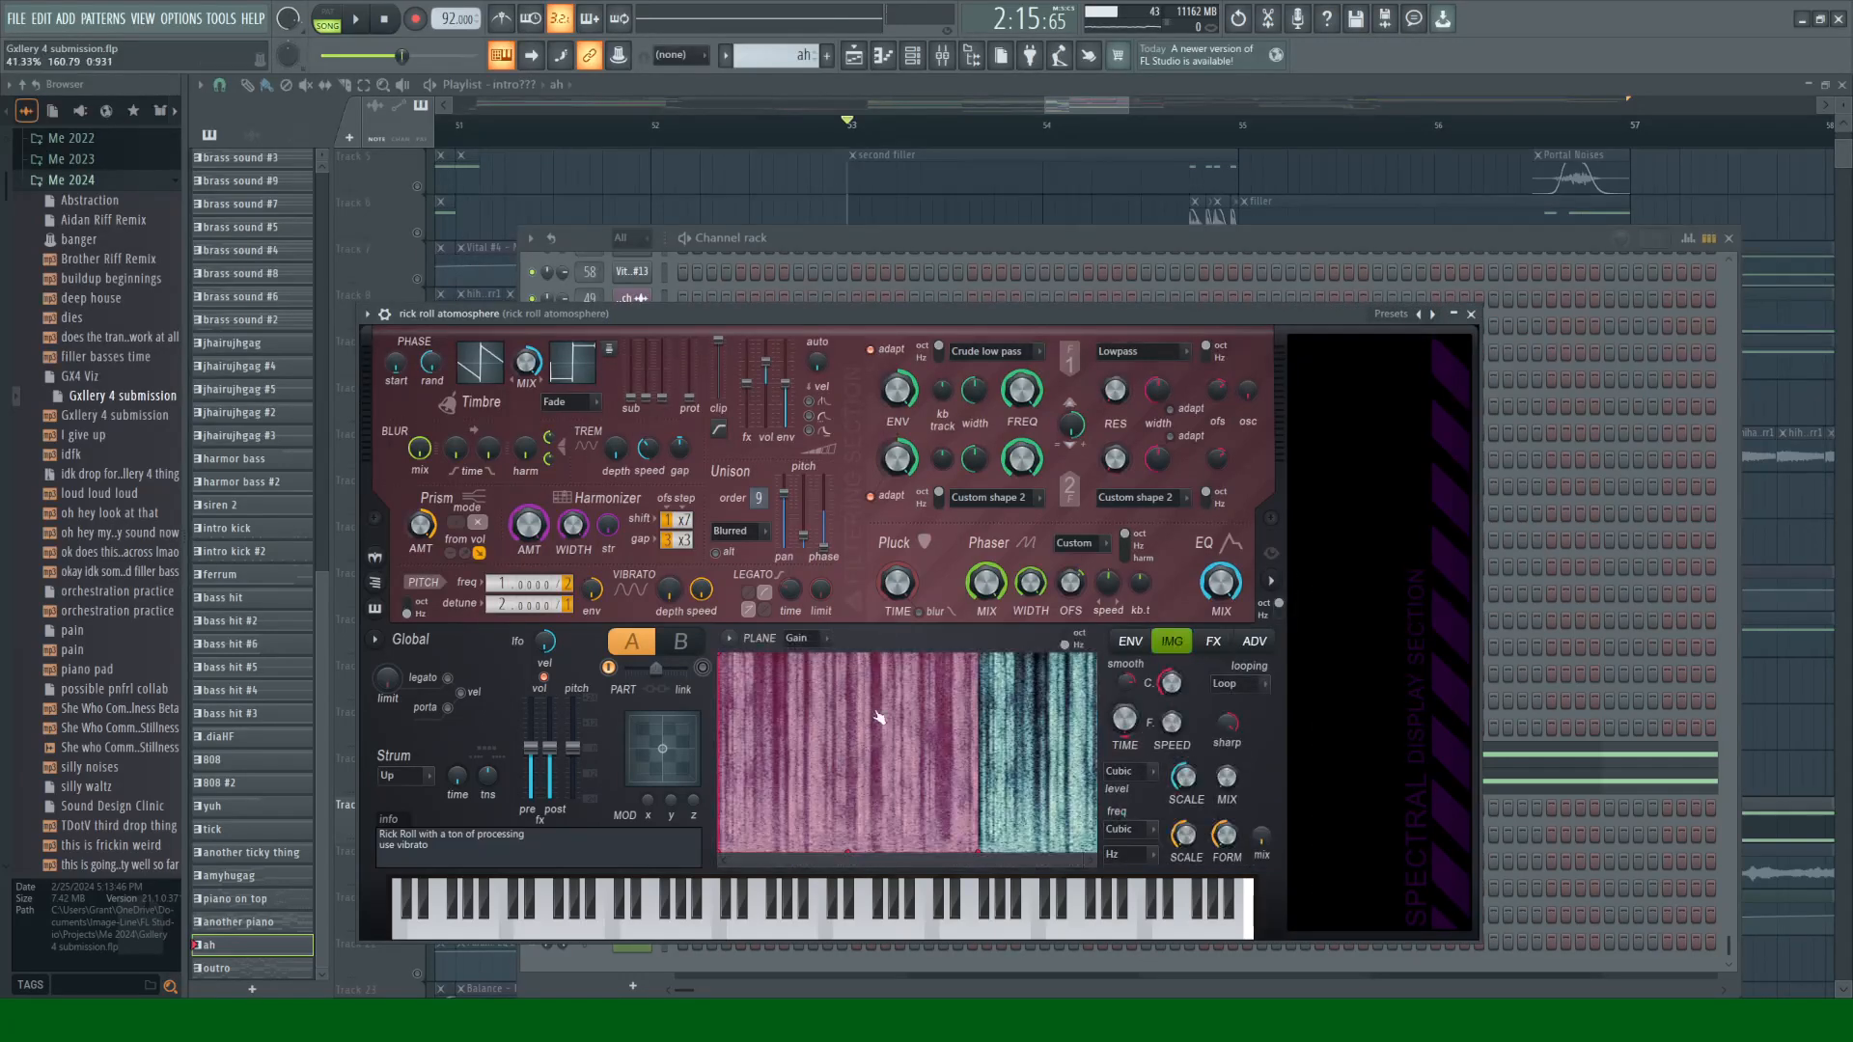
pyautogui.click(1127, 644)
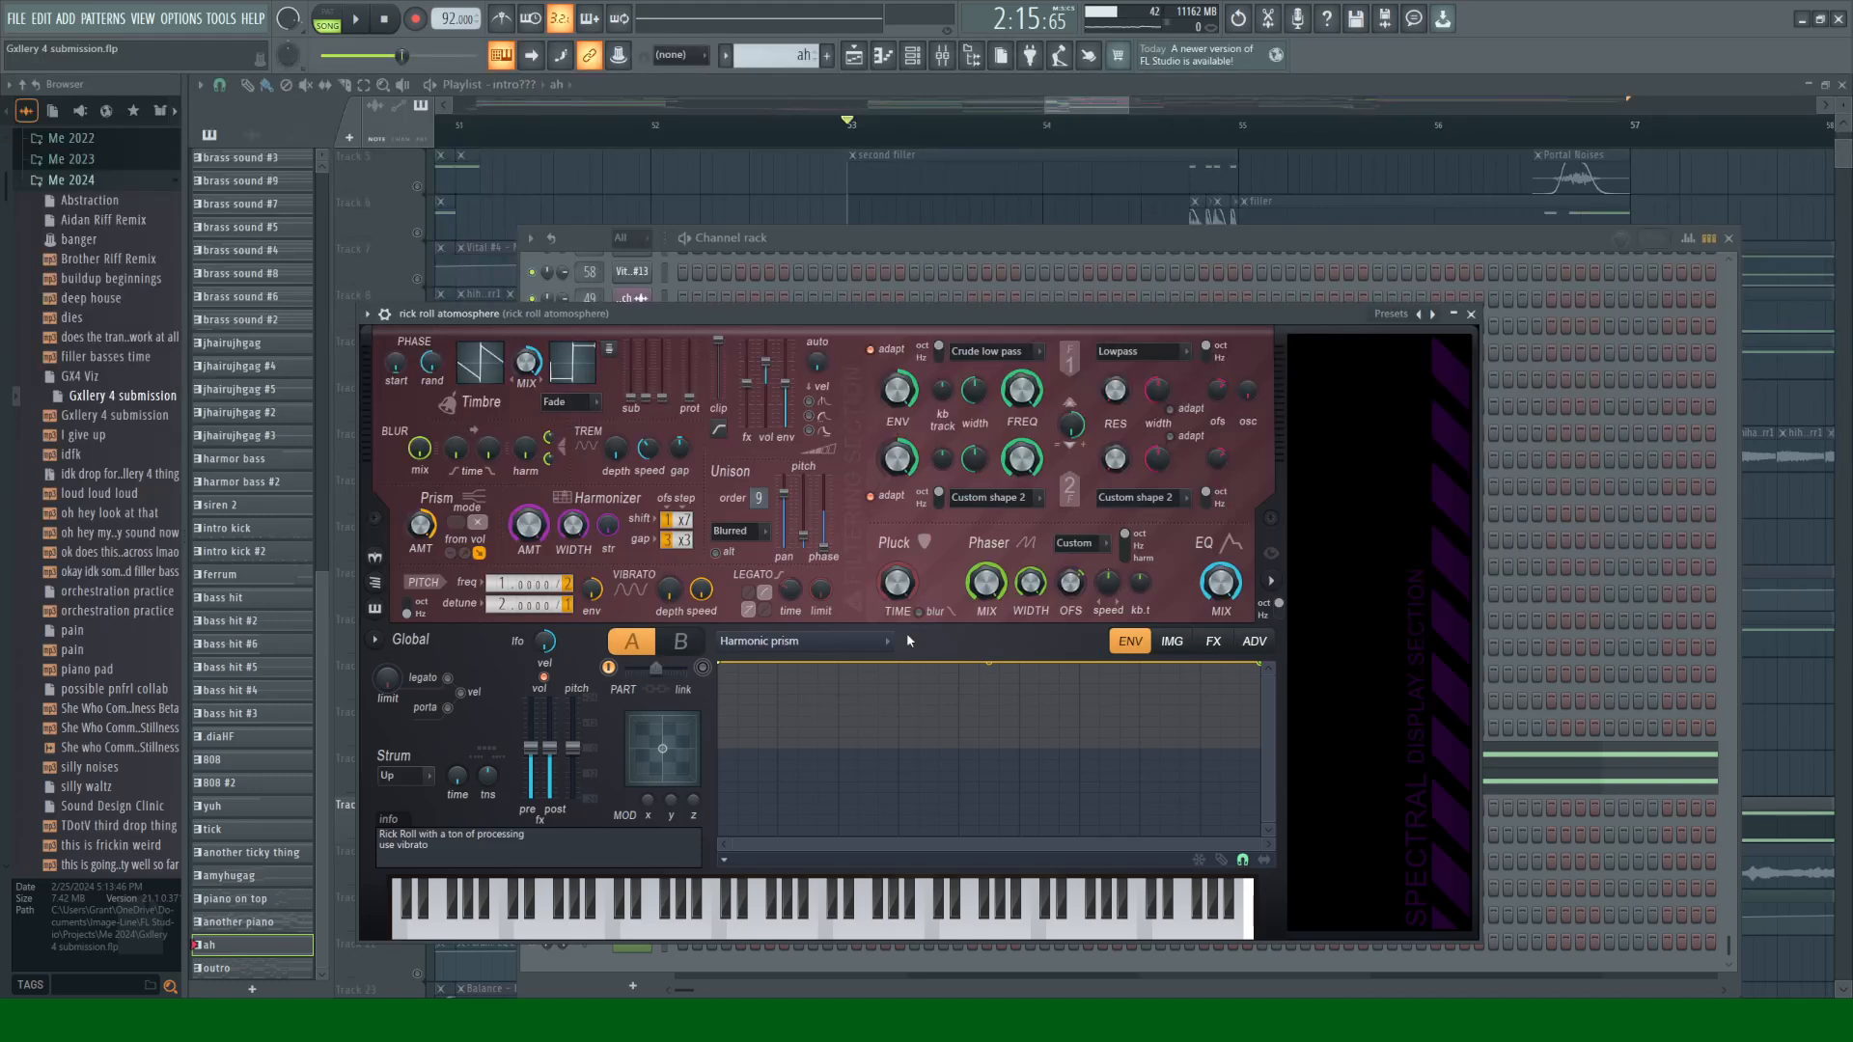
# Step: Play the ah pattern to watch the rick roll atomosphere spectrum, close the instrument and channel rack, and stop playback
pyautogui.press('space')
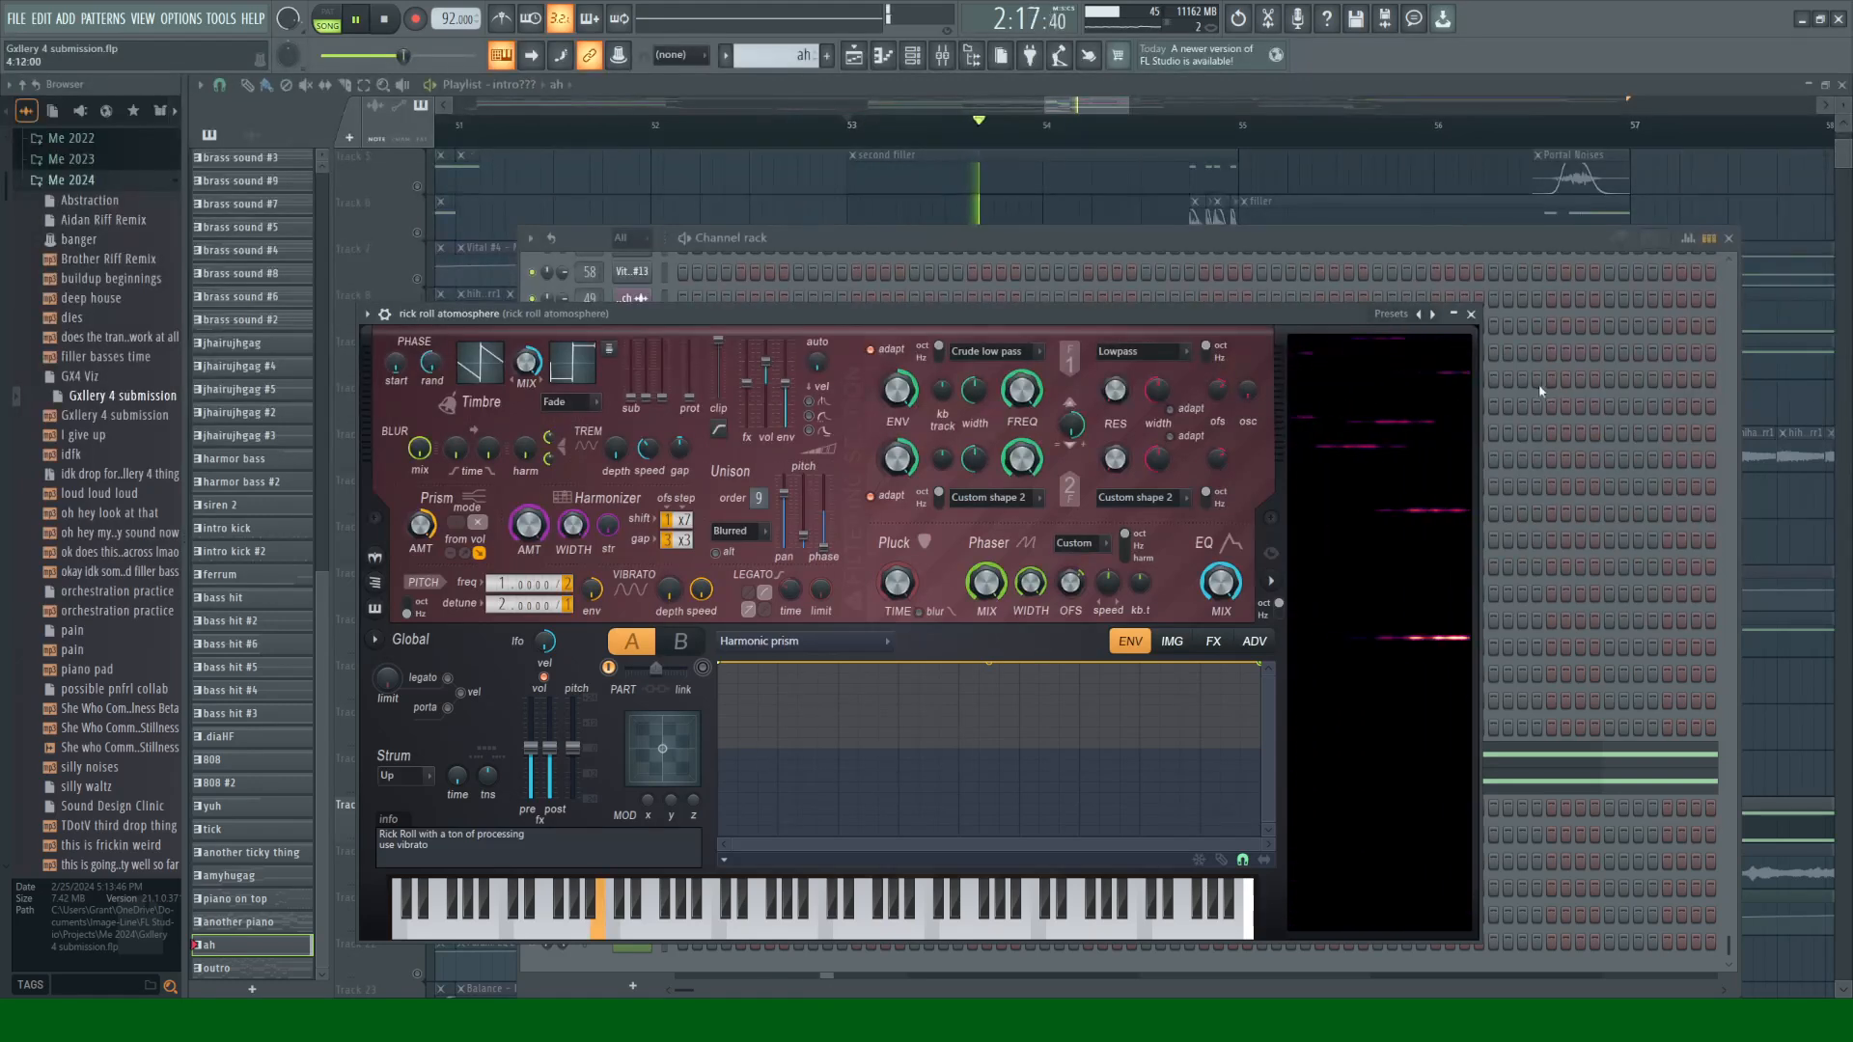
pyautogui.click(1472, 315)
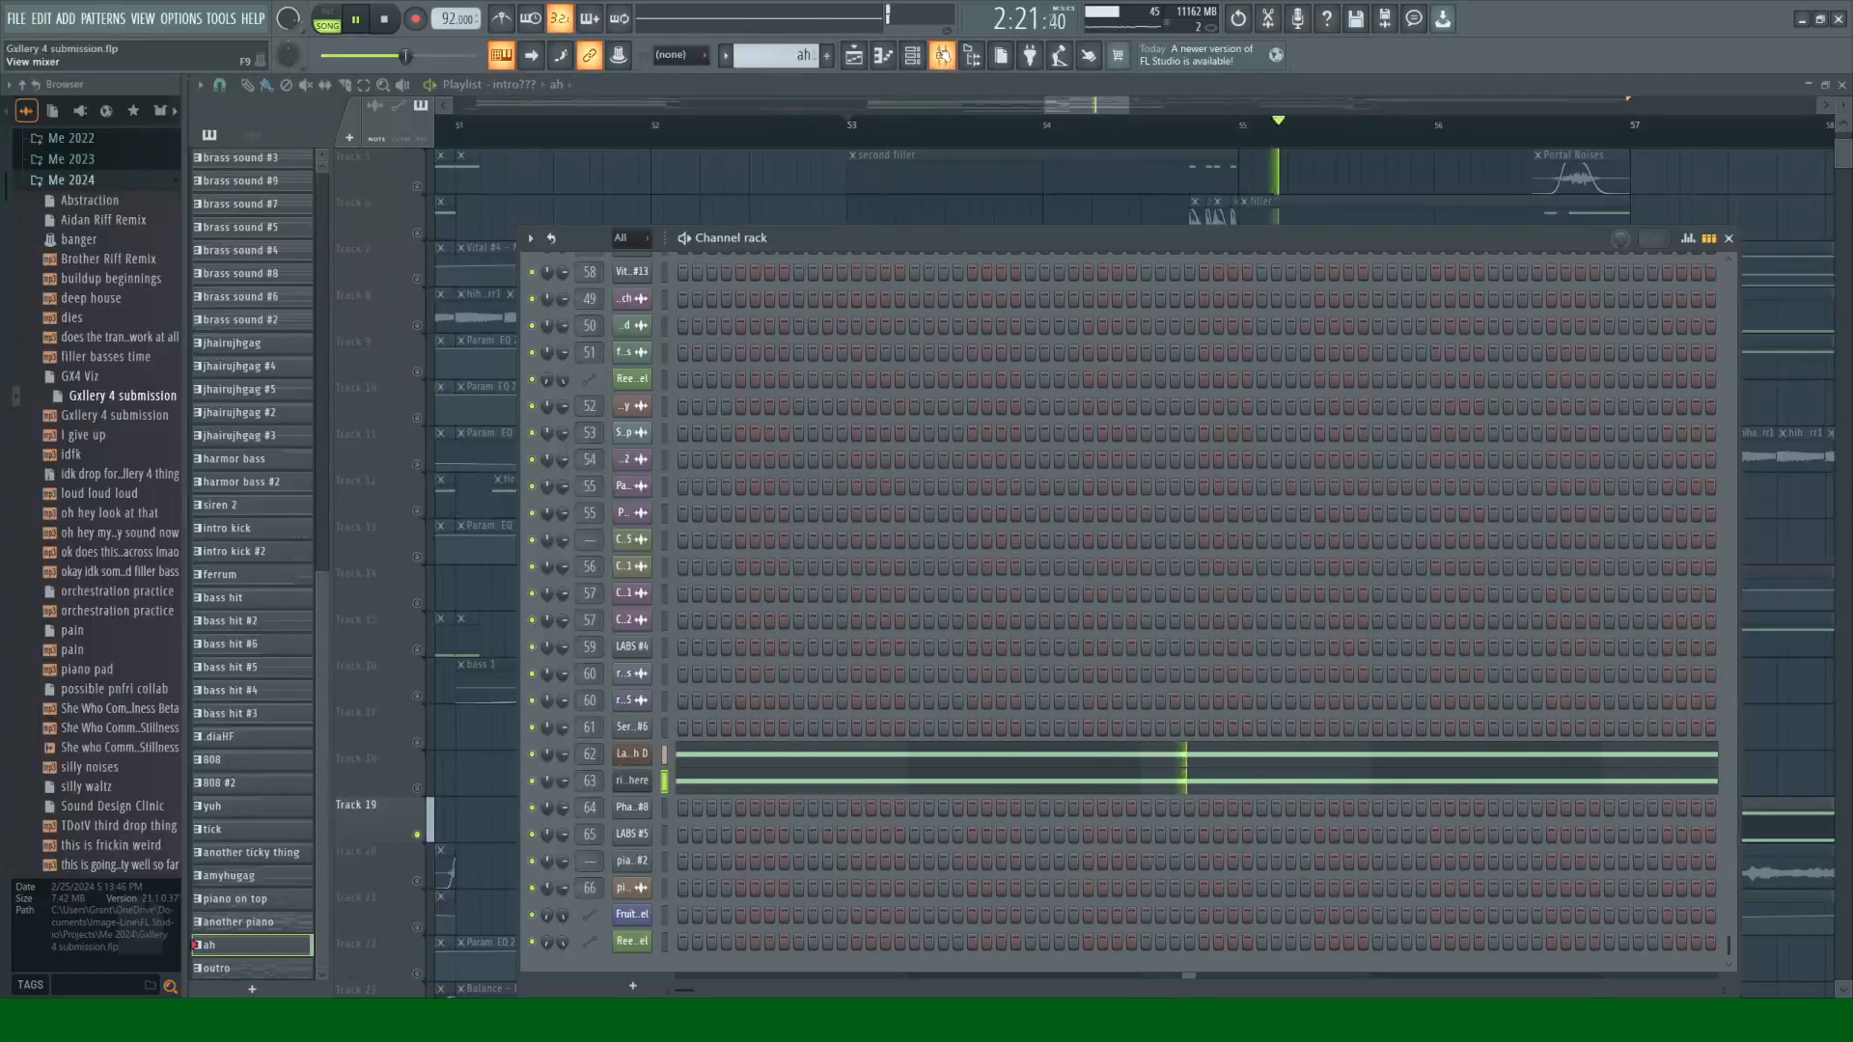
pyautogui.press('F6')
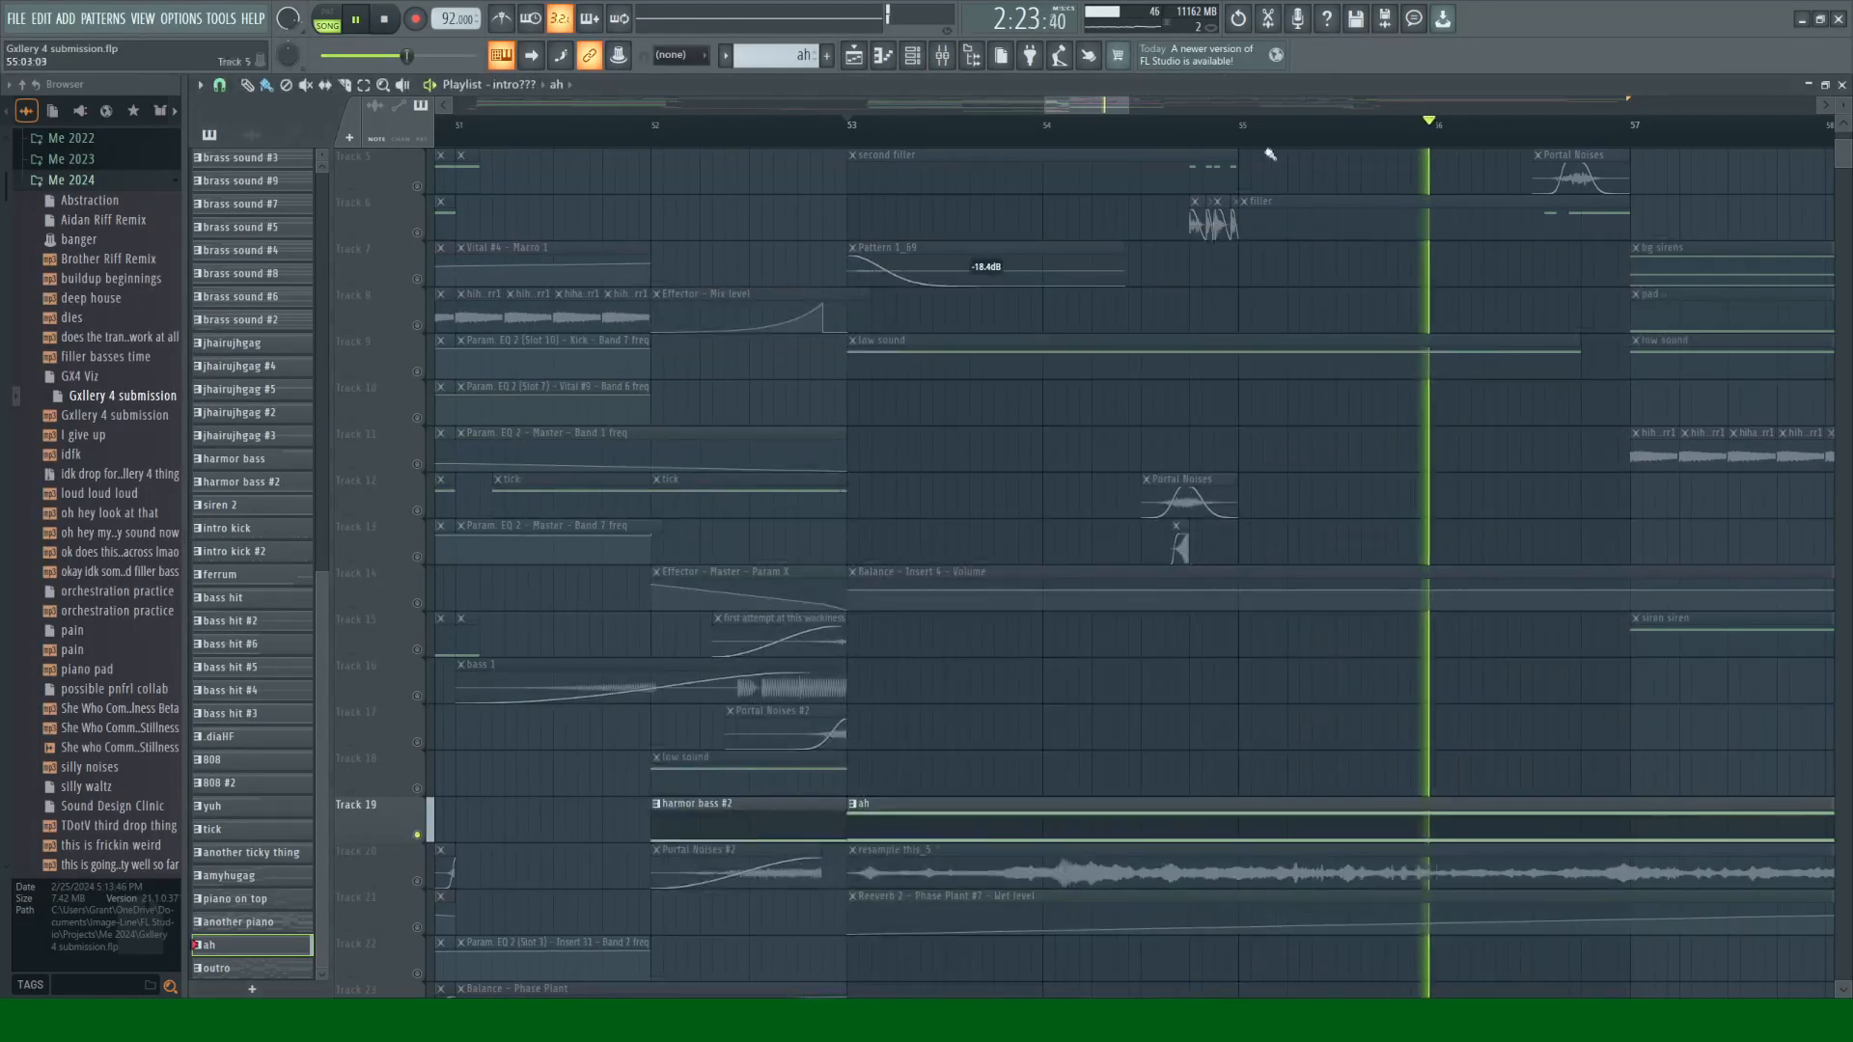
pyautogui.press('space')
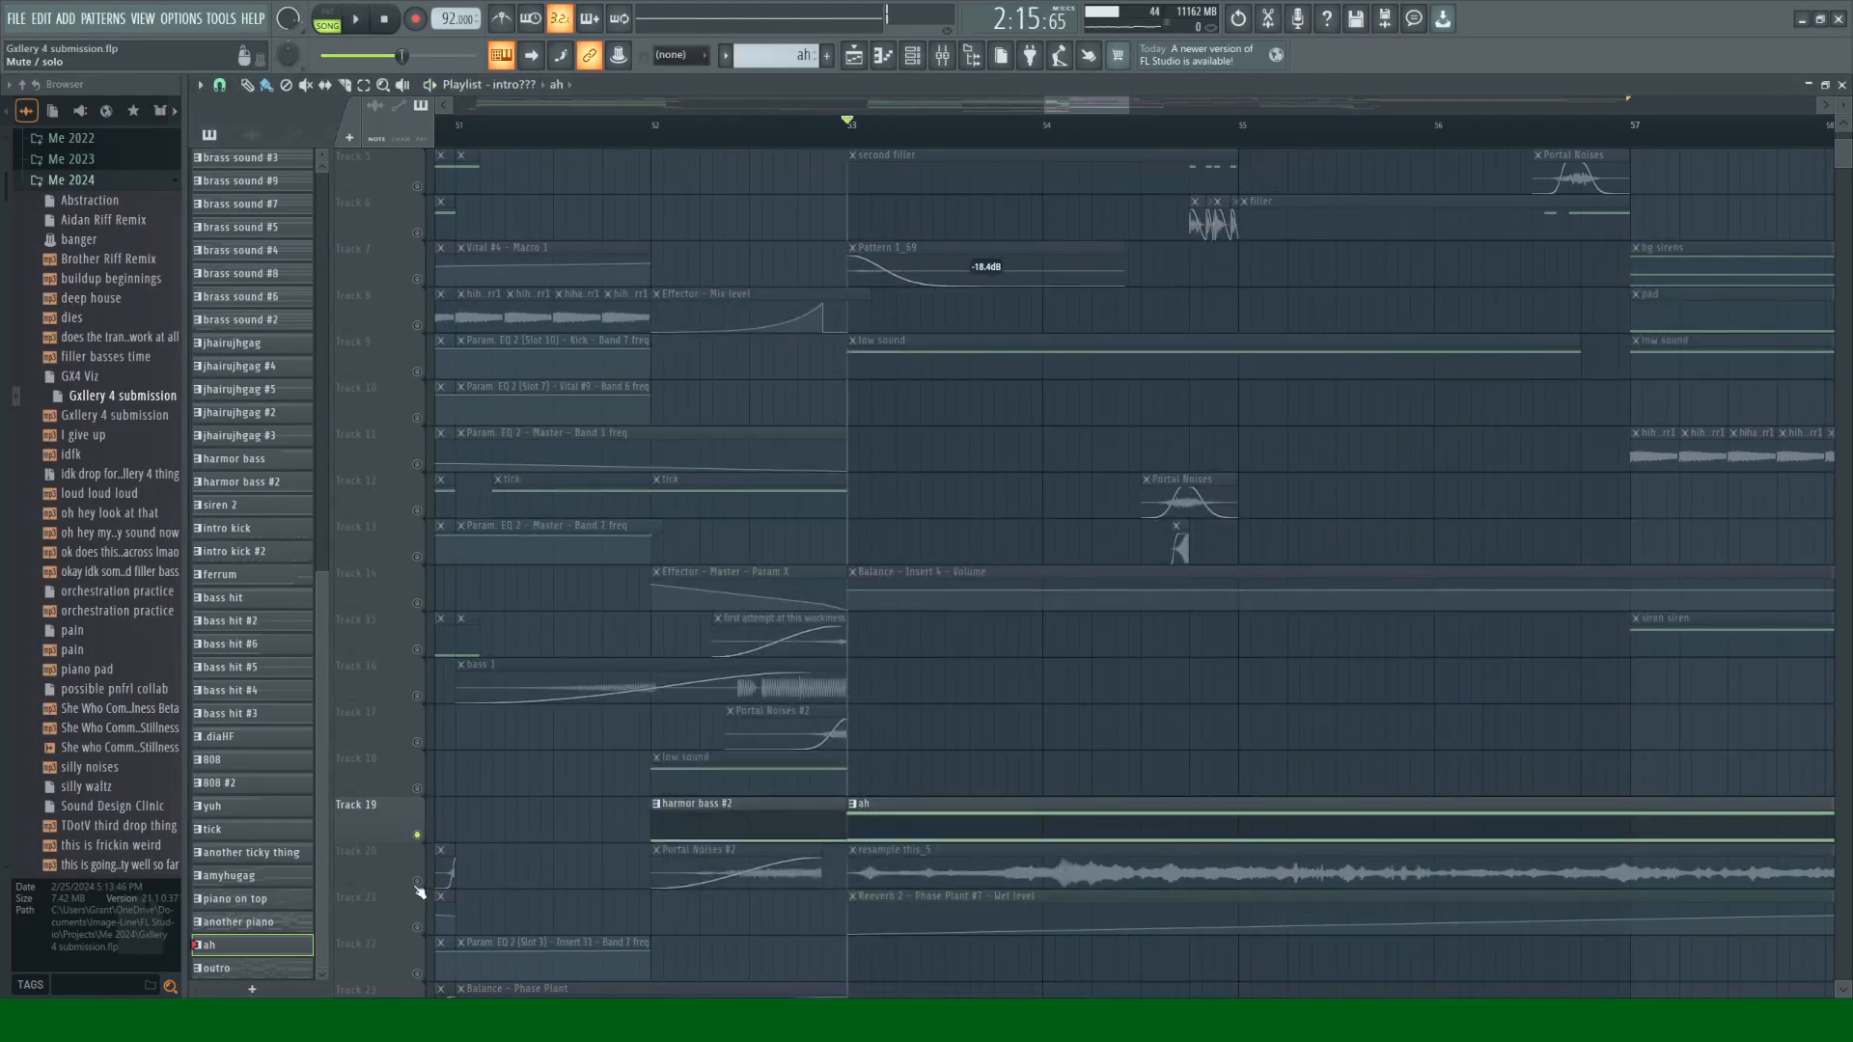
# Step: Solo Track 20, play the resample this_5 clip, and solo the resample this mixer track to view its effects
pyautogui.click(419, 884)
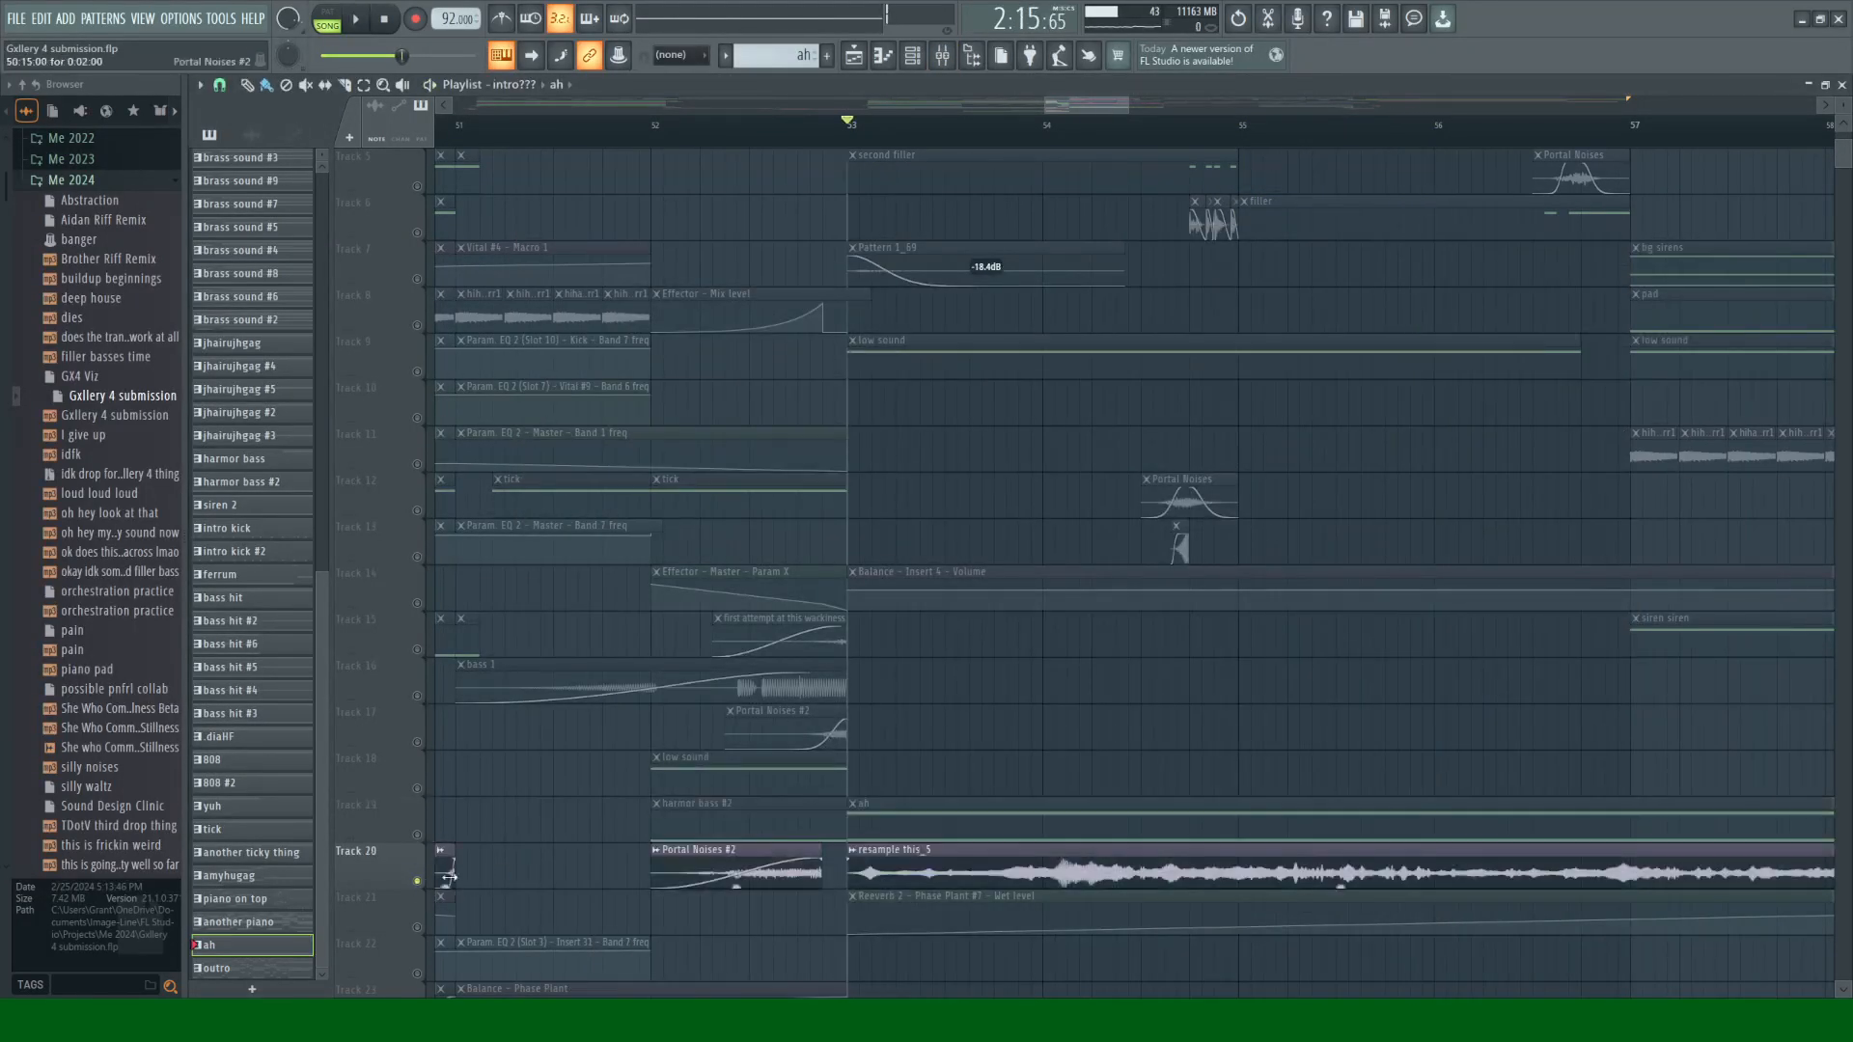
pyautogui.press('space')
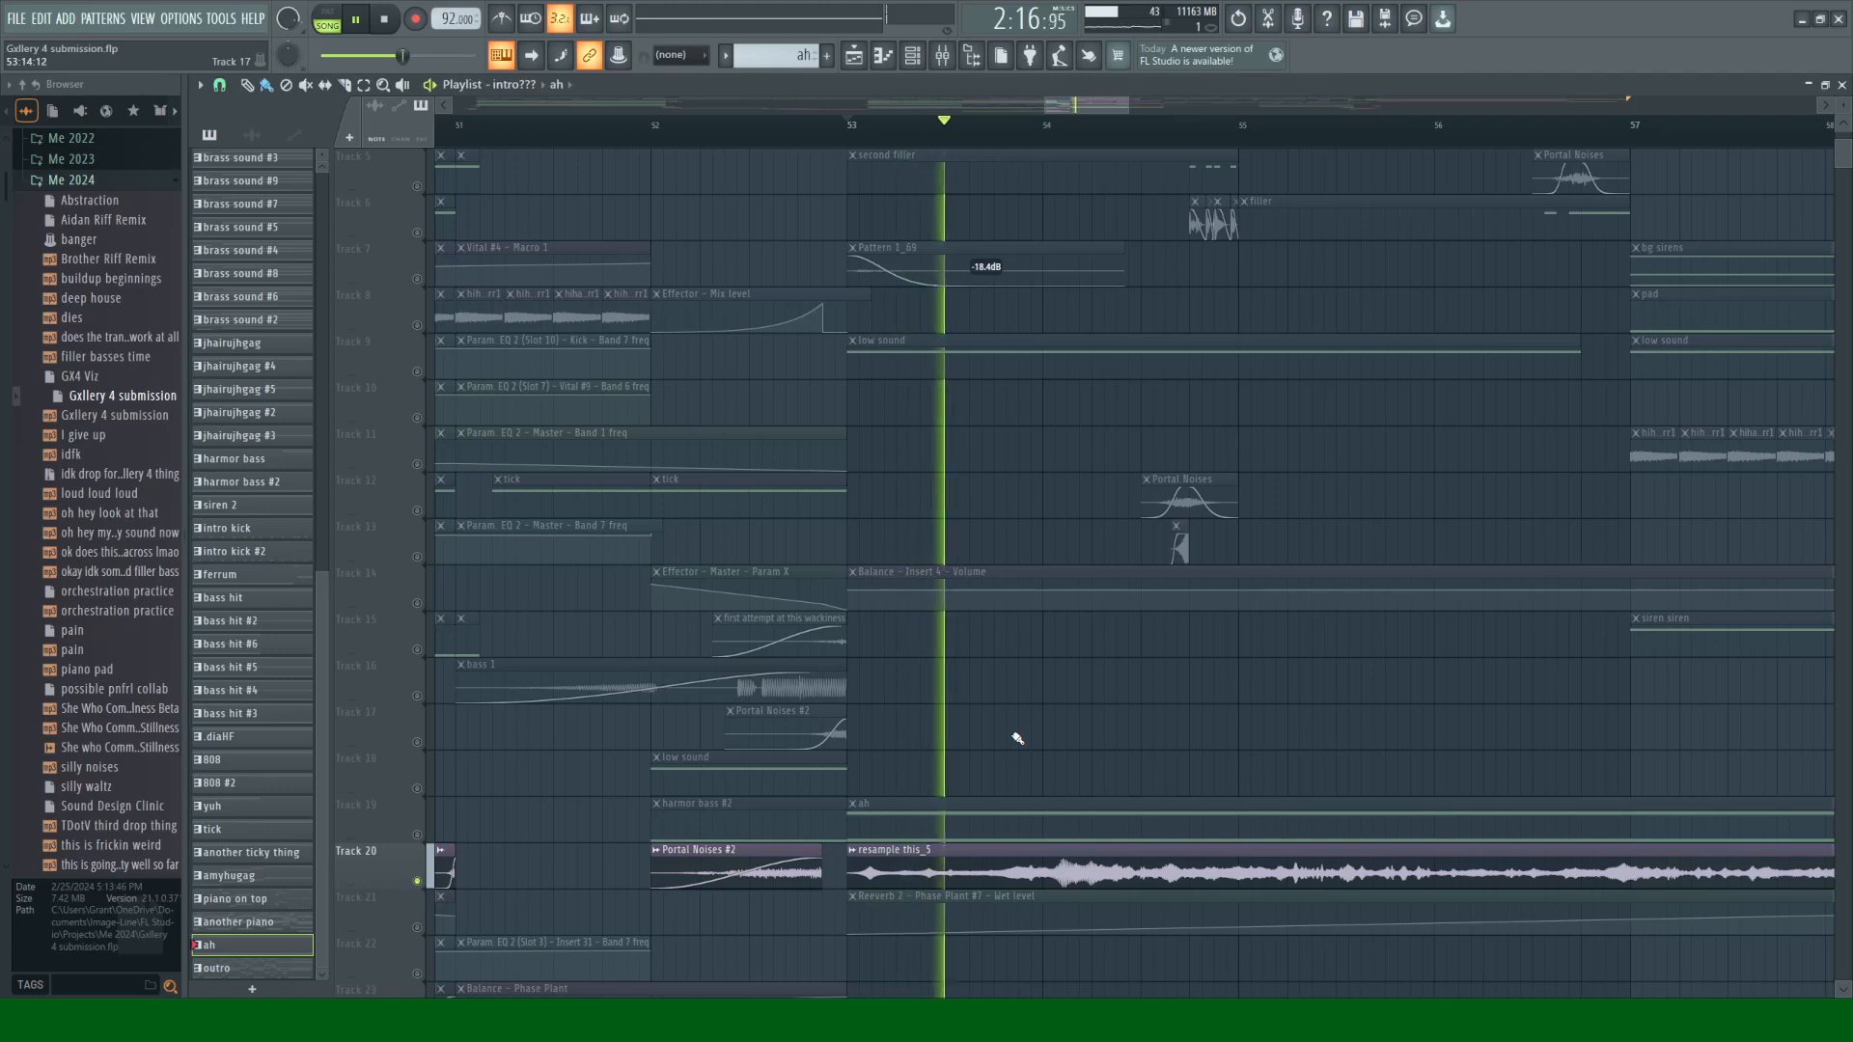
pyautogui.press('F9')
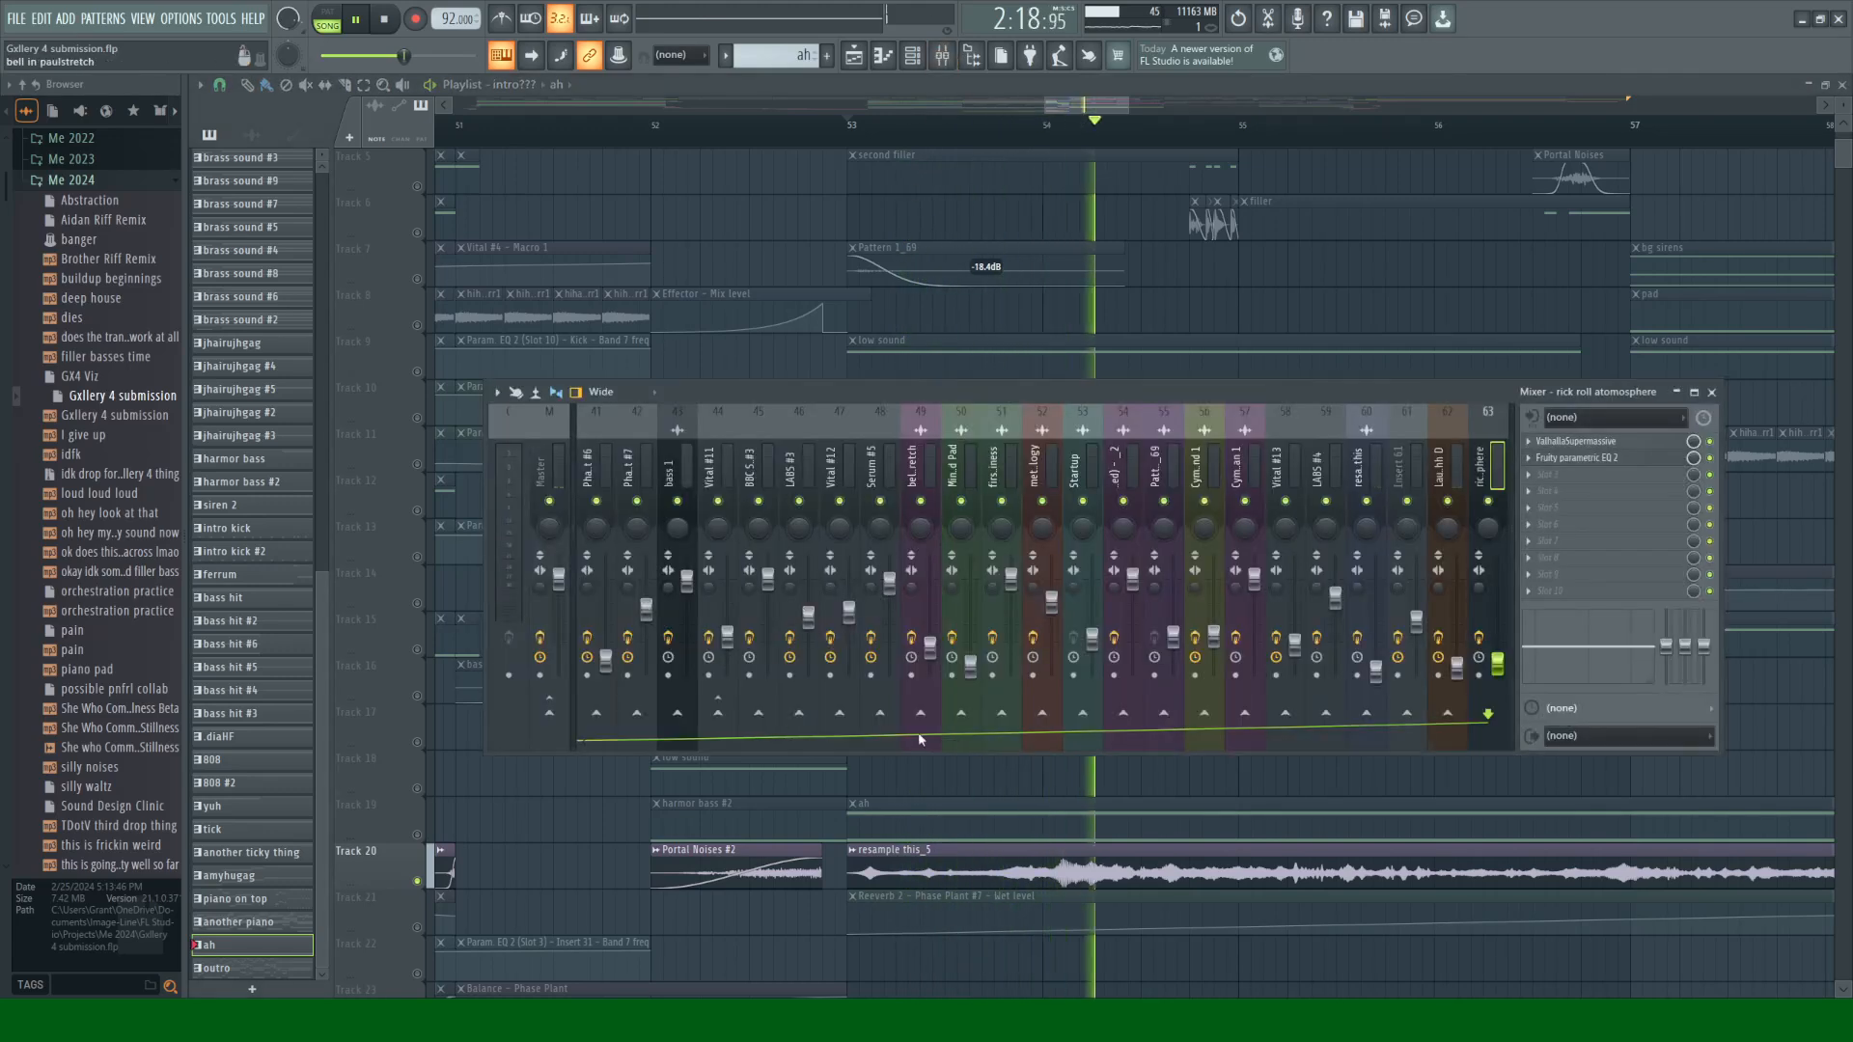
pyautogui.moveTo(953, 744); pyautogui.dragTo(1059, 749)
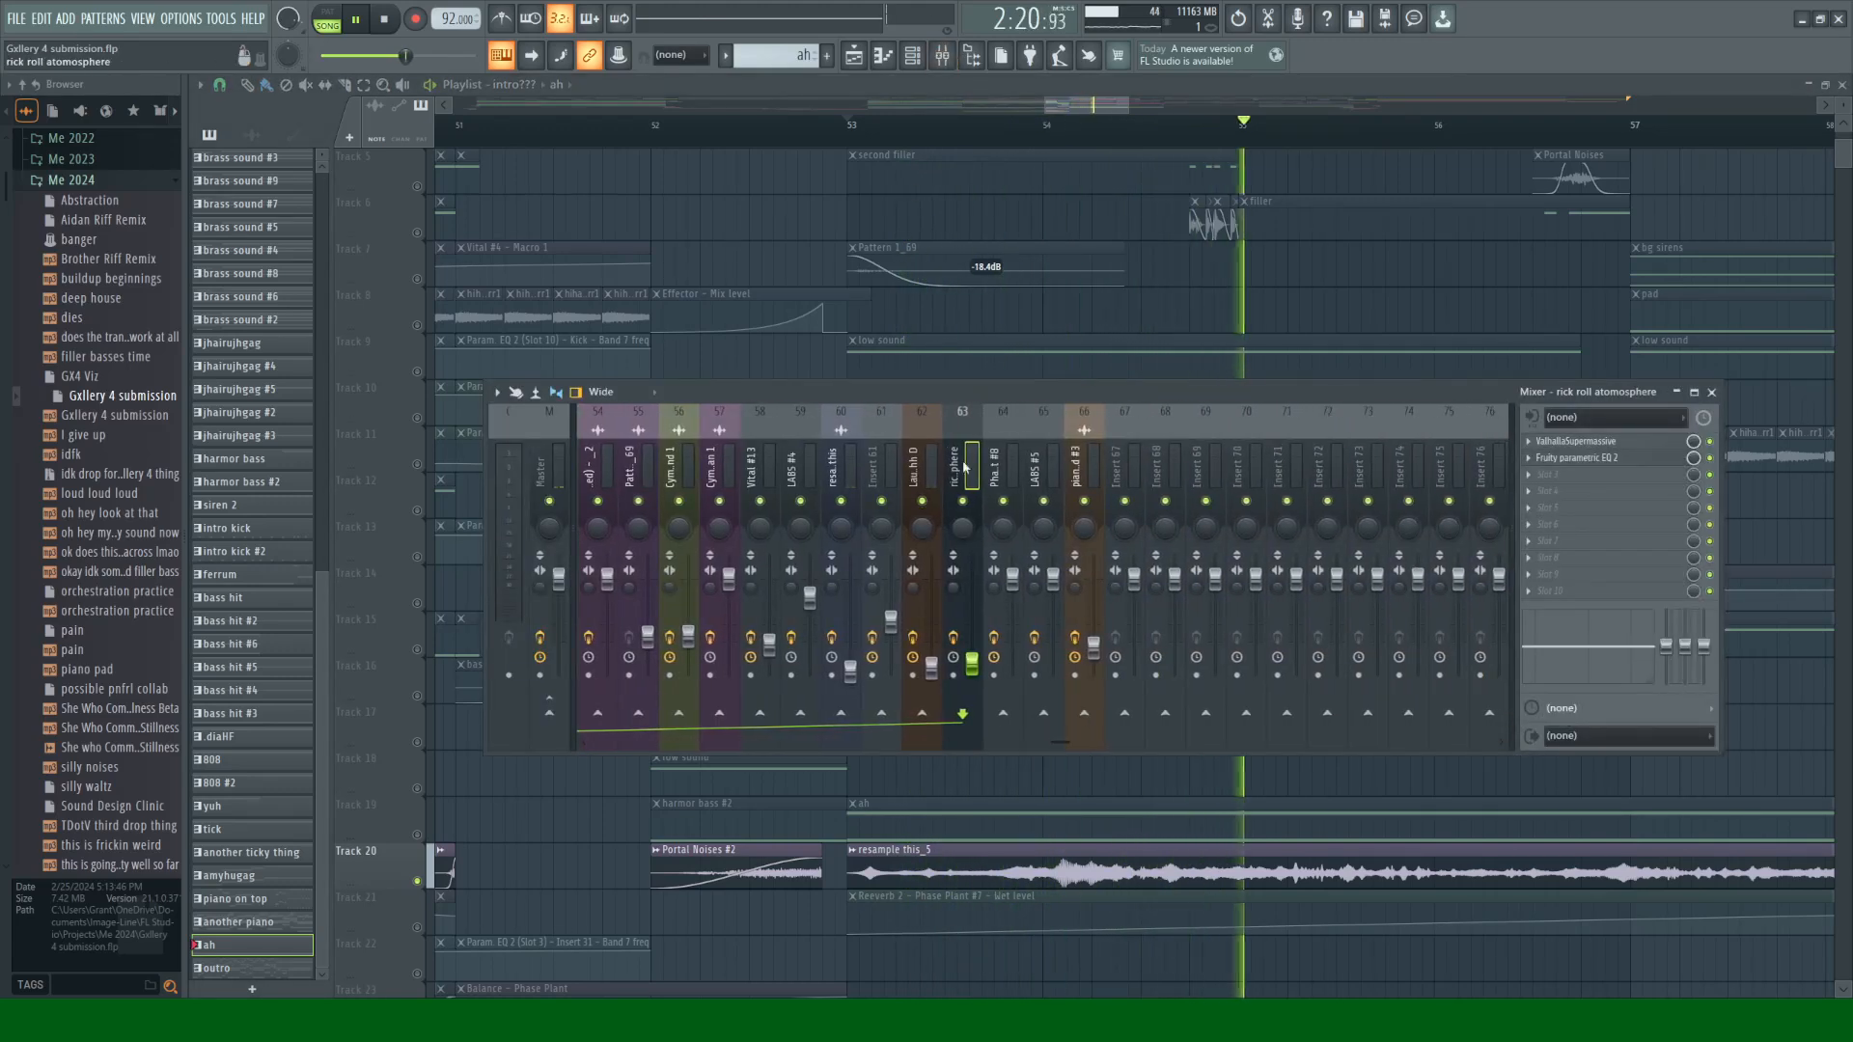
pyautogui.rightClick(841, 501)
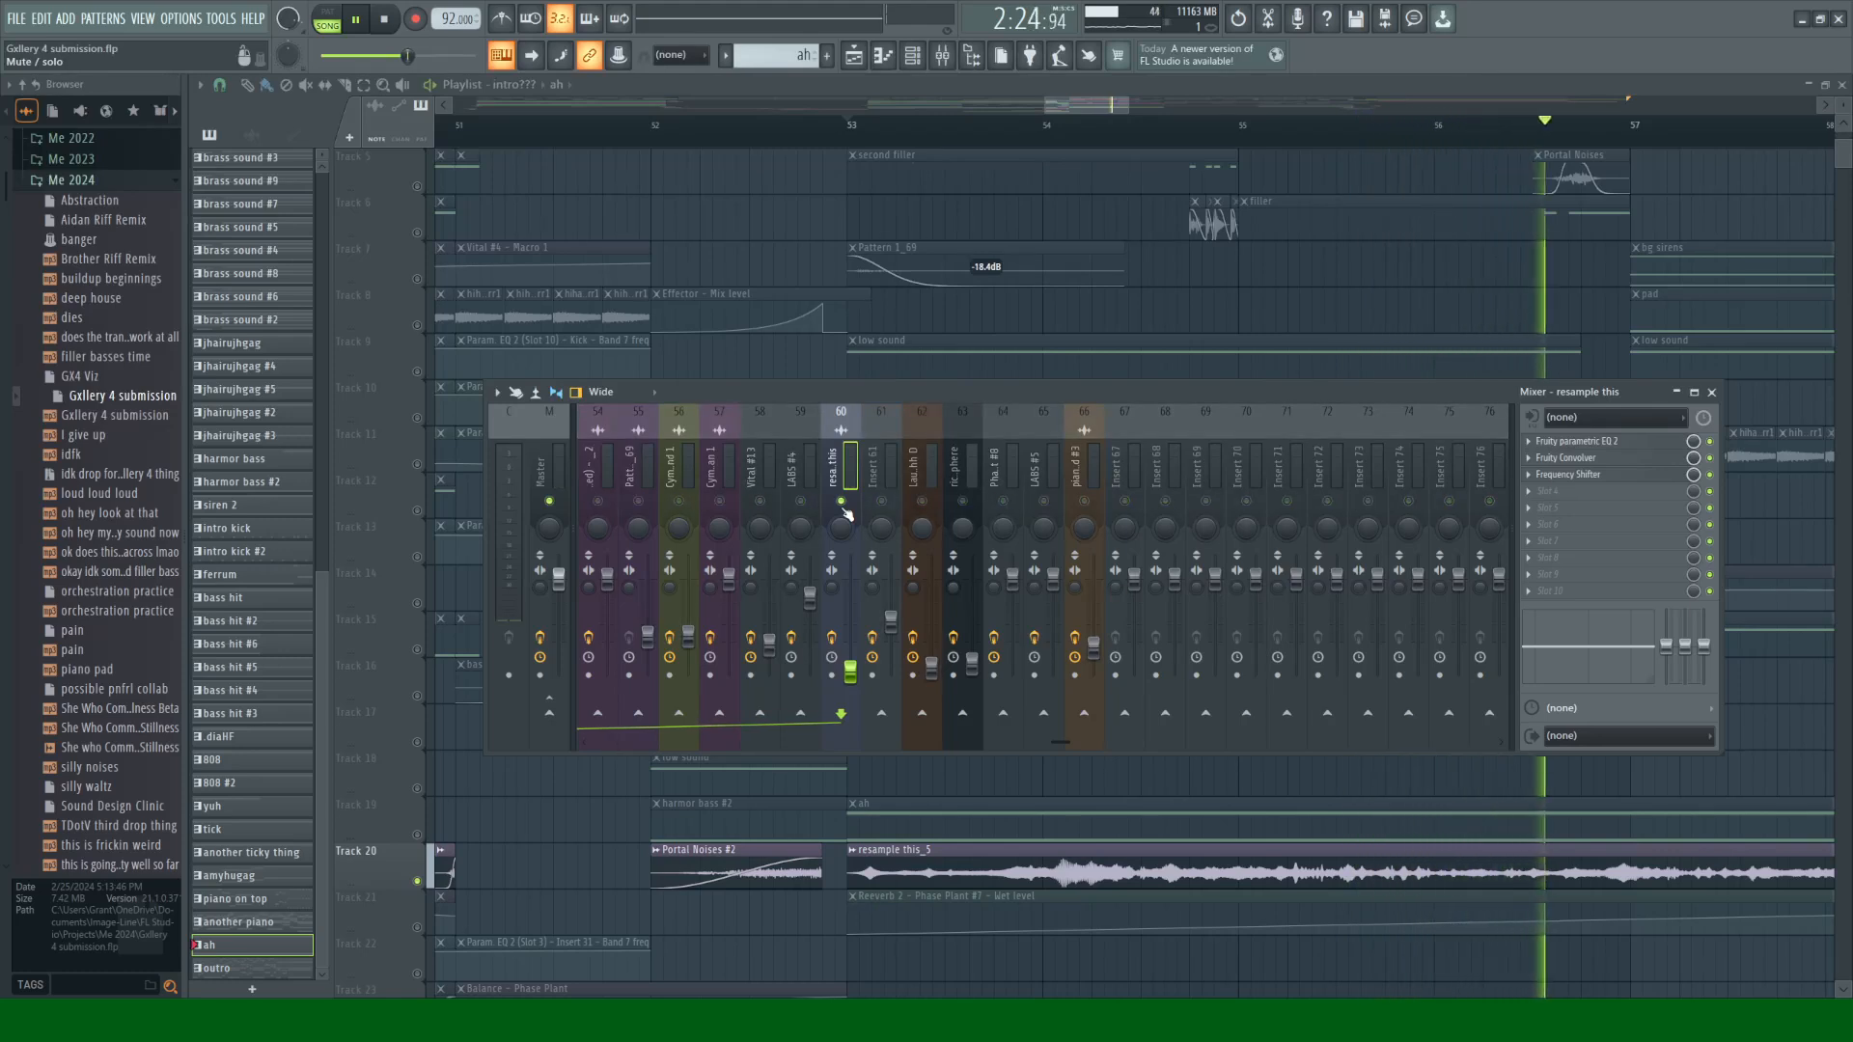
# Step: Replay the resample this_5 clip from bar 53 with its mixer track volume raised to about 88%, and stop playback
pyautogui.press('space')
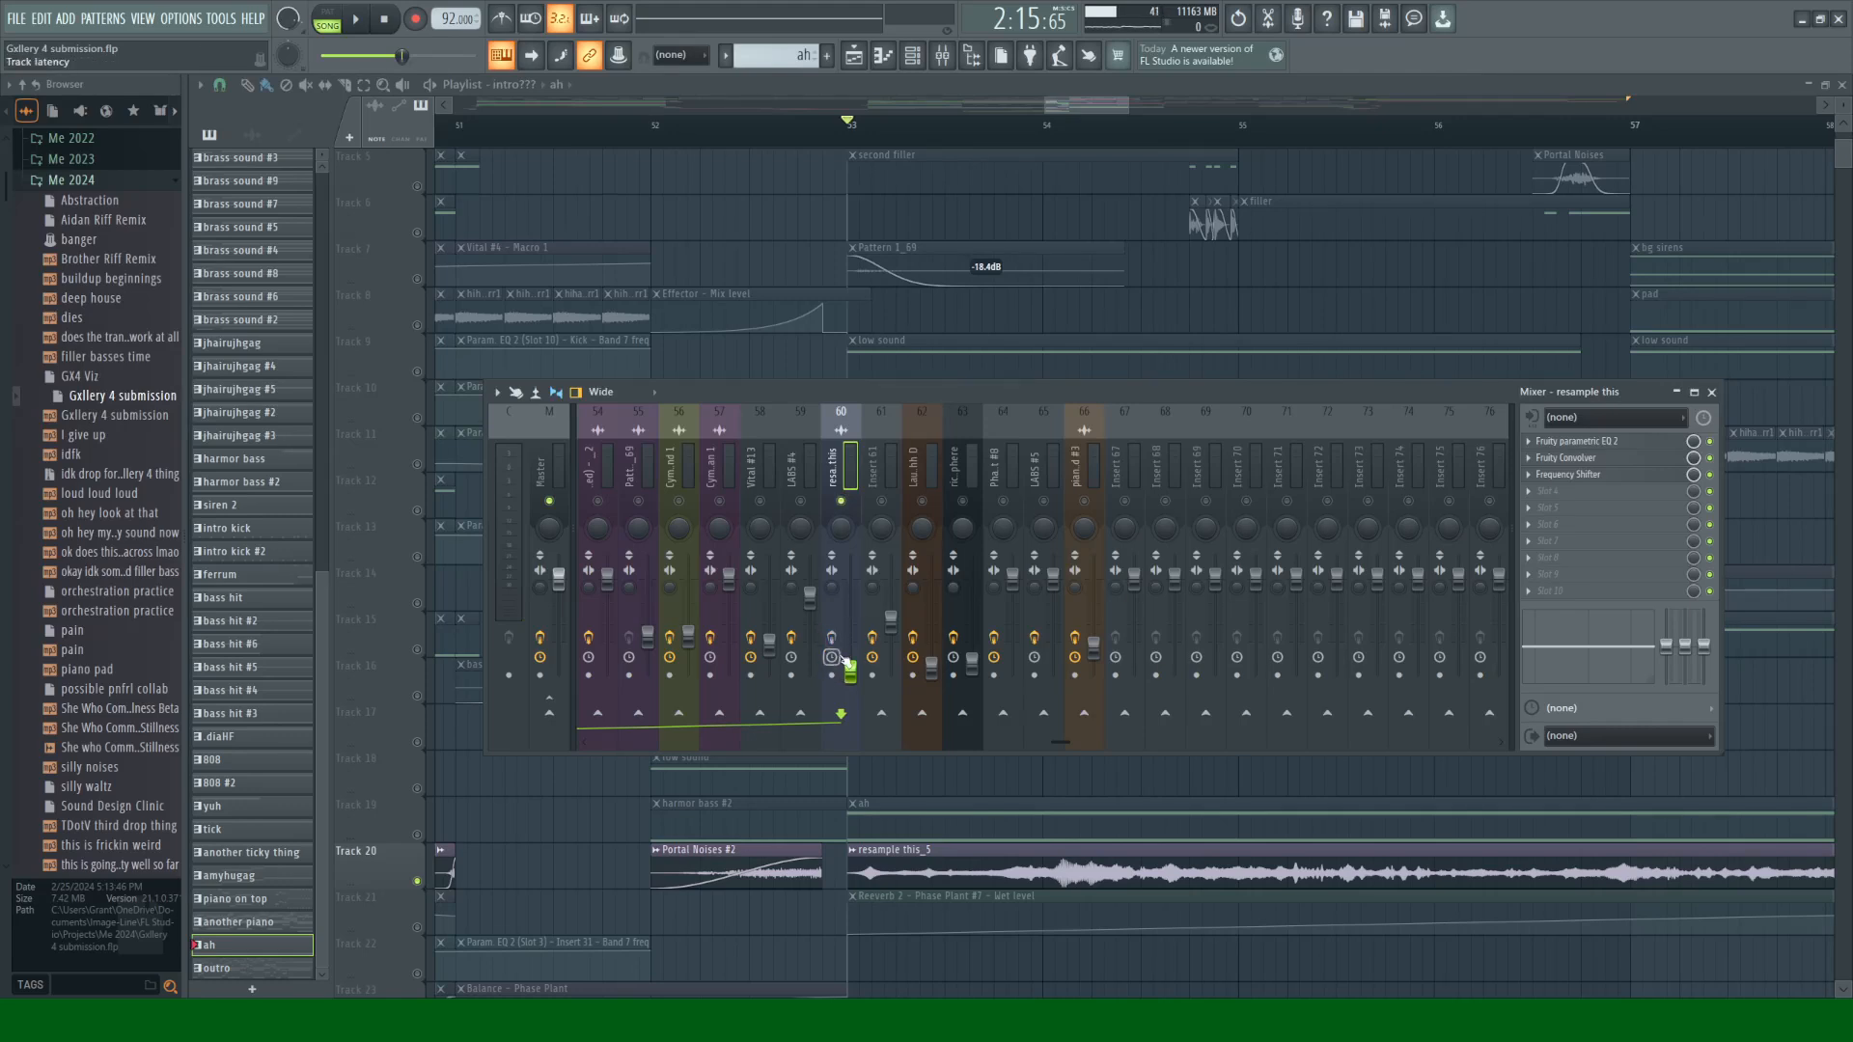
pyautogui.press('space')
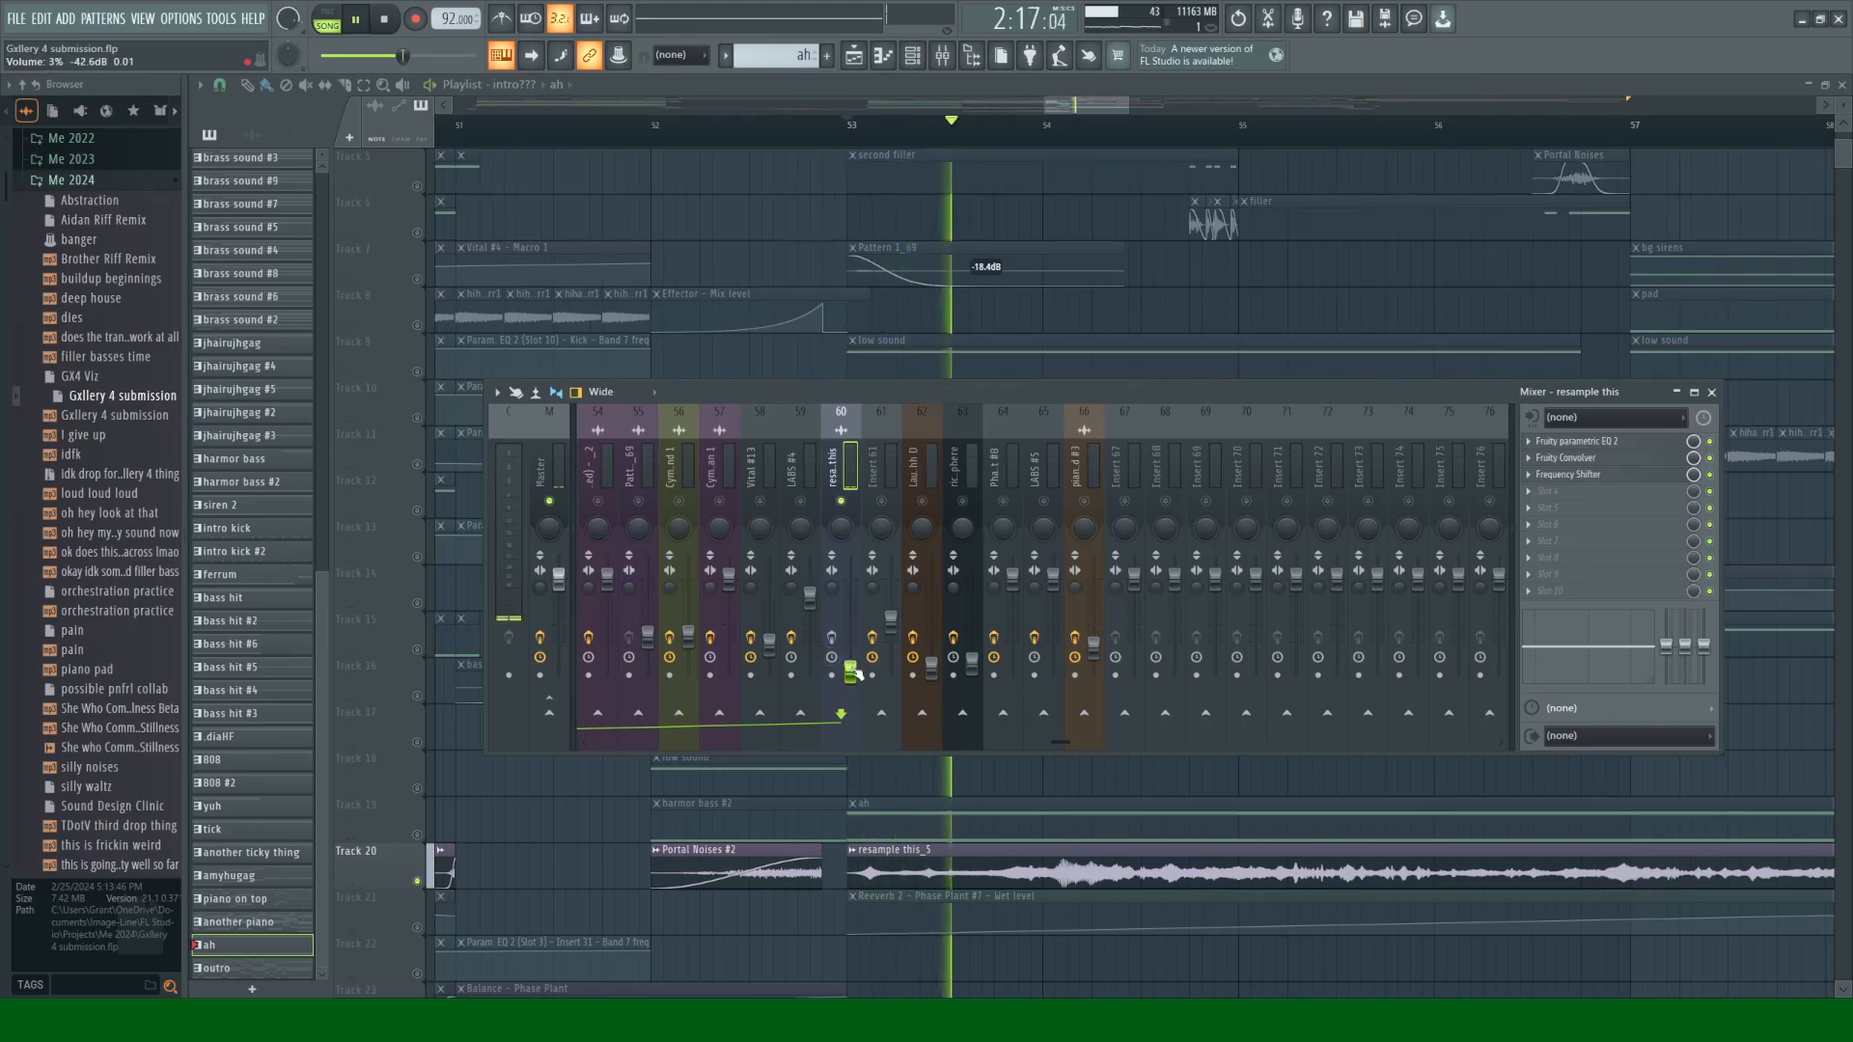
pyautogui.moveTo(855, 673); pyautogui.dragTo(850, 594)
pyautogui.scroll(2, 850, 594)
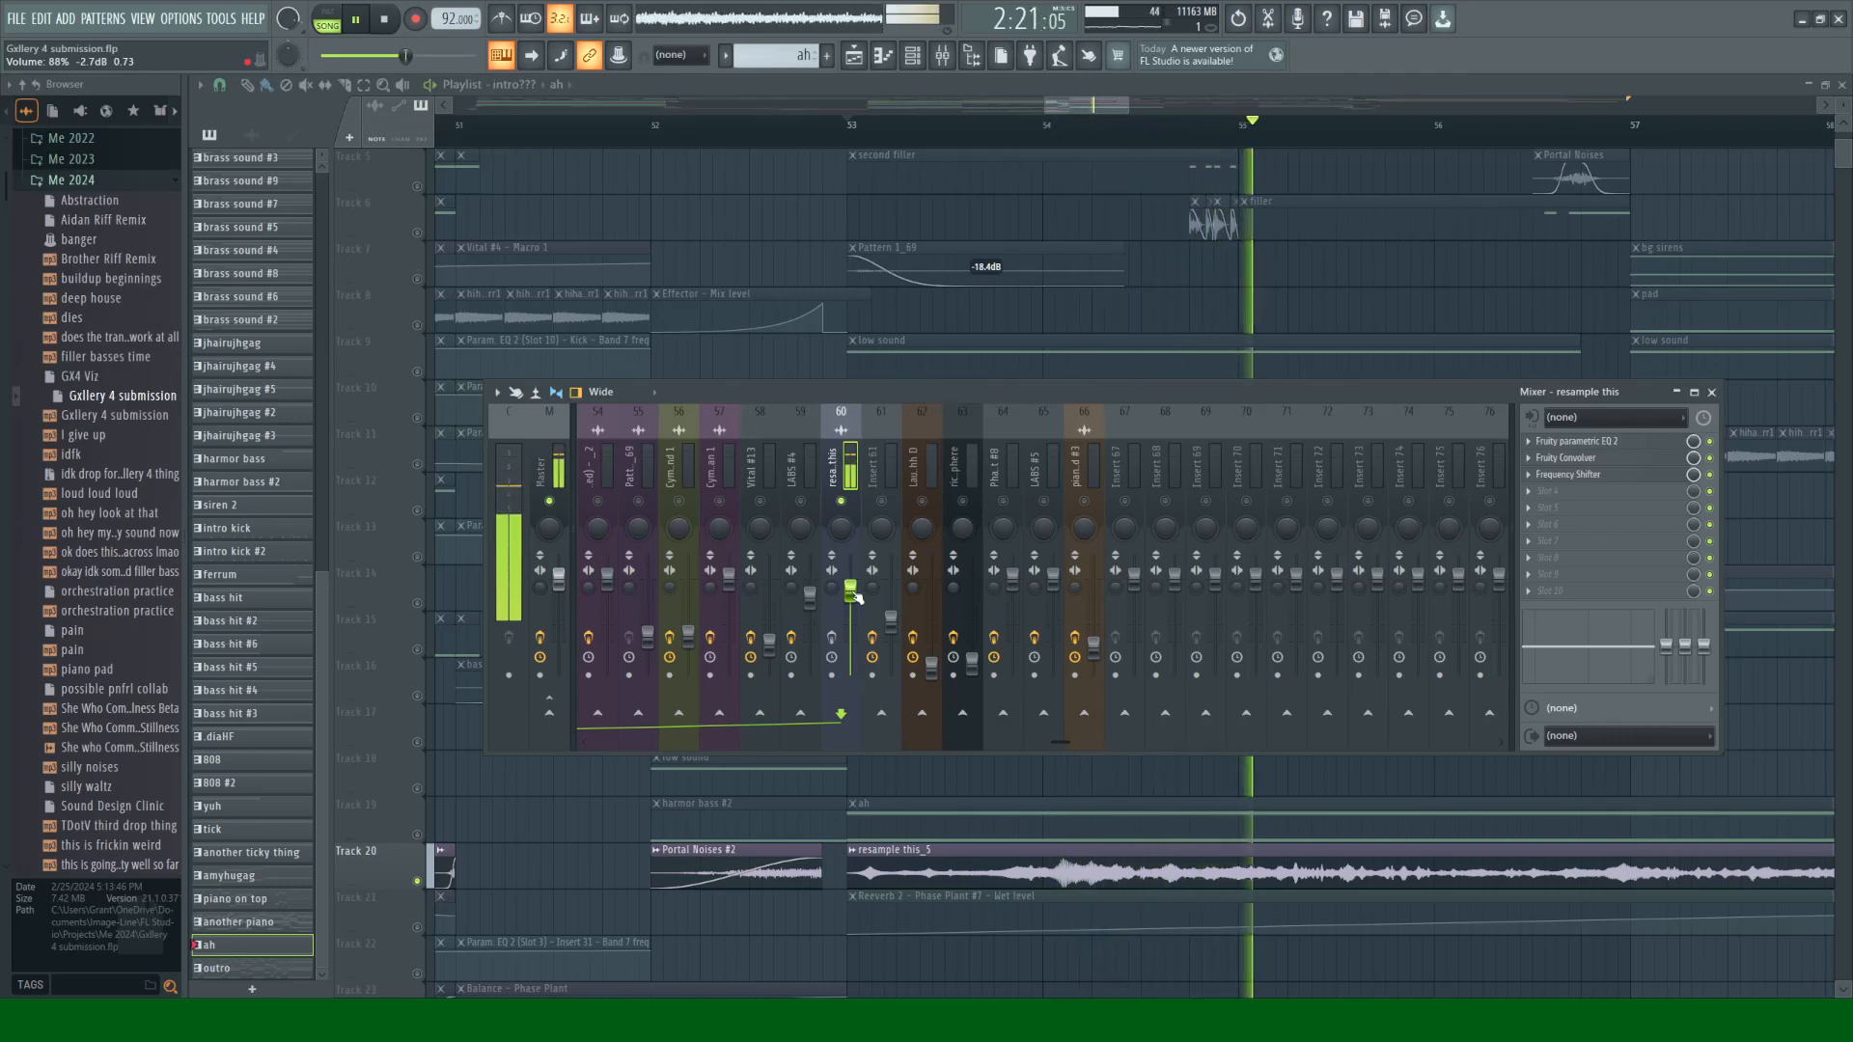
pyautogui.press('space')
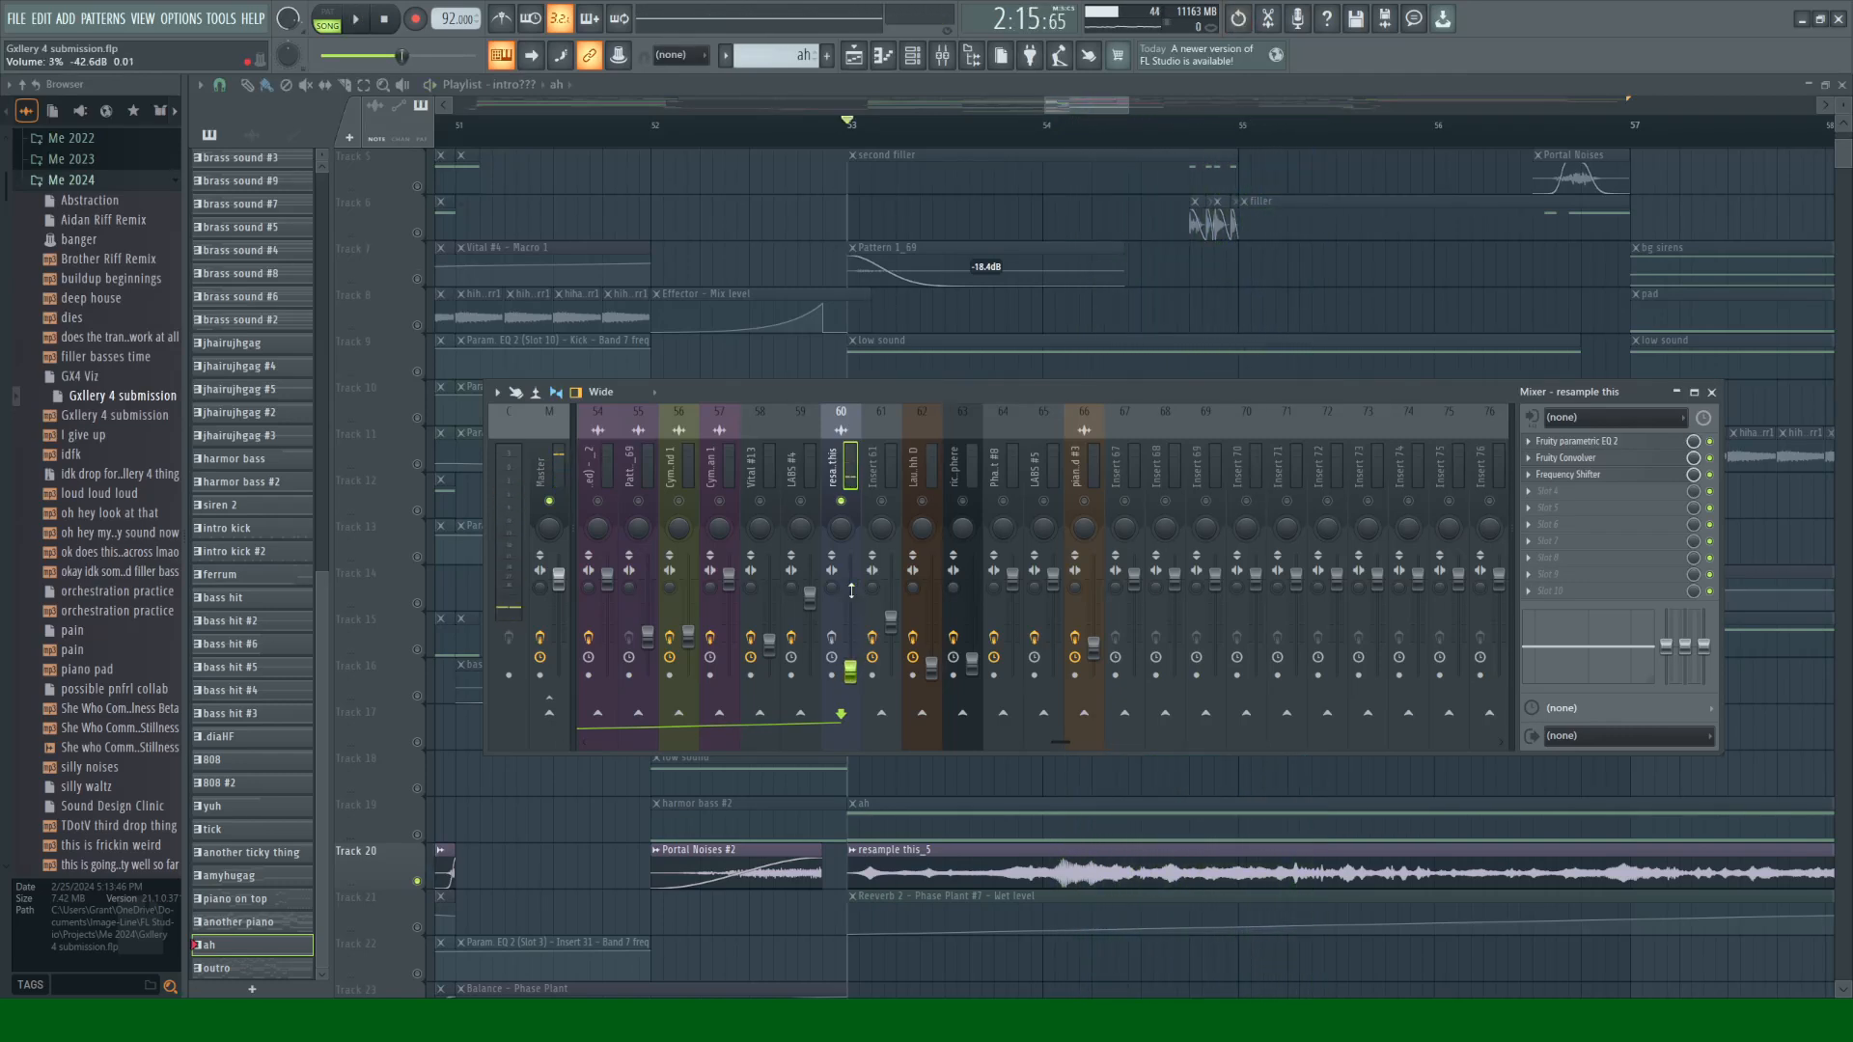
# Step: Examine the Fruity parametric EQ 2 and Frequency Shifter settings on the resample this mixer track
pyautogui.click(1578, 441)
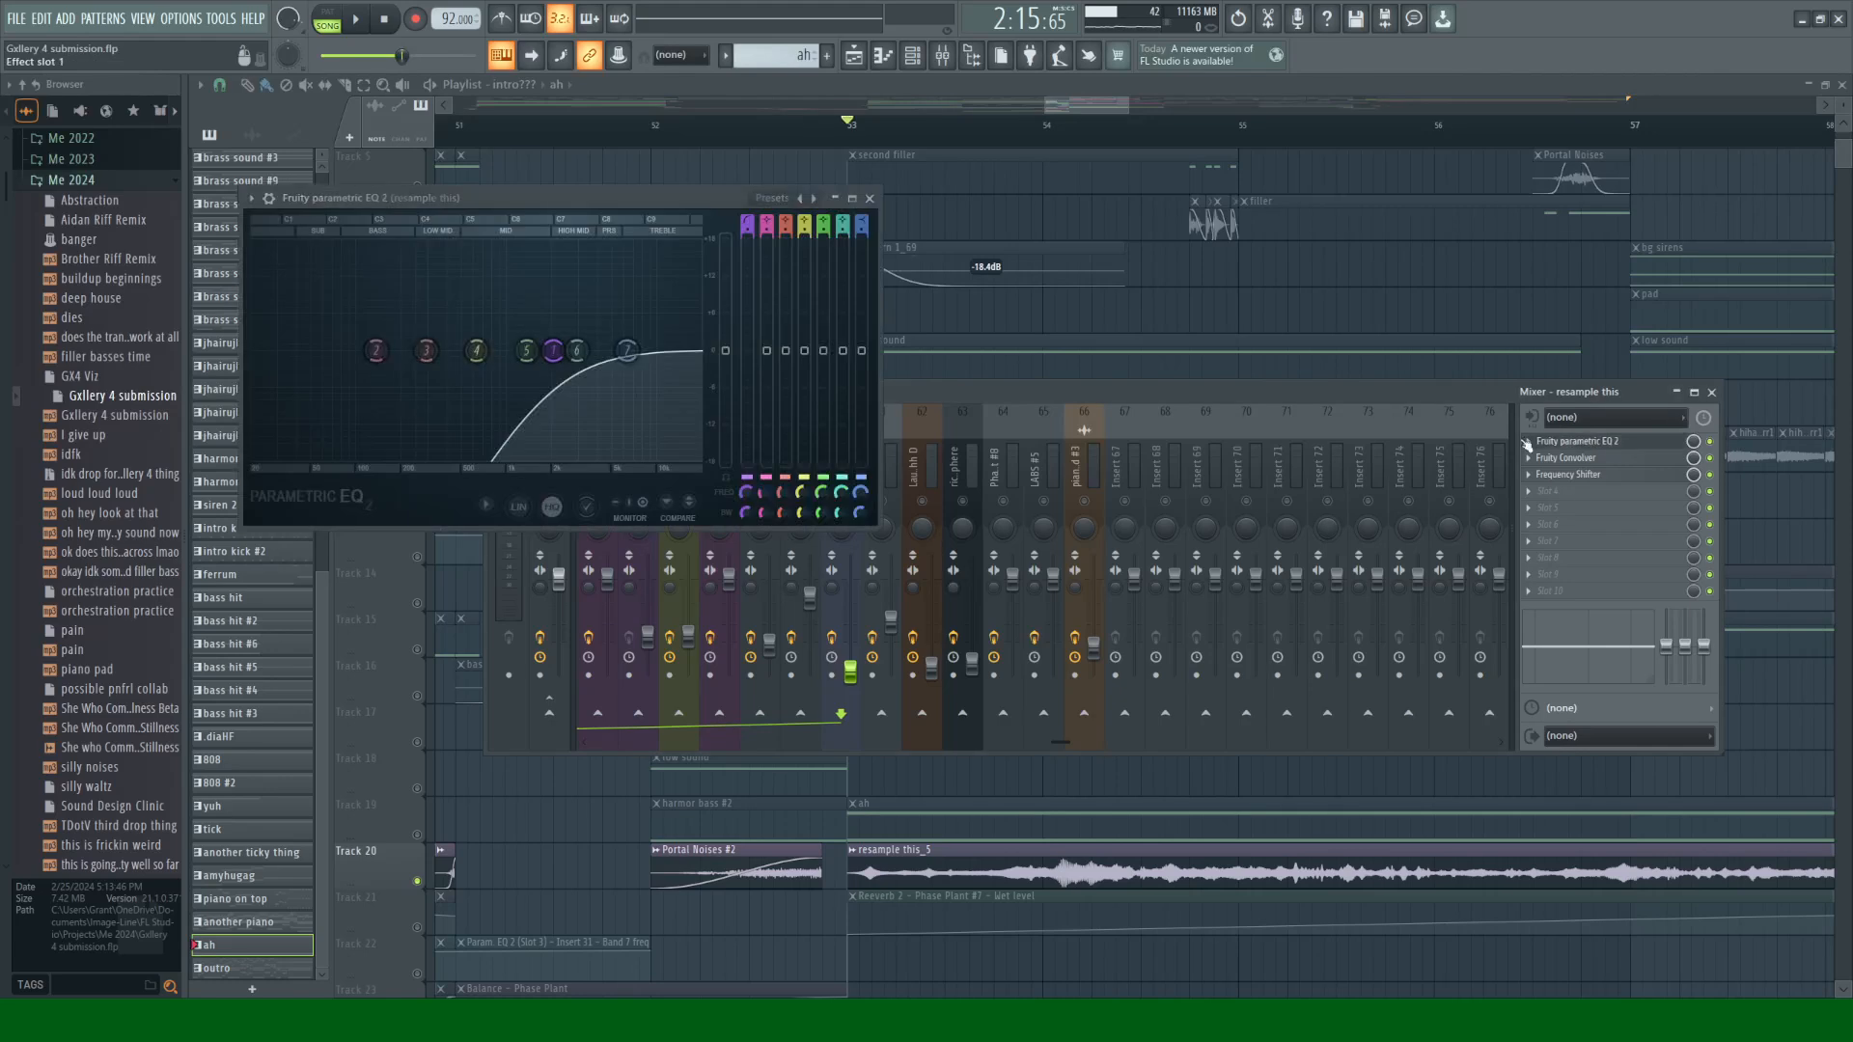
pyautogui.click(869, 199)
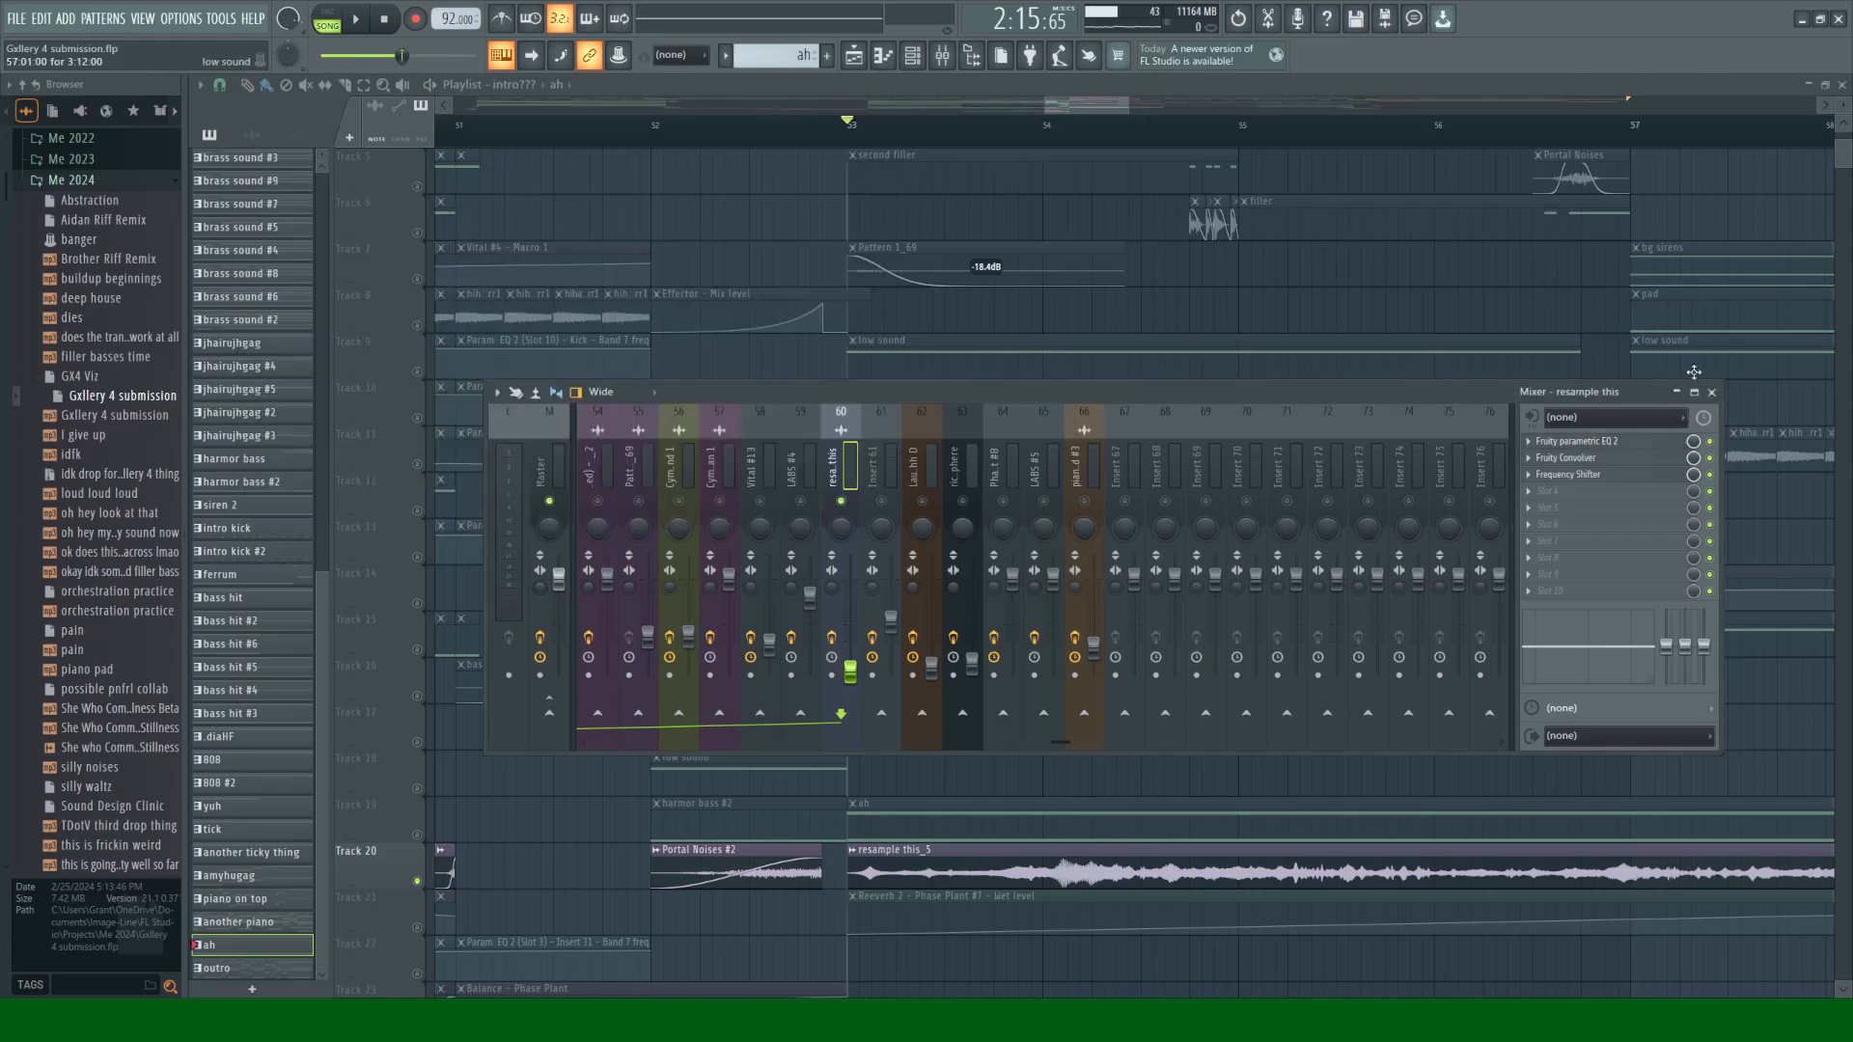
pyautogui.click(1573, 475)
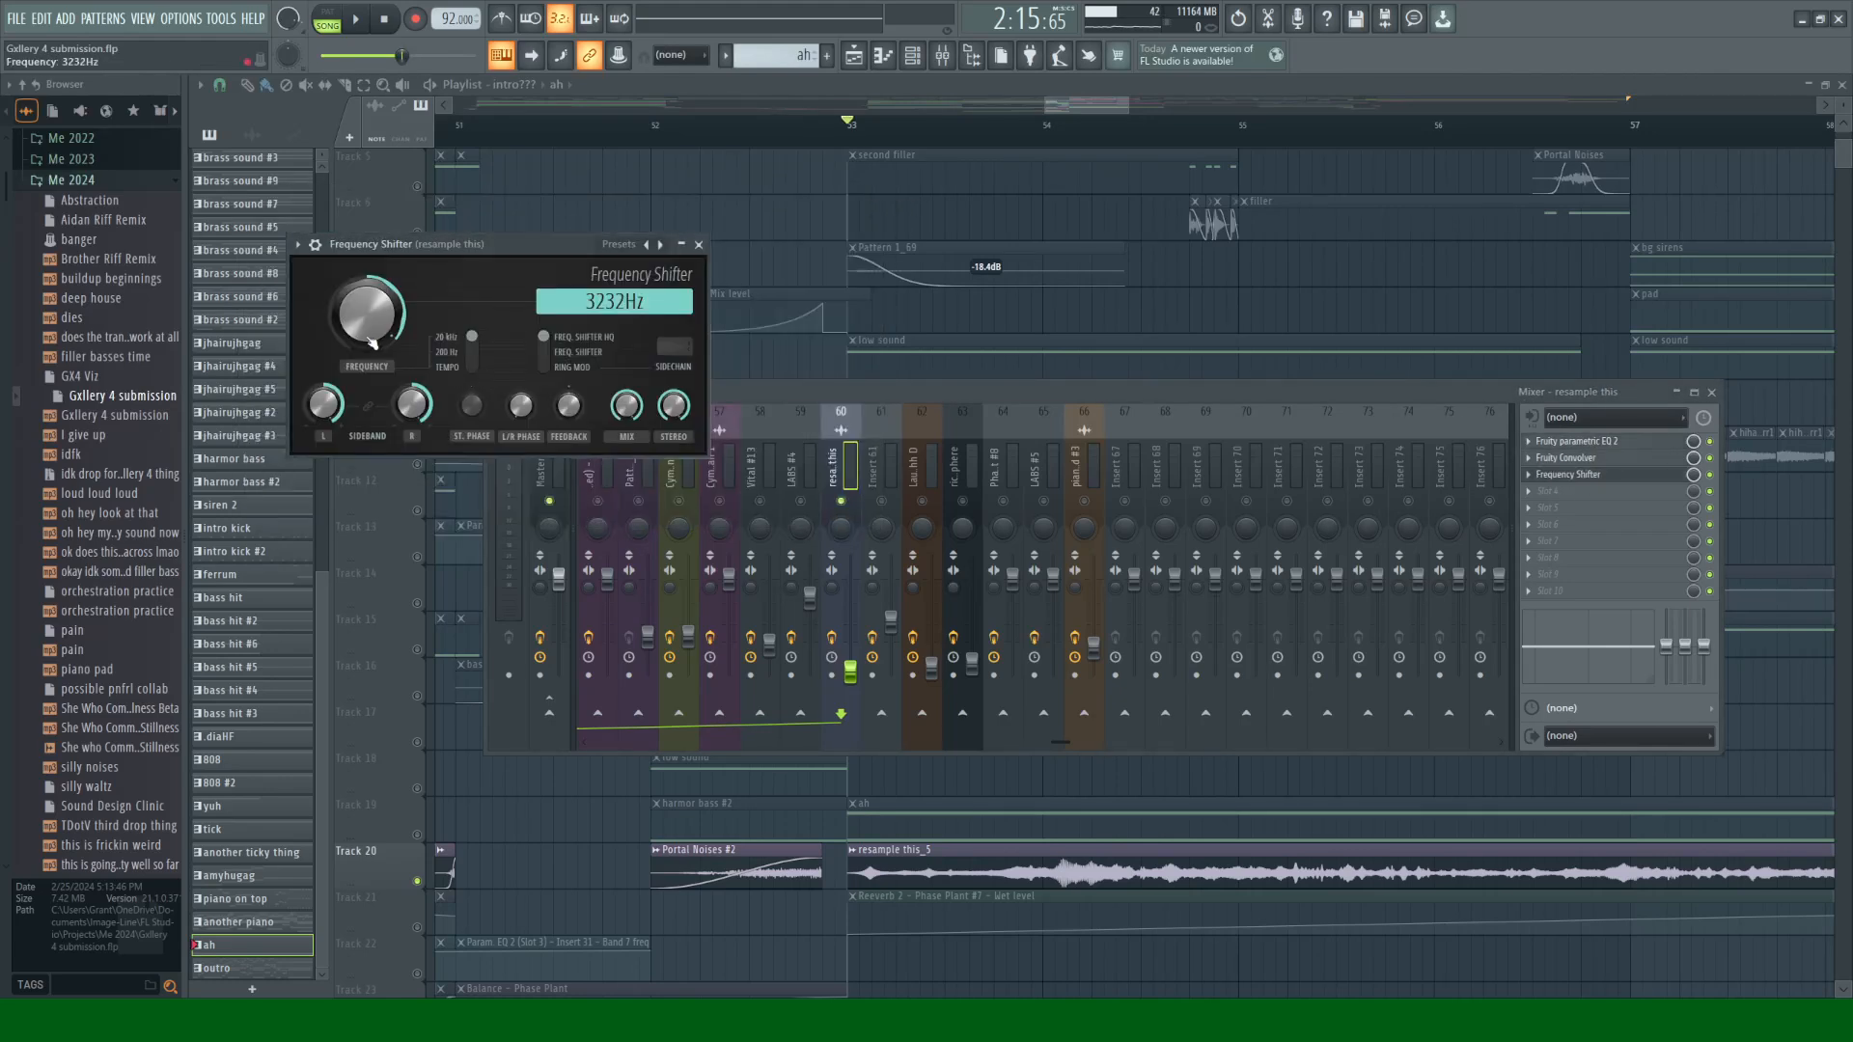
pyautogui.click(699, 244)
# Step: Play the resample this_5 clip from bar 53, close the mixer, and stop playback
pyautogui.press('space')
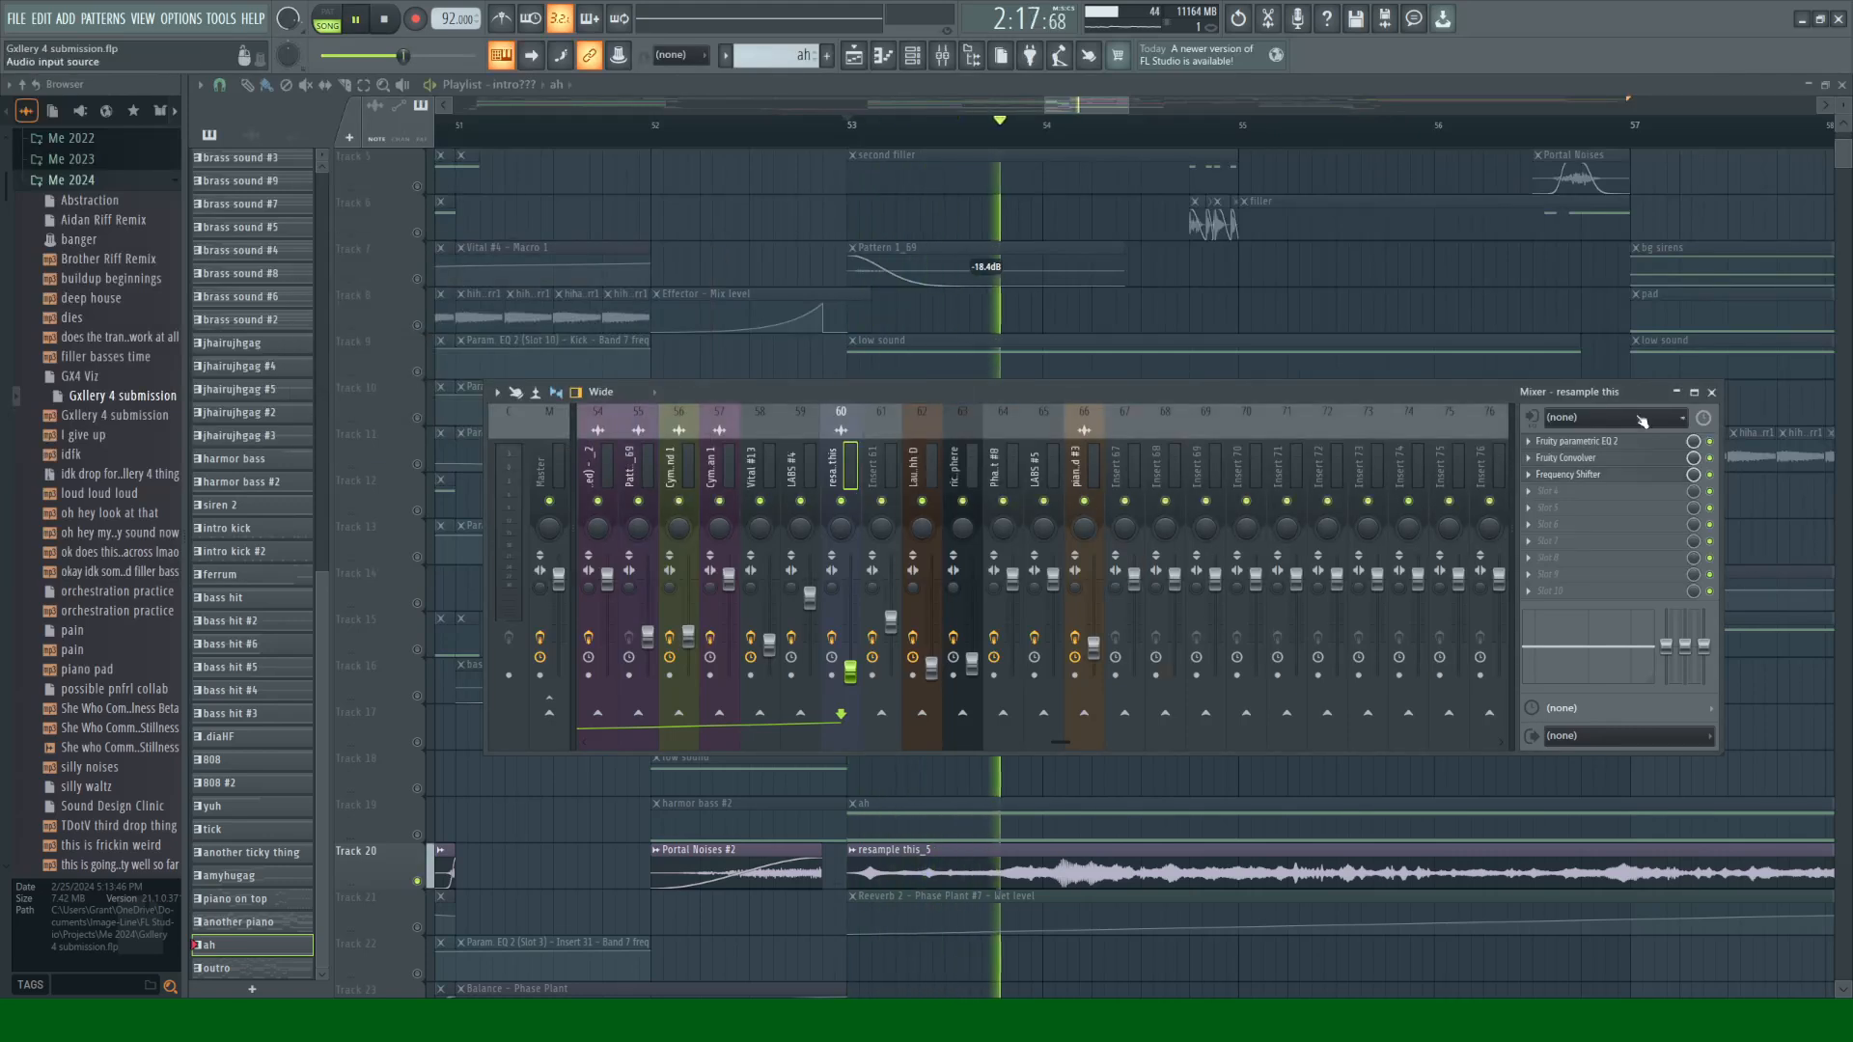
pyautogui.click(1712, 393)
pyautogui.scroll(2, 1255, 540)
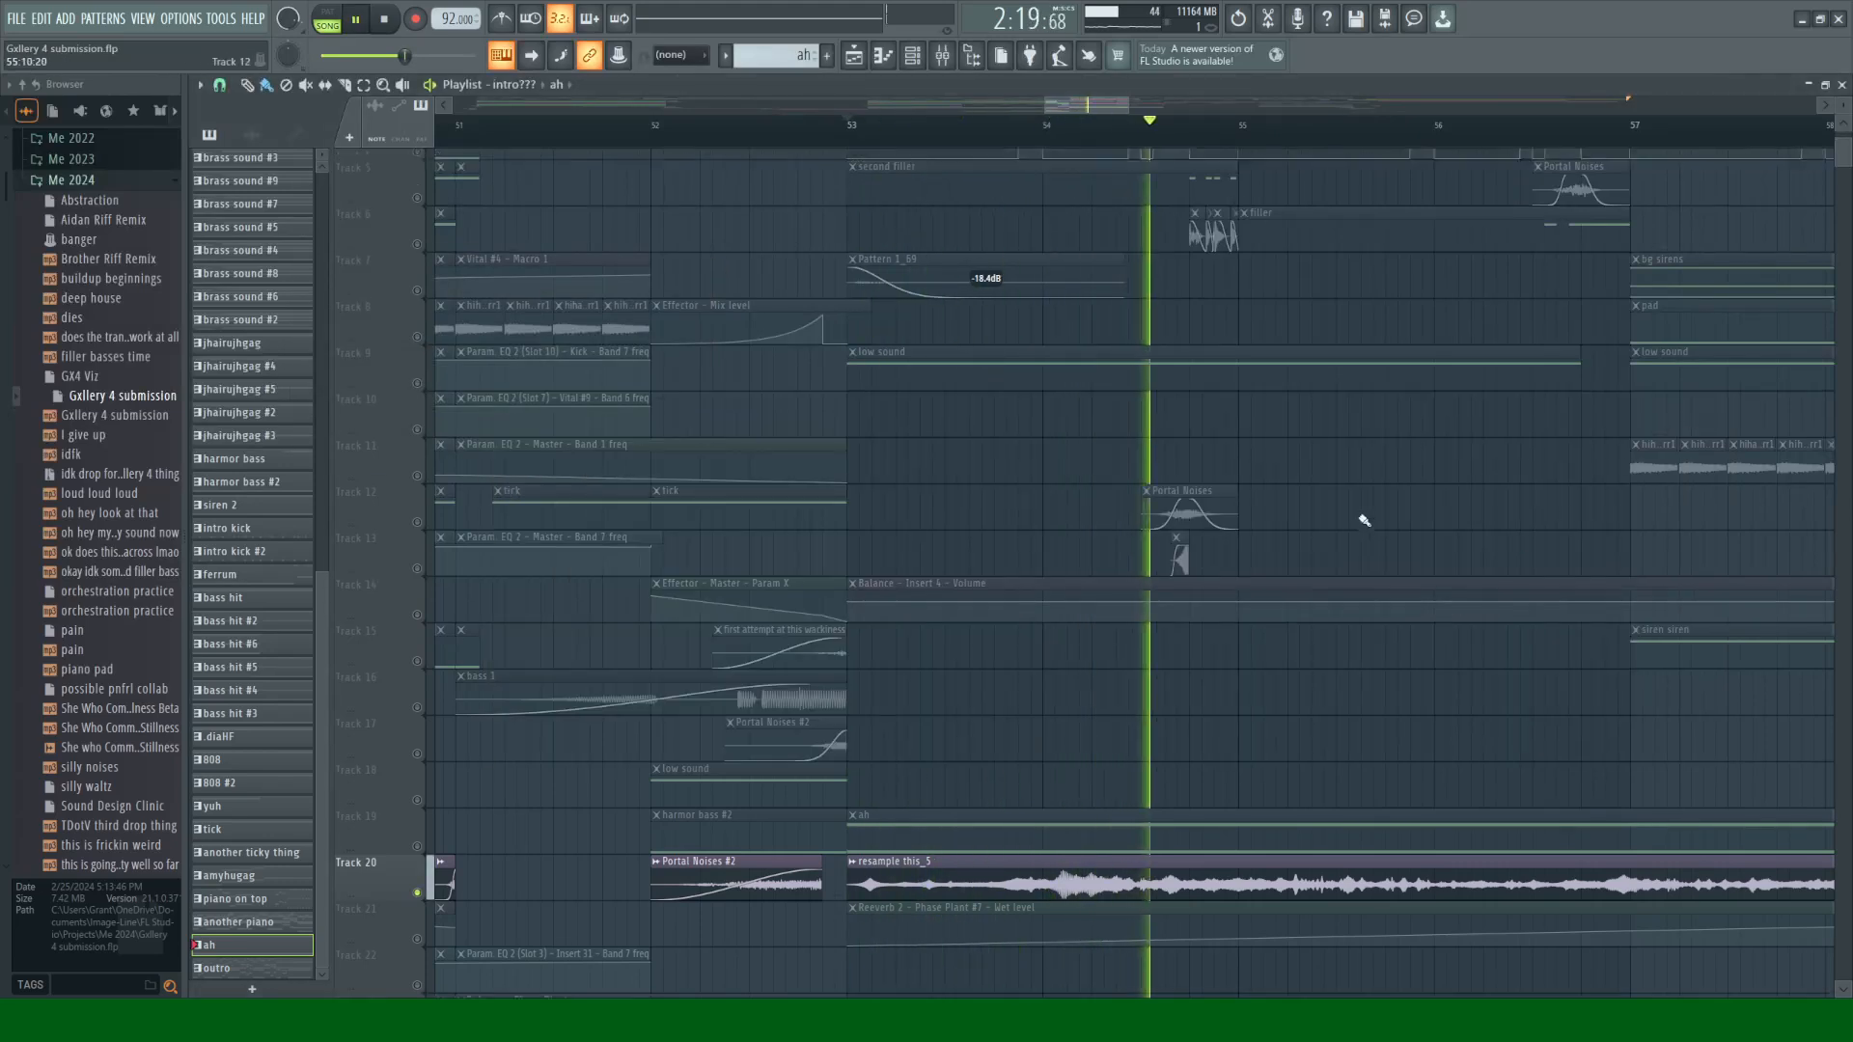
pyautogui.press('space')
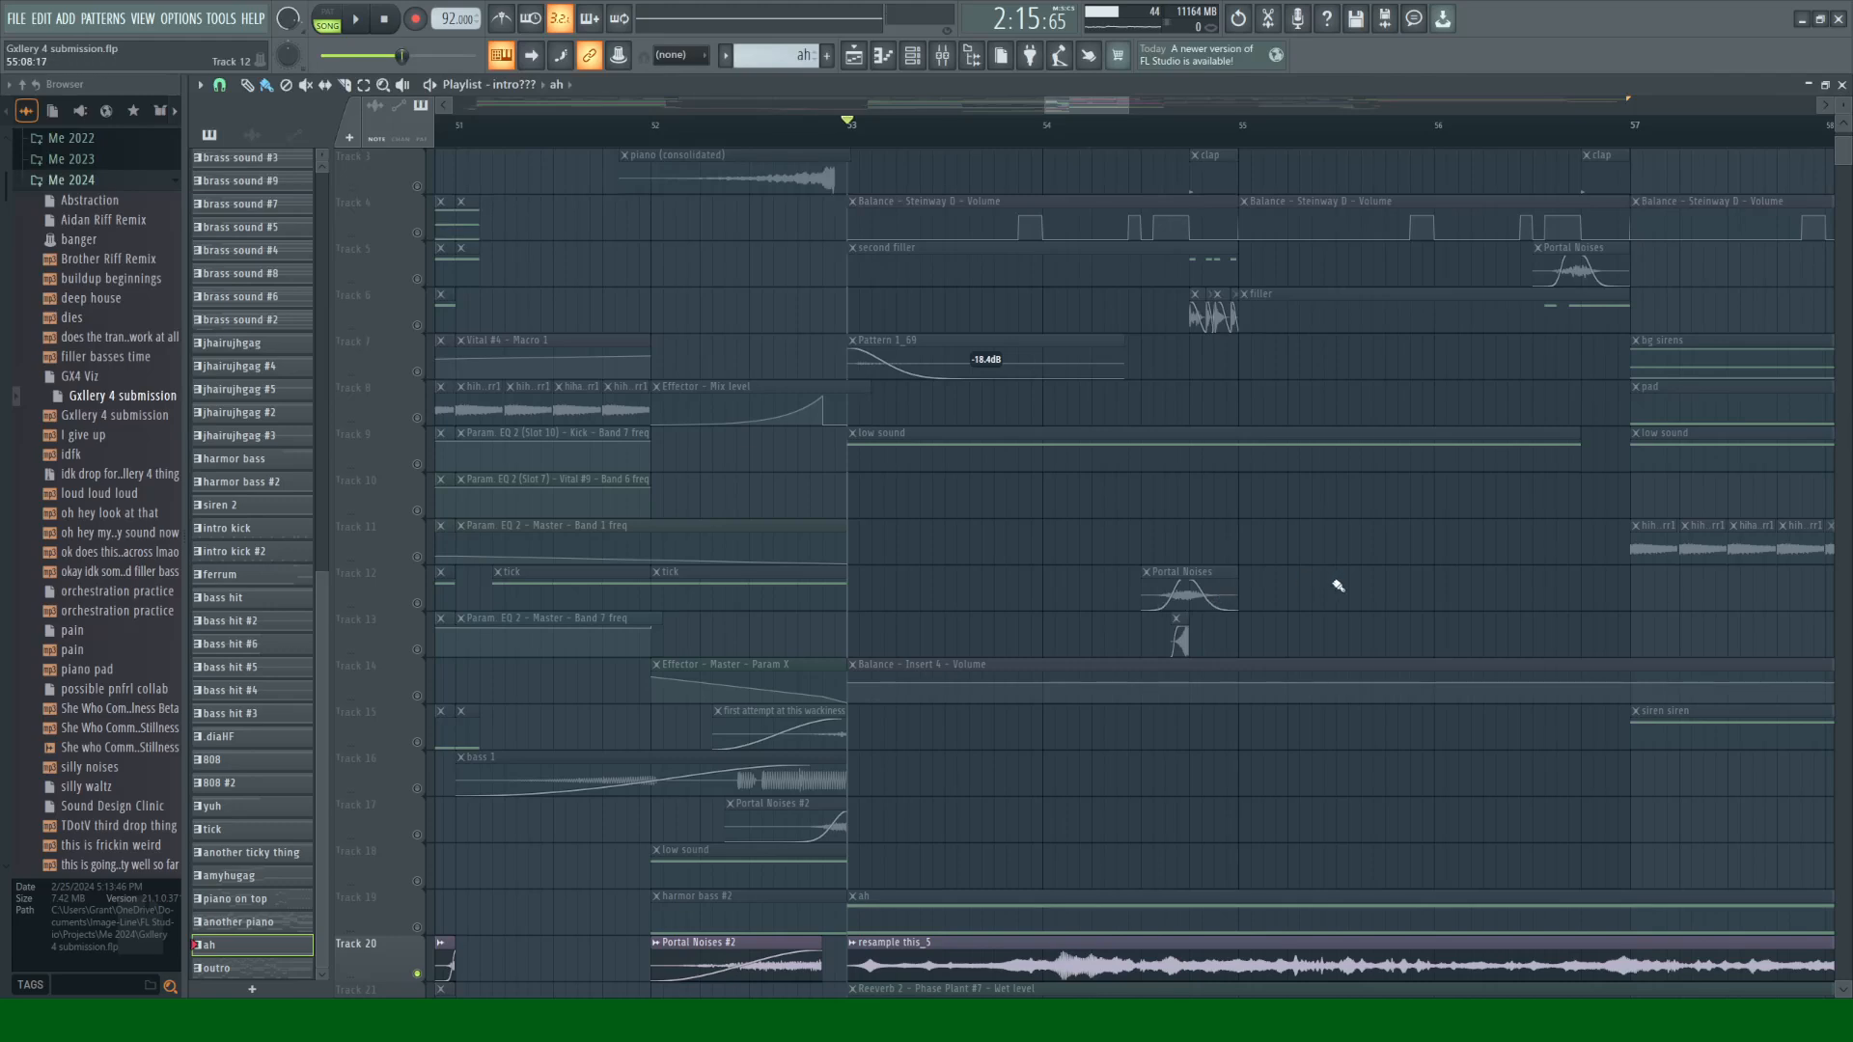
# Step: Solo Track 11 and play its repeated audio clips from bar 57, stopping playback after listening
pyautogui.scroll(1, 1226, 315)
pyautogui.hscroll(4, 1108, 97)
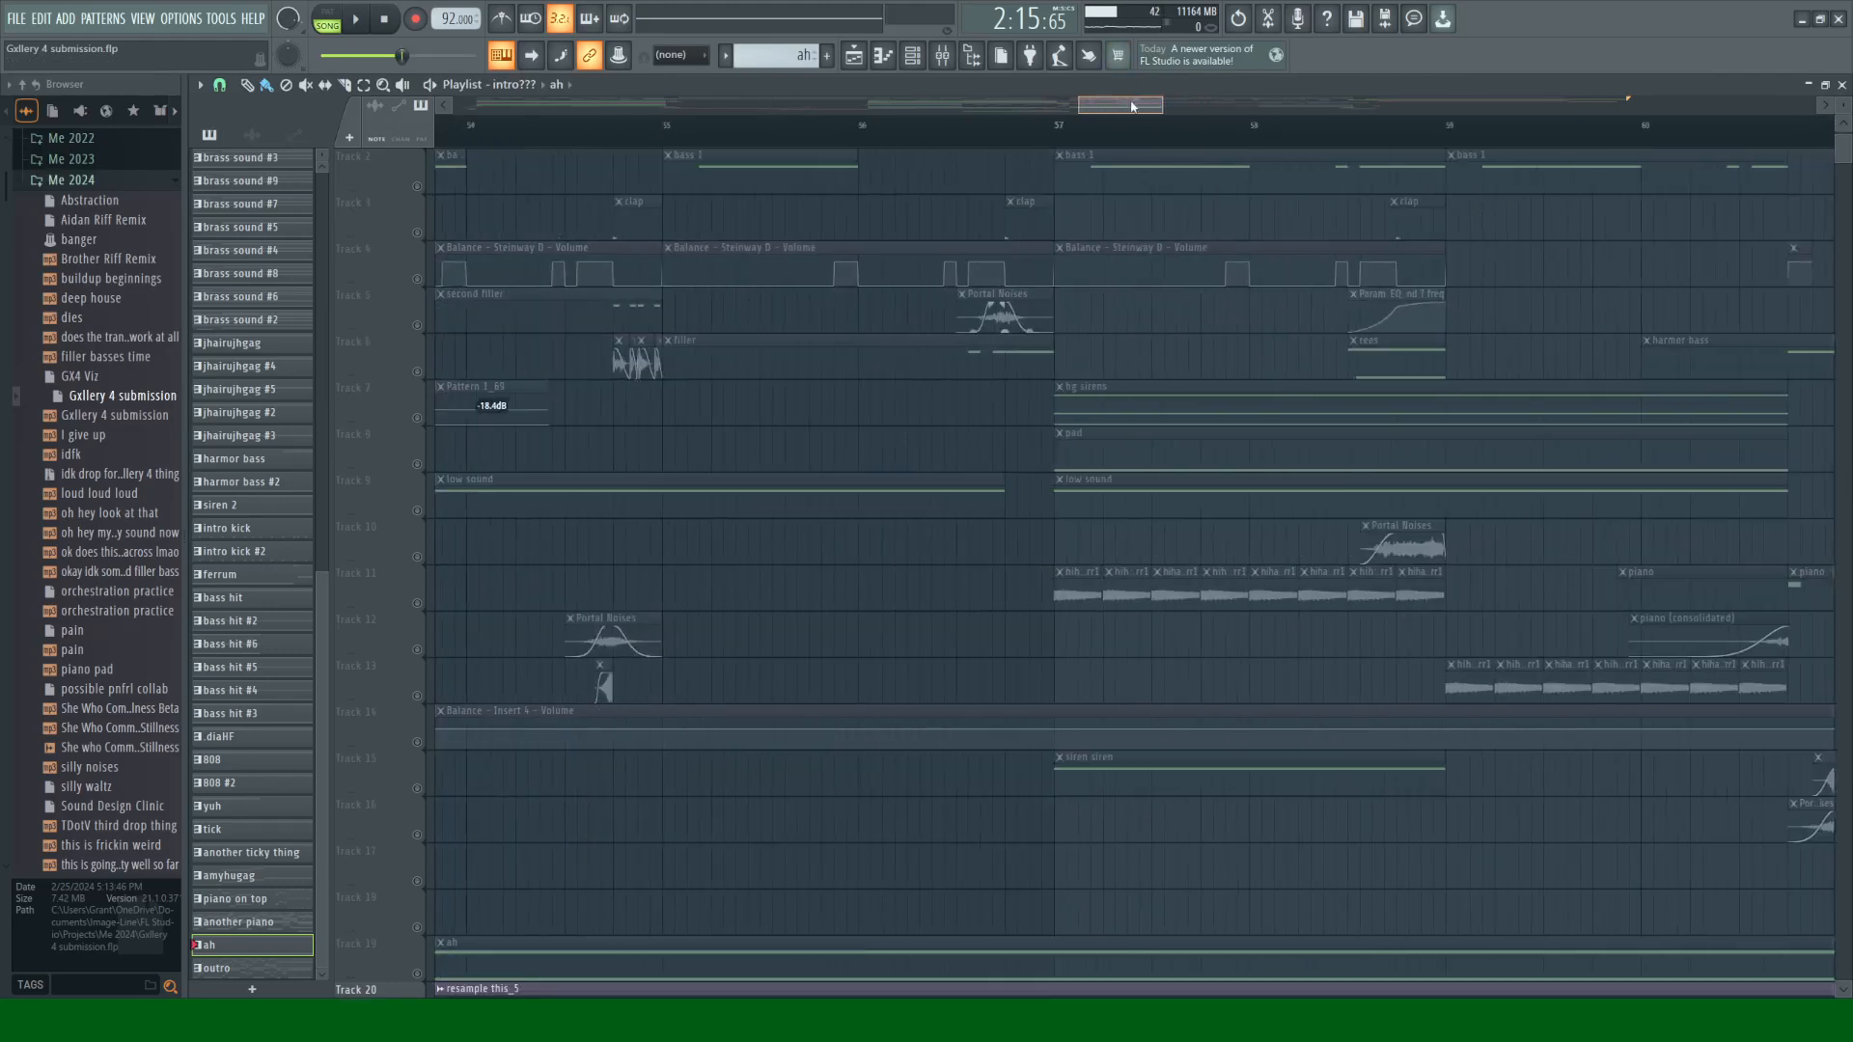
pyautogui.click(425, 606)
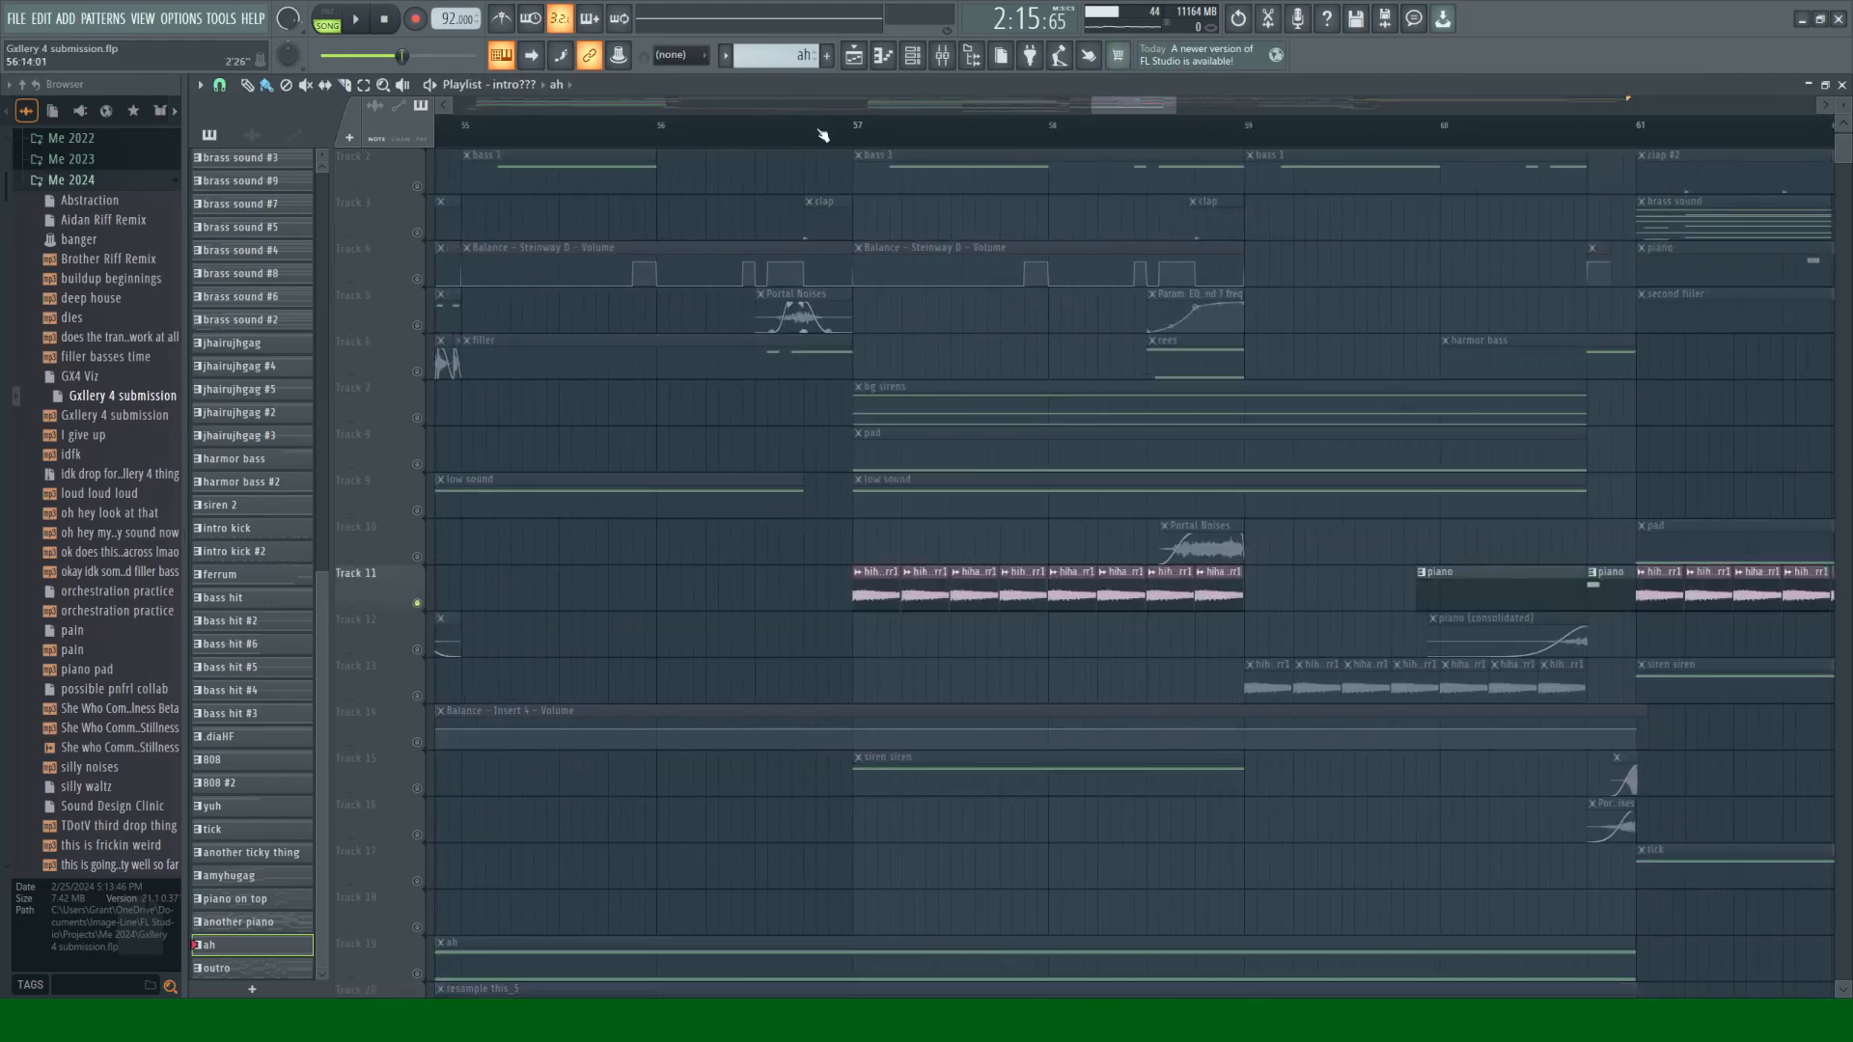
pyautogui.click(854, 135)
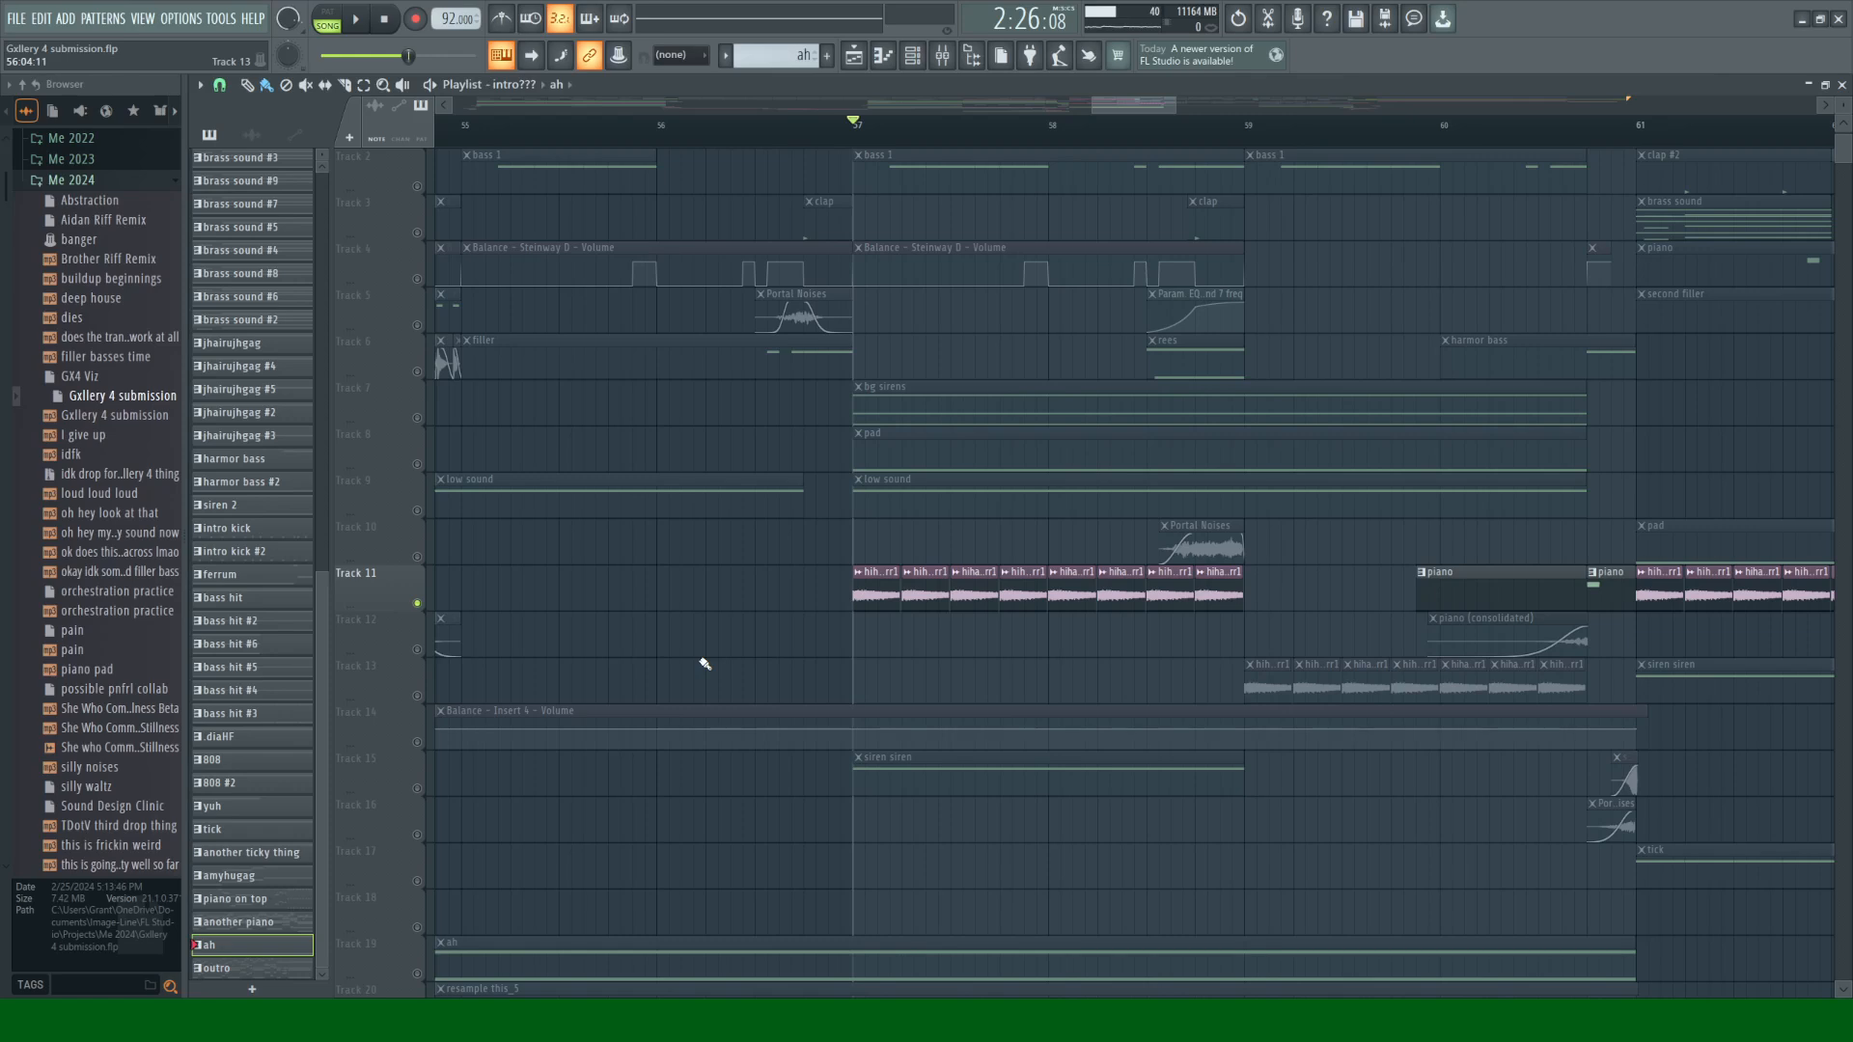
pyautogui.press('space')
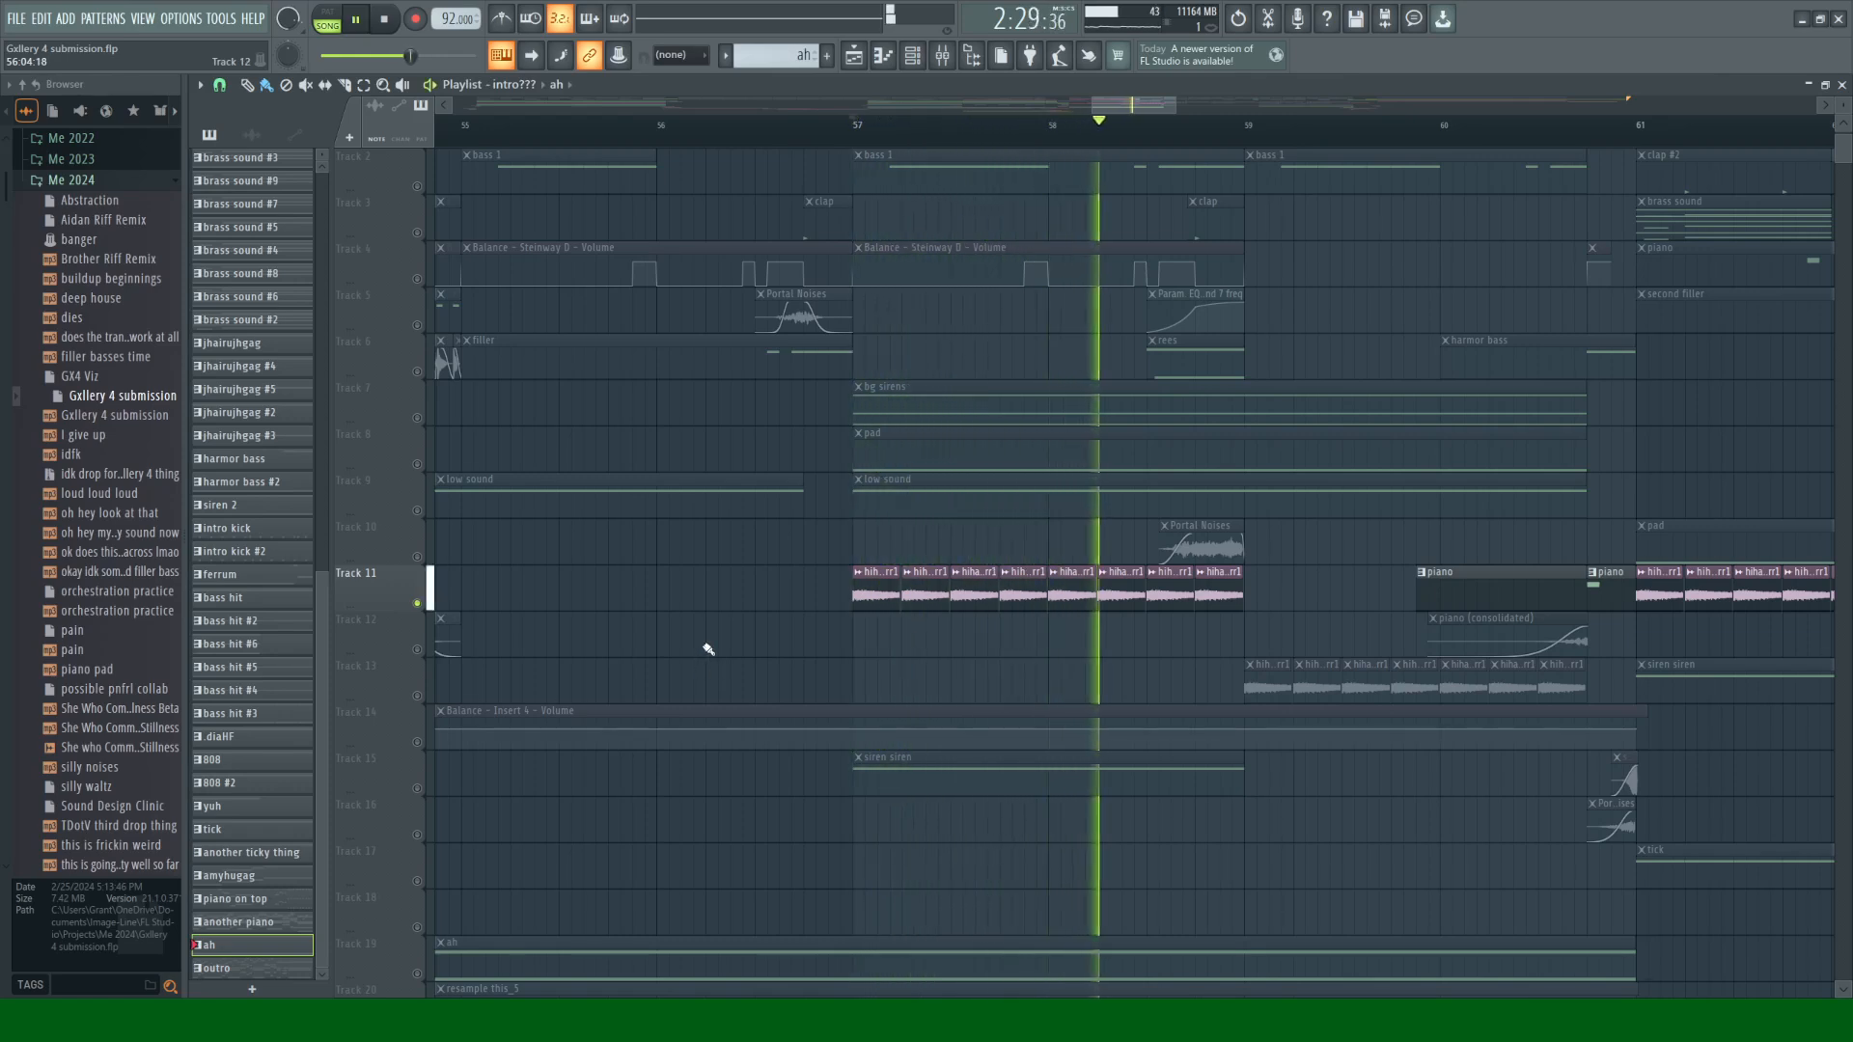
pyautogui.press('space')
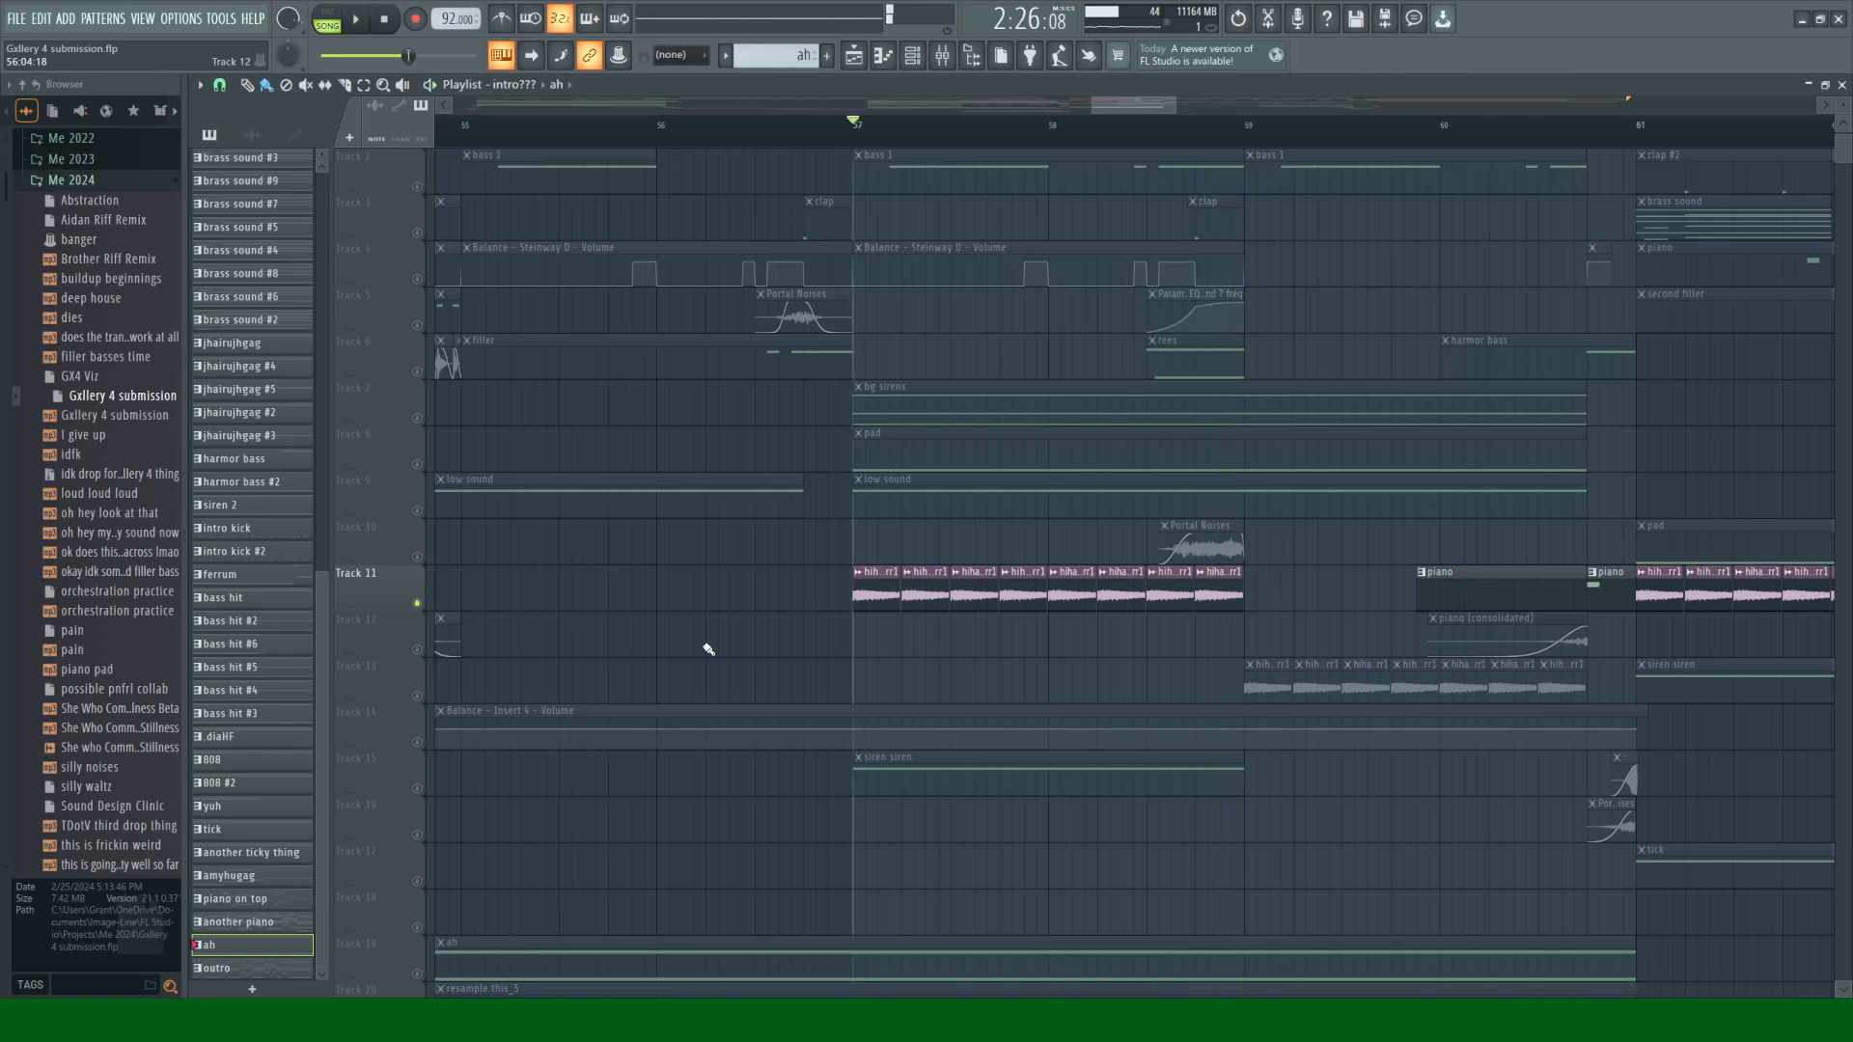
# Step: Solo Track 7, play the bg sirens pattern, and inspect its channel routed to mixer track 14 in the channel rack
pyautogui.click(419, 426)
pyautogui.press('space')
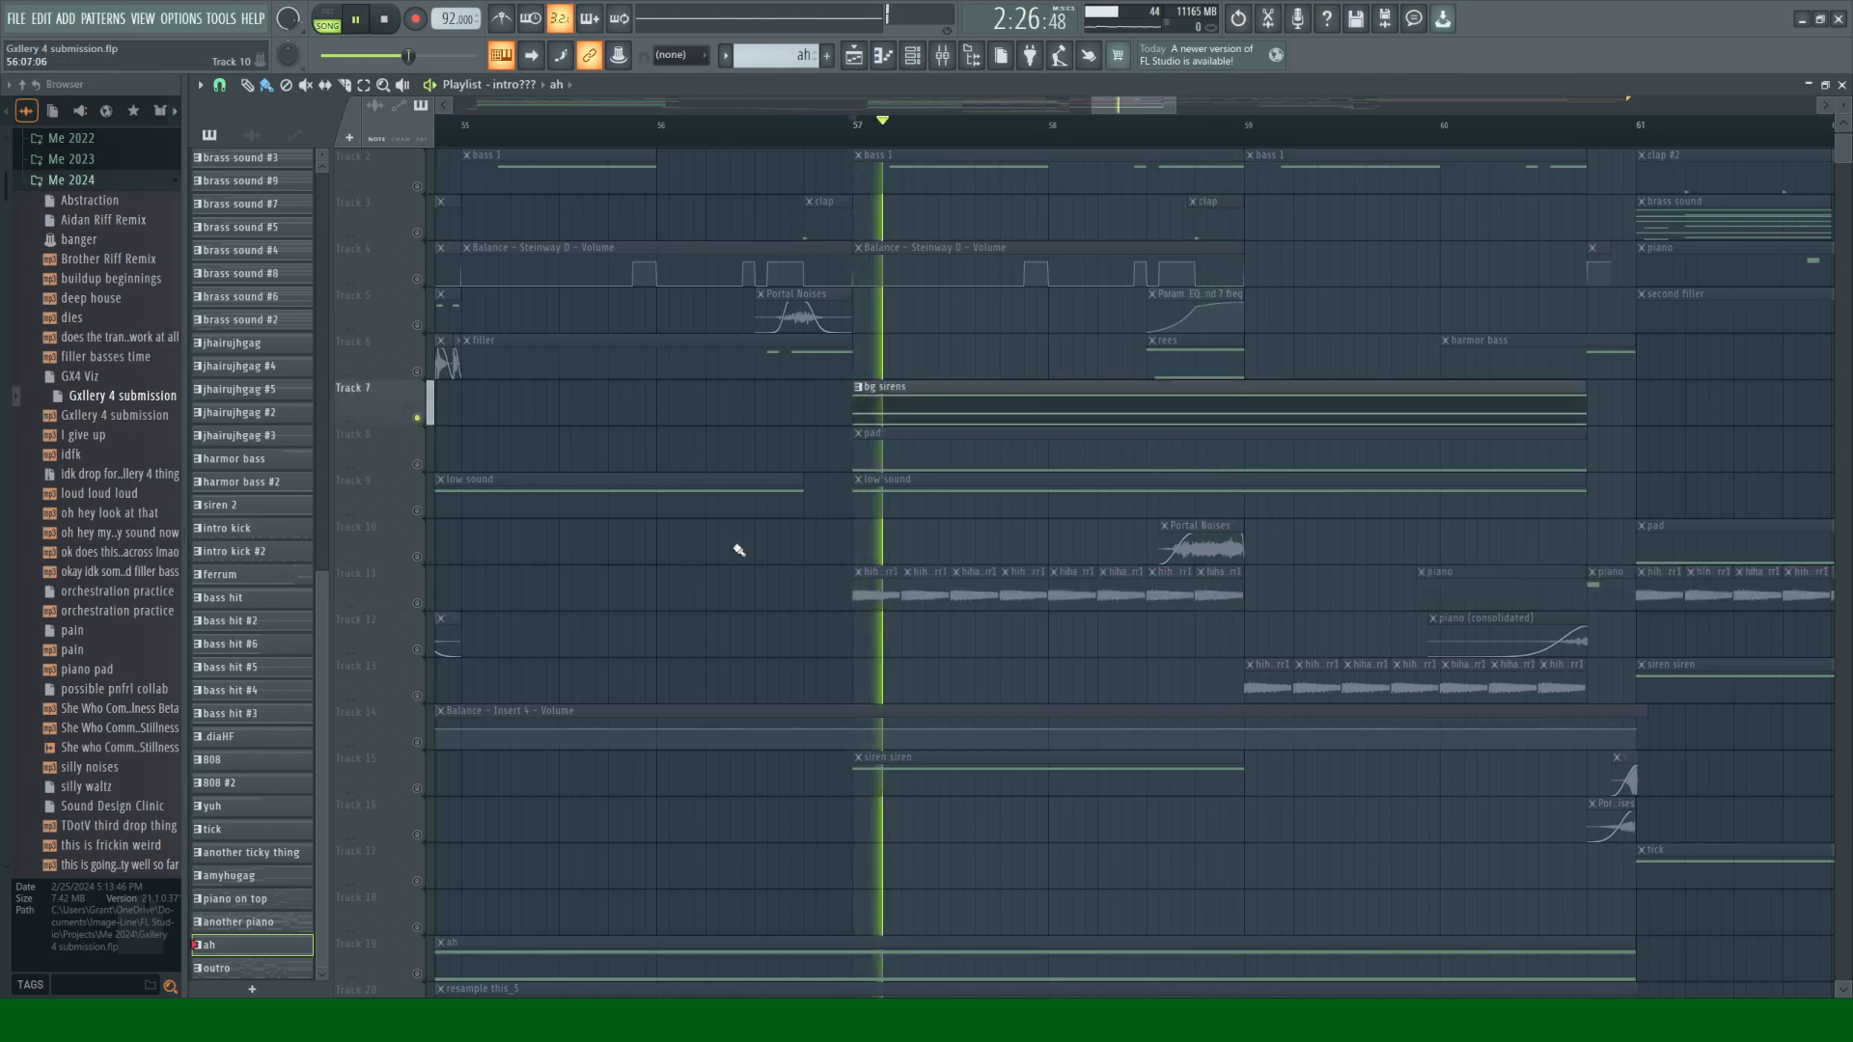
pyautogui.press('F6')
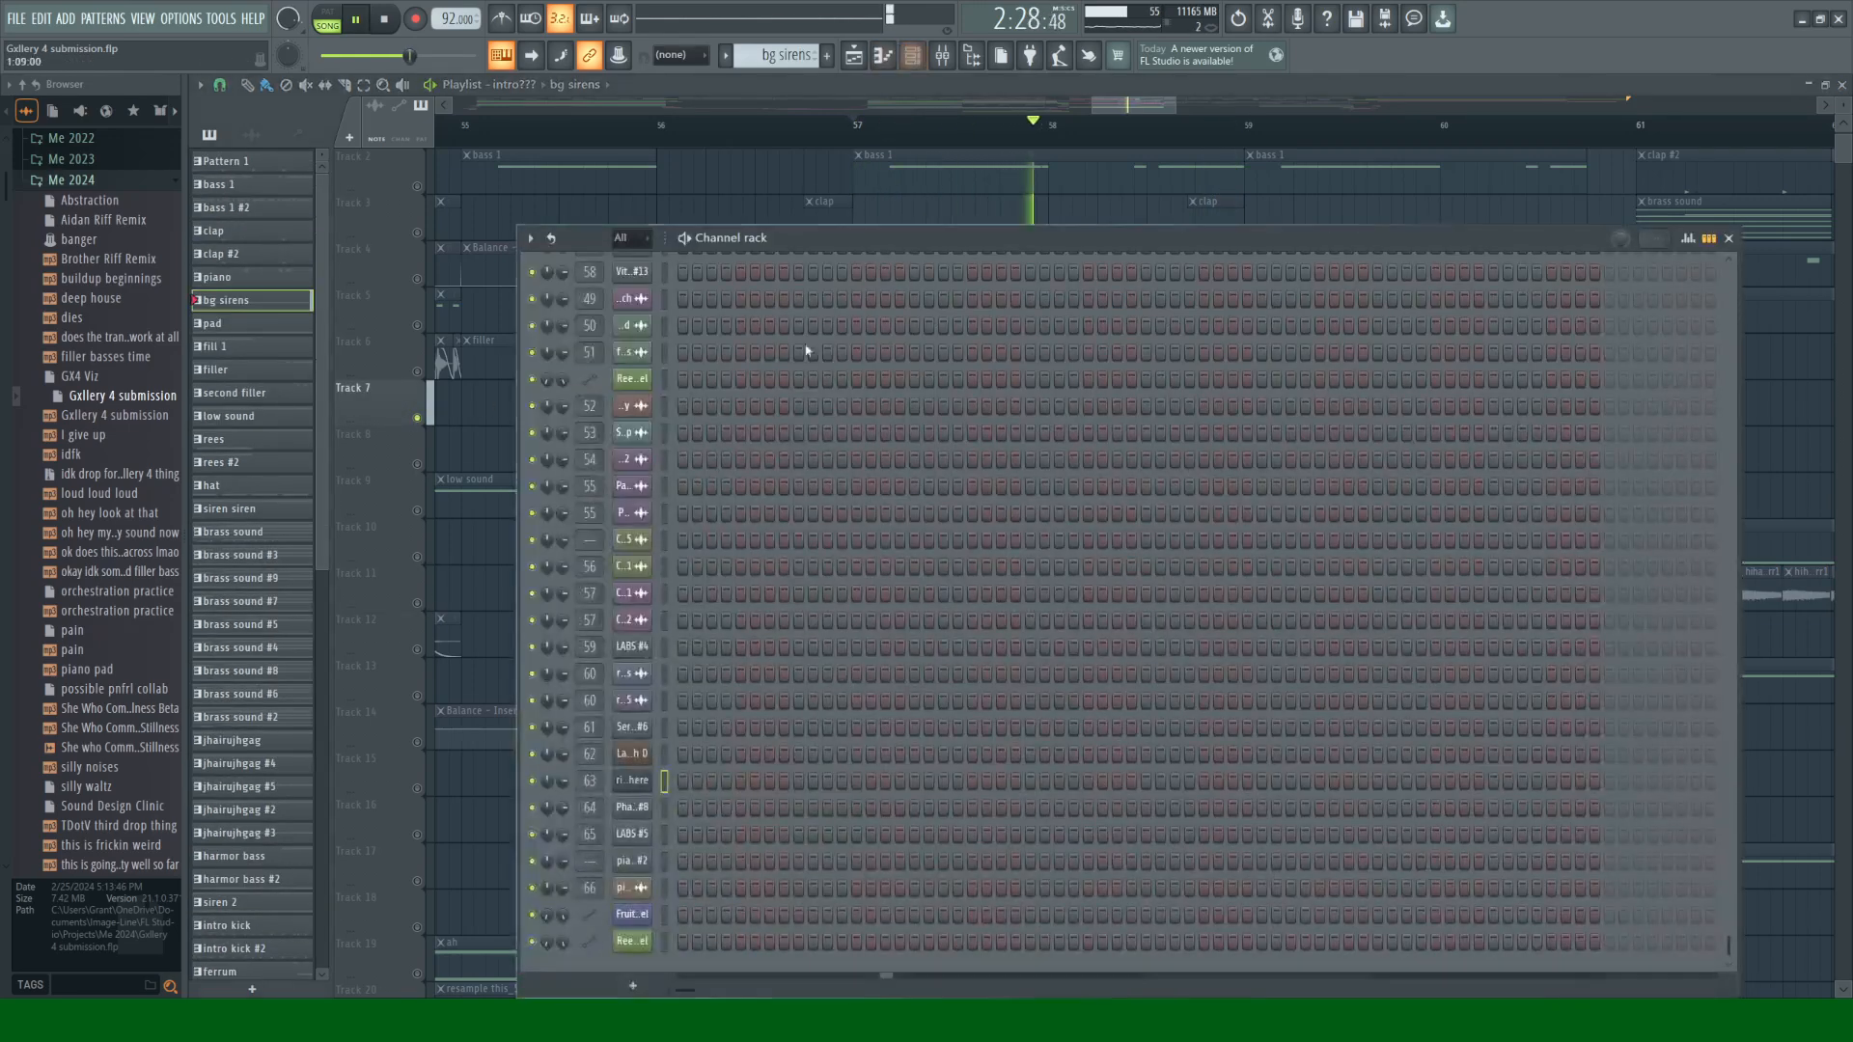
pyautogui.scroll(-3, 788, 399)
pyautogui.scroll(5, 790, 400)
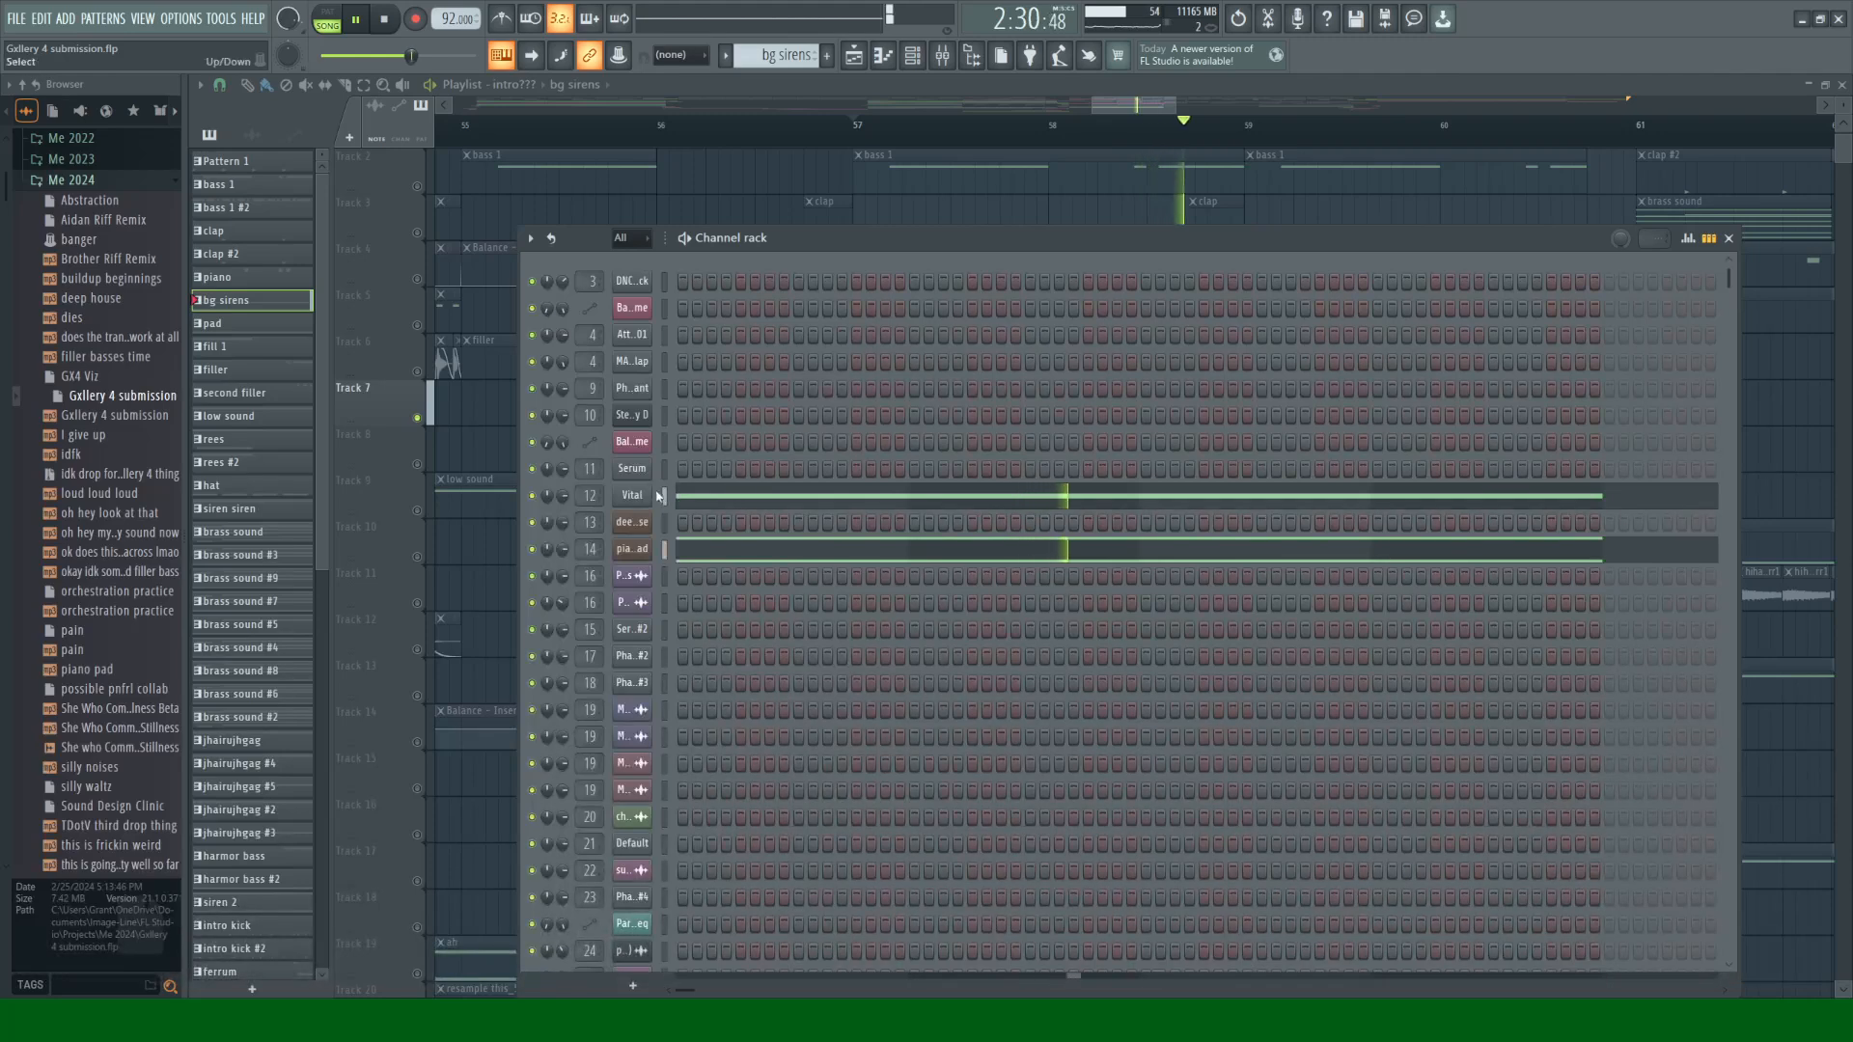
pyautogui.click(633, 550)
pyautogui.click(637, 244)
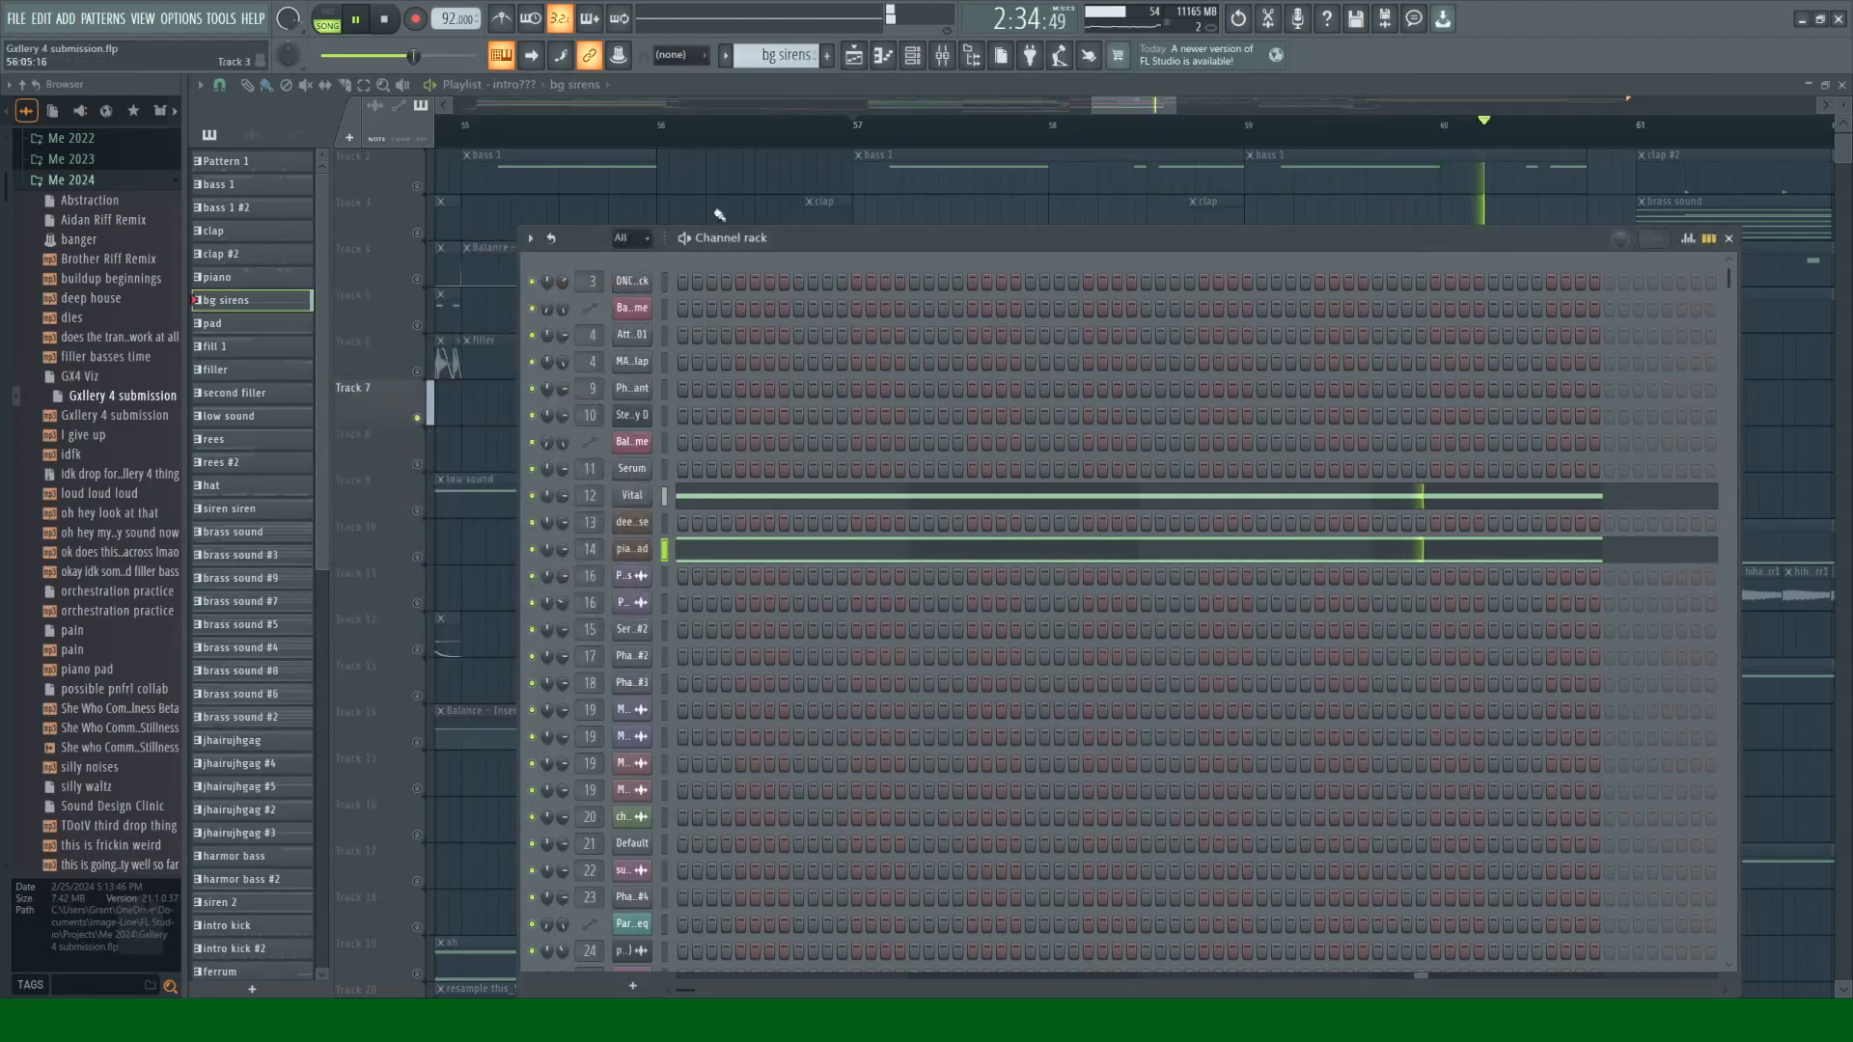
# Step: Show the mixer effects for track 14, solo that track, and play bg sirens briefly
pyautogui.click(942, 55)
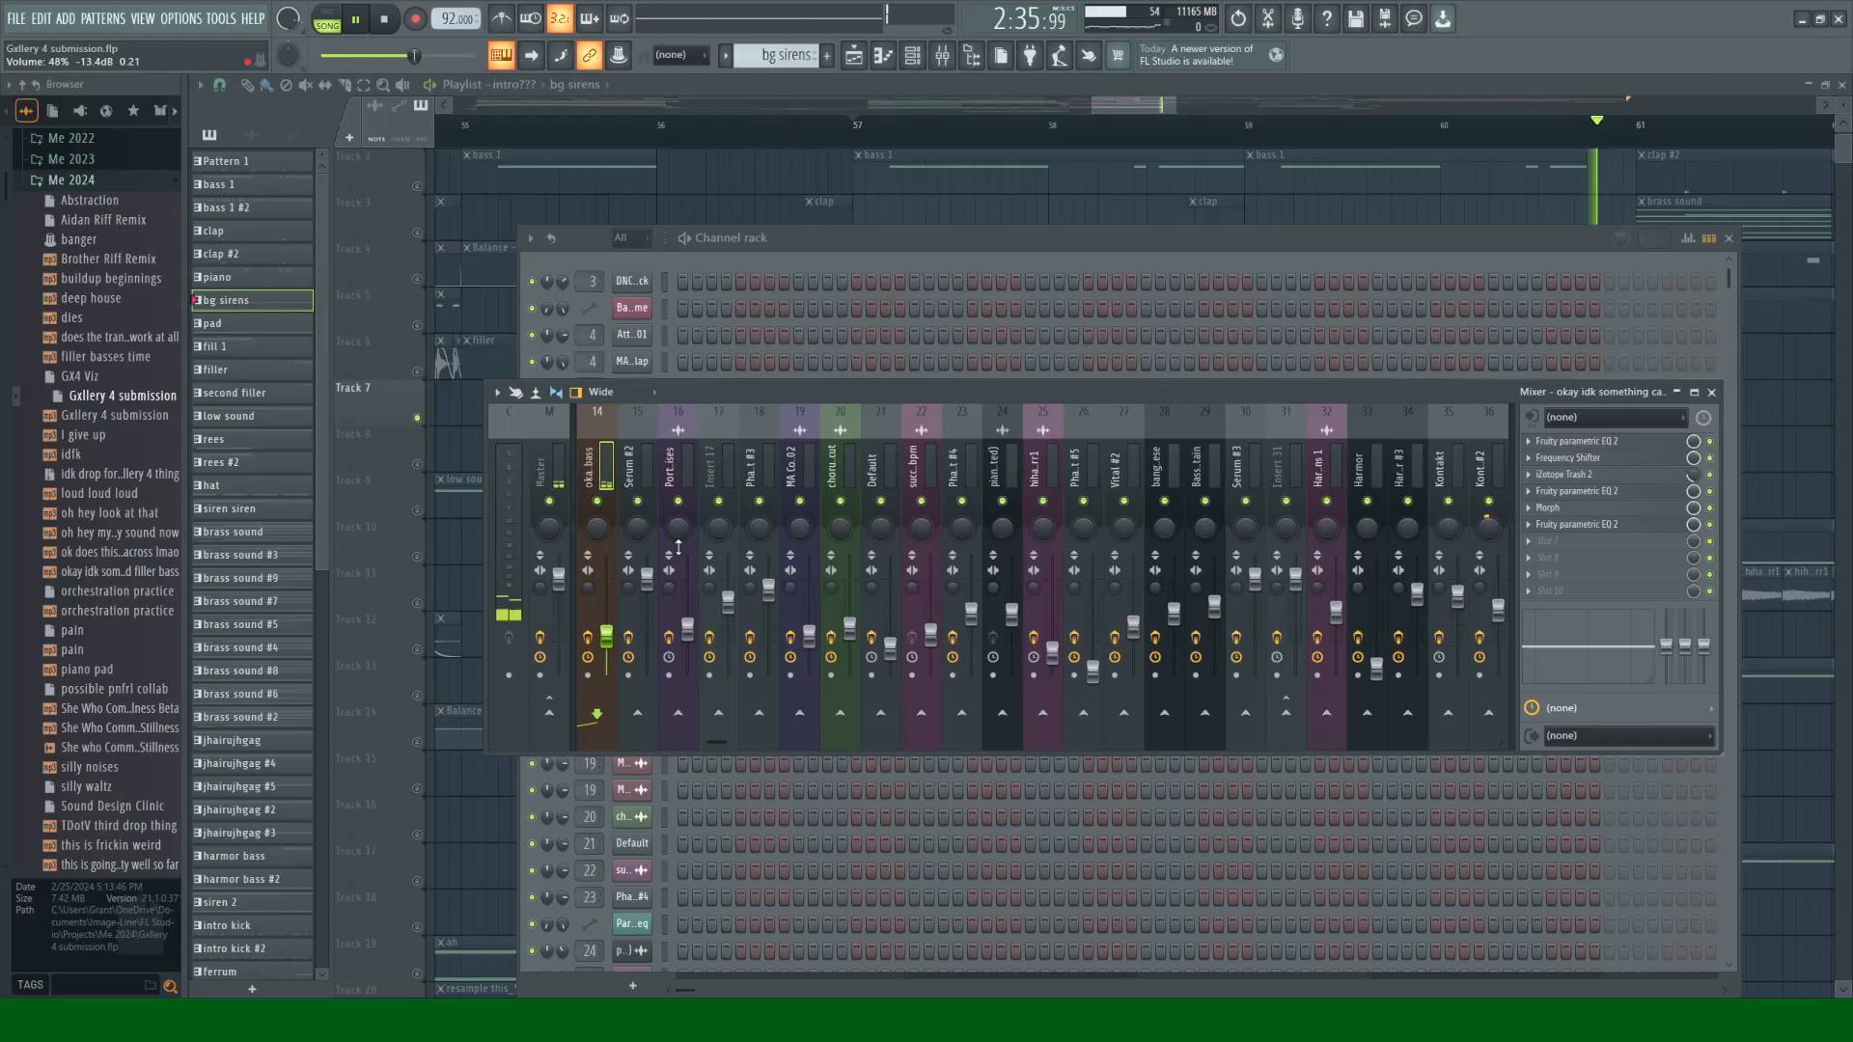
pyautogui.press('space')
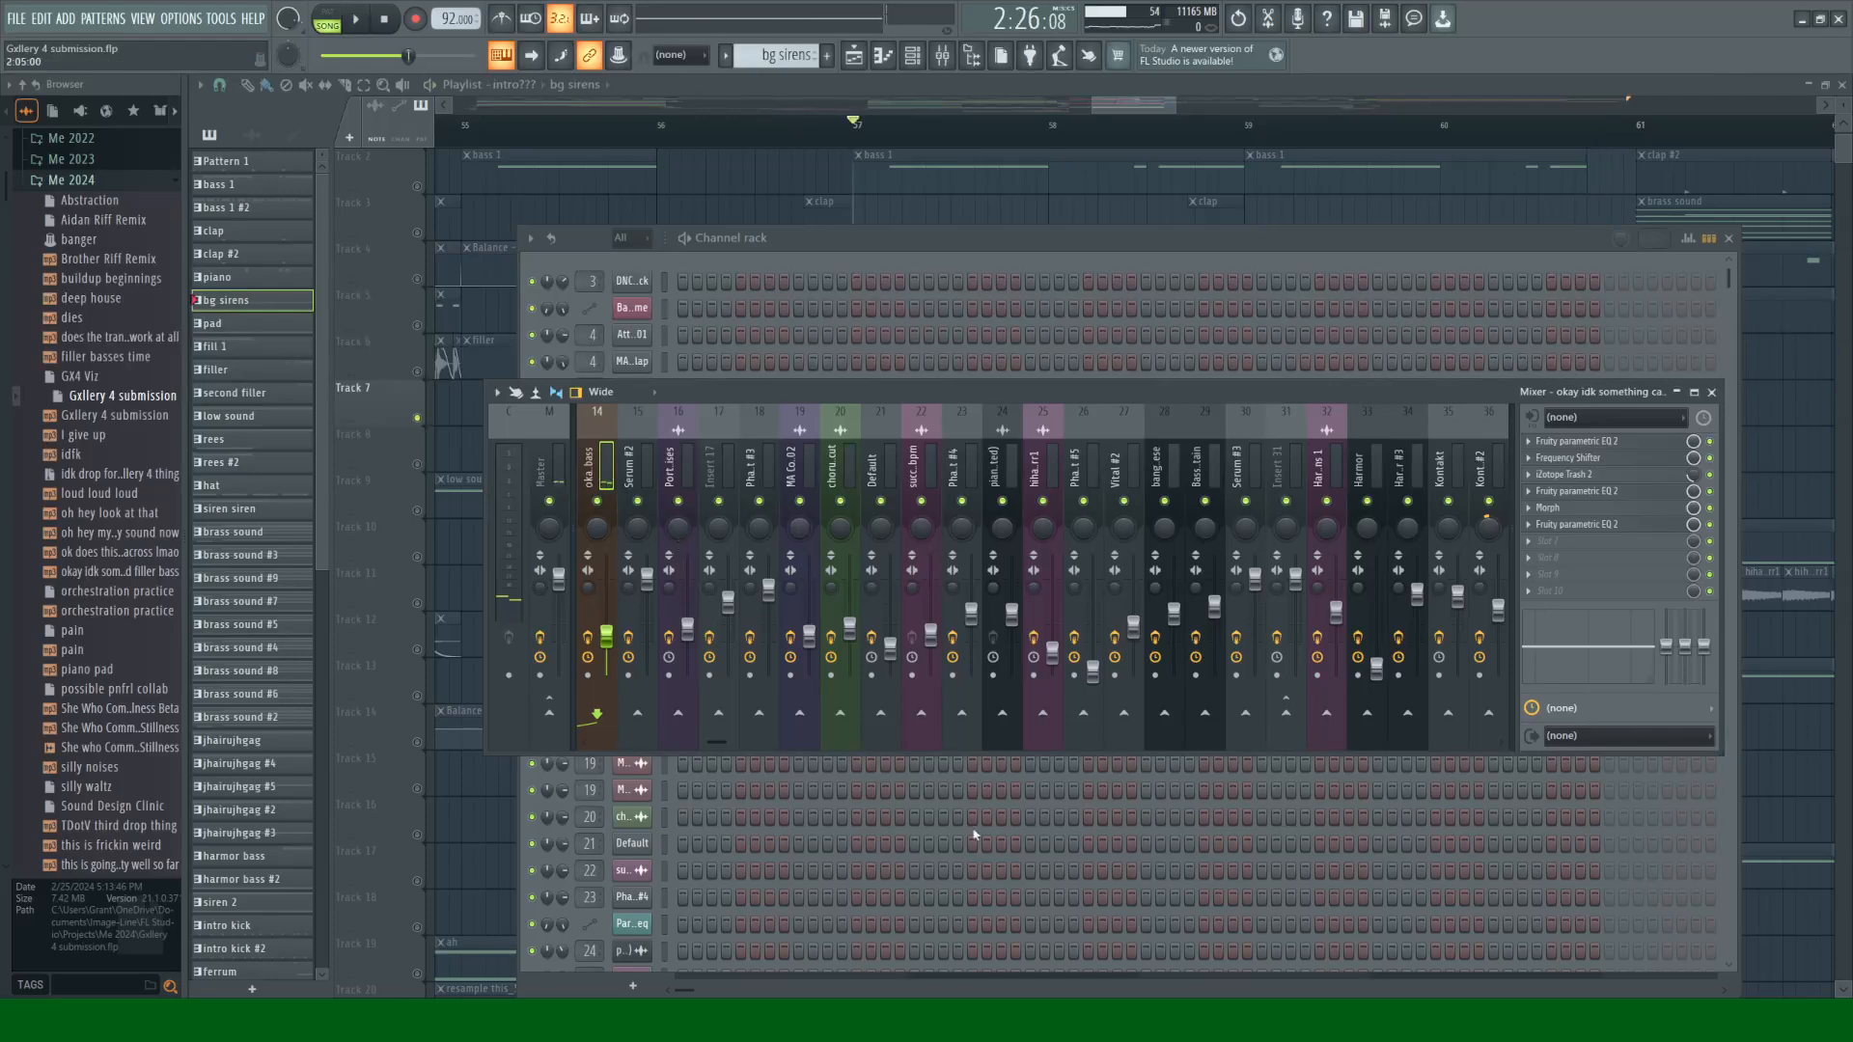
pyautogui.hscroll(-4, 763, 714)
pyautogui.press('space')
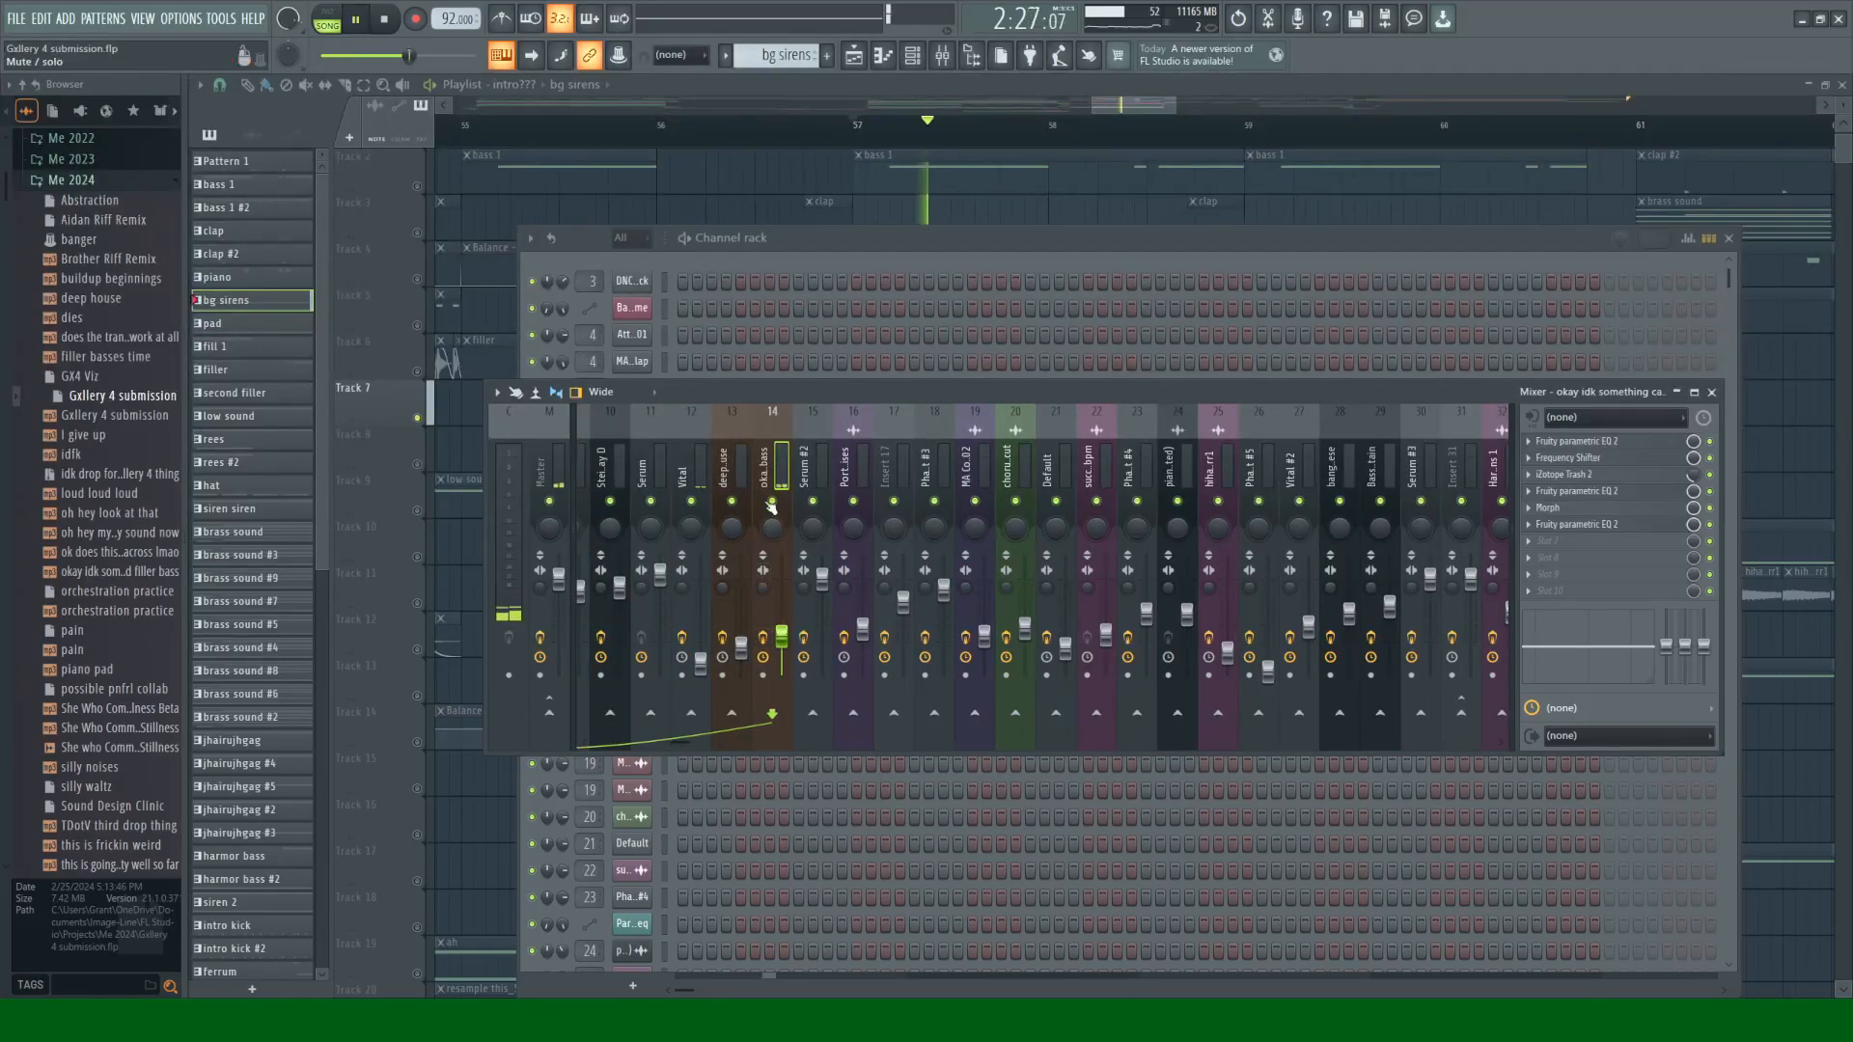
pyautogui.press('space')
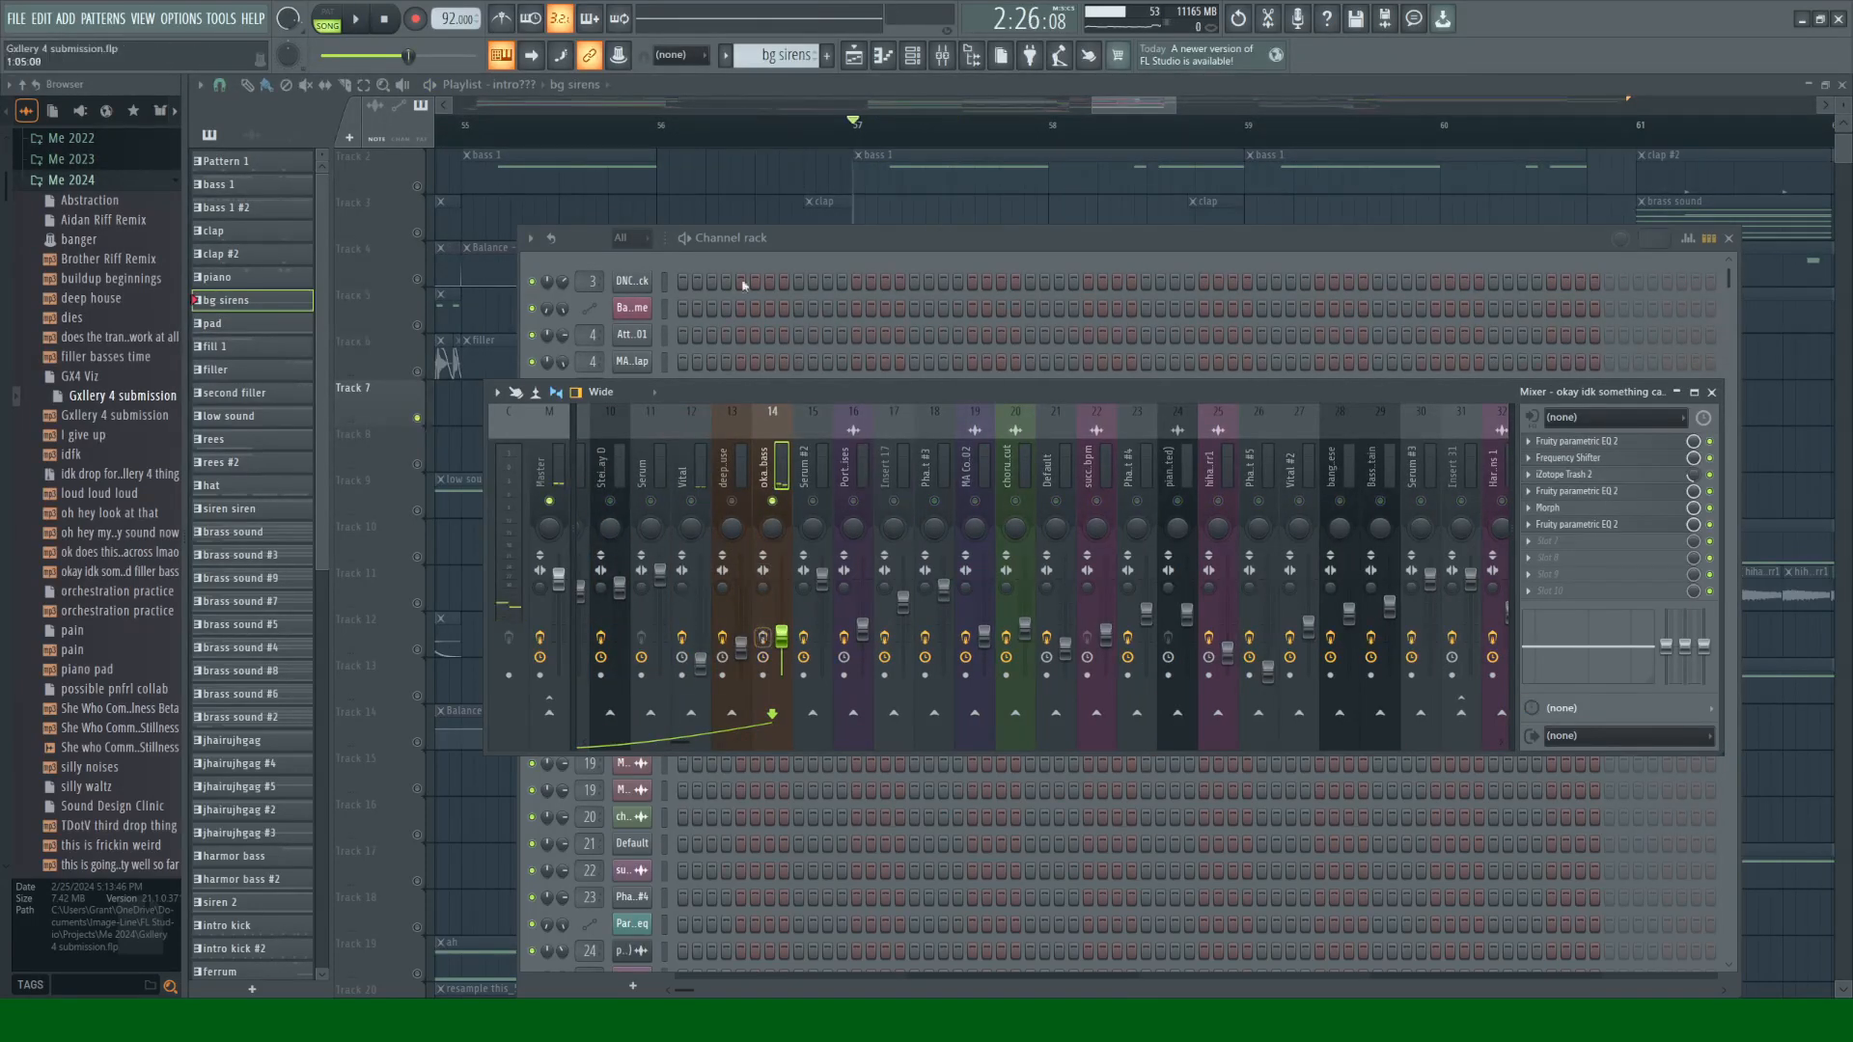
# Step: Replay bg sirens, bypass the effects after the first Fruity parametric EQ 2 on mixer track 14, and examine that EQ
pyautogui.click(788, 239)
pyautogui.press('space')
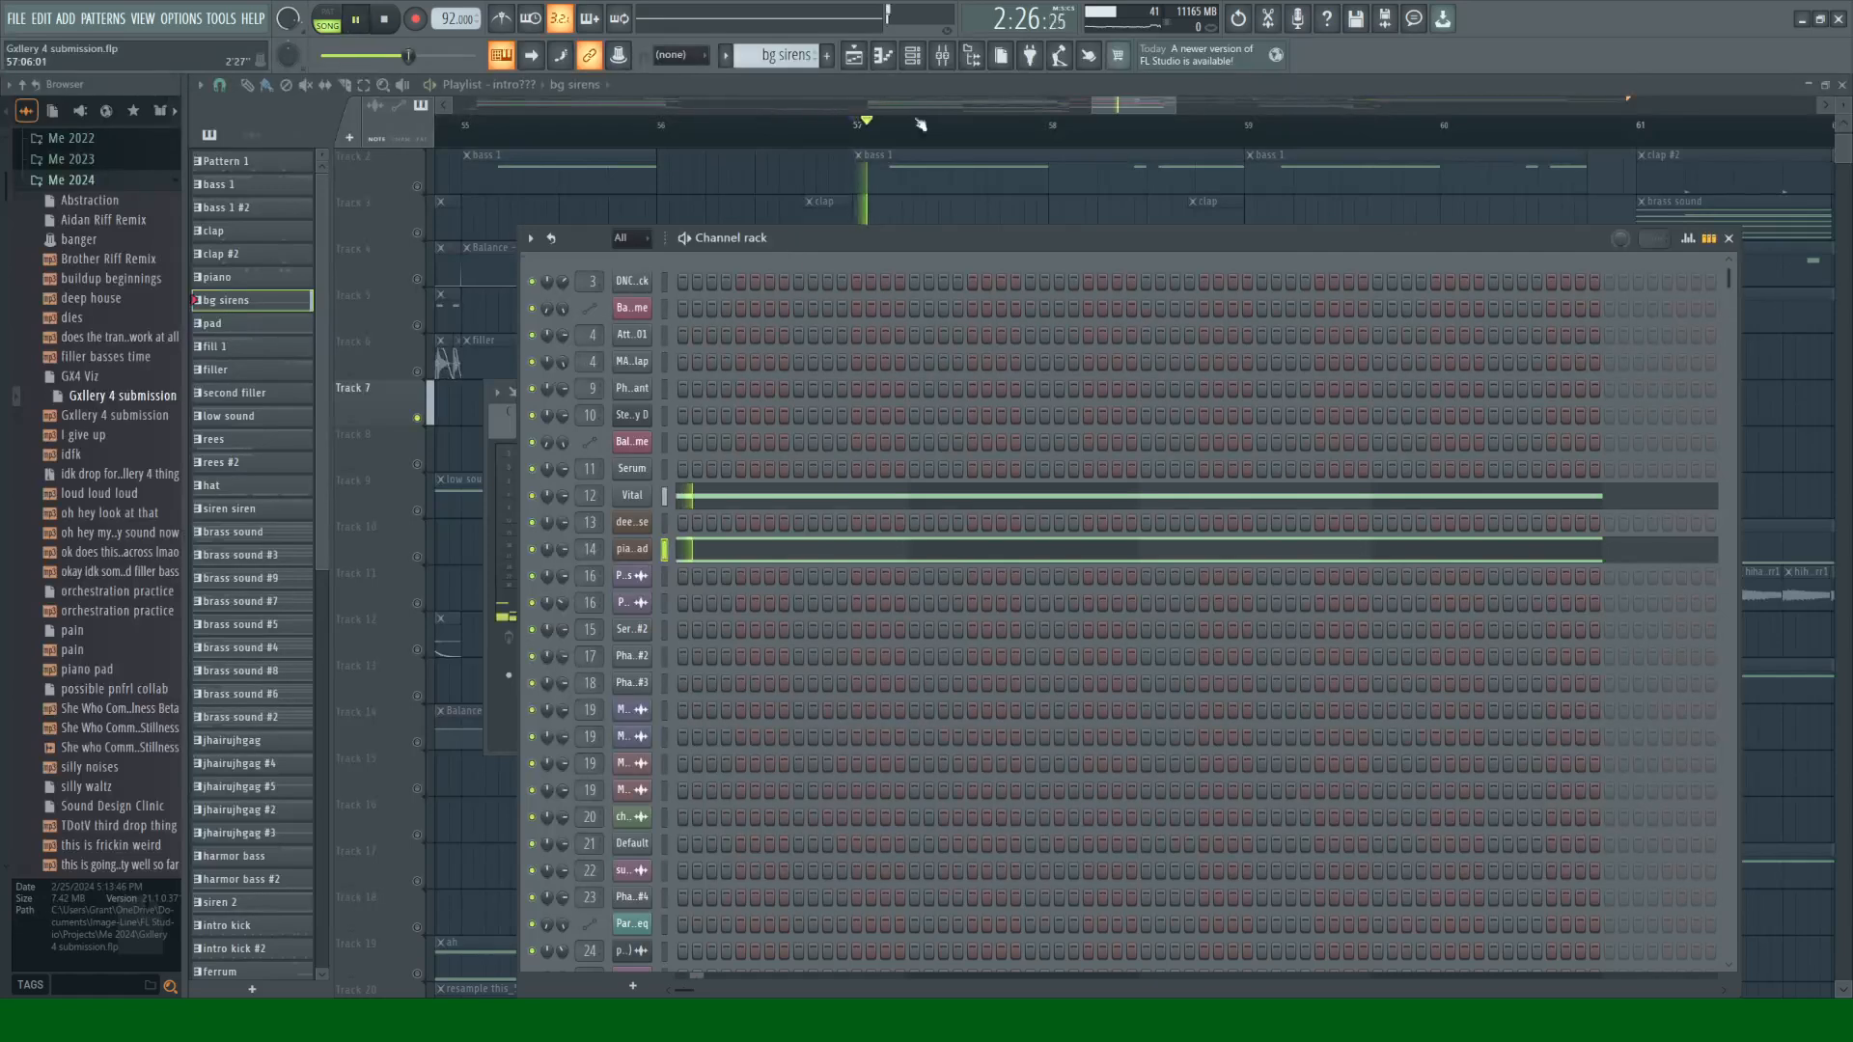
pyautogui.click(944, 60)
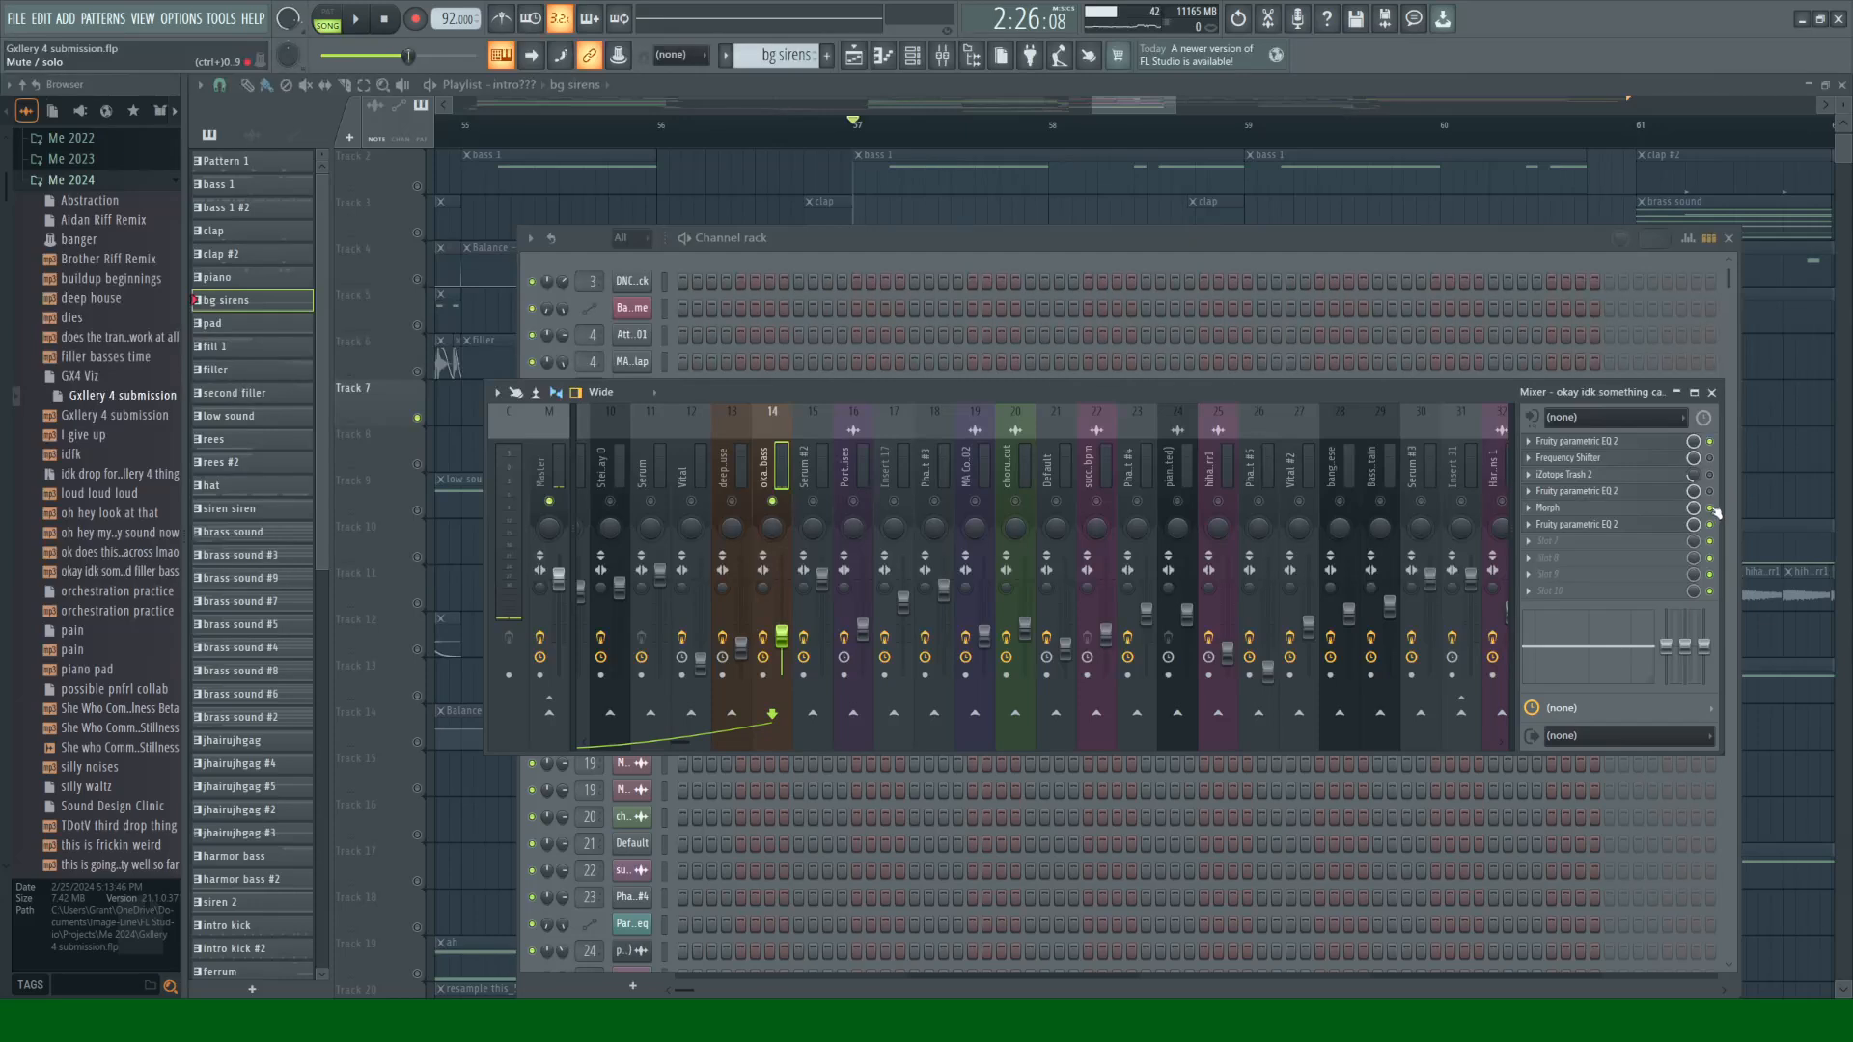
pyautogui.click(1607, 442)
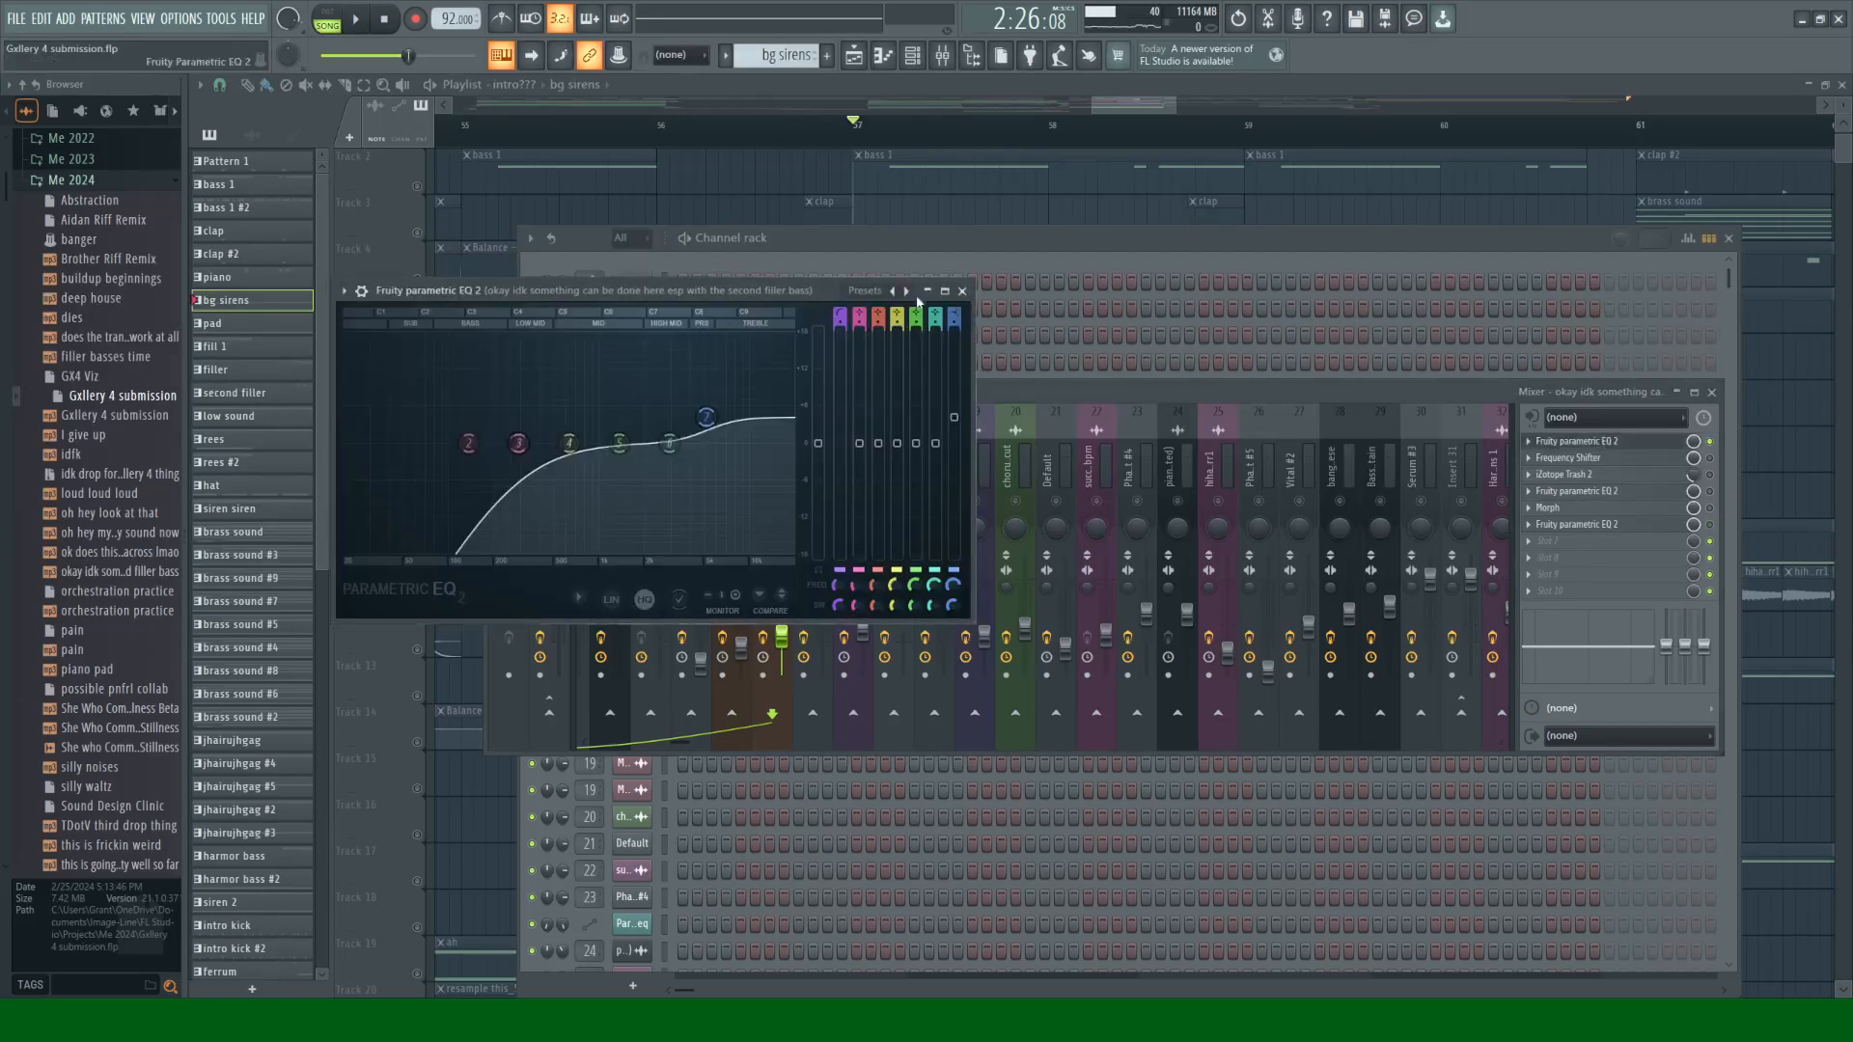
pyautogui.click(963, 290)
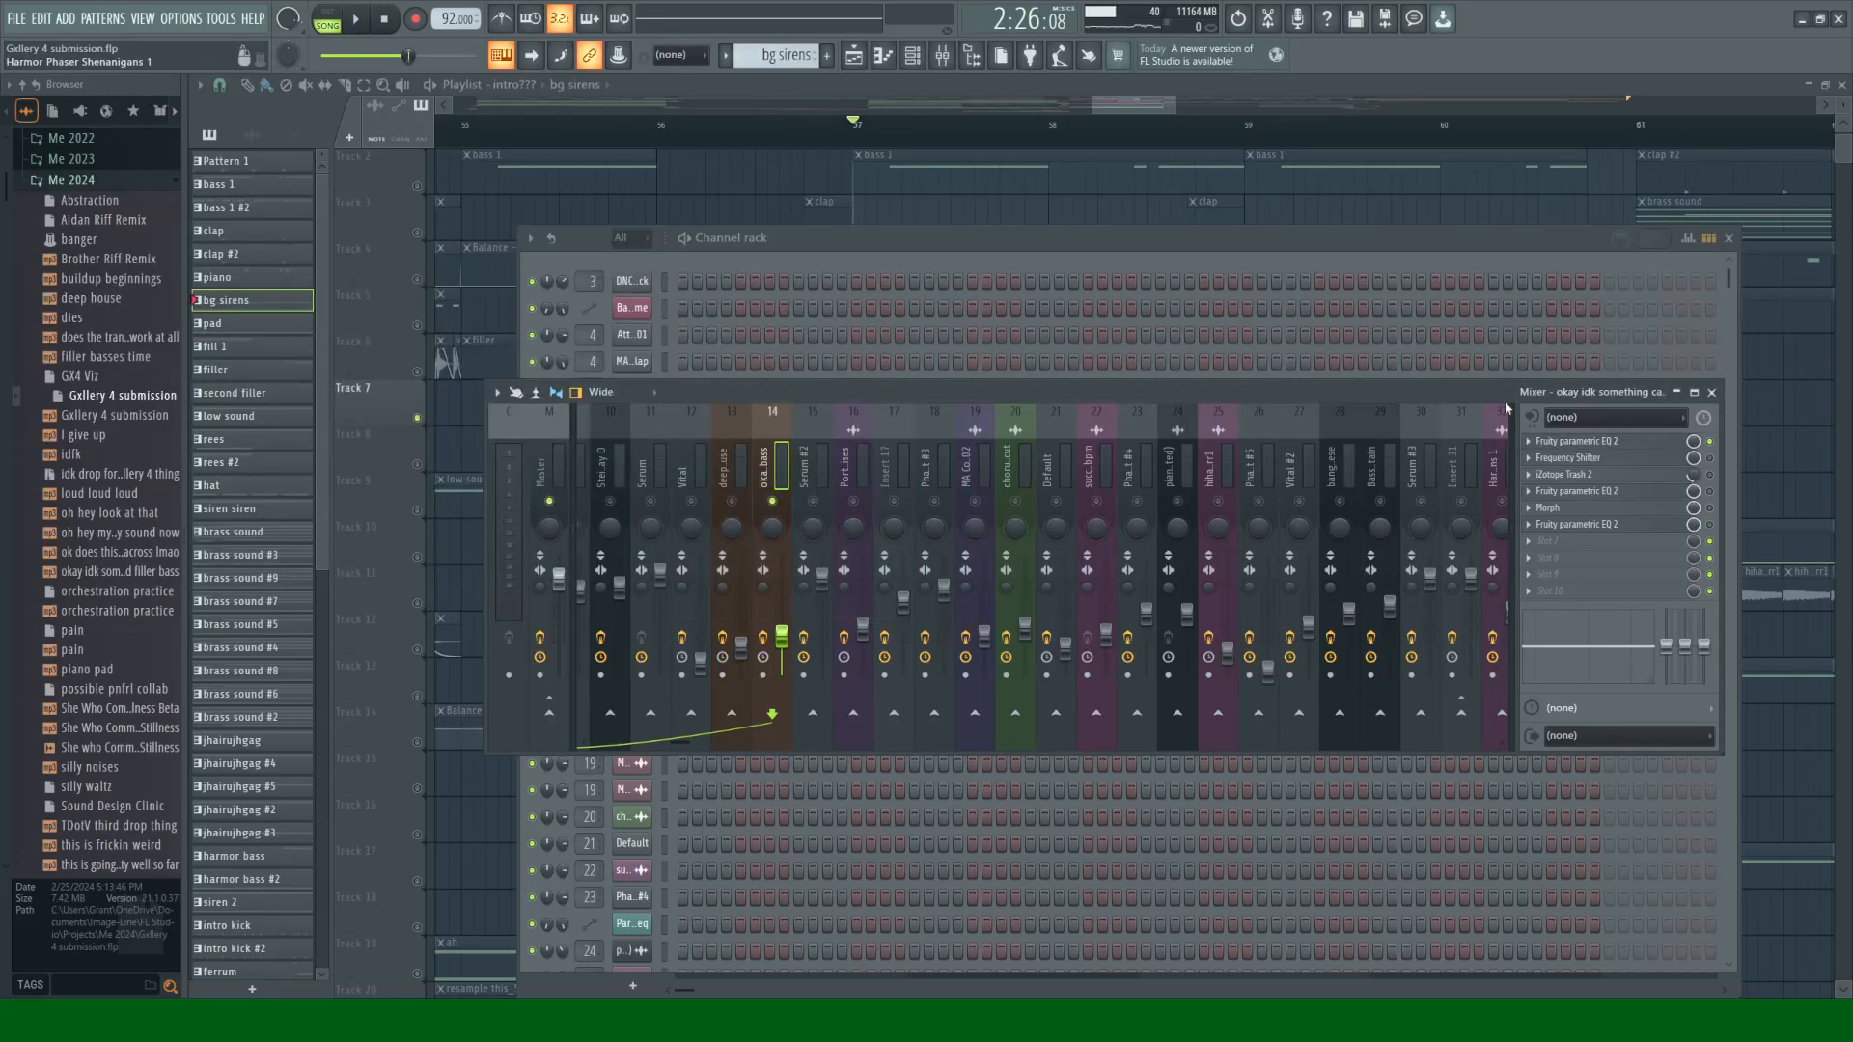
# Step: Play bg sirens with only the first EQ active, enable the Frequency Shifter, and replay while viewing its settings
pyautogui.press('space')
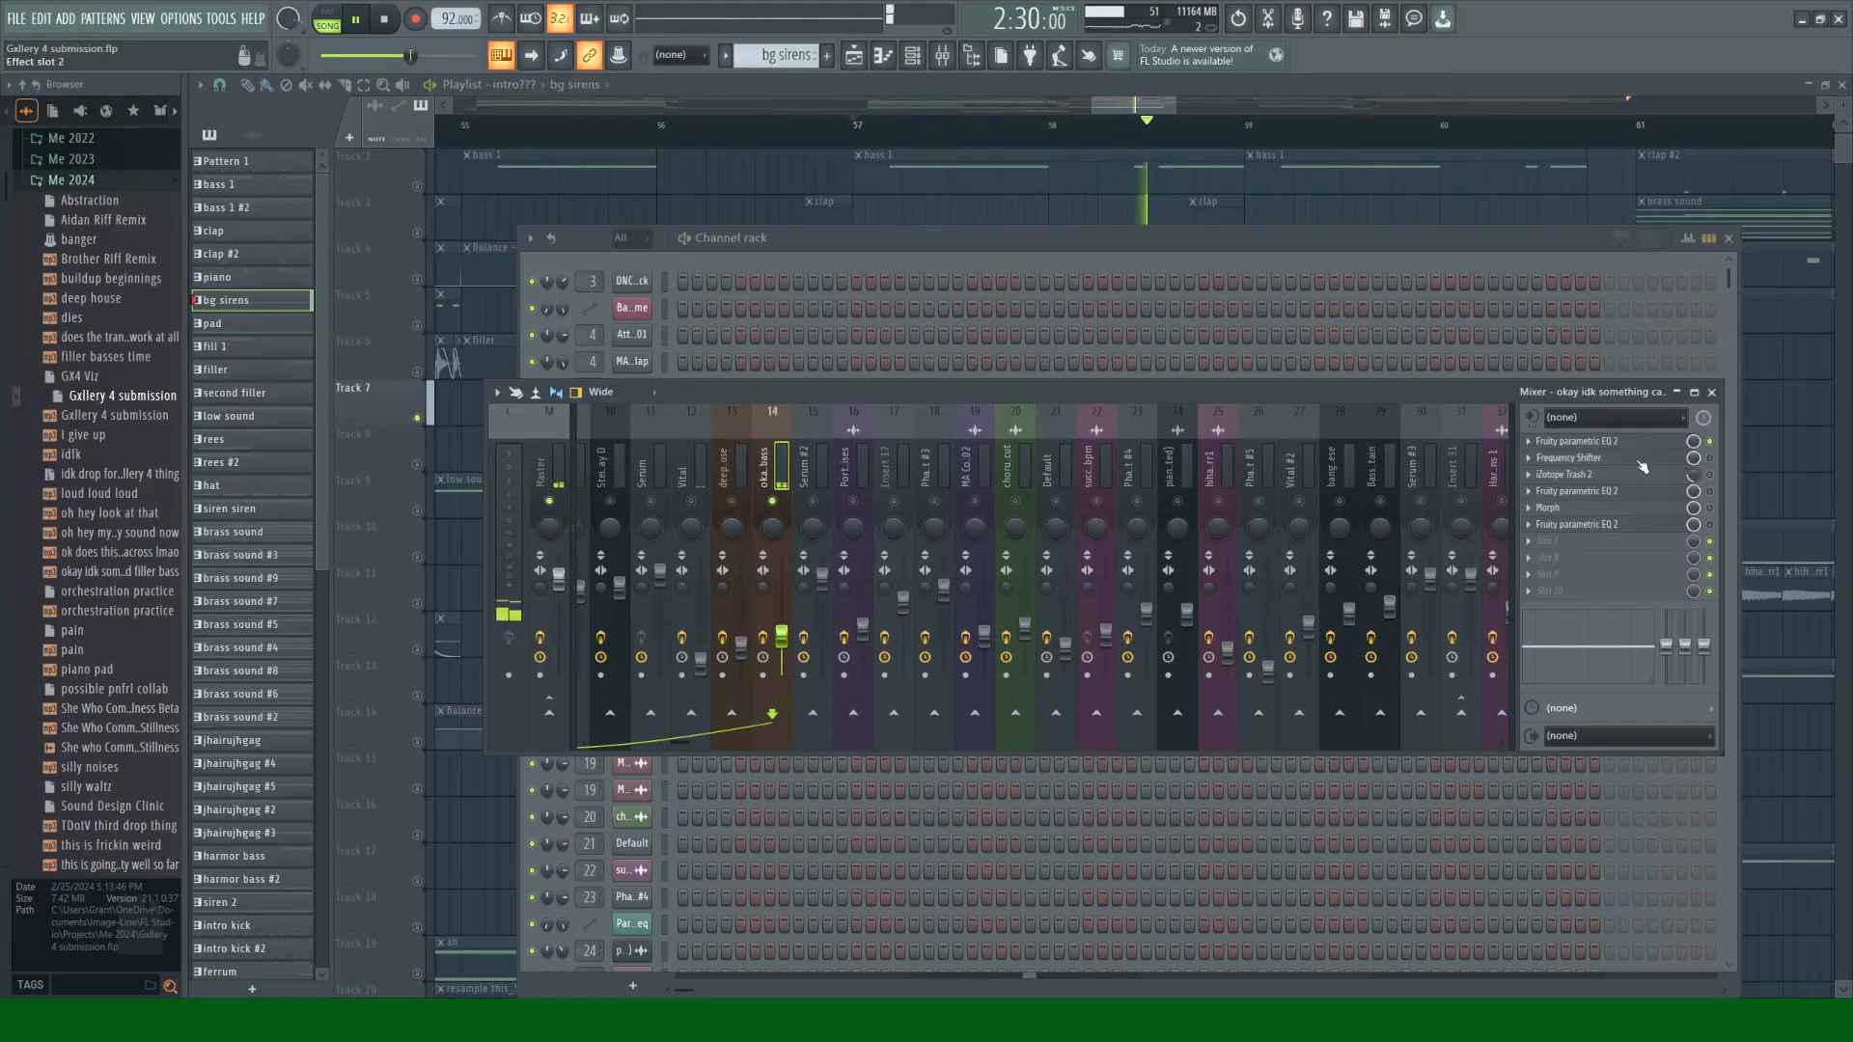
pyautogui.click(1573, 458)
pyautogui.press('space')
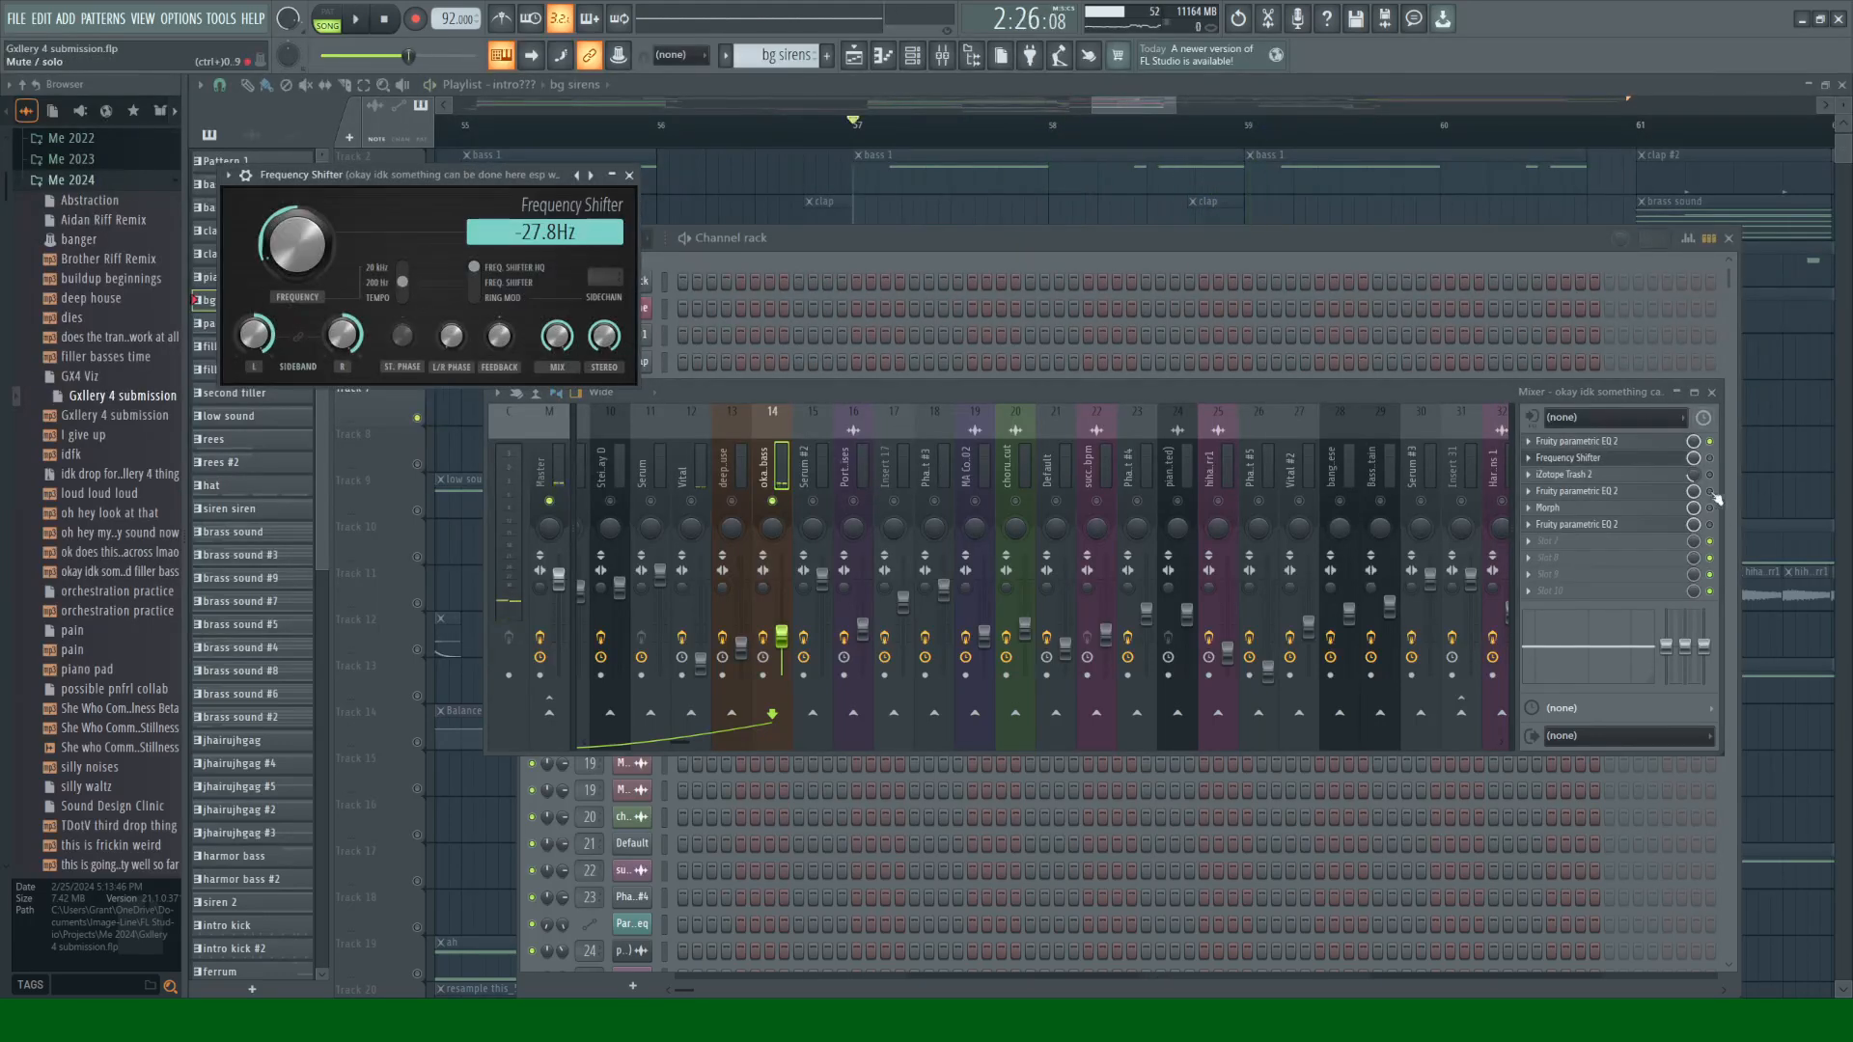
pyautogui.press('space')
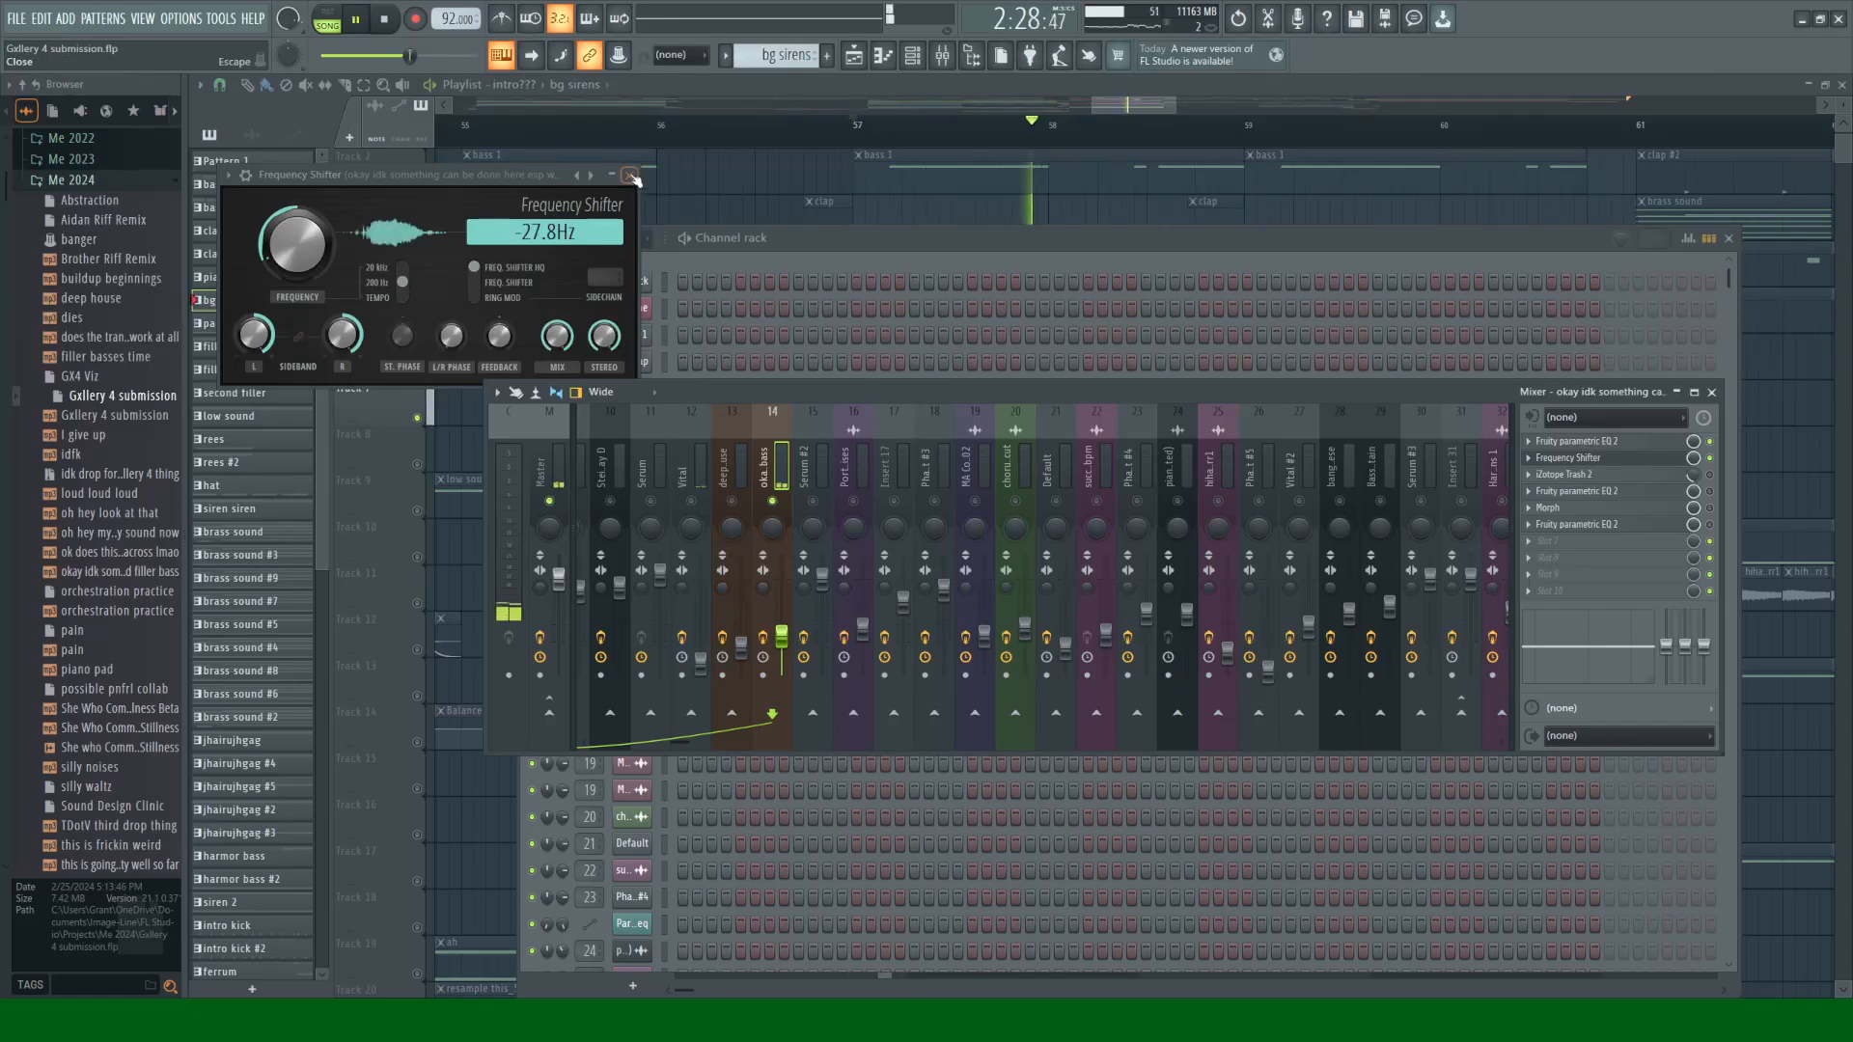
pyautogui.click(629, 176)
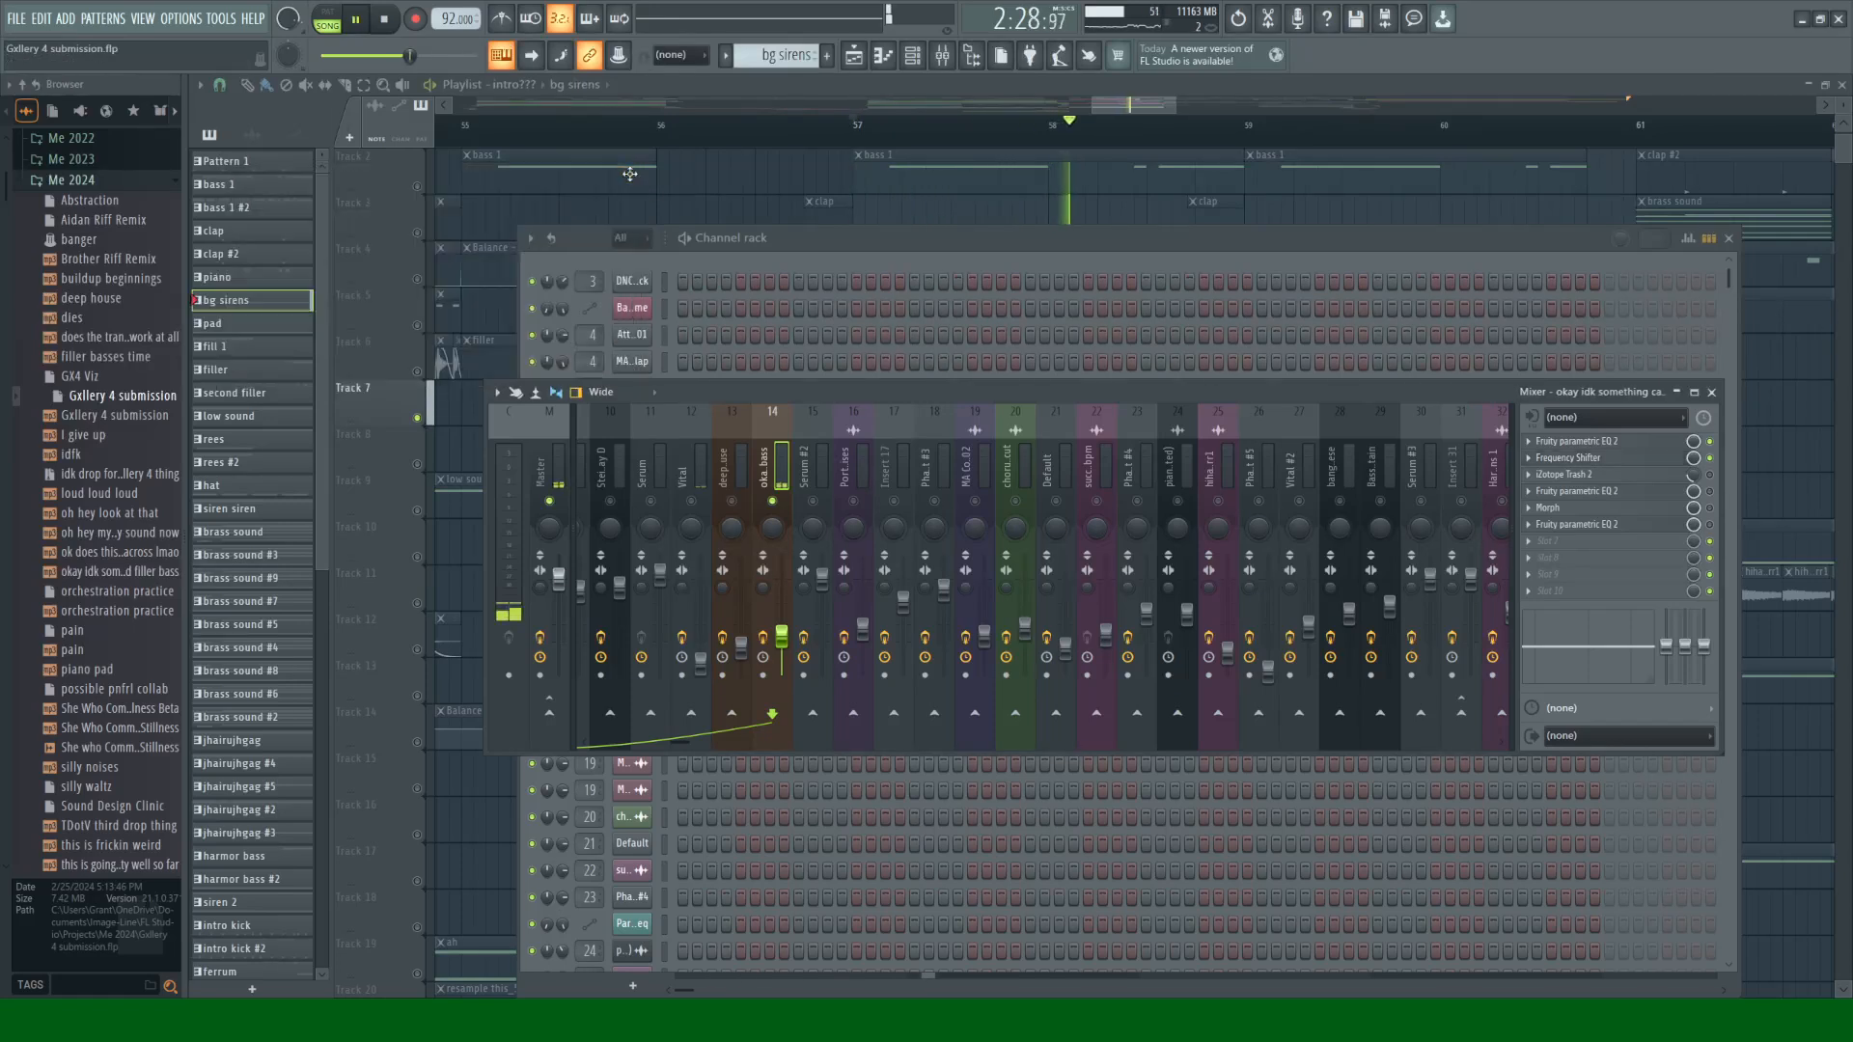
# Step: Enable iZotope Trash 2 on mixer track 14 and examine its Faulty distortion settings
pyautogui.click(1563, 474)
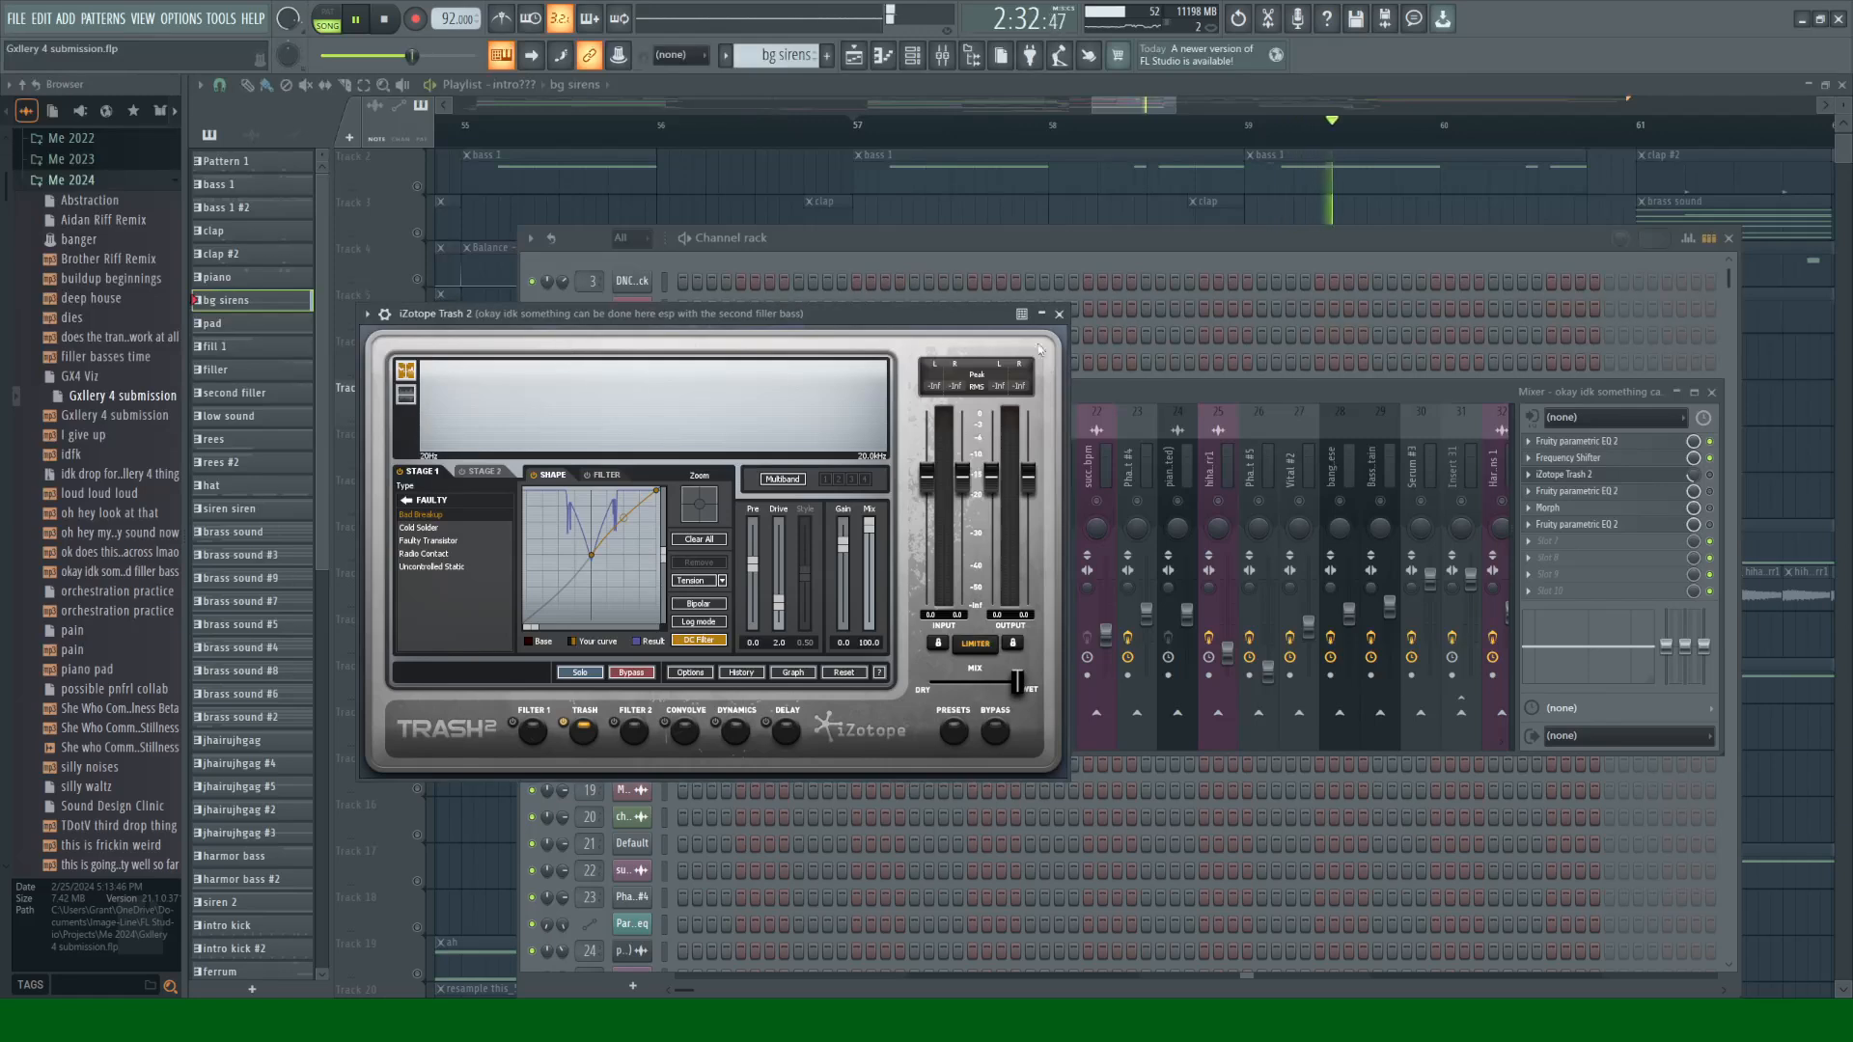
pyautogui.click(1059, 314)
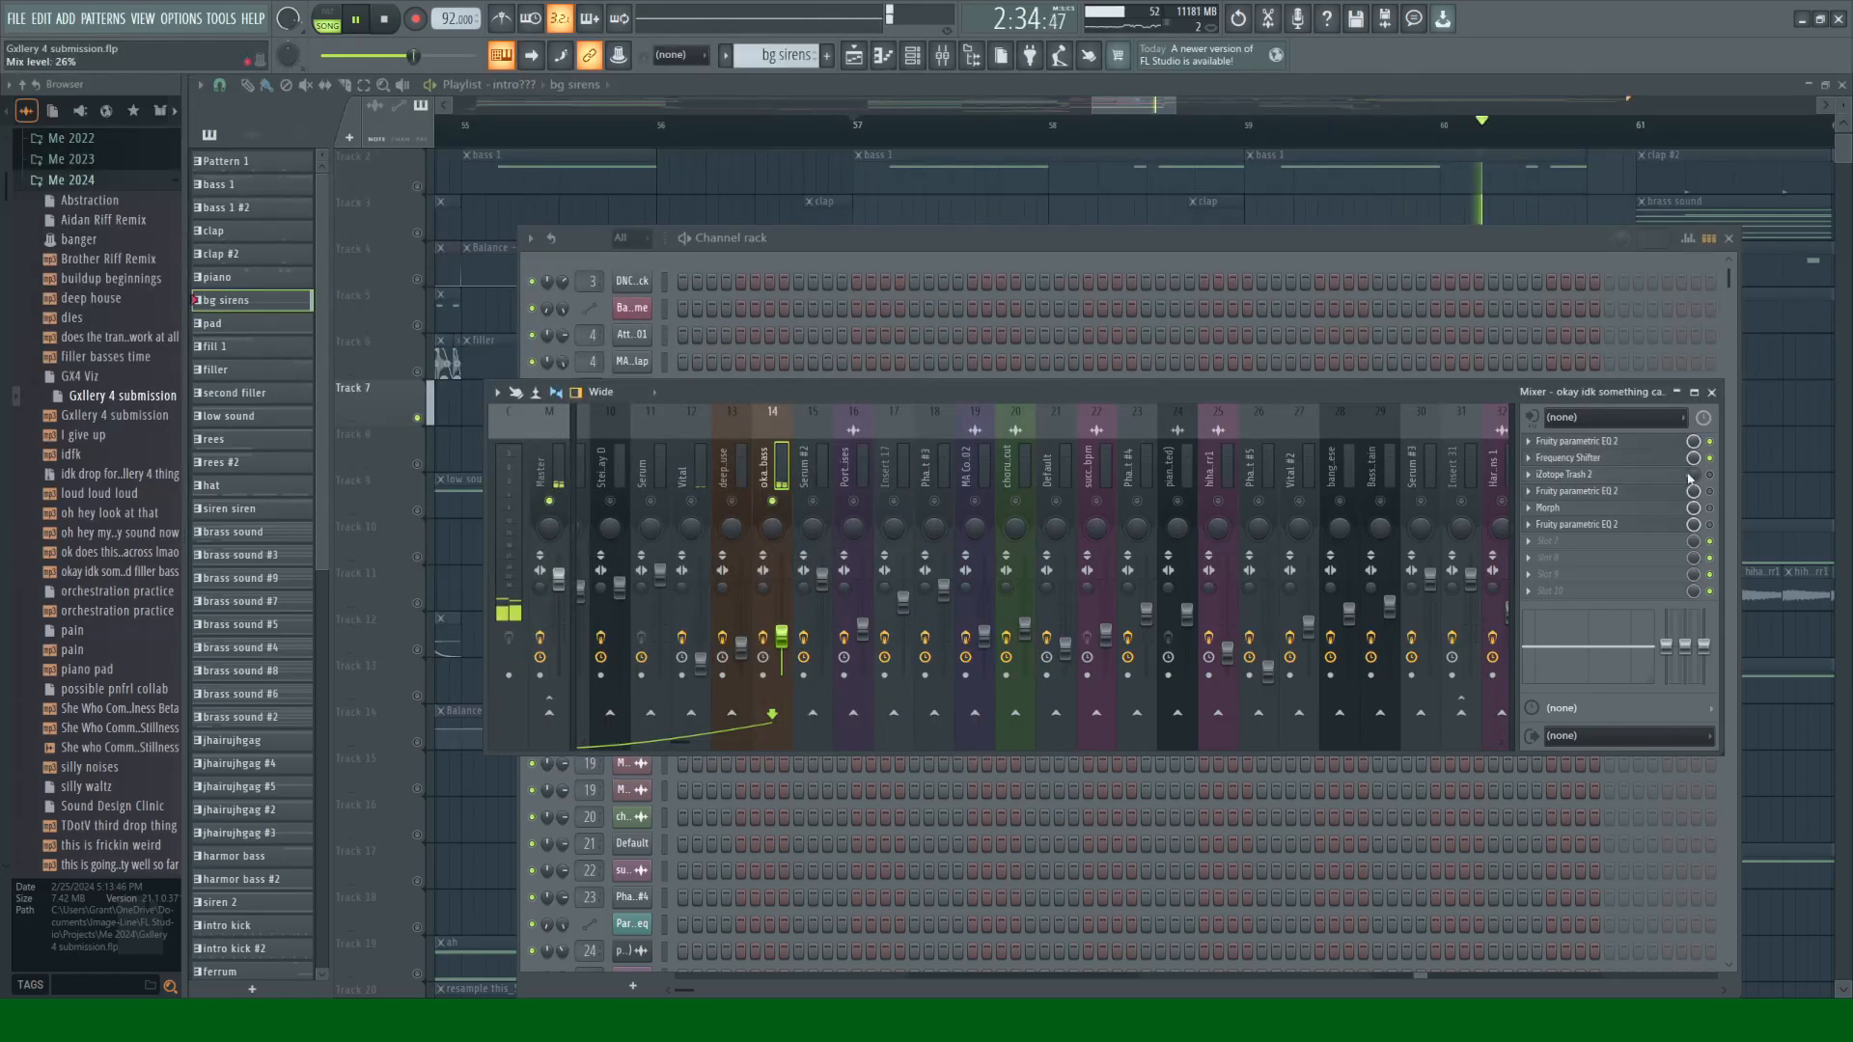
pyautogui.click(1711, 476)
pyautogui.press('space')
pyautogui.click(1627, 477)
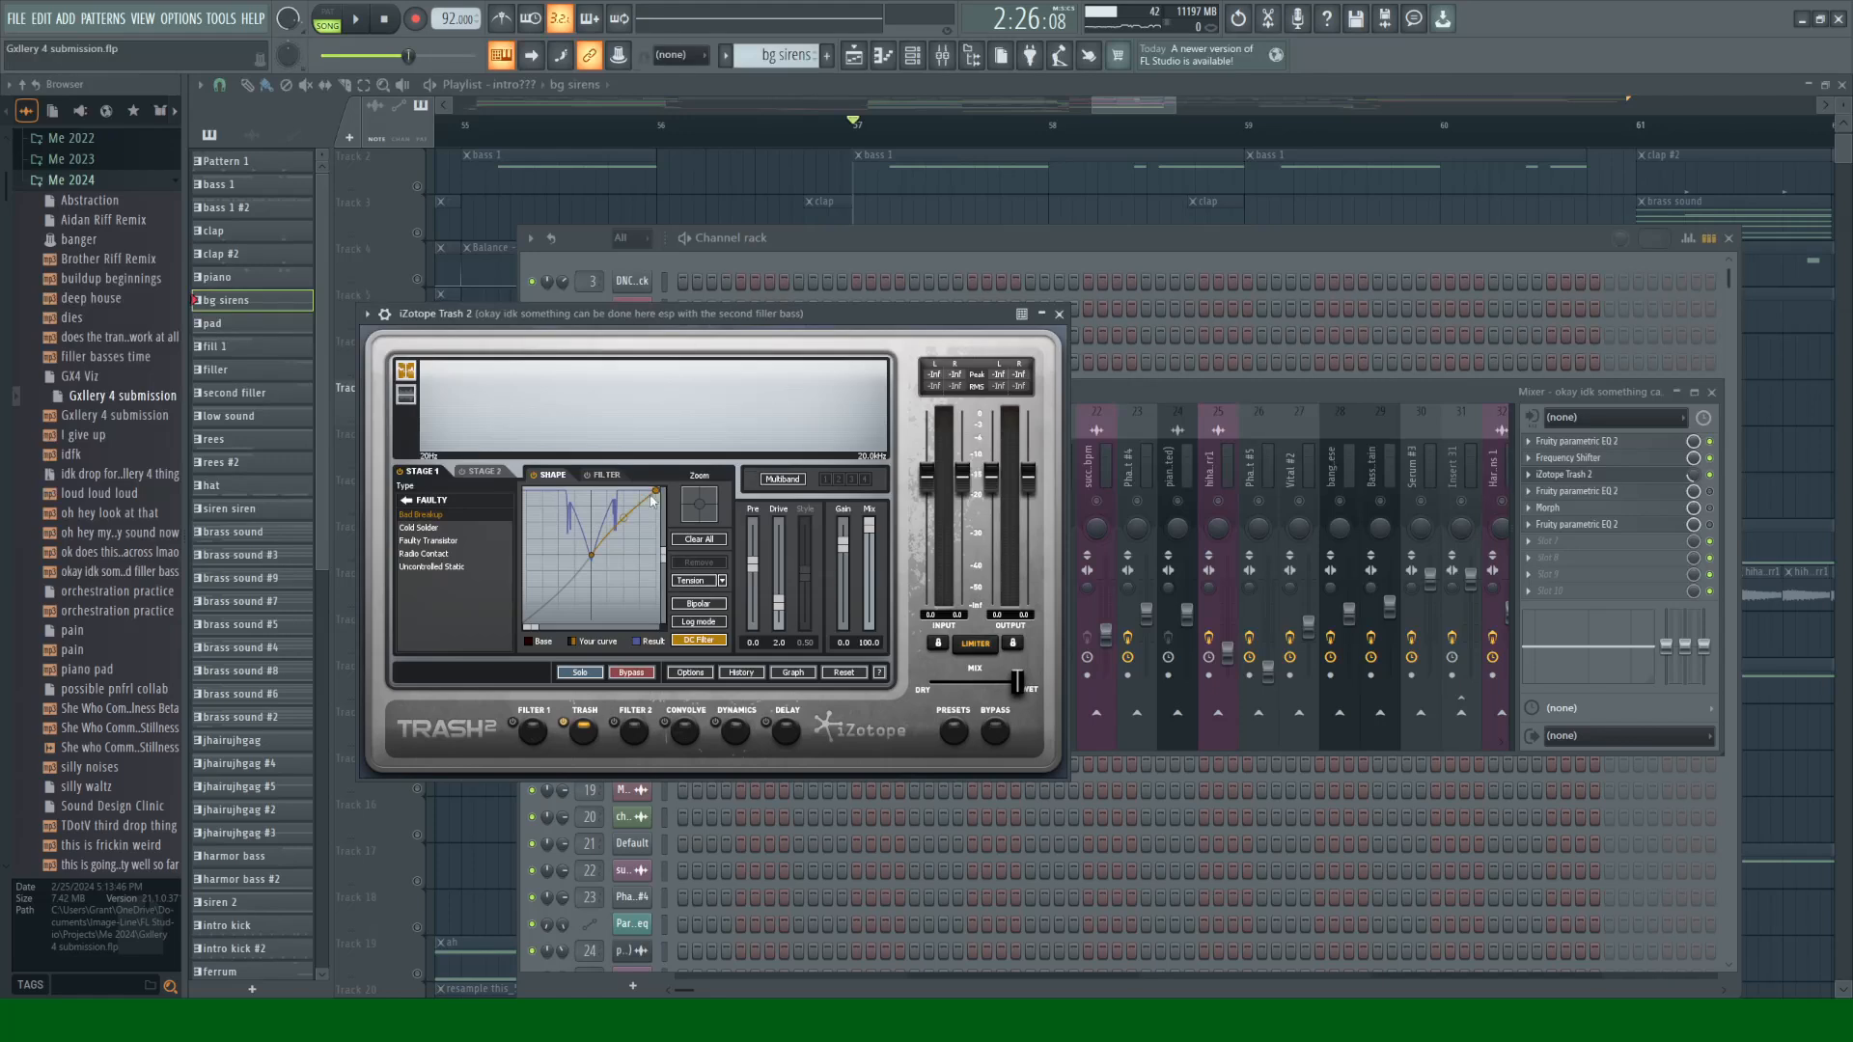
pyautogui.click(1058, 314)
# Step: Play bg sirens with the Trash 2 mix level at 100%, stop, and lower the mix to about 42%
pyautogui.press('space')
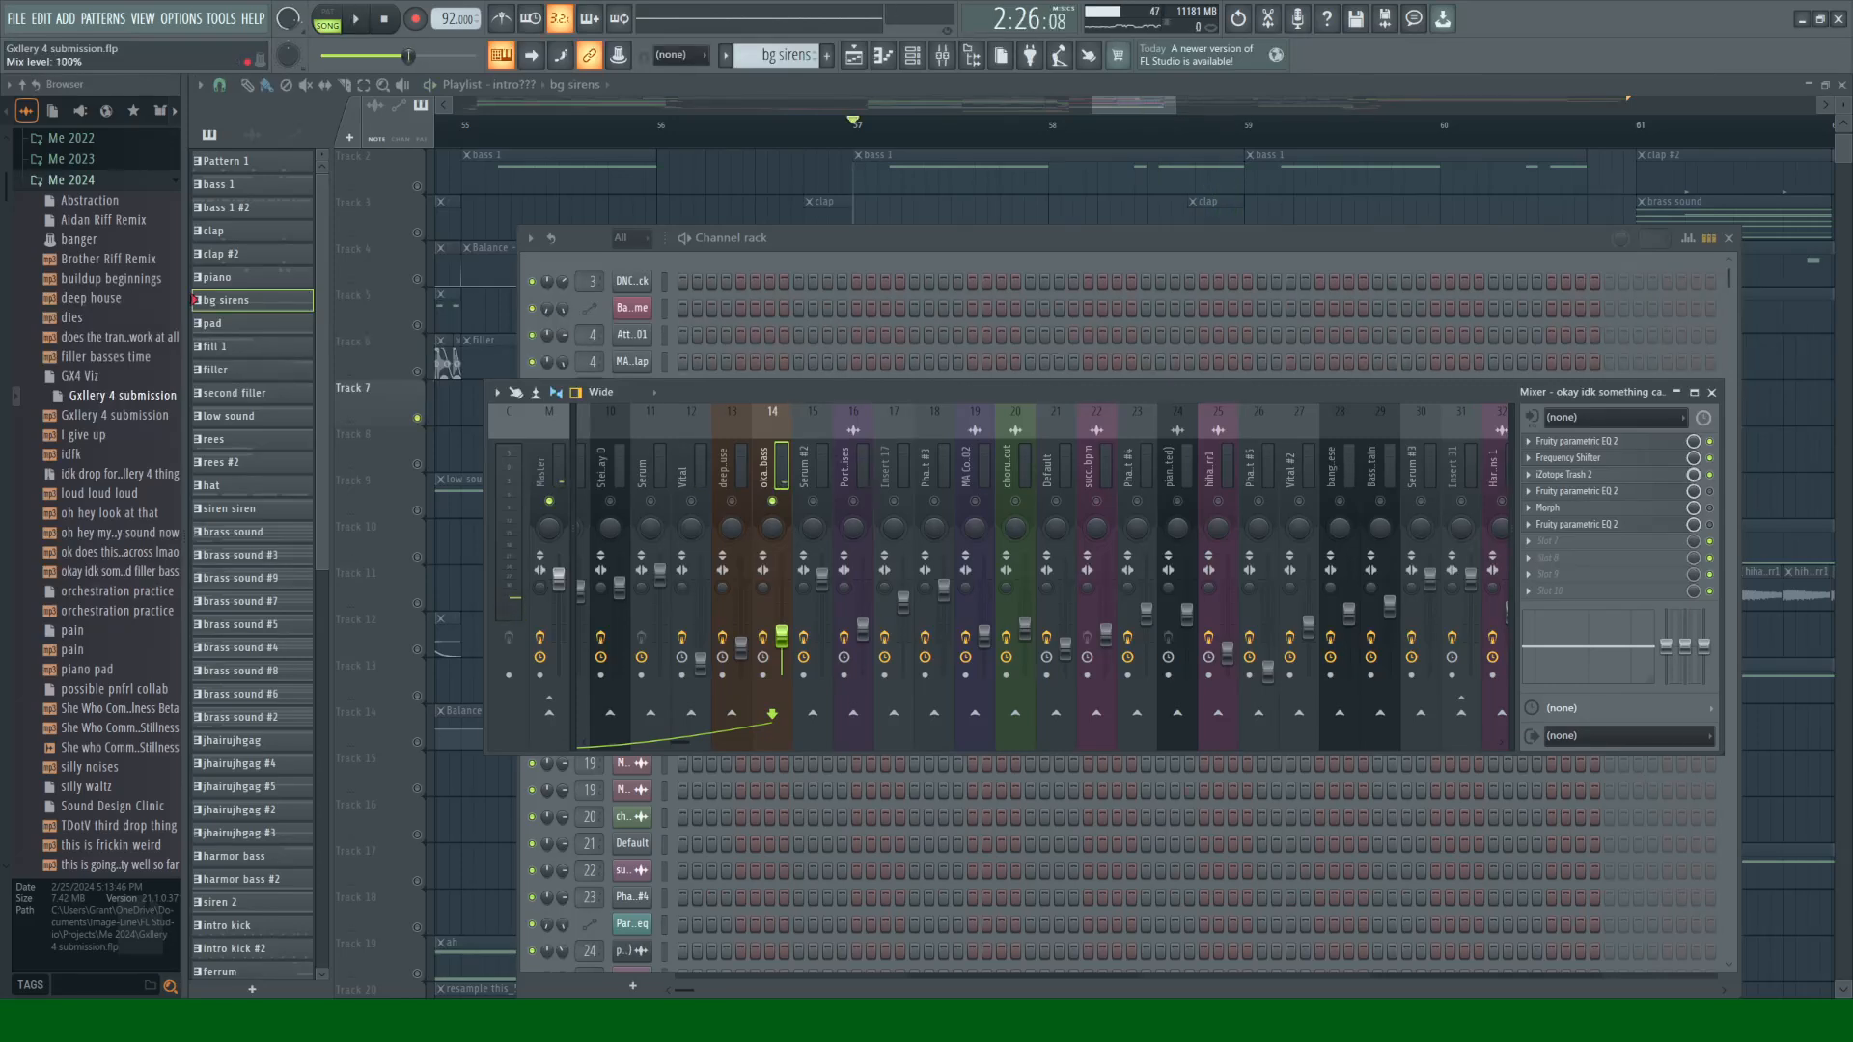
pyautogui.press('space')
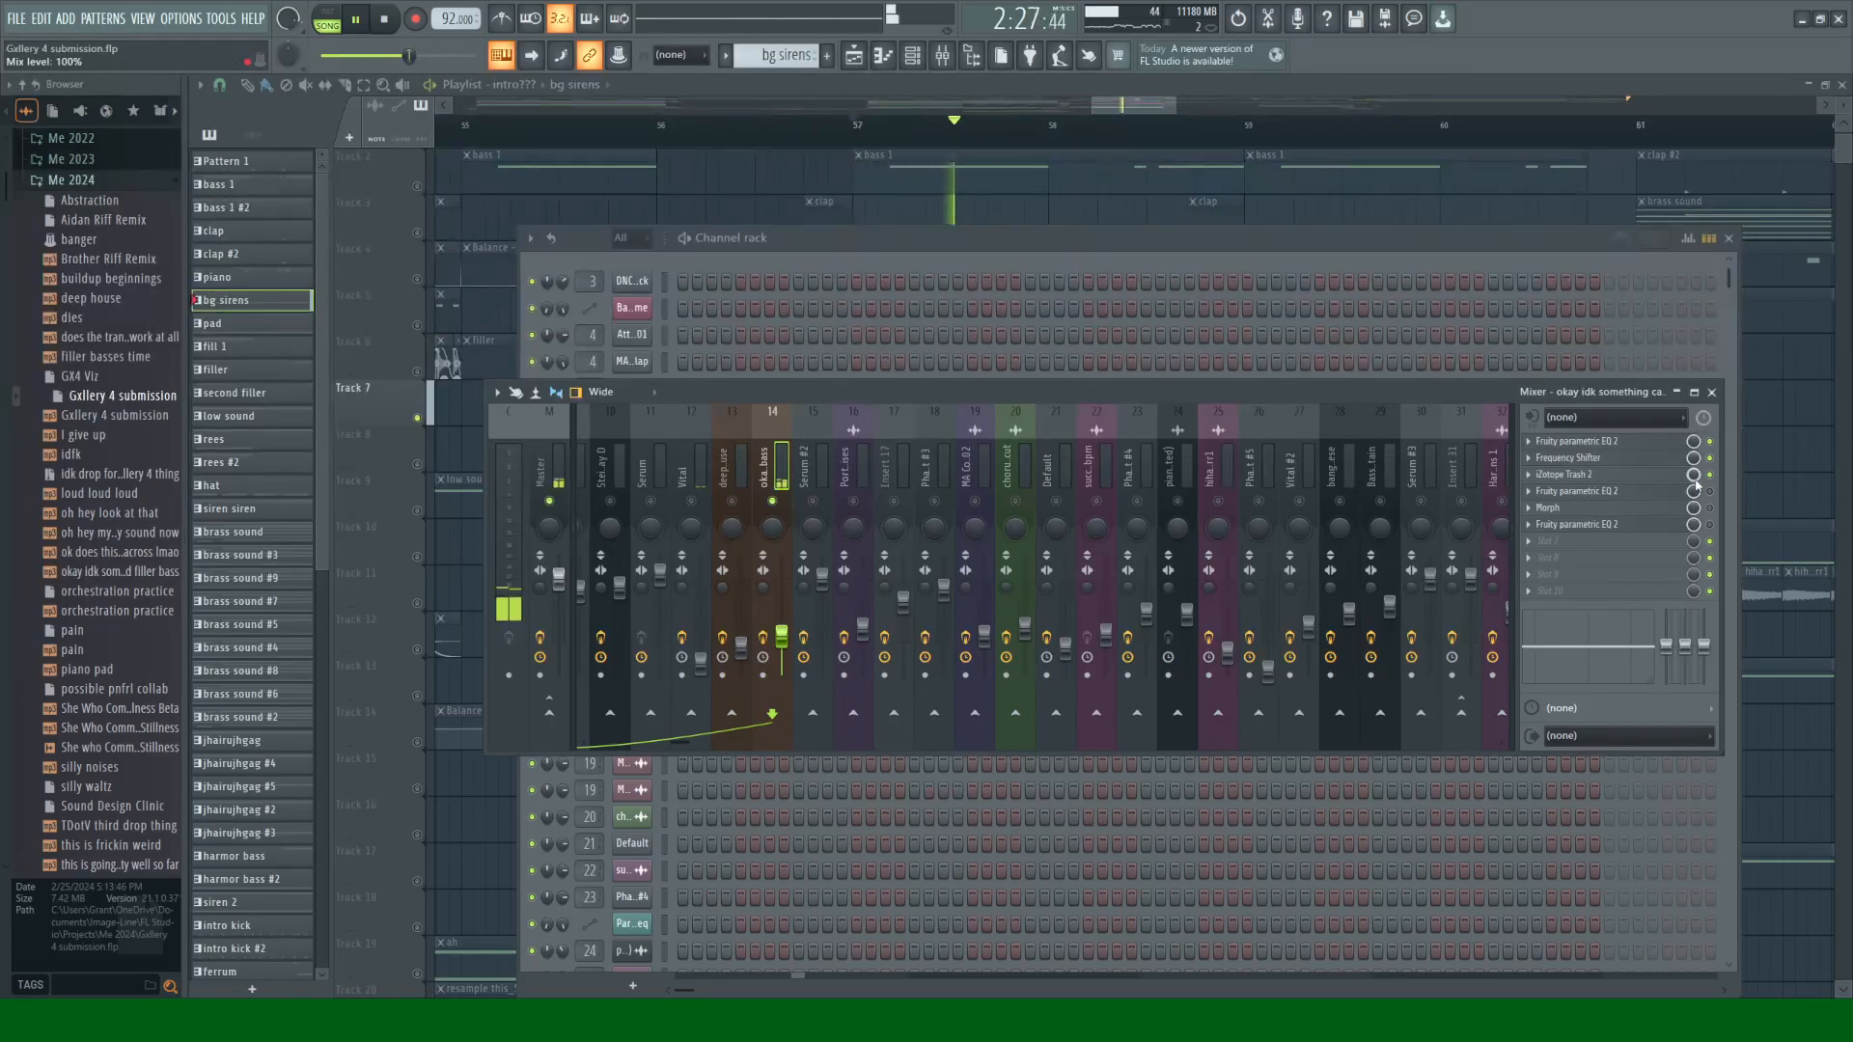
pyautogui.press('space')
pyautogui.scroll(-3, 1695, 479)
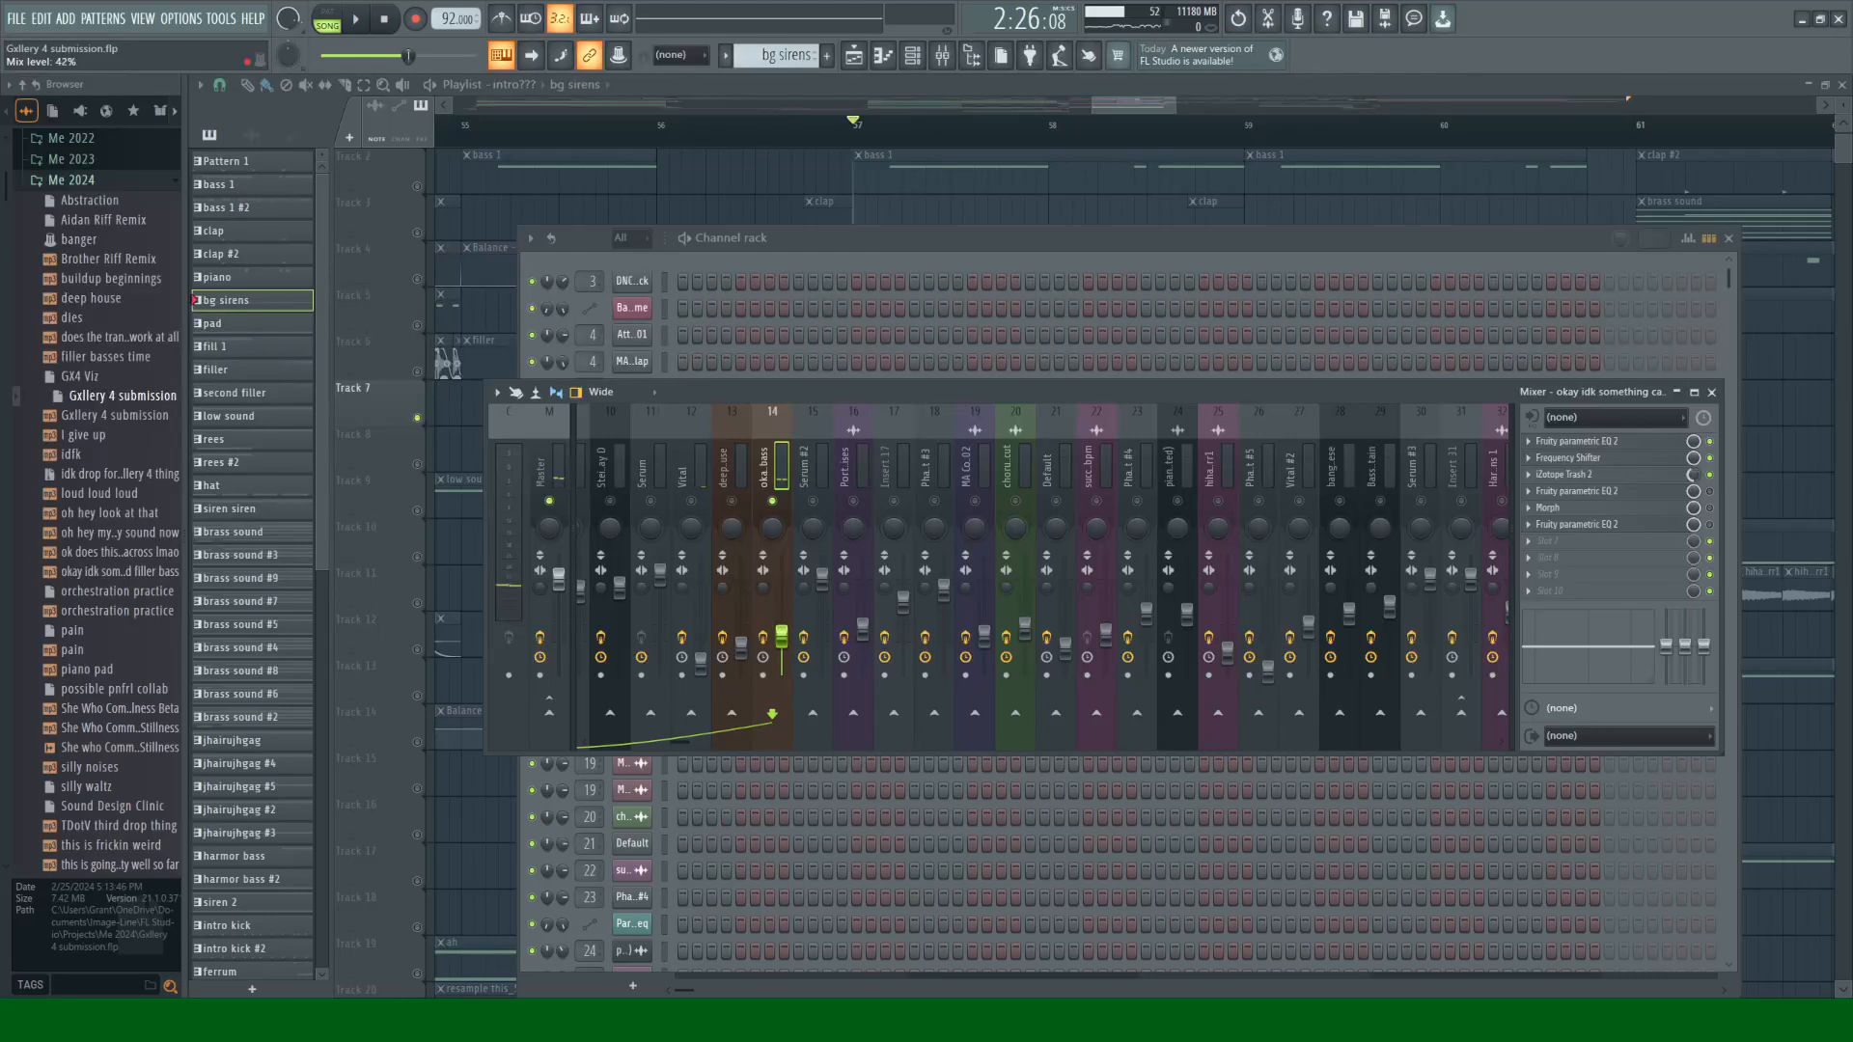
# Step: Examine the curve of the second Fruity parametric EQ 2, following Trash 2 on mixer track 14
pyautogui.click(1597, 492)
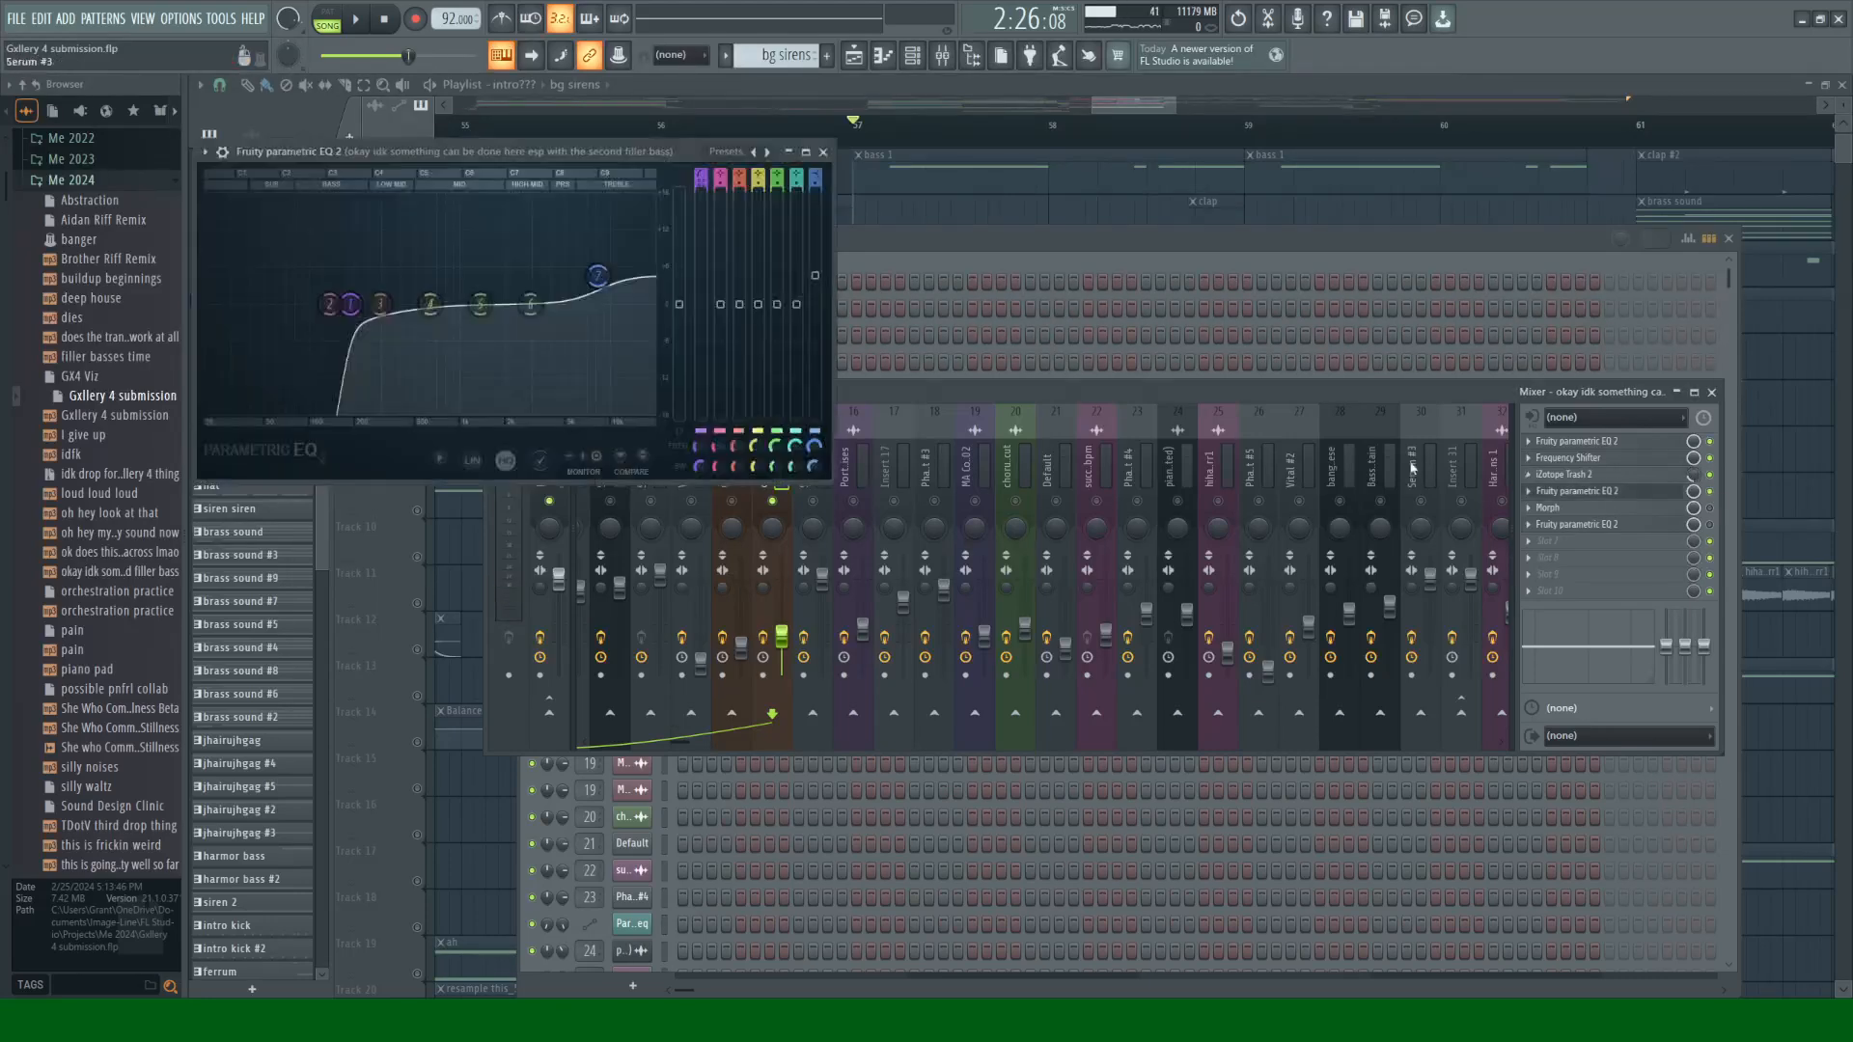
pyautogui.click(824, 152)
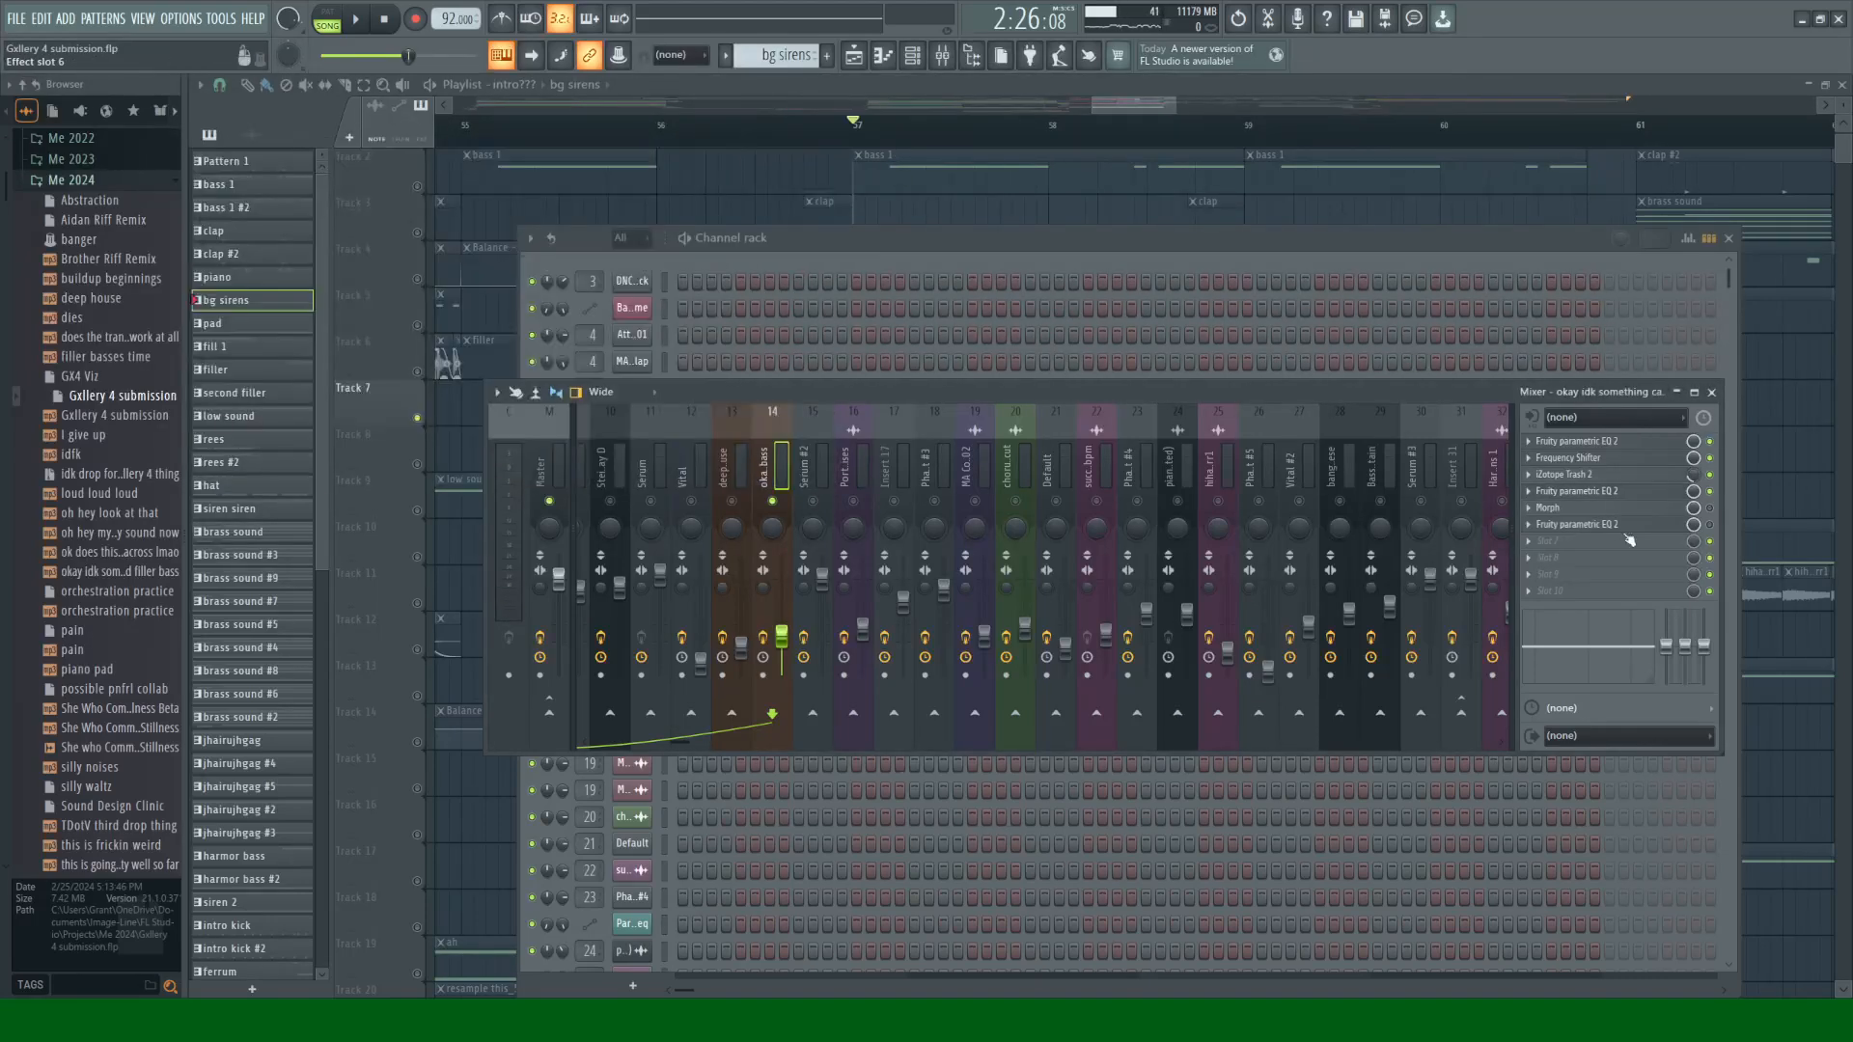
# Step: Replay bg sirens through the effect chain on mixer track 14, stop playback, and open the Morph plugin
pyautogui.press('space')
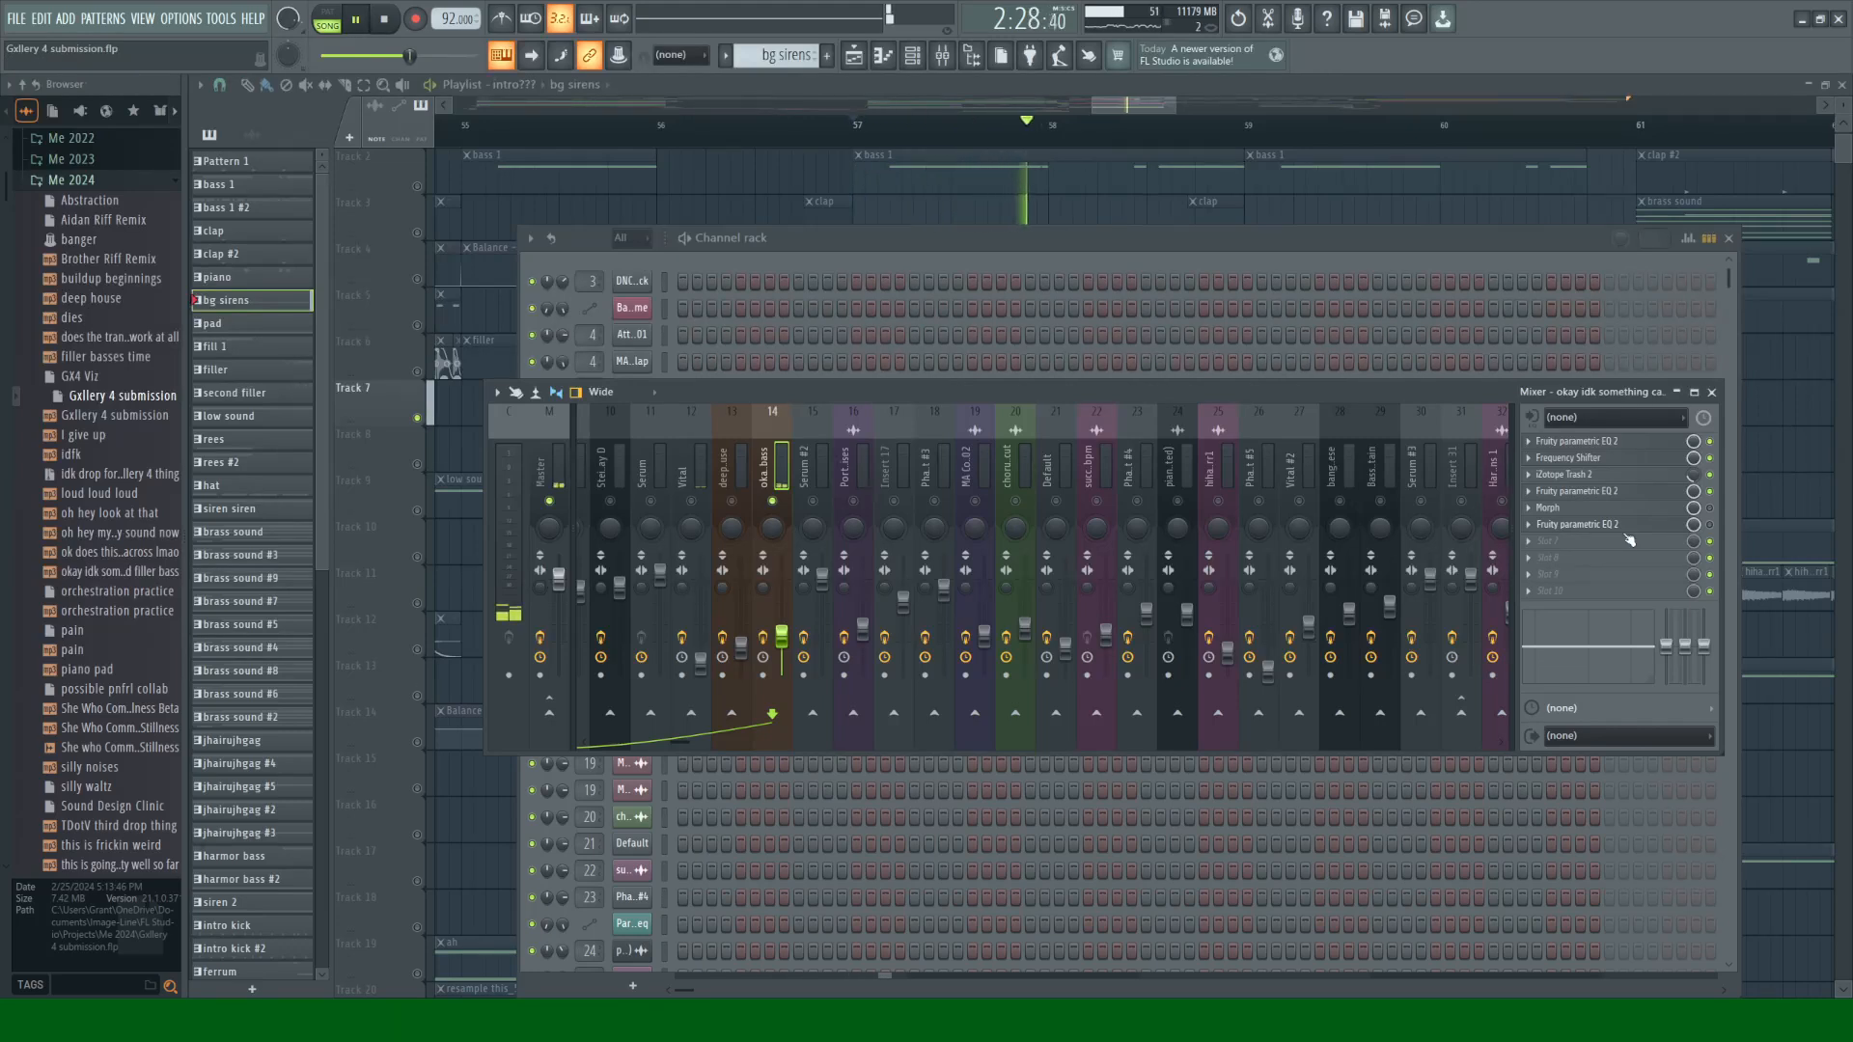
pyautogui.press('space')
pyautogui.click(1606, 510)
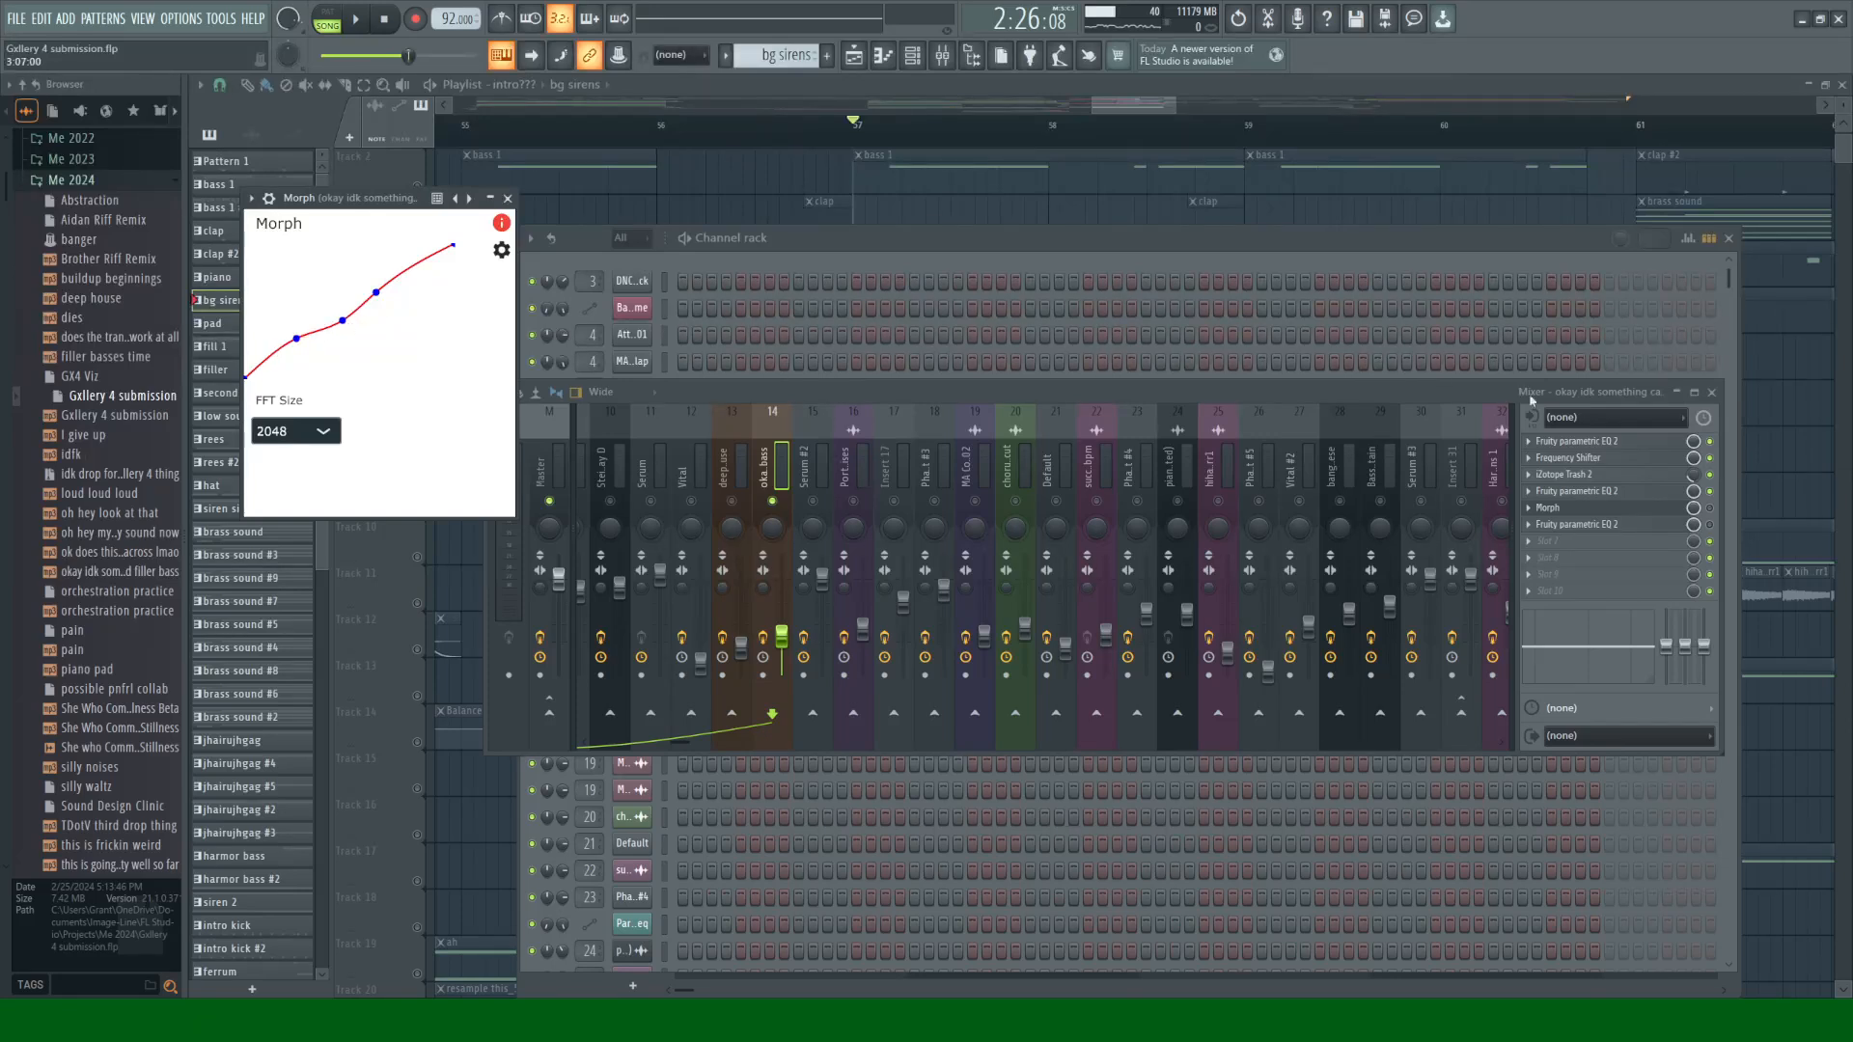
# Step: Reshape Morph's curve into an early peak, a middle dip and a flat high end while playing bg sirens, and stop playback
pyautogui.moveTo(343, 321); pyautogui.dragTo(323, 287)
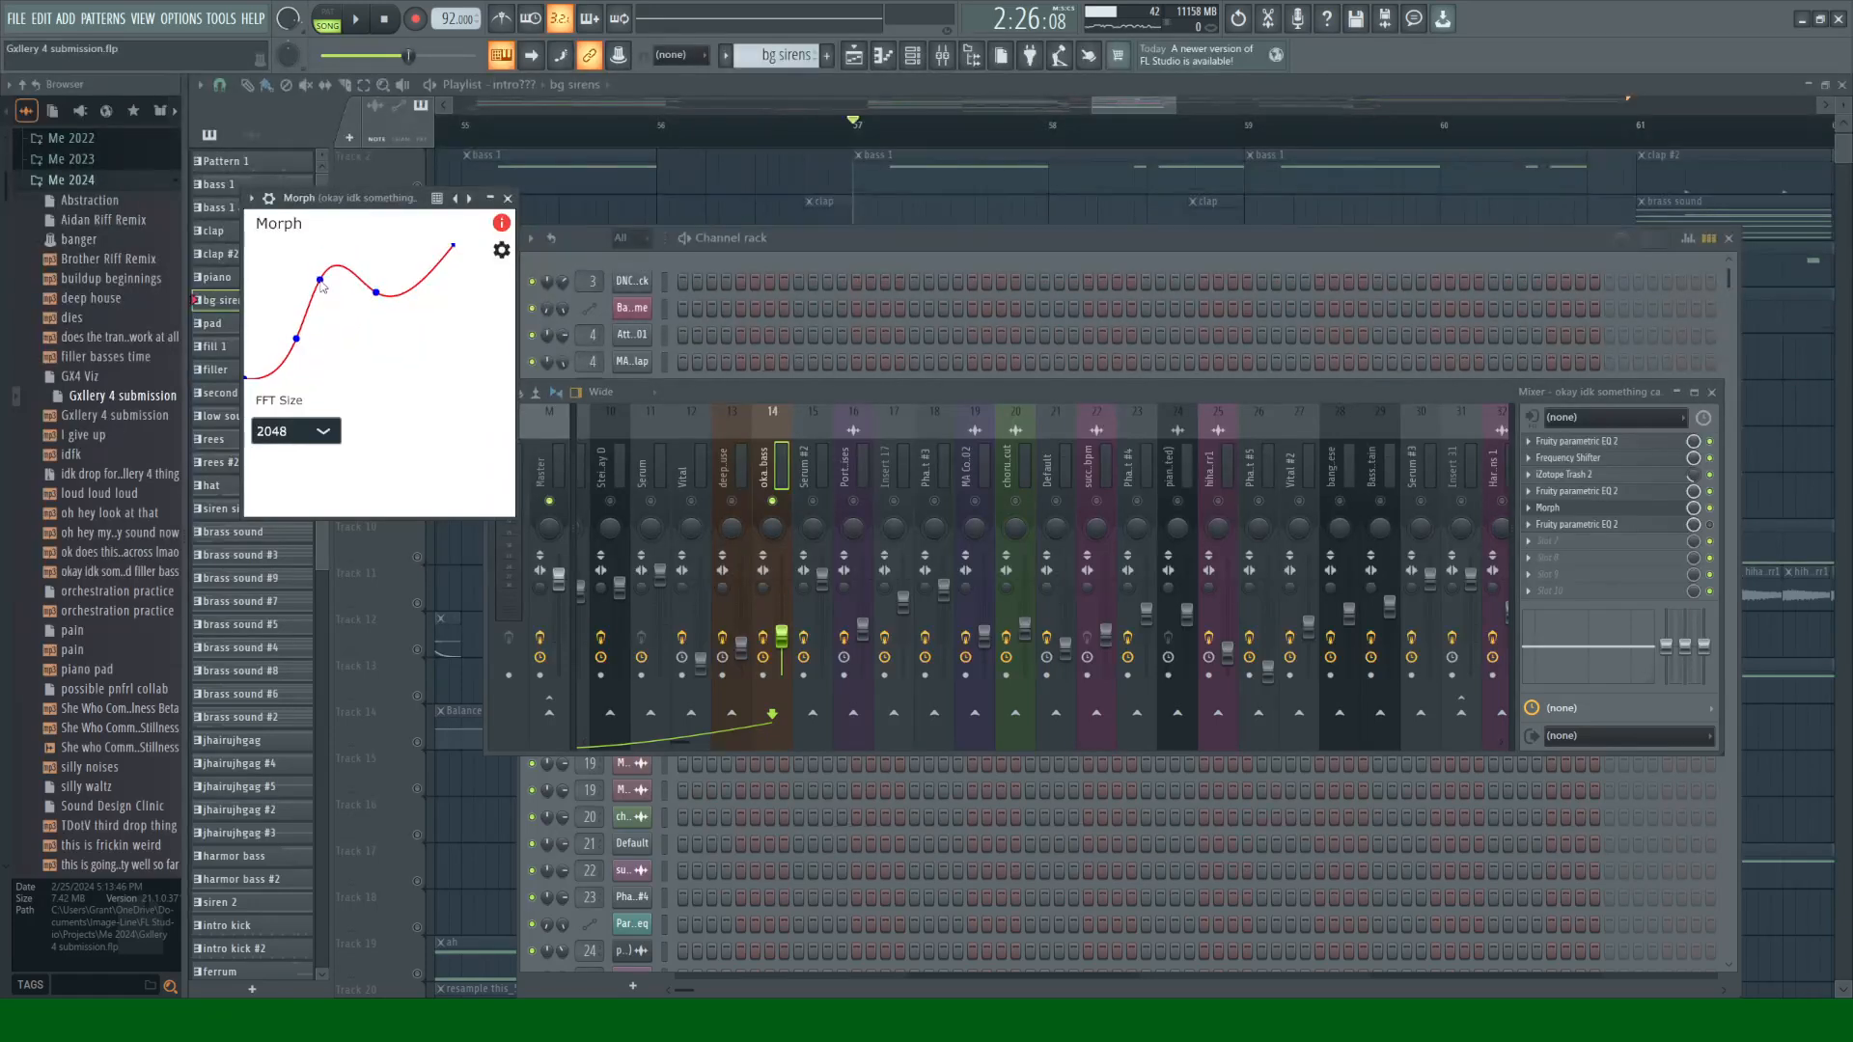
pyautogui.press('space')
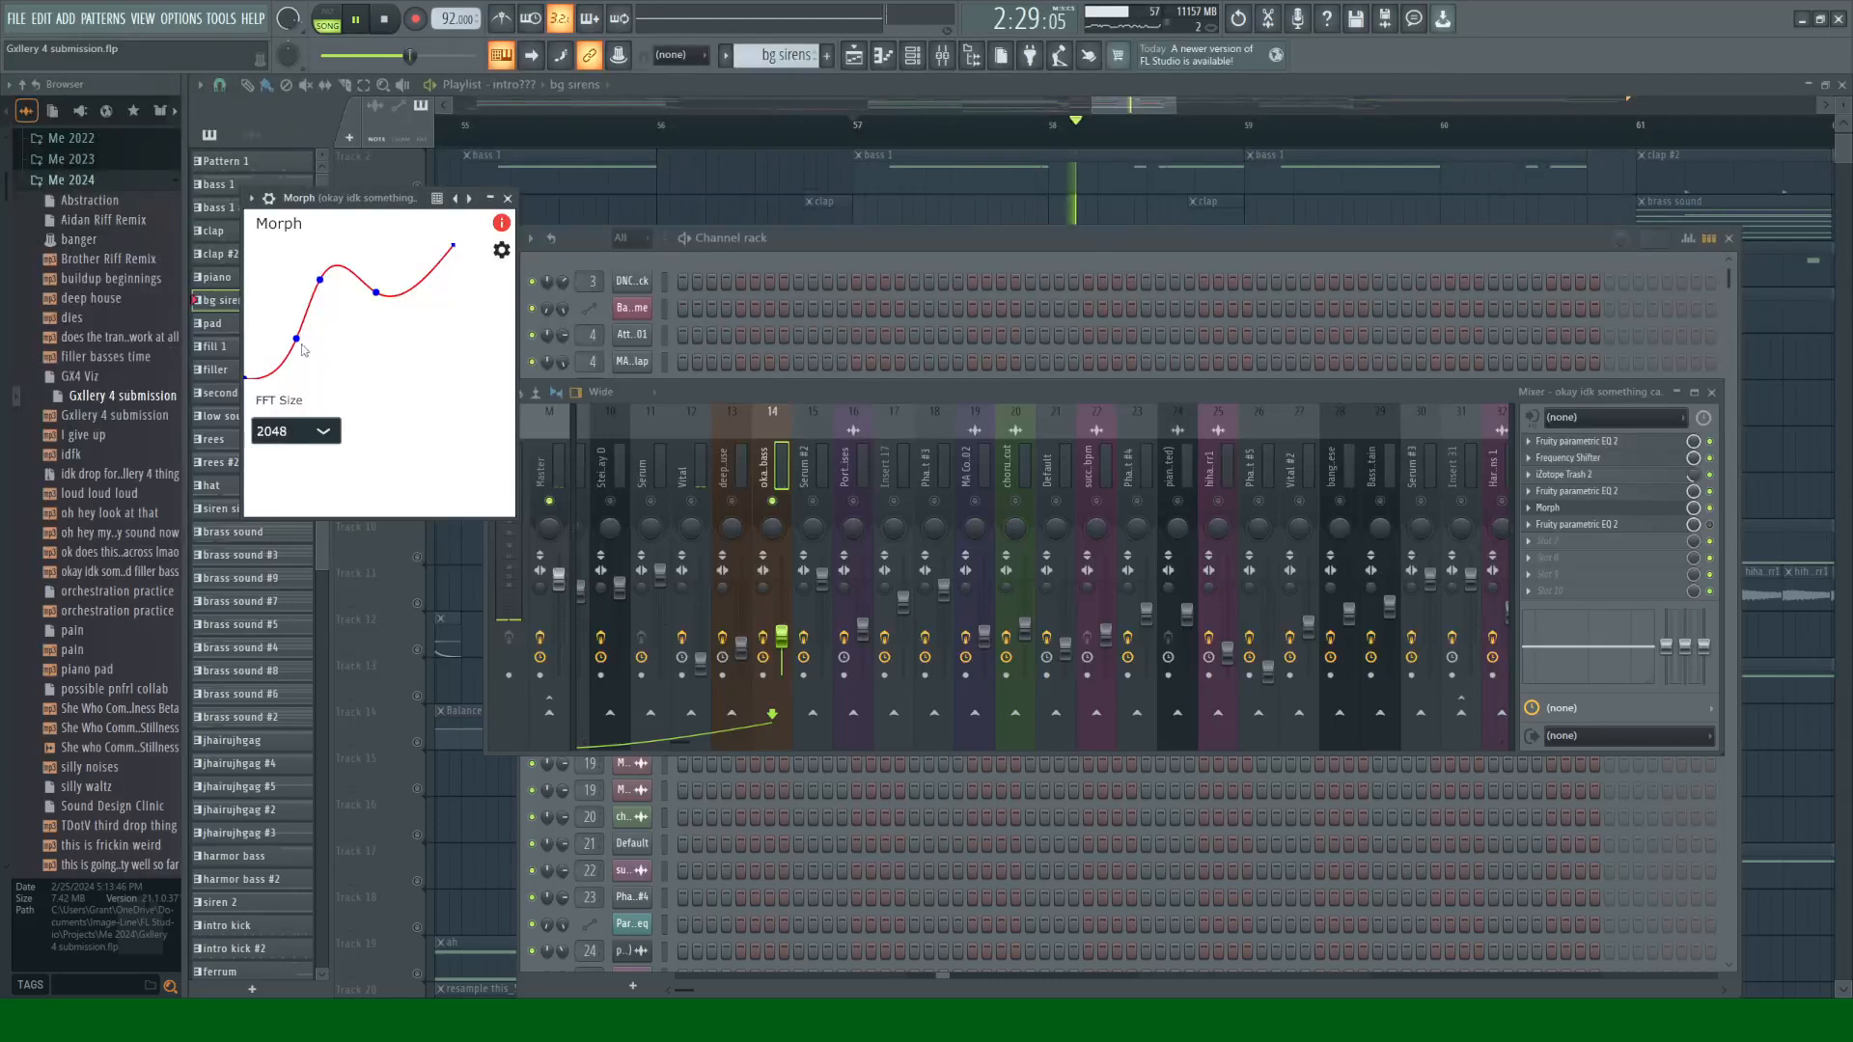
pyautogui.moveTo(376, 291)
pyautogui.mouseDown()
pyautogui.moveTo(368, 323)
pyautogui.moveTo(294, 307)
pyautogui.moveTo(293, 270)
pyautogui.moveTo(327, 332)
pyautogui.moveTo(367, 311)
pyautogui.moveTo(367, 276)
pyautogui.mouseUp()
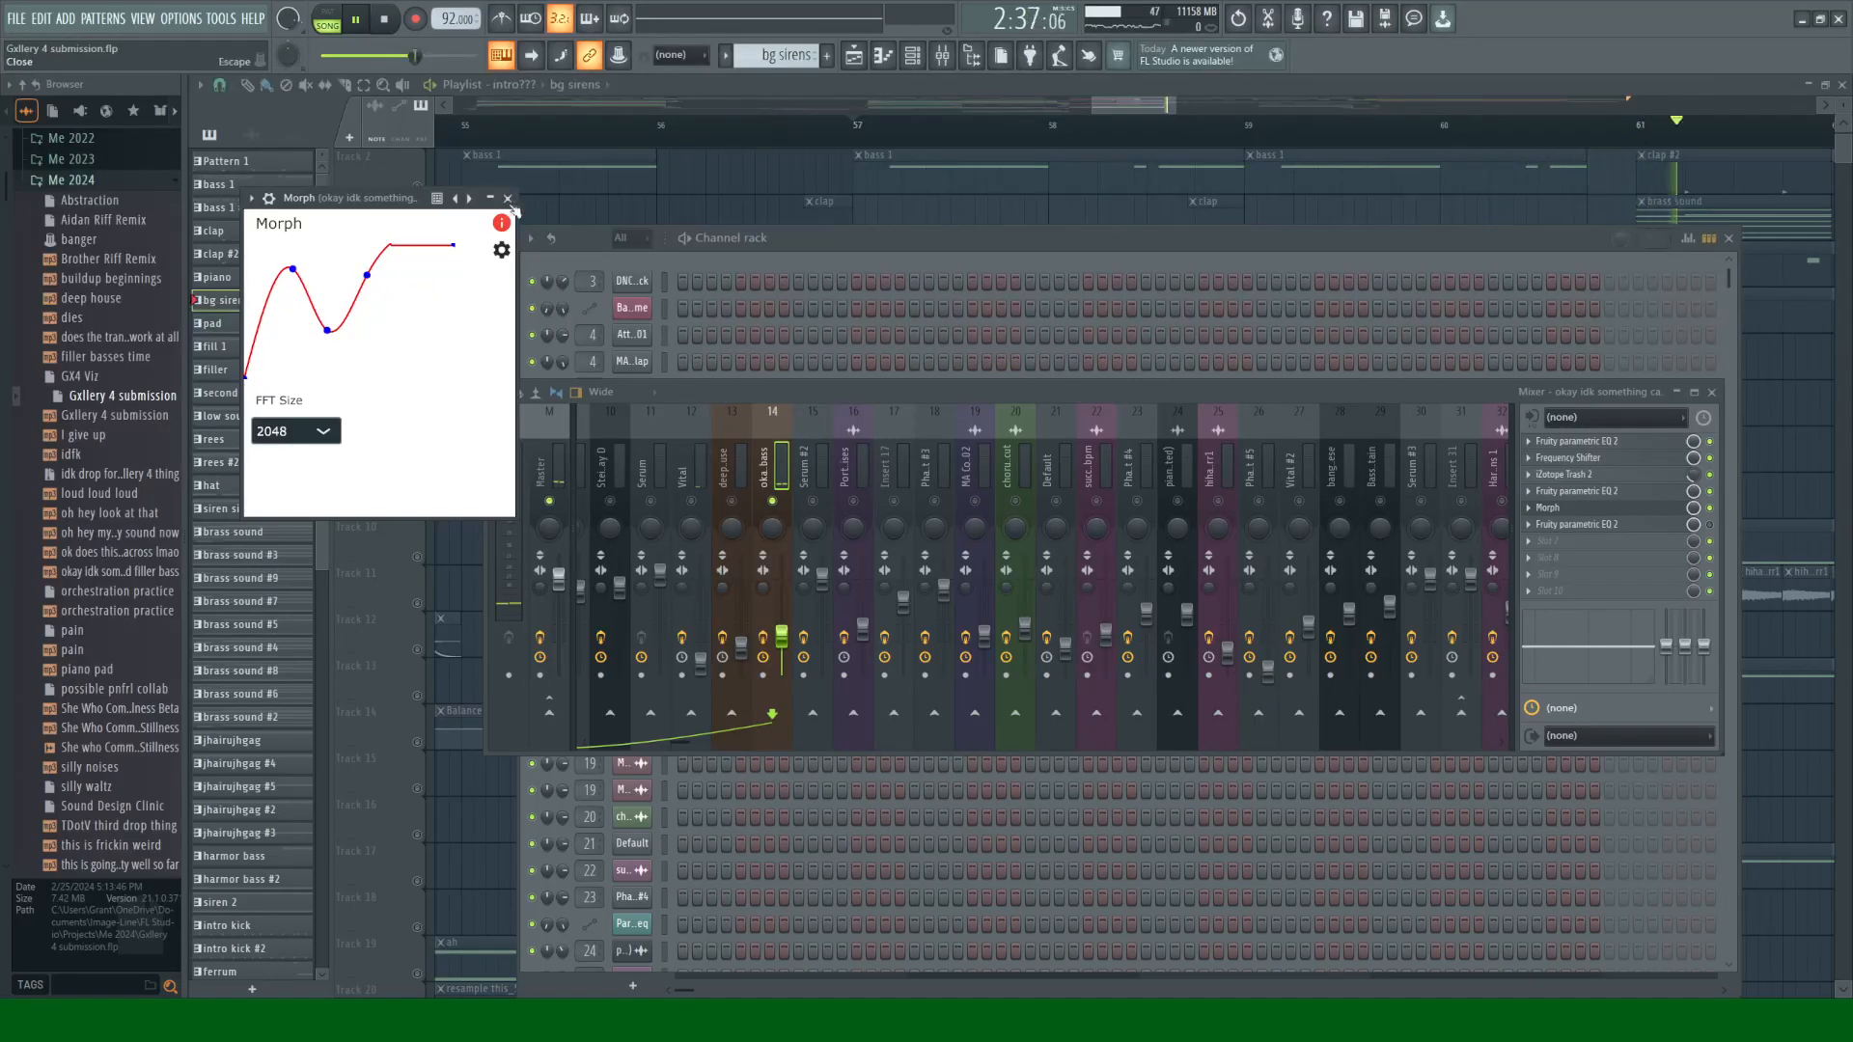
pyautogui.click(508, 198)
pyautogui.press('space')
# Step: Reopen Morph on mixer track 14, undo the last change, and replay bg sirens briefly
pyautogui.click(1592, 507)
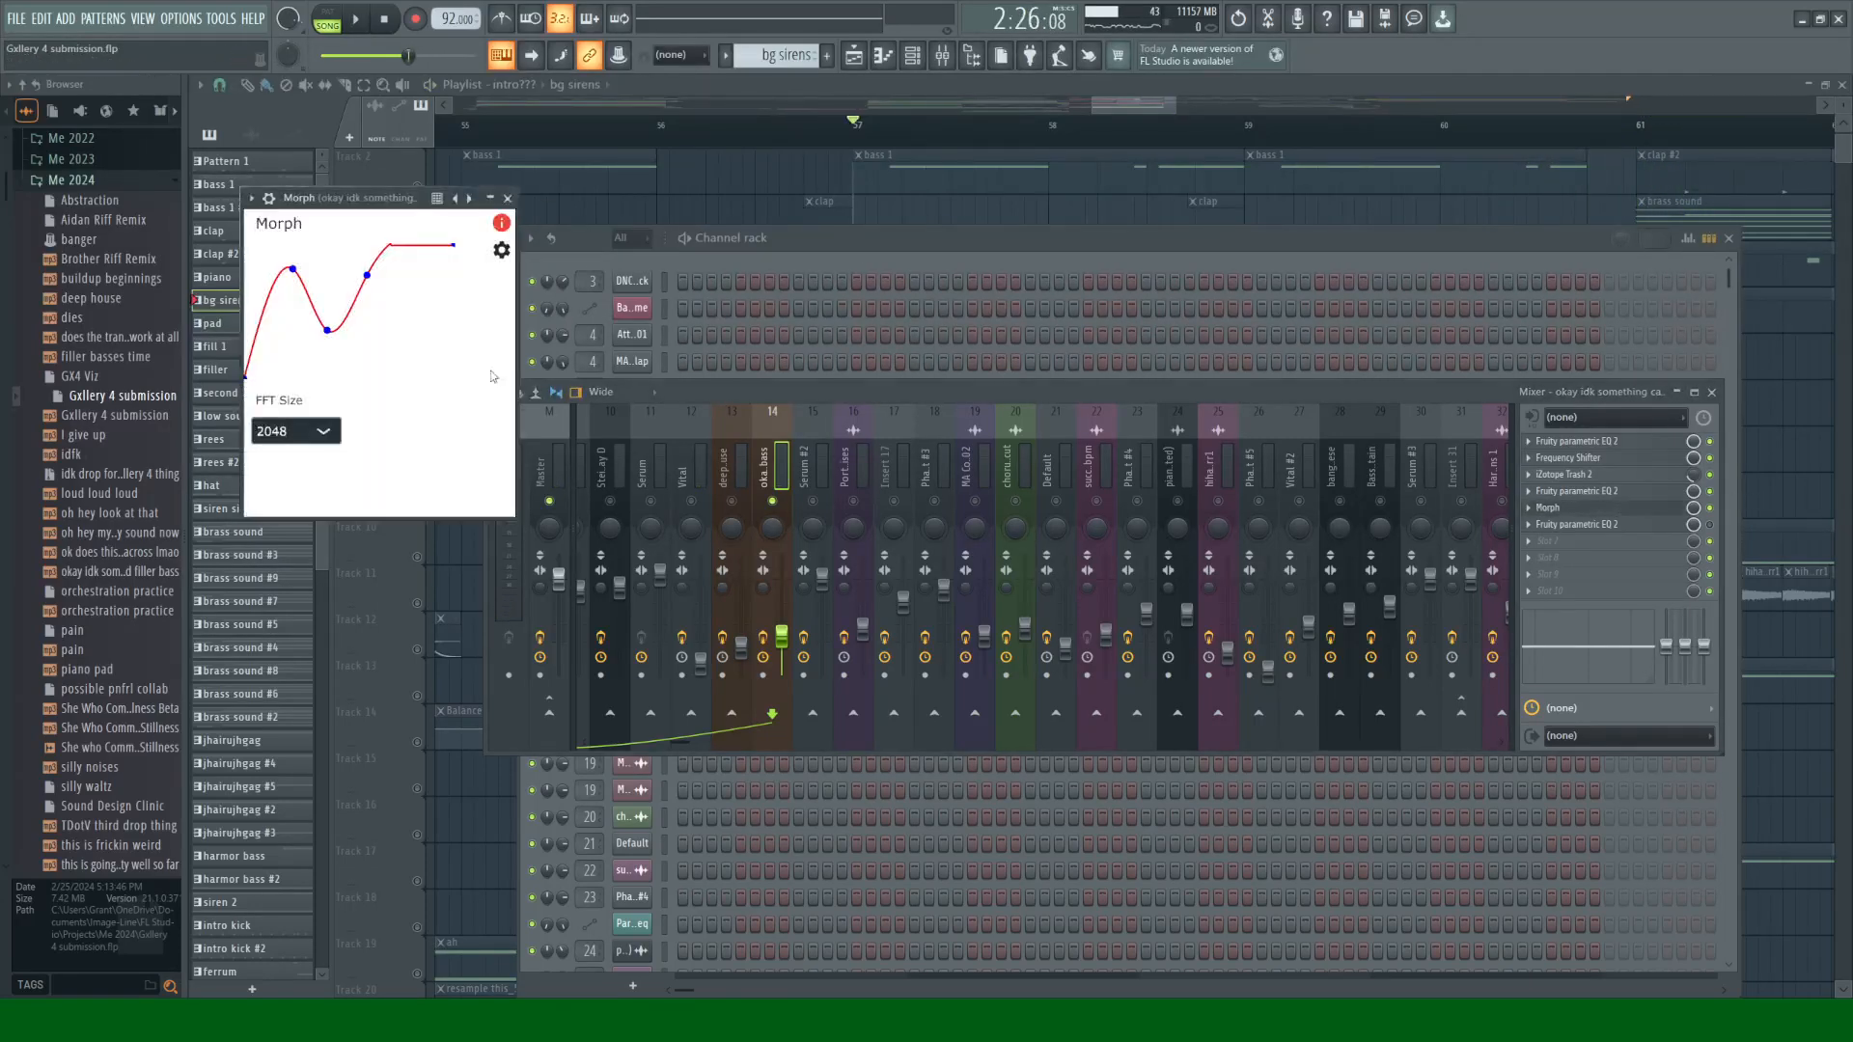
pyautogui.hotkey('ctrl', 'z')
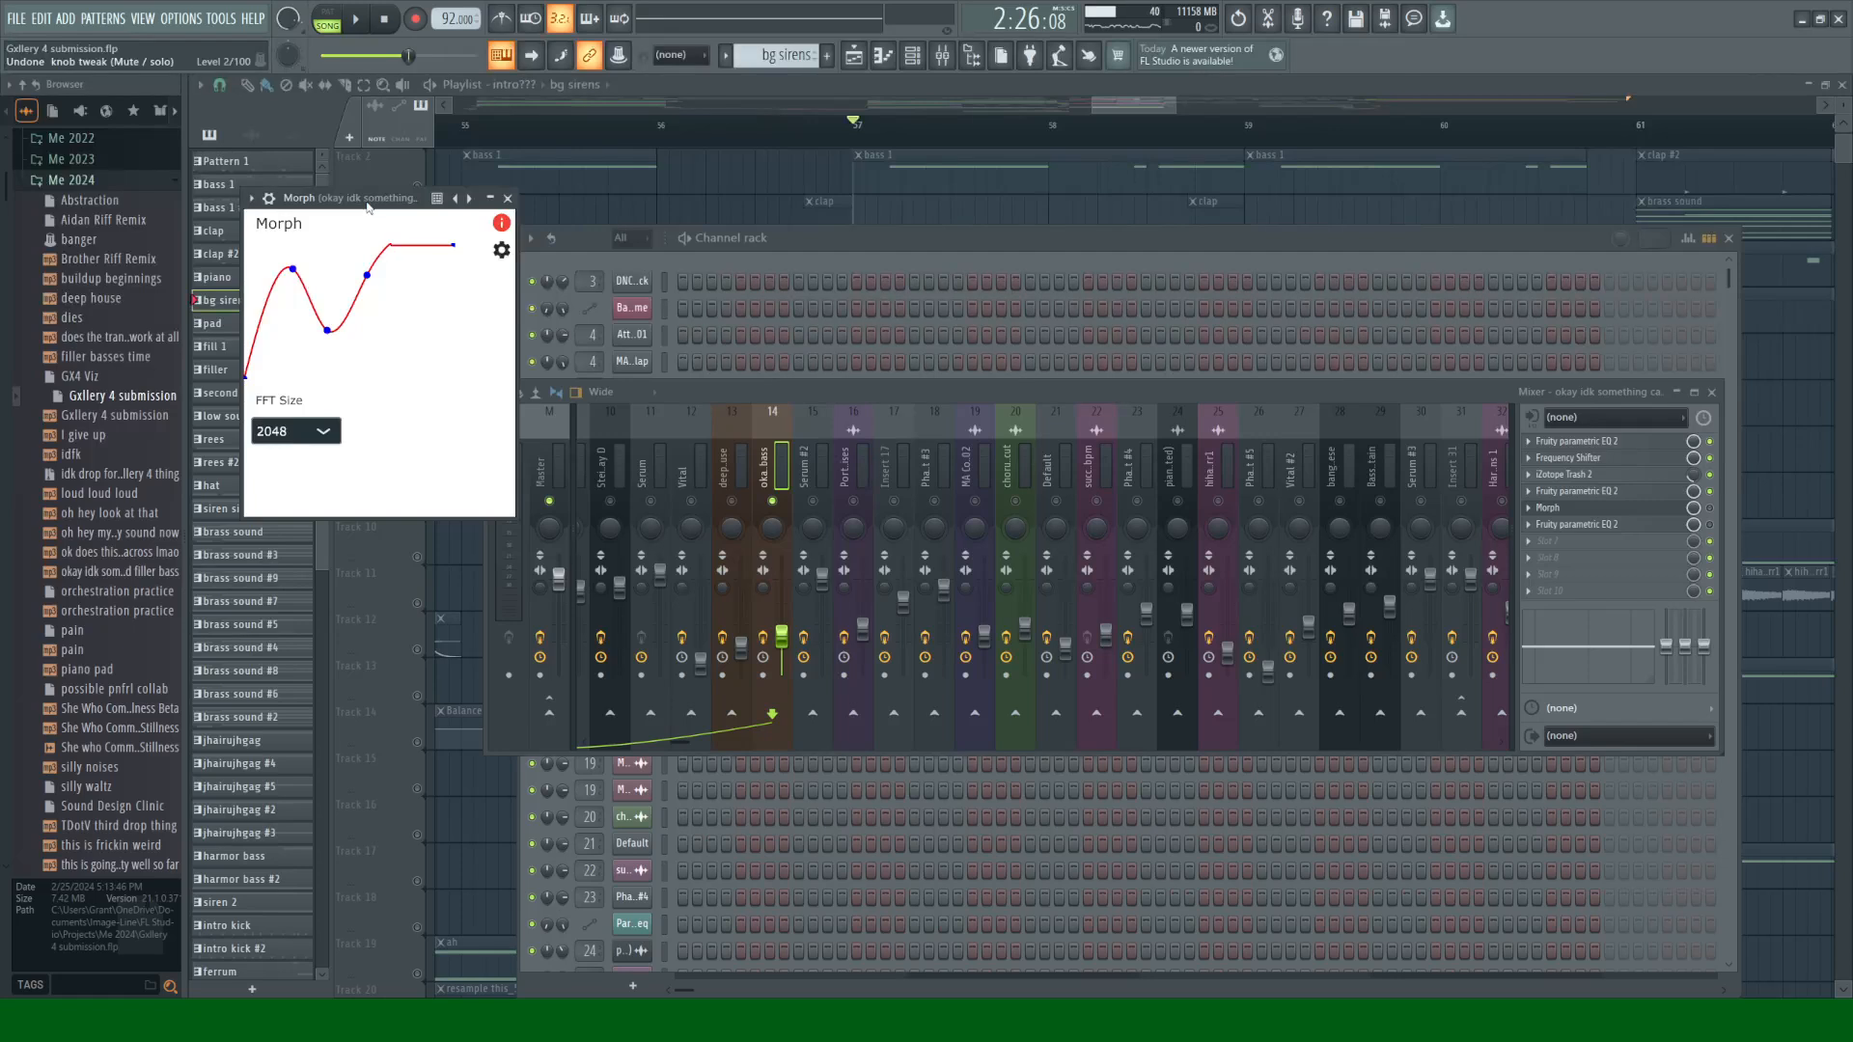
pyautogui.press('space')
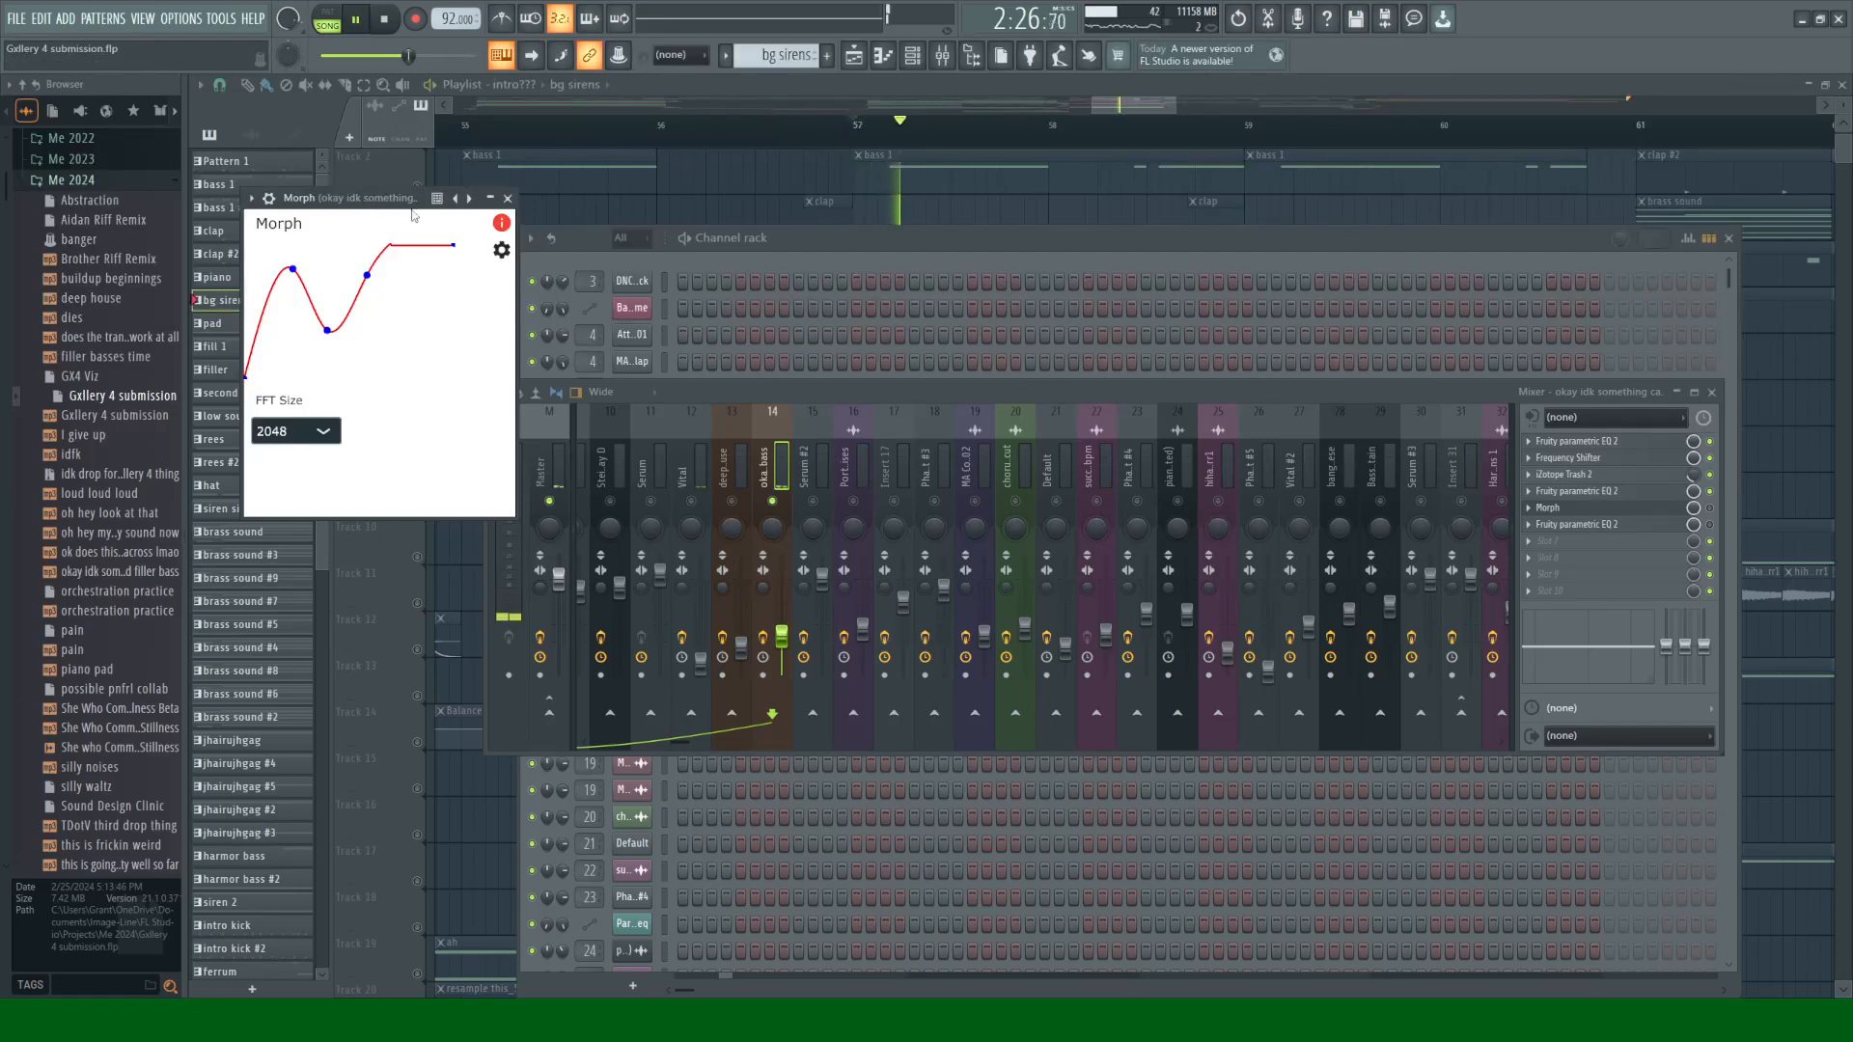
pyautogui.press('space')
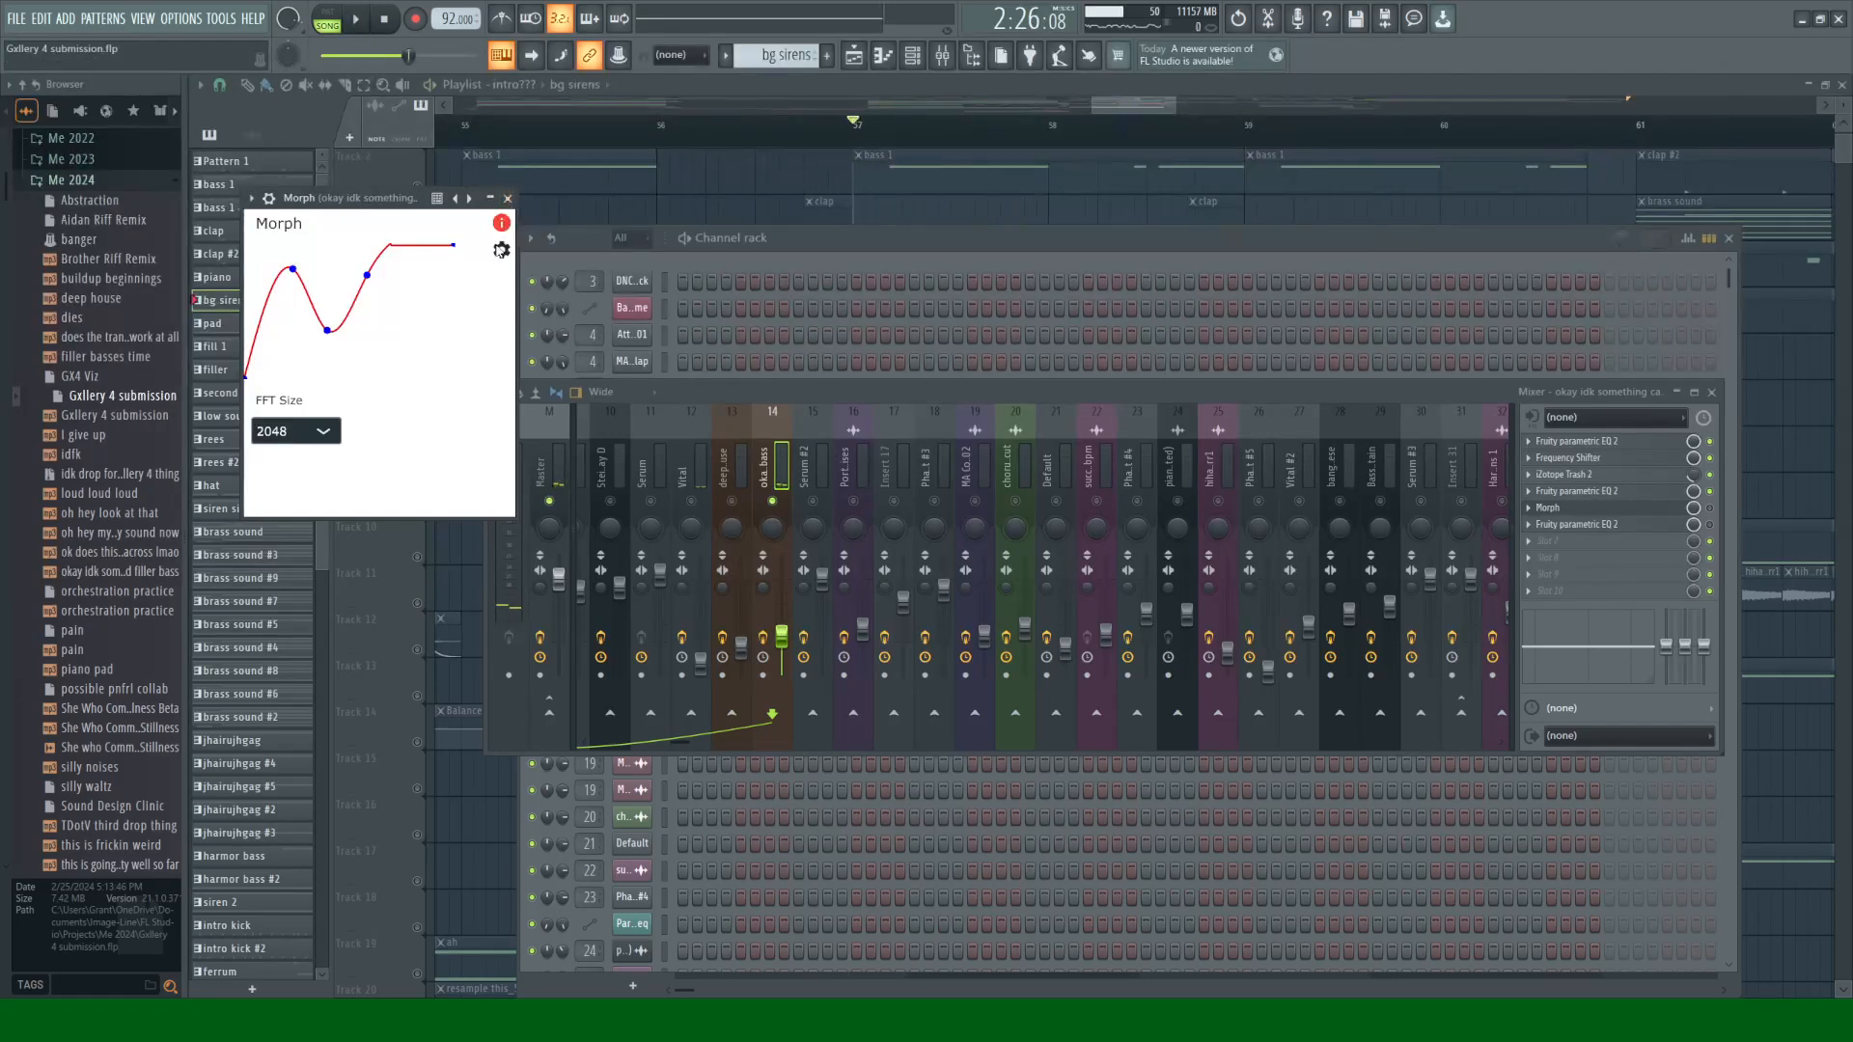
# Step: Check Morph's options, close the plugin, and examine the last Fruity parametric EQ 2 curve on mixer track 14
pyautogui.click(500, 250)
pyautogui.click(261, 236)
pyautogui.click(509, 198)
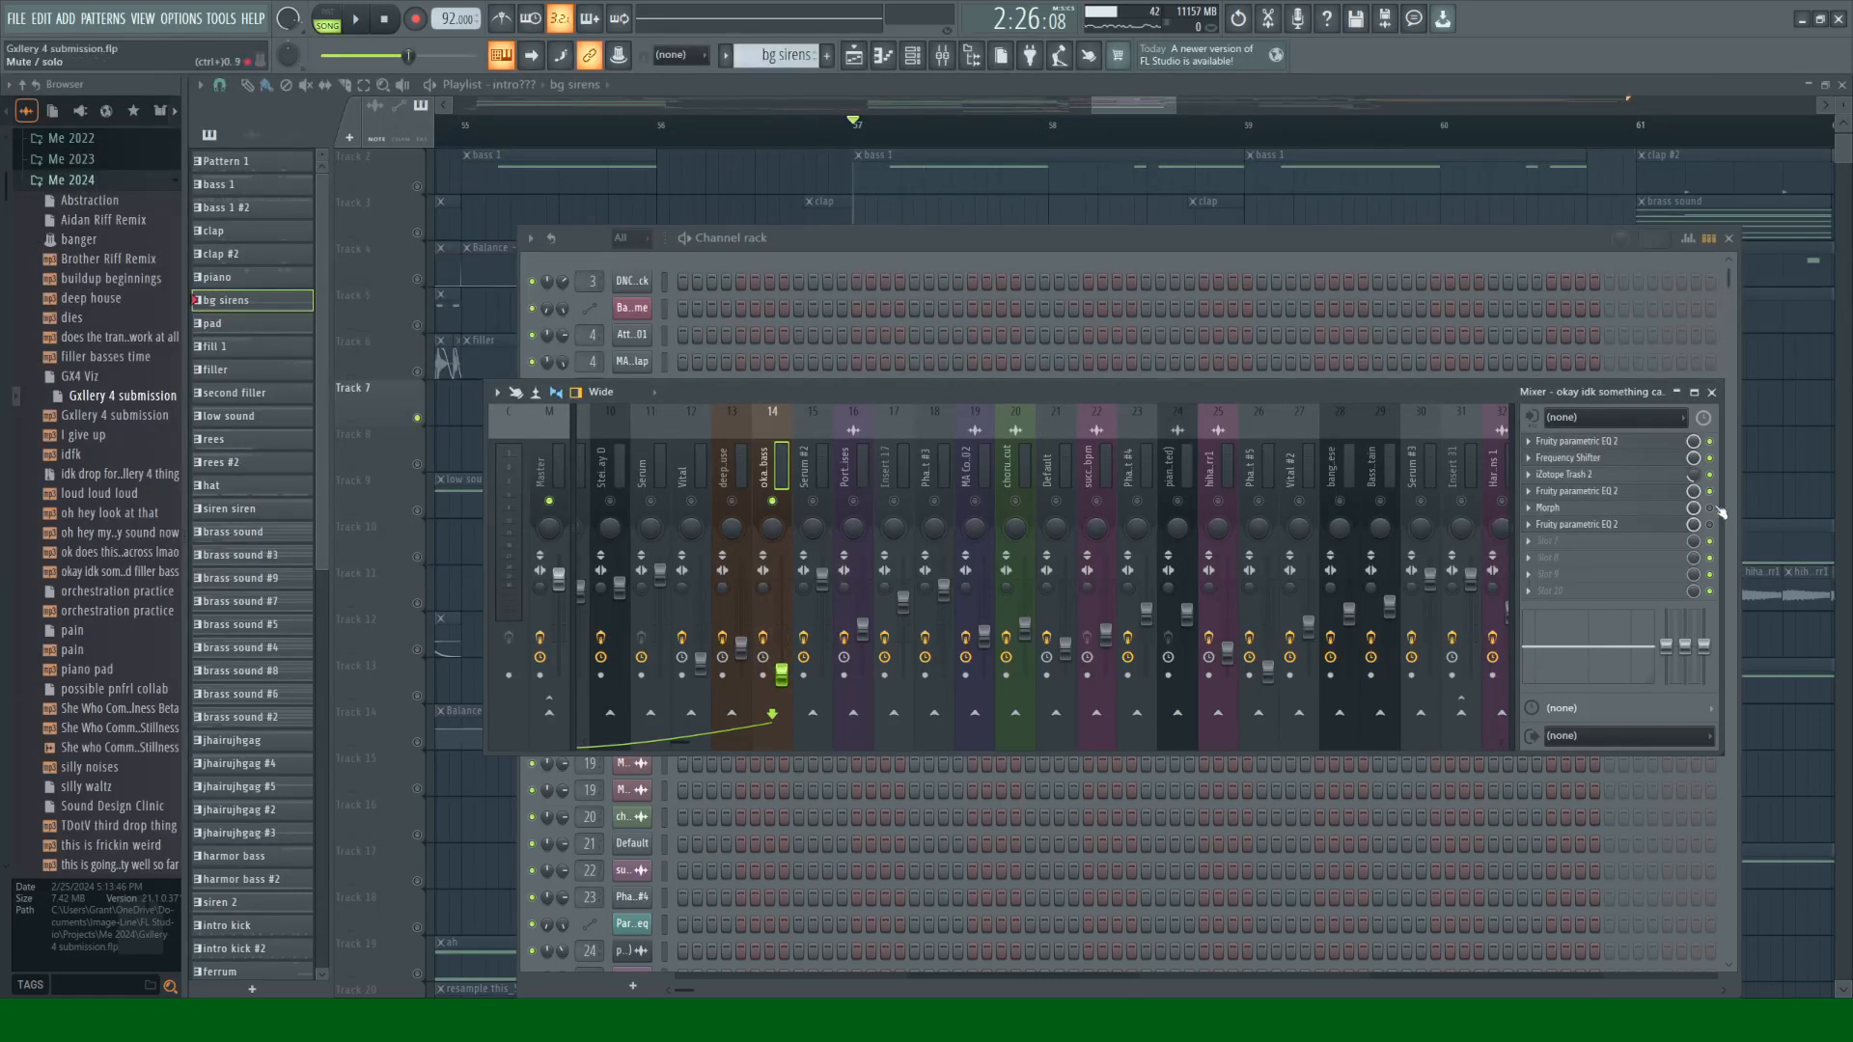
pyautogui.click(1685, 526)
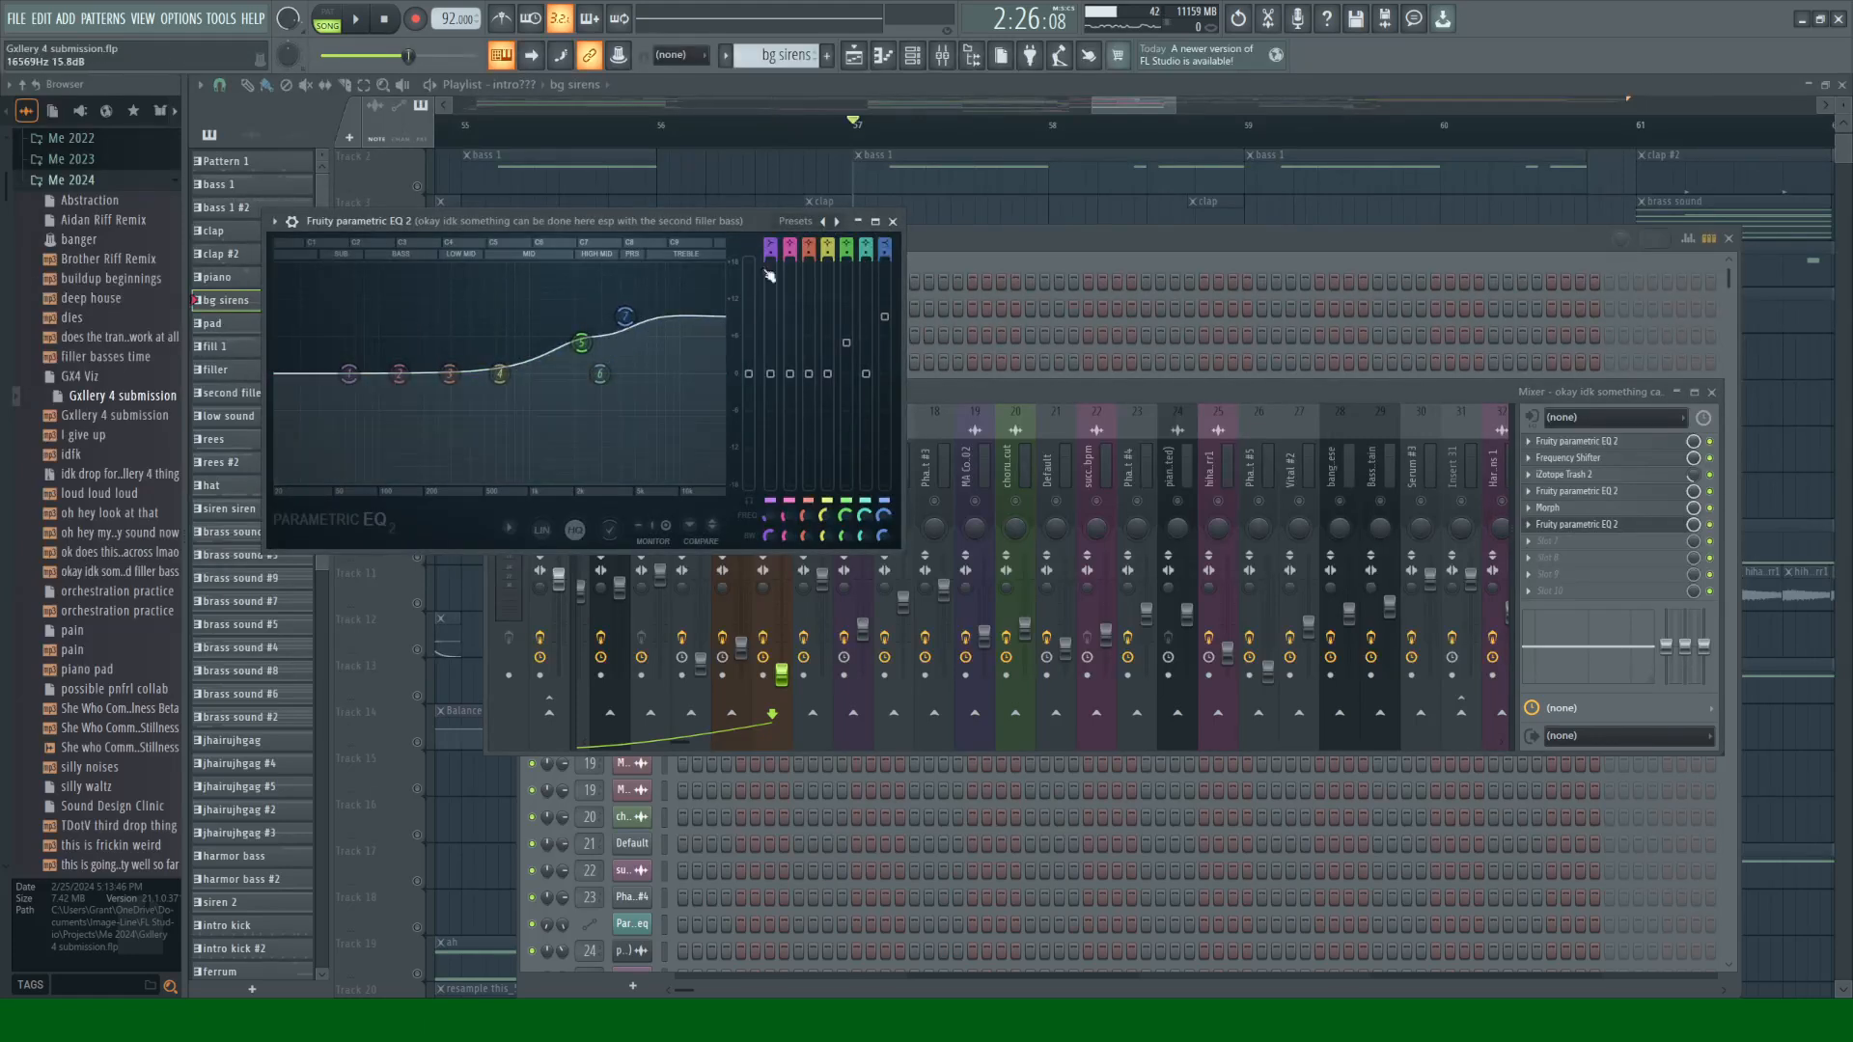
pyautogui.click(894, 222)
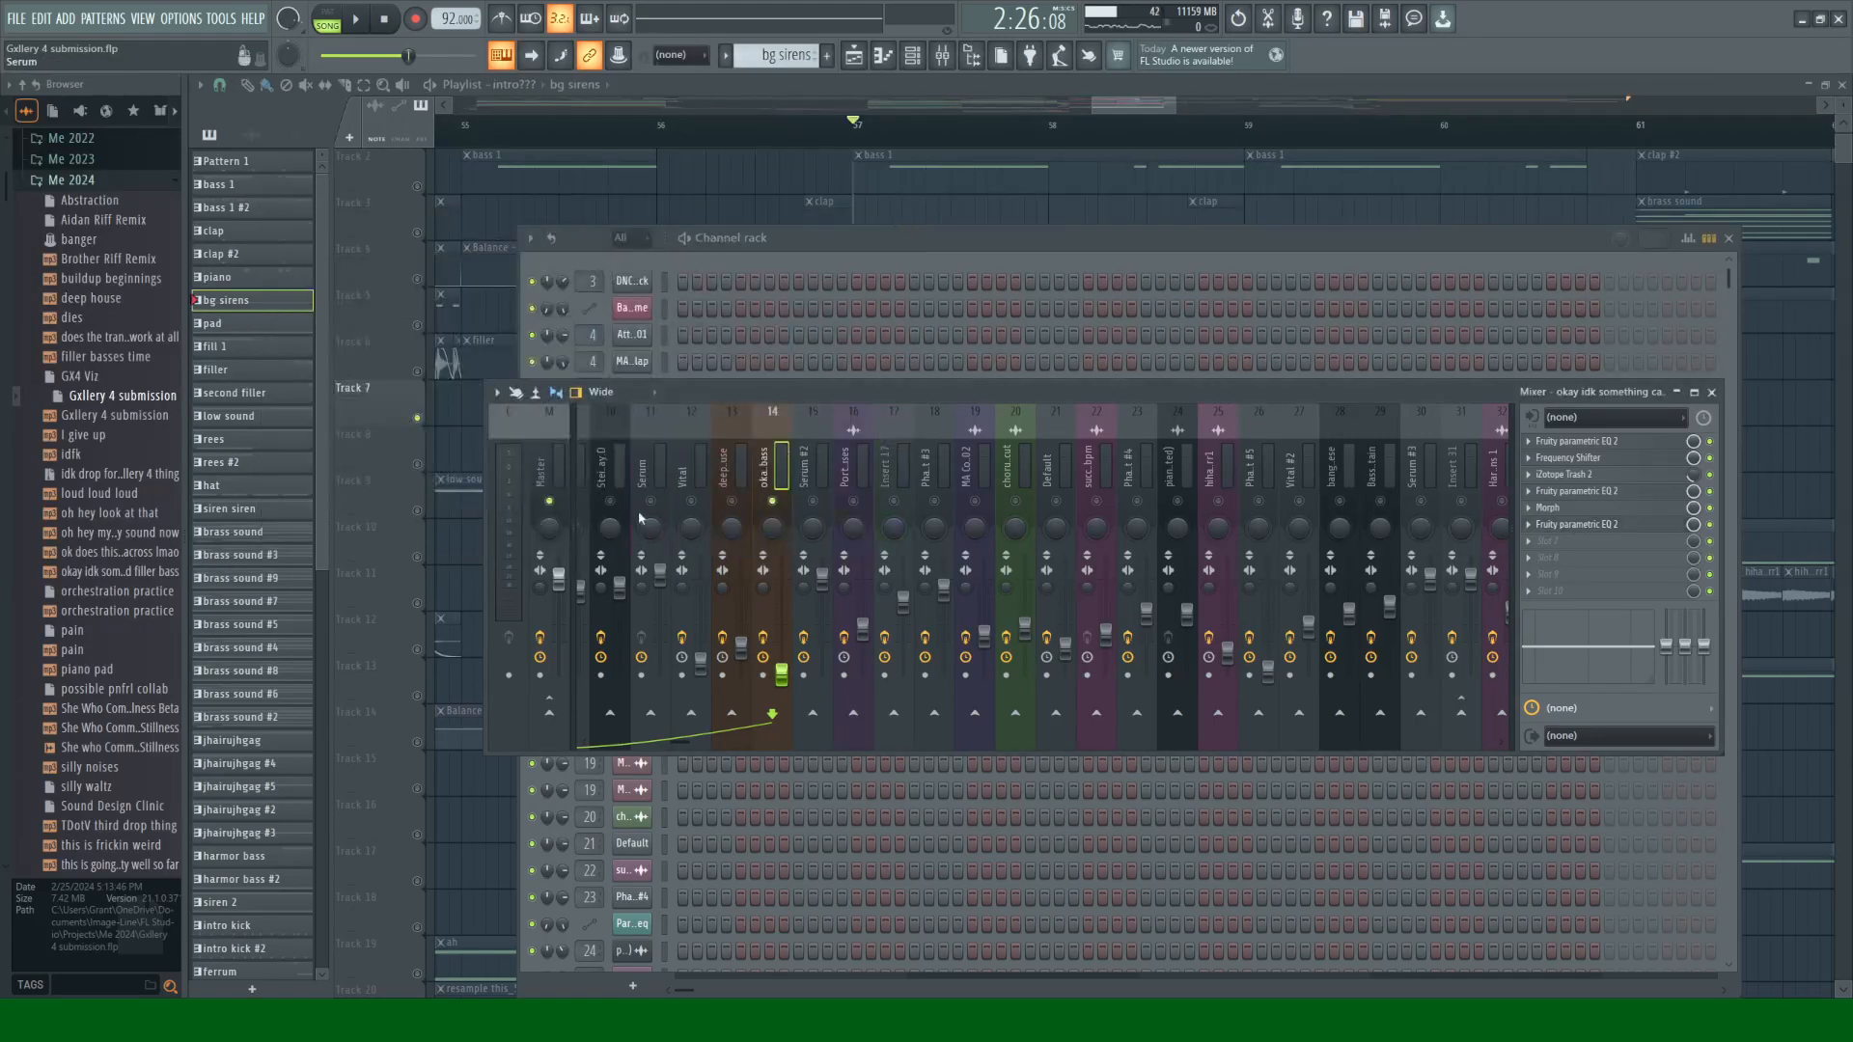
# Step: Solo Vital on mixer track 12, play bg sirens, and examine the oscillators of its fast arp thingy patch
pyautogui.click(695, 478)
pyautogui.press('space')
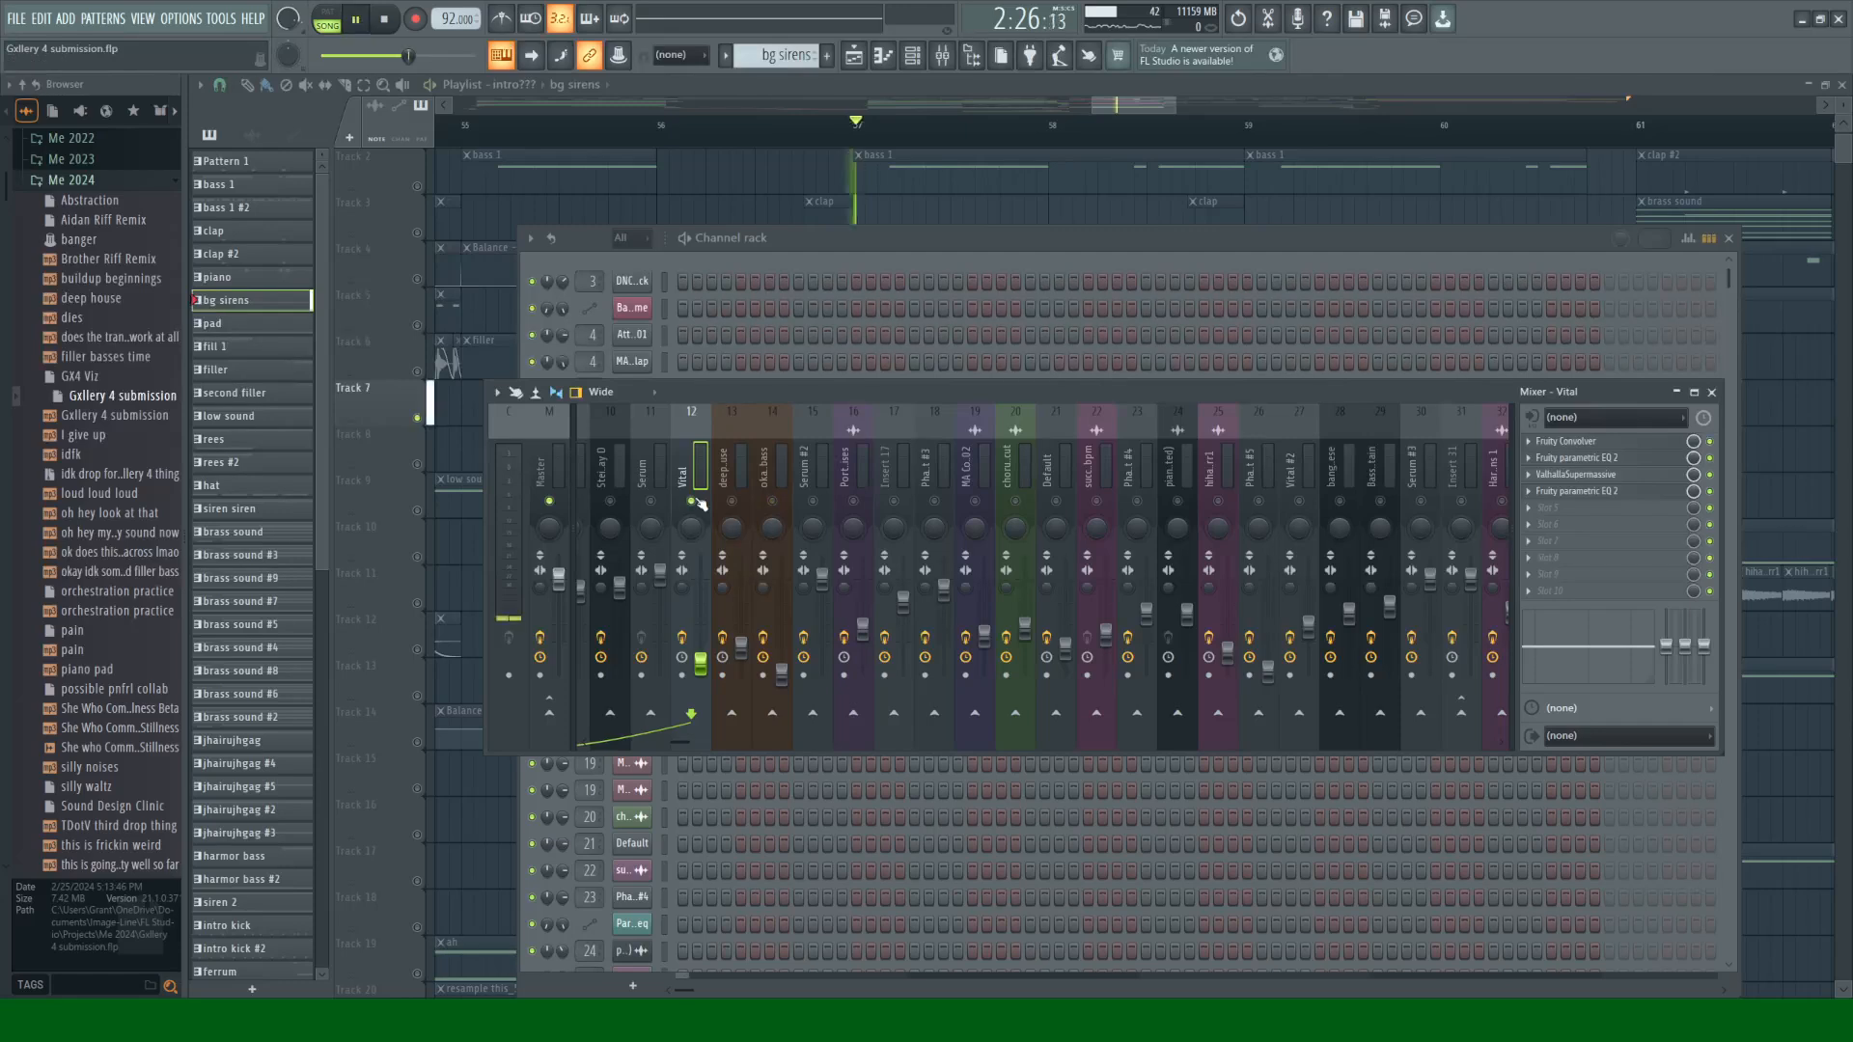
pyautogui.click(1126, 243)
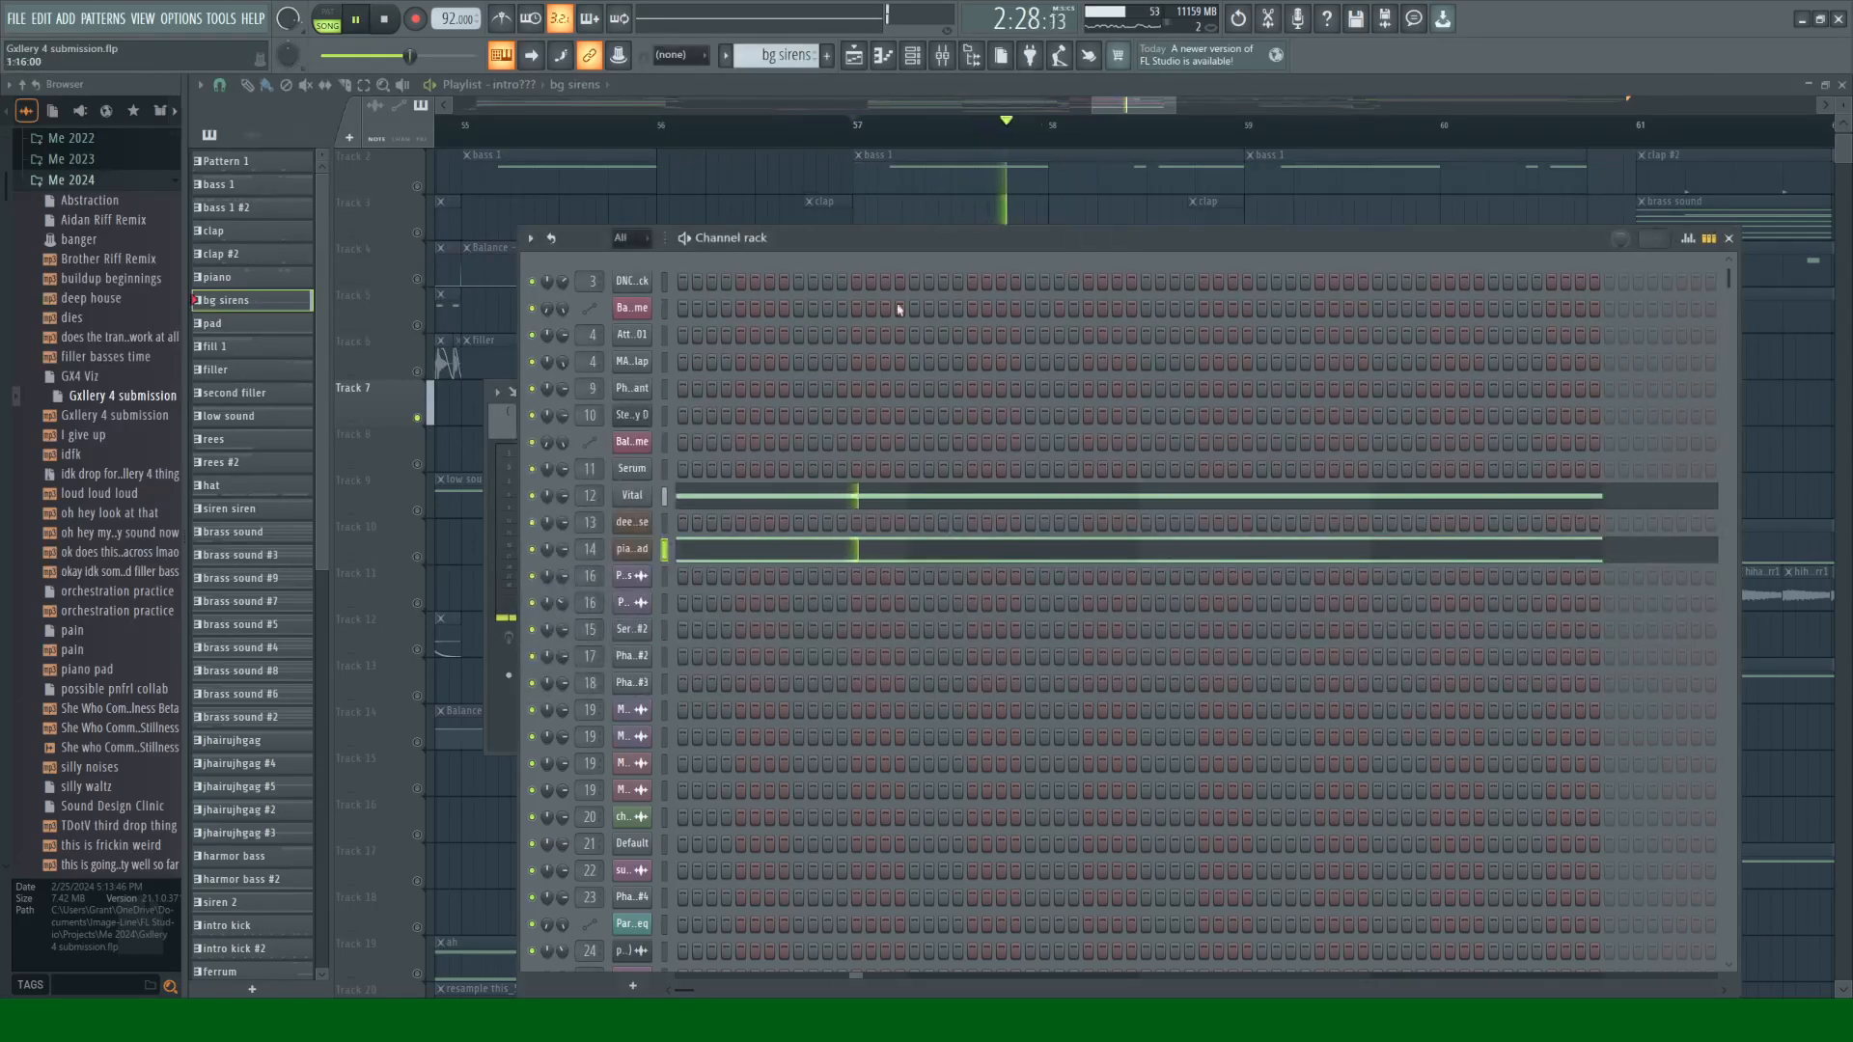
pyautogui.click(632, 497)
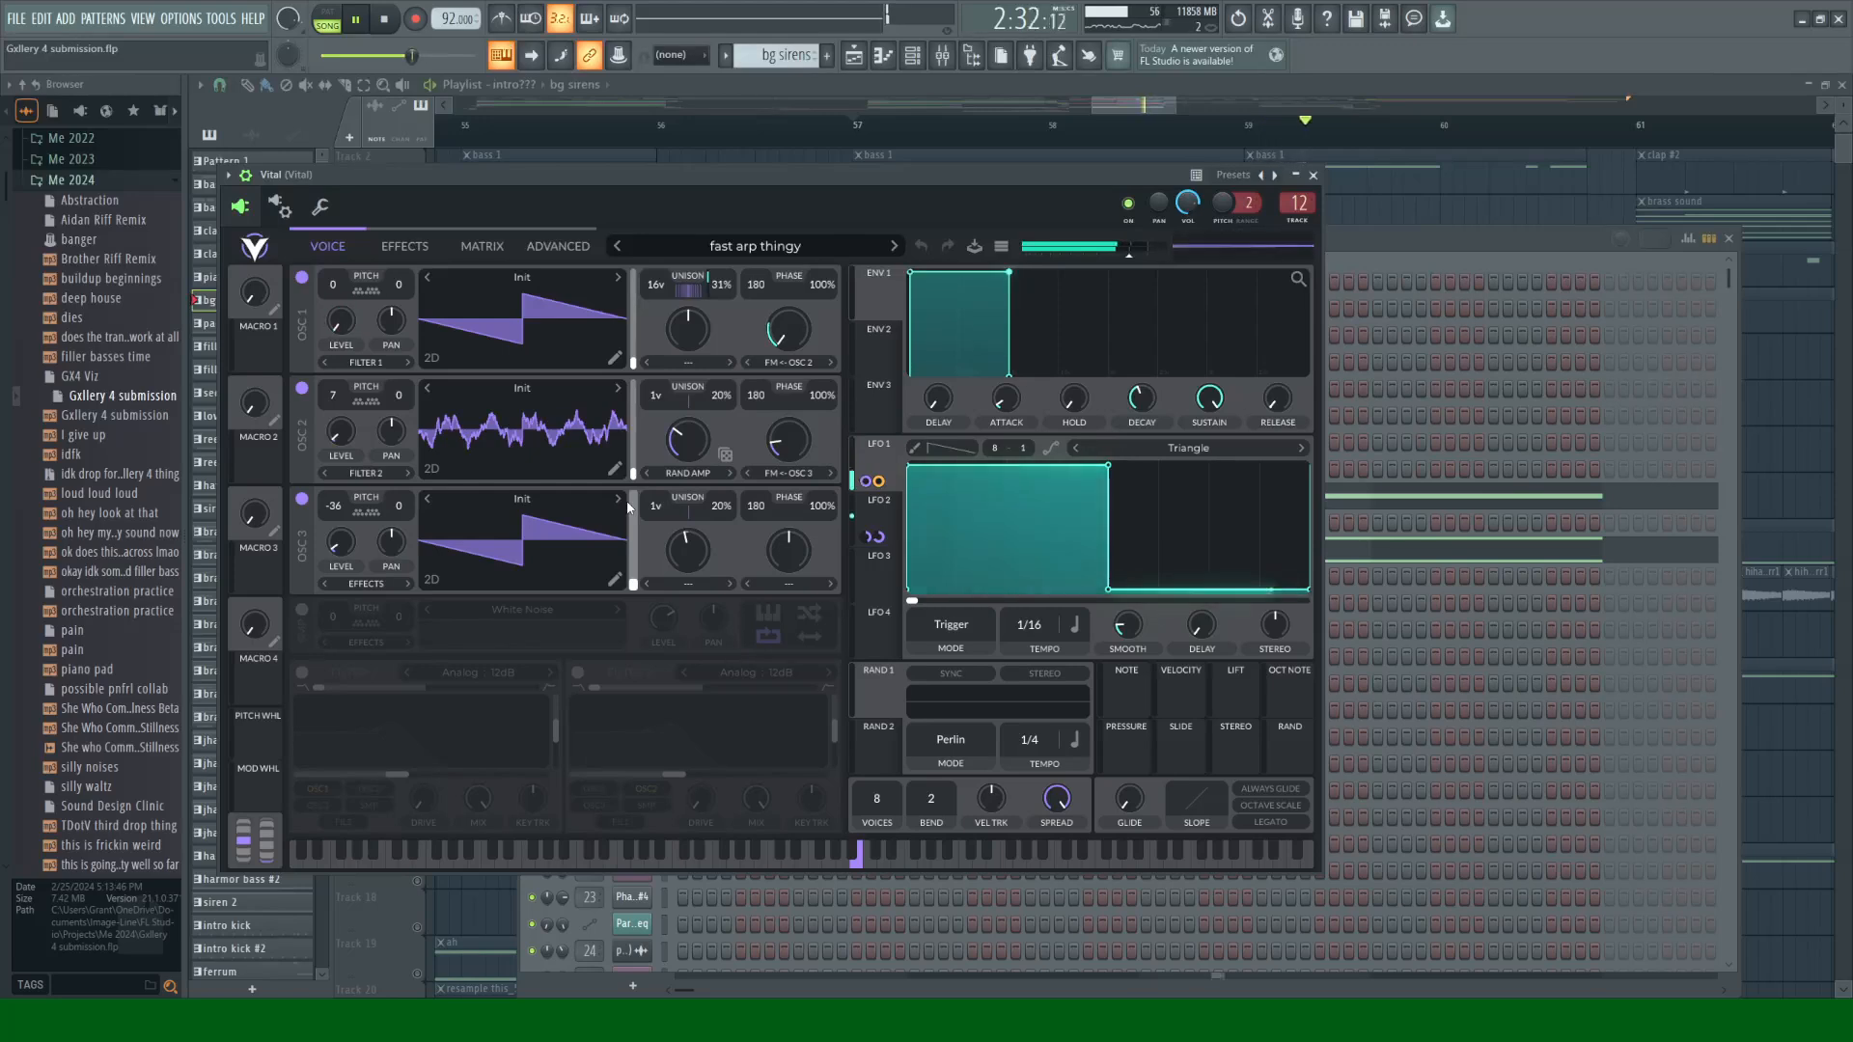
pyautogui.press('space')
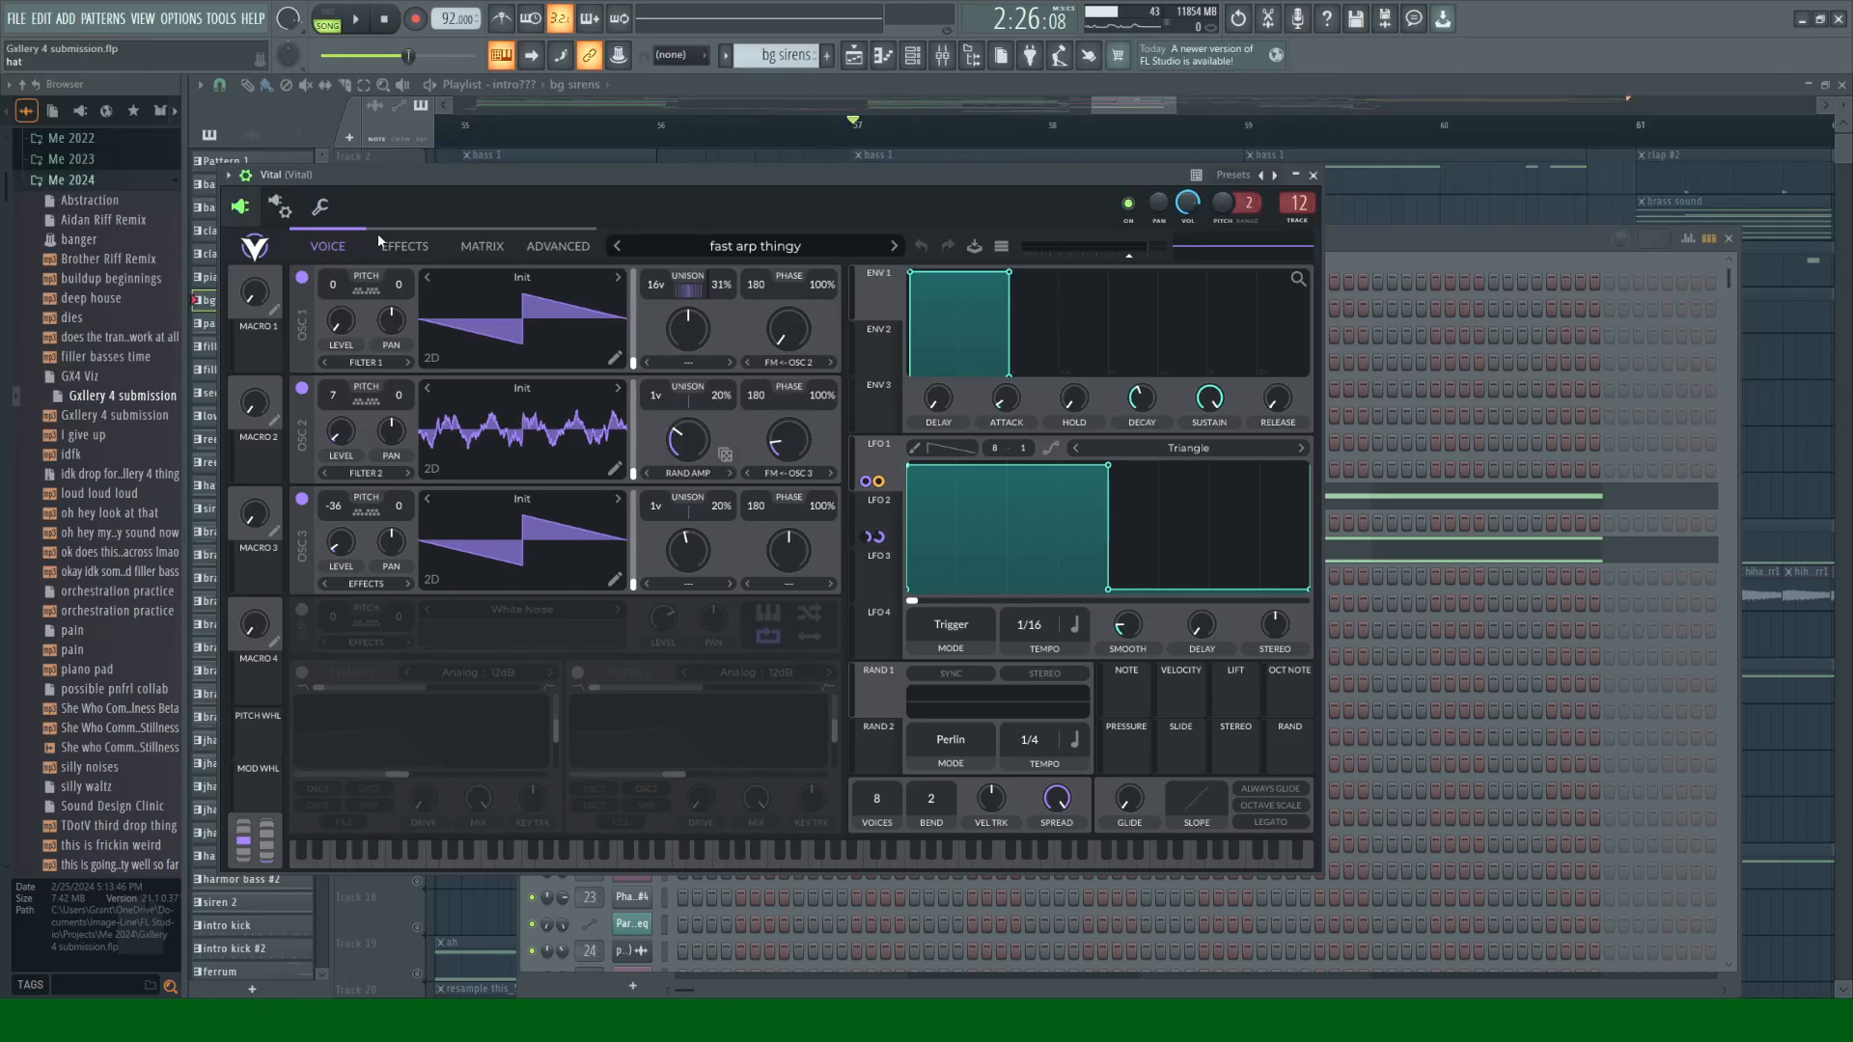
# Step: View the Vital patch's internal effects, and play bg sirens while viewing the effect chain on mixer track 12
pyautogui.click(401, 246)
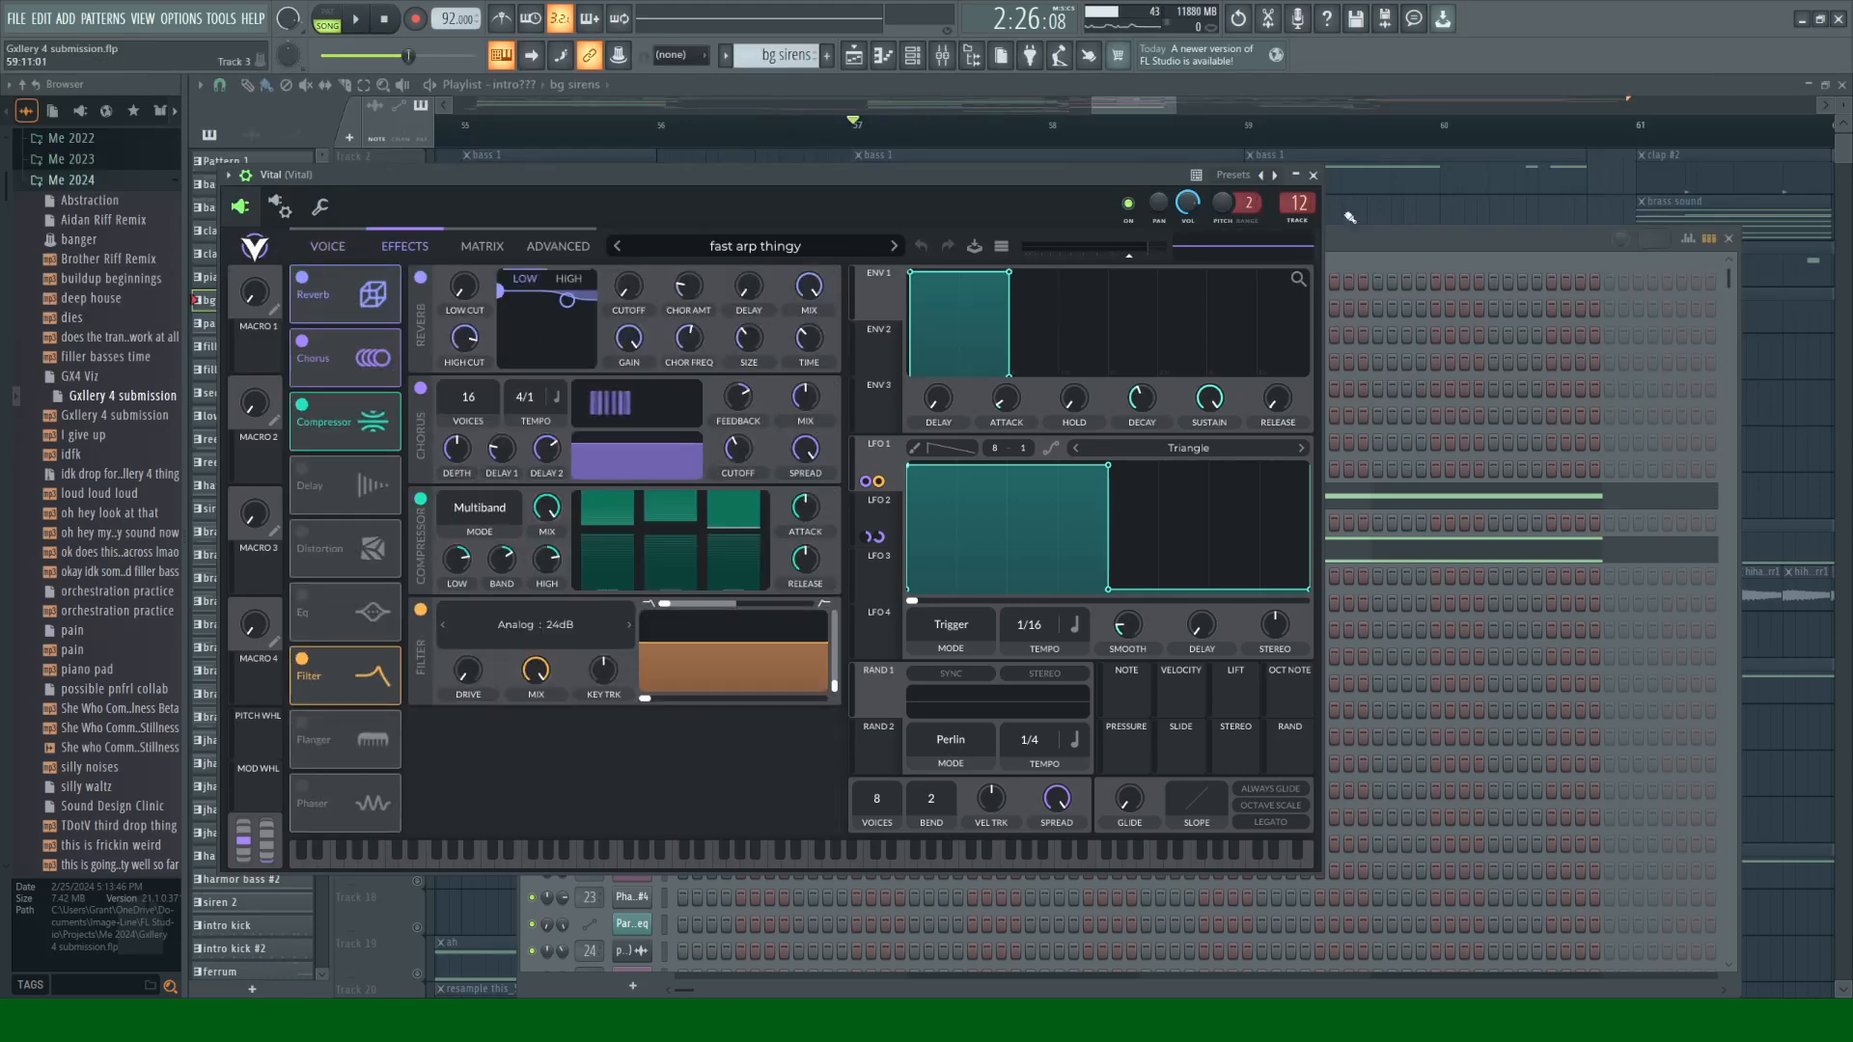
pyautogui.click(1314, 175)
pyautogui.press('F9')
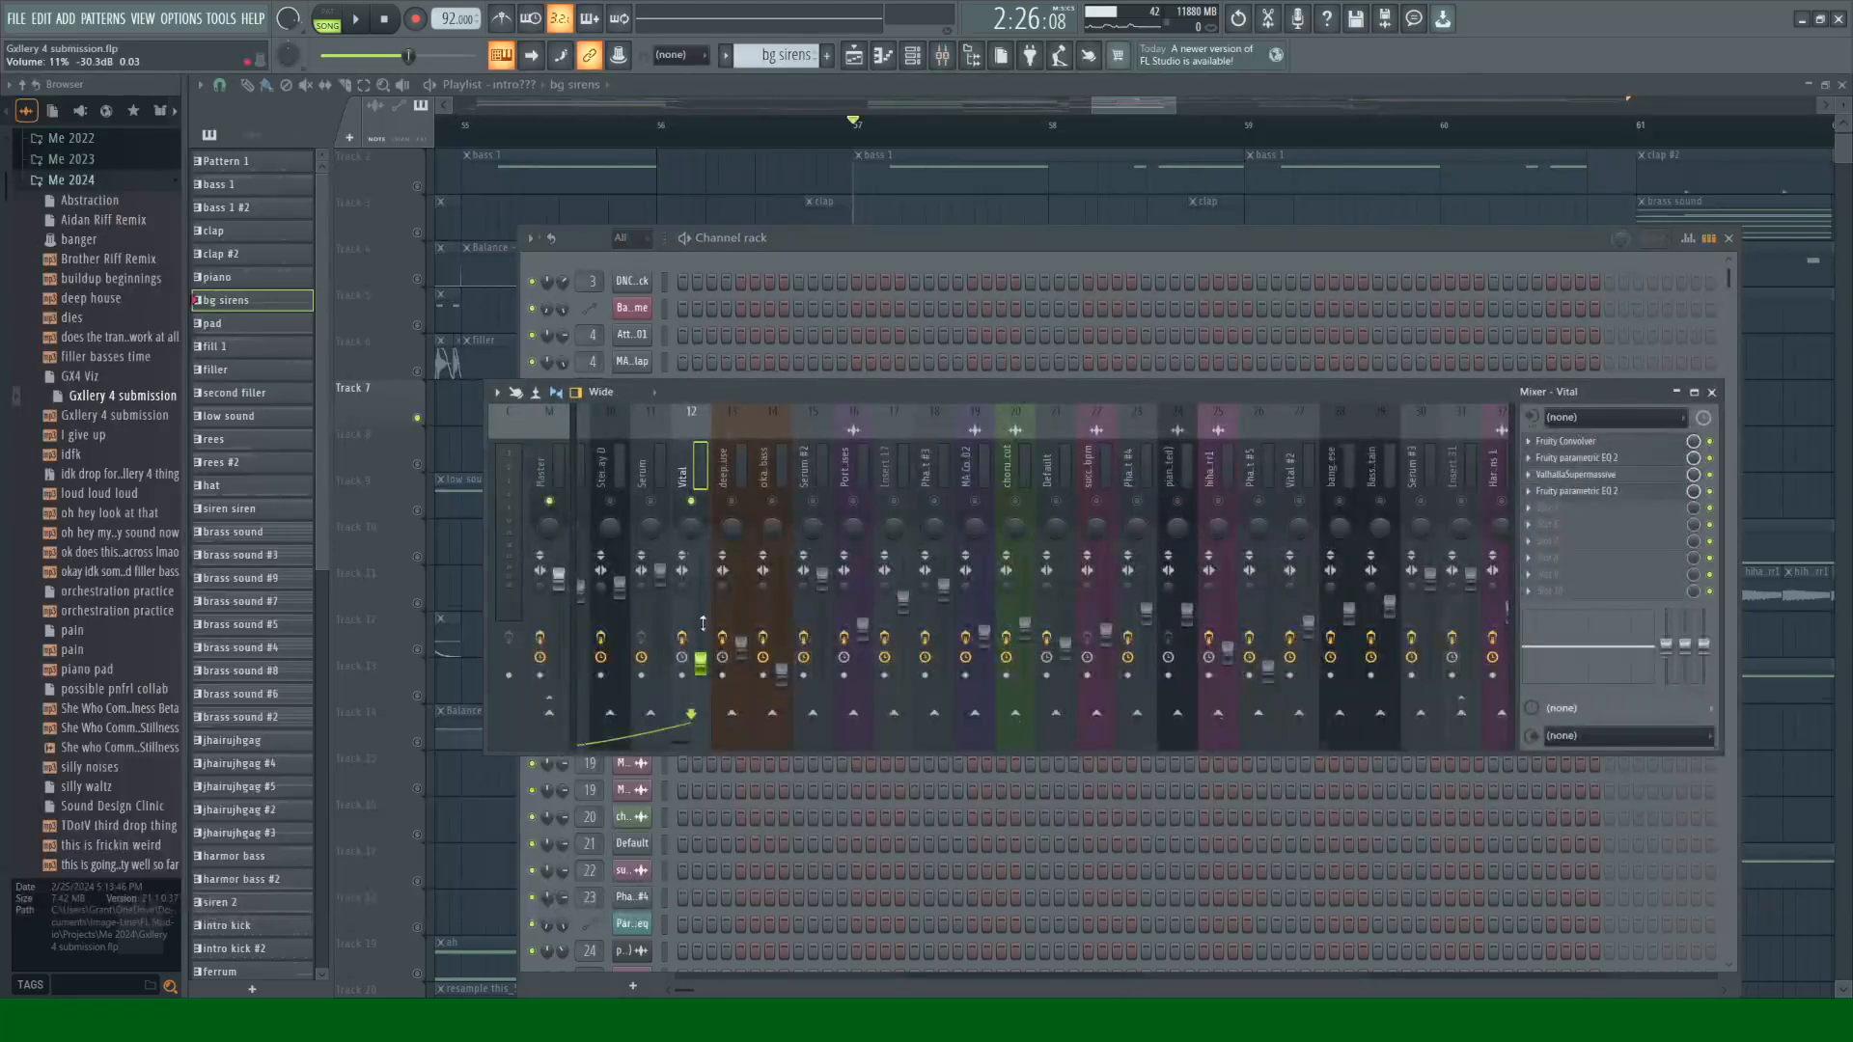
pyautogui.press('space')
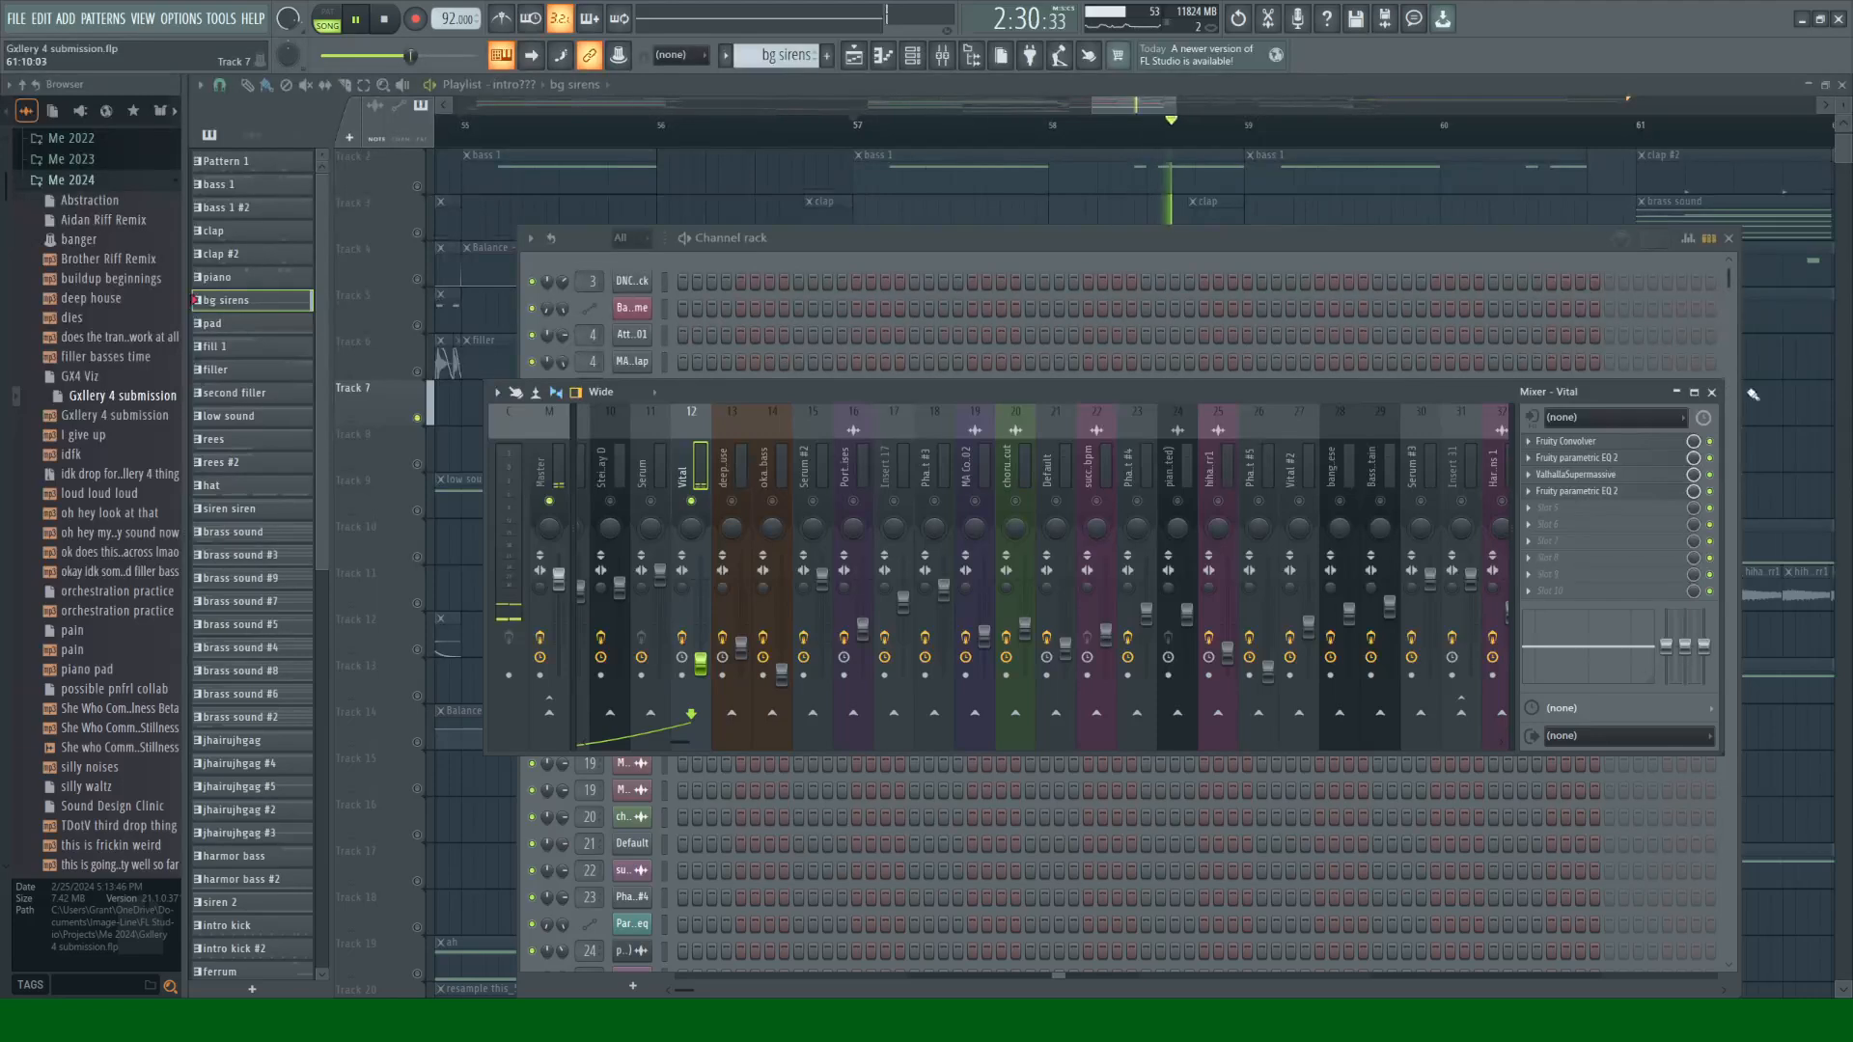
pyautogui.press('space')
# Step: Unsolo mixer track 12 and return to the playlist with the mixer and channel rack closed
pyautogui.rightClick(693, 503)
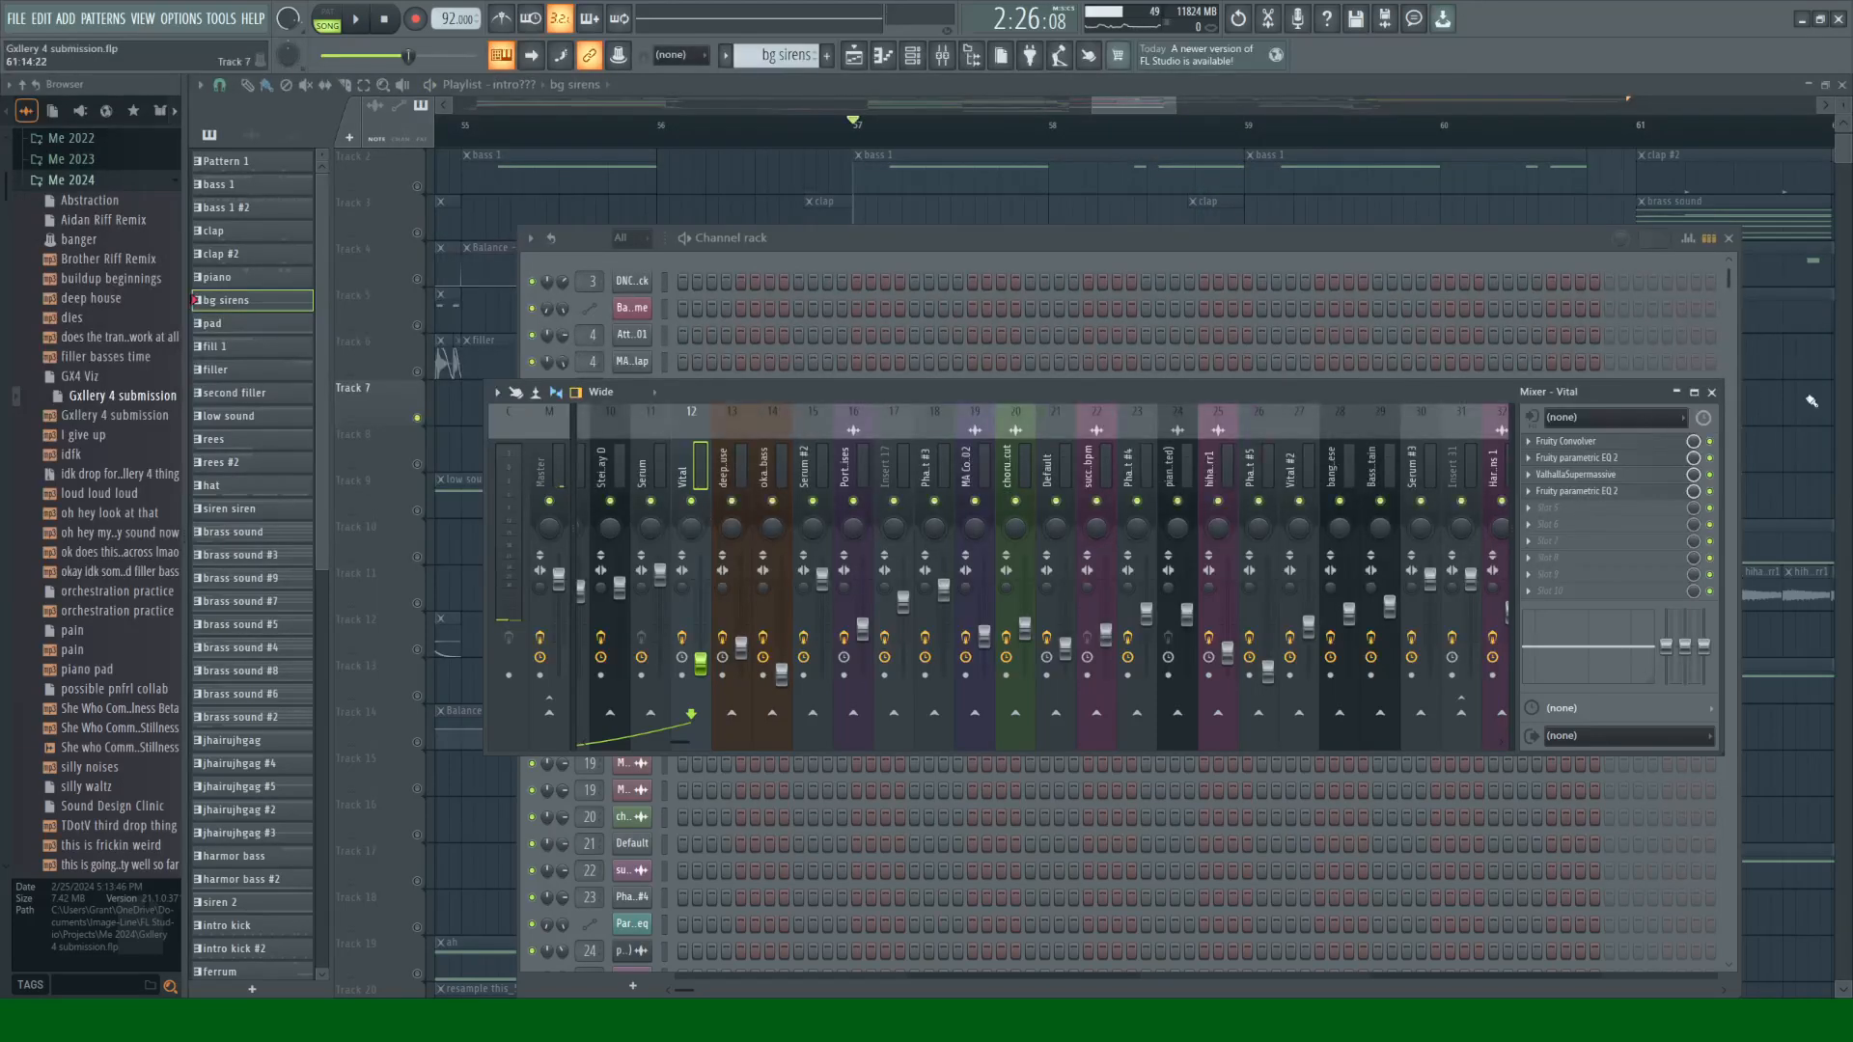
pyautogui.click(1713, 392)
pyautogui.scroll(-4, 1096, 488)
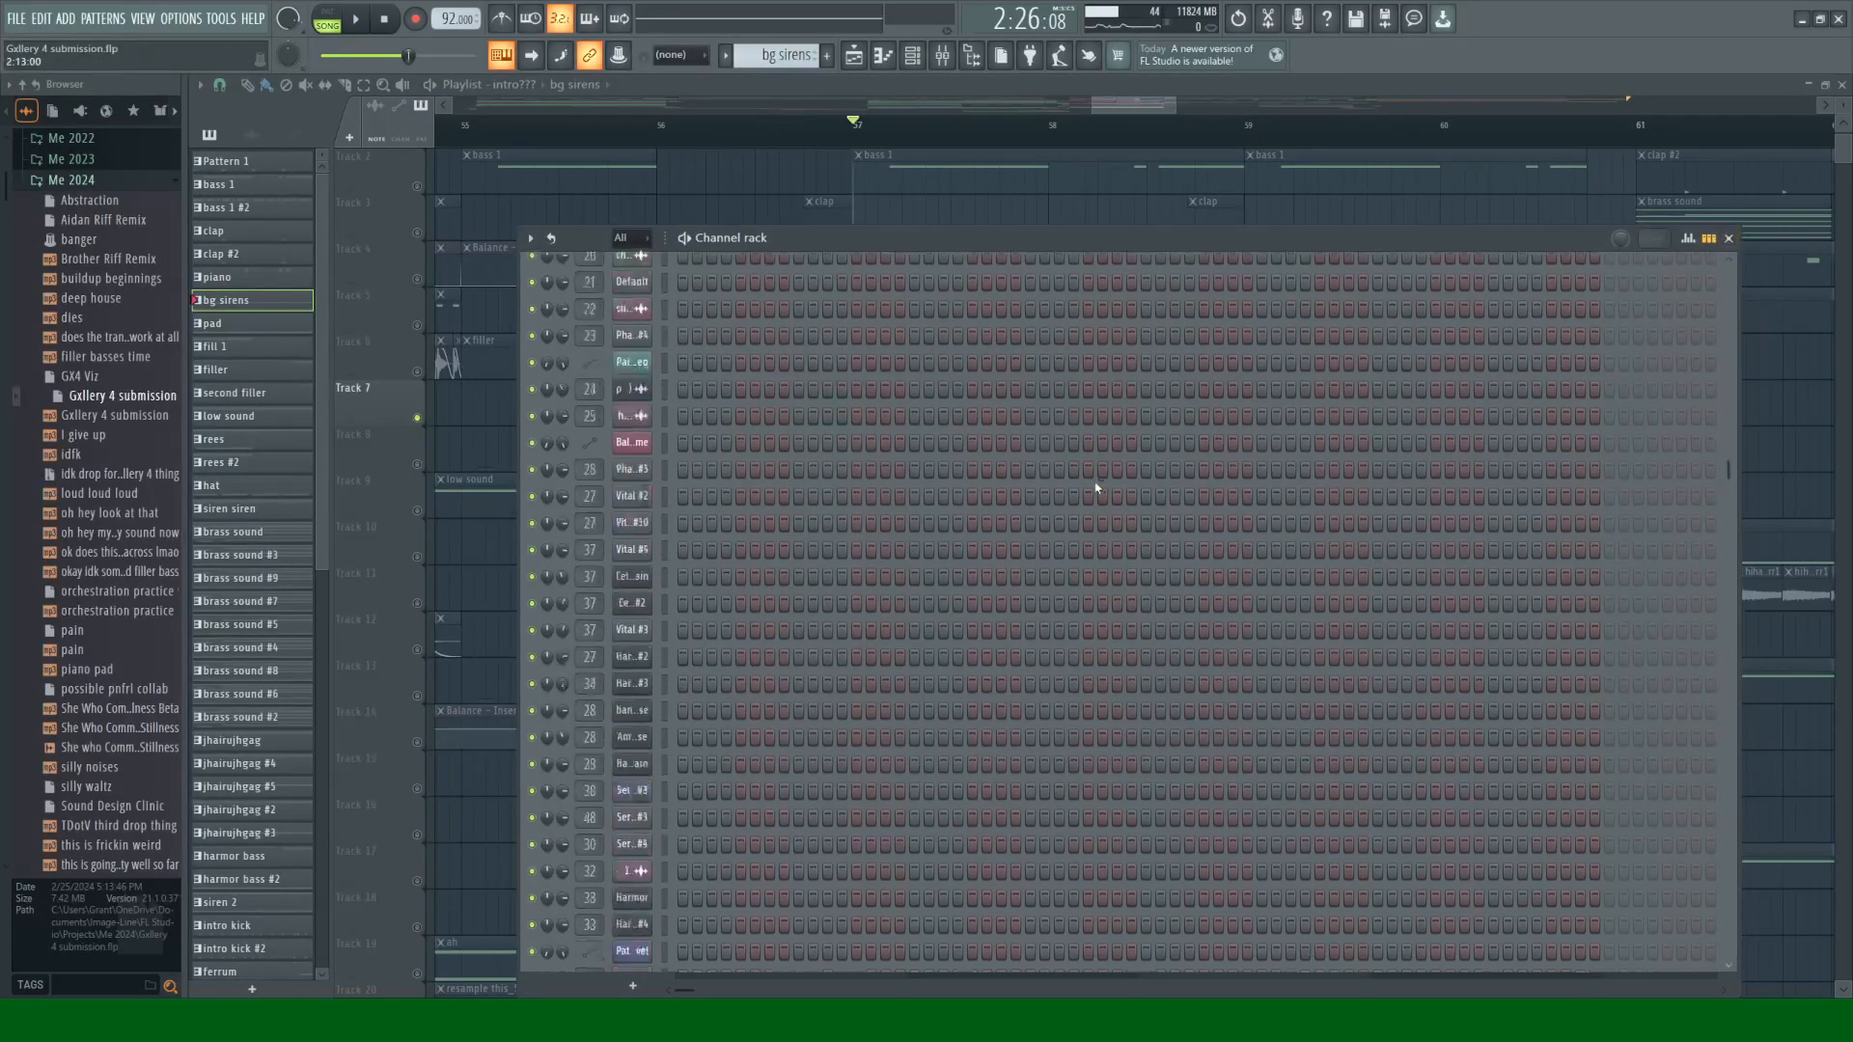
pyautogui.press('F6')
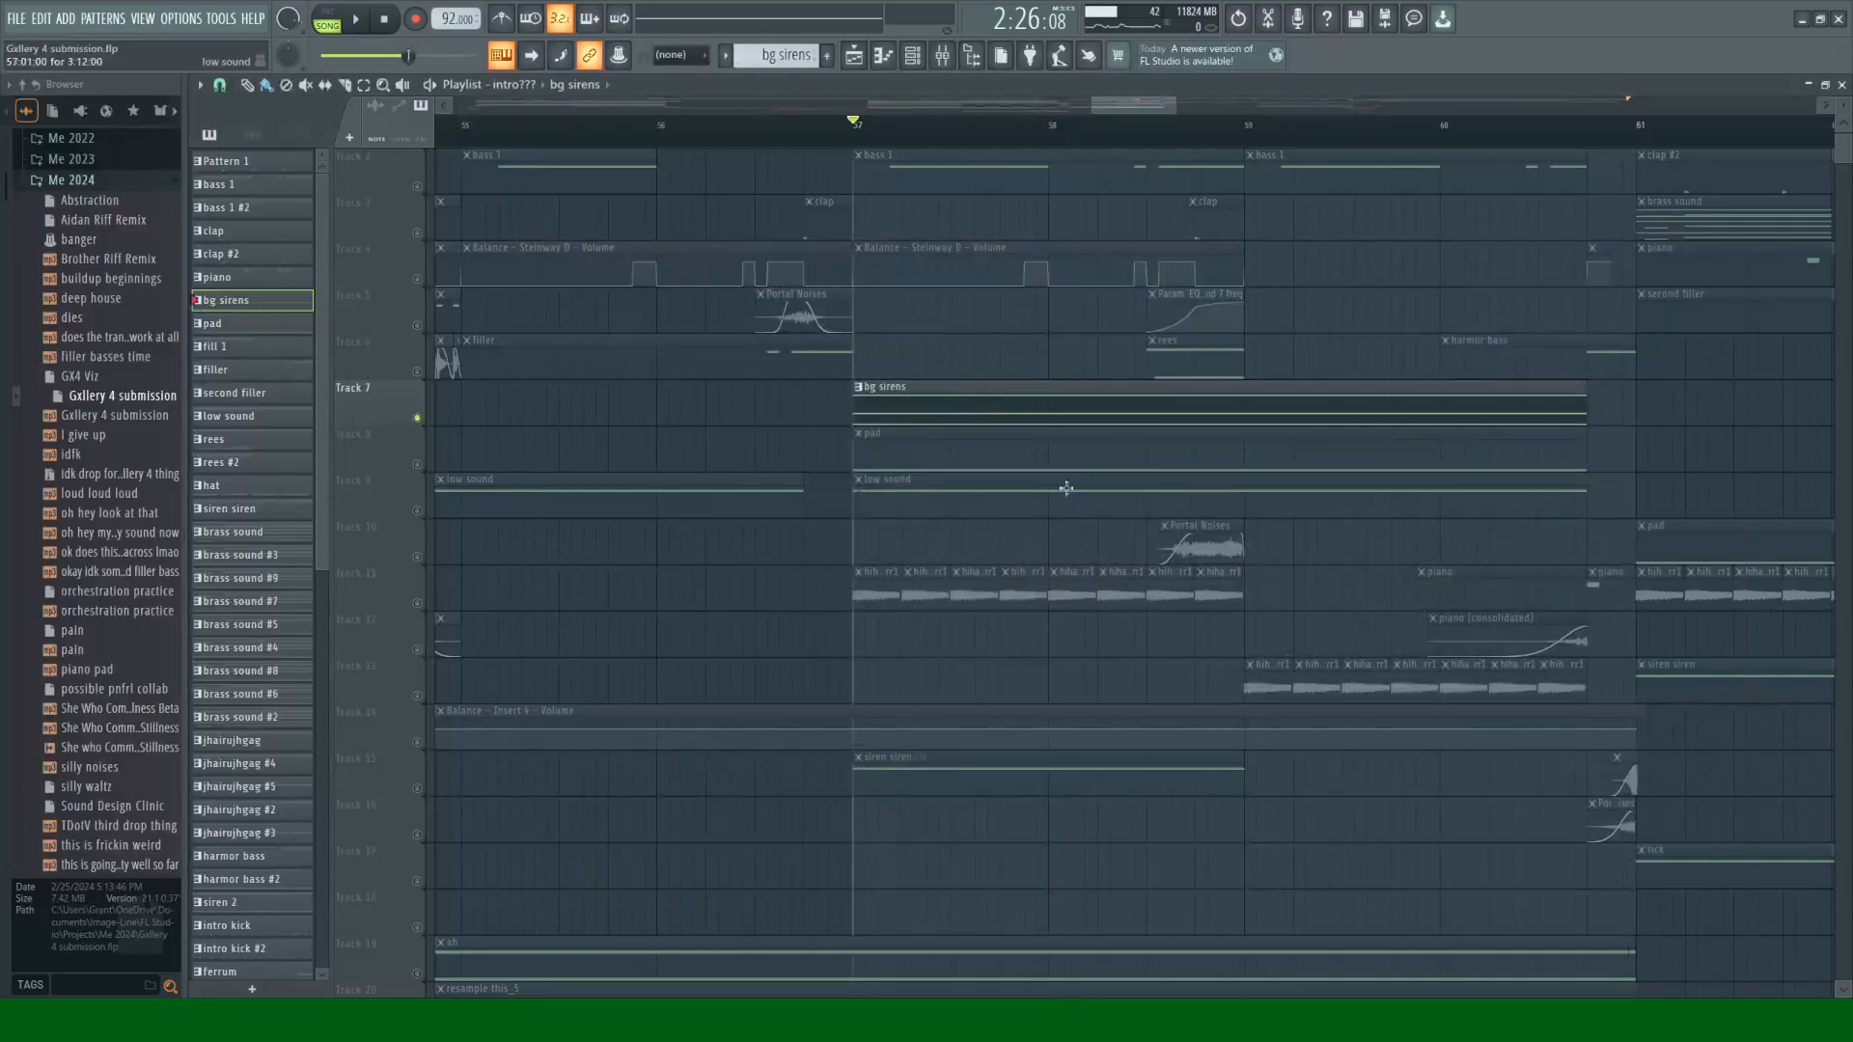
# Step: Solo playlist Track 8, play the pad pattern, and view the settings of its deep house Granulizer channel
pyautogui.rightClick(419, 467)
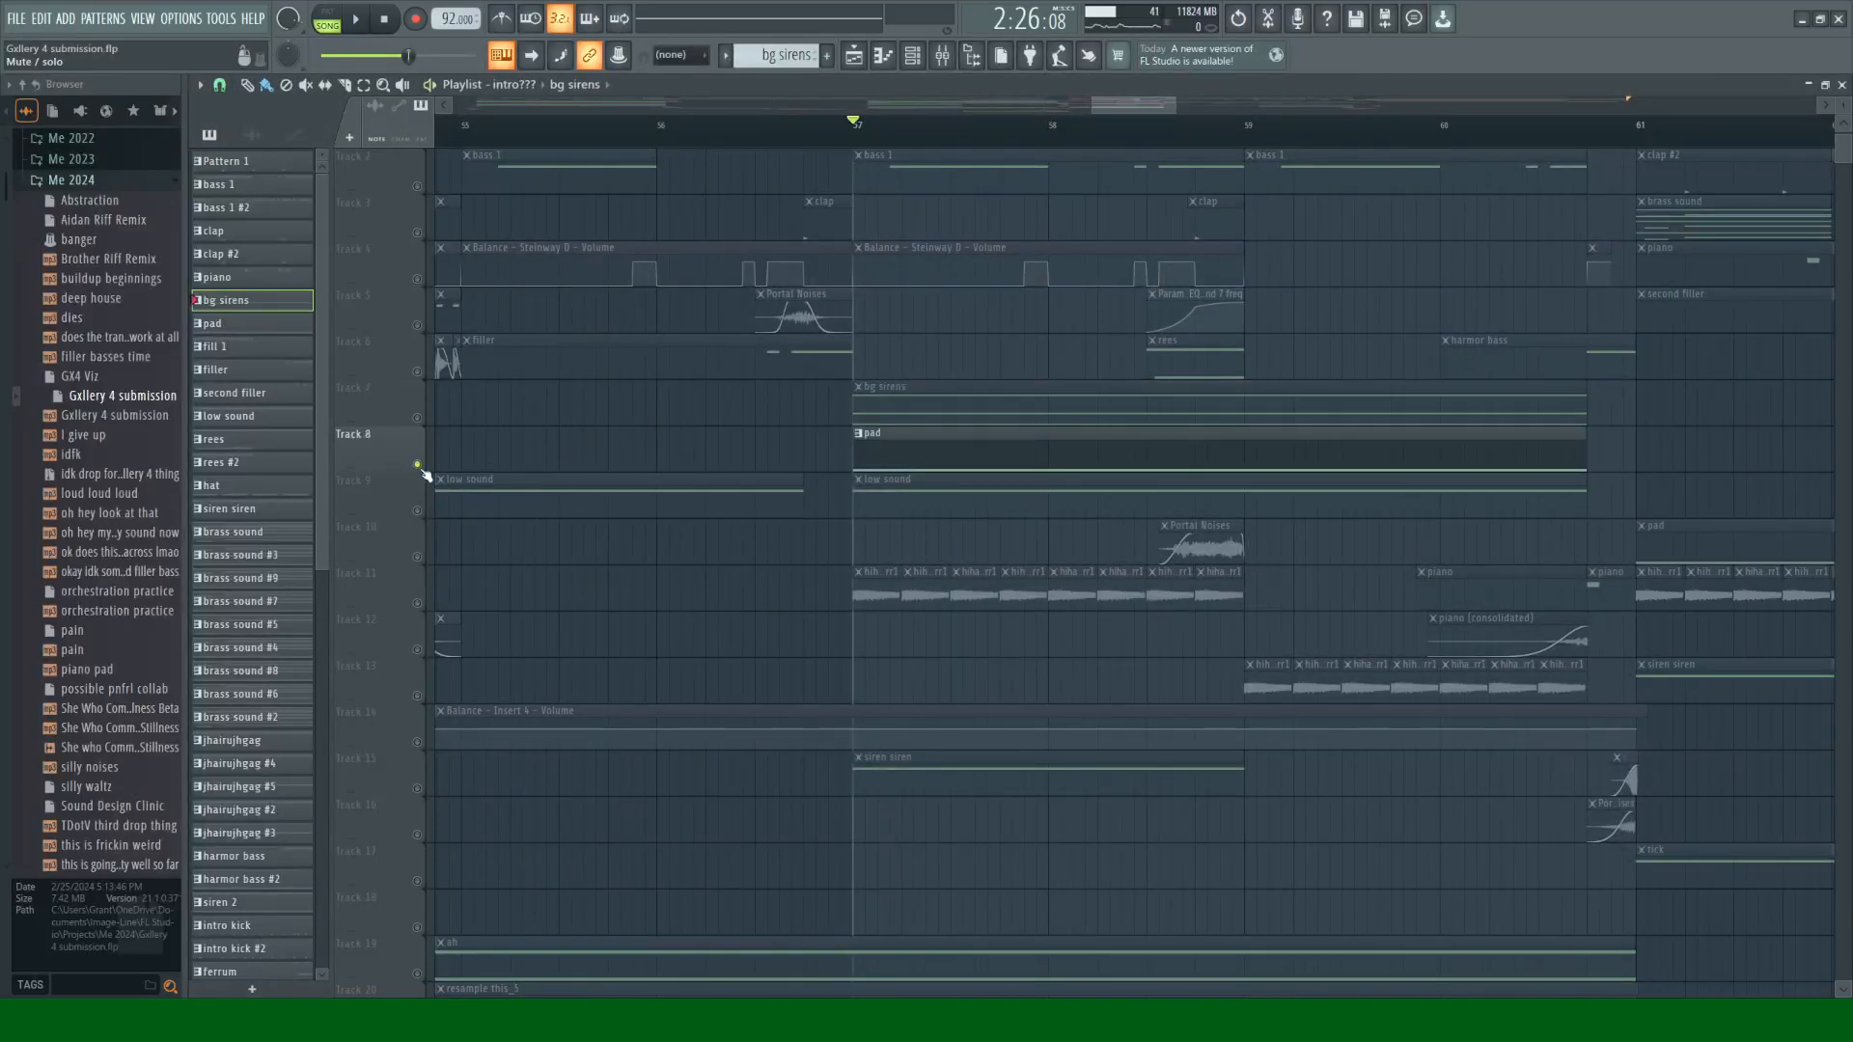
pyautogui.press('space')
pyautogui.click(1107, 460)
pyautogui.click(914, 60)
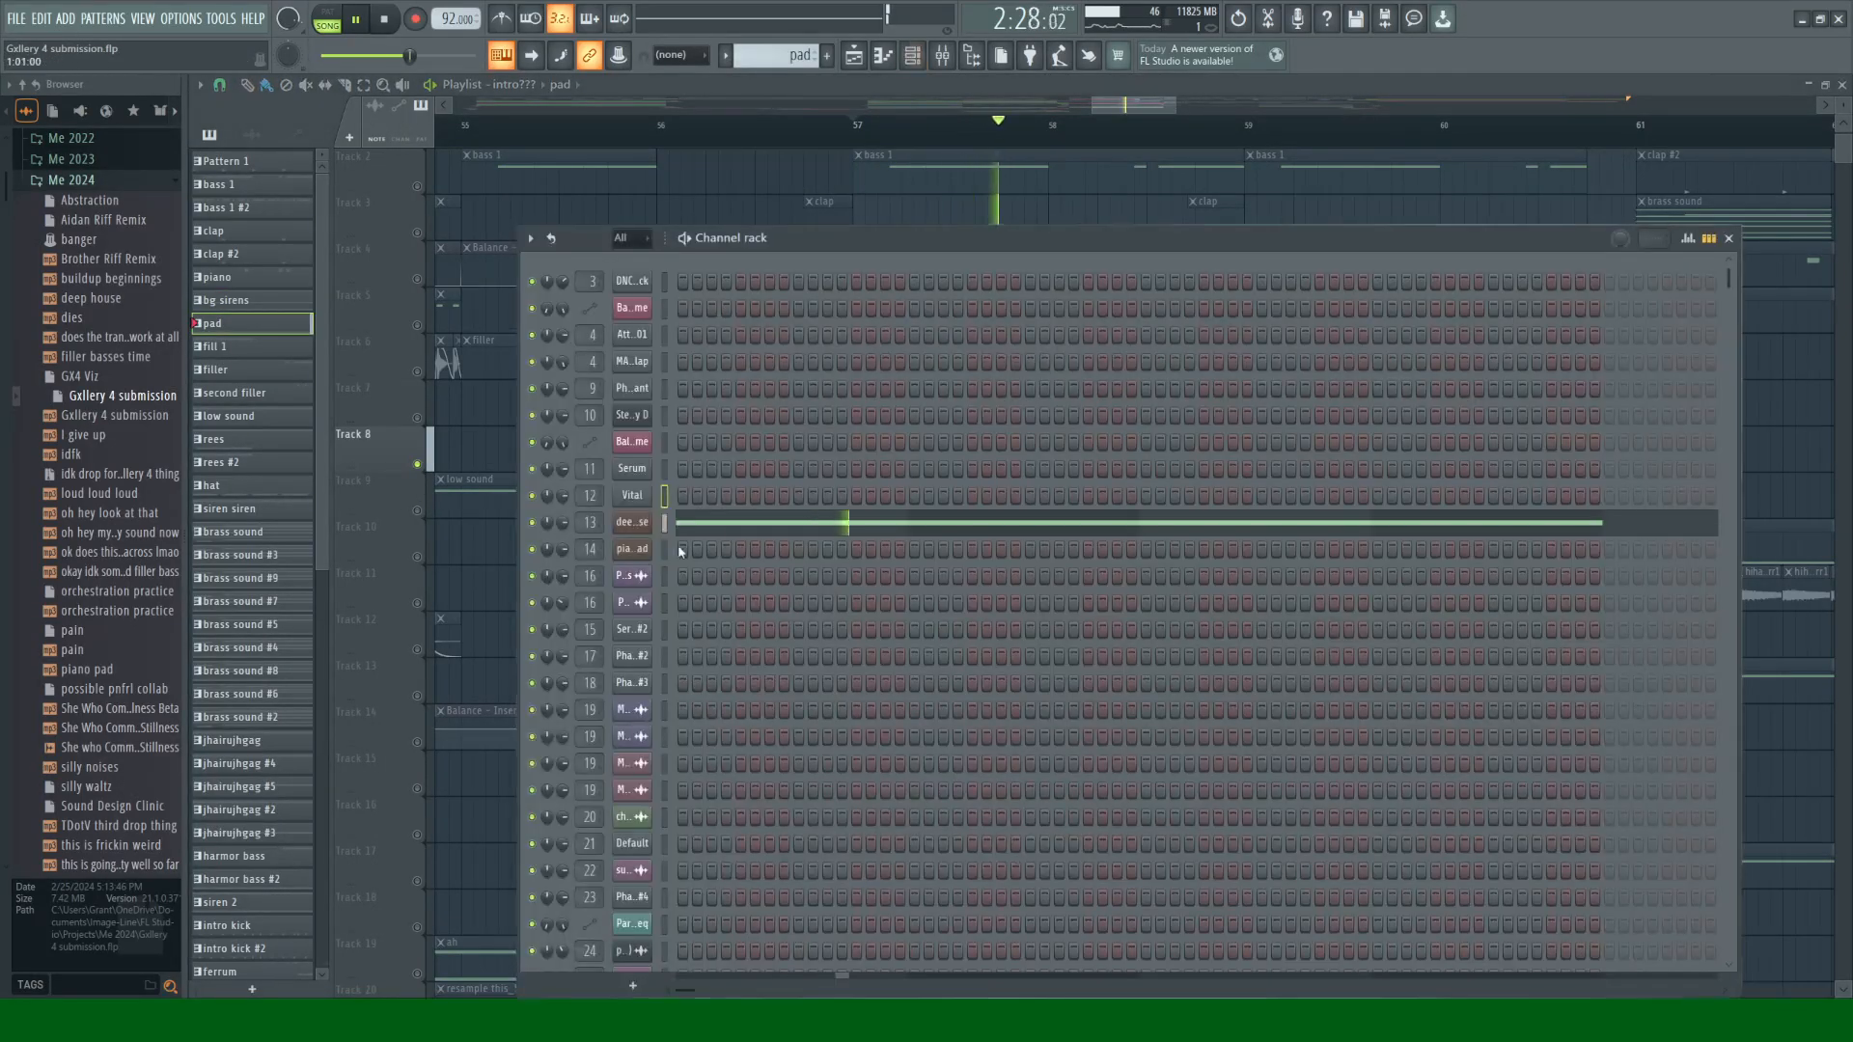
pyautogui.click(632, 522)
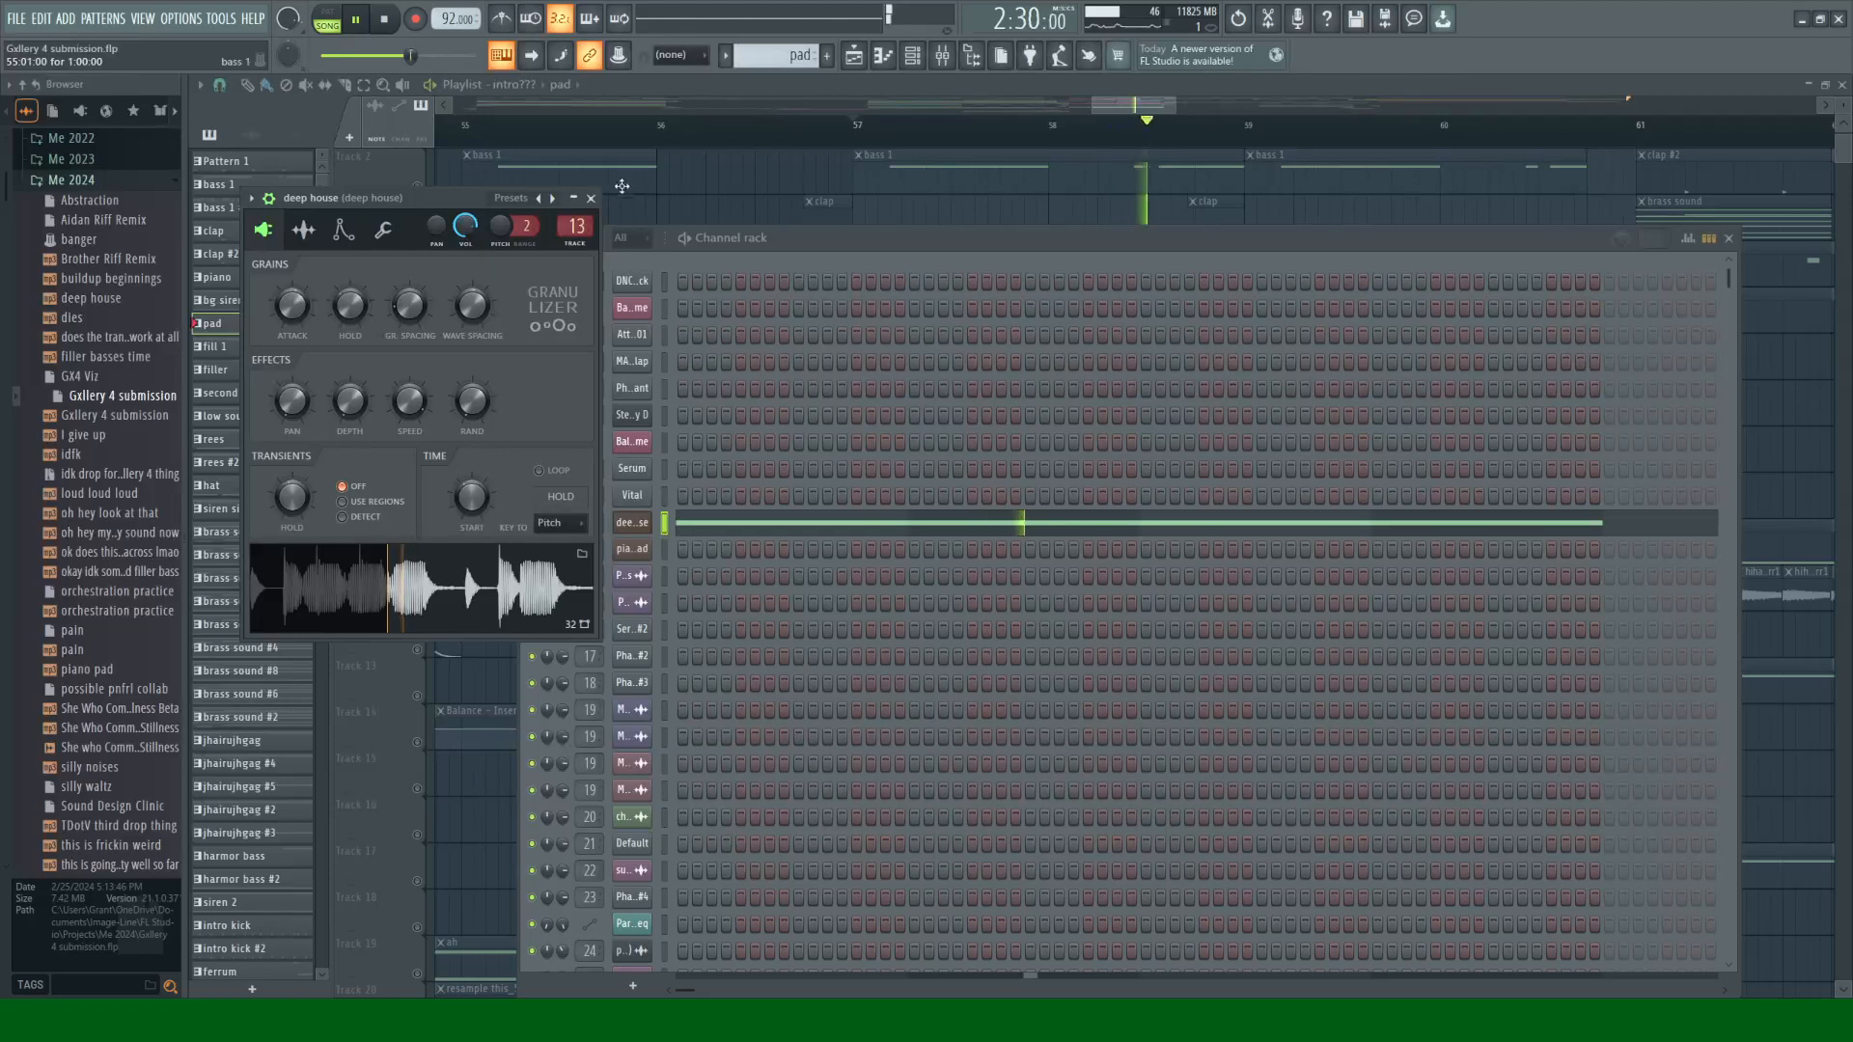
pyautogui.click(590, 198)
# Step: Solo deep house on mixer track 13, play the pad through its effect chain, and return to the playlist
pyautogui.click(942, 55)
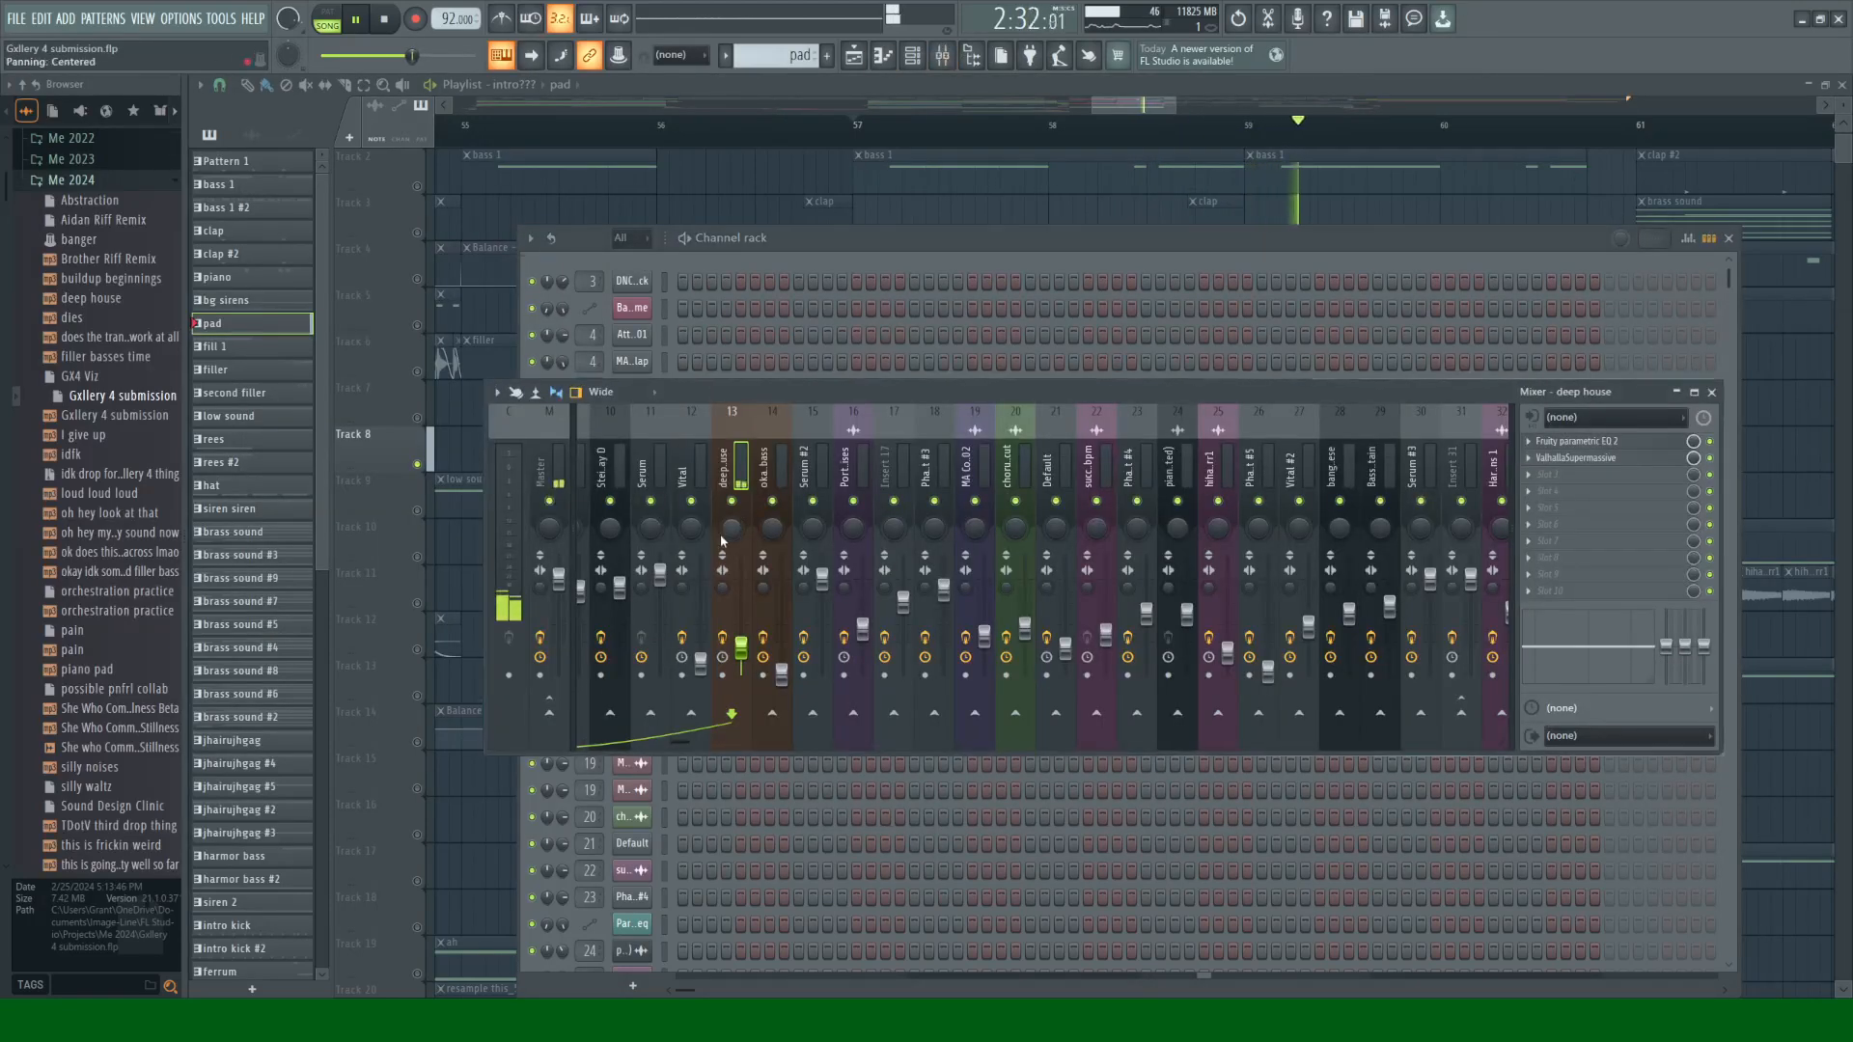
pyautogui.press('space')
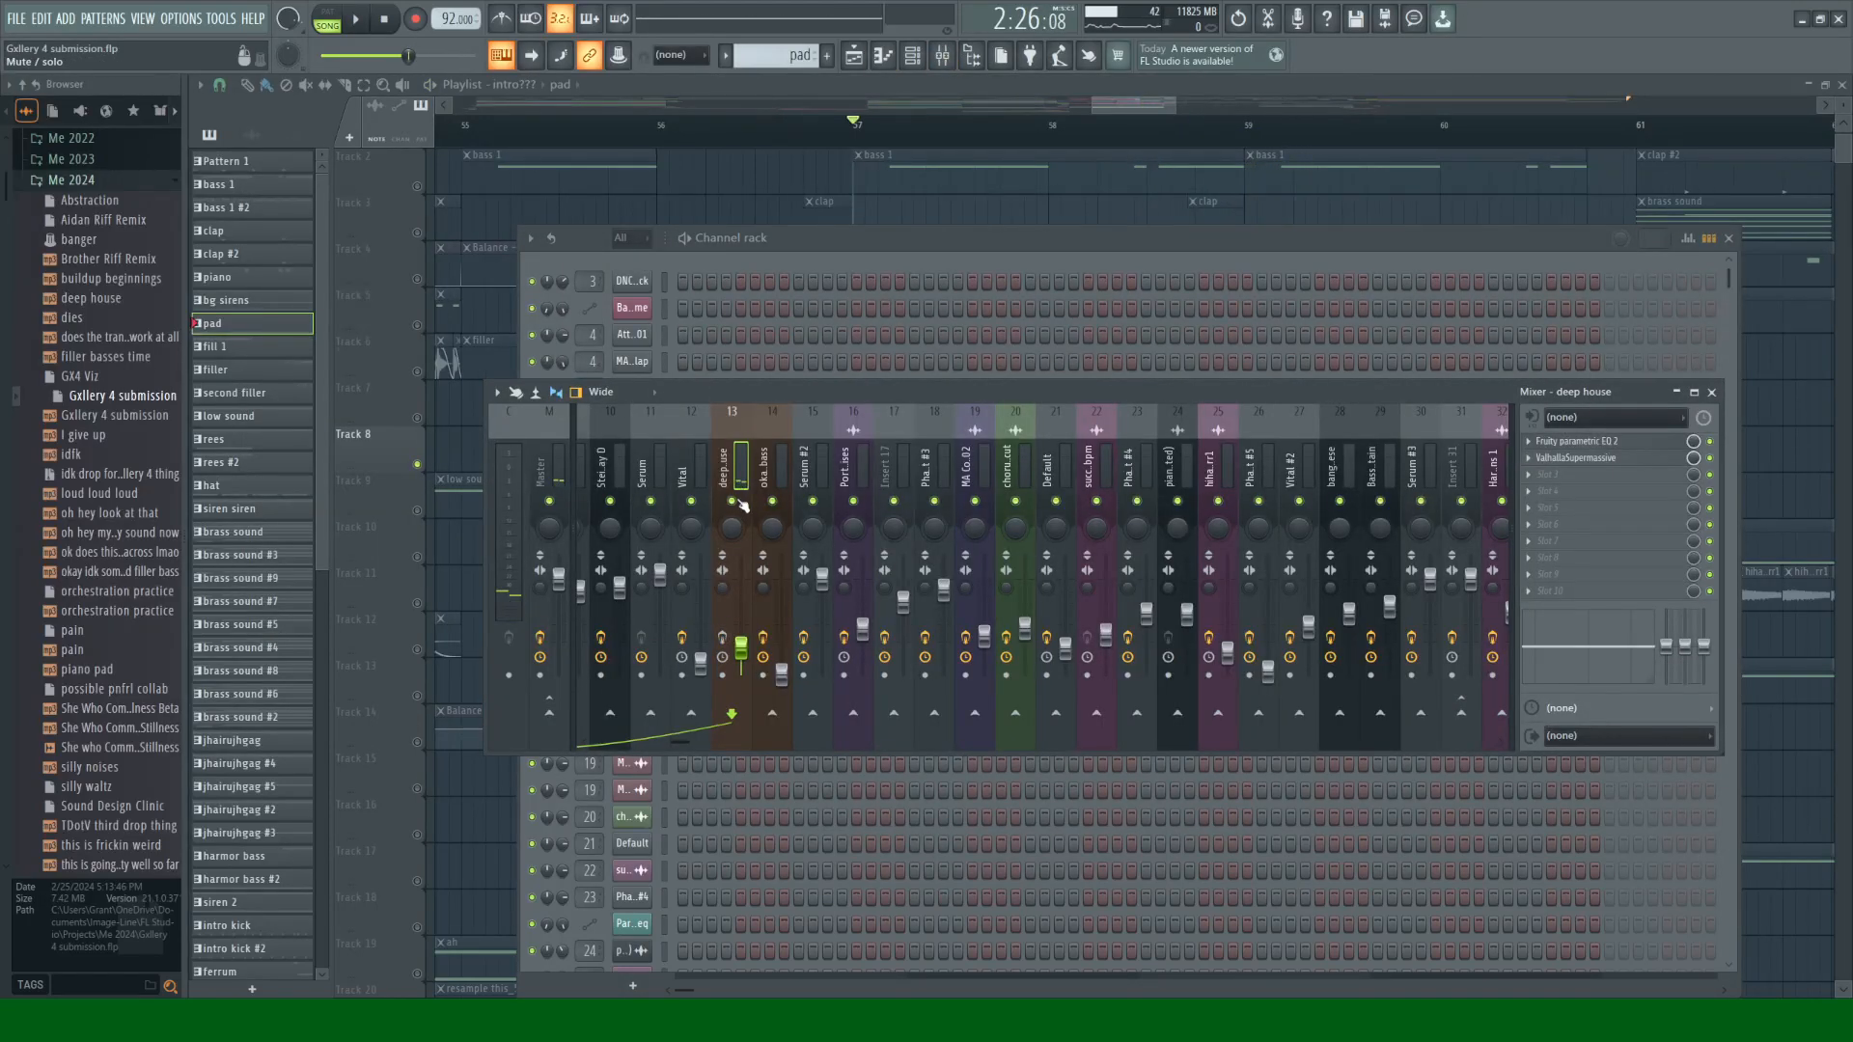
pyautogui.rightClick(733, 501)
pyautogui.press('space')
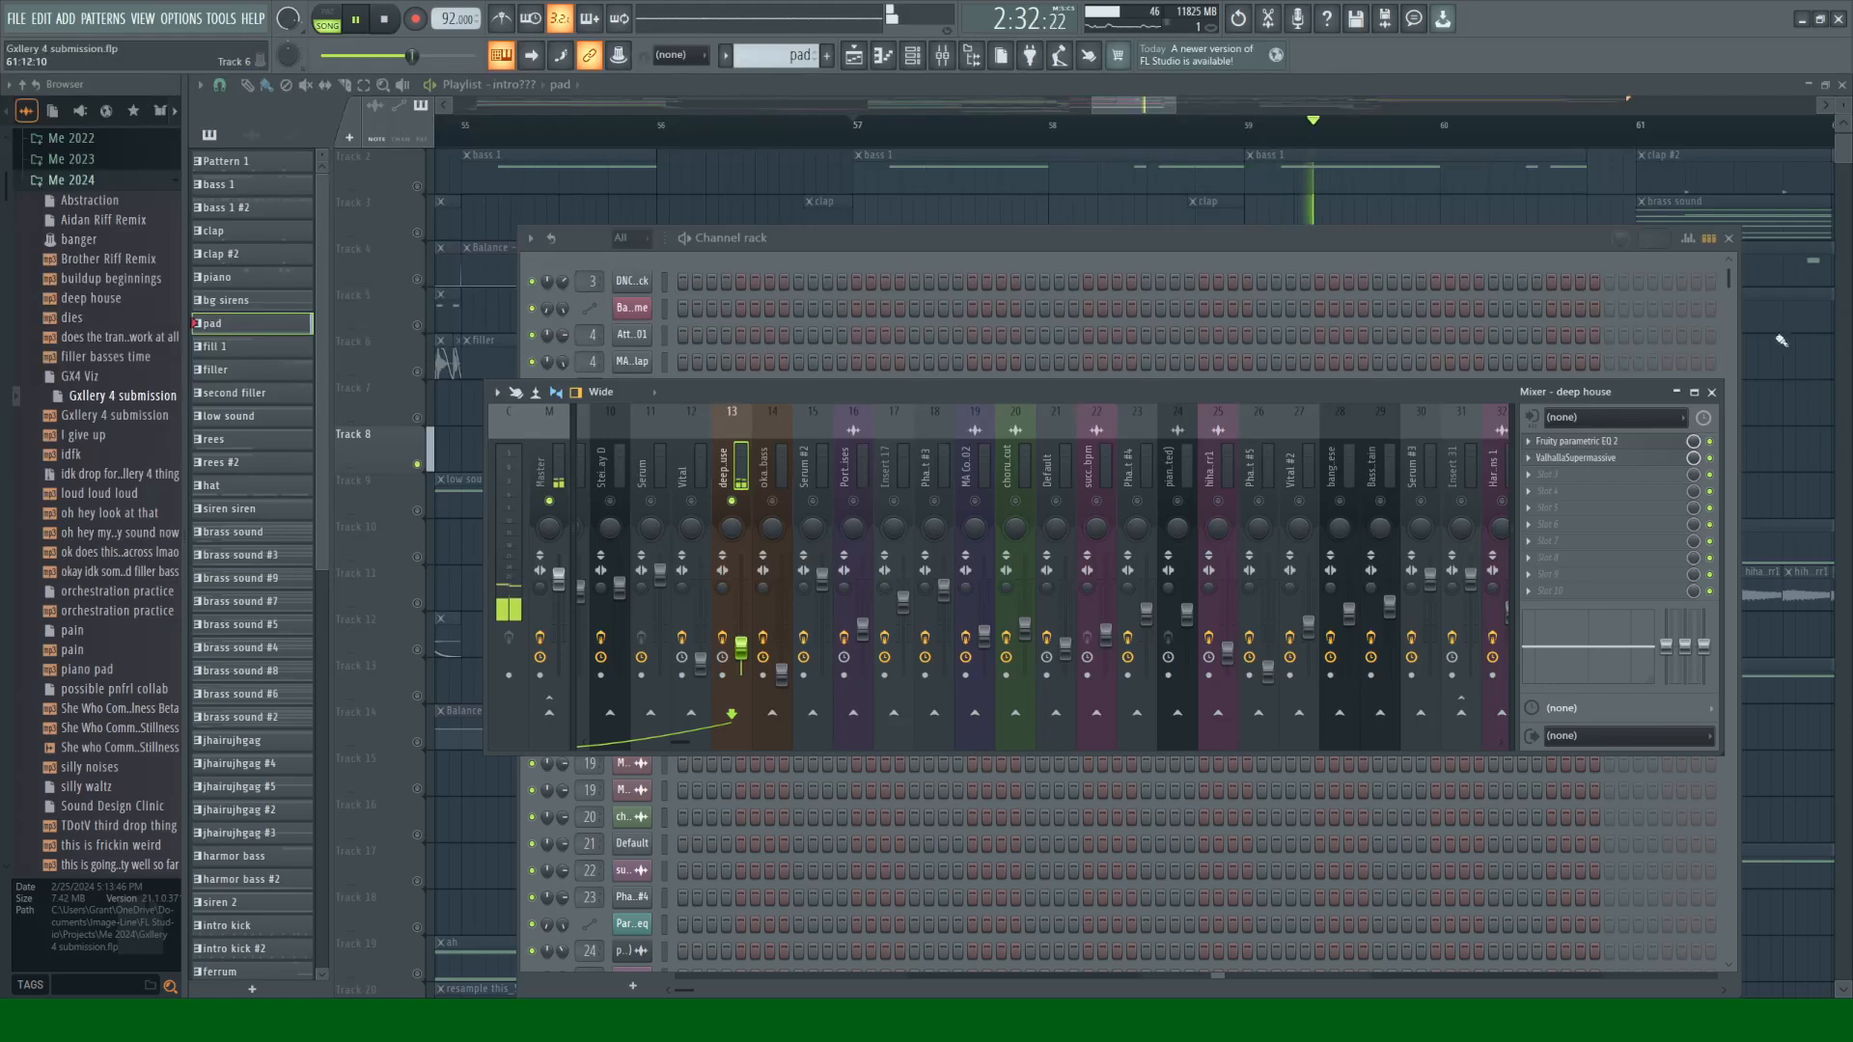
pyautogui.click(1712, 392)
pyautogui.press('space')
pyautogui.click(1728, 237)
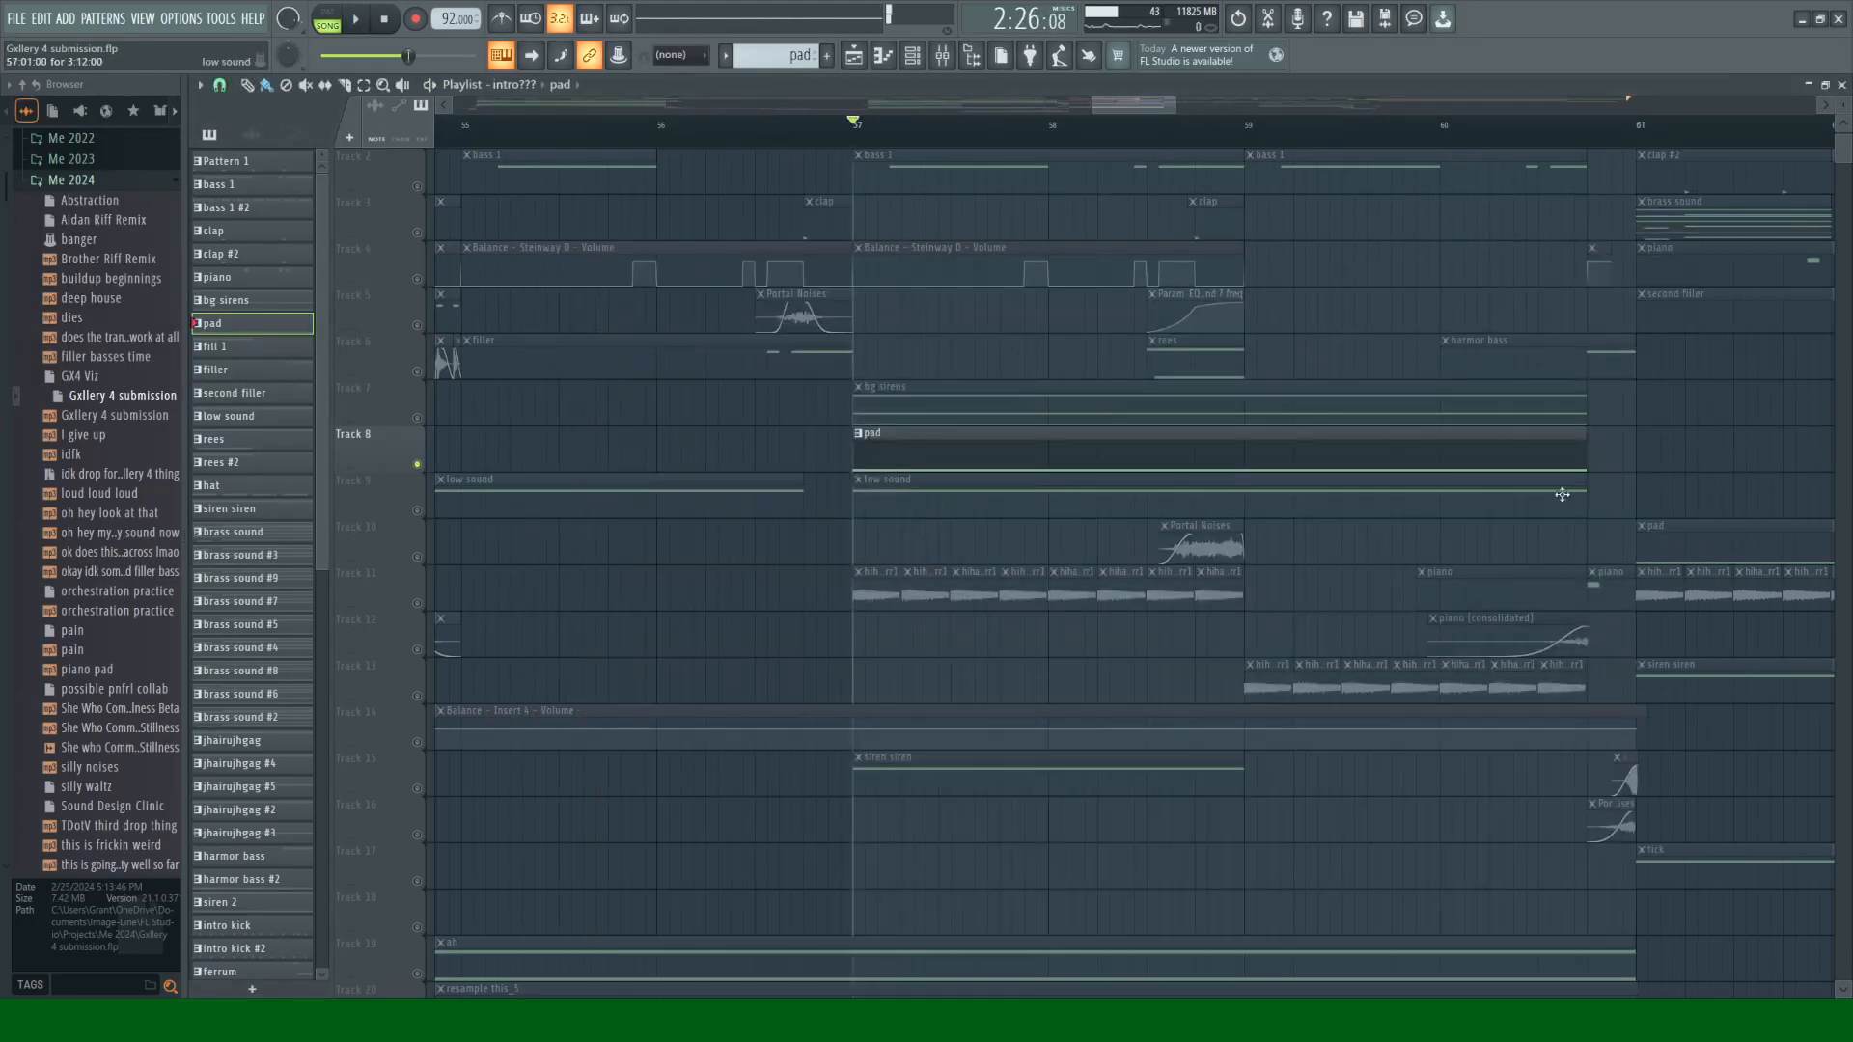
# Step: Solo playlist Track 15, play the siren siren pattern, and show its channels in the channel rack
pyautogui.scroll(-2, 723, 737)
pyautogui.click(413, 691)
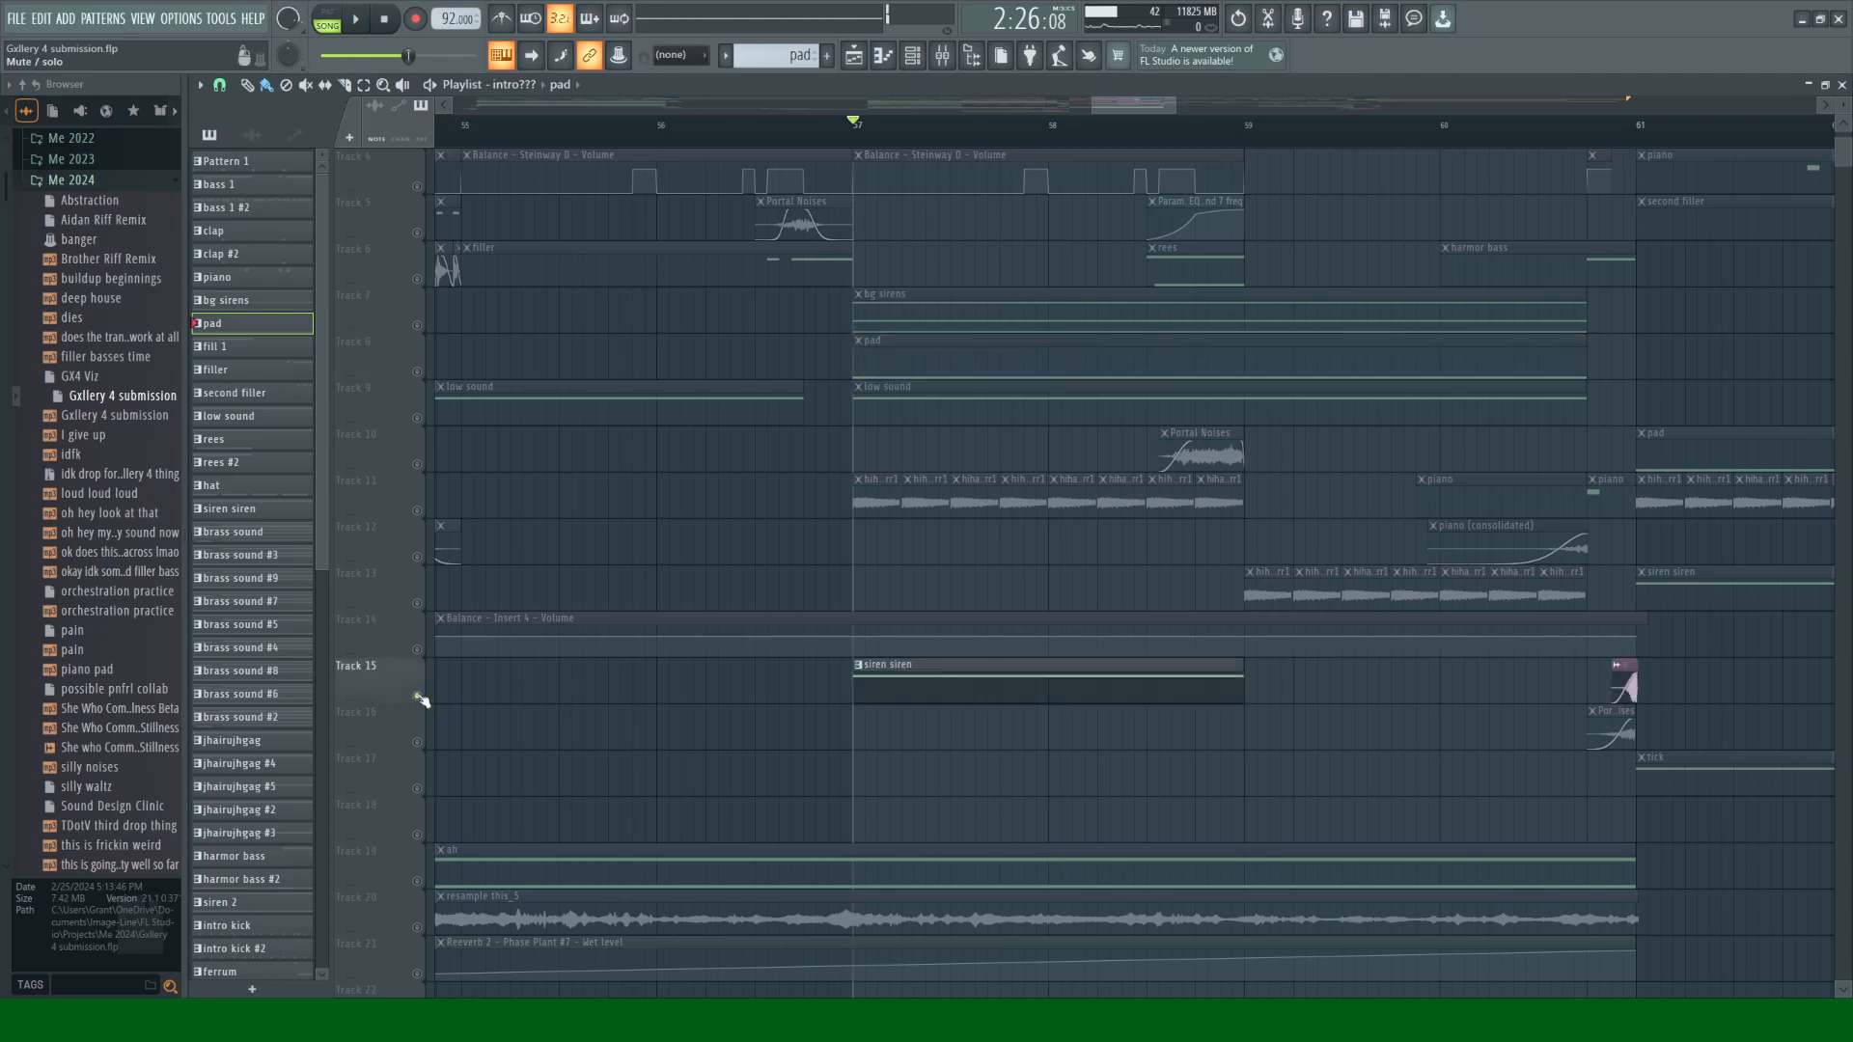
pyautogui.scroll(-2, 599, 695)
pyautogui.press('space')
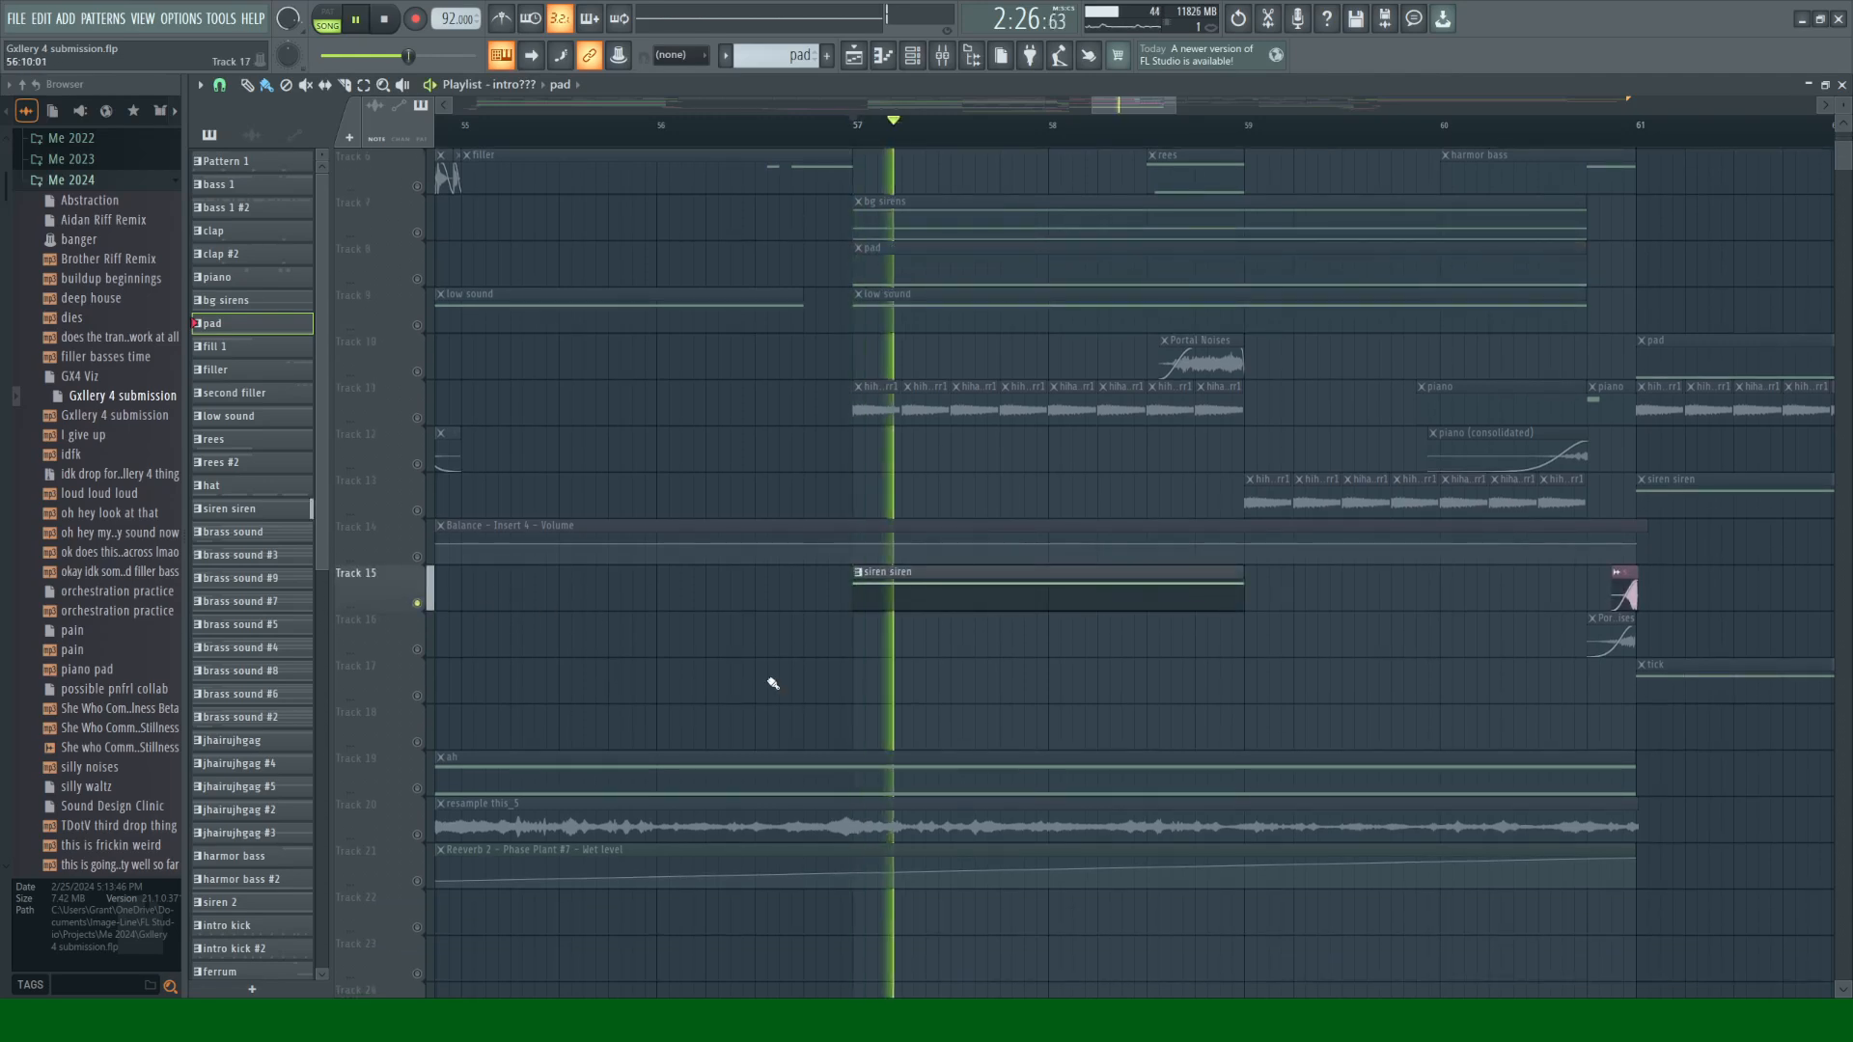
pyautogui.click(1034, 600)
pyautogui.click(912, 55)
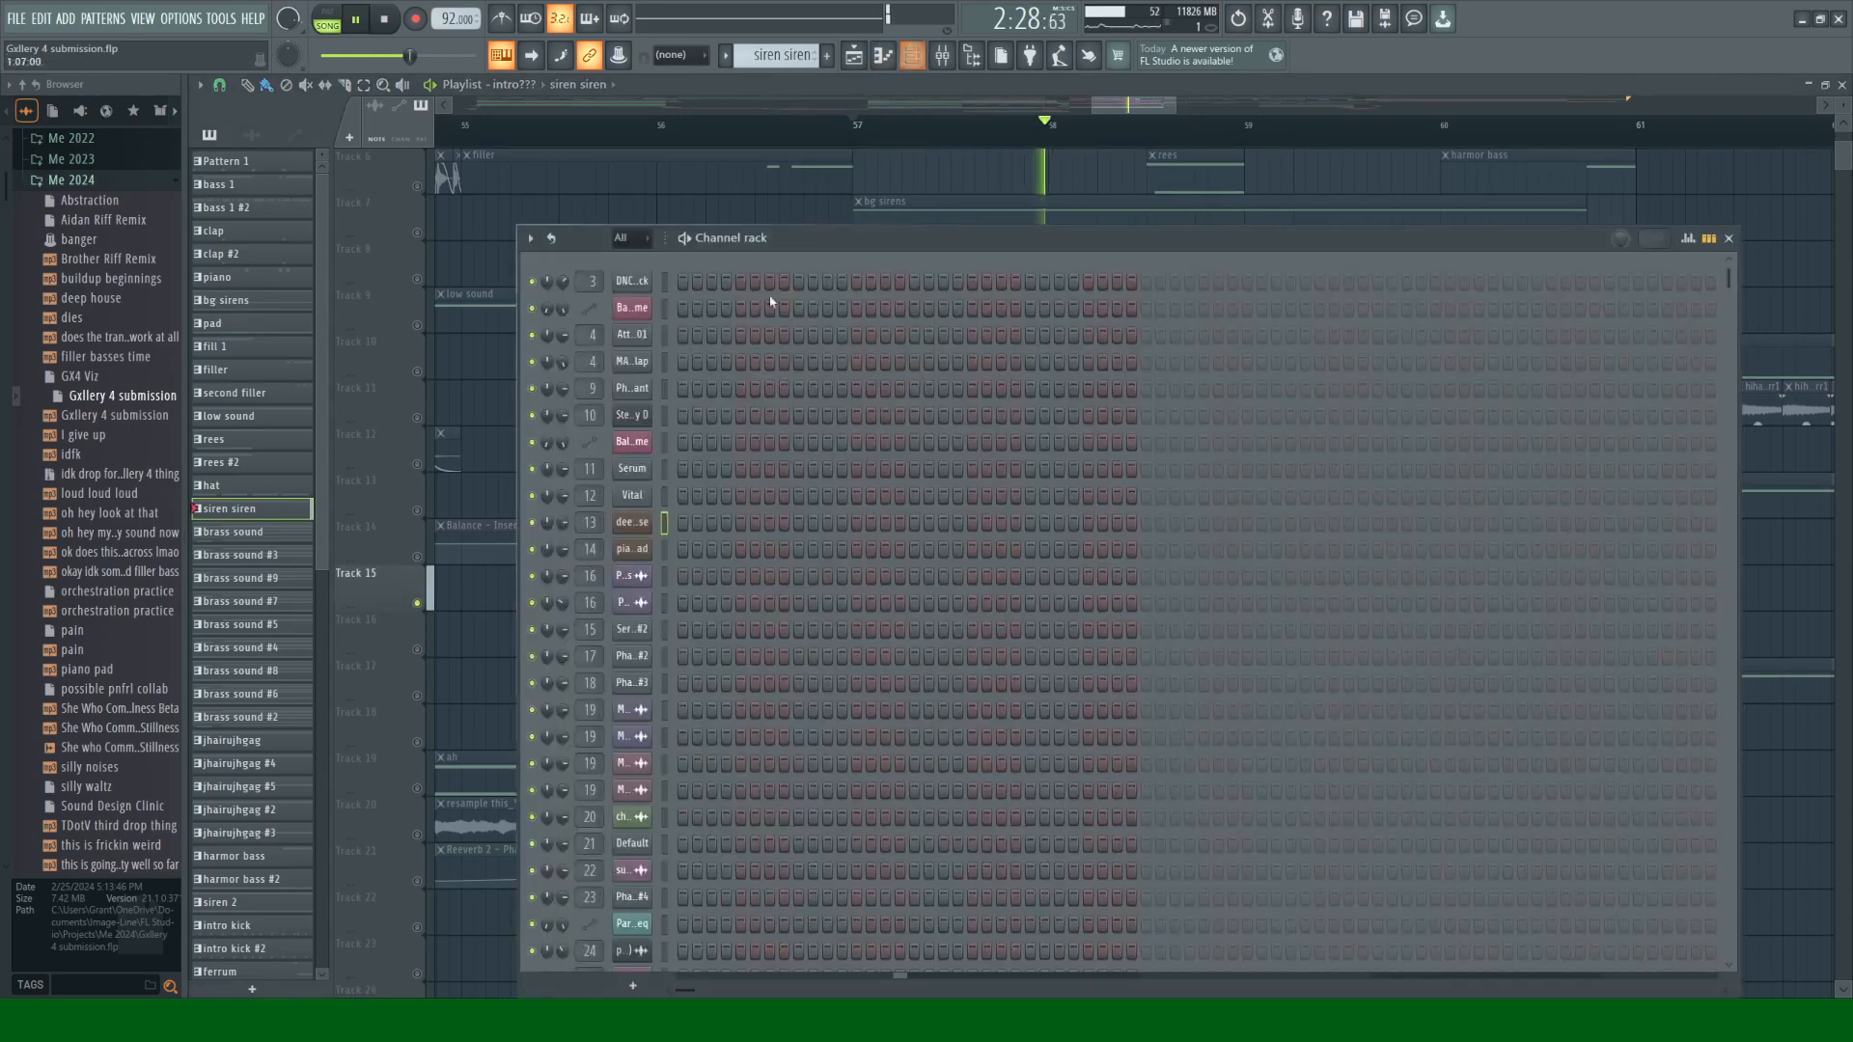
# Step: Open the Phase Plant #5 channel, stop playback, and examine the generator and effects of its Braam Bend patch
pyautogui.scroll(-3, 654, 388)
pyautogui.click(654, 388)
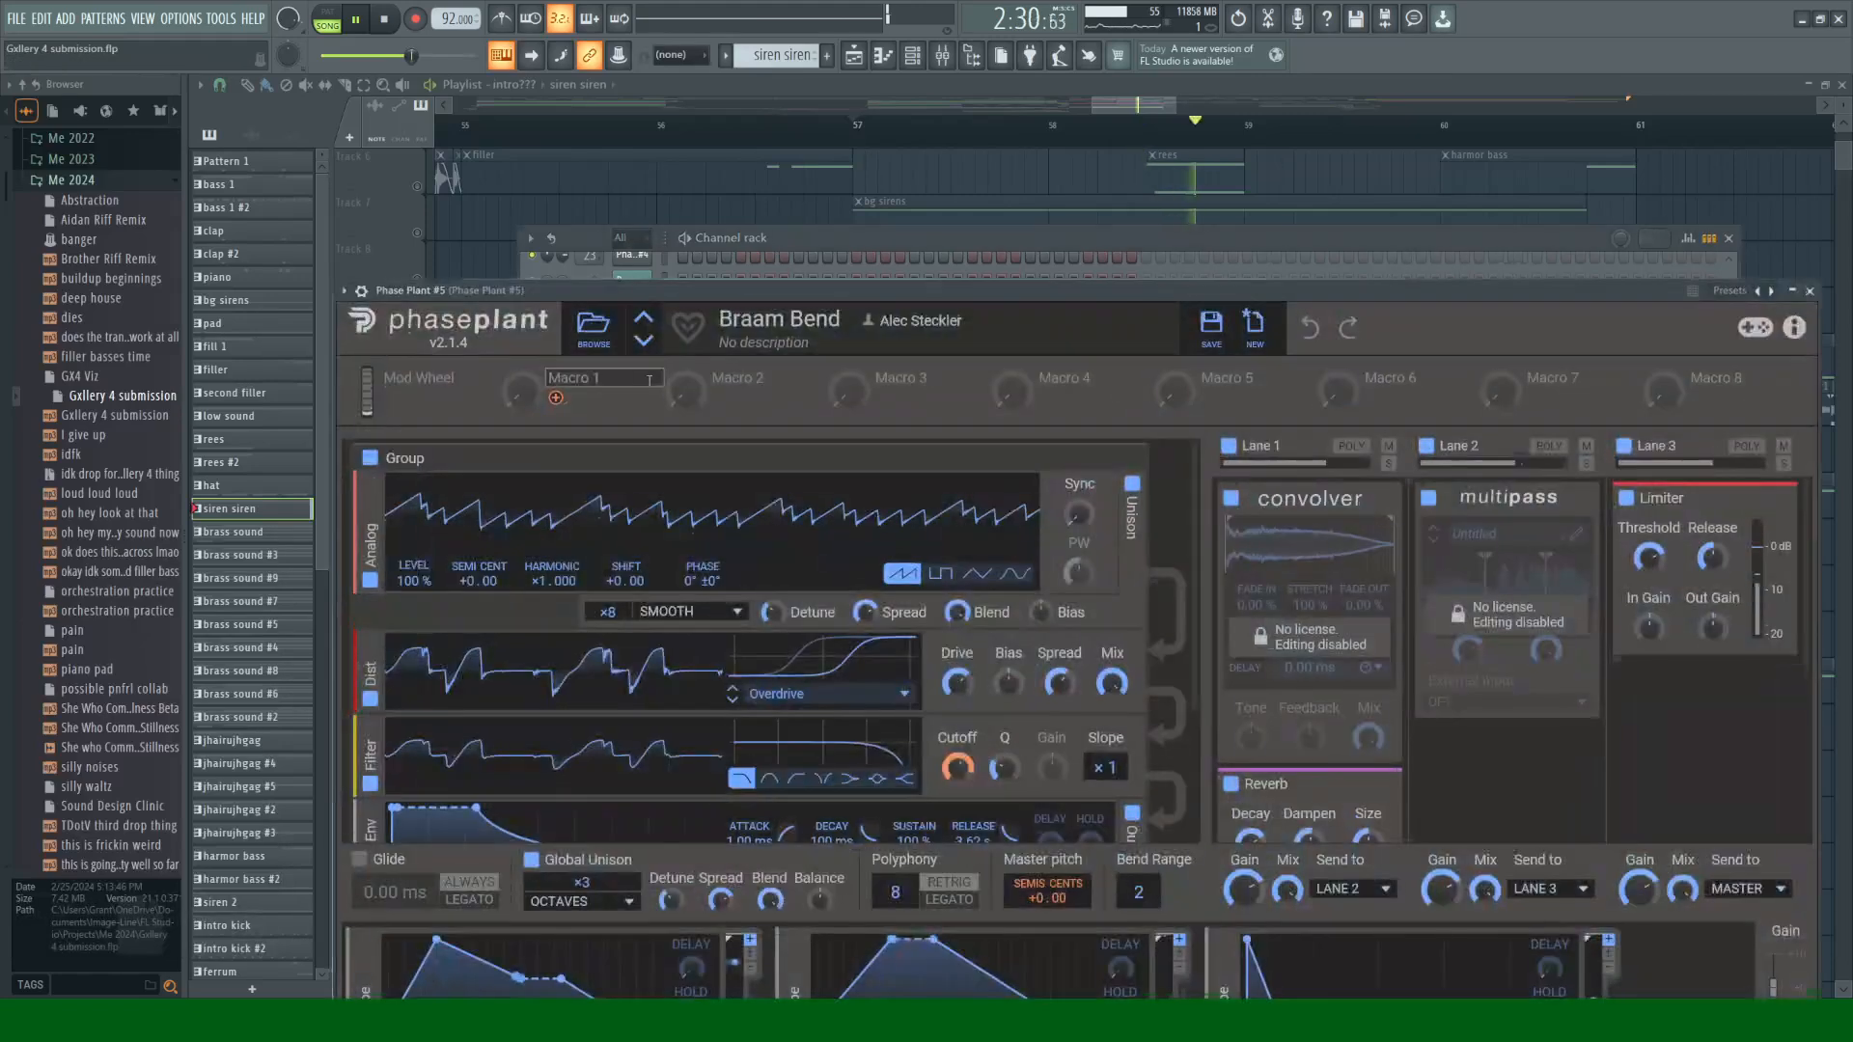
pyautogui.press('space')
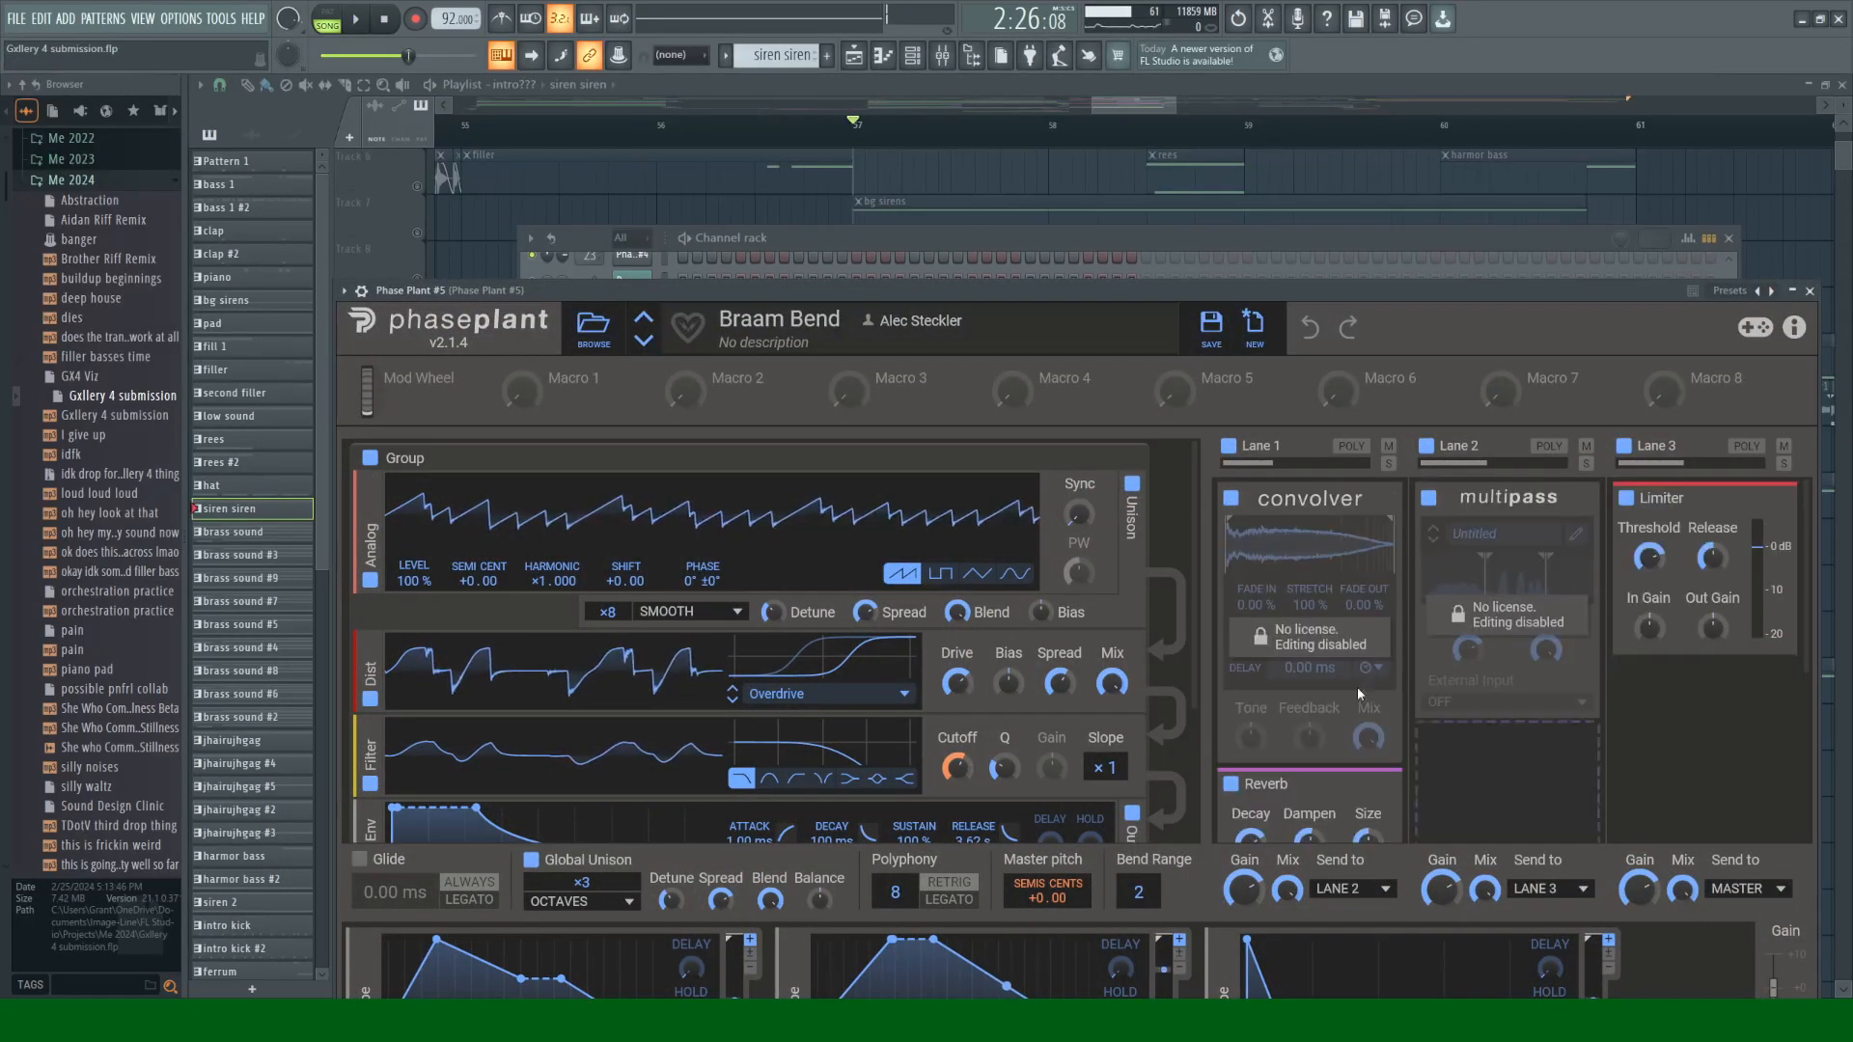
pyautogui.scroll(-2, 1179, 517)
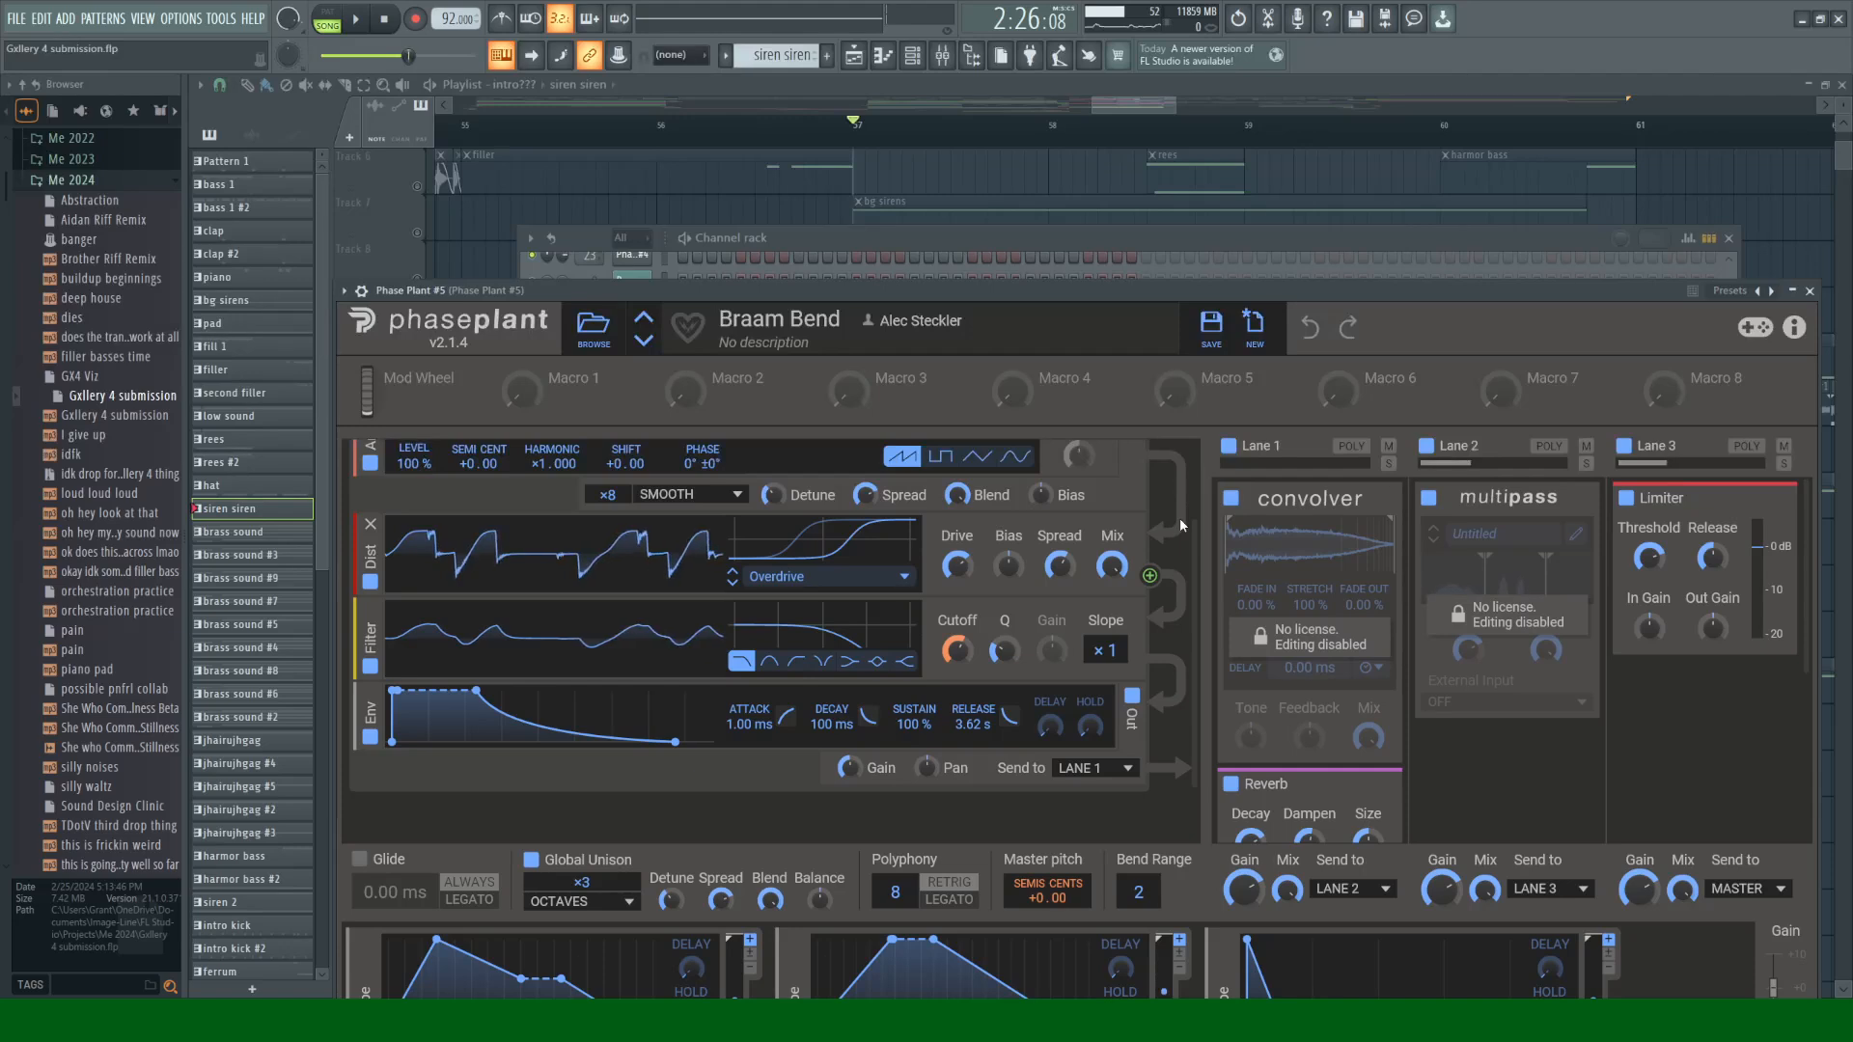
# Step: Review the analog oscillator group and envelopes of the Braam Bend patch, and close the Phase Plant #5 plugin
pyautogui.scroll(2, 1179, 517)
pyautogui.moveTo(1028, 287); pyautogui.dragTo(1004, 156)
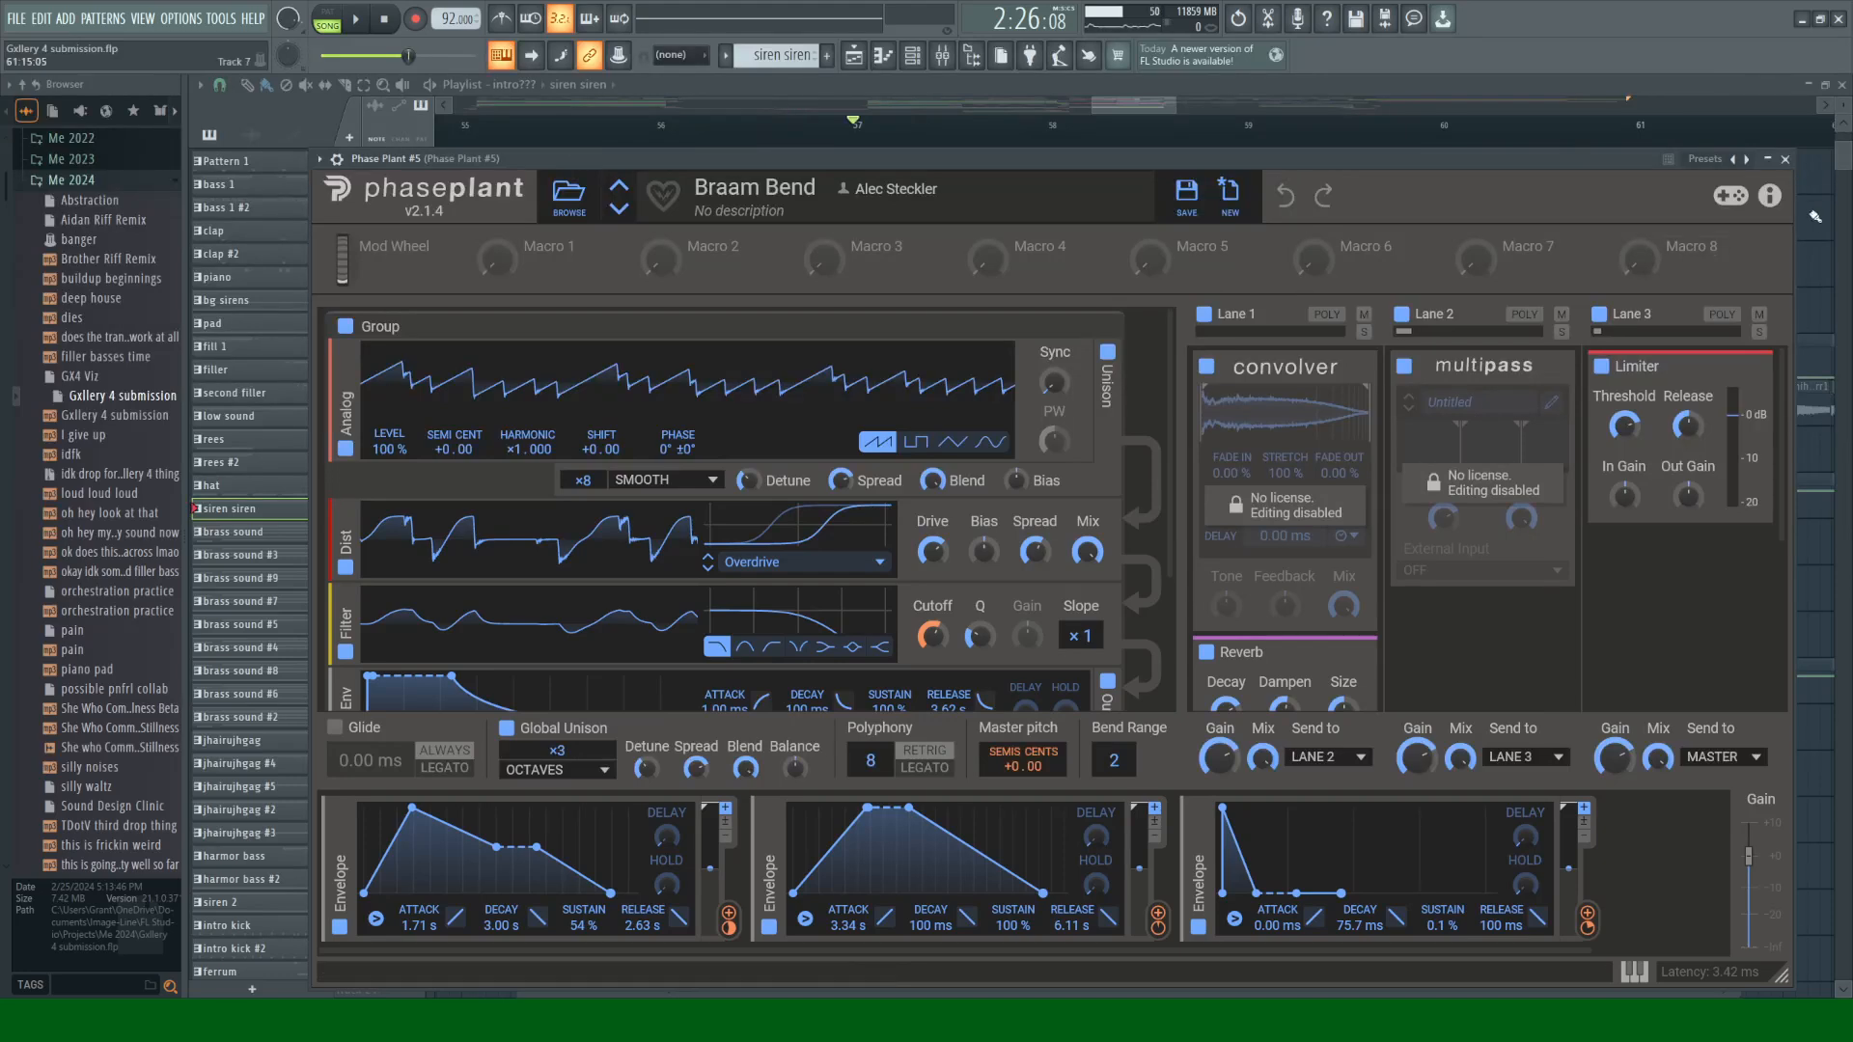
pyautogui.click(1785, 160)
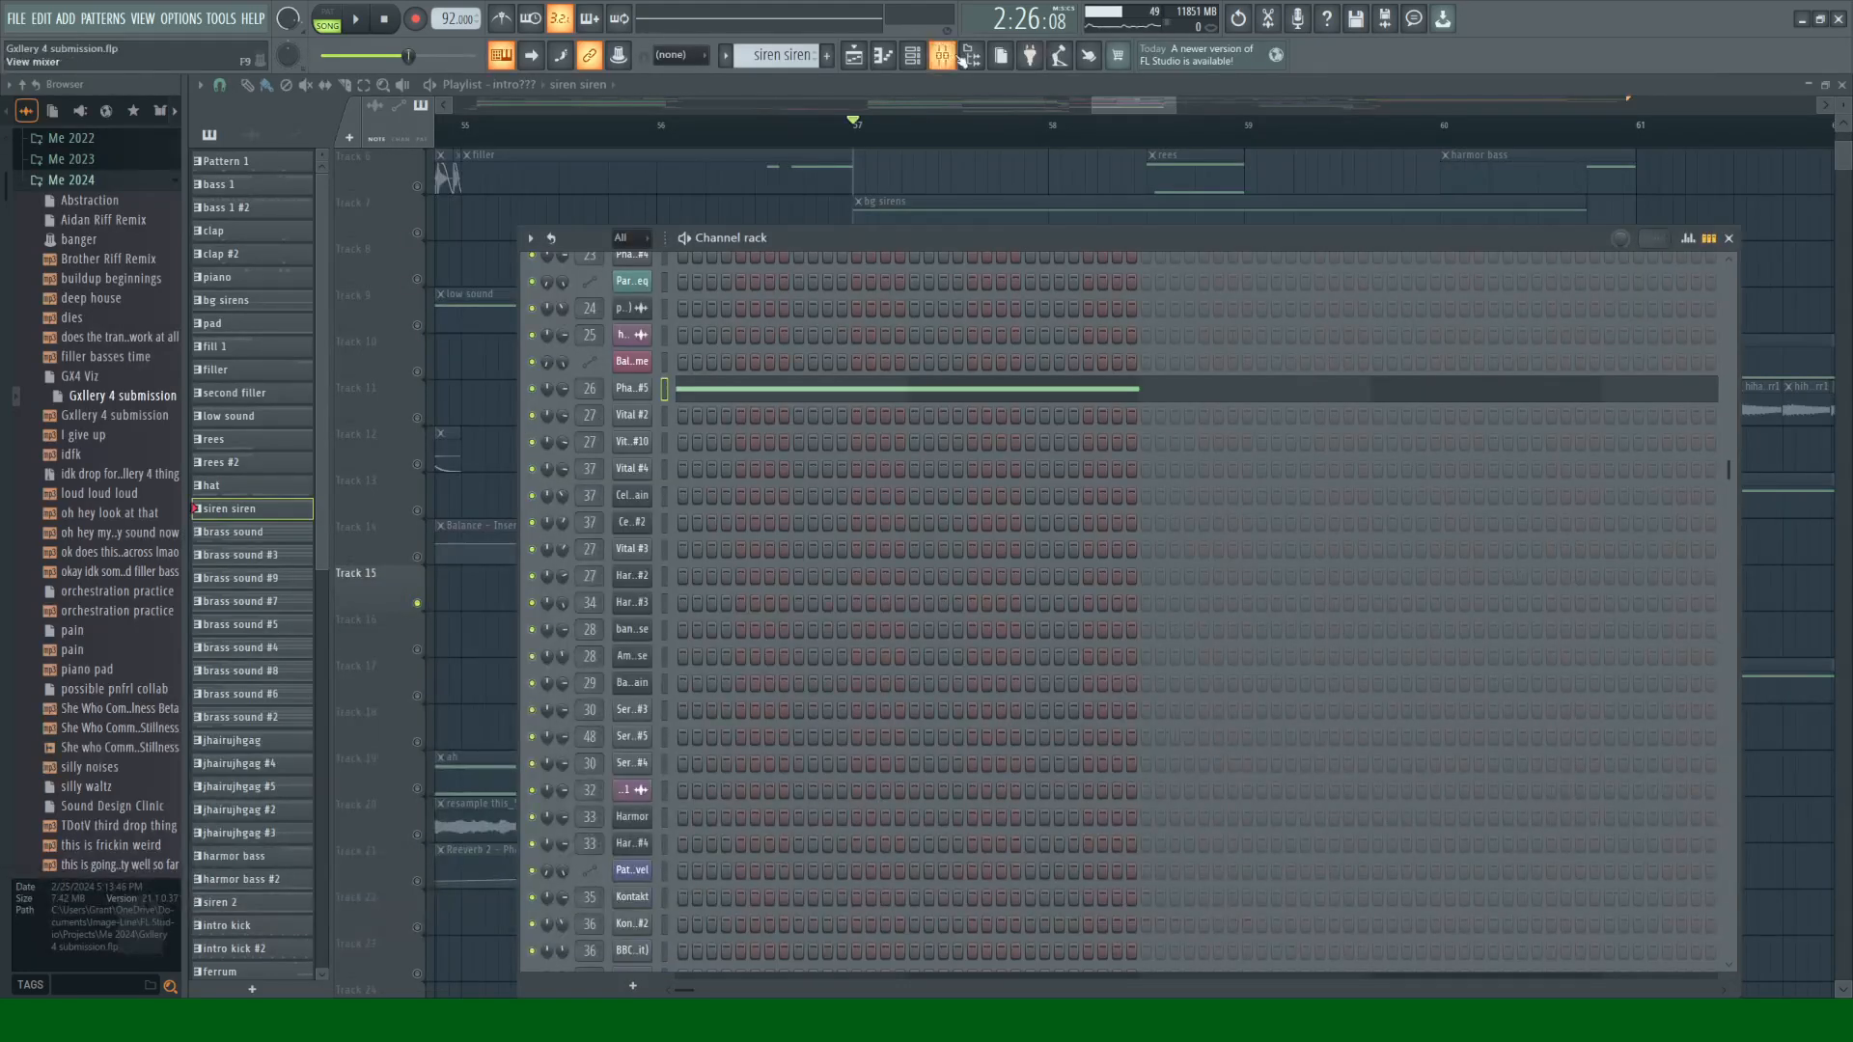
# Step: Show the Phase Plant #5 track in the mixer and play the siren through its effect chain
pyautogui.click(942, 55)
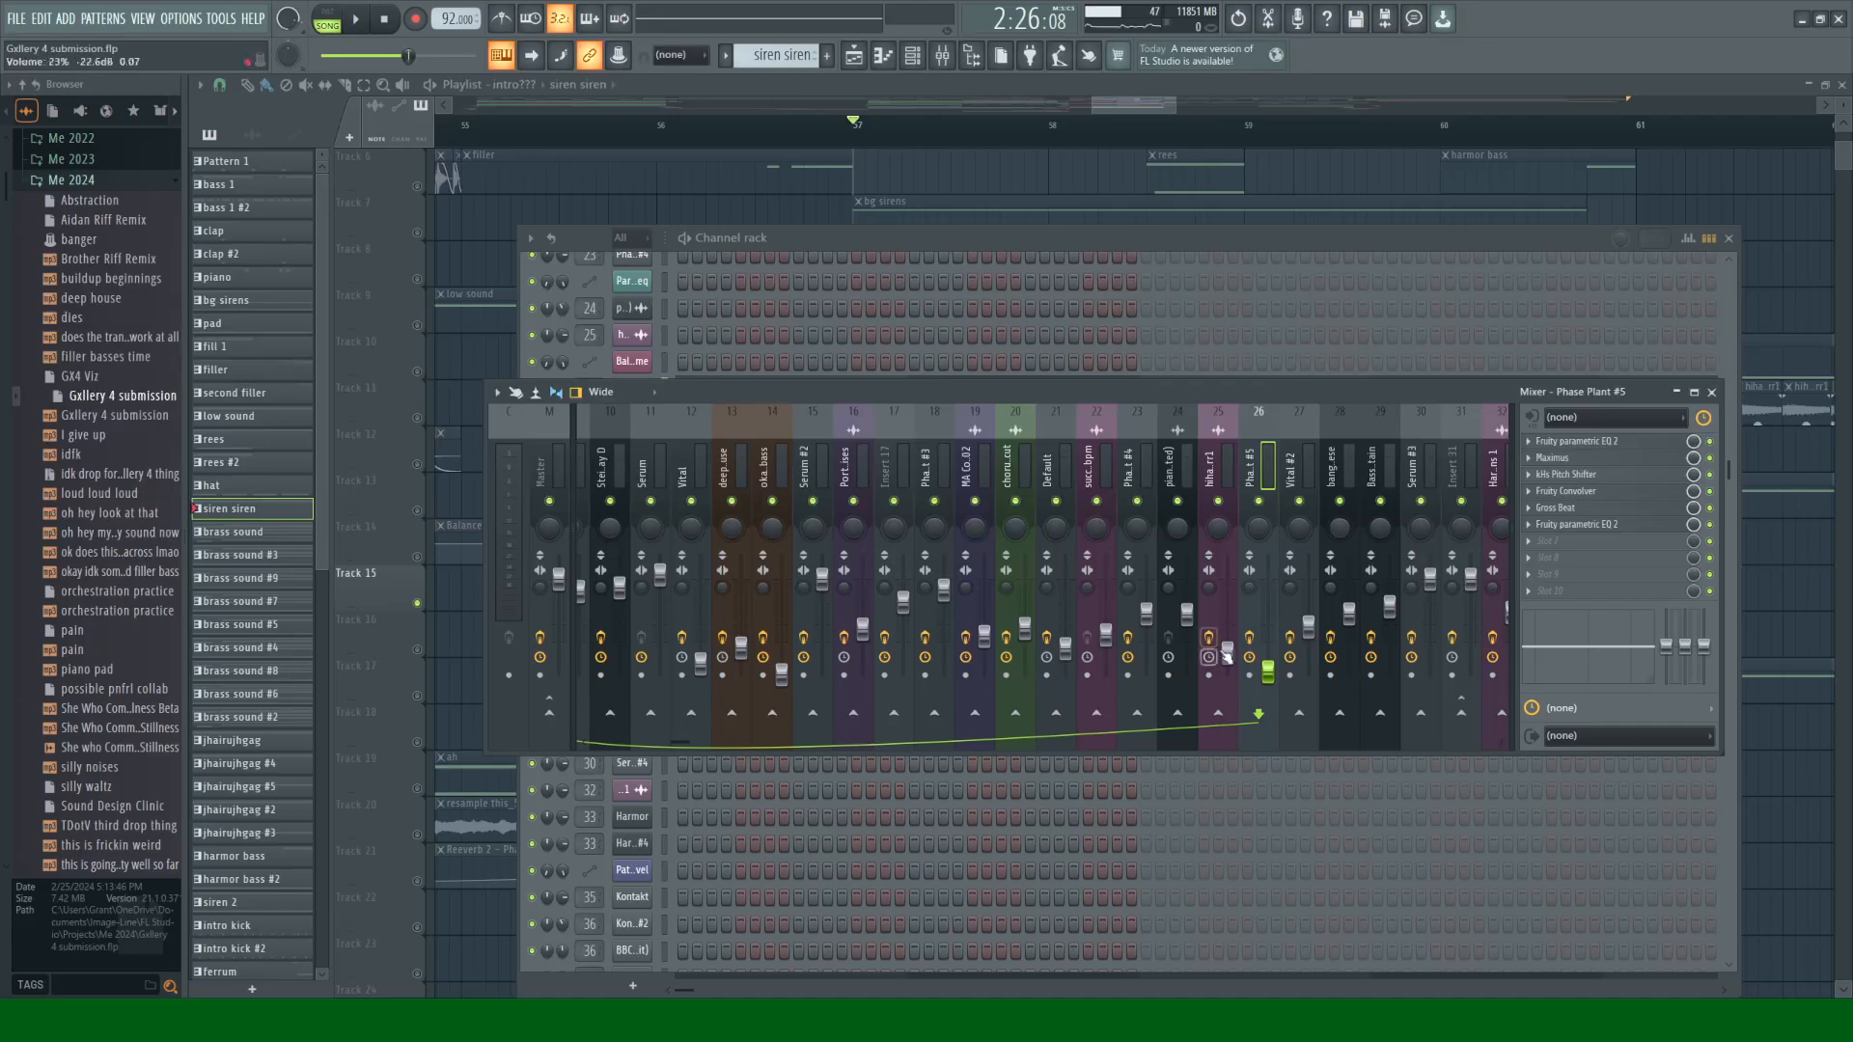
pyautogui.press('space')
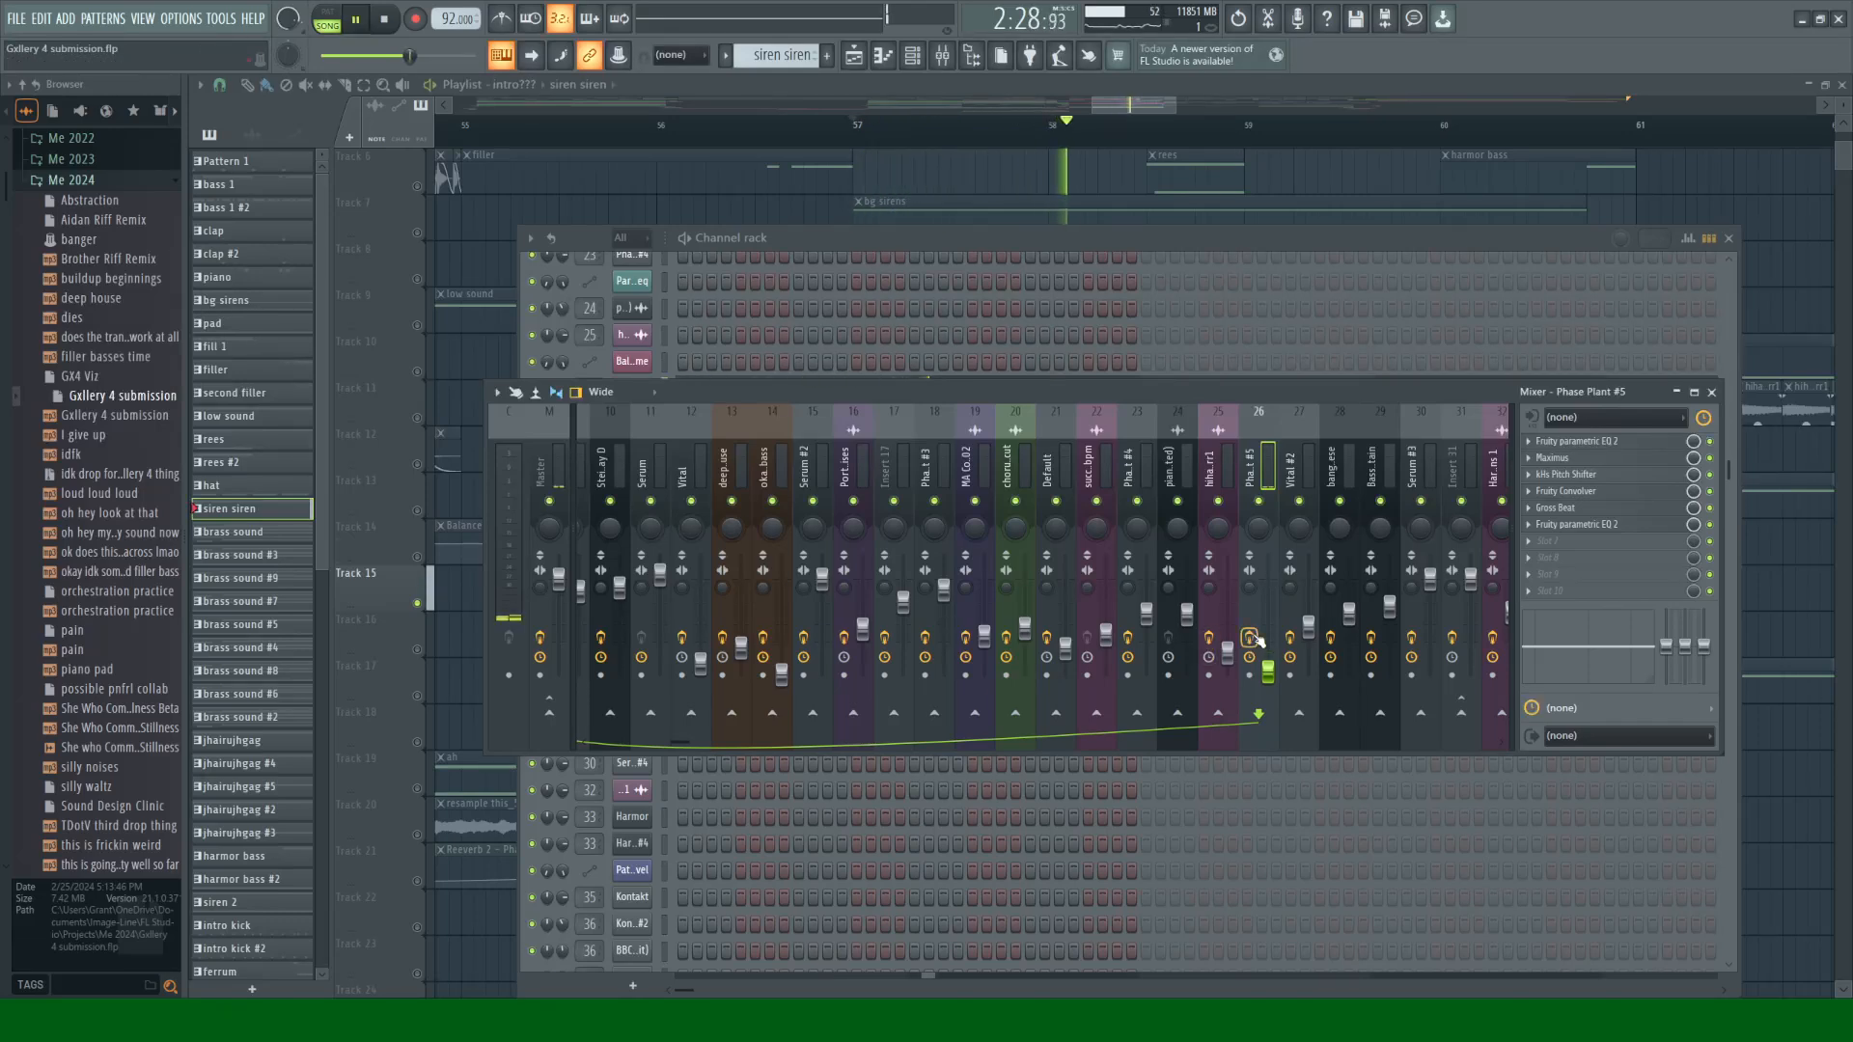
pyautogui.press('space')
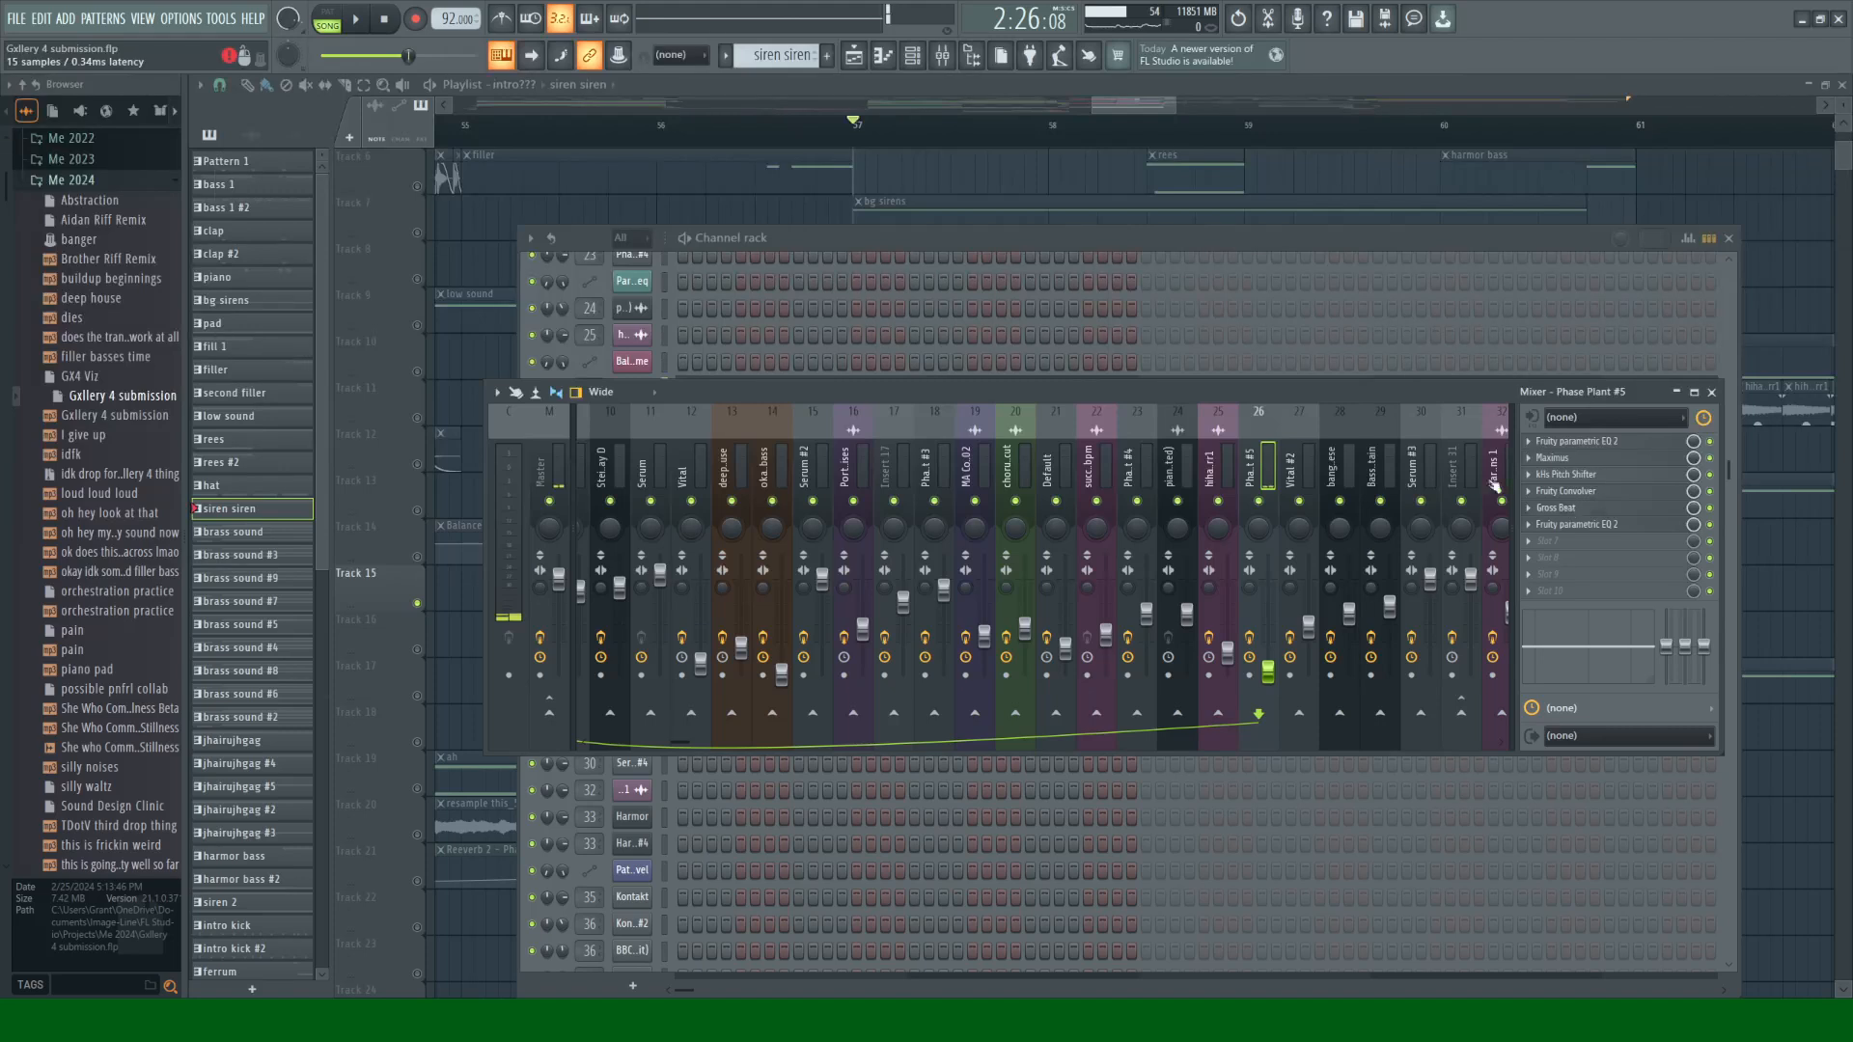
# Step: Examine the kHs Pitch Shifter on the Phase Plant #5 mixer track, and return to the playlist without the mixer and channel rack
pyautogui.click(1564, 508)
pyautogui.click(963, 175)
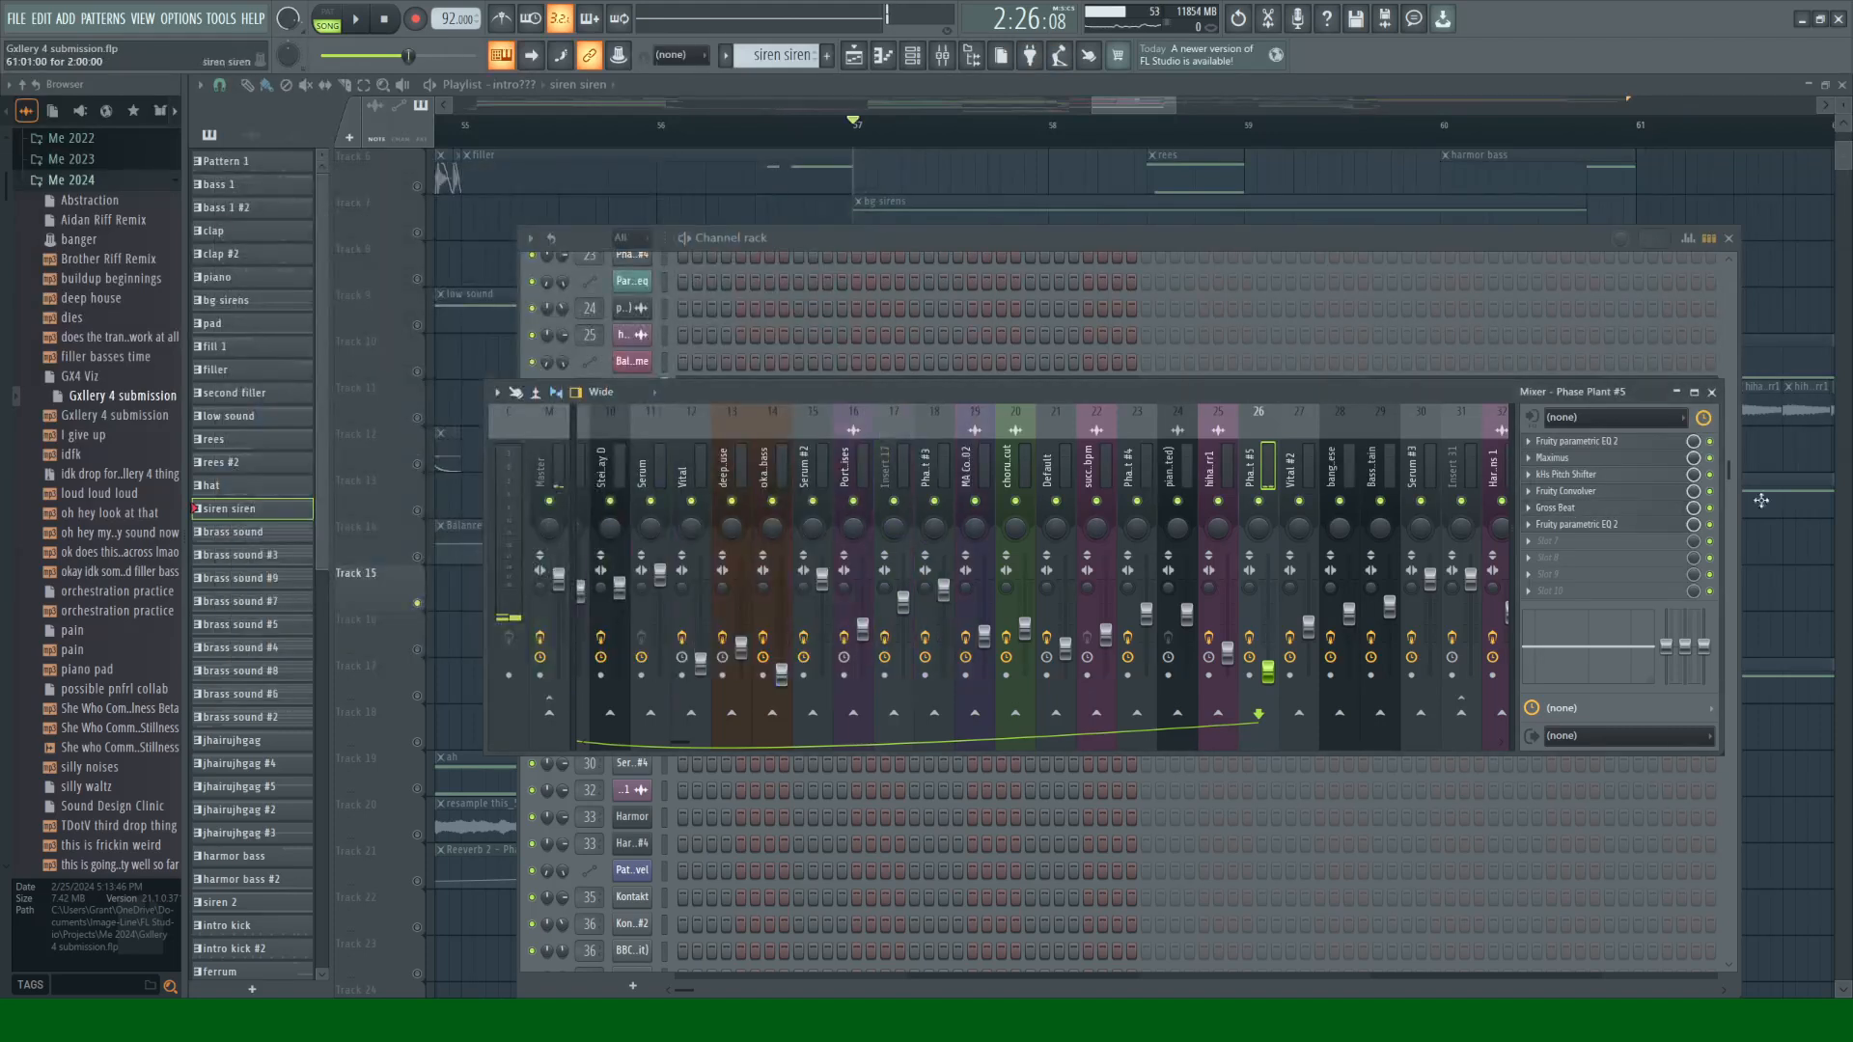
pyautogui.click(1604, 477)
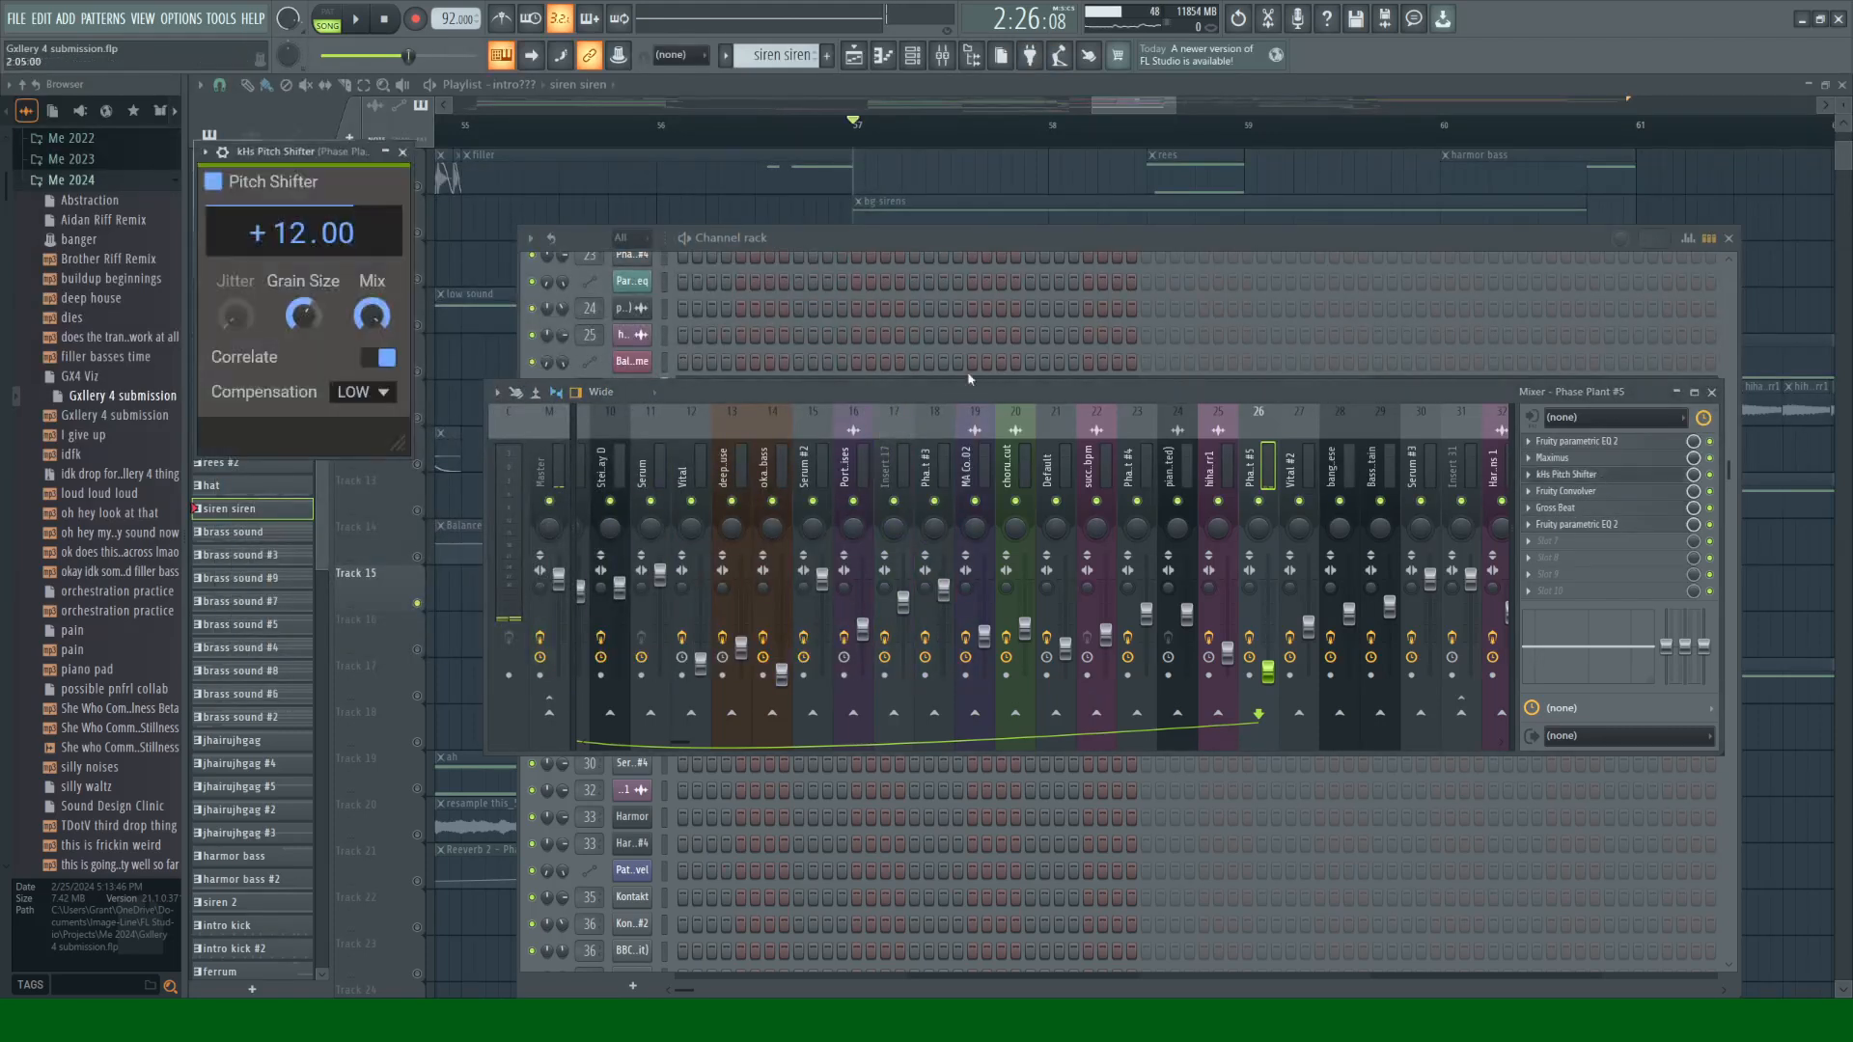
pyautogui.click(403, 152)
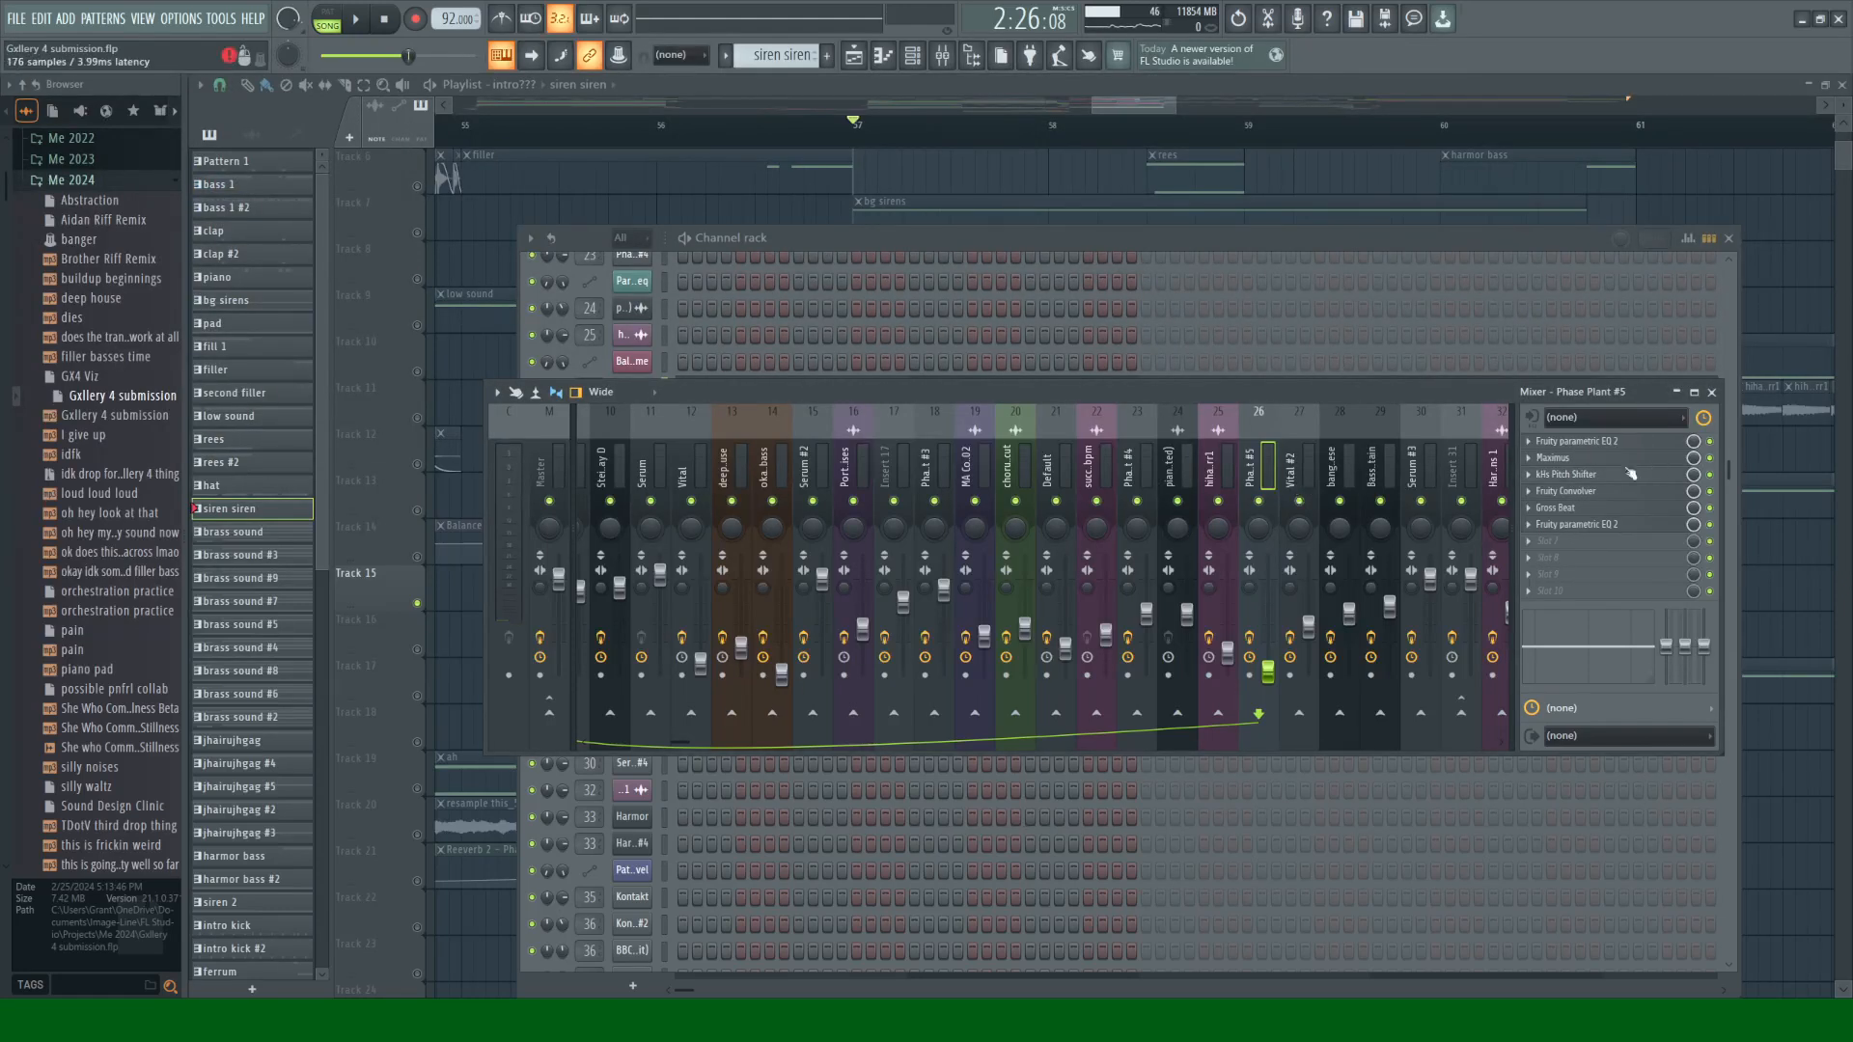
pyautogui.click(1595, 476)
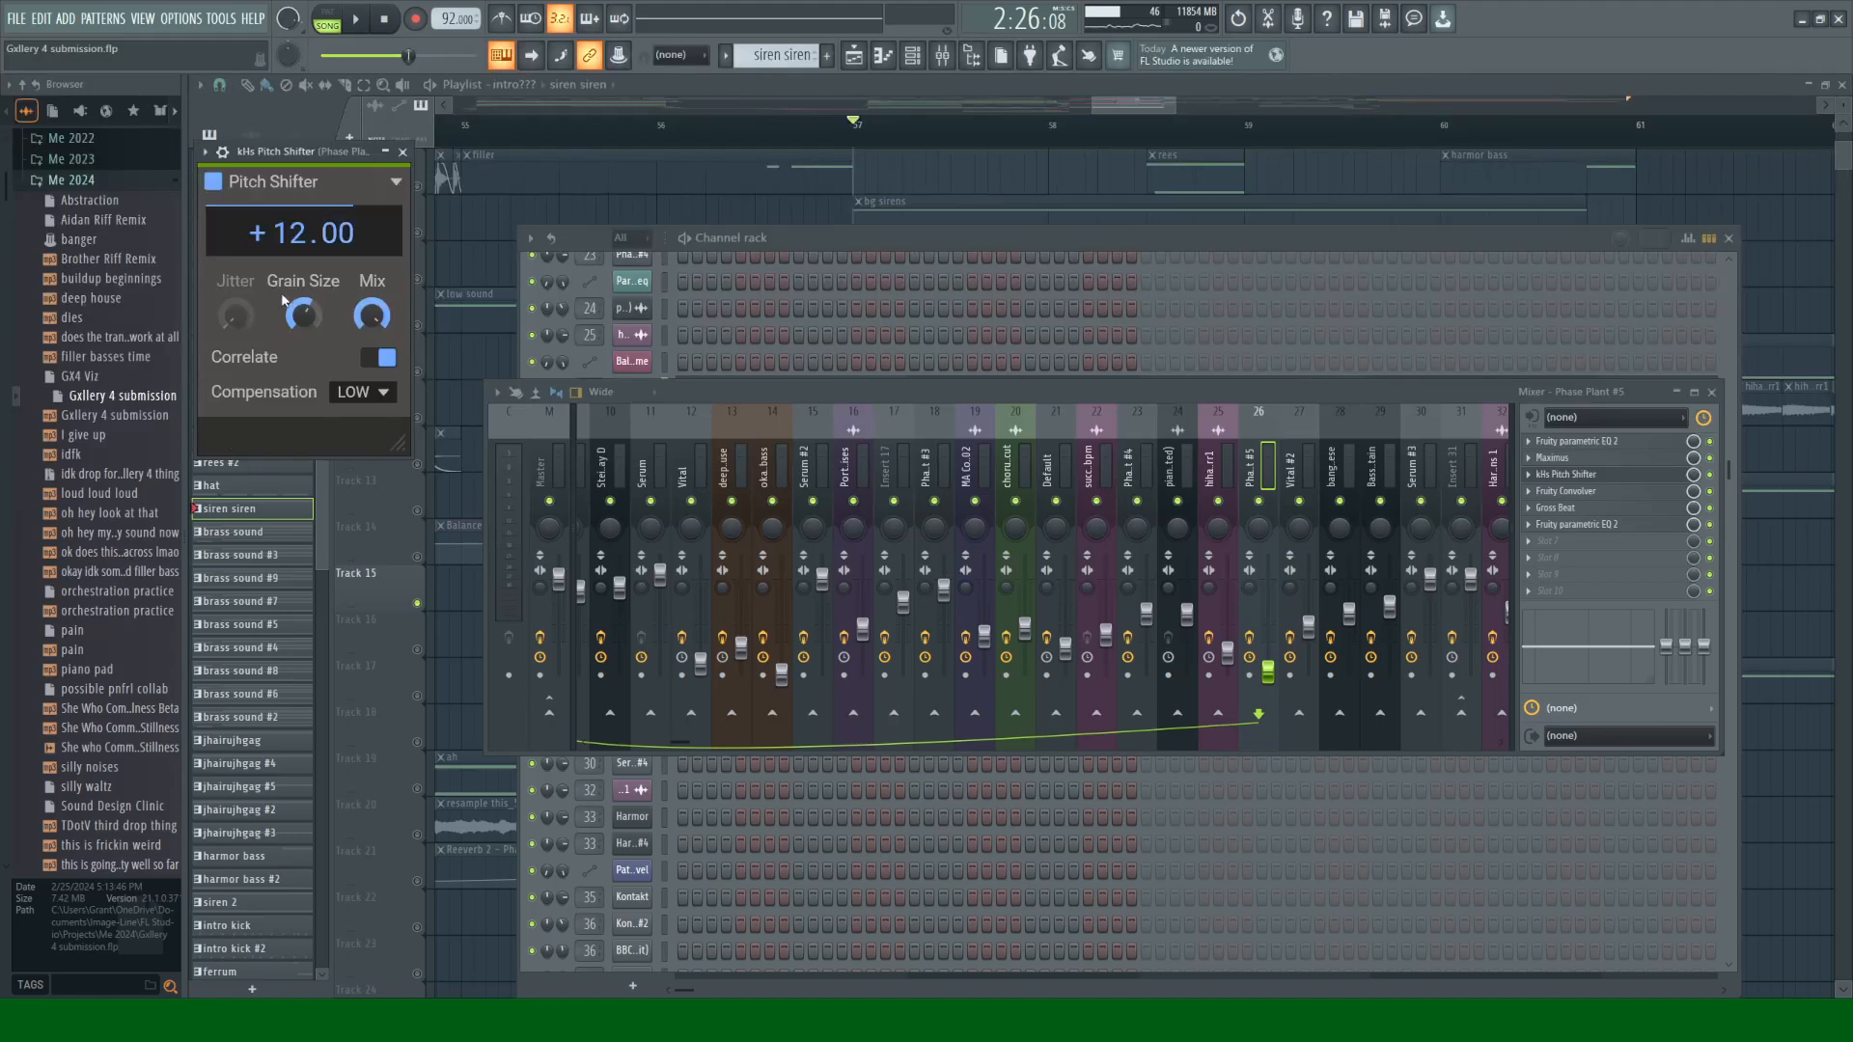
pyautogui.click(403, 152)
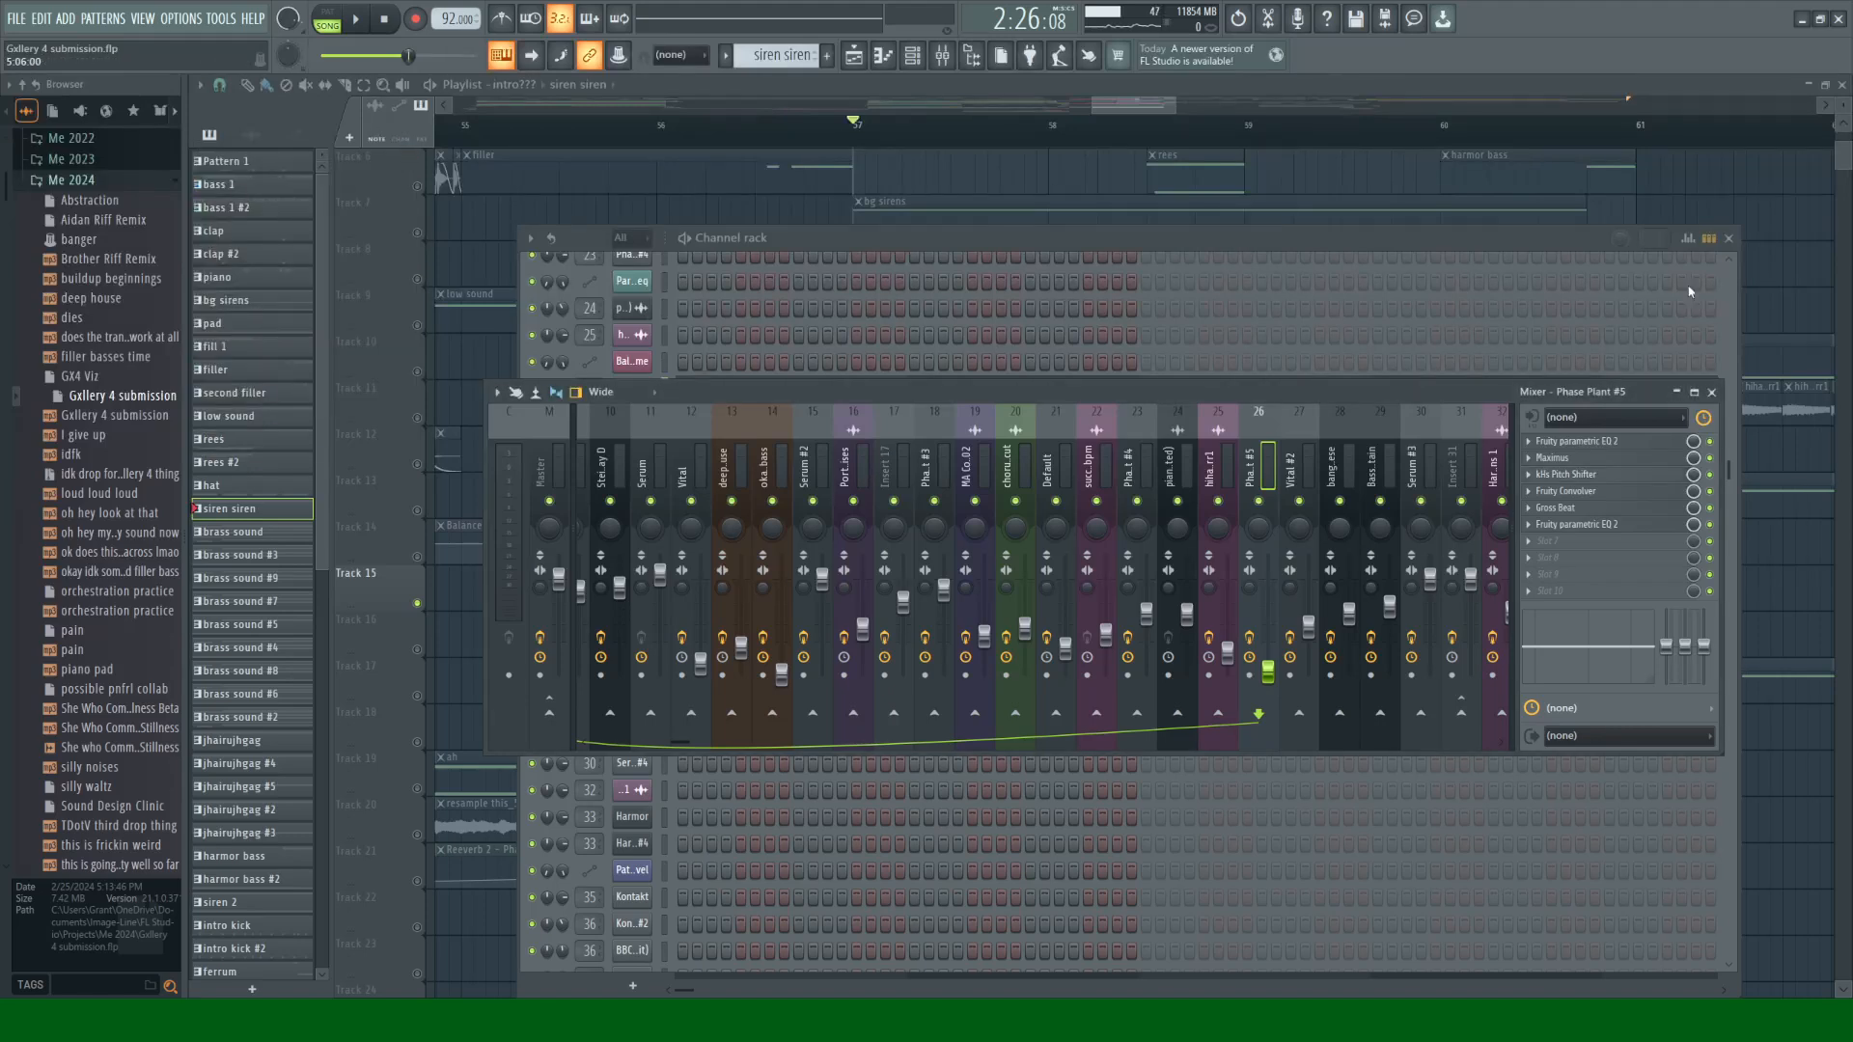
pyautogui.click(1714, 391)
pyautogui.click(1728, 238)
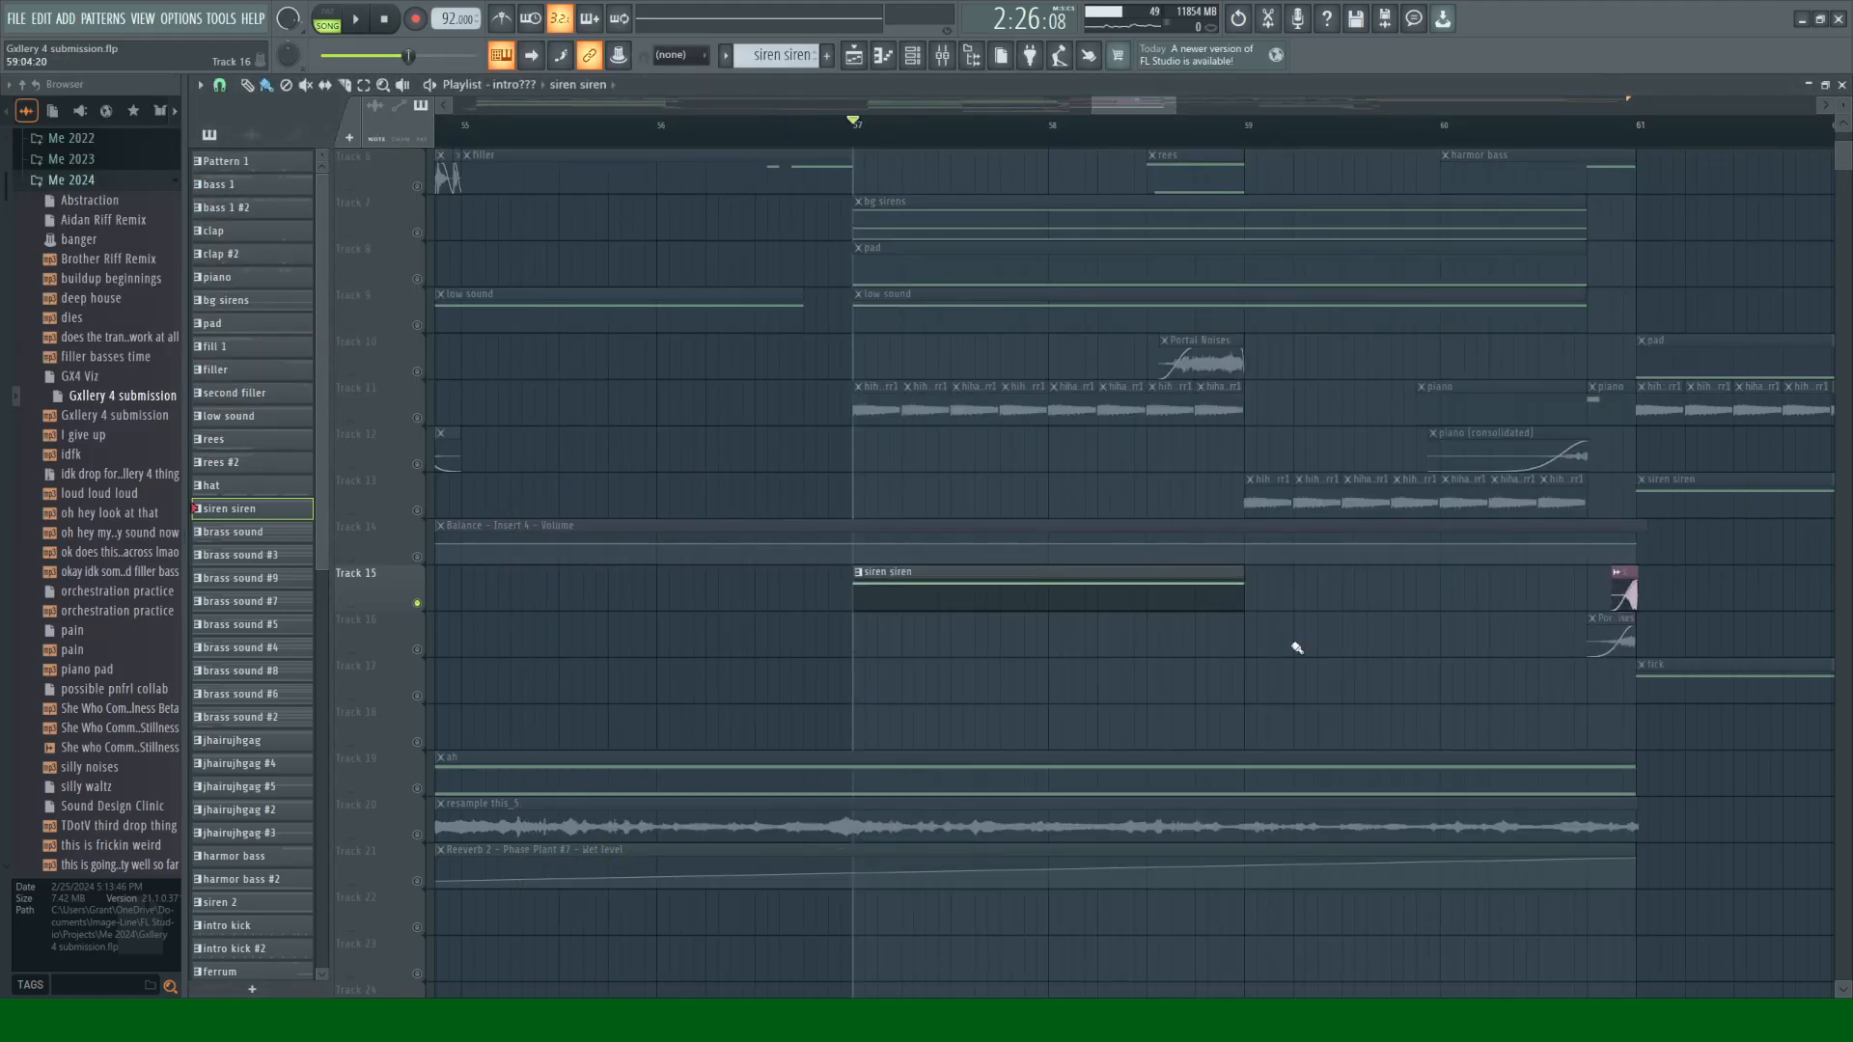
# Step: Play the soloed siren siren clip on Track 15 while looking over the clips on the upper tracks
pyautogui.press('space')
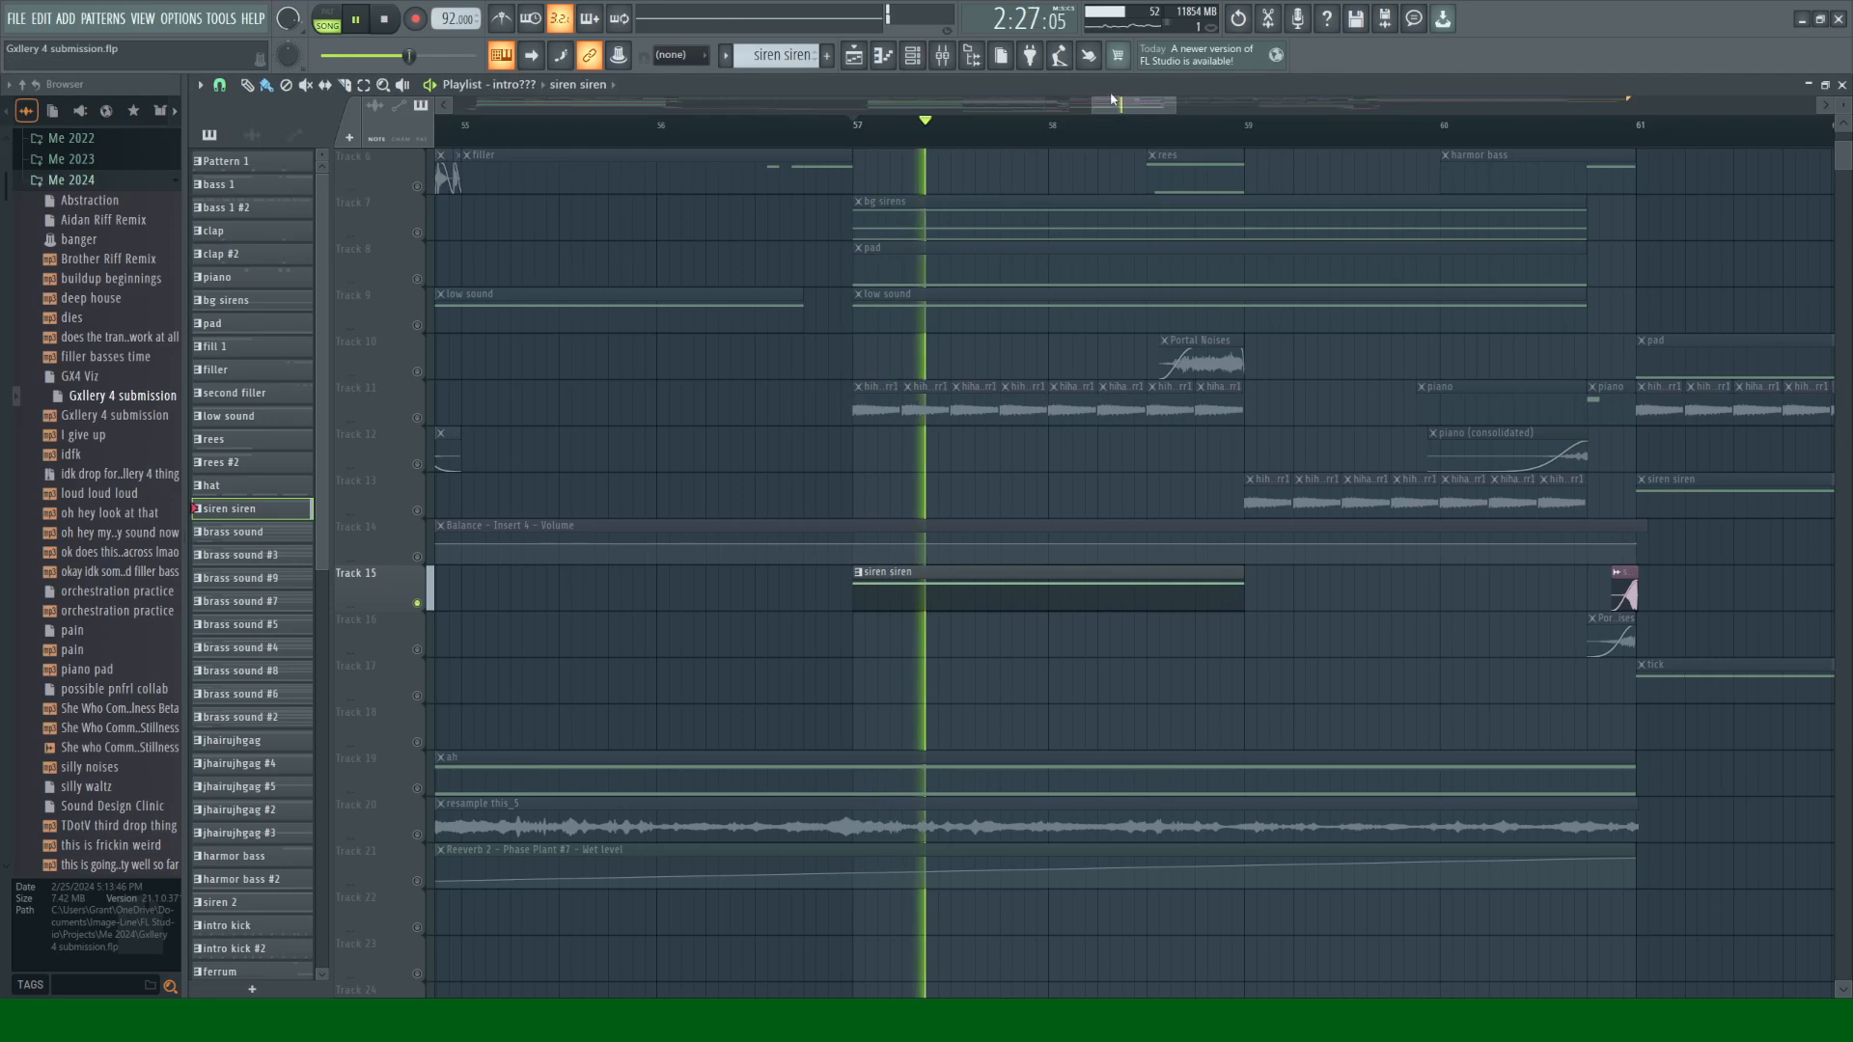
pyautogui.moveTo(1127, 104); pyautogui.dragTo(1155, 109)
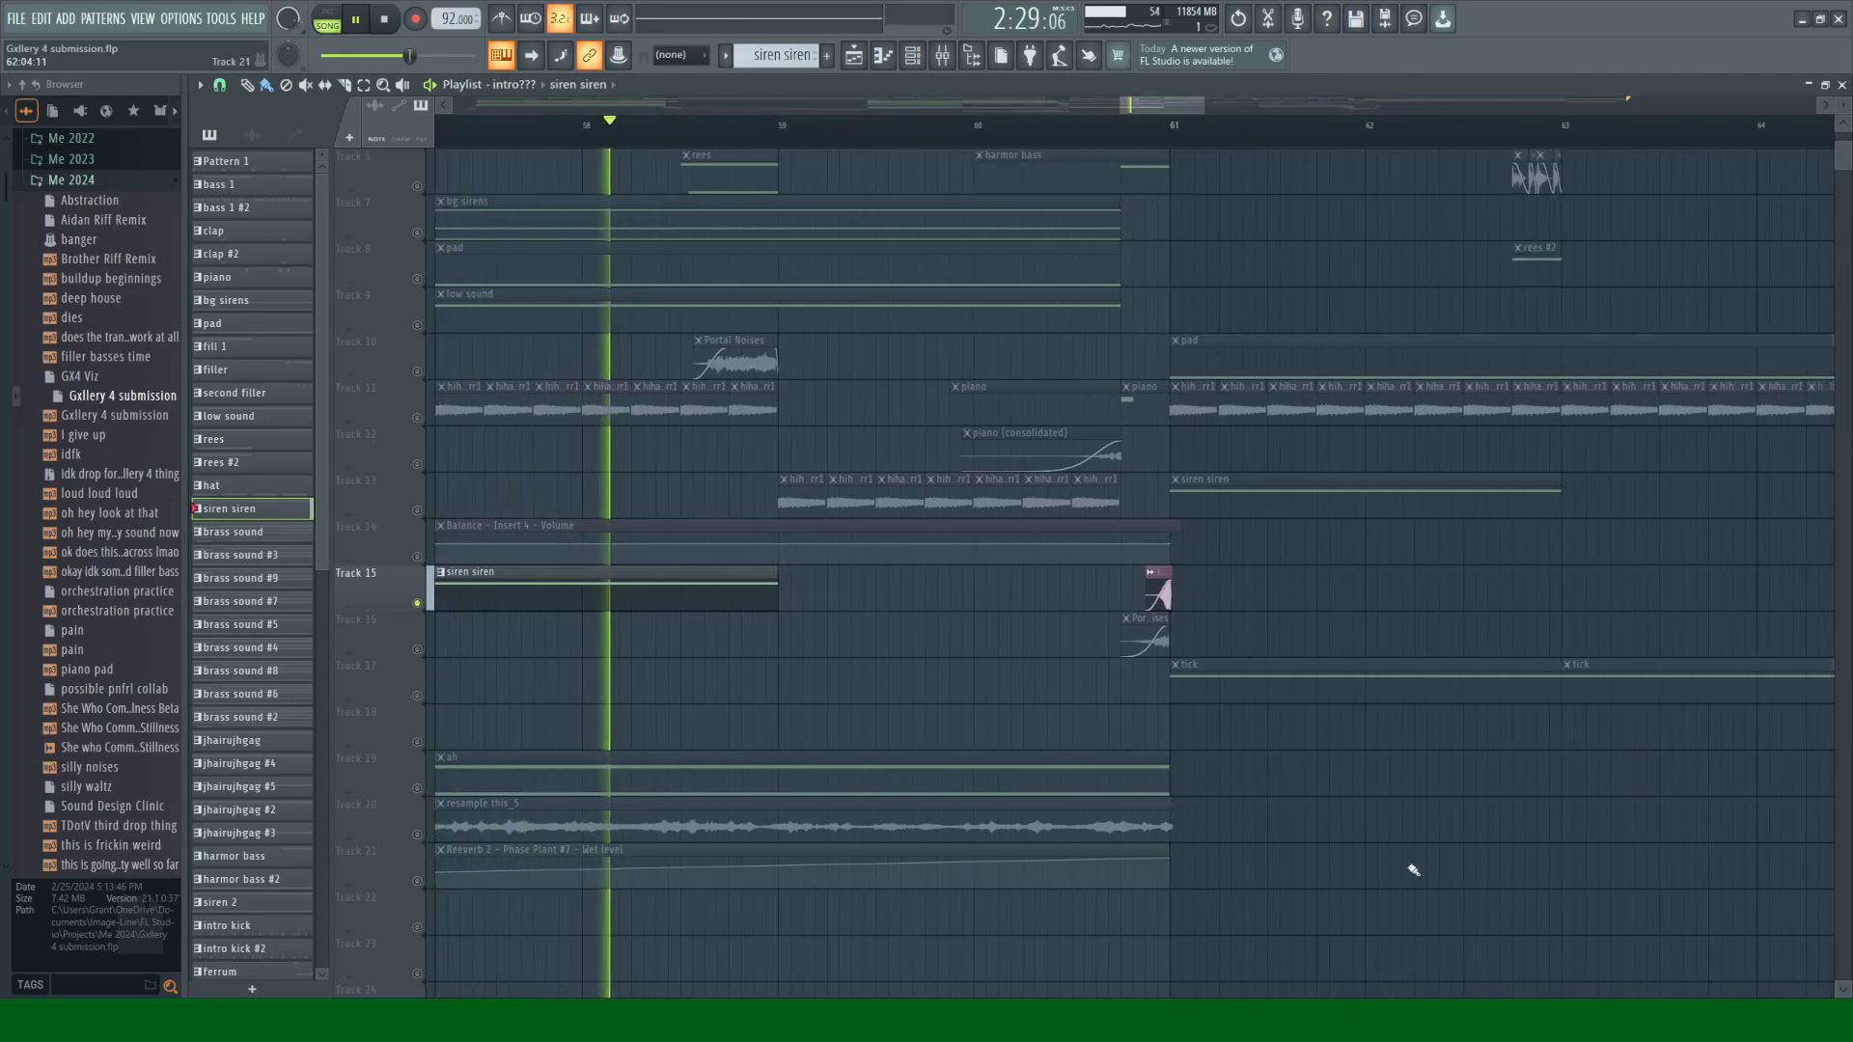
pyautogui.scroll(3, 1351, 868)
pyautogui.scroll(2, 1380, 770)
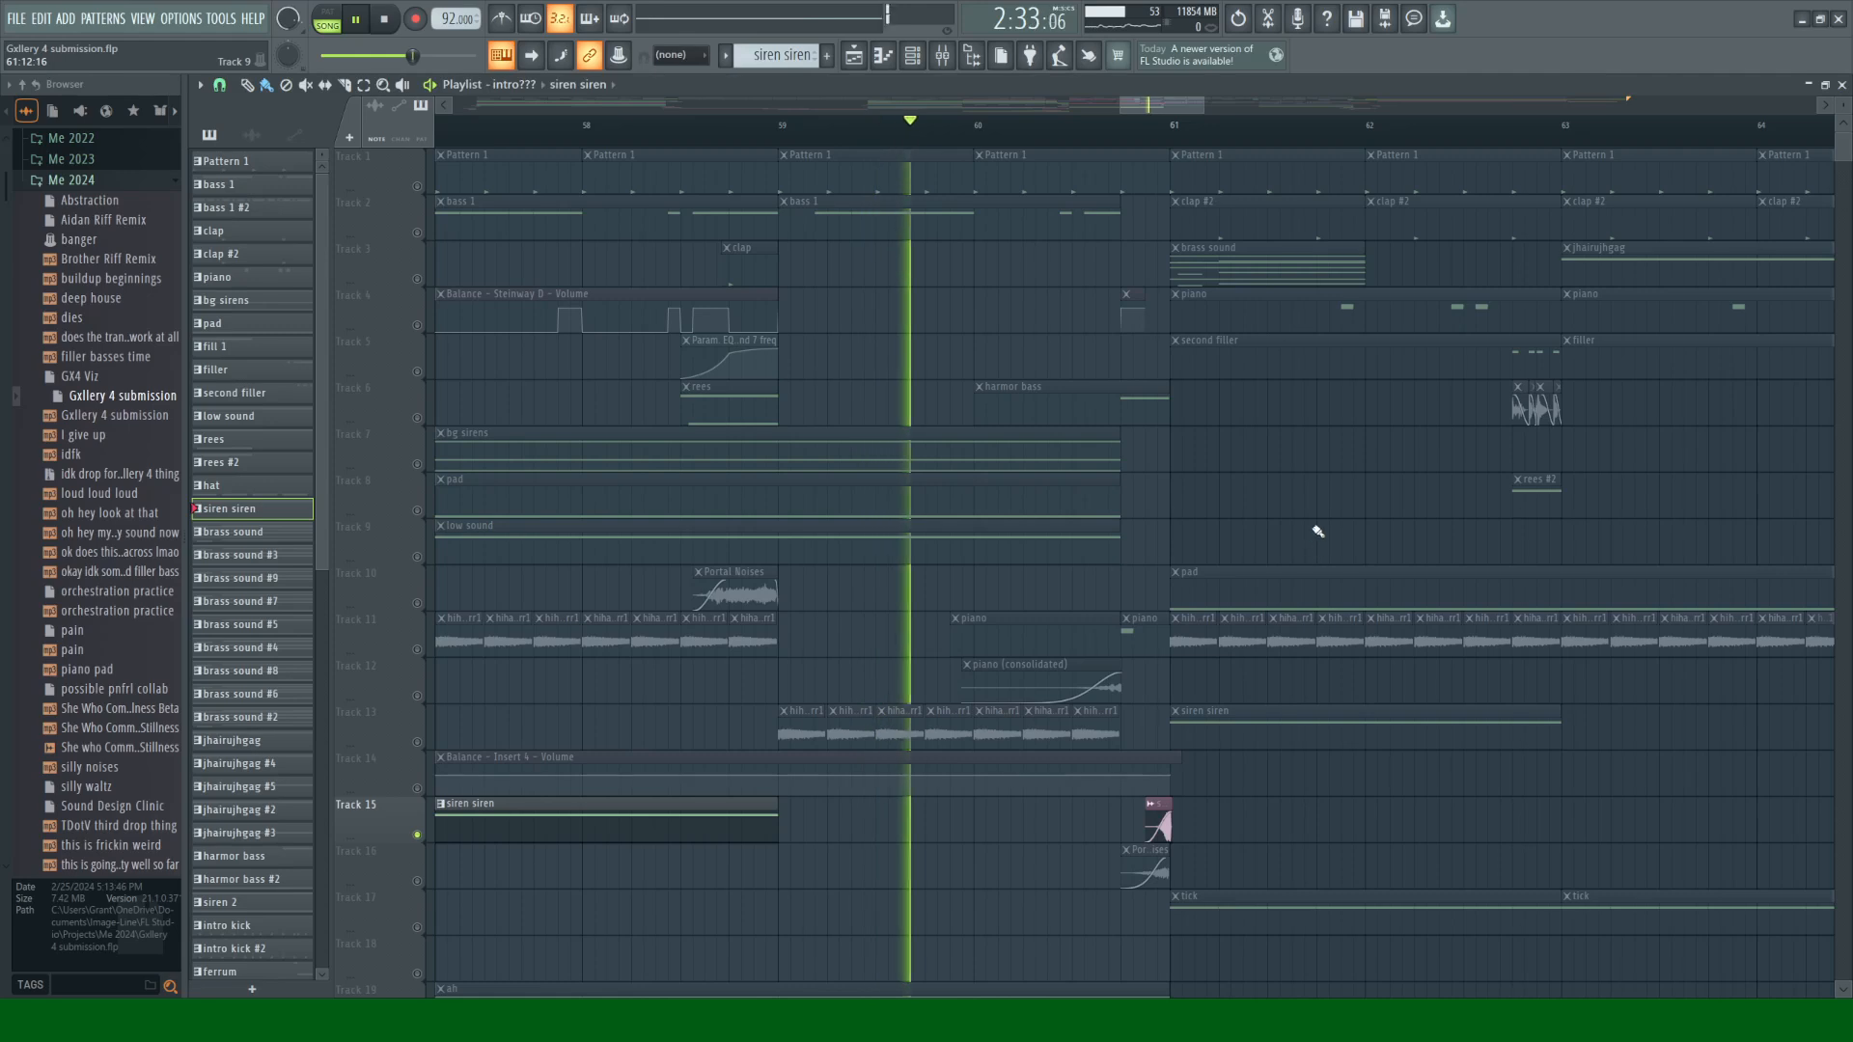
pyautogui.press('space')
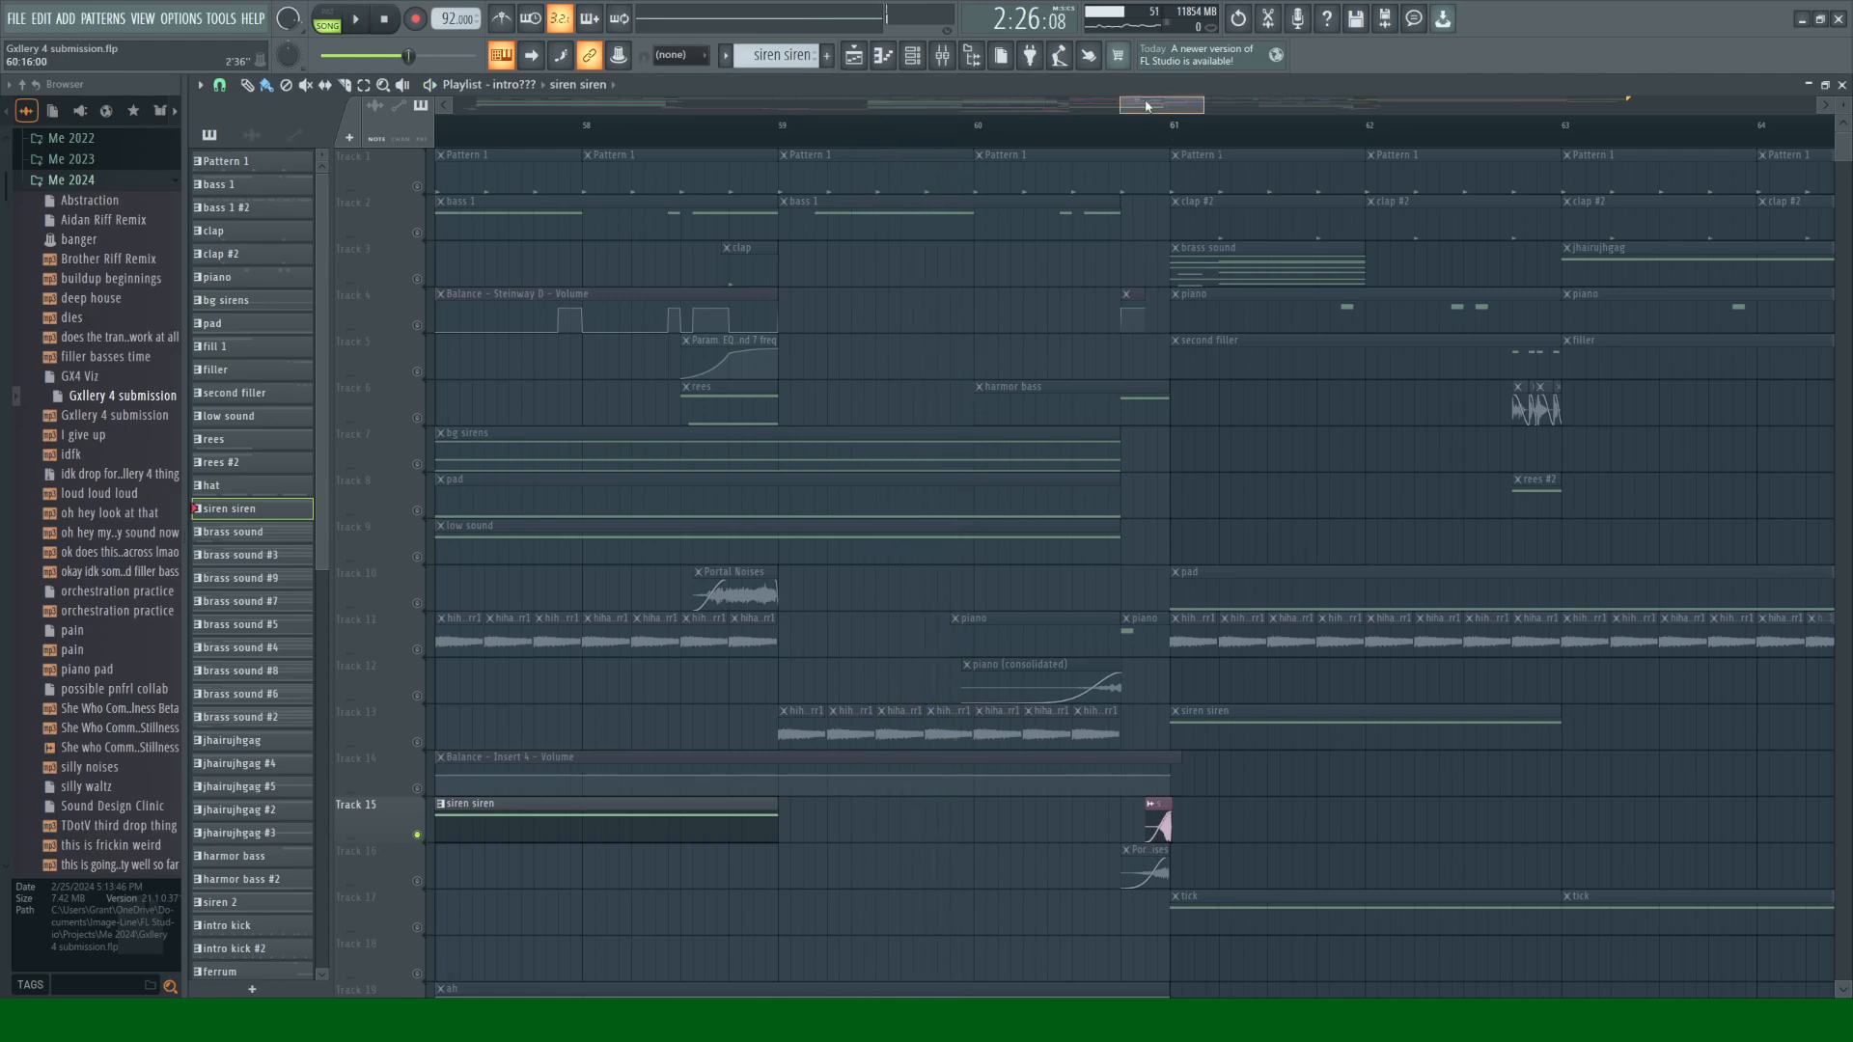
# Step: Solo playlist Track 12 and play the Portal Noises clip leading into bar 55
pyautogui.moveTo(1147, 106); pyautogui.dragTo(1076, 101)
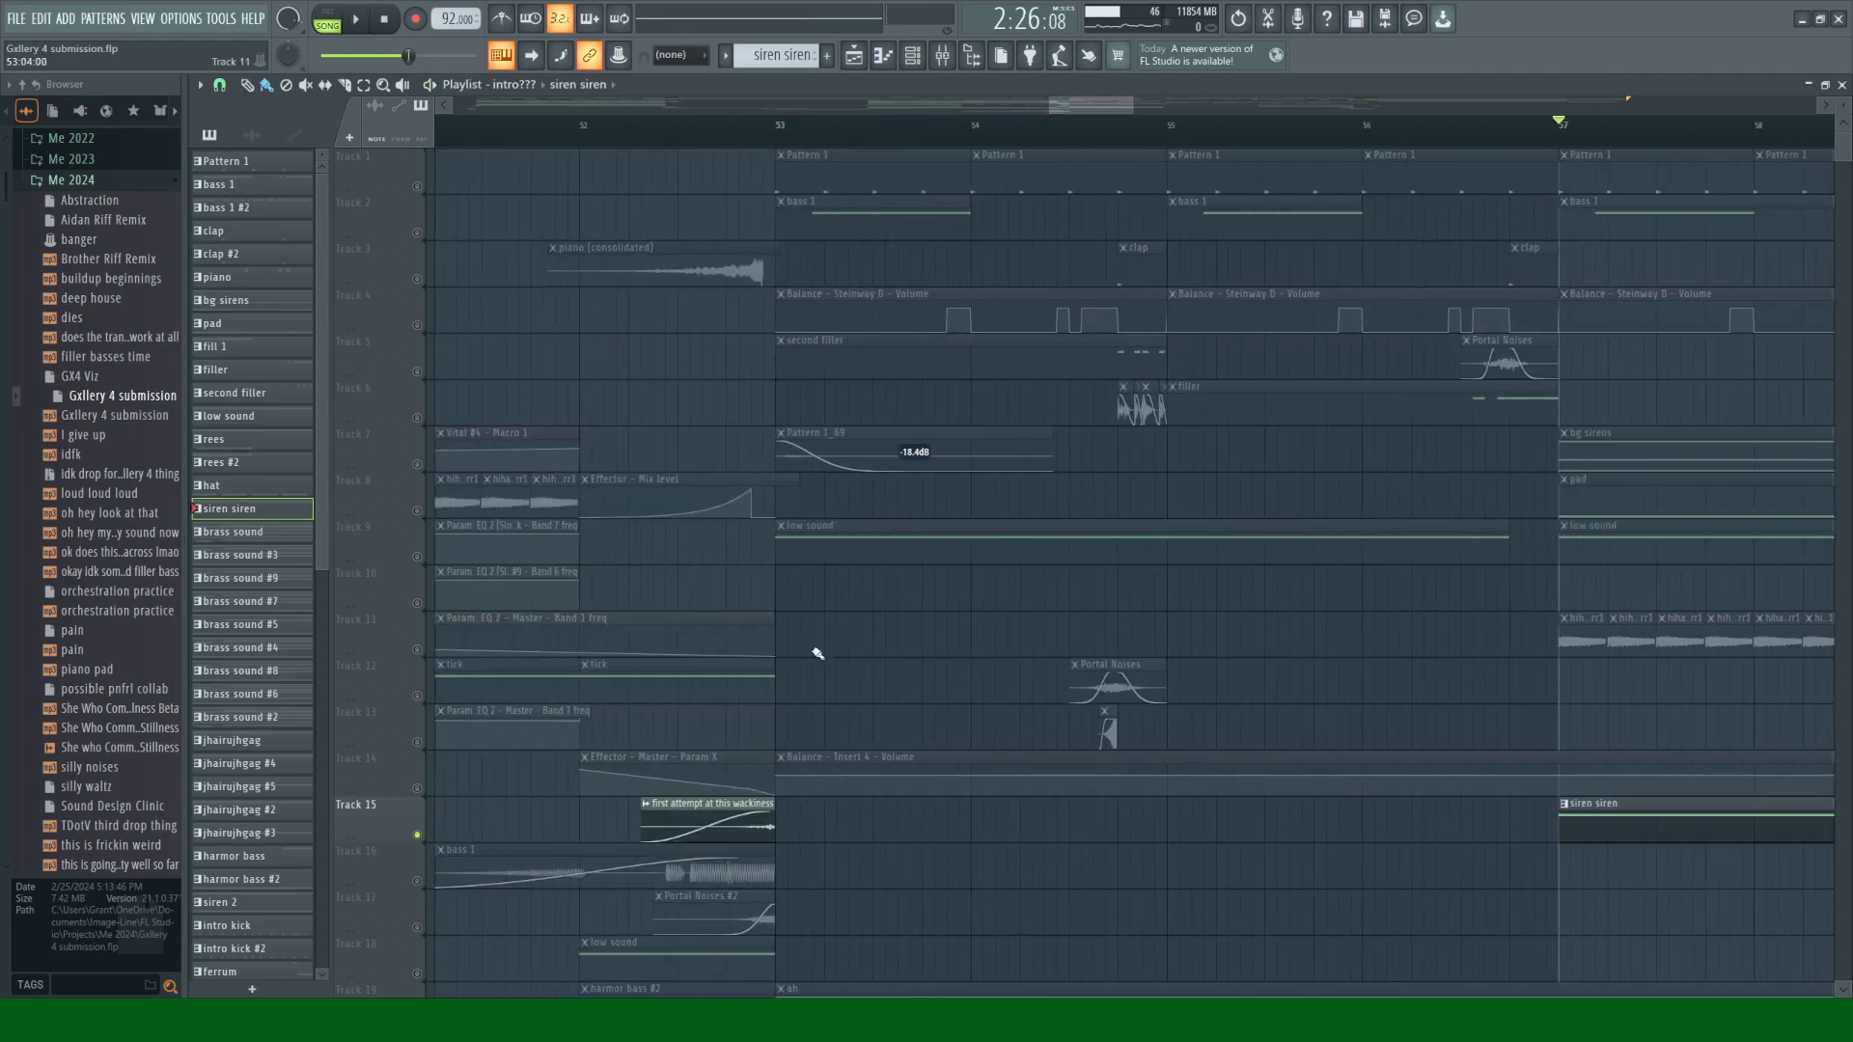
pyautogui.rightClick(420, 694)
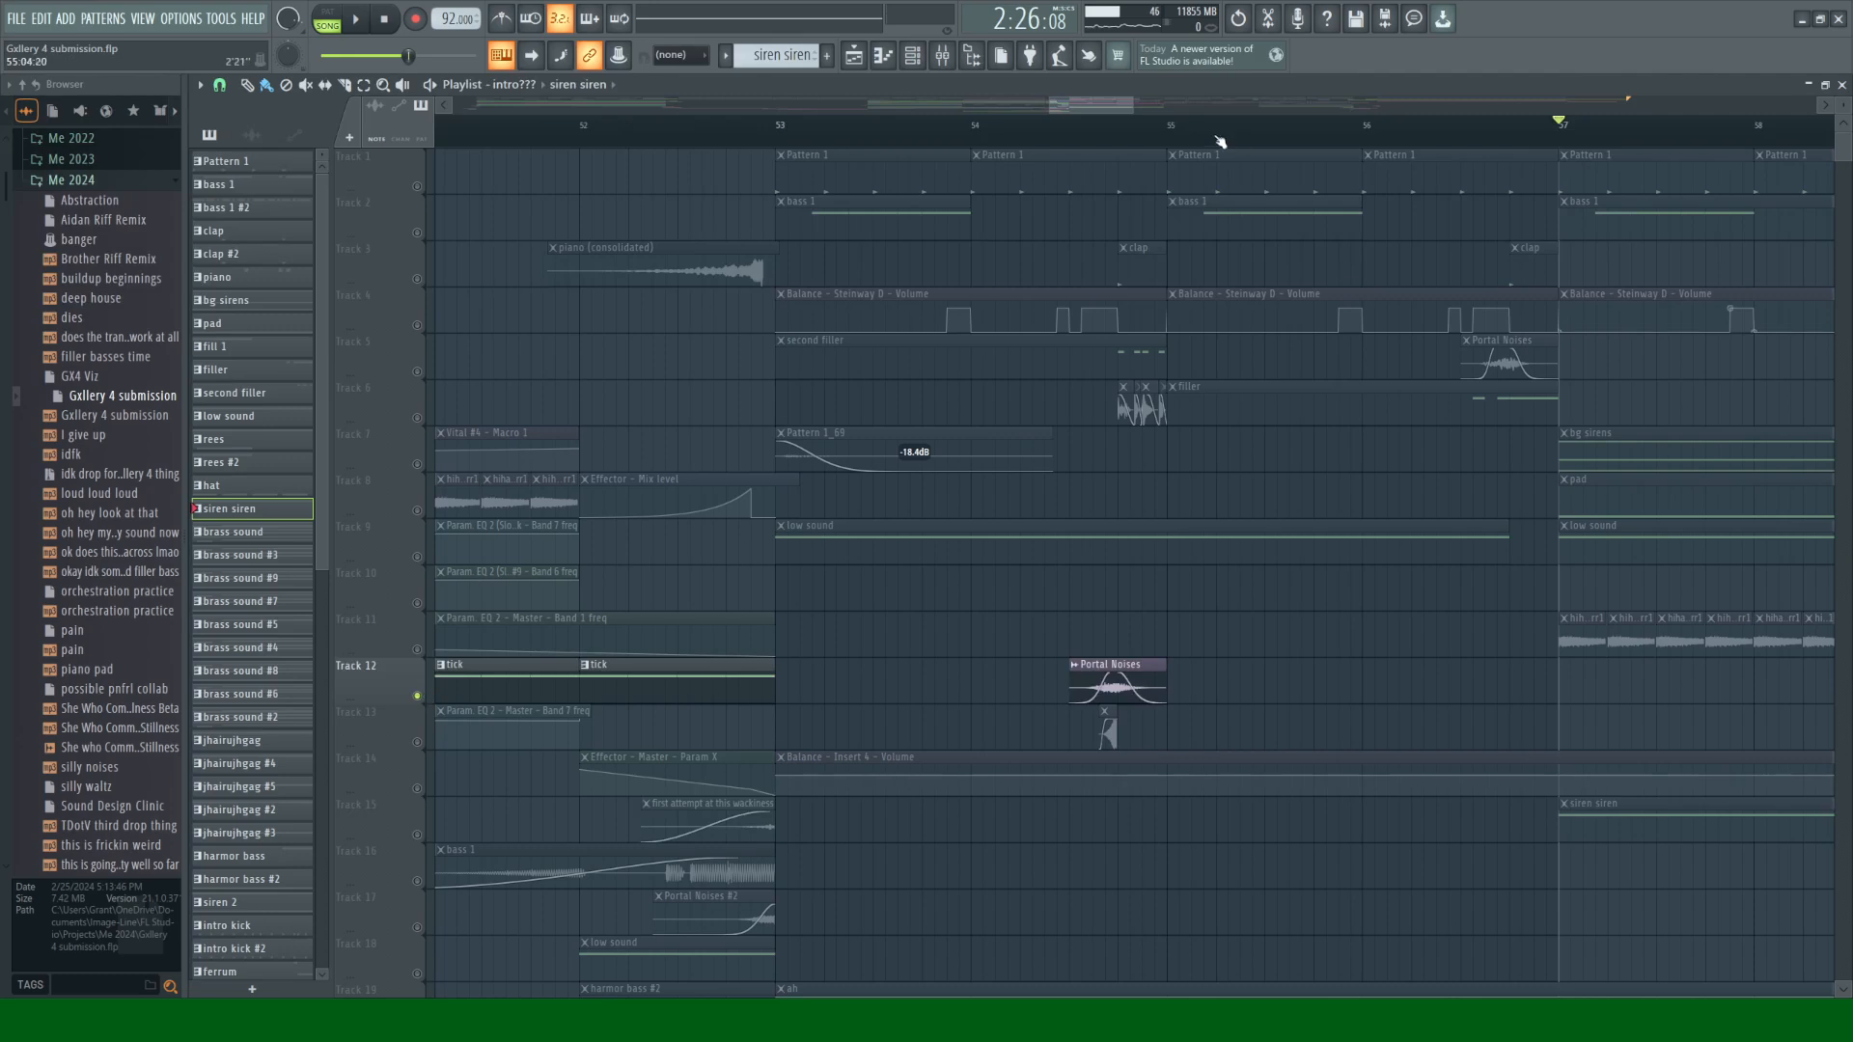
pyautogui.click(1071, 124)
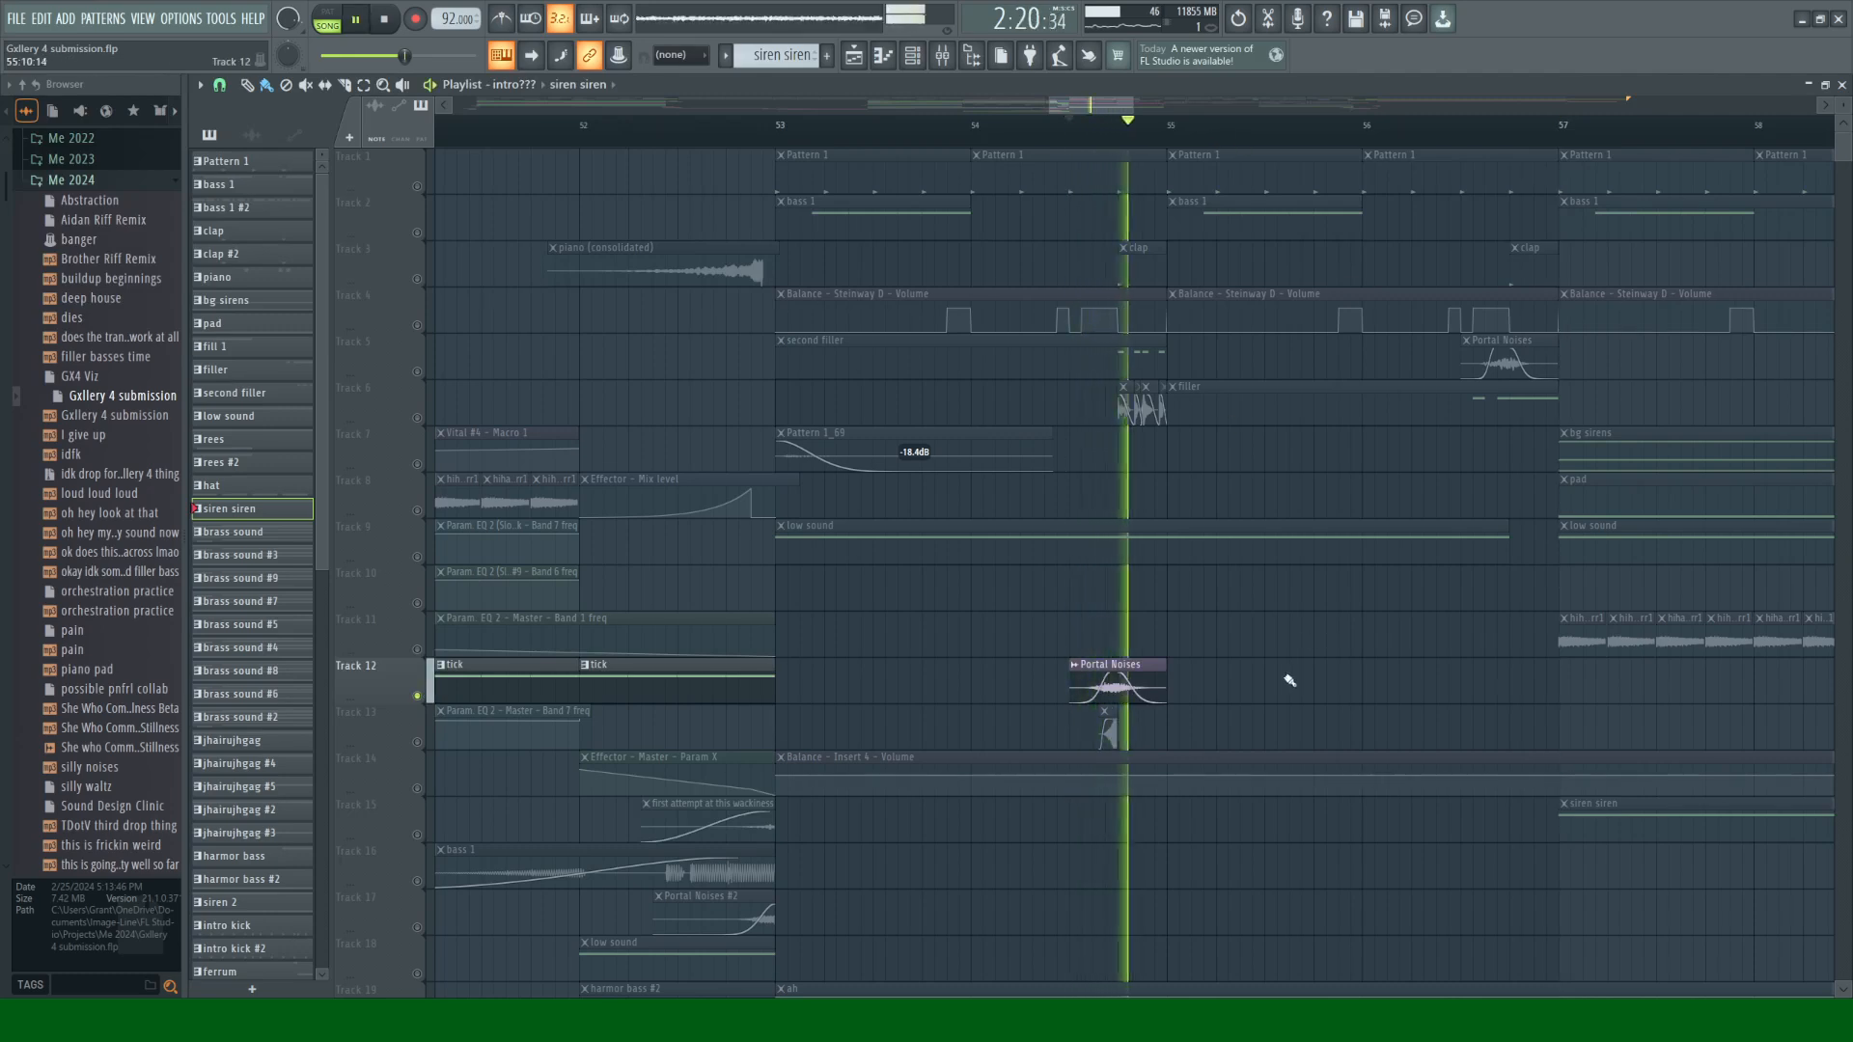
pyautogui.press('space')
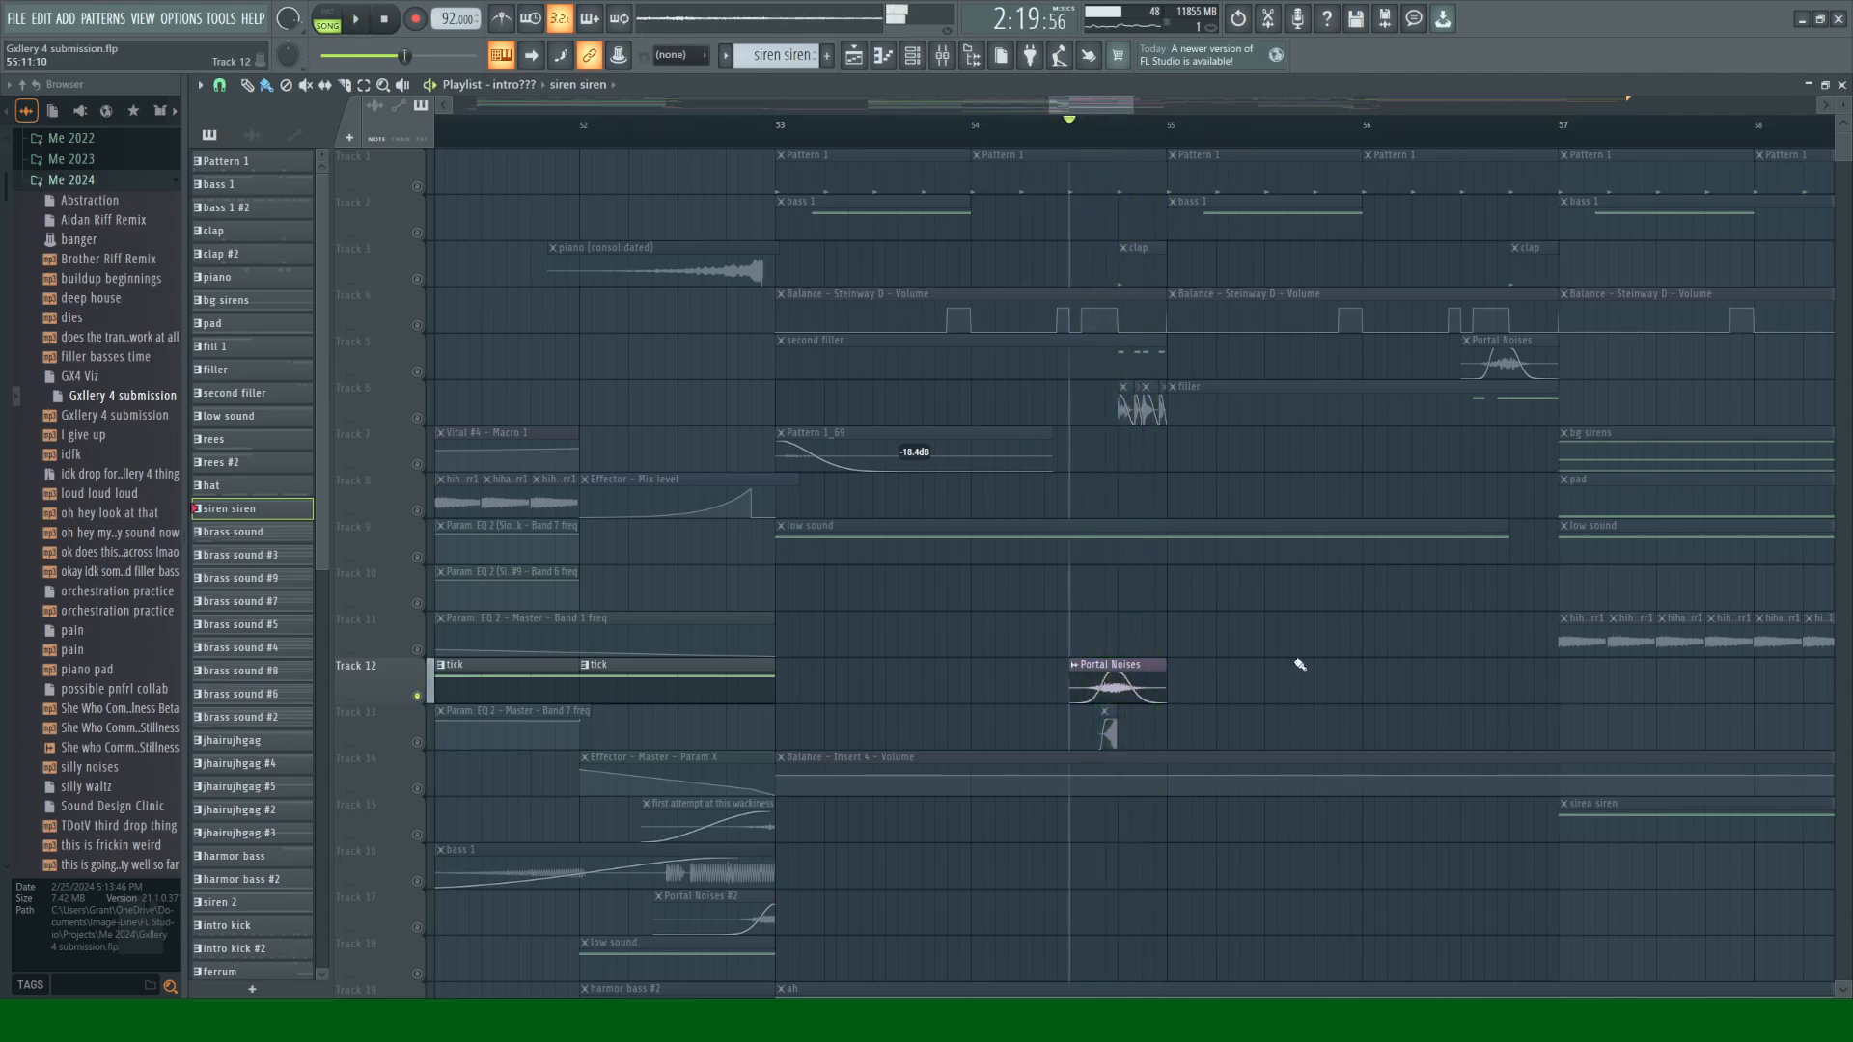
# Step: Solo playlist Track 5 and play the Portal Noises clip leading into bar 57
pyautogui.rightClick(417, 370)
pyautogui.click(1463, 141)
pyautogui.press('space')
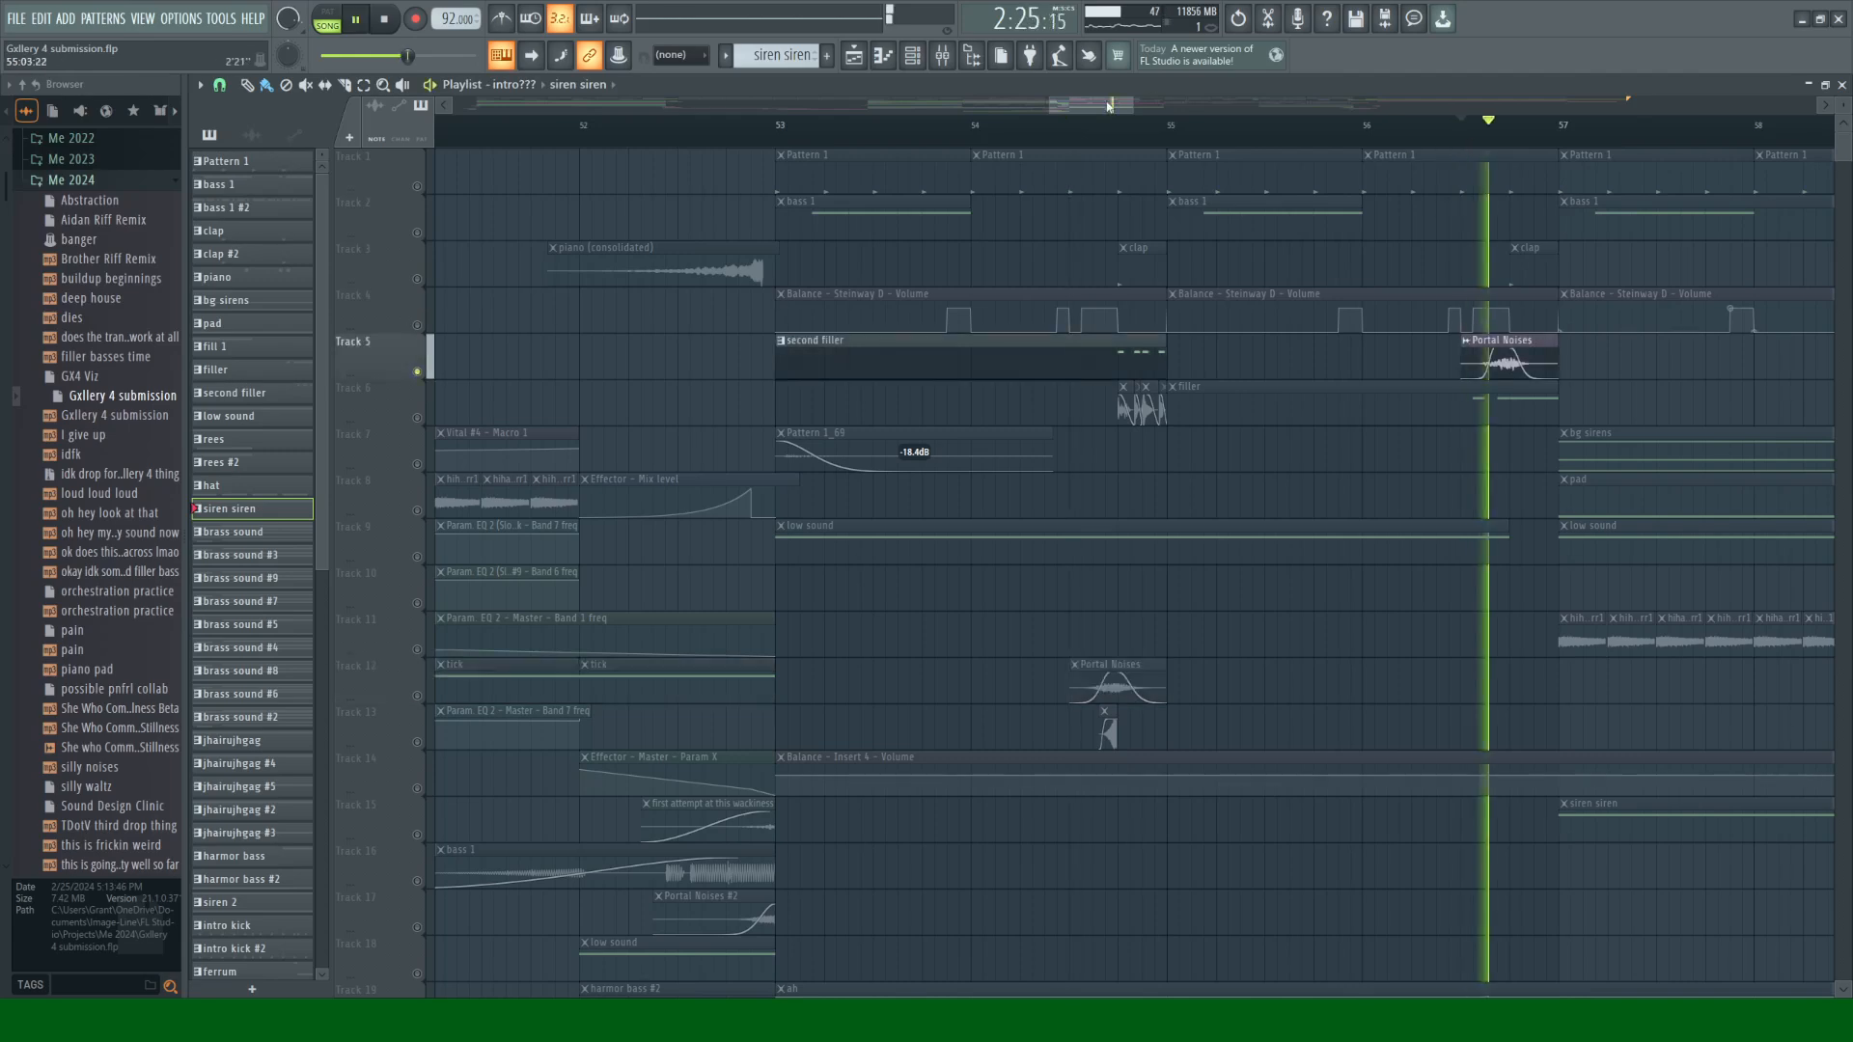
pyautogui.moveTo(1100, 105); pyautogui.dragTo(1170, 110)
pyautogui.press('space')
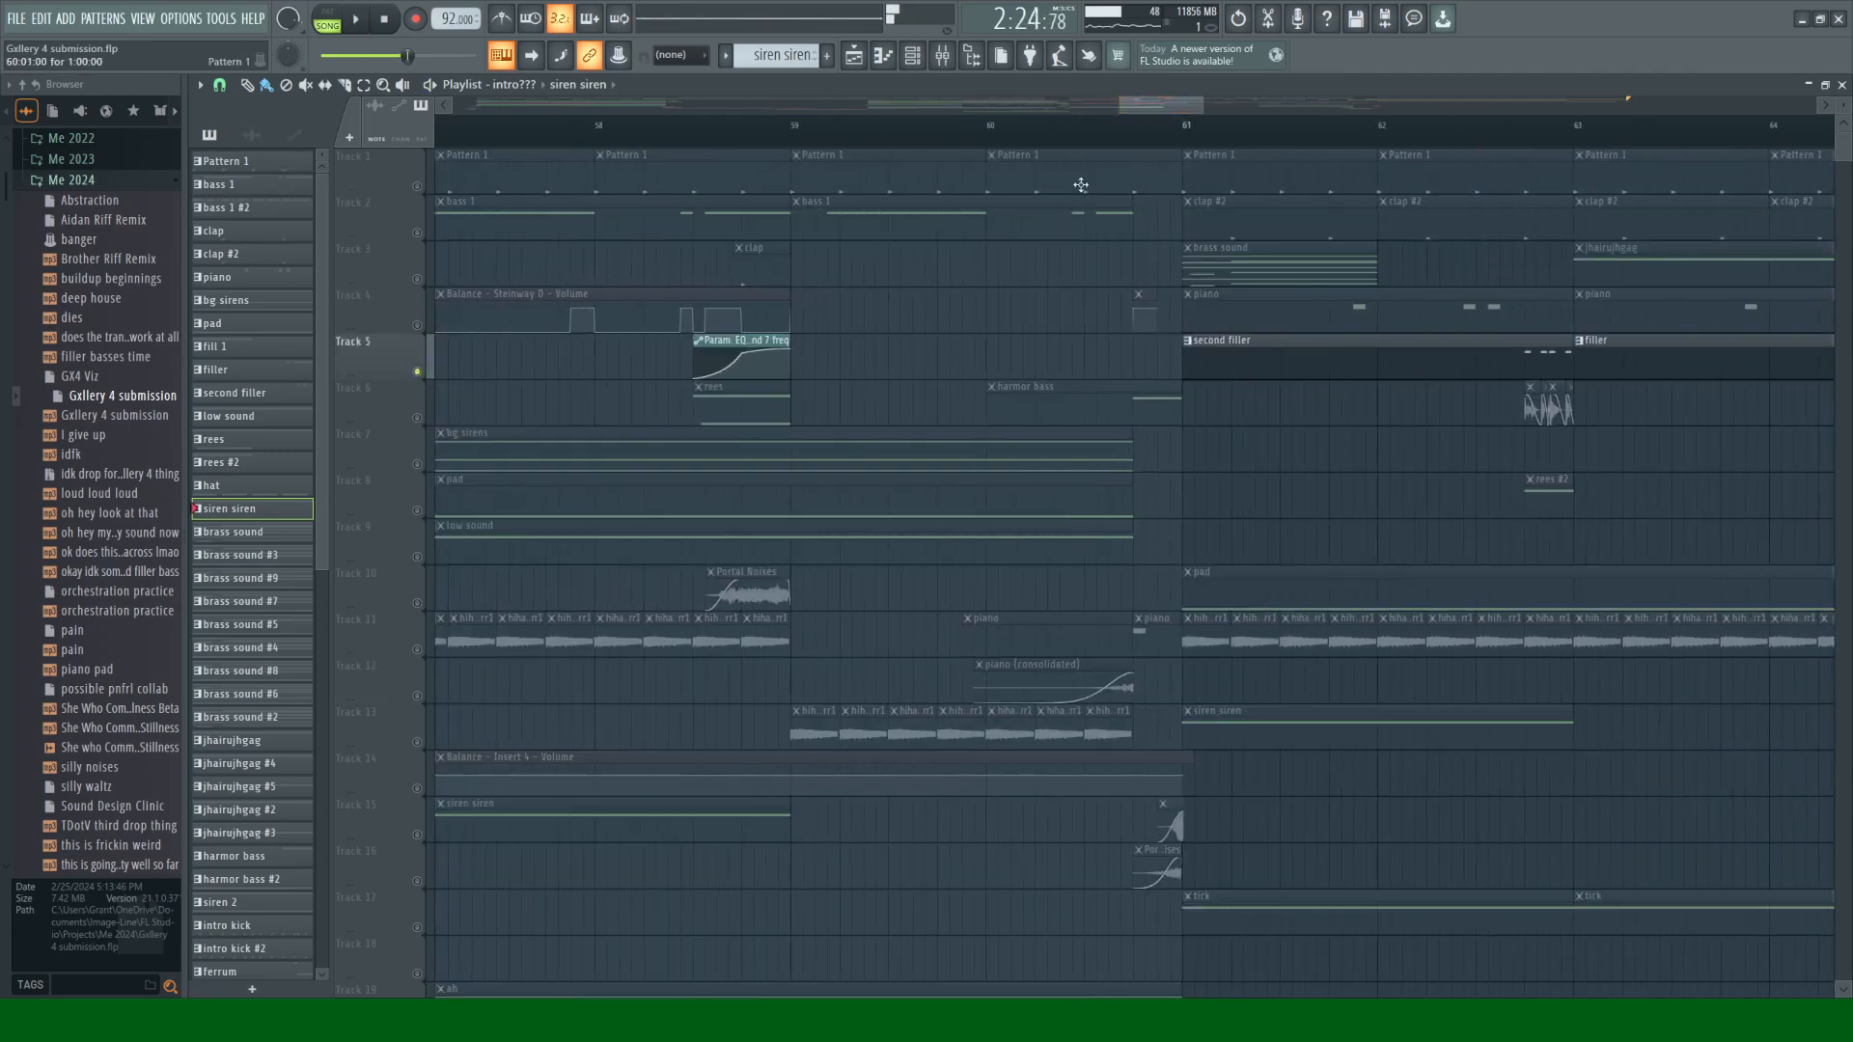
# Step: Solo playlist Track 10 and play the Portal Noises clip leading into bar 59
pyautogui.rightClick(417, 603)
pyautogui.press('space')
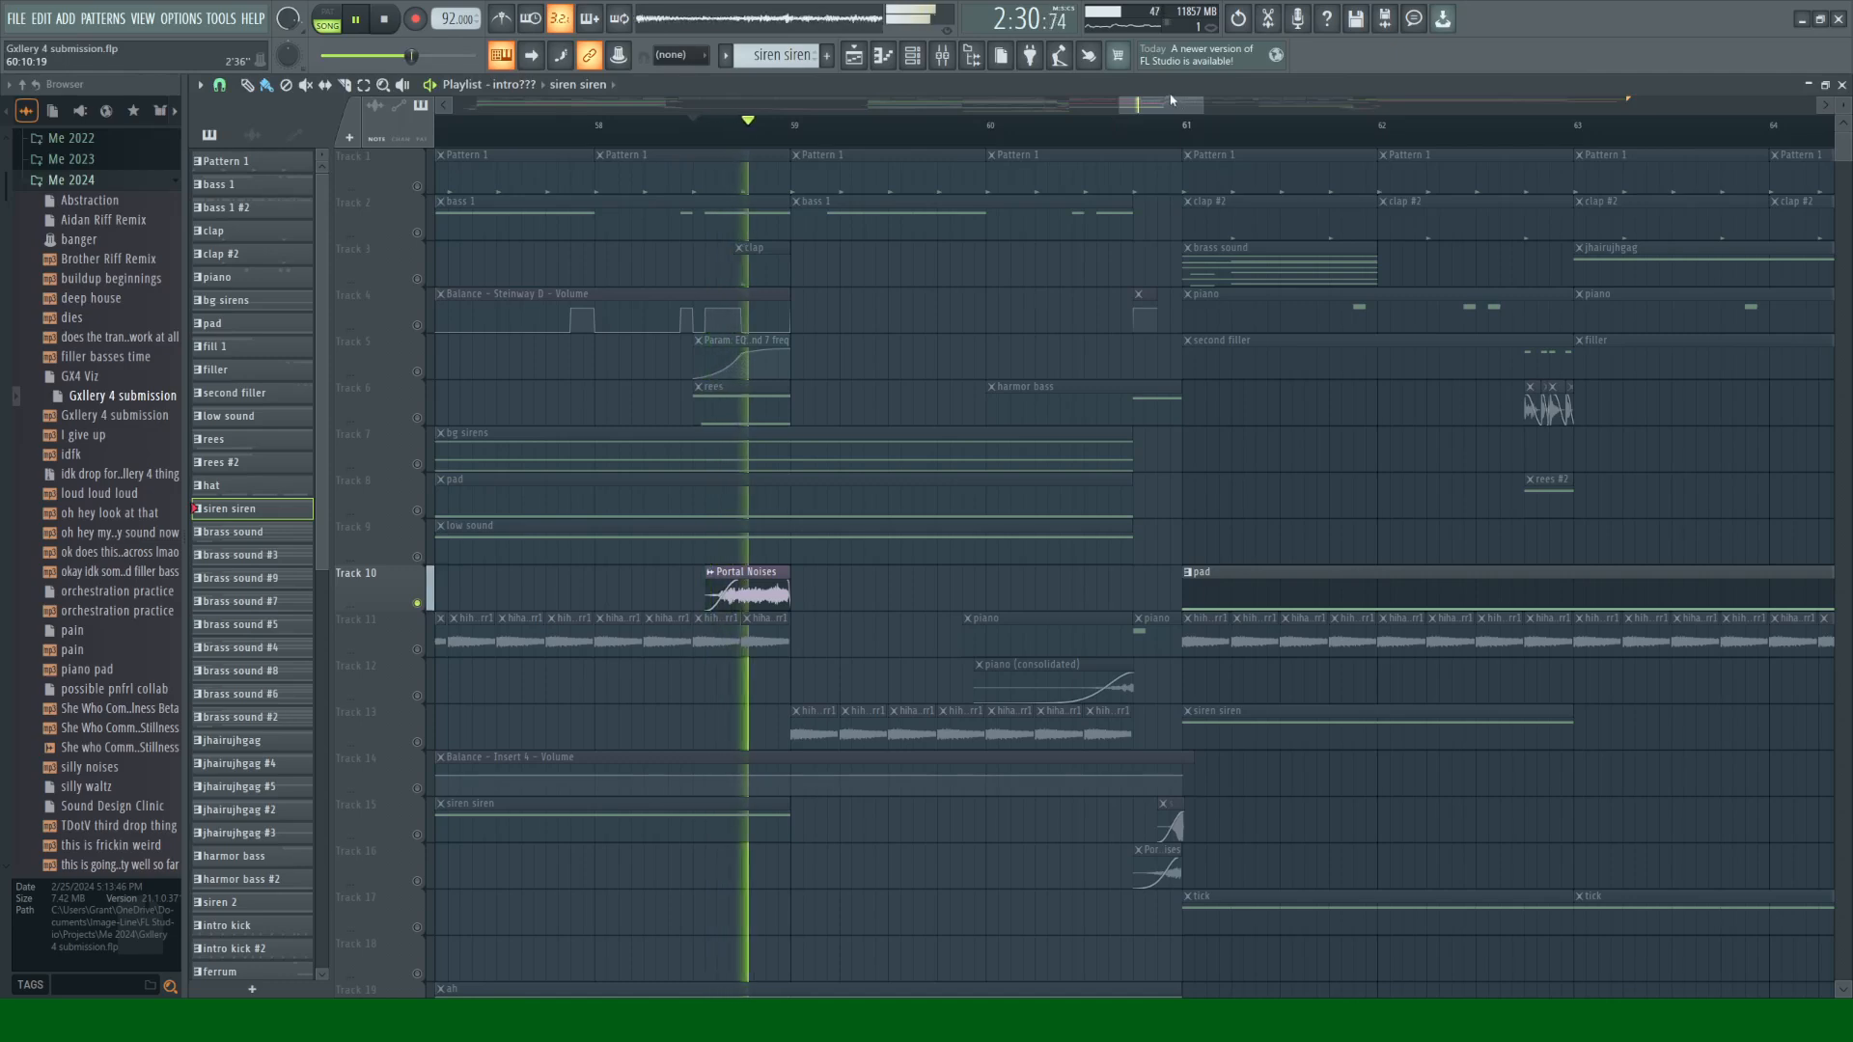
pyautogui.press('space')
# Step: Solo playlist Track 15 and play its Portal Noises risers from bar 45
pyautogui.moveTo(1108, 112); pyautogui.dragTo(984, 114)
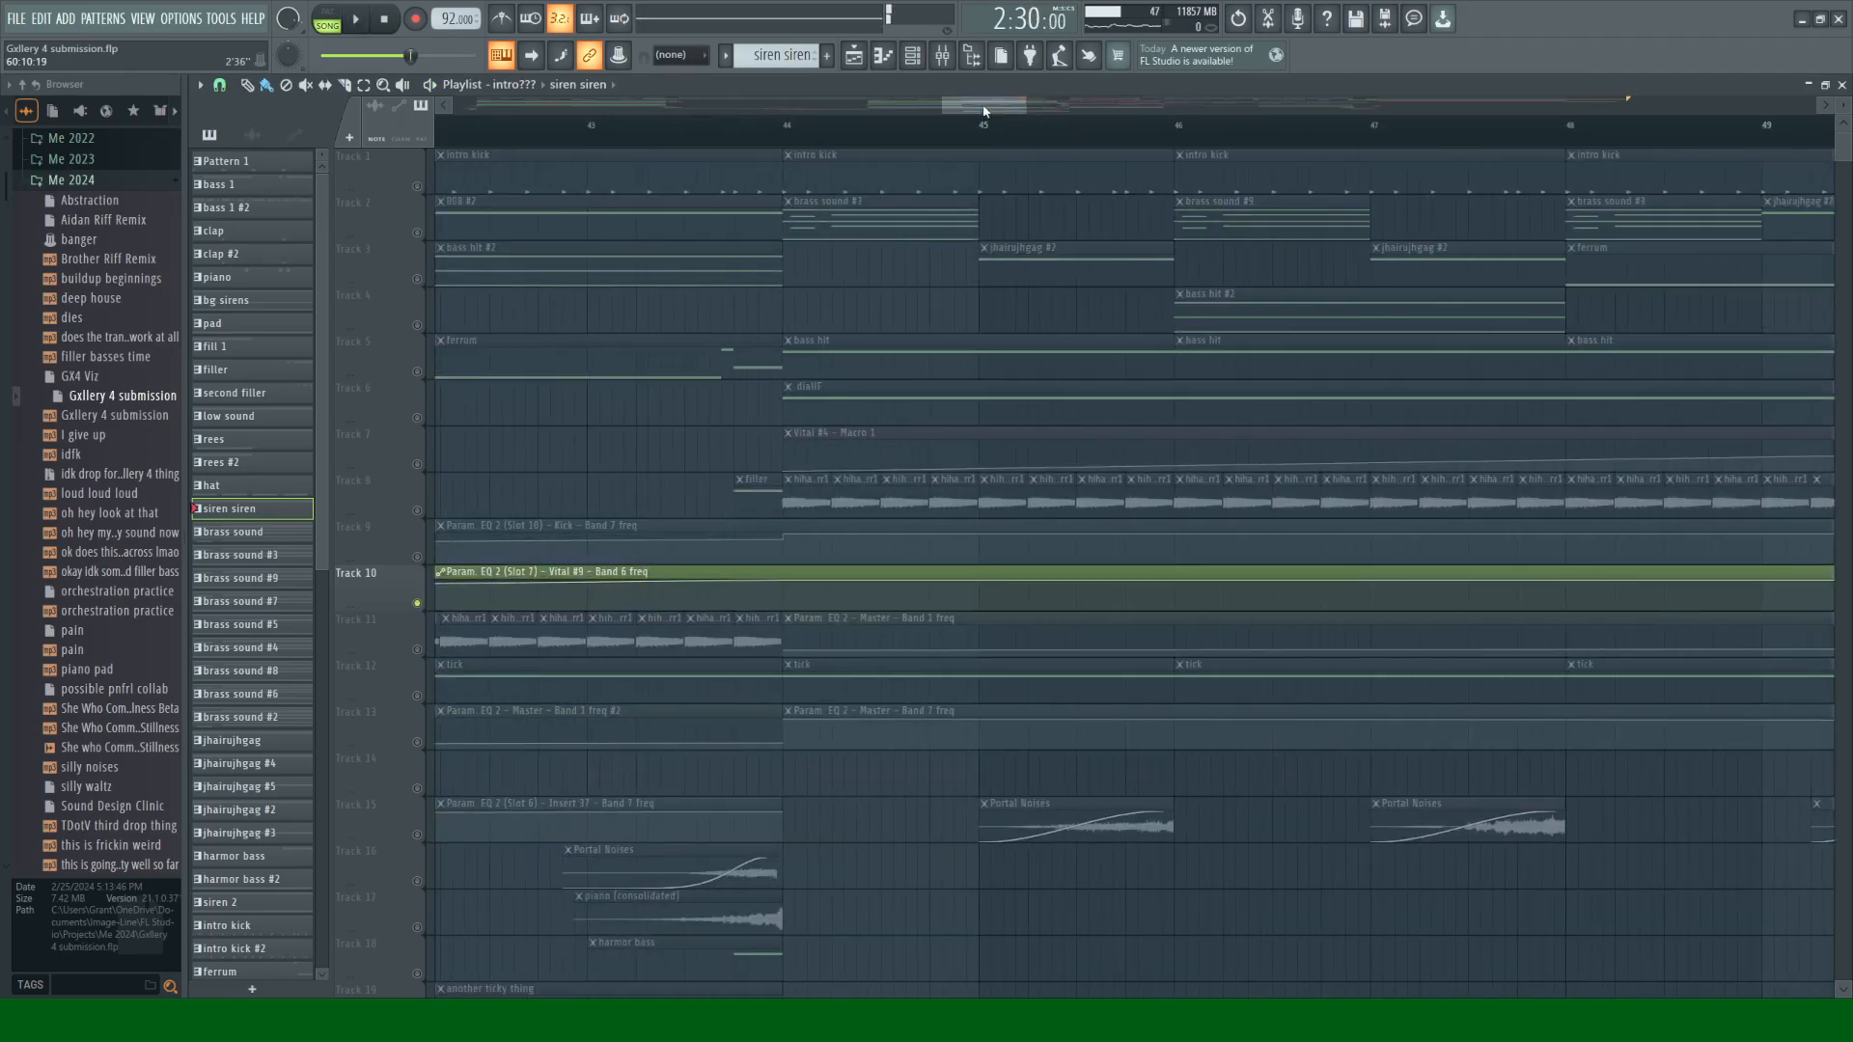
pyautogui.rightClick(418, 836)
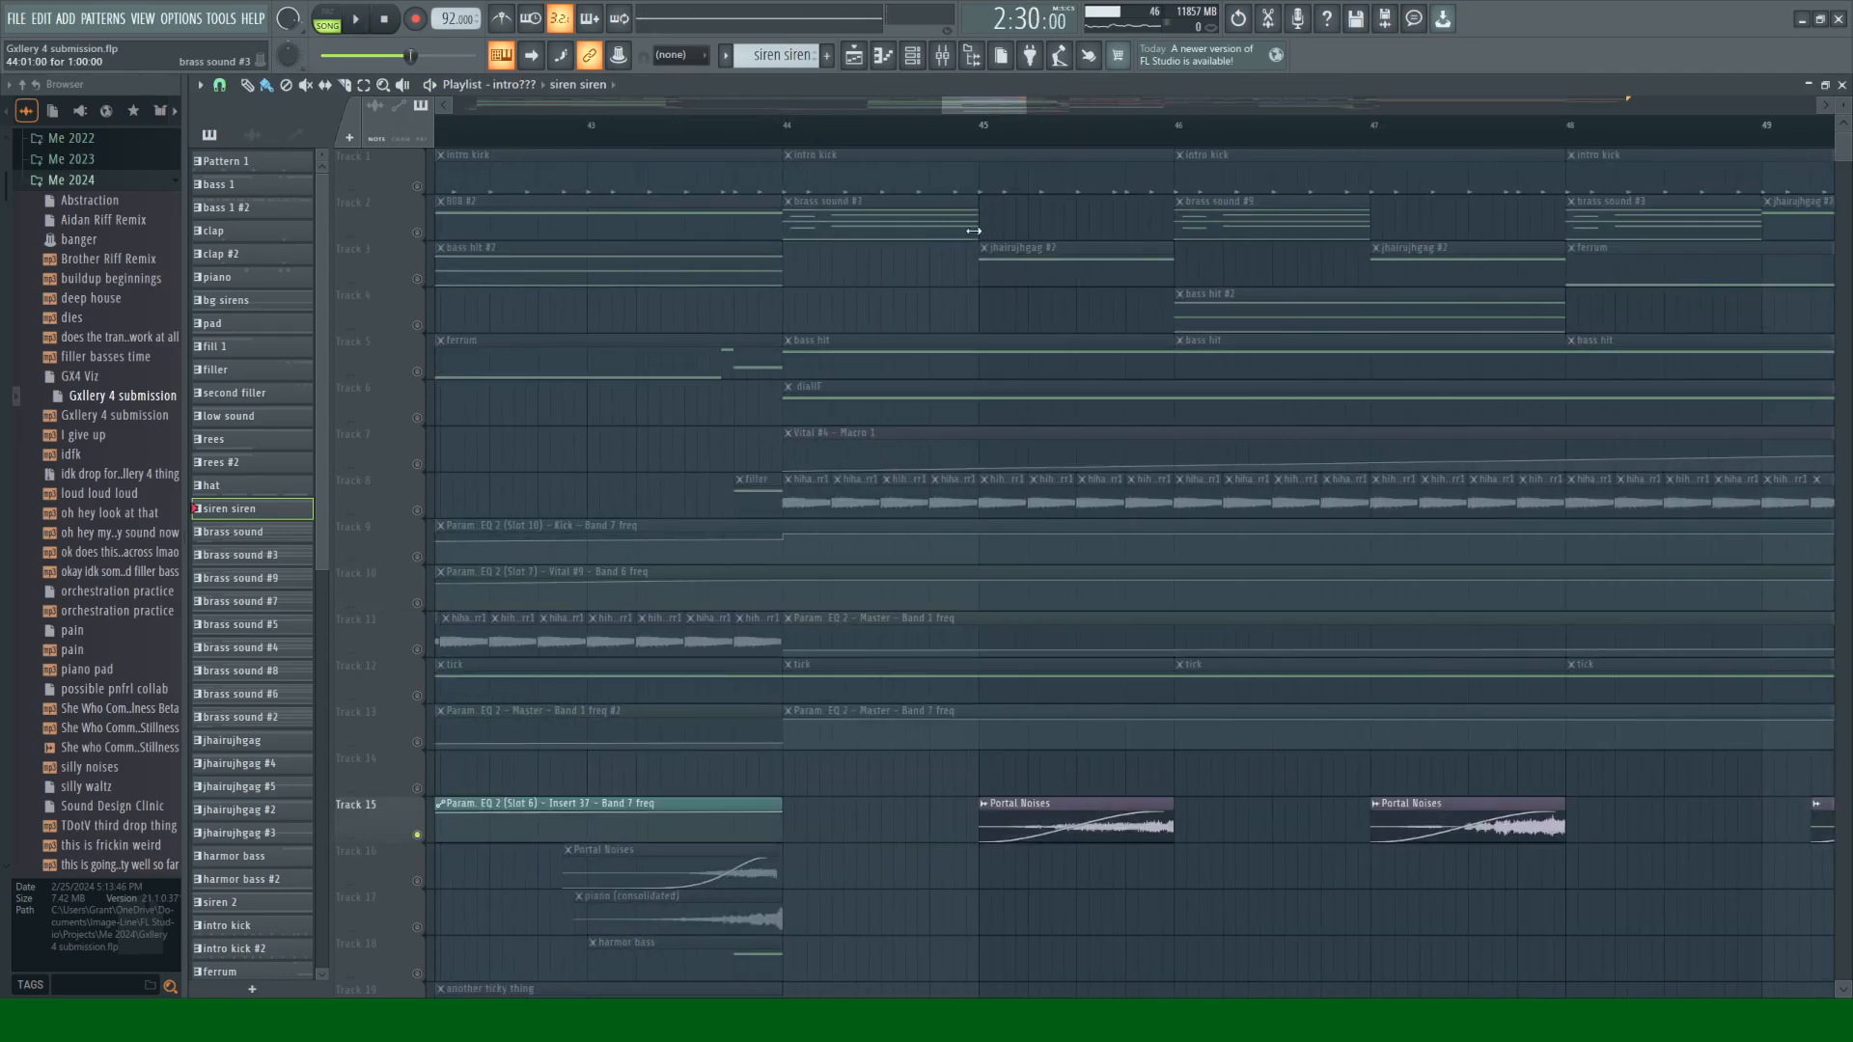
pyautogui.click(984, 124)
pyautogui.press('space')
pyautogui.moveTo(950, 106); pyautogui.dragTo(975, 108)
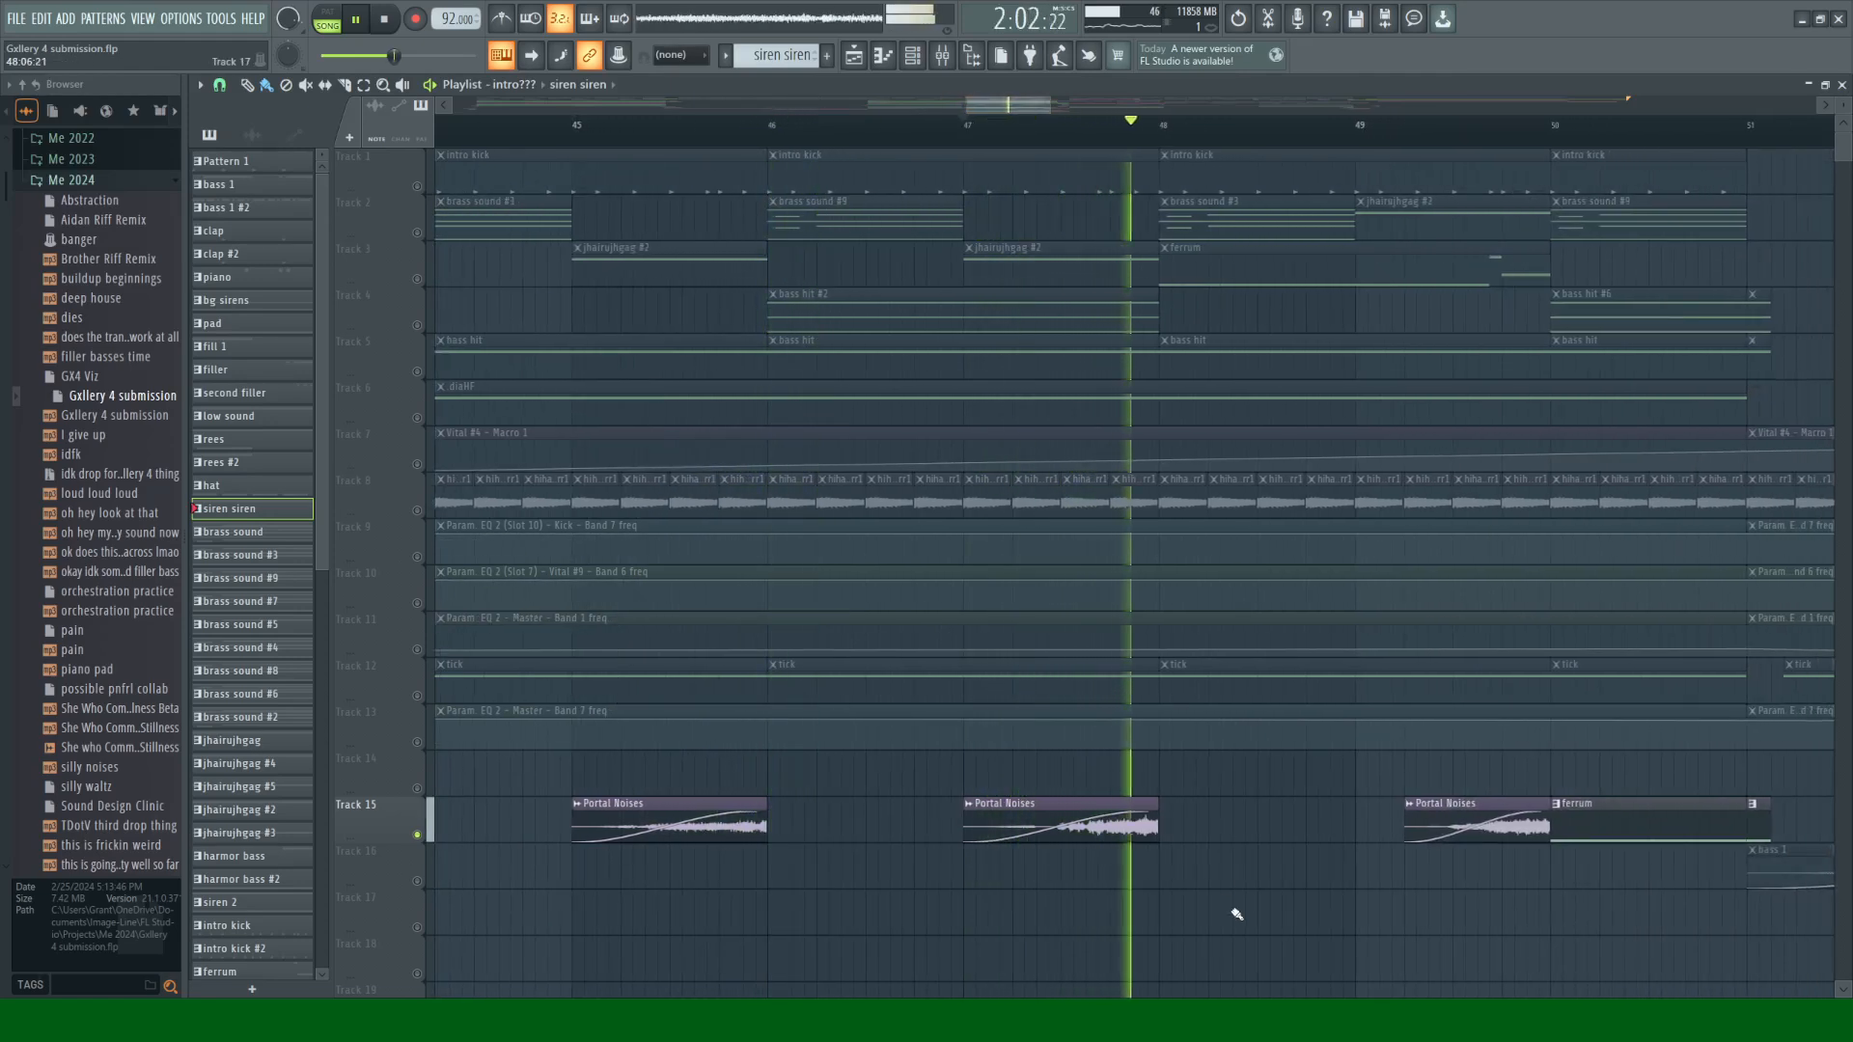
pyautogui.press('space')
# Step: Look through the browser's Rendered folder and preview the Portal Noises sample from the Cut Sound Design Session folder
pyautogui.hscroll(8, 579, 827)
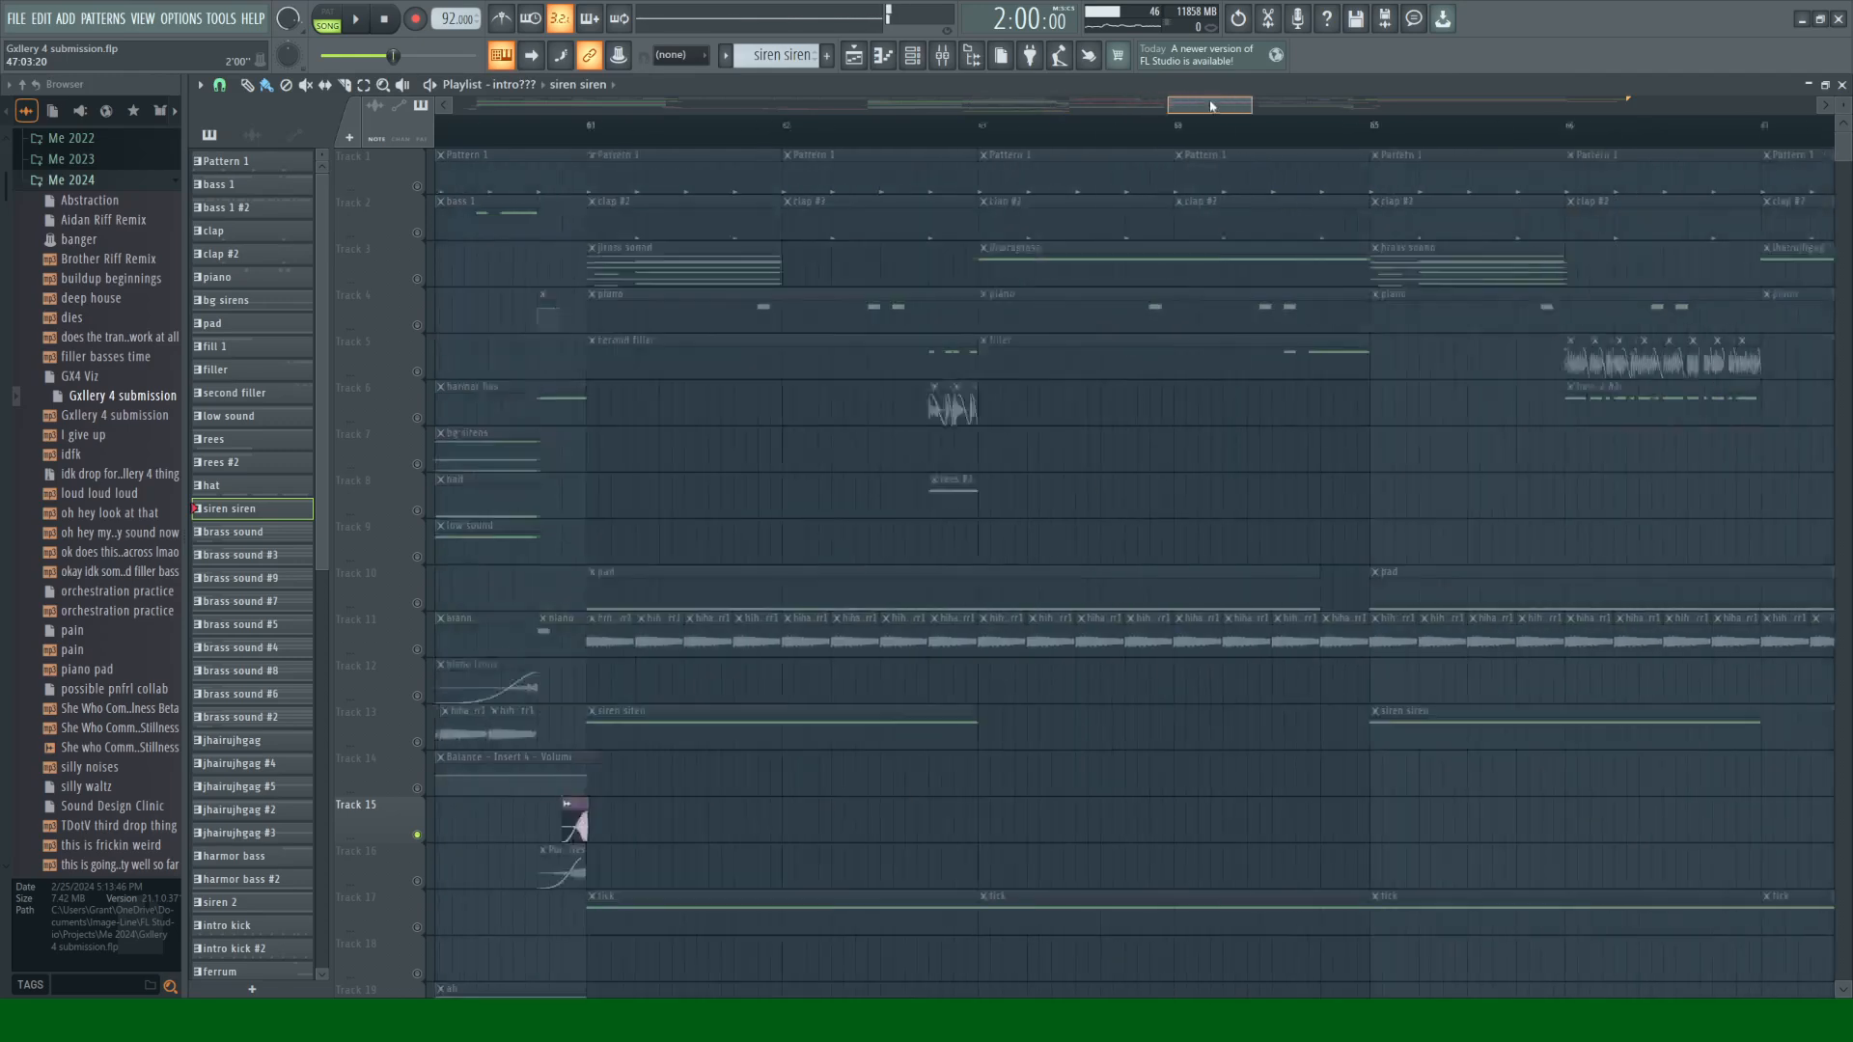
pyautogui.scroll(-6, 96, 603)
pyautogui.scroll(-4, 98, 606)
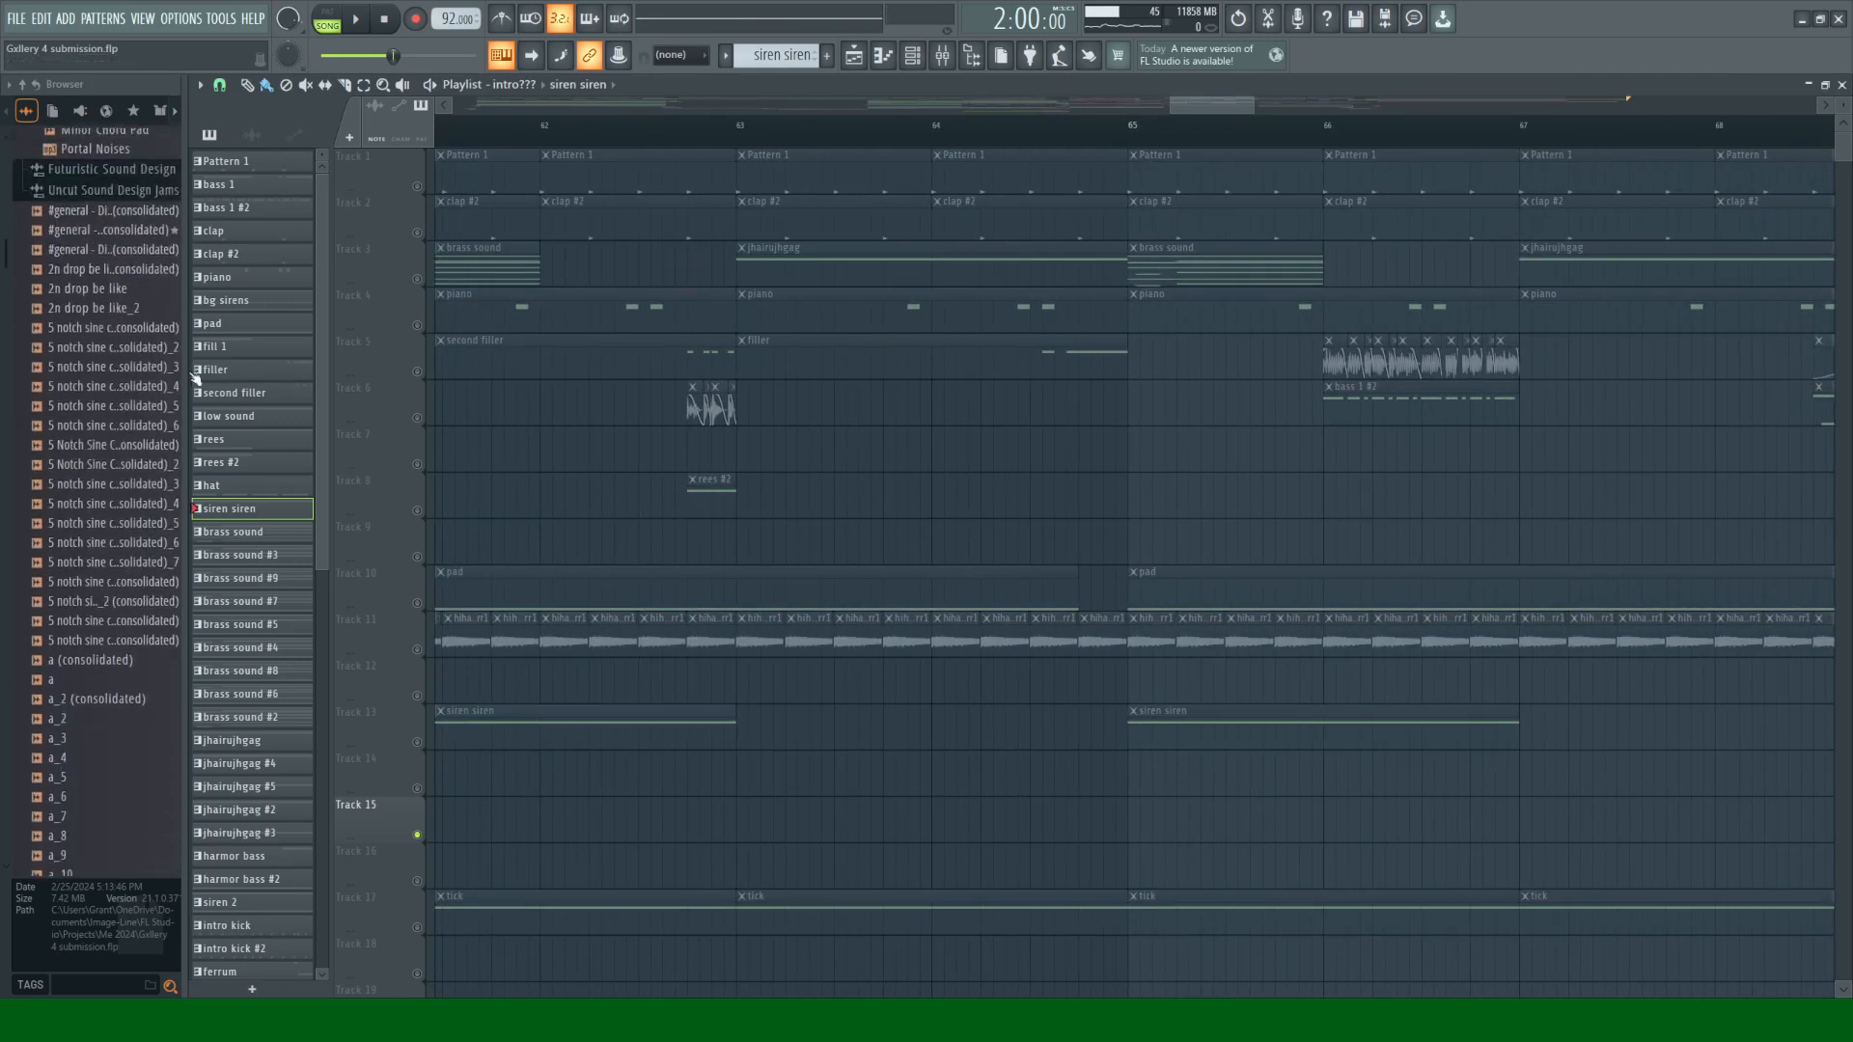
pyautogui.scroll(-5, 196, 381)
pyautogui.scroll(-15, 136, 417)
pyautogui.scroll(5, 213, 512)
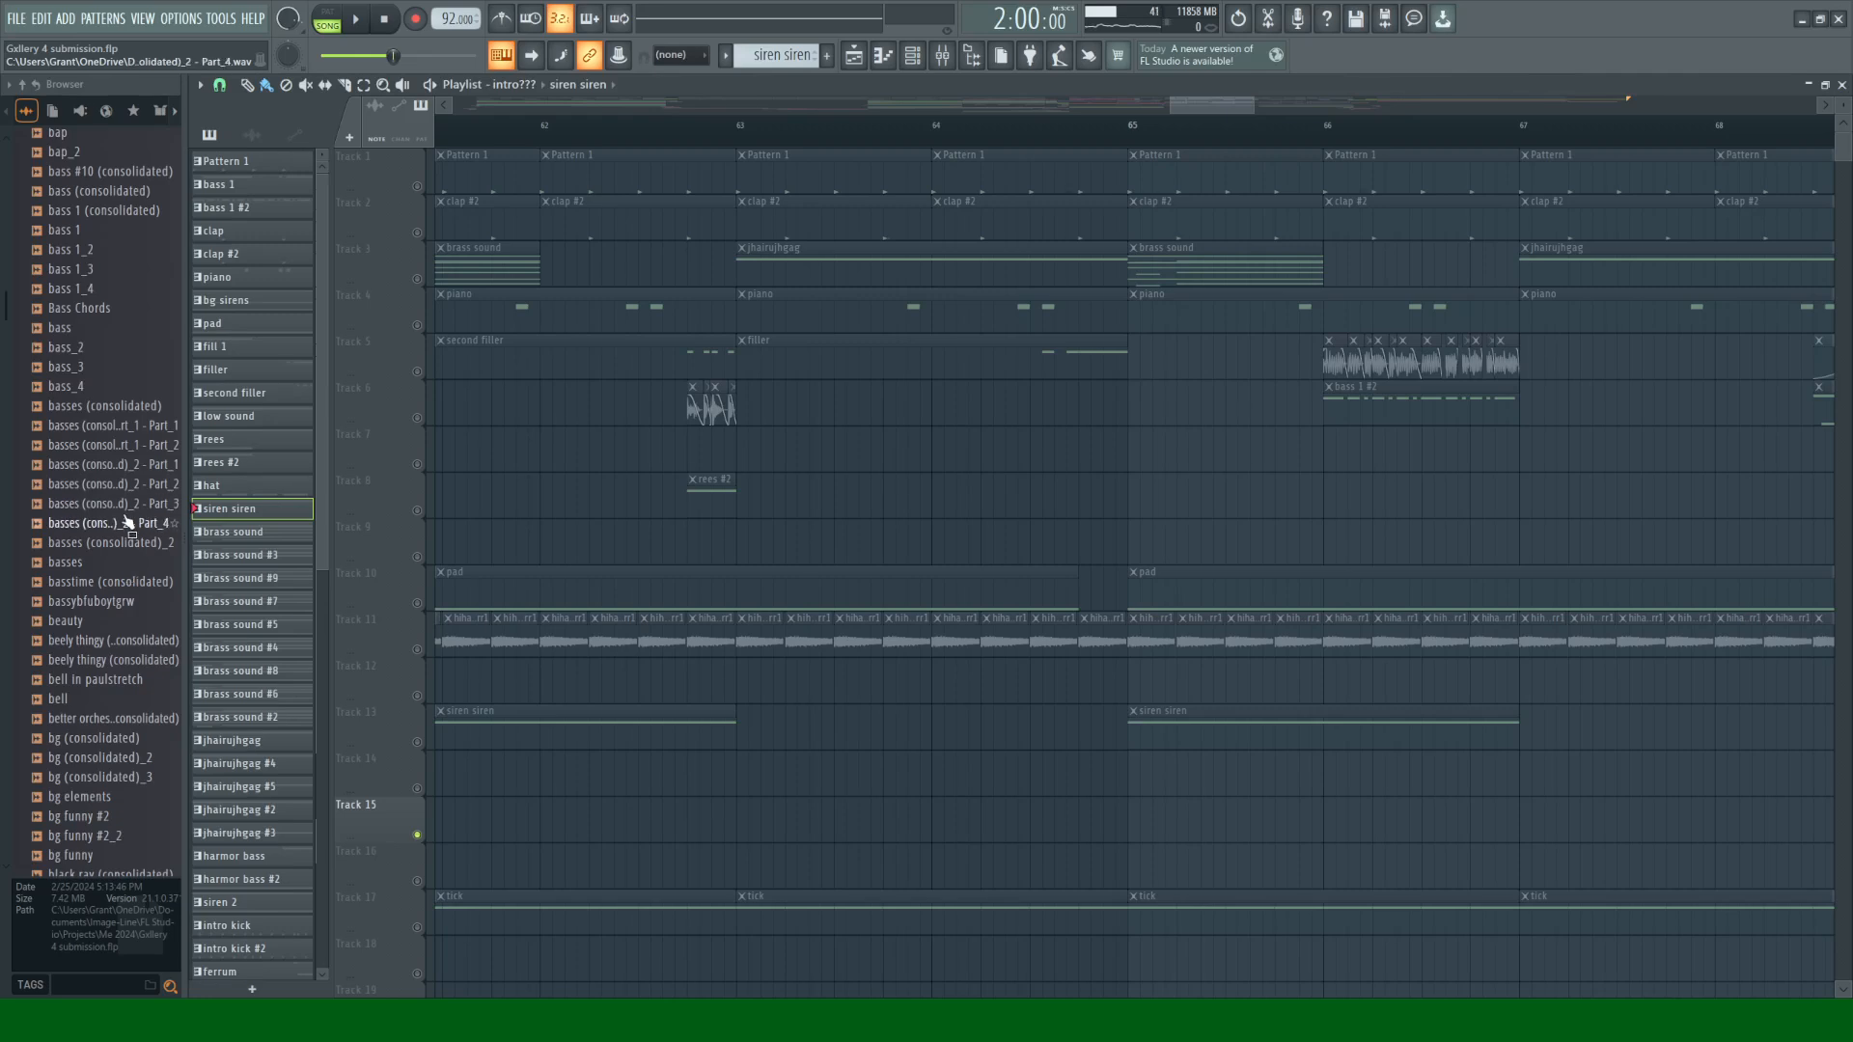
pyautogui.scroll(-8, 126, 522)
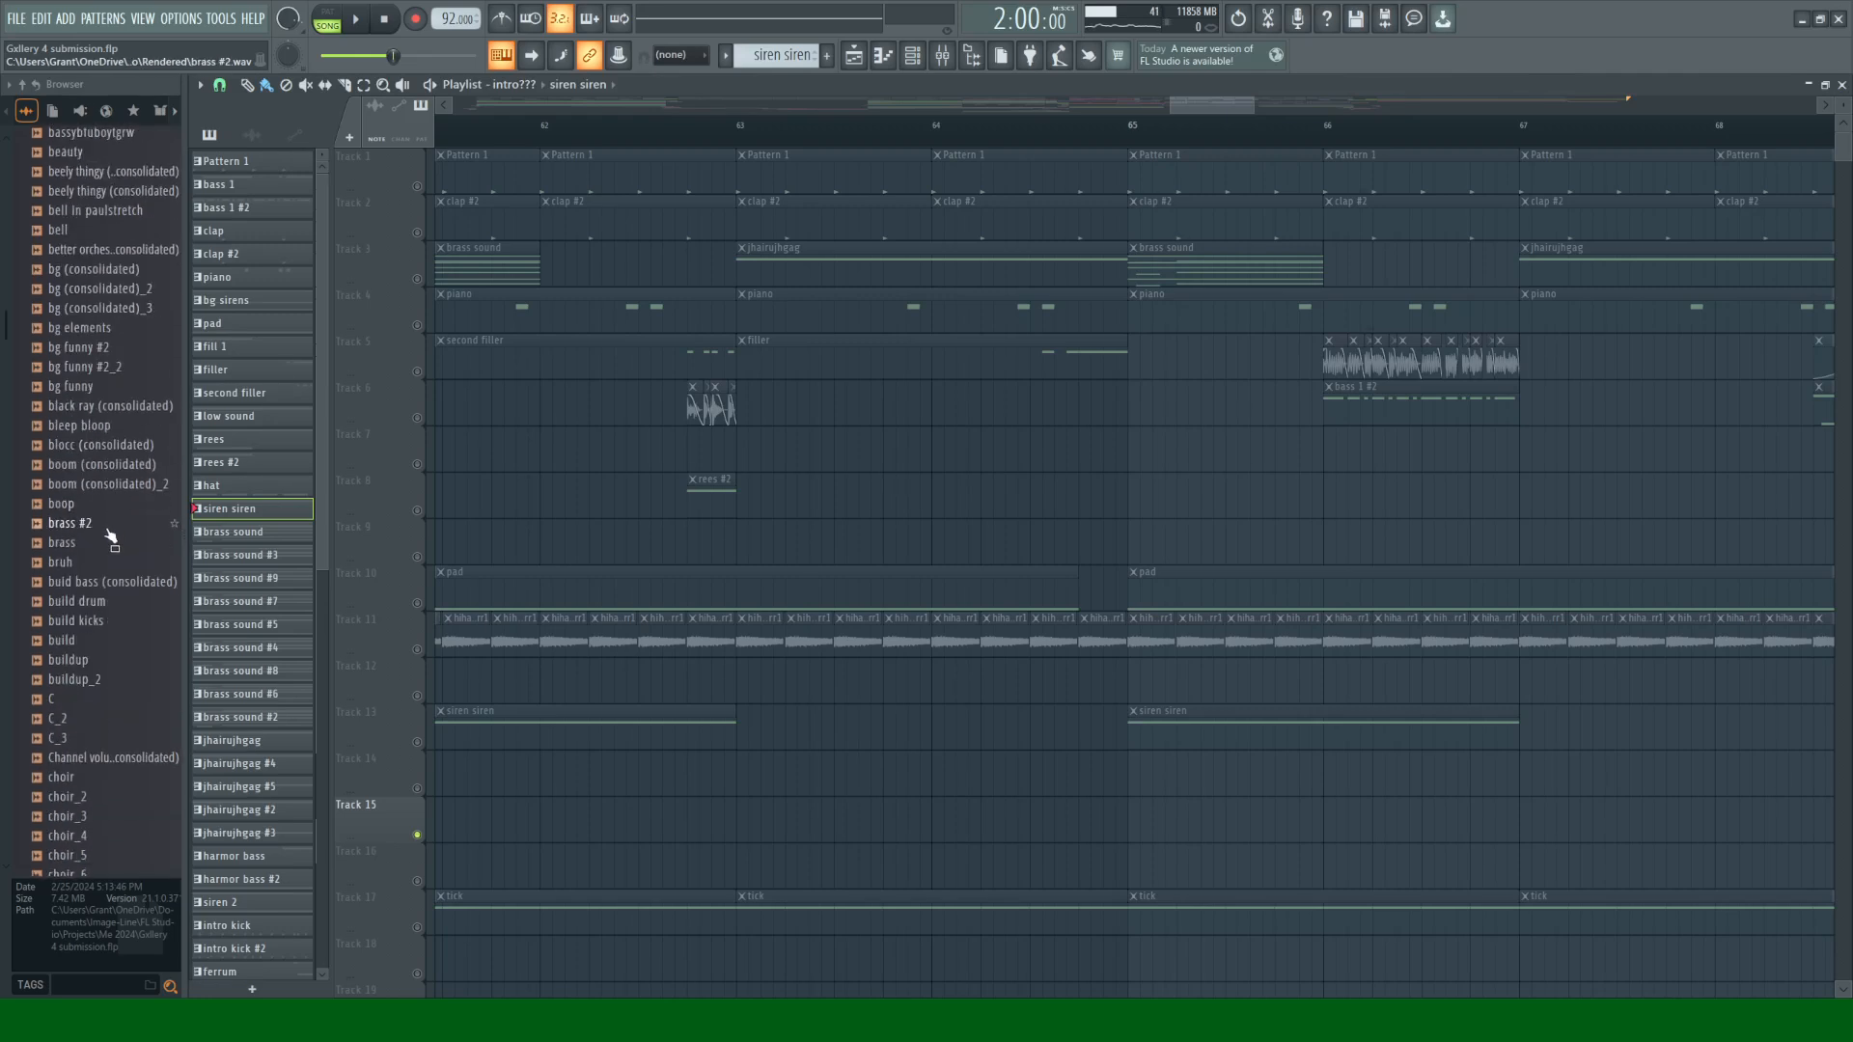
pyautogui.scroll(-20, 110, 534)
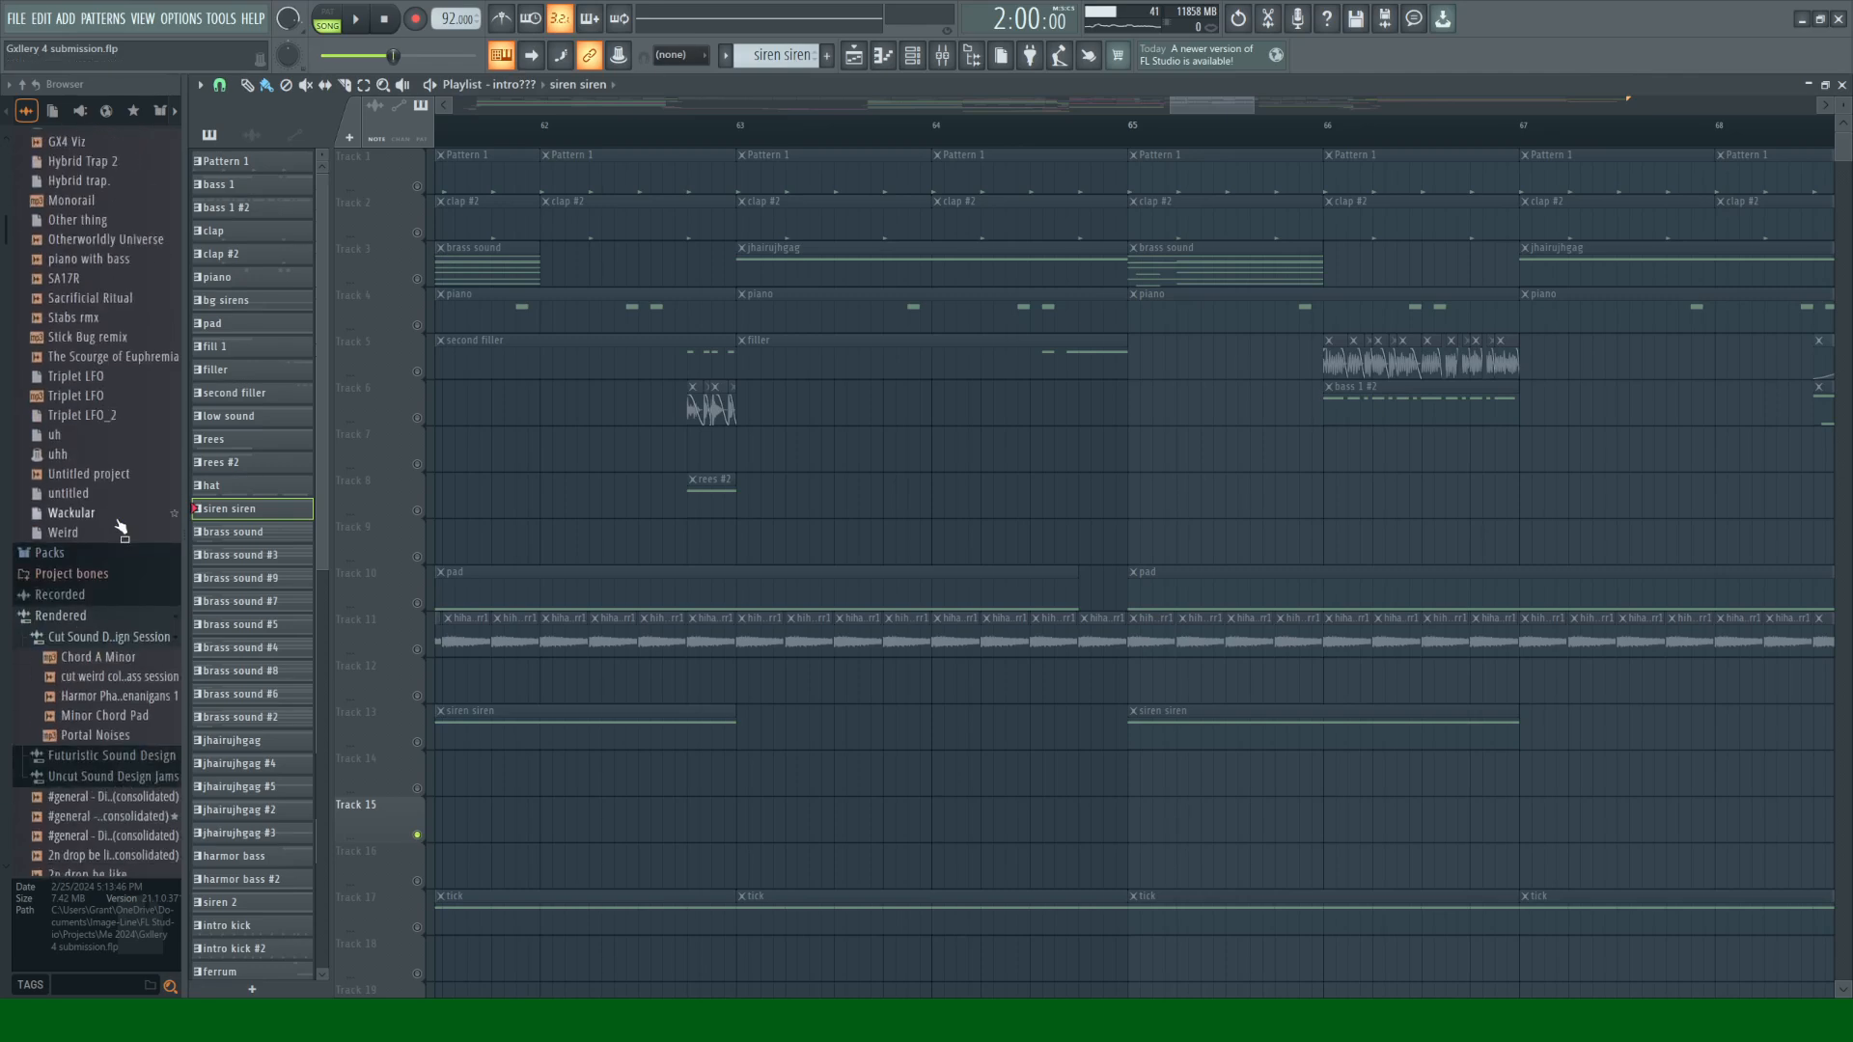
pyautogui.scroll(-10, 92, 748)
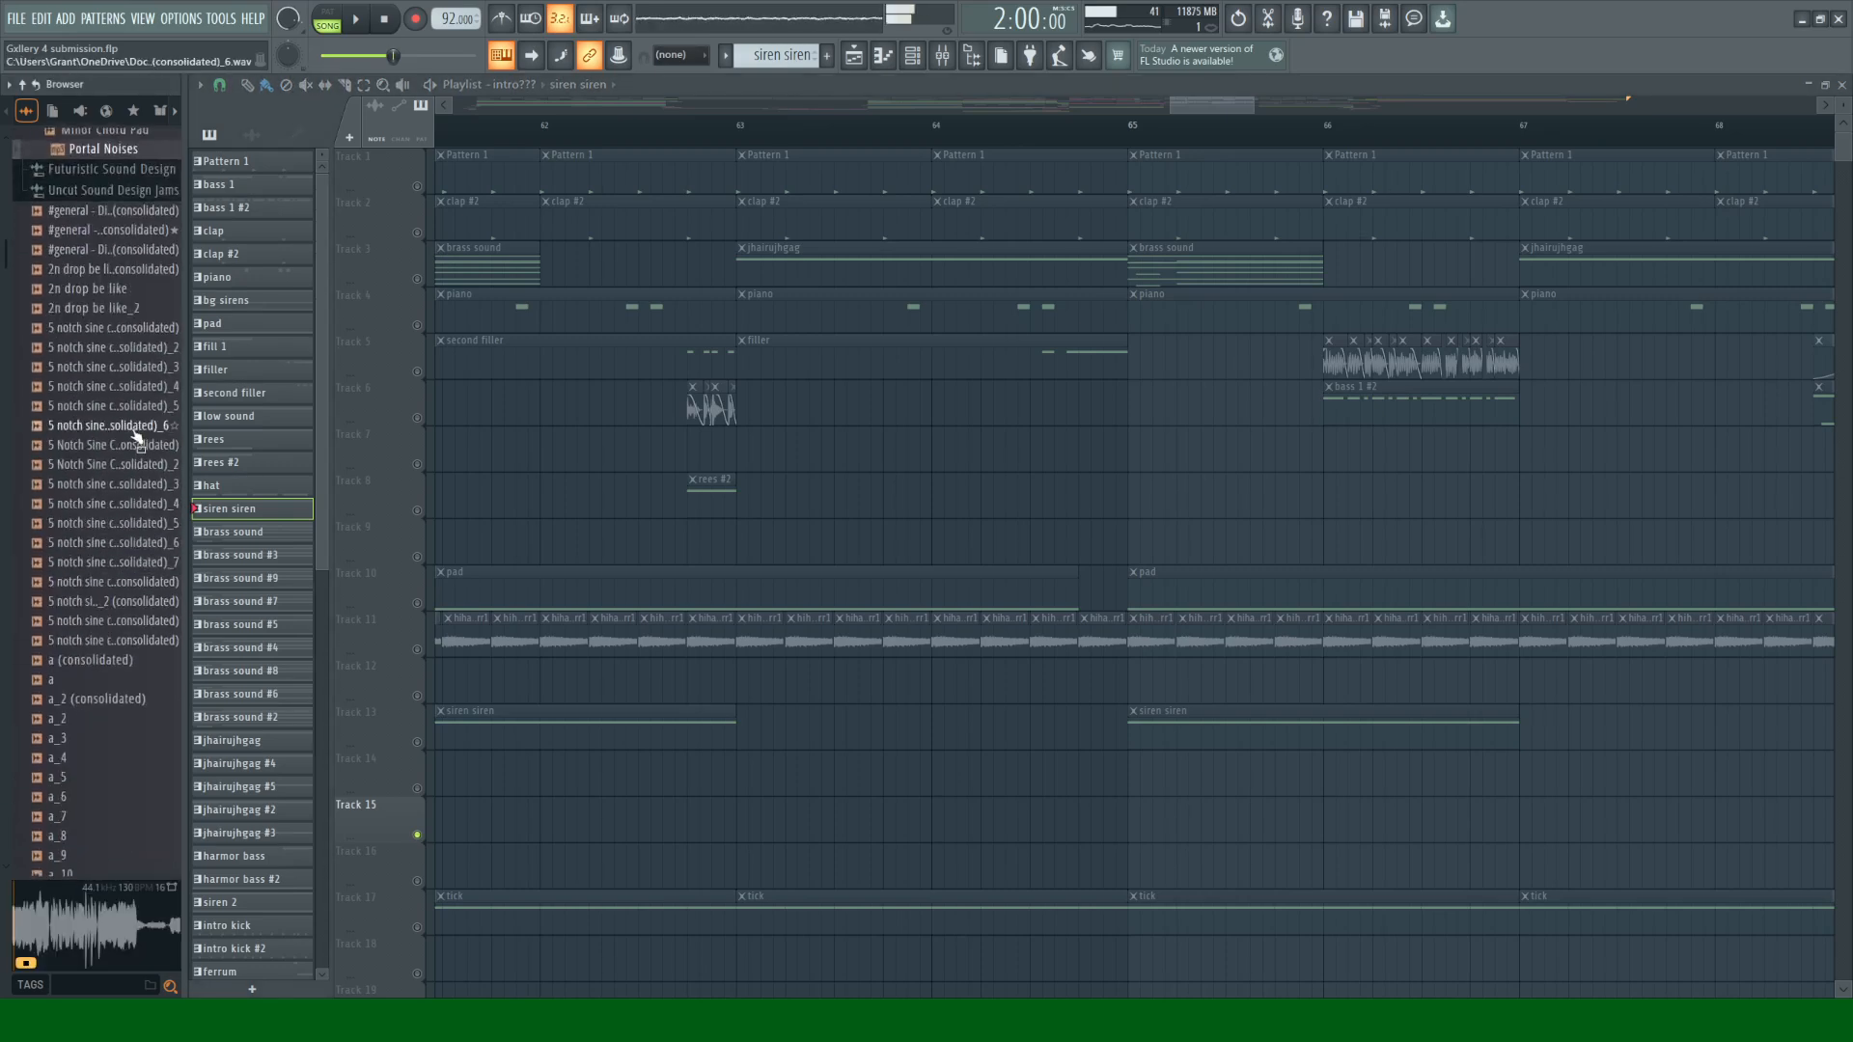
# Step: Preview rendered samples in the browser, including another granular and the consolidated 5 notch sine files
pyautogui.scroll(-12, 106, 396)
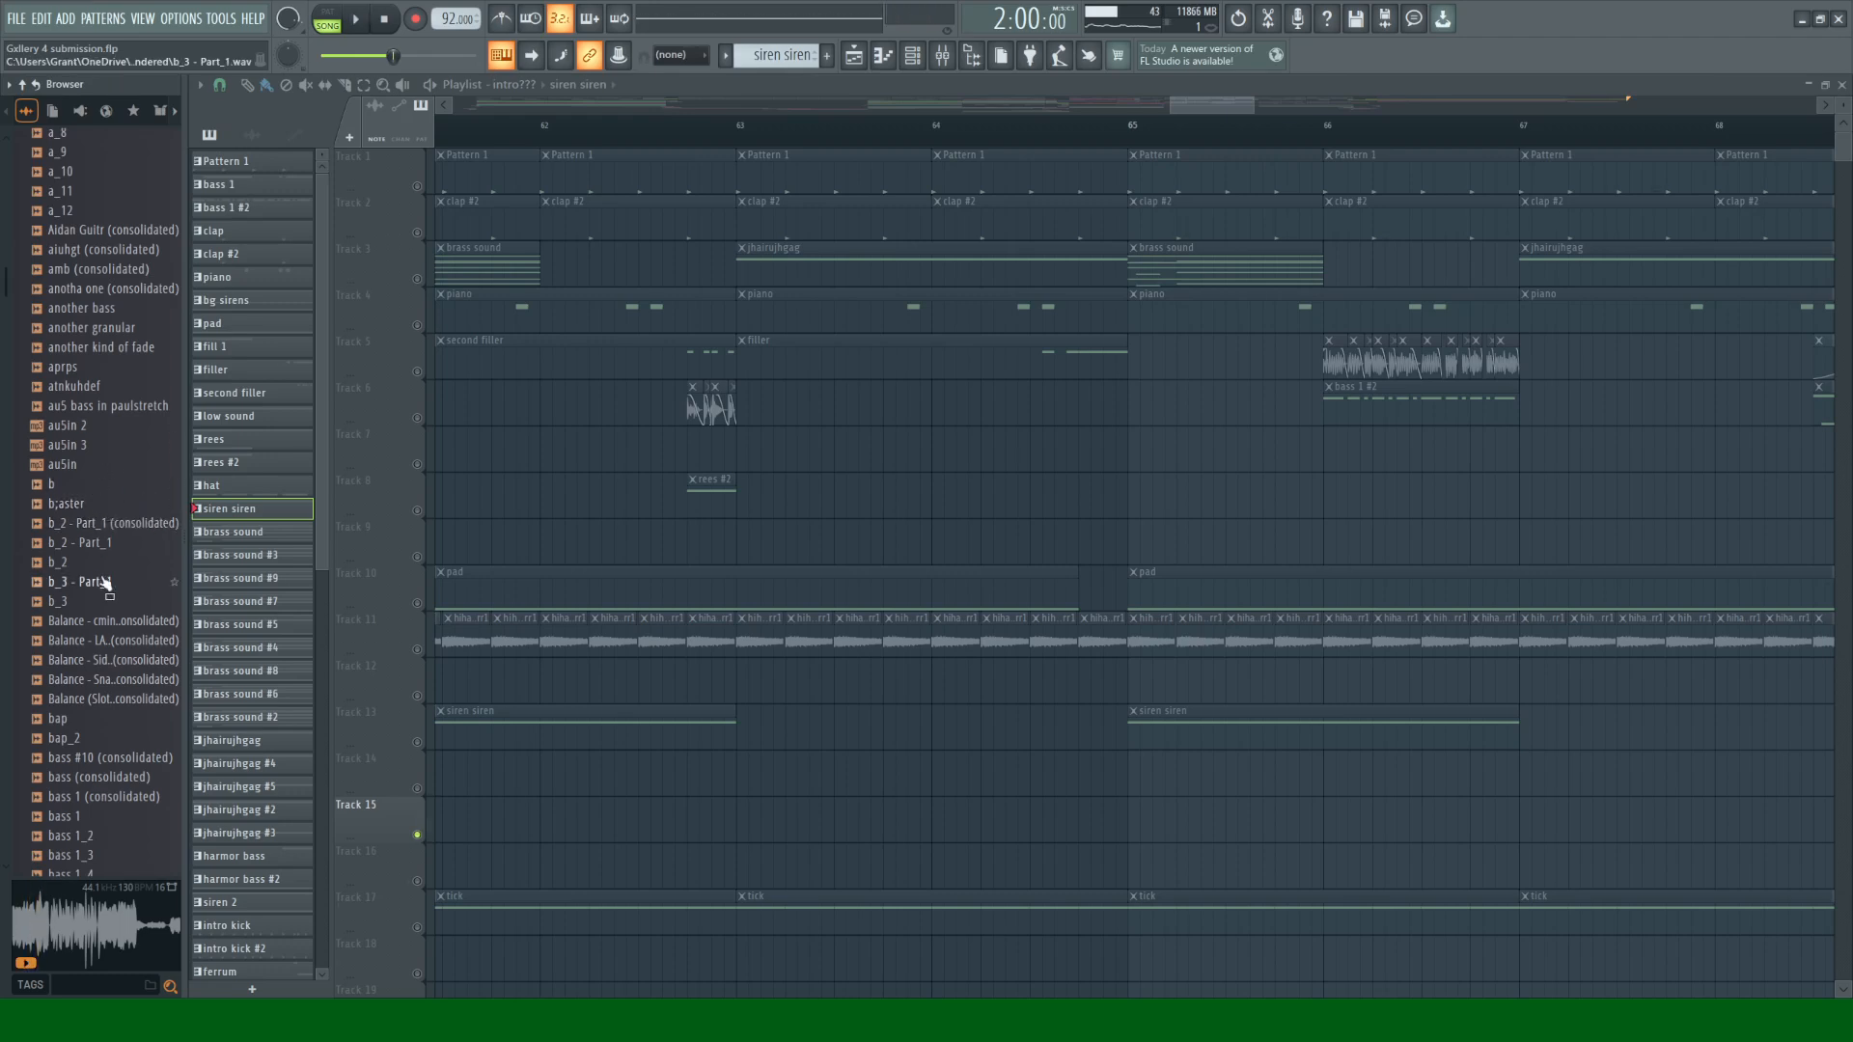
pyautogui.click(116, 328)
pyautogui.scroll(2, 113, 376)
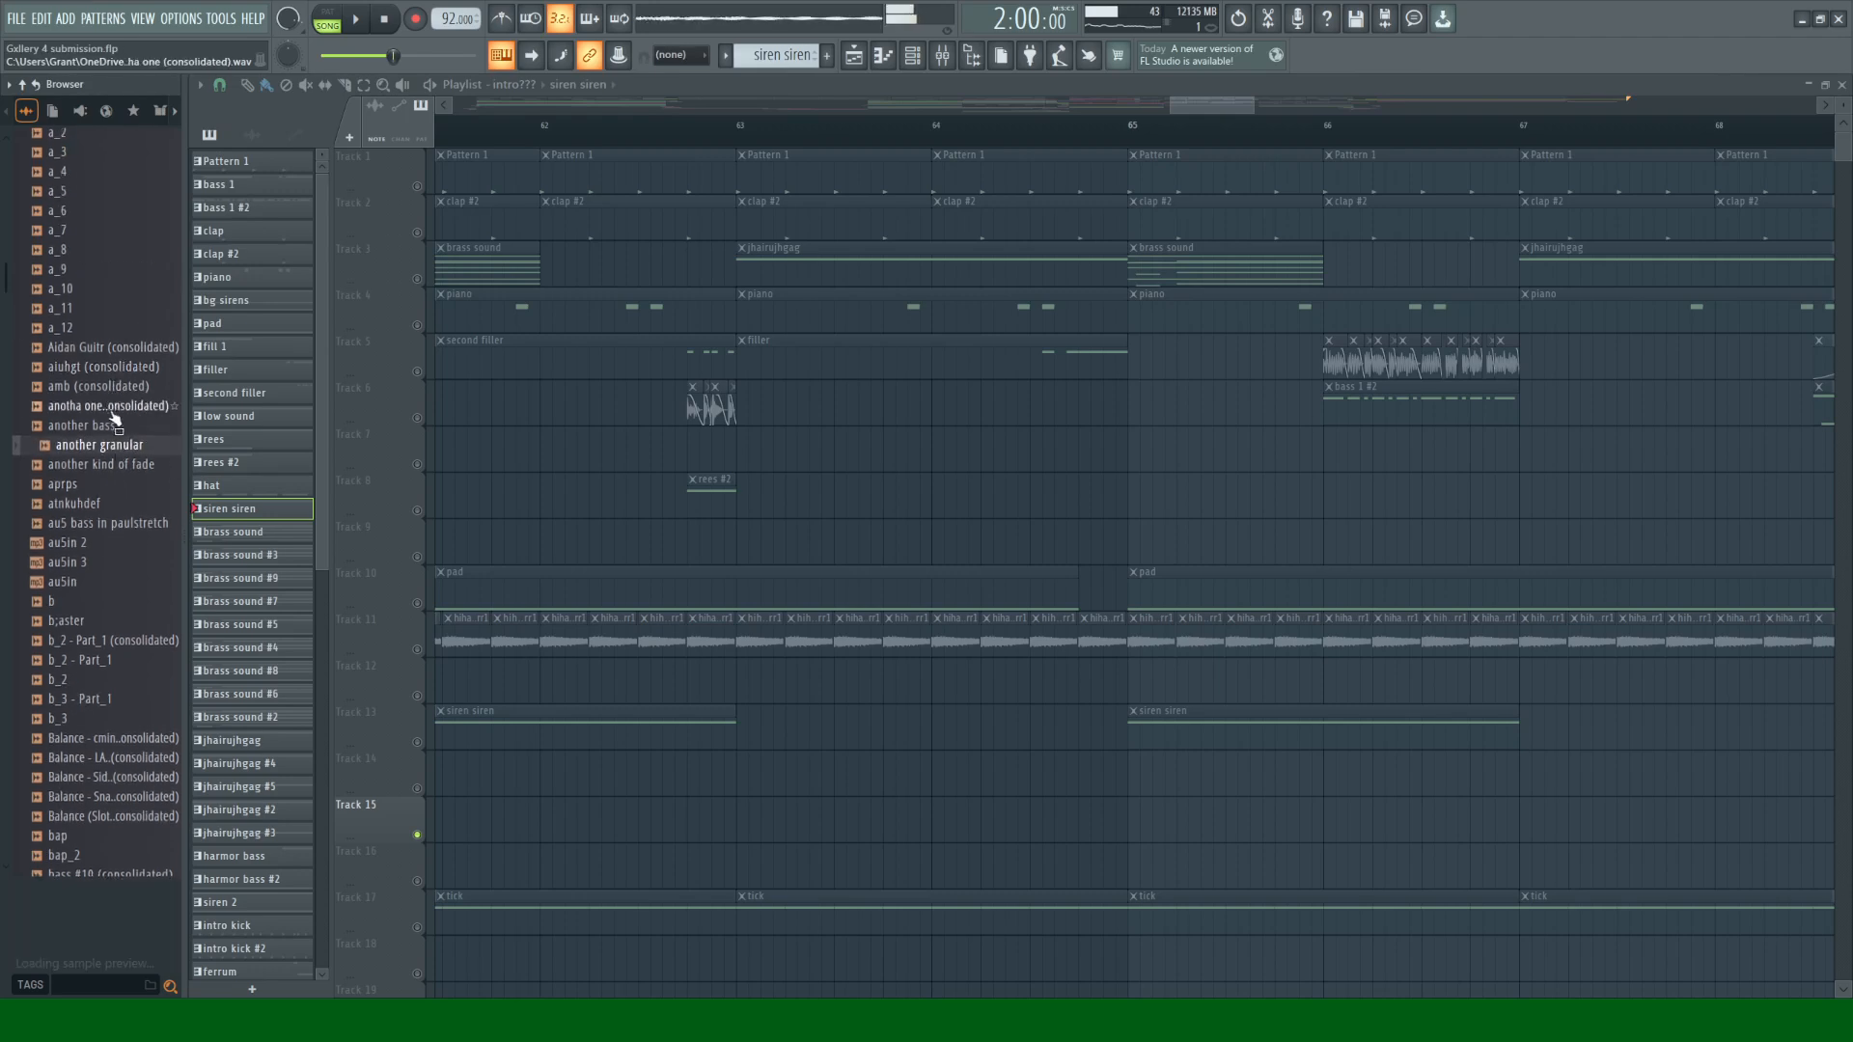
pyautogui.scroll(8, 114, 386)
pyautogui.click(108, 406)
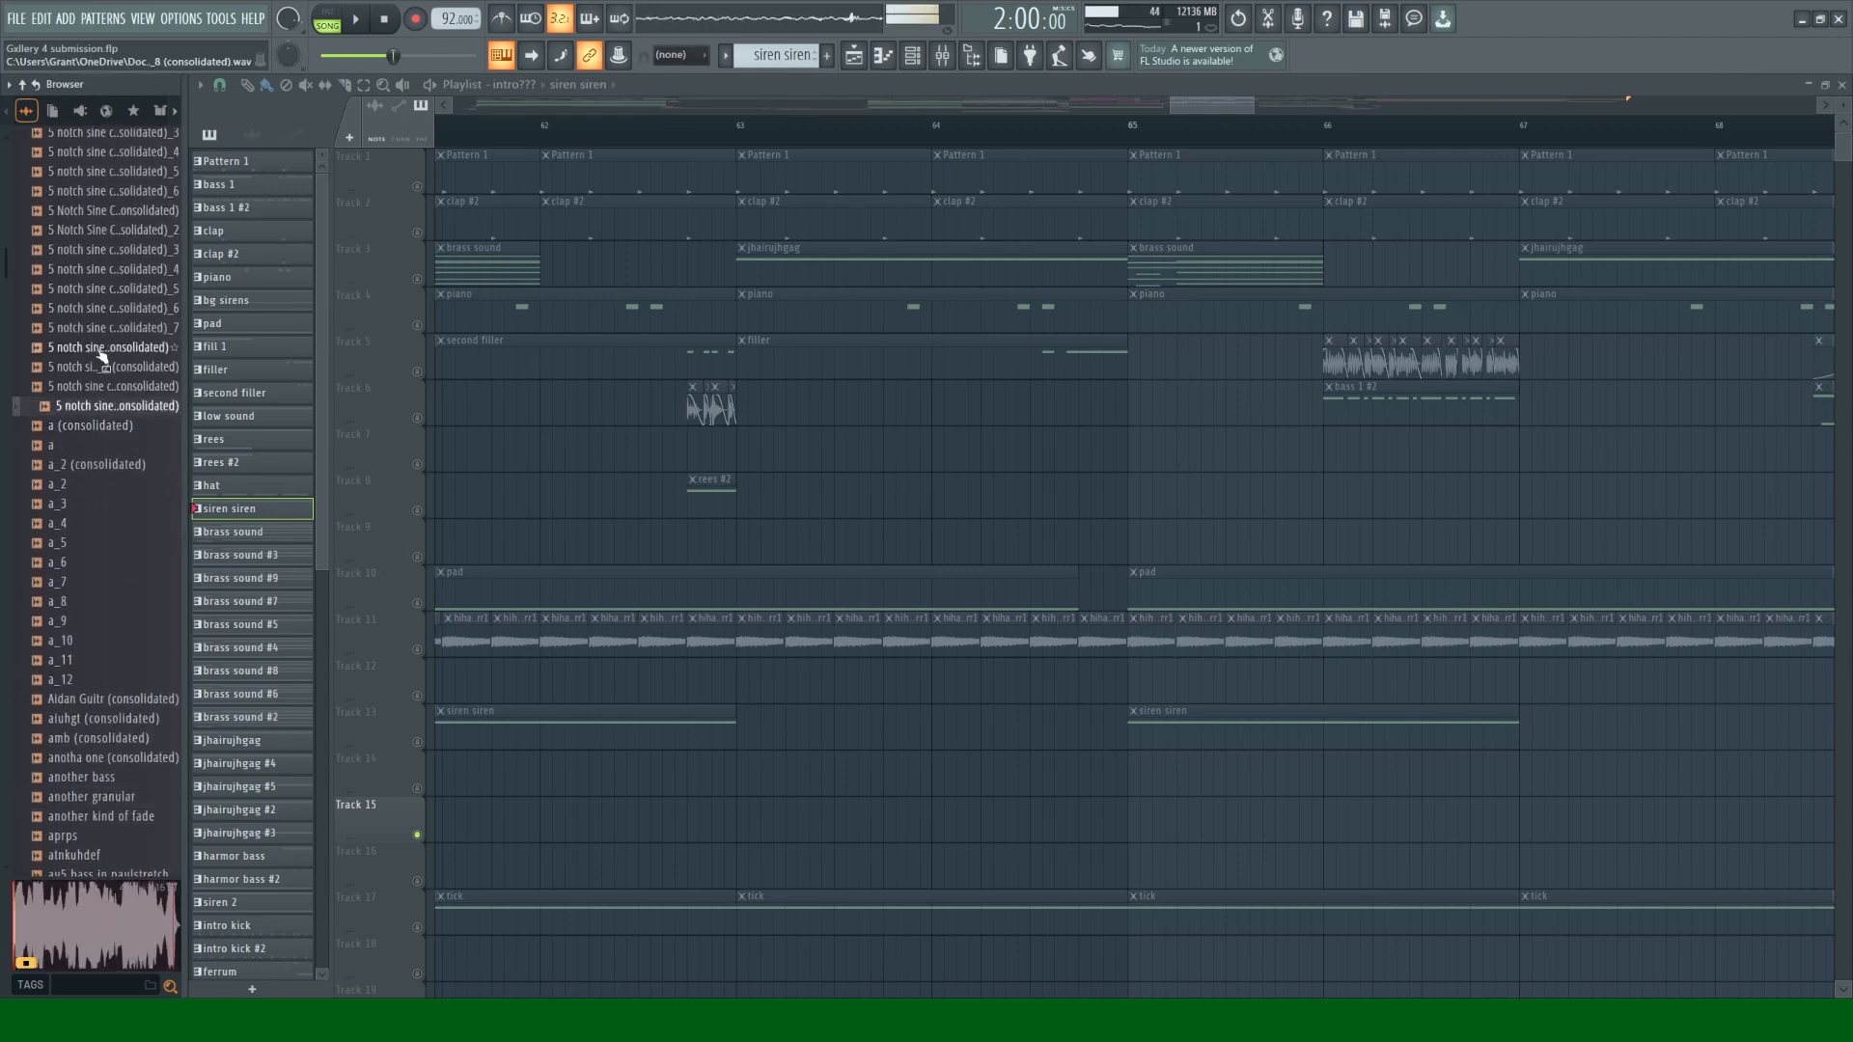
pyautogui.click(103, 349)
pyautogui.scroll(8, 102, 340)
pyautogui.click(92, 563)
# Step: Look further down the rendered samples and preview the basses (consolidated)_2 file
pyautogui.scroll(-10, 85, 593)
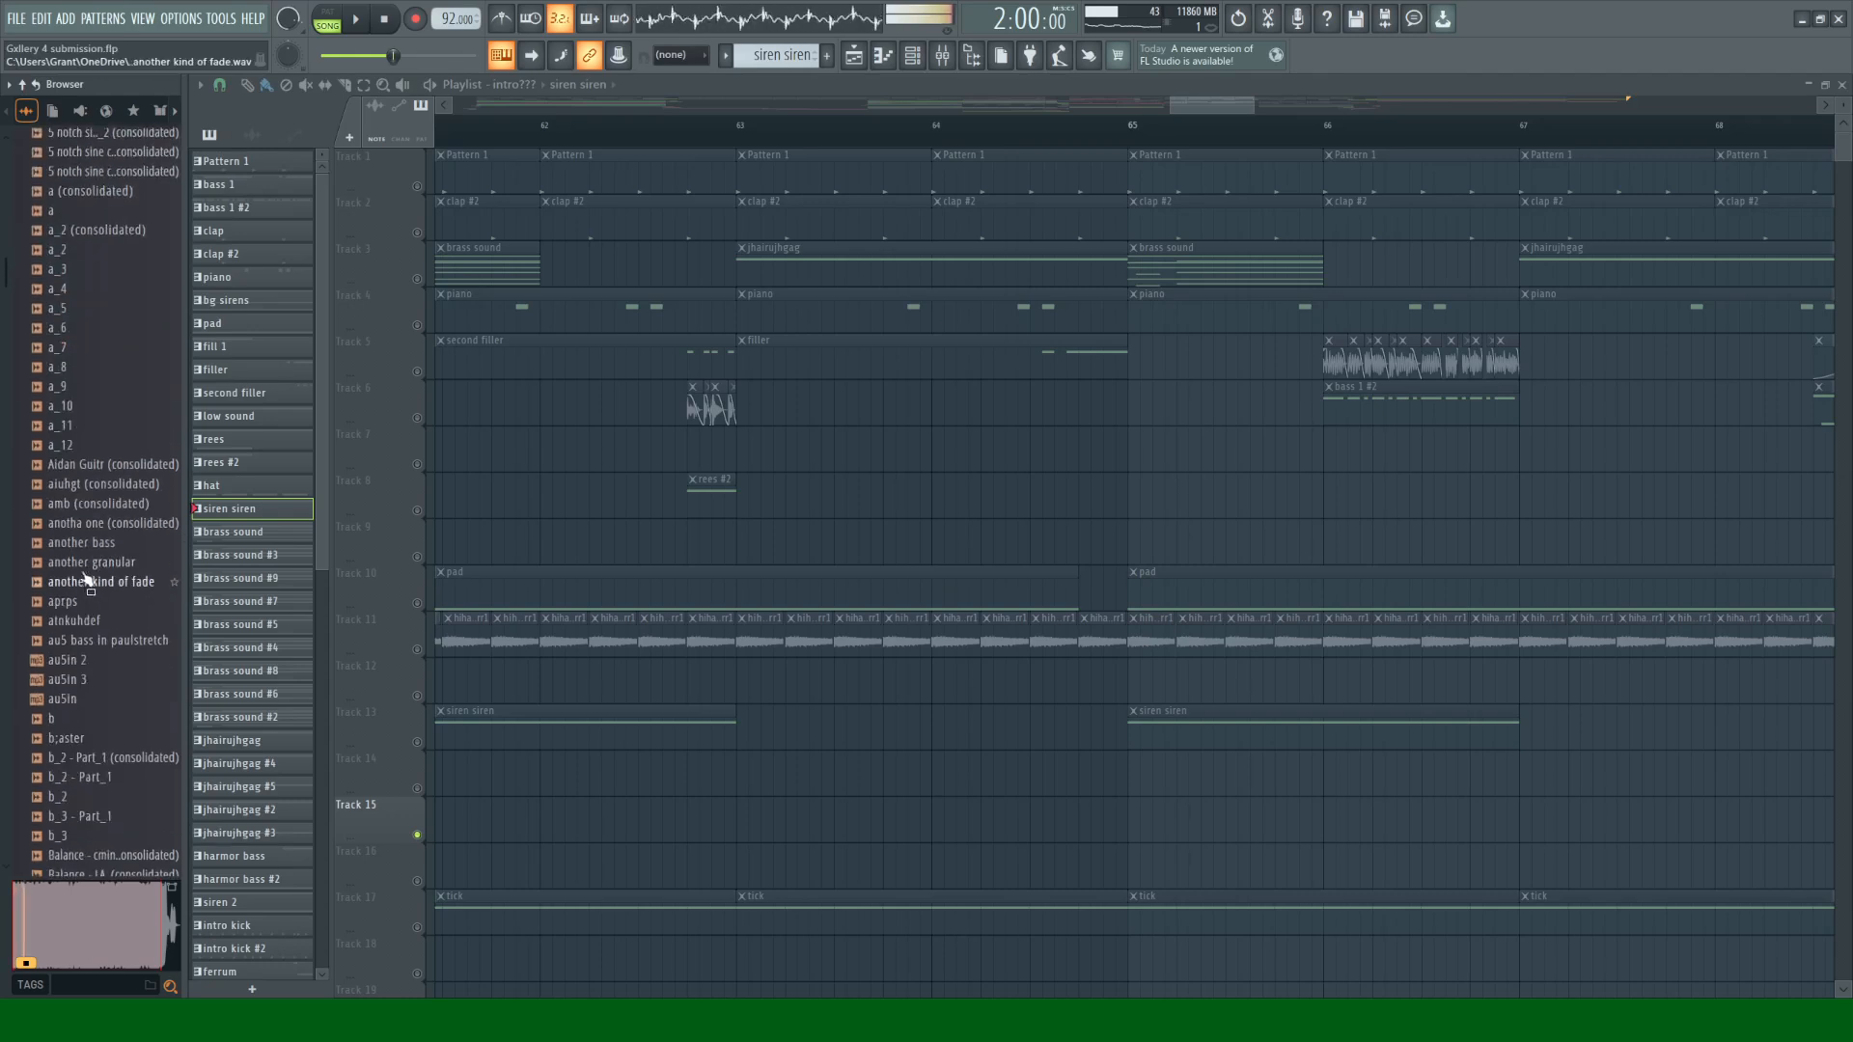
pyautogui.scroll(-5, 83, 608)
pyautogui.click(97, 660)
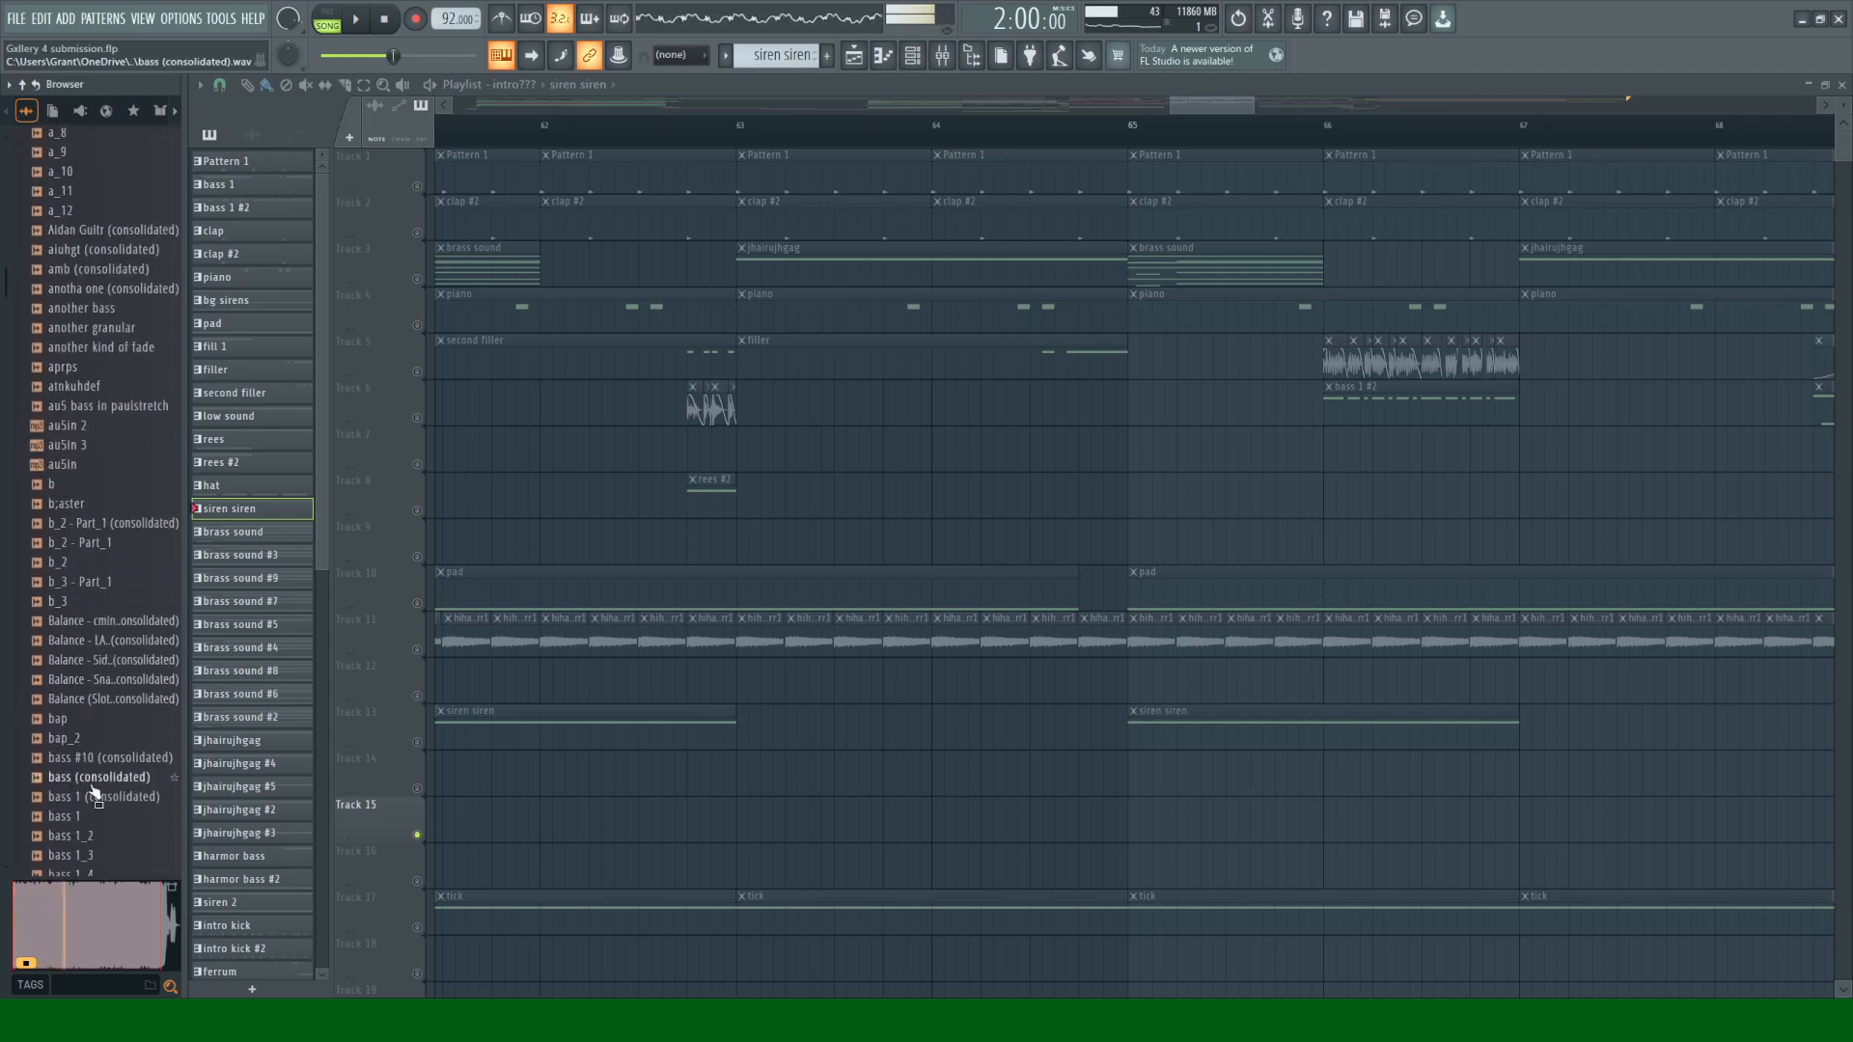
pyautogui.scroll(-10, 98, 666)
pyautogui.scroll(-5, 106, 608)
pyautogui.click(109, 592)
pyautogui.click(110, 608)
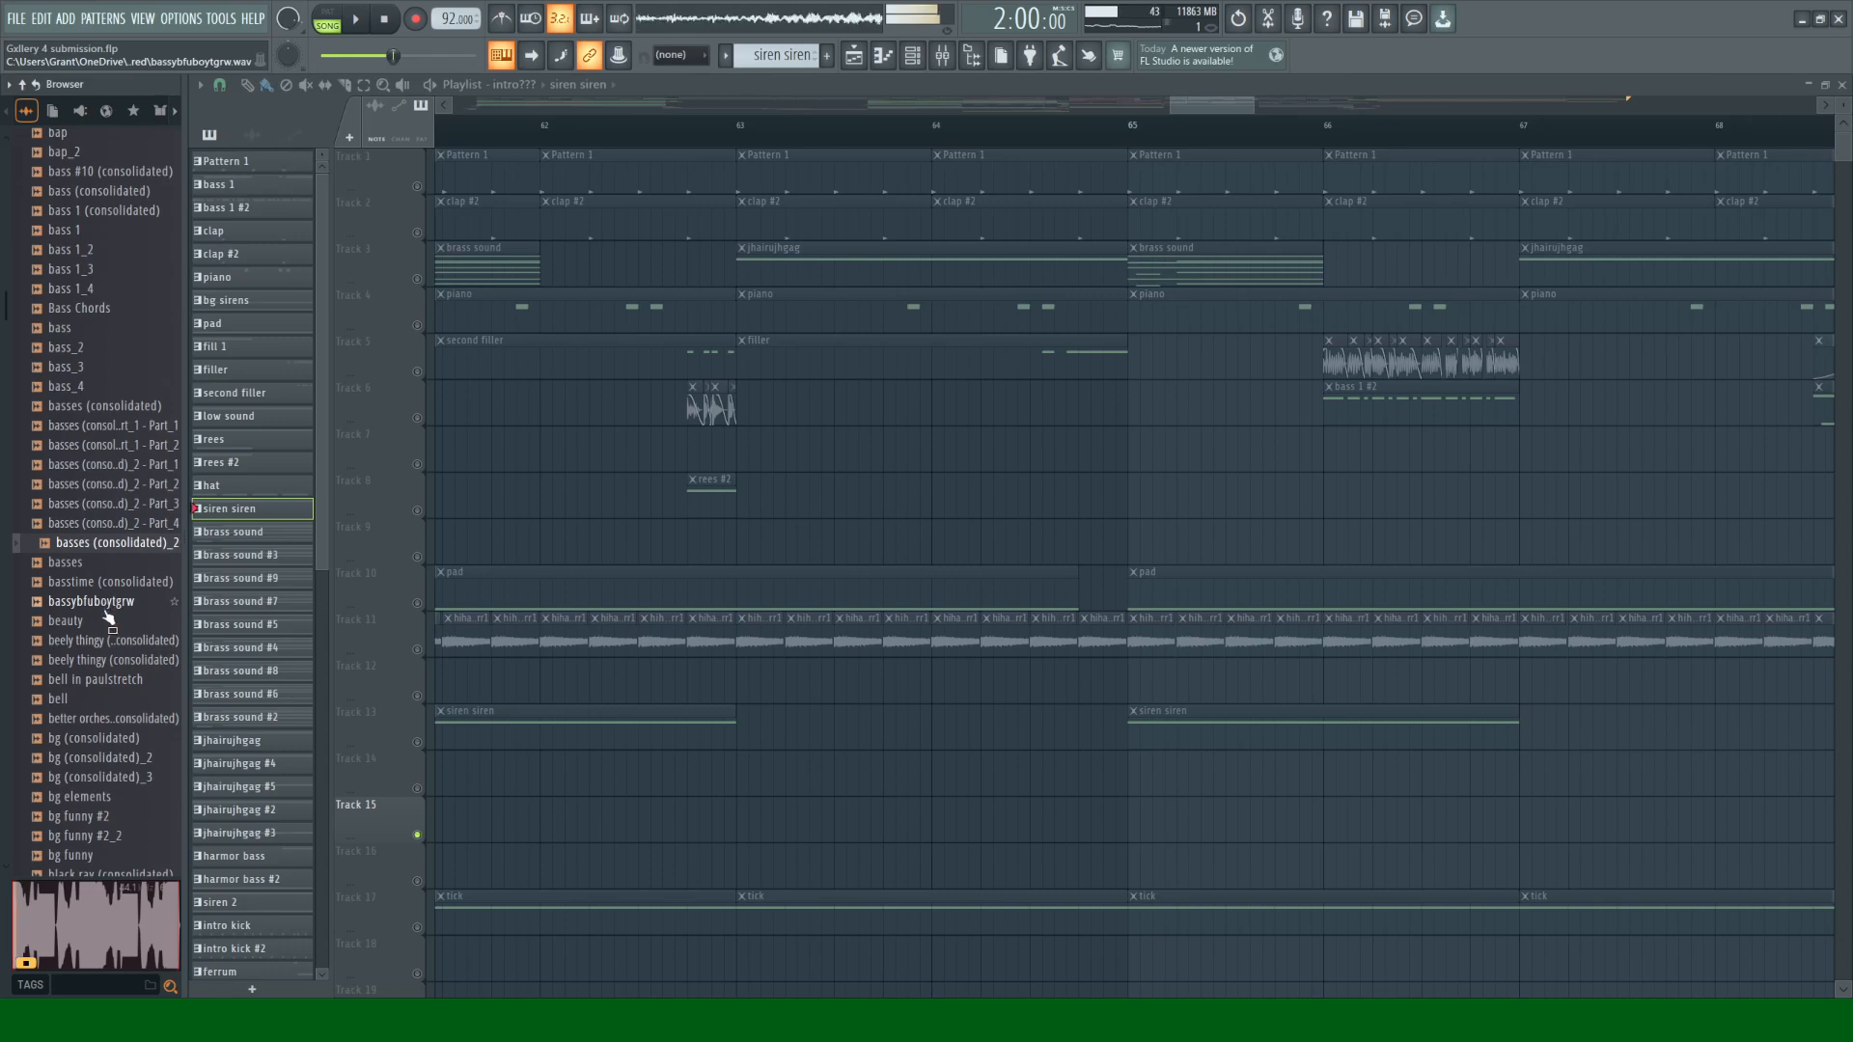
# Step: Audition the rendered bass, beely thingy, bg, blocc and choir samples in the browser
pyautogui.scroll(-2, 108, 613)
pyautogui.click(104, 526)
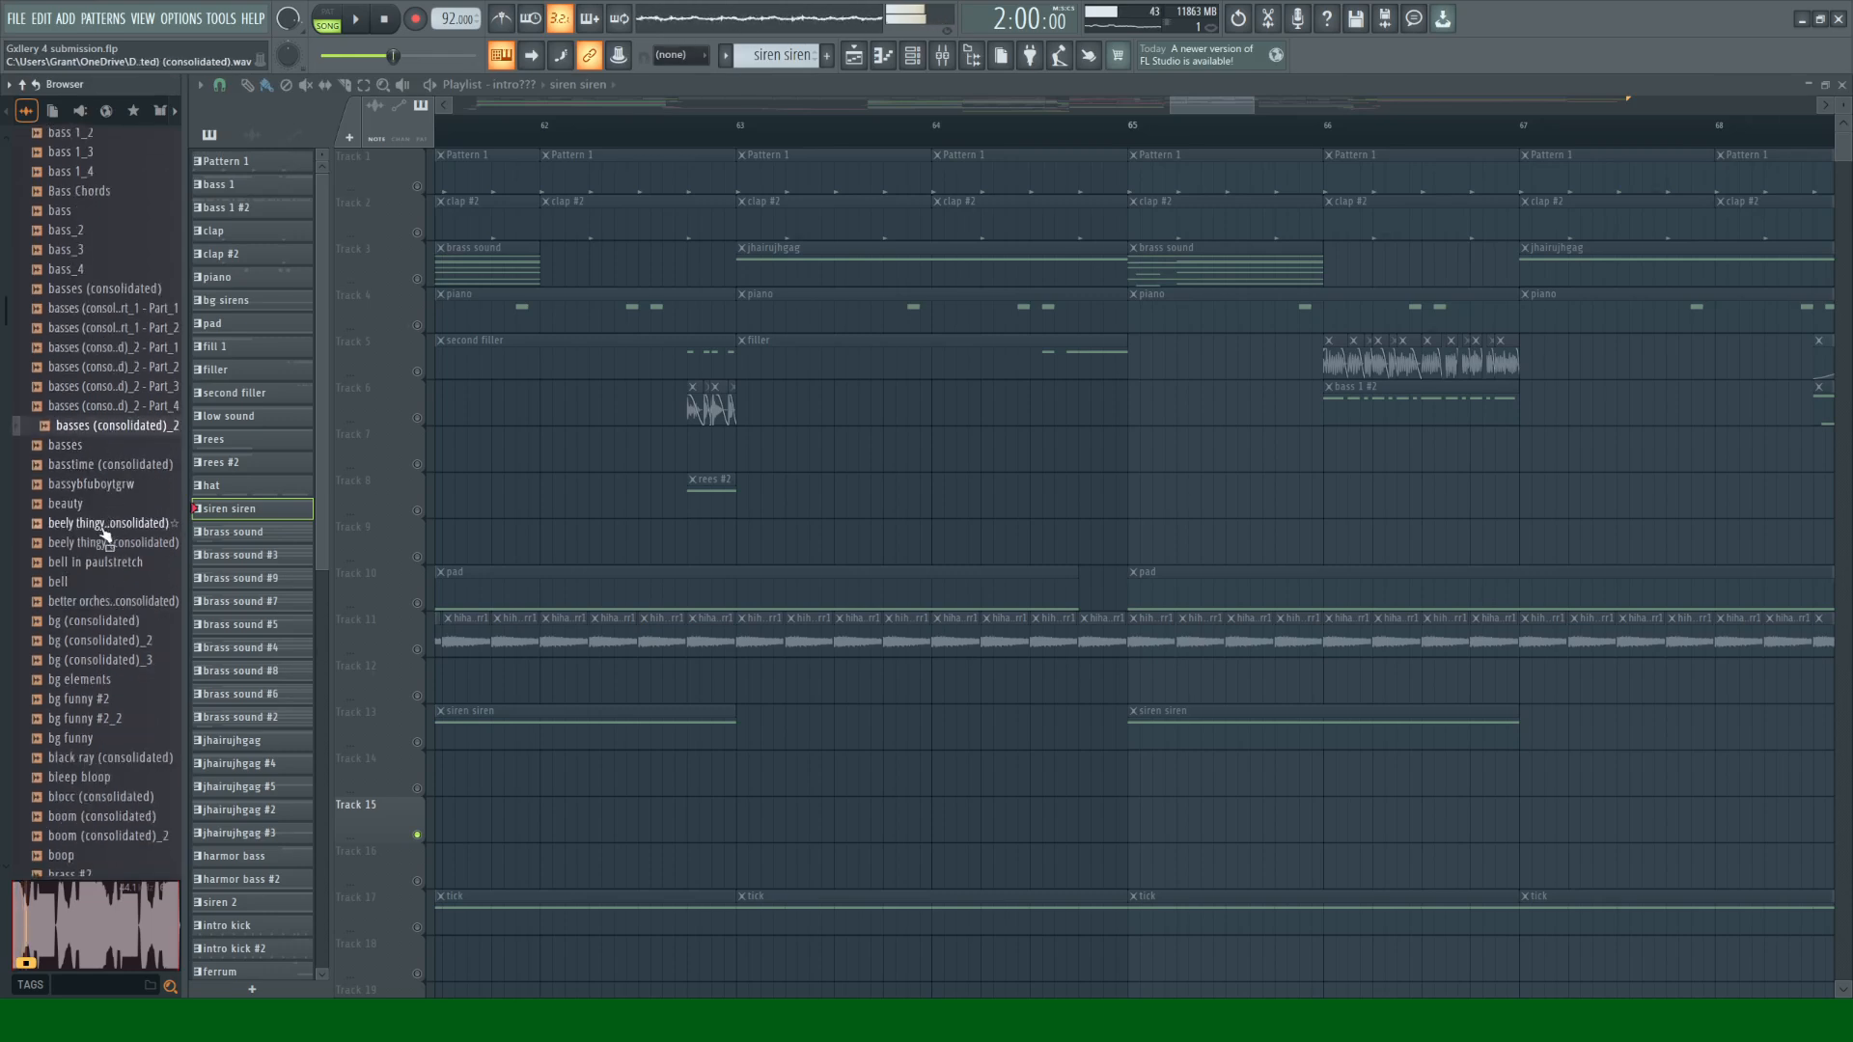
pyautogui.click(101, 622)
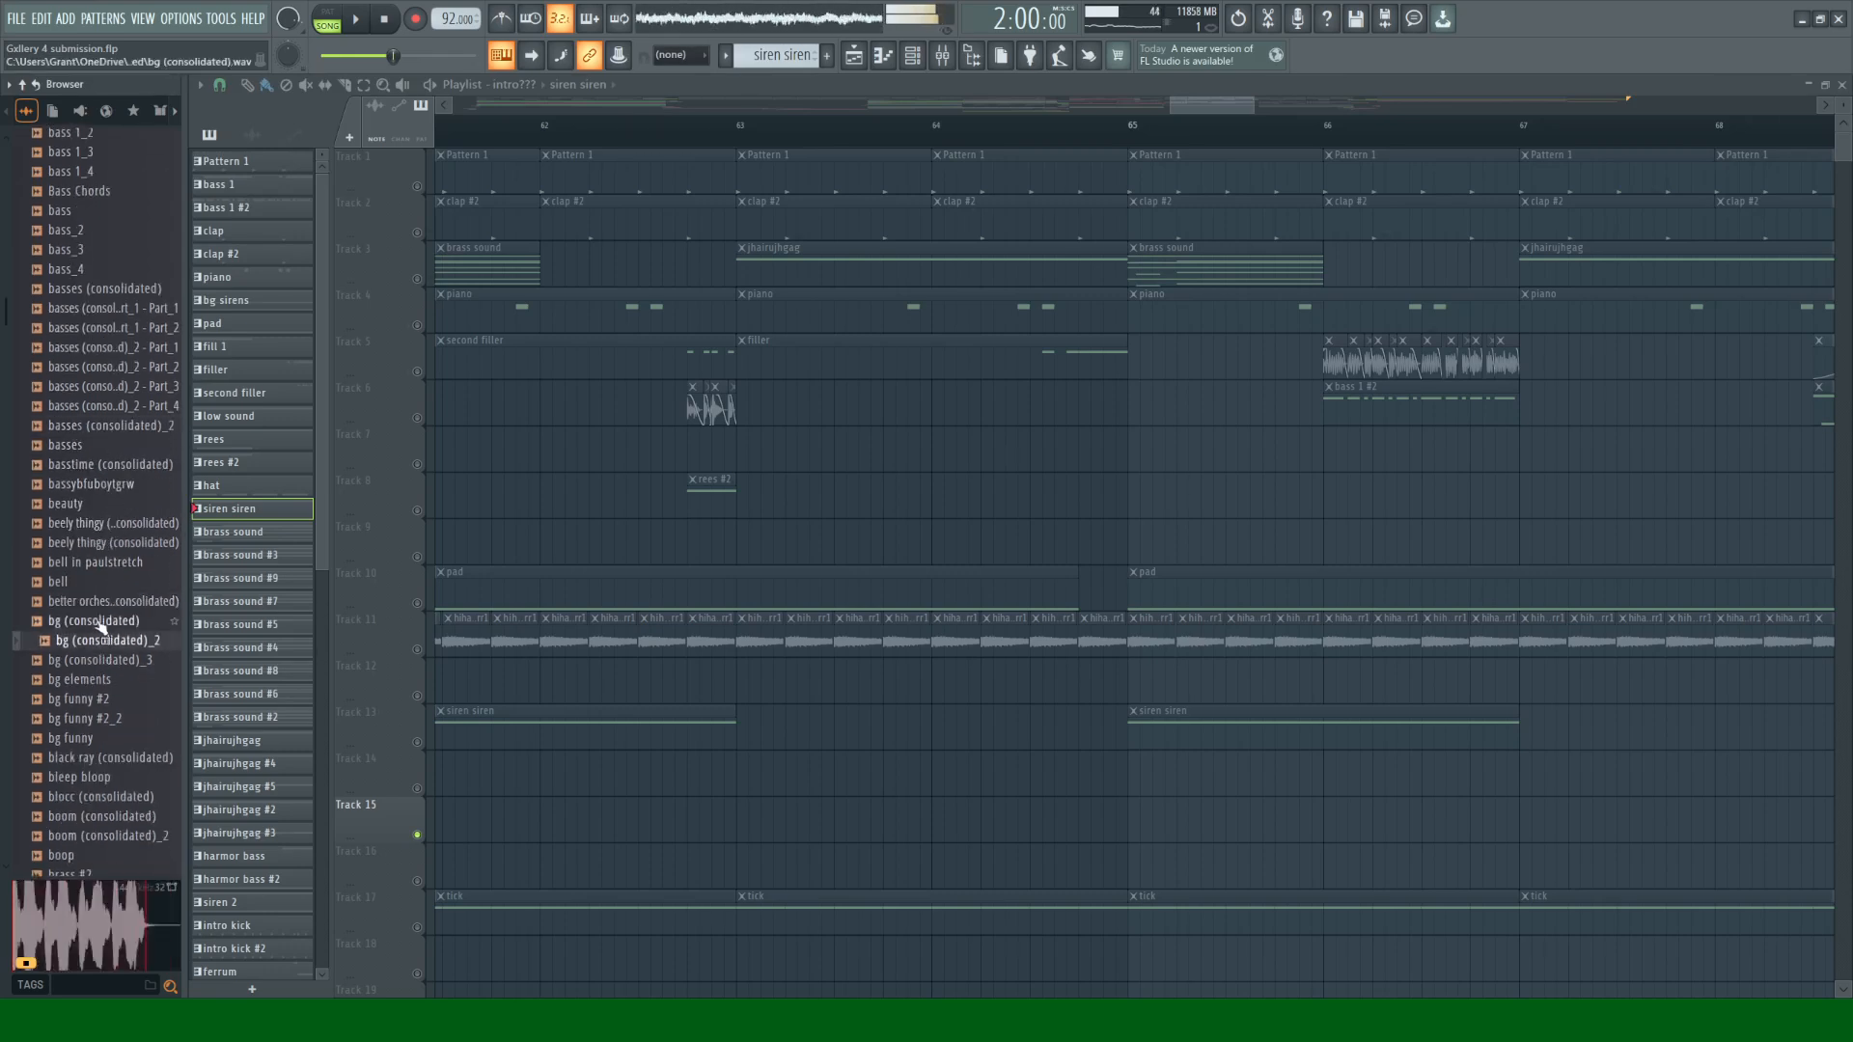
pyautogui.scroll(-2, 101, 626)
pyautogui.click(91, 681)
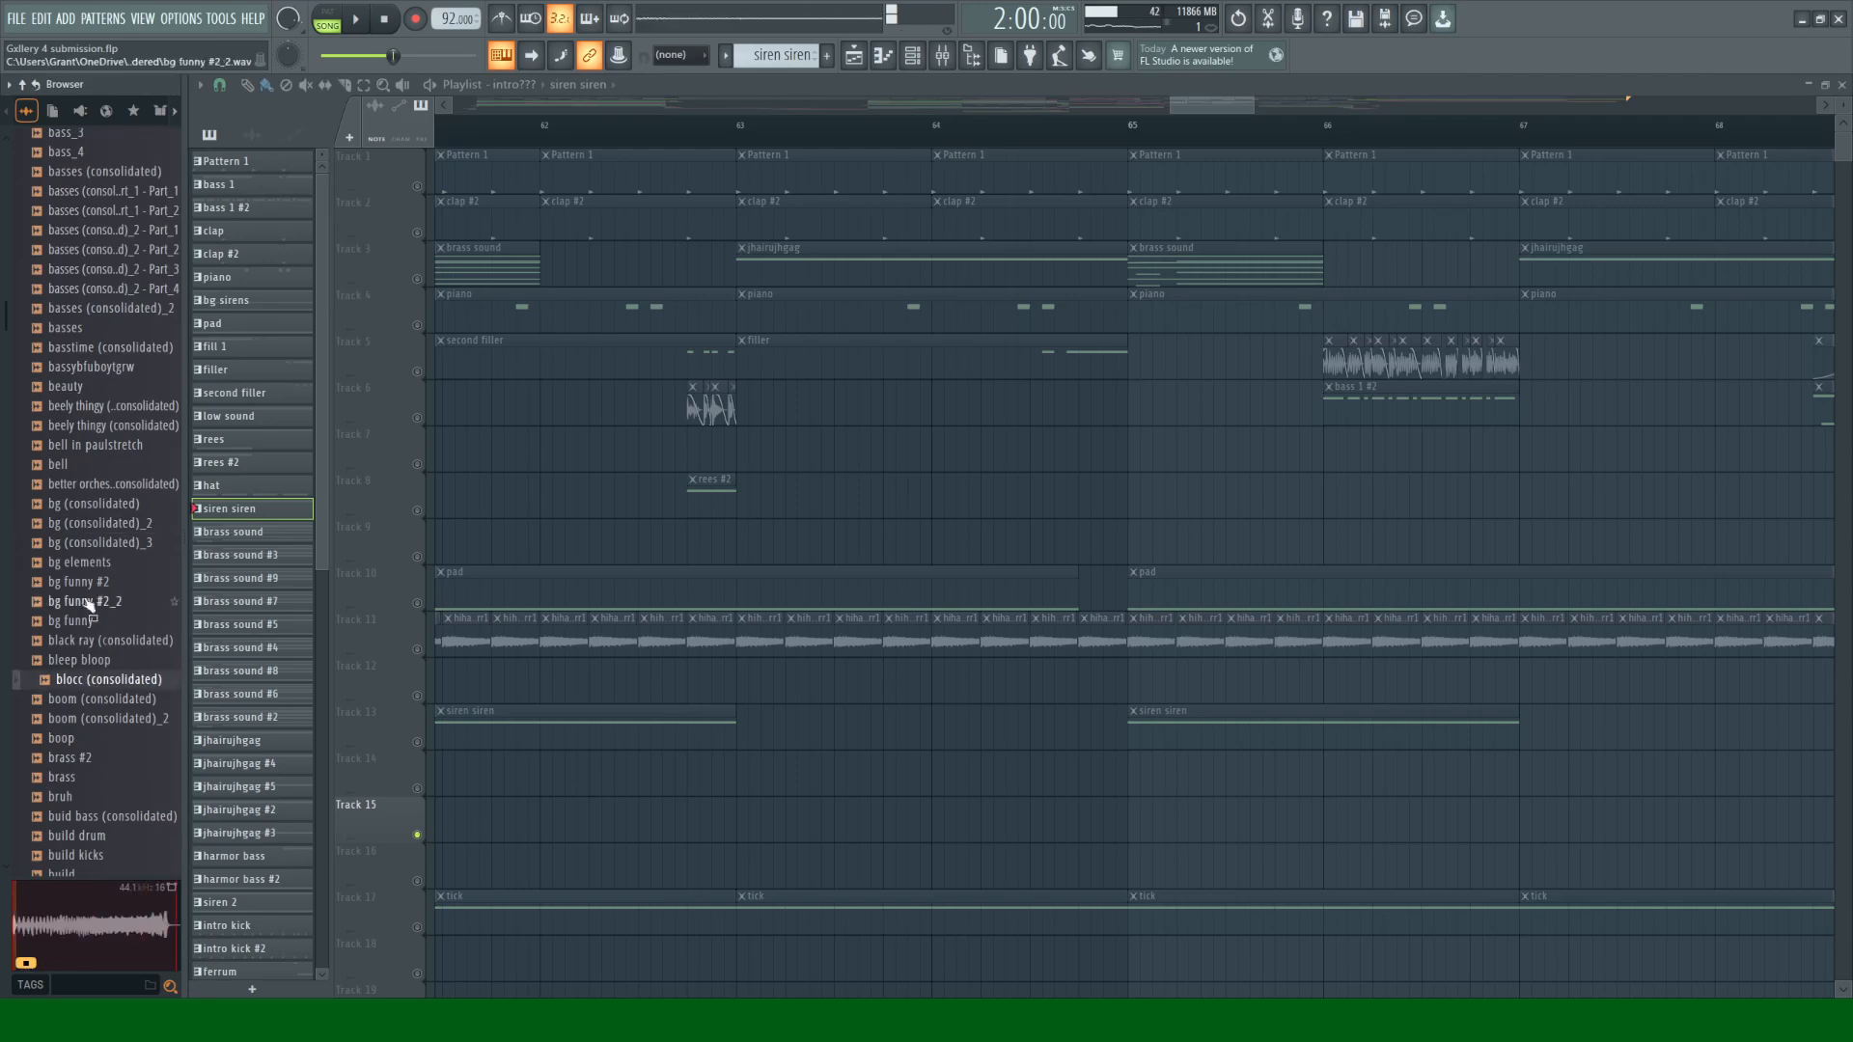
pyautogui.scroll(-8, 83, 608)
pyautogui.click(76, 681)
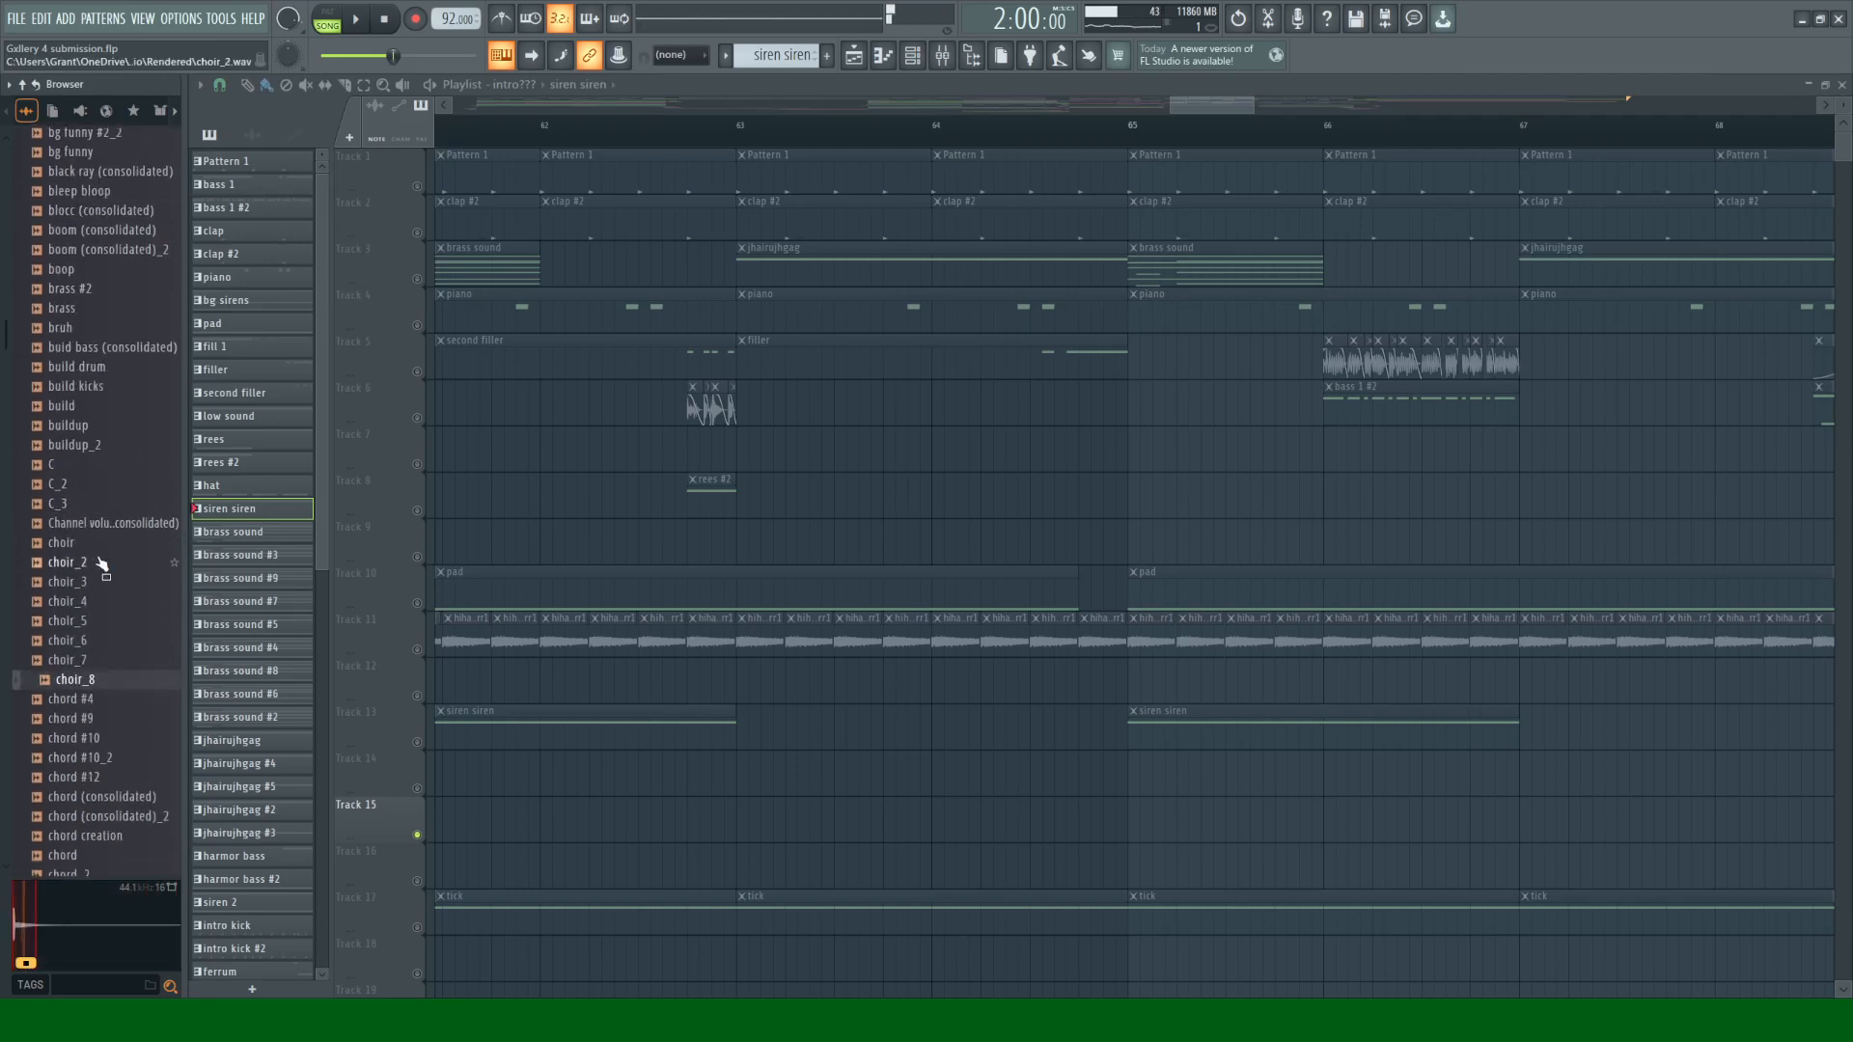
pyautogui.scroll(-6, 102, 579)
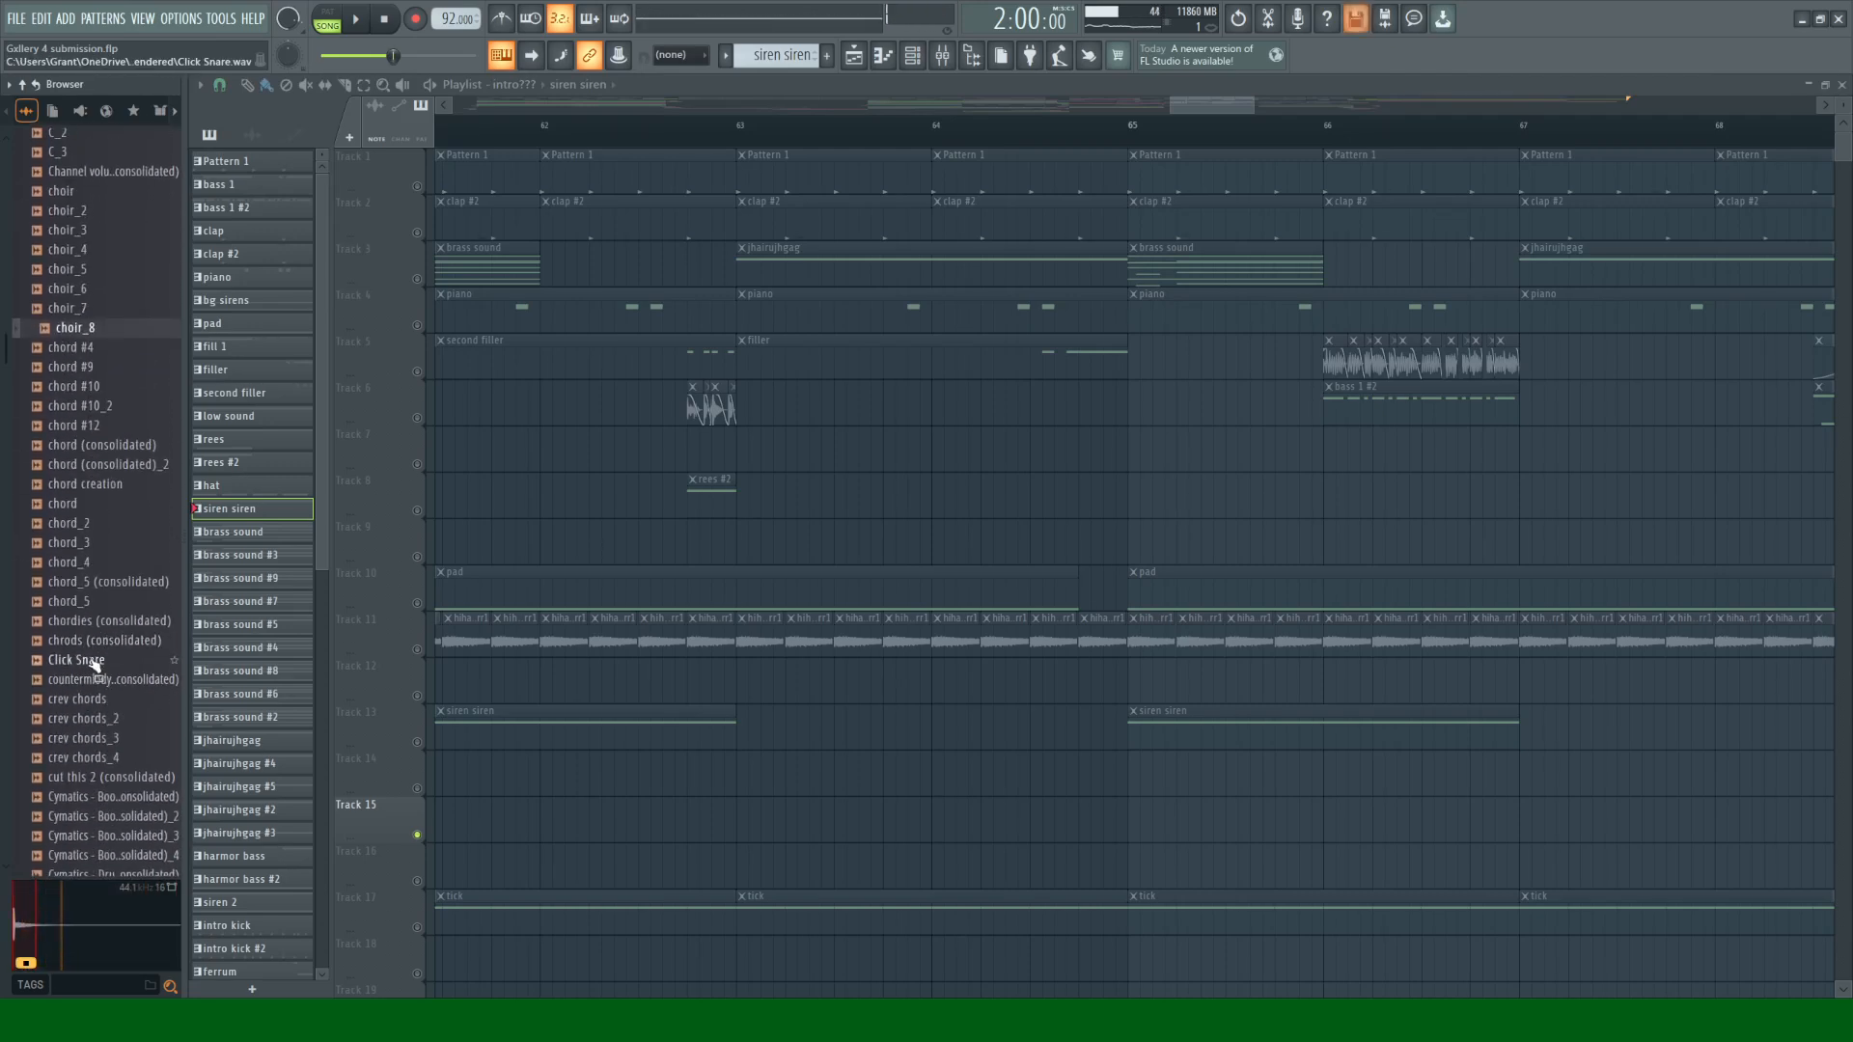
pyautogui.scroll(-12, 102, 642)
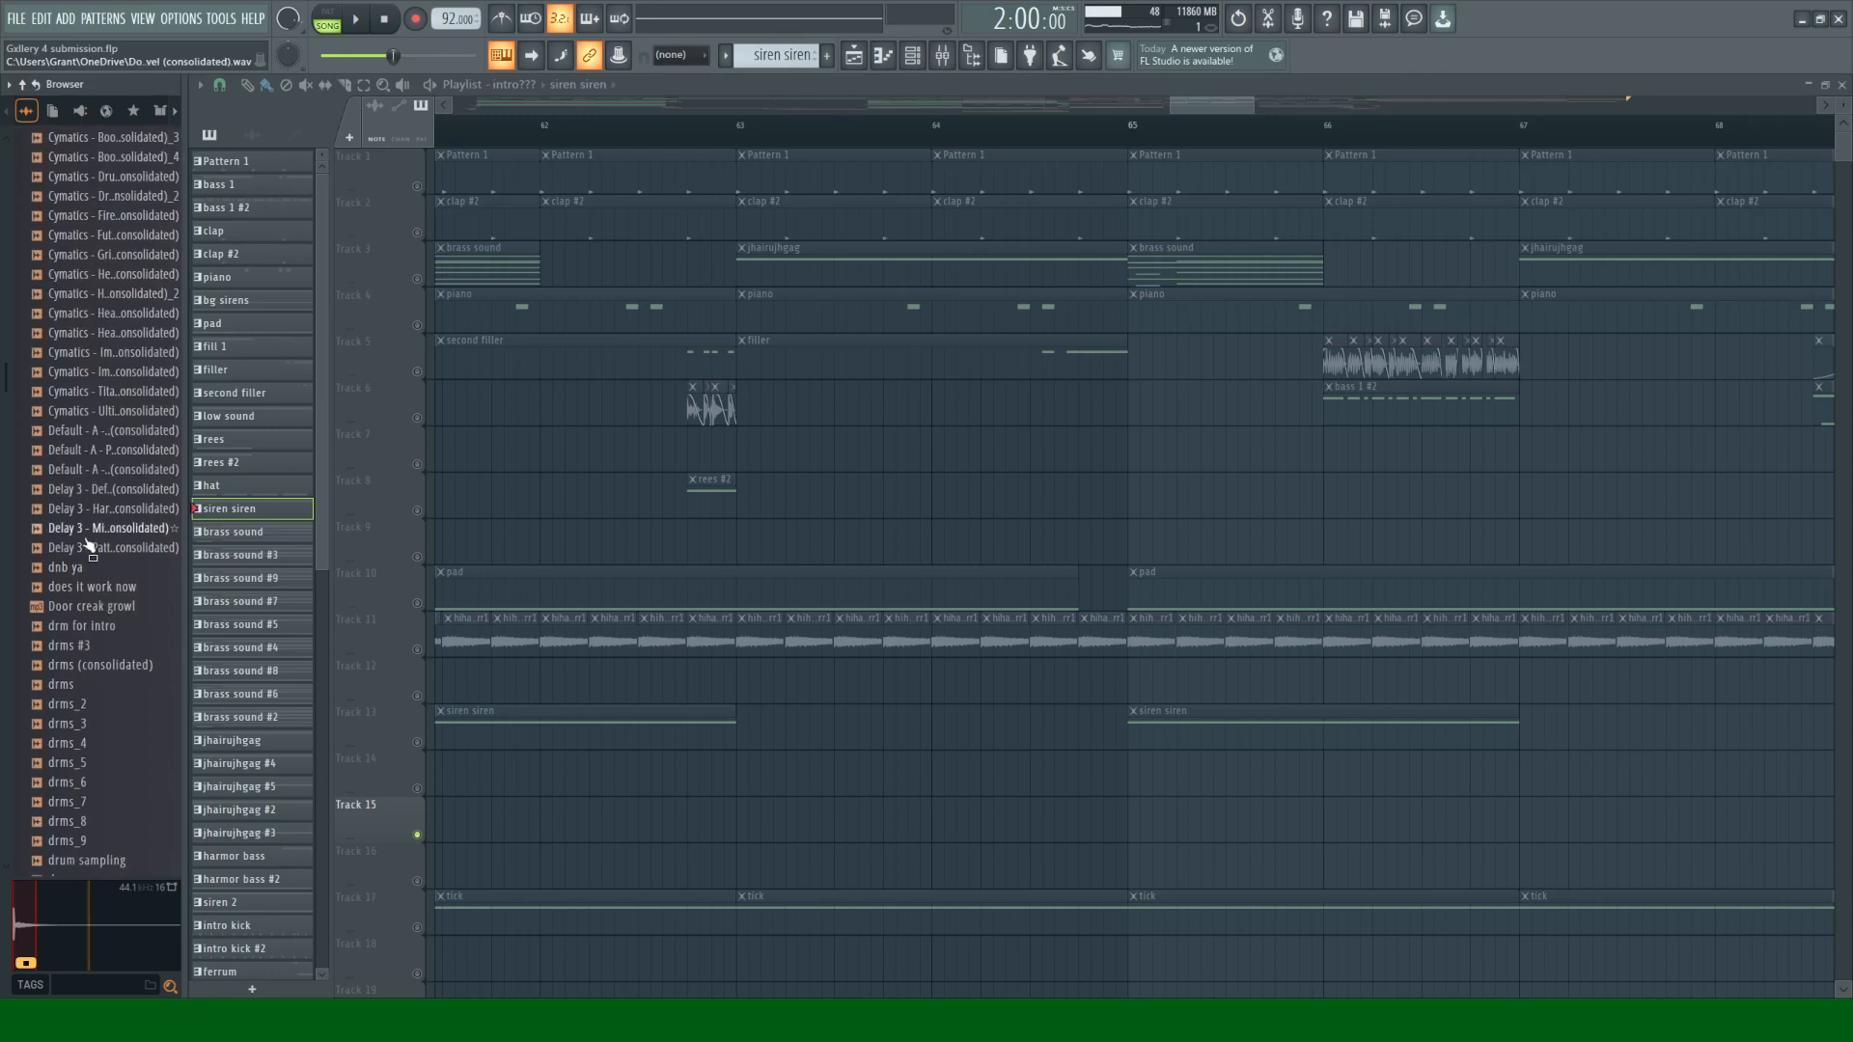
# Step: Preview the consolidated Delay 3 sample and browse past the drum and FX renders to the granular samples
pyautogui.click(87, 546)
pyautogui.scroll(-2, 87, 591)
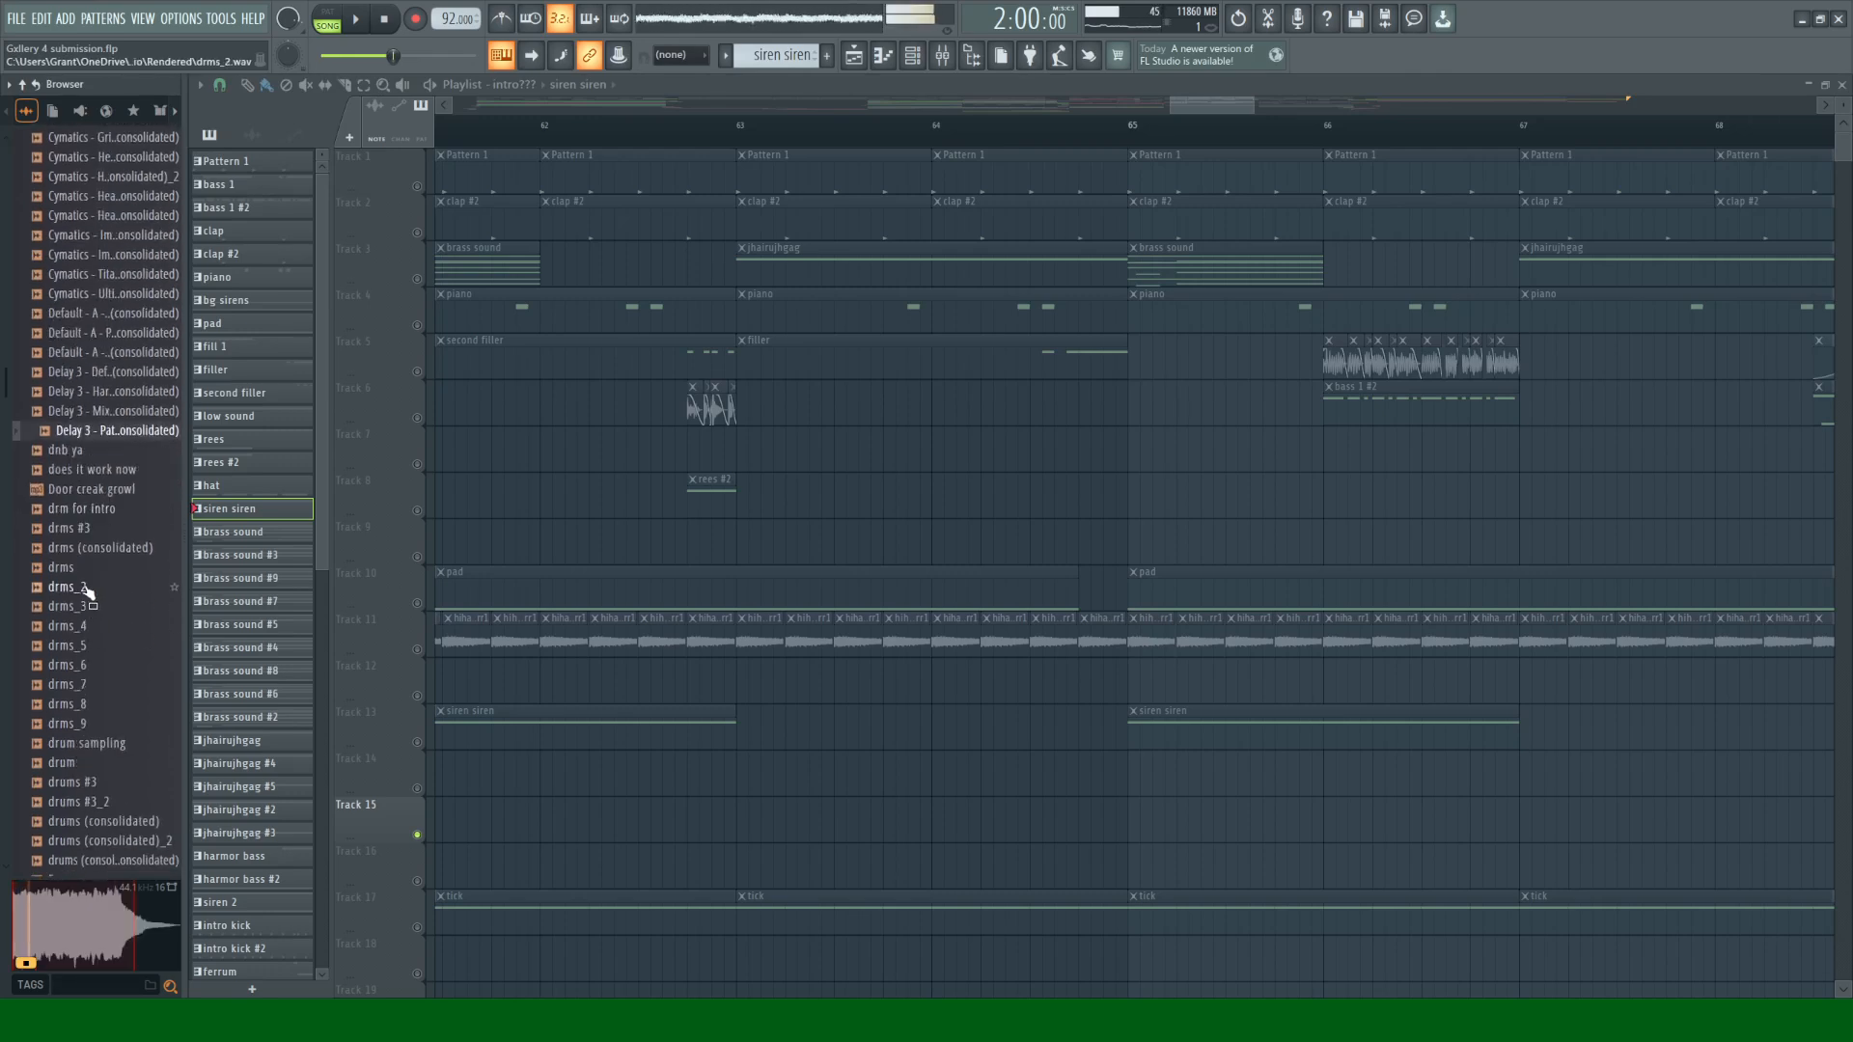
pyautogui.scroll(-4, 87, 590)
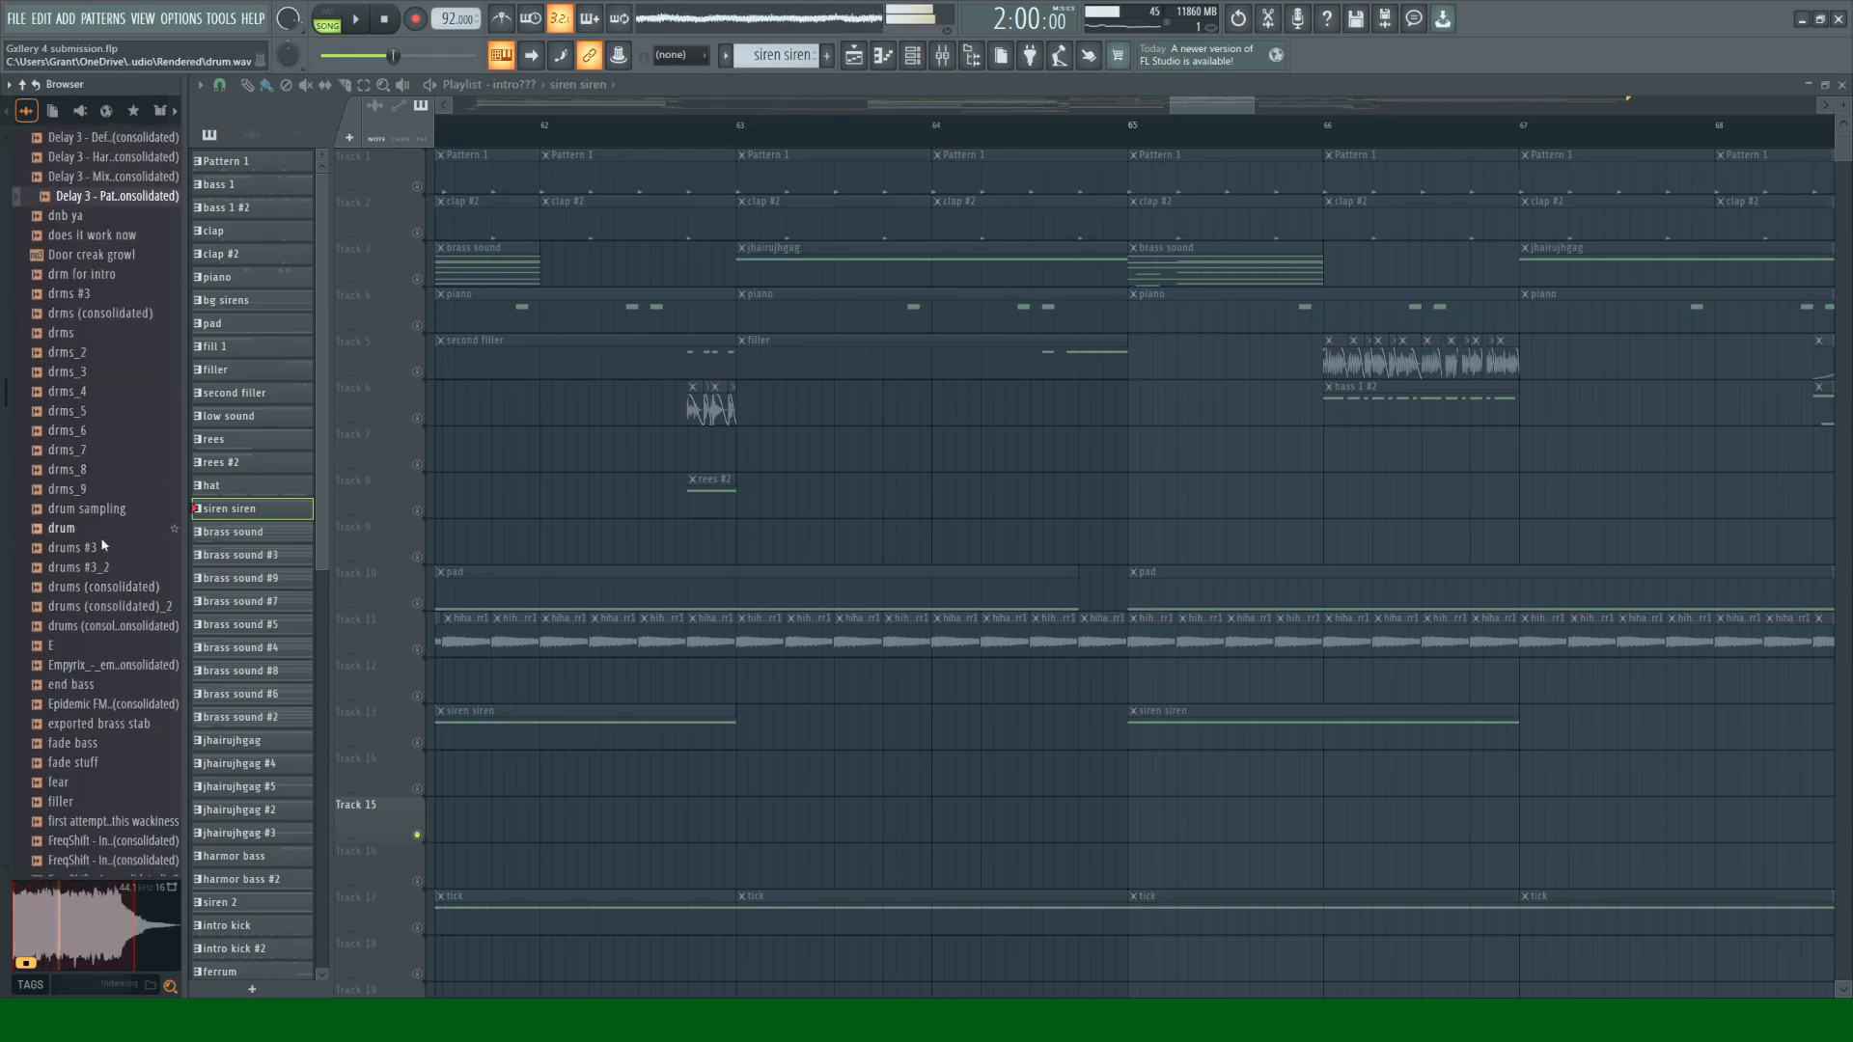
pyautogui.scroll(-2, 100, 536)
pyautogui.scroll(-4, 106, 548)
pyautogui.scroll(-2, 108, 545)
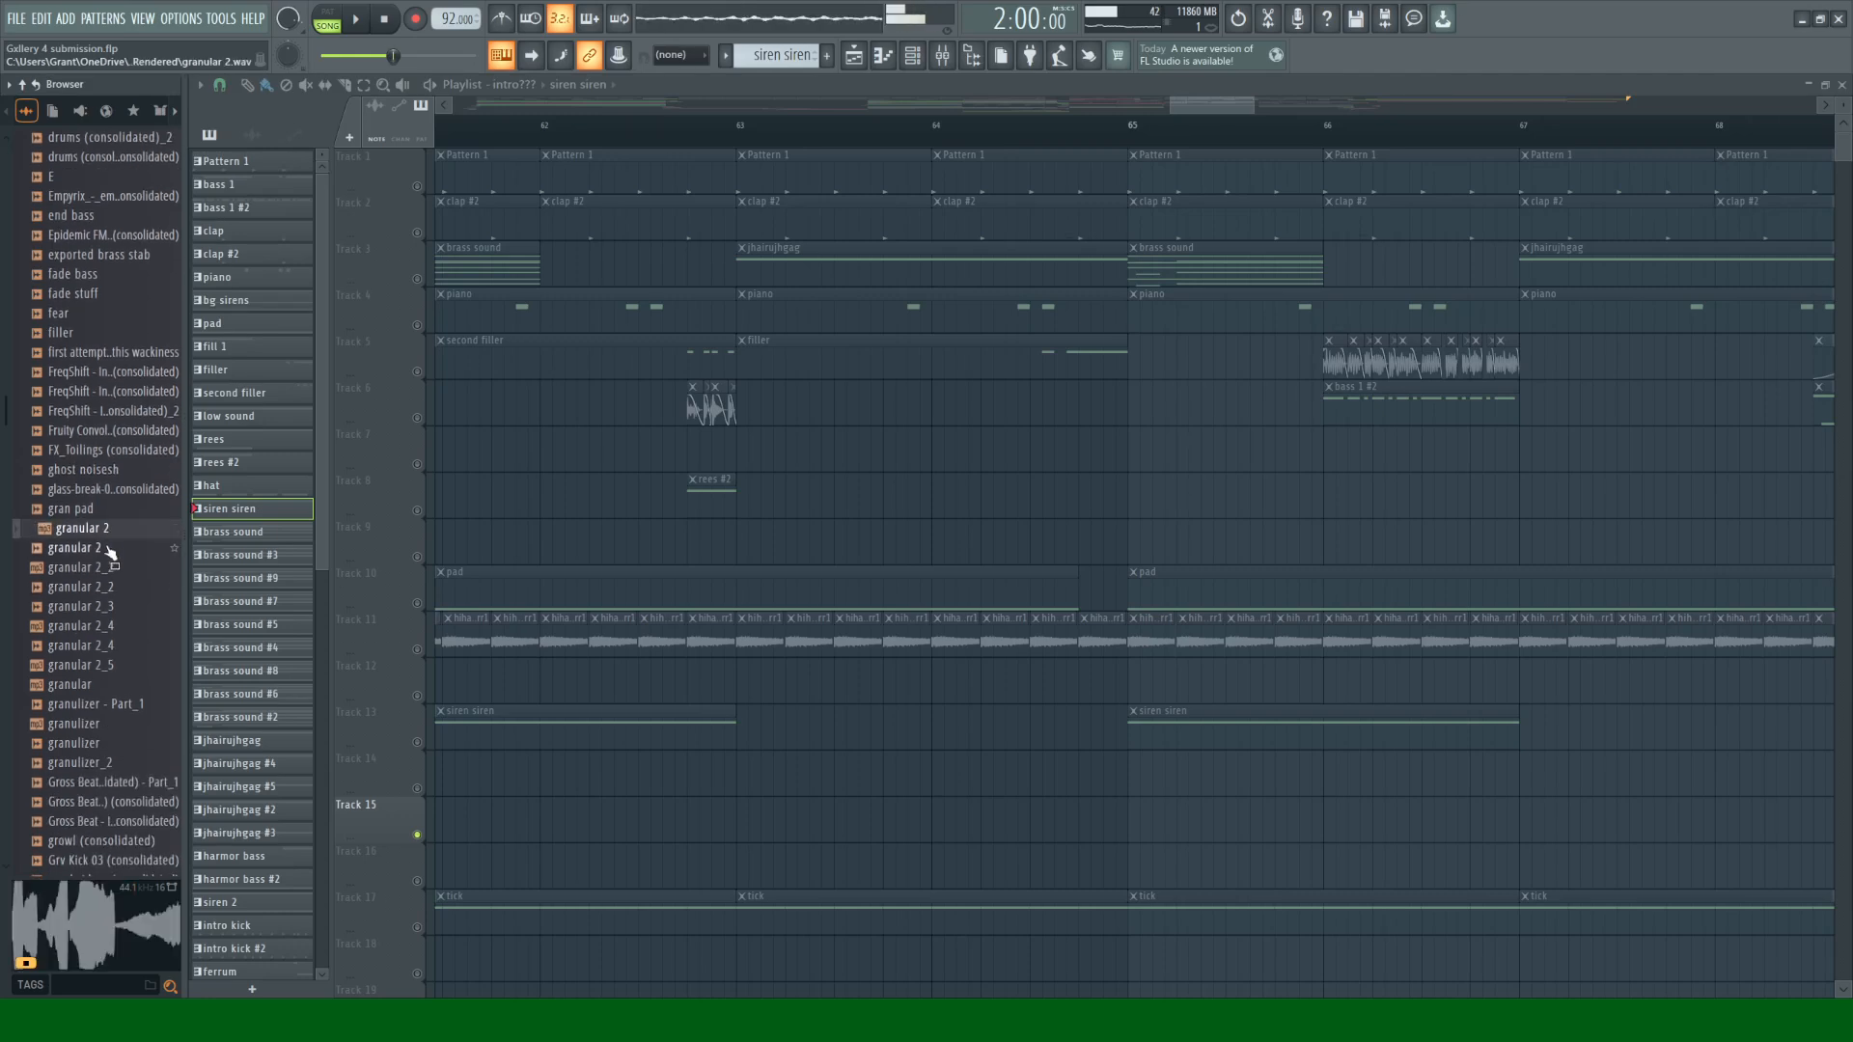
# Step: Audition the granular renders one after another, from granular 2 through granular 2_5 to granular
pyautogui.click(109, 547)
pyautogui.click(112, 572)
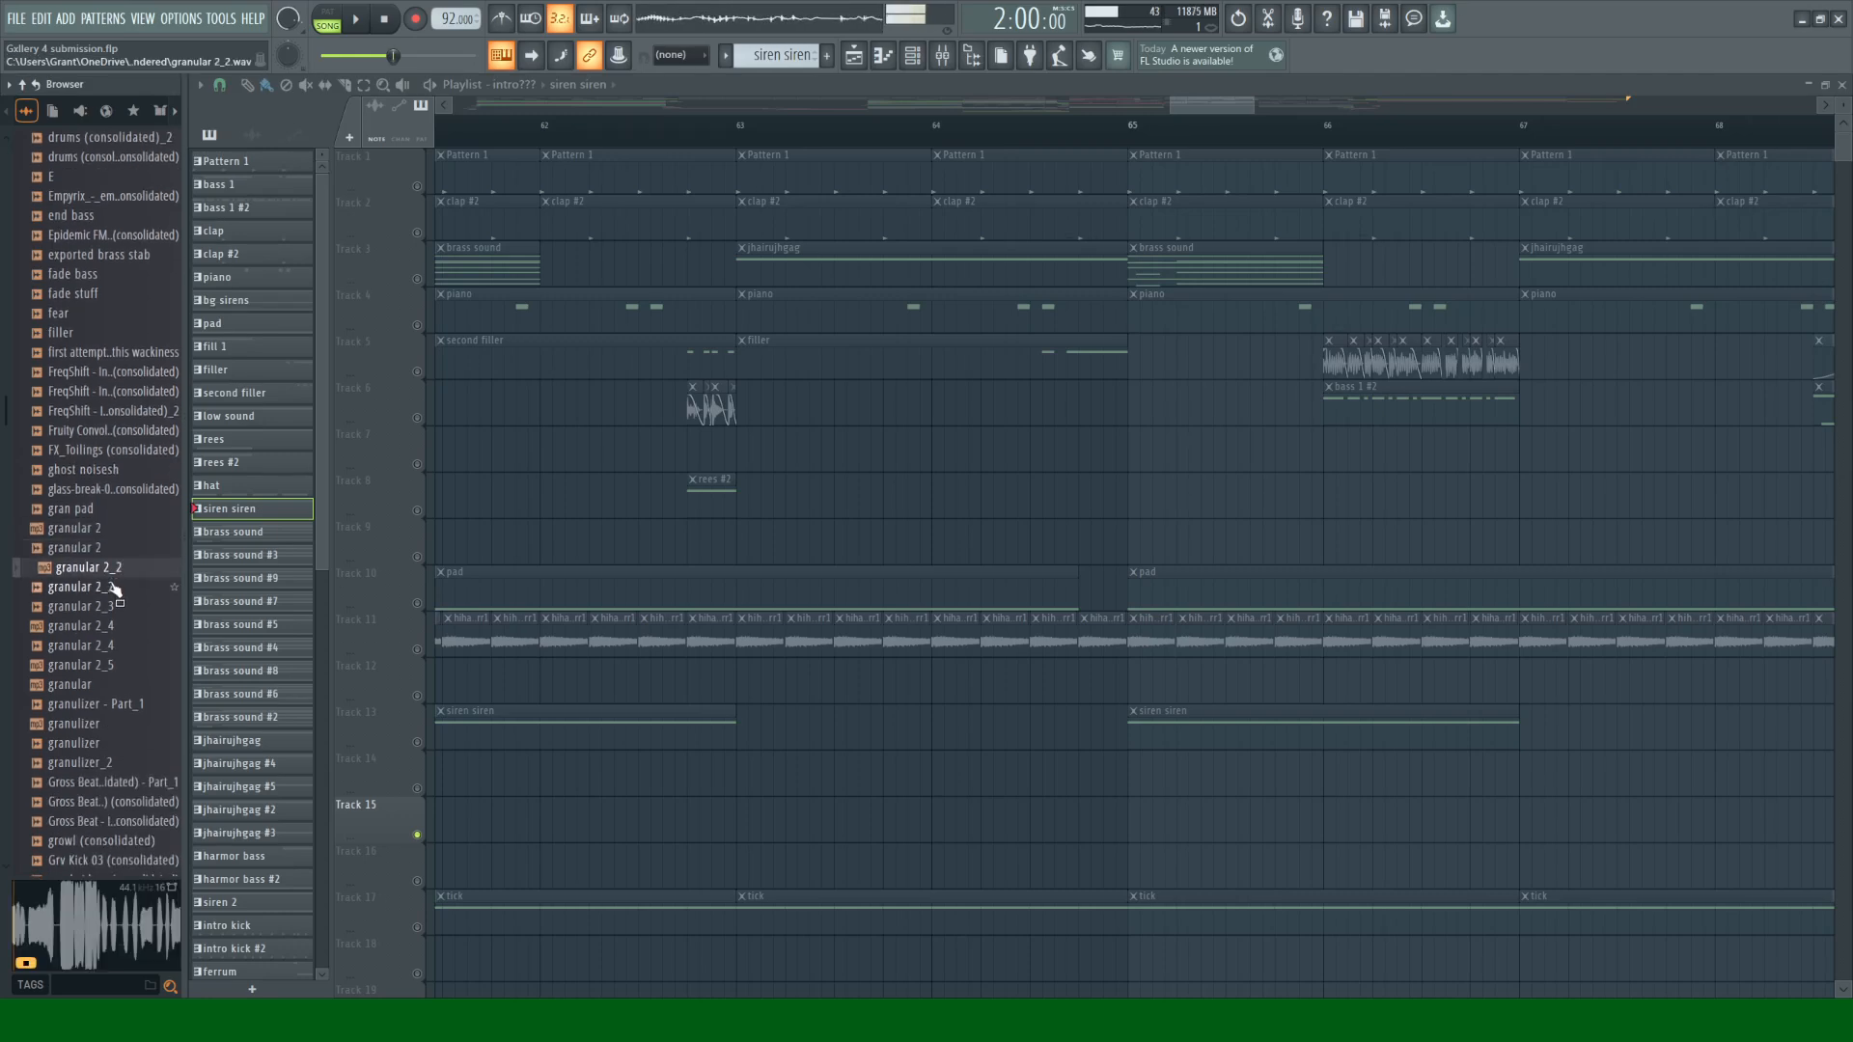
pyautogui.click(112, 588)
pyautogui.click(110, 608)
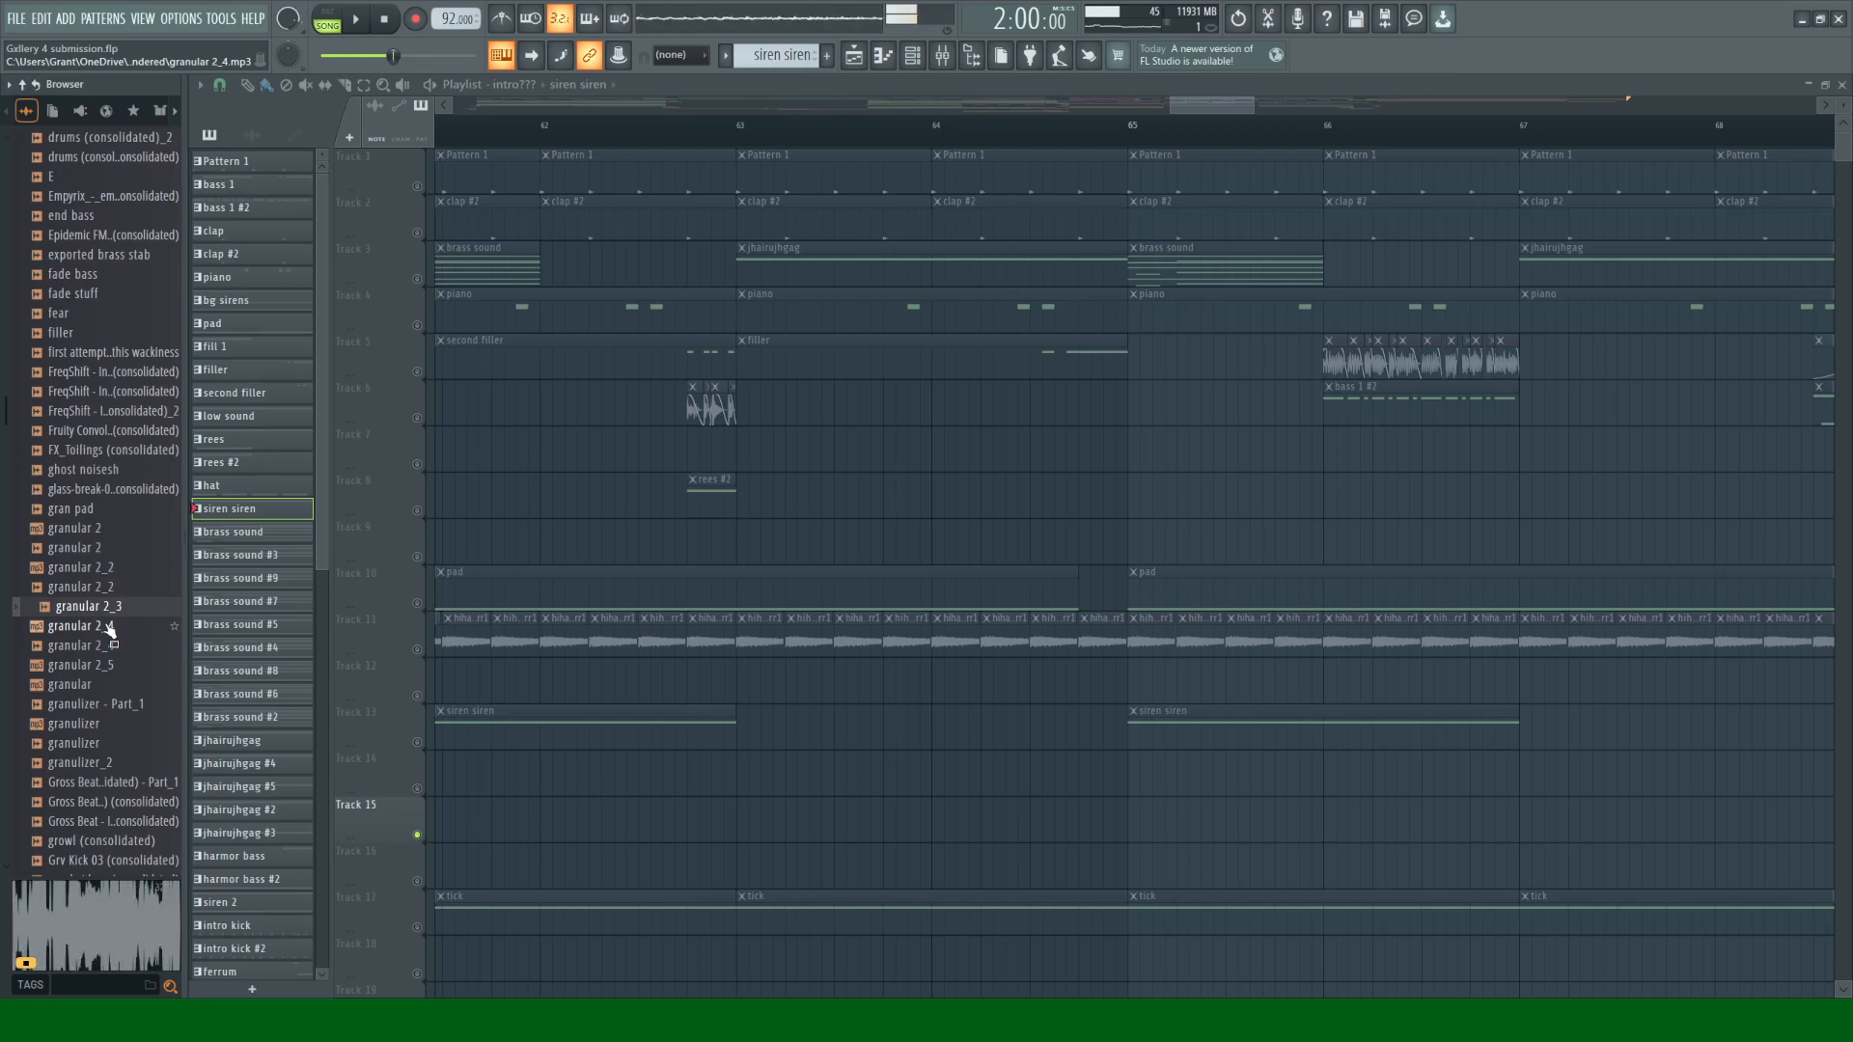
pyautogui.click(106, 626)
pyautogui.click(101, 646)
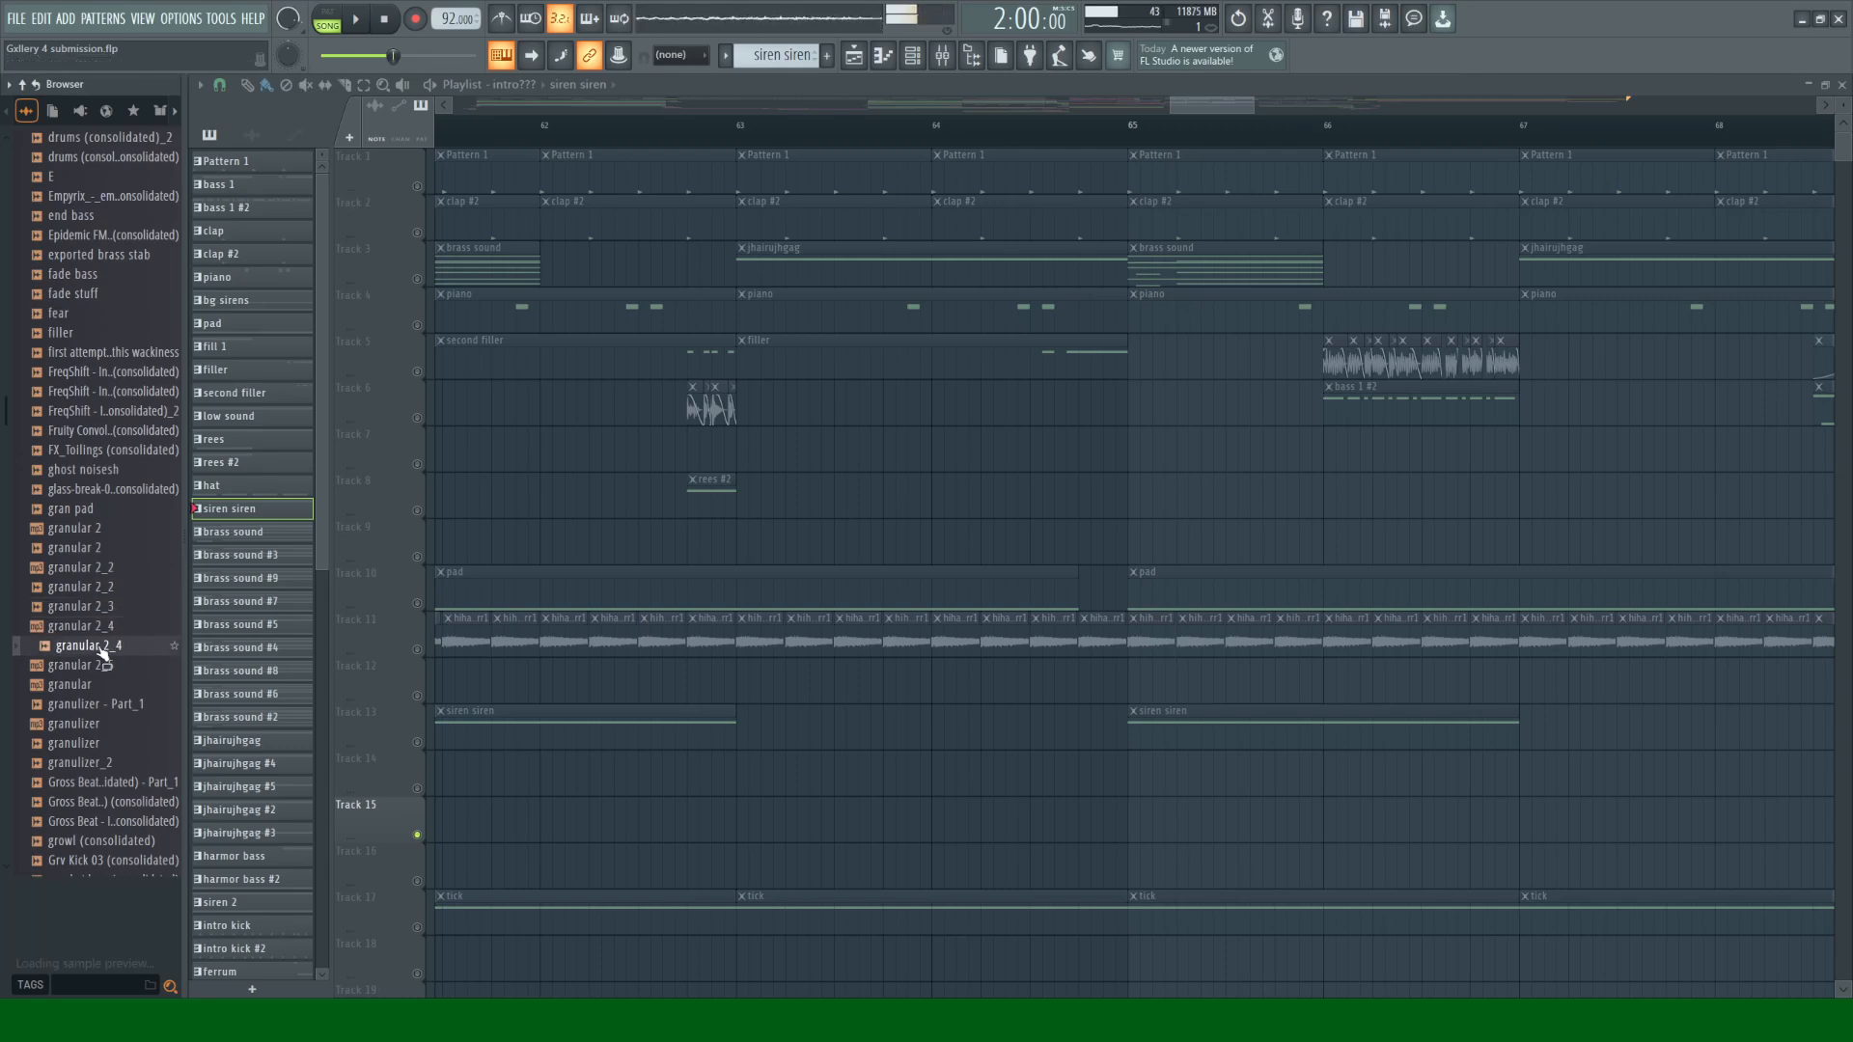
pyautogui.click(108, 650)
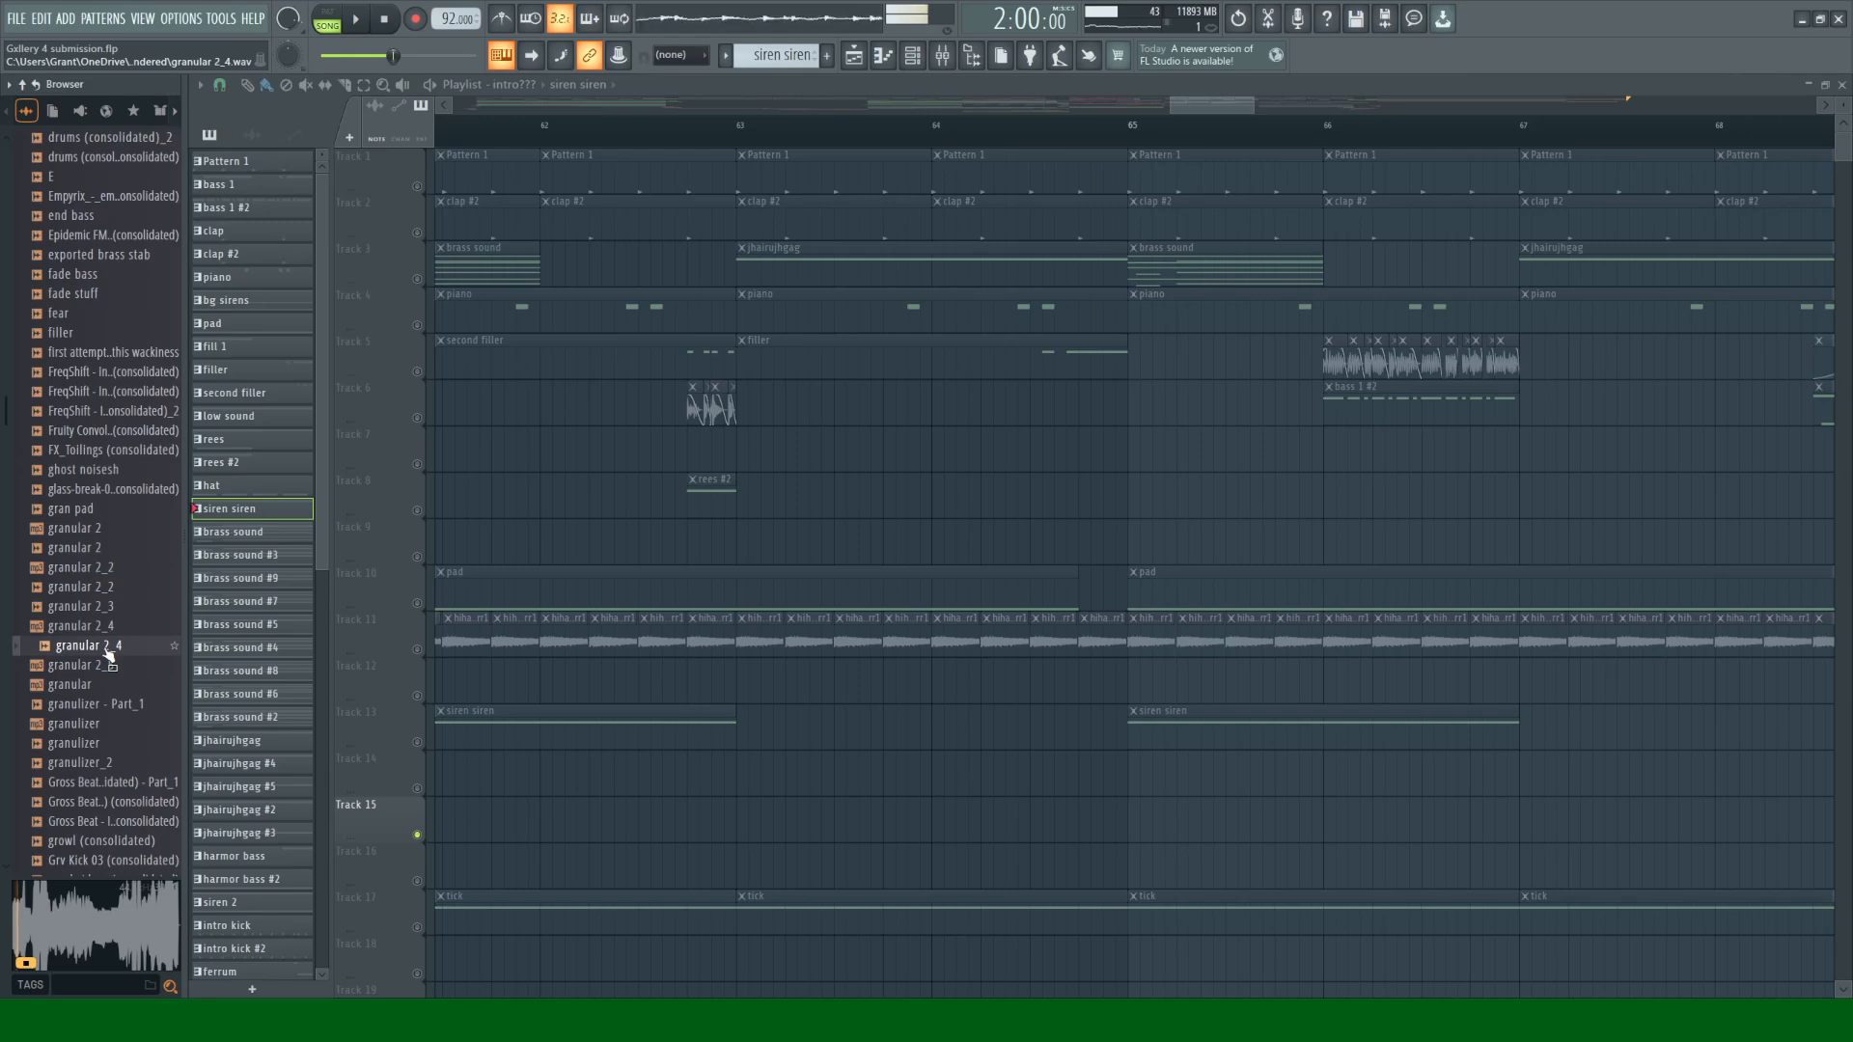
pyautogui.scroll(-2, 108, 657)
pyautogui.click(91, 548)
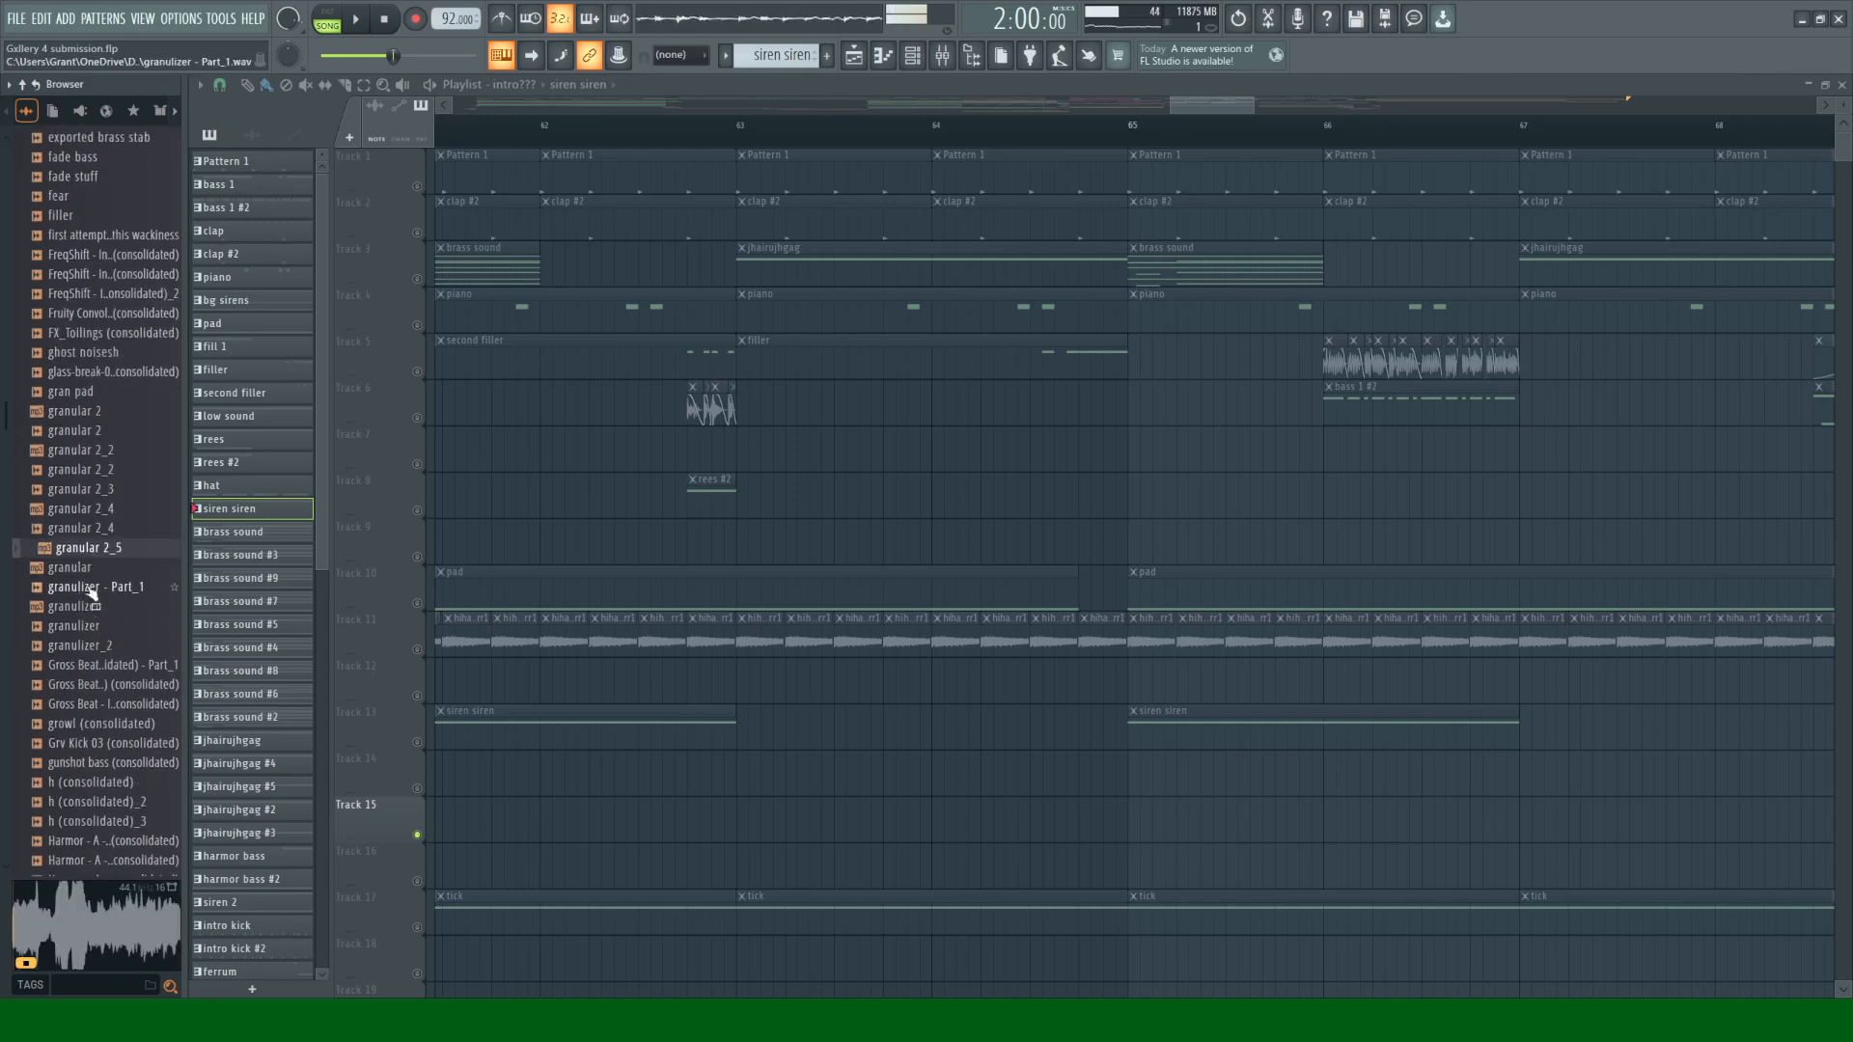
pyautogui.press('Down')
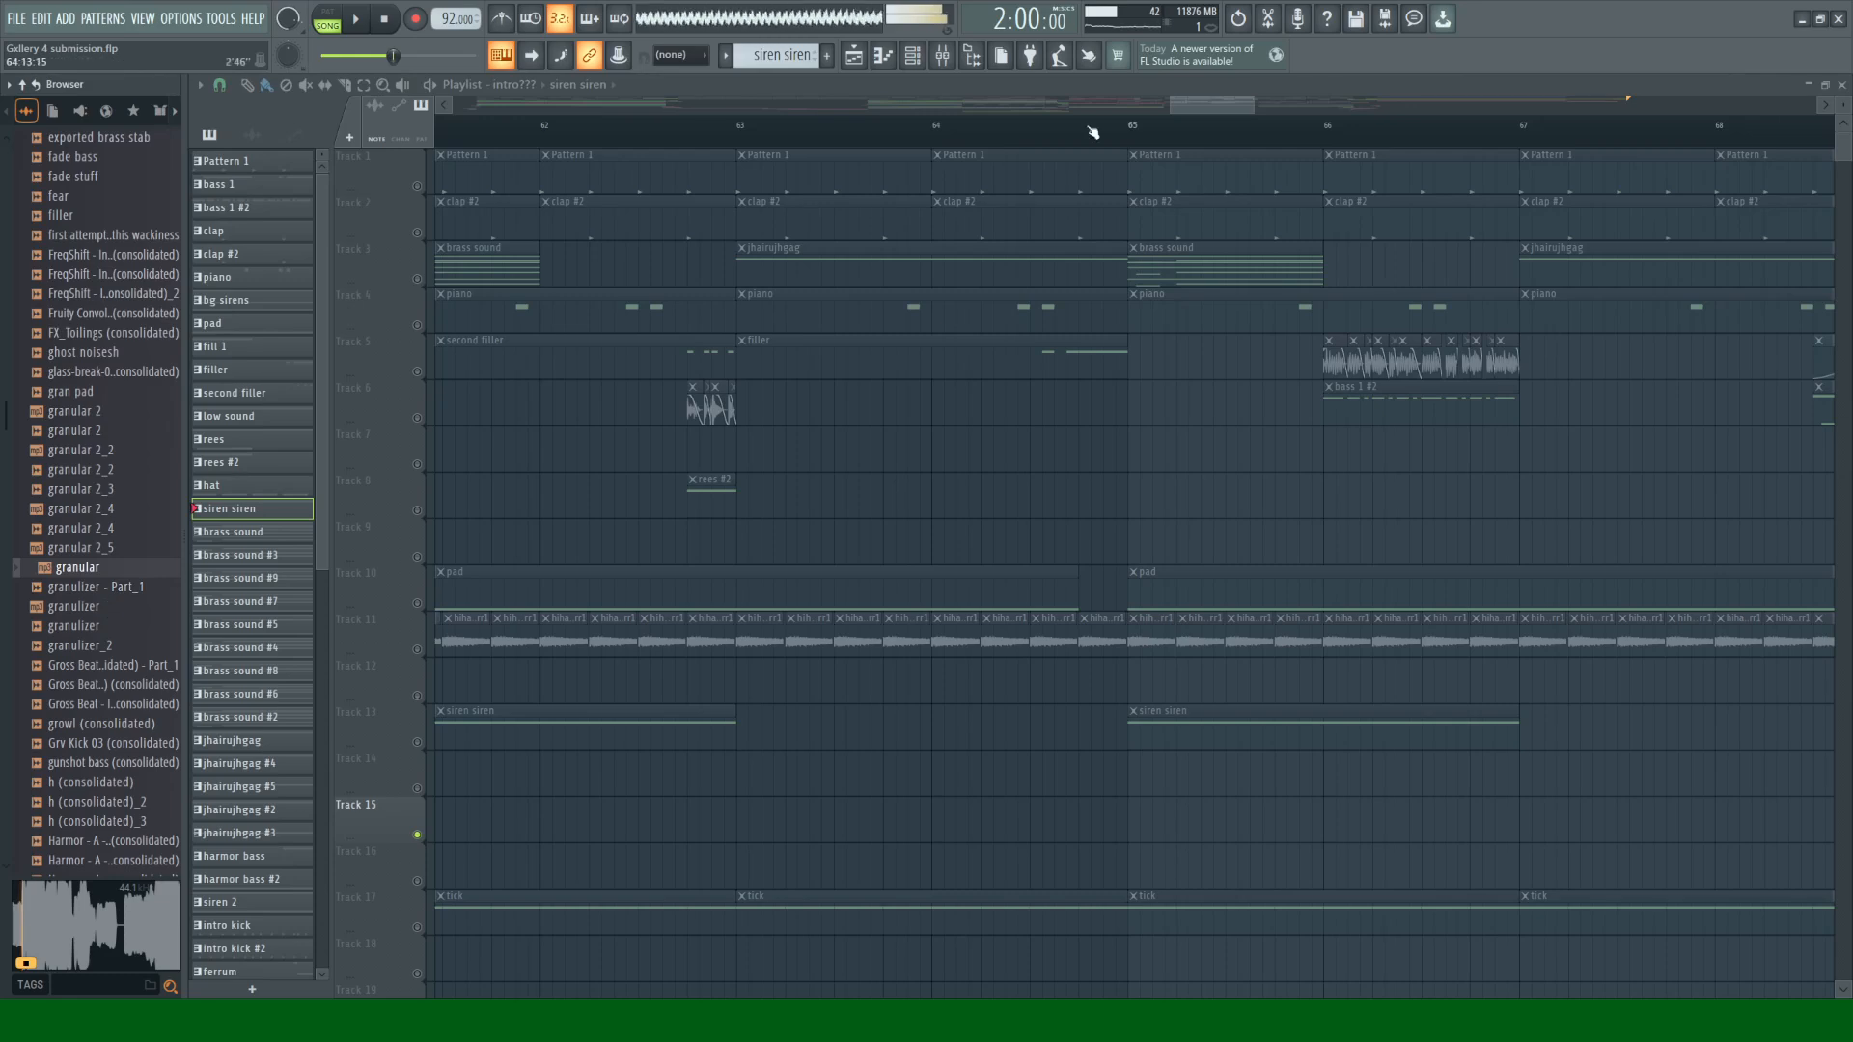
# Step: Load Patcher on the empty mixer track Insert 67 and choose a preset for it
pyautogui.moveTo(1200, 102); pyautogui.dragTo(1028, 95)
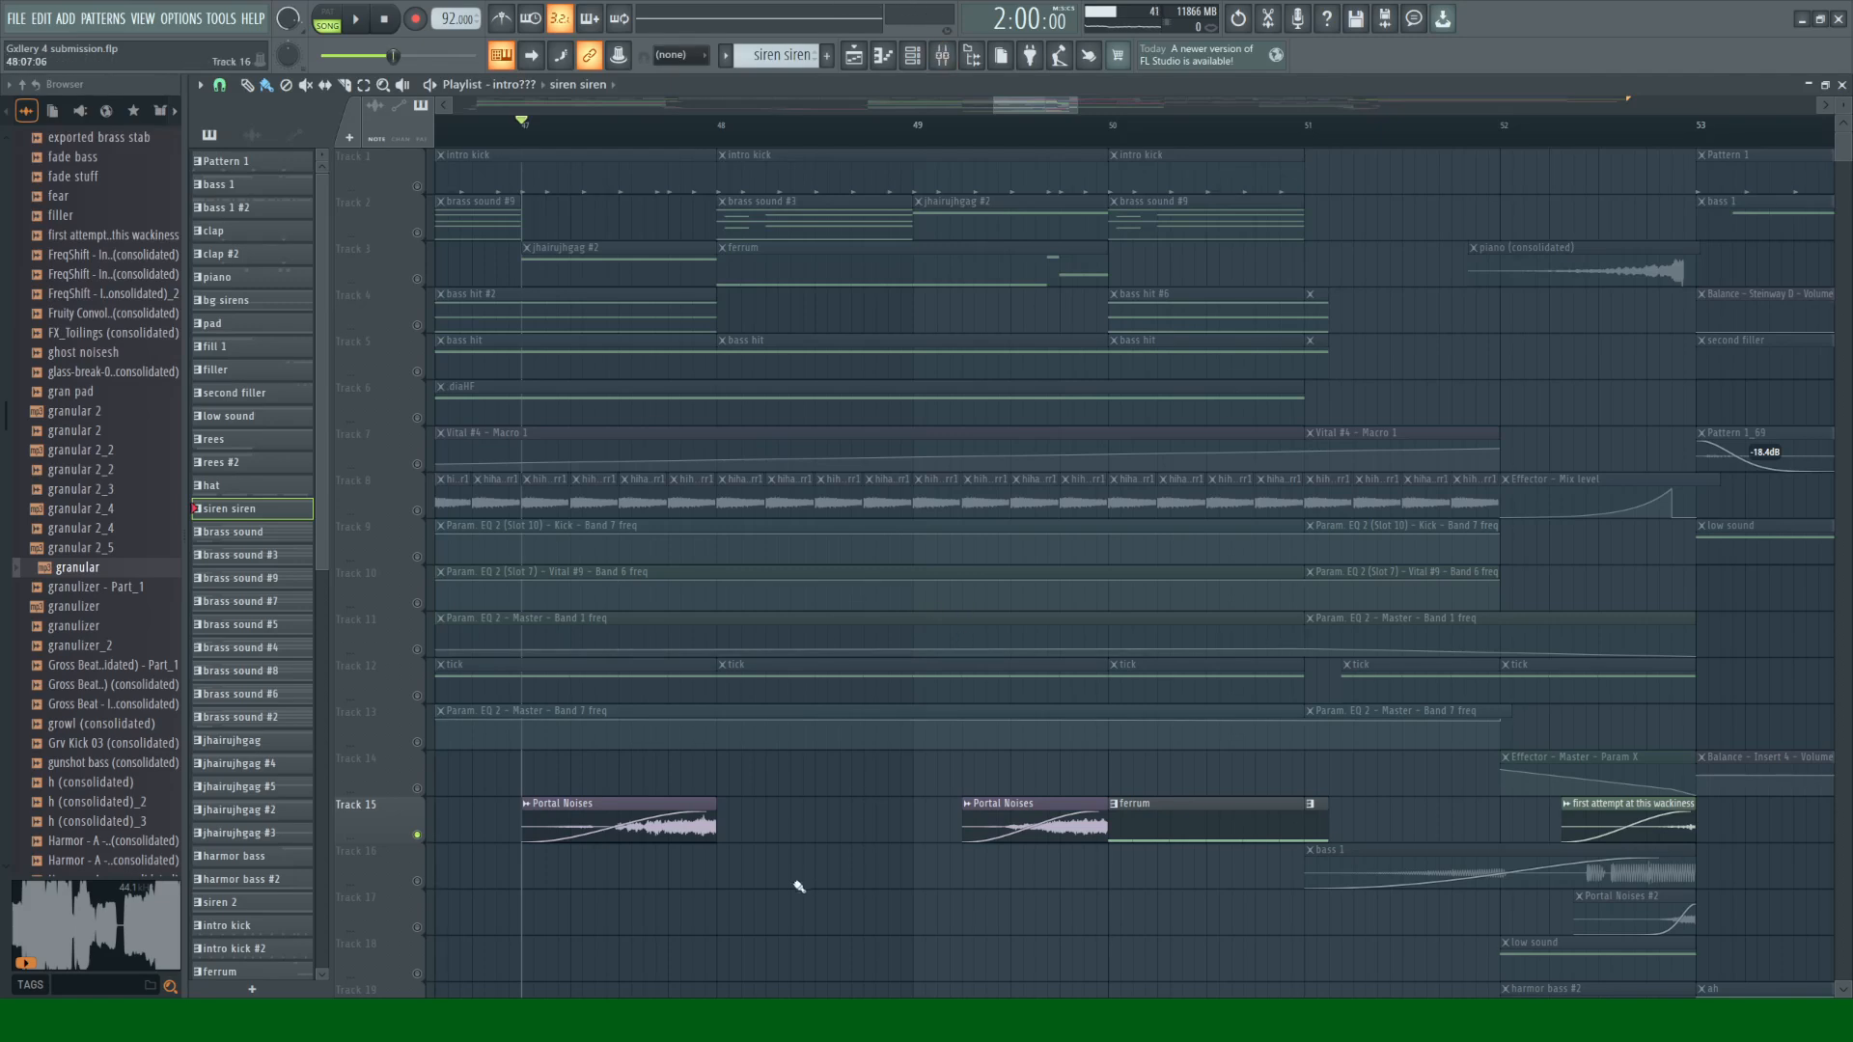
pyautogui.click(912, 55)
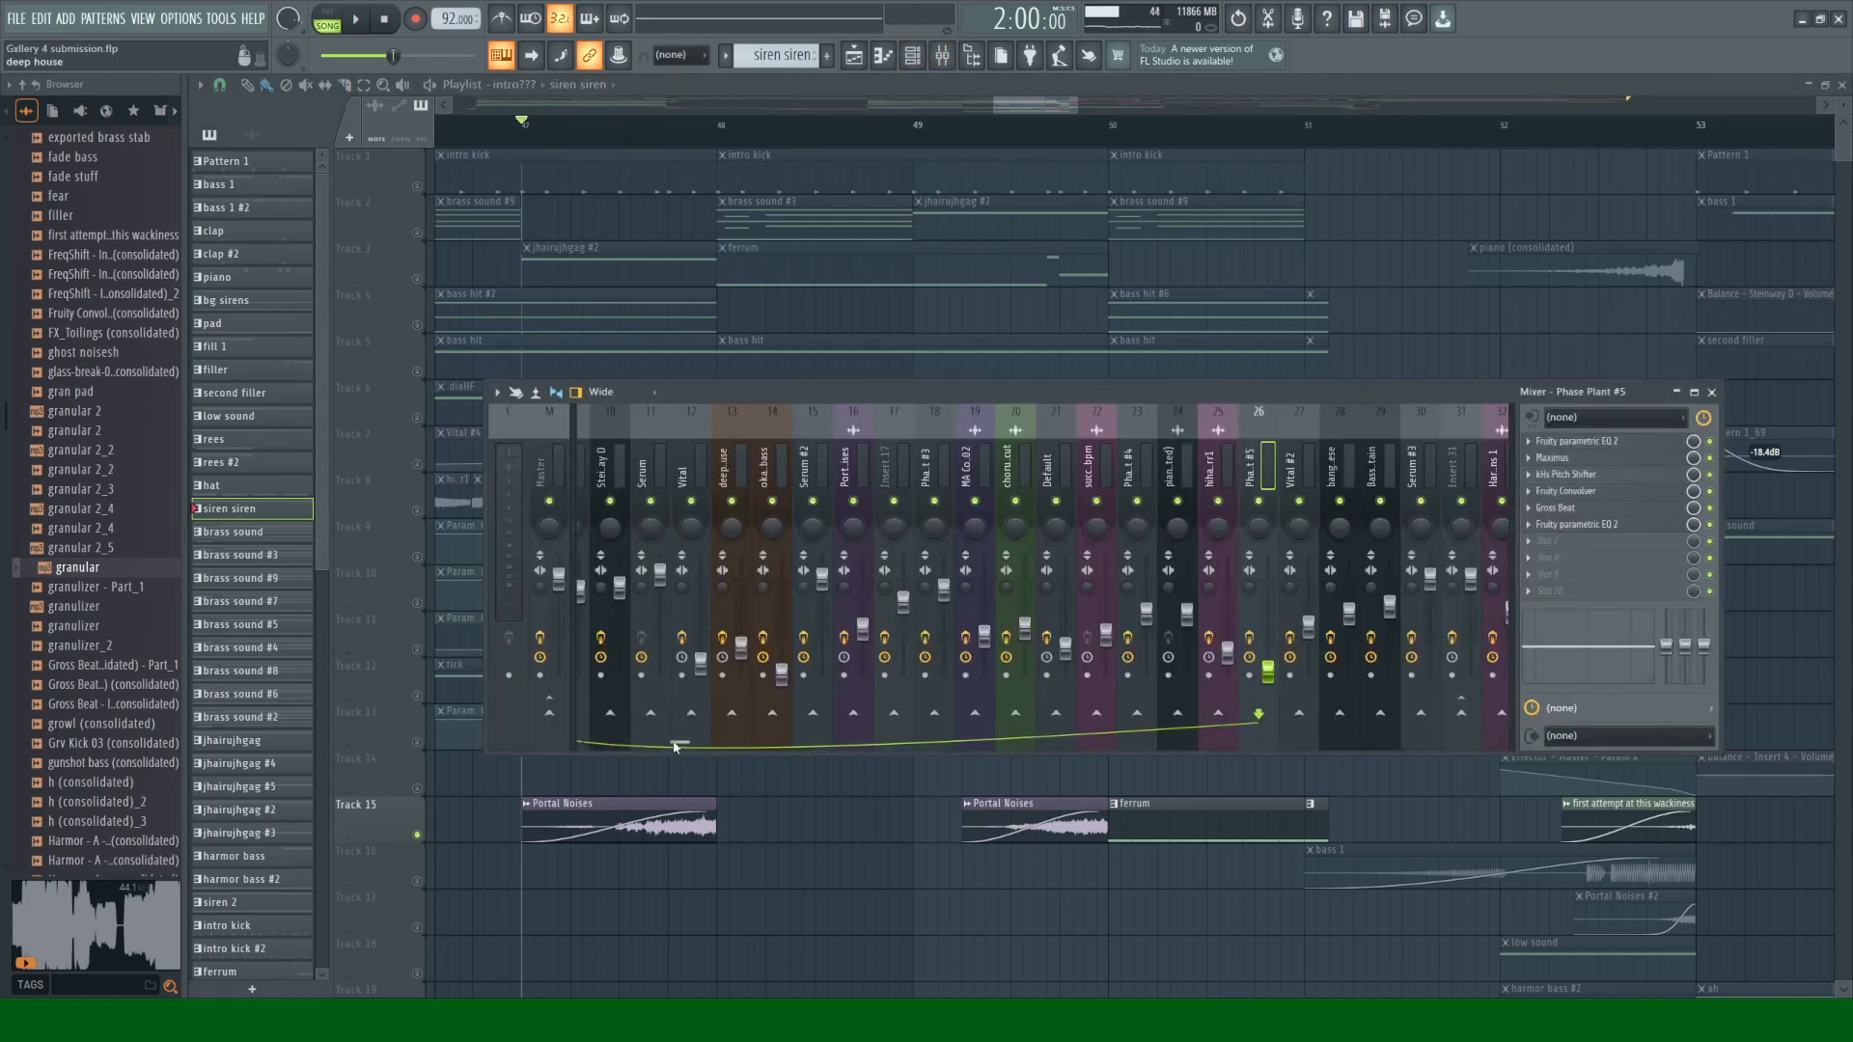
pyautogui.moveTo(679, 744); pyautogui.dragTo(1087, 716)
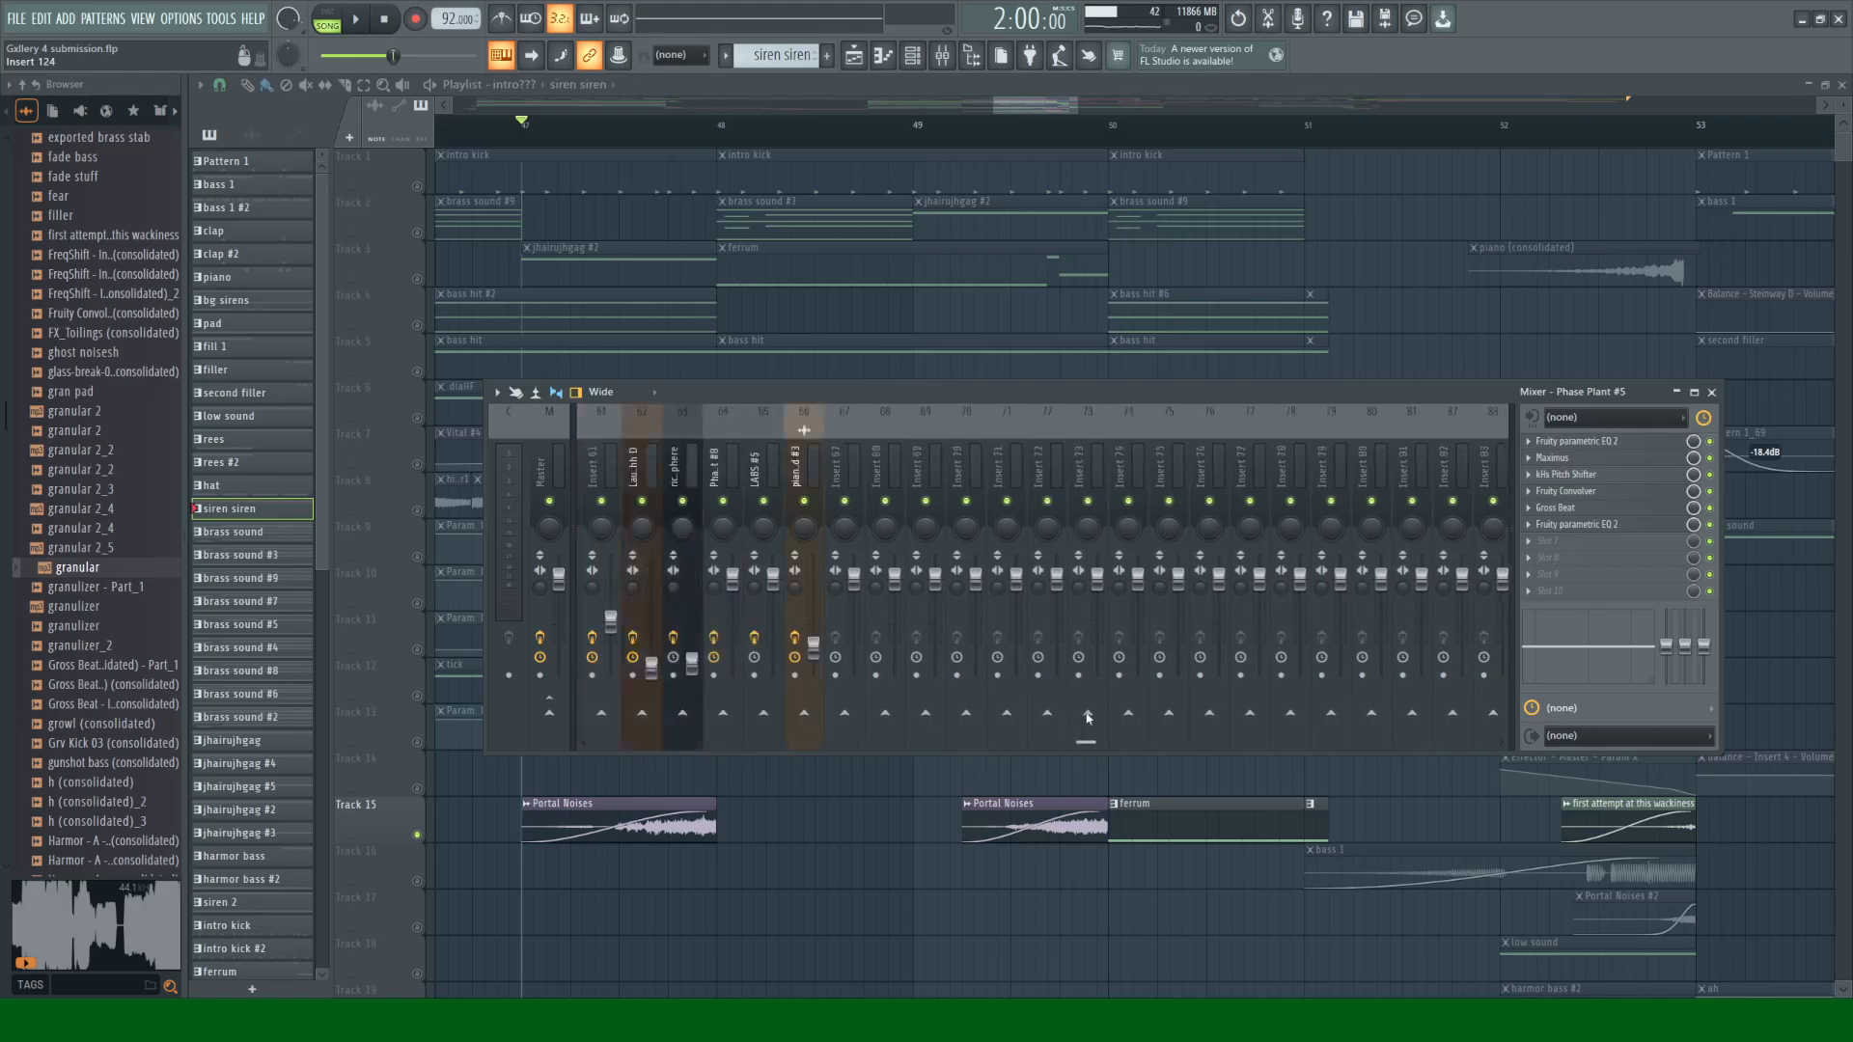
pyautogui.scroll(5, 1088, 716)
pyautogui.click(1280, 472)
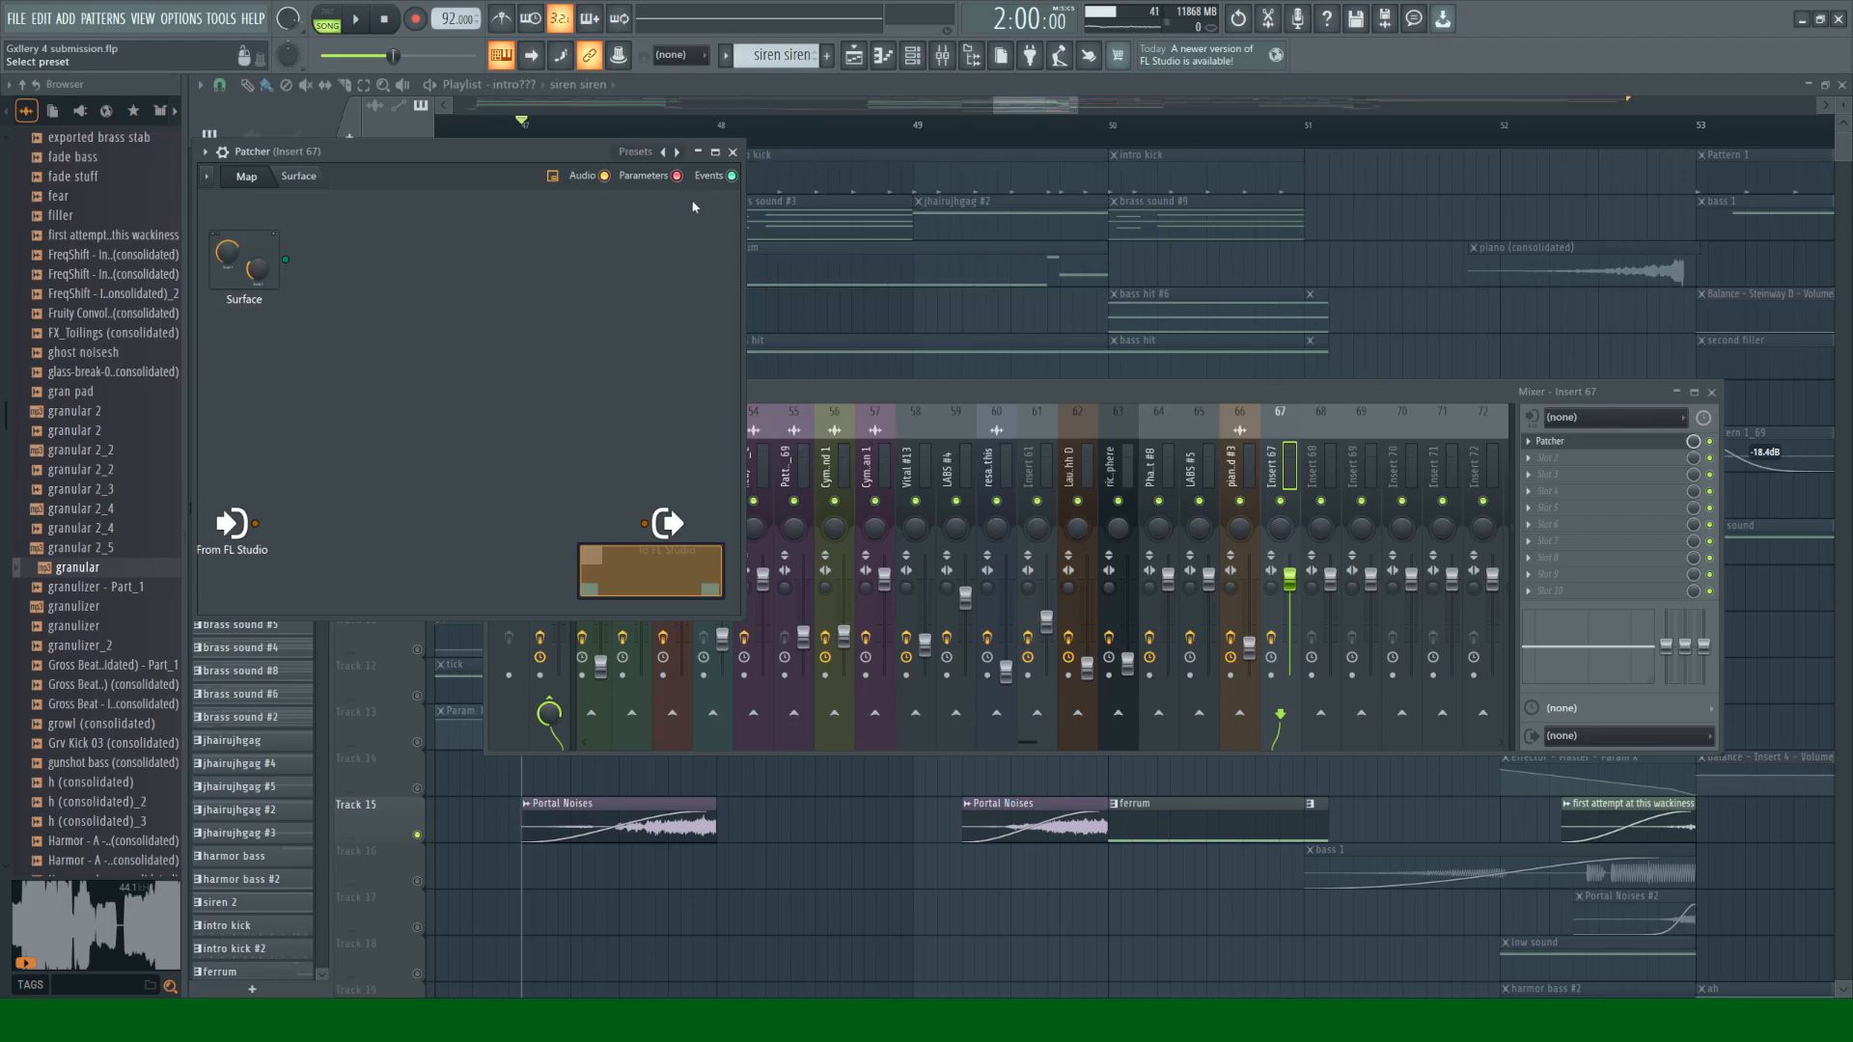
pyautogui.click(734, 150)
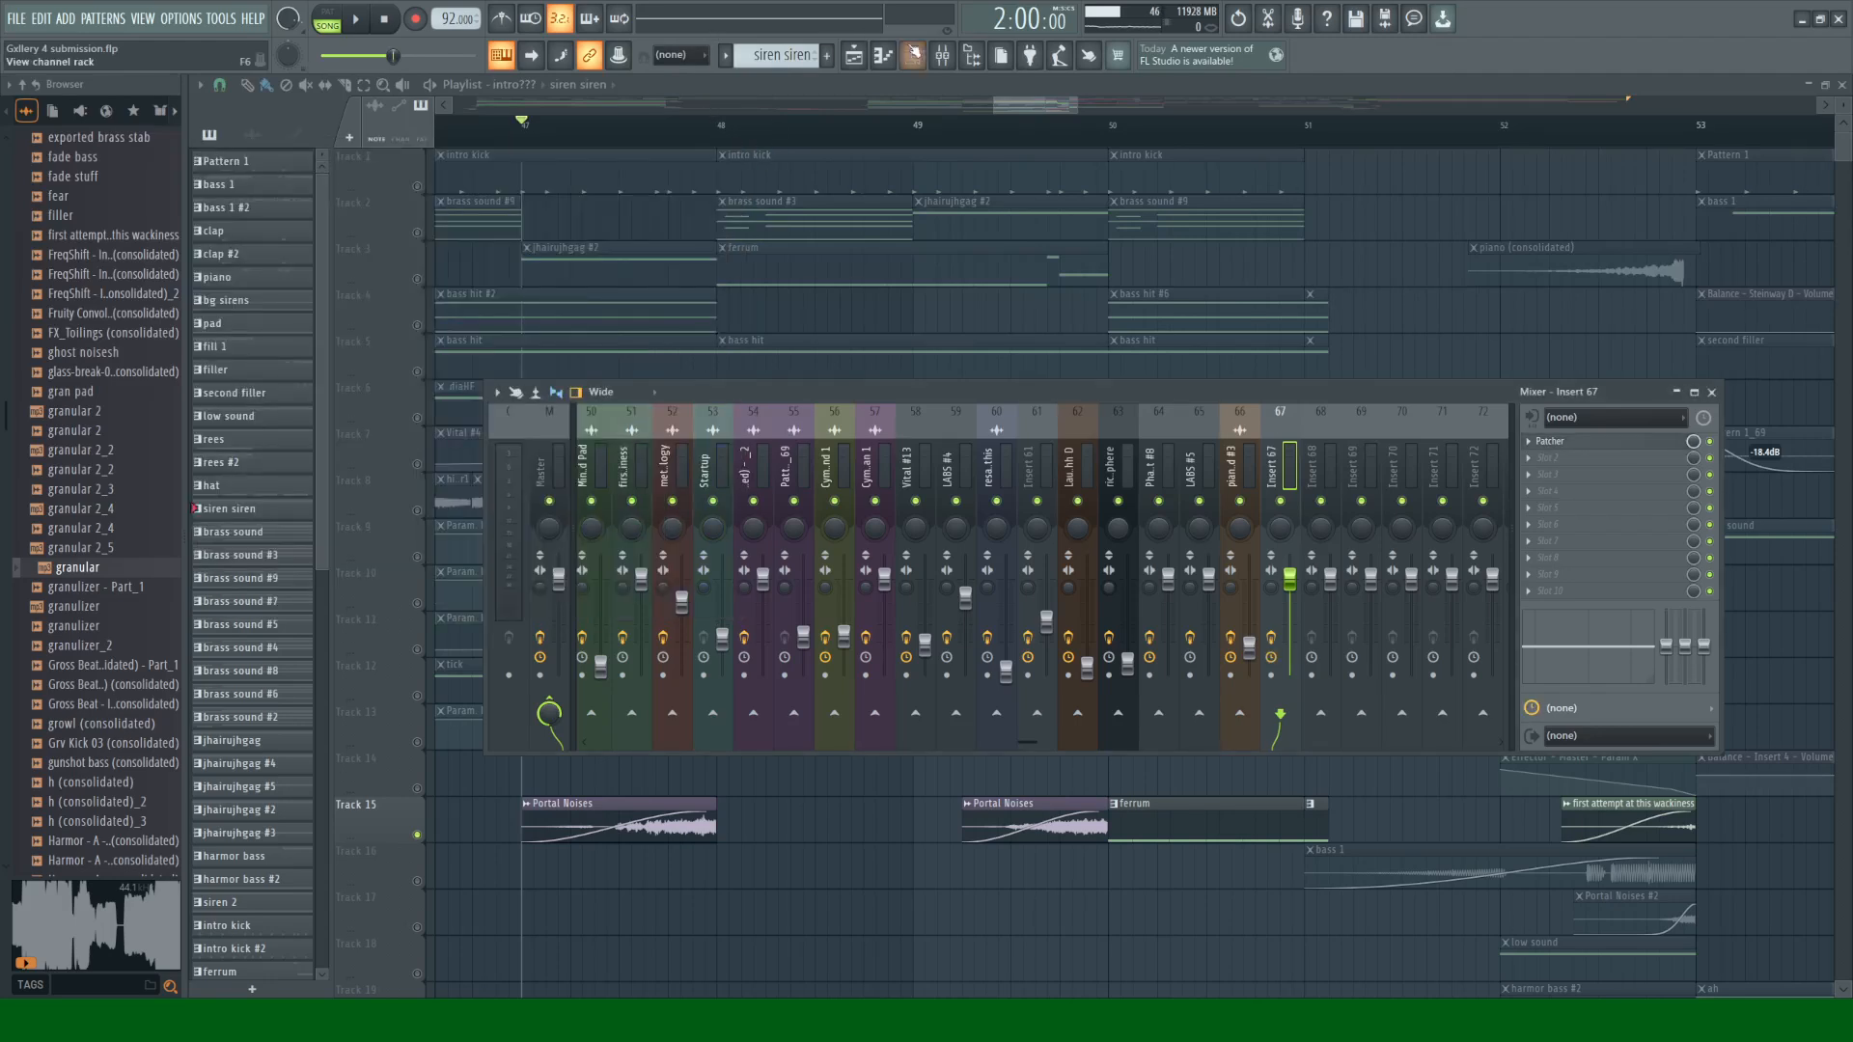
# Step: Add a new Sytrus instrument to the channel rack and play a test note on it
pyautogui.click(912, 56)
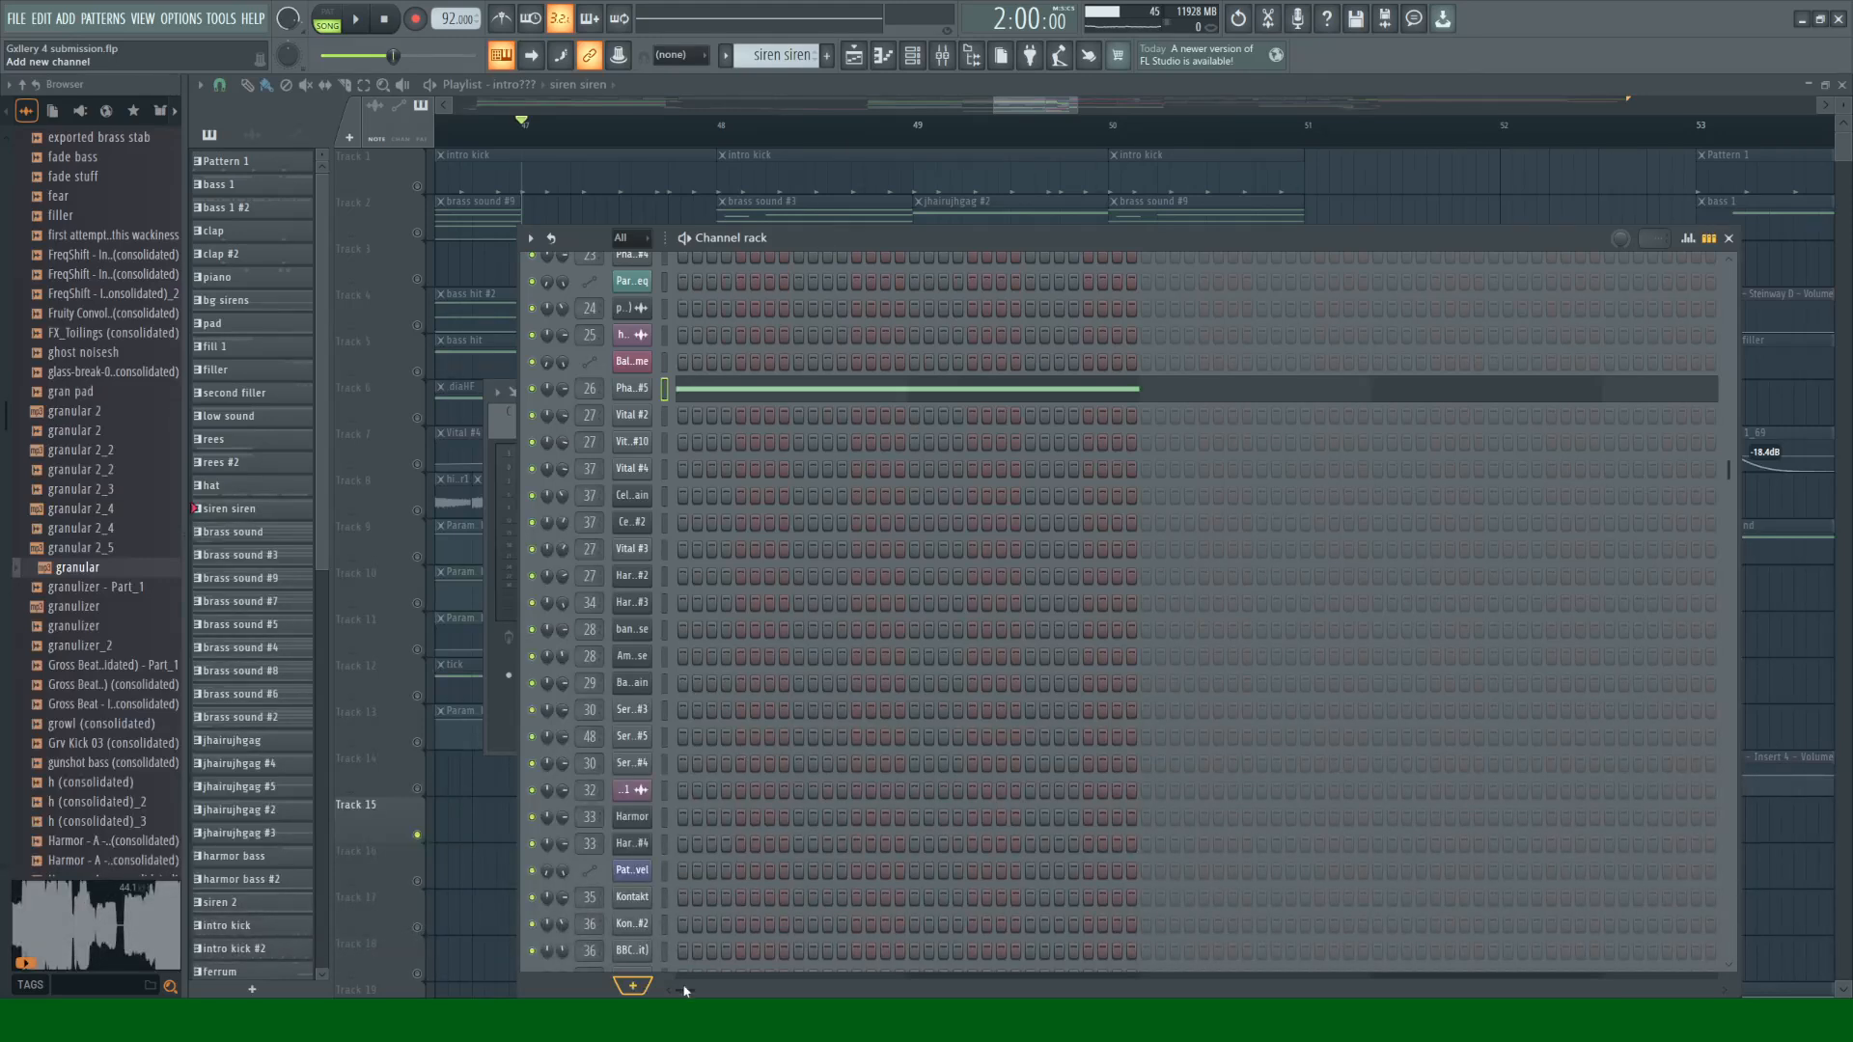
pyautogui.click(660, 854)
pyautogui.press('z')
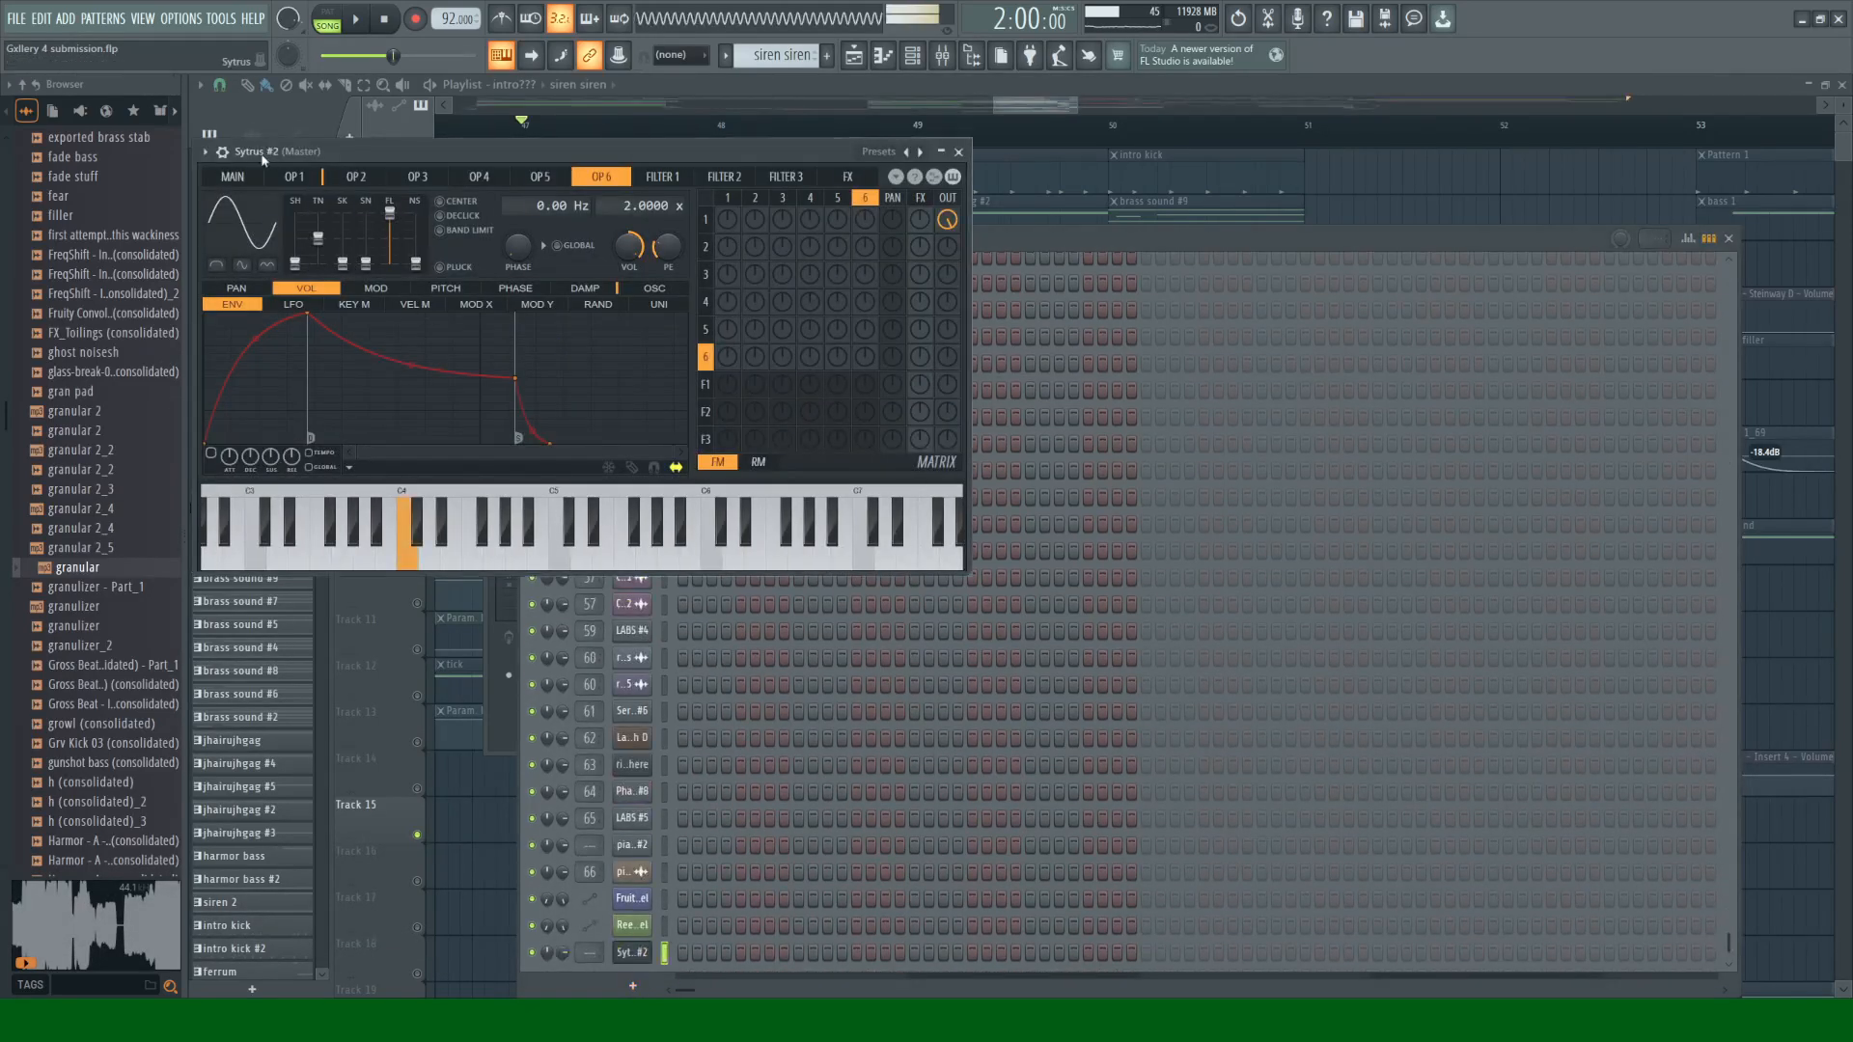
# Step: Set operator 1 of the new Sytrus to a 1.0000x frequency ratio and a shape of 48%
pyautogui.click(233, 176)
pyautogui.moveTo(306, 236); pyautogui.dragTo(306, 257)
pyautogui.click(294, 176)
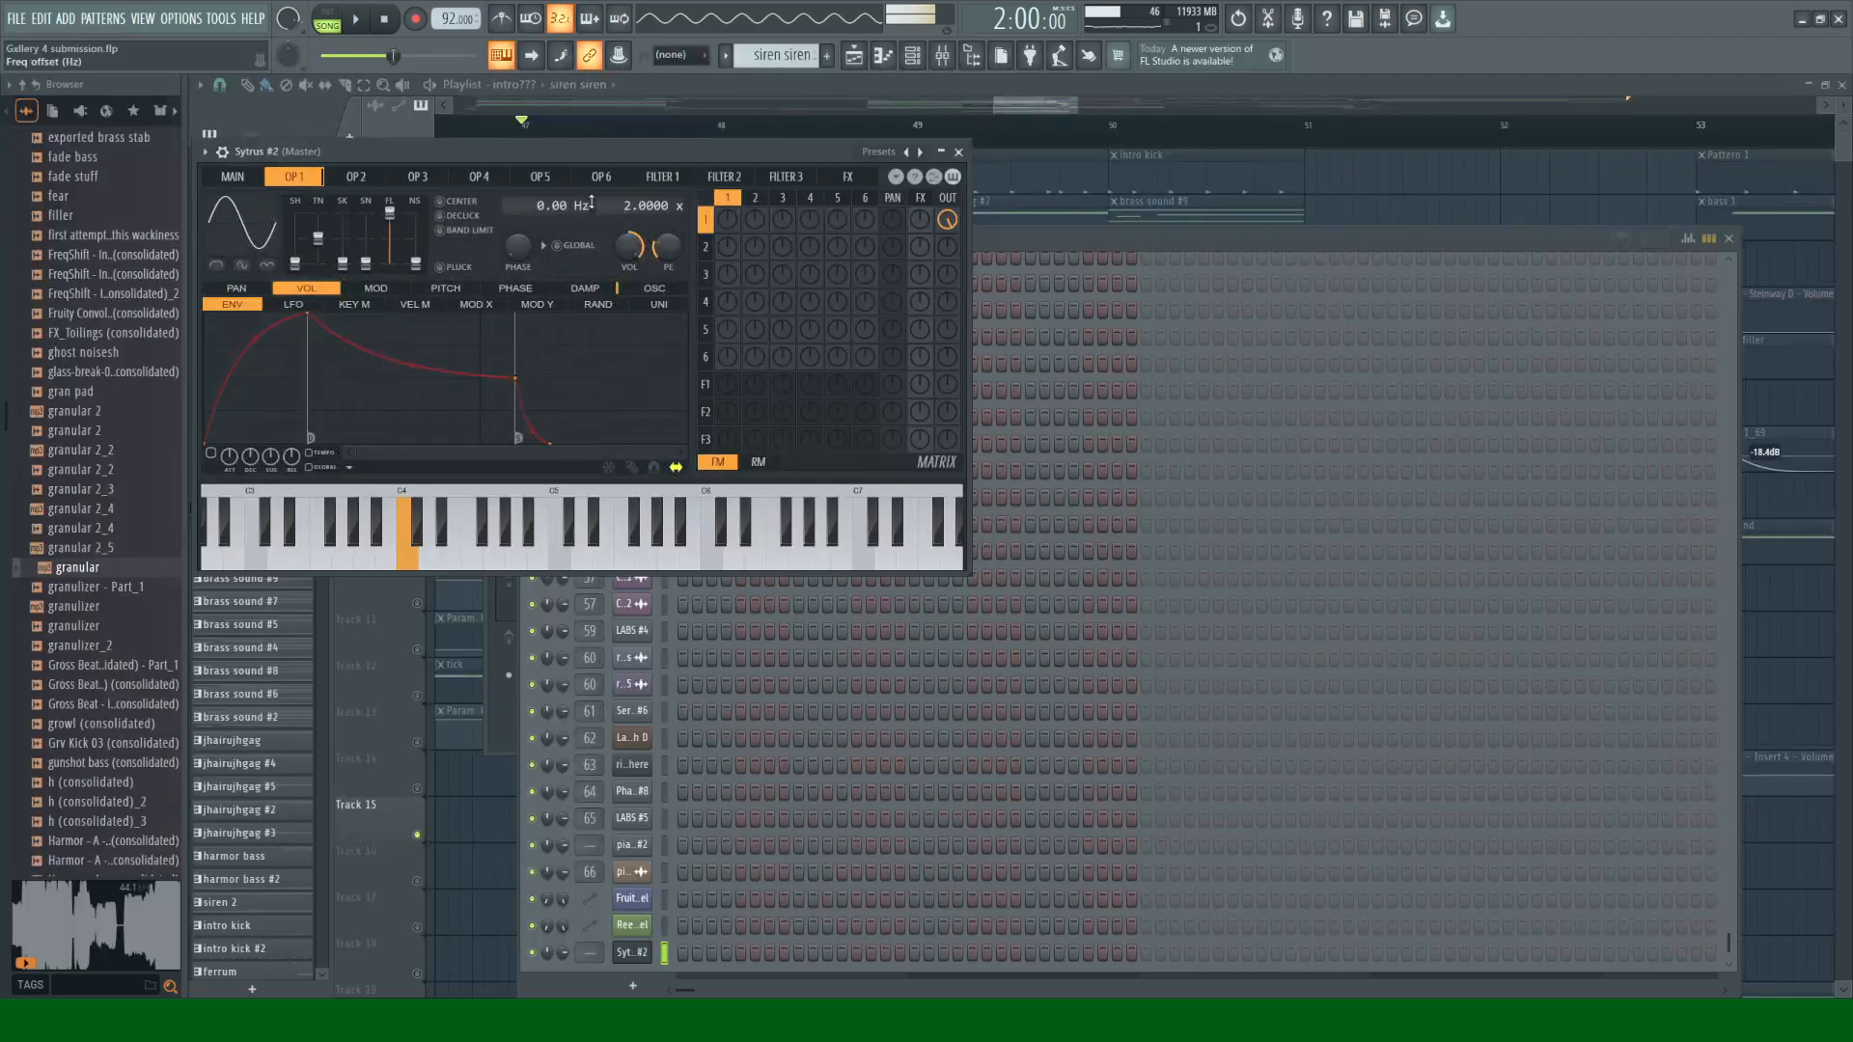
pyautogui.moveTo(632, 206); pyautogui.dragTo(632, 217)
pyautogui.moveTo(295, 264); pyautogui.dragTo(296, 237)
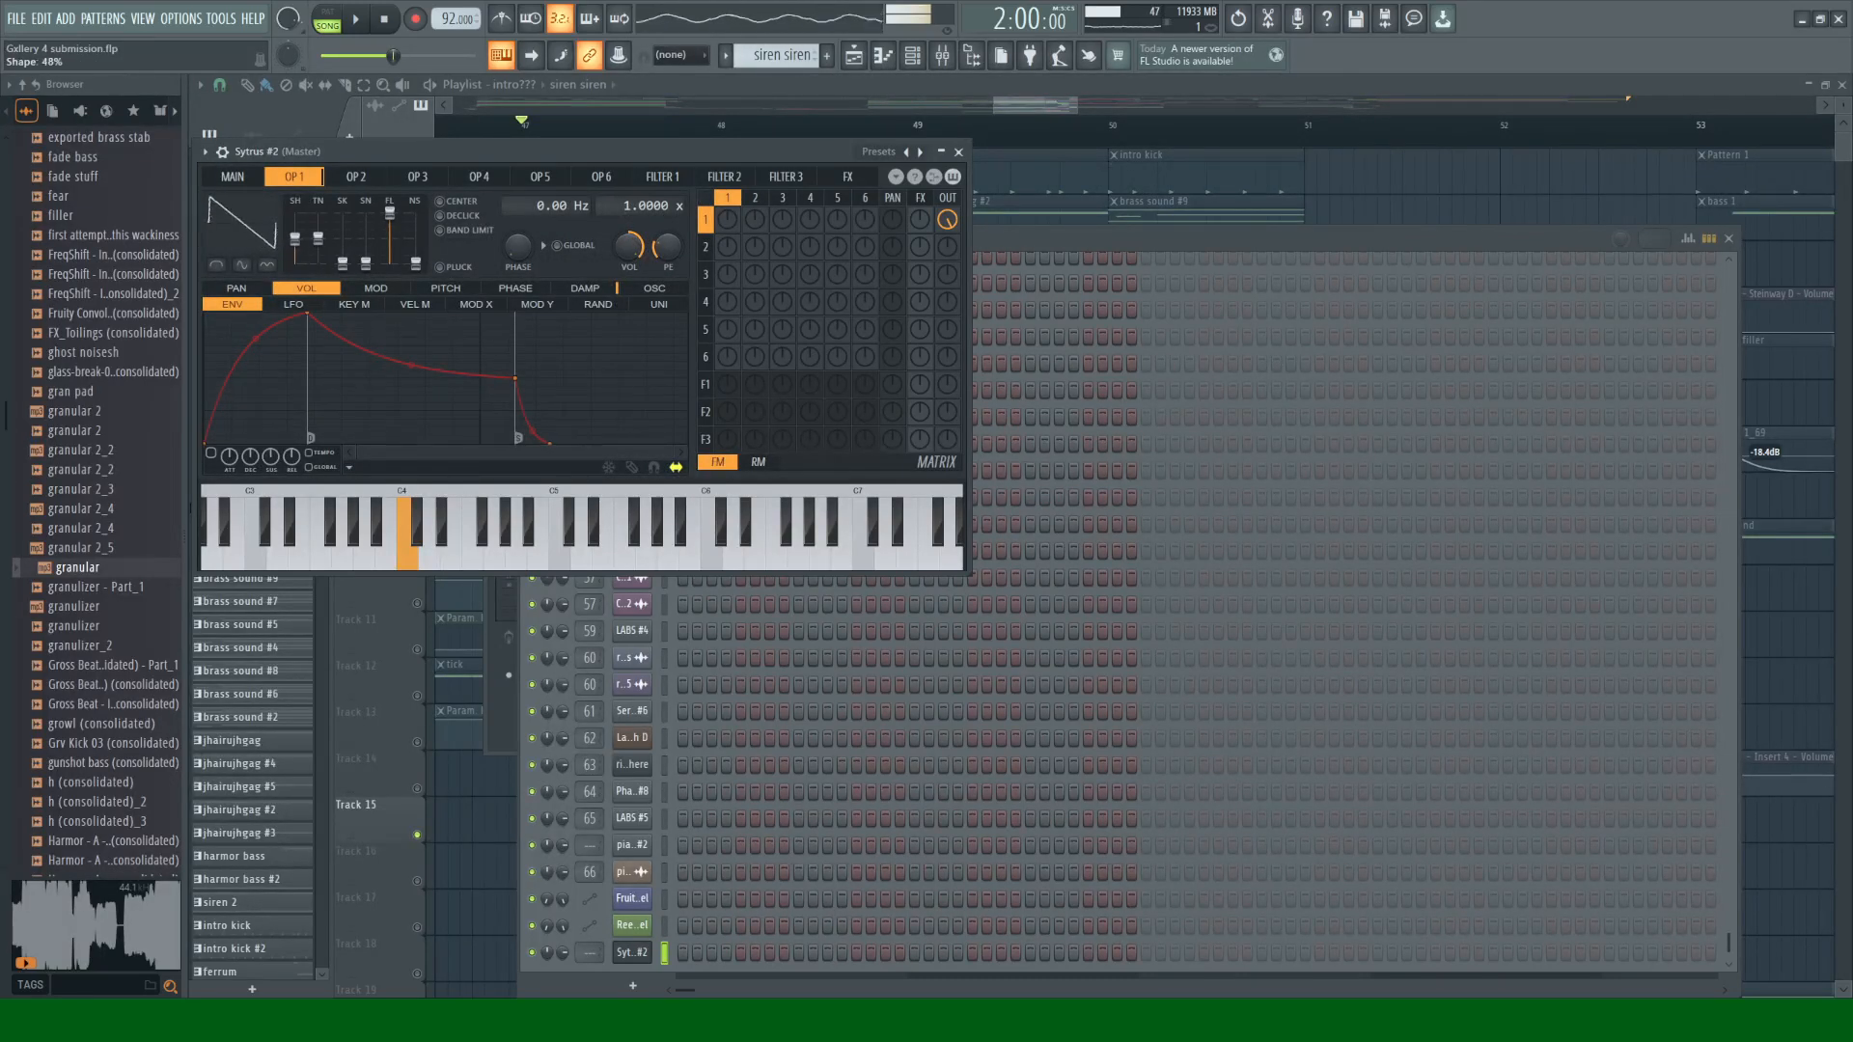
pyautogui.click(958, 152)
# Step: Route the new Sytrus channel to mixer track 67
pyautogui.moveTo(590, 952); pyautogui.dragTo(590, 873)
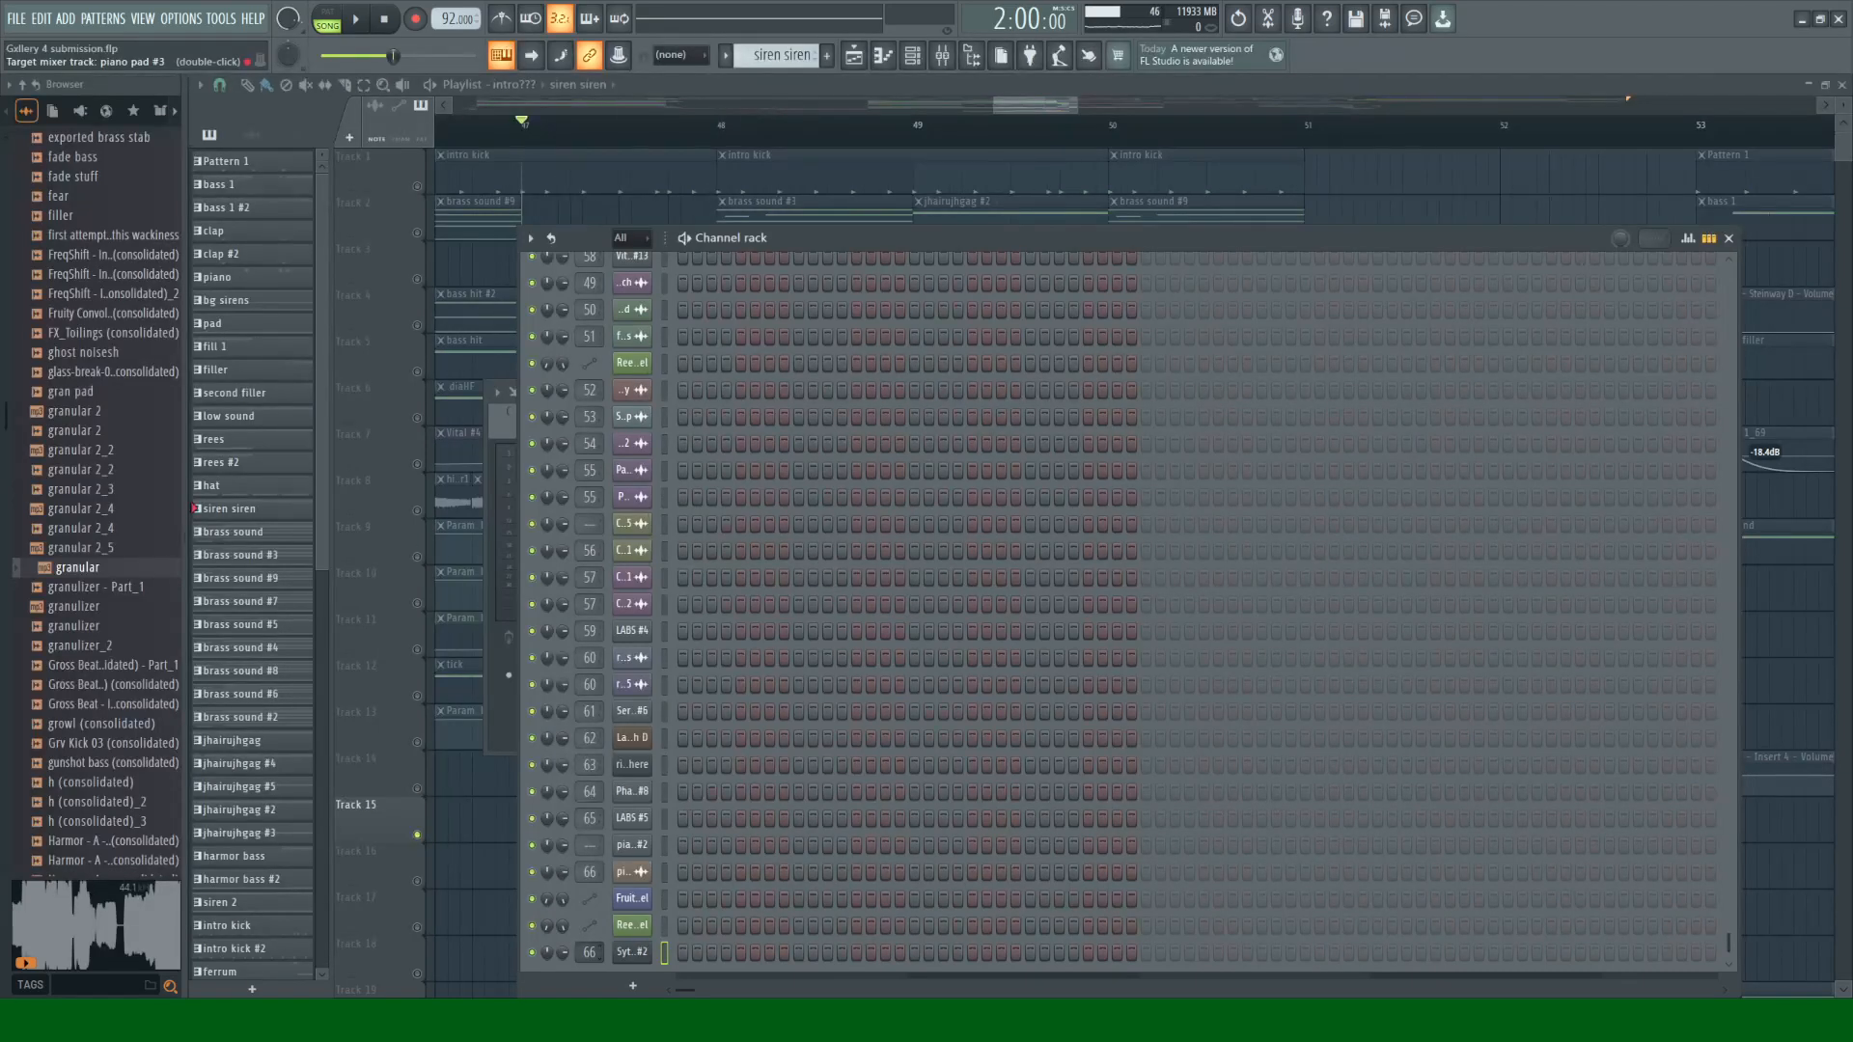
pyautogui.doubleClick(590, 953)
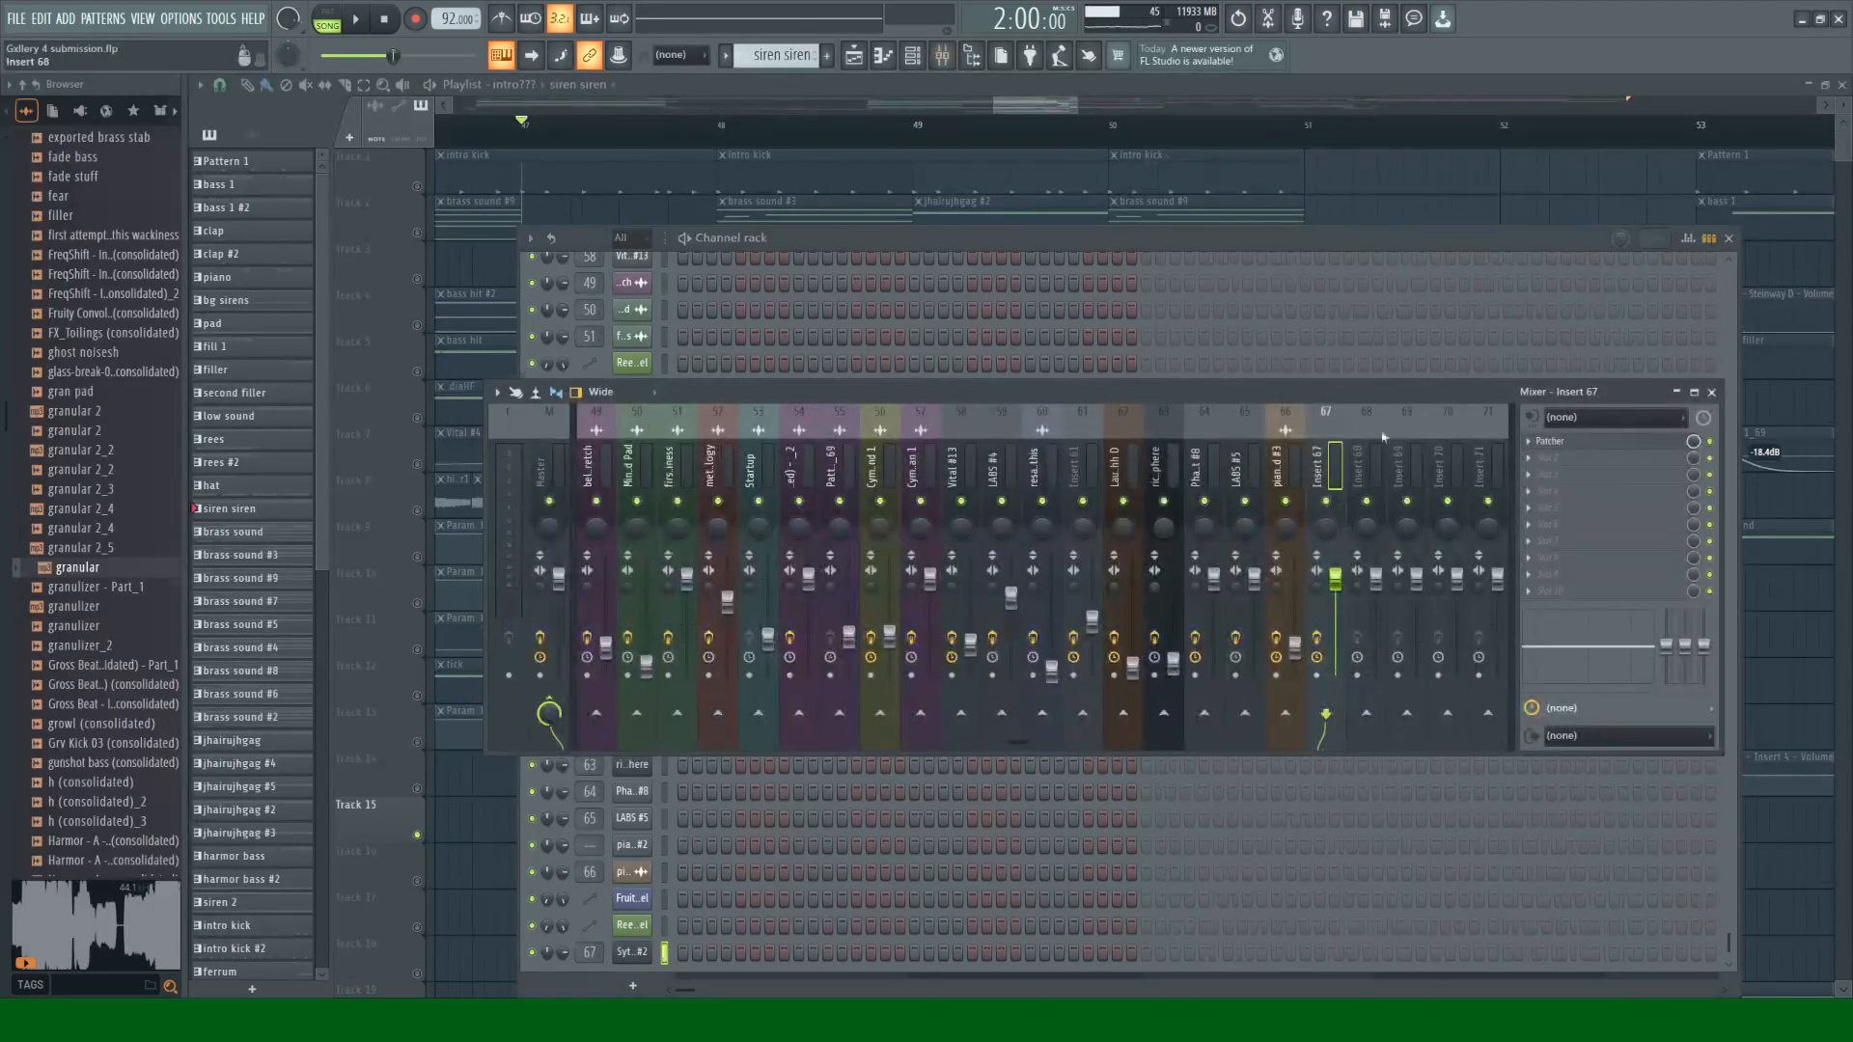
# Step: Examine the map and surface of the Patcher on Insert 67 while playing Sytrus test notes through it
pyautogui.click(1609, 442)
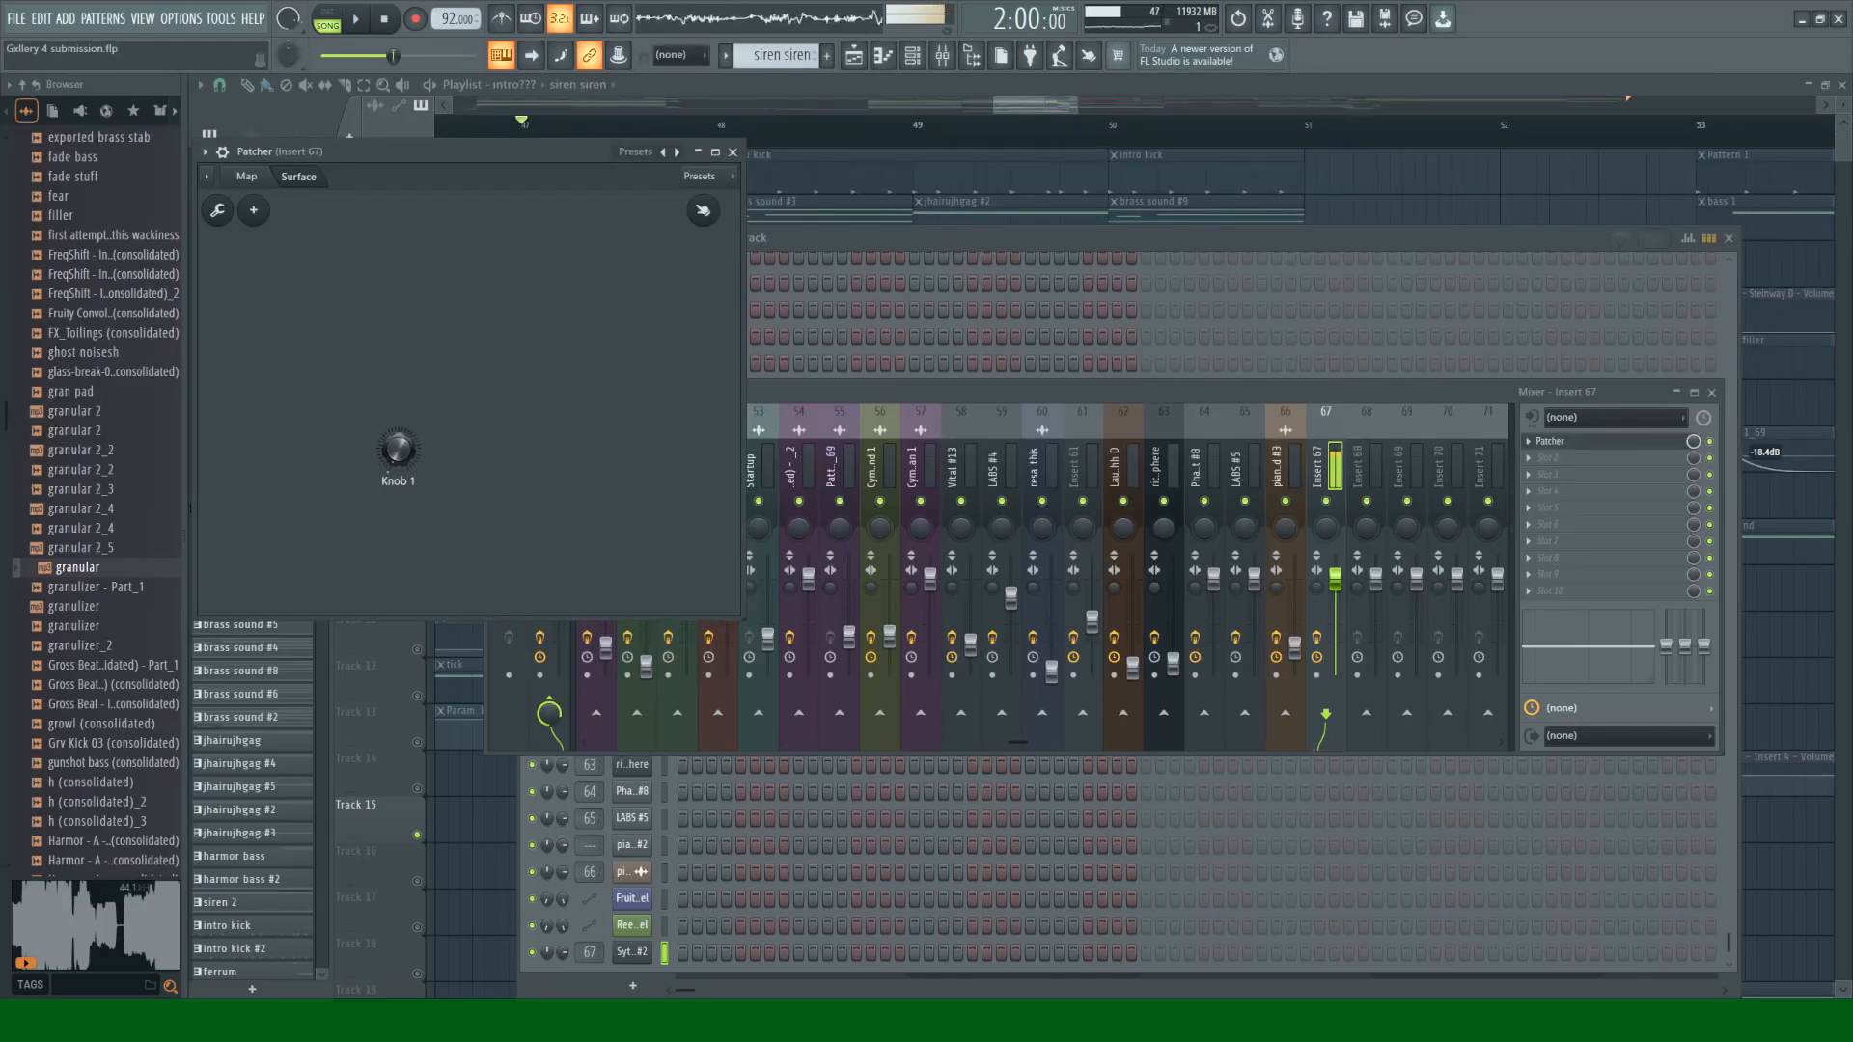
pyautogui.click(246, 175)
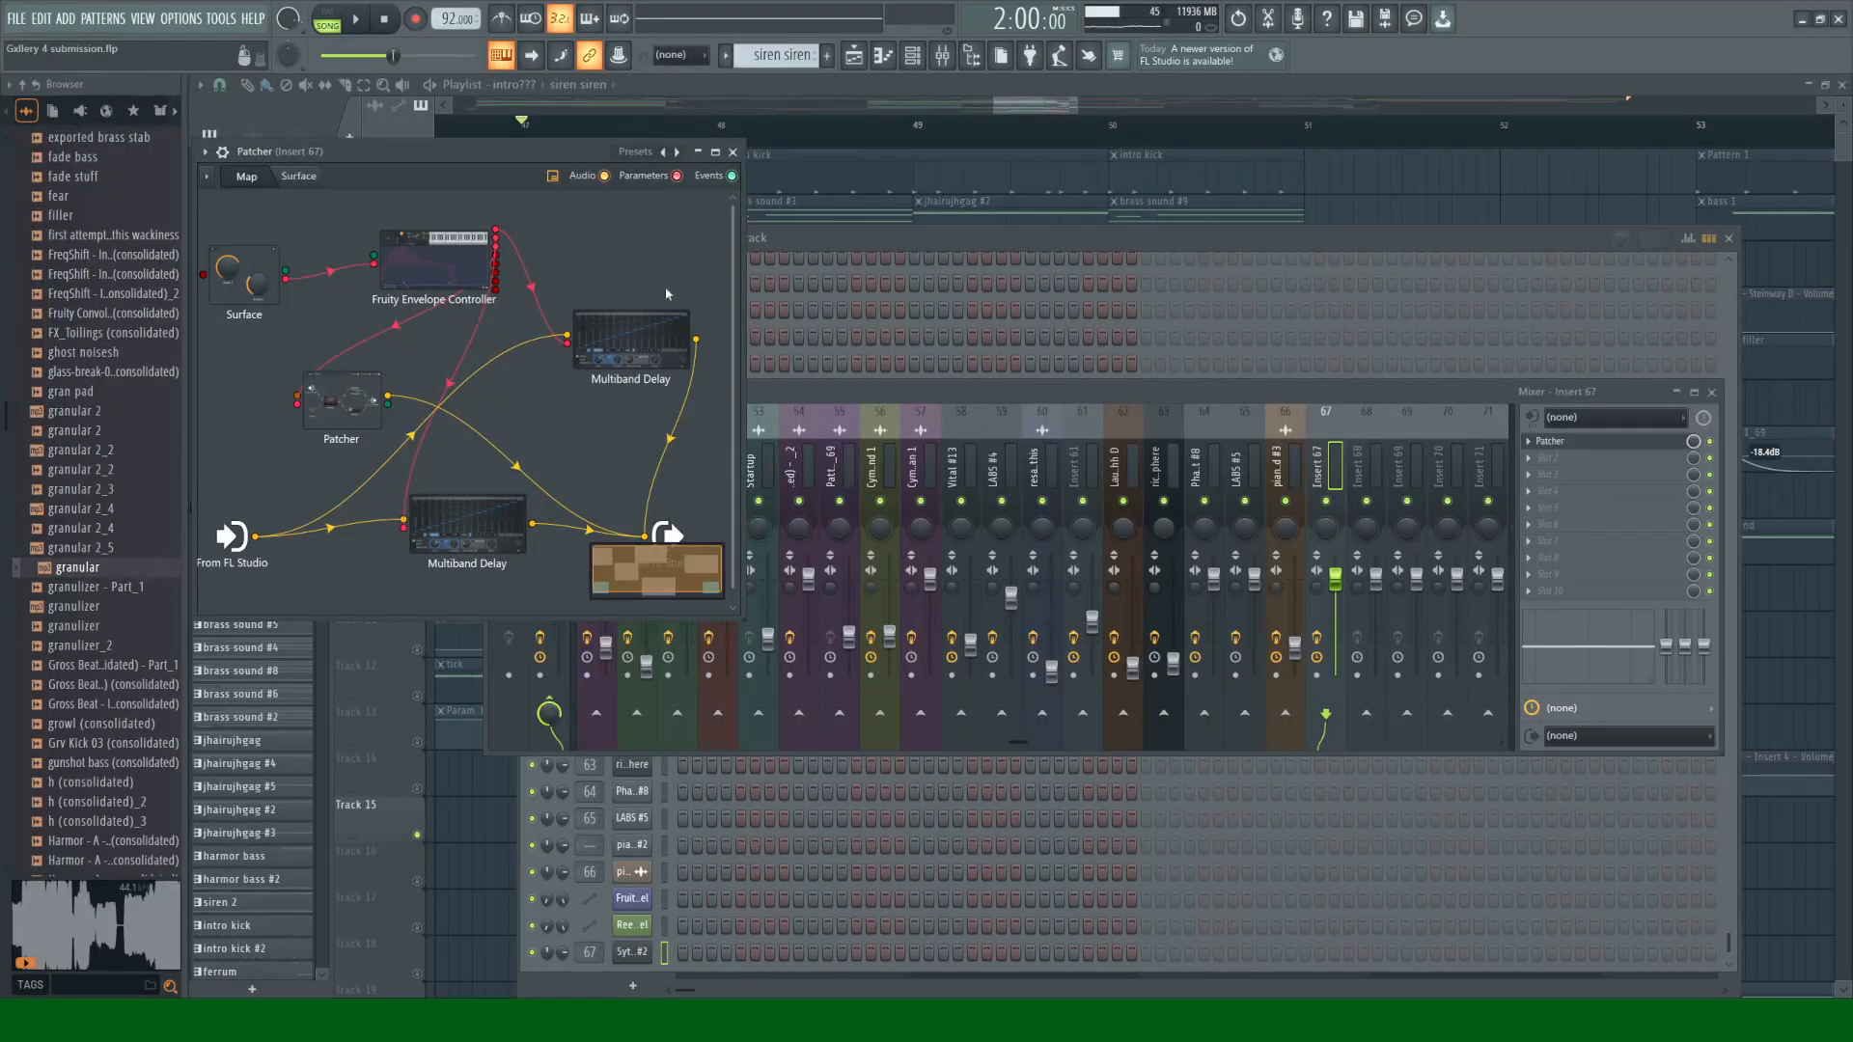
pyautogui.click(296, 177)
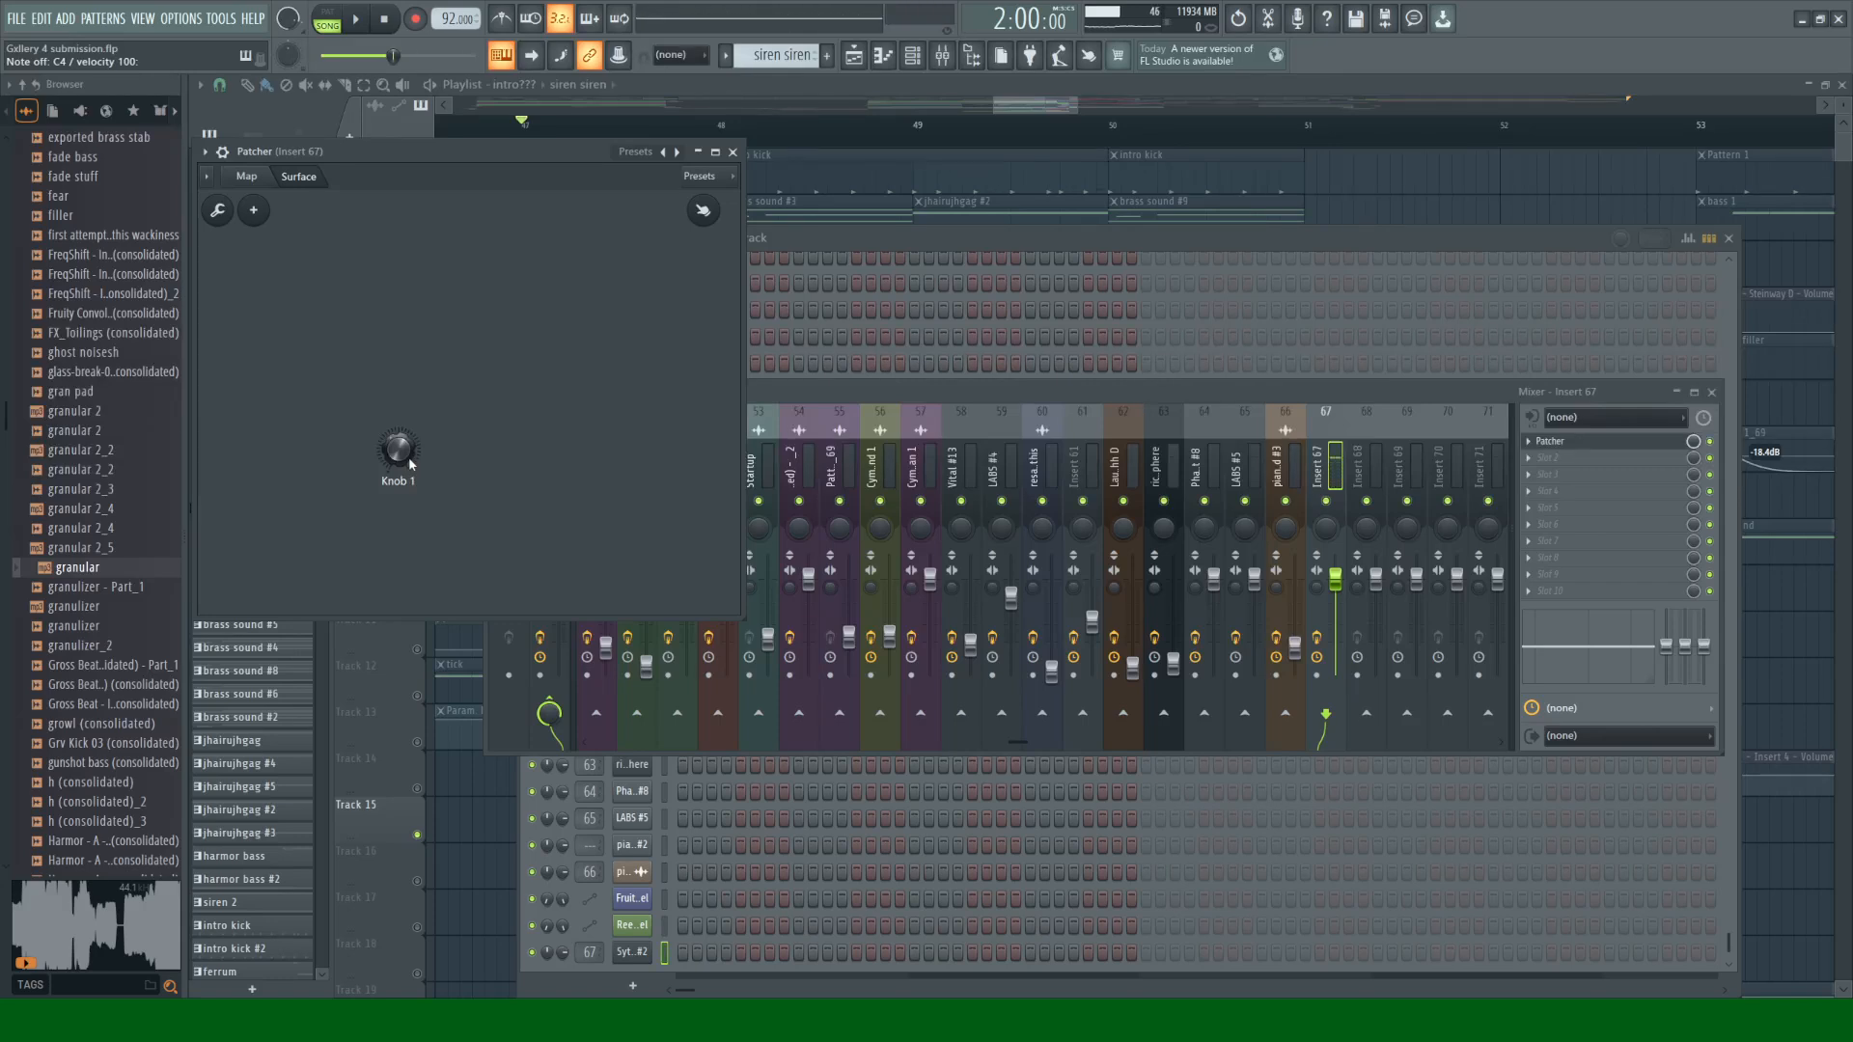
pyautogui.press('z')
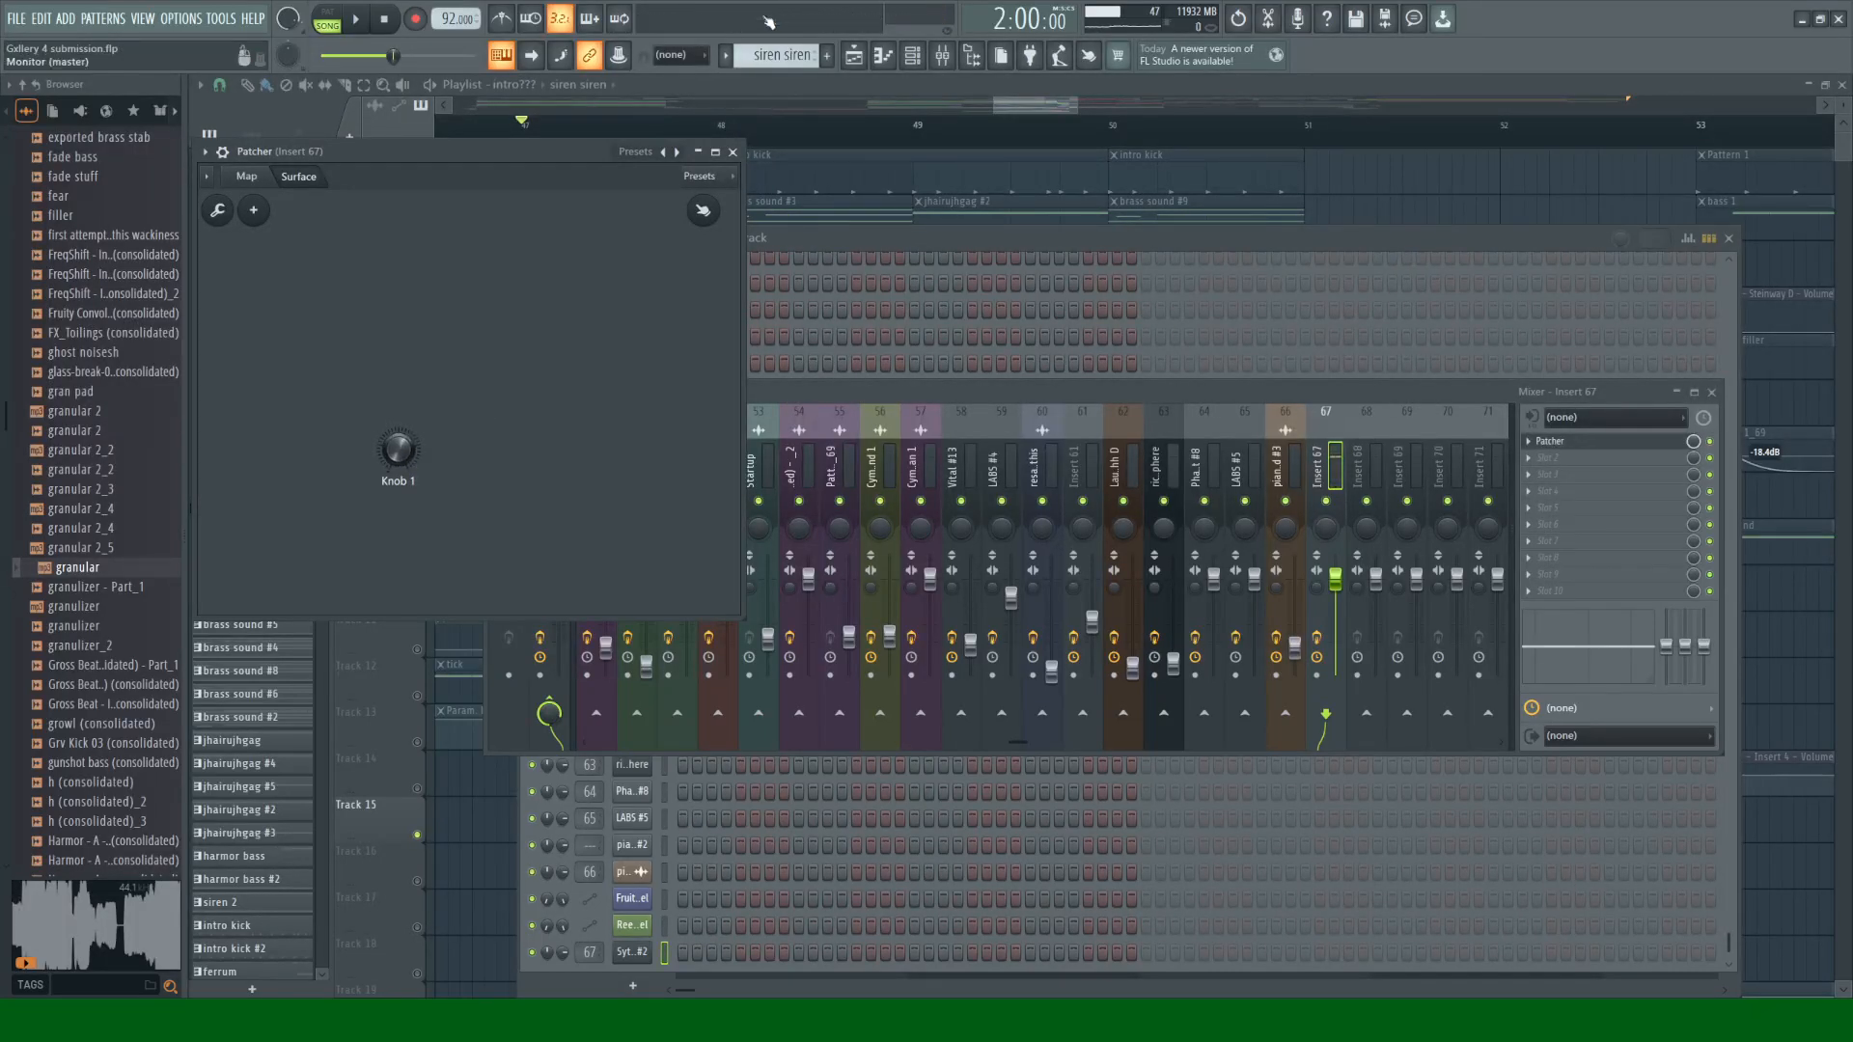
pyautogui.press('z')
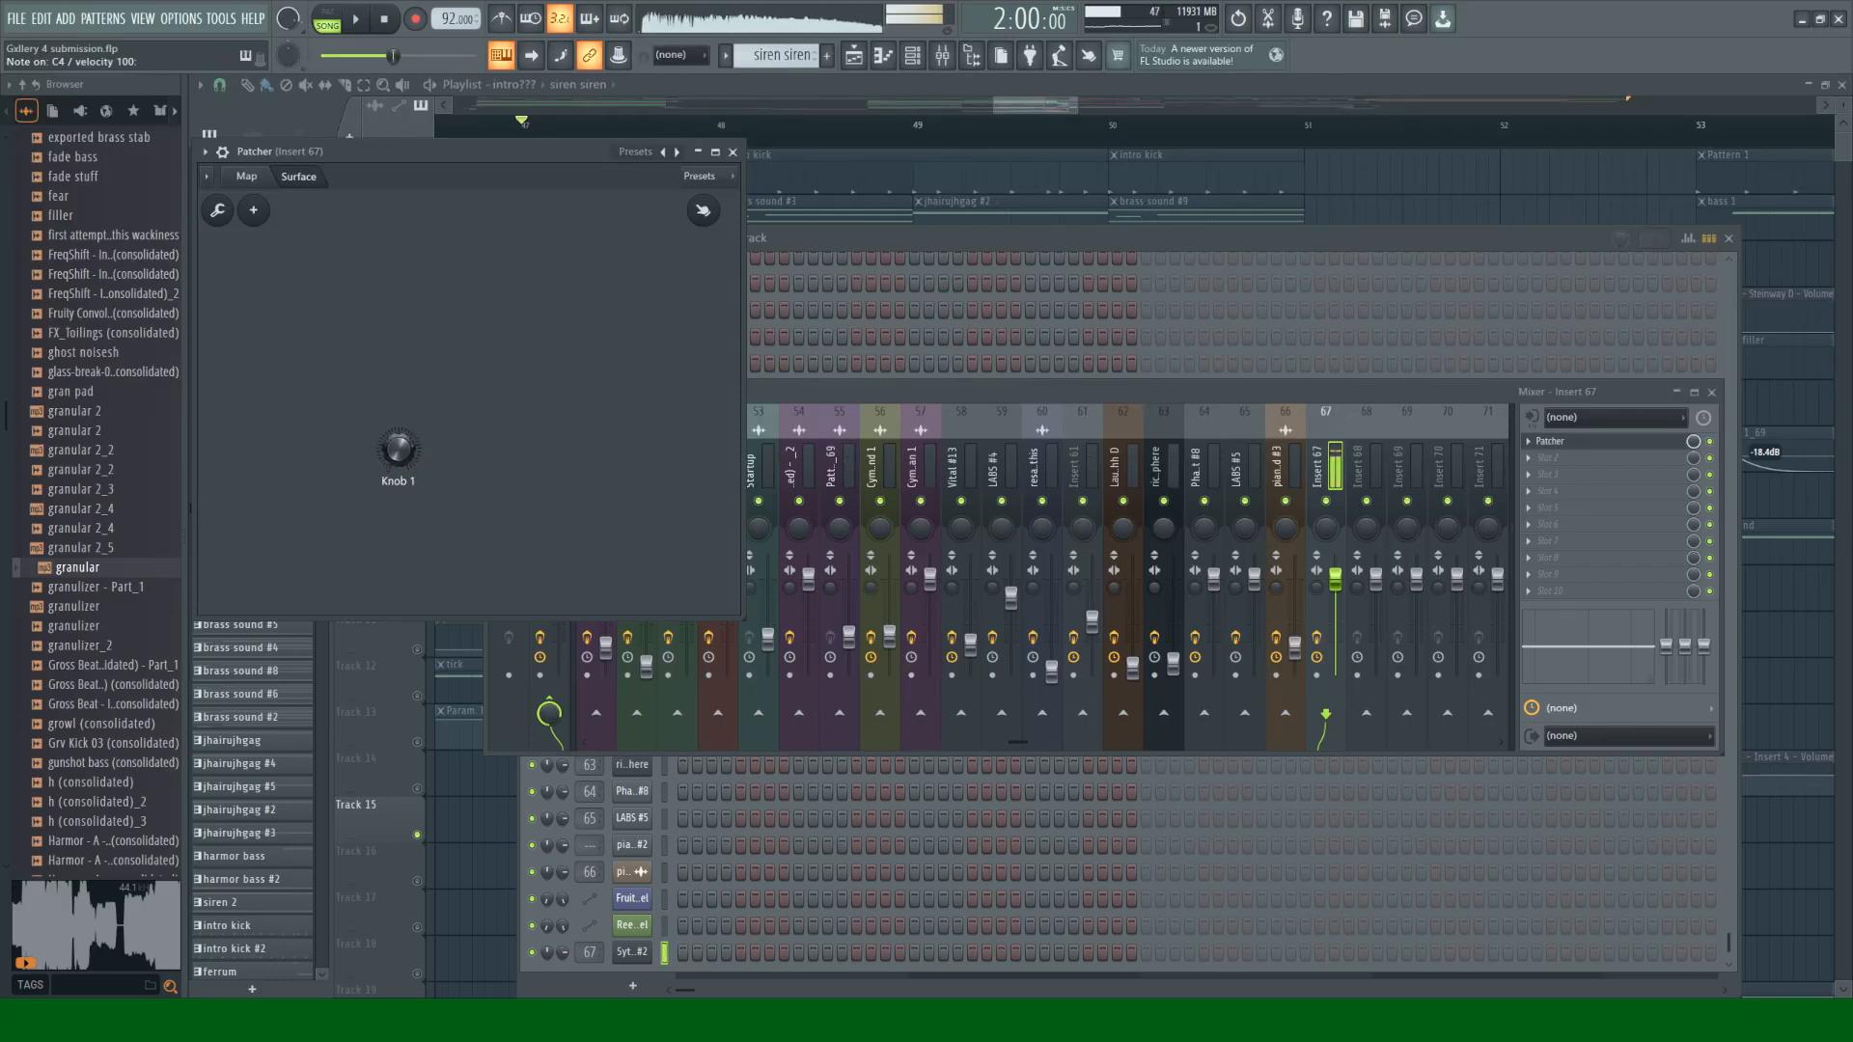
pyautogui.click(733, 151)
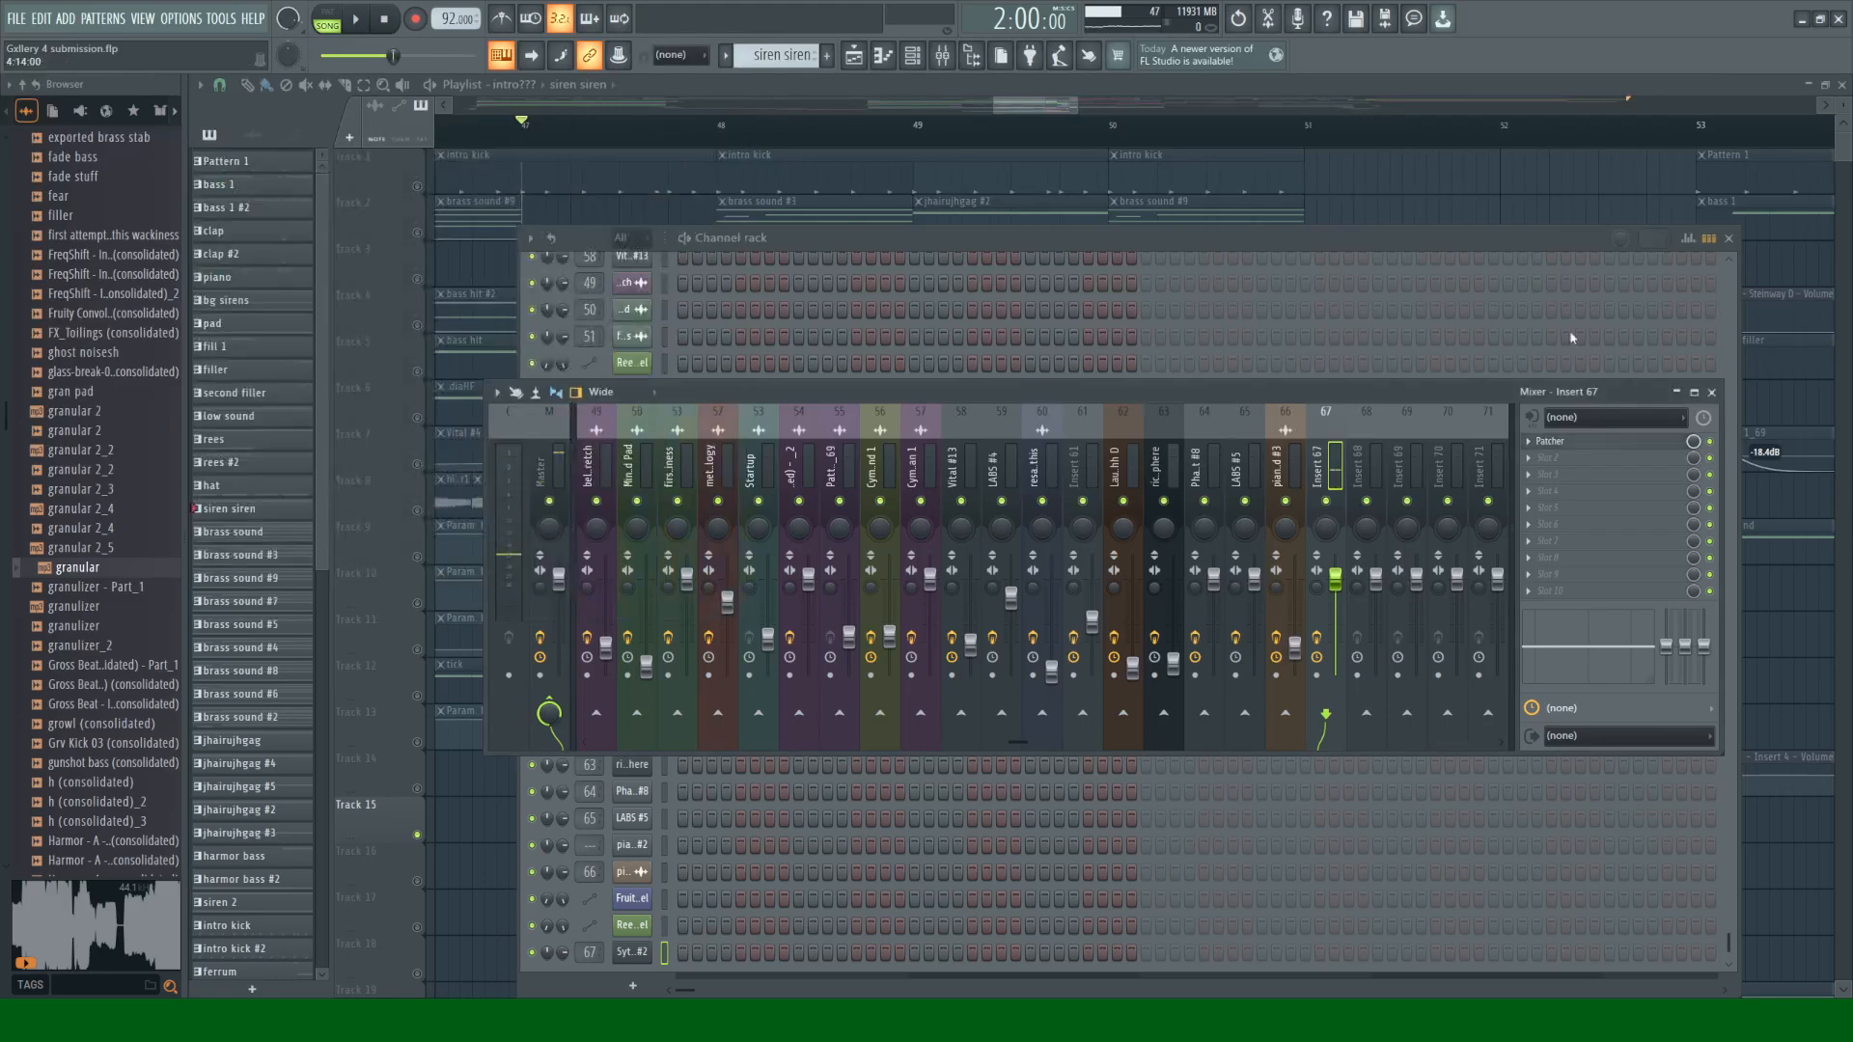
# Step: Return to the playlist and play the song from bar 47 to hear the Portal Noises clips in context
pyautogui.click(1712, 392)
pyautogui.click(1729, 238)
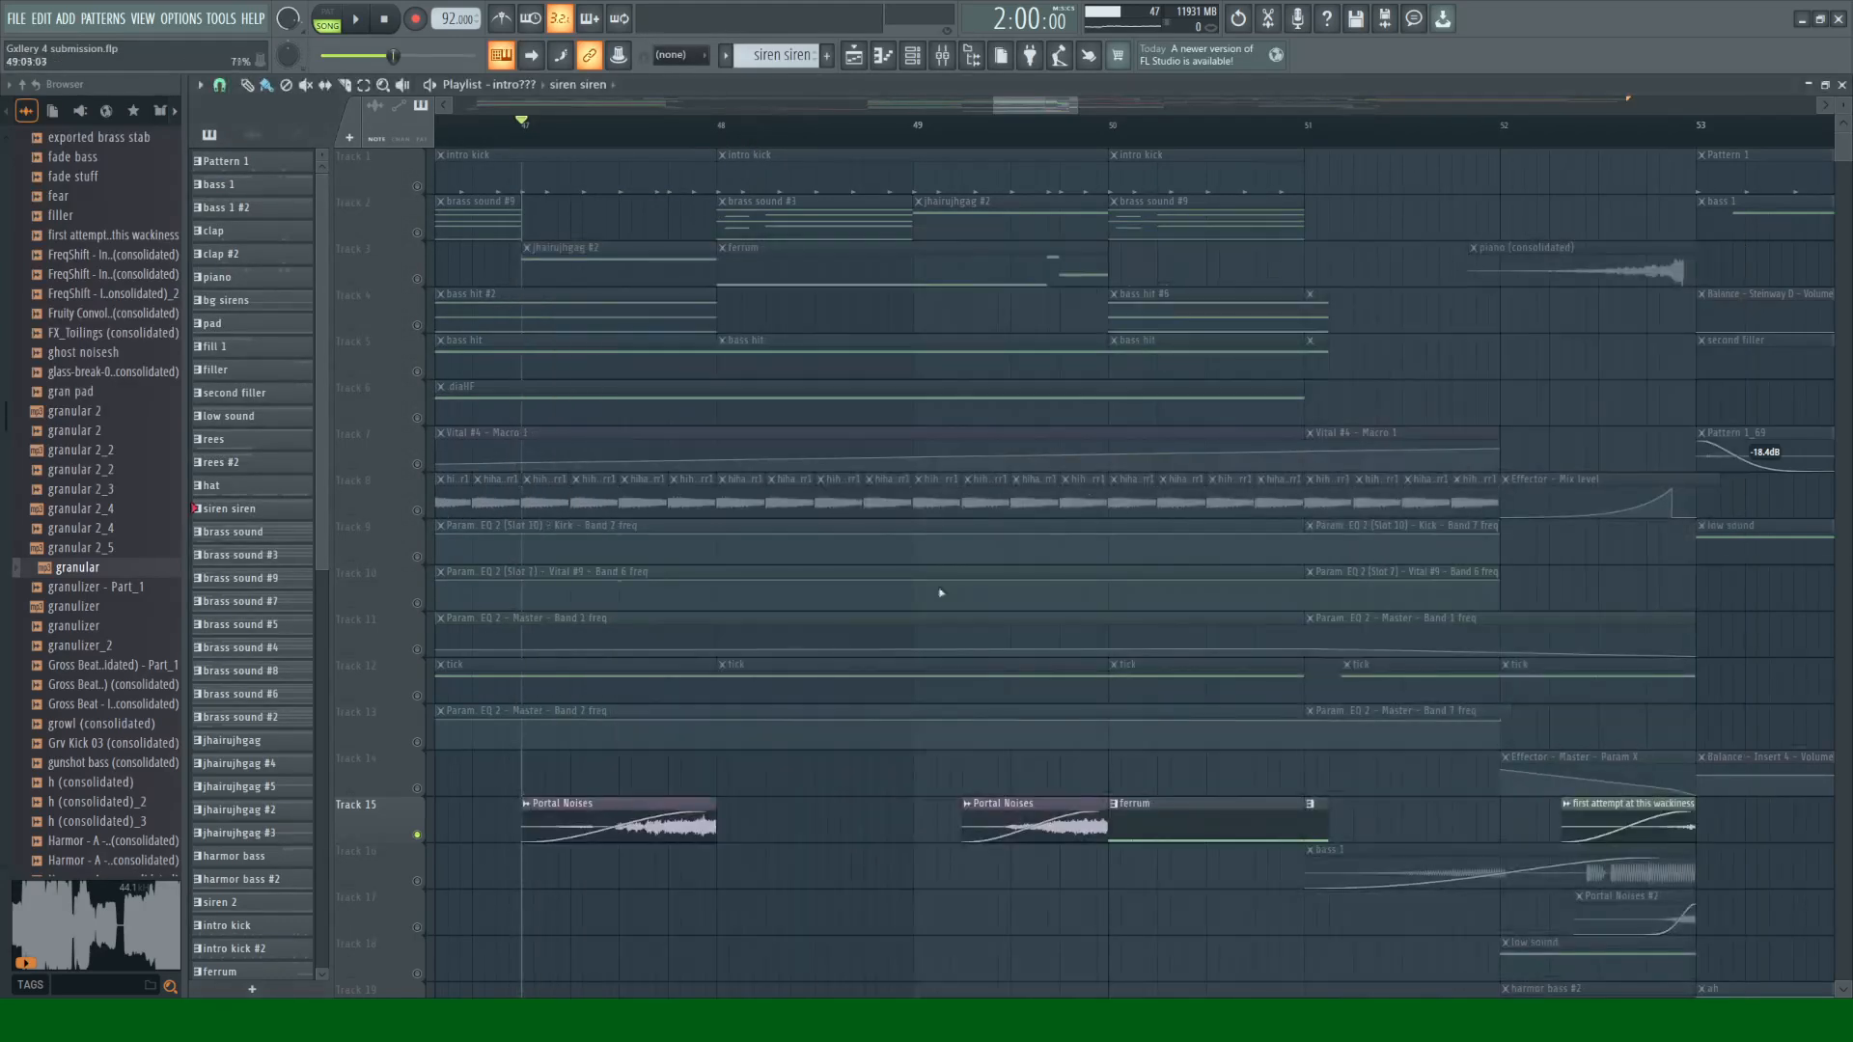
pyautogui.press('space')
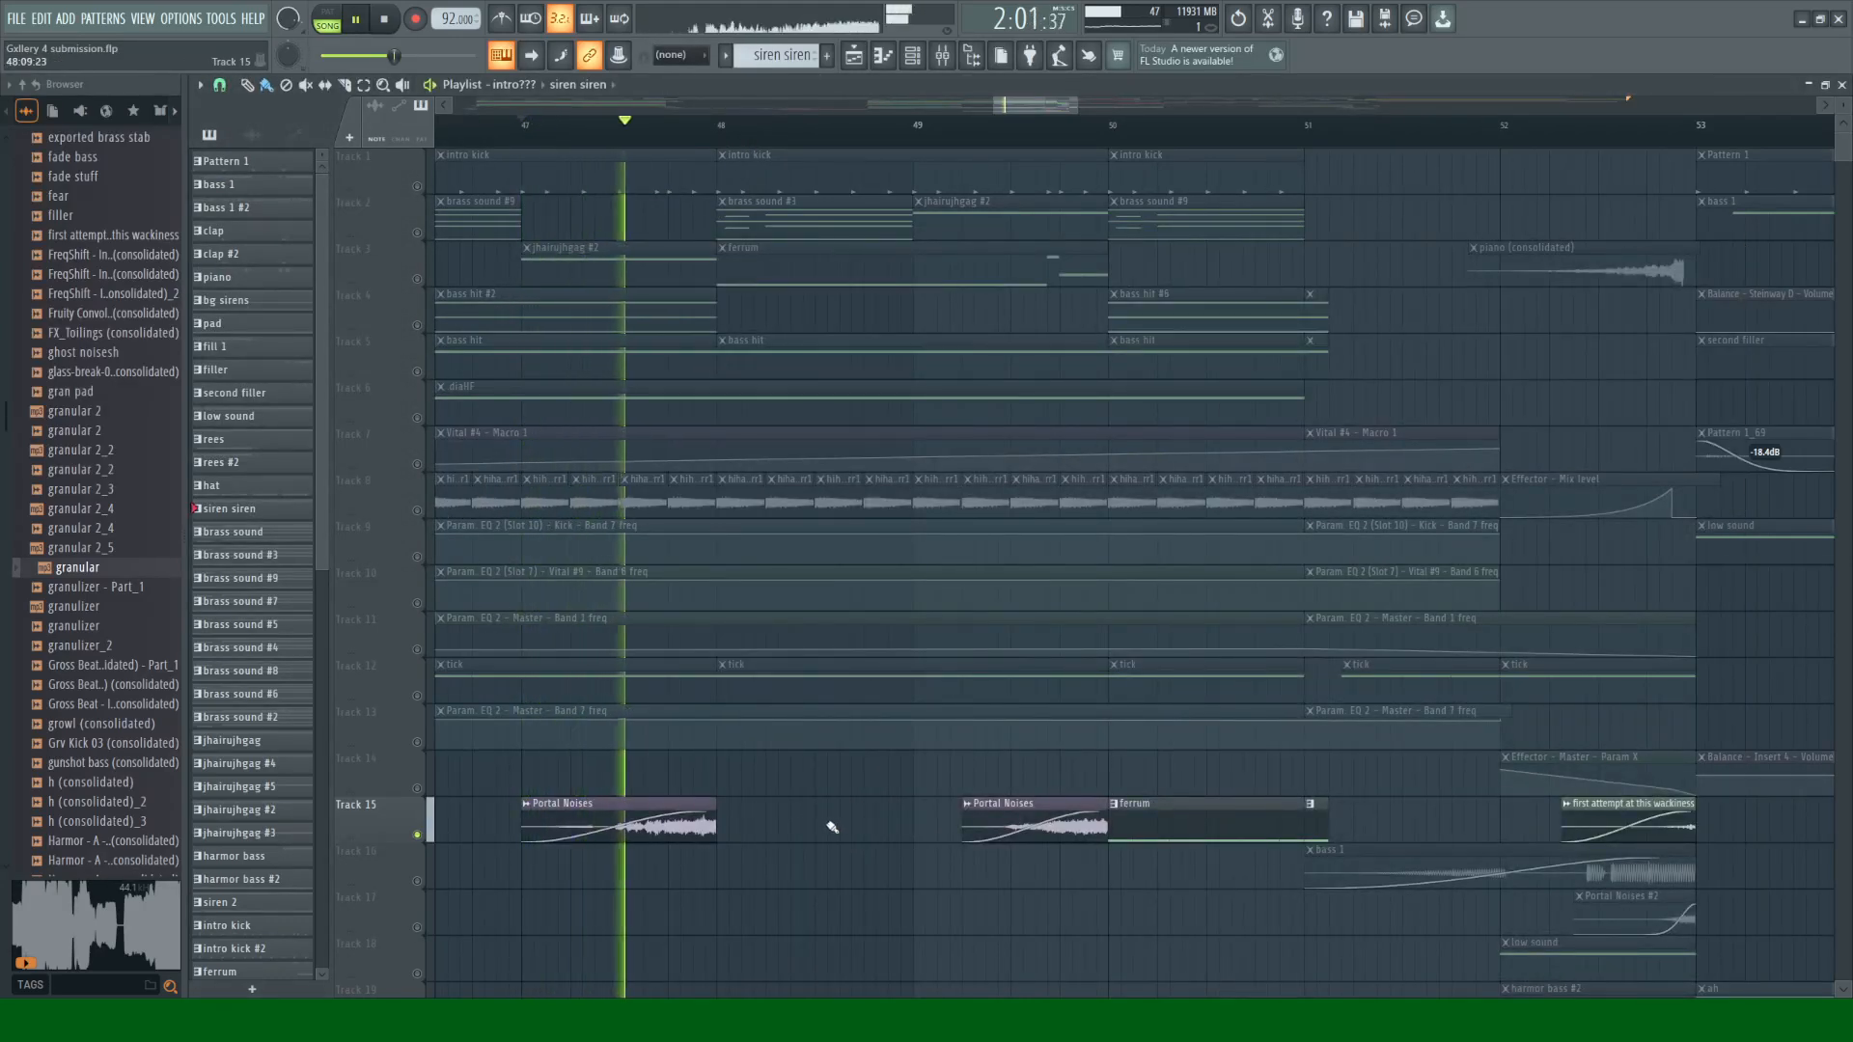
pyautogui.moveTo(1026, 108); pyautogui.dragTo(1041, 108)
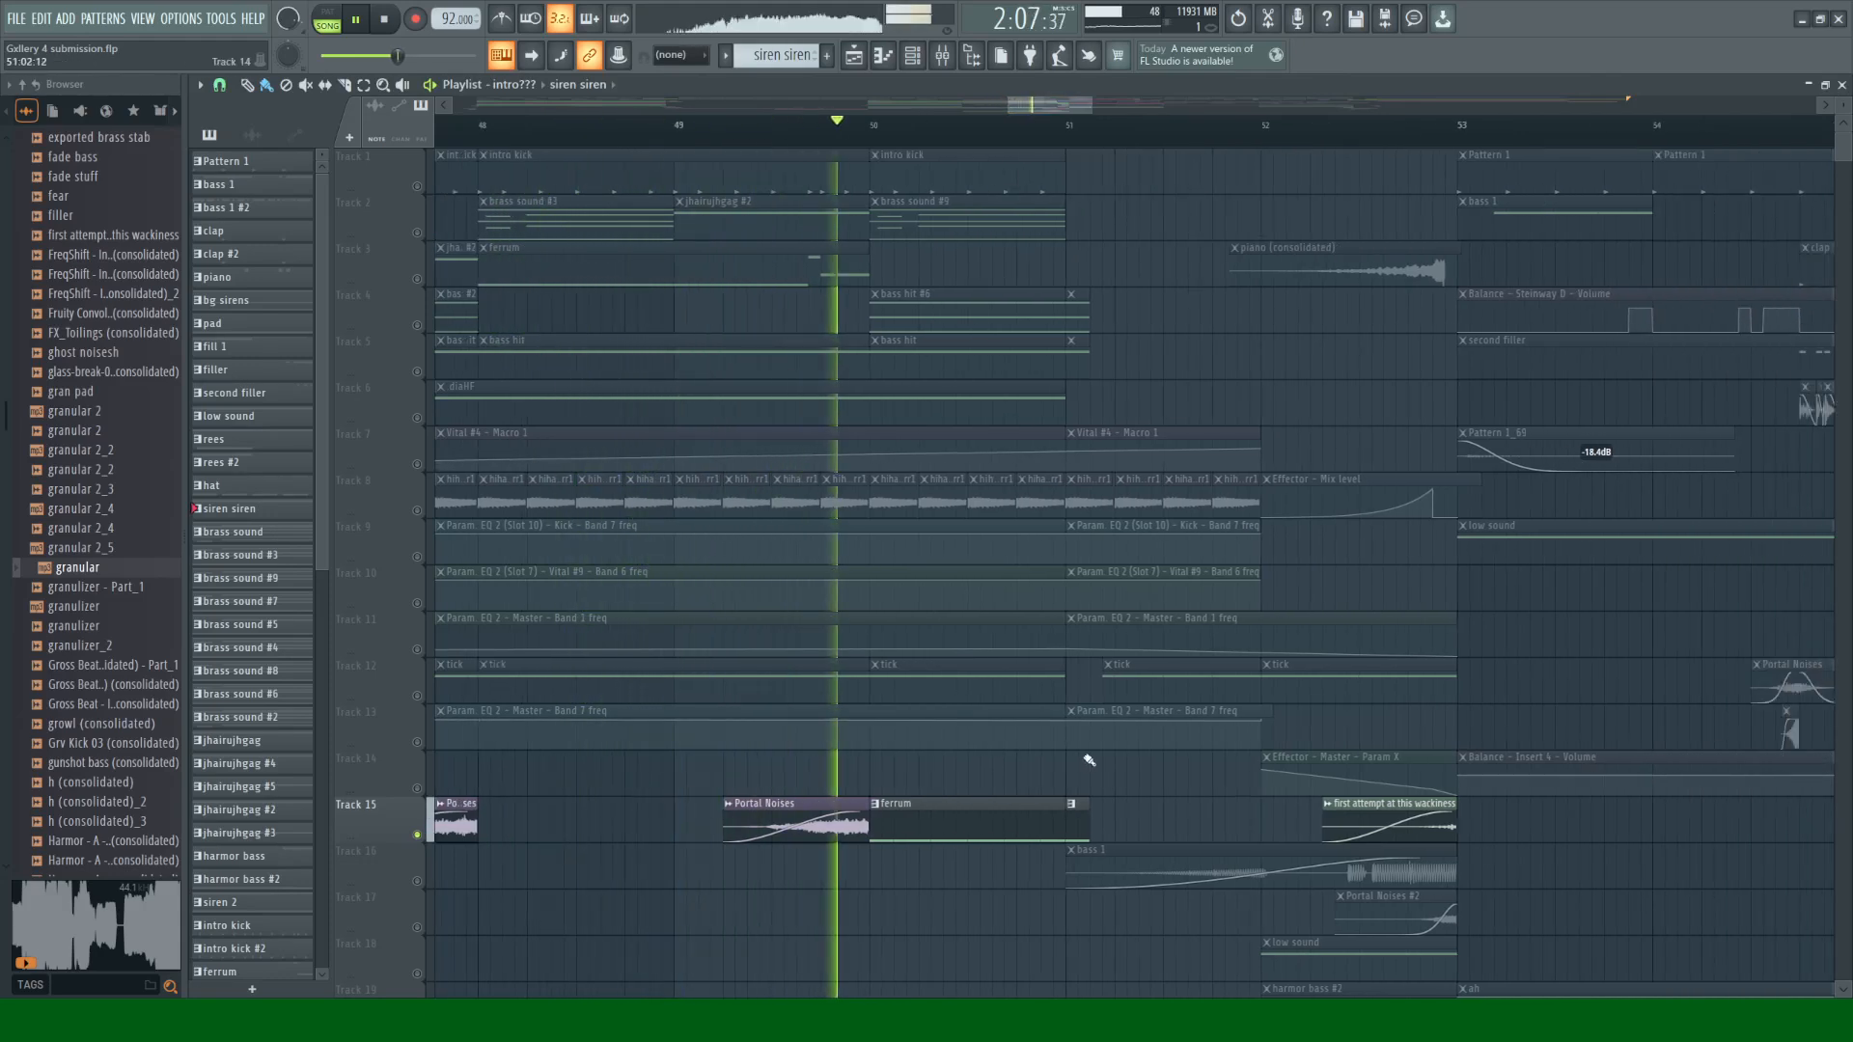
# Step: Solo playlist track 7 and play the song from bar 53 to hear the Pattern 1_69 clip
pyautogui.press('space')
pyautogui.click(1071, 125)
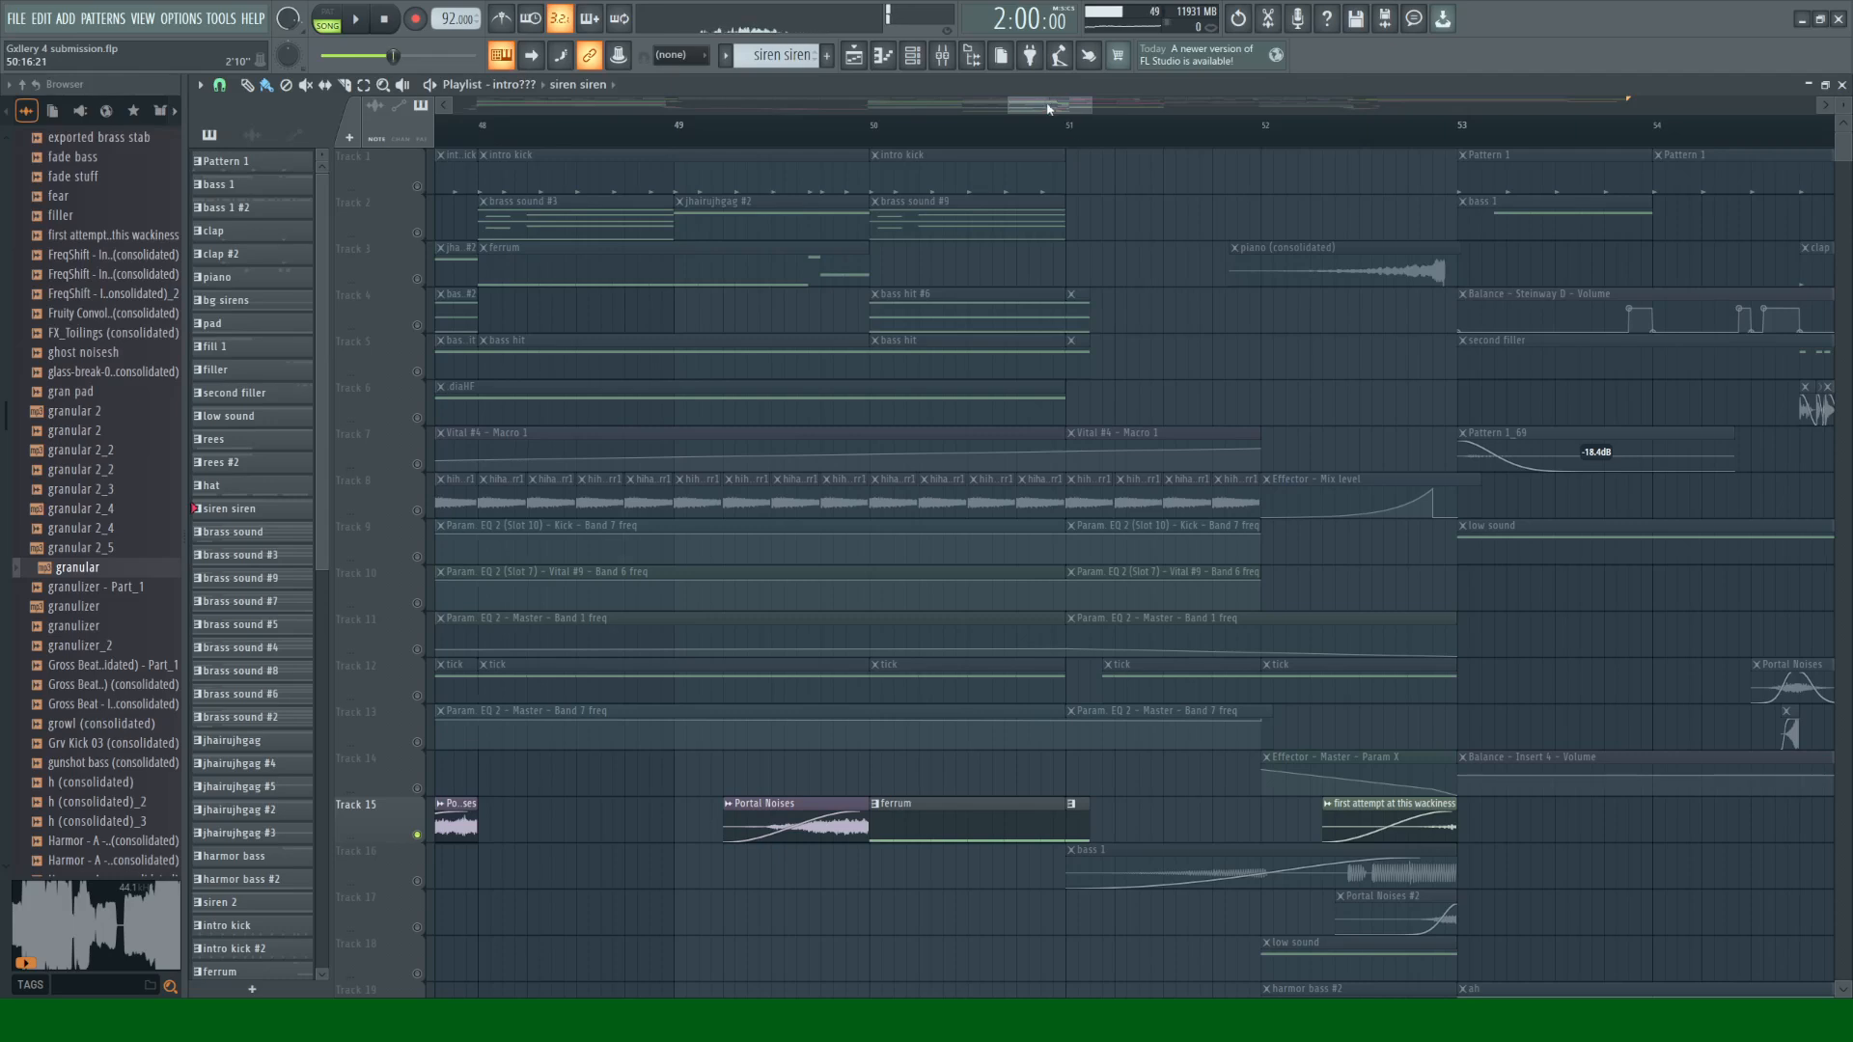
pyautogui.moveTo(1048, 108); pyautogui.dragTo(1124, 106)
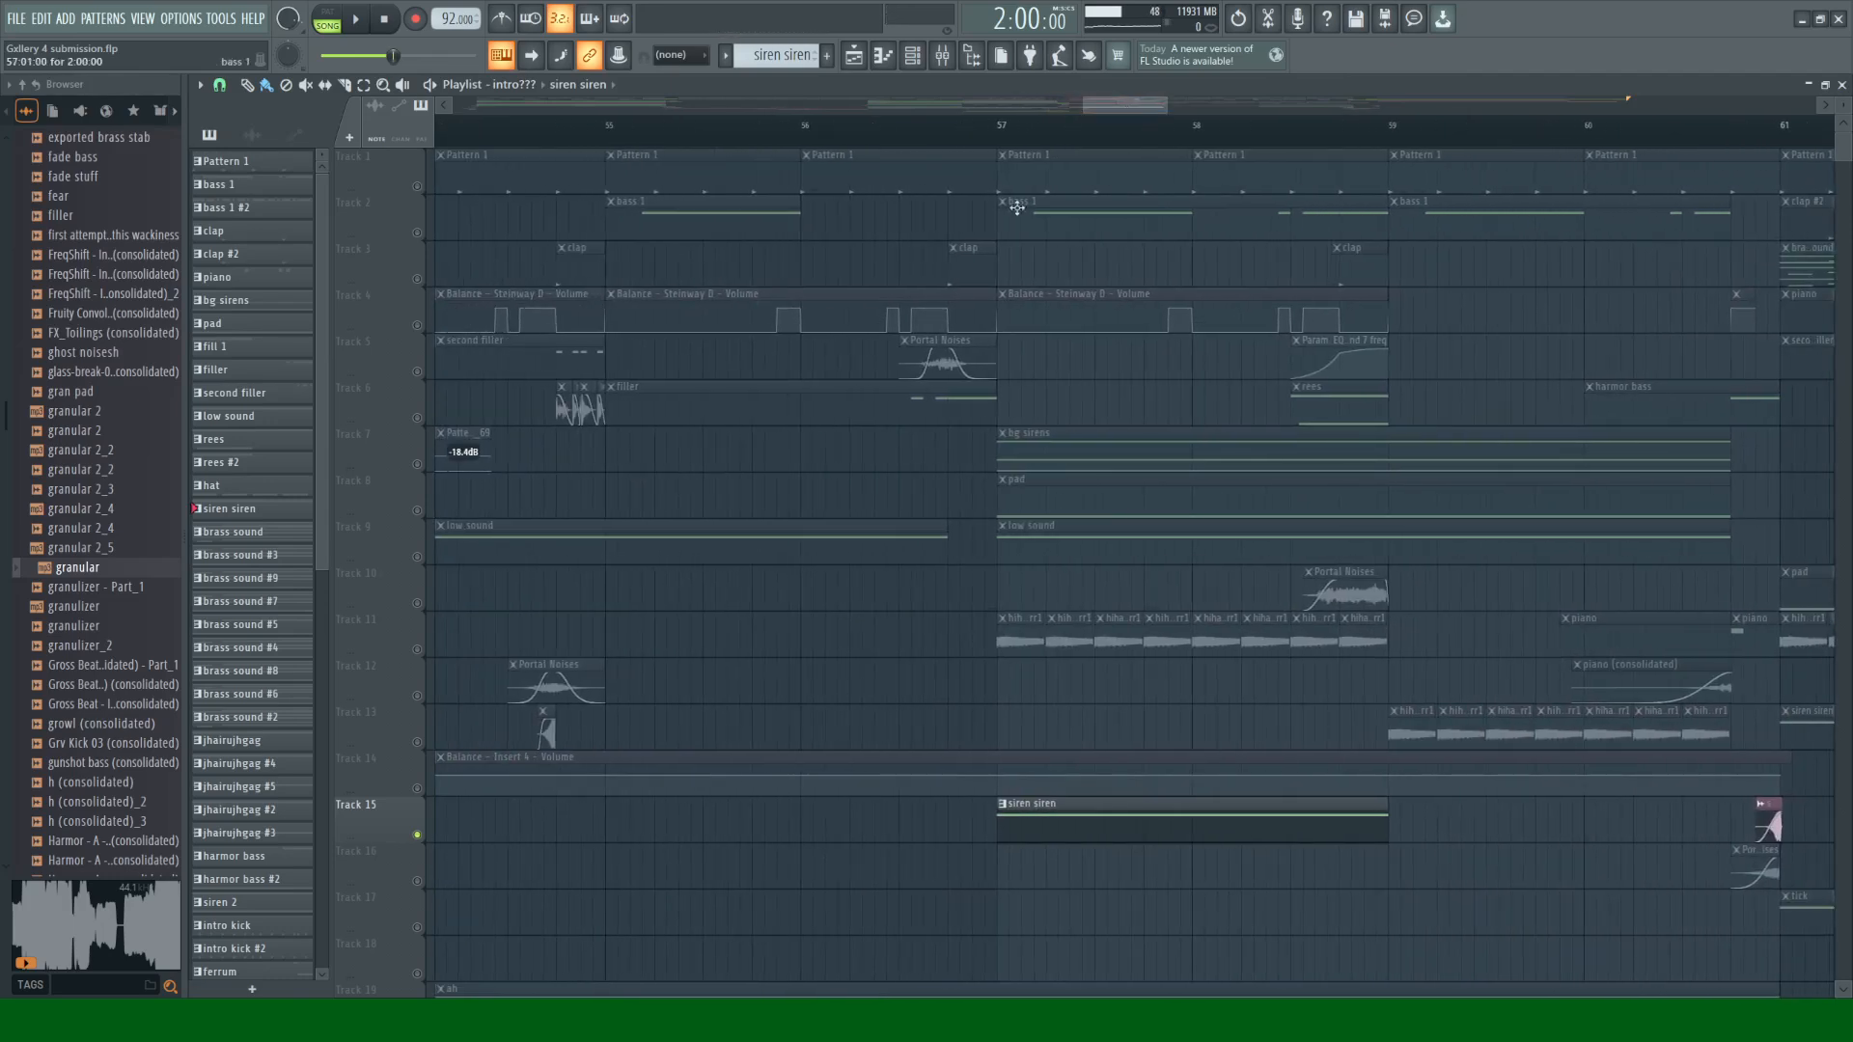
pyautogui.rightClick(420, 418)
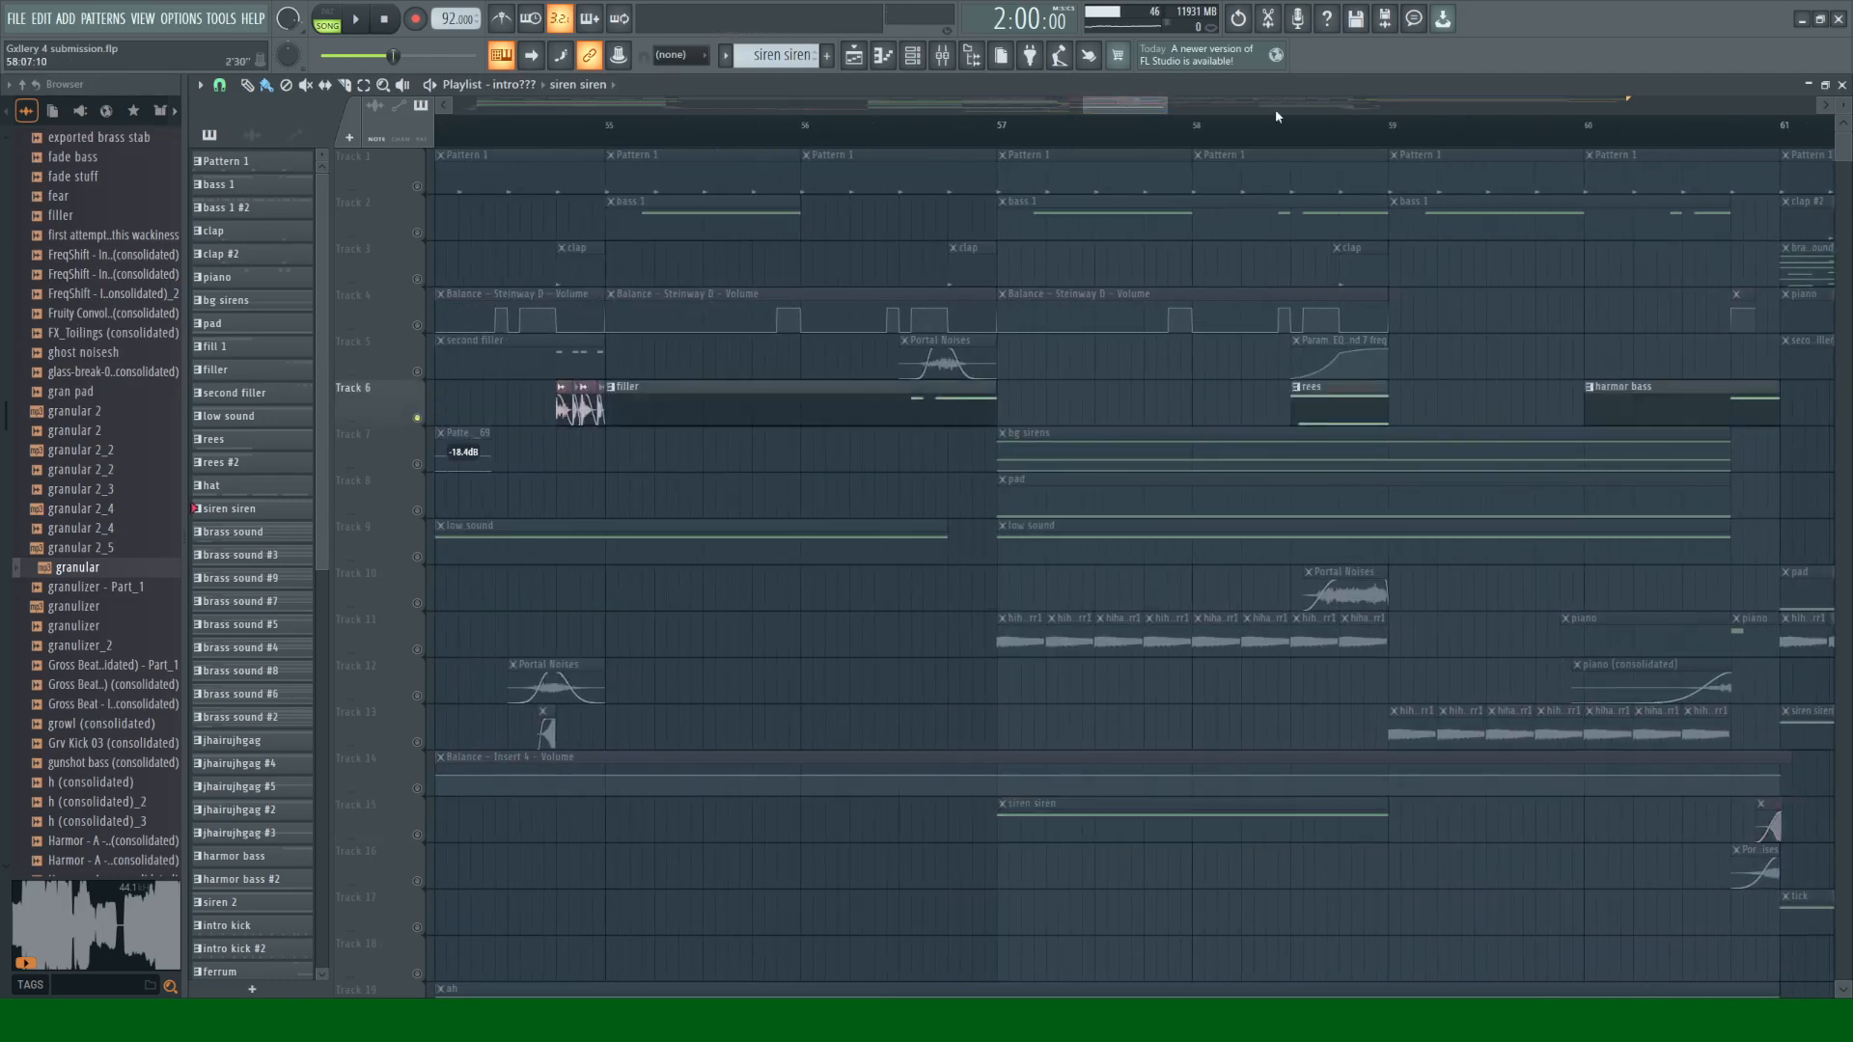
pyautogui.moveTo(1142, 104); pyautogui.dragTo(1096, 115)
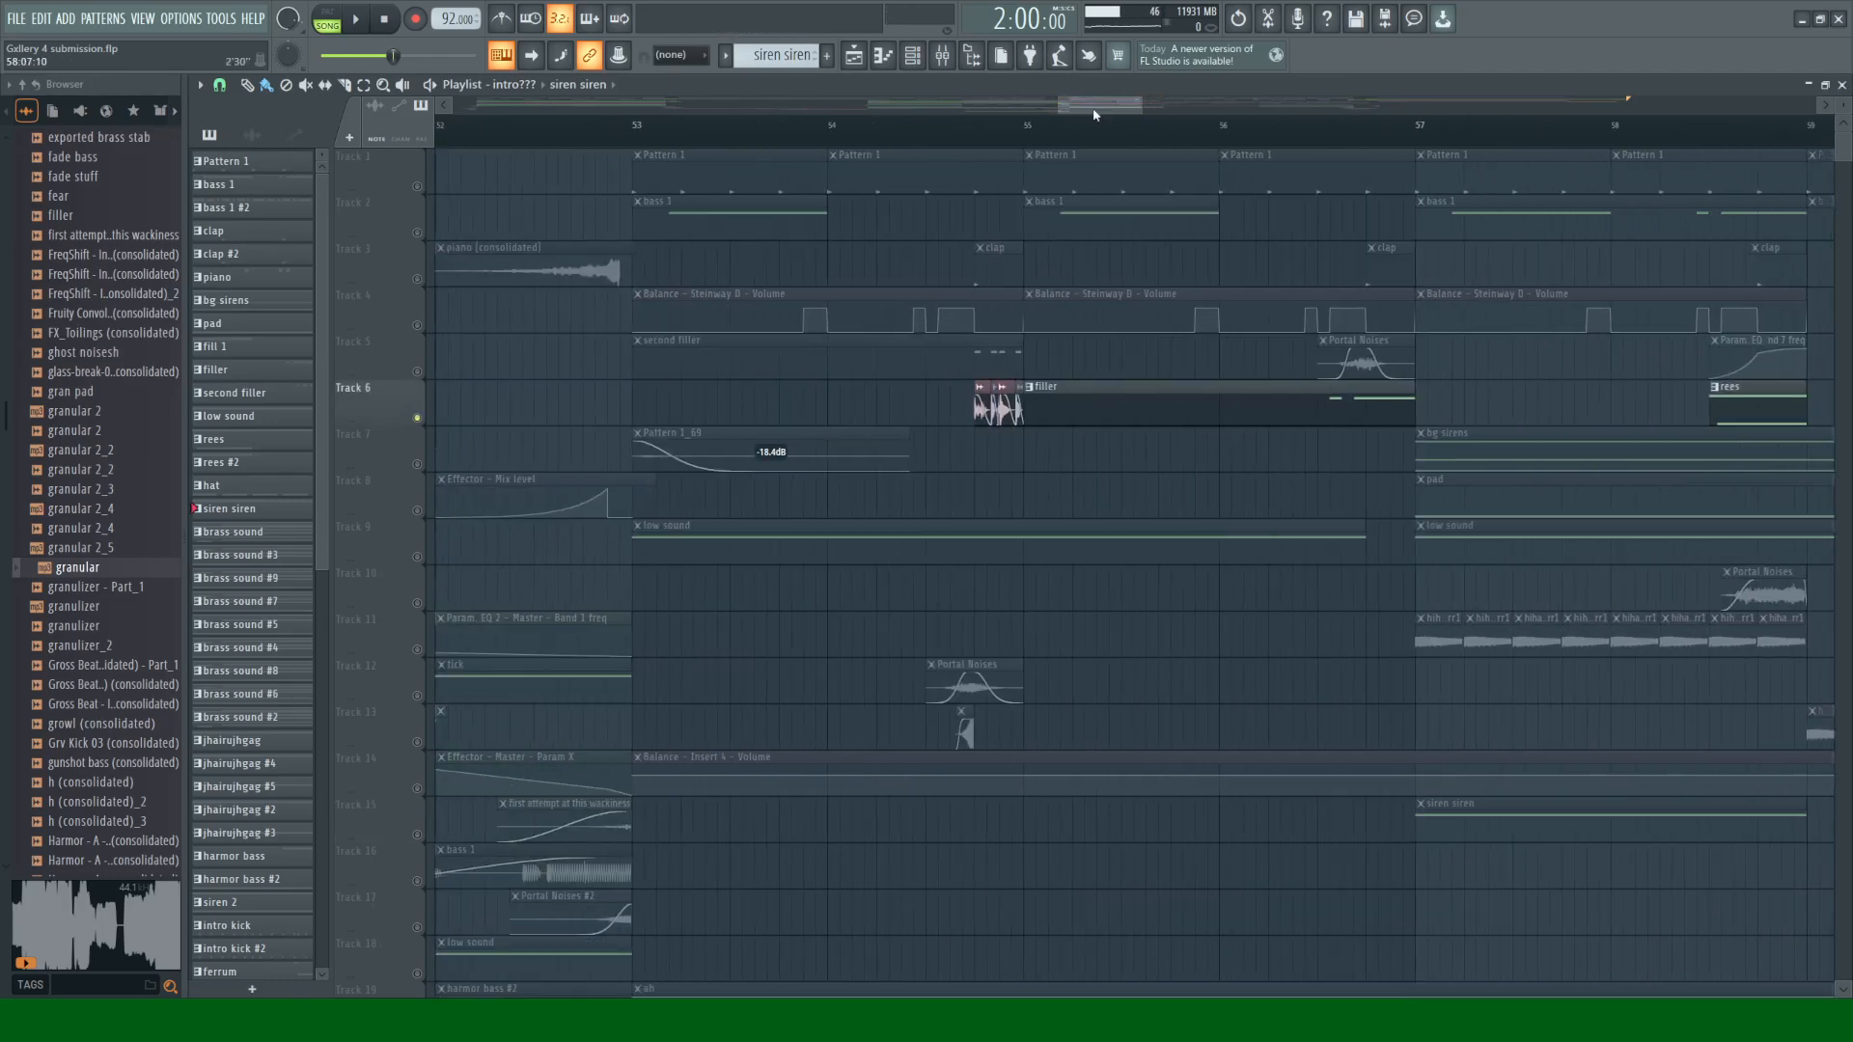
pyautogui.rightClick(418, 467)
pyautogui.click(634, 135)
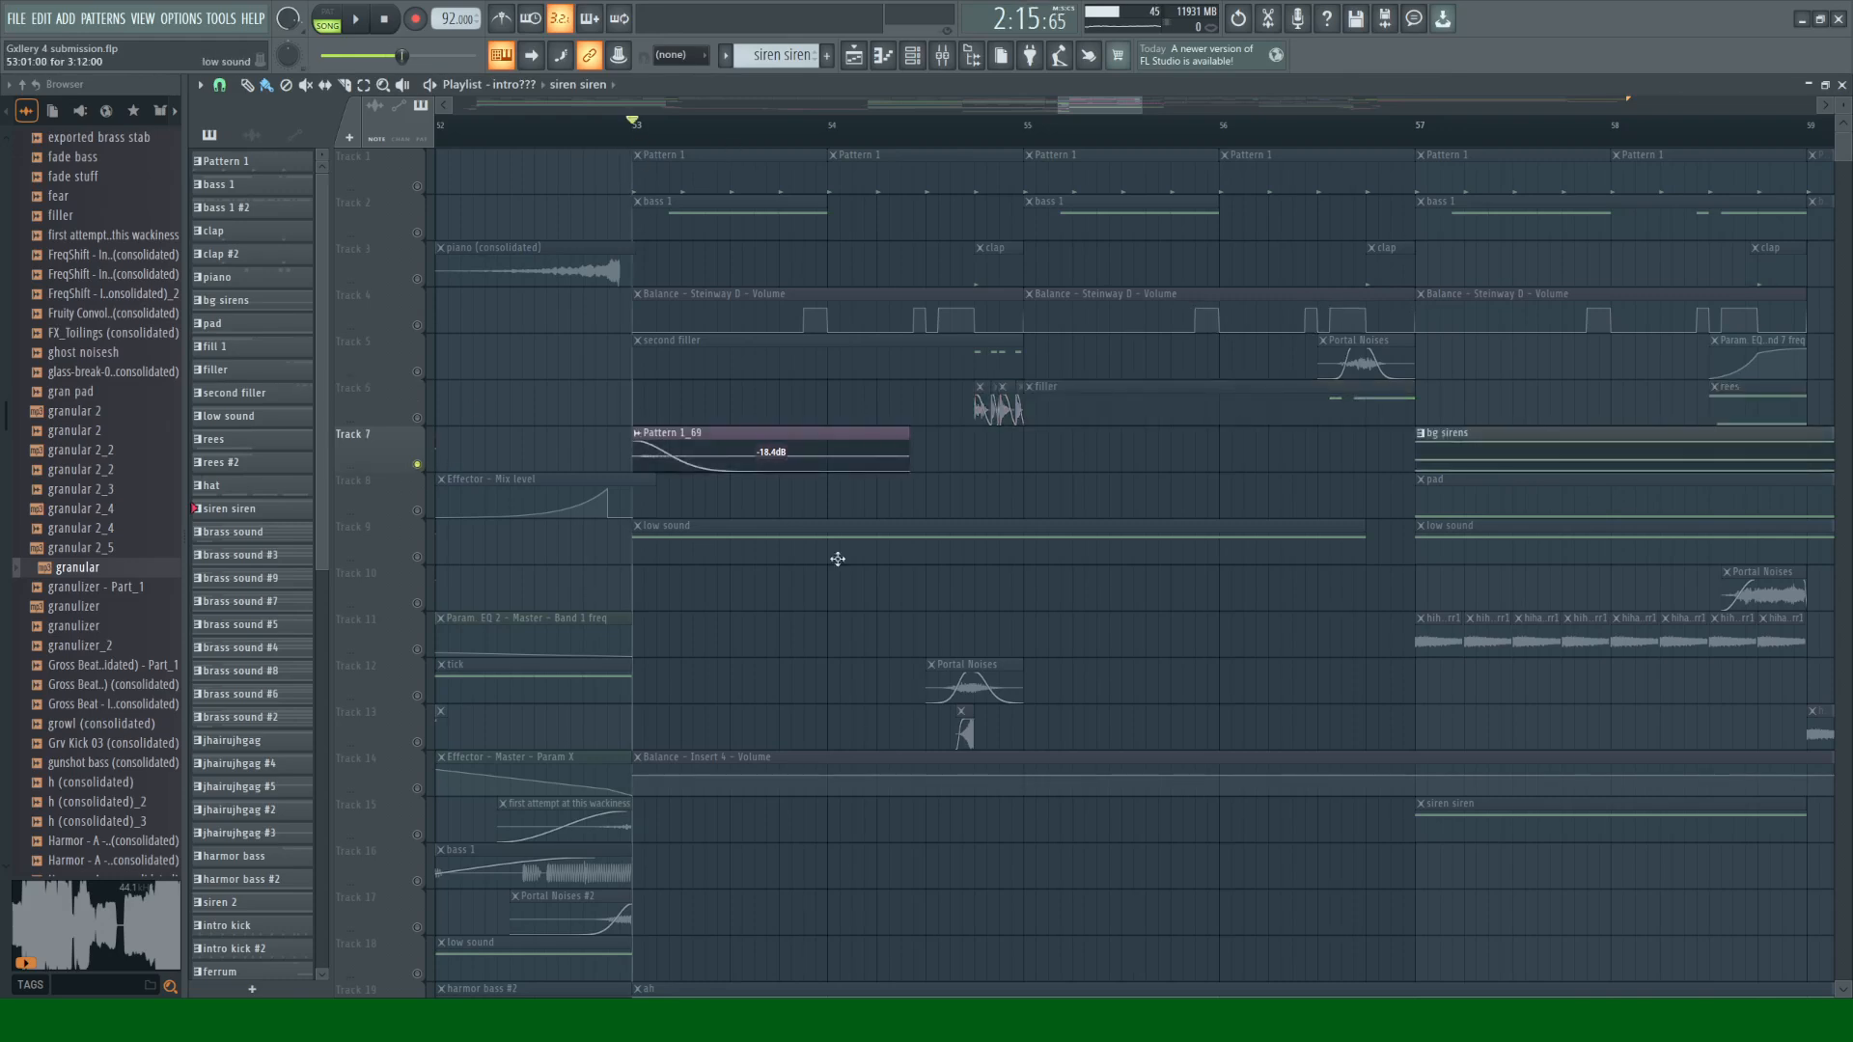
pyautogui.press('space')
pyautogui.press('space')
# Step: Solo playlist track 30 and play the Pattern 1_69 clip from bar 51
pyautogui.scroll(-2, 762, 888)
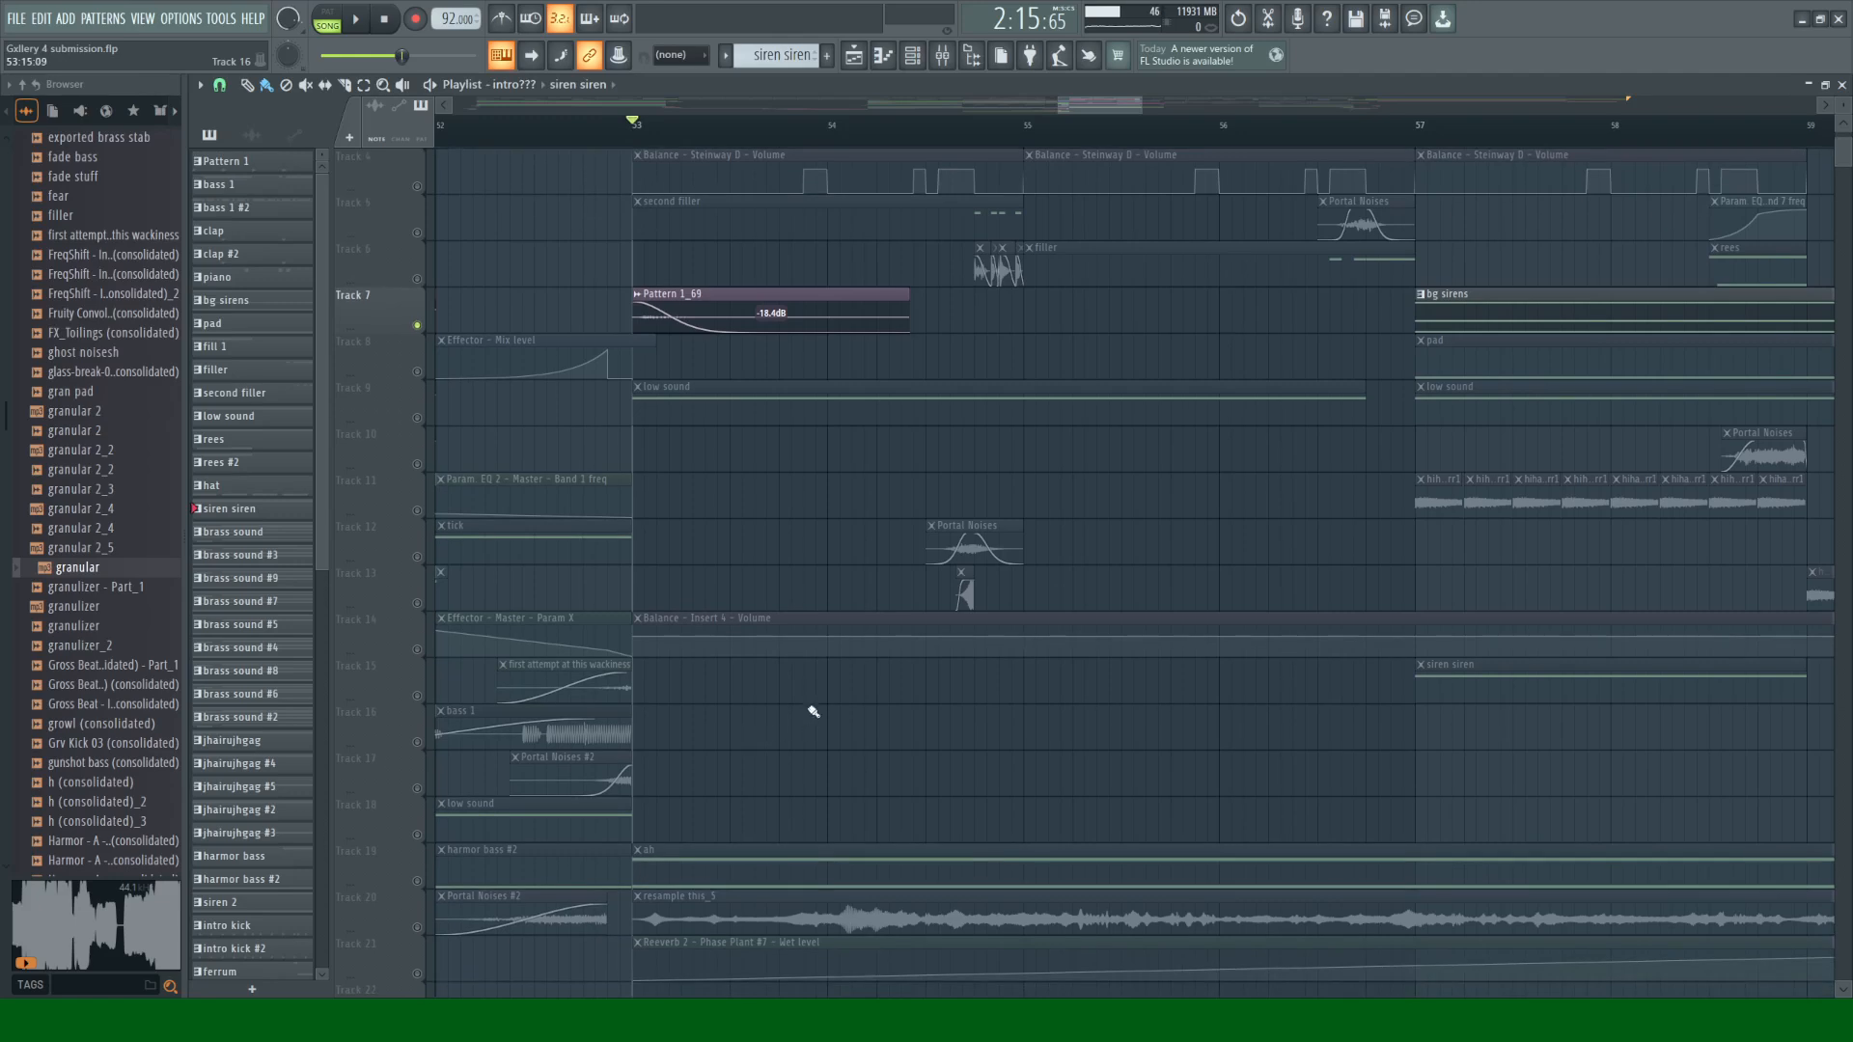
pyautogui.scroll(-4, 806, 719)
pyautogui.scroll(-2, 810, 849)
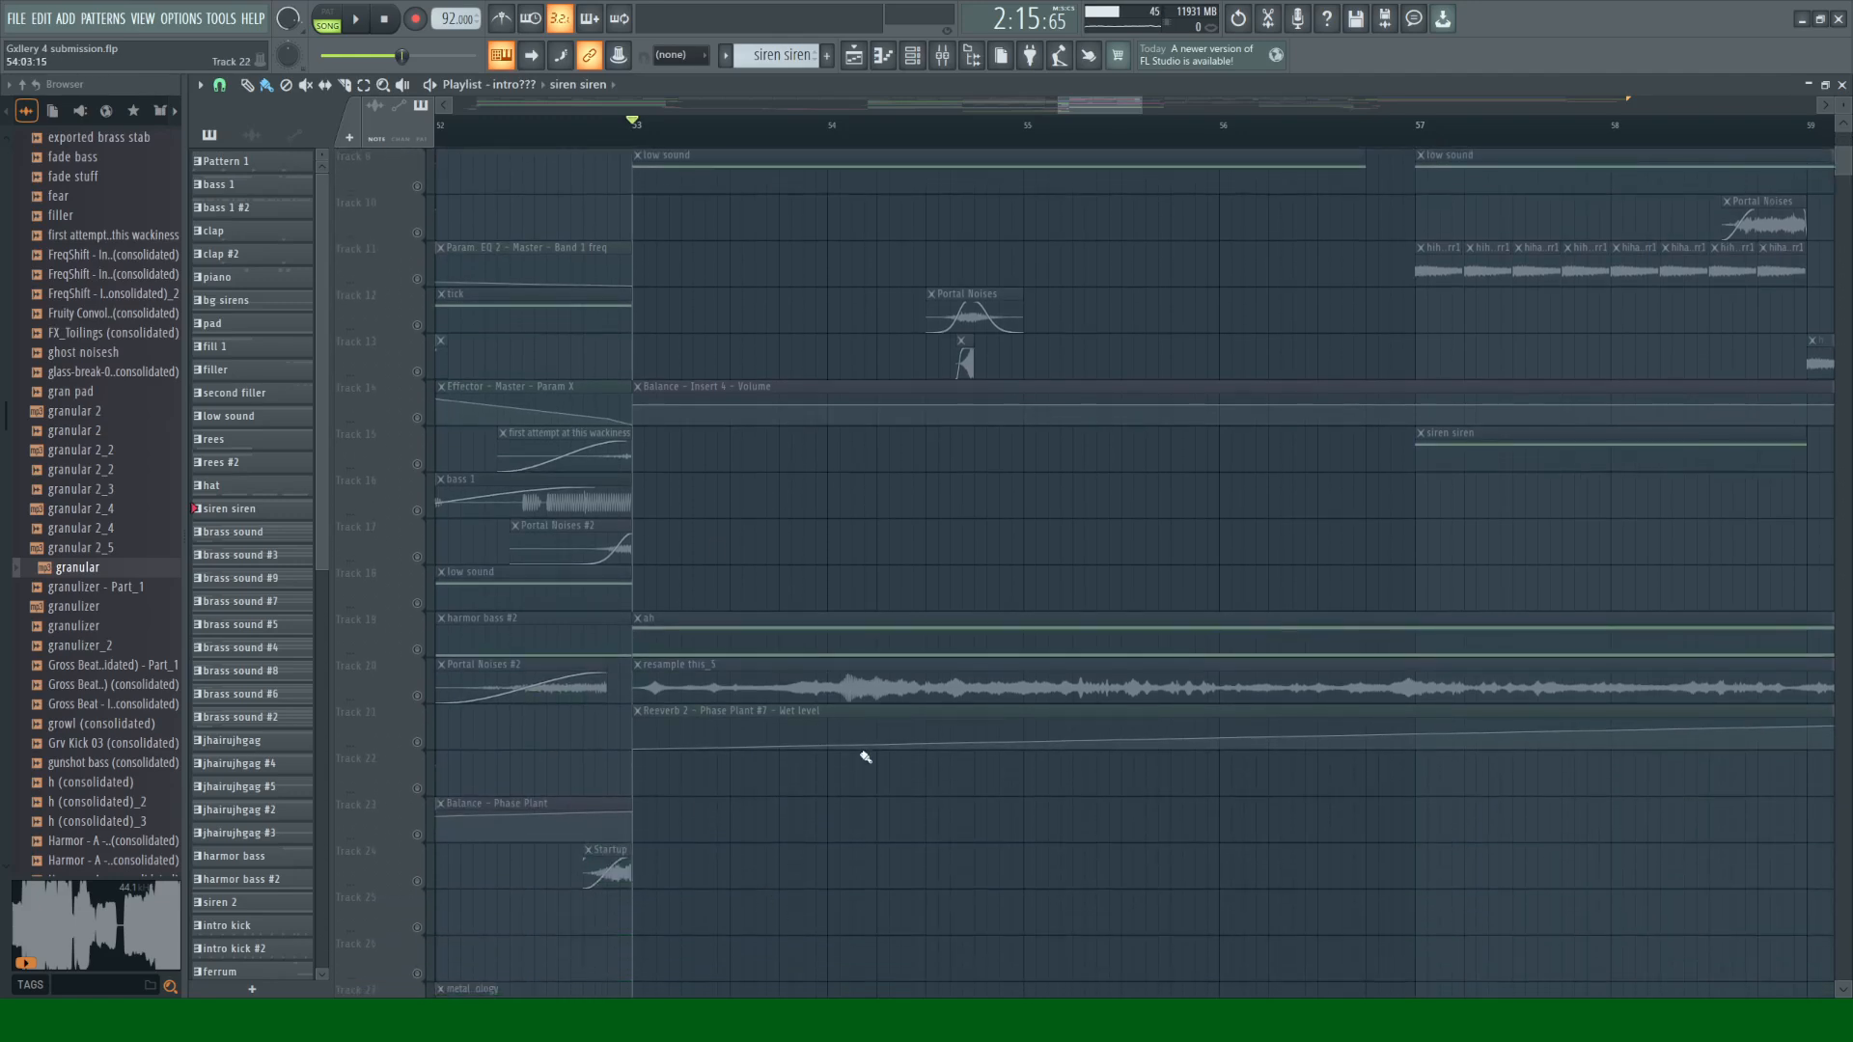
pyautogui.hscroll(-3, 1089, 108)
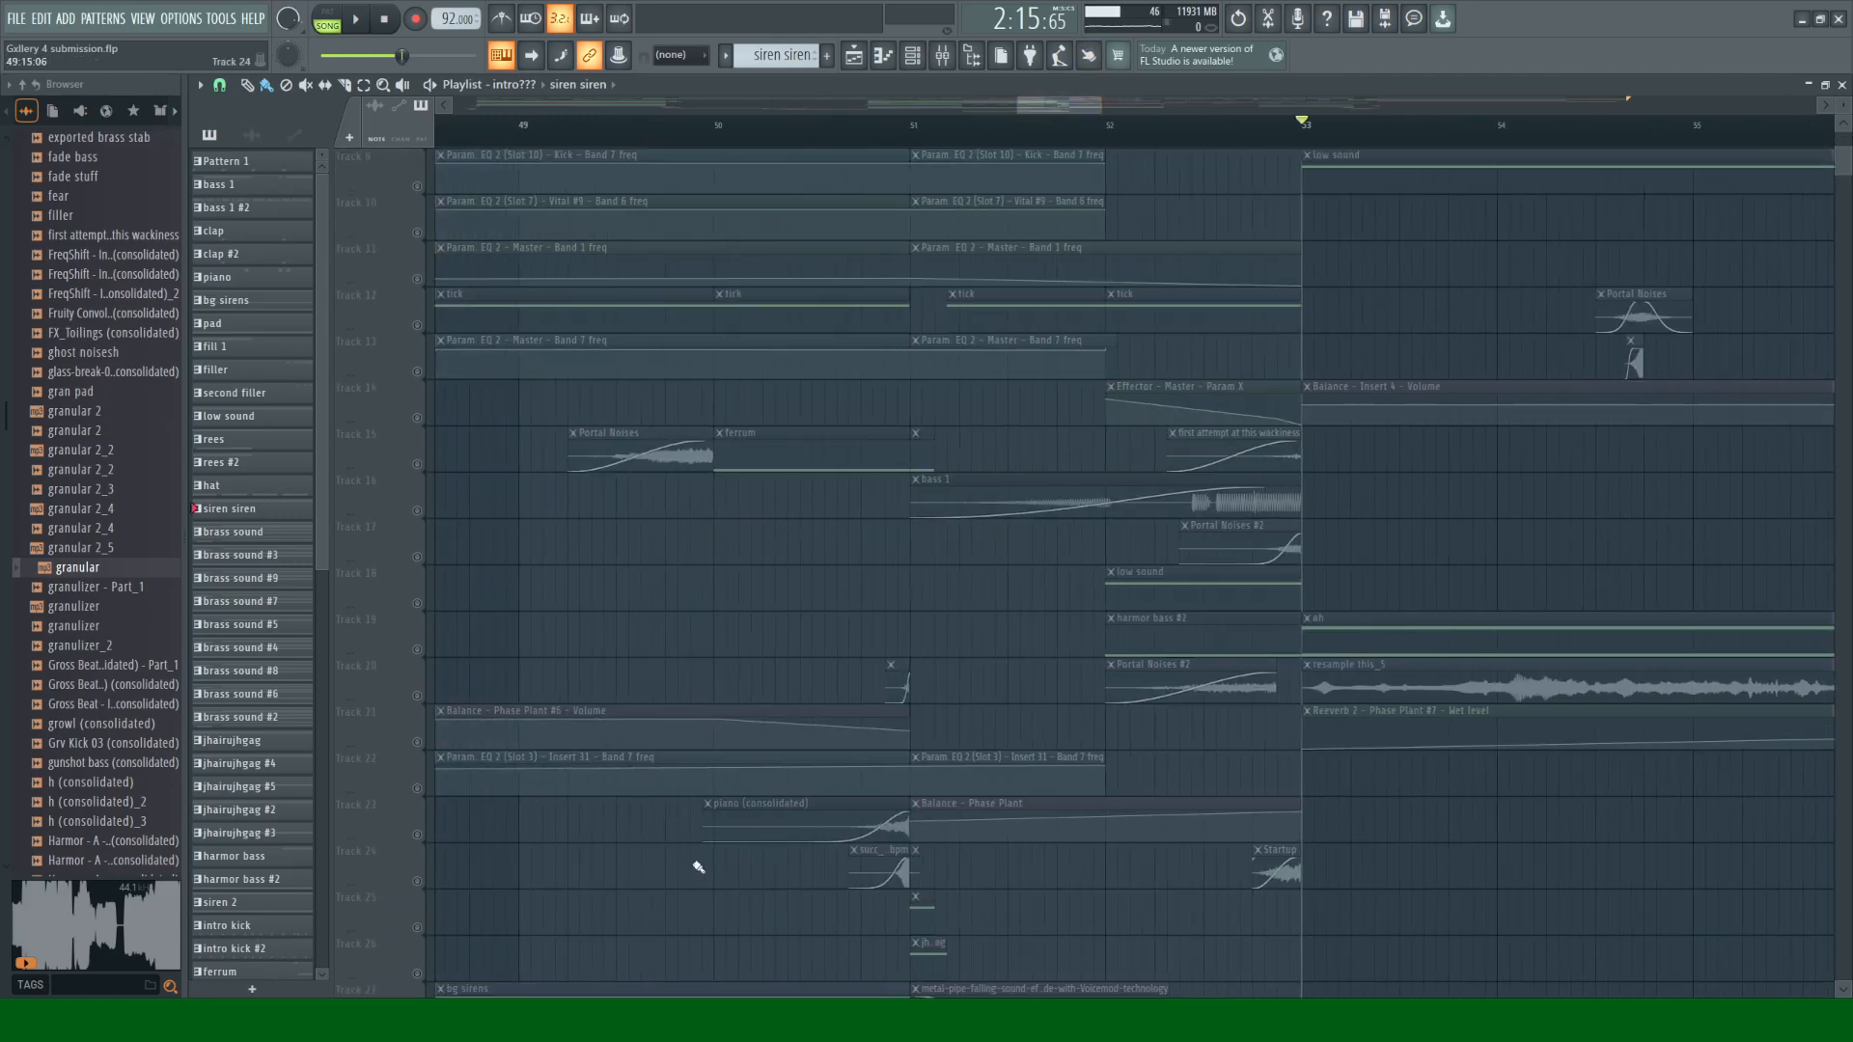
pyautogui.scroll(-2, 647, 869)
pyautogui.scroll(-1, 612, 788)
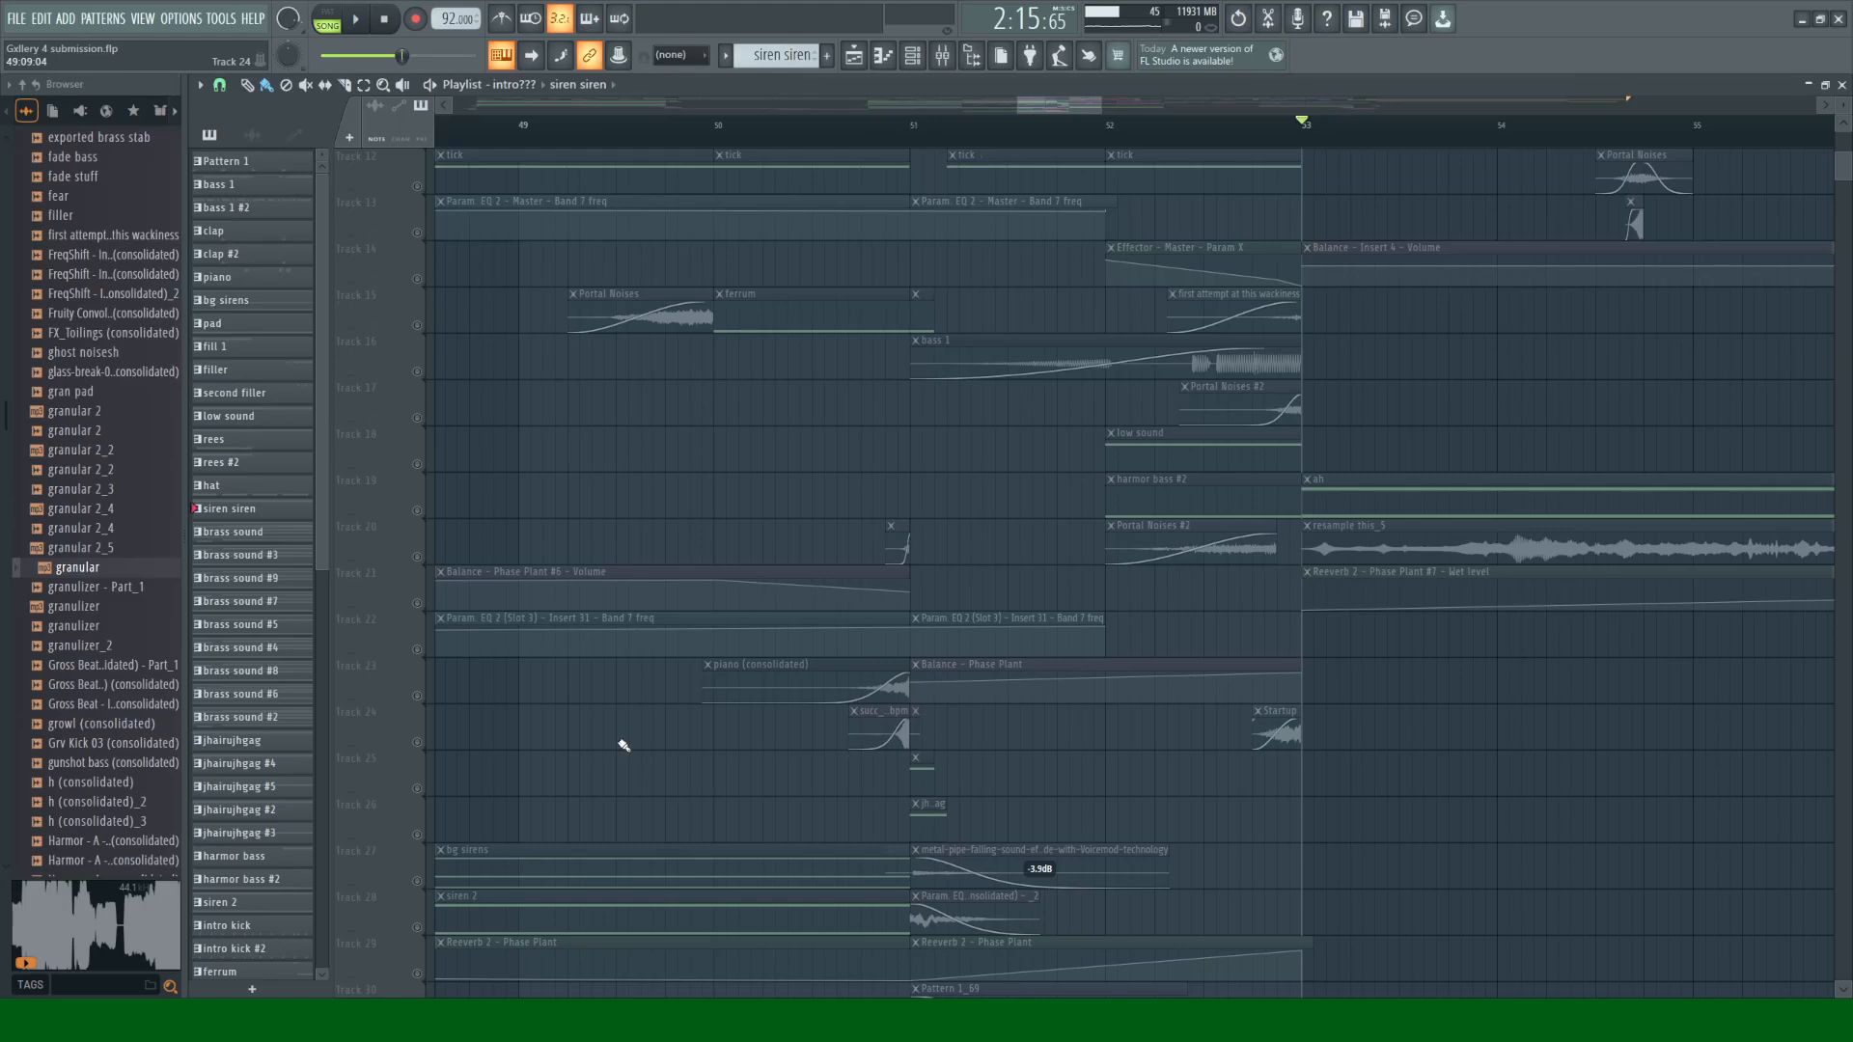
pyautogui.scroll(-1, 627, 734)
pyautogui.scroll(4, 637, 695)
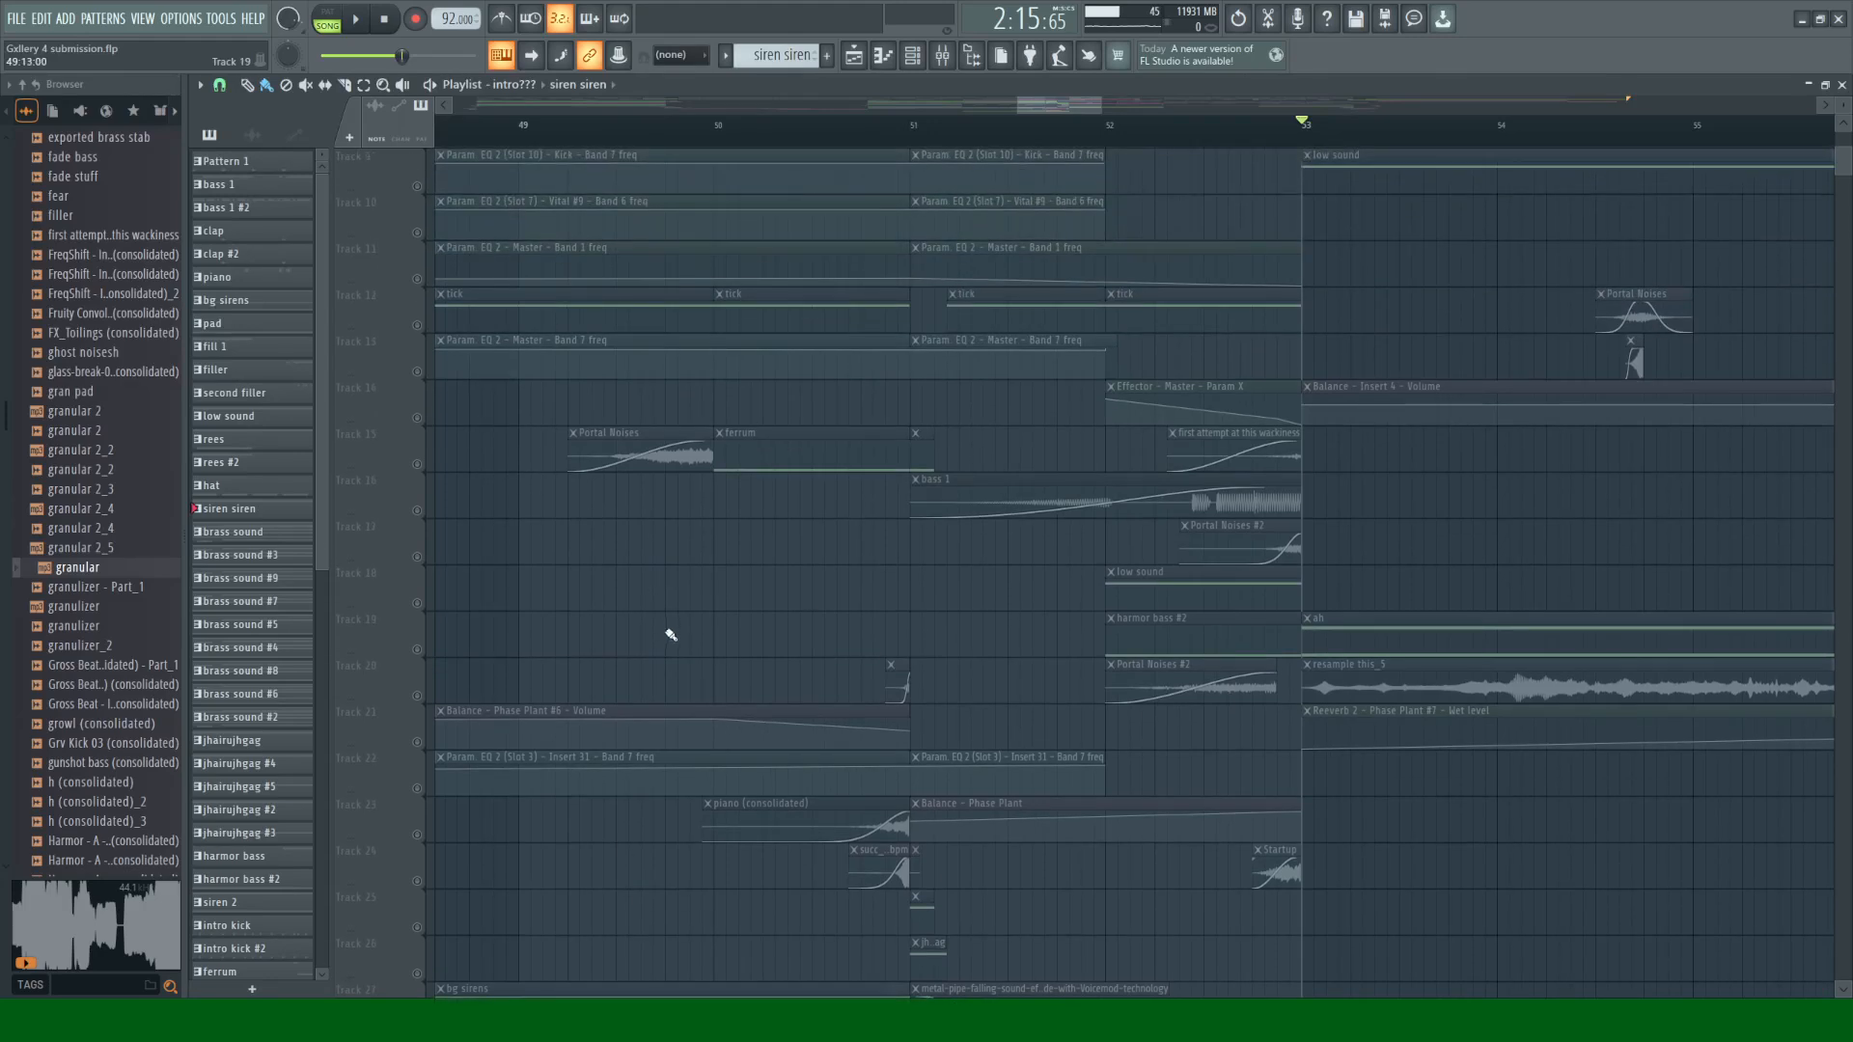
pyautogui.scroll(-6, 671, 635)
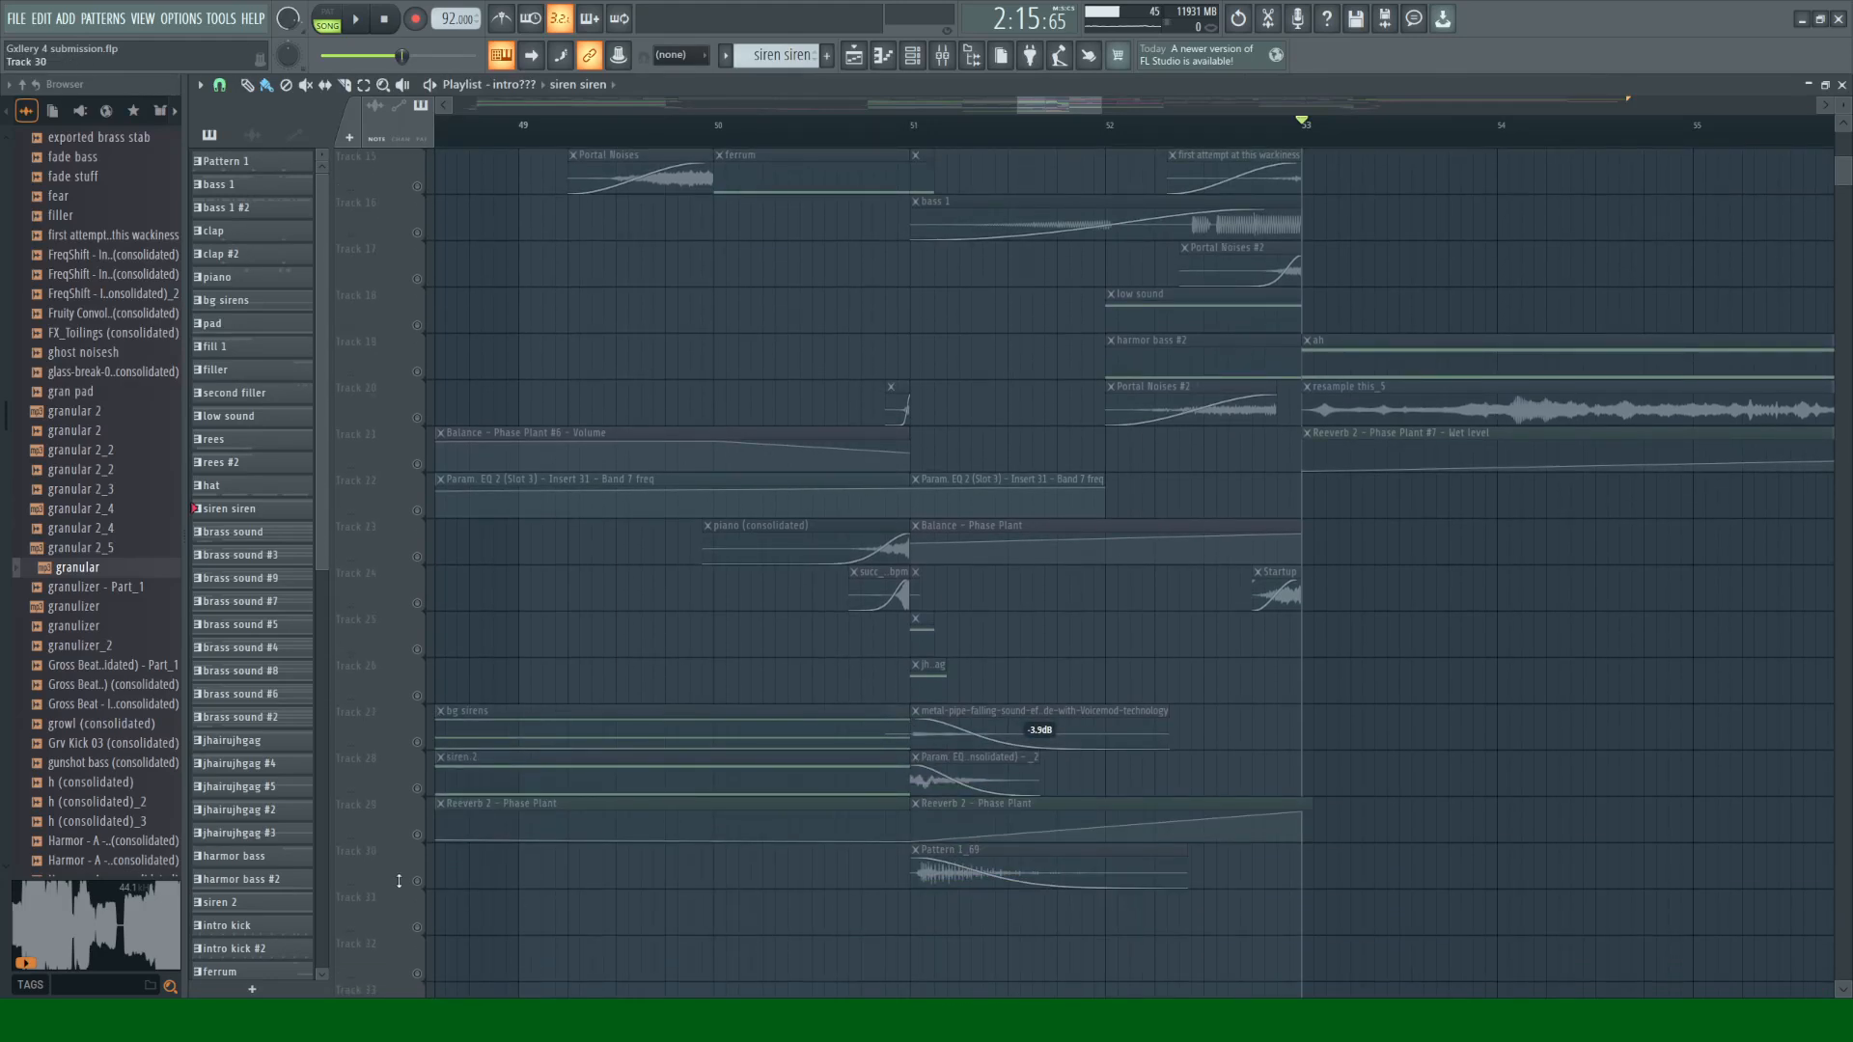
pyautogui.click(417, 882)
pyautogui.click(915, 126)
pyautogui.press('space')
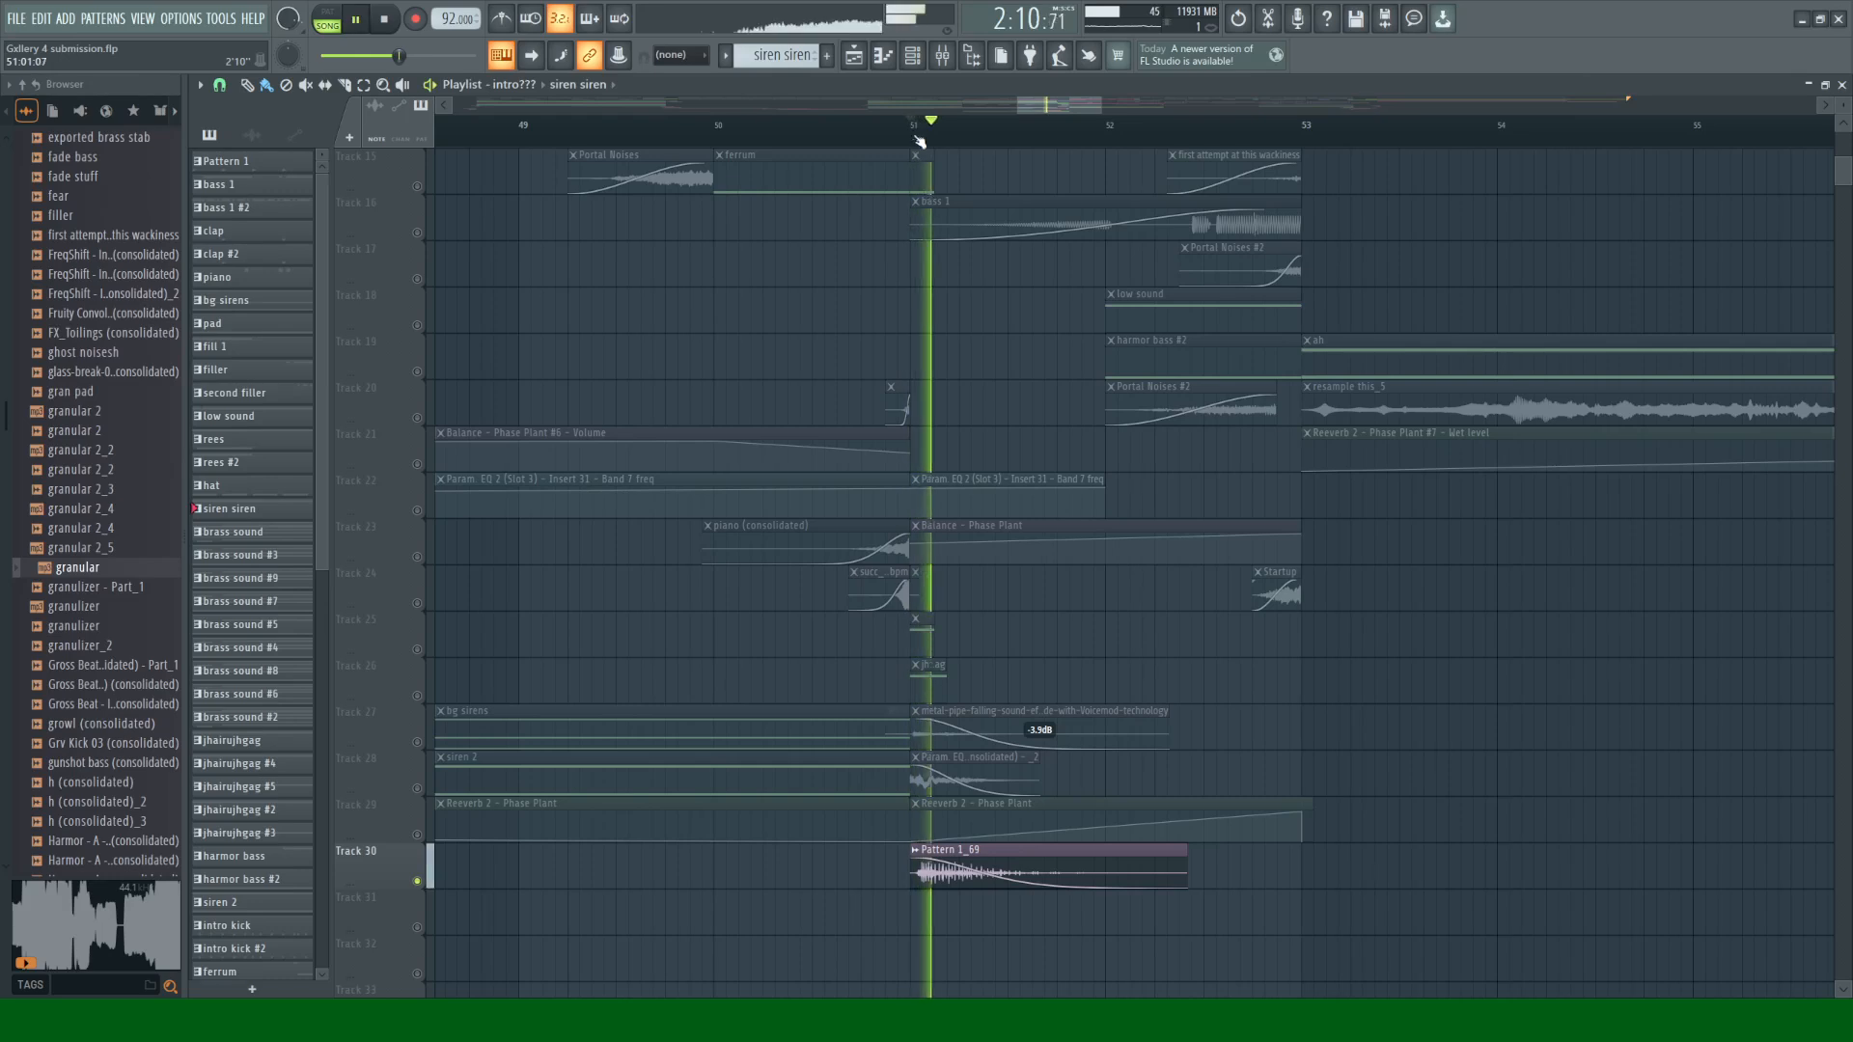
pyautogui.press('space')
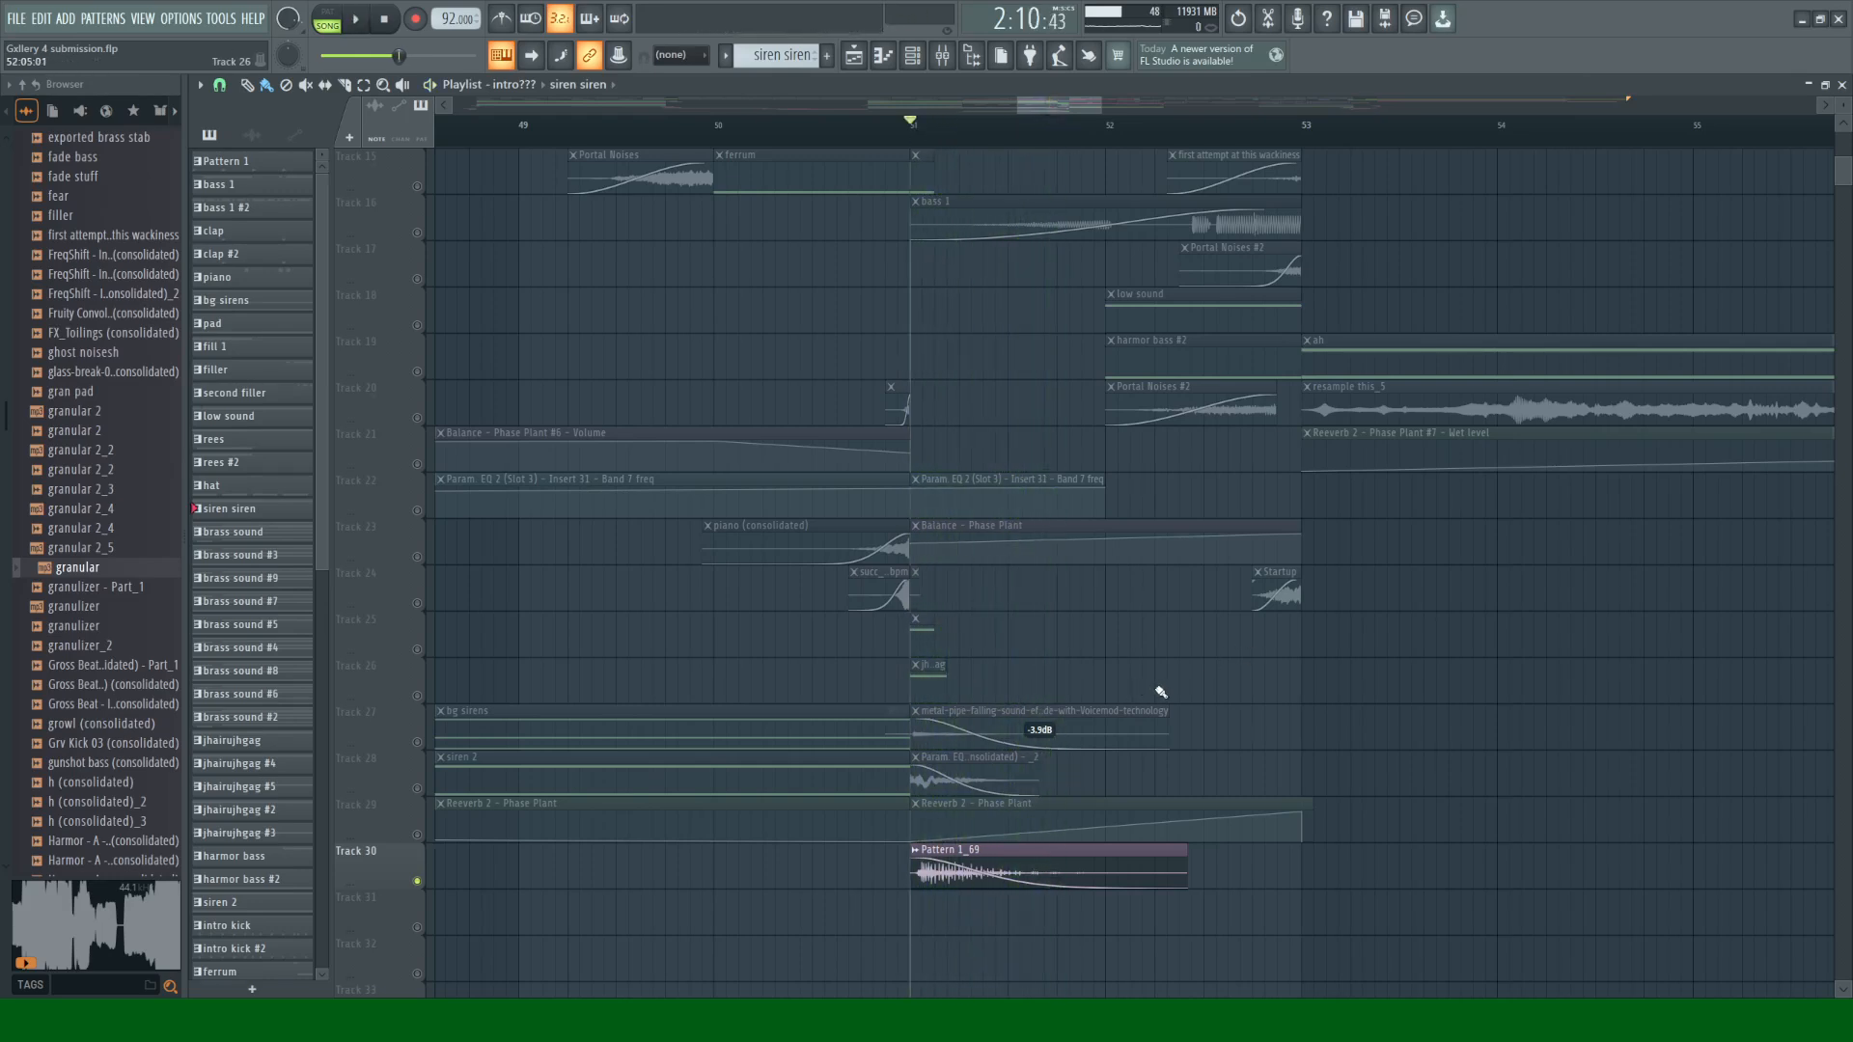
# Step: Select the Pattern 1_69 clip's channel and add a new Phase Plant instrument to the channel rack
pyautogui.click(1077, 856)
pyautogui.click(912, 55)
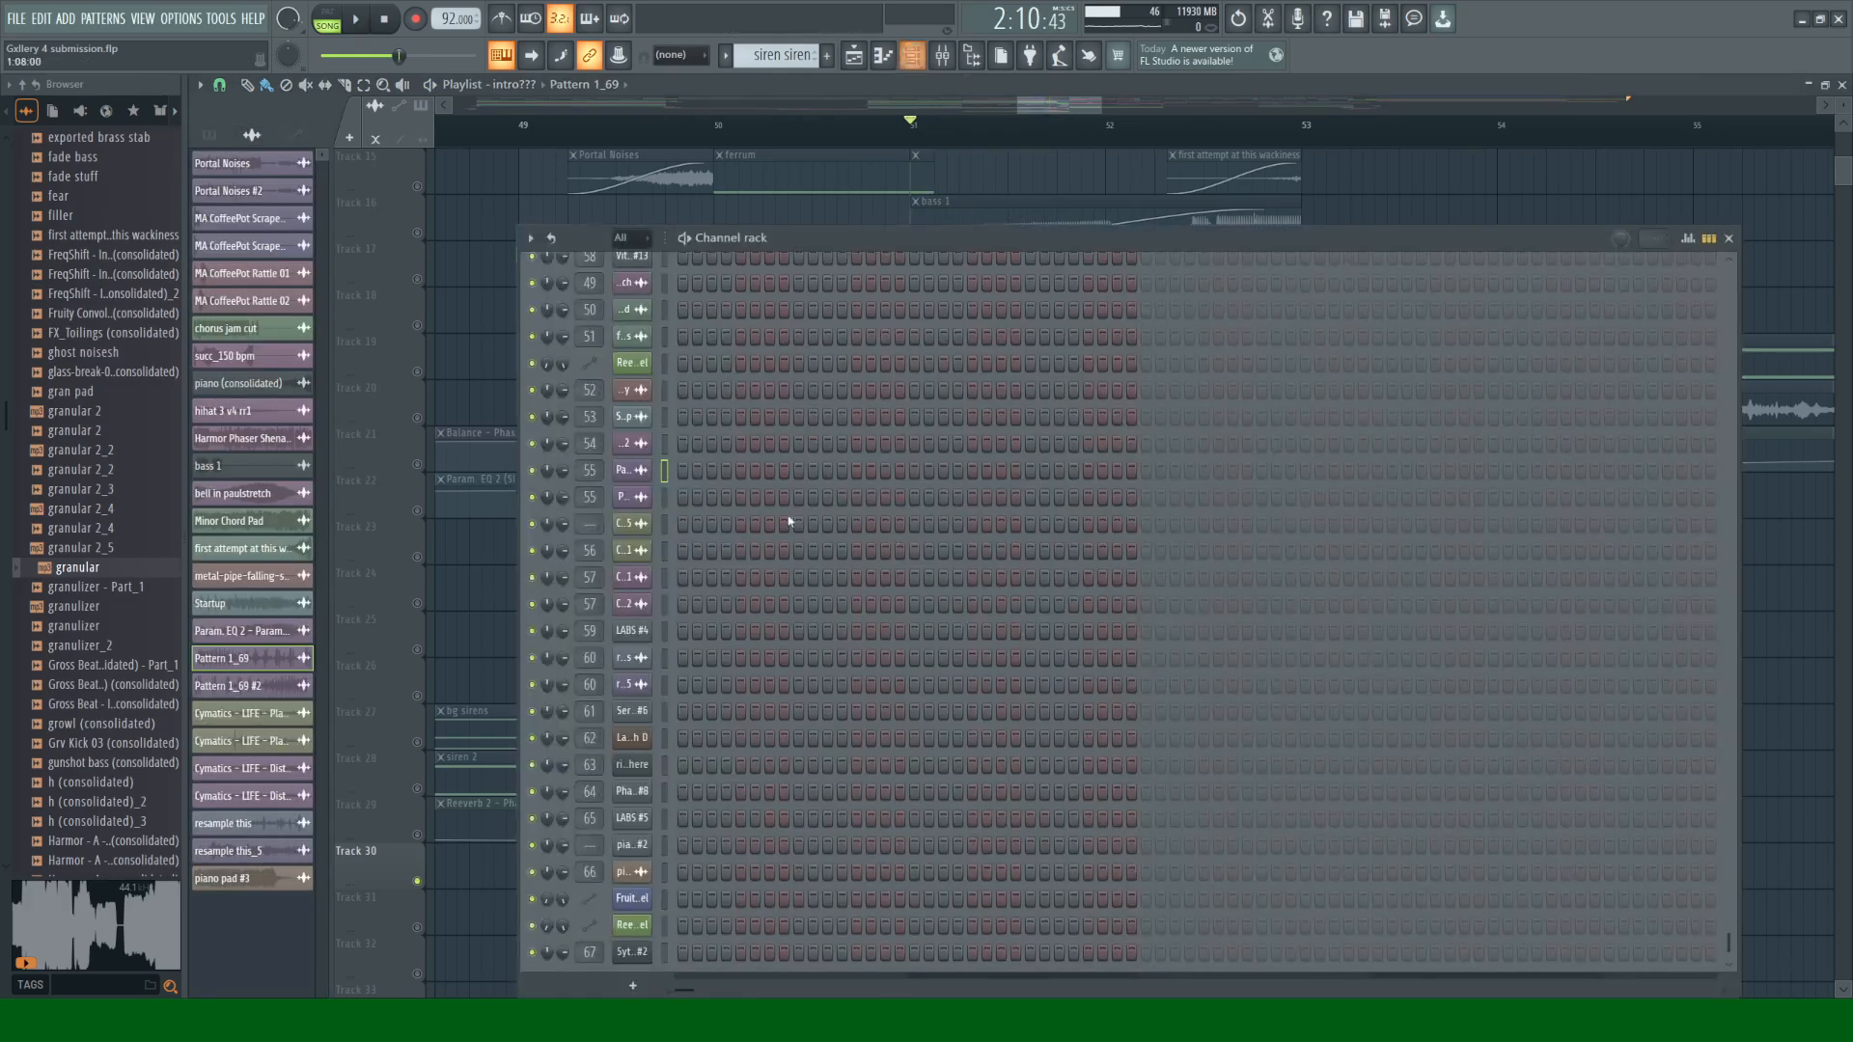
pyautogui.click(879, 83)
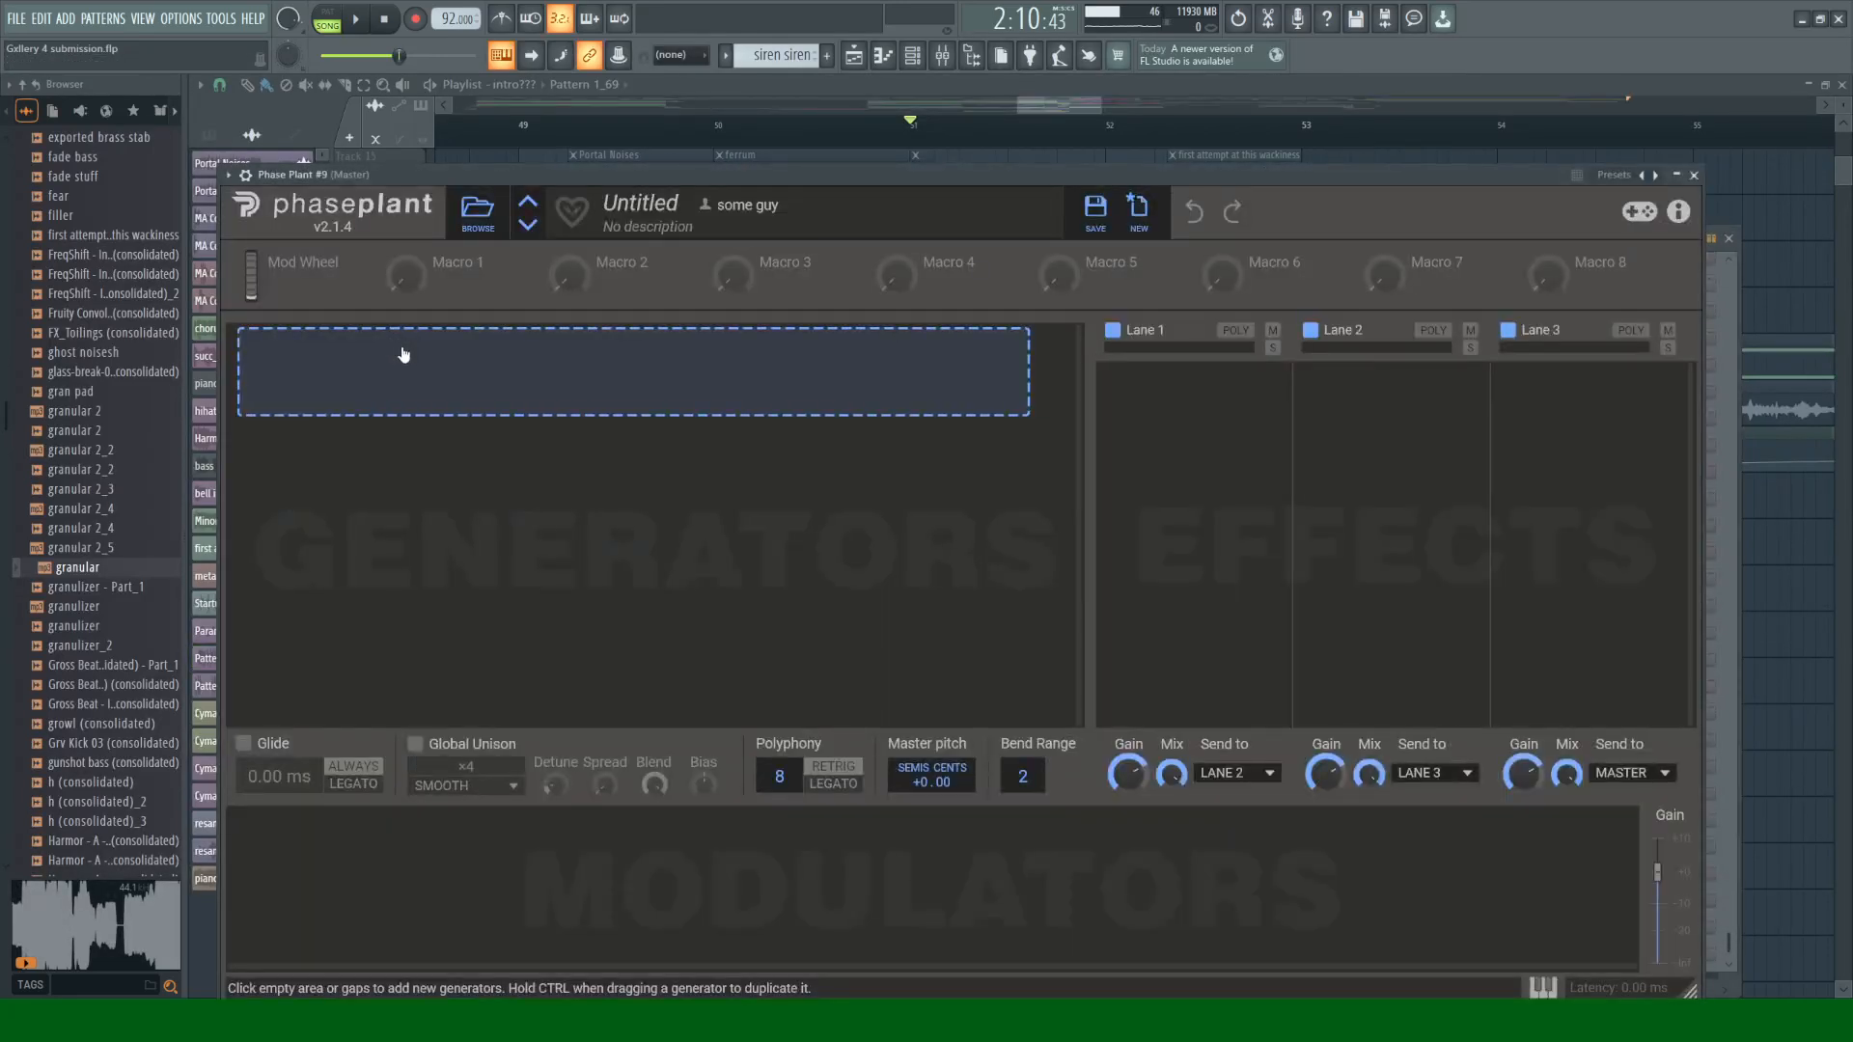
# Step: Insert a Granular generator in the new Phase Plant and try its granular chord option
pyautogui.click(401, 349)
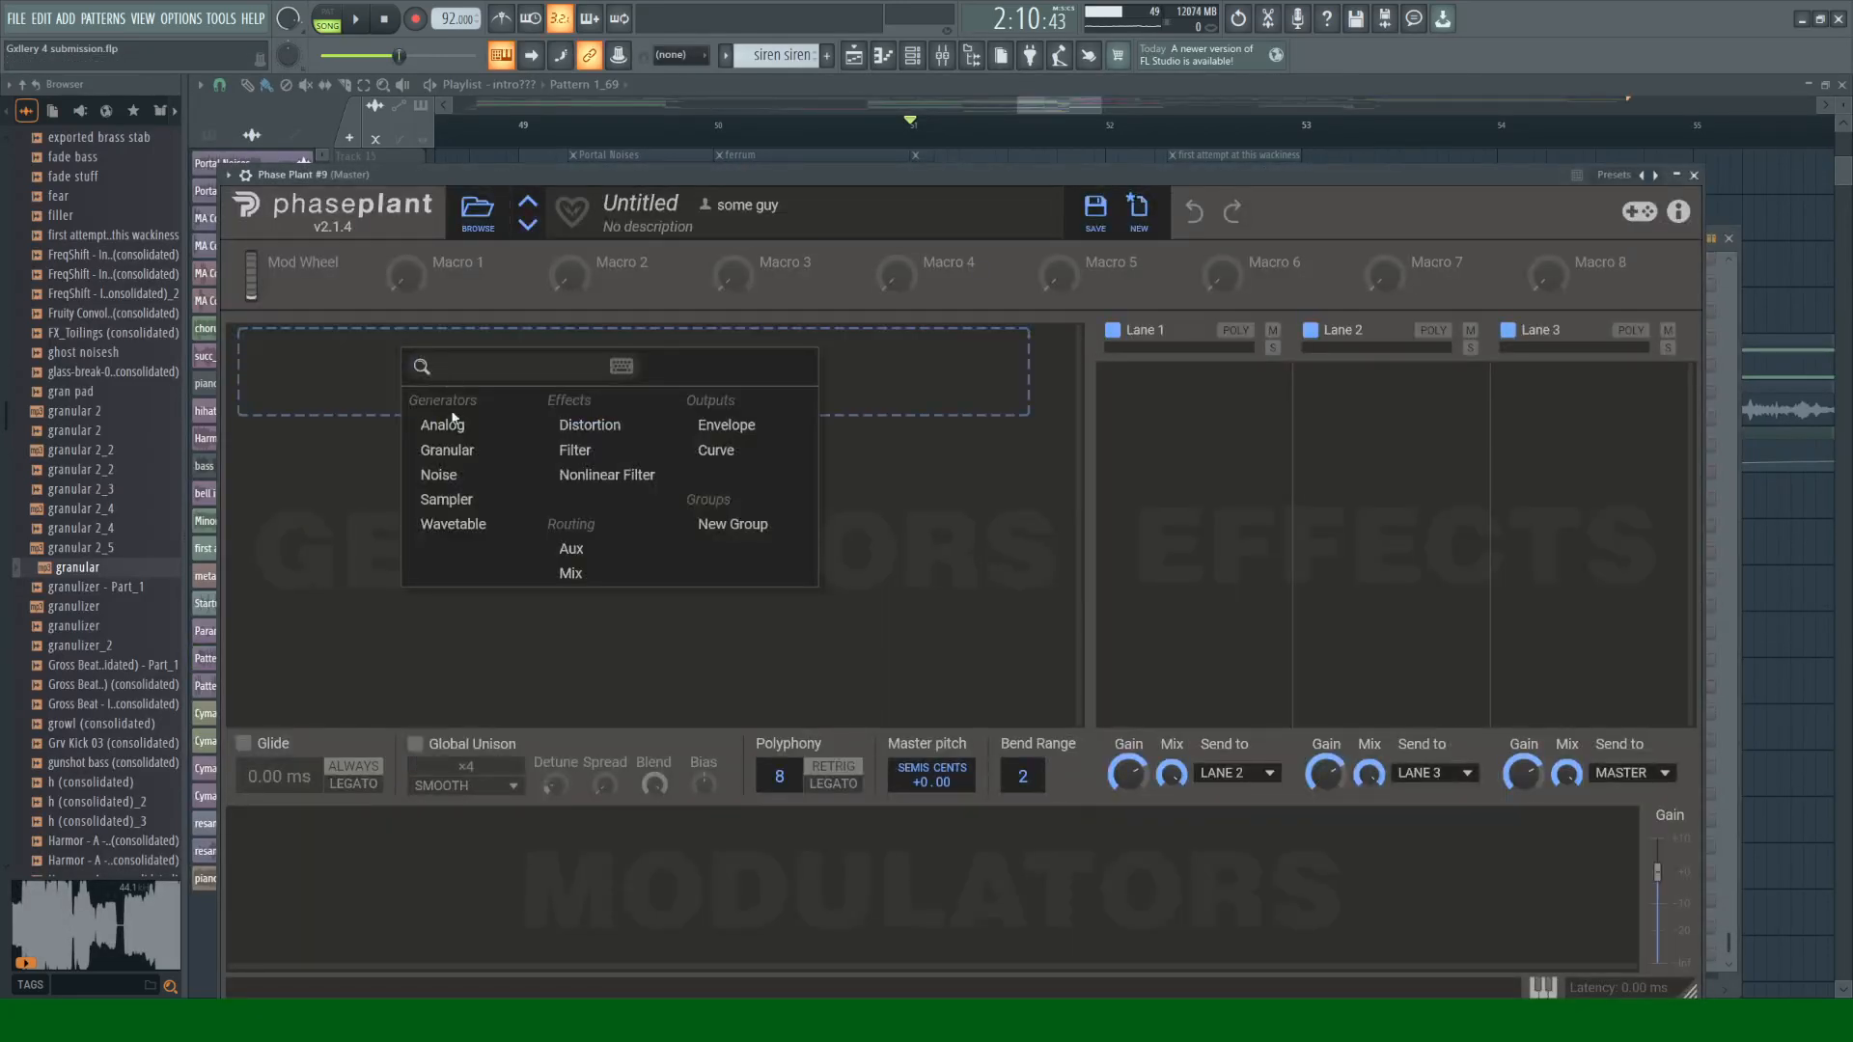
pyautogui.click(447, 449)
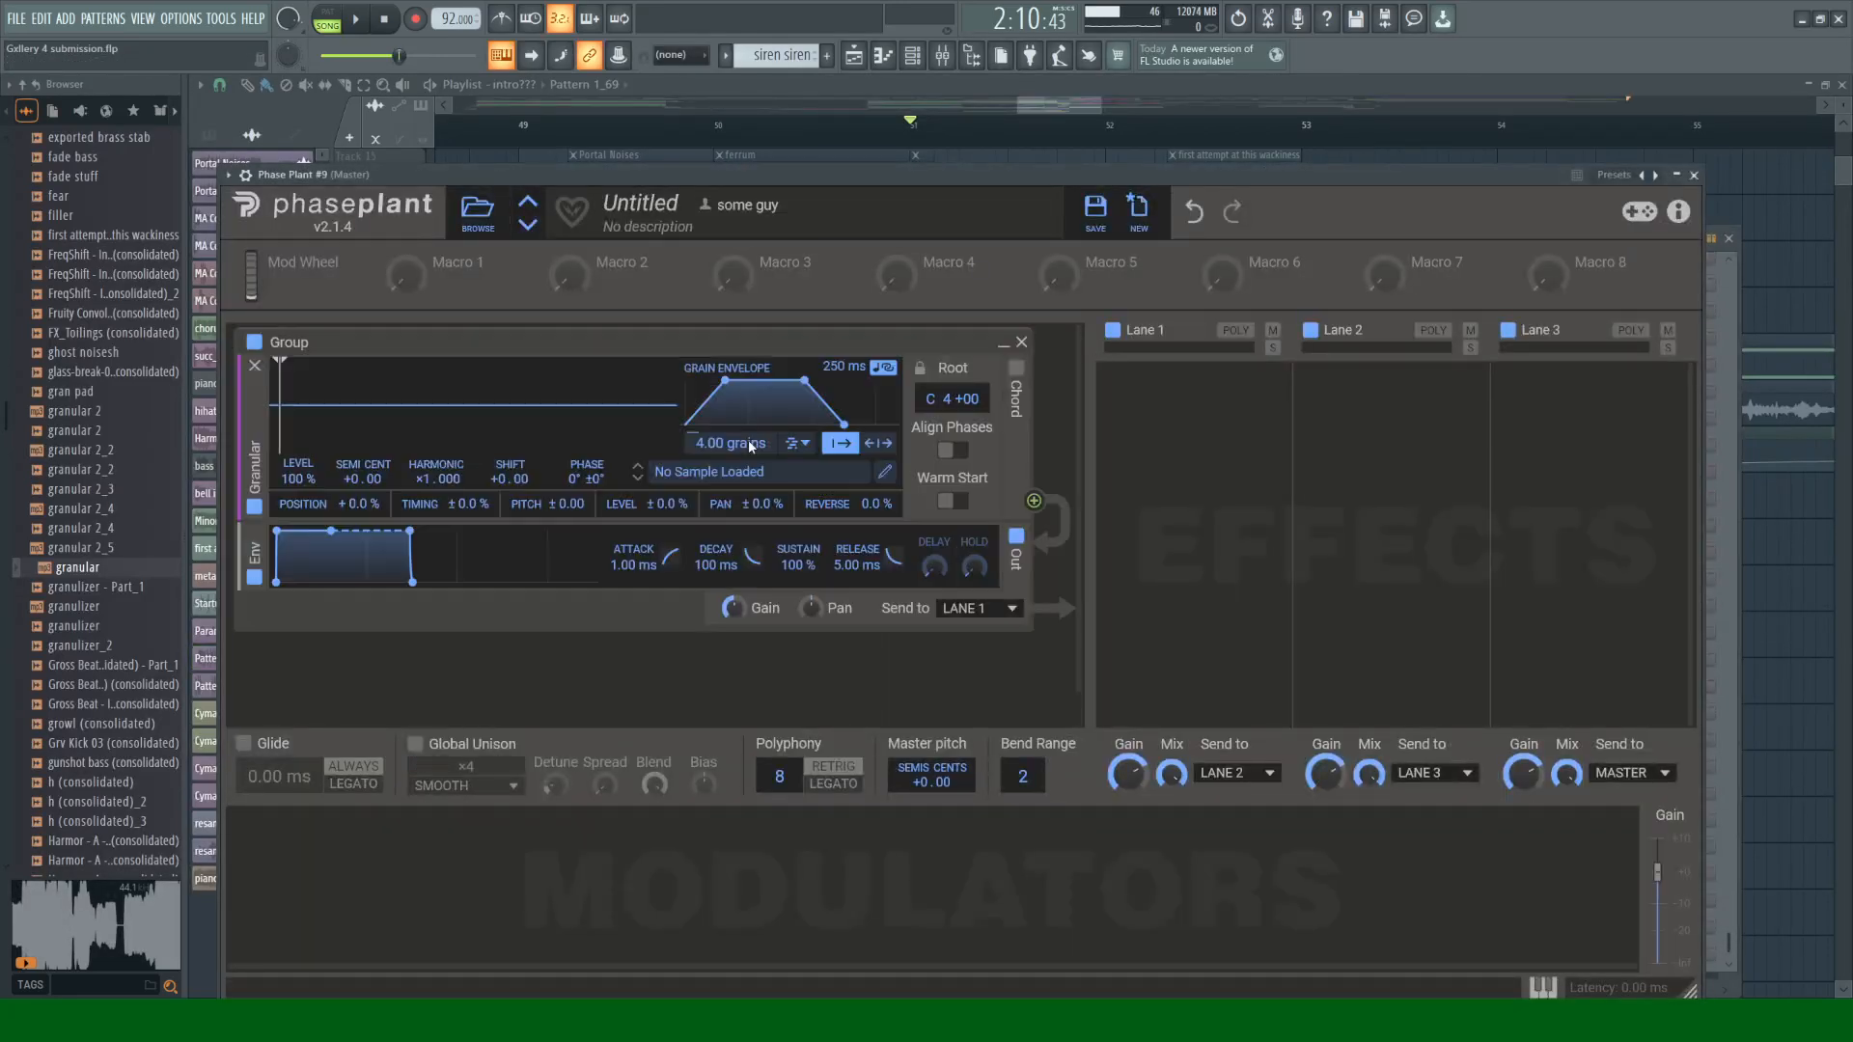
pyautogui.click(1017, 369)
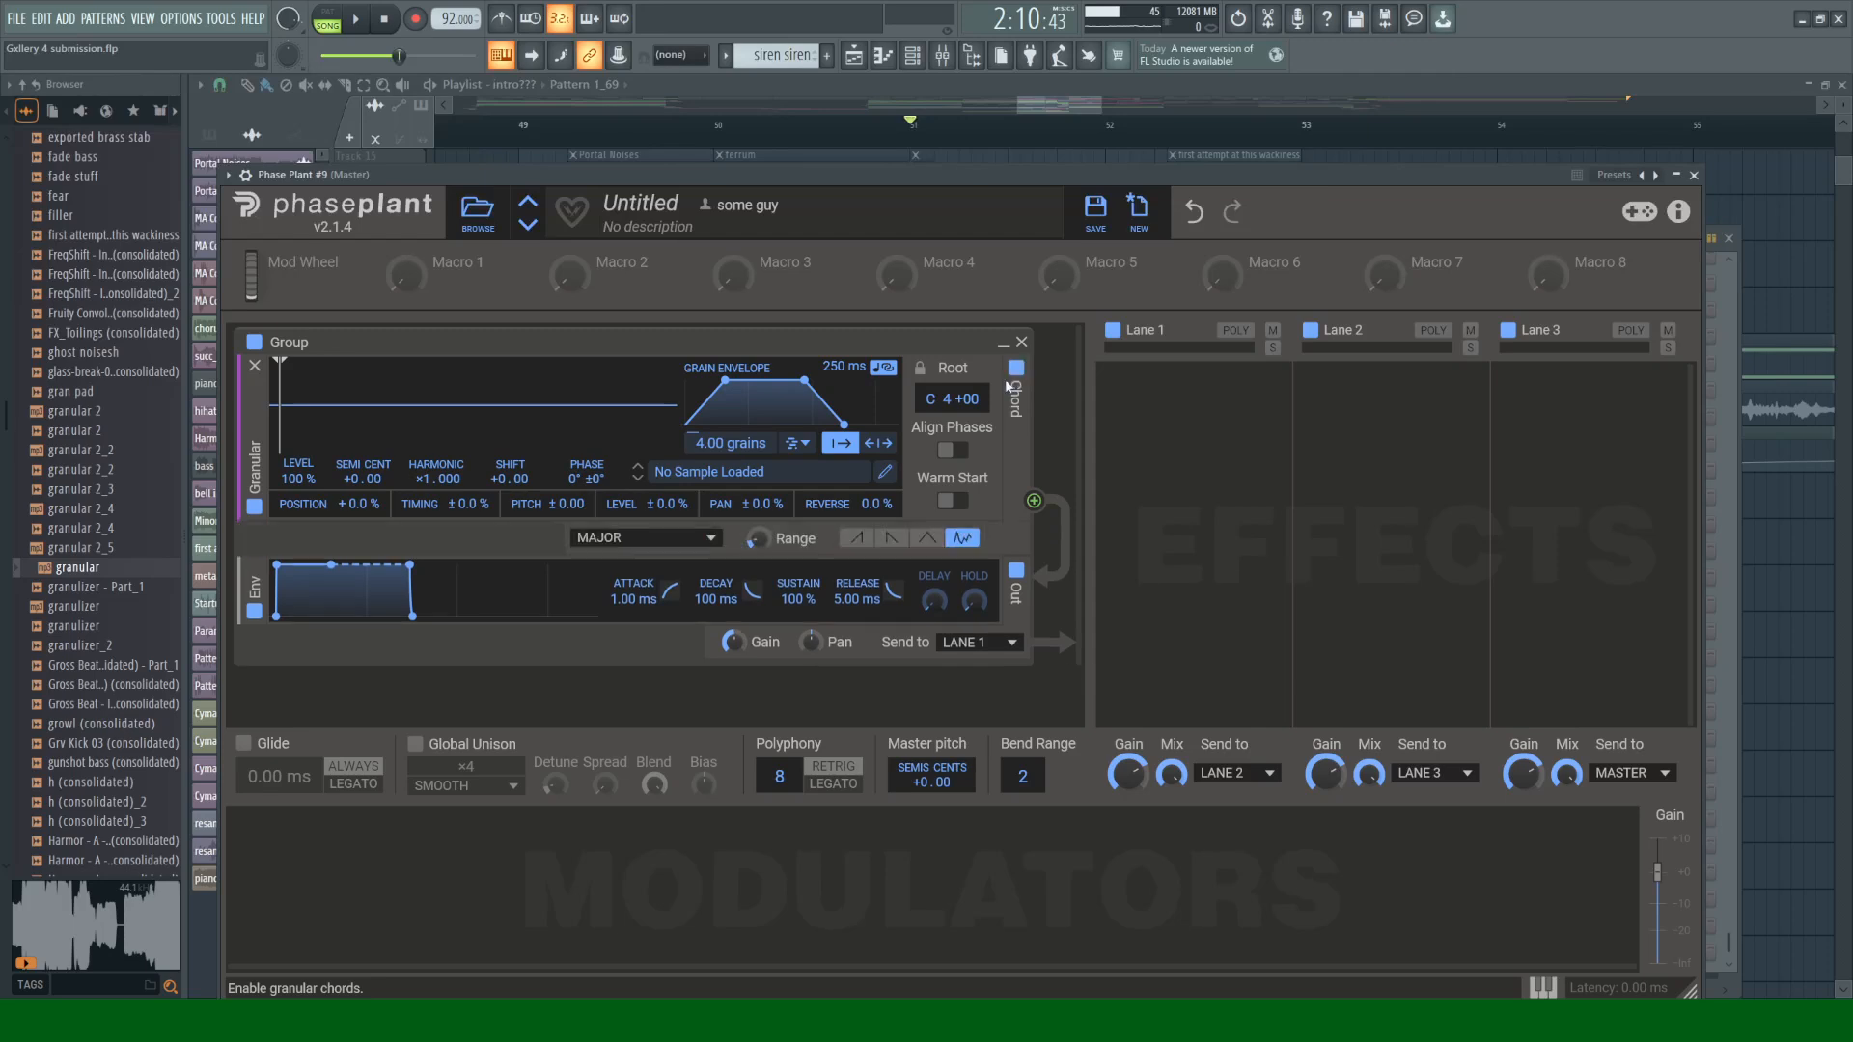
pyautogui.click(1016, 367)
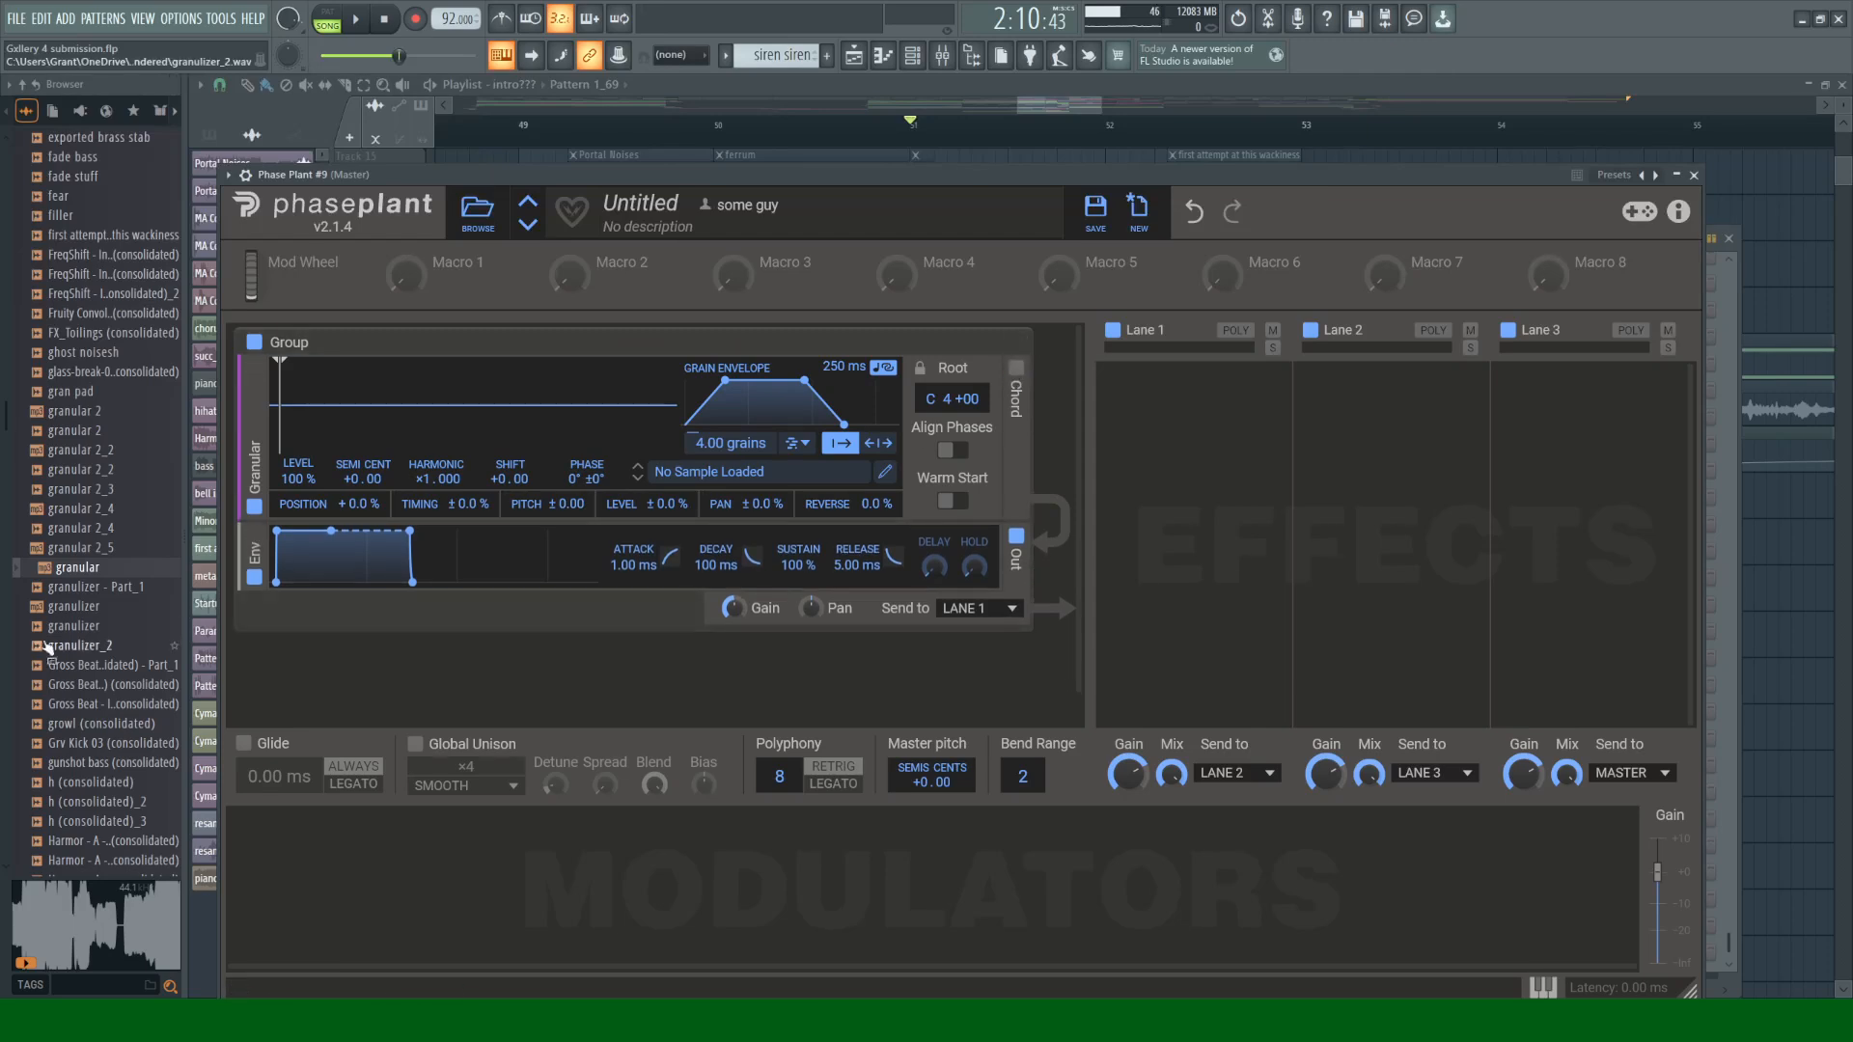
# Step: Audition rendered samples in the browser, including Hat #2, having too much fun, impac (consolidated), khagua' and kicc
pyautogui.scroll(-4, 82, 666)
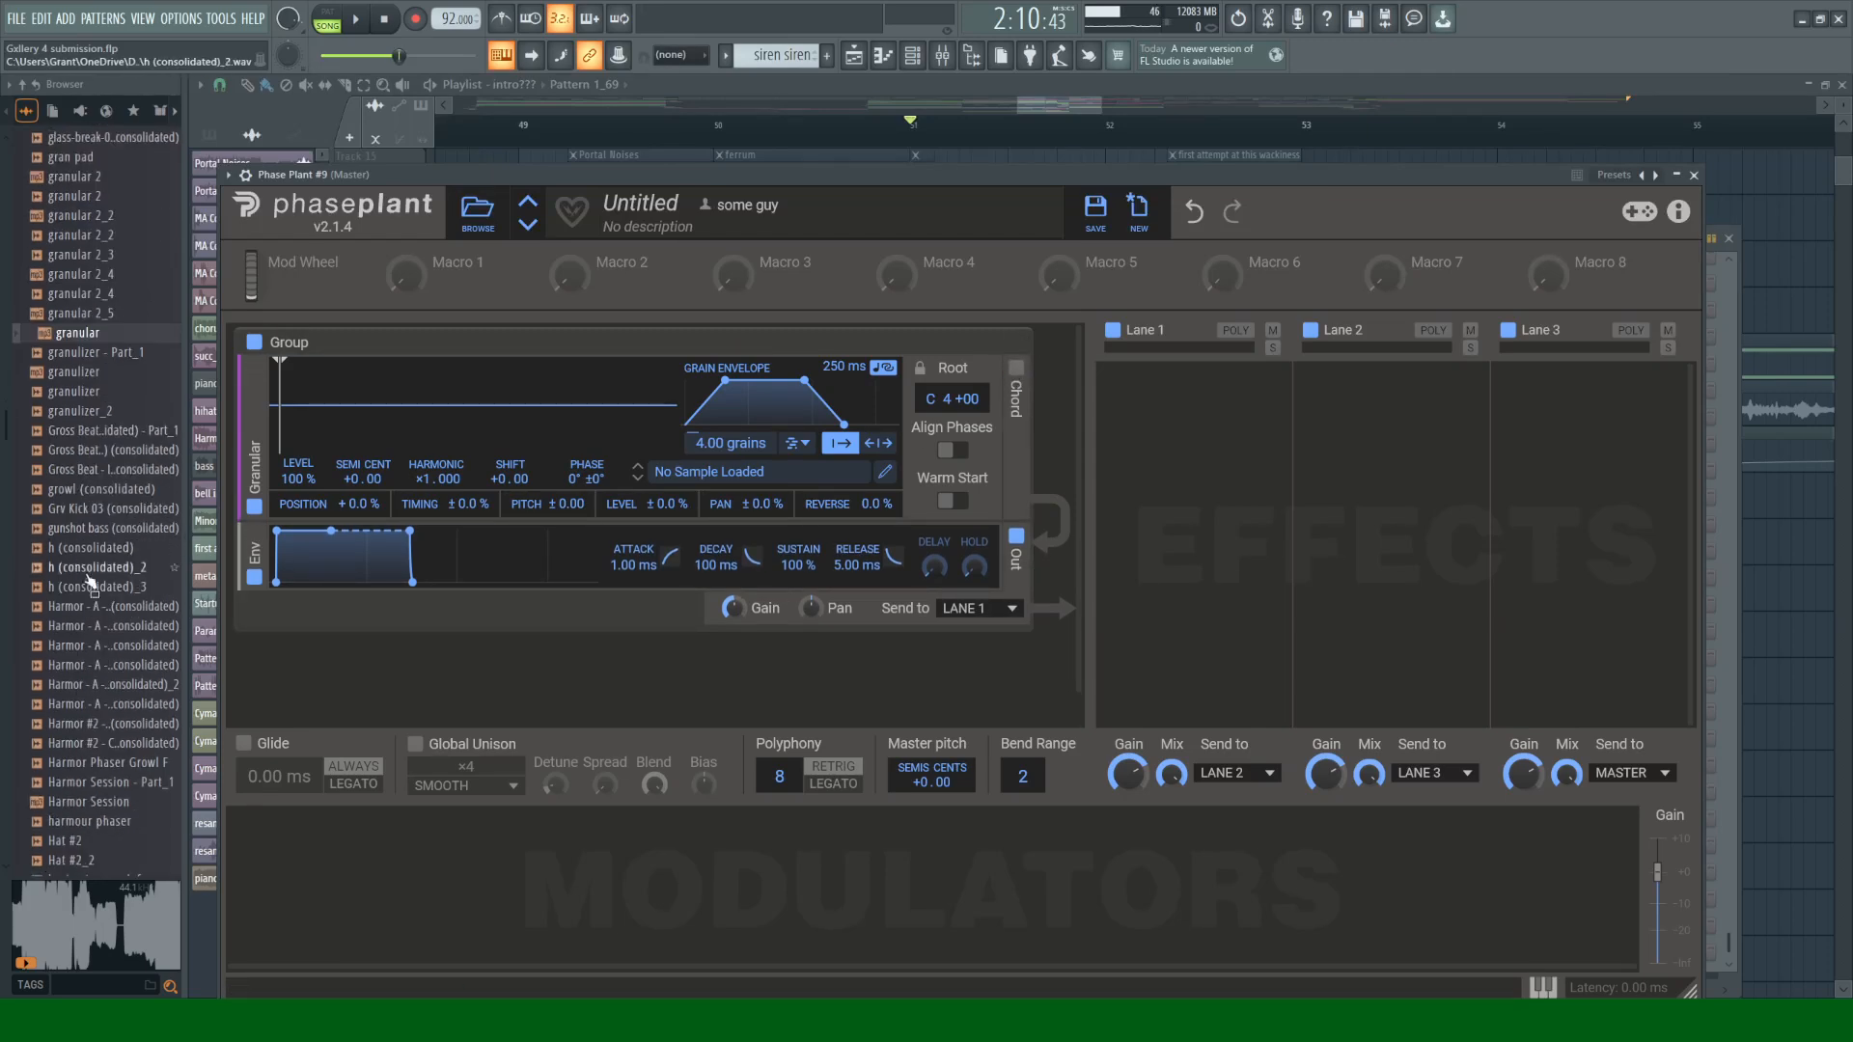
pyautogui.scroll(-2, 97, 608)
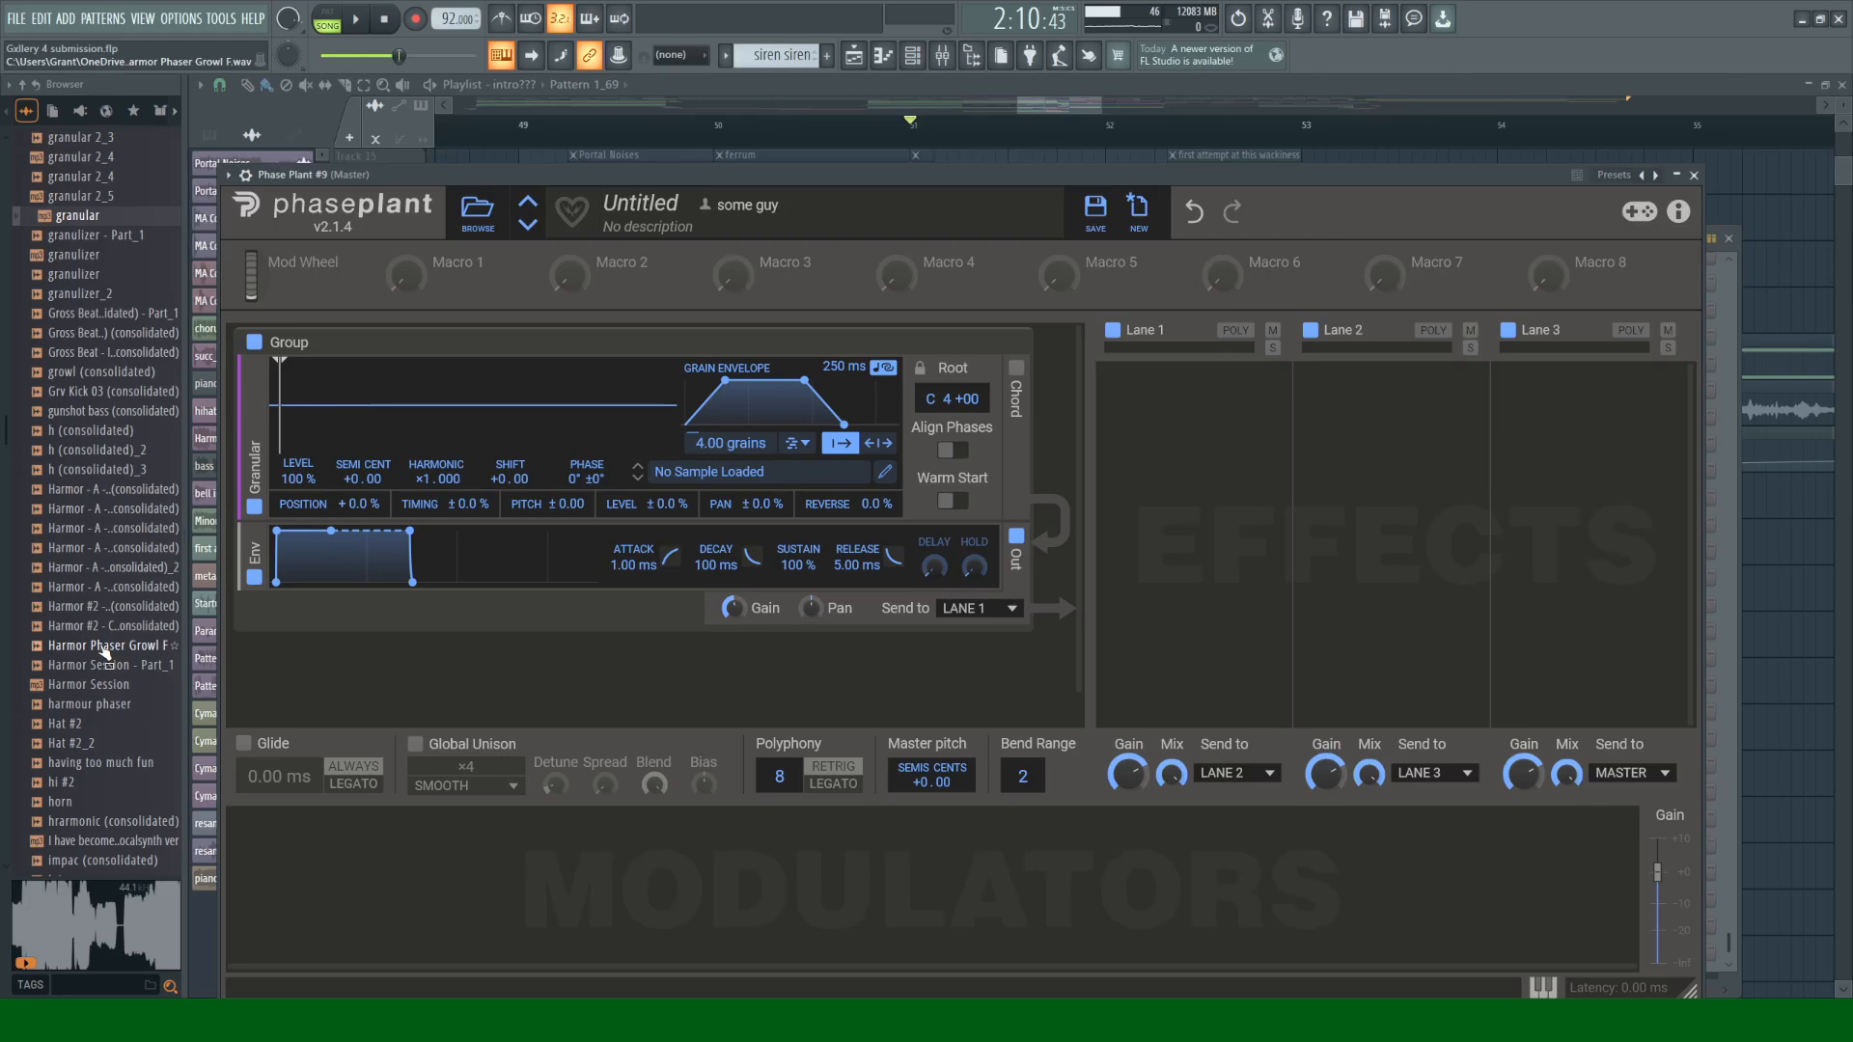
pyautogui.click(62, 782)
pyautogui.scroll(-2, 89, 658)
pyautogui.click(85, 607)
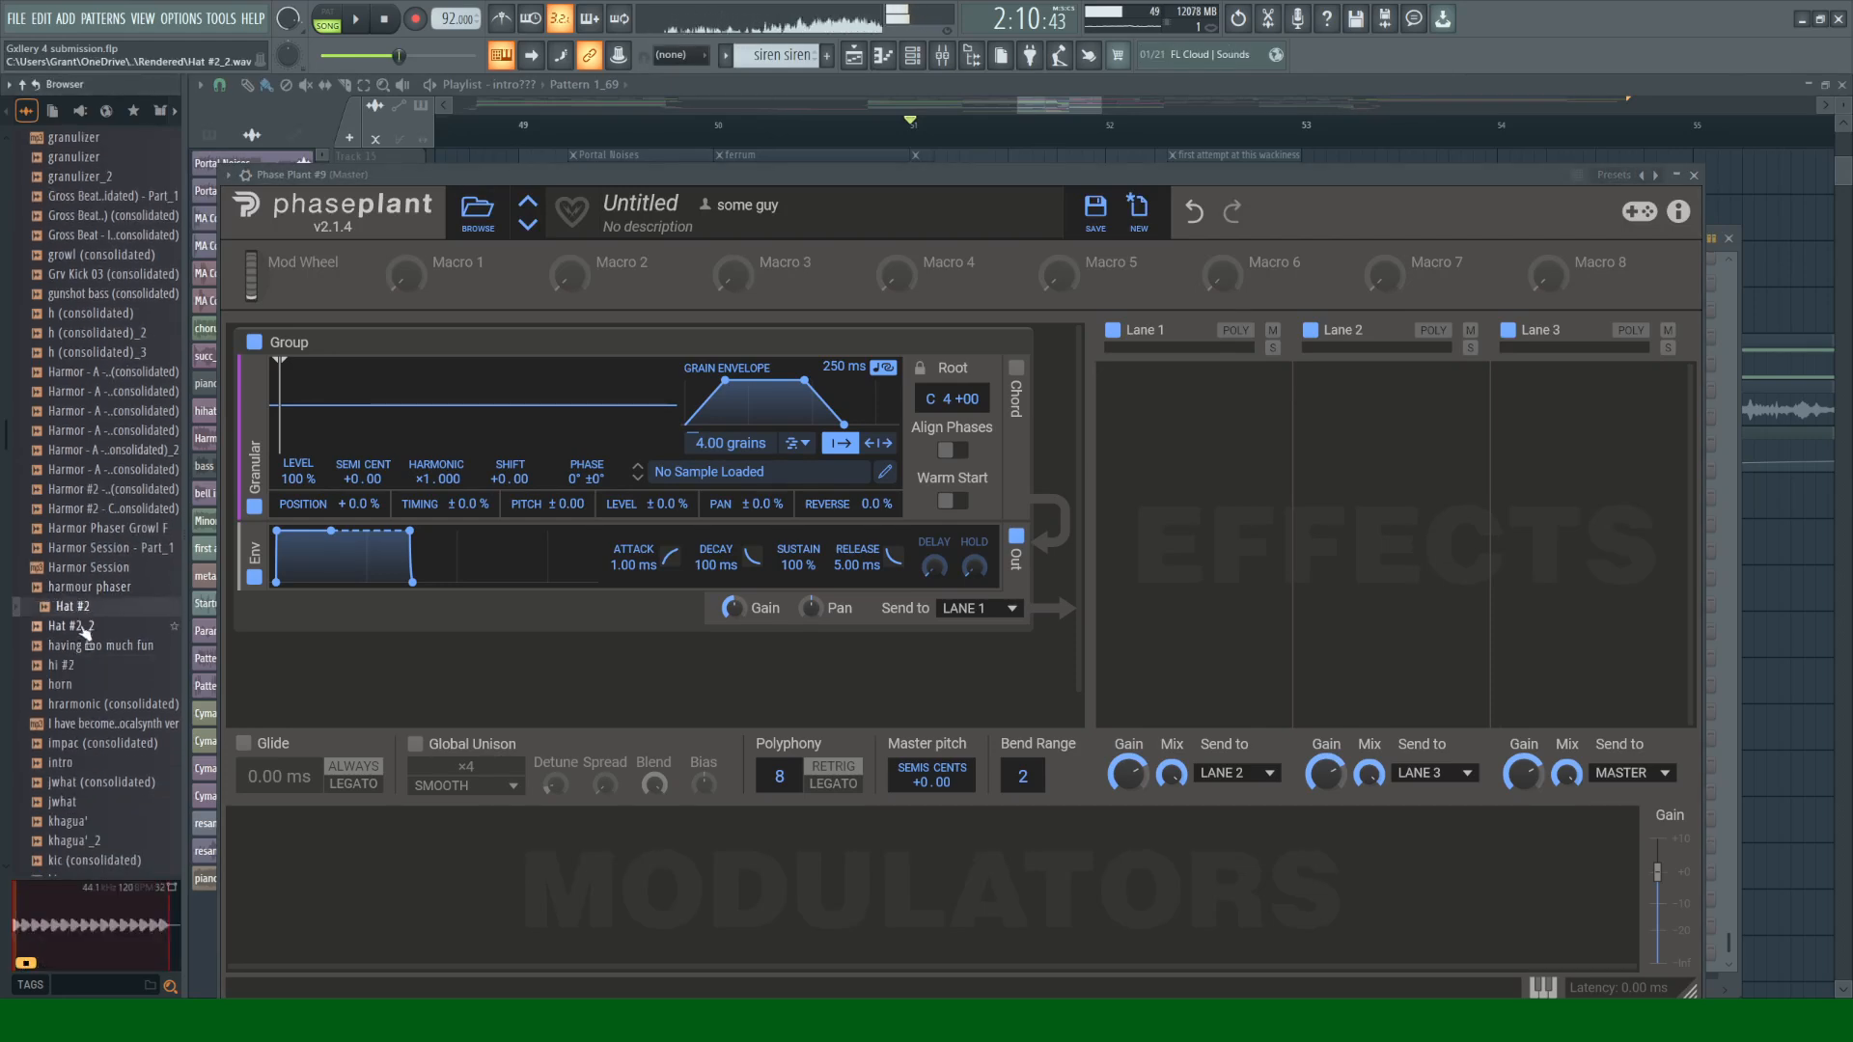
pyautogui.click(85, 627)
pyautogui.click(87, 645)
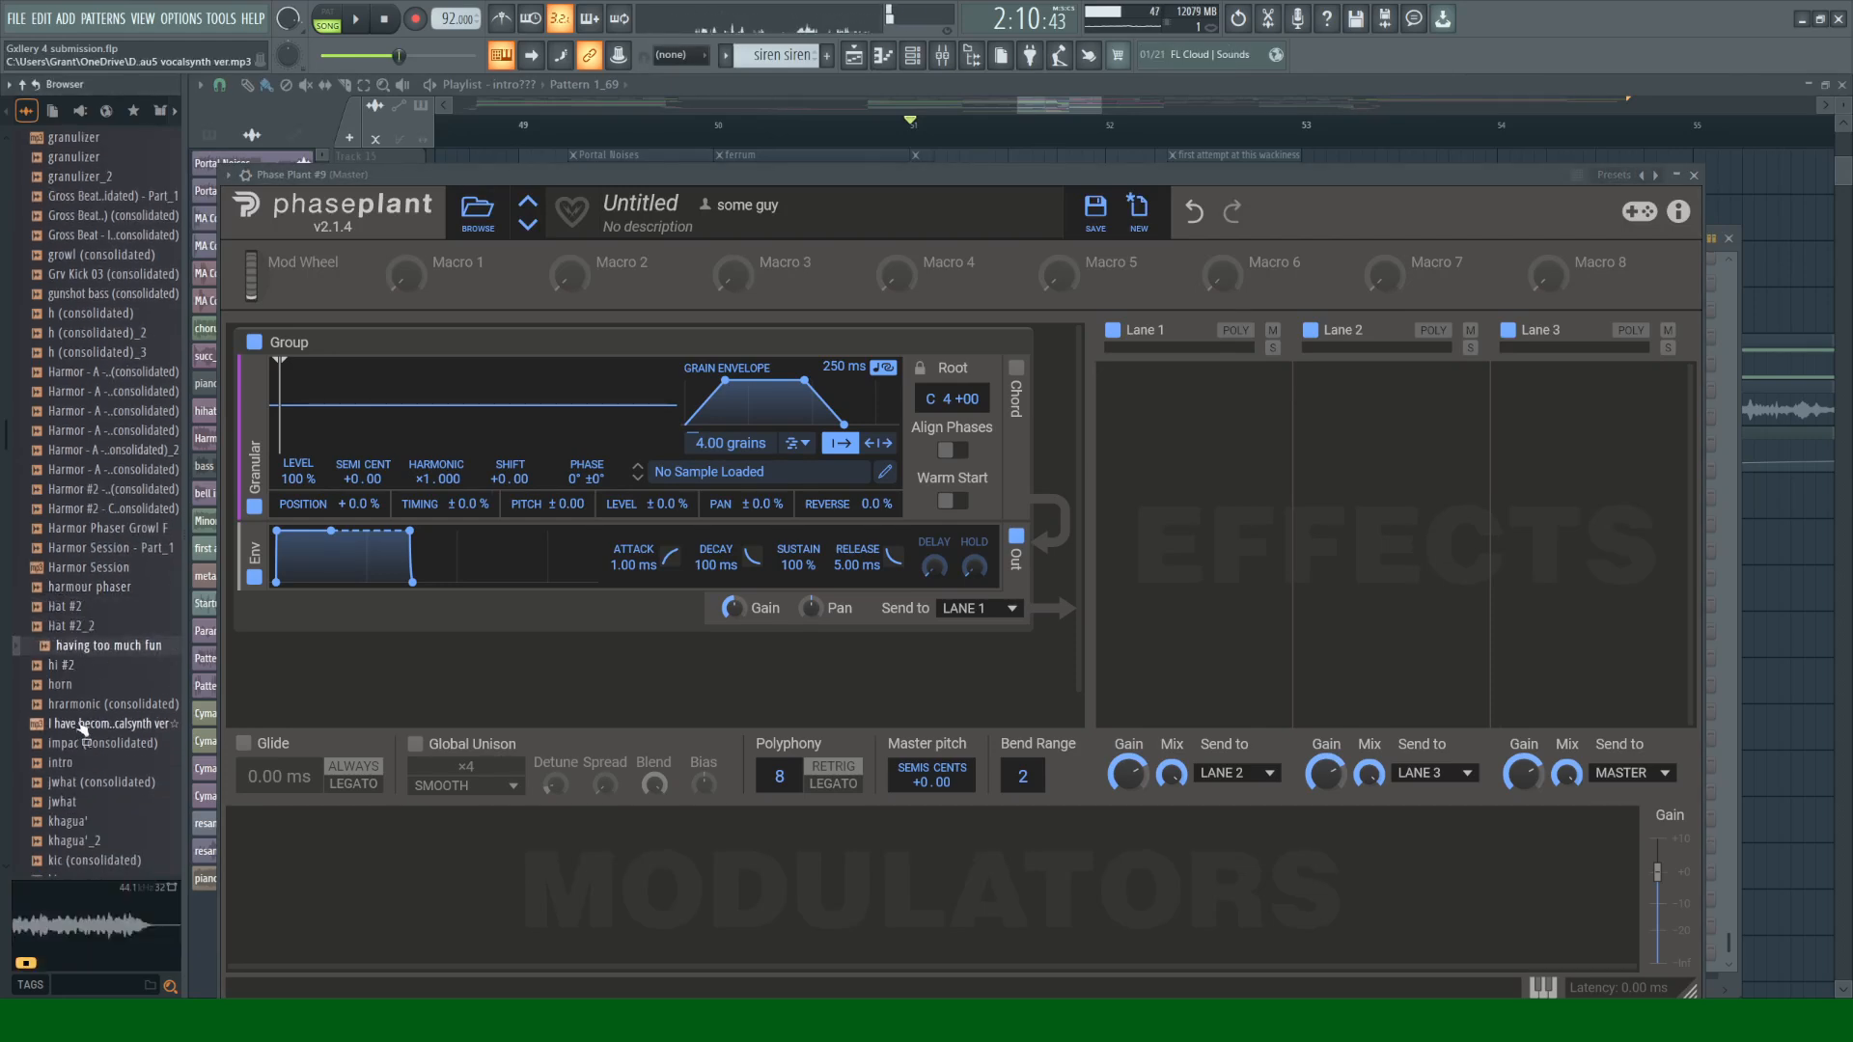
pyautogui.scroll(-4, 82, 724)
pyautogui.click(82, 512)
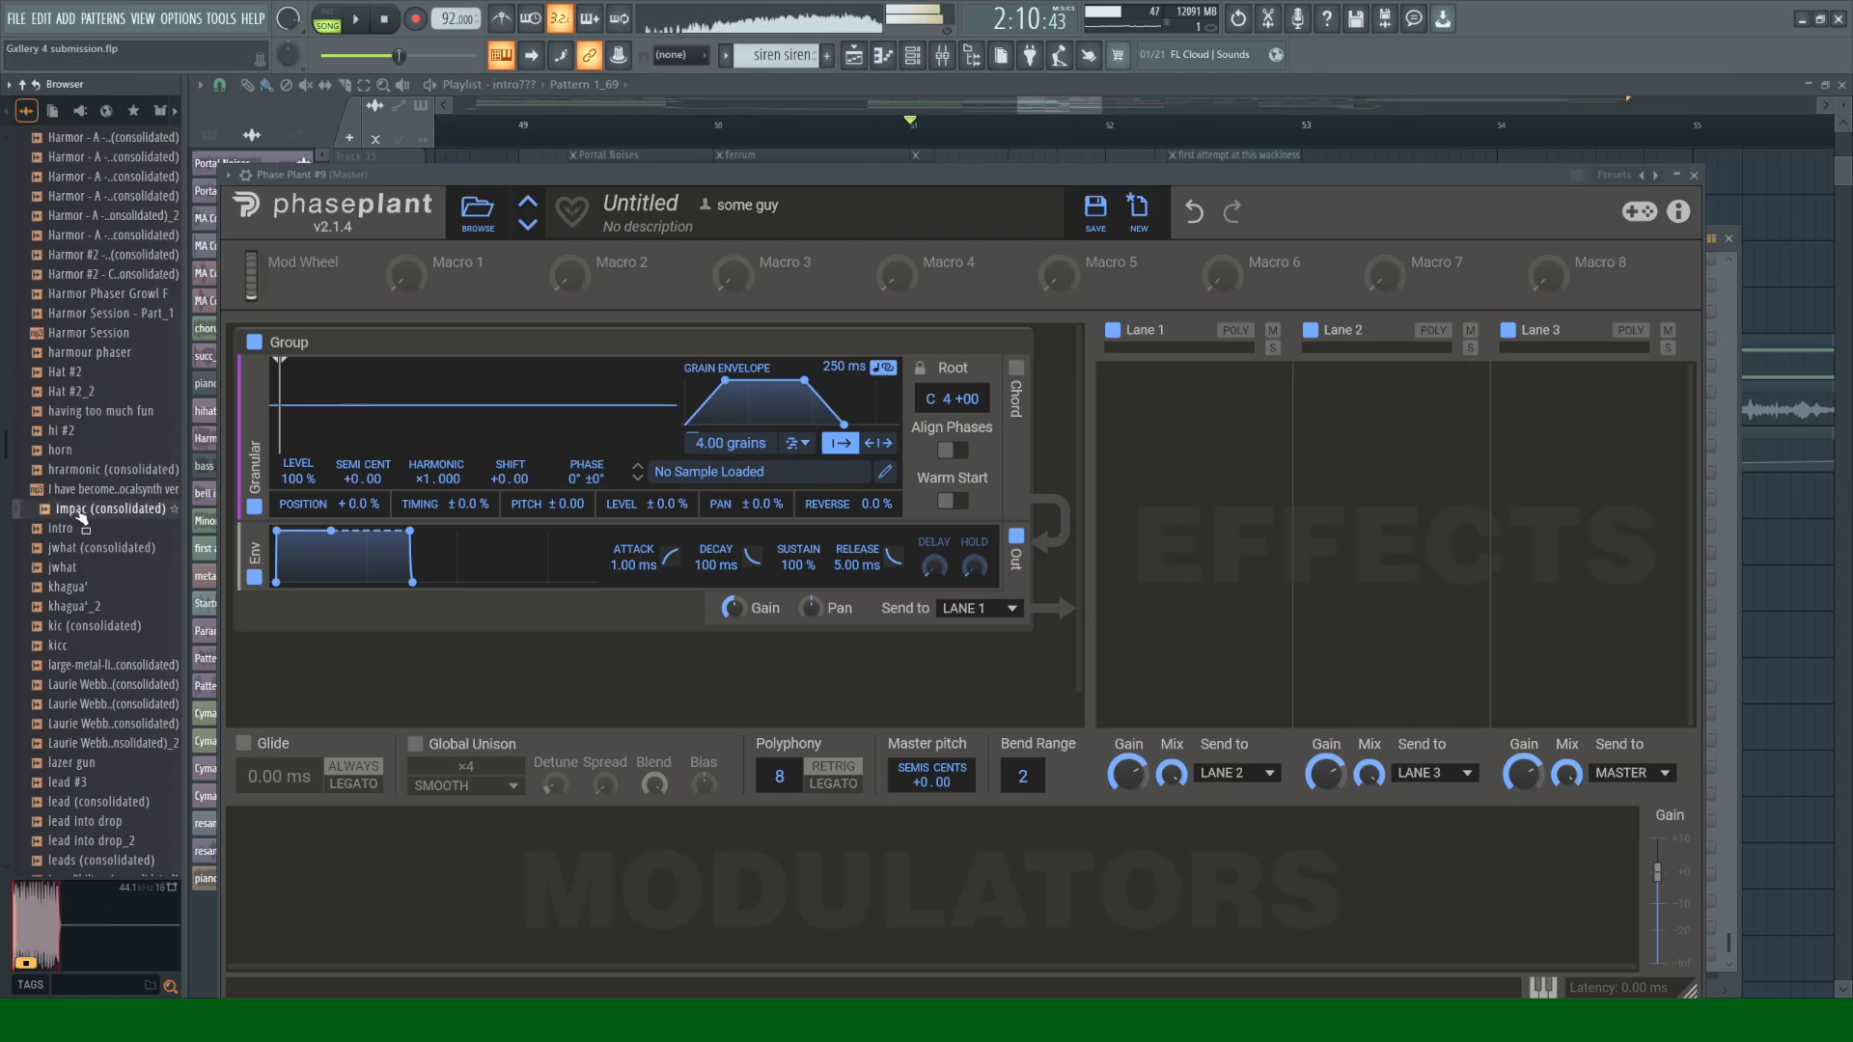
pyautogui.click(77, 533)
pyautogui.click(80, 590)
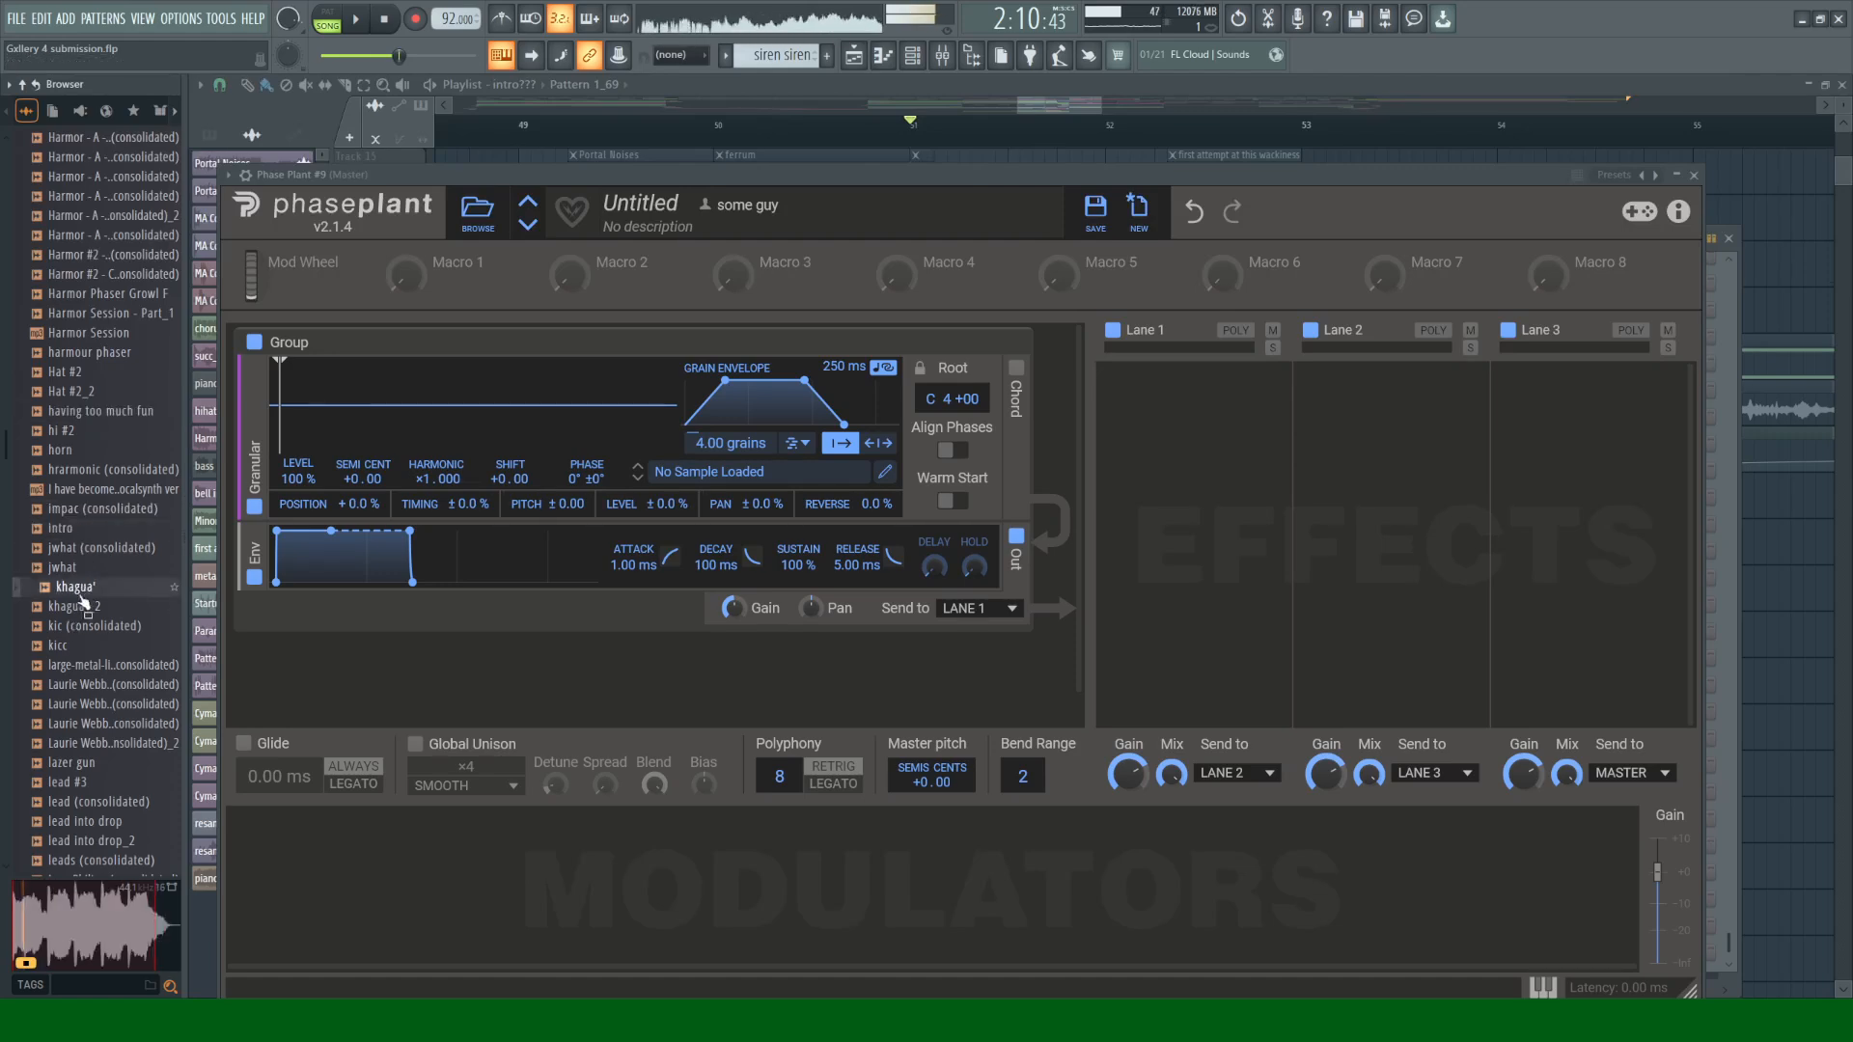
pyautogui.click(81, 610)
pyautogui.click(64, 645)
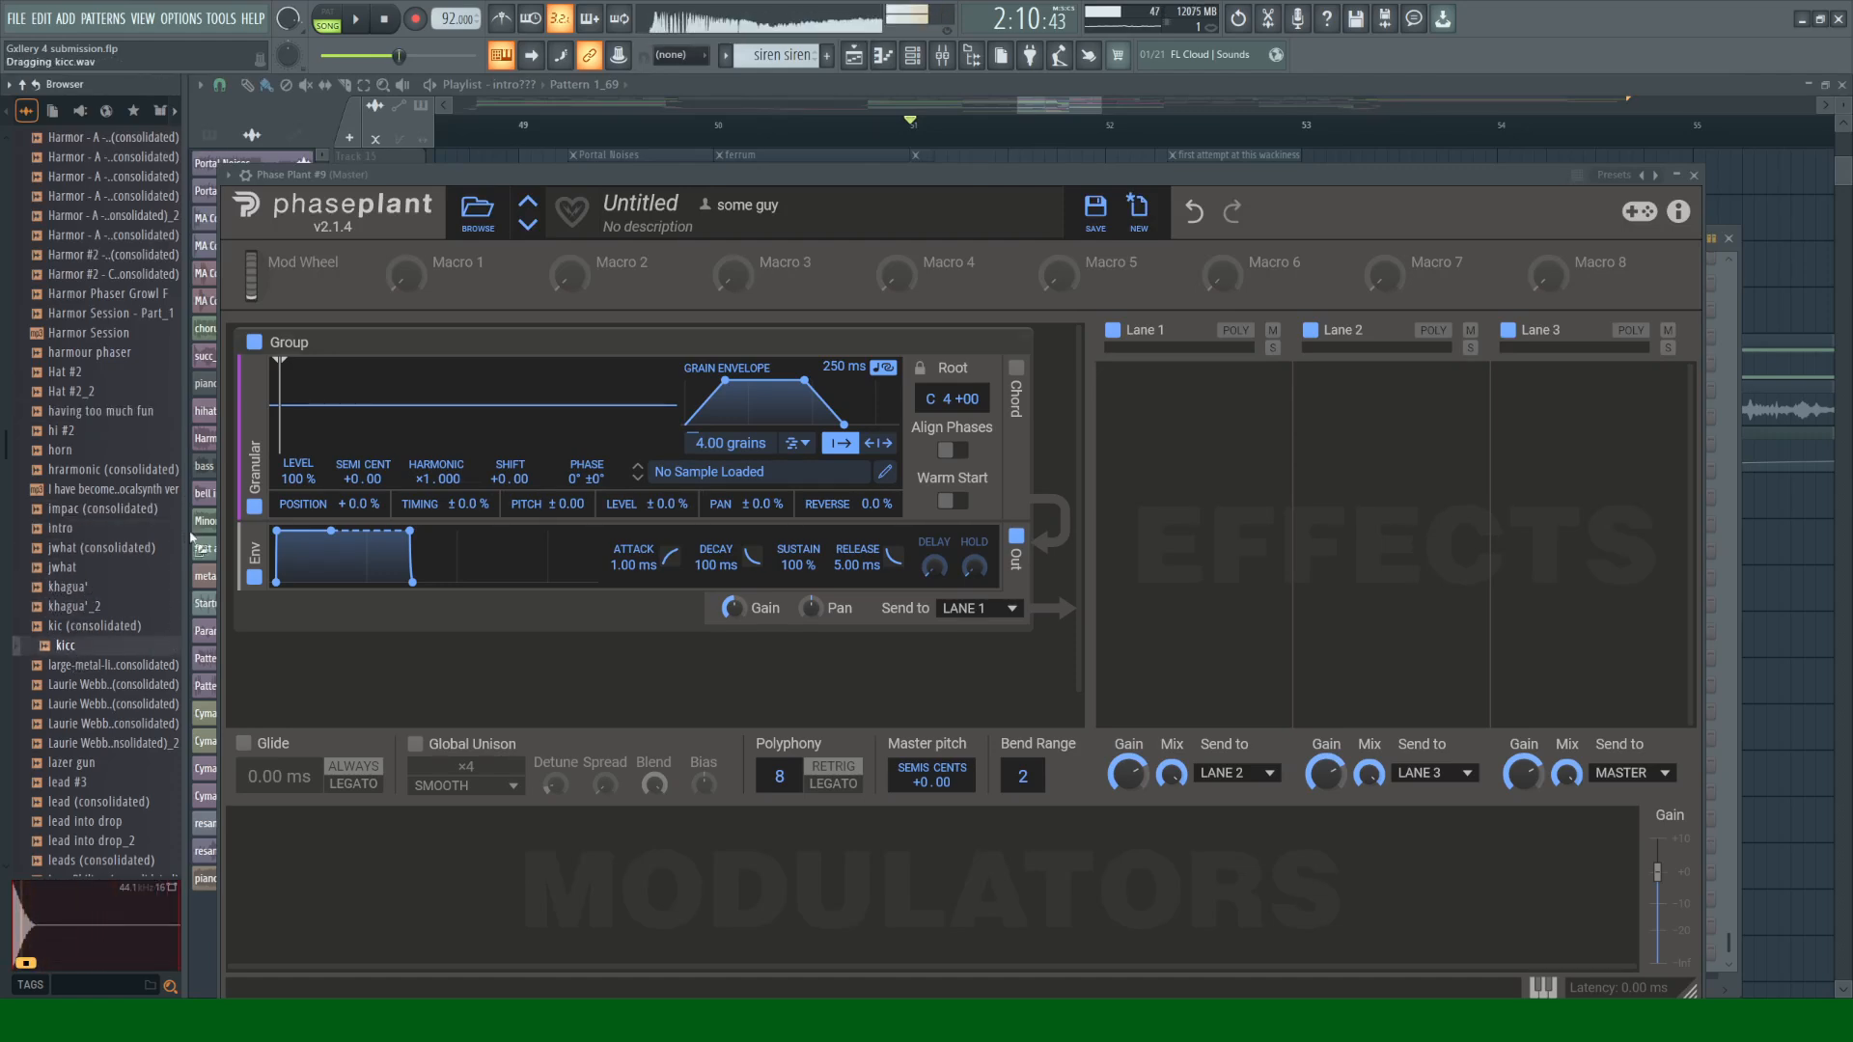
# Step: Load the kicc sample into the Granular generator and reset its grain position to the start
pyautogui.moveTo(64, 645)
pyautogui.mouseDown()
pyautogui.moveTo(361, 426)
pyautogui.moveTo(317, 411)
pyautogui.mouseUp()
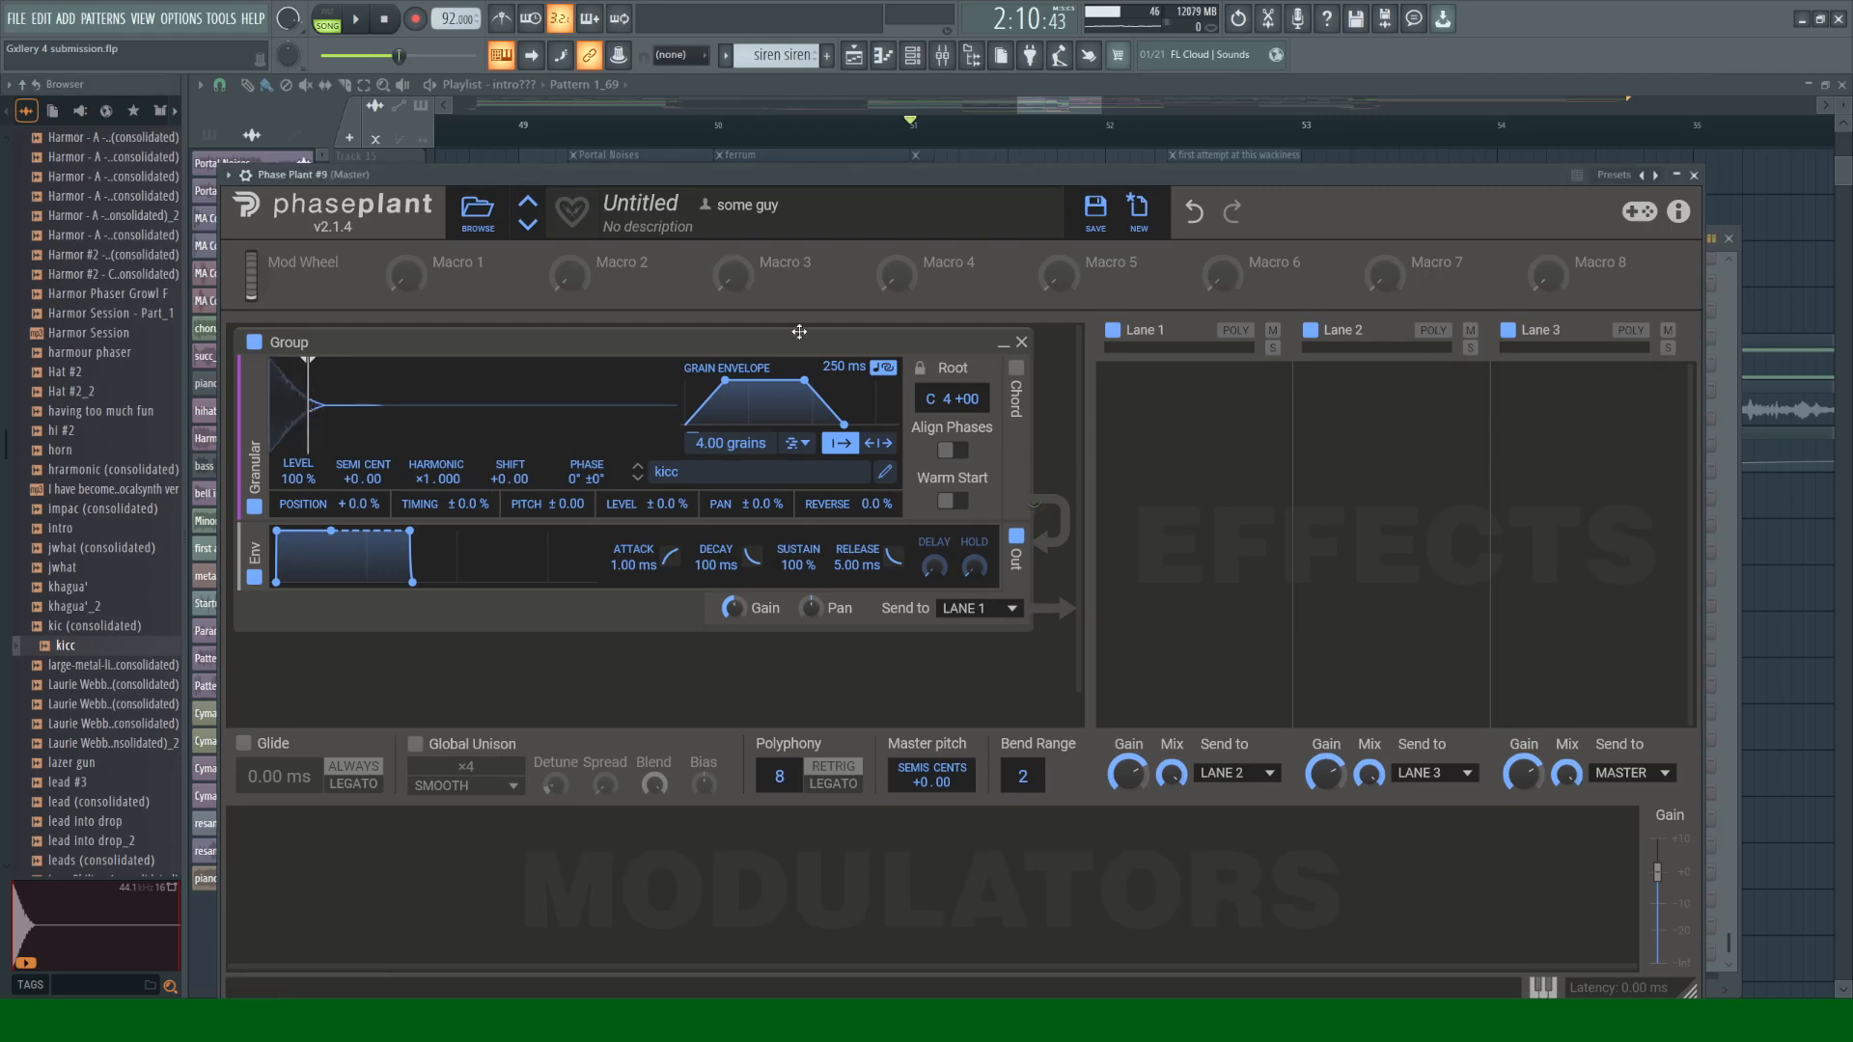
pyautogui.doubleClick(314, 406)
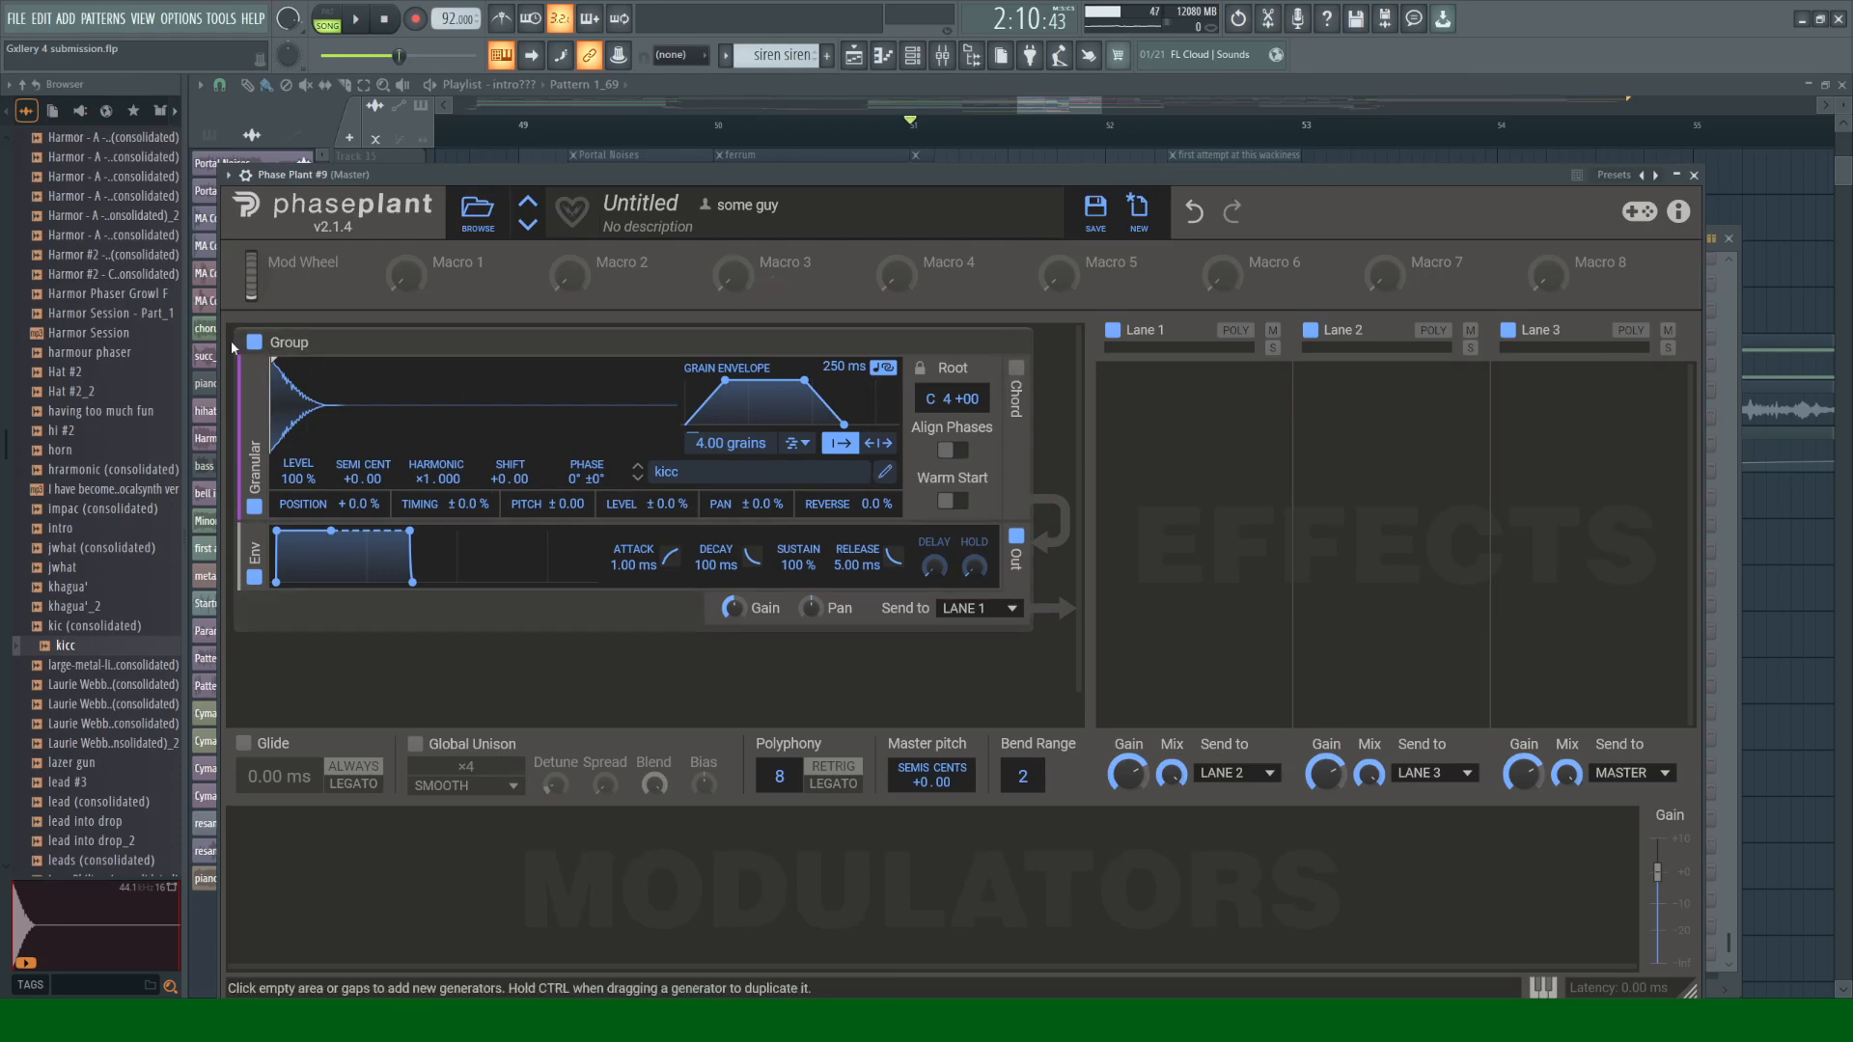
# Step: Replace the Granular group with a Sampler generator holding the kicc sample on an infinite loop
pyautogui.click(1021, 346)
pyautogui.click(634, 421)
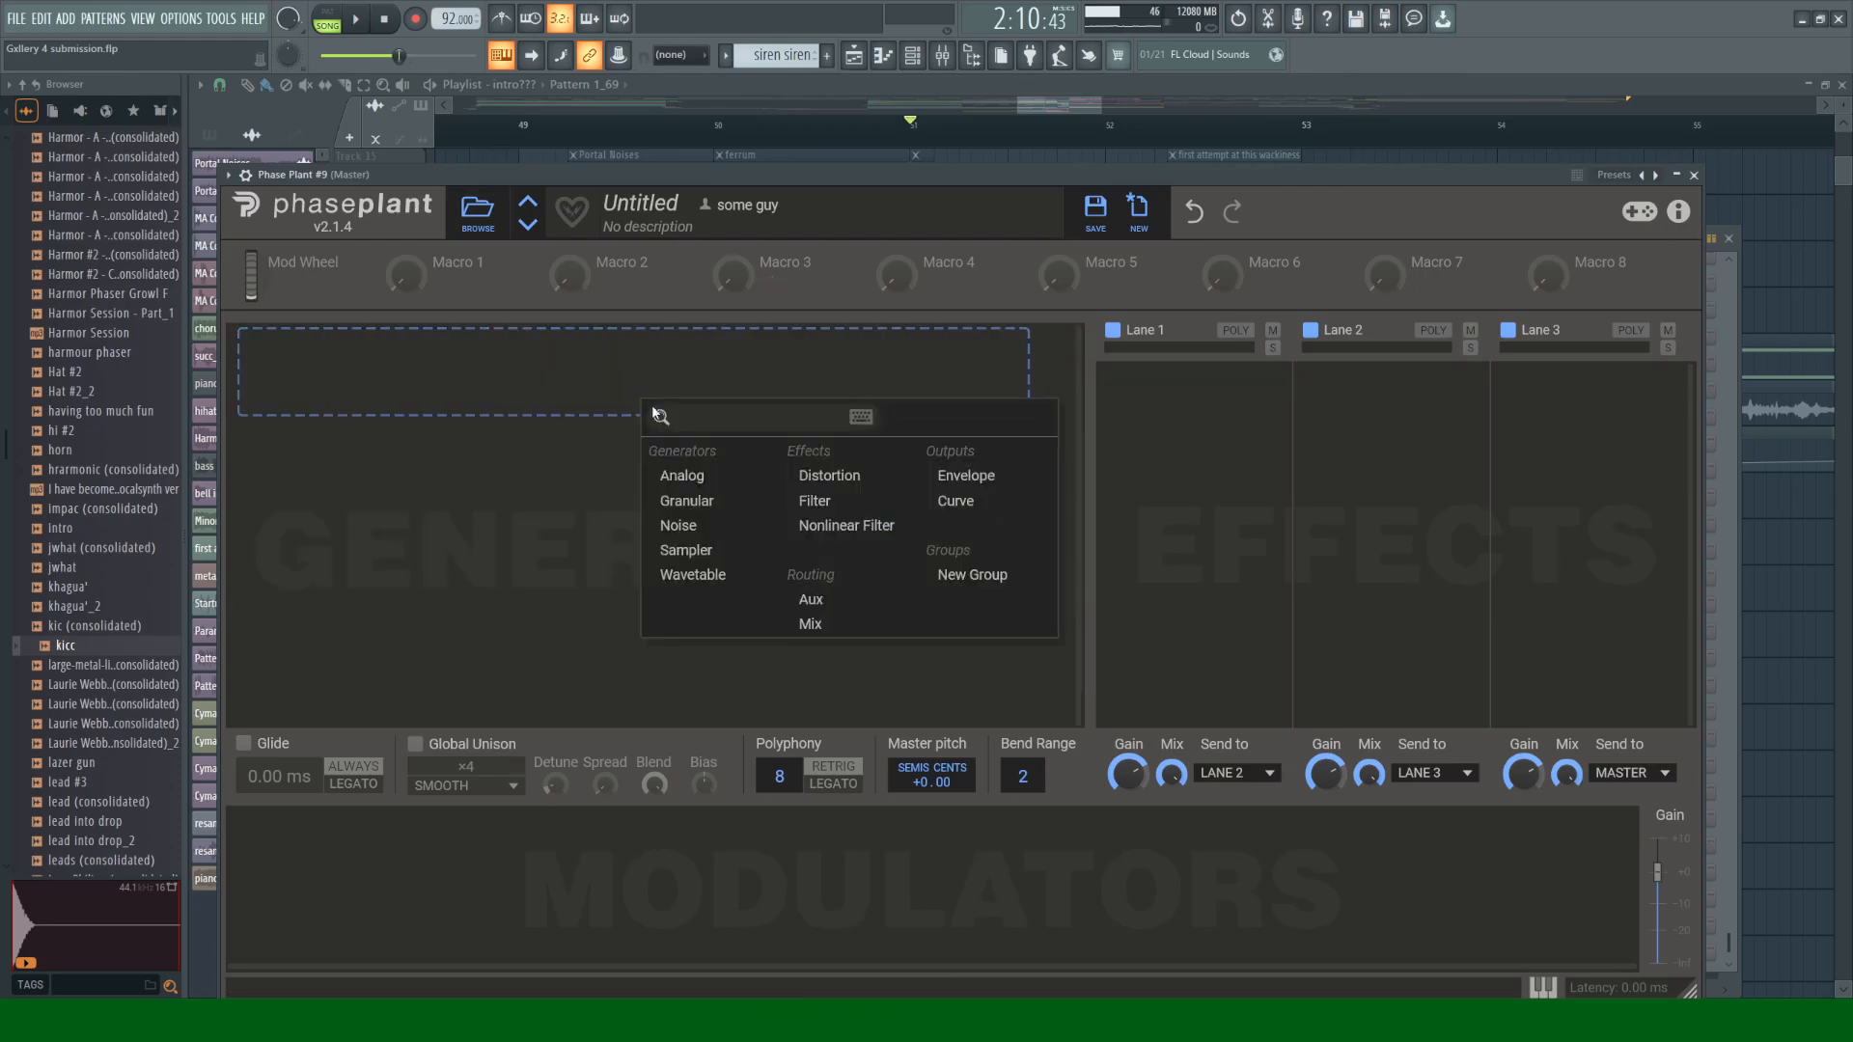
pyautogui.click(700, 552)
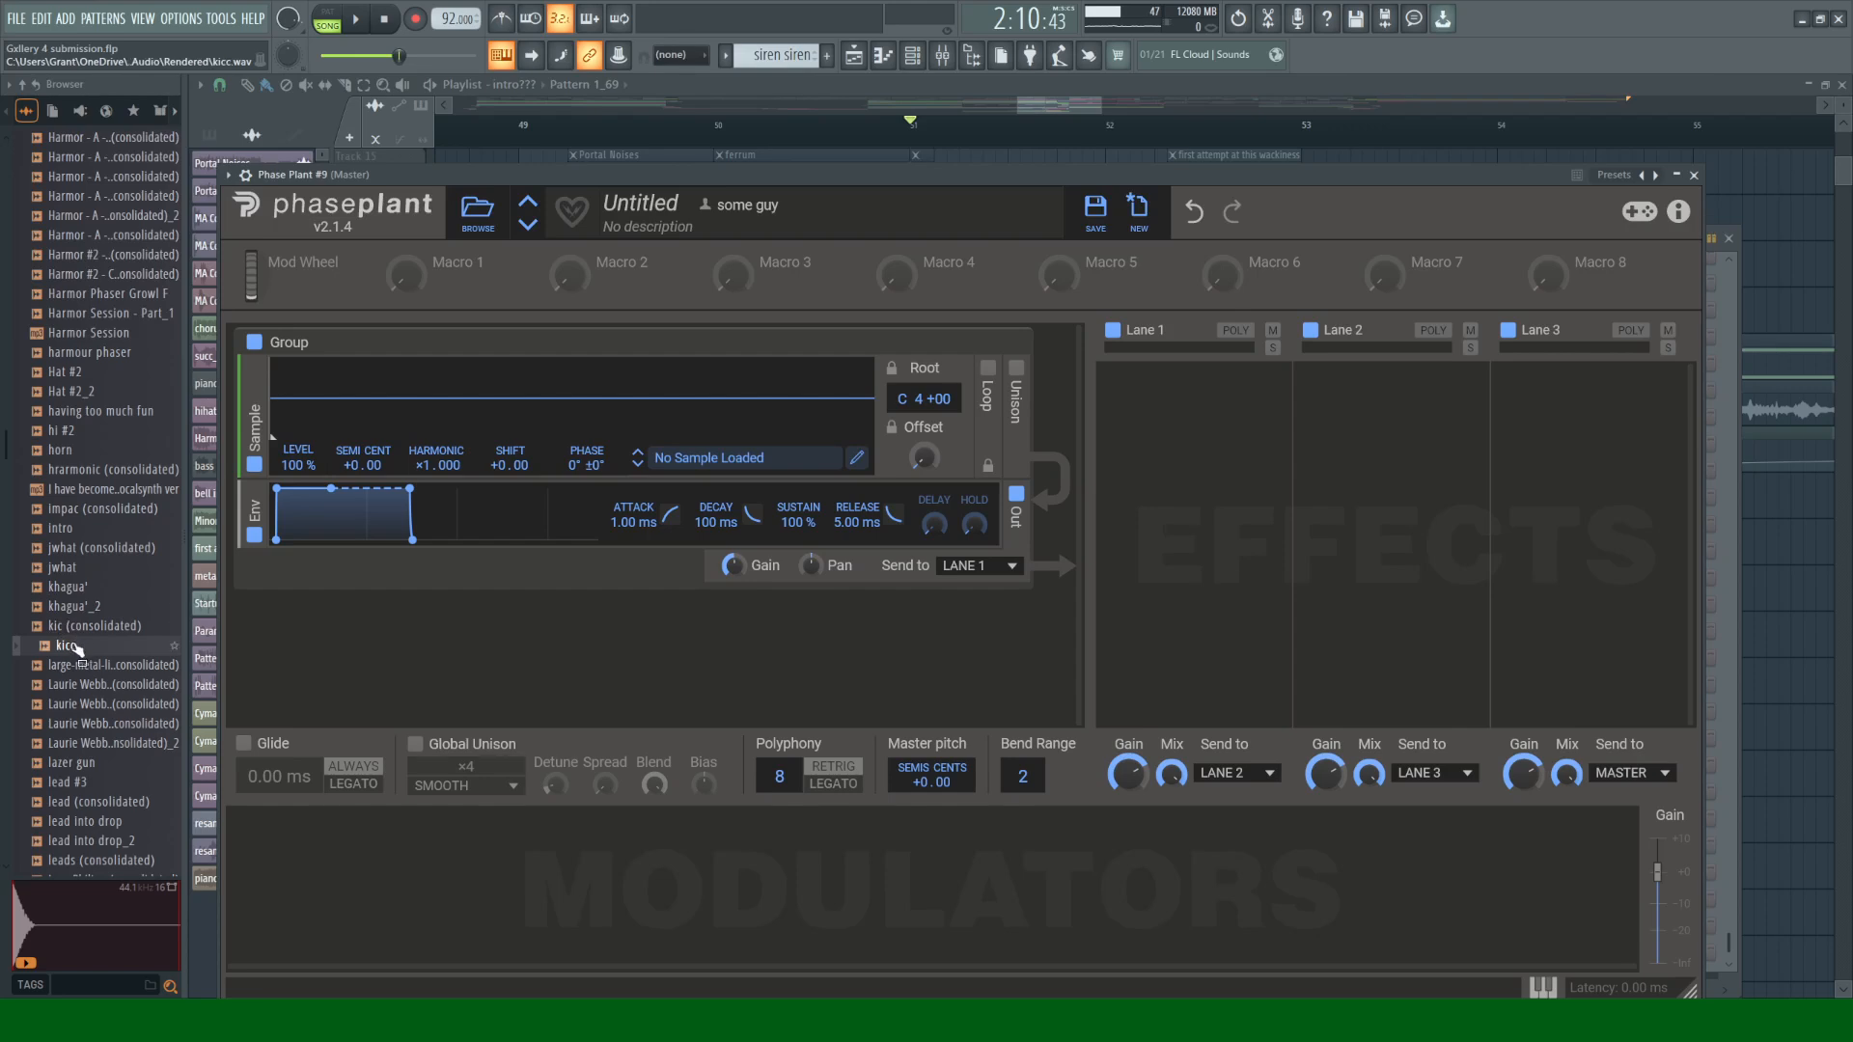
pyautogui.moveTo(77, 648); pyautogui.dragTo(469, 415)
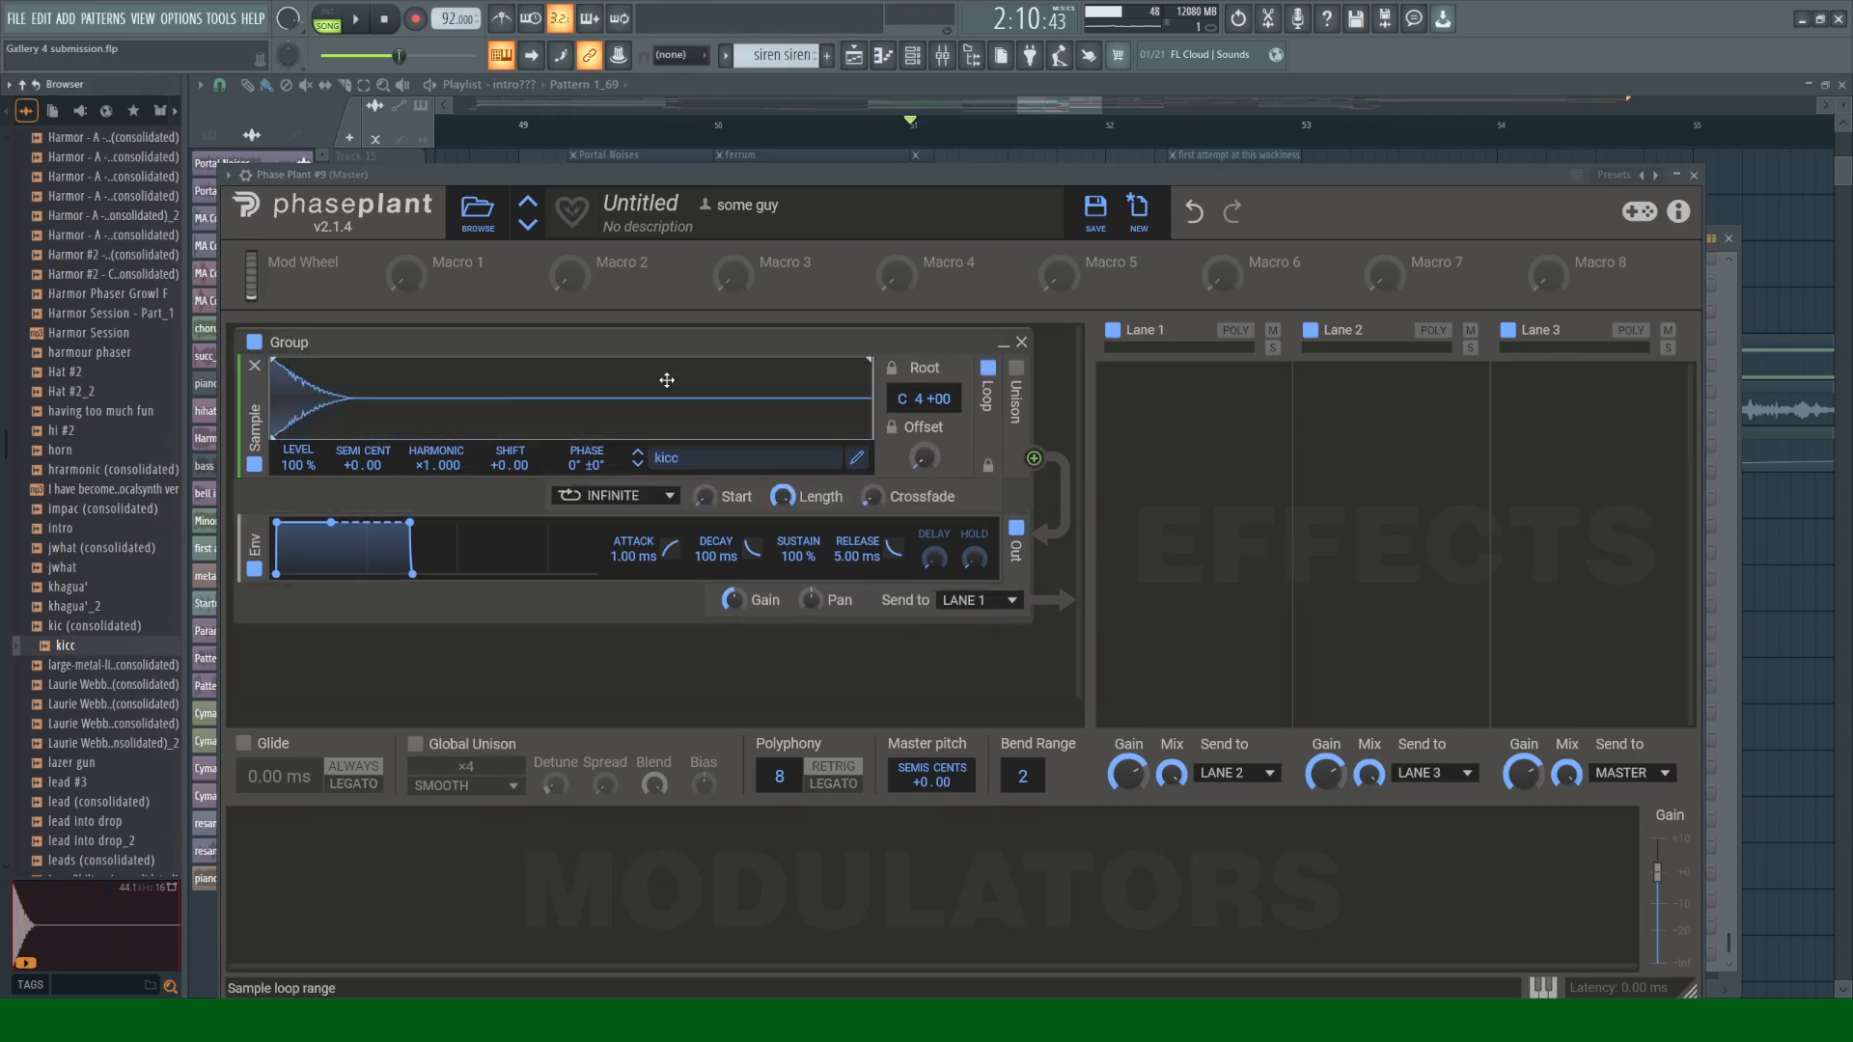
# Step: Enable unison on the kicc sampler in Freq Stack mode with 43% spread and 75% range
pyautogui.click(1016, 368)
pyautogui.click(574, 527)
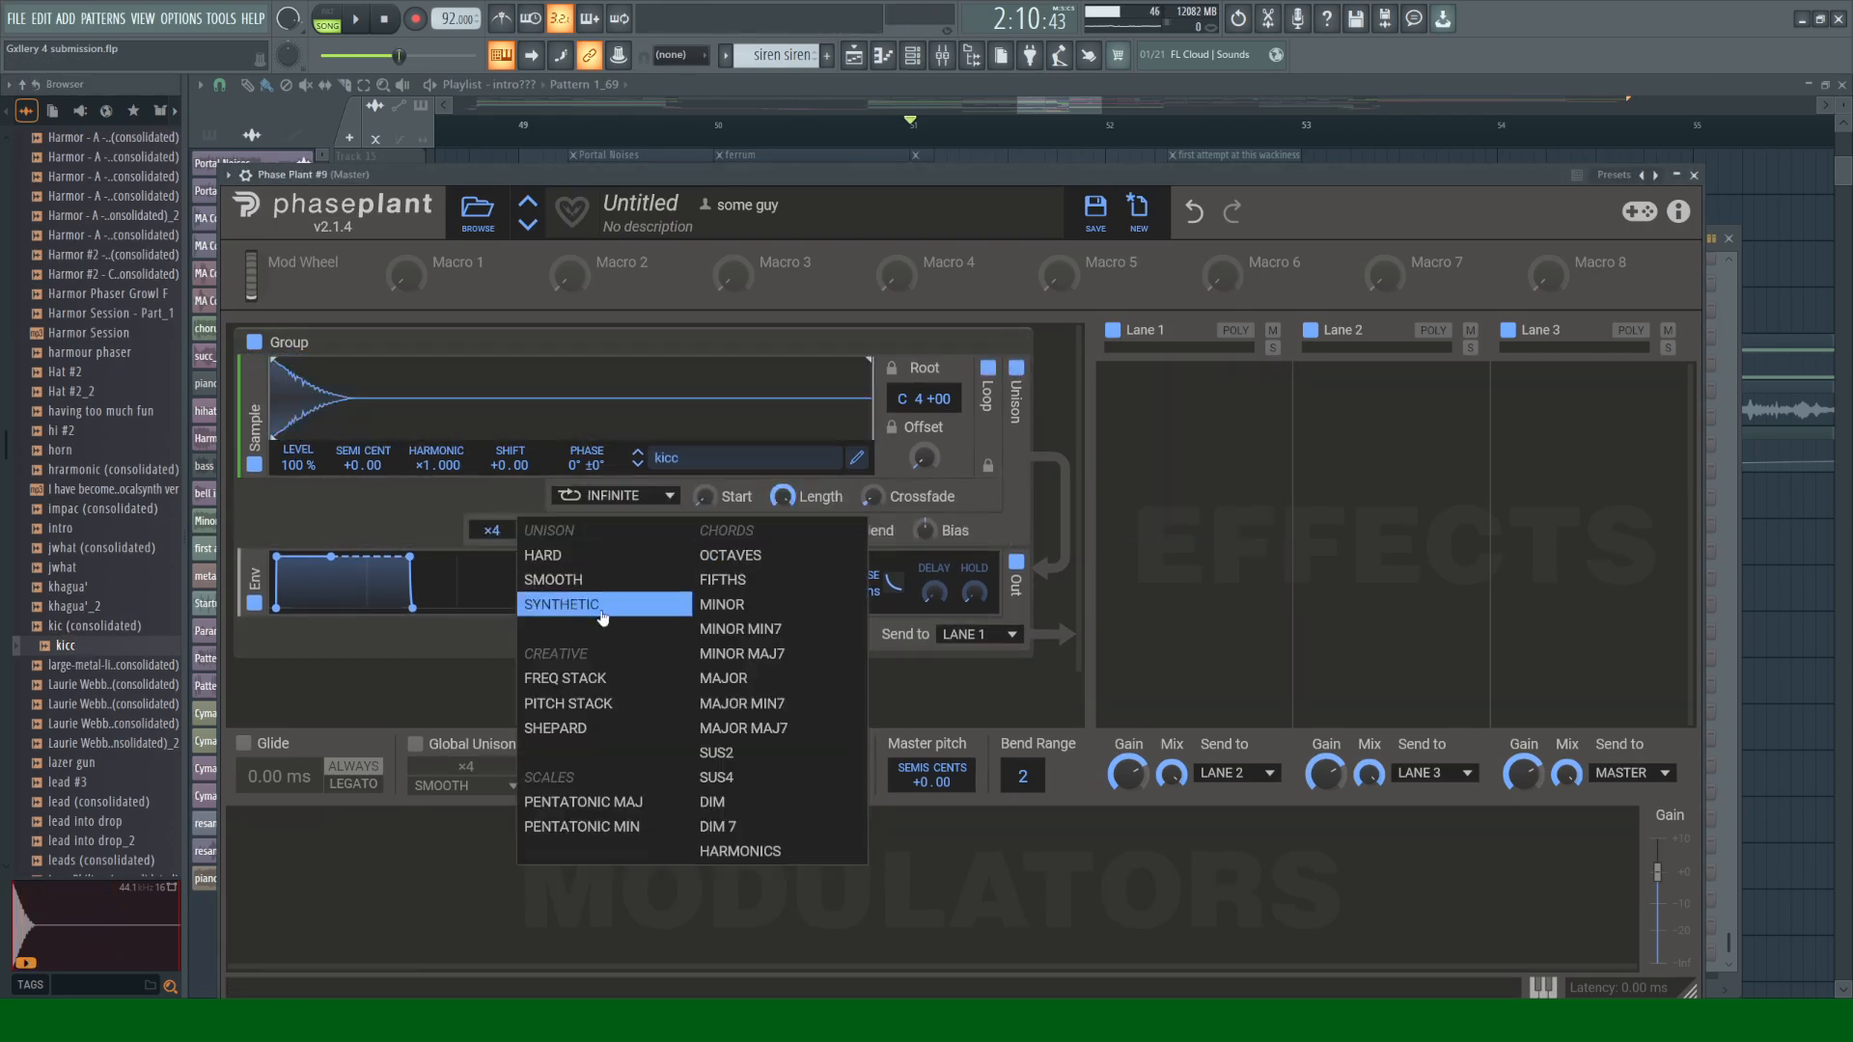
pyautogui.click(564, 678)
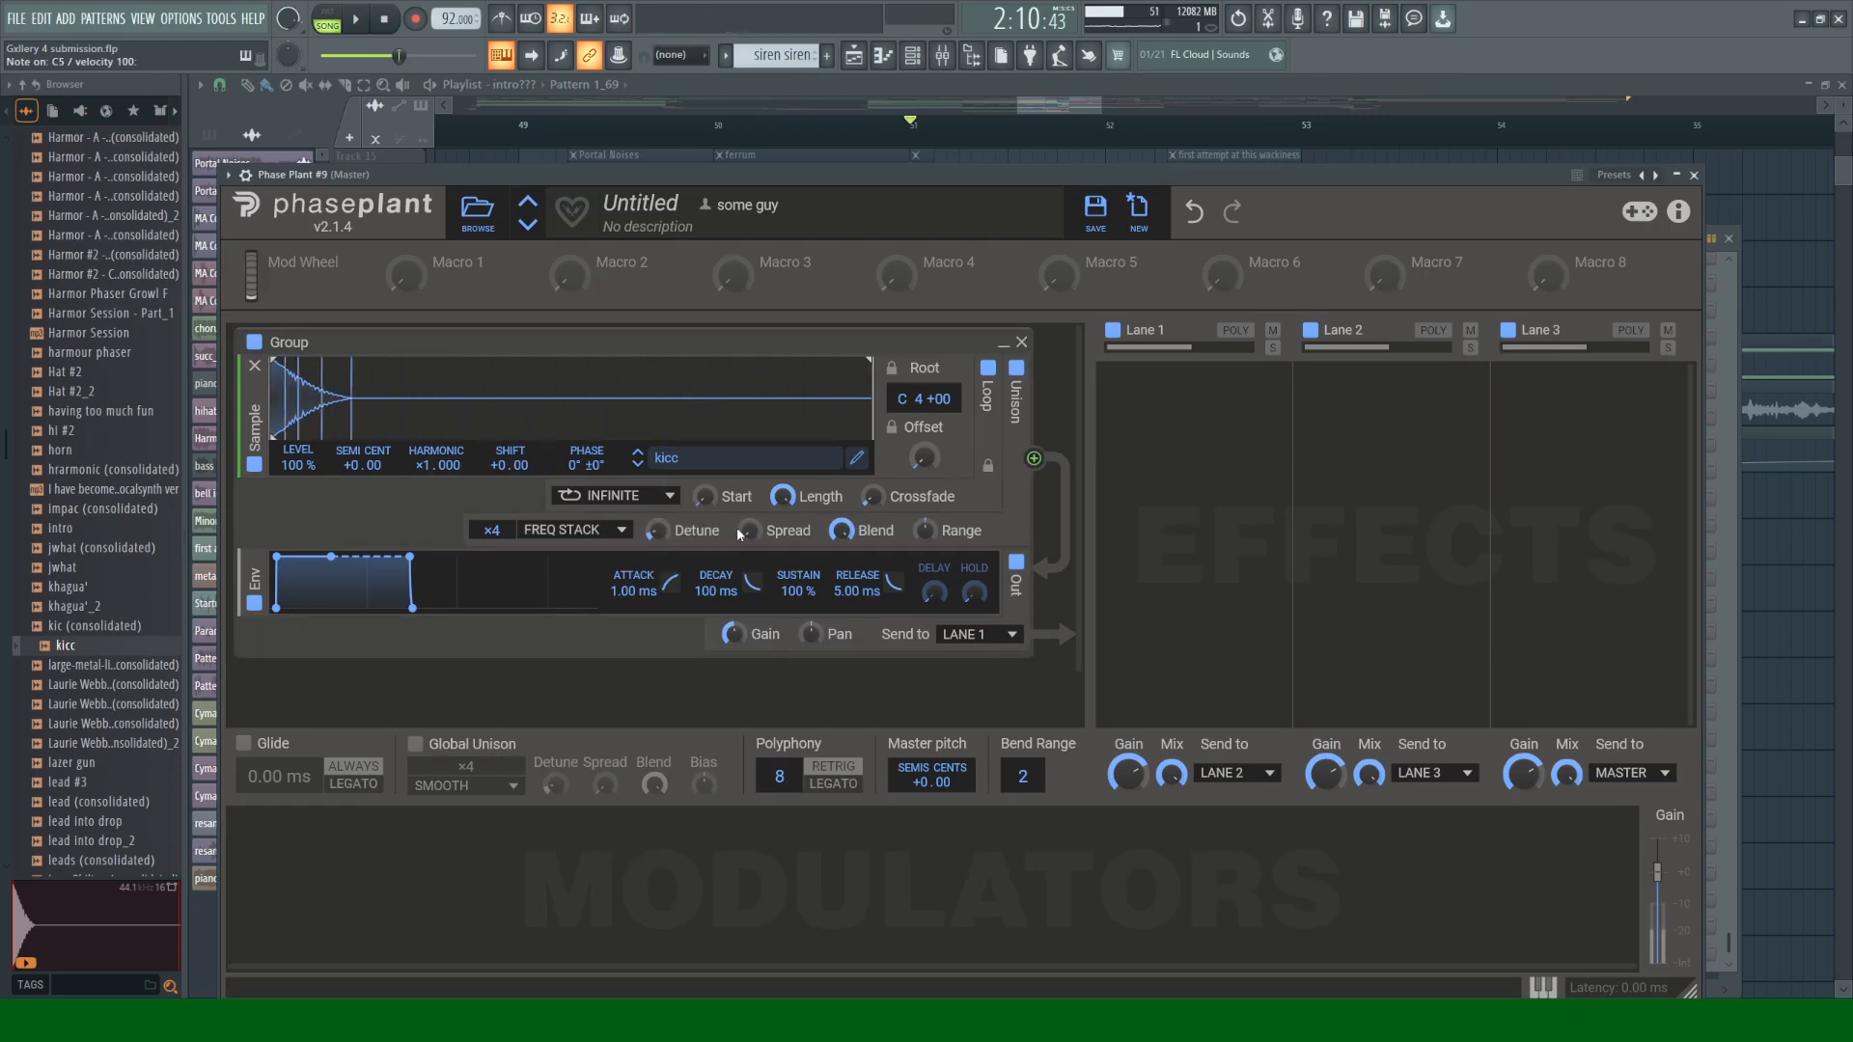
pyautogui.moveTo(749, 532); pyautogui.dragTo(749, 473)
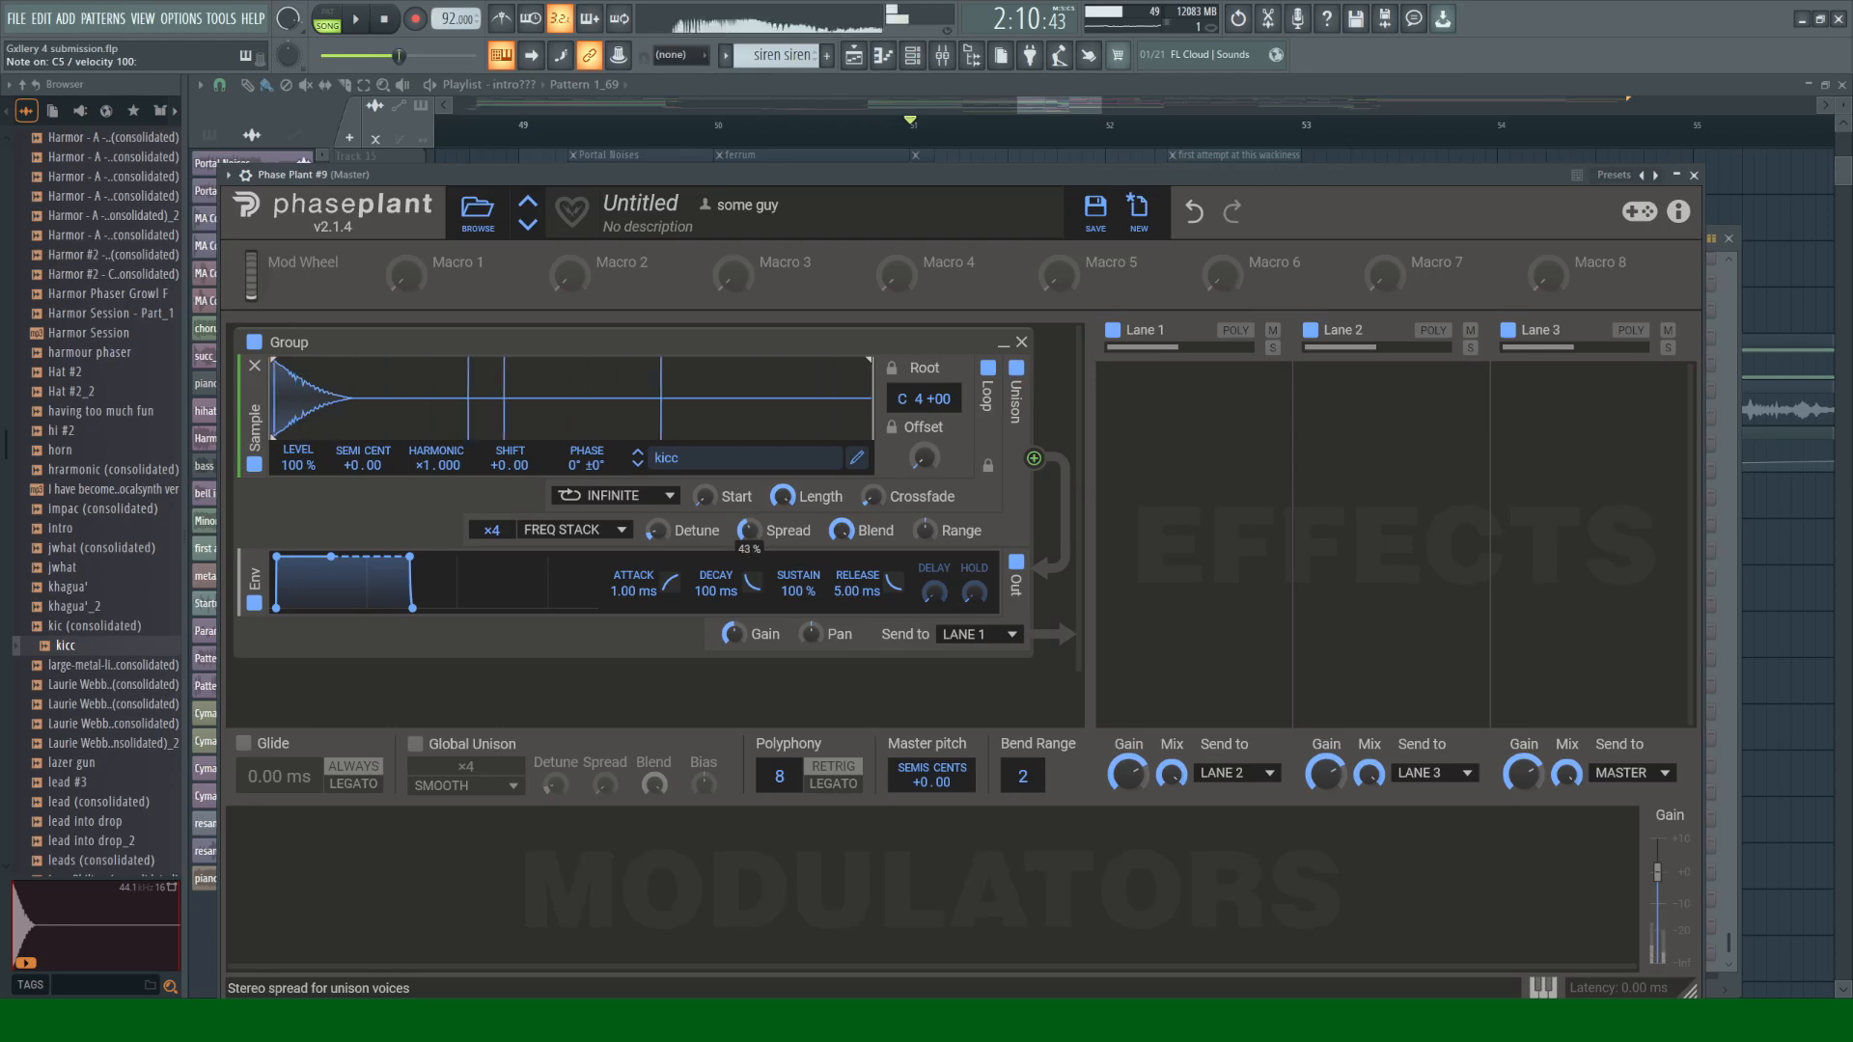
pyautogui.moveTo(925, 531); pyautogui.dragTo(924, 487)
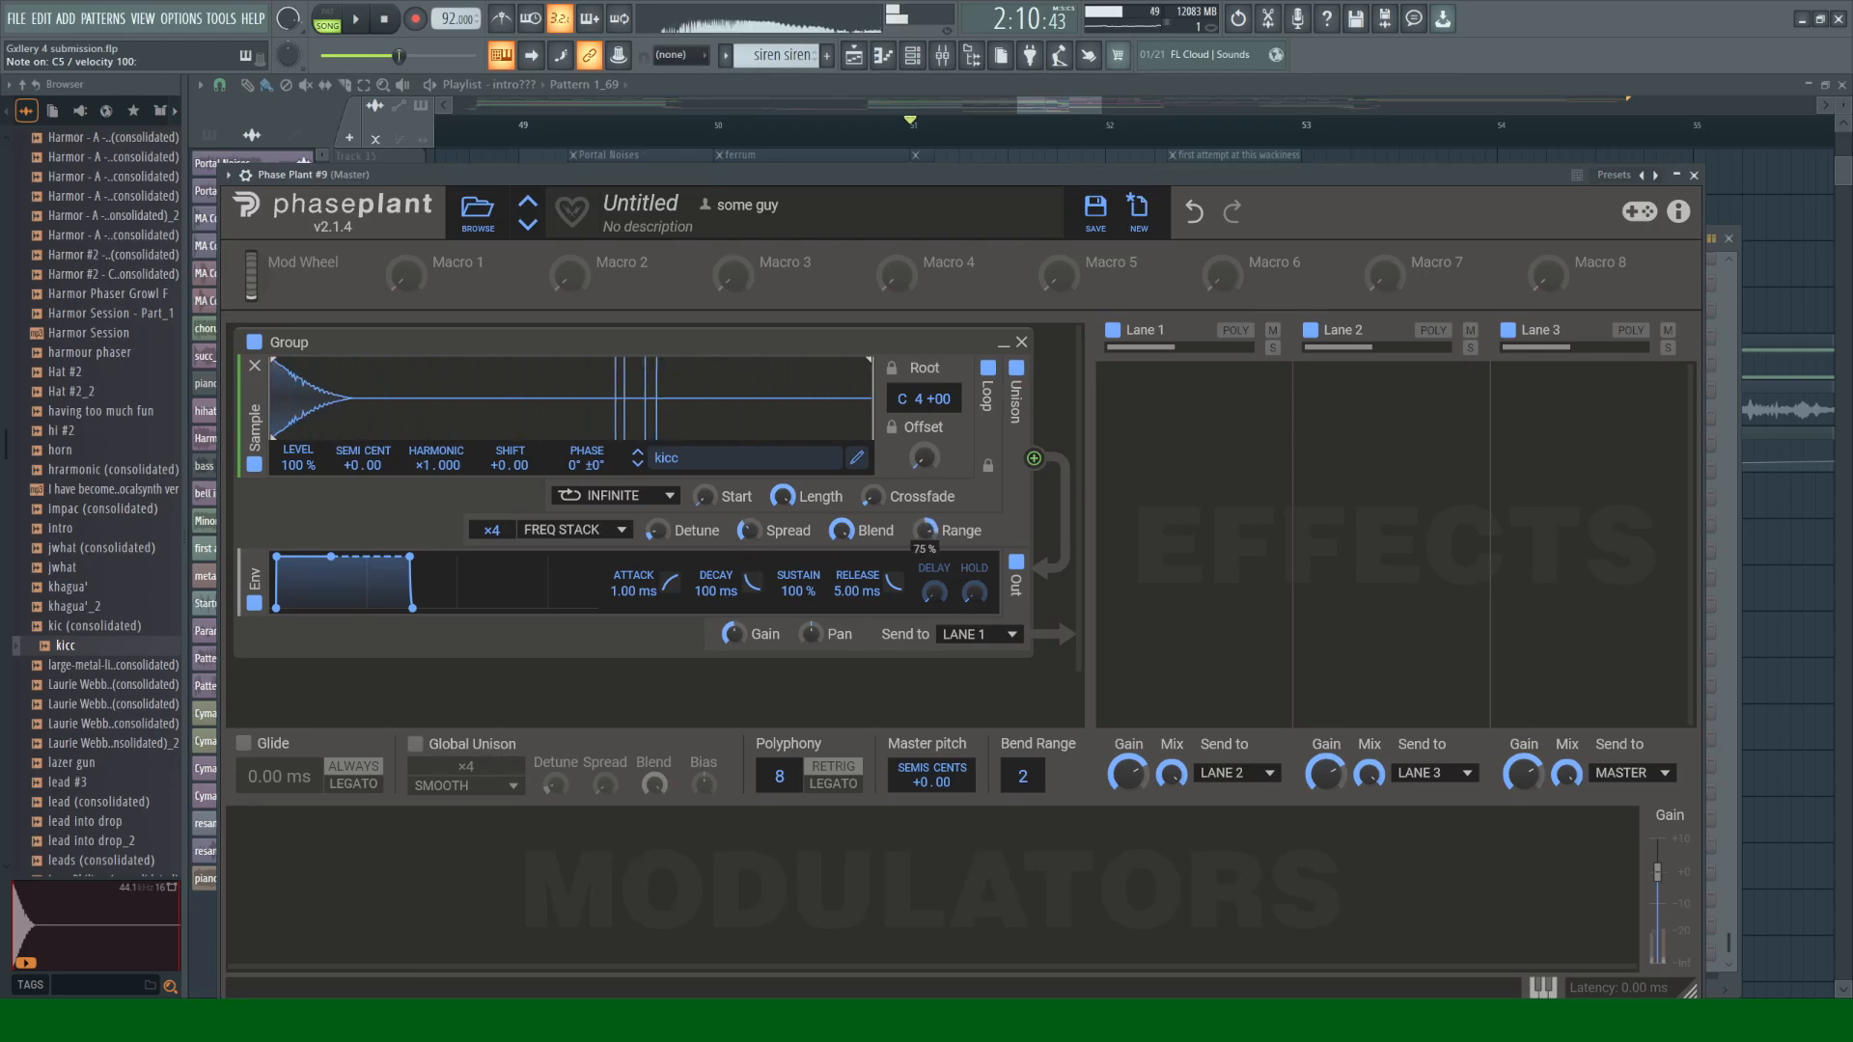
# Step: Lower the kicc sampler's unison spread, raise its detune and set its loop mode to Ping Pong
pyautogui.moveTo(749, 531); pyautogui.dragTo(749, 588)
pyautogui.moveTo(658, 530); pyautogui.dragTo(659, 488)
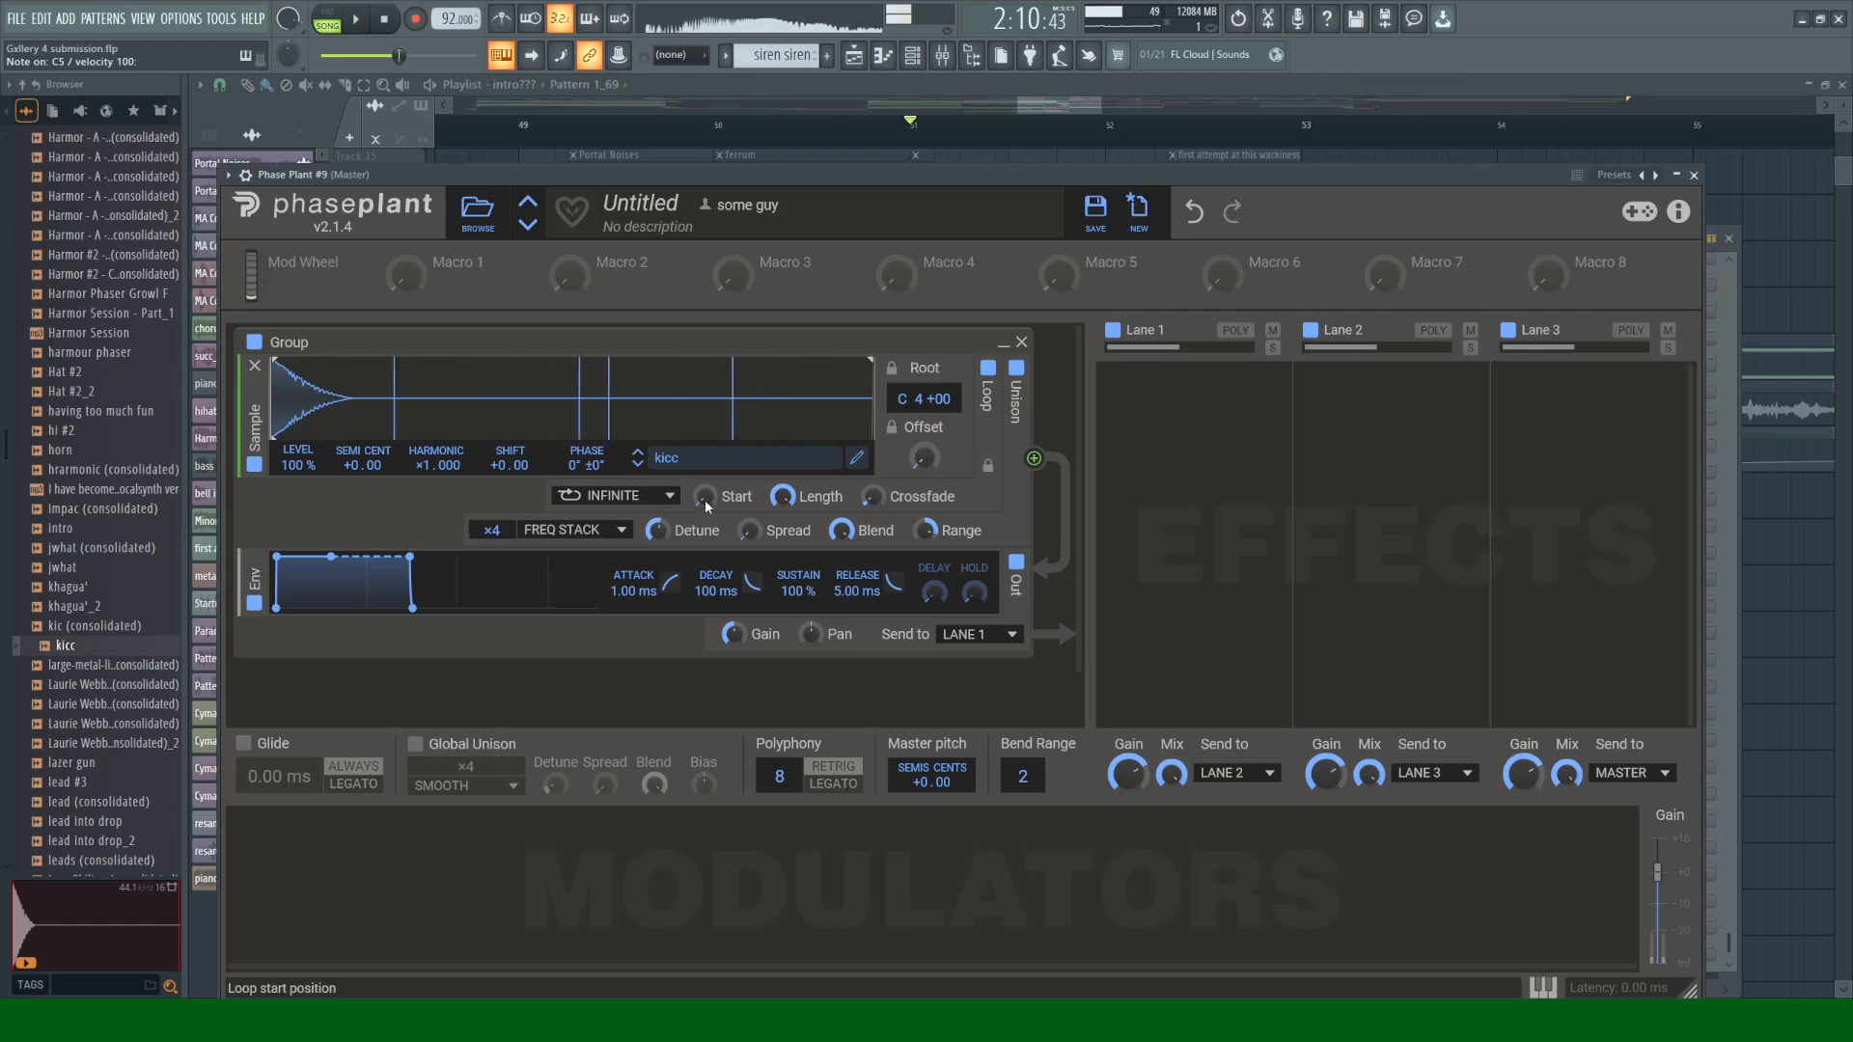
pyautogui.click(637, 495)
pyautogui.click(618, 517)
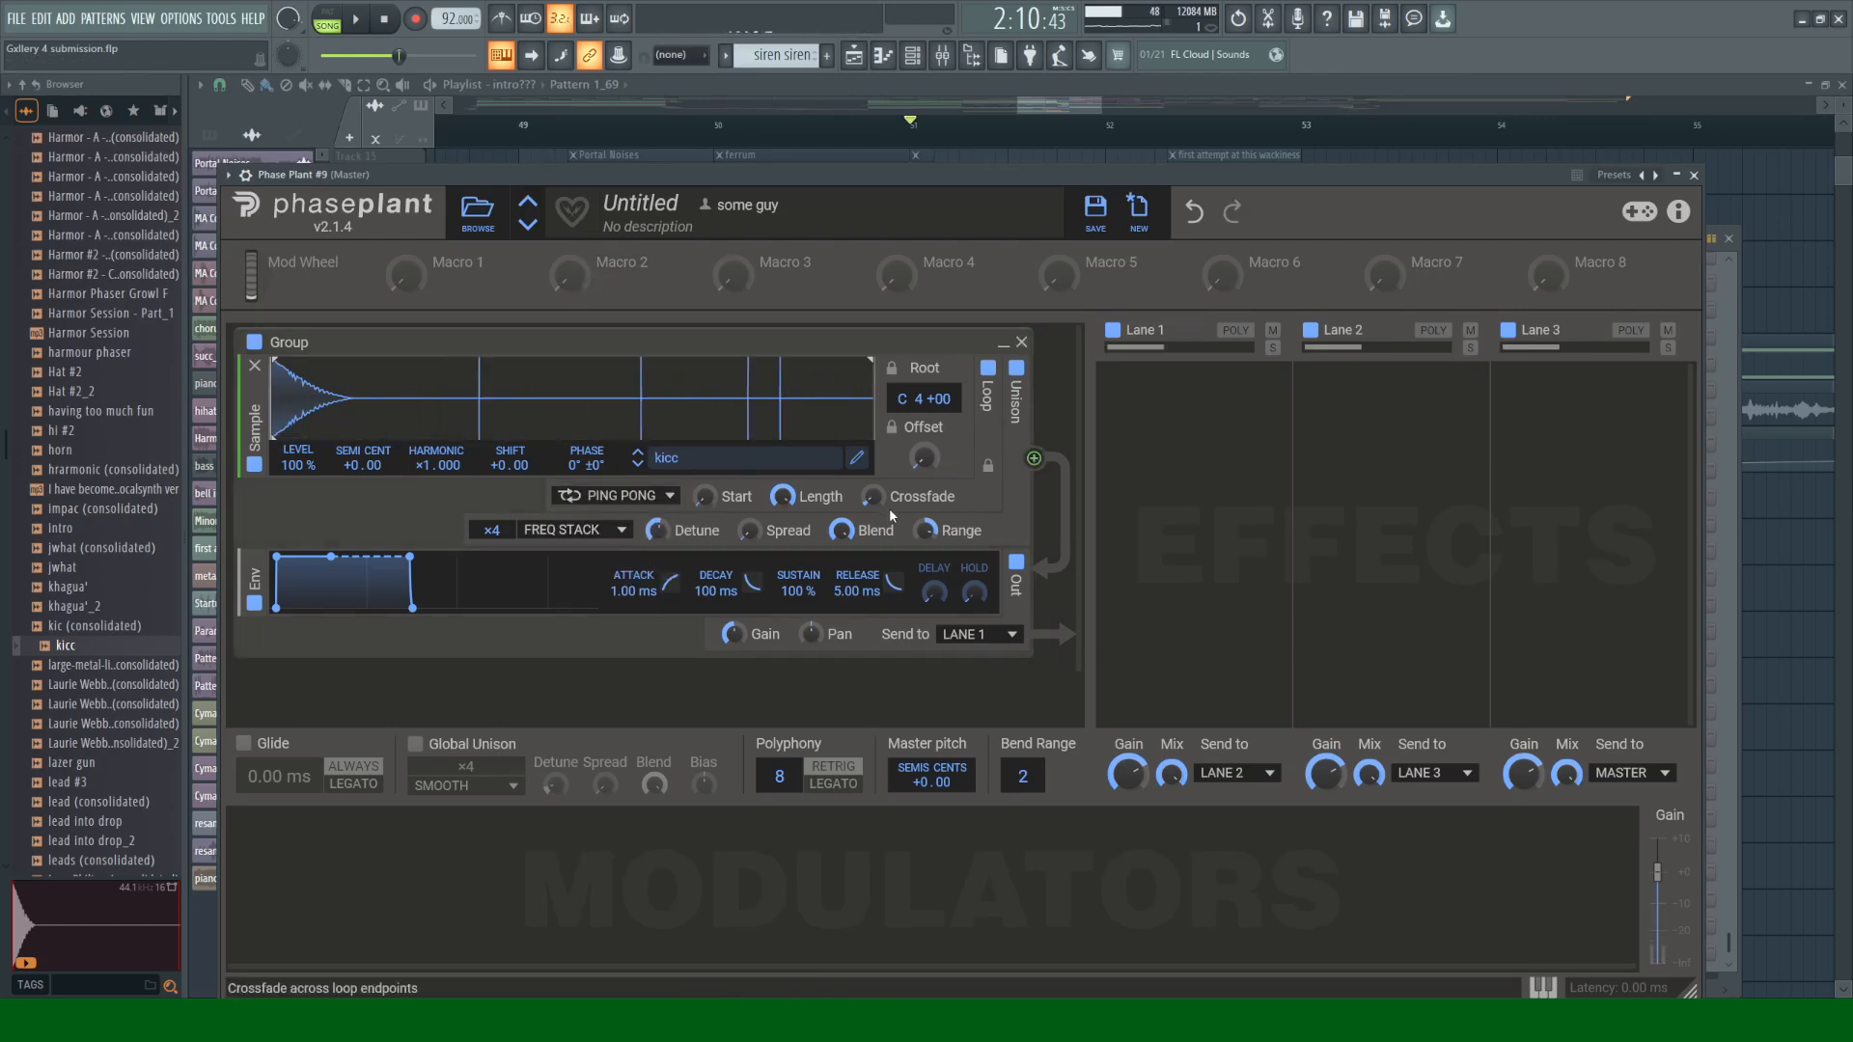
# Step: Lower the unison range to -31%, switch the unison mode to Pitch Stack and fine-tune the range
pyautogui.moveTo(924, 530); pyautogui.dragTo(925, 540)
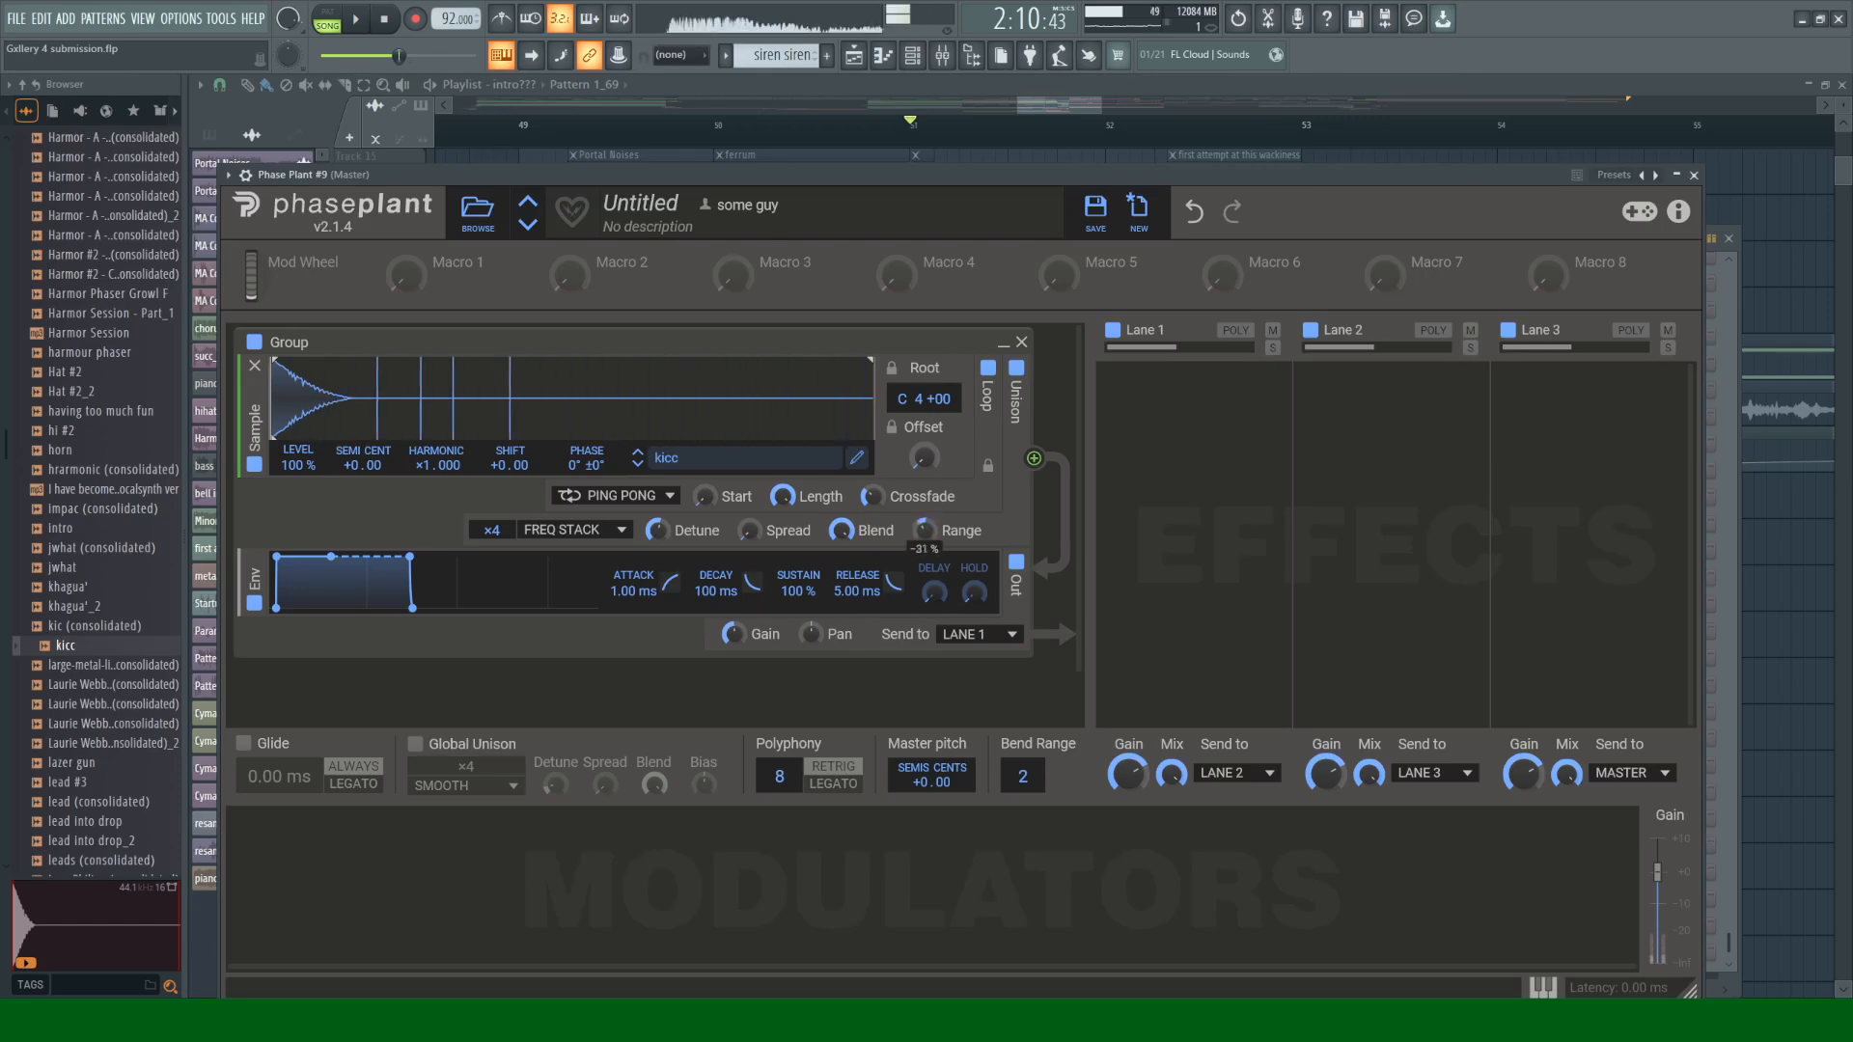
pyautogui.click(574, 530)
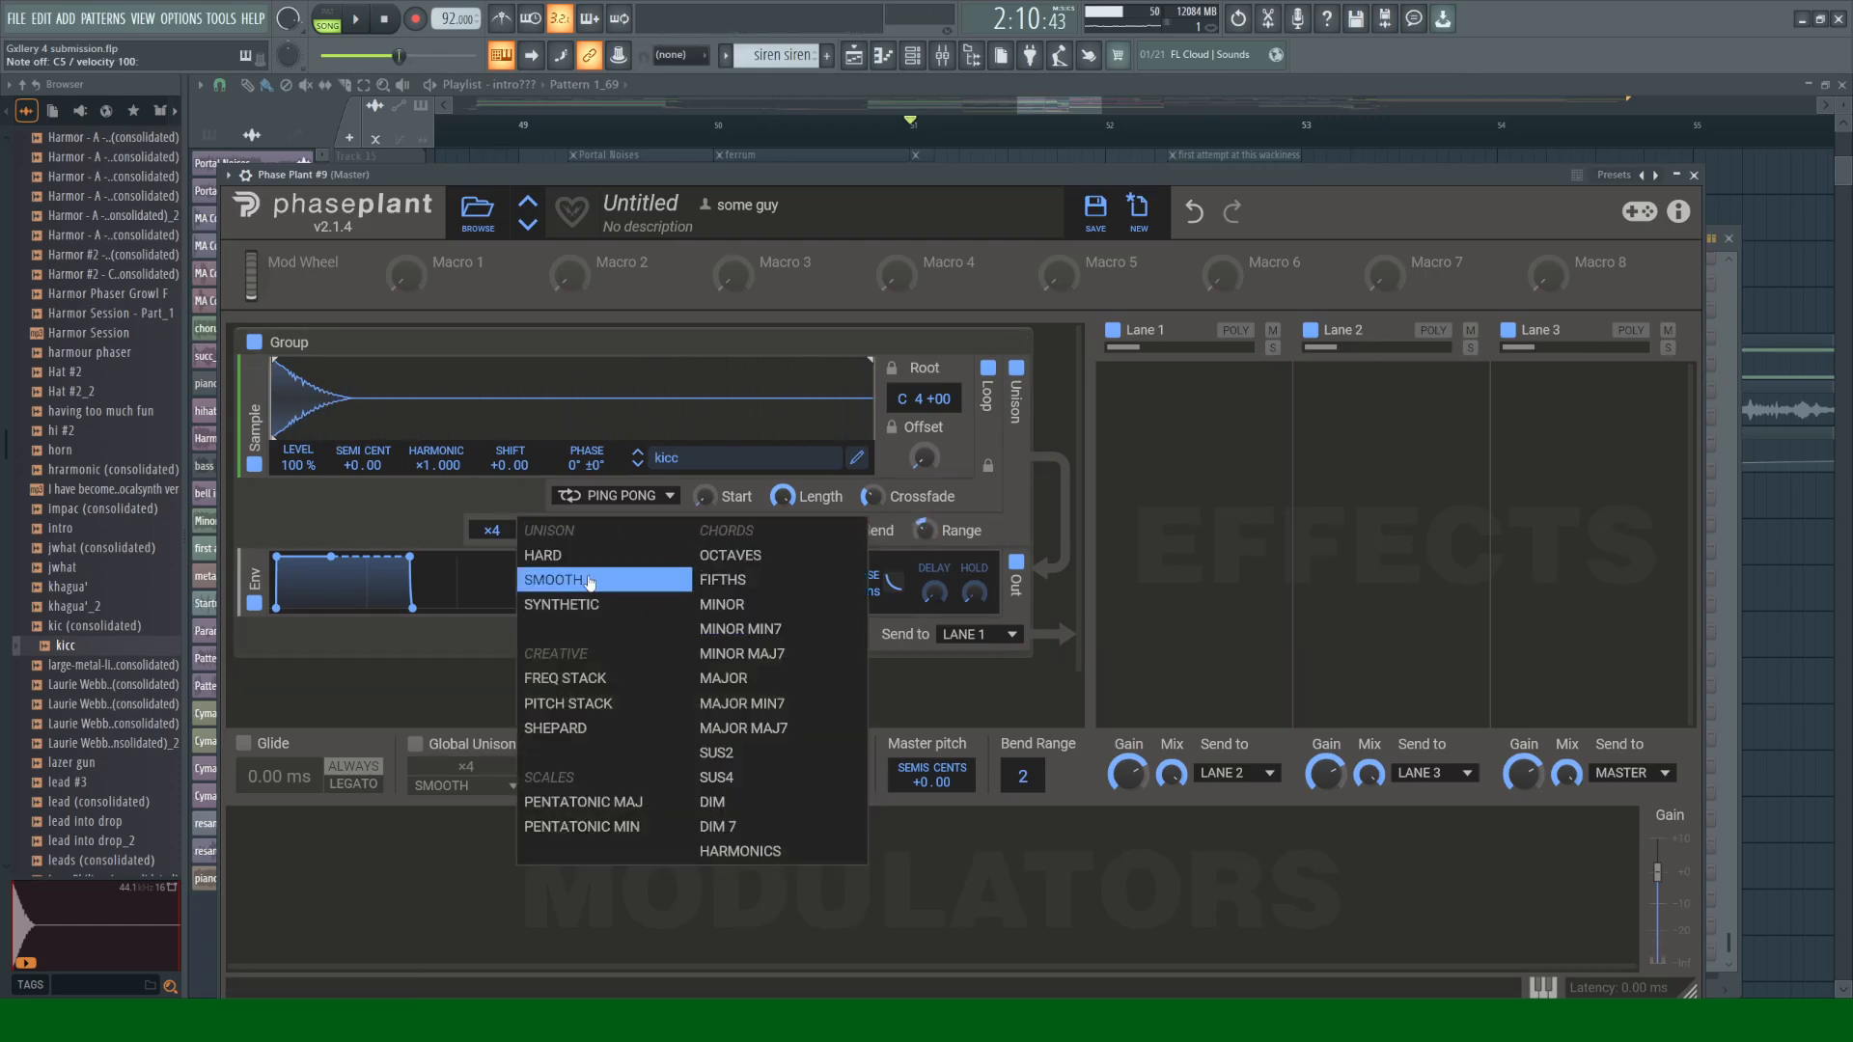
pyautogui.click(569, 703)
pyautogui.moveTo(924, 532)
pyautogui.mouseDown()
pyautogui.moveTo(923, 510)
pyautogui.moveTo(924, 641)
pyautogui.moveTo(923, 525)
pyautogui.mouseUp()
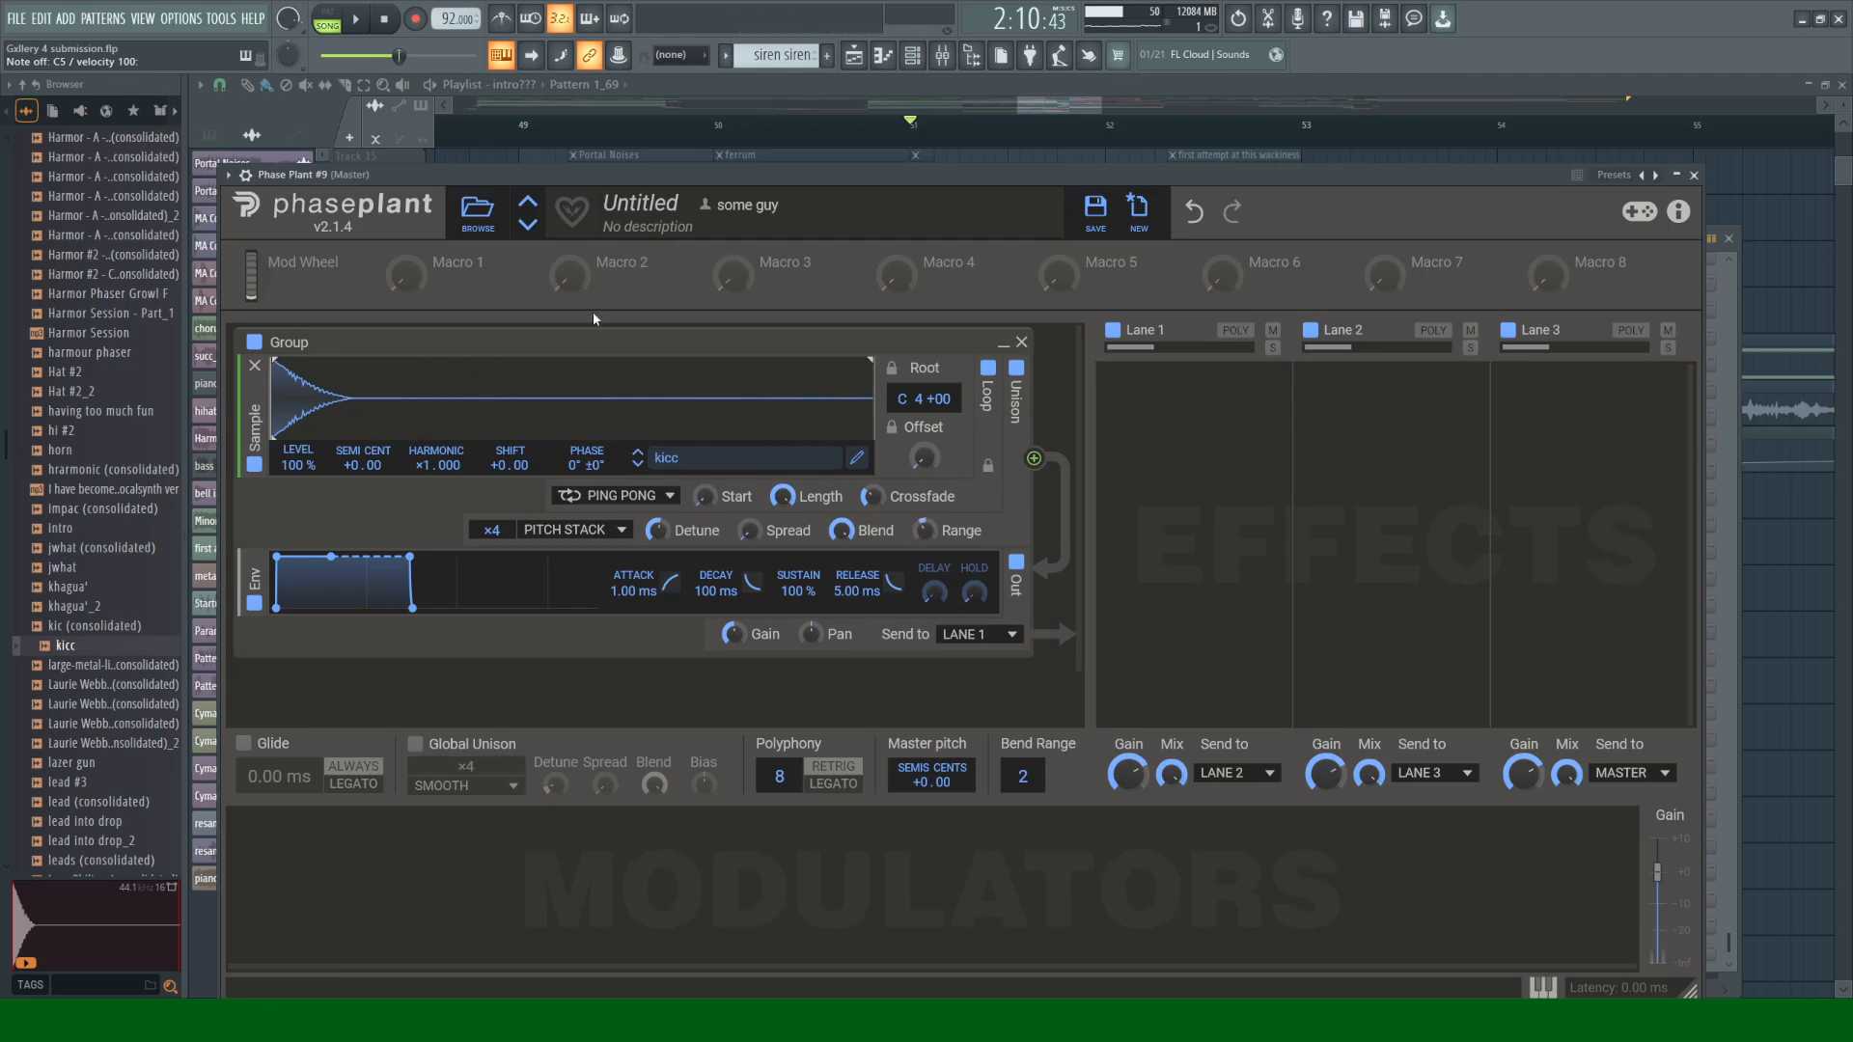
# Step: Load the user preset "foley maker" into Phase Plant and audition it with the notes C5 and C4
pyautogui.click(486, 221)
pyautogui.click(320, 324)
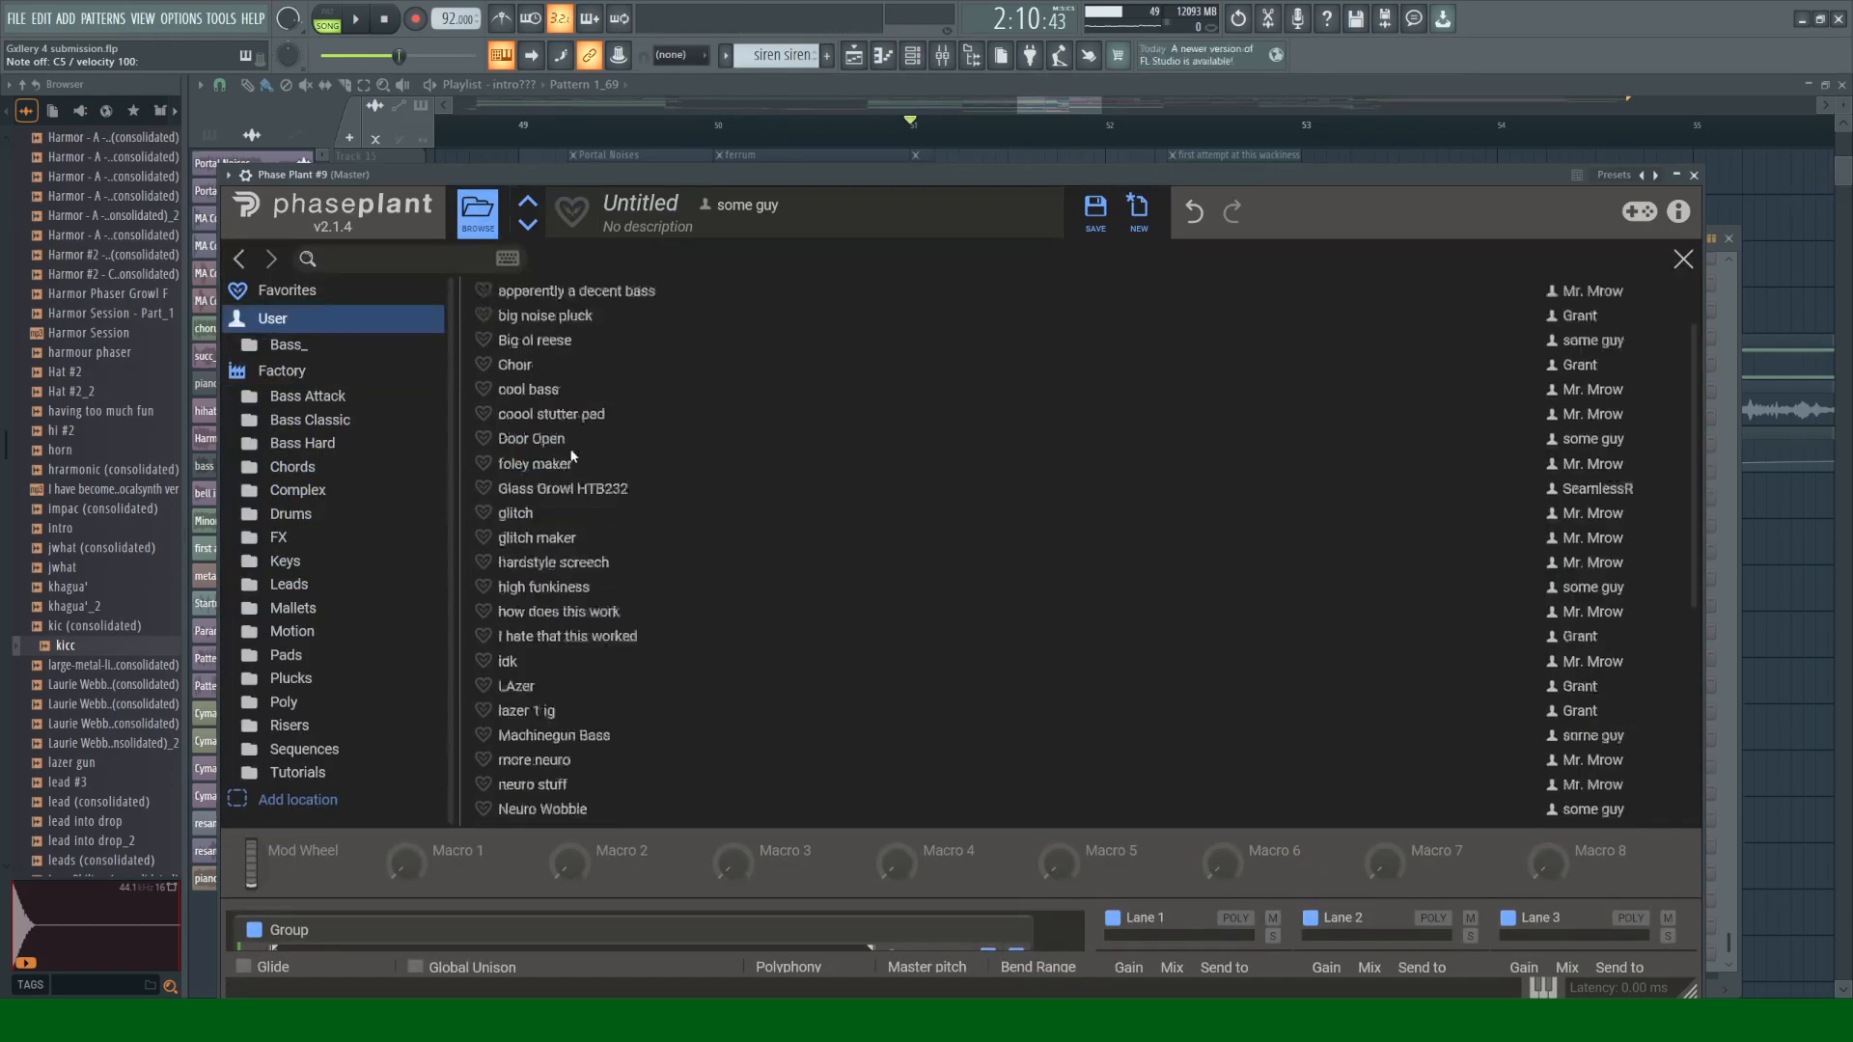
pyautogui.scroll(-5, 573, 455)
pyautogui.scroll(5, 579, 483)
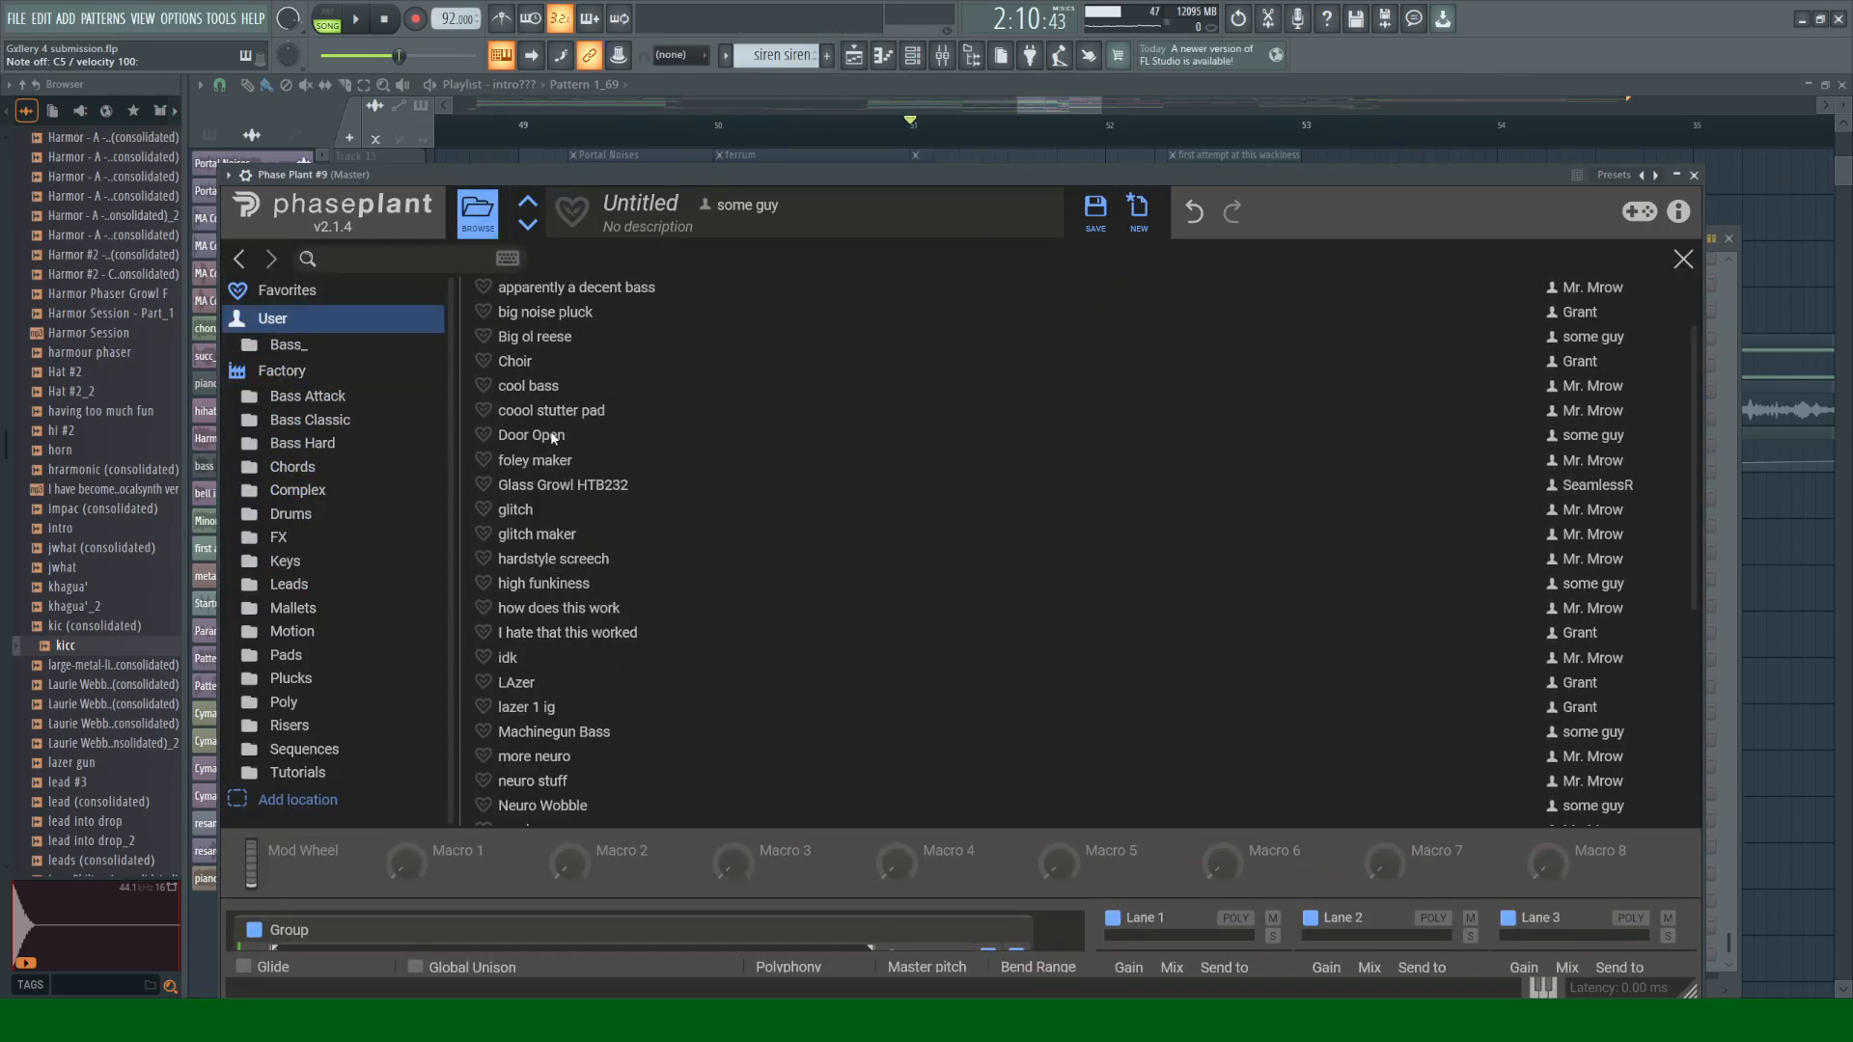
pyautogui.doubleClick(547, 463)
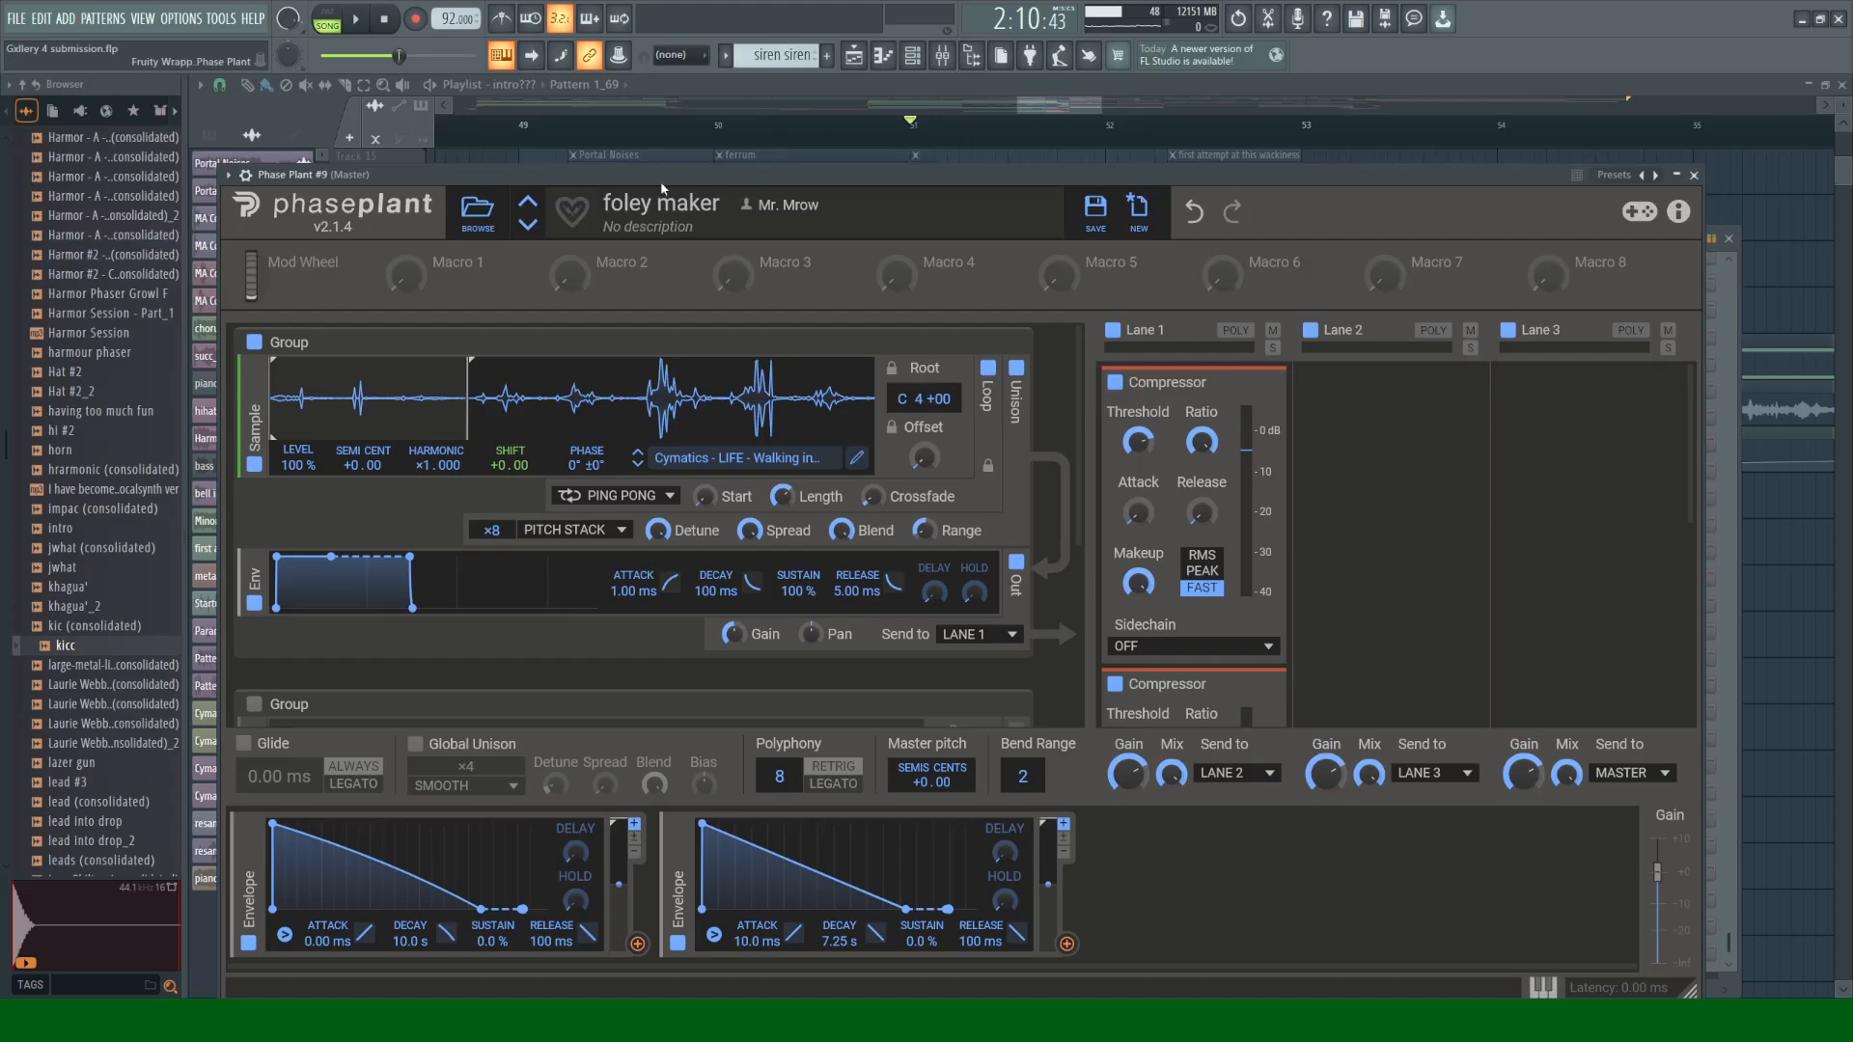
pyautogui.press('q')
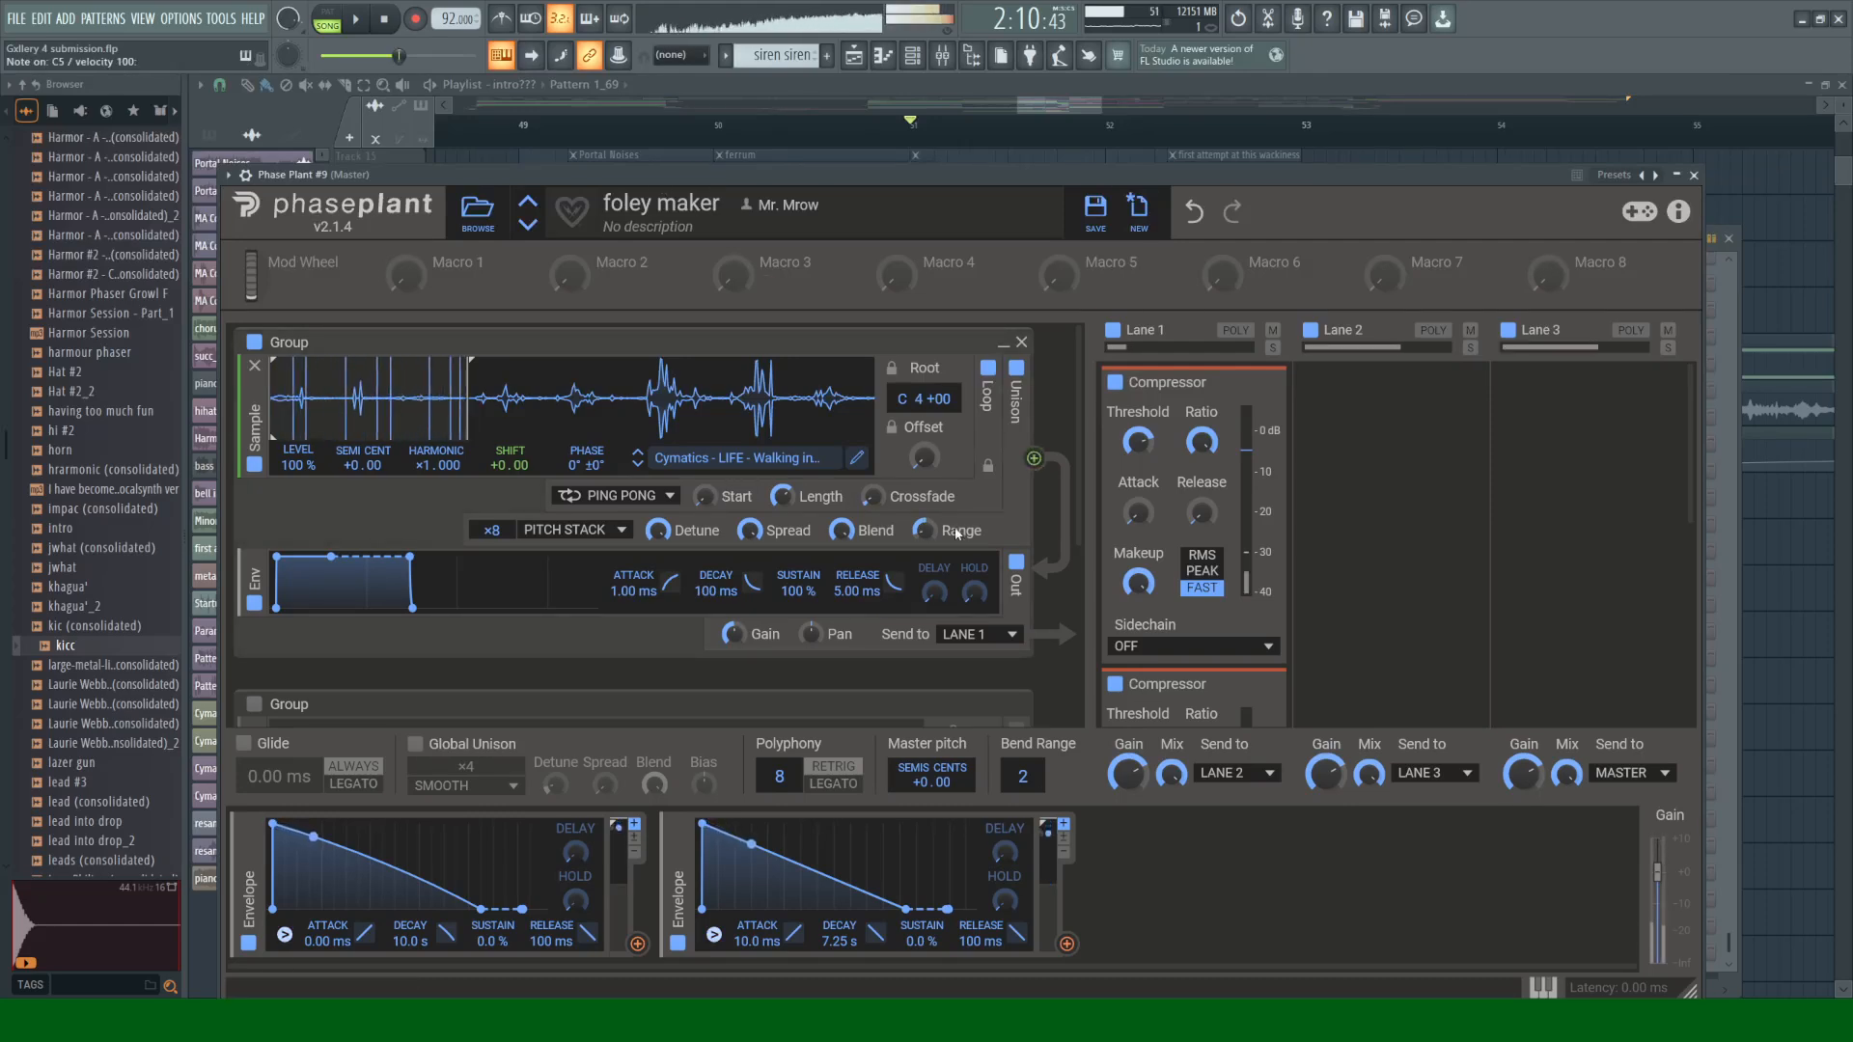
pyautogui.press('z')
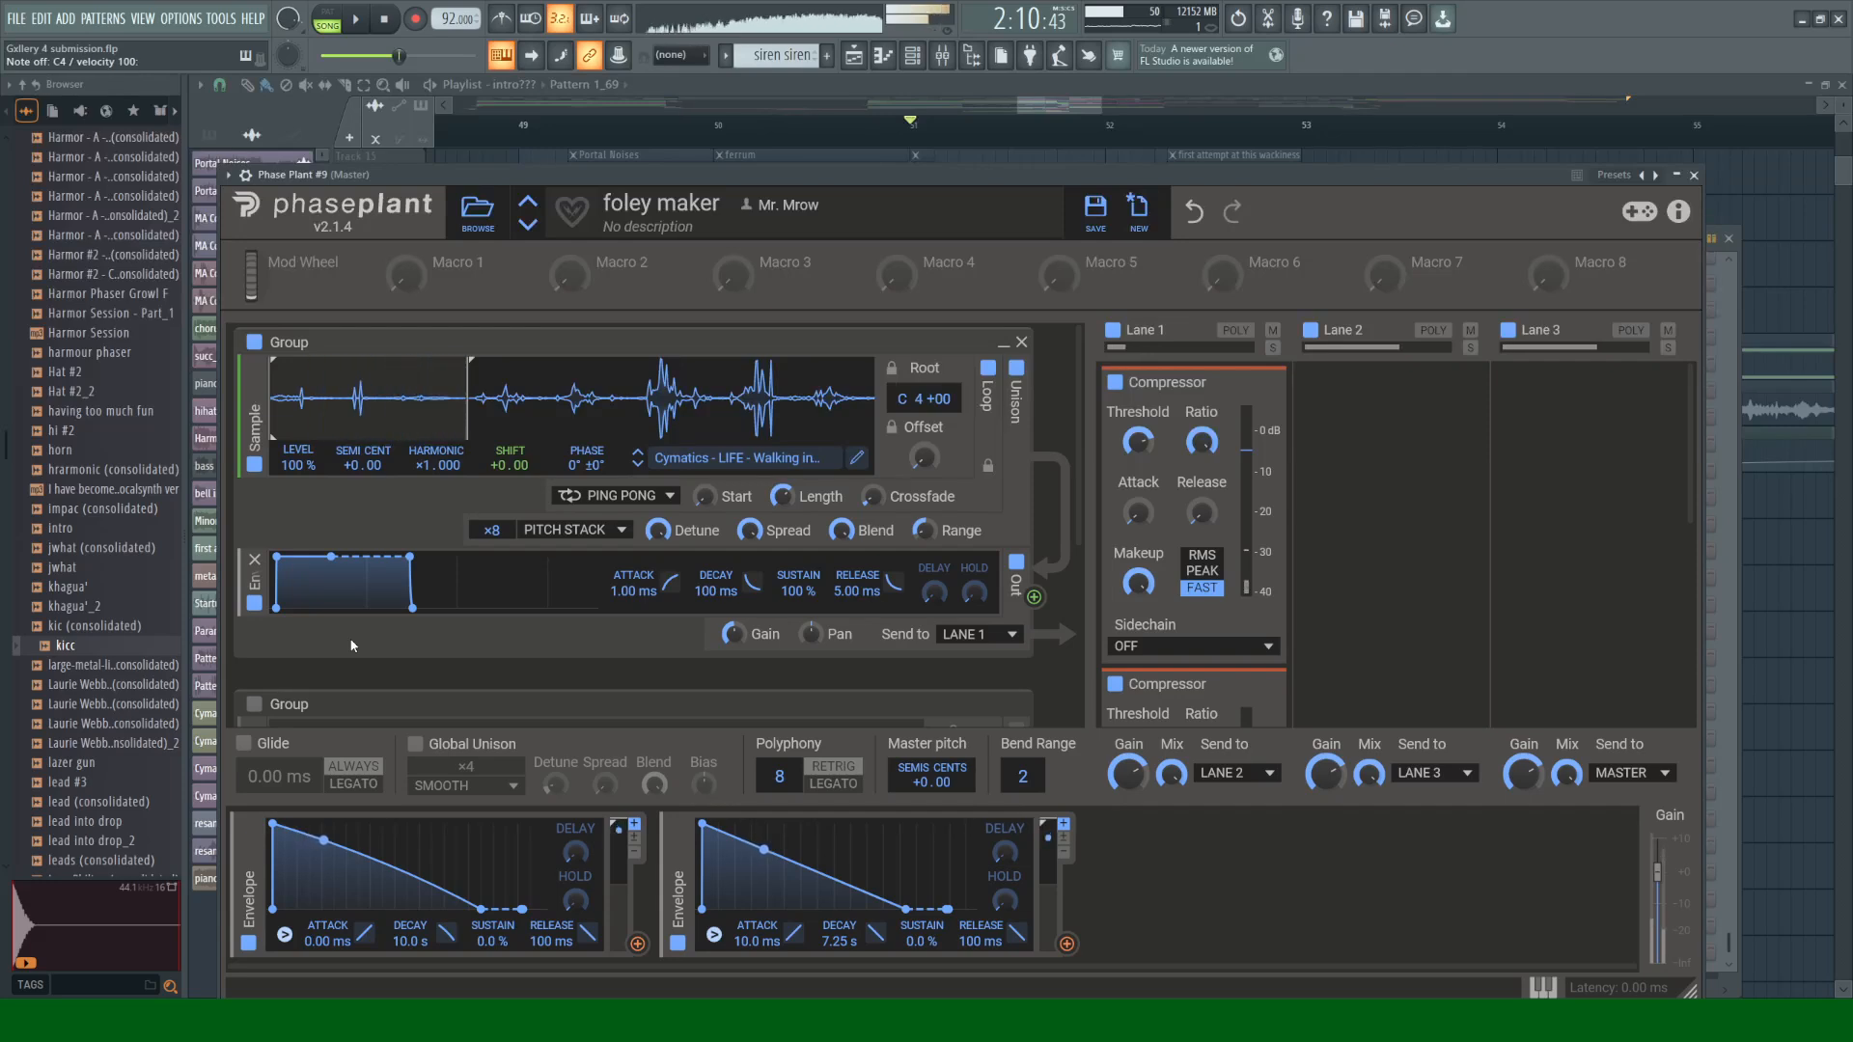
# Step: Close Phase Plant and the Channel rack, and play the soloed Pattern 1_69 clip from bar 51
pyautogui.click(1695, 176)
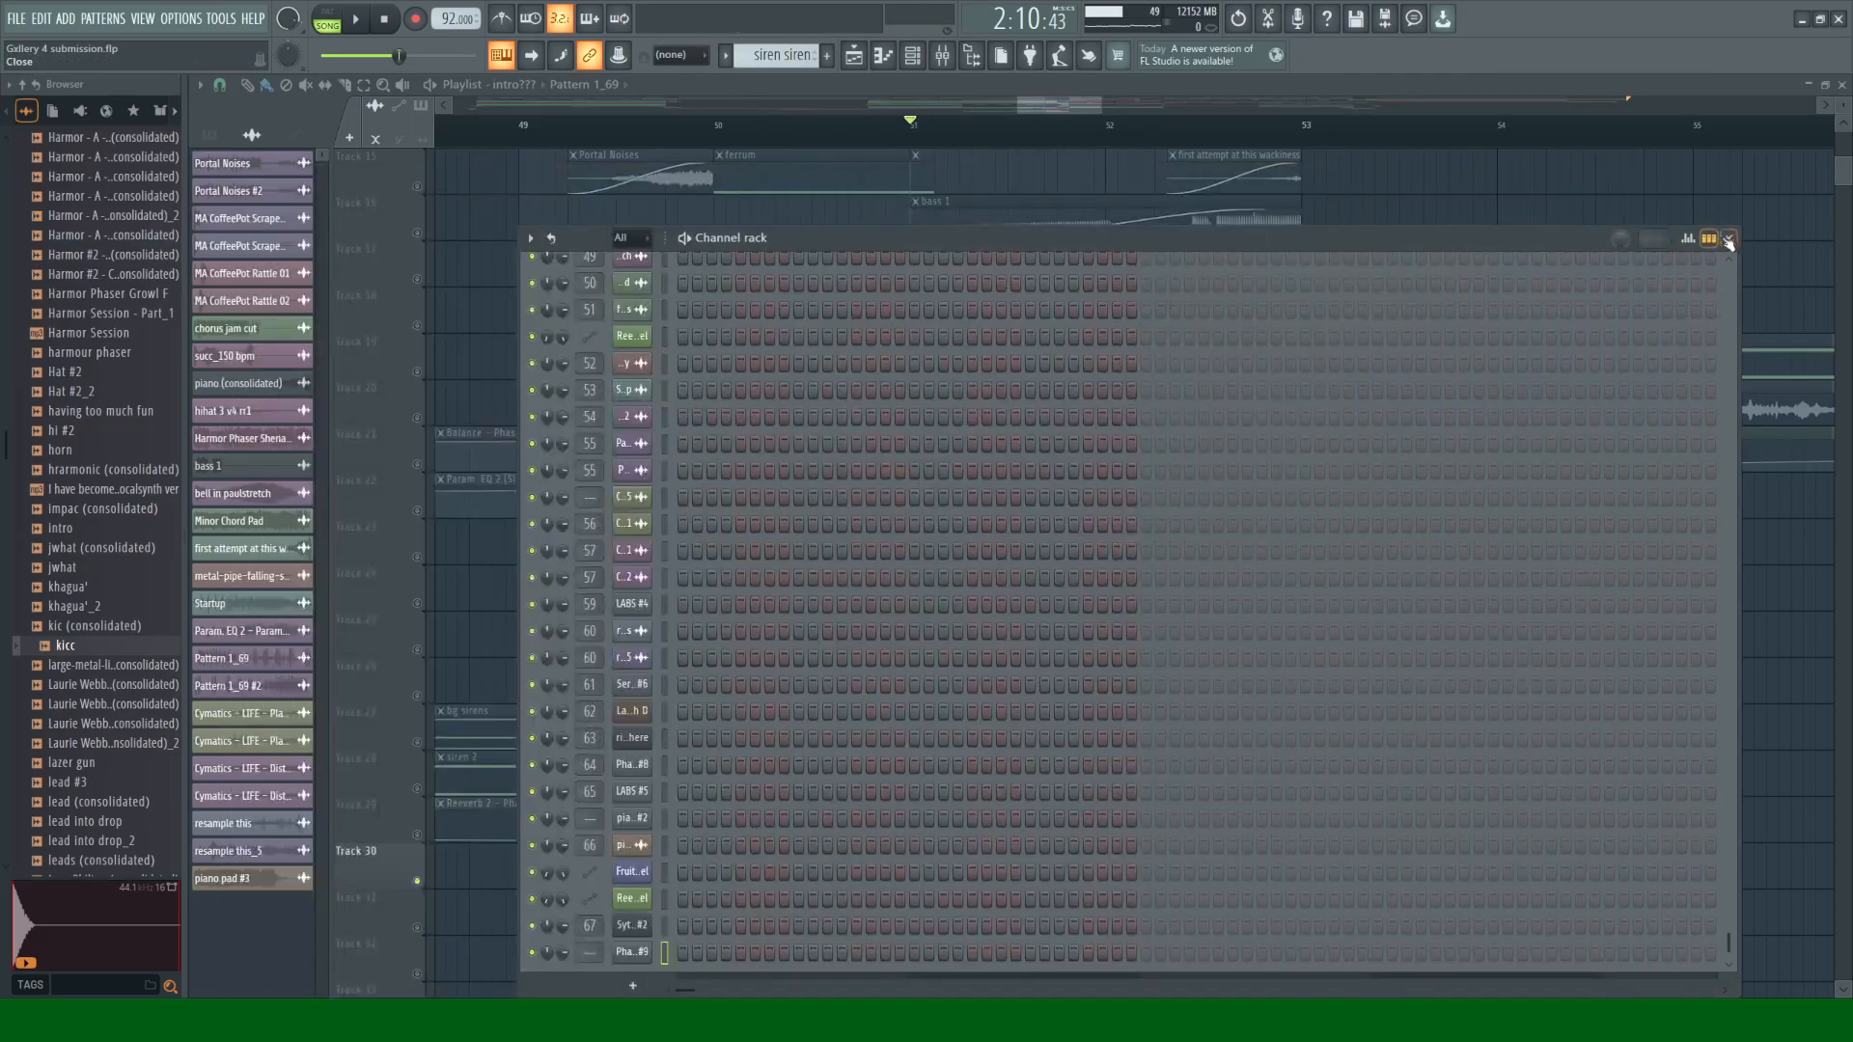
pyautogui.click(1719, 236)
pyautogui.press('space')
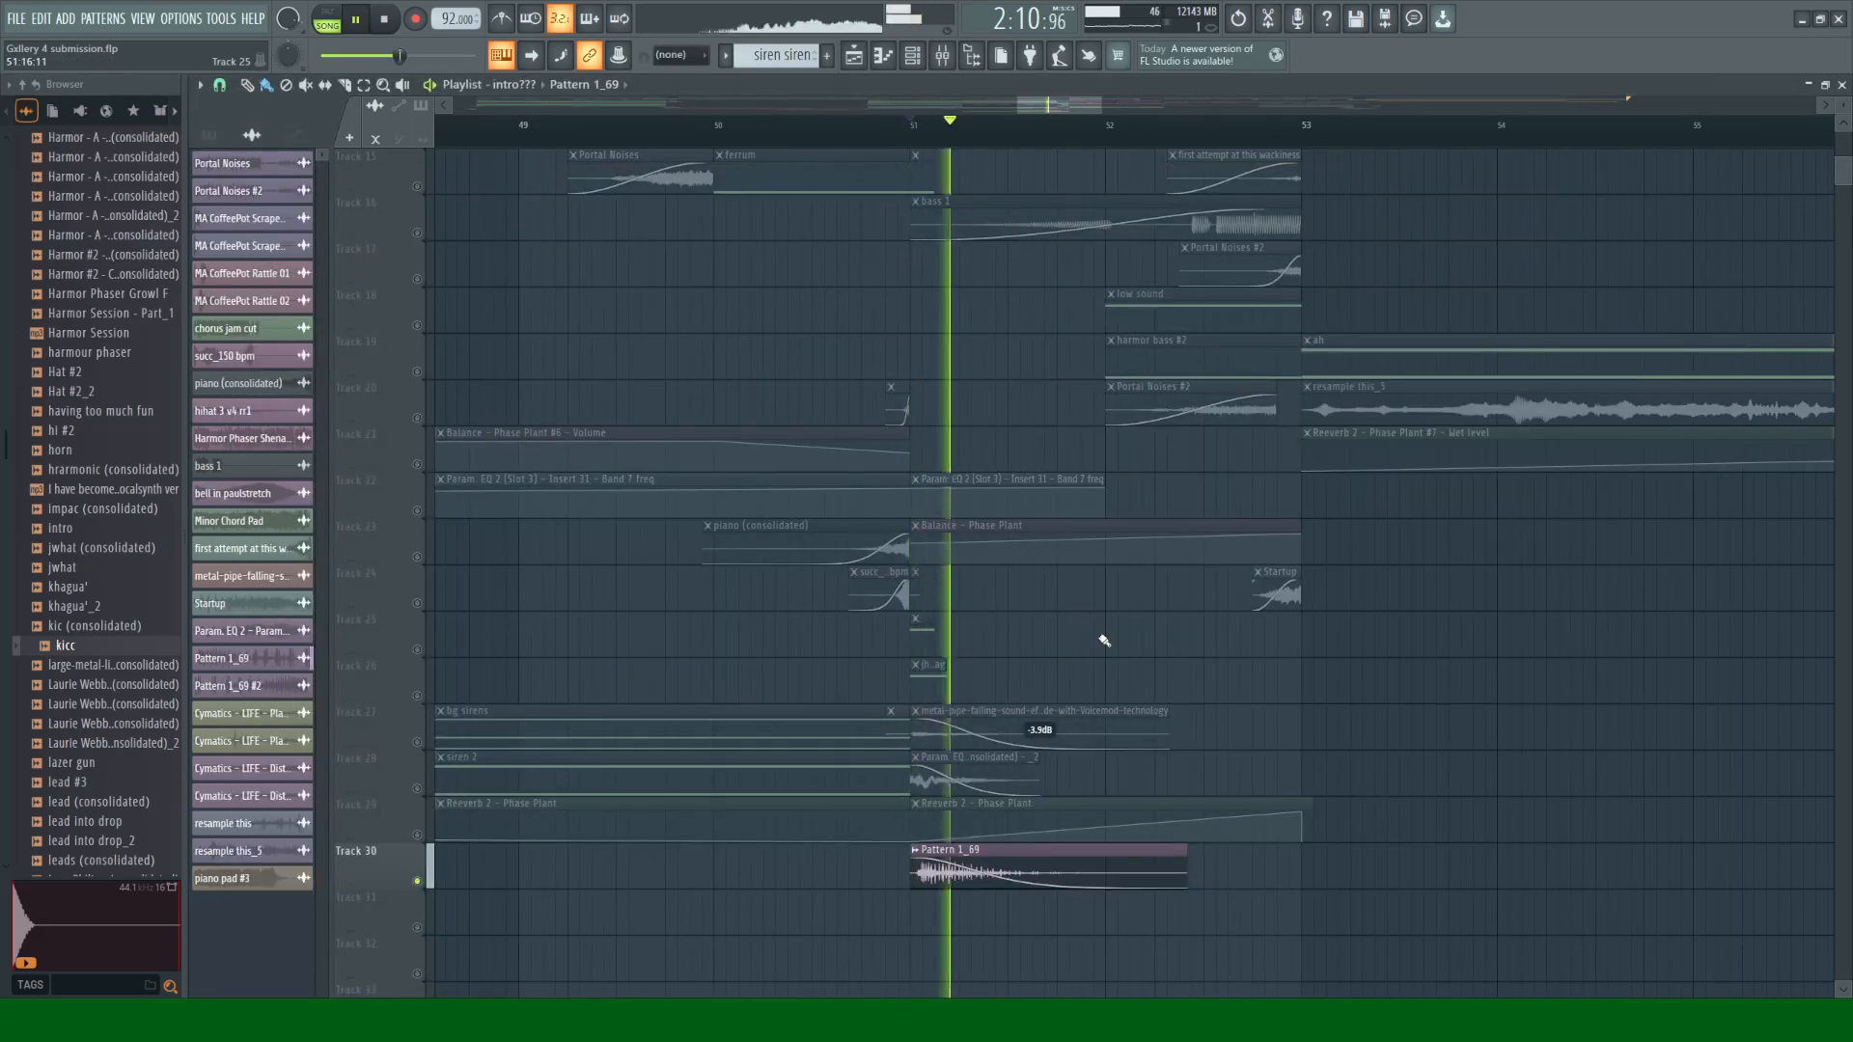
pyautogui.press('space')
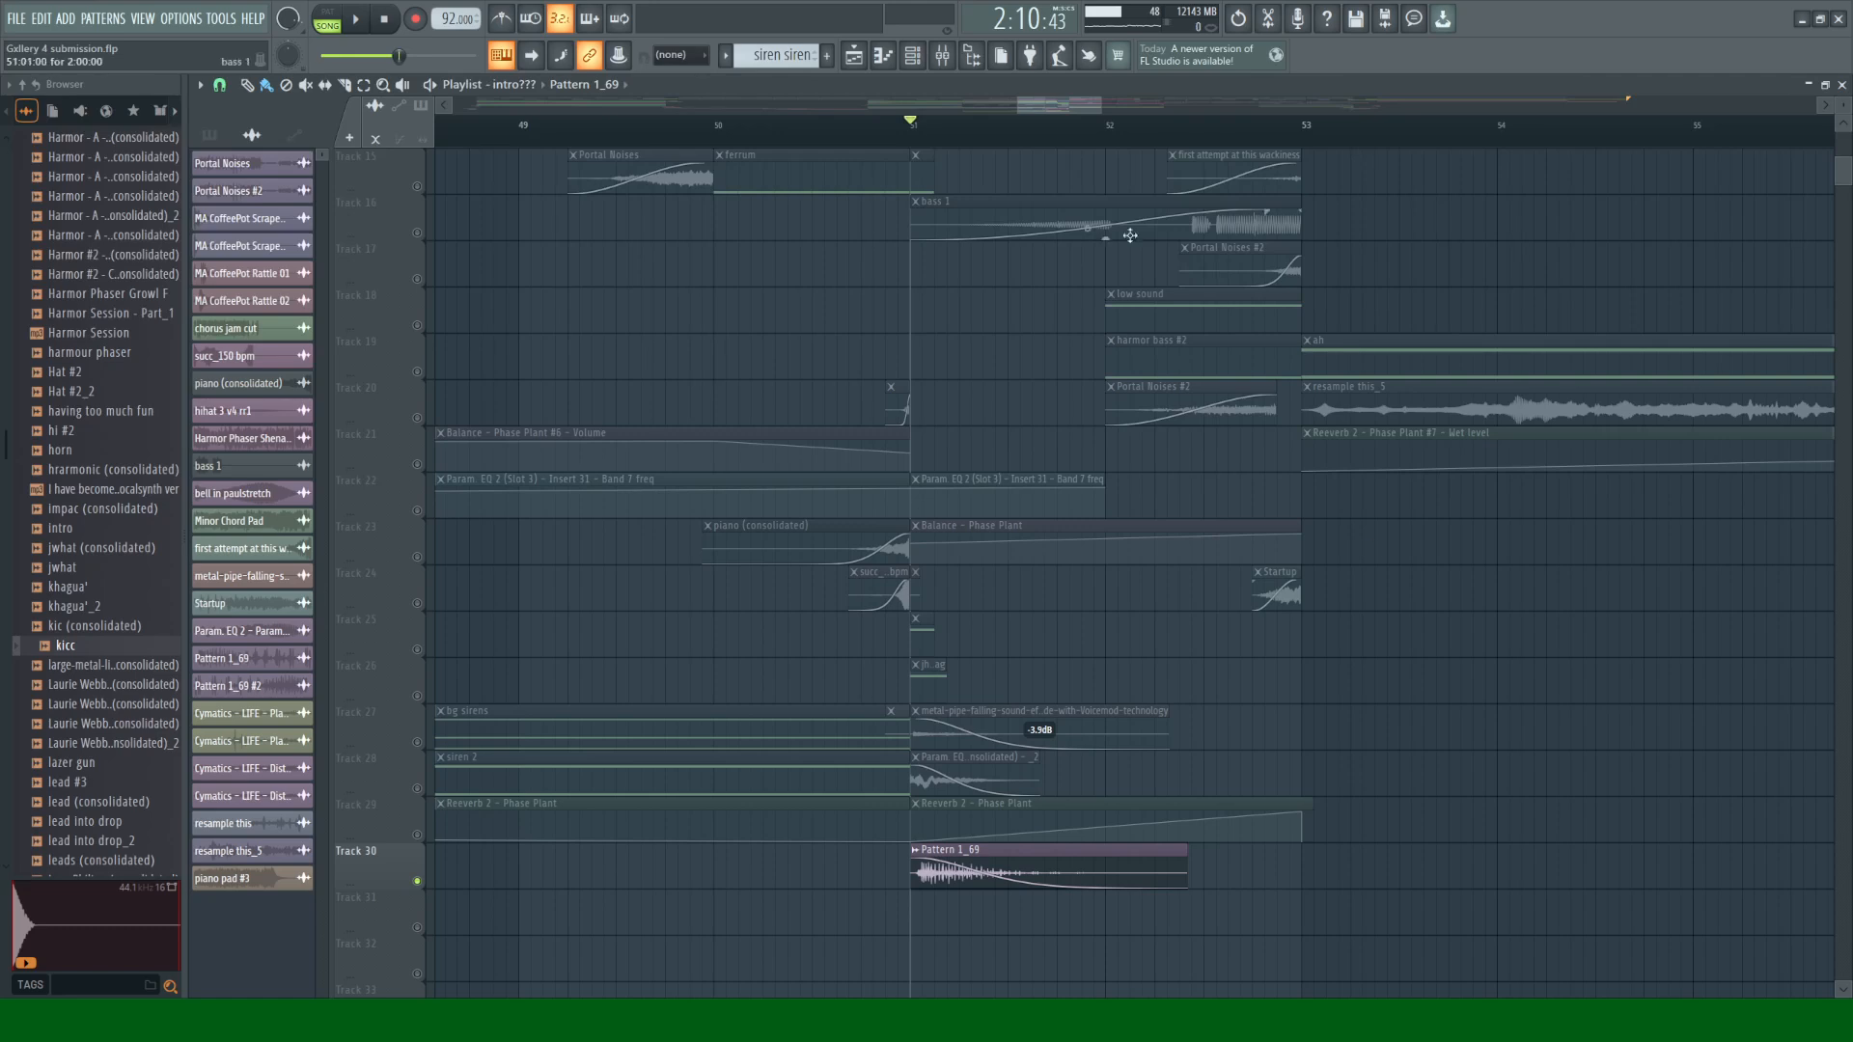
# Step: Solo the tick clips on Track 17 and audition them from bar 61
pyautogui.moveTo(1049, 108); pyautogui.dragTo(1072, 109)
pyautogui.scroll(4, 1185, 690)
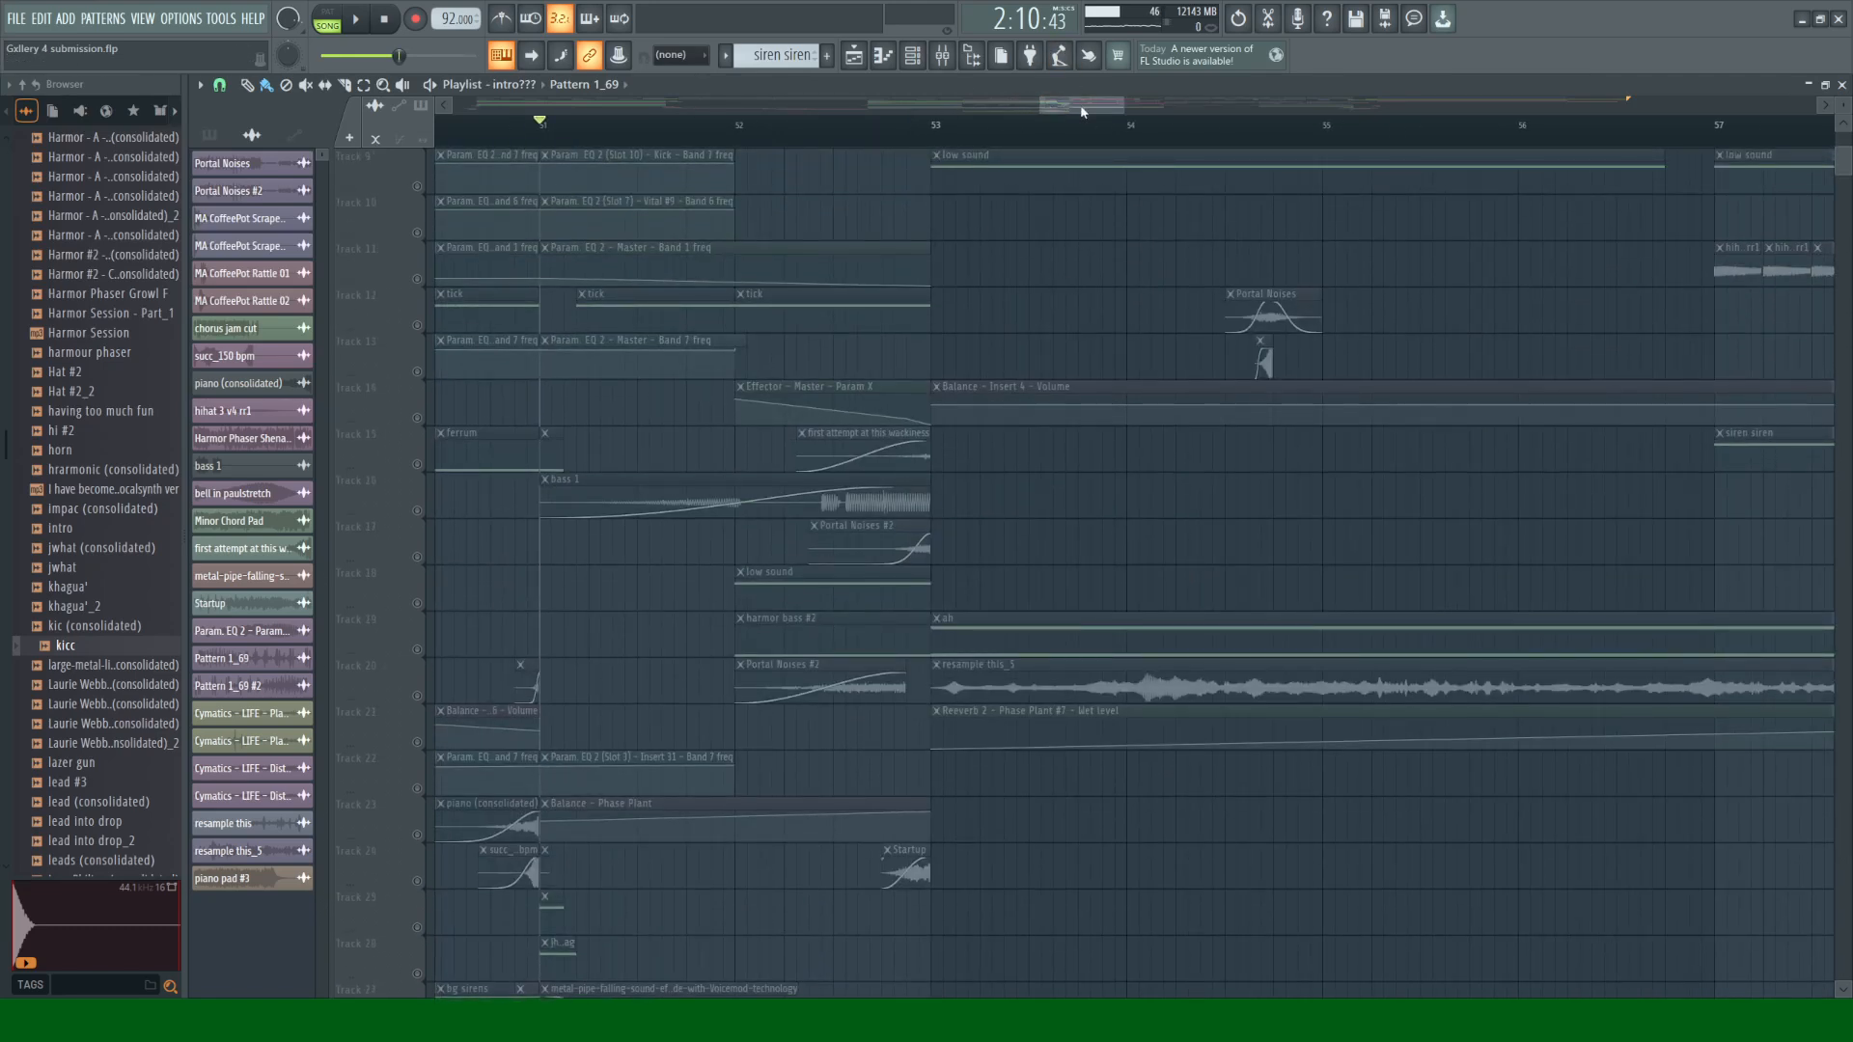
pyautogui.moveTo(1081, 112); pyautogui.dragTo(1199, 112)
pyautogui.scroll(2, 856, 844)
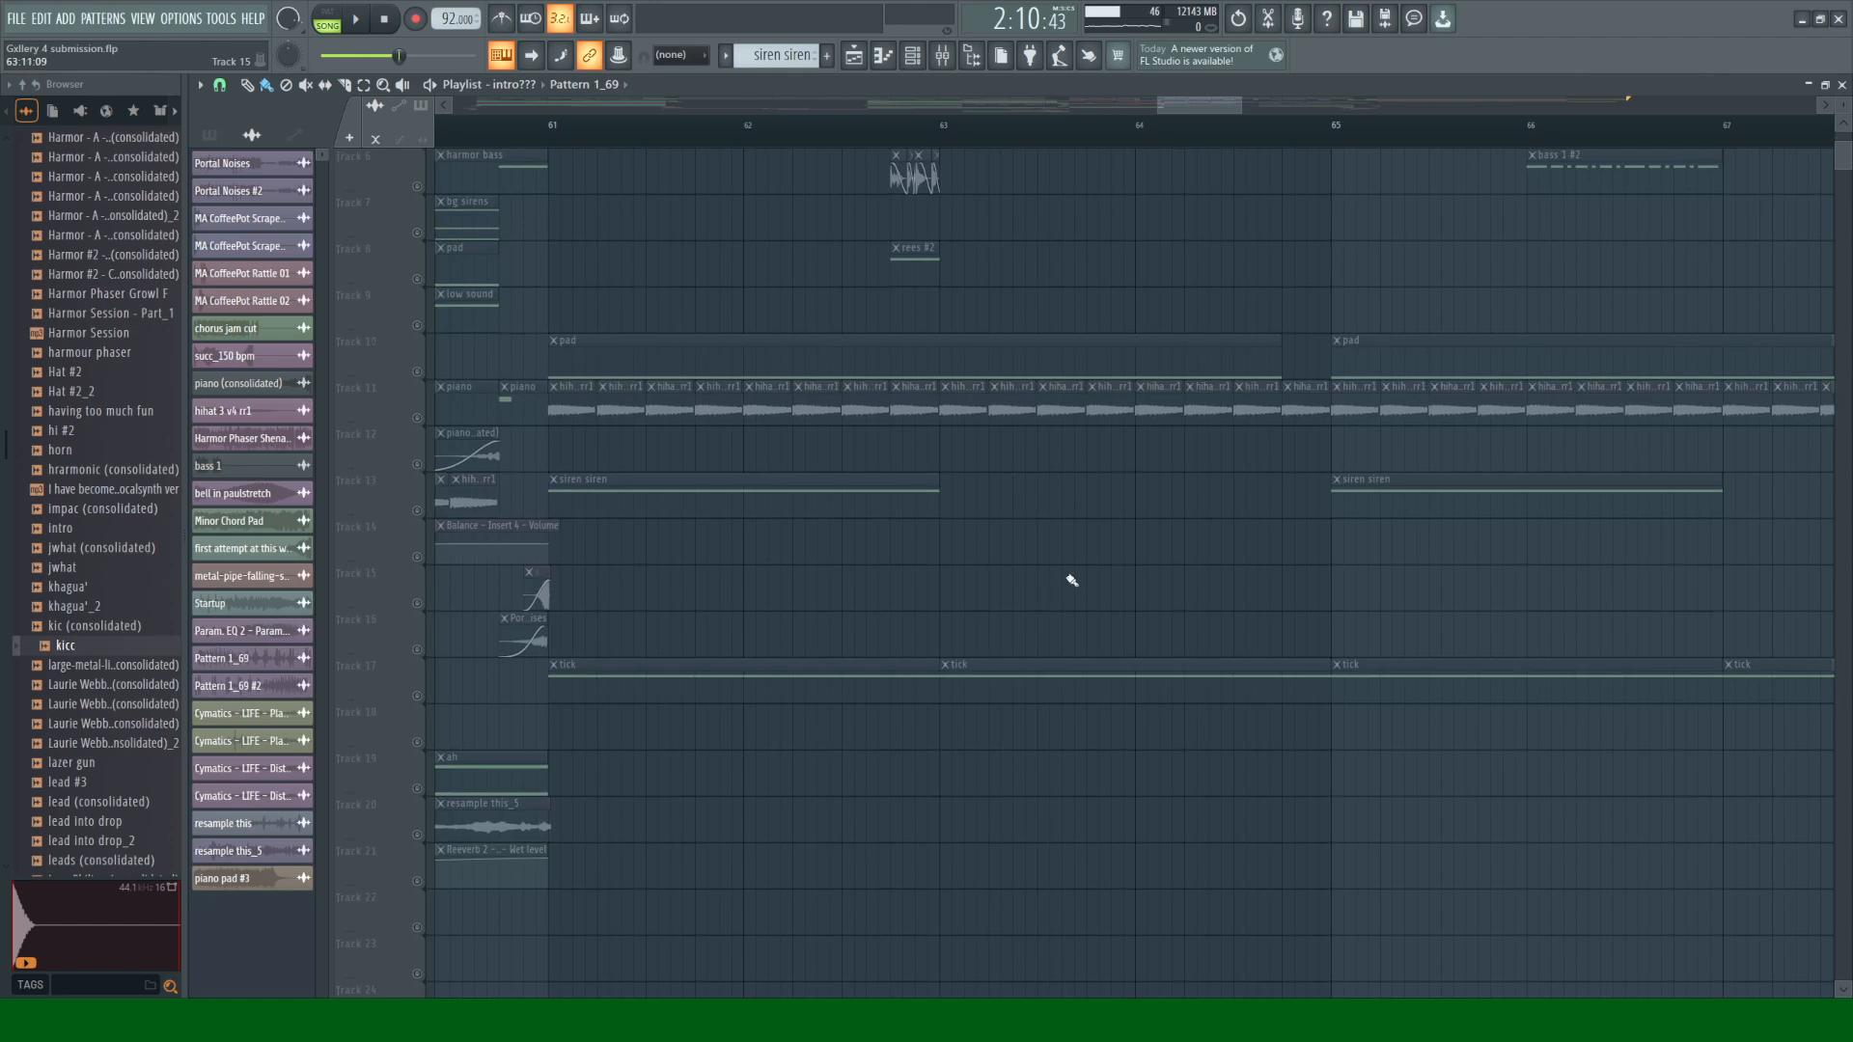
pyautogui.scroll(2, 1080, 468)
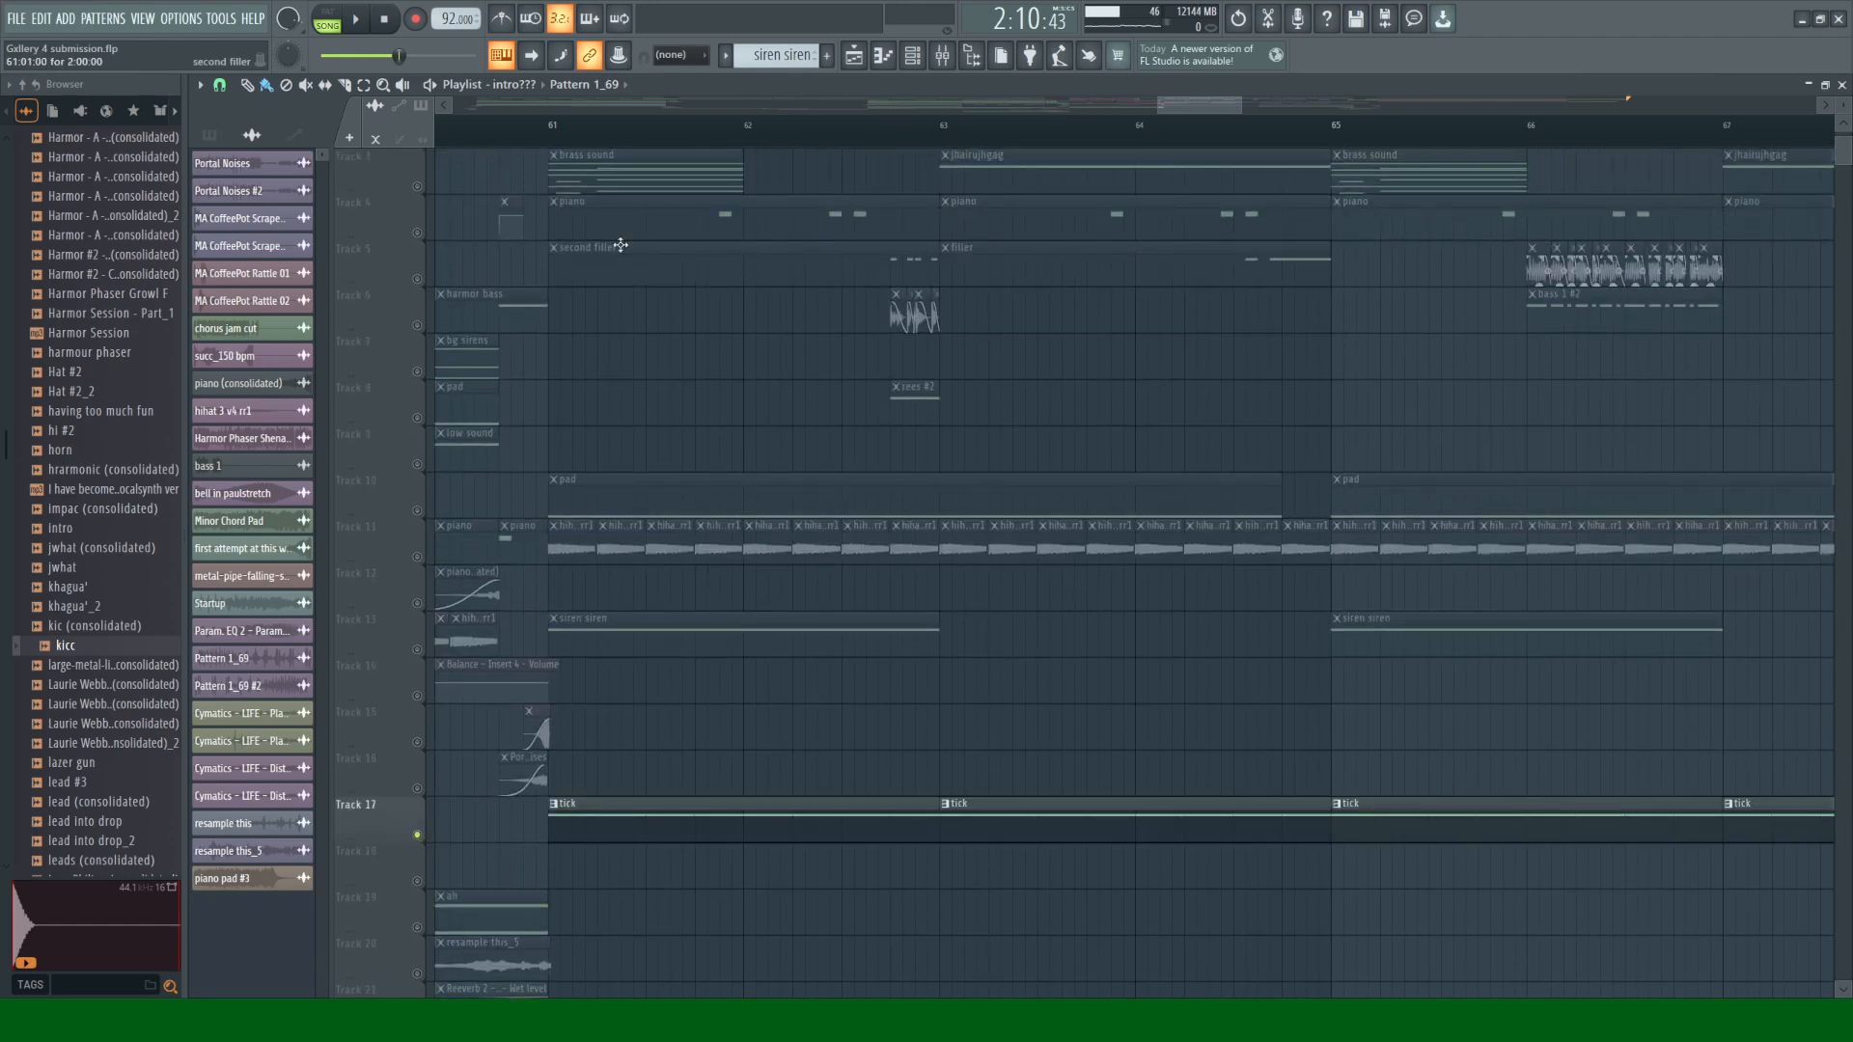
pyautogui.click(555, 127)
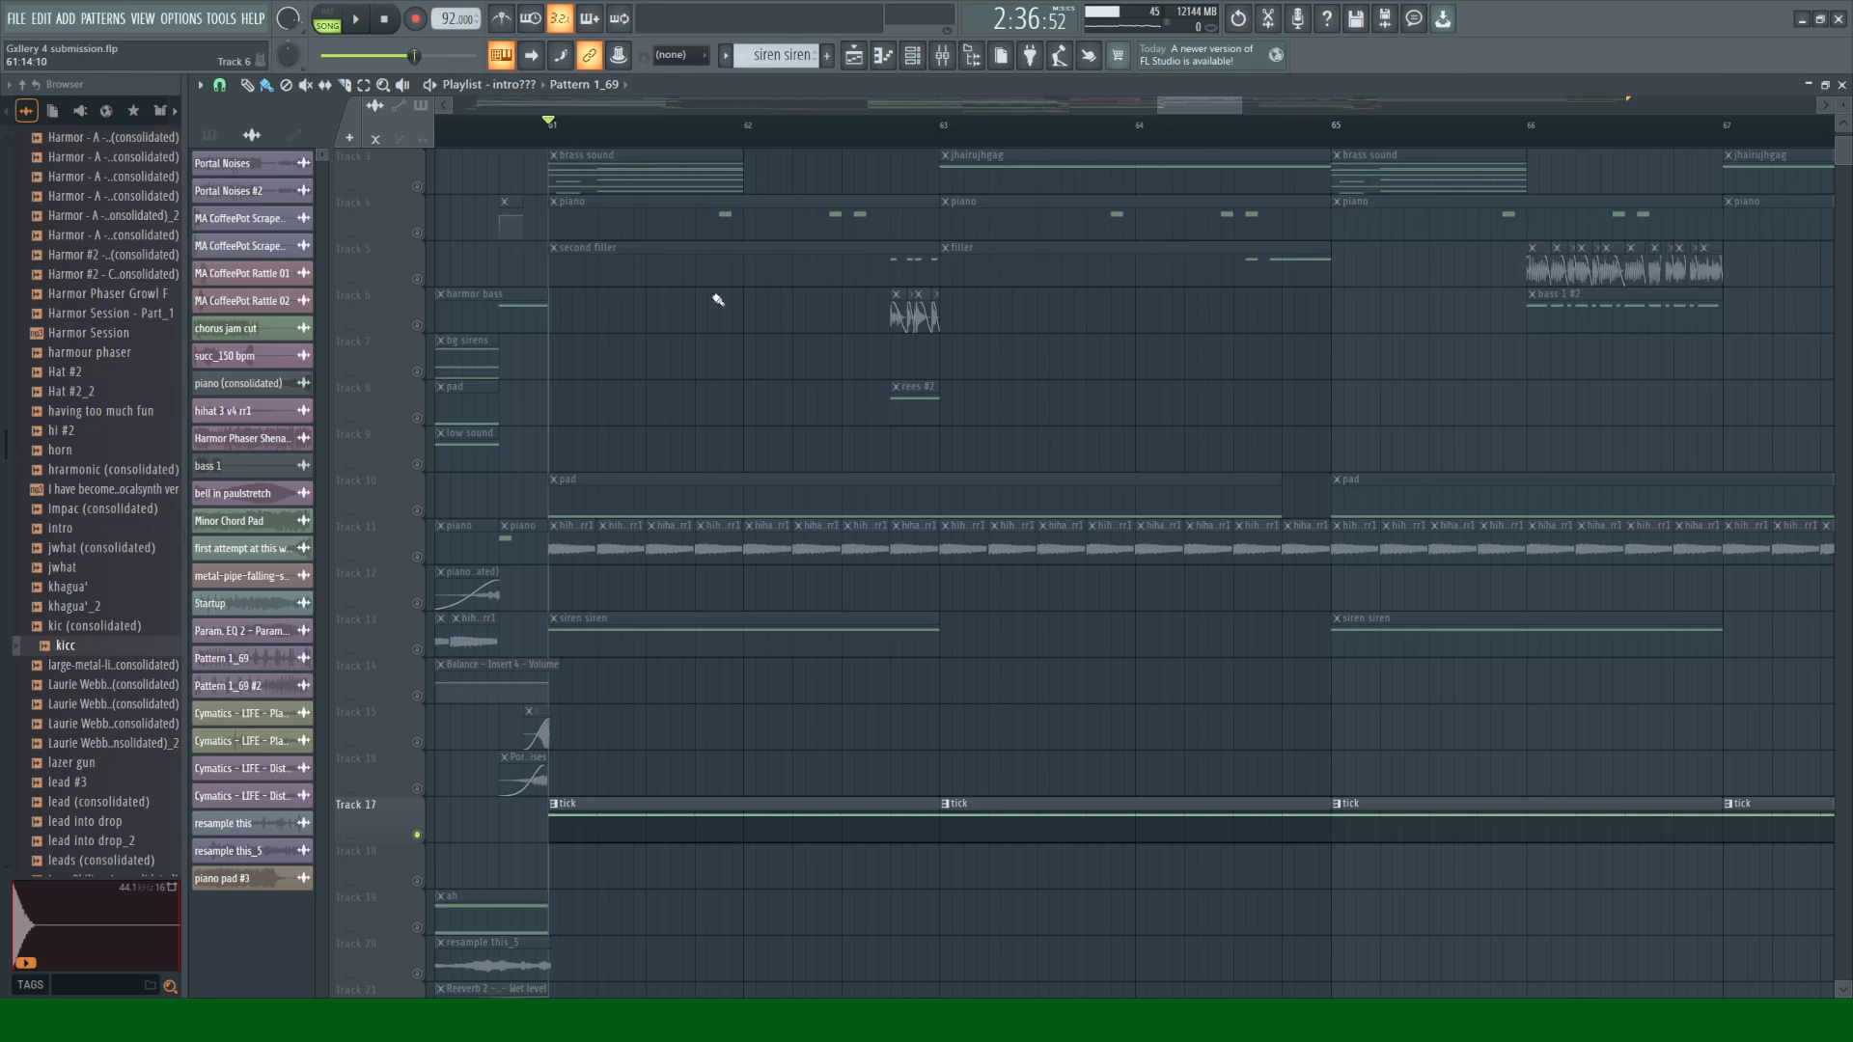
pyautogui.press('space')
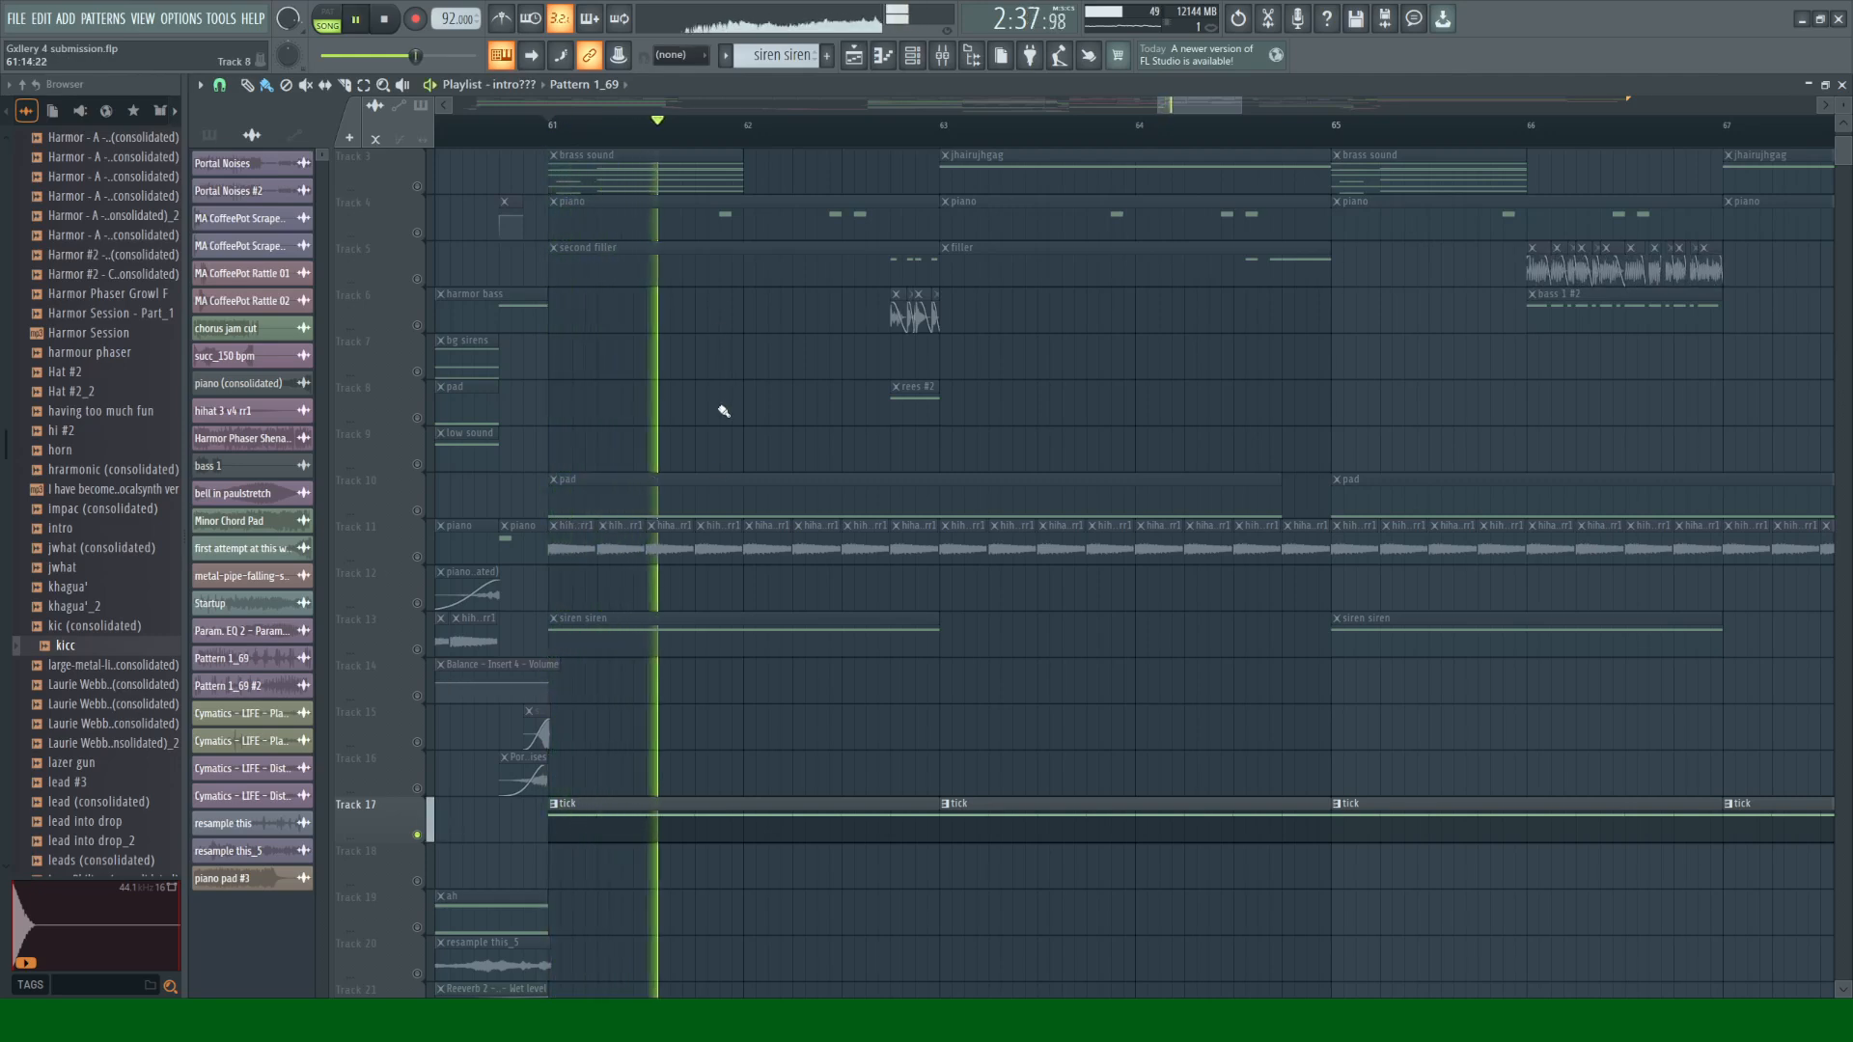
pyautogui.press('space')
# Step: Solo Track 2, select the clap #2 pattern and inspect its MA Jameson Clap sampler channel
pyautogui.scroll(2, 696, 457)
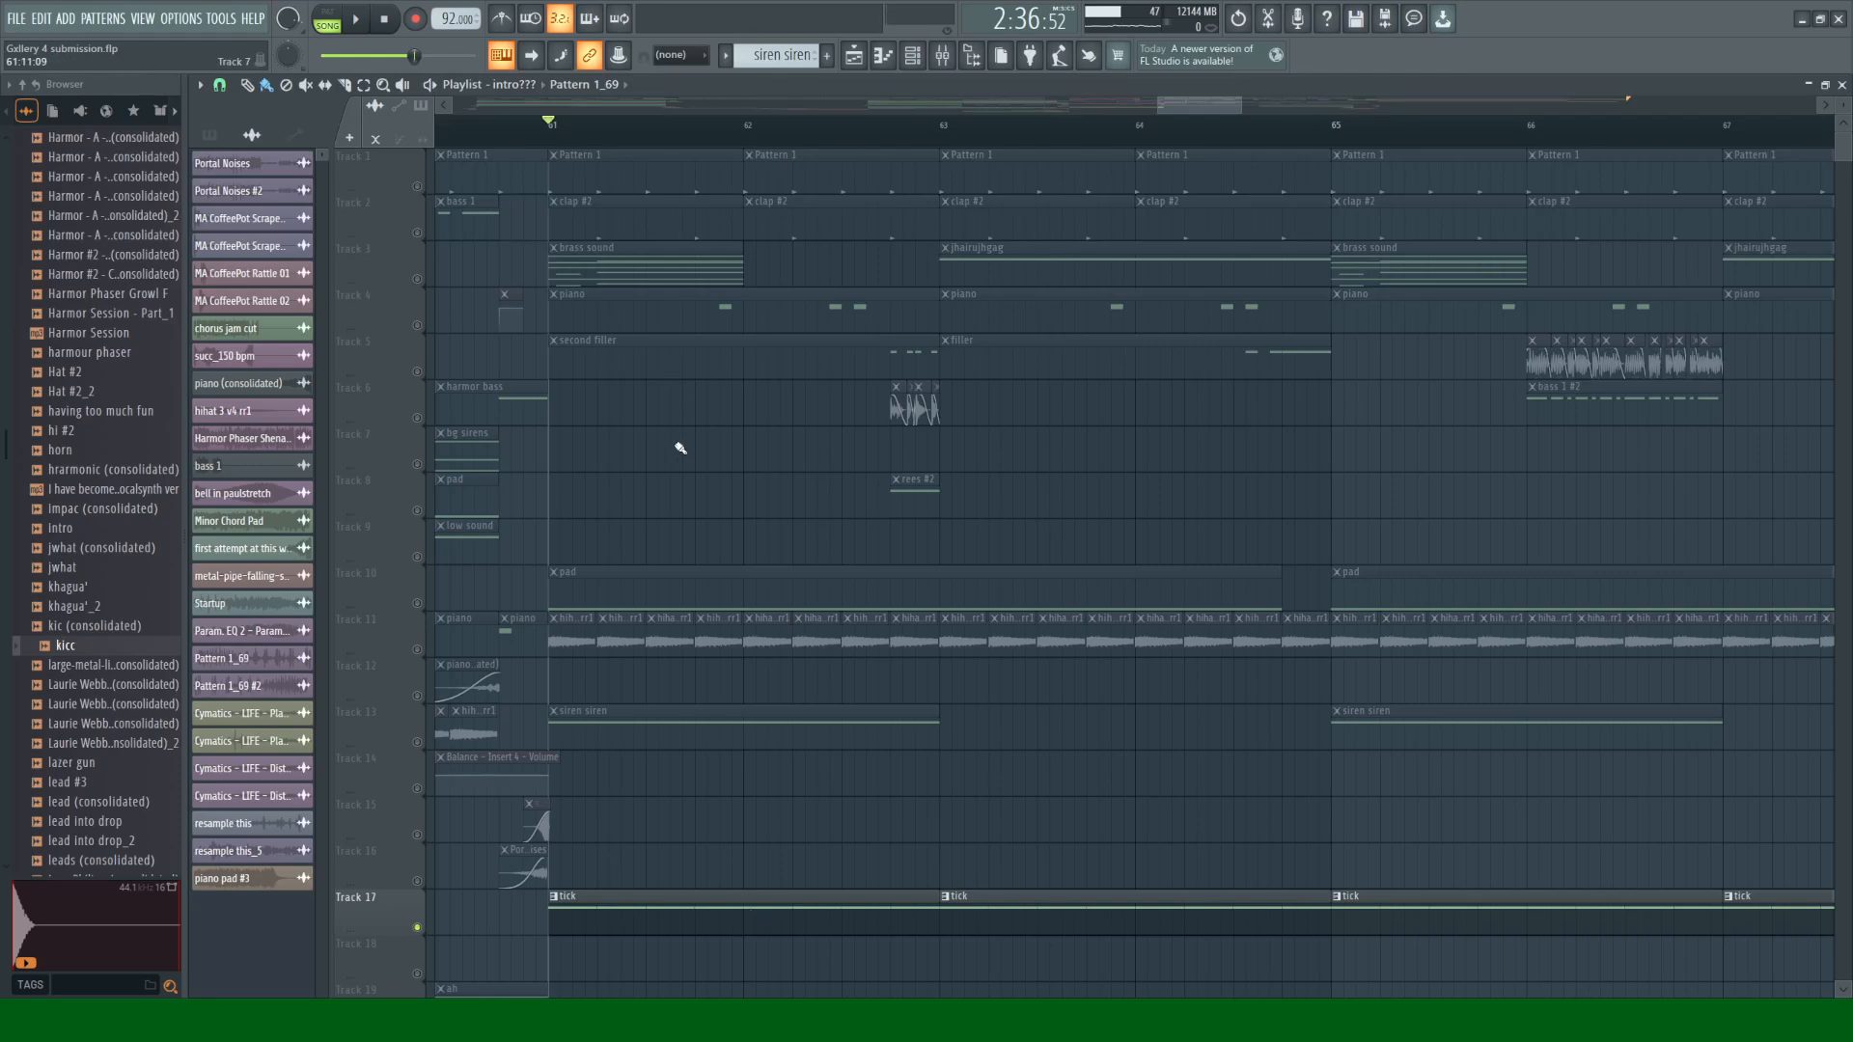
pyautogui.click(417, 236)
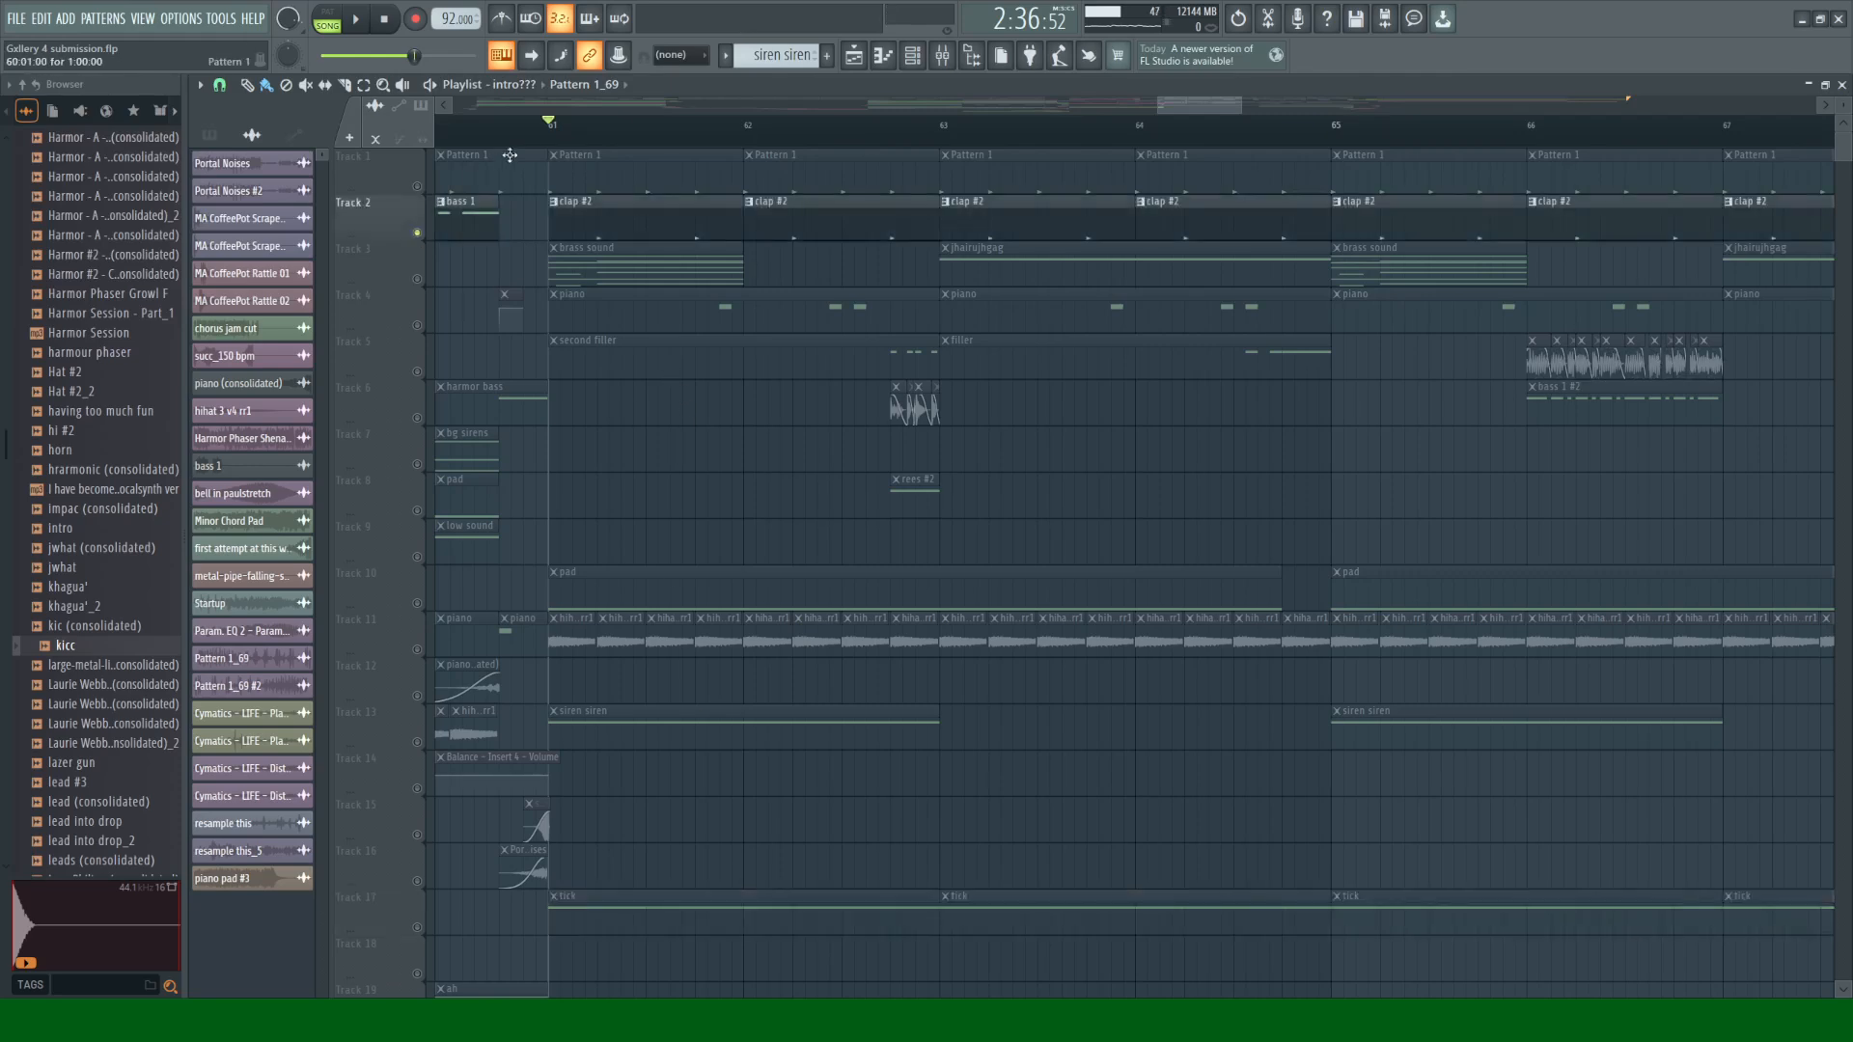
pyautogui.click(608, 231)
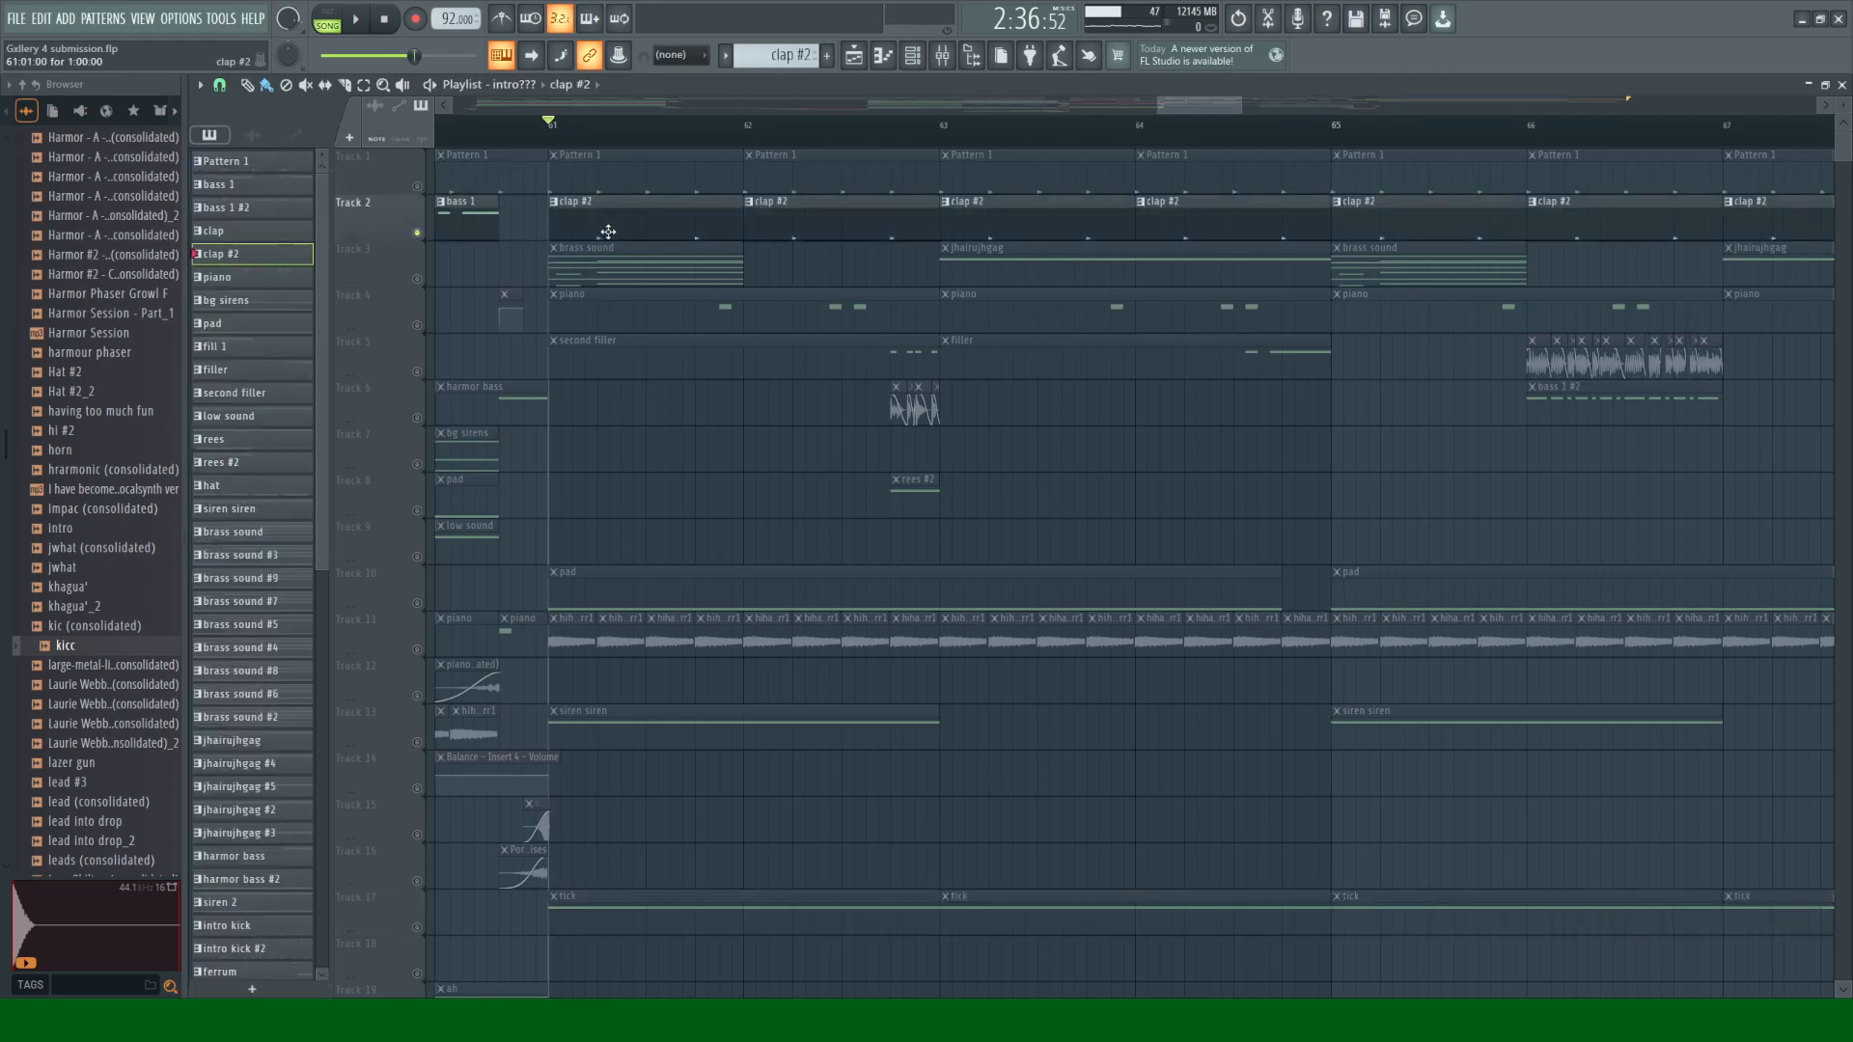
pyautogui.click(912, 55)
pyautogui.scroll(-2, 734, 376)
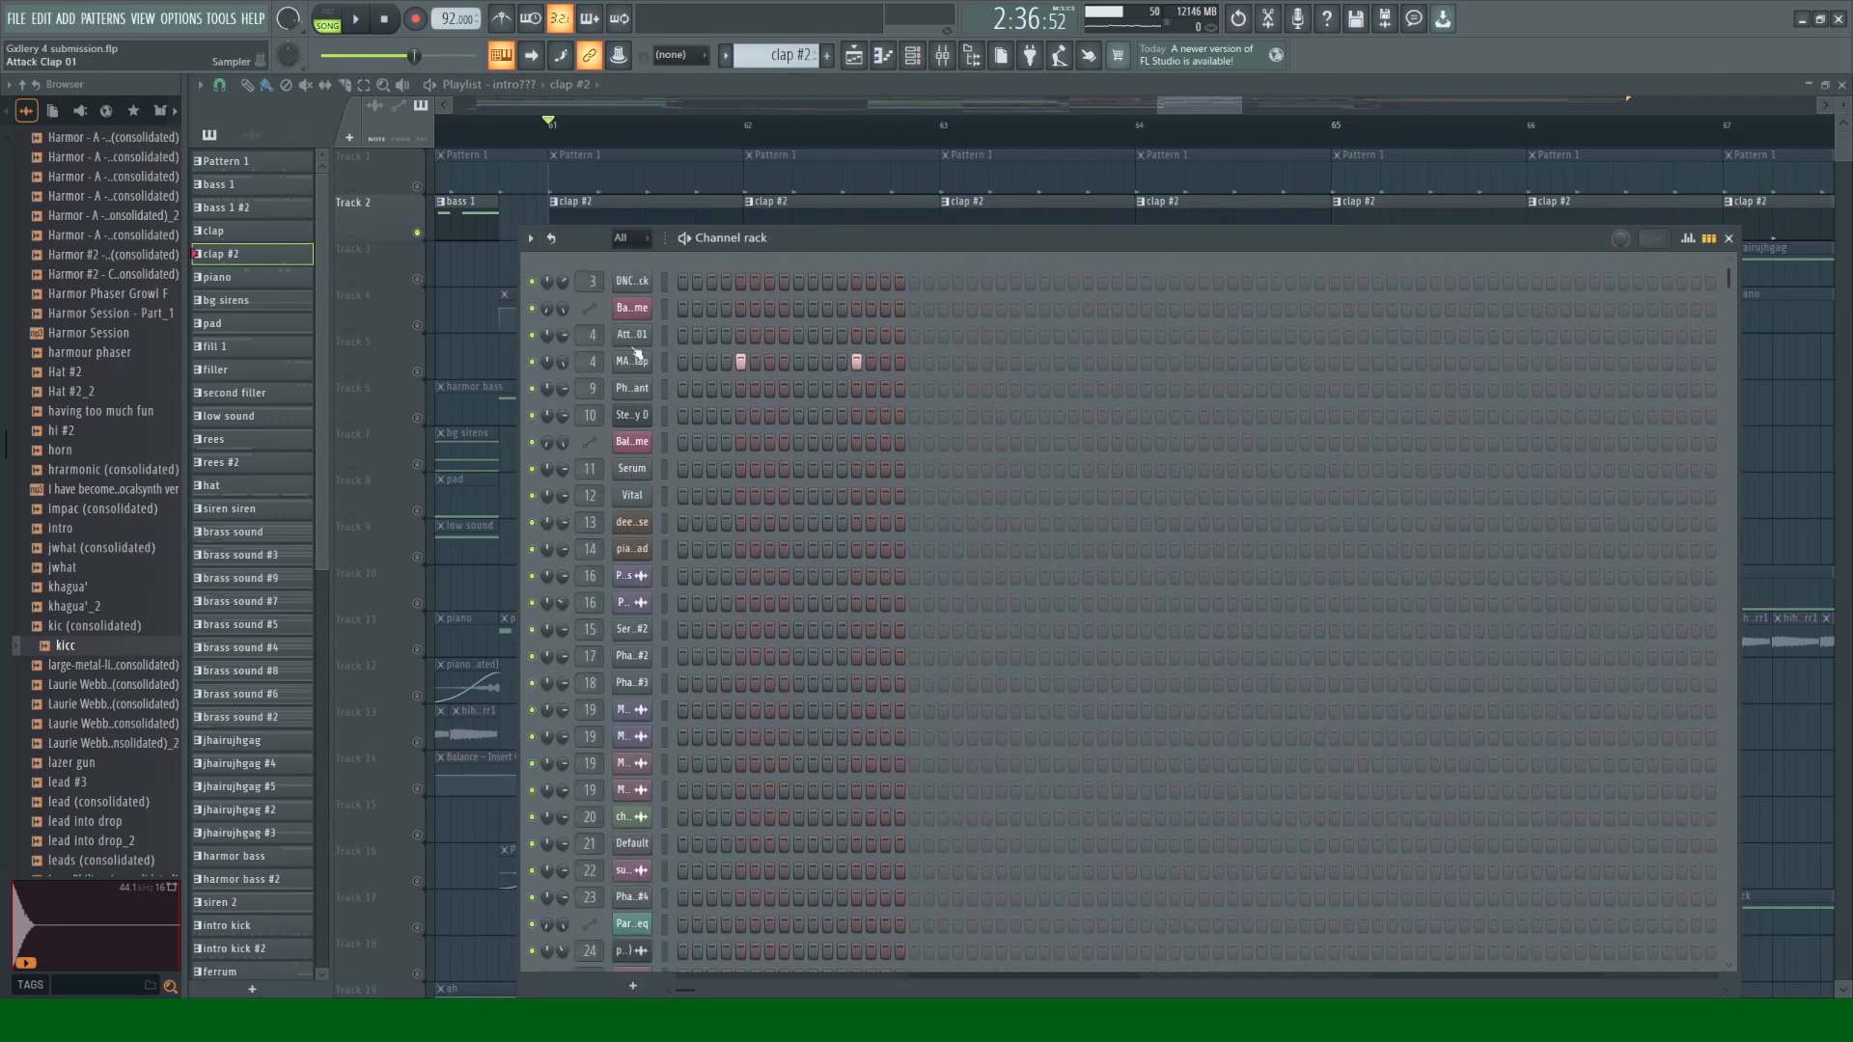
pyautogui.click(632, 359)
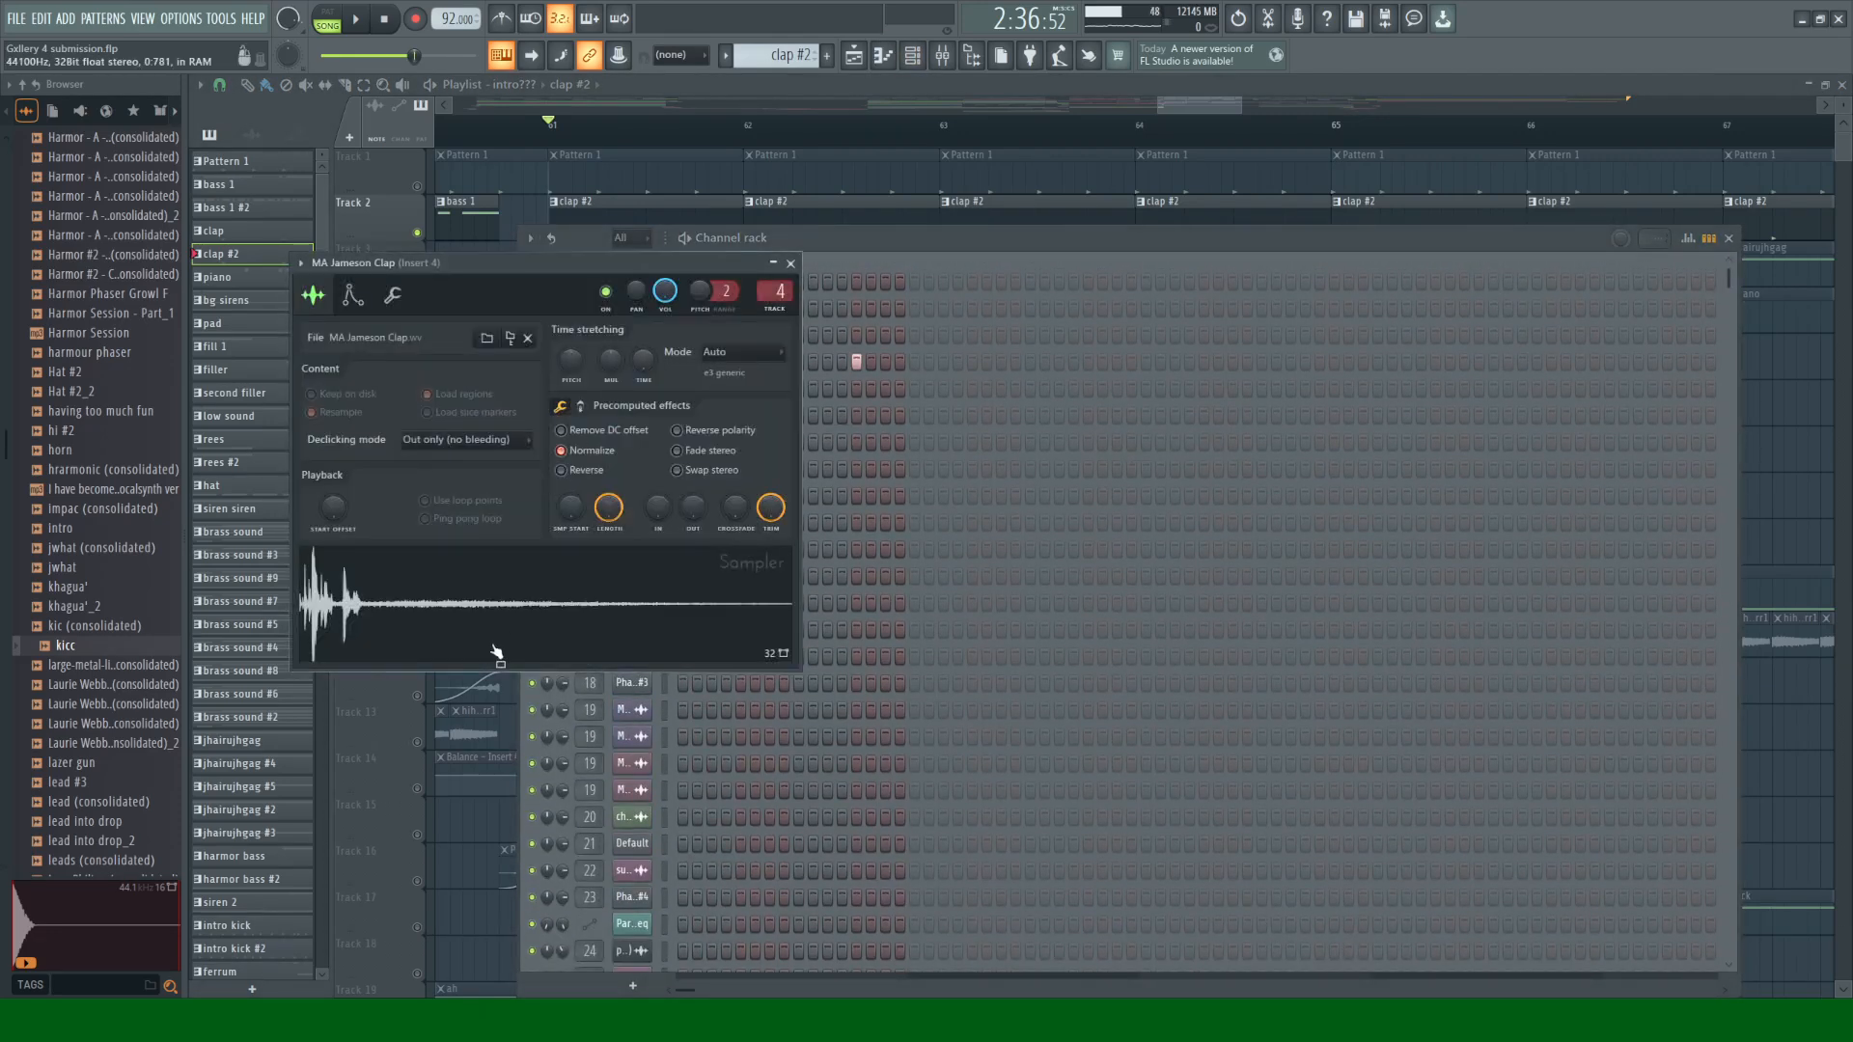
pyautogui.click(791, 263)
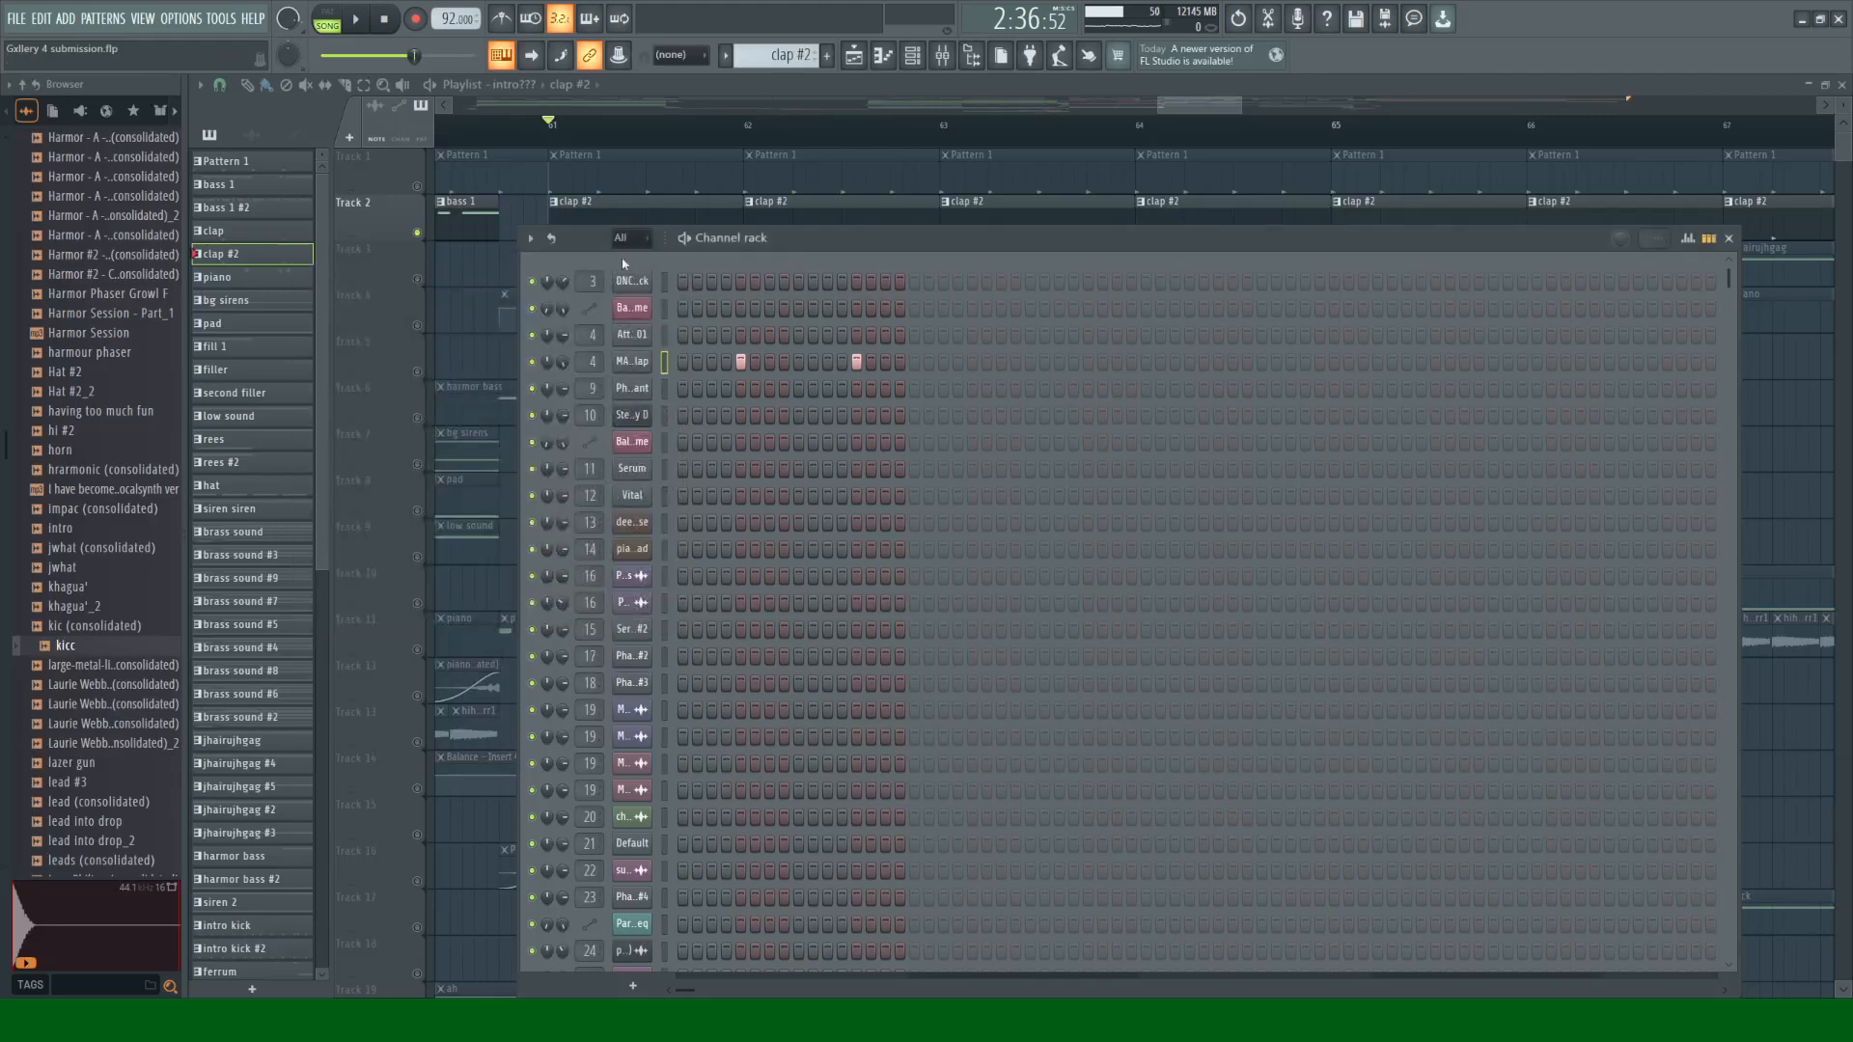
pyautogui.click(1730, 239)
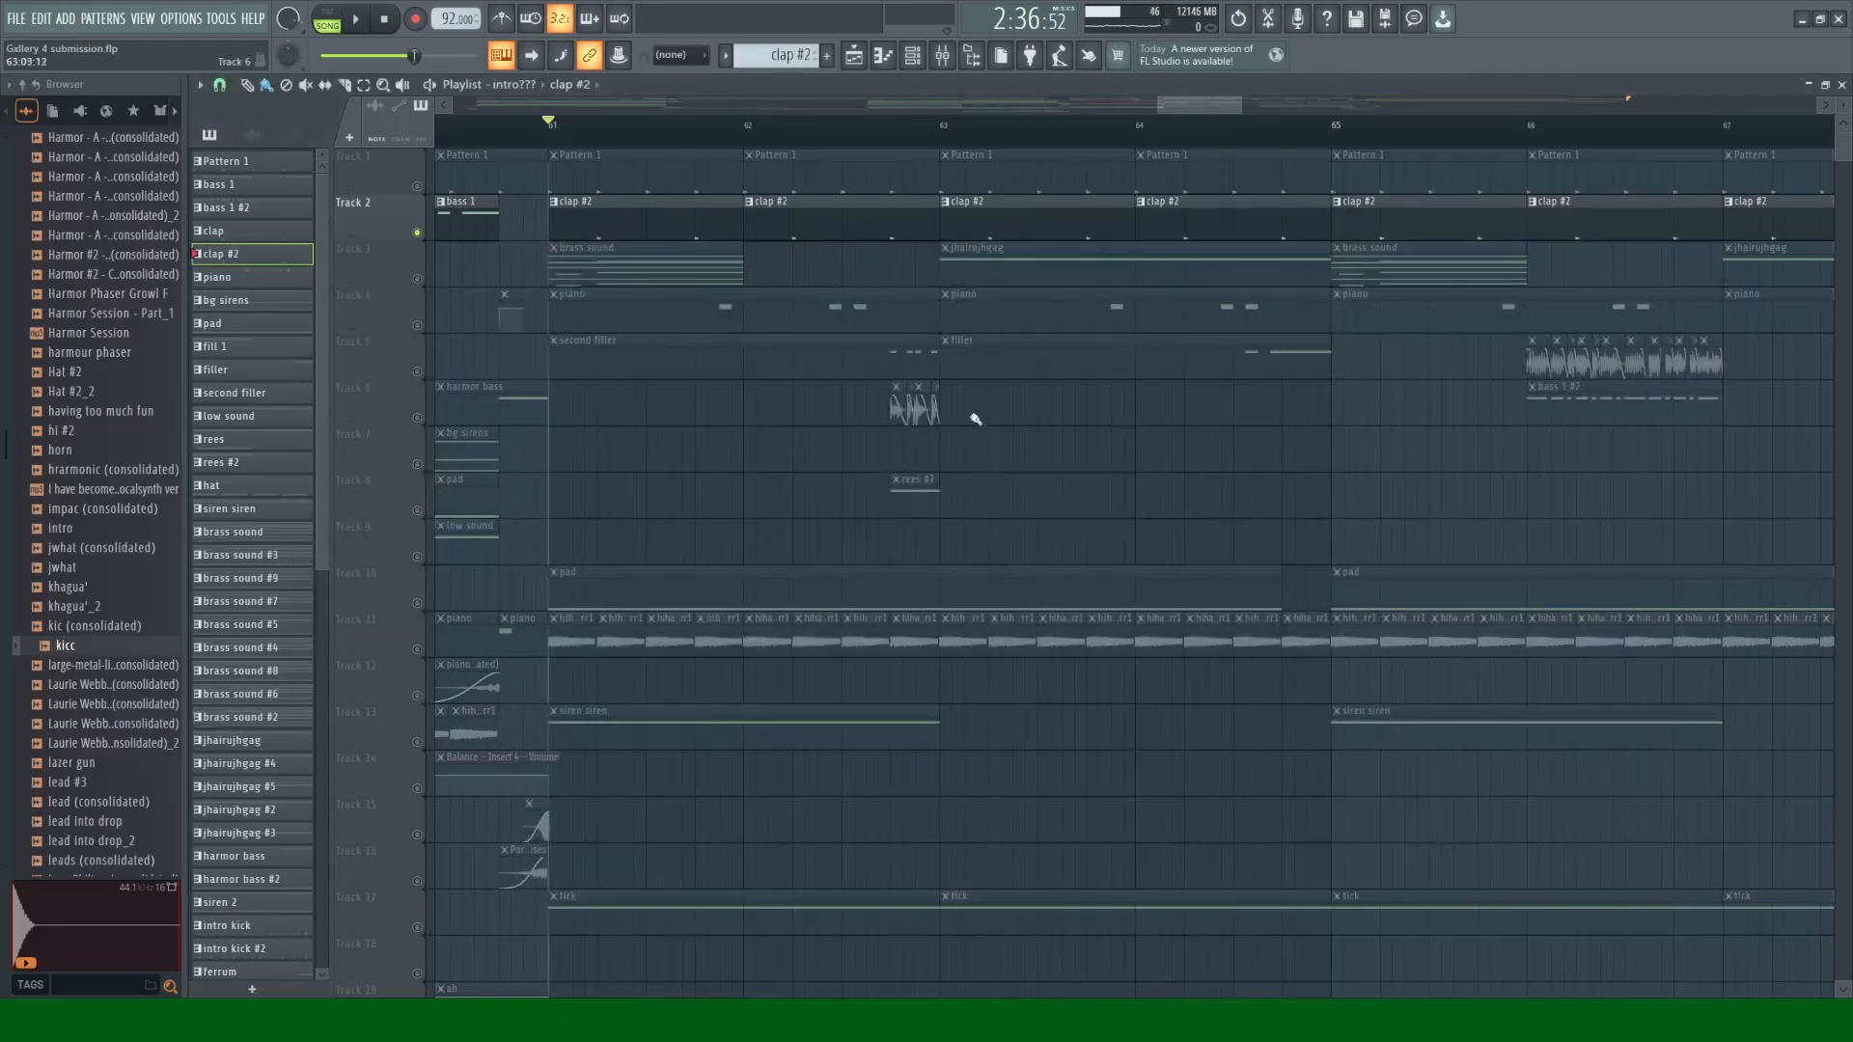
# Step: Play the claps from bar 61 and enable Track 1 alongside them during playback
pyautogui.press('space')
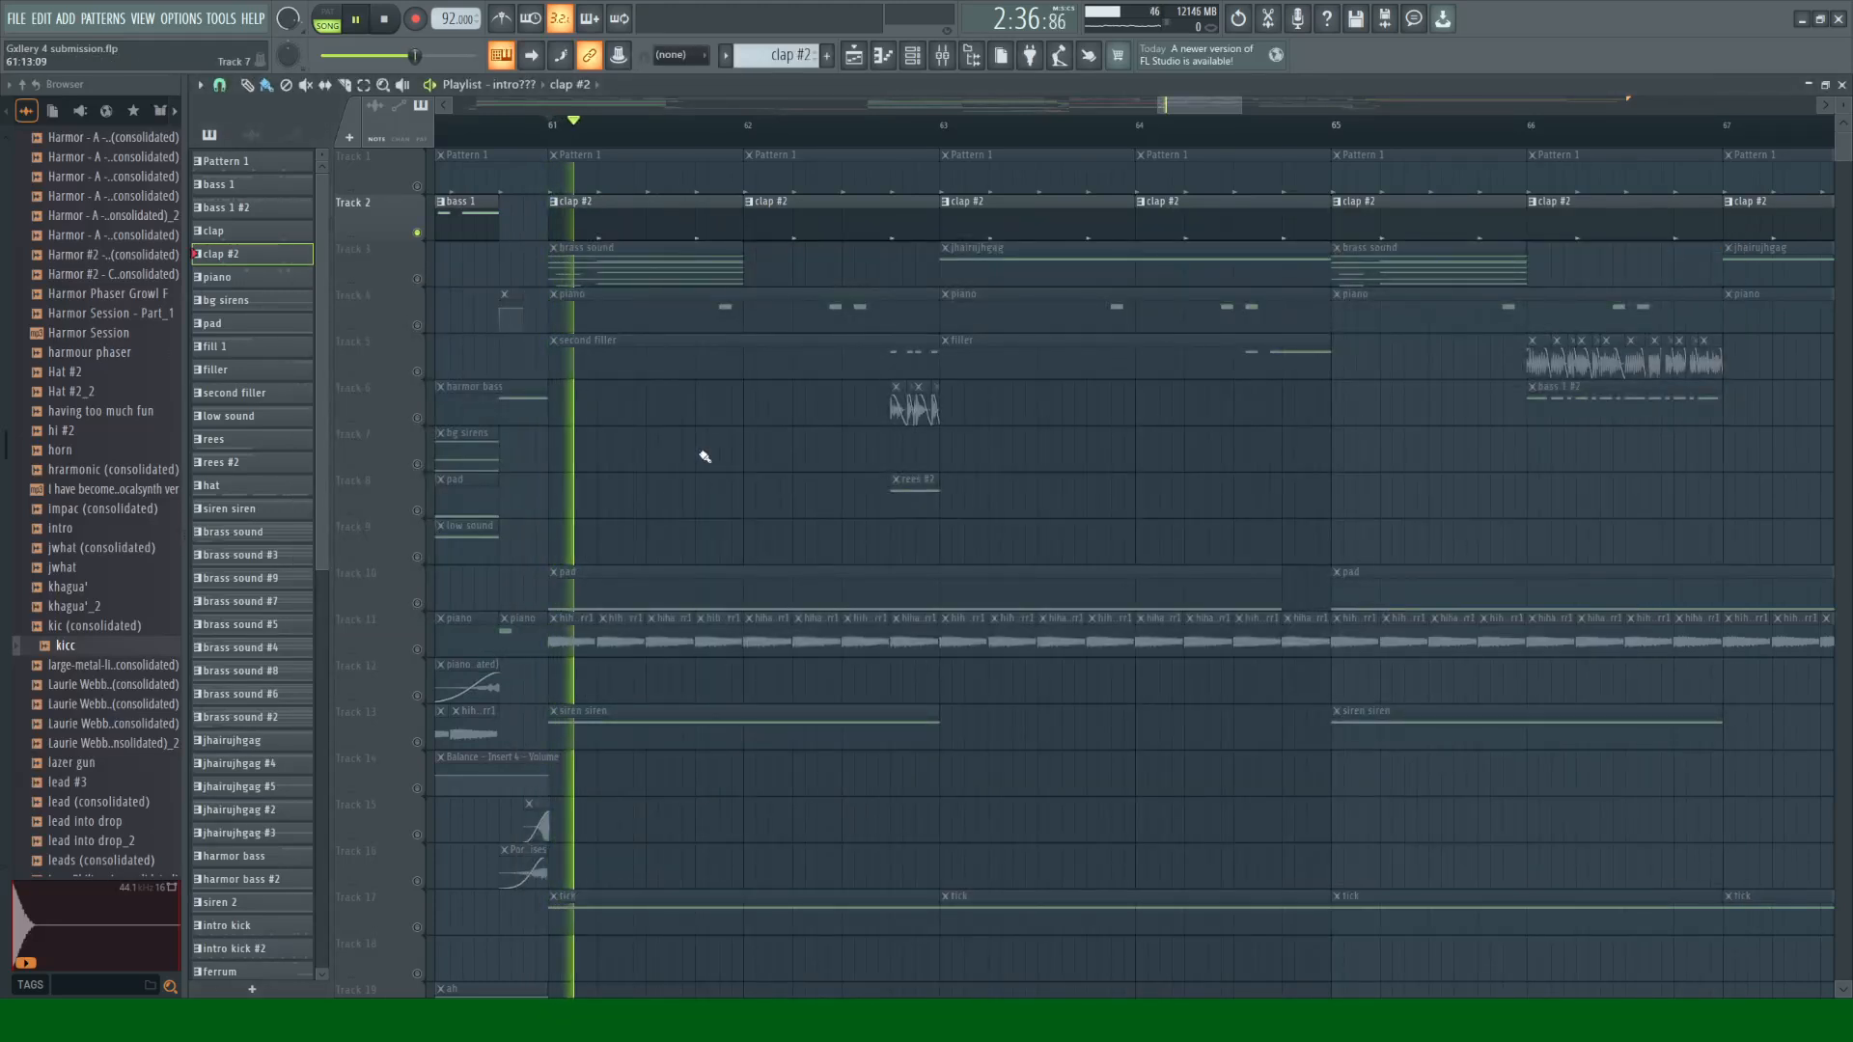
pyautogui.click(417, 186)
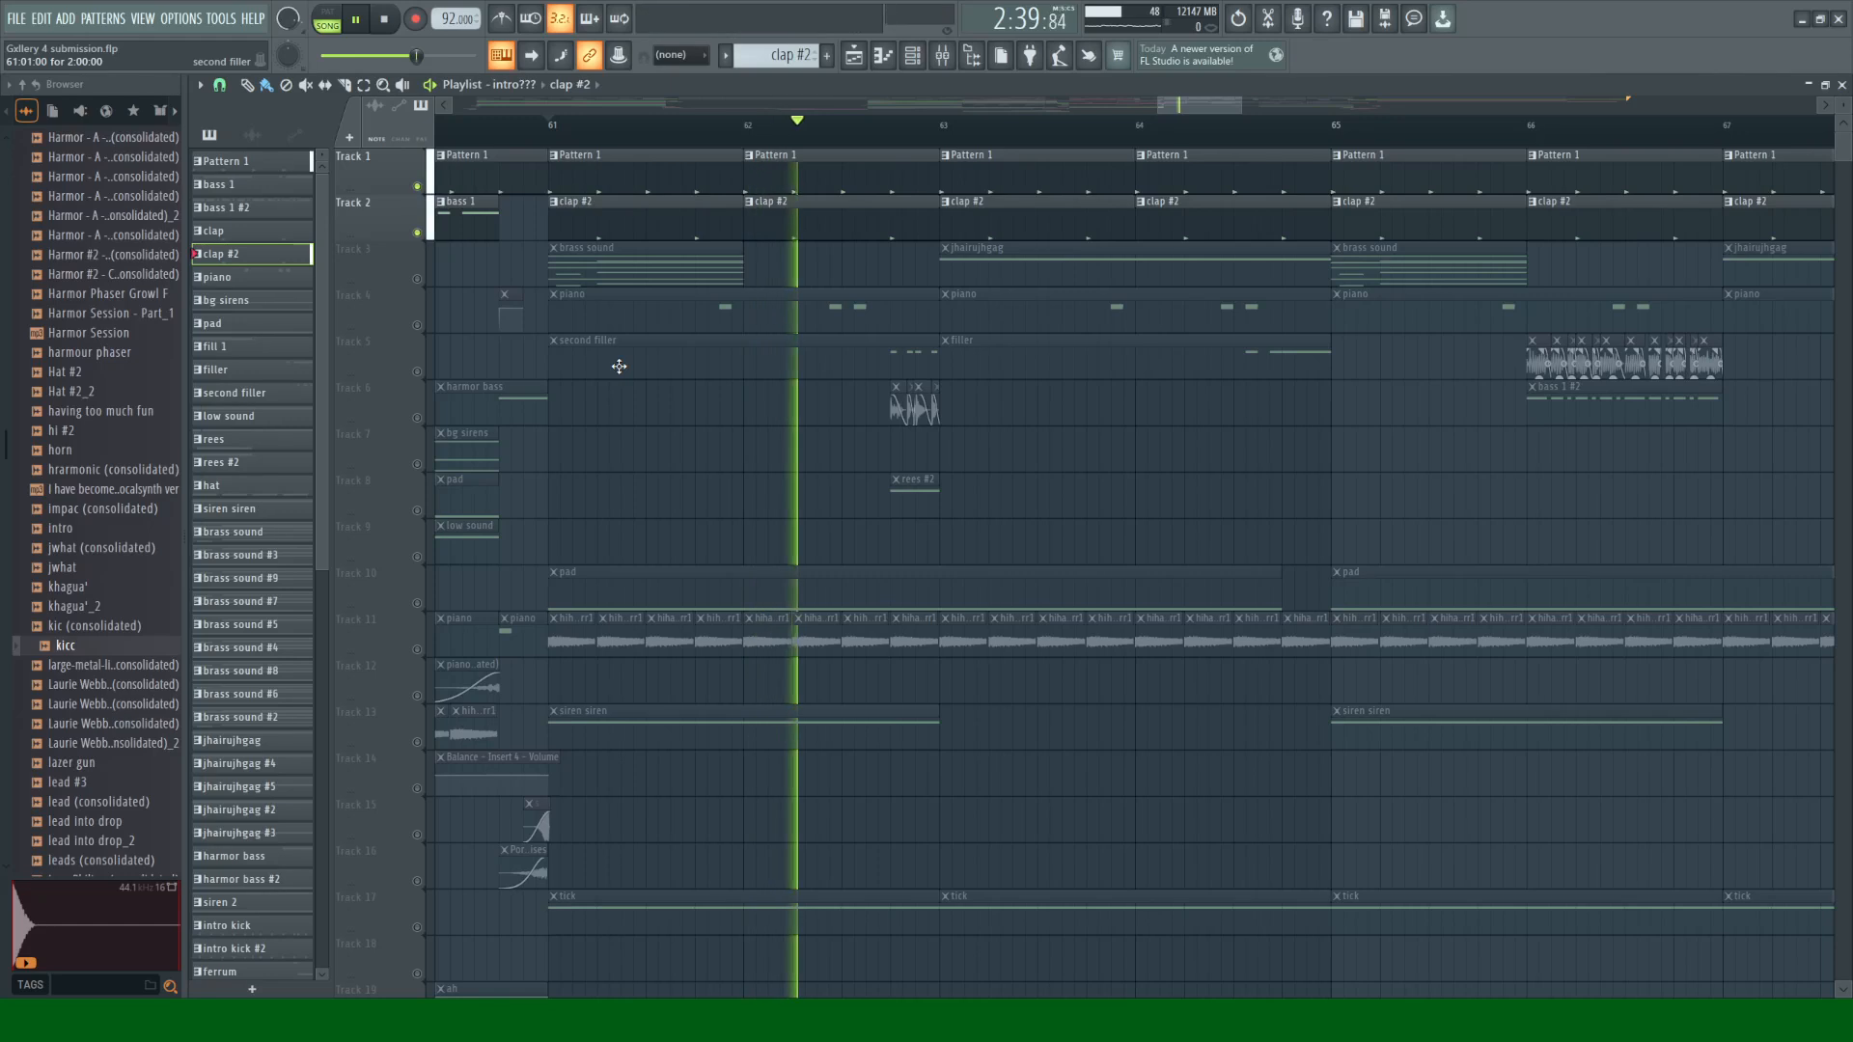
pyautogui.press('space')
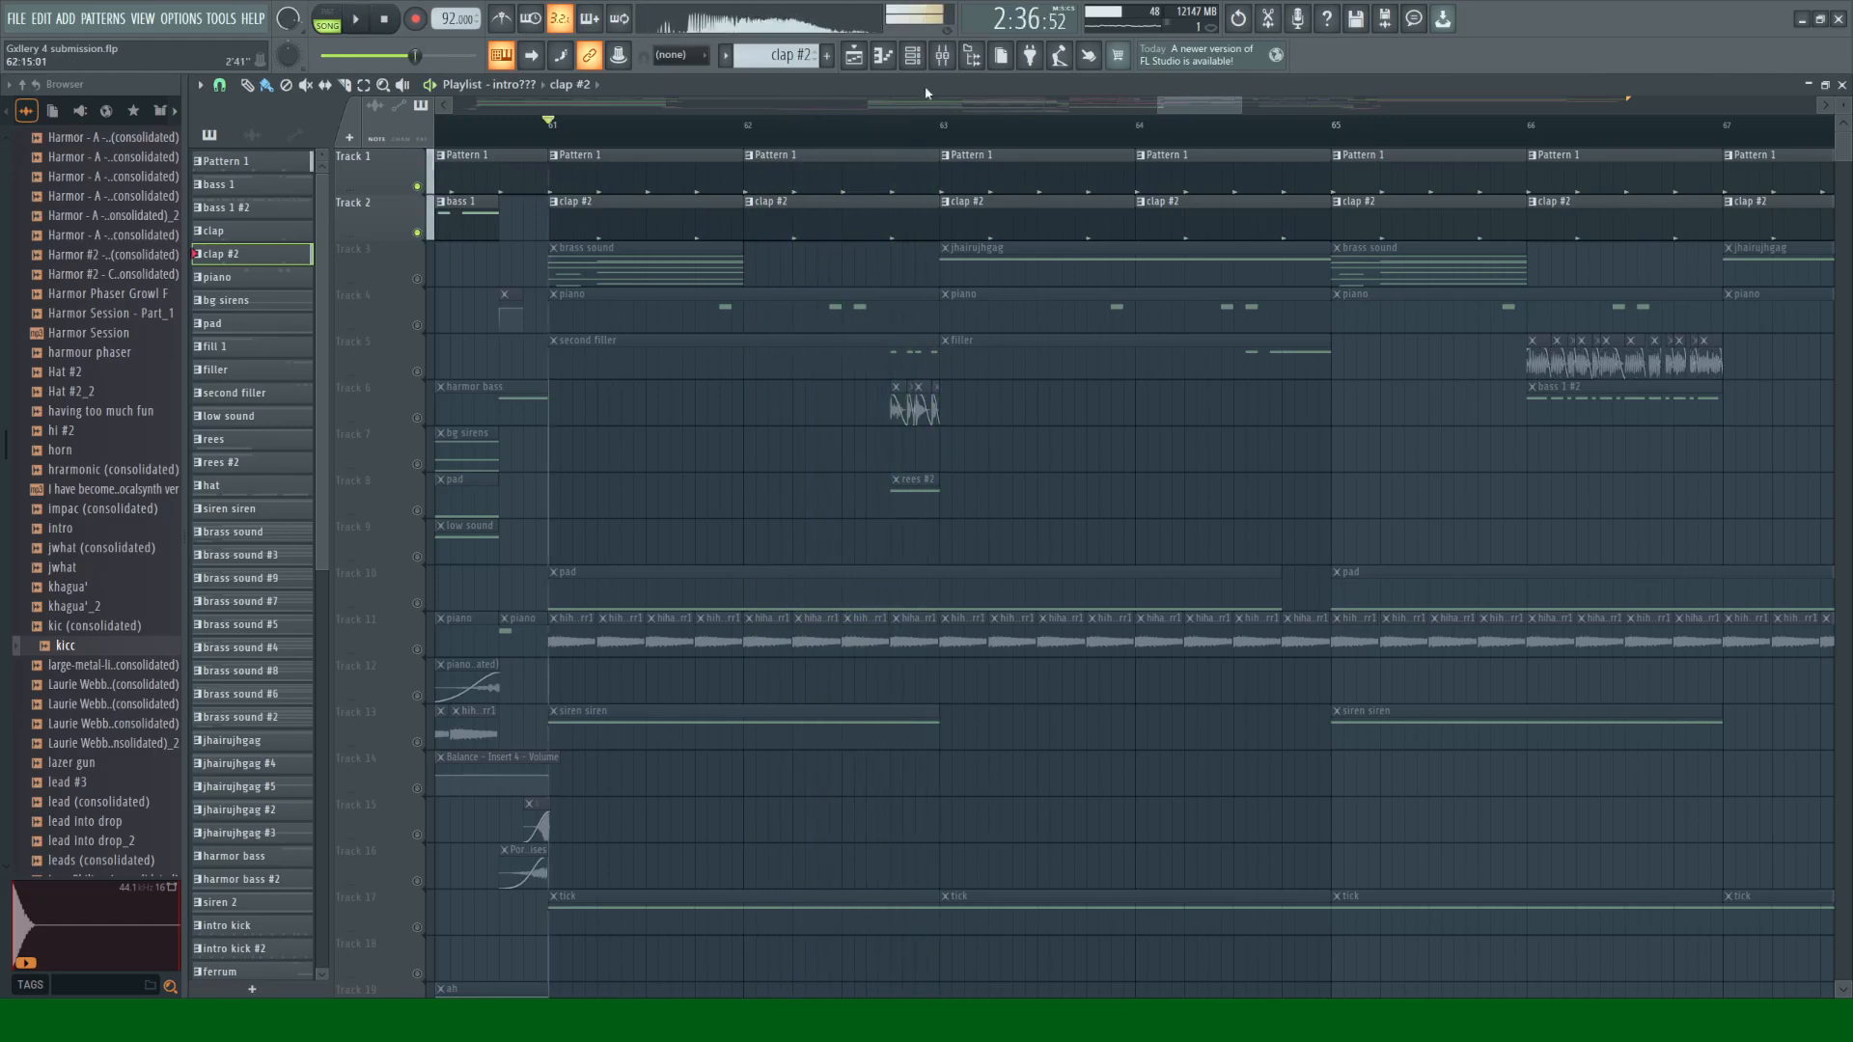
# Step: Show the clap's Insert 4 in the mixer, audition it with its effects bypassed, and re-enable them
pyautogui.click(943, 56)
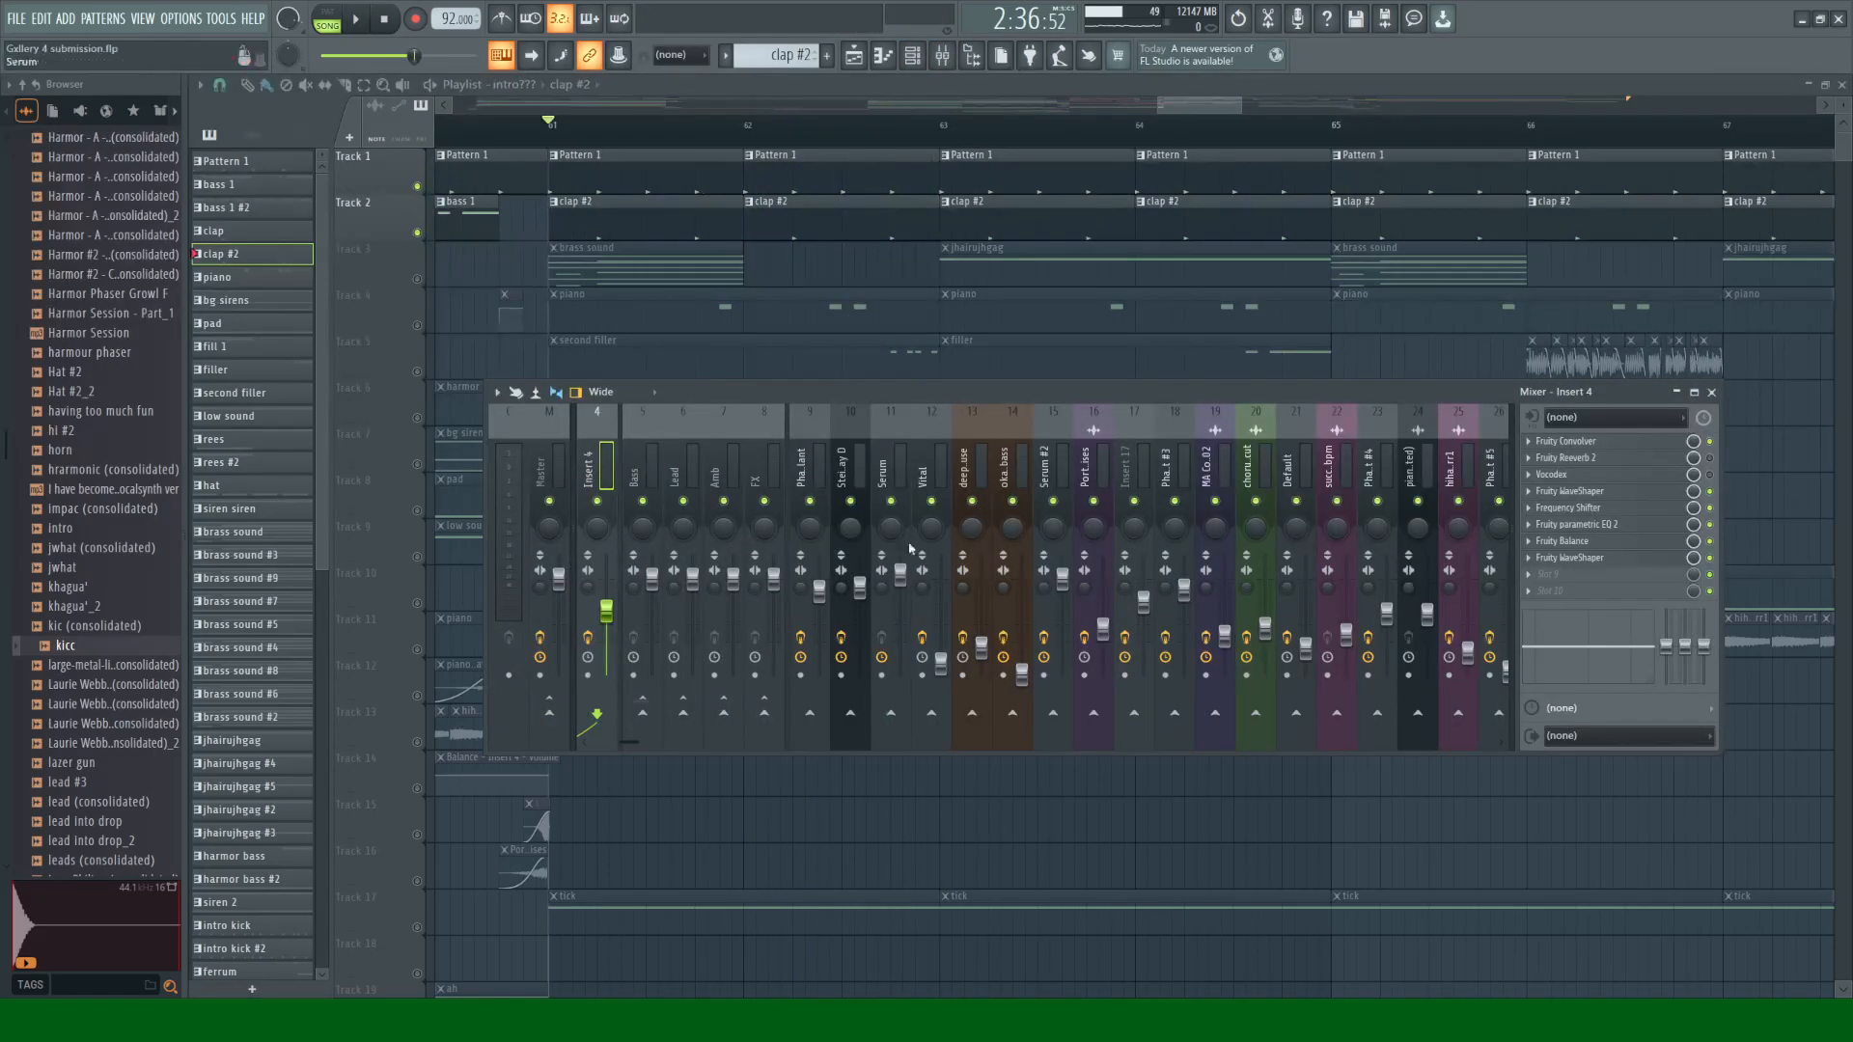
pyautogui.hscroll(-3, 618, 745)
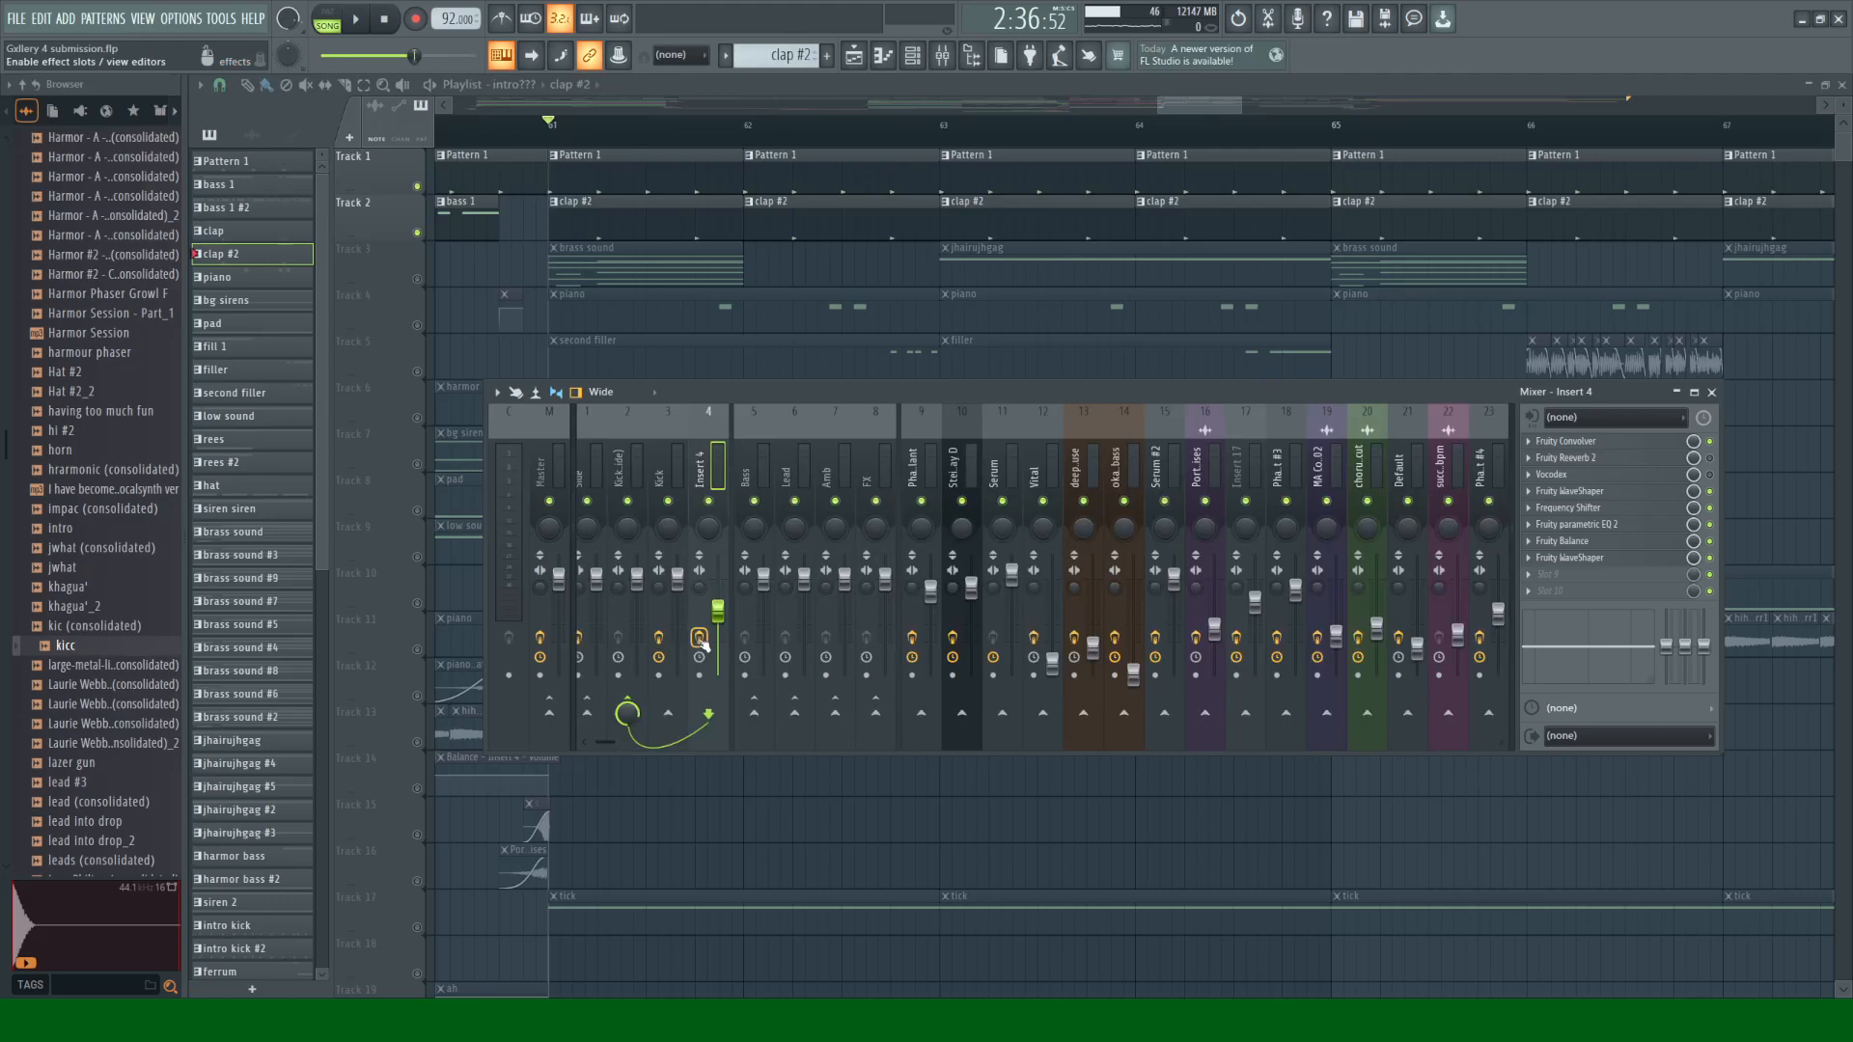
pyautogui.press('space')
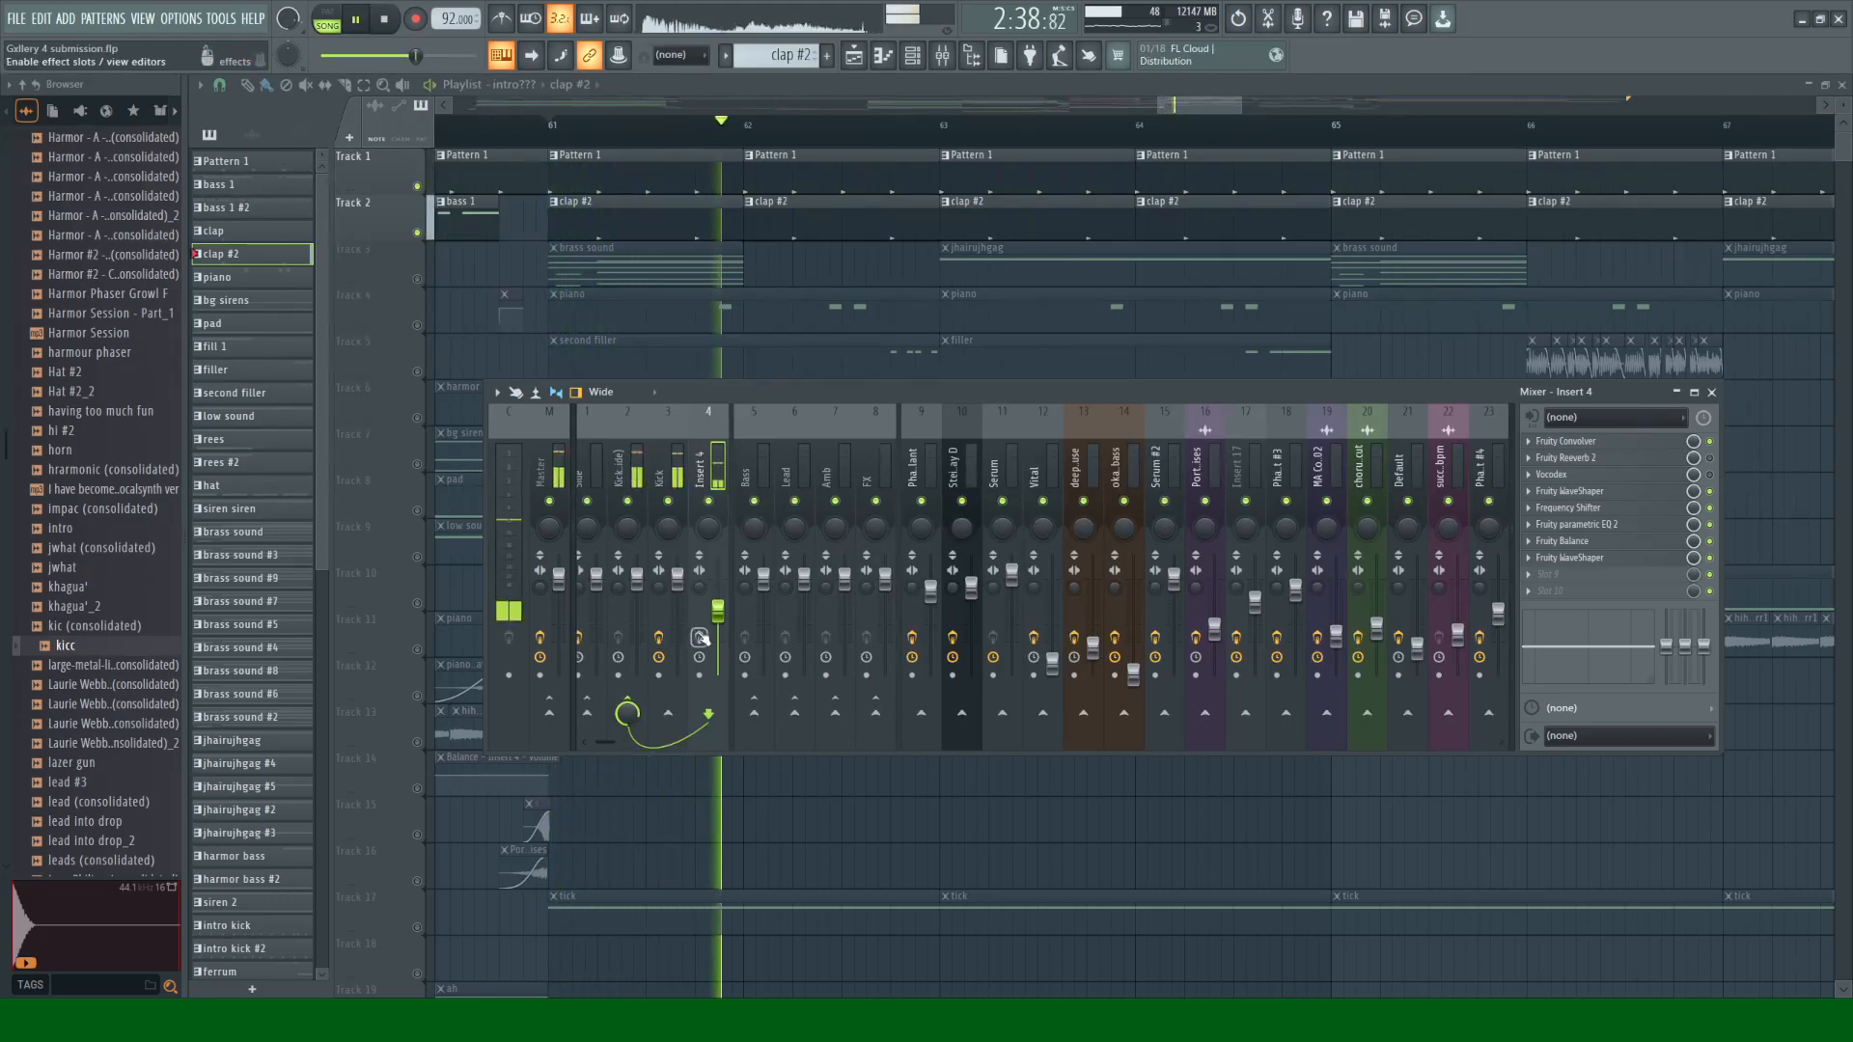
pyautogui.press('space')
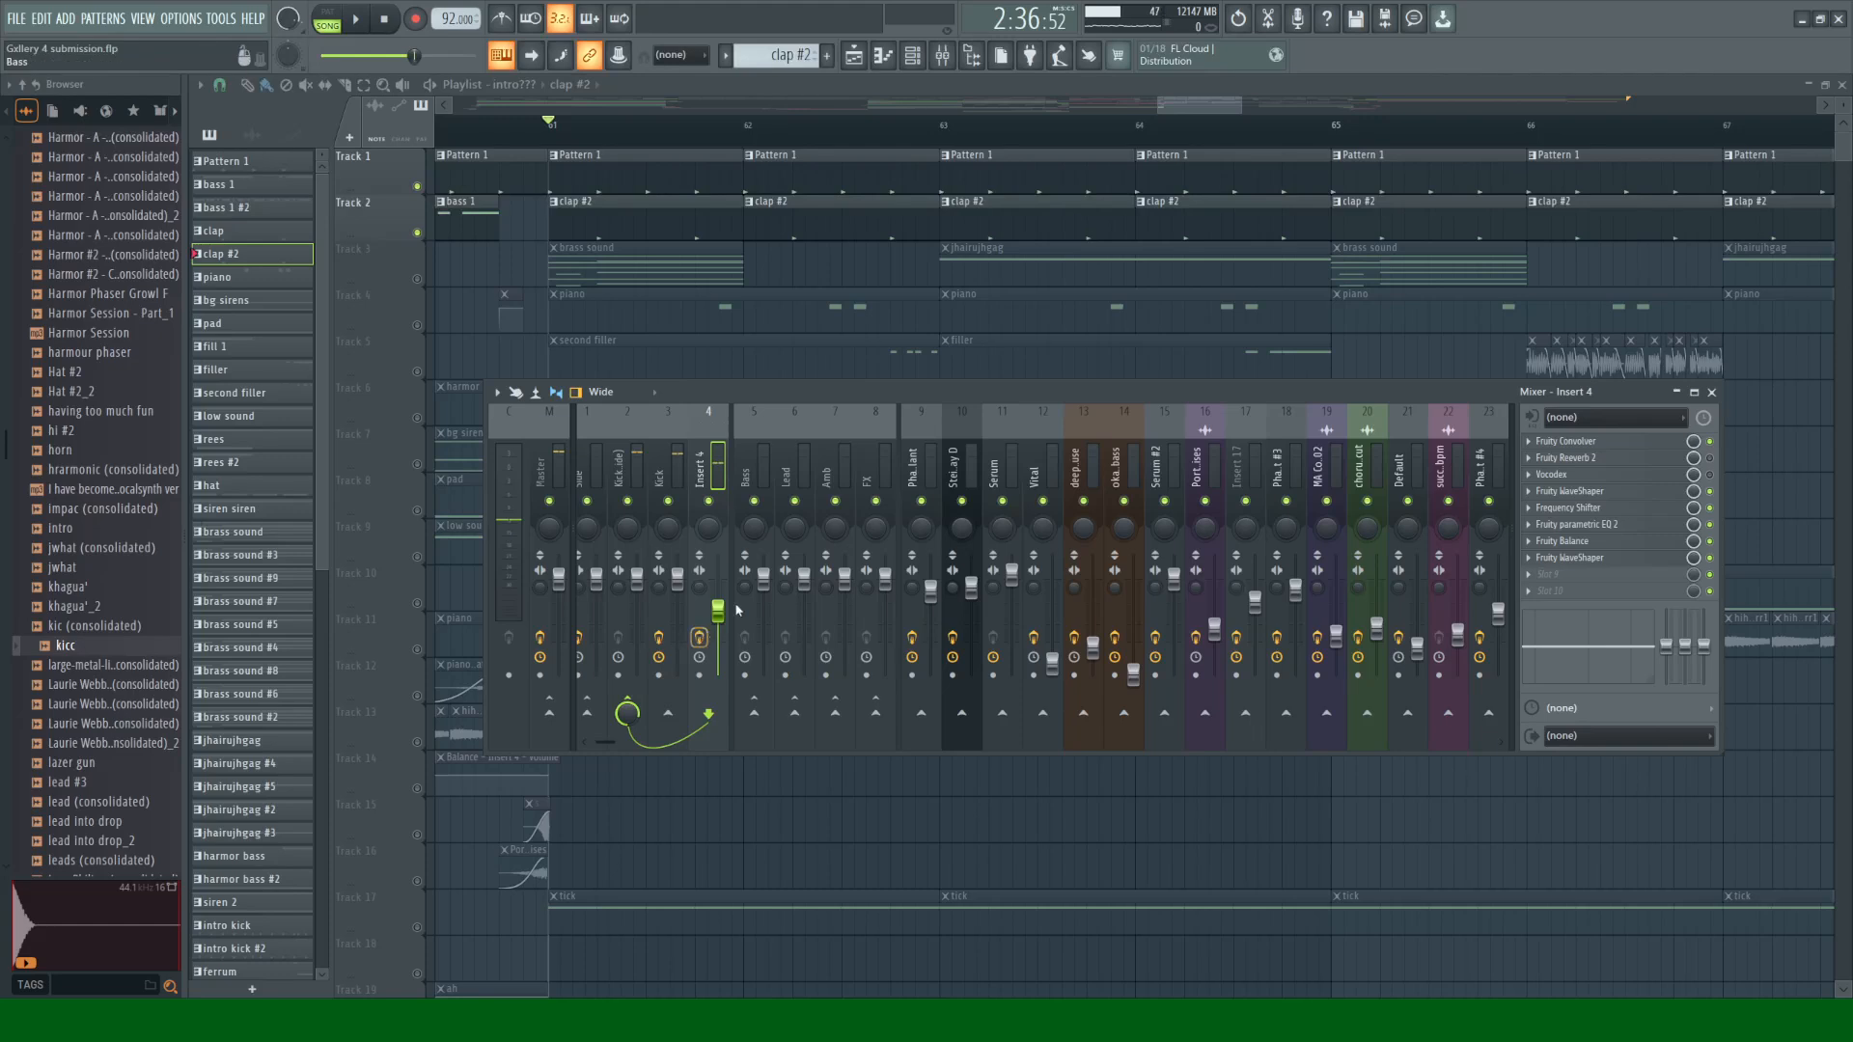
# Step: Inspect the Fruity Convolver, the first Fruity WaveShaper and the Frequency Shifter in Insert 4's effect chain
pyautogui.click(1609, 442)
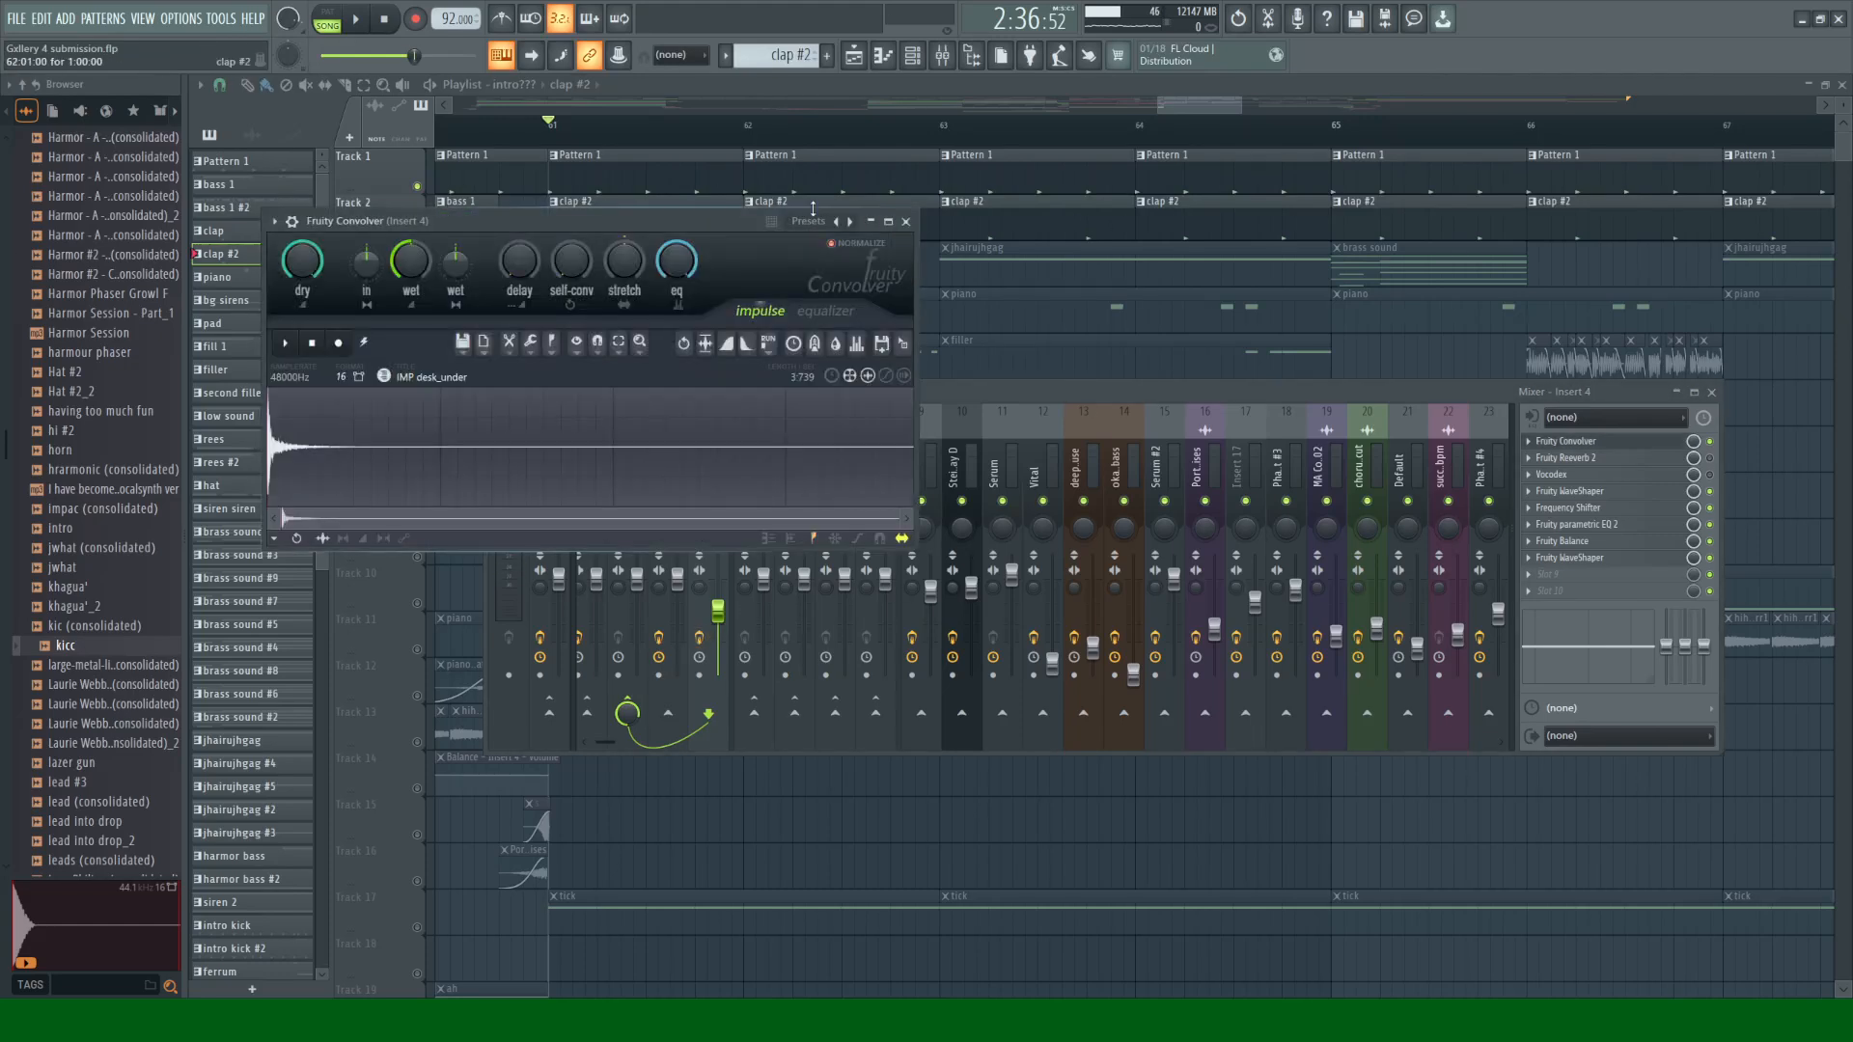
pyautogui.click(906, 222)
pyautogui.click(1571, 493)
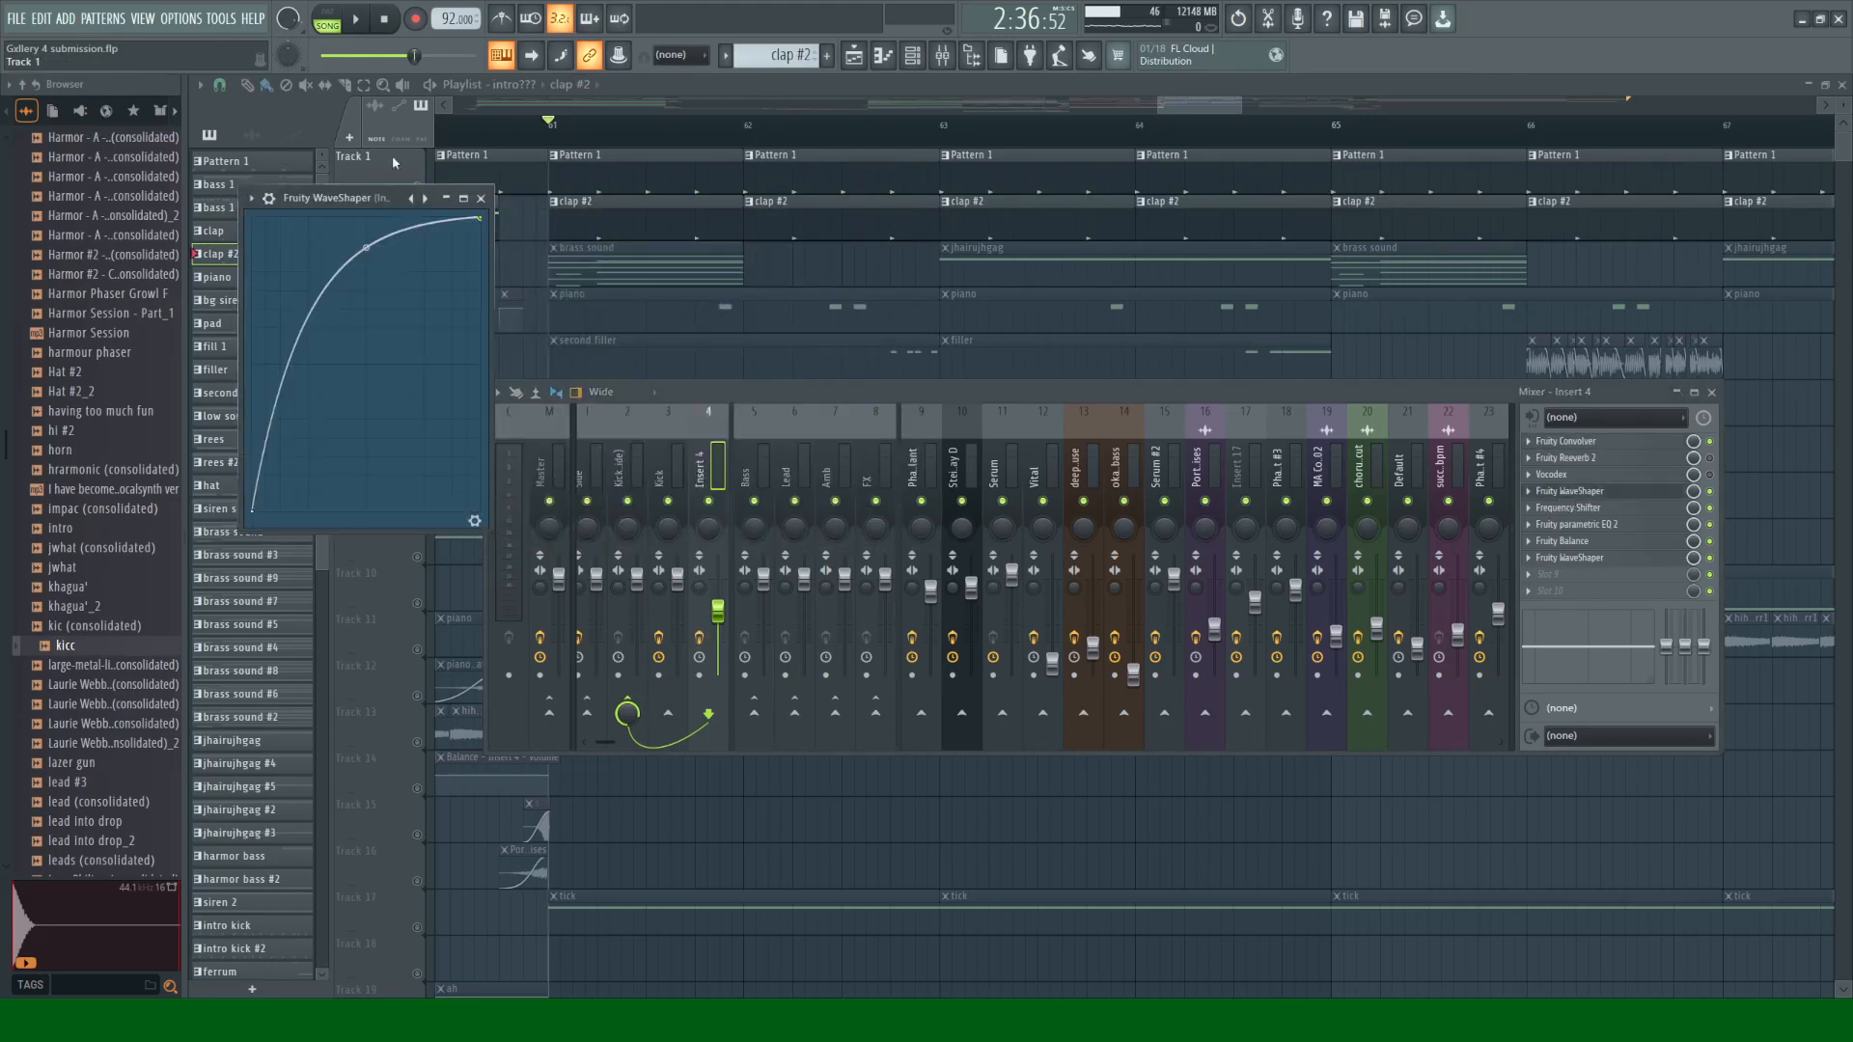
pyautogui.click(1577, 494)
pyautogui.click(1585, 509)
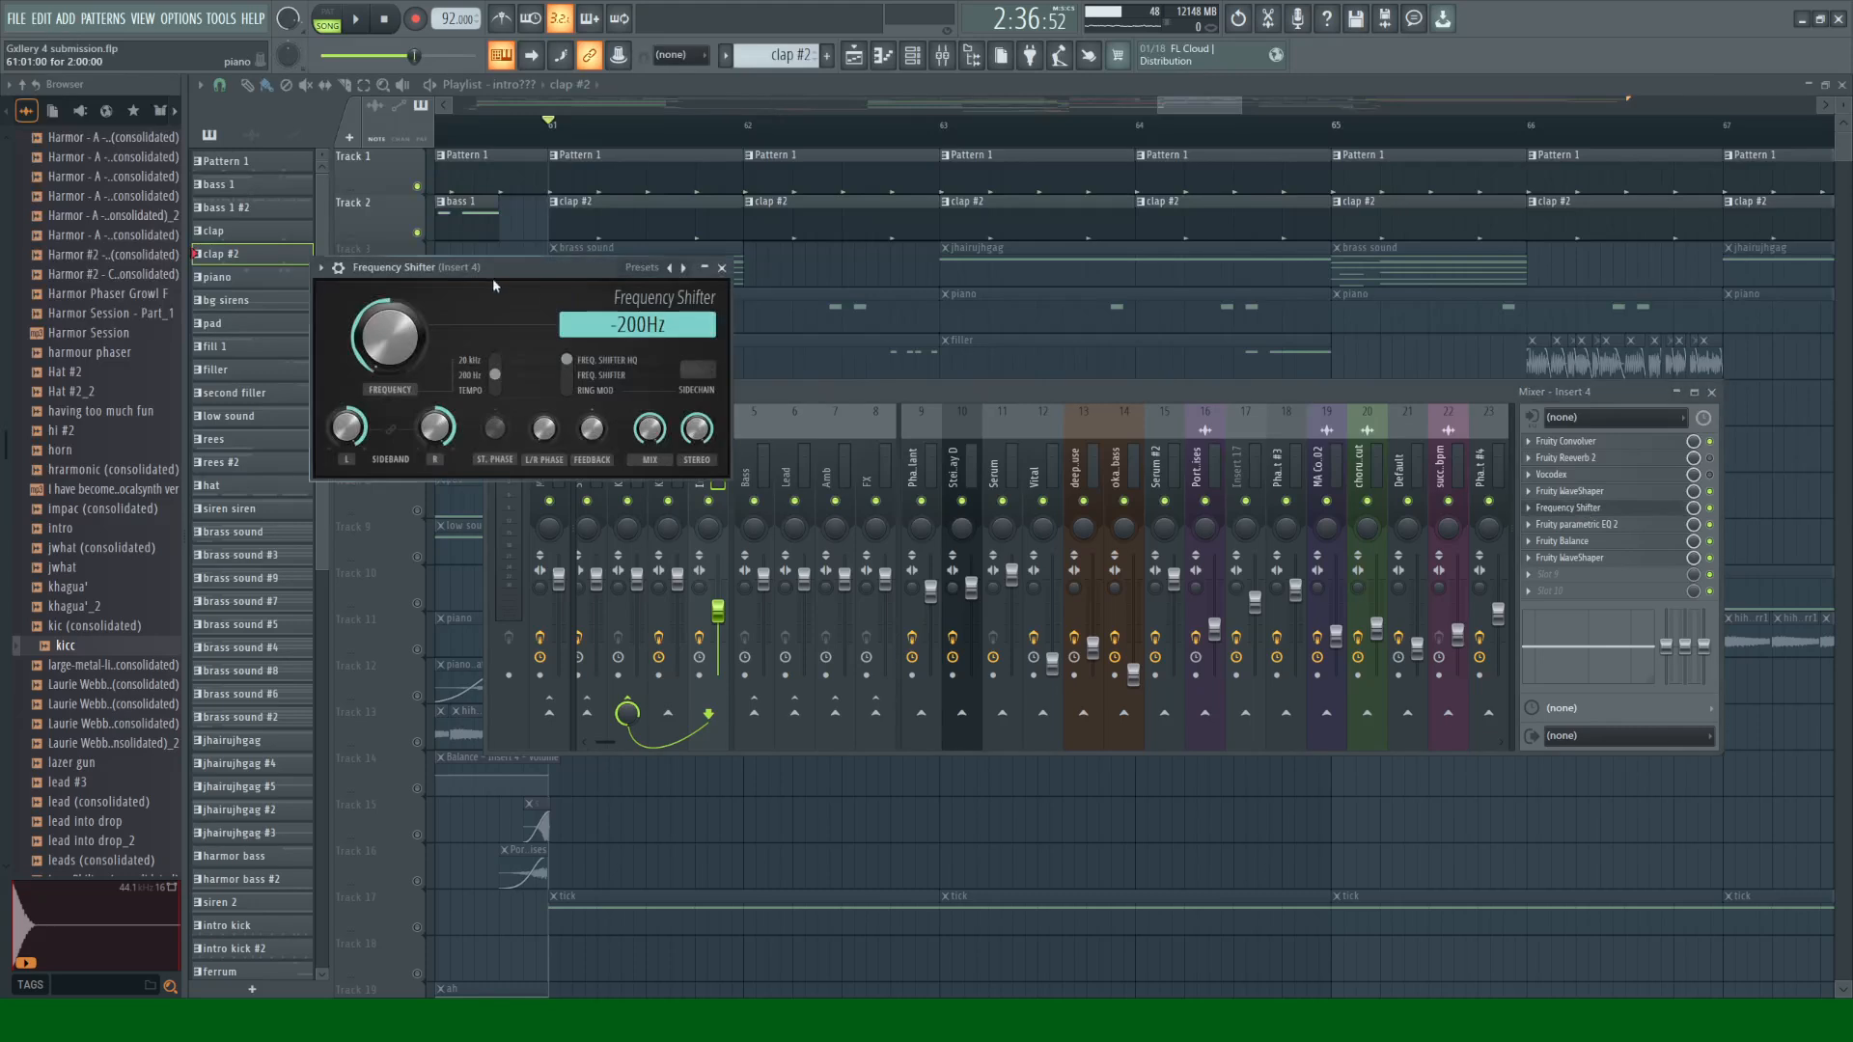
# Step: Inspect the Fruity Parametric EQ 2, Fruity Balance and last Fruity WaveShaper in Insert 4's effect chain, briefly playing the claps
pyautogui.click(722, 267)
pyautogui.click(1569, 524)
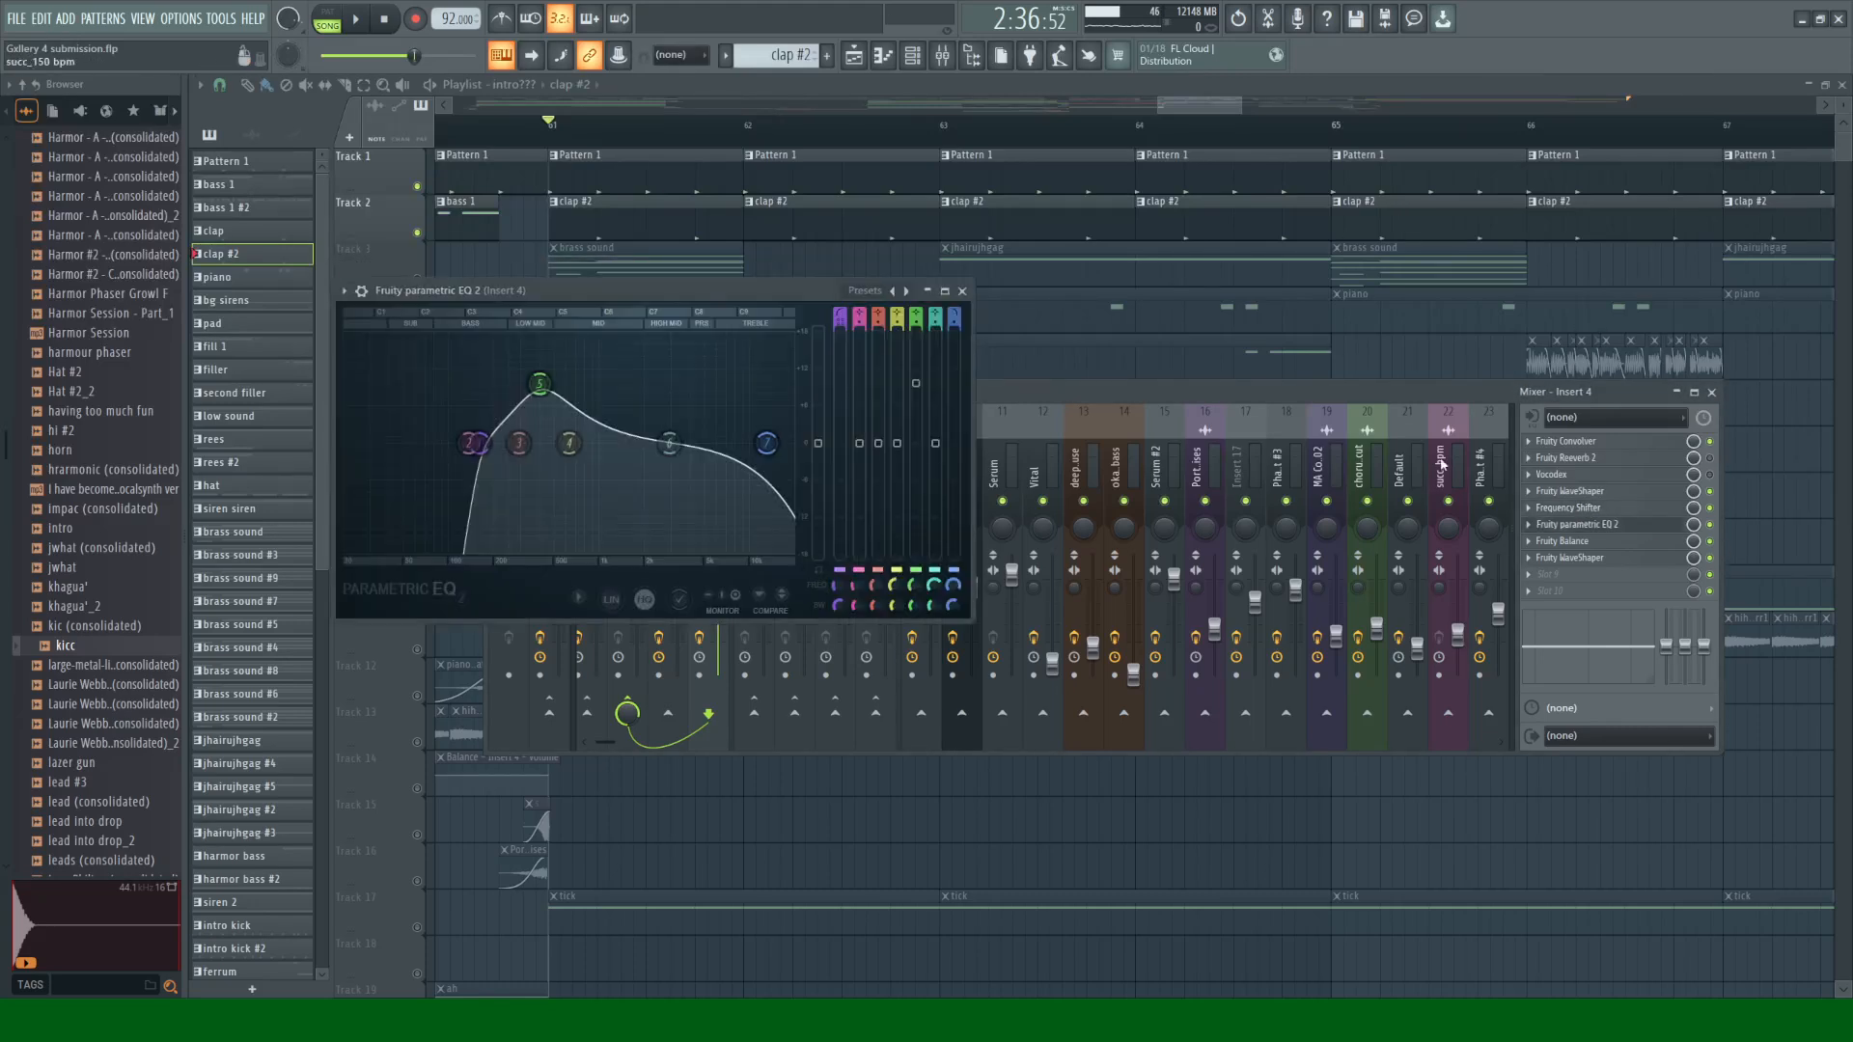
pyautogui.click(963, 291)
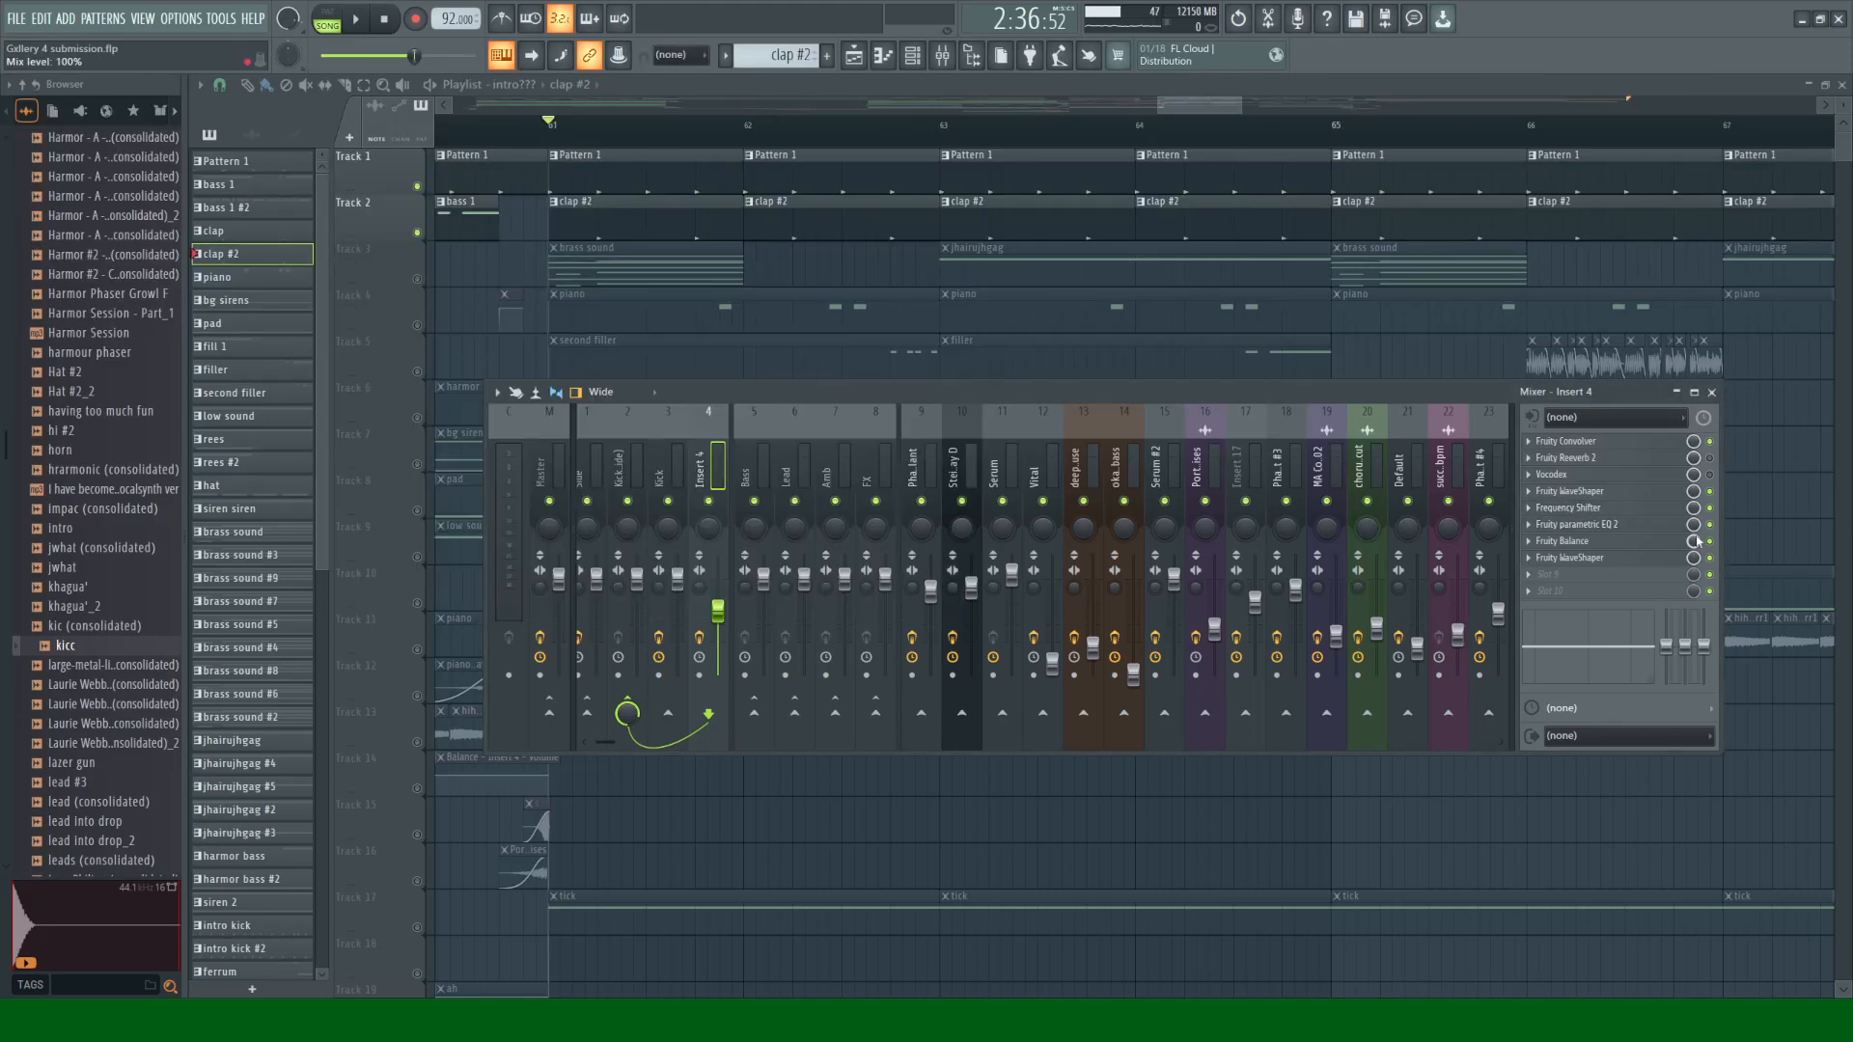
pyautogui.click(1618, 548)
pyautogui.press('space')
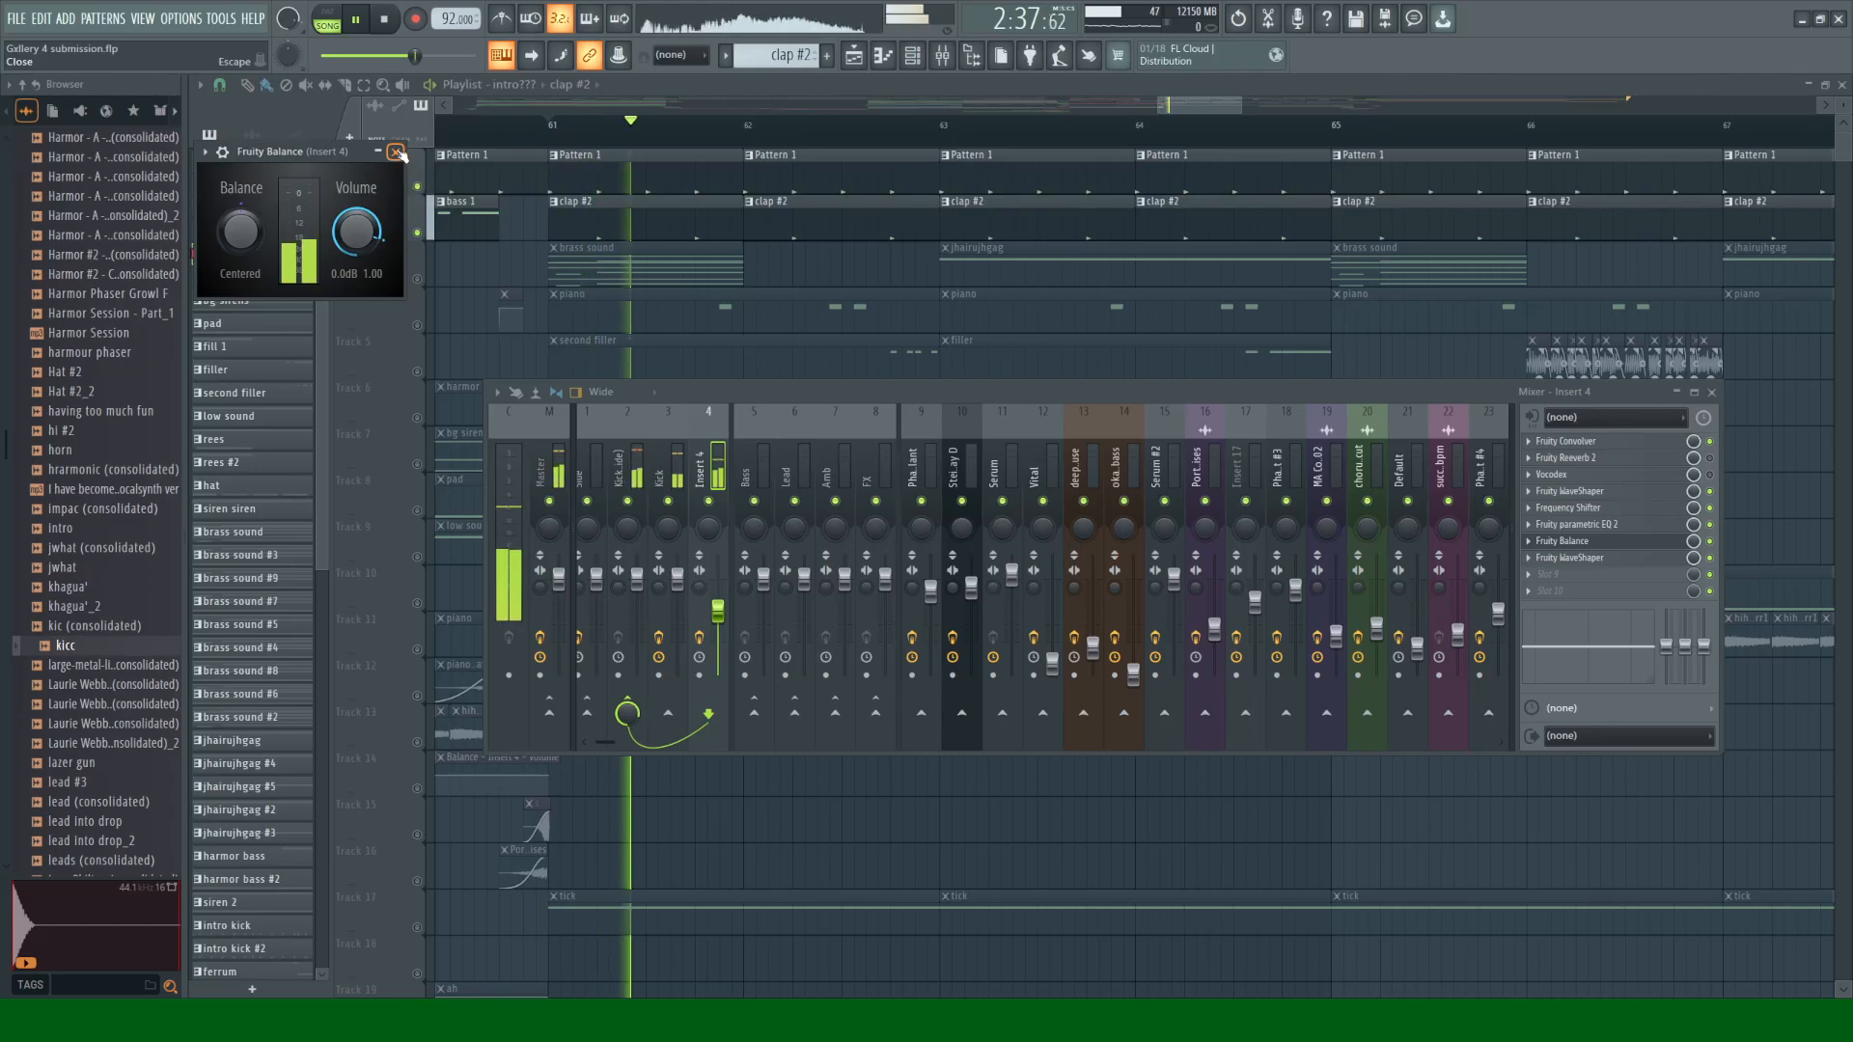
pyautogui.click(398, 155)
pyautogui.click(1569, 557)
pyautogui.press('space')
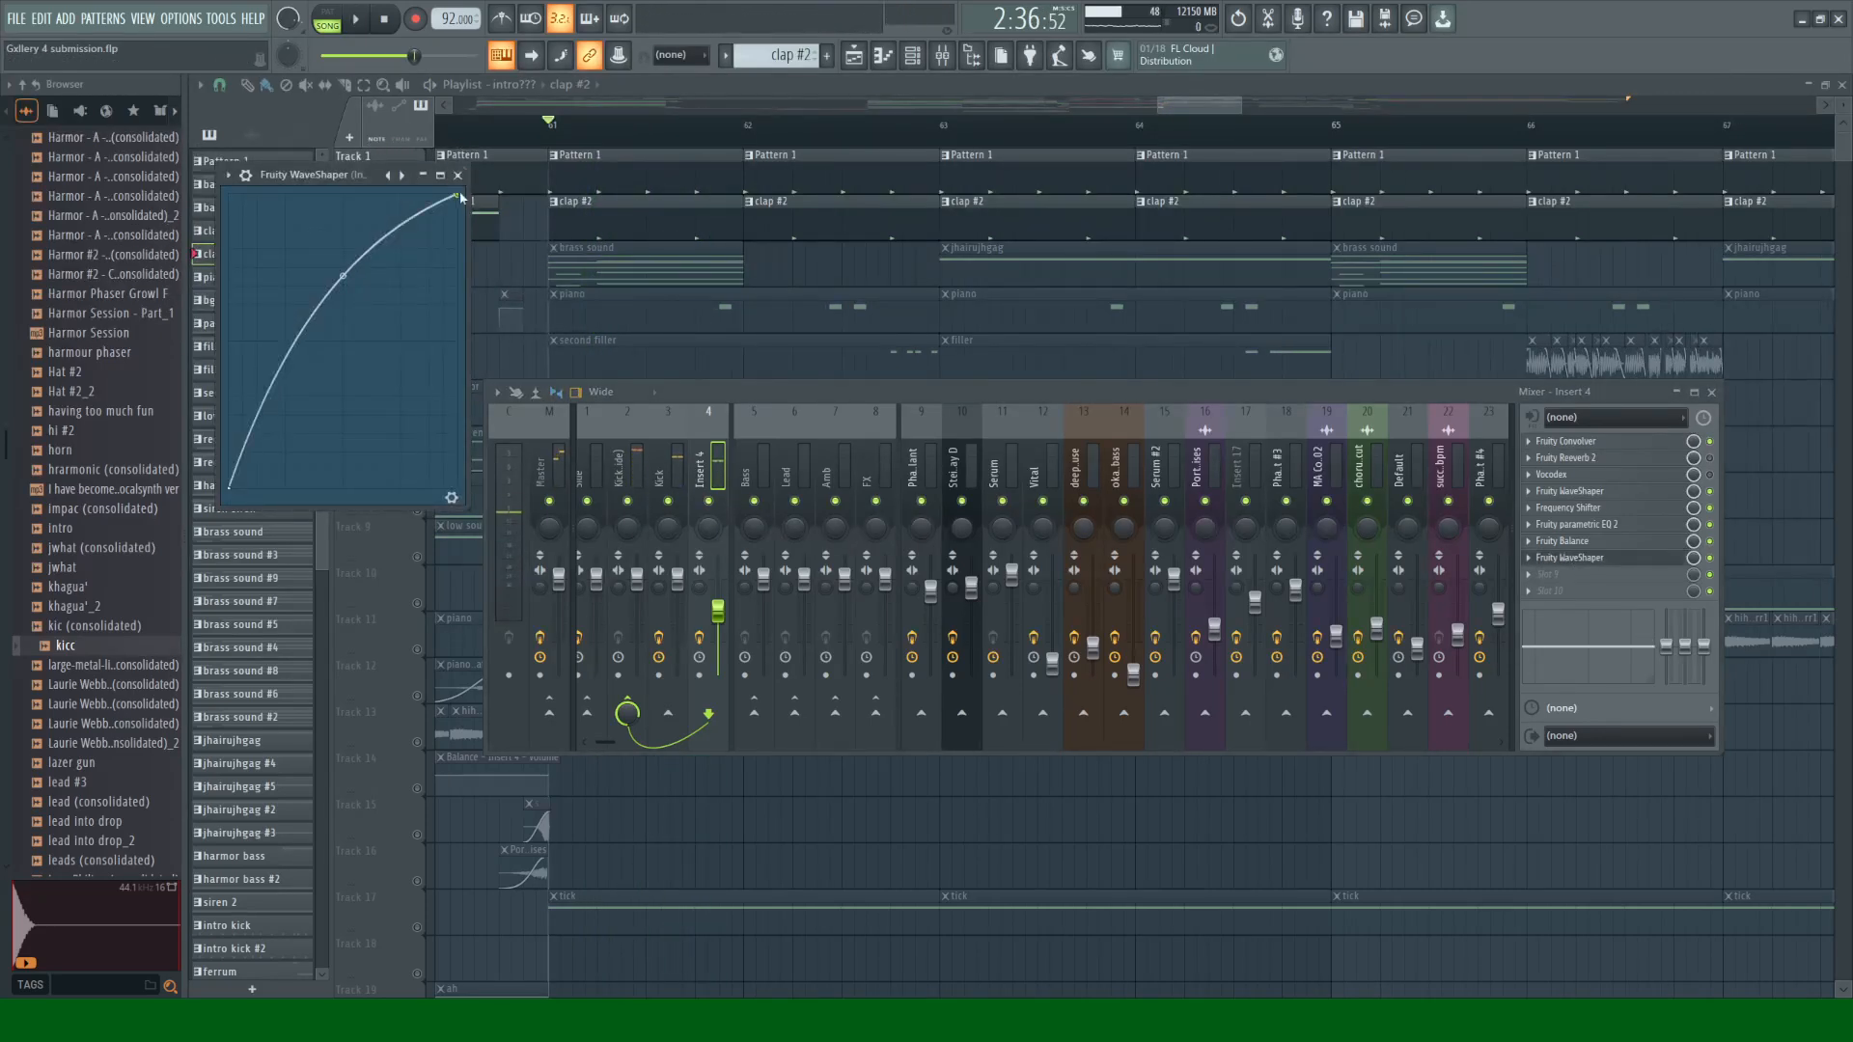
pyautogui.click(458, 175)
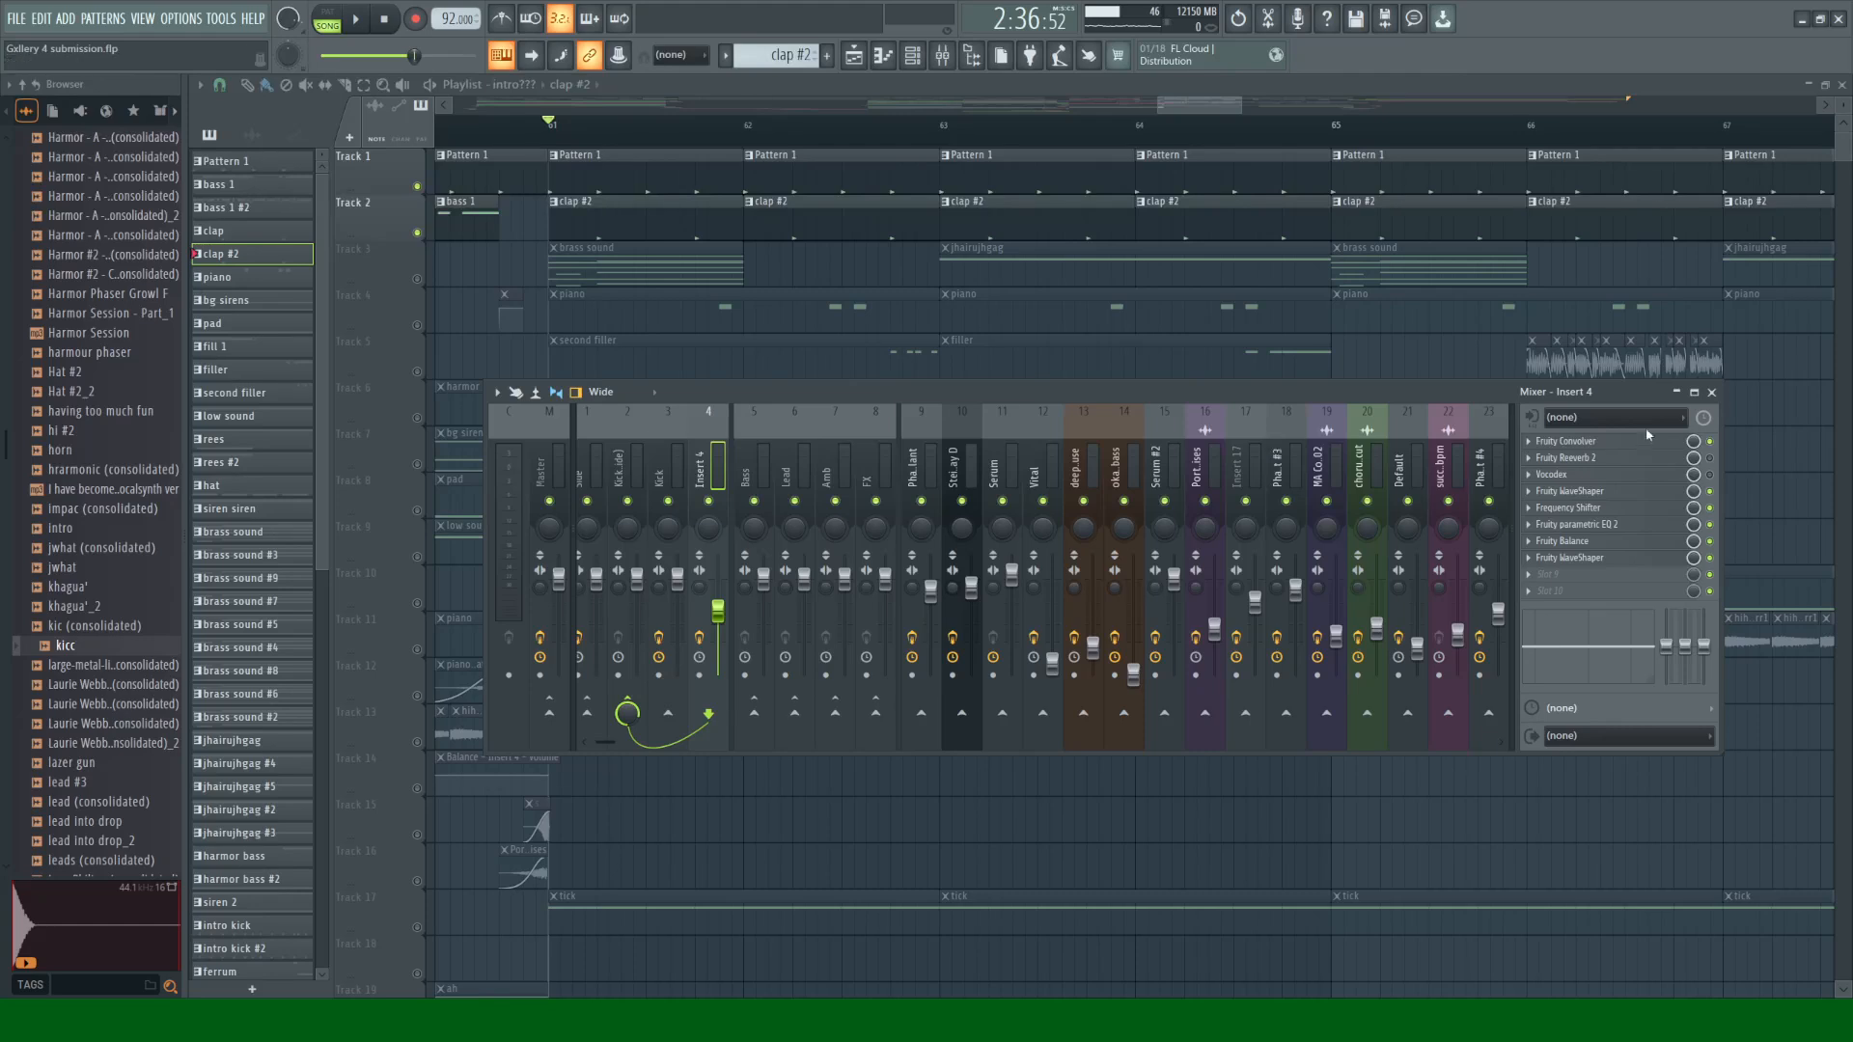
# Step: Close the mixer and play Tracks 1 and 2 from bar 61
pyautogui.click(1713, 393)
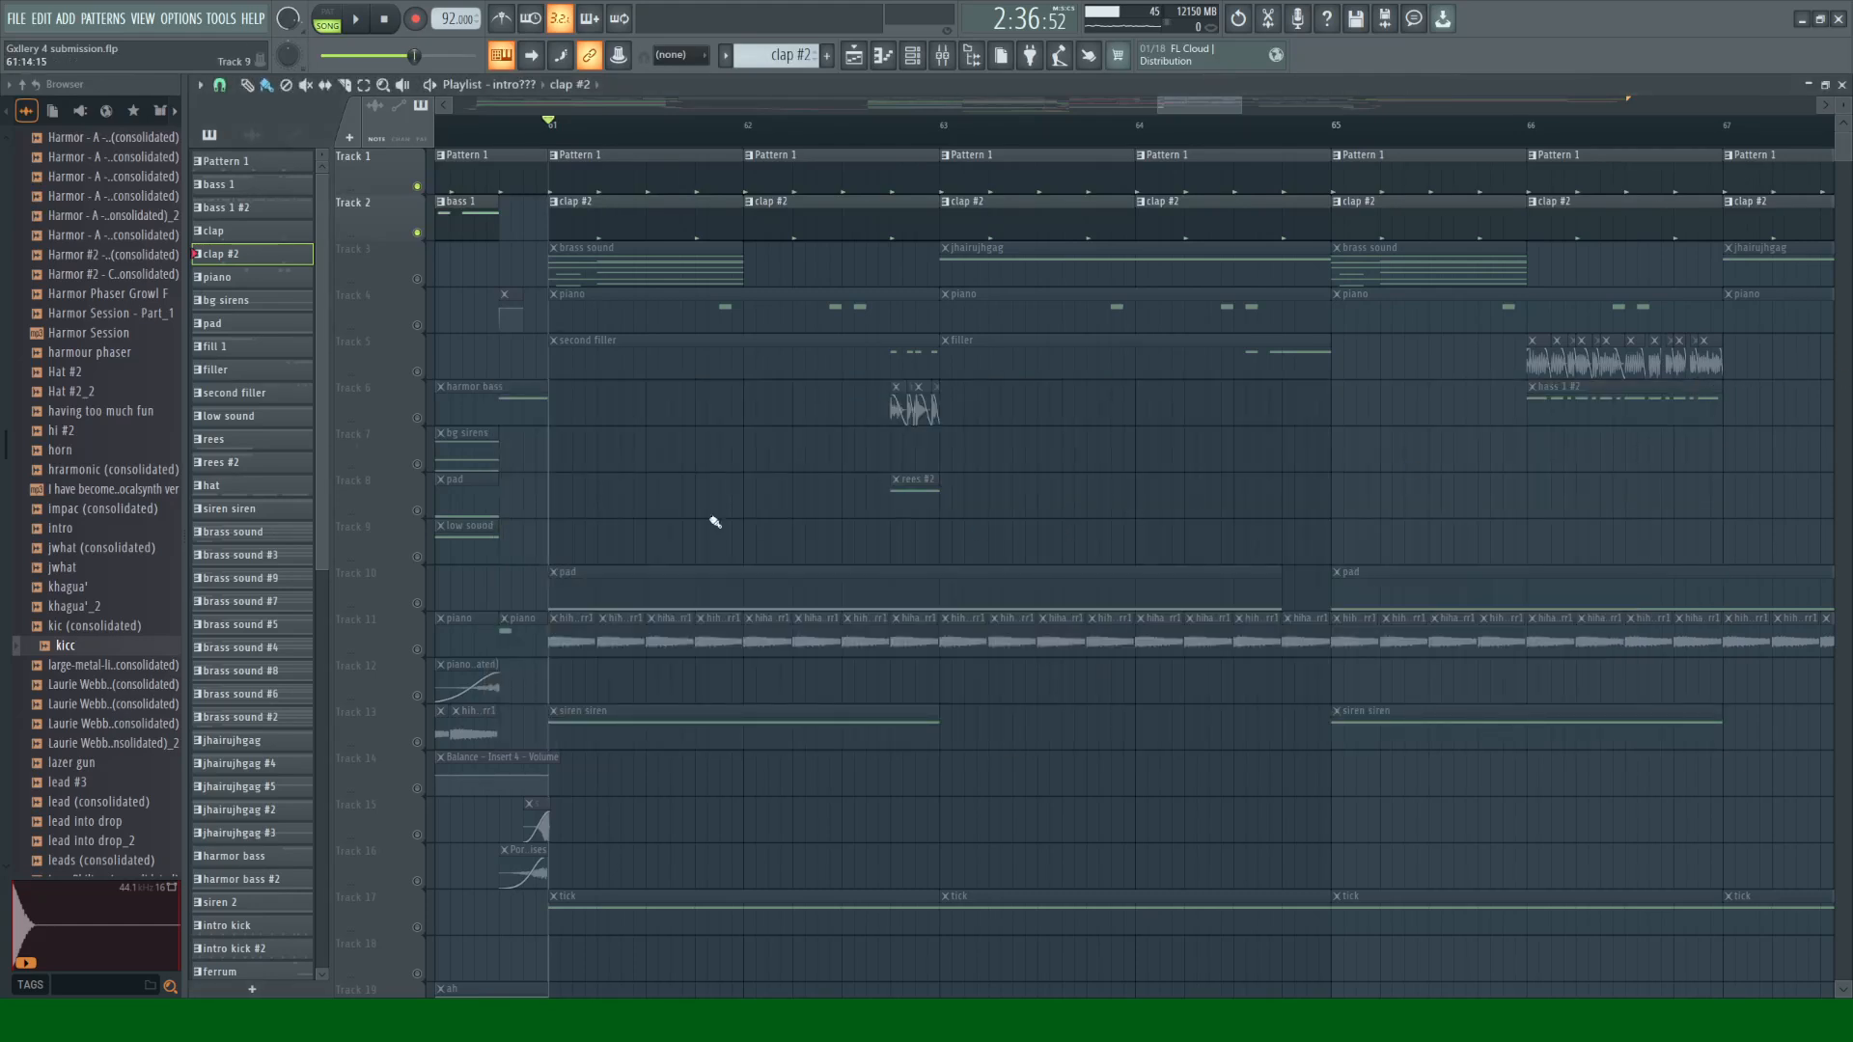
pyautogui.press('space')
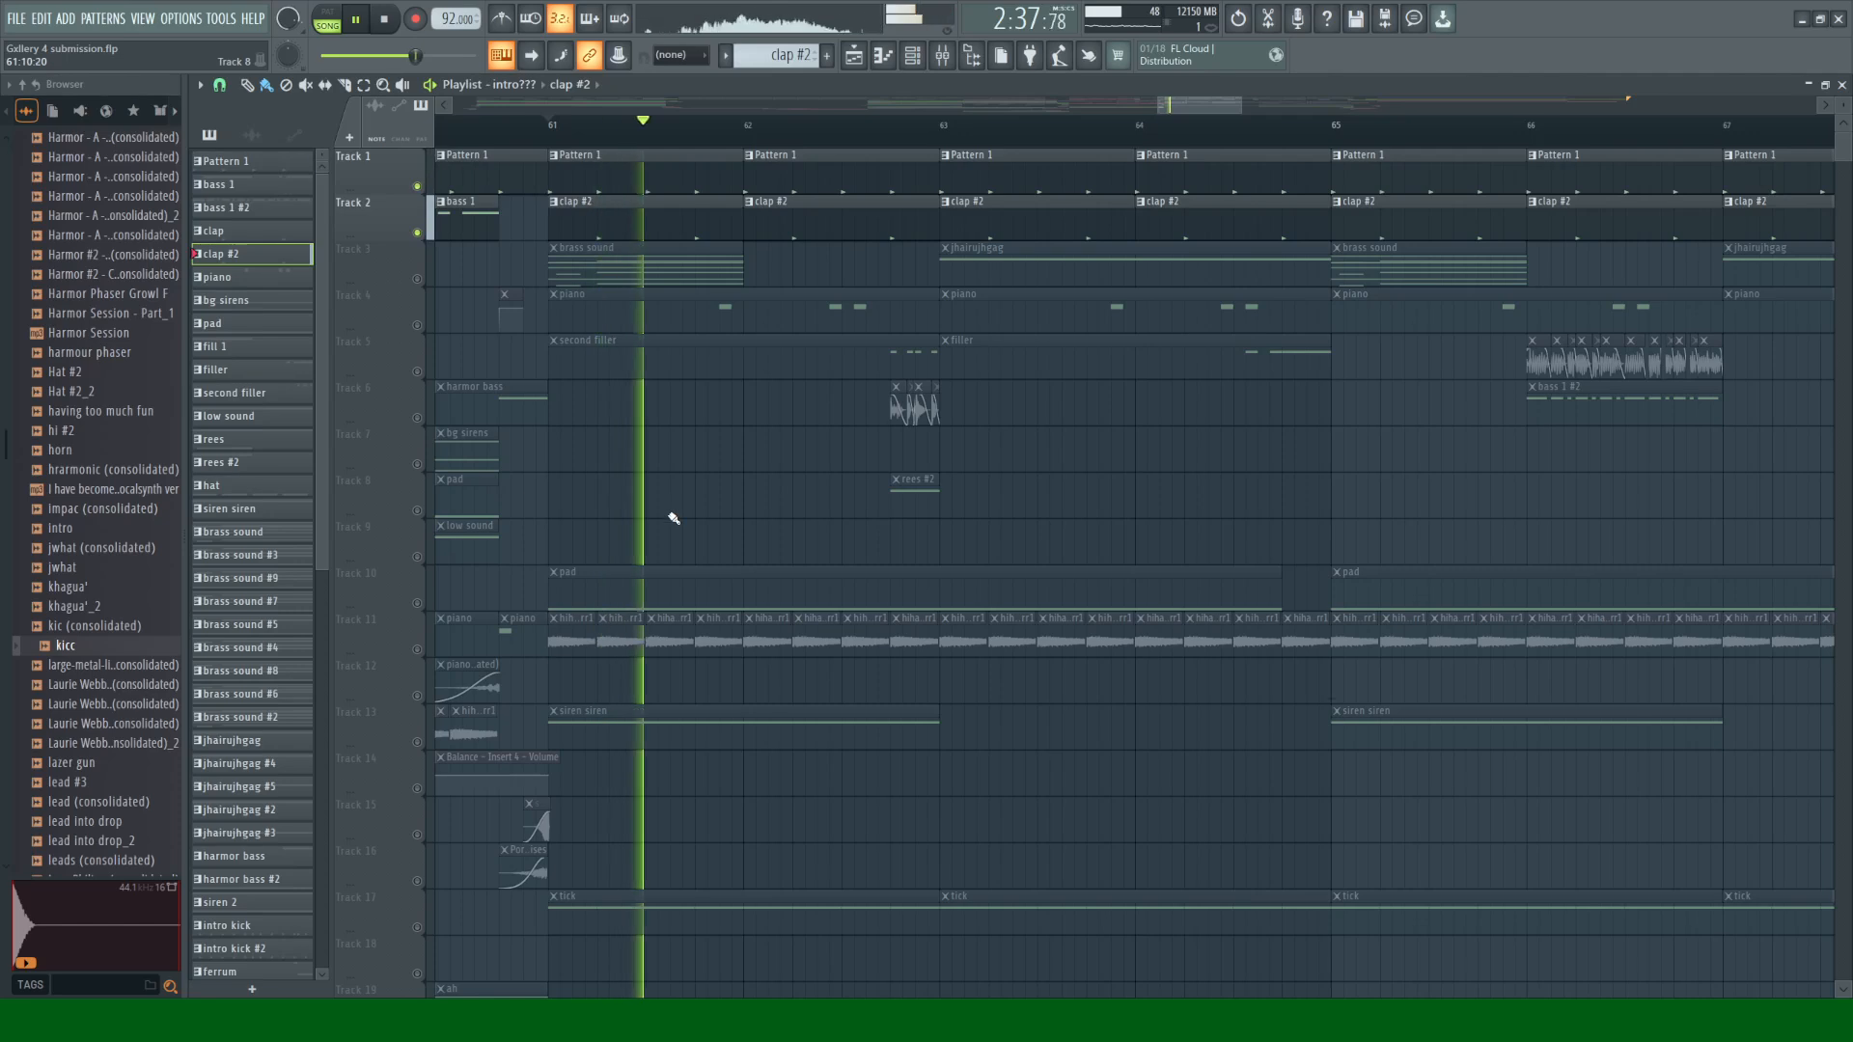
pyautogui.press('space')
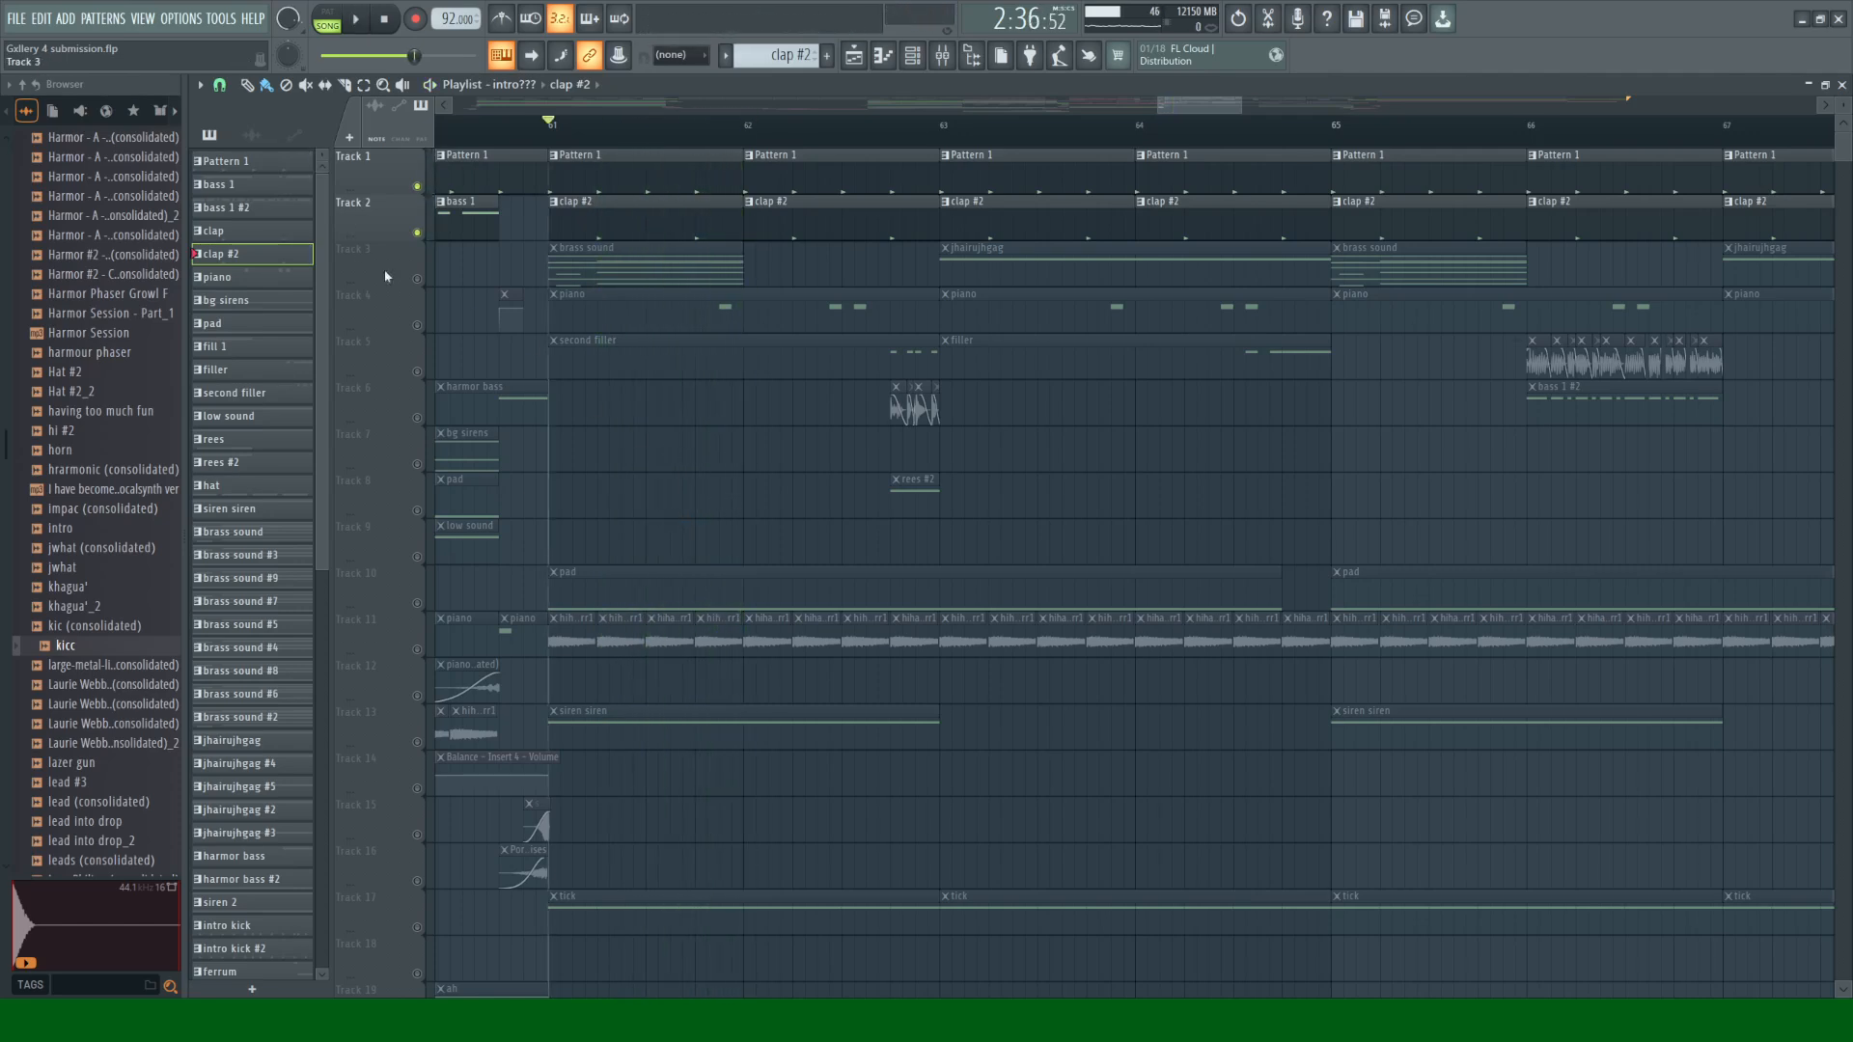
# Step: Solo Track 3 and audition its brass sound clip from bar 61
pyautogui.rightClick(421, 282)
pyautogui.press('space')
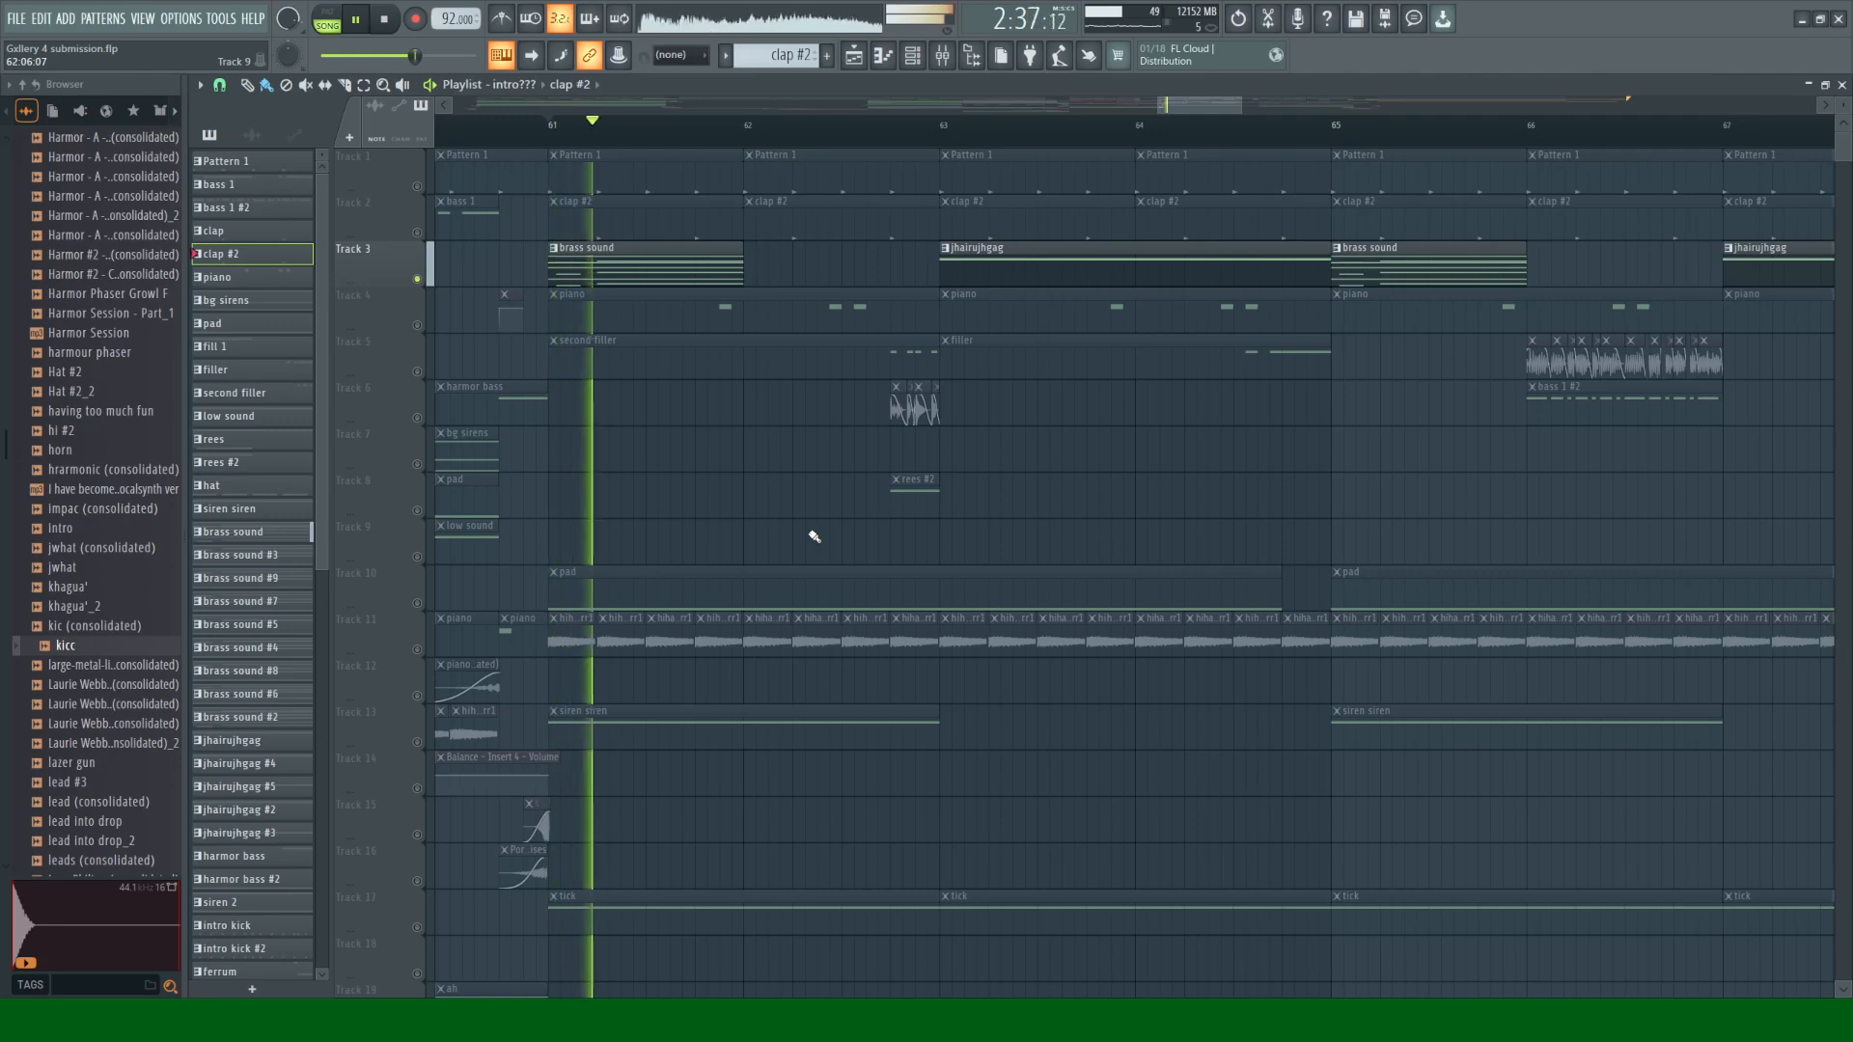
pyautogui.press('space')
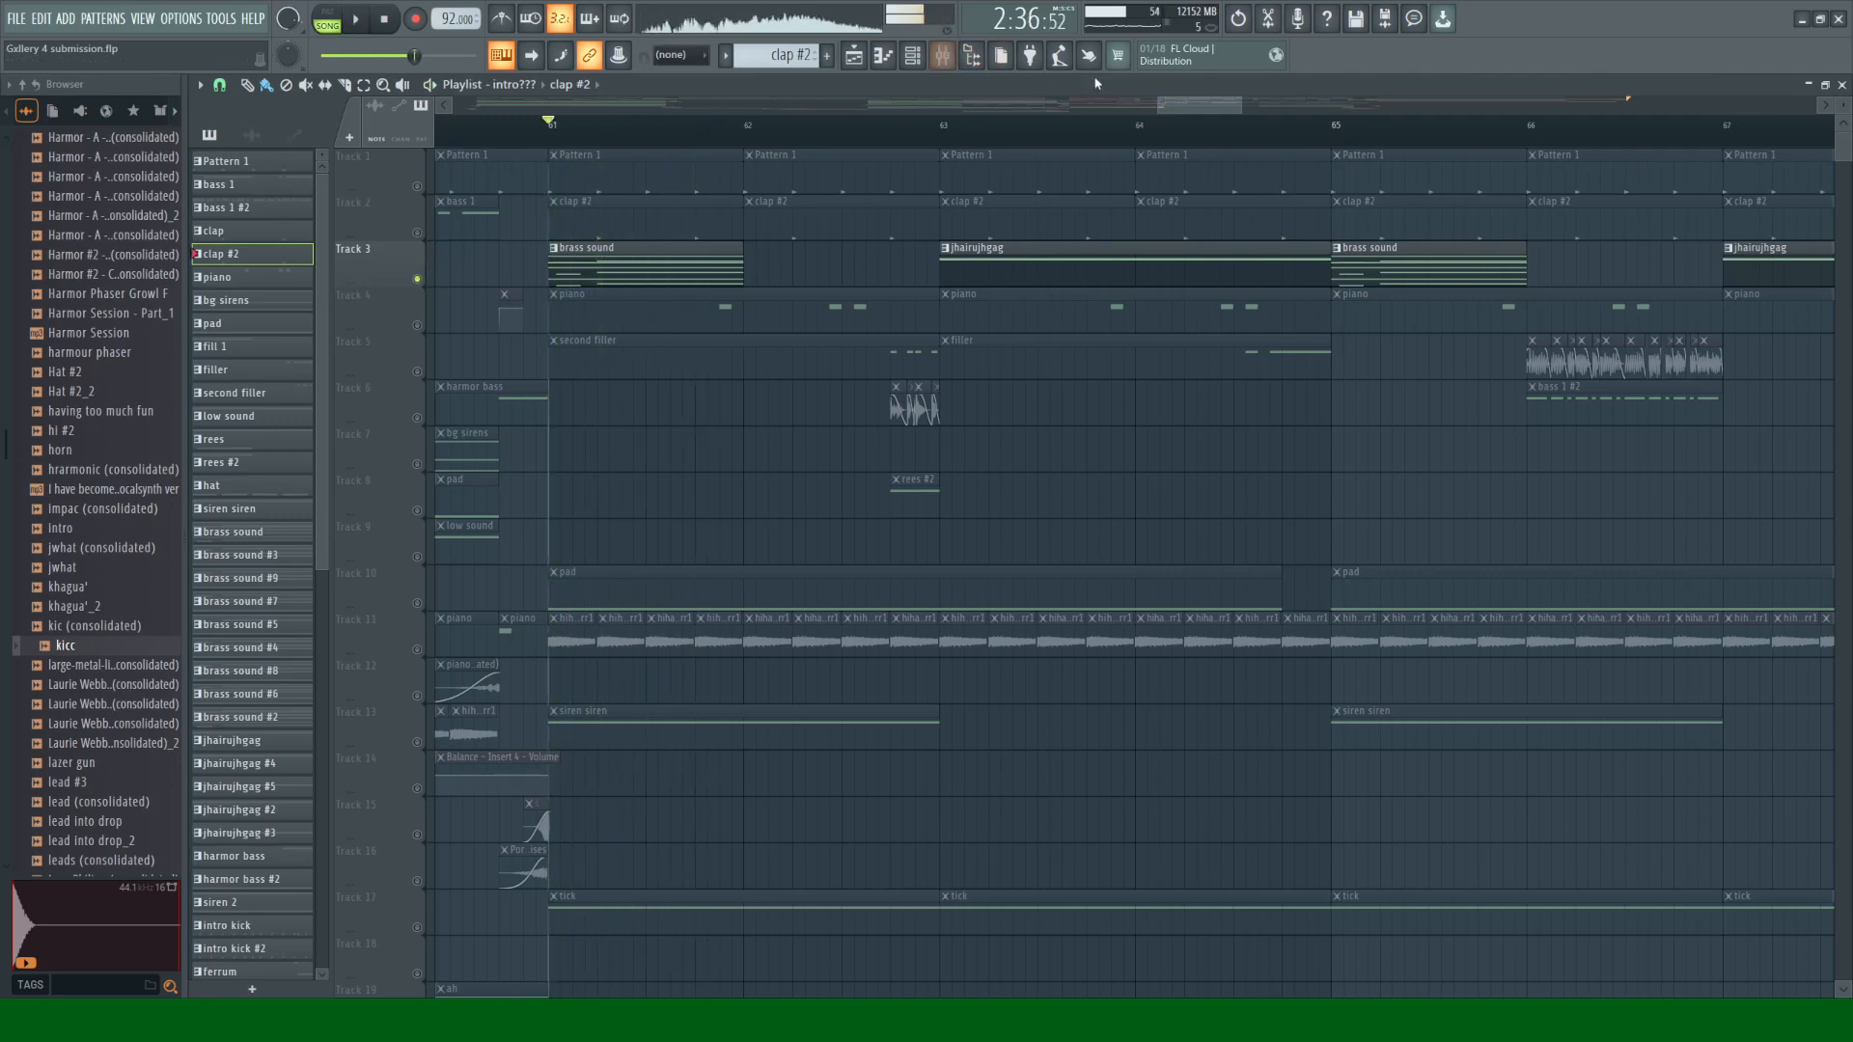
# Step: In the earlier section around bar 44, enable Tracks 7, 9, 10, 11, 13, 21 and 22 alongside Track 3
pyautogui.moveTo(1188, 112); pyautogui.dragTo(984, 108)
pyautogui.click(418, 466)
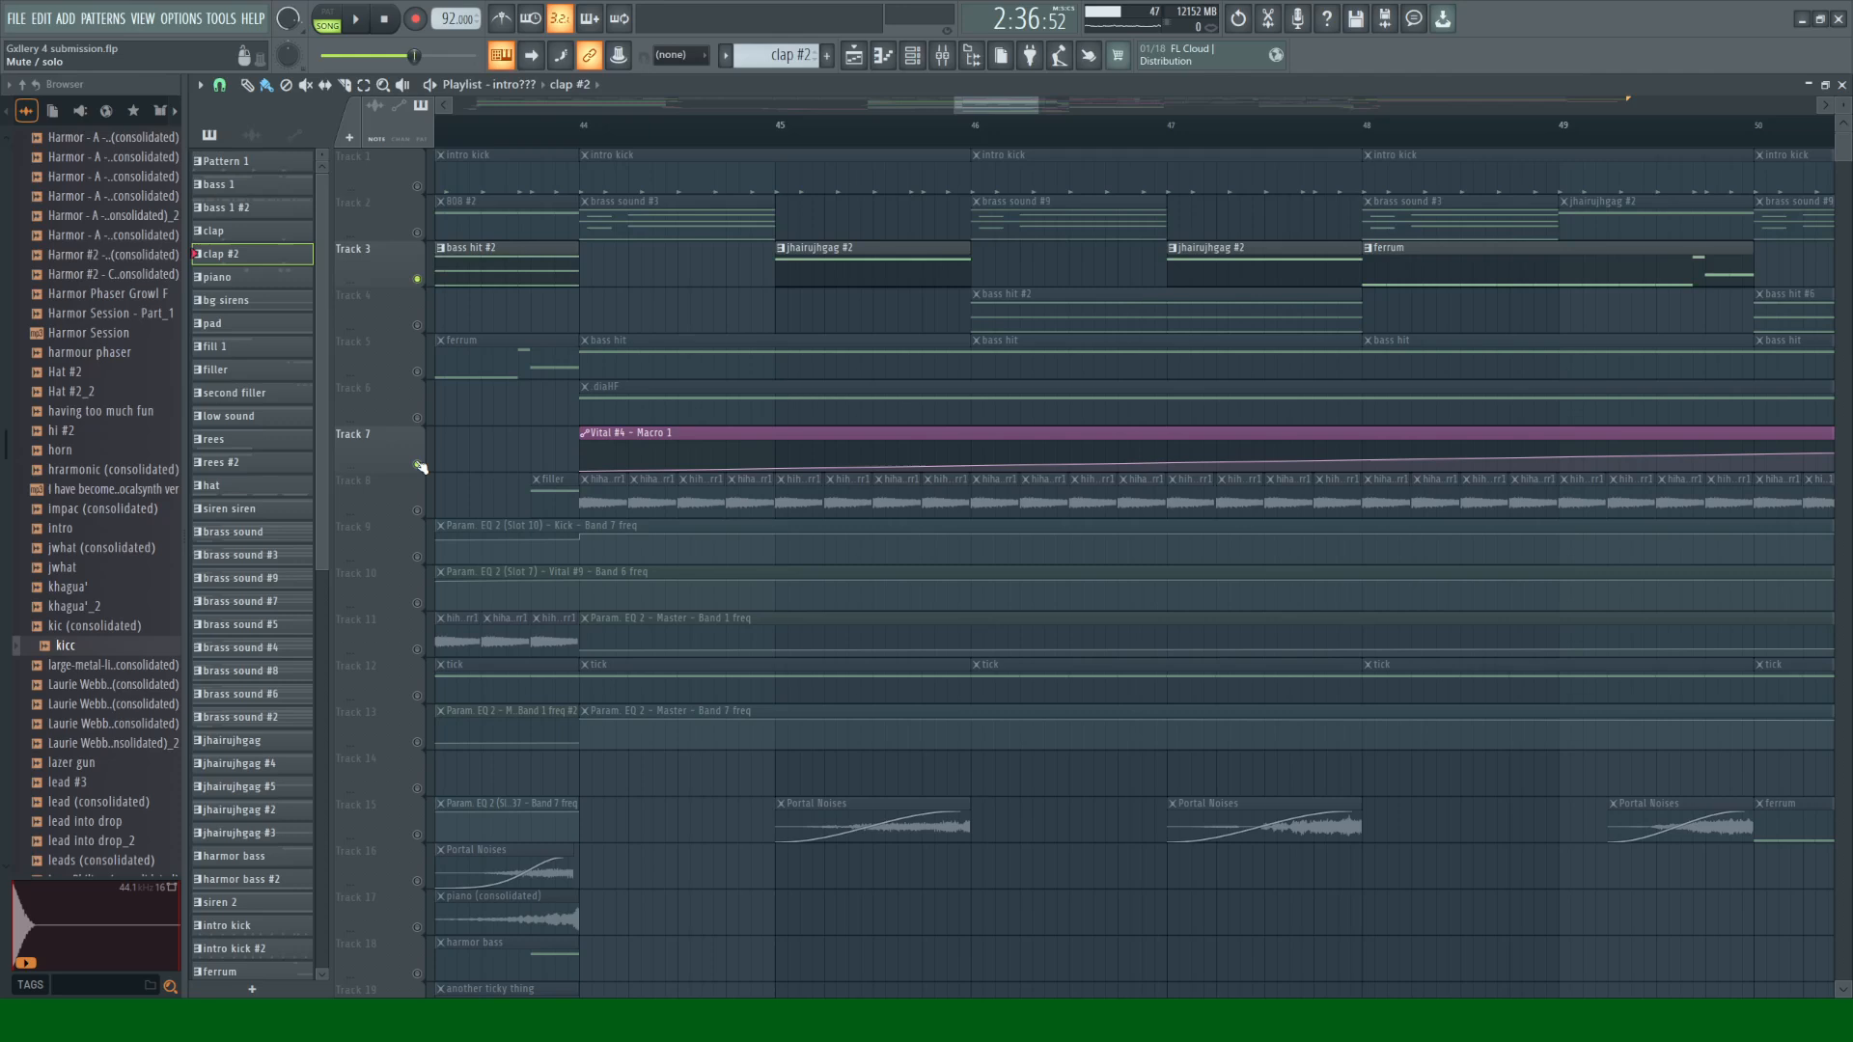
pyautogui.click(418, 557)
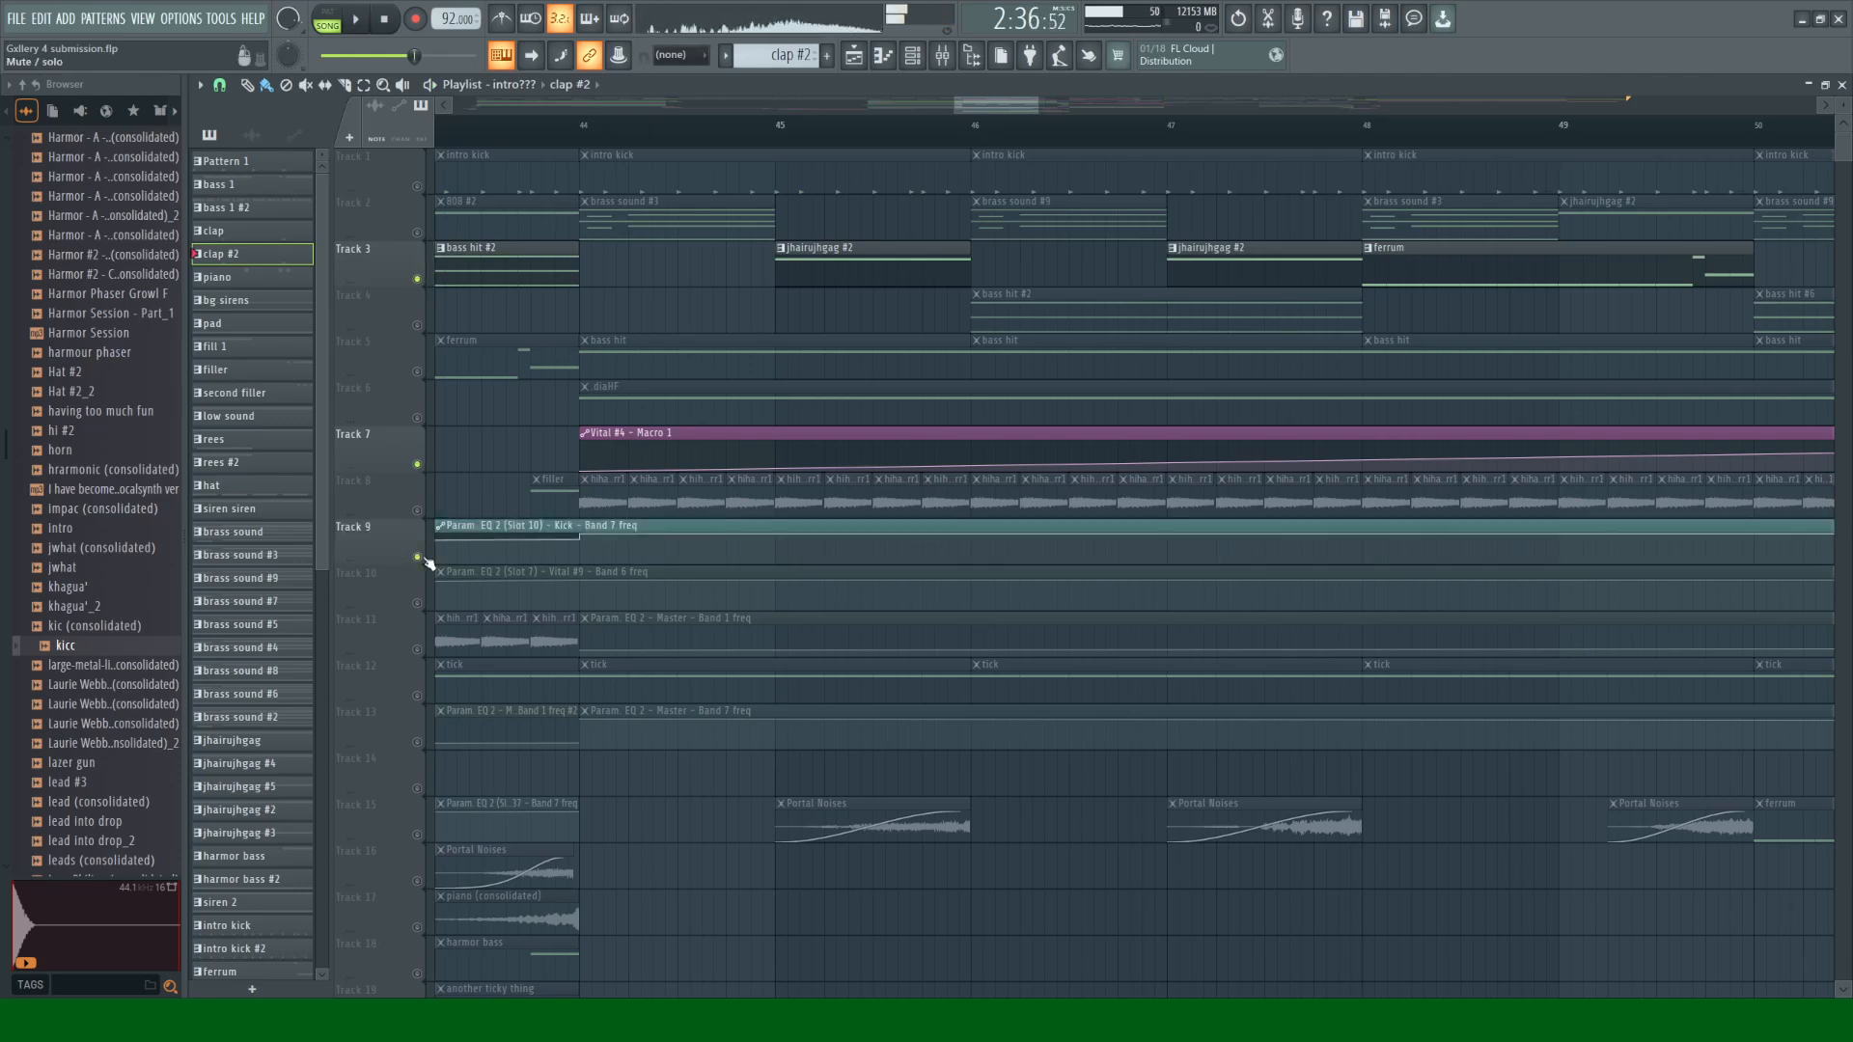
pyautogui.click(418, 604)
pyautogui.click(418, 649)
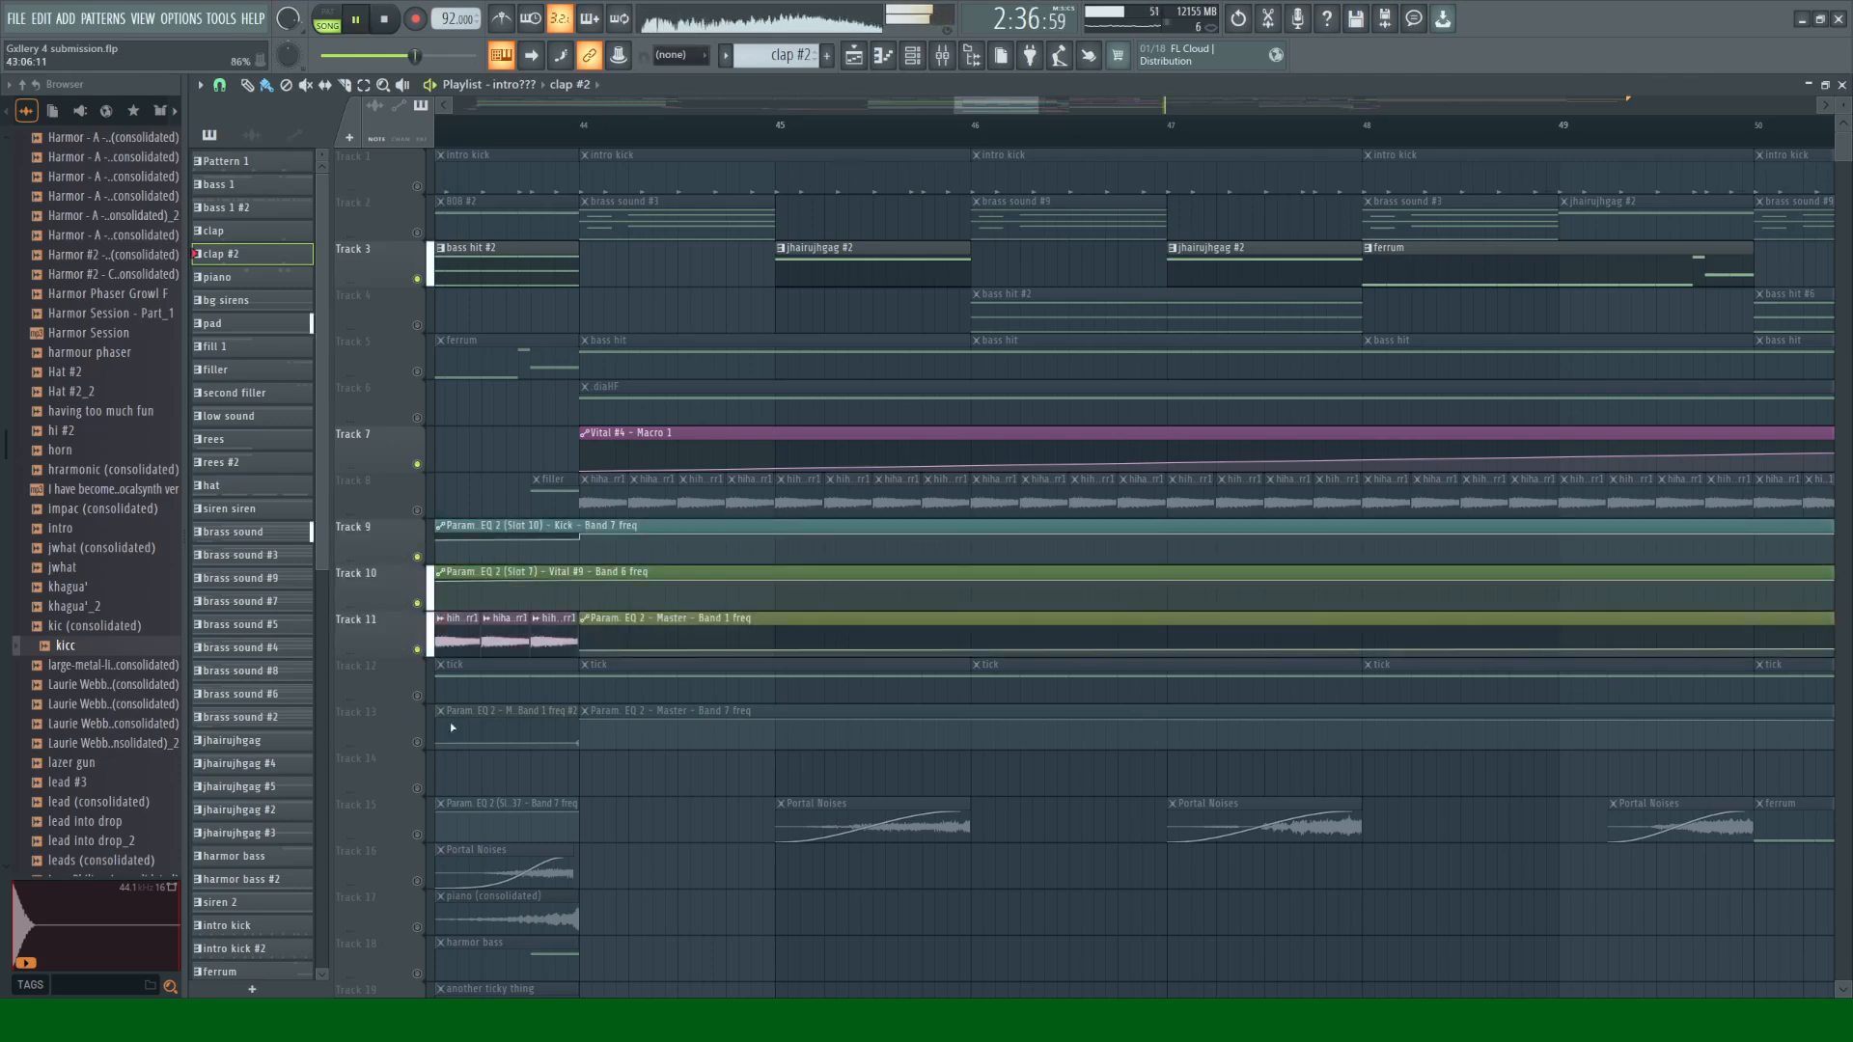
pyautogui.click(418, 742)
pyautogui.scroll(-8, 691, 868)
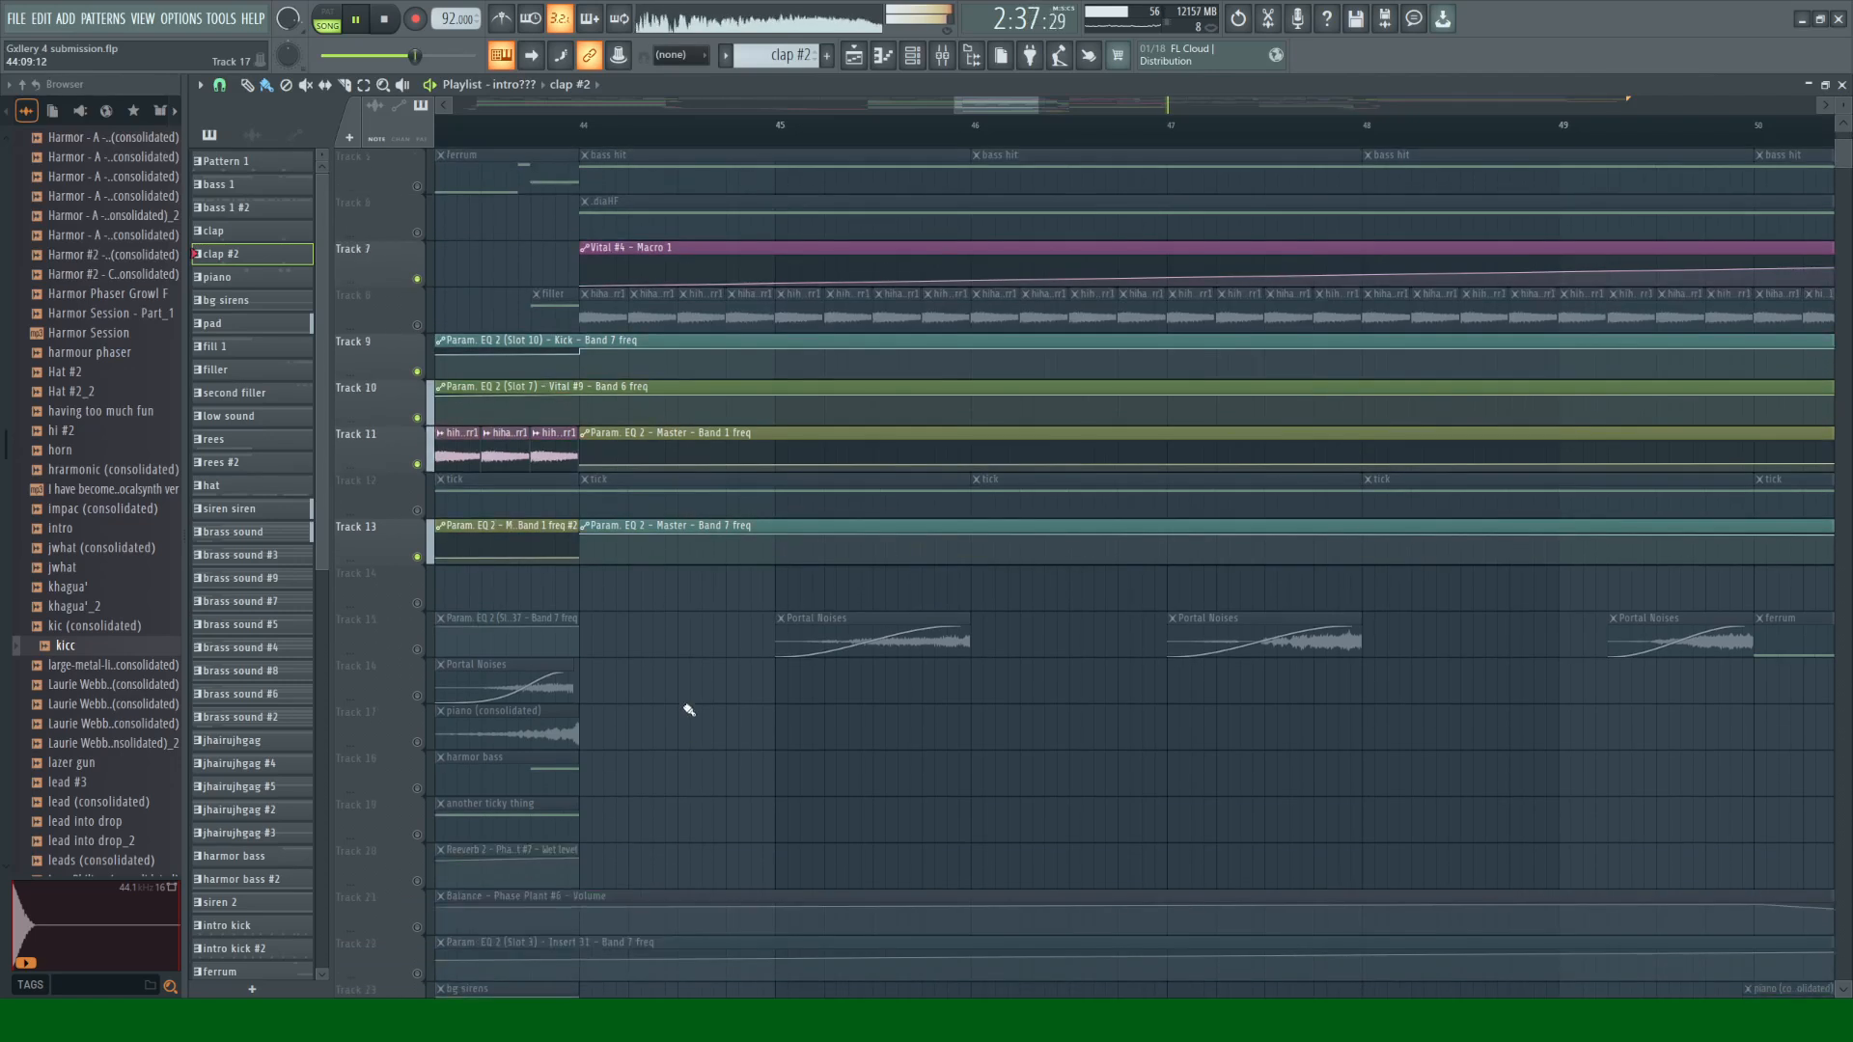
pyautogui.click(418, 742)
pyautogui.click(418, 789)
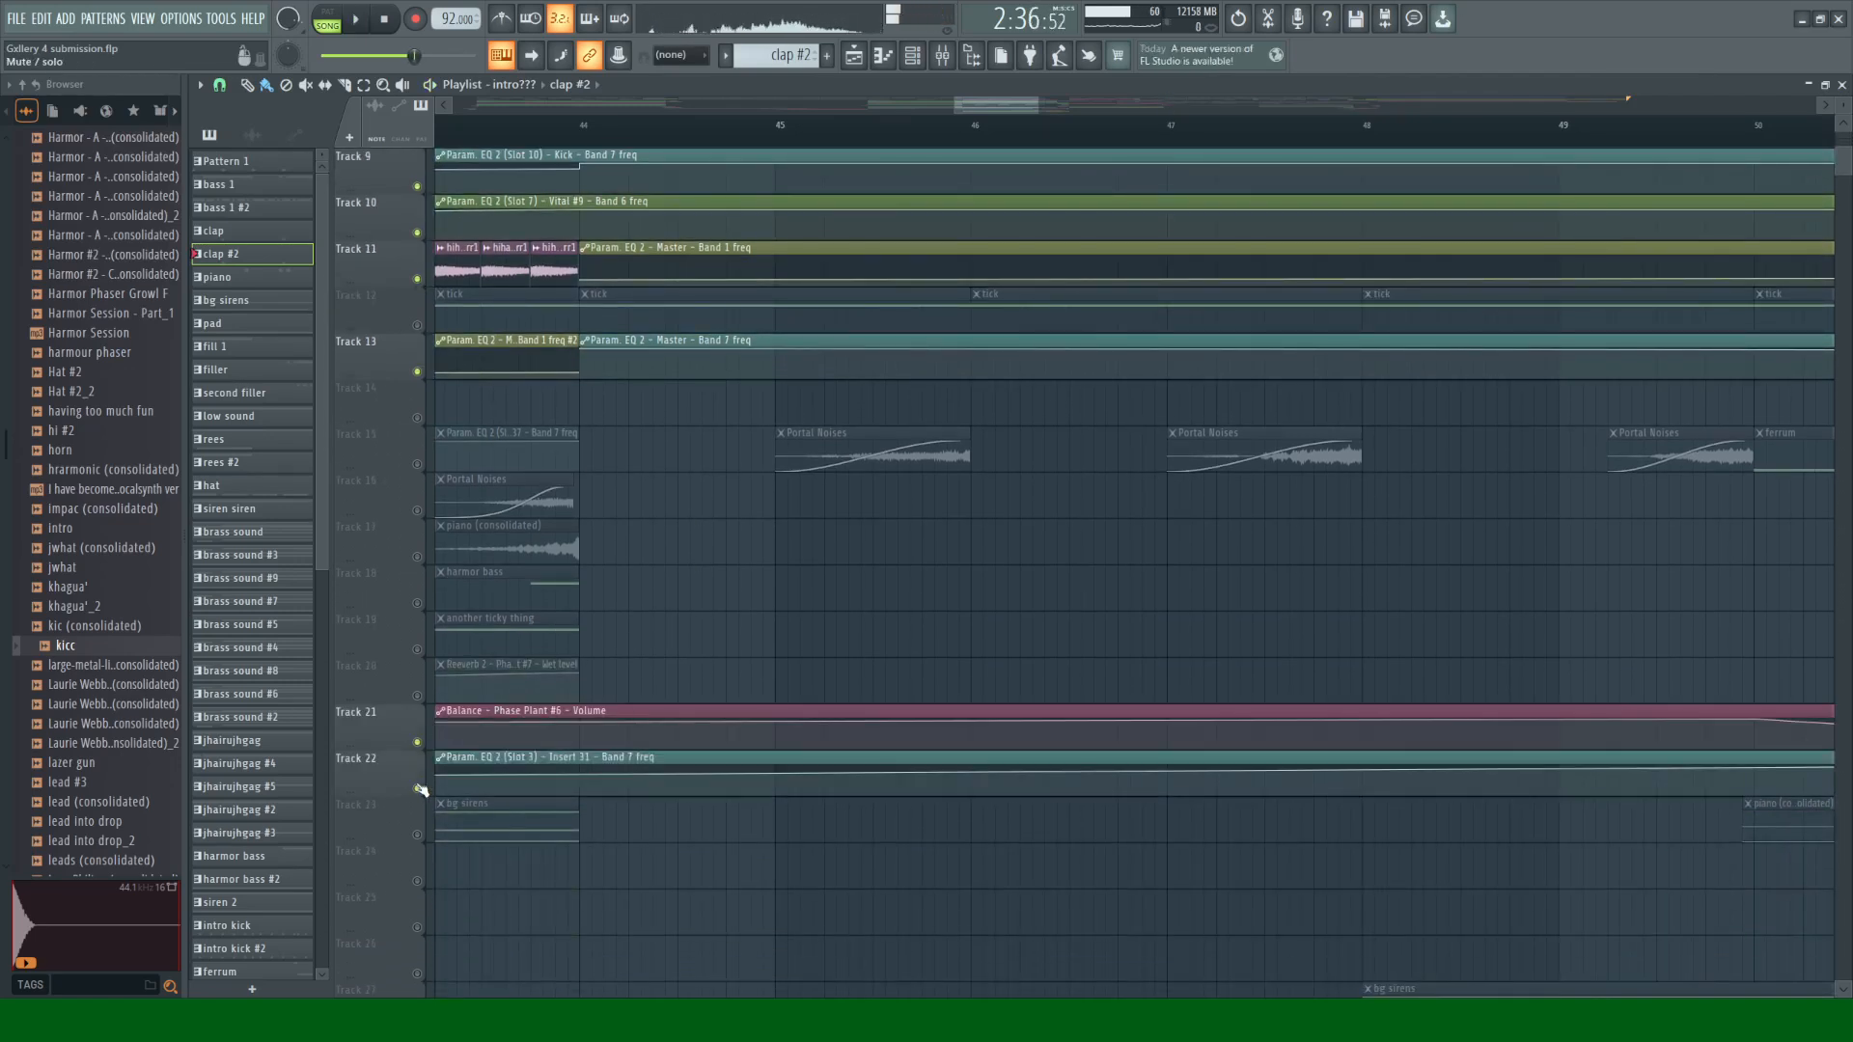
# Step: Return to the drop at bar 61, play the enabled tracks and show the mixer
pyautogui.moveTo(968, 106); pyautogui.dragTo(1173, 104)
pyautogui.scroll(4, 936, 851)
pyautogui.scroll(4, 1051, 289)
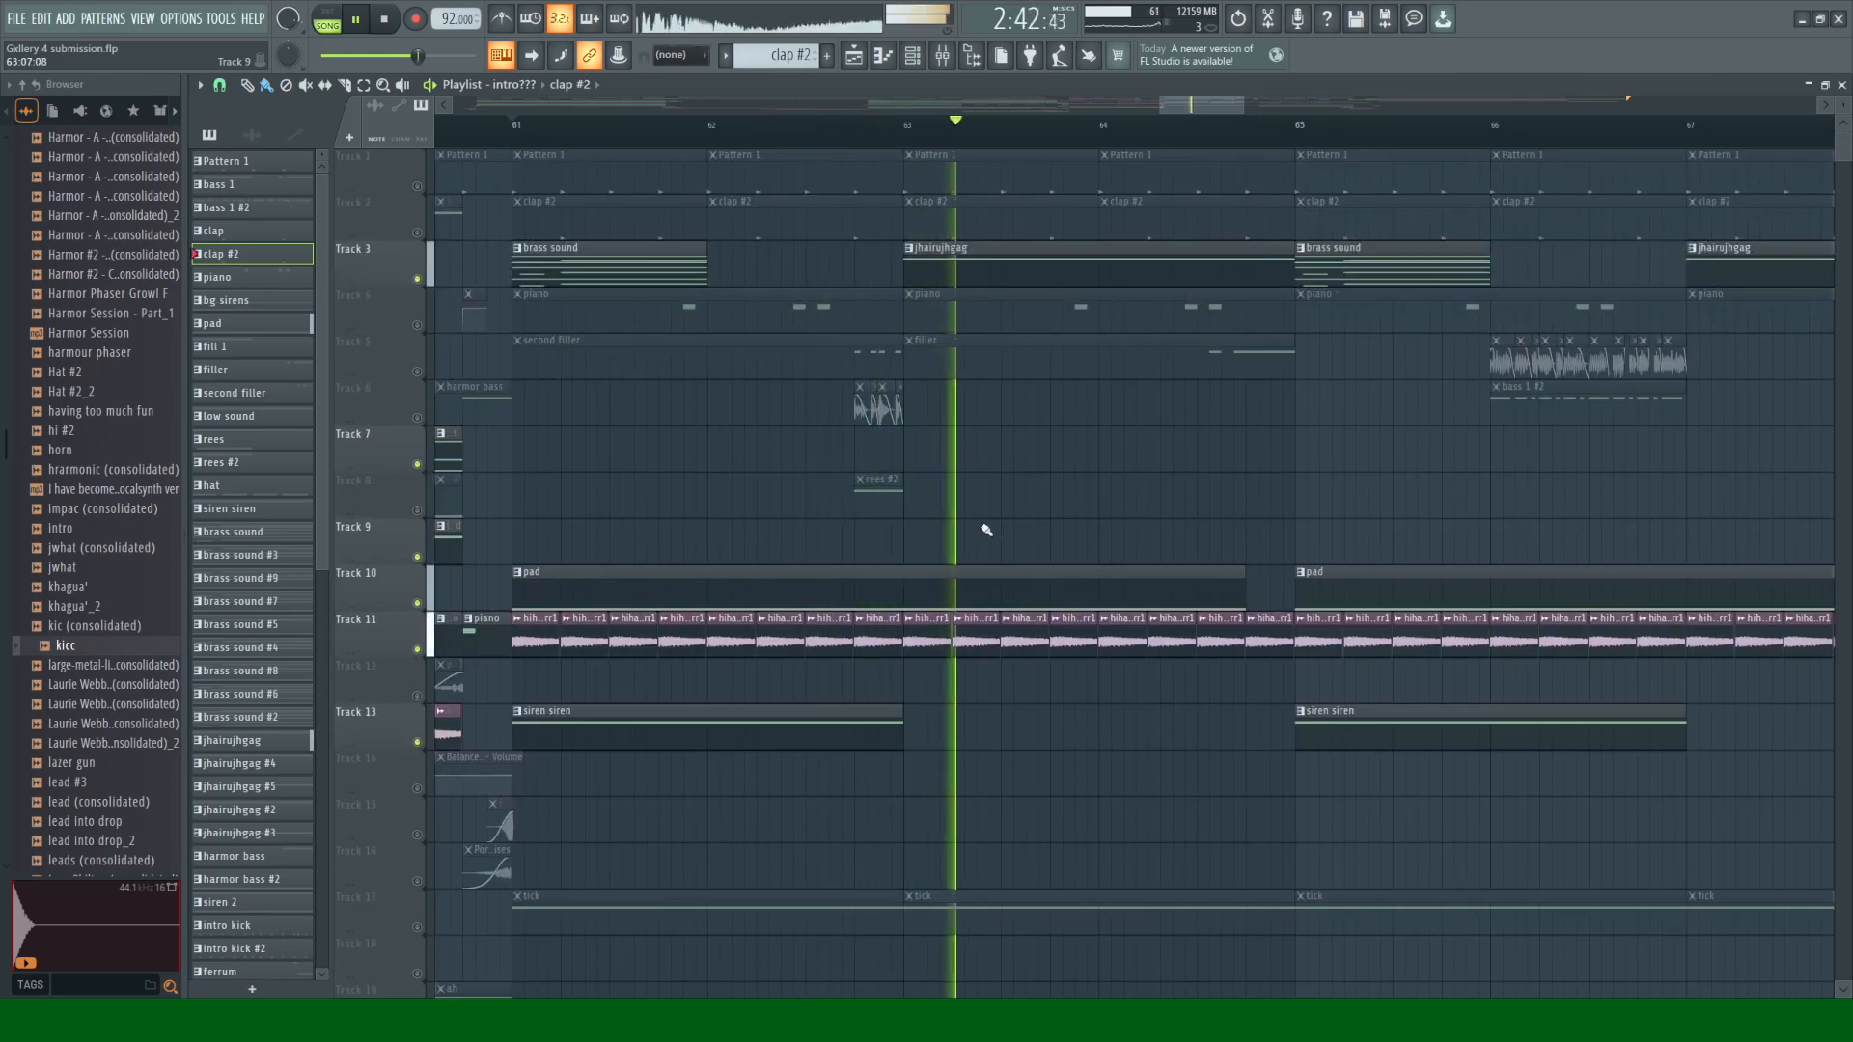
pyautogui.press('space')
pyautogui.press('space')
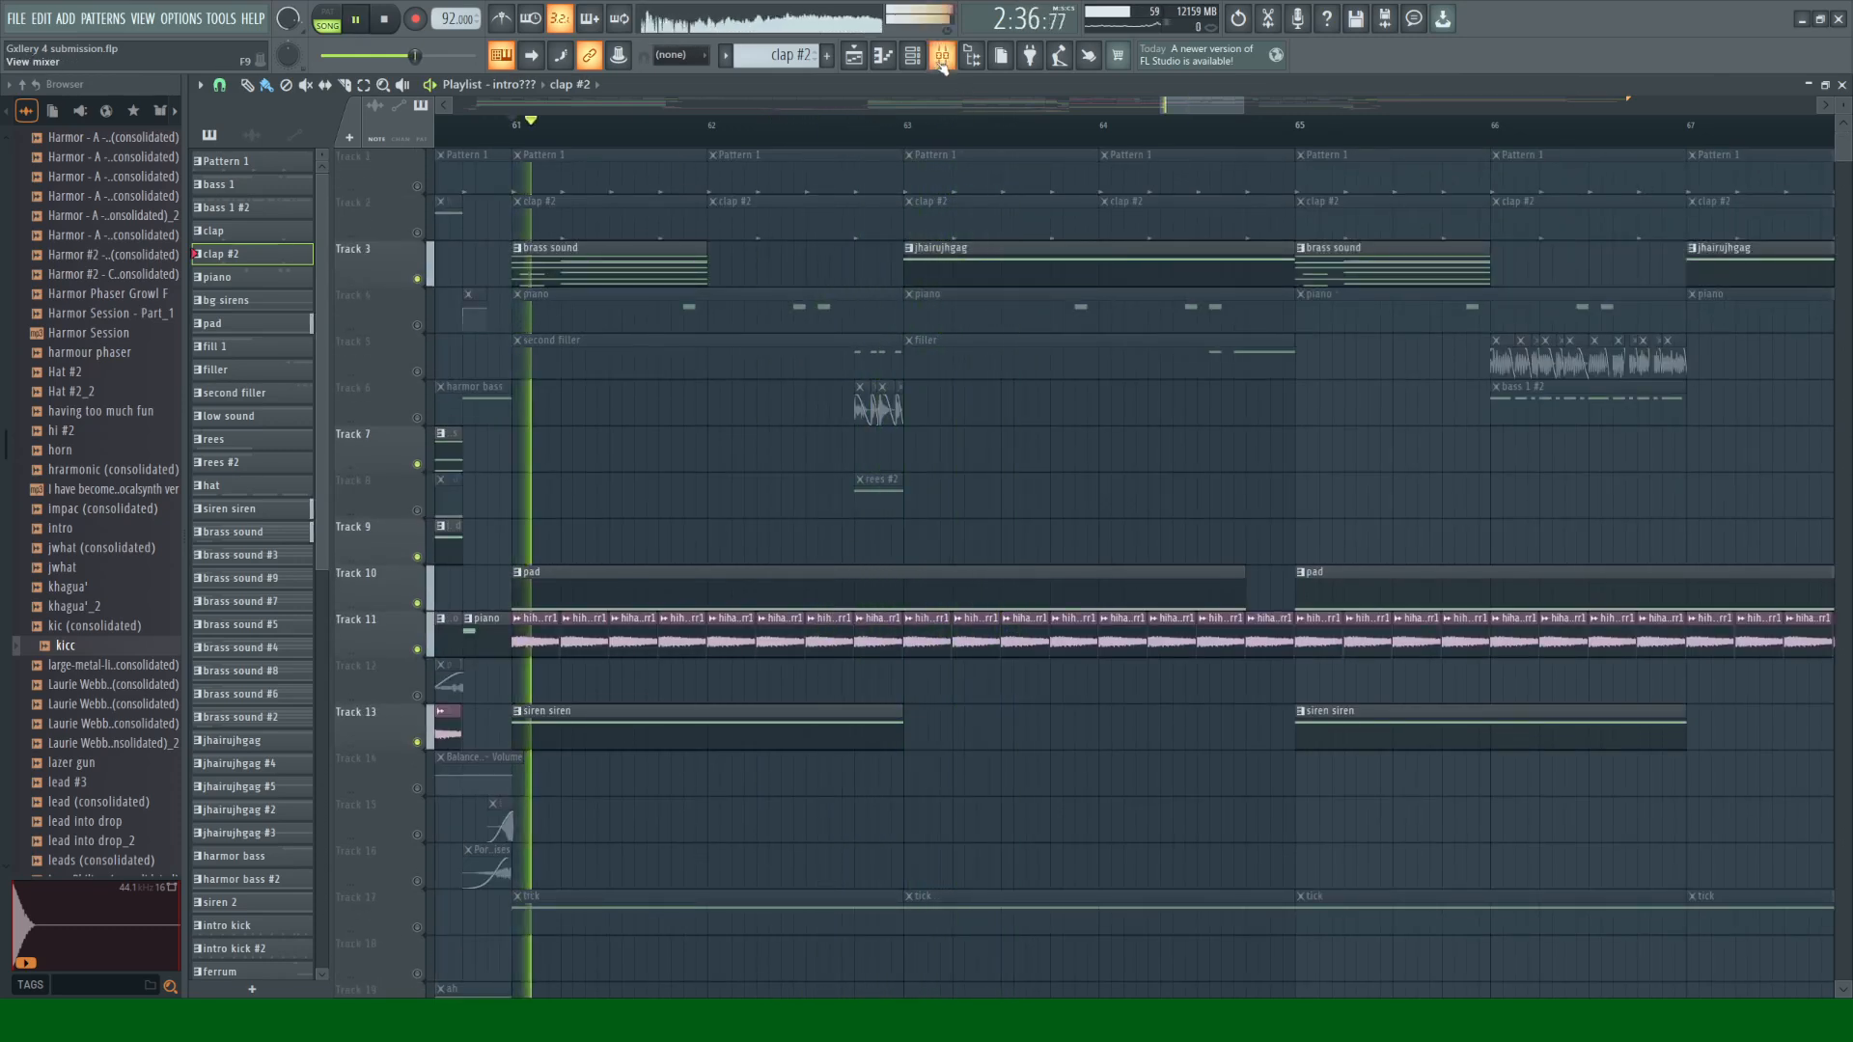
pyautogui.press('F9')
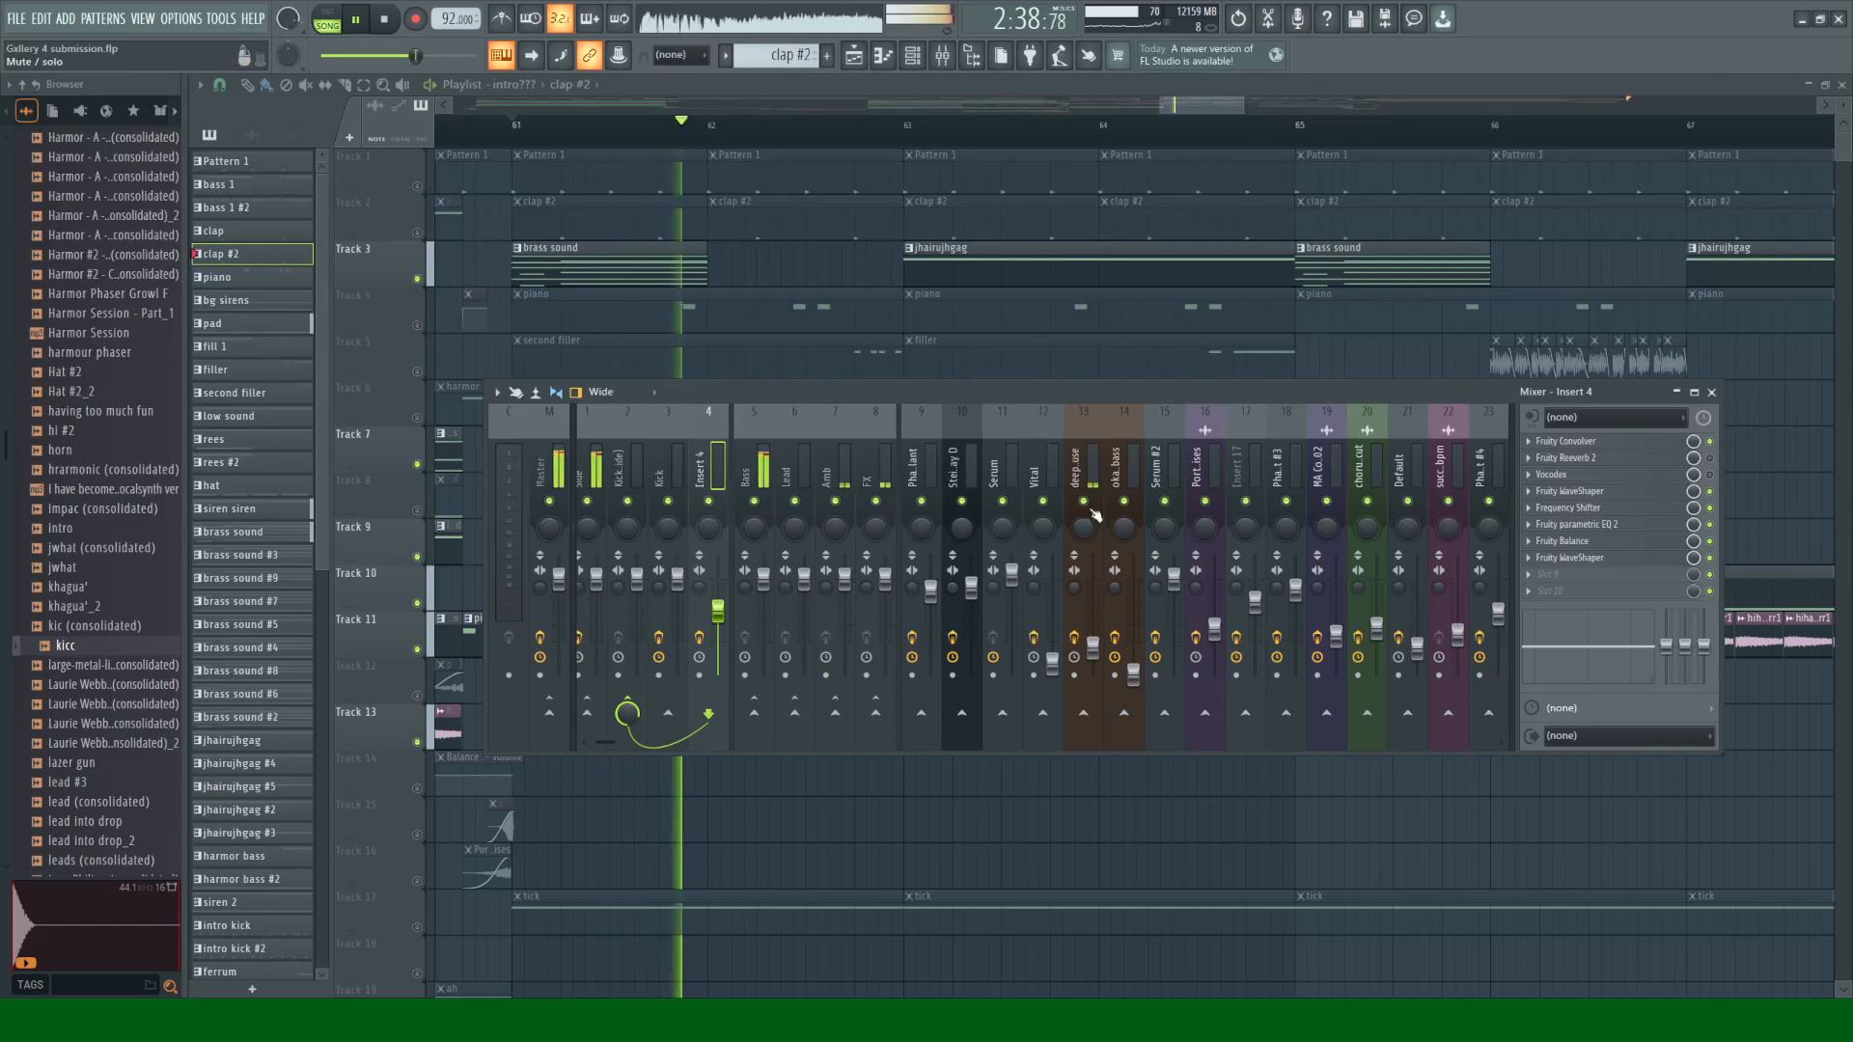
pyautogui.press('space')
# Step: Audition the Vital #2, hihat 3 v4 rr1 and Phase Plant #5 mixer tracks separately from bar 61
pyautogui.moveTo(605, 742); pyautogui.dragTo(774, 750)
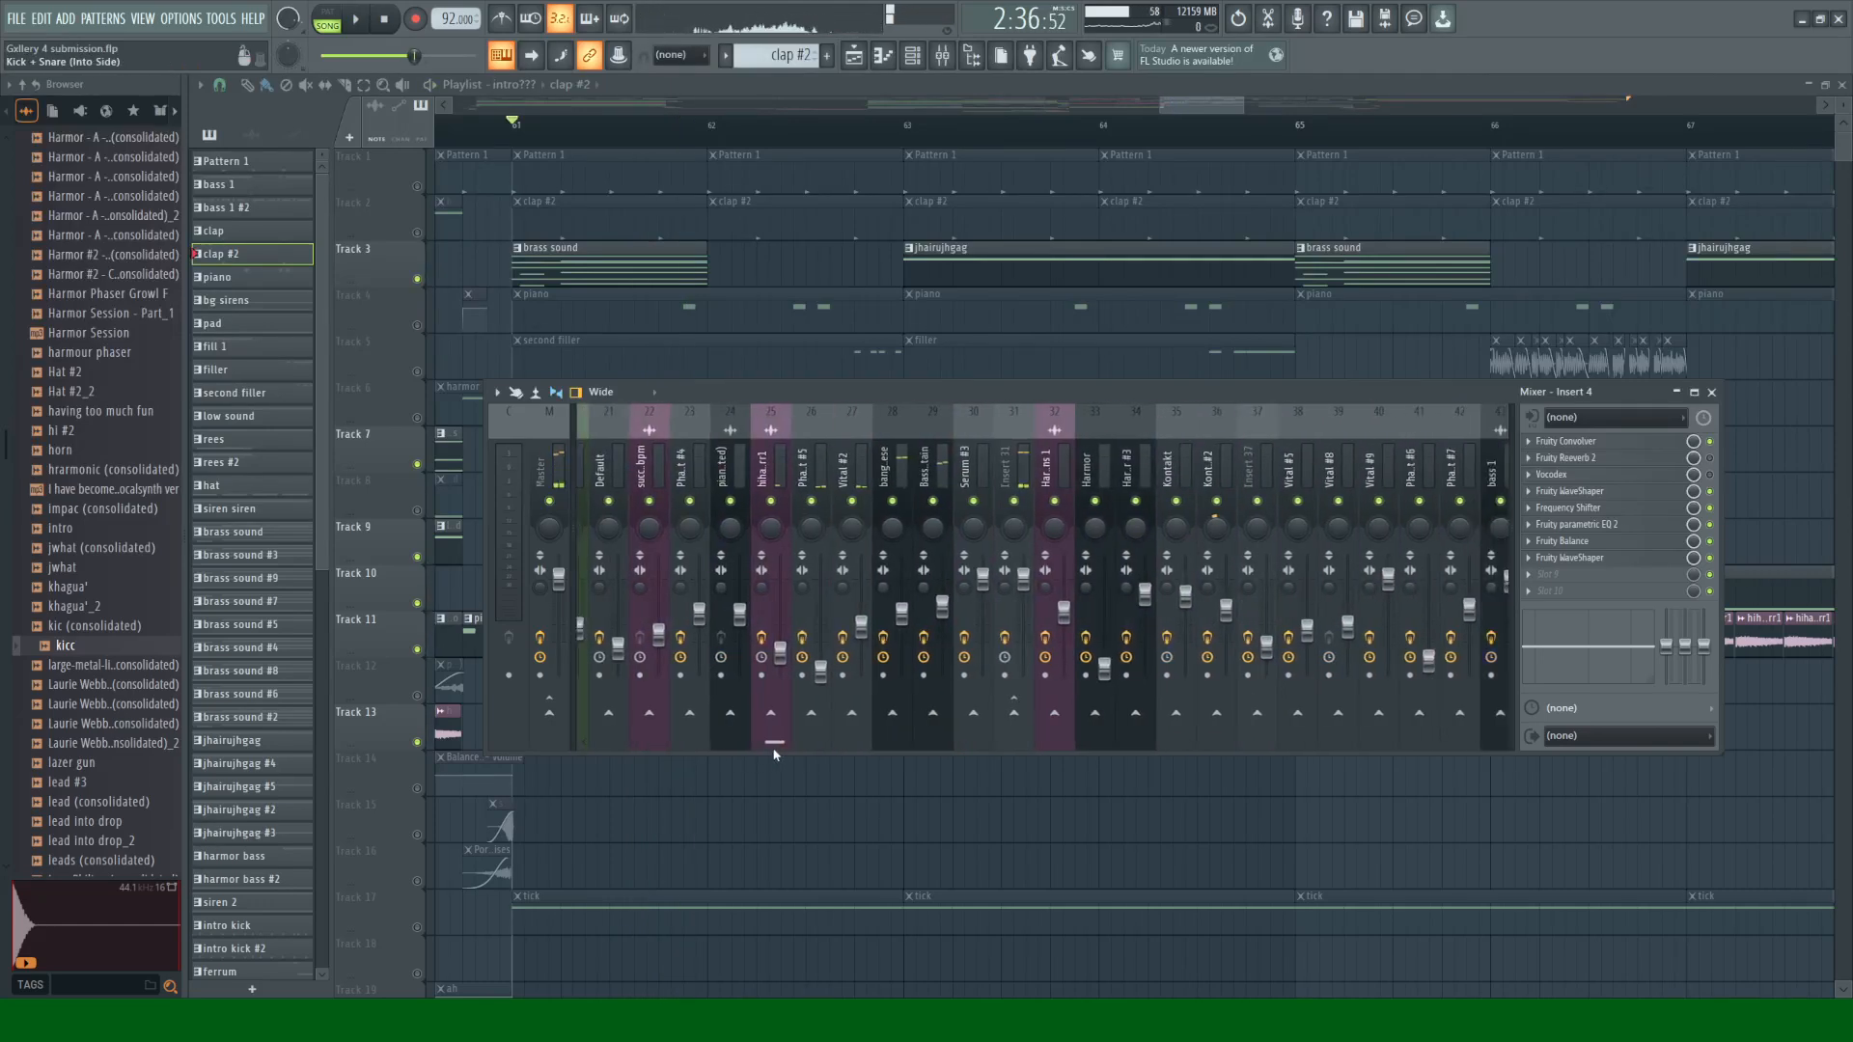
pyautogui.press('space')
pyautogui.click(855, 502)
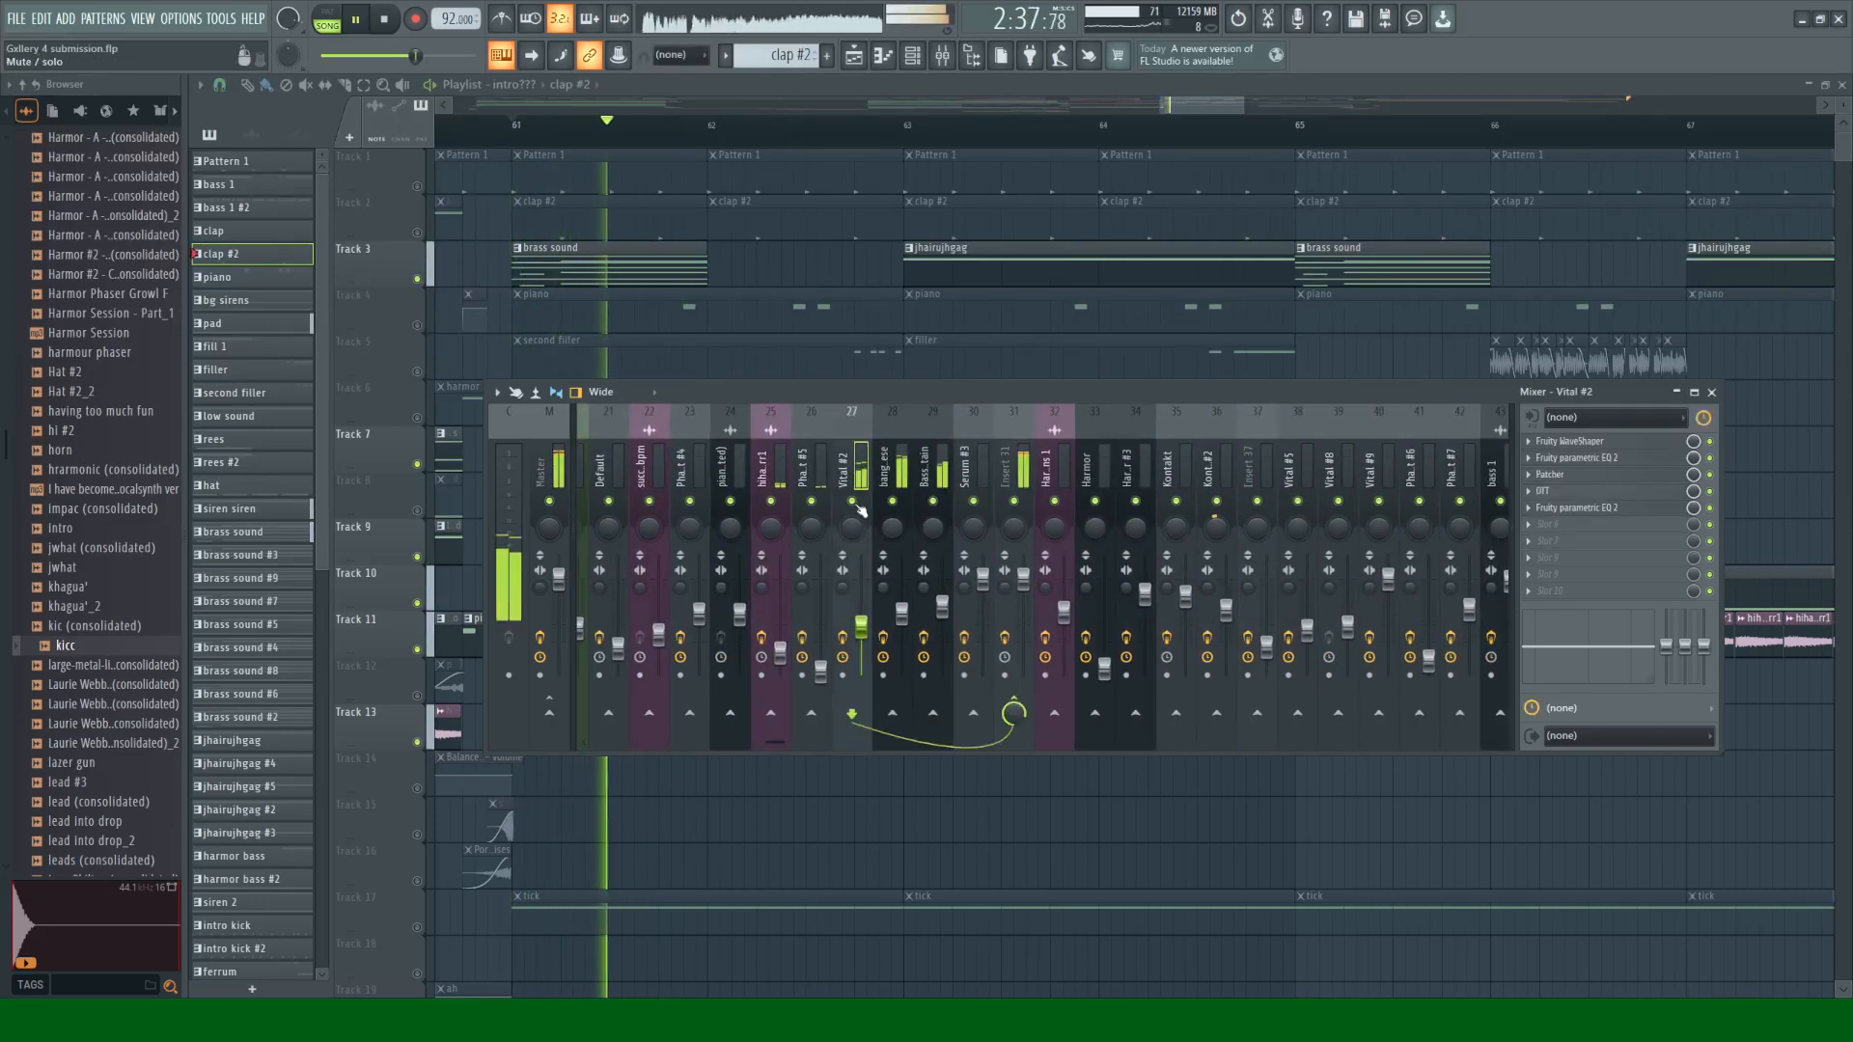
pyautogui.press('space')
pyautogui.click(778, 503)
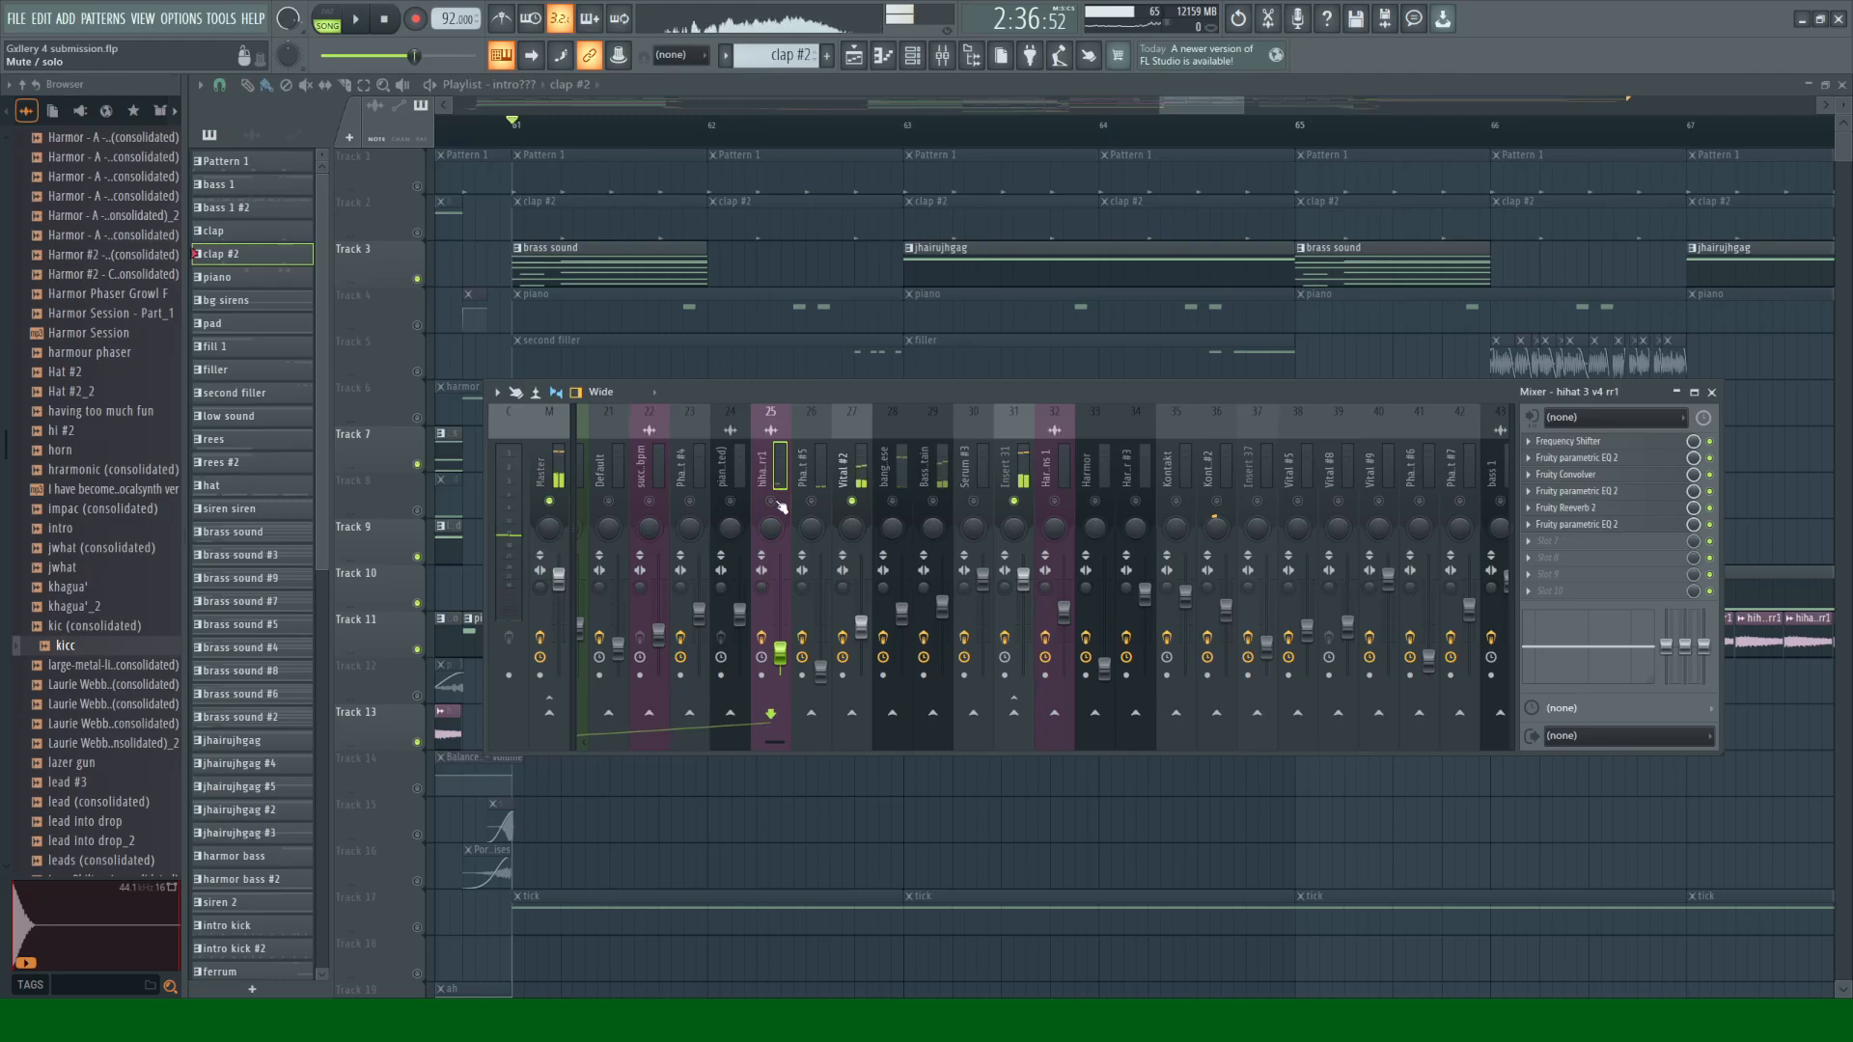
pyautogui.click(811, 483)
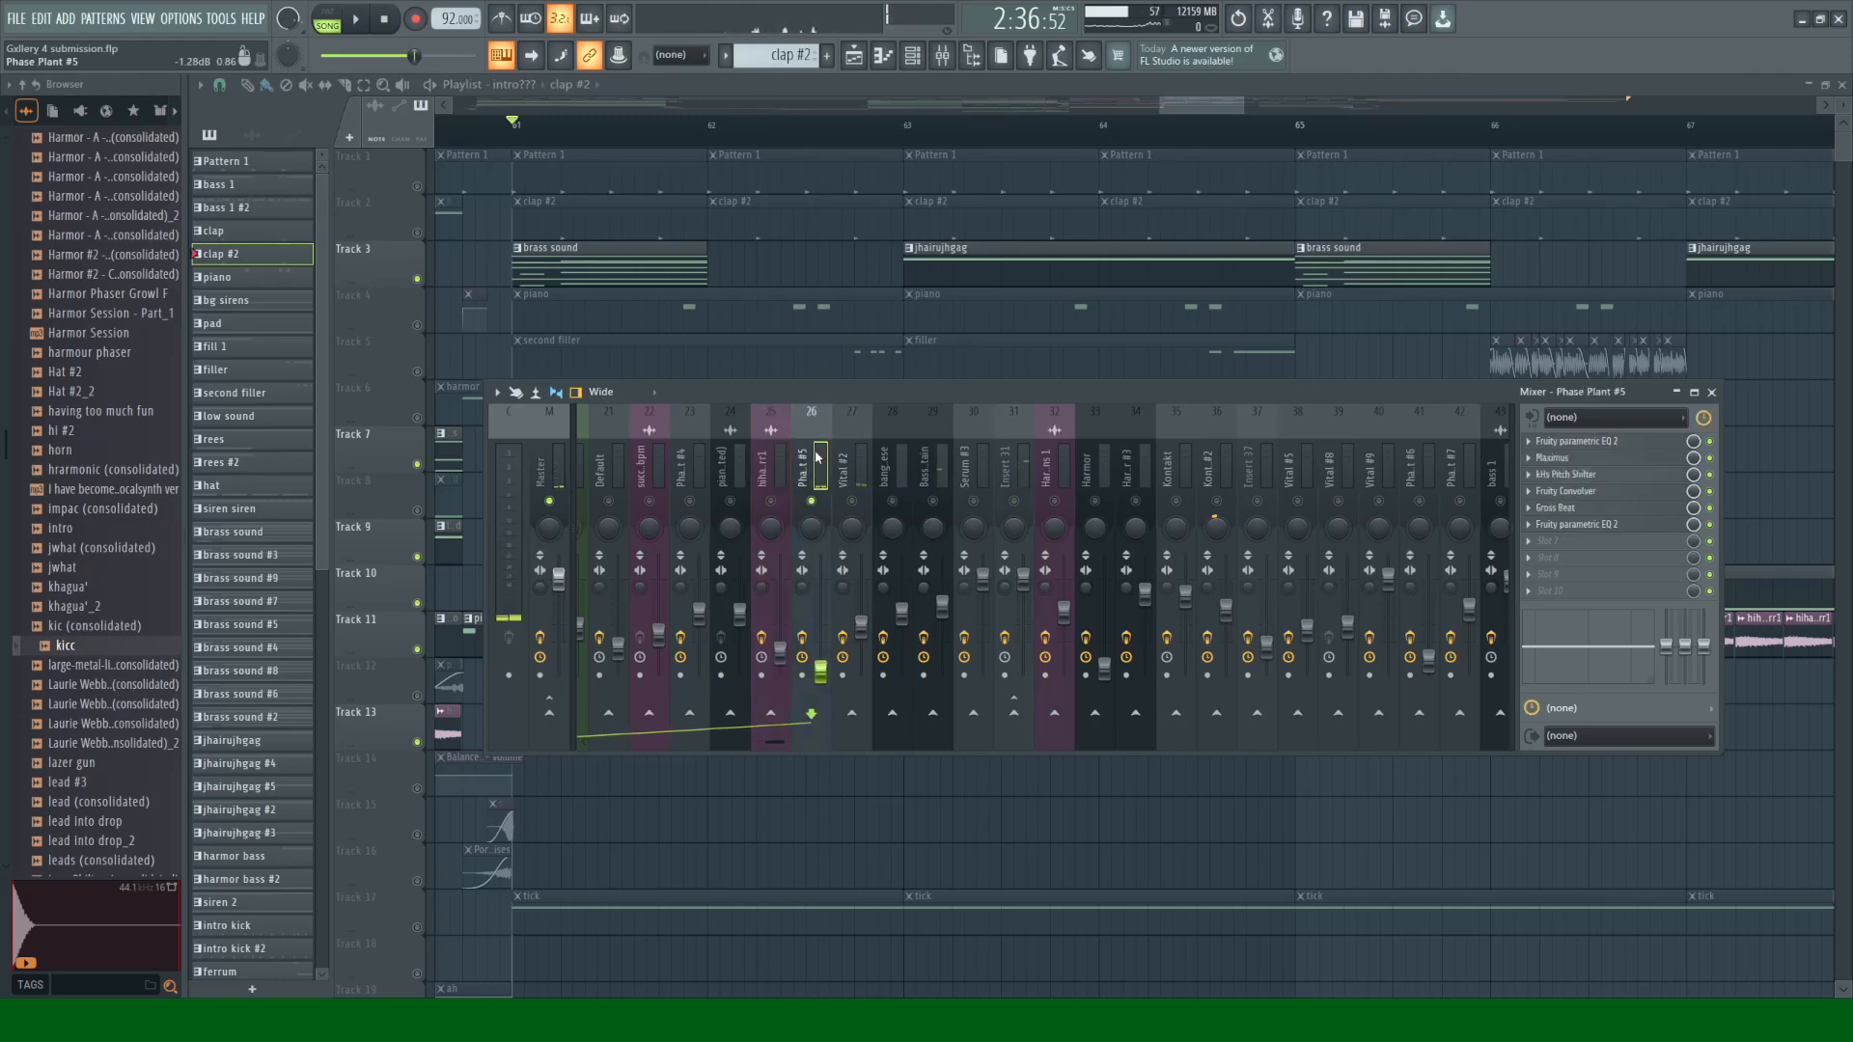
pyautogui.press('space')
pyautogui.click(772, 473)
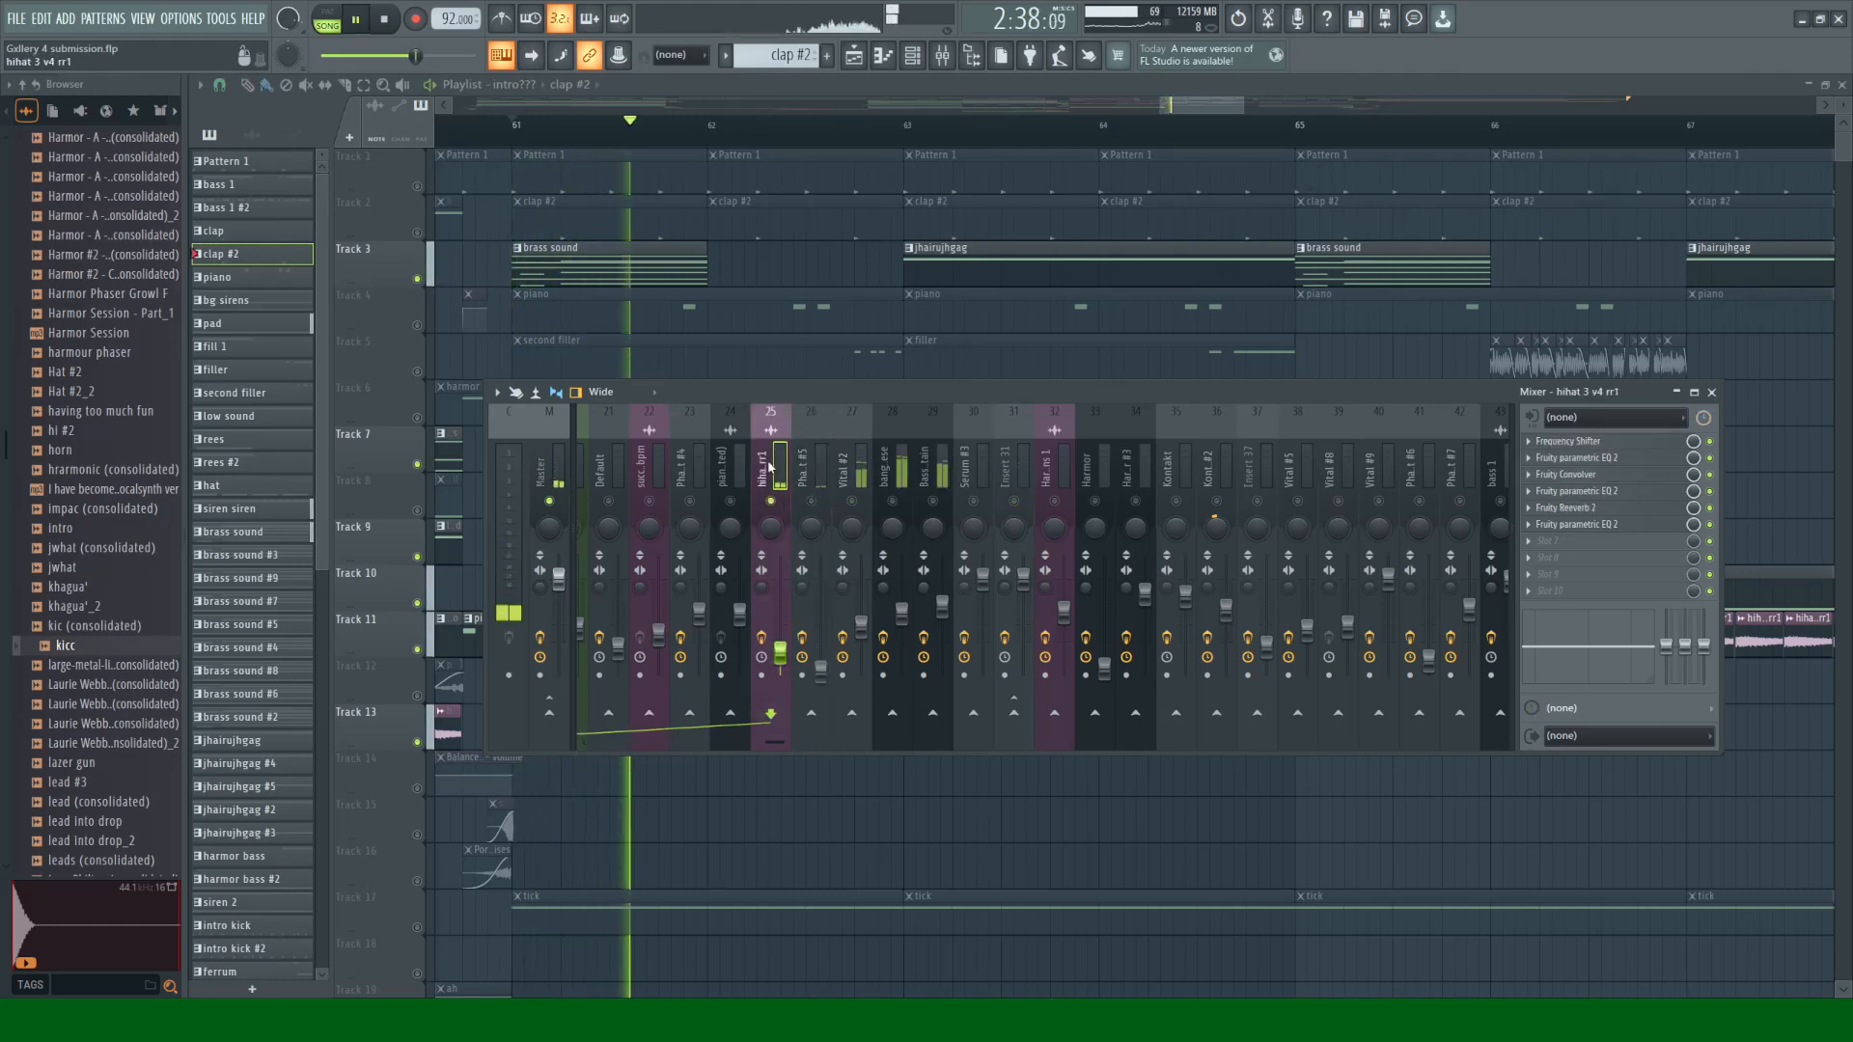
pyautogui.press('space')
# Step: Audition the banger reese, Bass Sustain and Vital #2 mixer tracks one at a time, ending on banger reese
pyautogui.click(890, 481)
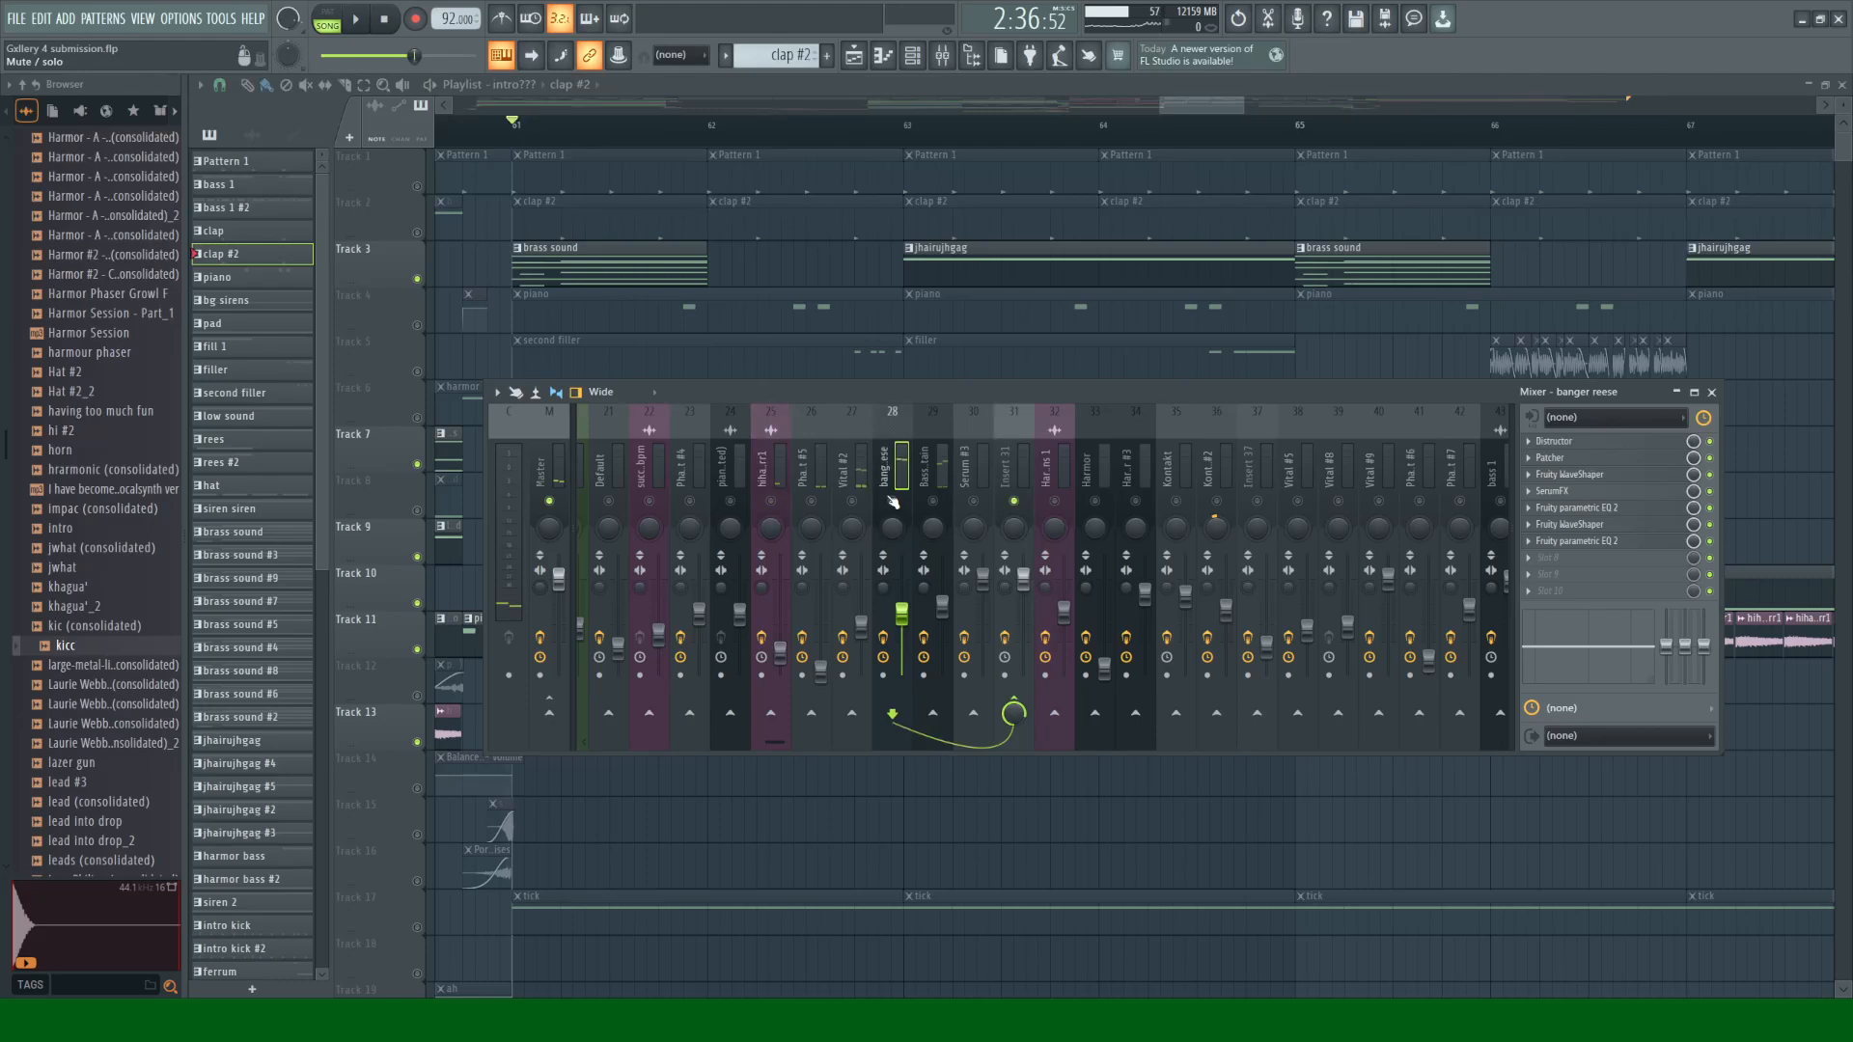
pyautogui.press('space')
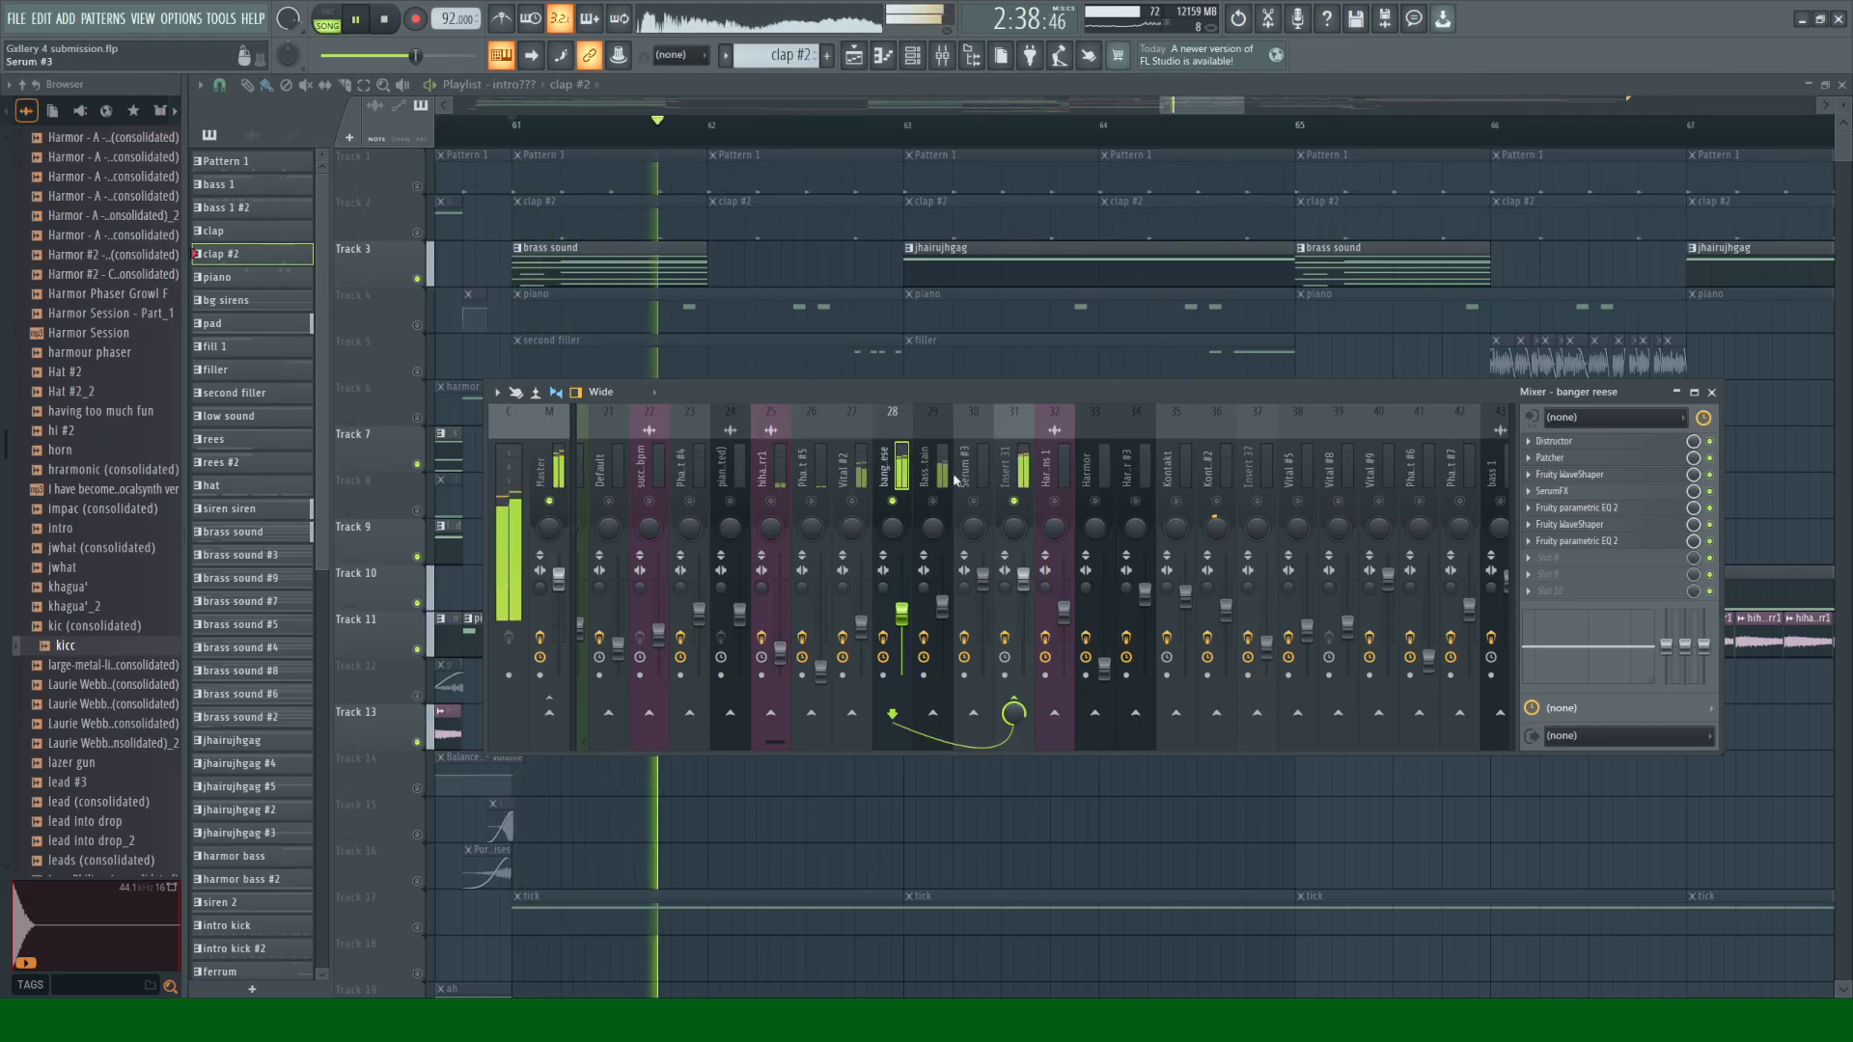
pyautogui.press('space')
pyautogui.click(941, 507)
pyautogui.press('space')
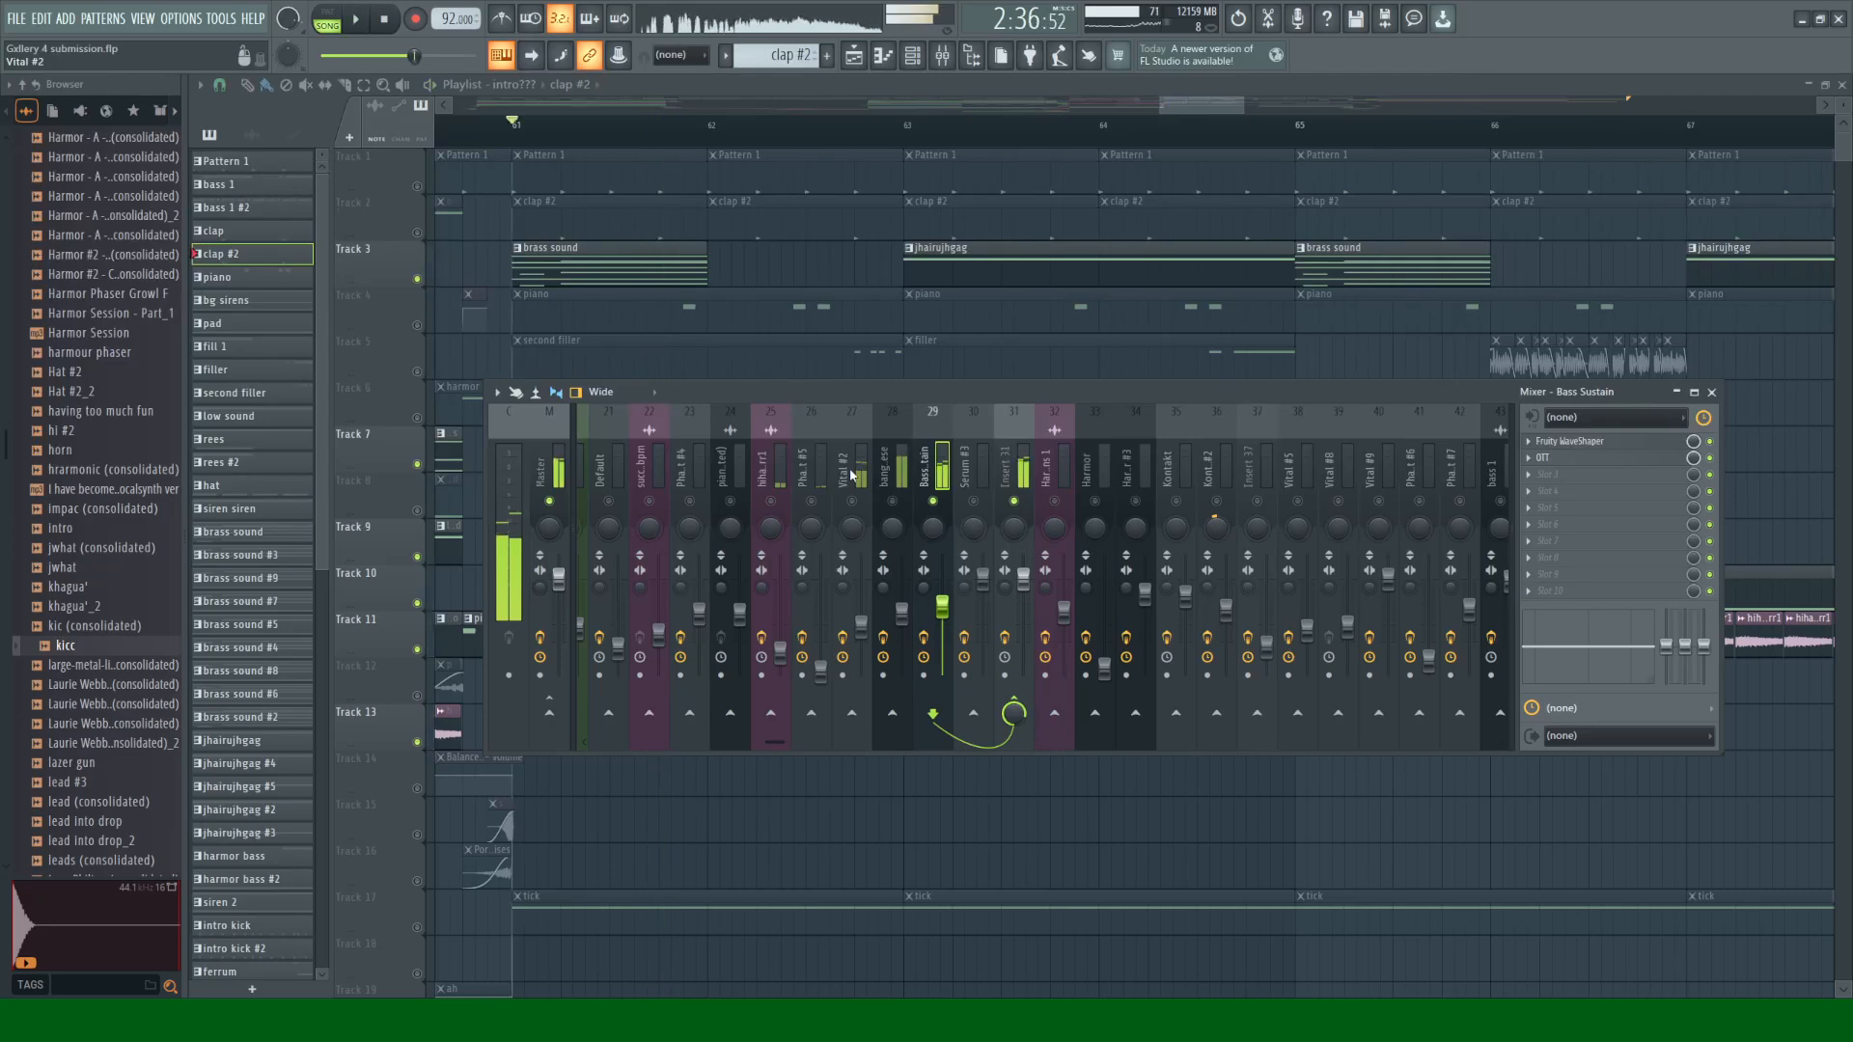
pyautogui.press('space')
pyautogui.click(855, 500)
pyautogui.press('space')
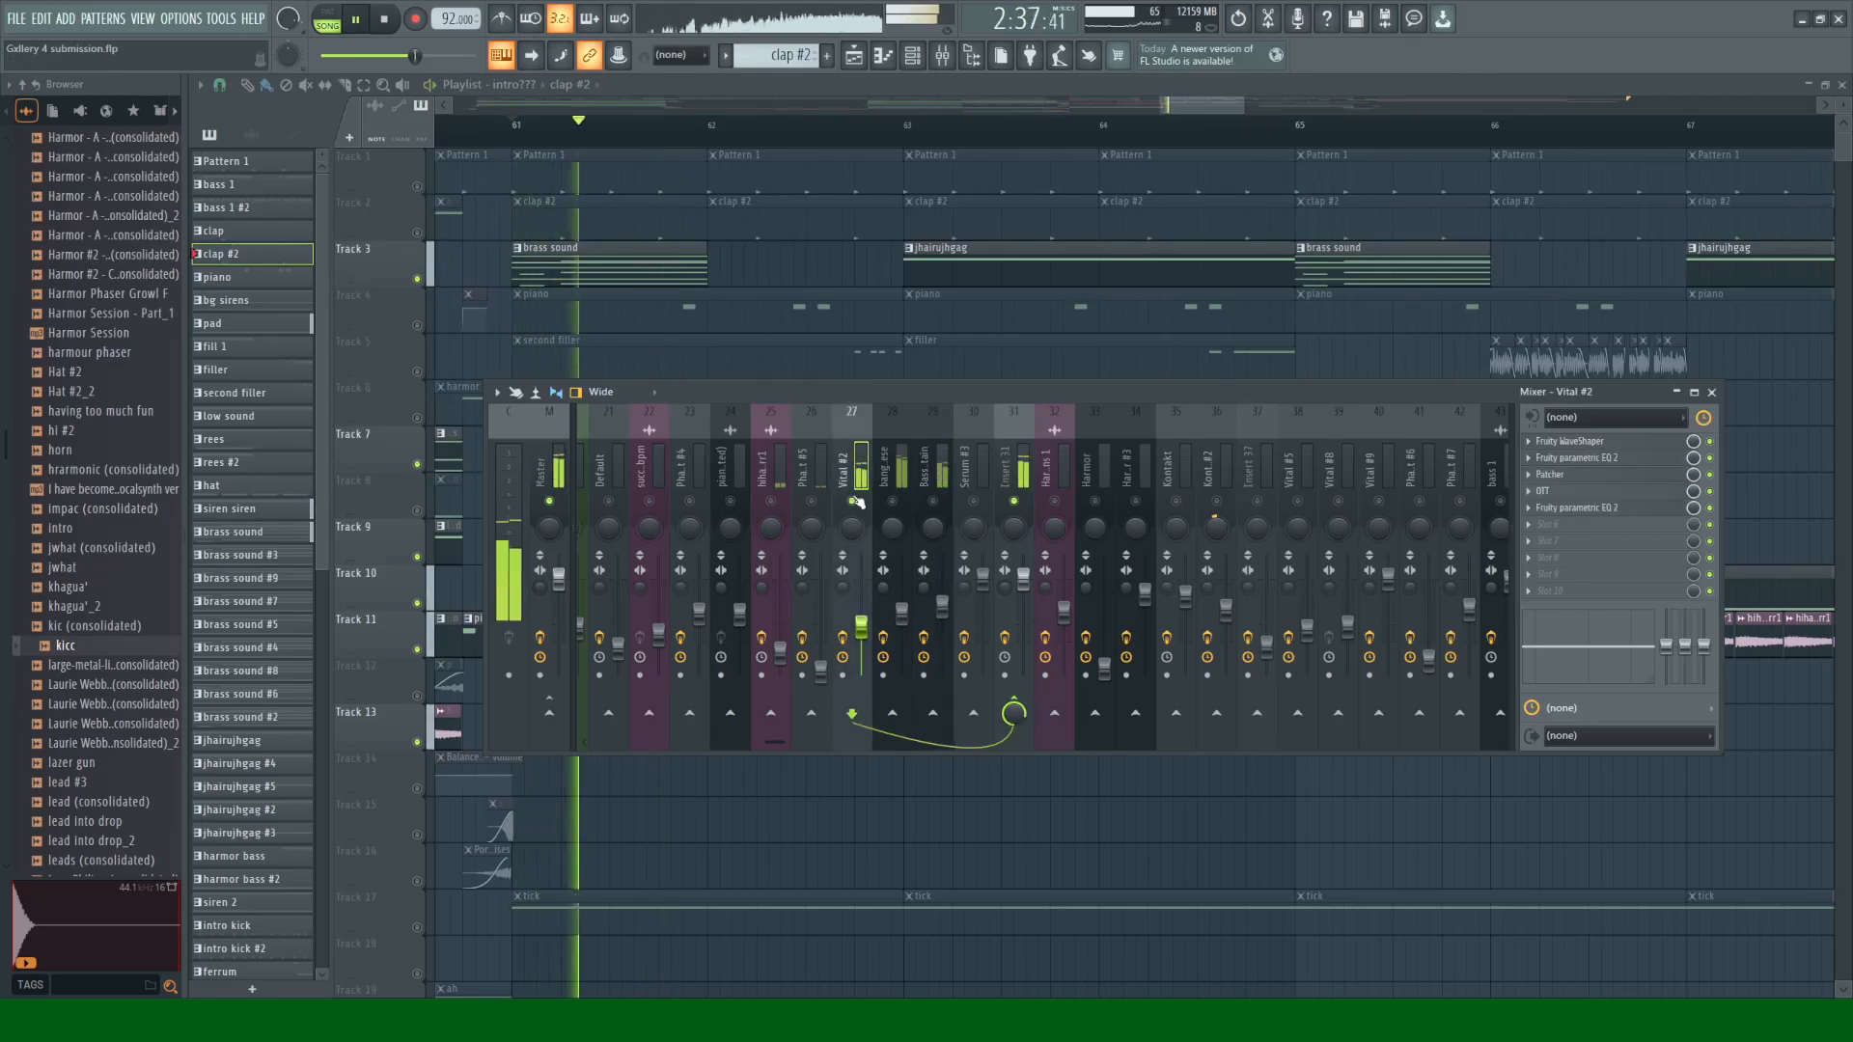
pyautogui.press('space')
pyautogui.click(889, 473)
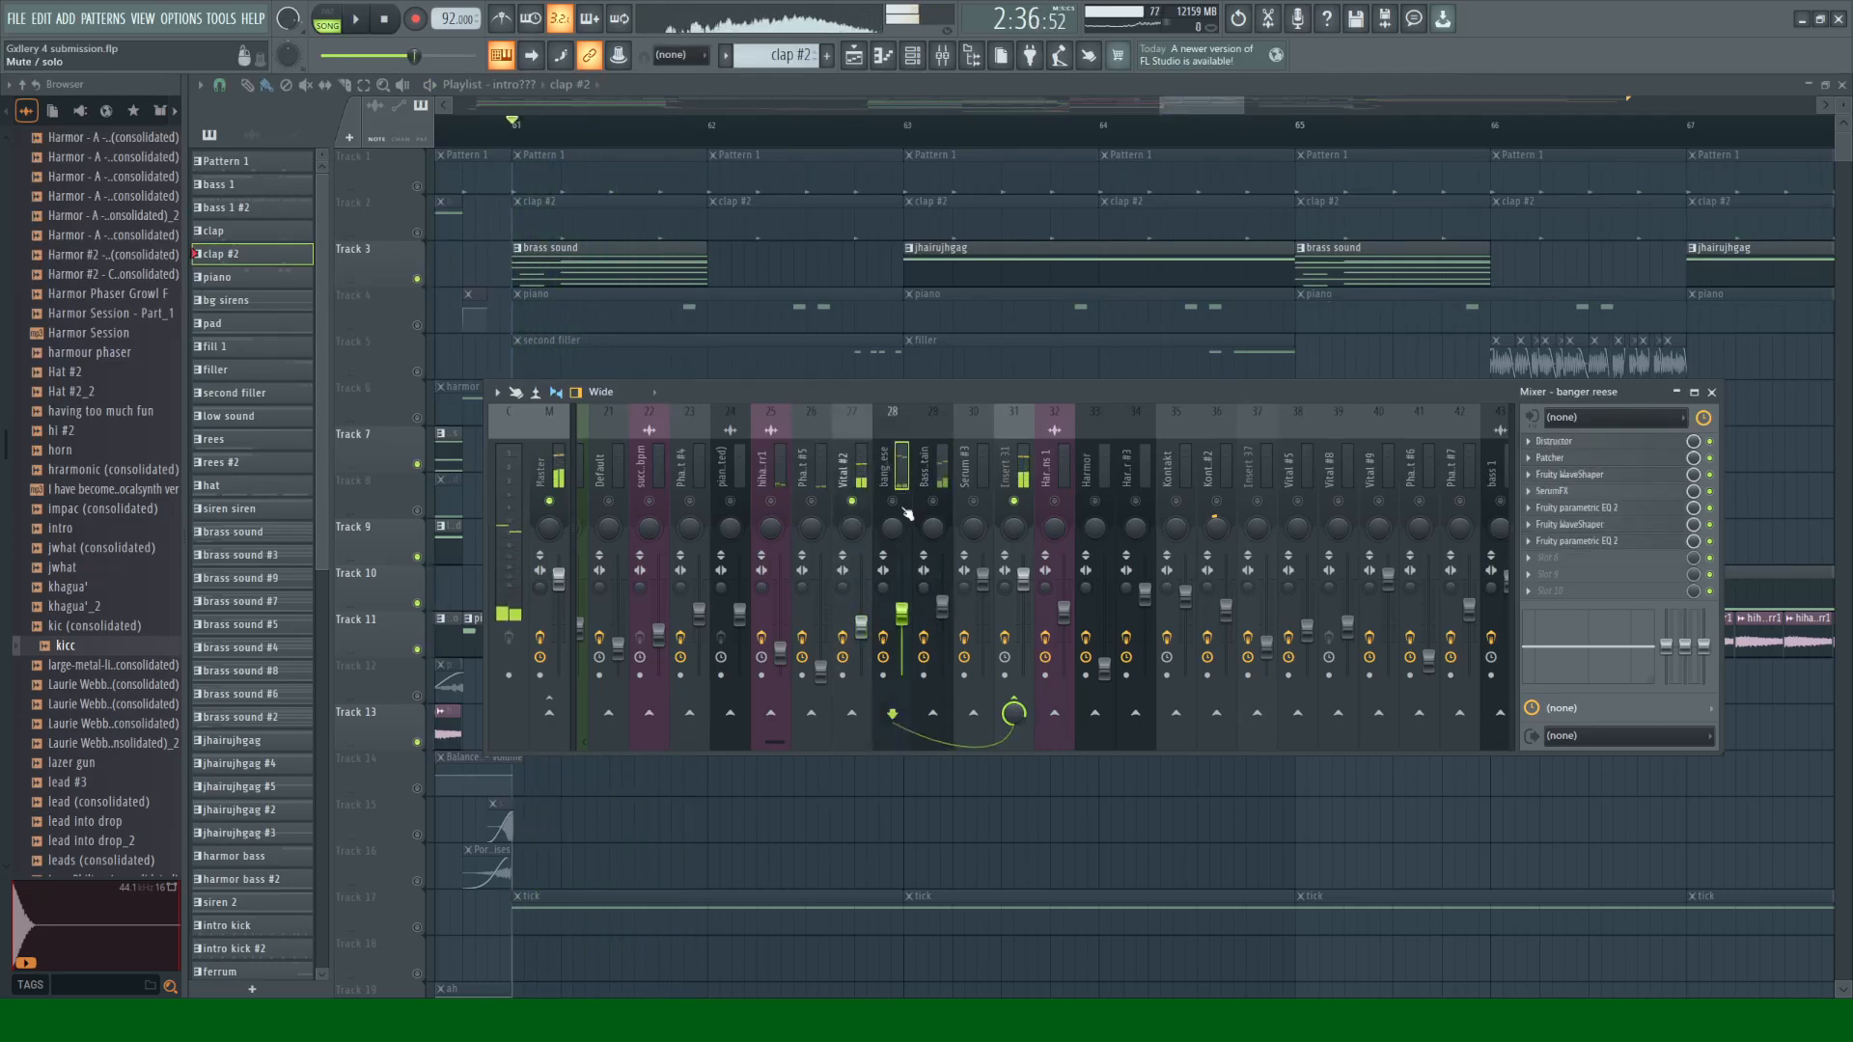
# Step: Select the brass sound pattern, show its channels and inspect the Ambush Reese synth with a short playback
pyautogui.click(562, 275)
pyautogui.click(912, 56)
pyautogui.scroll(-8, 772, 540)
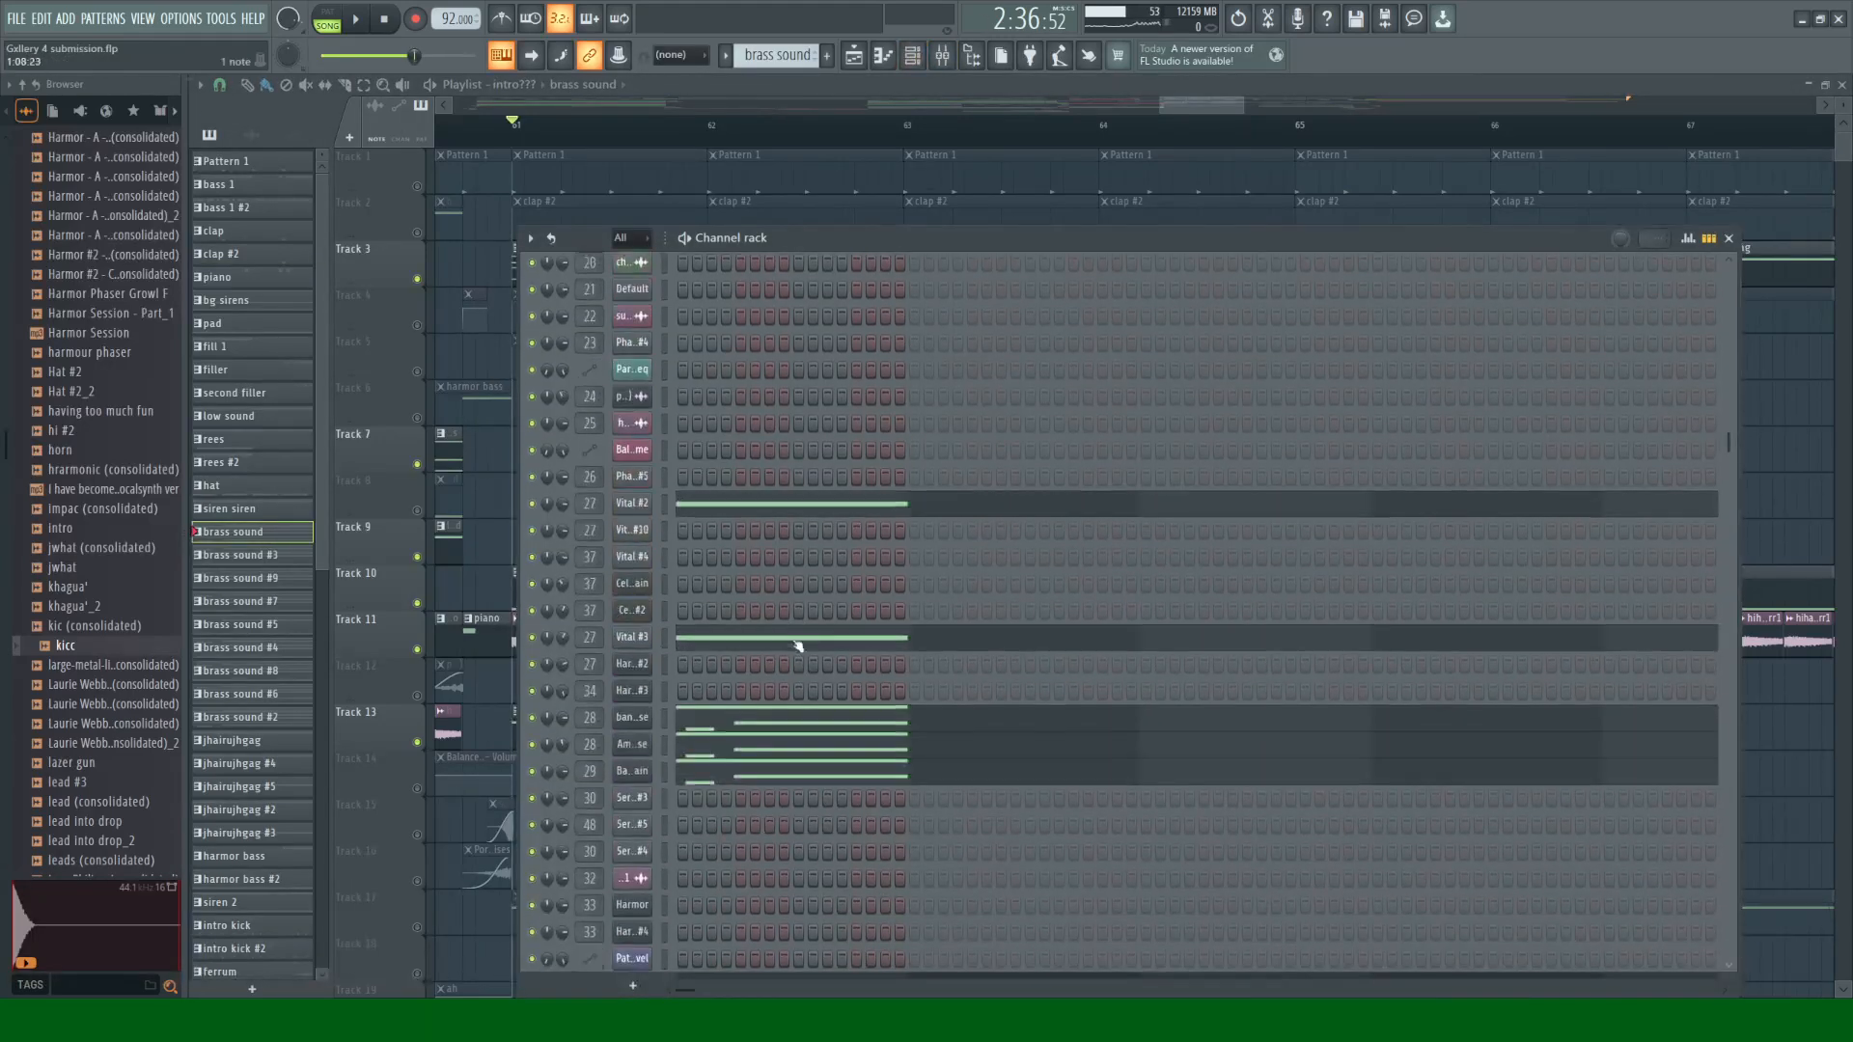
pyautogui.click(632, 737)
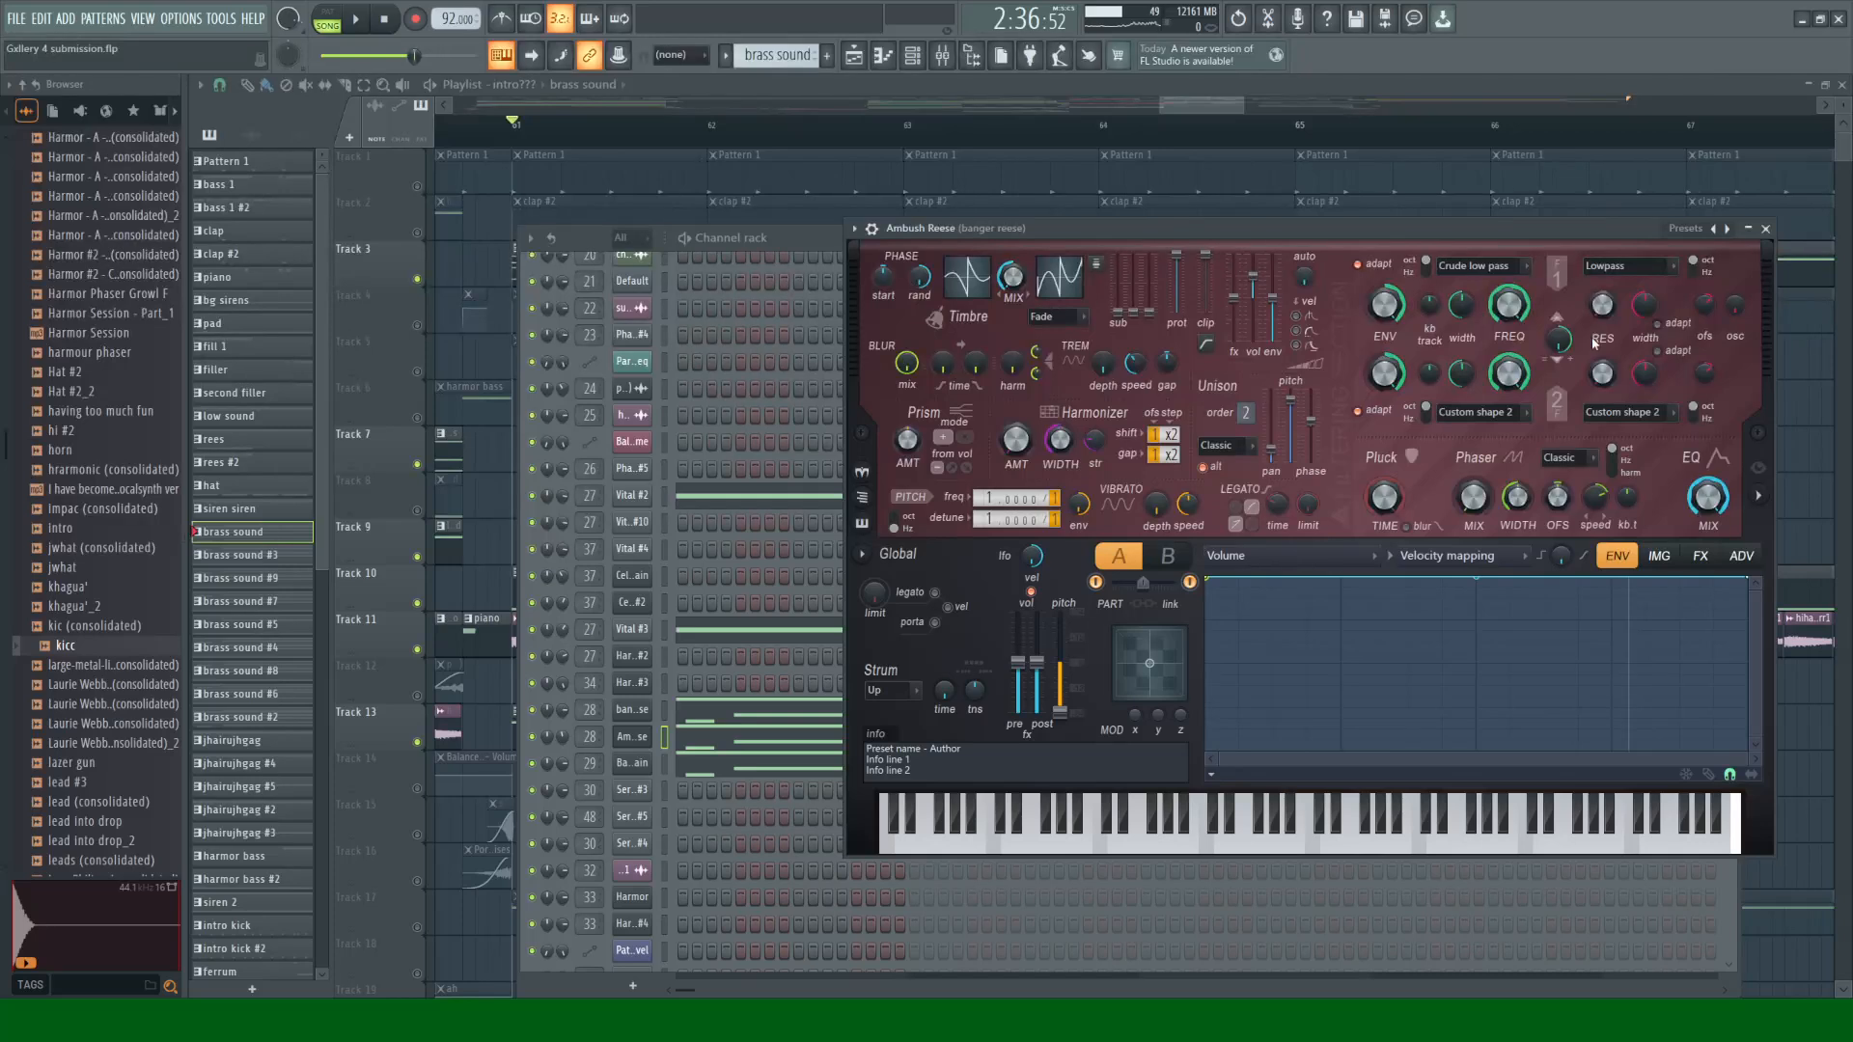
pyautogui.press('space')
pyautogui.press('space')
# Step: Mute the Bass Sustain and banger reese channels and play the brass sound with Ambush Reese active
pyautogui.click(531, 766)
pyautogui.click(534, 709)
pyautogui.press('space')
# Step: Reopen the Ambush Reese synth, expand its harmonic visualizer during playback, and close it after stopping
pyautogui.click(631, 738)
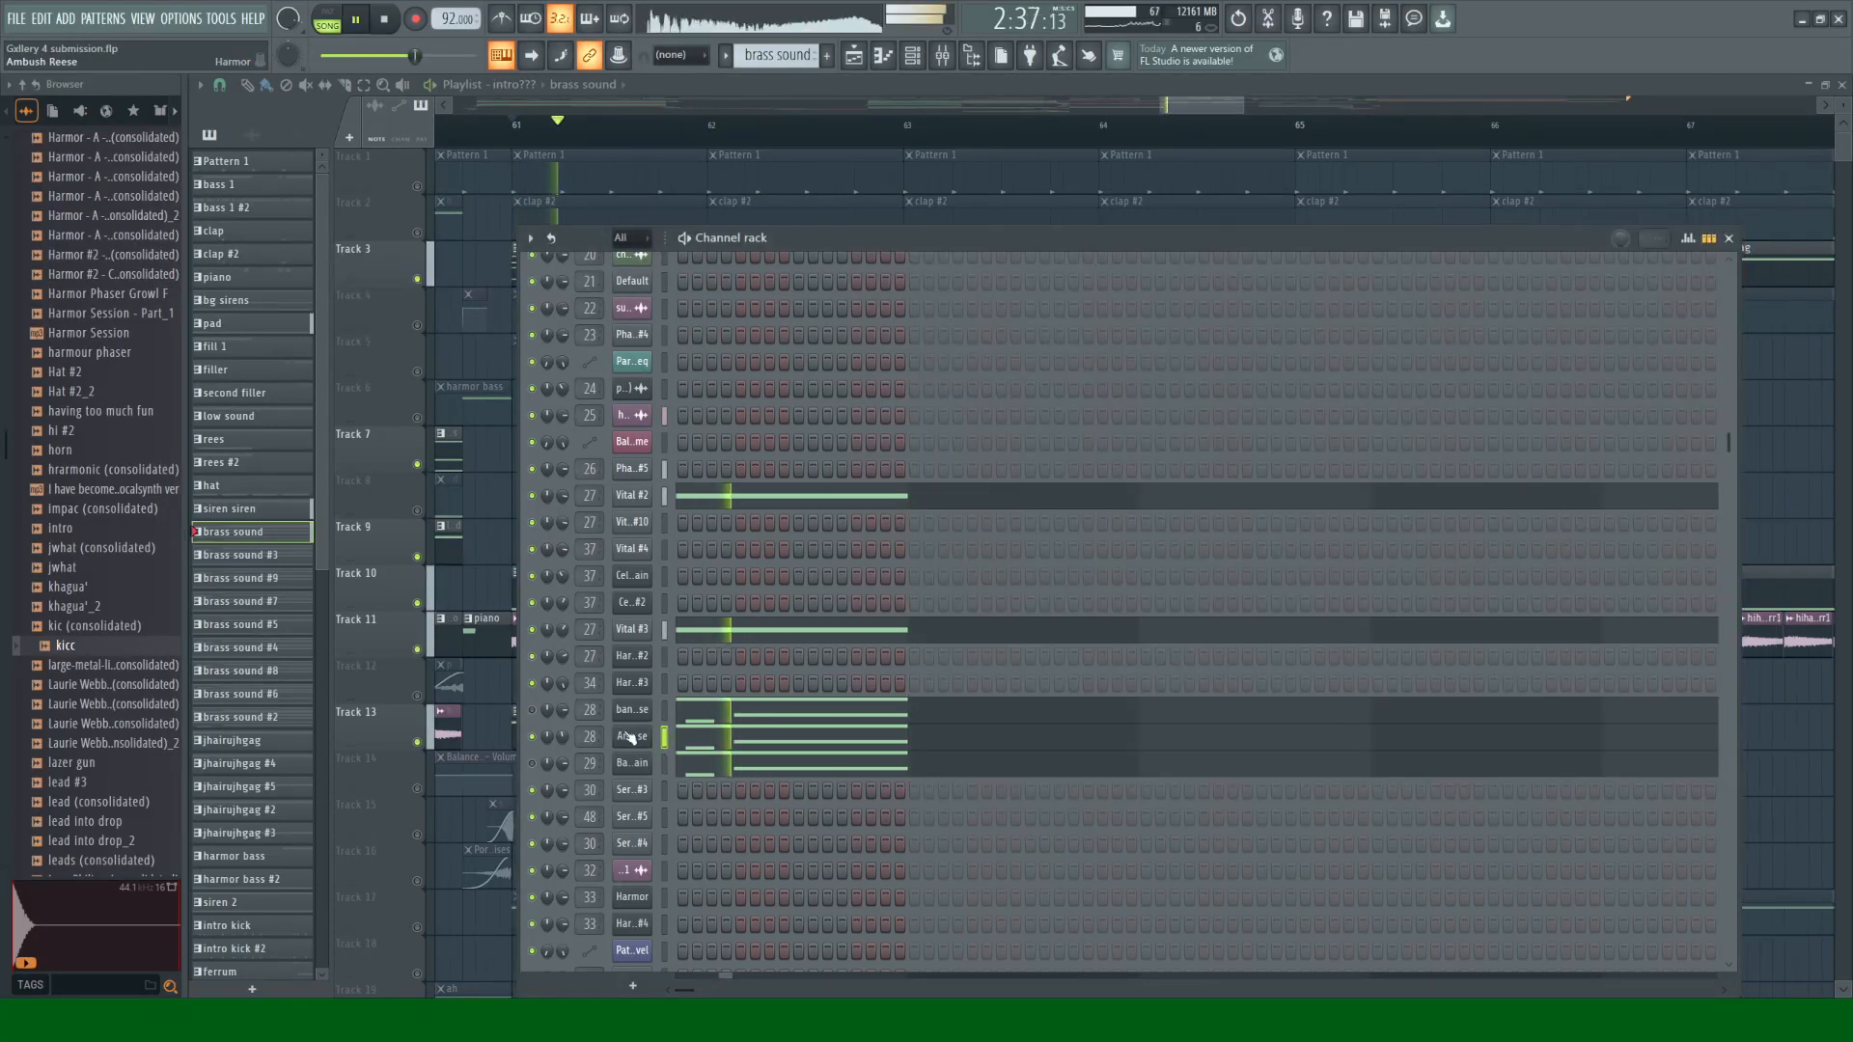
pyautogui.click(630, 737)
pyautogui.moveTo(1229, 234); pyautogui.dragTo(768, 236)
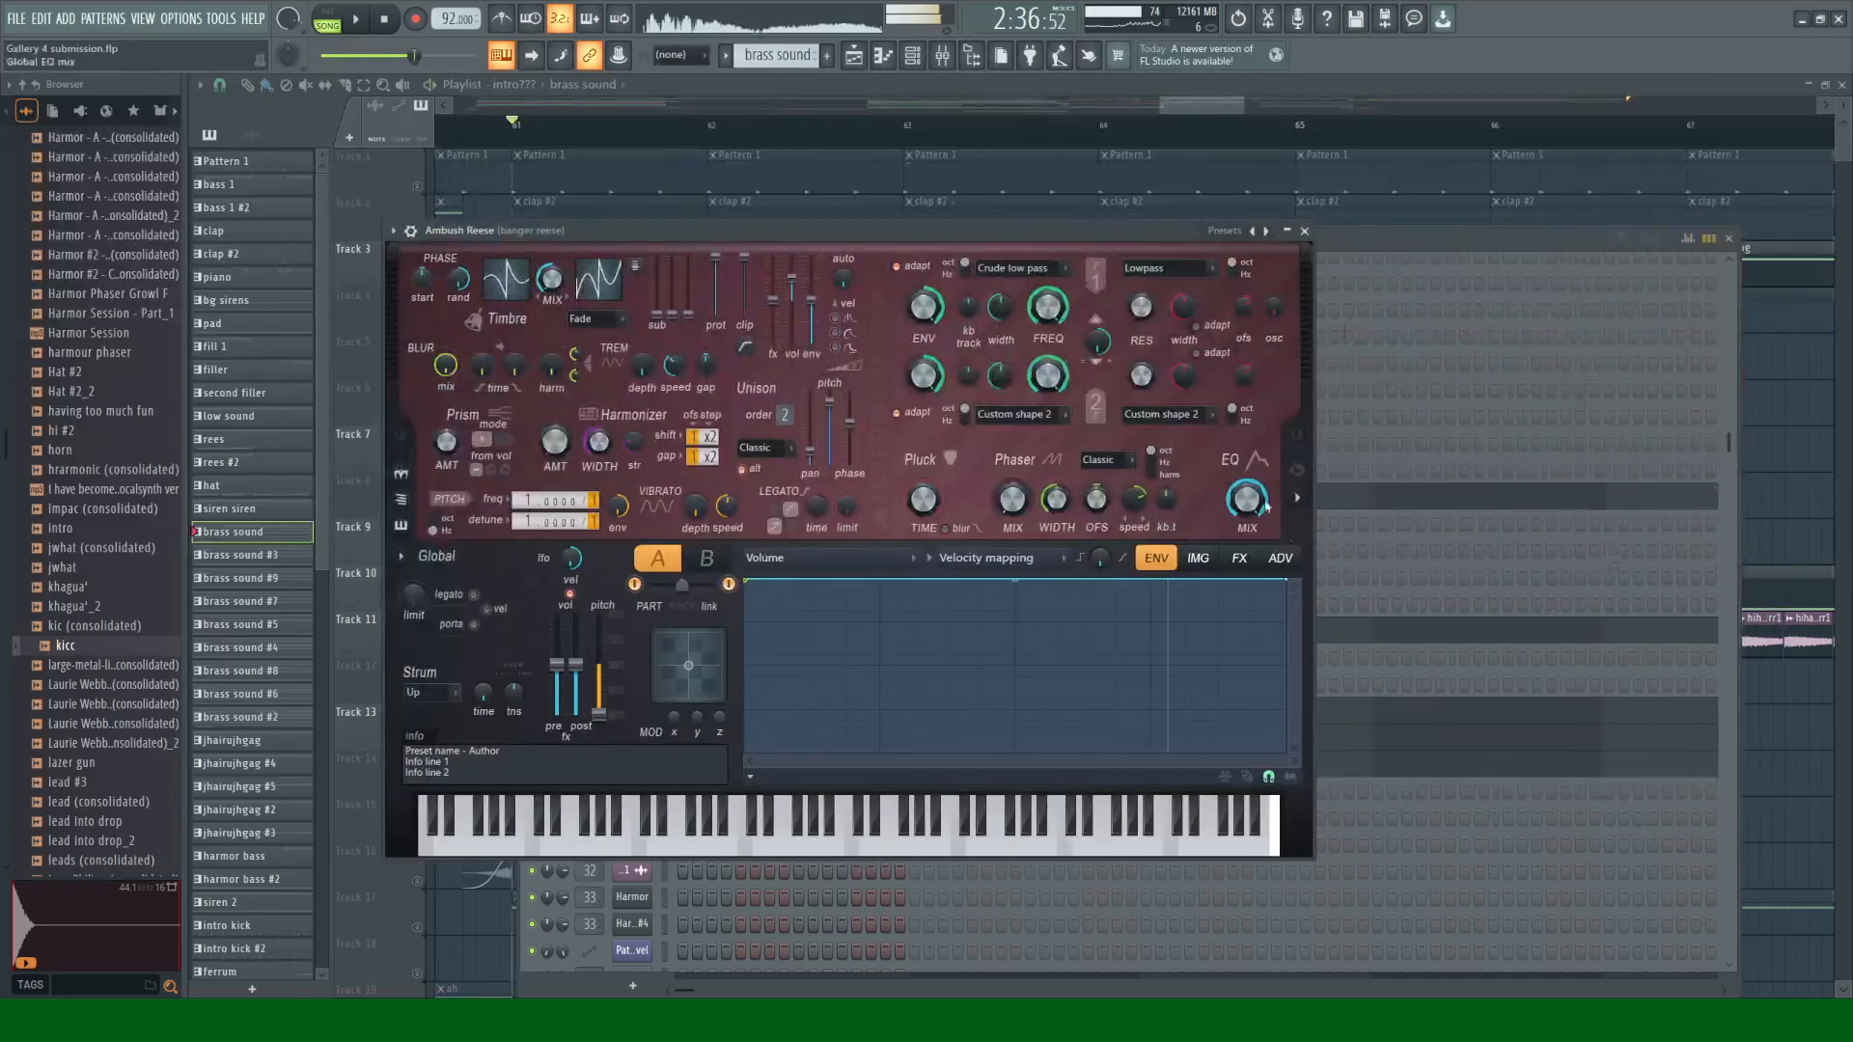
pyautogui.click(1298, 498)
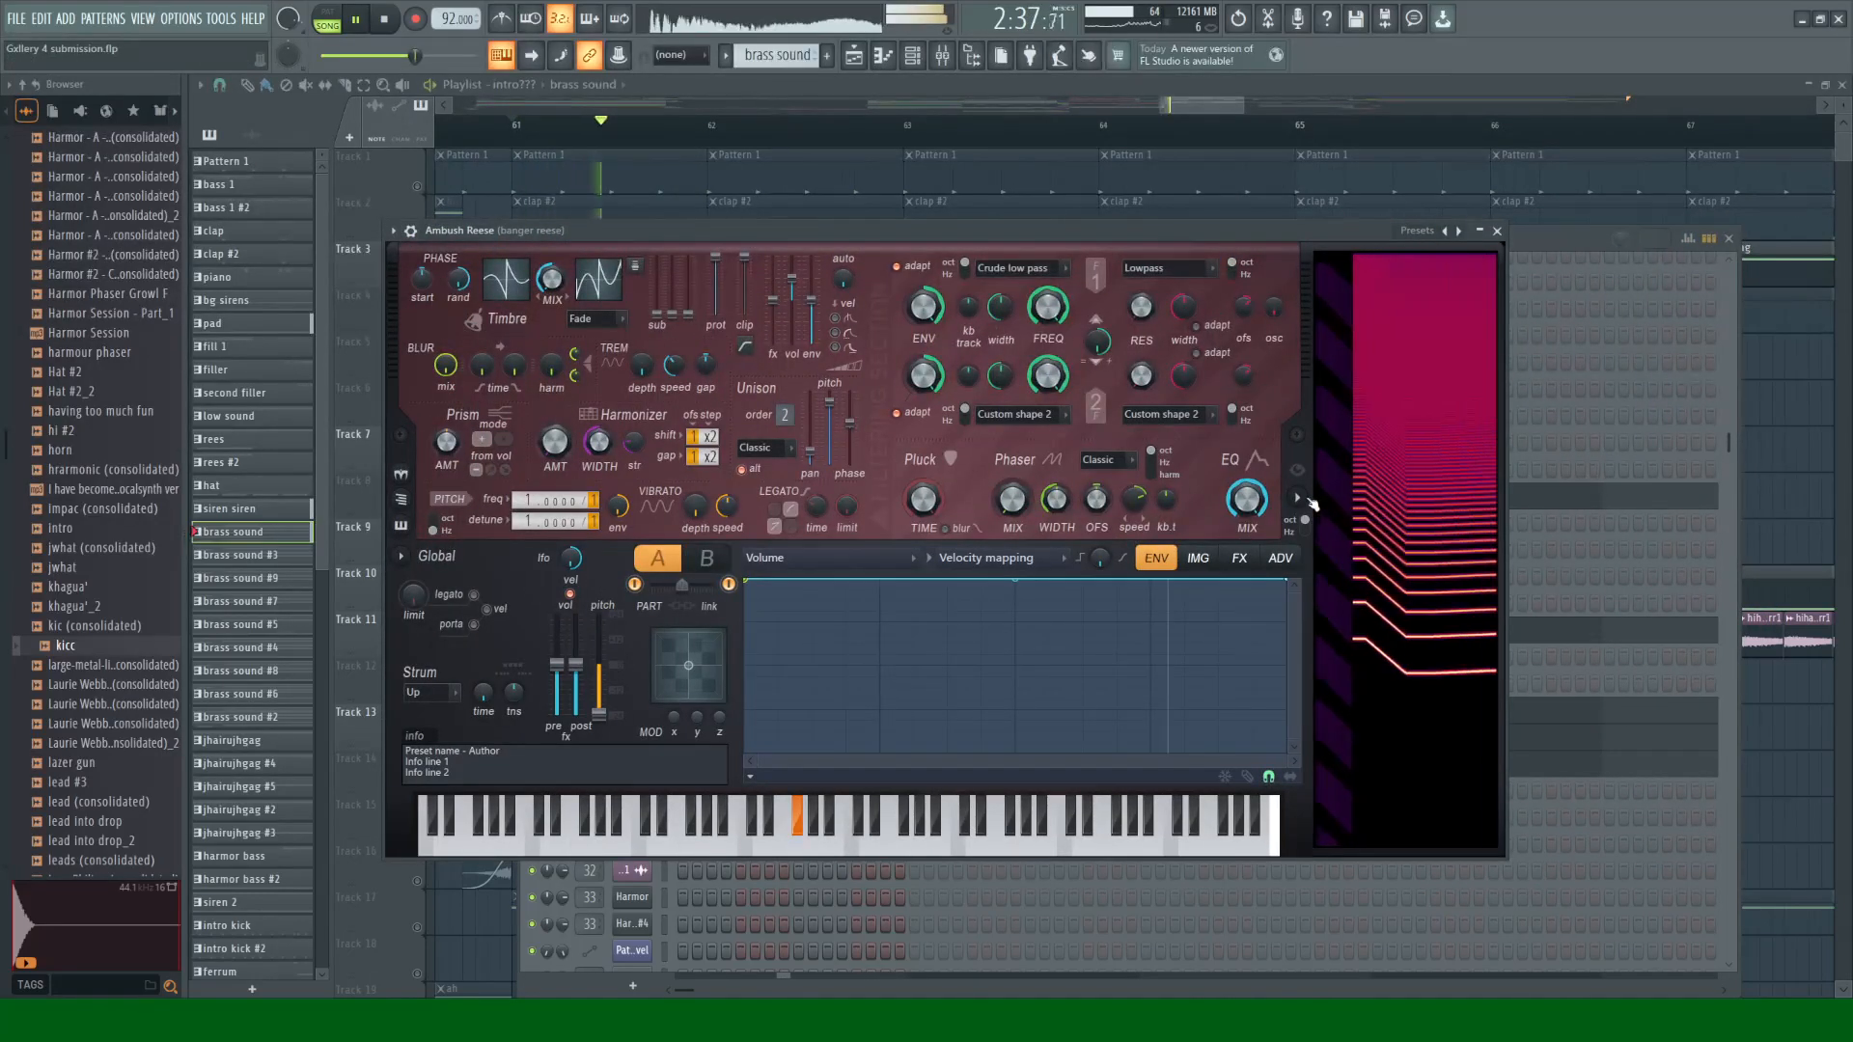
pyautogui.press('space')
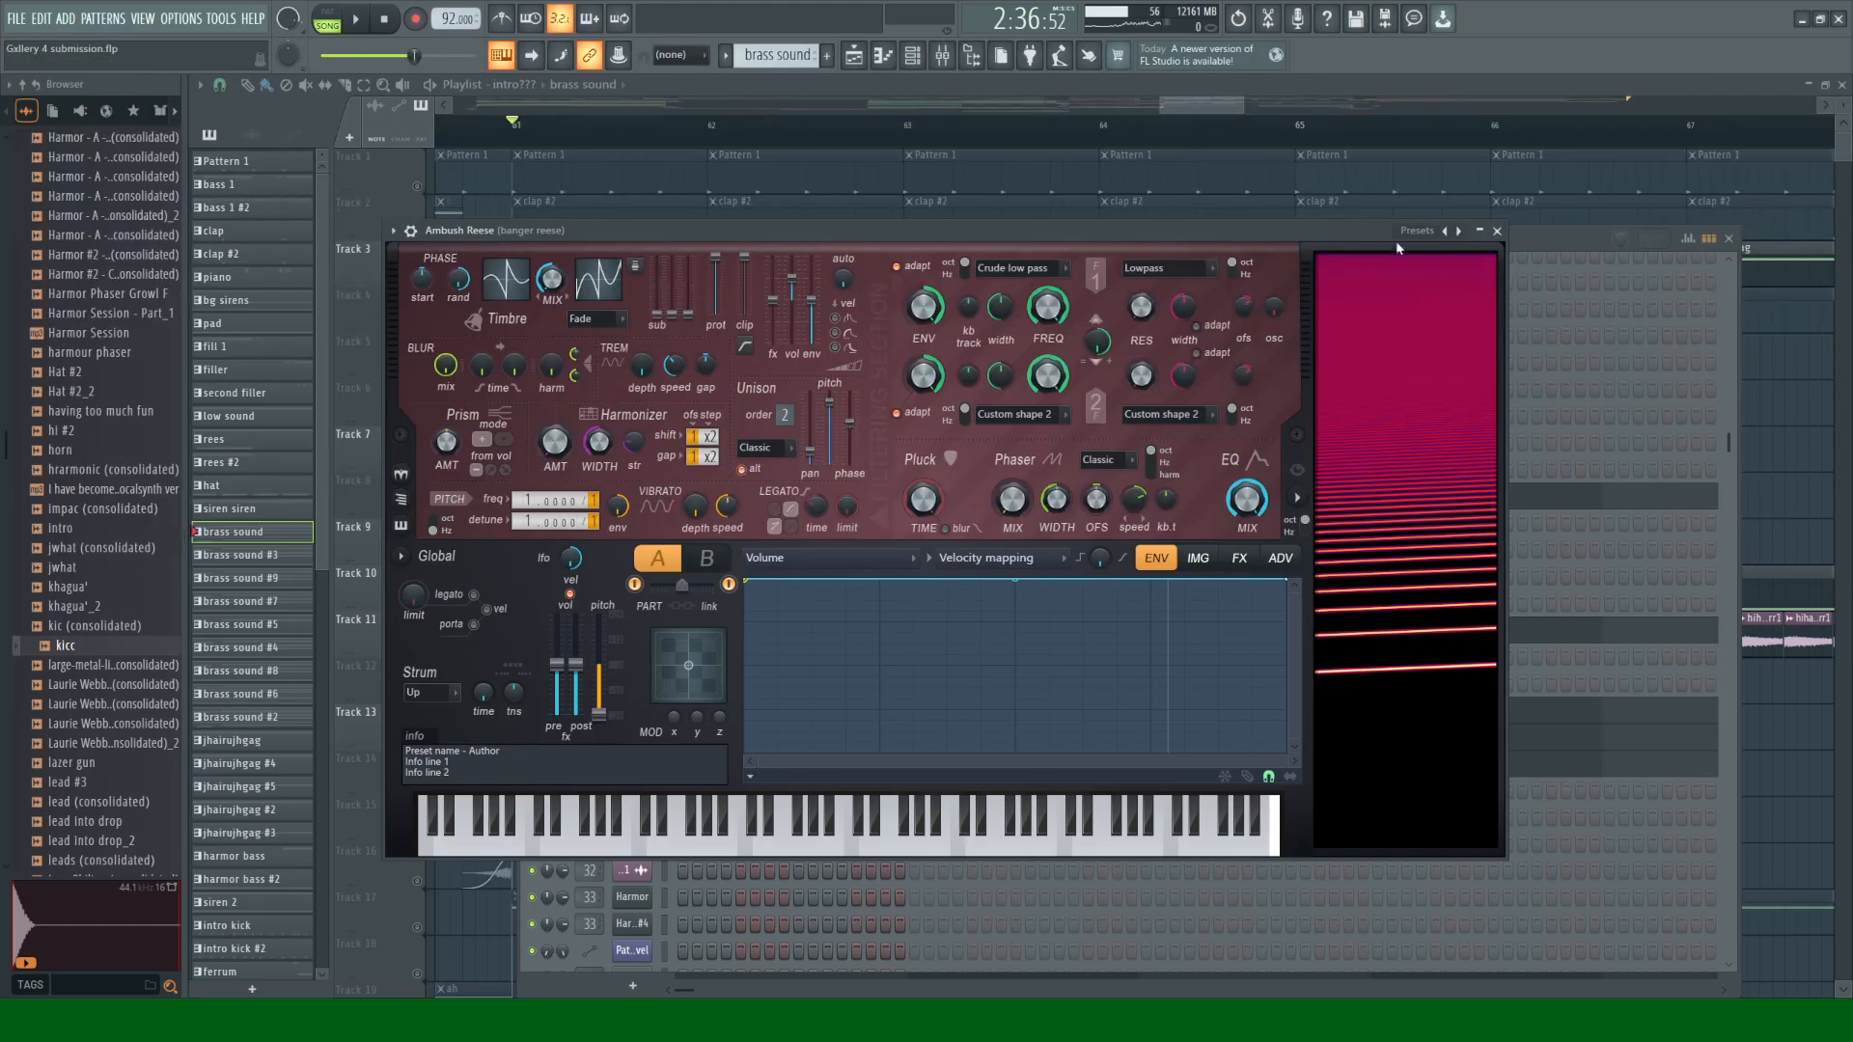
pyautogui.click(1497, 232)
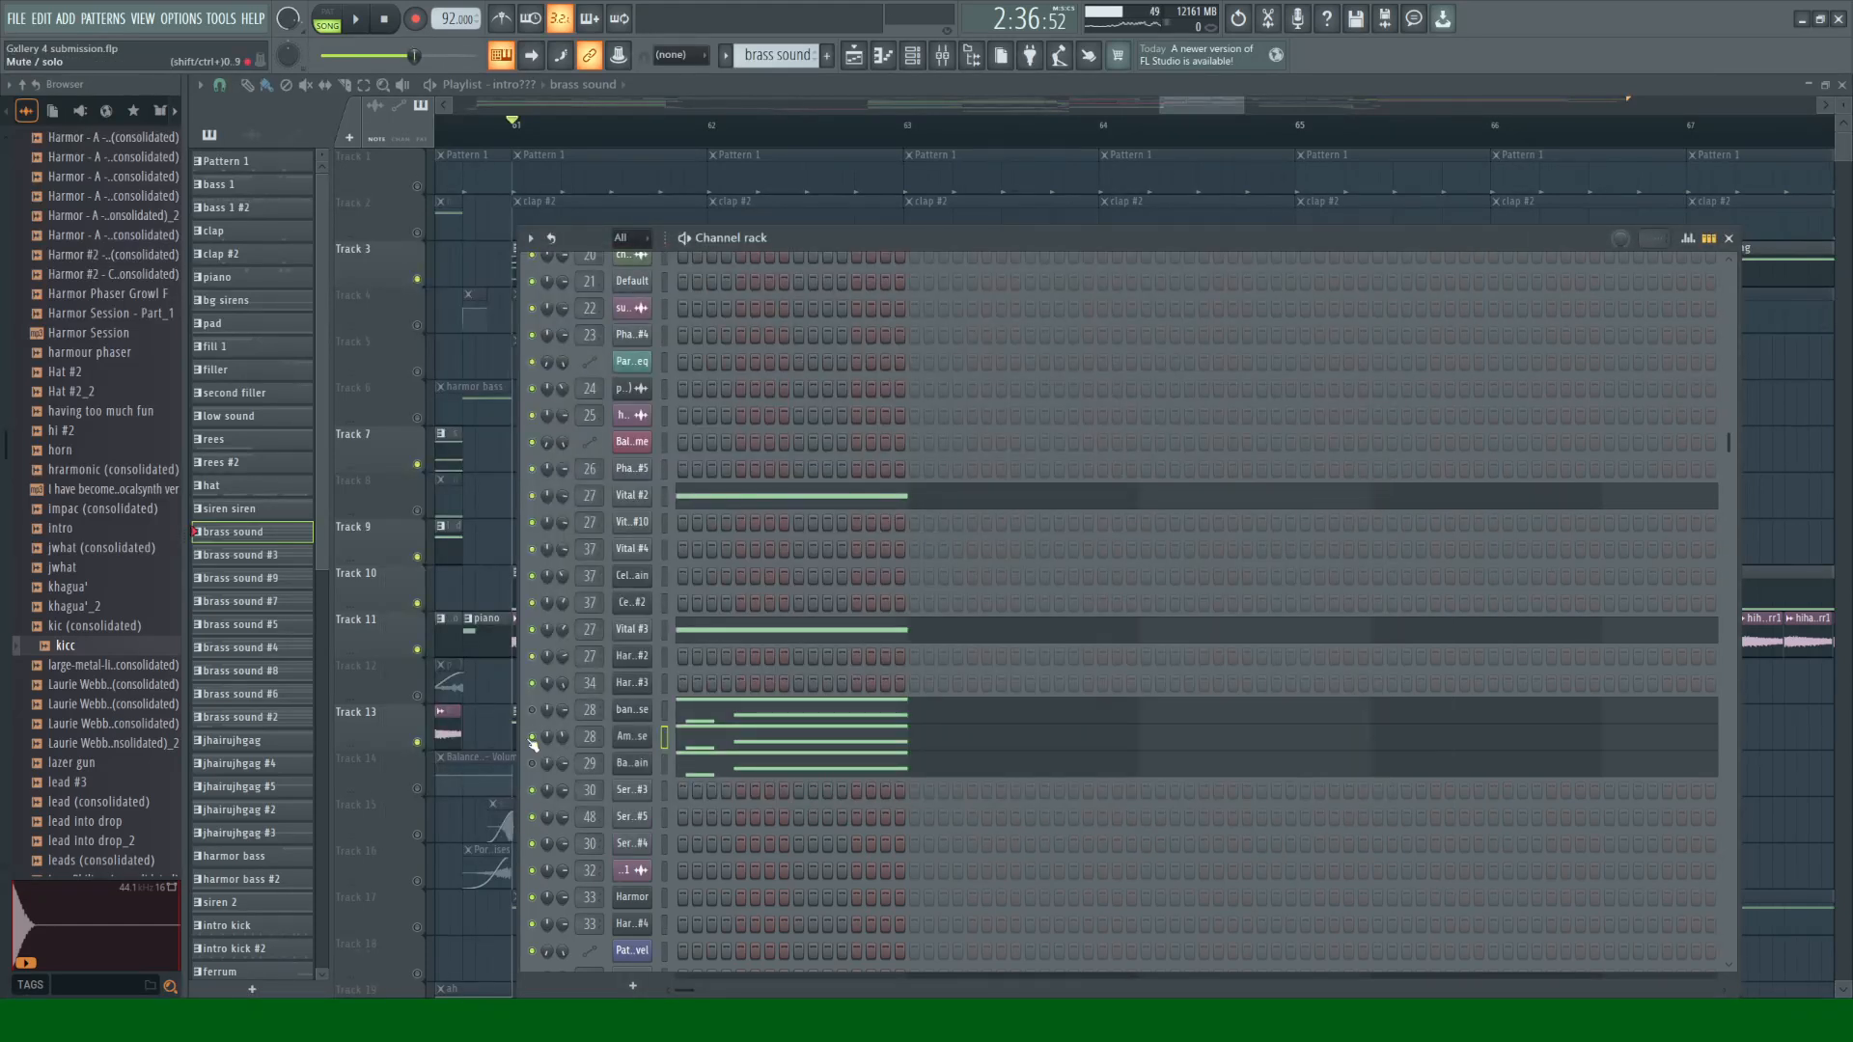
# Step: Play the brass sound with Ambush Reese, switch playback to banger reese alone and open its synth
pyautogui.press('space')
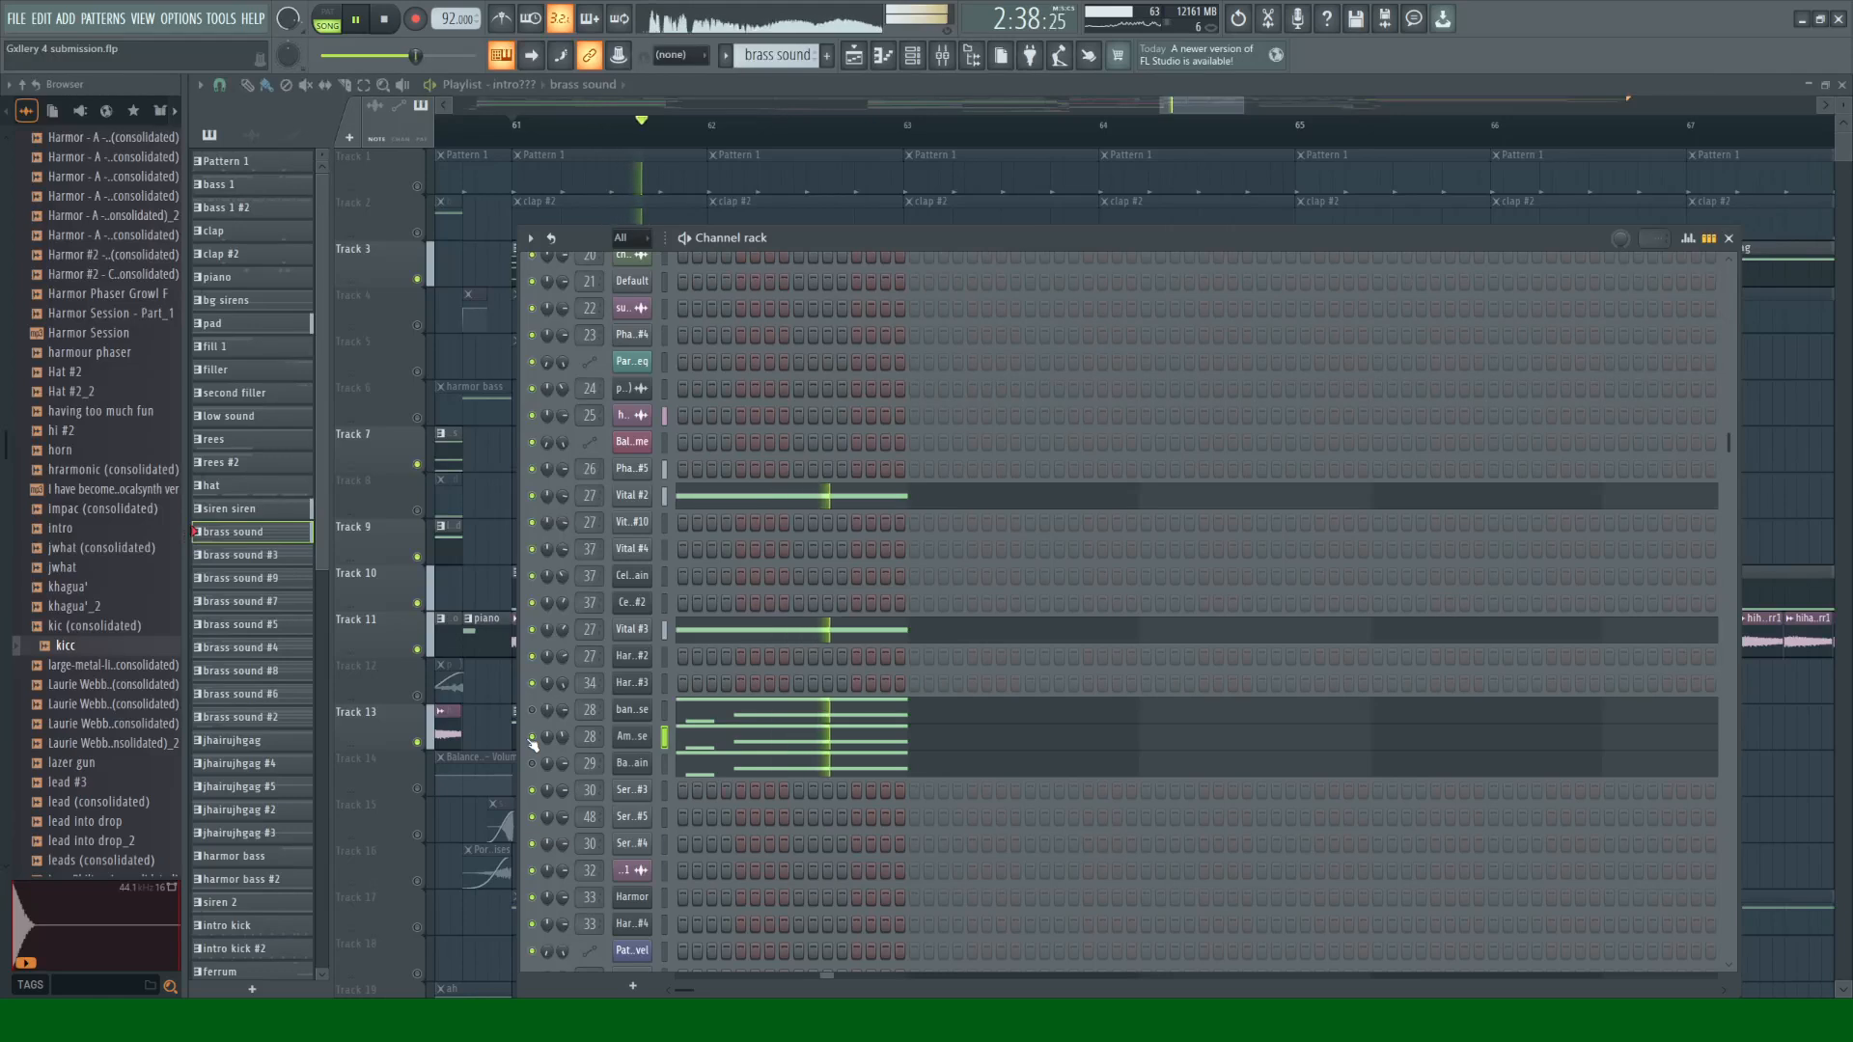
pyautogui.press('space')
pyautogui.press('space')
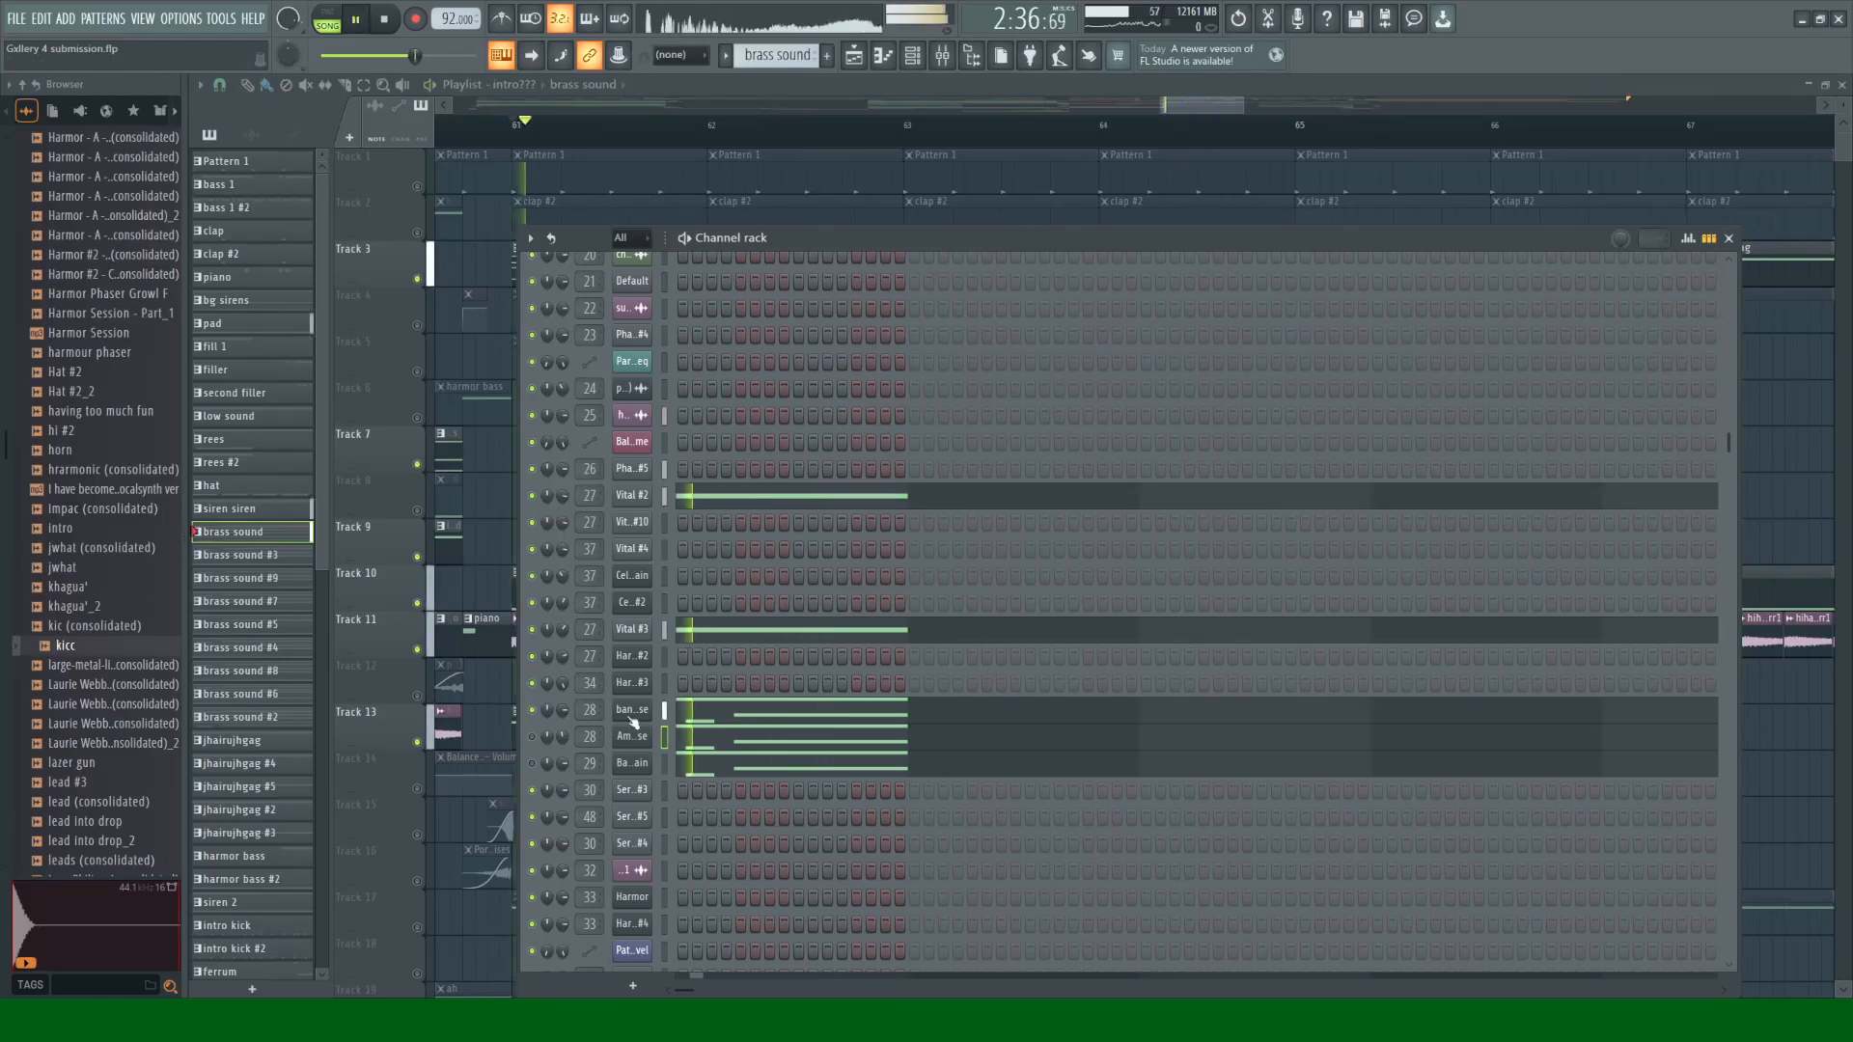
pyautogui.click(632, 710)
pyautogui.click(1158, 466)
pyautogui.press('space')
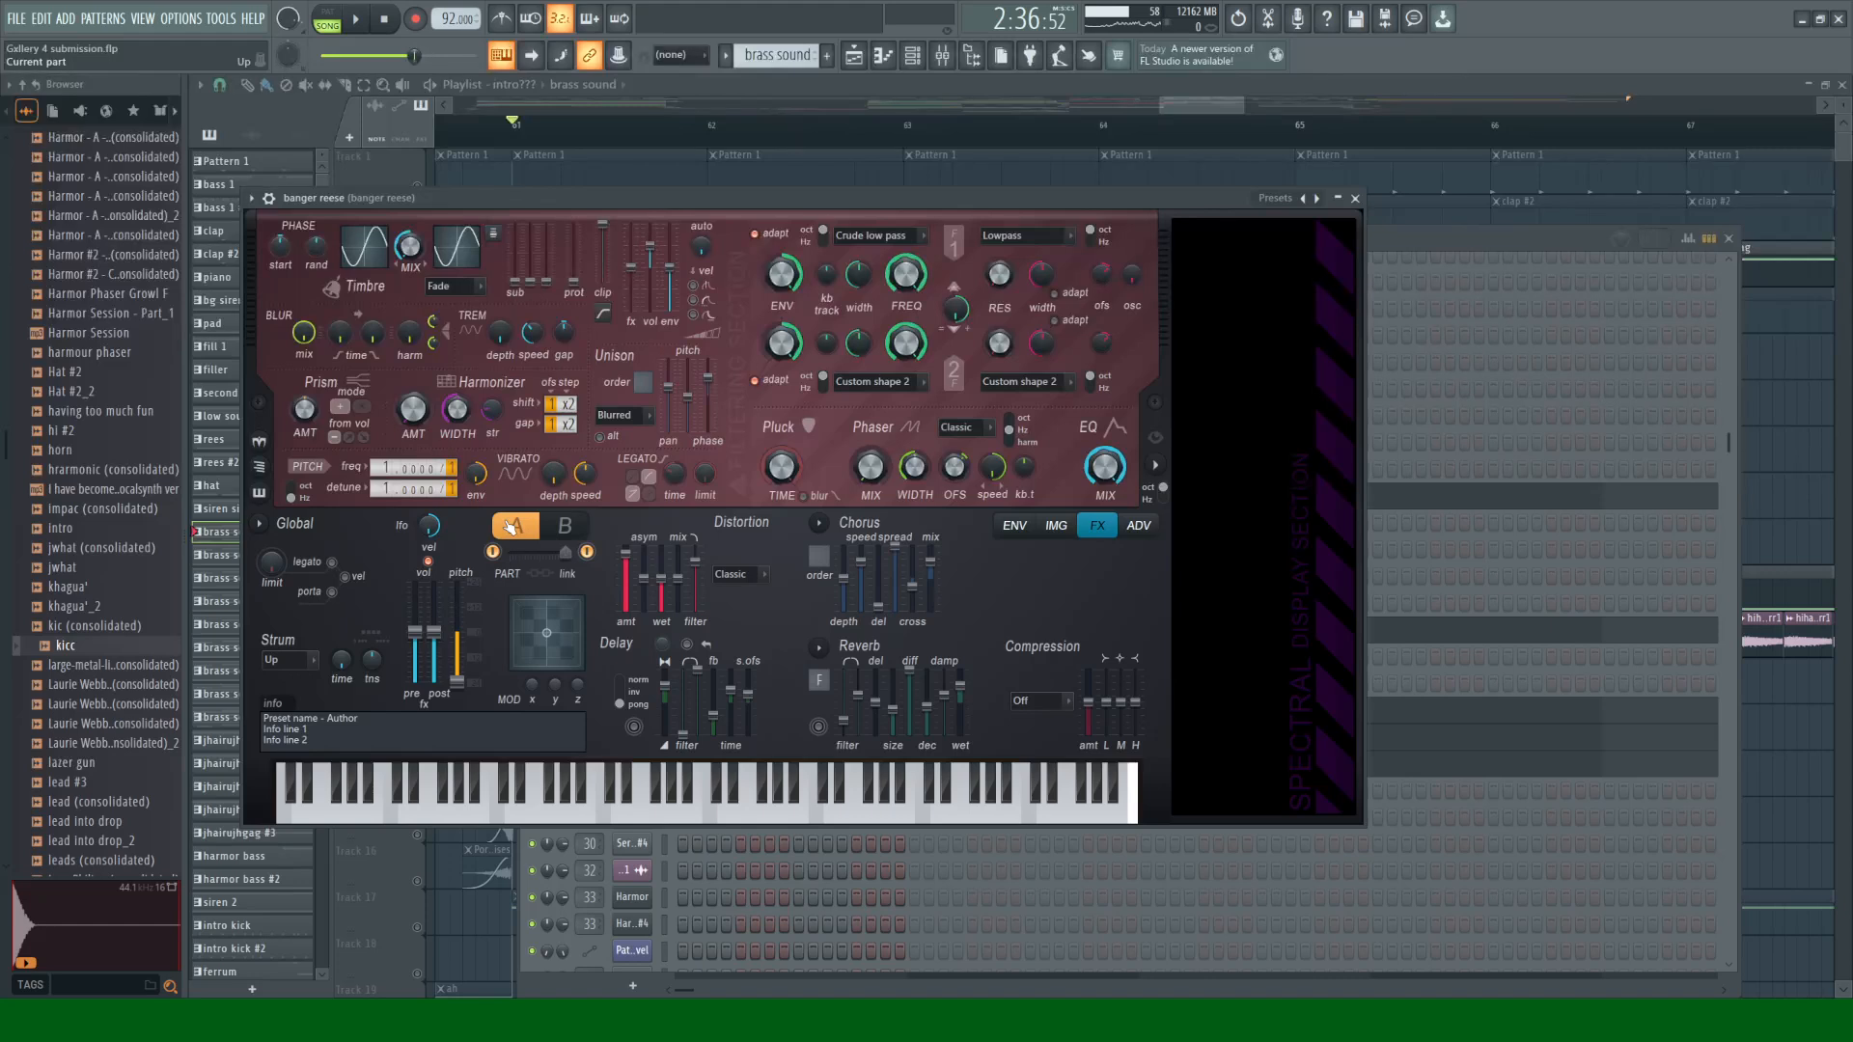
# Step: Compare parts A and B of the banger reese synth and close it
pyautogui.click(511, 526)
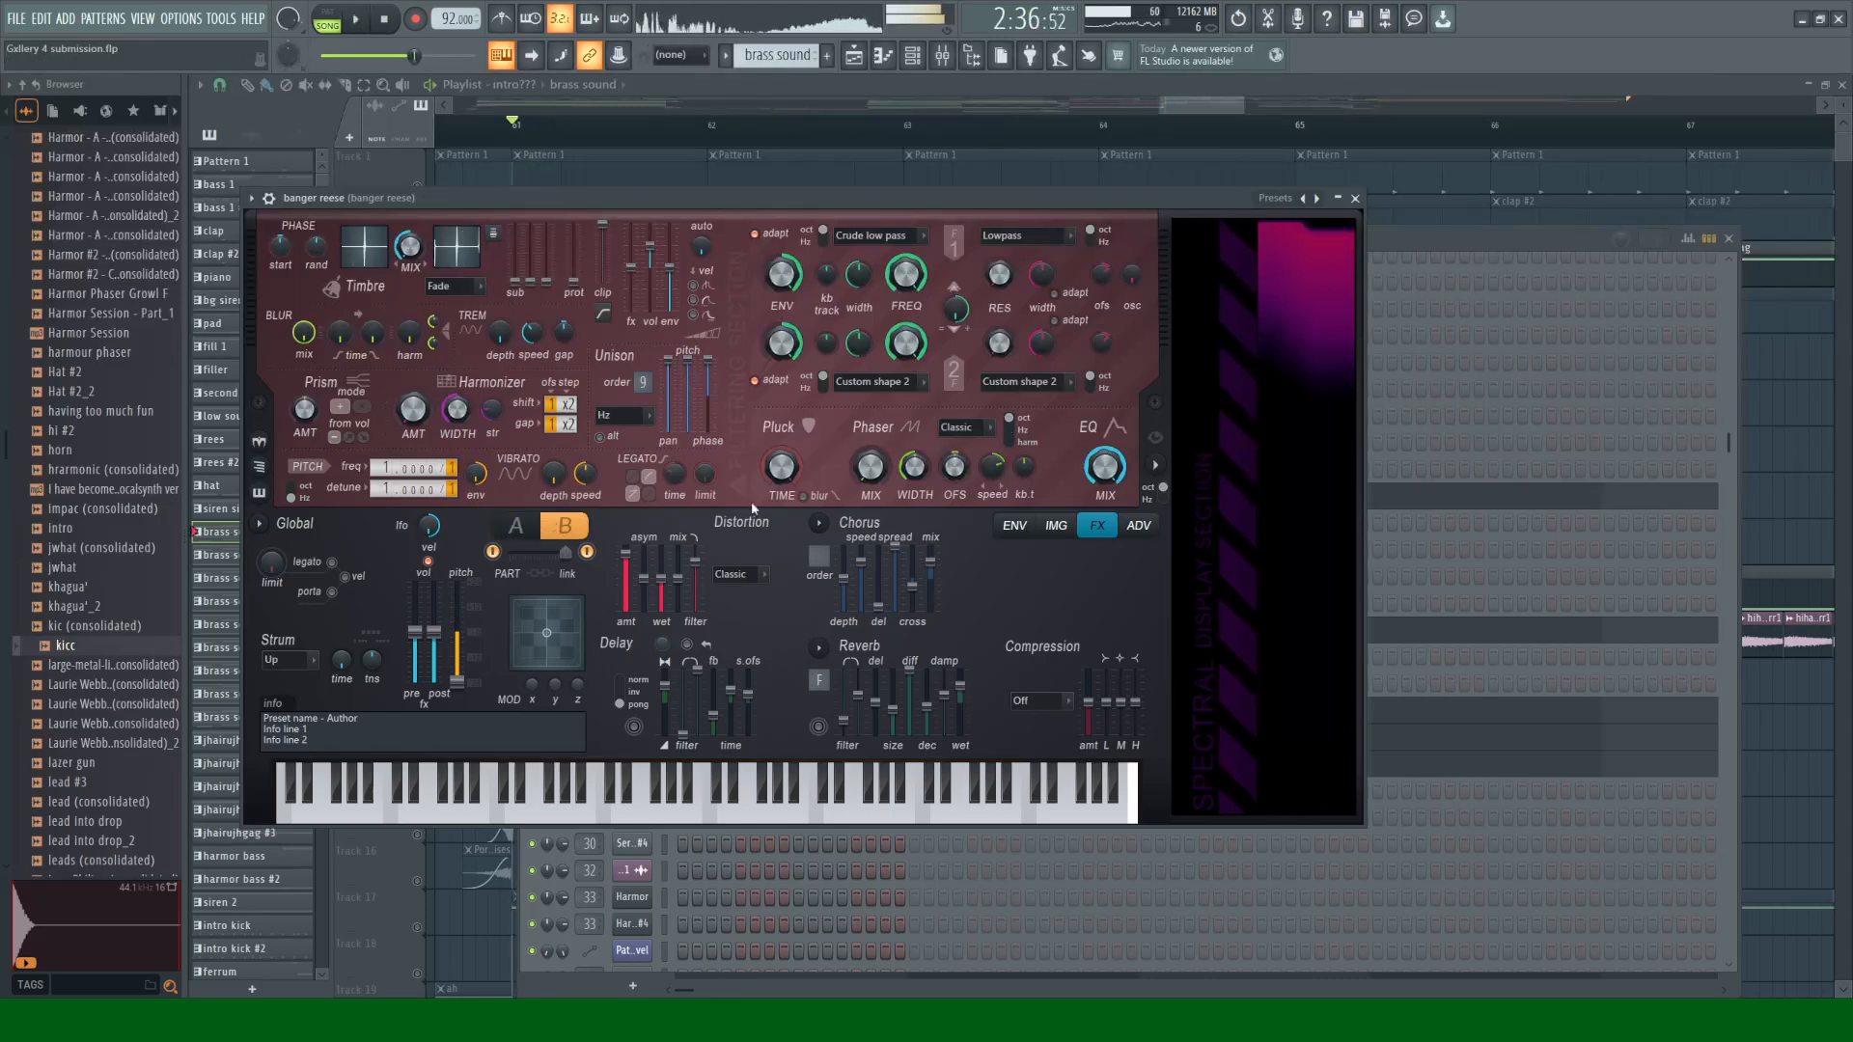
pyautogui.click(531, 528)
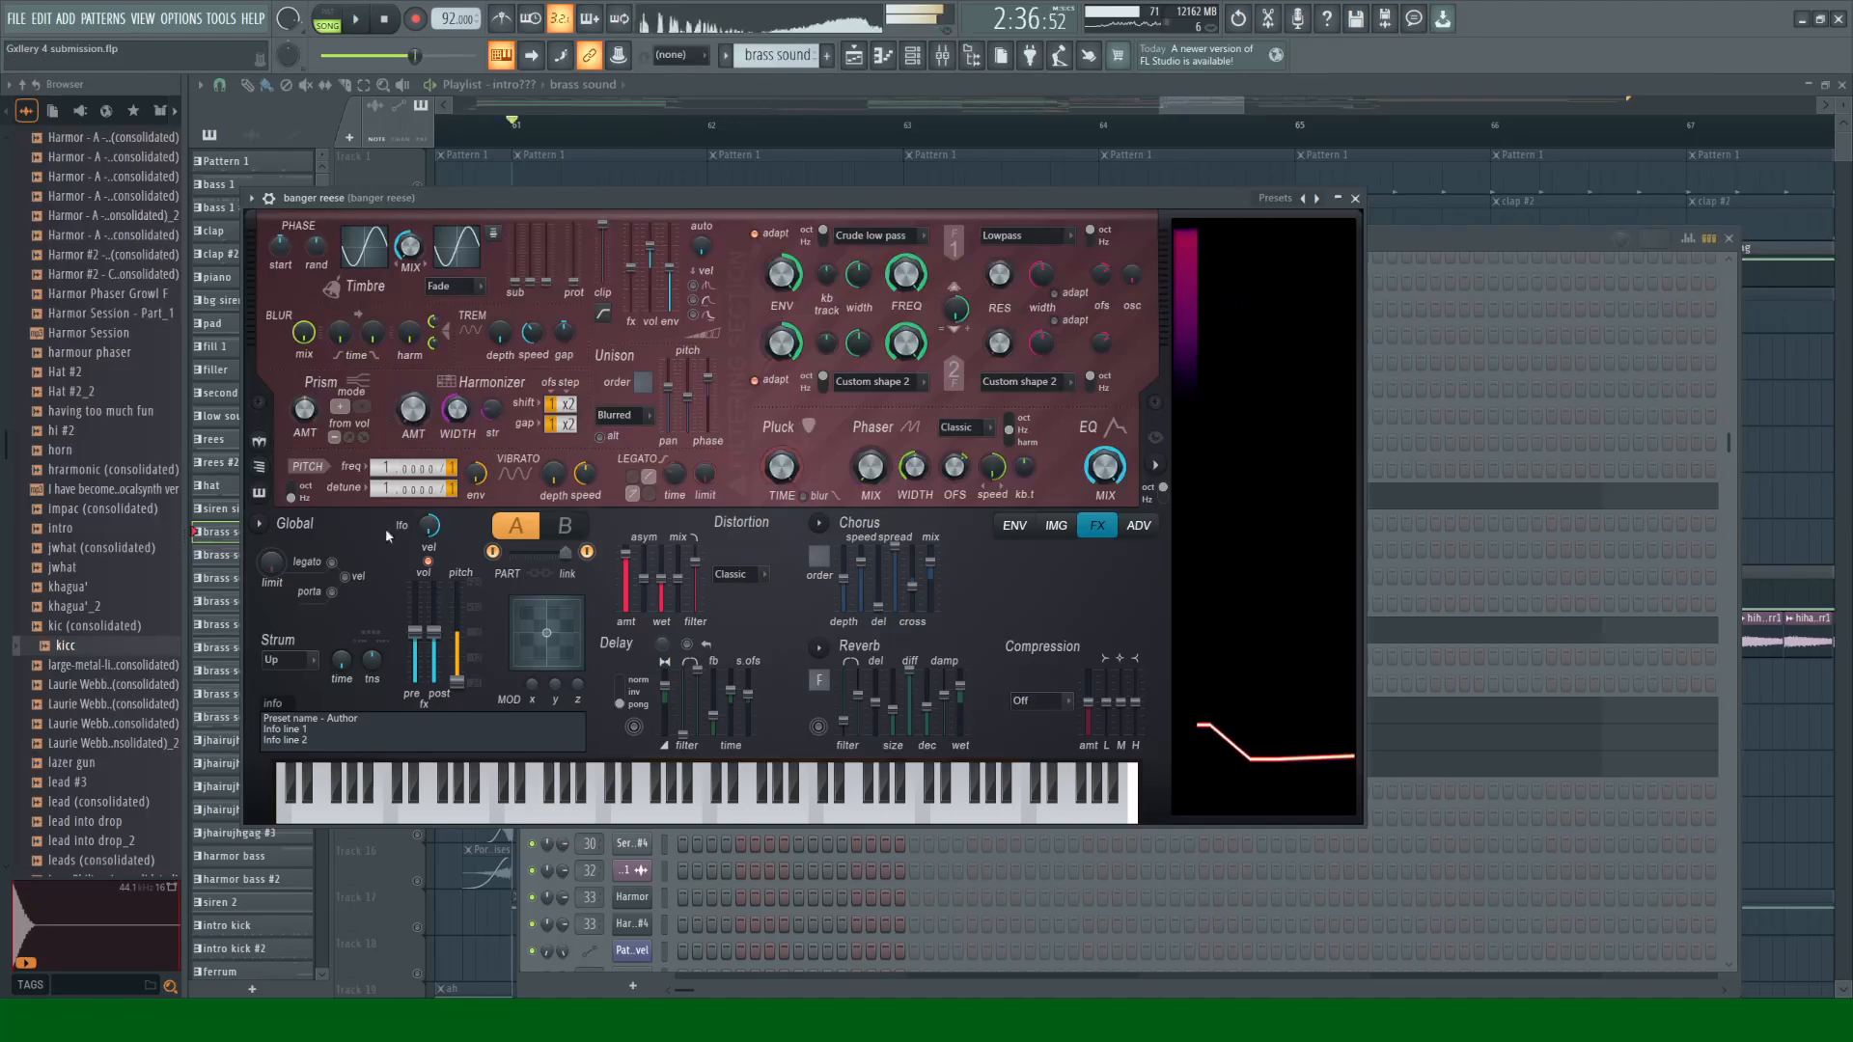
pyautogui.click(564, 524)
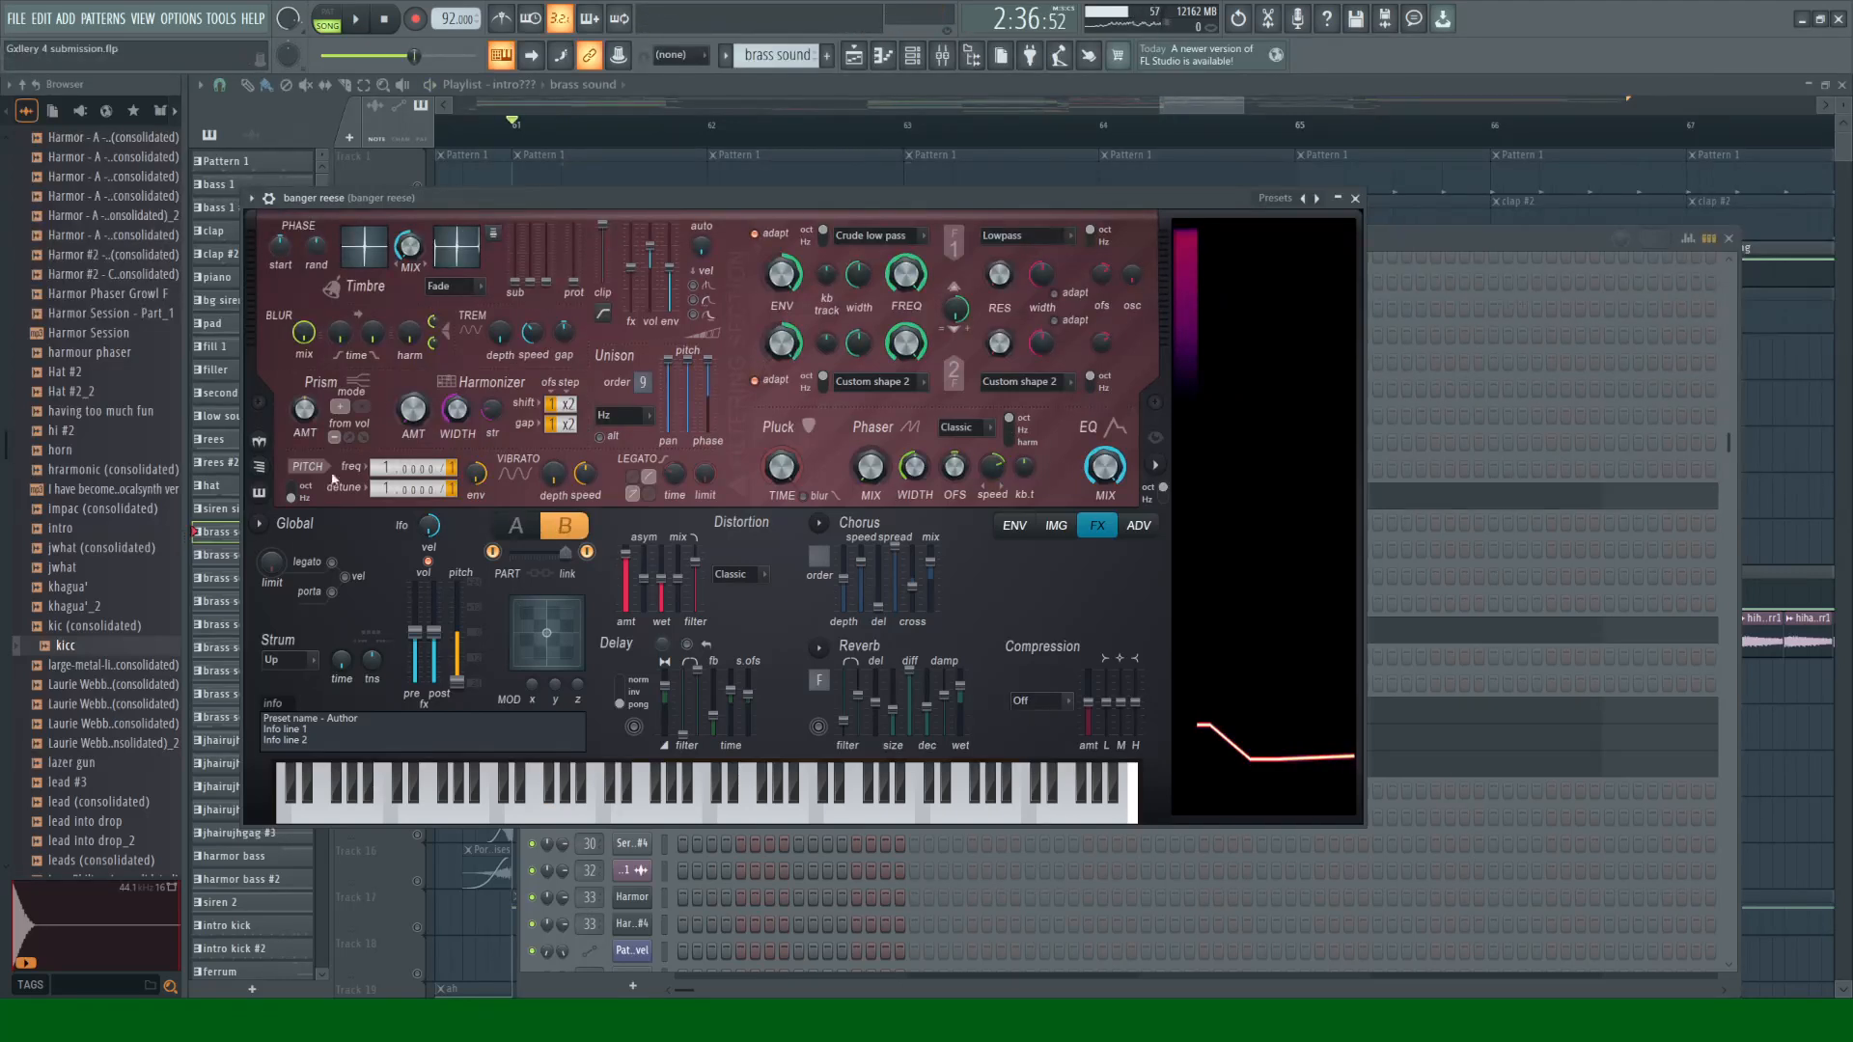
pyautogui.click(1356, 198)
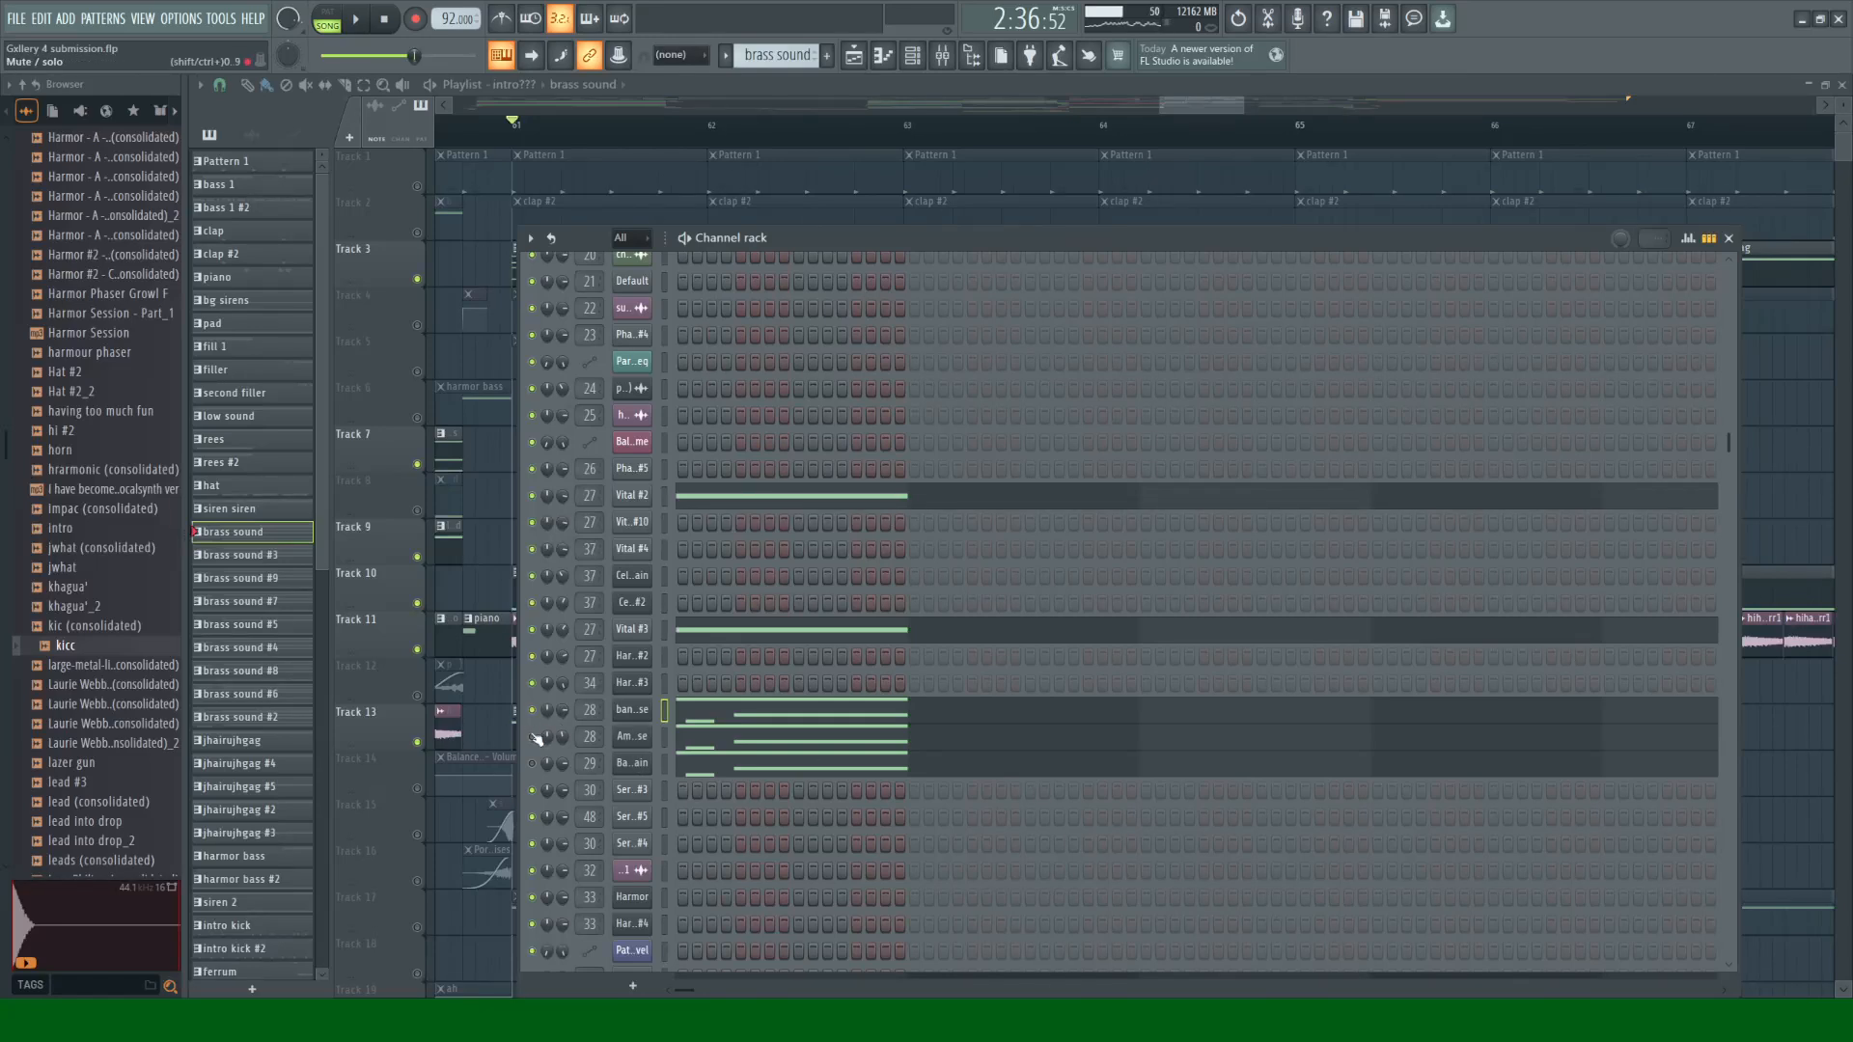
# Step: Play banger reese together with Ambush Reese, check Bass Sustain's FLEX preset and audition the layers with Bass Sustain added
pyautogui.press('space')
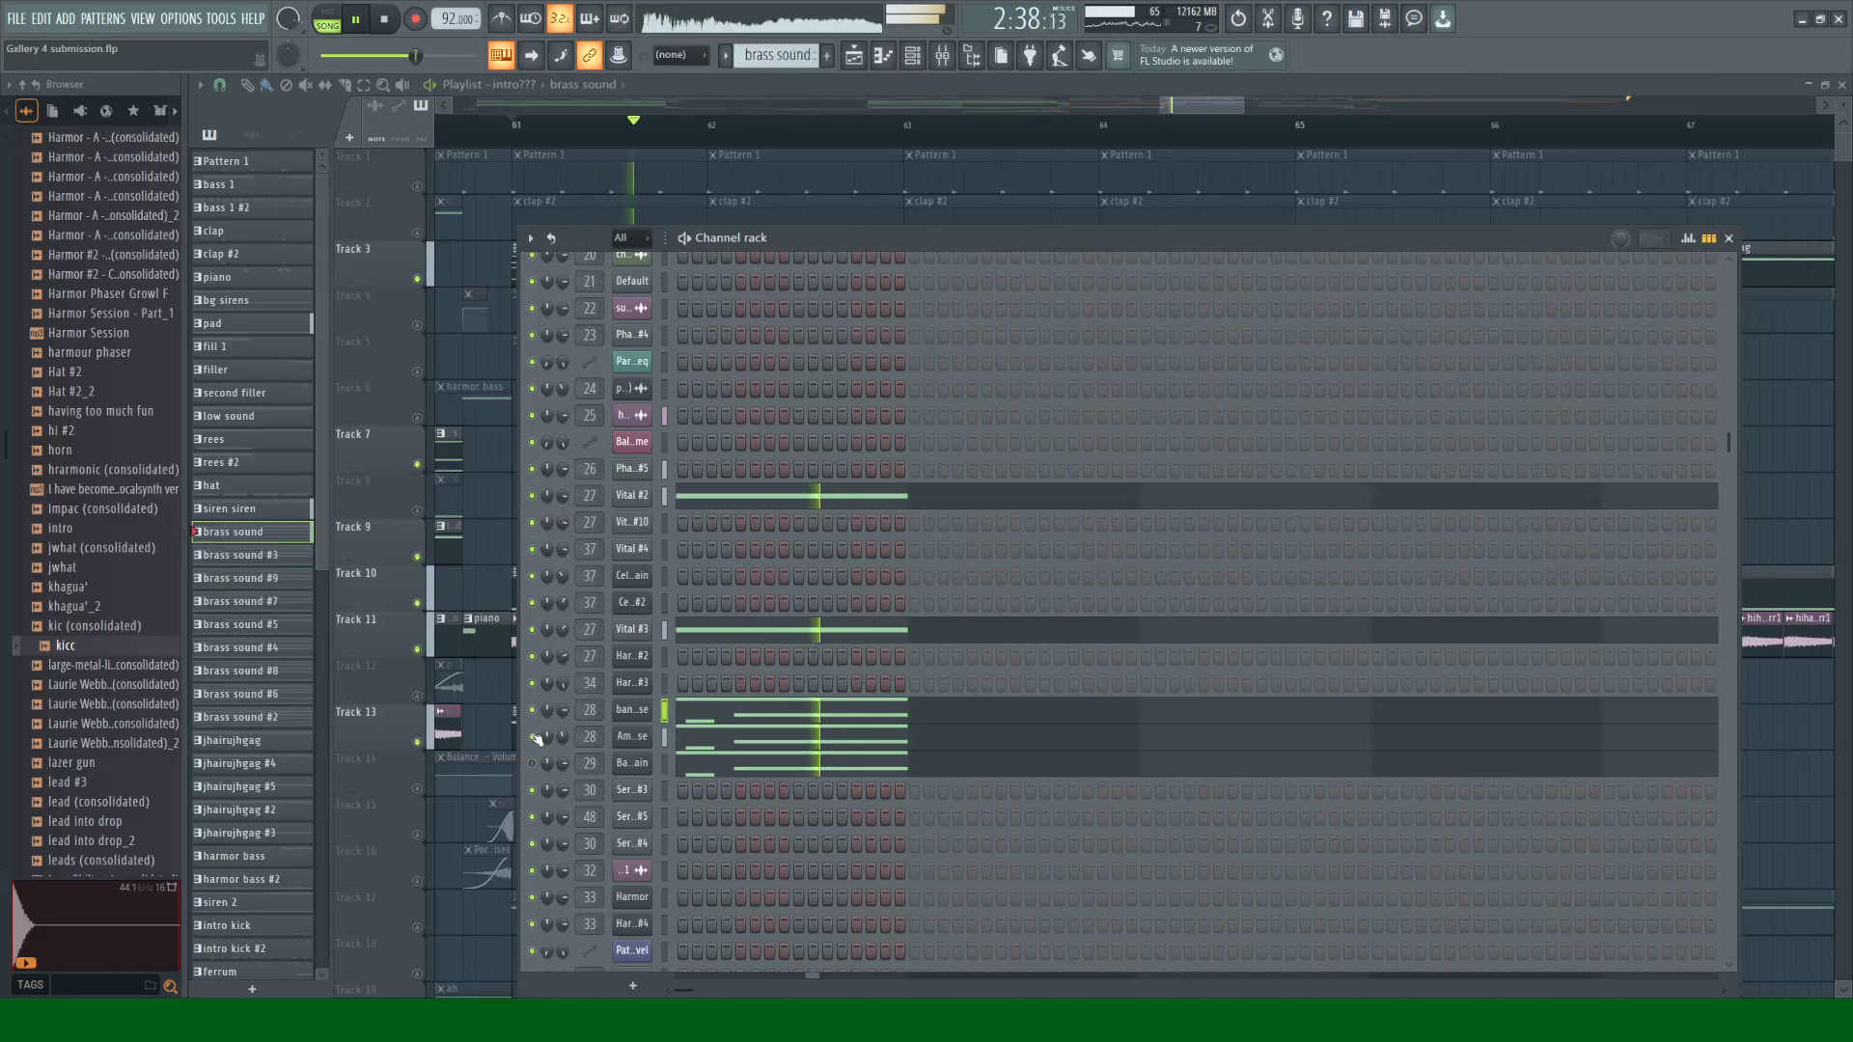
pyautogui.press('space')
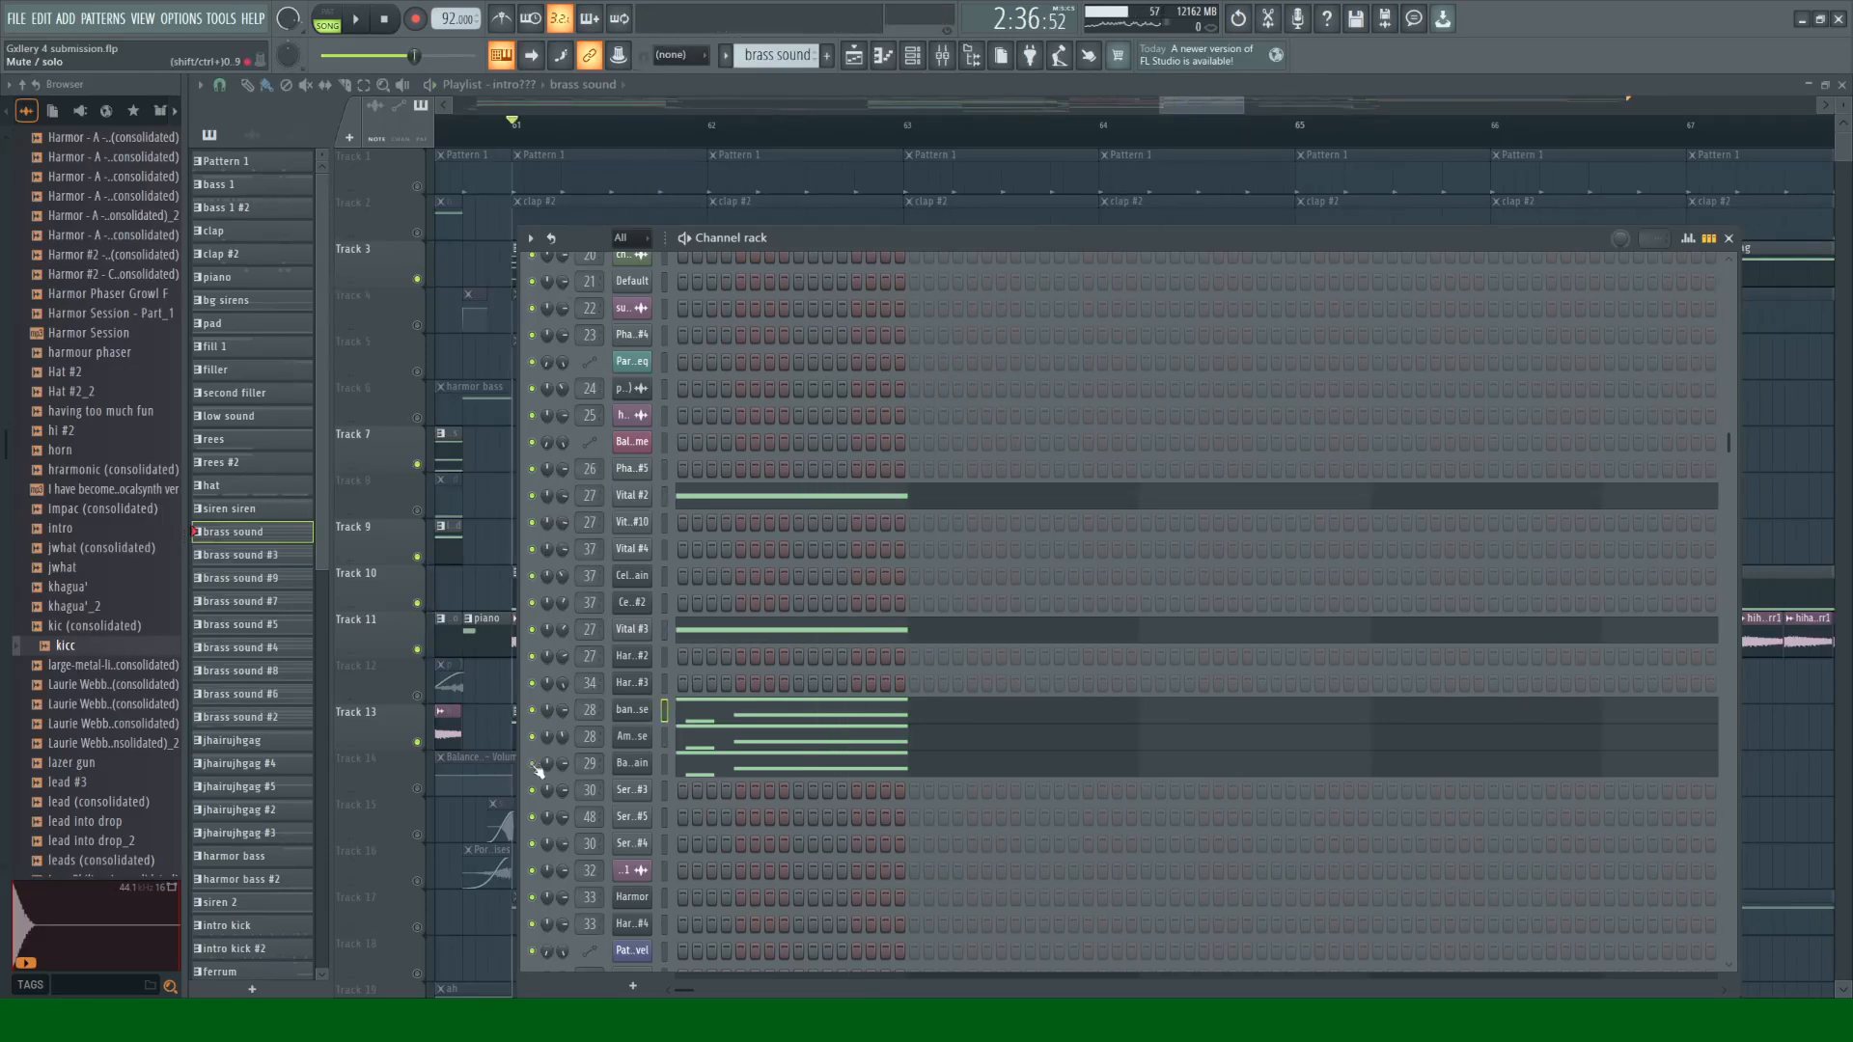
pyautogui.click(630, 763)
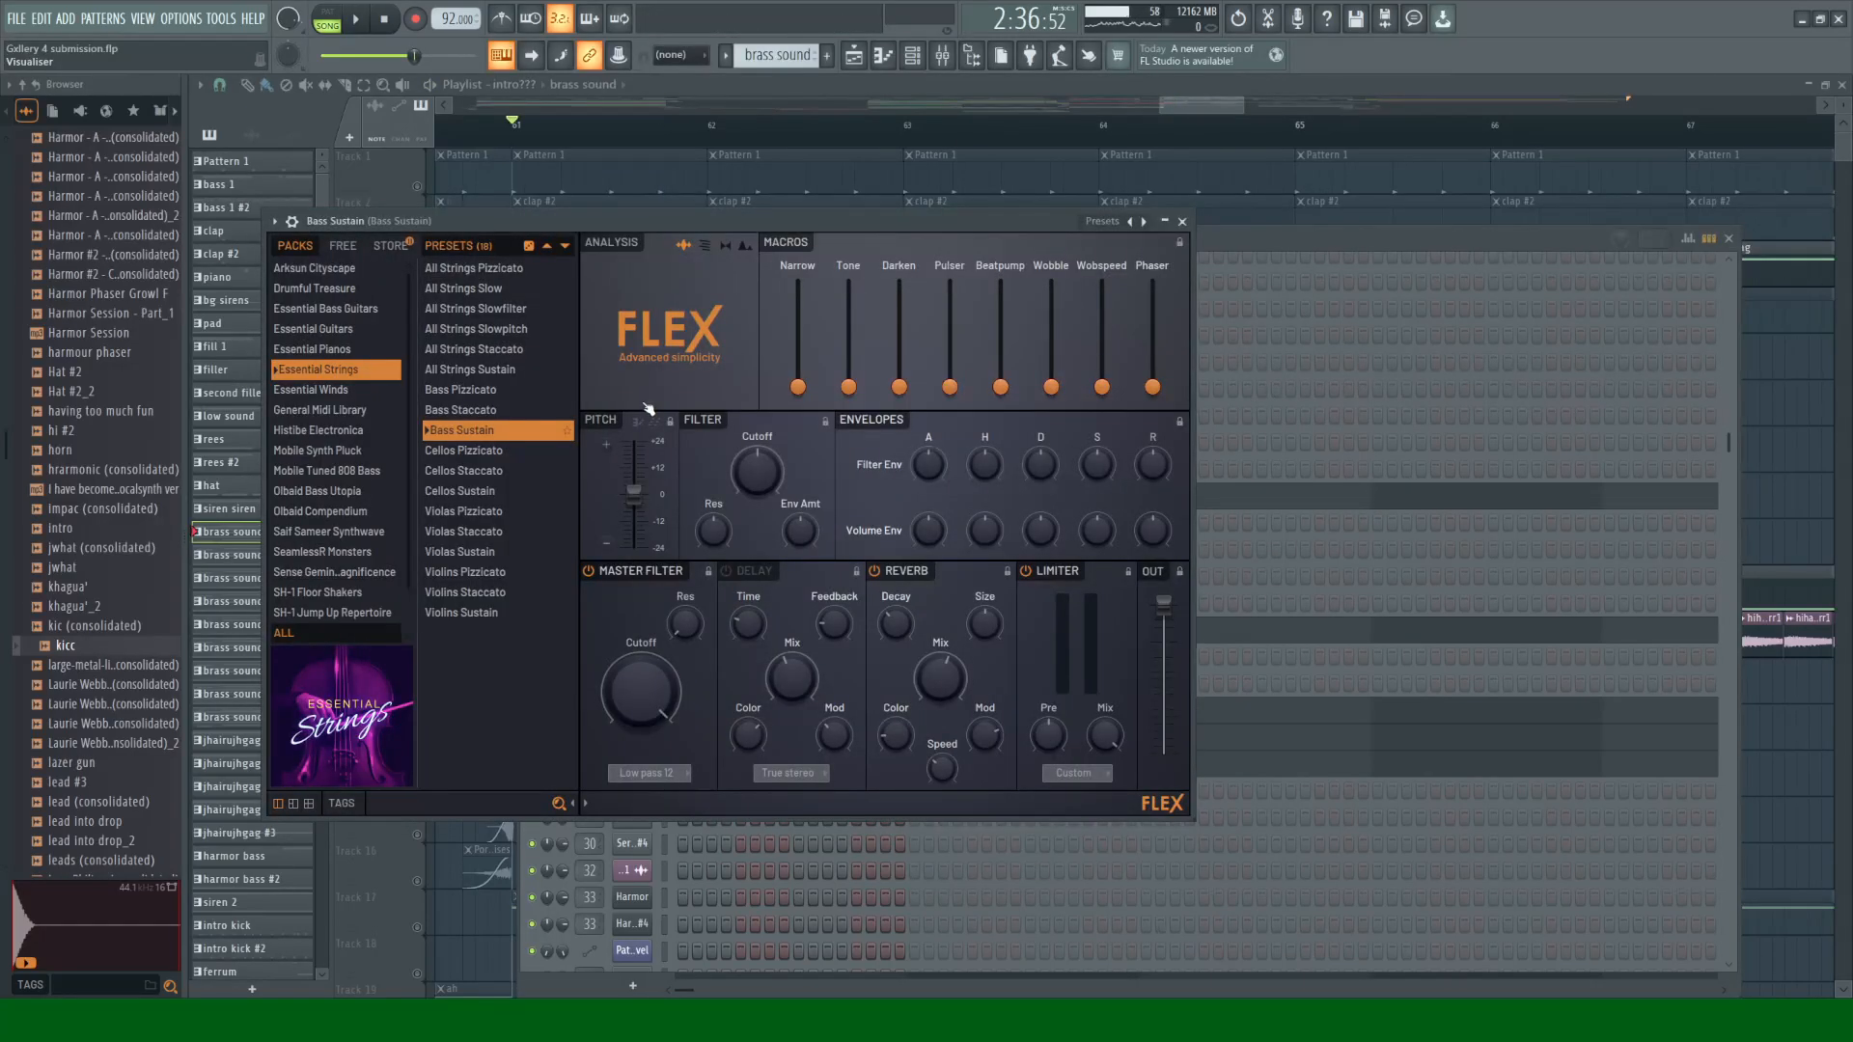
pyautogui.click(1181, 221)
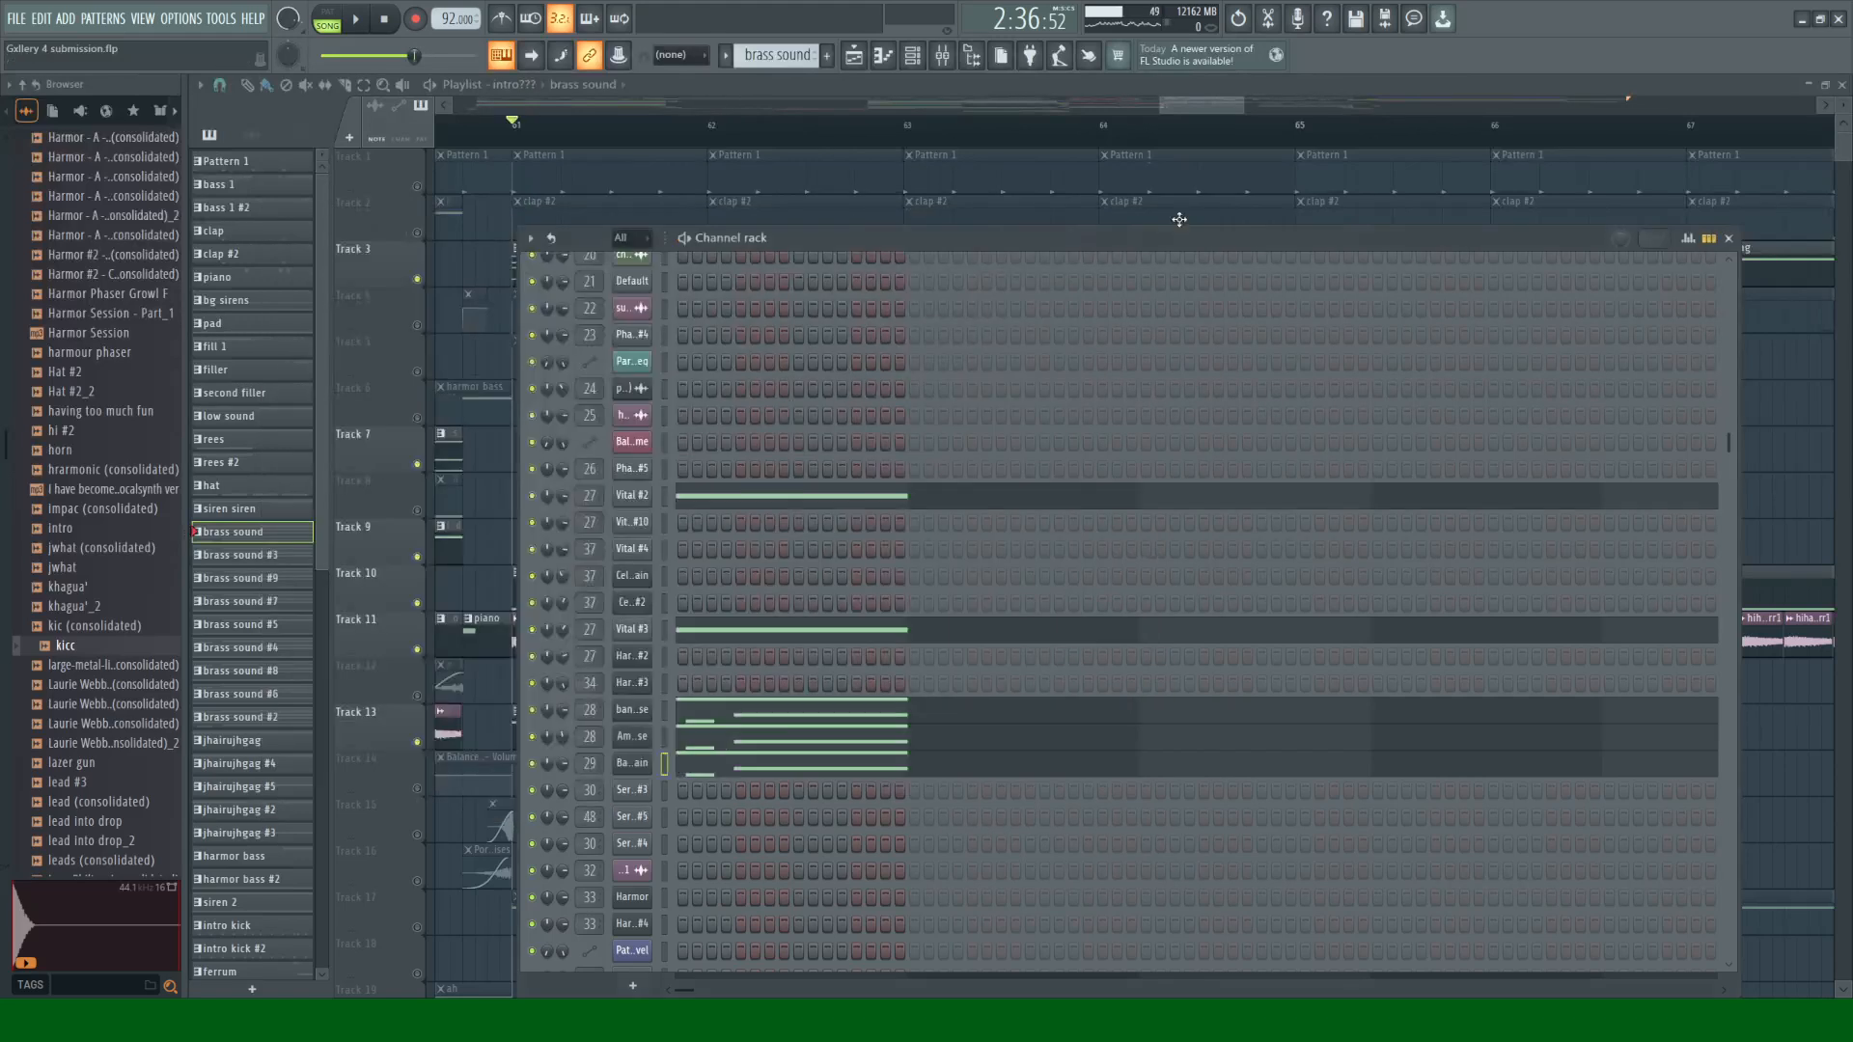
pyautogui.press('space')
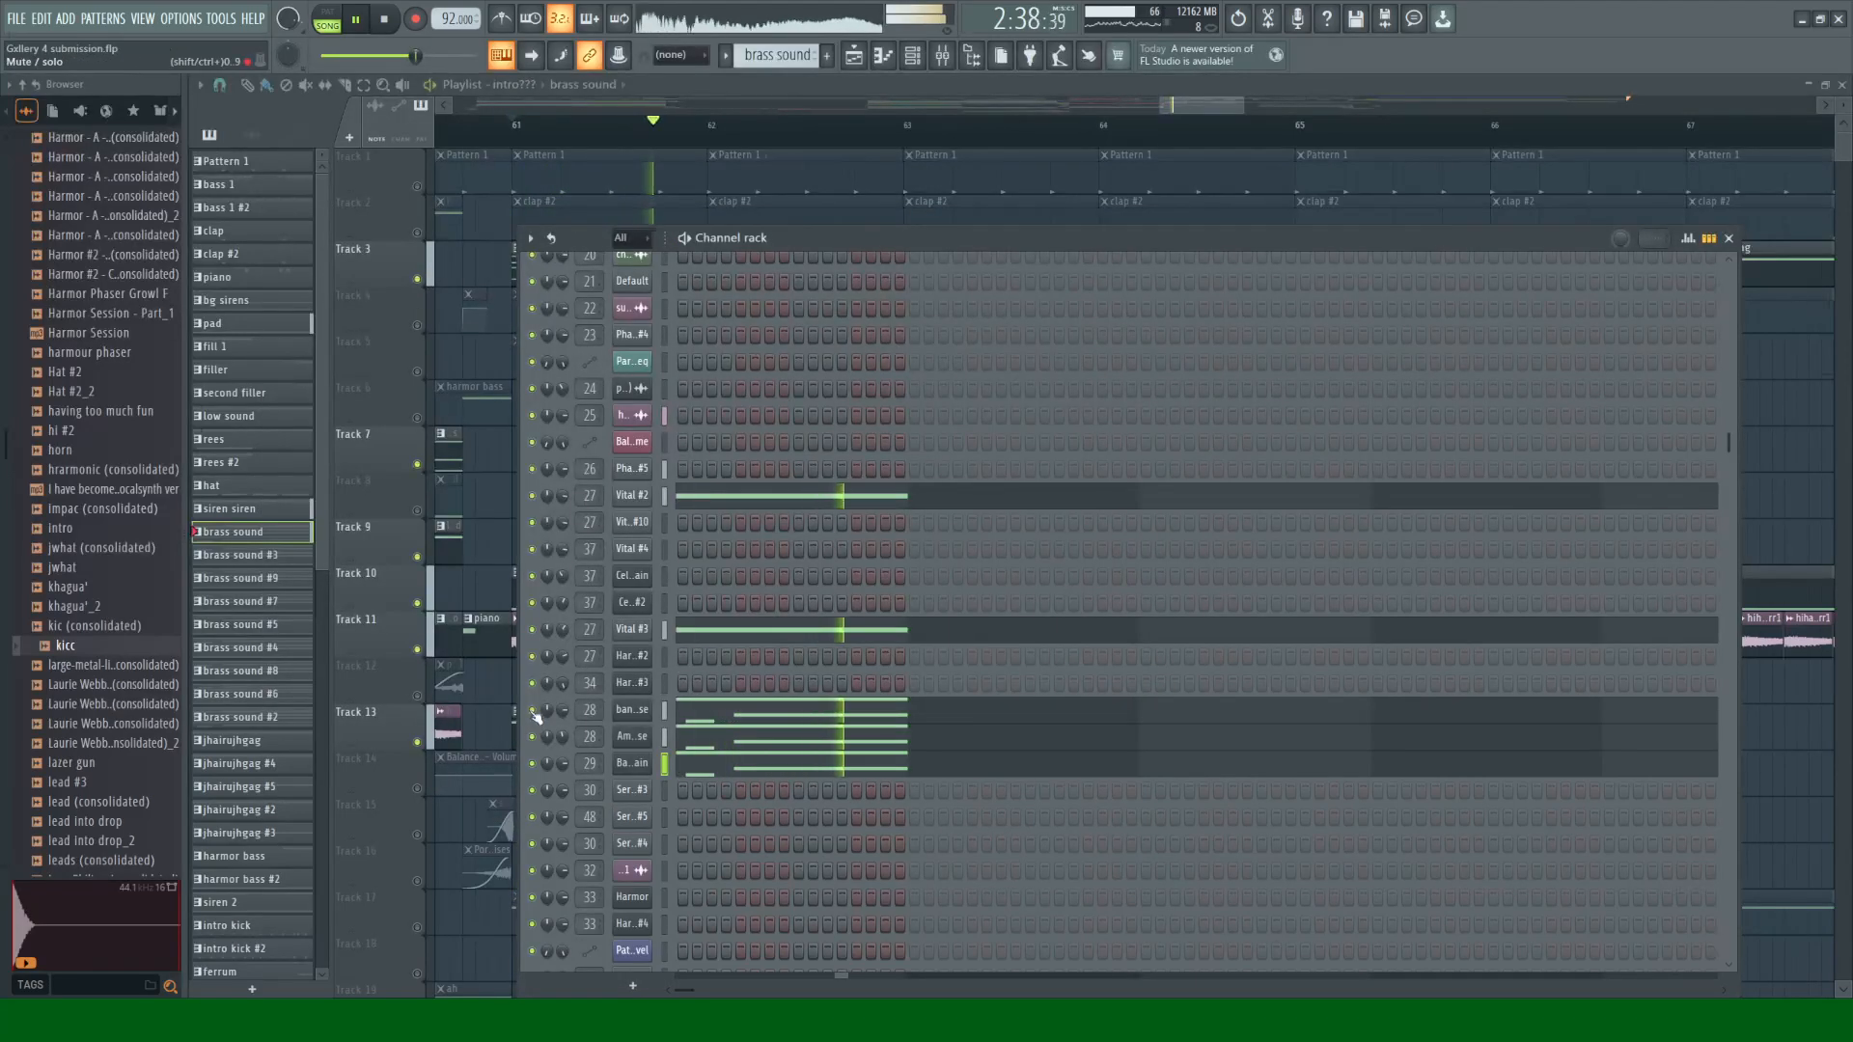
pyautogui.press('space')
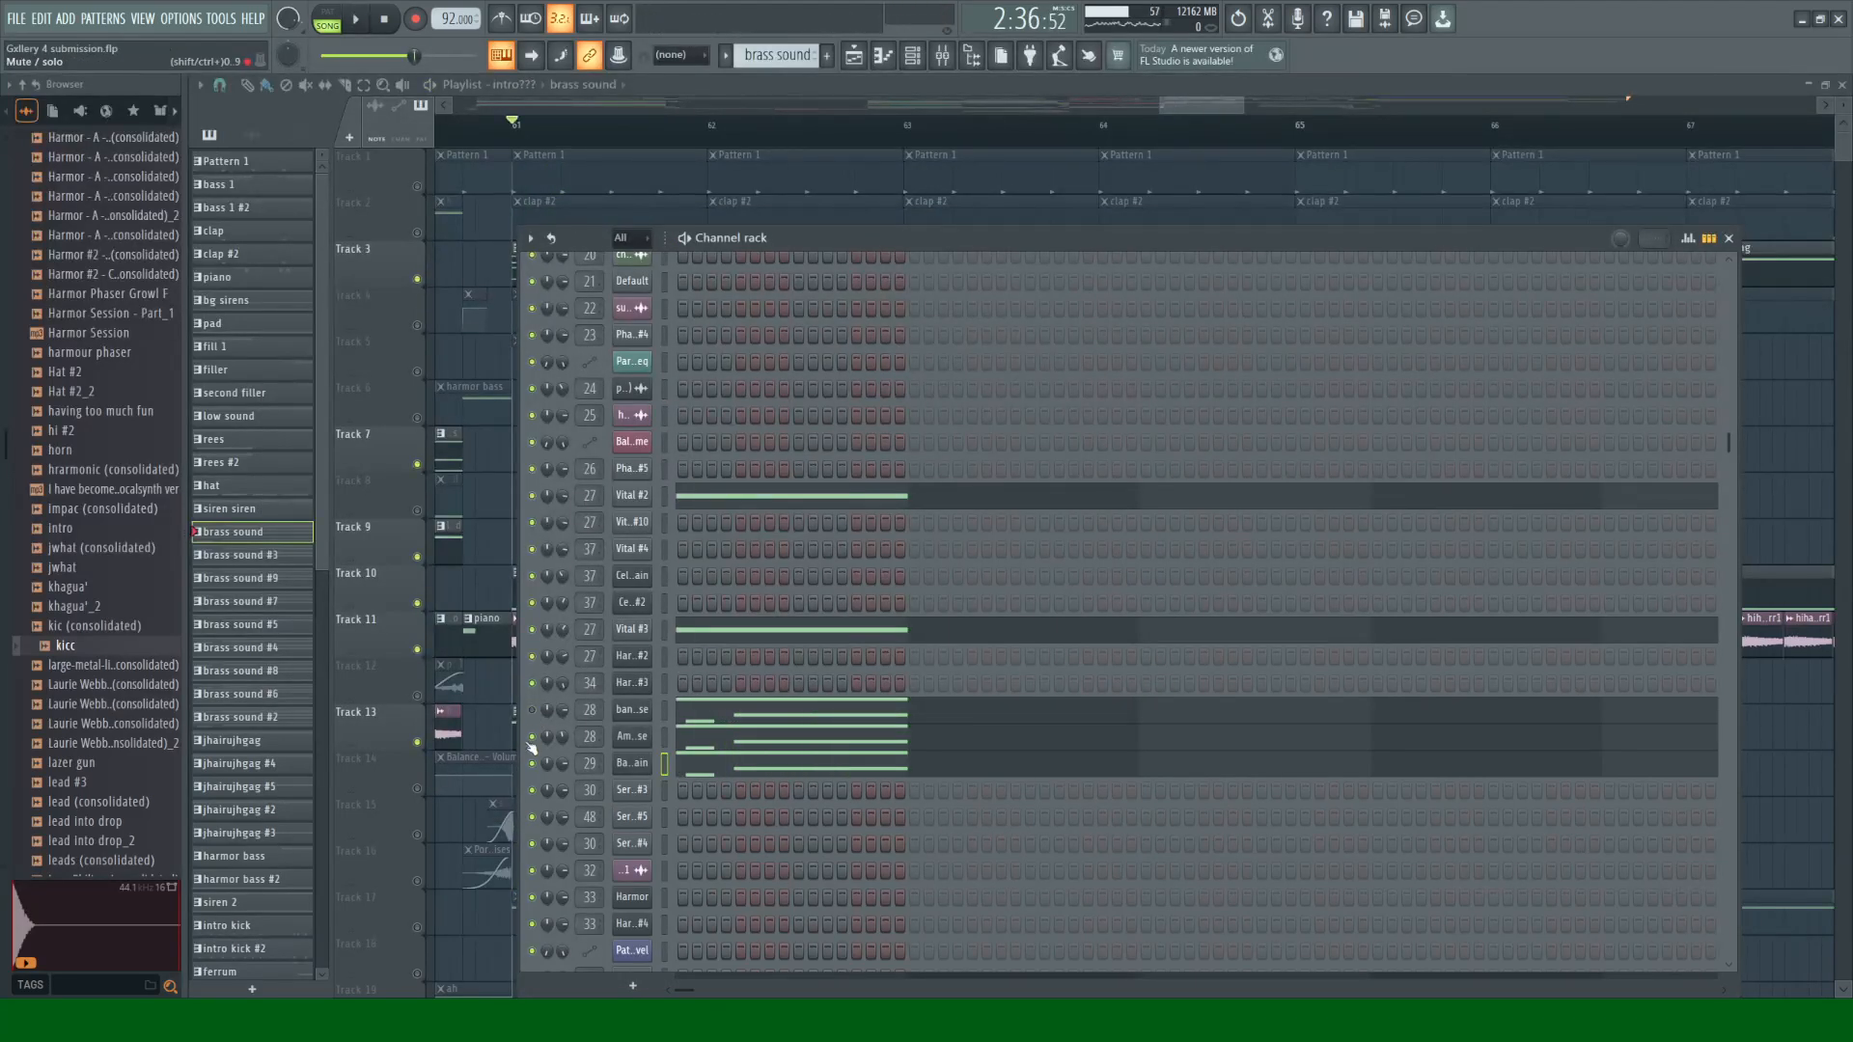
# Step: Mute banger reese and Ambush Reese, enable the Bass Sustain mixer track in place of banger reese, and play Bass Sustain alone
pyautogui.press('space')
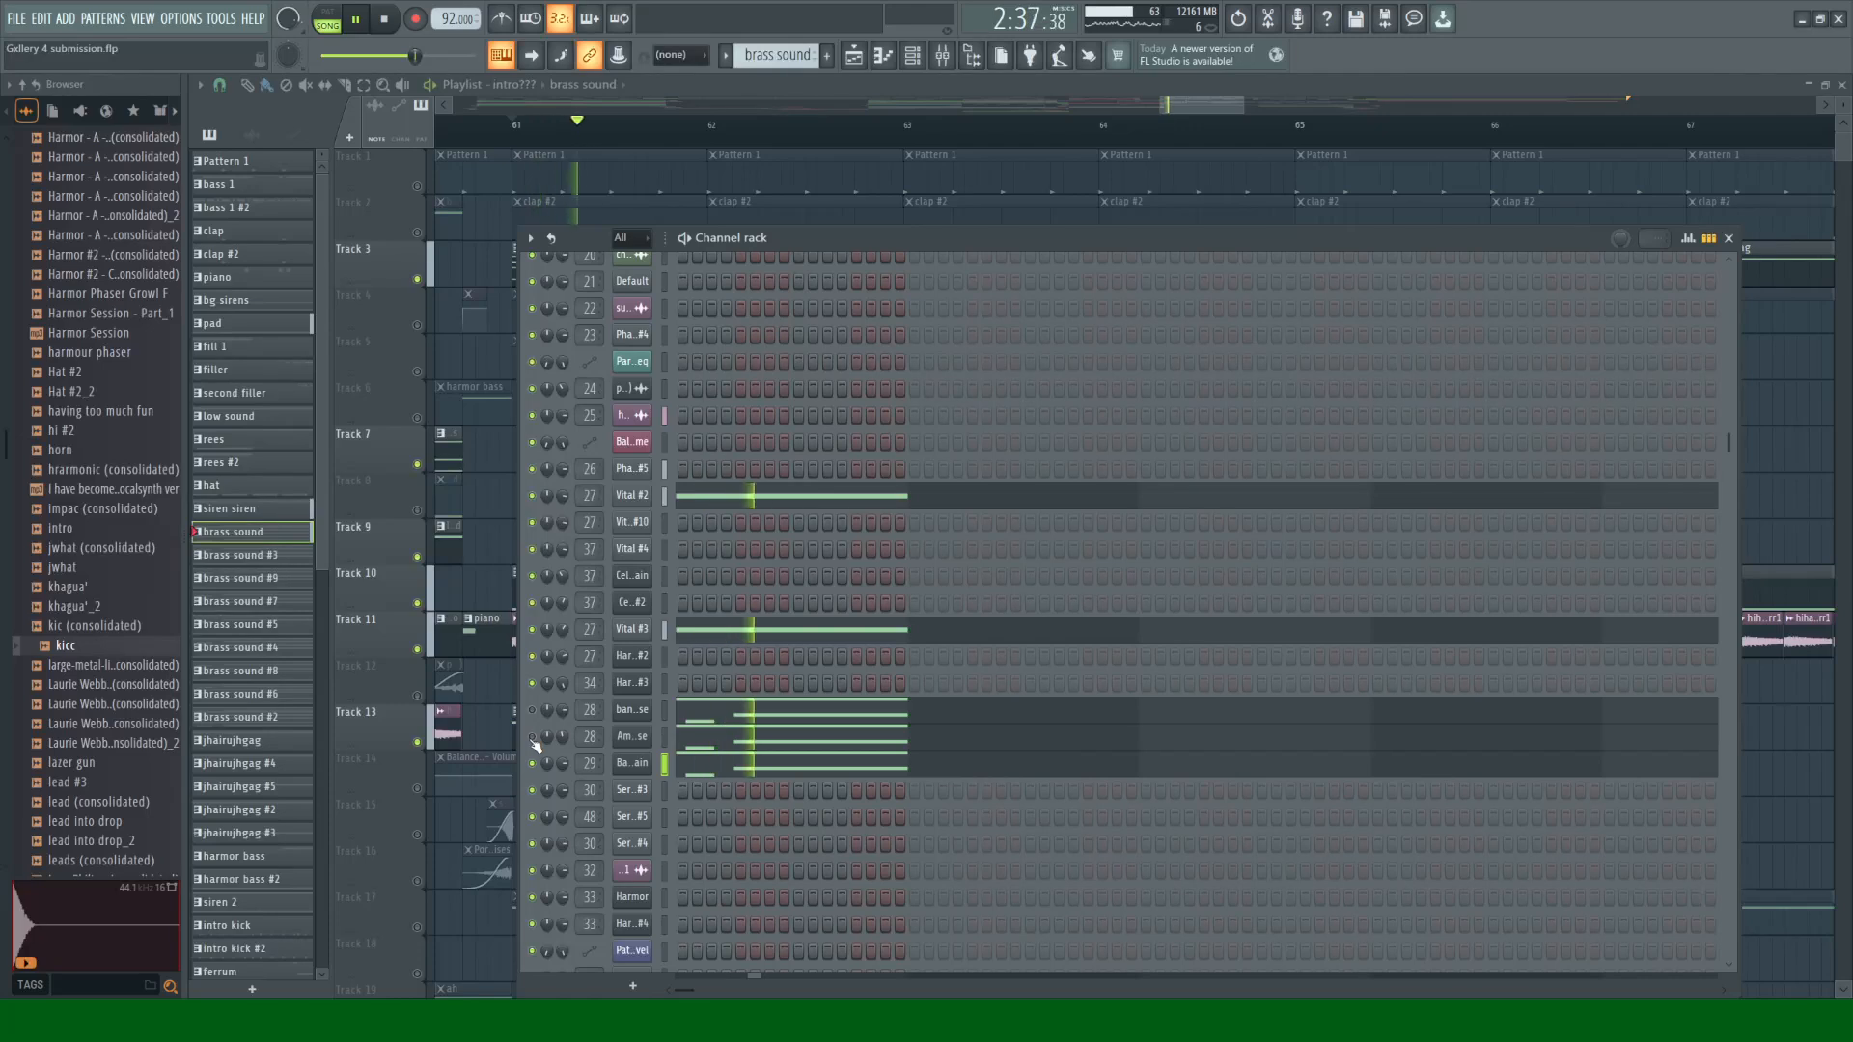
pyautogui.press('space')
pyautogui.click(947, 58)
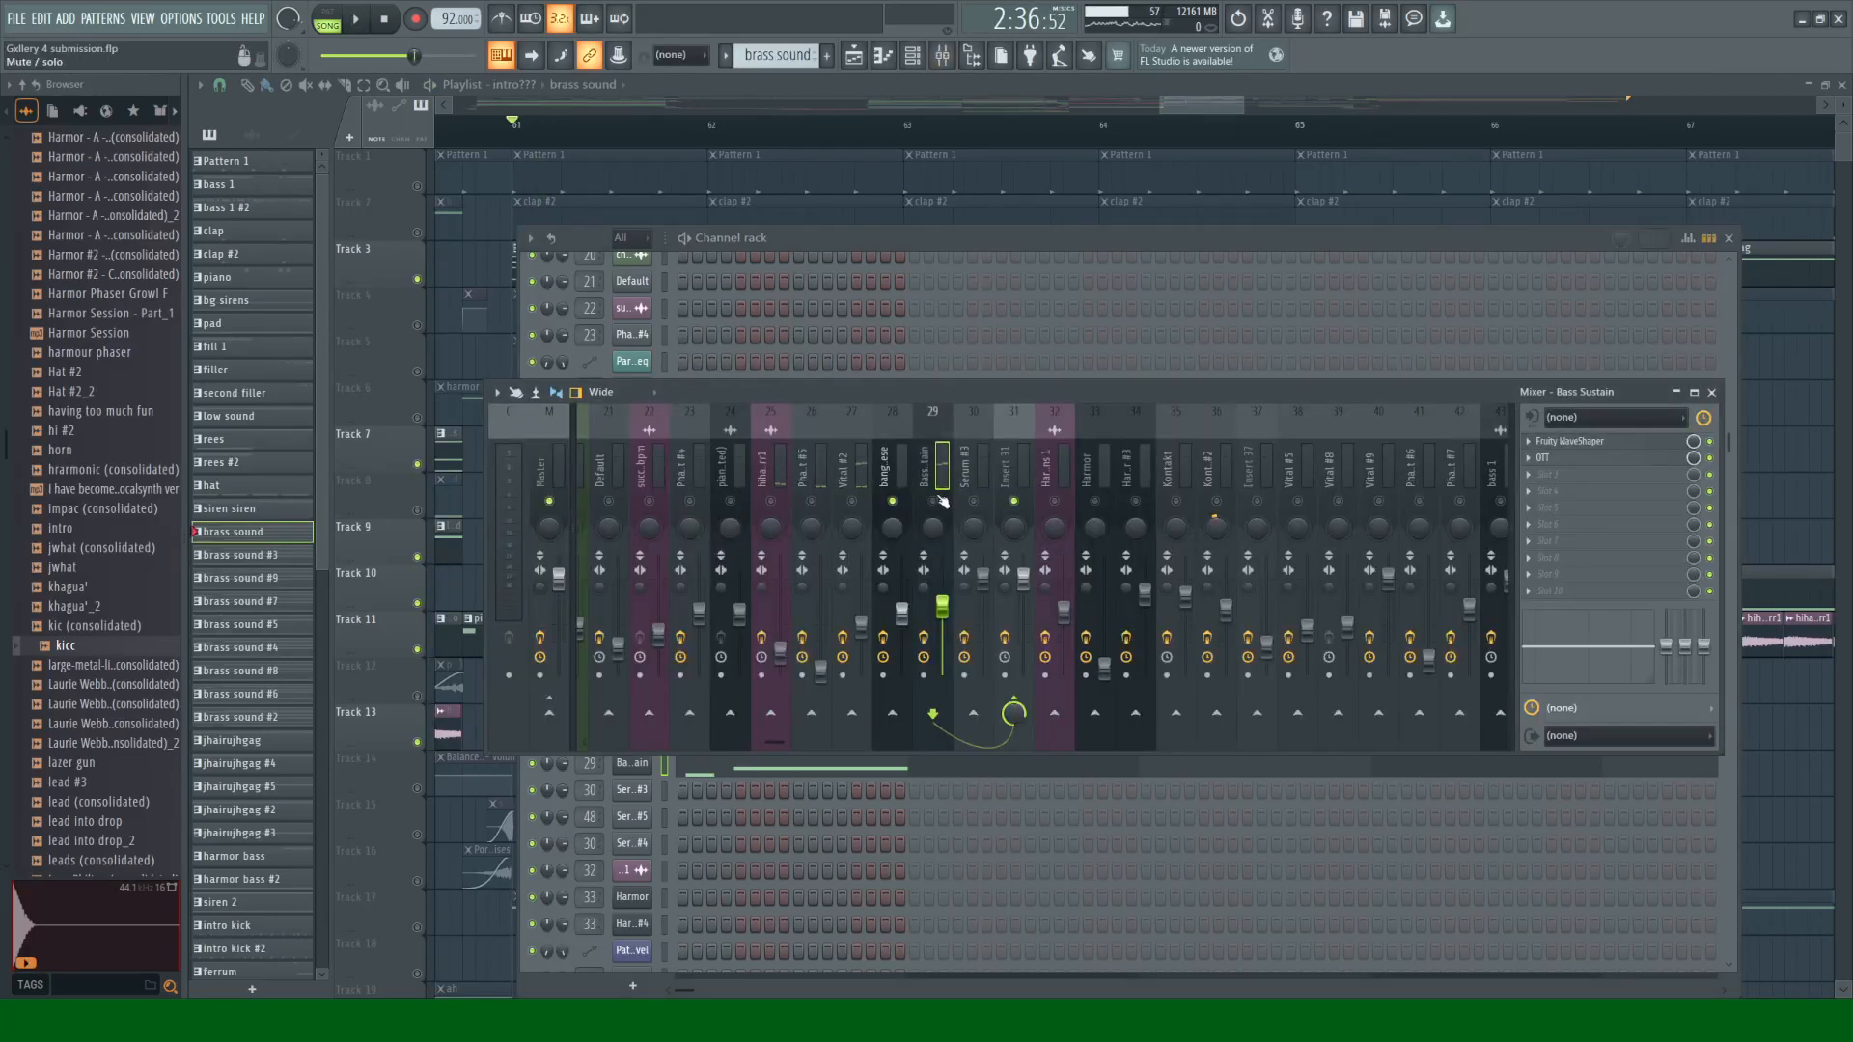
pyautogui.click(937, 499)
pyautogui.click(1713, 393)
pyautogui.press('space')
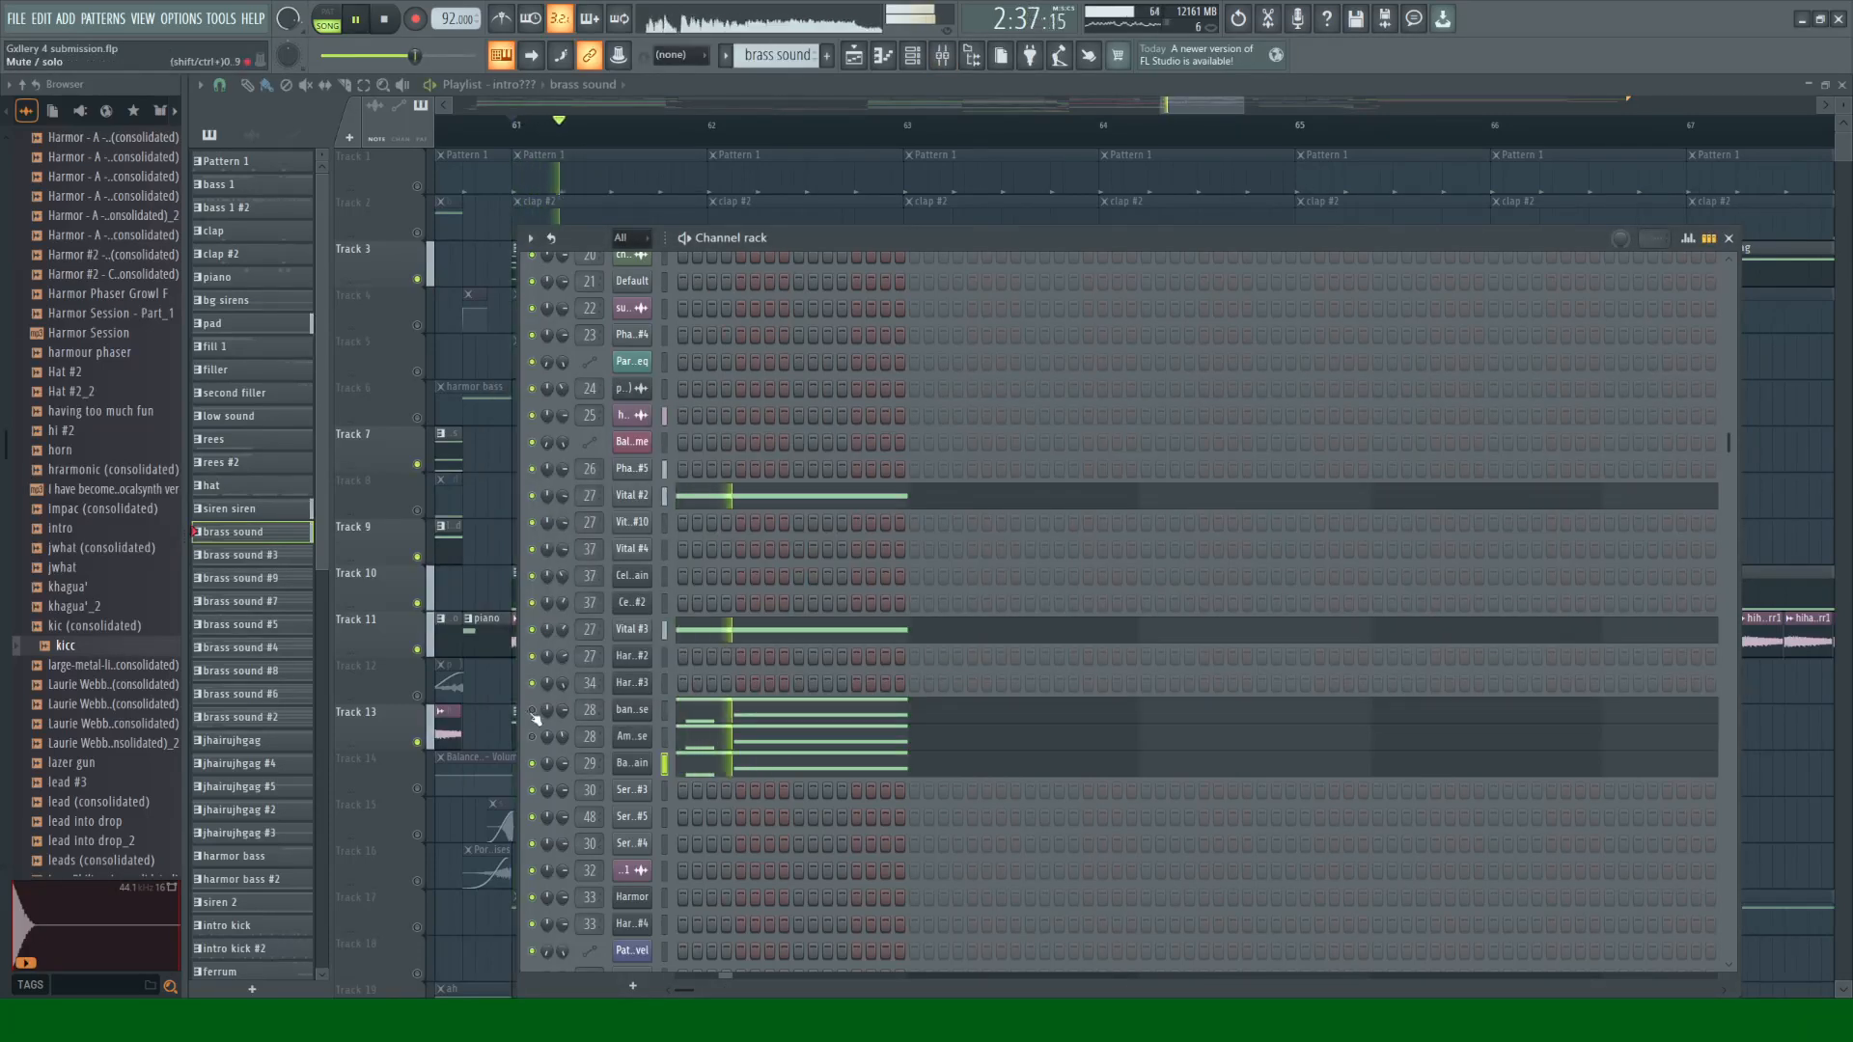
pyautogui.press('space')
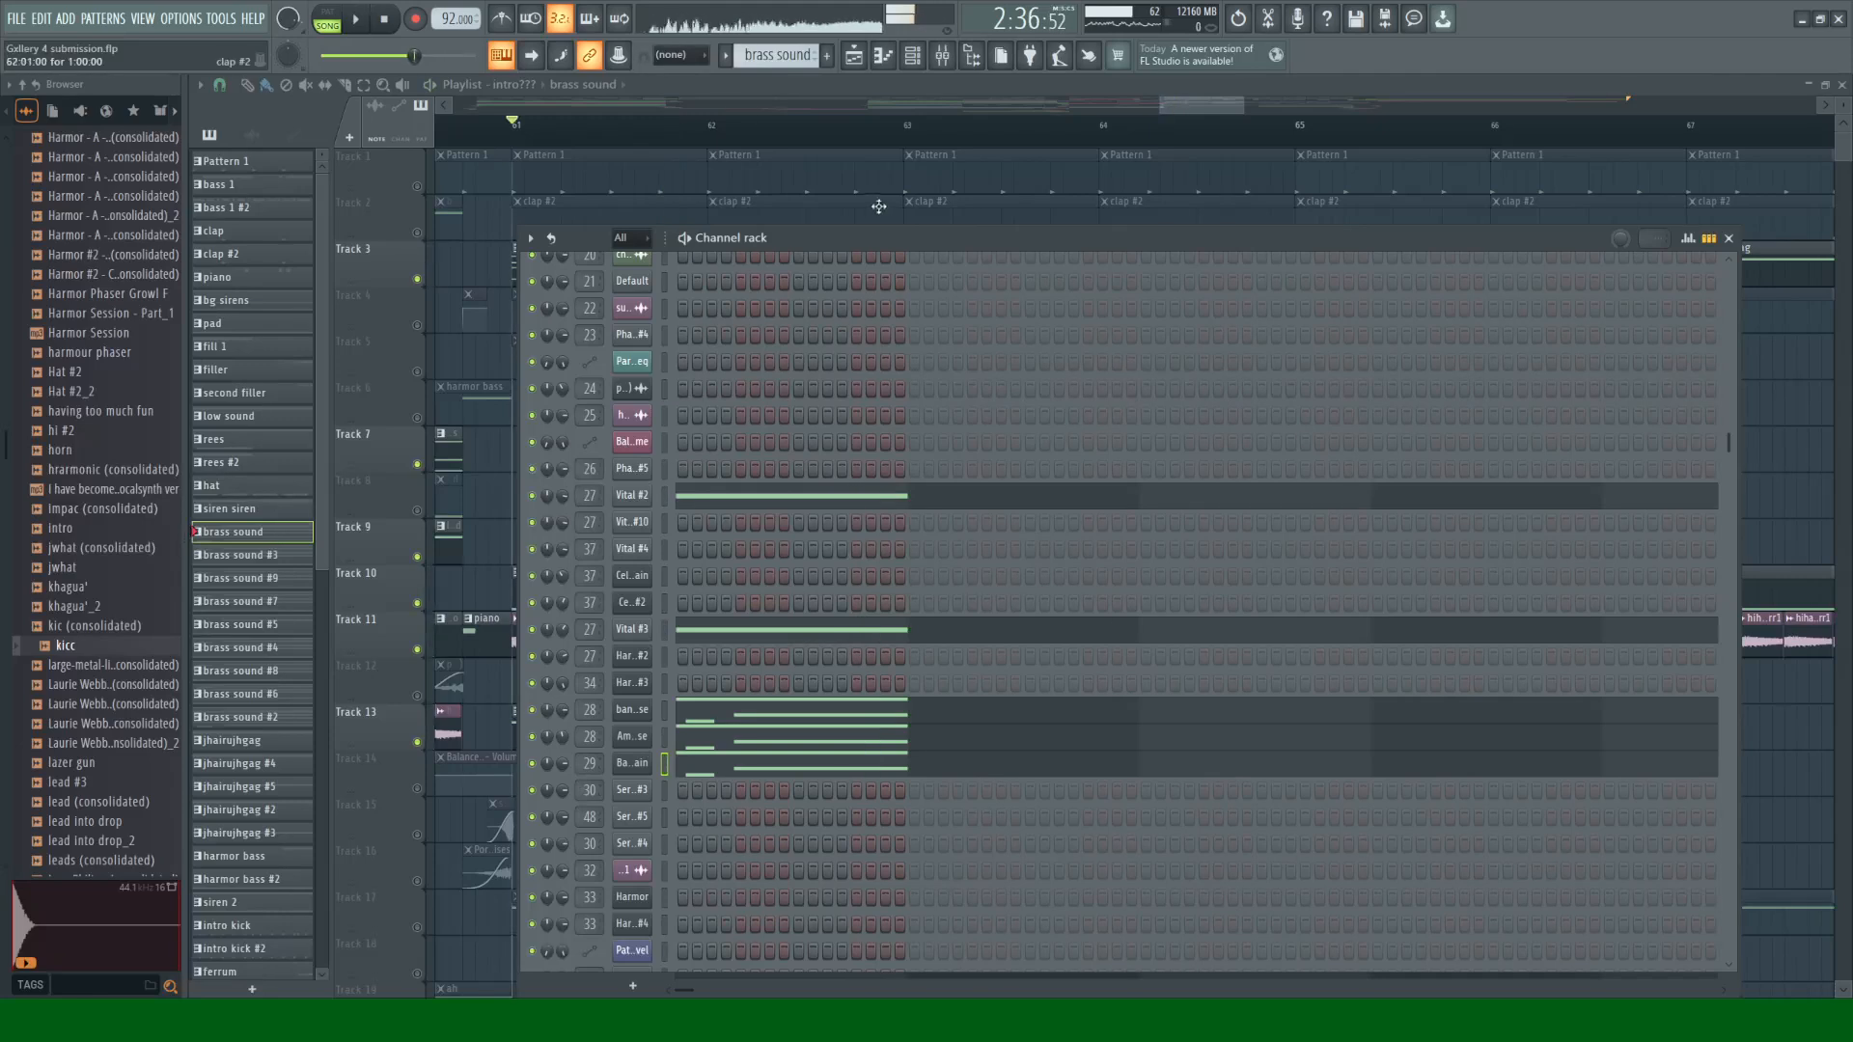
# Step: Solo the banger reese mixer track and play the brass sound with all three layer channels active
pyautogui.click(949, 56)
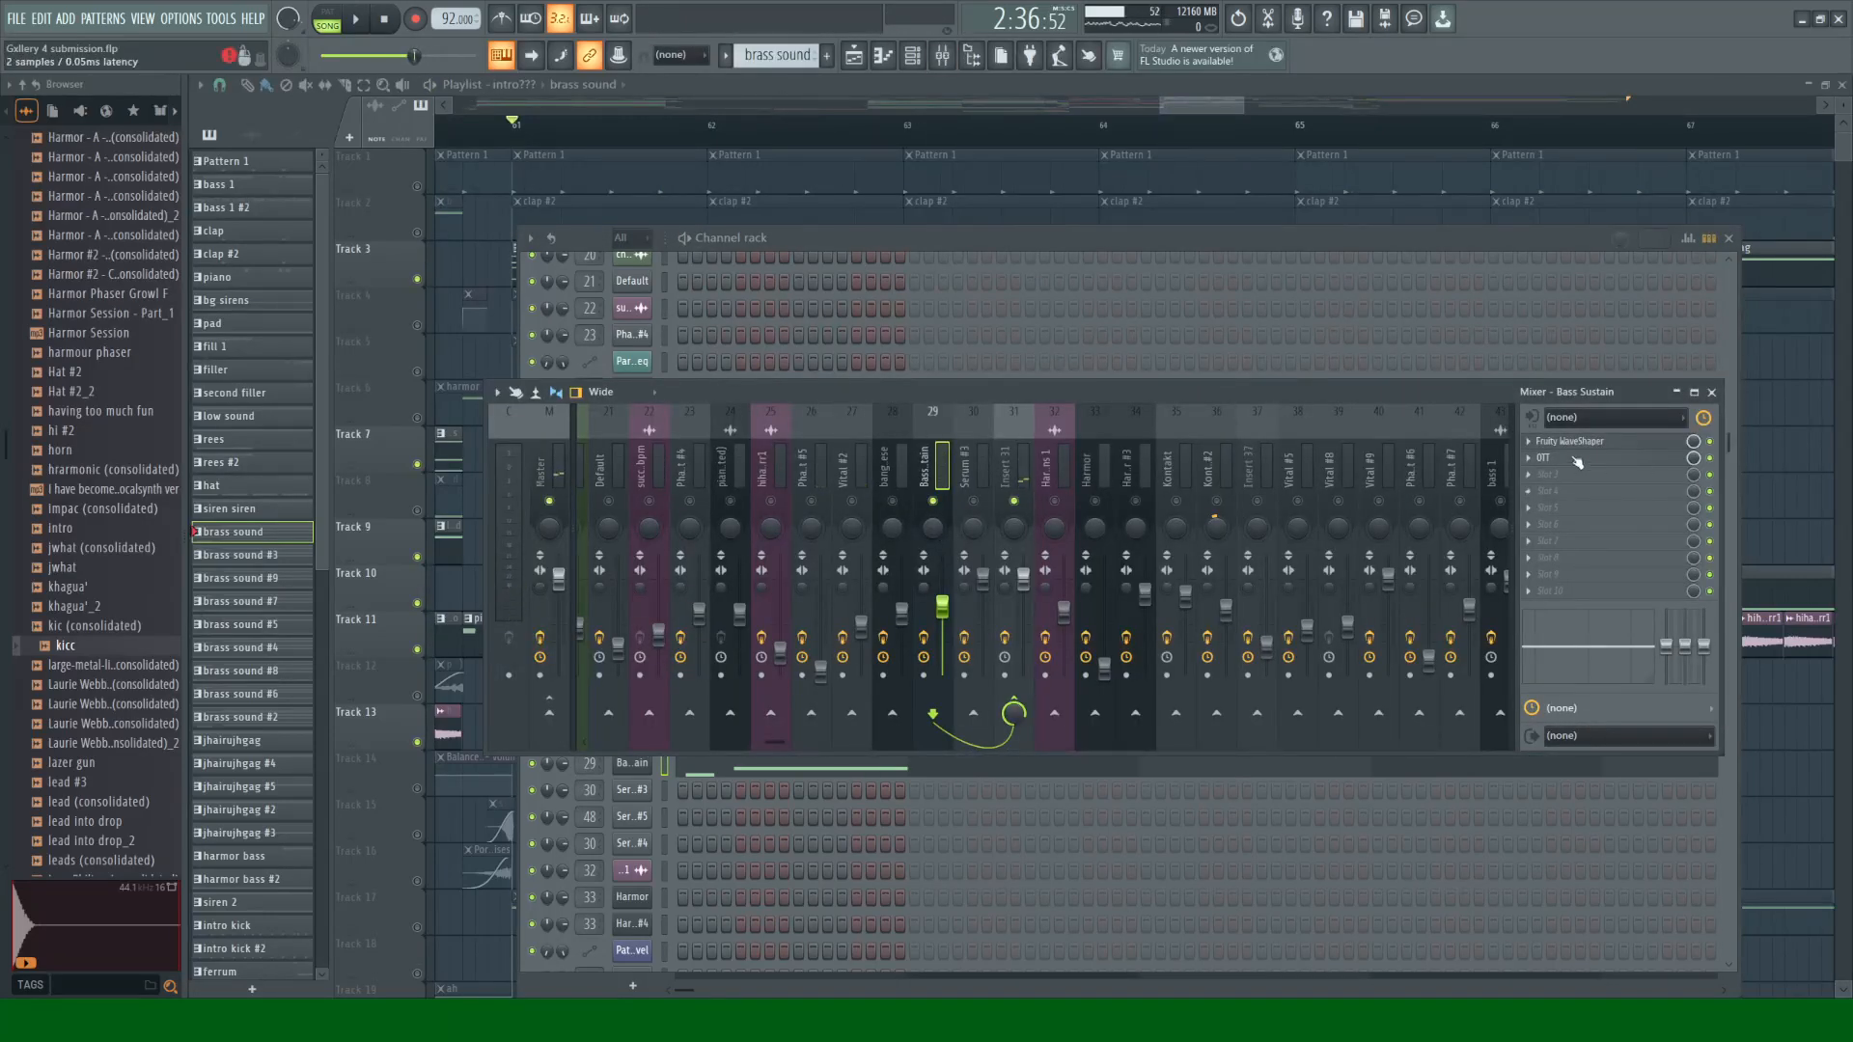
pyautogui.click(888, 475)
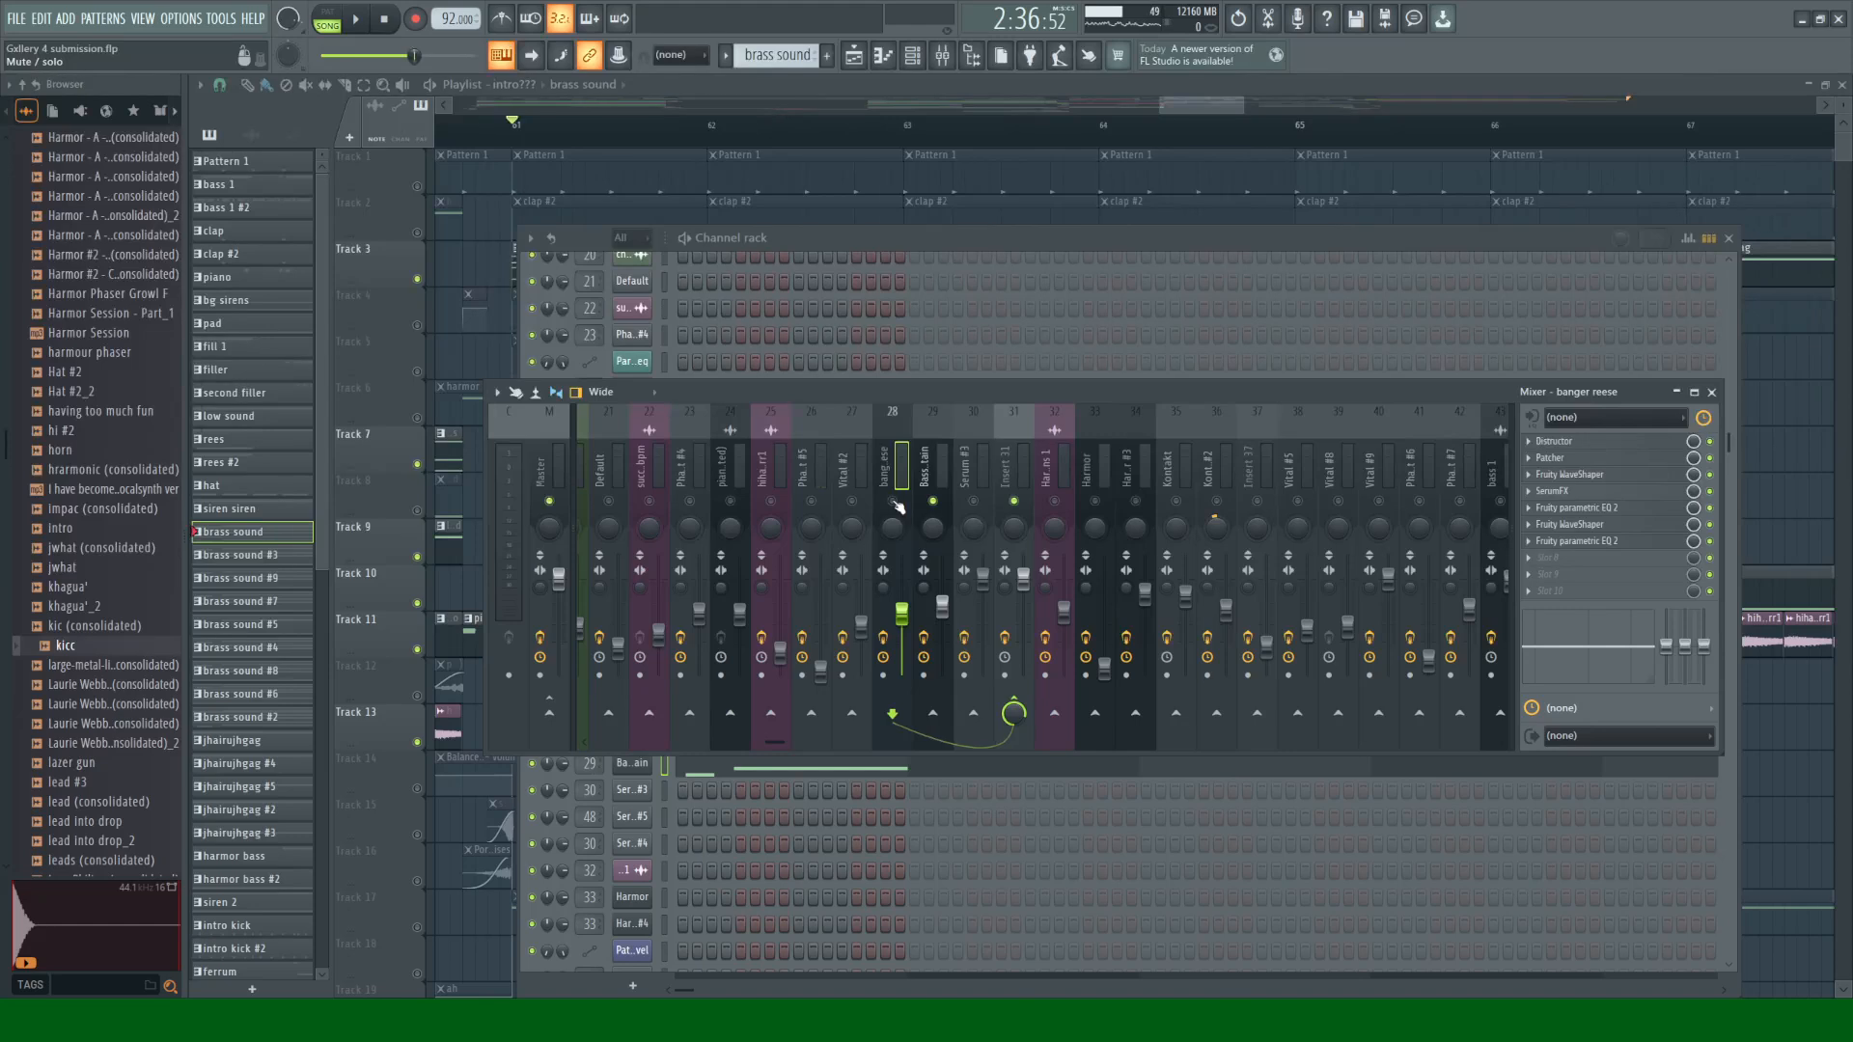
pyautogui.rightClick(893, 502)
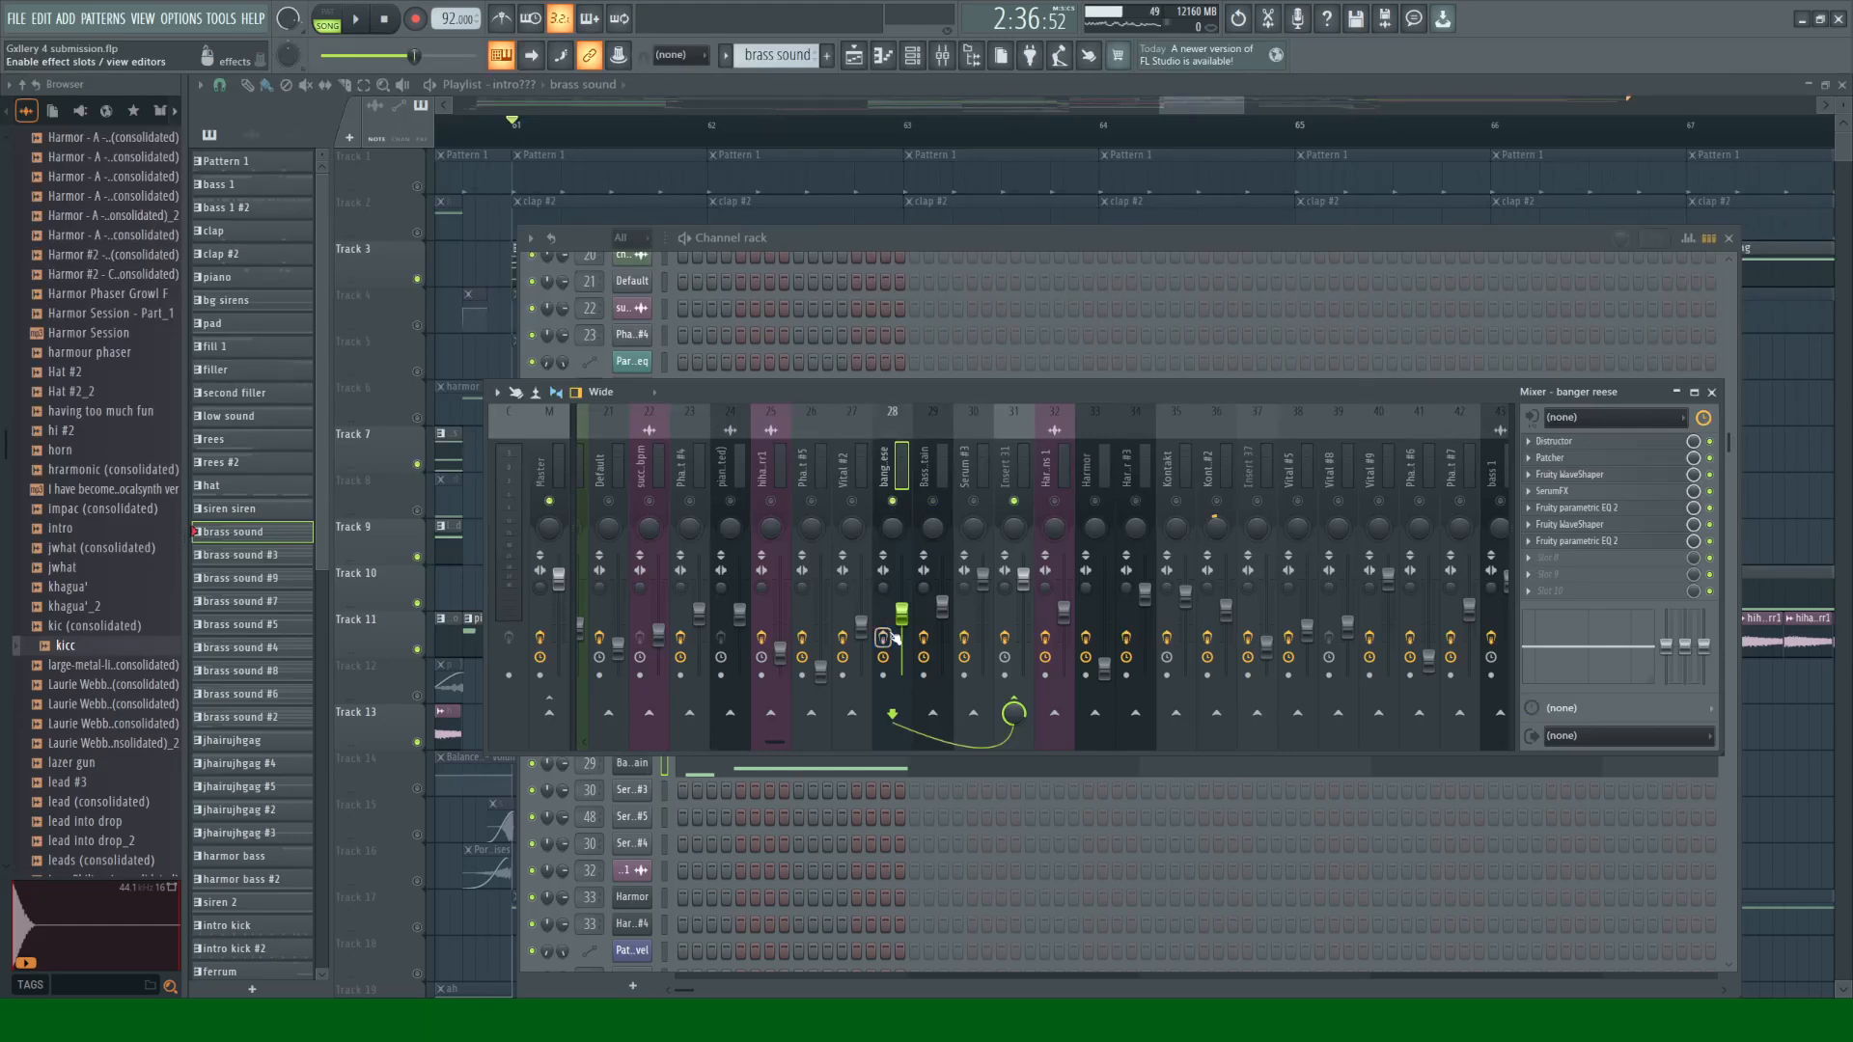
pyautogui.click(1711, 394)
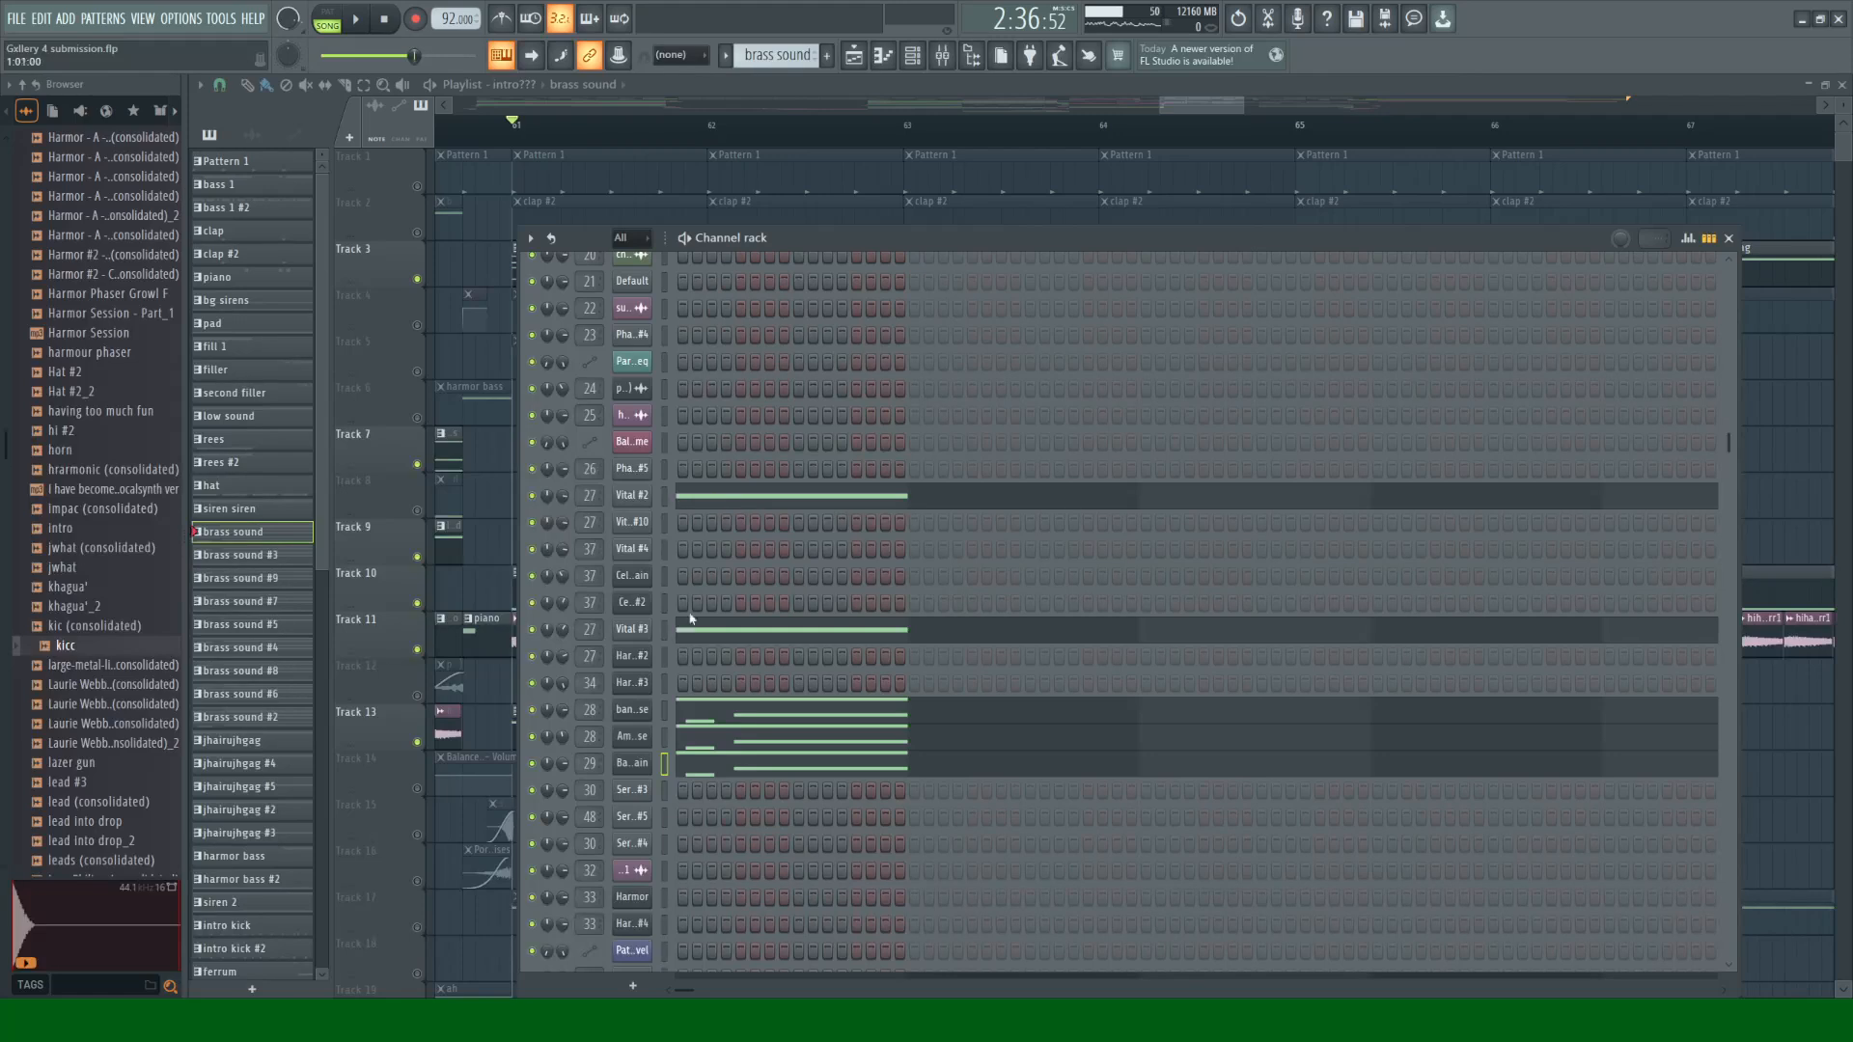
pyautogui.press('space')
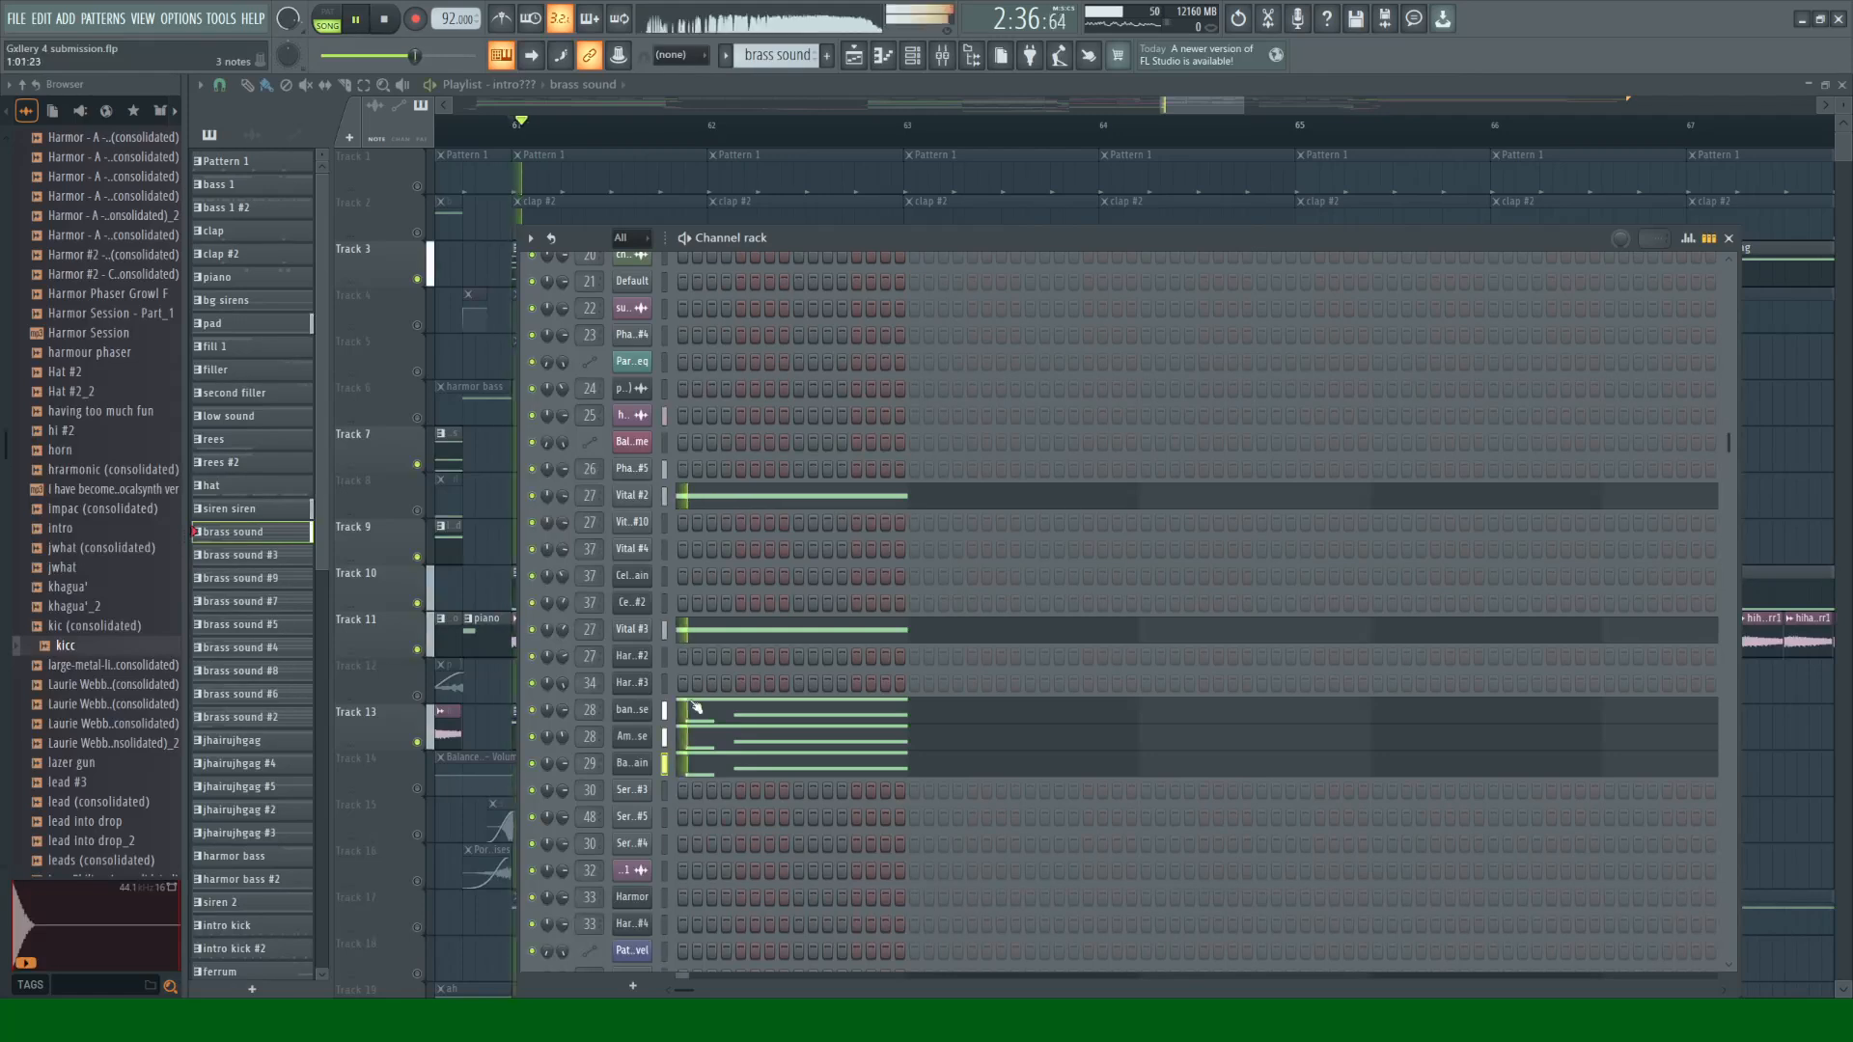
# Step: Bypass the banger reese effects after Distructor, play the brass sound and re-enable Patcher during playback
pyautogui.click(943, 55)
pyautogui.press('space')
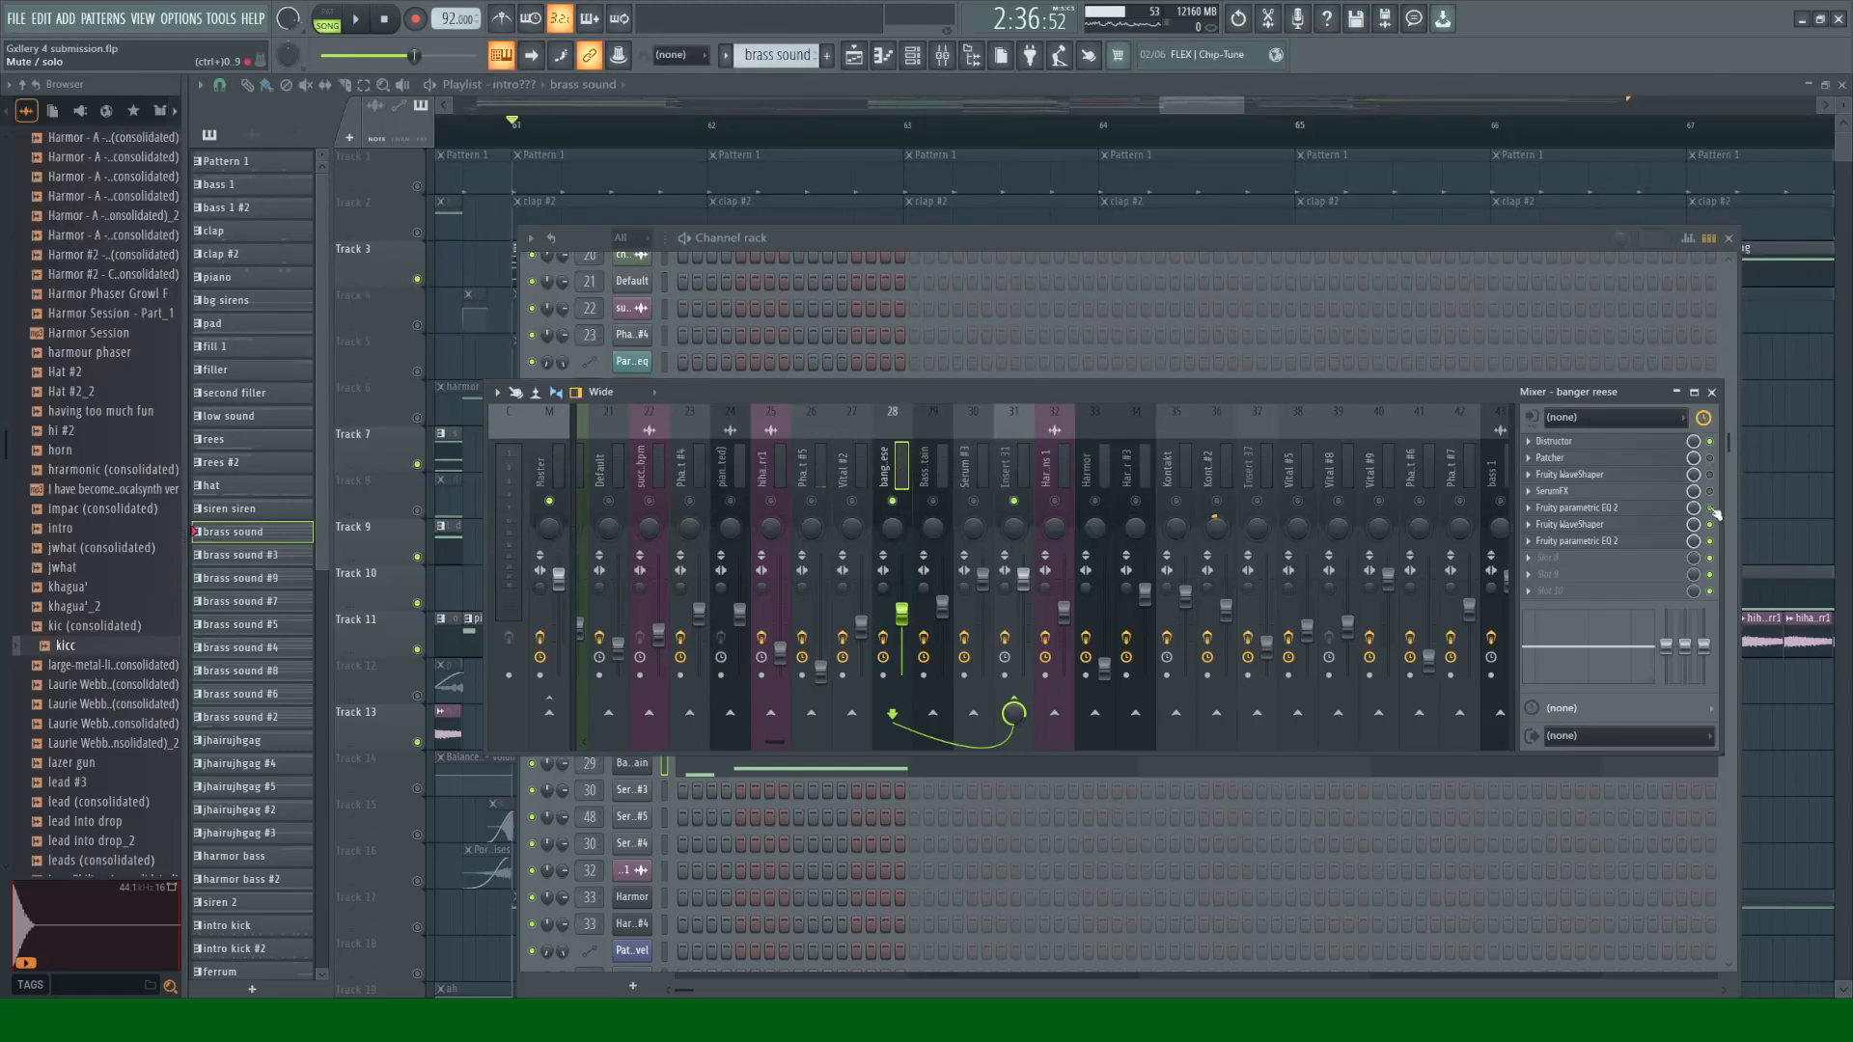
pyautogui.press('space')
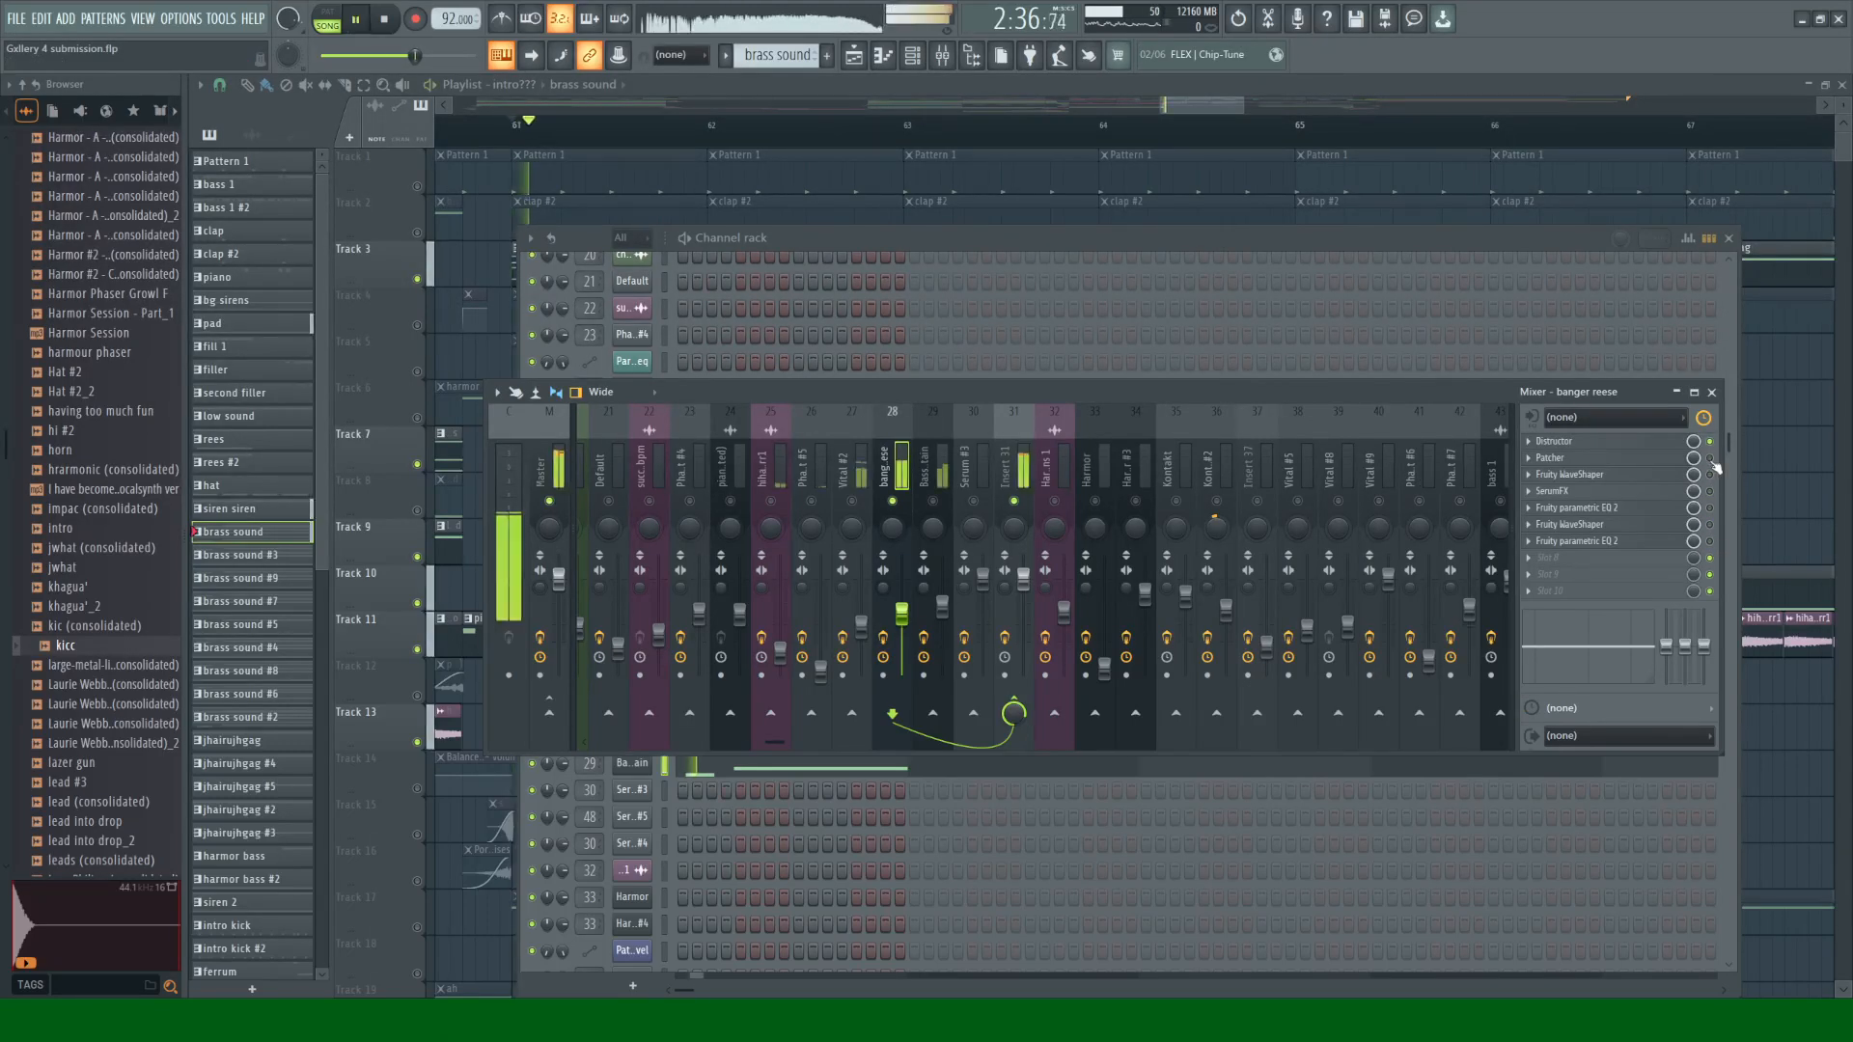
pyautogui.press('space')
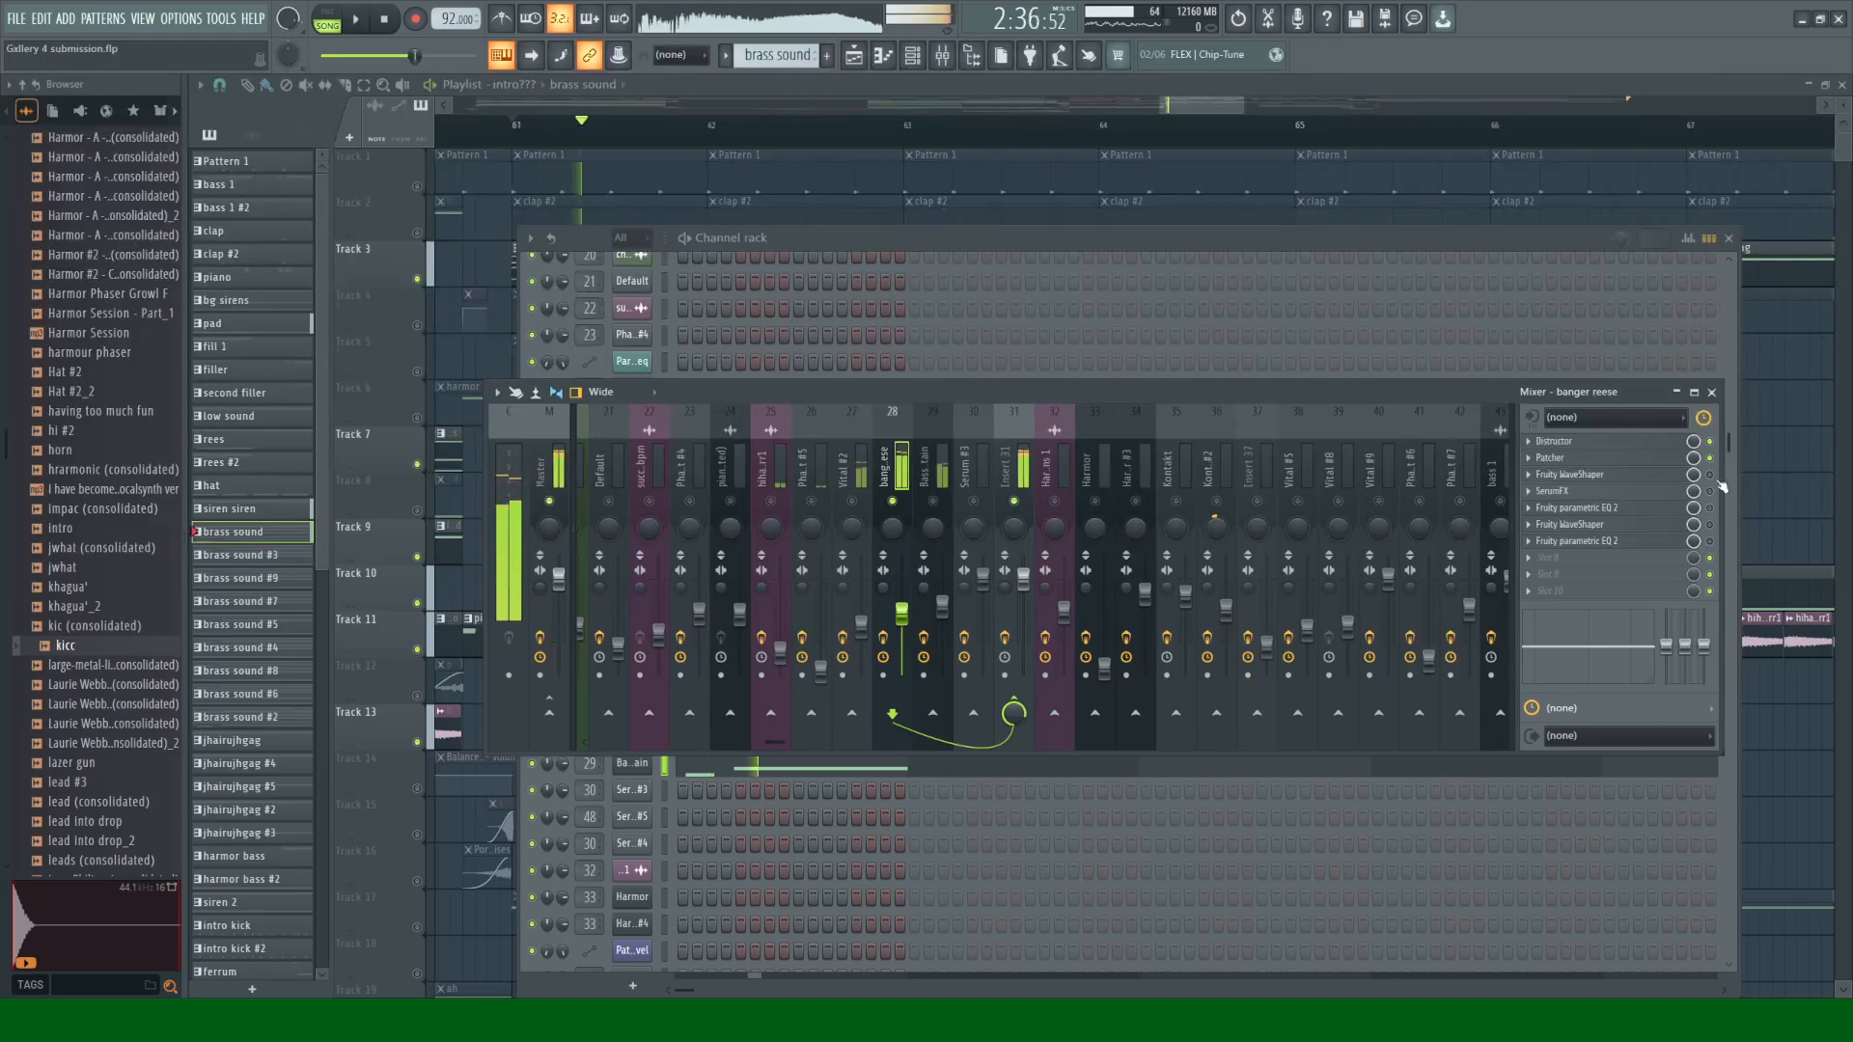
# Step: Inspect the Distructor settings and Patcher's frequency-split vocodex routing on the banger reese mixer track
pyautogui.click(1556, 441)
pyautogui.click(1074, 197)
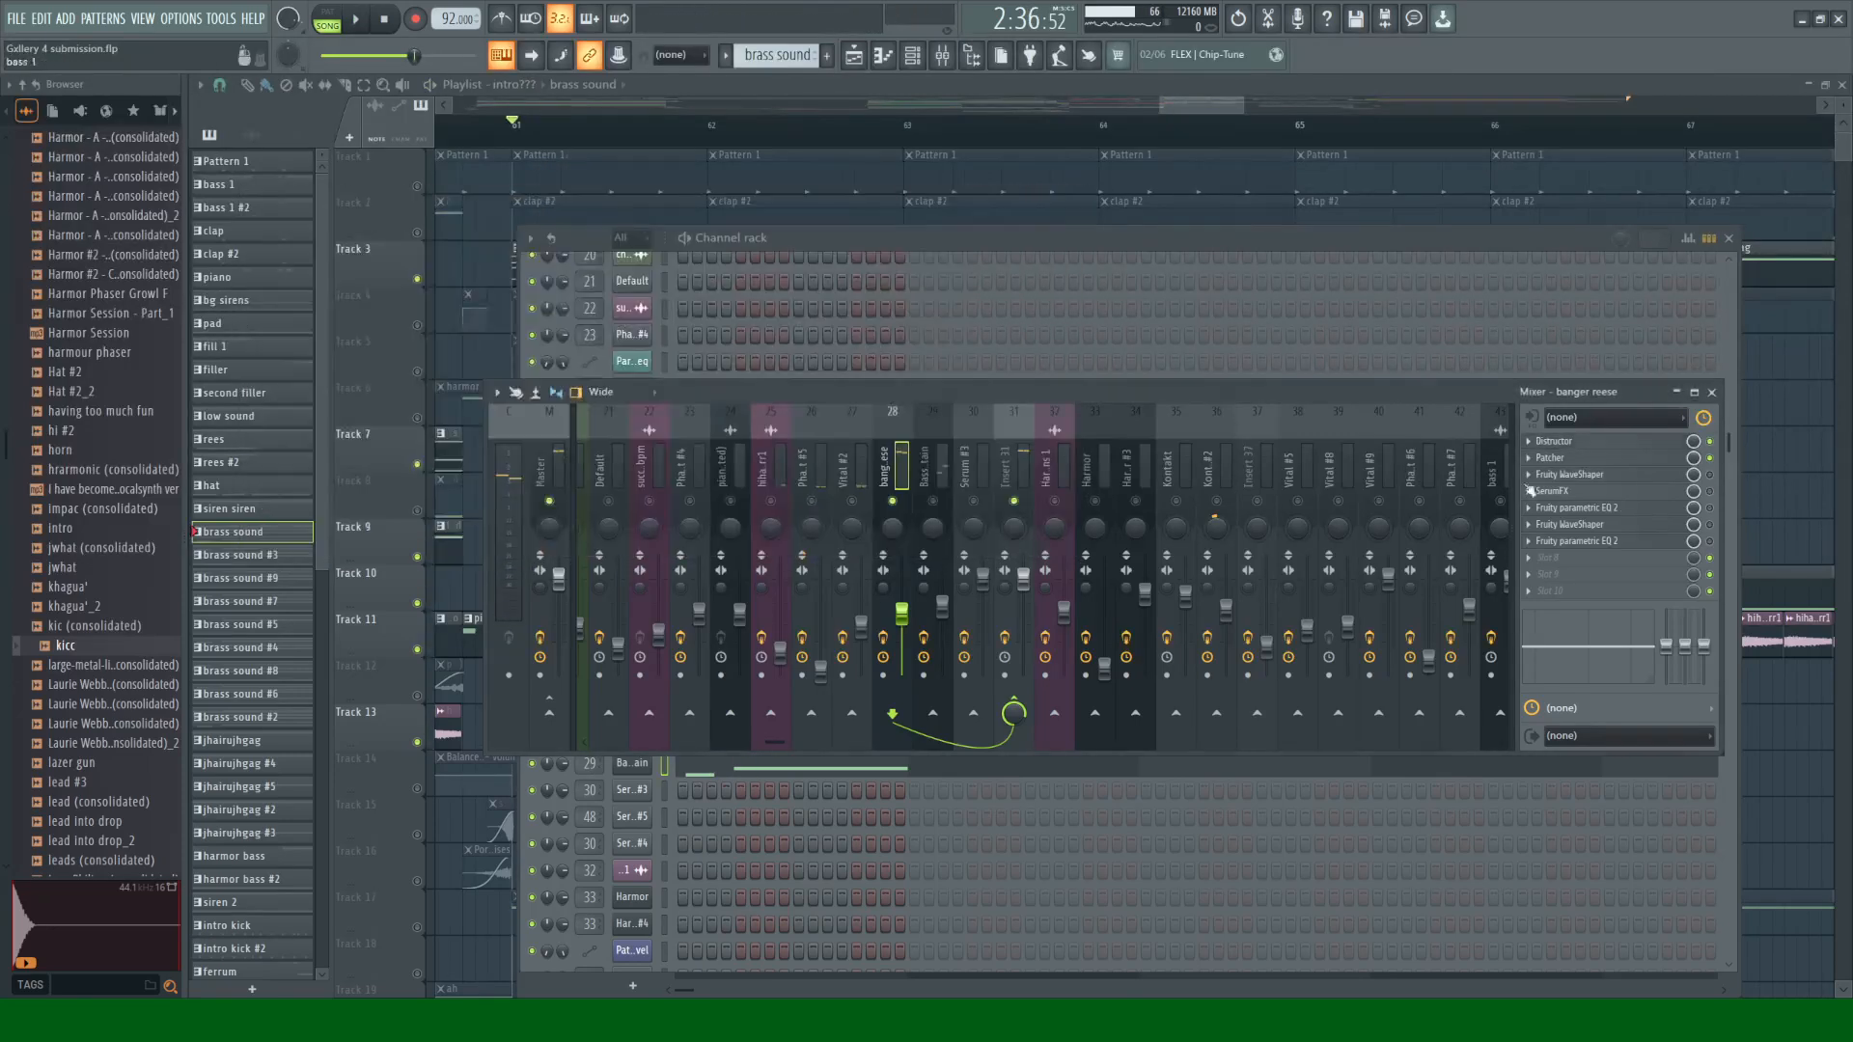
pyautogui.click(1584, 458)
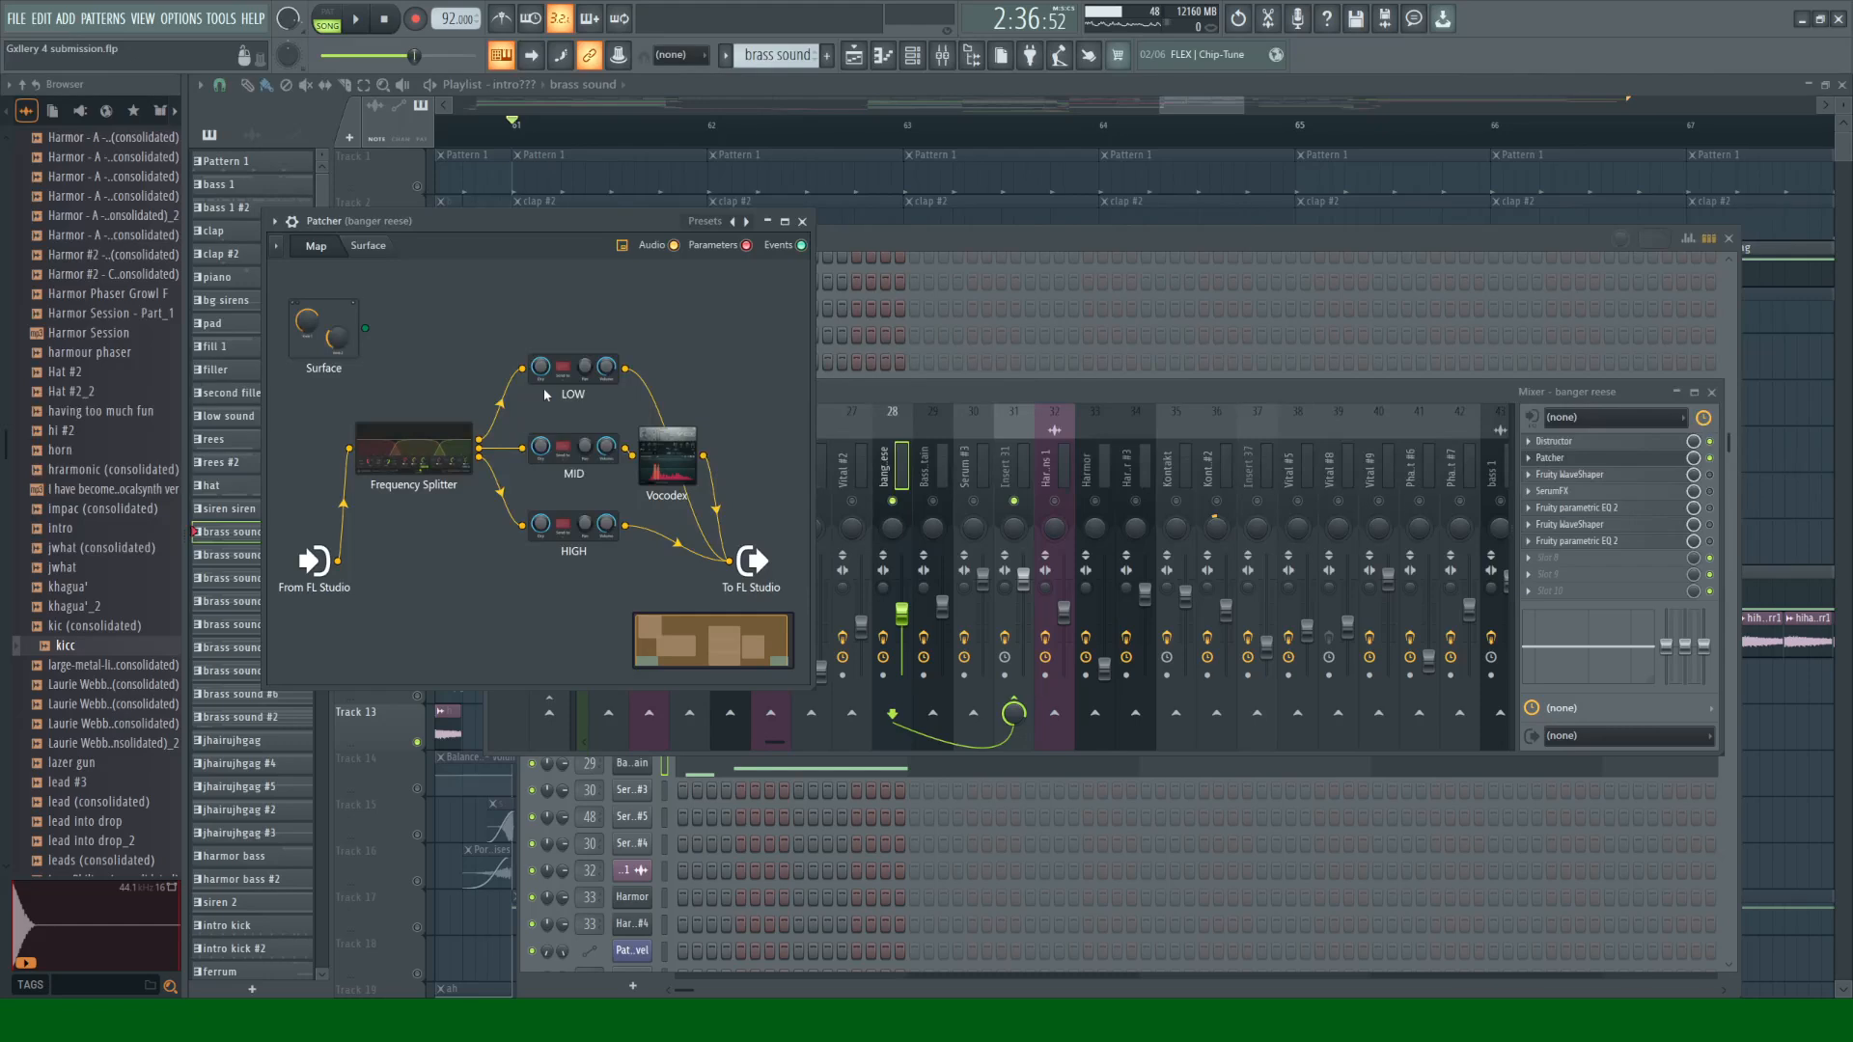
pyautogui.click(802, 222)
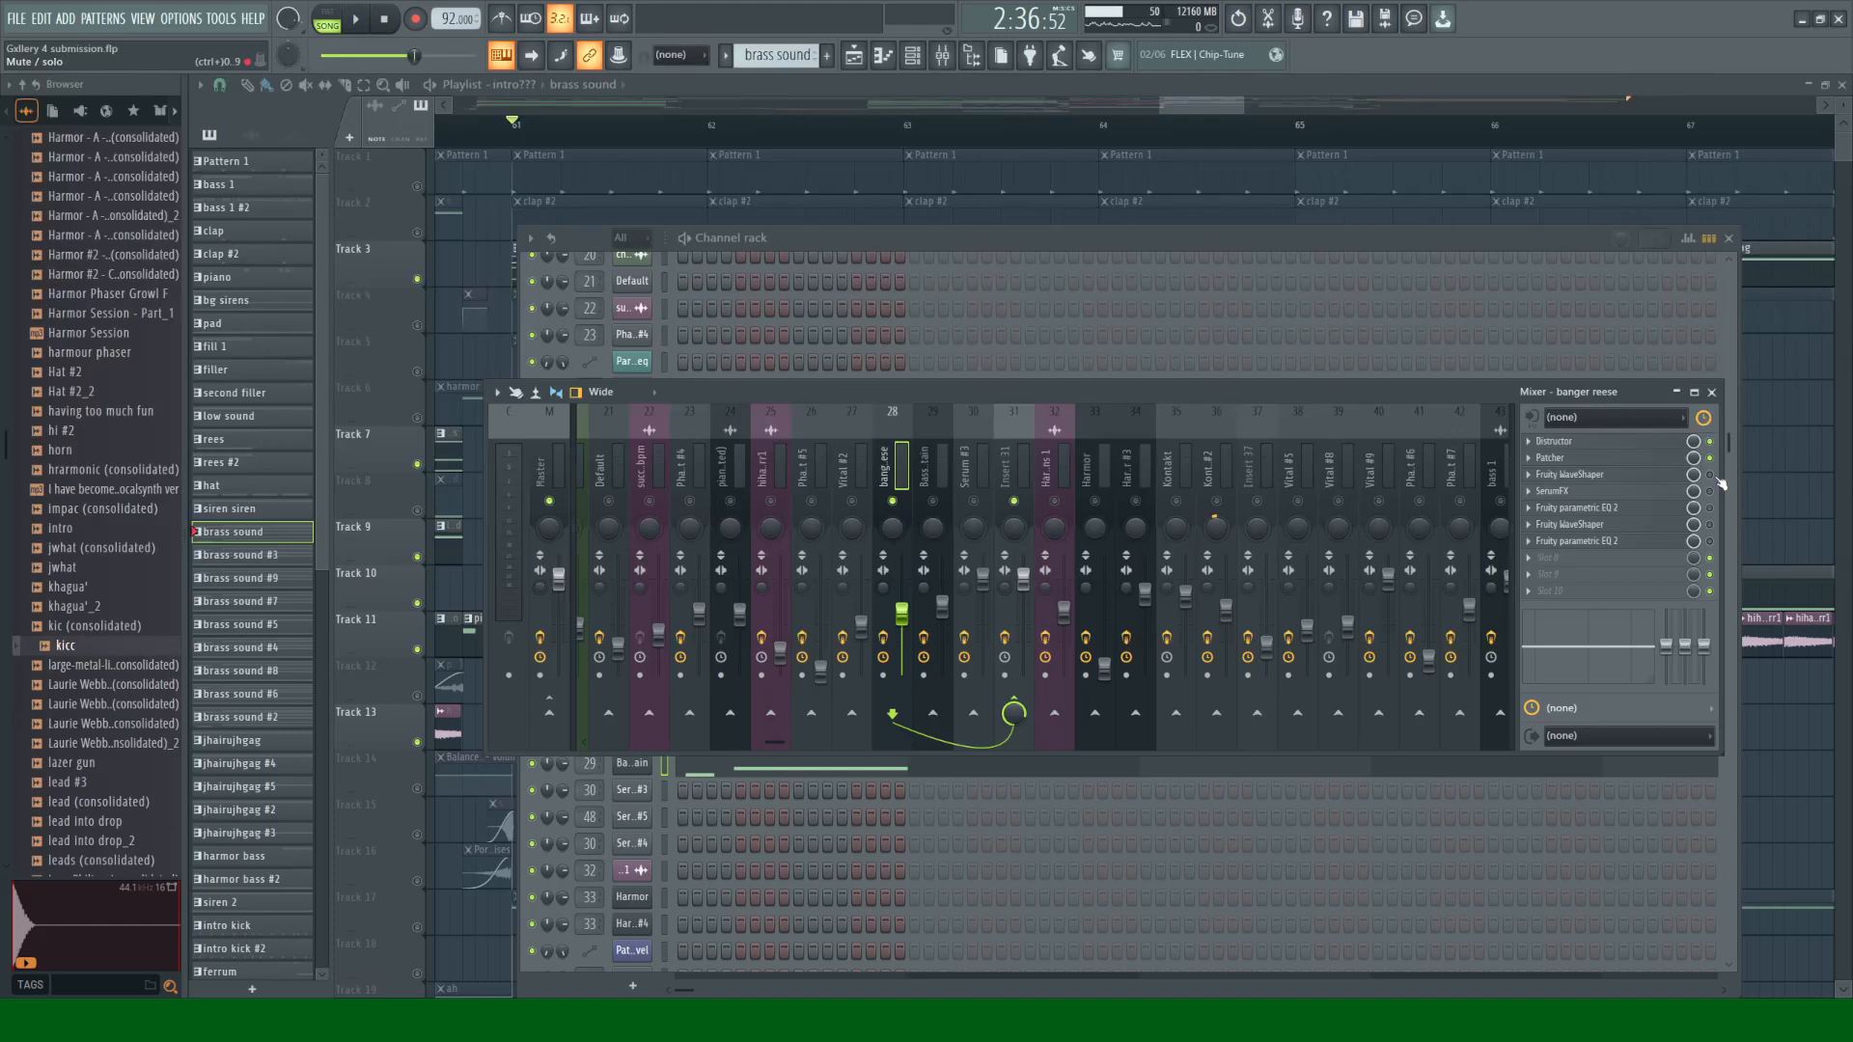
# Step: Re-enable the first Fruity WaveShaper on banger reese, inspect its curve and play the brass sound through it
pyautogui.click(1646, 475)
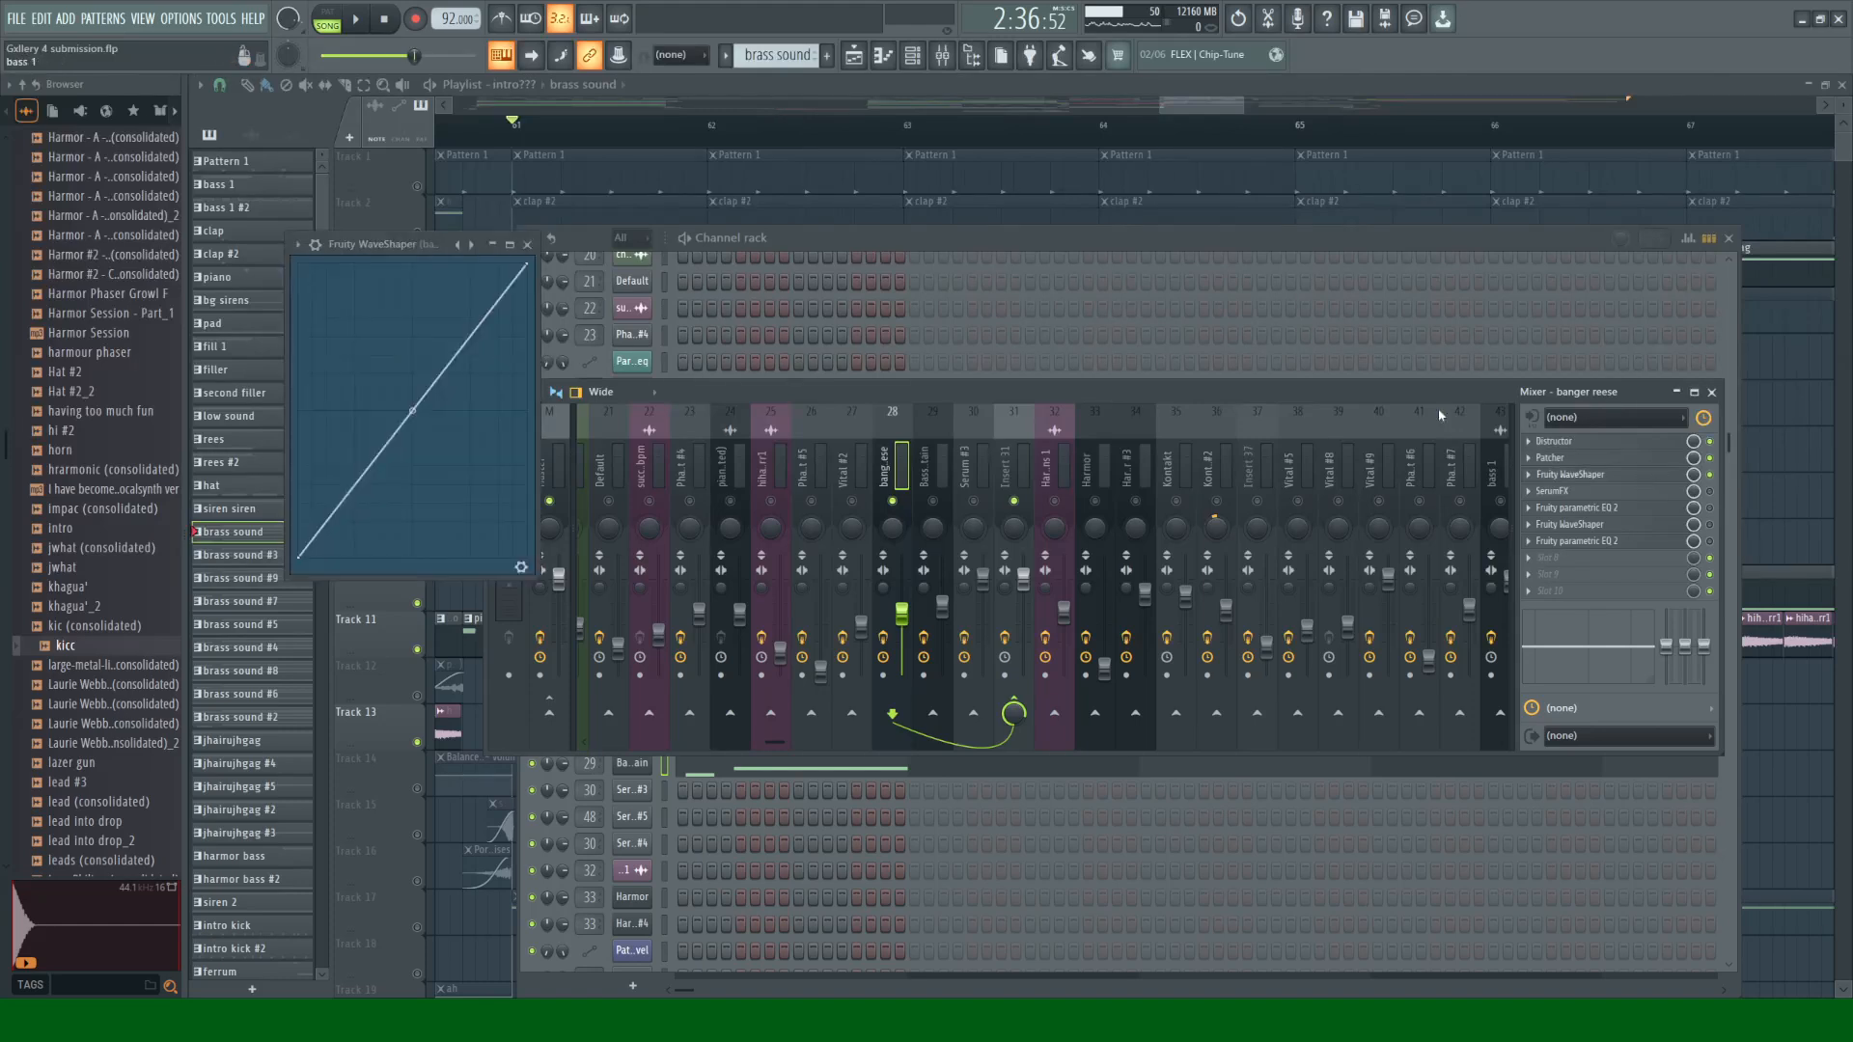
pyautogui.click(528, 245)
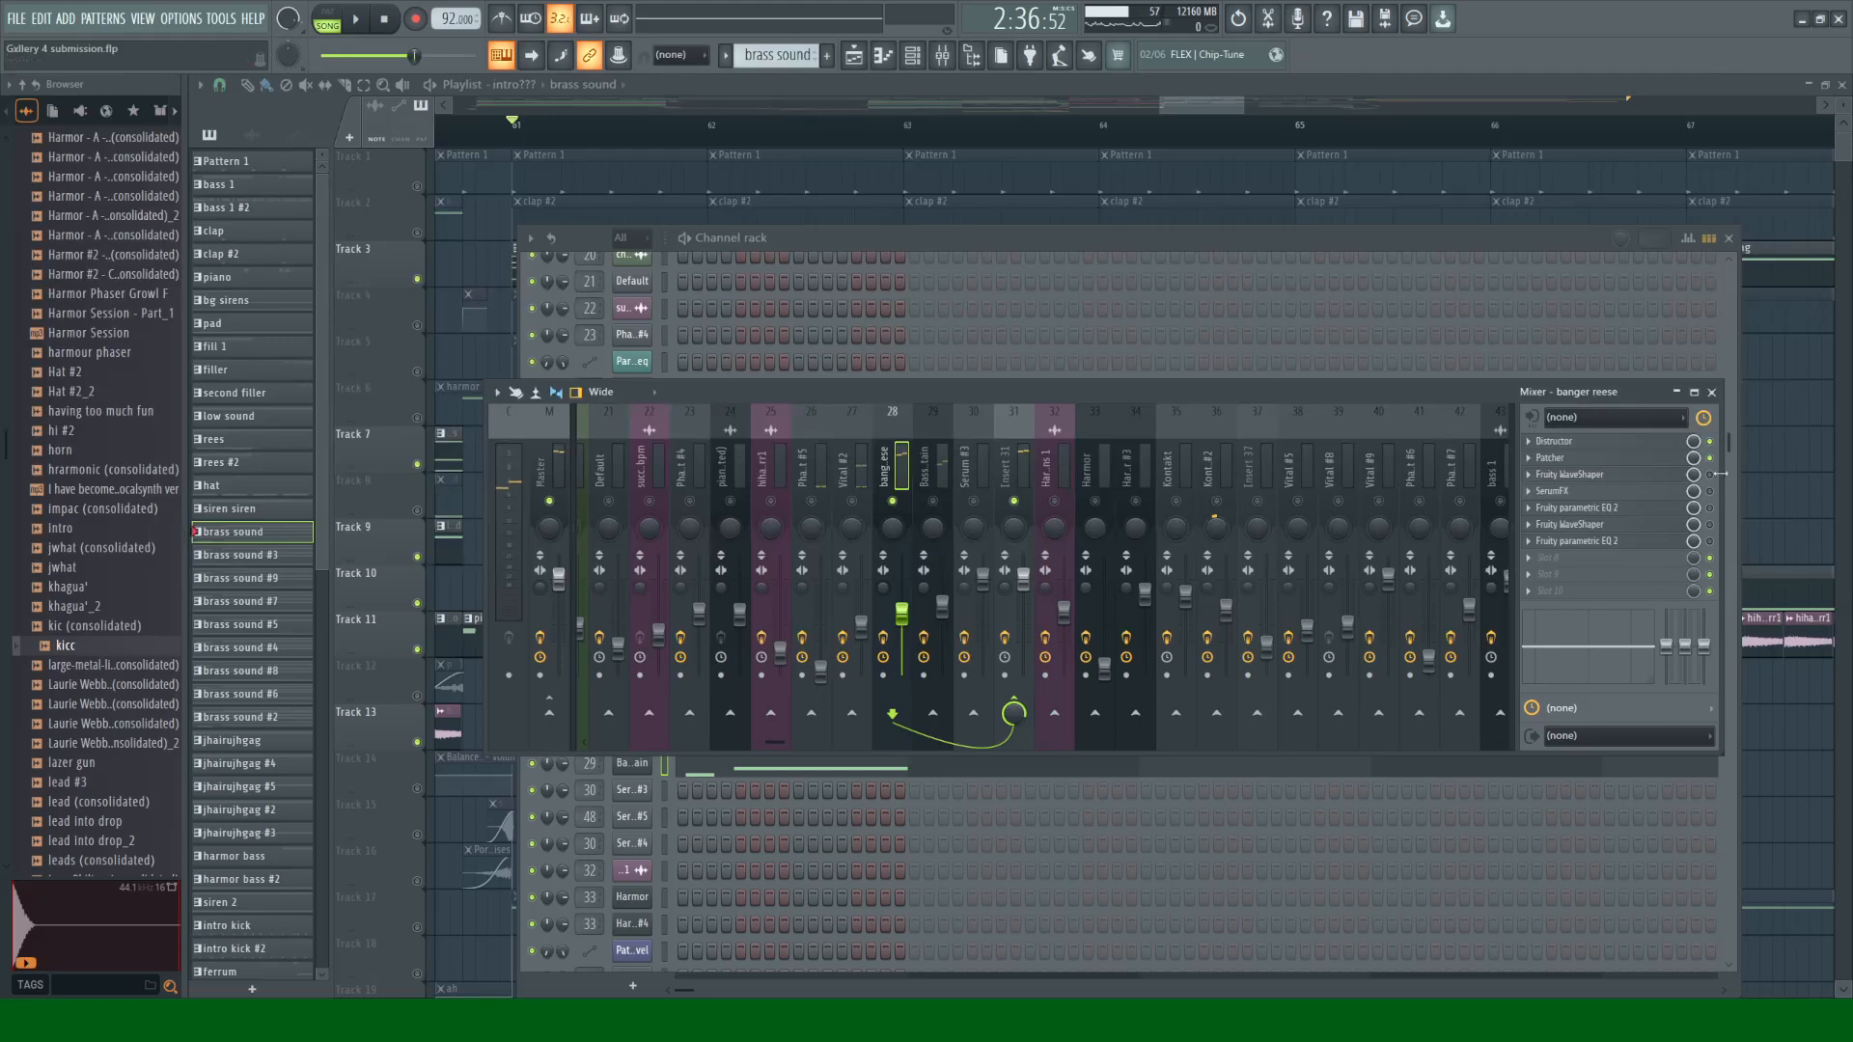
pyautogui.click(1606, 477)
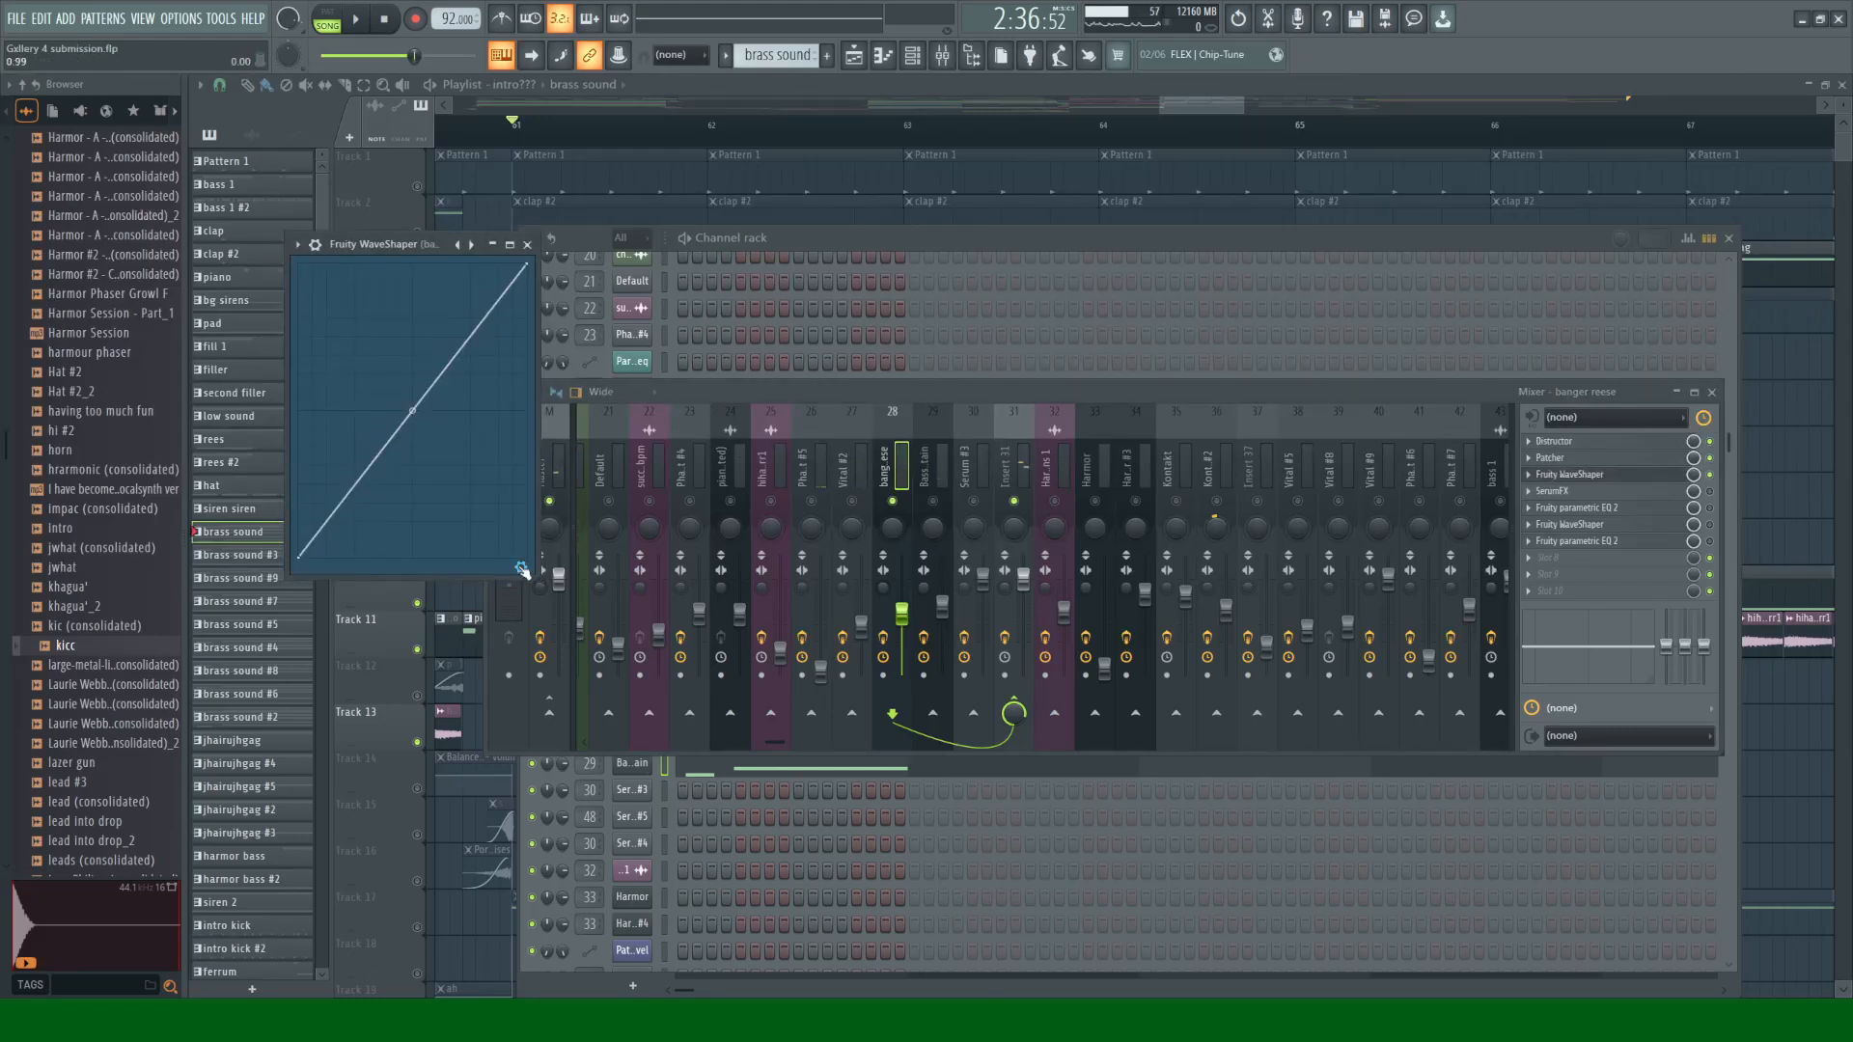
pyautogui.press('space')
pyautogui.click(527, 245)
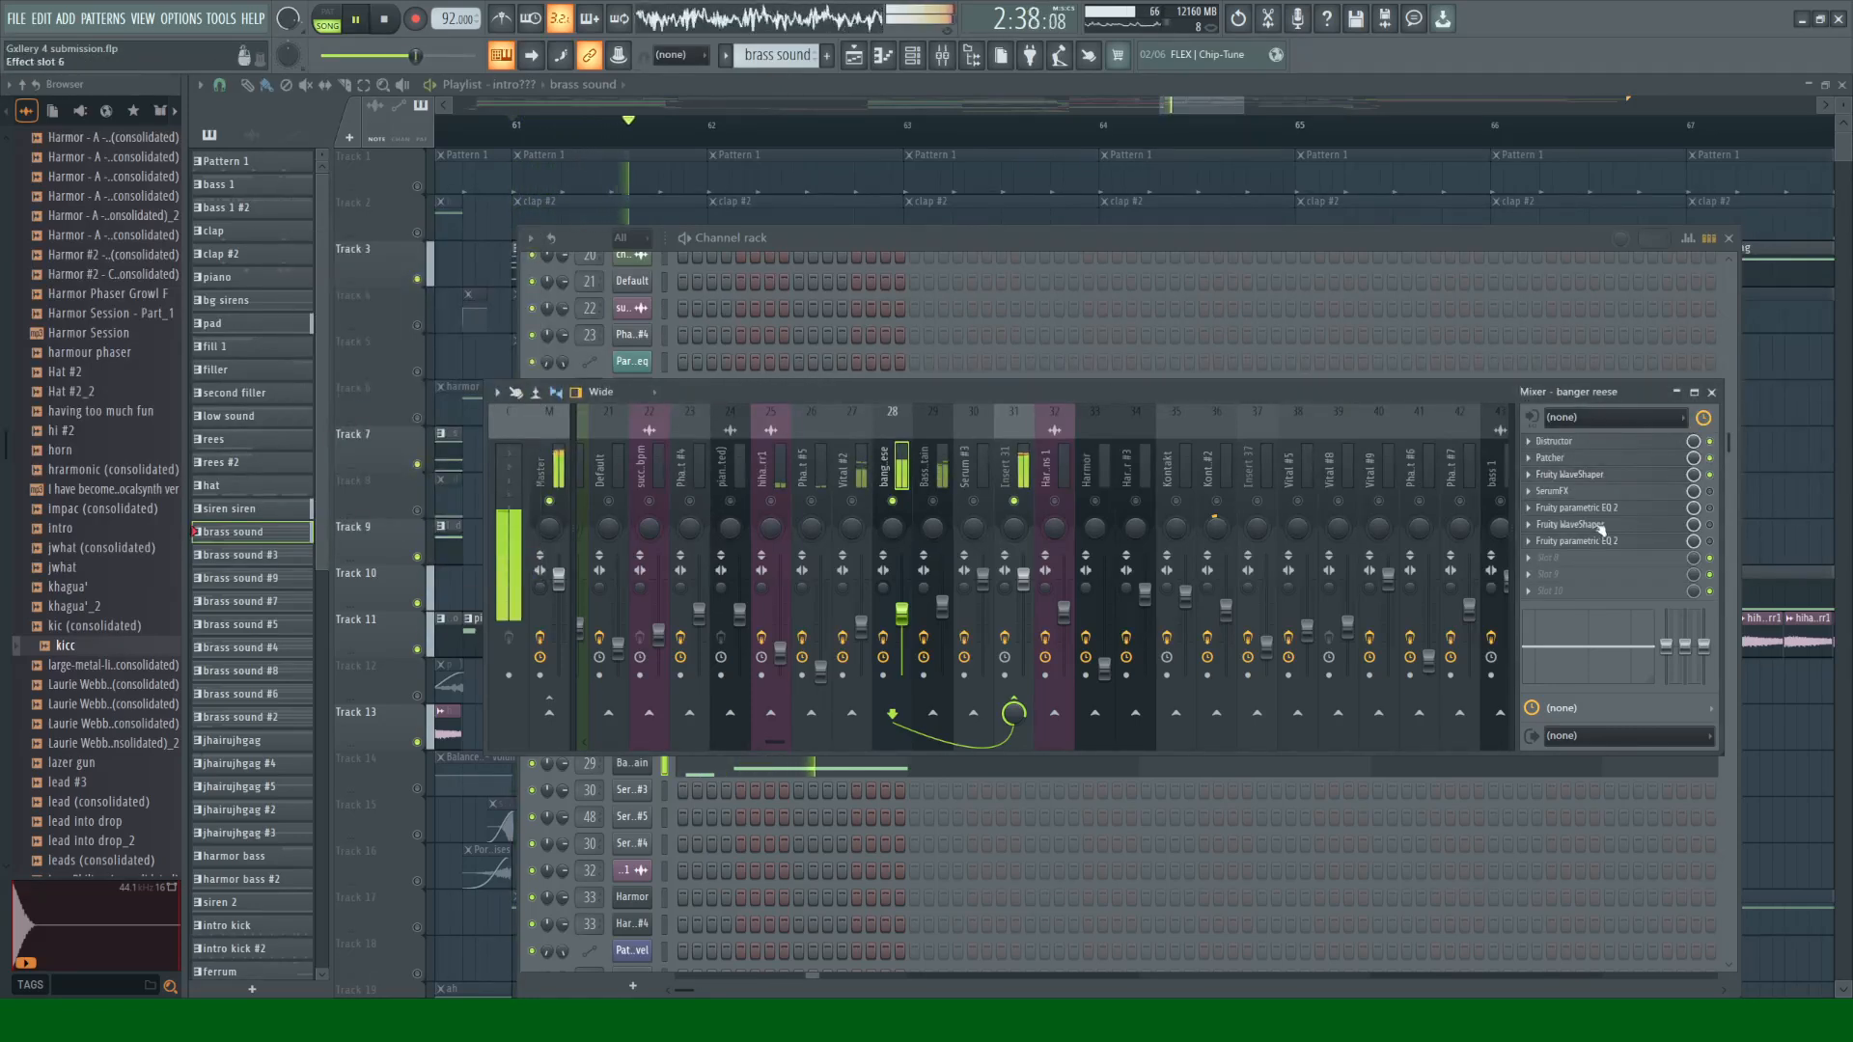
pyautogui.press('space')
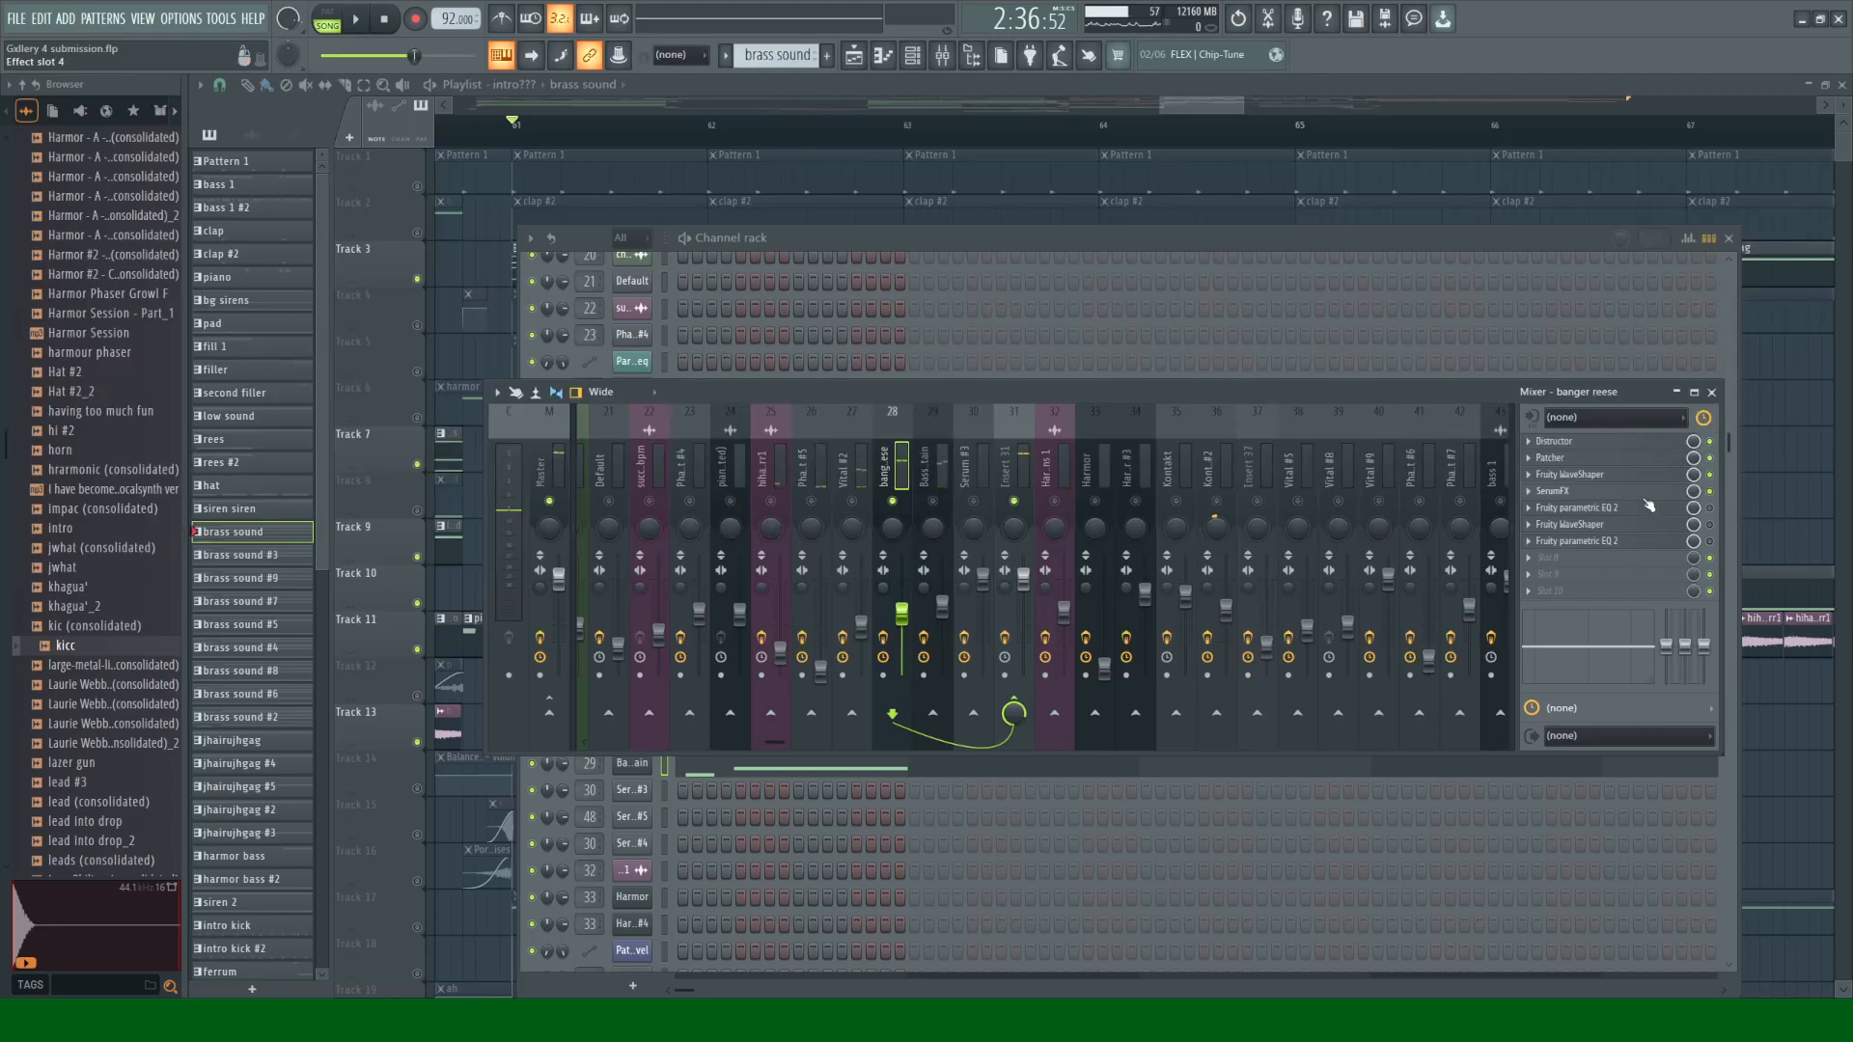
# Step: Inspect the SerumFX hyper and compressor settings on banger reese and play the brass sound through it
pyautogui.click(1627, 492)
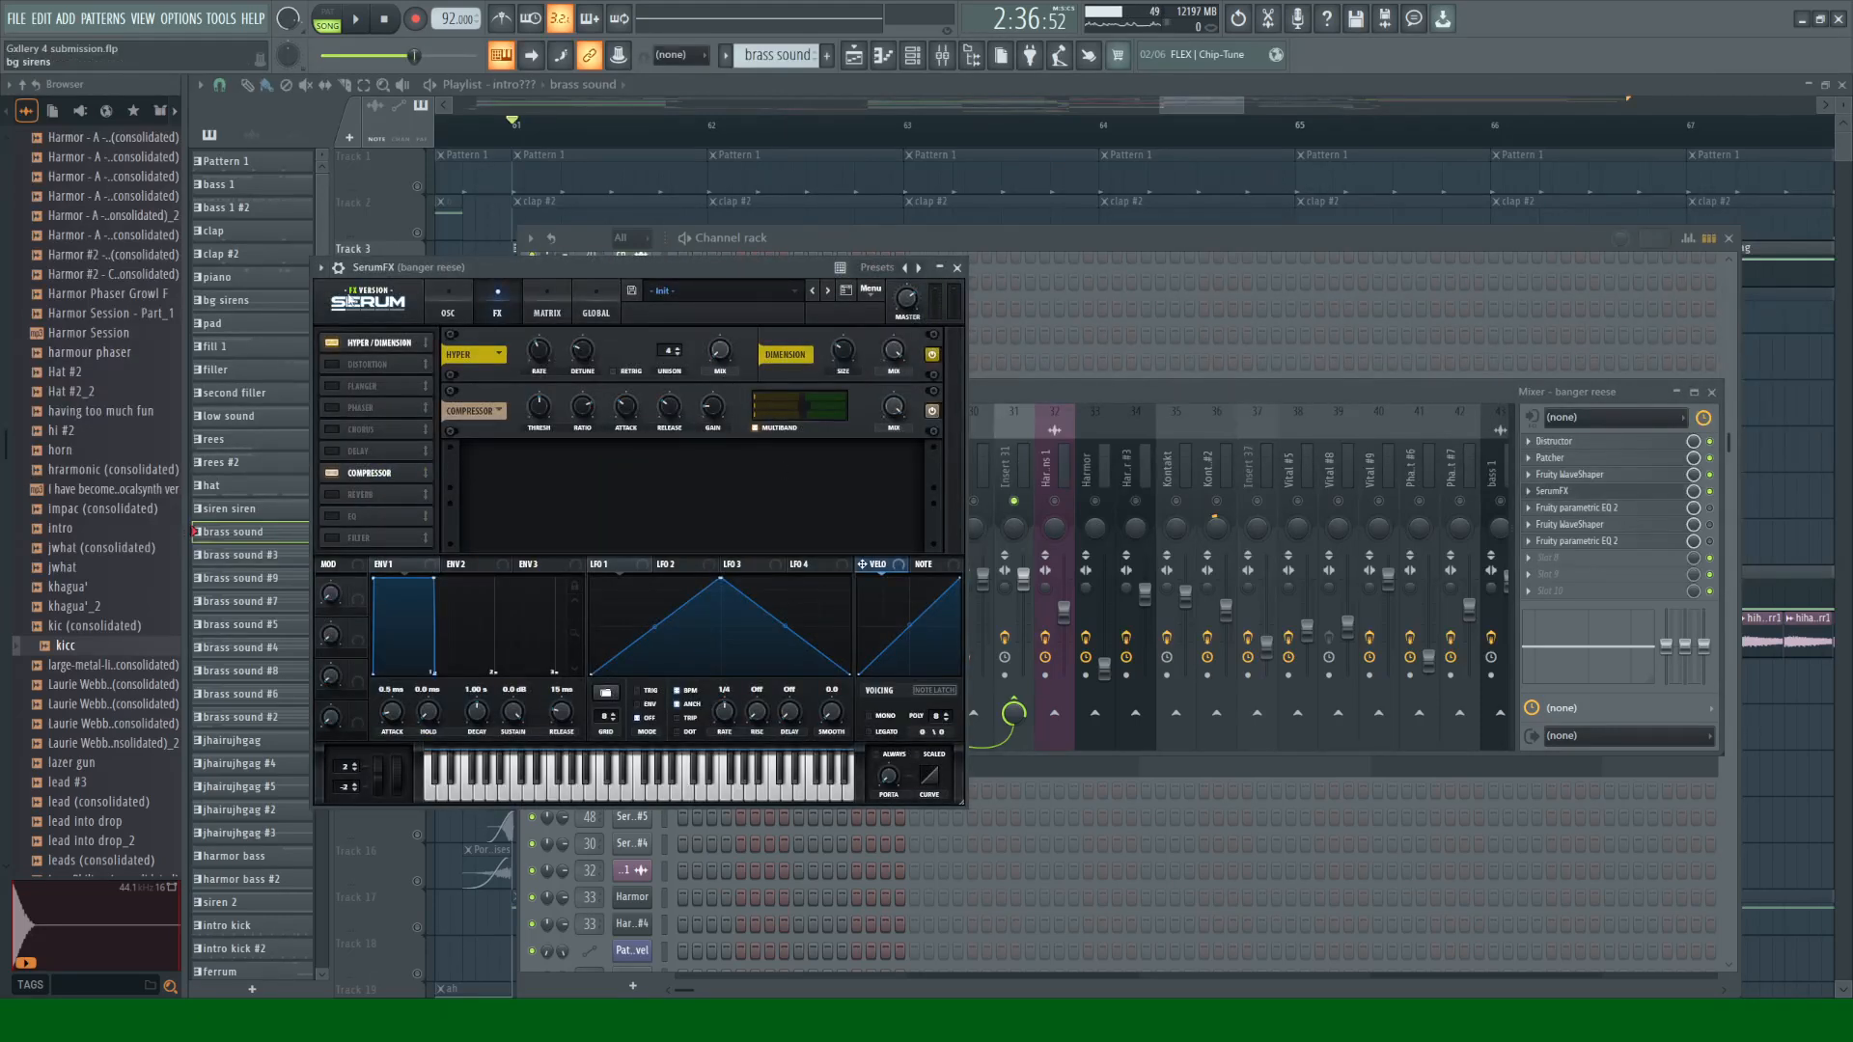
pyautogui.press('space')
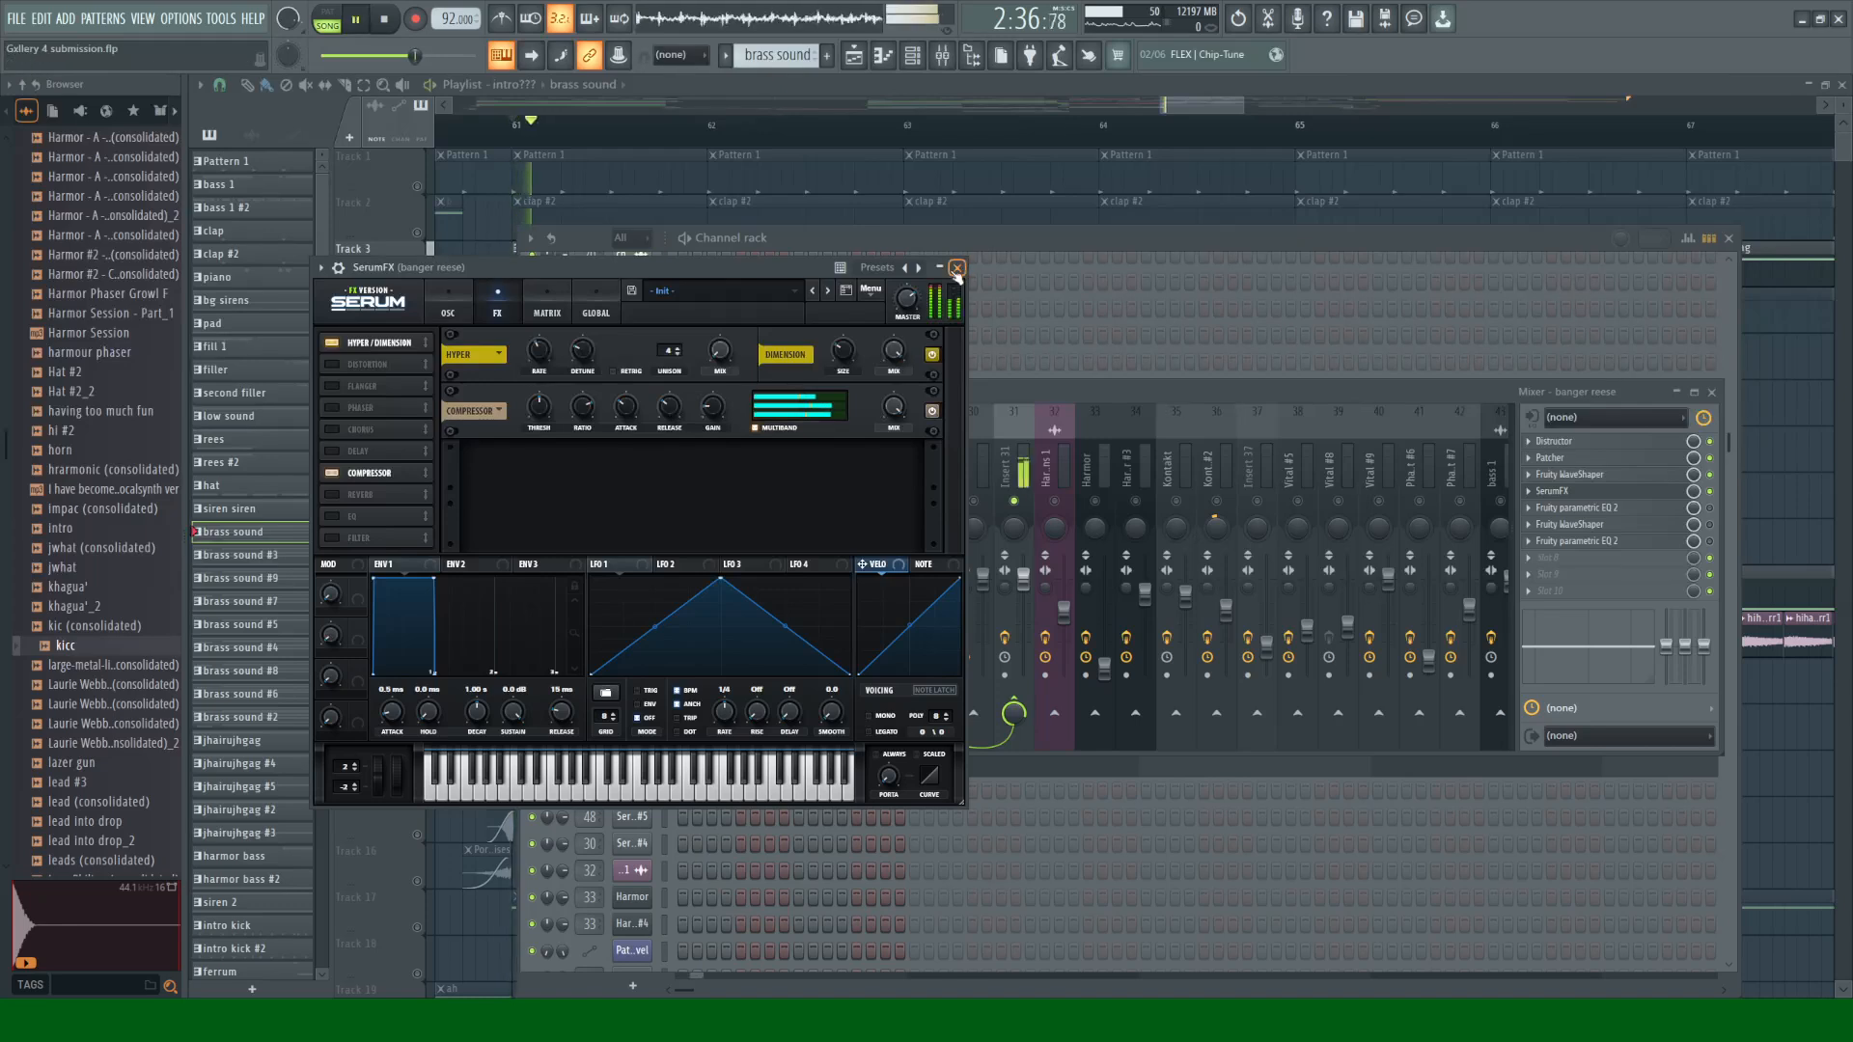
pyautogui.click(958, 266)
# Step: Re-enable the first Fruity parametric EQ 2 on banger reese, inspect its curve and play the brass sound through it
pyautogui.click(1710, 509)
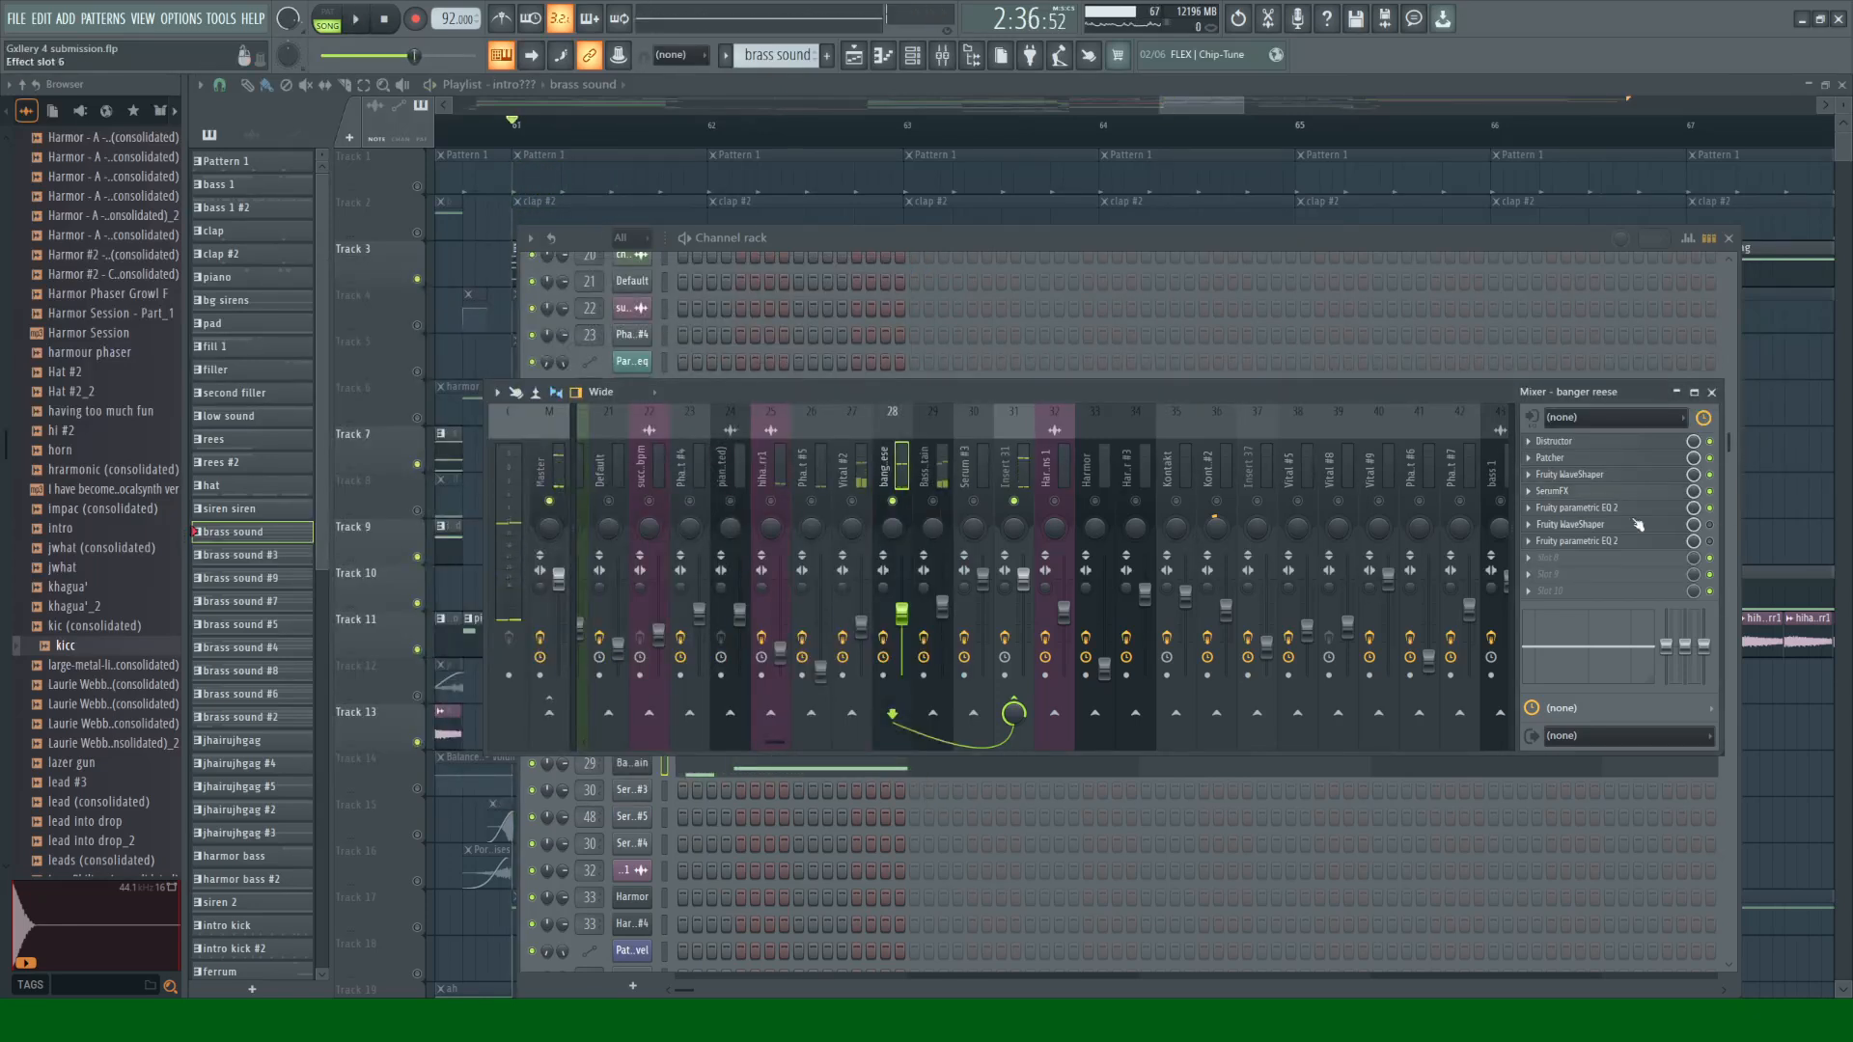
pyautogui.click(1636, 524)
pyautogui.click(599, 315)
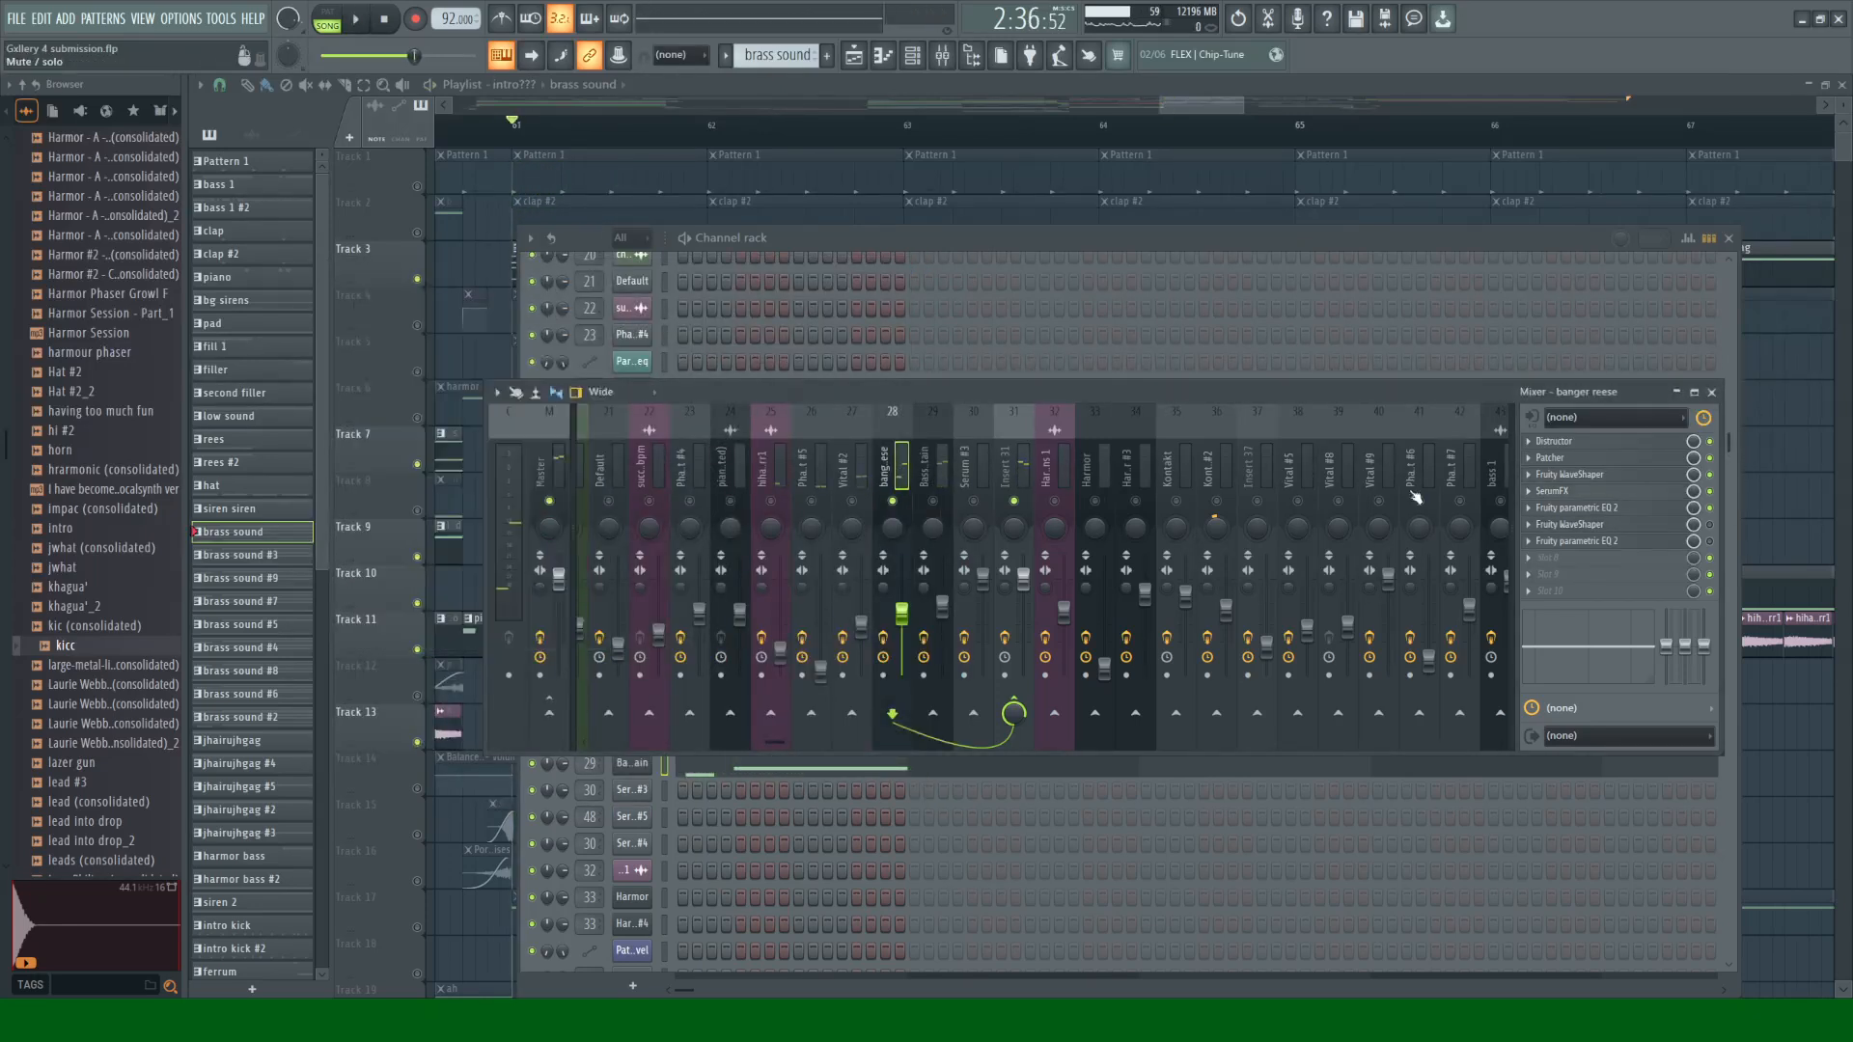
pyautogui.click(1567, 509)
pyautogui.press('space')
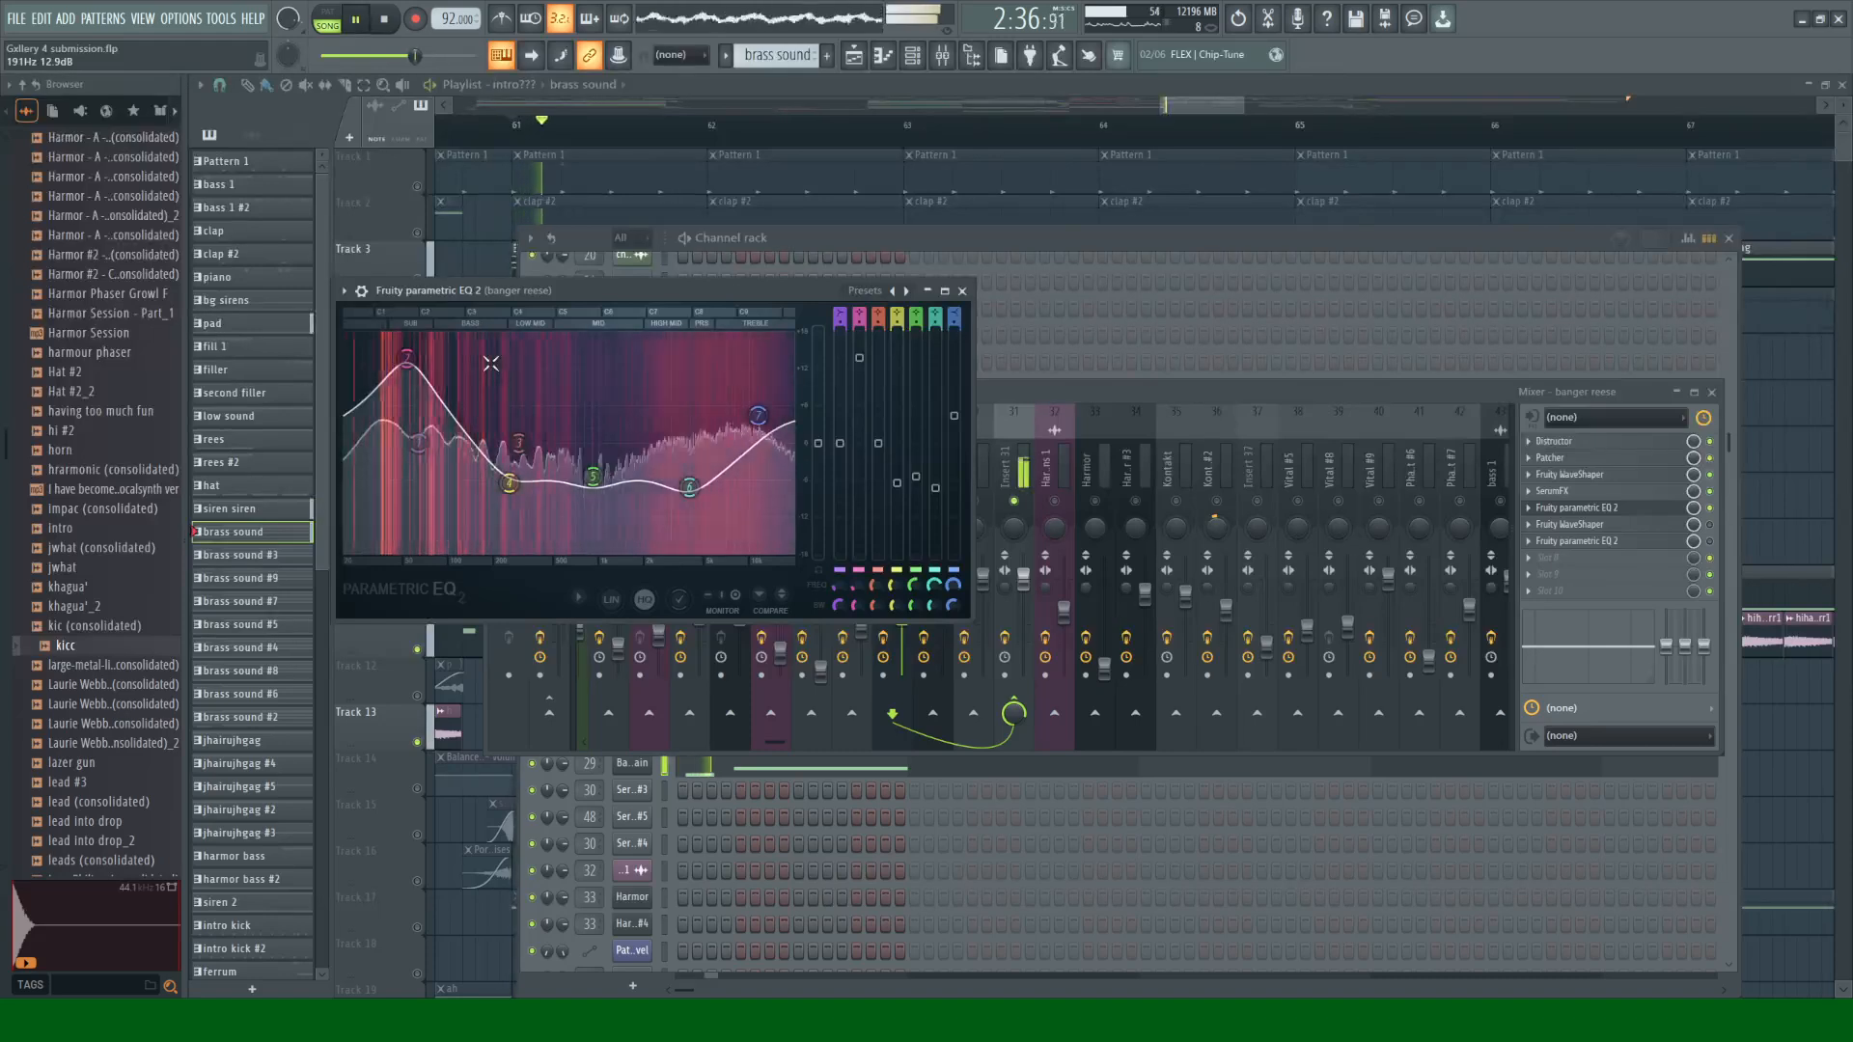
pyautogui.press('space')
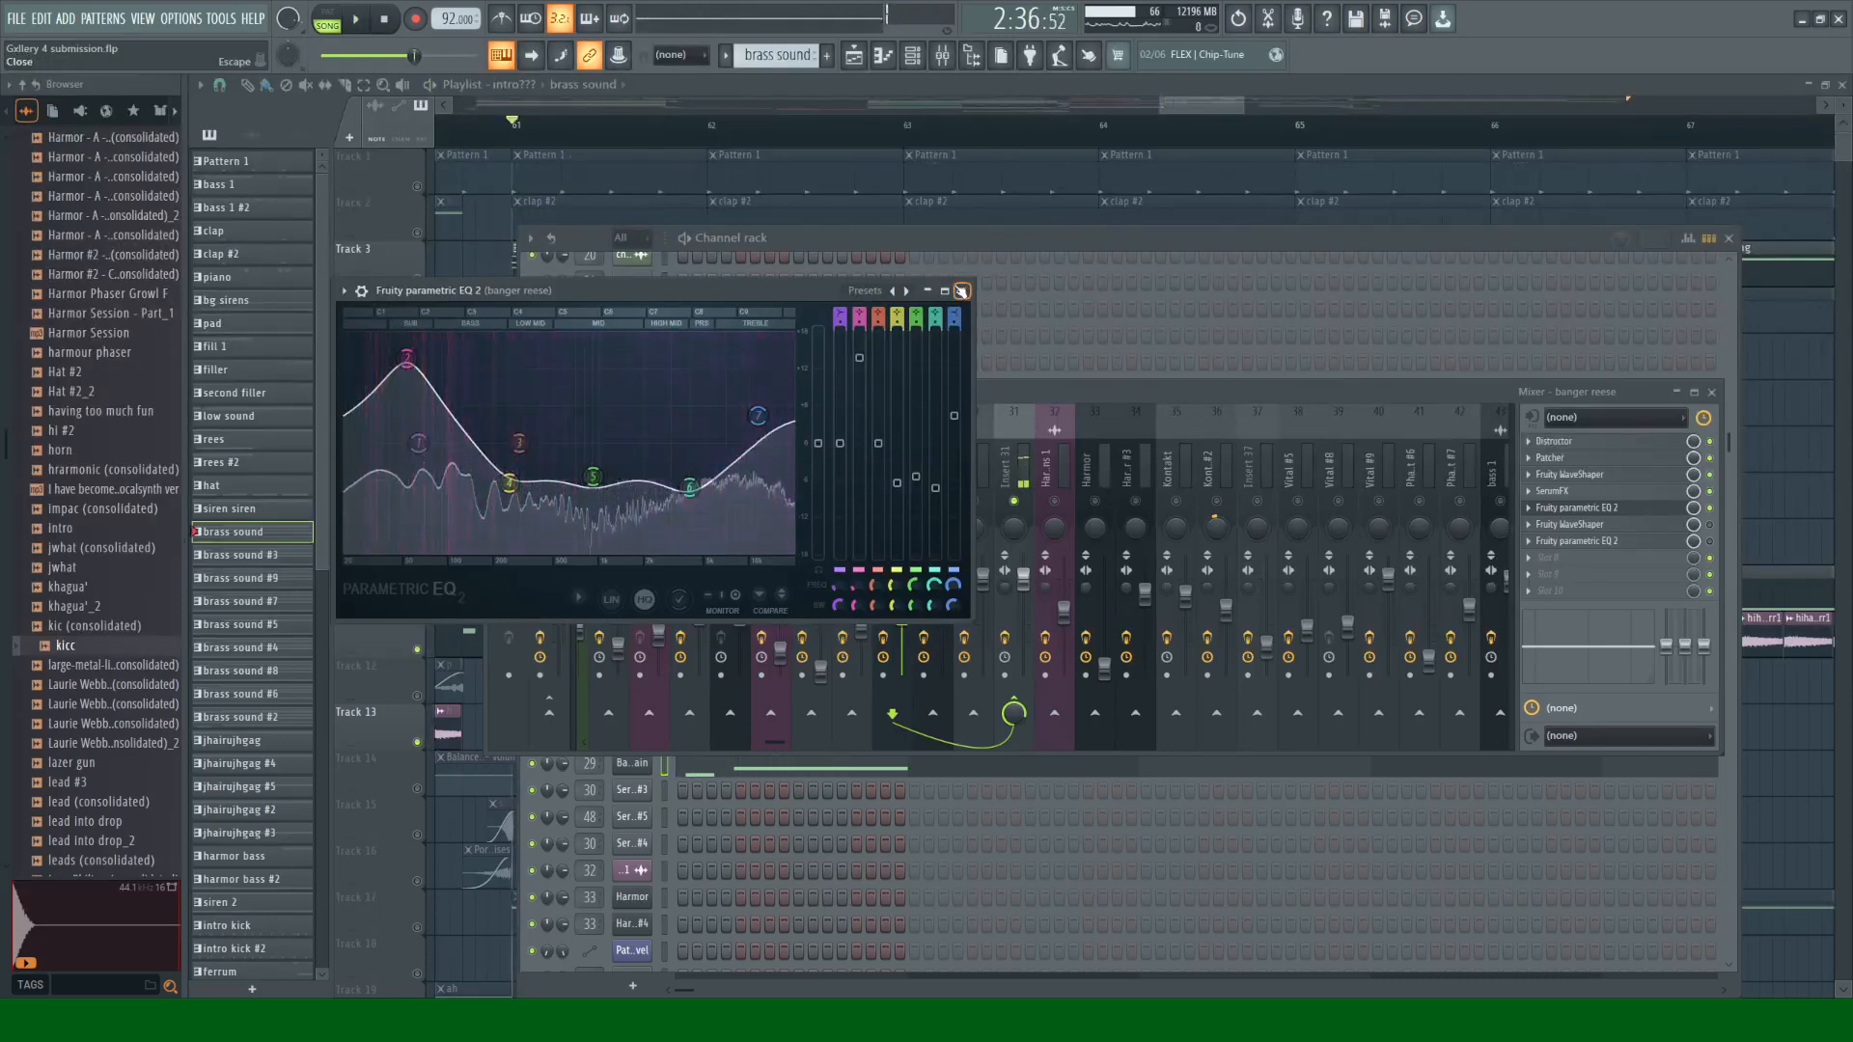
pyautogui.click(963, 290)
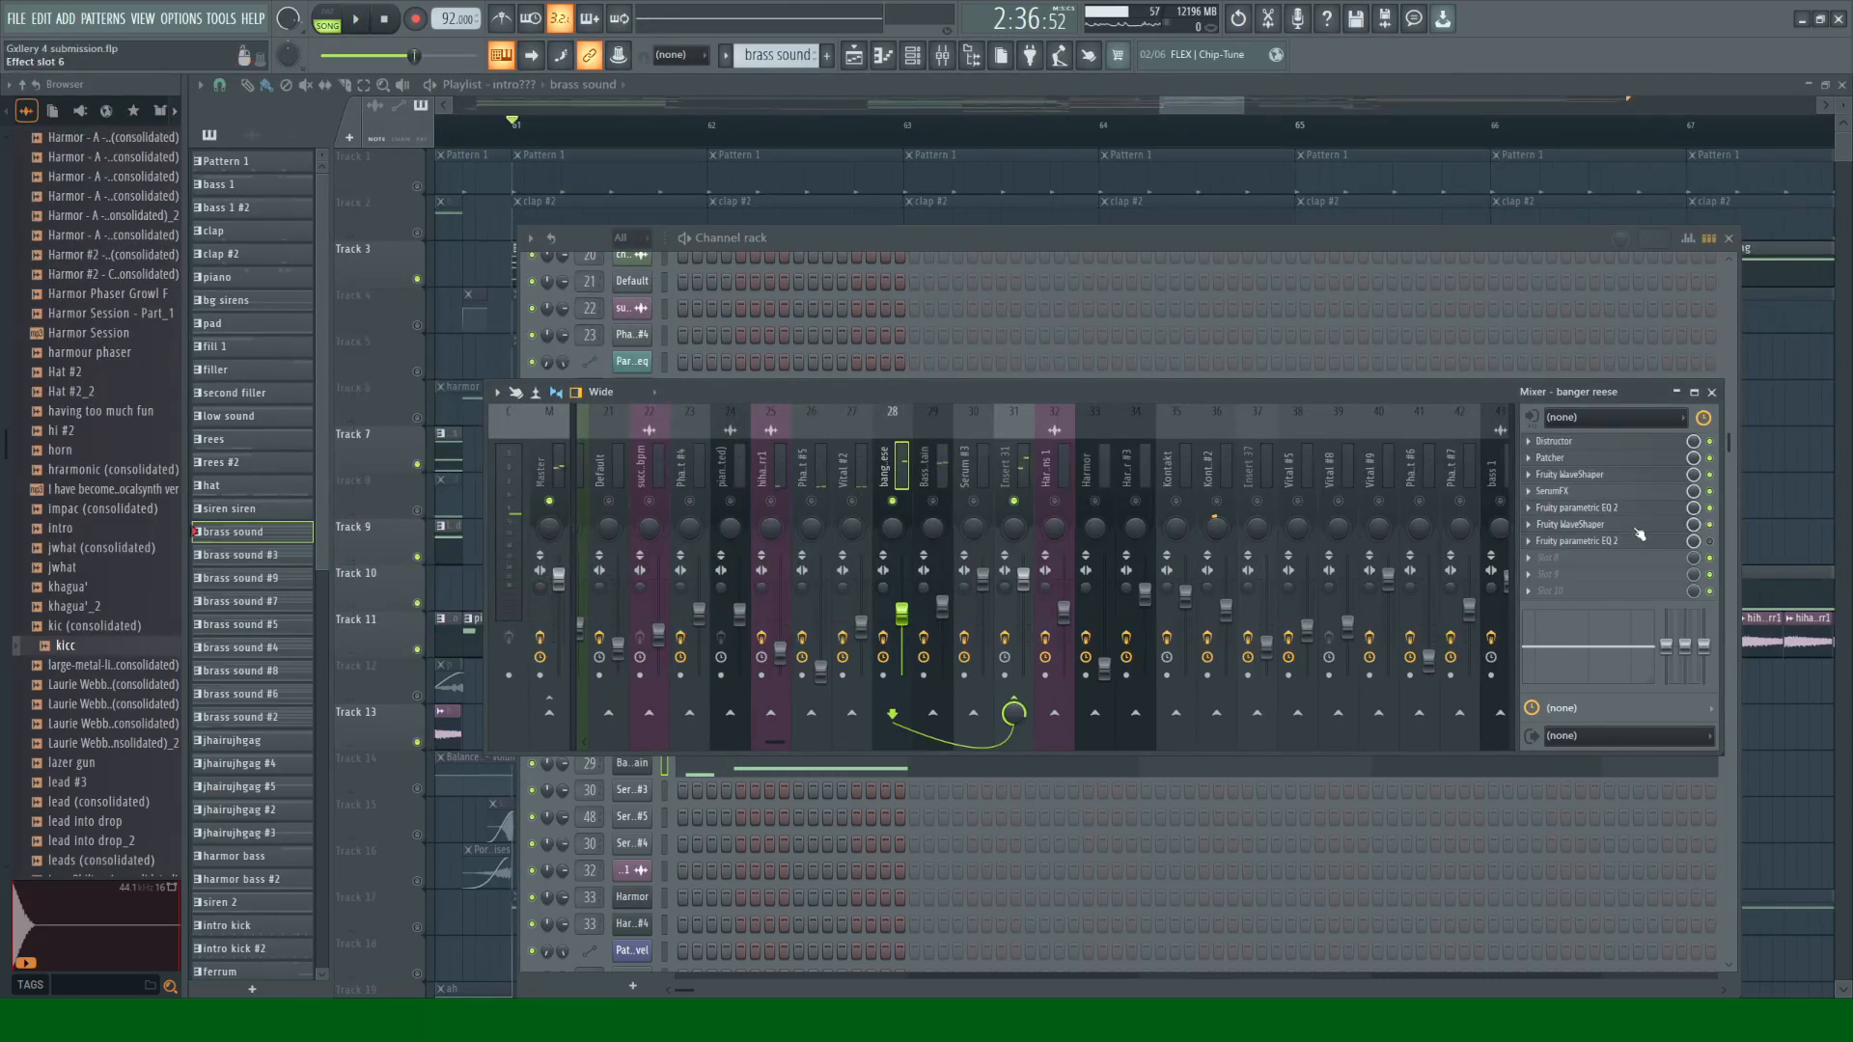
# Step: Re-enable the second Fruity WaveShaper on banger reese and play the brass sound
pyautogui.click(1638, 528)
pyautogui.click(596, 315)
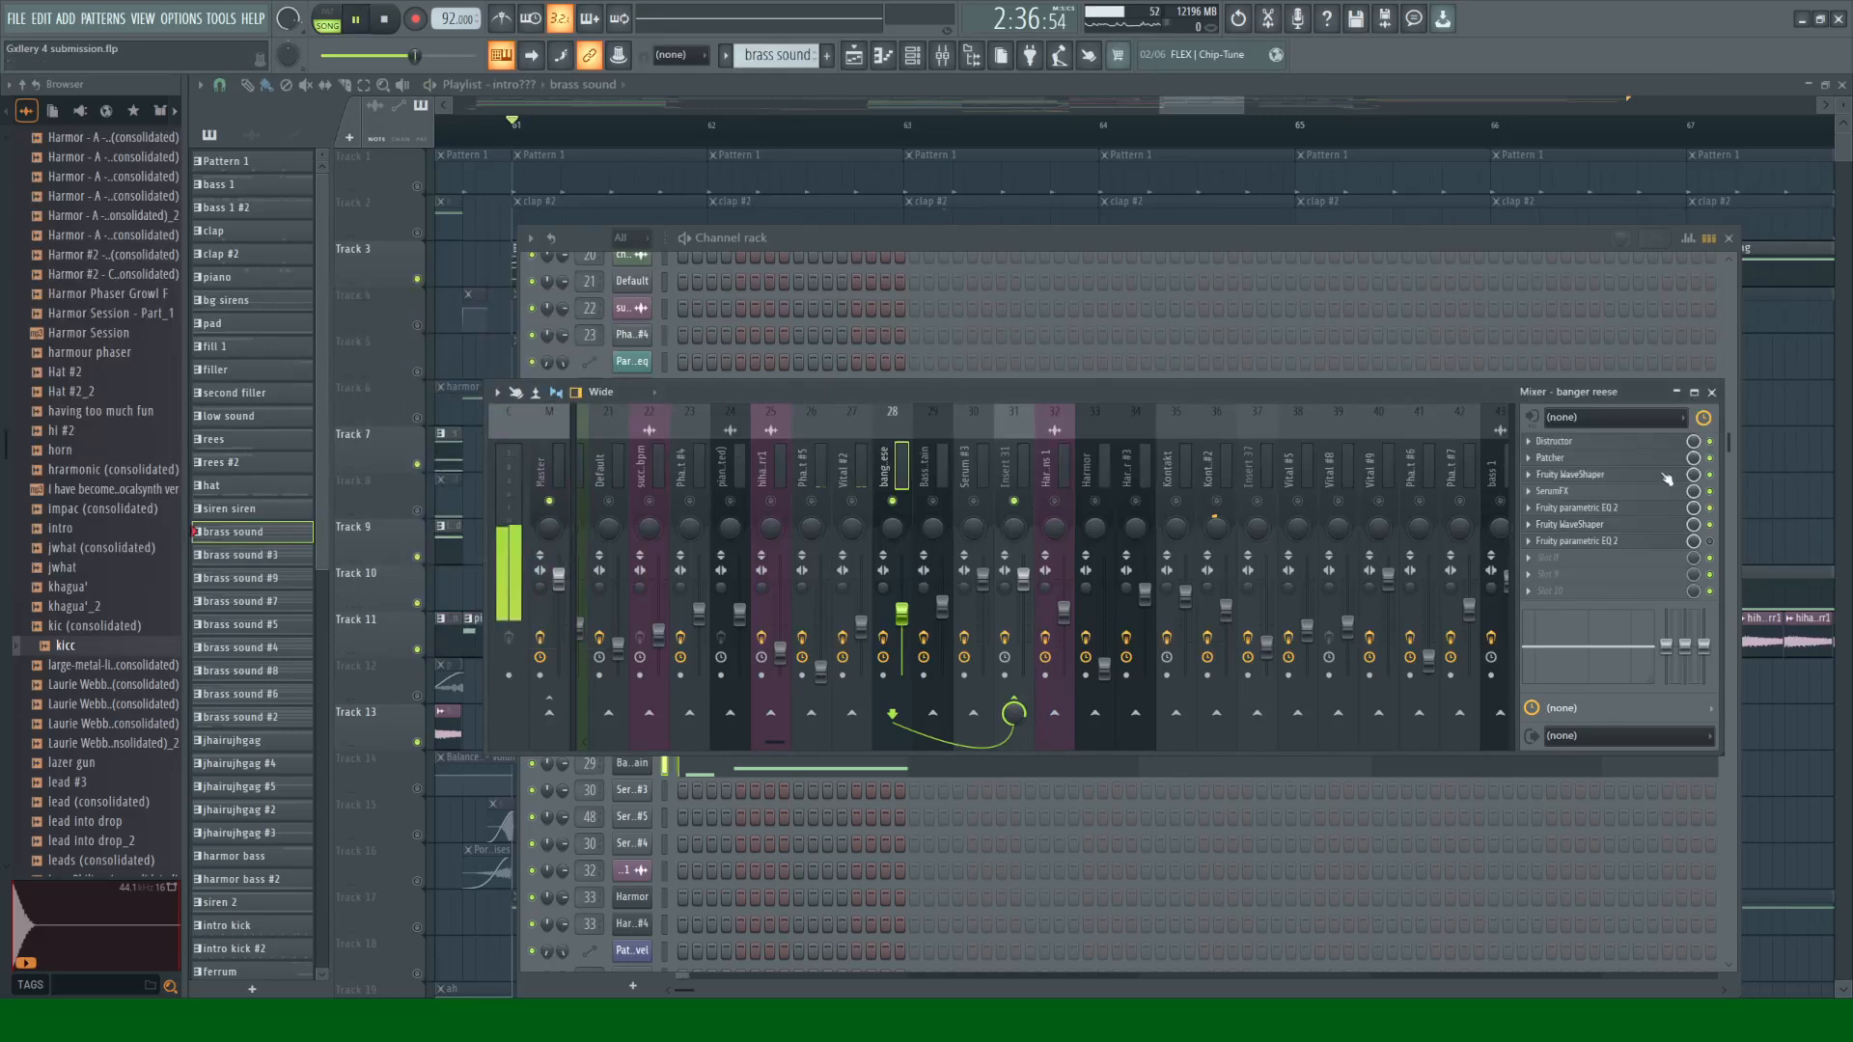
pyautogui.press('space')
pyautogui.press('space')
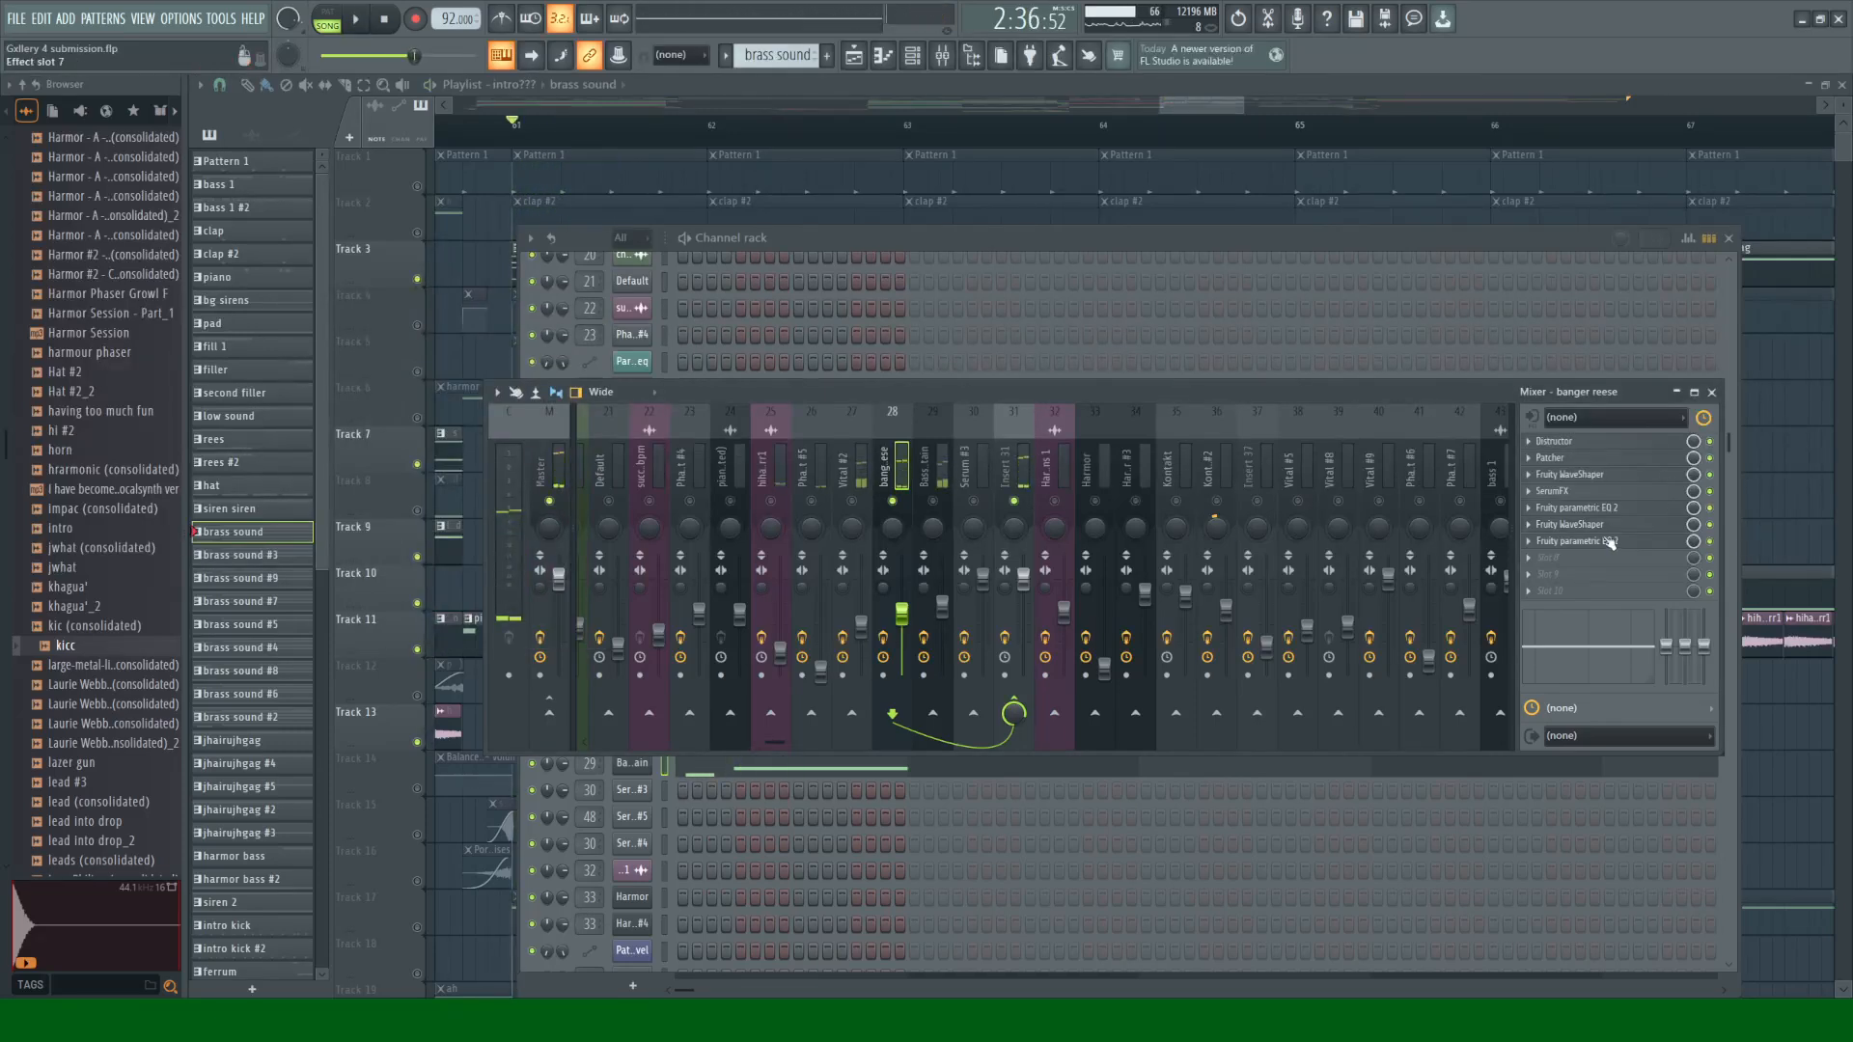
# Step: Re-enable the last Fruity parametric EQ 2 on banger reese, inspect its curve and play the brass sound with the full chain
pyautogui.click(1638, 541)
pyautogui.press('space')
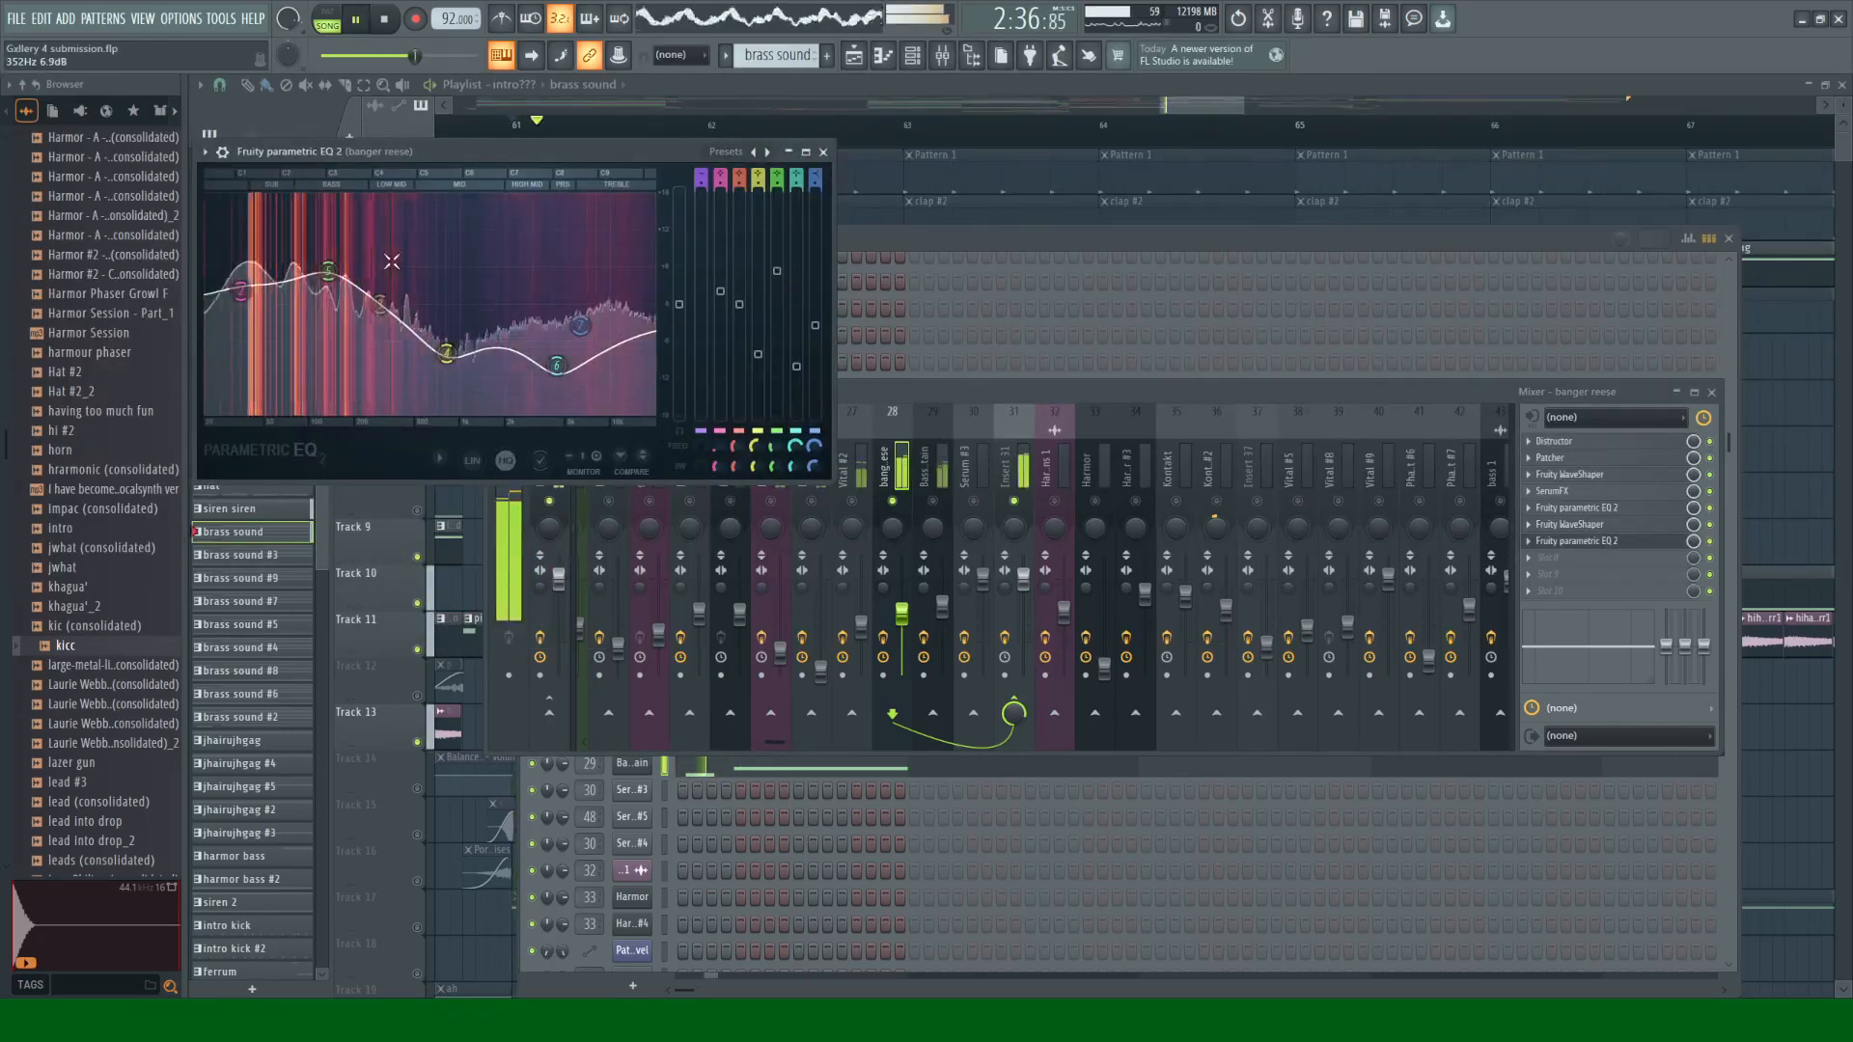
pyautogui.press('space')
pyautogui.click(824, 152)
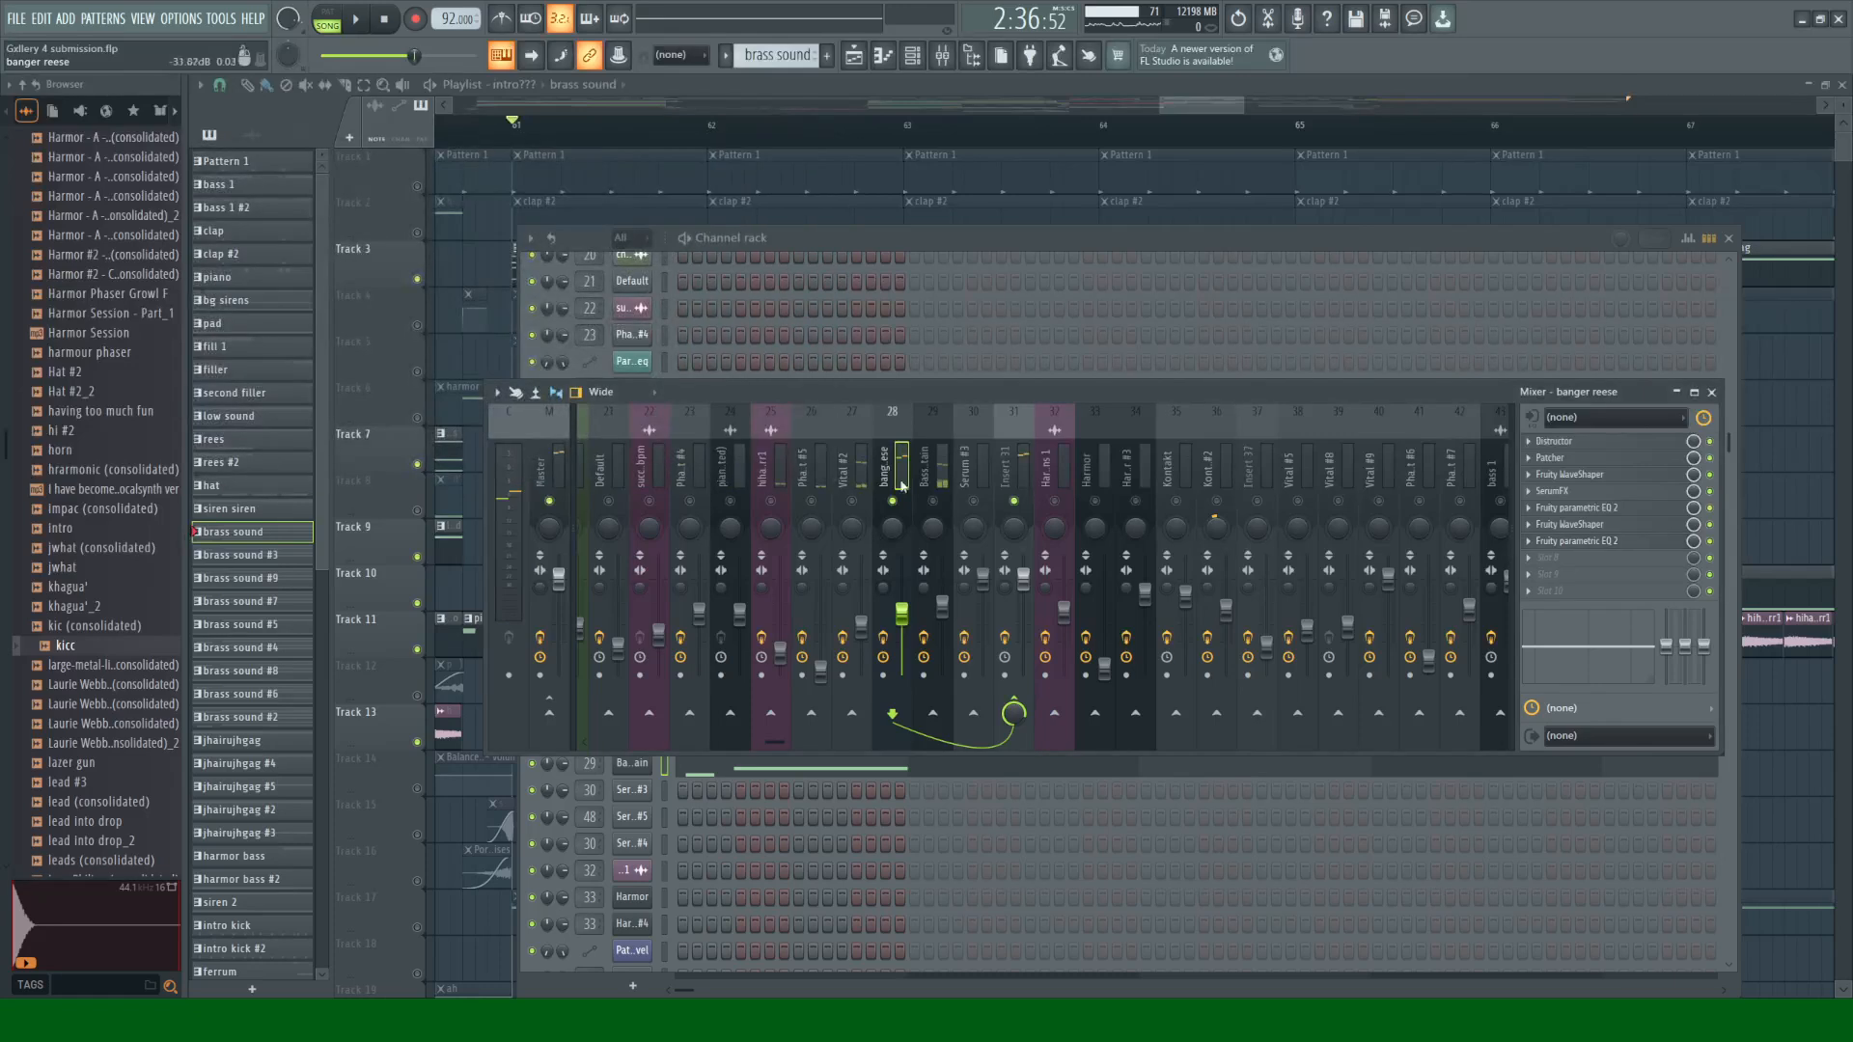
# Step: Audition the Bass Sustain mixer track within the brass sound and check the effects on Insert 31
pyautogui.click(847, 473)
pyautogui.click(938, 486)
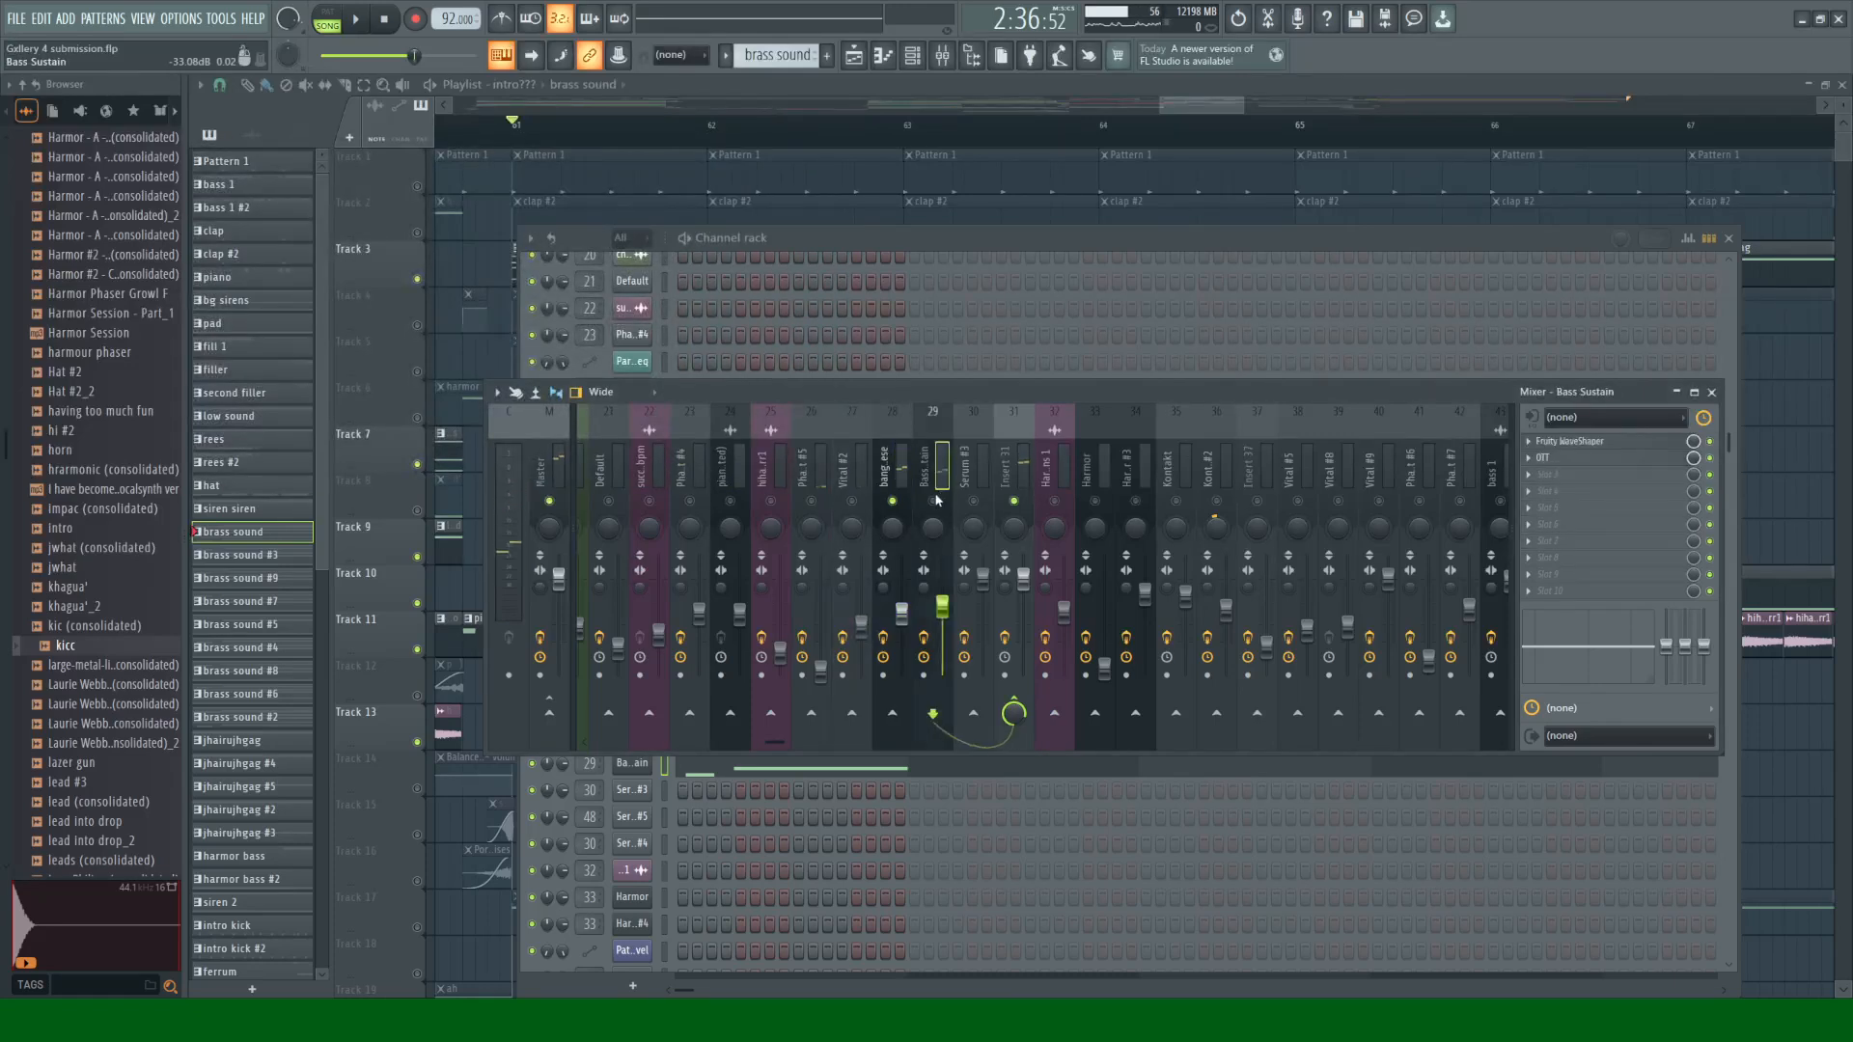
pyautogui.press('space')
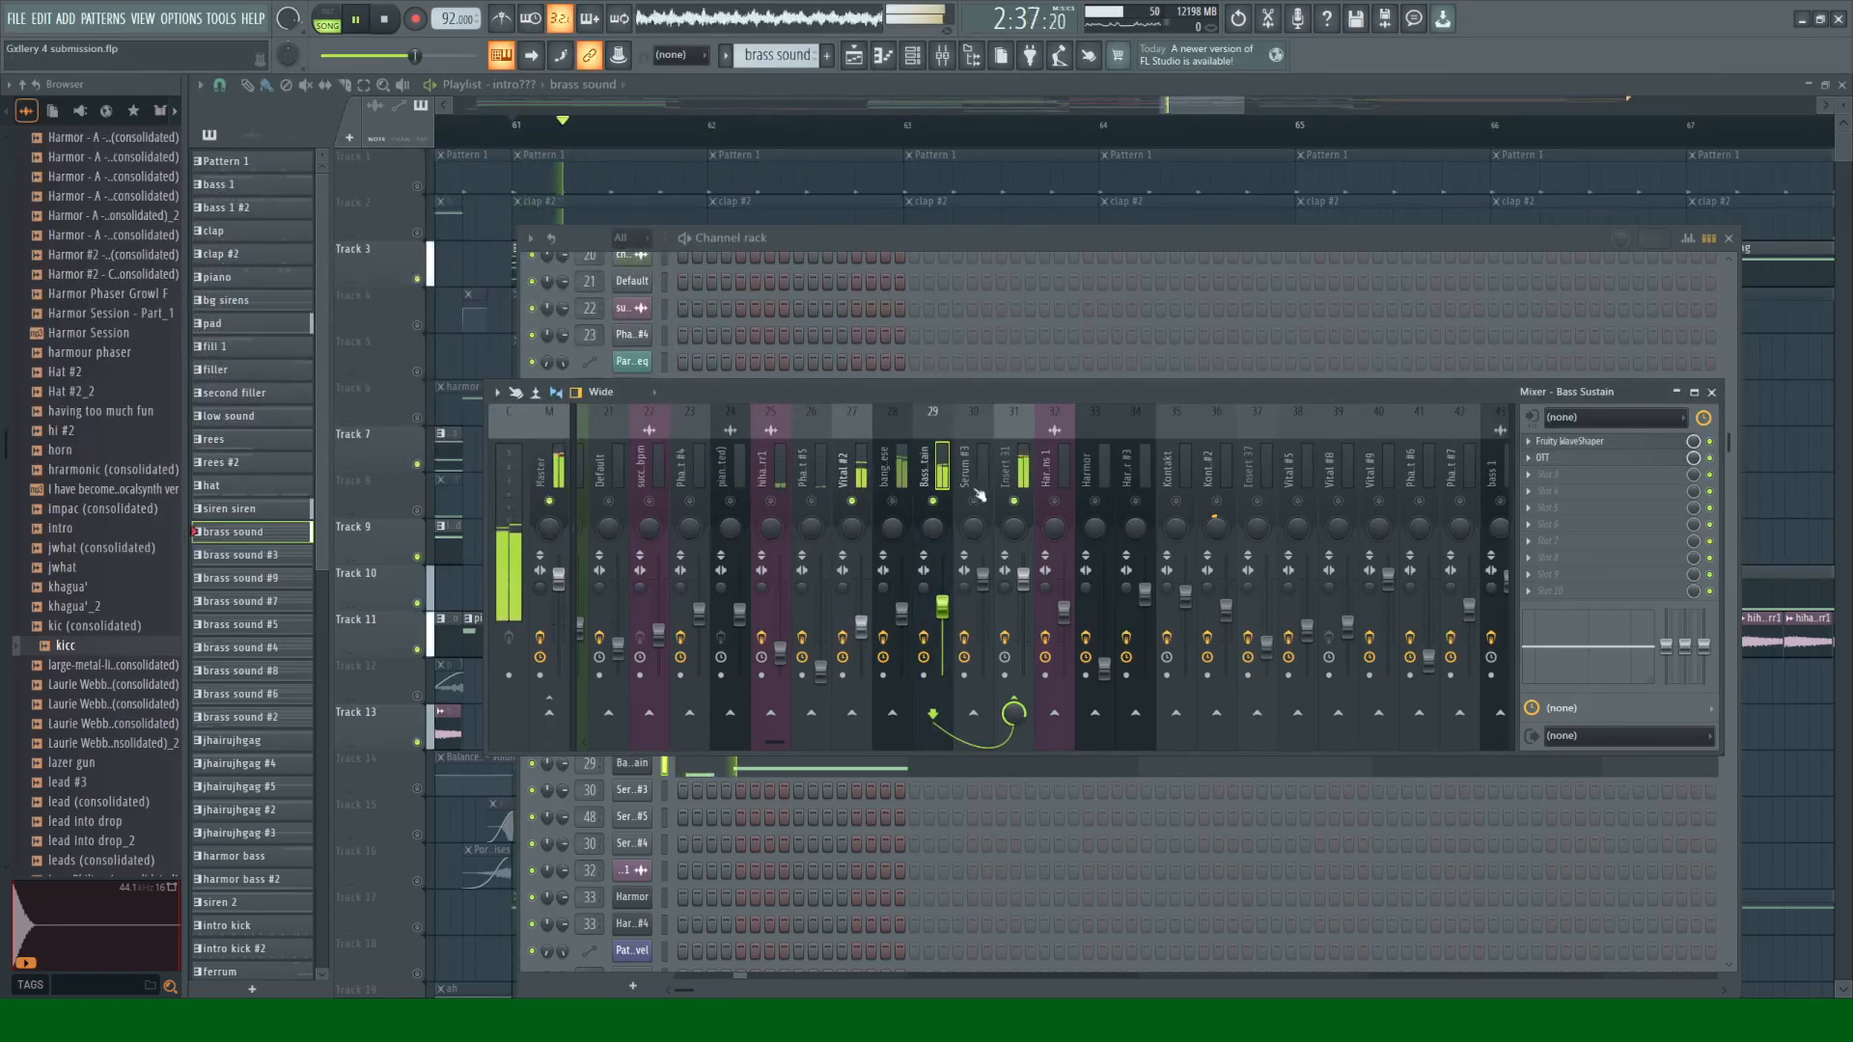
pyautogui.click(1022, 471)
pyautogui.press('space')
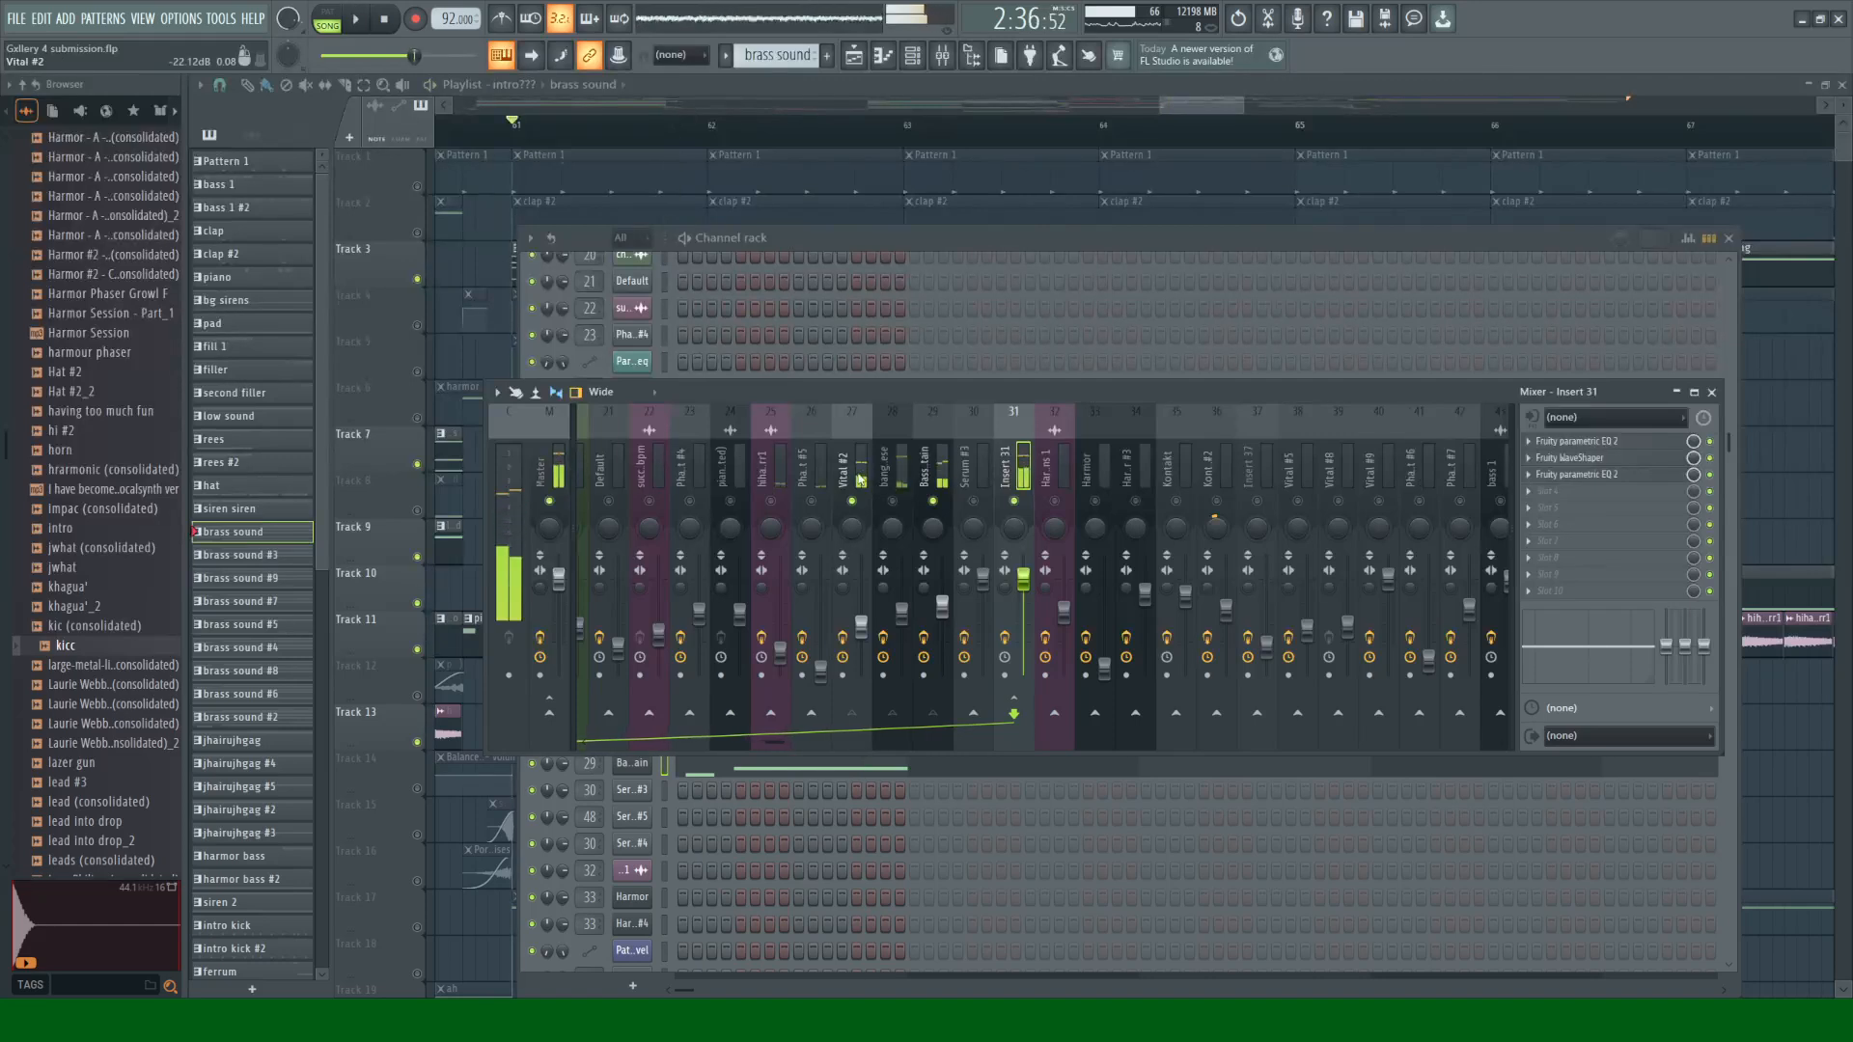
pyautogui.click(944, 471)
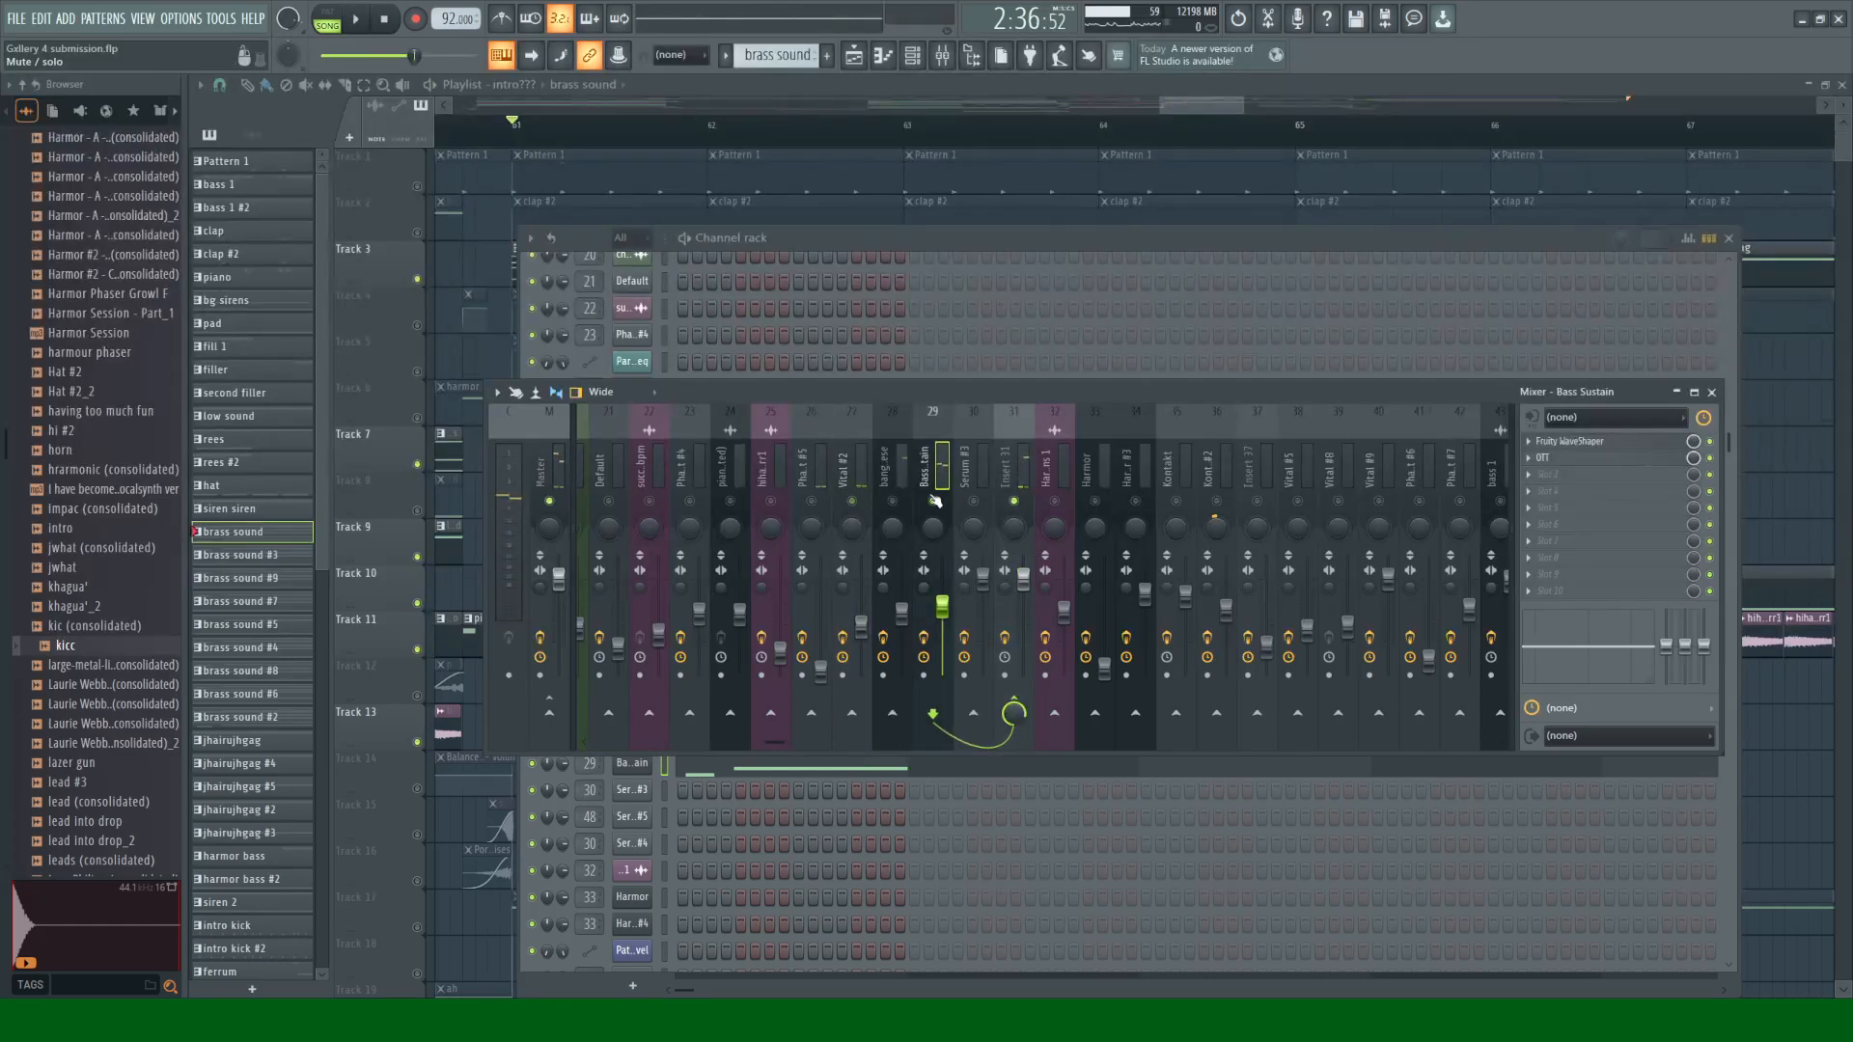
pyautogui.press('space')
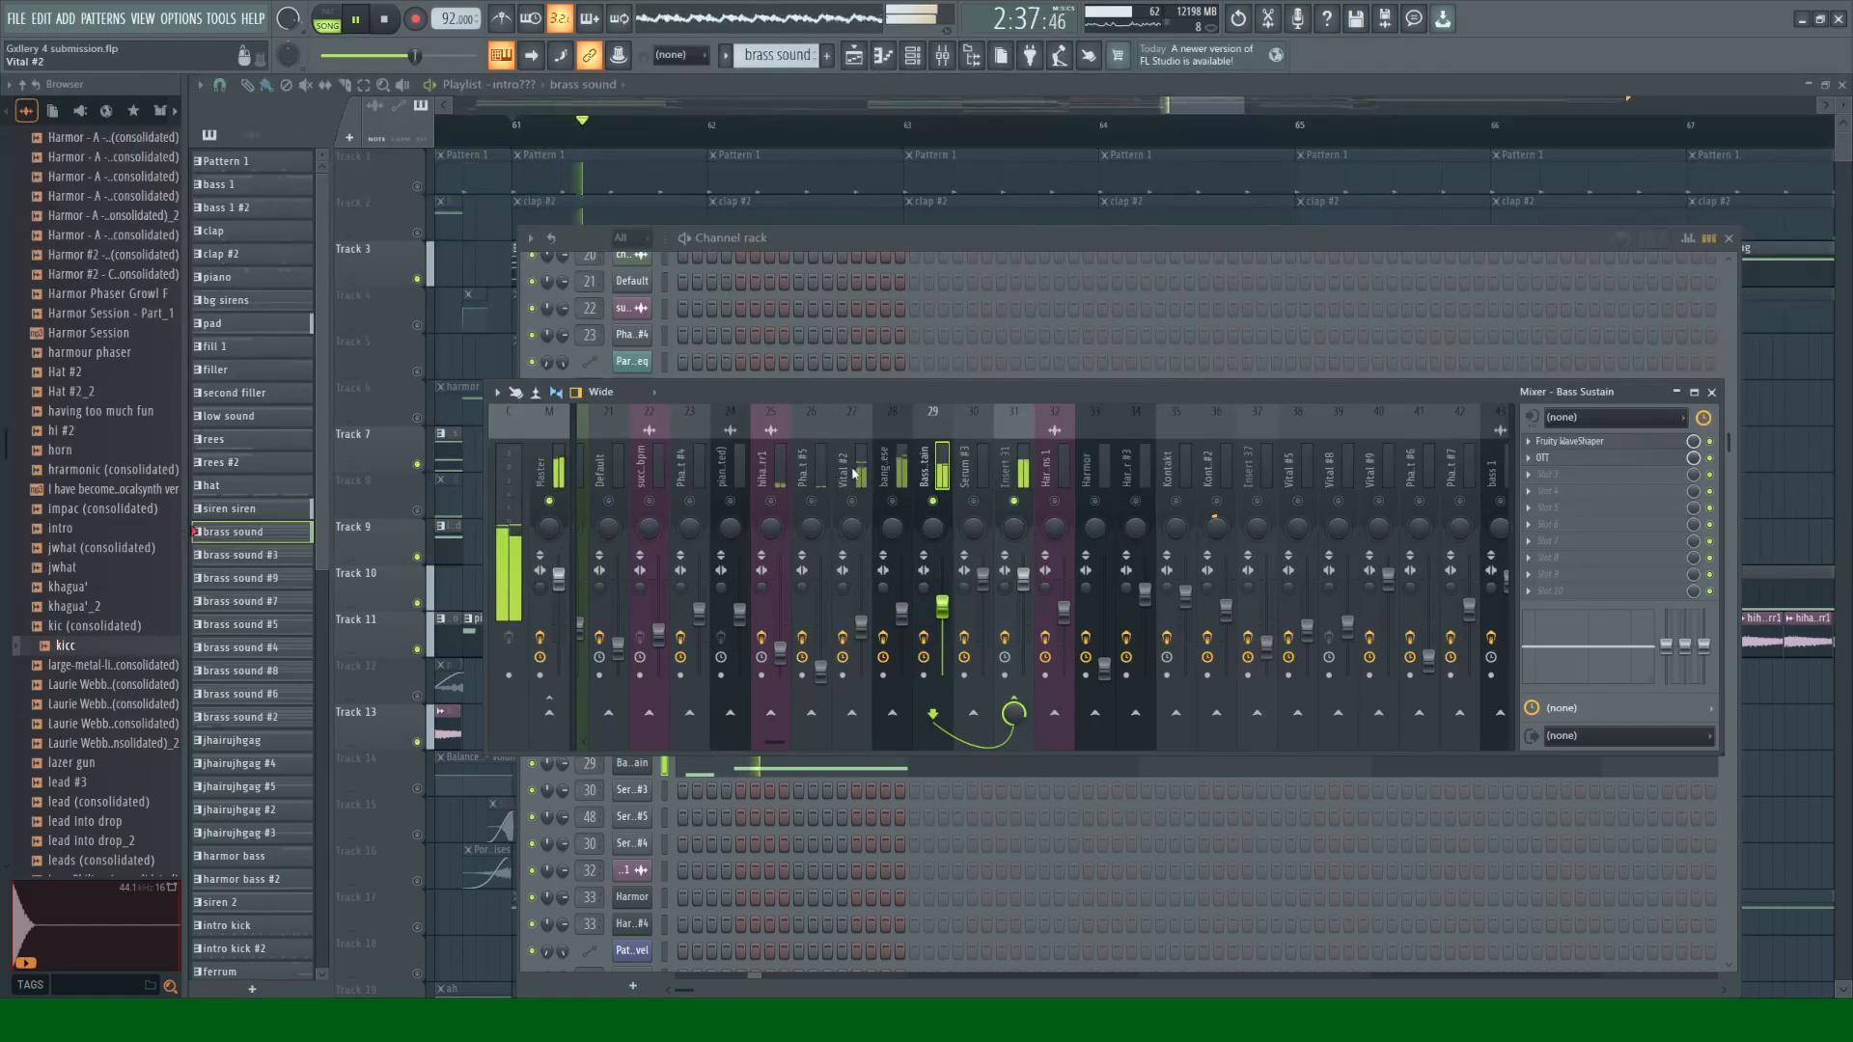
pyautogui.press('space')
# Step: Solo the Vital #2 mixer track, check the Vital #2 synth feeding it and play the brass sound
pyautogui.click(855, 480)
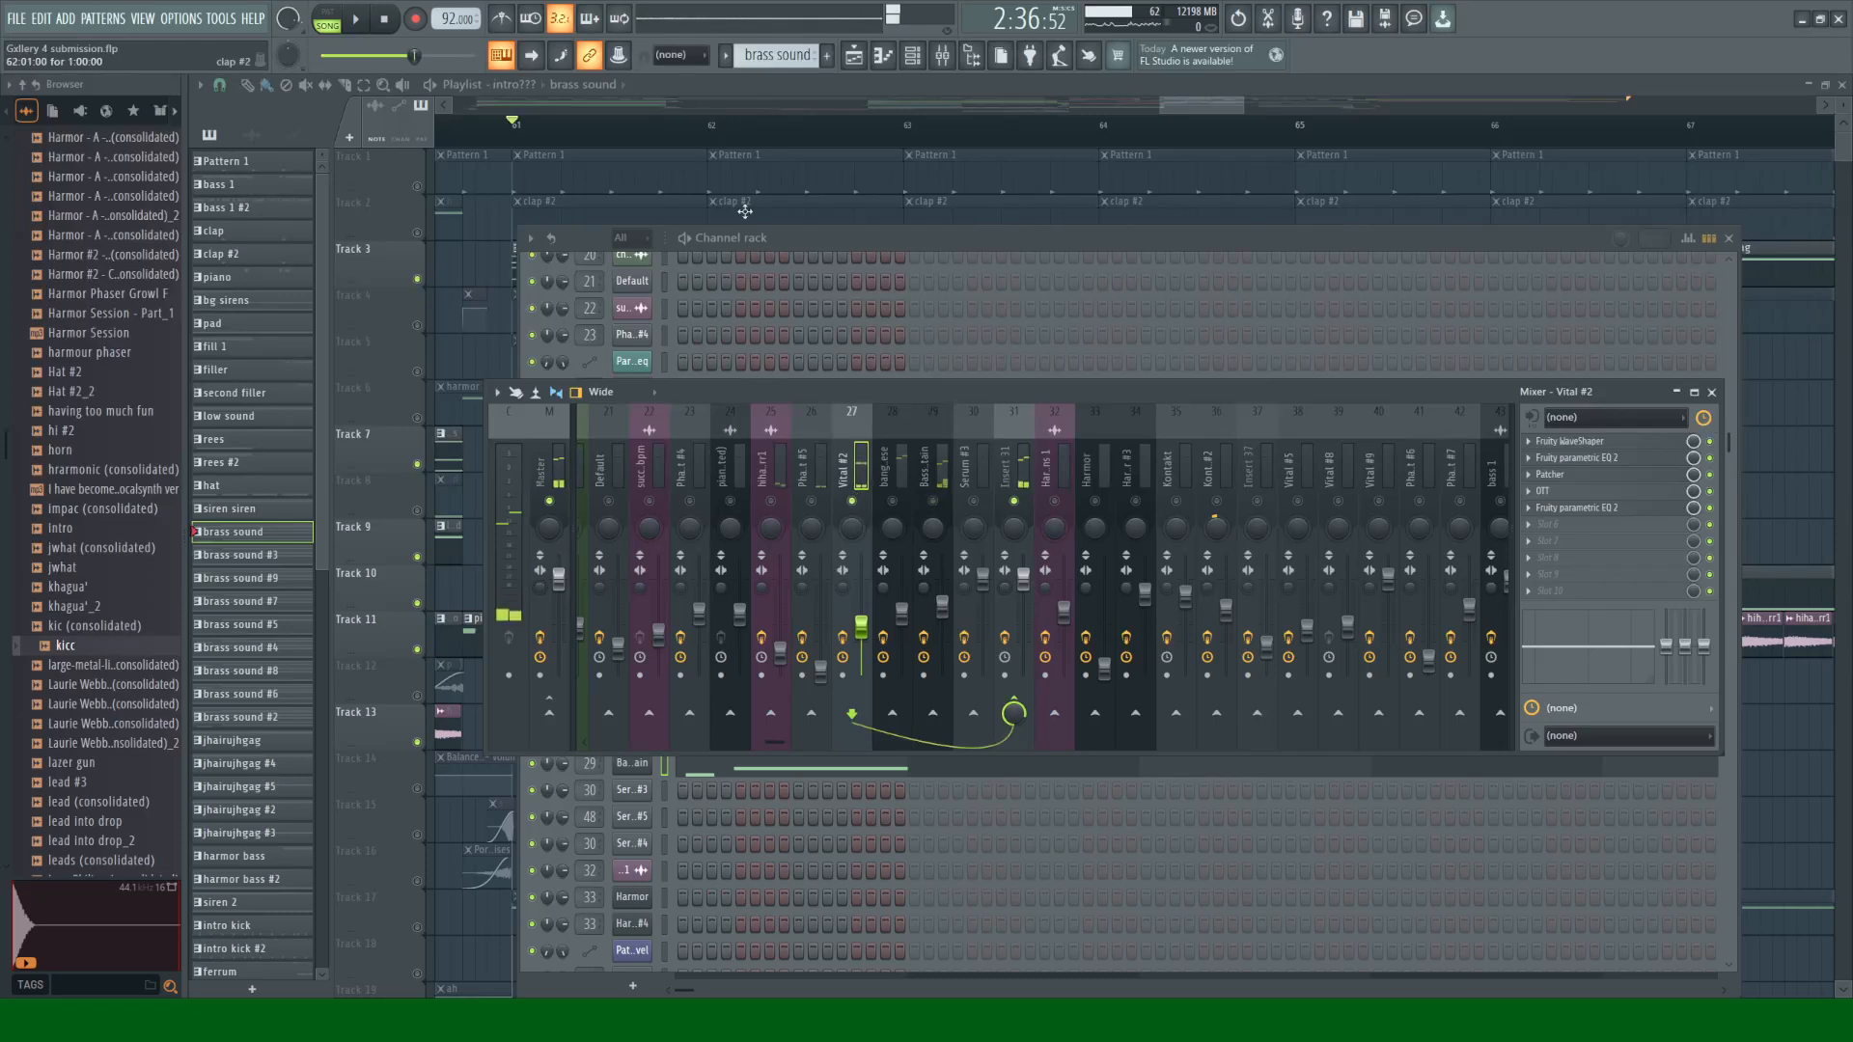
pyautogui.click(752, 242)
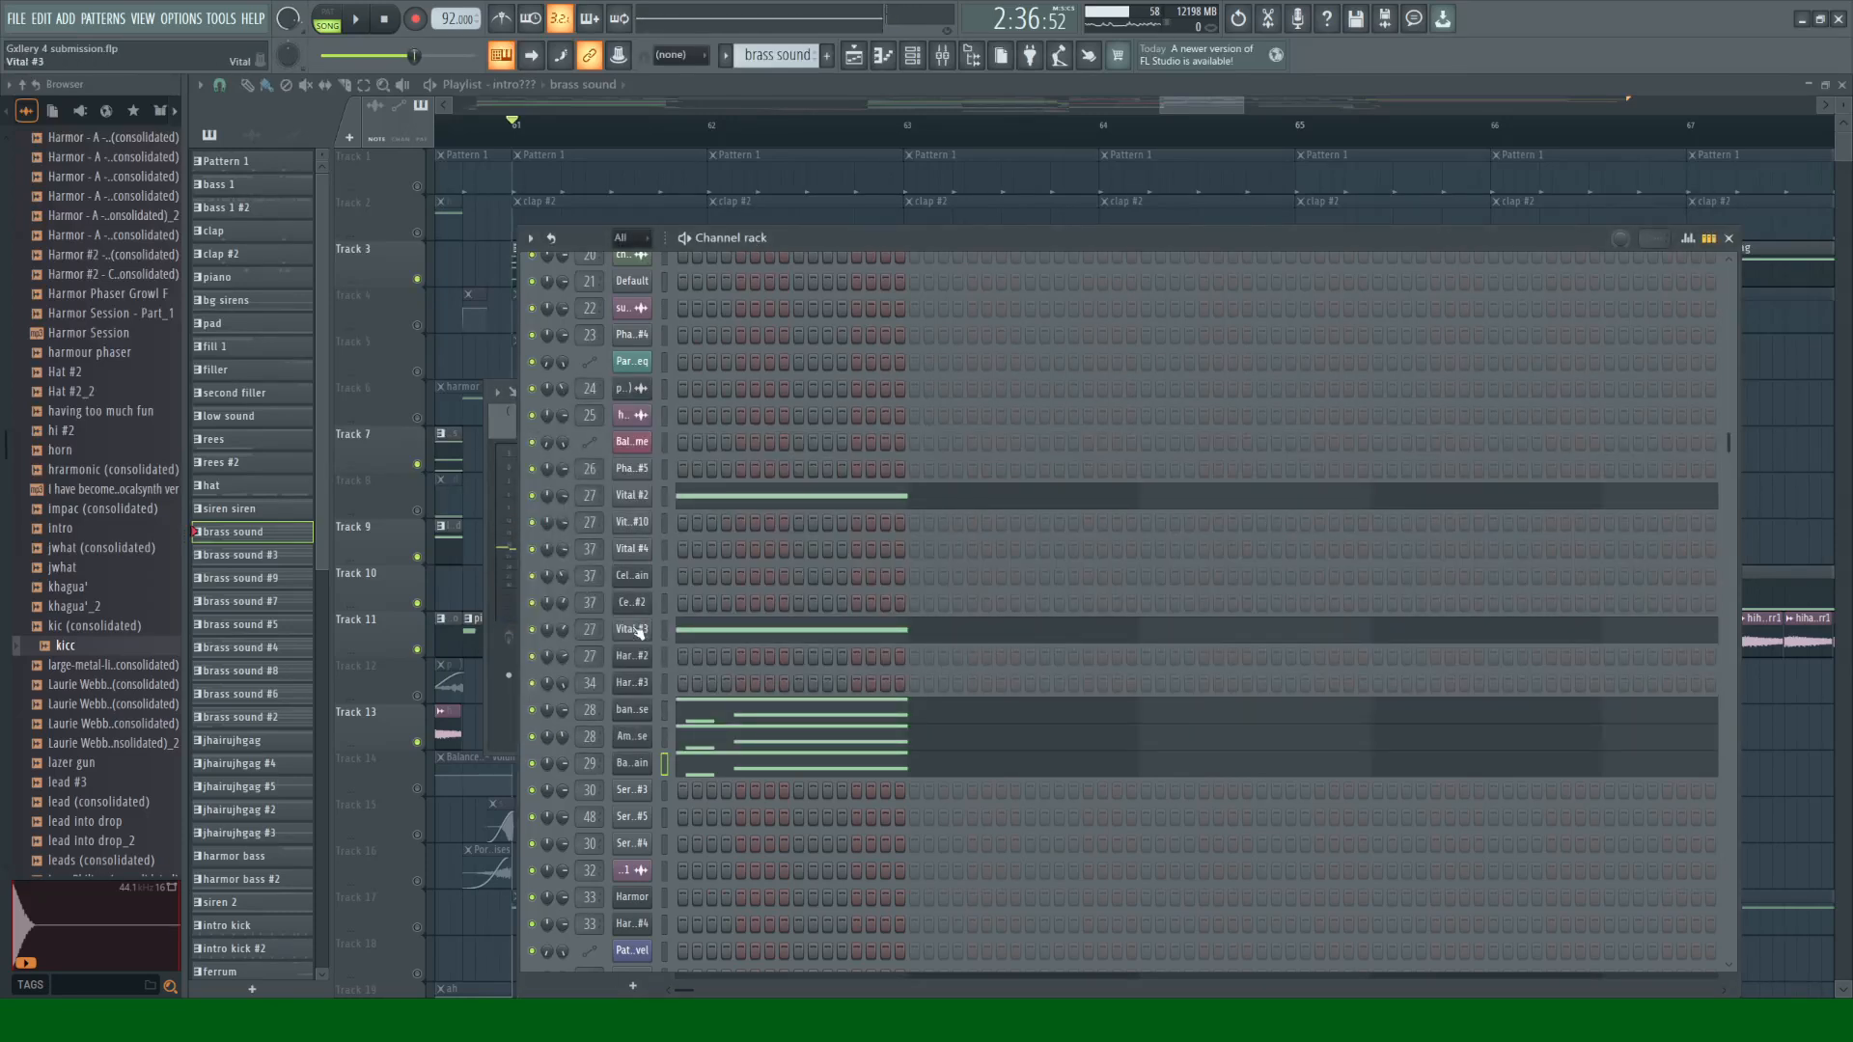
pyautogui.click(651, 493)
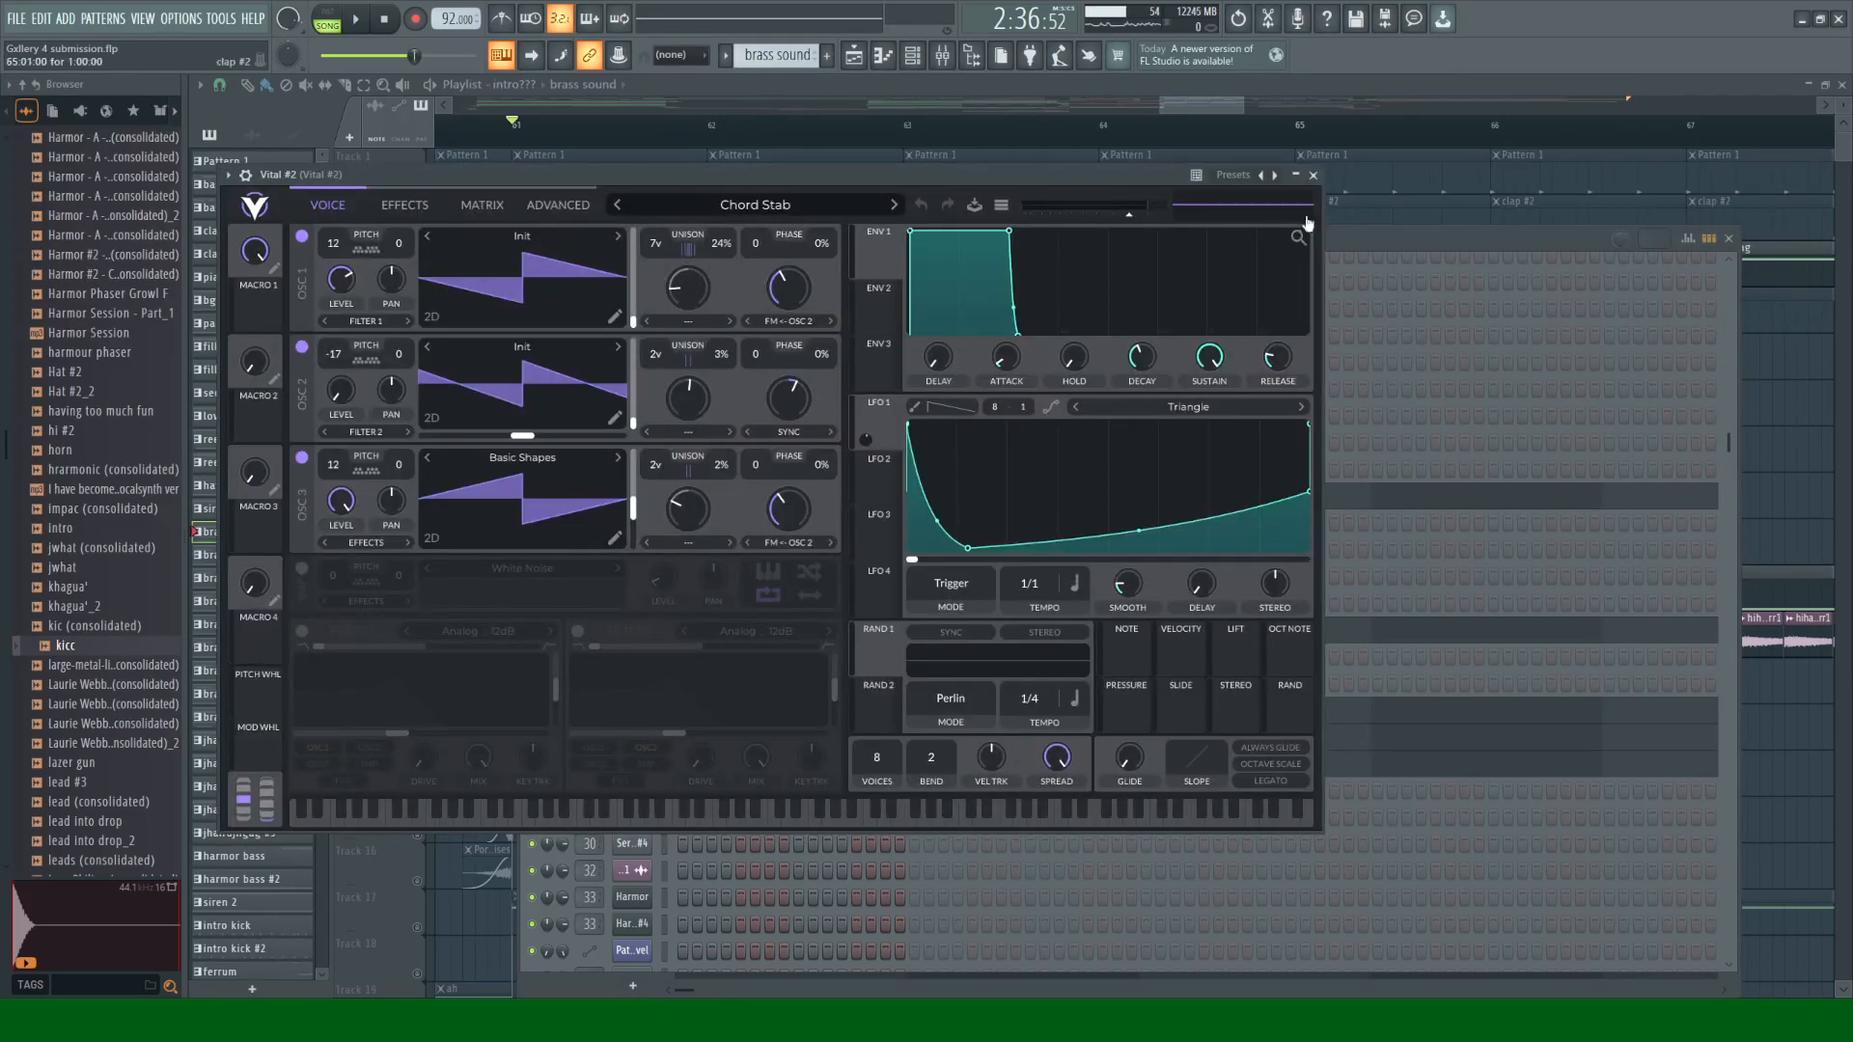
pyautogui.click(1313, 176)
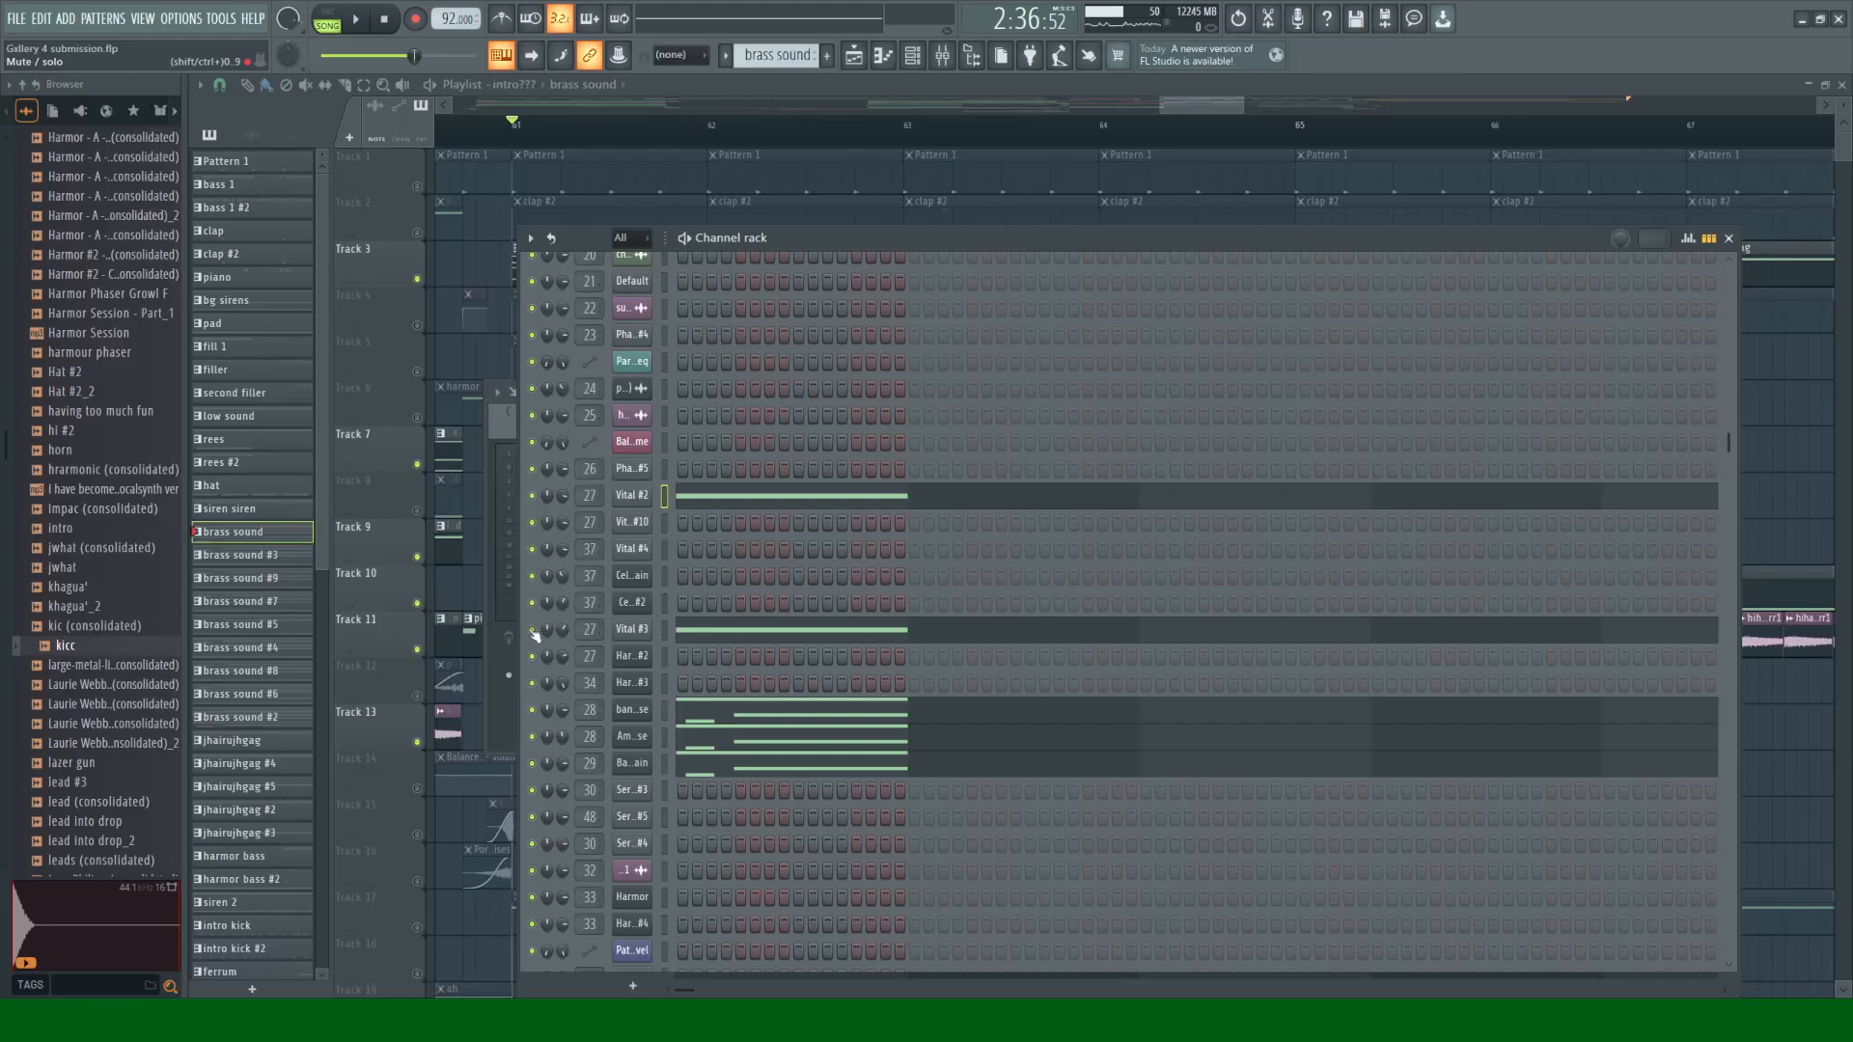
pyautogui.press('space')
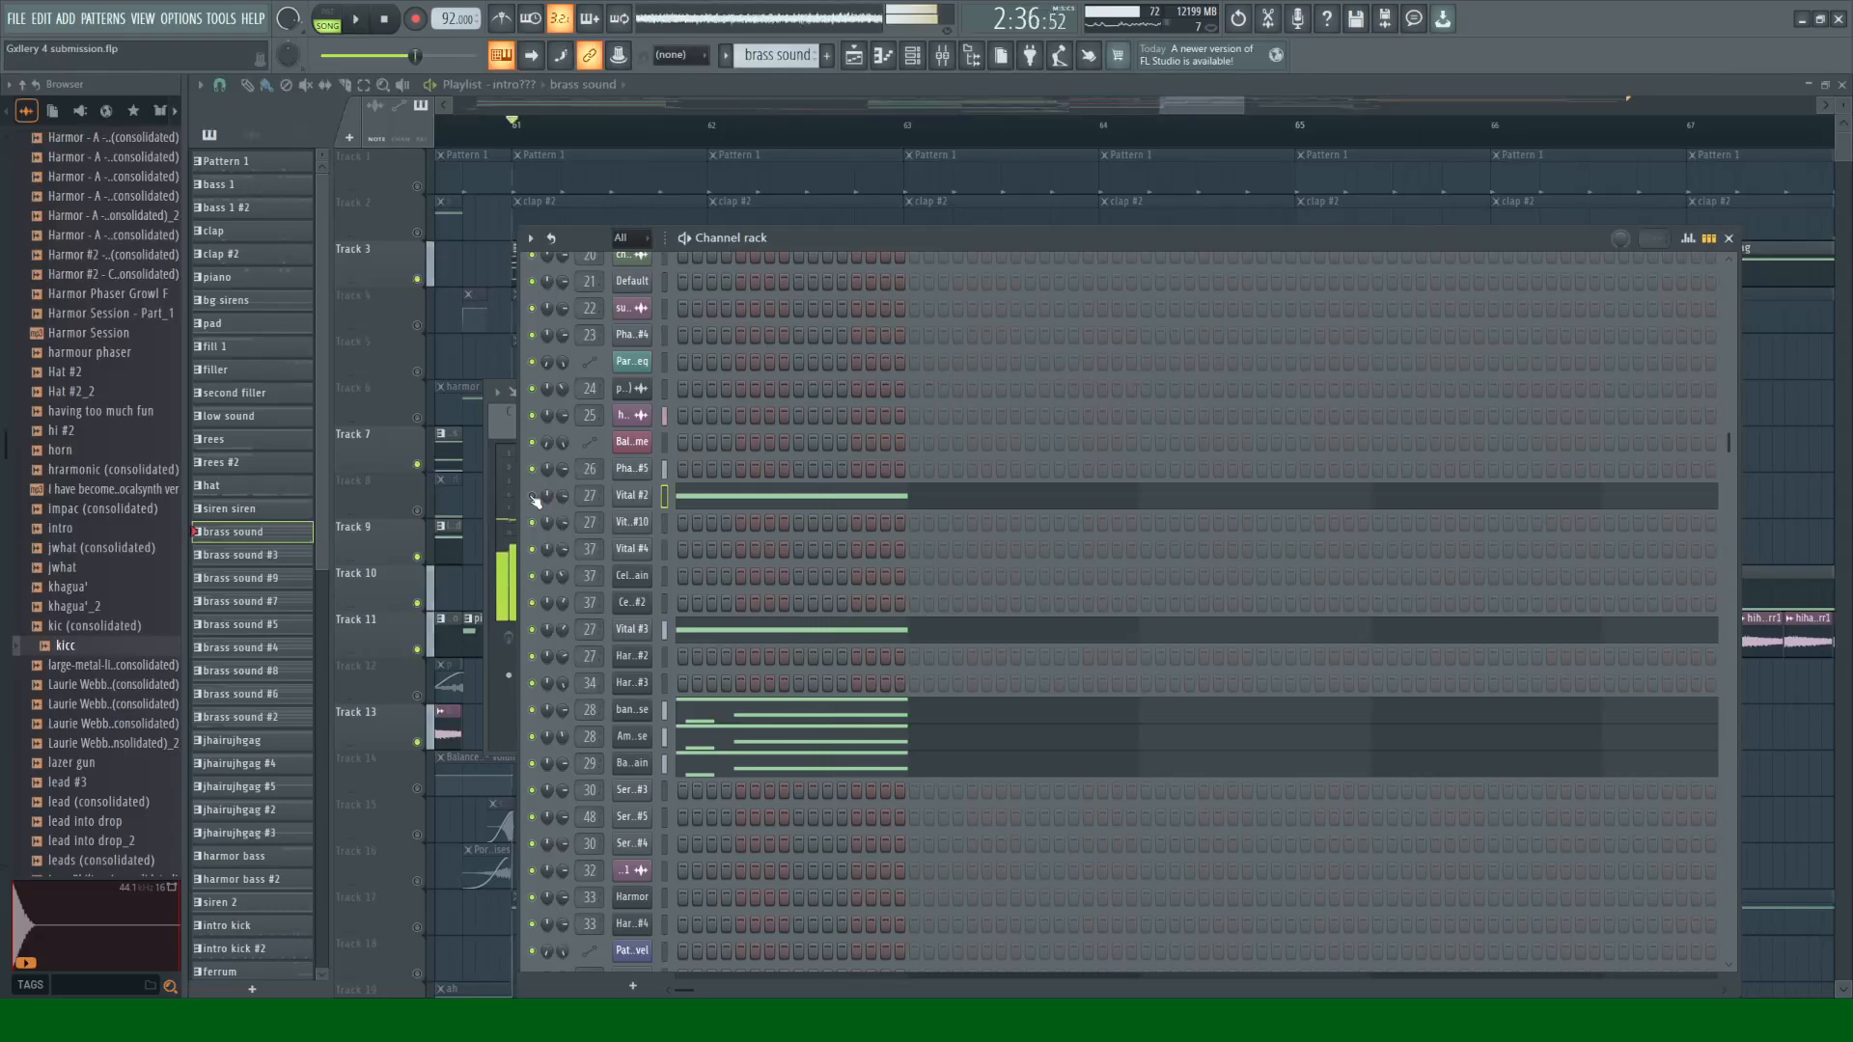
# Step: Inspect Vital #2's voice and effects settings and play the brass sound with the Vital #3 channel muted
pyautogui.click(626, 496)
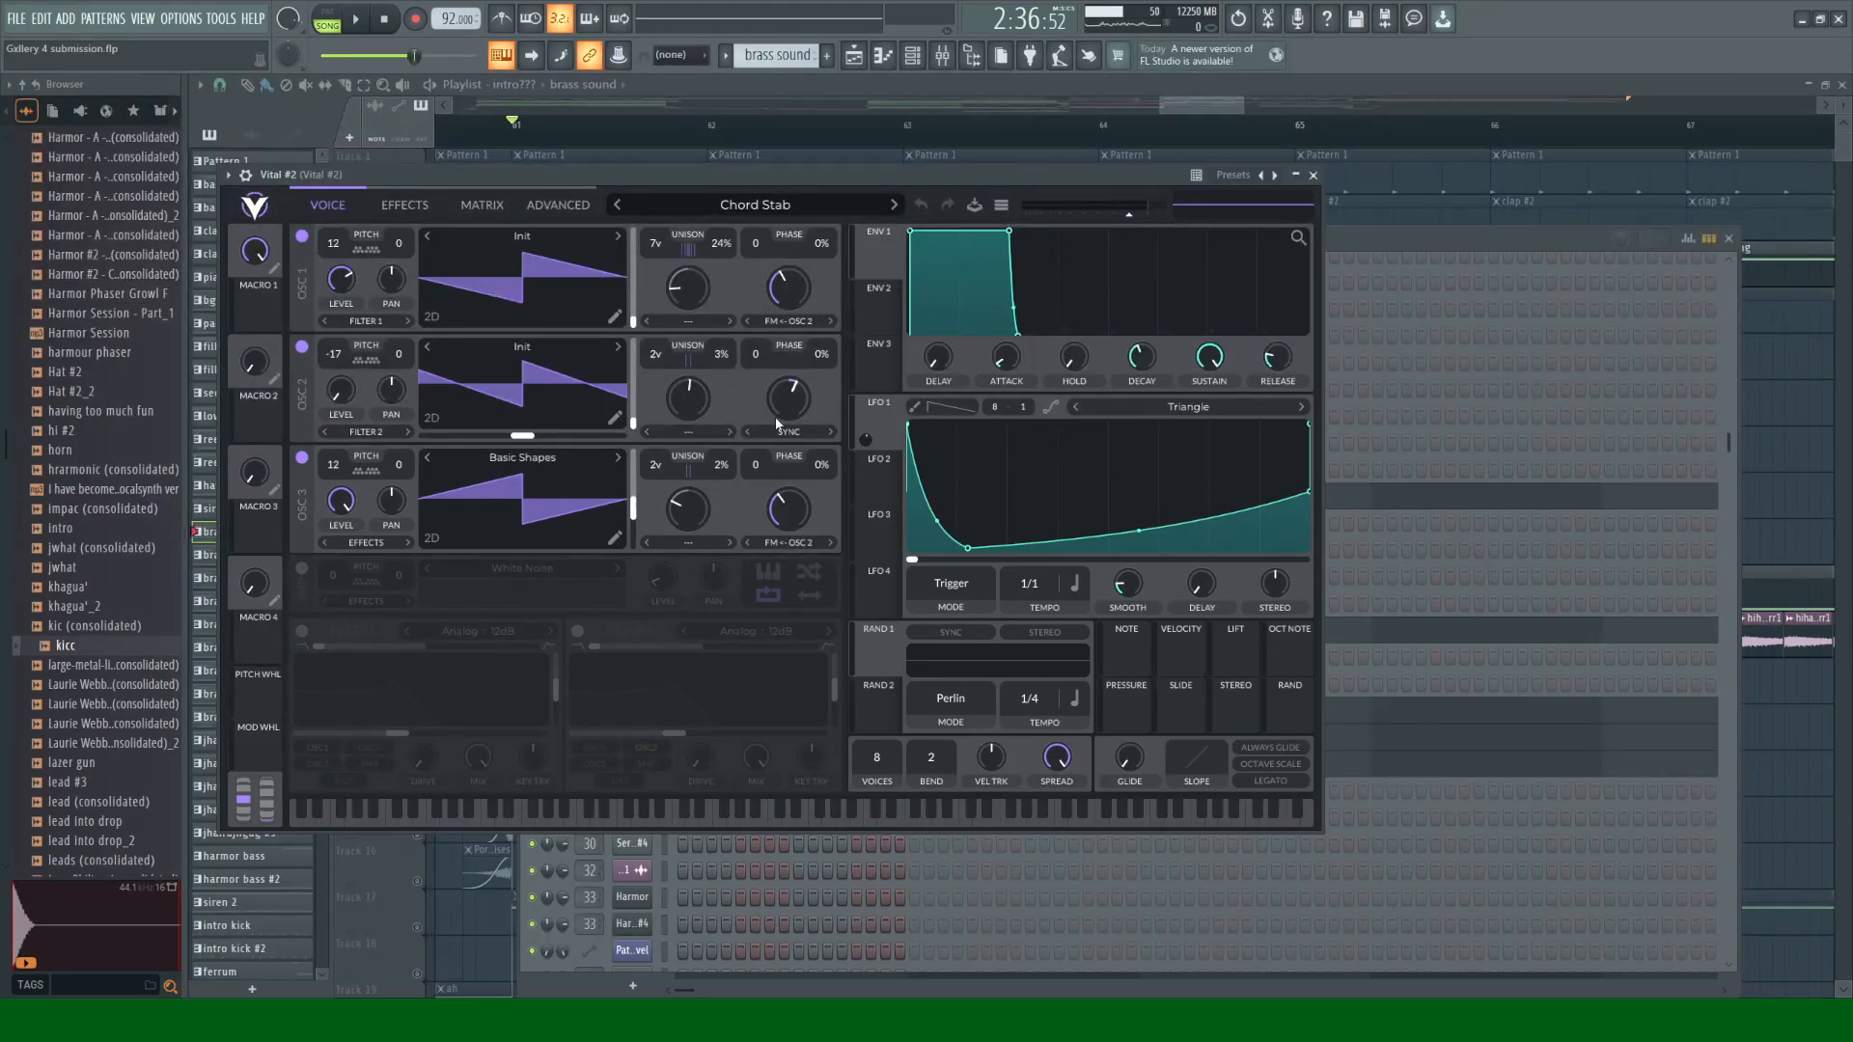
pyautogui.click(394, 203)
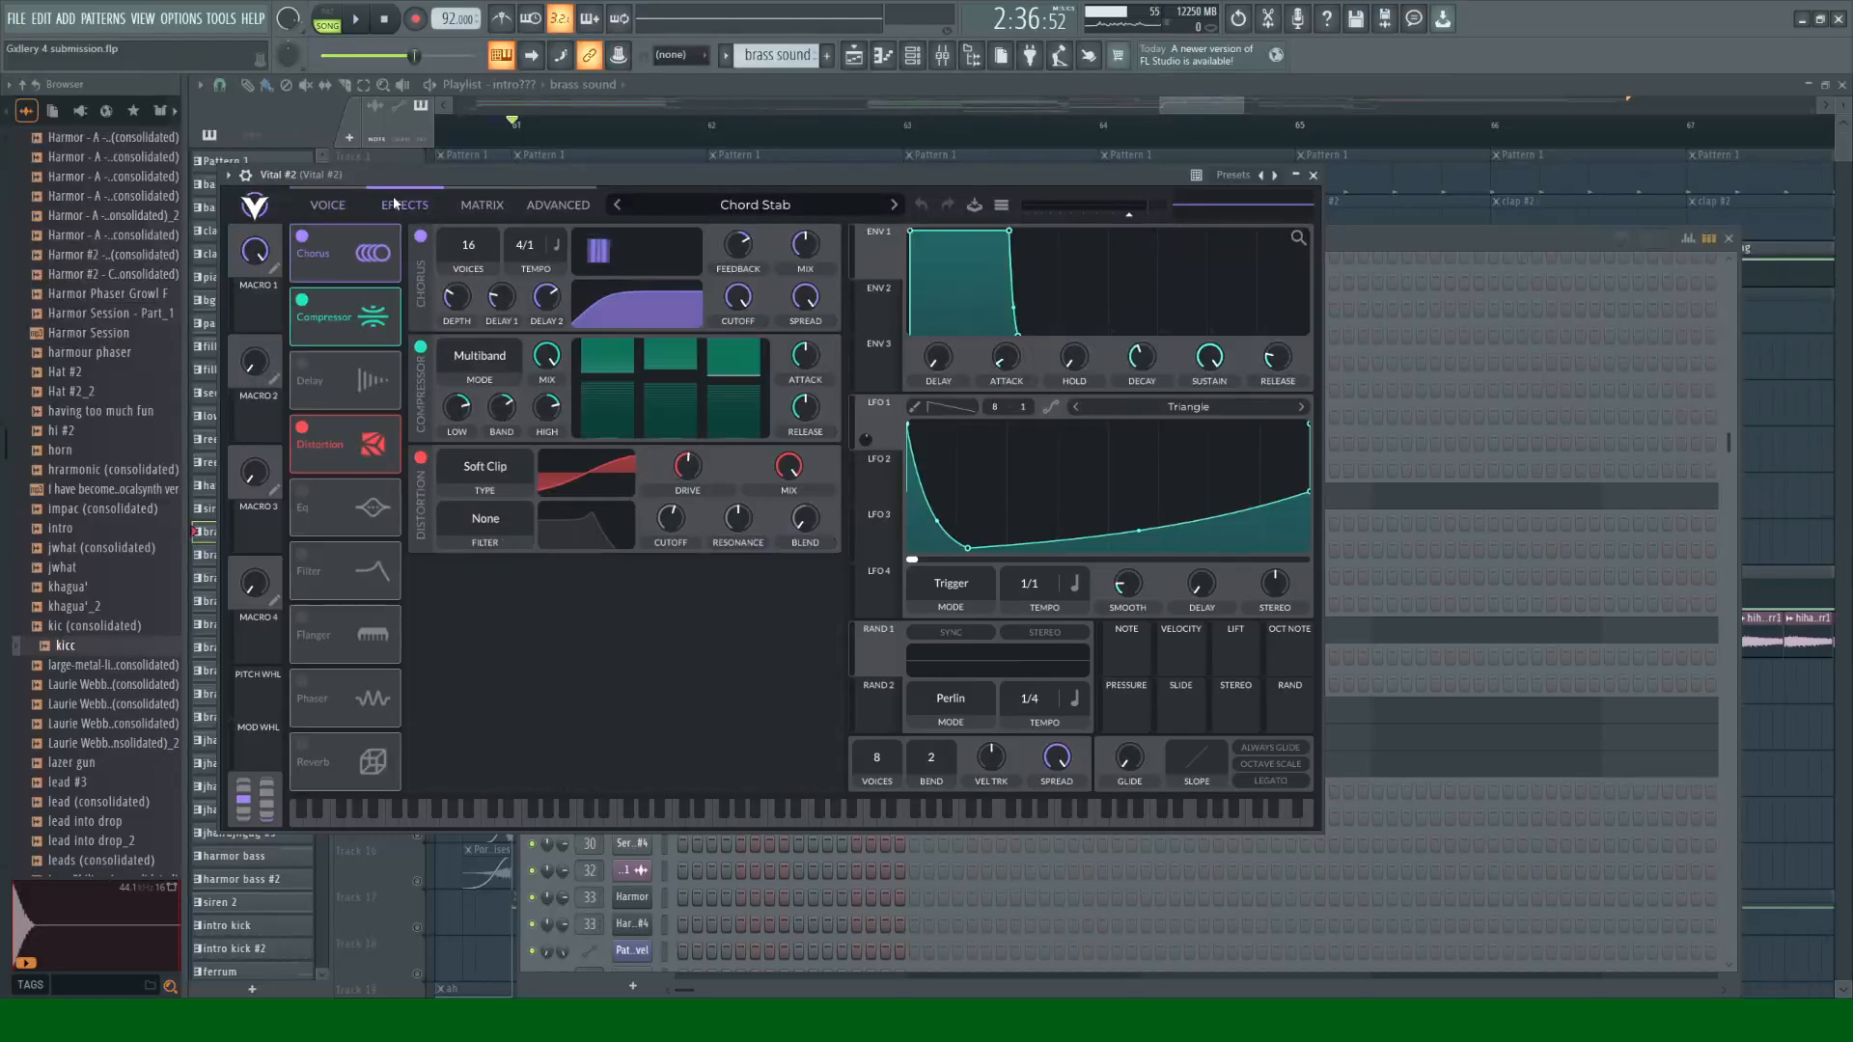
pyautogui.click(1312, 176)
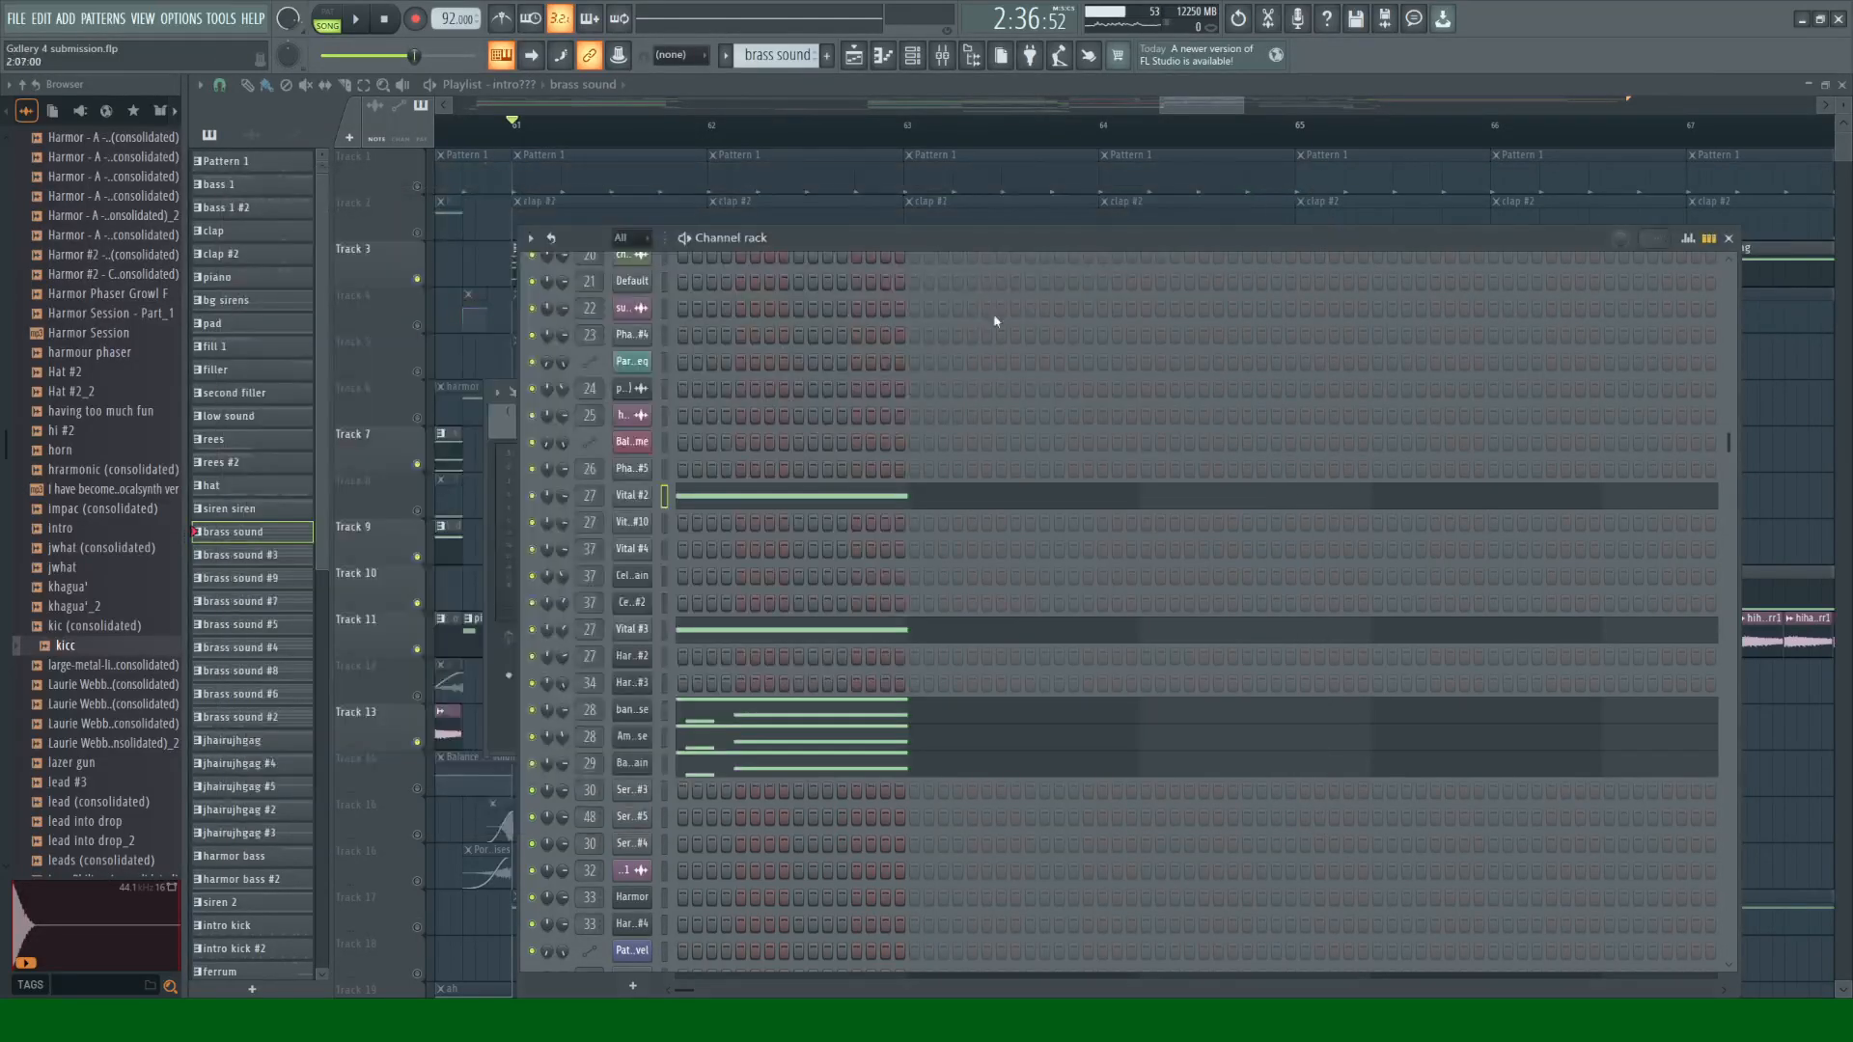
pyautogui.click(532, 630)
pyautogui.press('space')
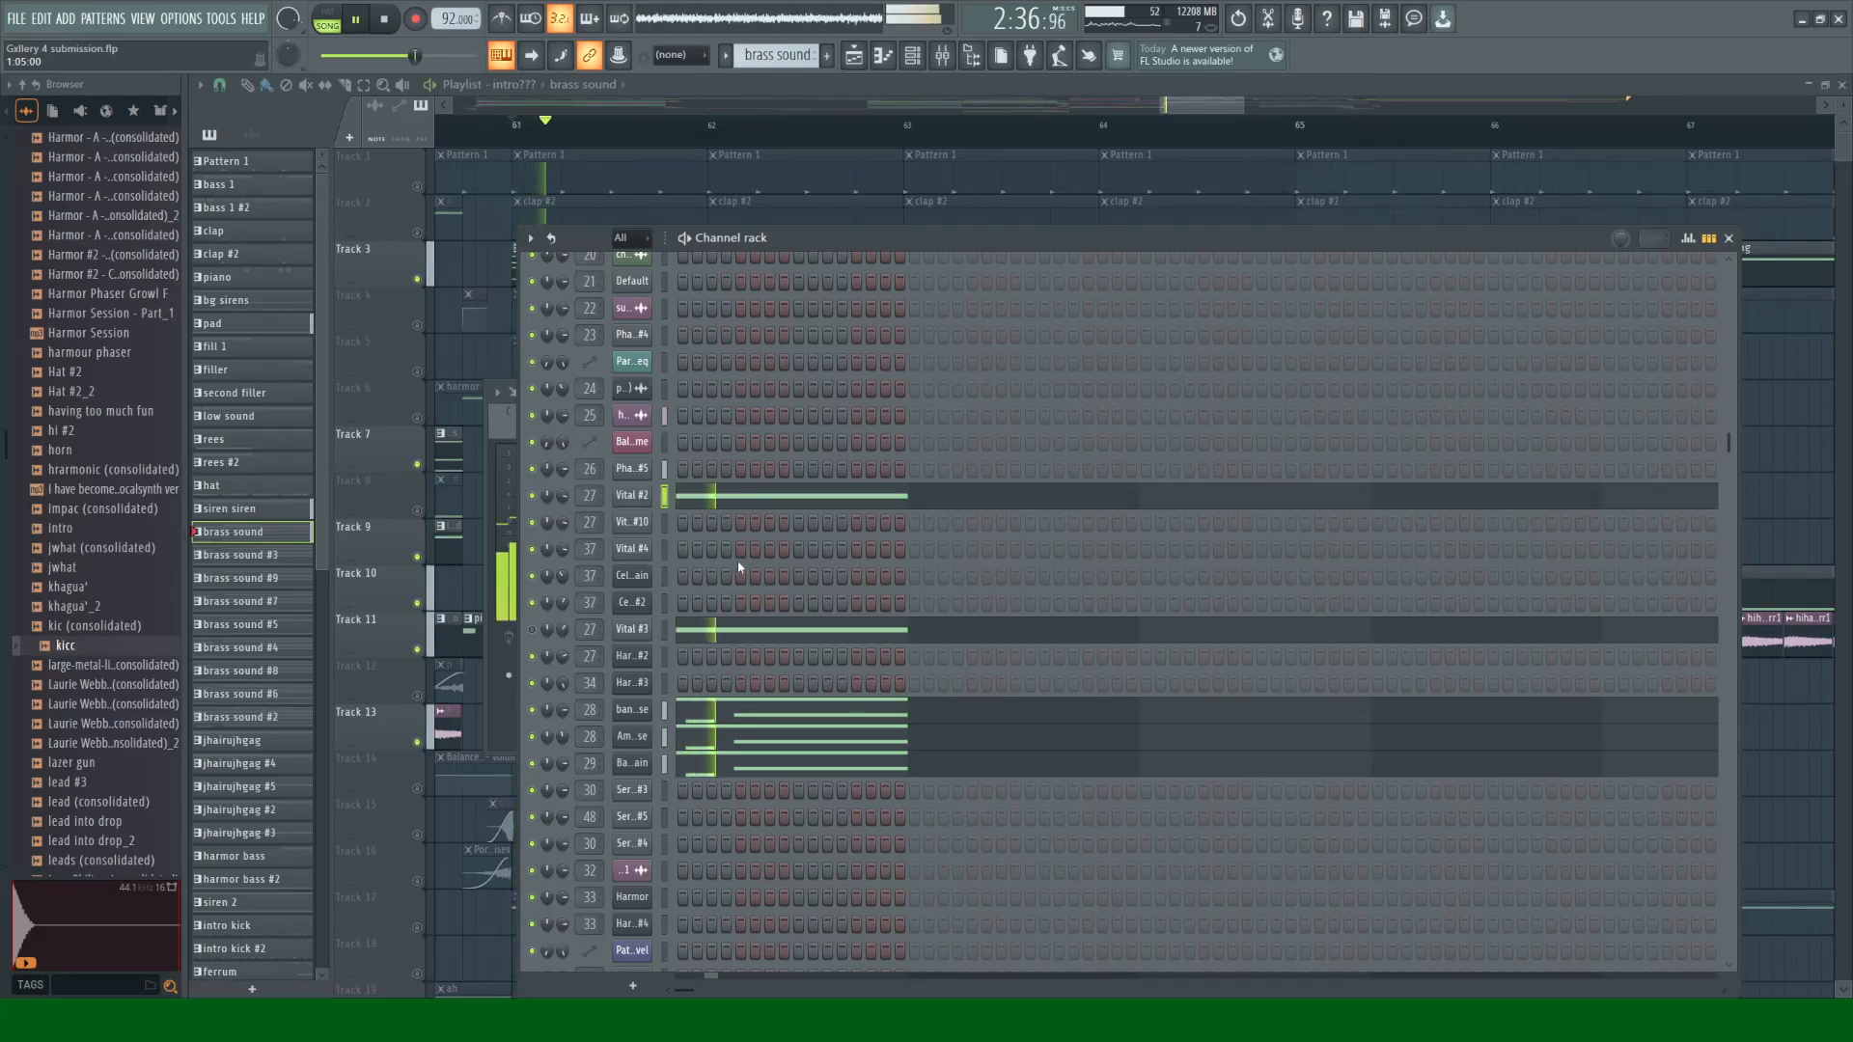
# Step: Mute the Vital #2 channel, unmute Vital #3 and play it while inspecting its oscillator settings
pyautogui.click(532, 495)
pyautogui.click(531, 629)
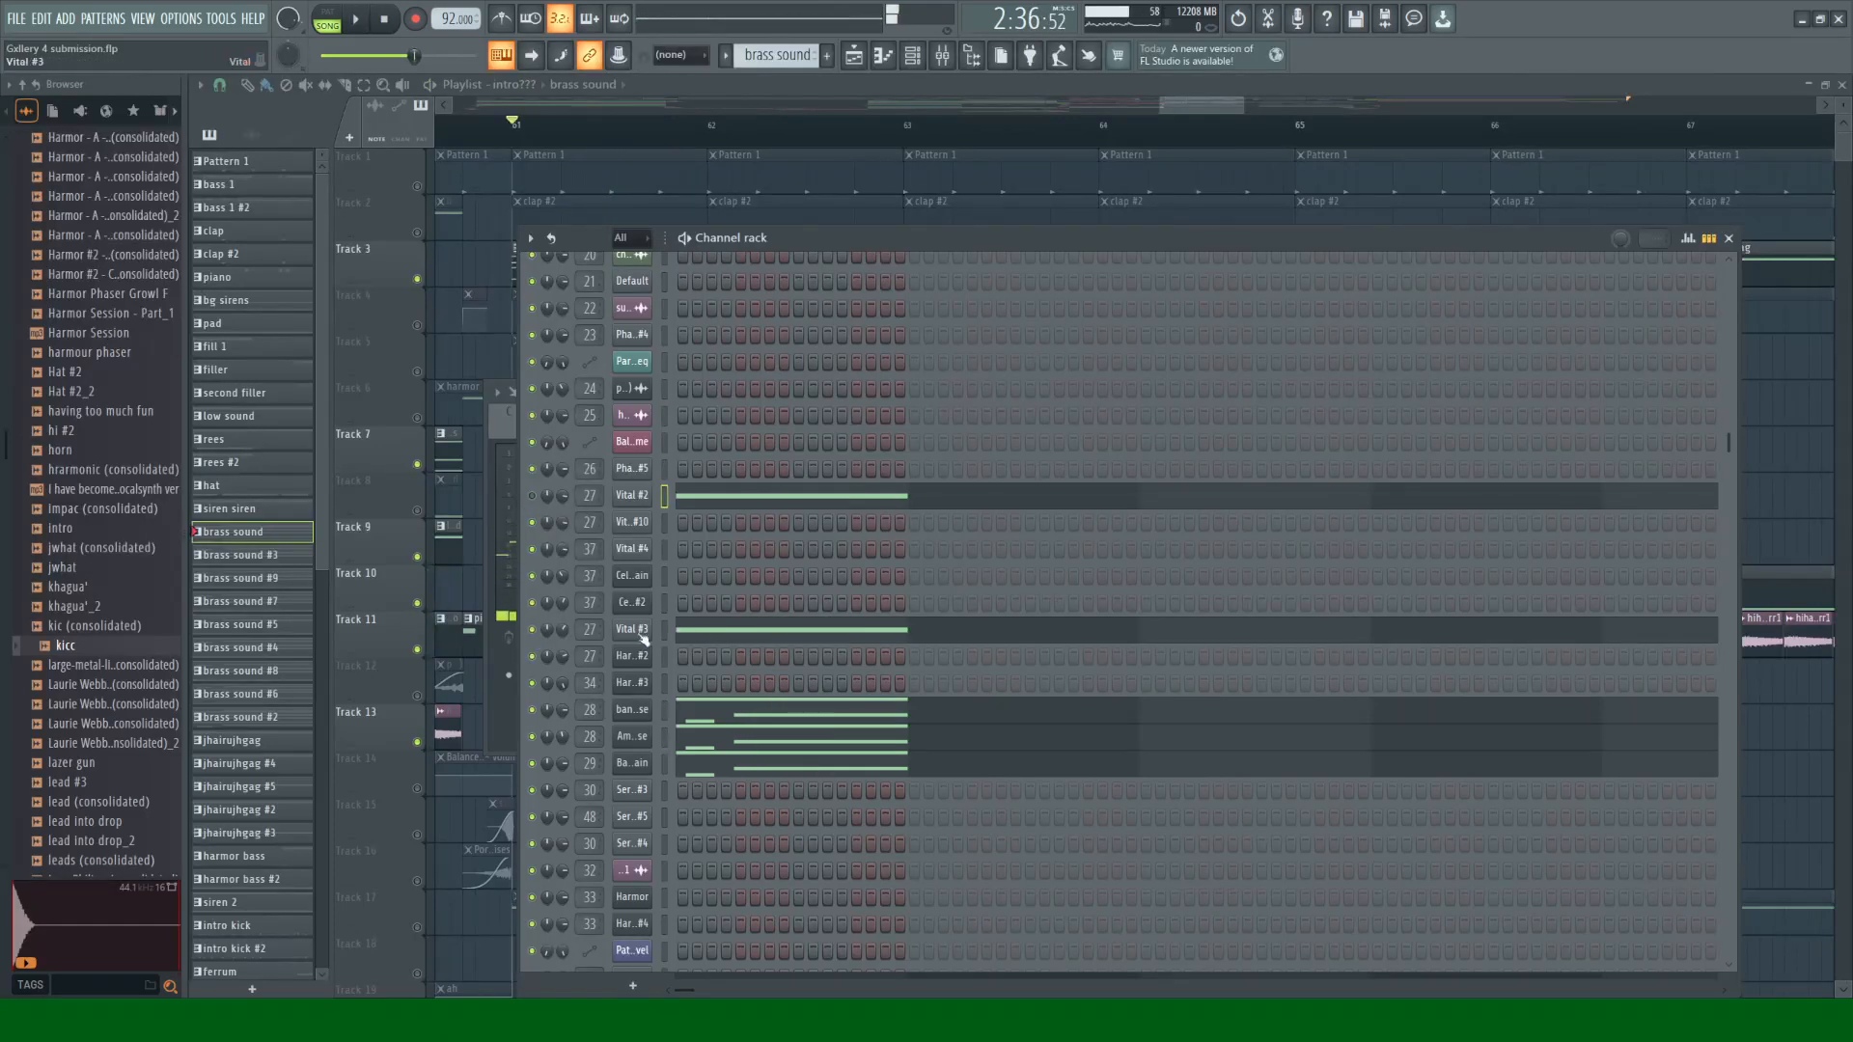
pyautogui.click(633, 630)
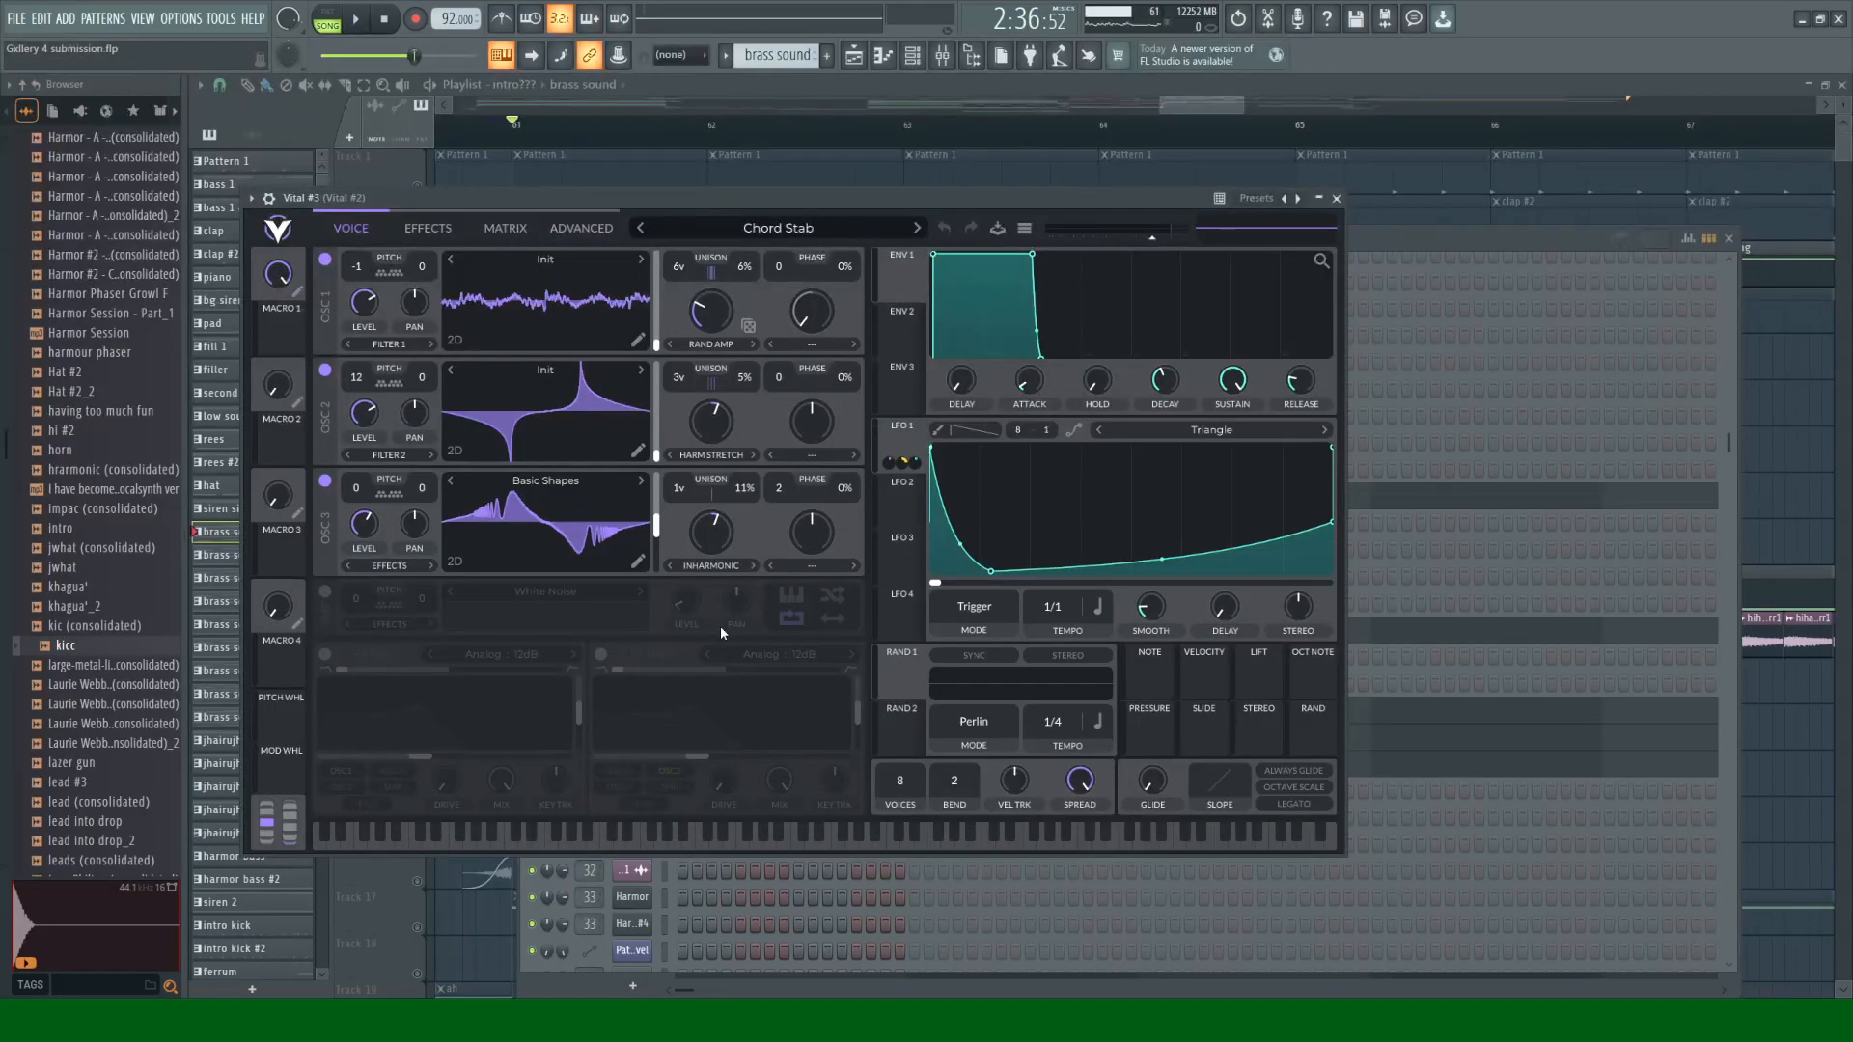
pyautogui.press('space')
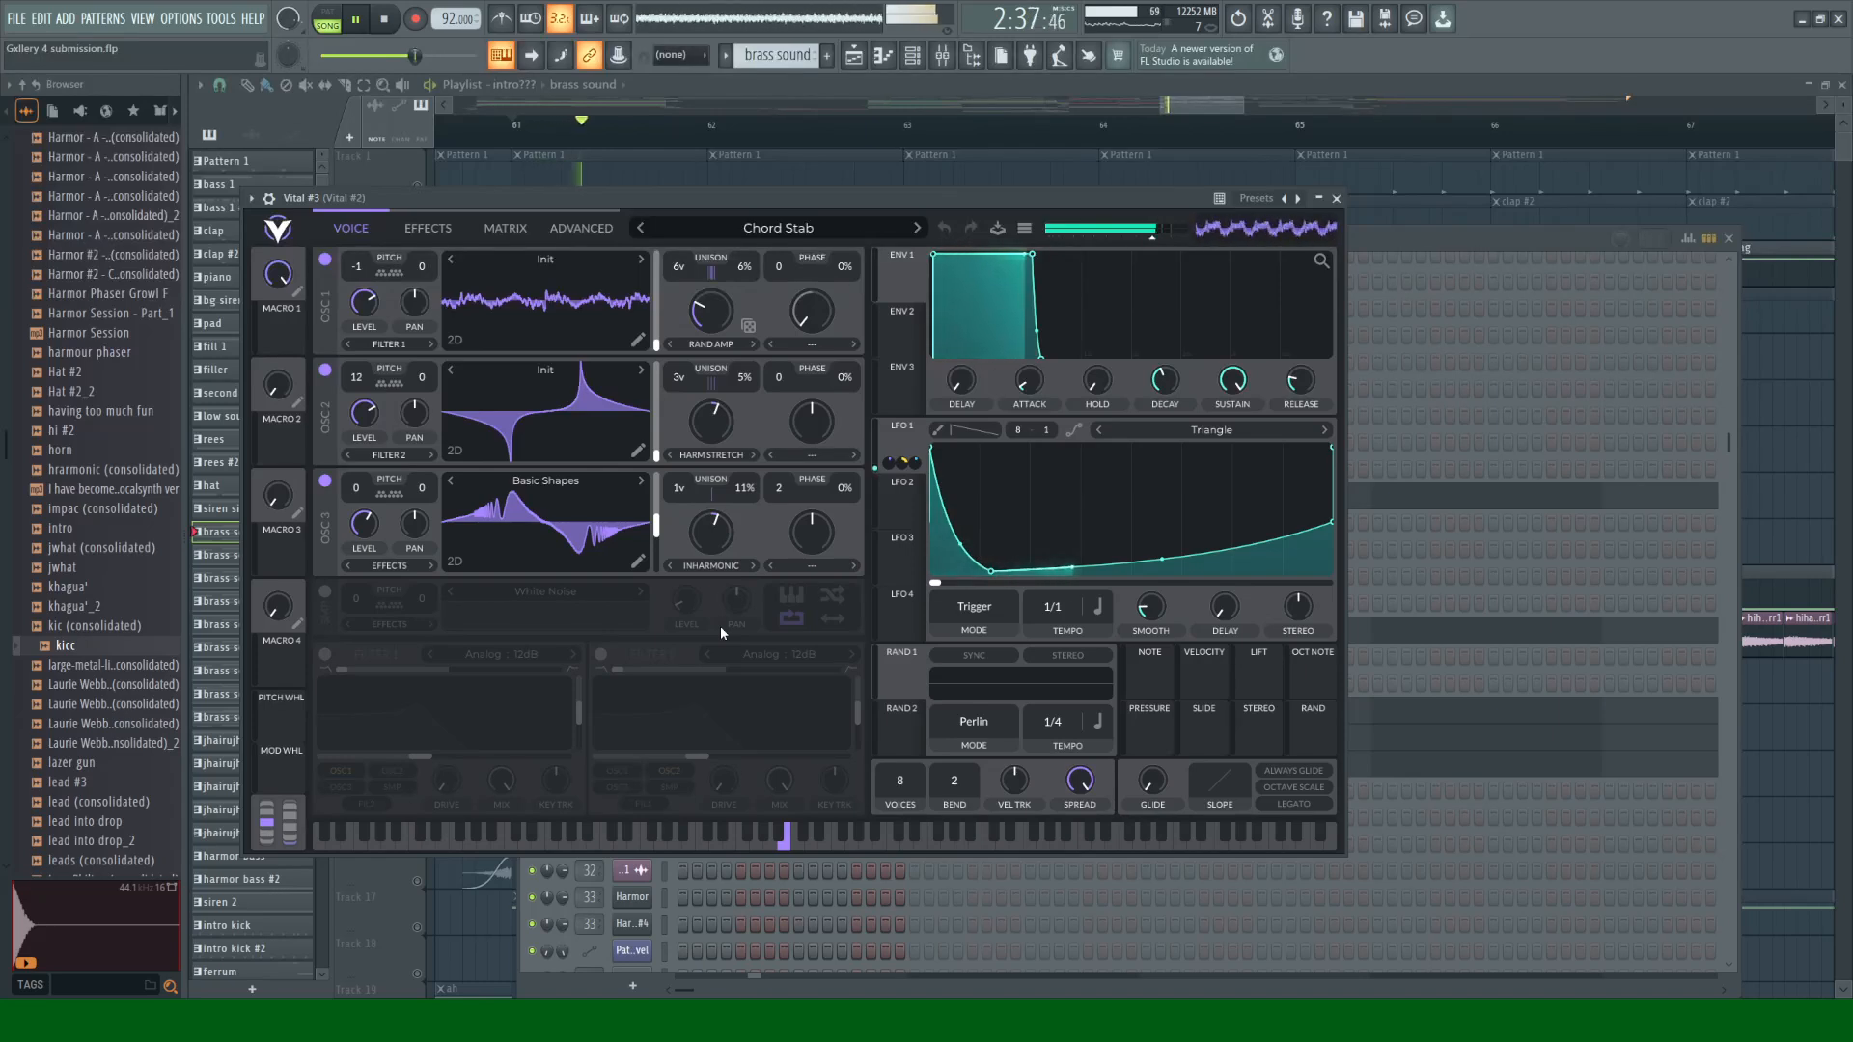
pyautogui.press('space')
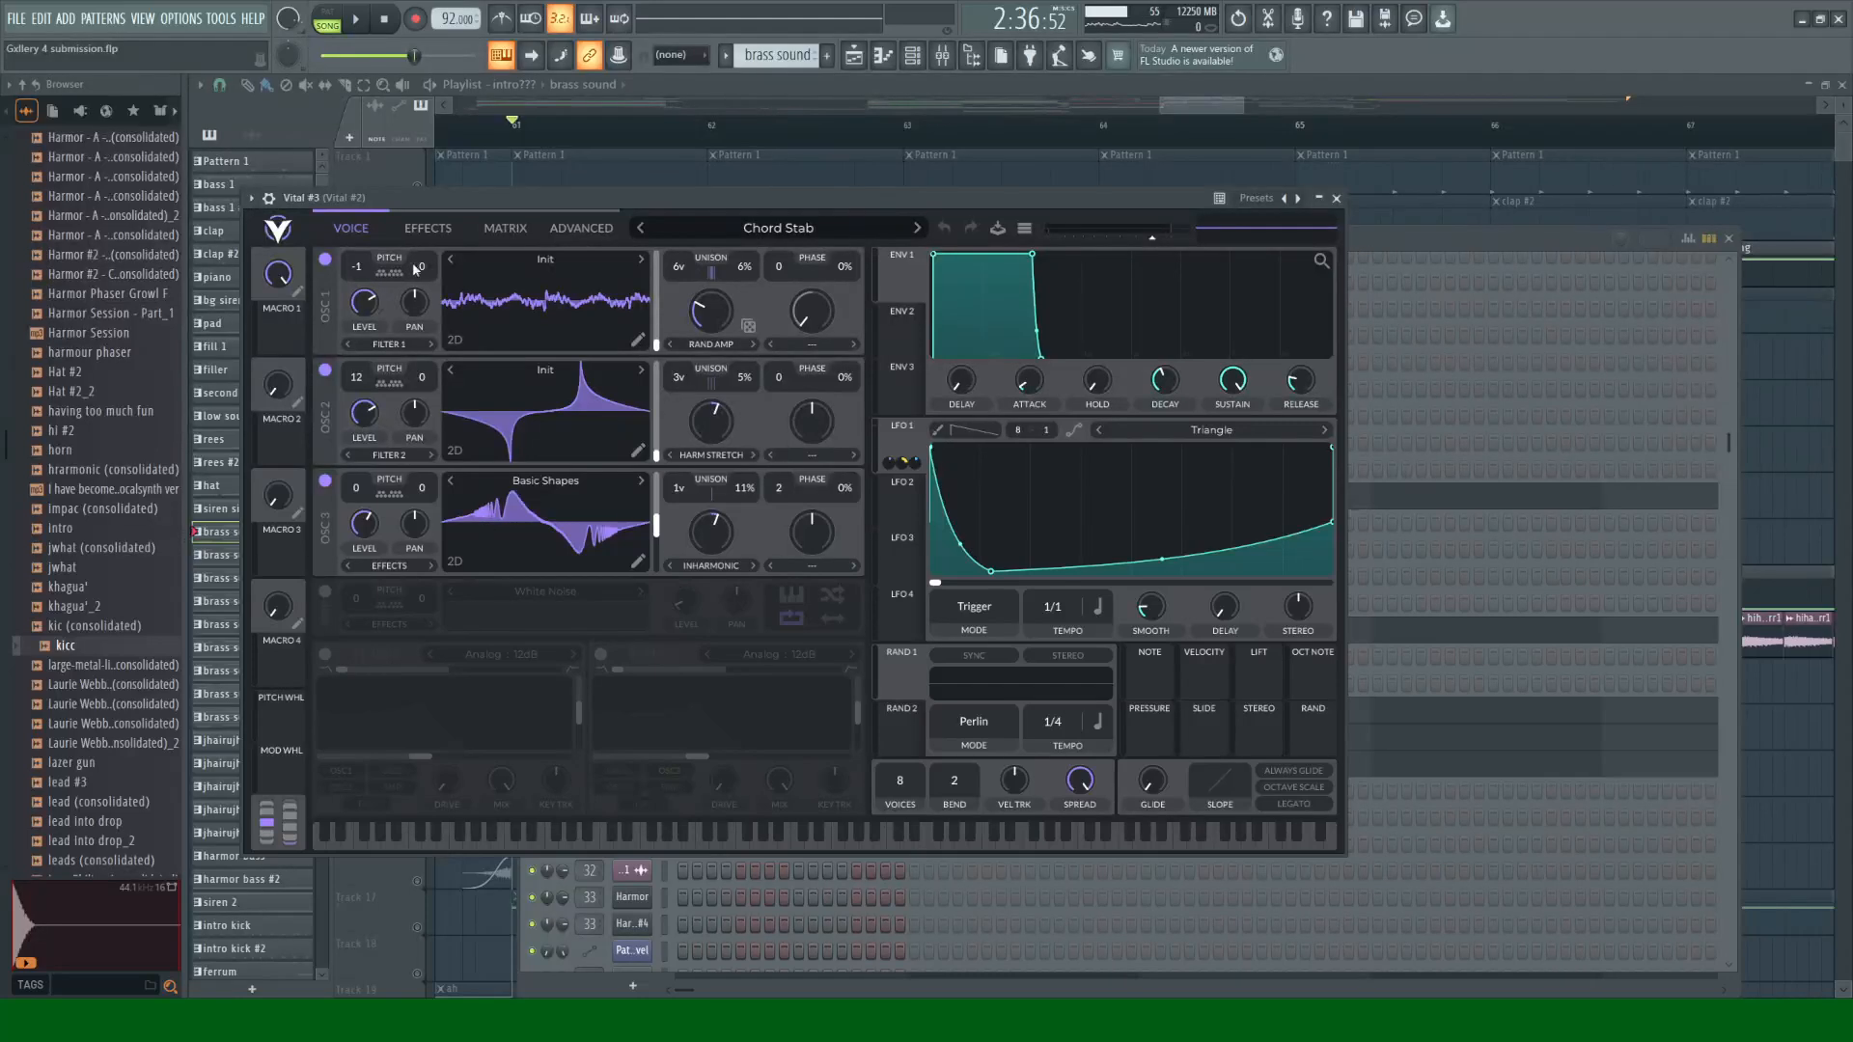
# Step: Turn off the flanger, phaser and delay in Vital #3's effects and play the brass sound
pyautogui.click(426, 228)
pyautogui.click(350, 228)
pyautogui.click(448, 230)
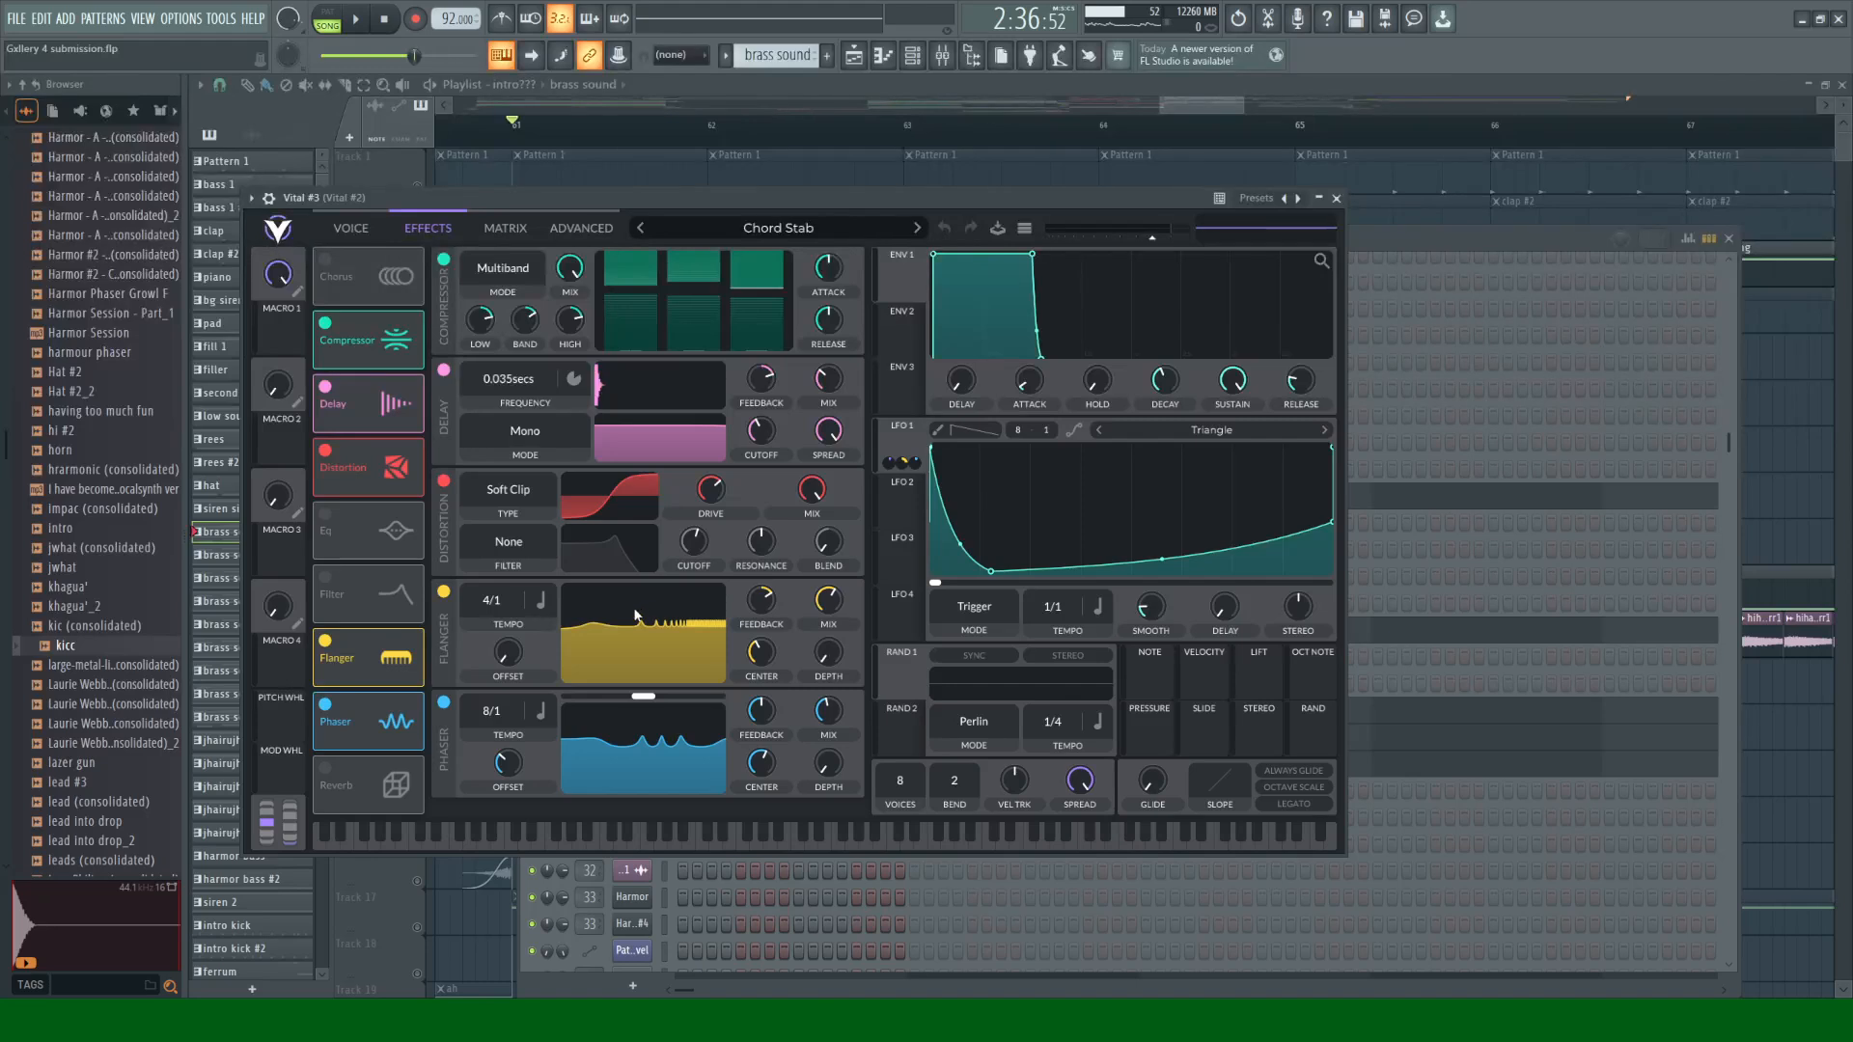
pyautogui.click(324, 642)
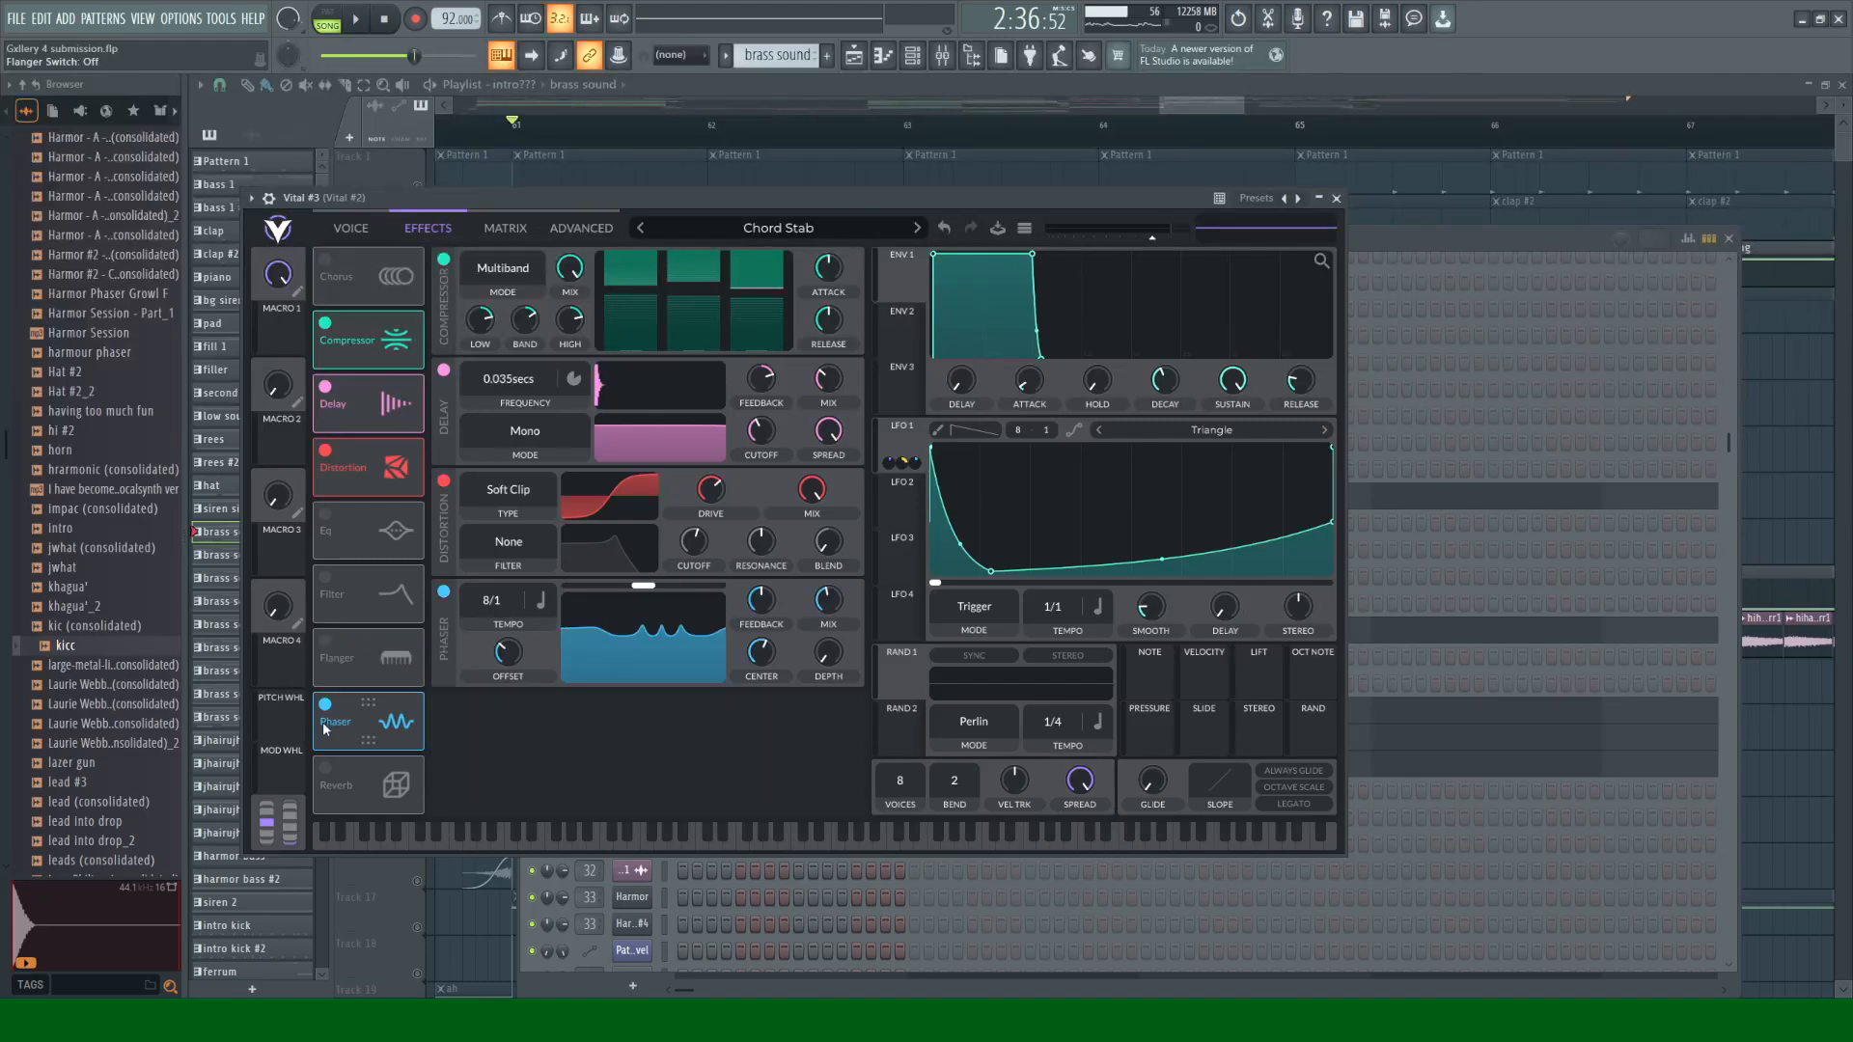
pyautogui.click(327, 706)
pyautogui.click(326, 387)
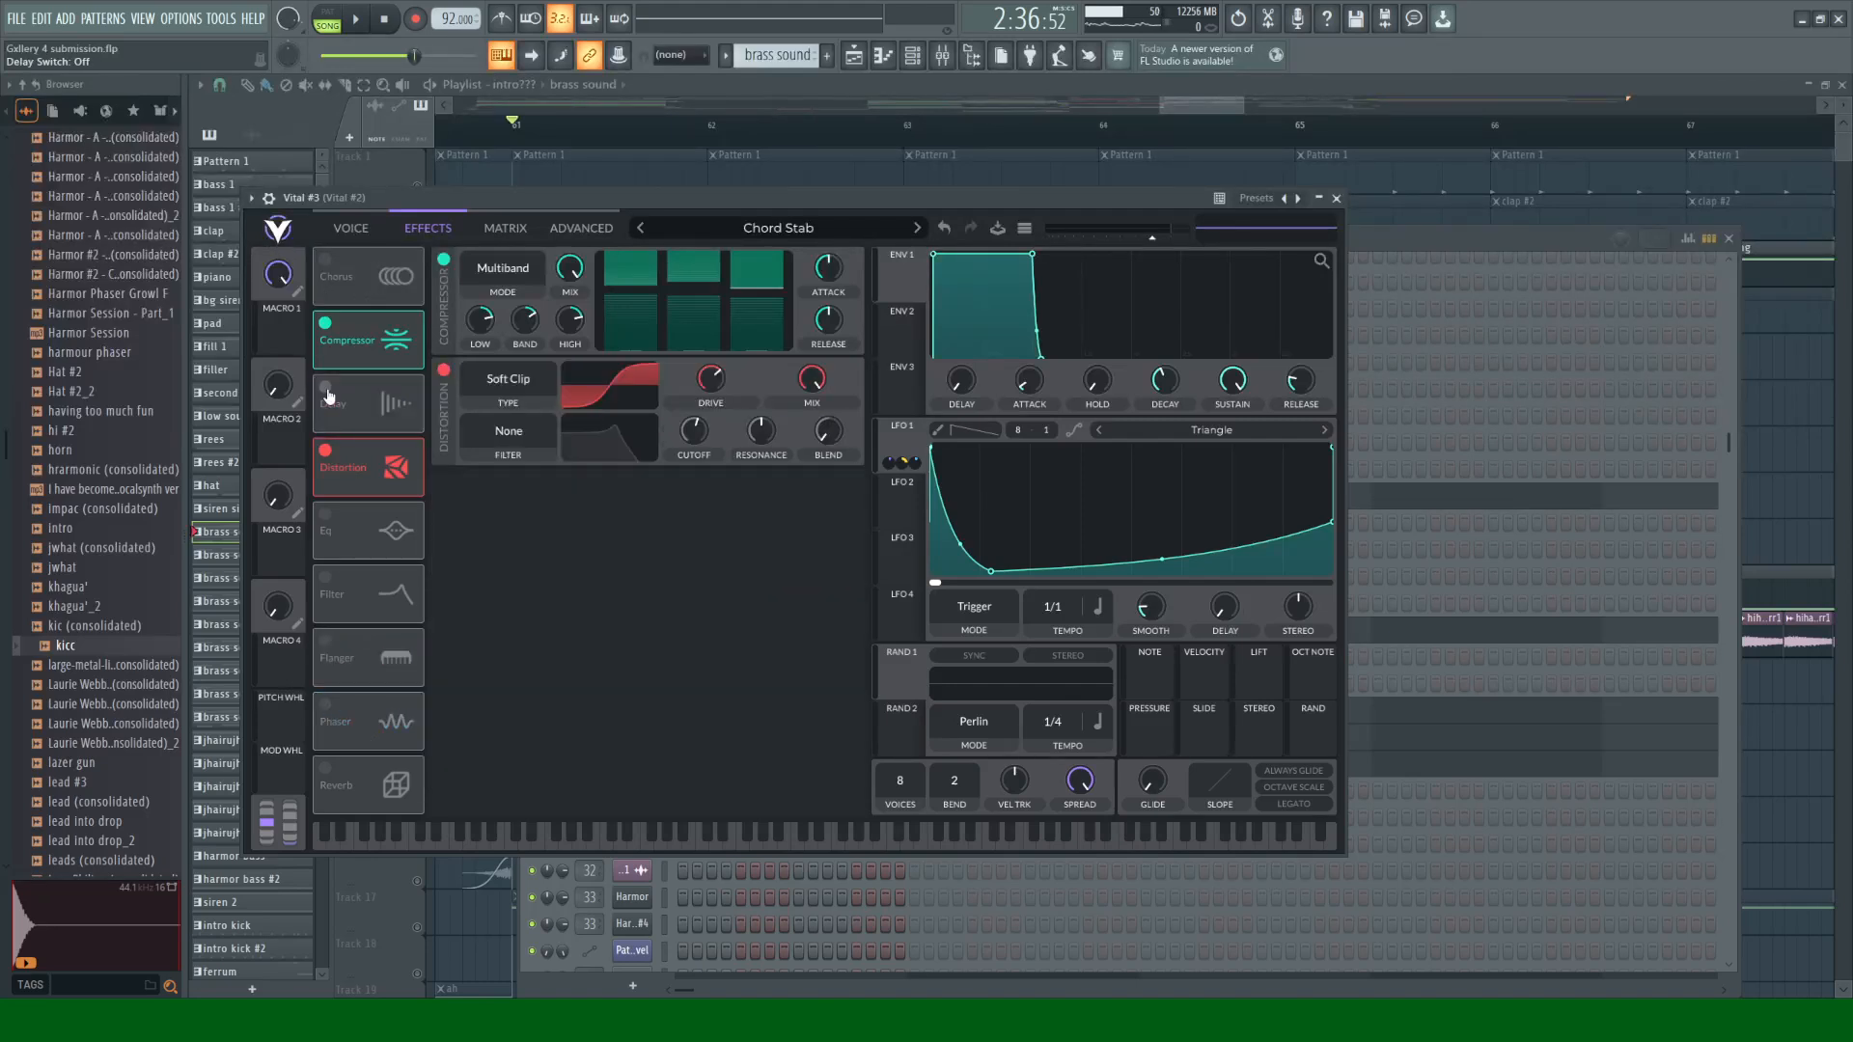
pyautogui.click(1337, 198)
pyautogui.press('space')
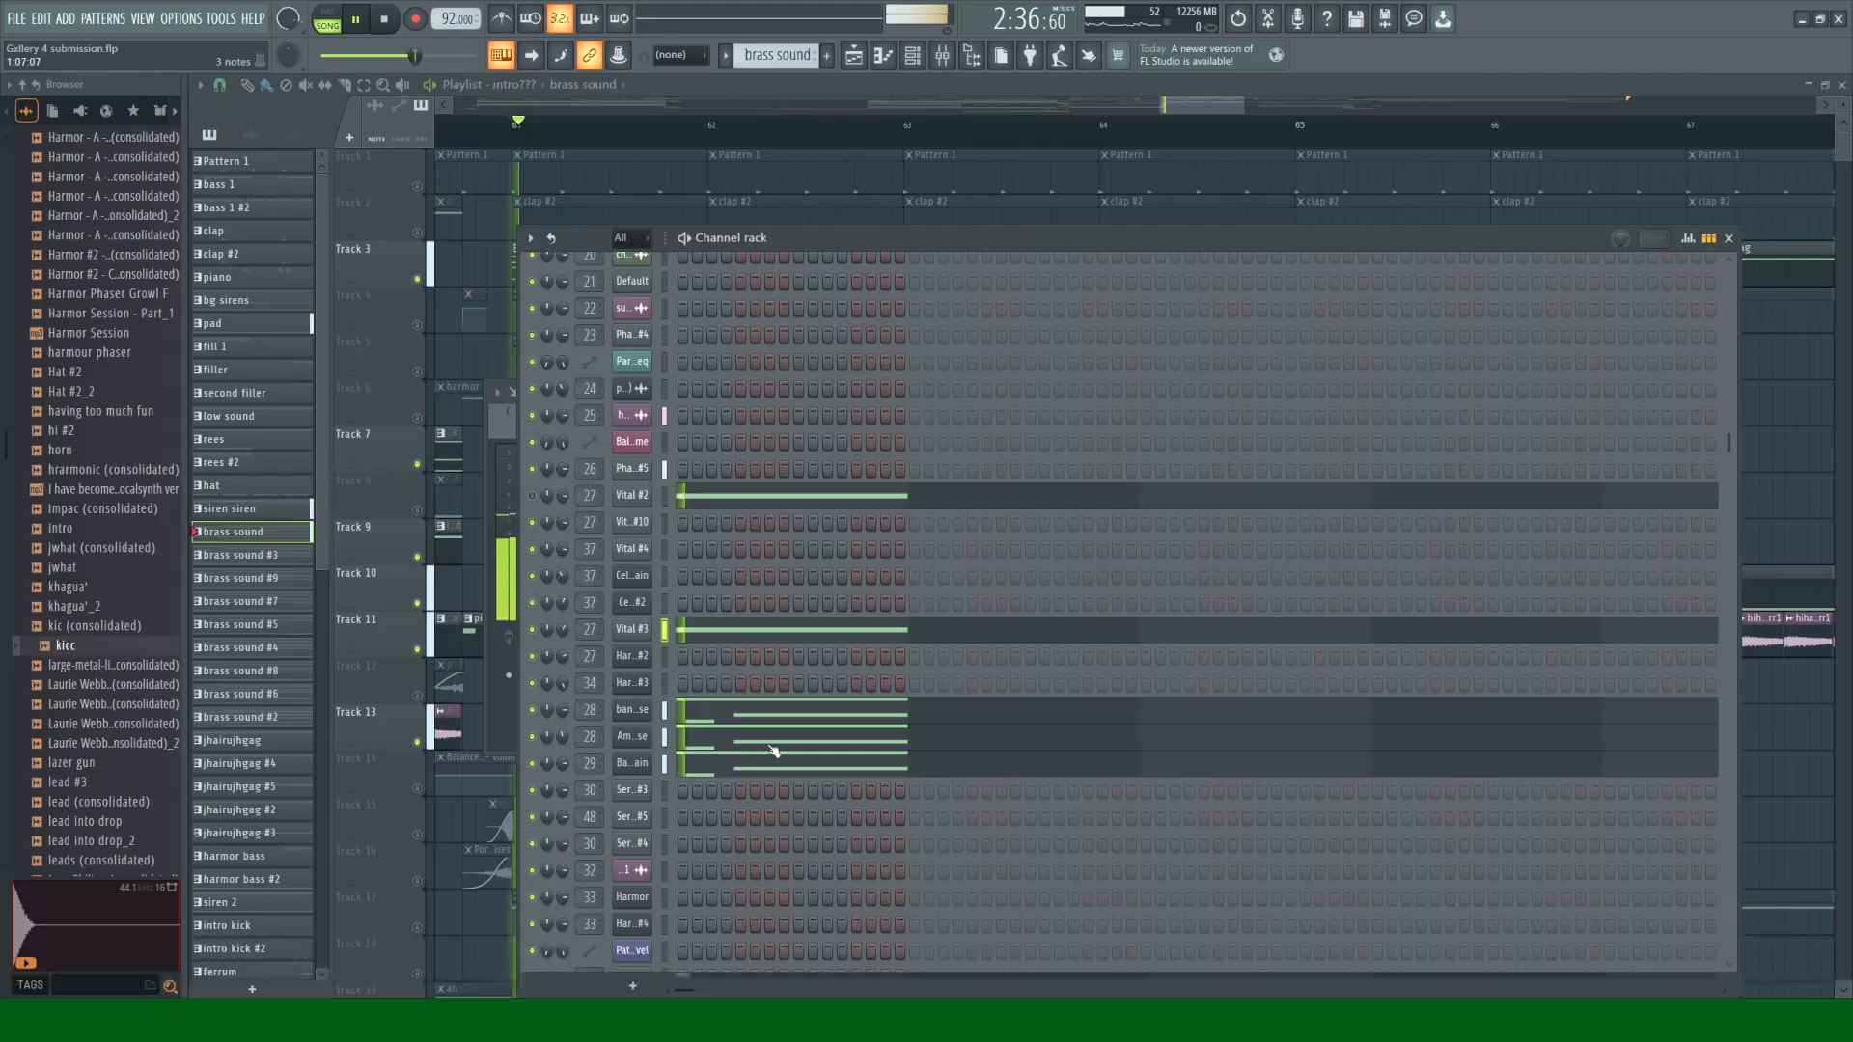
# Step: Turn the delay back on in Vital #3's effects and play the brass sound again
pyautogui.click(613, 635)
pyautogui.press('space')
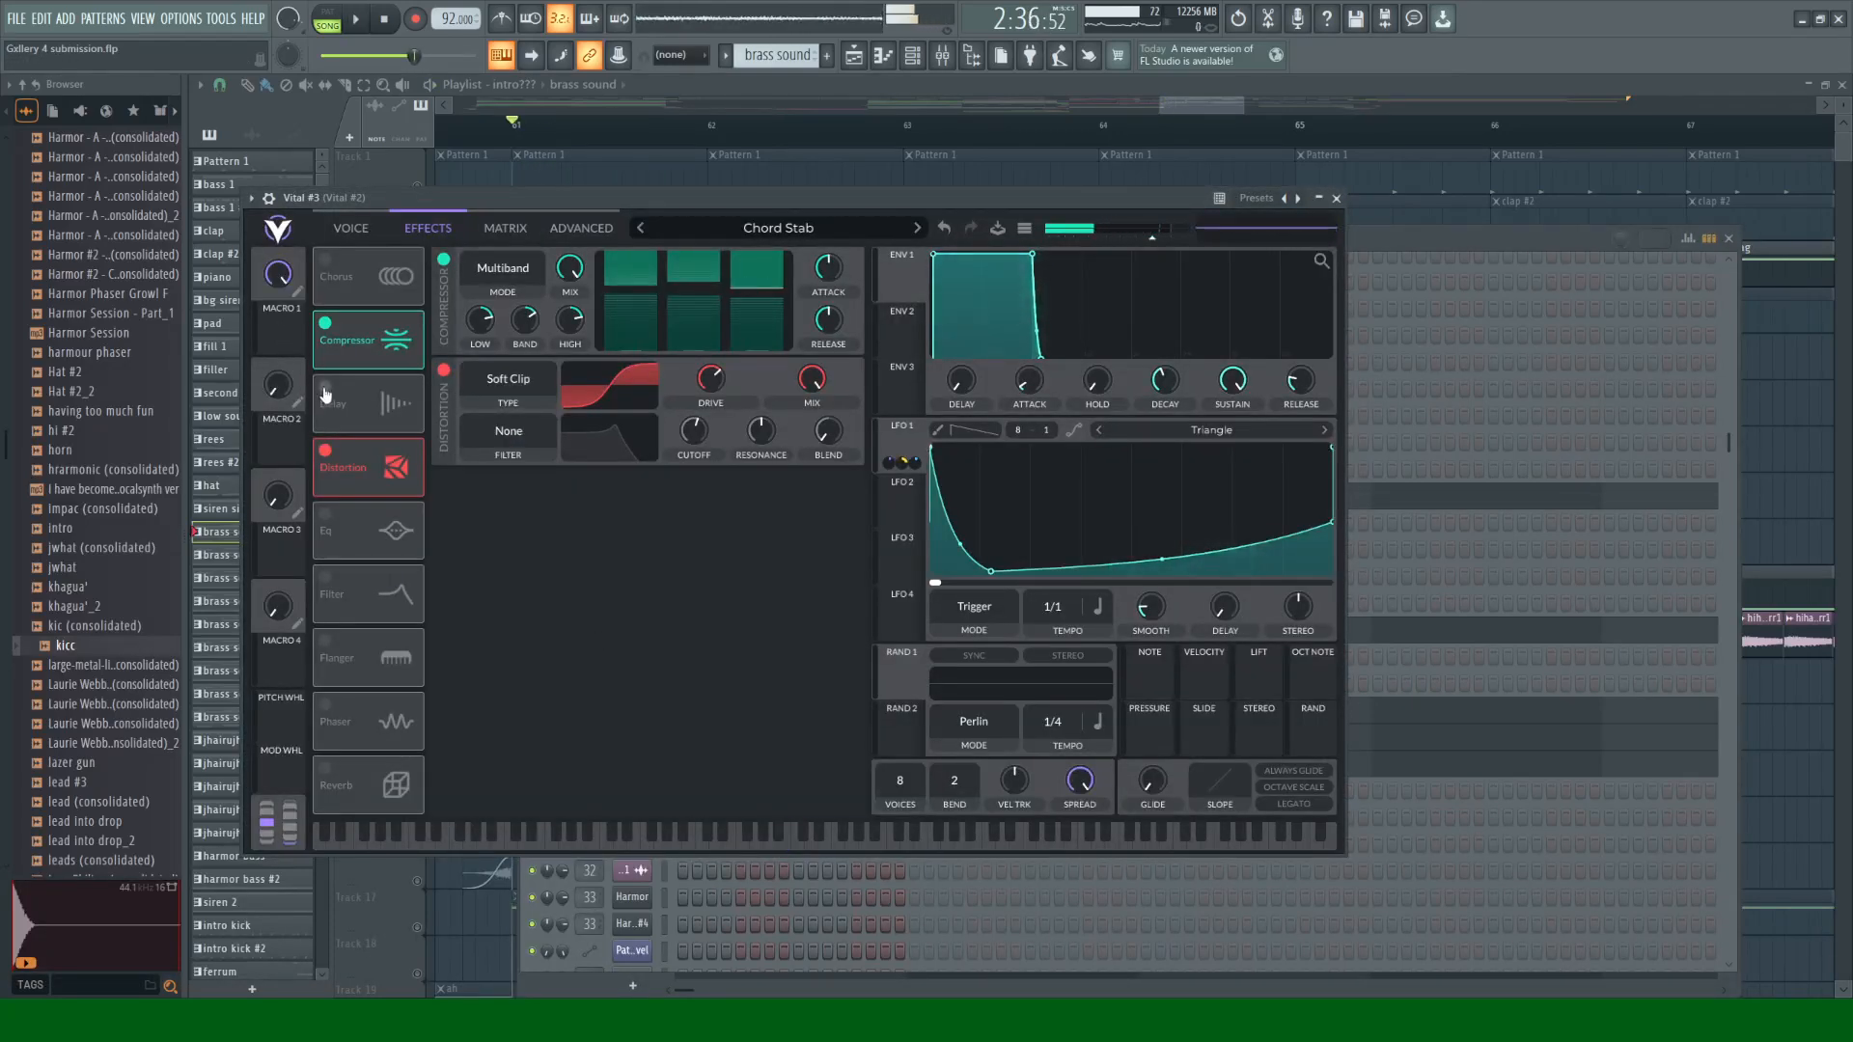
pyautogui.click(325, 387)
pyautogui.click(1338, 200)
pyautogui.press('space')
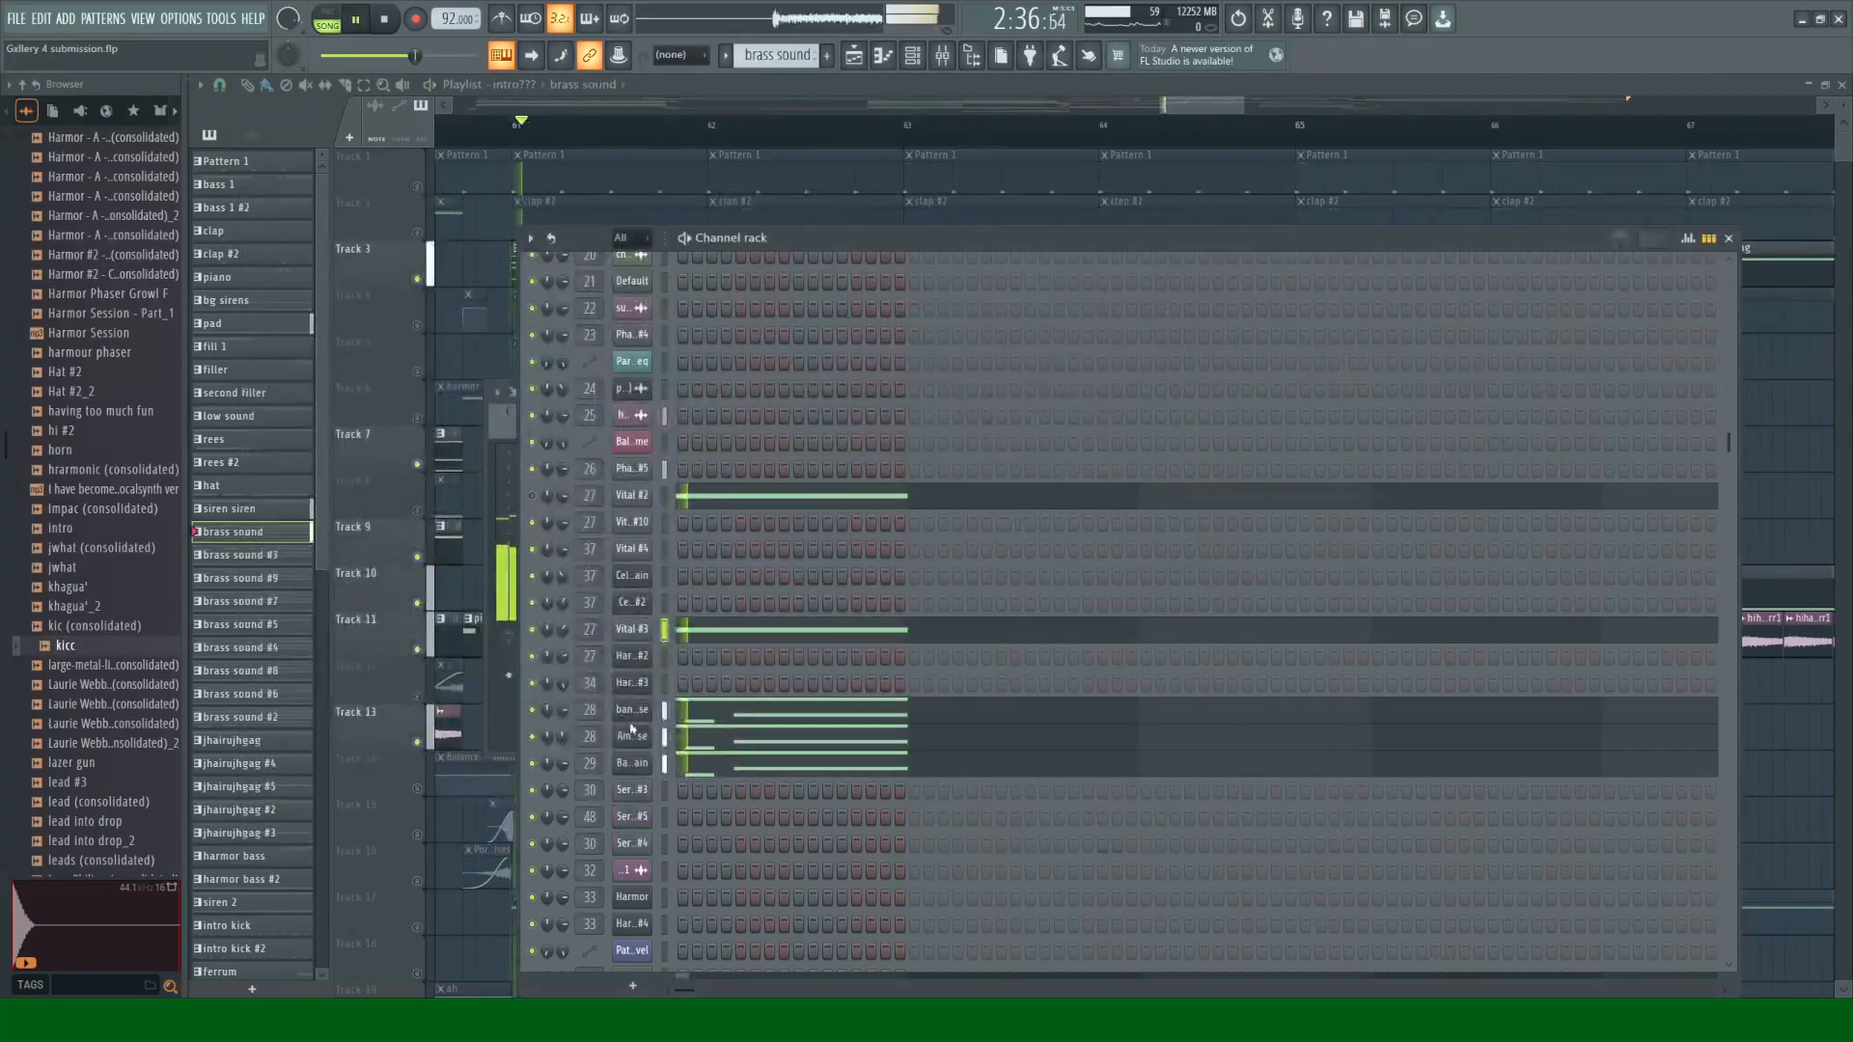
# Step: Turn the flanger back on in Vital #3's effects and play the brass sound
pyautogui.click(633, 709)
pyautogui.click(1355, 199)
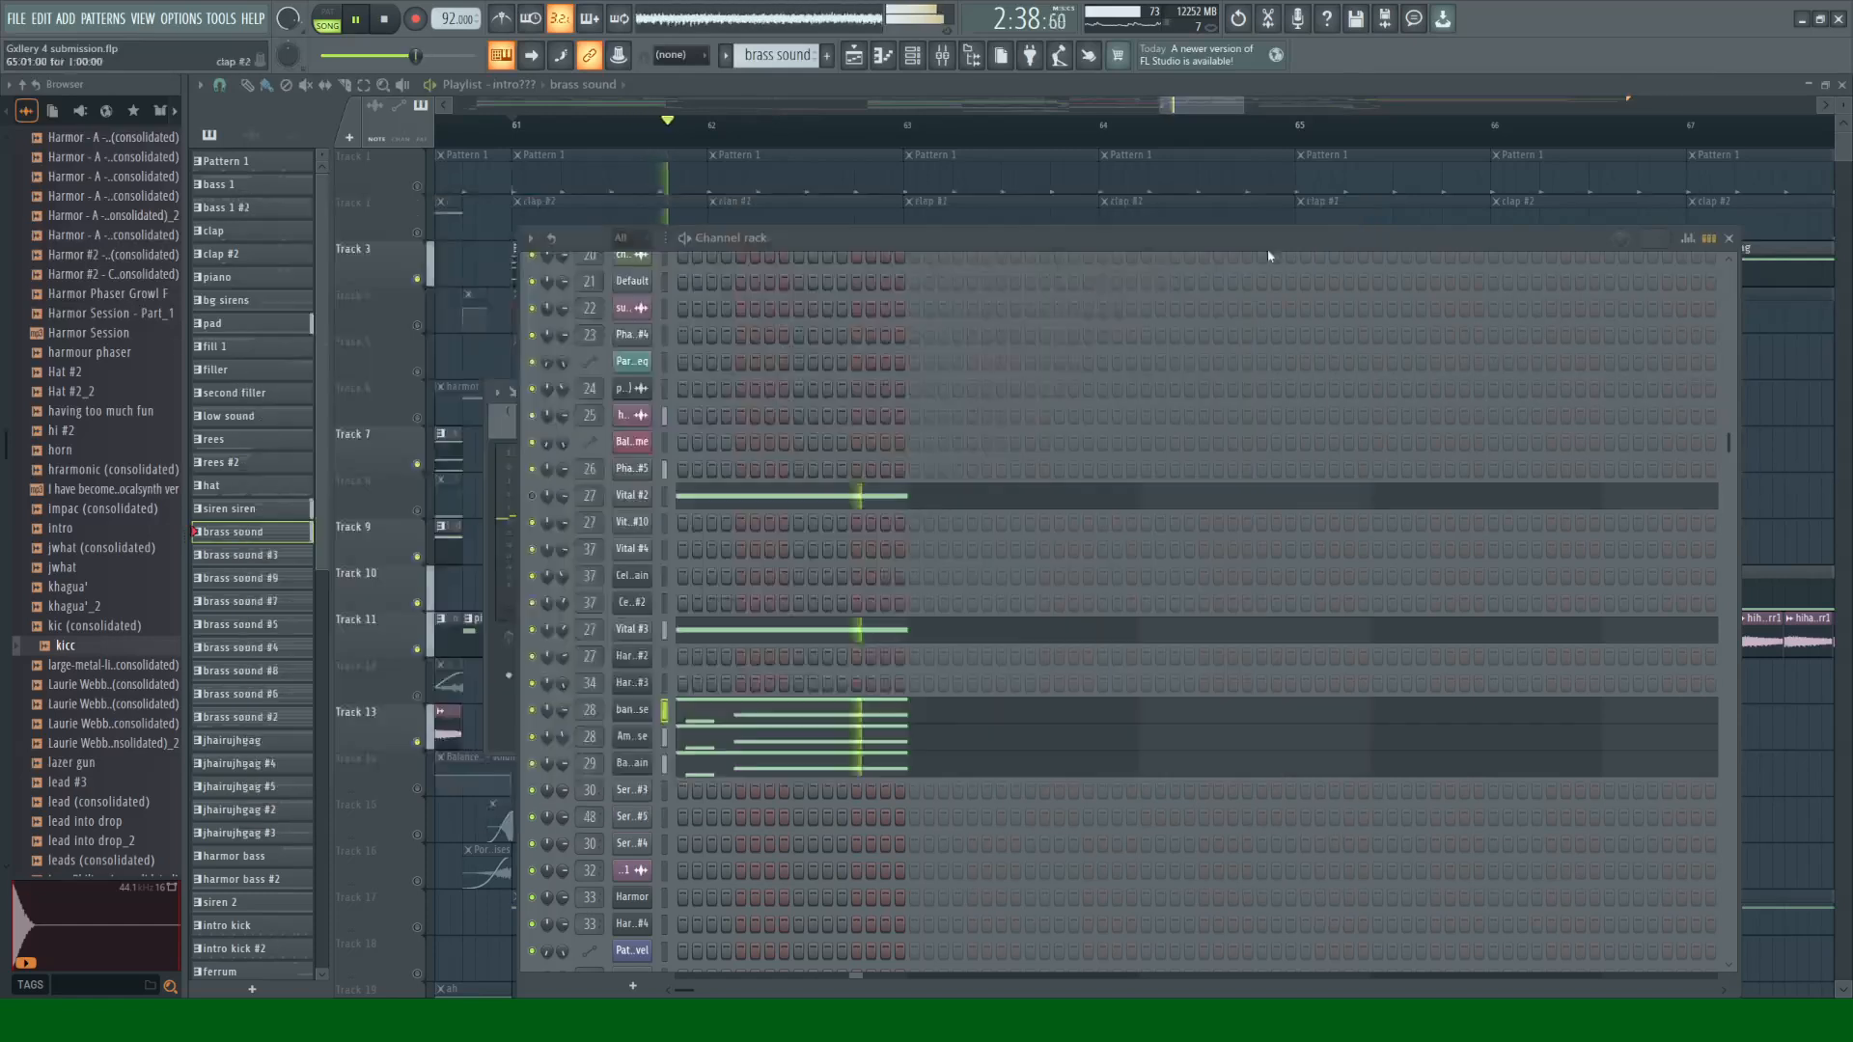
pyautogui.press('space')
pyautogui.click(626, 636)
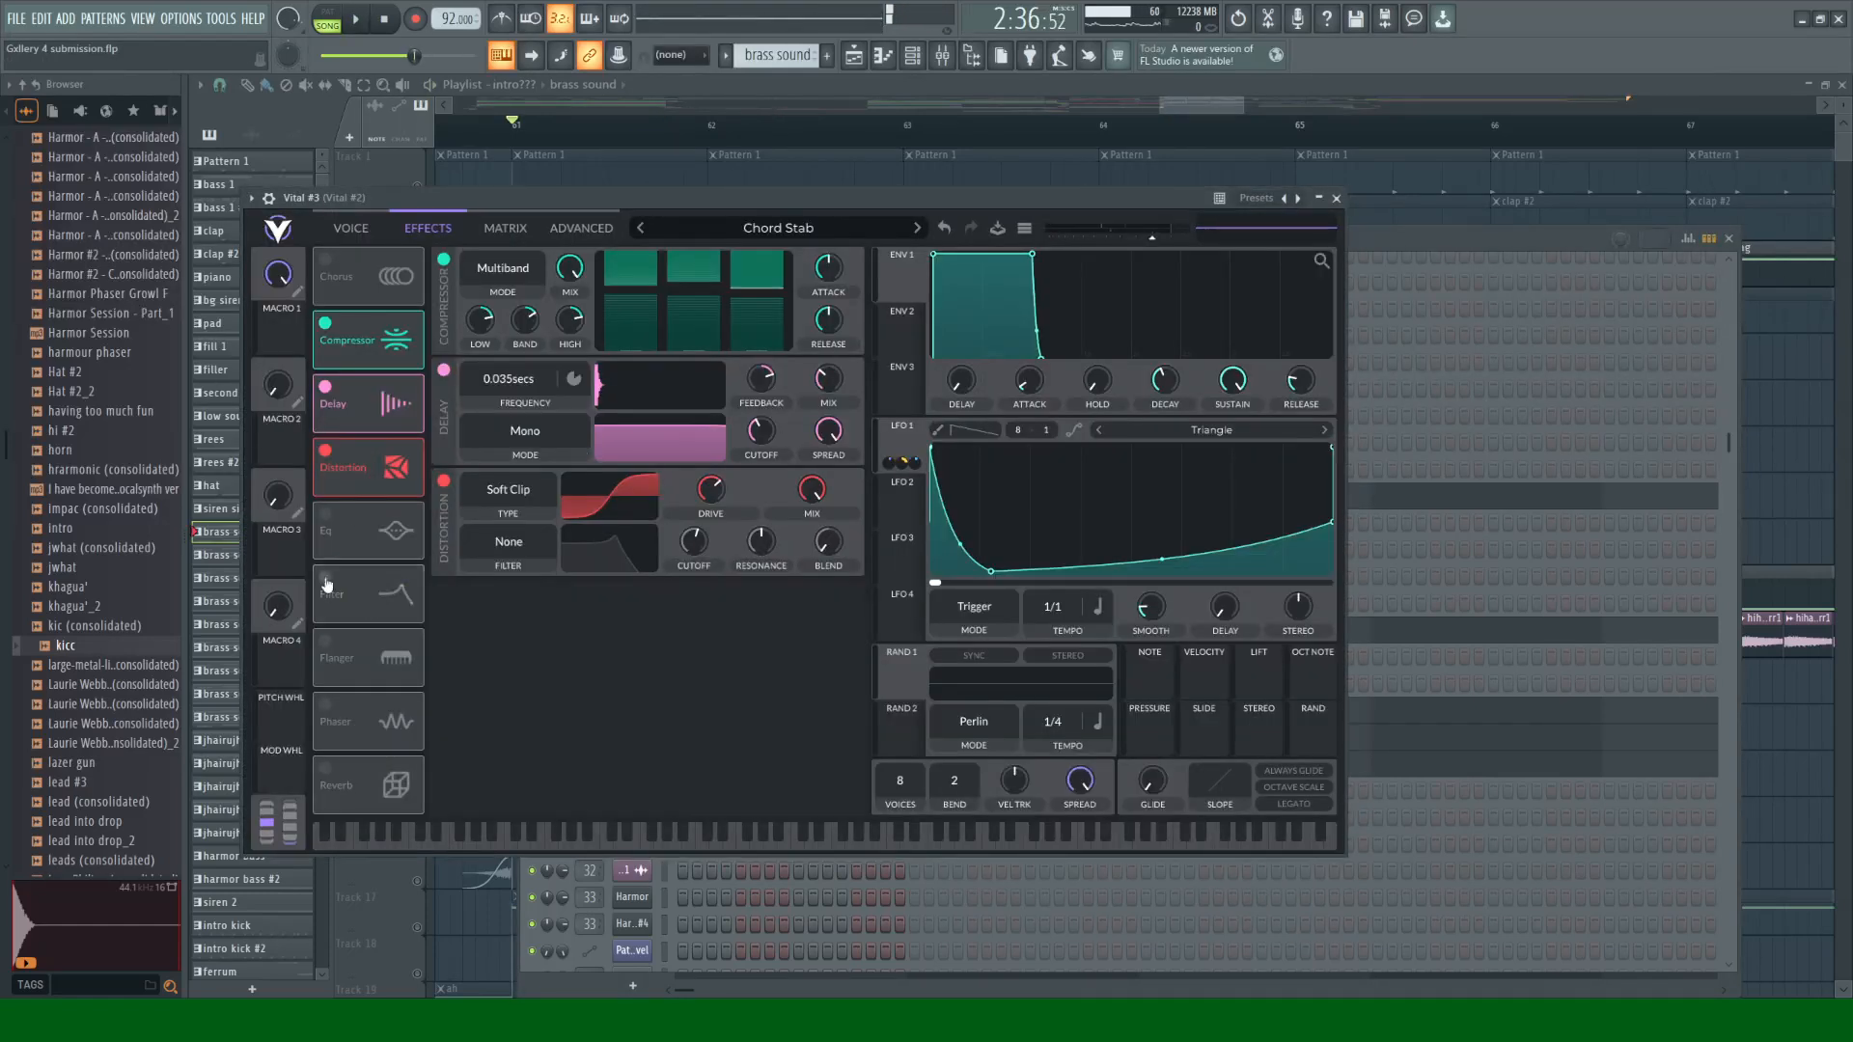
pyautogui.click(325, 578)
pyautogui.click(325, 578)
pyautogui.click(326, 641)
pyautogui.click(1339, 198)
pyautogui.press('space')
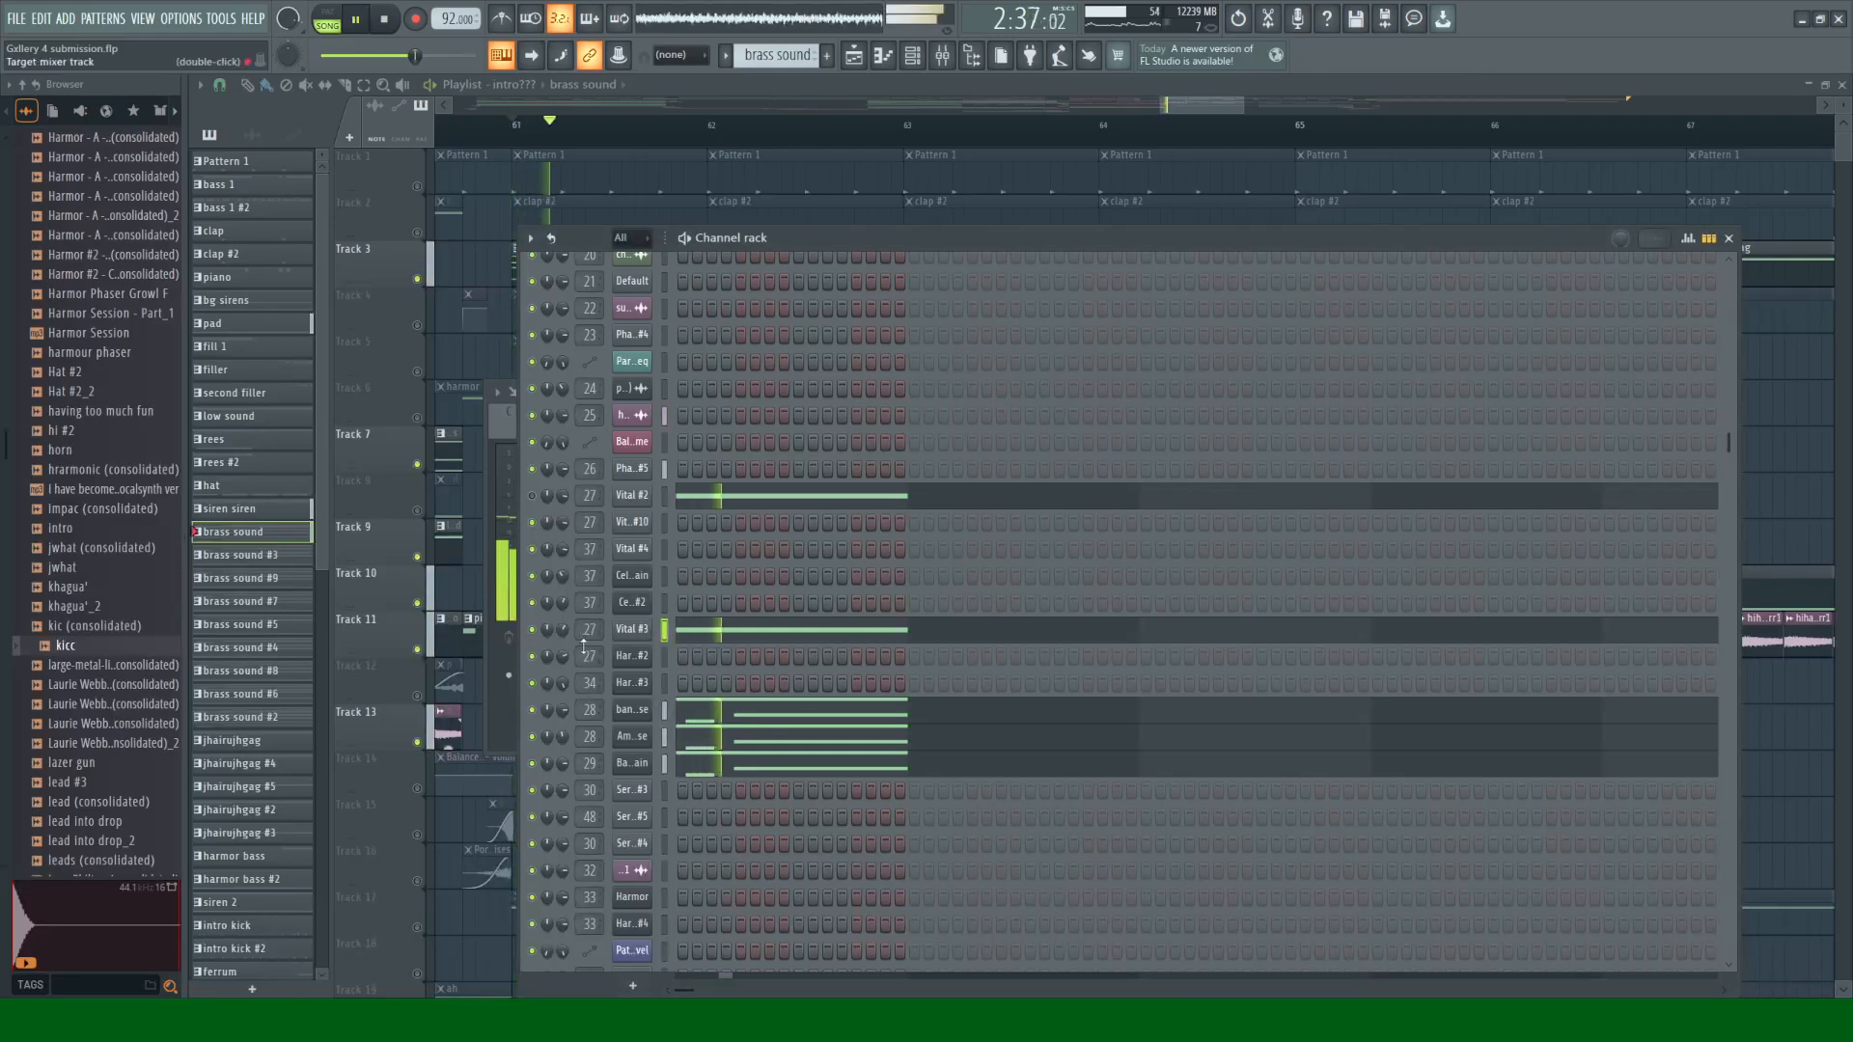
# Step: Turn the phaser back on in Vital #3's effects and replay the brass sound with flanger and phaser active
pyautogui.click(627, 639)
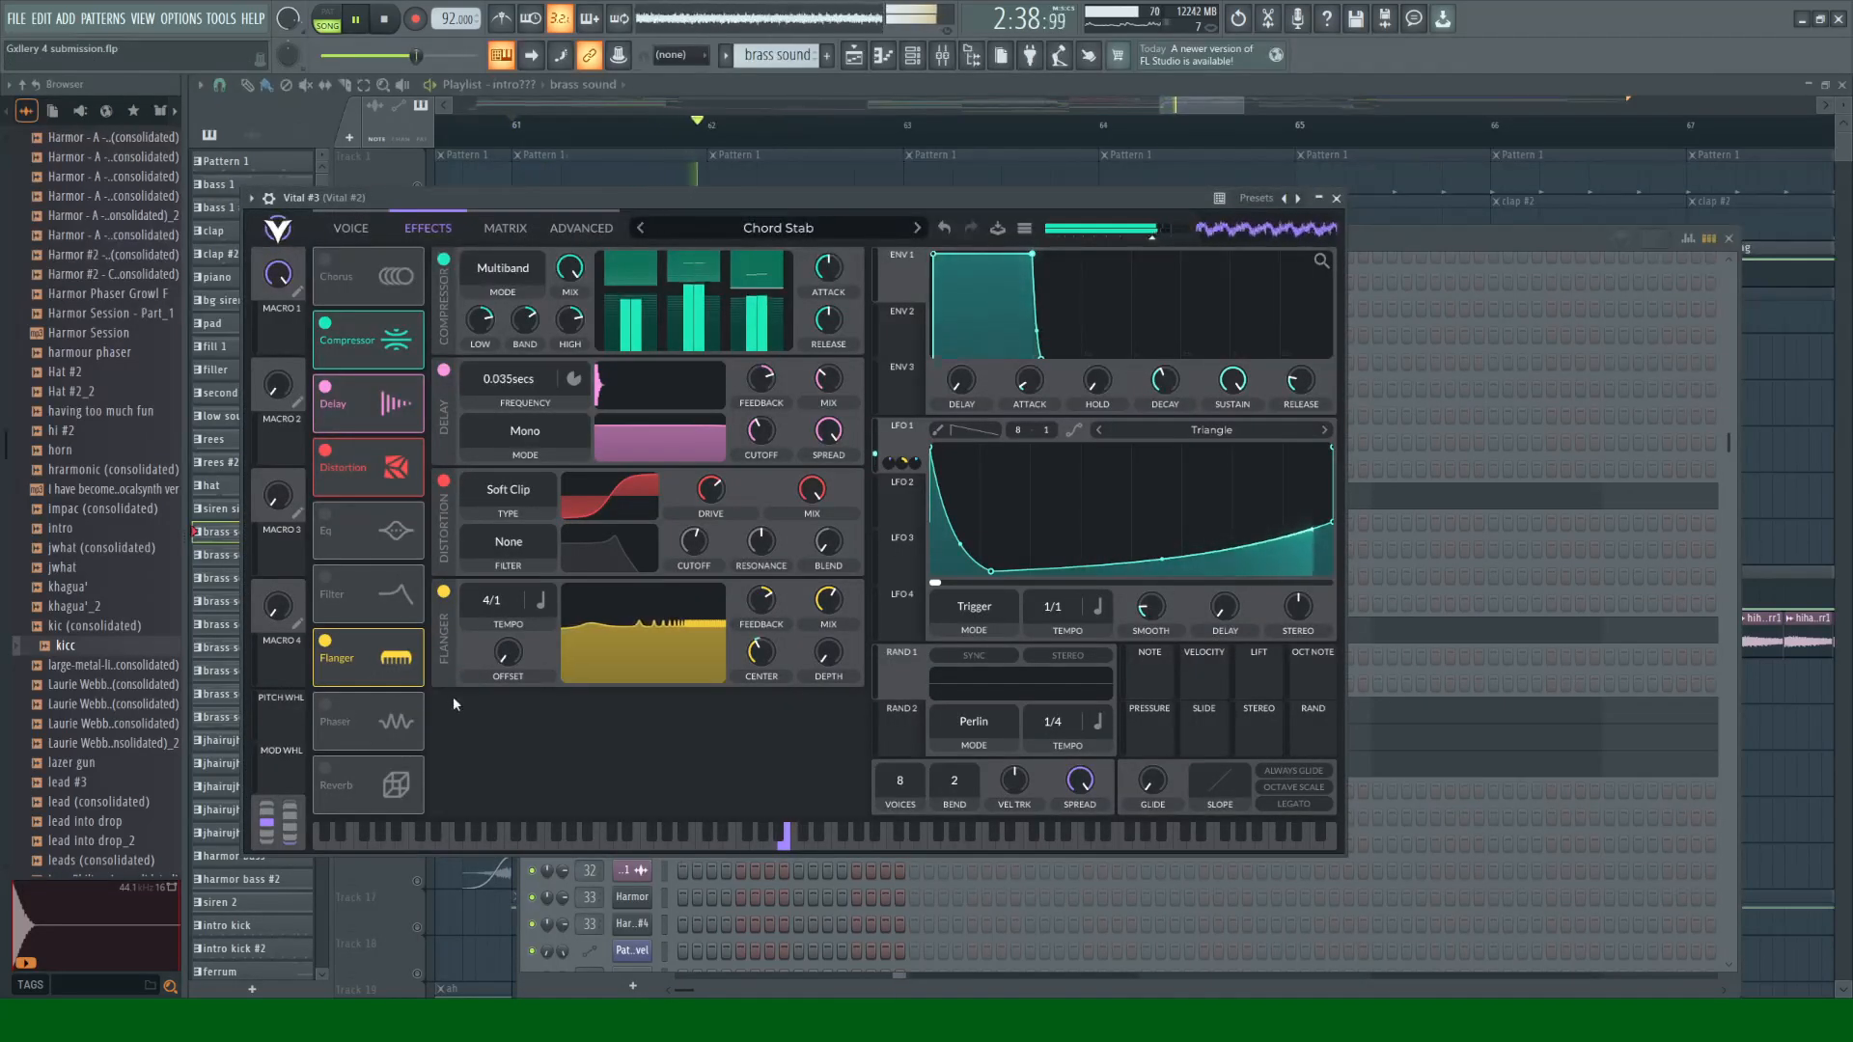
pyautogui.press('space')
pyautogui.click(328, 705)
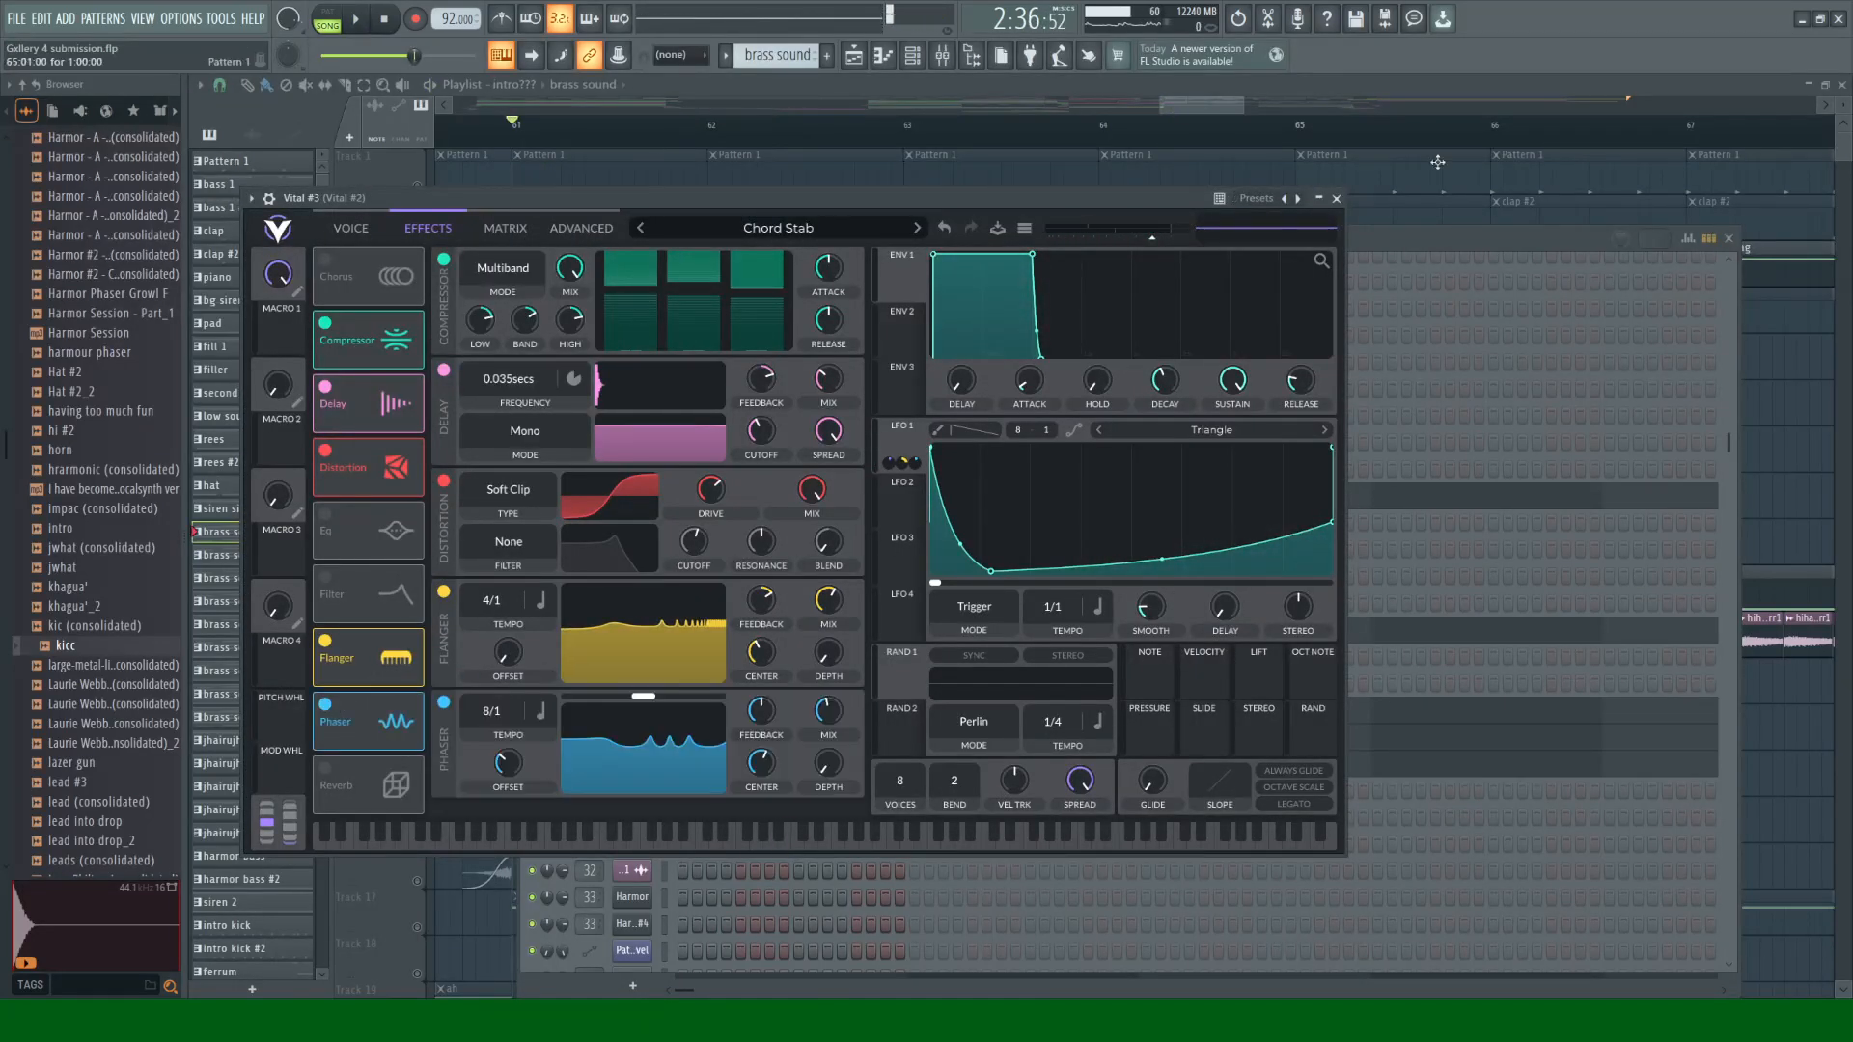
pyautogui.click(1337, 199)
pyautogui.press('space')
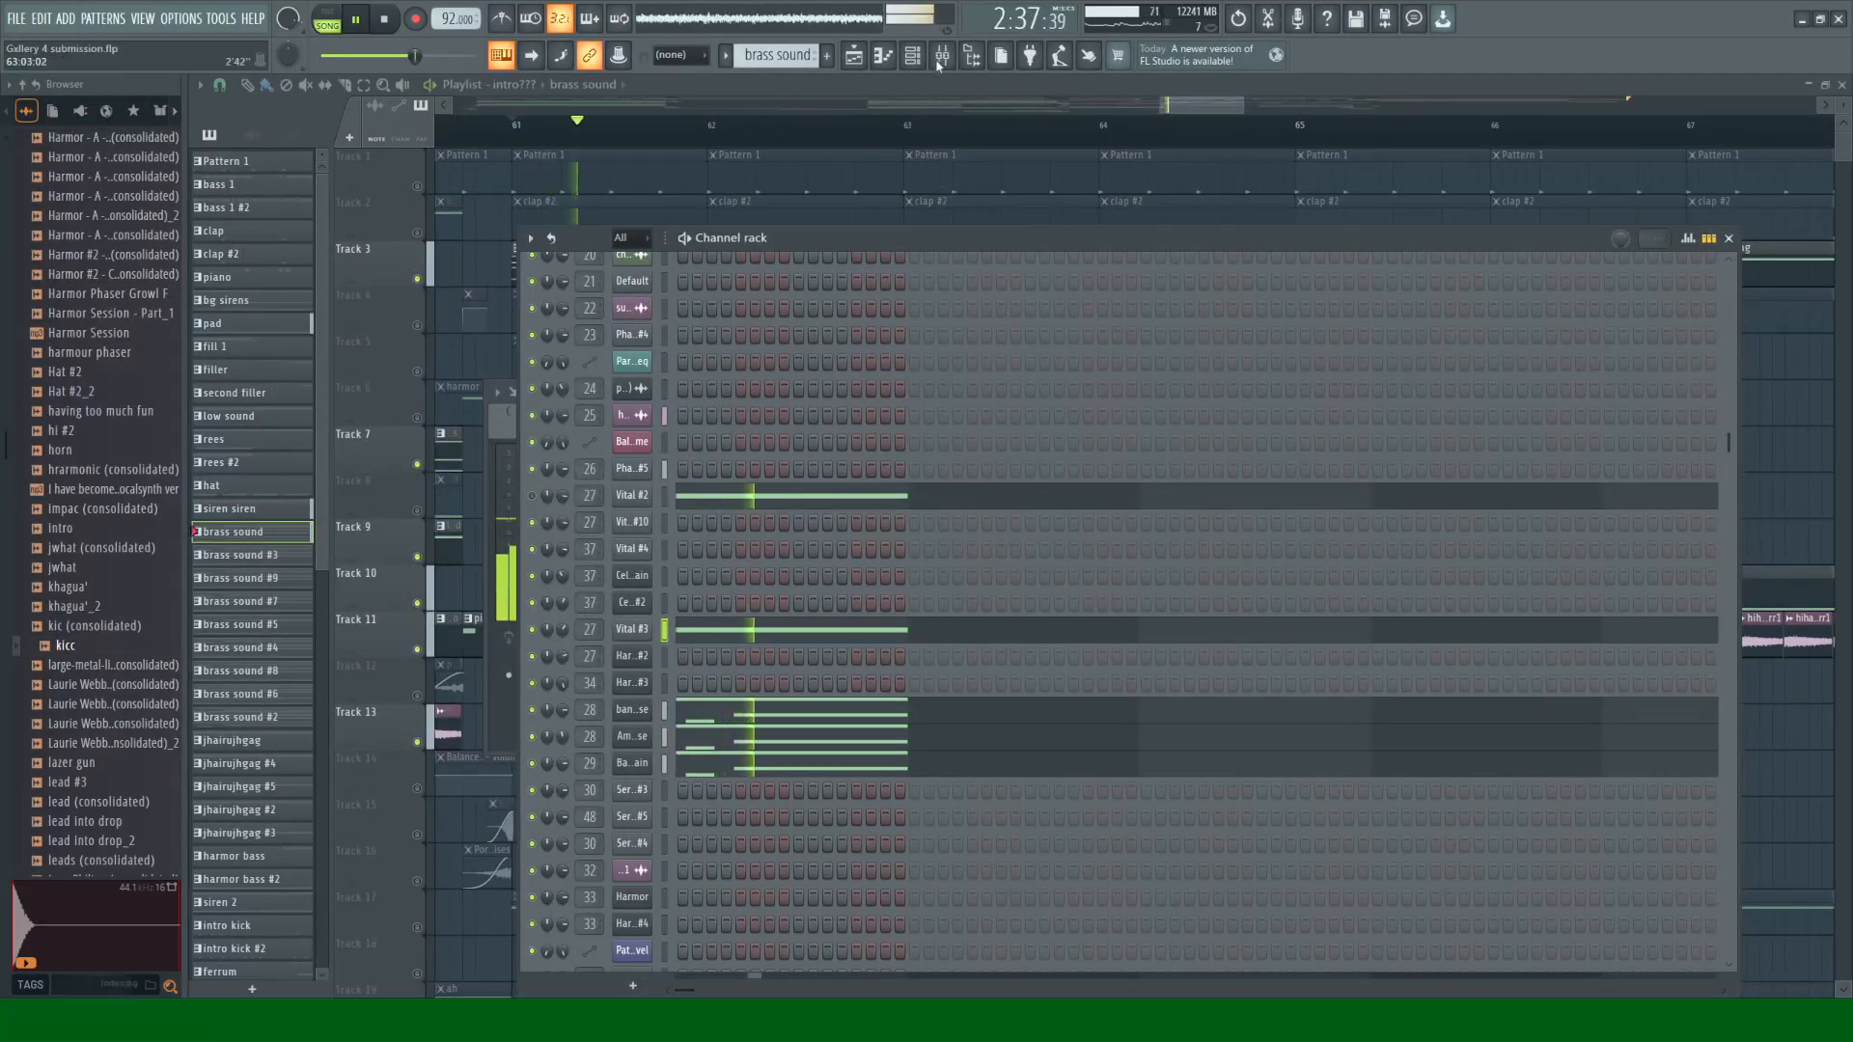
# Step: Check the effect slots on the Vital #2 mixer track and replay the brass sound
pyautogui.press('F9')
pyautogui.press('space')
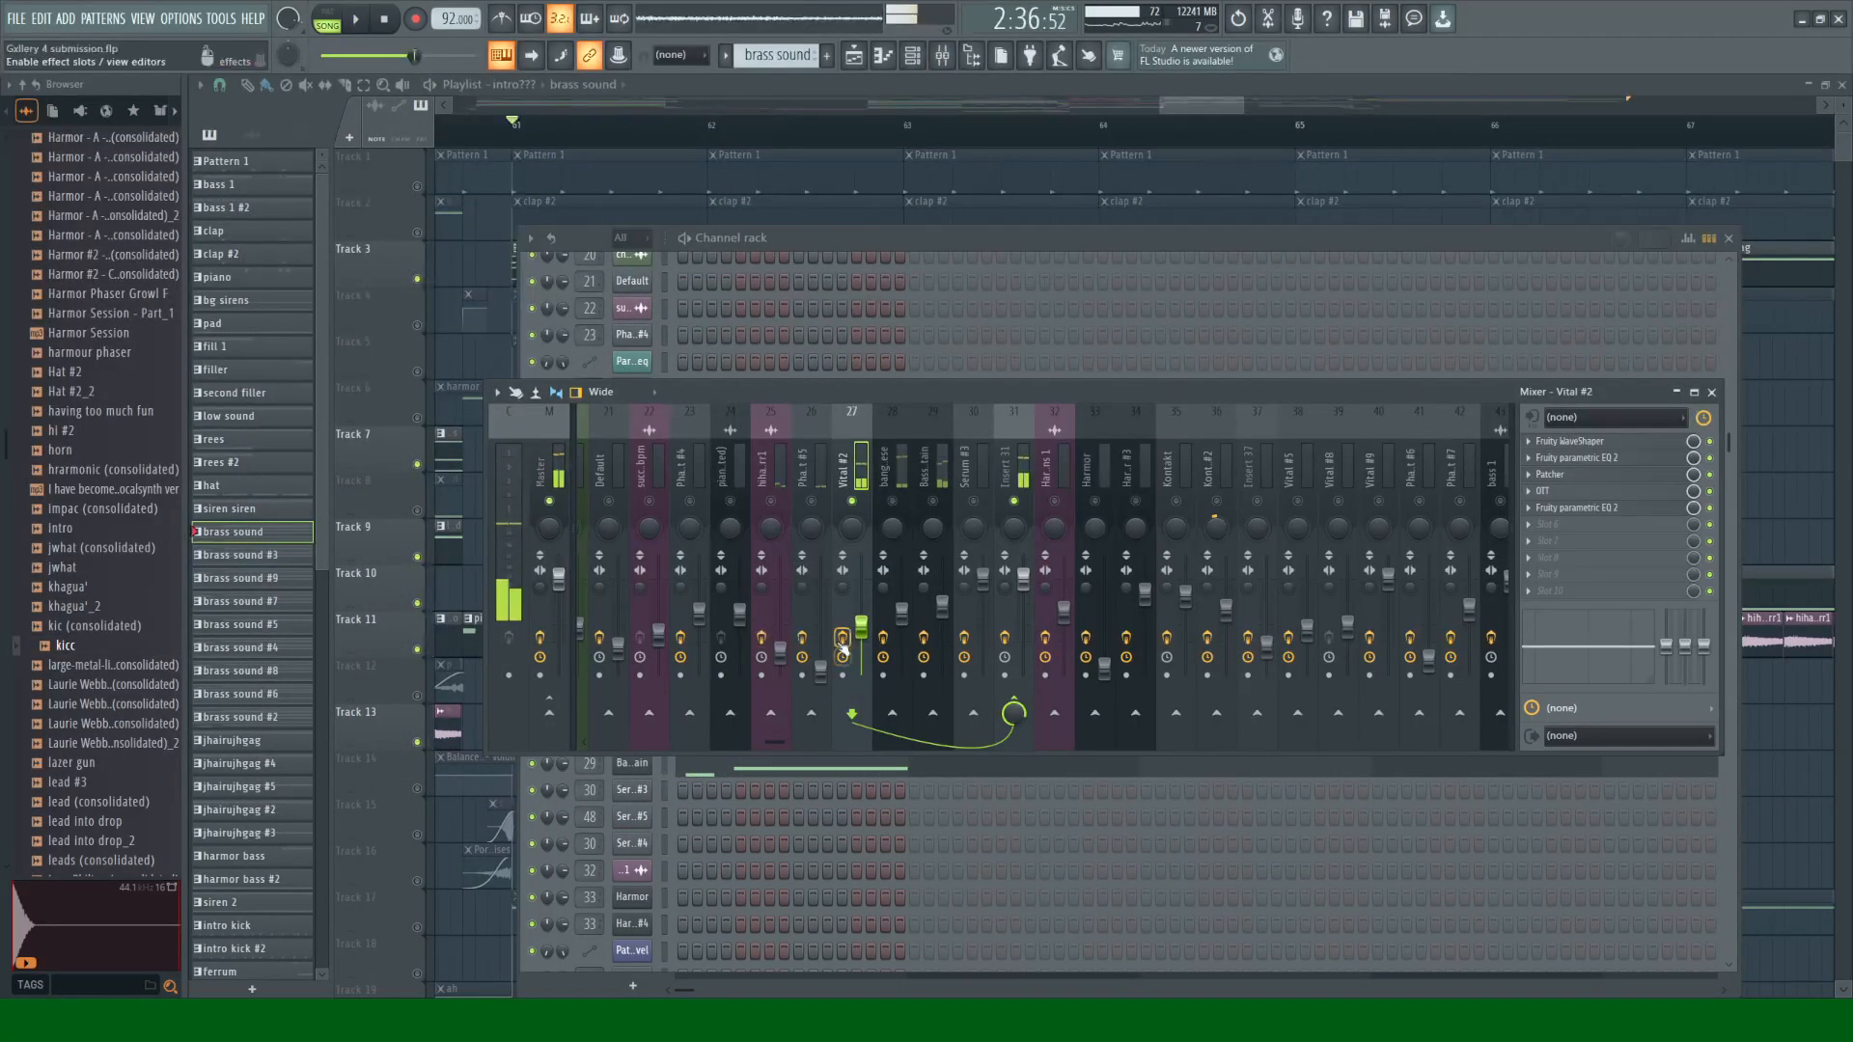
pyautogui.press('F9')
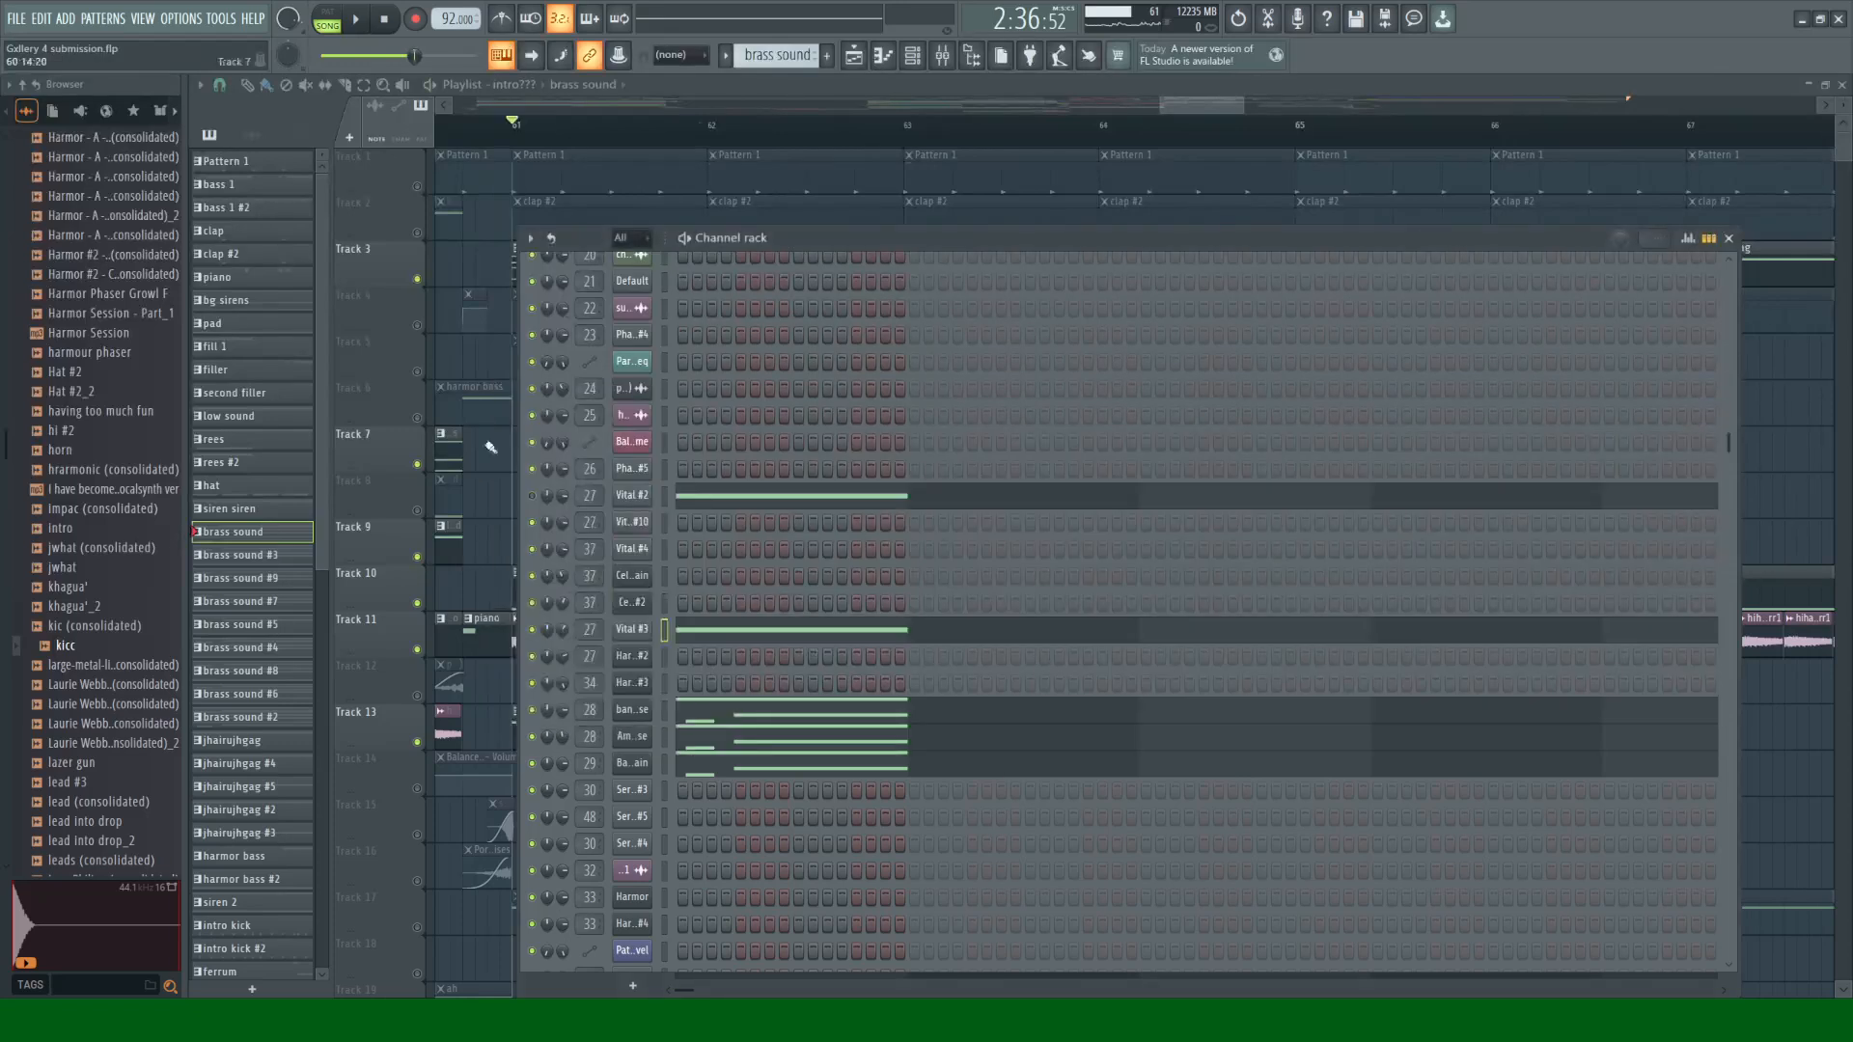
pyautogui.press('space')
pyautogui.press('space')
pyautogui.press('space')
# Step: Inspect Vital #2's chorus, compressor and distortion effects while the brass sound plays
pyautogui.click(632, 496)
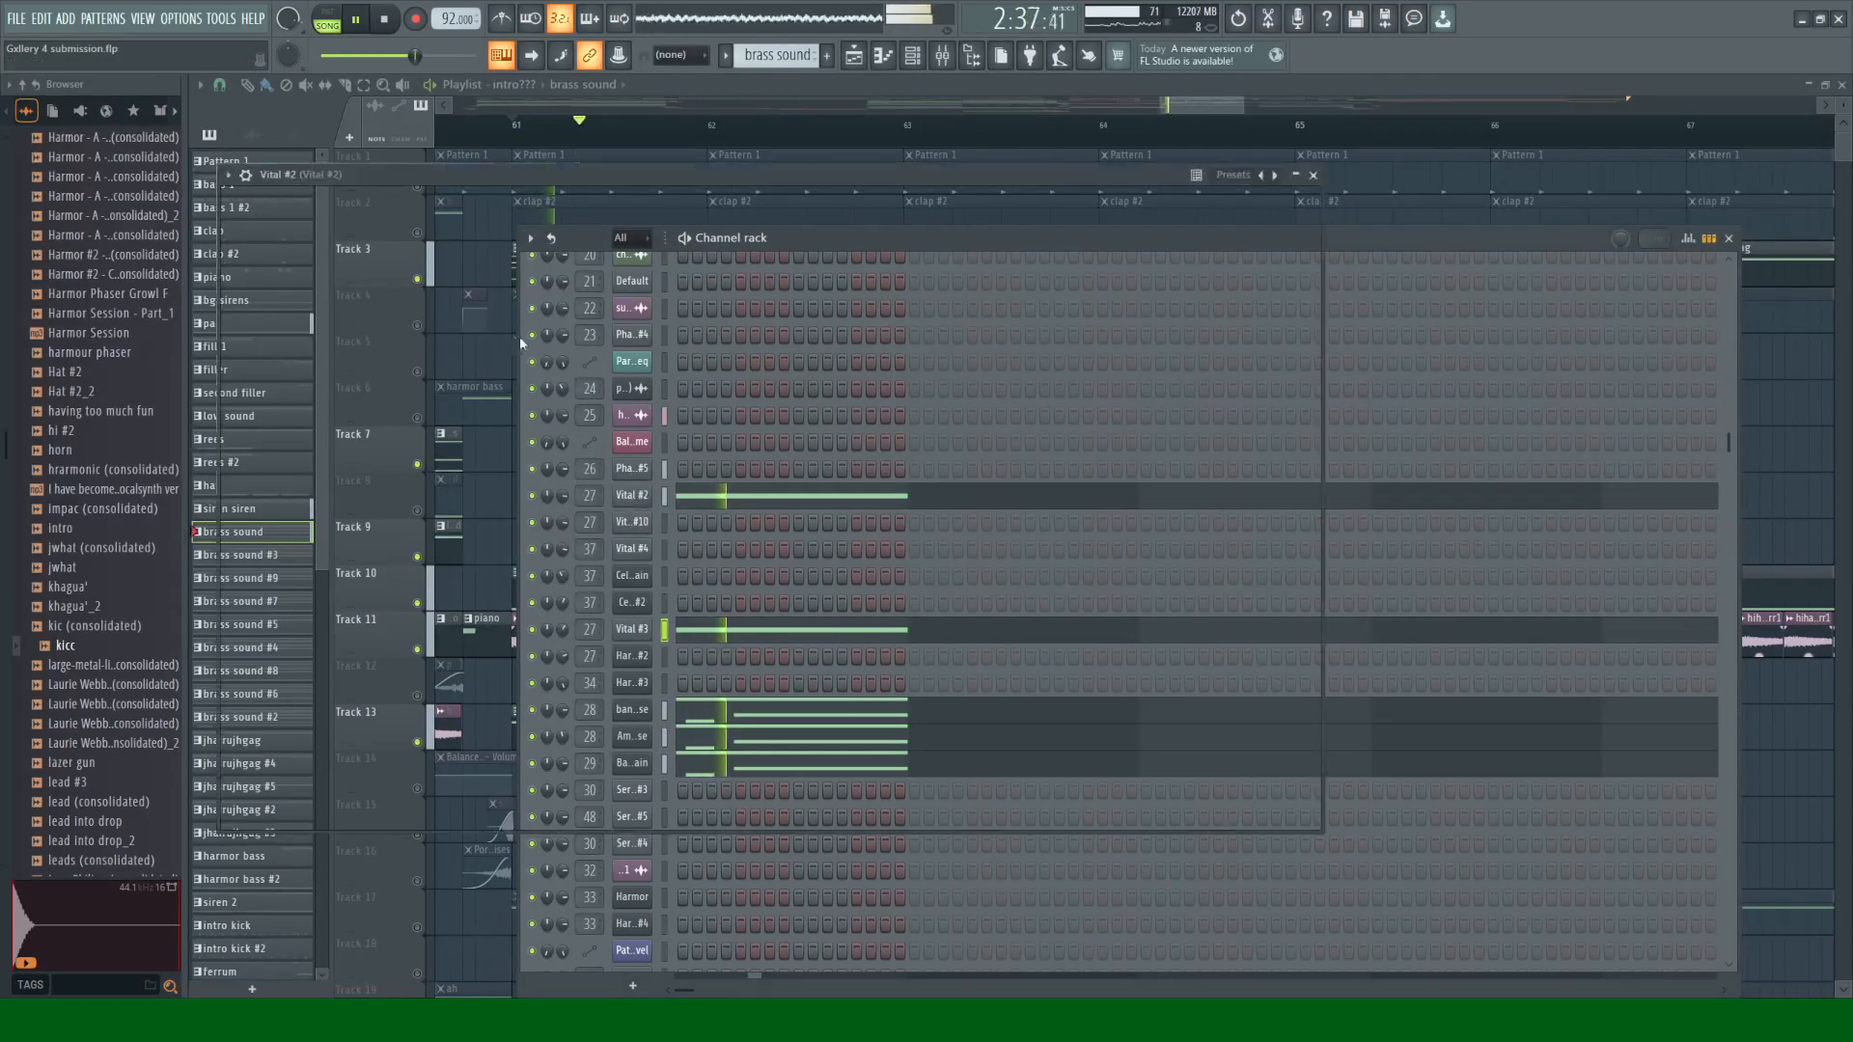
pyautogui.click(467, 209)
pyautogui.click(418, 206)
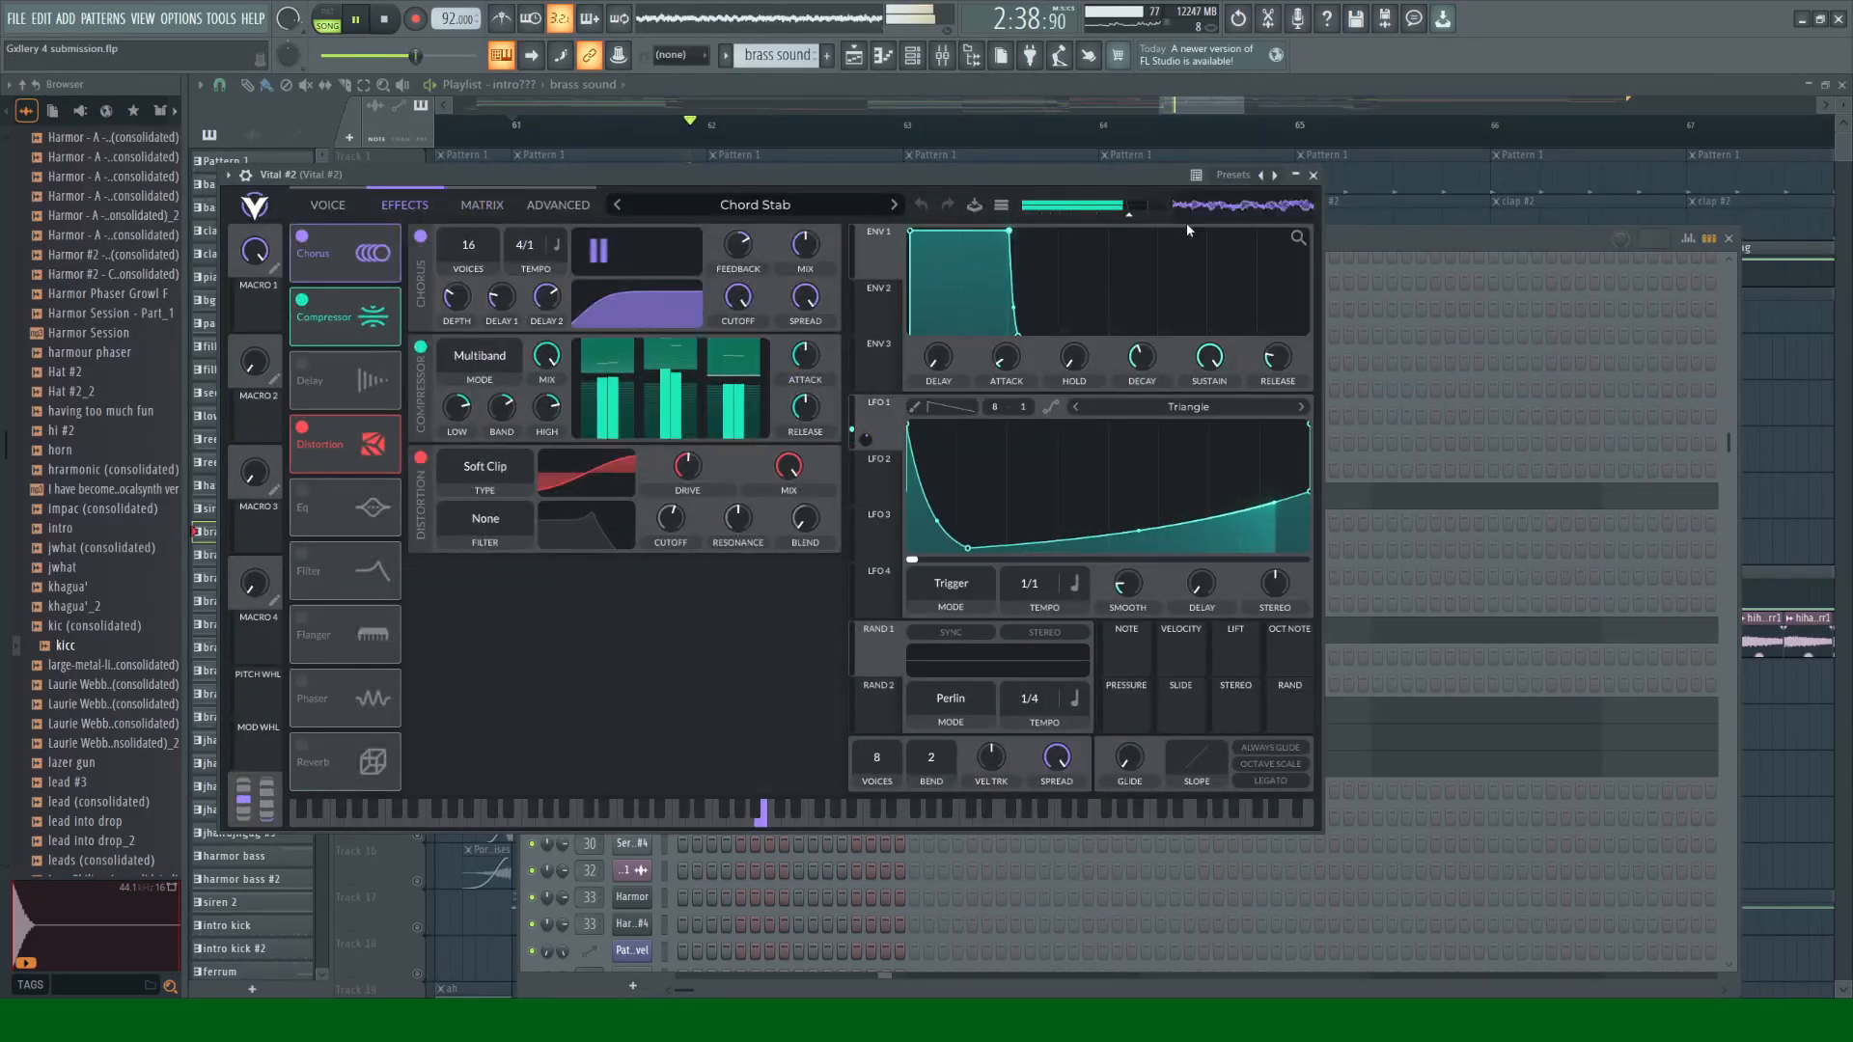
pyautogui.click(1313, 175)
pyautogui.press('space')
# Step: Audition the Fruity WaveShaper and first Fruity Parametric EQ 2 on the Vital #2 mixer track and inspect the EQ curve
pyautogui.click(942, 60)
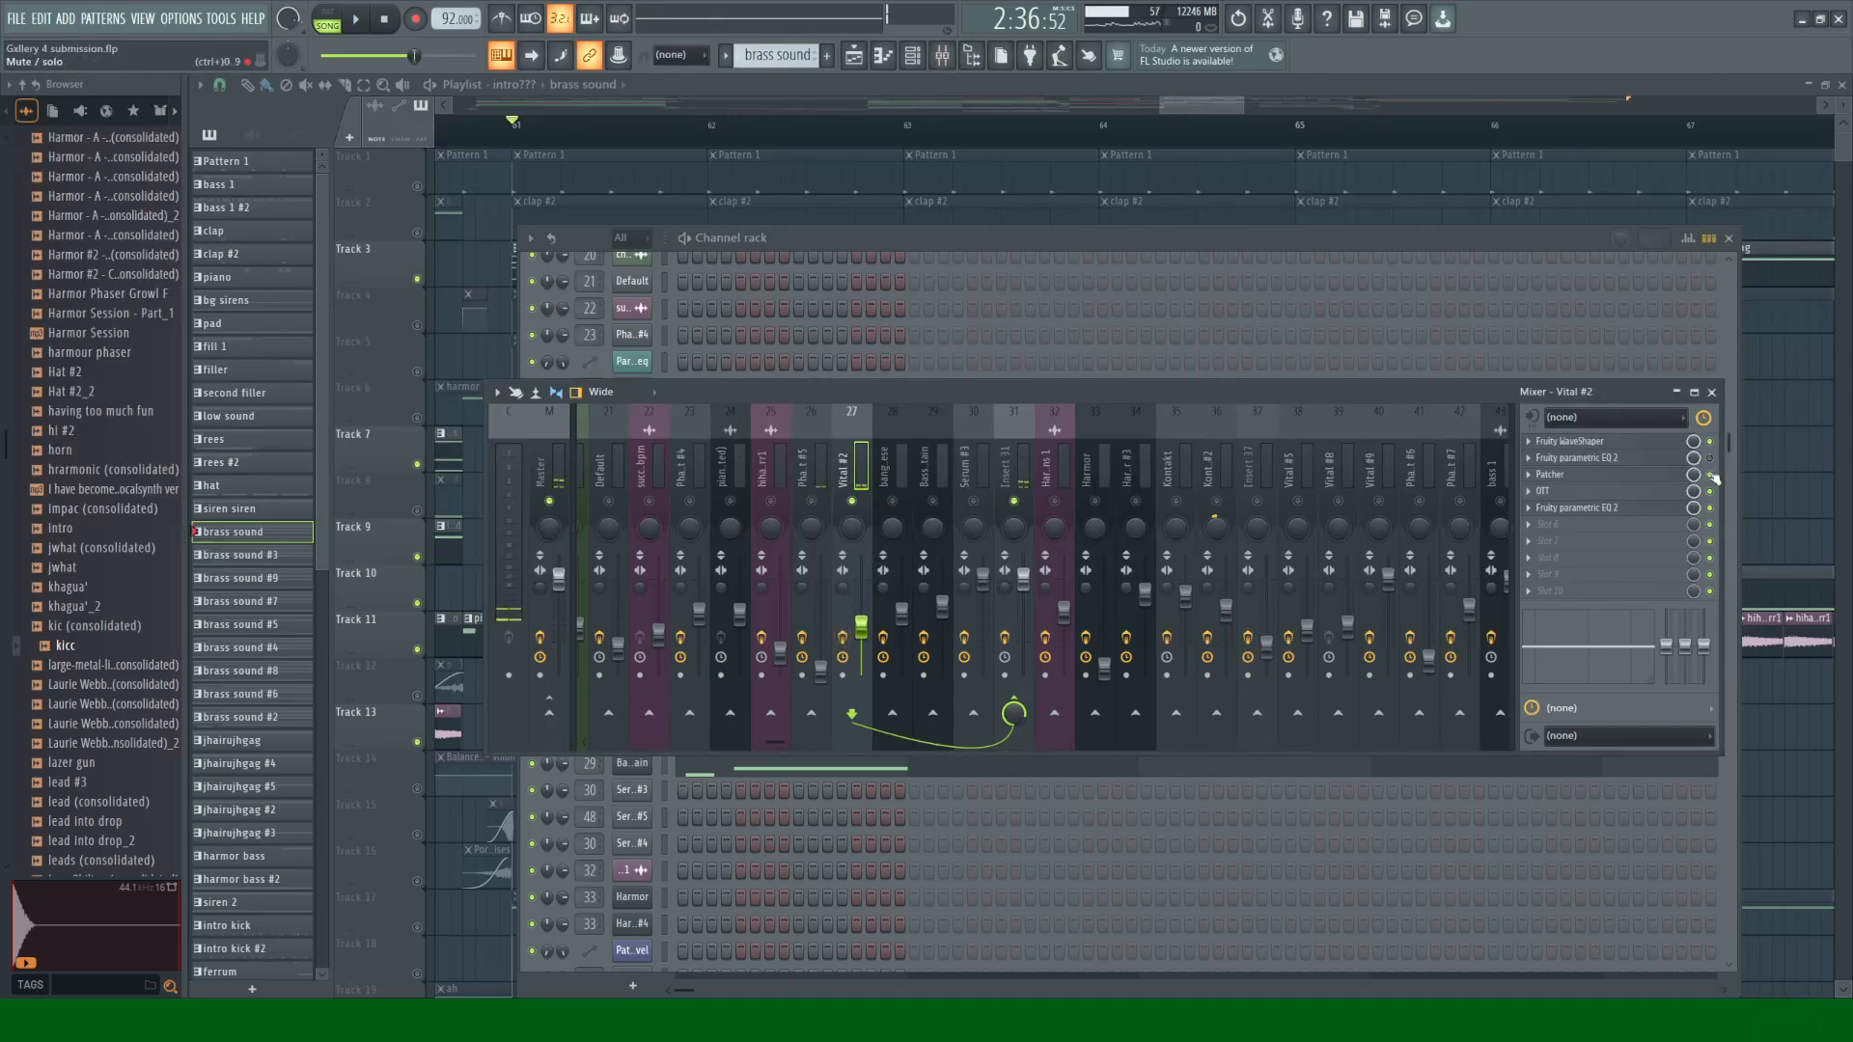
pyautogui.press('space')
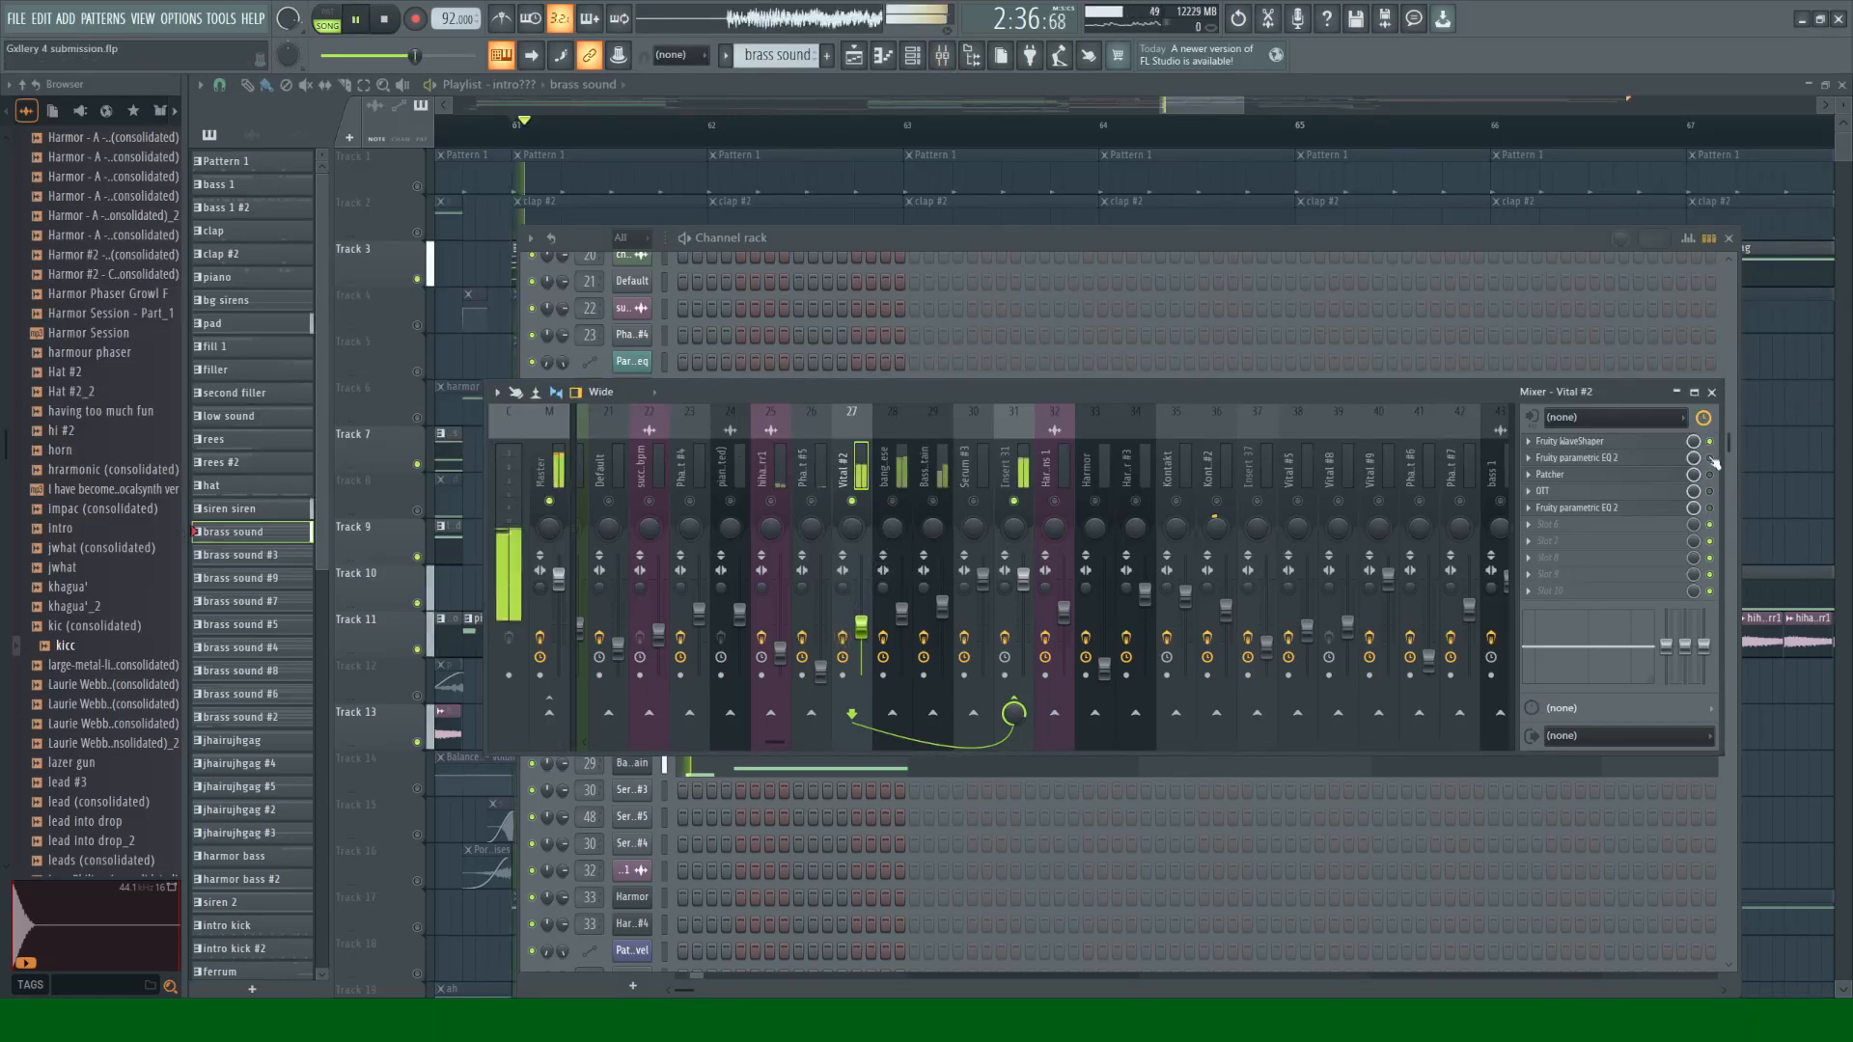
pyautogui.press('space')
pyautogui.click(1668, 464)
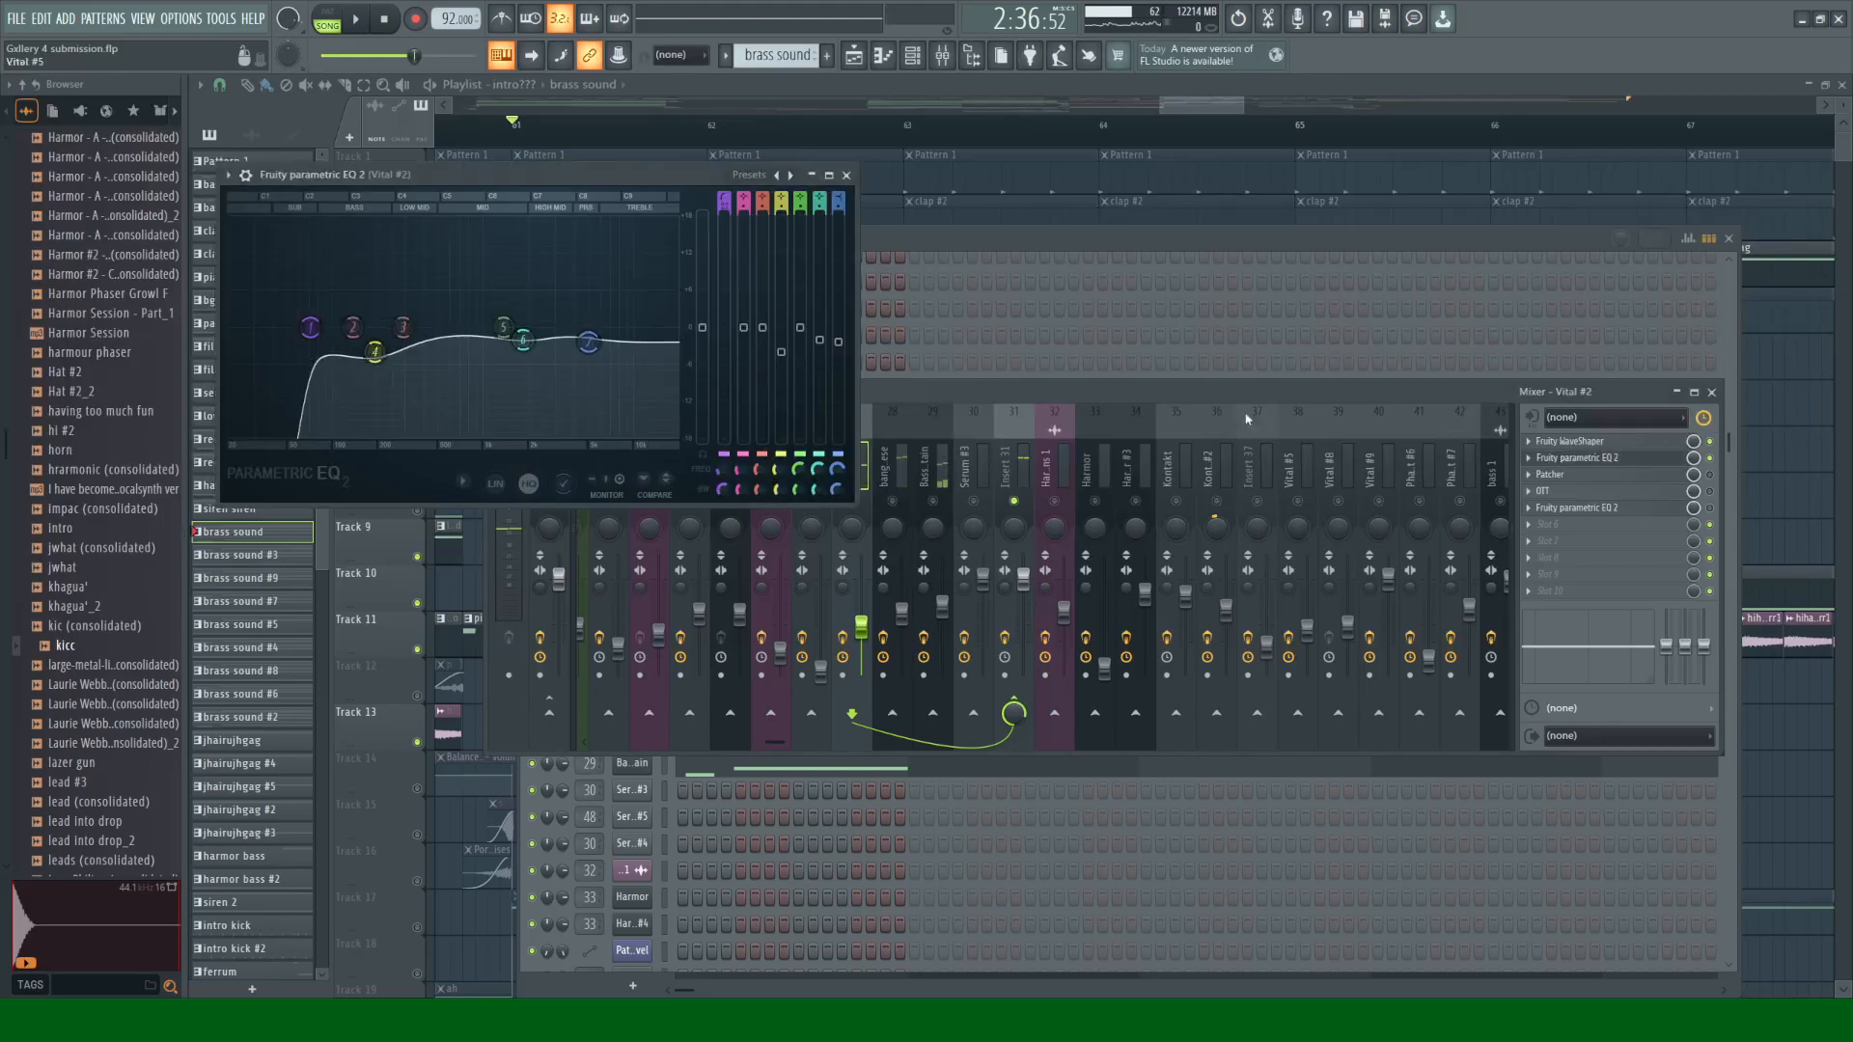
pyautogui.click(850, 176)
pyautogui.press('space')
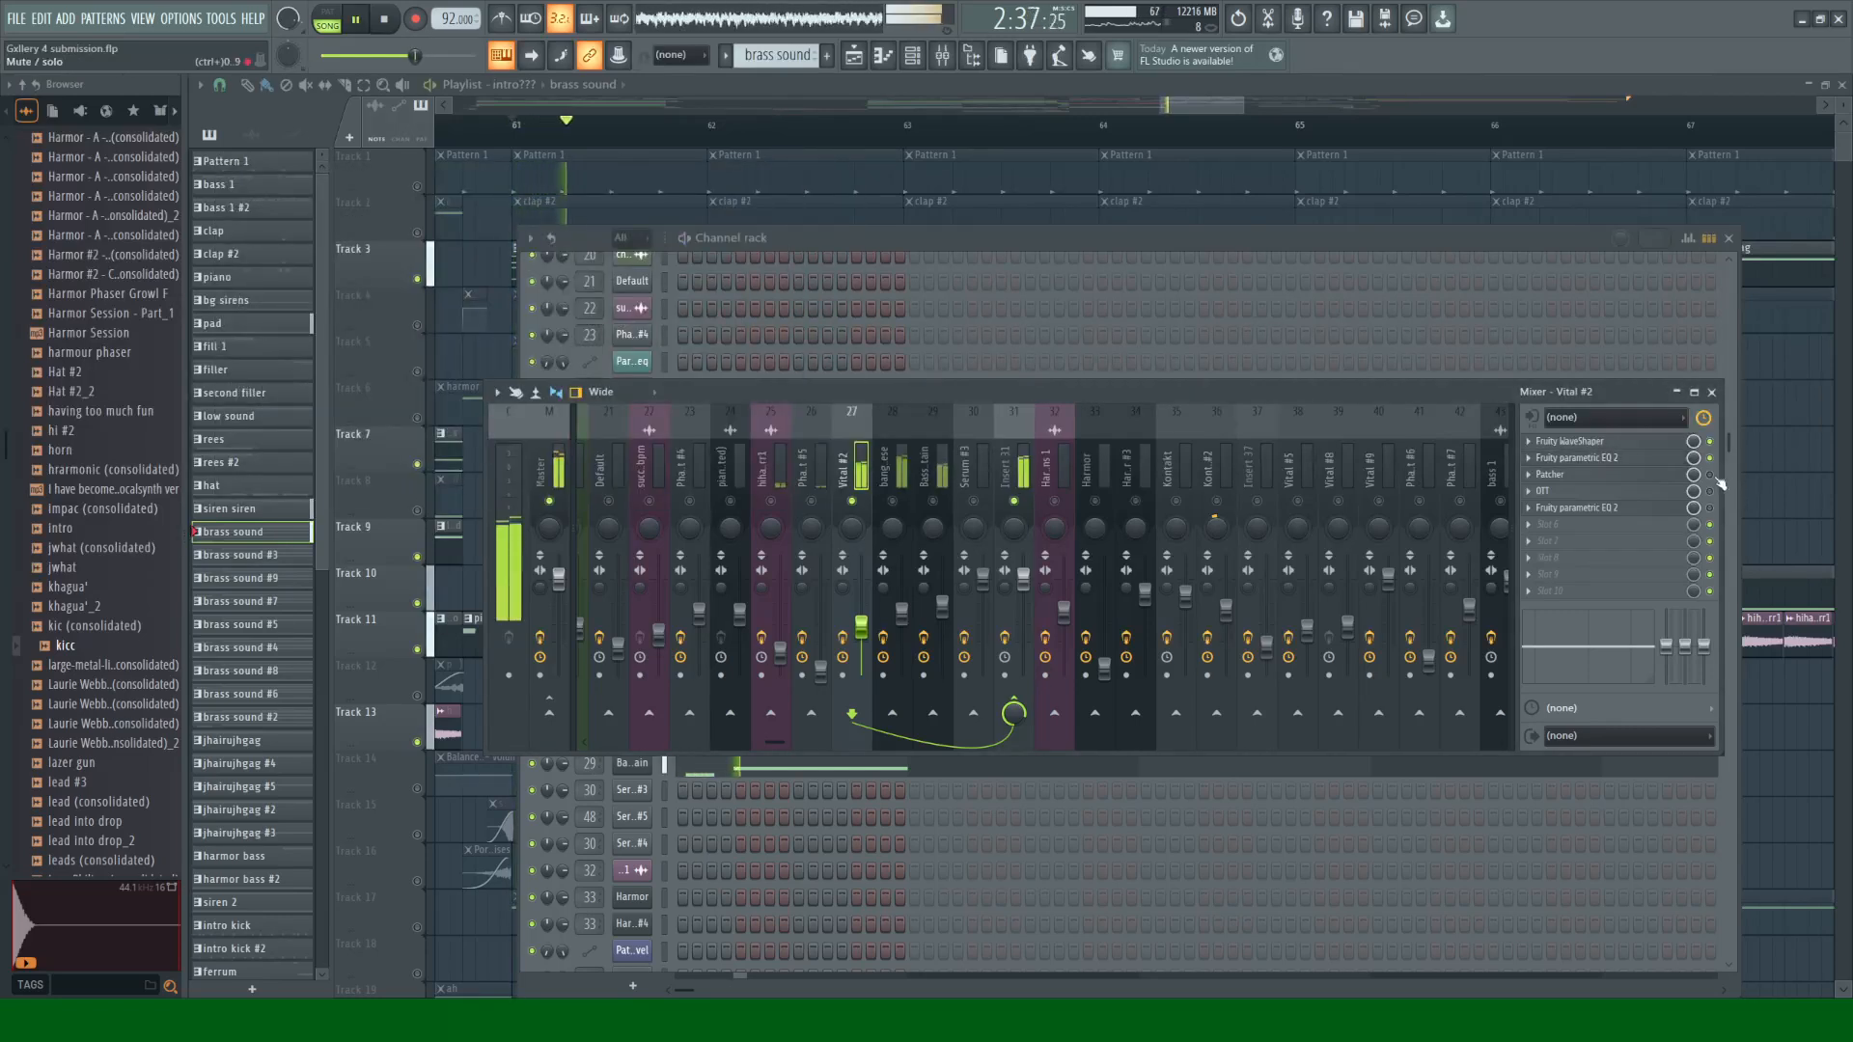
pyautogui.press('space')
# Step: Inspect the Vital #2 mixer track's Patcher, playing the sound with its direct path muted, its Fruity Limiter output muted, and all connections active
pyautogui.click(1551, 473)
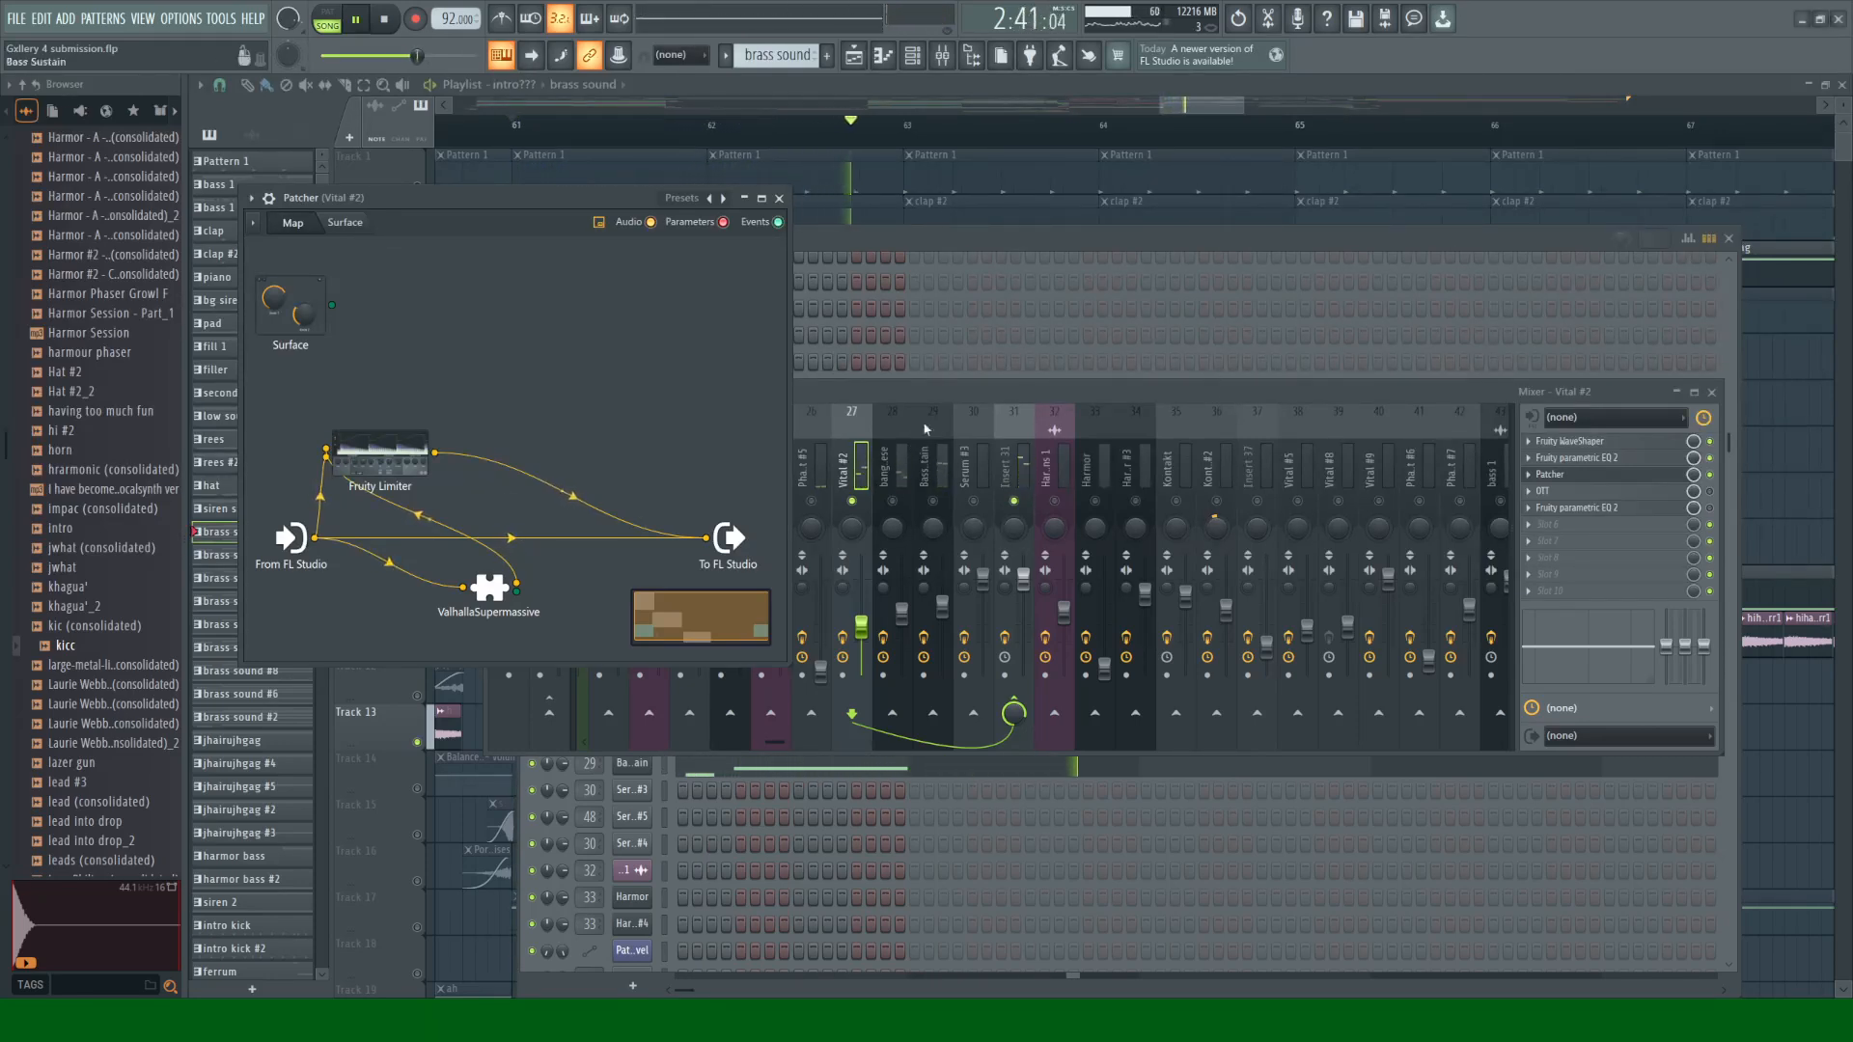
pyautogui.press('space')
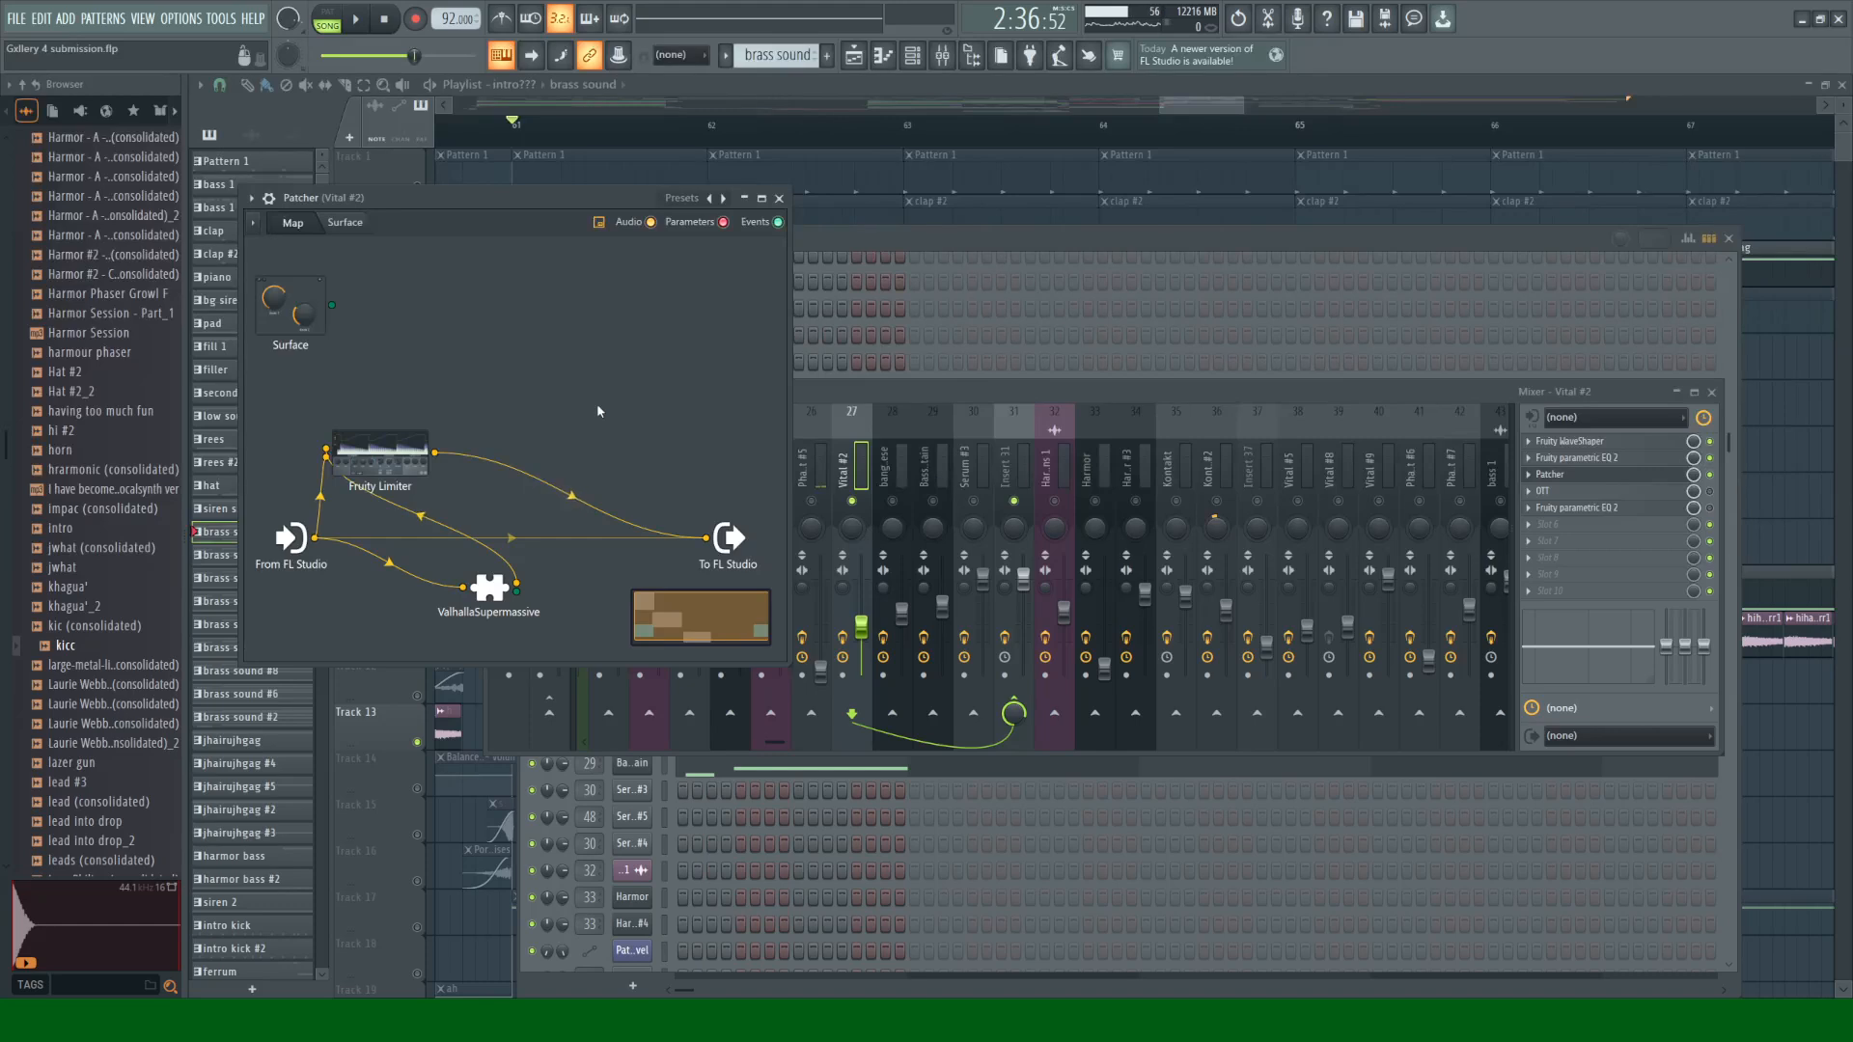
pyautogui.press('space')
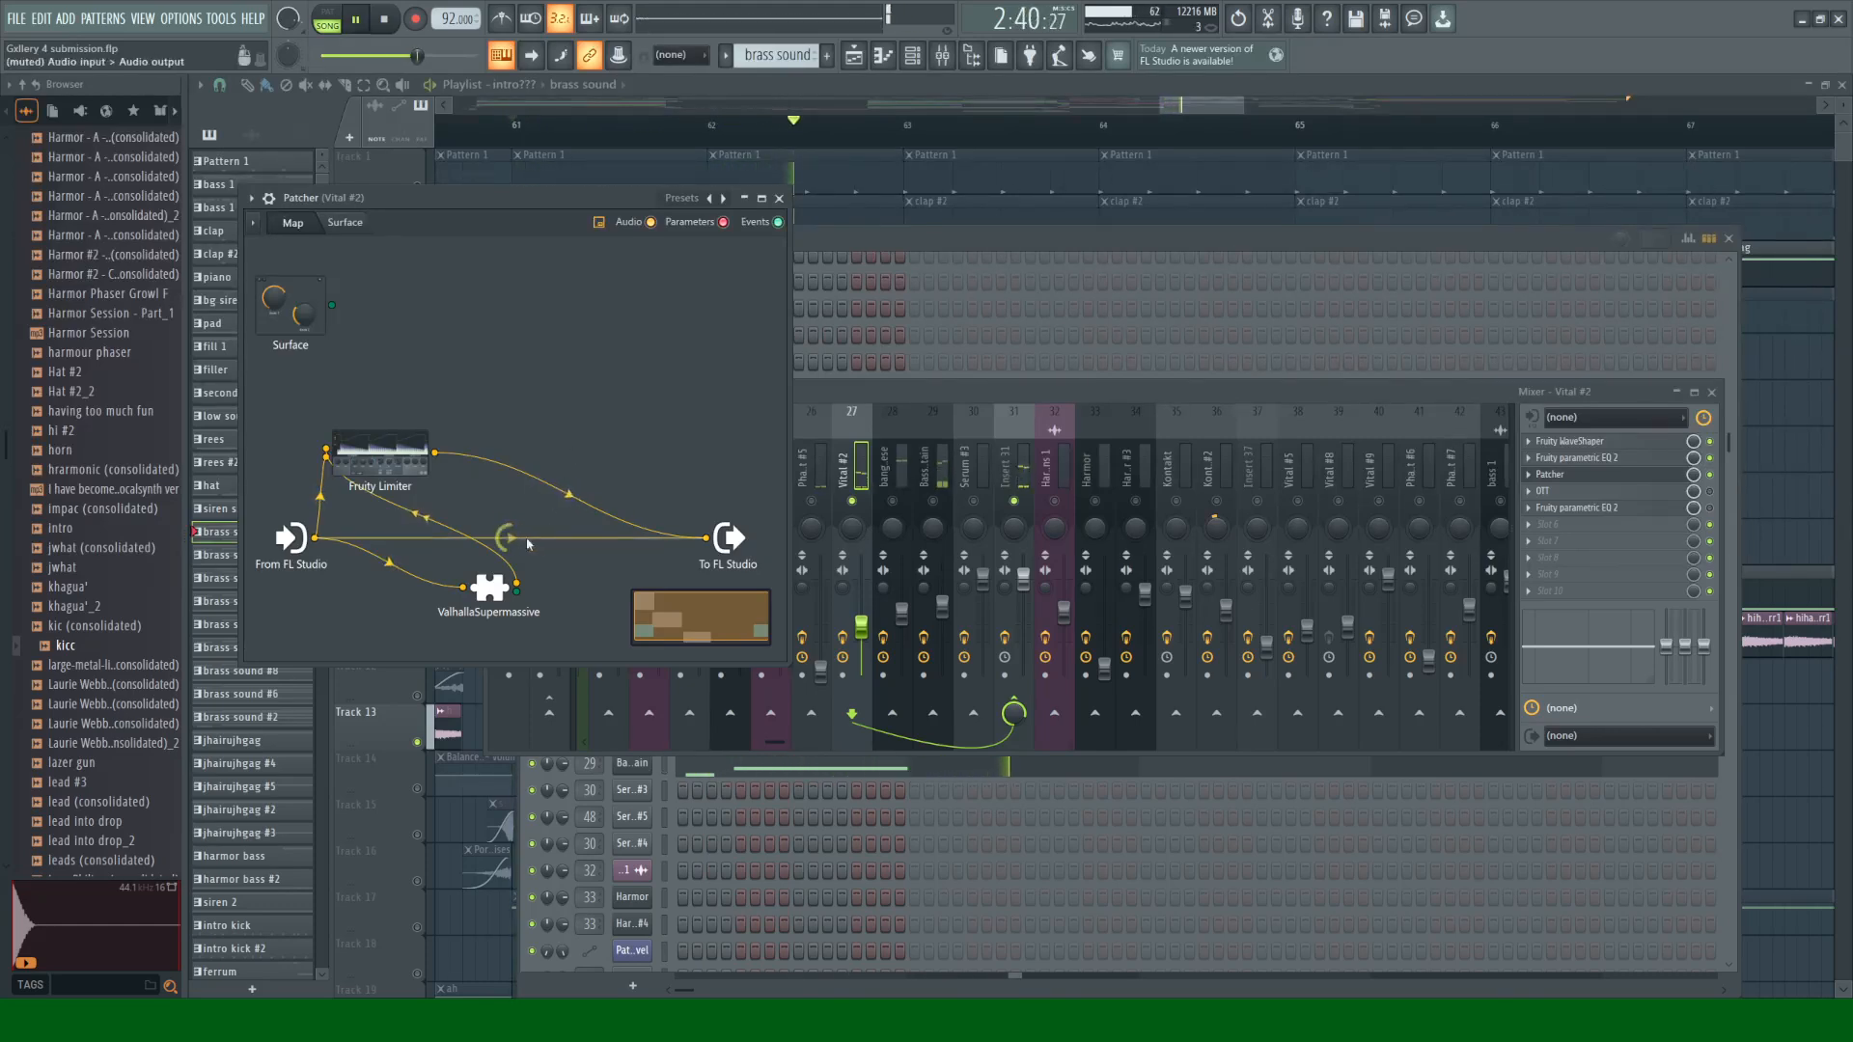
pyautogui.press('space')
pyautogui.press('space')
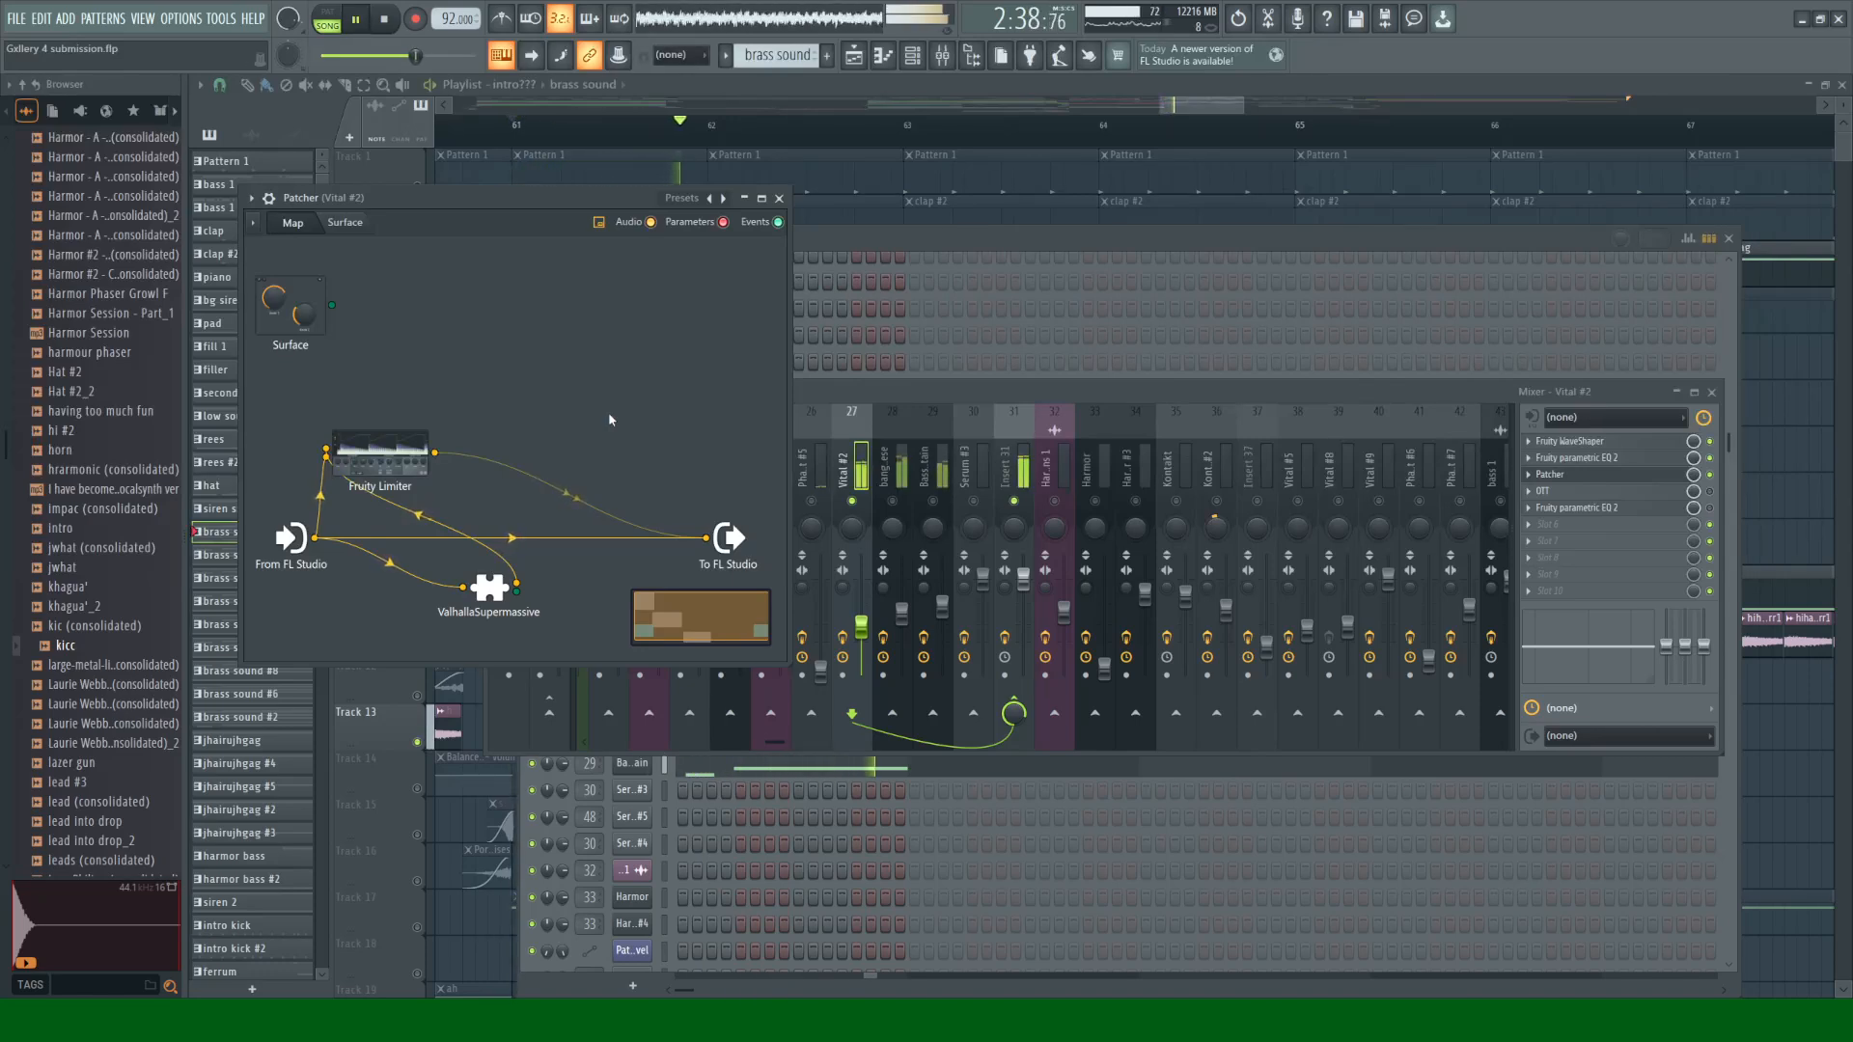
pyautogui.press('space')
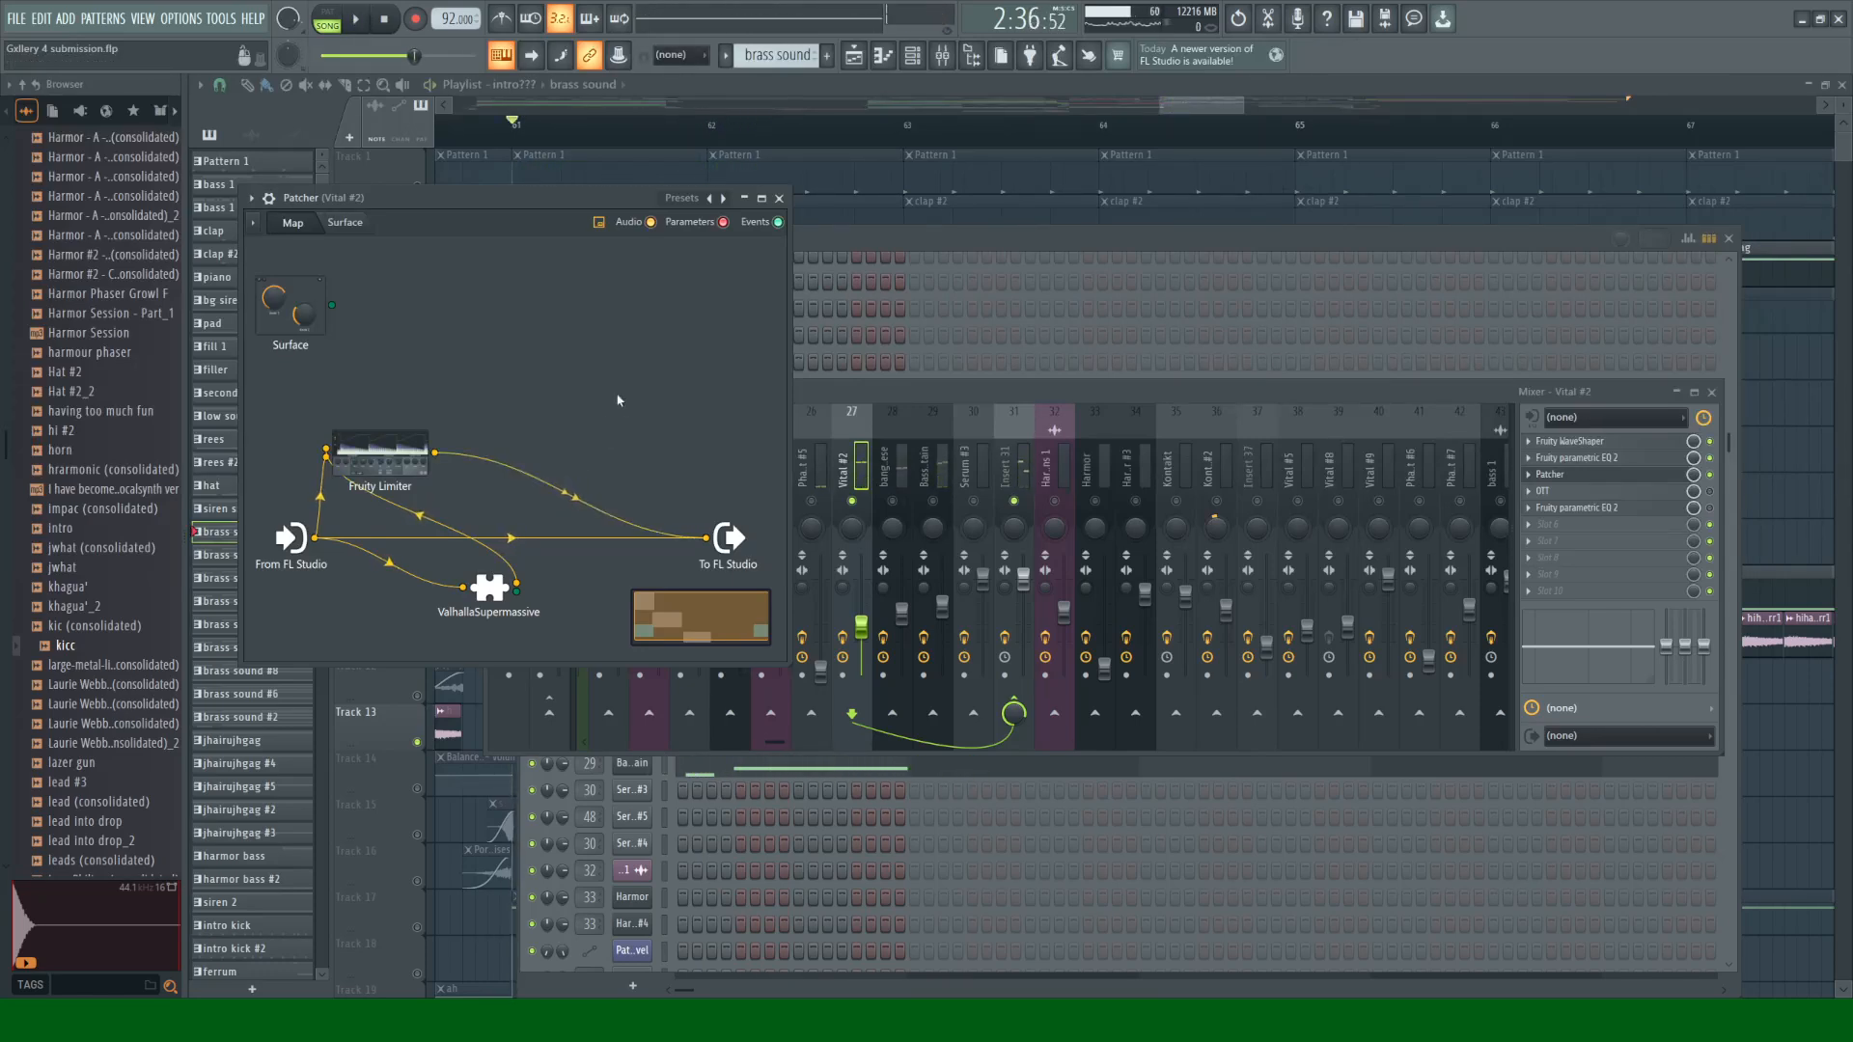
pyautogui.press('space')
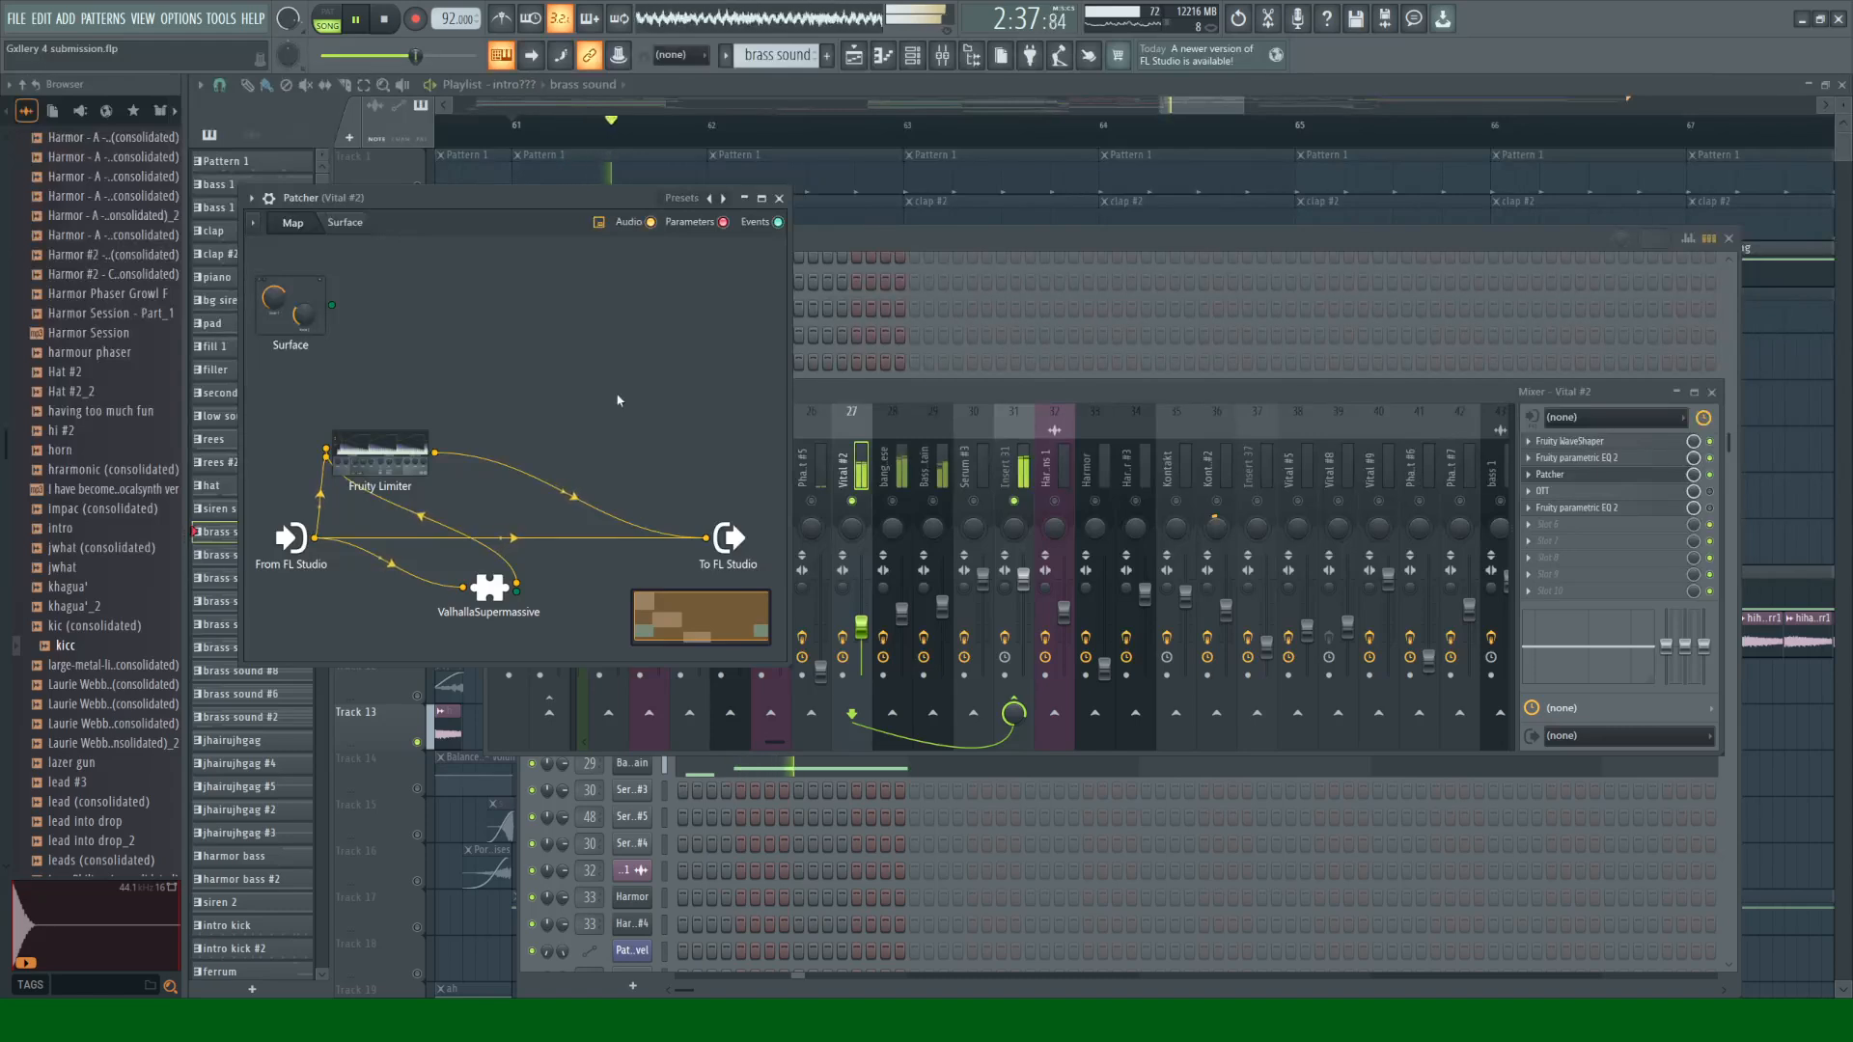
pyautogui.click(778, 198)
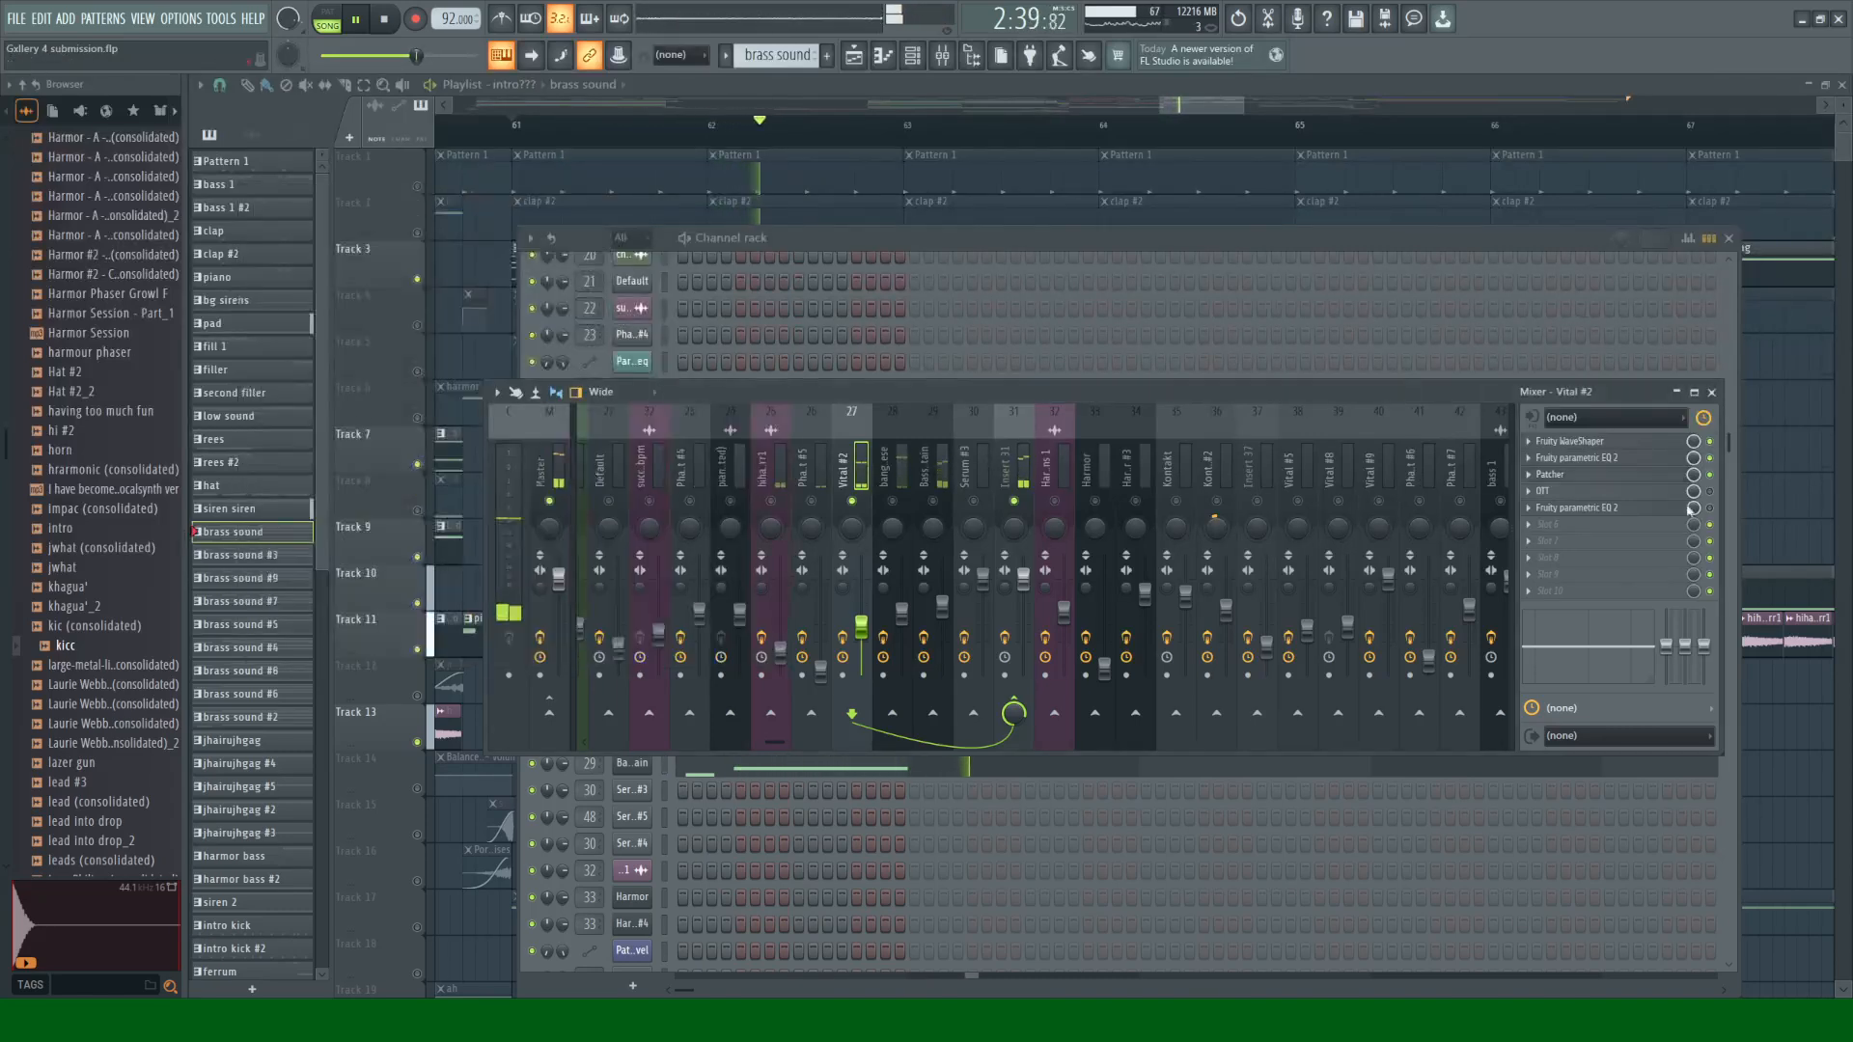
# Step: Stop playback and inspect the curve of the last Fruity Parametric EQ 2 on the Vital #2 mixer track
pyautogui.press('space')
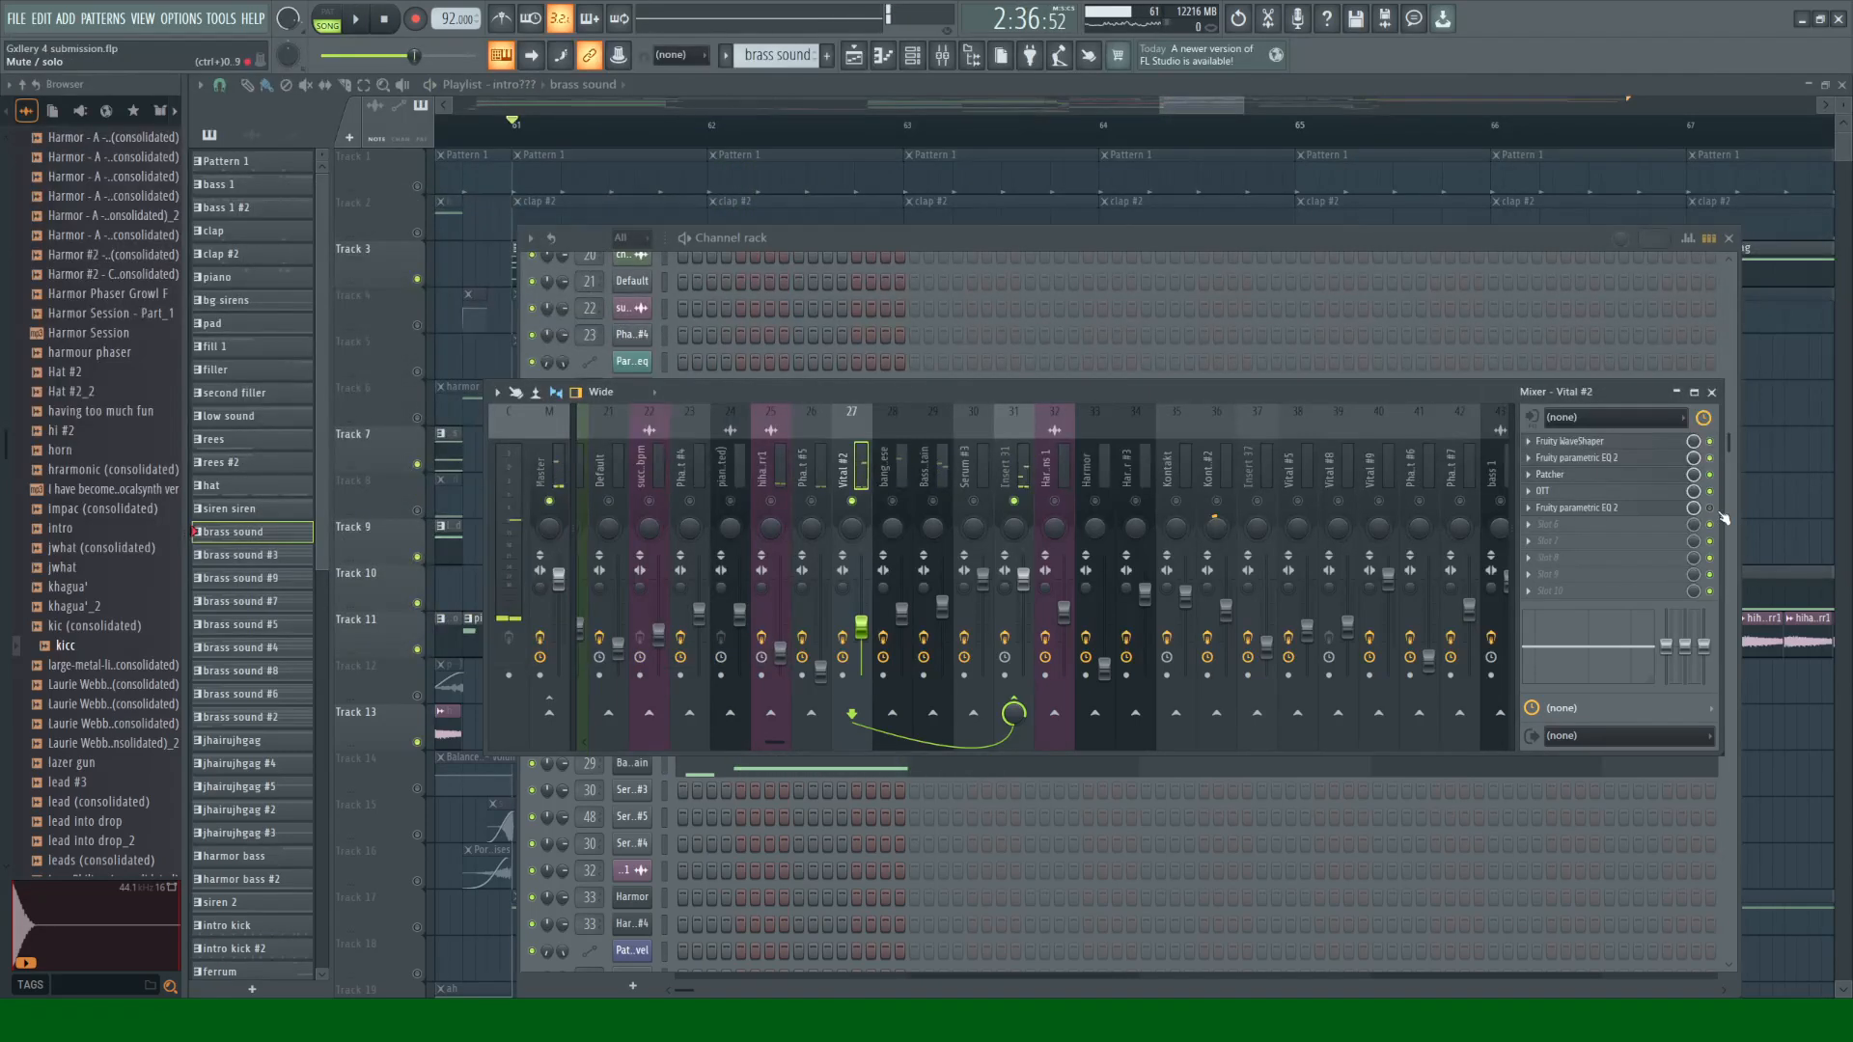
pyautogui.click(1669, 508)
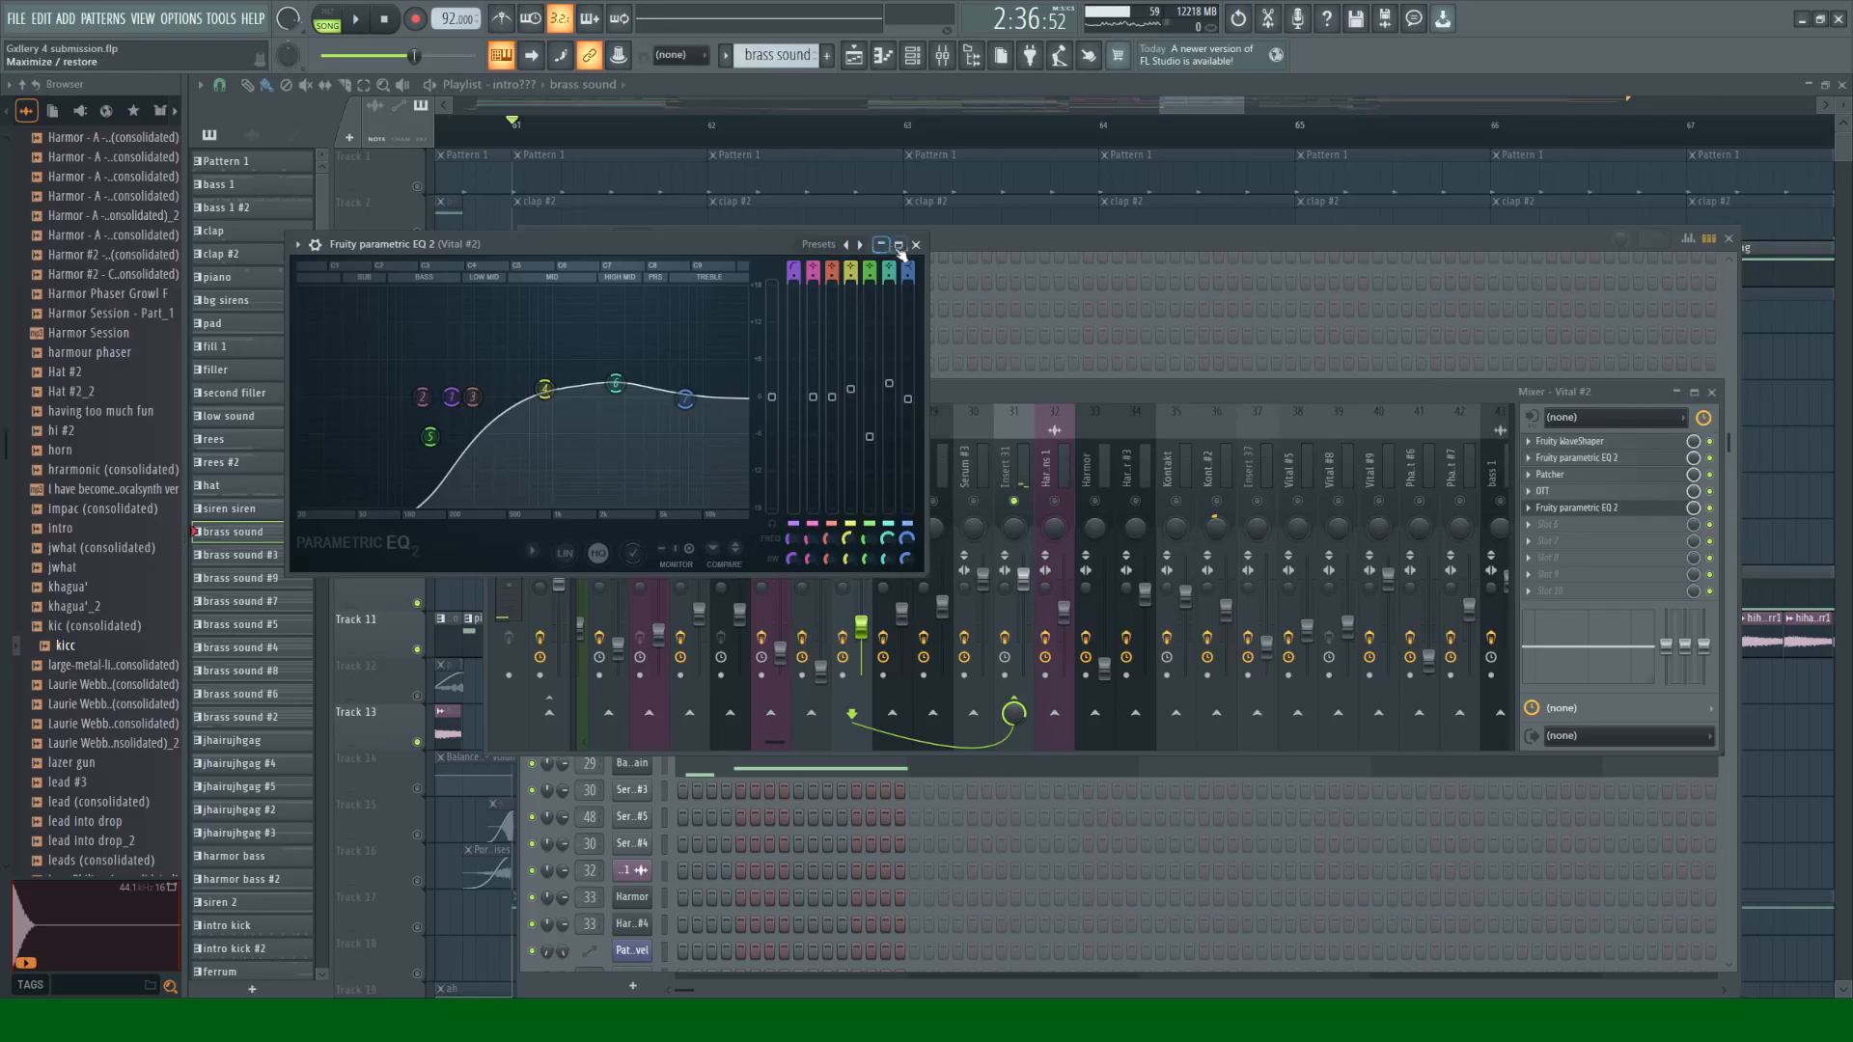
pyautogui.click(916, 244)
# Step: Clear the mixer solo so all tracks are active and play the combined brass layers
pyautogui.rightClick(899, 500)
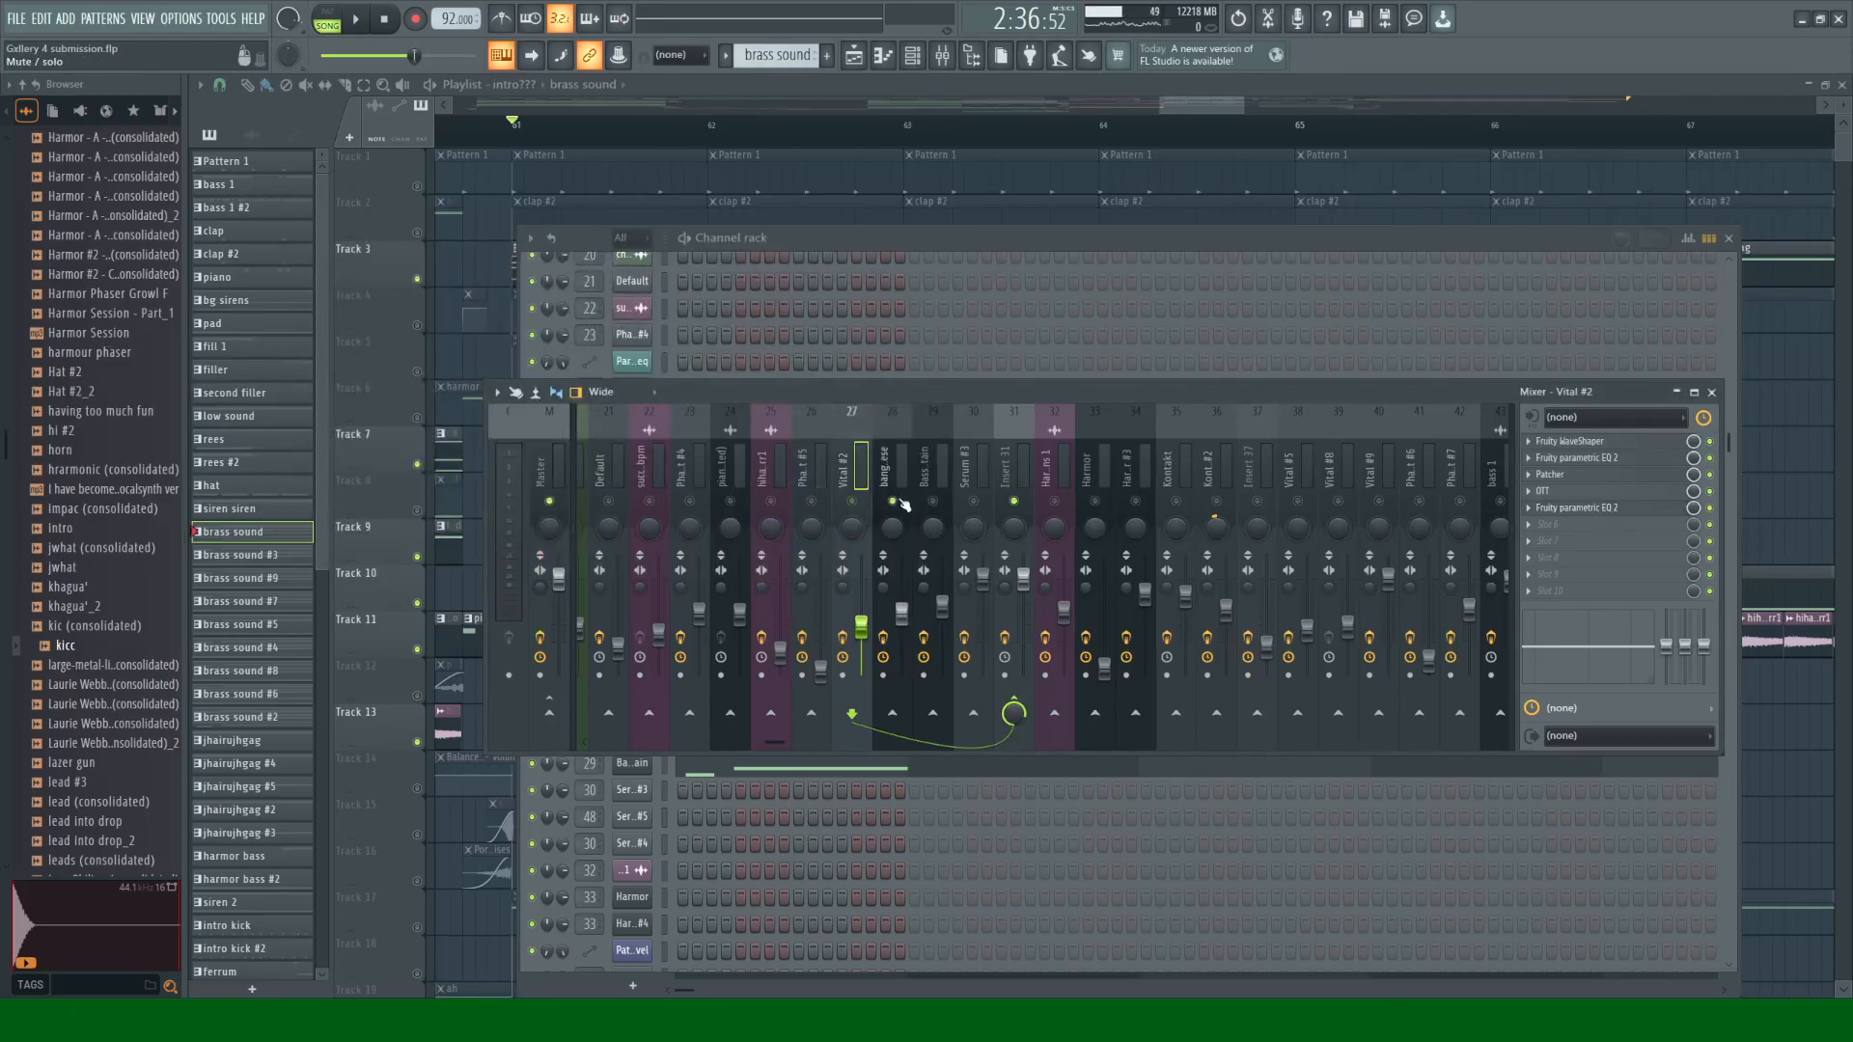
pyautogui.rightClick(898, 500)
pyautogui.press('space')
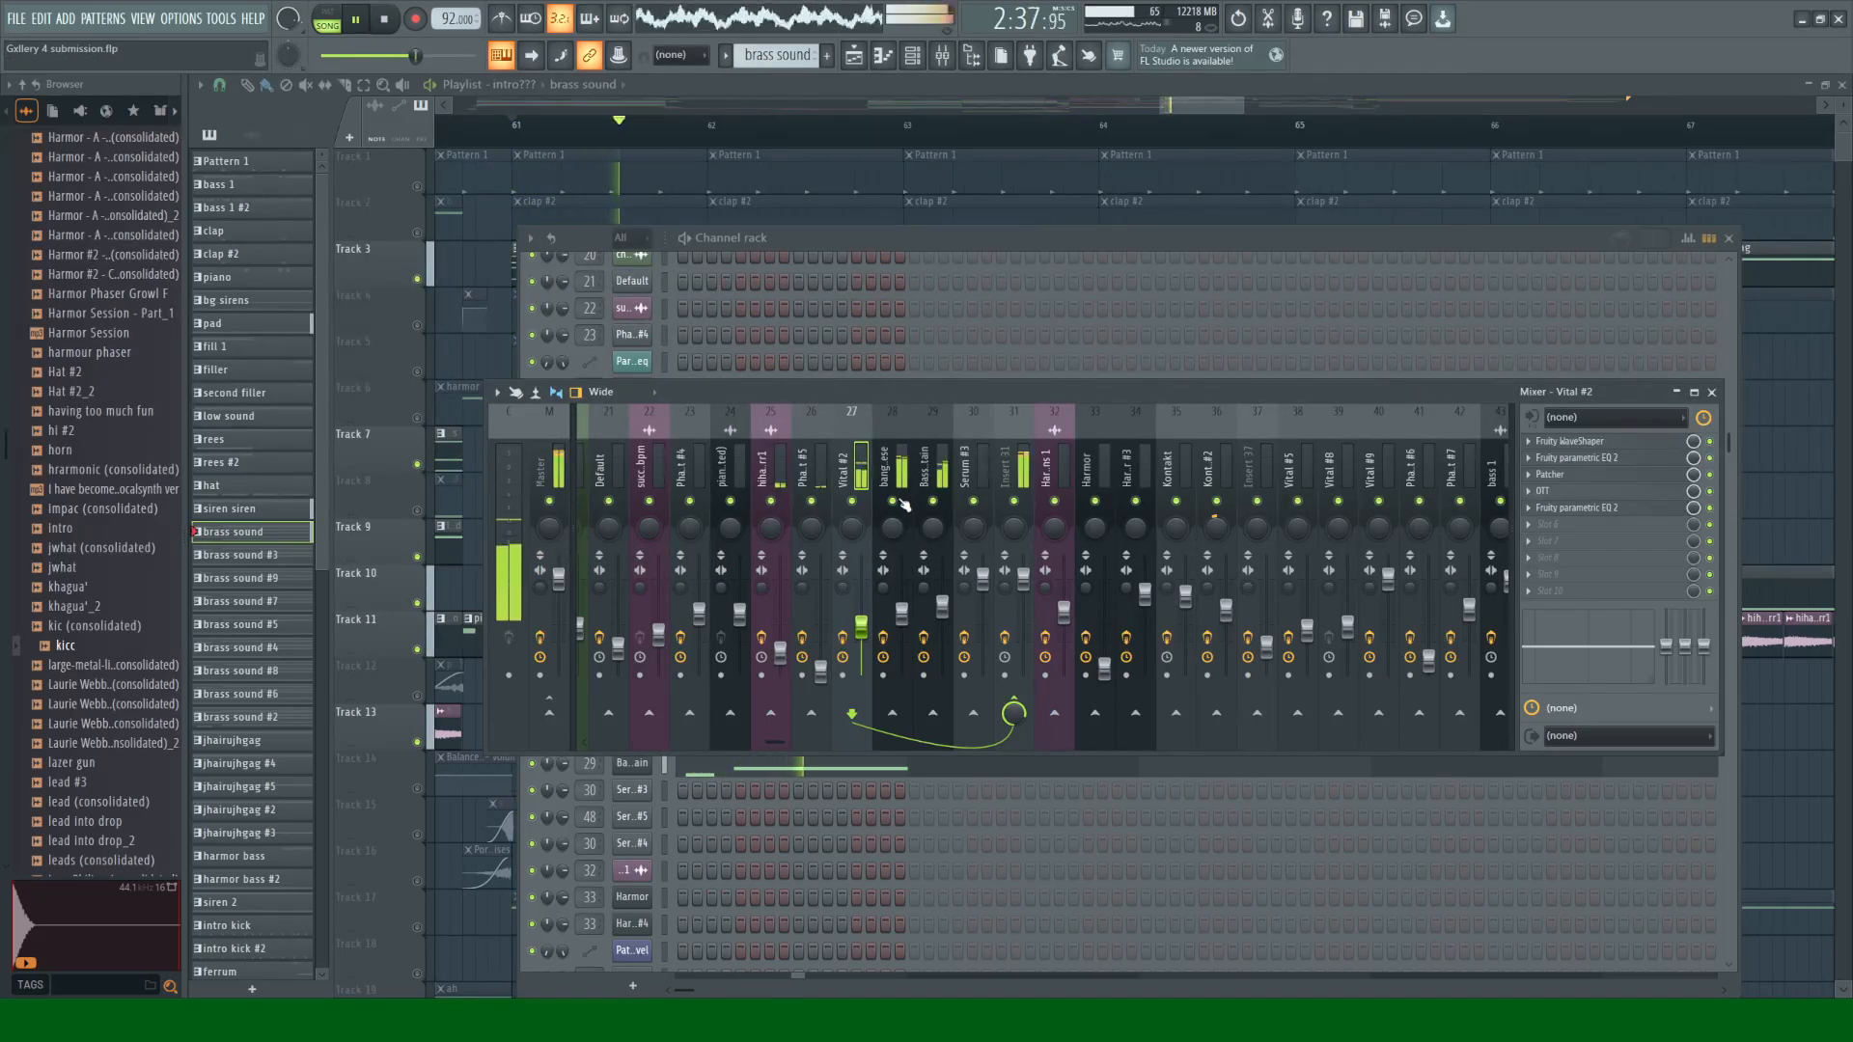
# Step: Inspect both Fruity Parametric EQ 2 curves on Insert 31, and close the mixer and channel rack
pyautogui.click(1008, 502)
pyautogui.press('space')
pyautogui.click(1606, 442)
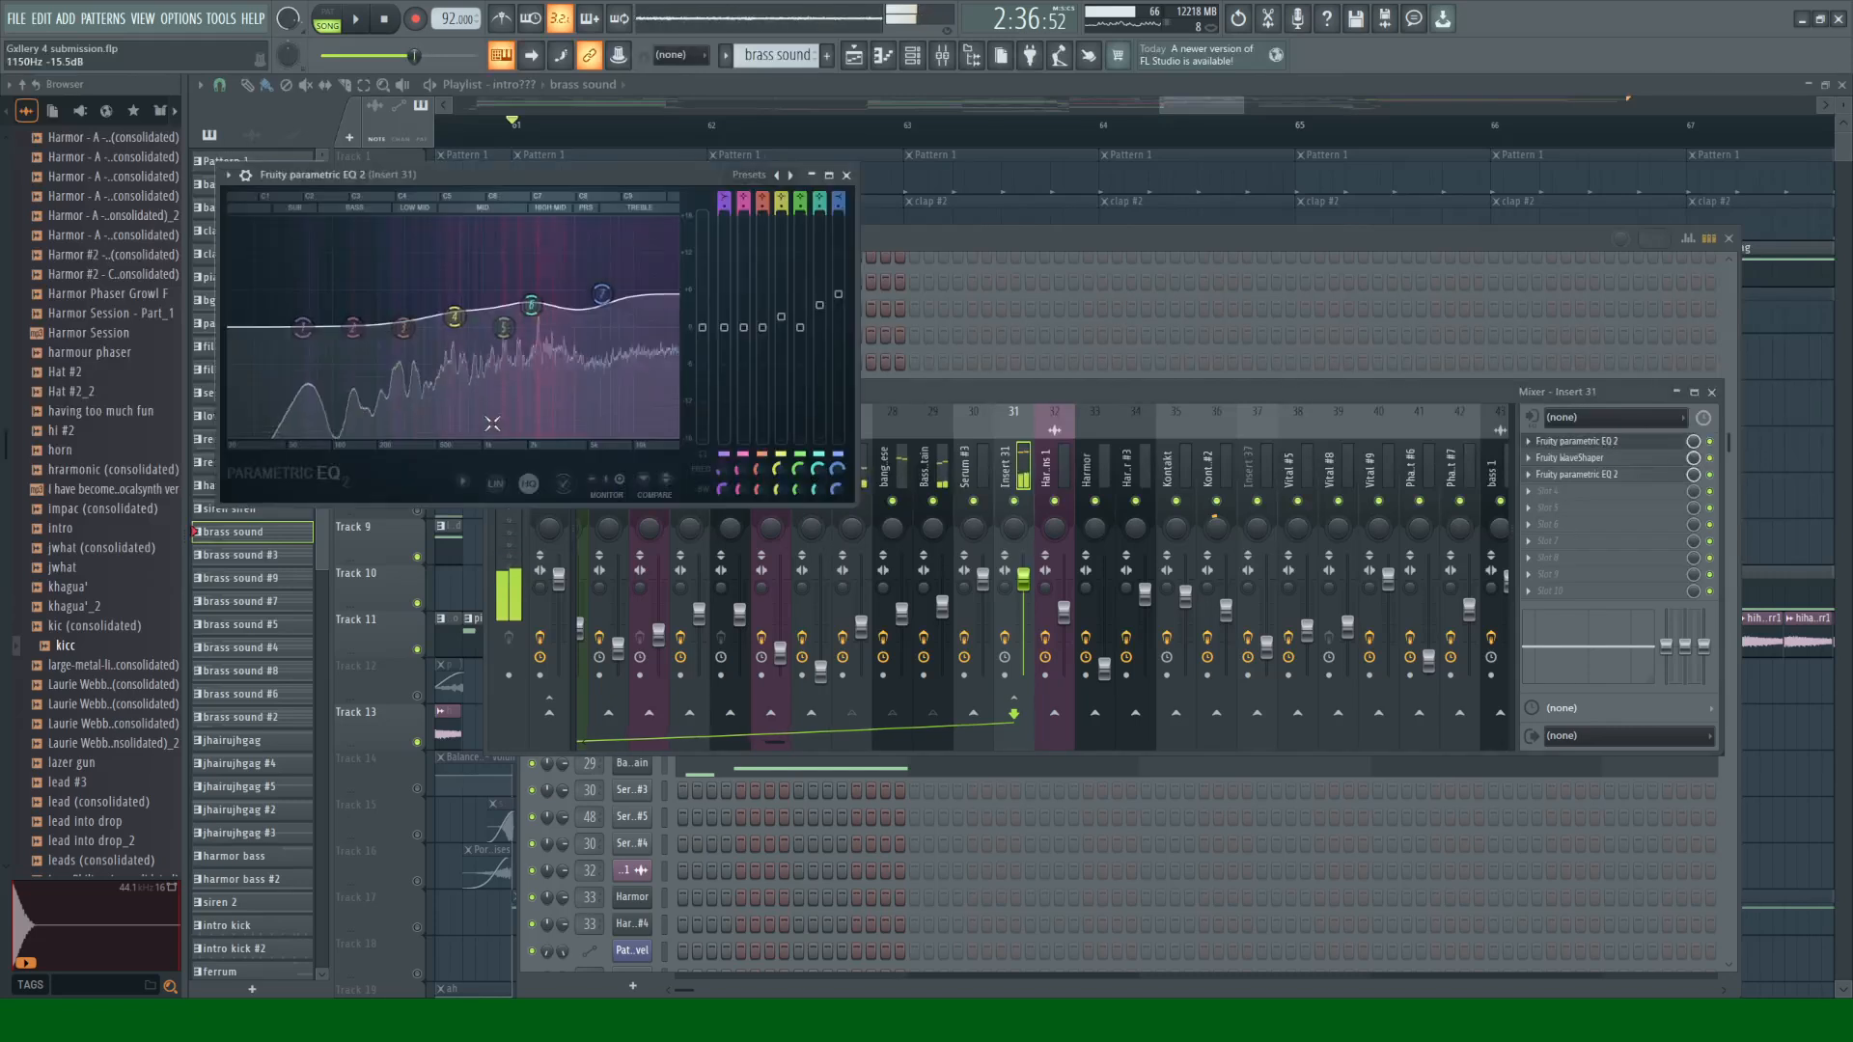
pyautogui.click(1607, 442)
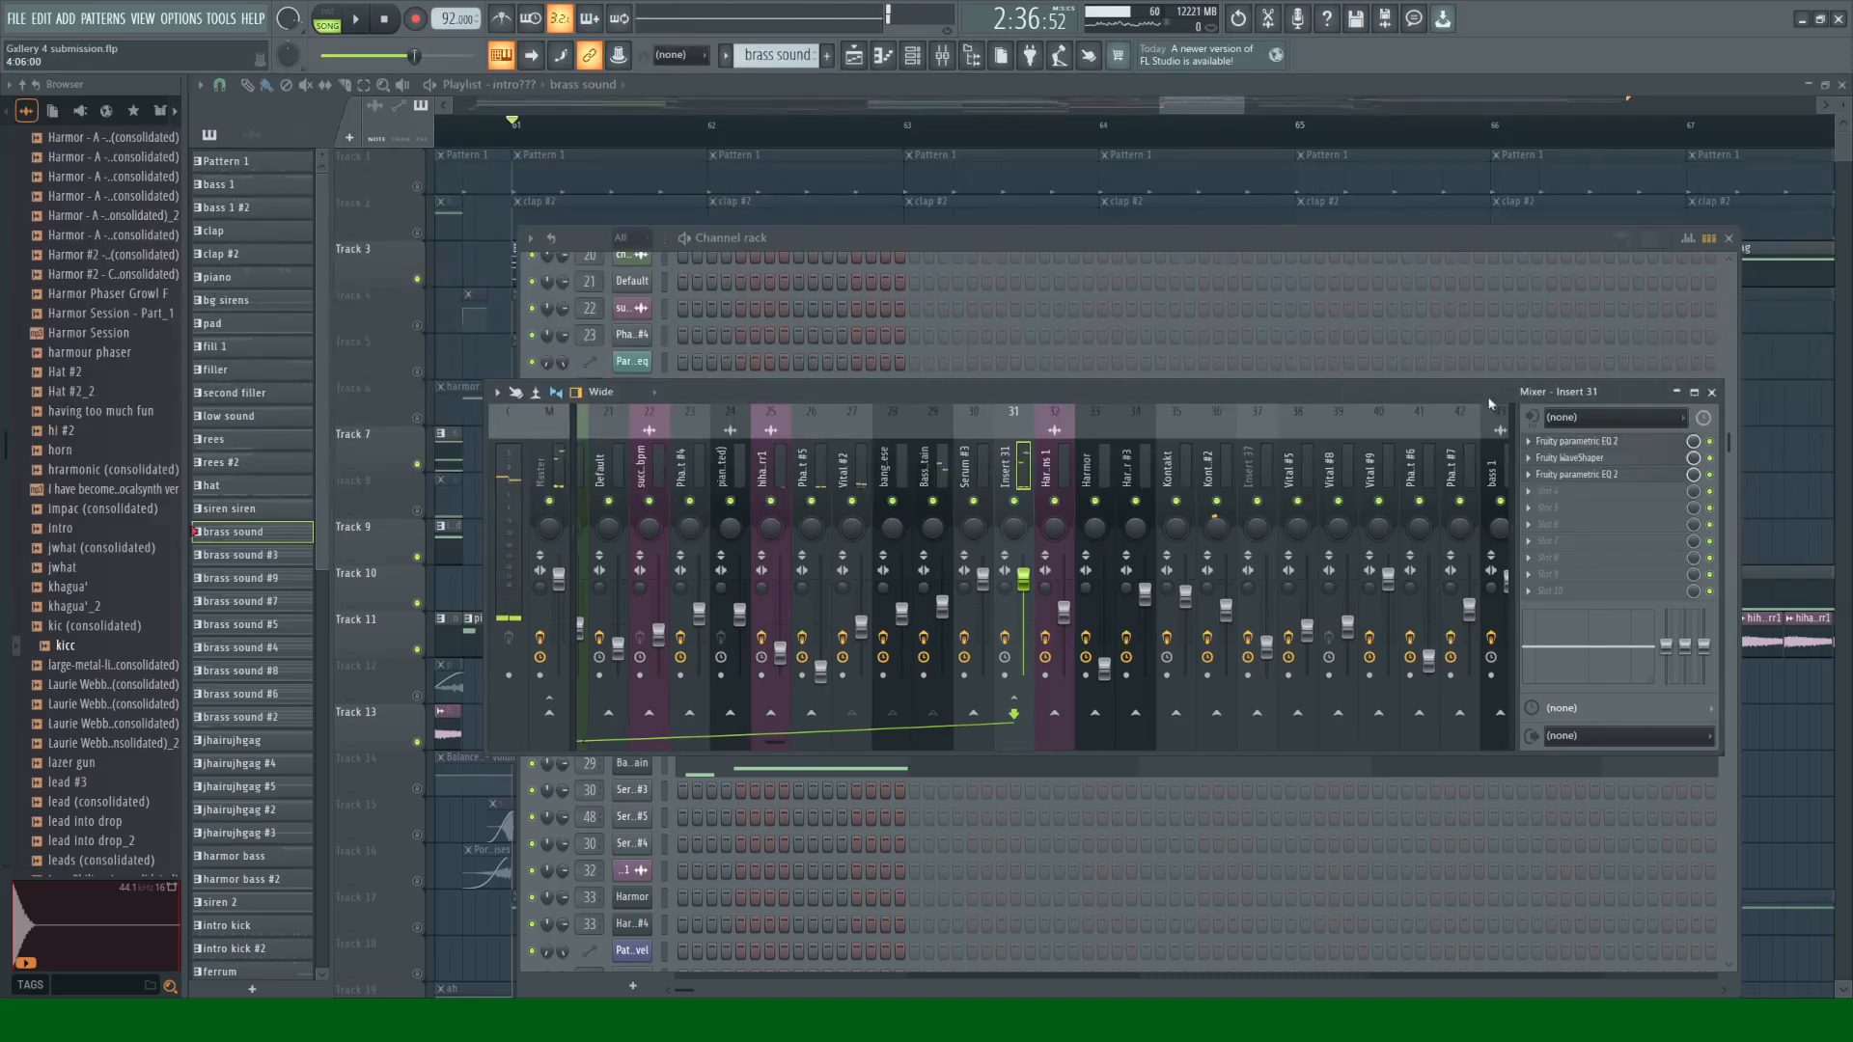
pyautogui.click(1581, 478)
pyautogui.click(874, 193)
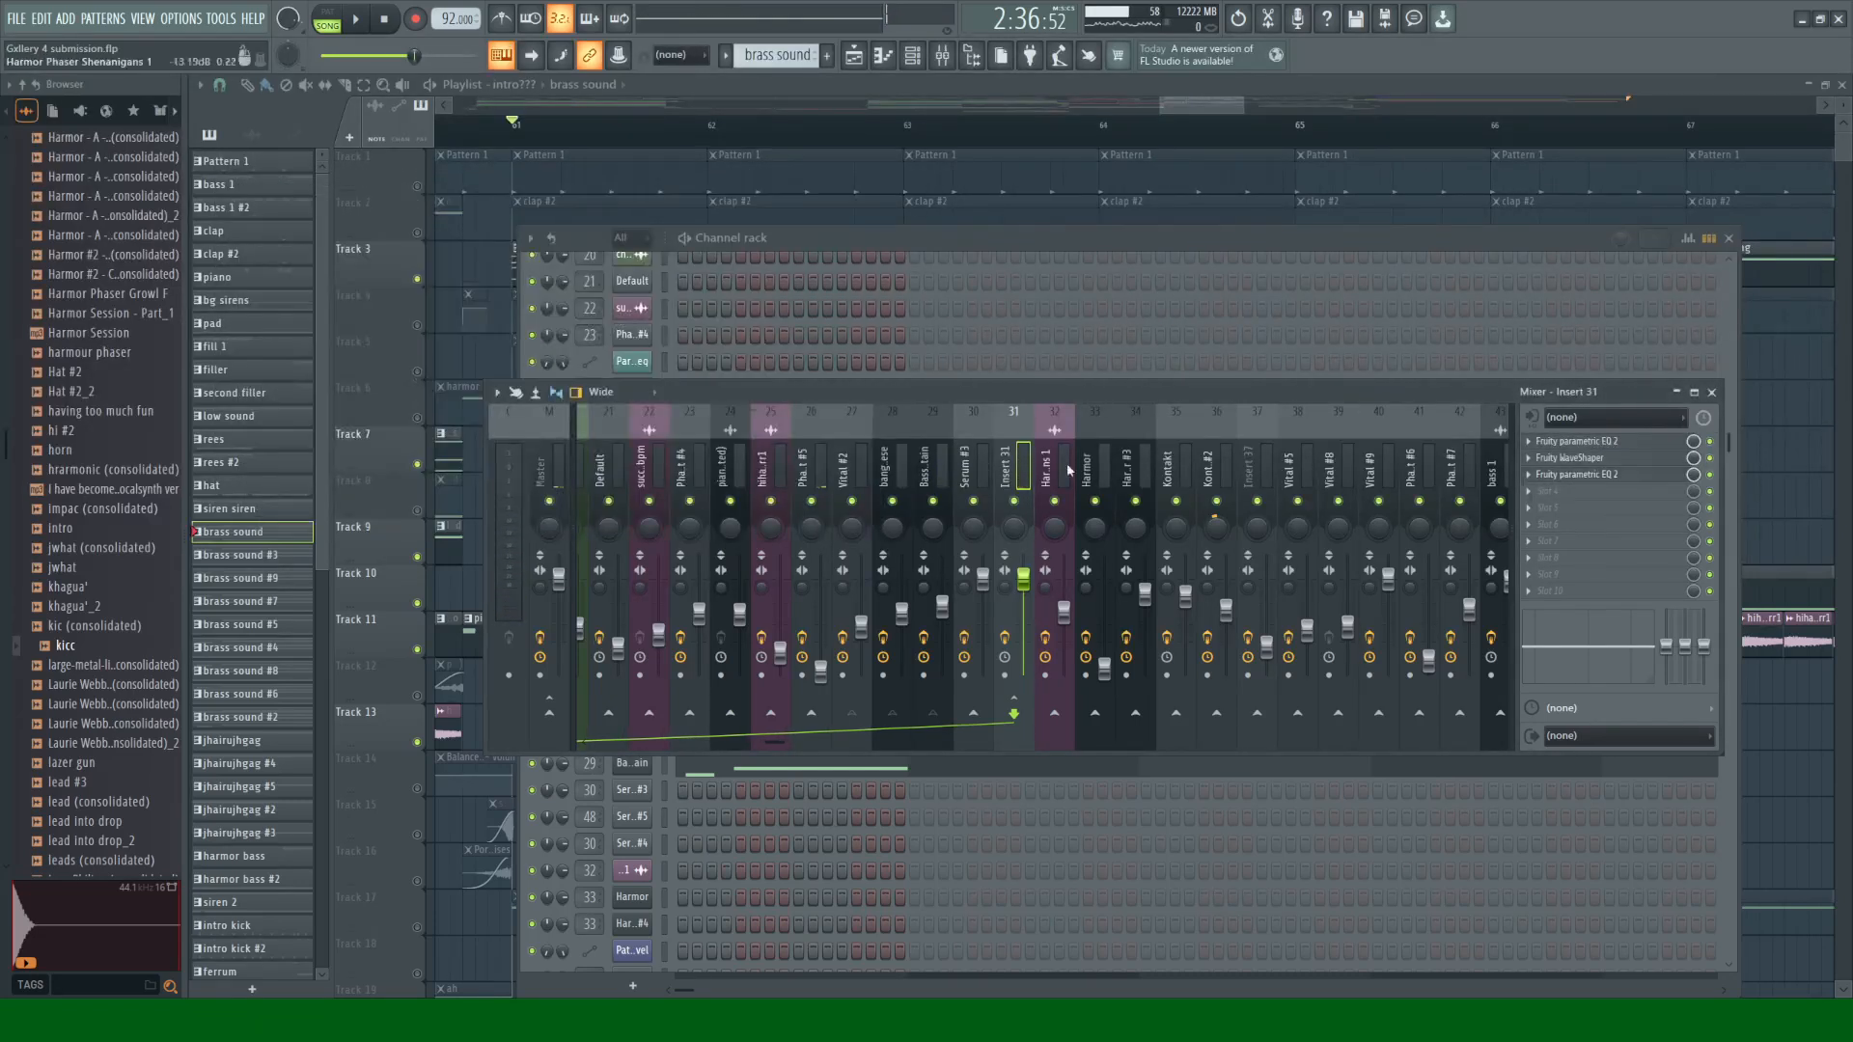
pyautogui.click(1711, 392)
pyautogui.click(1728, 238)
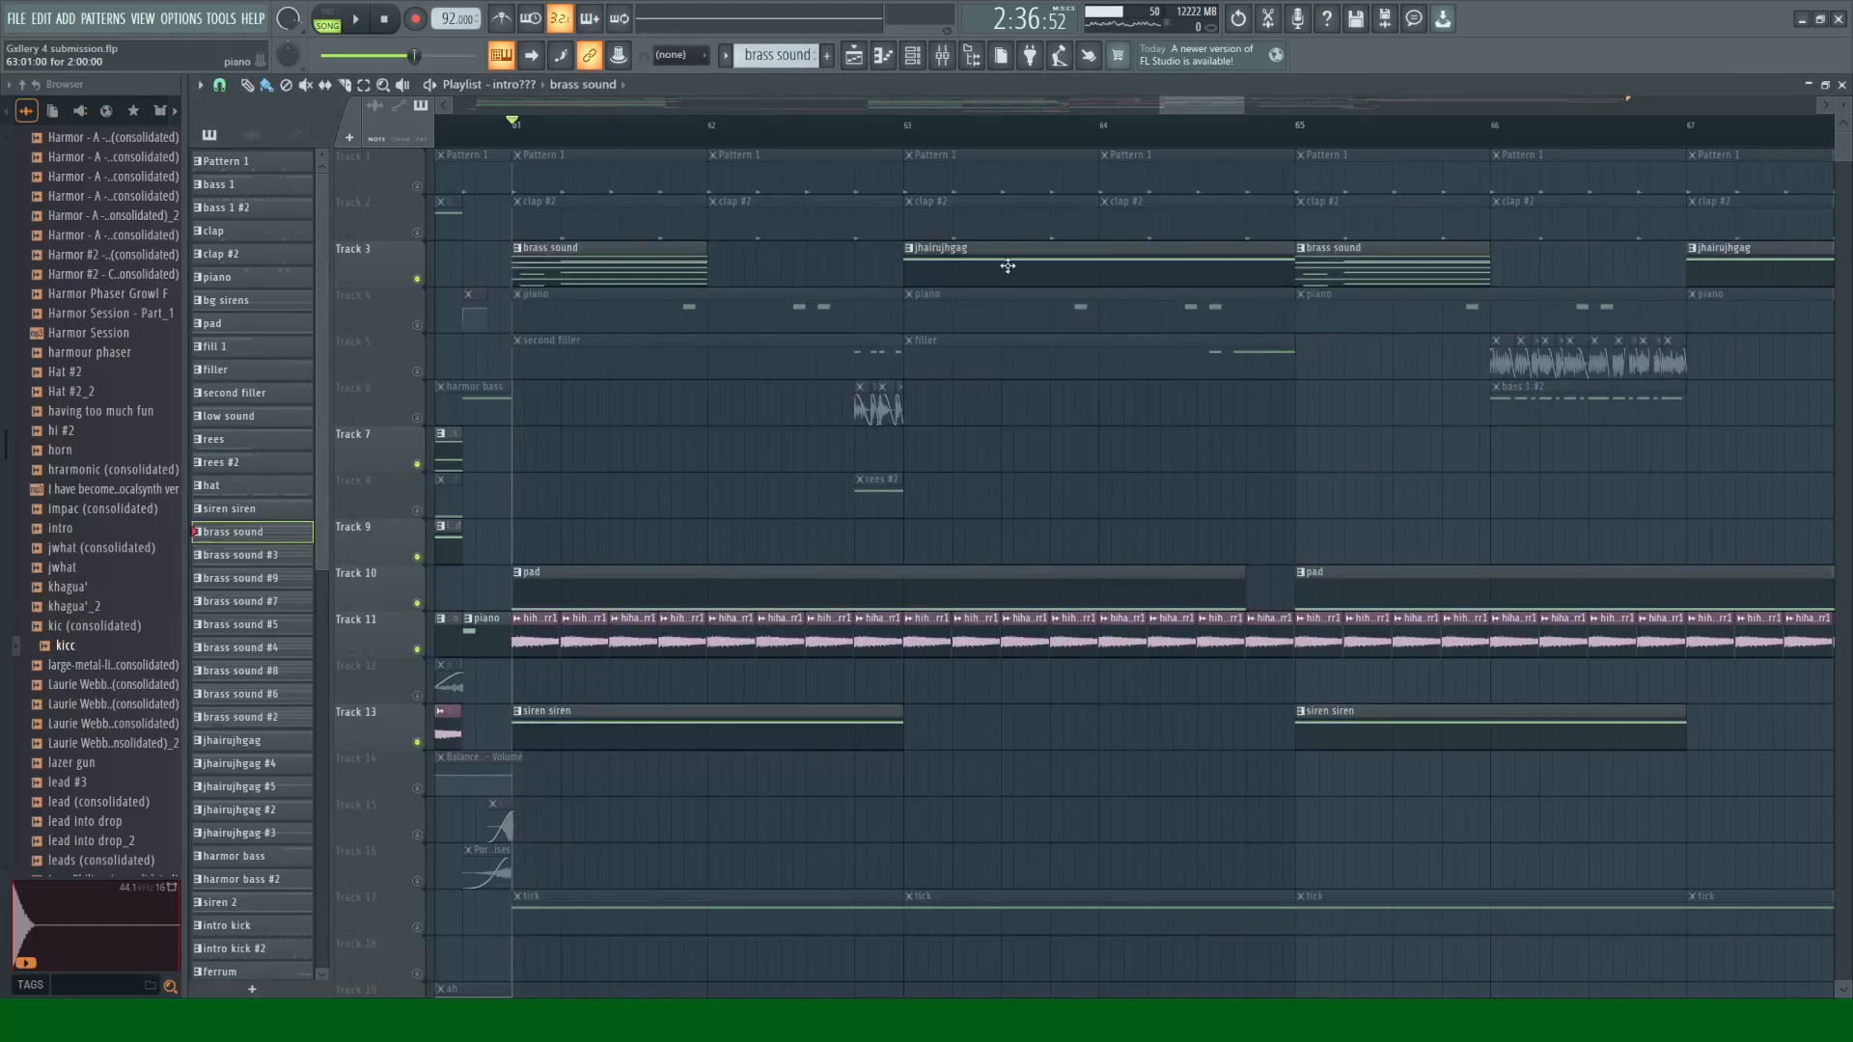
# Step: Play the jhairujhgag clip from its start and inspect the oscillator settings of its Serum #3 synth
pyautogui.click(911, 137)
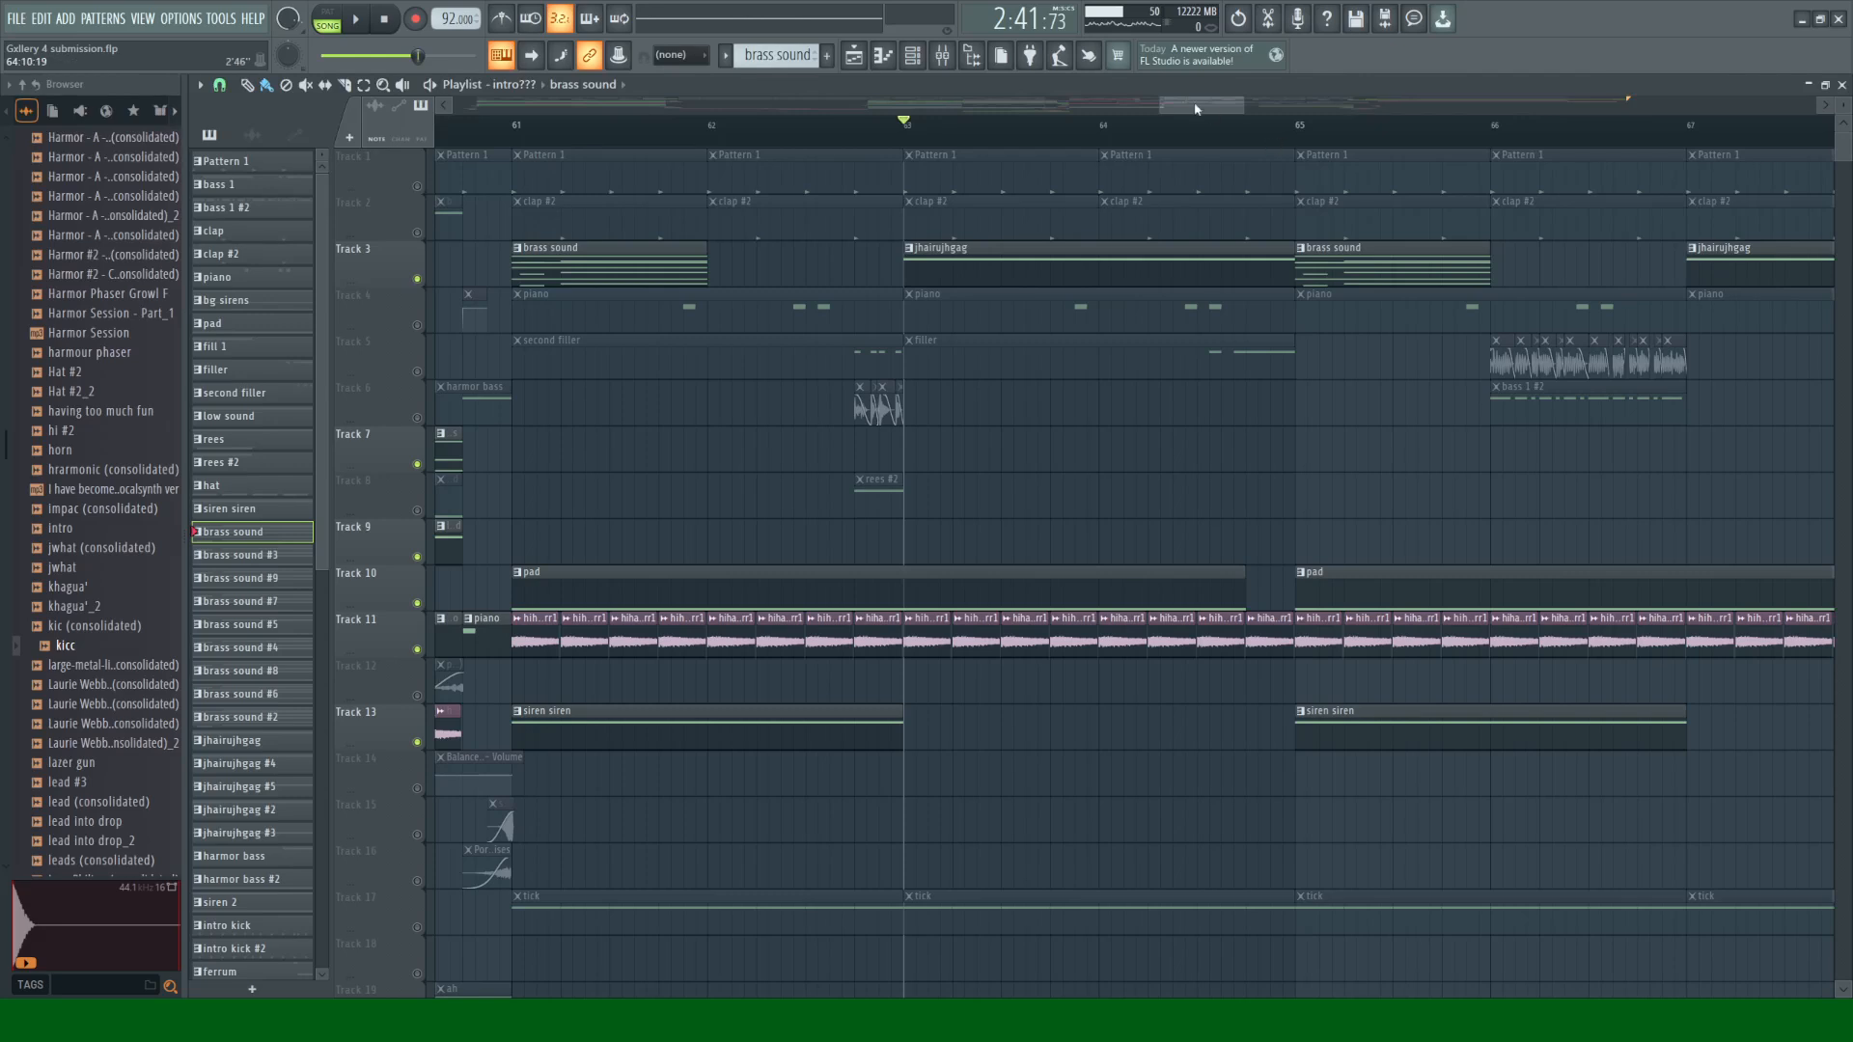
pyautogui.moveTo(1195, 109); pyautogui.dragTo(1213, 112)
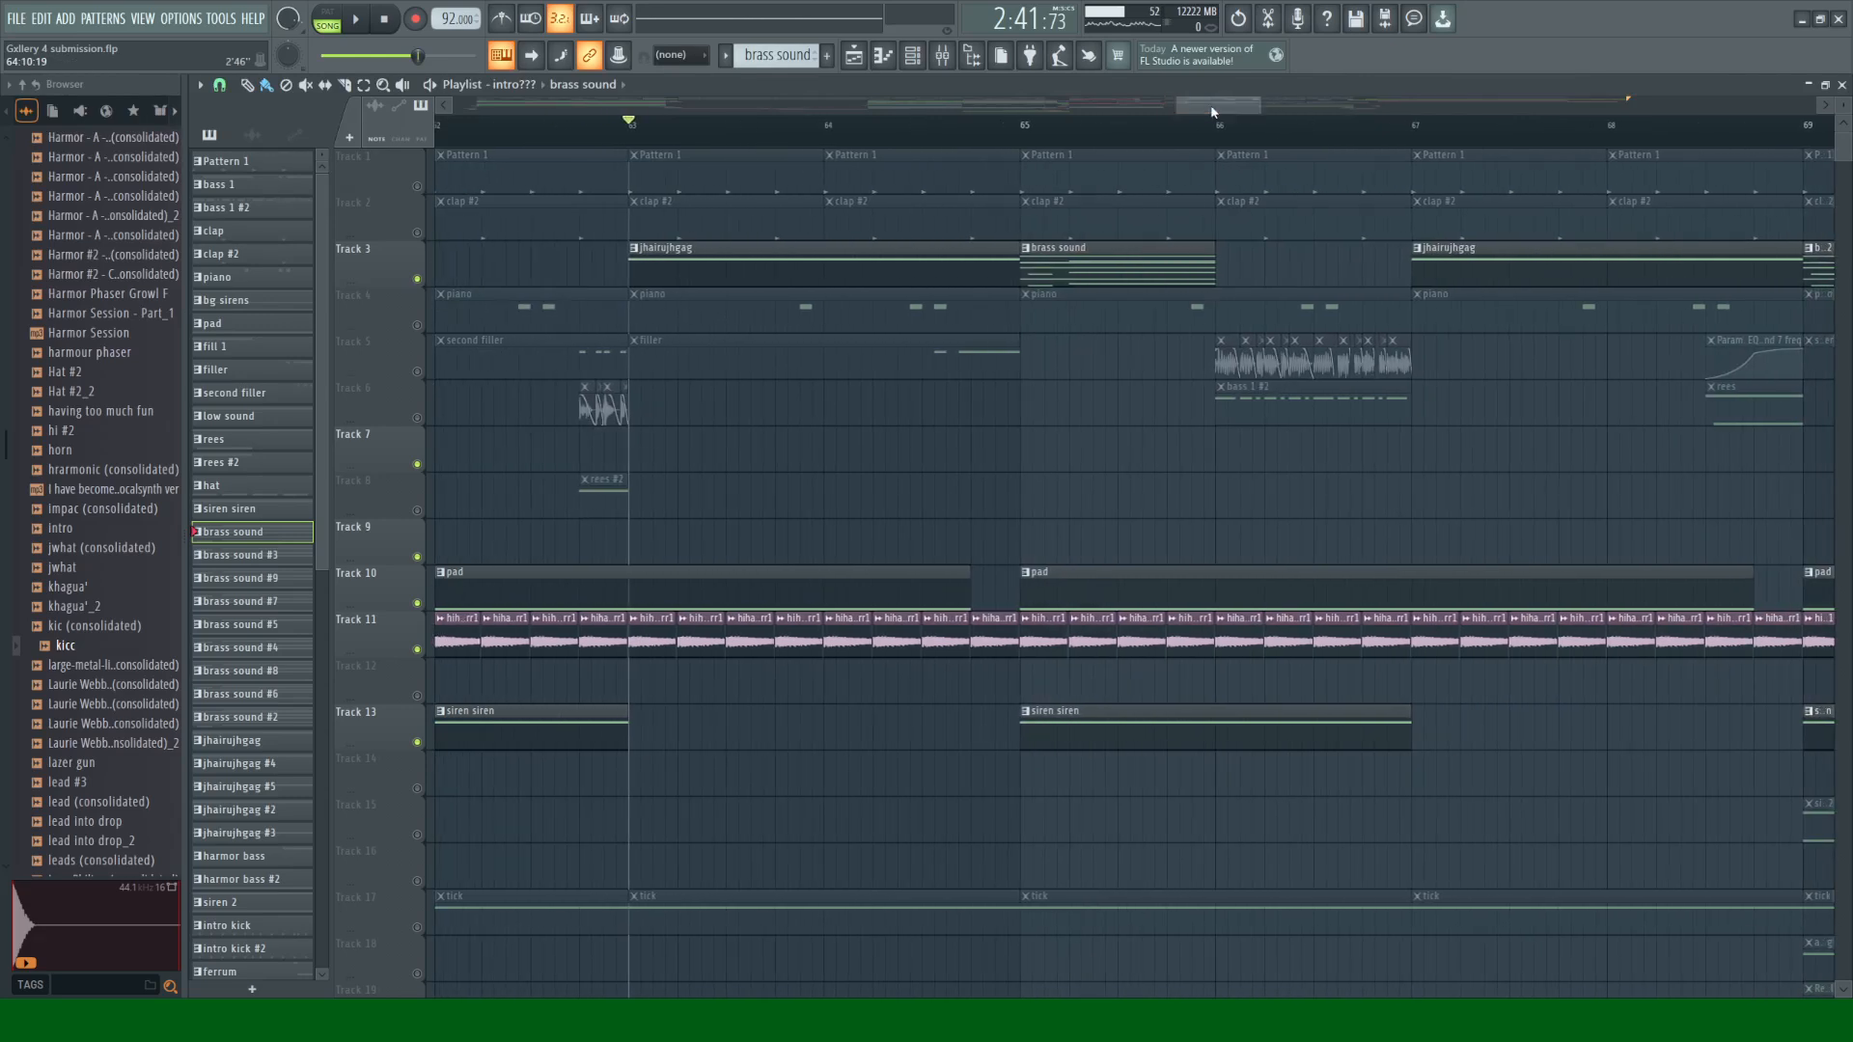
pyautogui.click(800, 270)
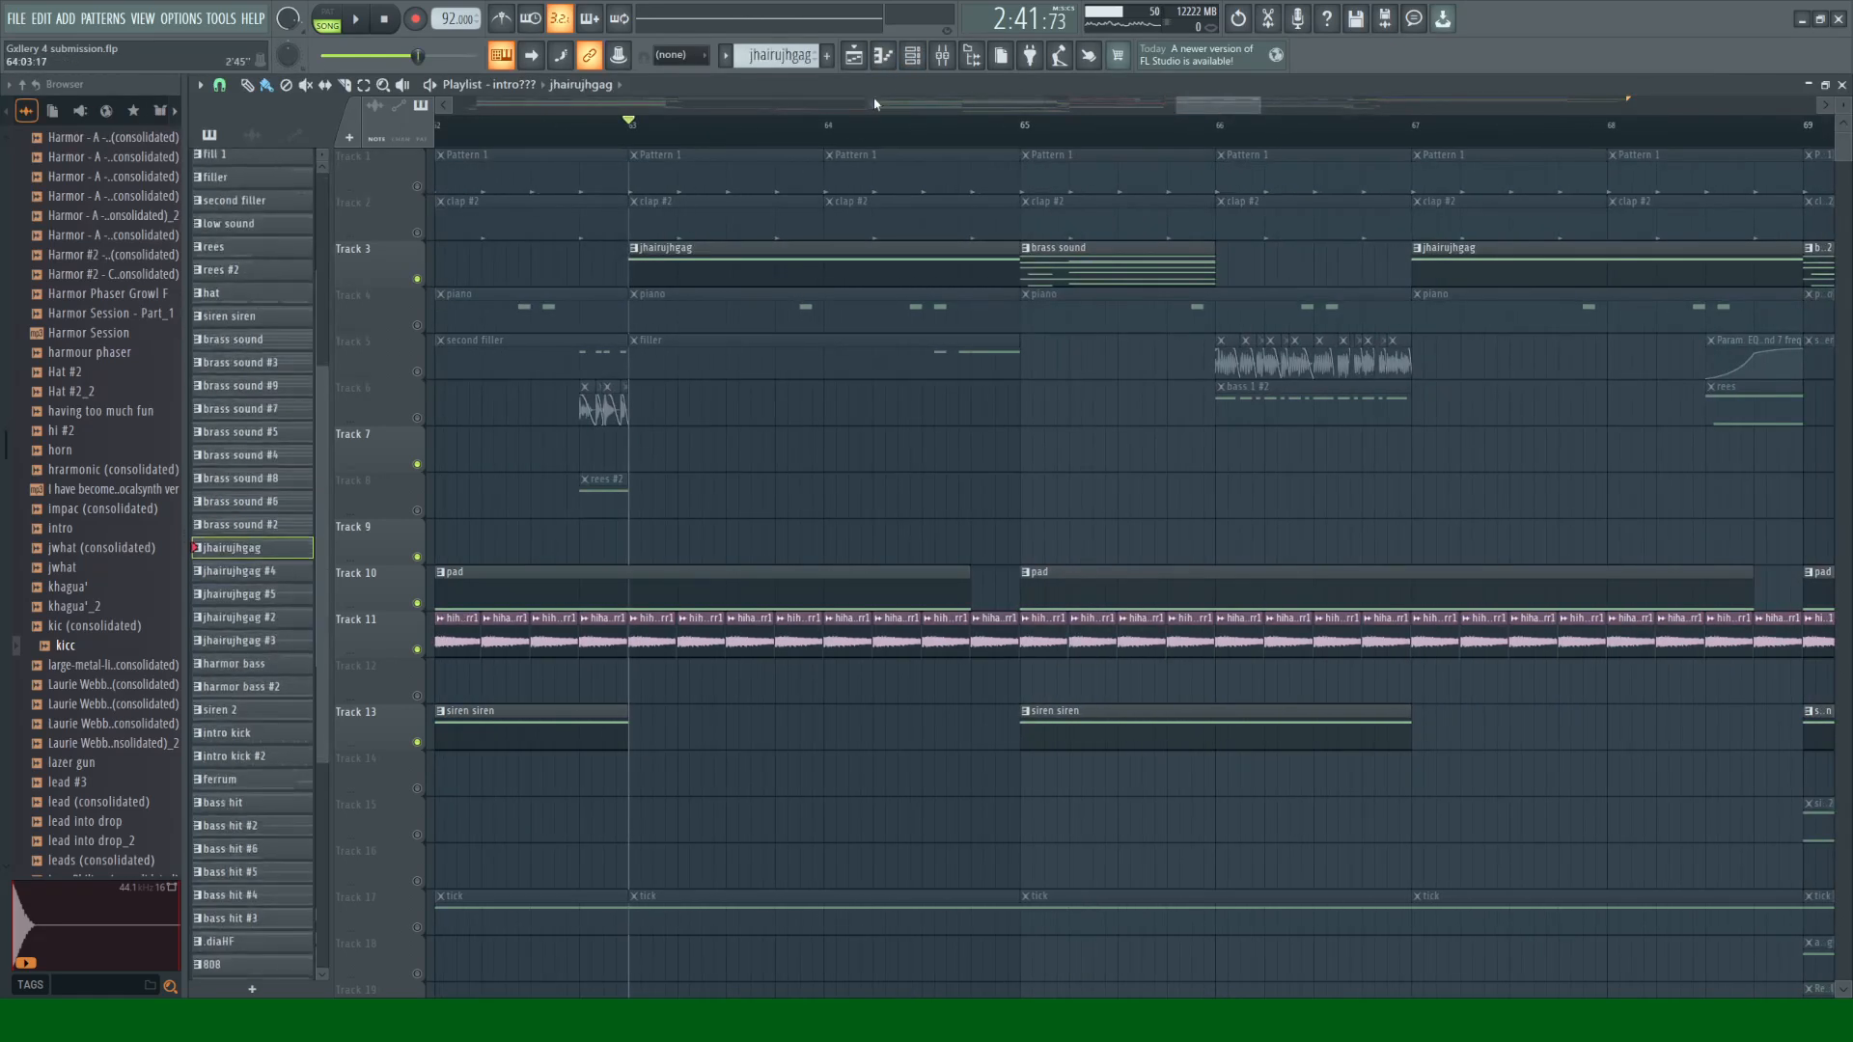
pyautogui.click(912, 55)
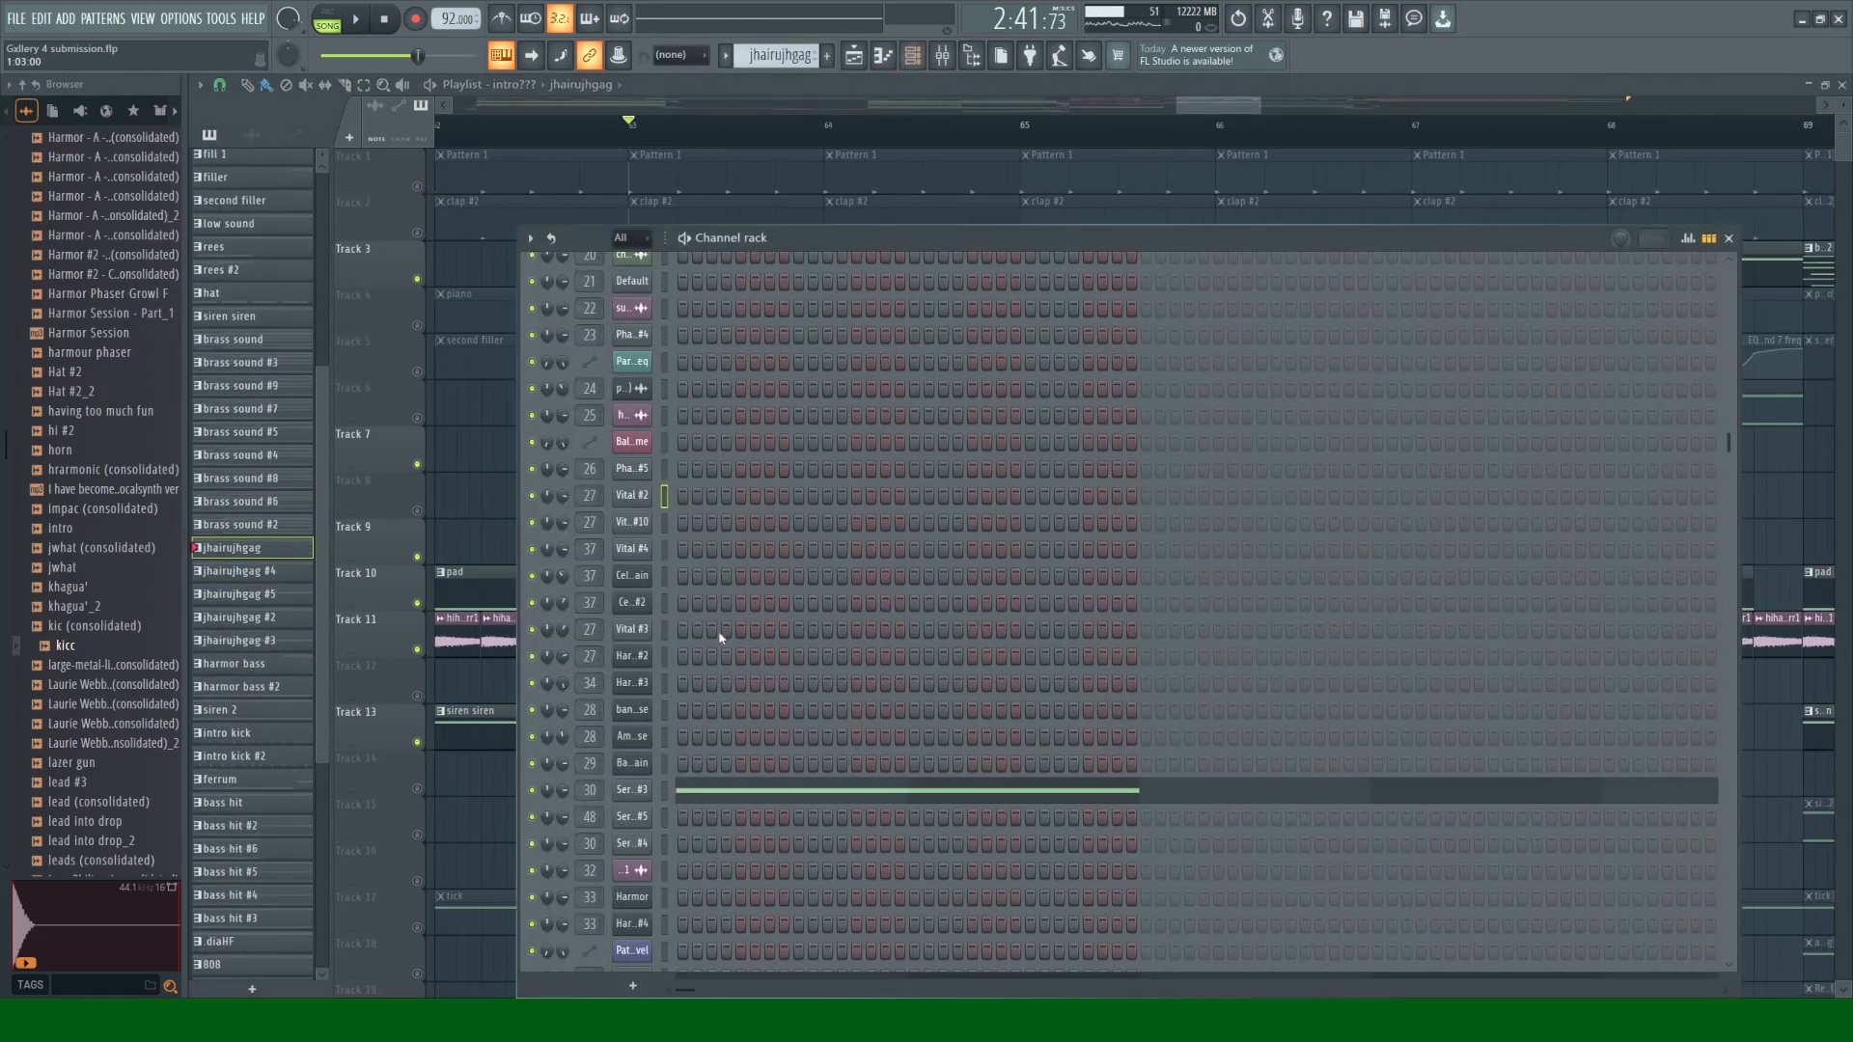
pyautogui.click(628, 792)
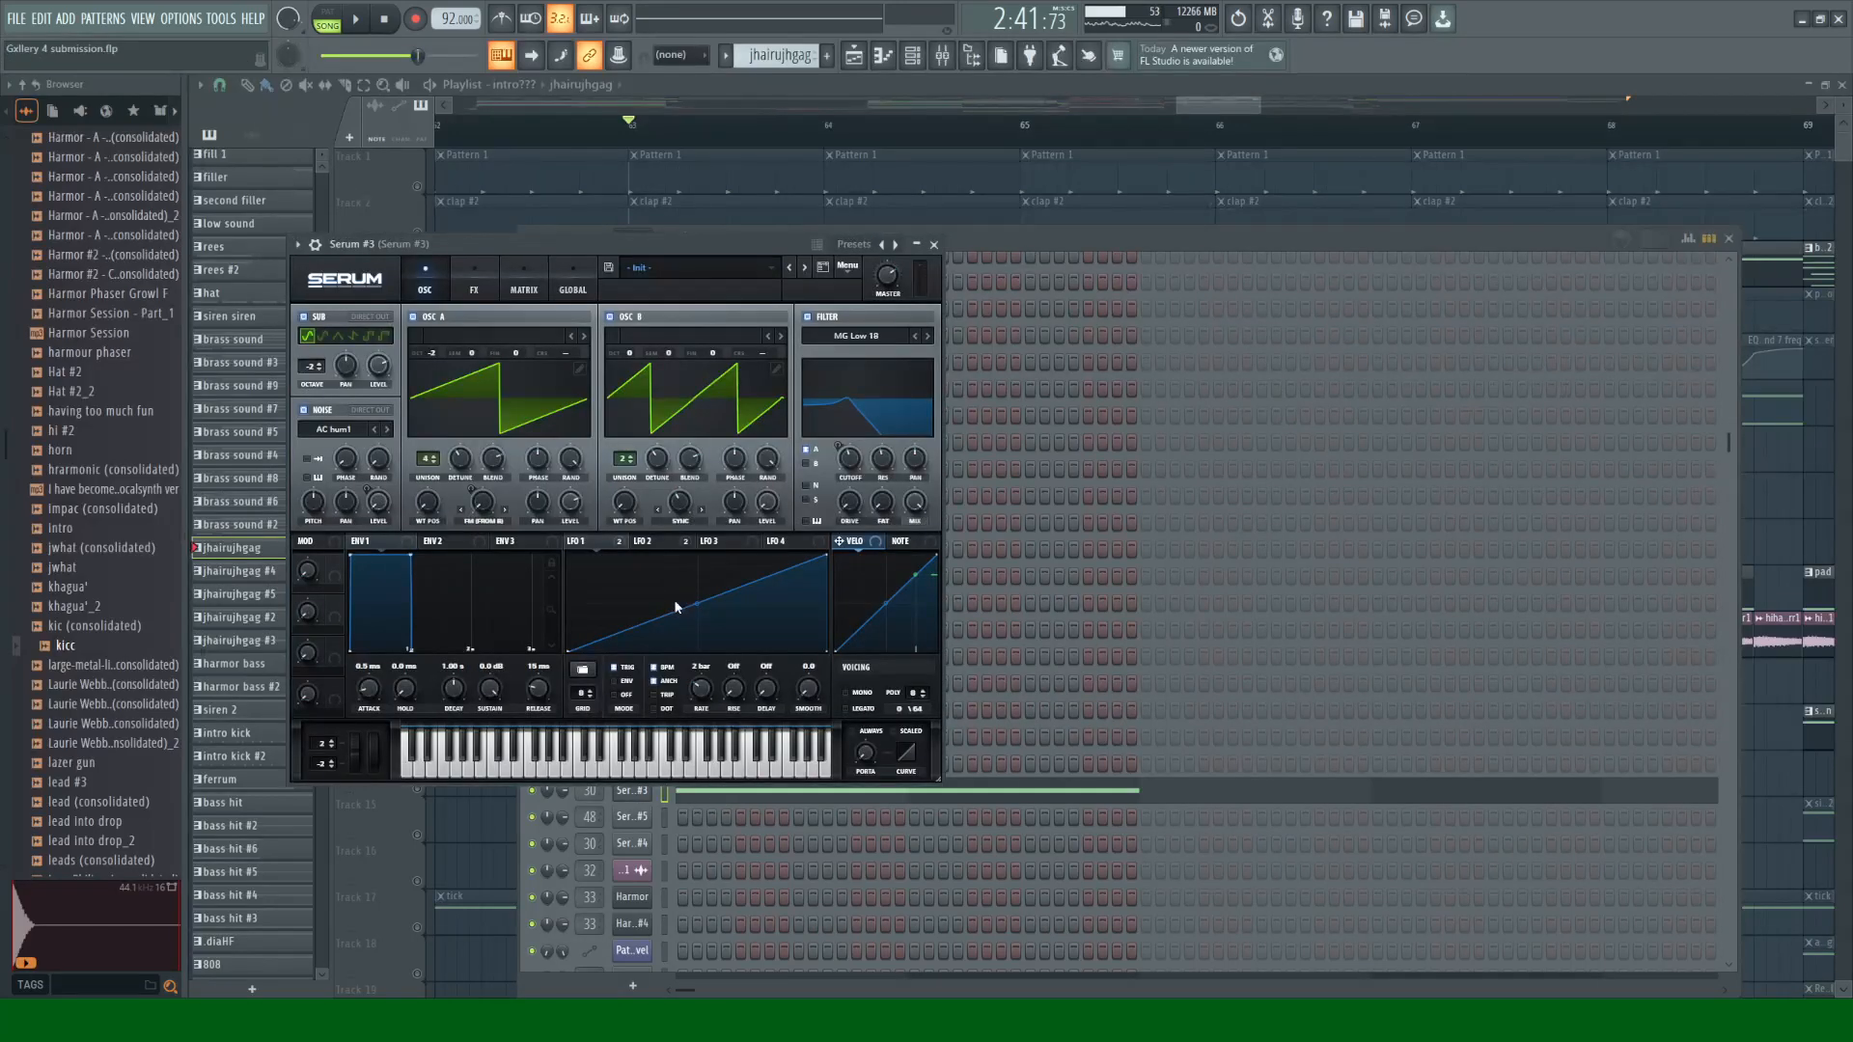
pyautogui.press('space')
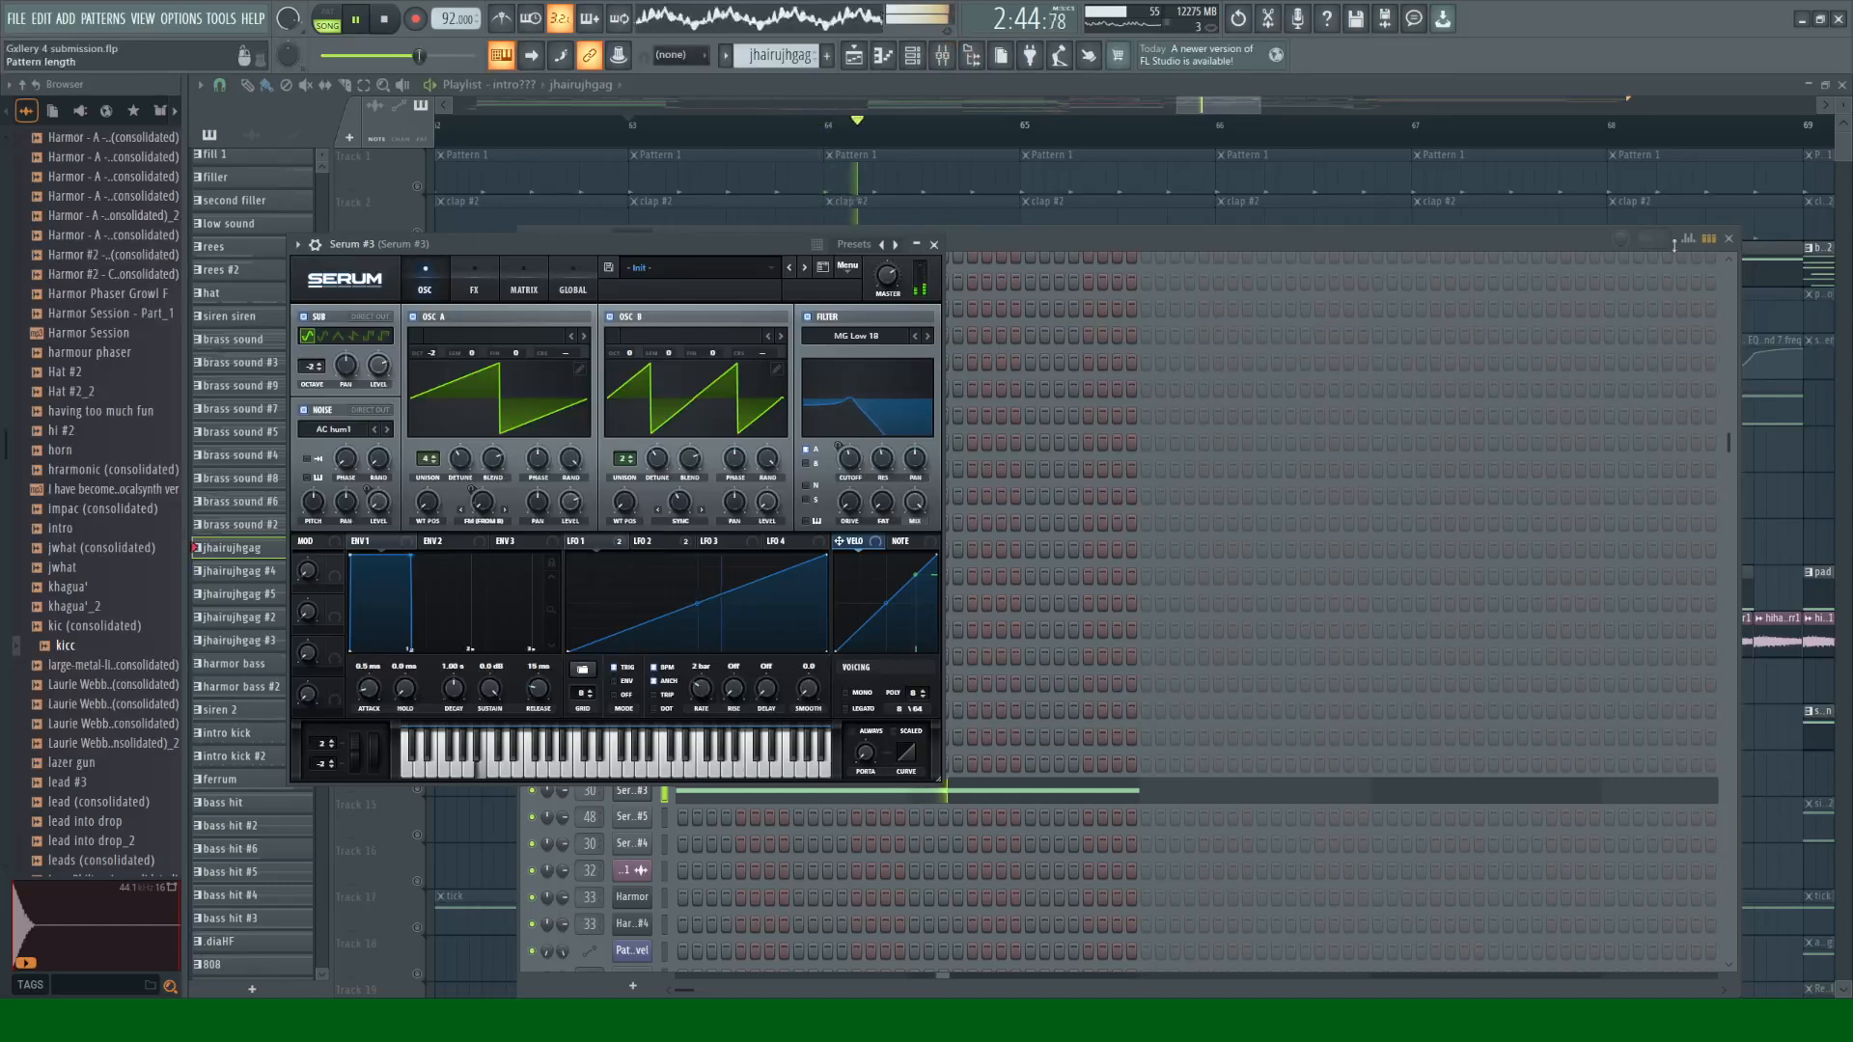
# Step: Solo Track 3, replay the jhairujhgag clip, and bypass the effect slots on the Serum #3 mixer track
pyautogui.click(1727, 238)
pyautogui.click(933, 244)
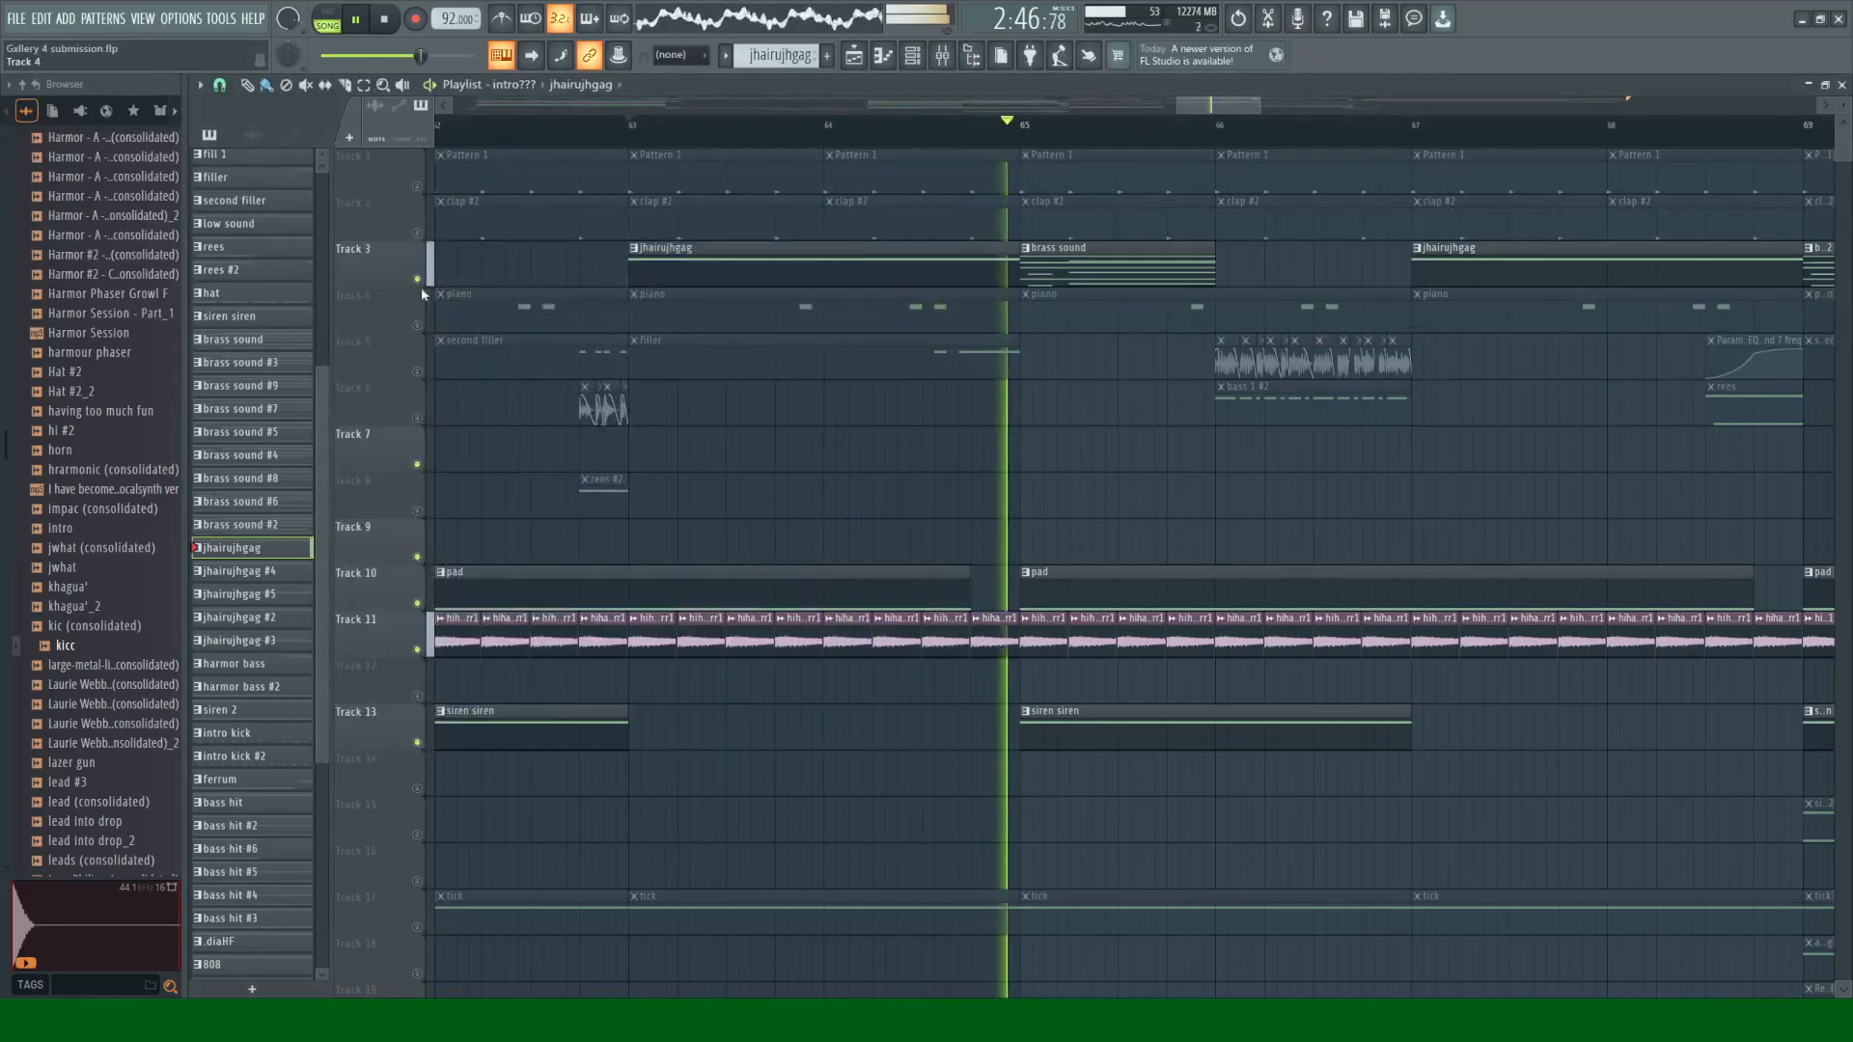
pyautogui.press('space')
pyautogui.press('space')
pyautogui.press('F6')
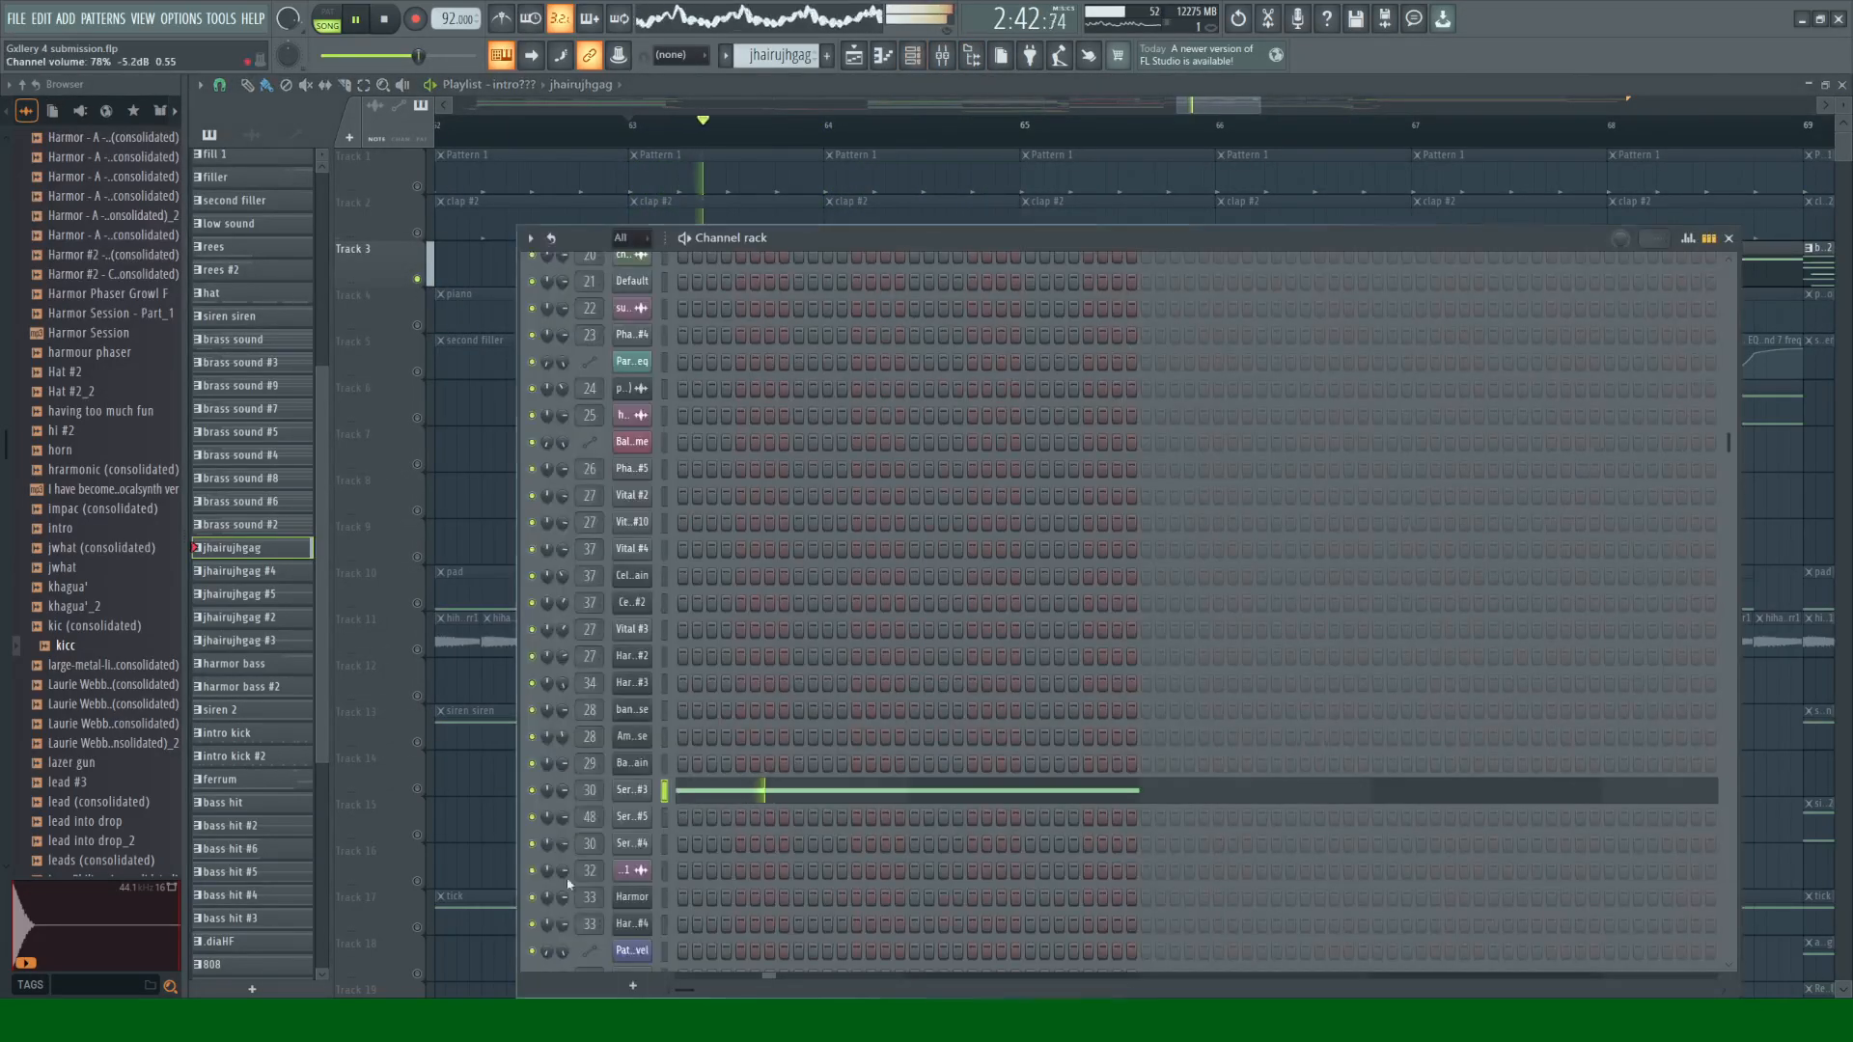
pyautogui.press('F9')
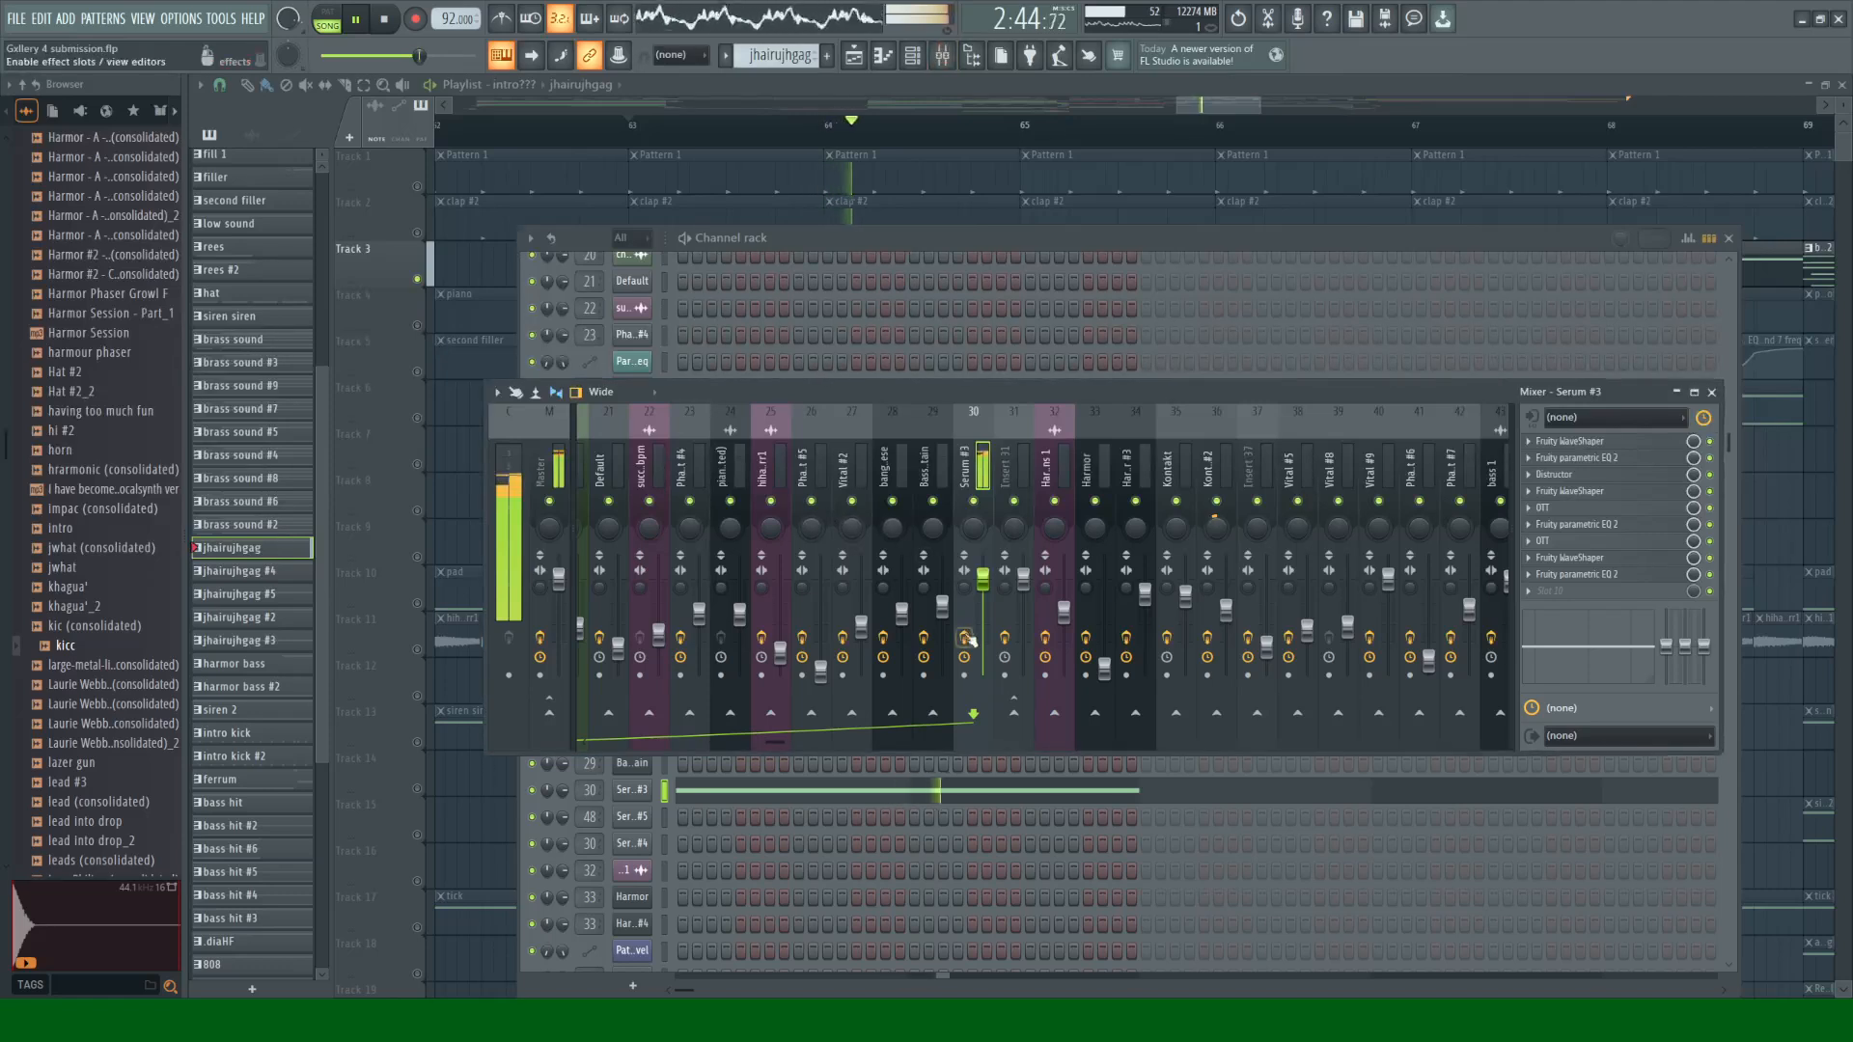
pyautogui.press('F9')
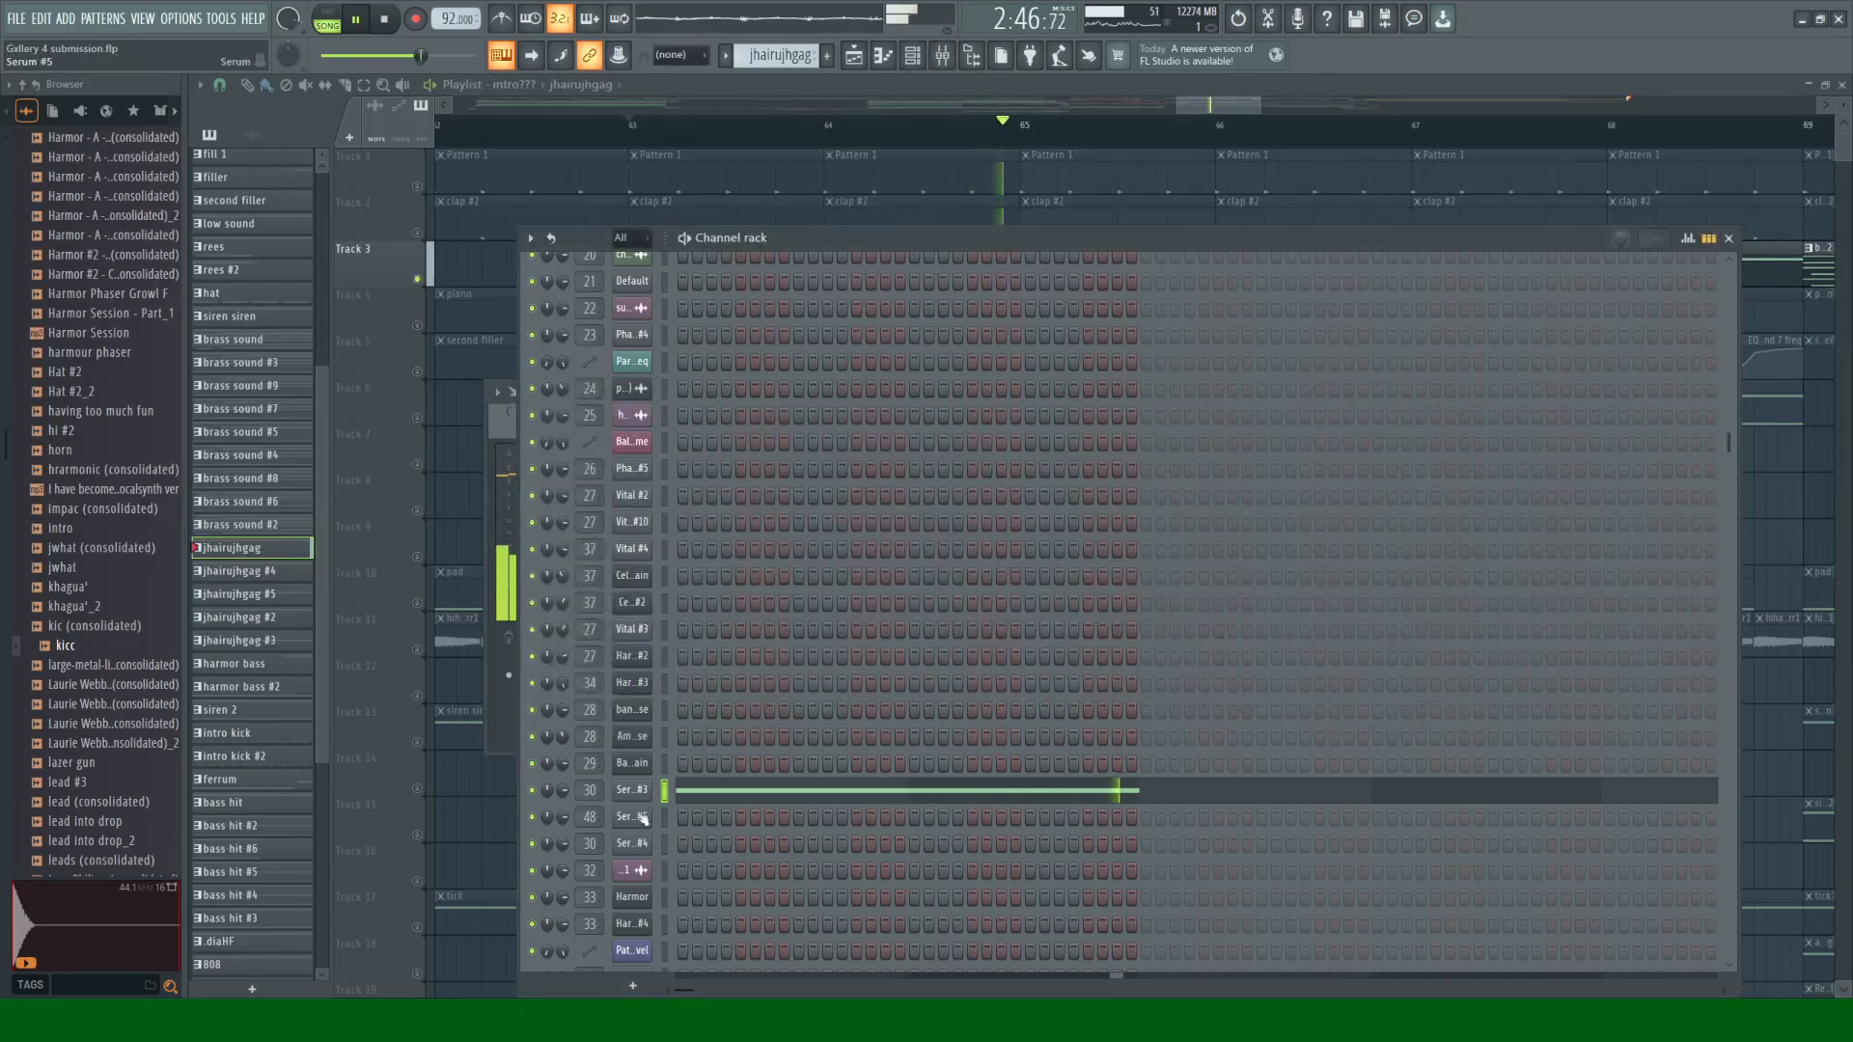
# Step: Switch off oscillator B, the filter and oscillator A in Serum #3, and play the remaining sub and noise layers
pyautogui.press('space')
pyautogui.click(611, 316)
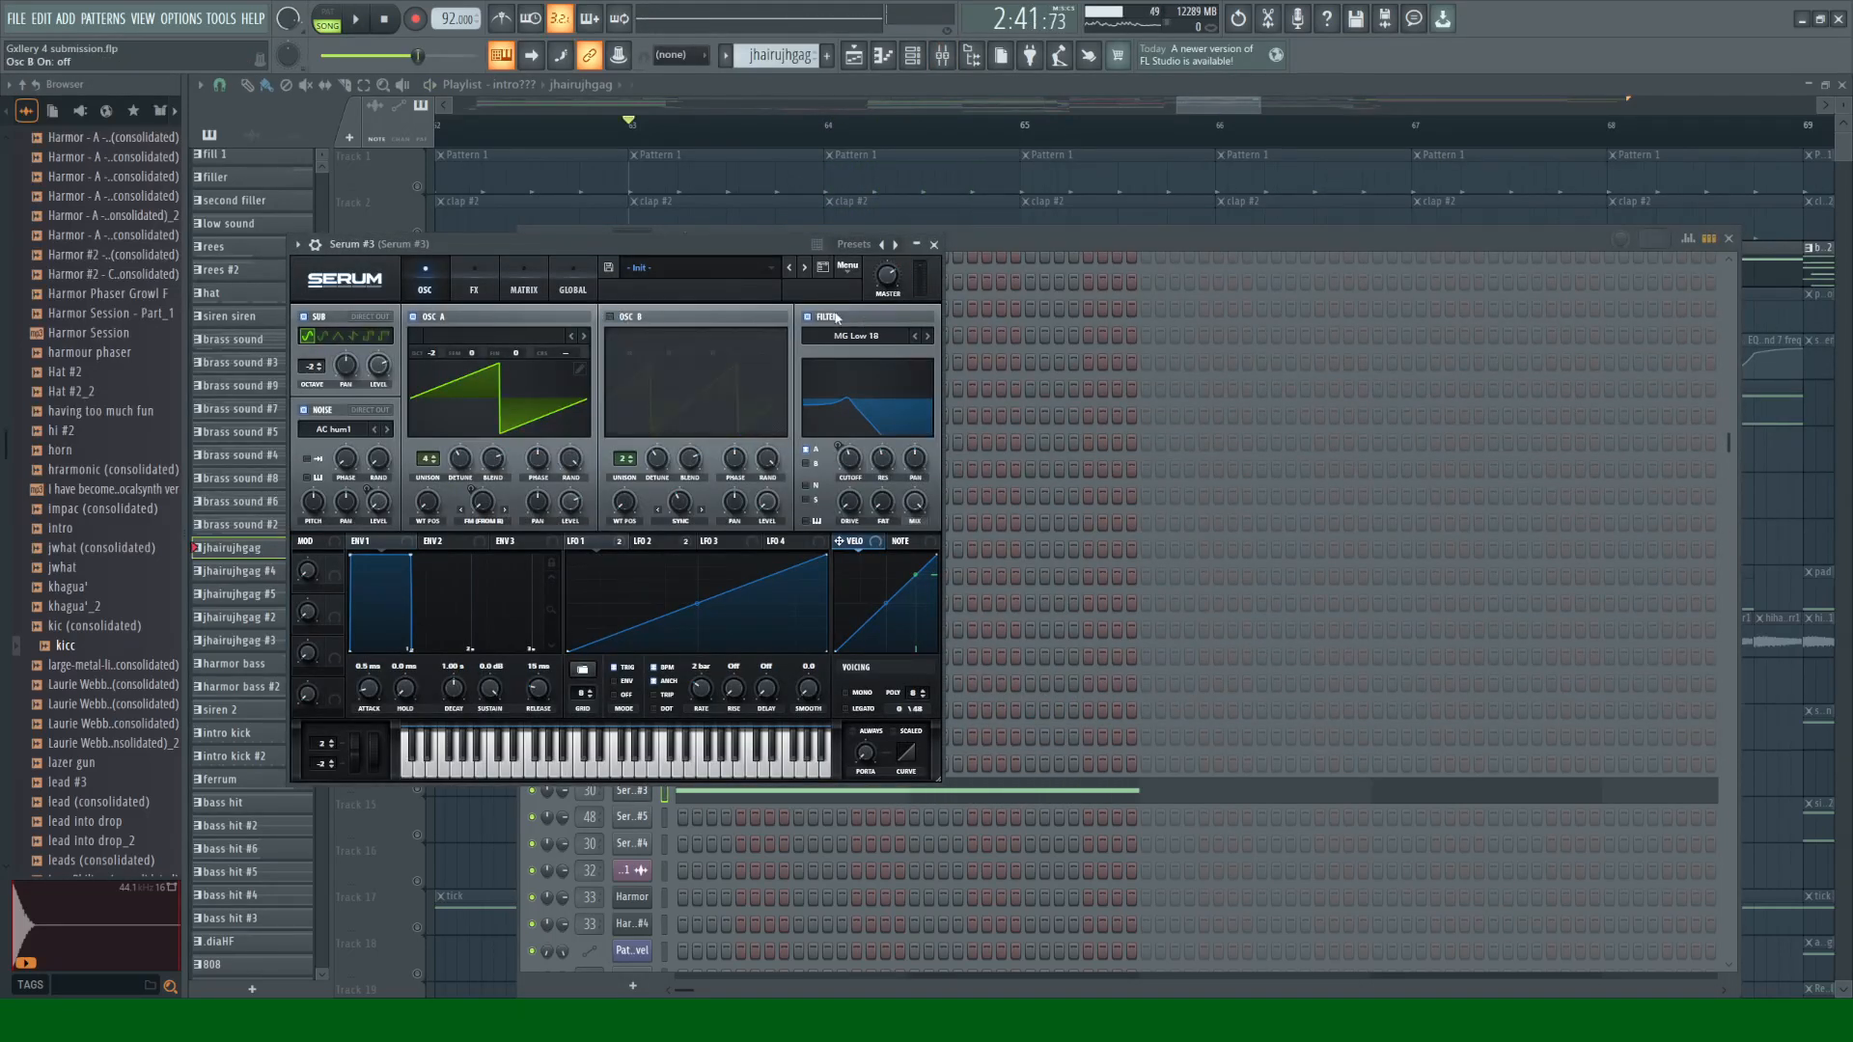
pyautogui.click(808, 316)
pyautogui.click(433, 319)
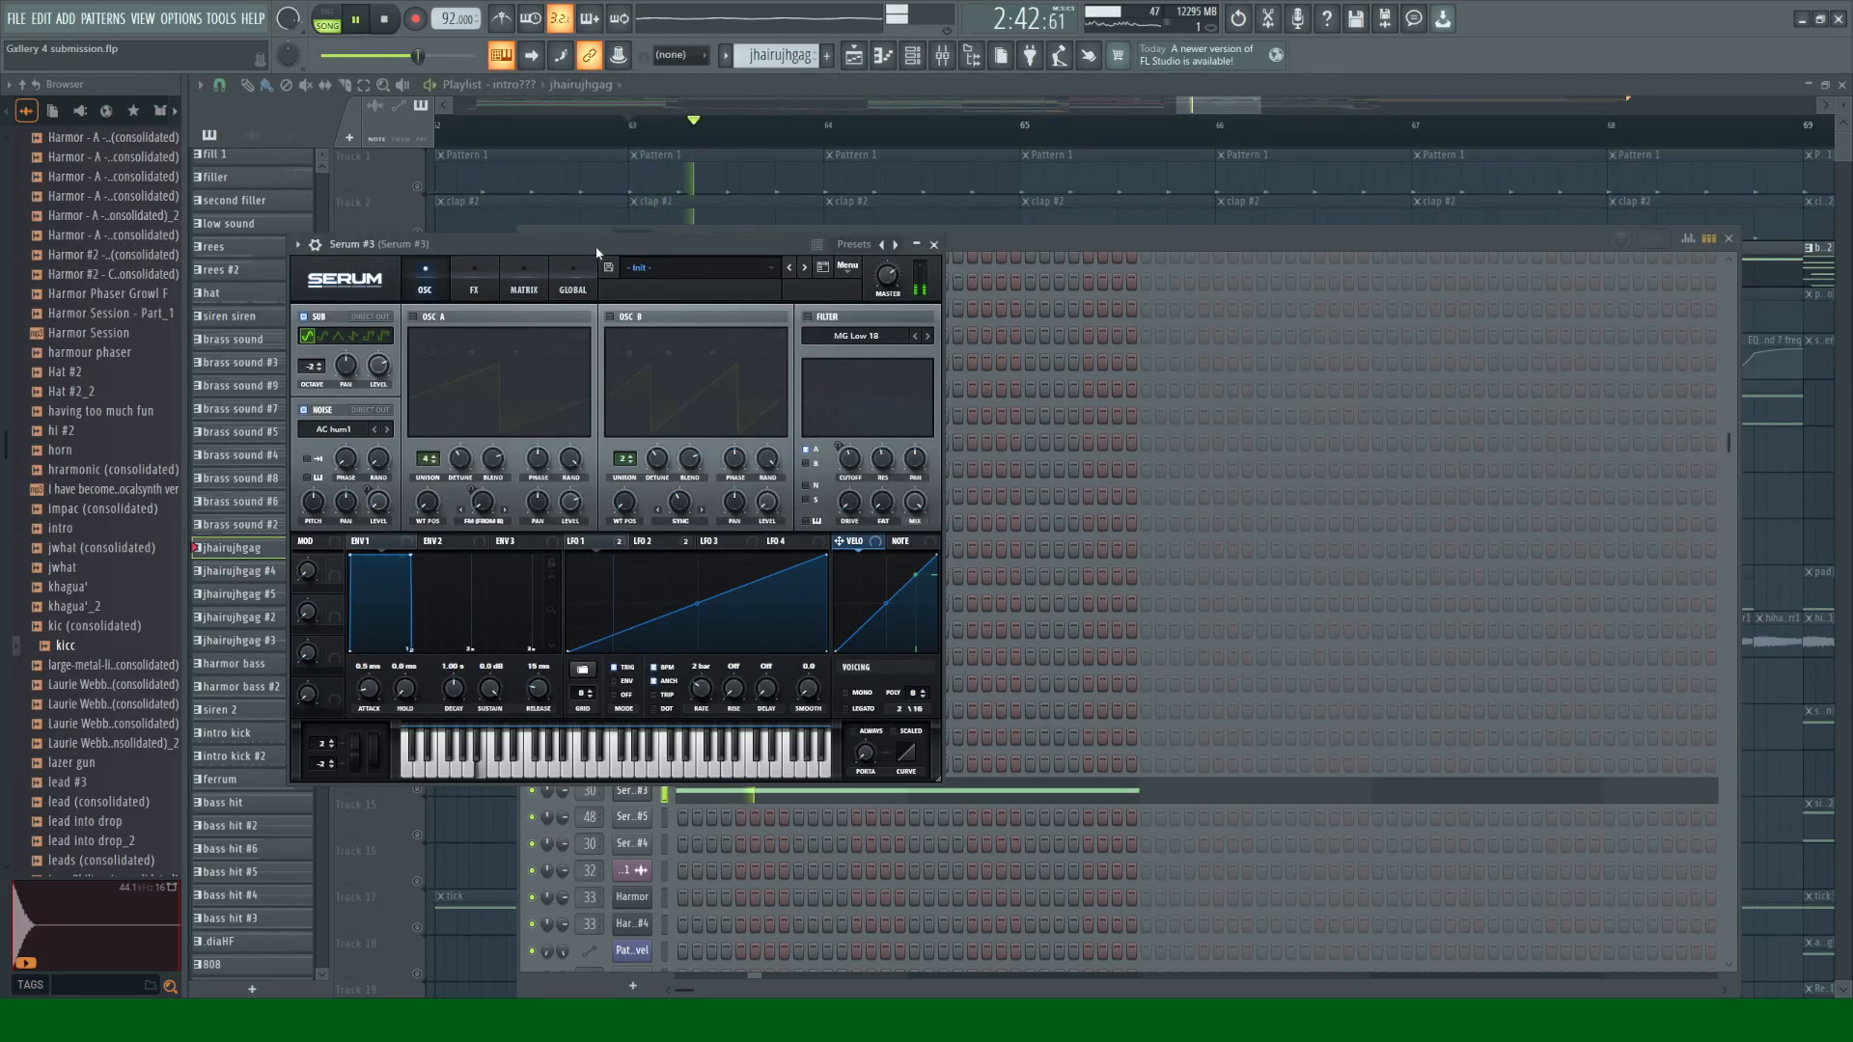
pyautogui.press('space')
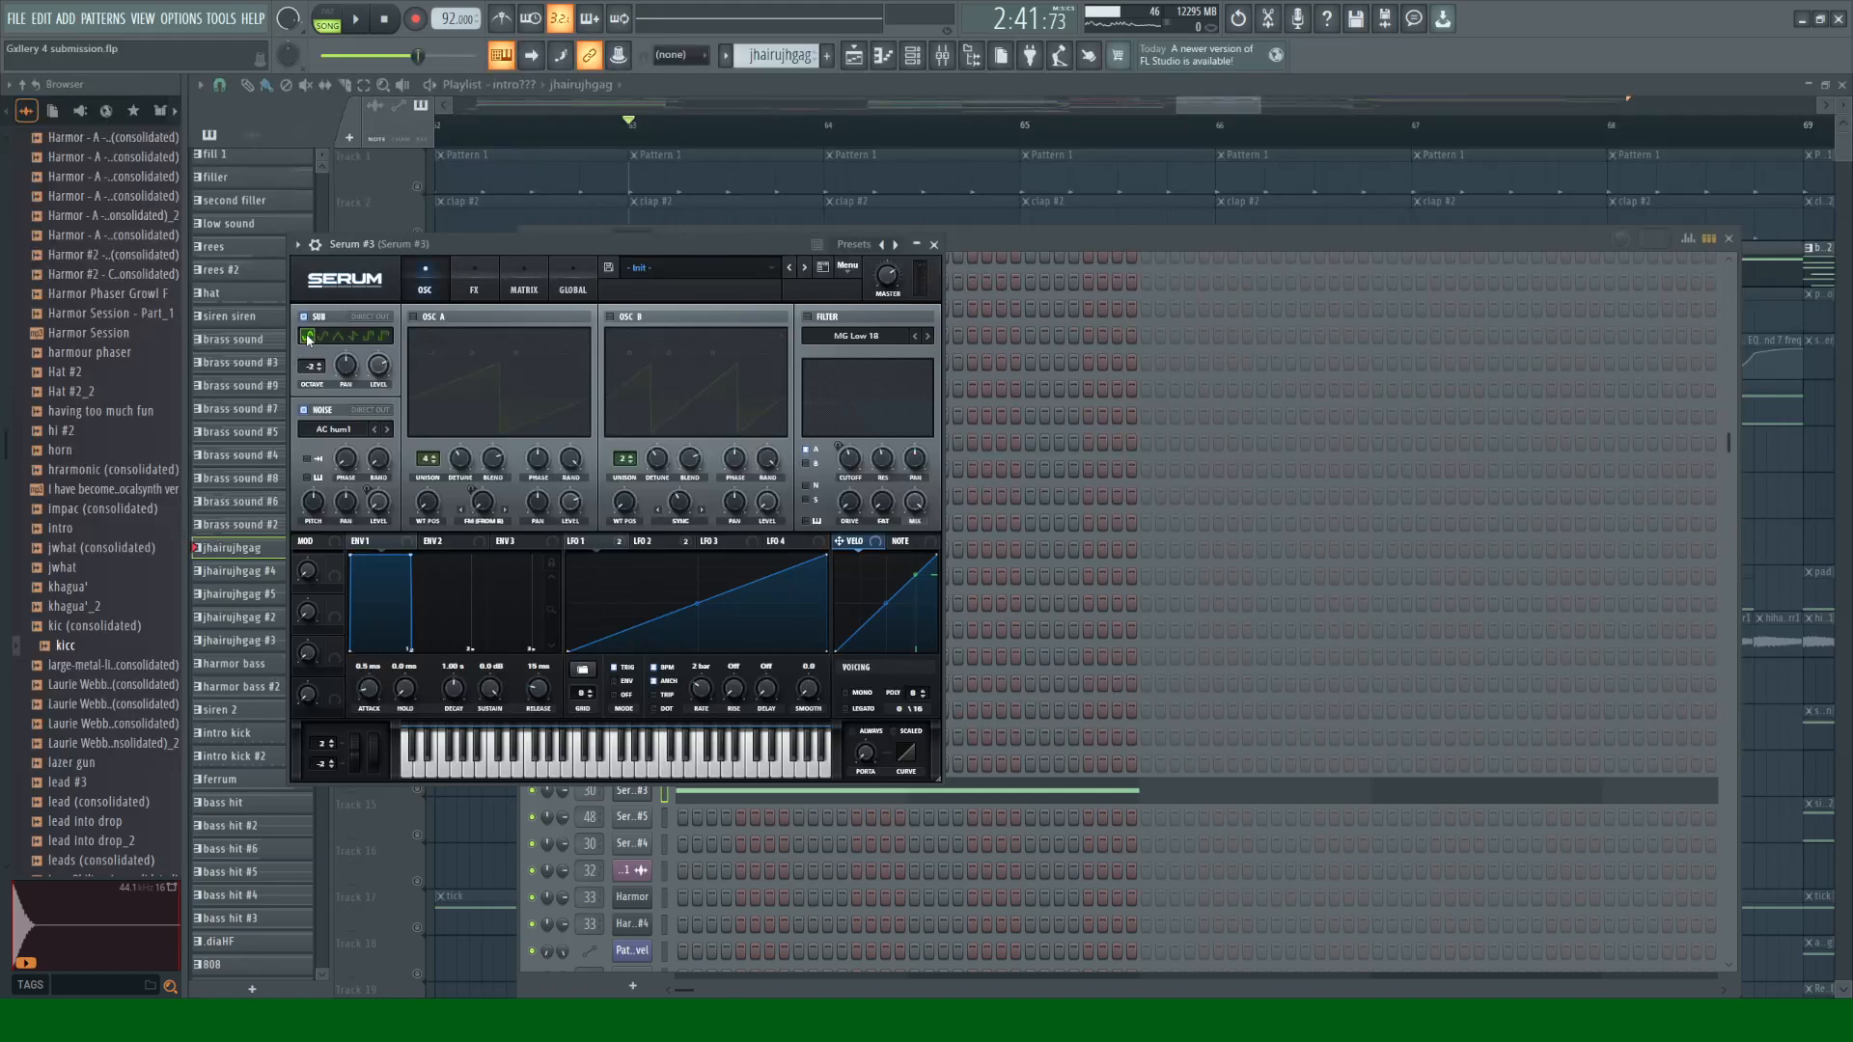
# Step: Re-enable oscillator A and oscillator B in Serum #3 one at a time, playing the sound after each
pyautogui.click(433, 318)
pyautogui.press('space')
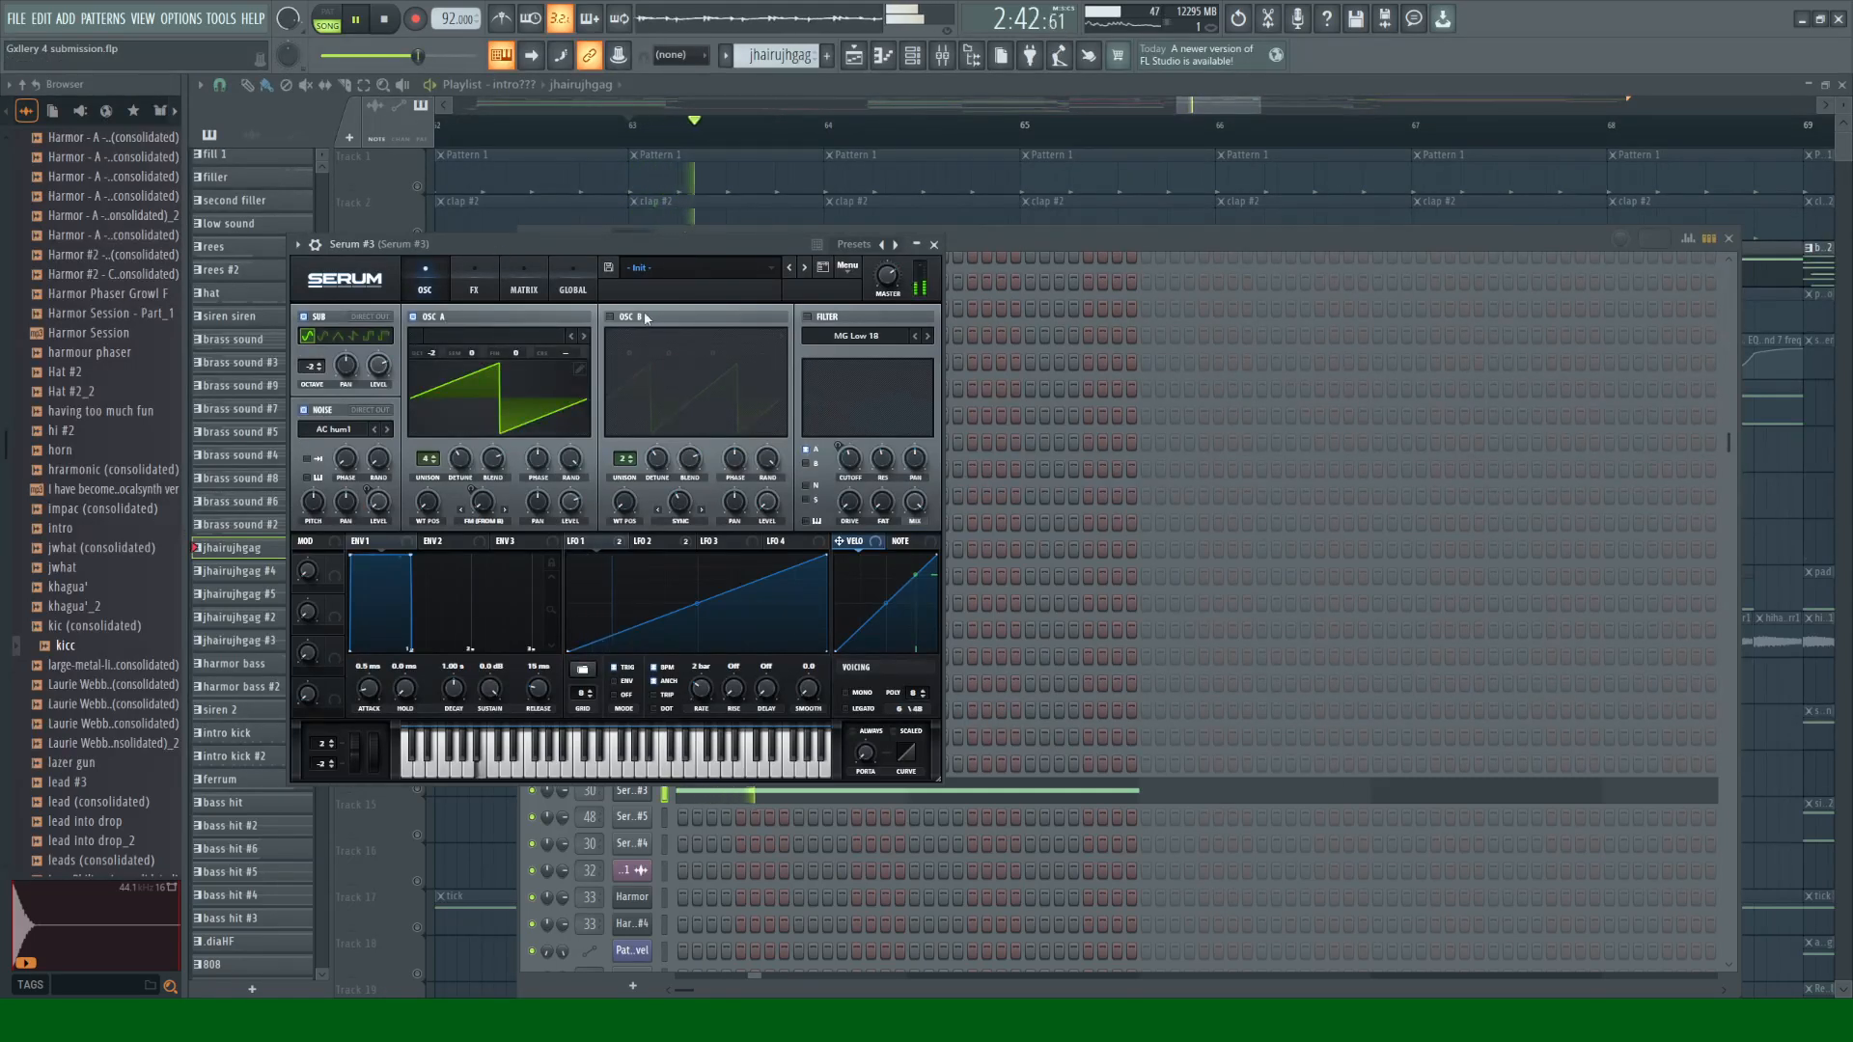
pyautogui.press('space')
pyautogui.click(610, 317)
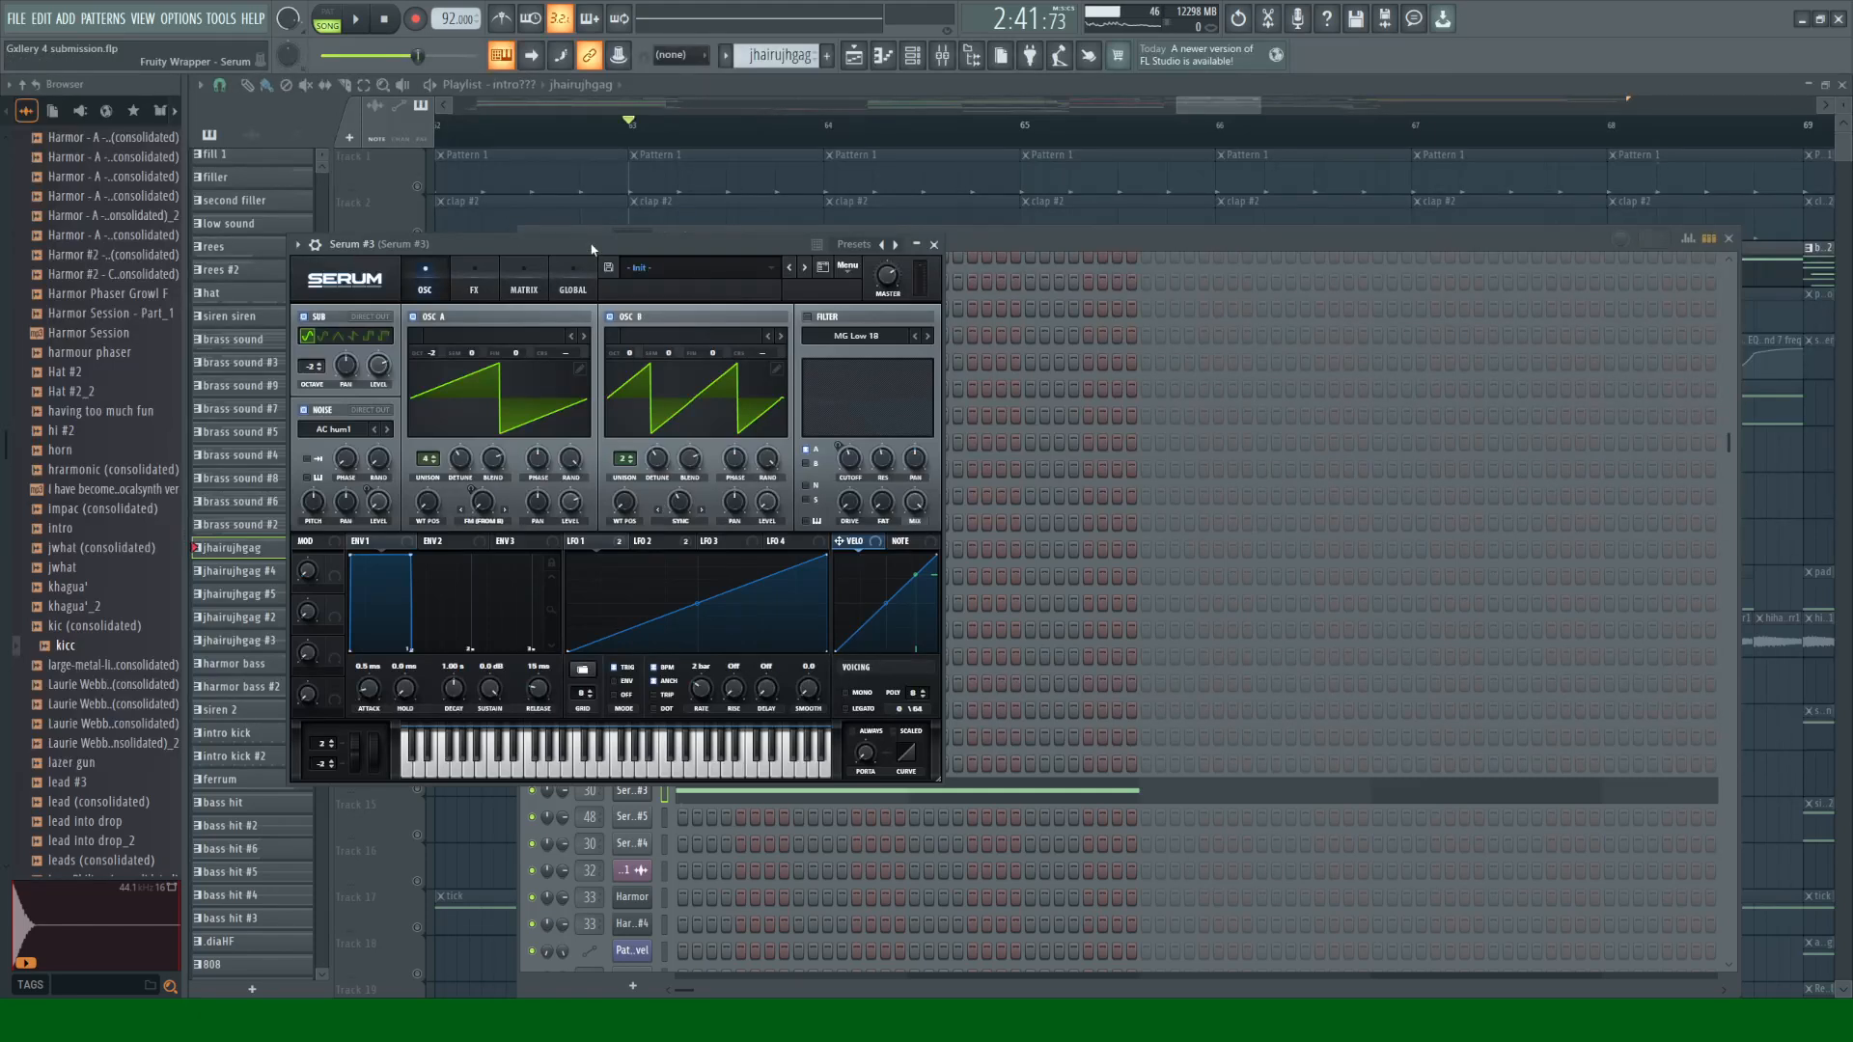
pyautogui.press('space')
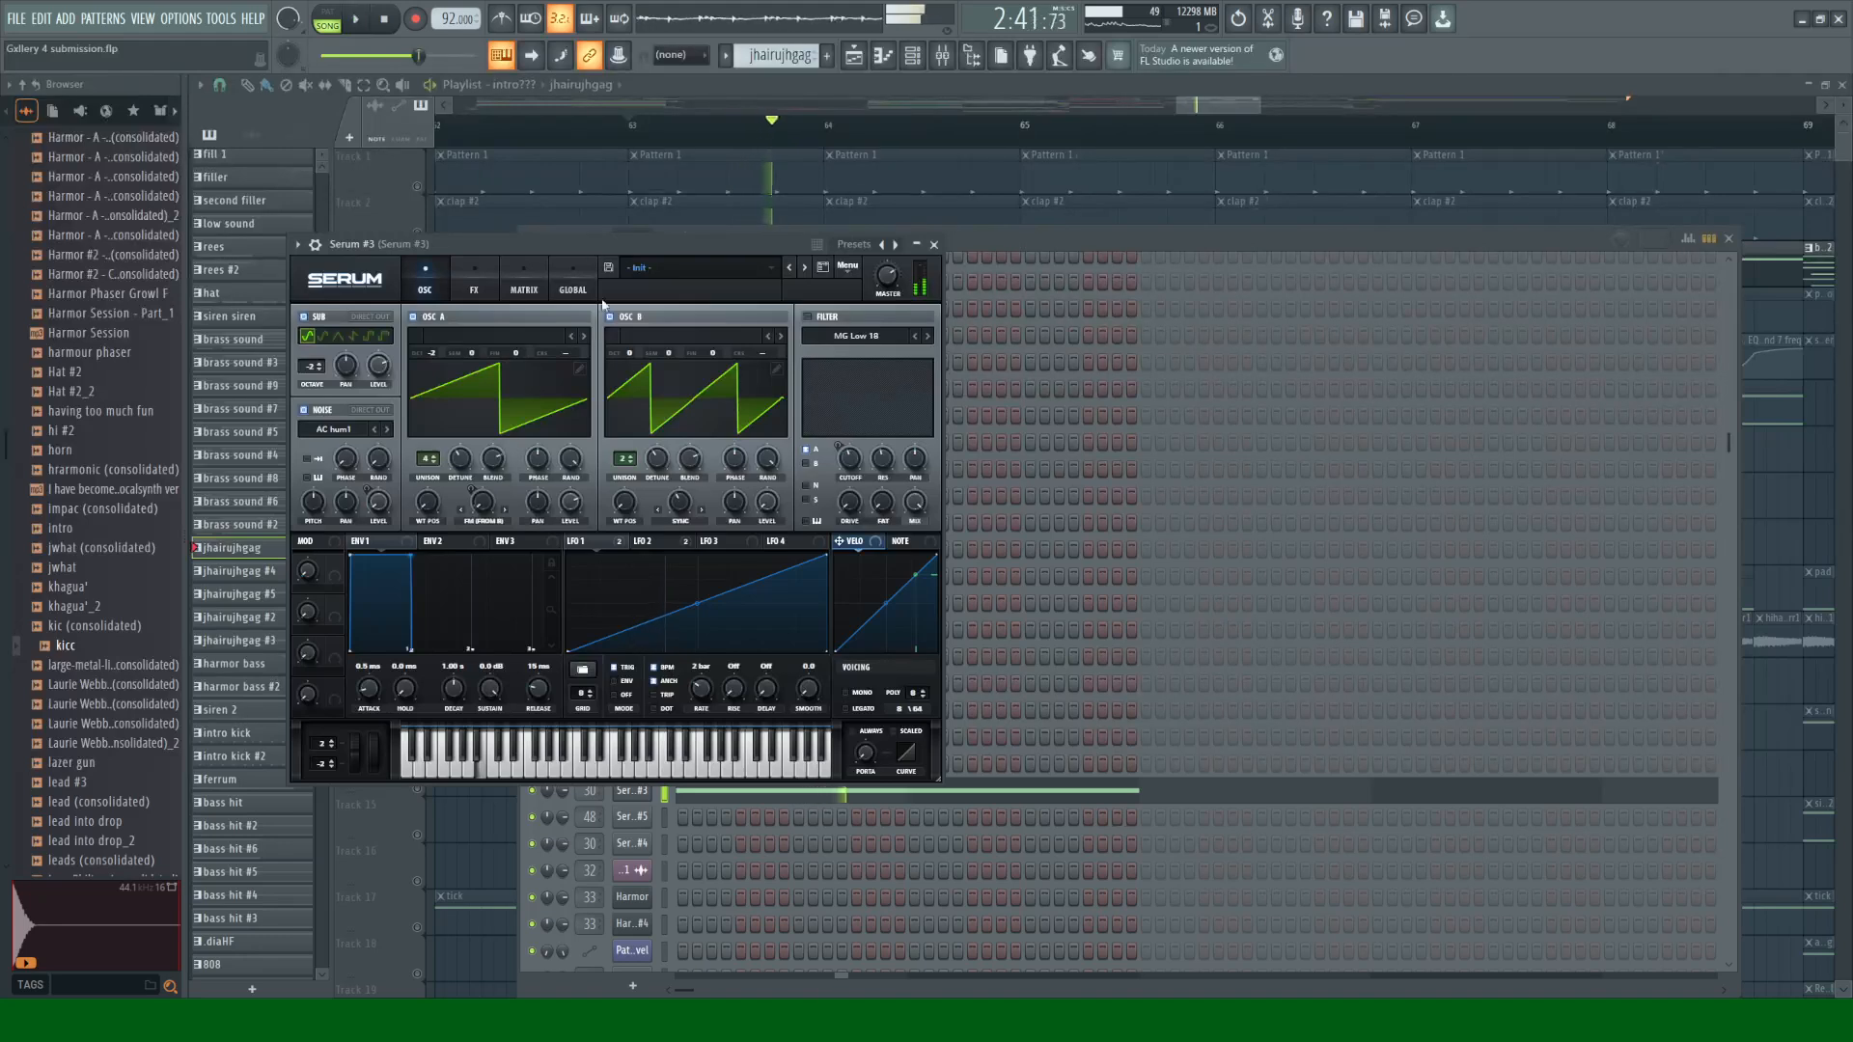
pyautogui.press('space')
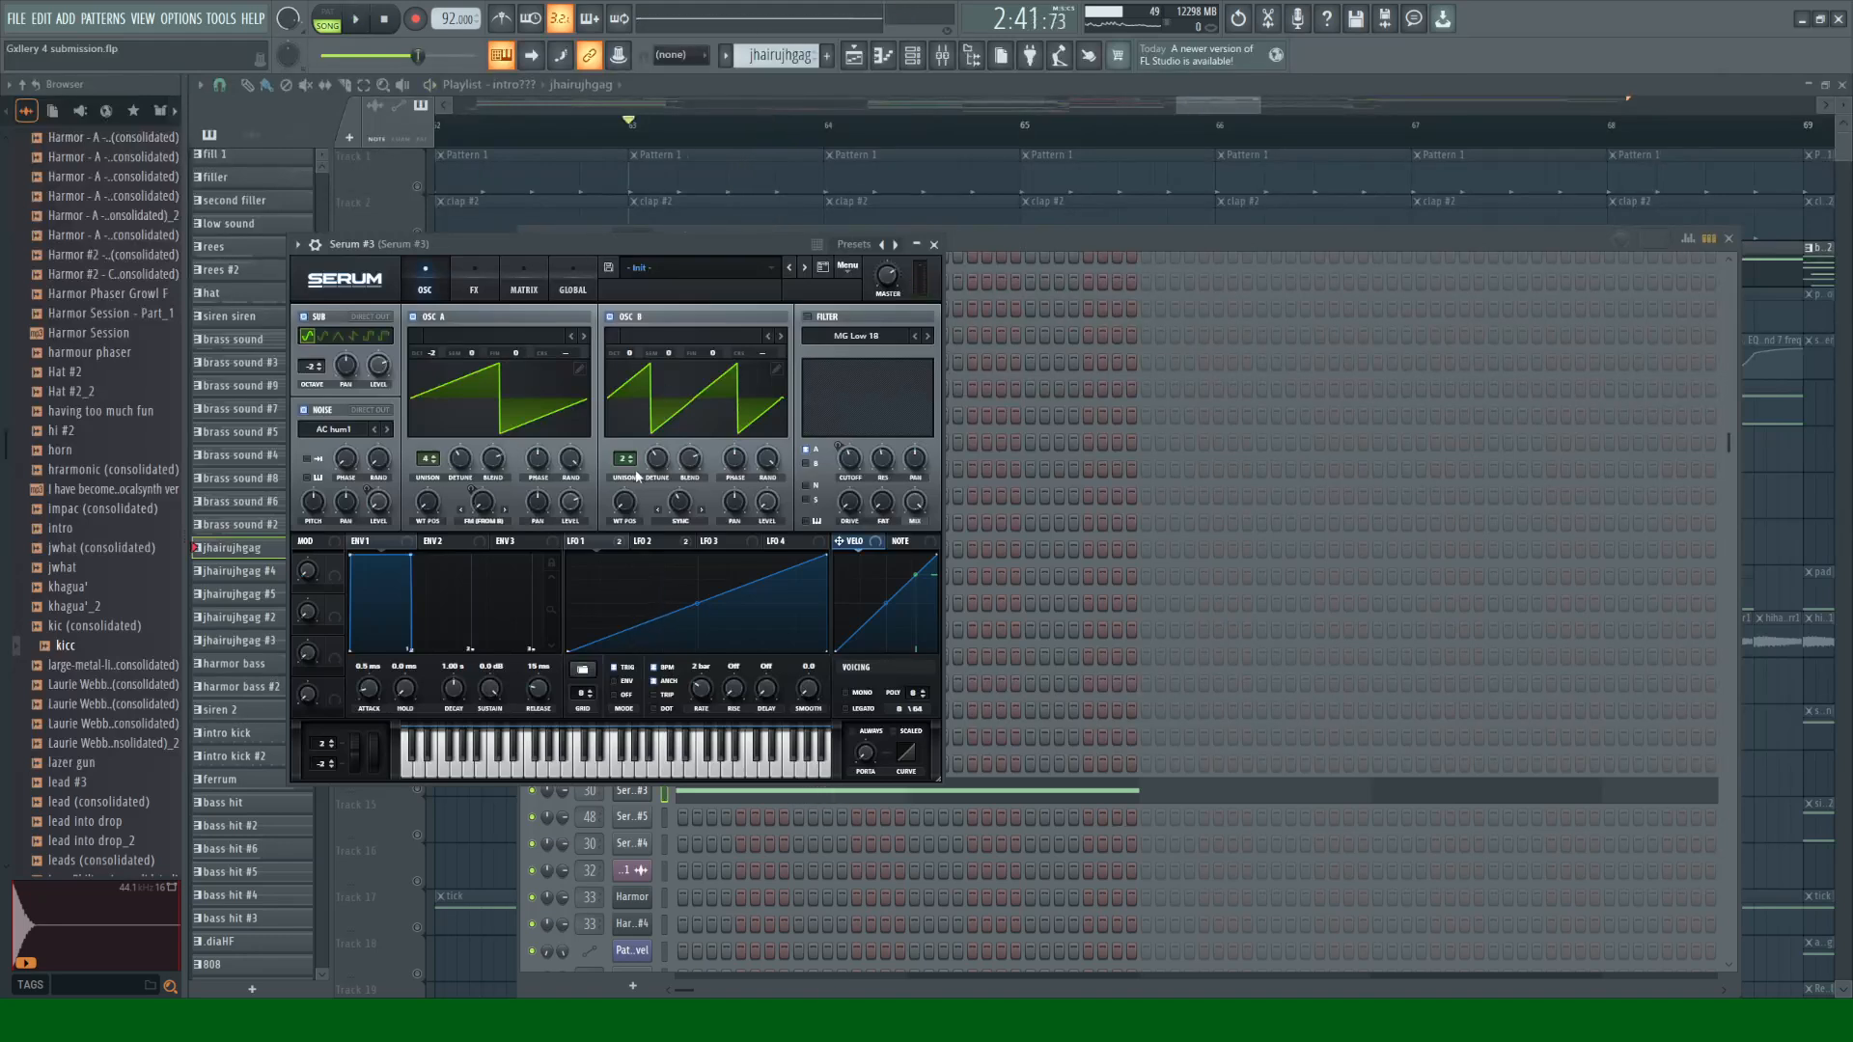
# Step: Re-enable the Serum #3 filter, play the sound while inspecting its distortion and compressor effects, and close the synth
pyautogui.click(807, 316)
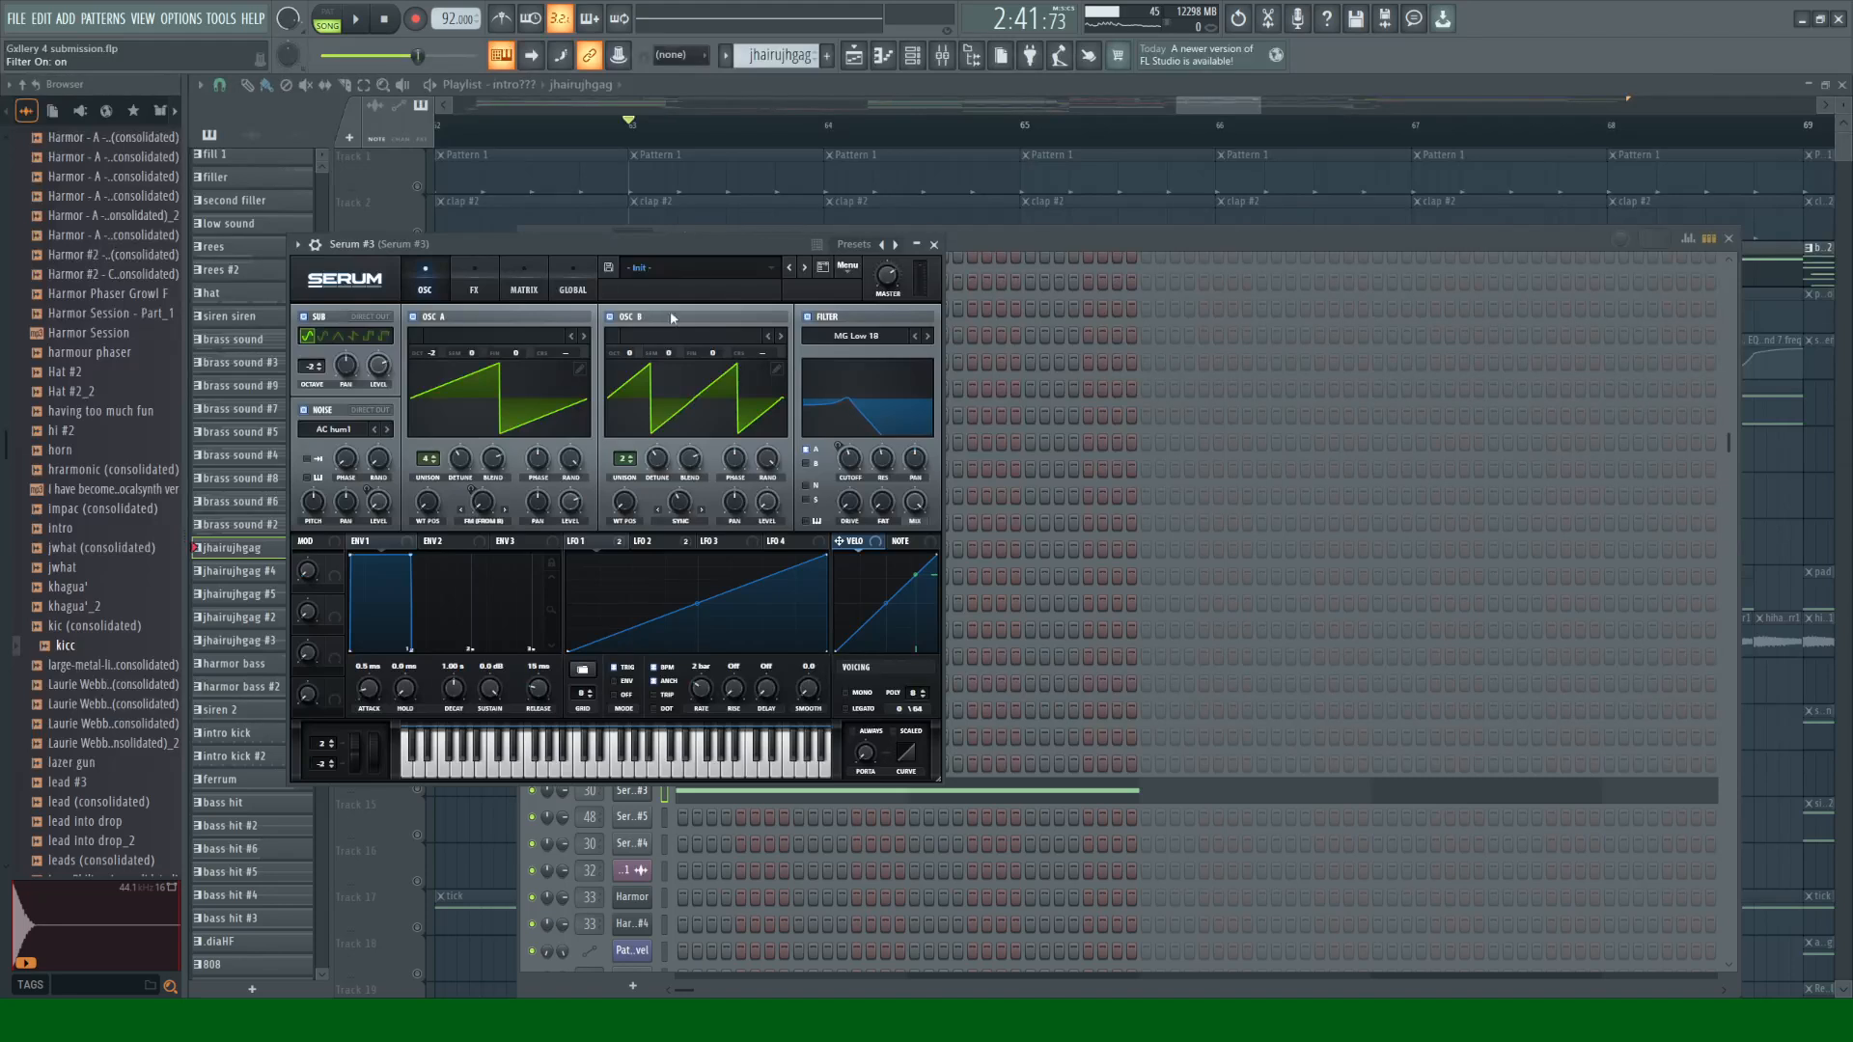
pyautogui.press('space')
pyautogui.click(474, 283)
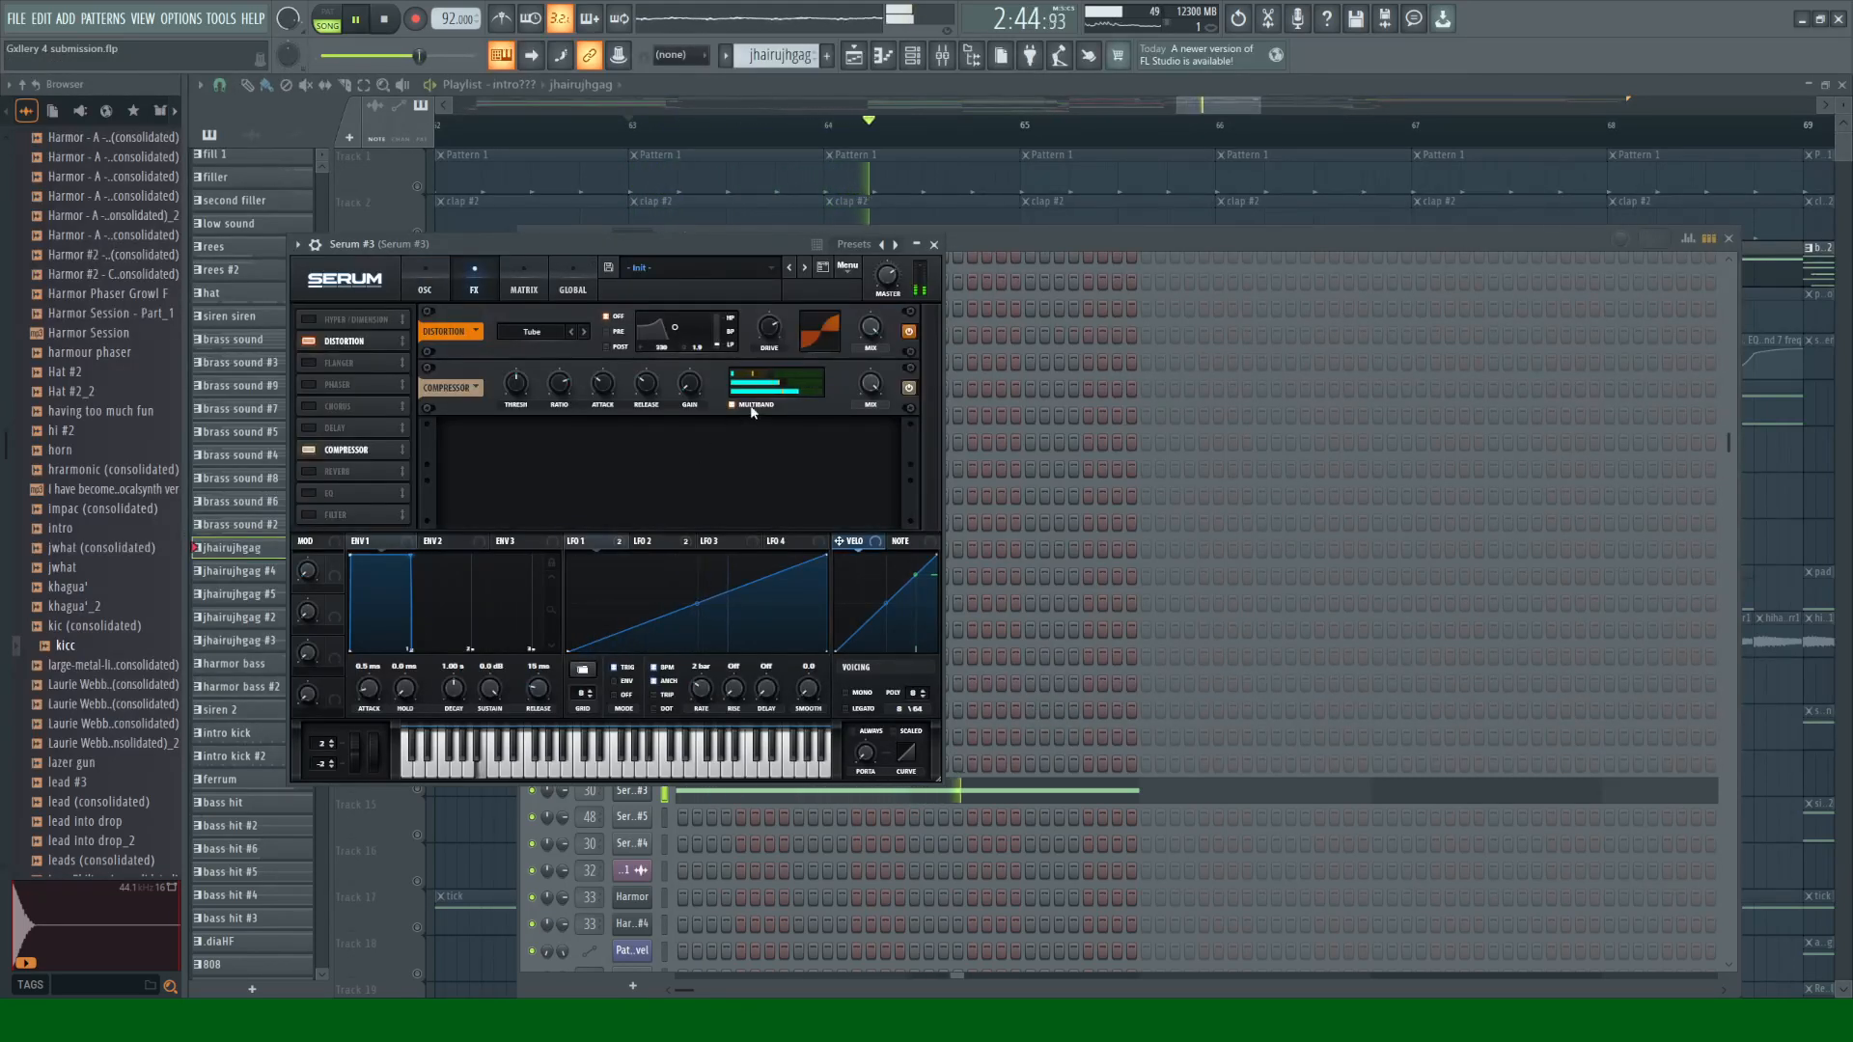
pyautogui.press('space')
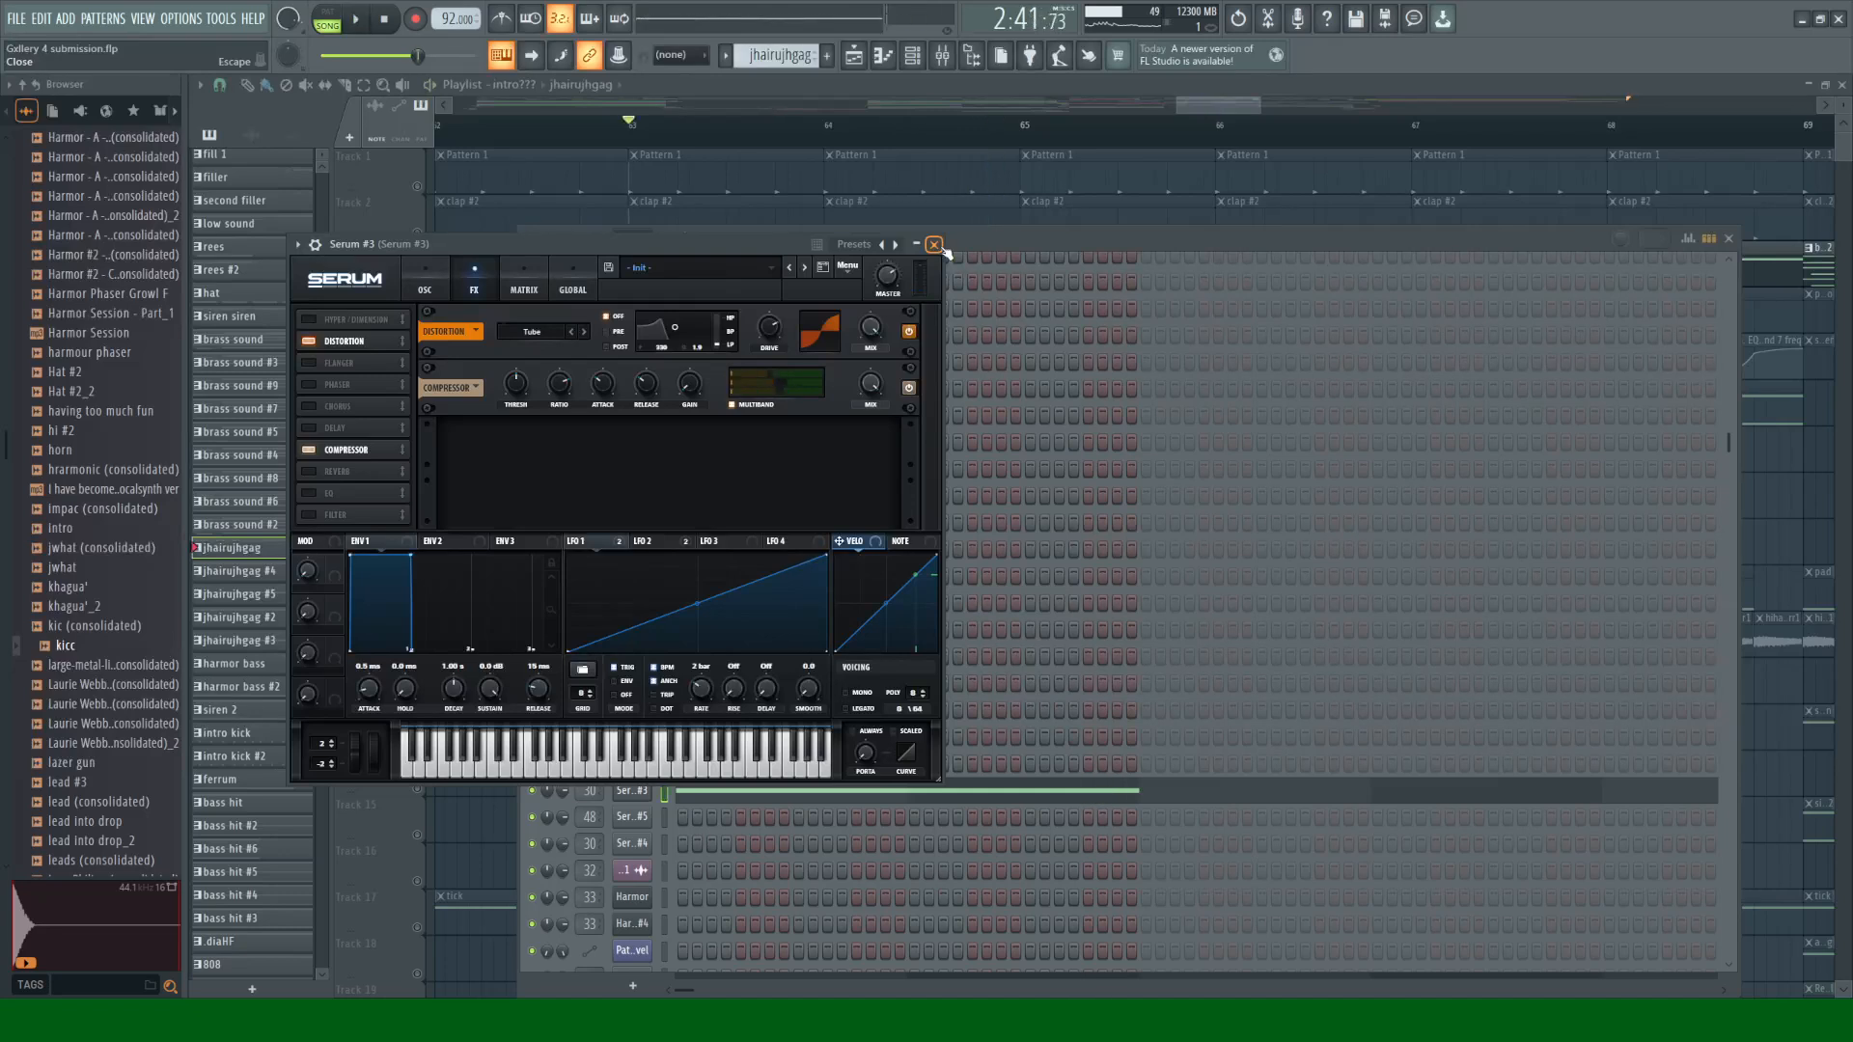
pyautogui.click(933, 245)
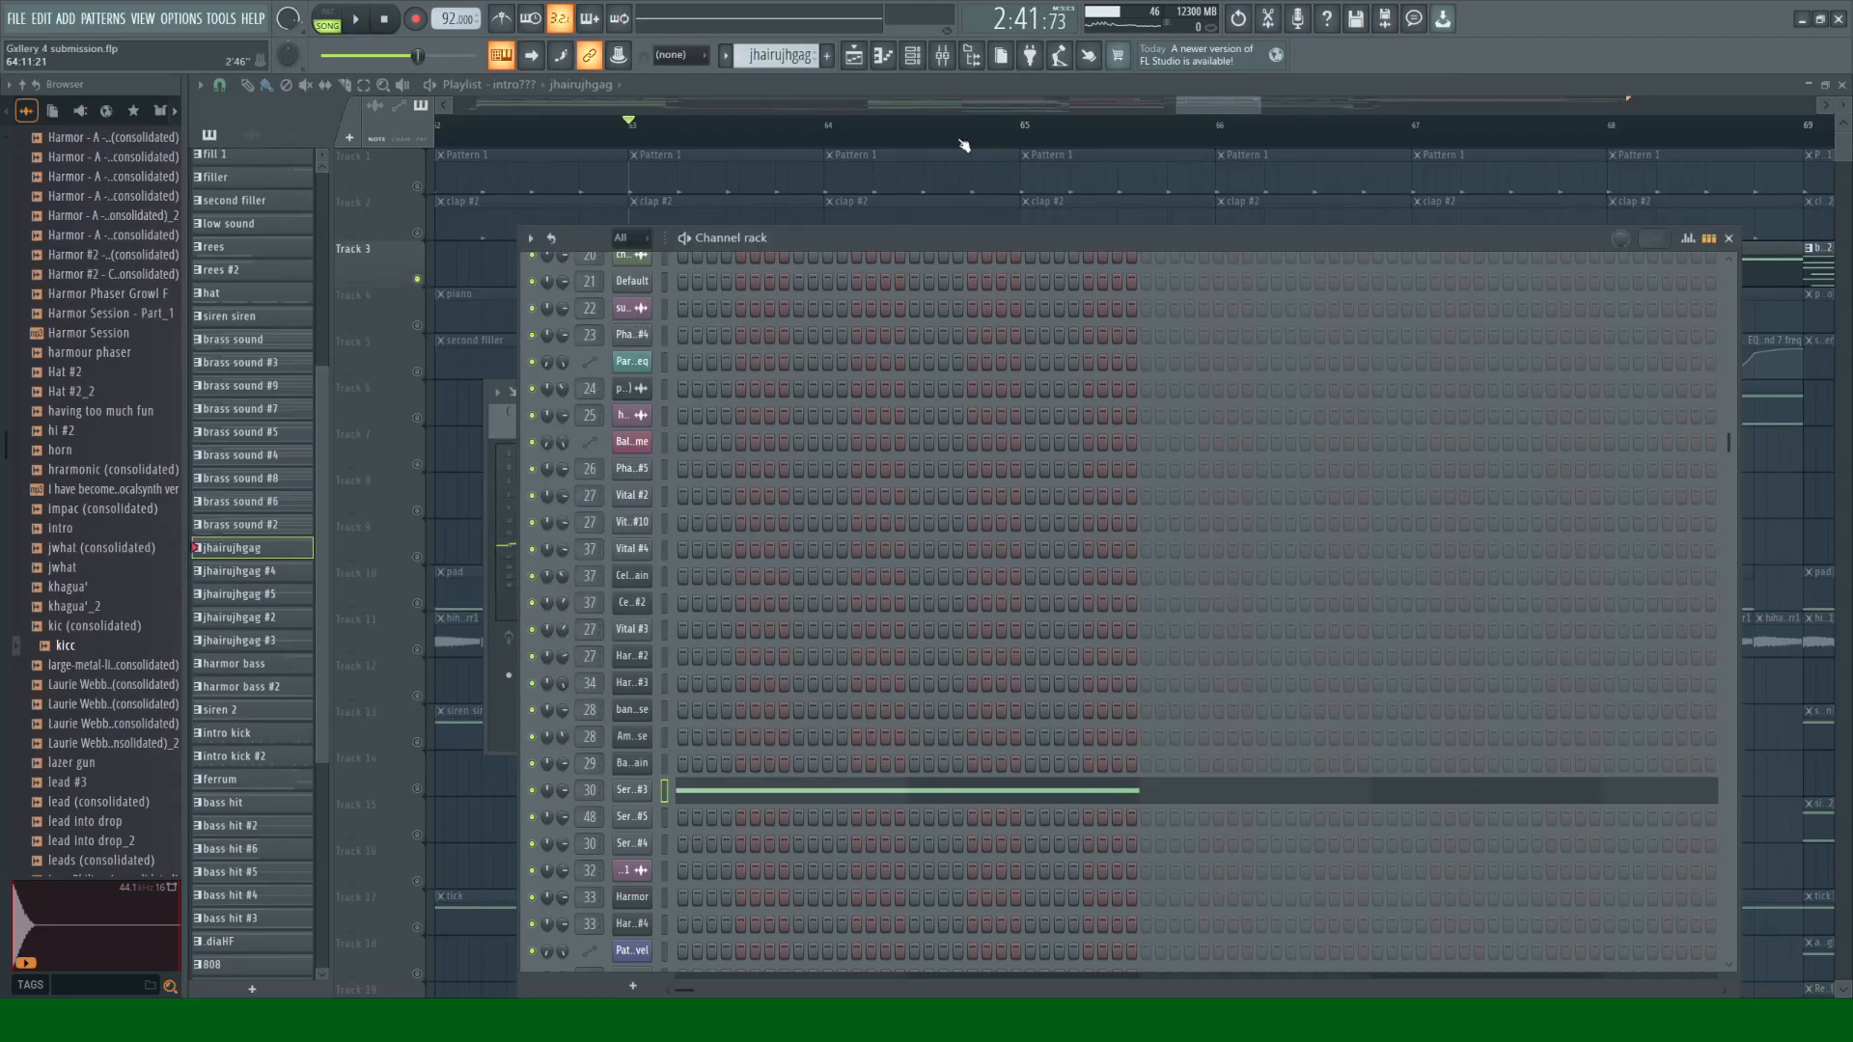
# Step: Bypass the Serum #3 mixer effects after the first WaveShaper, play the sound, and enable and inspect the first Fruity Parametric EQ 2
pyautogui.click(942, 55)
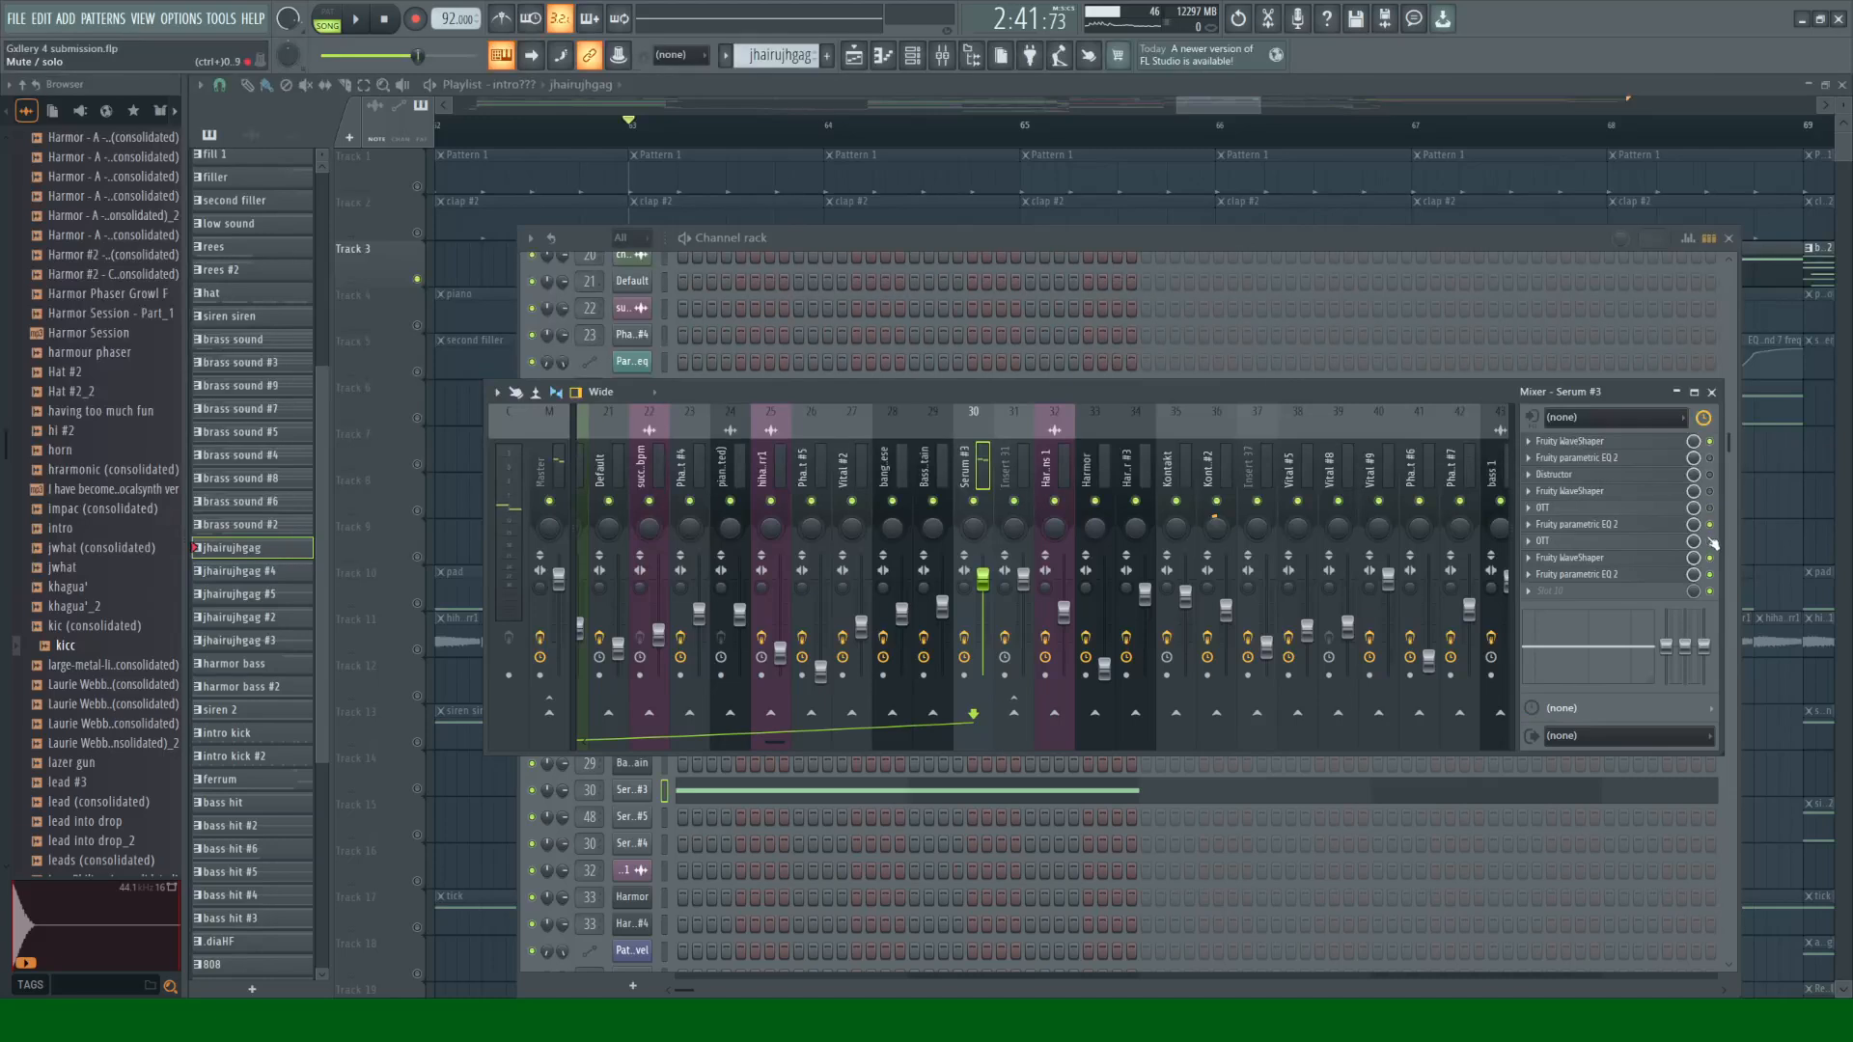
pyautogui.press('space')
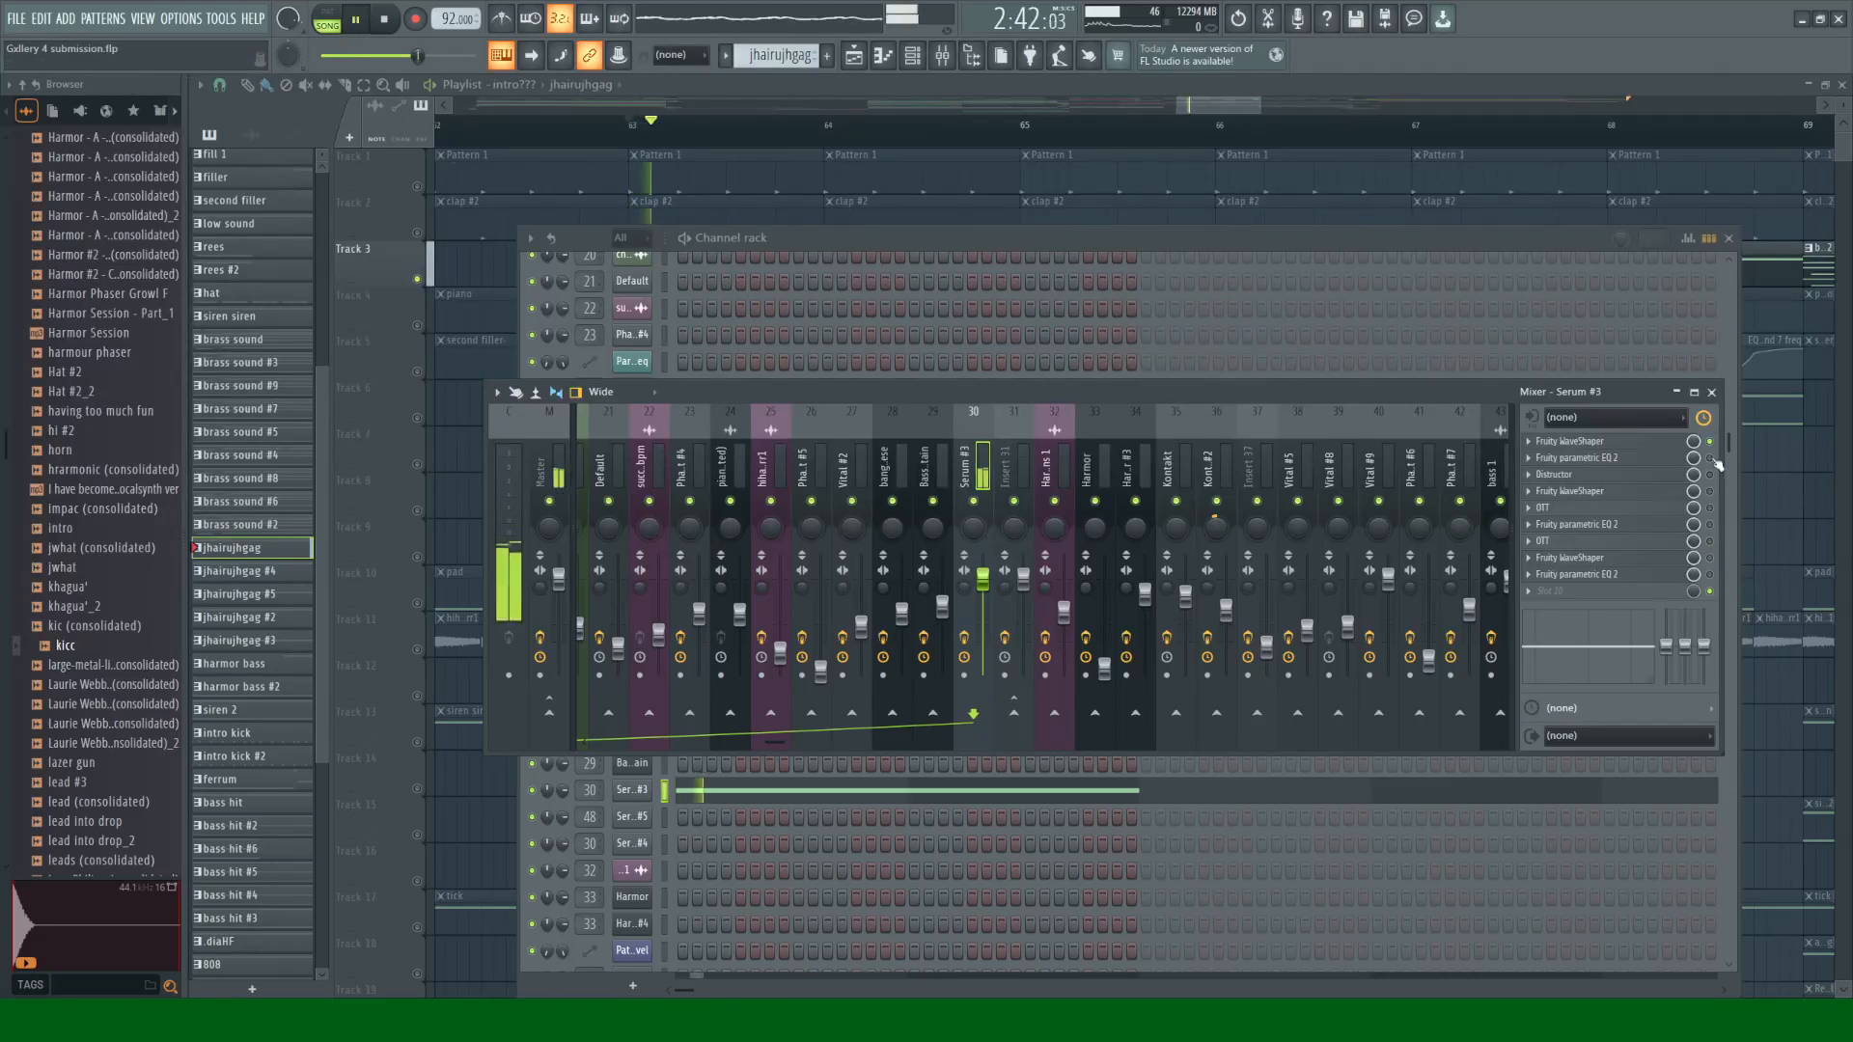
pyautogui.click(1628, 466)
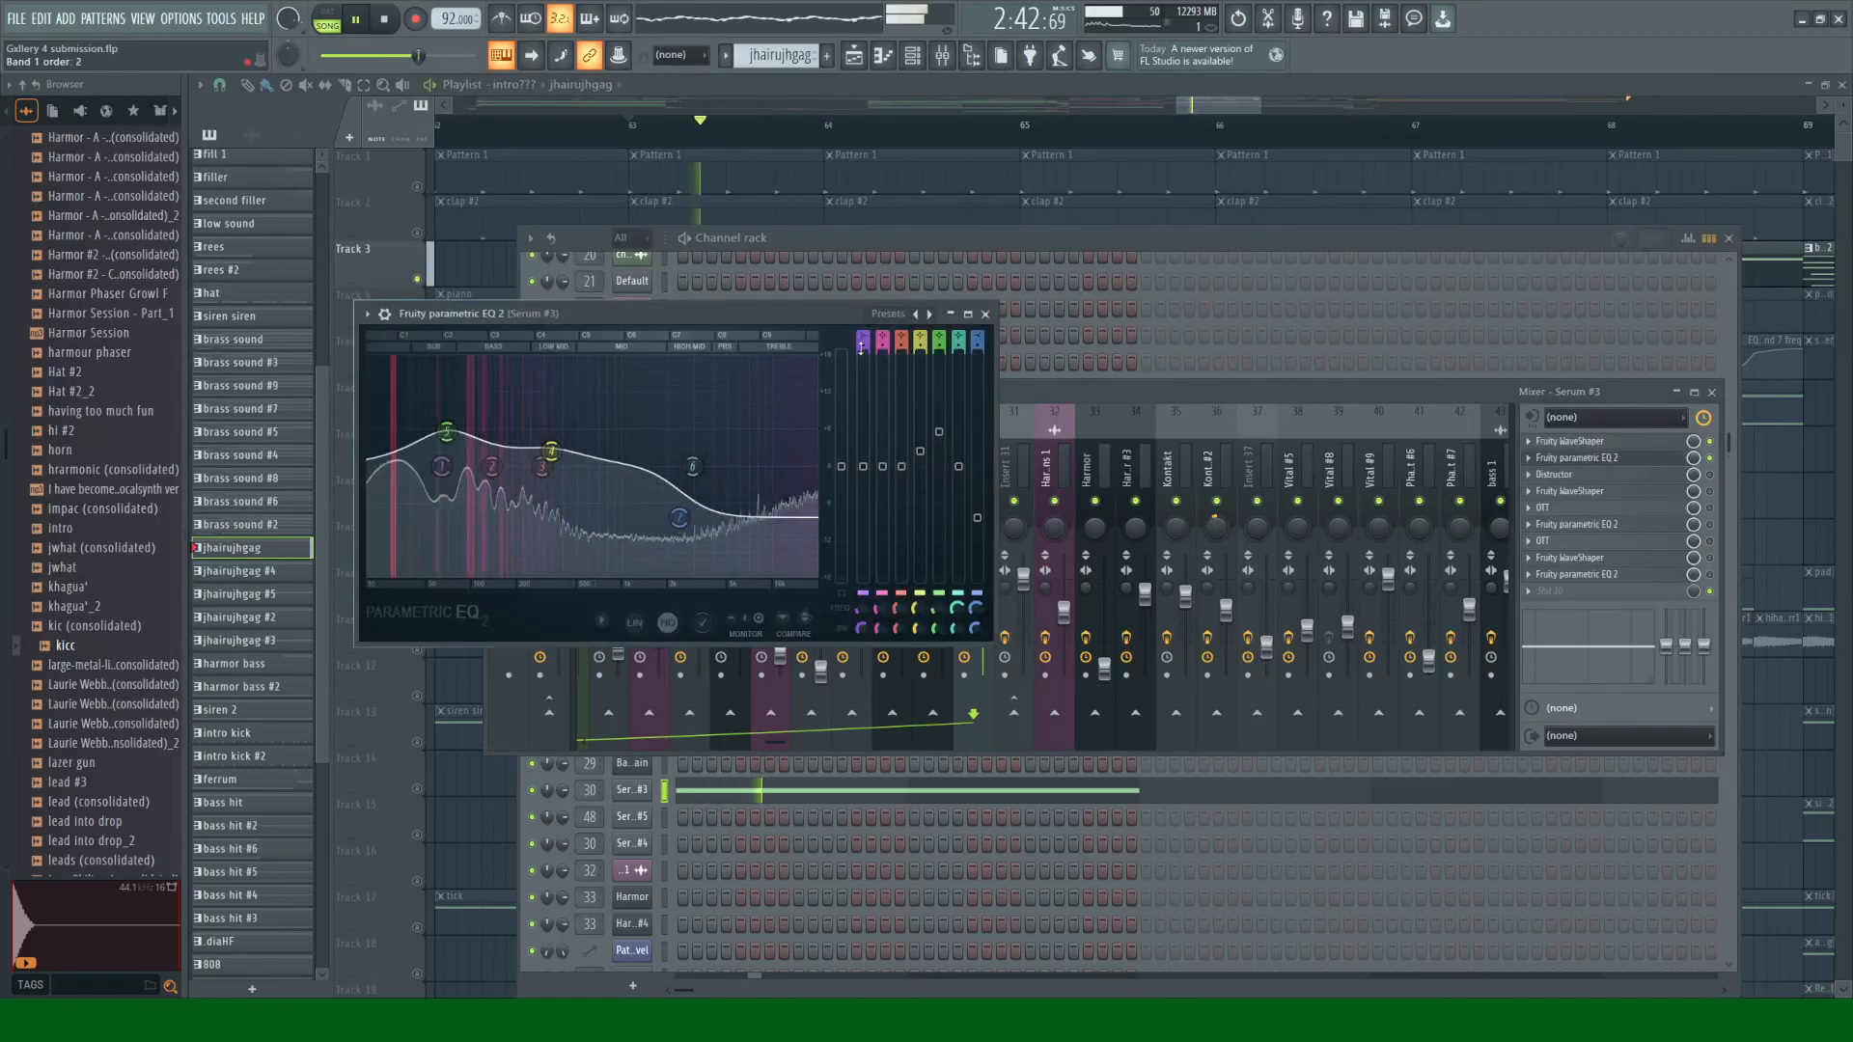
pyautogui.click(1628, 461)
pyautogui.press('space')
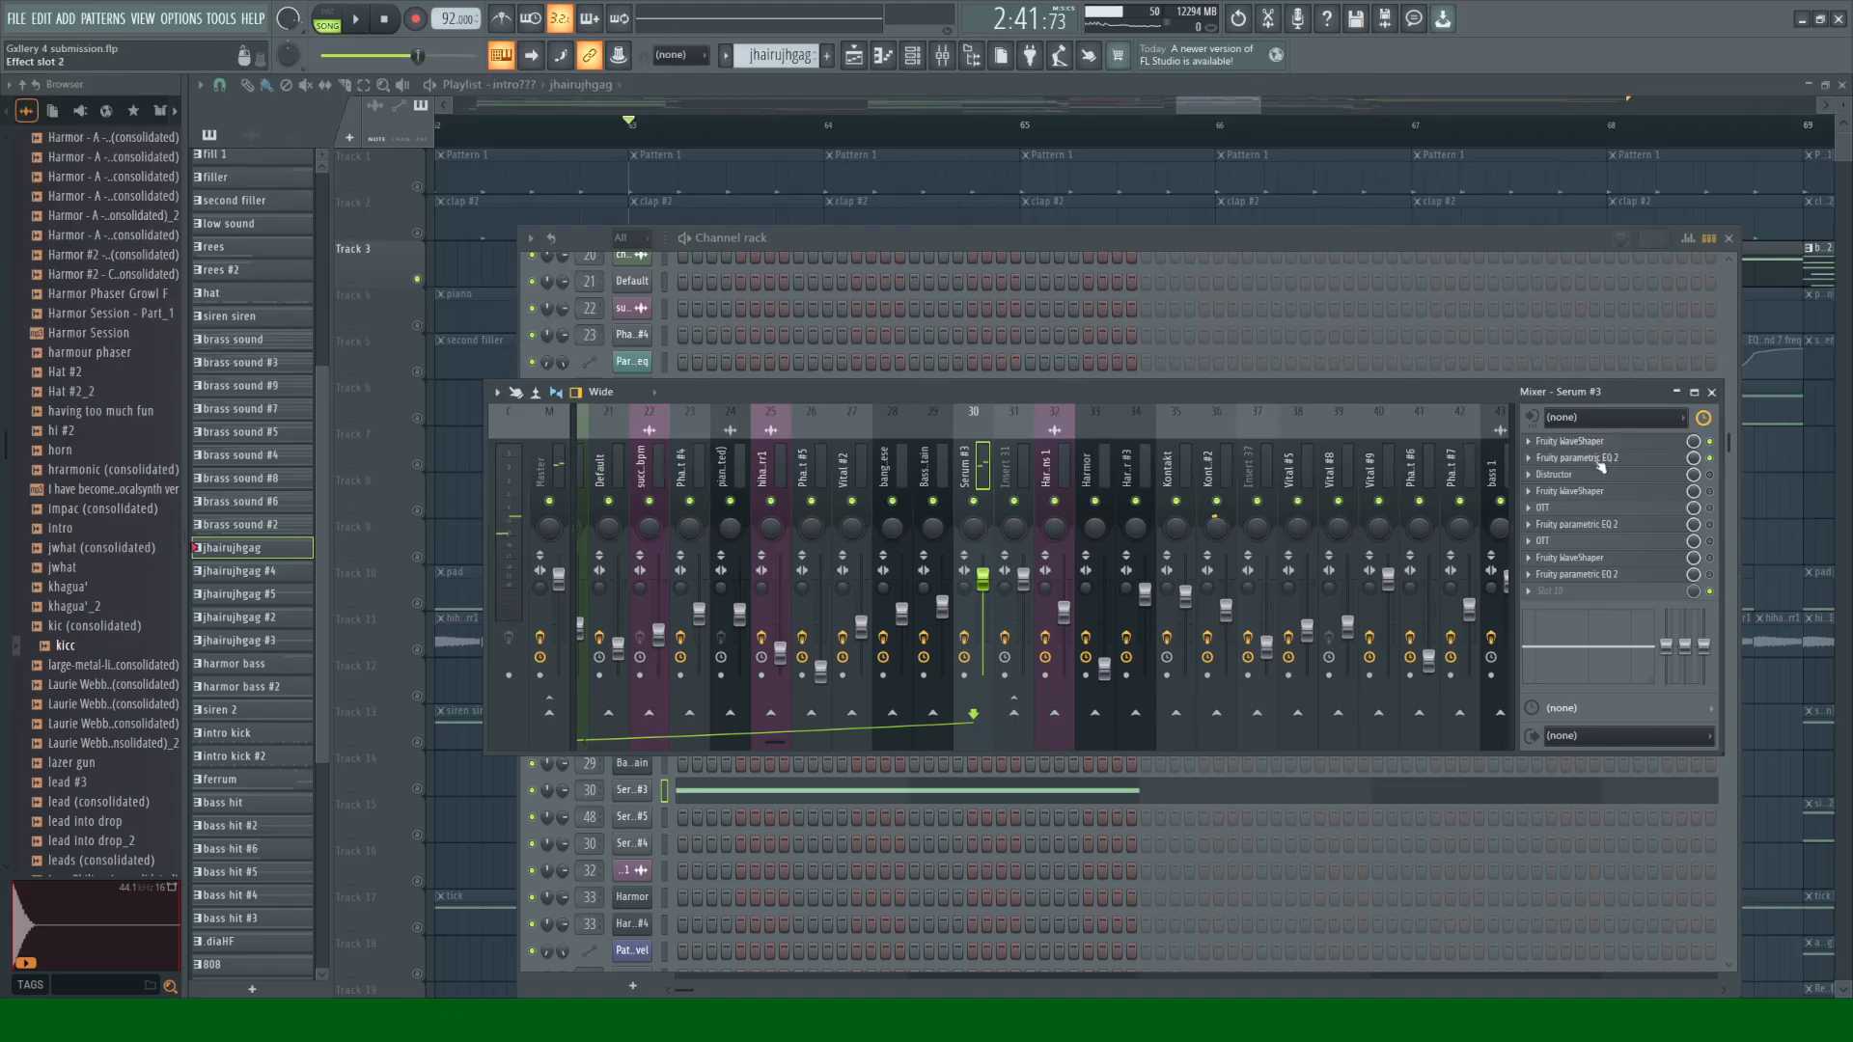
# Step: Enable and inspect the Distructor, and play the sound while re-enabling the second WaveShaper and the first OTT
pyautogui.click(1667, 475)
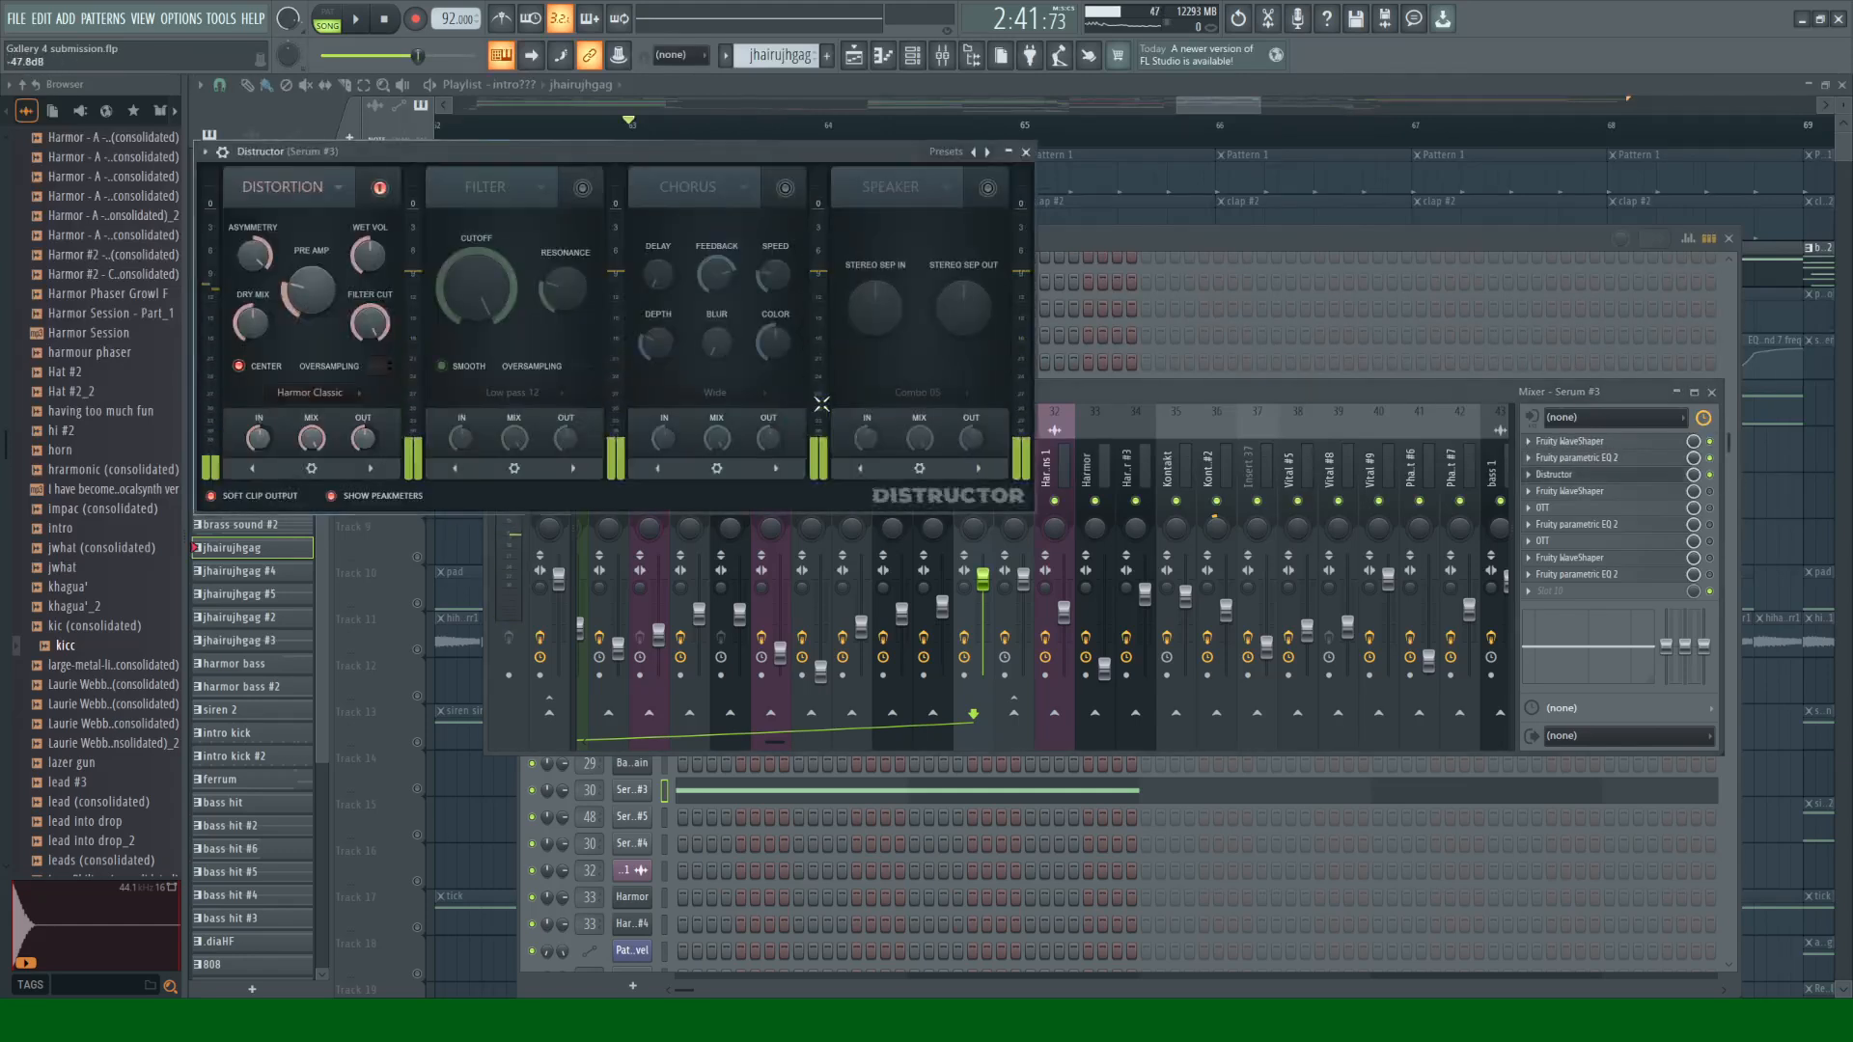
pyautogui.press('space')
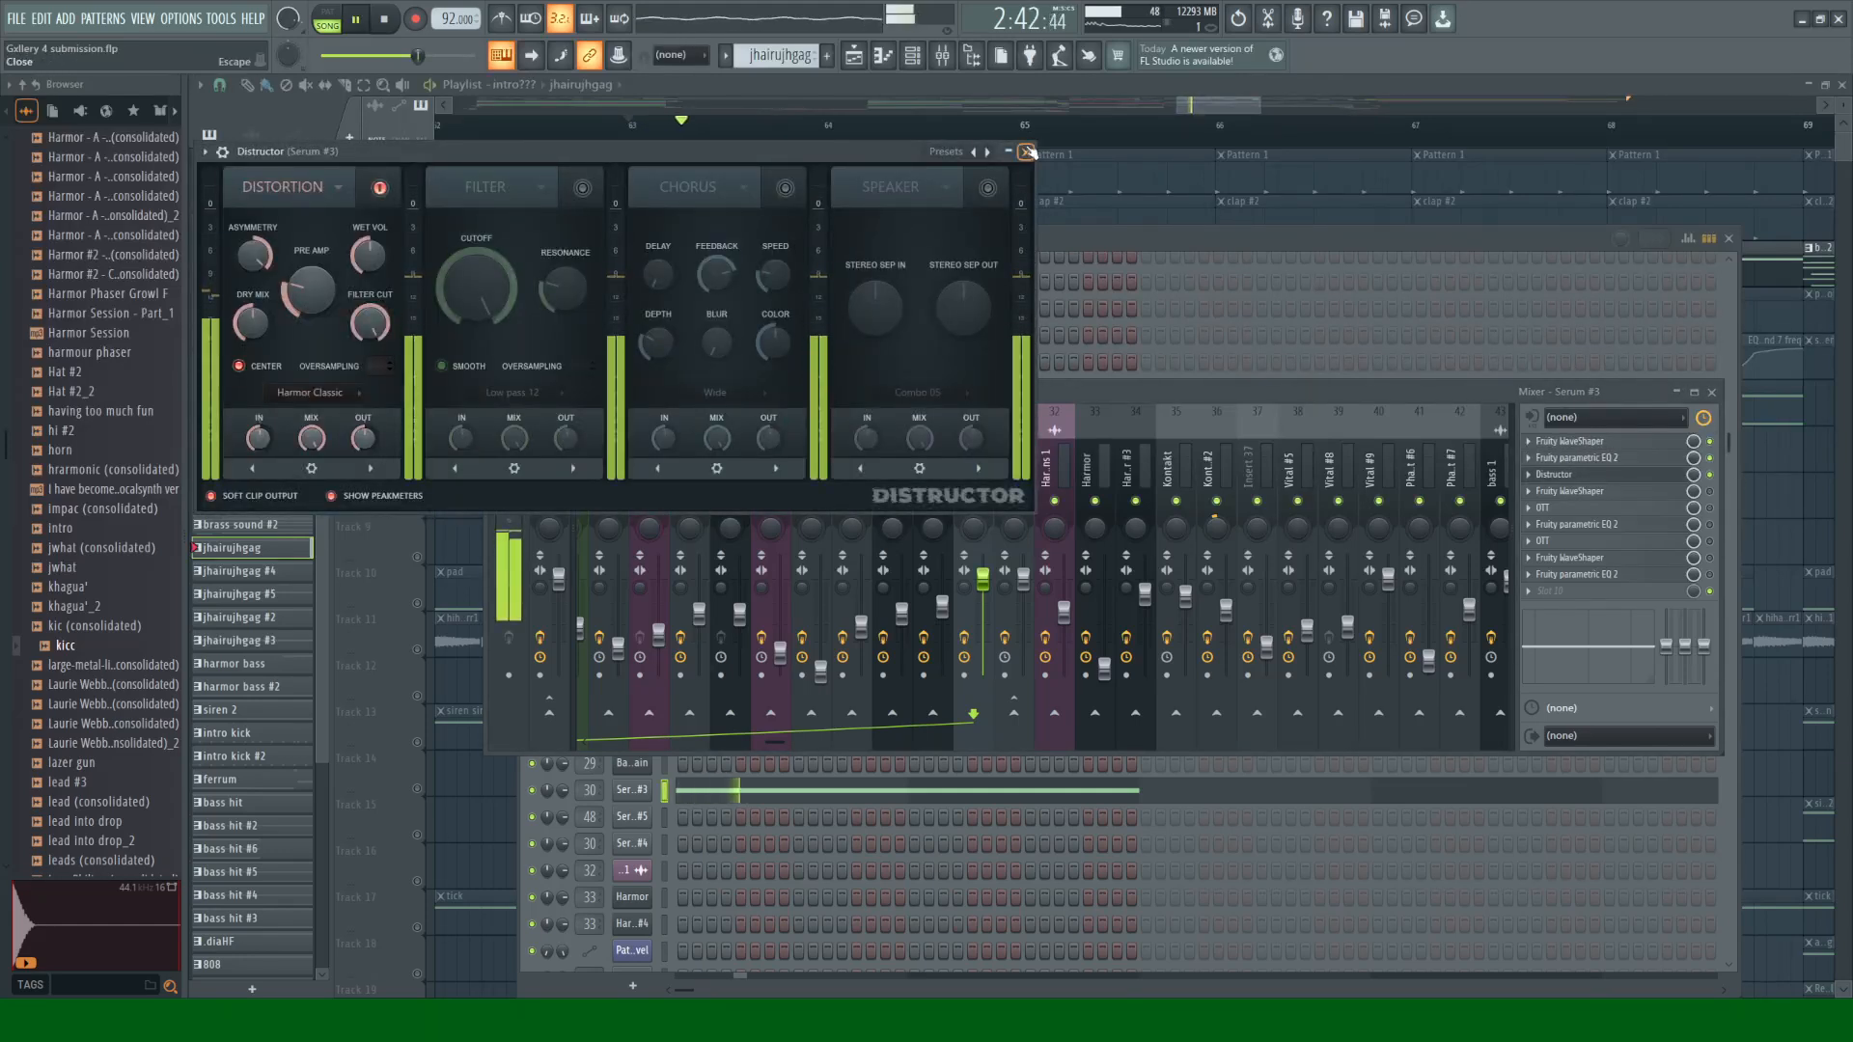
pyautogui.click(1026, 151)
pyautogui.press('space')
pyautogui.press('space')
pyautogui.press('space')
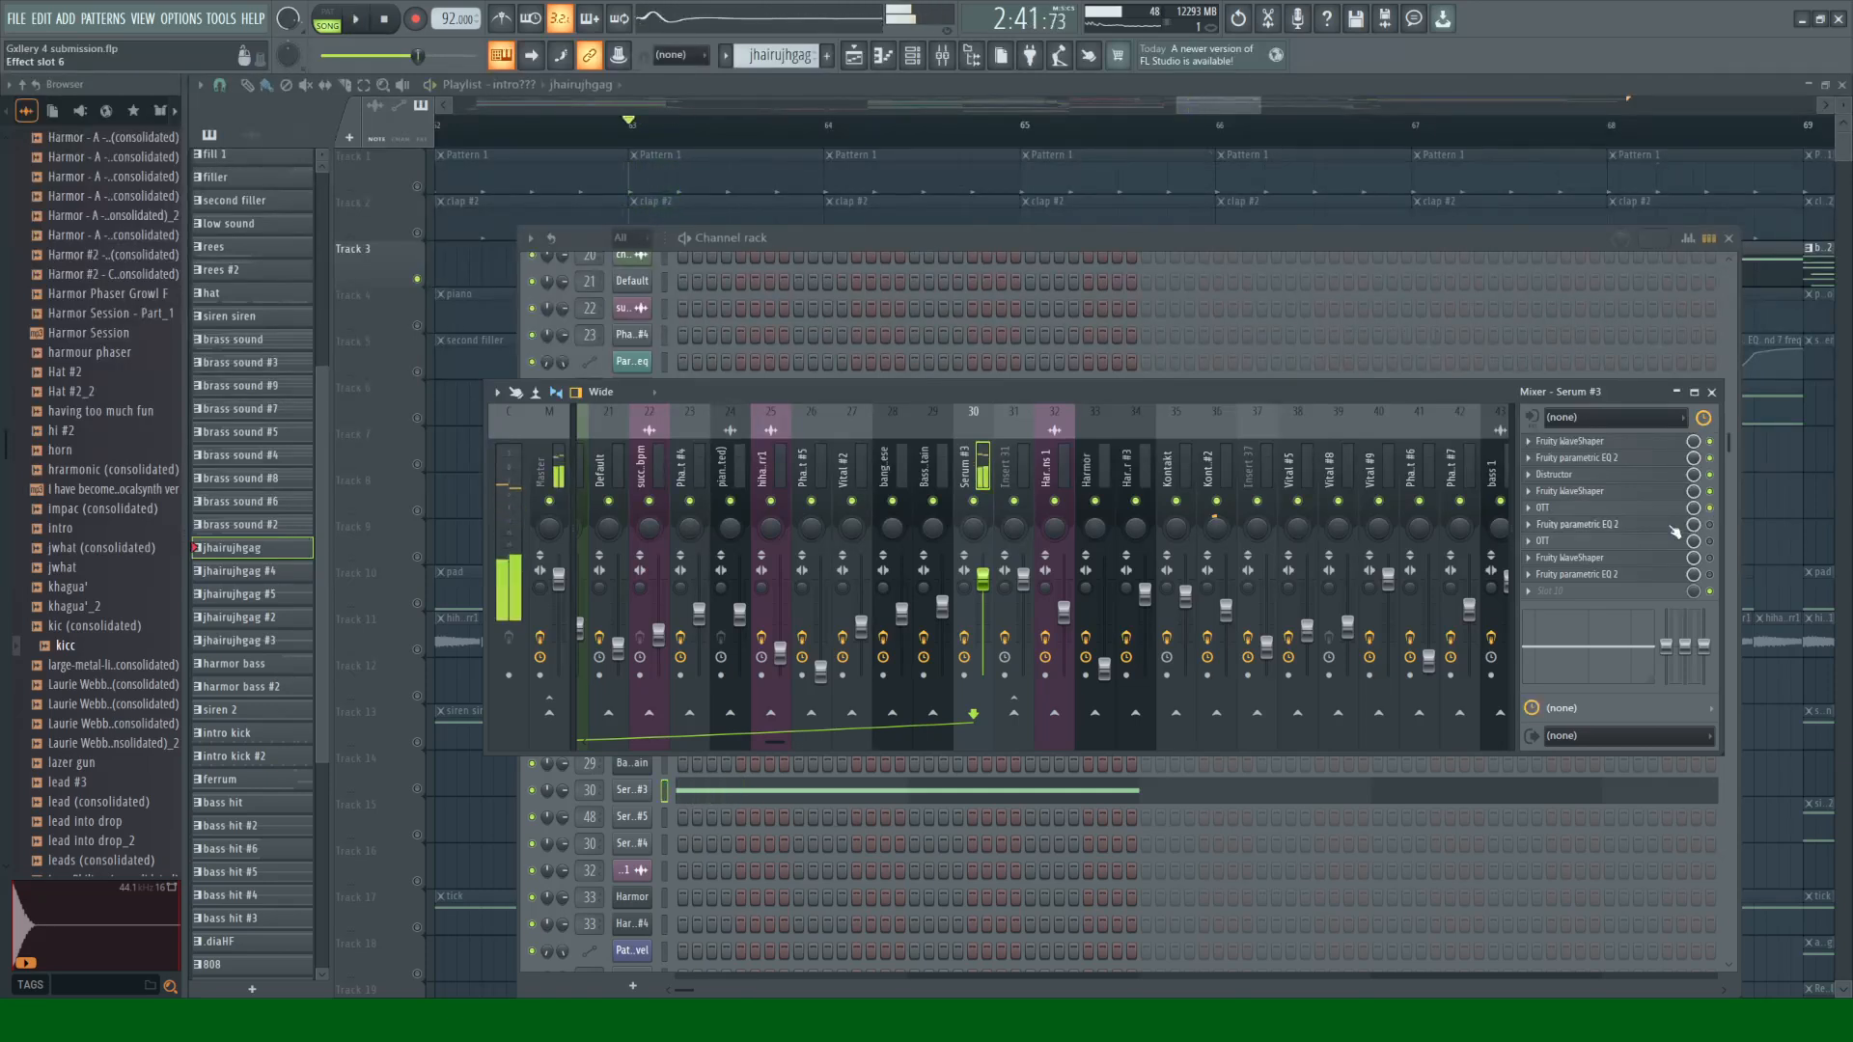
# Step: Inspect the second Fruity Parametric EQ 2, and play the sound while re-enabling the remaining Serum #3 mixer effects
pyautogui.click(1583, 524)
pyautogui.click(895, 222)
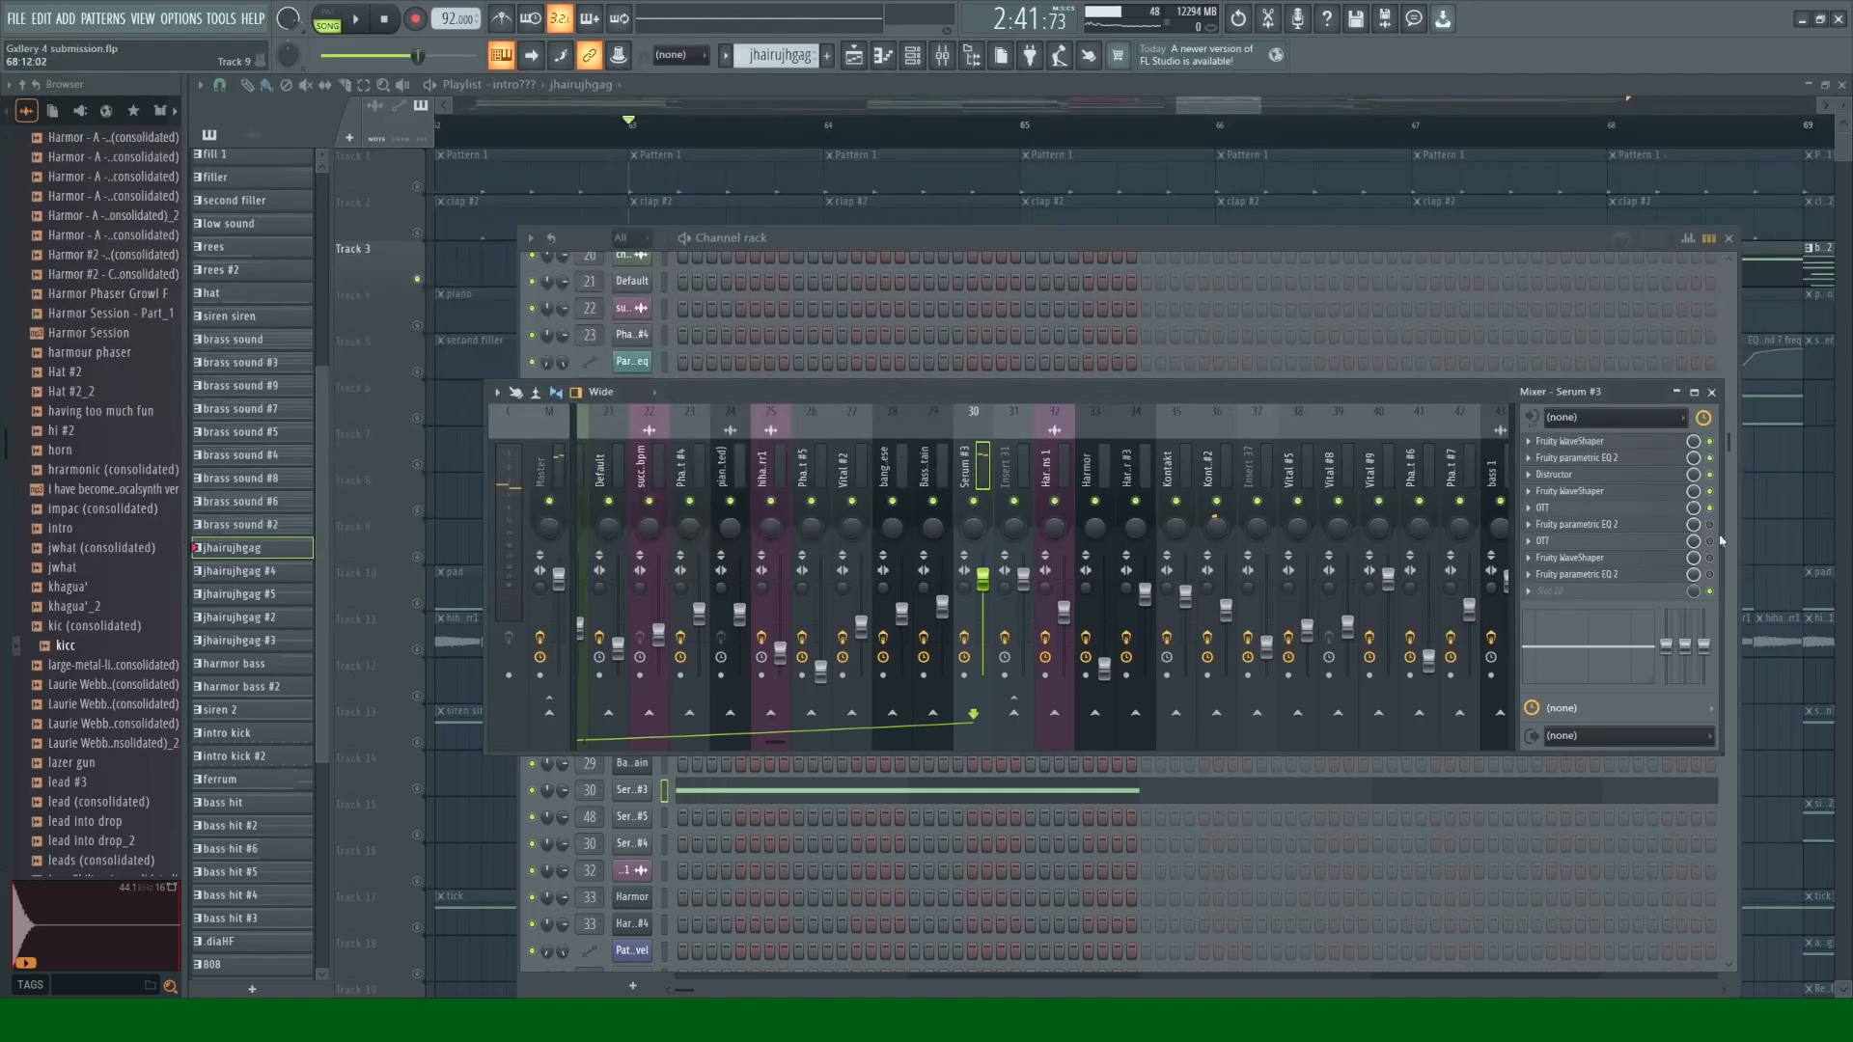
pyautogui.press('space')
pyautogui.press('space')
pyautogui.press('space')
pyautogui.press('space')
pyautogui.press('space')
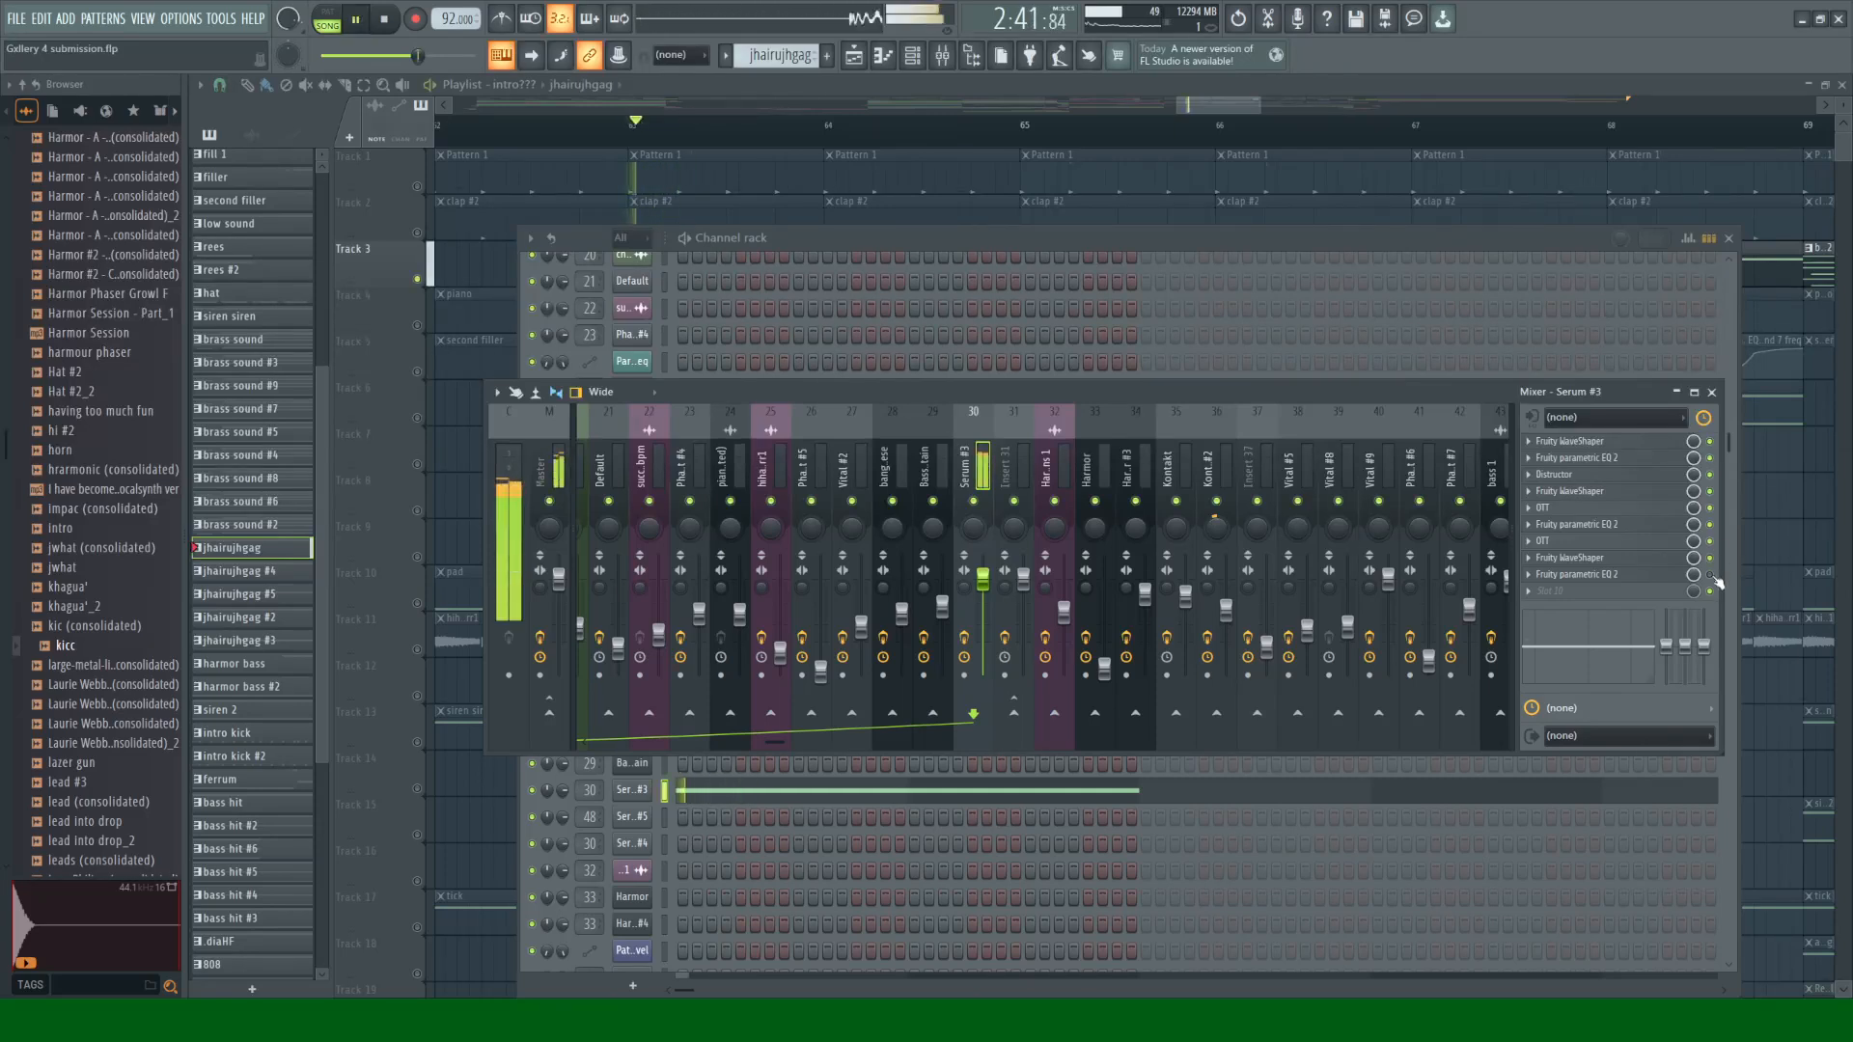
# Step: Inspect the last Fruity Parametric EQ 2 curve, play the full Serum #3 sound, and close the EQ, mixer and channel rack
pyautogui.press('space')
pyautogui.click(1583, 574)
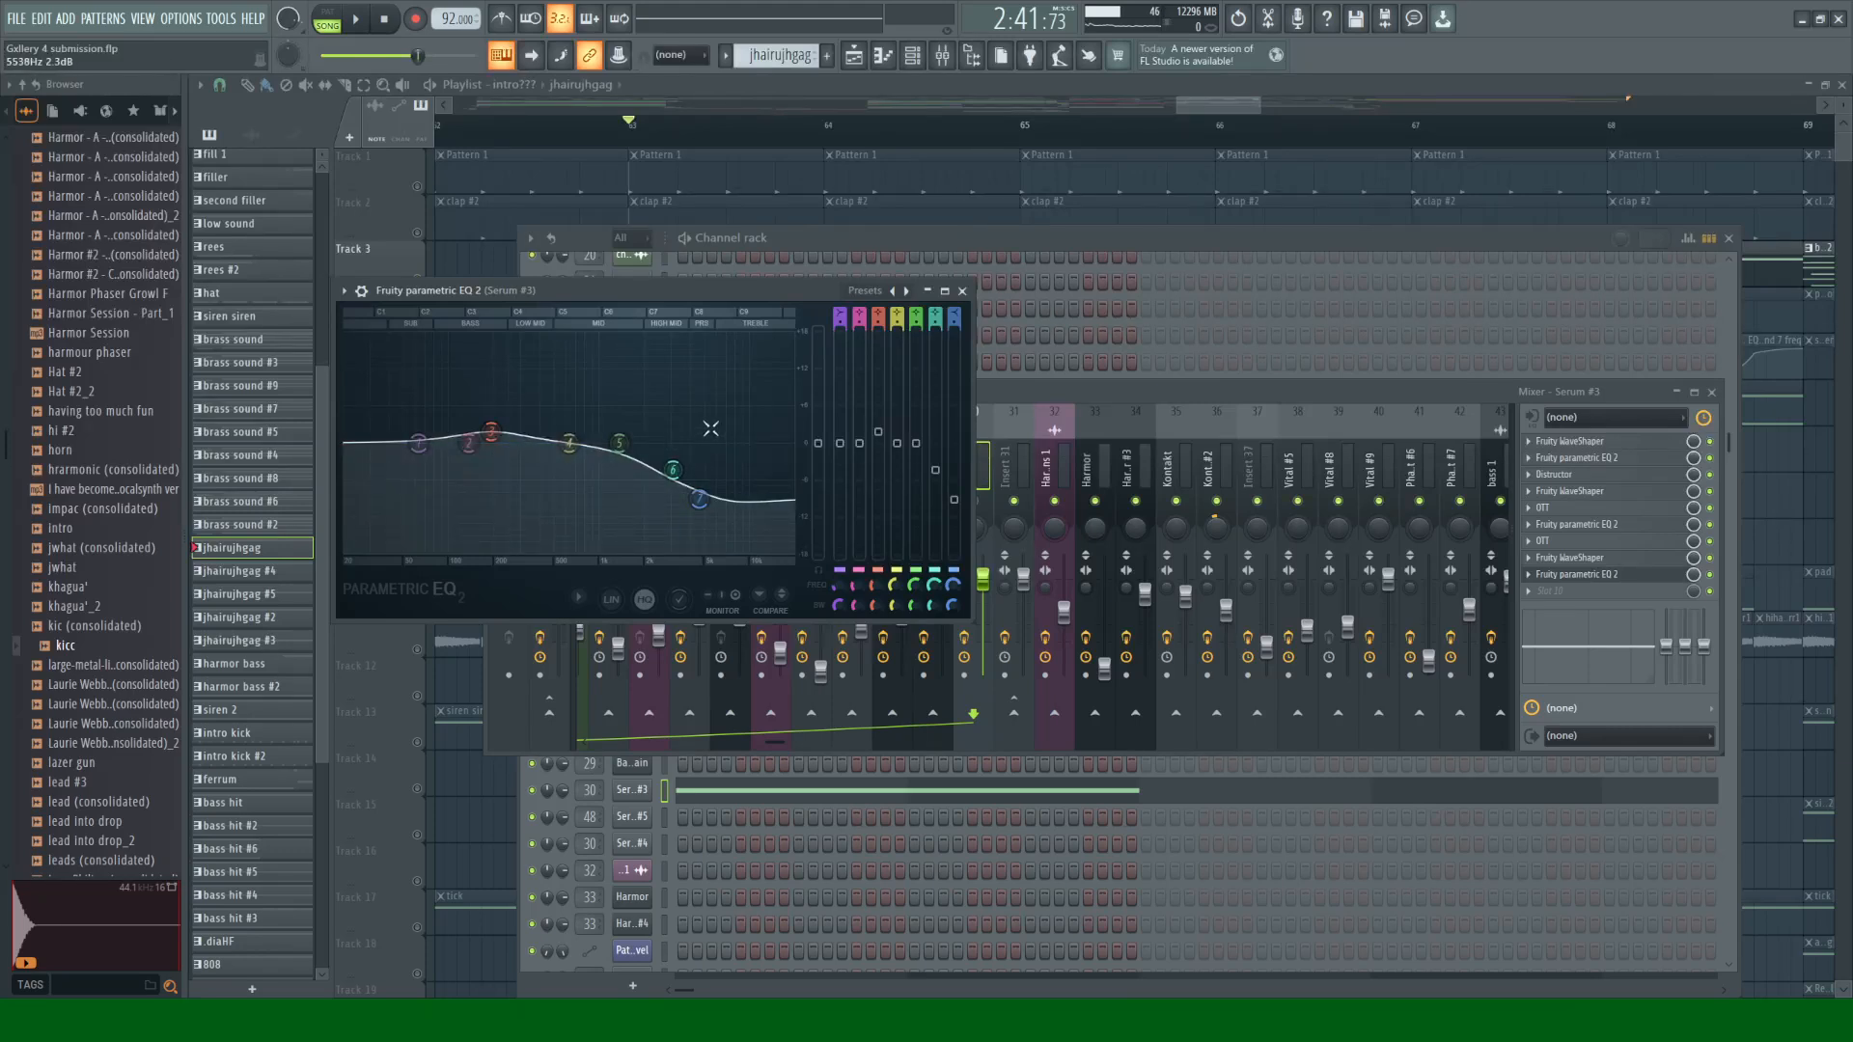
pyautogui.press('space')
pyautogui.click(962, 291)
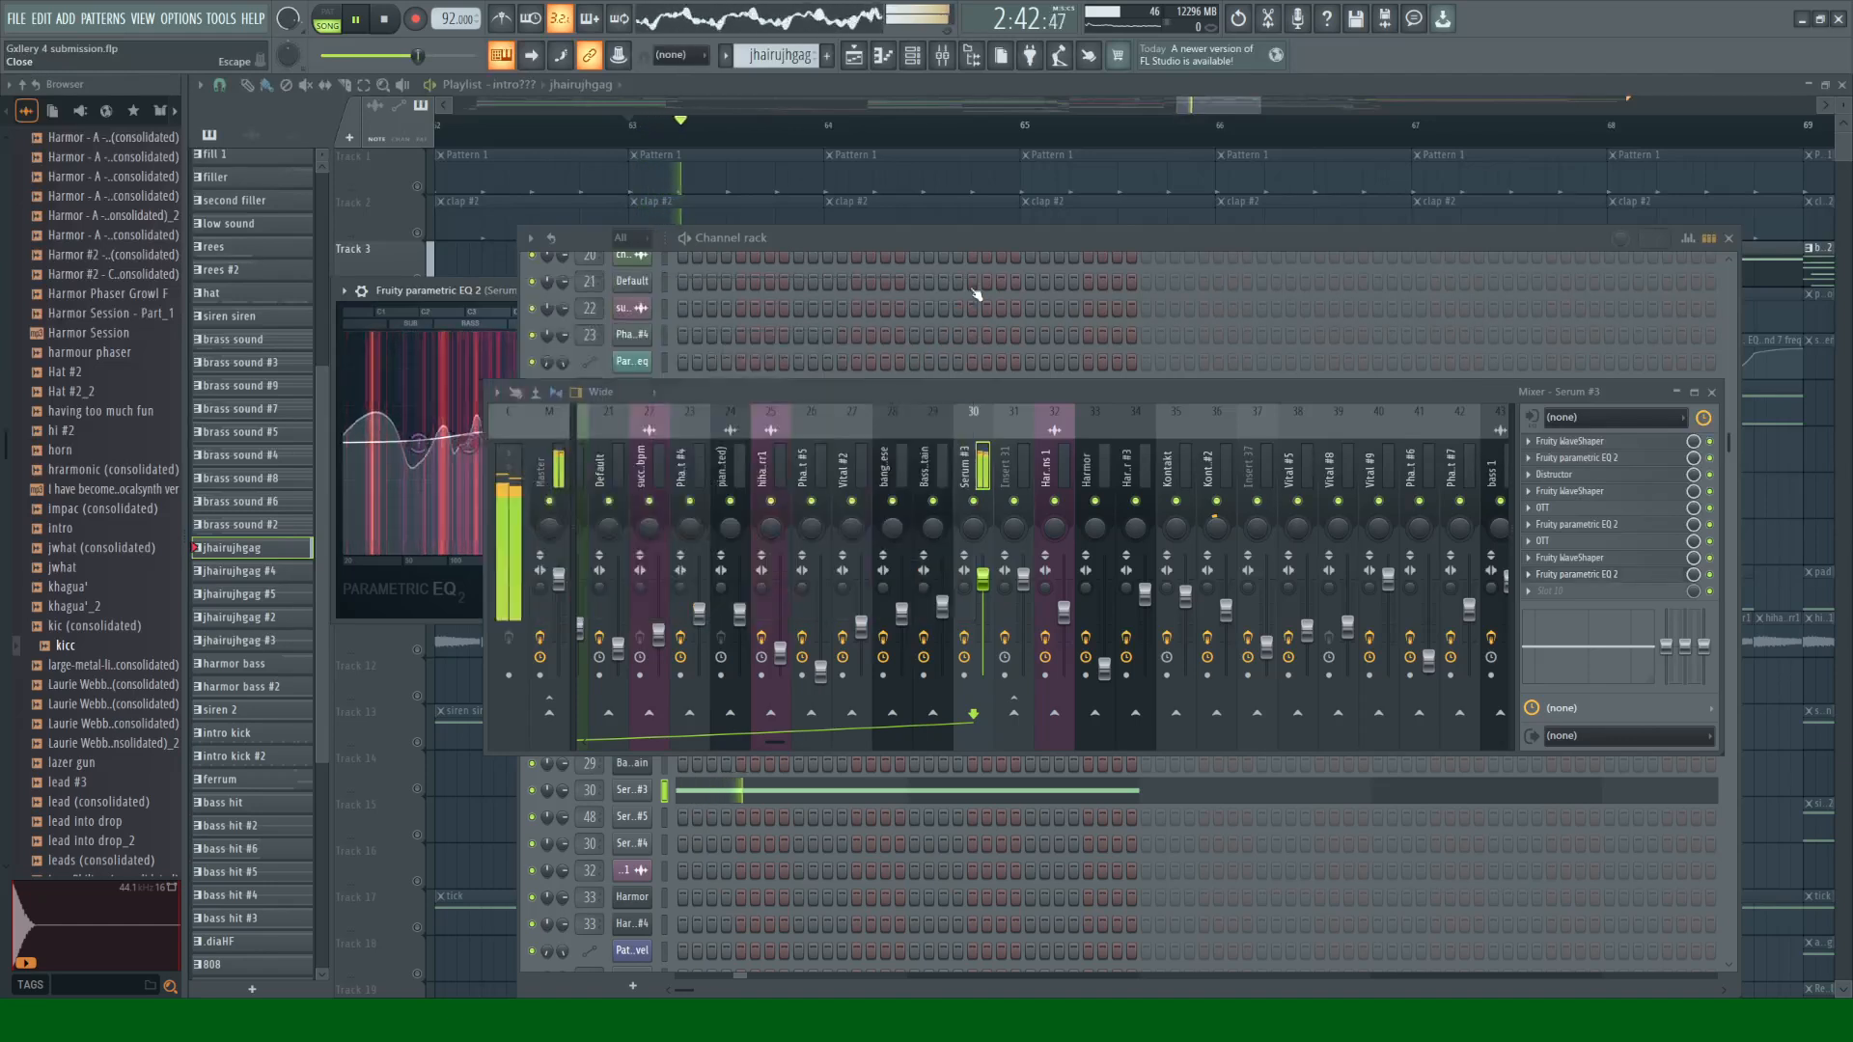
pyautogui.click(1713, 391)
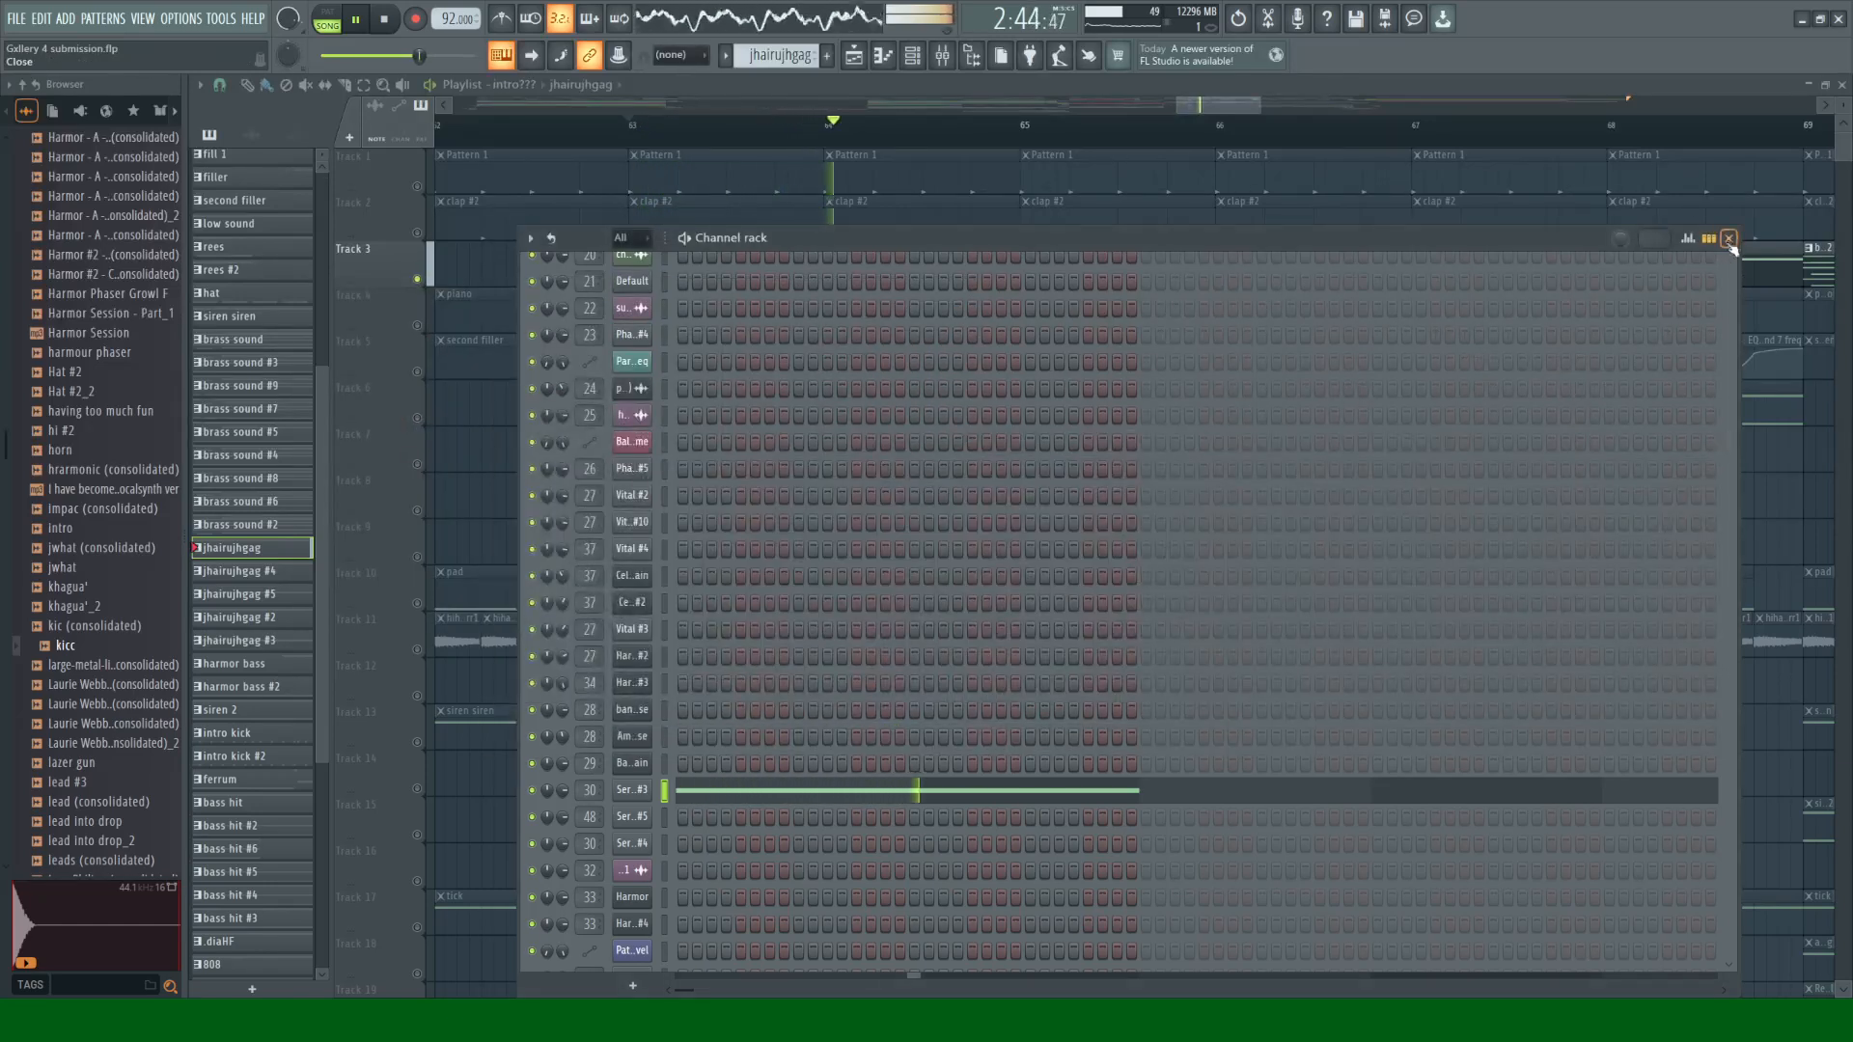
pyautogui.click(1729, 238)
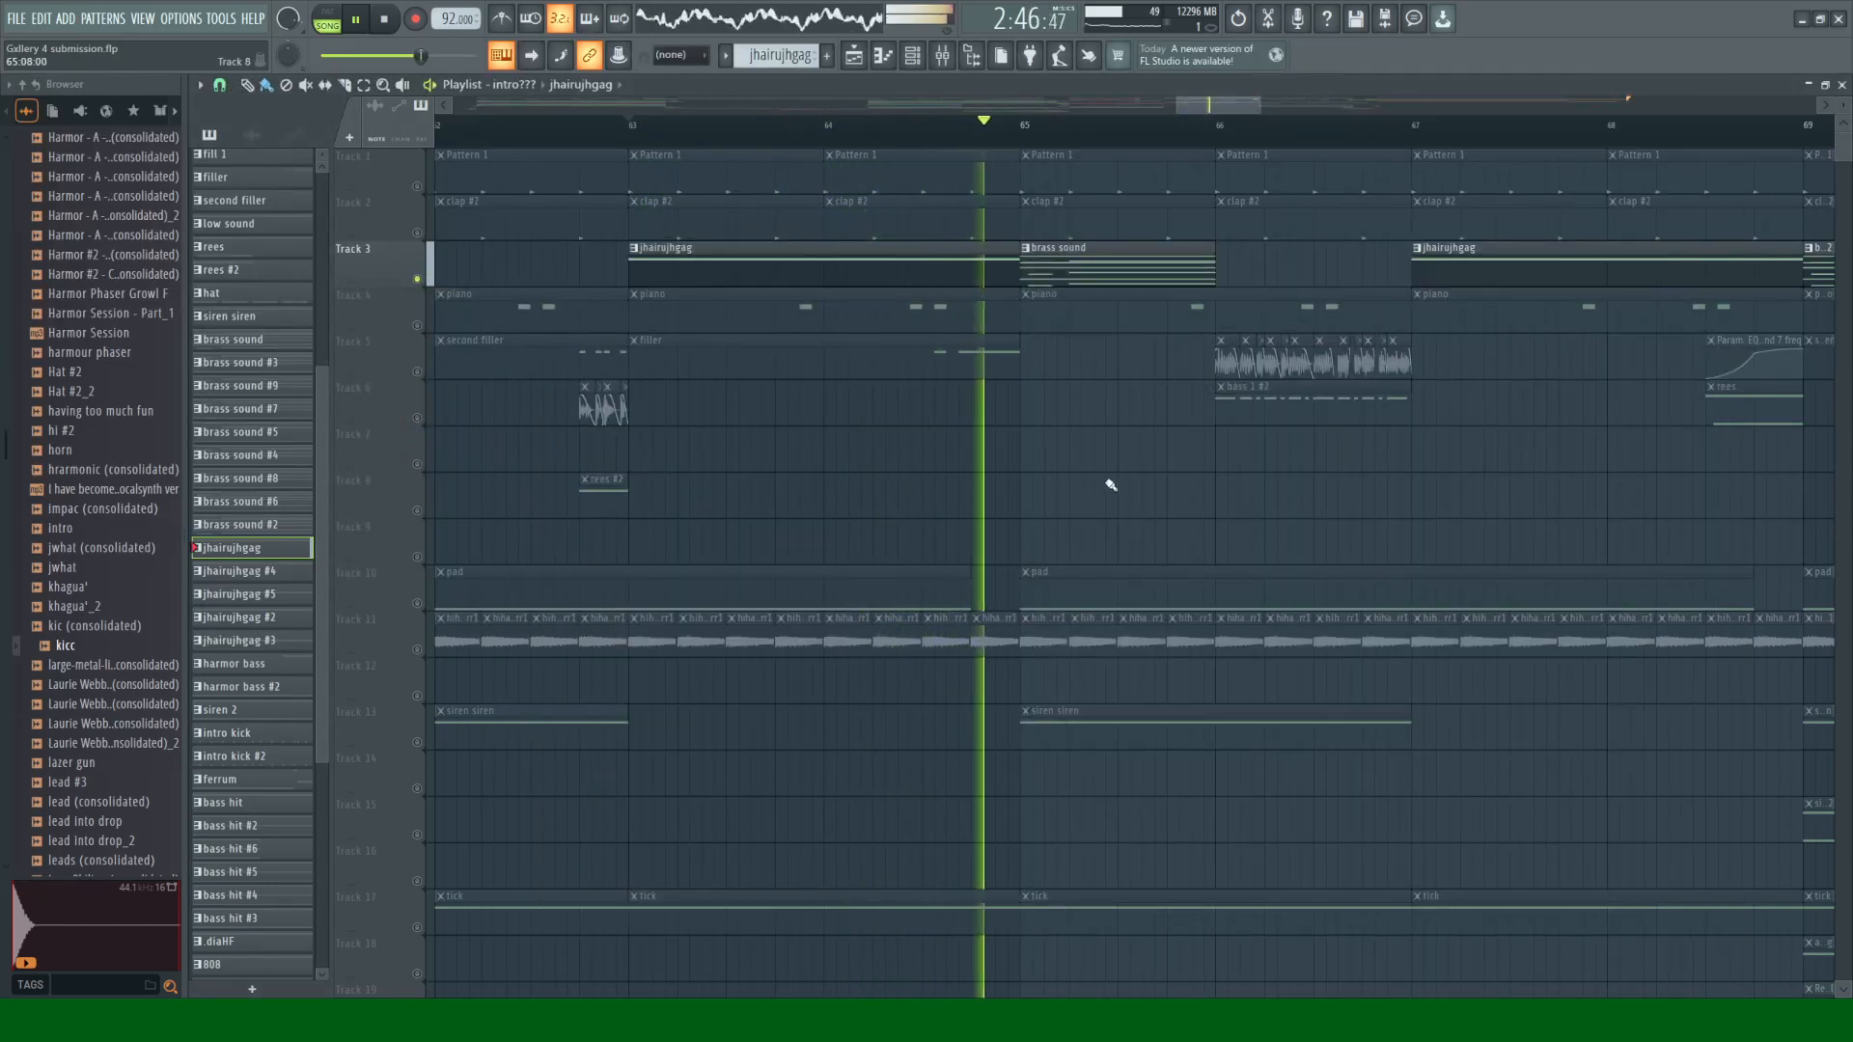
# Step: Solo Tracks 5 and 6 in the playlist and play the ends of the second filler and filler clips
pyautogui.press('space')
pyautogui.rightClick(419, 373)
pyautogui.click(419, 418)
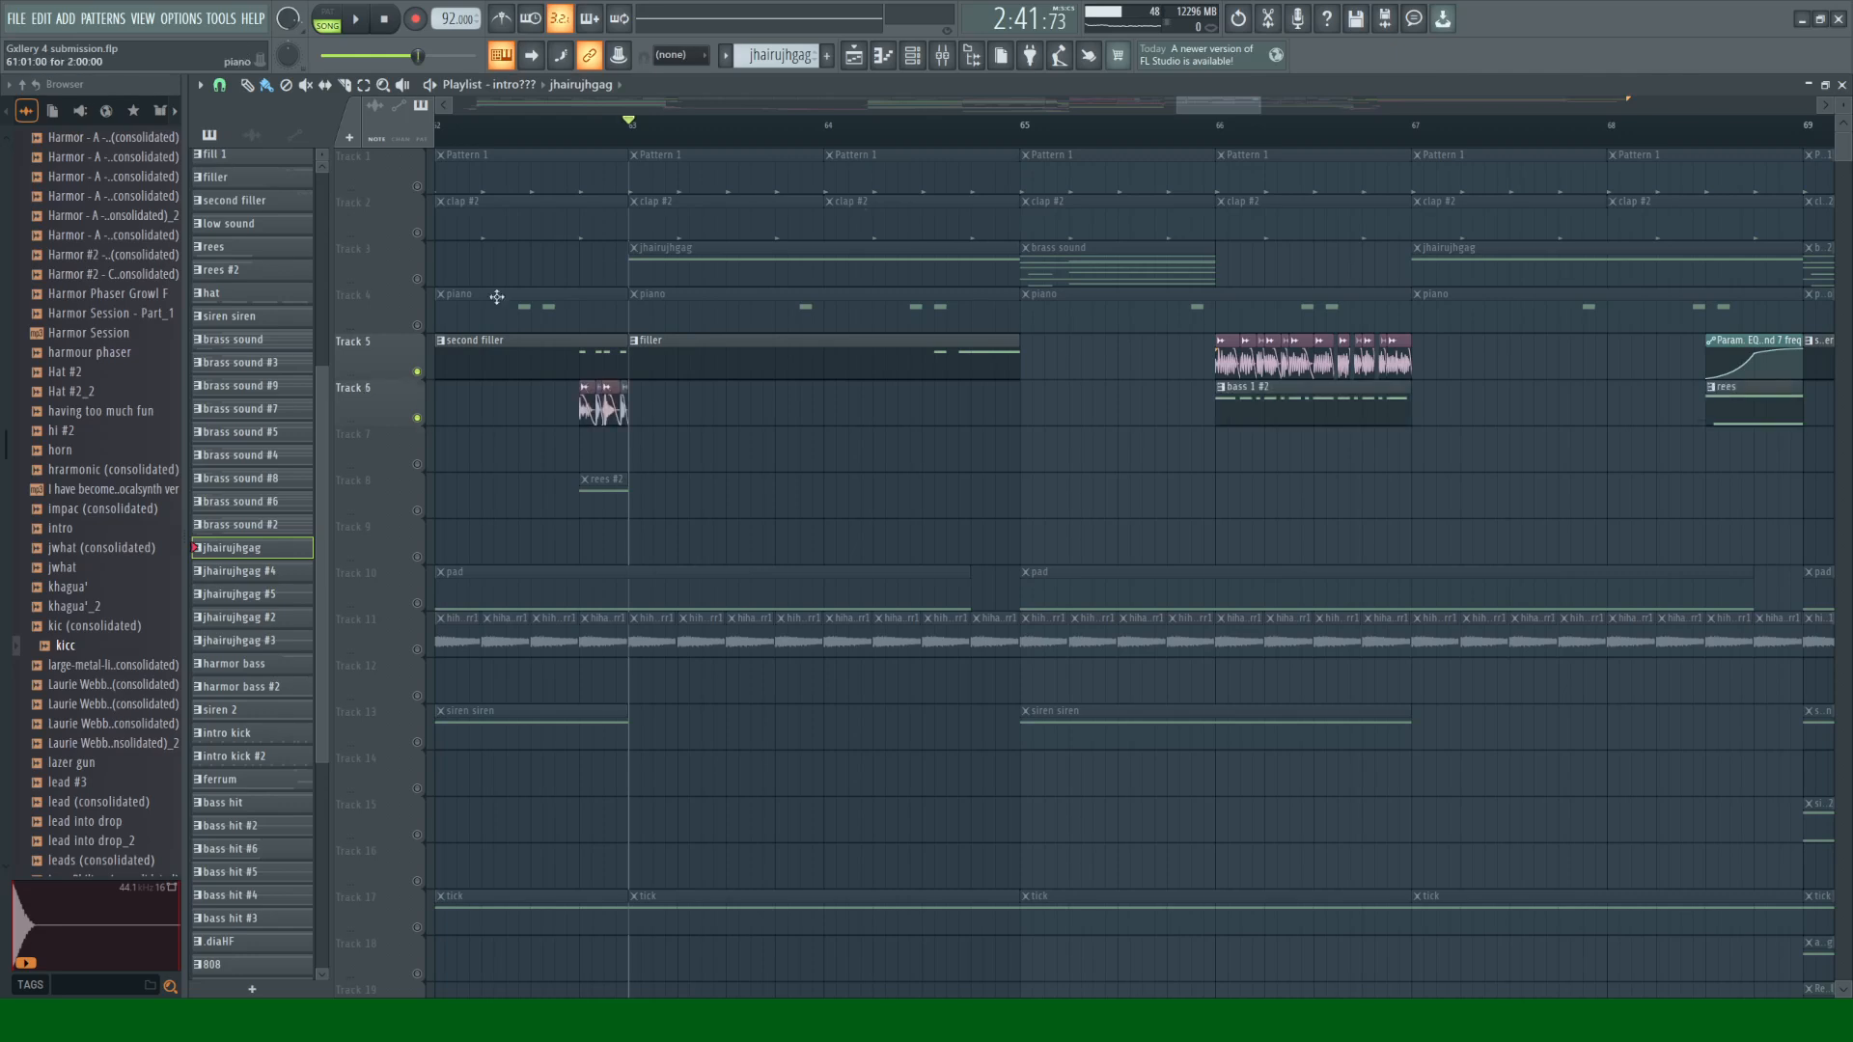
pyautogui.click(576, 132)
pyautogui.press('space')
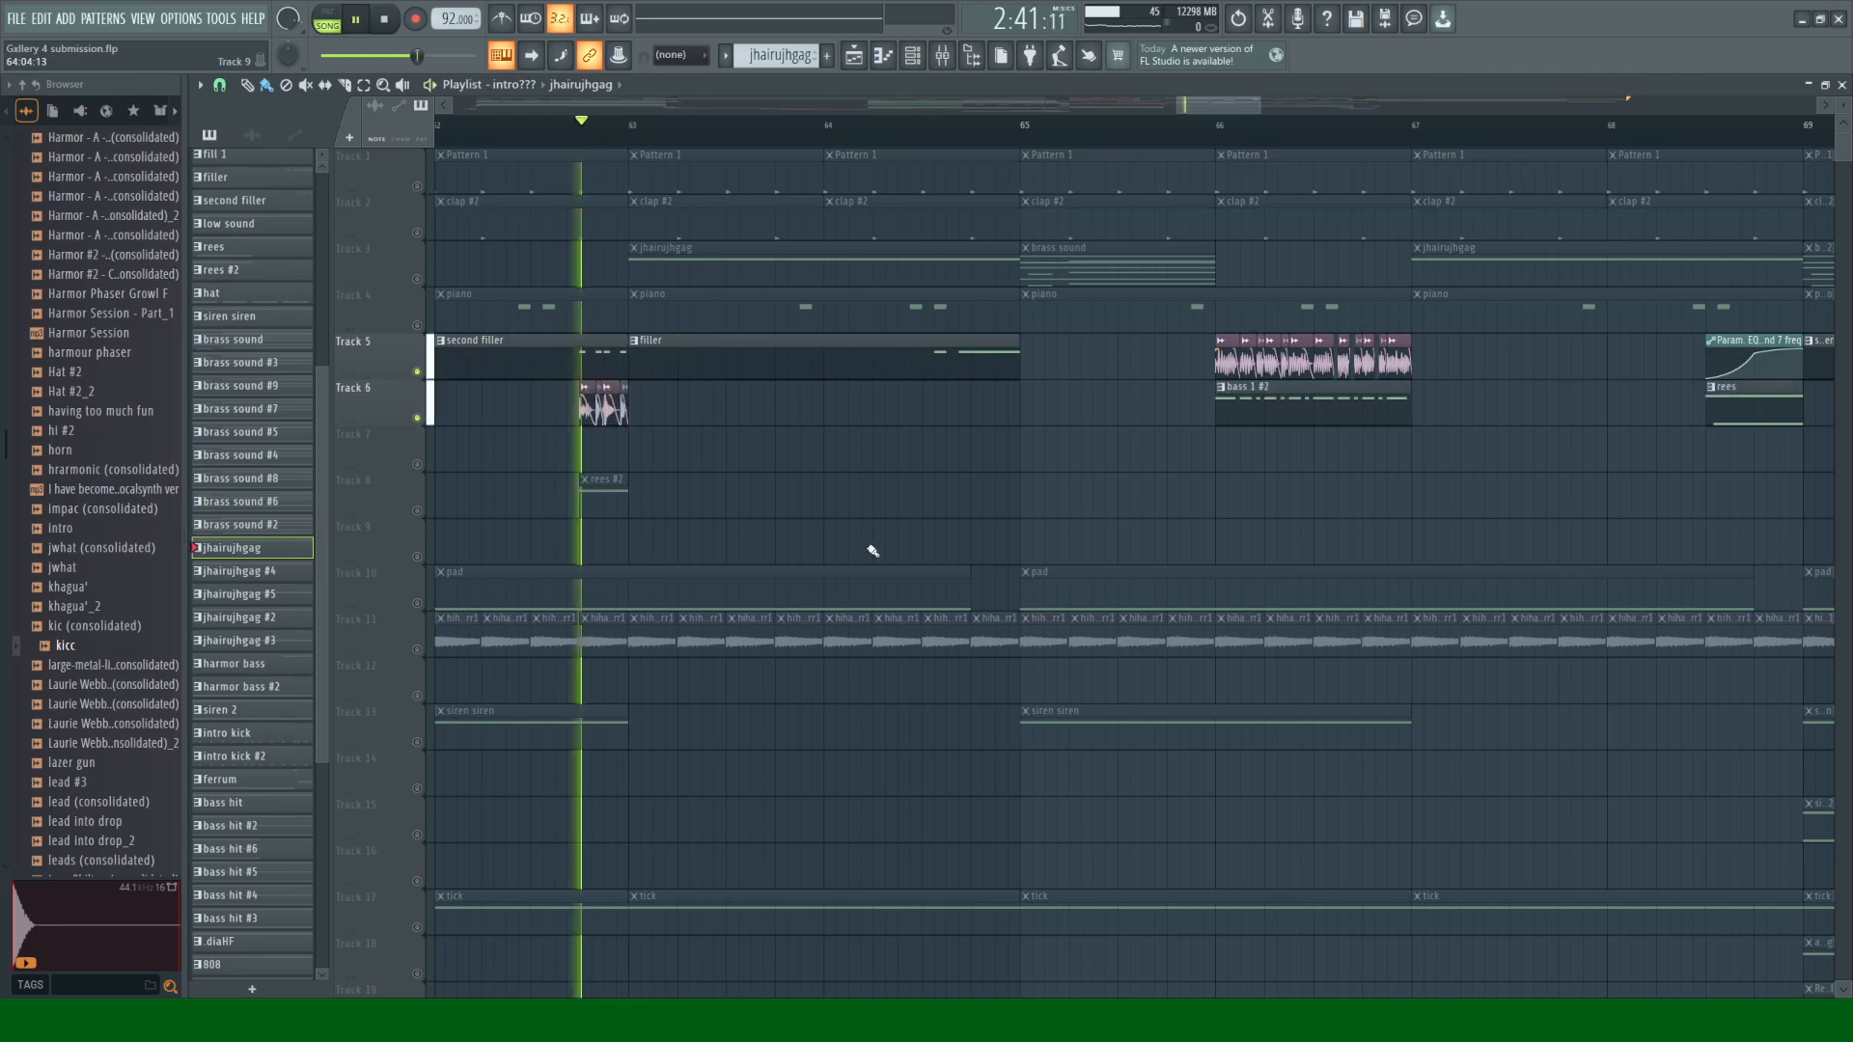
pyautogui.click(932, 123)
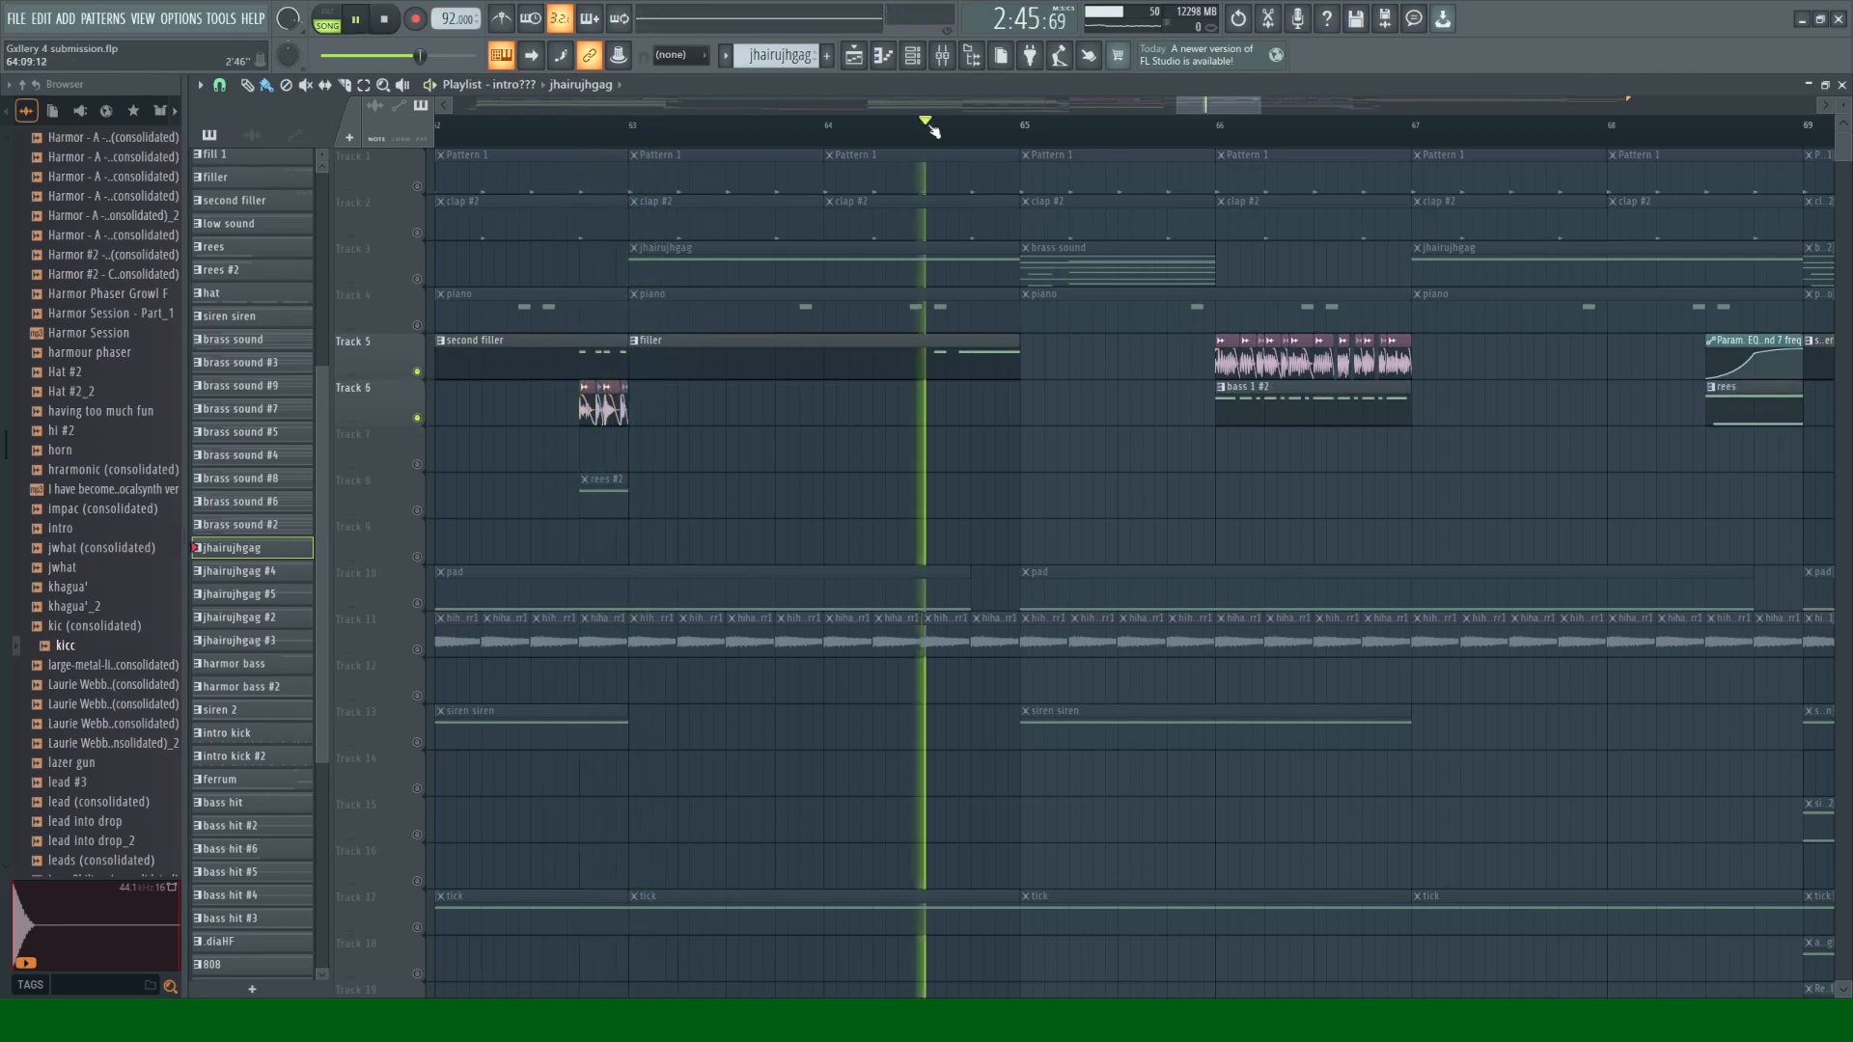
pyautogui.press('space')
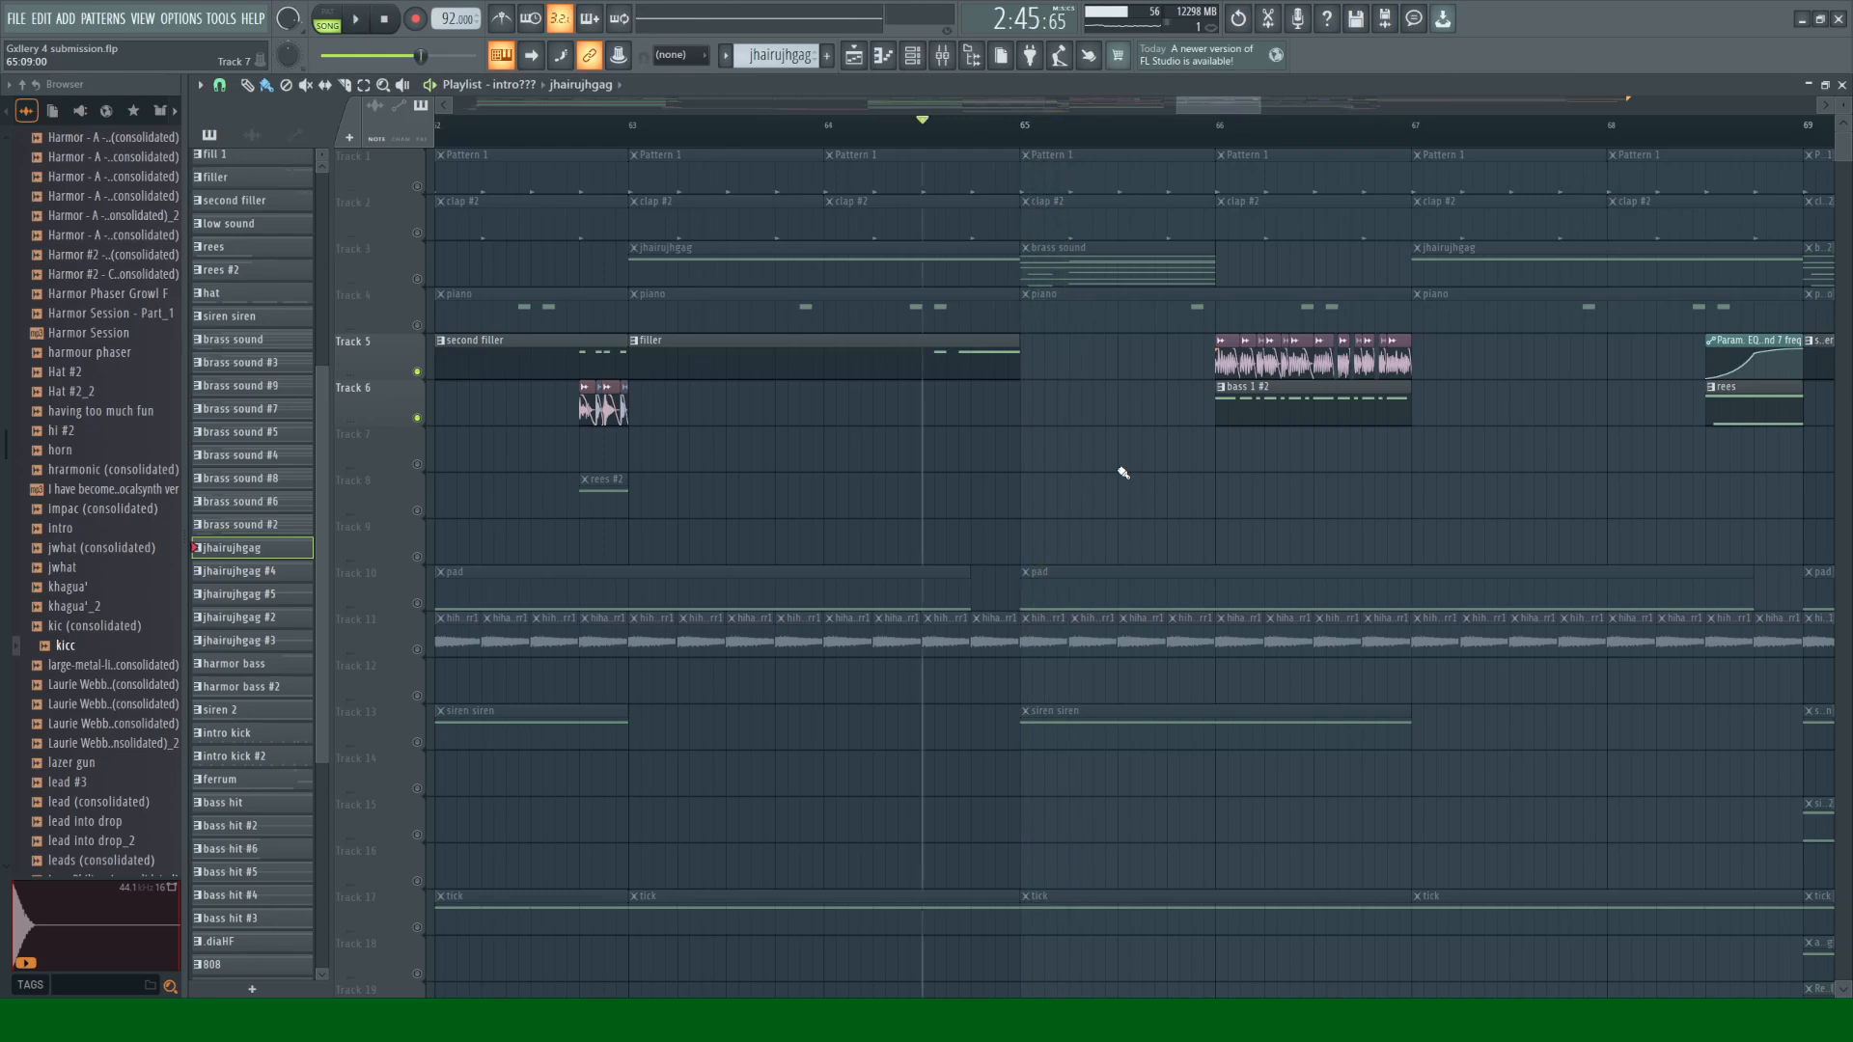
# Step: Play the chopped audio and bass 1 #2 clips on Tracks 5 and 6 from bar 66
pyautogui.moveTo(1177, 100); pyautogui.dragTo(1194, 99)
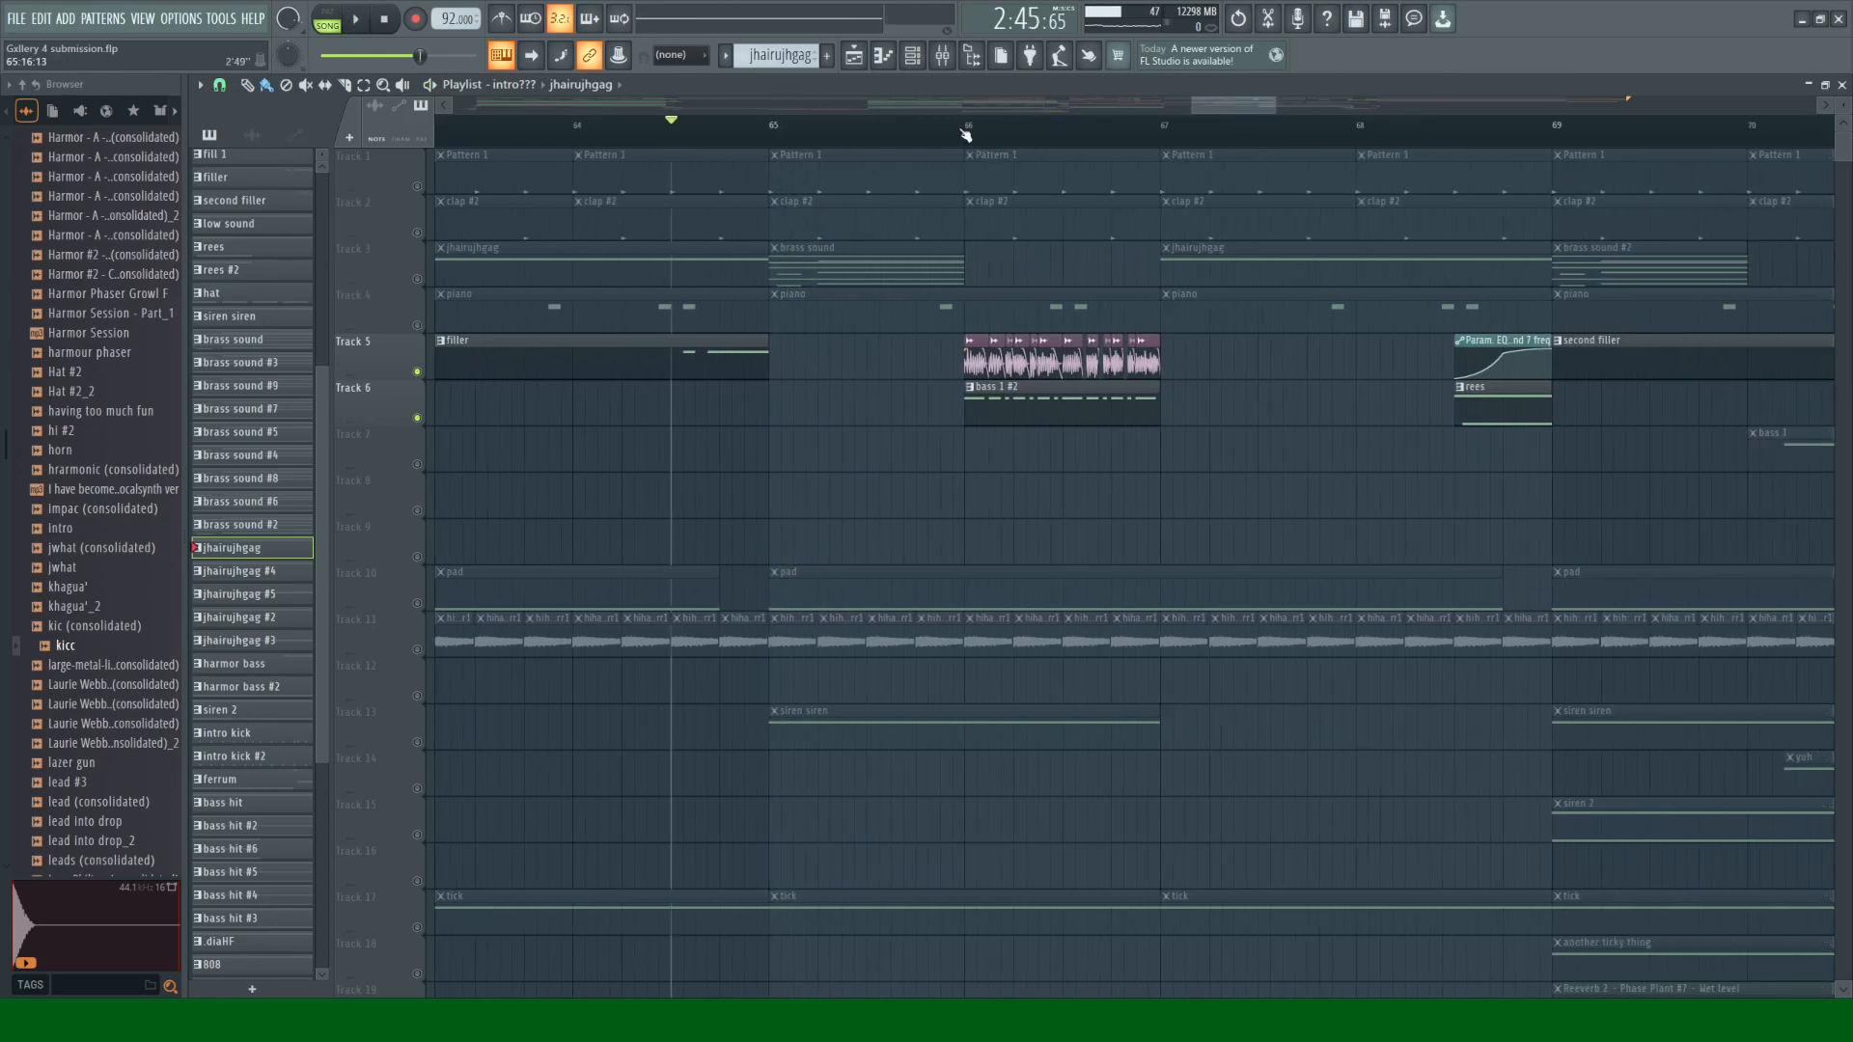
pyautogui.click(964, 127)
pyautogui.press('space')
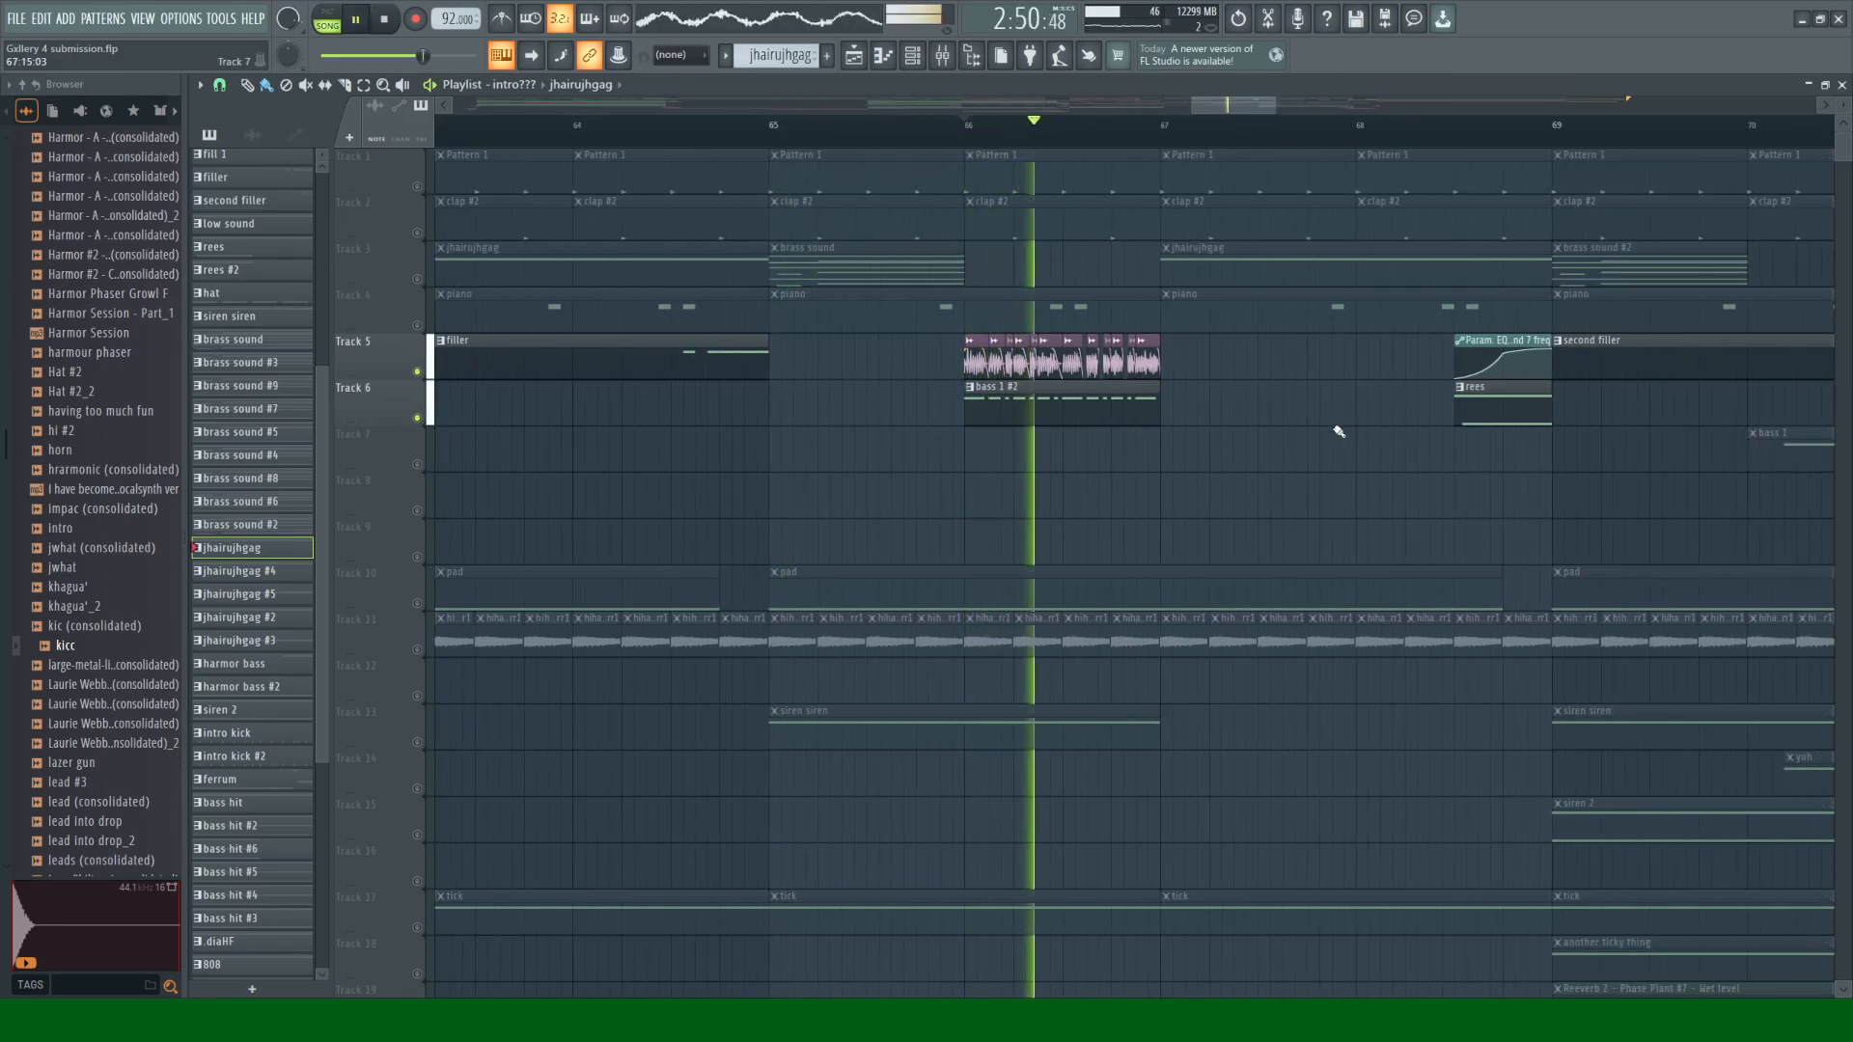
pyautogui.press('space')
pyautogui.press('space')
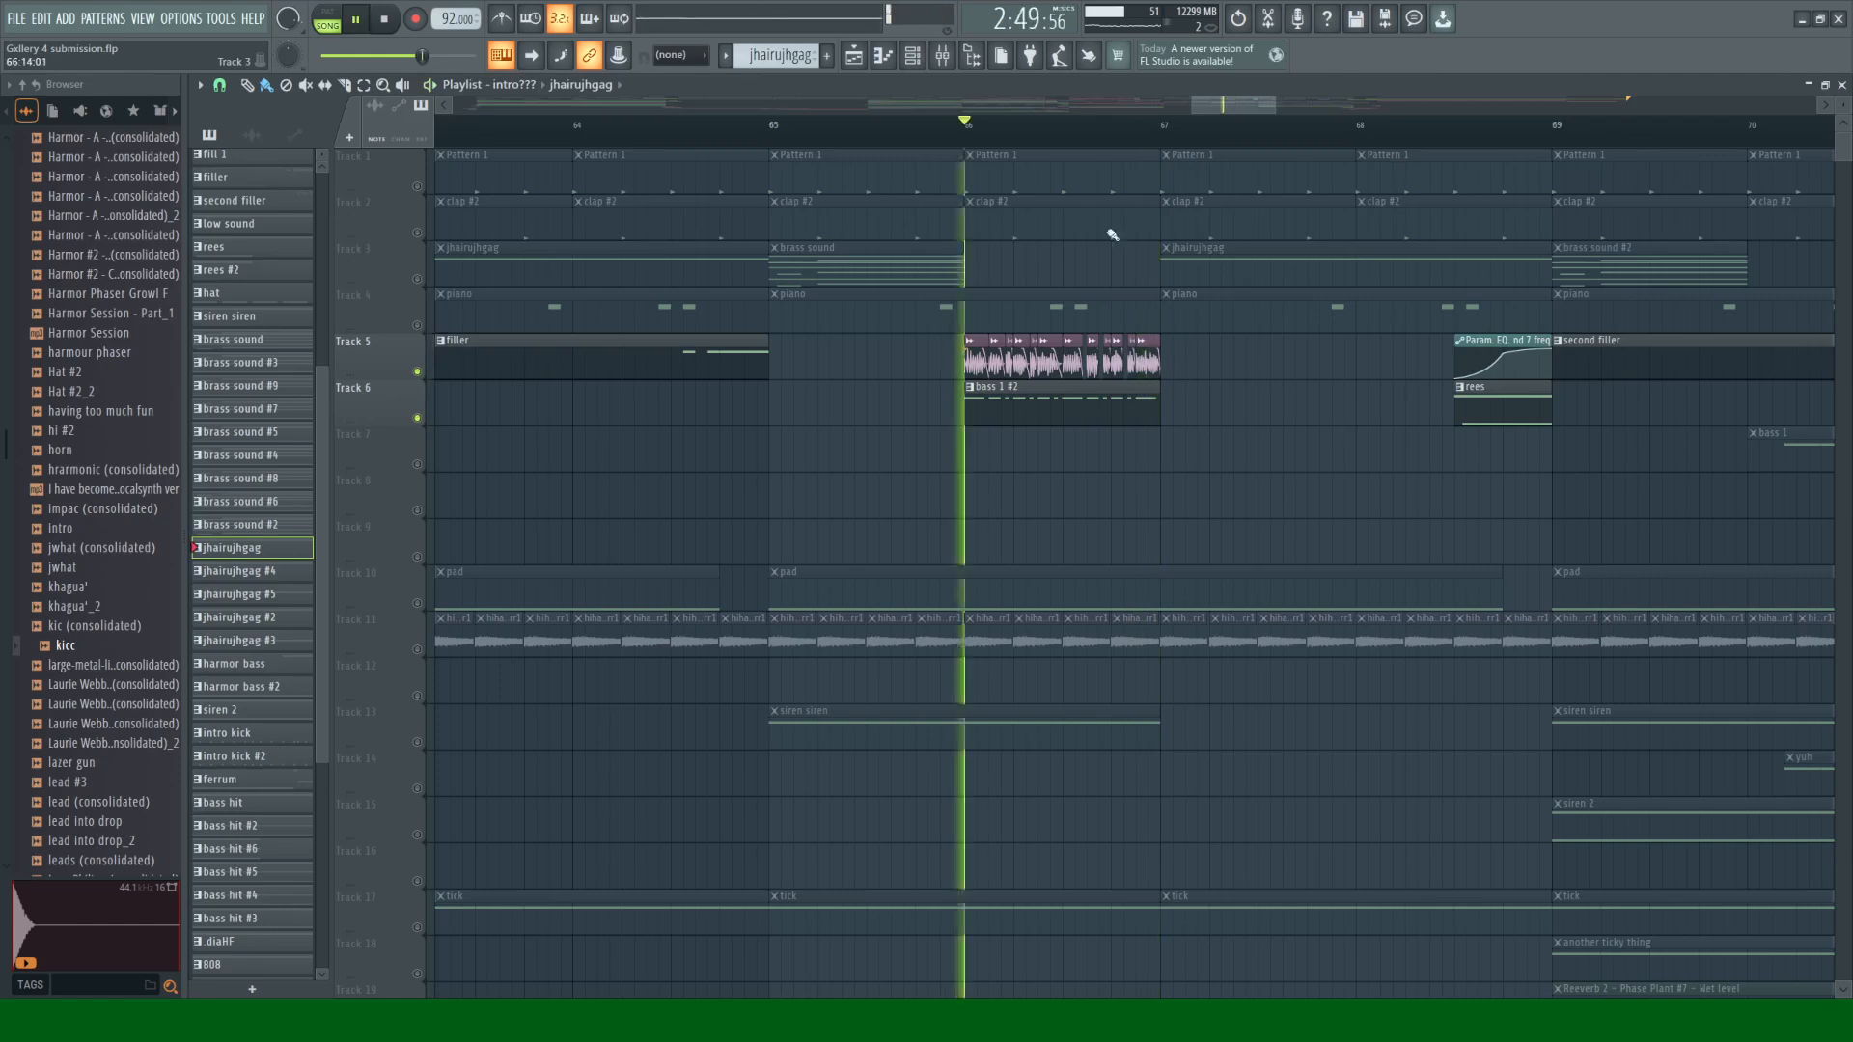
# Step: Solo Track 6 and play the bass 1 #2 clip on its own from bar 66
pyautogui.press('space')
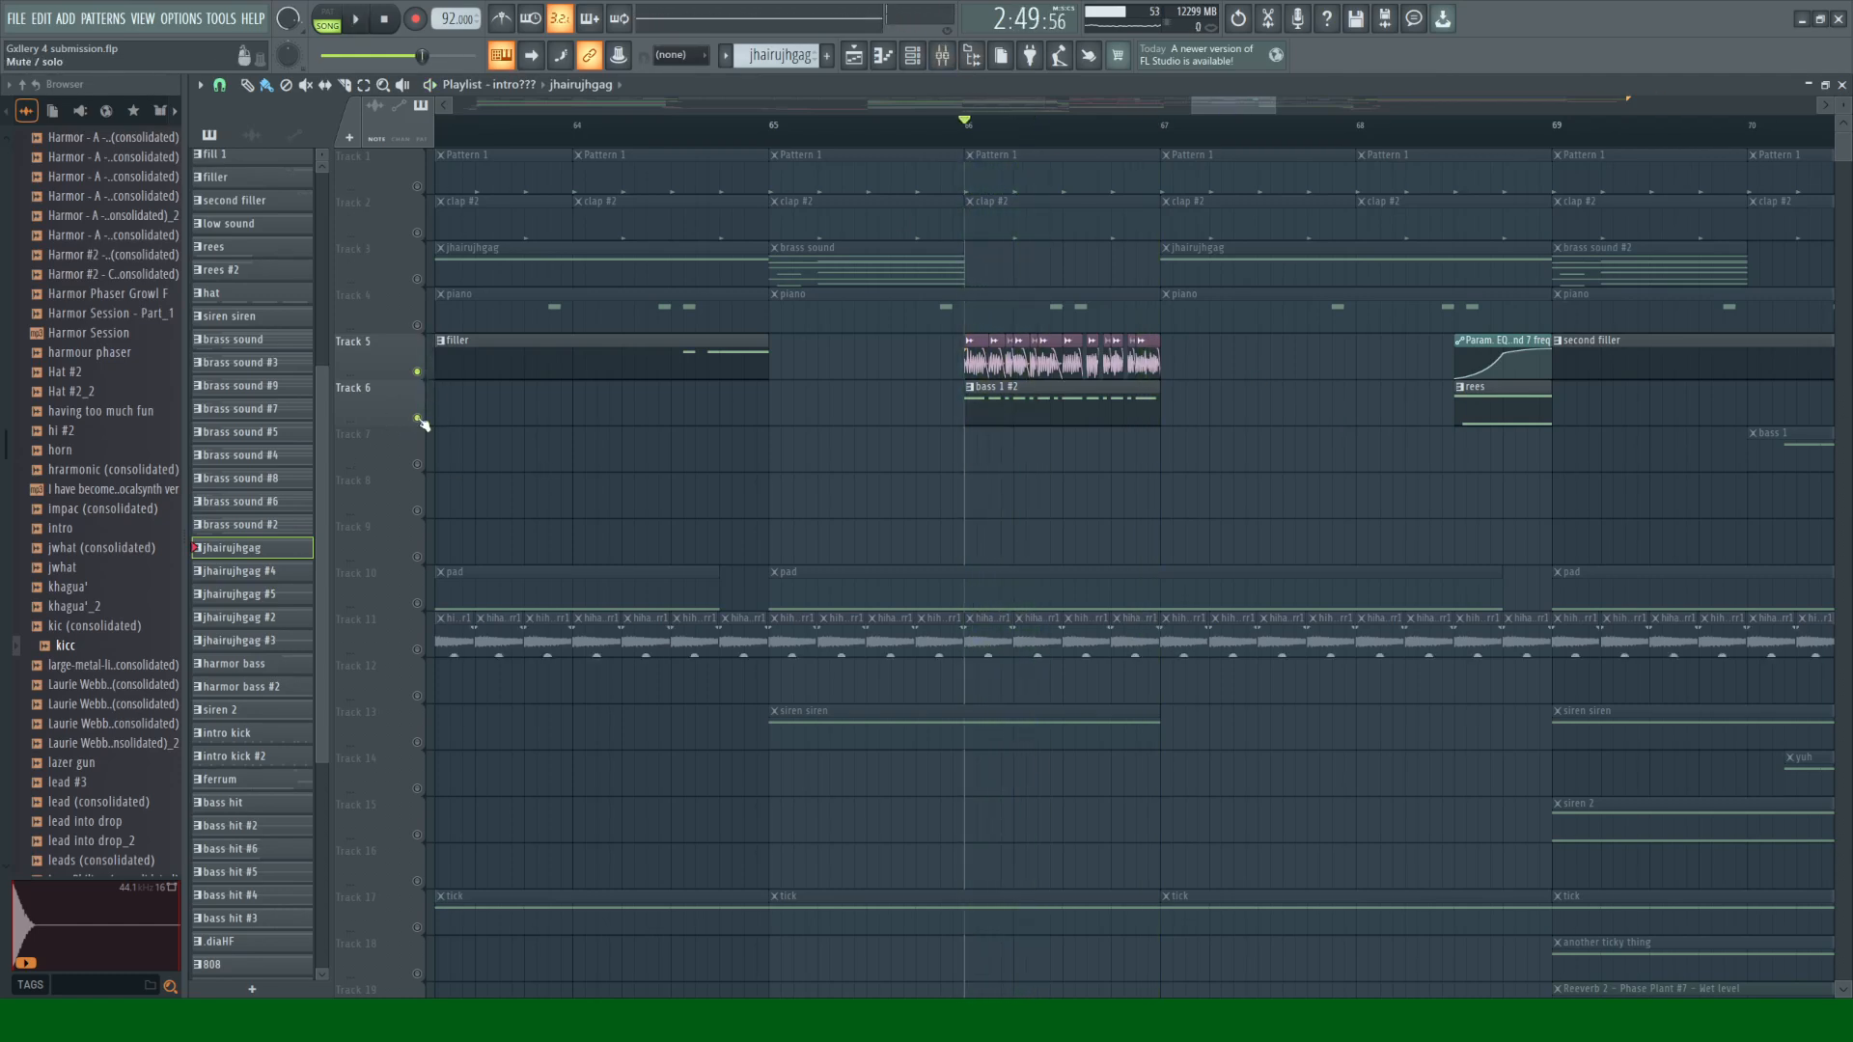
pyautogui.rightClick(419, 419)
pyautogui.press('space')
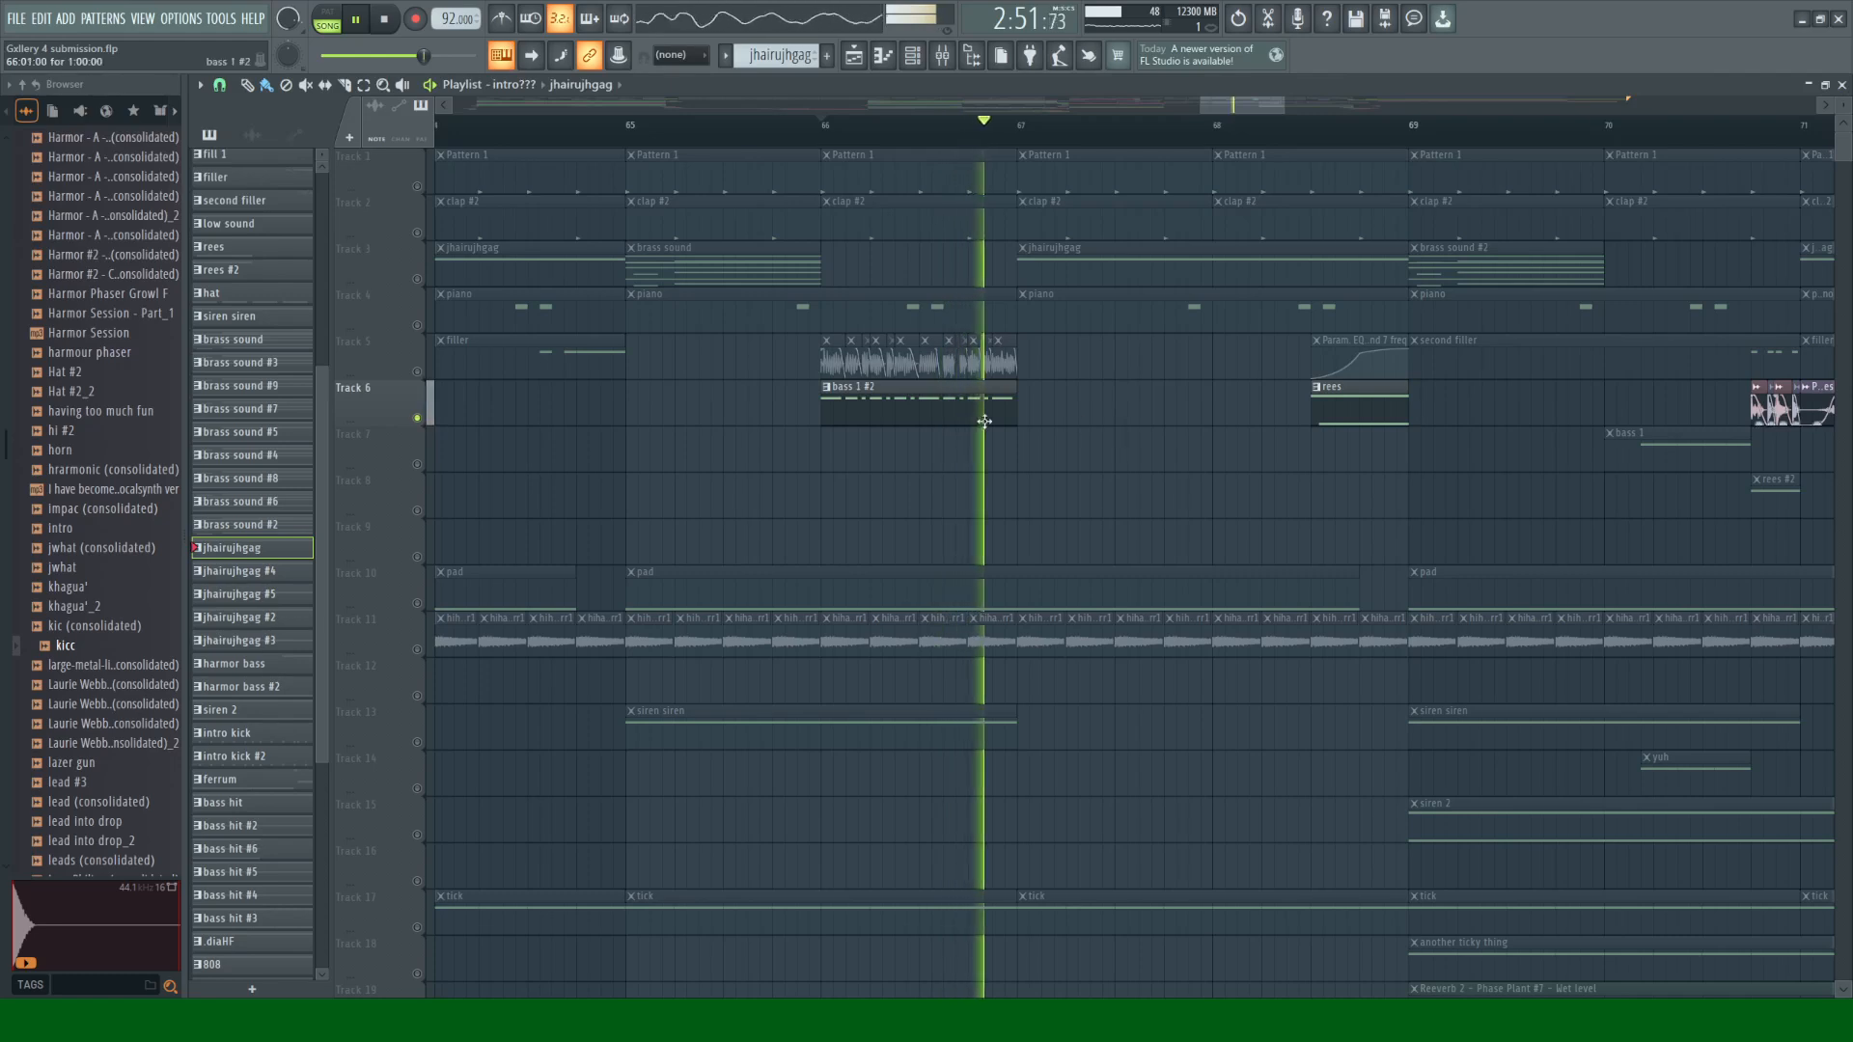
pyautogui.press('space')
# Step: Solo Track 5 and play the chopped Harmor Phaser Shenanigans 1 clips at bar 66
pyautogui.rightClick(417, 372)
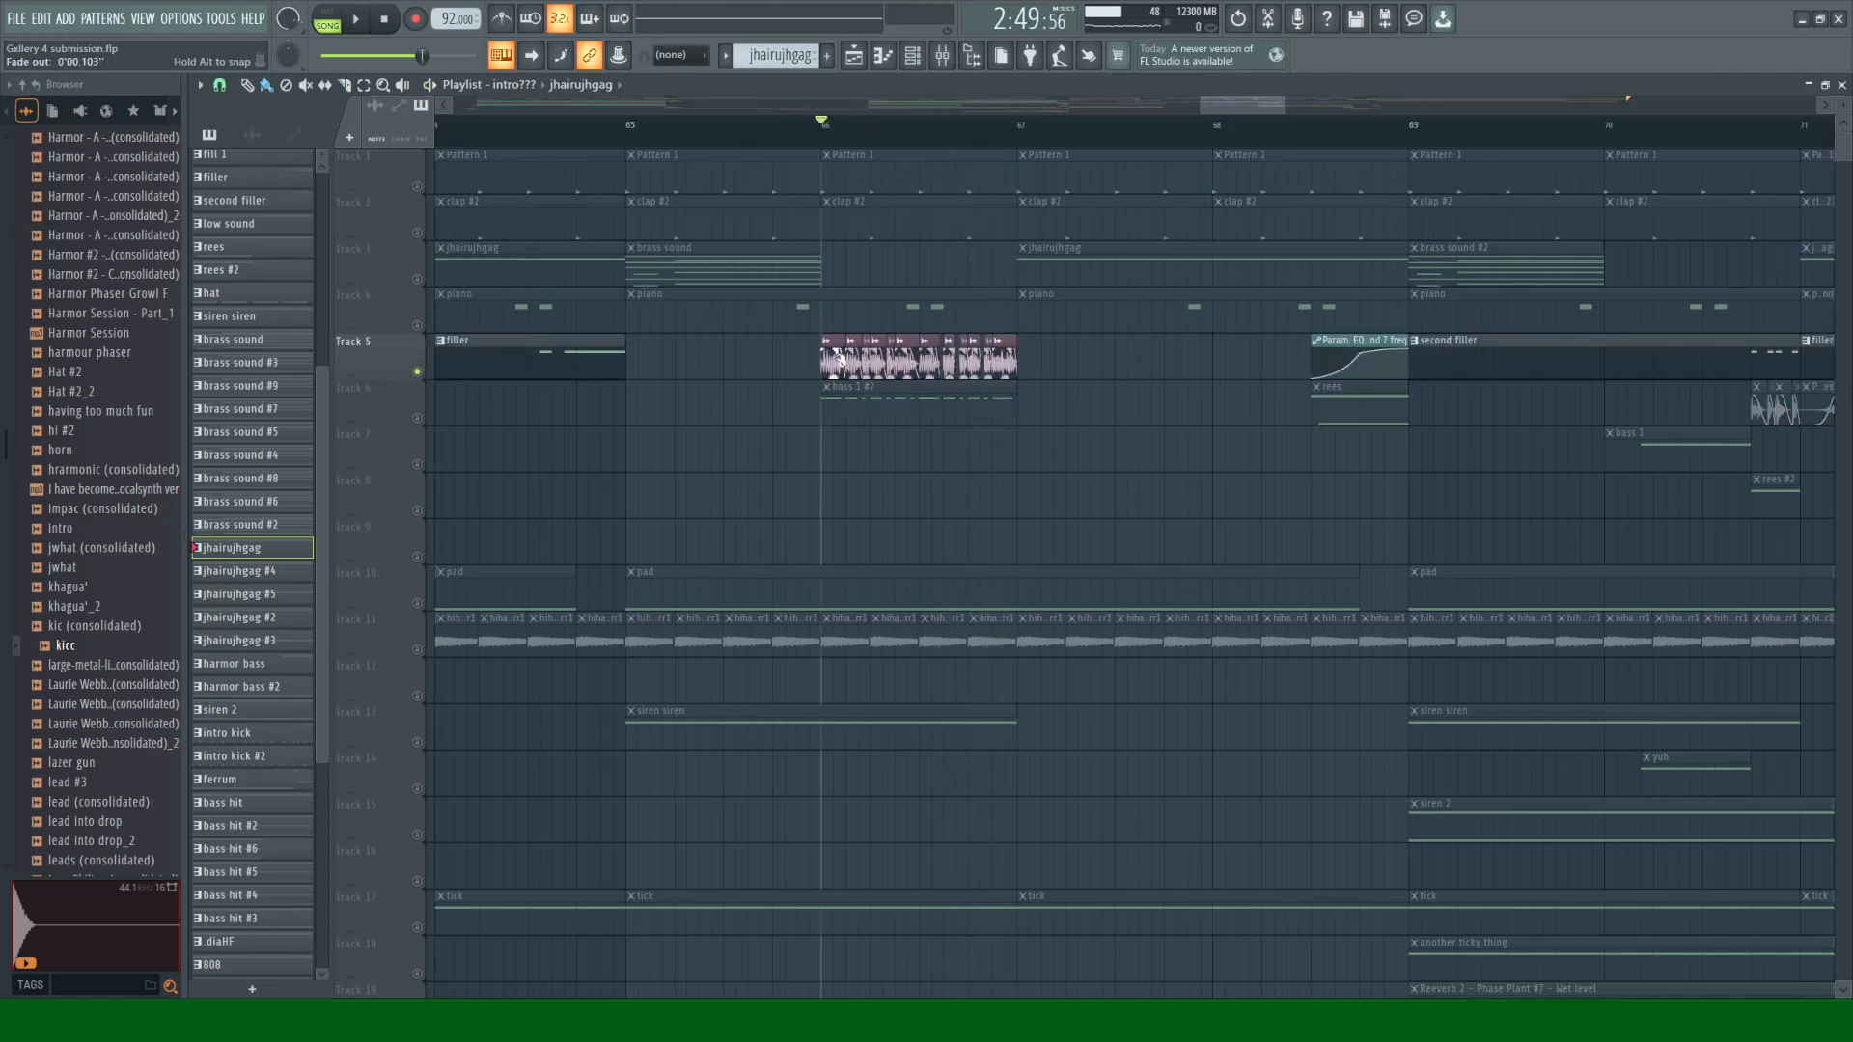
pyautogui.click(838, 339)
pyautogui.press('space')
# Step: Find the rendered Harmor Phaser Shenanigans 1 sample in the browser's Cut Sound Design Session folder, and replay the chopped clips
pyautogui.scroll(10, 101, 504)
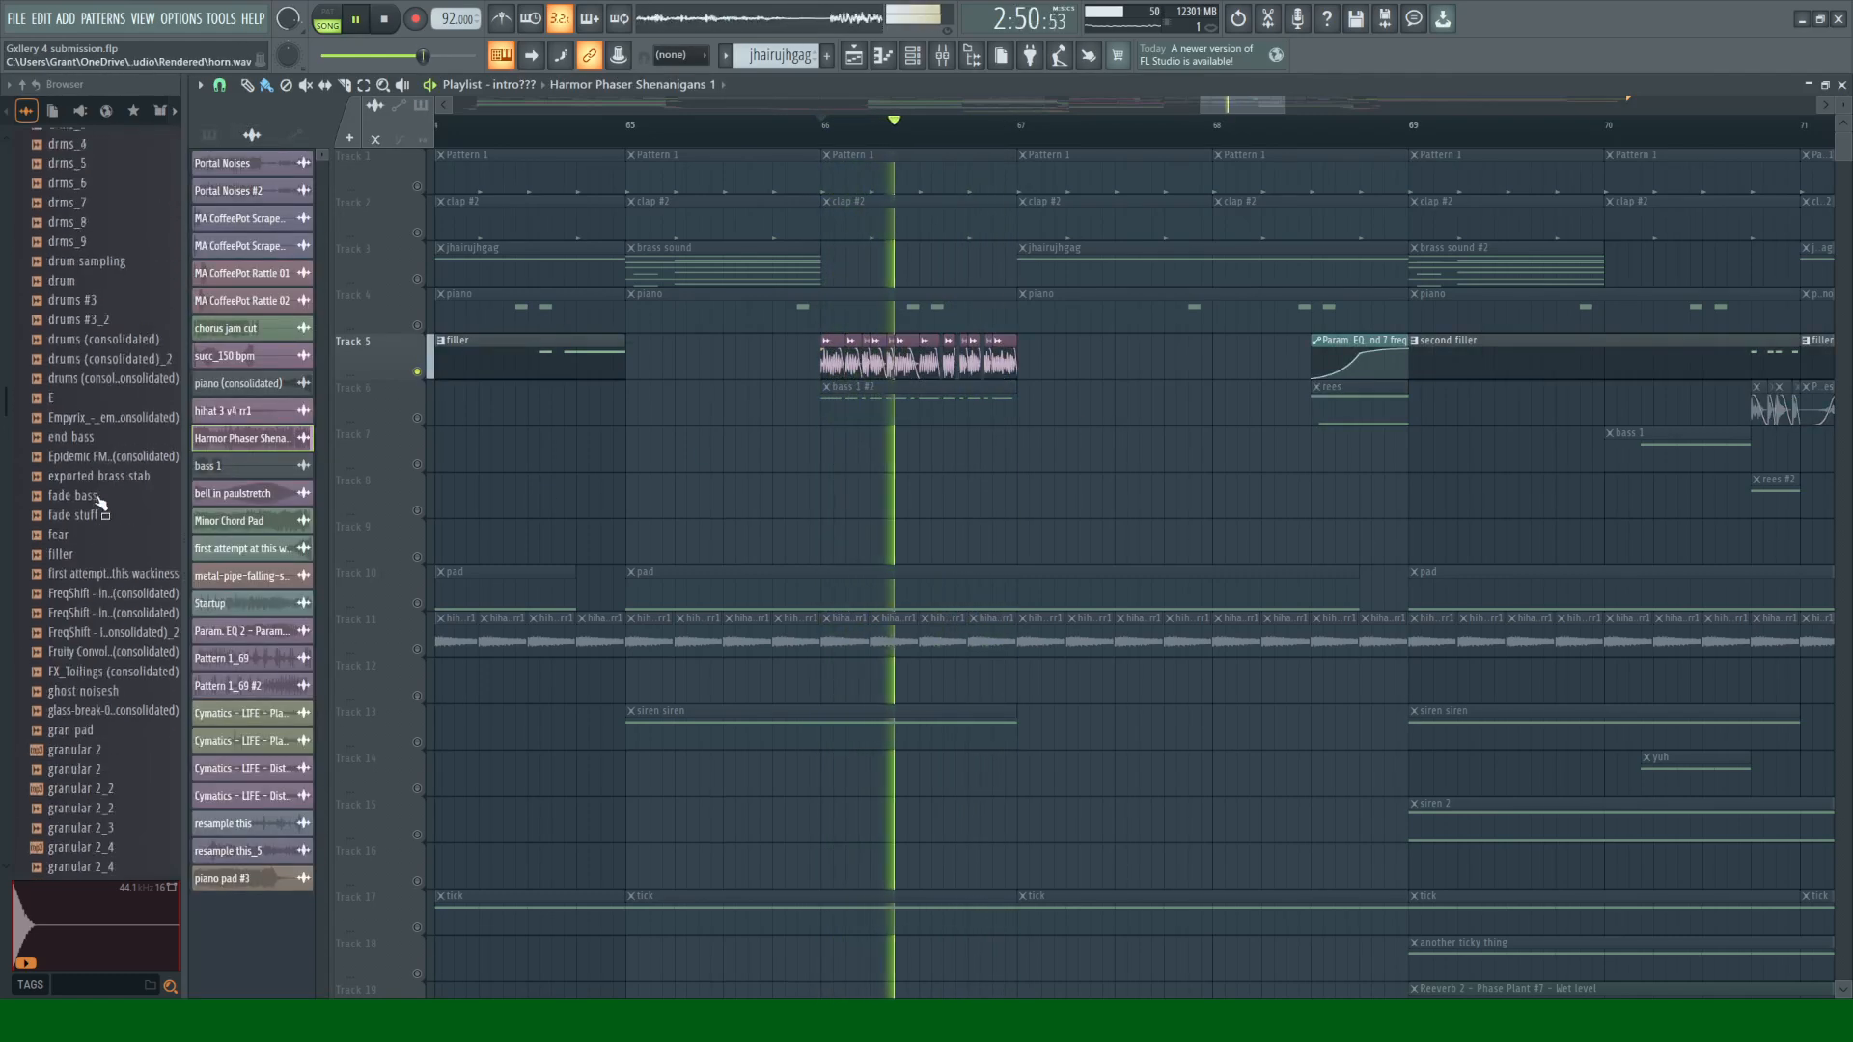
pyautogui.scroll(-15, 101, 503)
pyautogui.press('space')
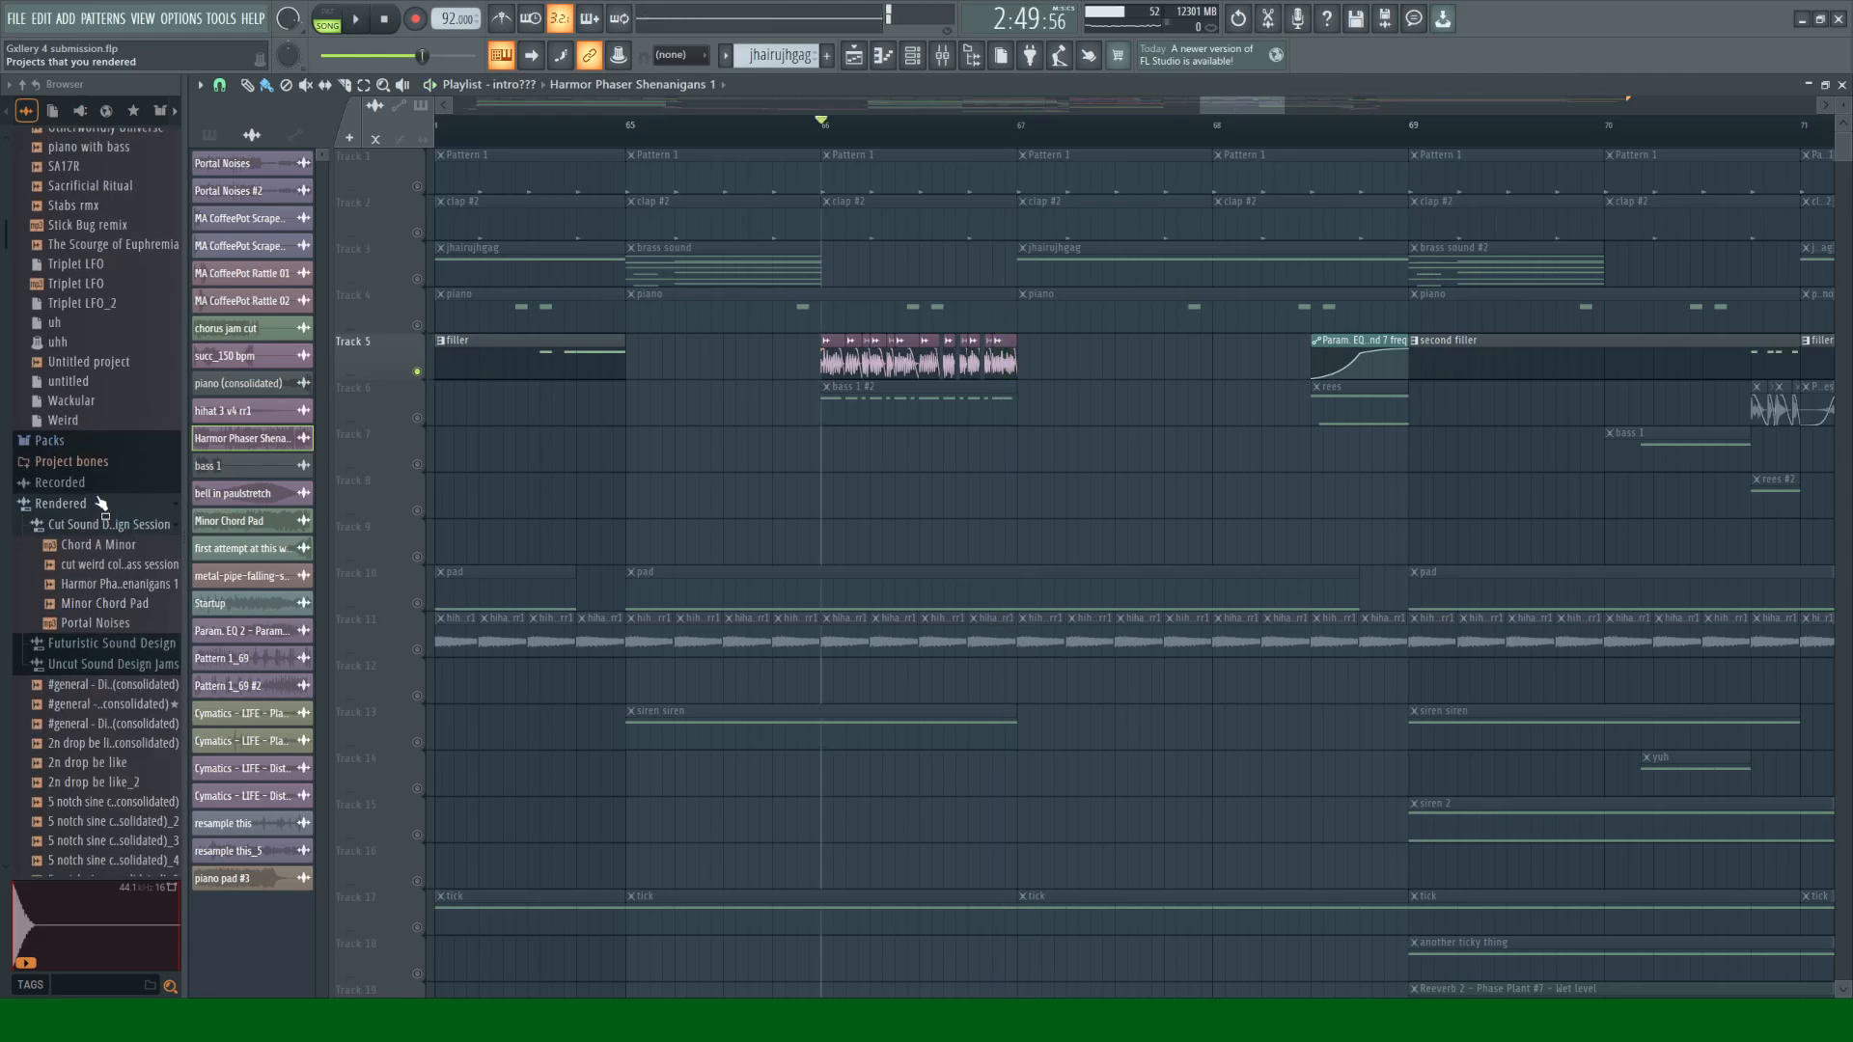
pyautogui.click(123, 585)
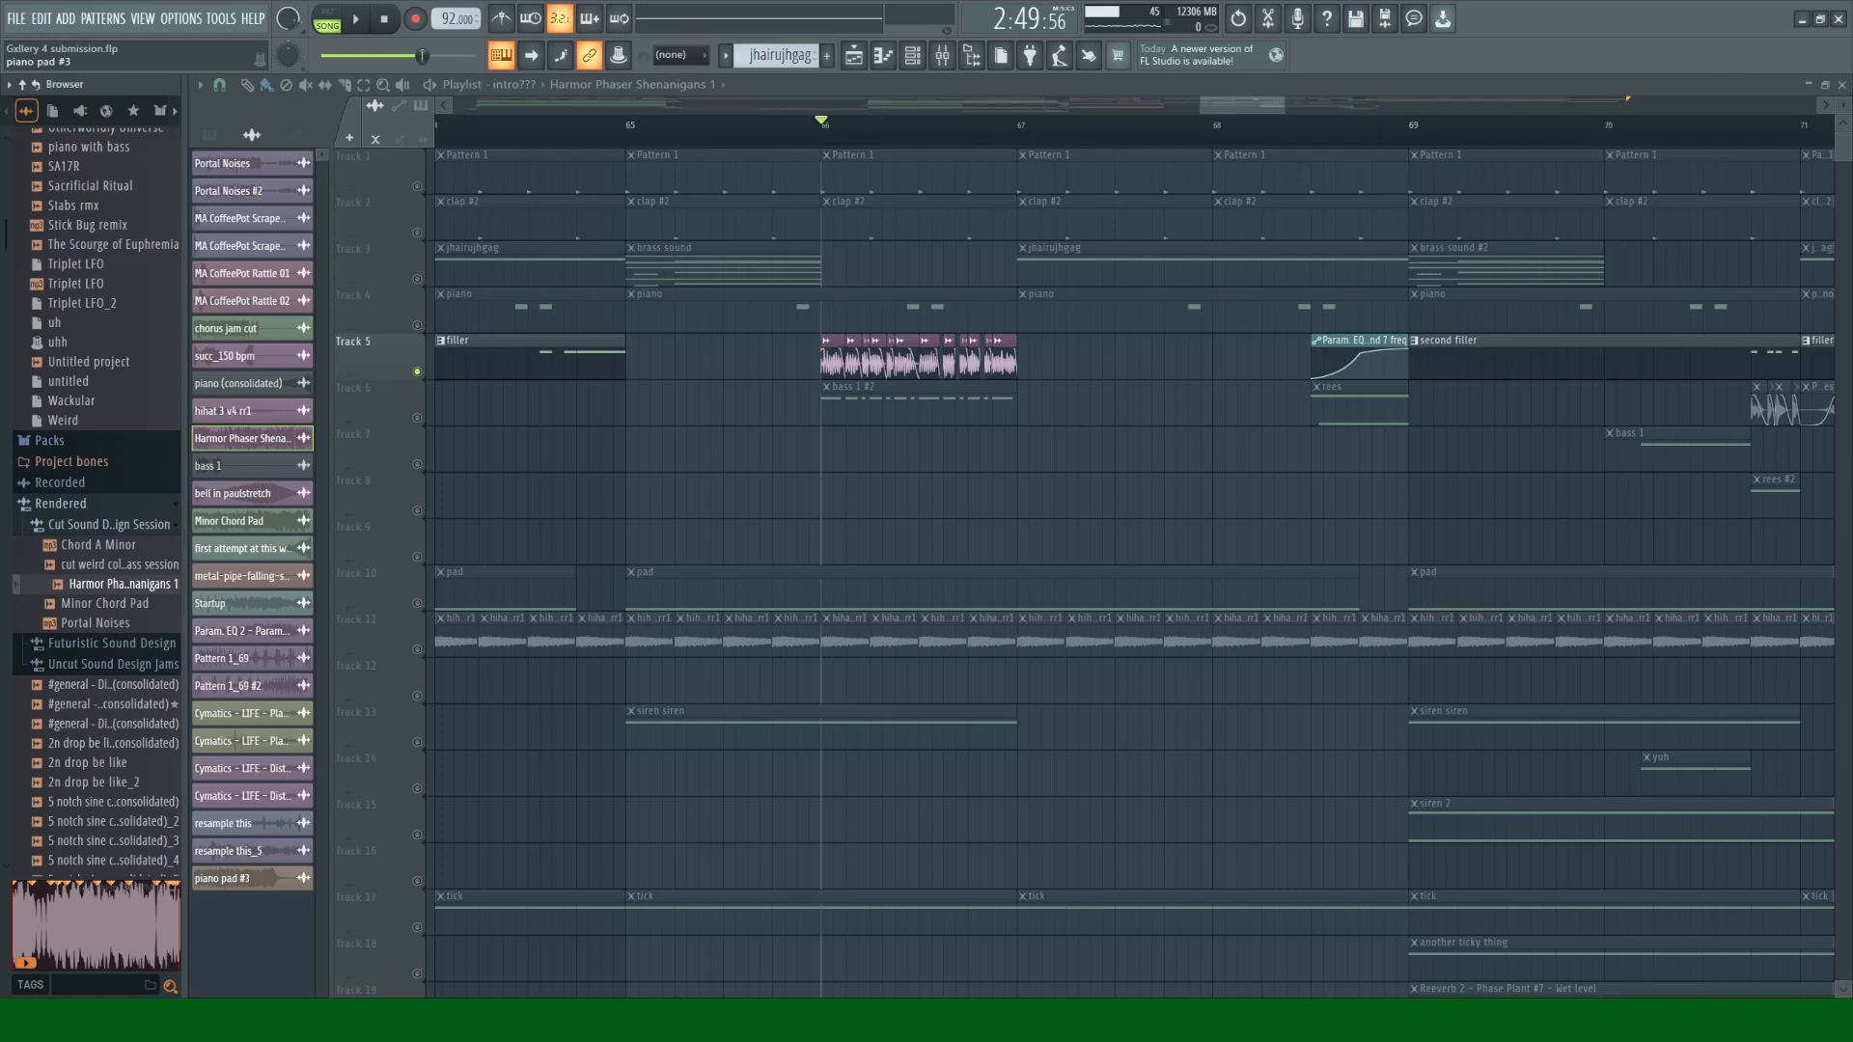
pyautogui.press('space')
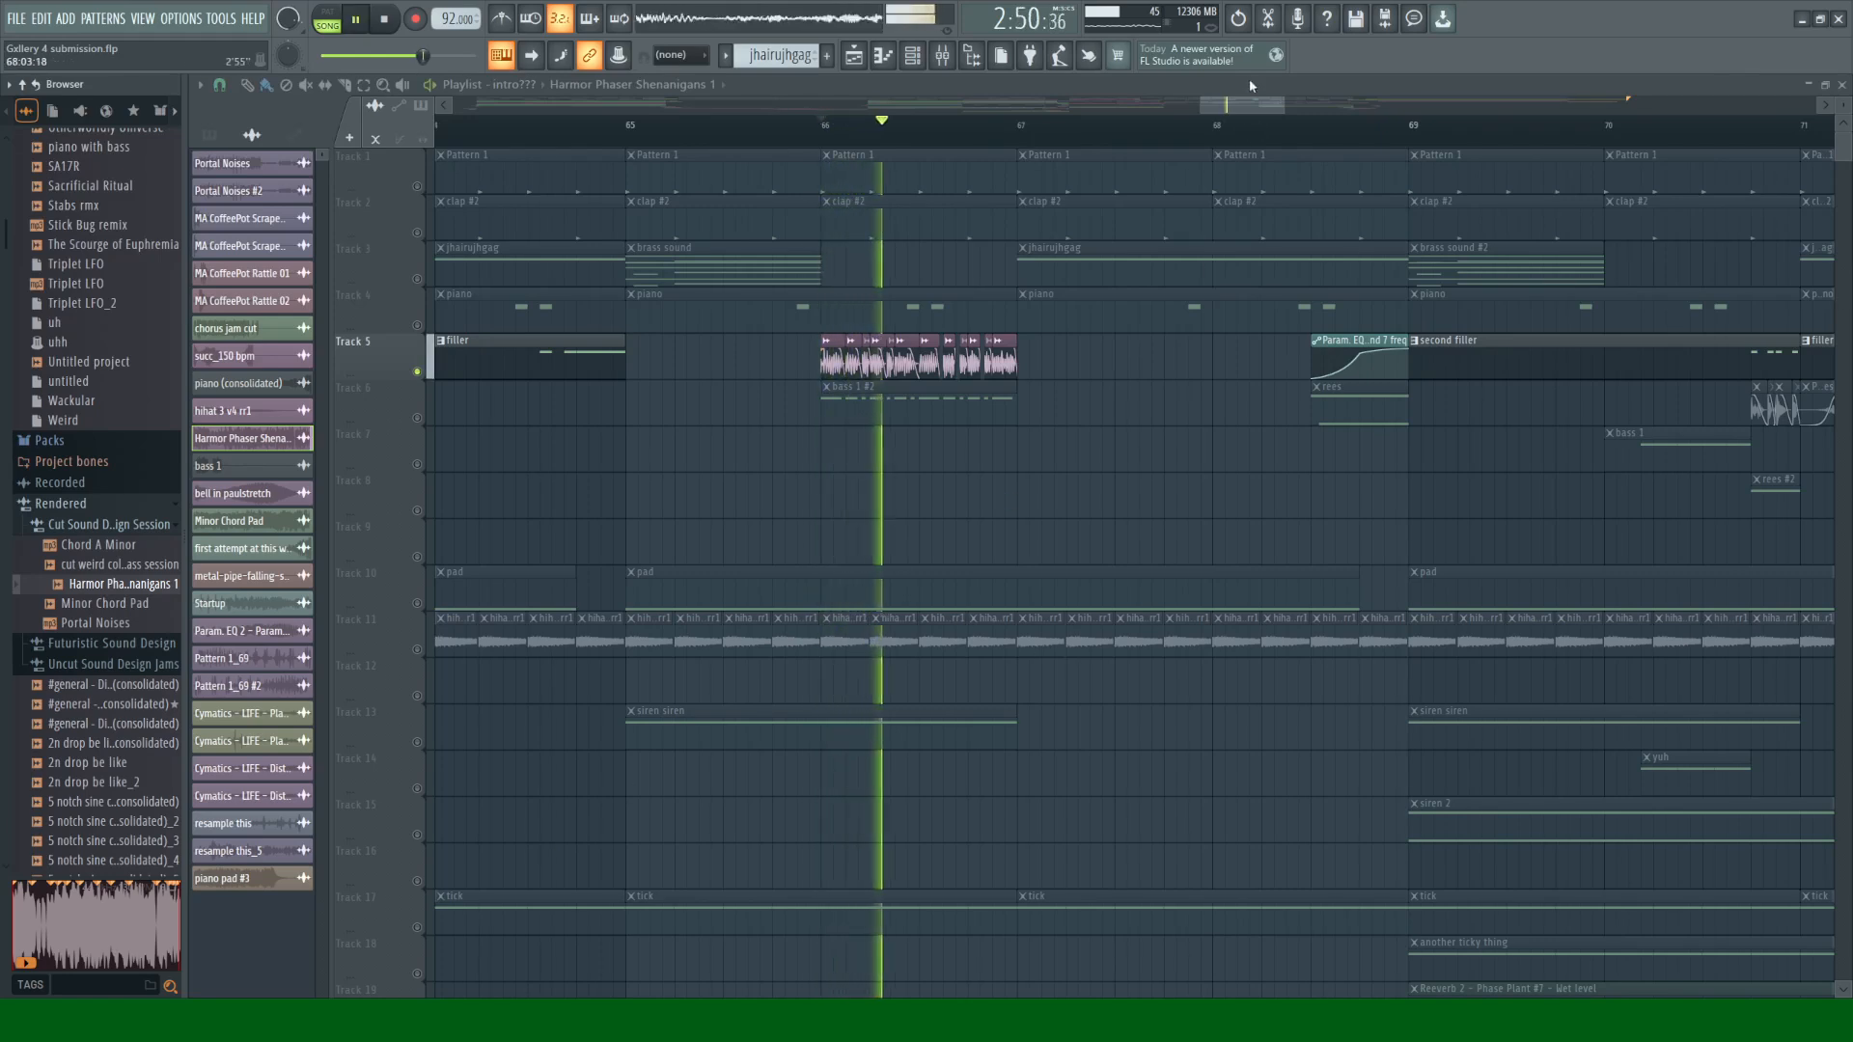
pyautogui.moveTo(1240, 104); pyautogui.dragTo(1267, 108)
pyautogui.press('space')
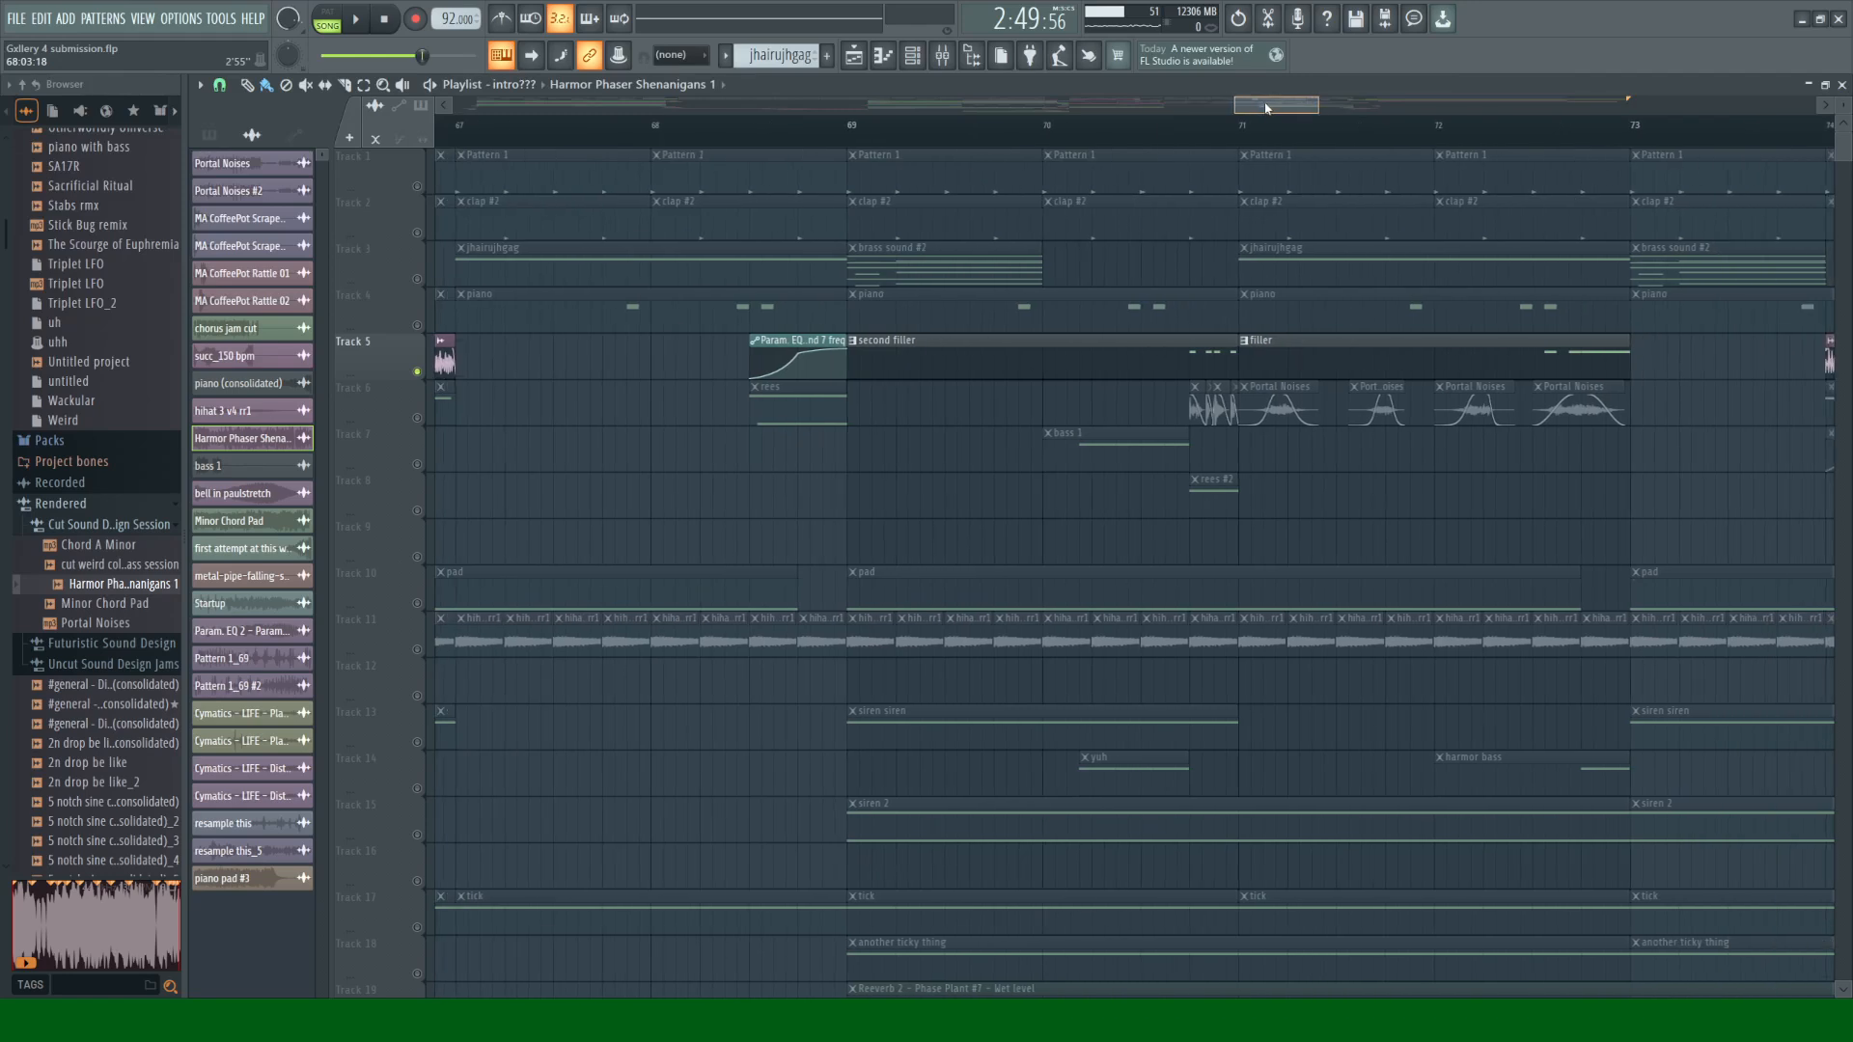
# Step: Solo Tracks 18 and 19 and play the another ticky thing clip with its reverb wet level automation from bar 69
pyautogui.scroll(-2, 627, 719)
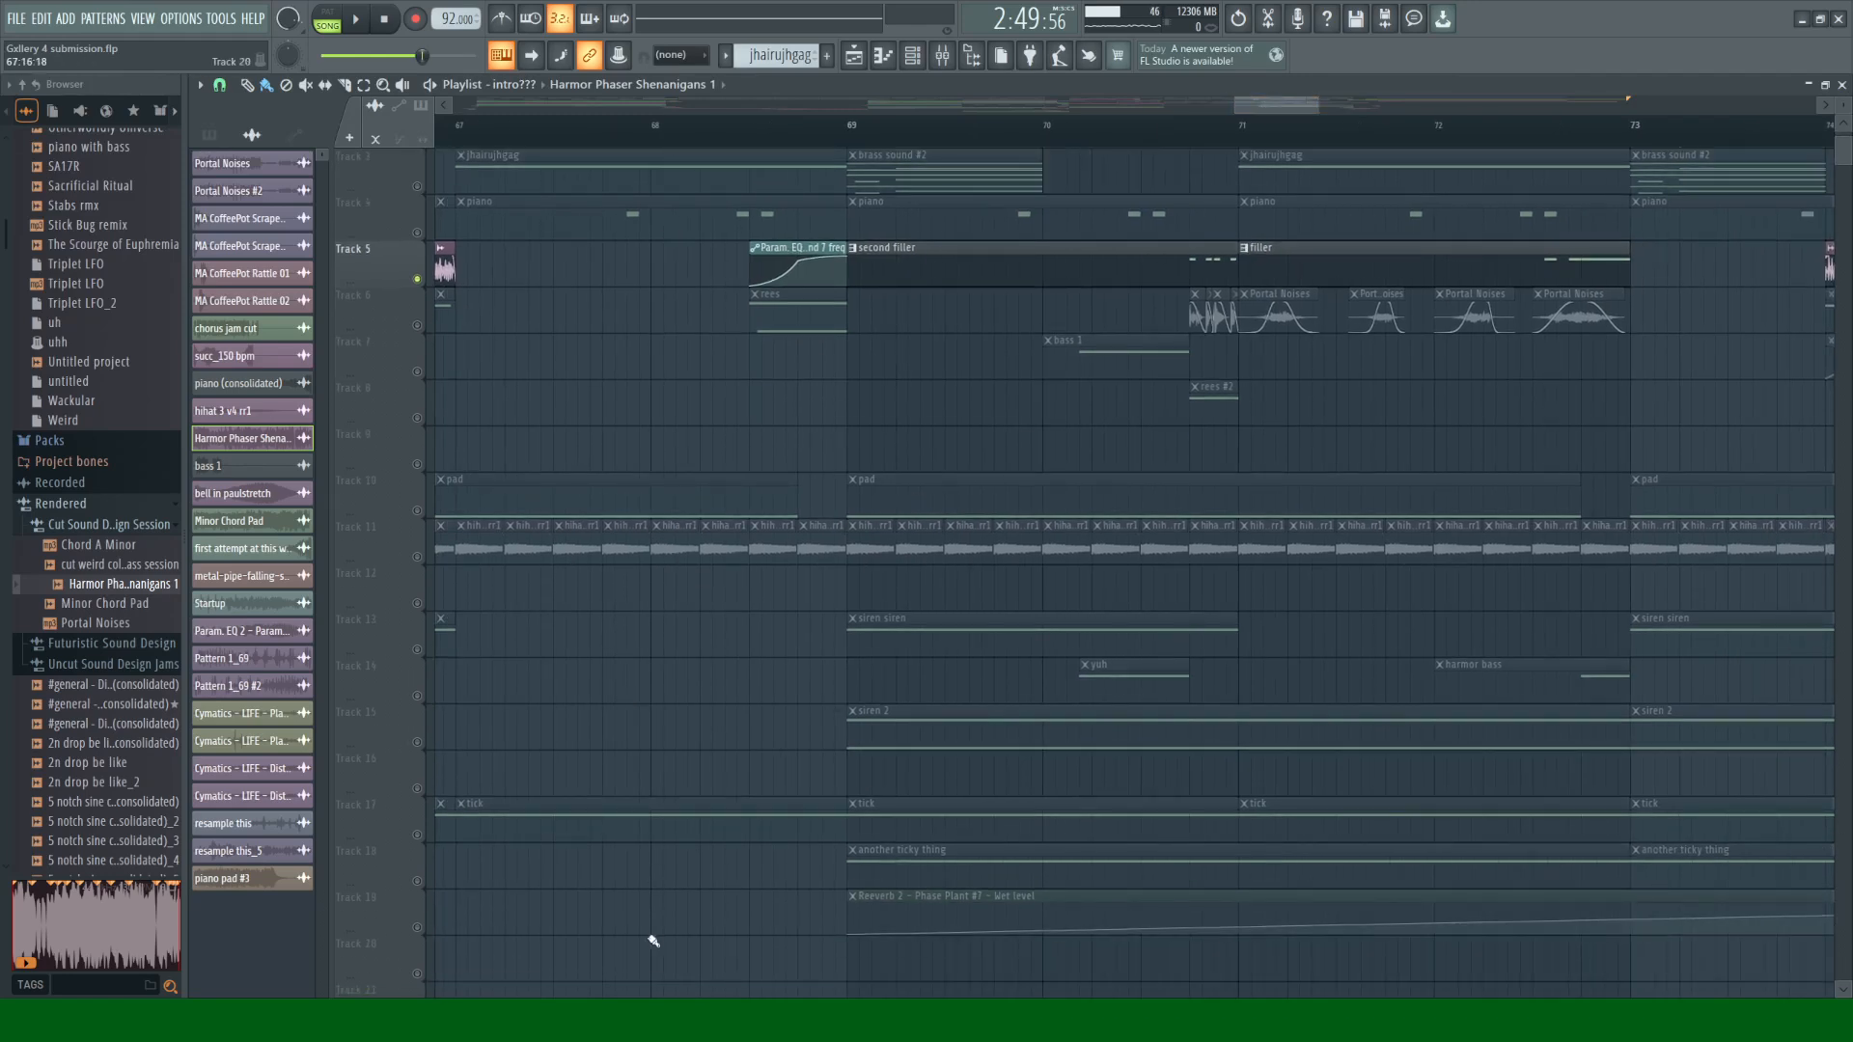
pyautogui.scroll(-2, 502, 859)
pyautogui.click(420, 788)
pyautogui.keyDown('shift'); pyautogui.click(414, 848); pyautogui.keyUp('shift')
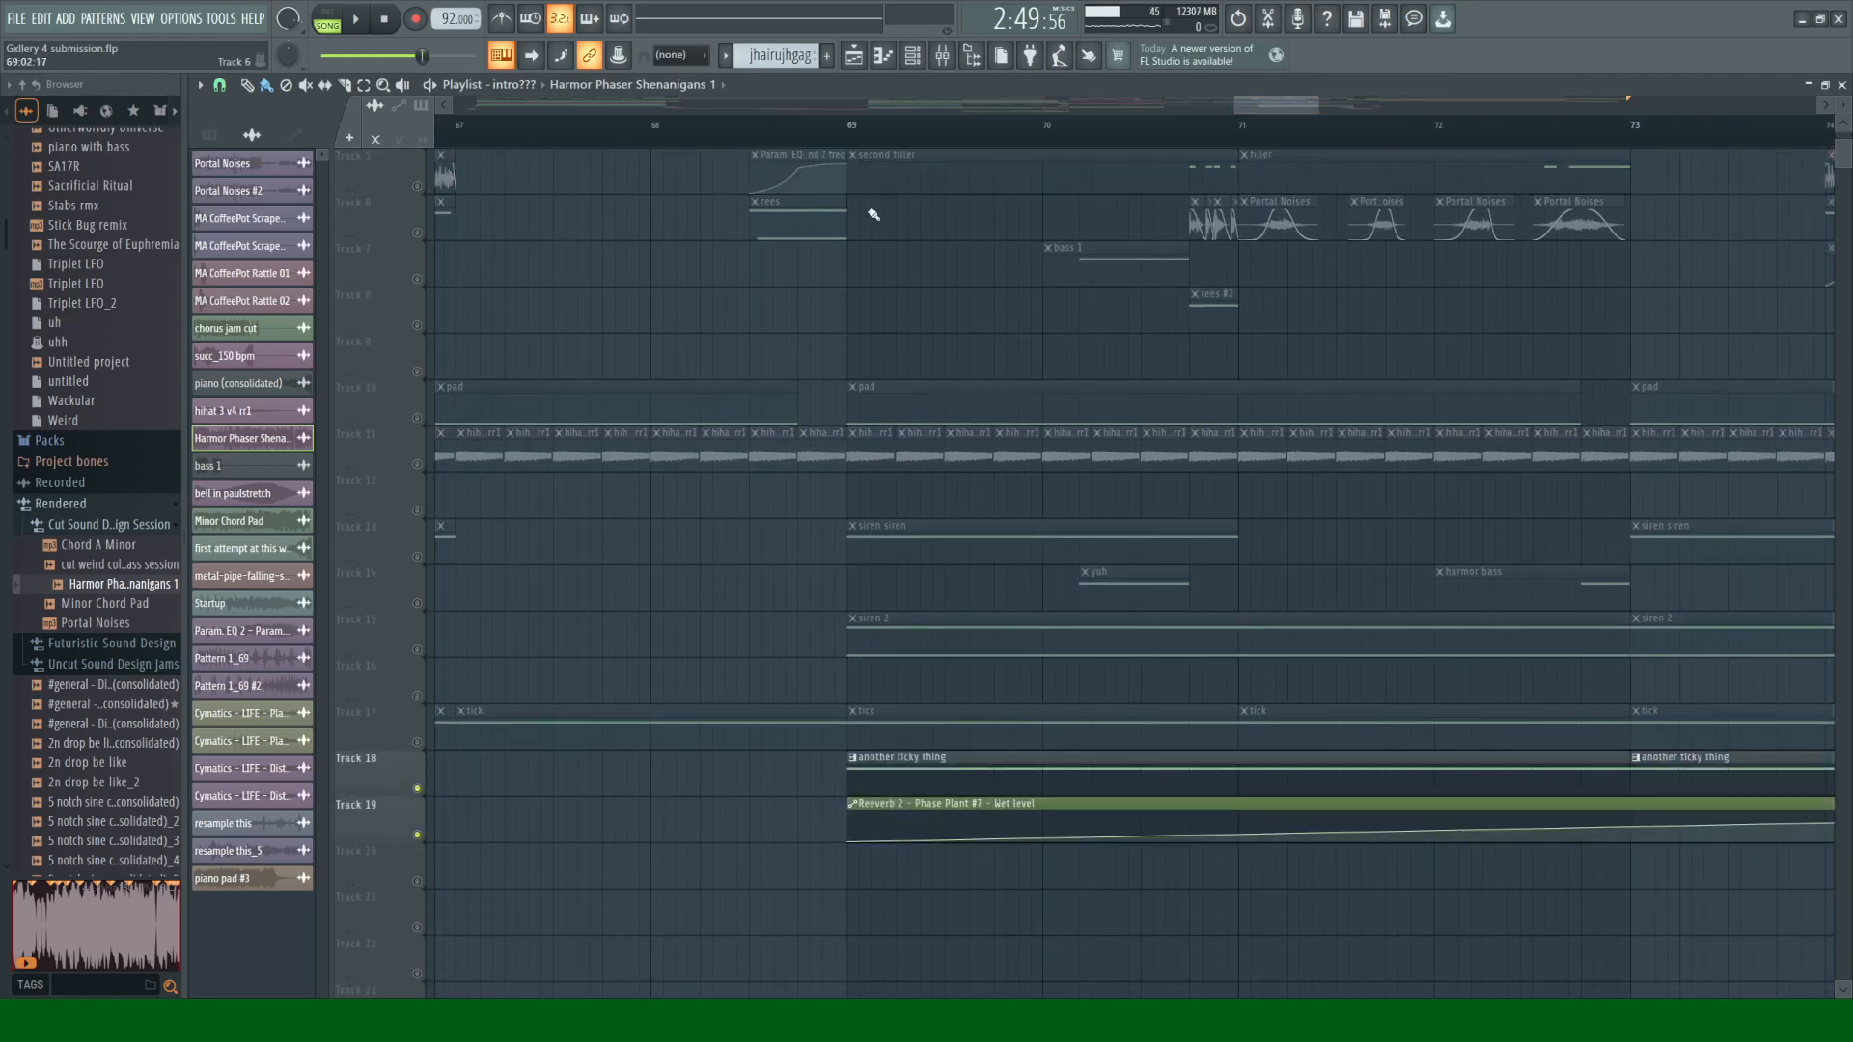
pyautogui.click(854, 128)
pyautogui.press('space')
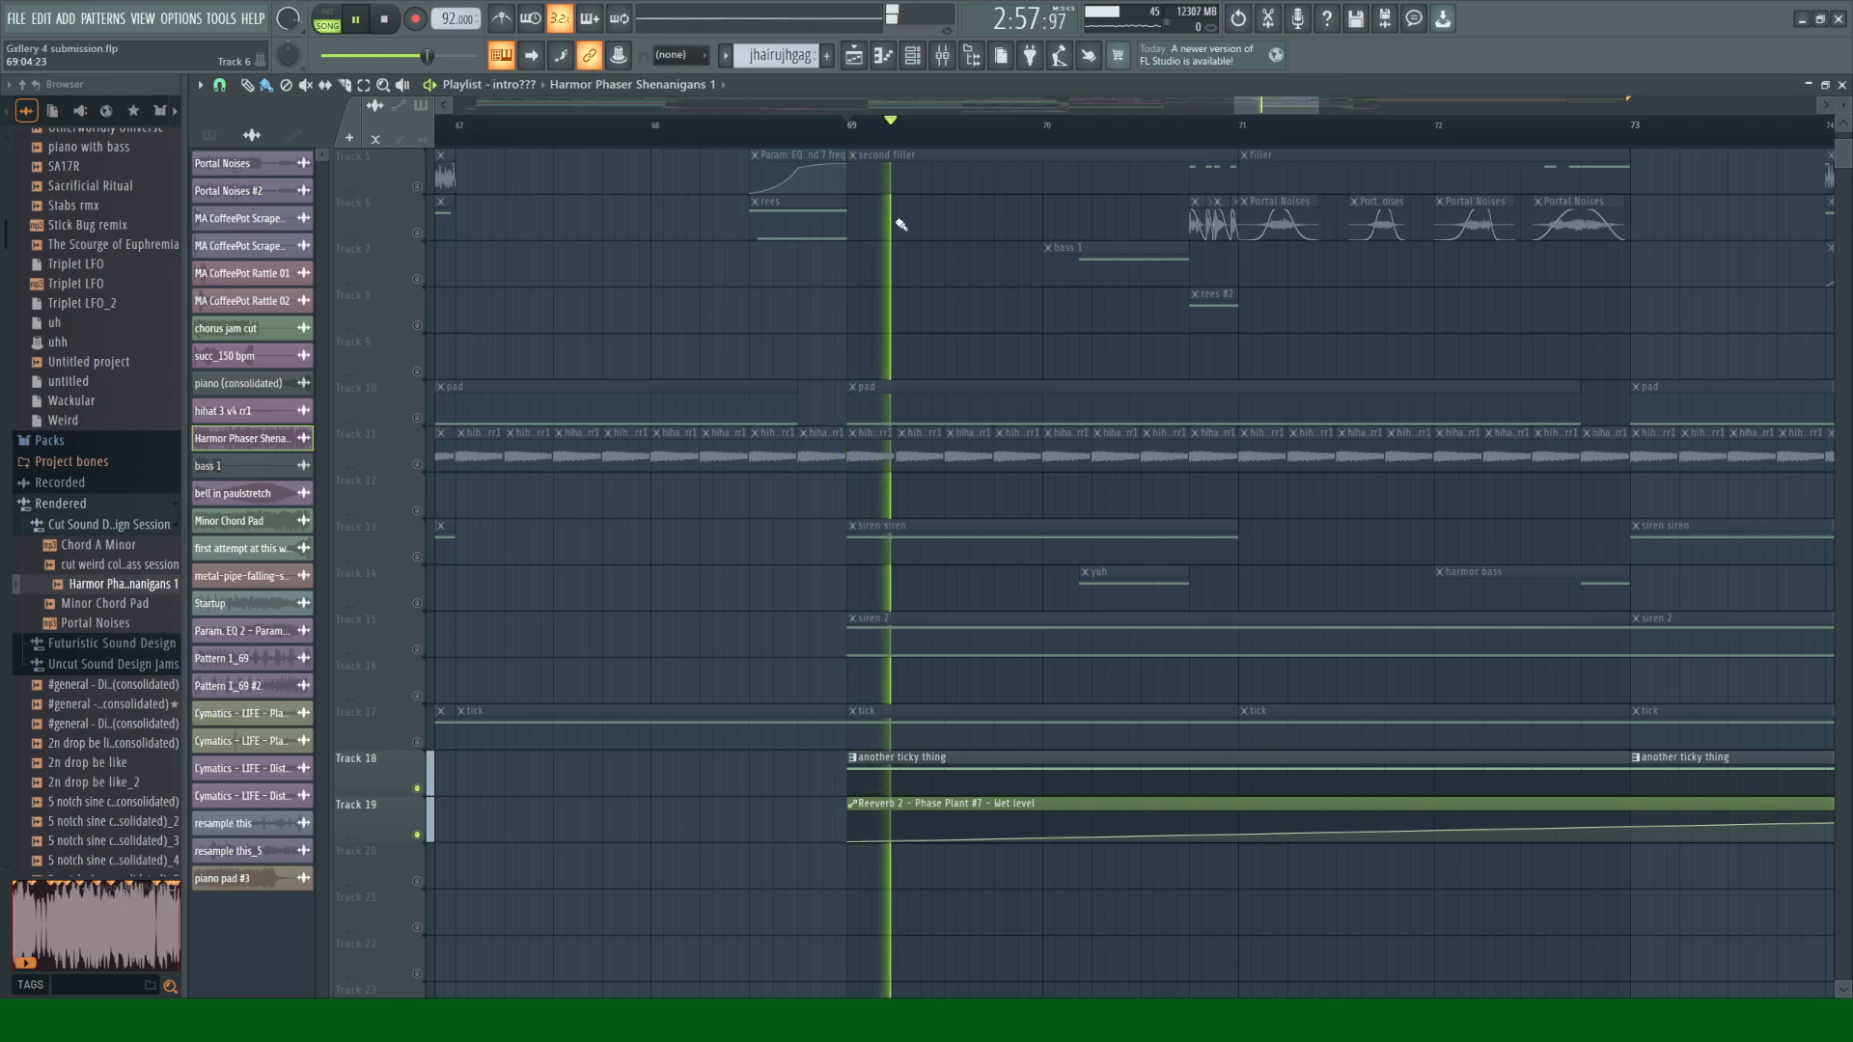
pyautogui.press('space')
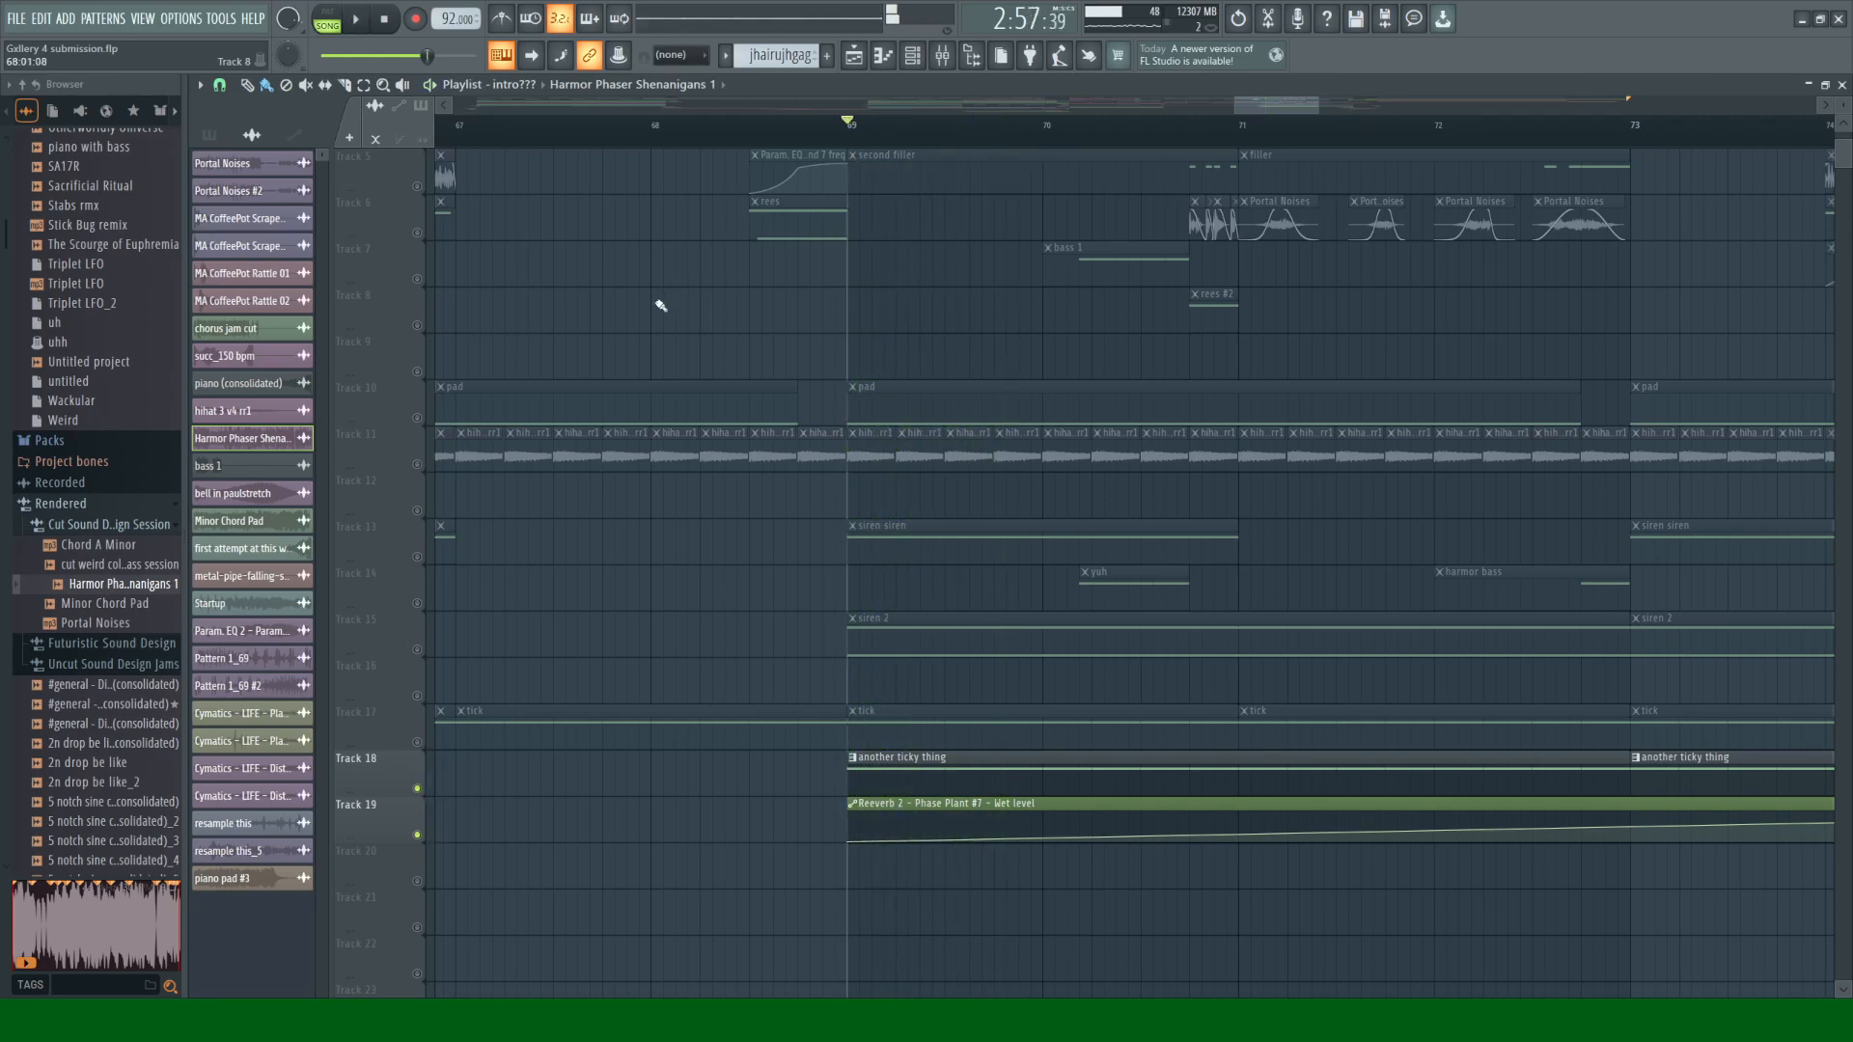
# Step: Solo Track 7 and play the bass 1 clip from bar 70
pyautogui.scroll(3, 665, 377)
pyautogui.hscroll(2, 1274, 109)
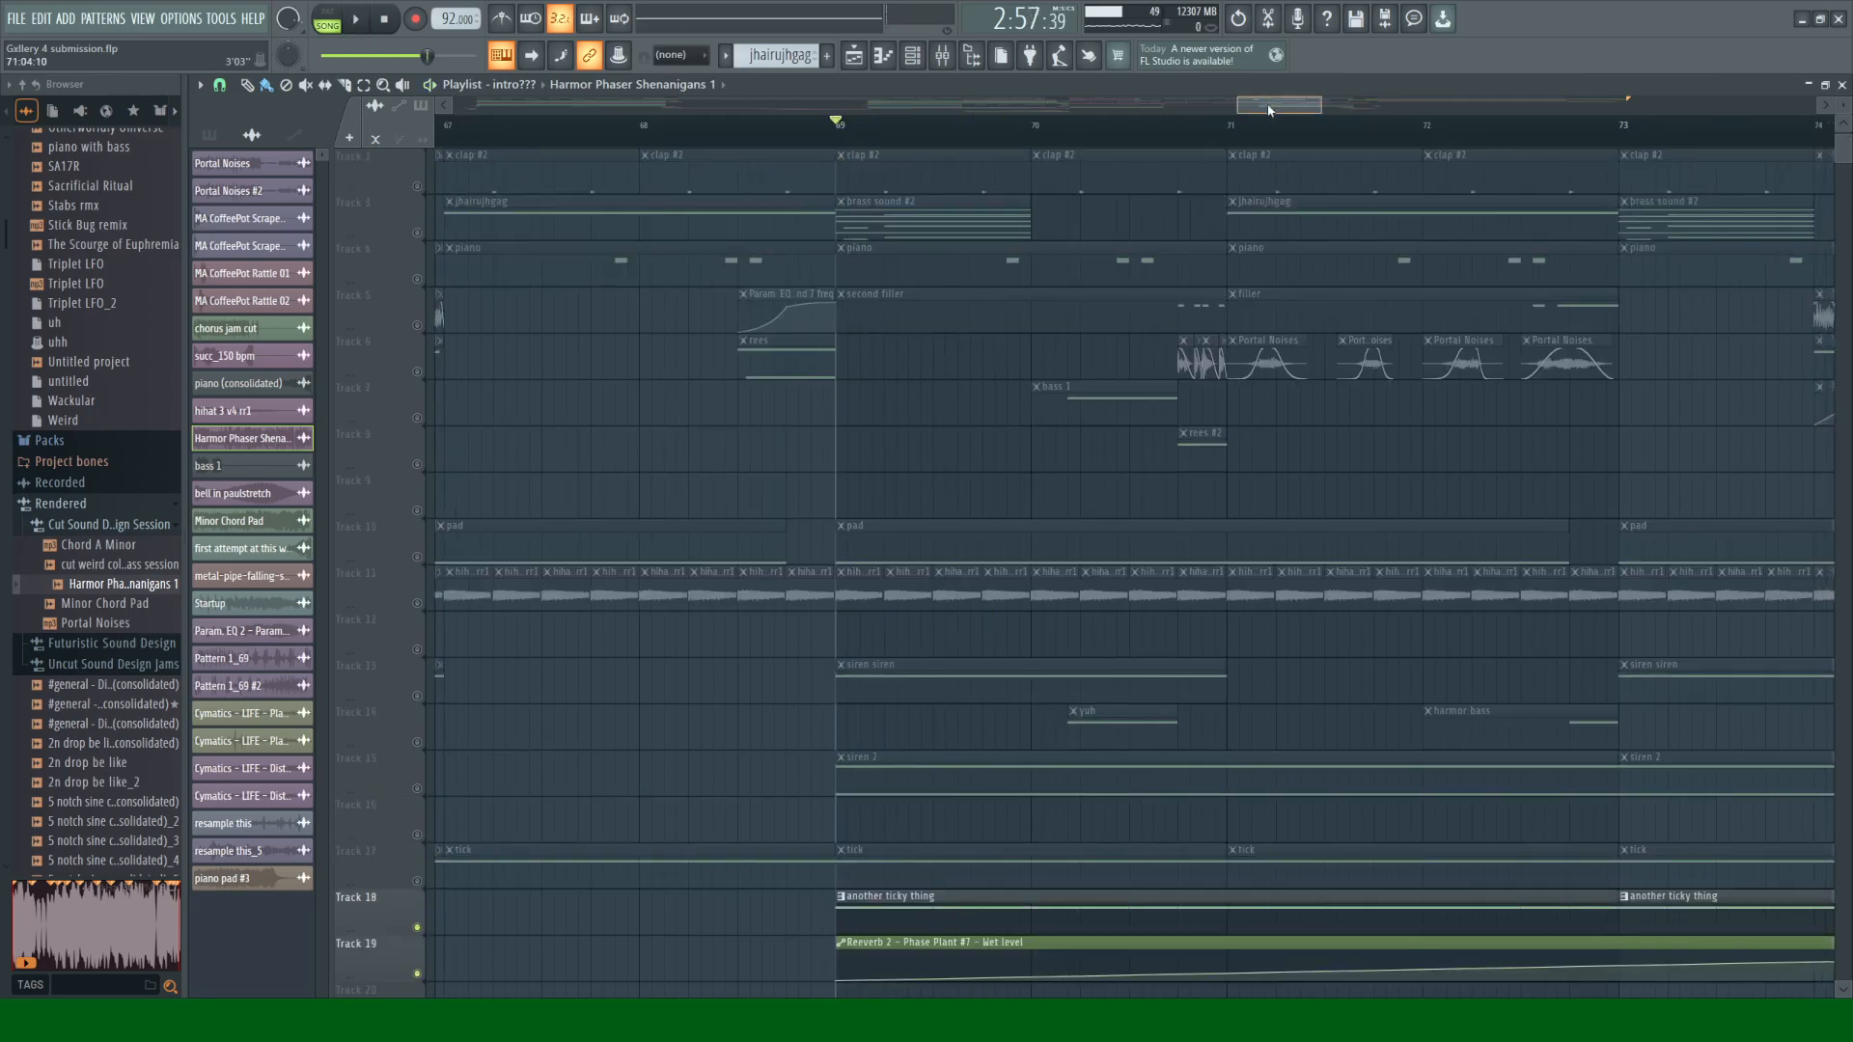
pyautogui.rightClick(419, 419)
pyautogui.click(799, 130)
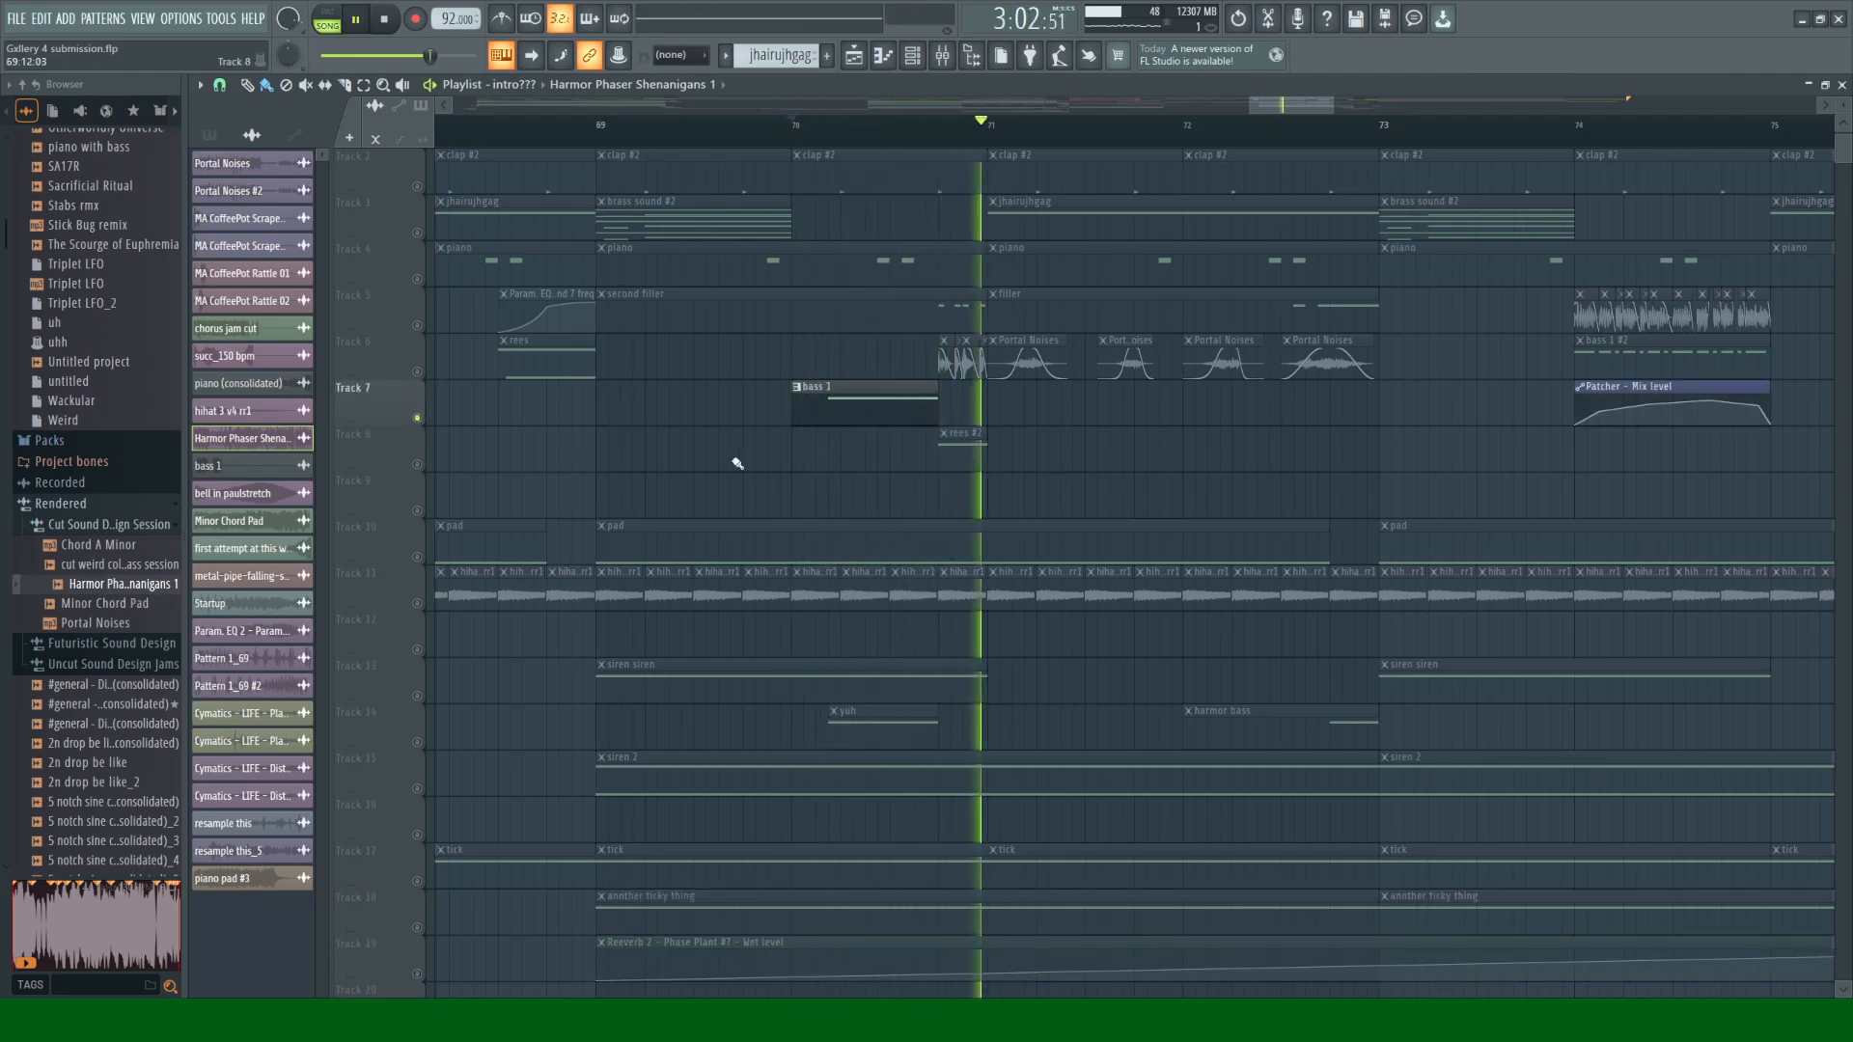
pyautogui.press('space')
# Step: Solo Track 14 and play the start of the yuh clip from bar 70
pyautogui.rightClick(421, 742)
pyautogui.press('space')
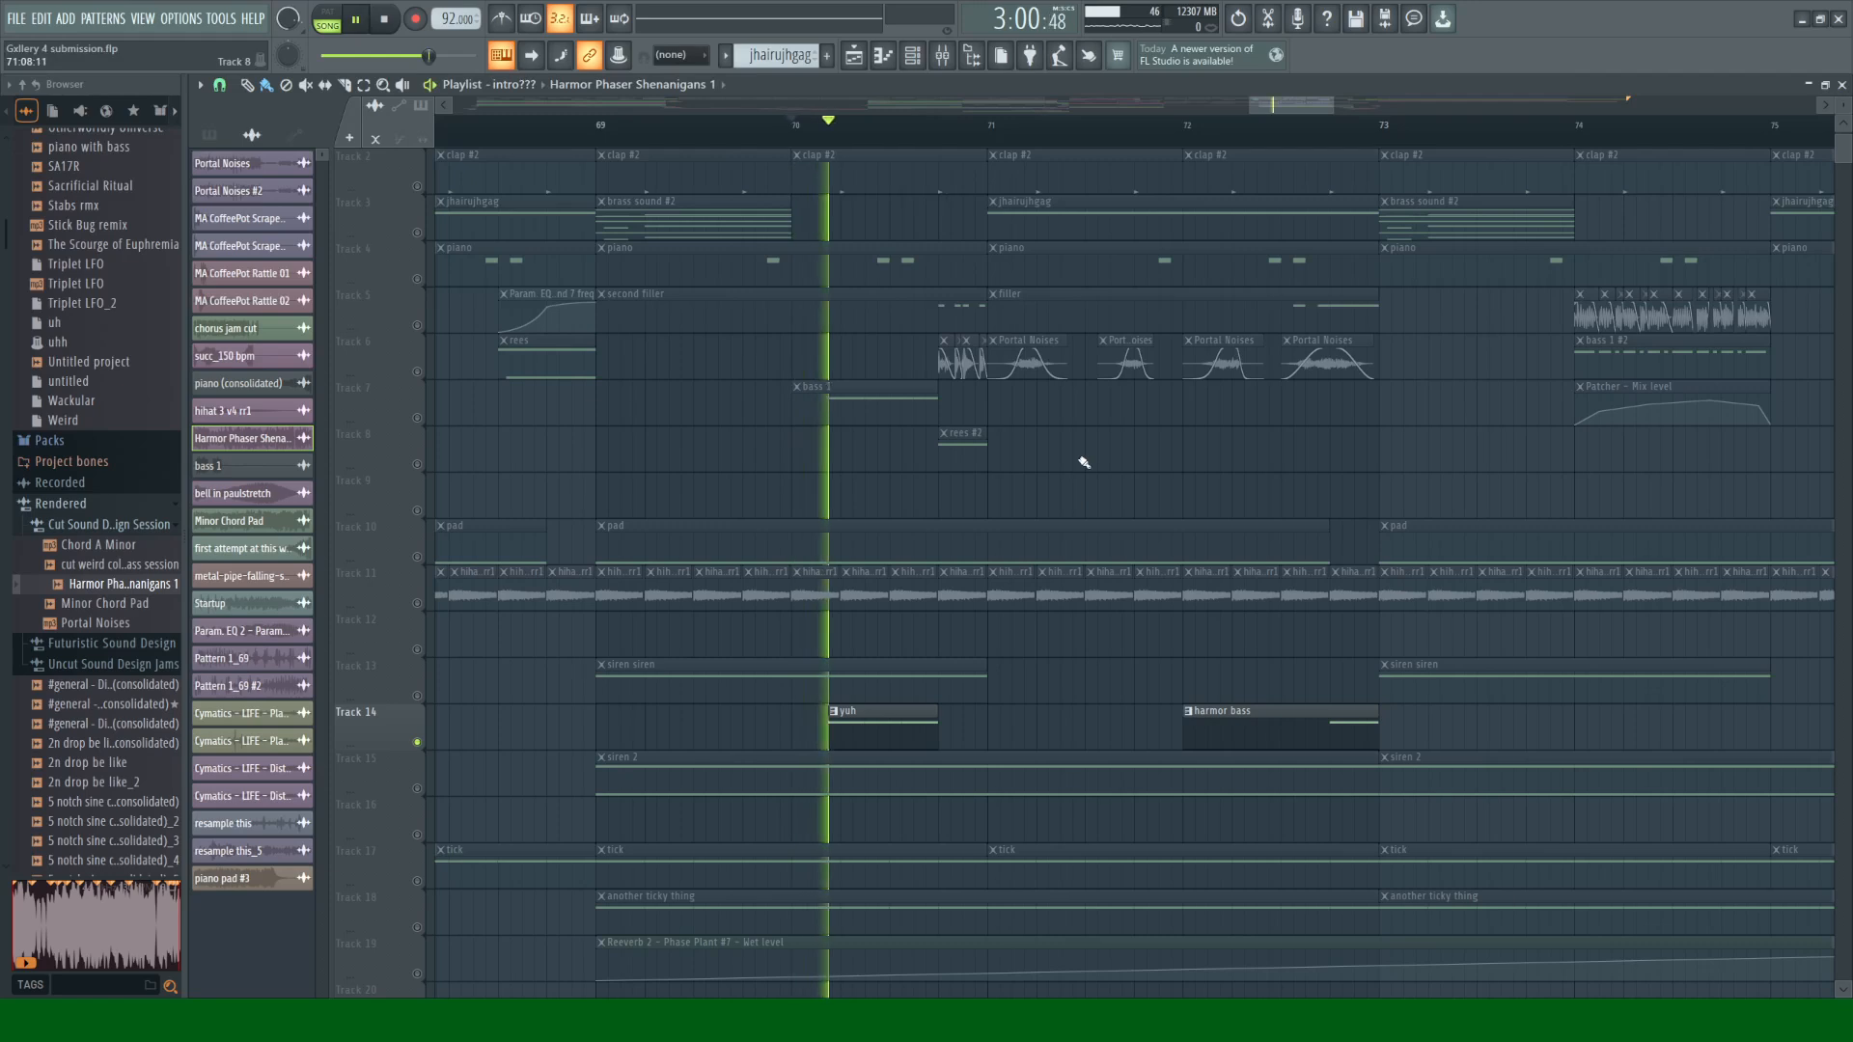
pyautogui.press('space')
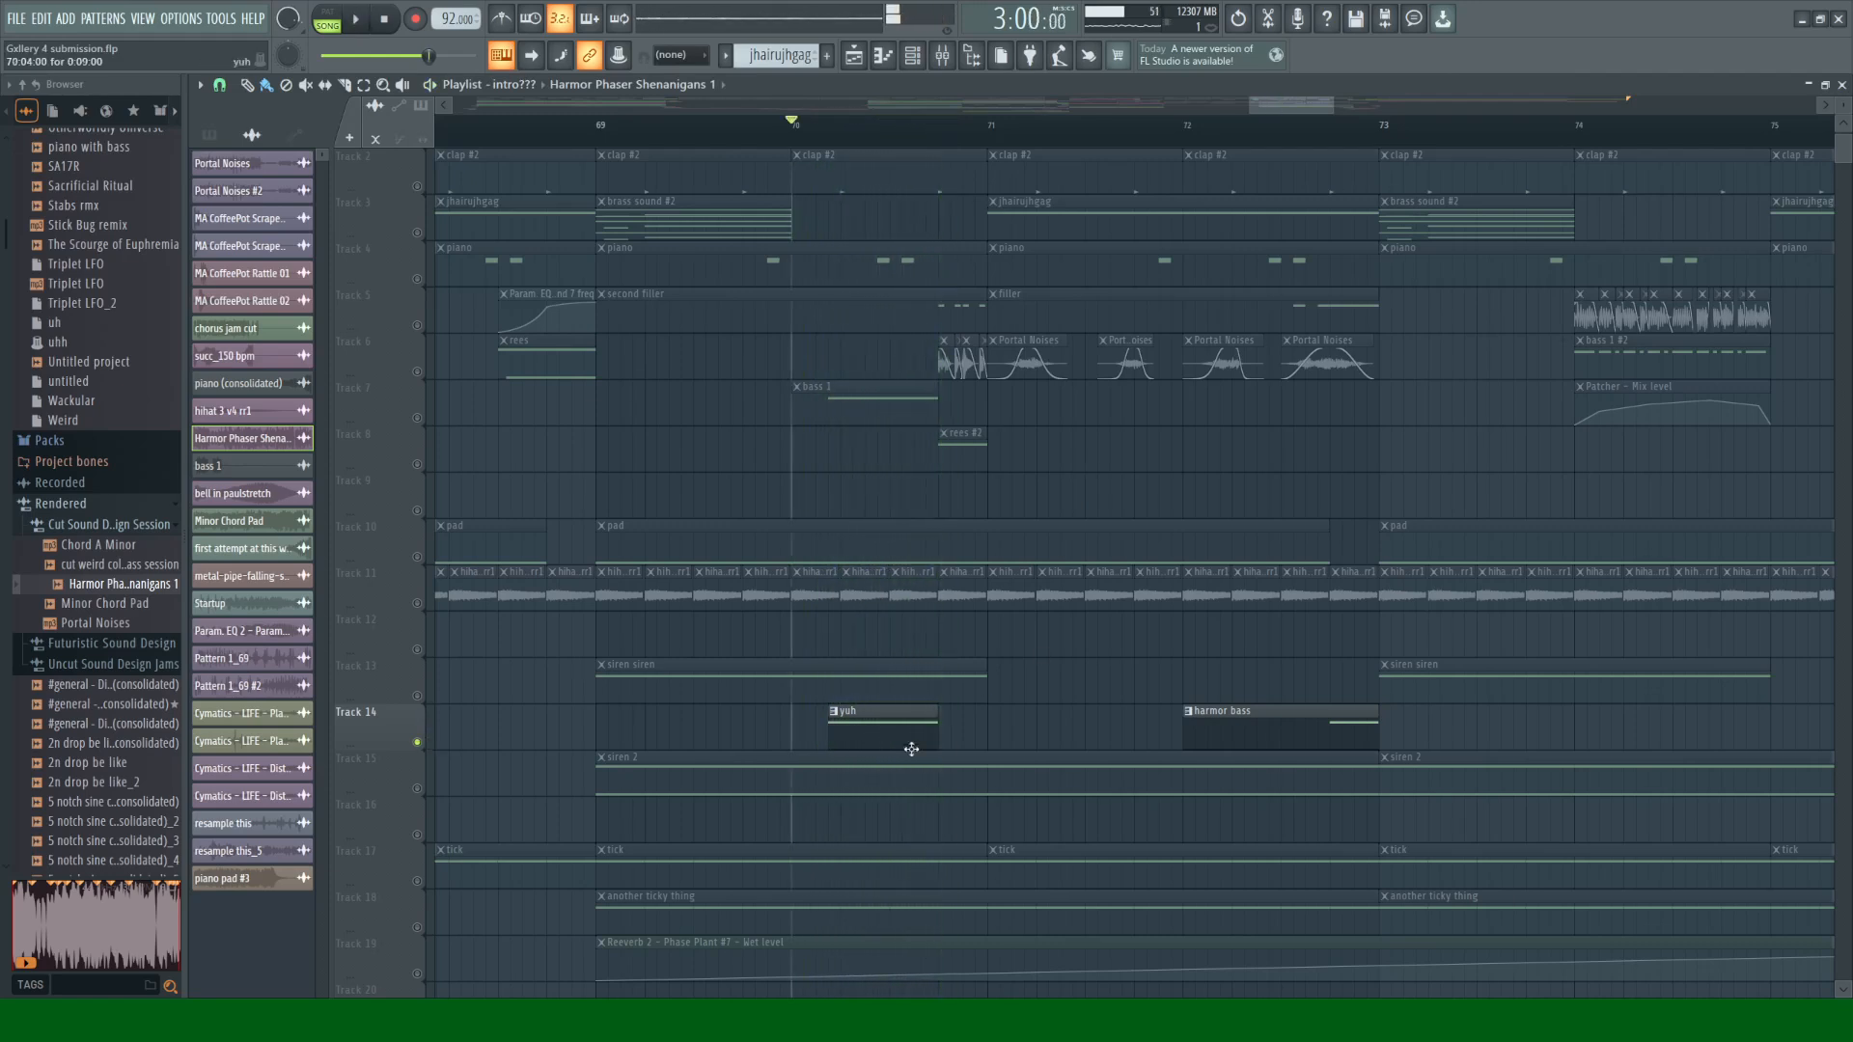
# Step: Open the yuh pattern's Vital #9 synth and inspect its oscillators and effects
pyautogui.click(890, 717)
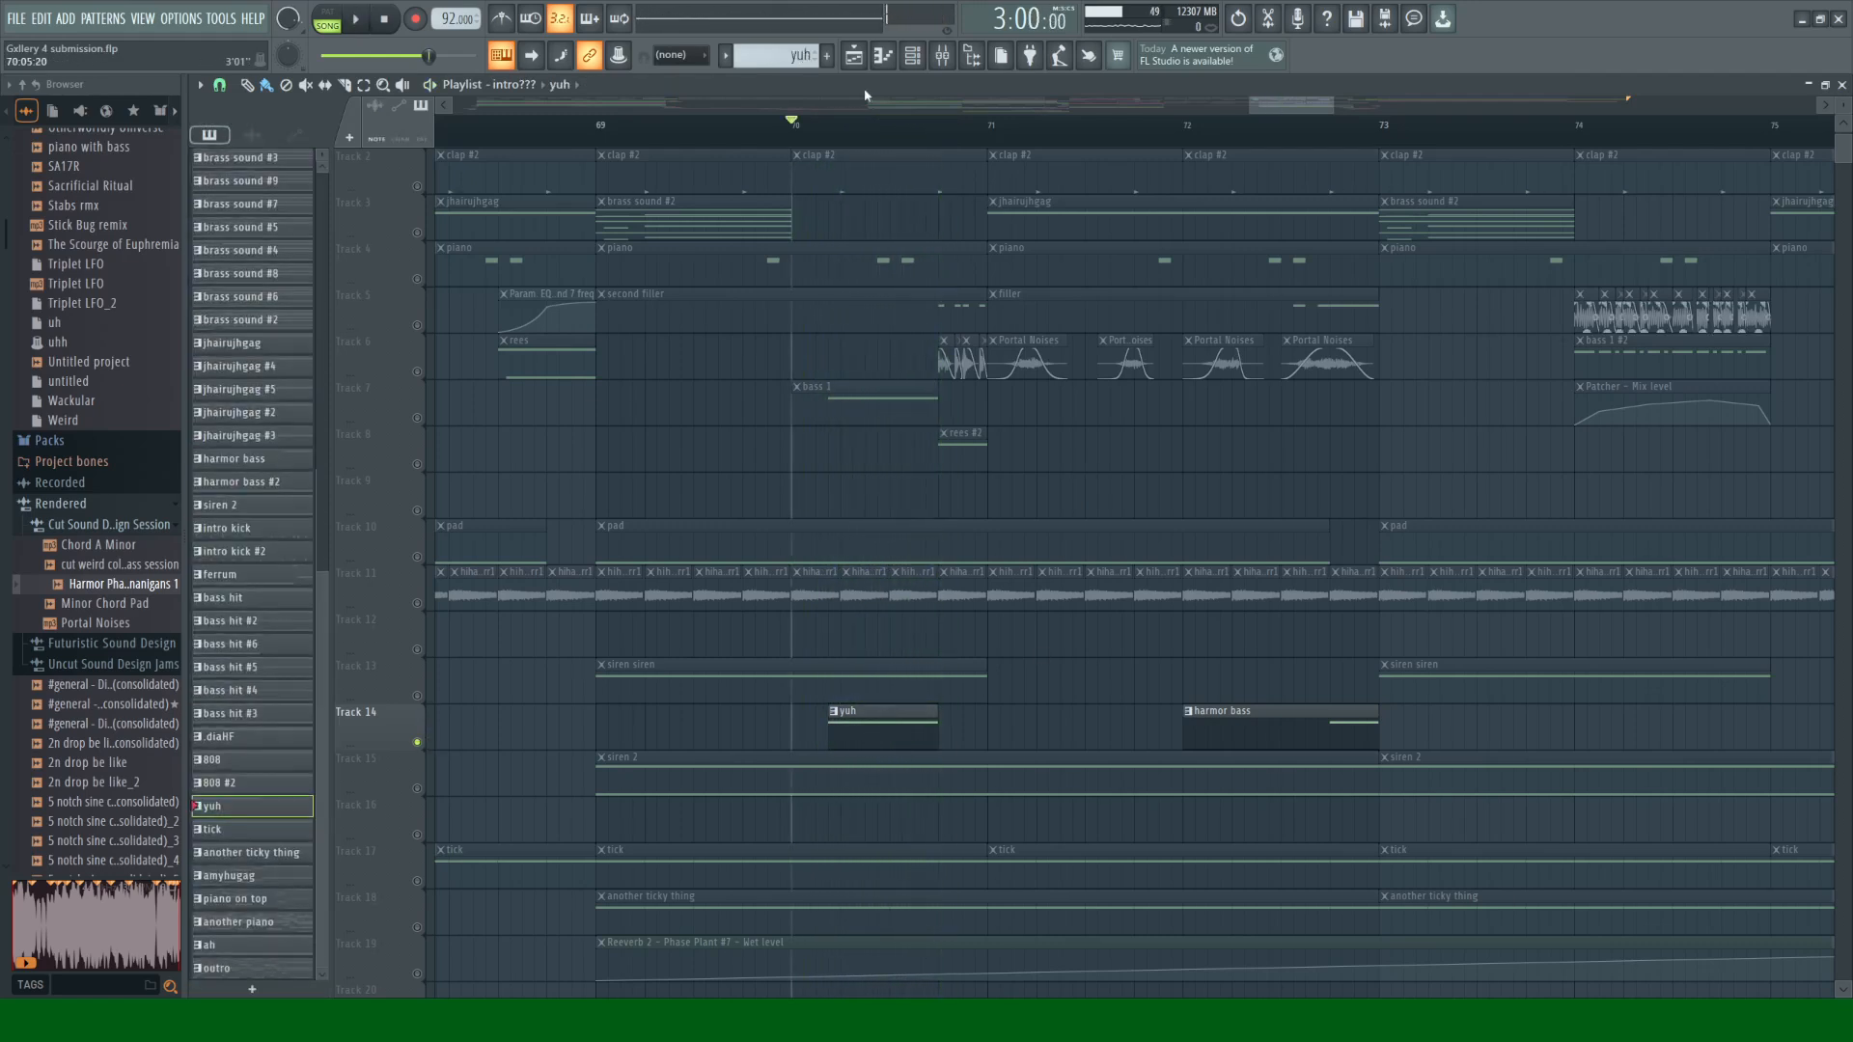
pyautogui.click(913, 55)
pyautogui.scroll(2, 728, 536)
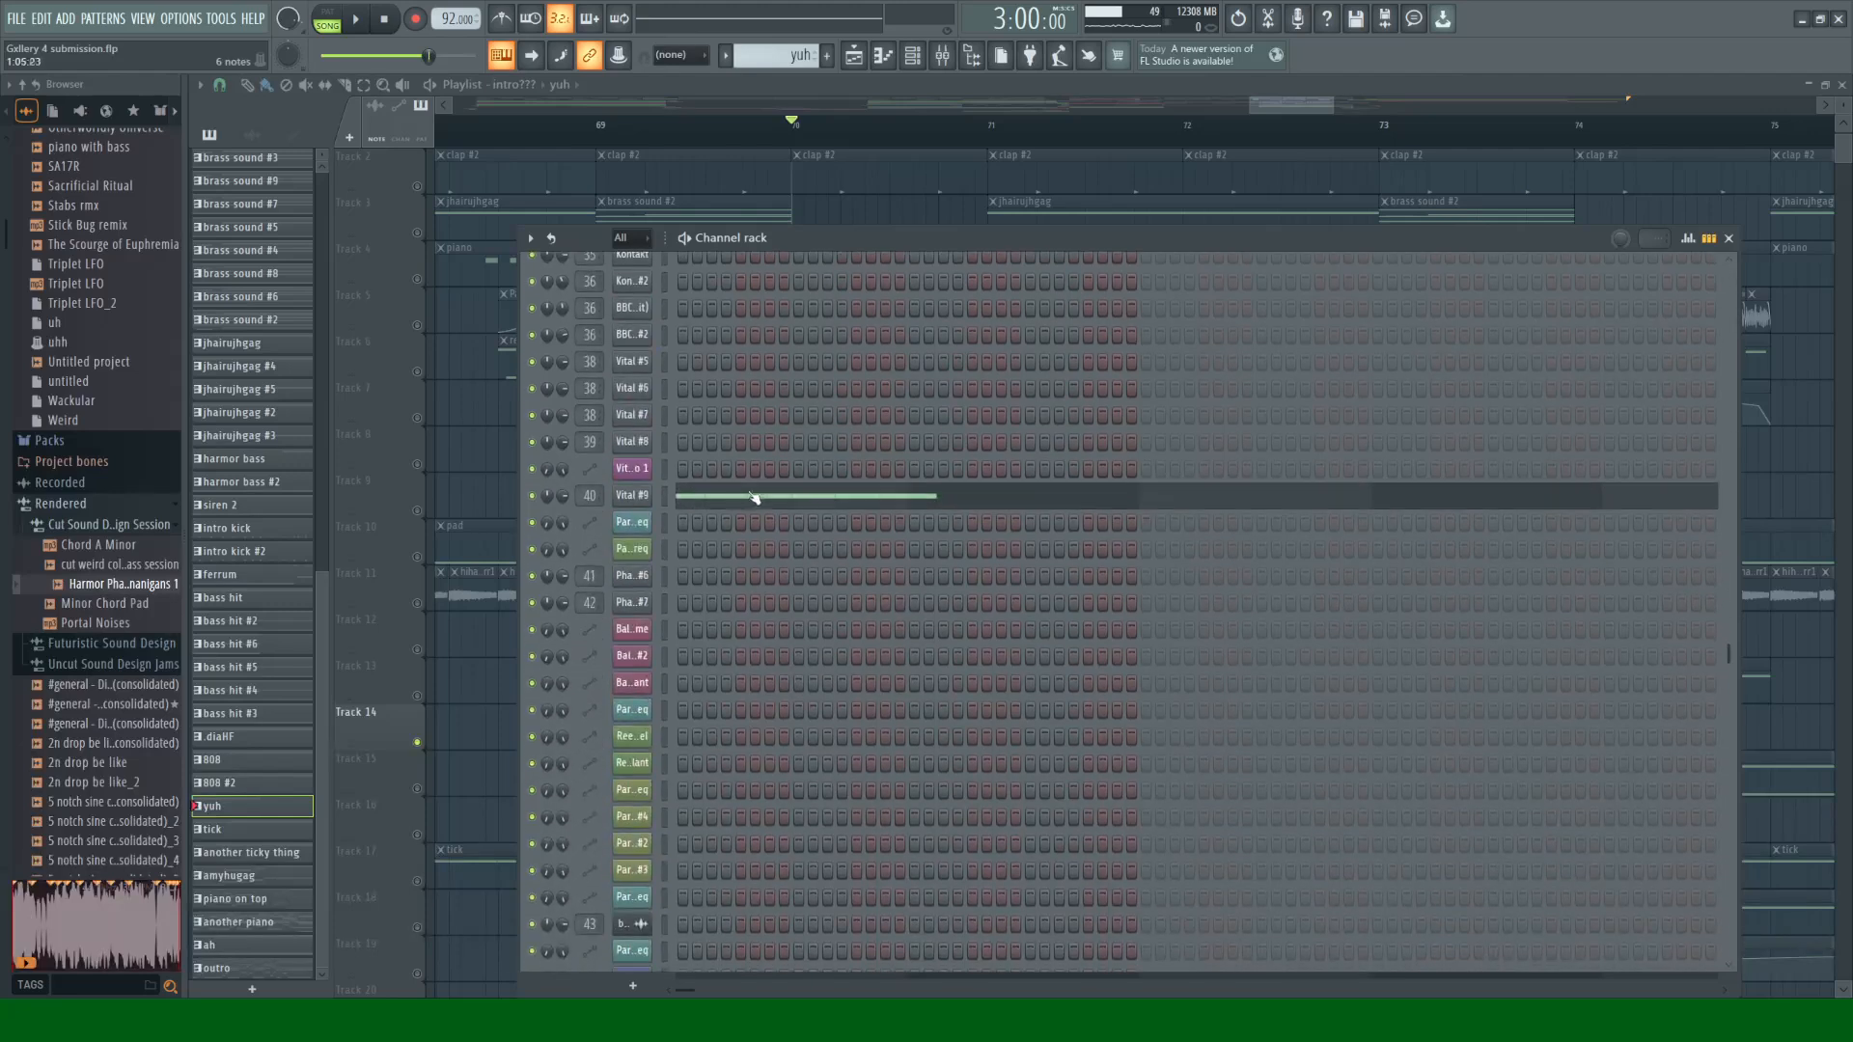
pyautogui.click(642, 496)
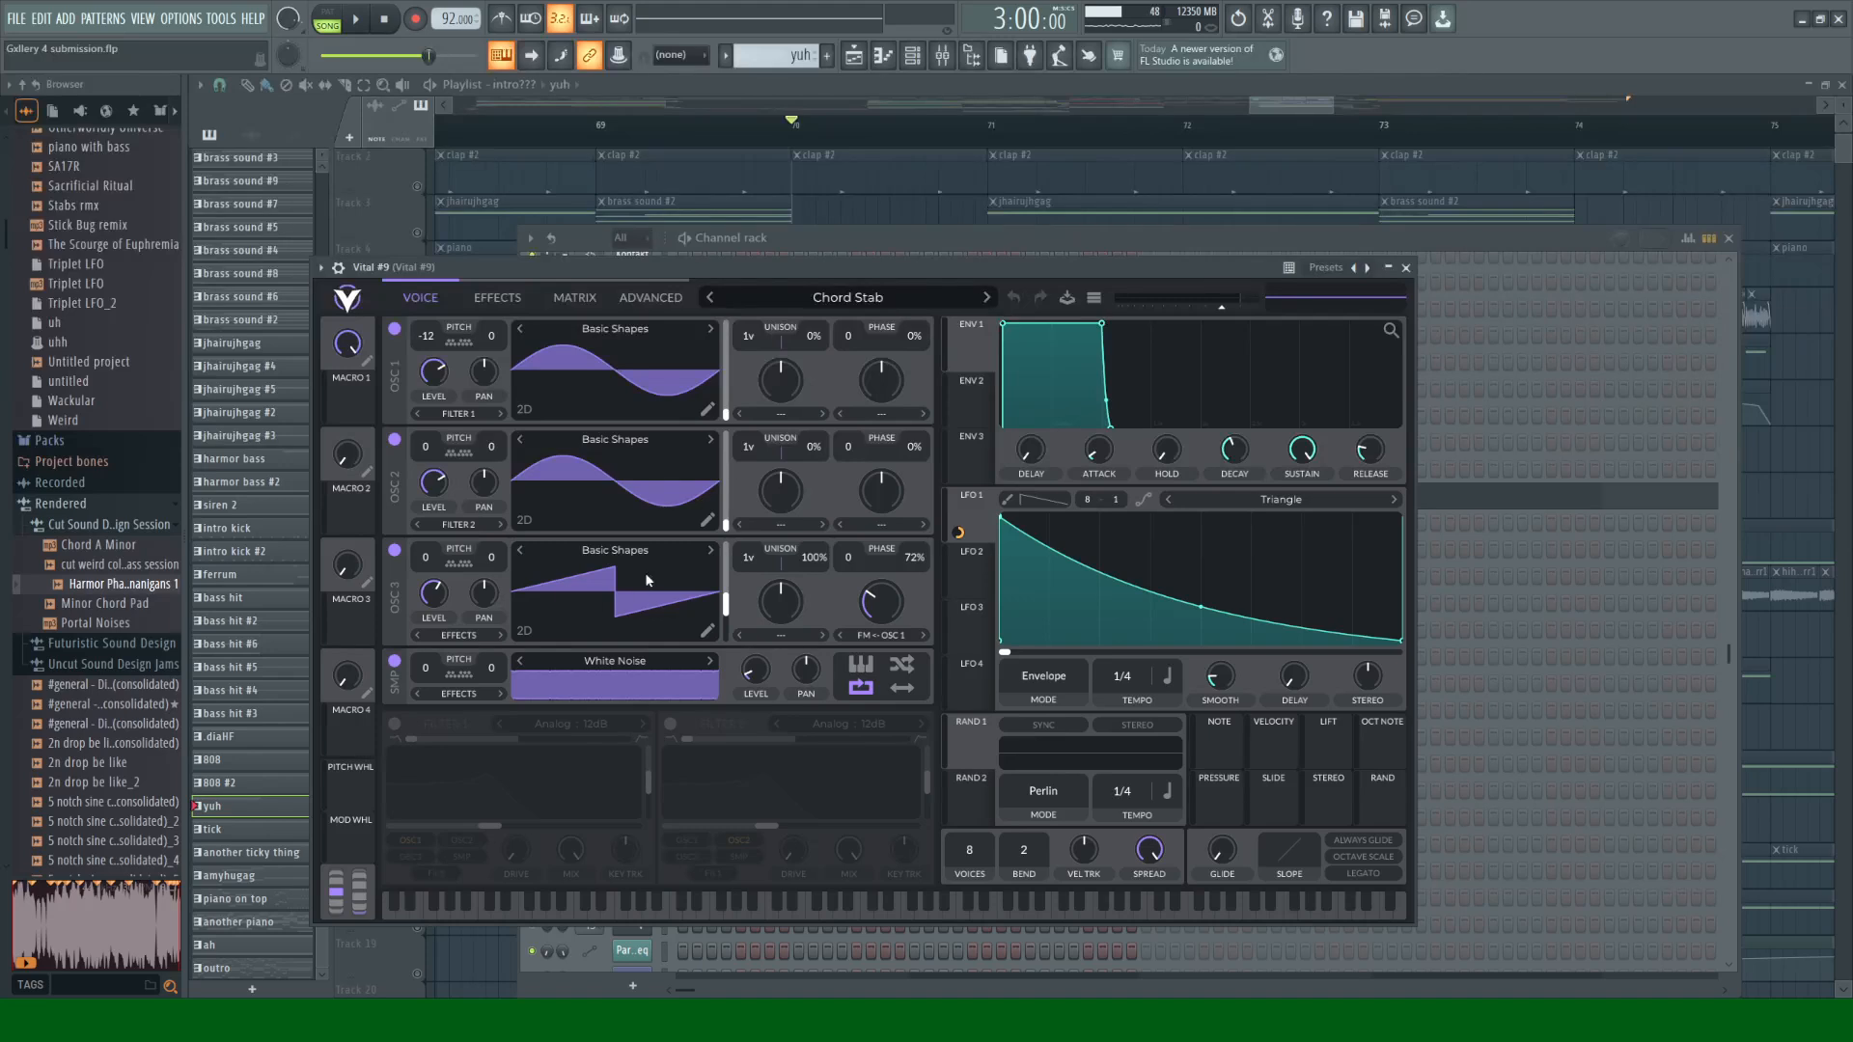
pyautogui.click(513, 298)
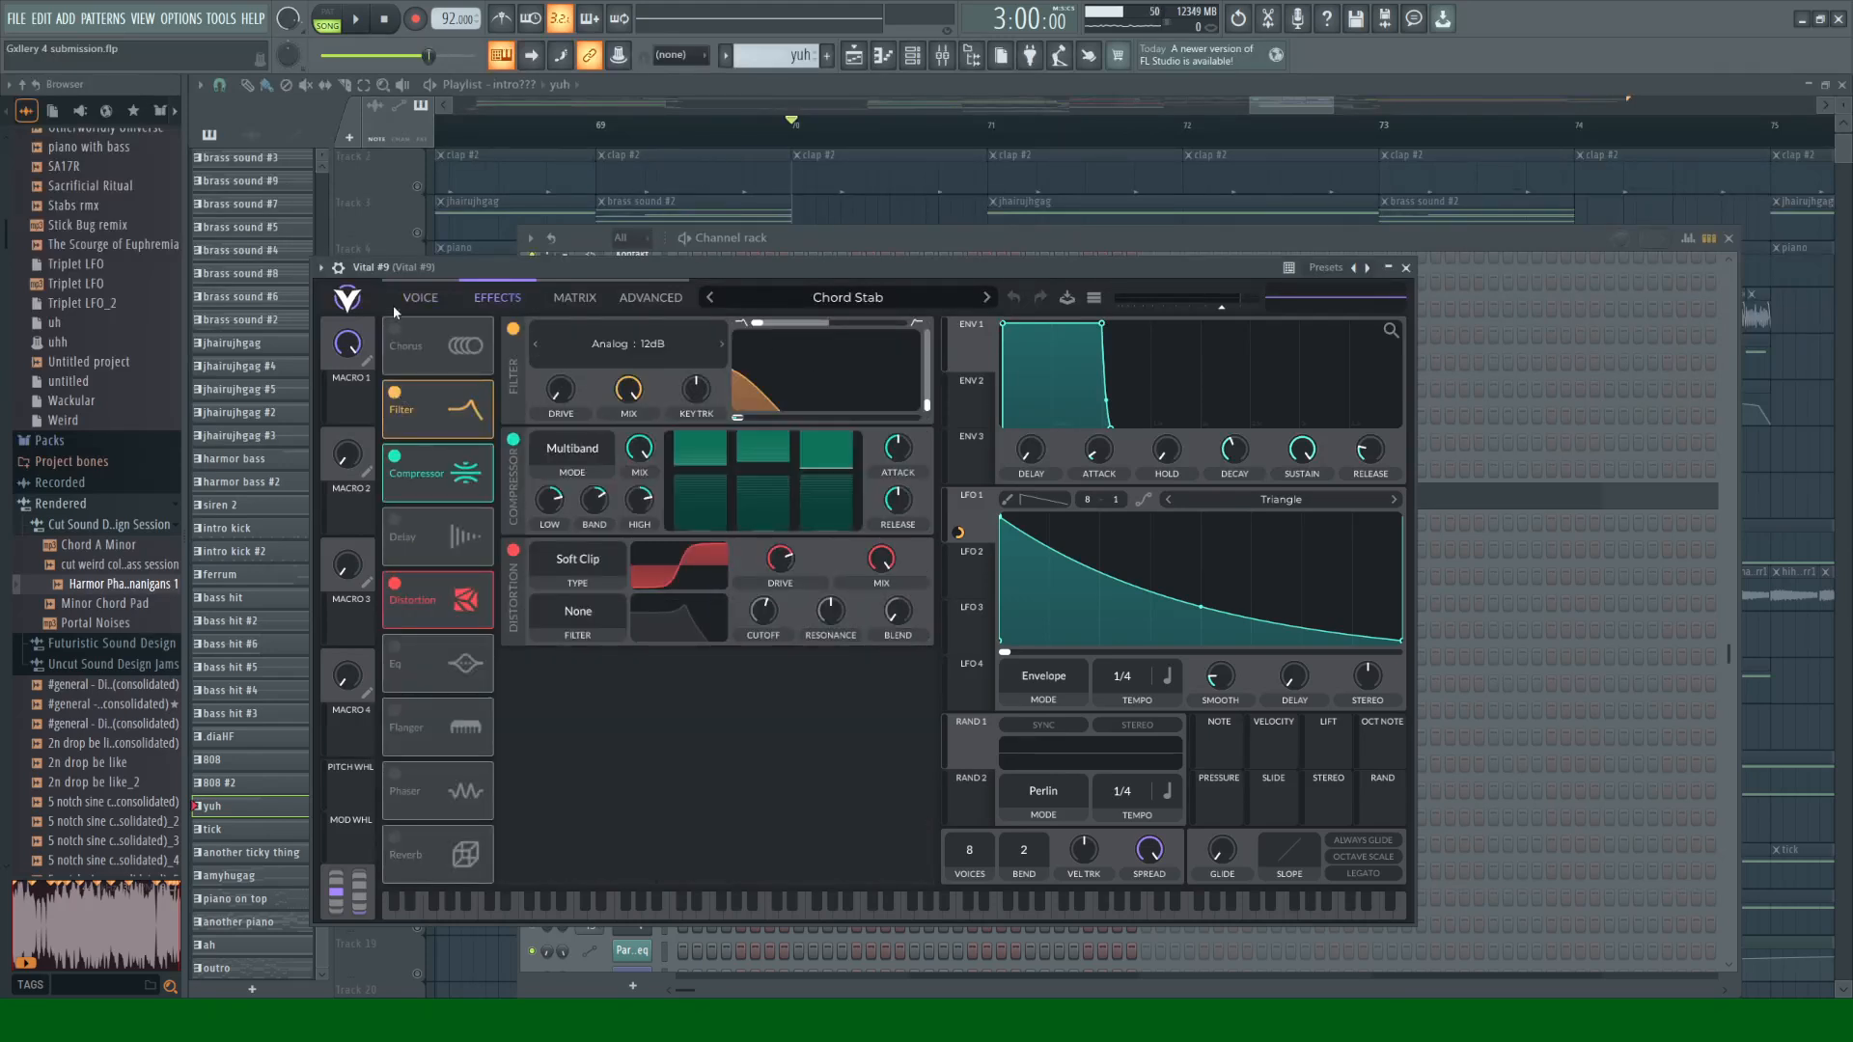
pyautogui.click(418, 298)
# Step: Play the yuh sound with Vital #9's oscillator 3 switched off, then re-enable the oscillator and close the synth
pyautogui.click(394, 550)
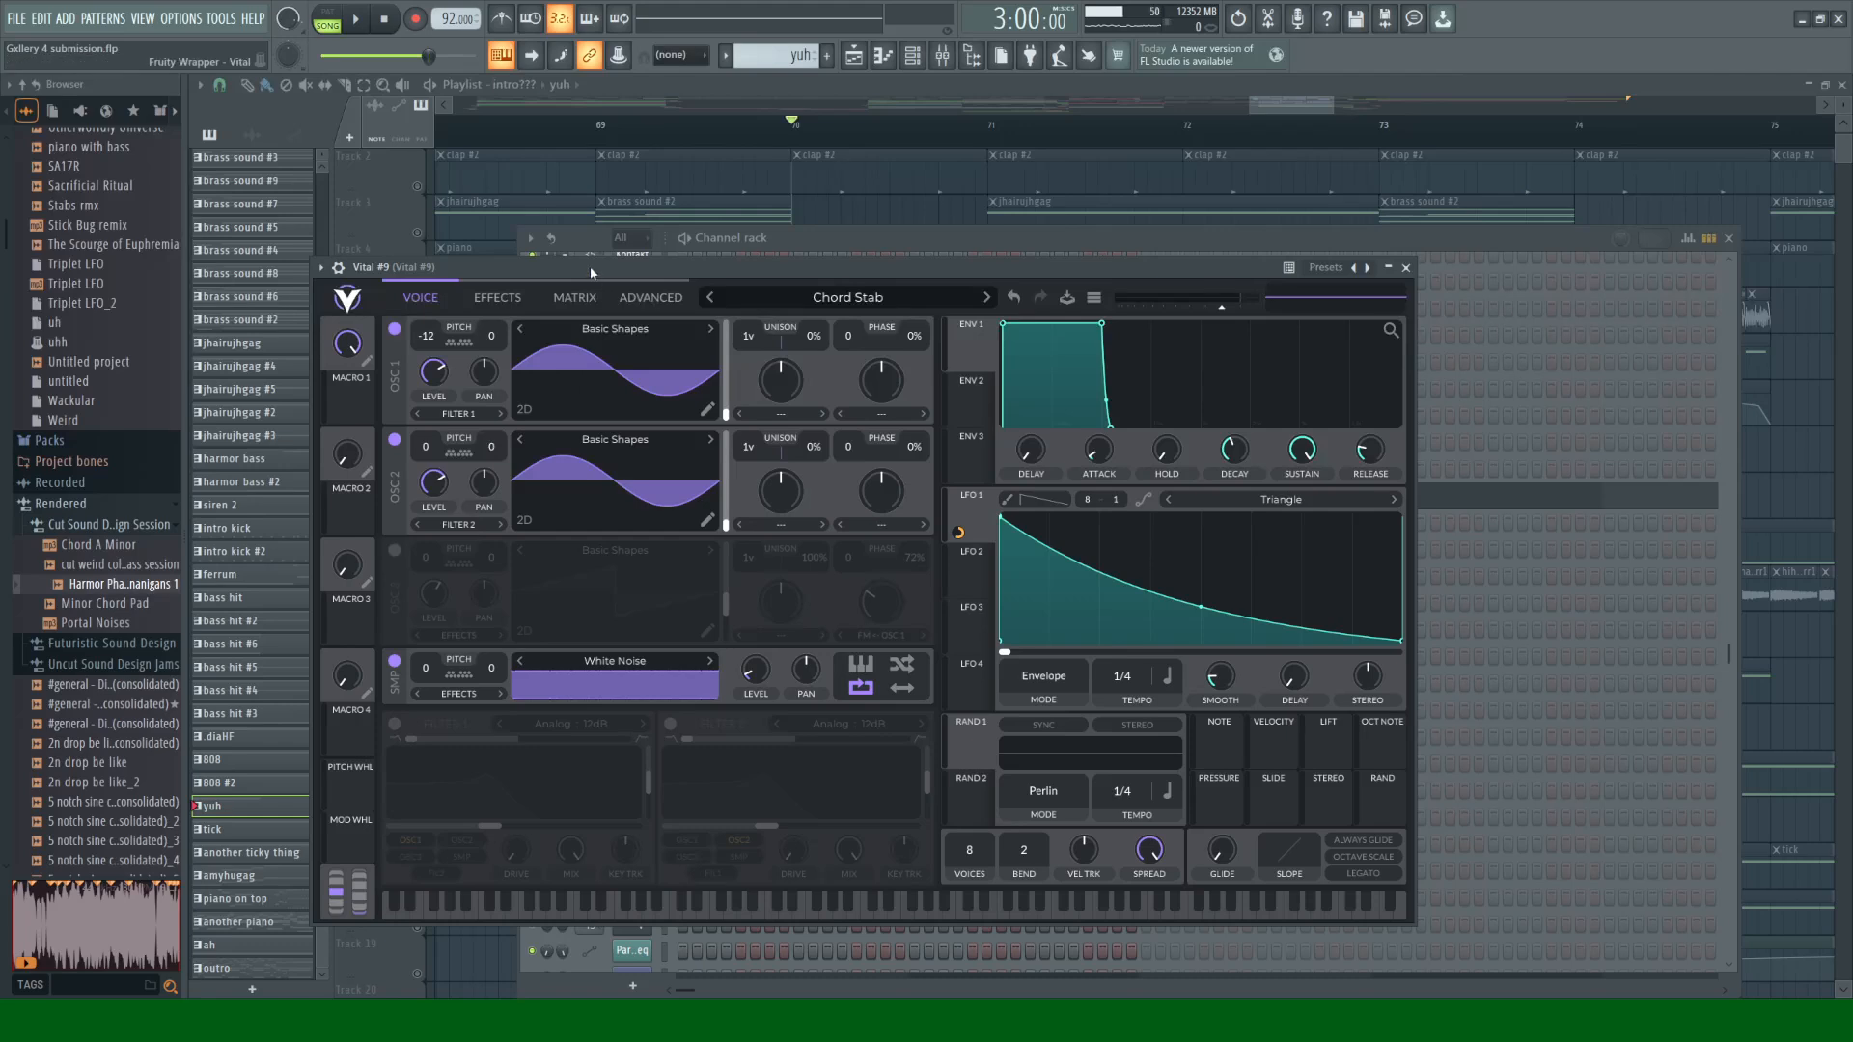
pyautogui.press('space')
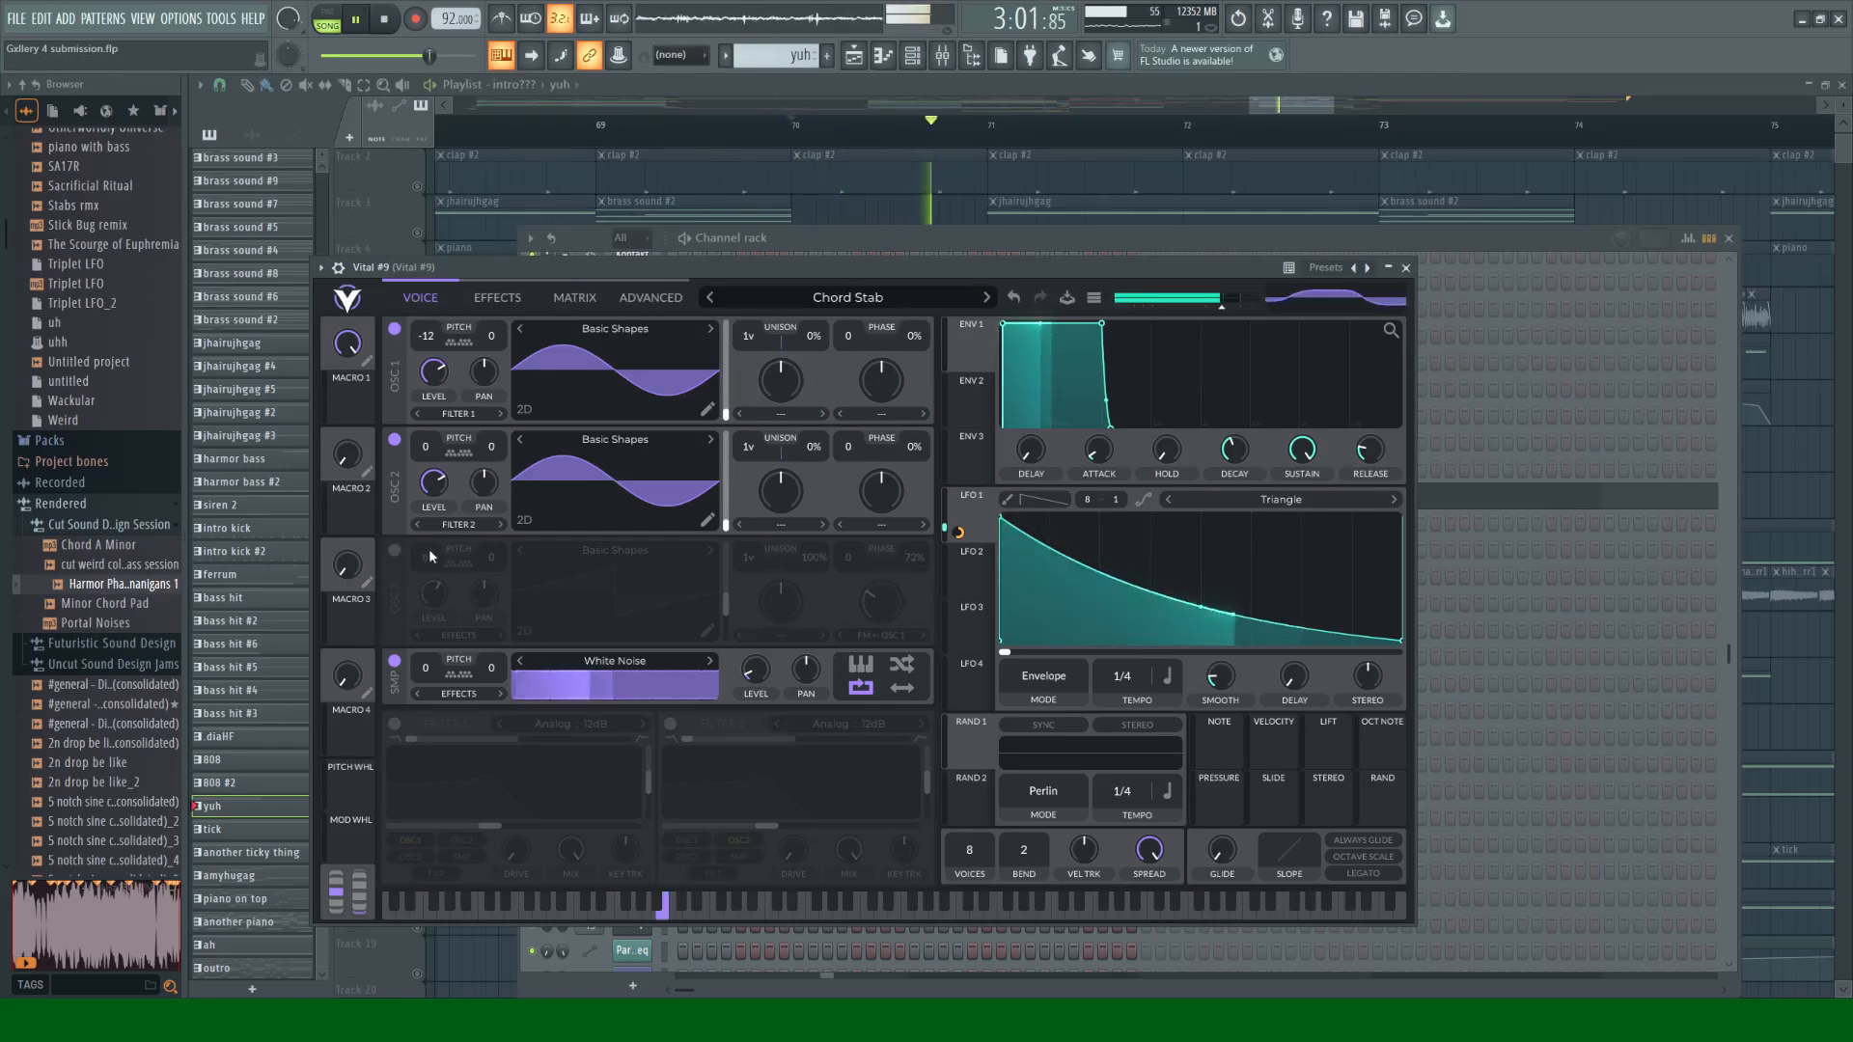
pyautogui.press('space')
pyautogui.click(394, 550)
pyautogui.click(1408, 267)
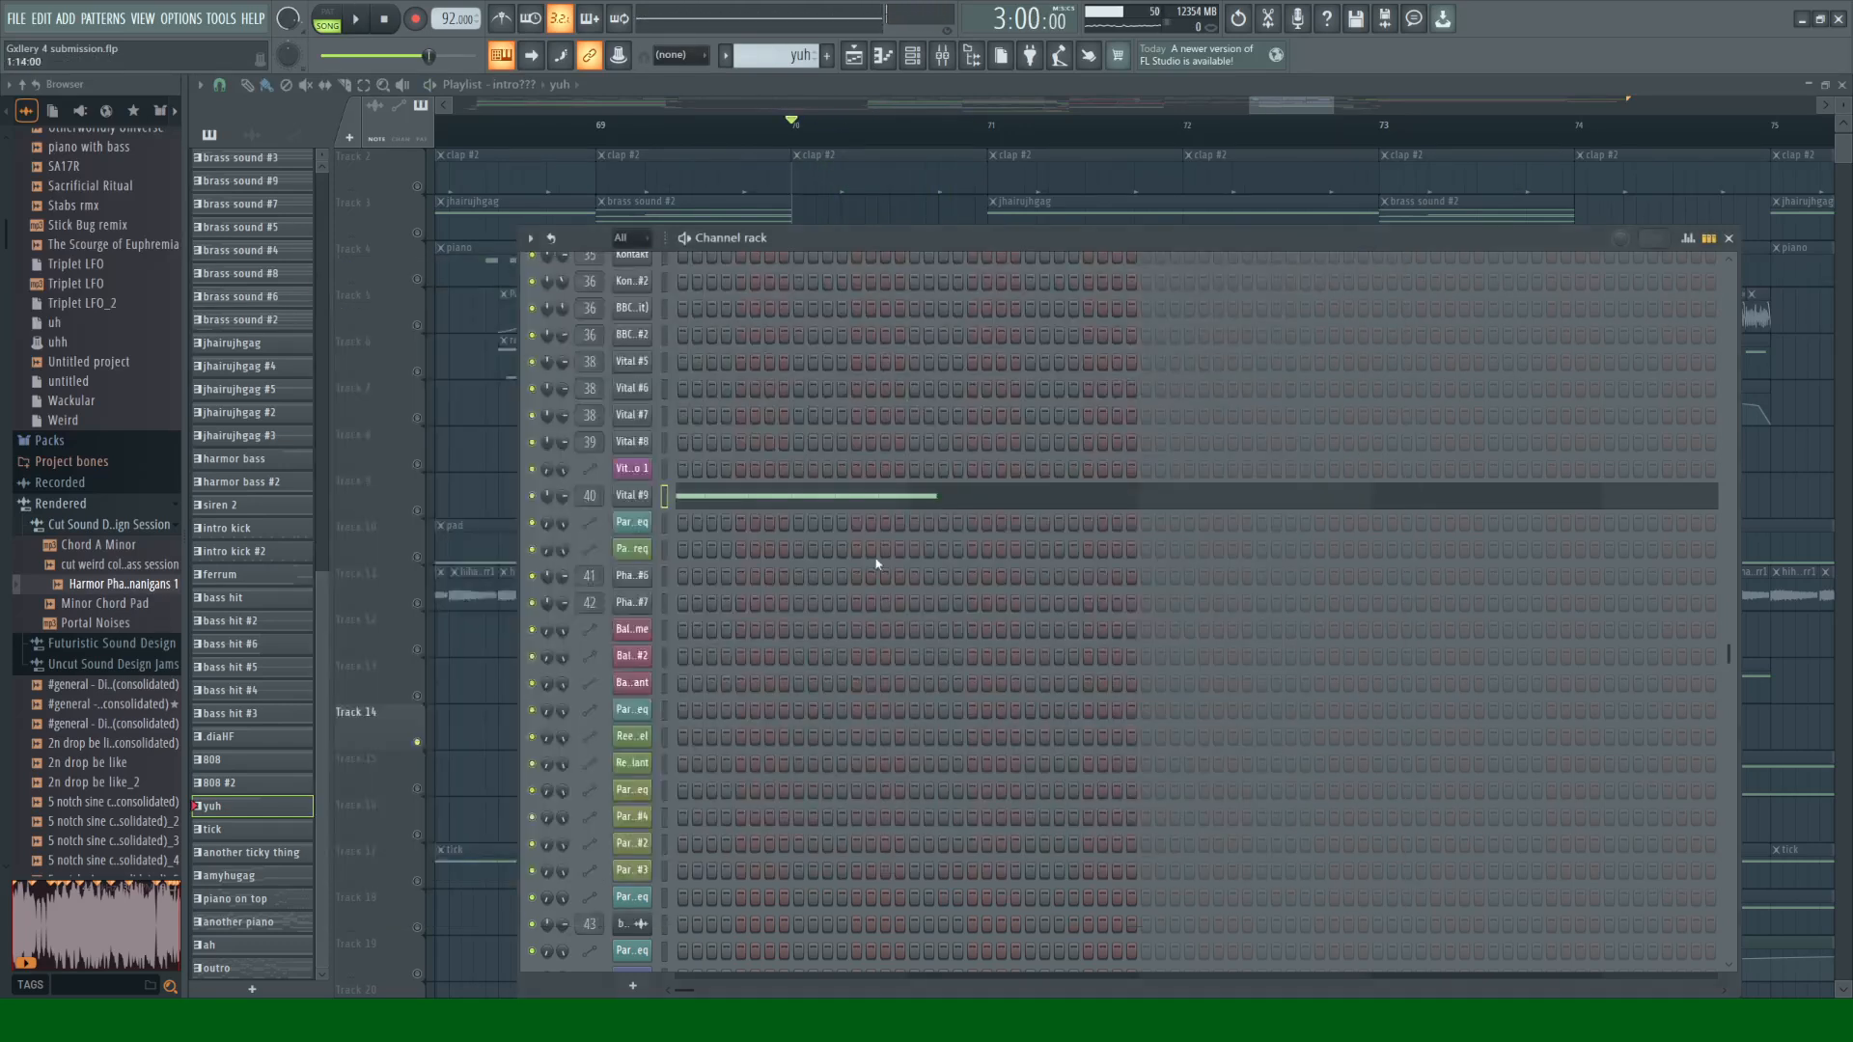
# Step: Play the yuh sound with Vital #9's oscillator 3 active, and recheck the synth's filter, compressor and distortion effects
pyautogui.scroll(-8, 729, 429)
pyautogui.scroll(-2, 756, 457)
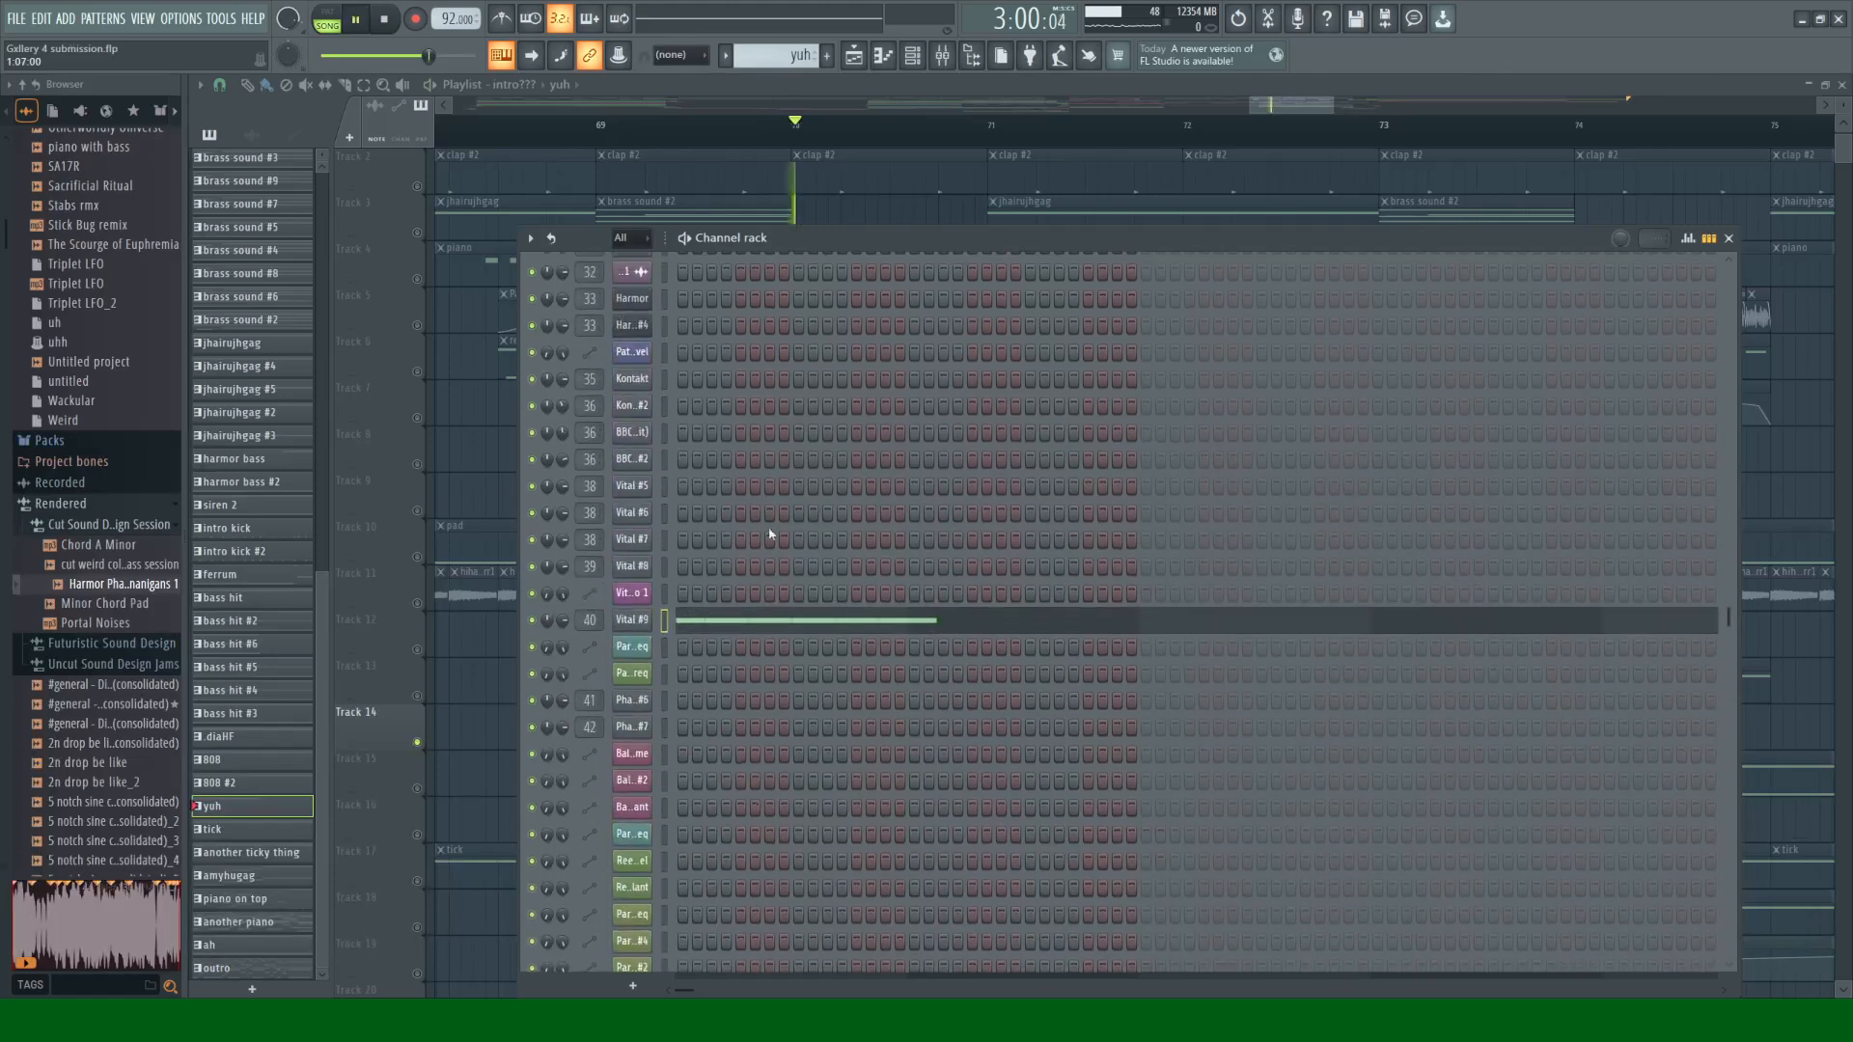
pyautogui.press('space')
pyautogui.click(632, 621)
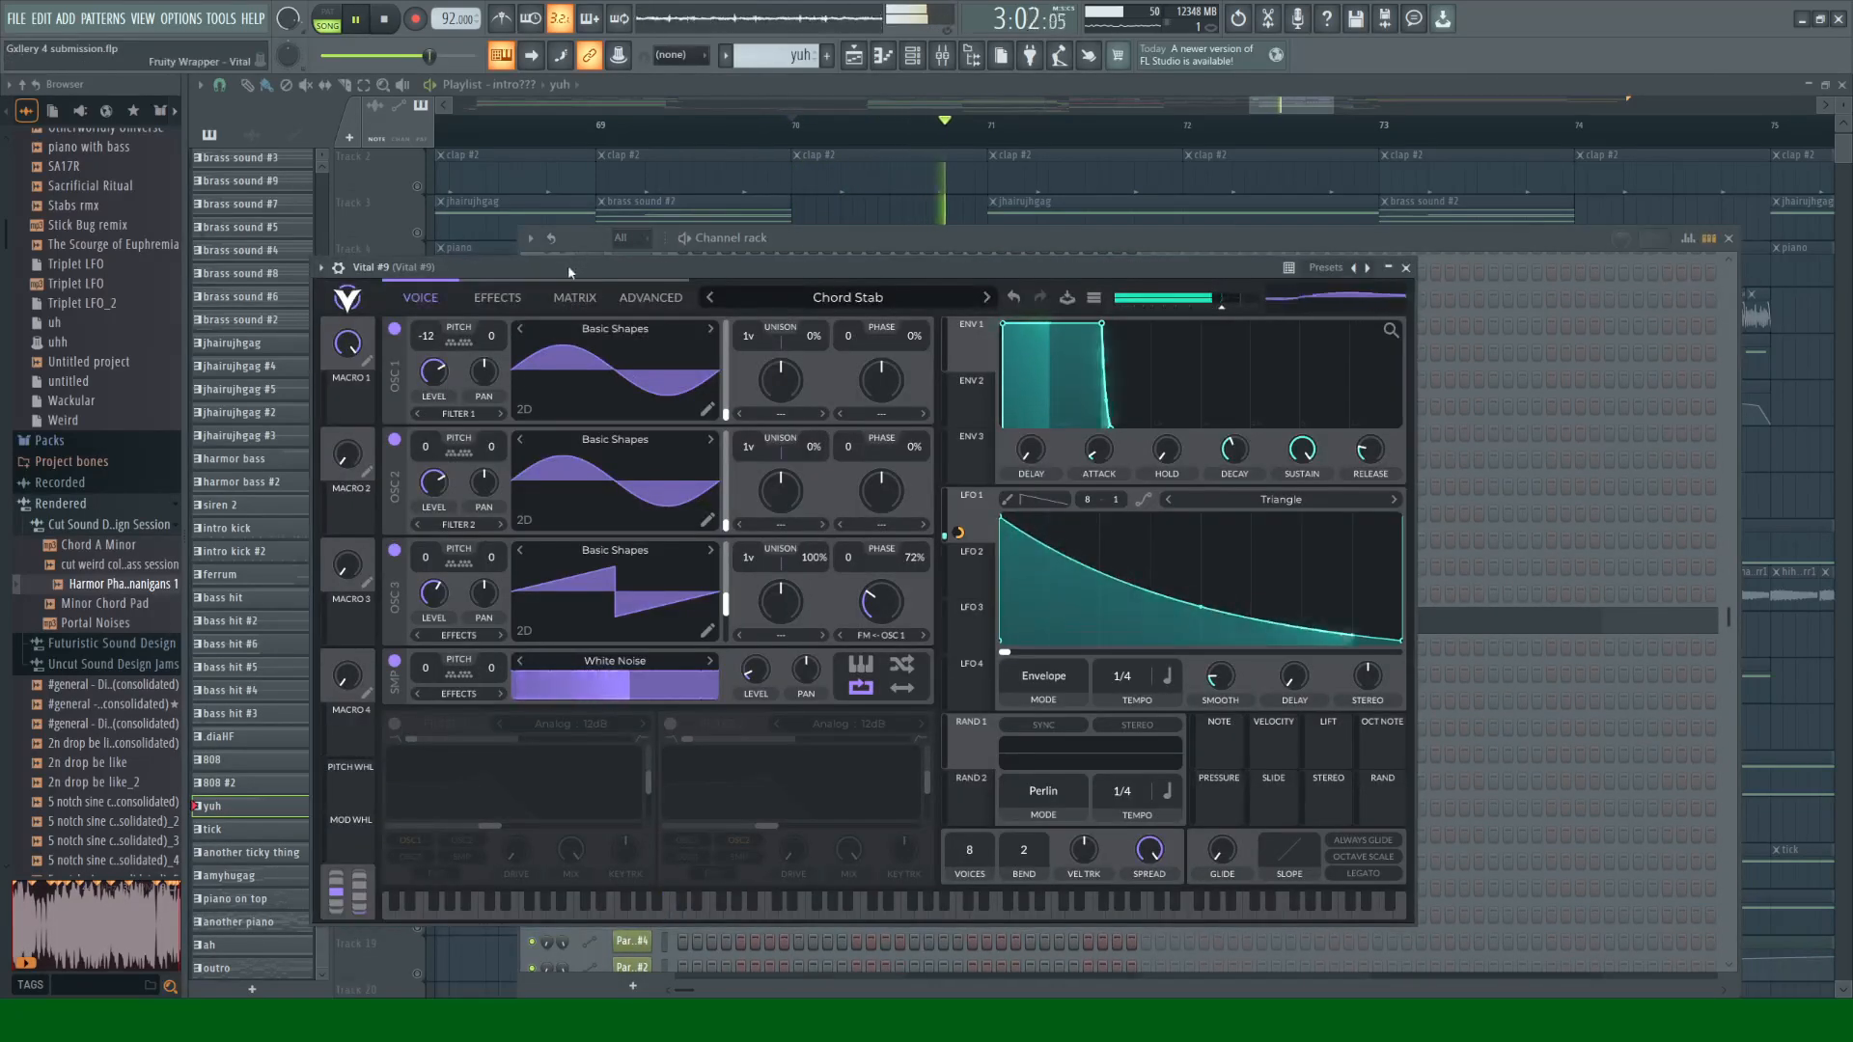
pyautogui.press('space')
pyautogui.click(498, 300)
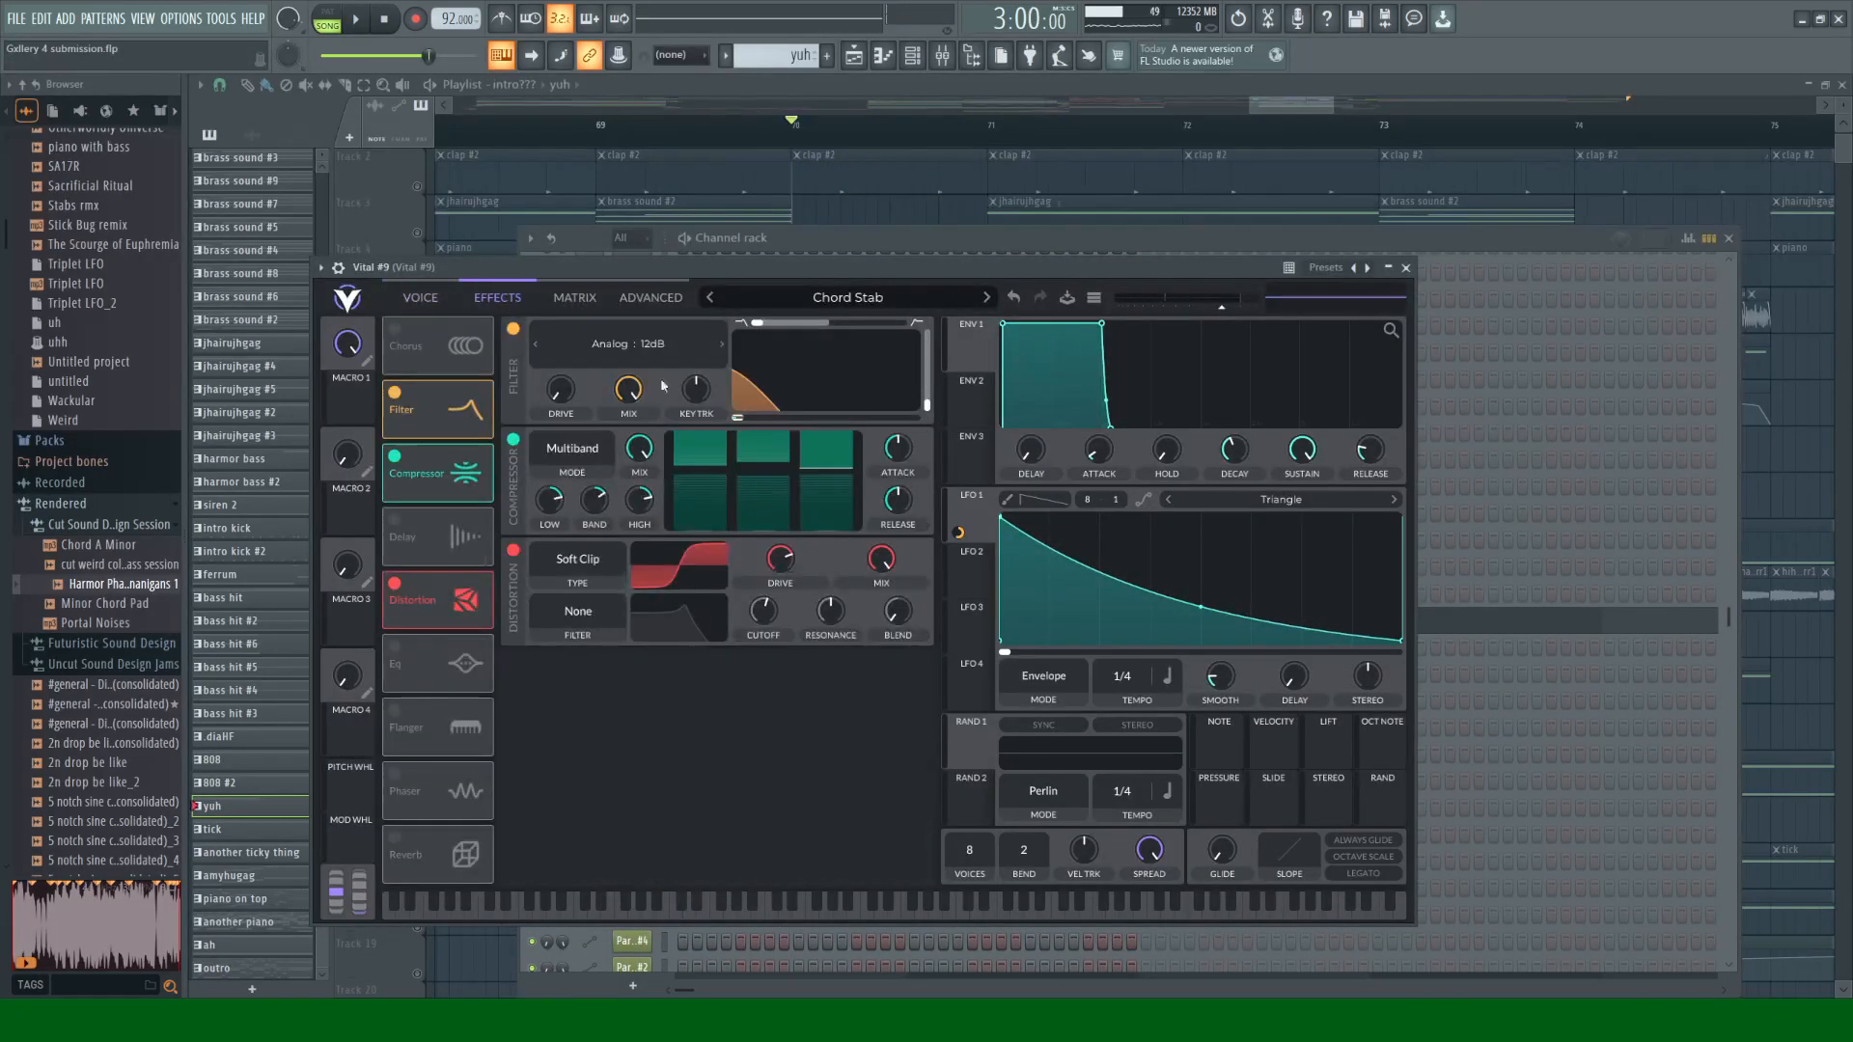
pyautogui.click(1406, 268)
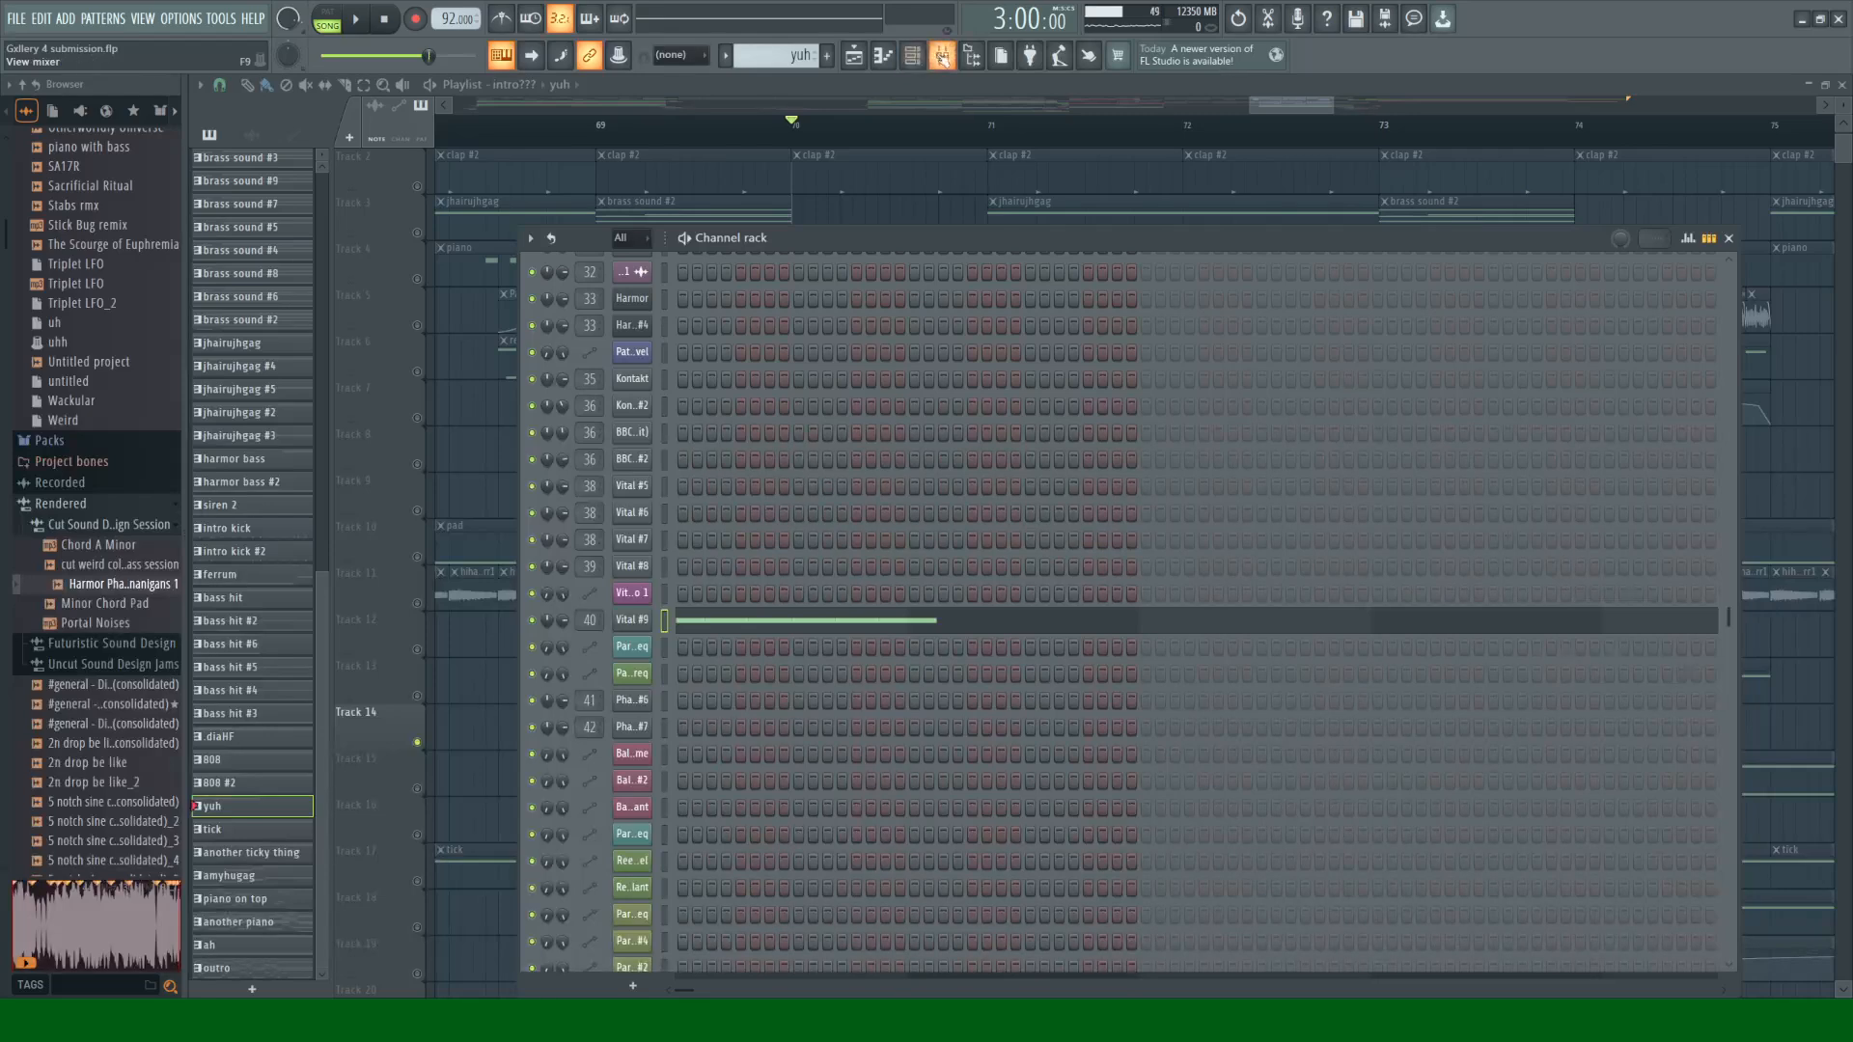
# Step: Play the yuh sound while comparing Vital #9's mixer effects, and open its Fruity Reeverb 2 settings
pyautogui.click(941, 55)
pyautogui.press('space')
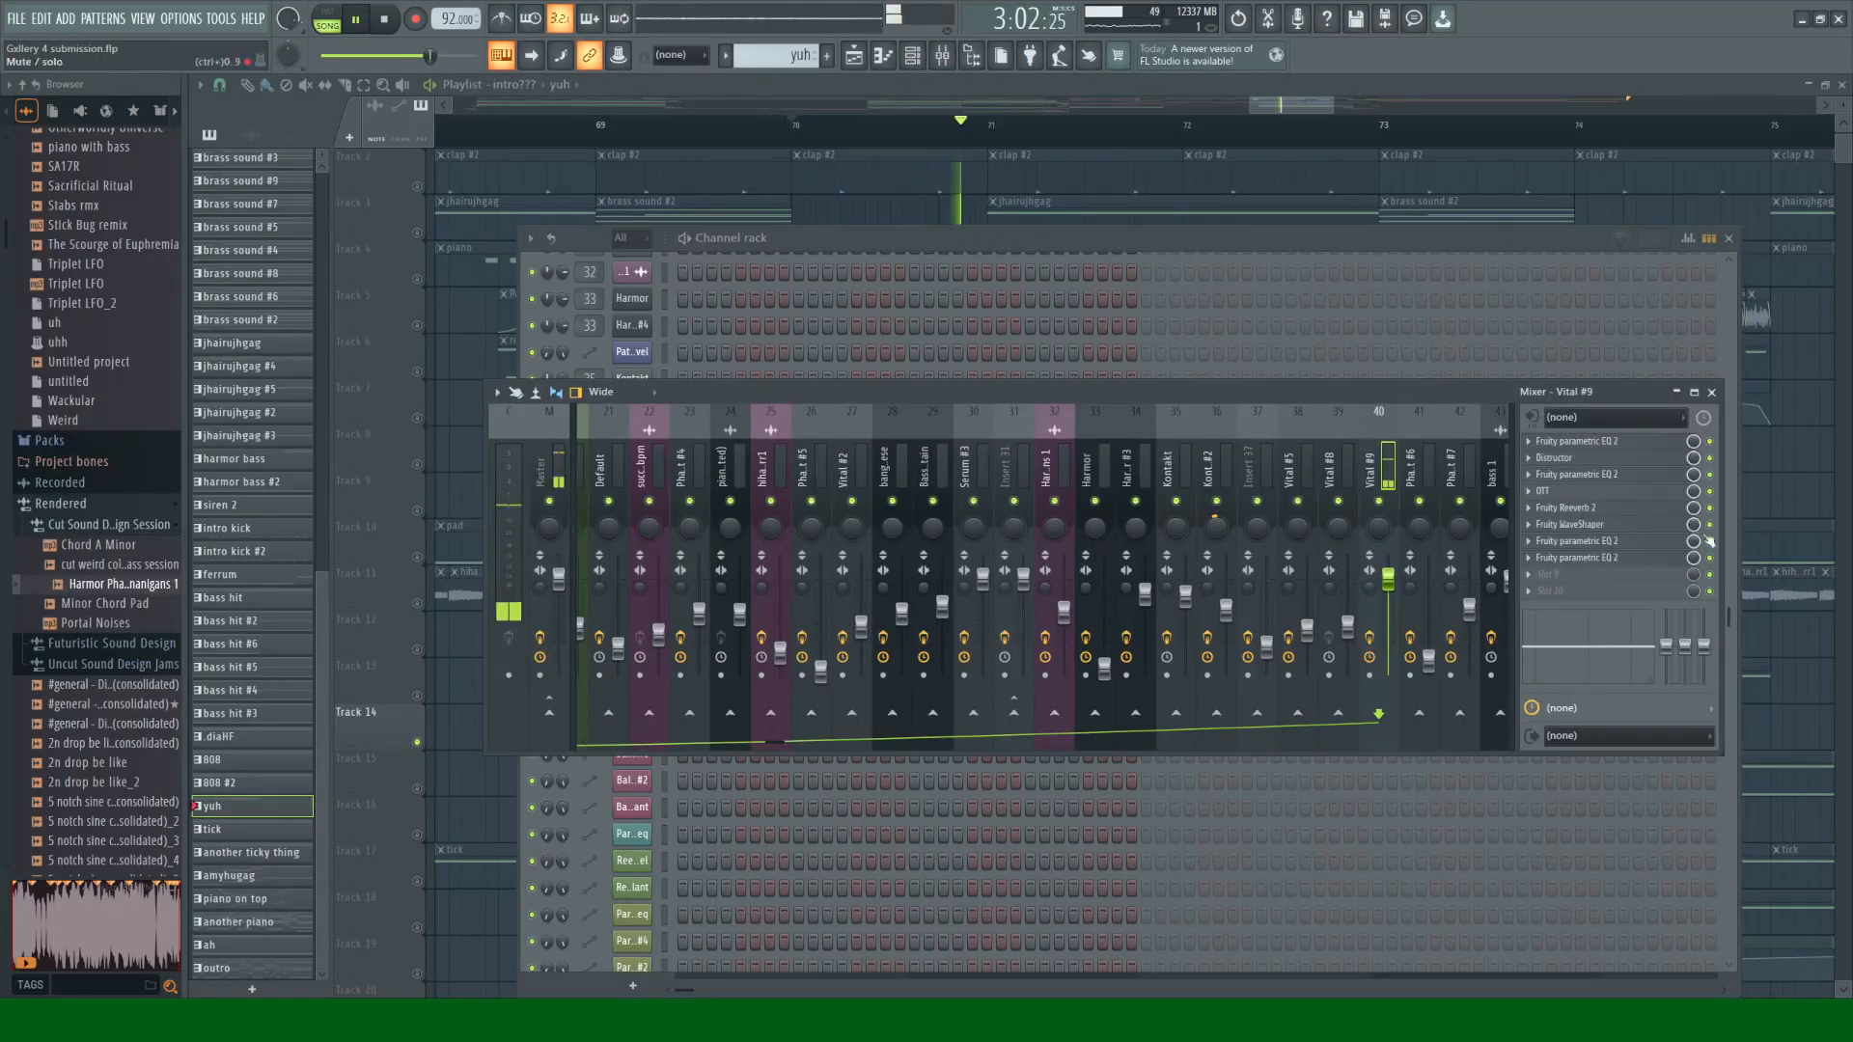
pyautogui.press('space')
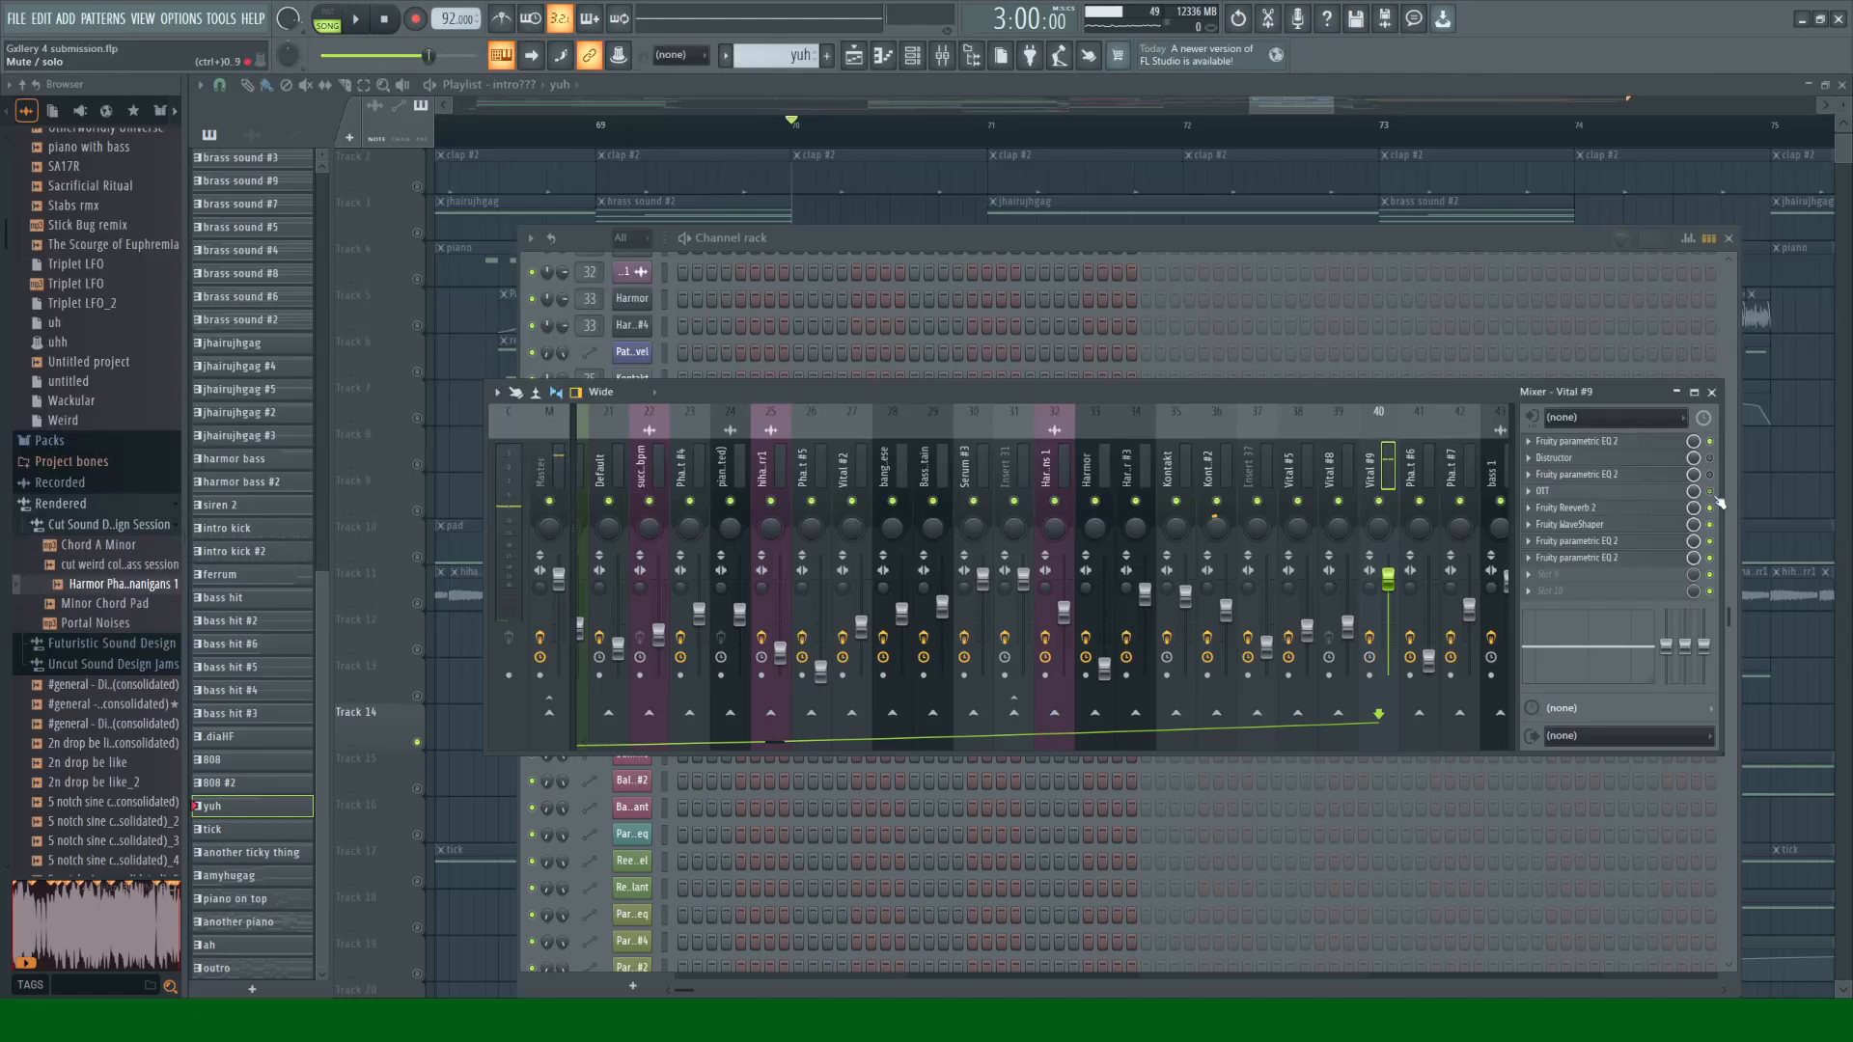
pyautogui.press('space')
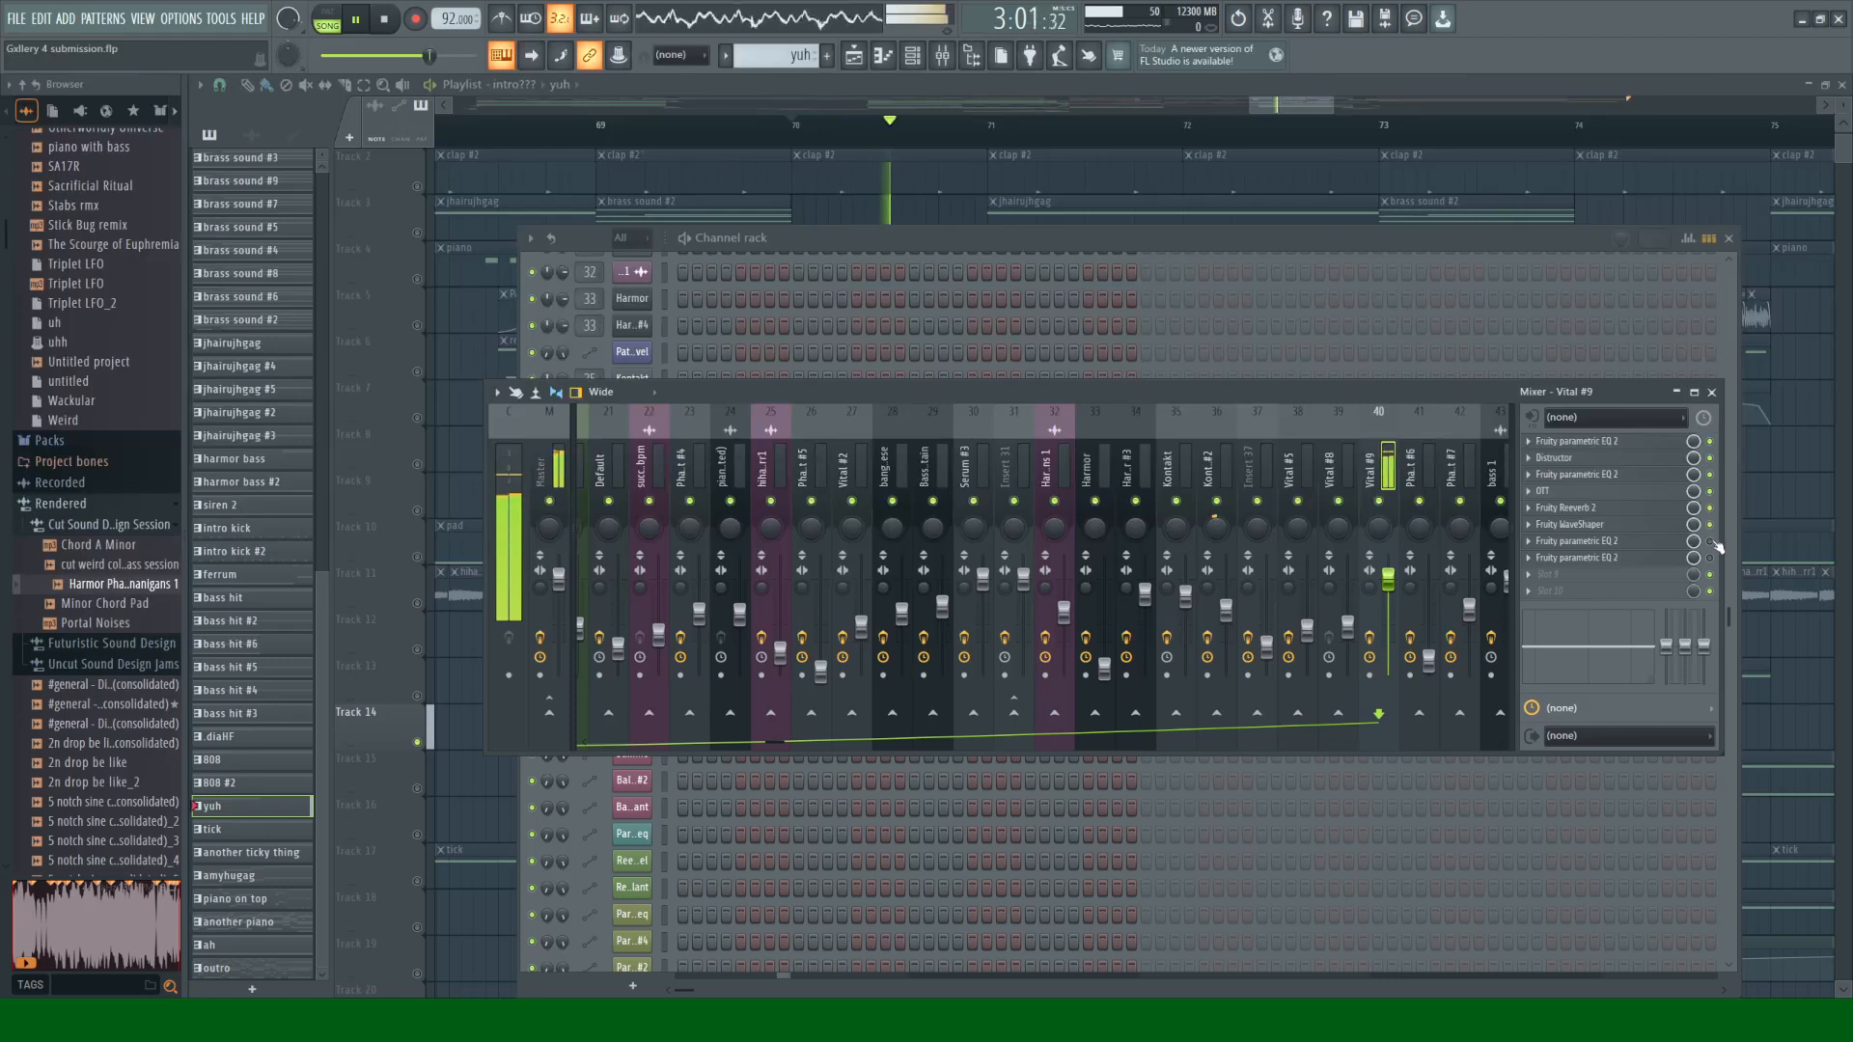
pyautogui.click(1568, 507)
pyautogui.press('space')
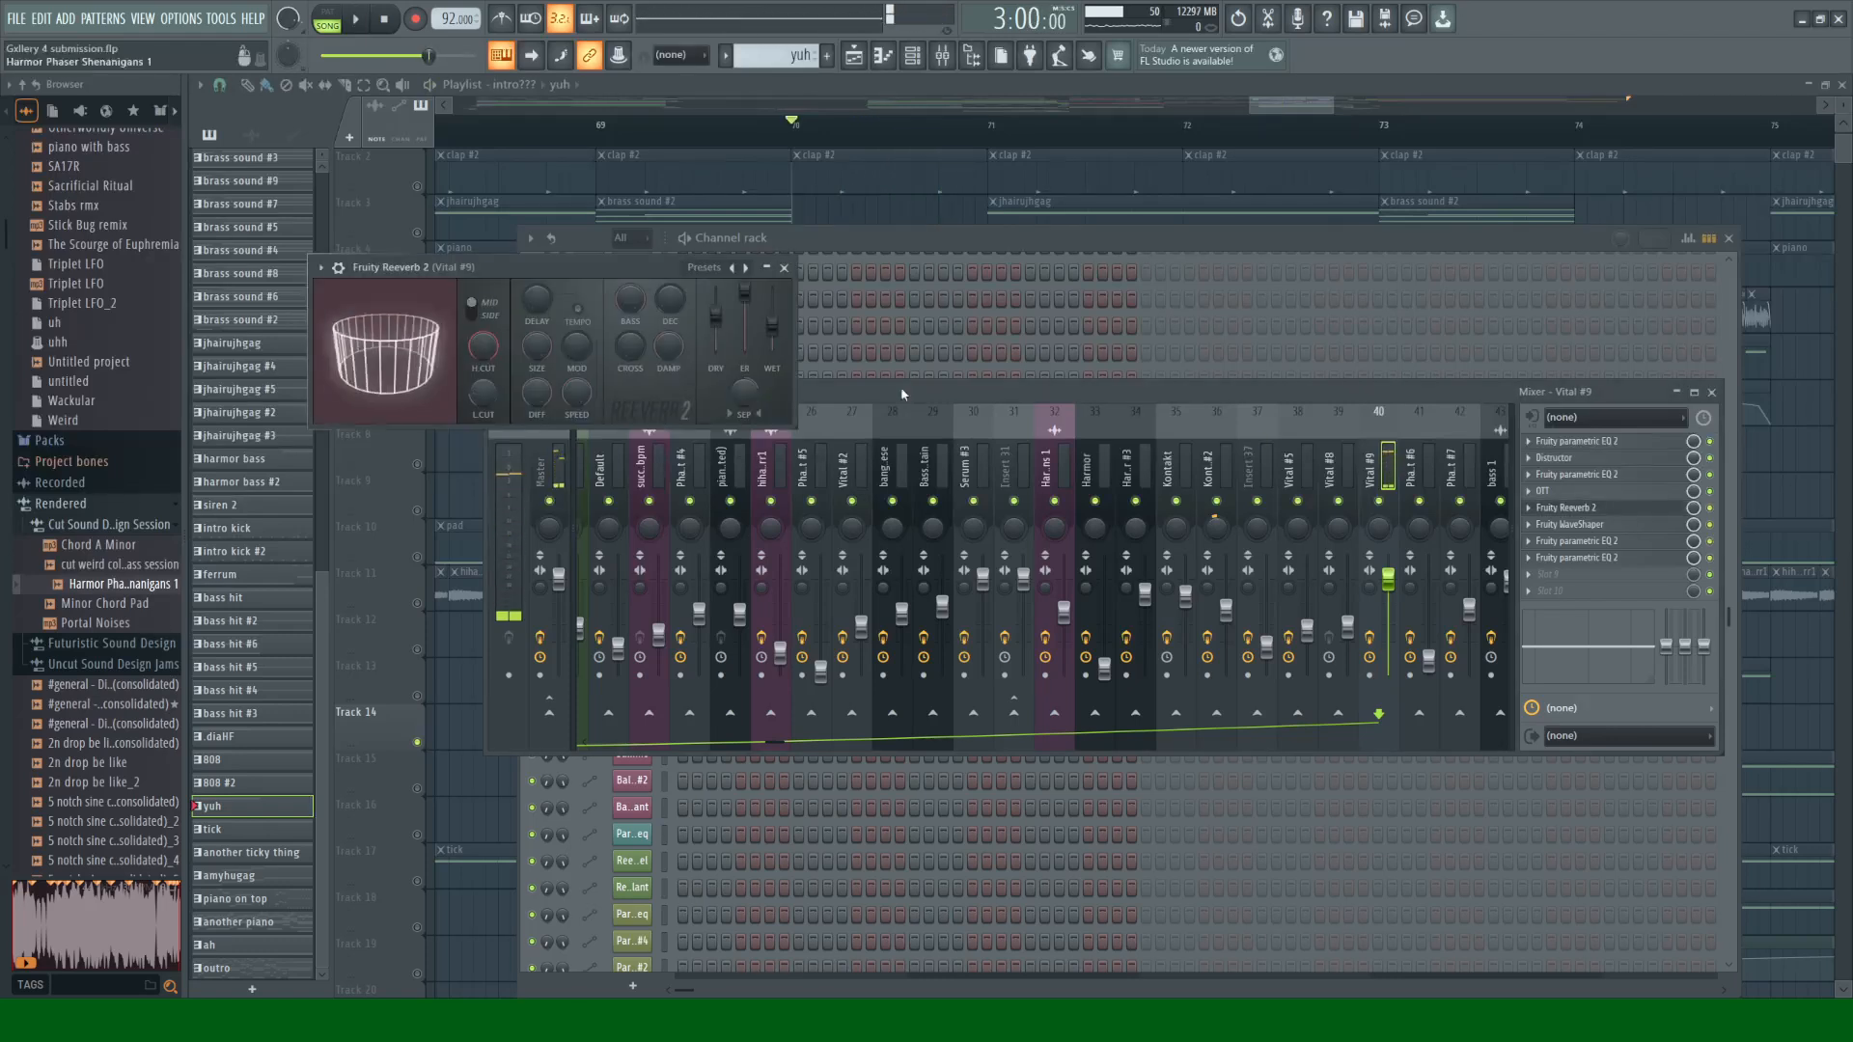
# Step: Close the Fruity Reeverb 2, mixer and channel rack, and replay the yuh clip from bar 70
pyautogui.click(785, 268)
pyautogui.click(1712, 395)
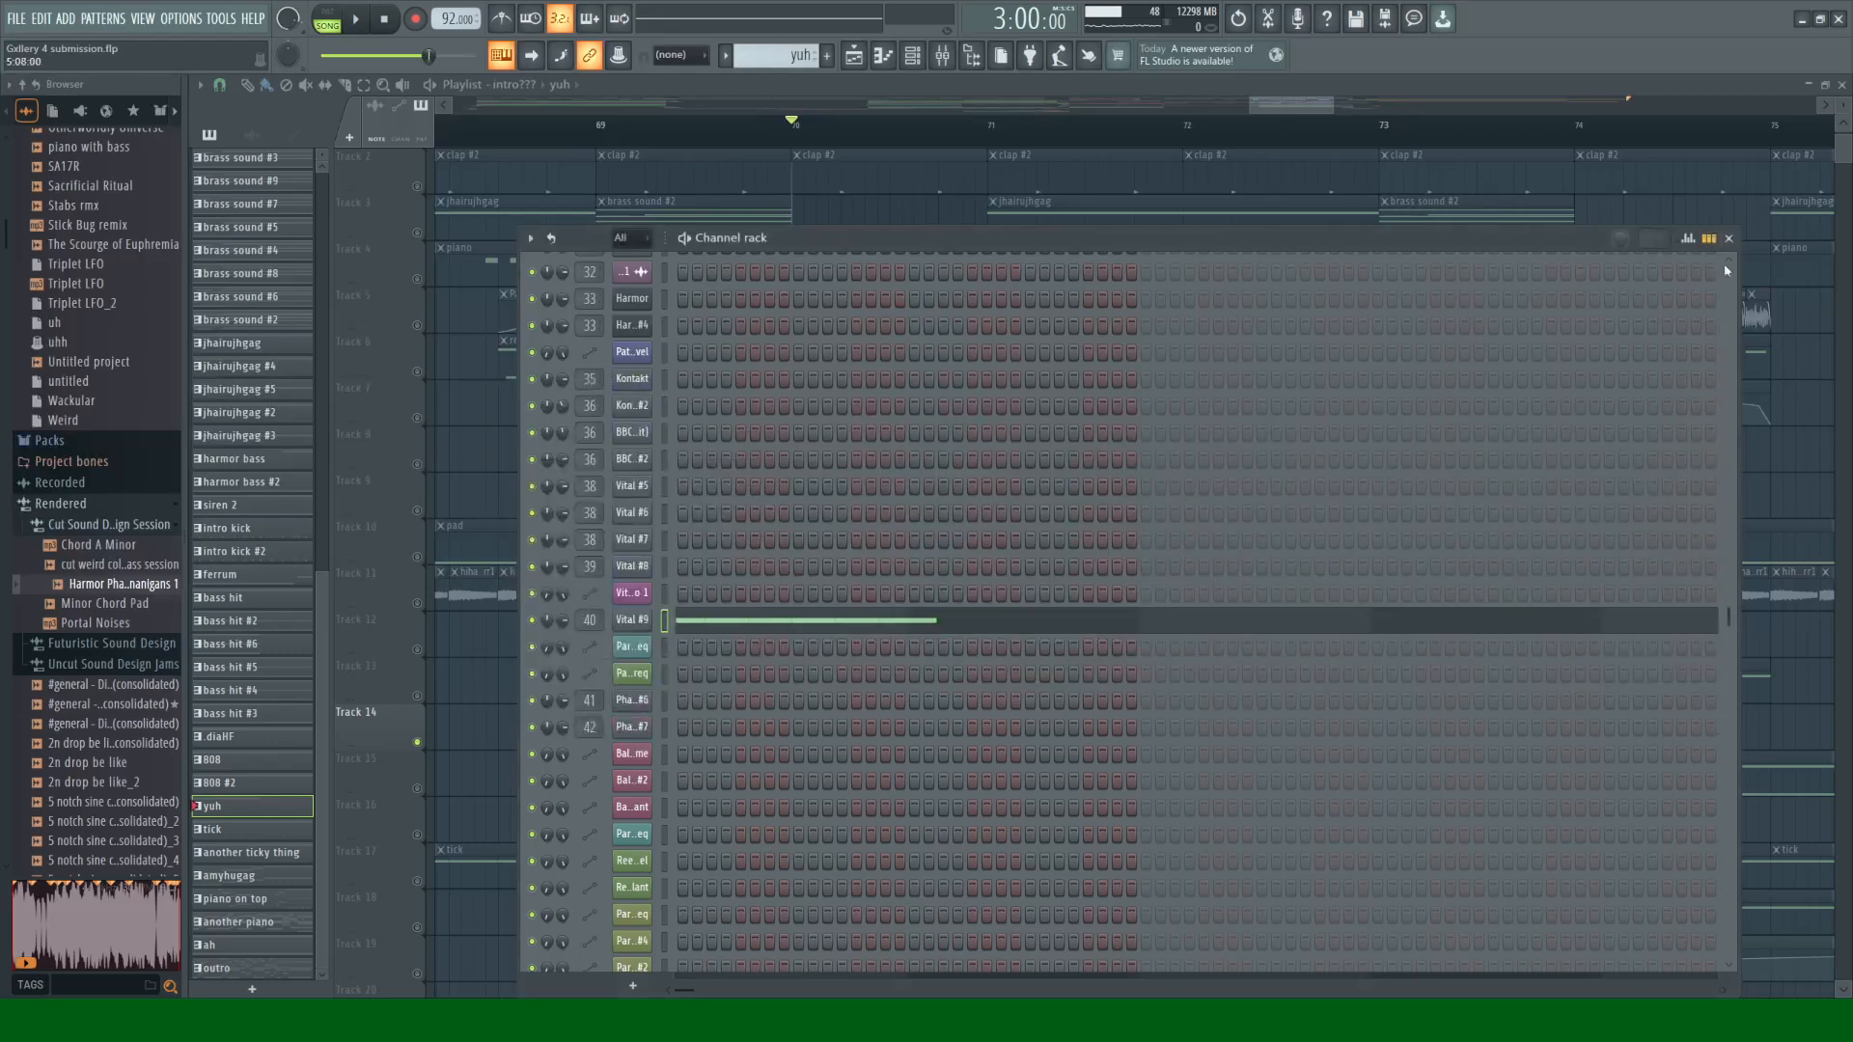
pyautogui.click(1730, 238)
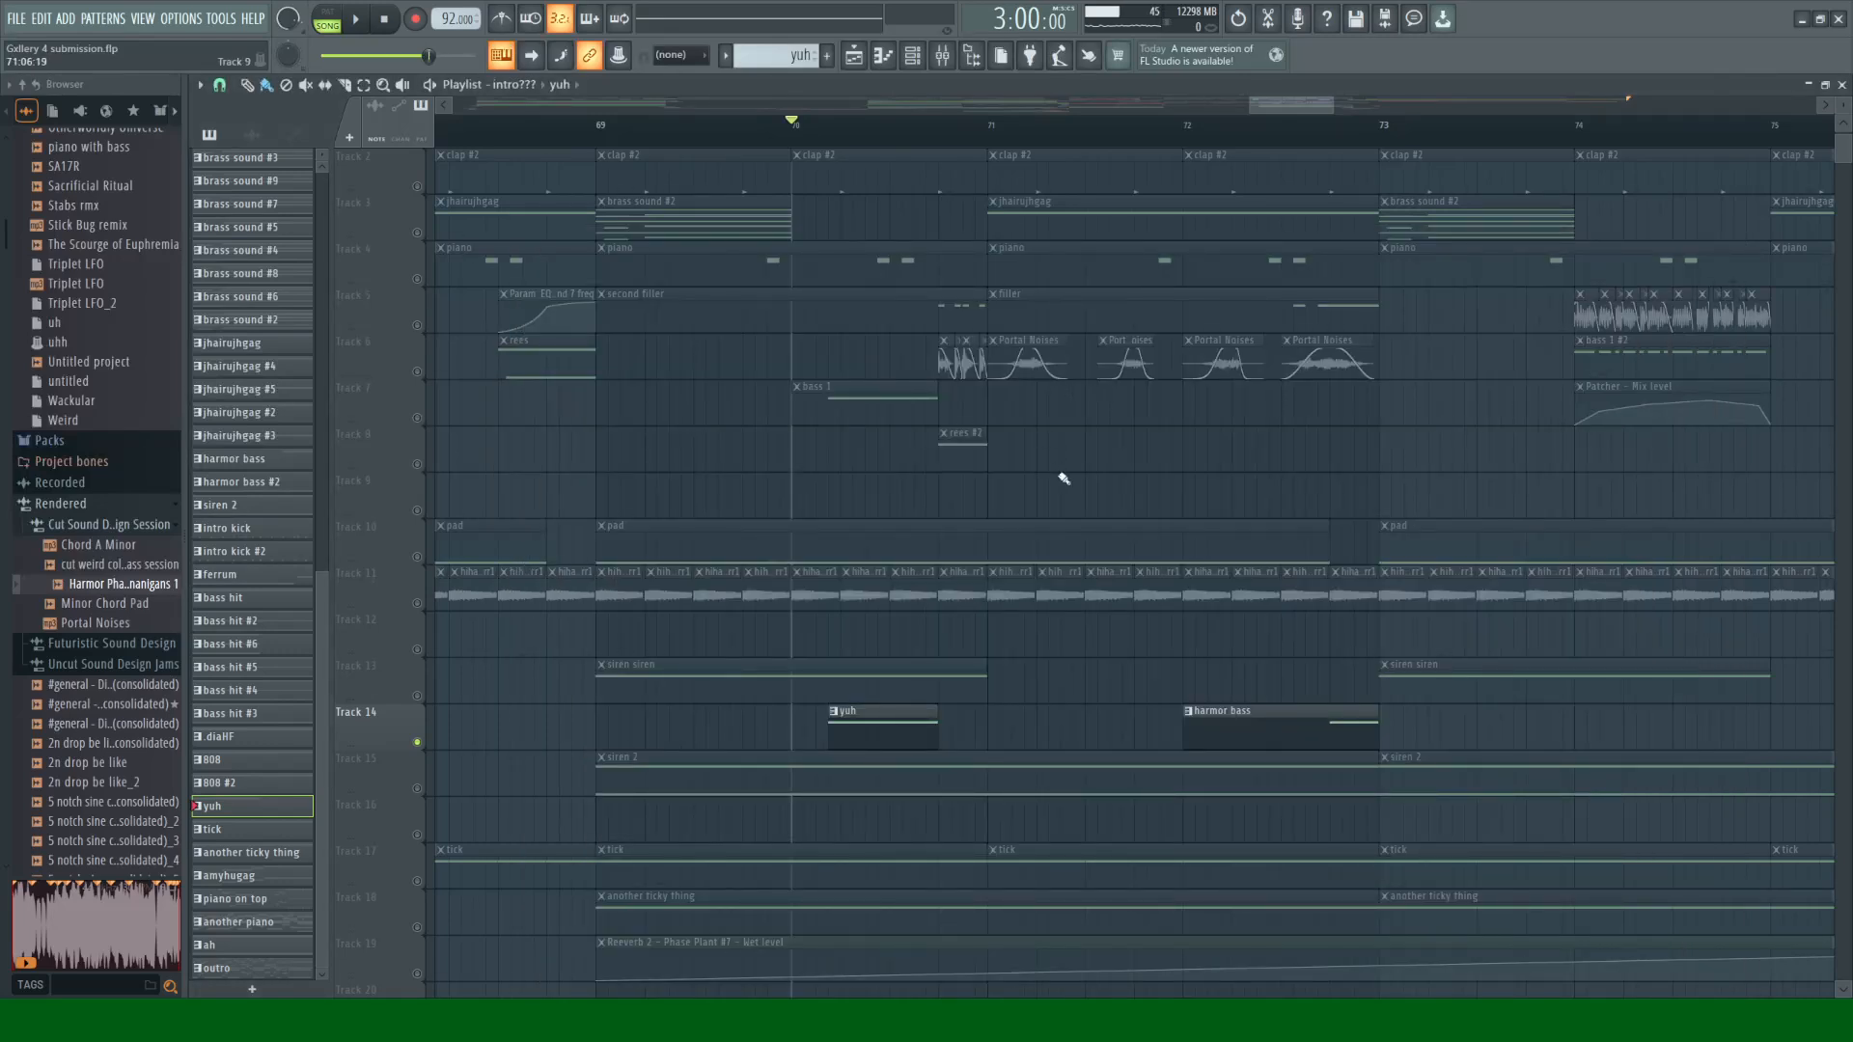
pyautogui.press('space')
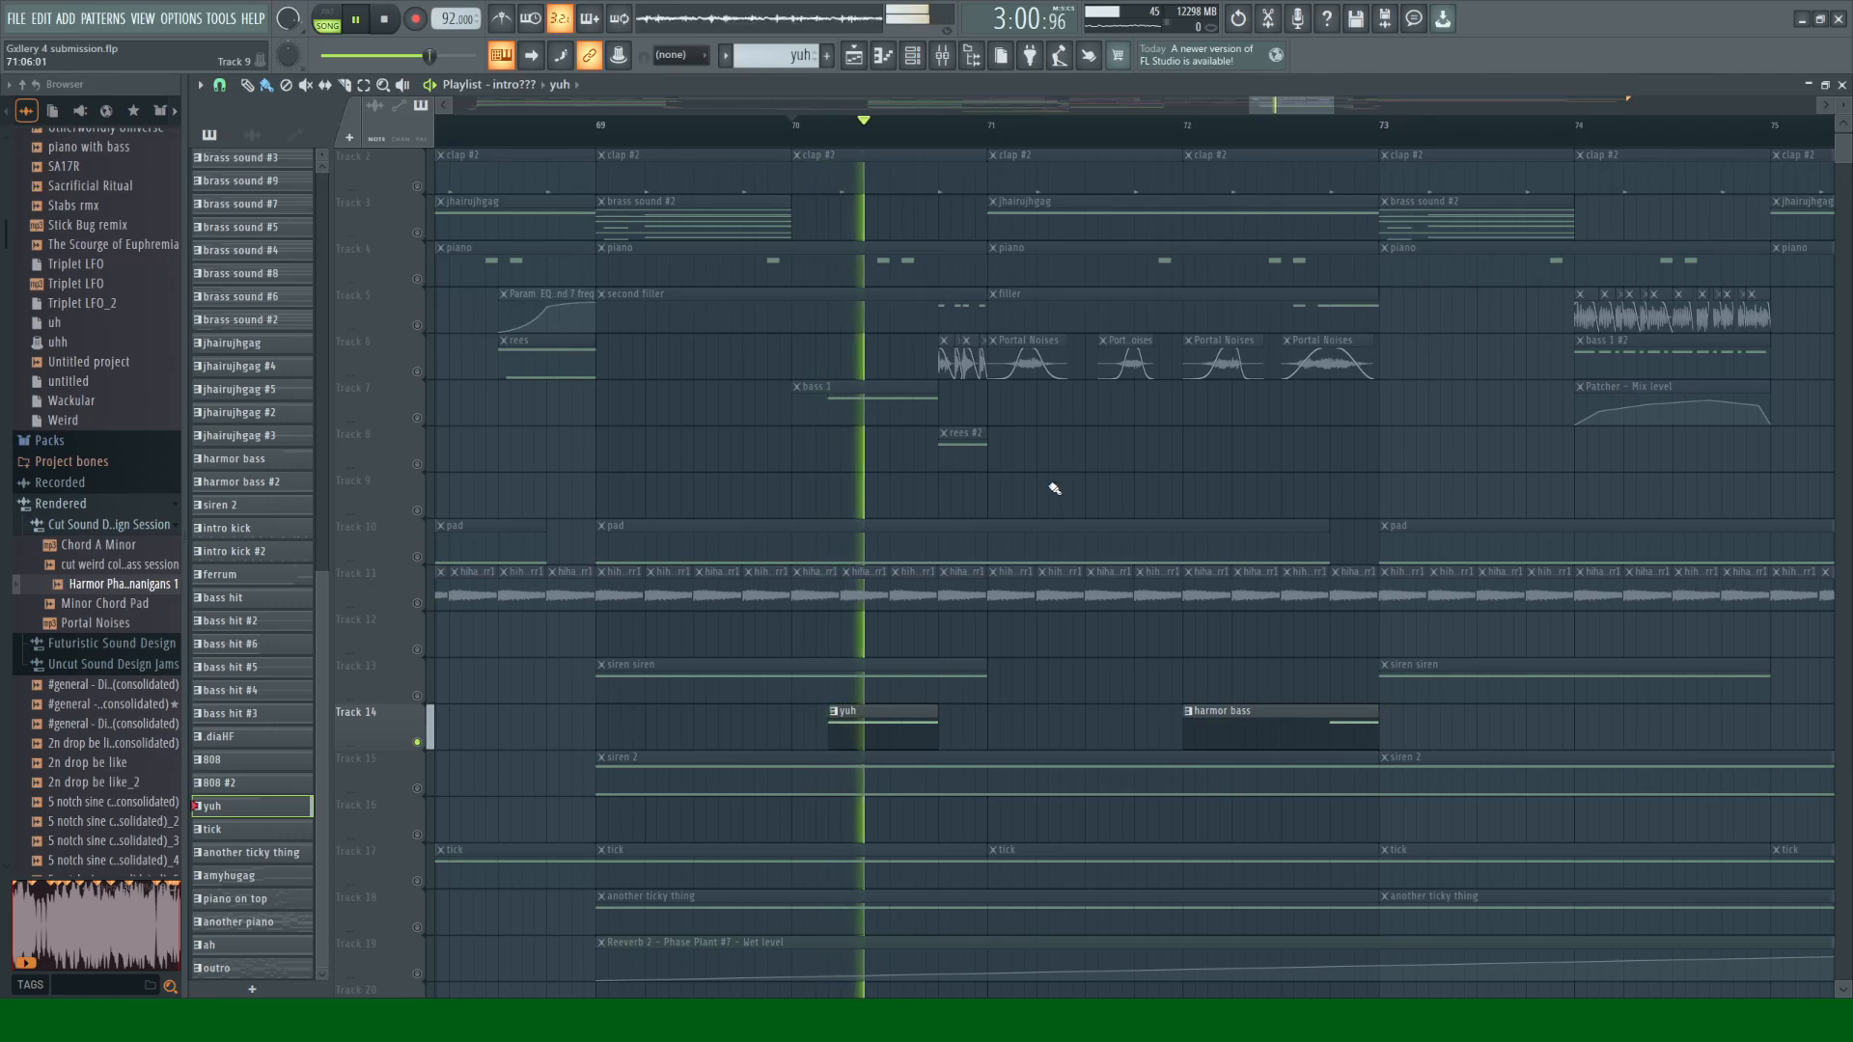
pyautogui.press('space')
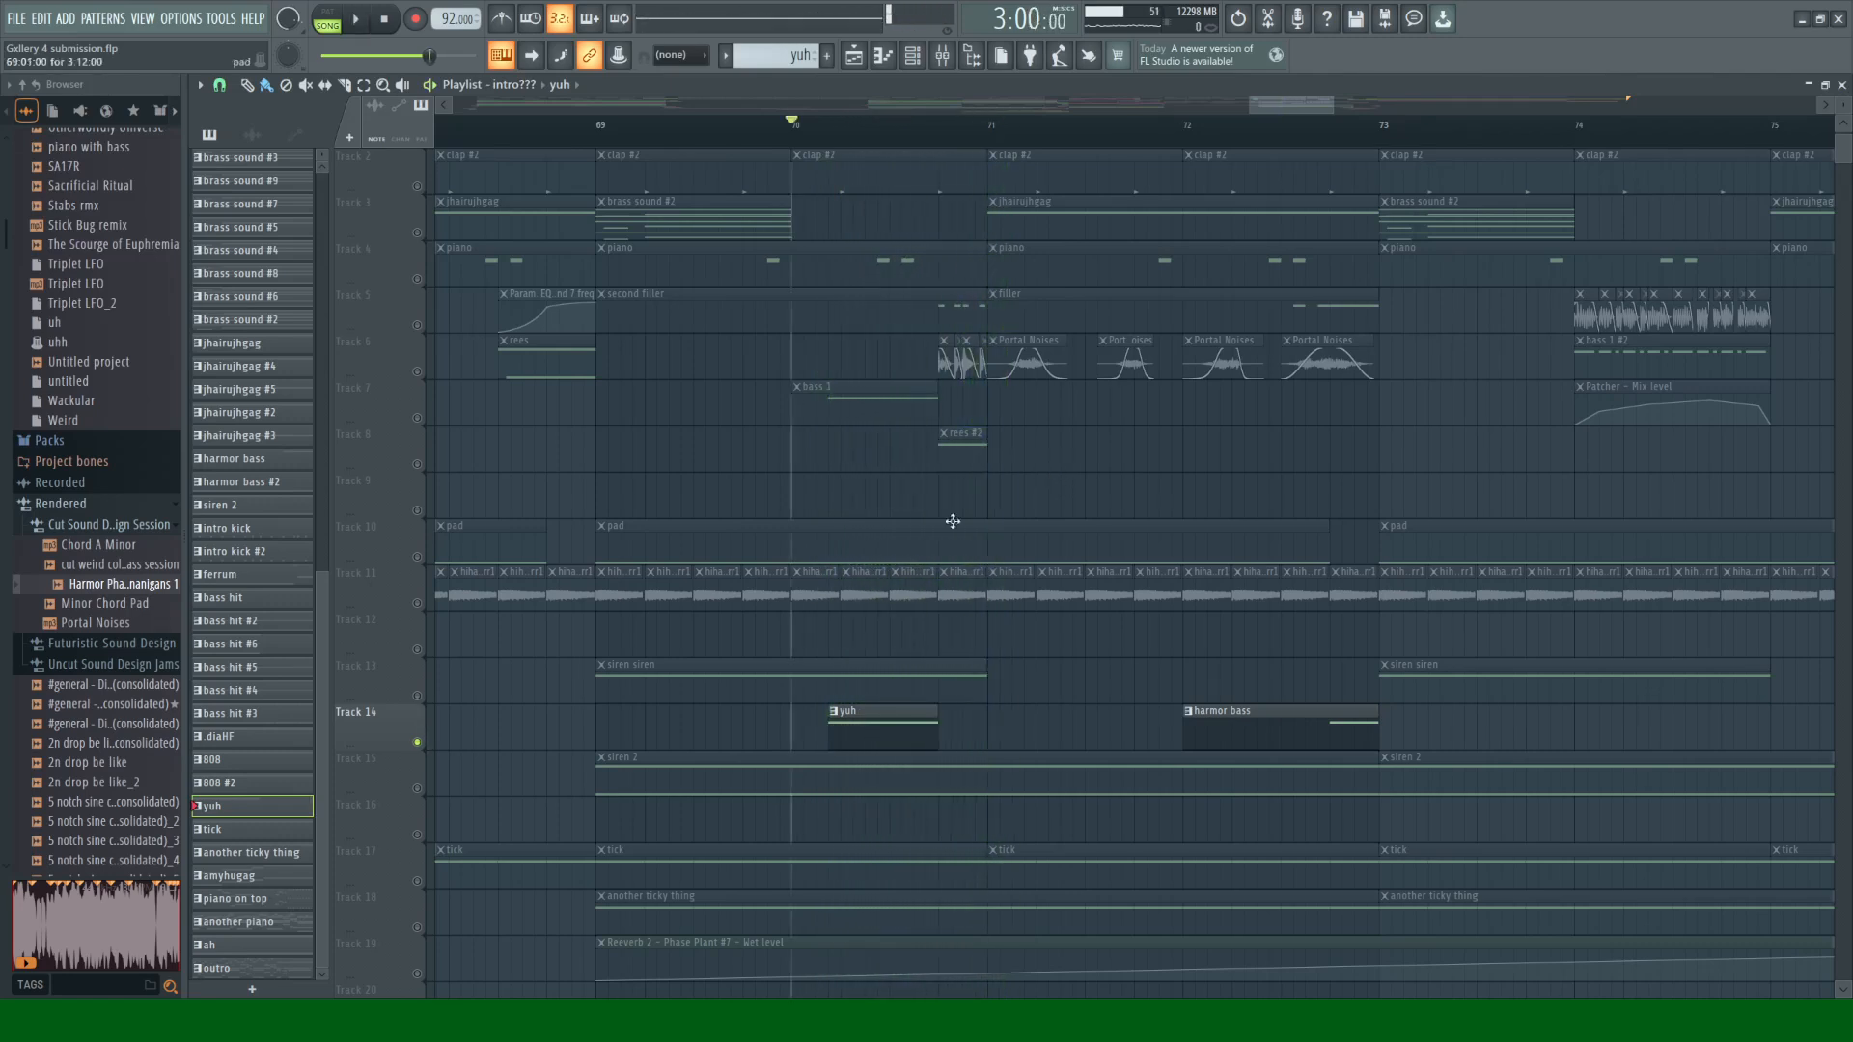
# Step: Play the soloed siren 2 clip from bar 69 while checking the mixer inserts, including Kontakt, and close the mixer
pyautogui.click(597, 127)
pyautogui.press('space')
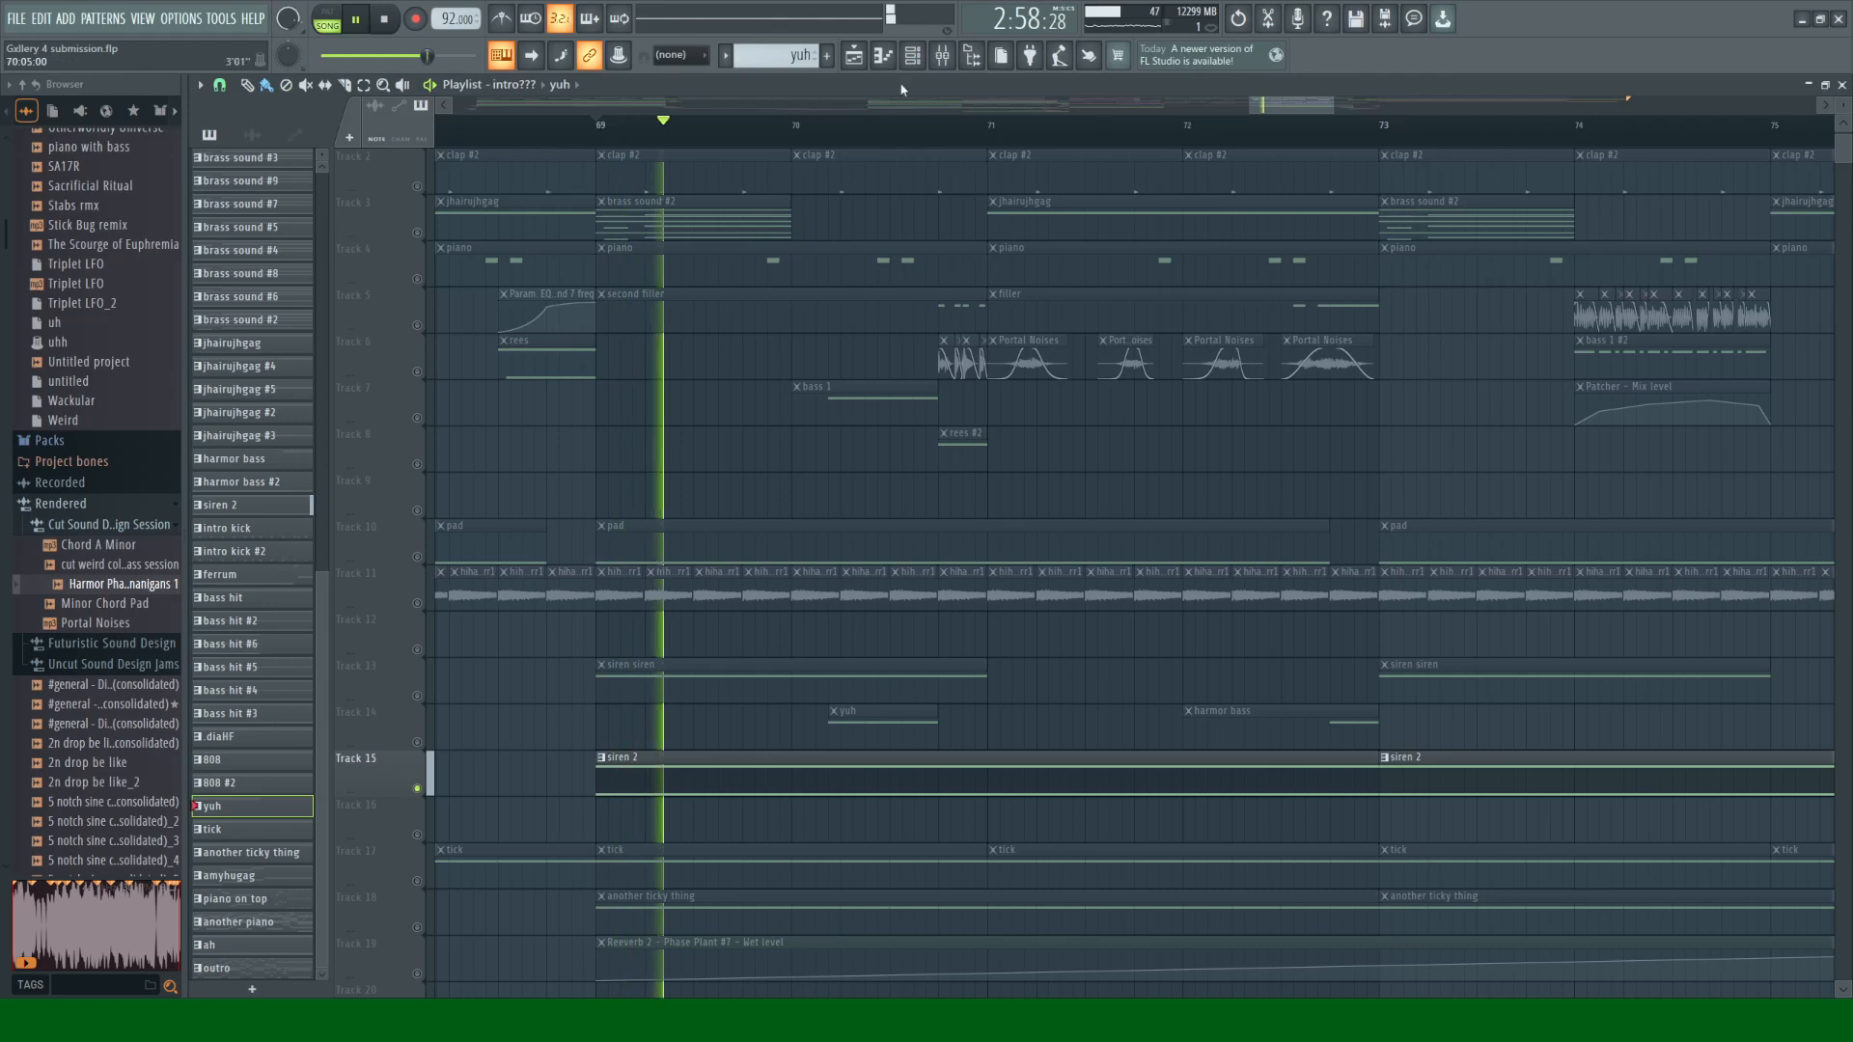
pyautogui.press('F9')
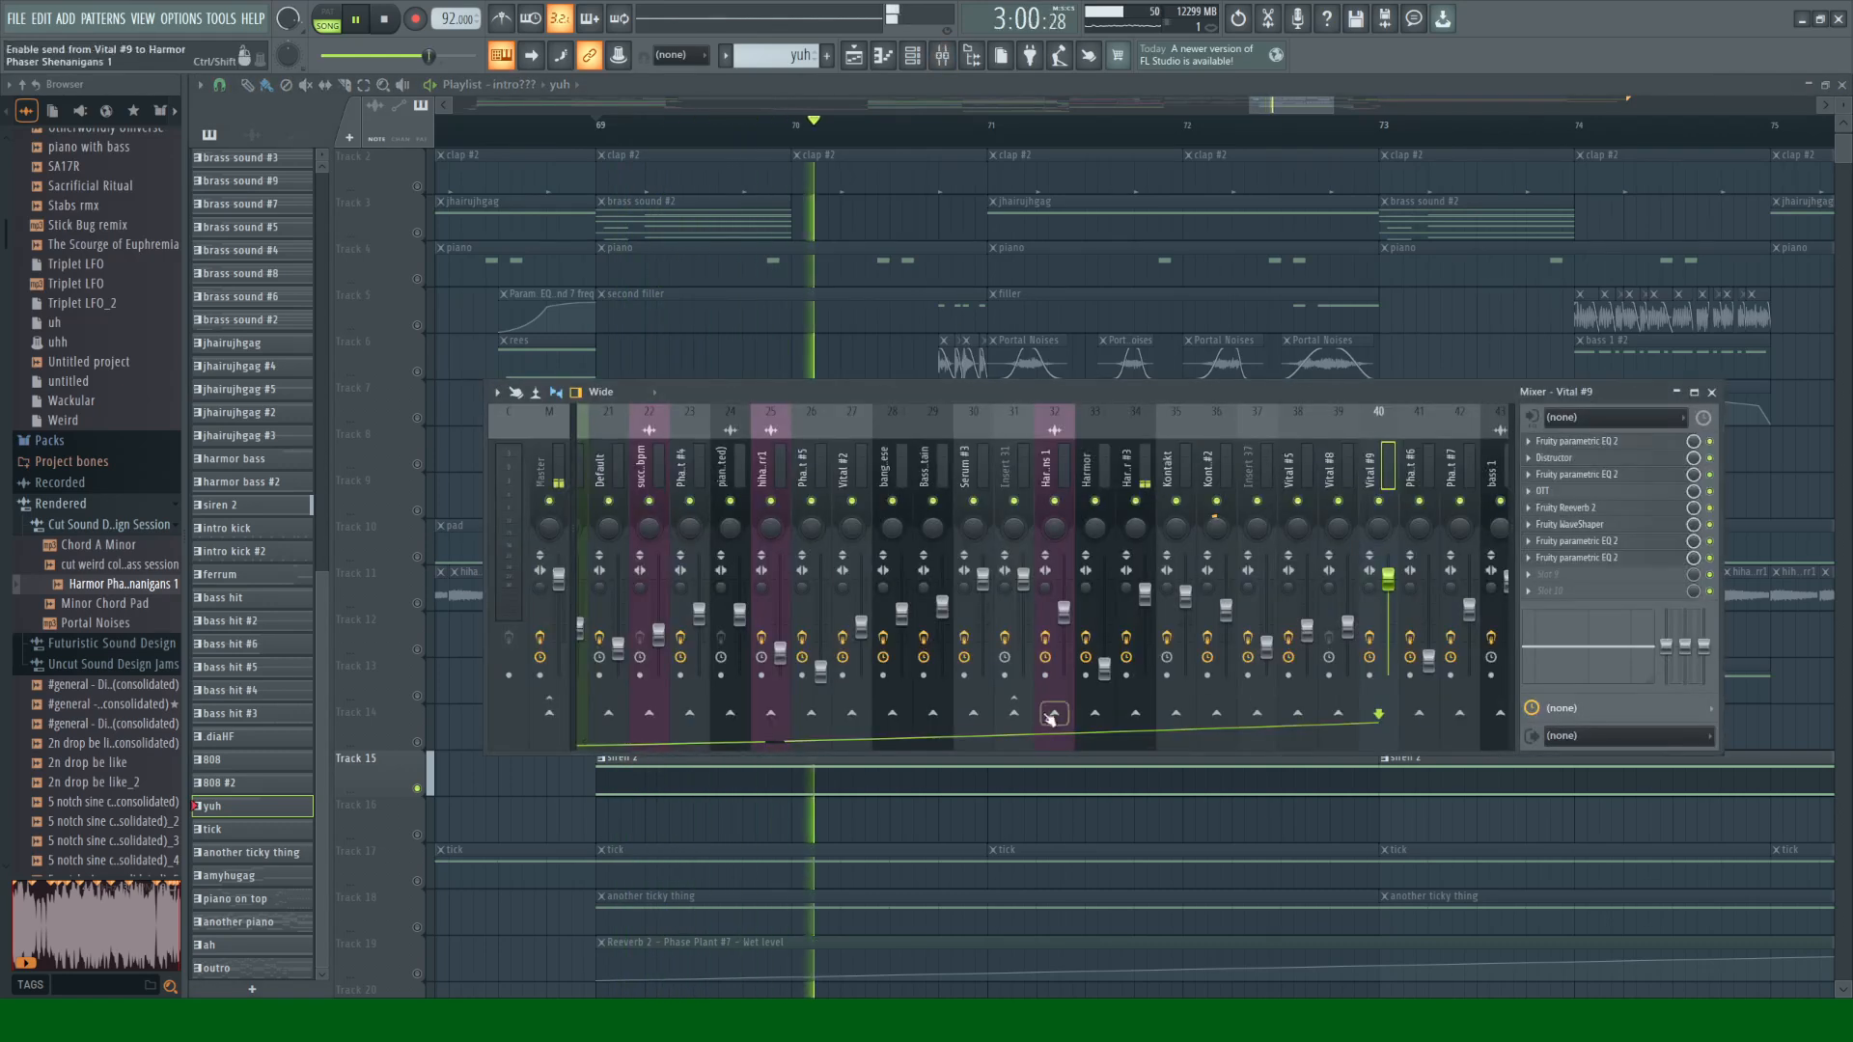
pyautogui.moveTo(744, 741); pyautogui.dragTo(659, 740)
pyautogui.moveTo(614, 739); pyautogui.dragTo(790, 705)
pyautogui.click(1071, 422)
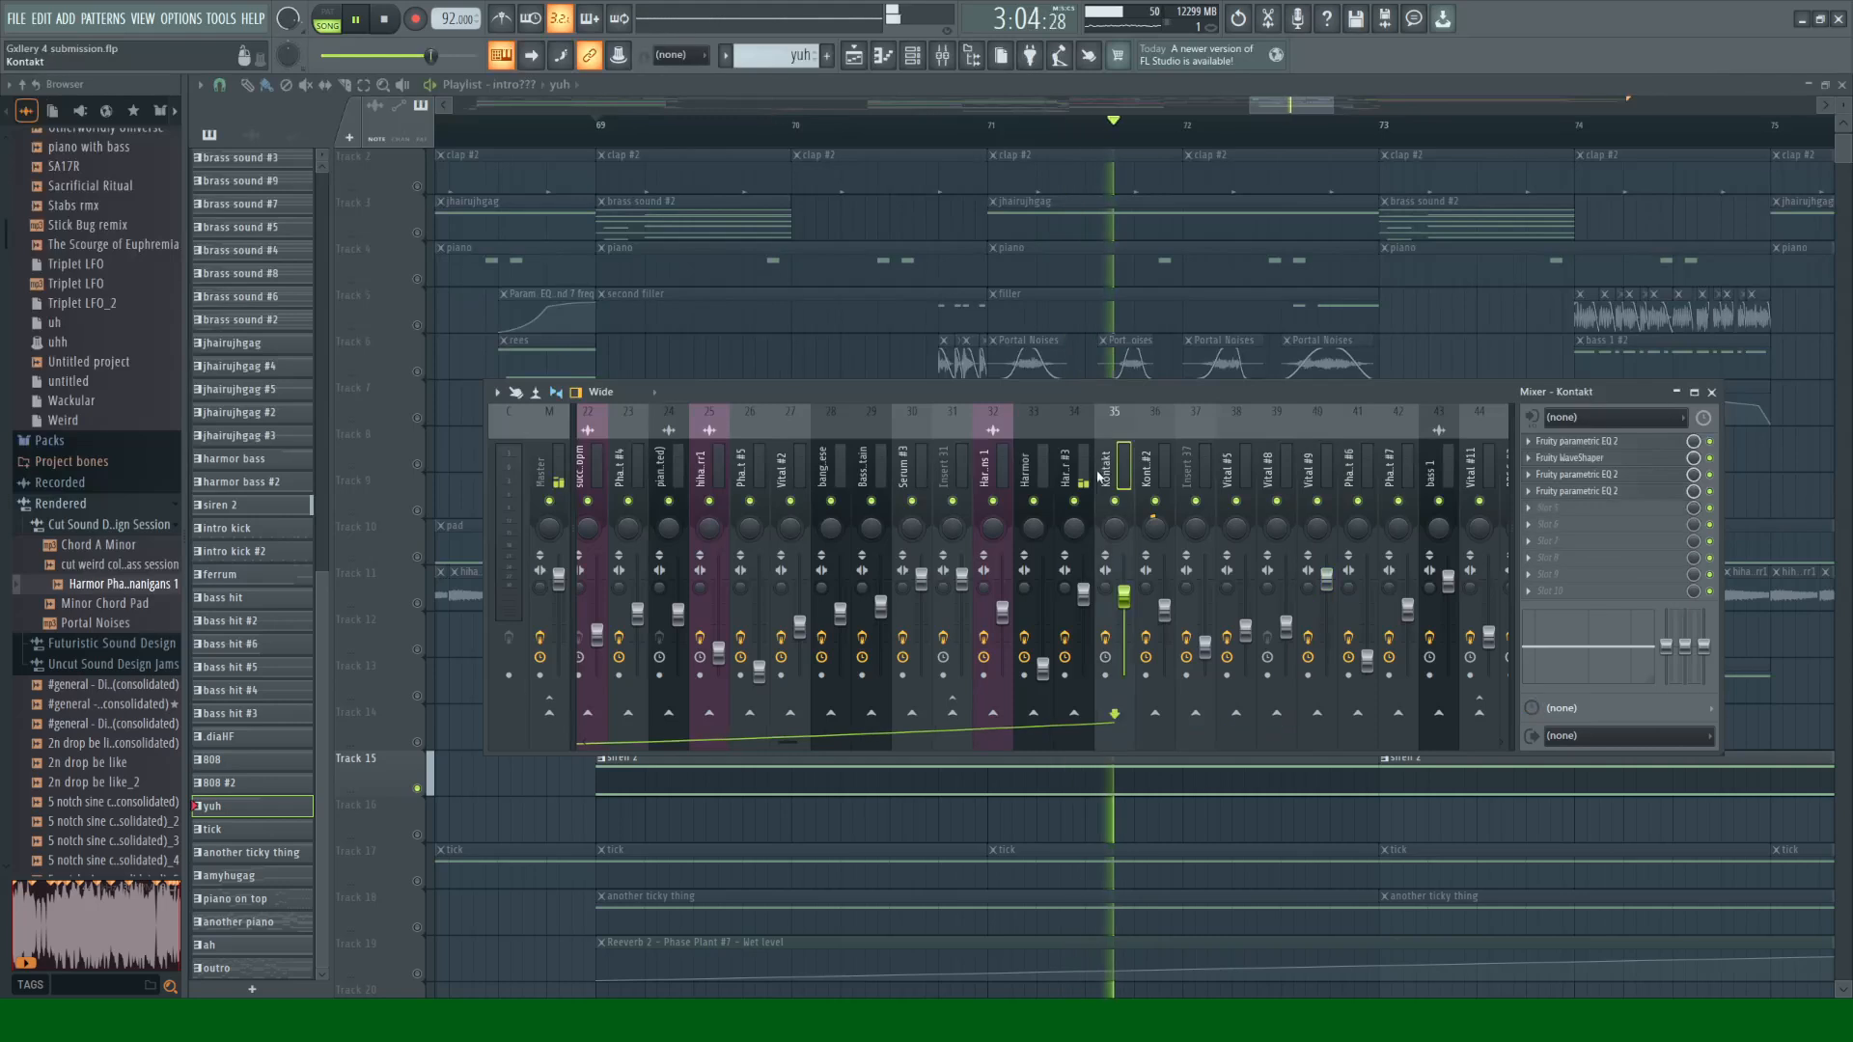
pyautogui.press('space')
pyautogui.click(1713, 394)
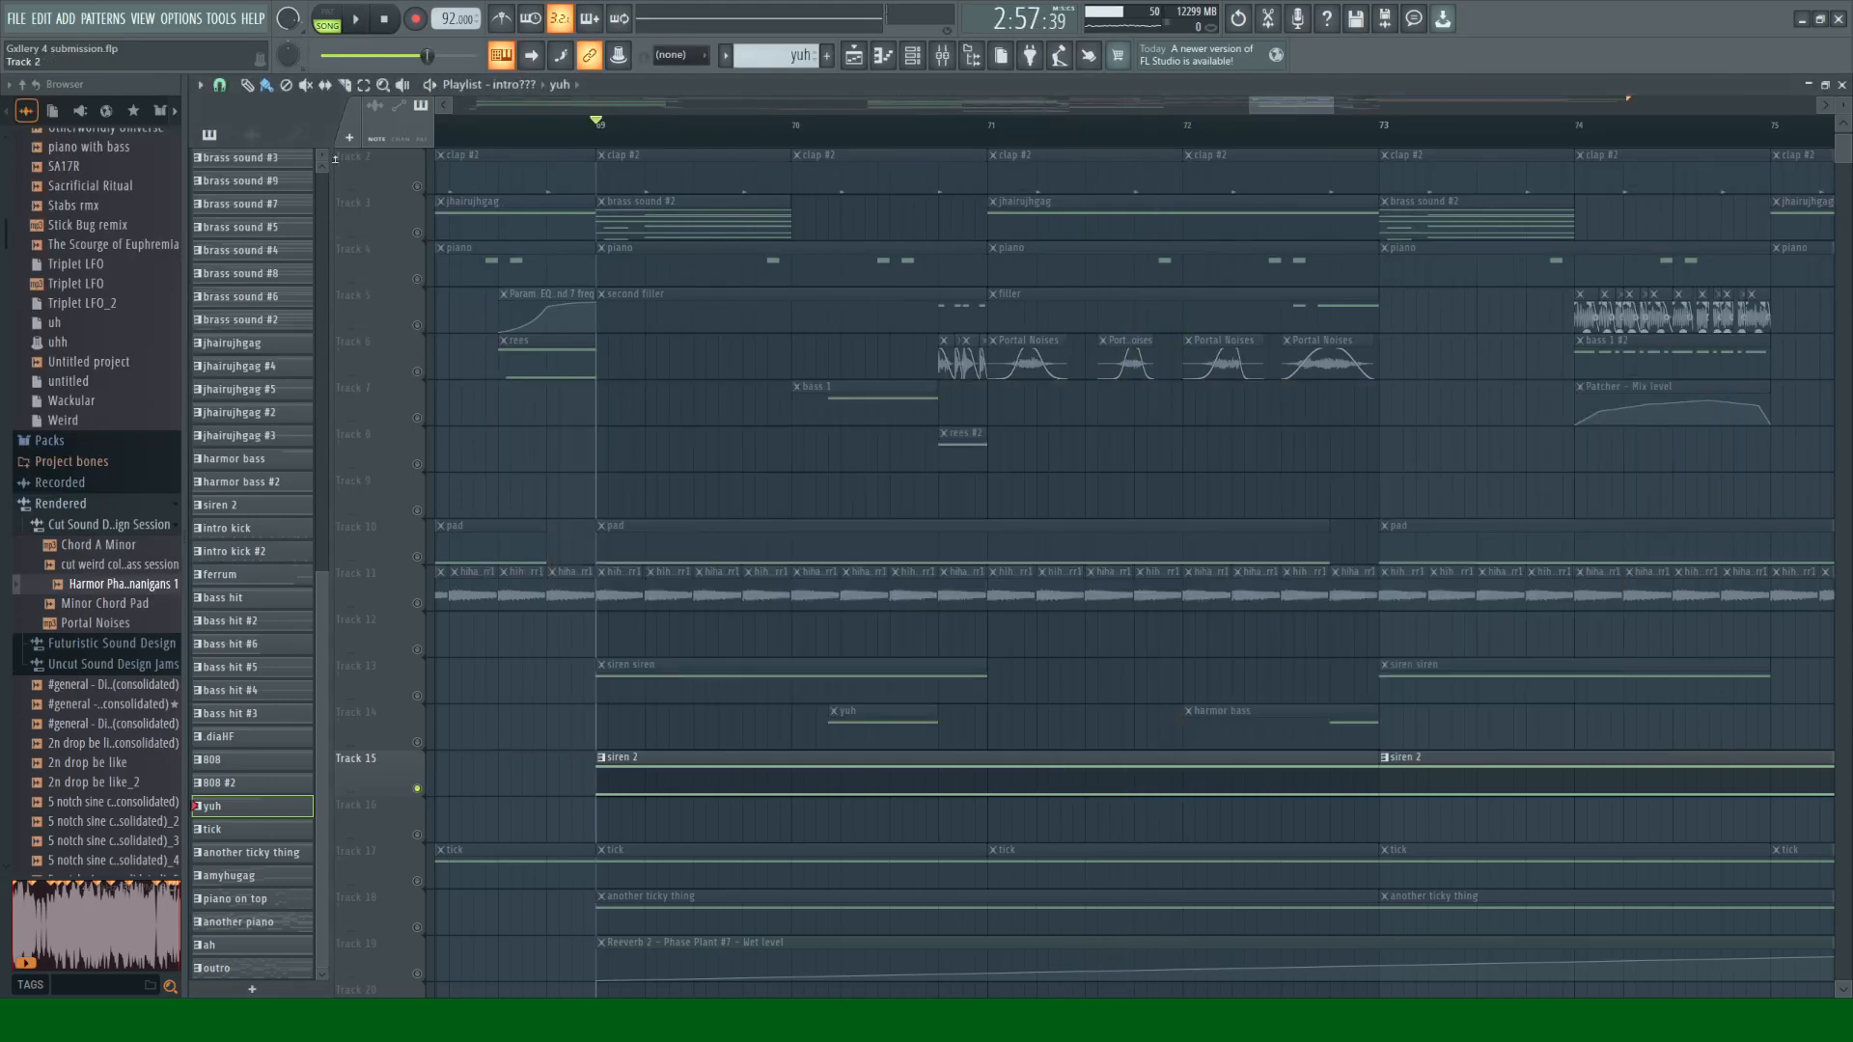
# Step: Solo Track 3, select the brass sound #2 pattern and play it from bar 69
pyautogui.click(398, 230)
pyautogui.click(652, 211)
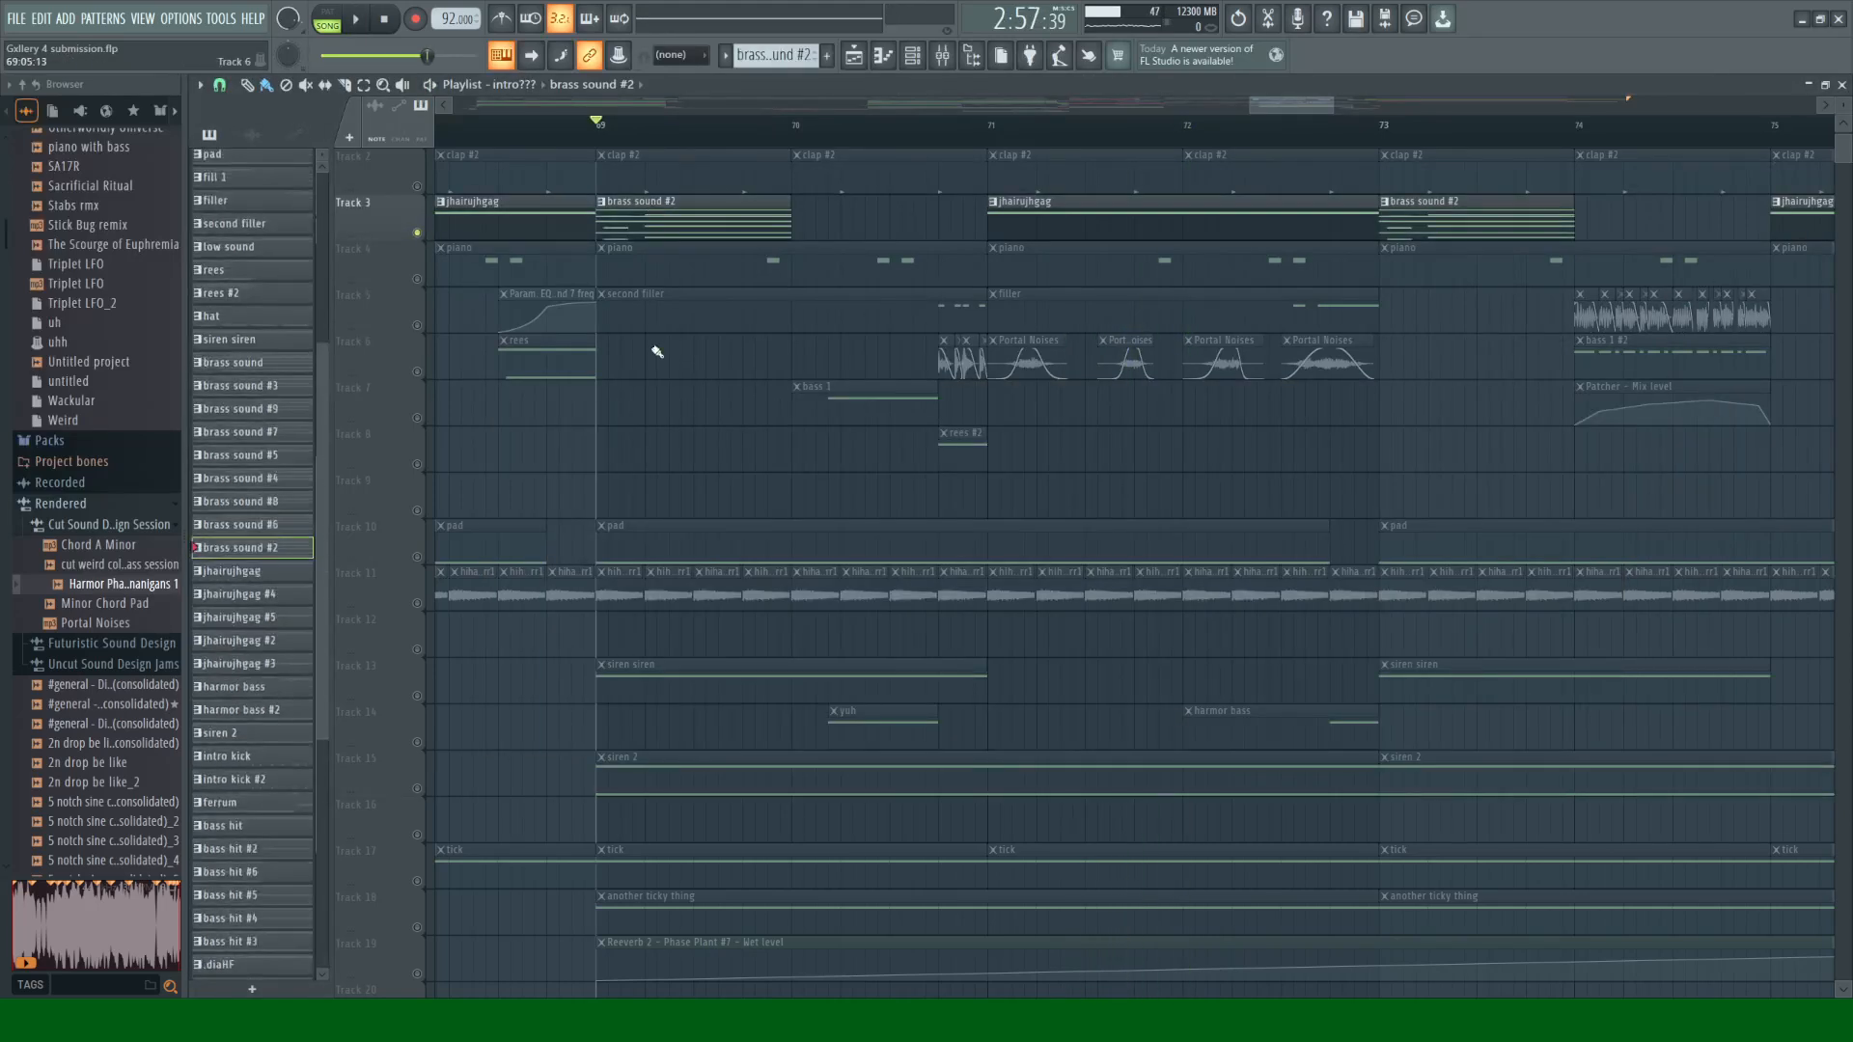
pyautogui.press('space')
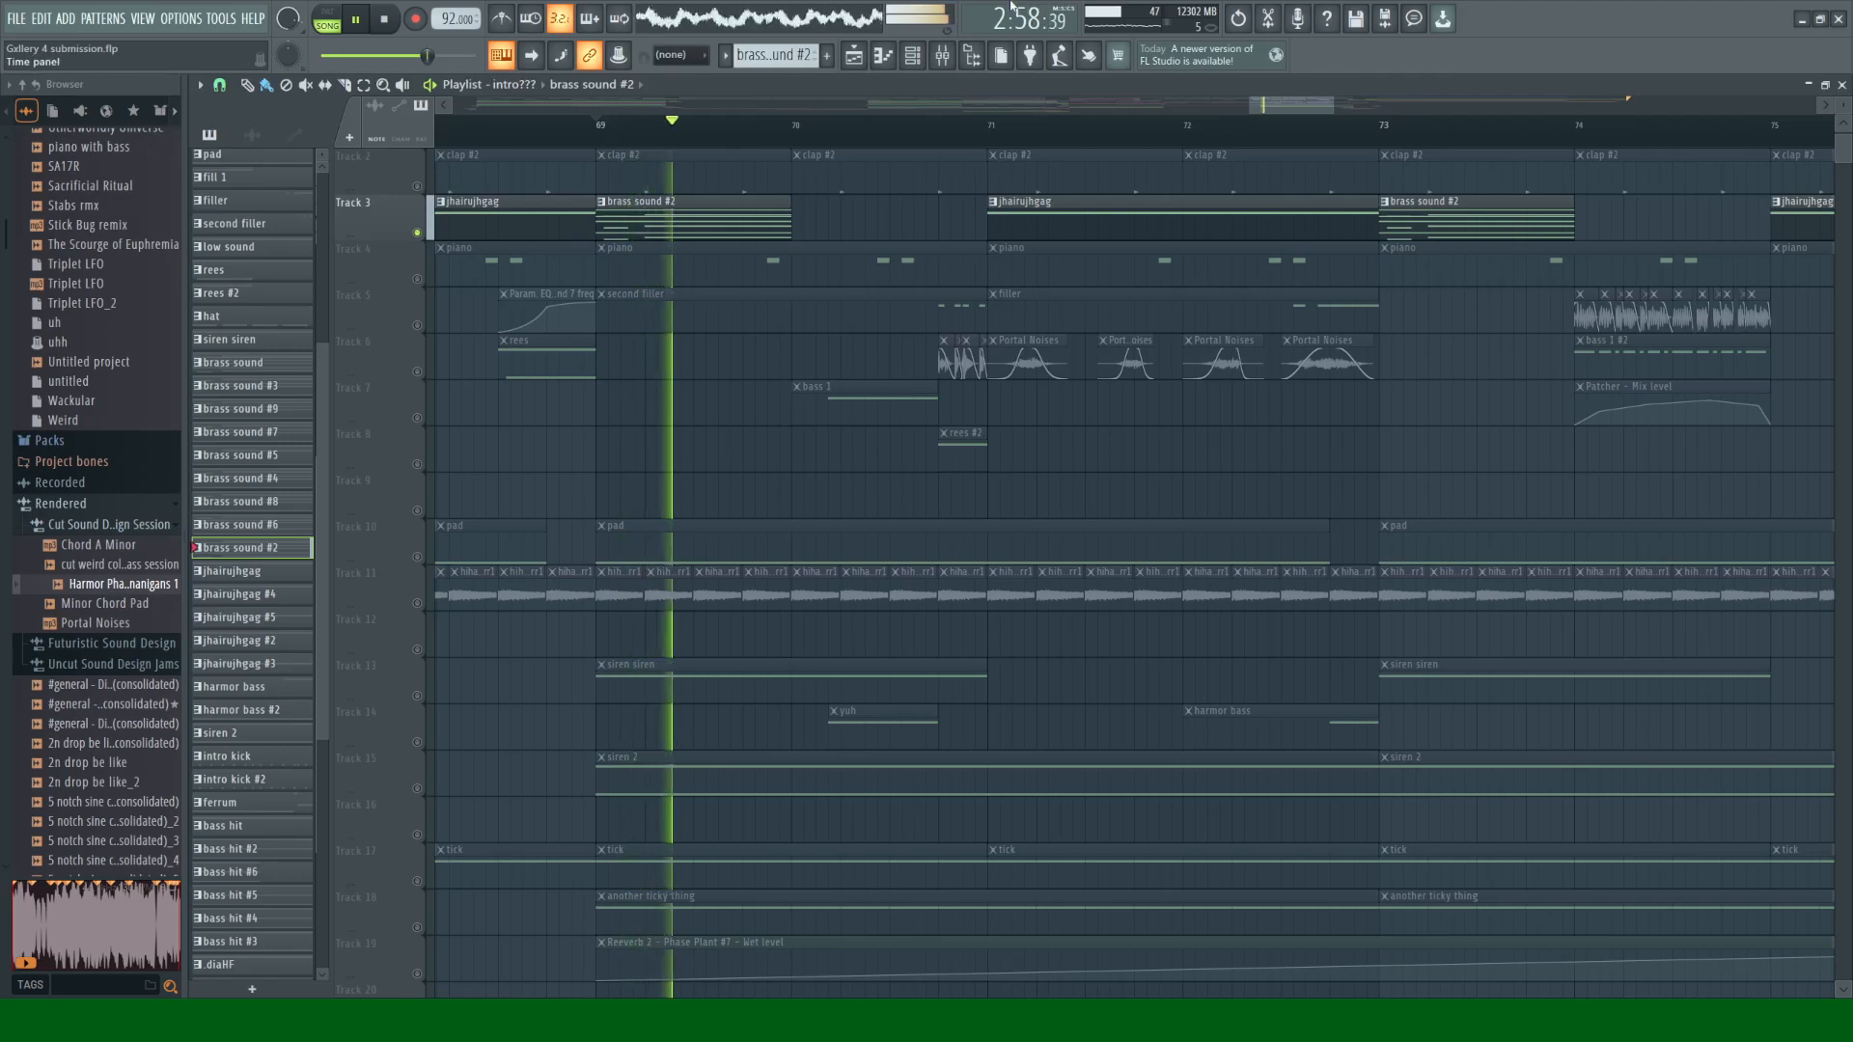
pyautogui.press('space')
# Step: Play the brass sound with Track 13's siren siren layer enabled, and again with Track 14 enabled instead
pyautogui.click(417, 696)
pyautogui.press('space')
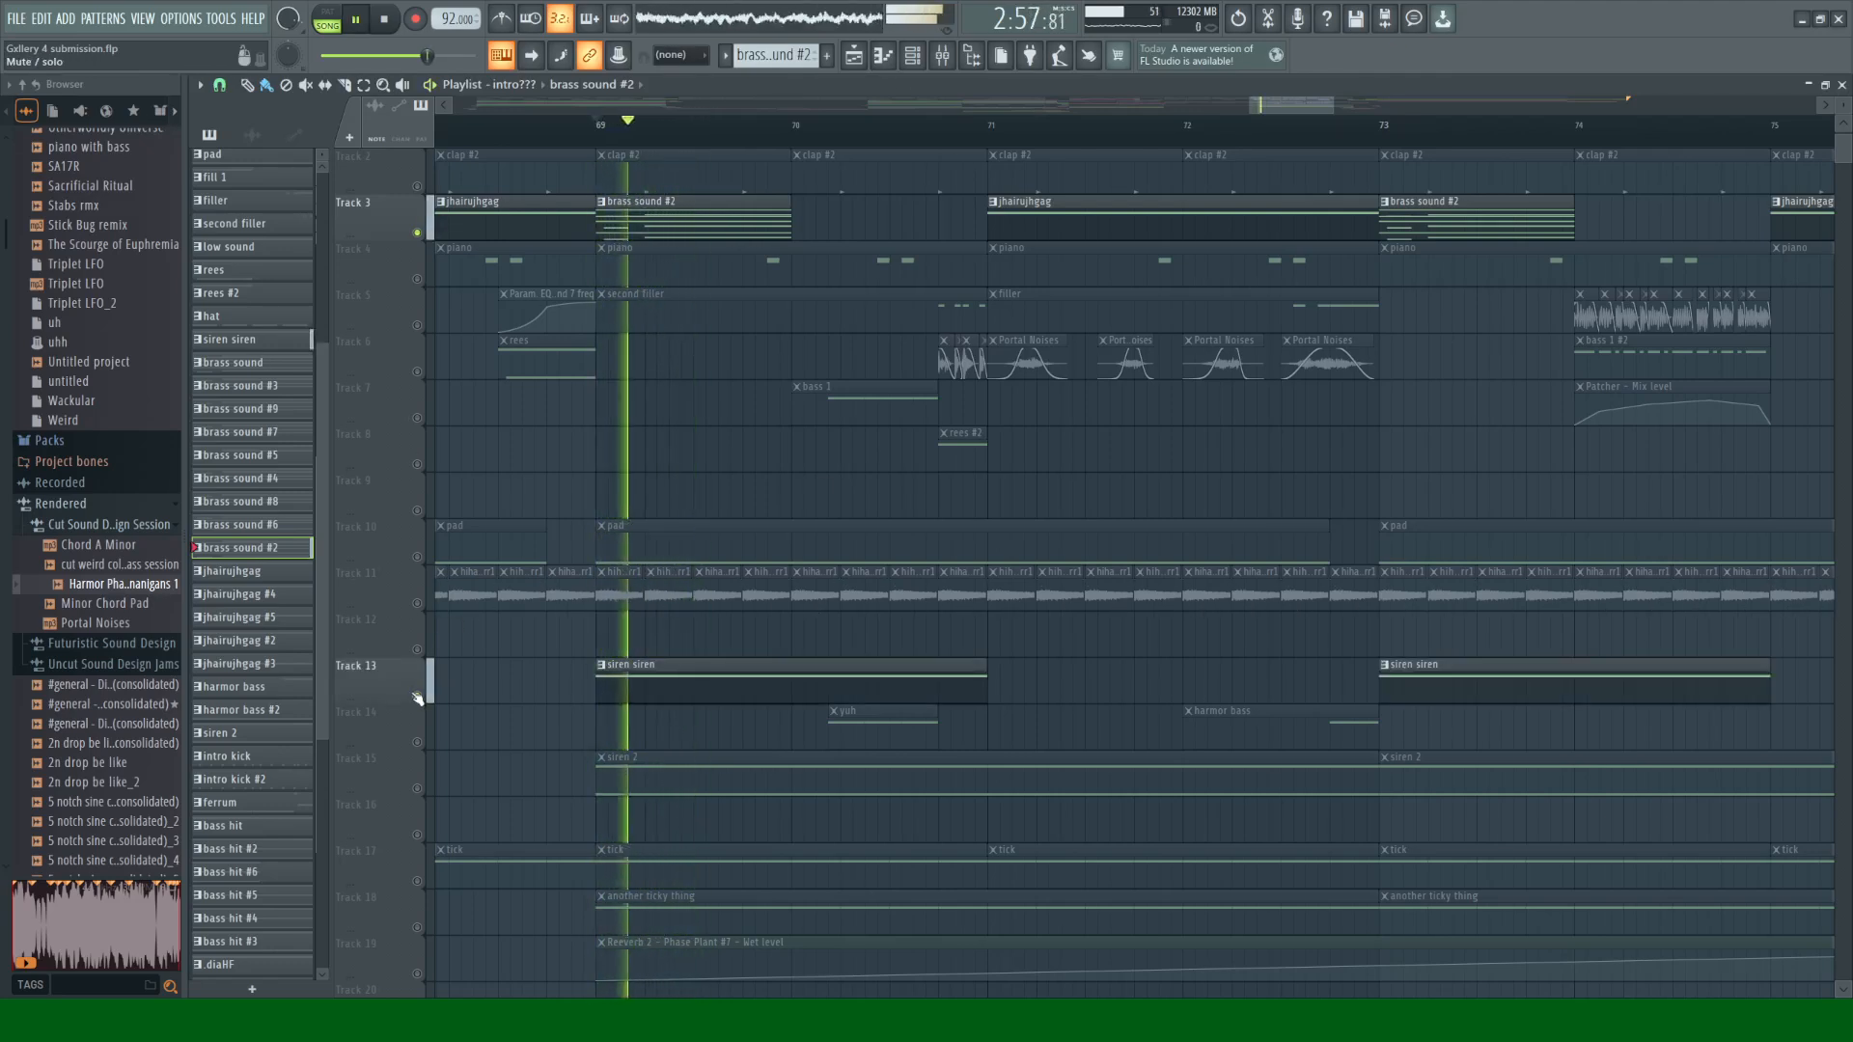
pyautogui.press('space')
pyautogui.click(417, 696)
pyautogui.click(417, 742)
pyautogui.press('space')
pyautogui.press('space')
pyautogui.click(417, 742)
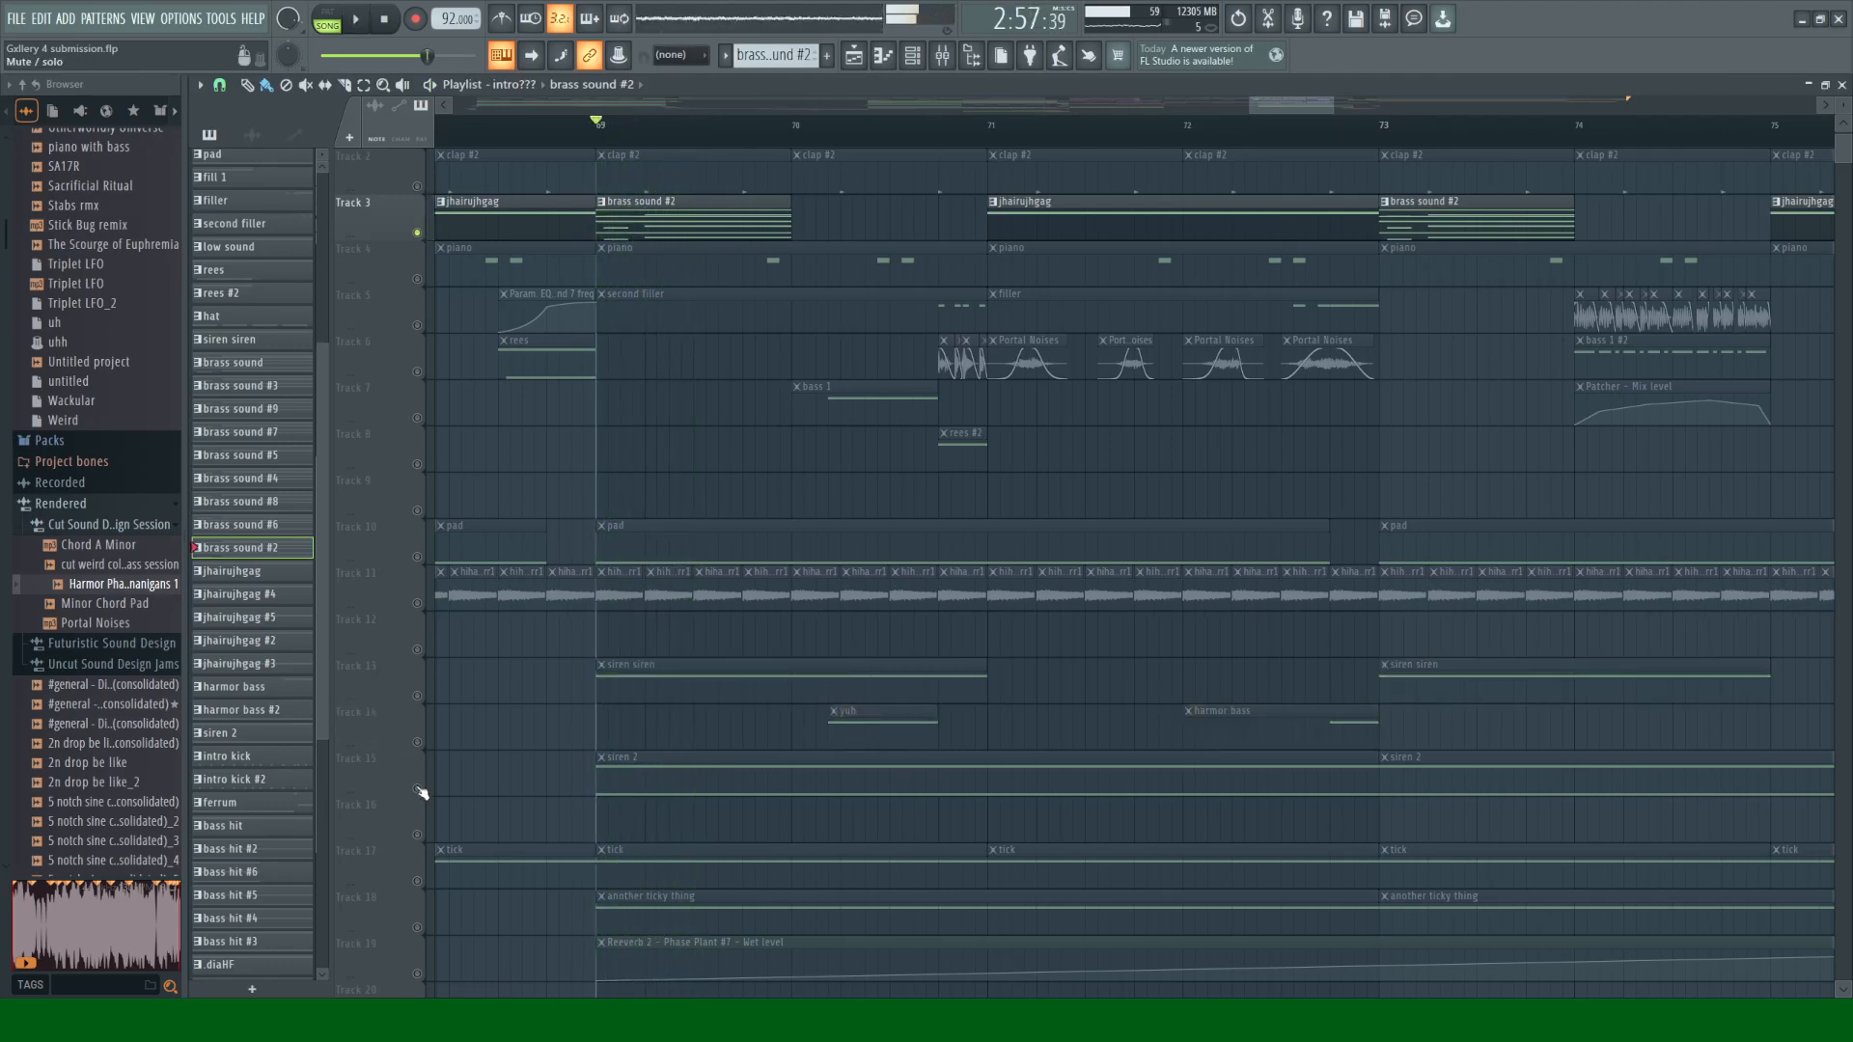
# Step: Audition Tracks 15, 16 and 17 one at a time alongside the brass sound, muting each again after playback
pyautogui.click(419, 790)
pyautogui.press('space')
pyautogui.press('space')
pyautogui.click(419, 790)
pyautogui.click(419, 836)
pyautogui.press('space')
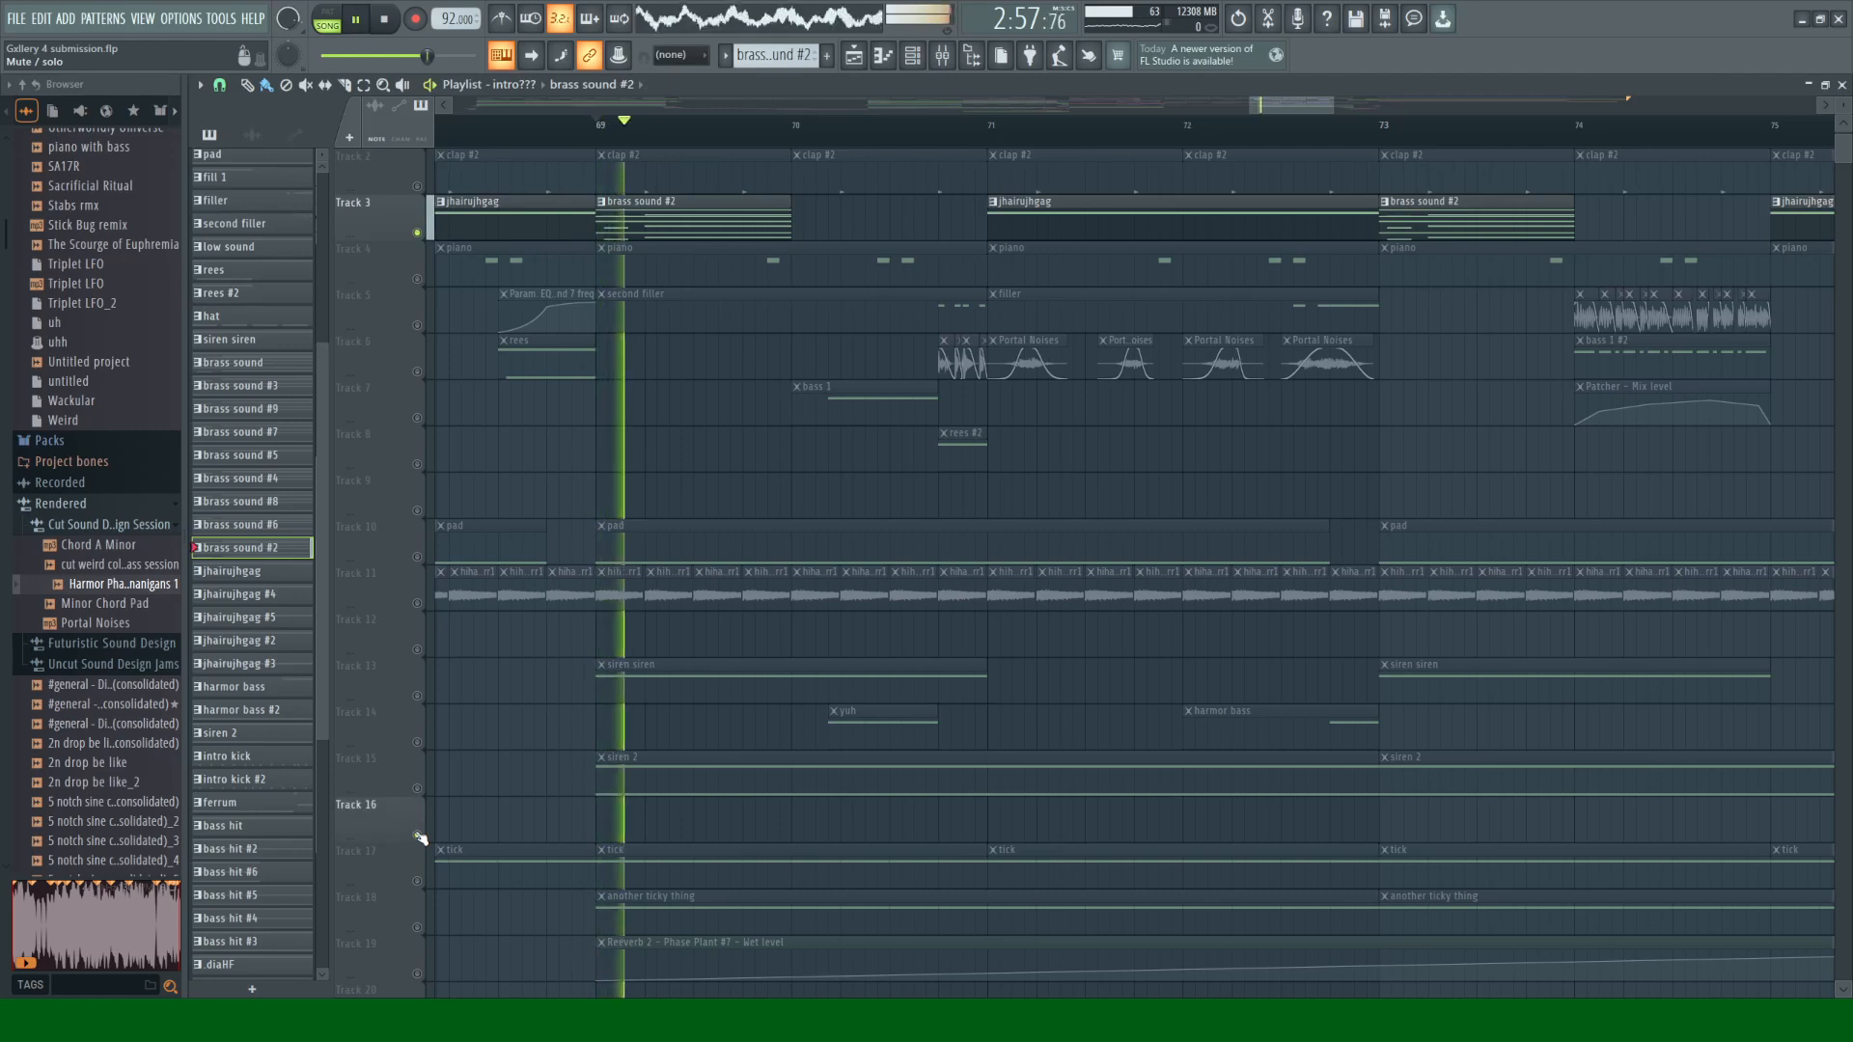
pyautogui.press('space')
pyautogui.click(419, 835)
pyautogui.click(418, 882)
pyautogui.press('space')
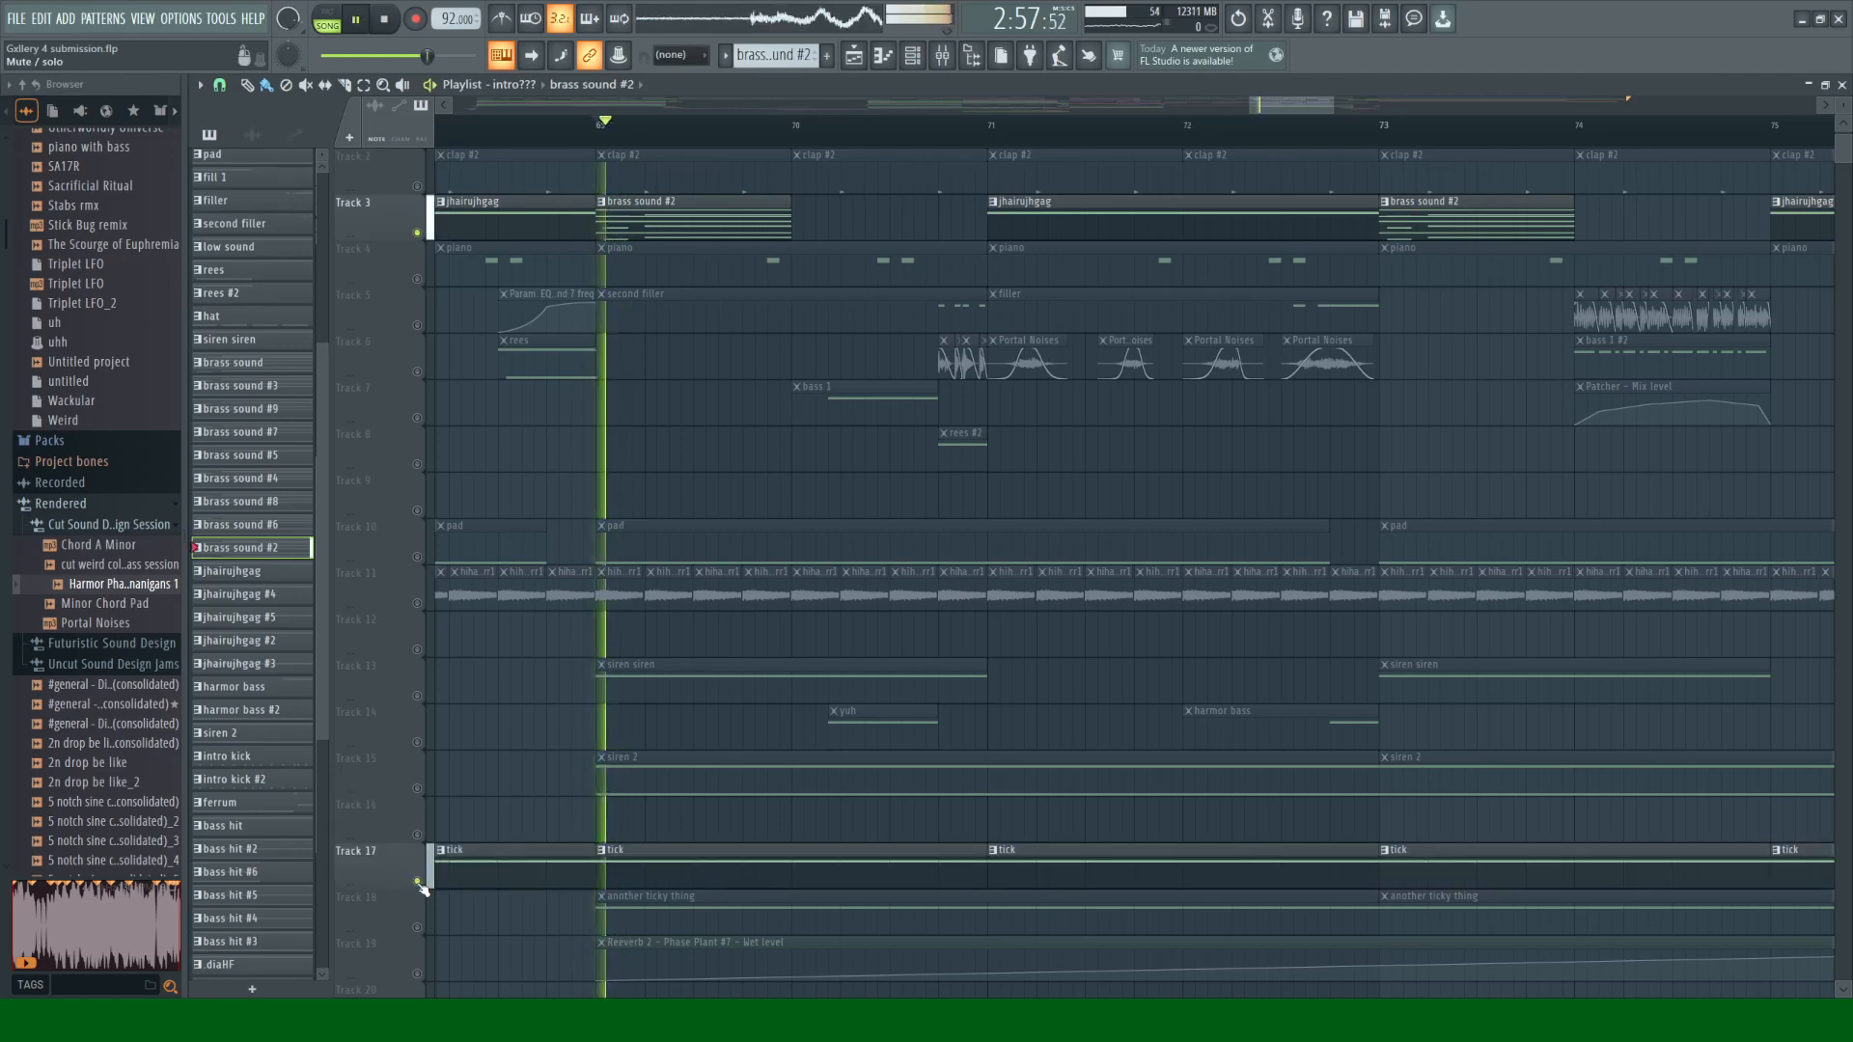
pyautogui.press('space')
pyautogui.click(418, 882)
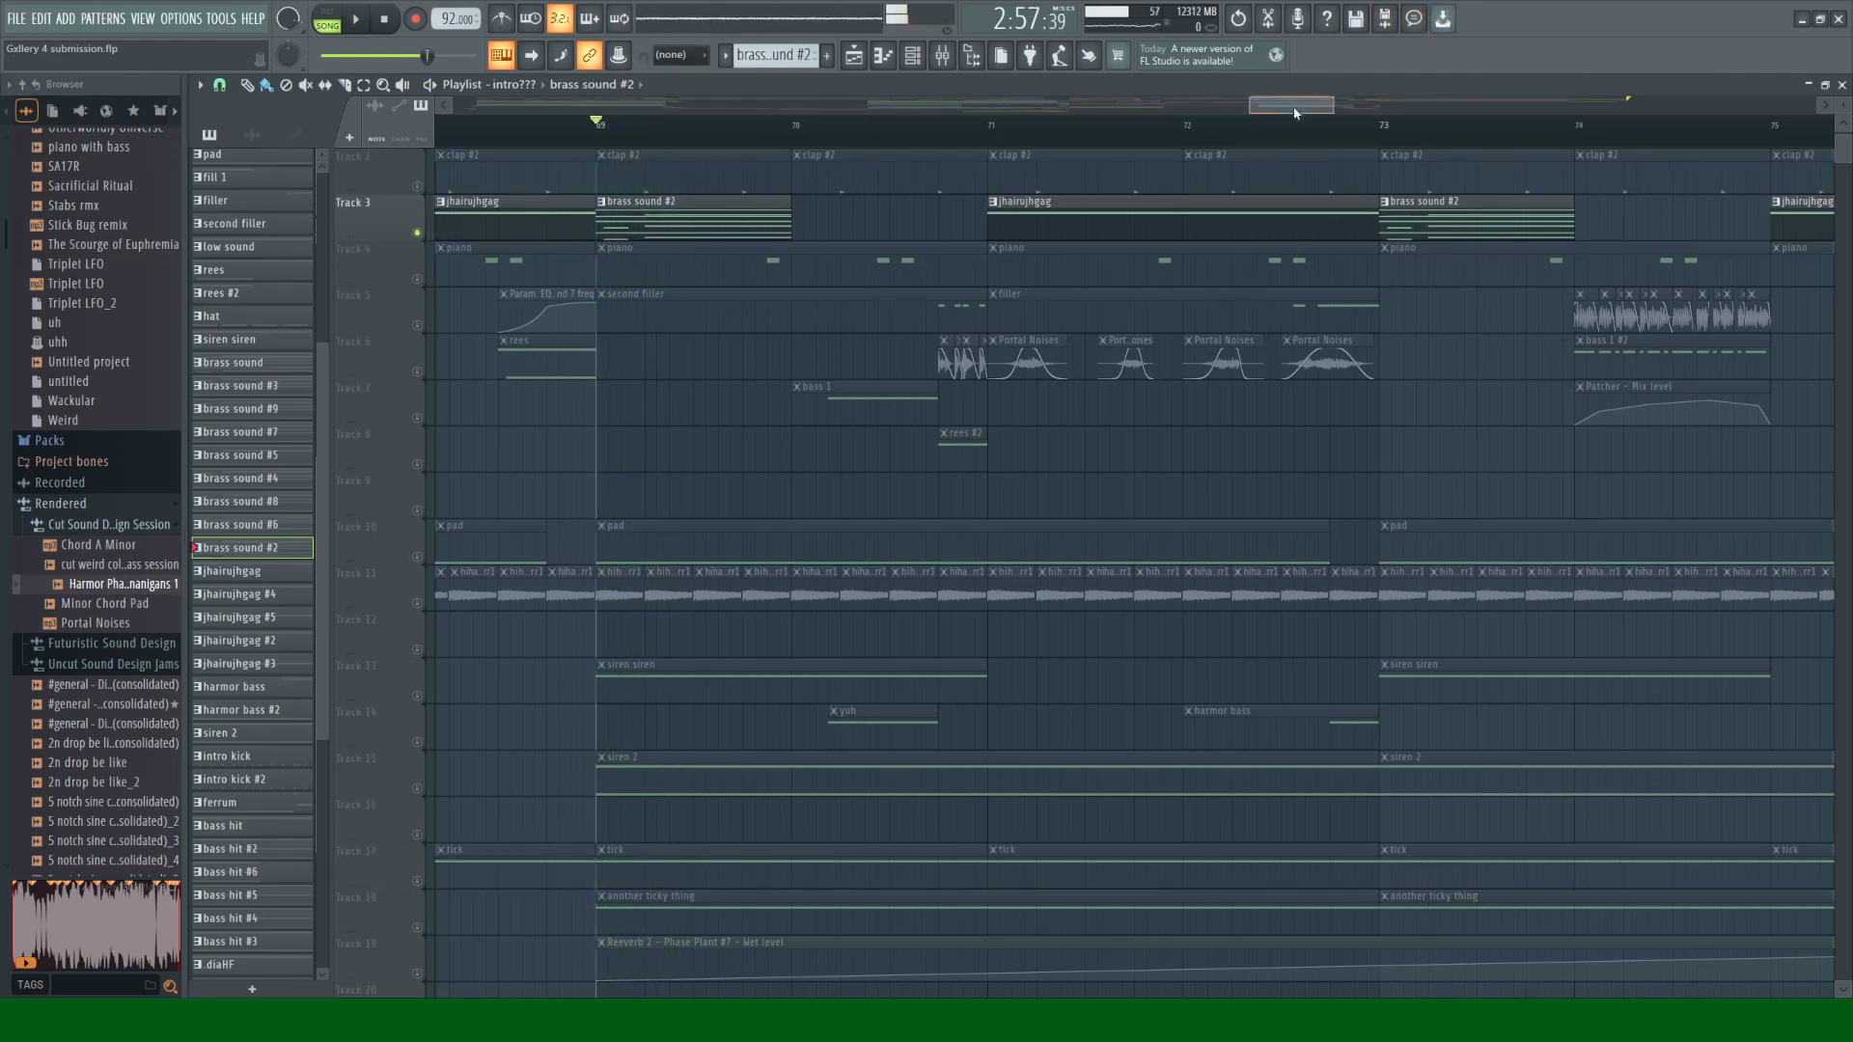
# Step: Toggle Tracks 20, 19 and 21 around bars 59 to 63 in turn, testing each with the brass sound
pyautogui.moveTo(1294, 103); pyautogui.dragTo(1178, 99)
pyautogui.scroll(-1, 1103, 725)
pyautogui.scroll(-5, 1076, 889)
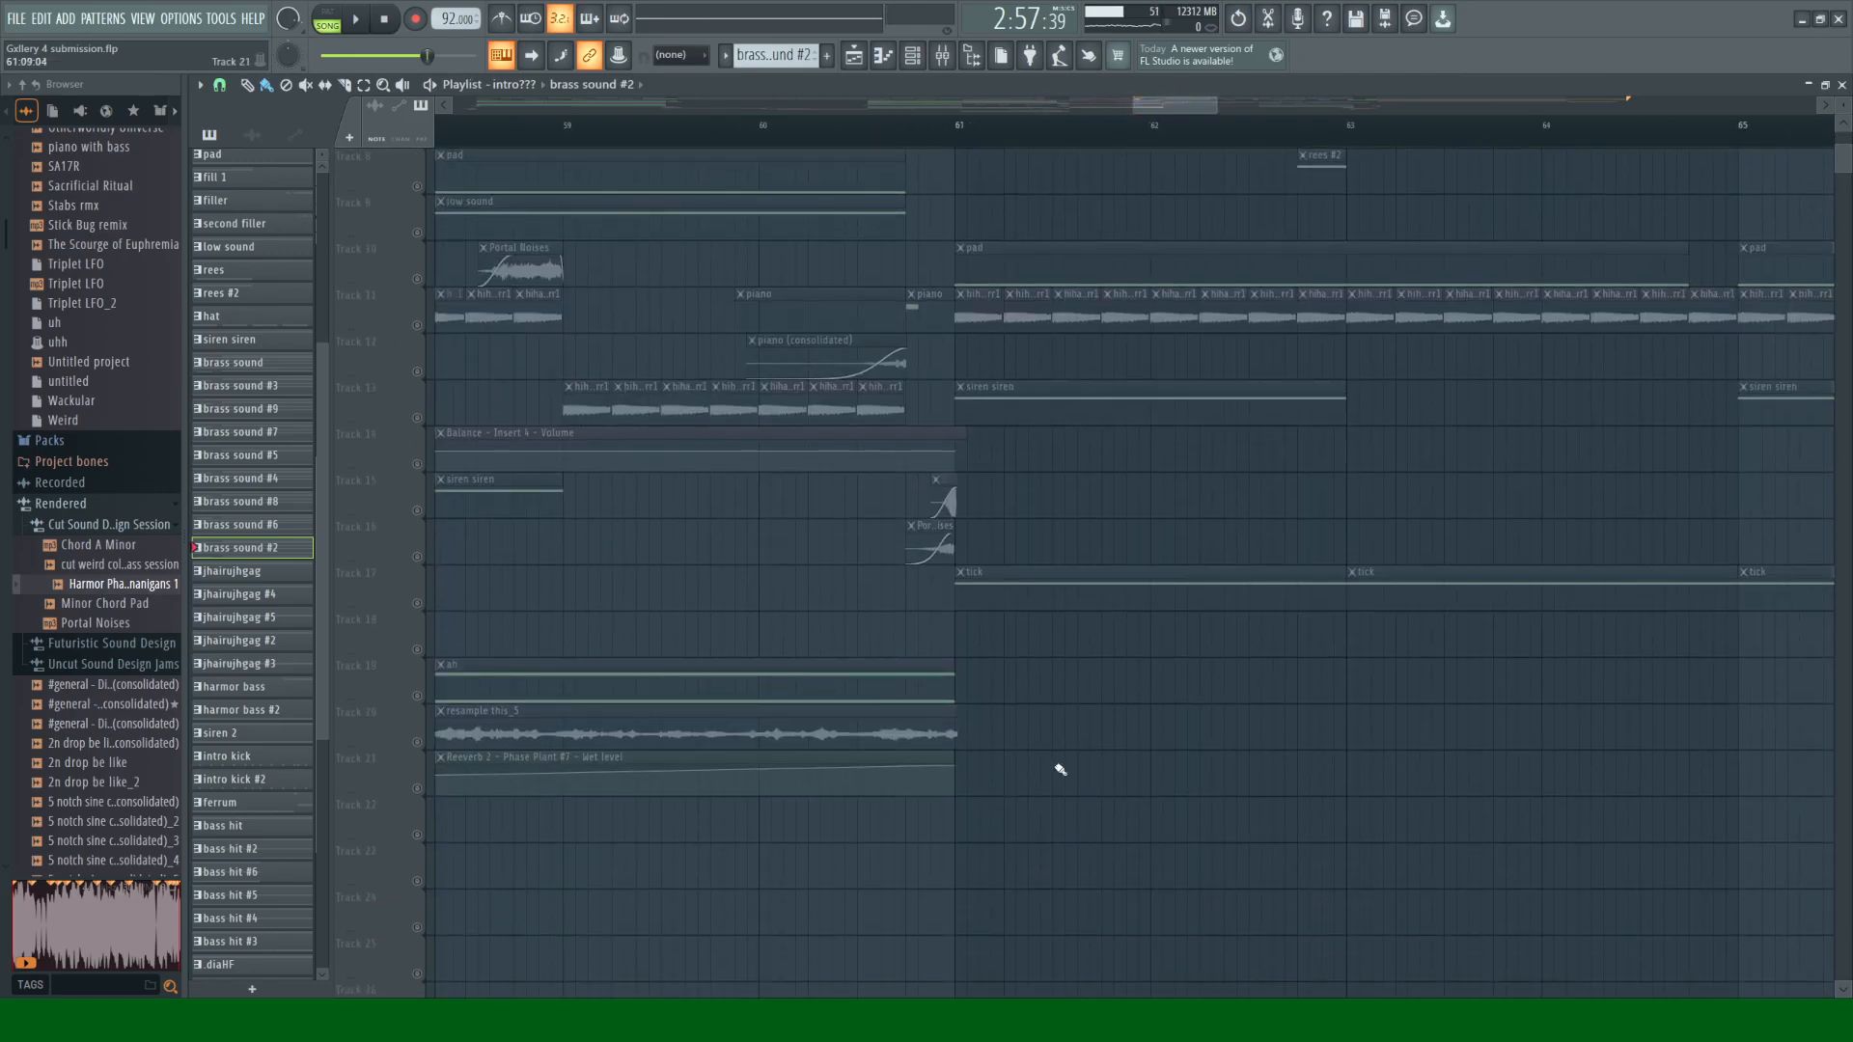
pyautogui.click(418, 743)
pyautogui.press('space')
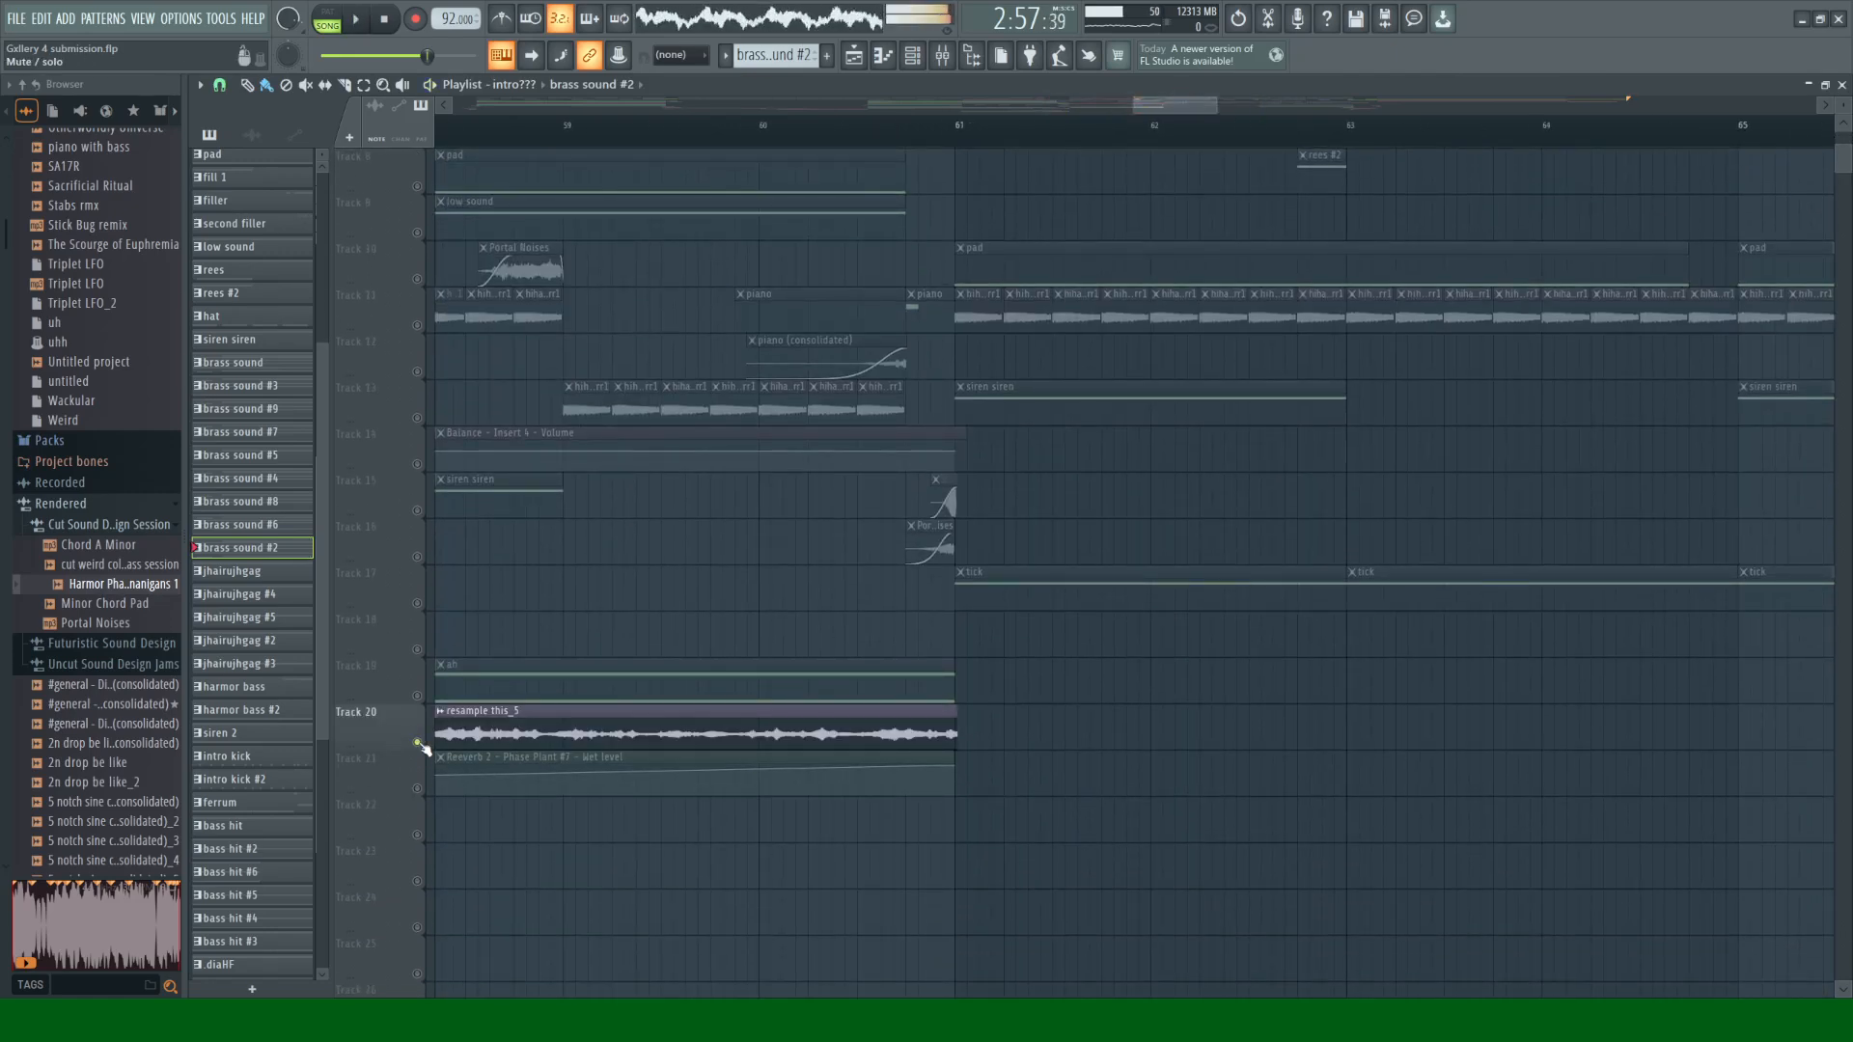
pyautogui.click(420, 744)
pyautogui.click(419, 696)
pyautogui.click(419, 696)
pyautogui.press('space')
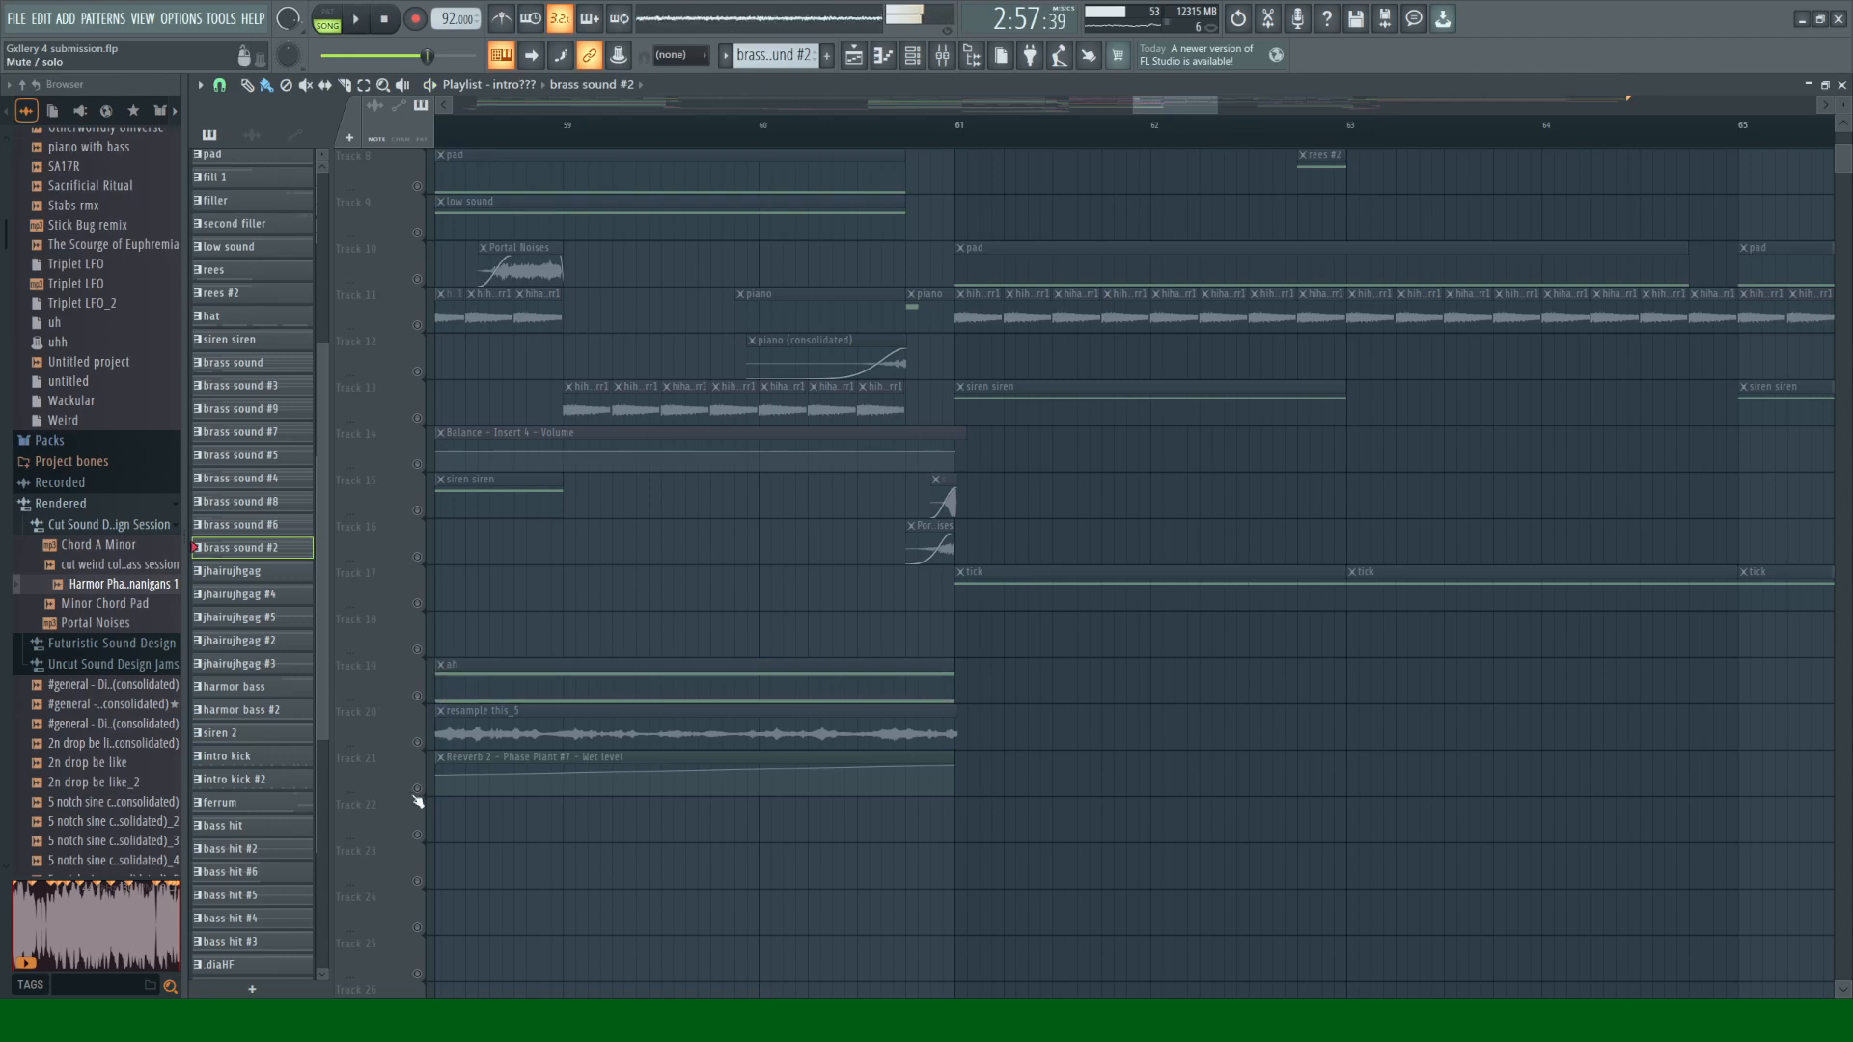
pyautogui.click(418, 789)
pyautogui.click(418, 790)
pyautogui.press('space')
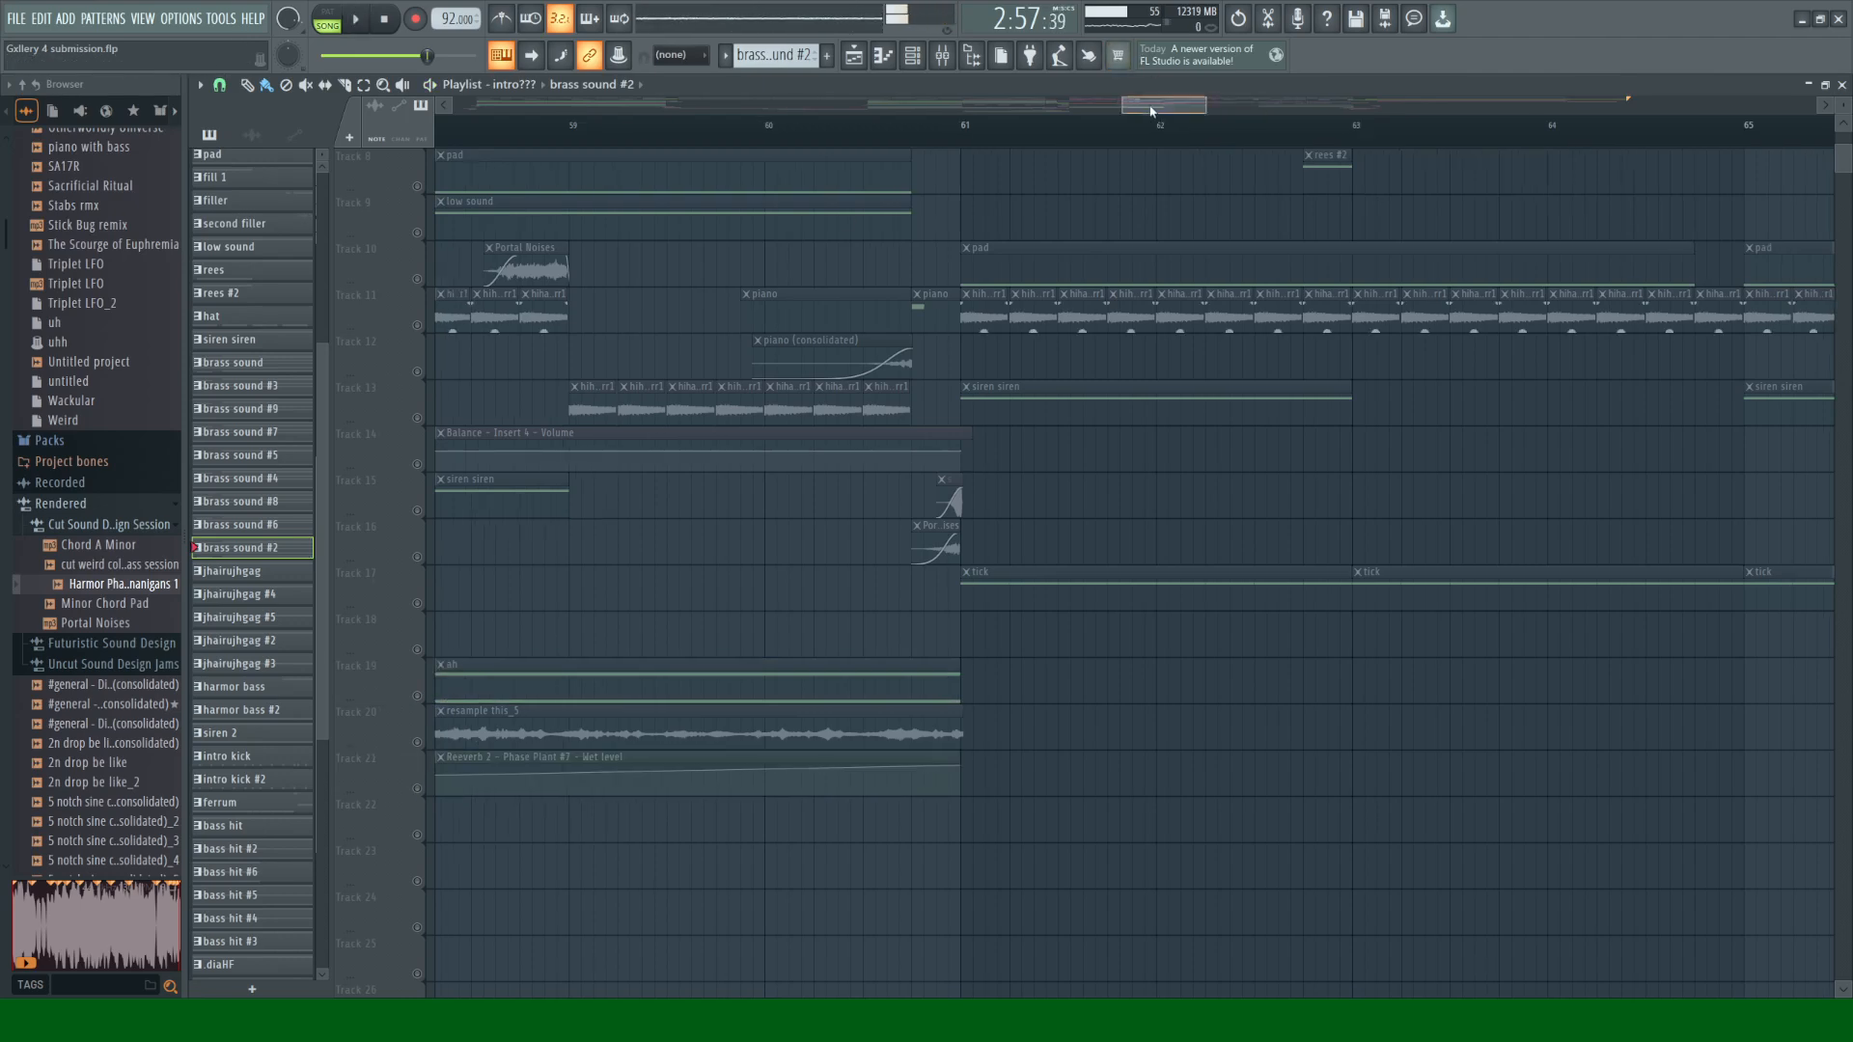
# Step: Play the brass sound with Track 22's EQ automation enabled, and return the playlist view to bar 69
pyautogui.moveTo(1164, 104); pyautogui.dragTo(996, 108)
pyautogui.scroll(-2, 984, 153)
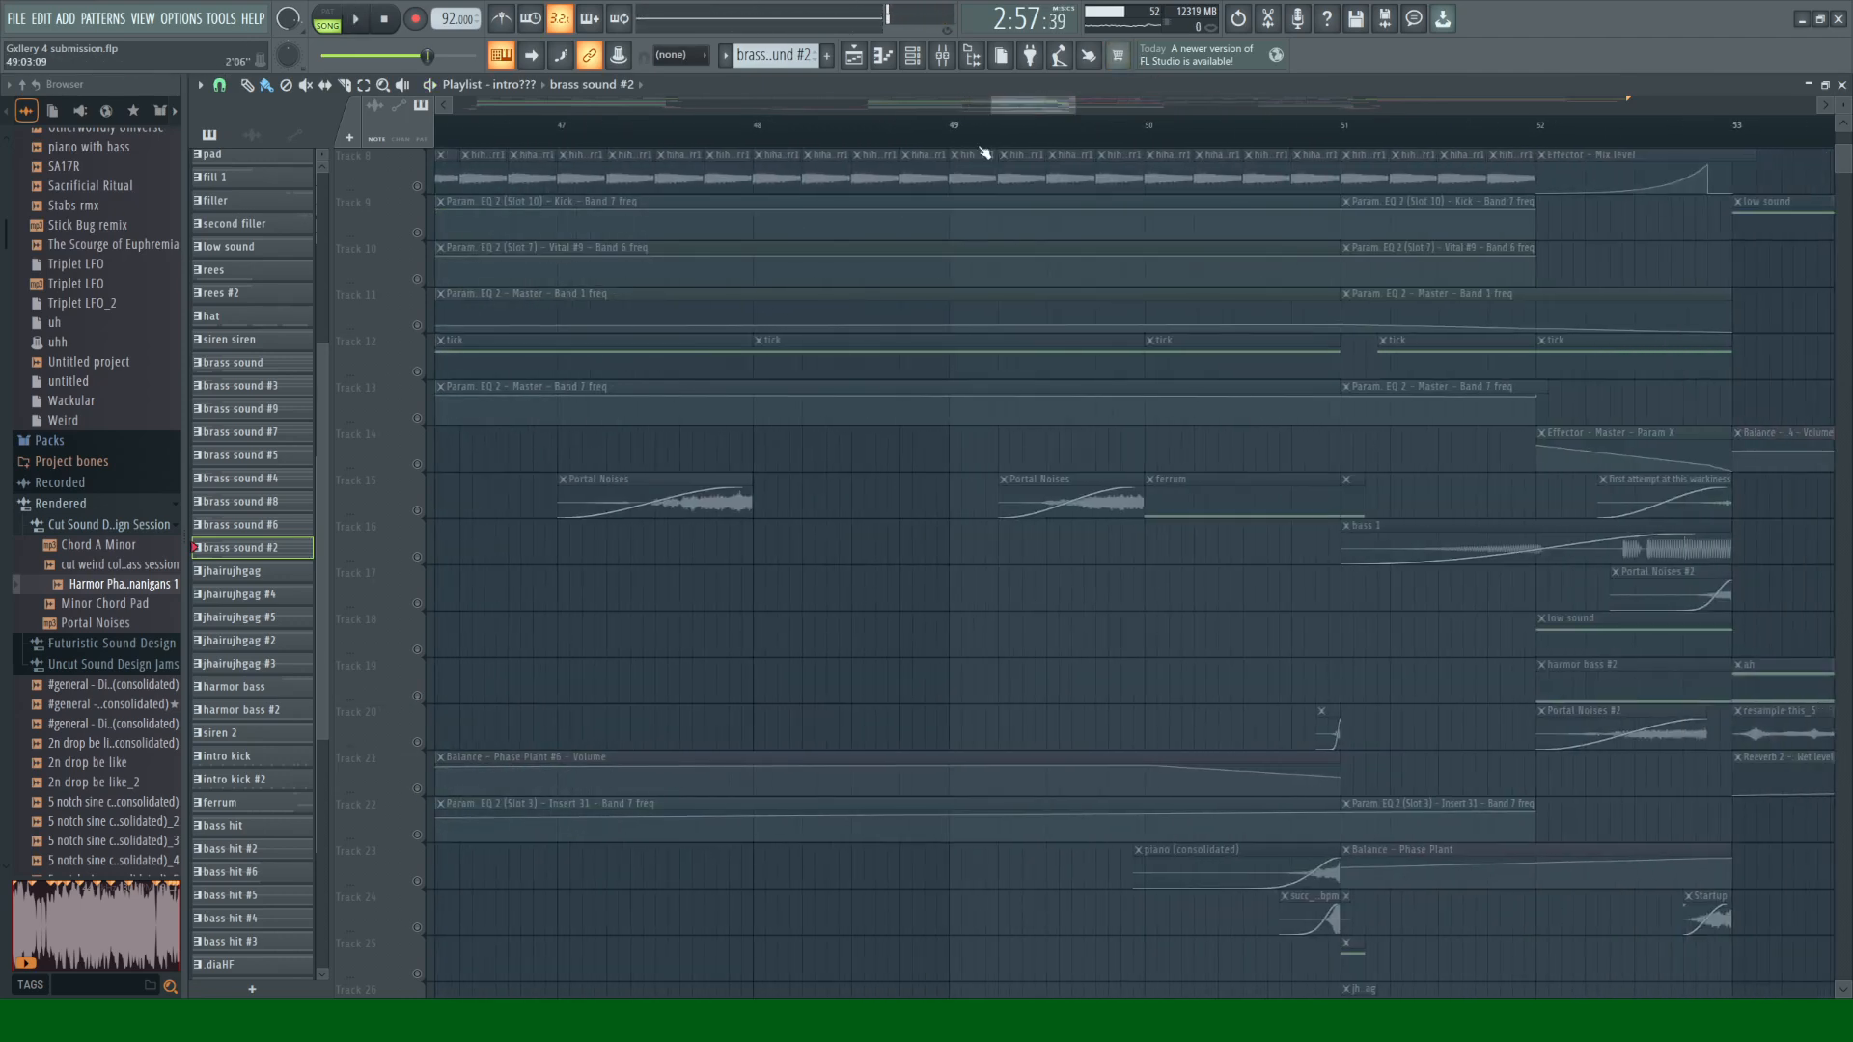
pyautogui.click(419, 836)
pyautogui.press('space')
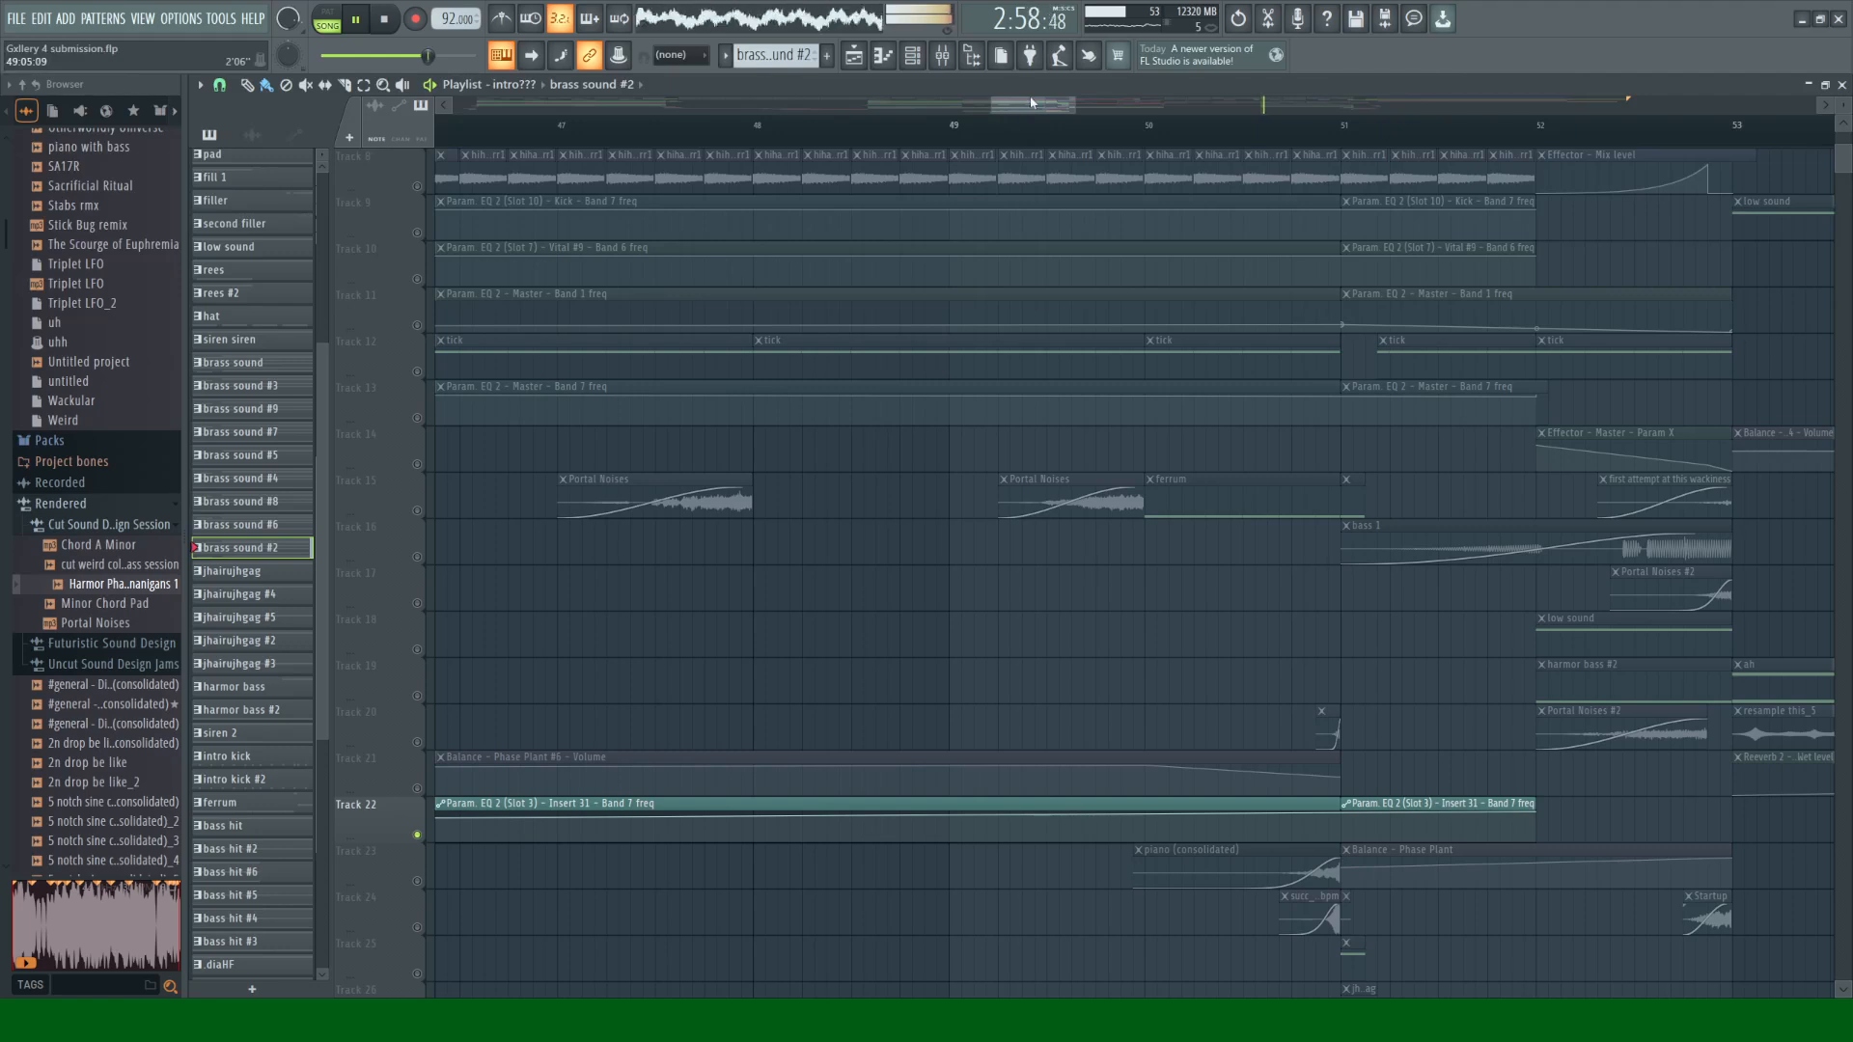
pyautogui.click(1256, 98)
pyautogui.scroll(5, 1011, 242)
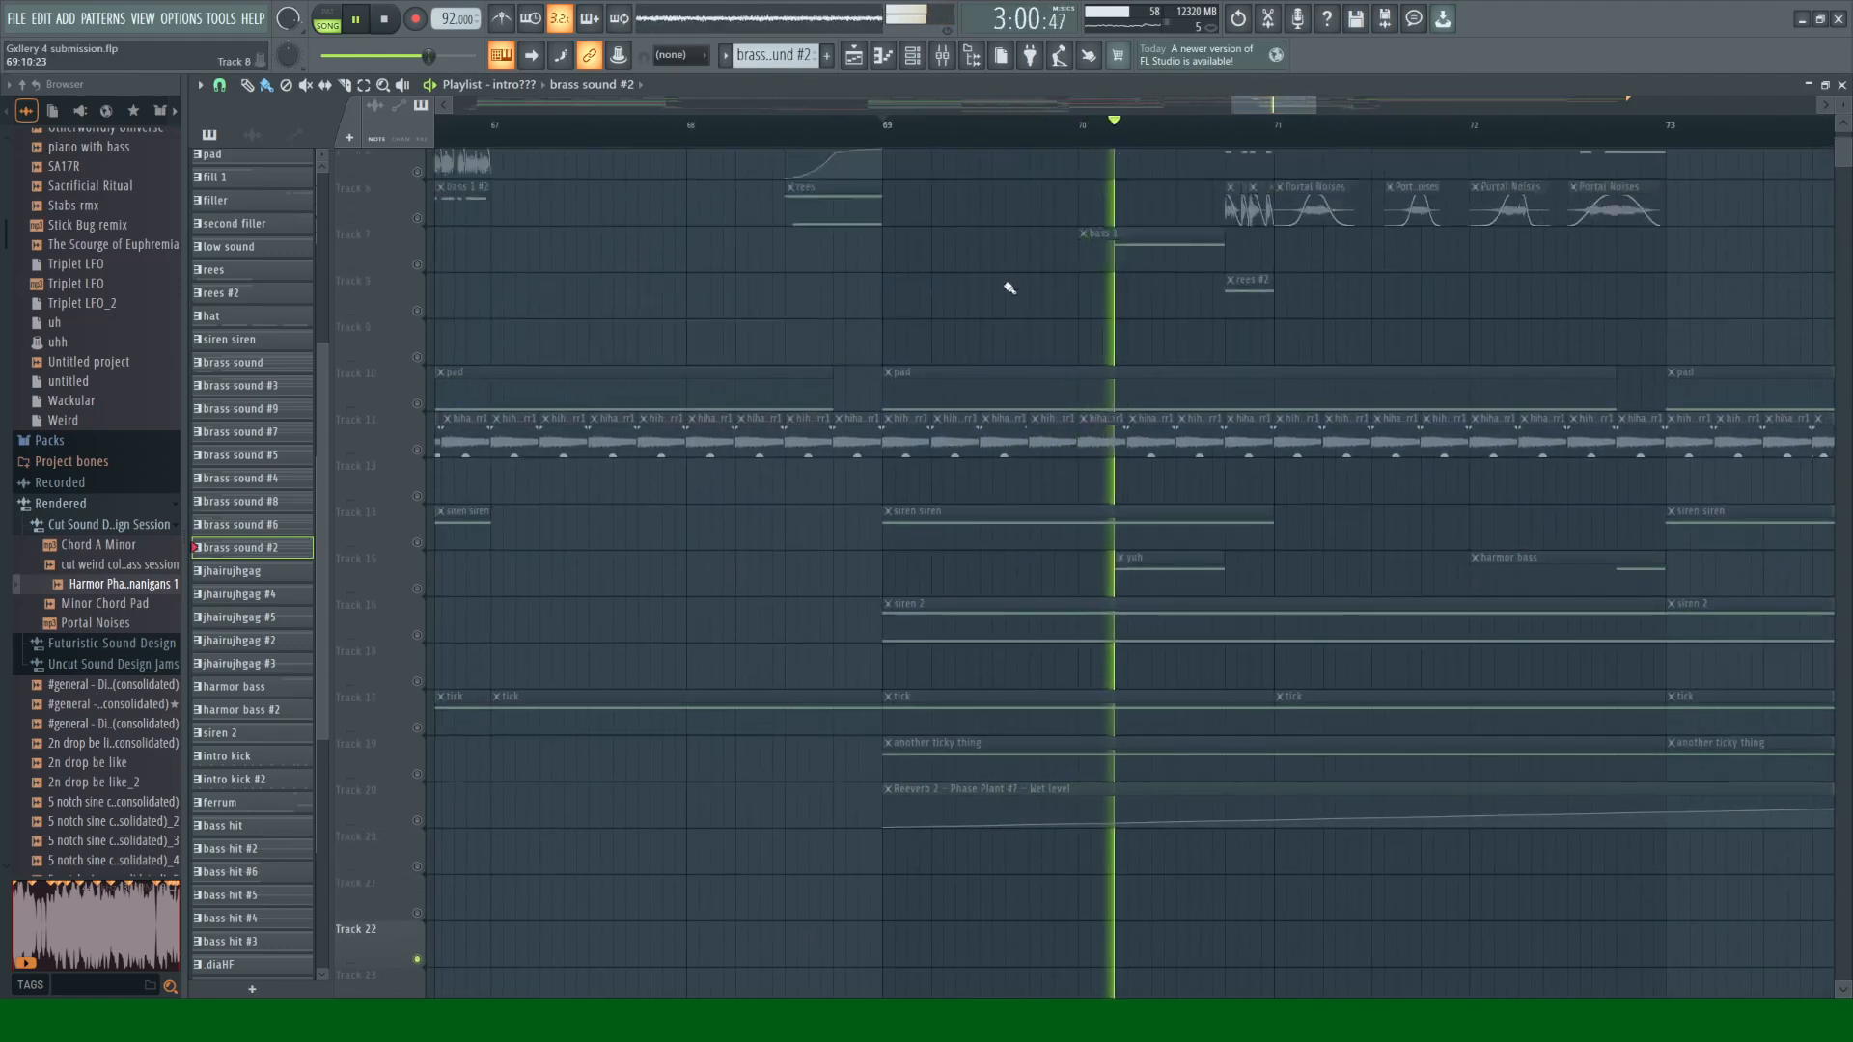
pyautogui.press('space')
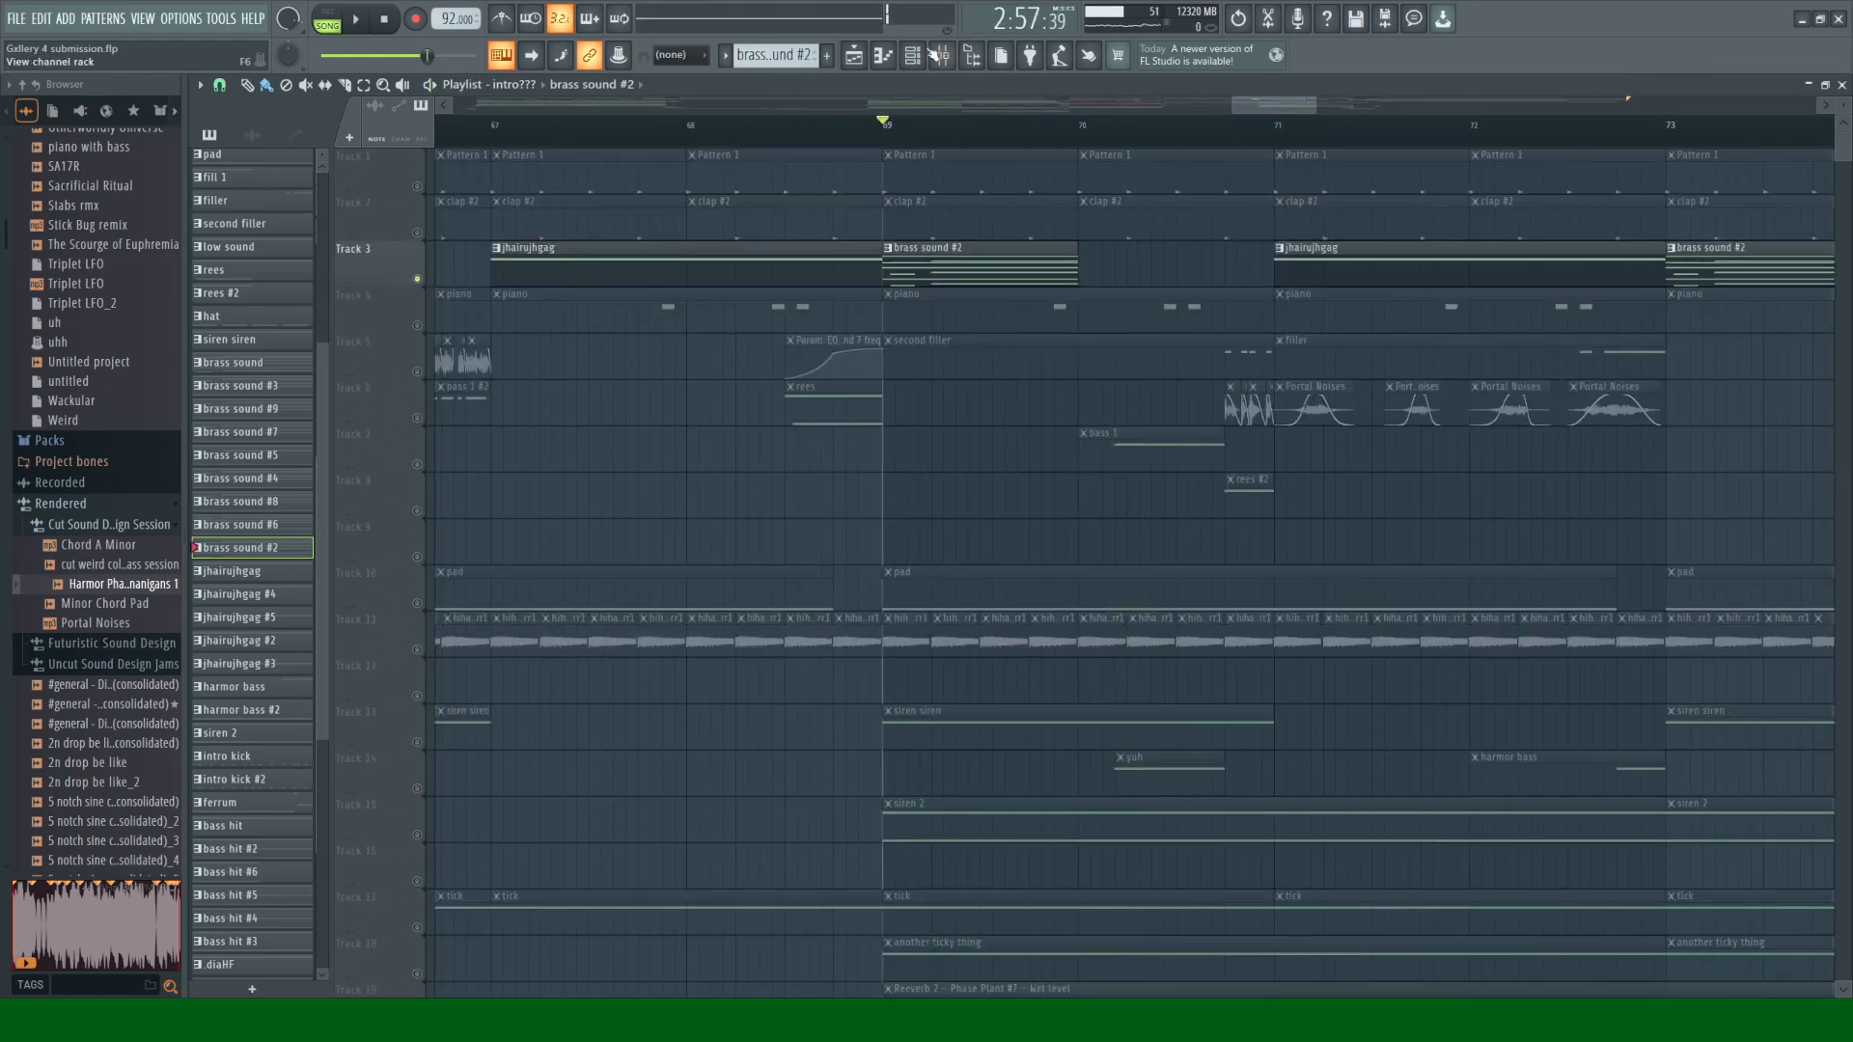
# Step: Find the brass sound's instruments in the channel rack, and open and close the Harmor #3 synth
pyautogui.press('F6')
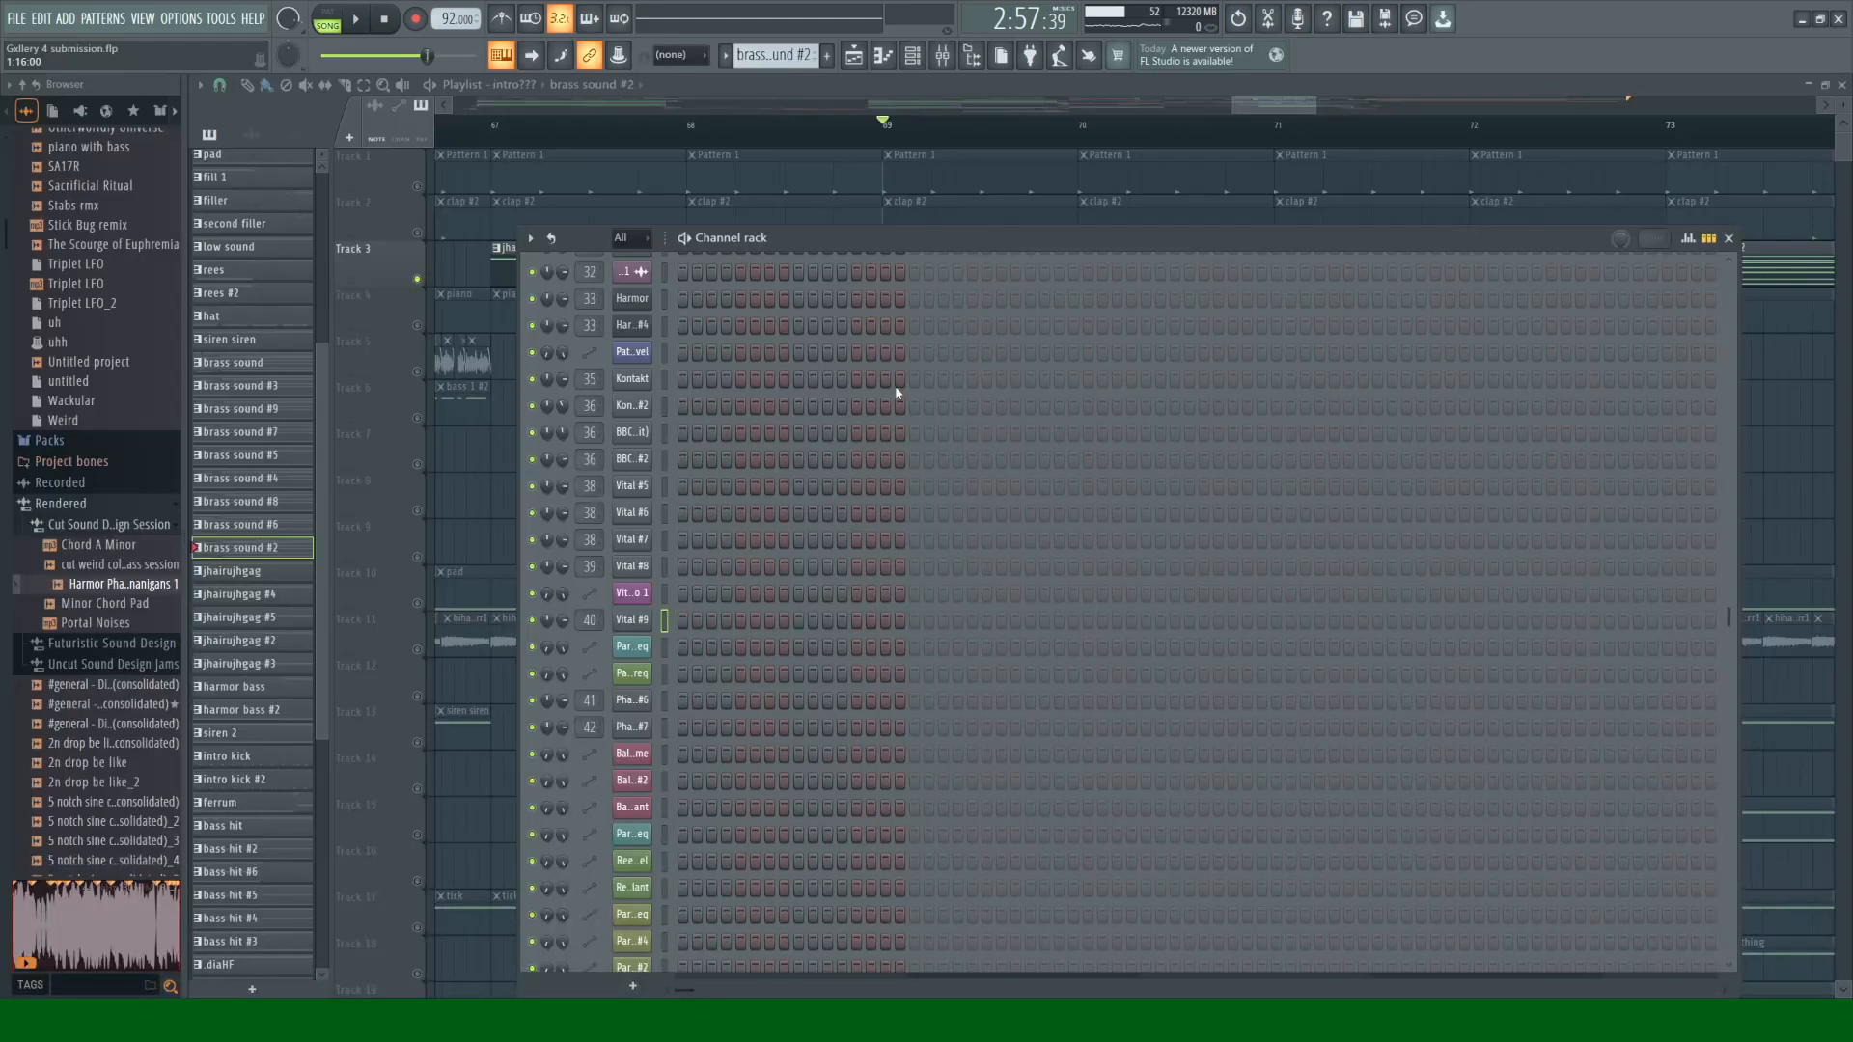
pyautogui.scroll(10, 823, 467)
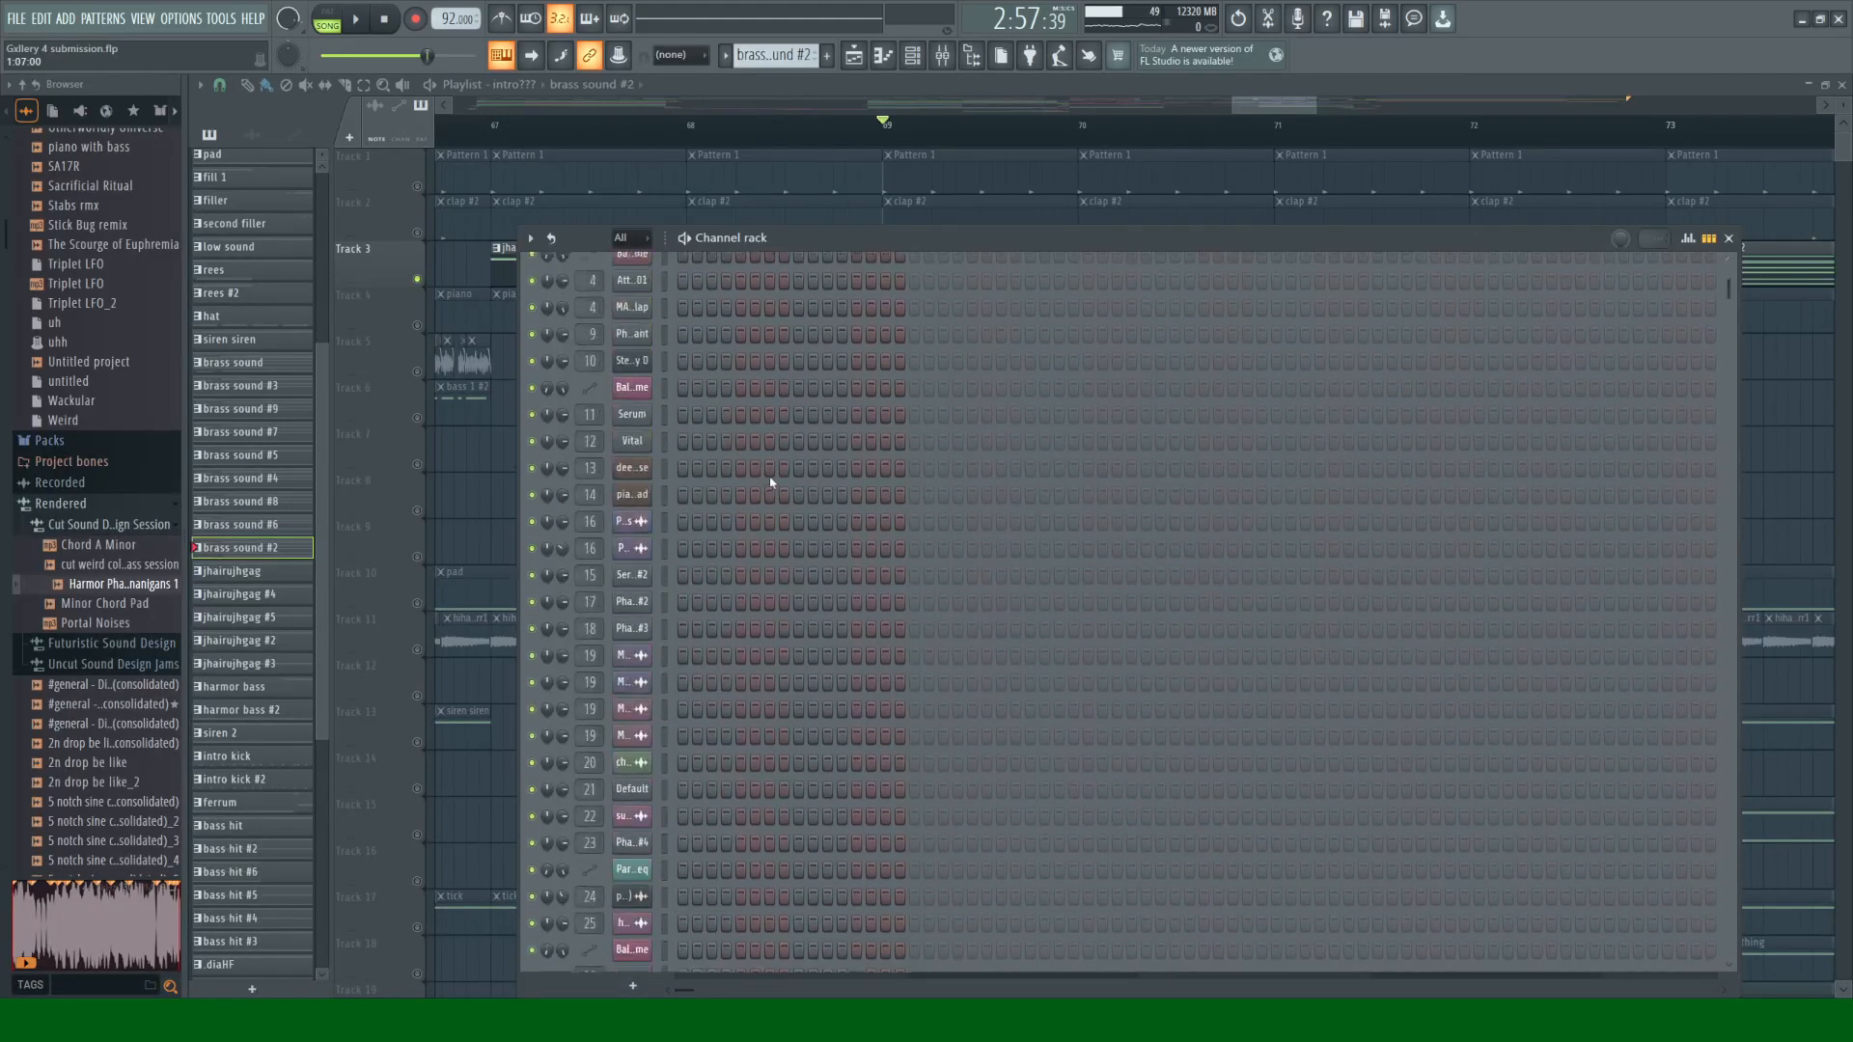
pyautogui.scroll(-3, 727, 650)
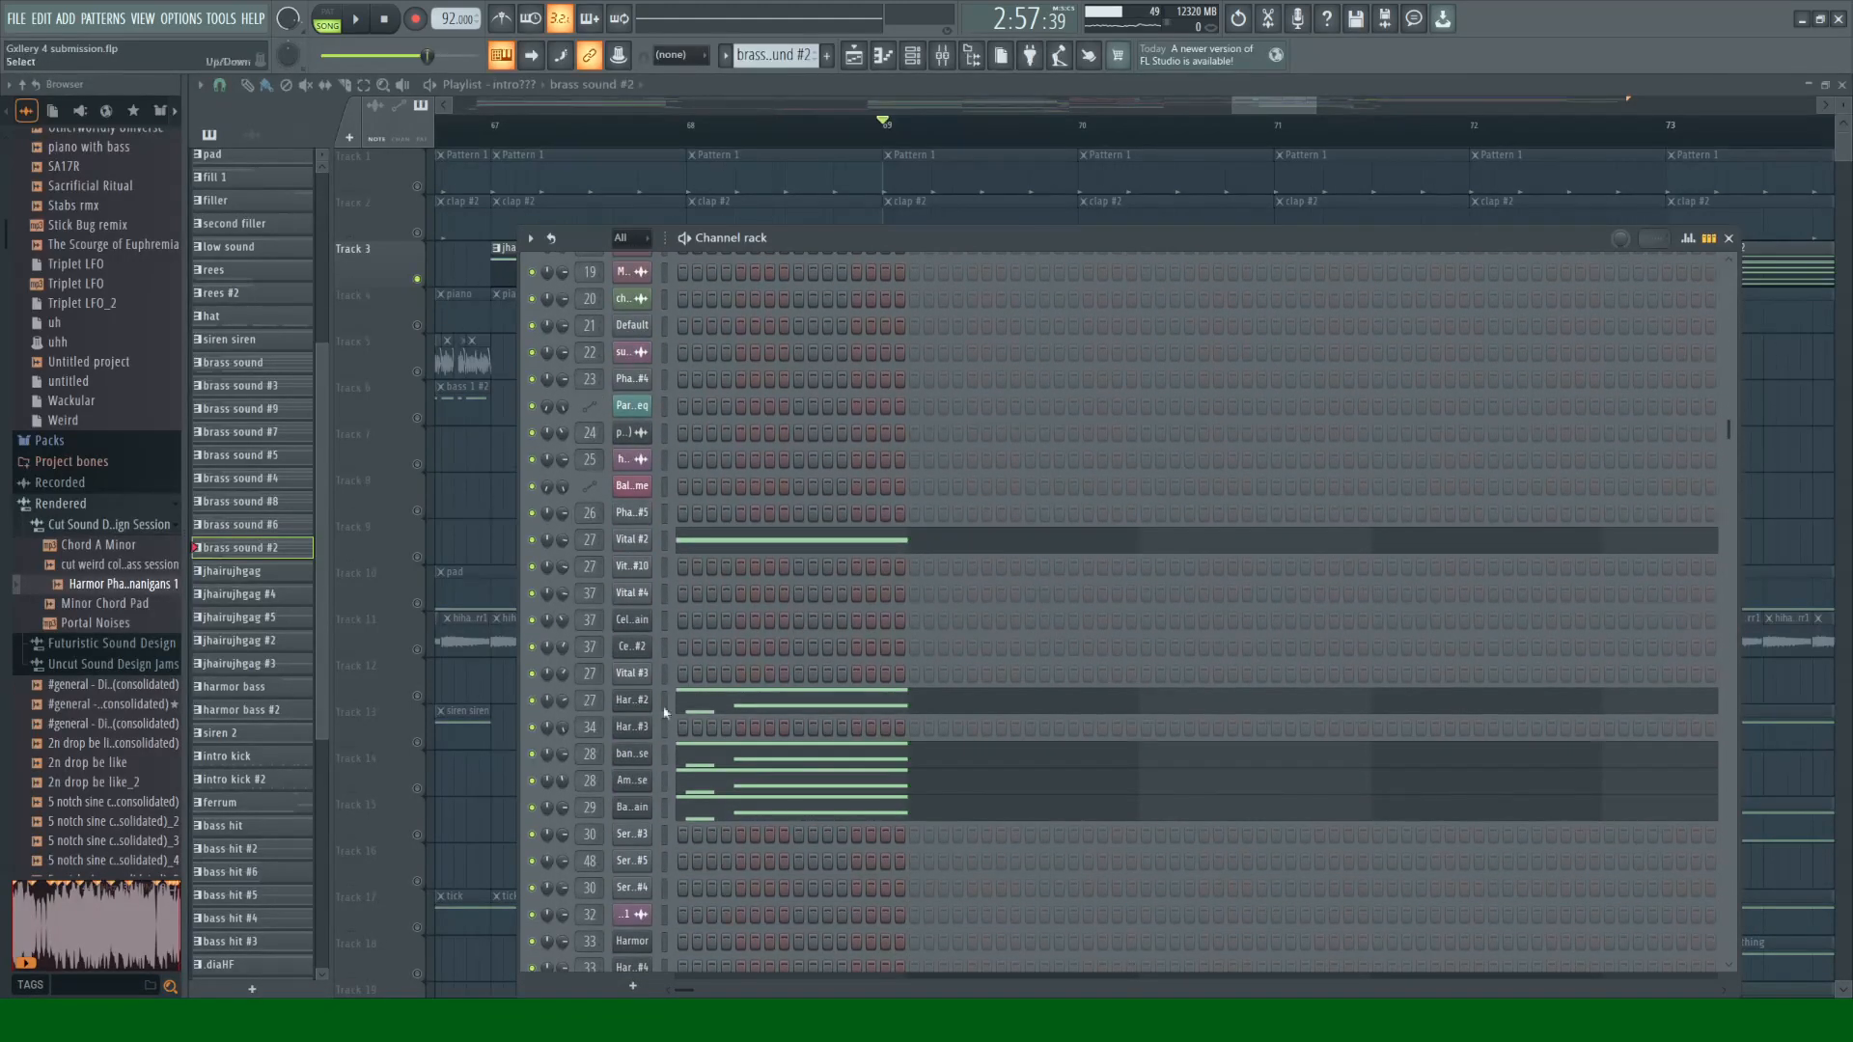
pyautogui.click(629, 729)
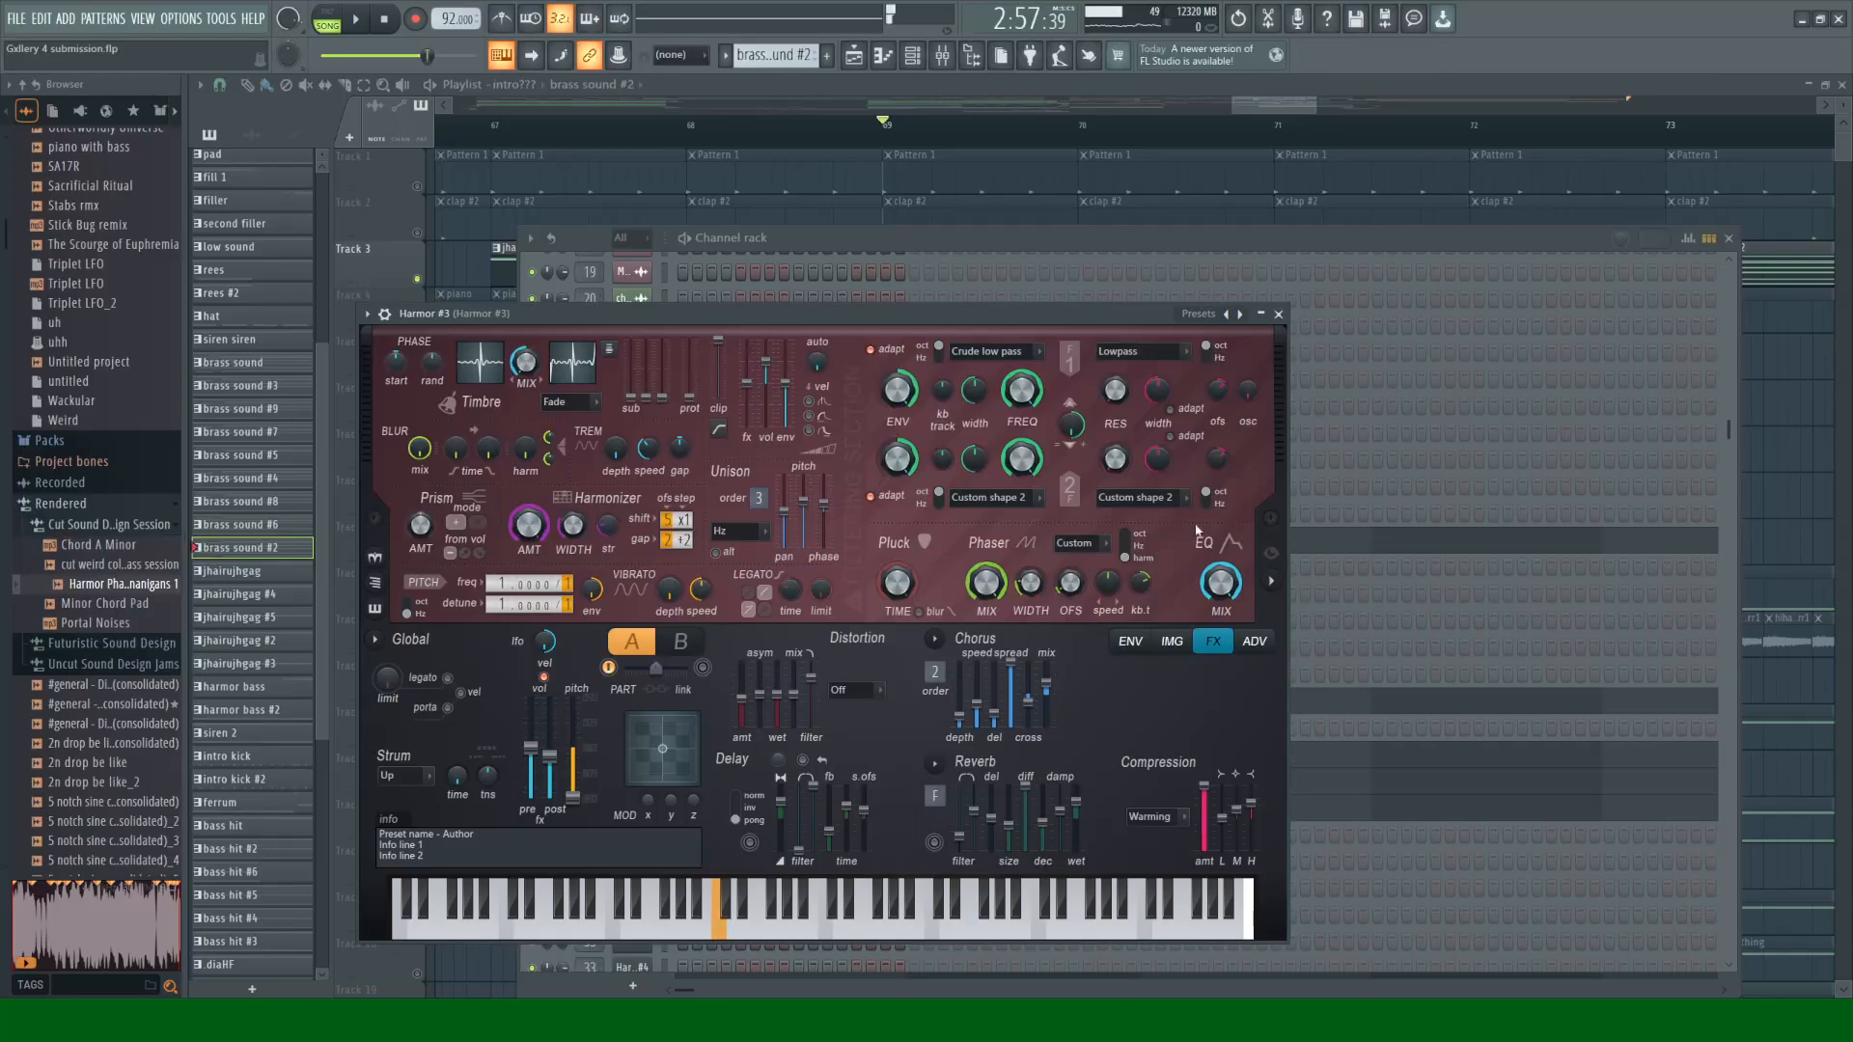
pyautogui.click(1279, 314)
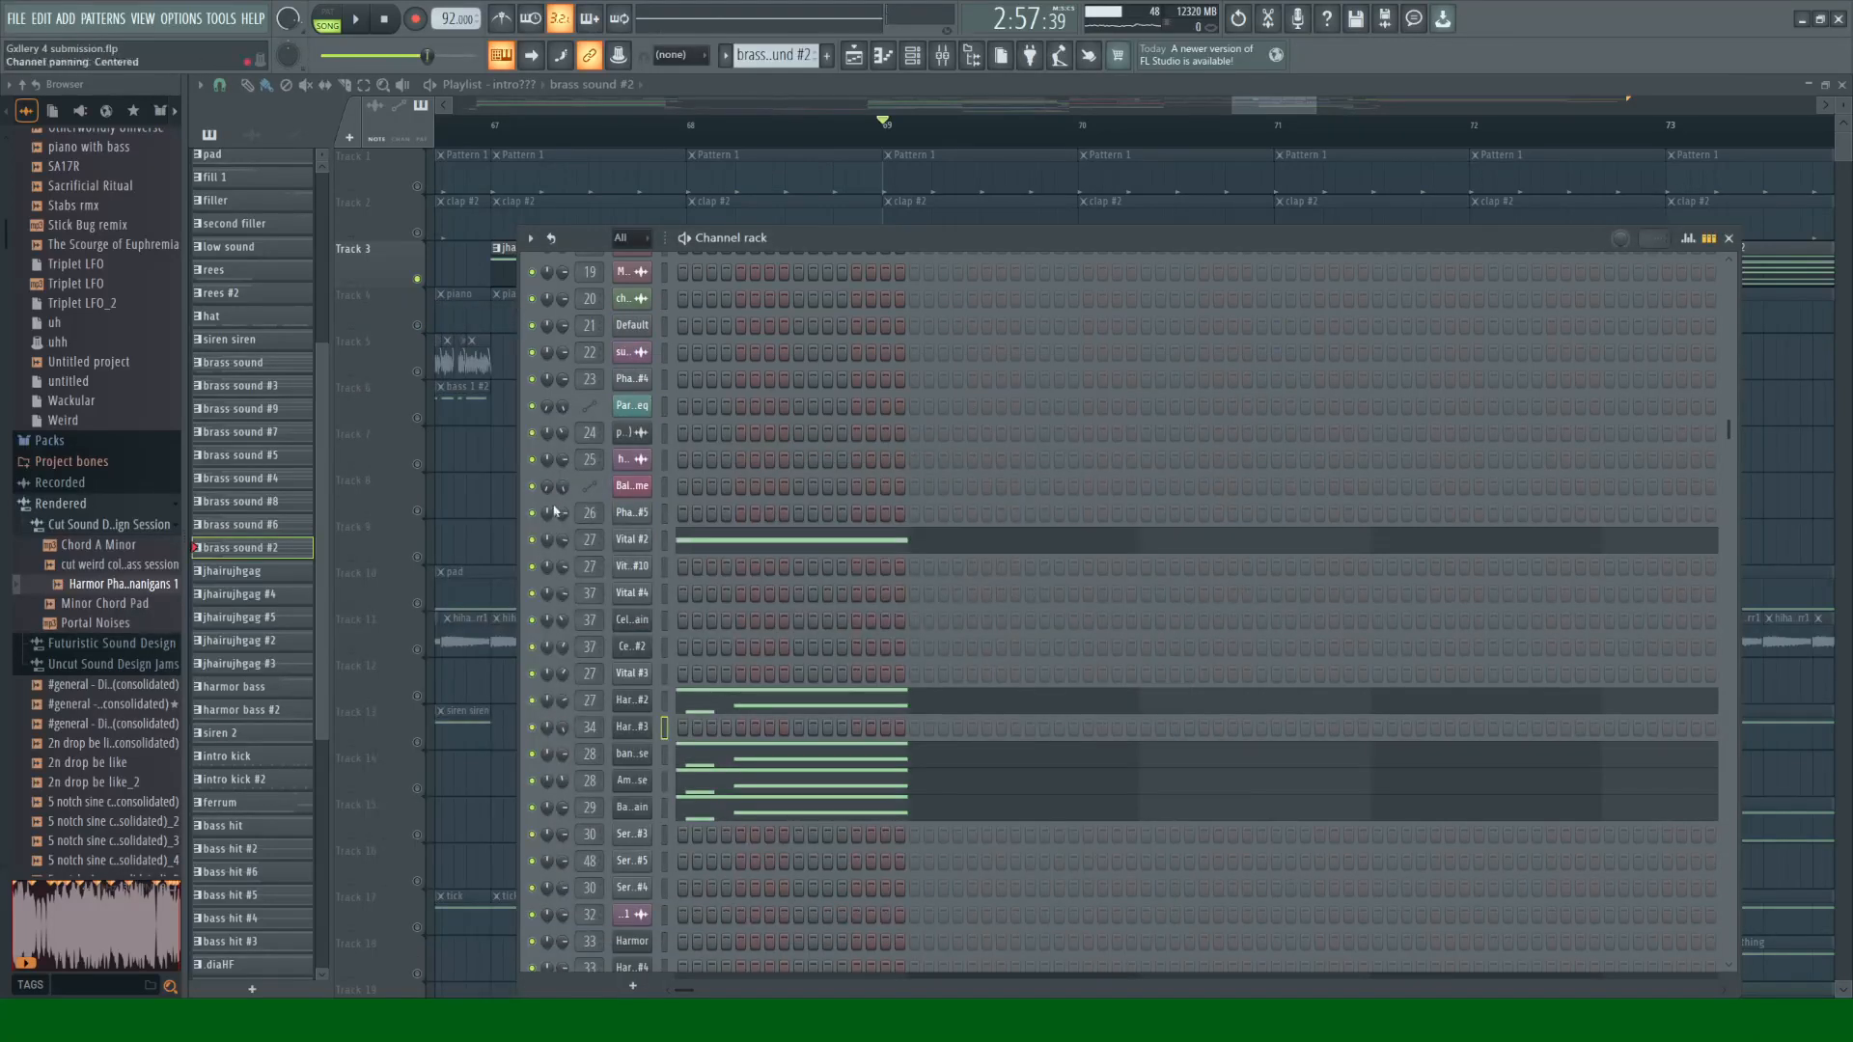
# Step: Inspect Vital #2's effects and oscillators, play a test note and close the synth
pyautogui.click(641, 543)
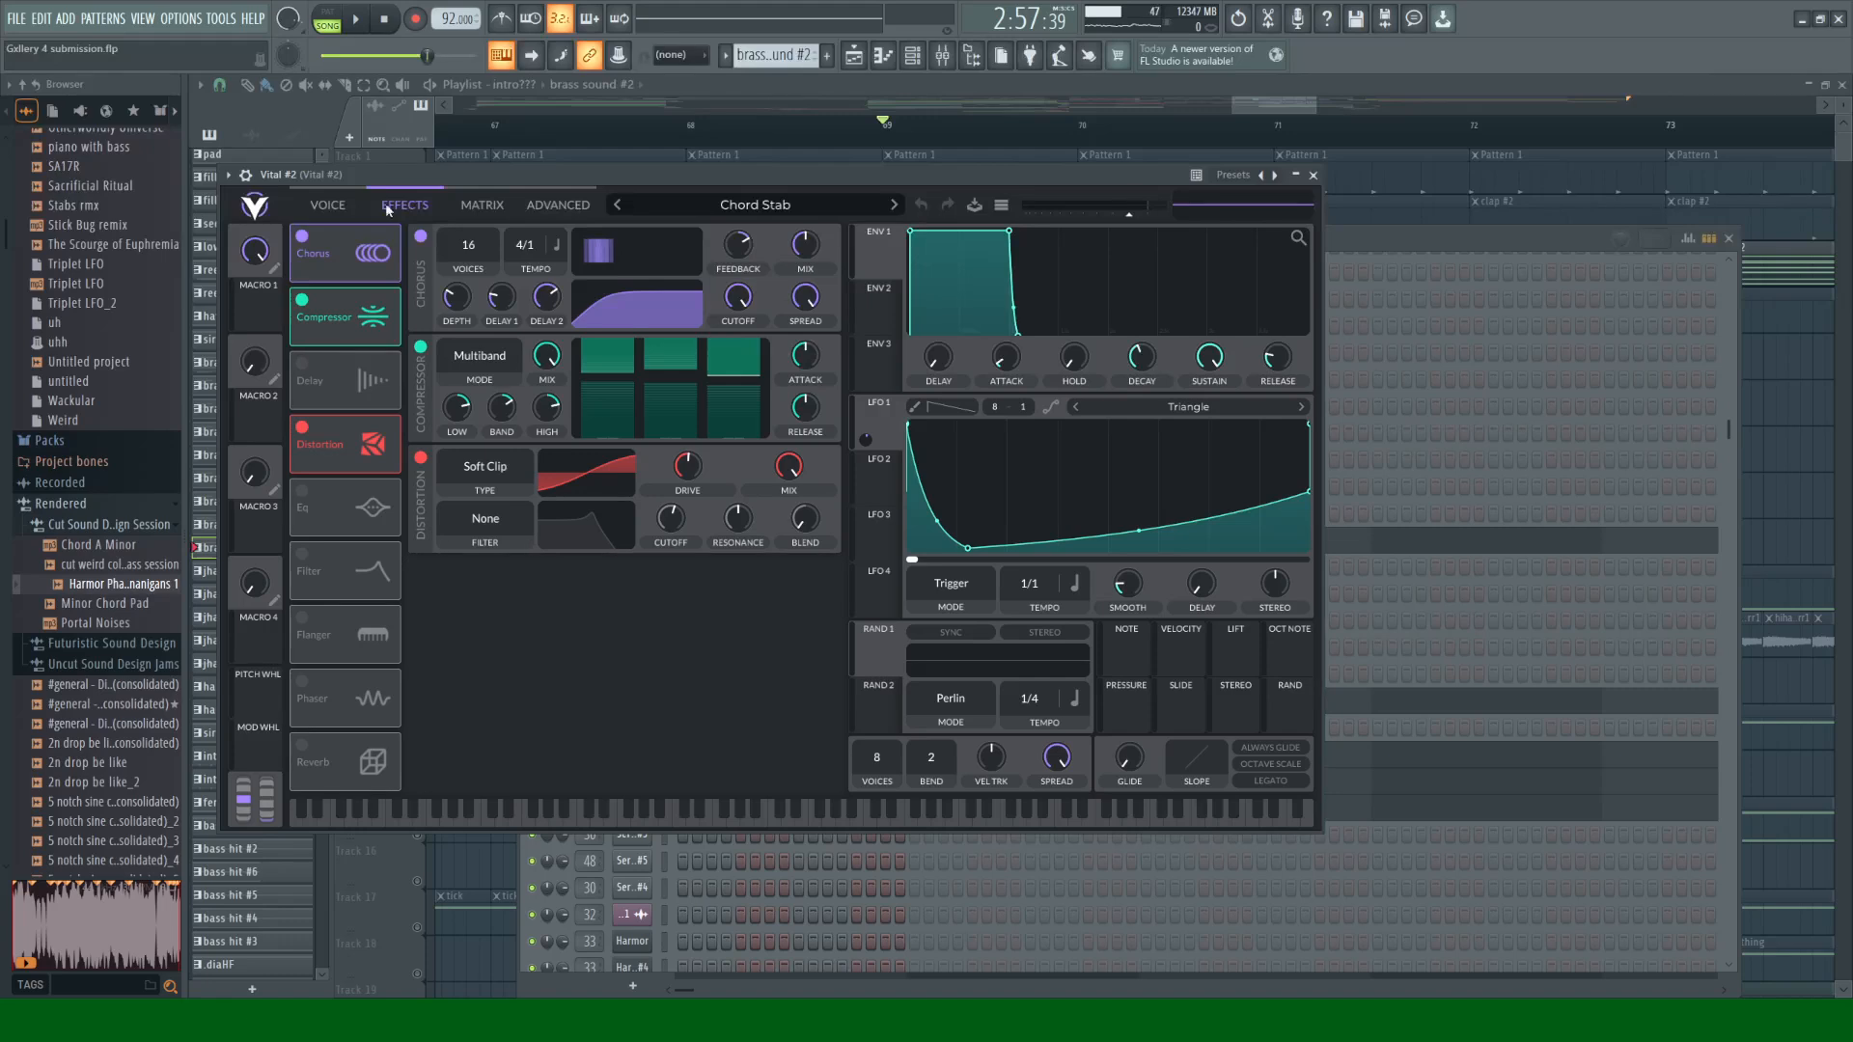
pyautogui.click(341, 205)
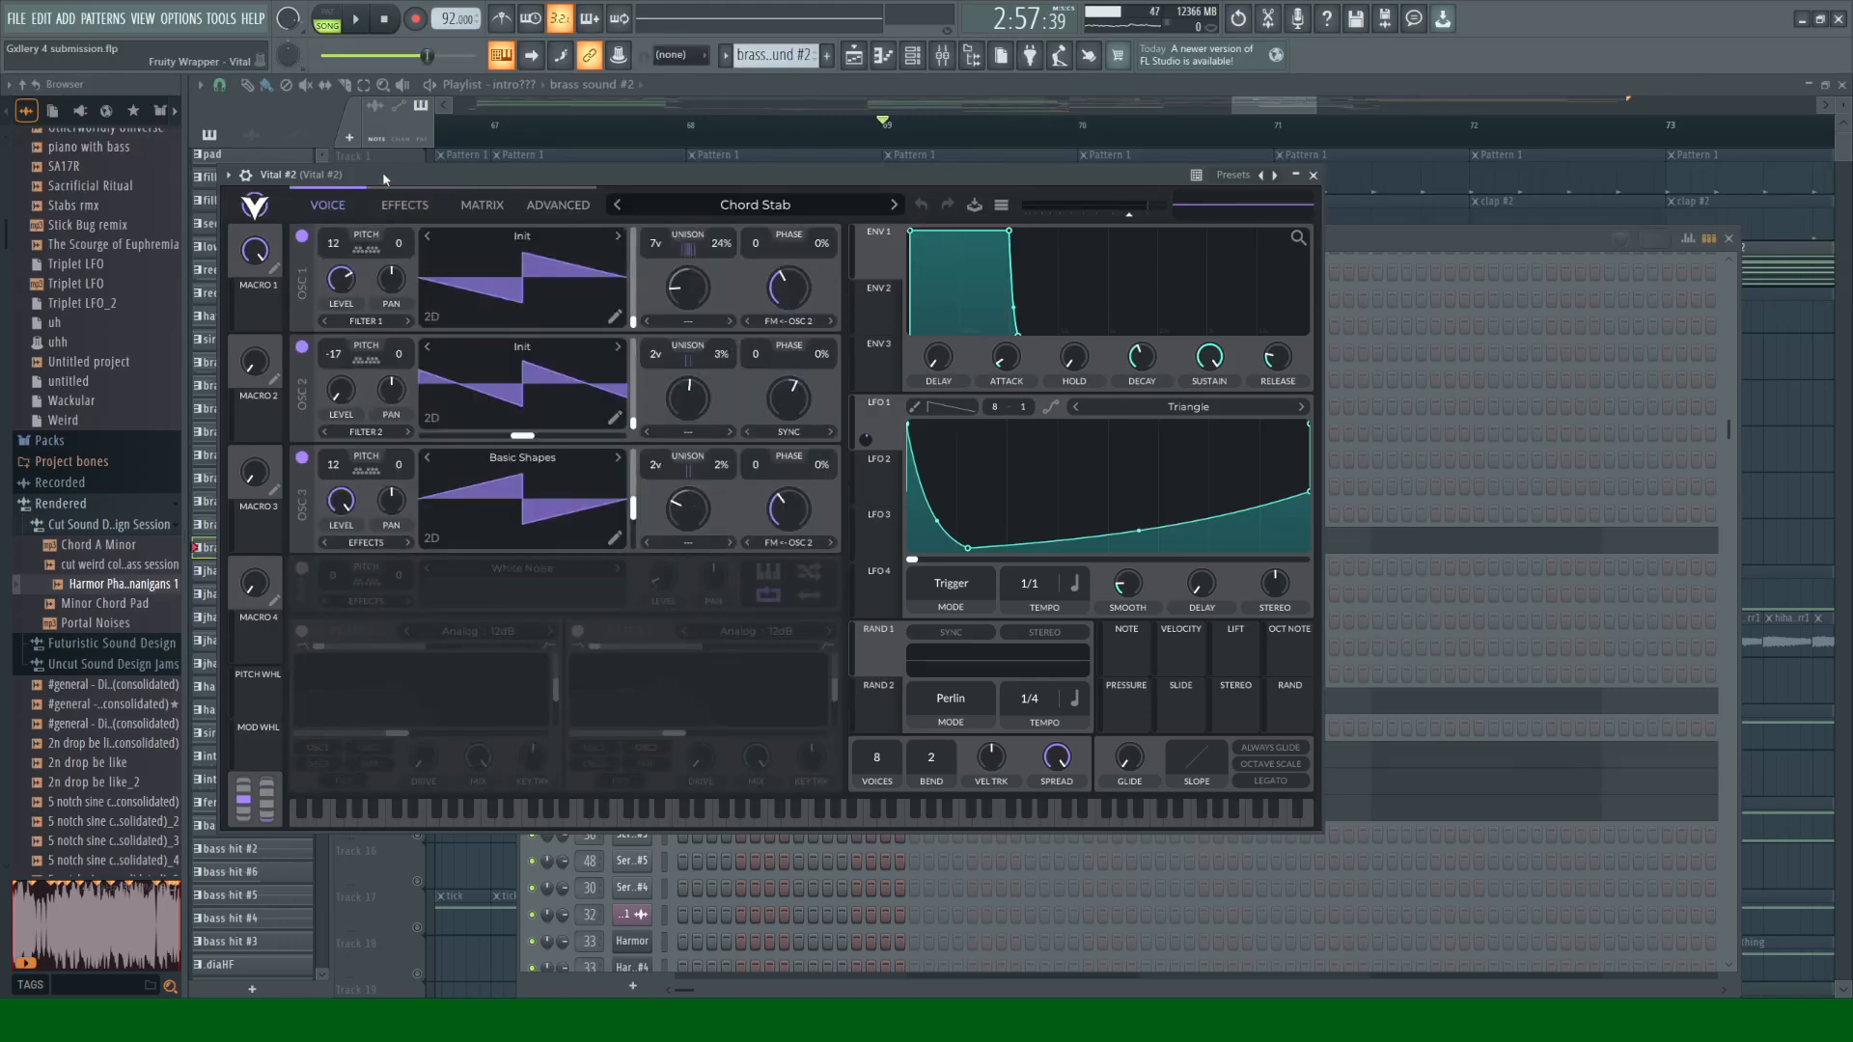
pyautogui.press('q')
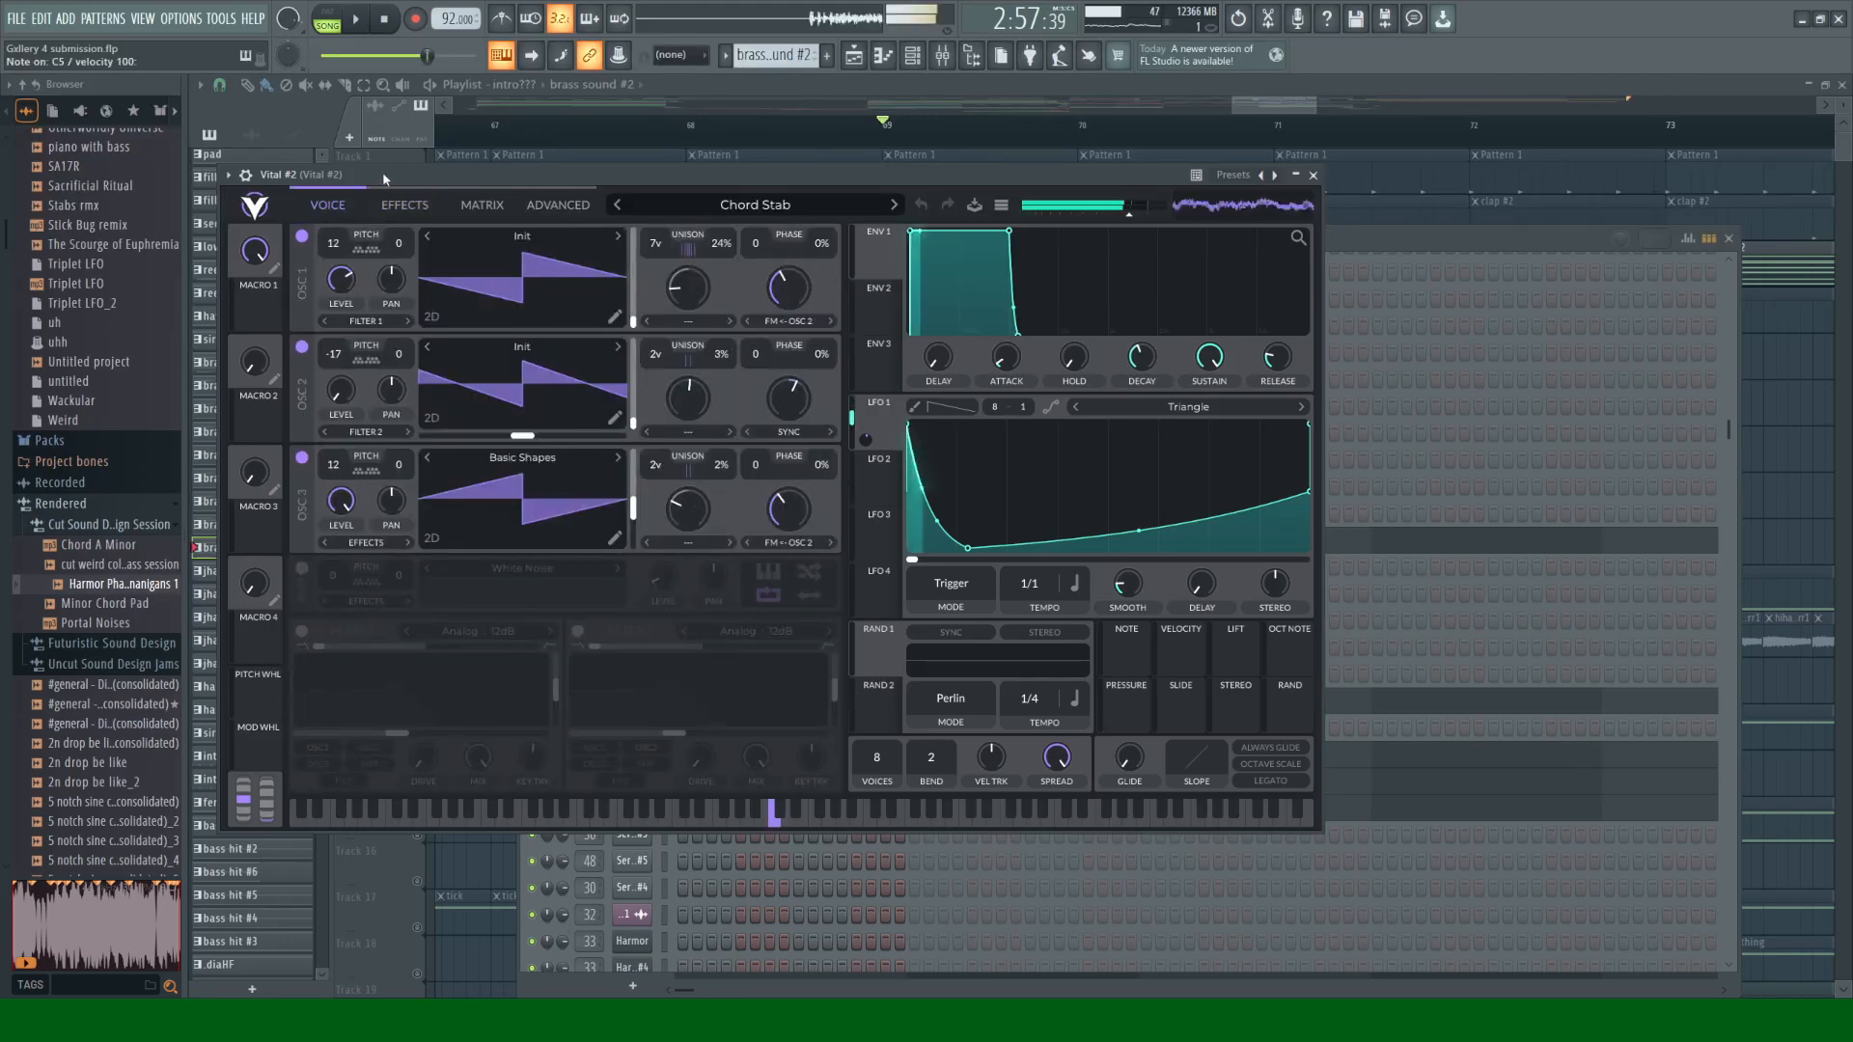
pyautogui.click(1312, 174)
# Step: Open Harmor #2 with its spectral display shown, and play a test note and the brass sound
pyautogui.click(645, 706)
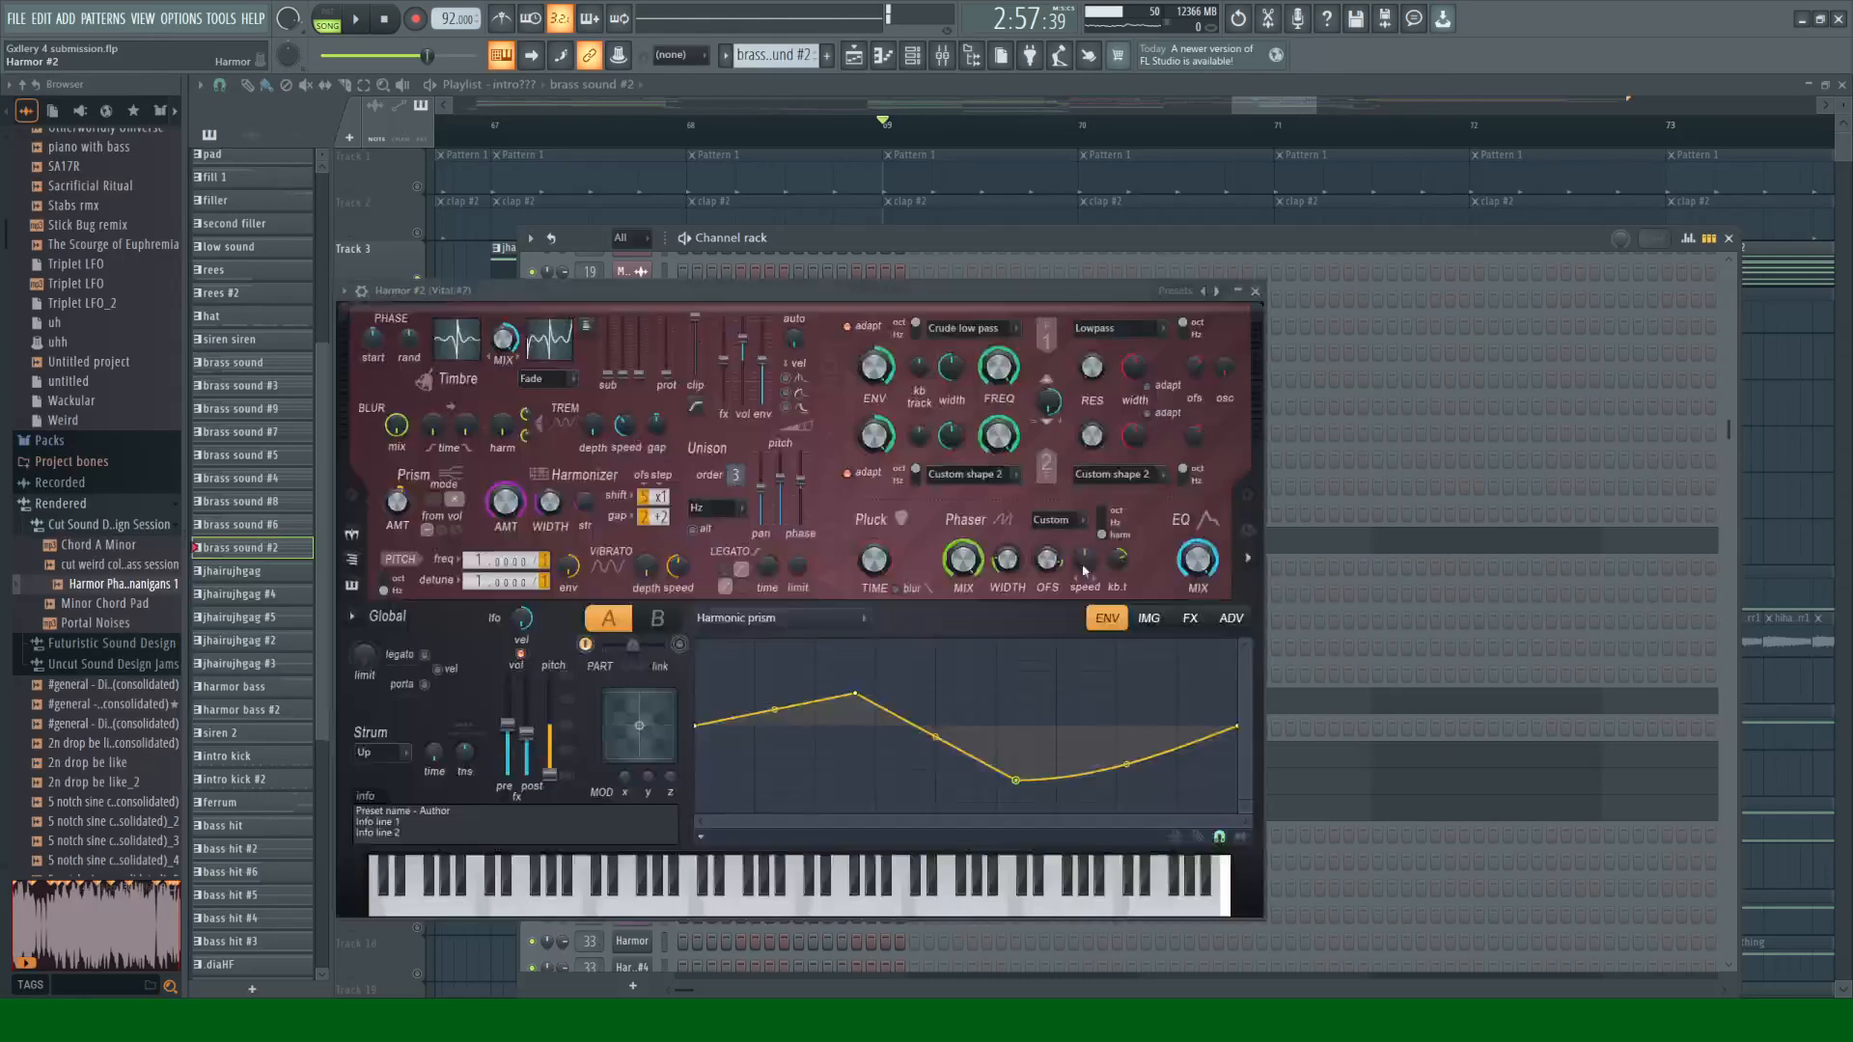
pyautogui.click(1249, 559)
pyautogui.press('q')
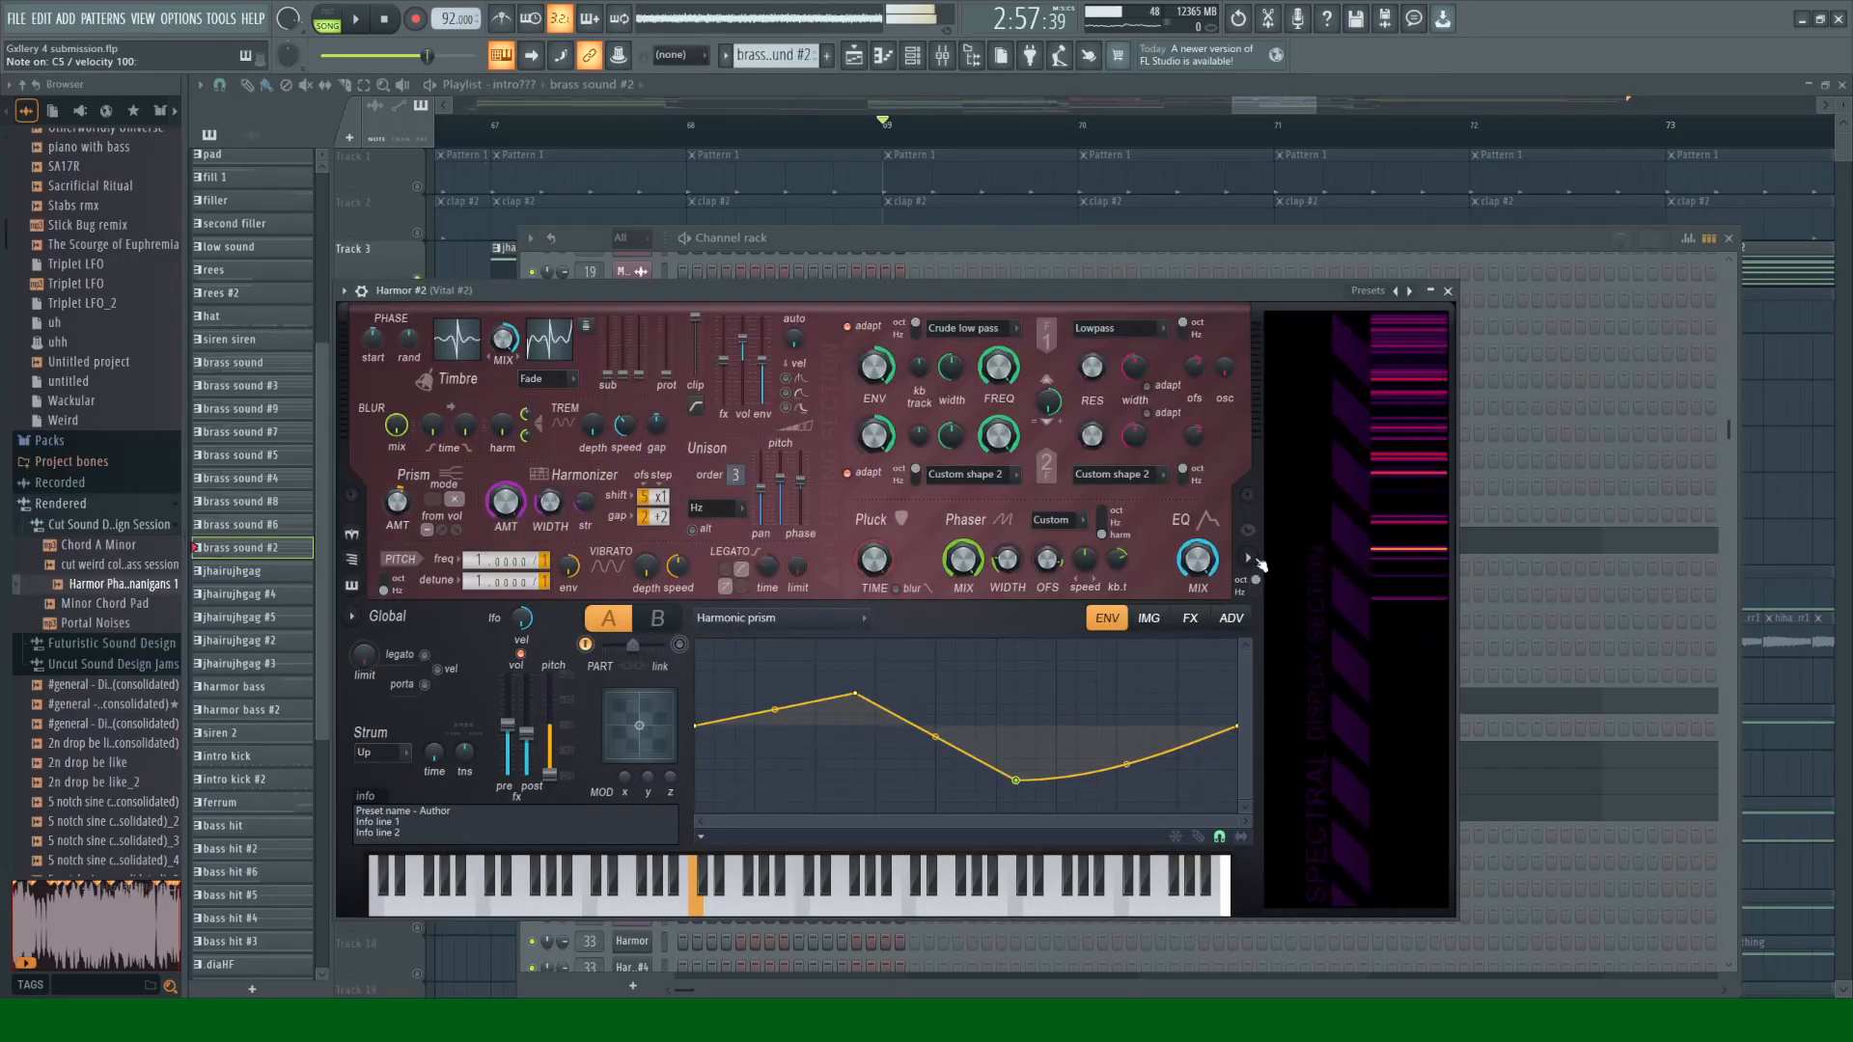
pyautogui.press('space')
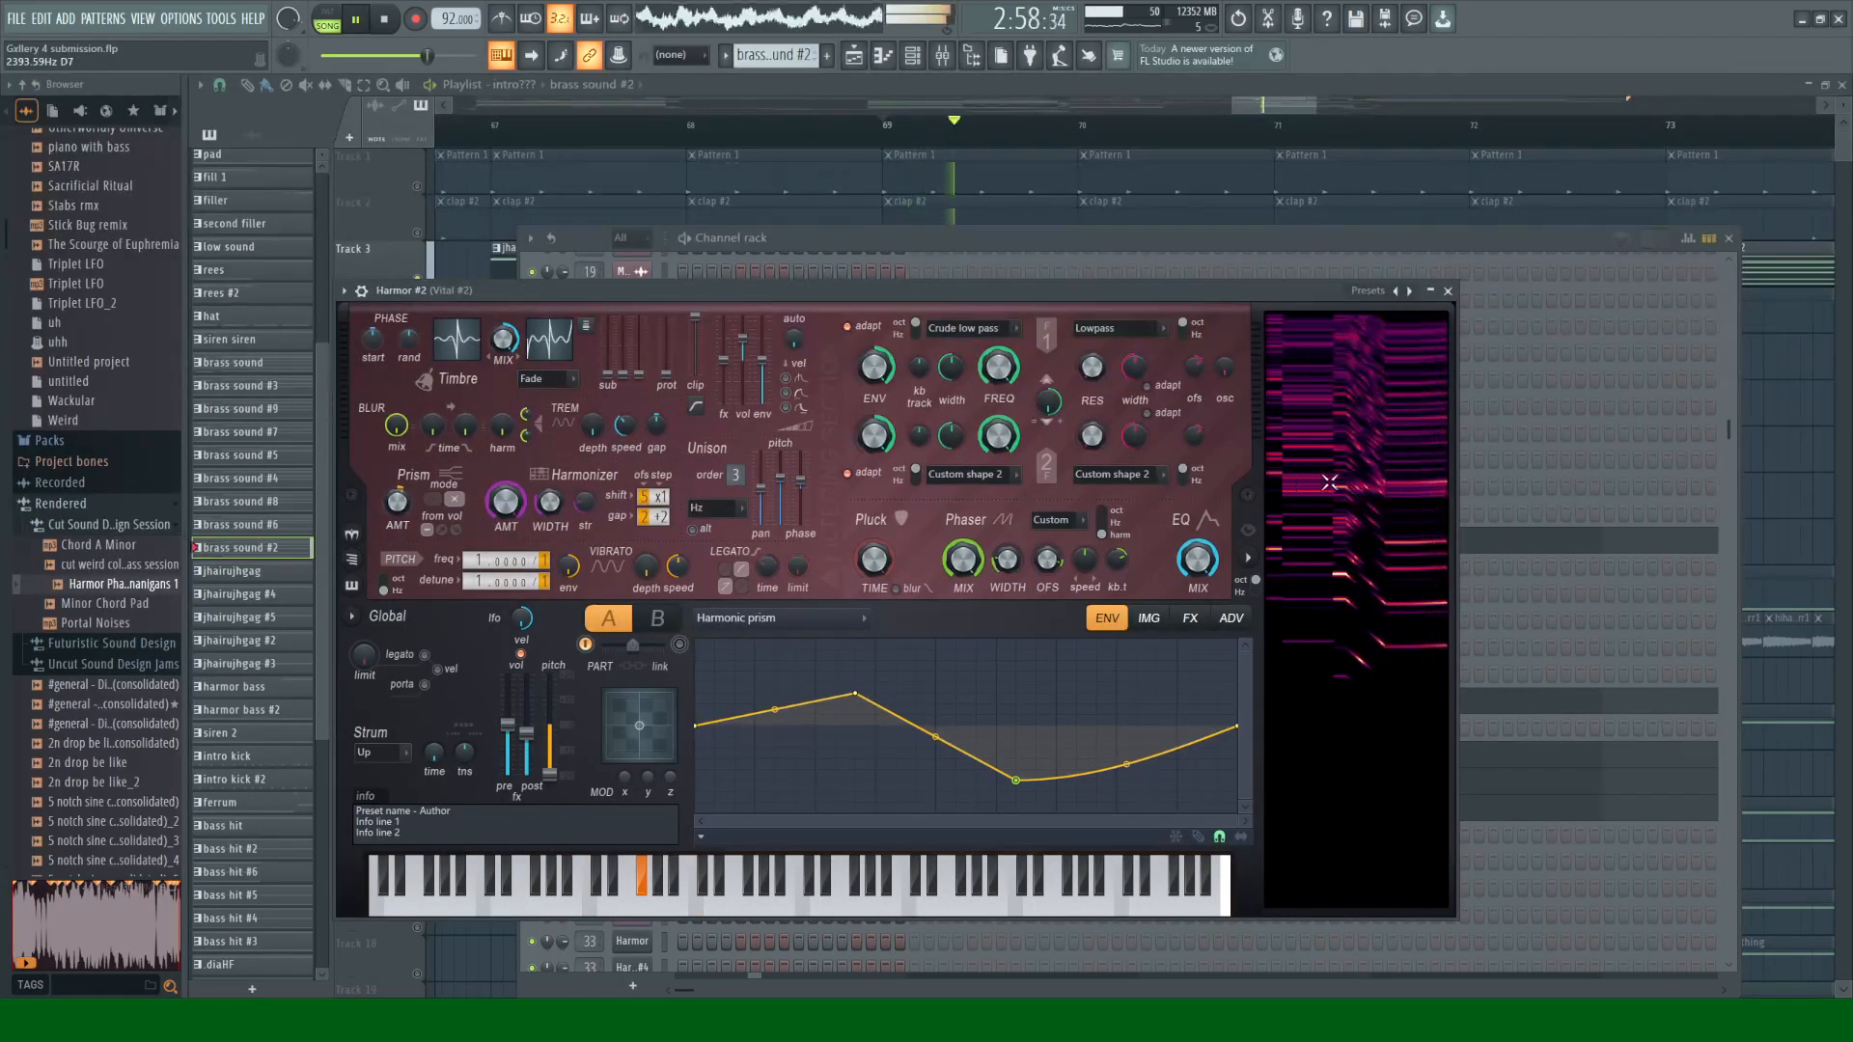
pyautogui.press('space')
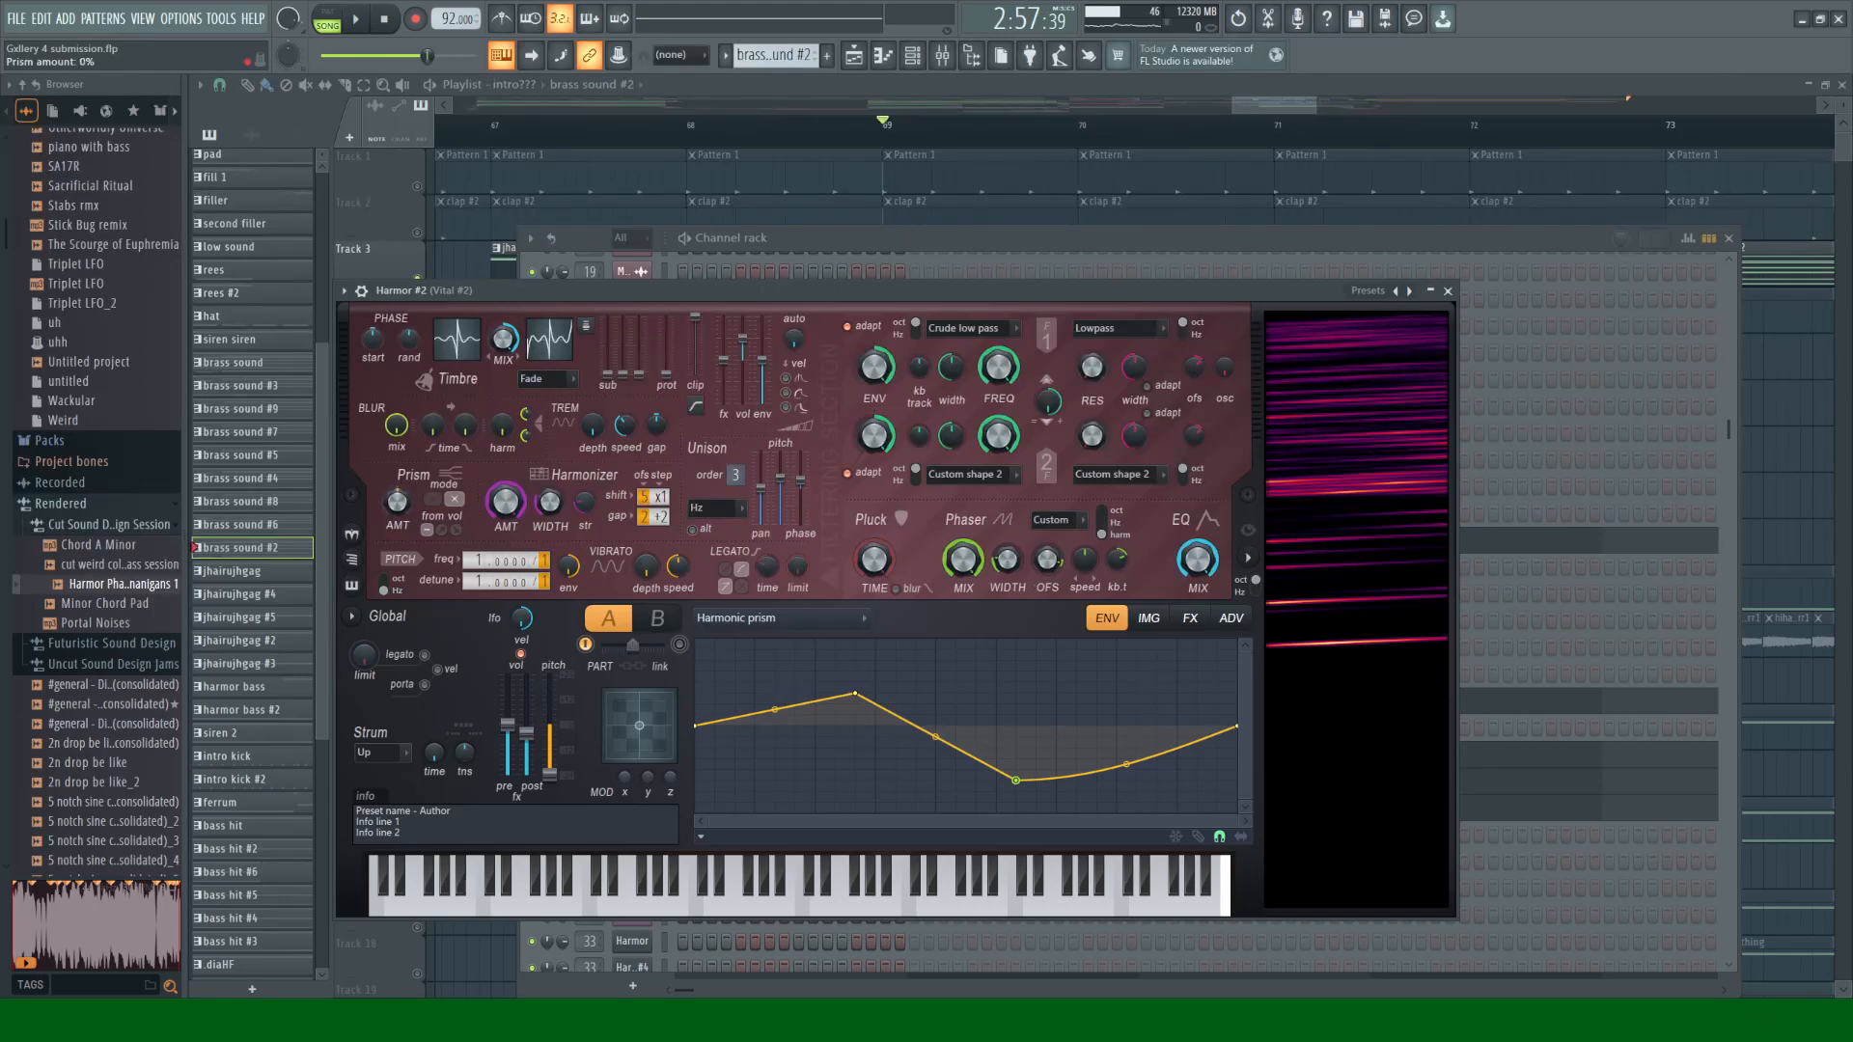
# Step: Play the brass sound with Harmor #2's harmonizer mix at 0%, and again with the harmonizer restored
pyautogui.moveTo(508, 495); pyautogui.dragTo(509, 502)
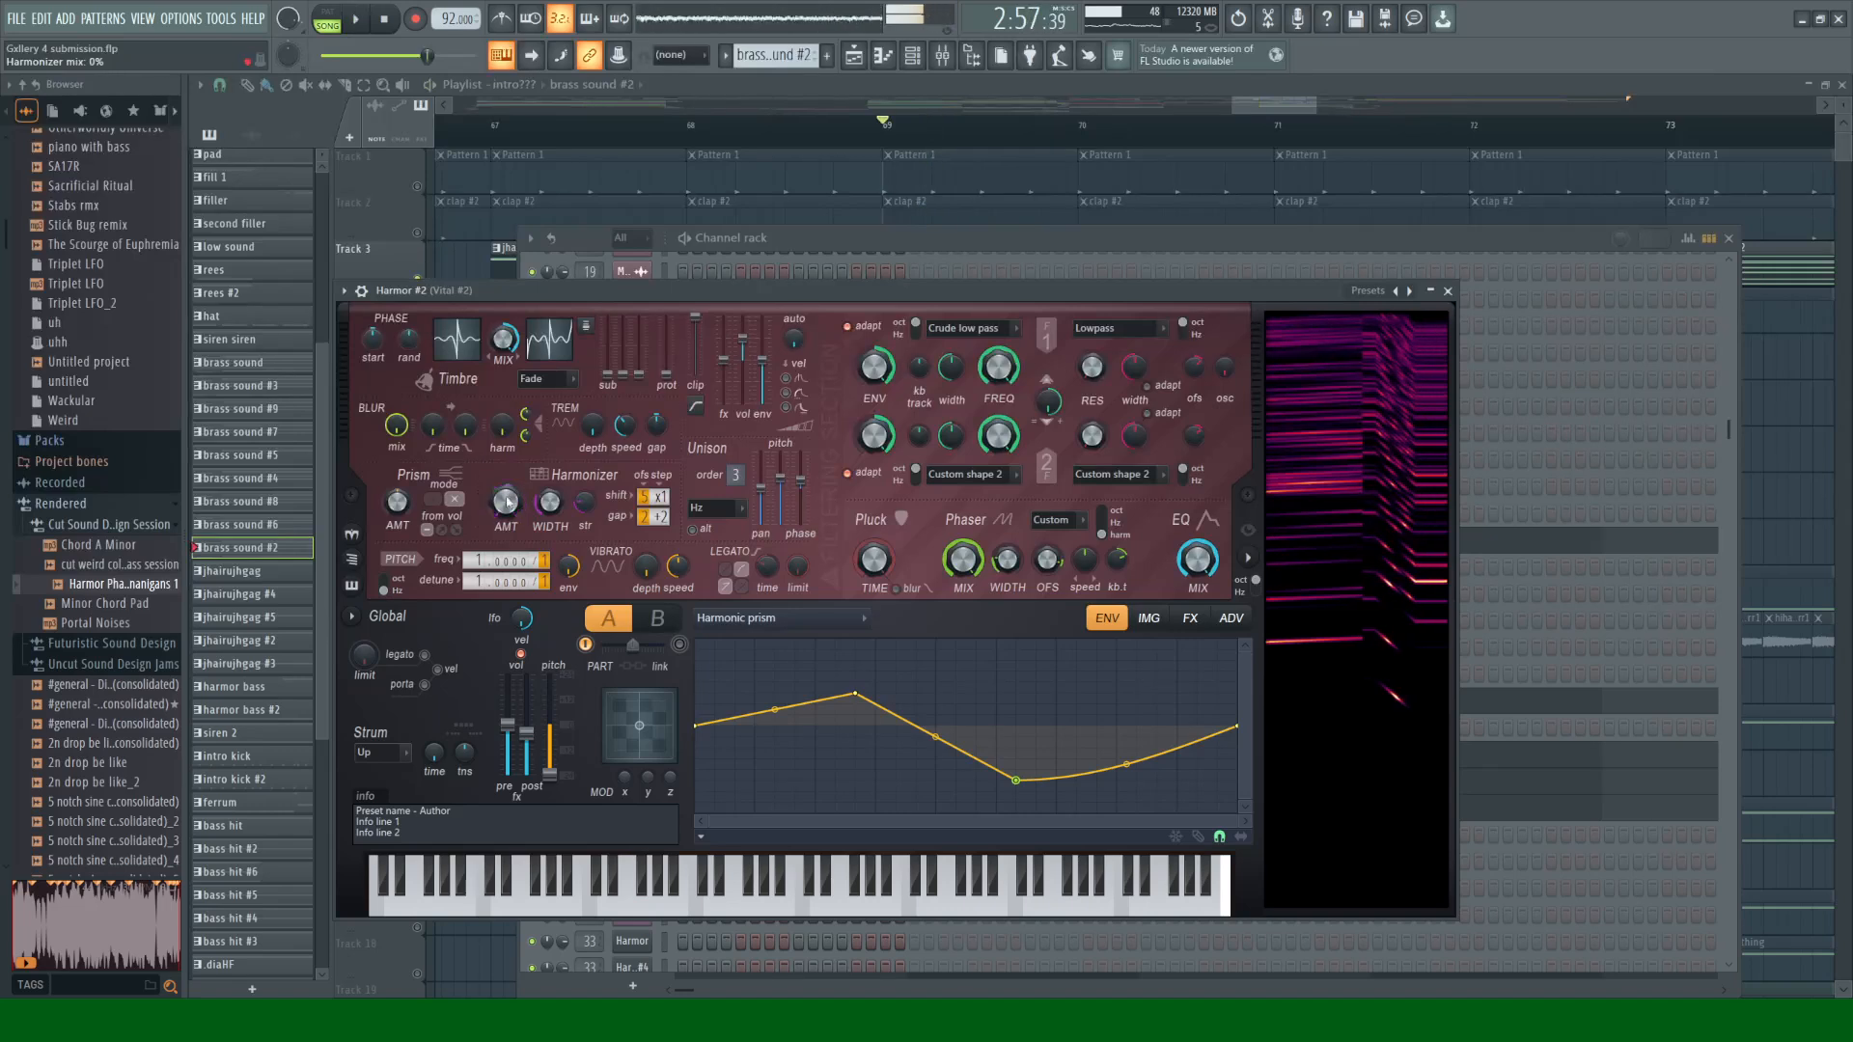
pyautogui.press('space')
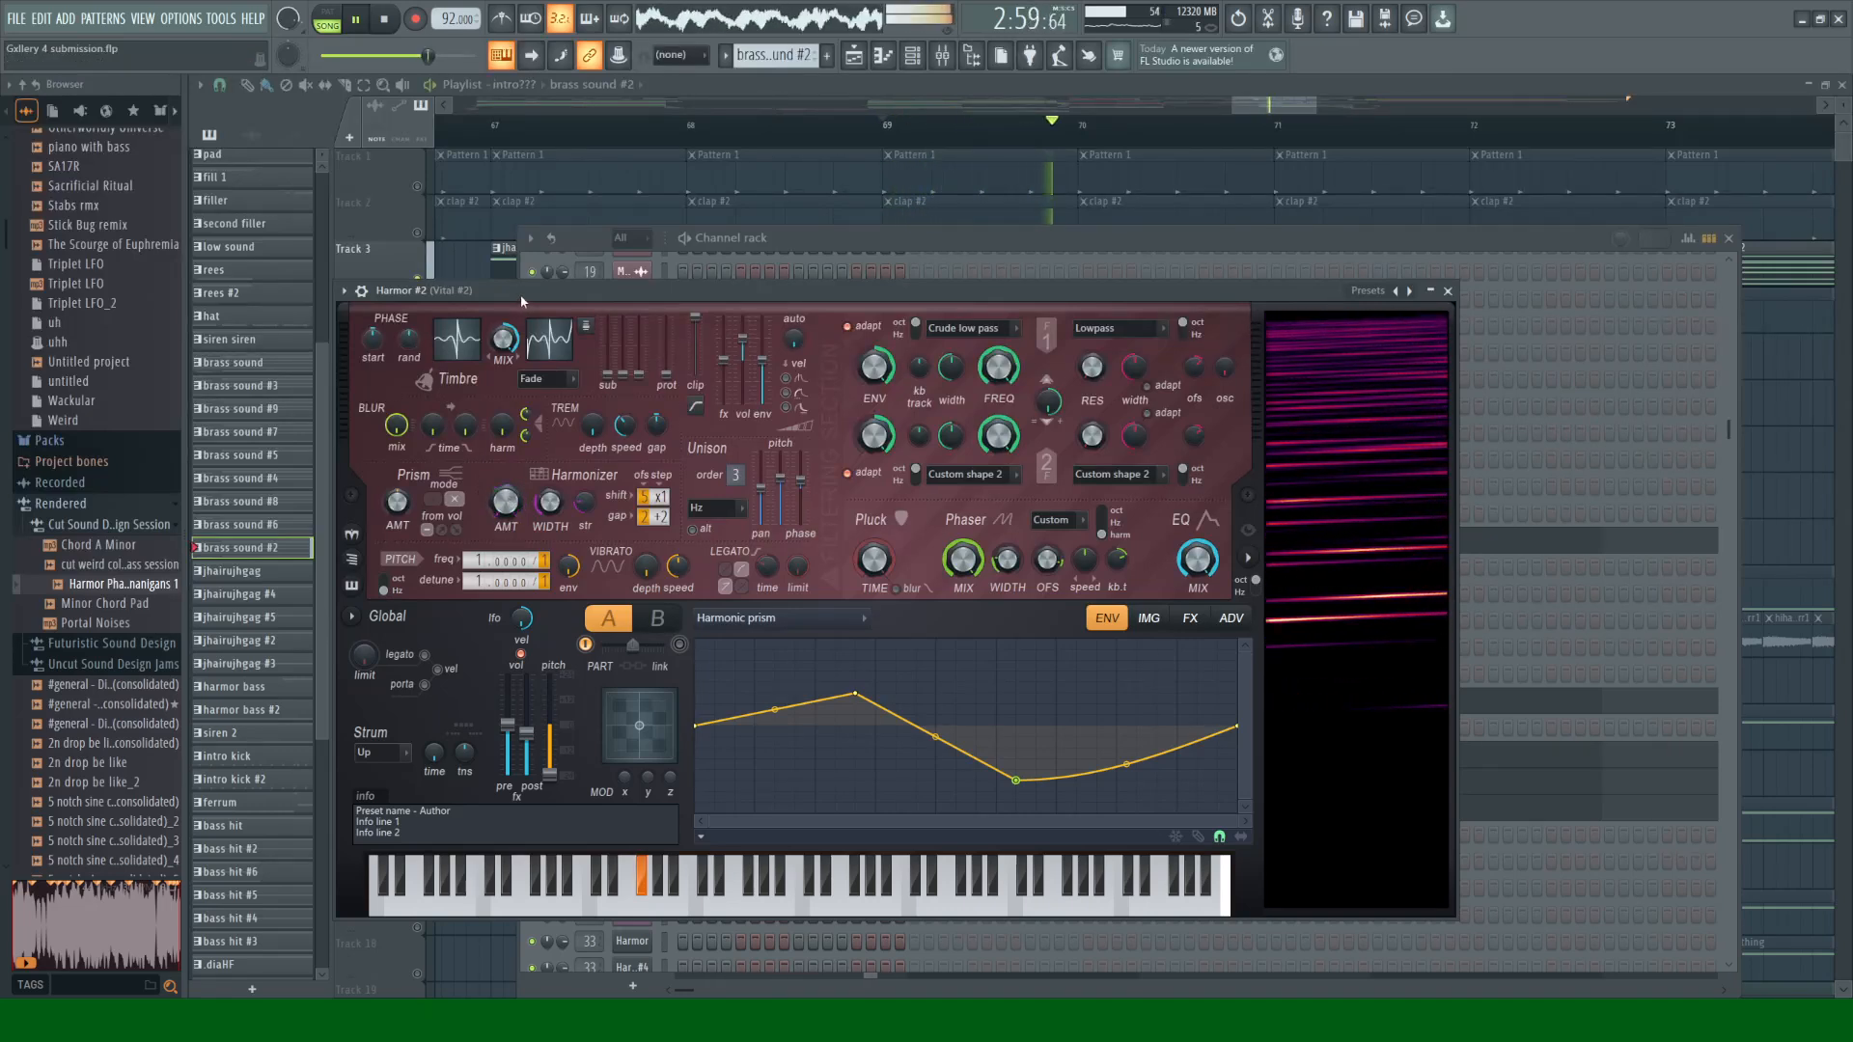
pyautogui.press('space')
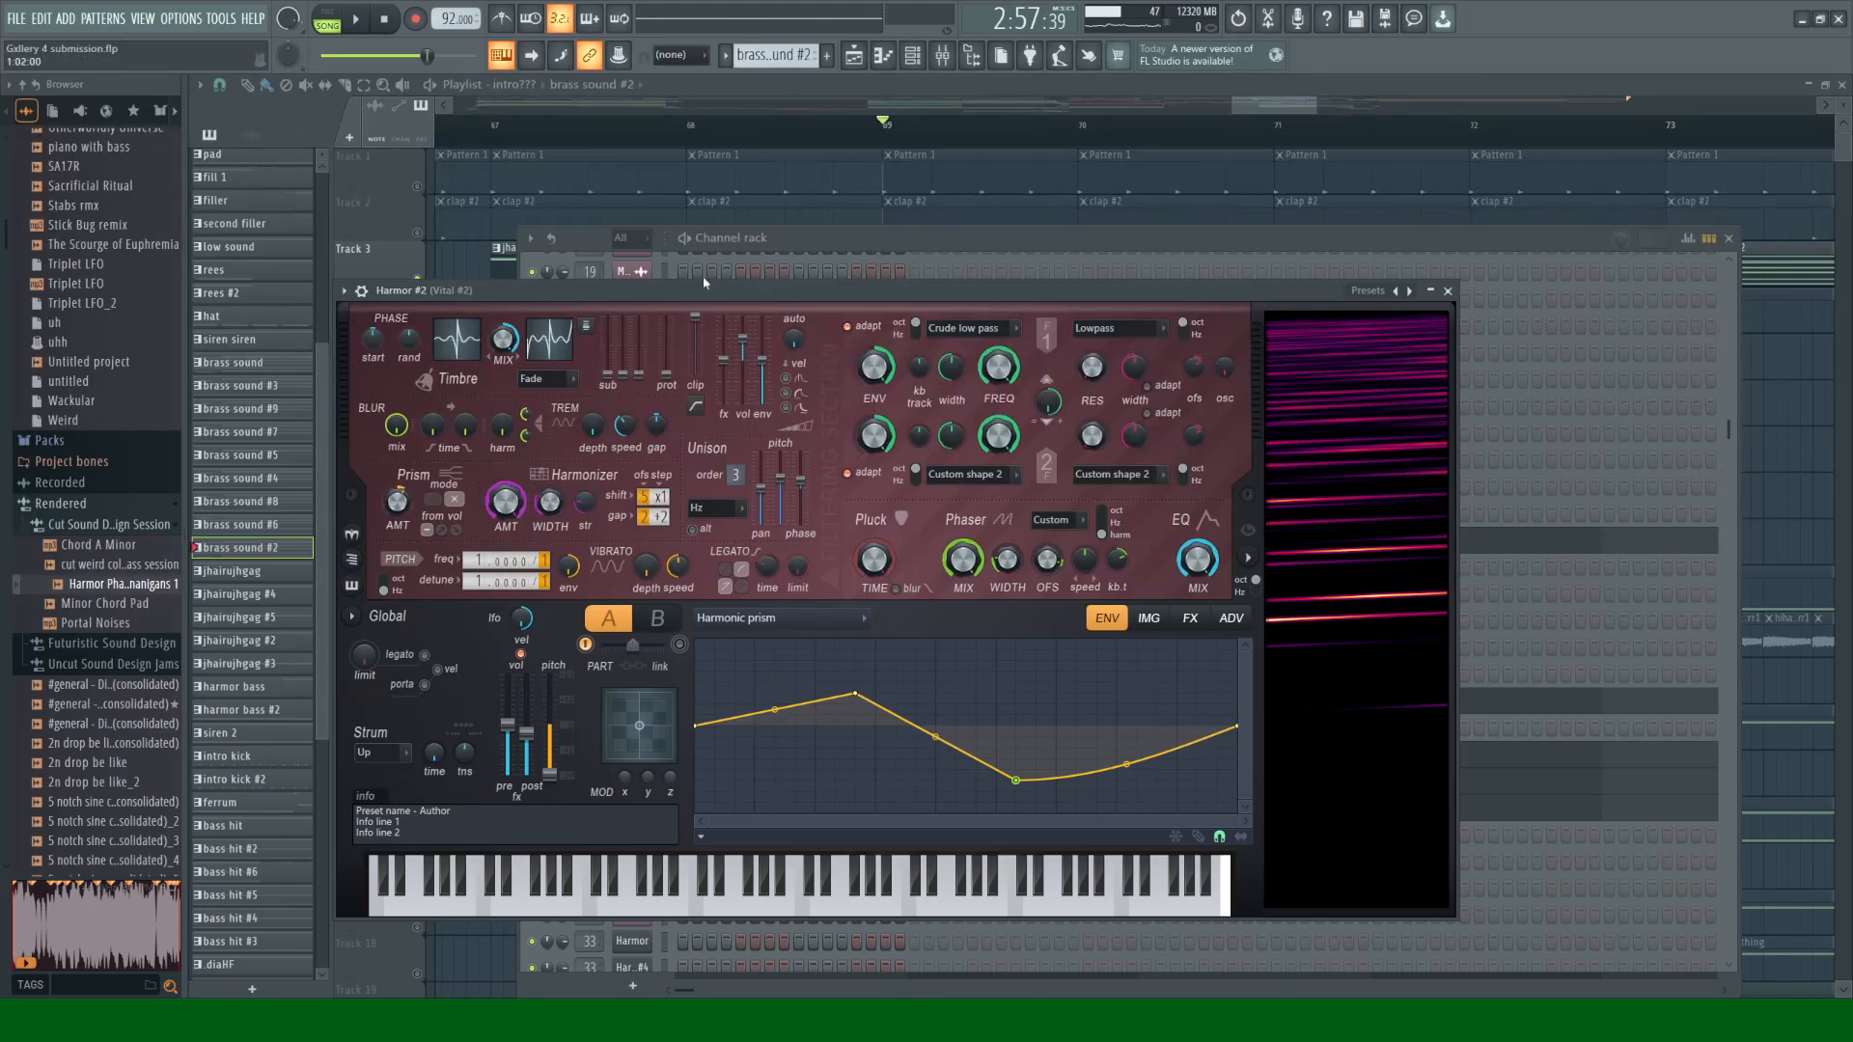
pyautogui.press('space')
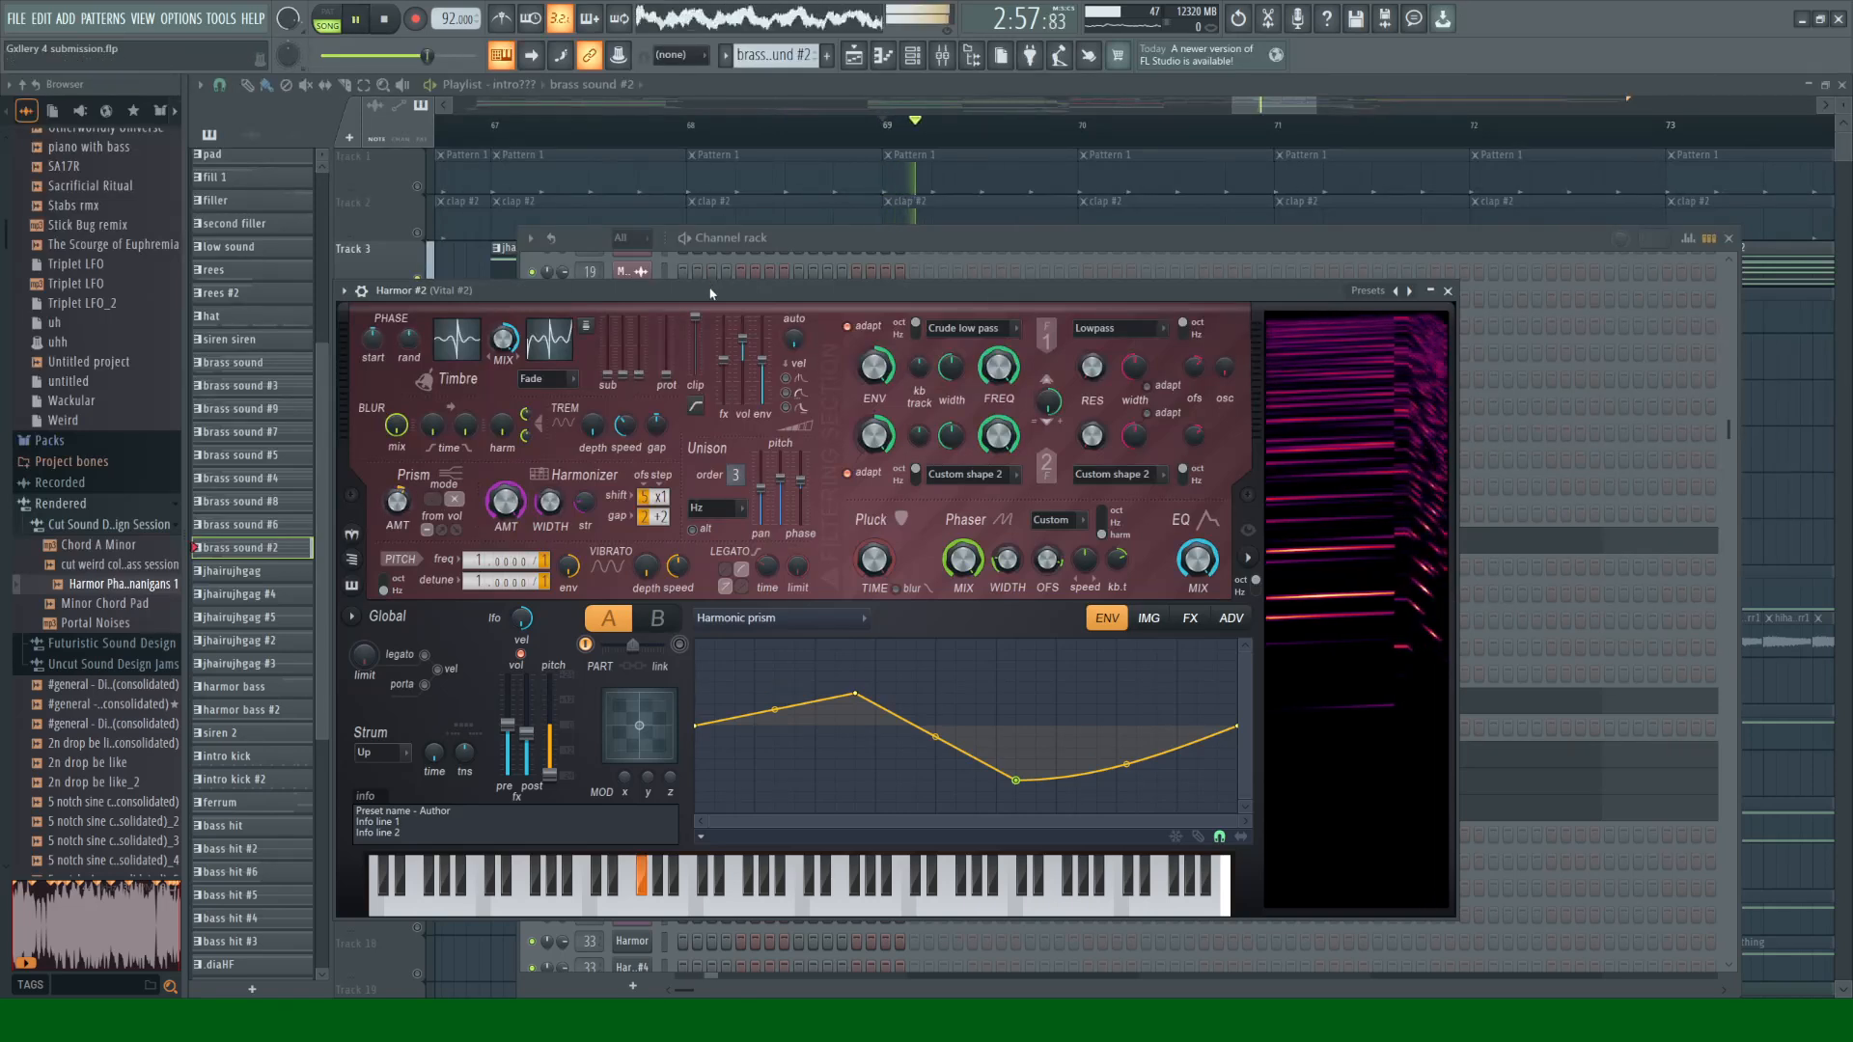
# Step: Play the brass sound with Harmor #2's unison order changed, and restore the order to 3
pyautogui.press('space')
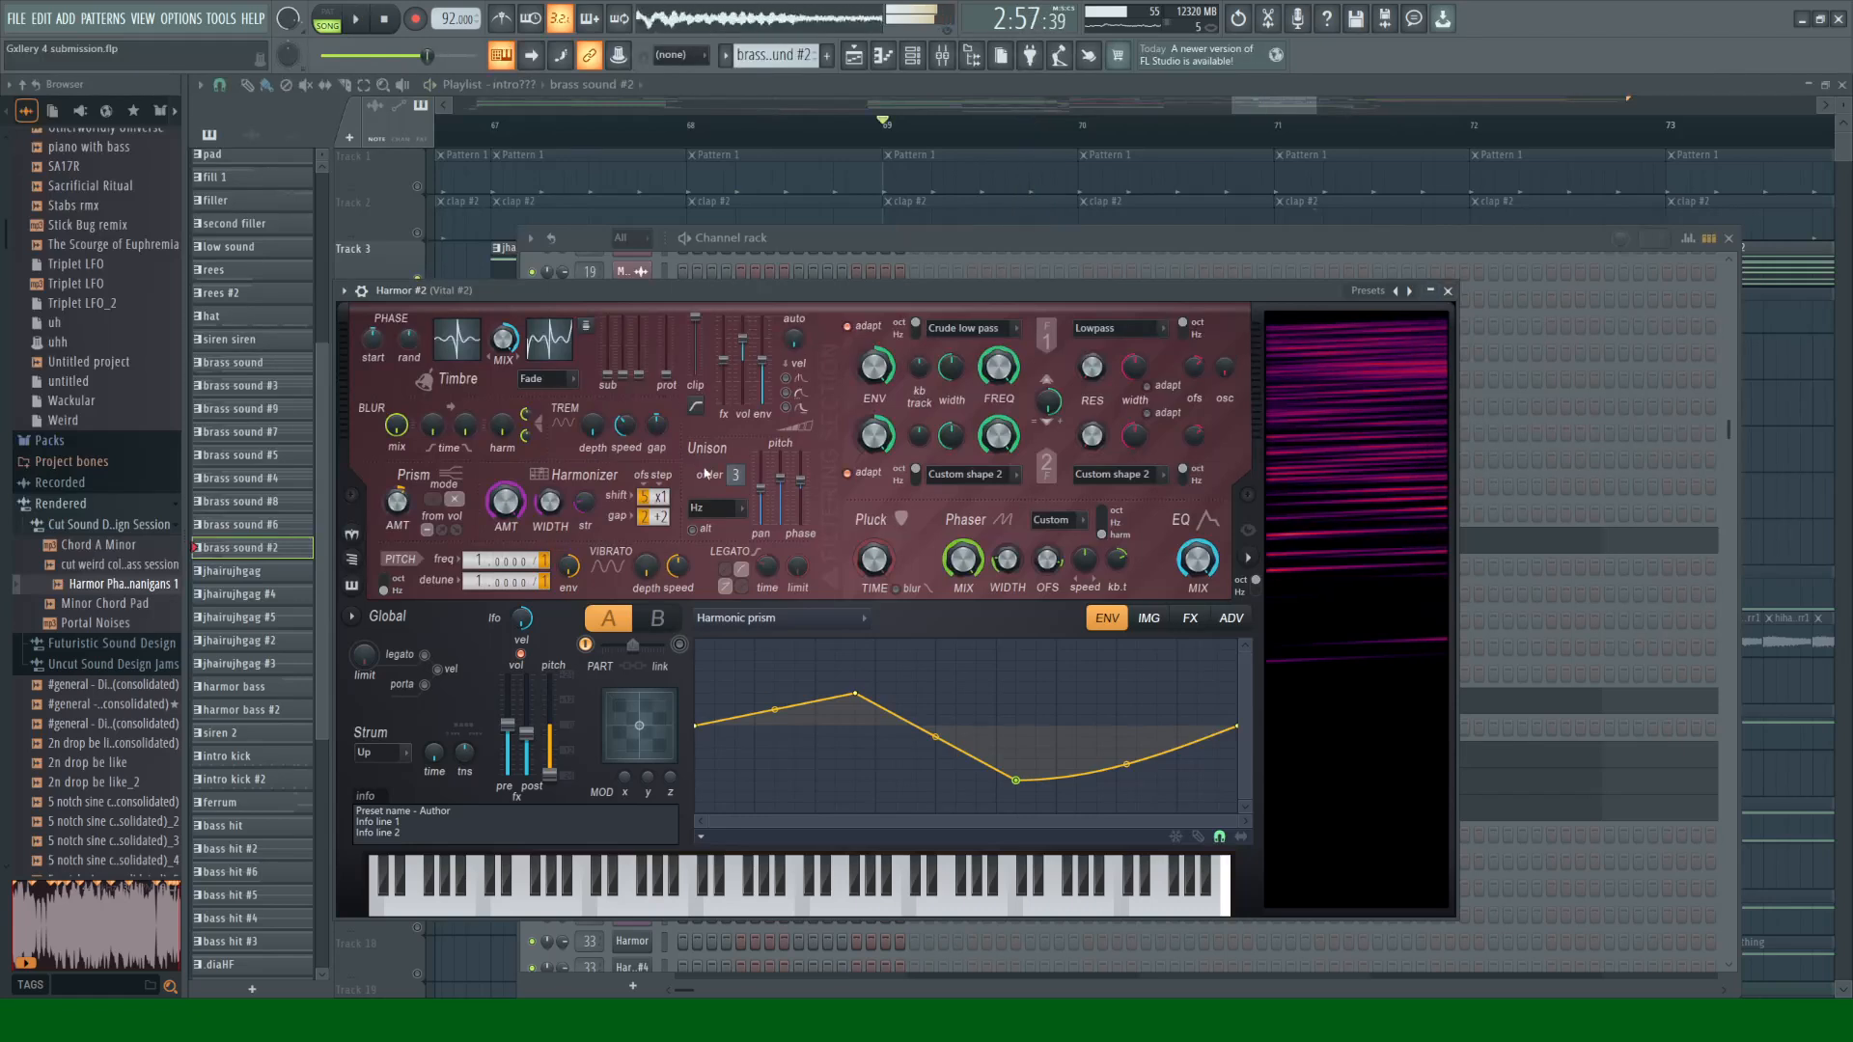
pyautogui.moveTo(735, 474); pyautogui.dragTo(736, 507)
pyautogui.press('space')
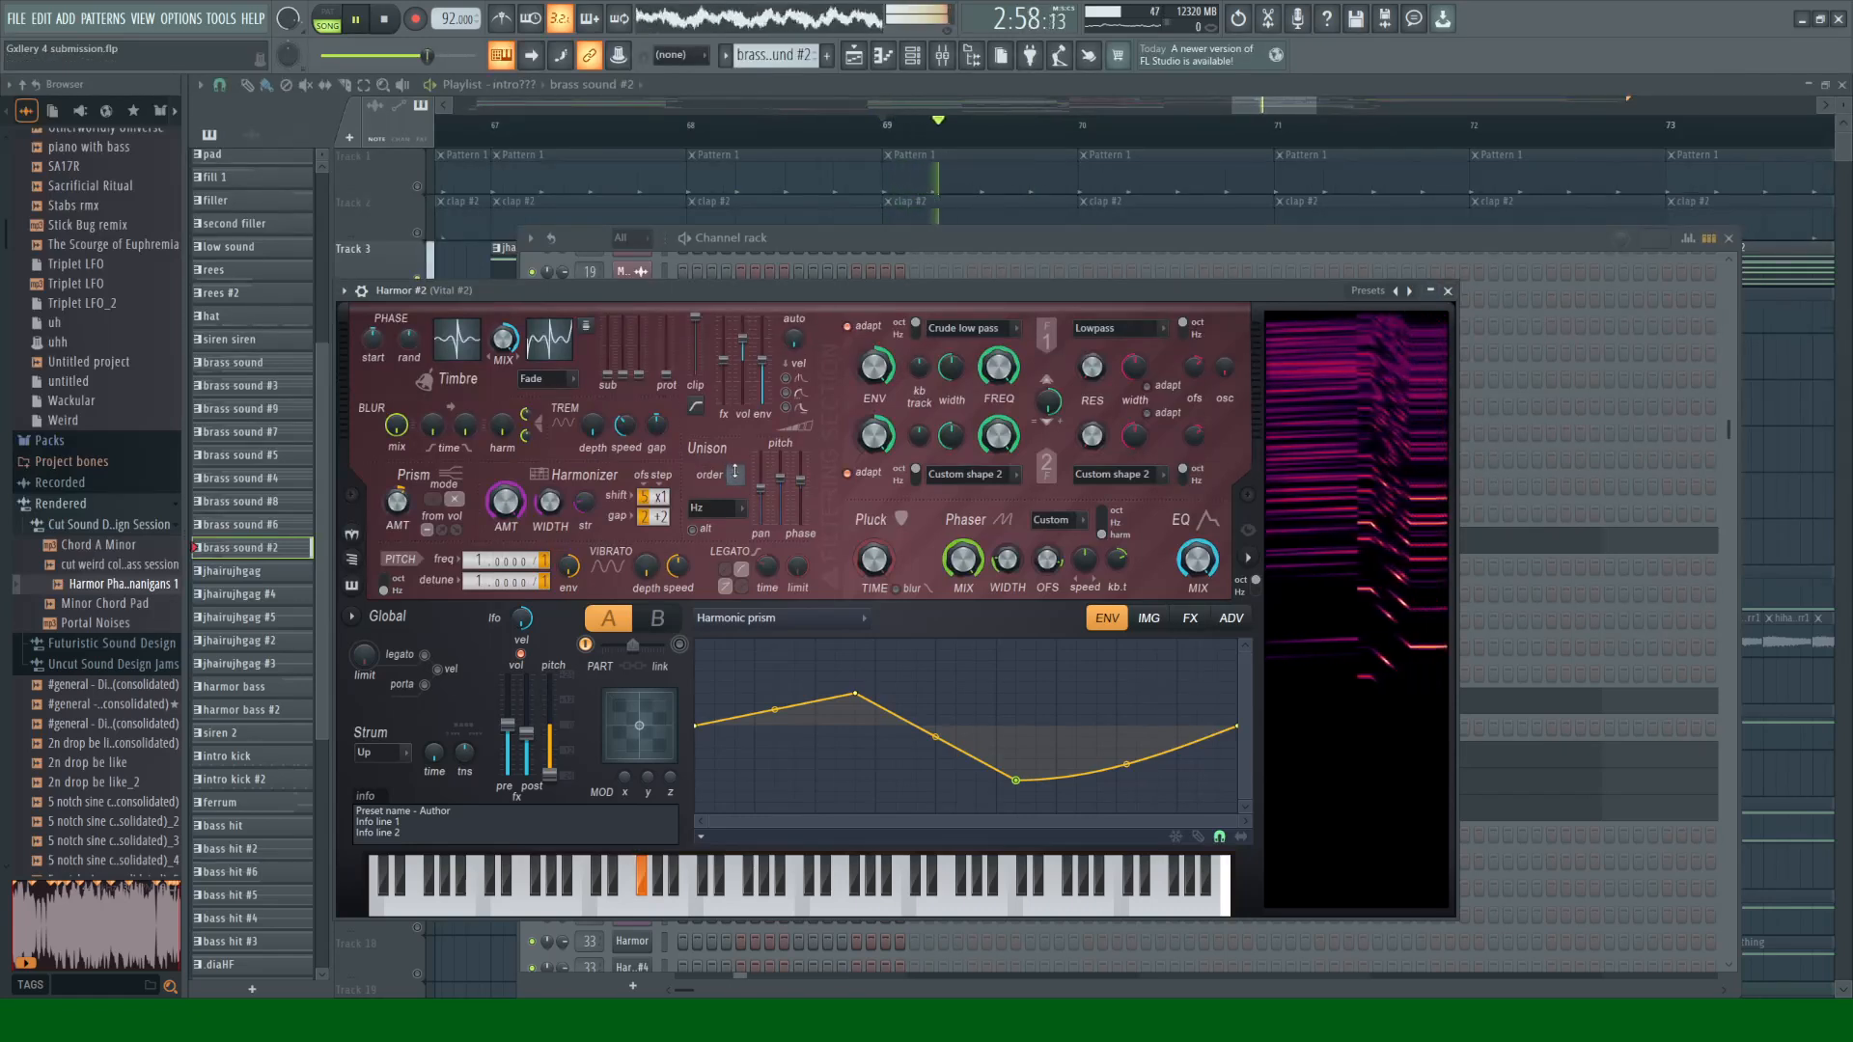
pyautogui.press('space')
pyautogui.moveTo(736, 473); pyautogui.dragTo(736, 444)
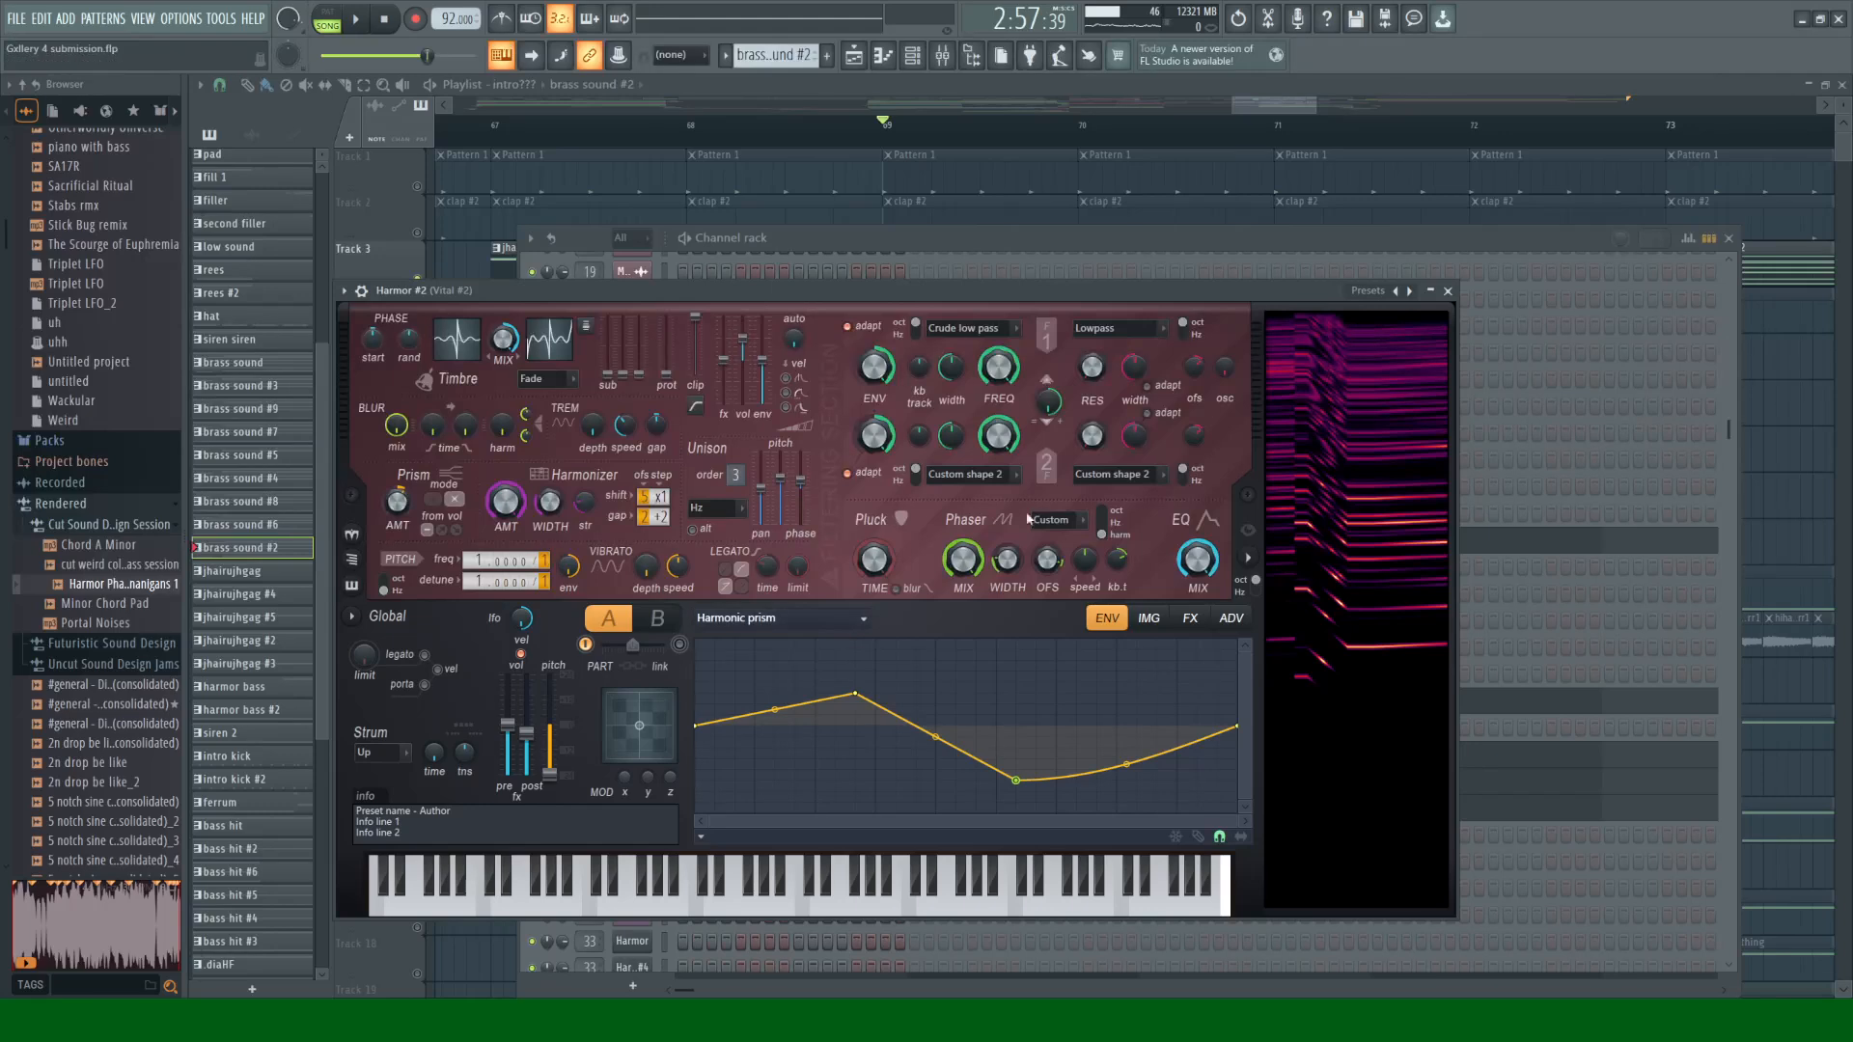
# Step: Show Harmor #2's phaser shape and play the brass sound to compare it with and without the phaser
pyautogui.click(1028, 708)
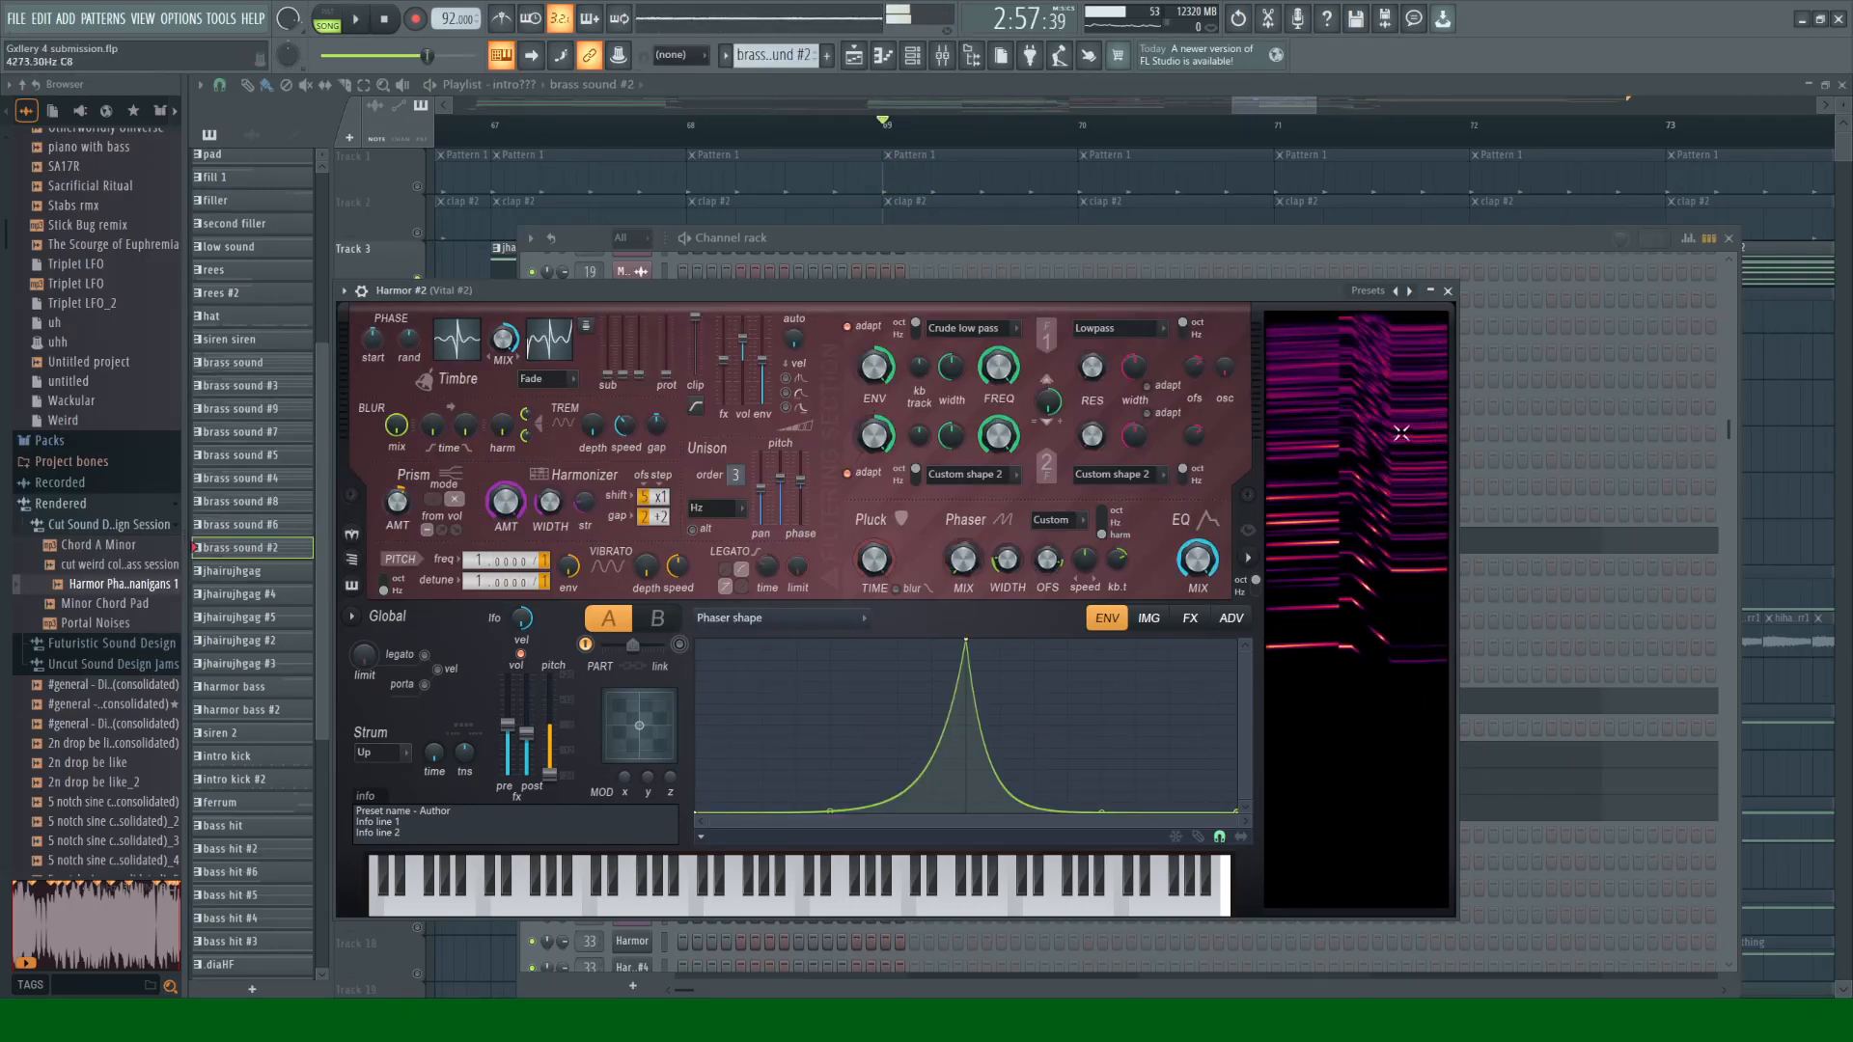
pyautogui.press('space')
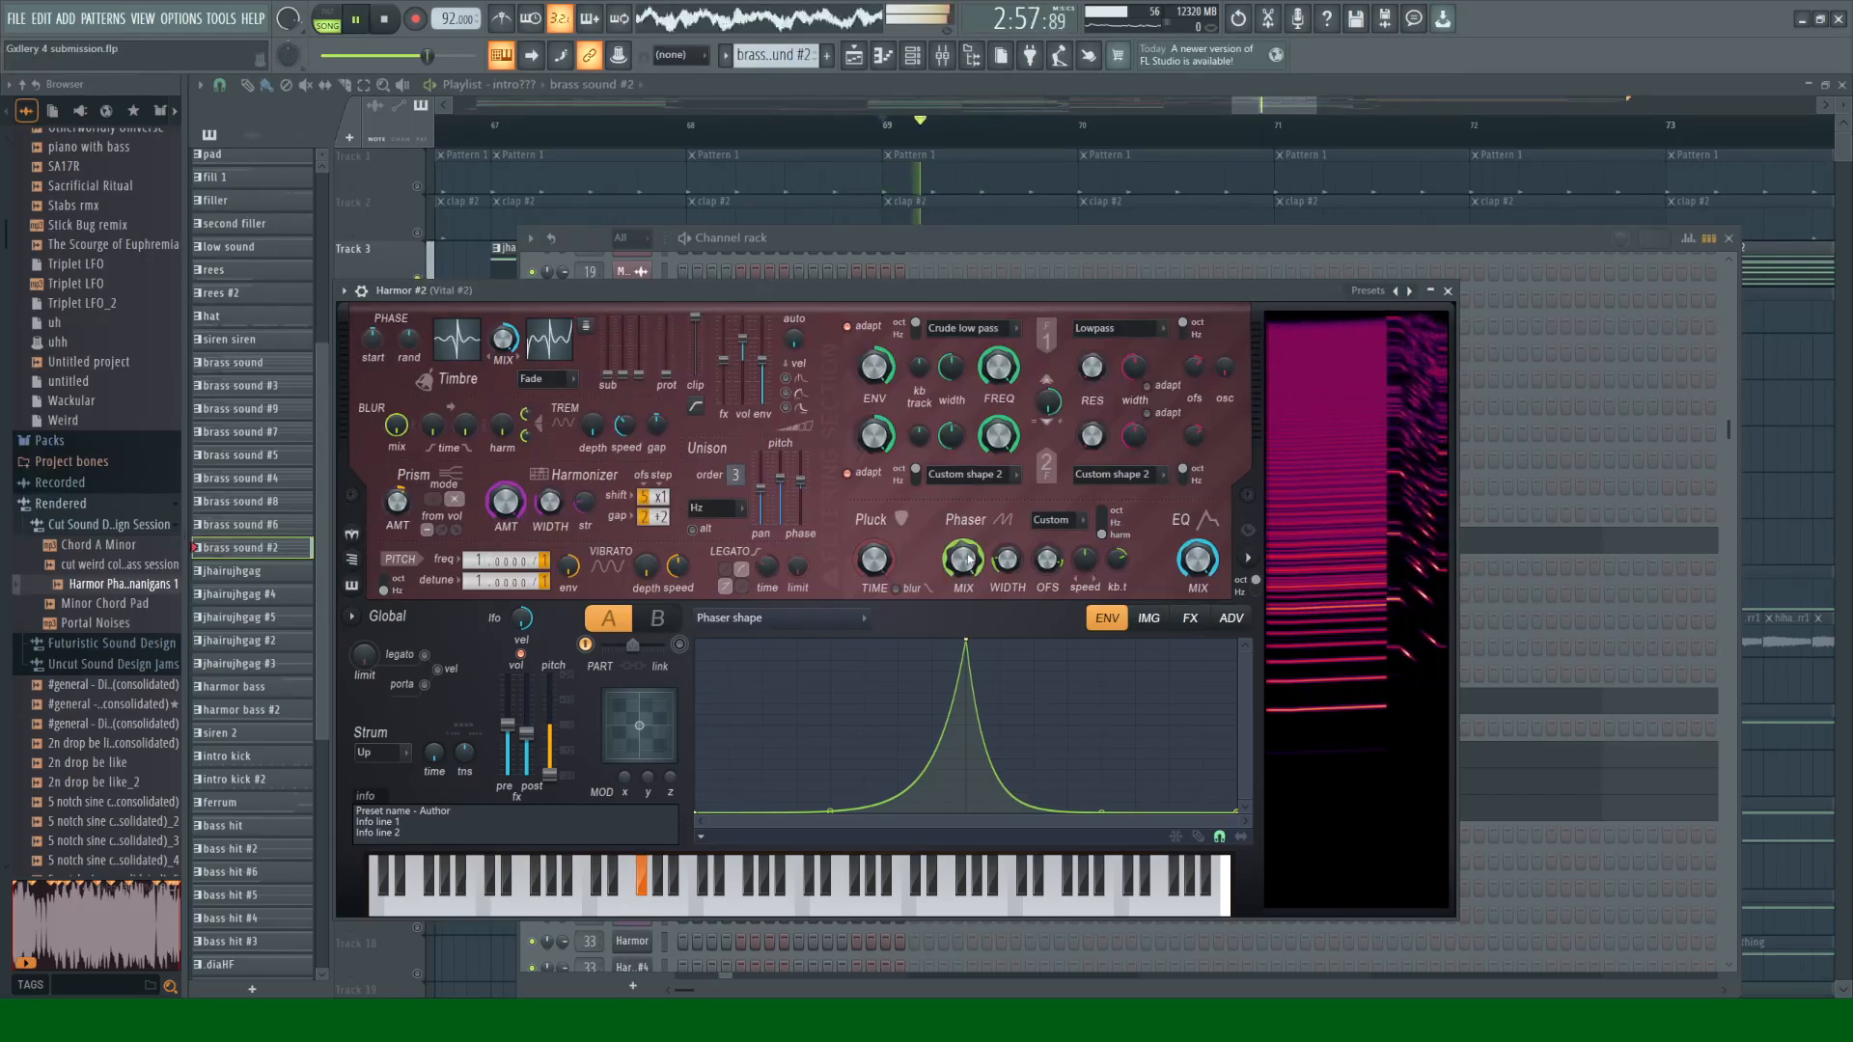
pyautogui.press('space')
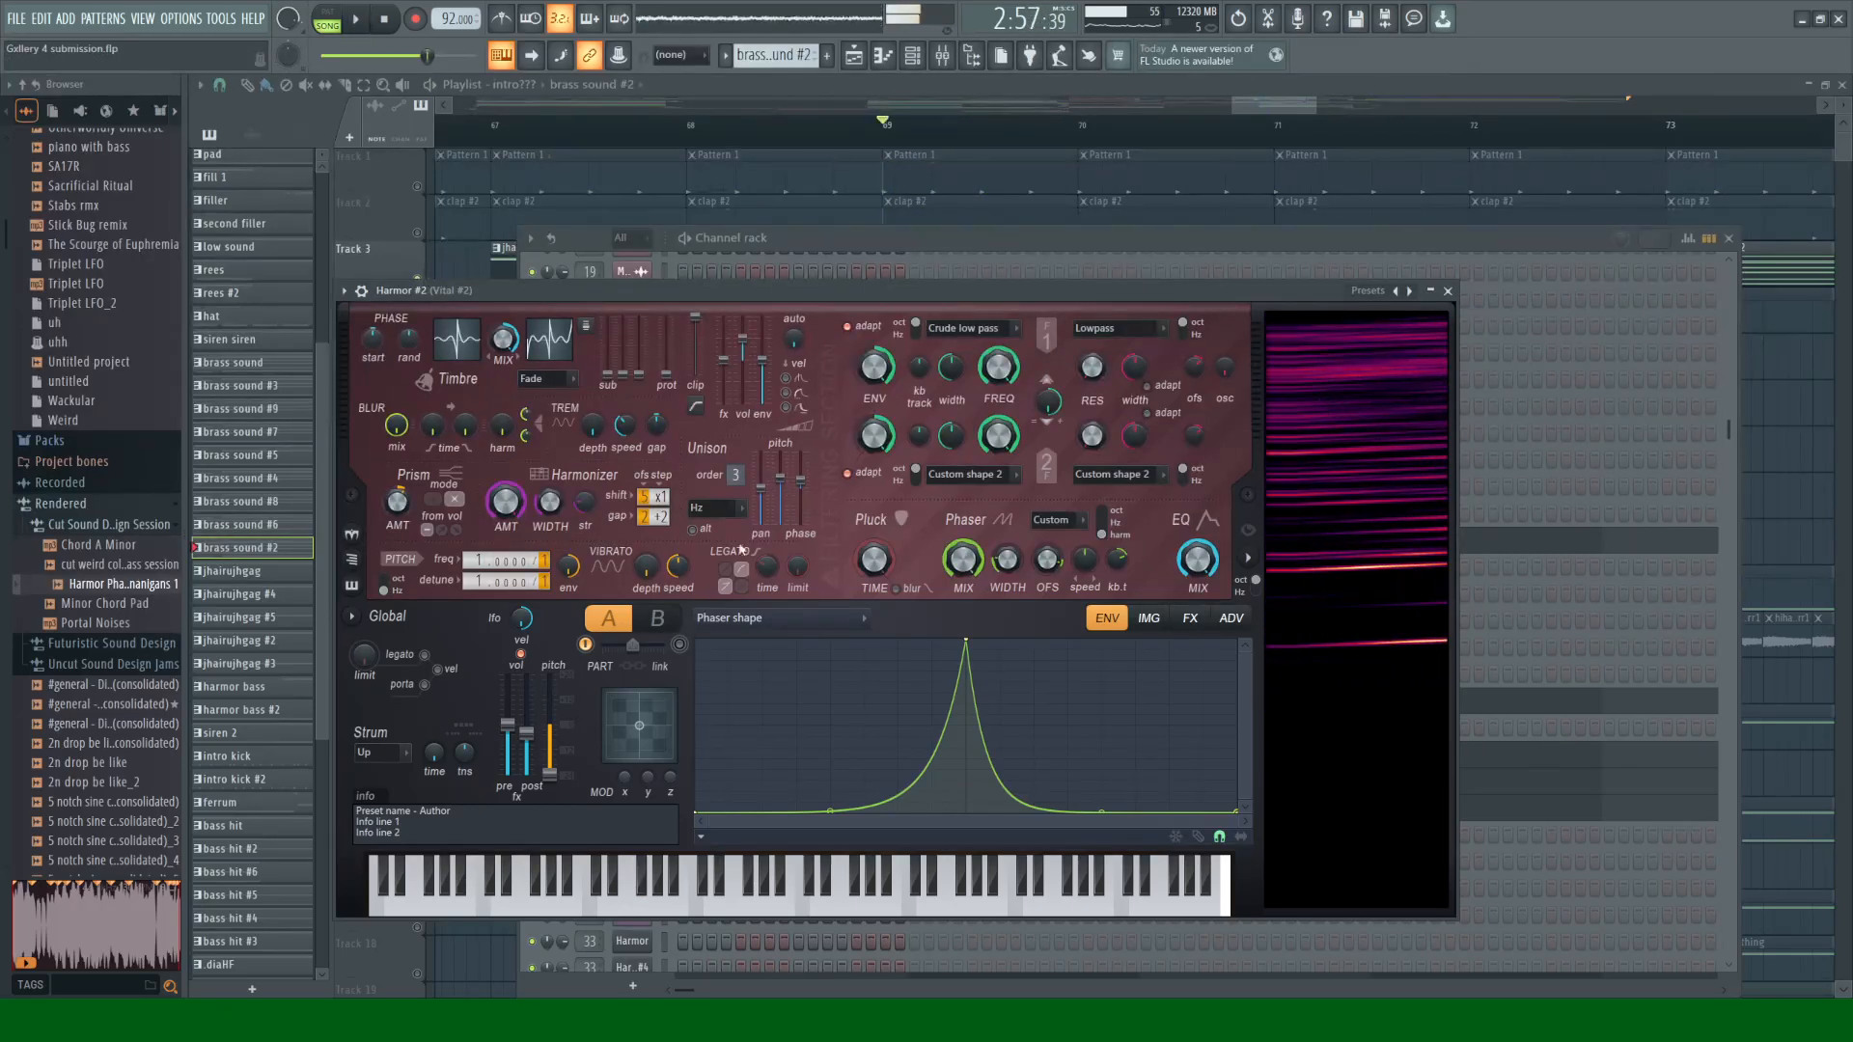
# Step: Turn down Harmor #2's harmonizer amount, play the brass sound against the phaser mix, and close the synth and channel rack
pyautogui.moveTo(515, 496); pyautogui.dragTo(516, 502)
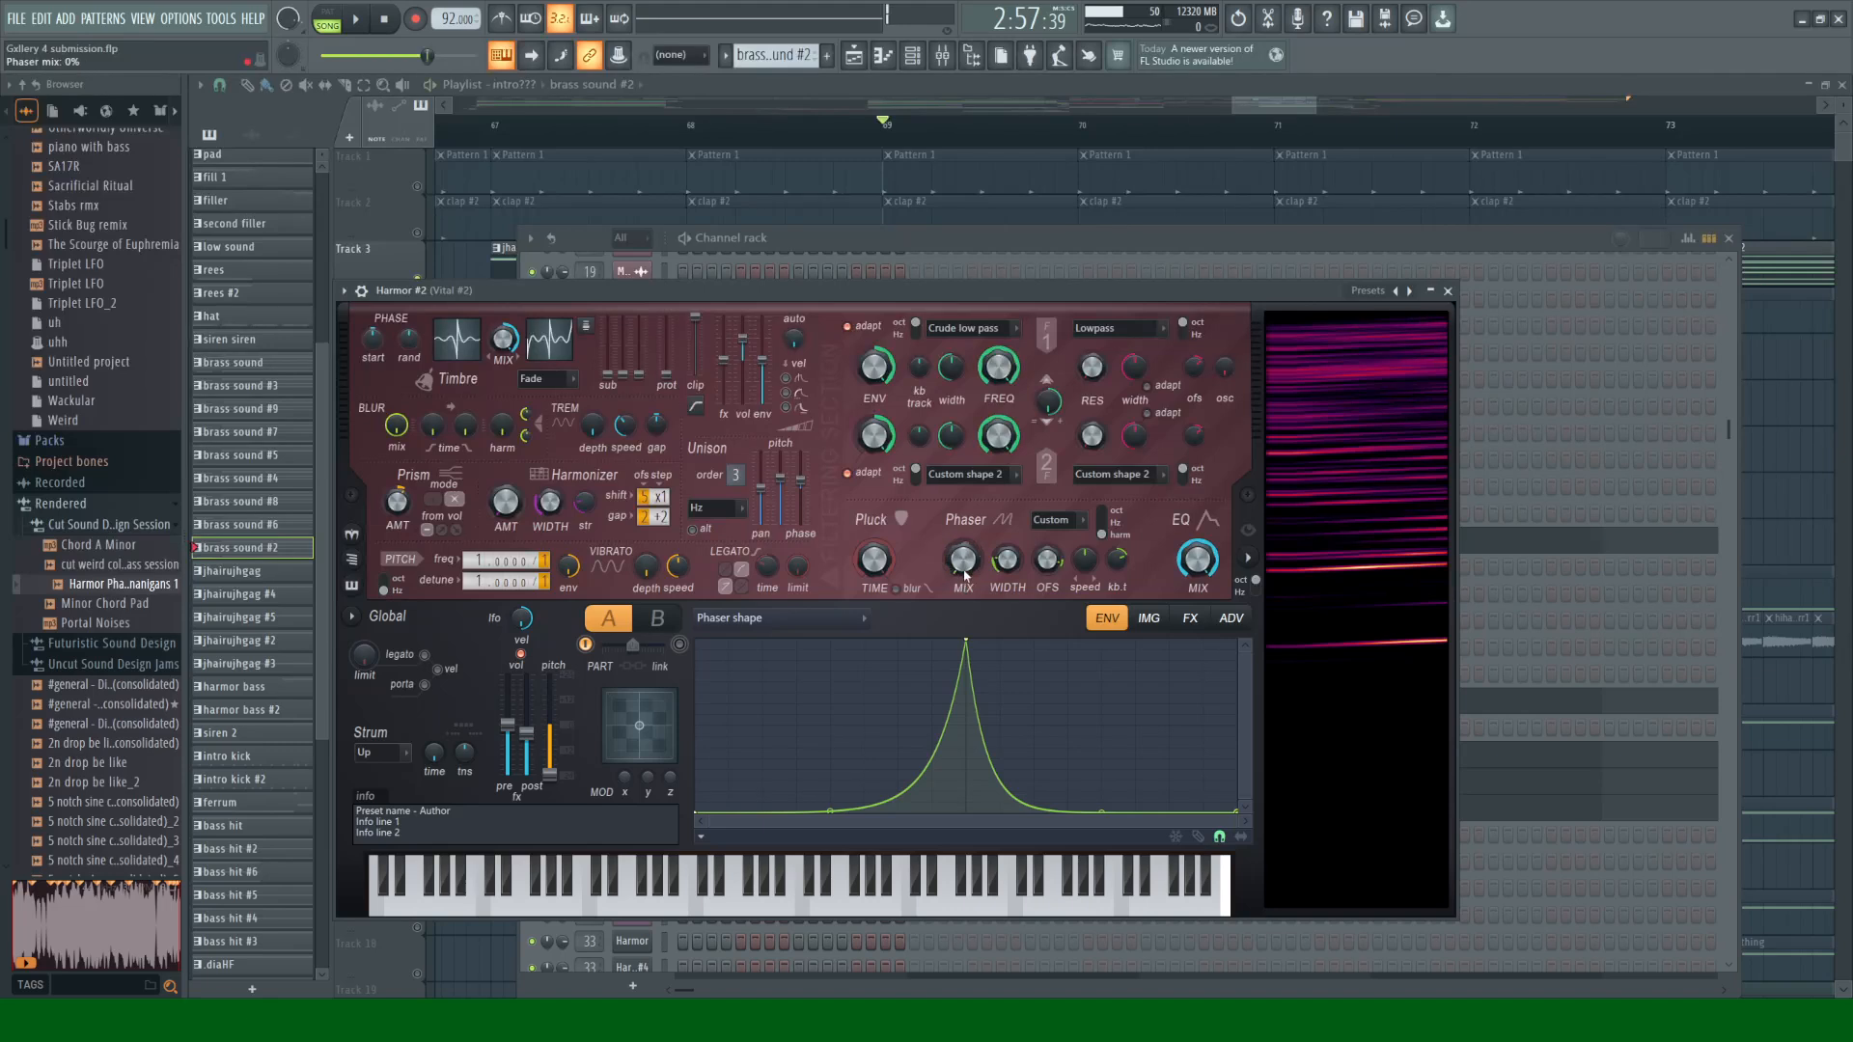
pyautogui.press('space')
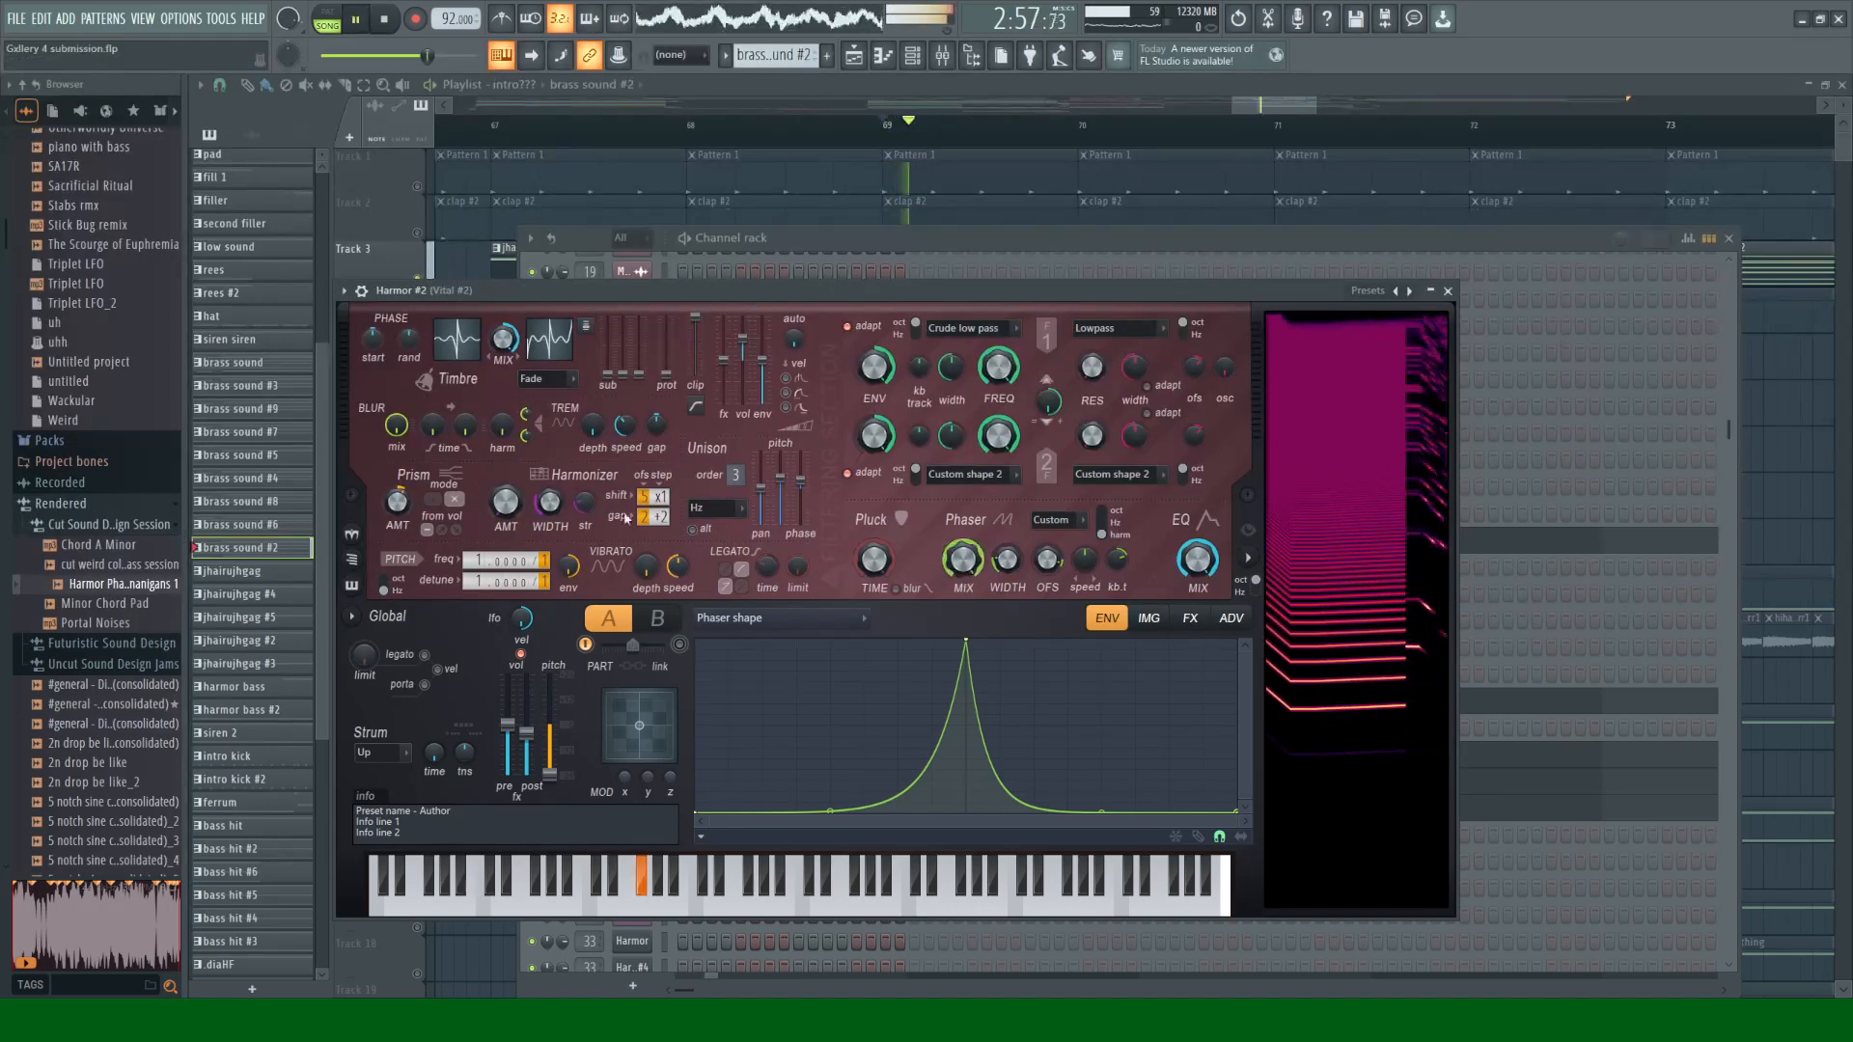
pyautogui.press('space')
pyautogui.click(1448, 291)
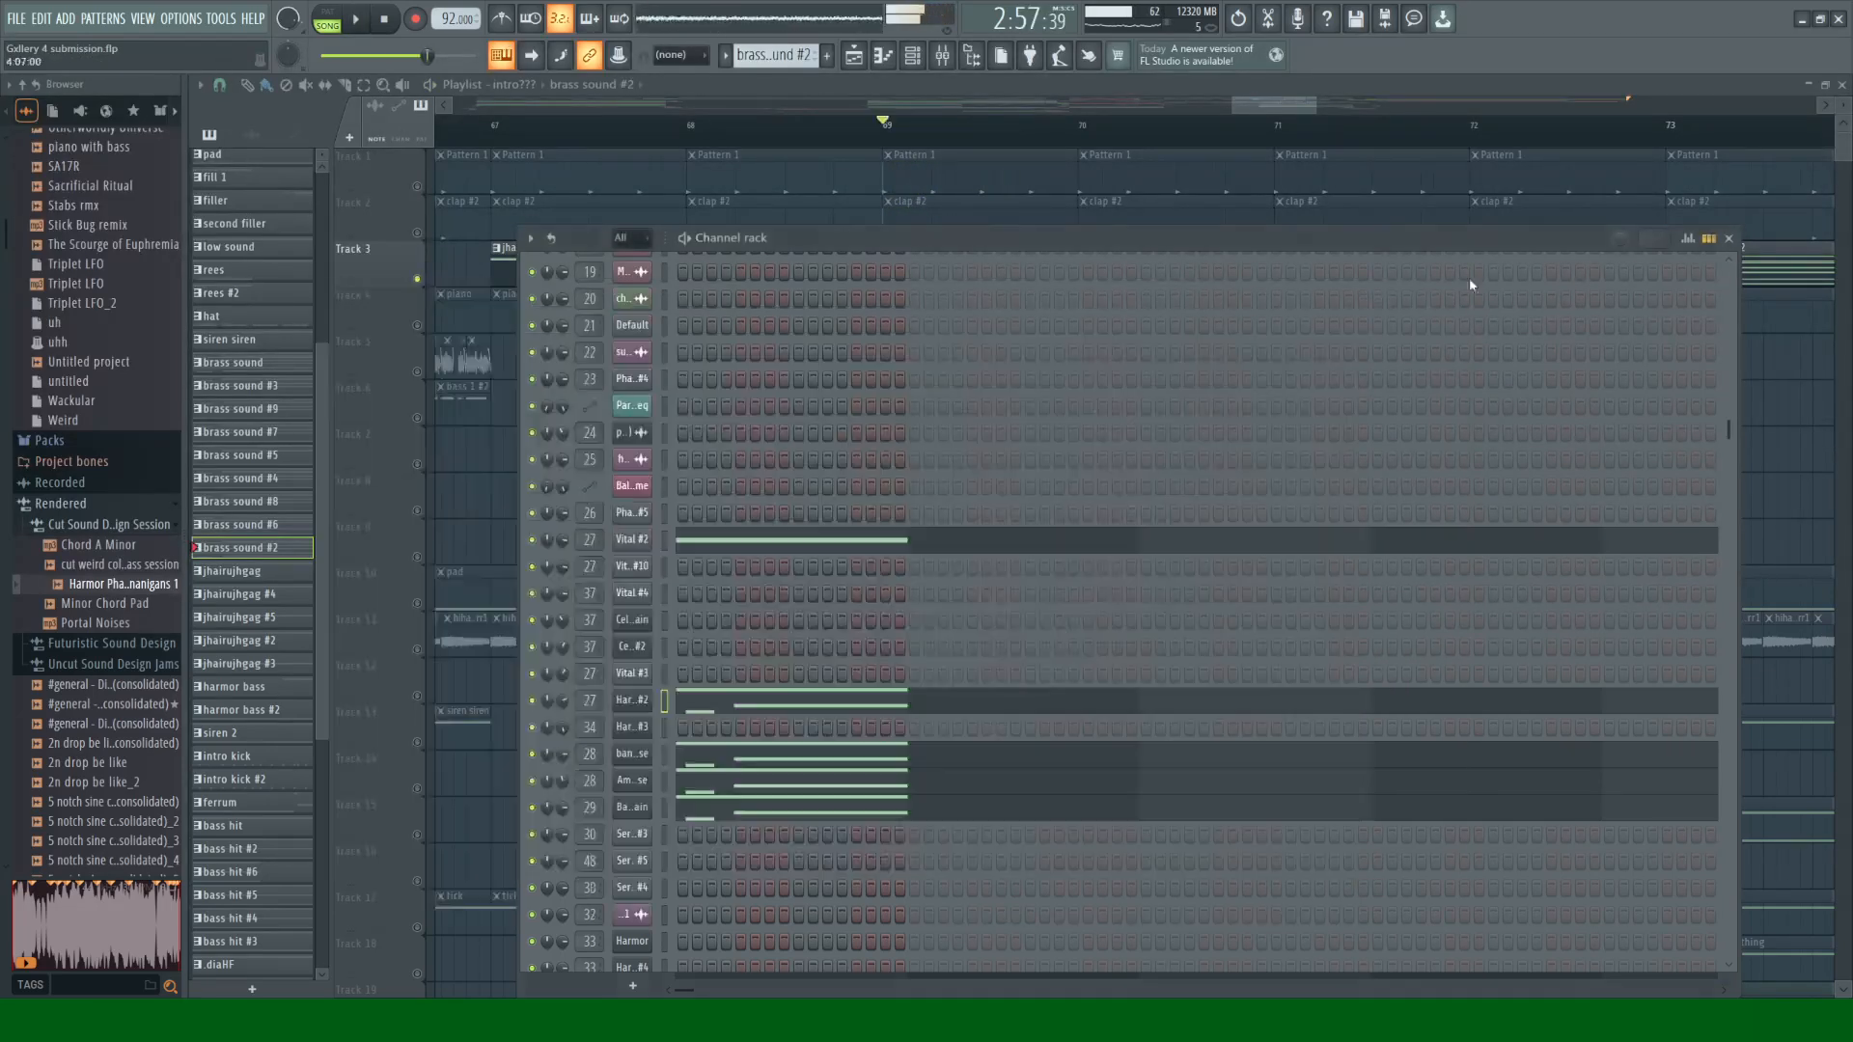
pyautogui.click(1729, 237)
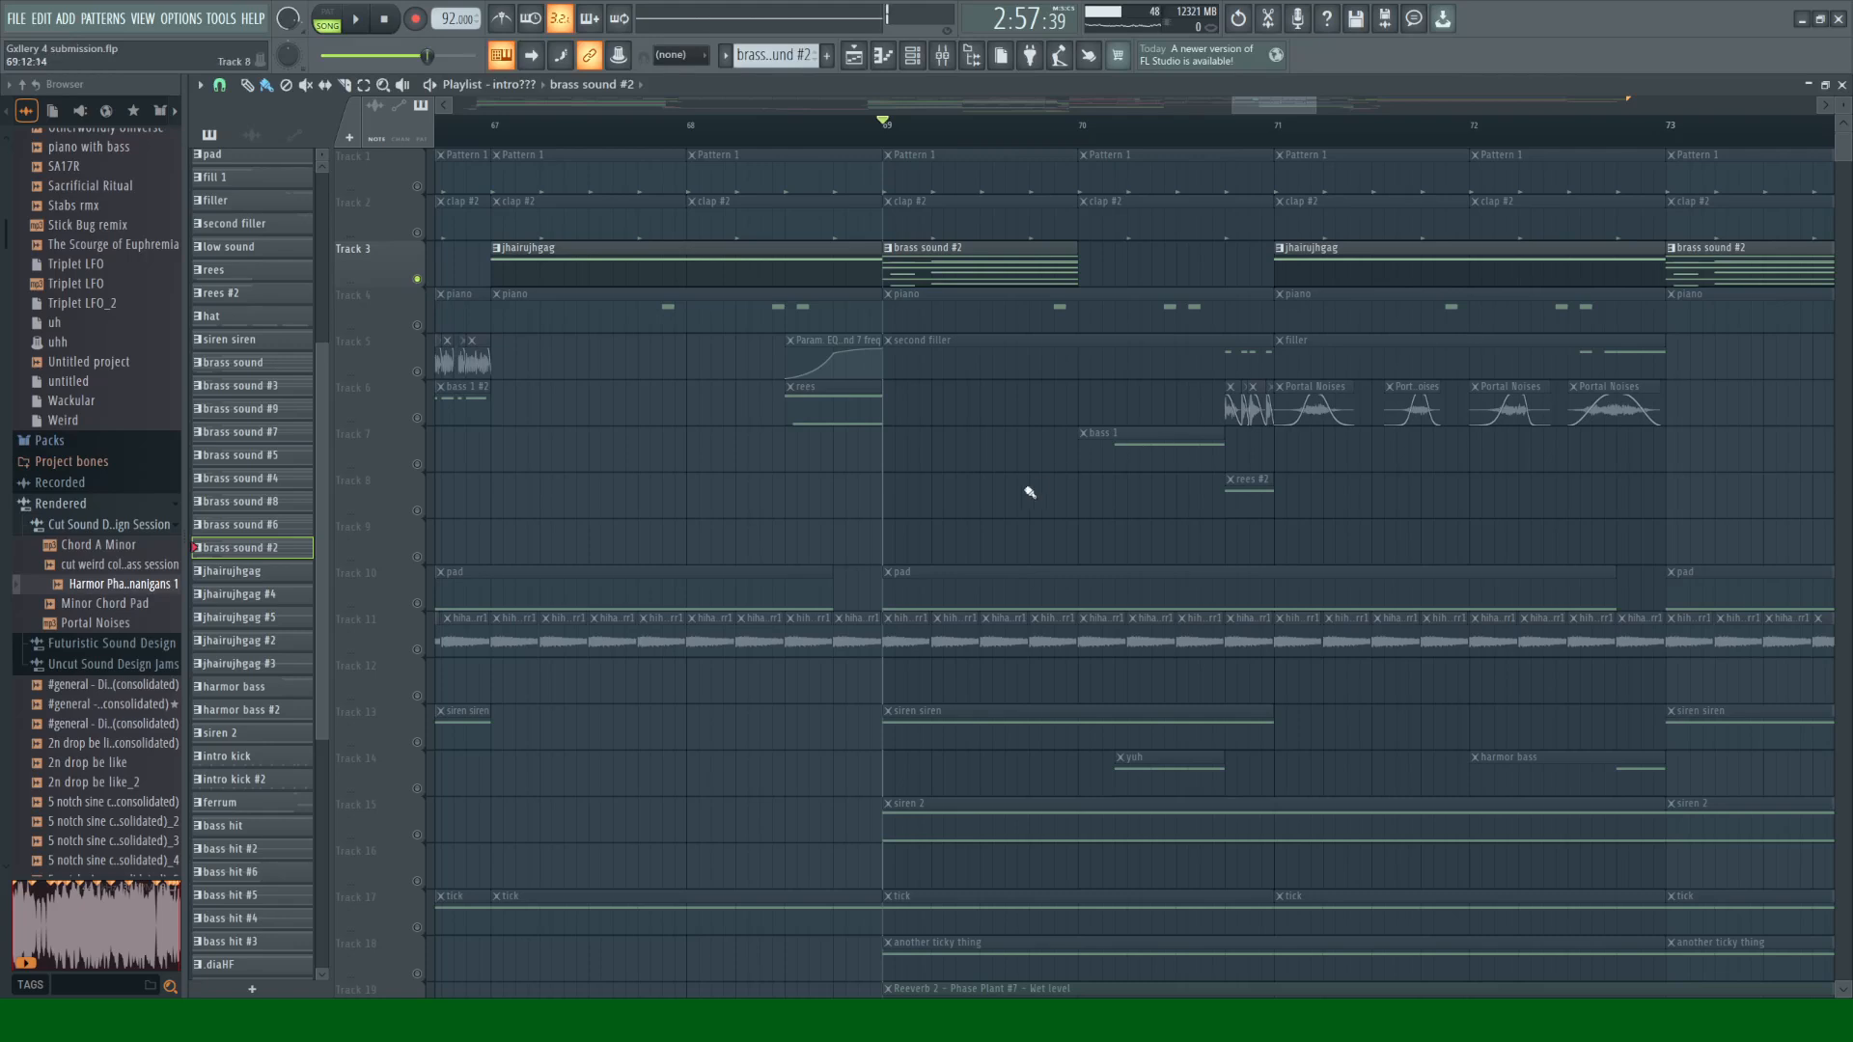
# Step: Solo the siren 2 clips on Track 15 and play them from bar 69
pyautogui.click(421, 842)
pyautogui.scroll(-2, 681, 763)
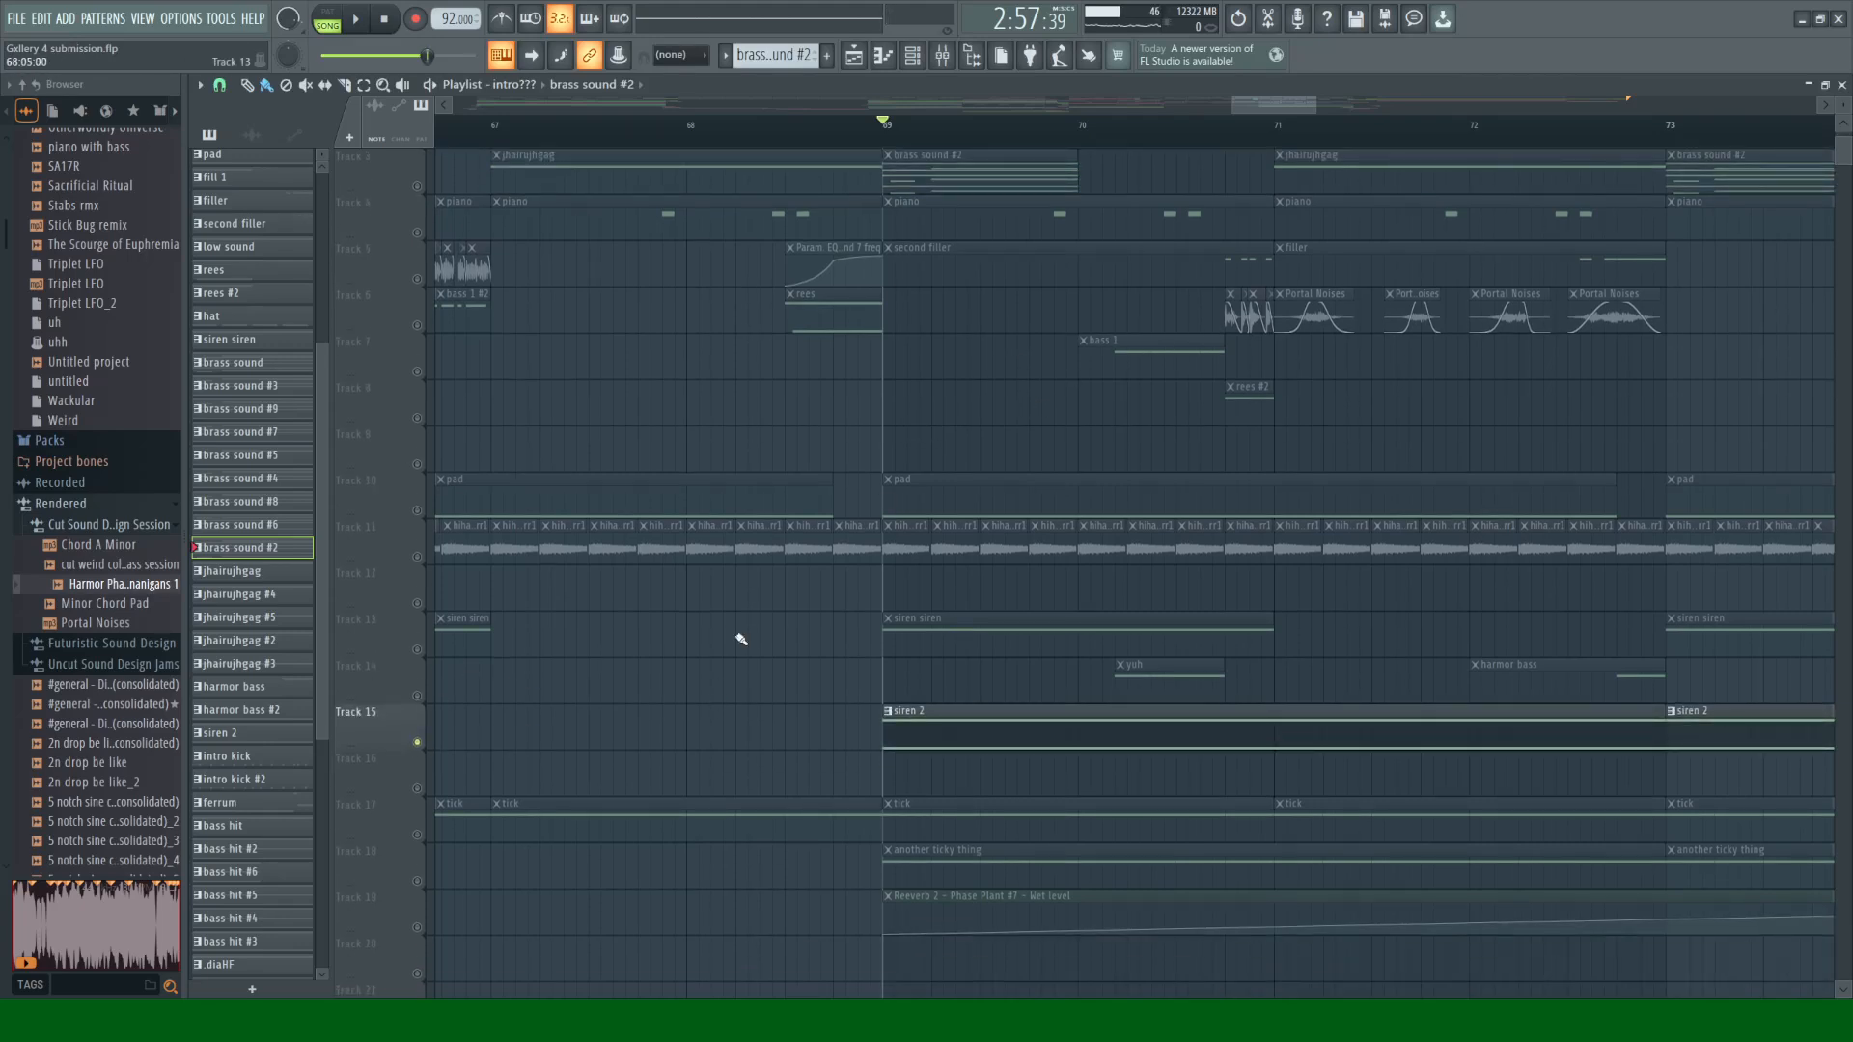
pyautogui.press('space')
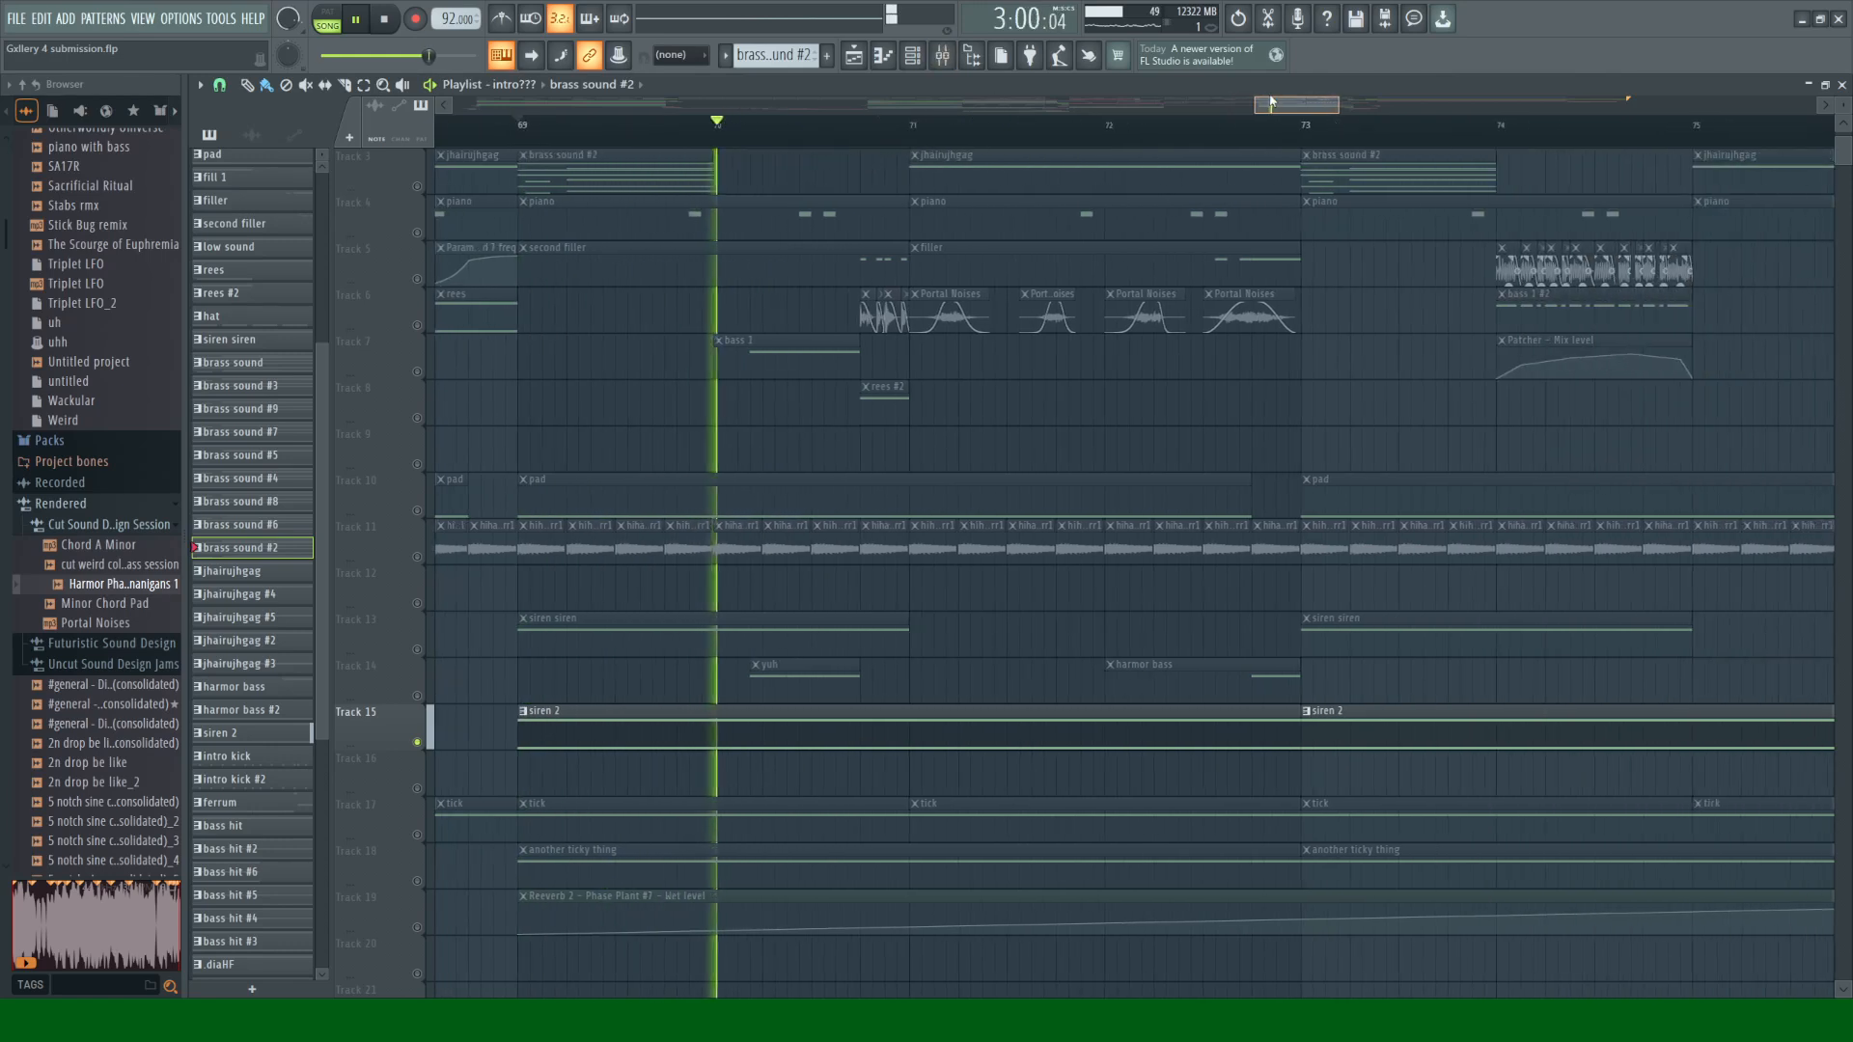
# Step: Open Harmor #3 from the channel rack with its visual feedback shown during playback, and stop and close both windows
pyautogui.press('F6')
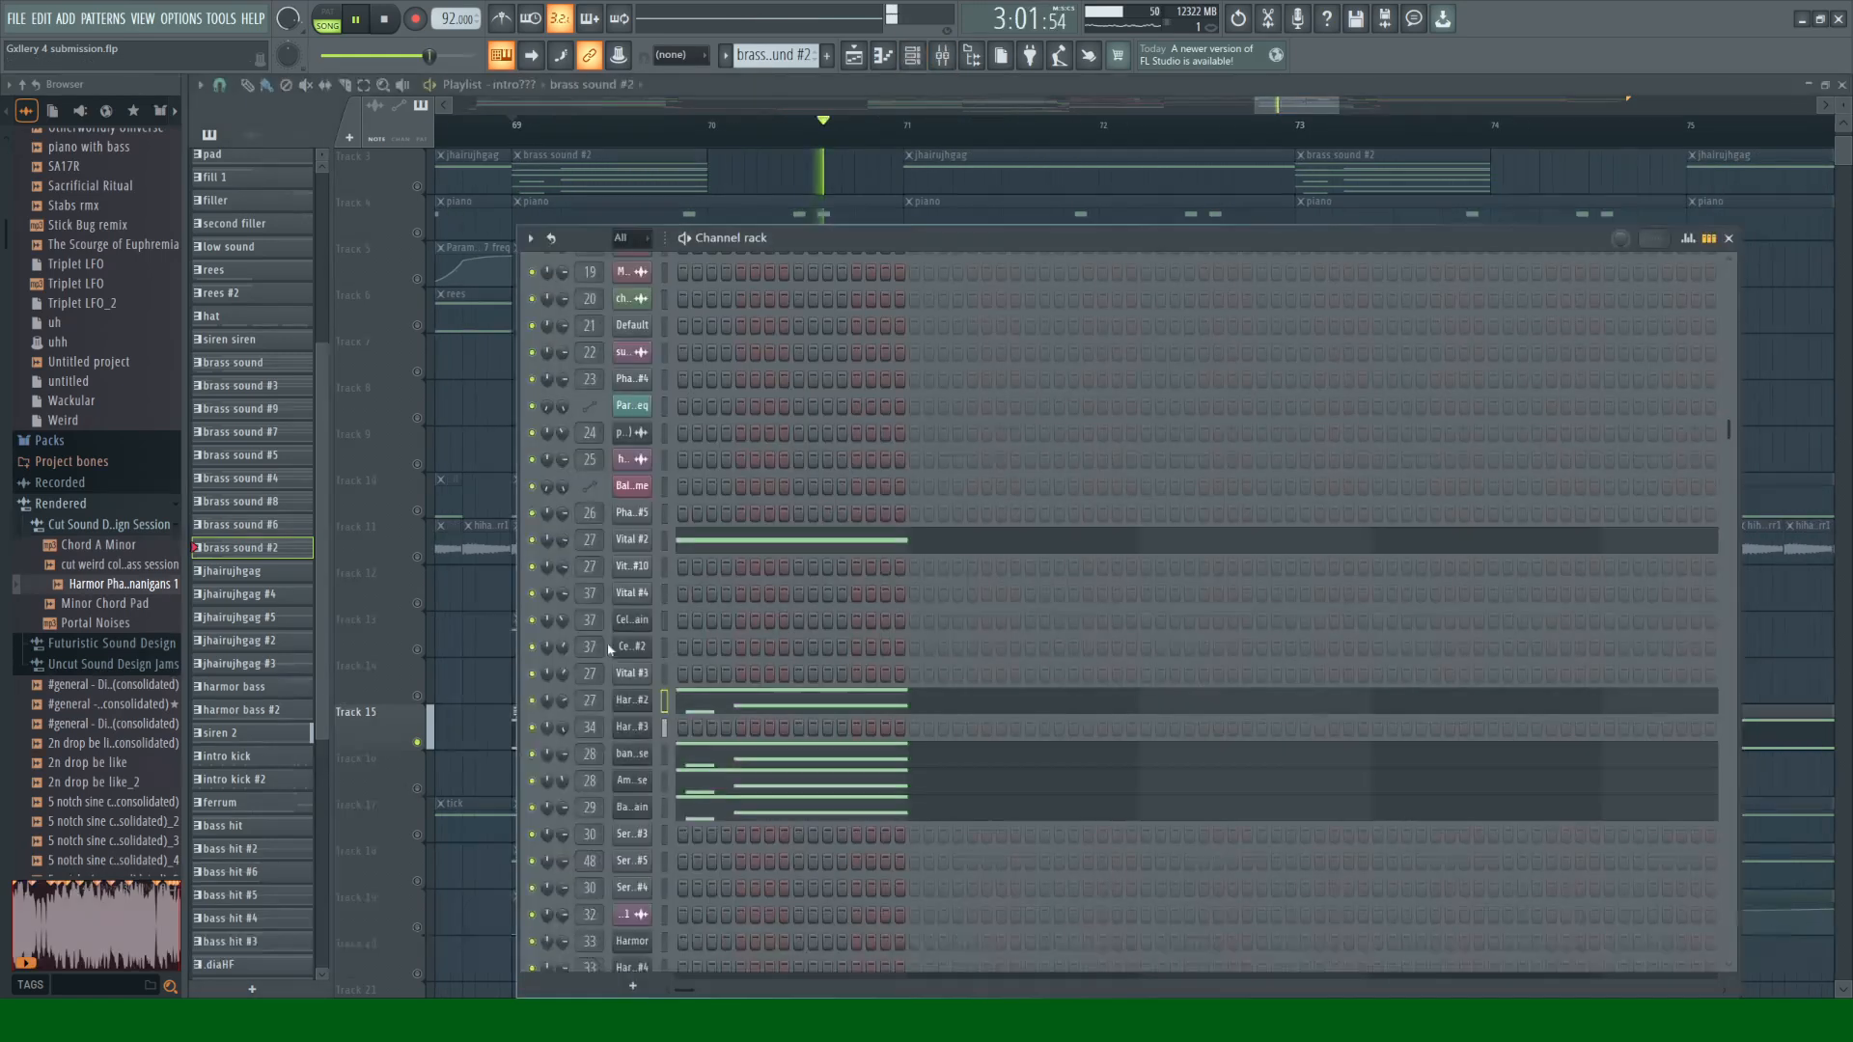
pyautogui.click(624, 731)
pyautogui.click(1271, 582)
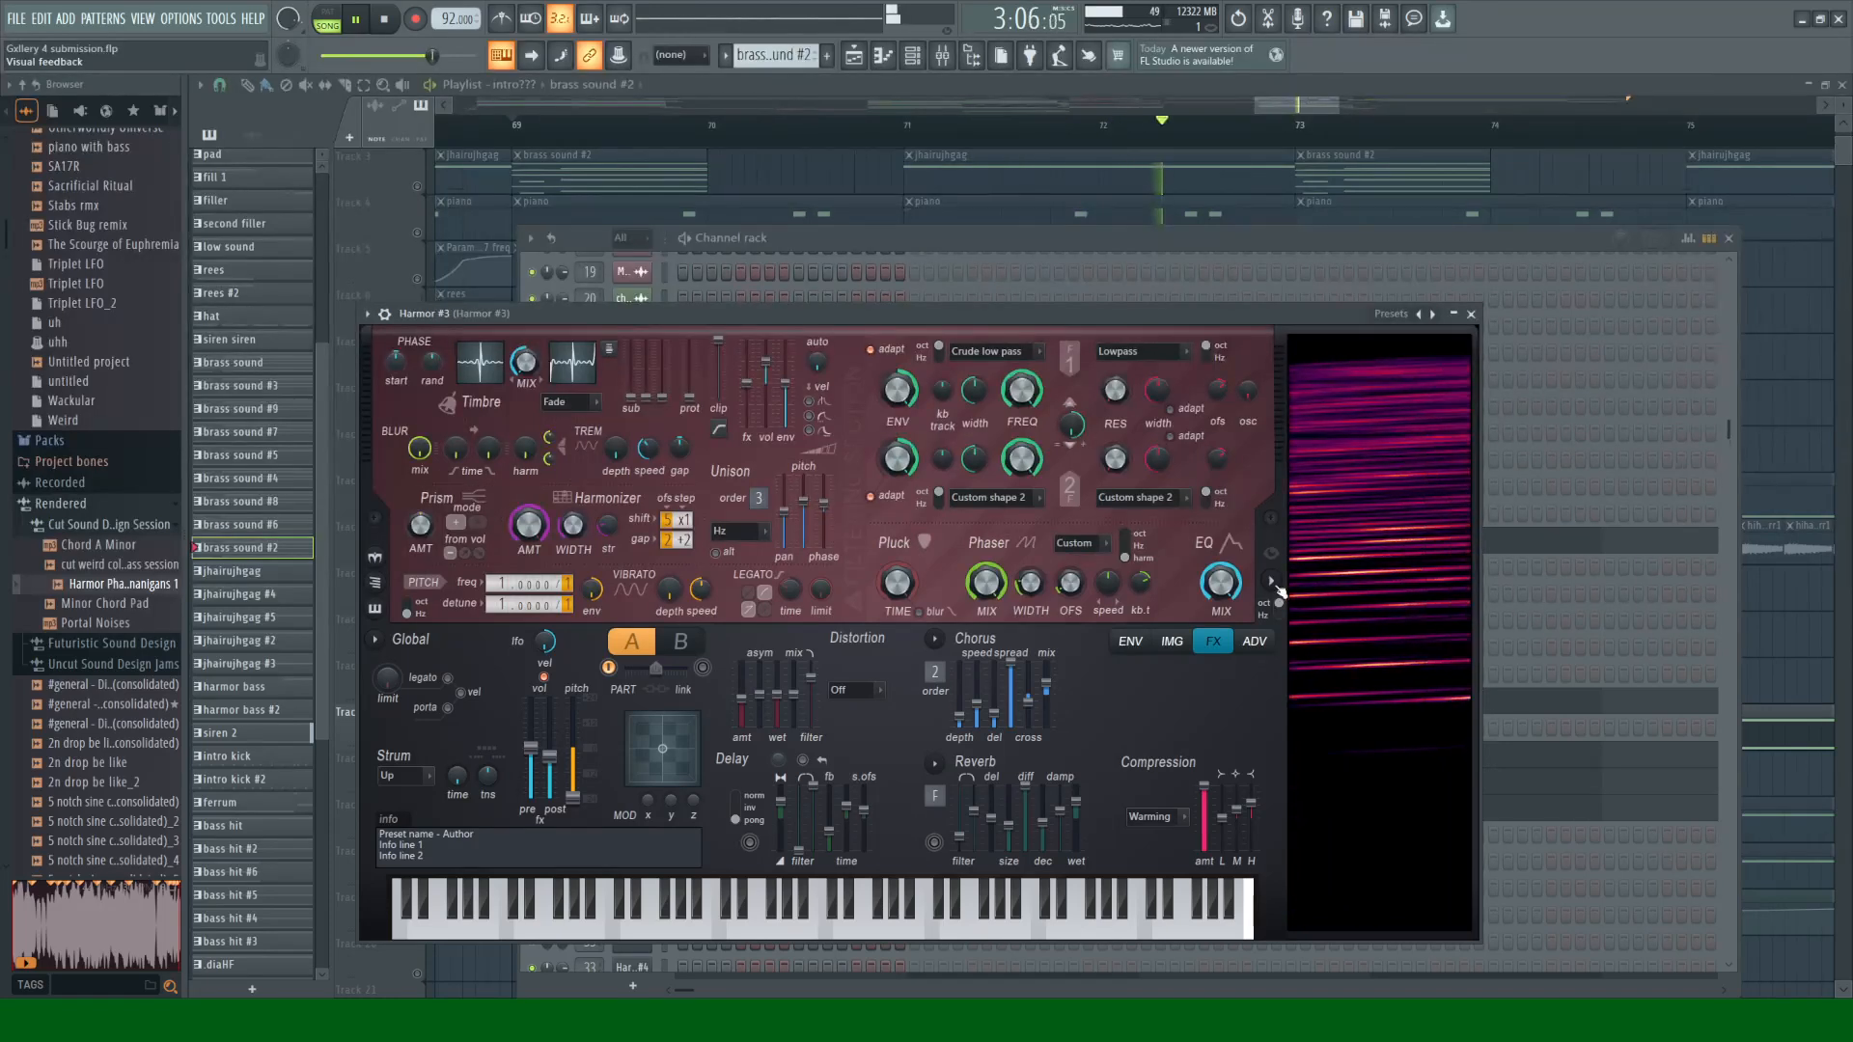
pyautogui.press('space')
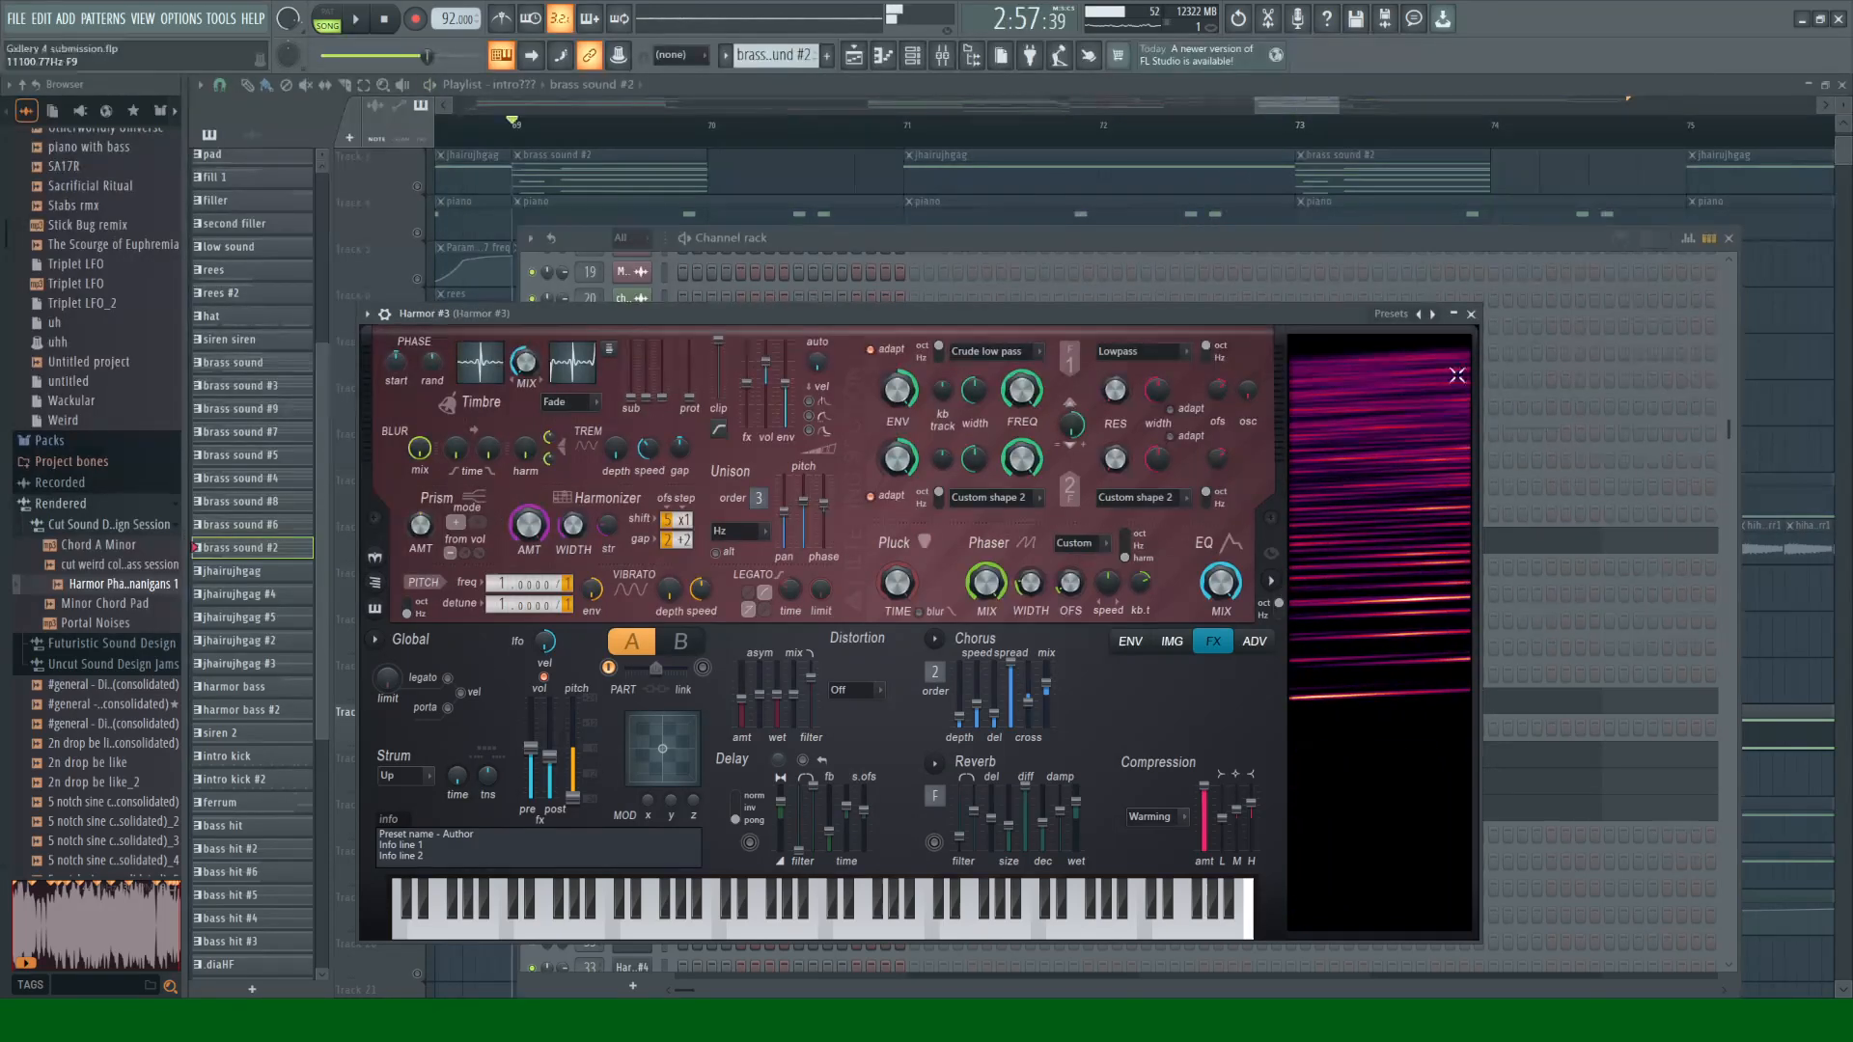
pyautogui.click(1472, 315)
pyautogui.click(1727, 240)
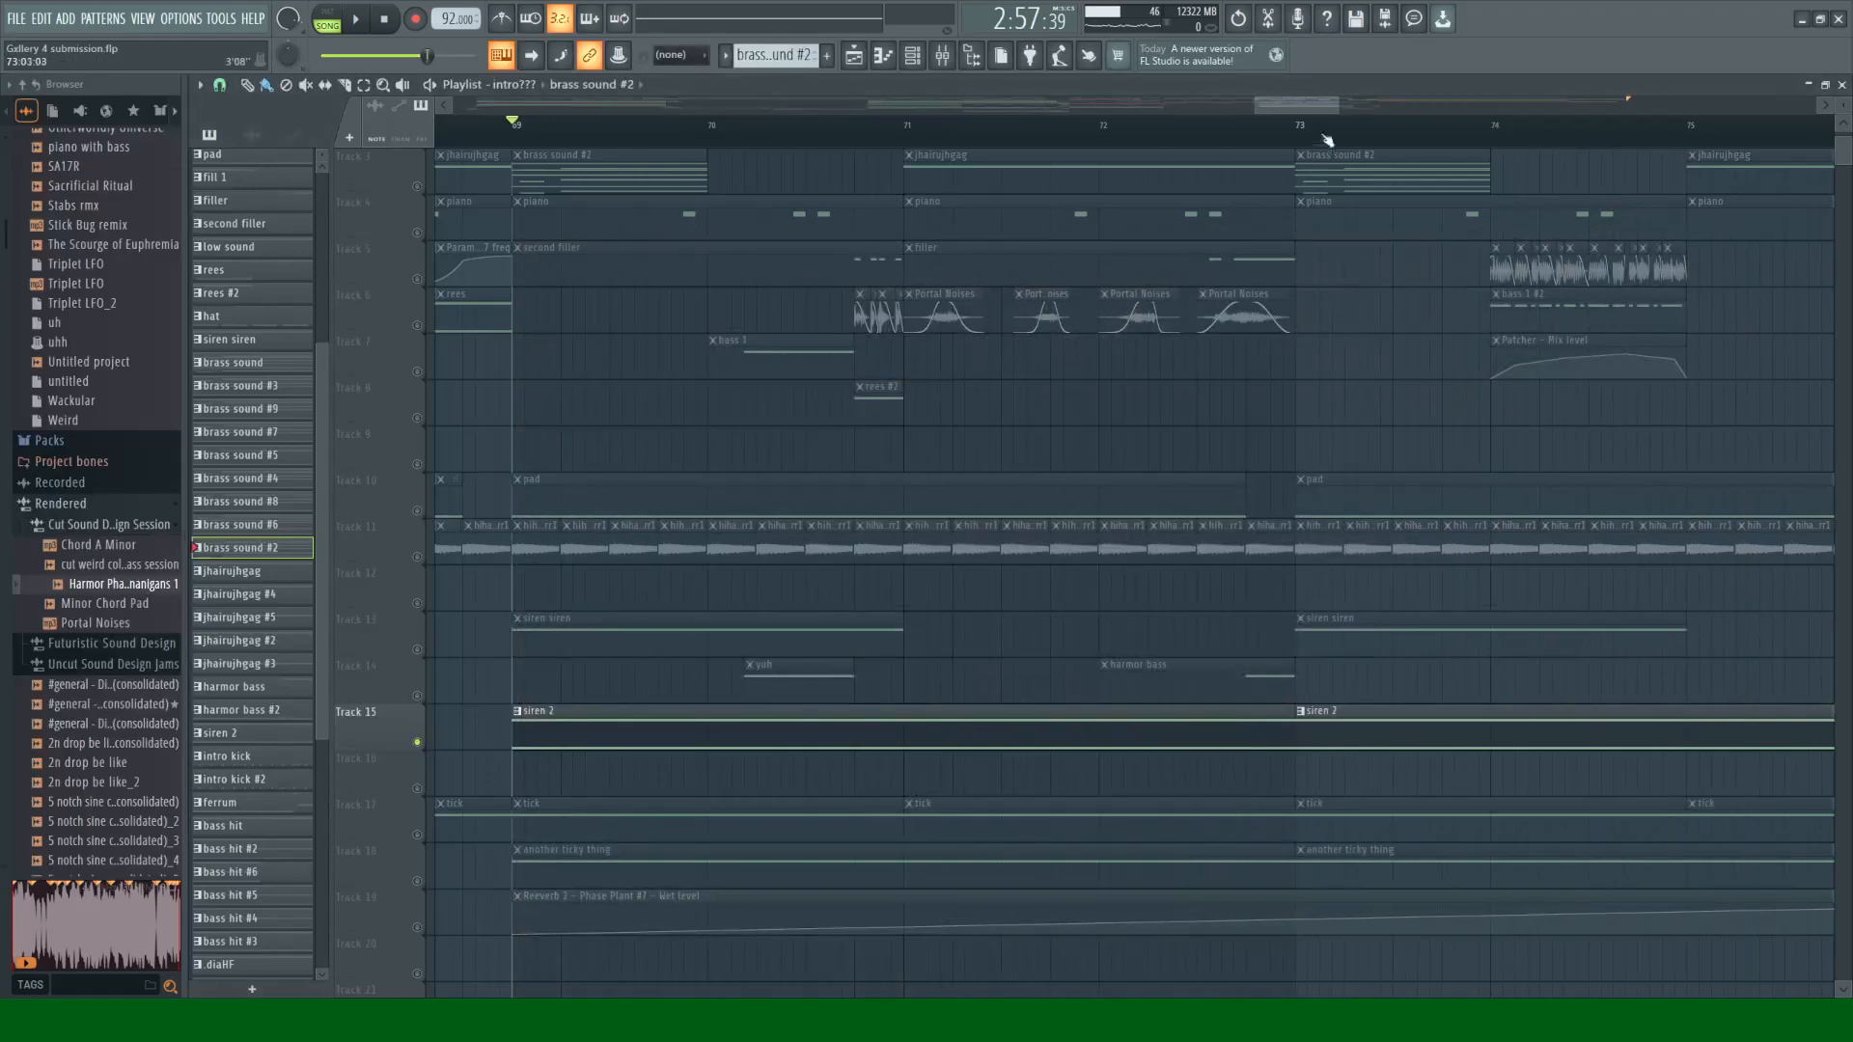
# Step: Solo Tracks 5, 6 and 7 and place the playhead at bar 74
pyautogui.moveTo(1304, 111); pyautogui.dragTo(1336, 107)
pyautogui.scroll(2, 1250, 488)
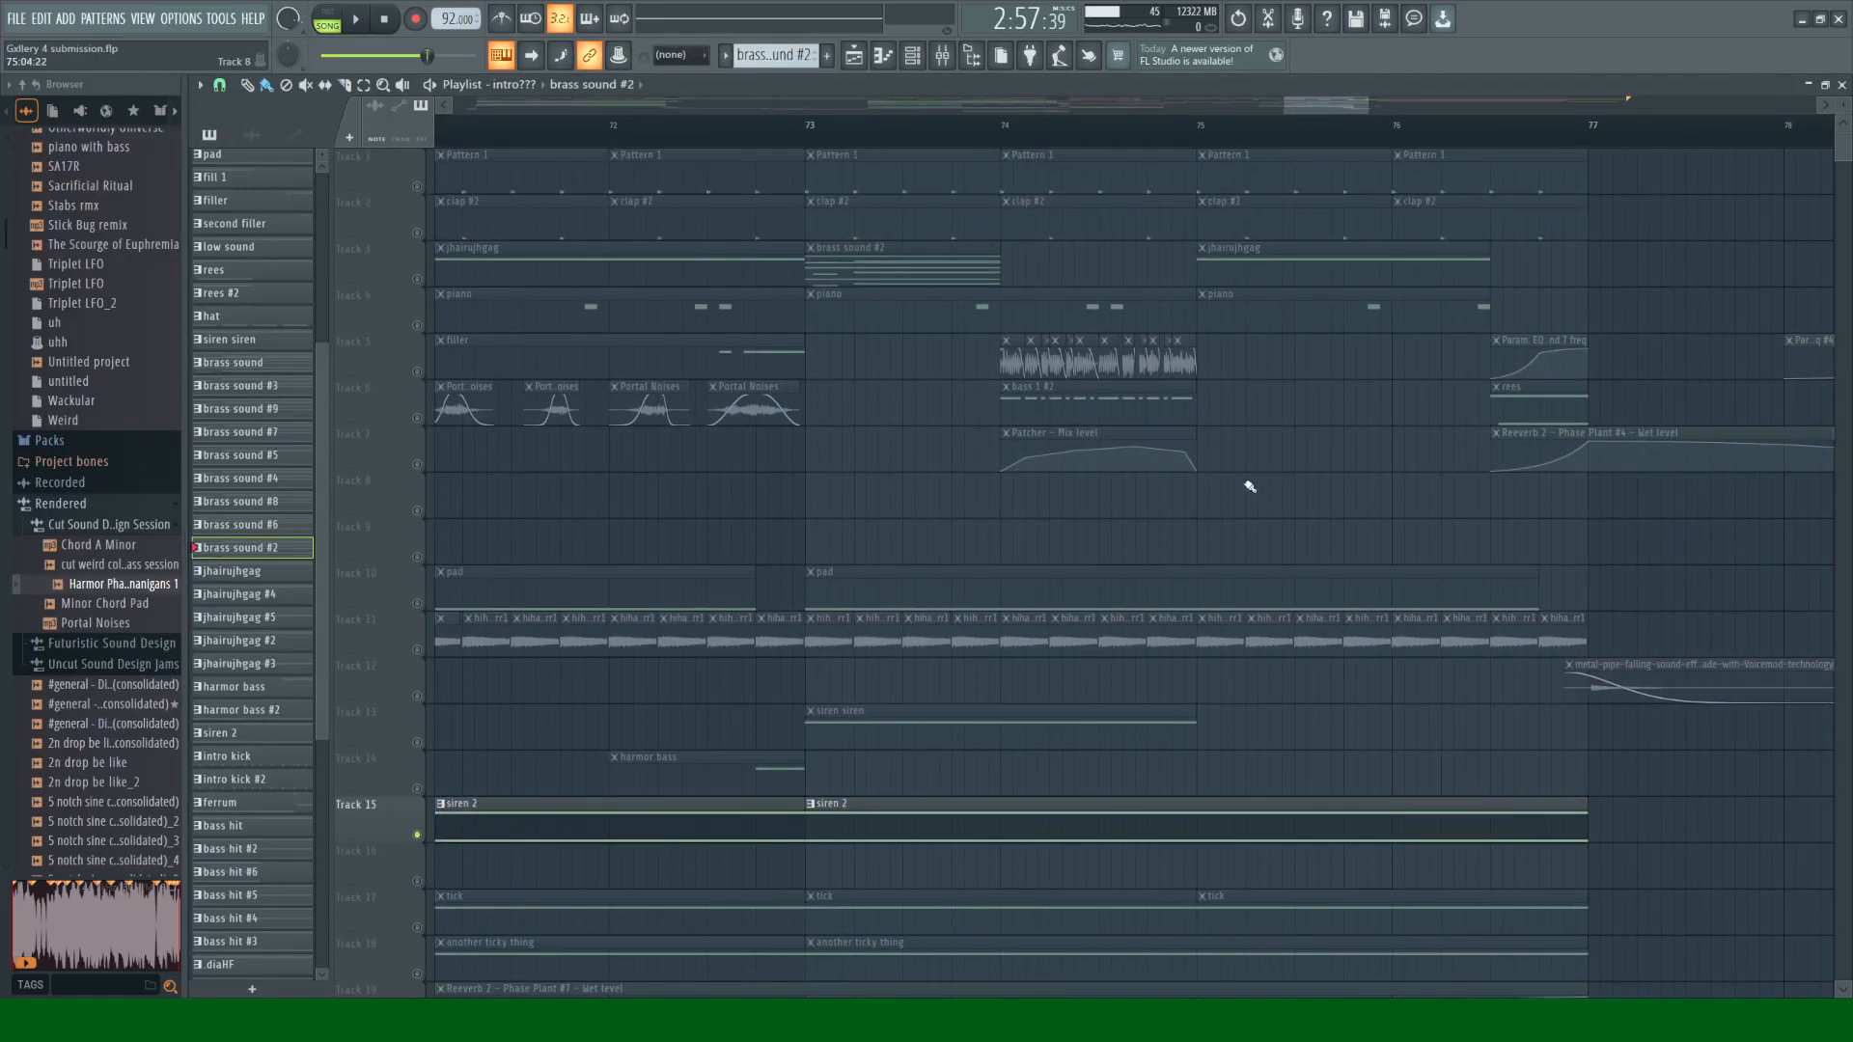
pyautogui.rightClick(418, 373)
pyautogui.click(418, 419)
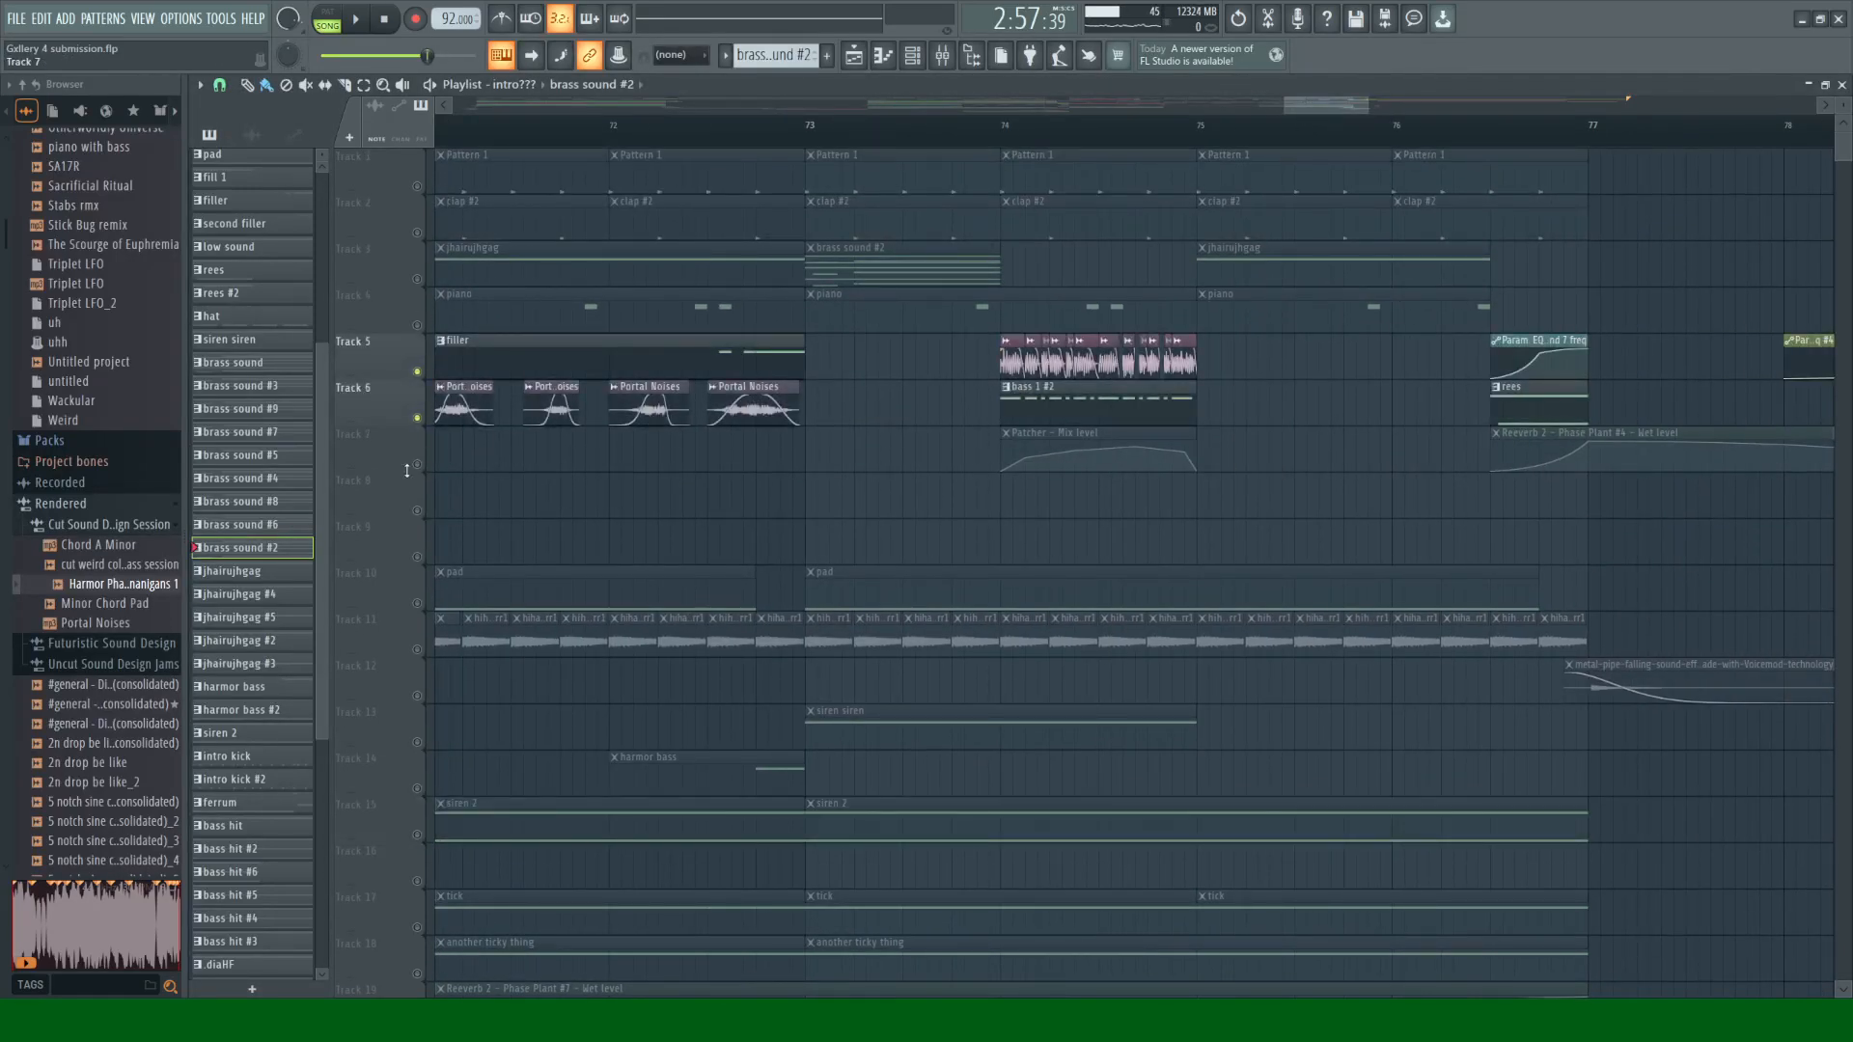
pyautogui.click(417, 464)
pyautogui.click(1016, 125)
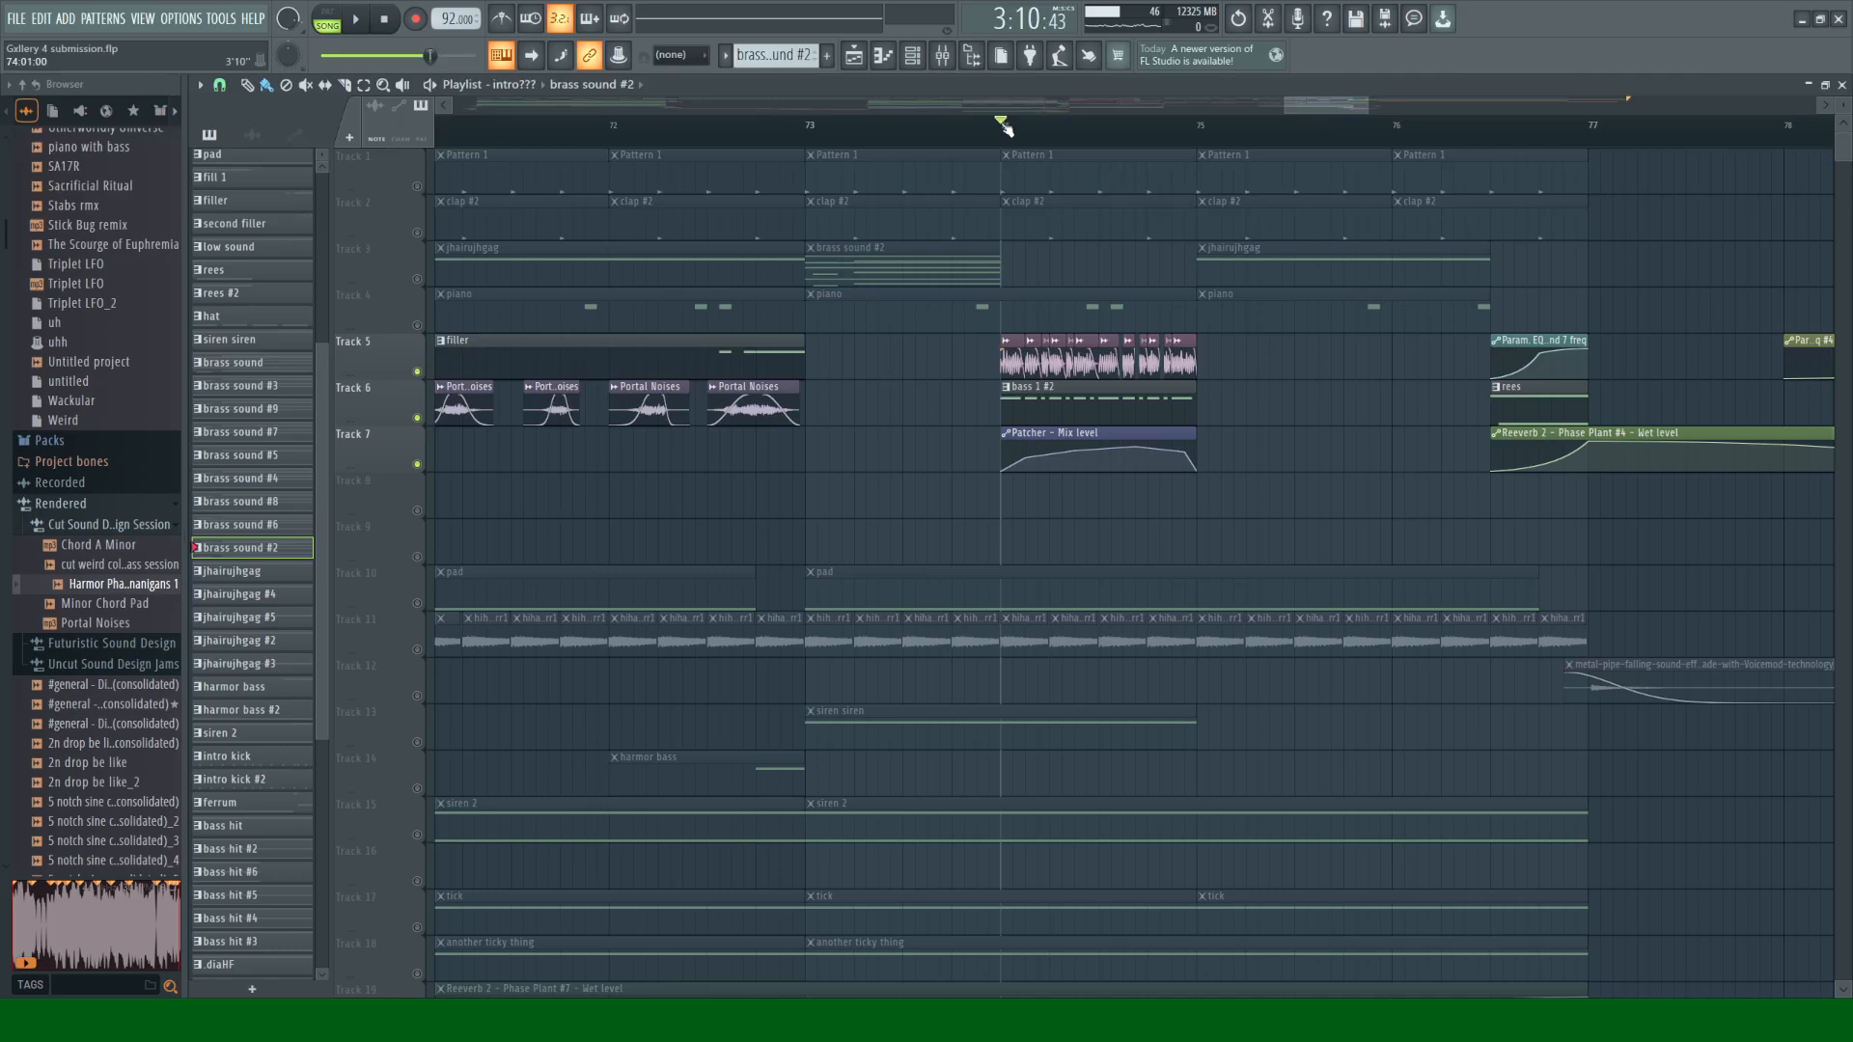
# Step: Open the mixer, solo the Harmor Phaser Shenanigans 1 insert on channel 32 and play its clips
pyautogui.click(948, 58)
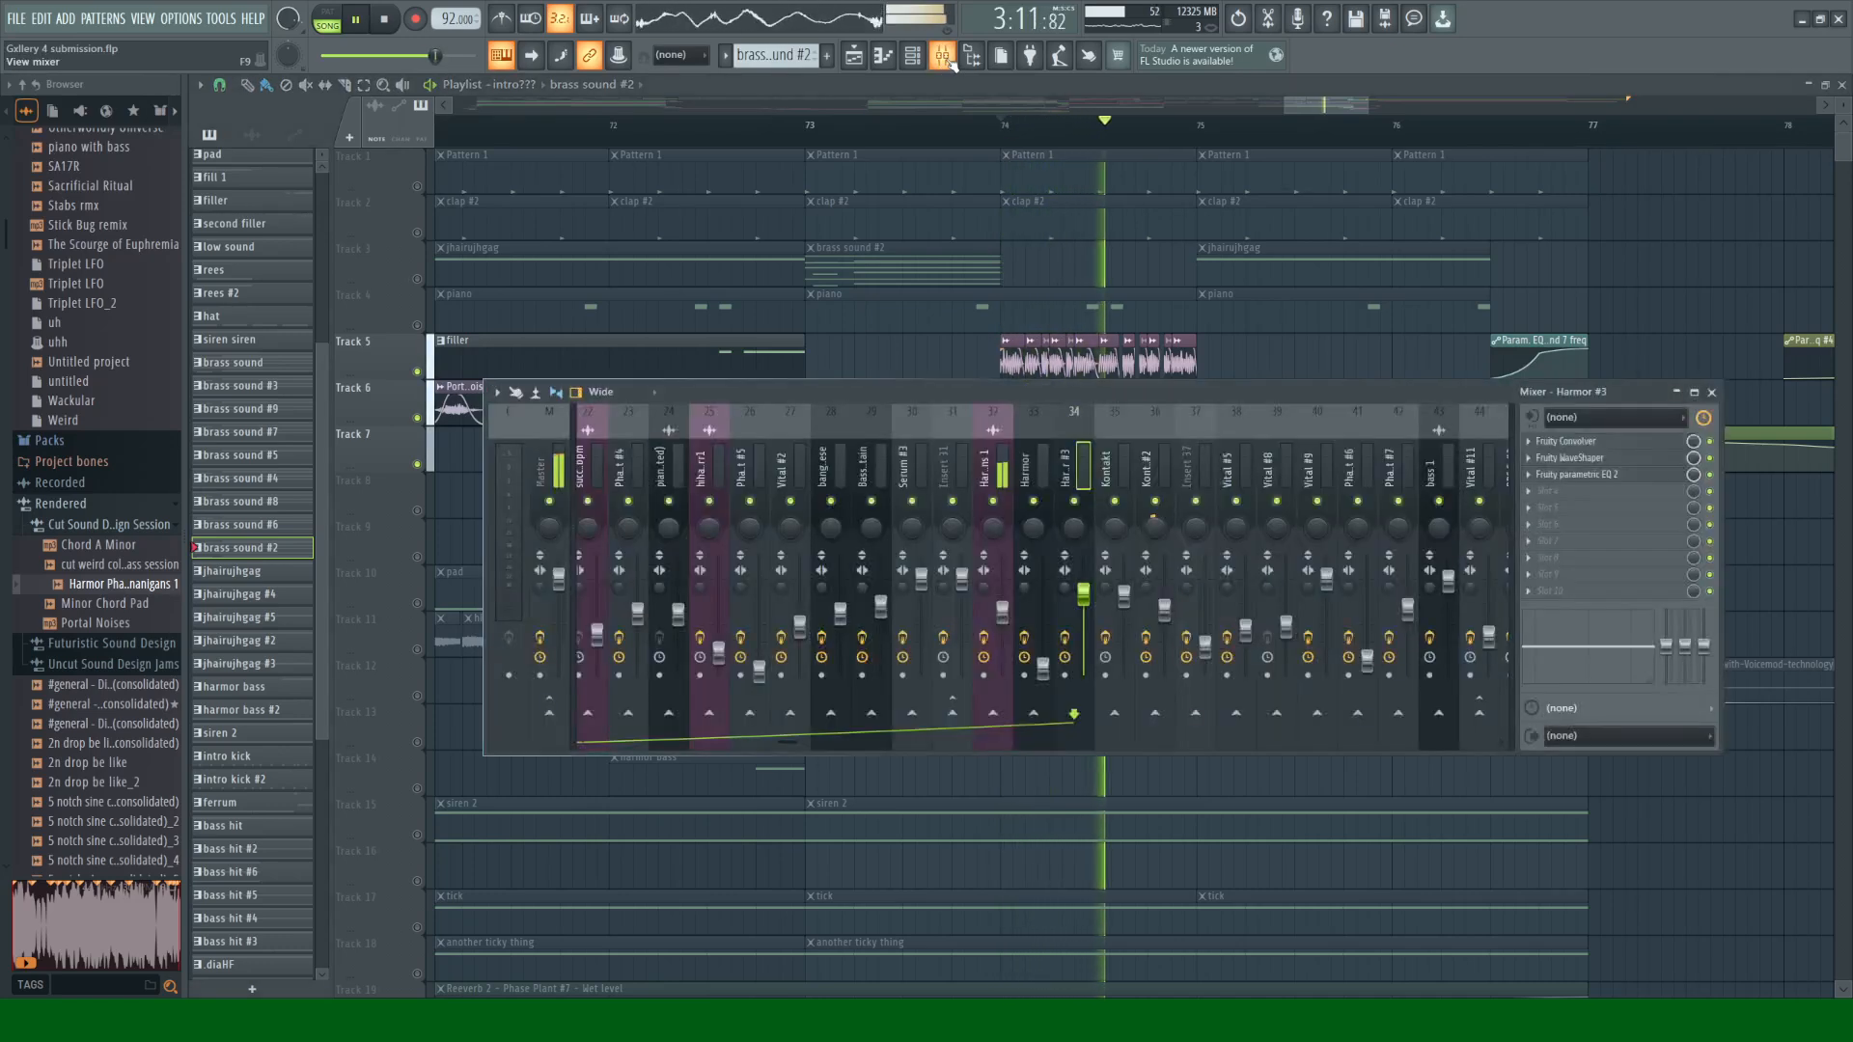
pyautogui.press('space')
pyautogui.click(1002, 499)
pyautogui.rightClick(1002, 500)
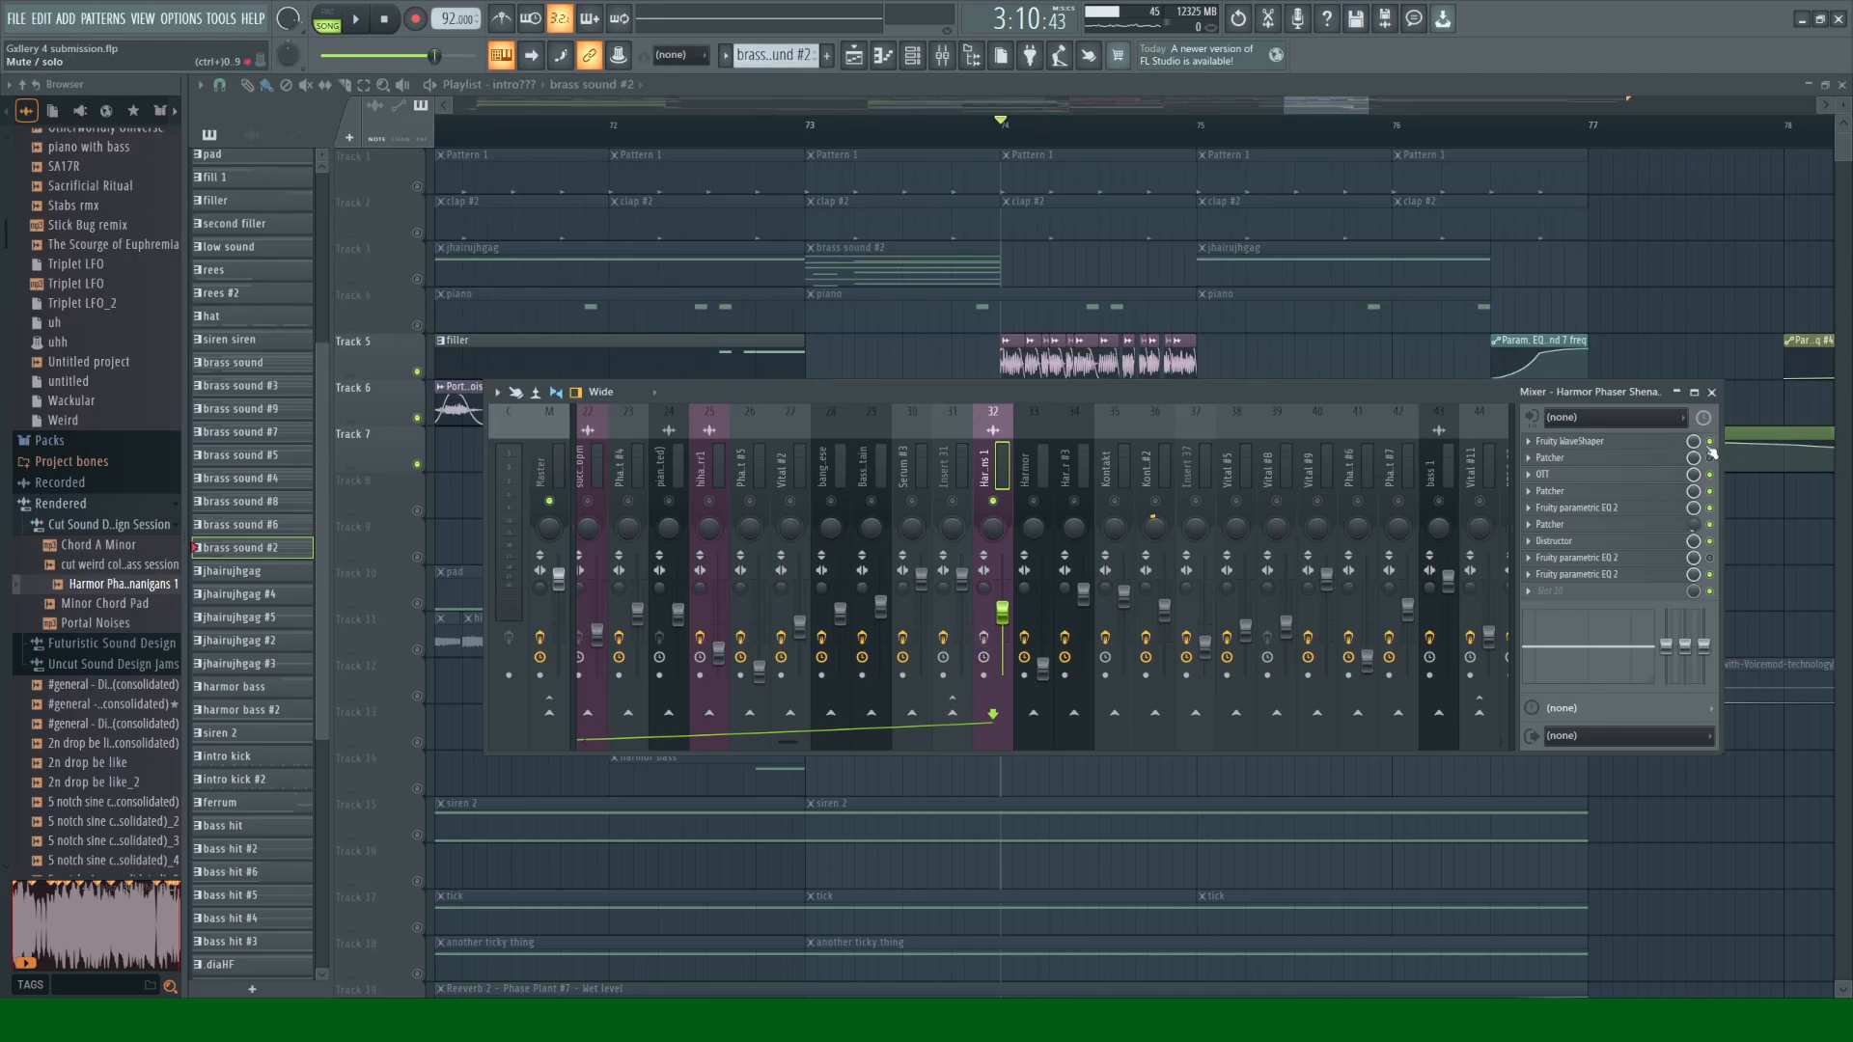
pyautogui.press('space')
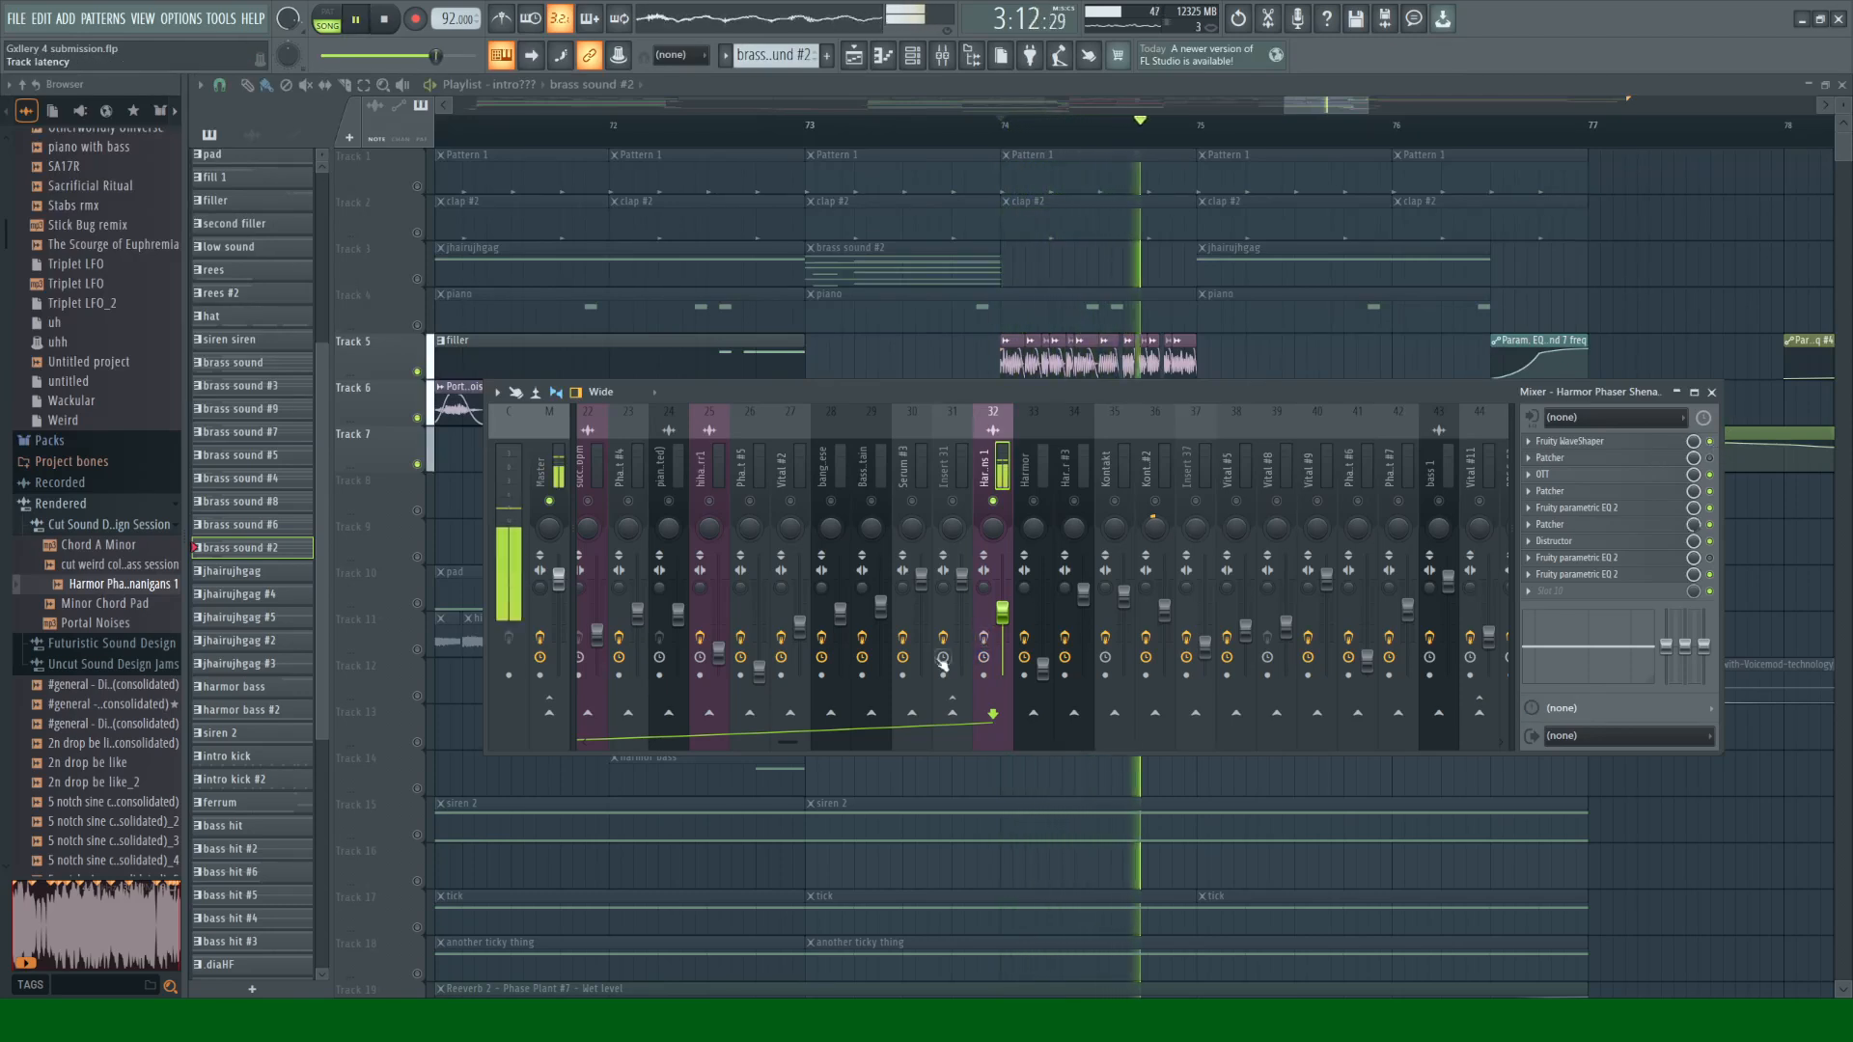
pyautogui.press('space')
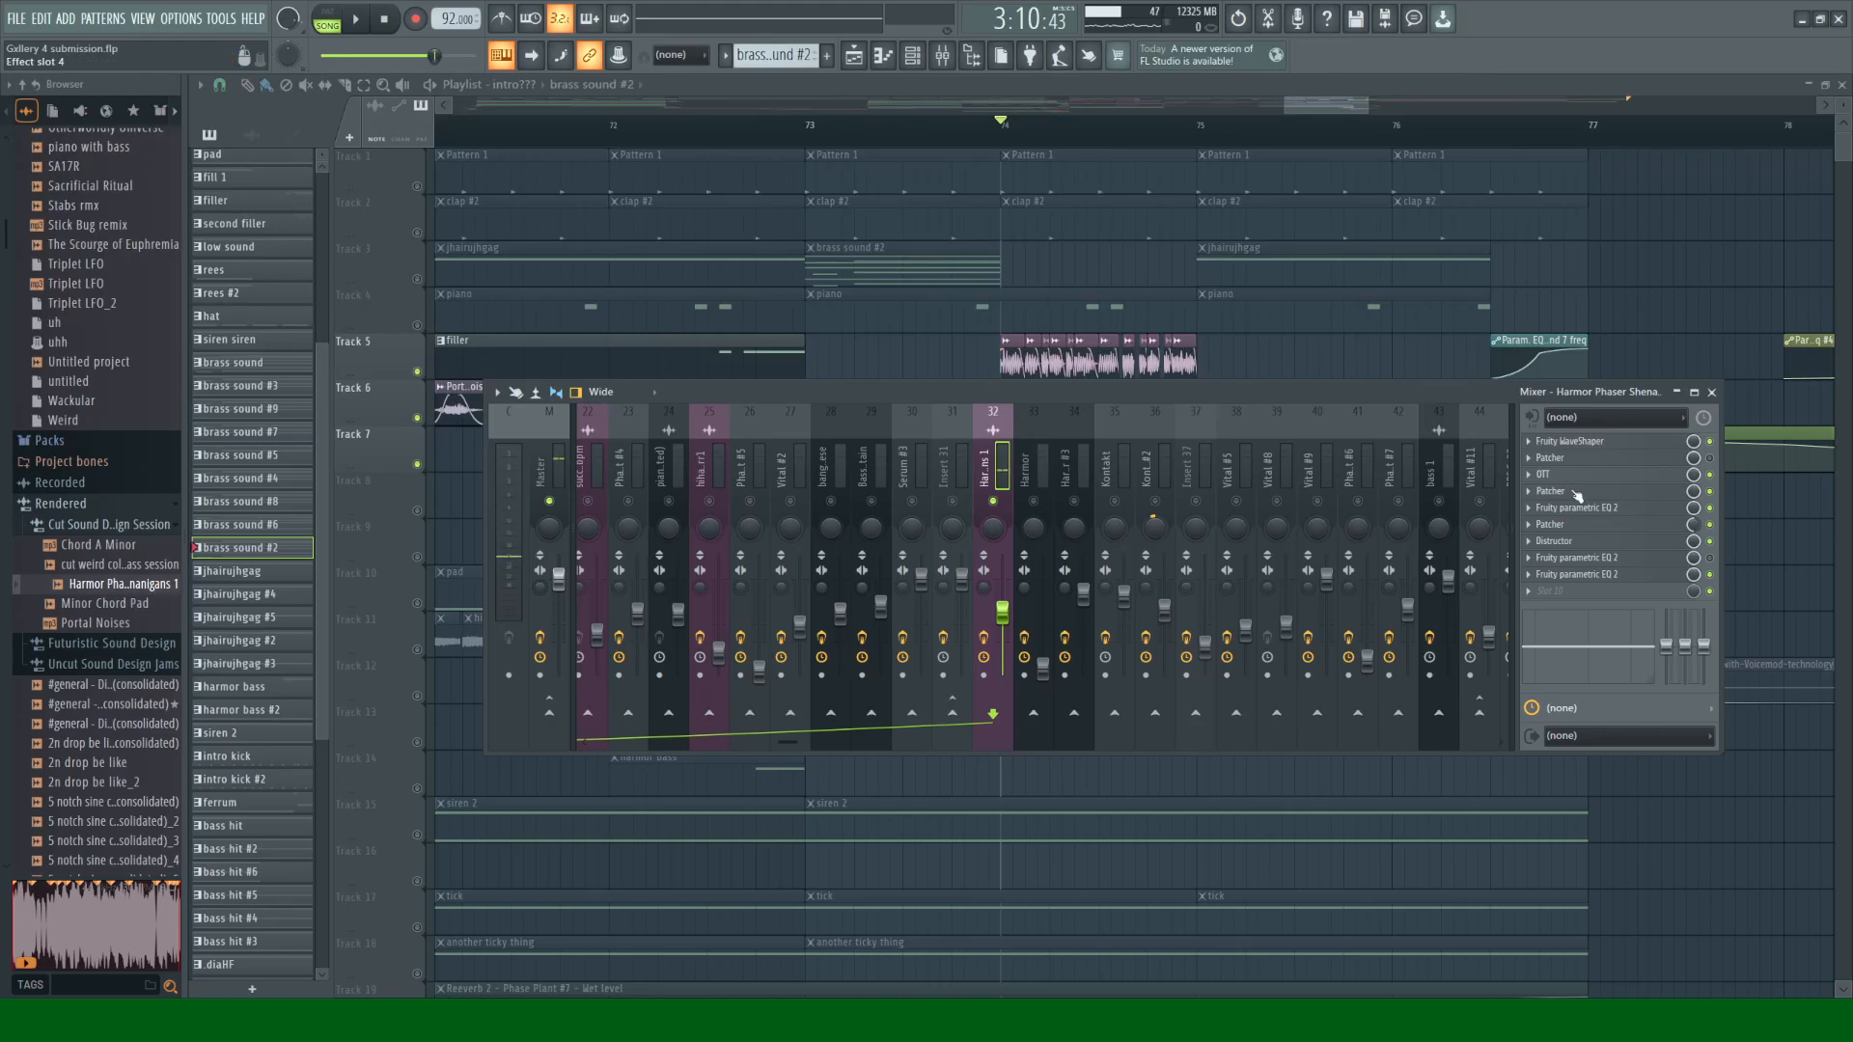
# Step: Inspect the insert's reverb Patcher, Frequency Splitter Patcher and Distructor, closing each one
pyautogui.click(1575, 493)
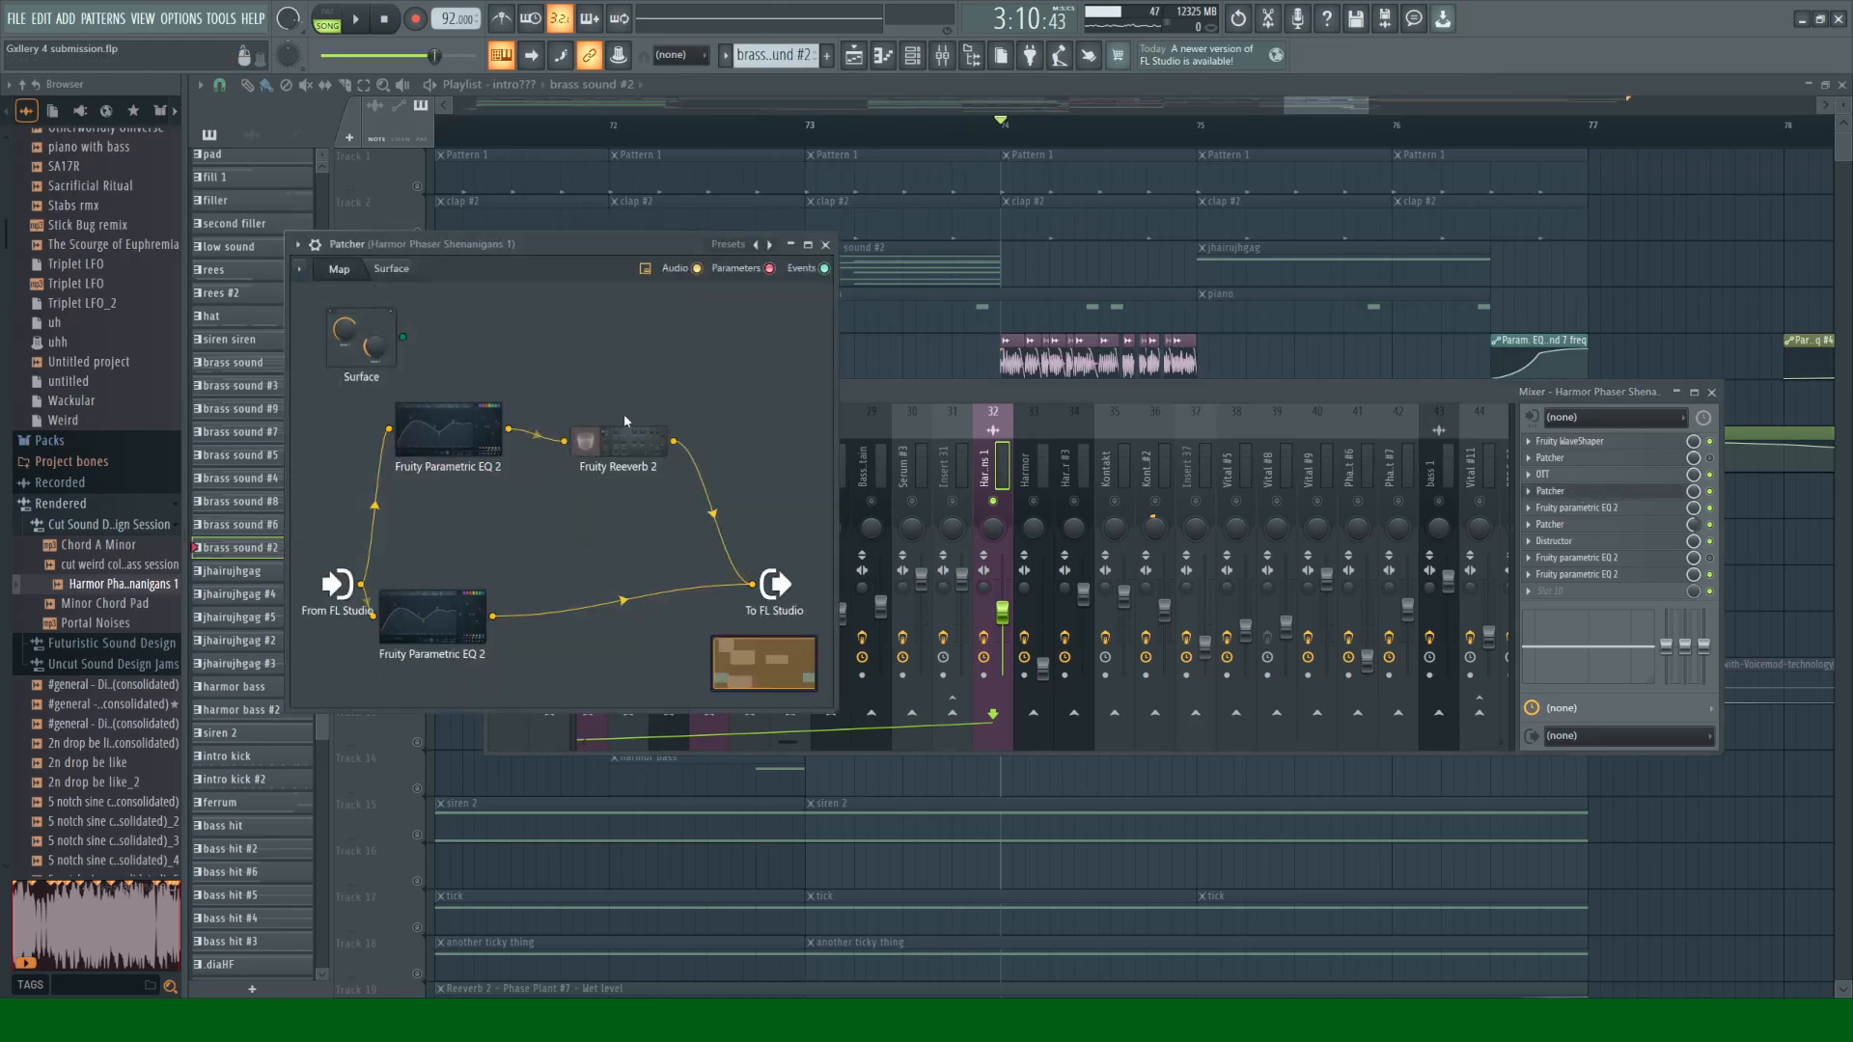
pyautogui.click(826, 244)
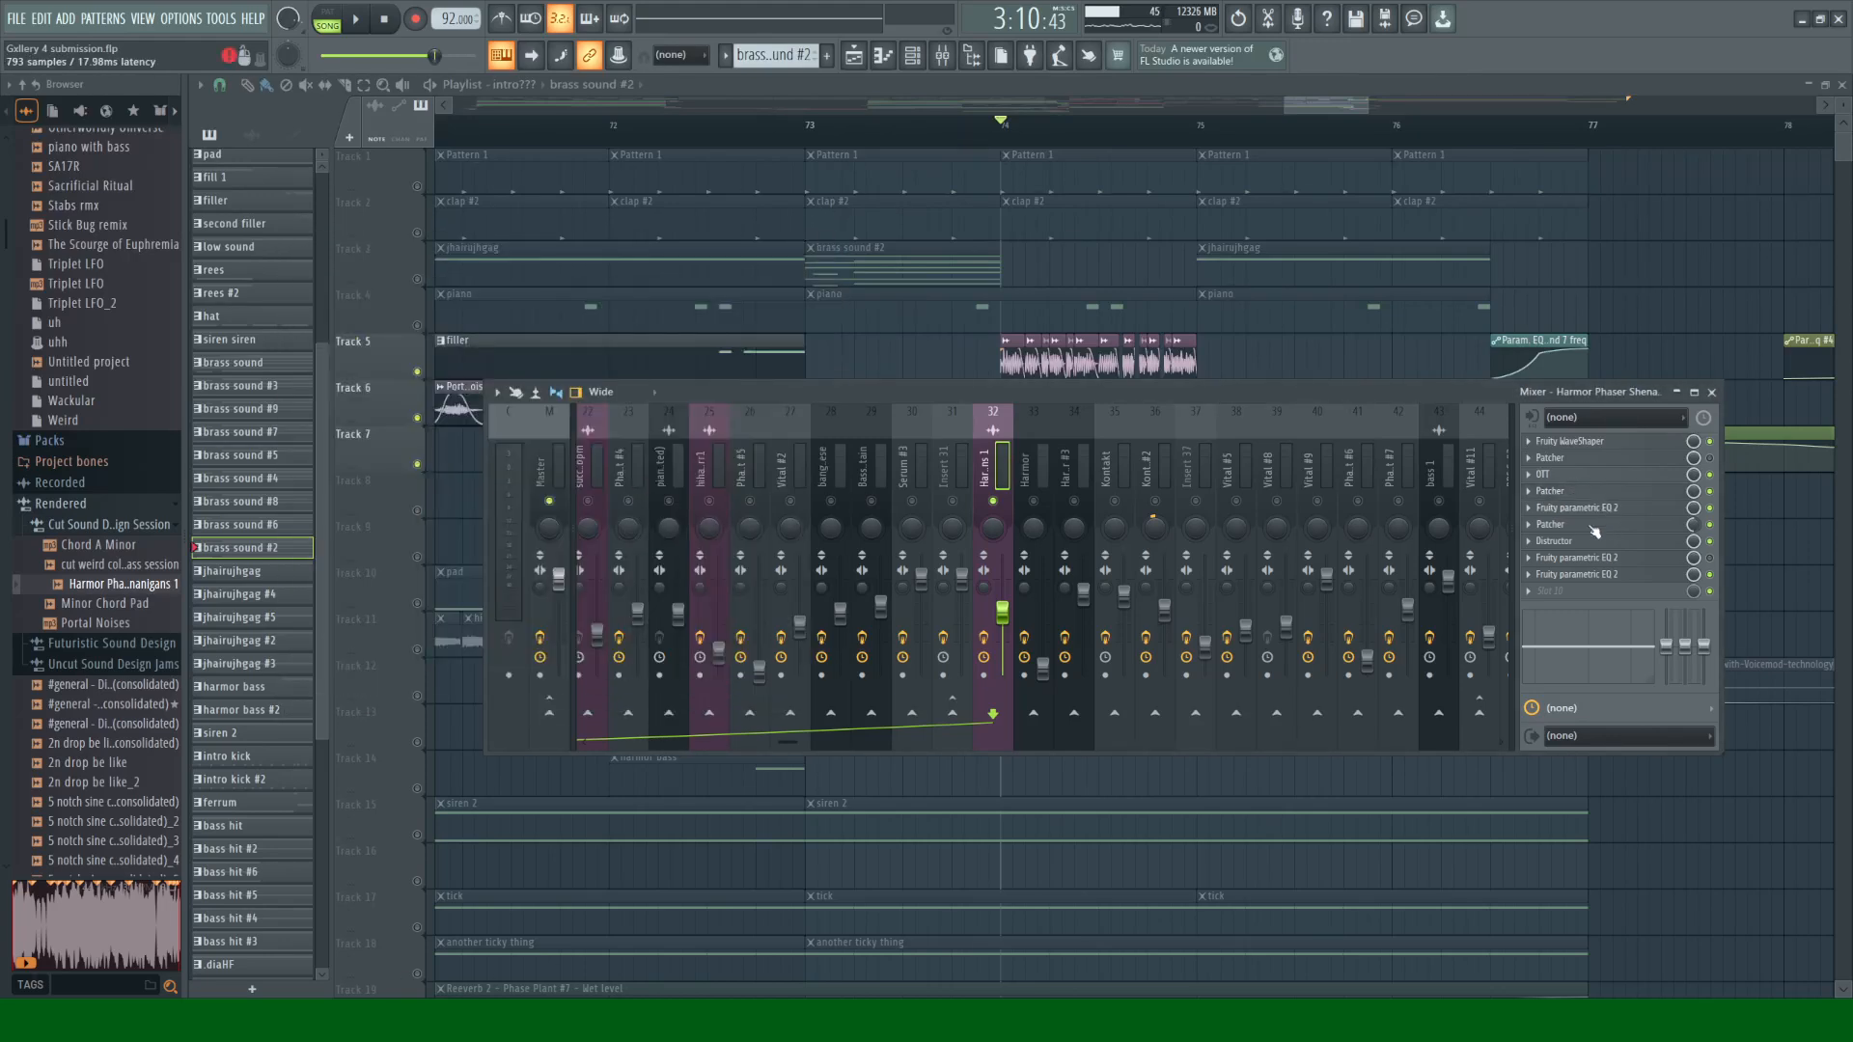
pyautogui.click(1564, 524)
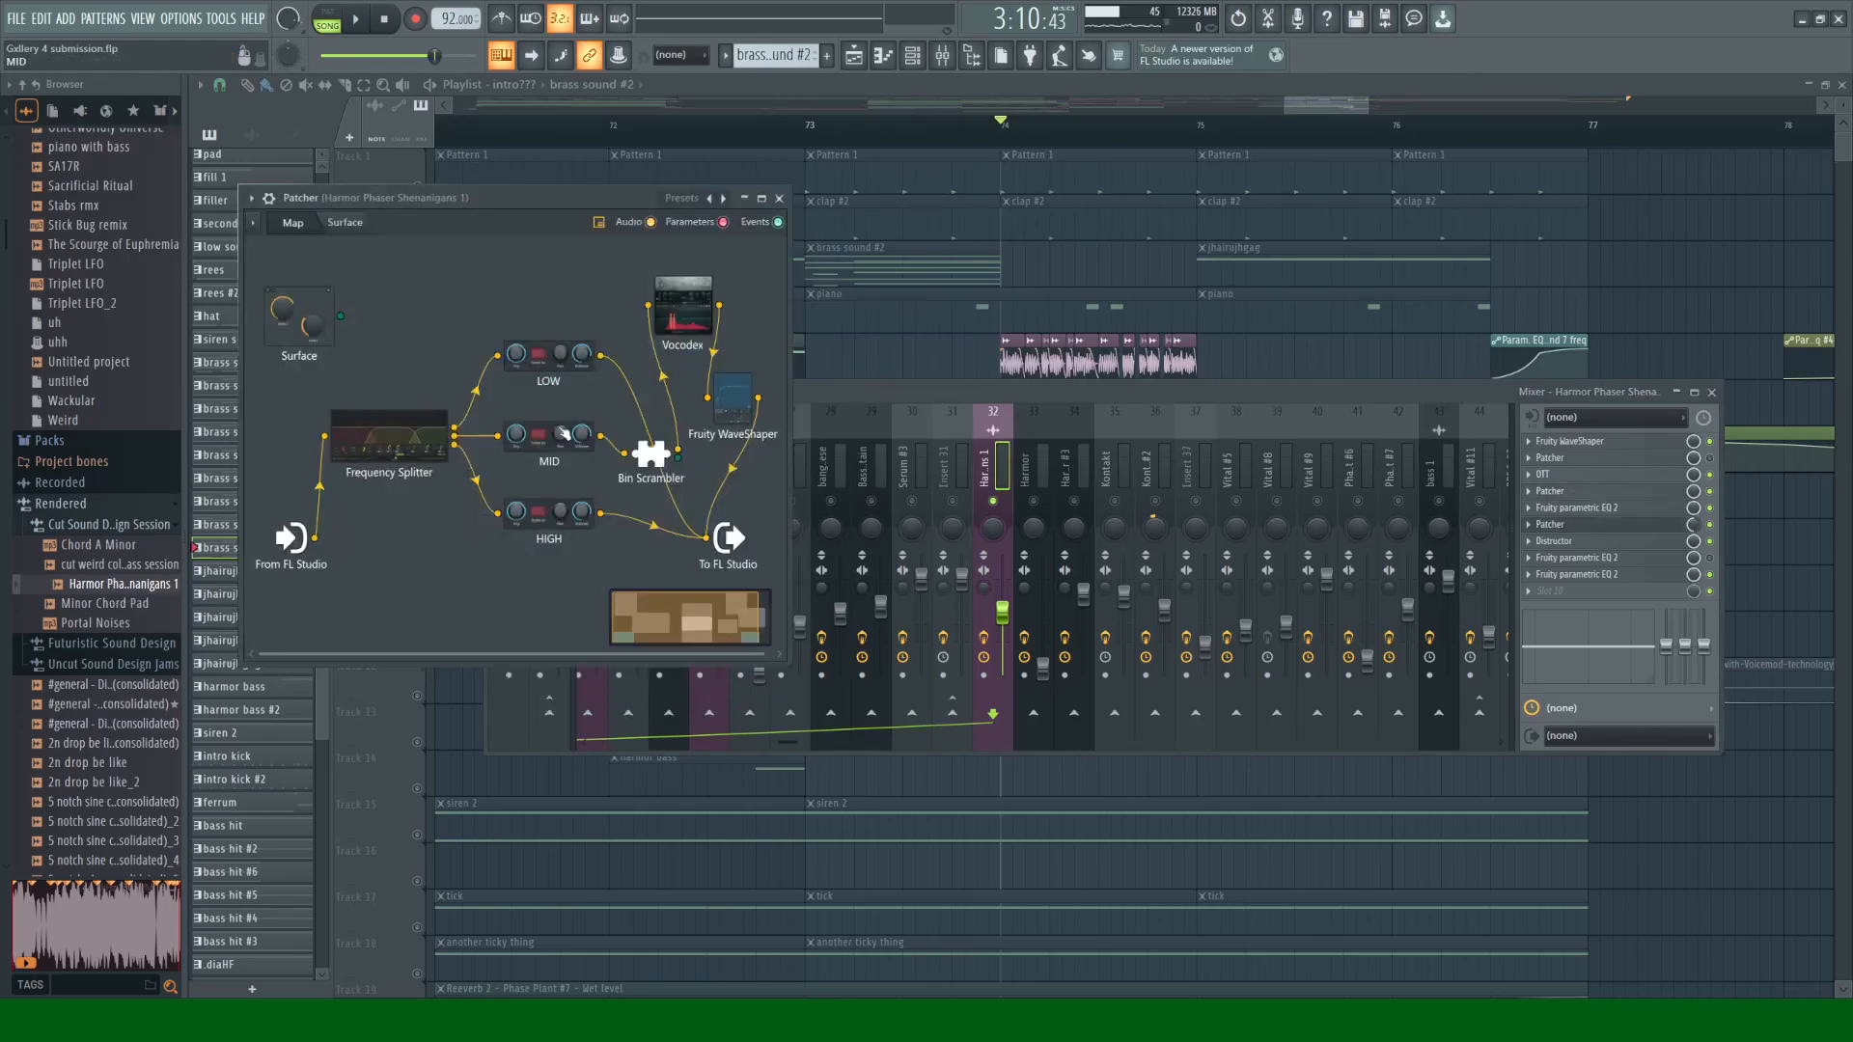
pyautogui.click(779, 199)
pyautogui.click(1579, 548)
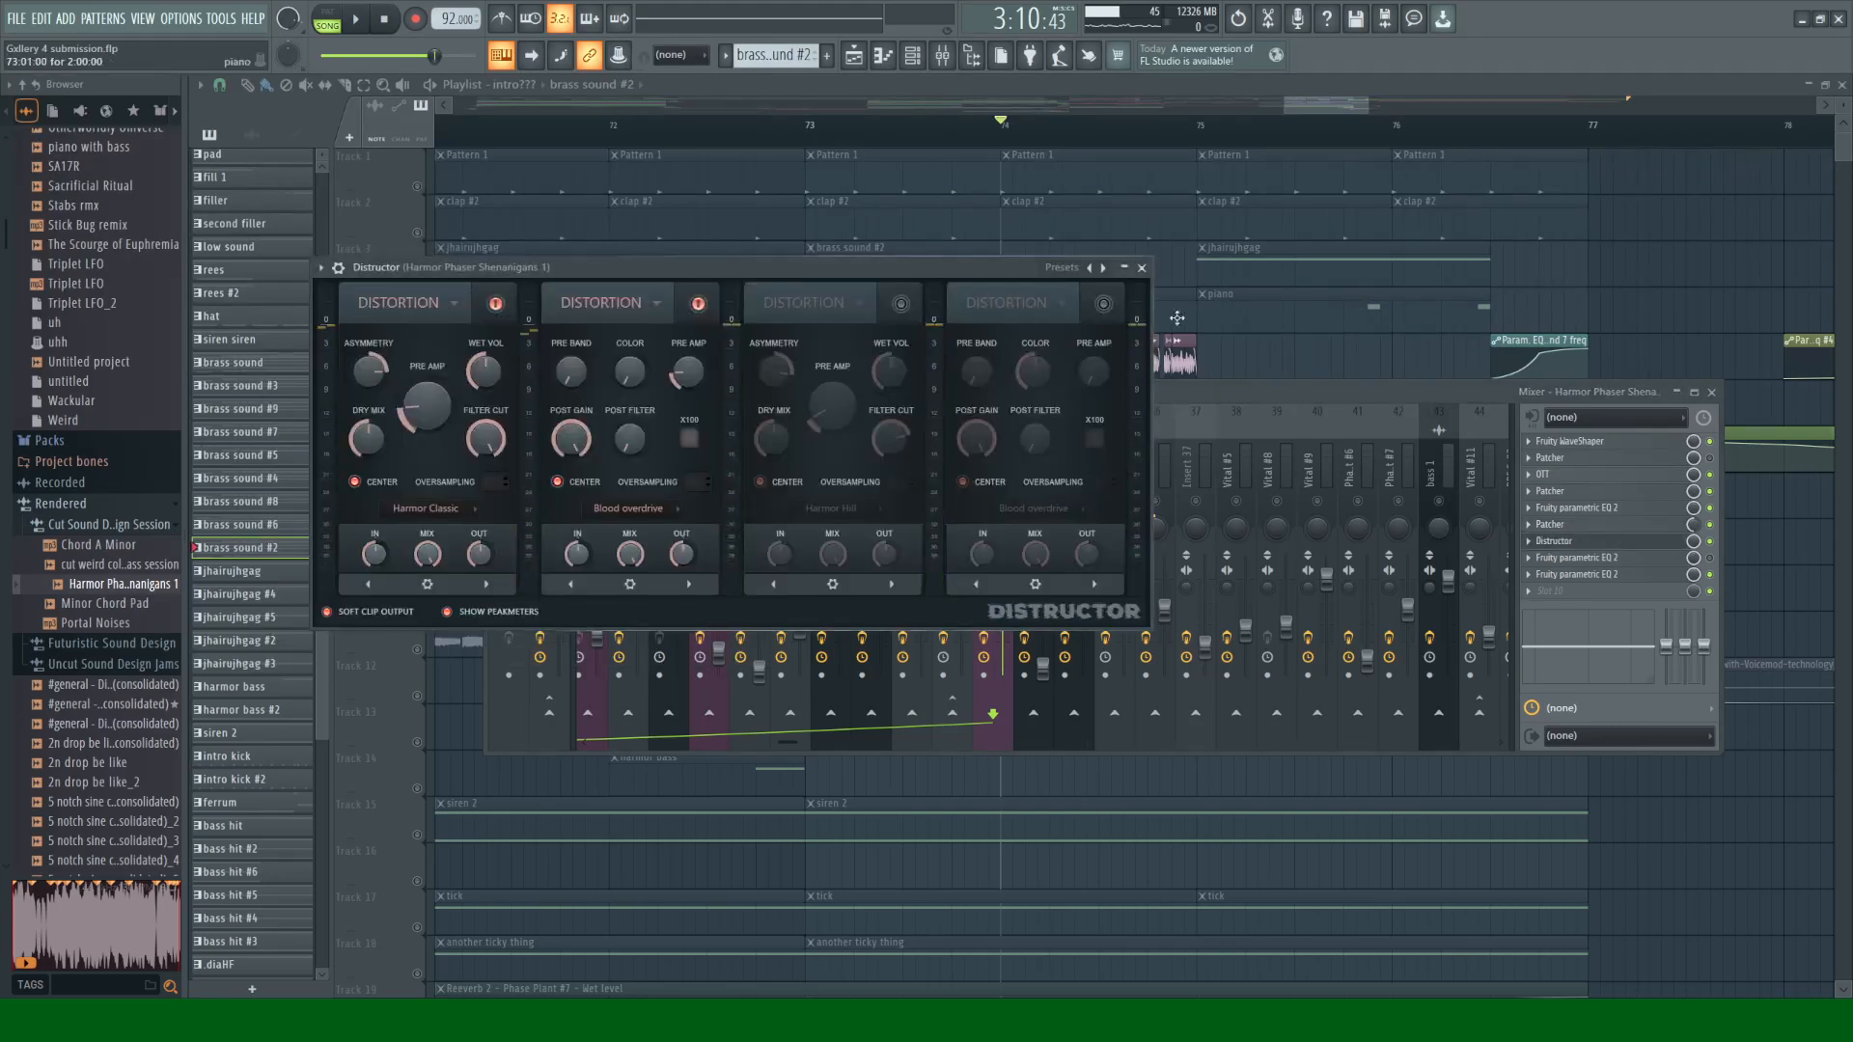
pyautogui.click(1146, 274)
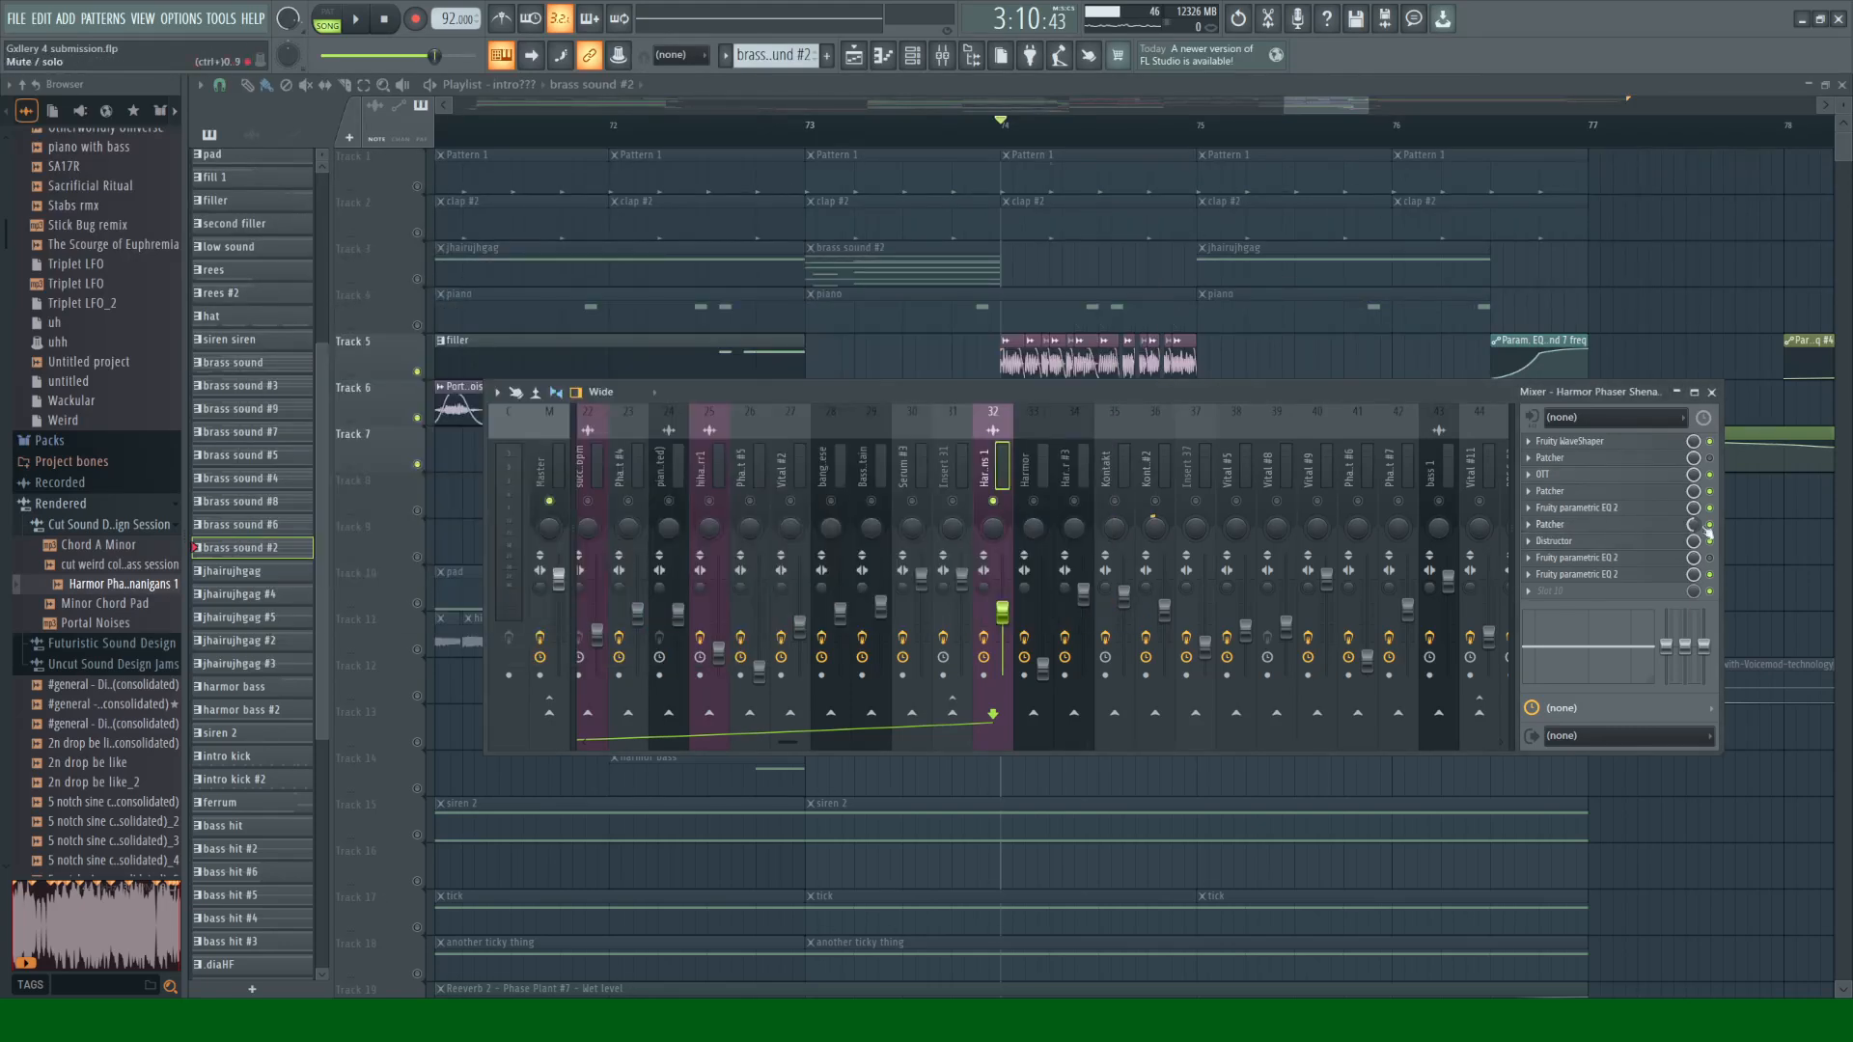
# Step: Play the clips with the Vocodex and Bin Scrambler Patcher bypassed, and reopen that Patcher to play them again
pyautogui.press('space')
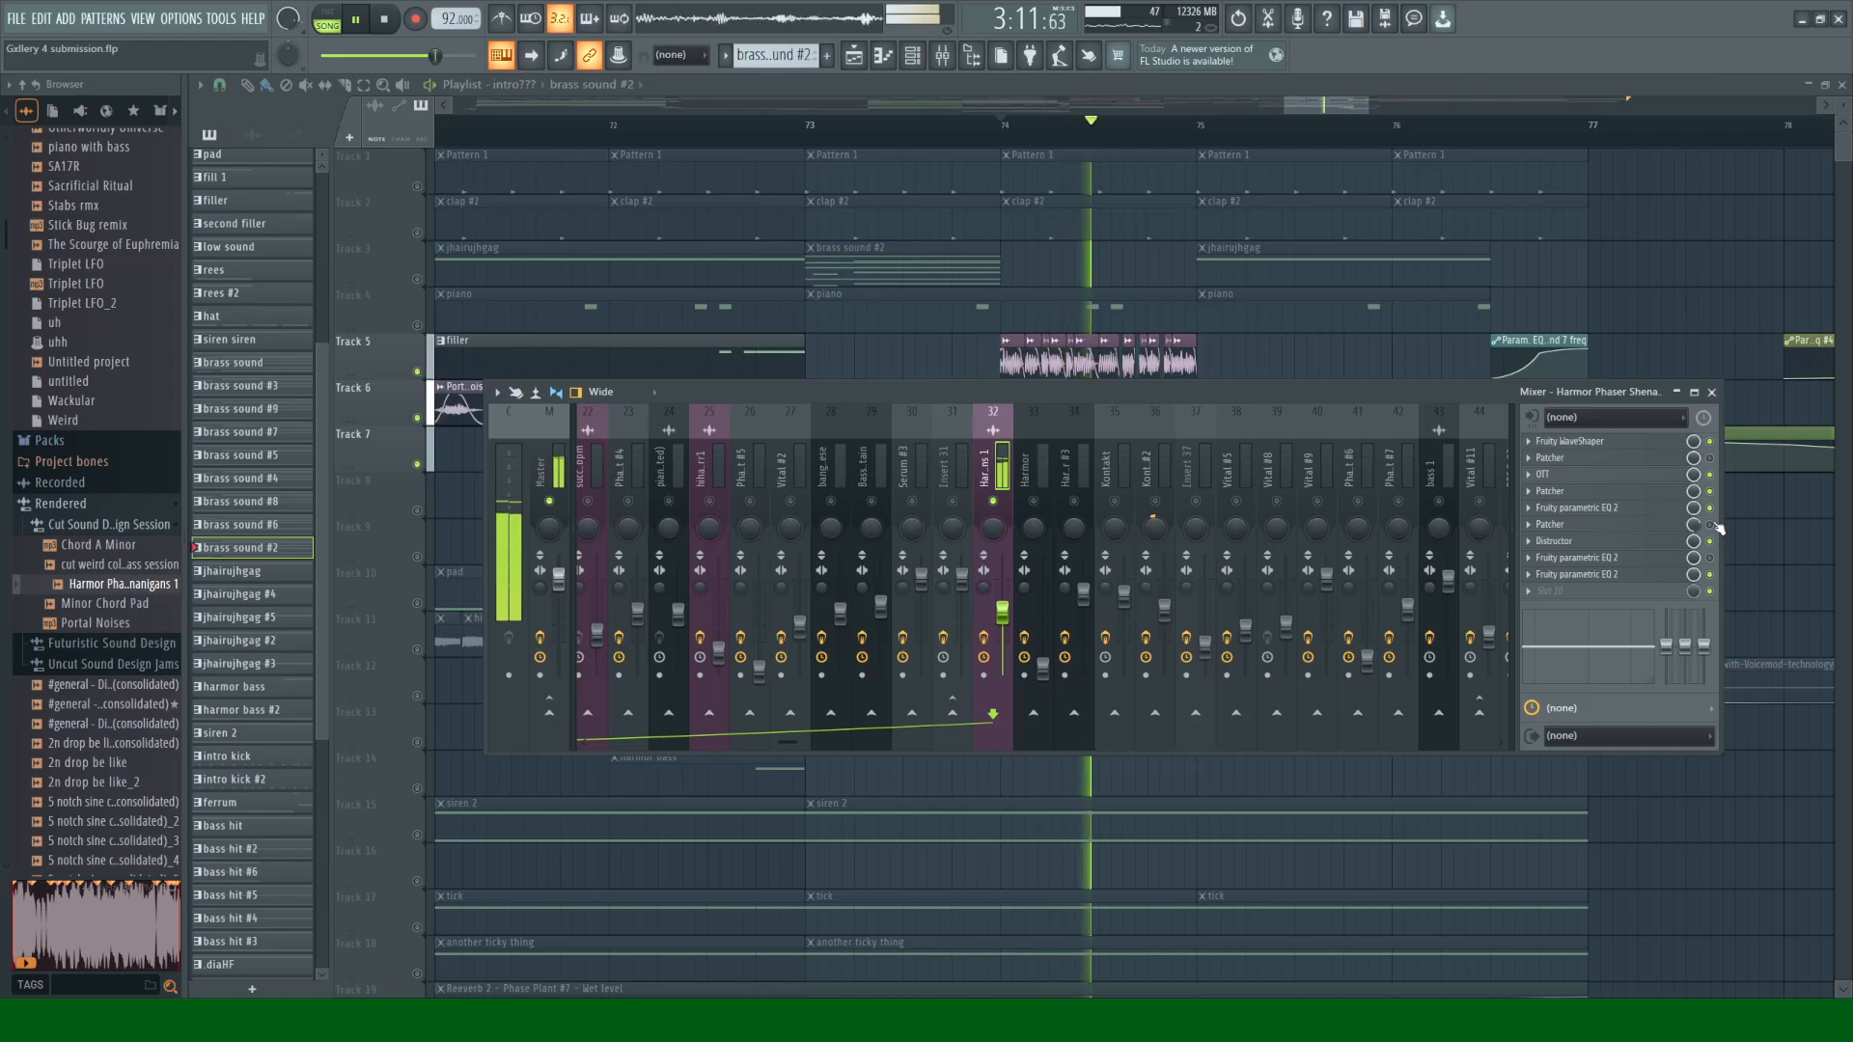
pyautogui.press('space')
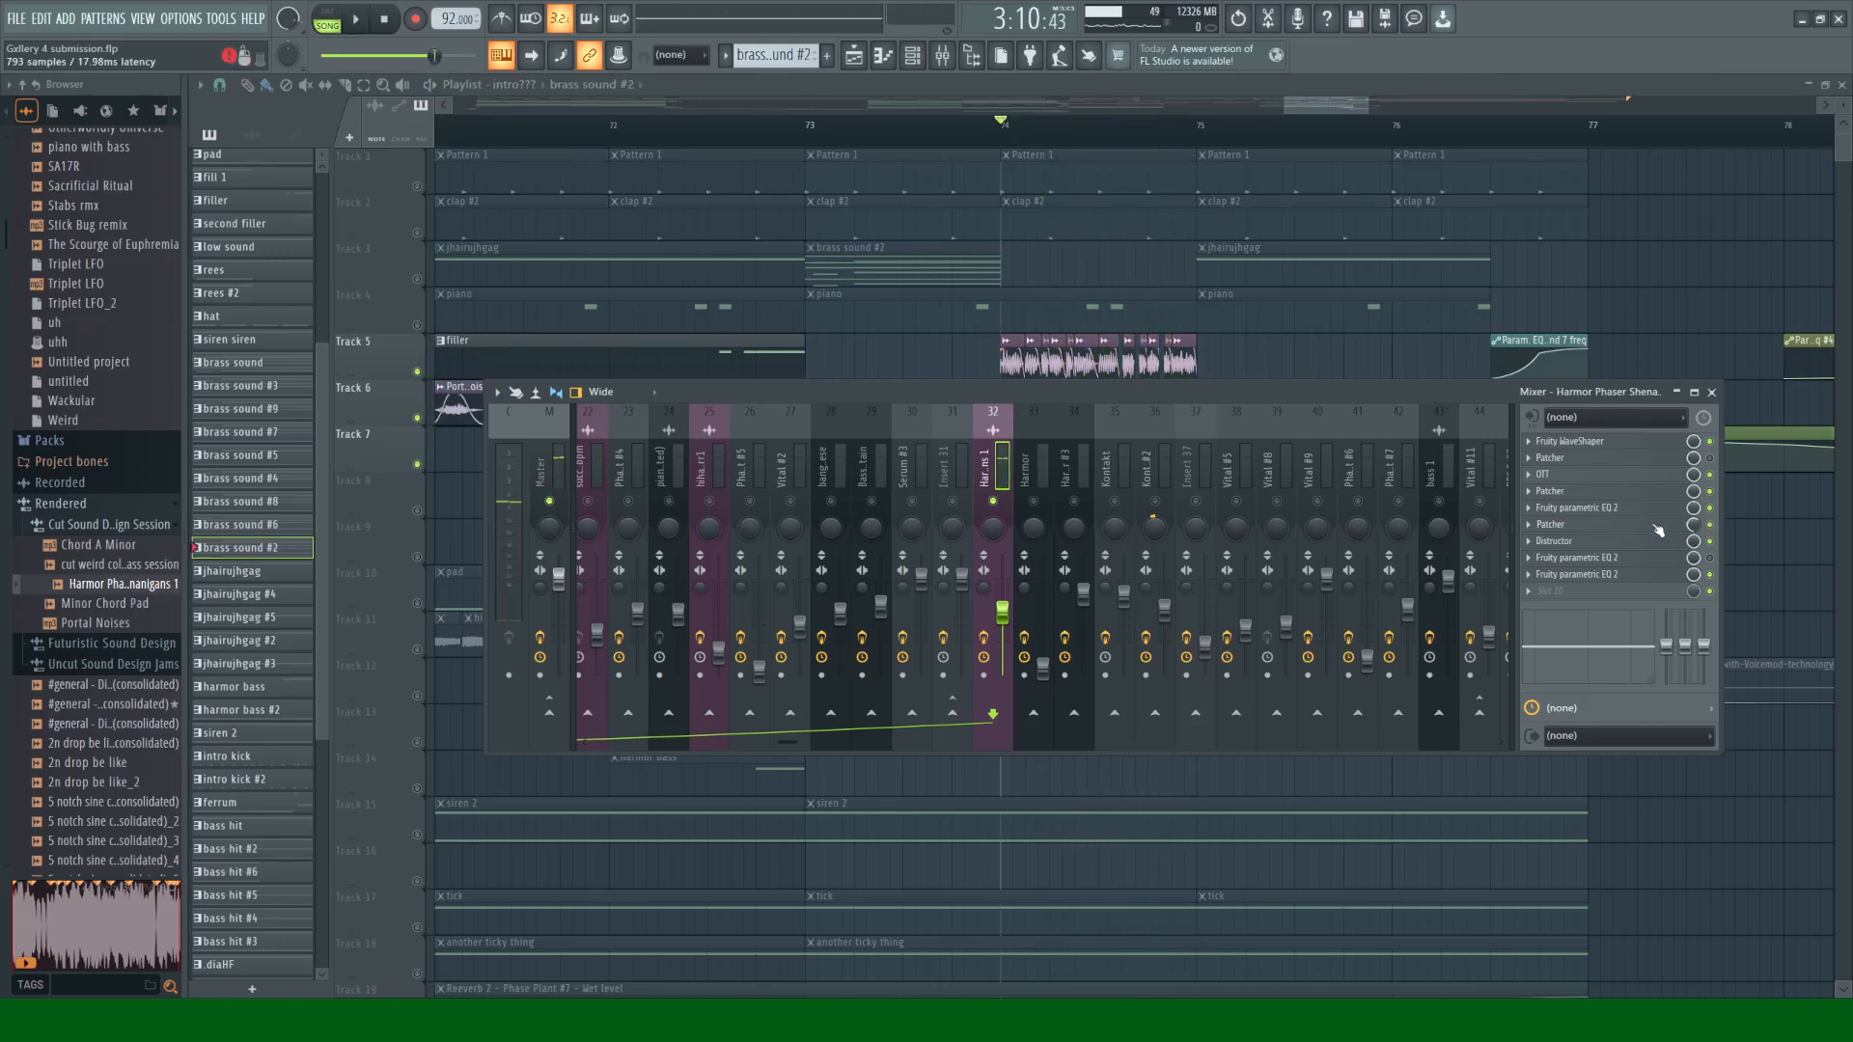
pyautogui.click(1563, 524)
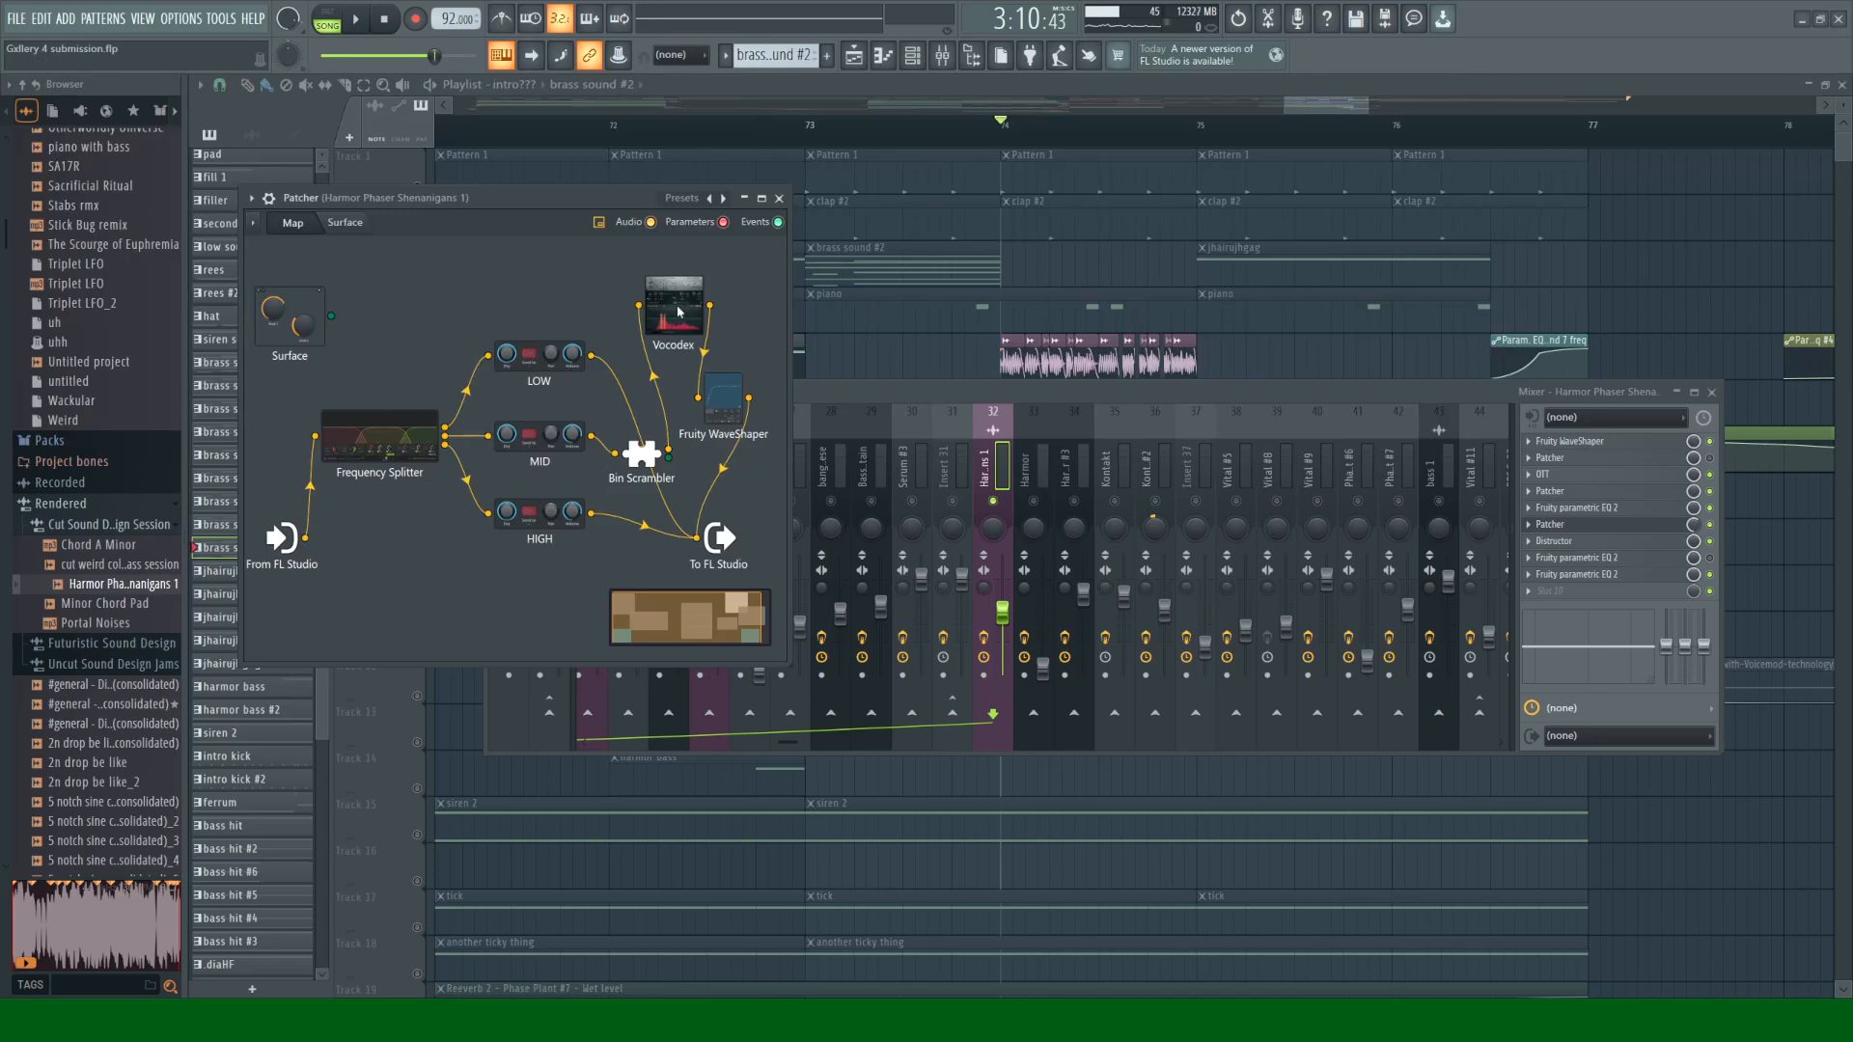
pyautogui.press('space')
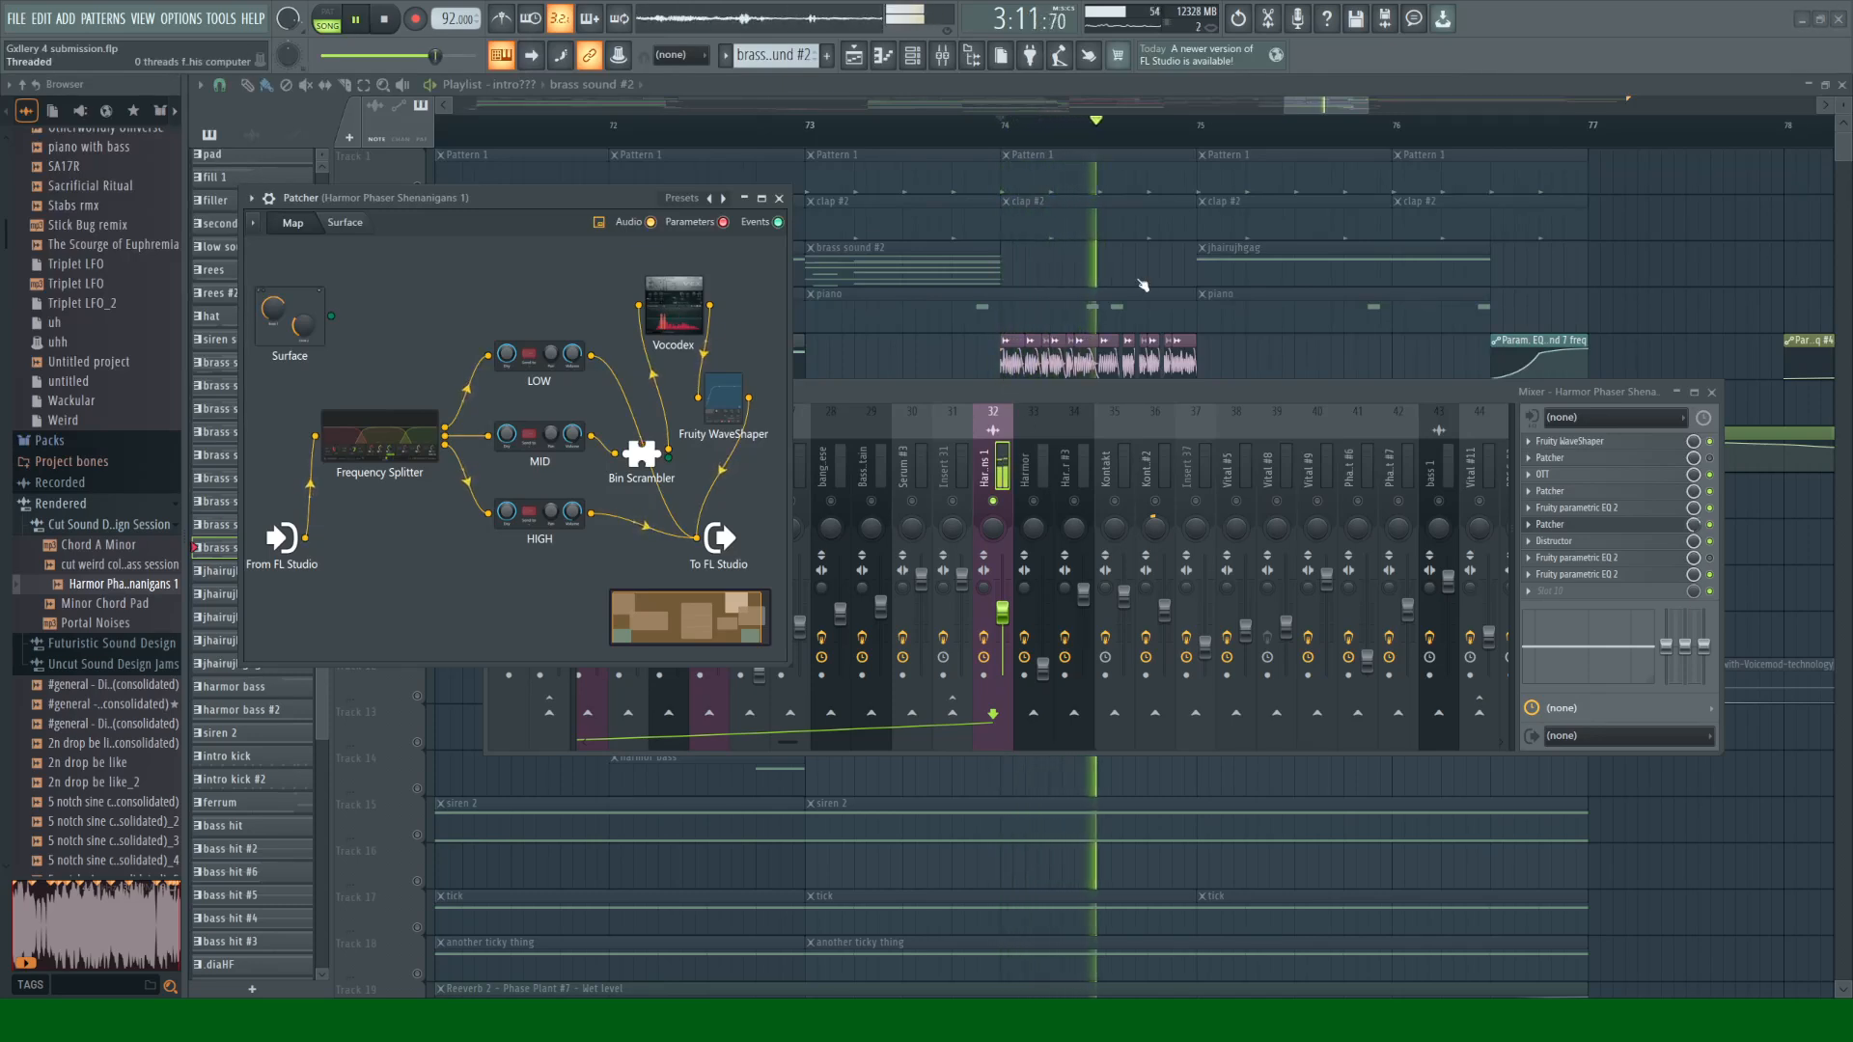
pyautogui.press('space')
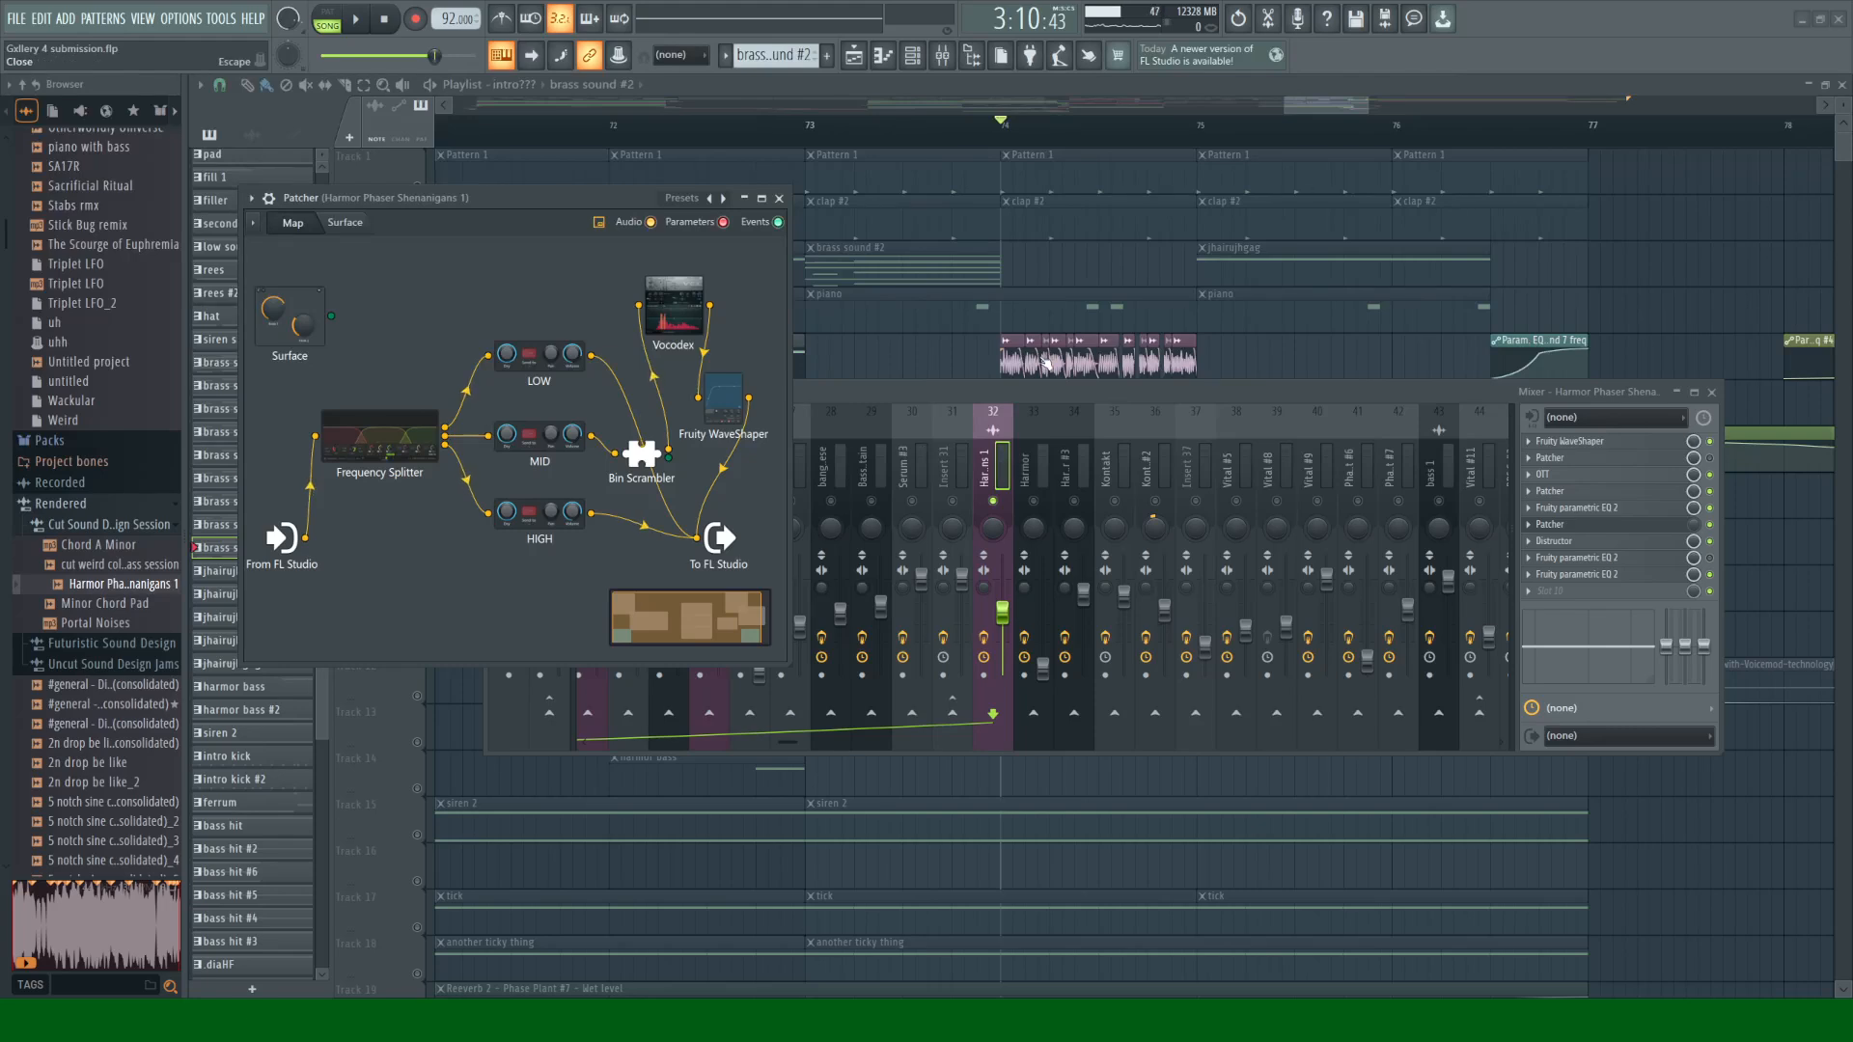
pyautogui.click(780, 199)
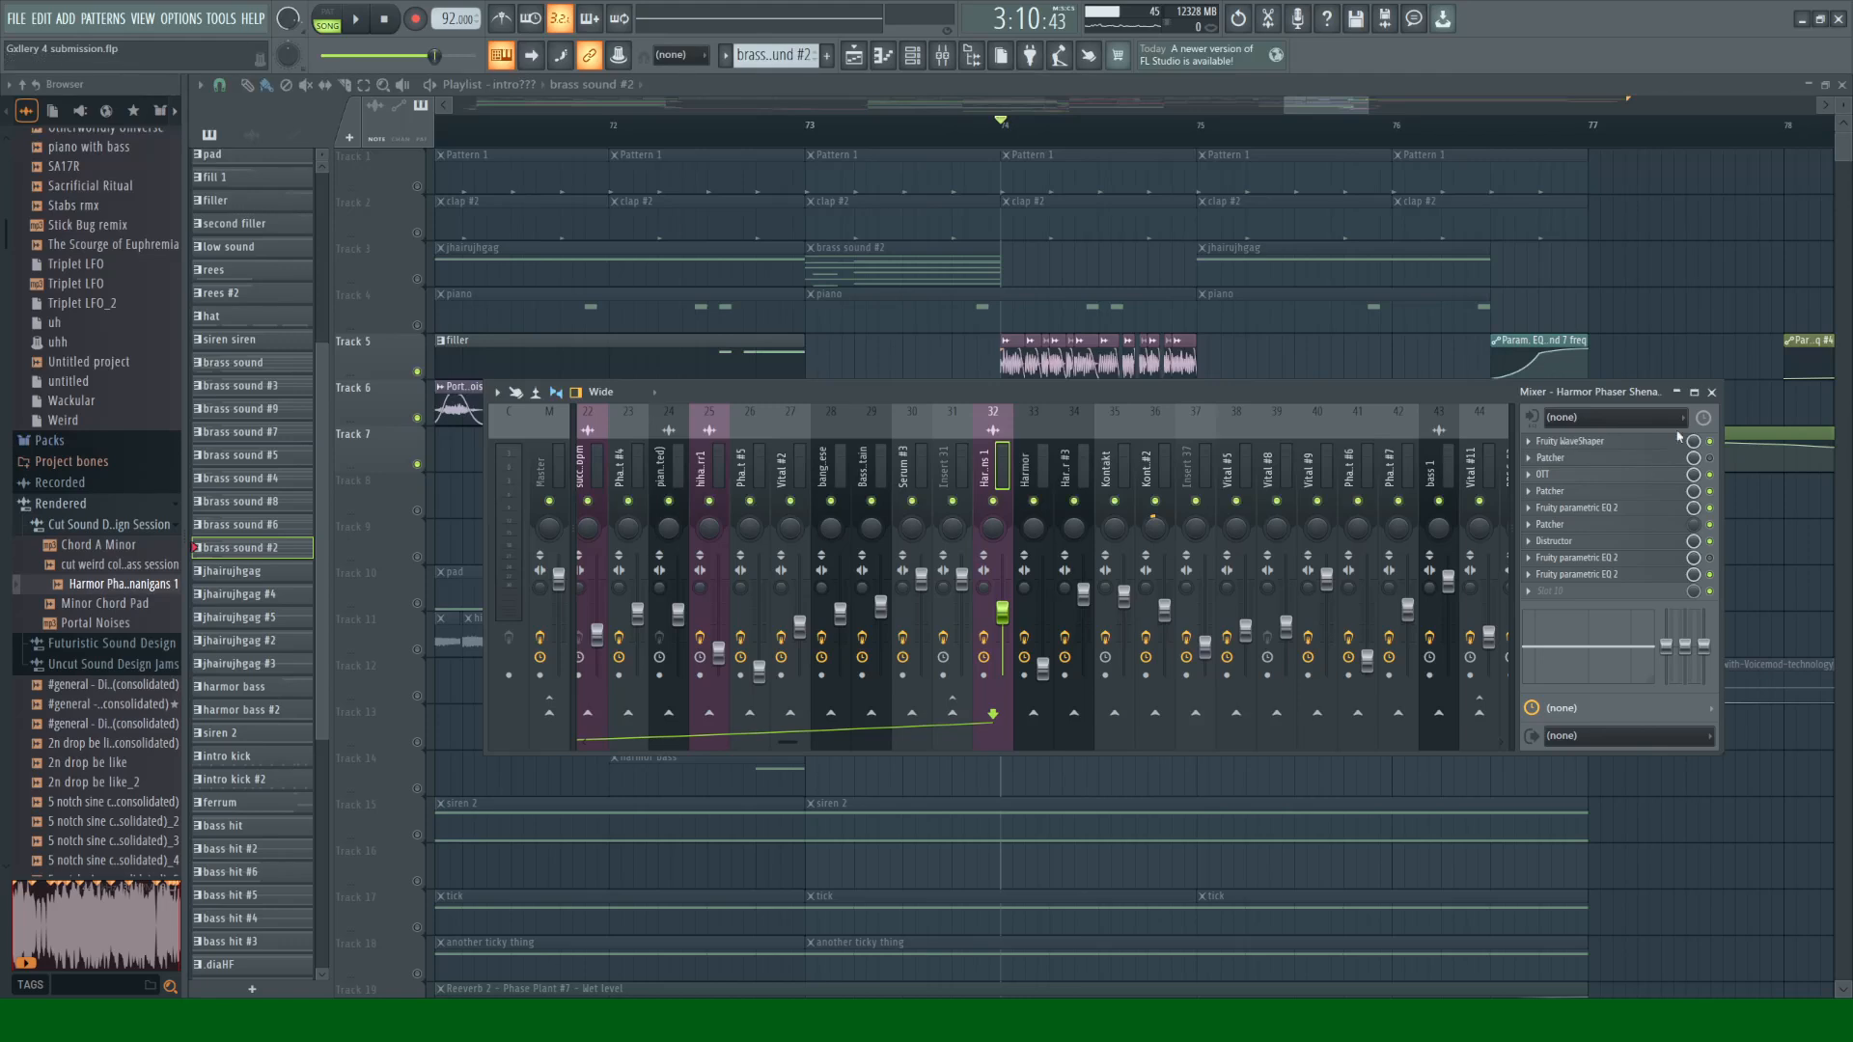
# Step: Close the mixer and play the soloed Tracks 5 to 7 from bar 74
pyautogui.click(1712, 392)
pyautogui.press('space')
pyautogui.scroll(-2, 1333, 460)
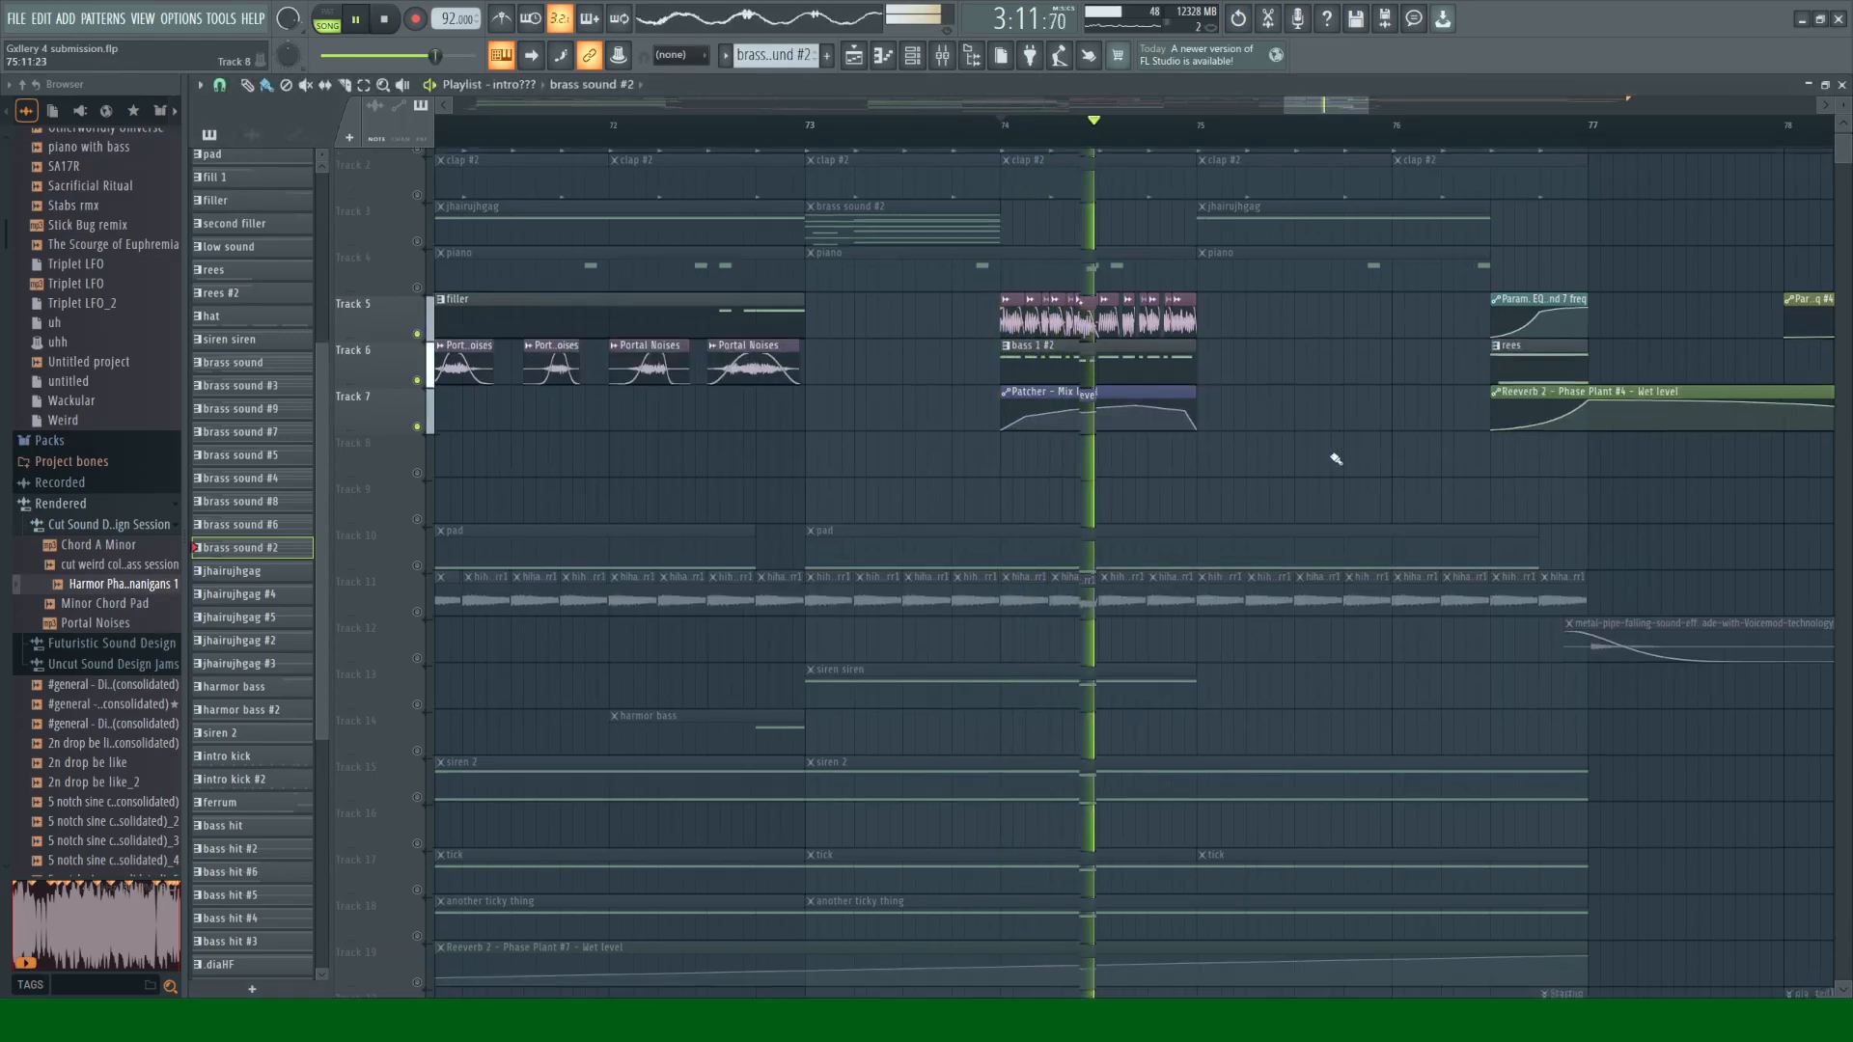
pyautogui.press('space')
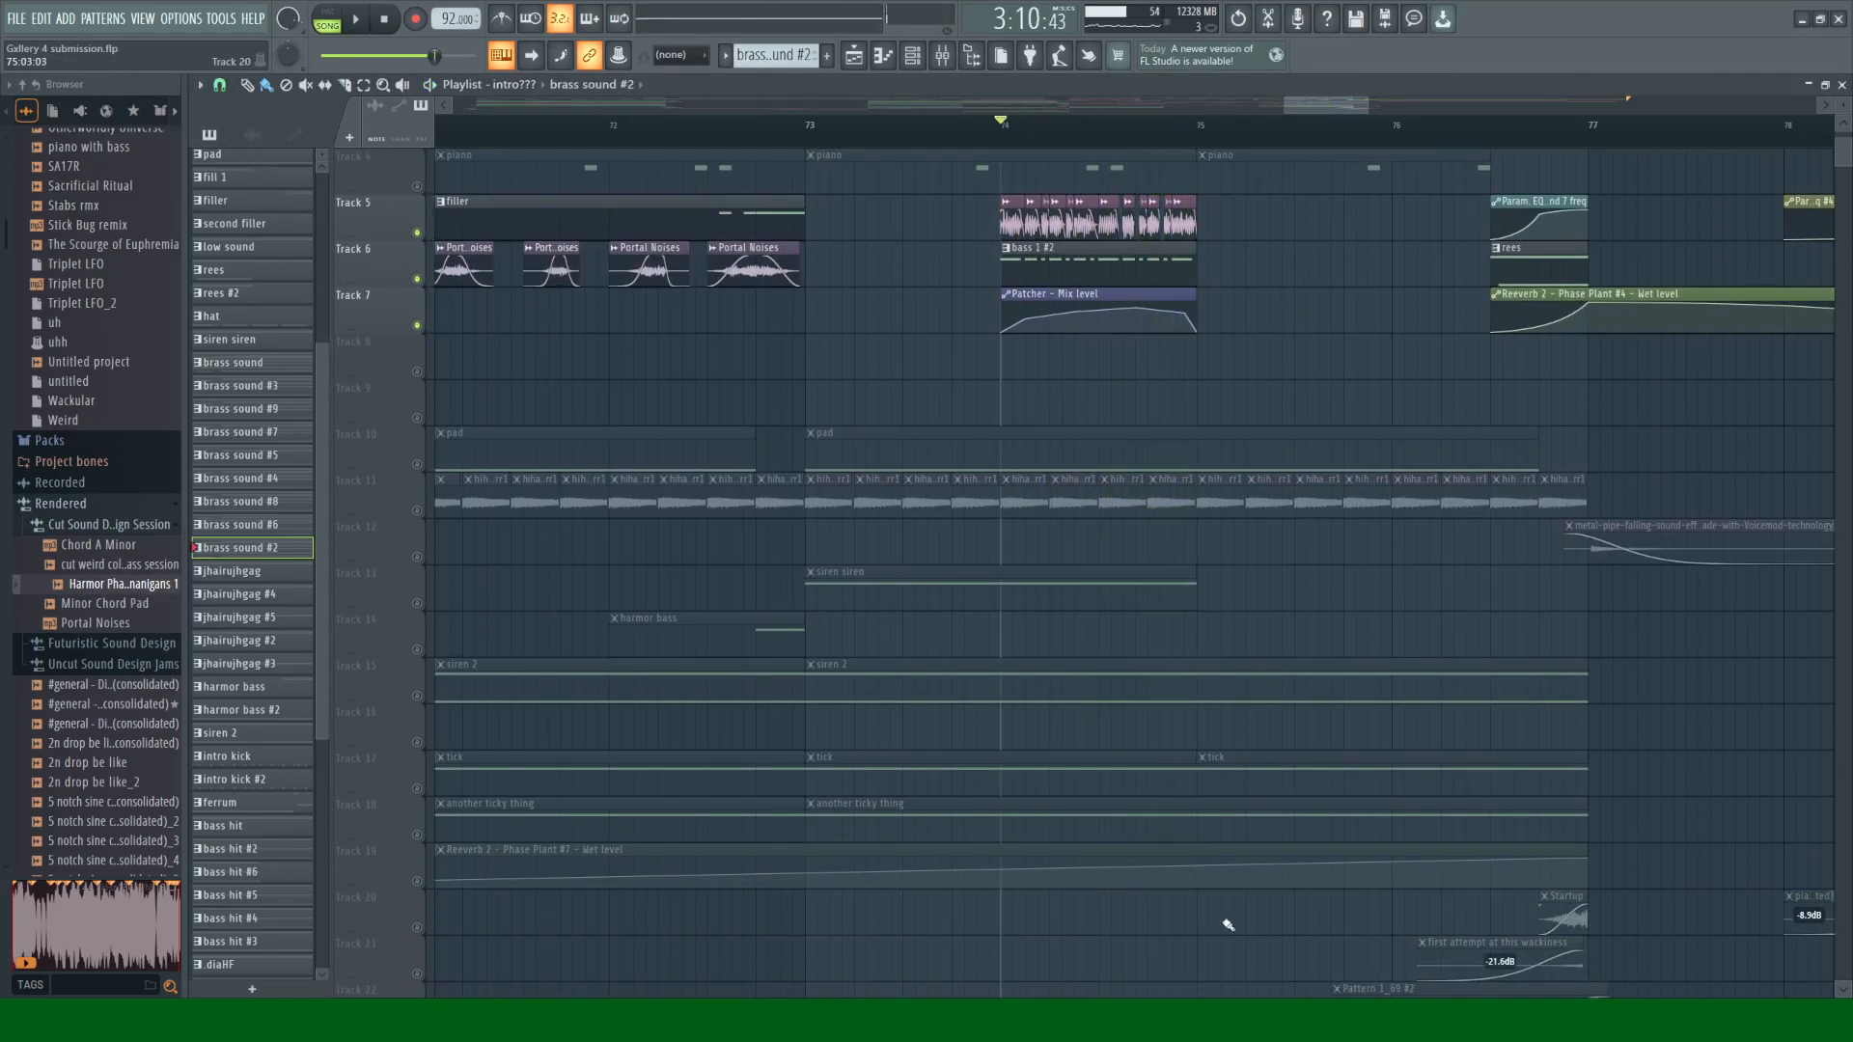
# Step: Solo the Pattern 1_69 #2 audio clip on Track 22 and play it from bar 76
pyautogui.scroll(-3, 1075, 787)
pyautogui.click(428, 884)
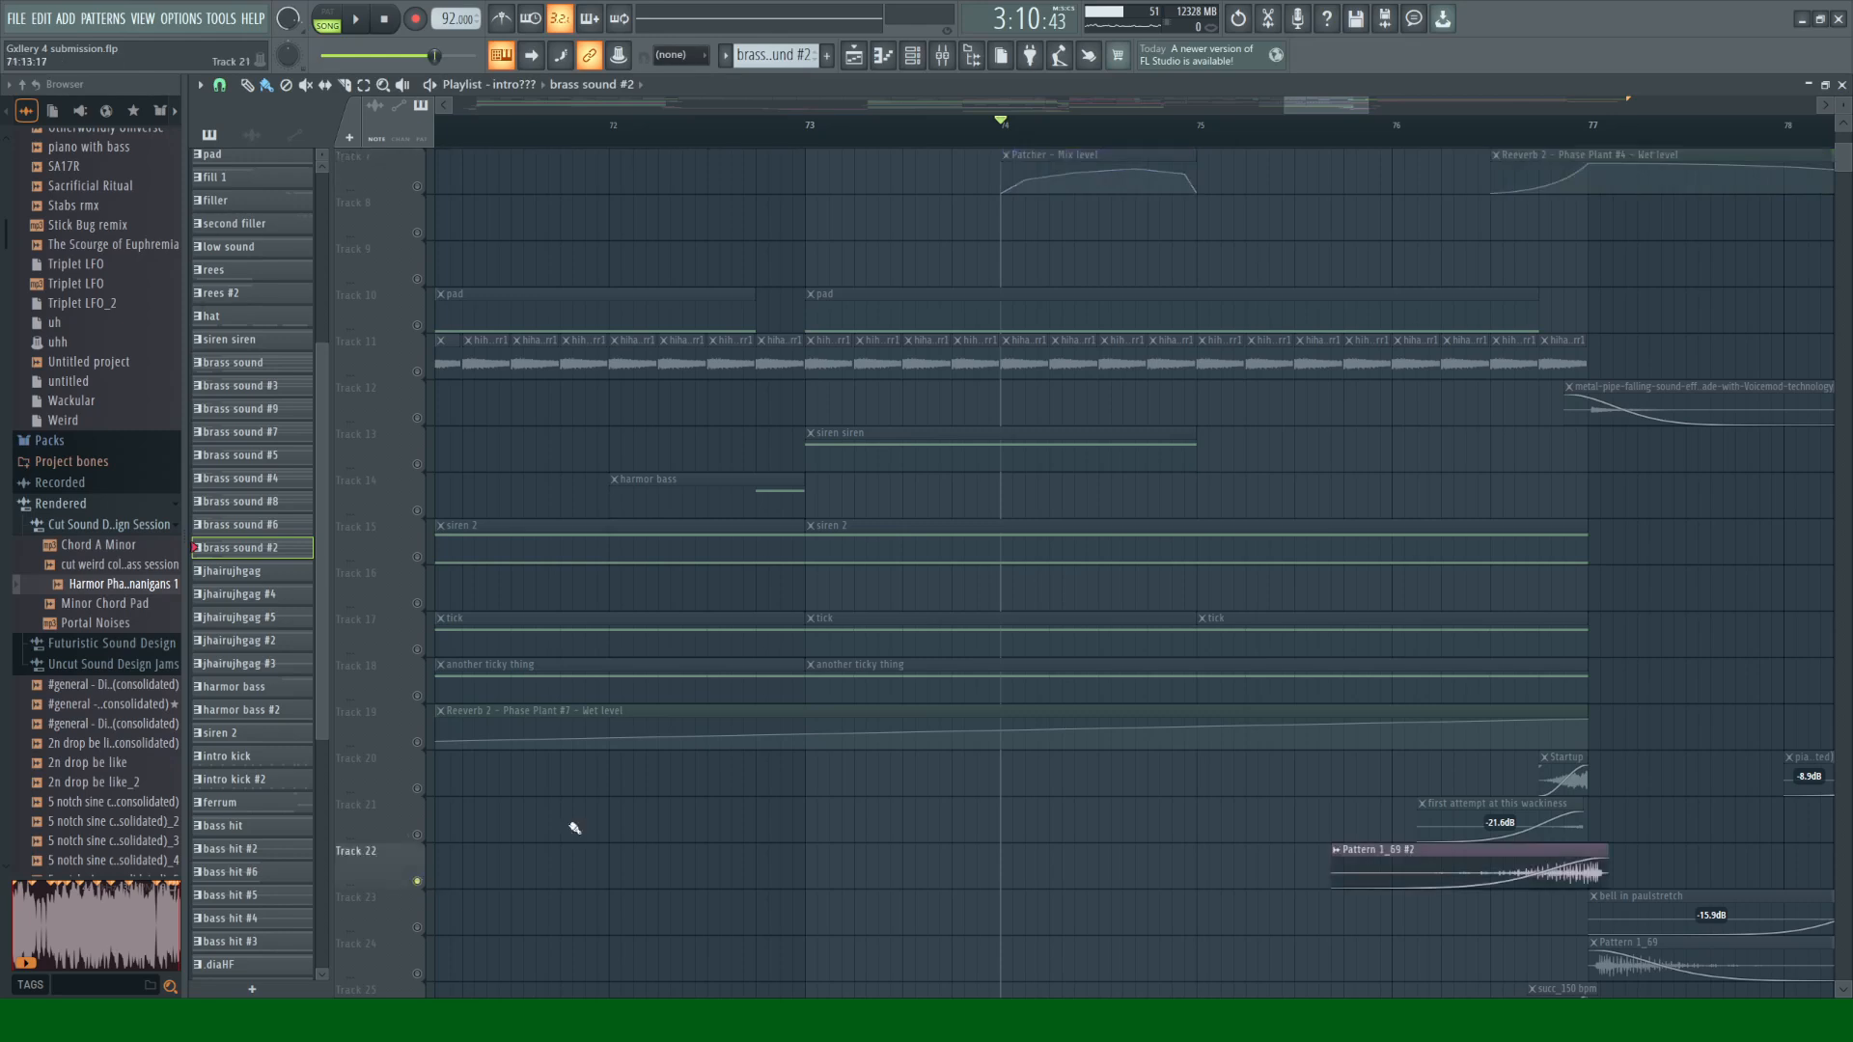
pyautogui.click(1394, 130)
pyautogui.press('space')
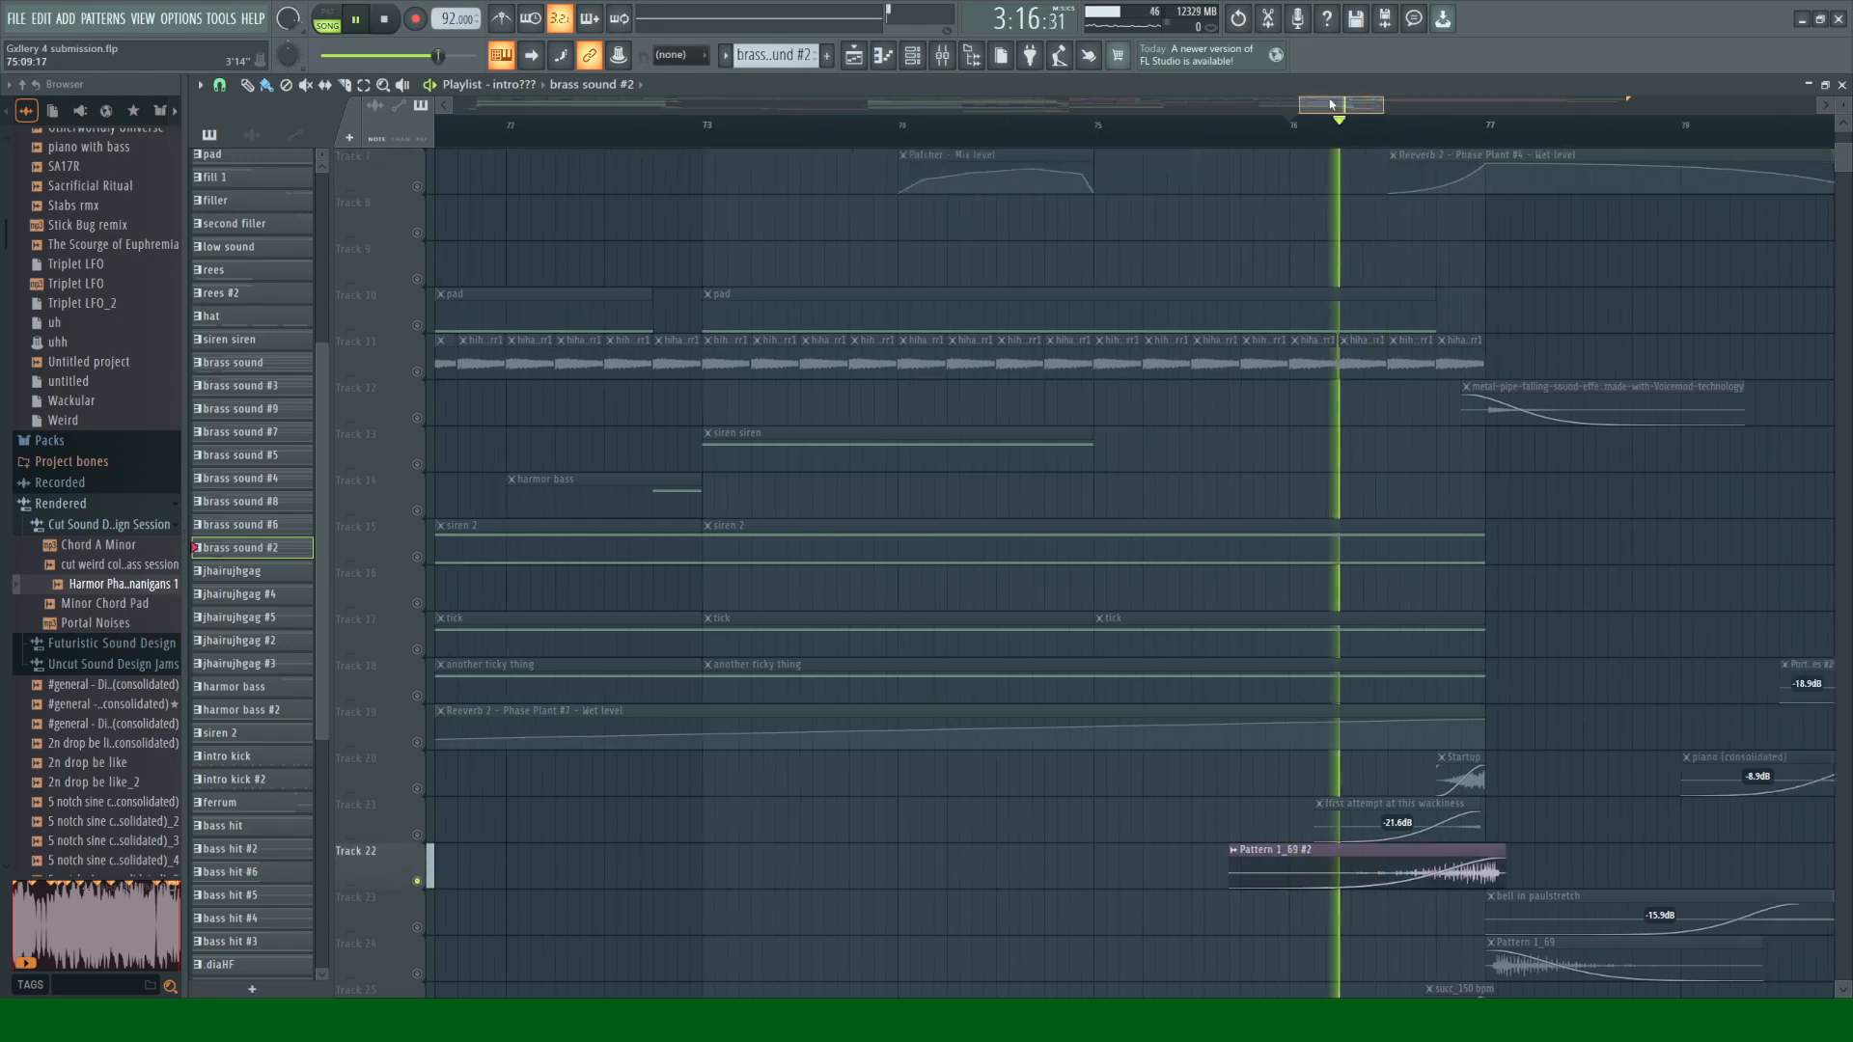
# Step: Audition the soloed Pattern 1_69 #2 clip, and solo and play the Pattern 1_69 clip on Track 24 from bar 77
pyautogui.scroll(-4, 1254, 502)
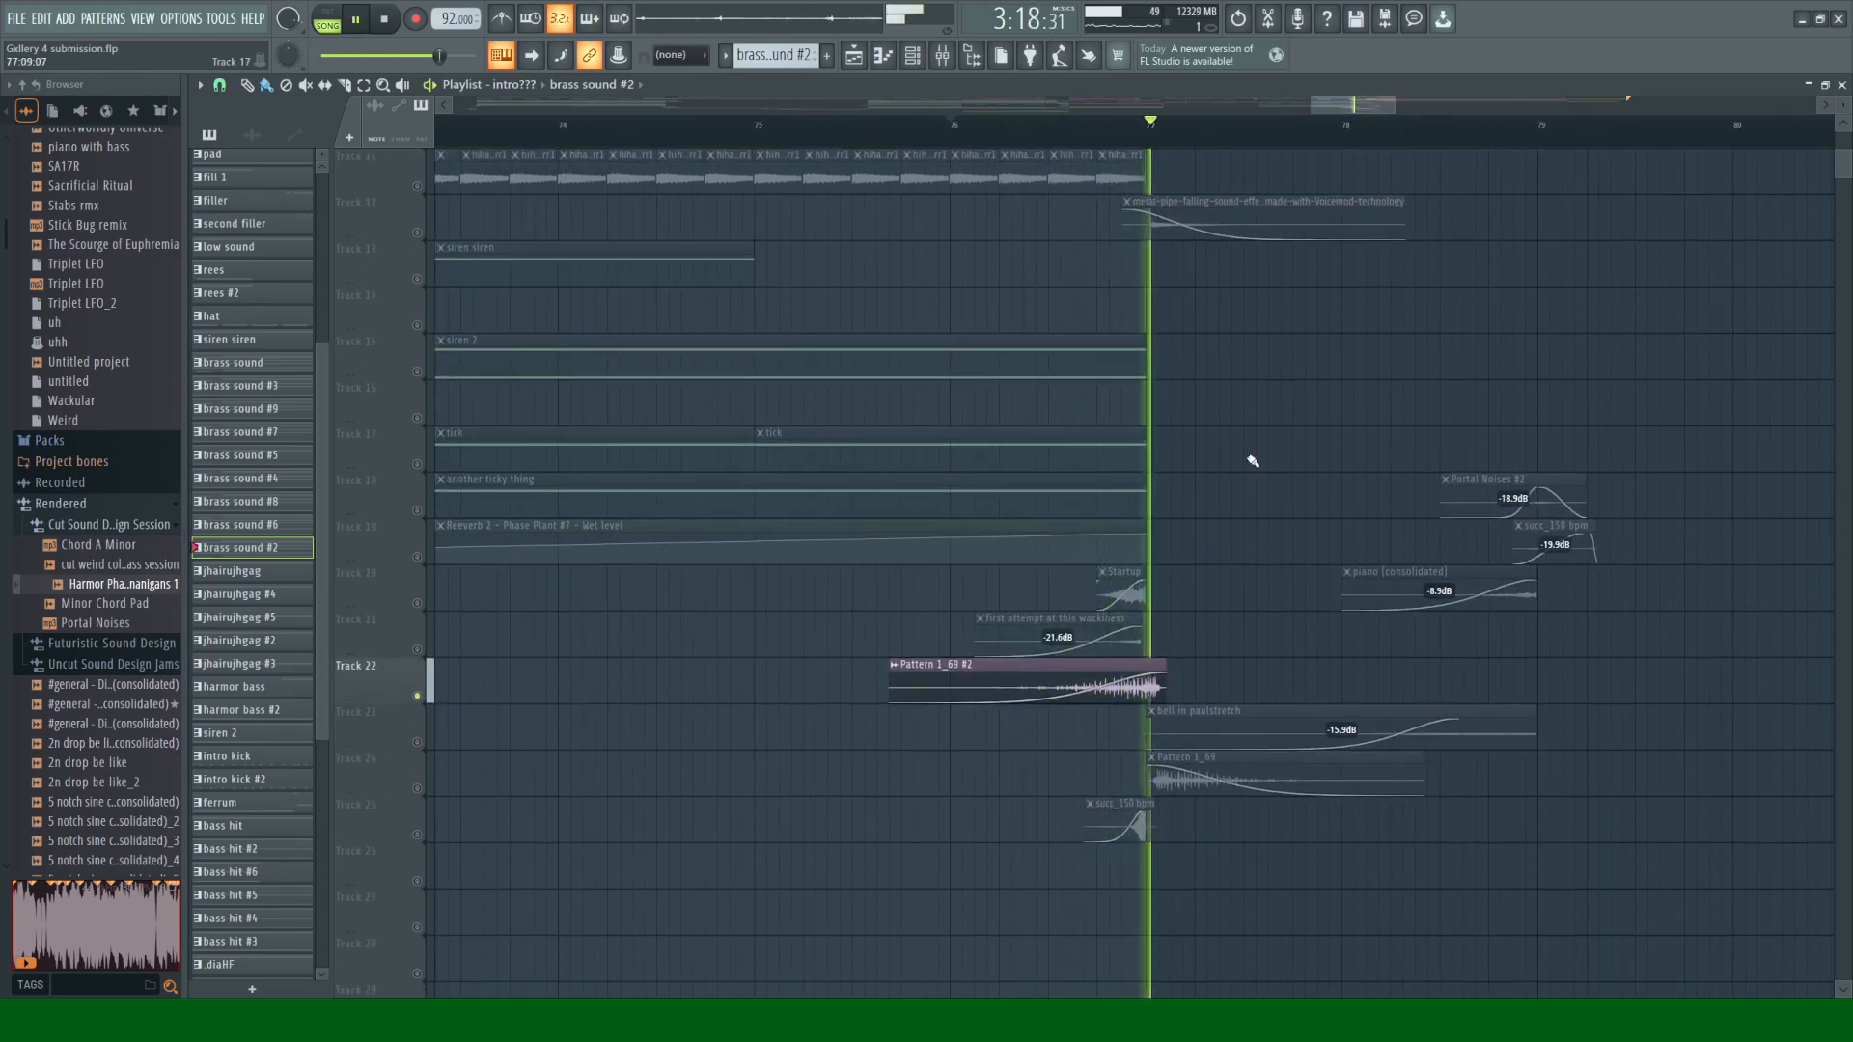
pyautogui.press('space')
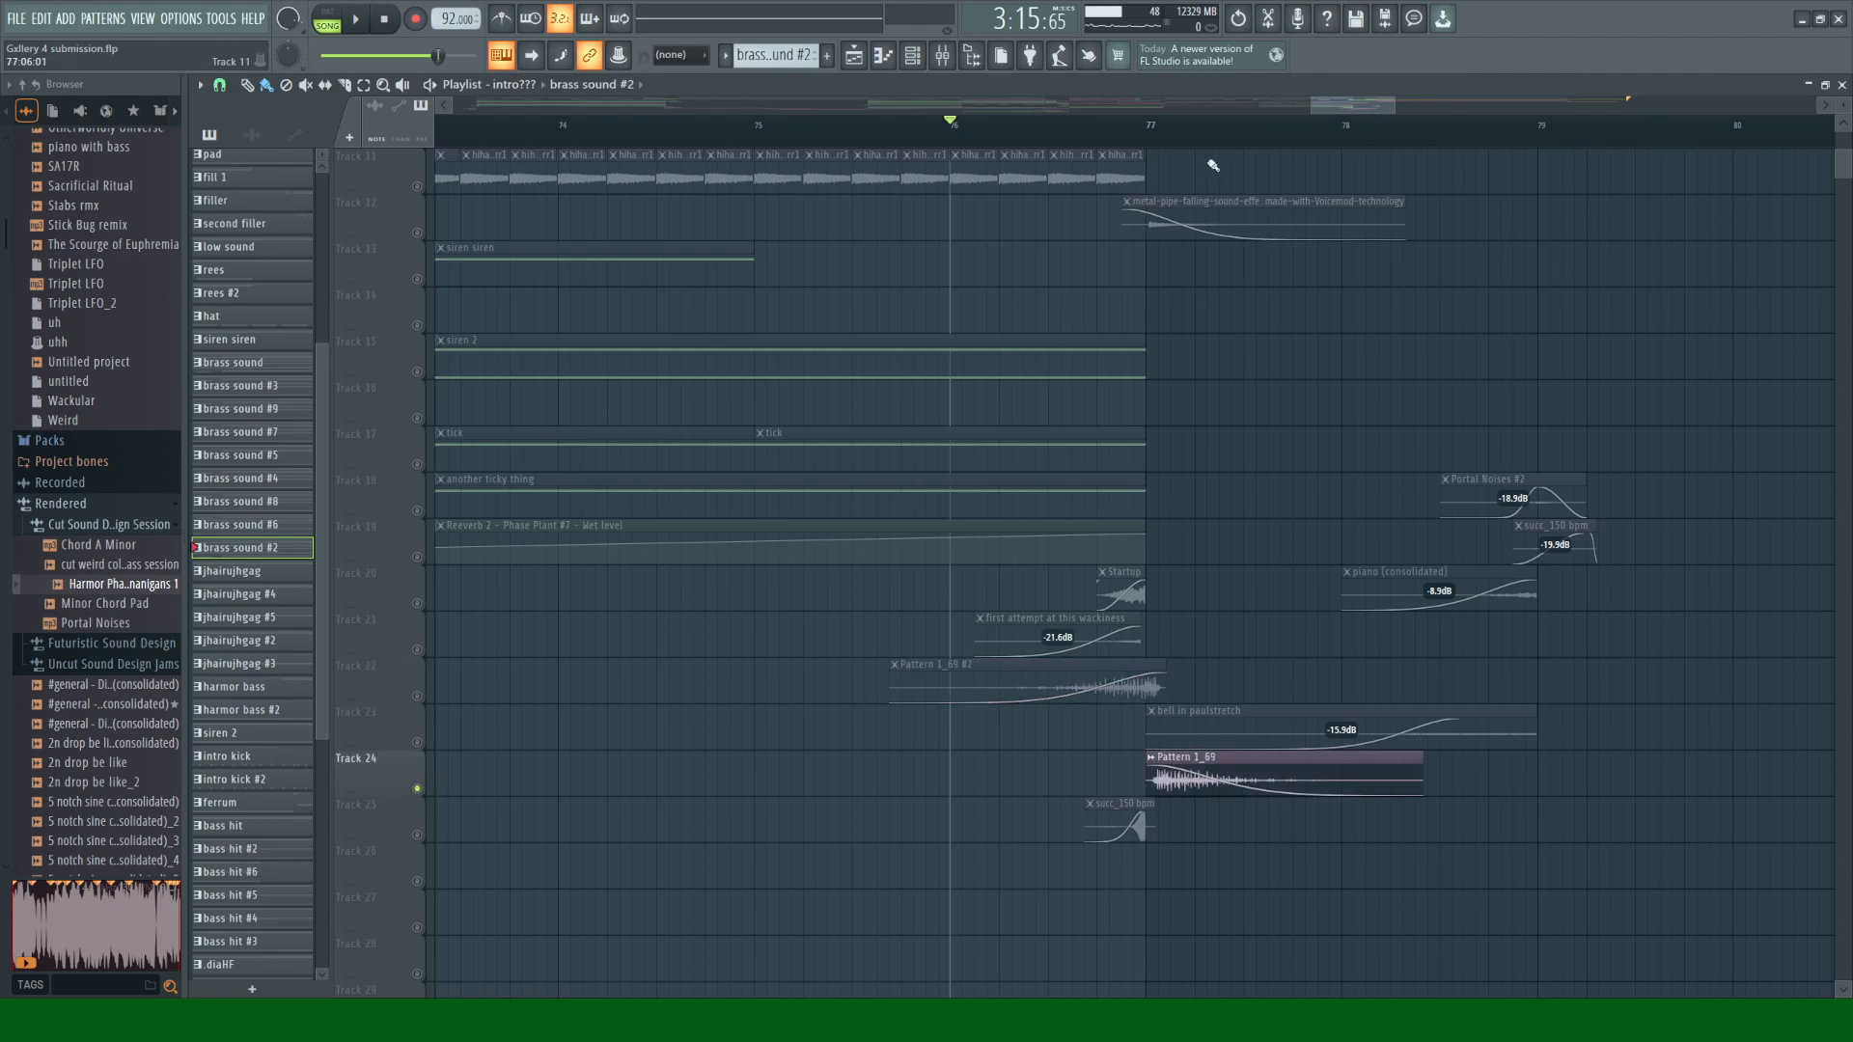
pyautogui.click(1152, 137)
pyautogui.press('space')
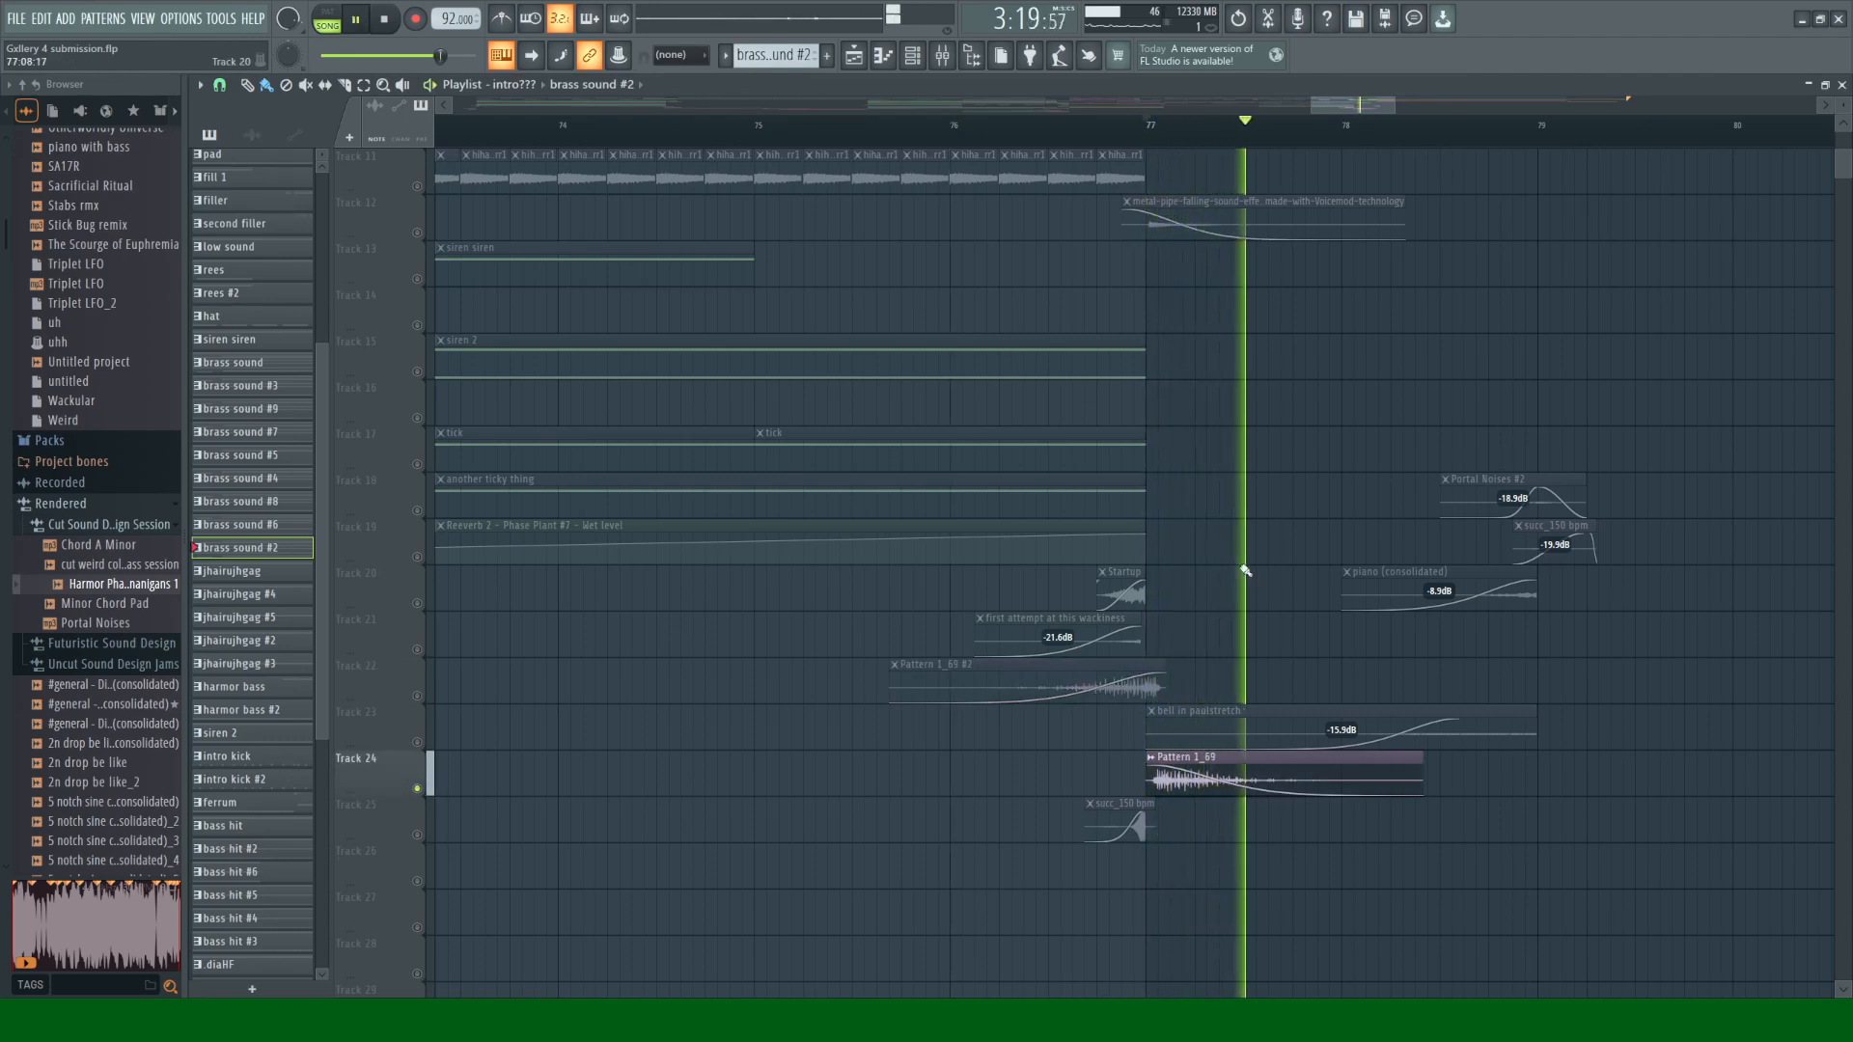
pyautogui.press('space')
# Step: Solo Track 25 and play its succ_150 bpm clip from shortly before bar 77
pyautogui.click(424, 825)
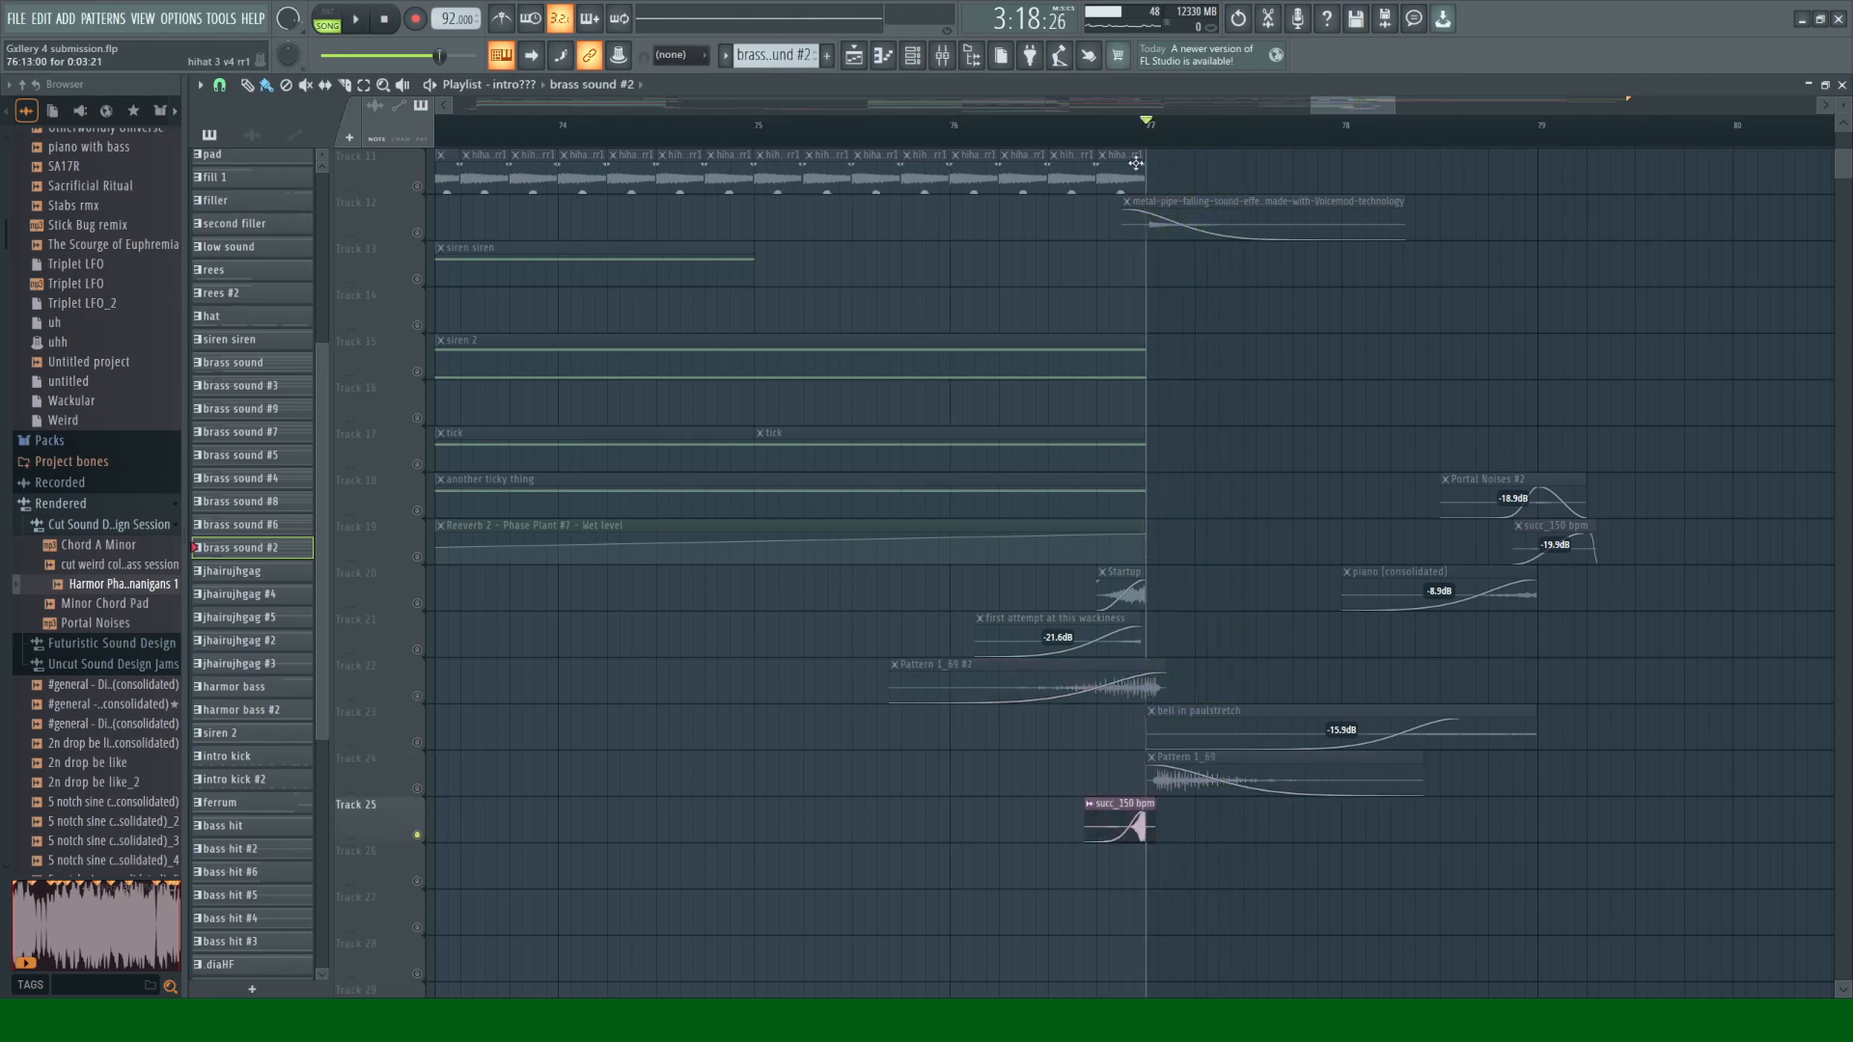
pyautogui.click(1081, 134)
pyautogui.press('space')
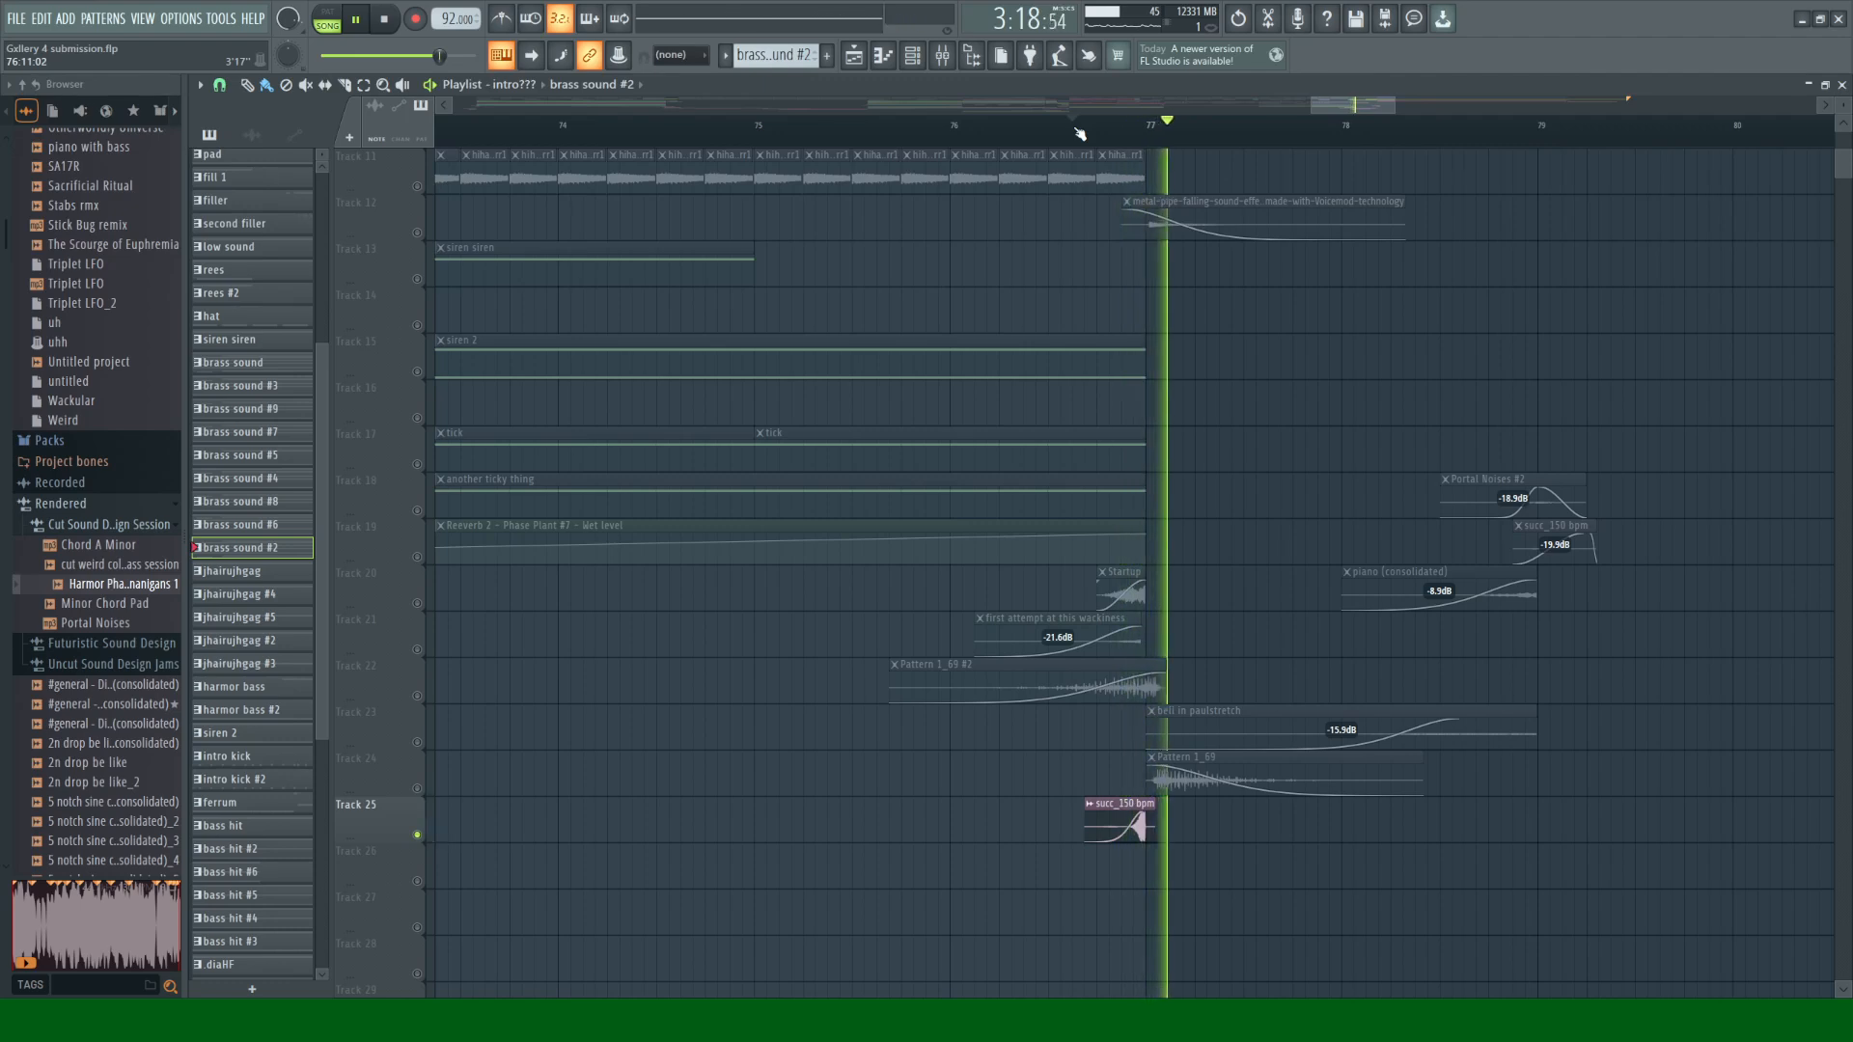
pyautogui.press('space')
pyautogui.press('space')
pyautogui.press('space')
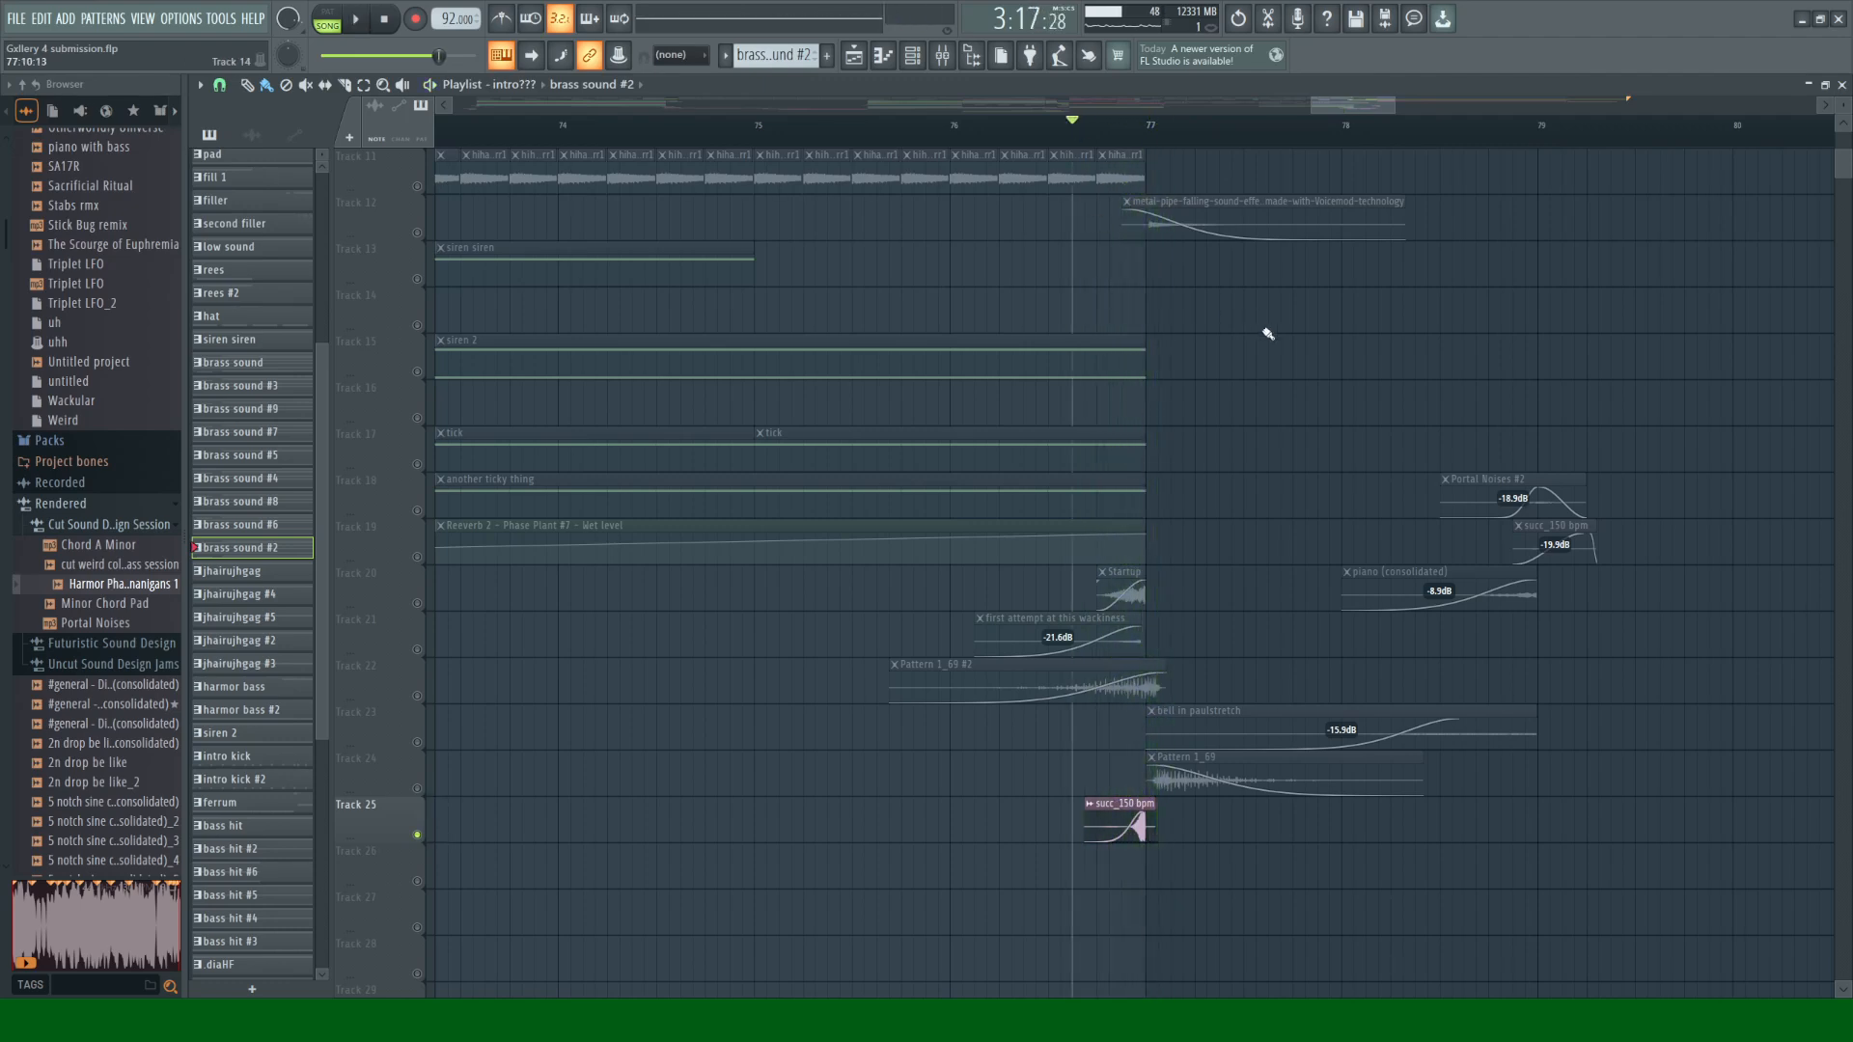
# Step: Return to the song's beginning, unsolo the tracks and play the intro's lead-in clips from midway through bar 1
pyautogui.moveTo(1349, 107); pyautogui.dragTo(281, 62)
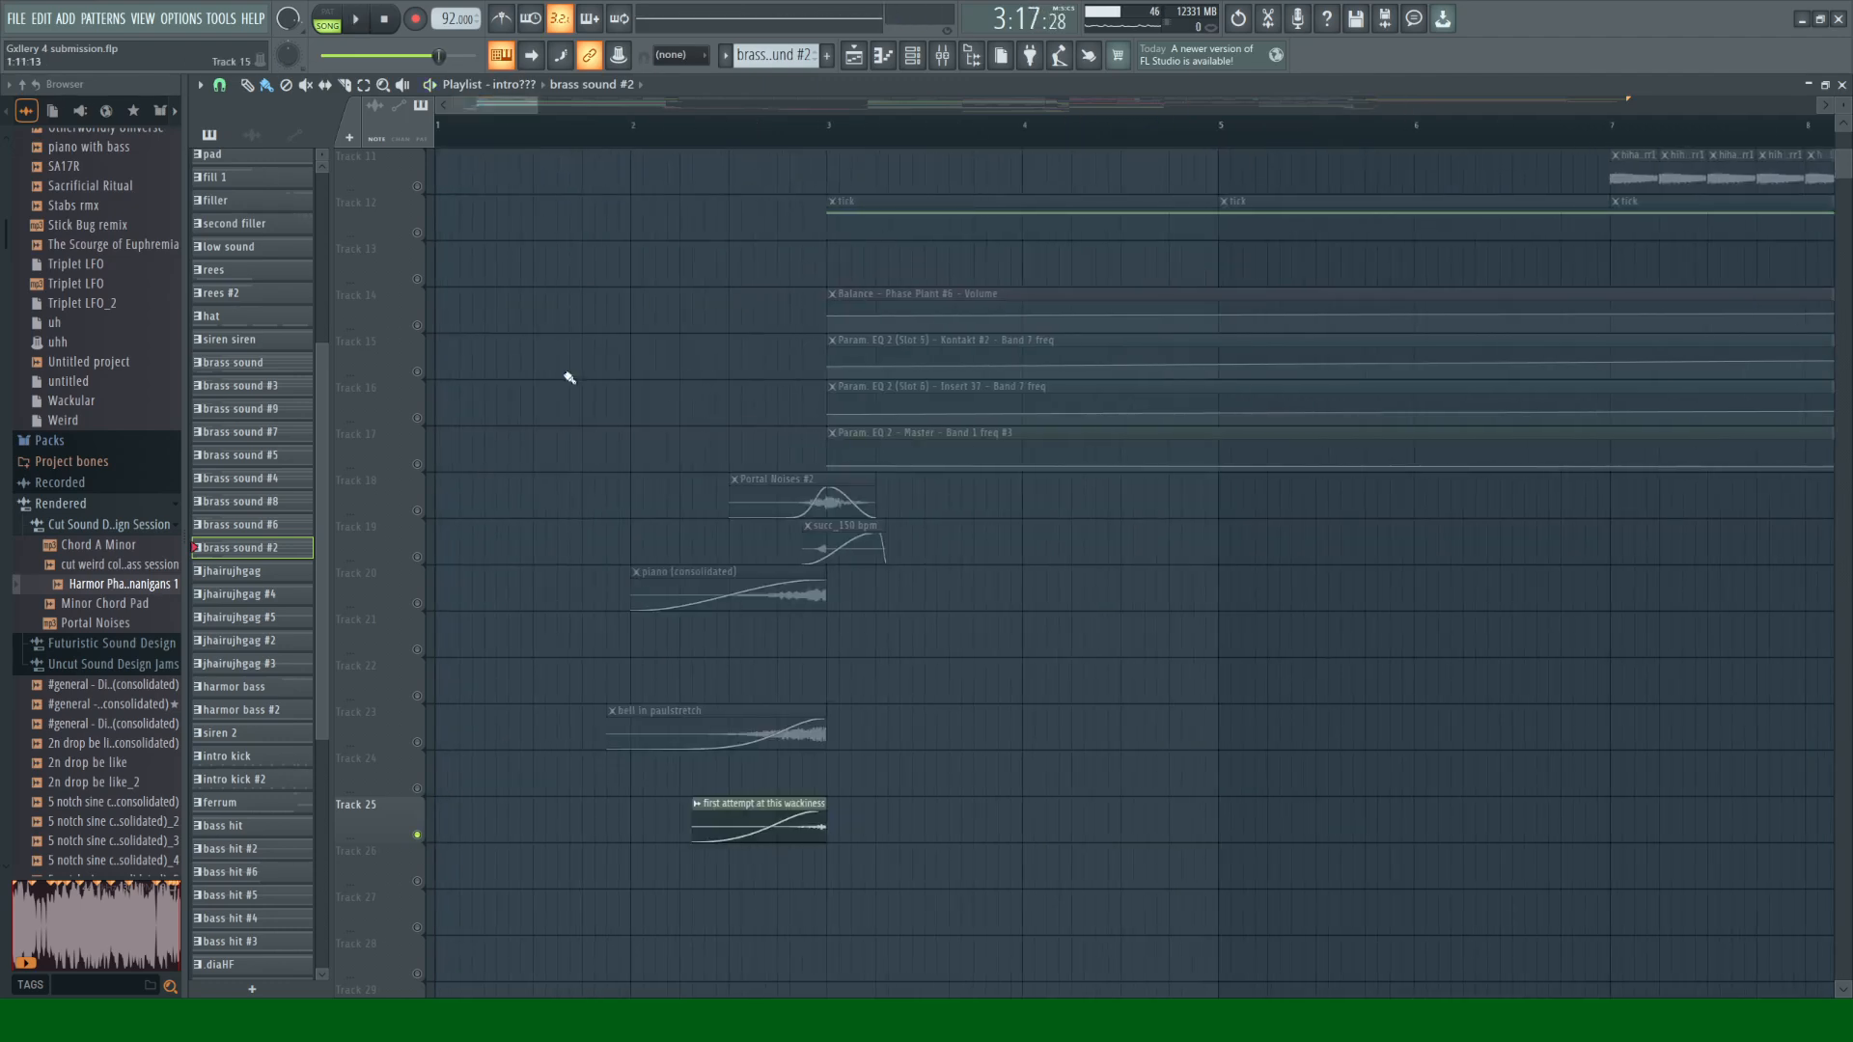
pyautogui.scroll(1, 1162, 878)
pyautogui.scroll(1, 1170, 888)
pyautogui.click(418, 187)
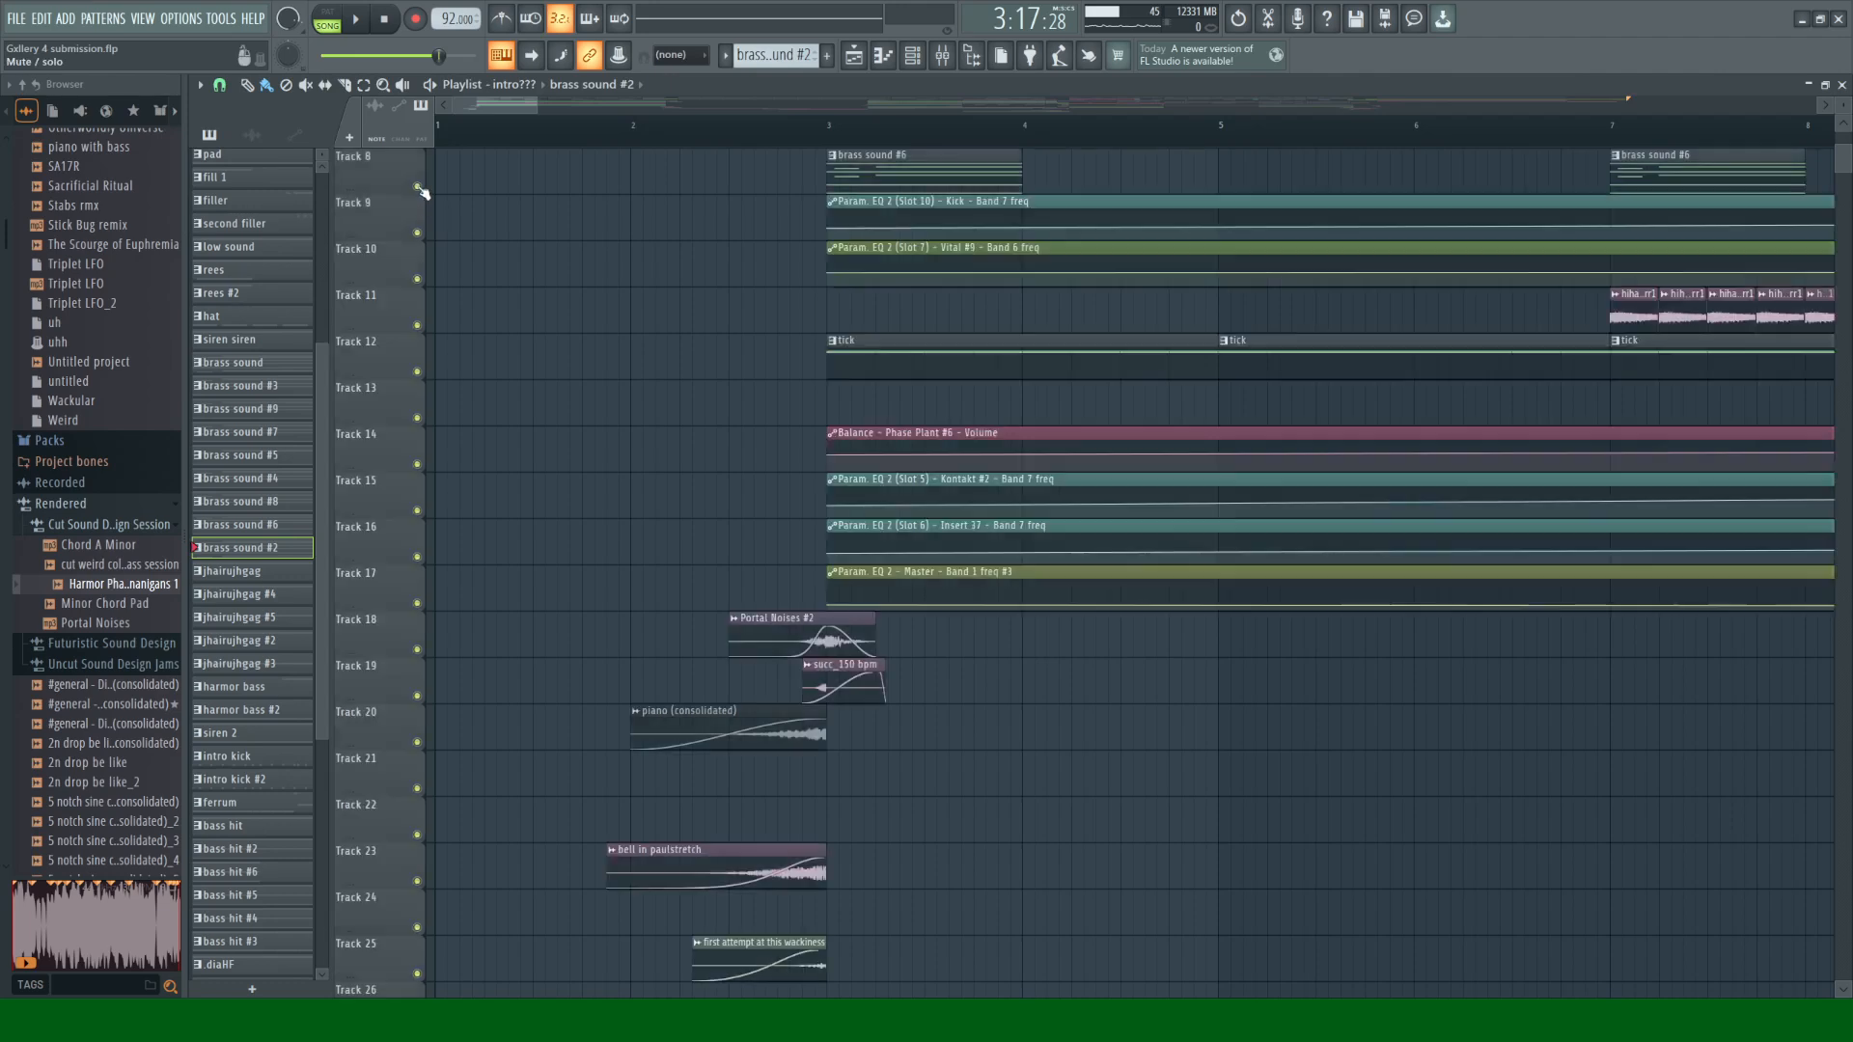
pyautogui.scroll(4, 617, 380)
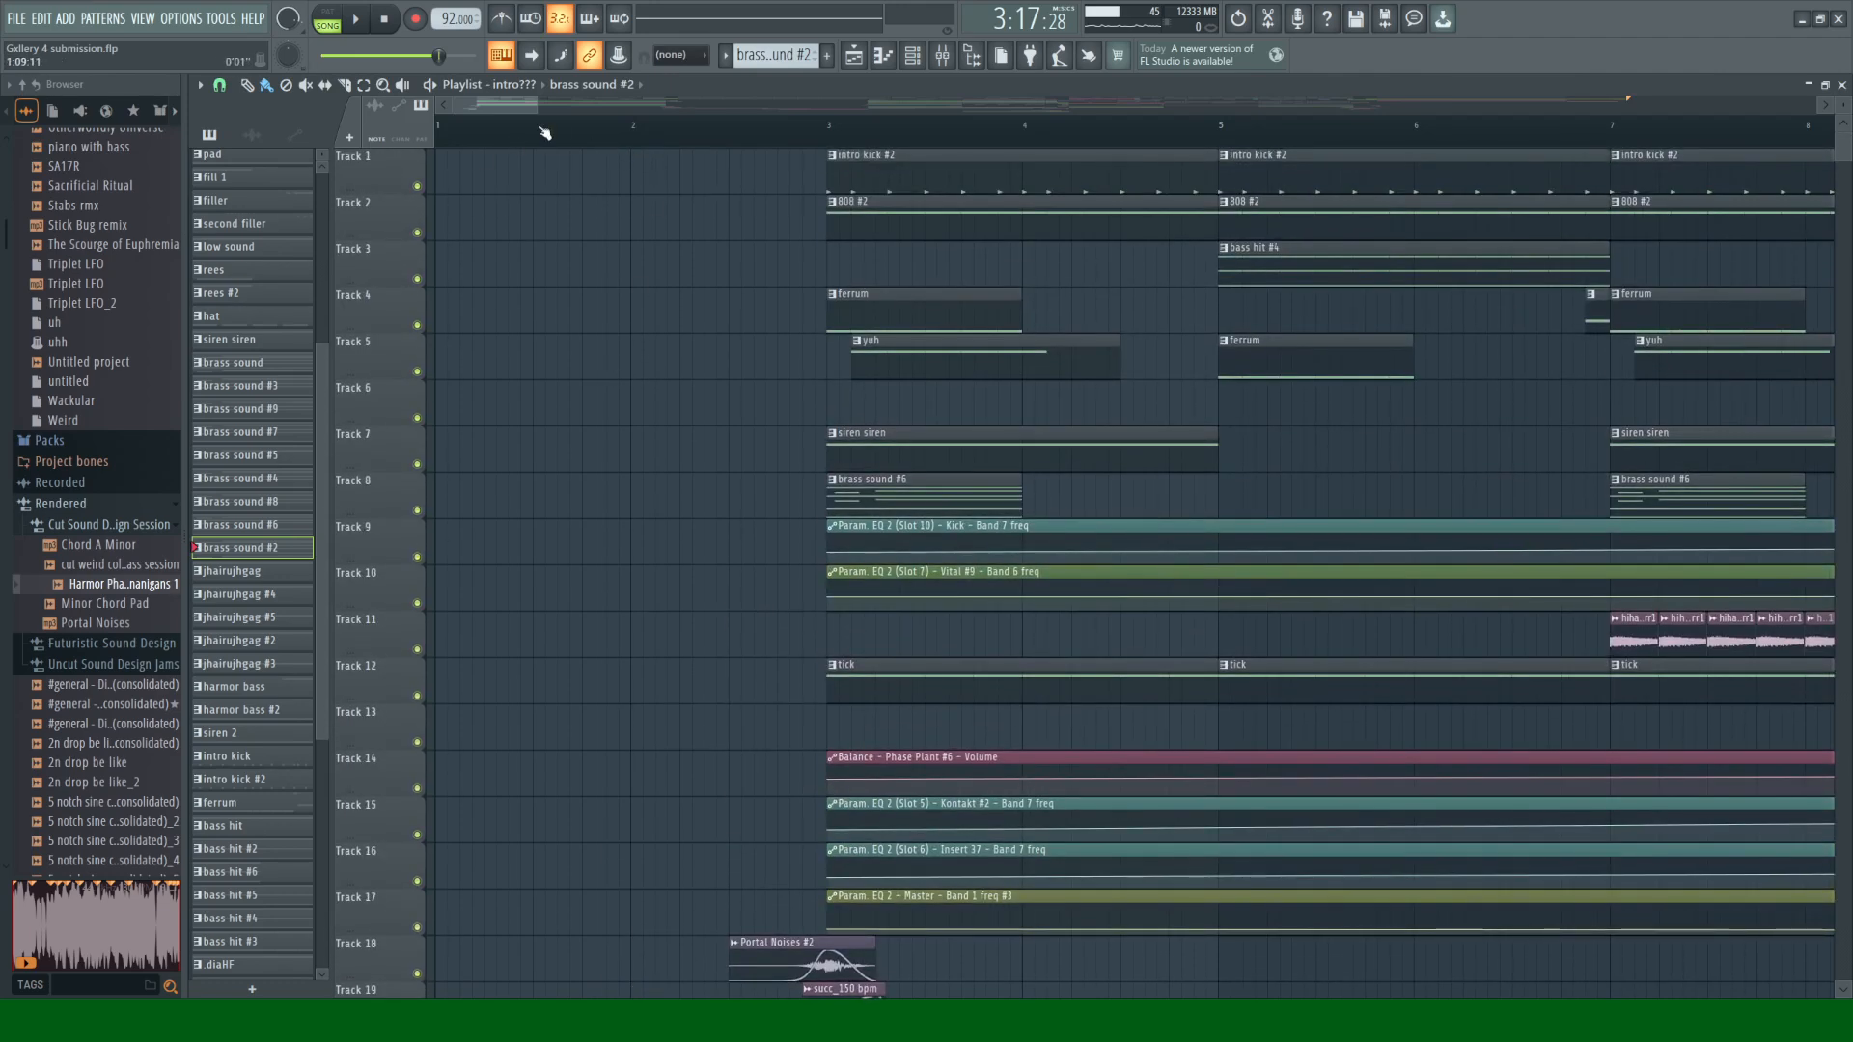
pyautogui.press('space')
pyautogui.scroll(-1, 575, 390)
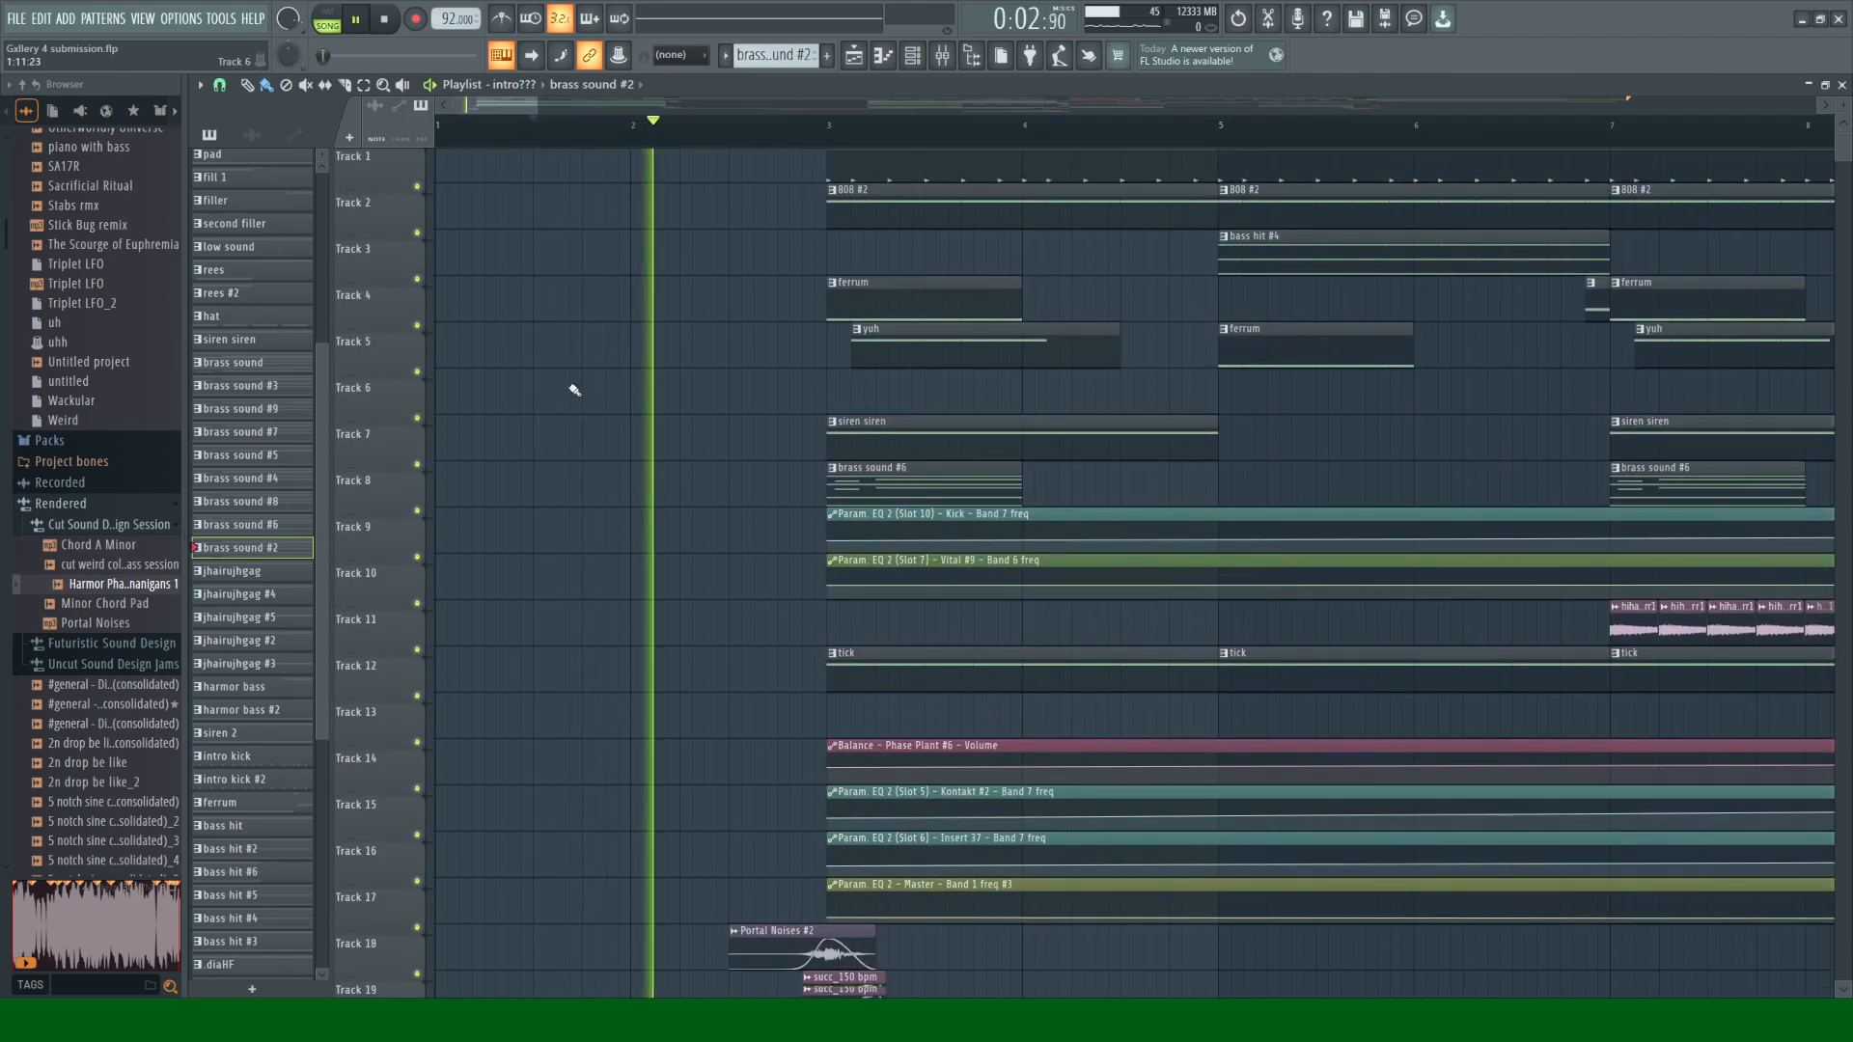
pyautogui.scroll(-6, 574, 390)
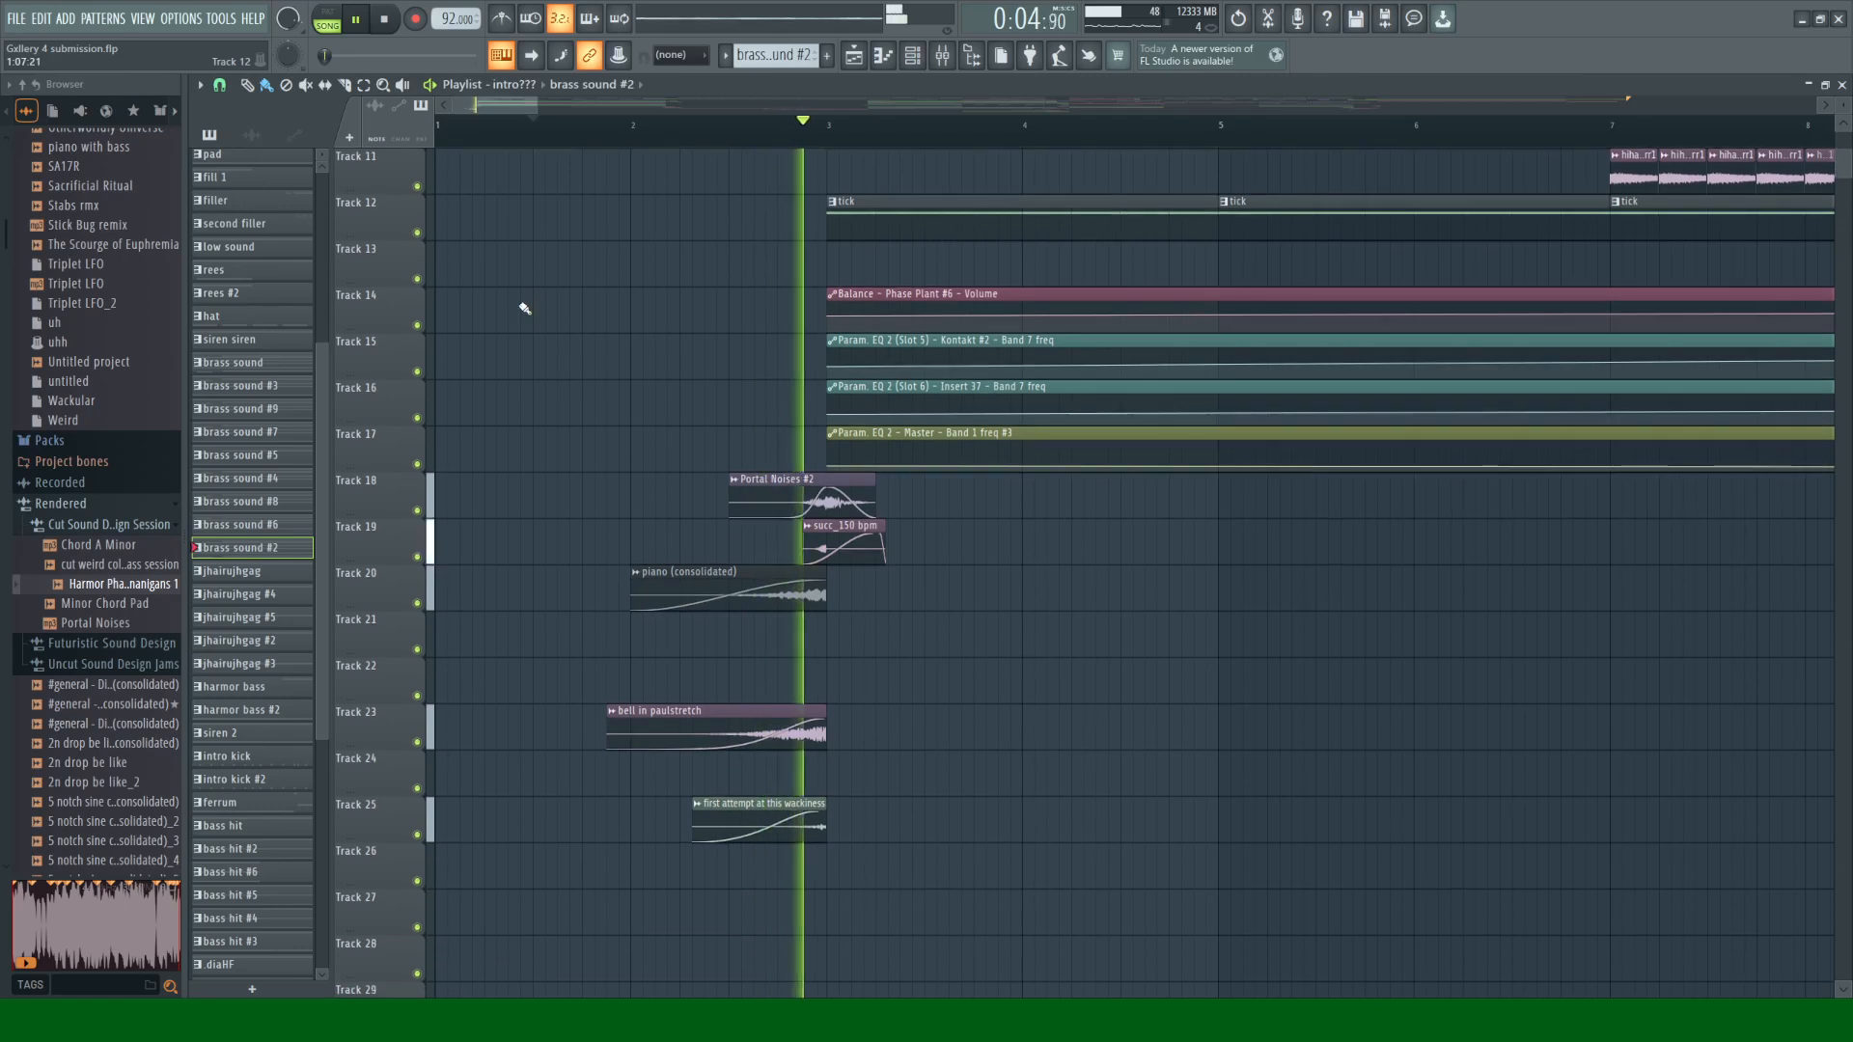
pyautogui.press('space')
# Step: Solo and play the bell in paulstretch clip on Track 23 and the piano (consolidated) clip on Track 20
pyautogui.keyDown('ctrl'); pyautogui.click(417, 742); pyautogui.keyUp('ctrl')
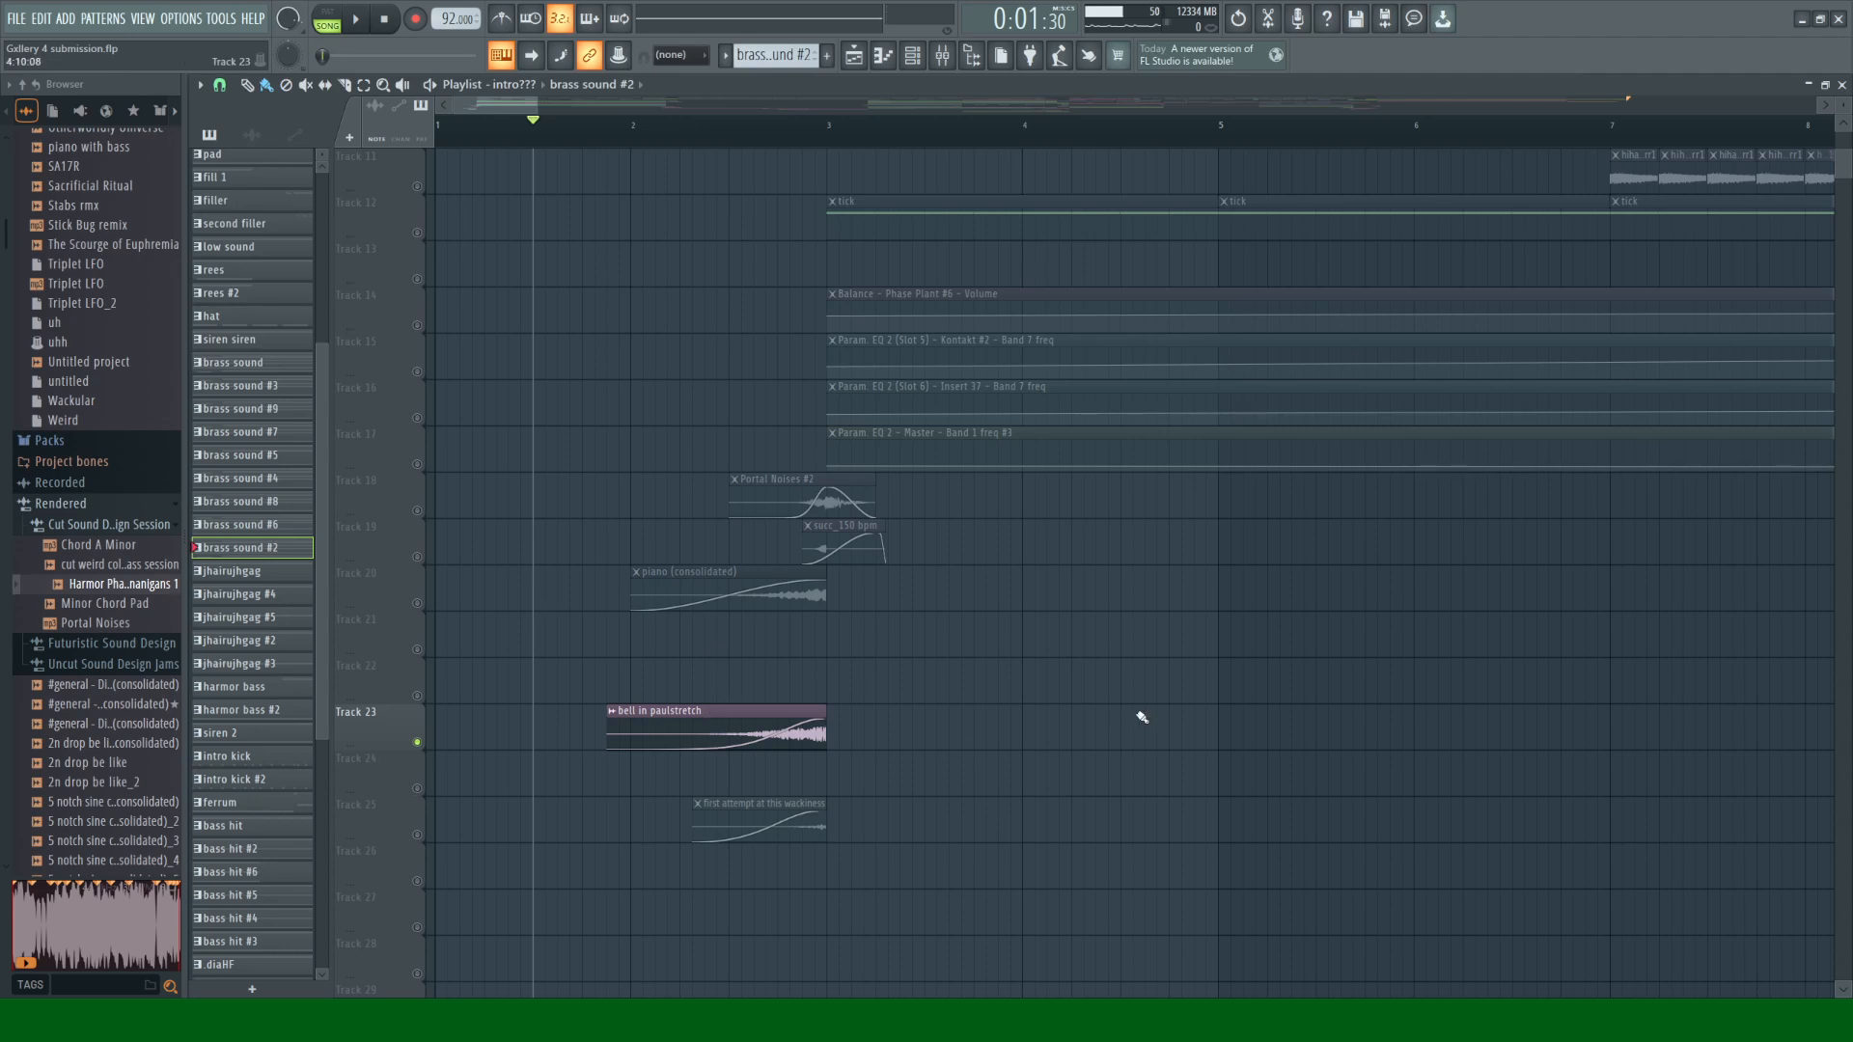
pyautogui.press('space')
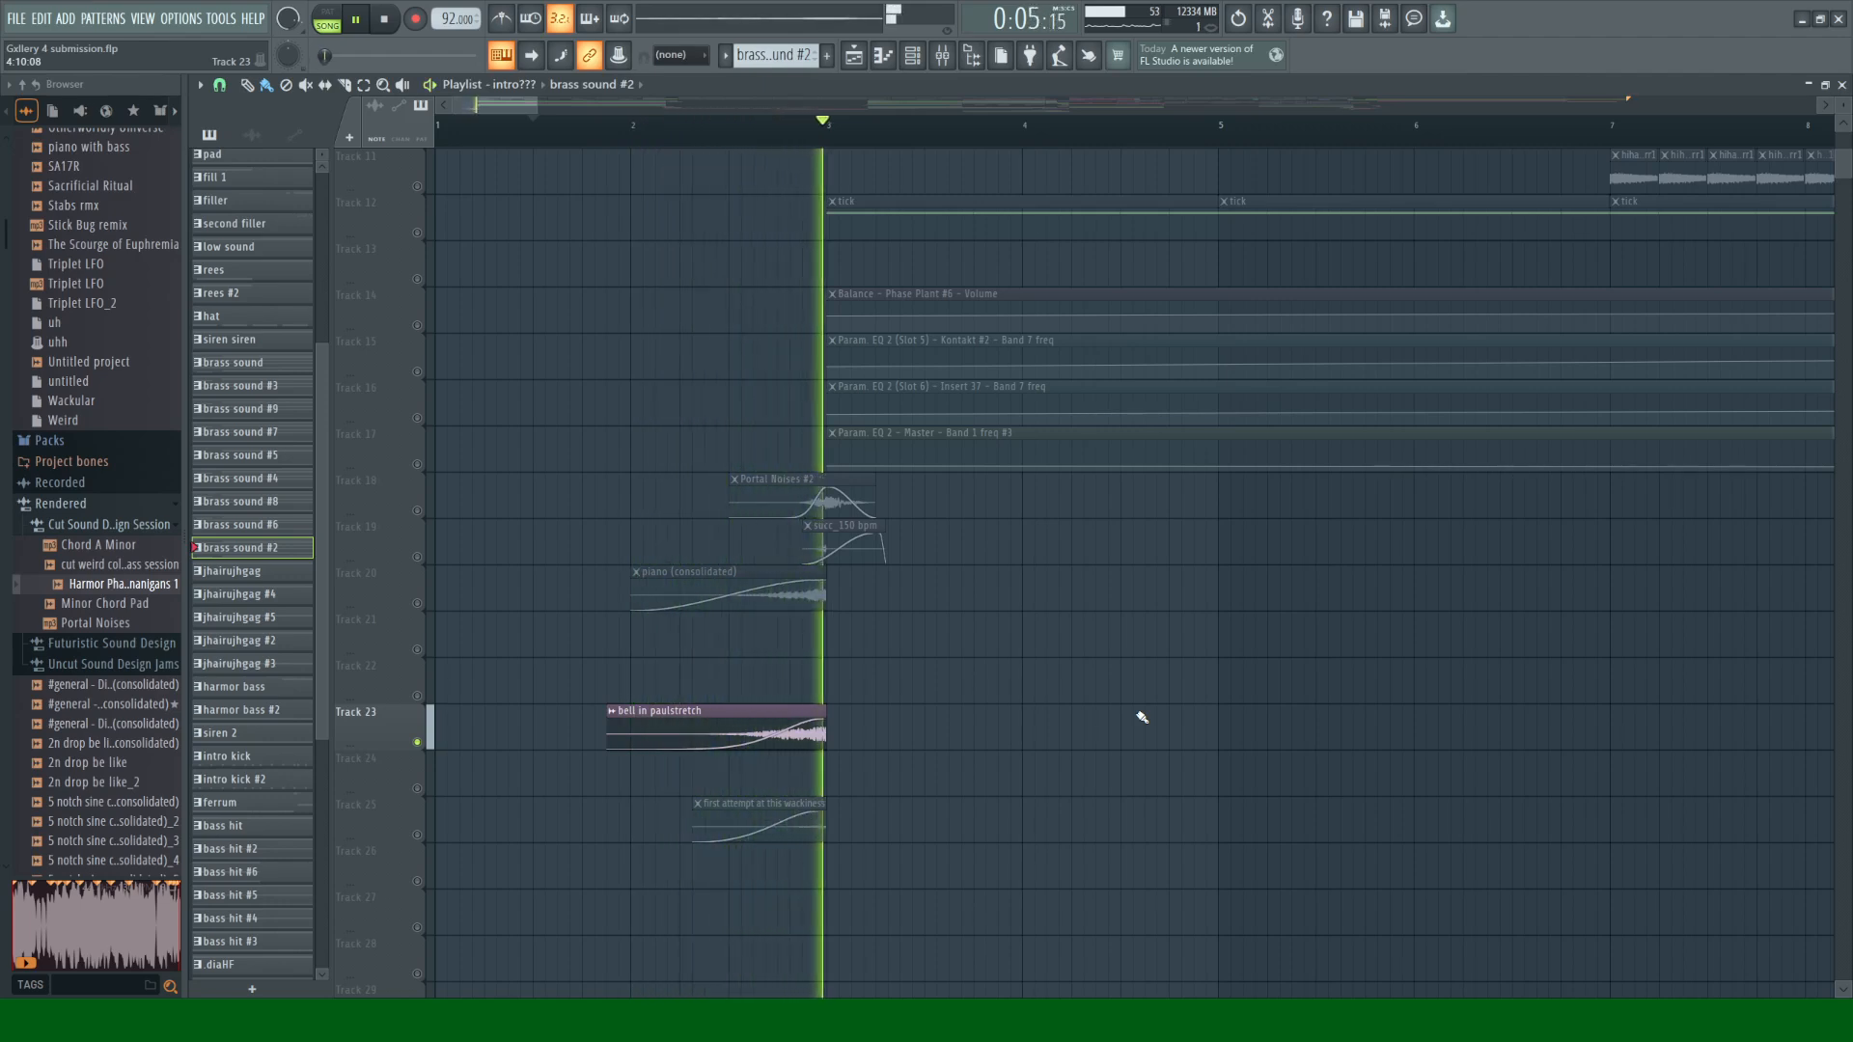
pyautogui.press('space')
pyautogui.click(425, 605)
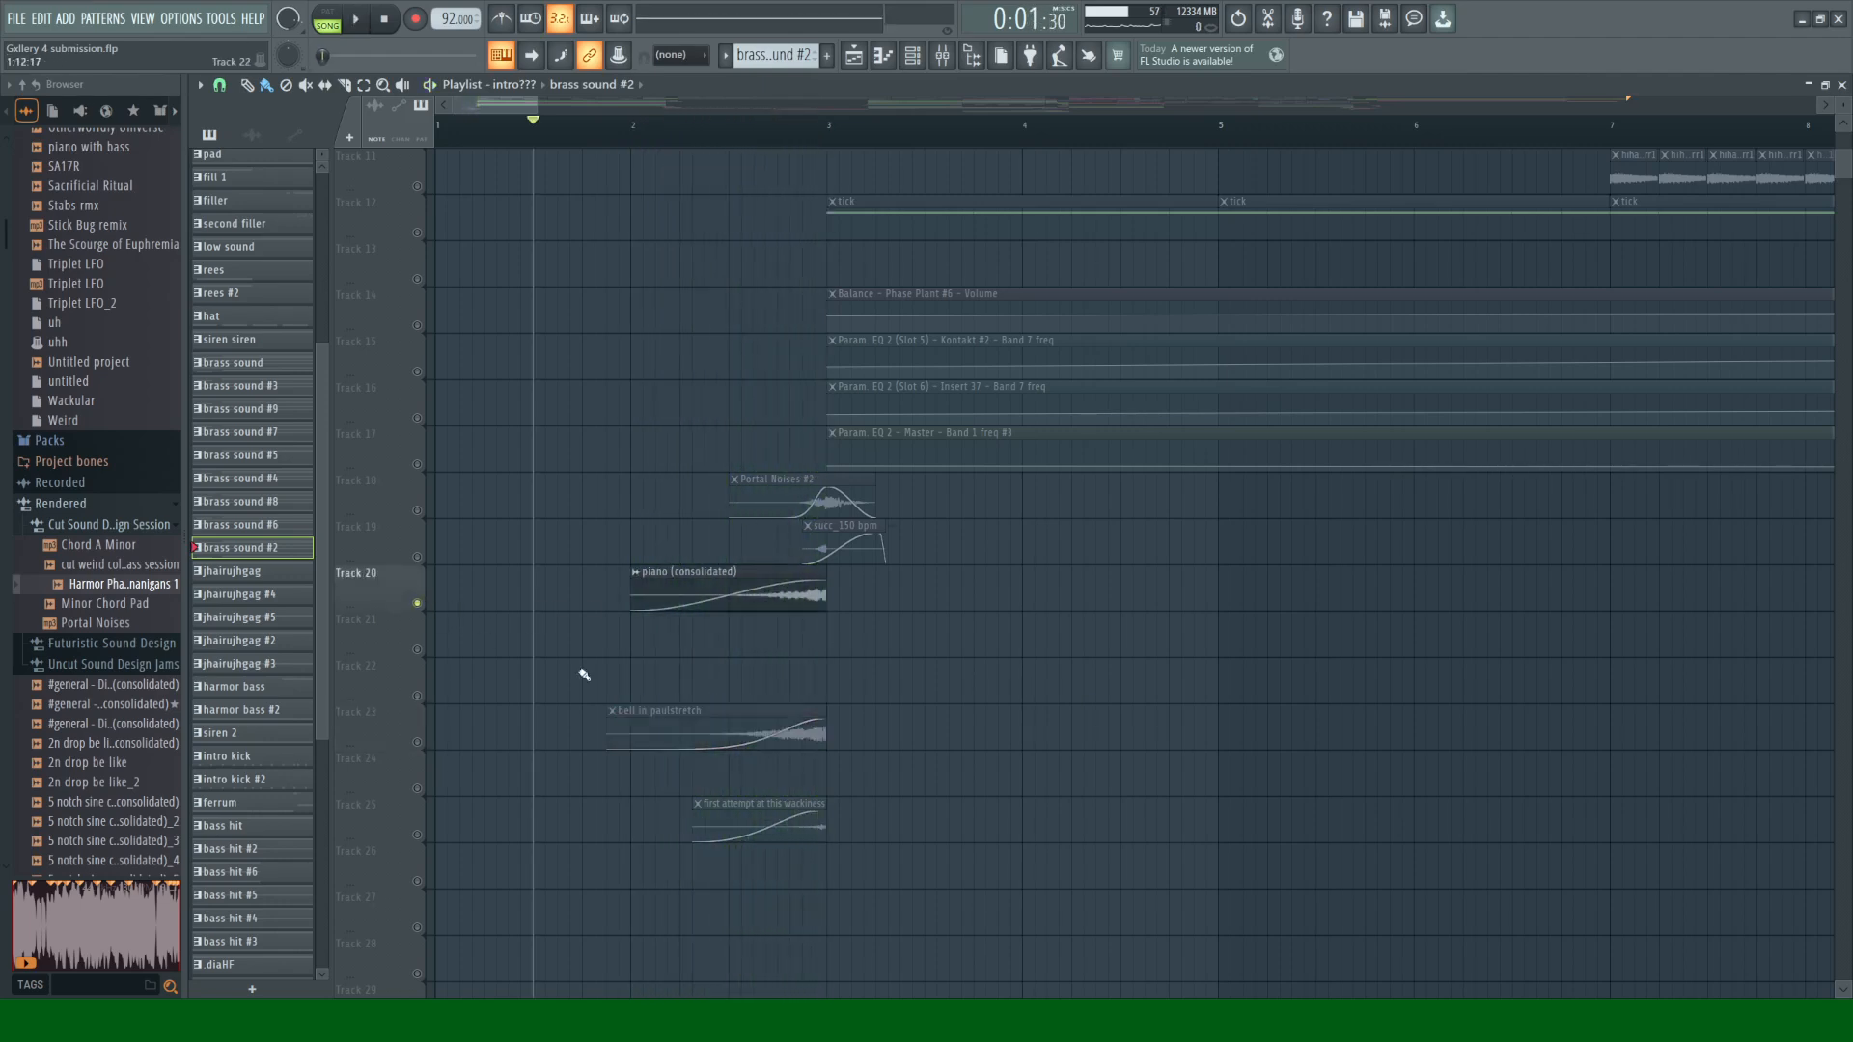
pyautogui.press('space')
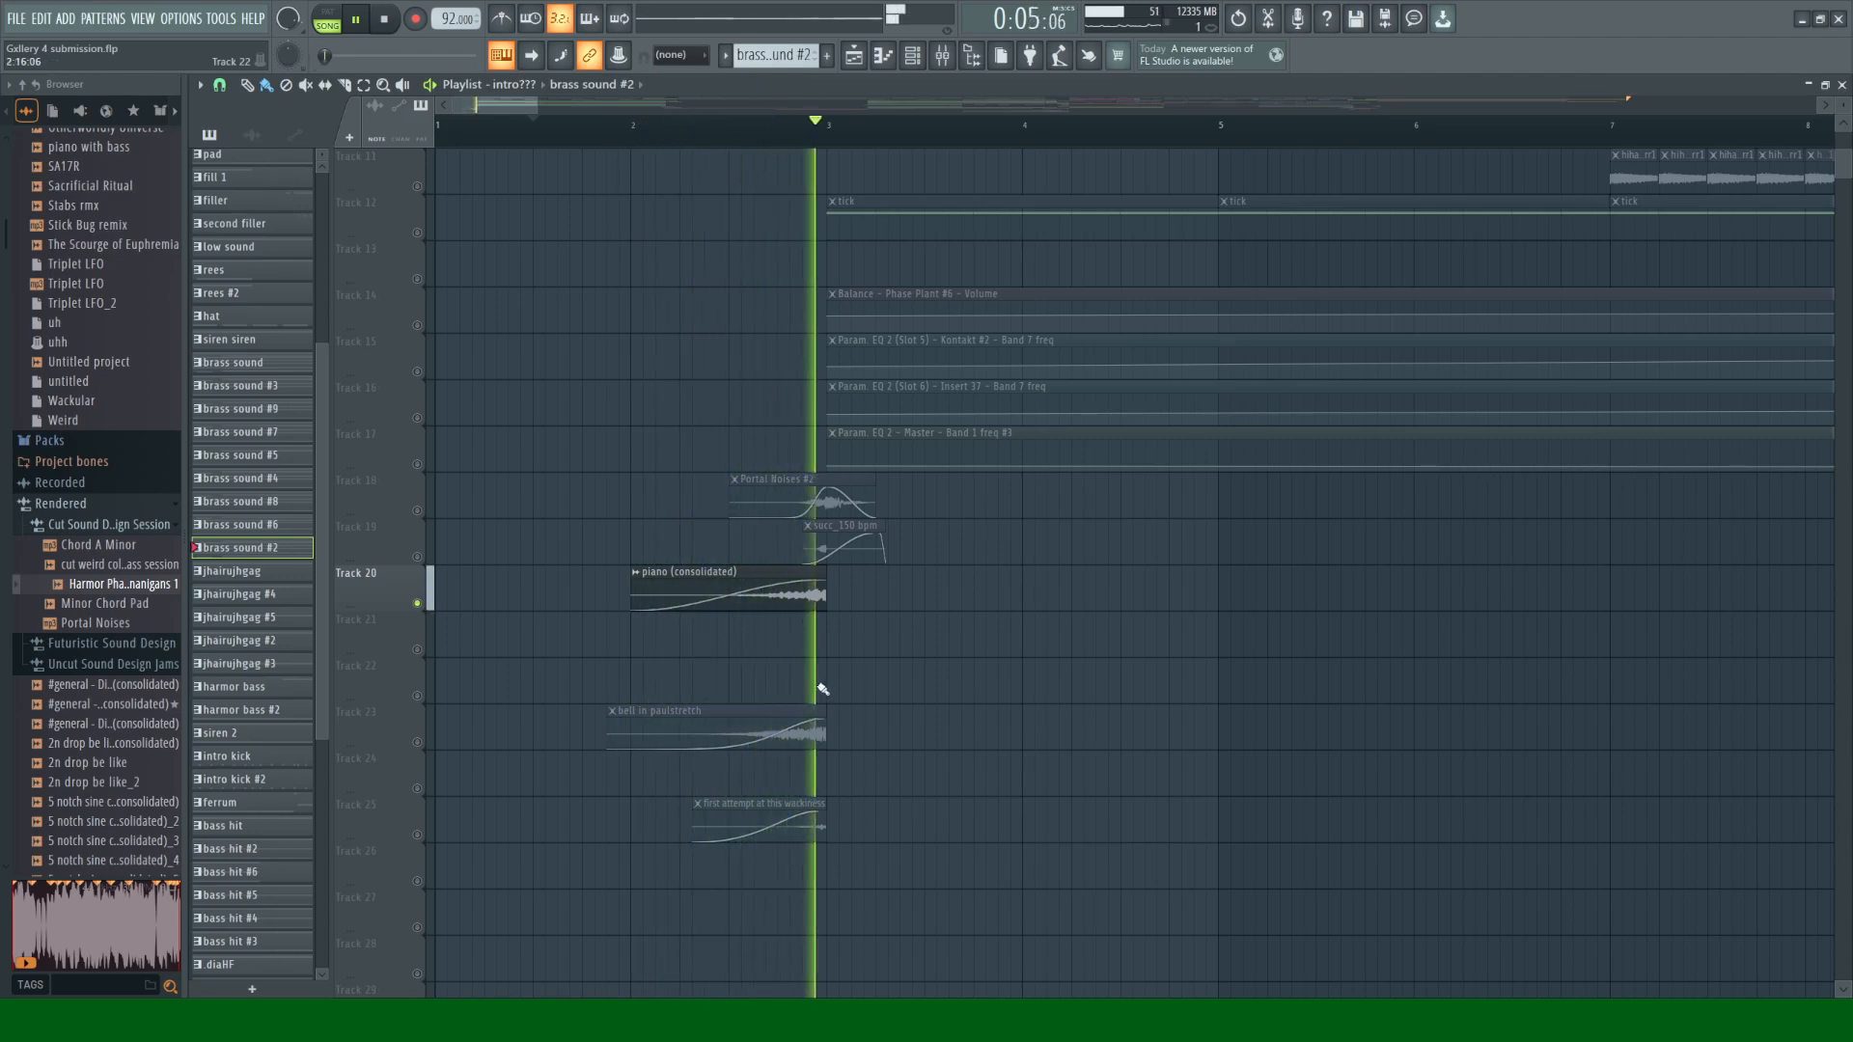
pyautogui.press('space')
# Step: Solo and play the Portal Noises #2 clip on Track 18 and the succ_150 bpm clip on Track 19 from mid-bar 2
pyautogui.click(421, 512)
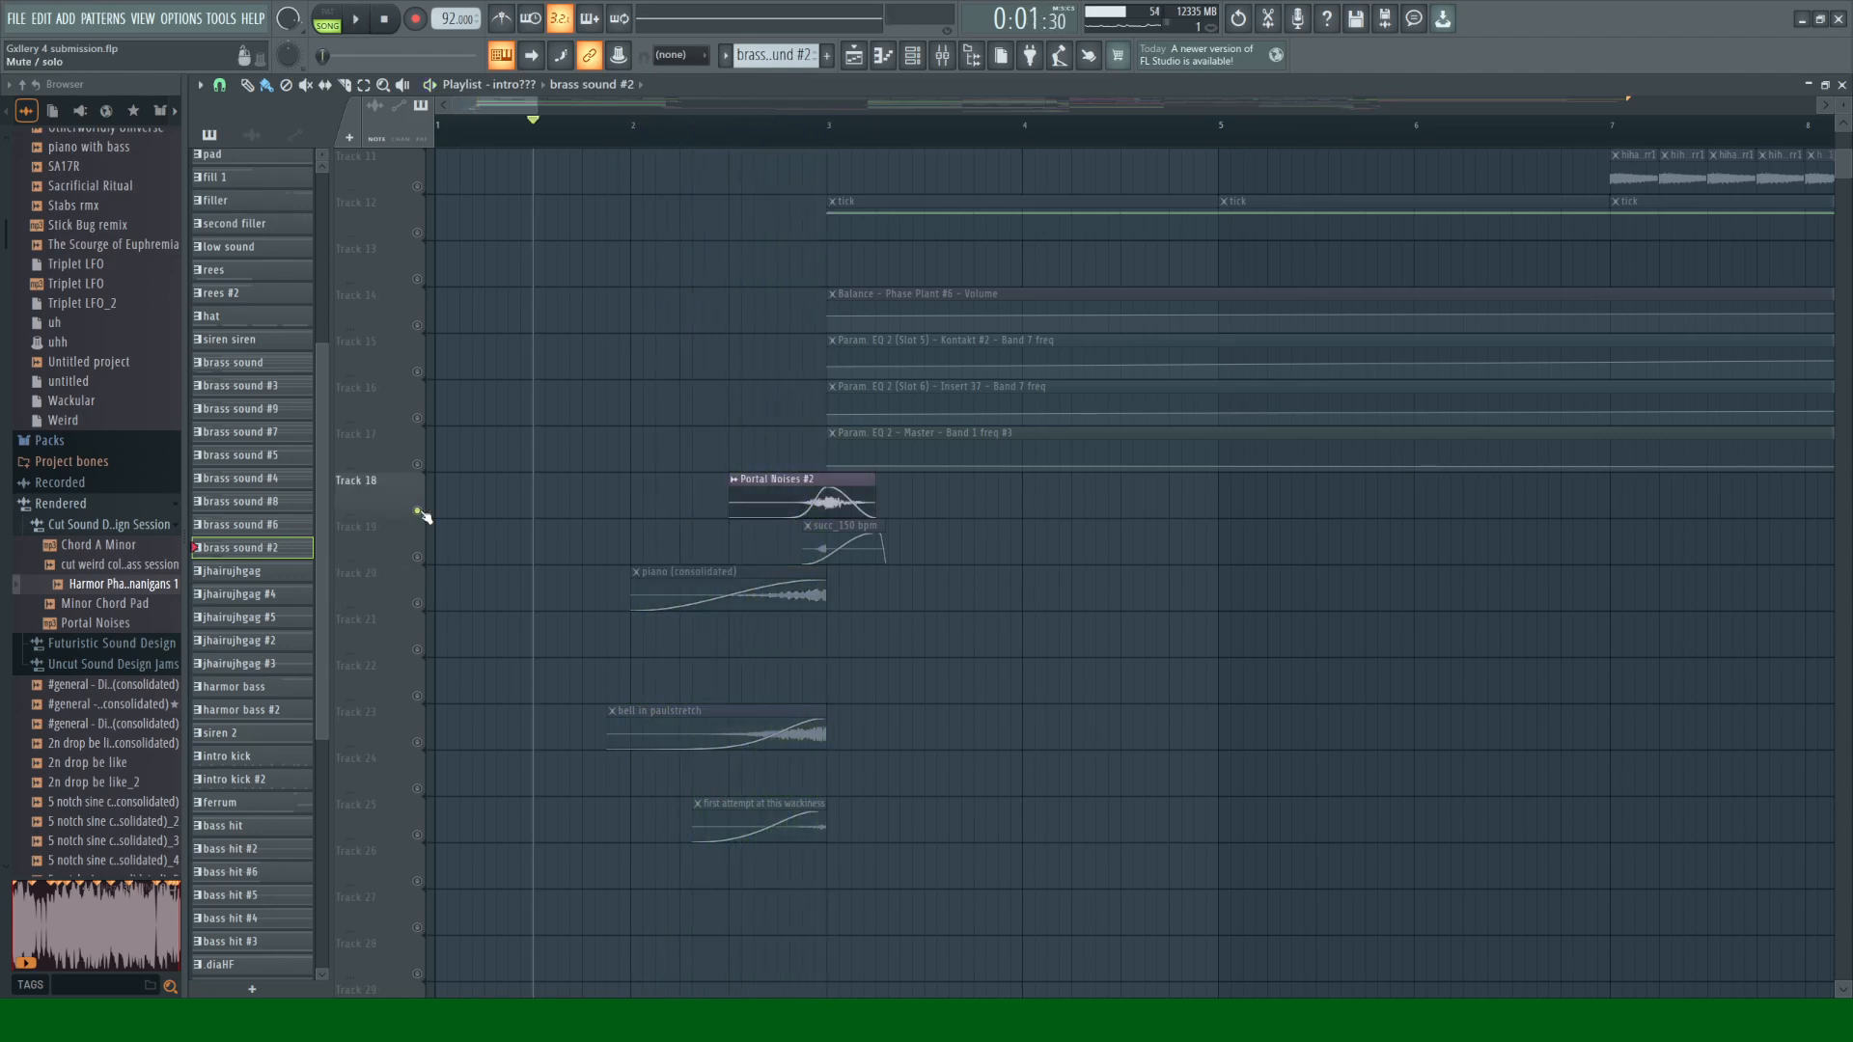
pyautogui.click(730, 133)
pyautogui.press('space')
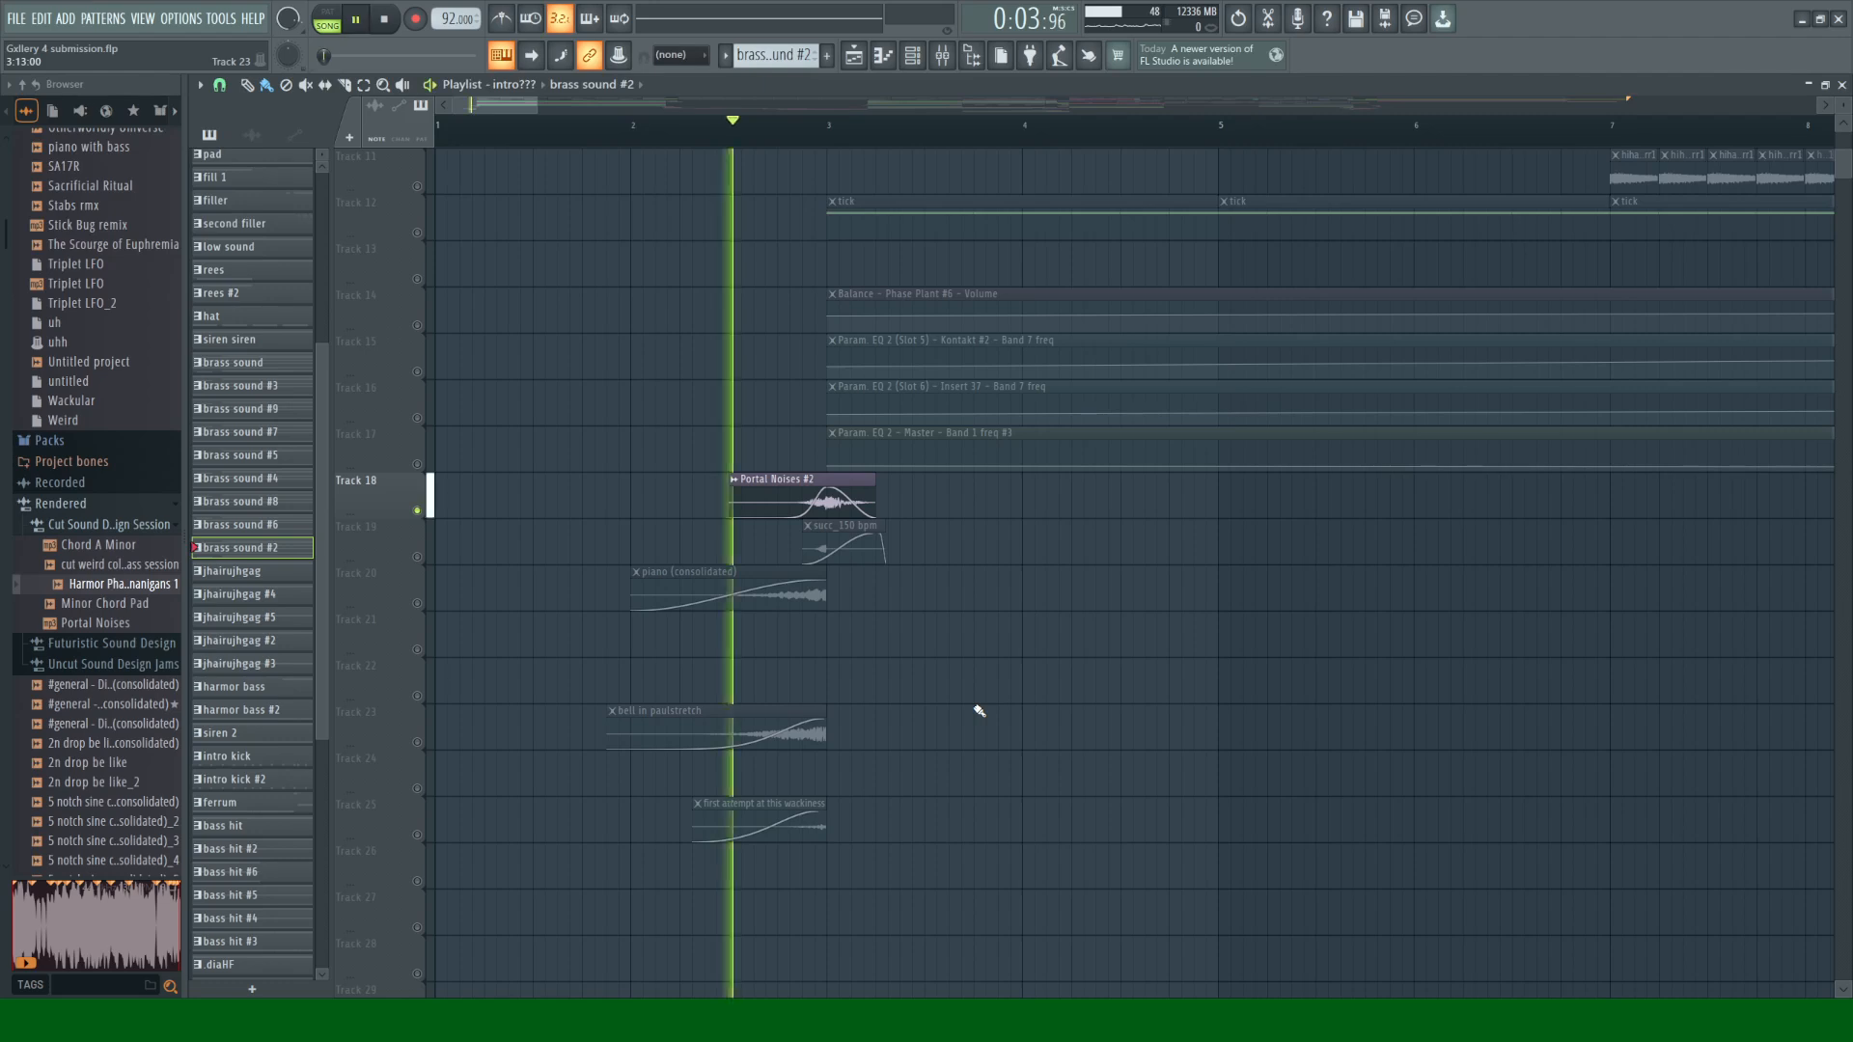
pyautogui.press('space')
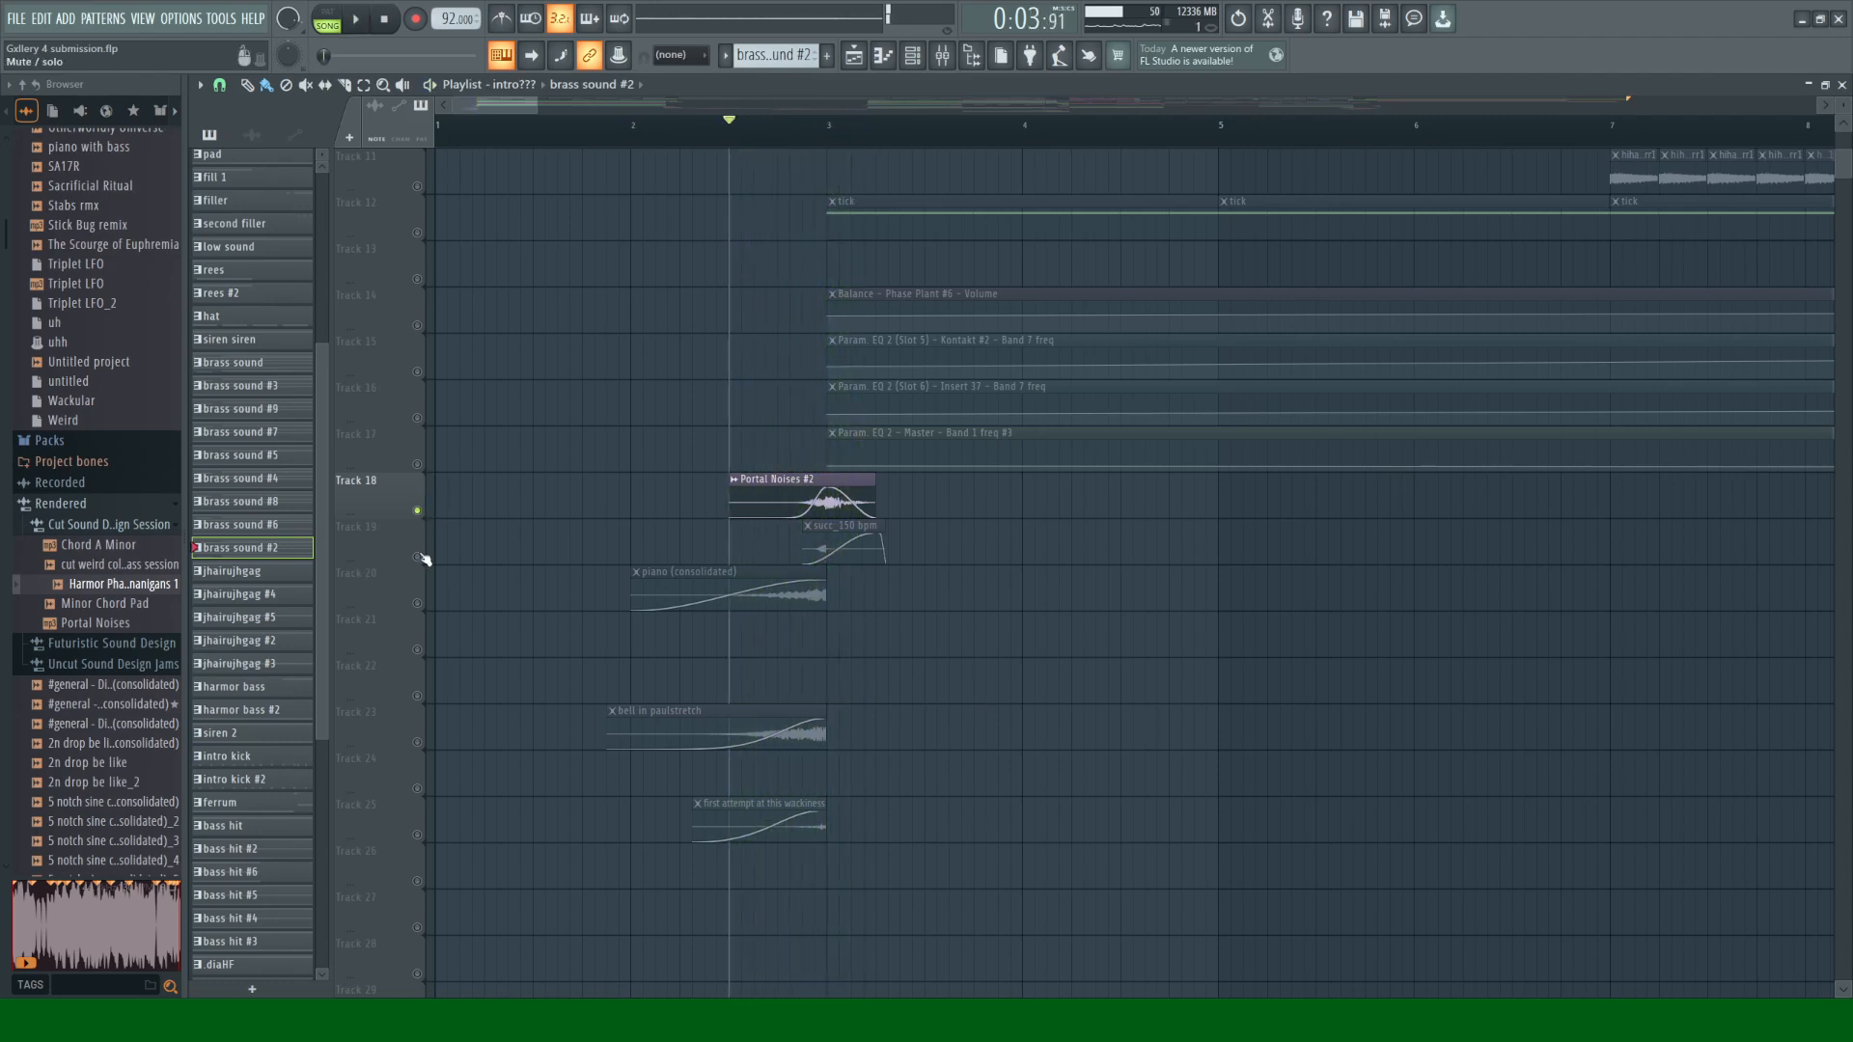
pyautogui.click(418, 552)
pyautogui.press('space')
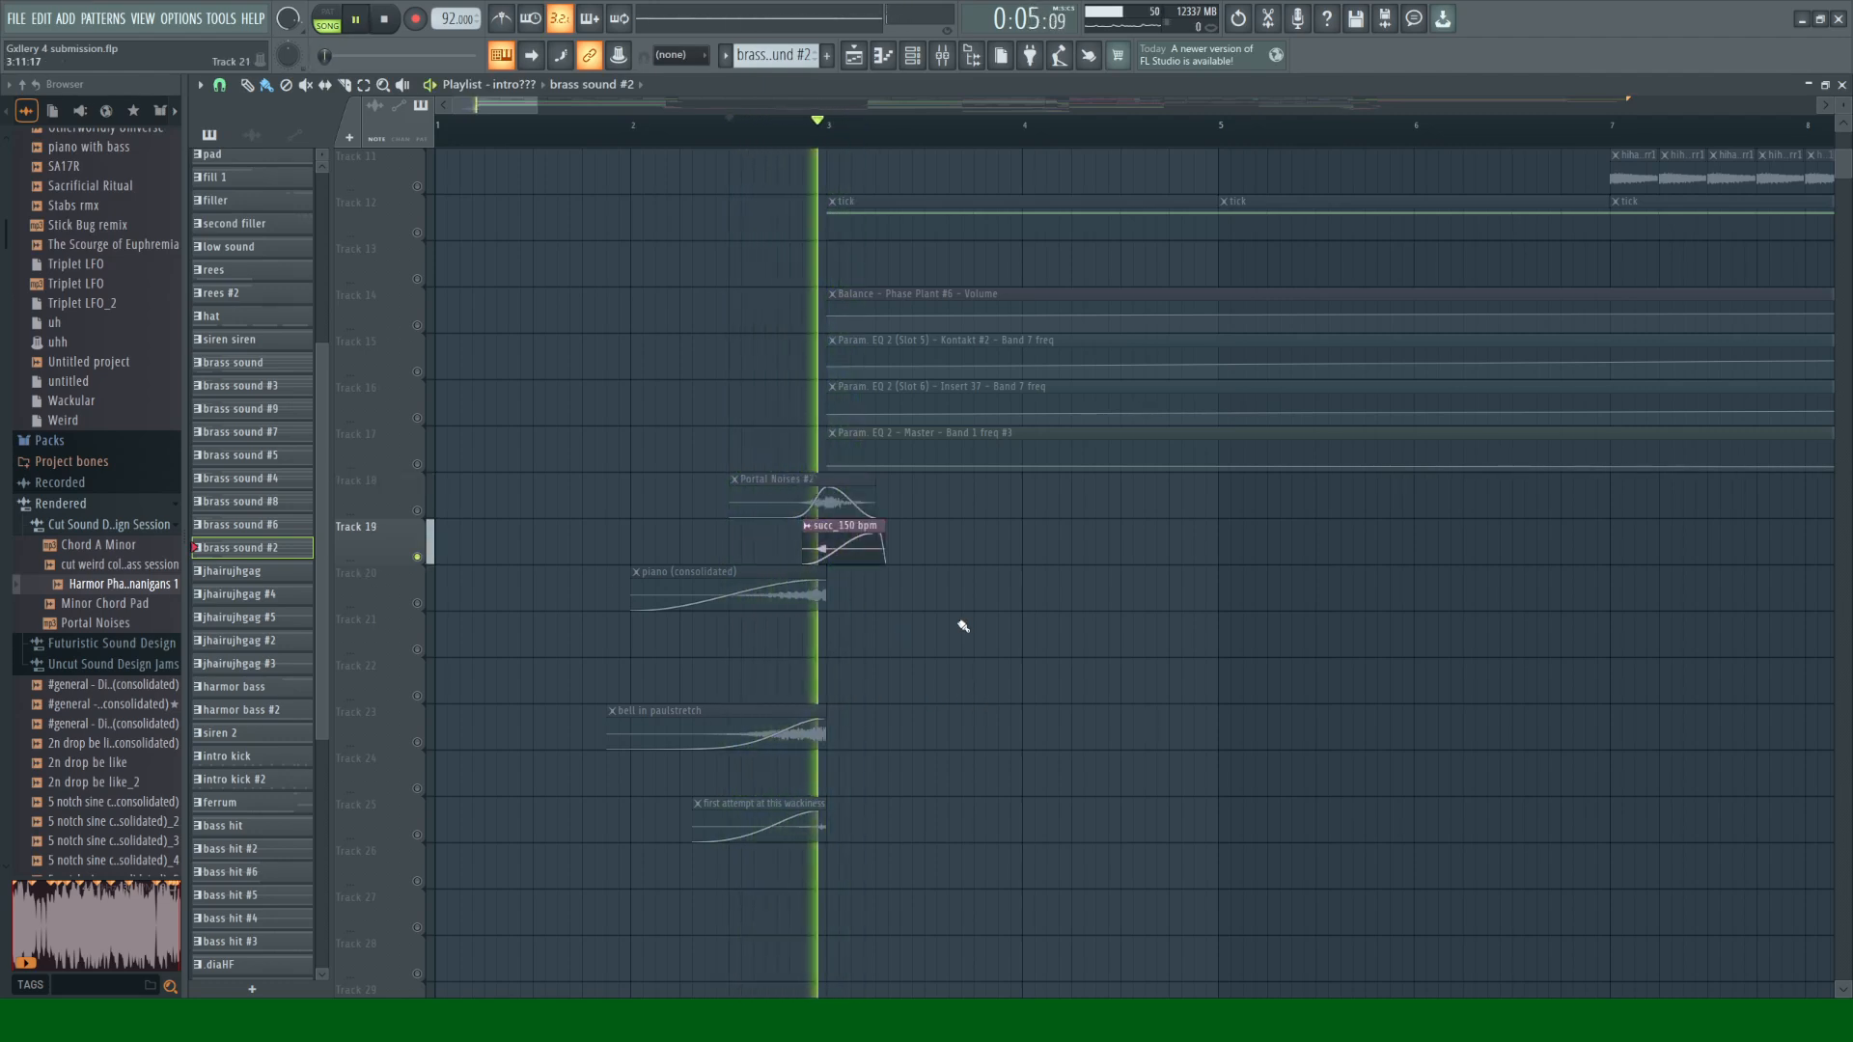
pyautogui.press('space')
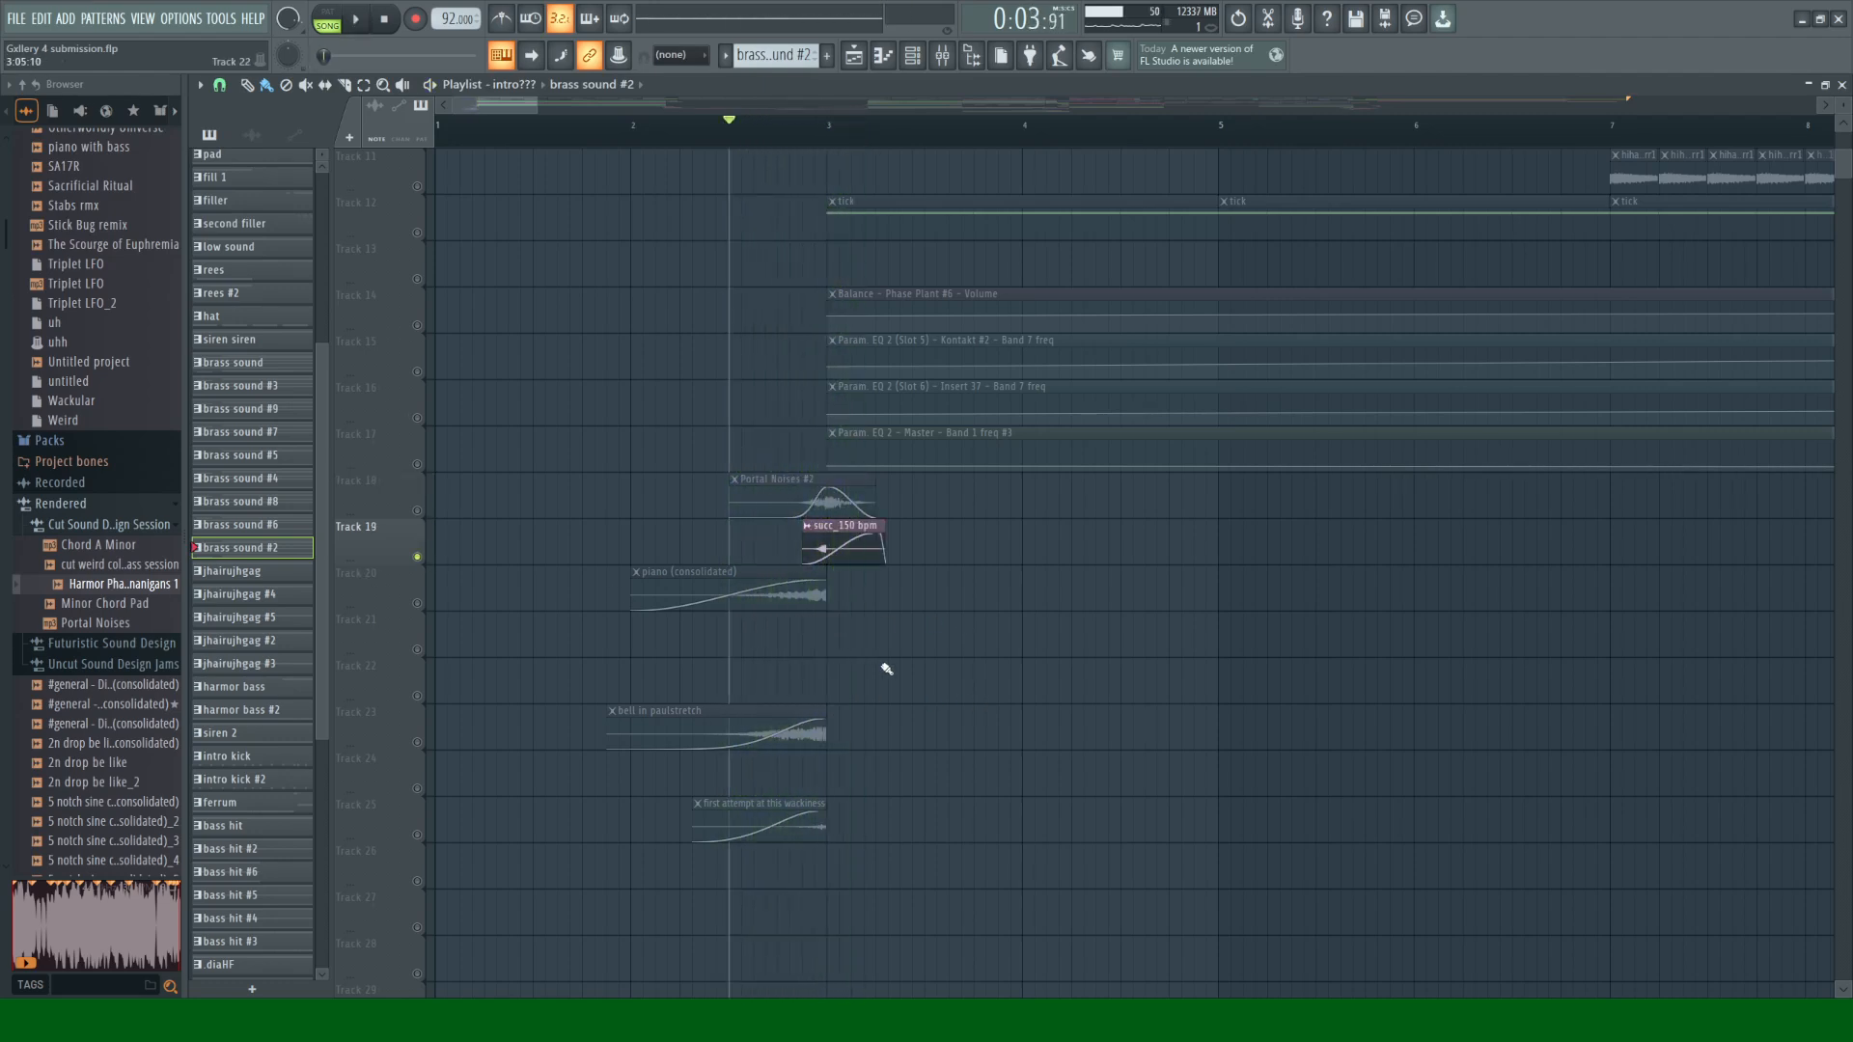
# Step: Solo Track 25 and play its "first attempt at this wackiness" clip from mid-bar 2
pyautogui.click(419, 836)
pyautogui.press('space')
pyautogui.press('space')
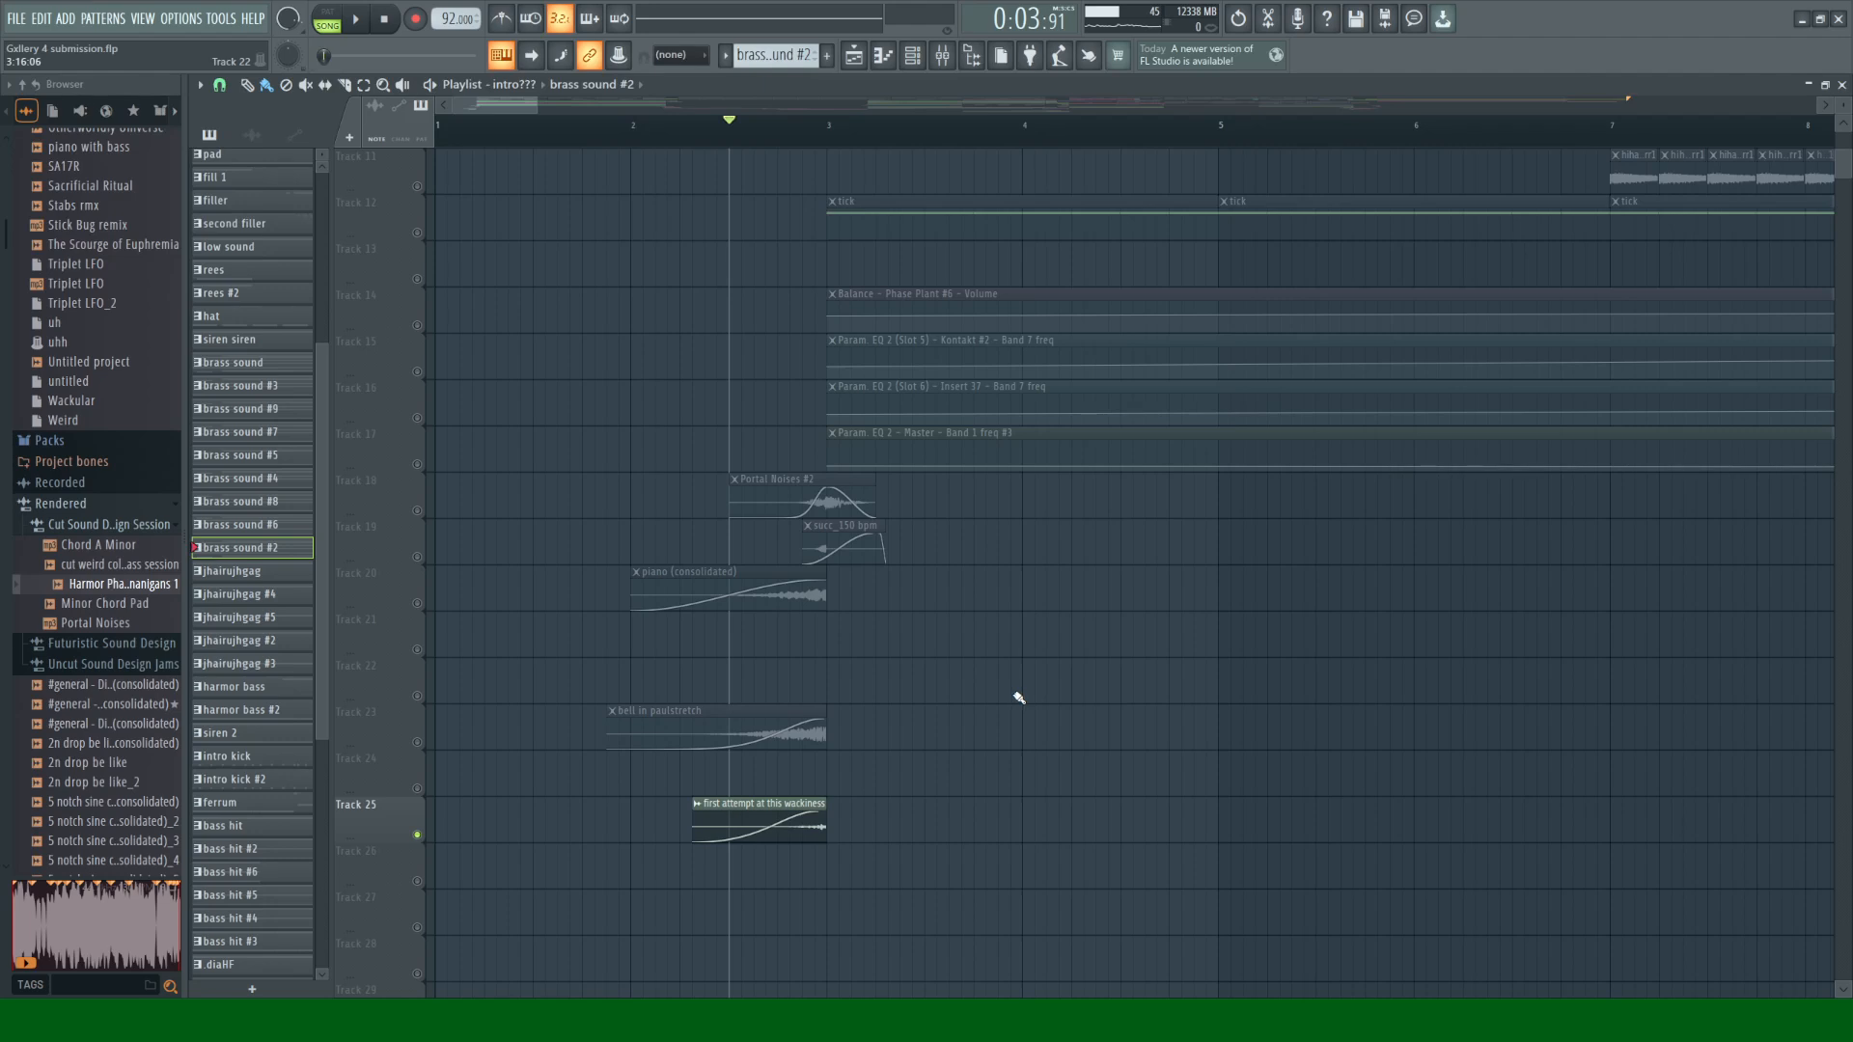
pyautogui.press('space')
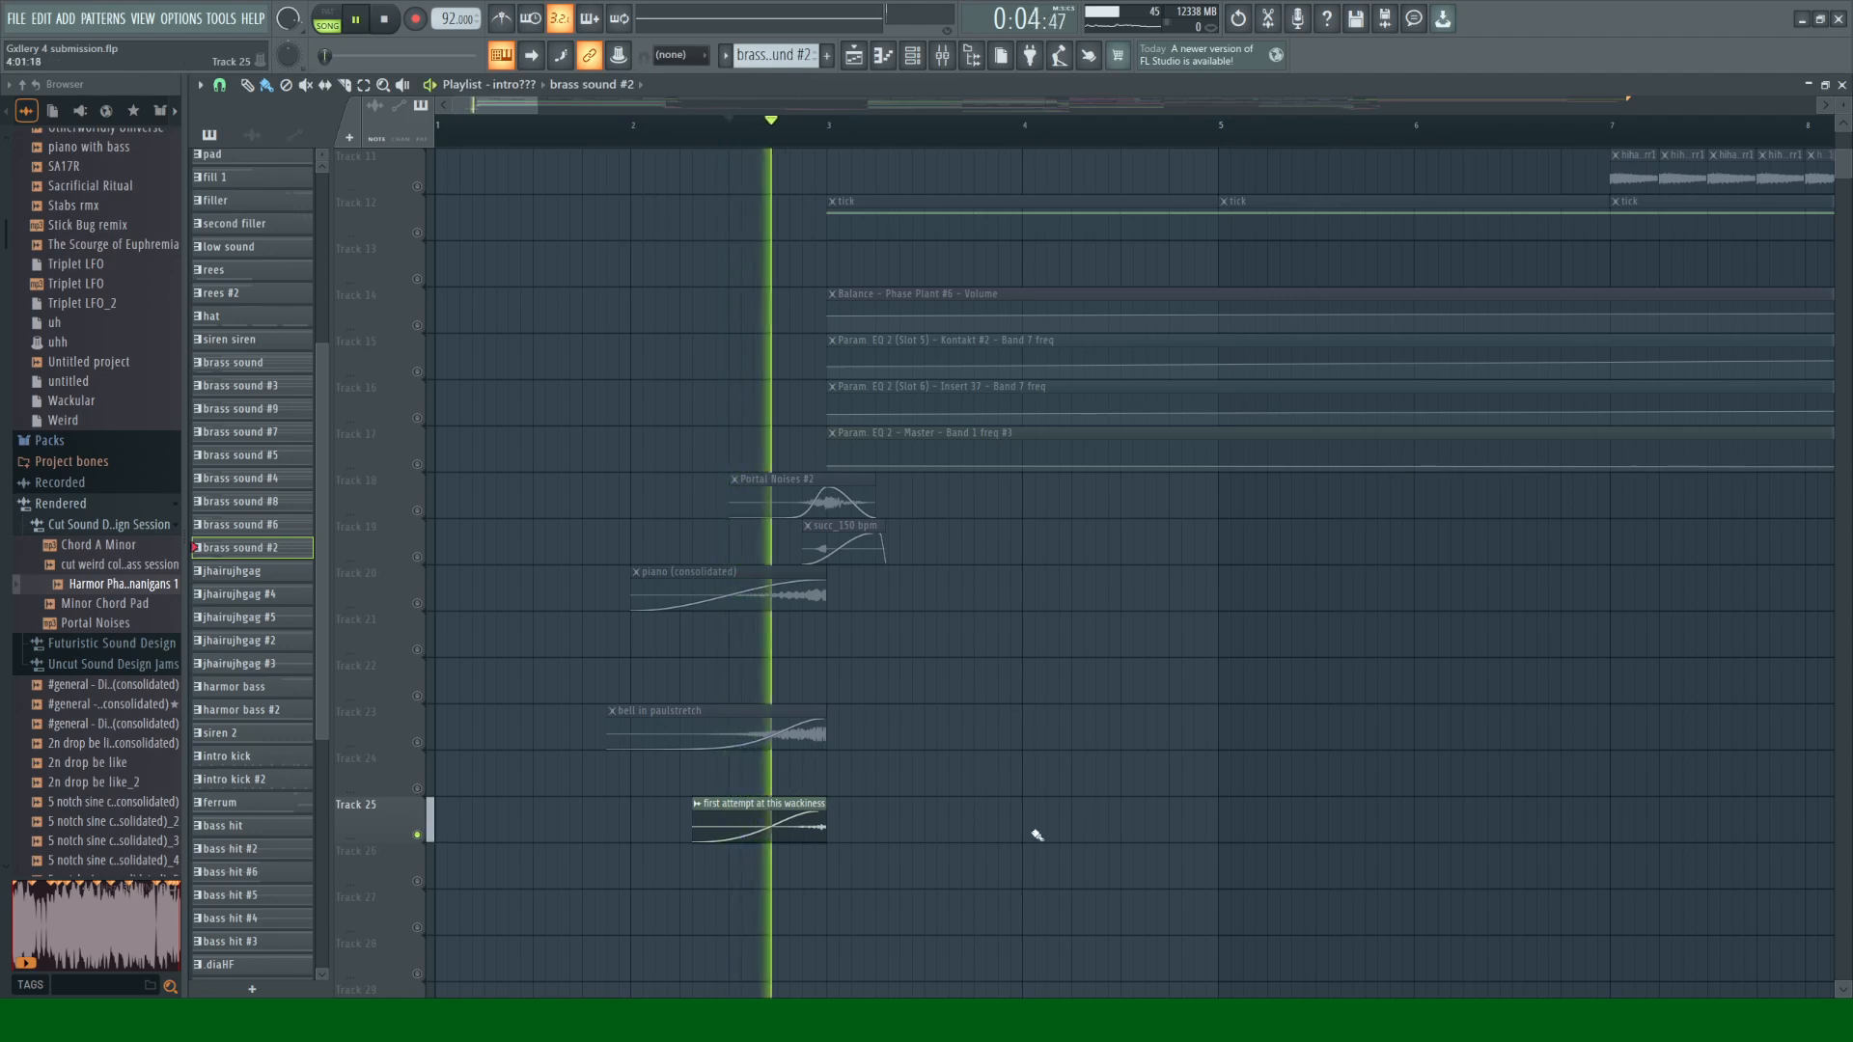
pyautogui.scroll(3, 1037, 830)
pyautogui.press('space')
# Step: Unsolo all tracks and play the full arrangement from bar 3
pyautogui.scroll(7, 592, 488)
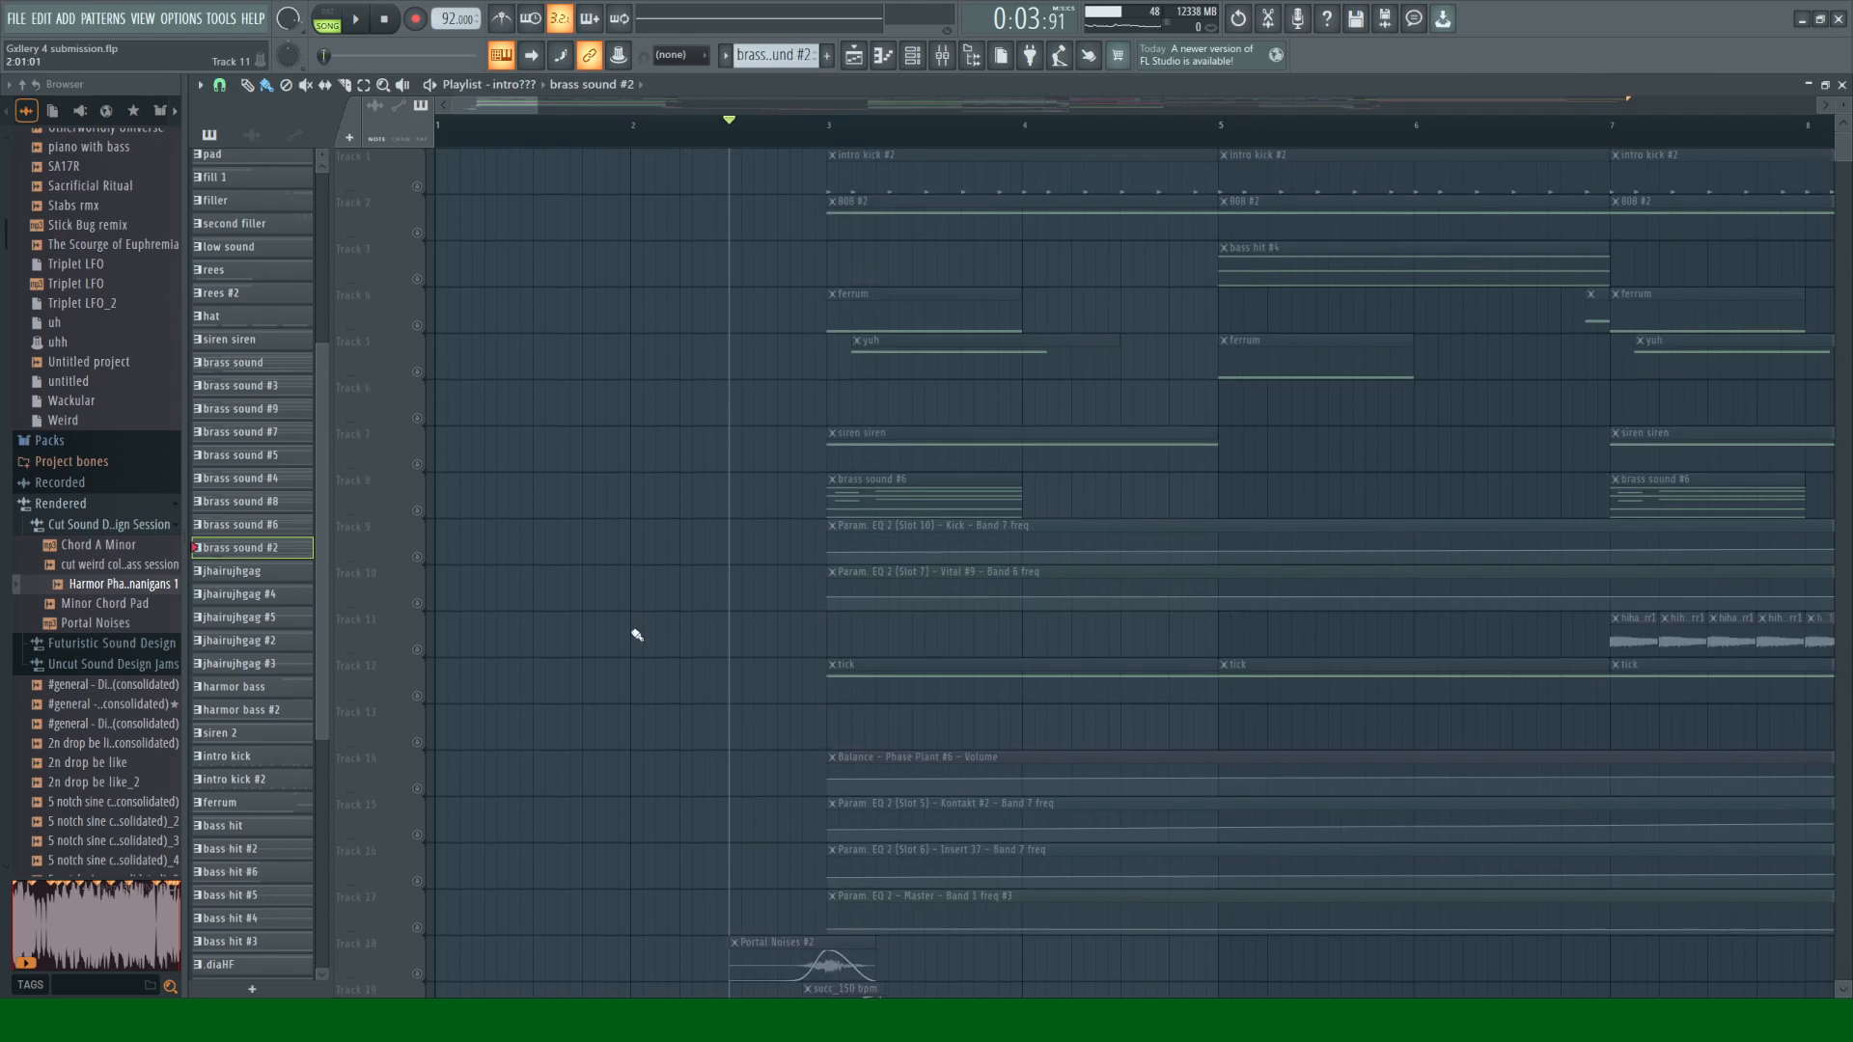
pyautogui.click(416, 467)
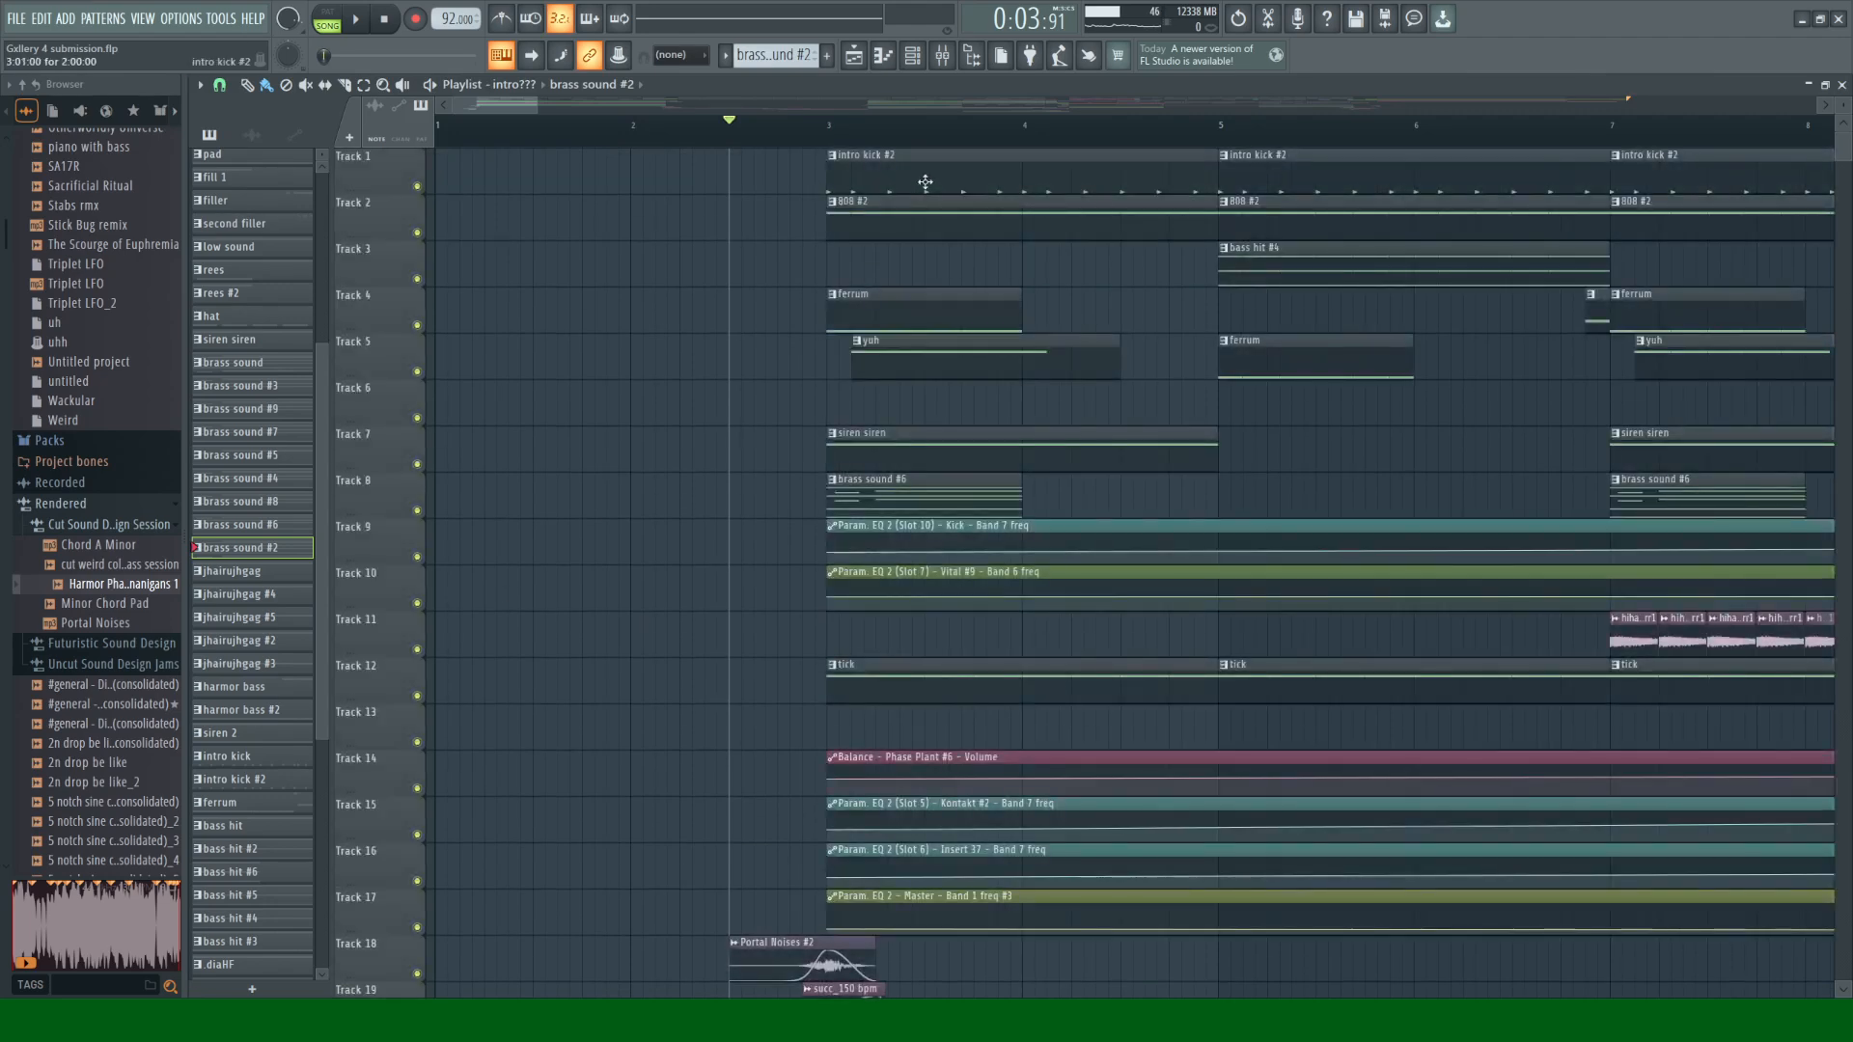
pyautogui.click(827, 125)
pyautogui.scroll(-3, 617, 270)
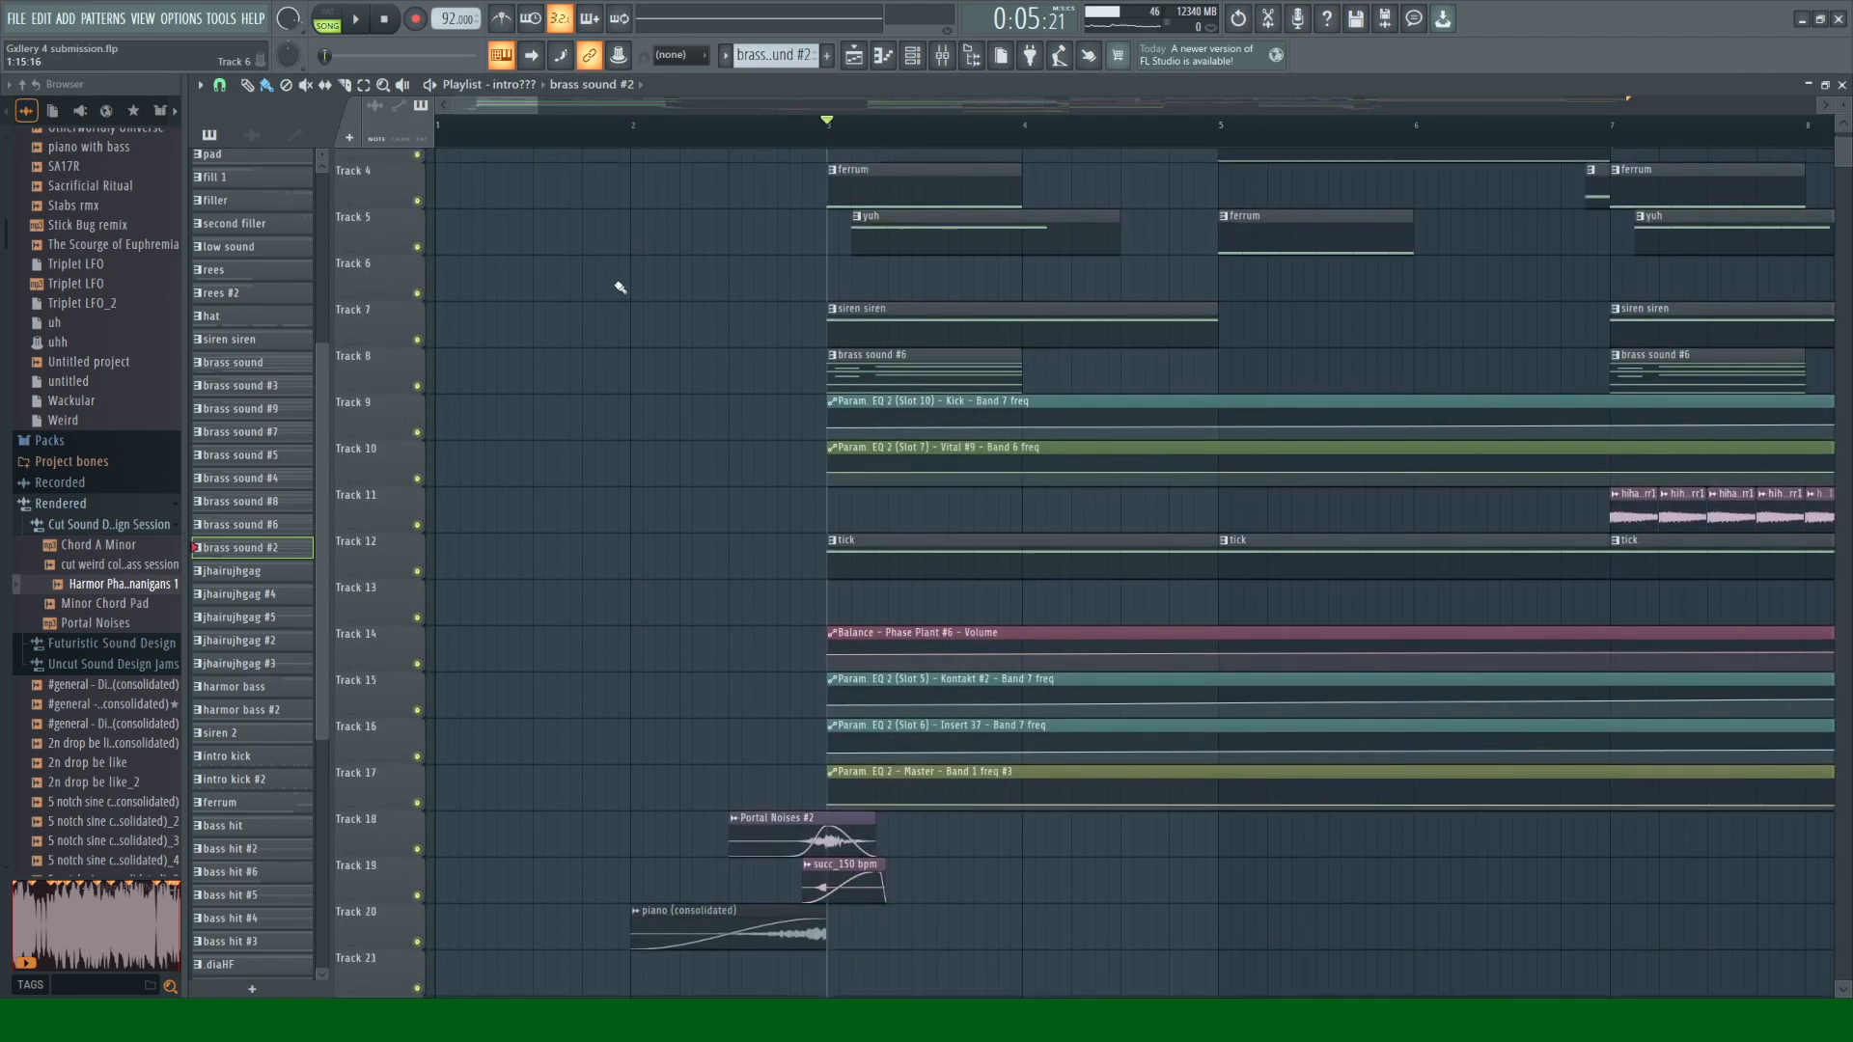
pyautogui.press('space')
pyautogui.scroll(3, 608, 612)
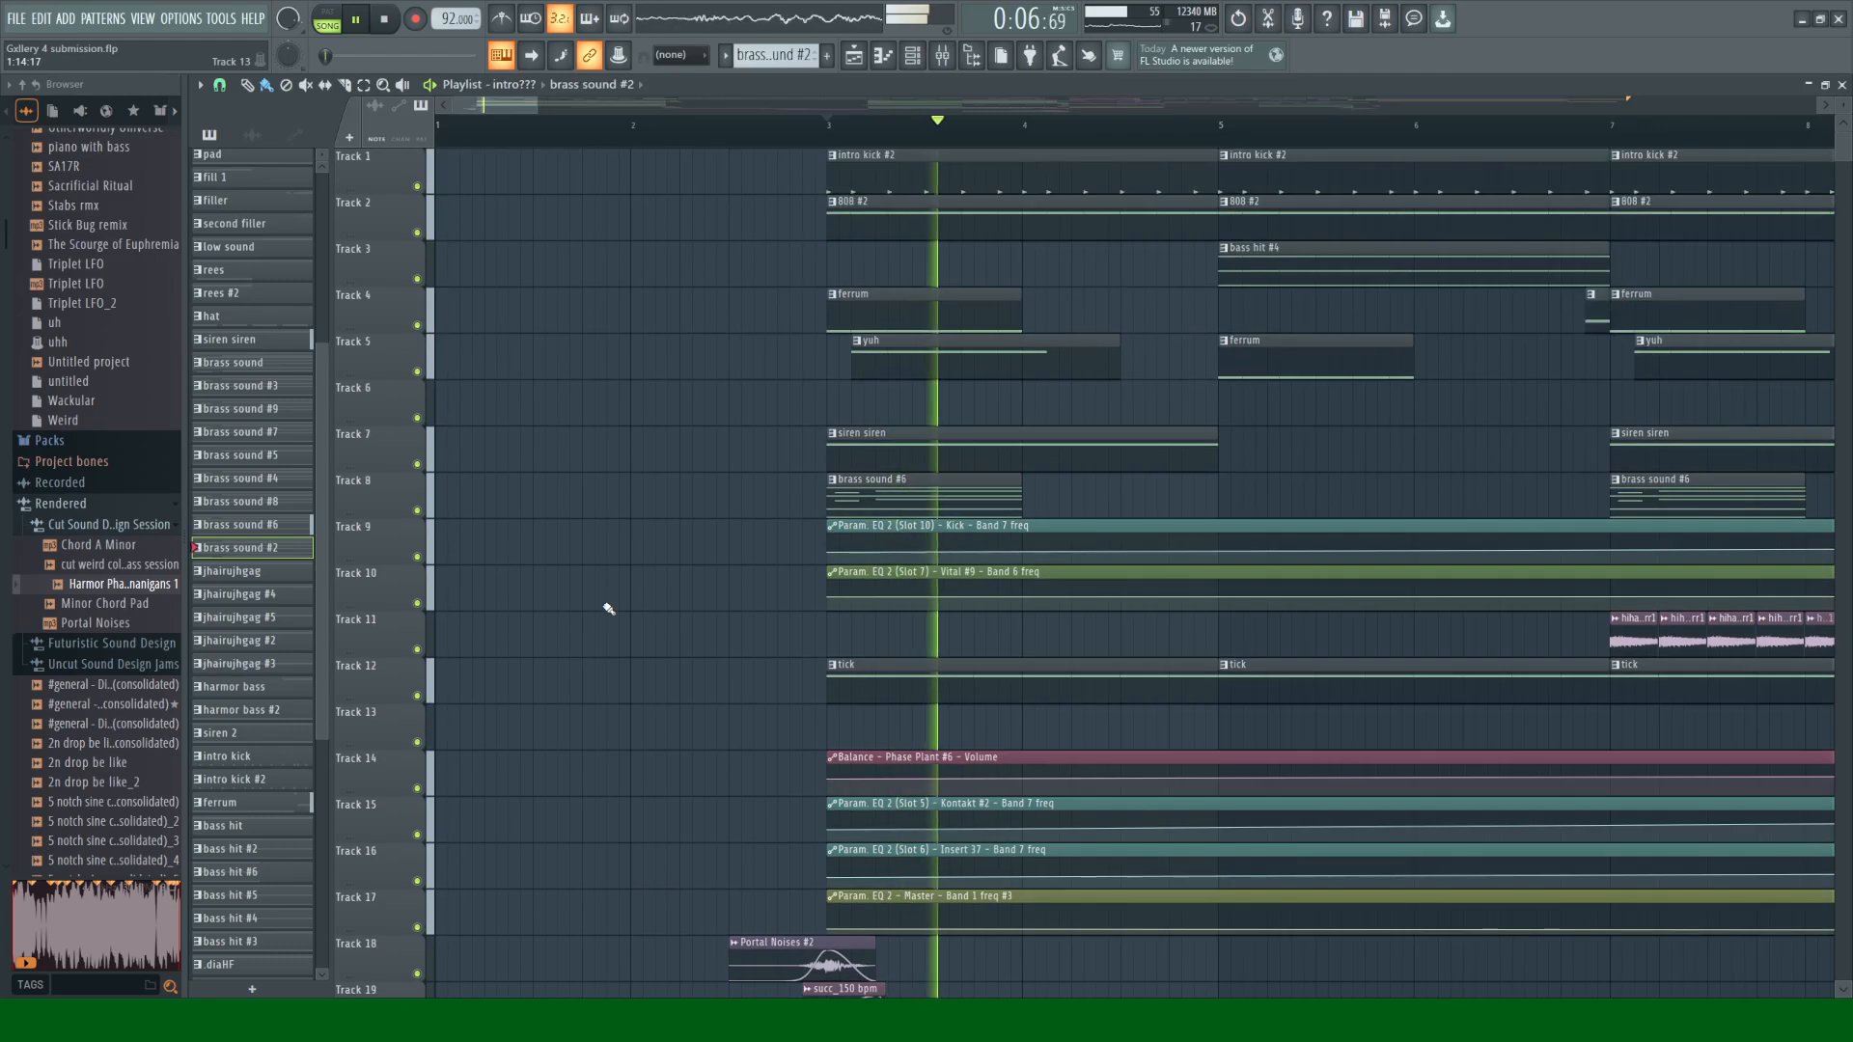
pyautogui.press('space')
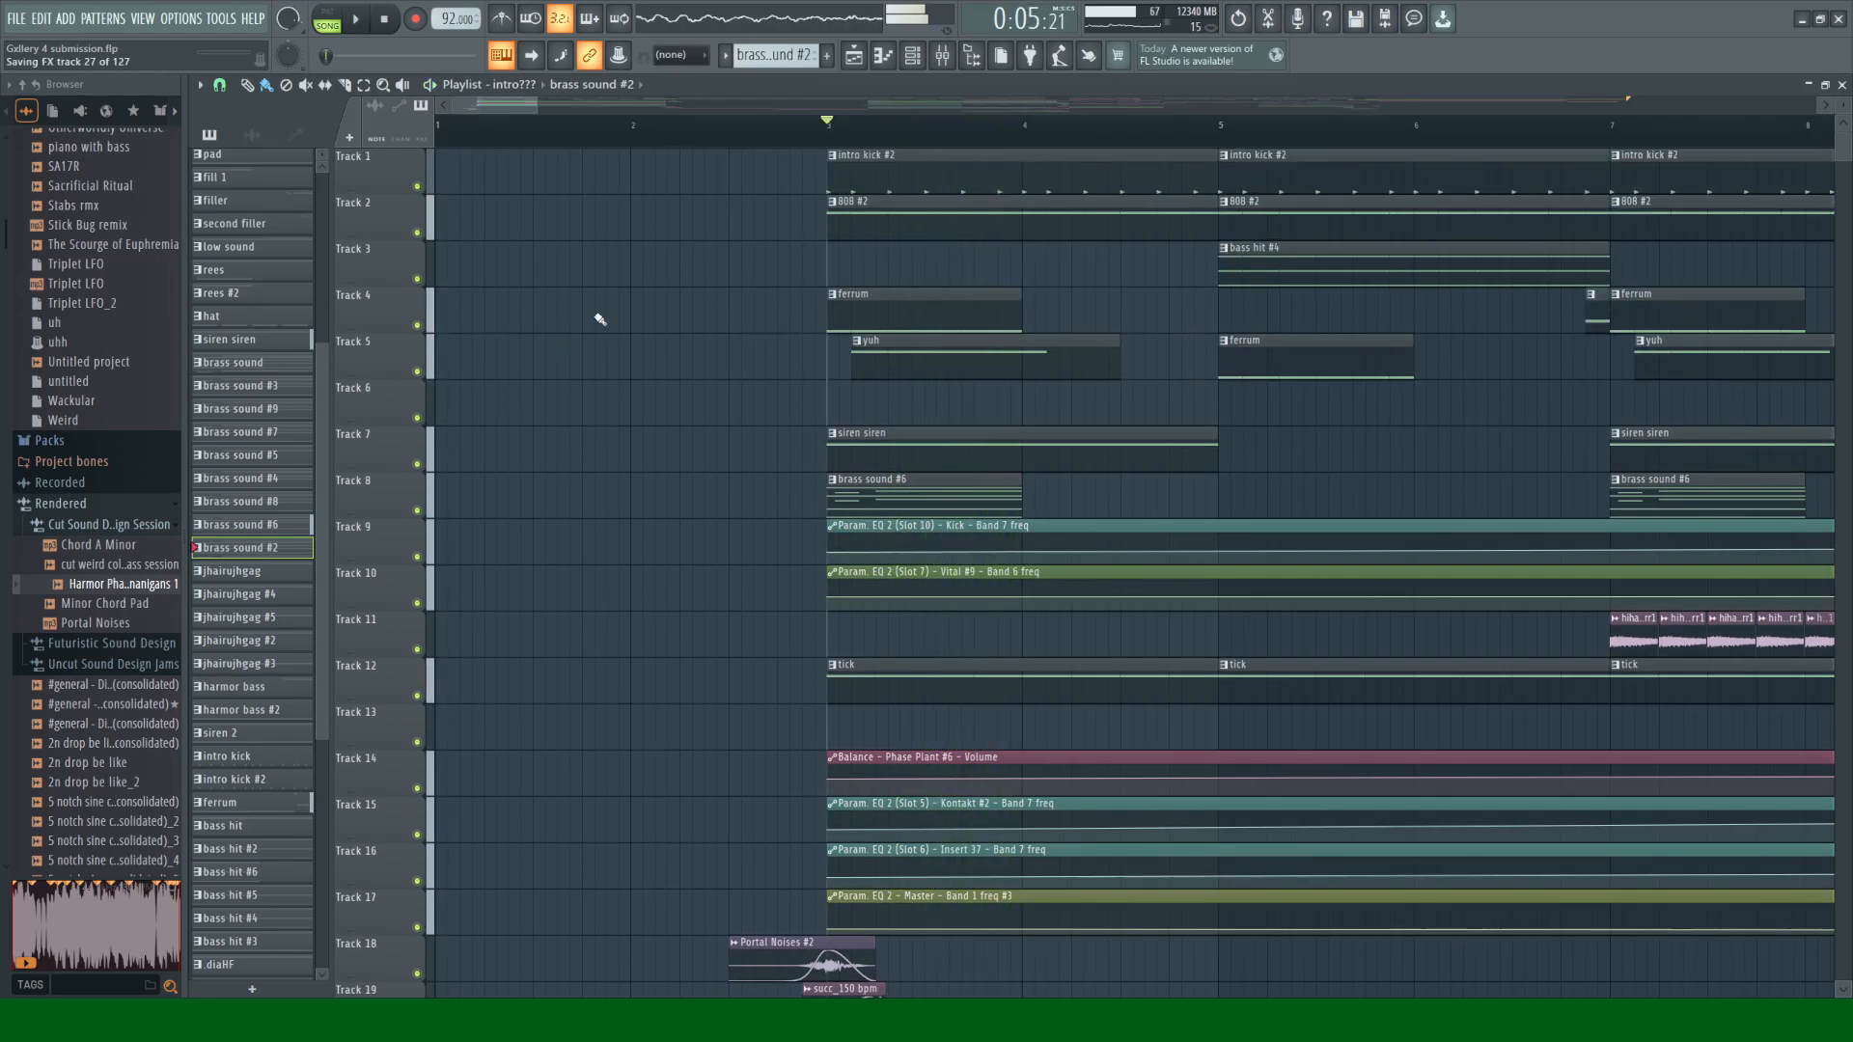
# Step: Solo and play the 808 #2 pattern on Track 2 and the intro kick #2 pattern on Track 1 from bar 3
pyautogui.rightClick(417, 233)
pyautogui.press('space')
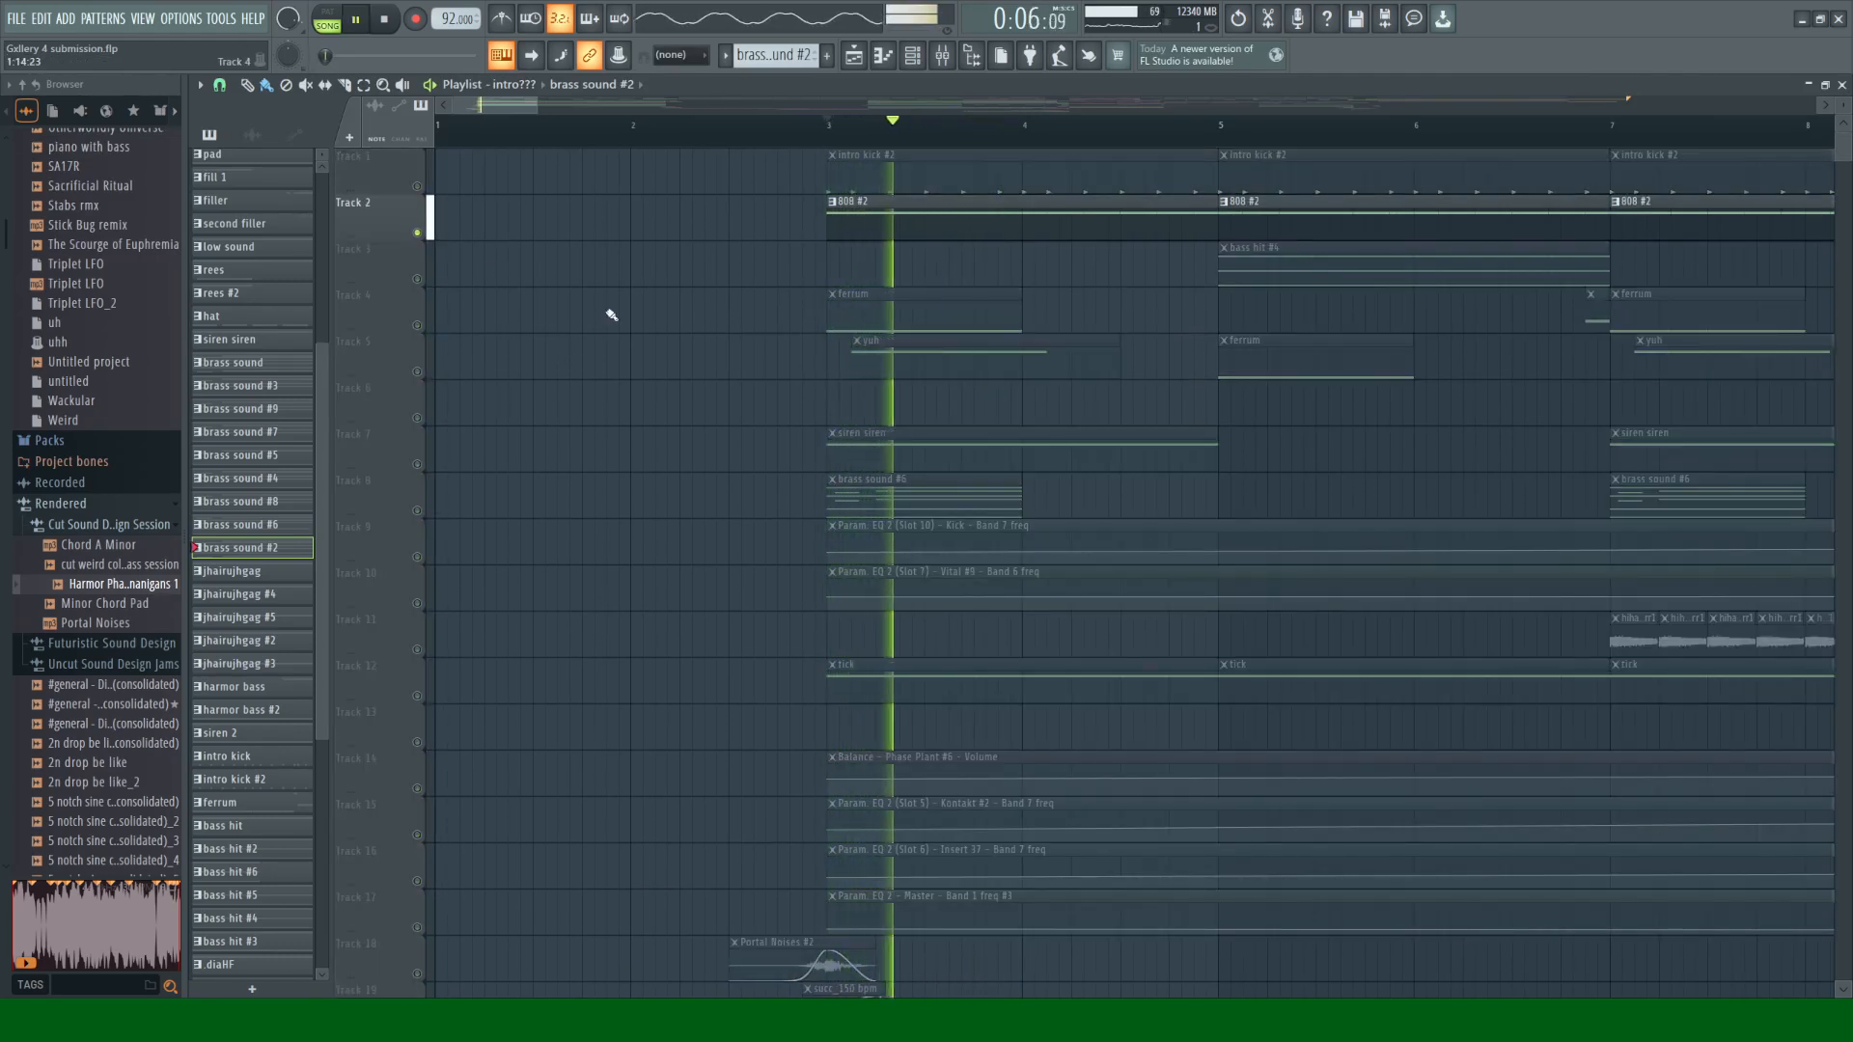
pyautogui.press('space')
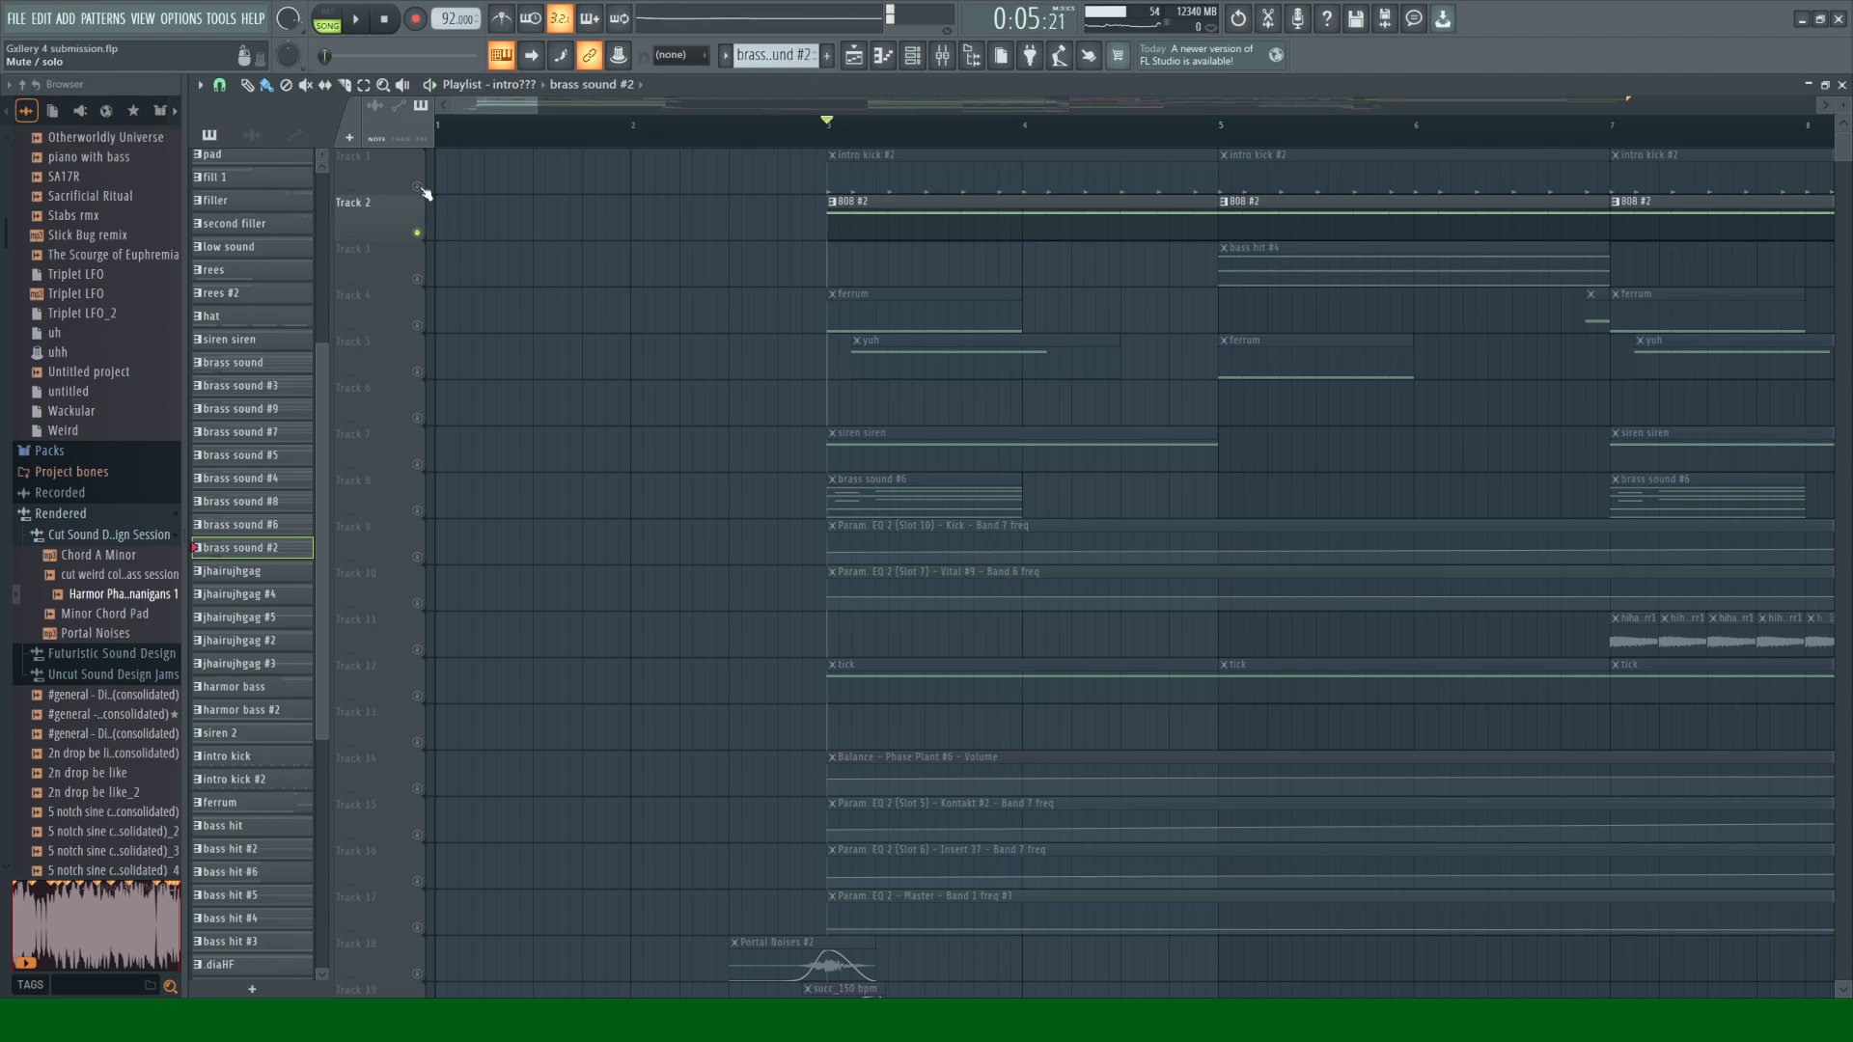
pyautogui.rightClick(417, 186)
pyautogui.press('space')
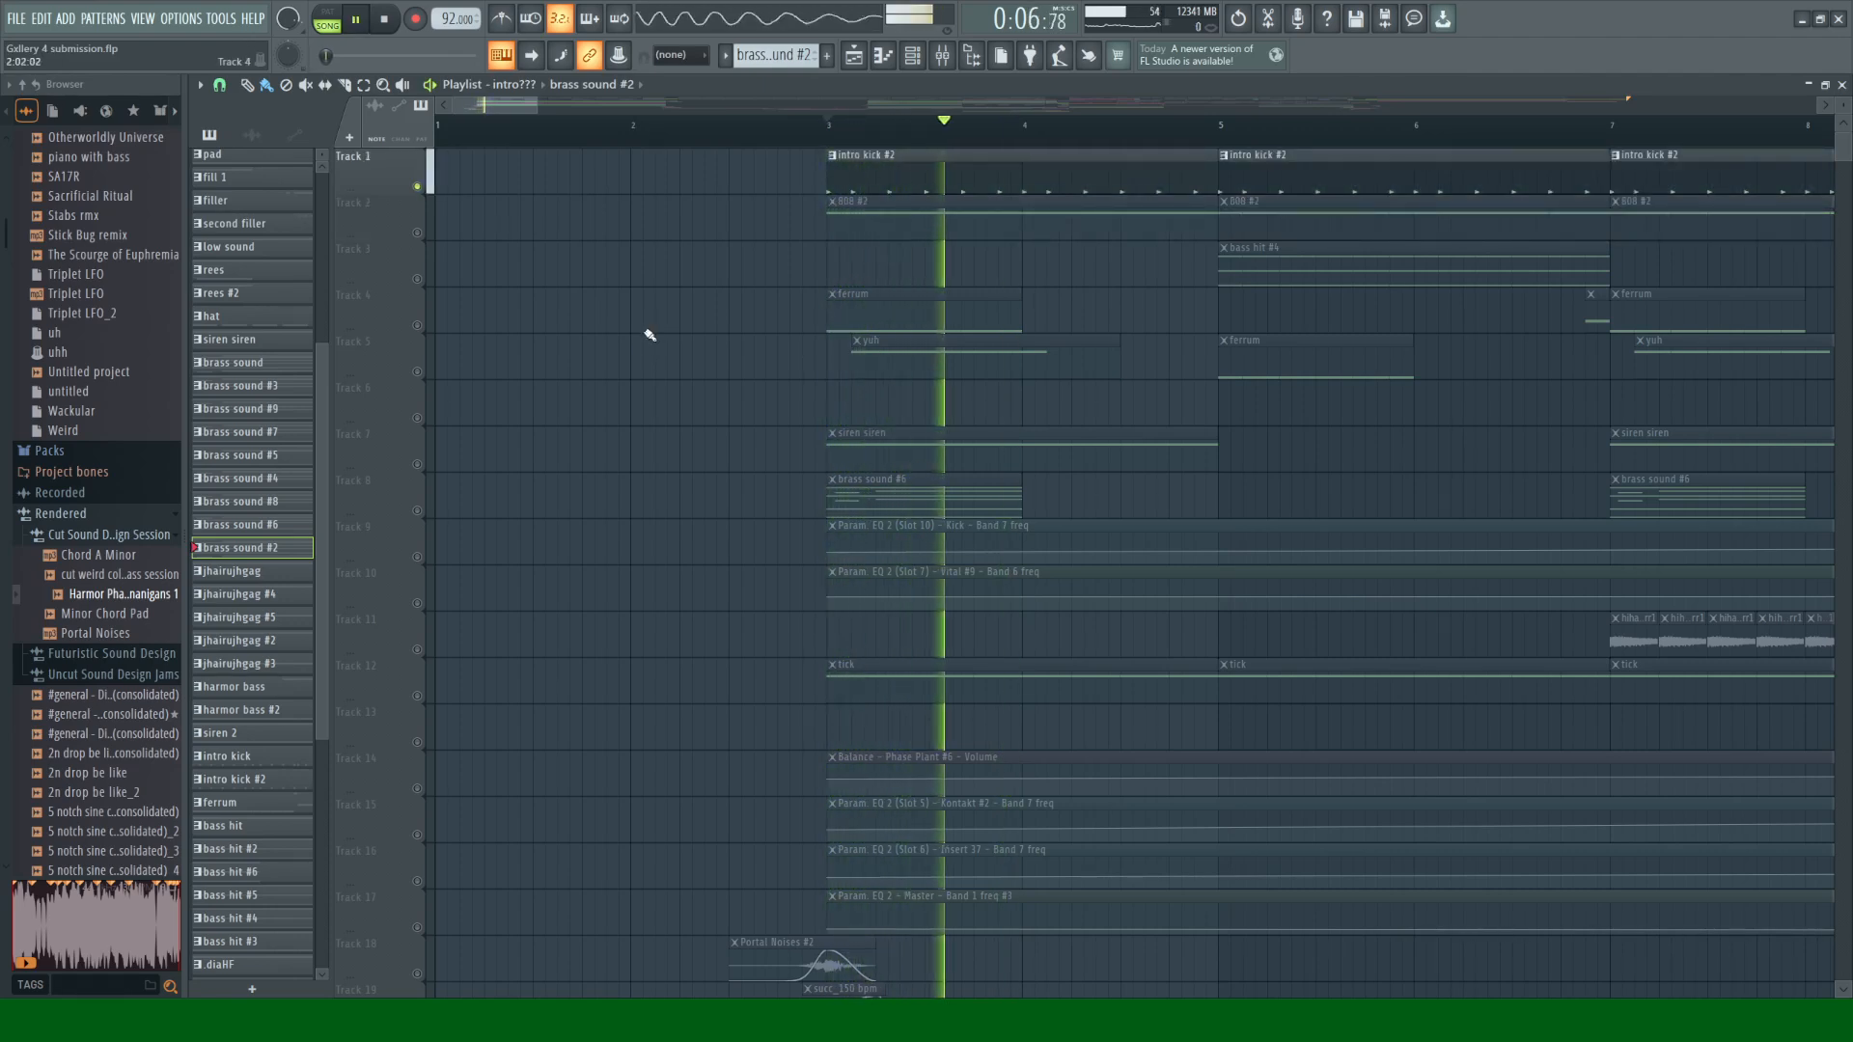
pyautogui.press('space')
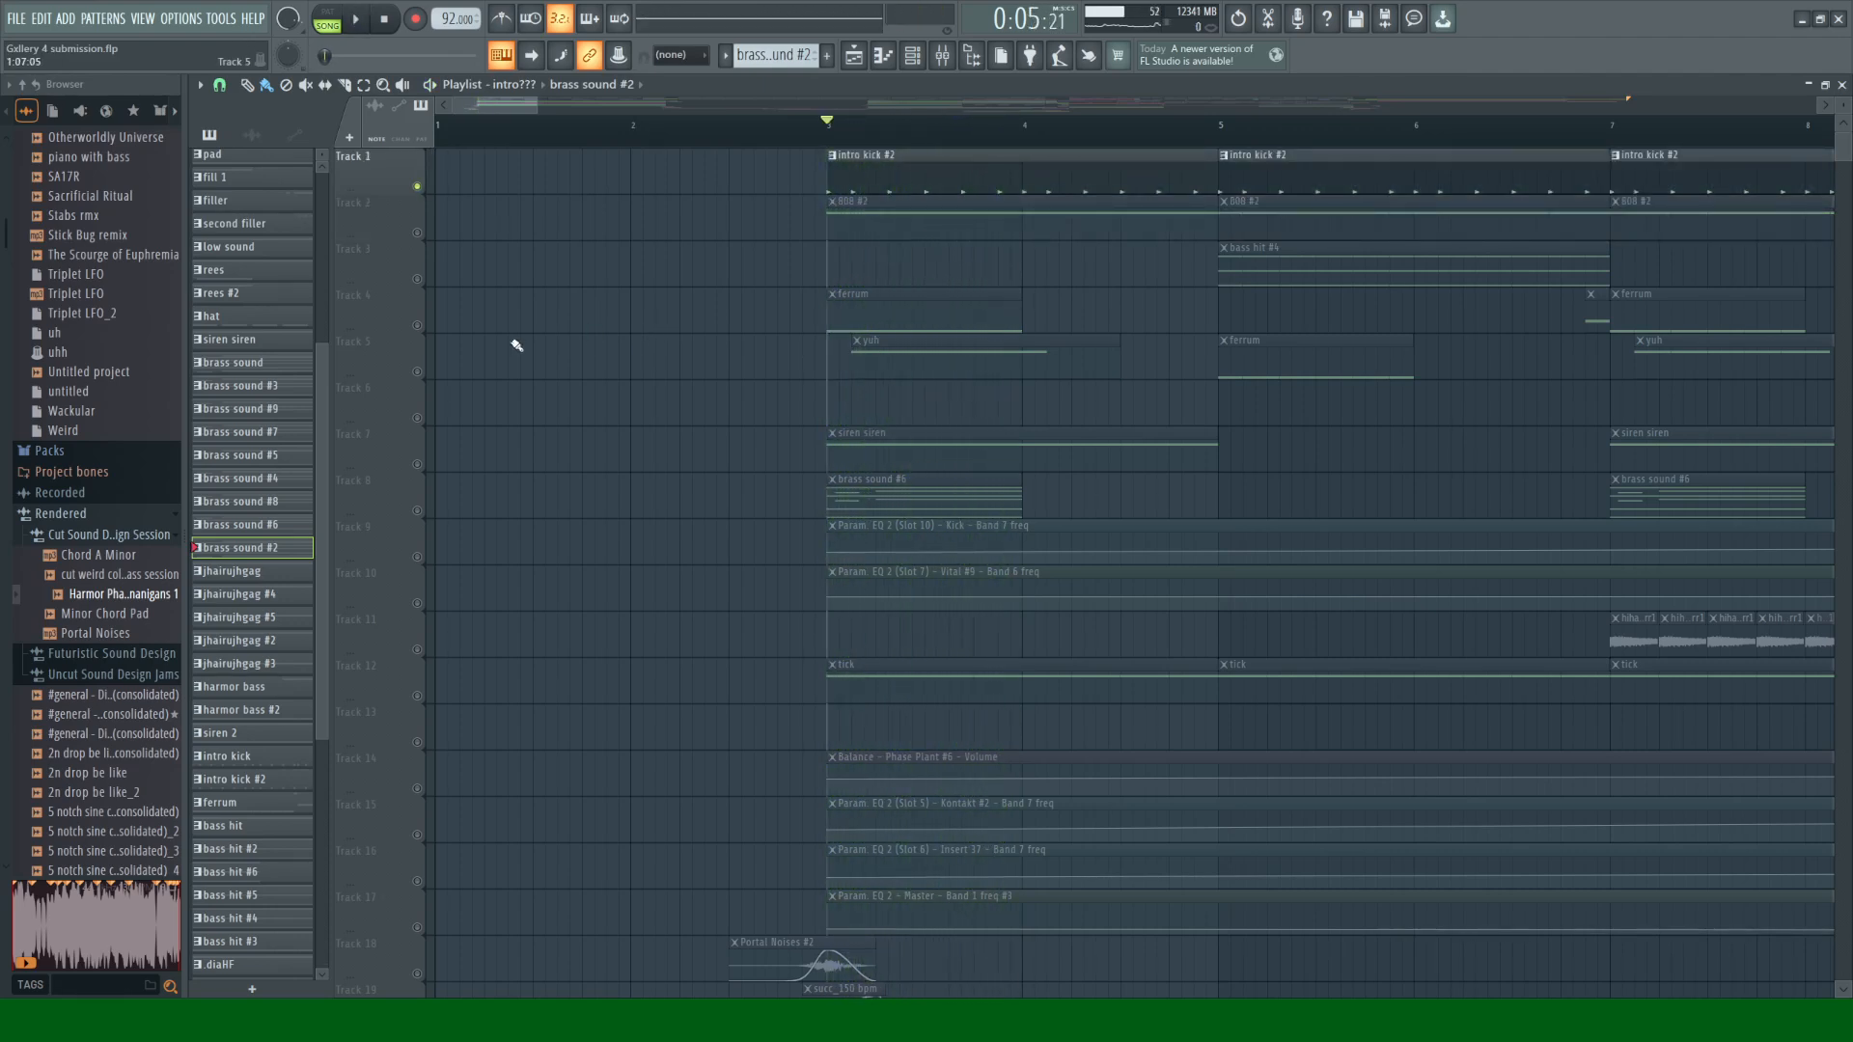
# Step: Solo Track 4 and play its ferrum pattern from bar 3
pyautogui.rightClick(419, 325)
pyautogui.press('space')
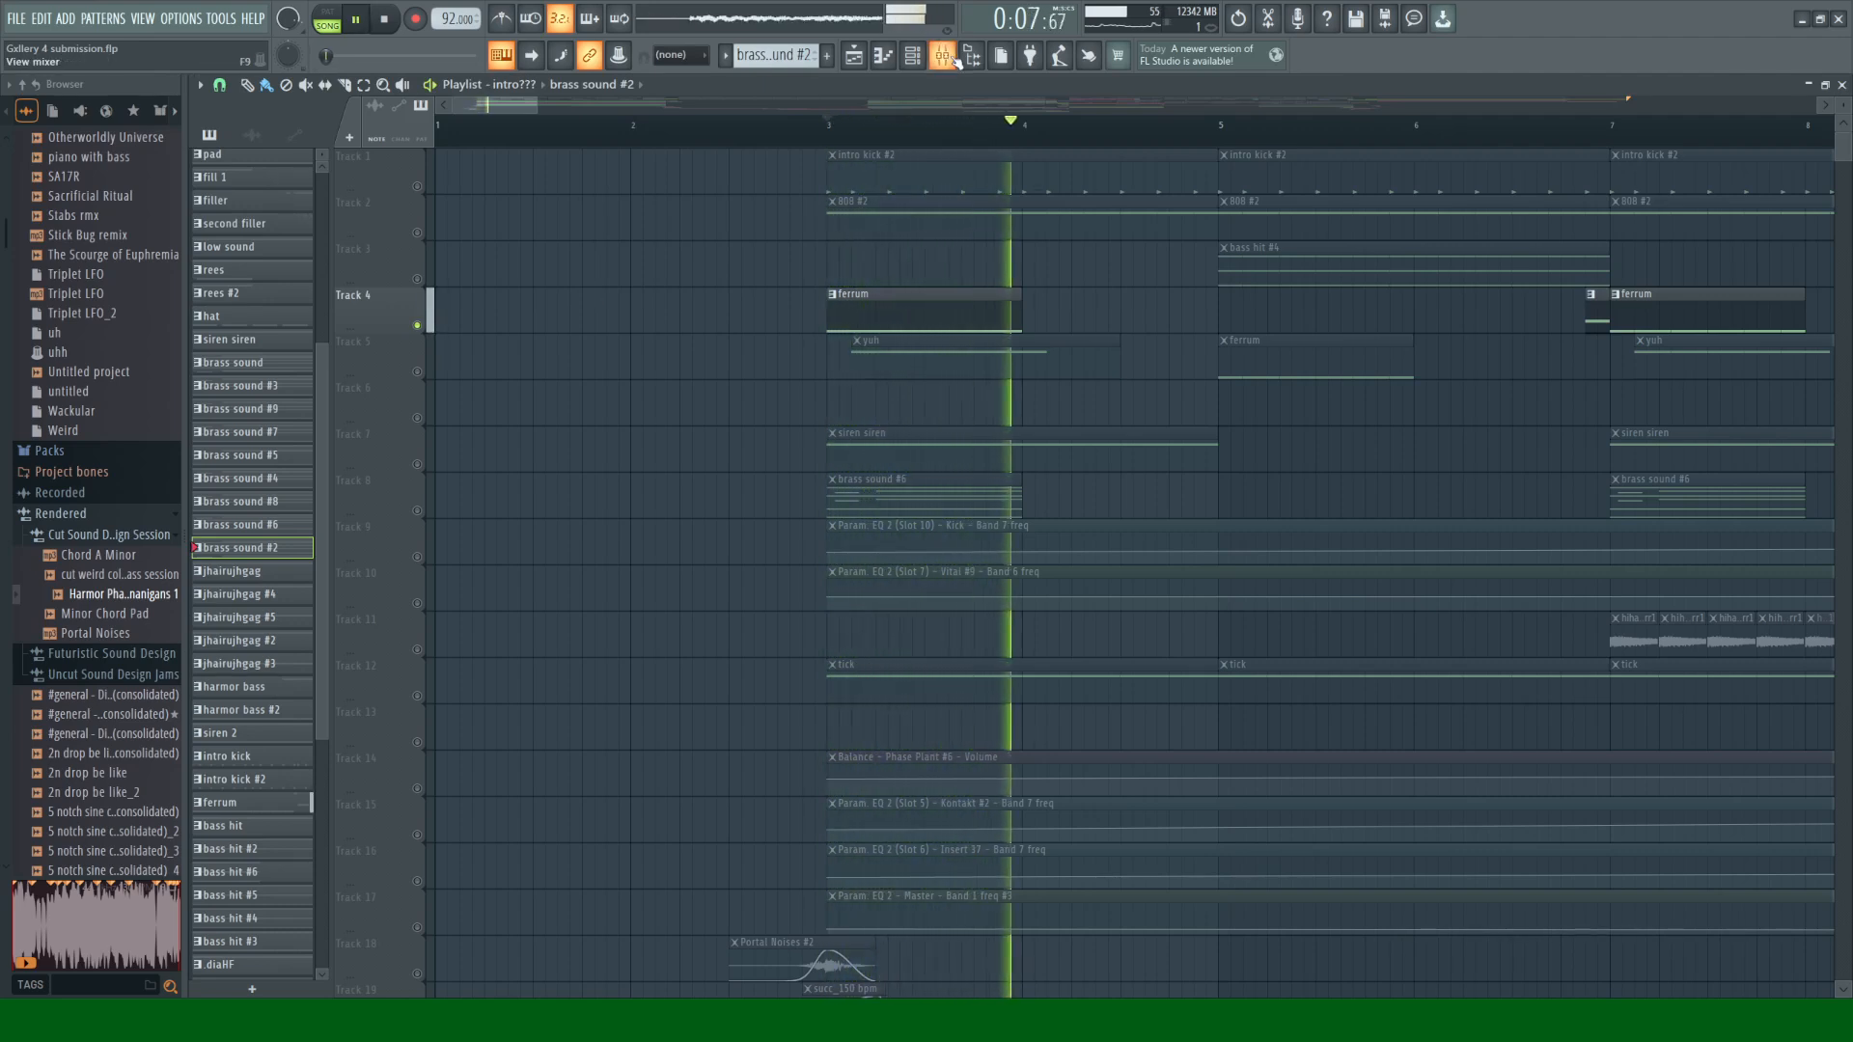
pyautogui.press('space')
# Step: Open the ferrum pattern's Kontakt channel to view its Ferrum Free Edition instrument
pyautogui.doubleClick(910, 302)
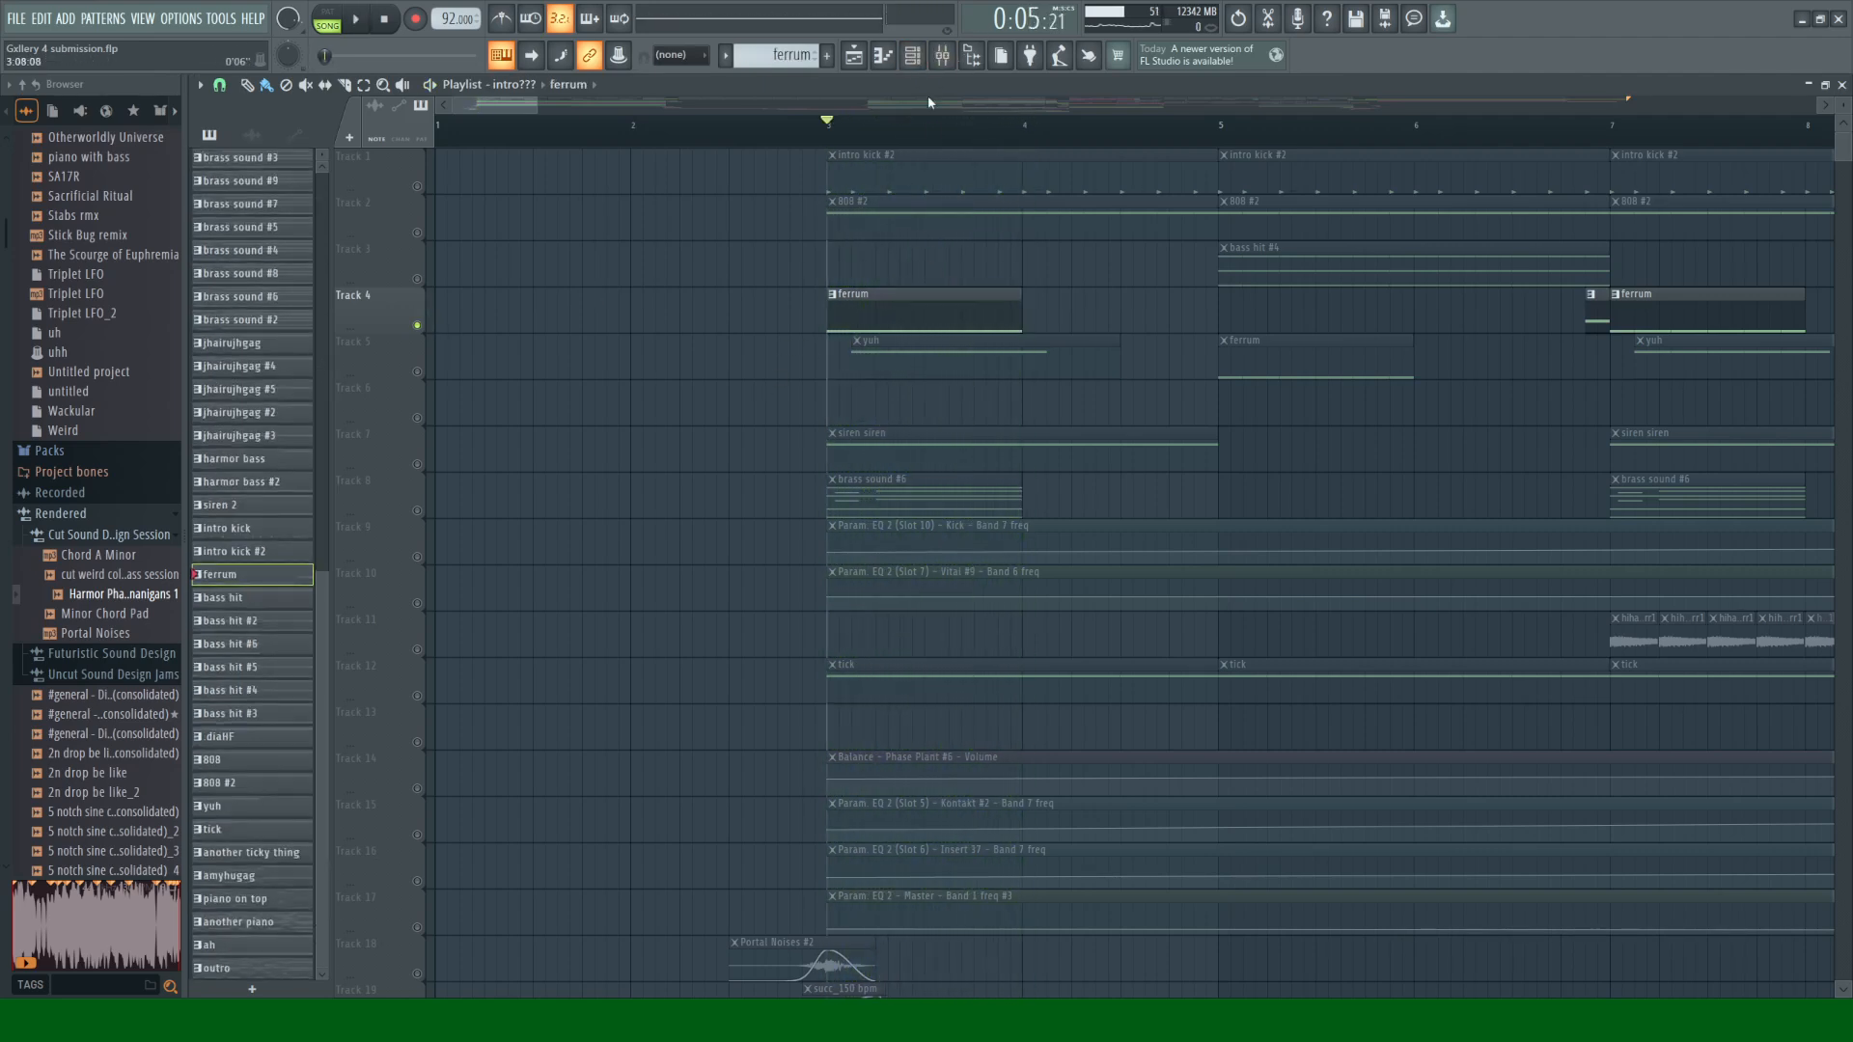
pyautogui.scroll(4, 668, 461)
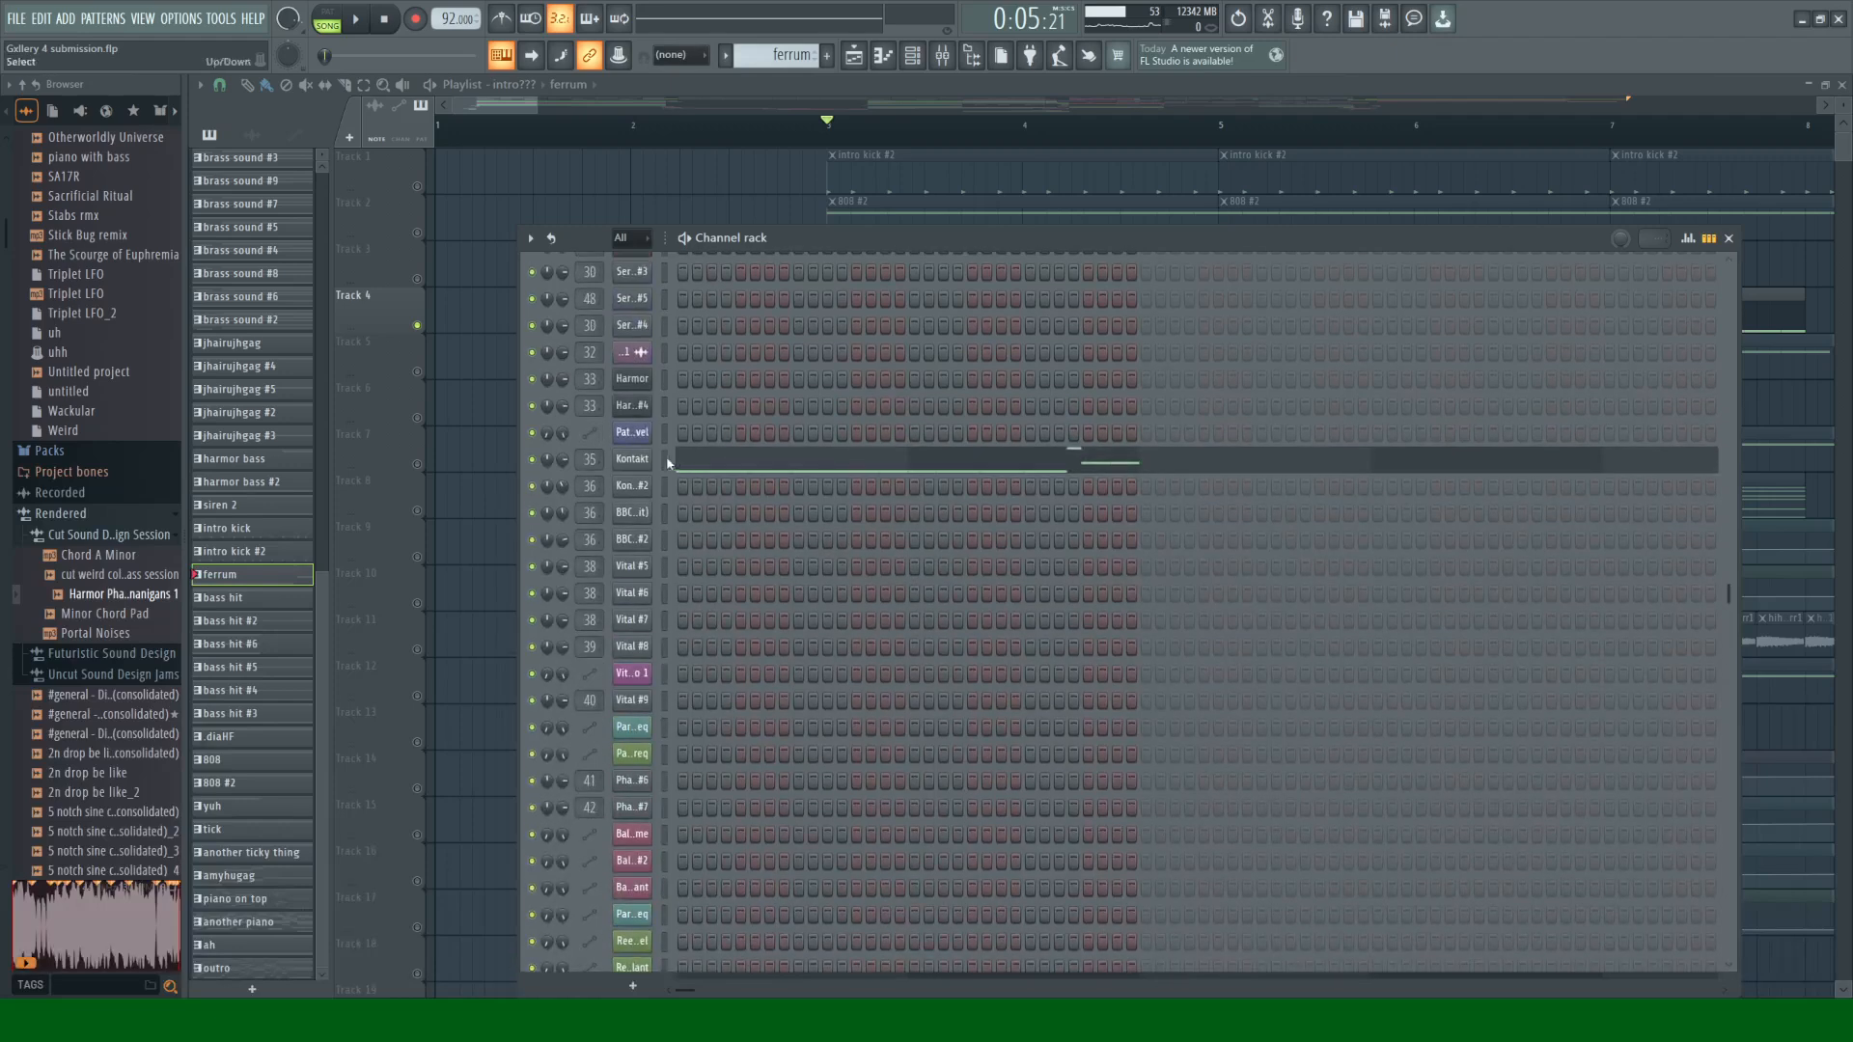
pyautogui.click(645, 462)
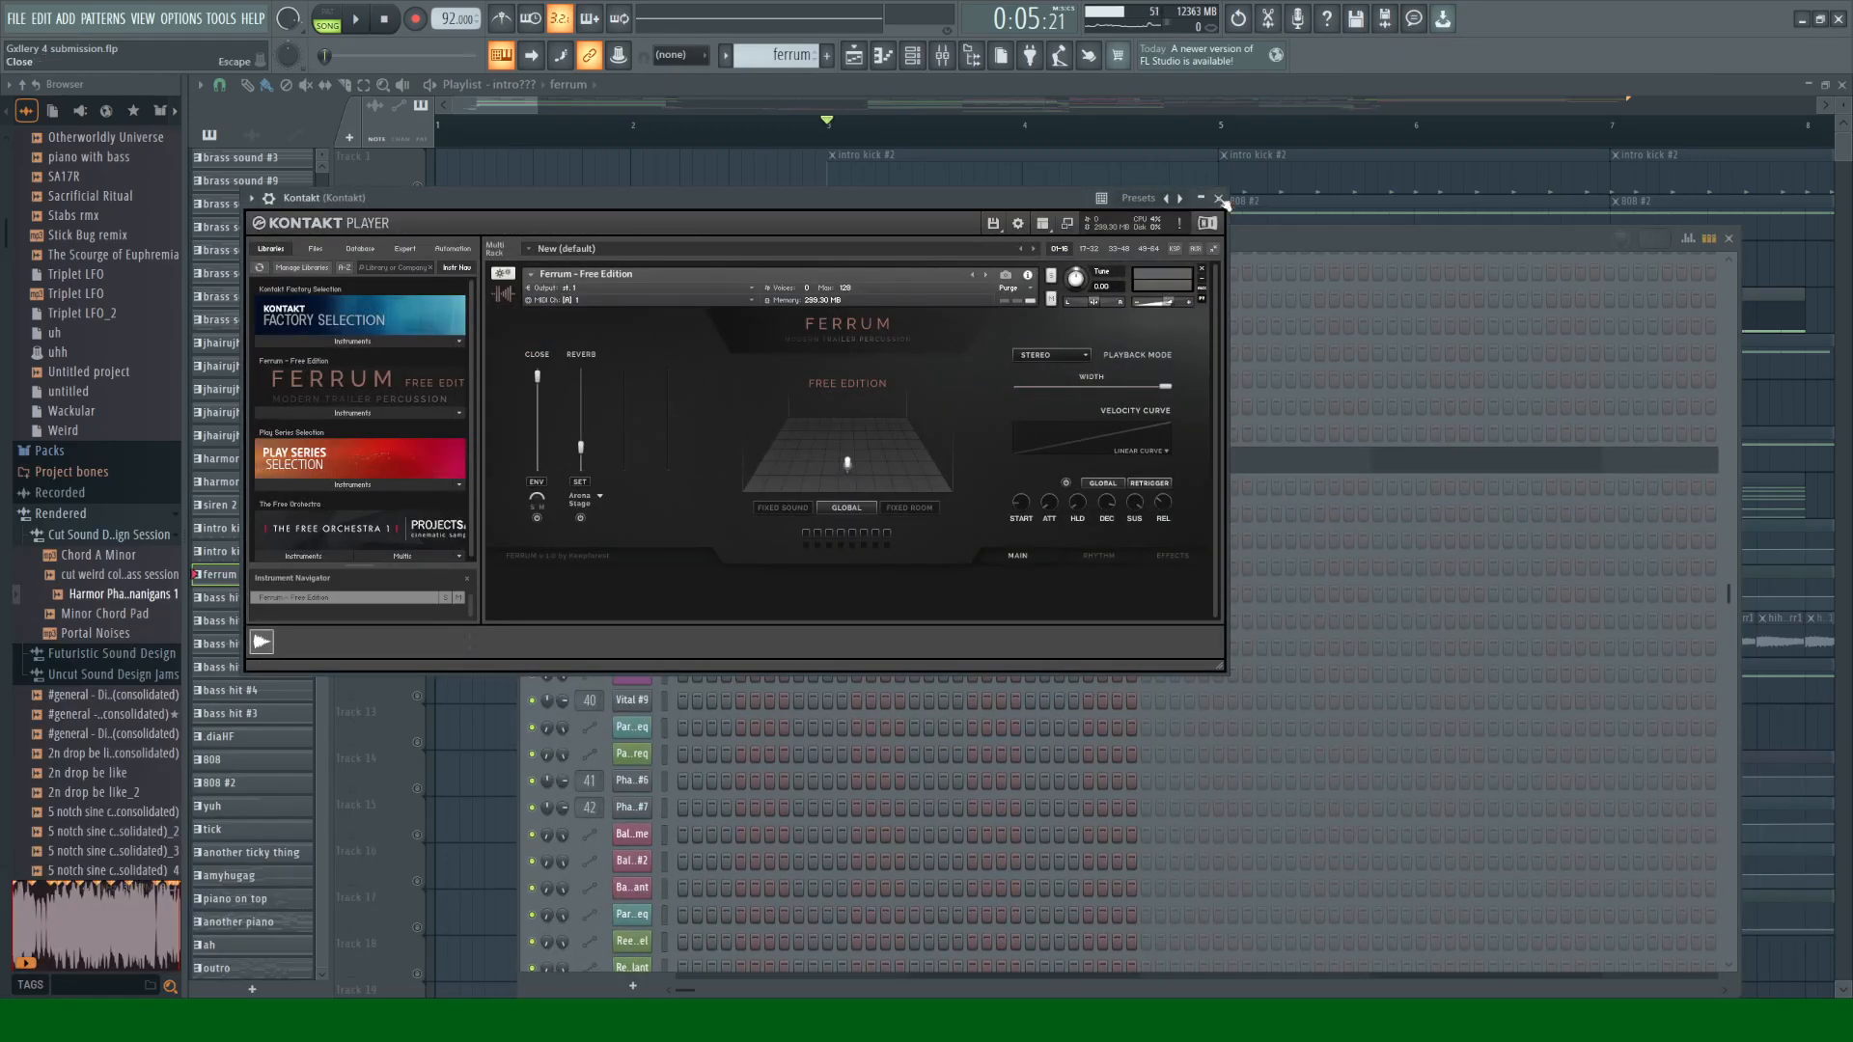
# Step: Close the Kontakt instrument and channel rack, then solo Track 5 and play its yuh pattern from bar 3
pyautogui.click(1217, 198)
pyautogui.click(1727, 238)
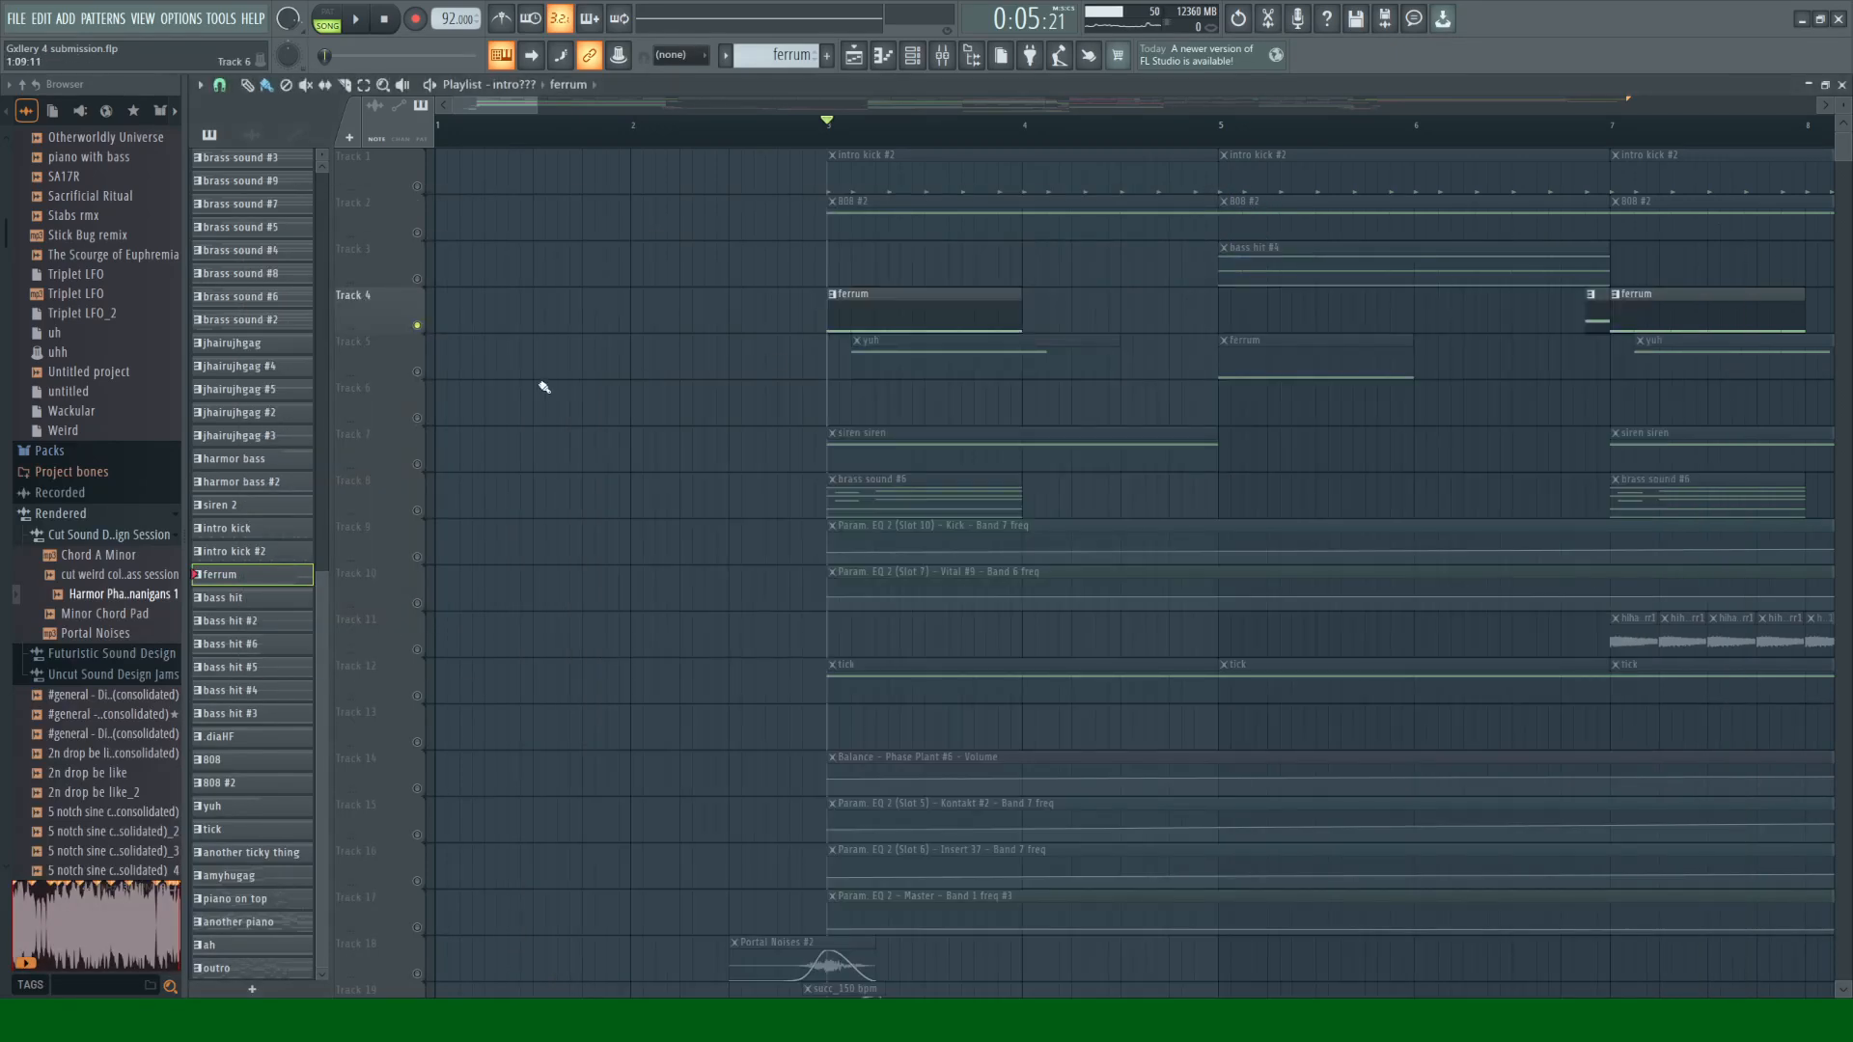
pyautogui.click(417, 378)
pyautogui.press('space')
pyautogui.scroll(-2, 716, 355)
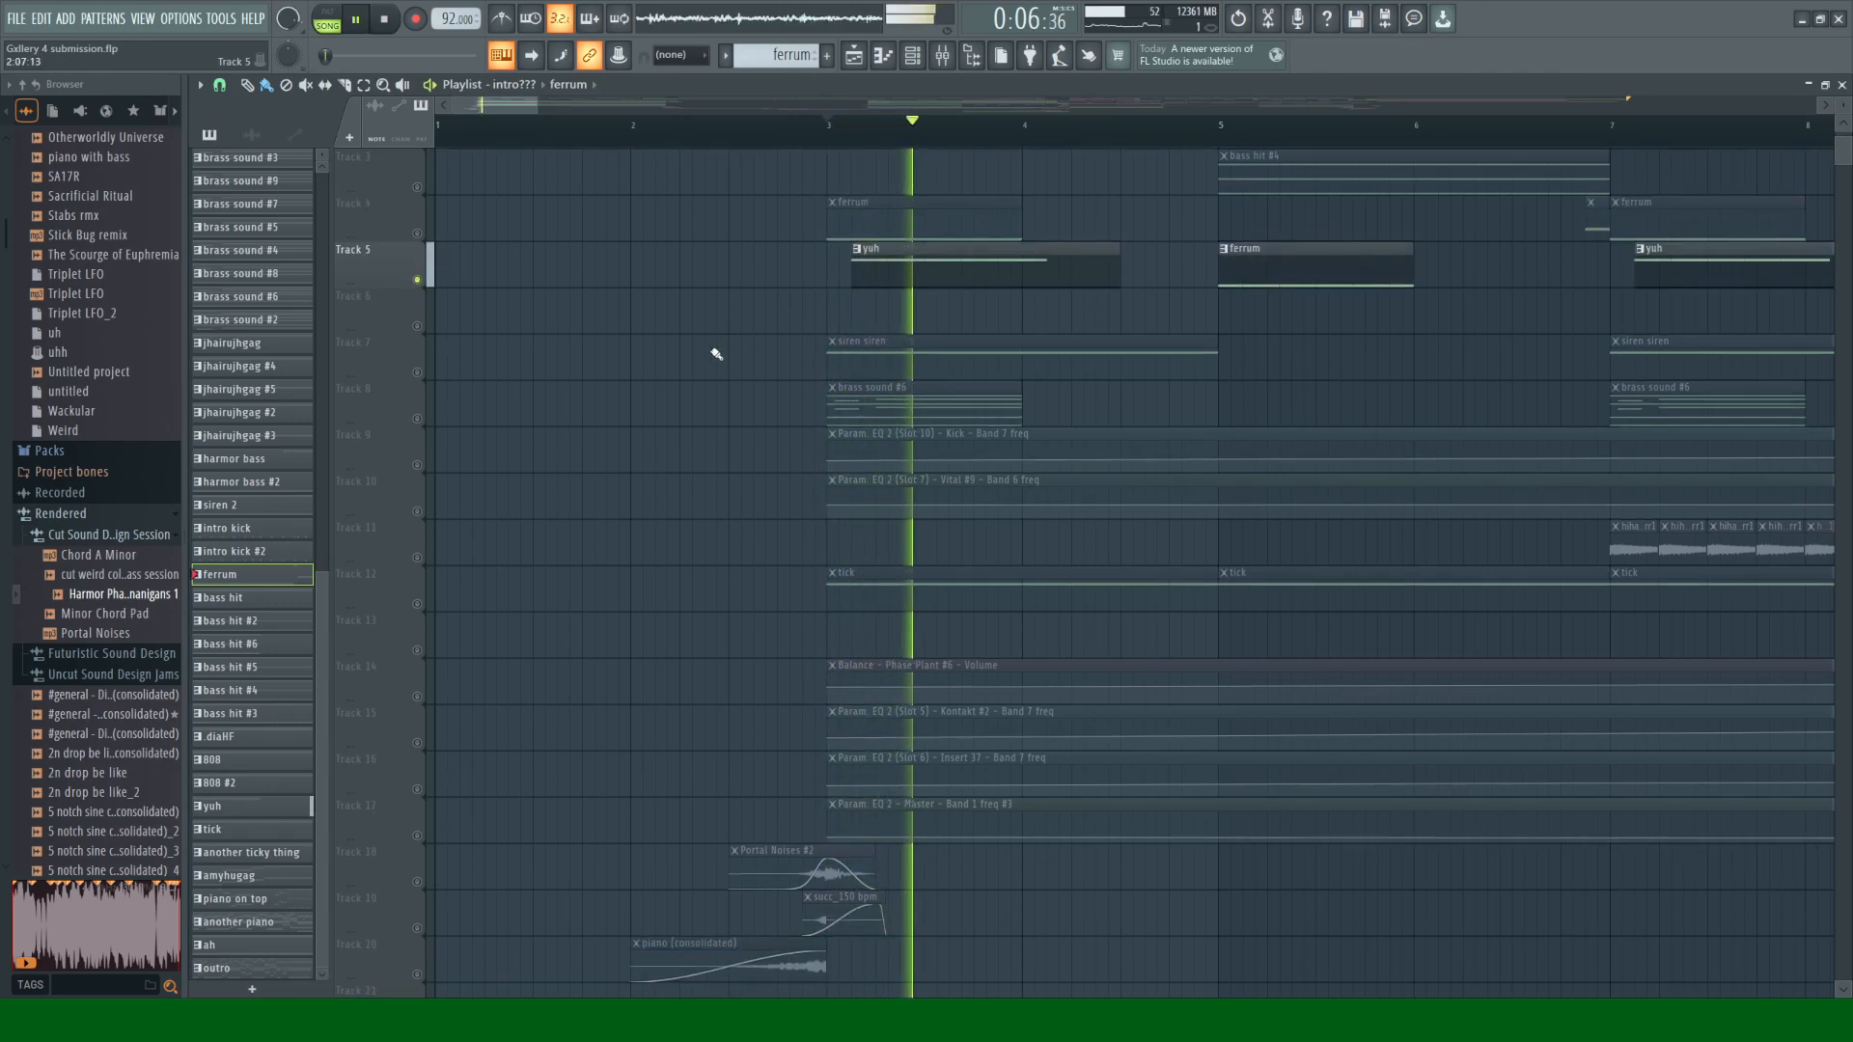
pyautogui.press('space')
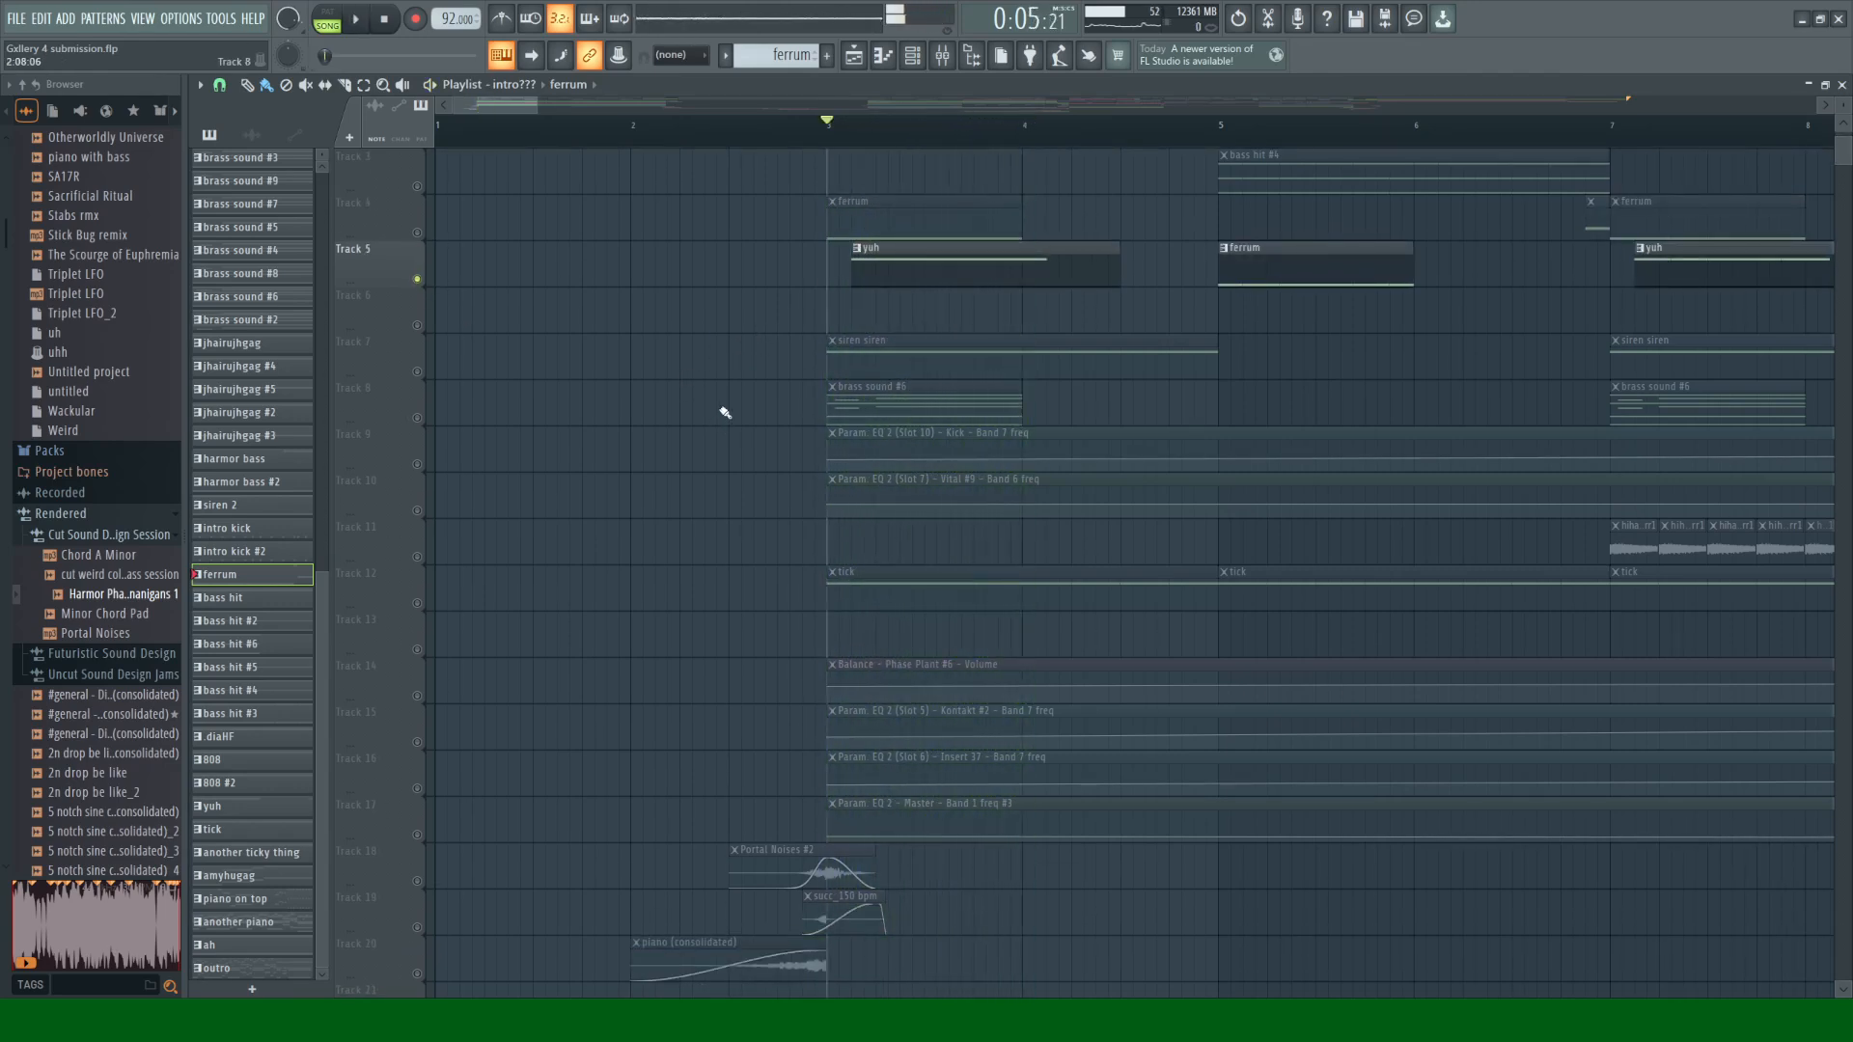
pyautogui.scroll(2, 722, 415)
pyautogui.scroll(-2, 700, 448)
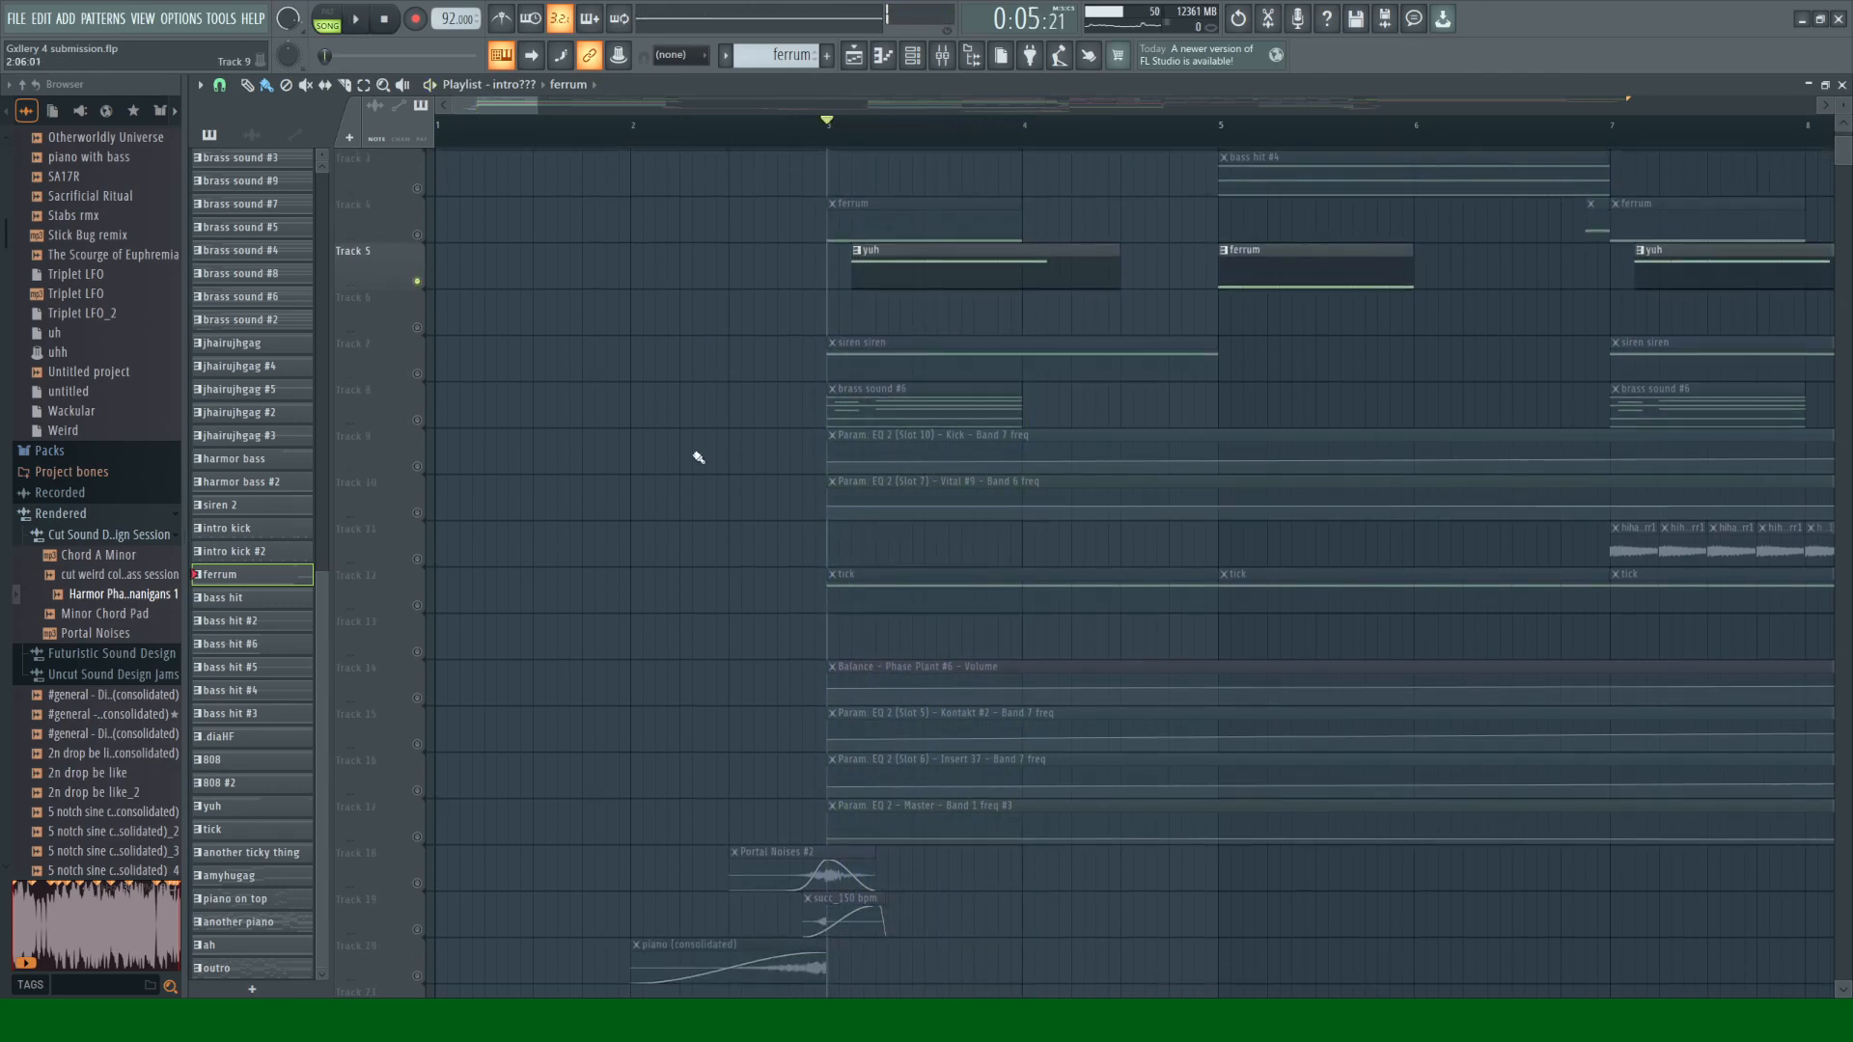
# Step: Solo Track 8 with the automation on Tracks 9 and 10, and play the brass sound #6 pattern from bar 3
pyautogui.click(420, 375)
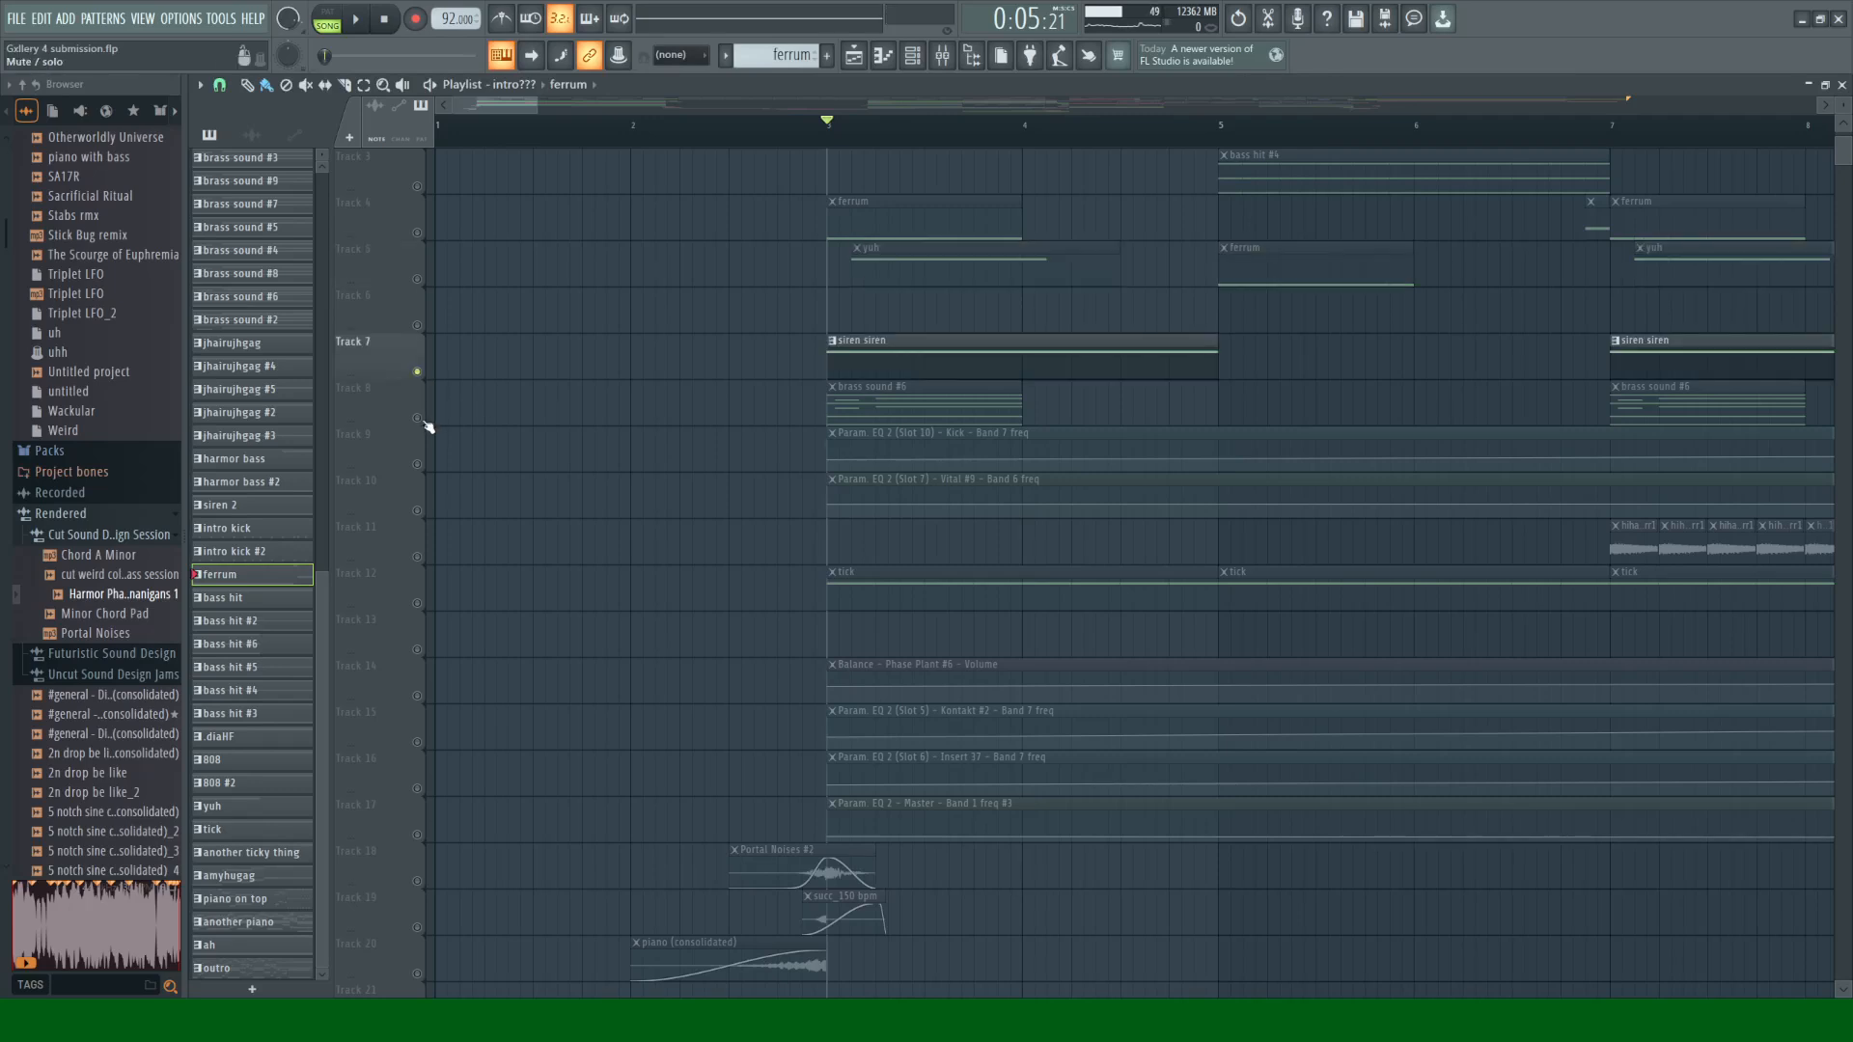
pyautogui.click(426, 423)
pyautogui.moveTo(421, 480)
pyautogui.mouseDown()
pyautogui.moveTo(418, 513)
pyautogui.moveTo(422, 492)
pyautogui.mouseUp()
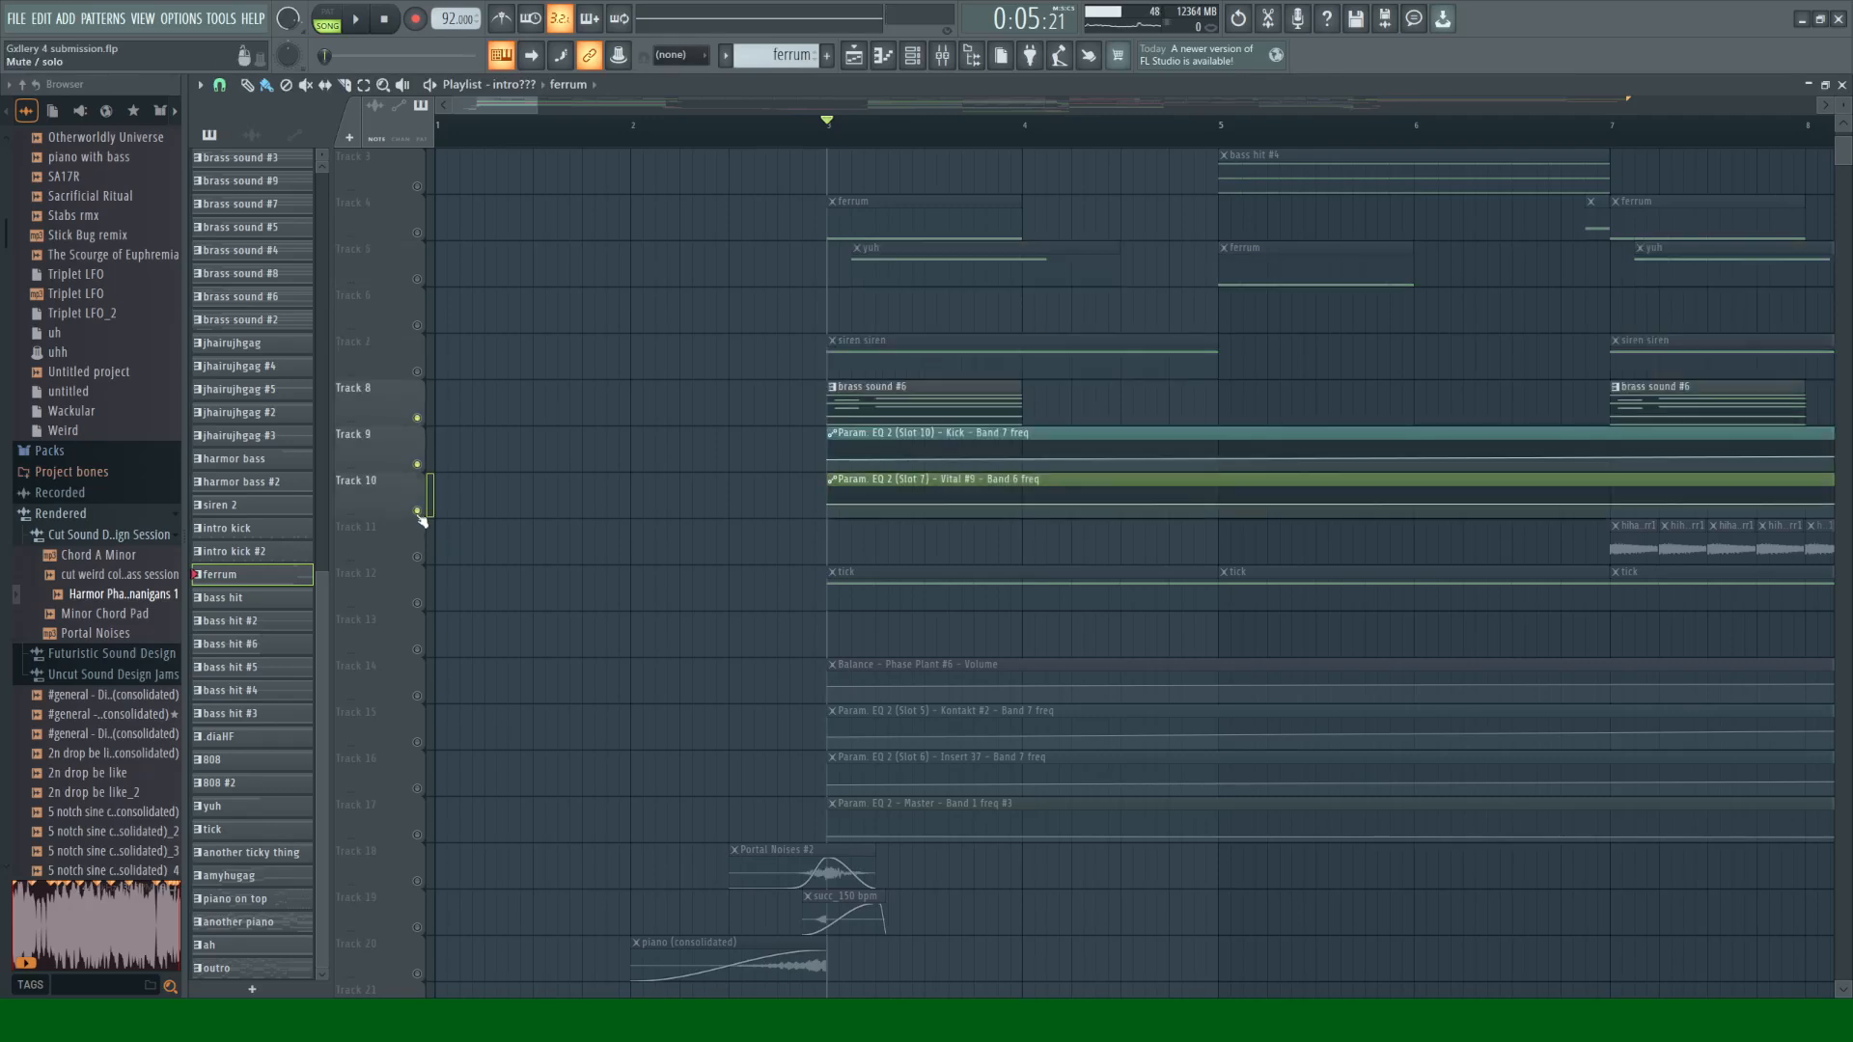
pyautogui.press('space')
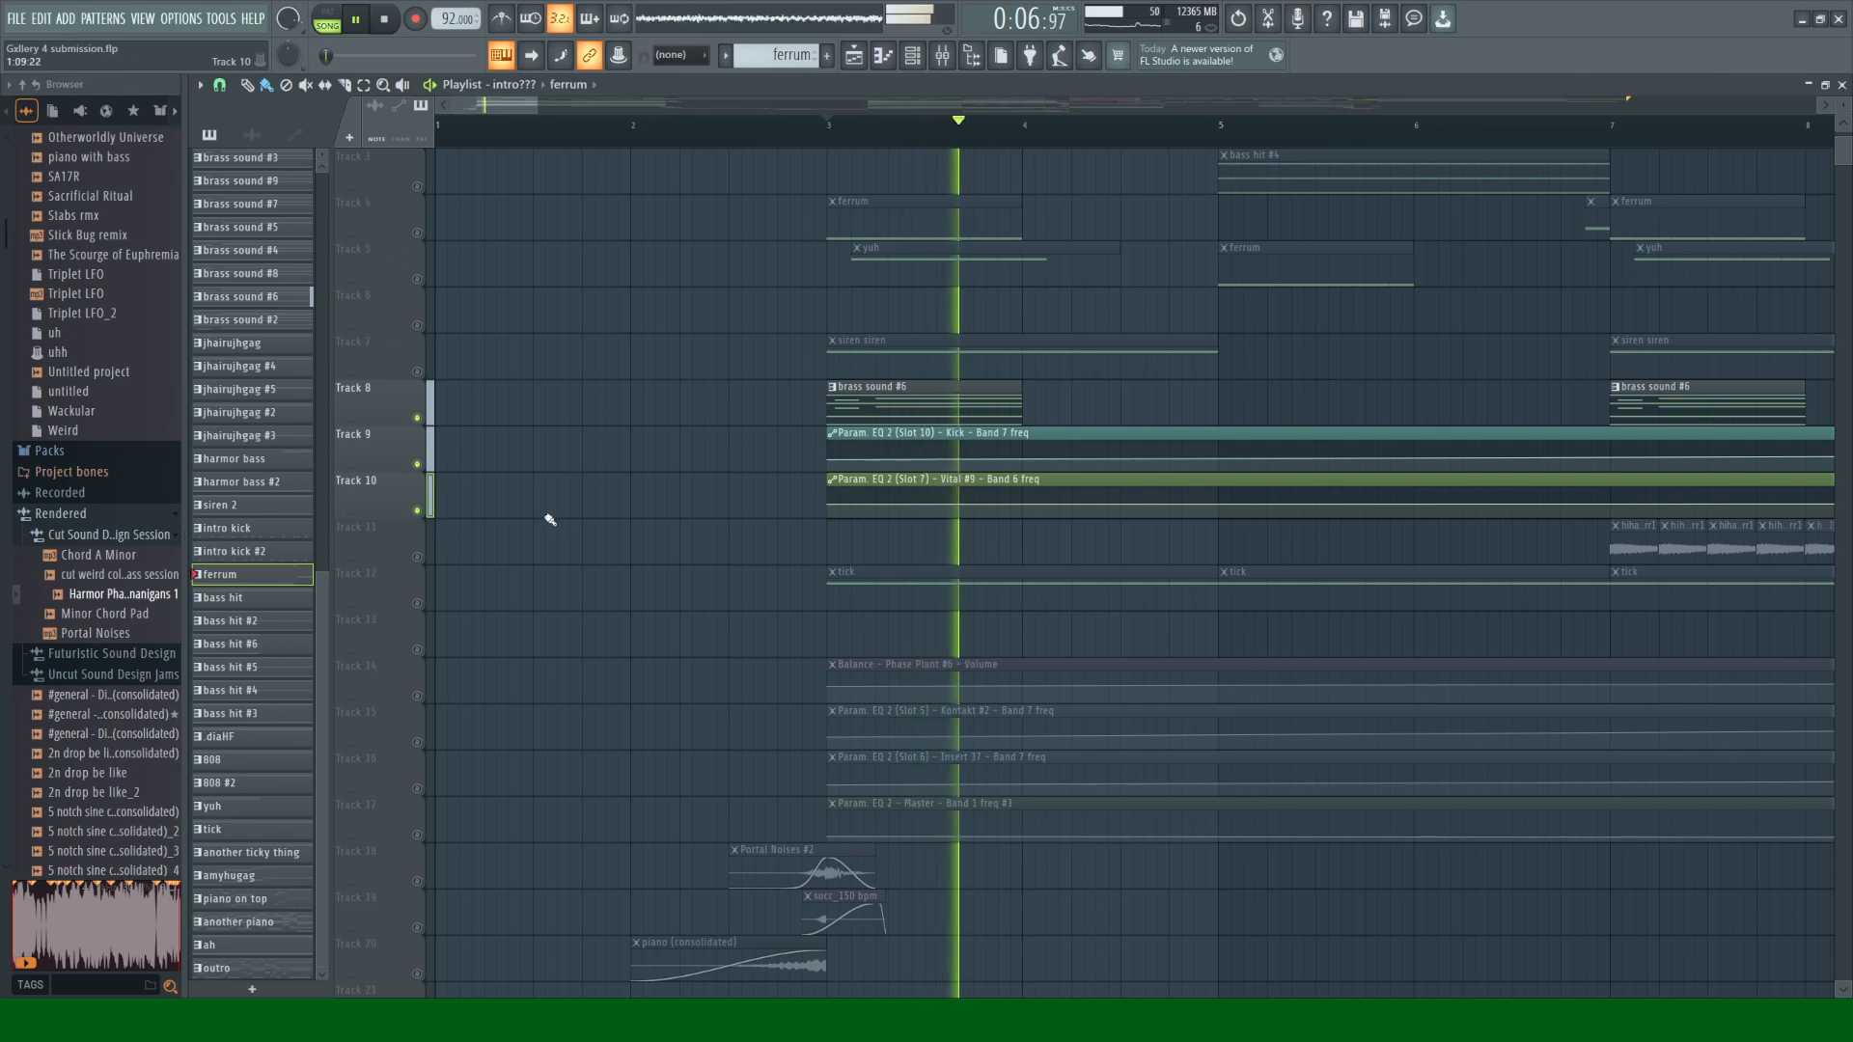
pyautogui.press('space')
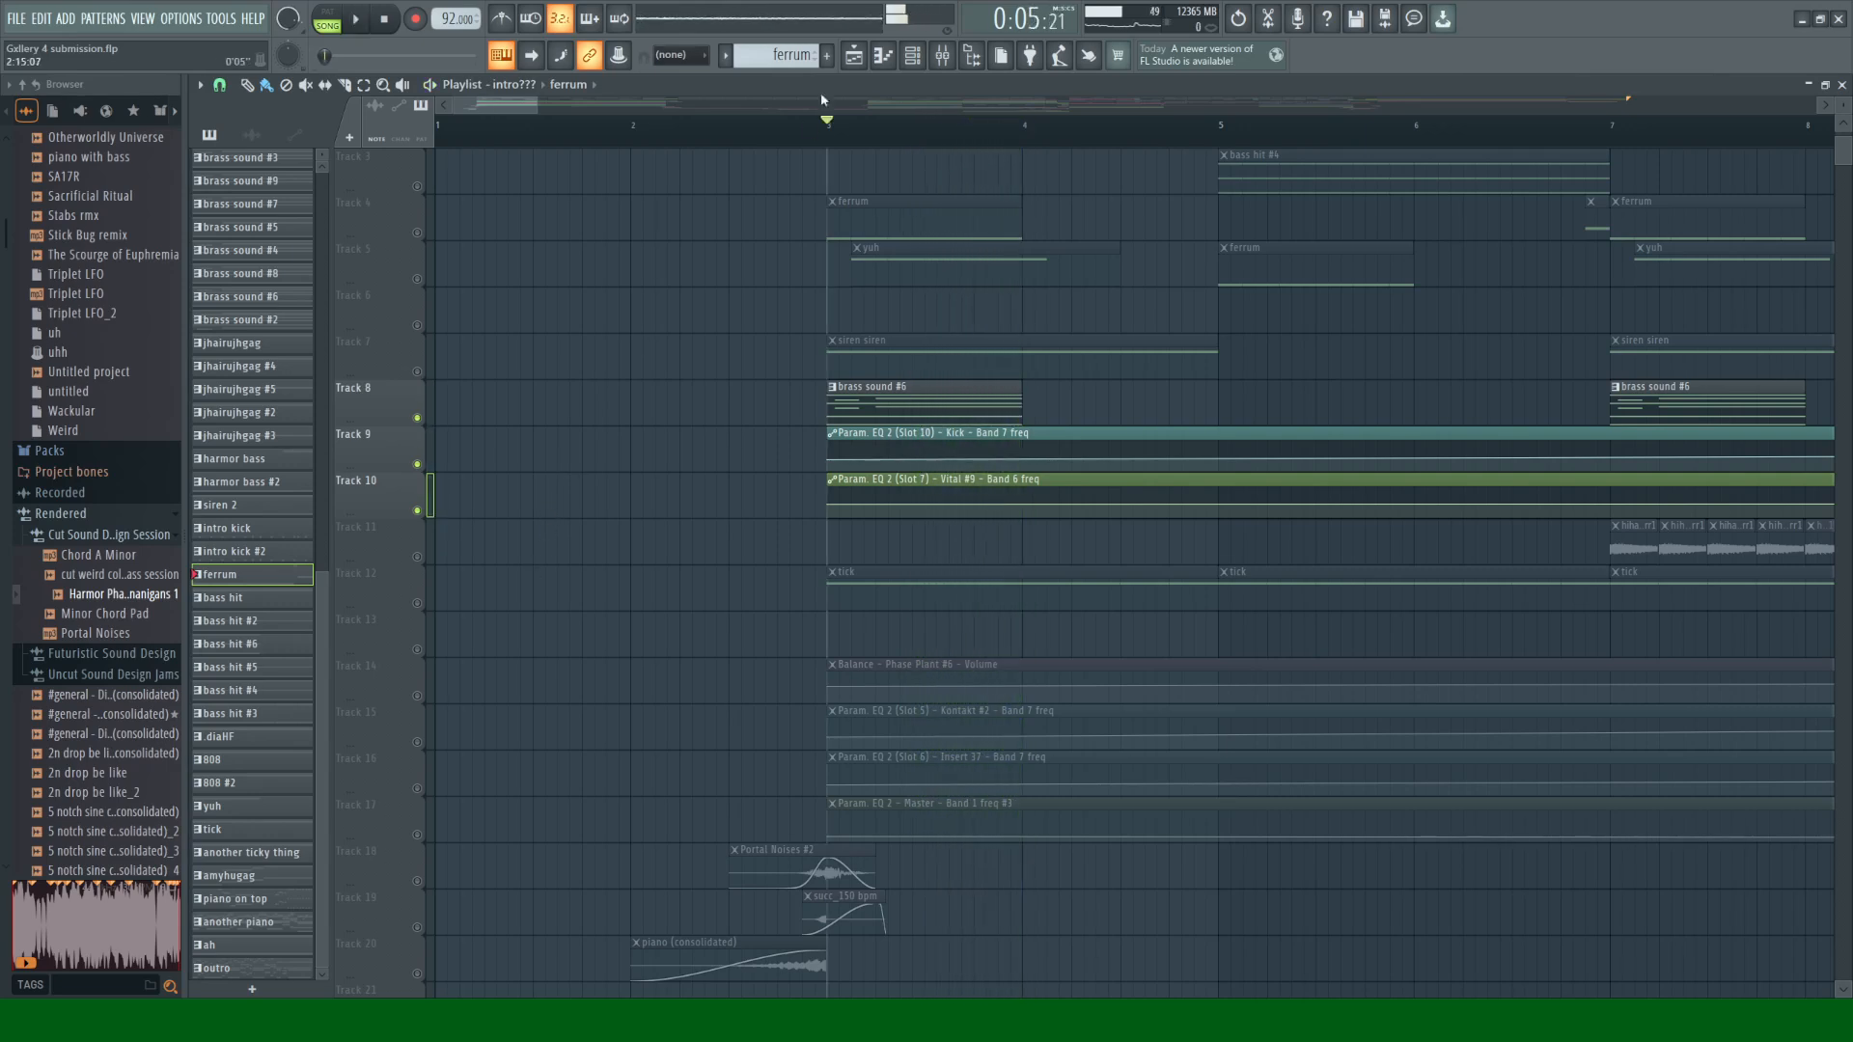
# Step: Examine which channels the brass sound #6 pattern uses in the channel rack, and close the rack
pyautogui.click(907, 390)
pyautogui.click(913, 56)
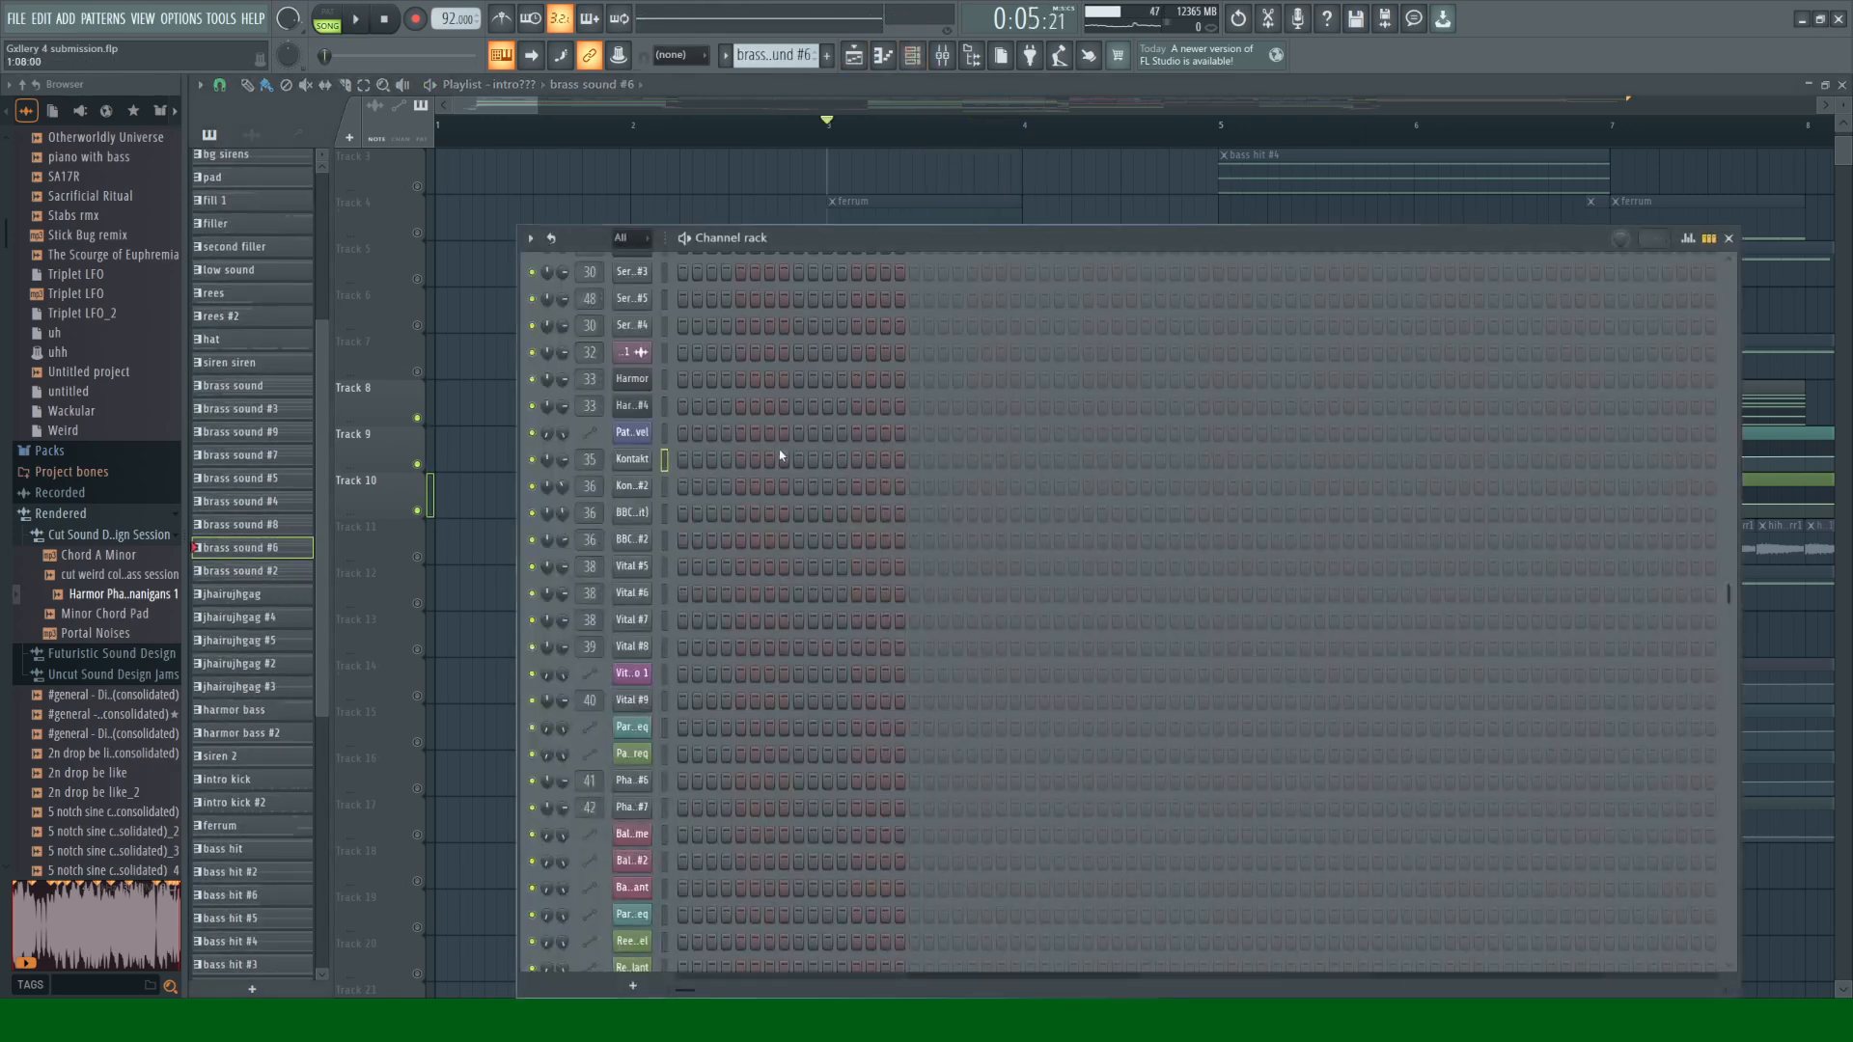
pyautogui.scroll(-15, 782, 446)
pyautogui.scroll(10, 743, 410)
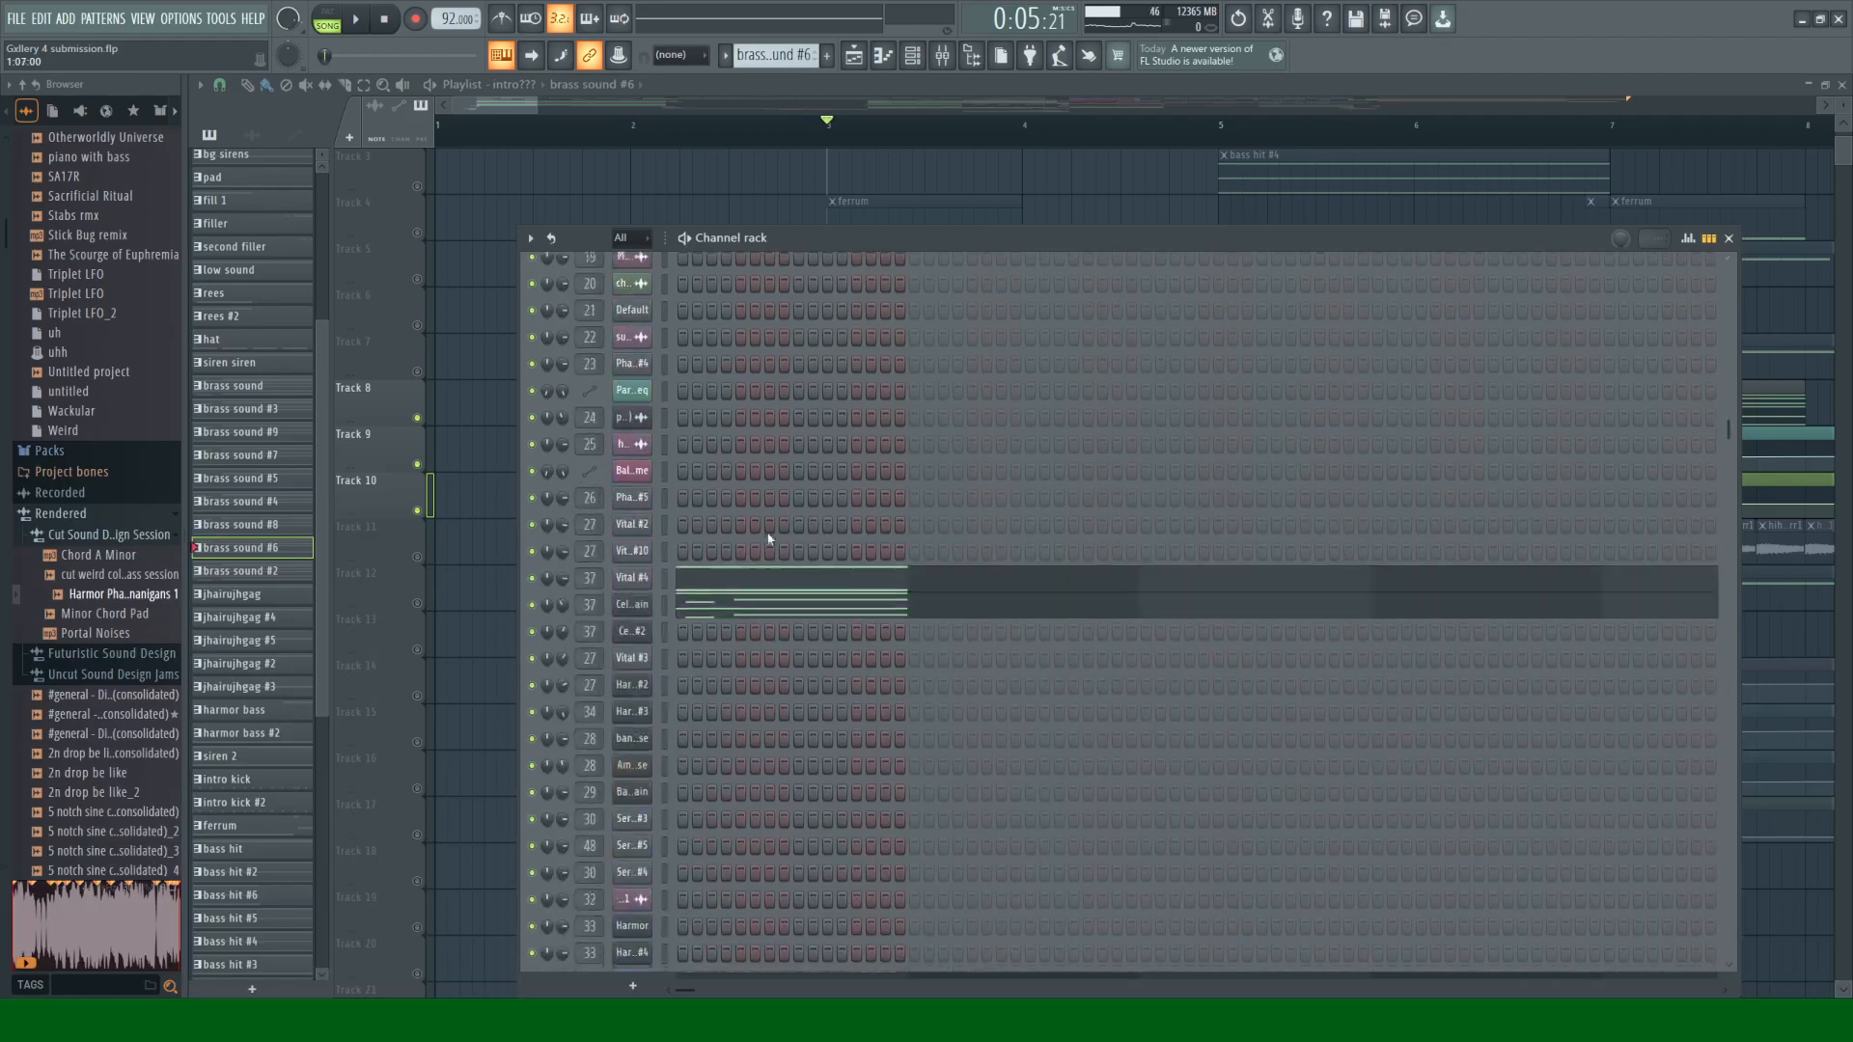
pyautogui.click(1728, 238)
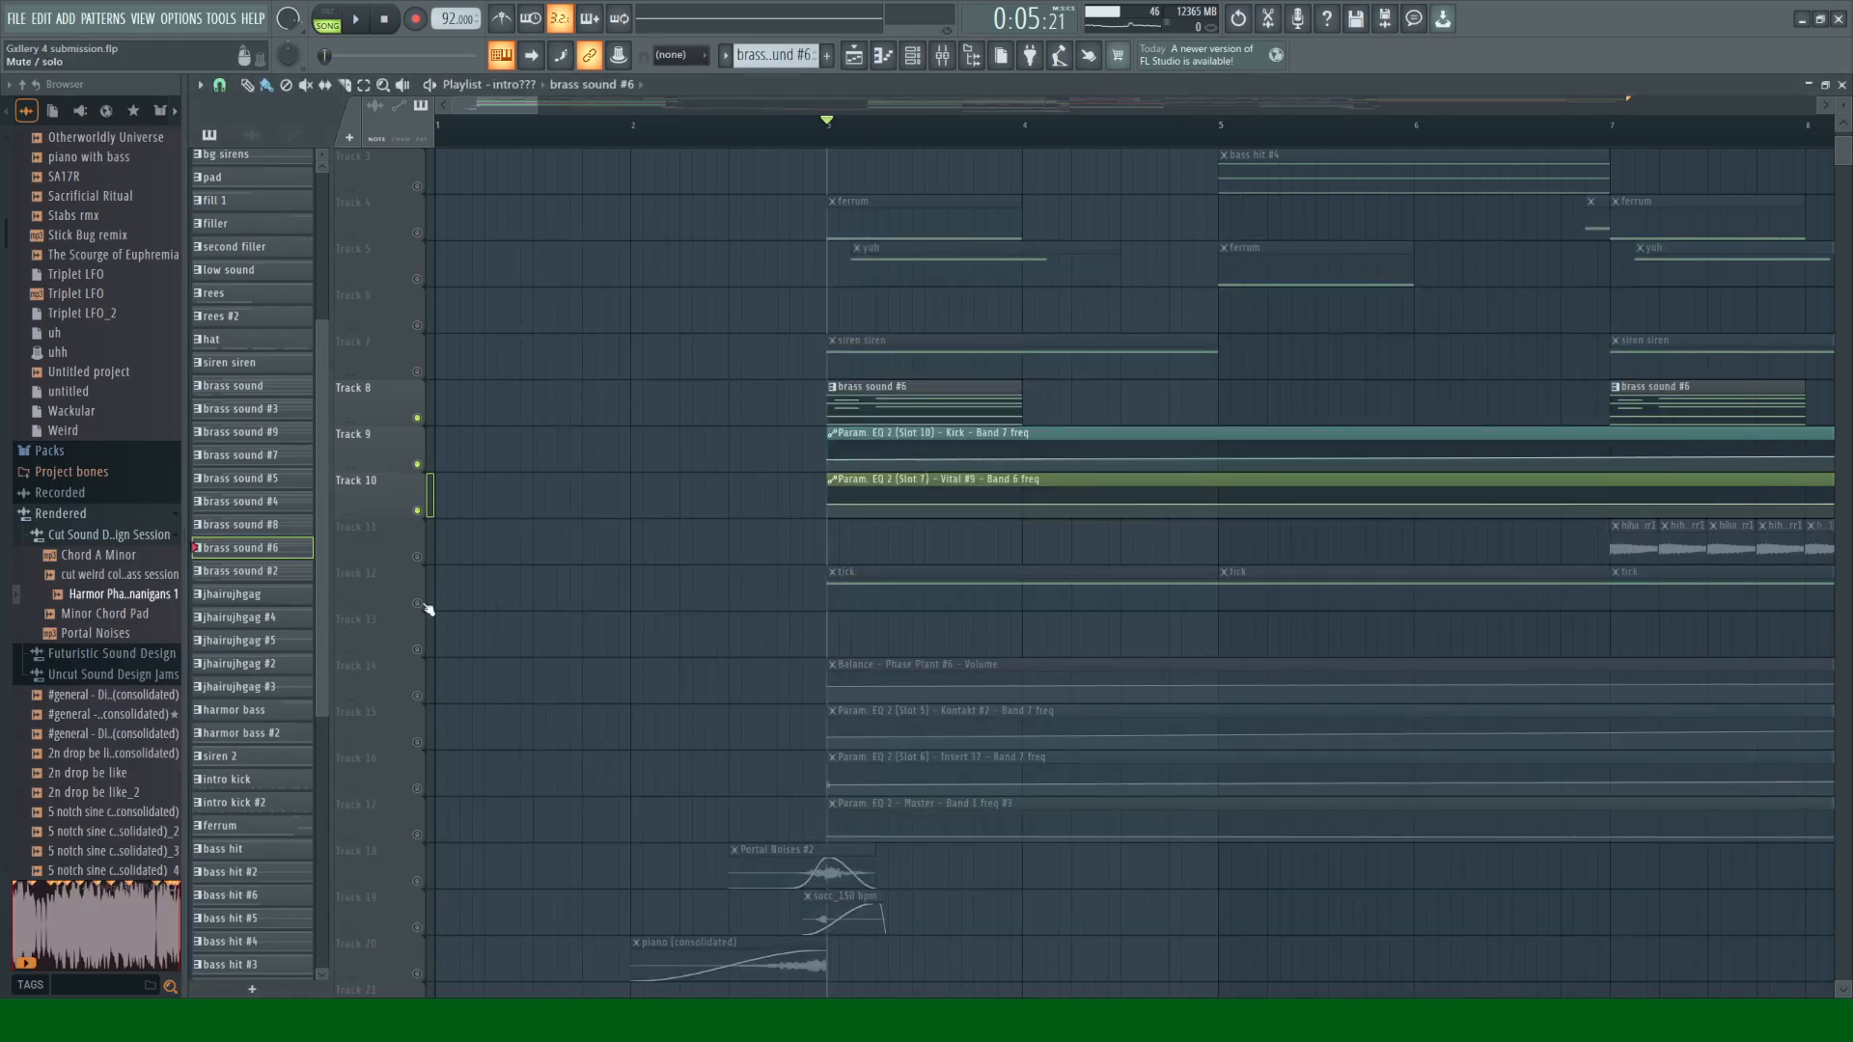
# Step: Enable the automation on Tracks 14 to 17 as well and play it with brass sound #6 from bar 3
pyautogui.click(417, 696)
pyautogui.click(418, 742)
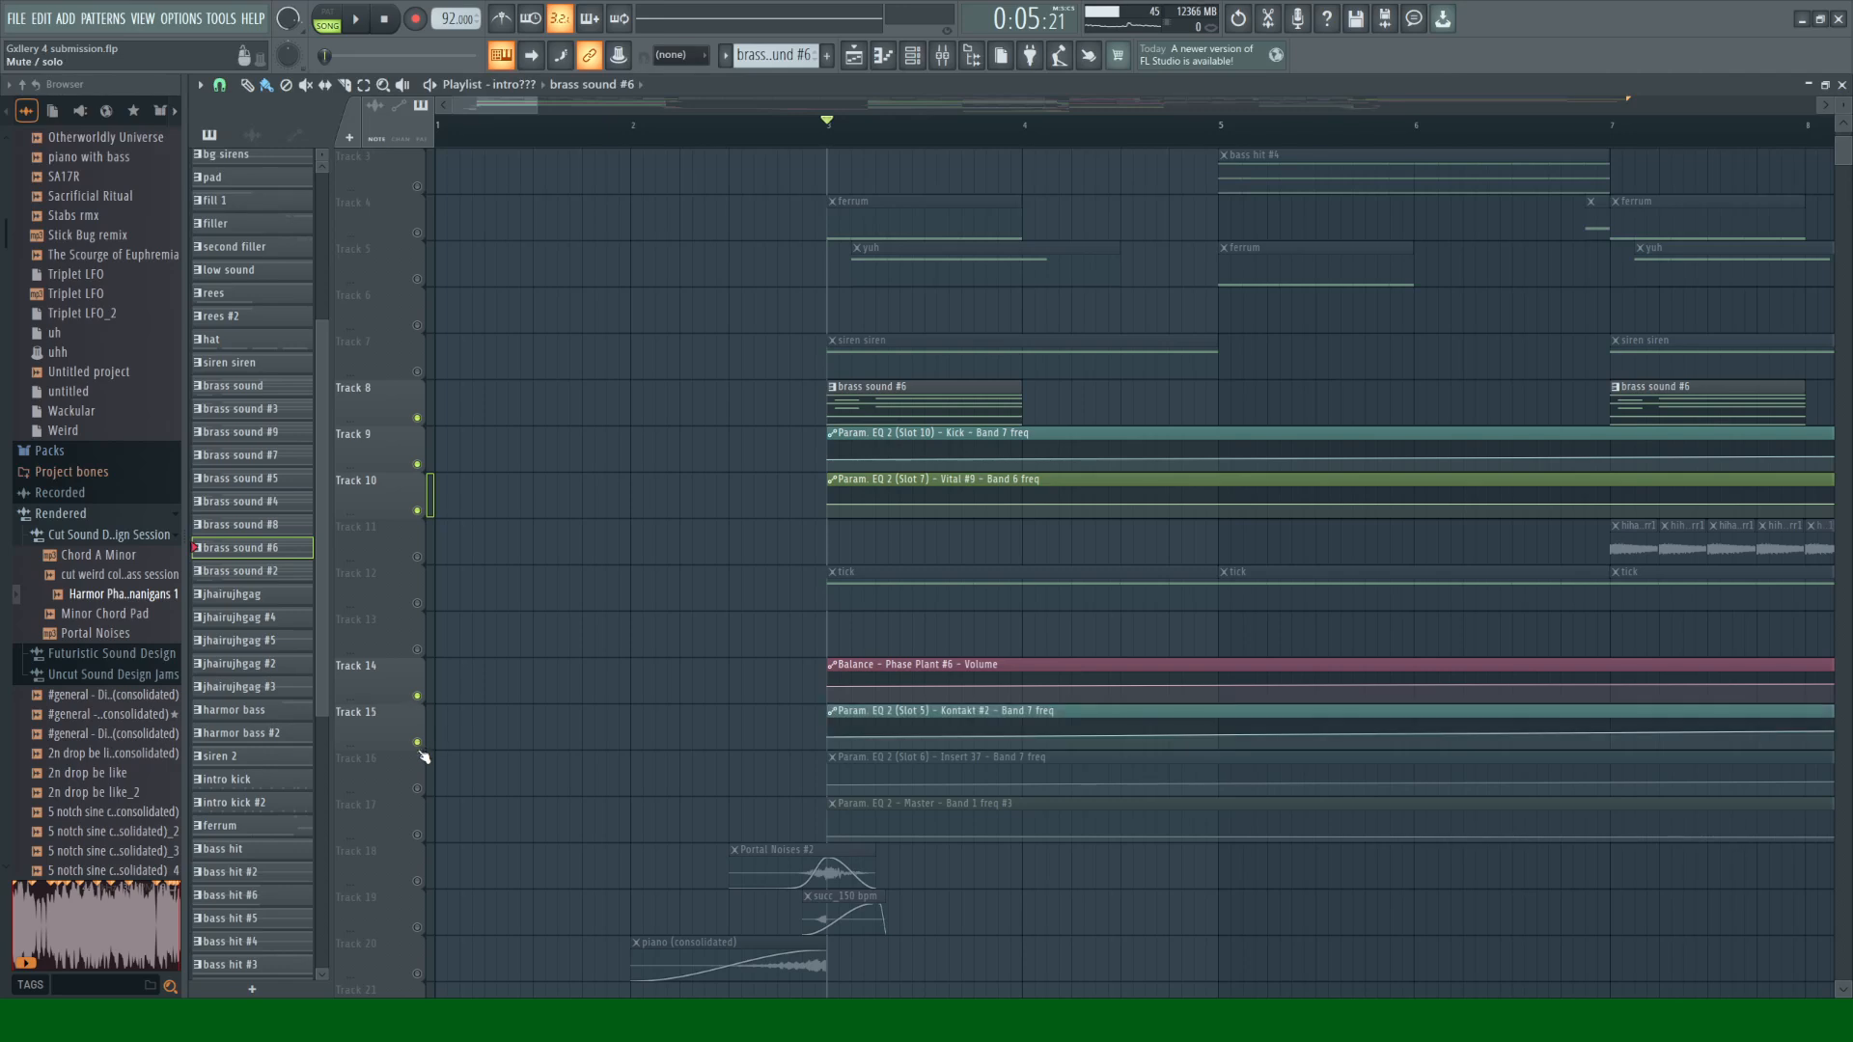
pyautogui.click(417, 789)
pyautogui.click(418, 835)
pyautogui.press('space')
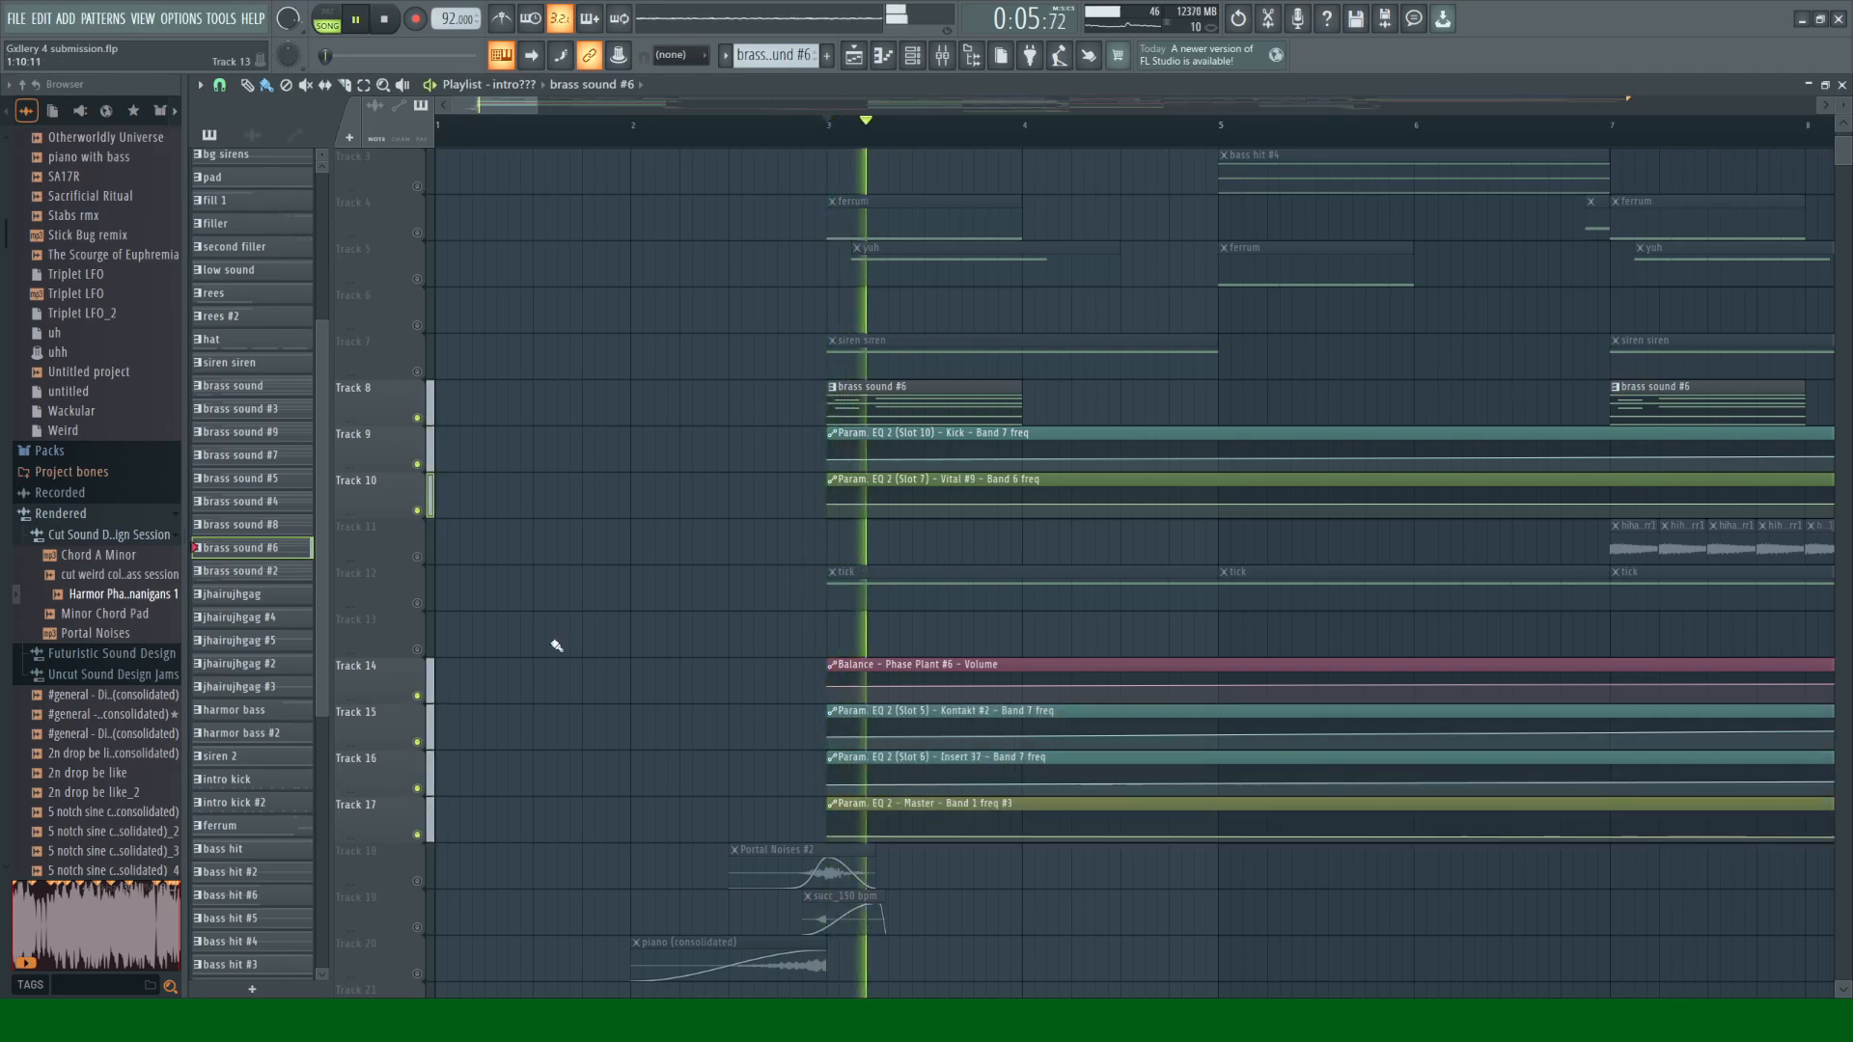
pyautogui.press('space')
# Step: Unsolo all tracks, mute the automation on Tracks 14 to 17, and play the arrangement from bar 3
pyautogui.keyDown('ctrl'); pyautogui.click(417, 464); pyautogui.keyUp('ctrl')
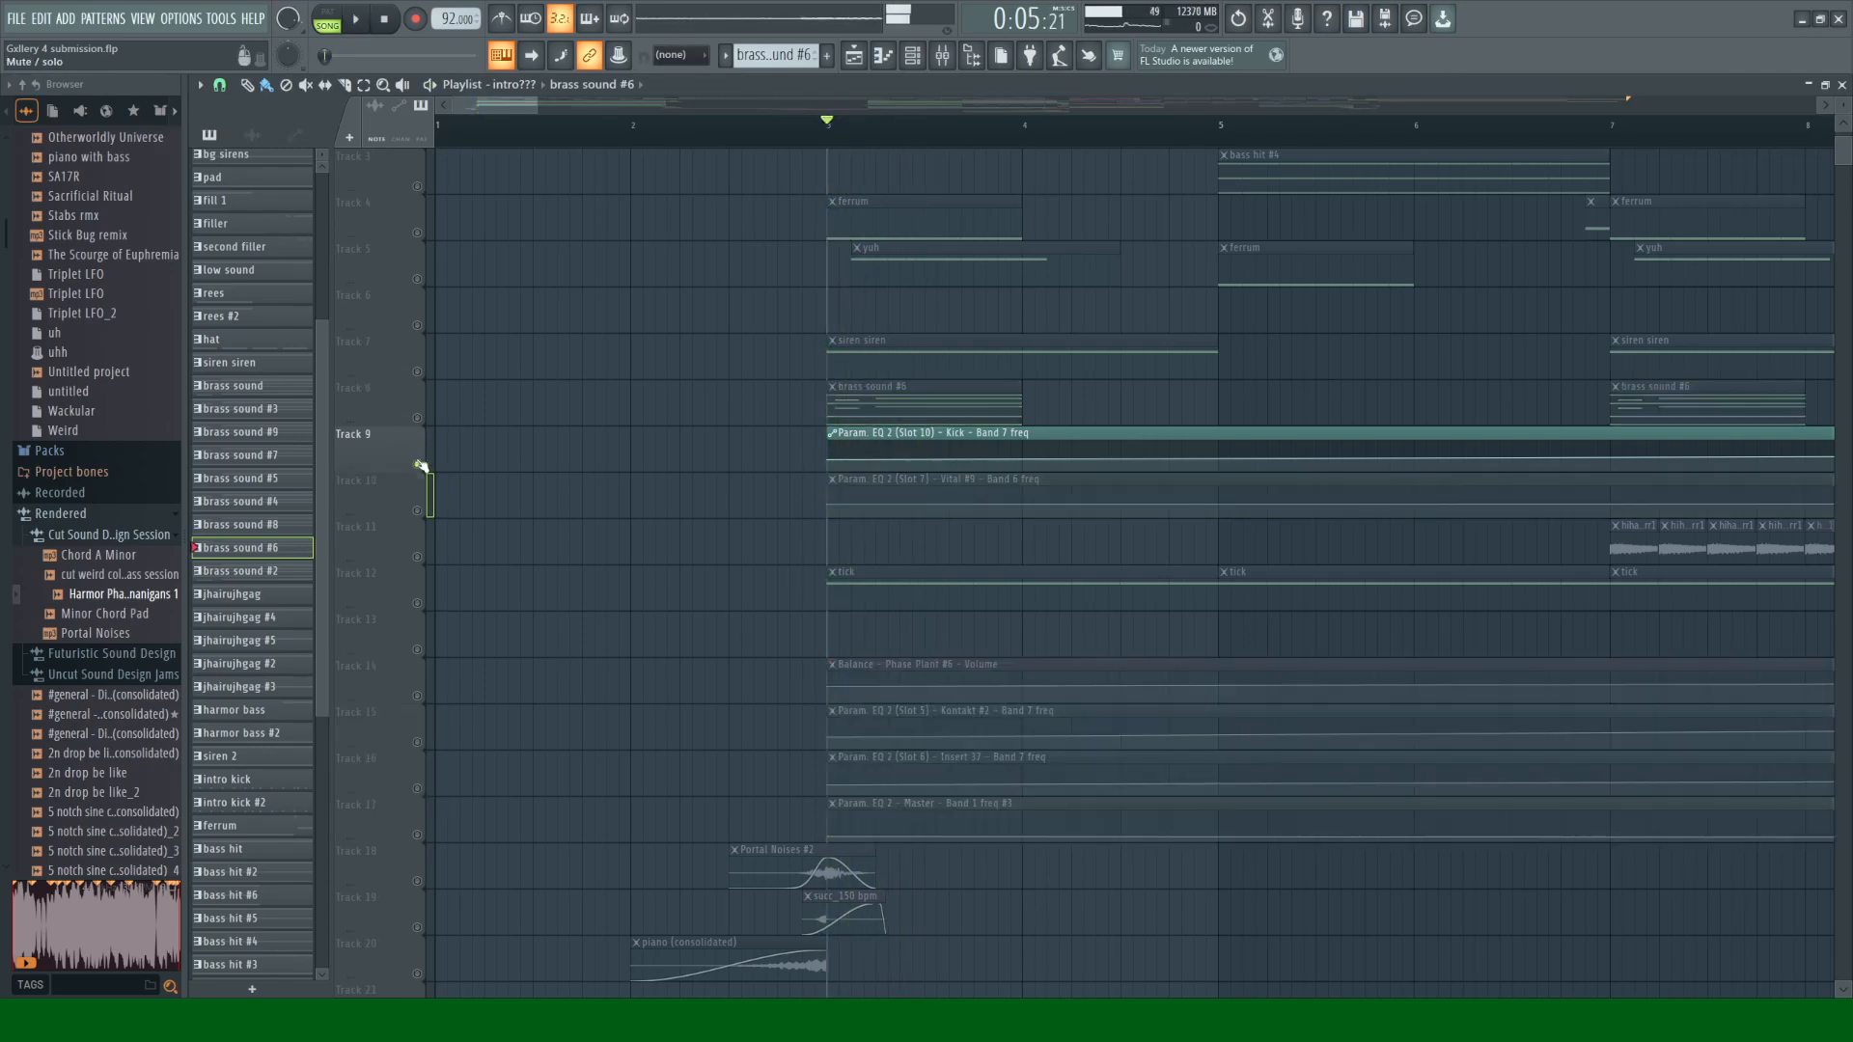
pyautogui.keyDown('ctrl'); pyautogui.click(417, 464); pyautogui.keyUp('ctrl')
pyautogui.click(417, 696)
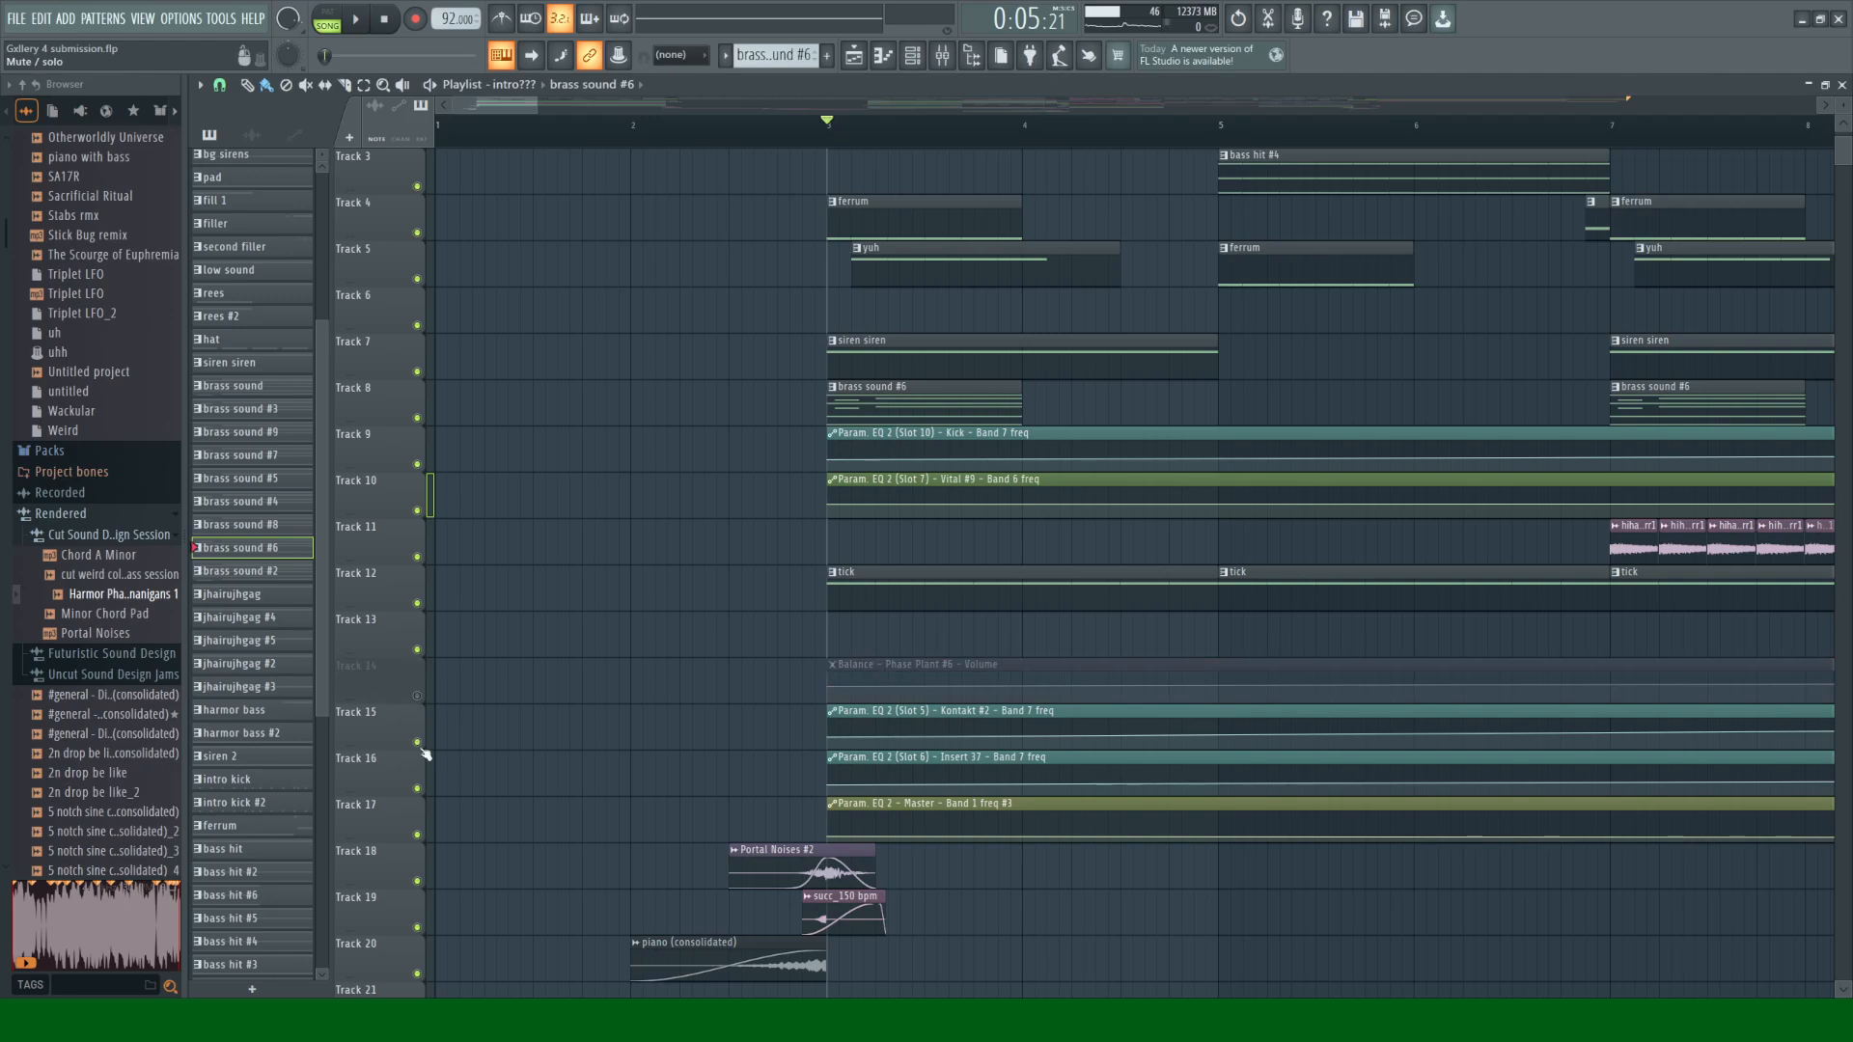
pyautogui.click(417, 743)
pyautogui.click(417, 789)
pyautogui.click(416, 835)
pyautogui.press('space')
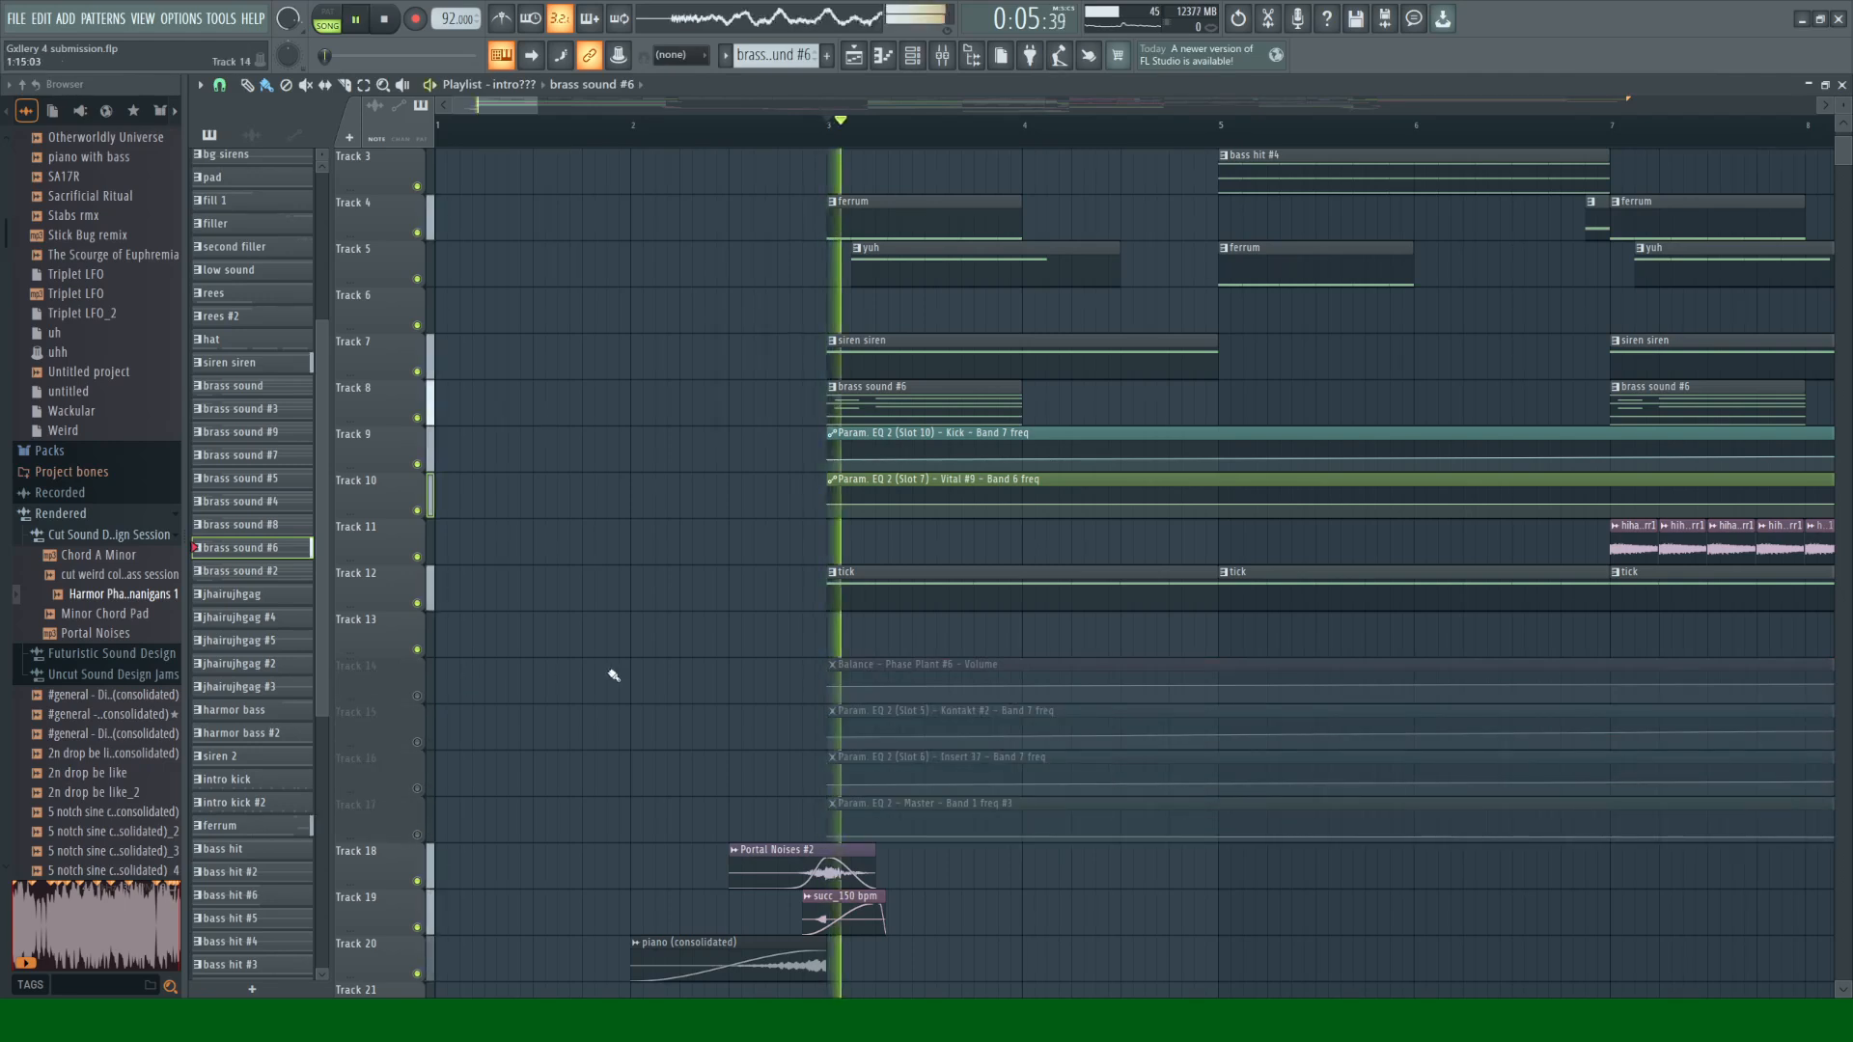
pyautogui.scroll(2, 641, 649)
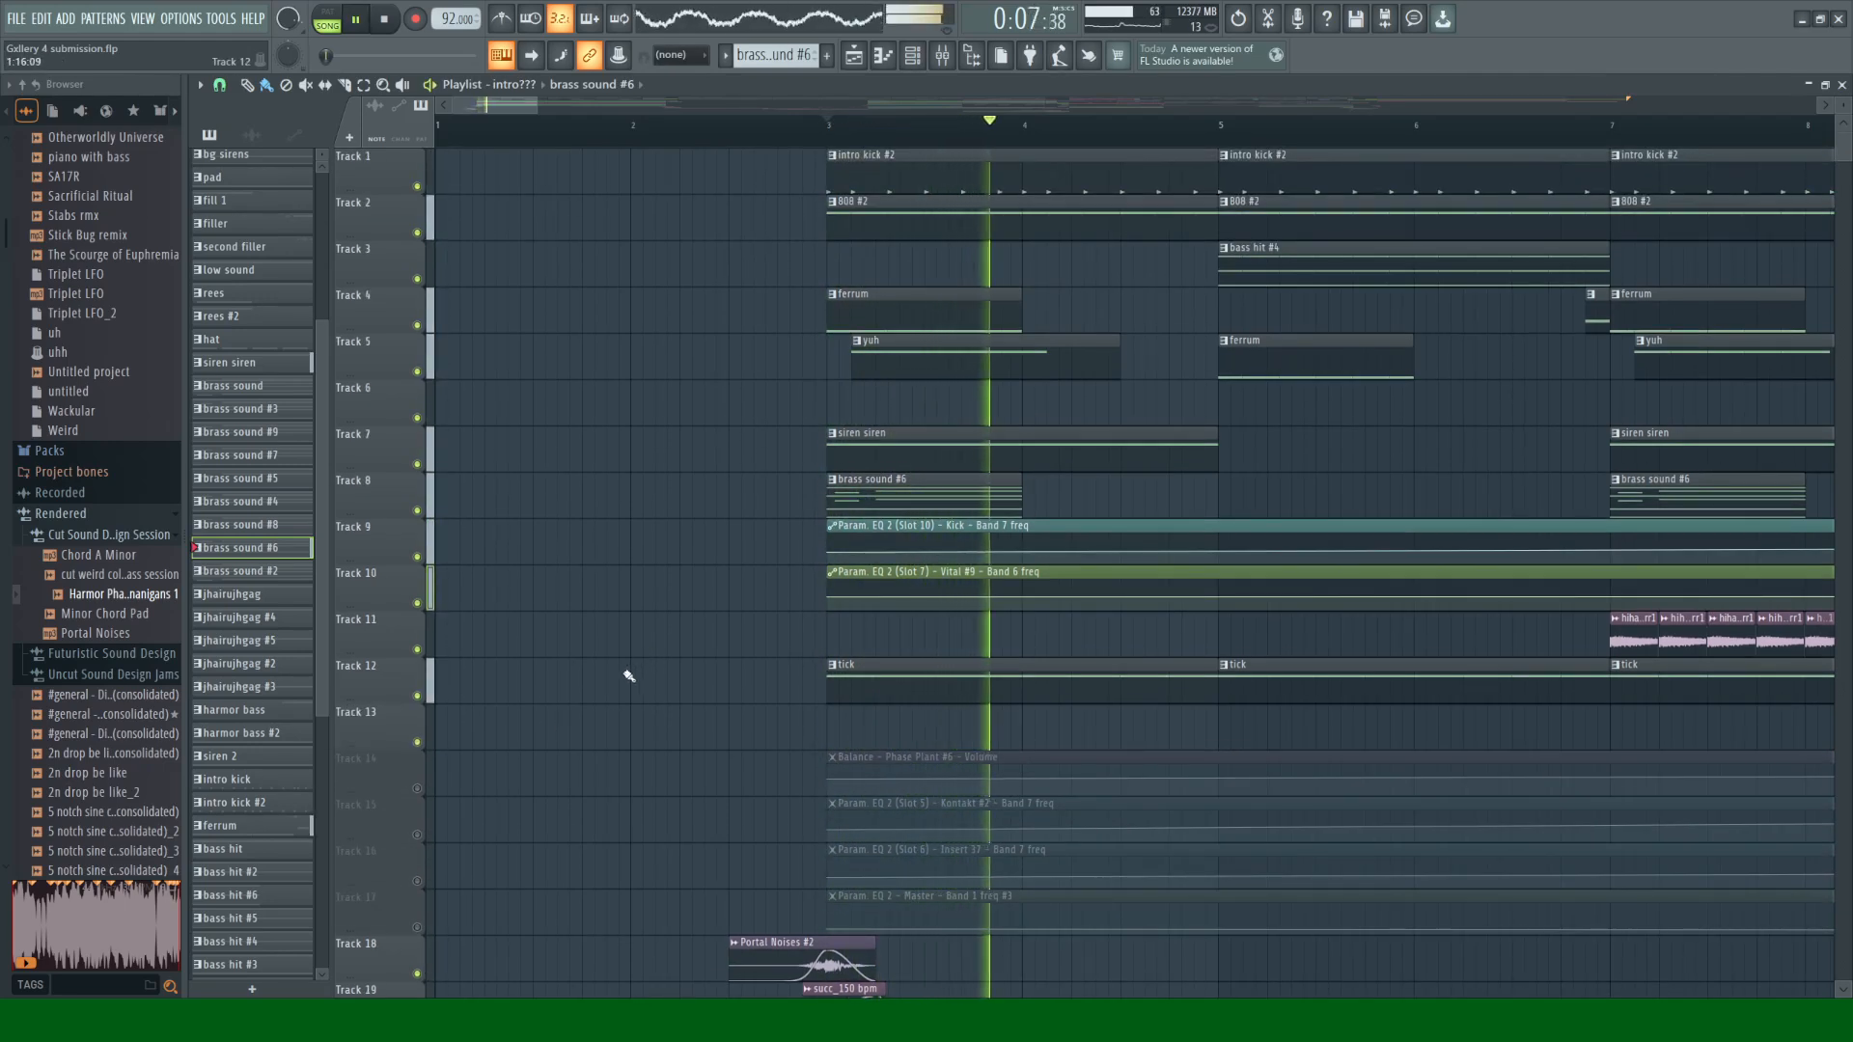
# Step: Unmute the automation on Tracks 14 to 17 during playback to compare the sound, and stop playback
pyautogui.click(417, 789)
pyautogui.click(417, 835)
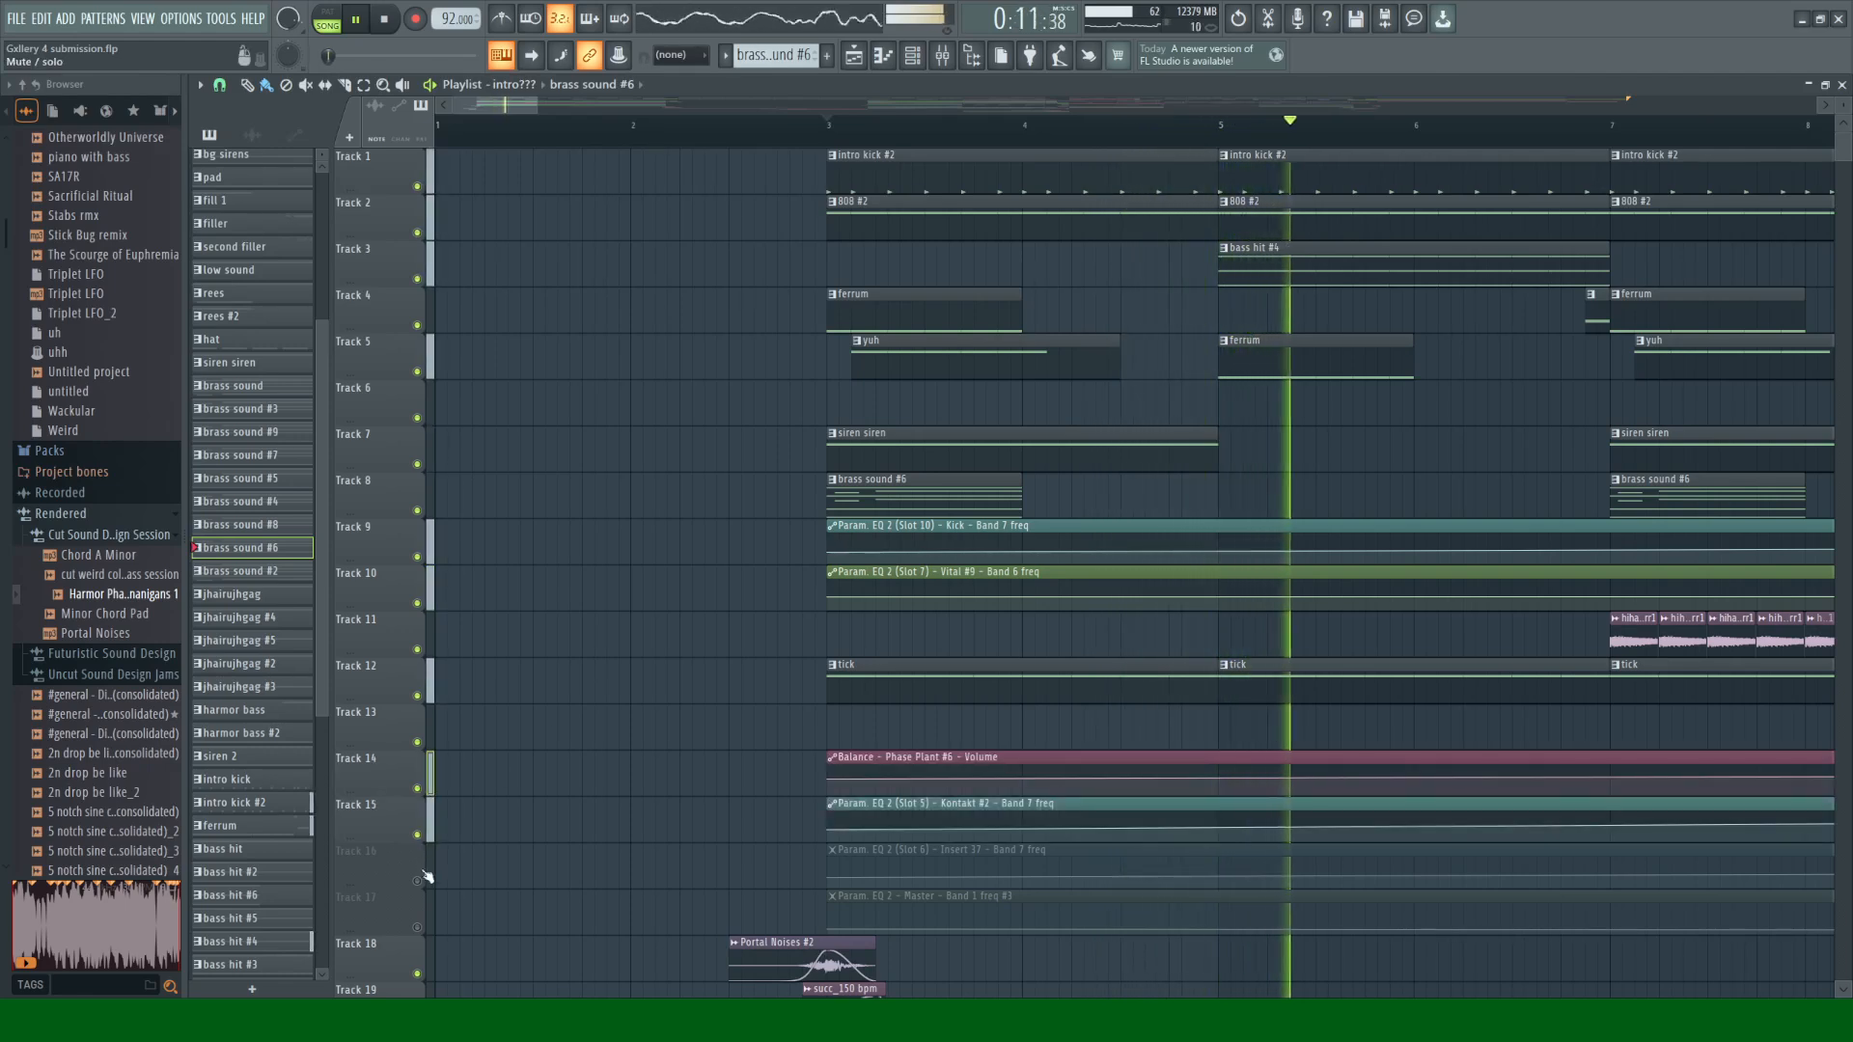
pyautogui.click(417, 881)
pyautogui.click(417, 927)
pyautogui.press('space')
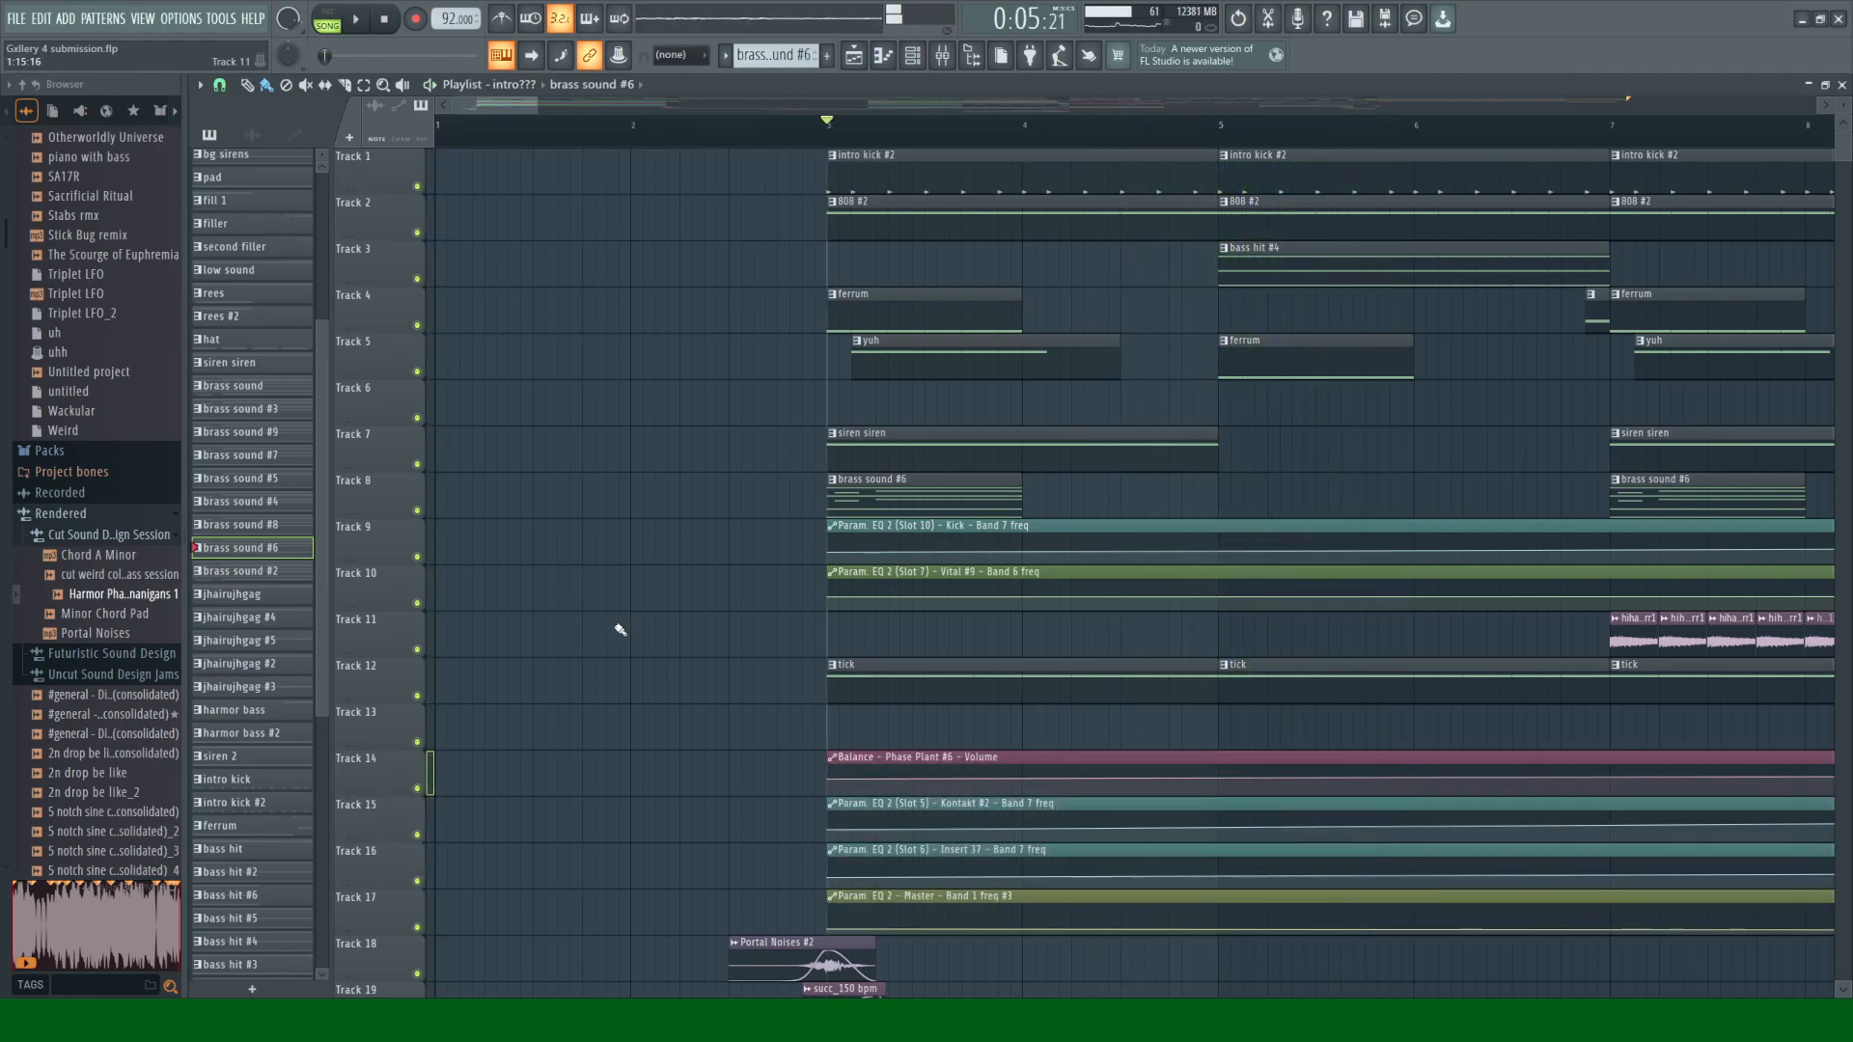
# Step: Play the full arrangement briefly from bar 3 with all automation tracks enabled
pyautogui.scroll(-3, 666, 579)
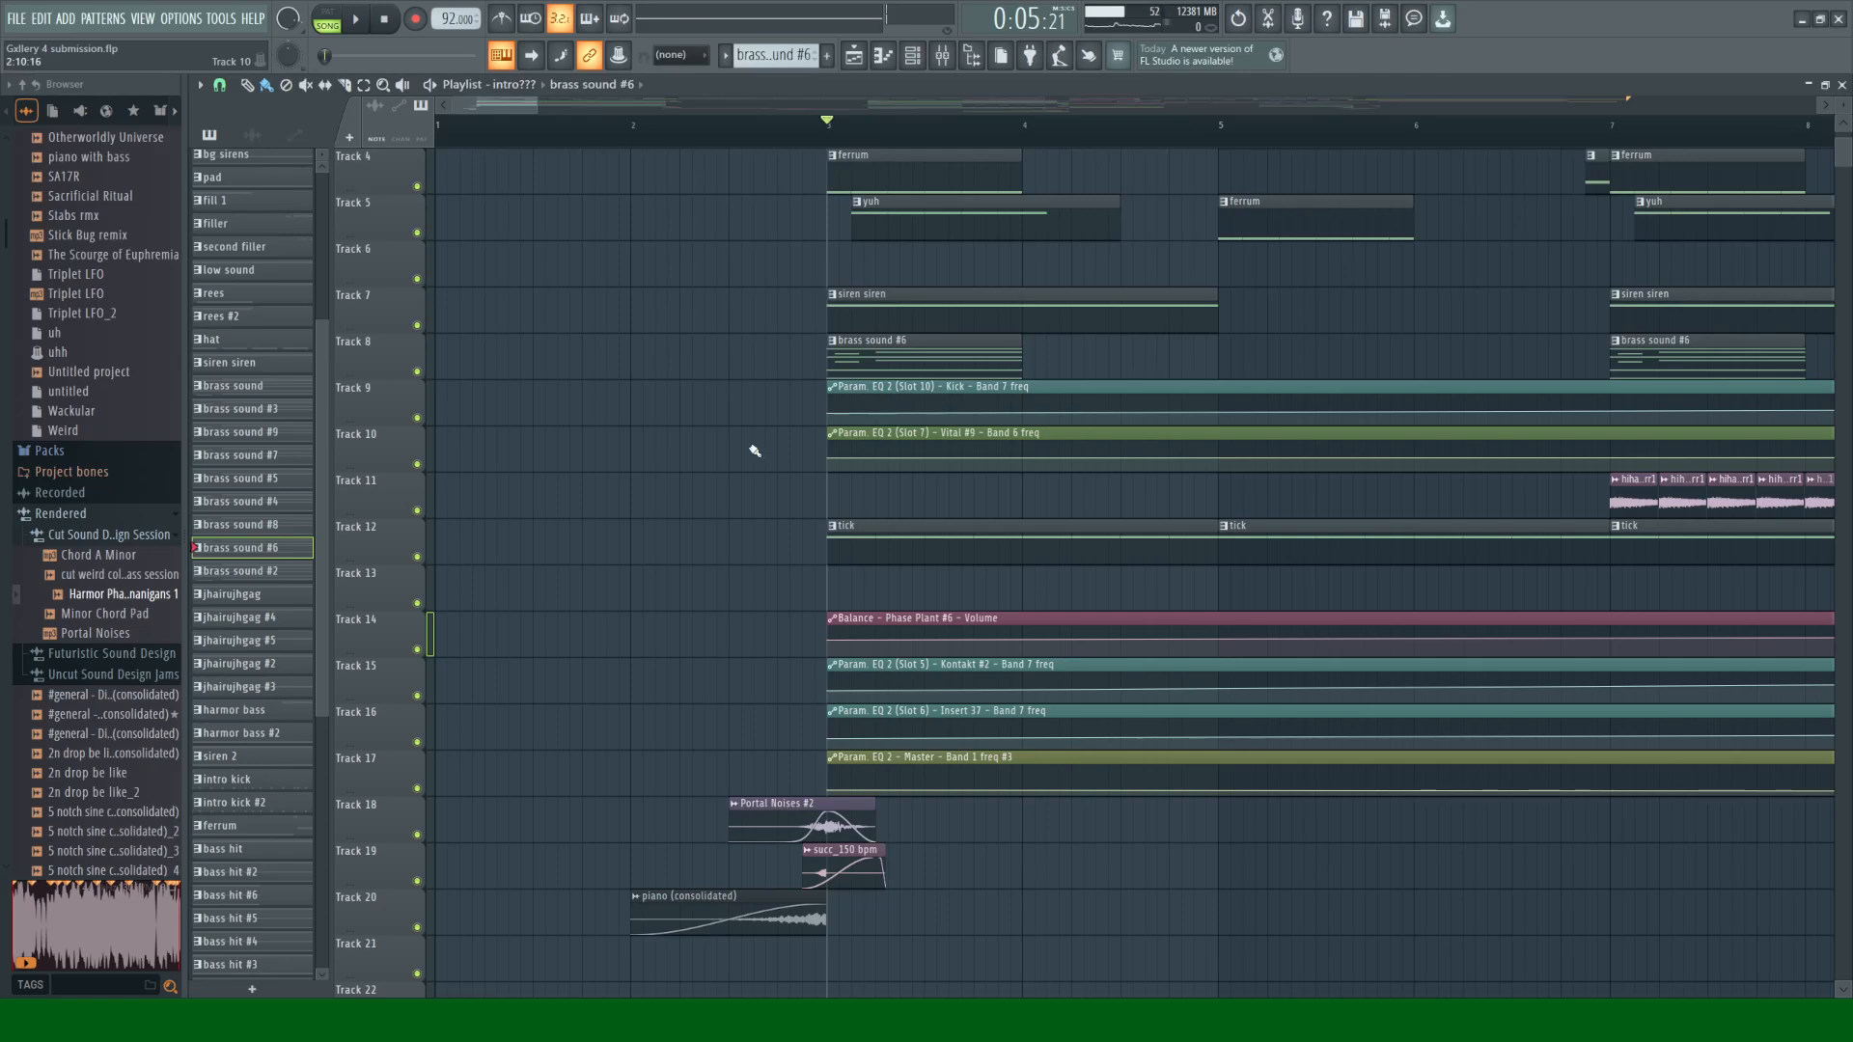
pyautogui.scroll(3, 720, 413)
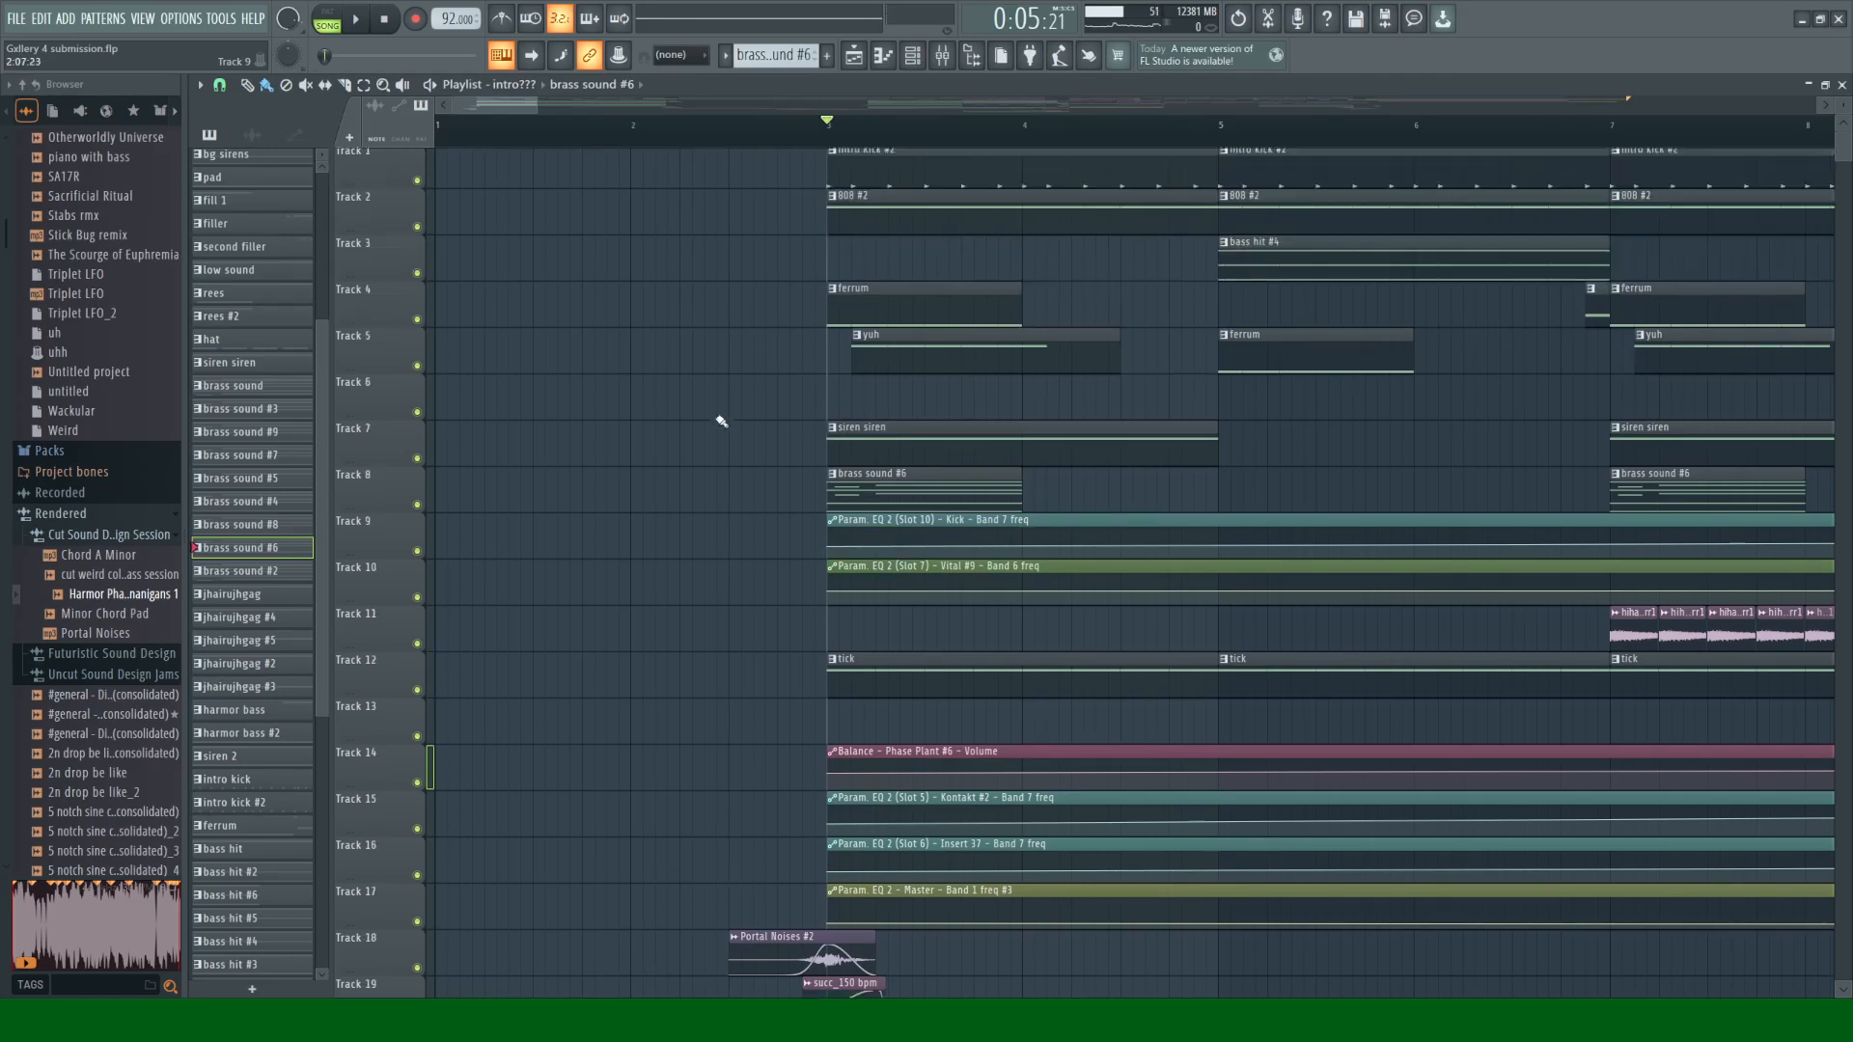
pyautogui.press('space')
pyautogui.moveTo(519, 103); pyautogui.dragTo(549, 108)
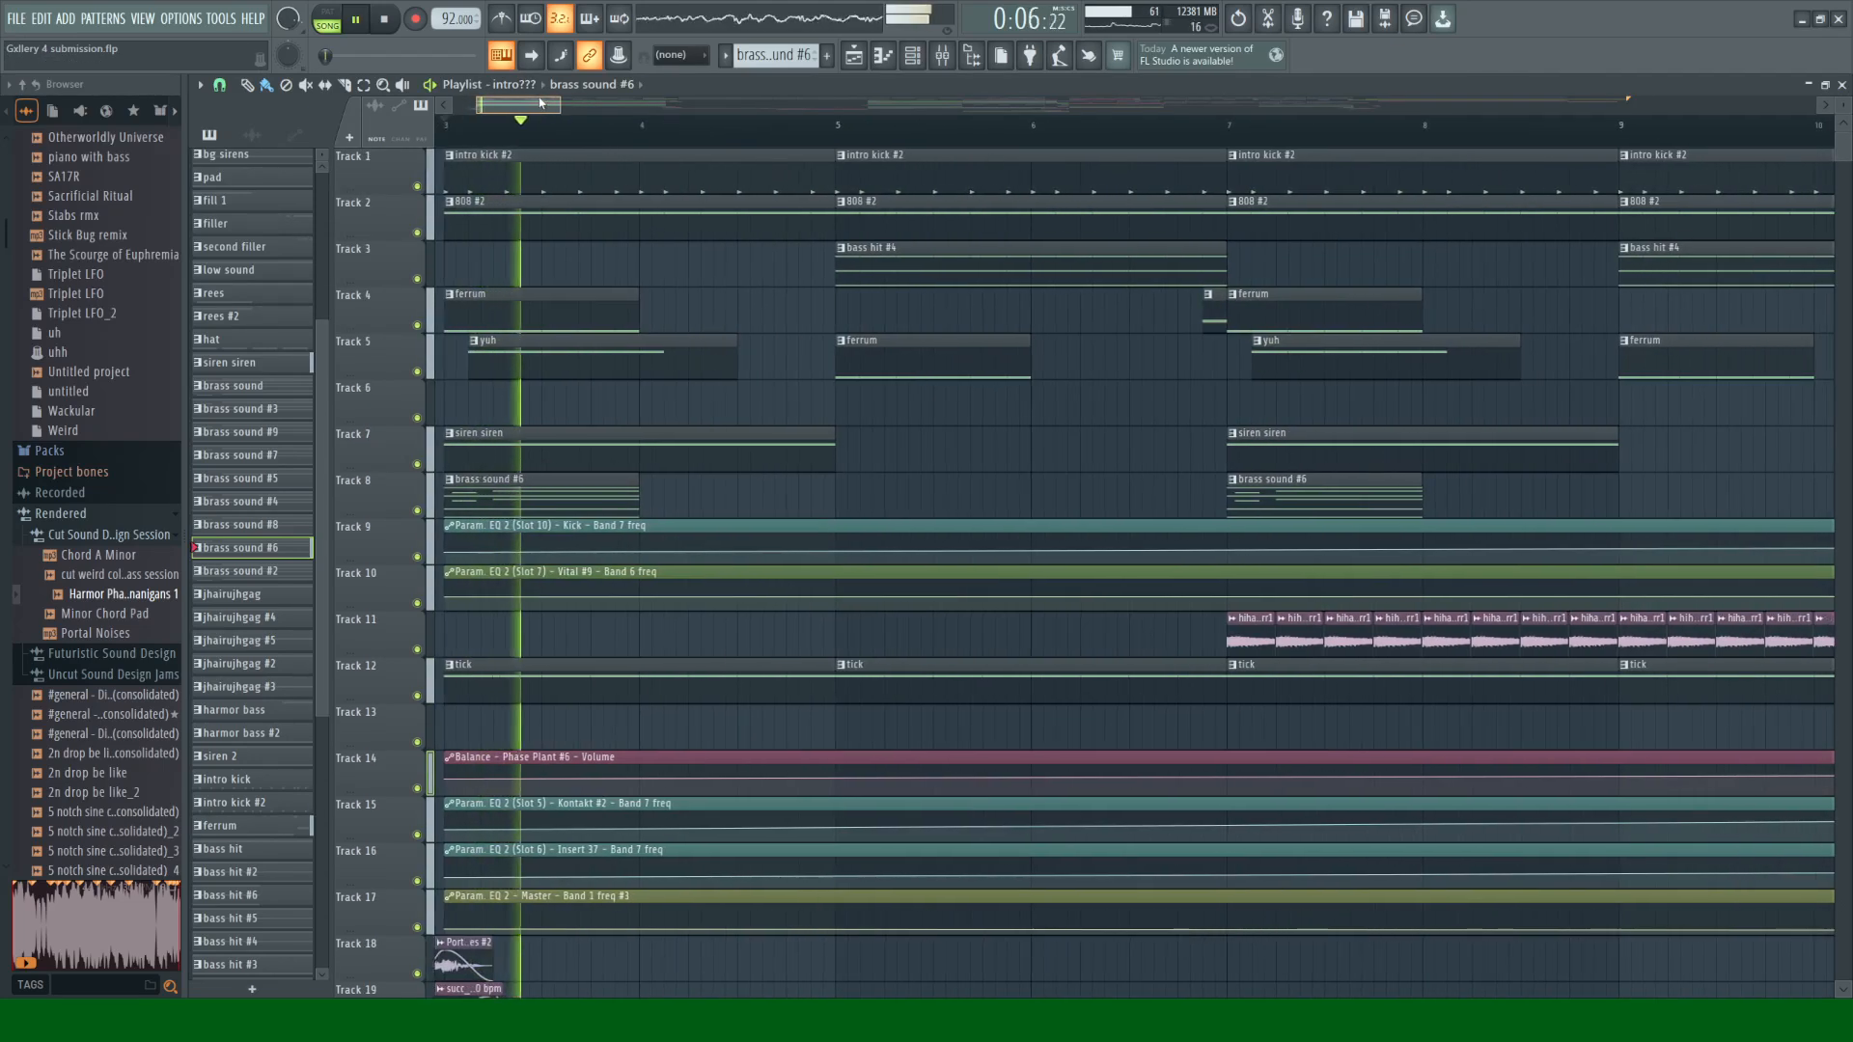
pyautogui.press('space')
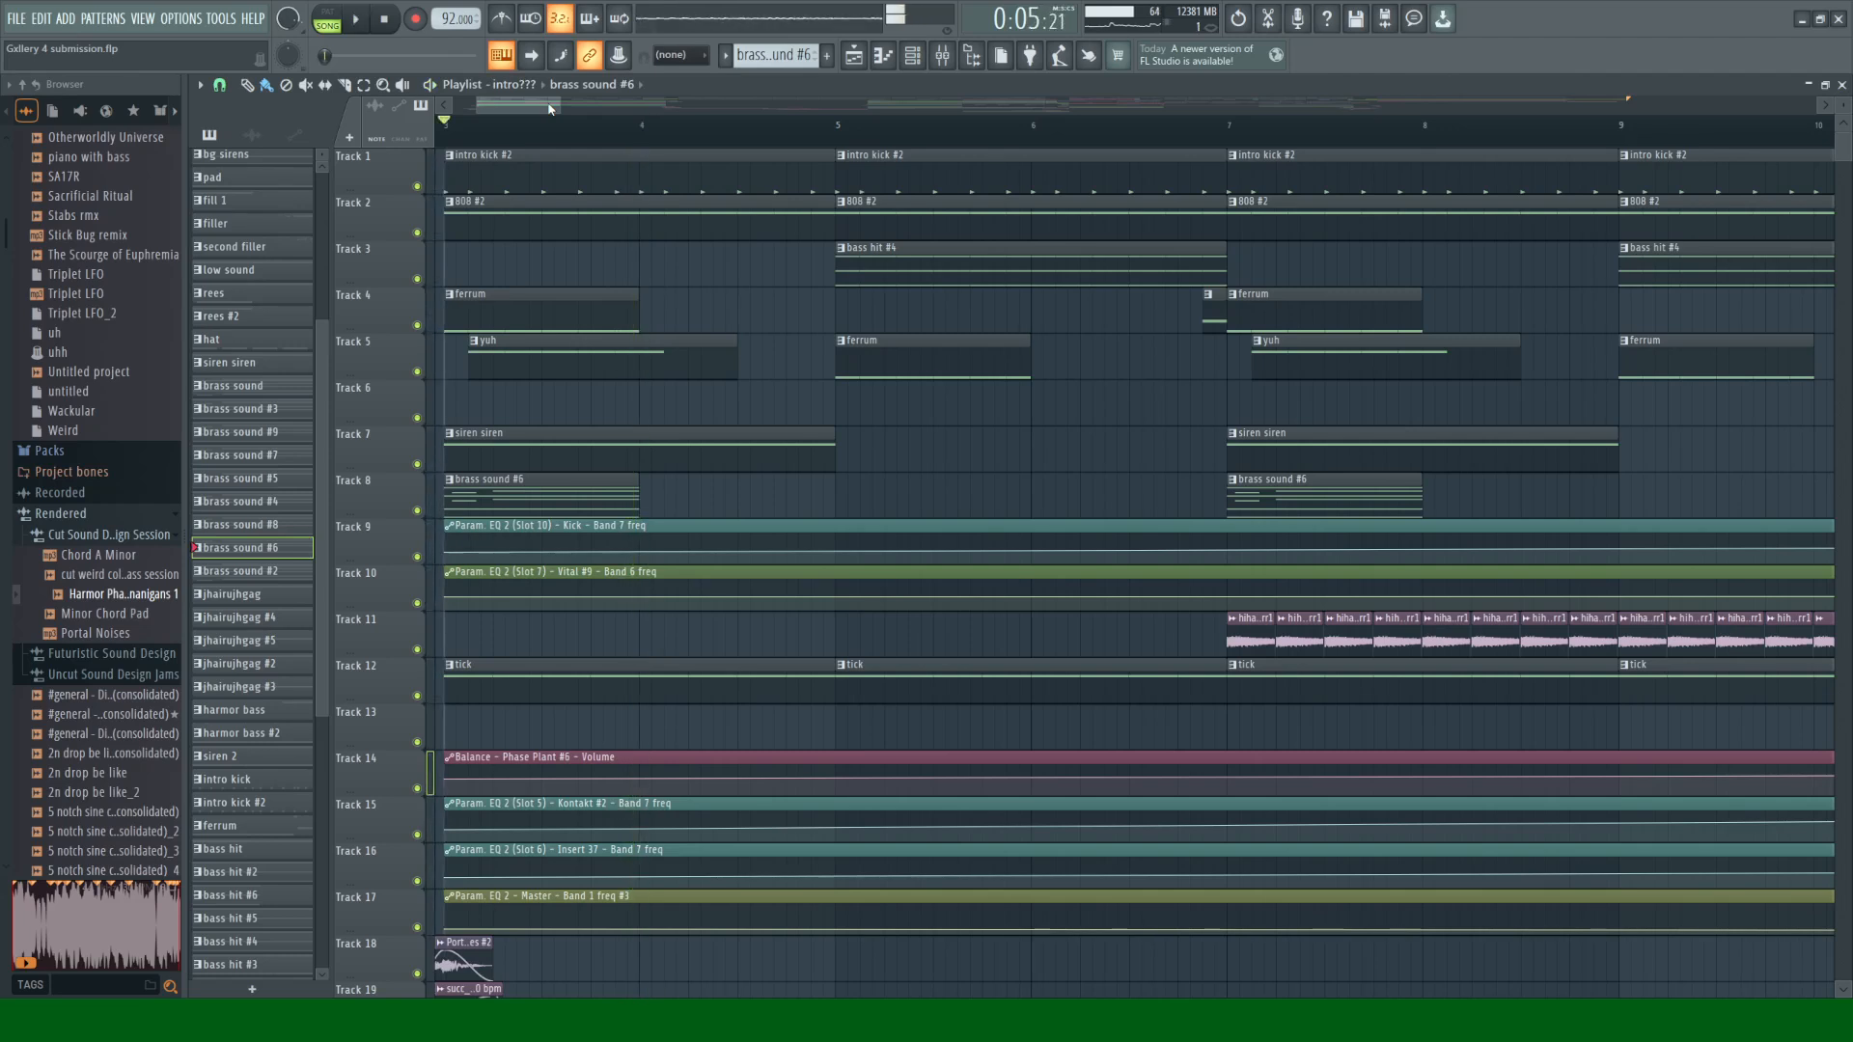
pyautogui.moveTo(549, 108)
pyautogui.mouseDown()
pyautogui.moveTo(1077, 105)
pyautogui.moveTo(538, 100)
pyautogui.mouseUp()
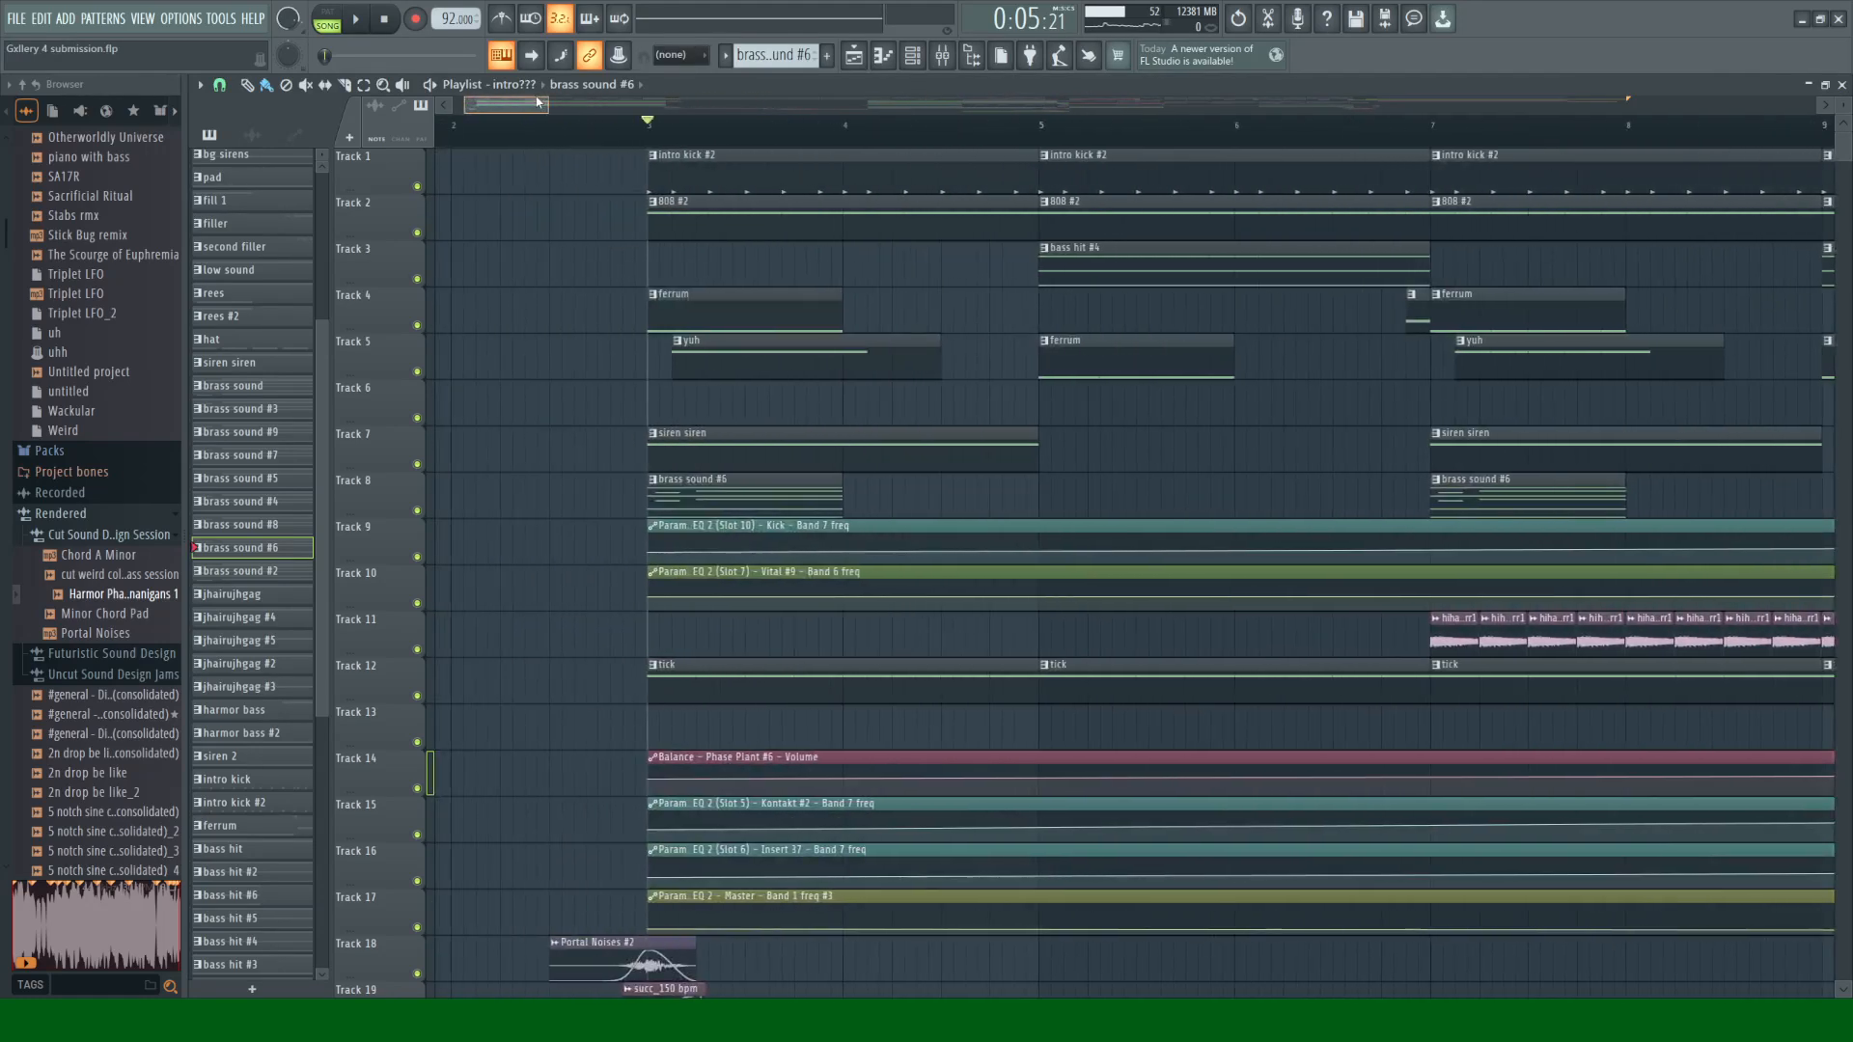
# Step: Solo Track 3 at bar 5 and inspect the bass hit #4 pattern's Kontakt #2 instrument, Bombastic Basses
pyautogui.click(1039, 121)
pyautogui.rightClick(418, 279)
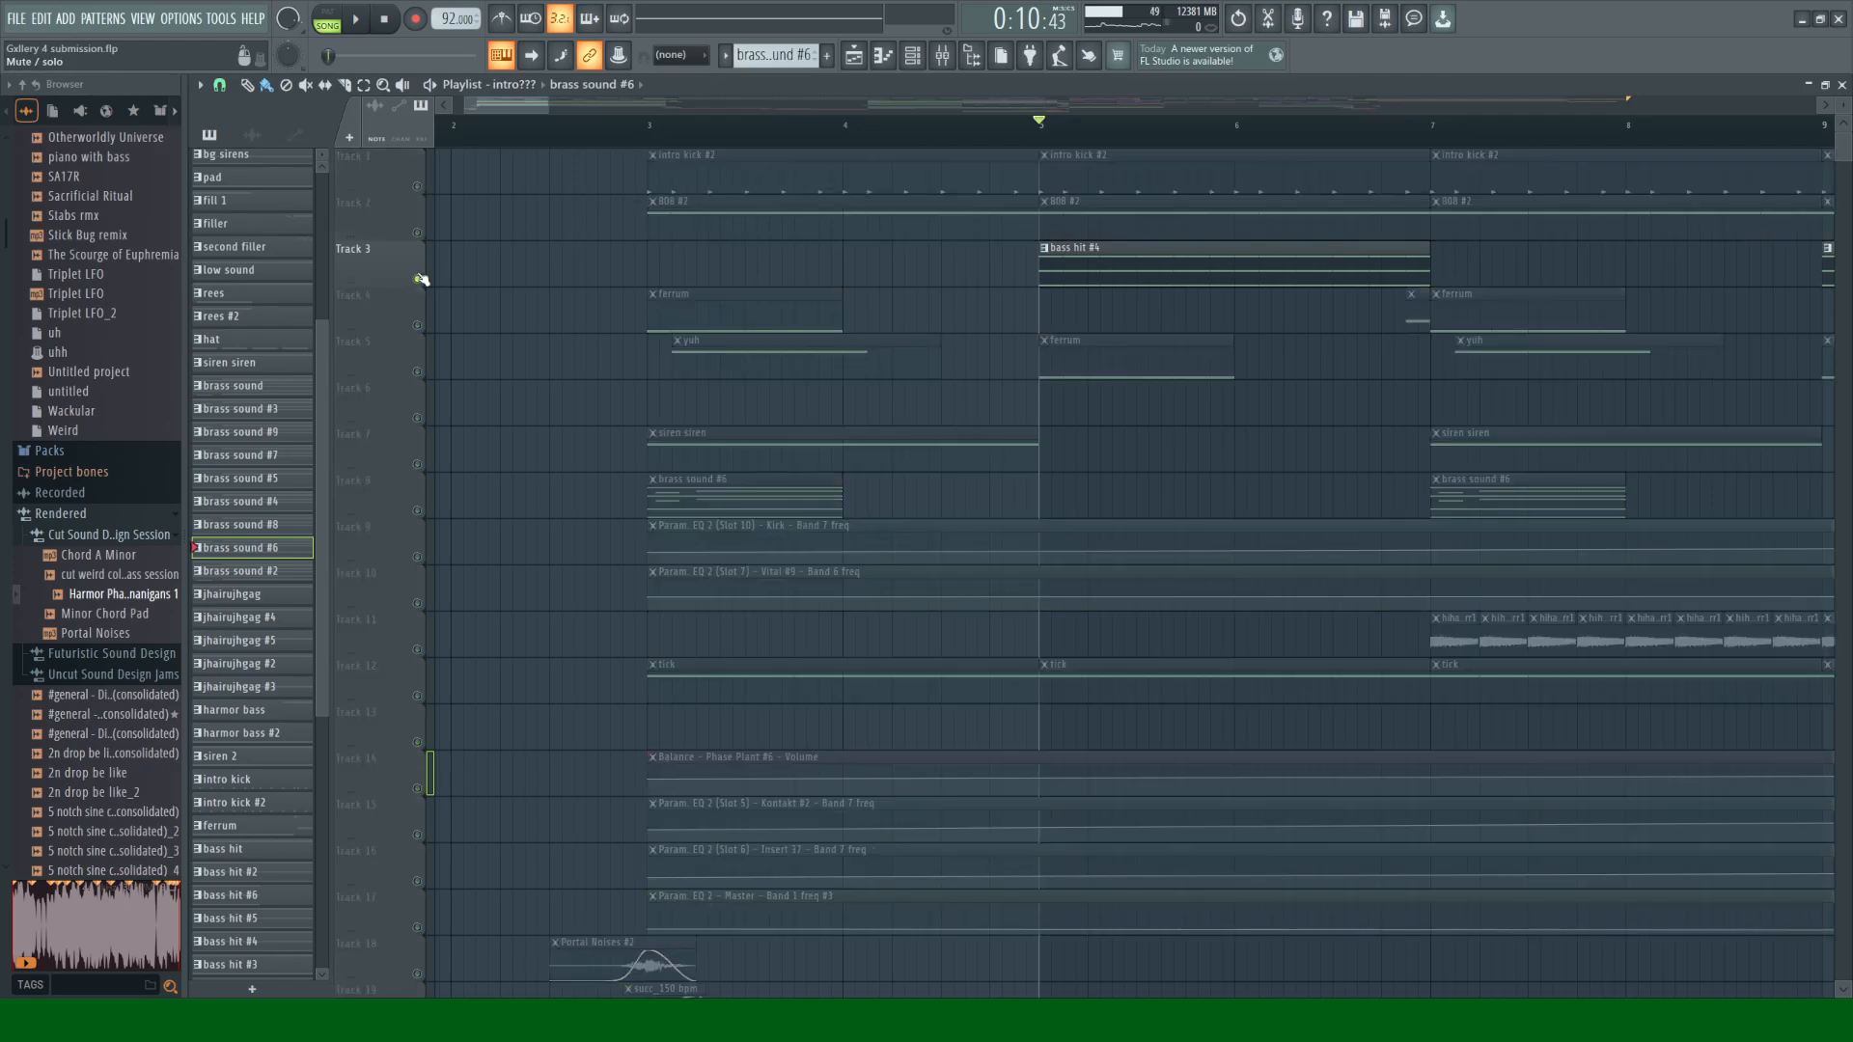
pyautogui.click(1174, 268)
pyautogui.click(913, 55)
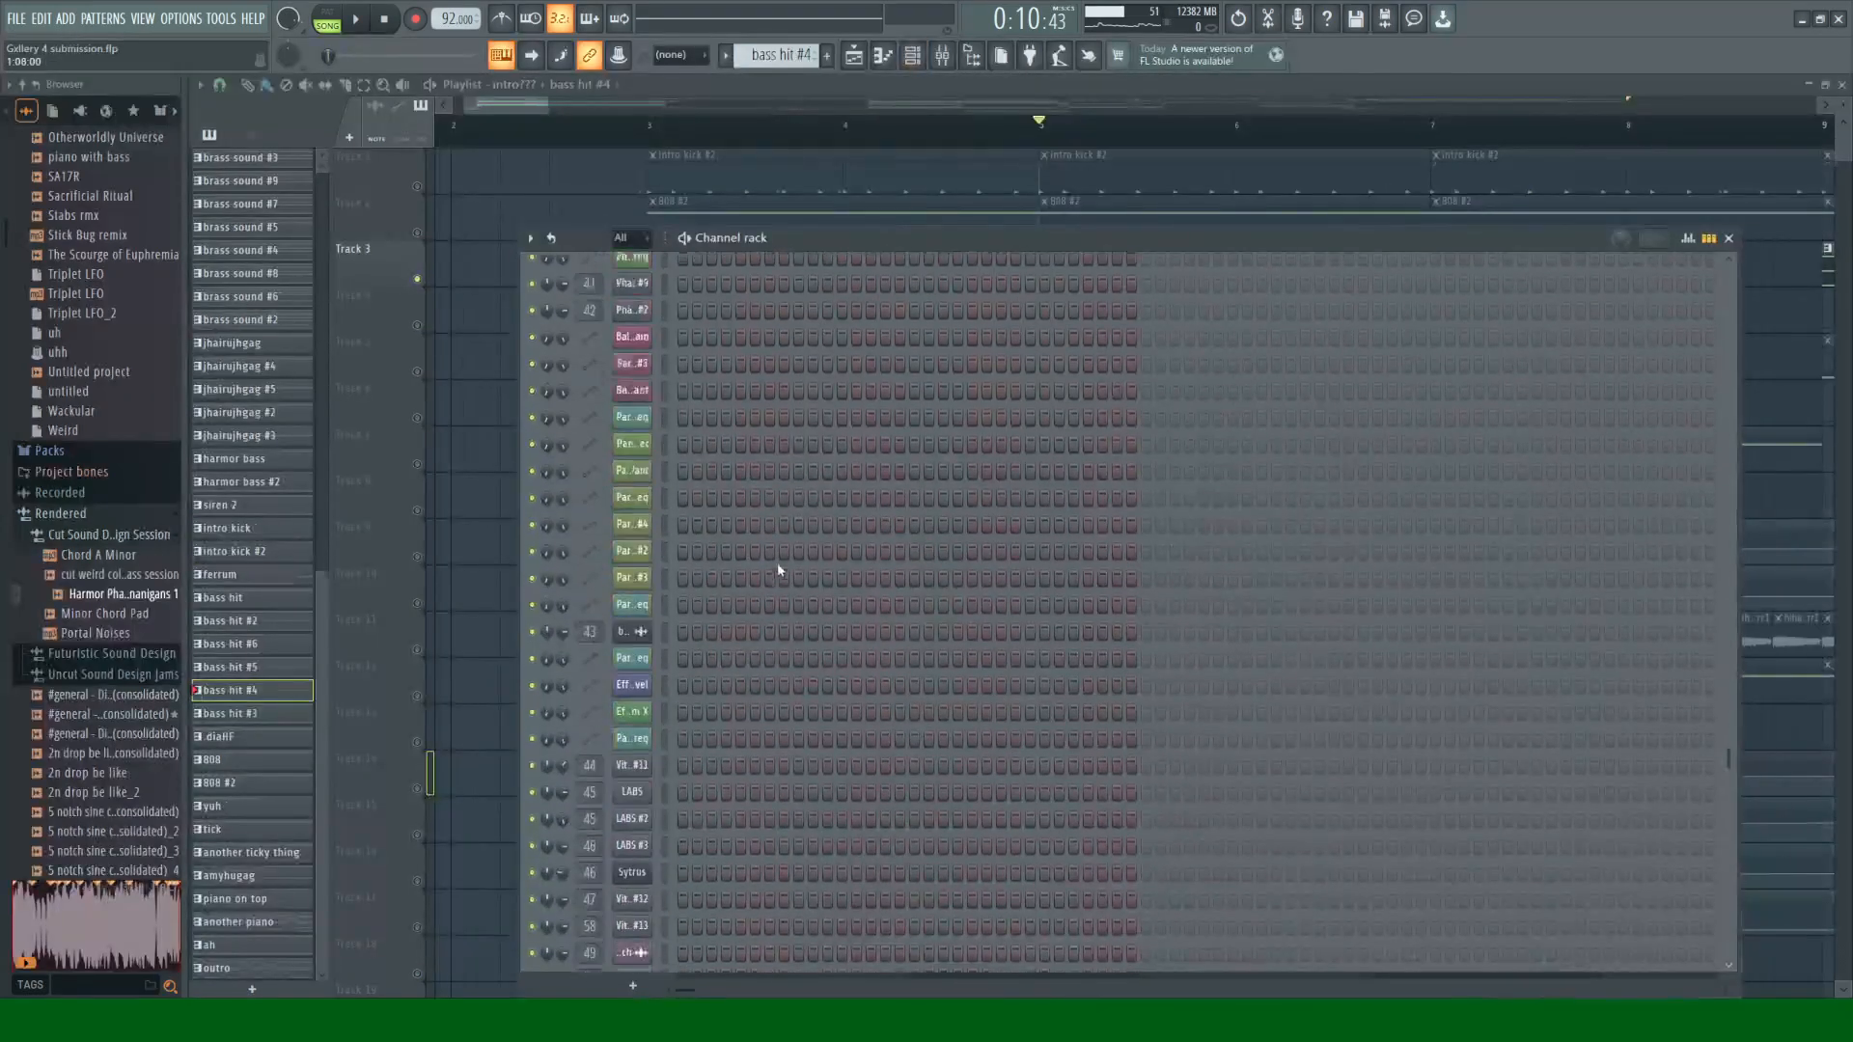
pyautogui.click(632, 486)
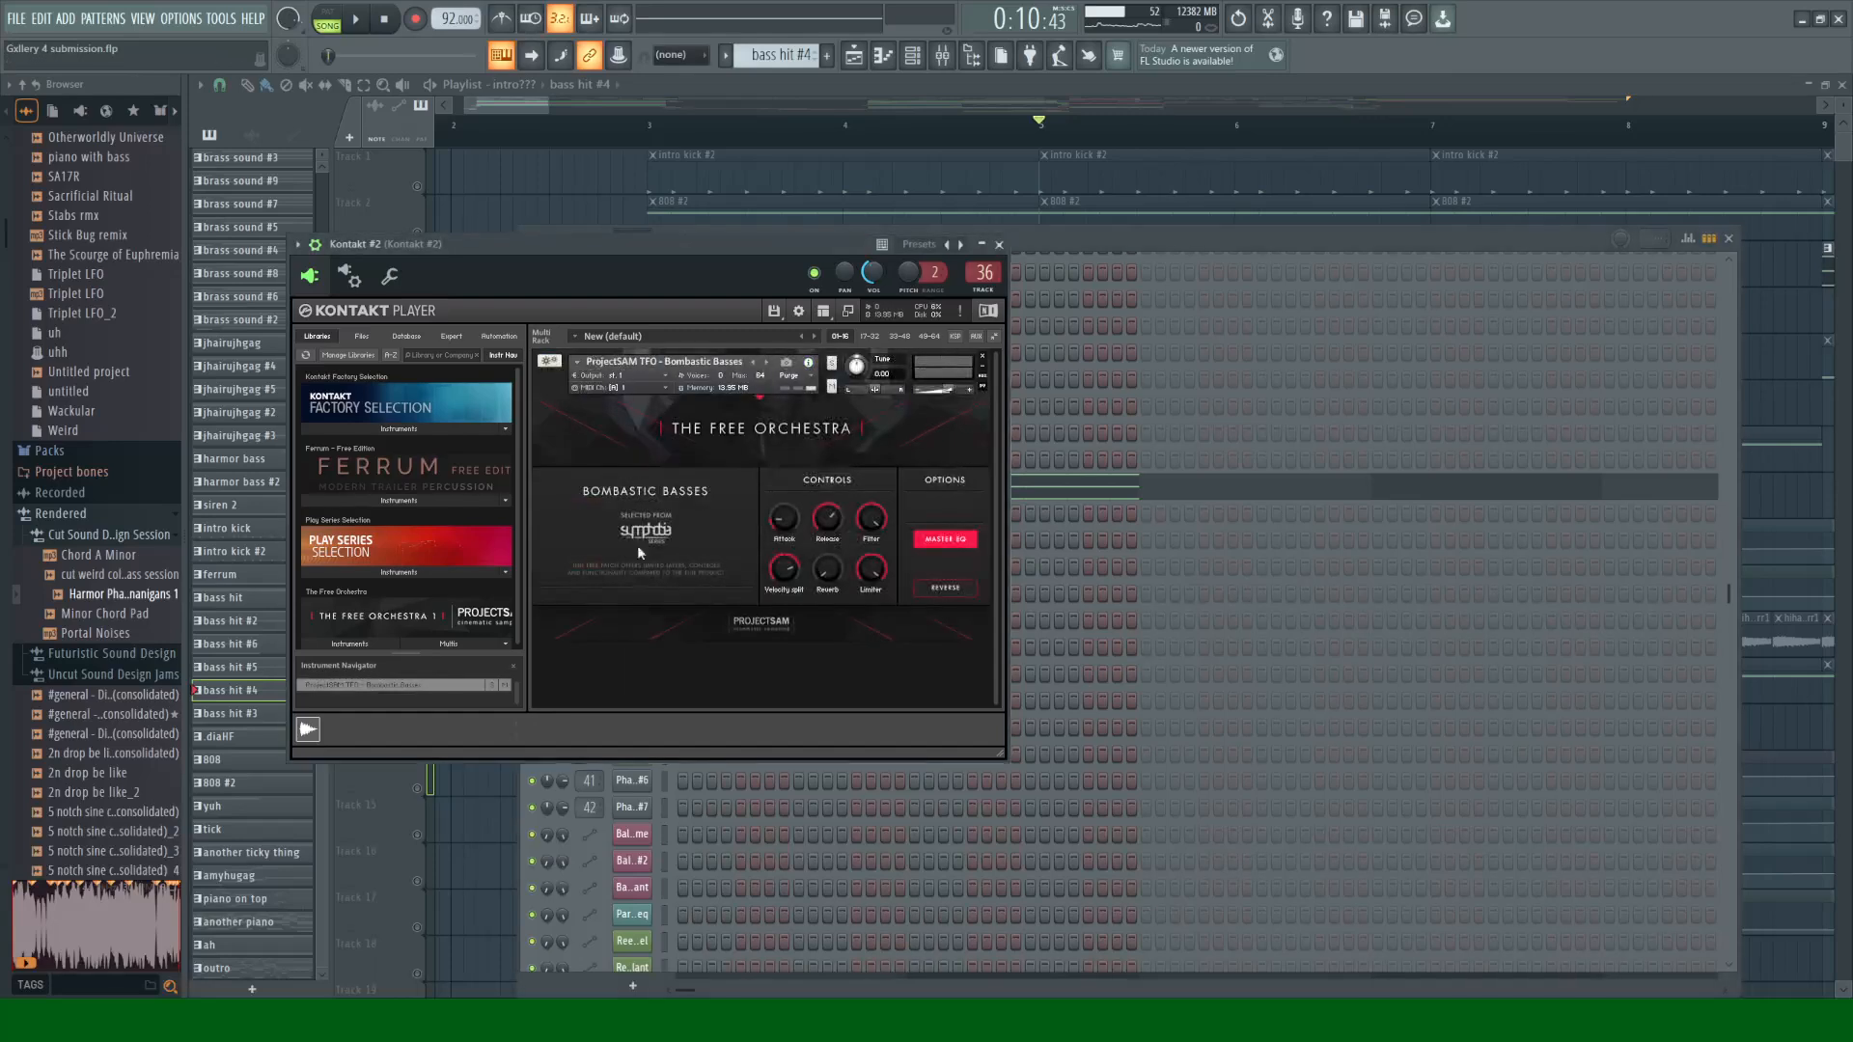
pyautogui.click(1000, 244)
pyautogui.click(1731, 240)
# Step: Play the soloed bass hit #4 pattern from bar 5
pyautogui.press('space')
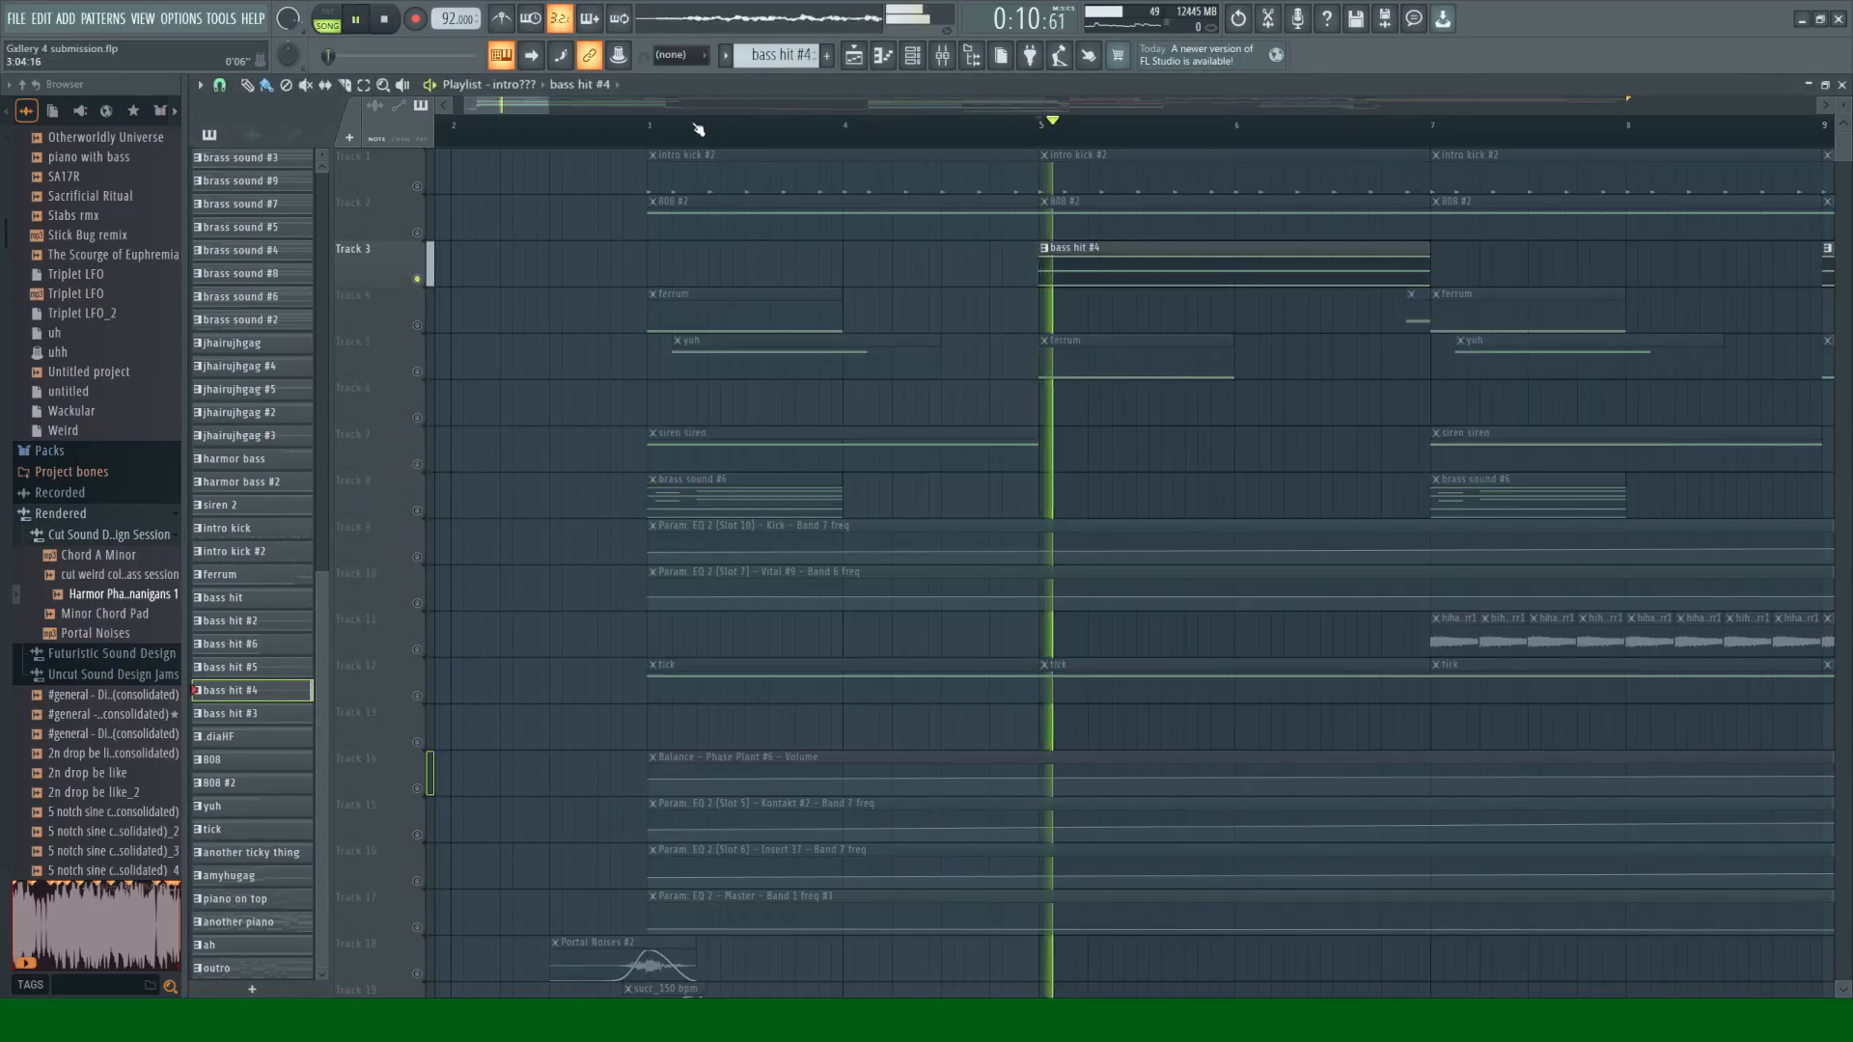
pyautogui.moveTo(525, 106); pyautogui.dragTo(548, 109)
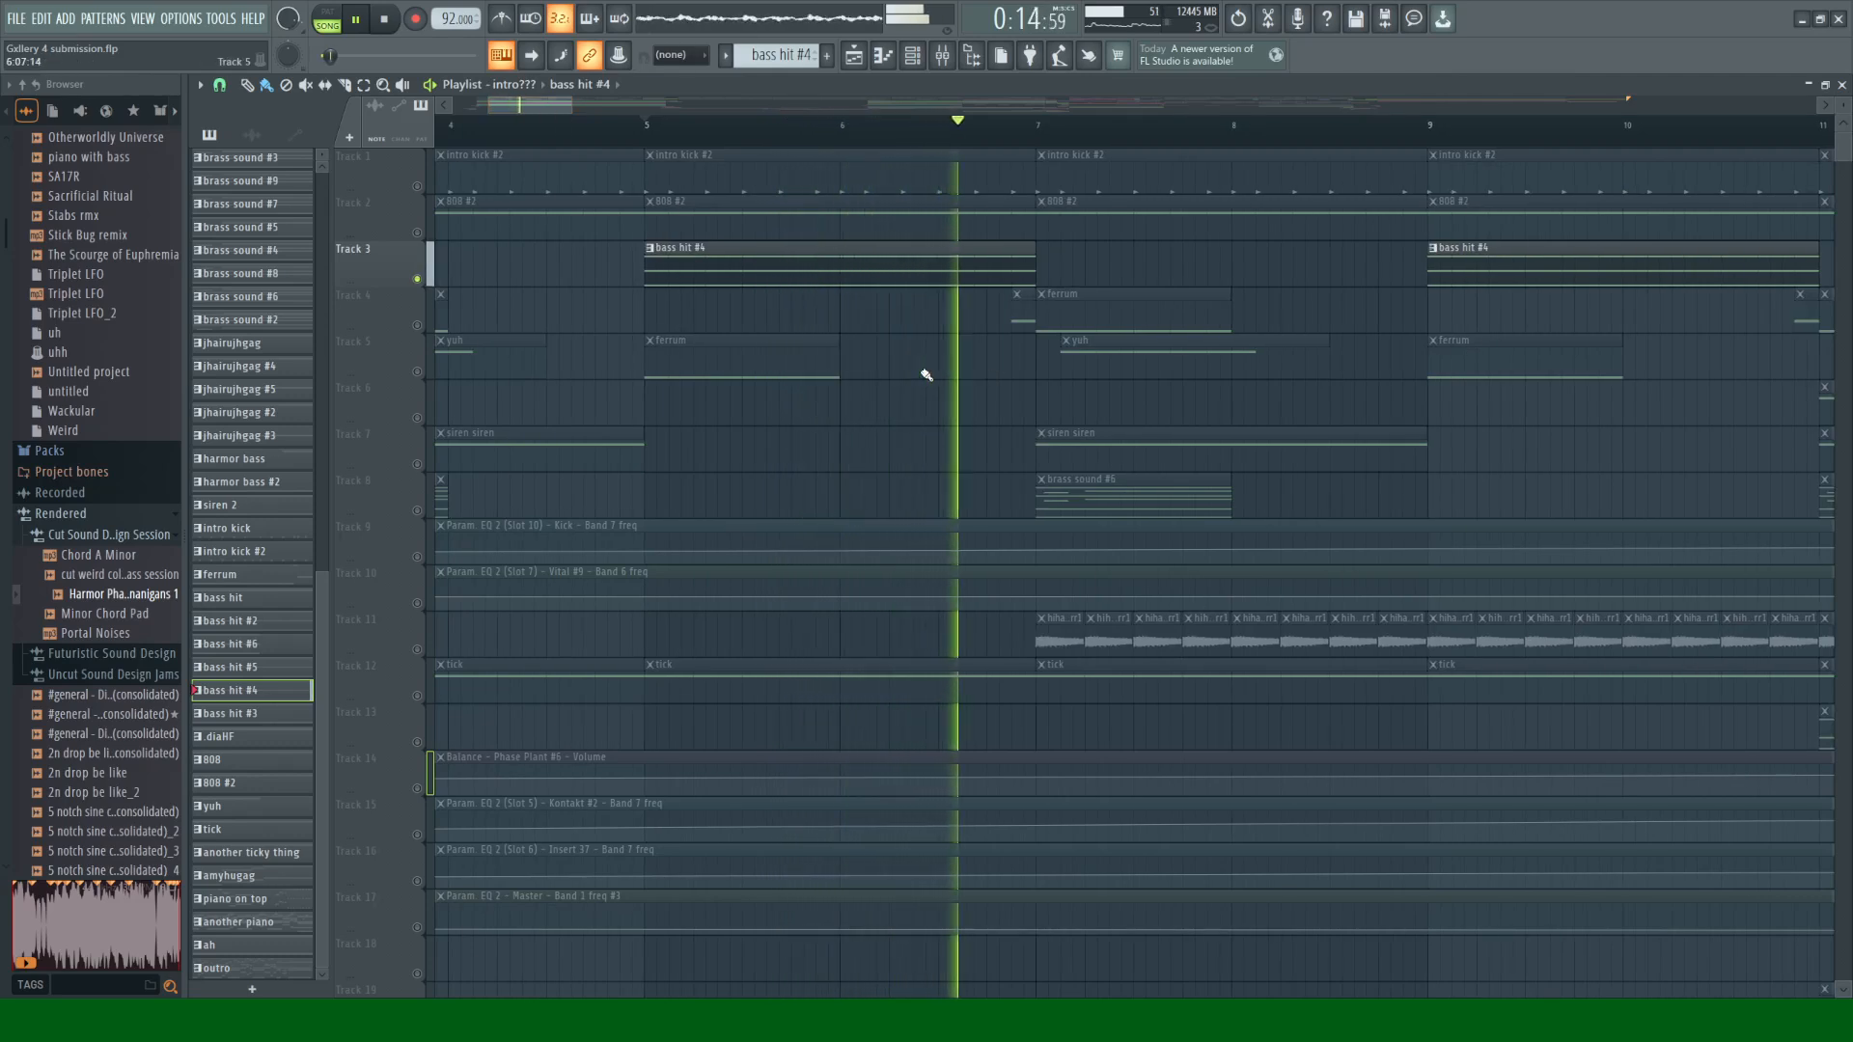
pyautogui.press('space')
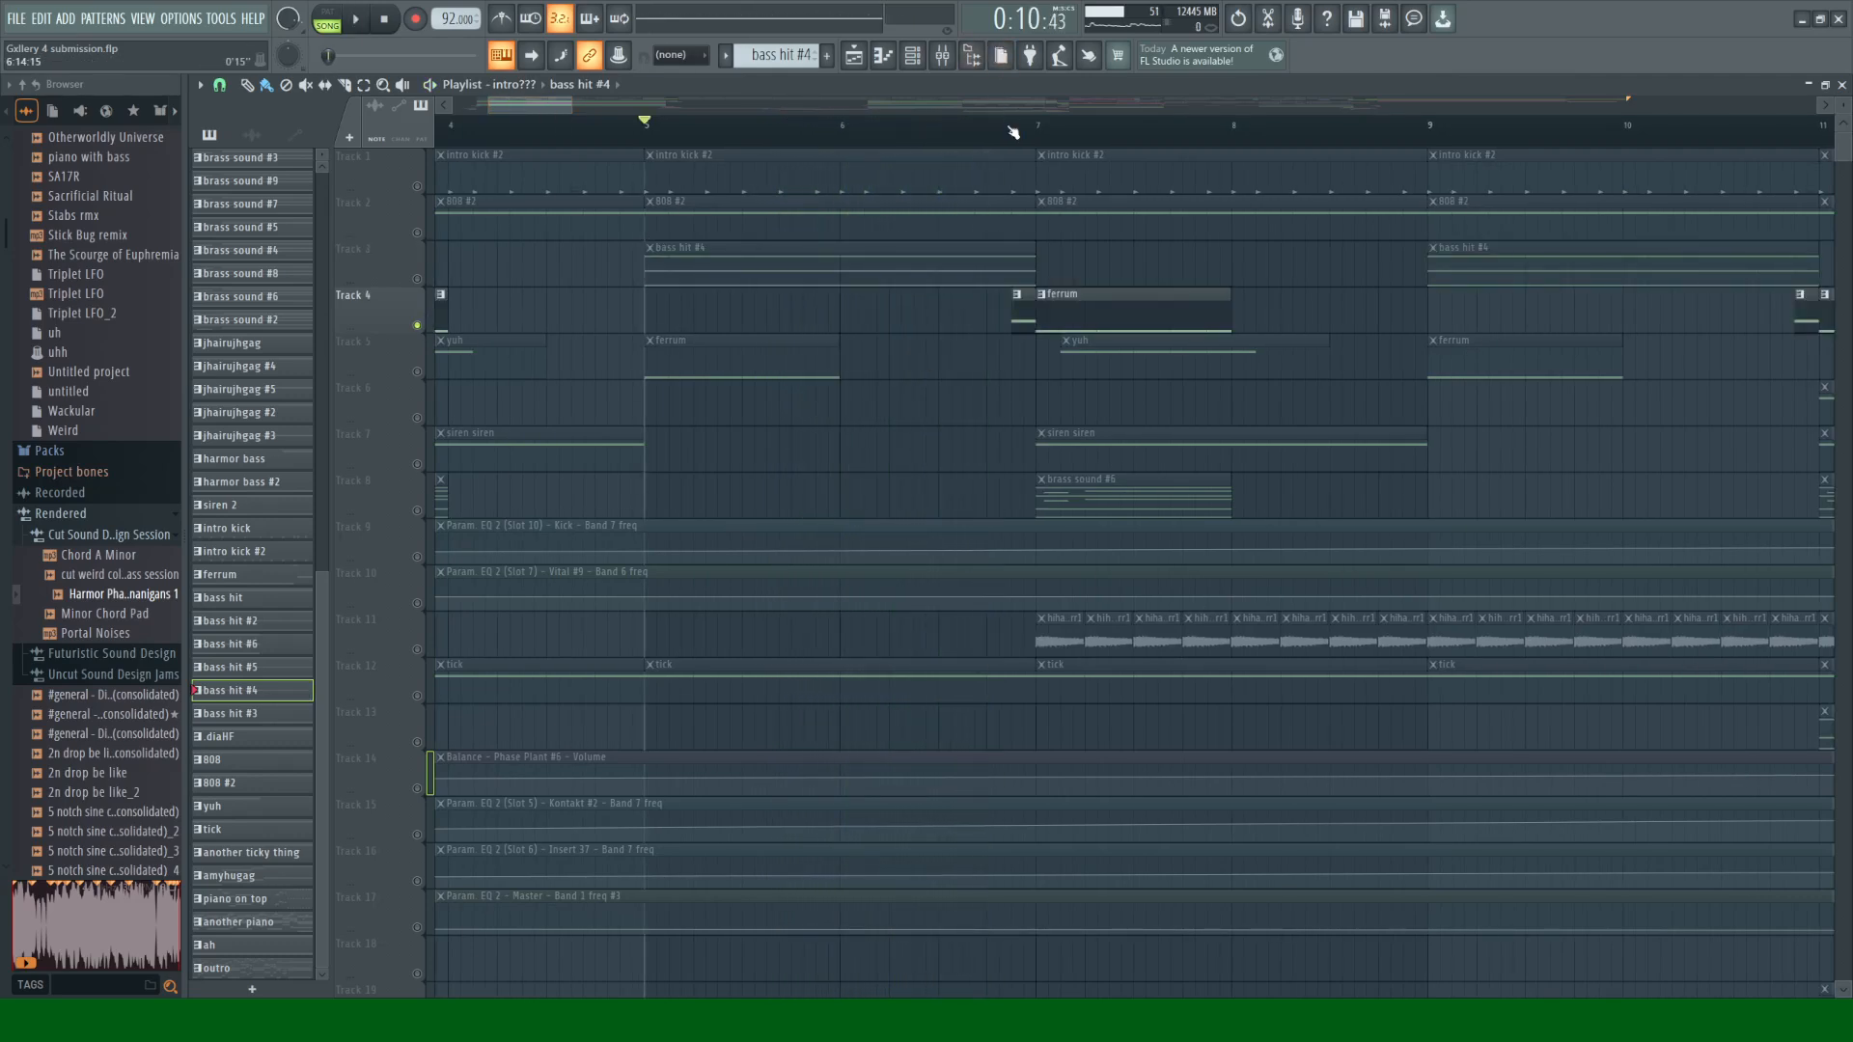
# Step: Play Track 4 soloed from the short clip just before bar 7 into the ferrum pattern
pyautogui.click(1014, 125)
pyautogui.press('space')
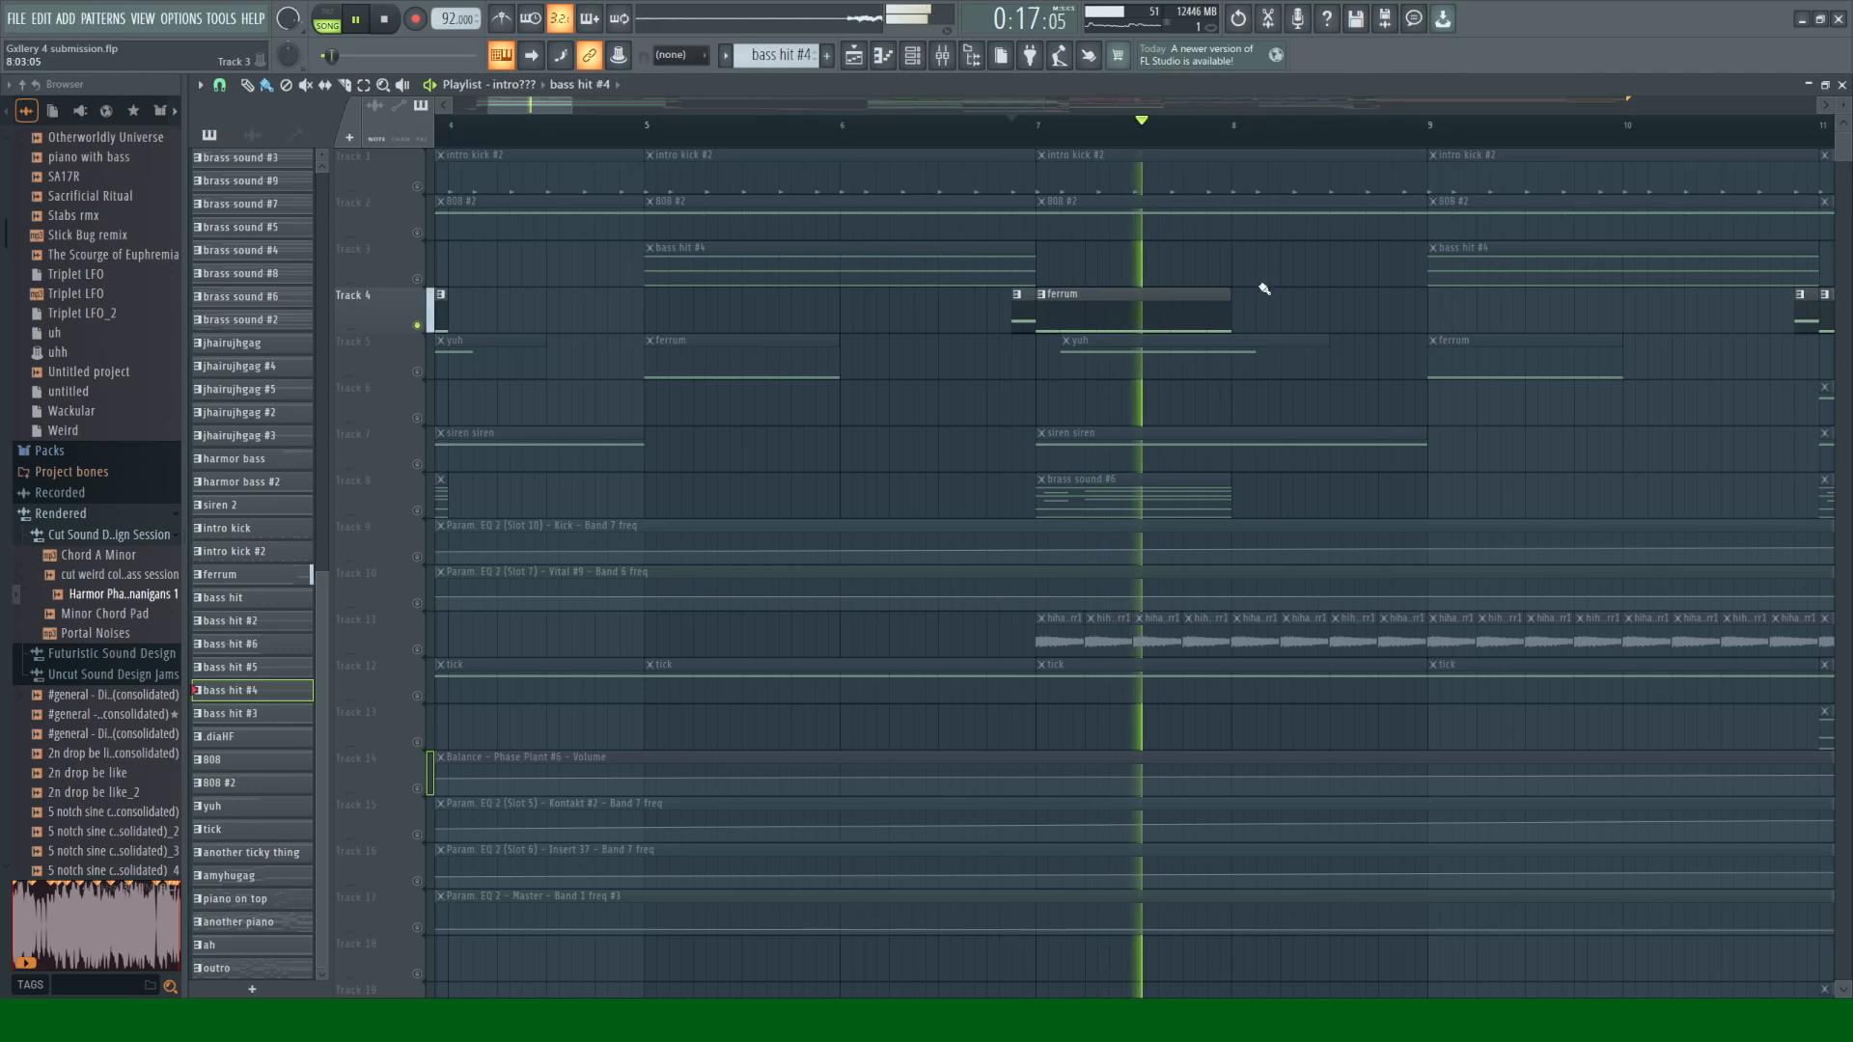
pyautogui.press('space')
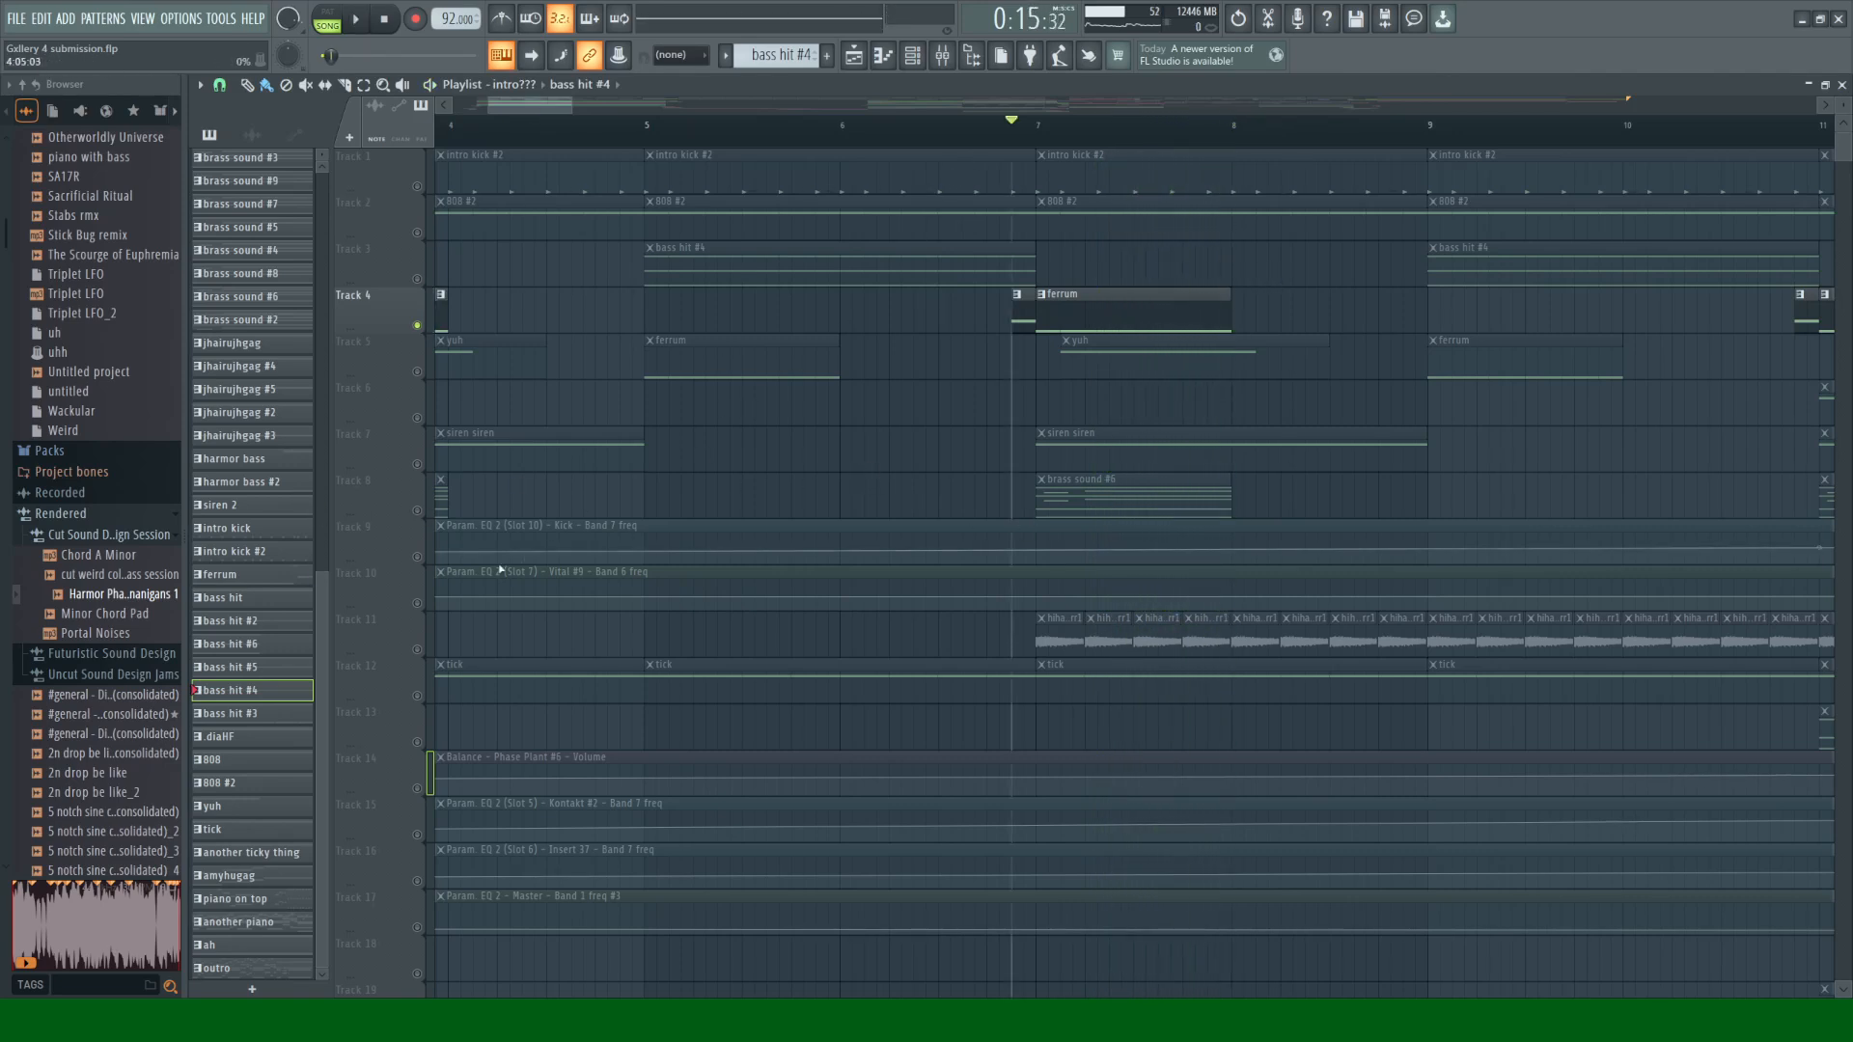
# Step: Unsolo all tracks, mute the tick pattern on Track 12, and play the arrangement from bar 3 without it
pyautogui.rightClick(419, 648)
pyautogui.rightClick(418, 648)
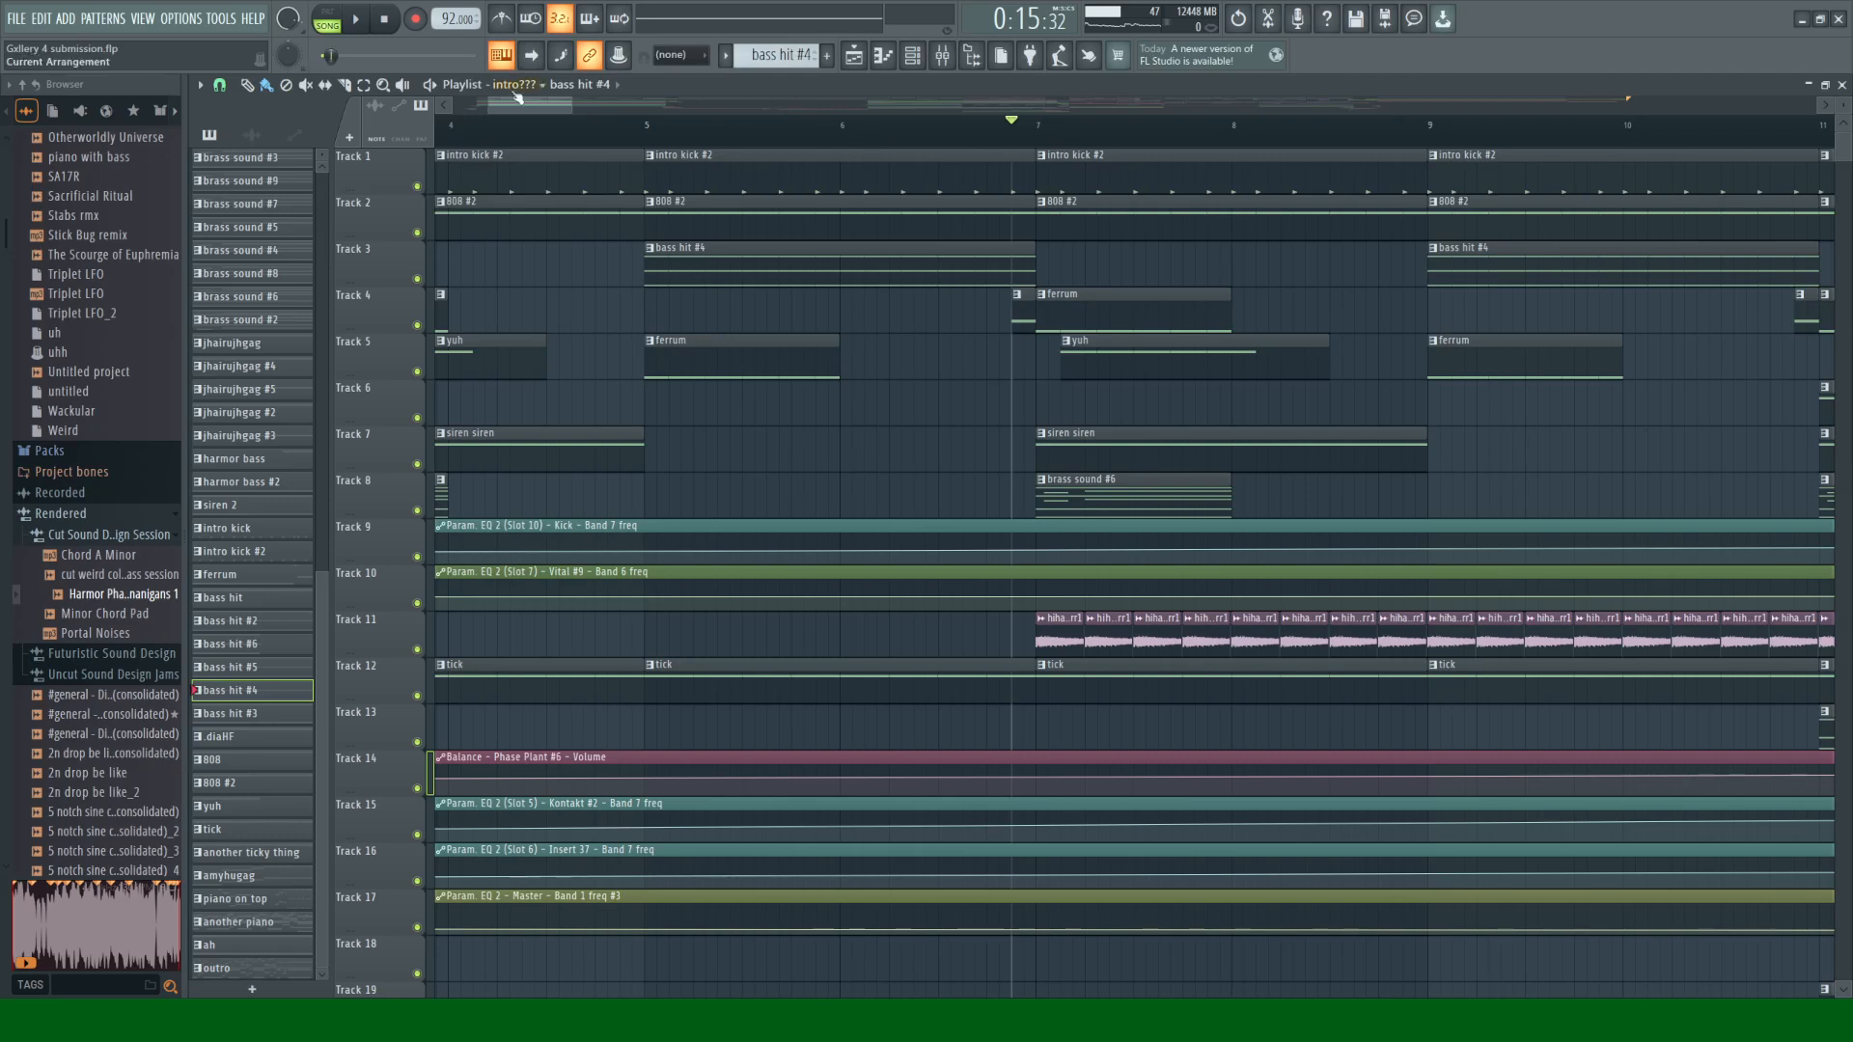
pyautogui.moveTo(519, 97); pyautogui.dragTo(475, 101)
pyautogui.click(418, 696)
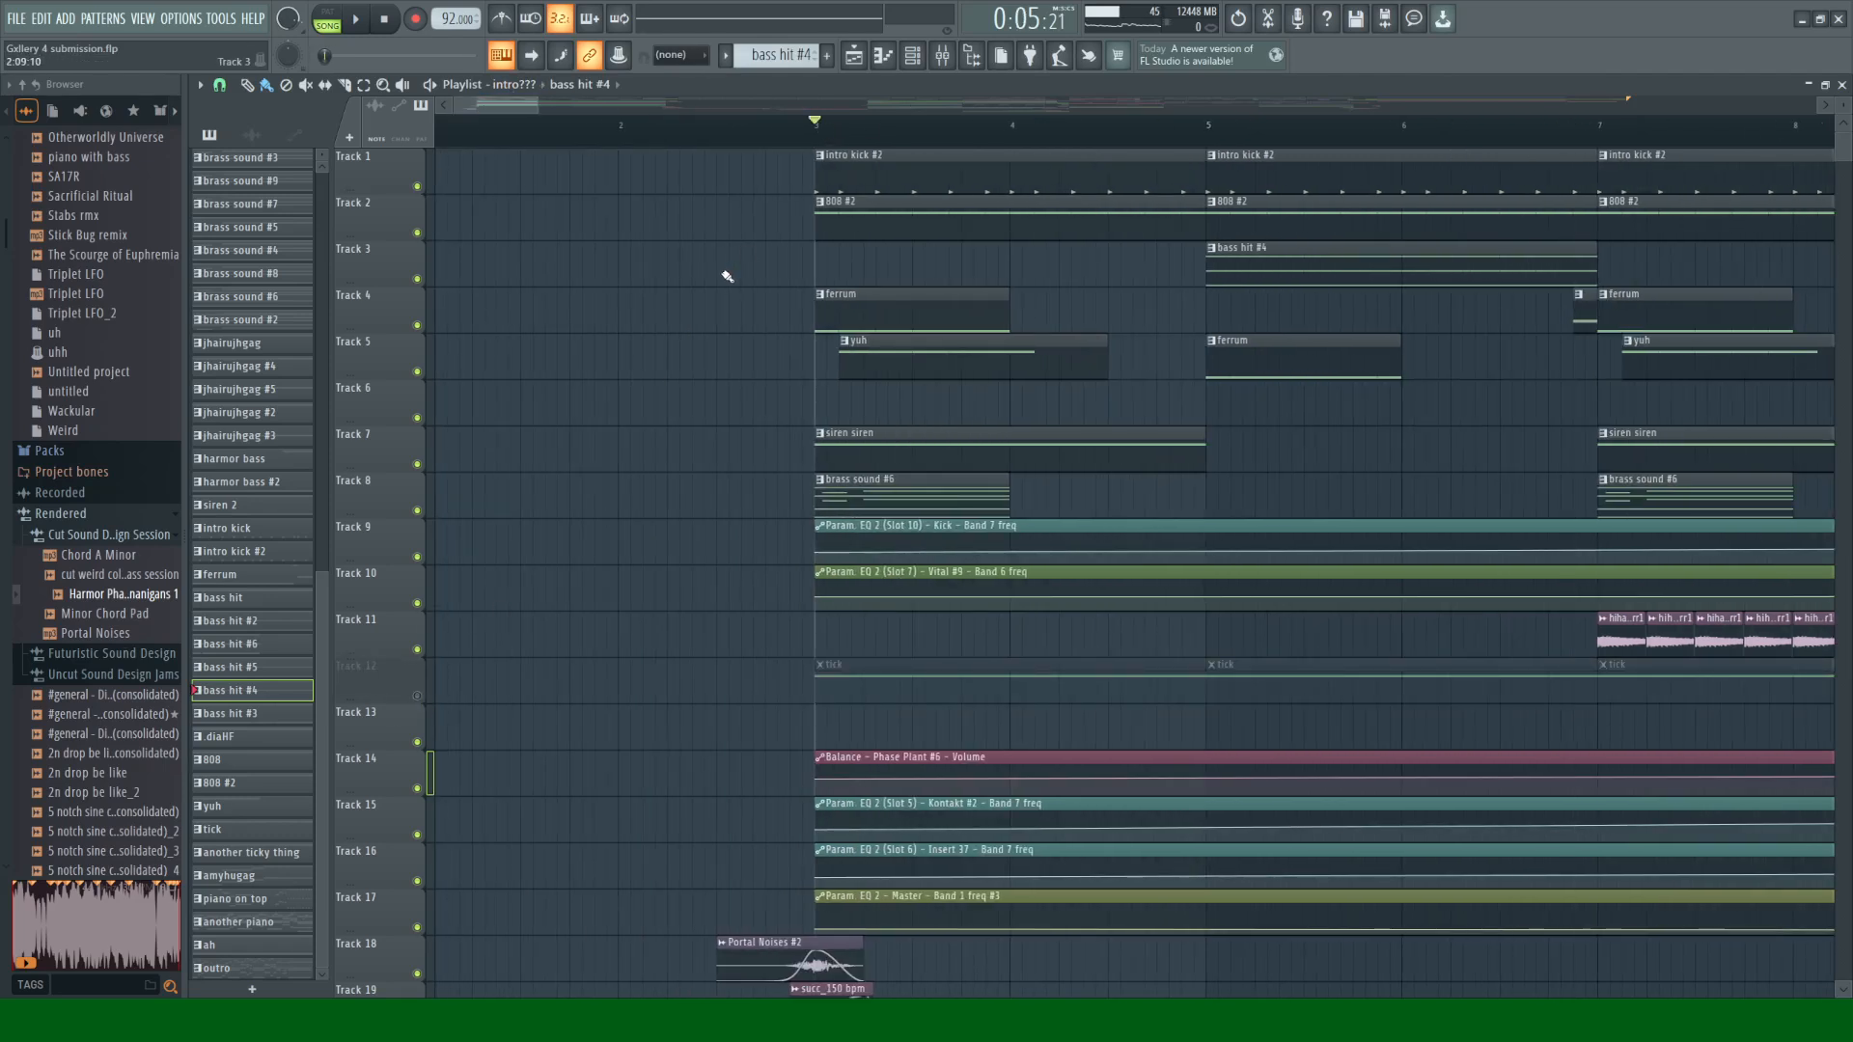
pyautogui.press('space')
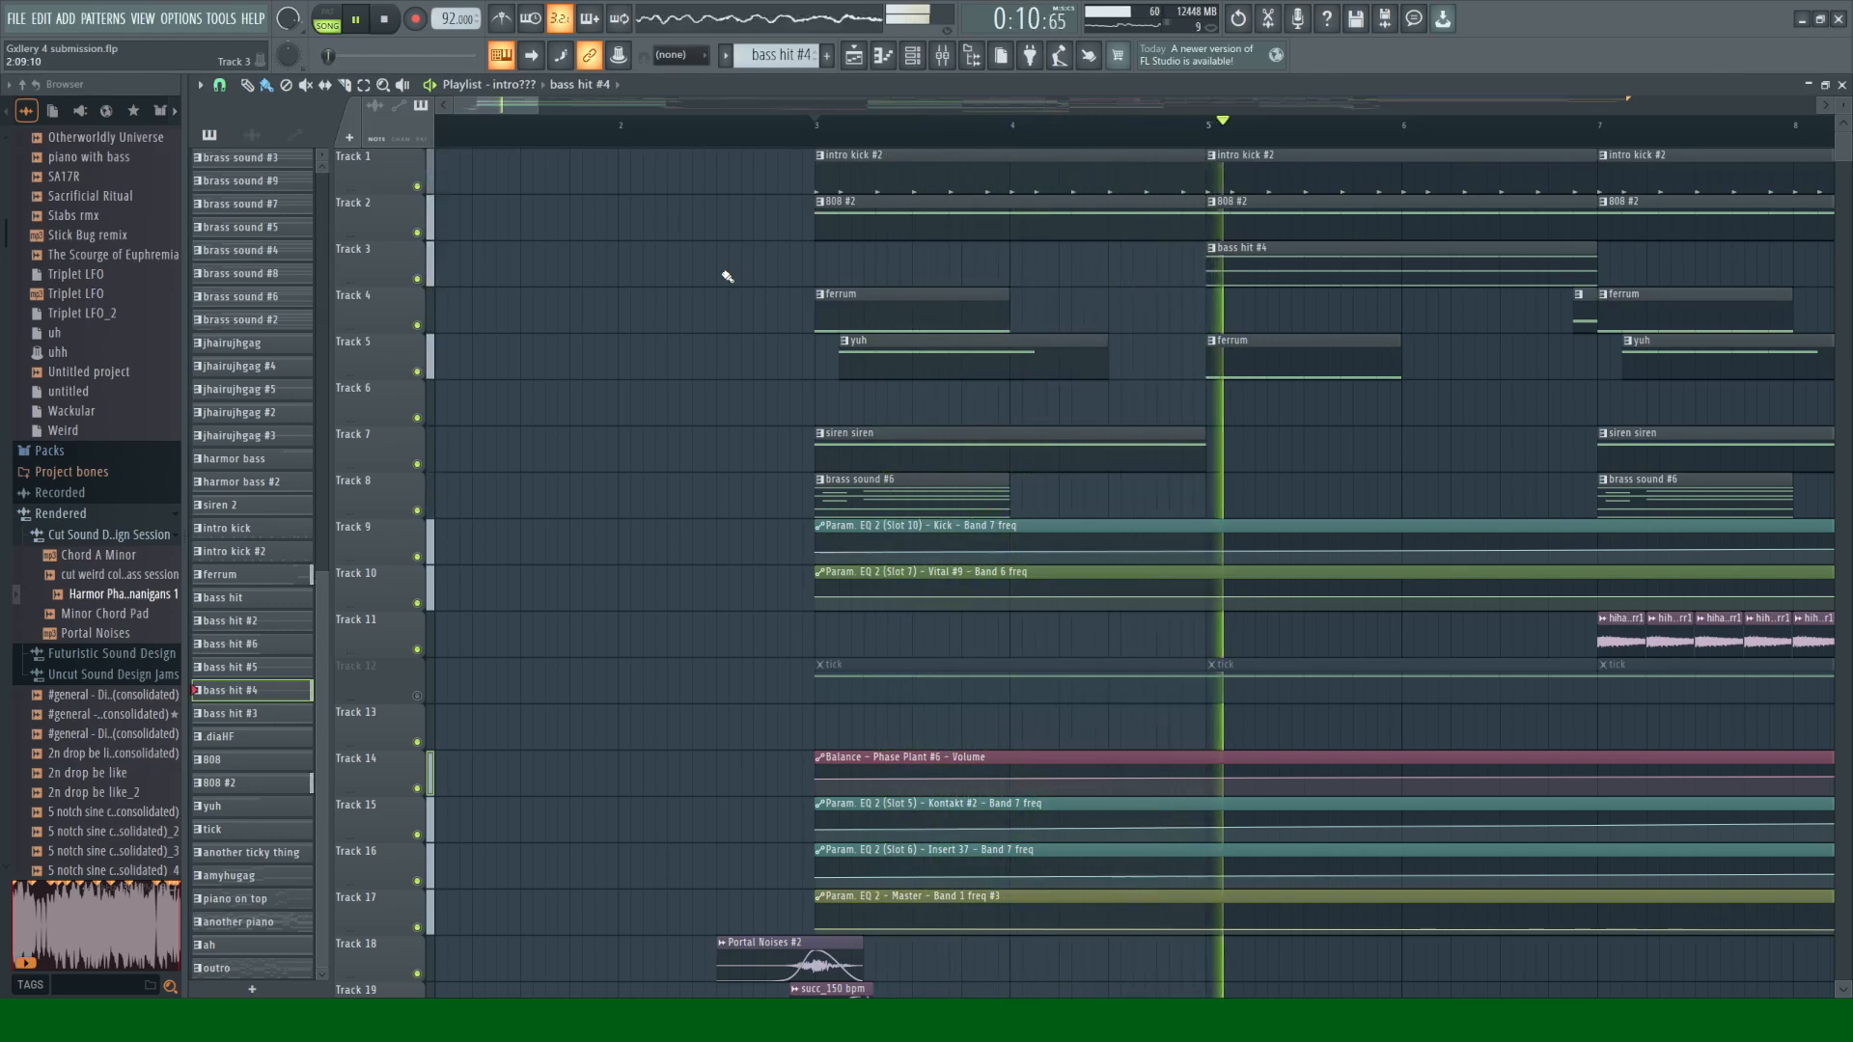
# Step: Unmute the tick pattern on Track 12 and inspect its Phase Plant #6 instrument, Vault Unlock
pyautogui.press('space')
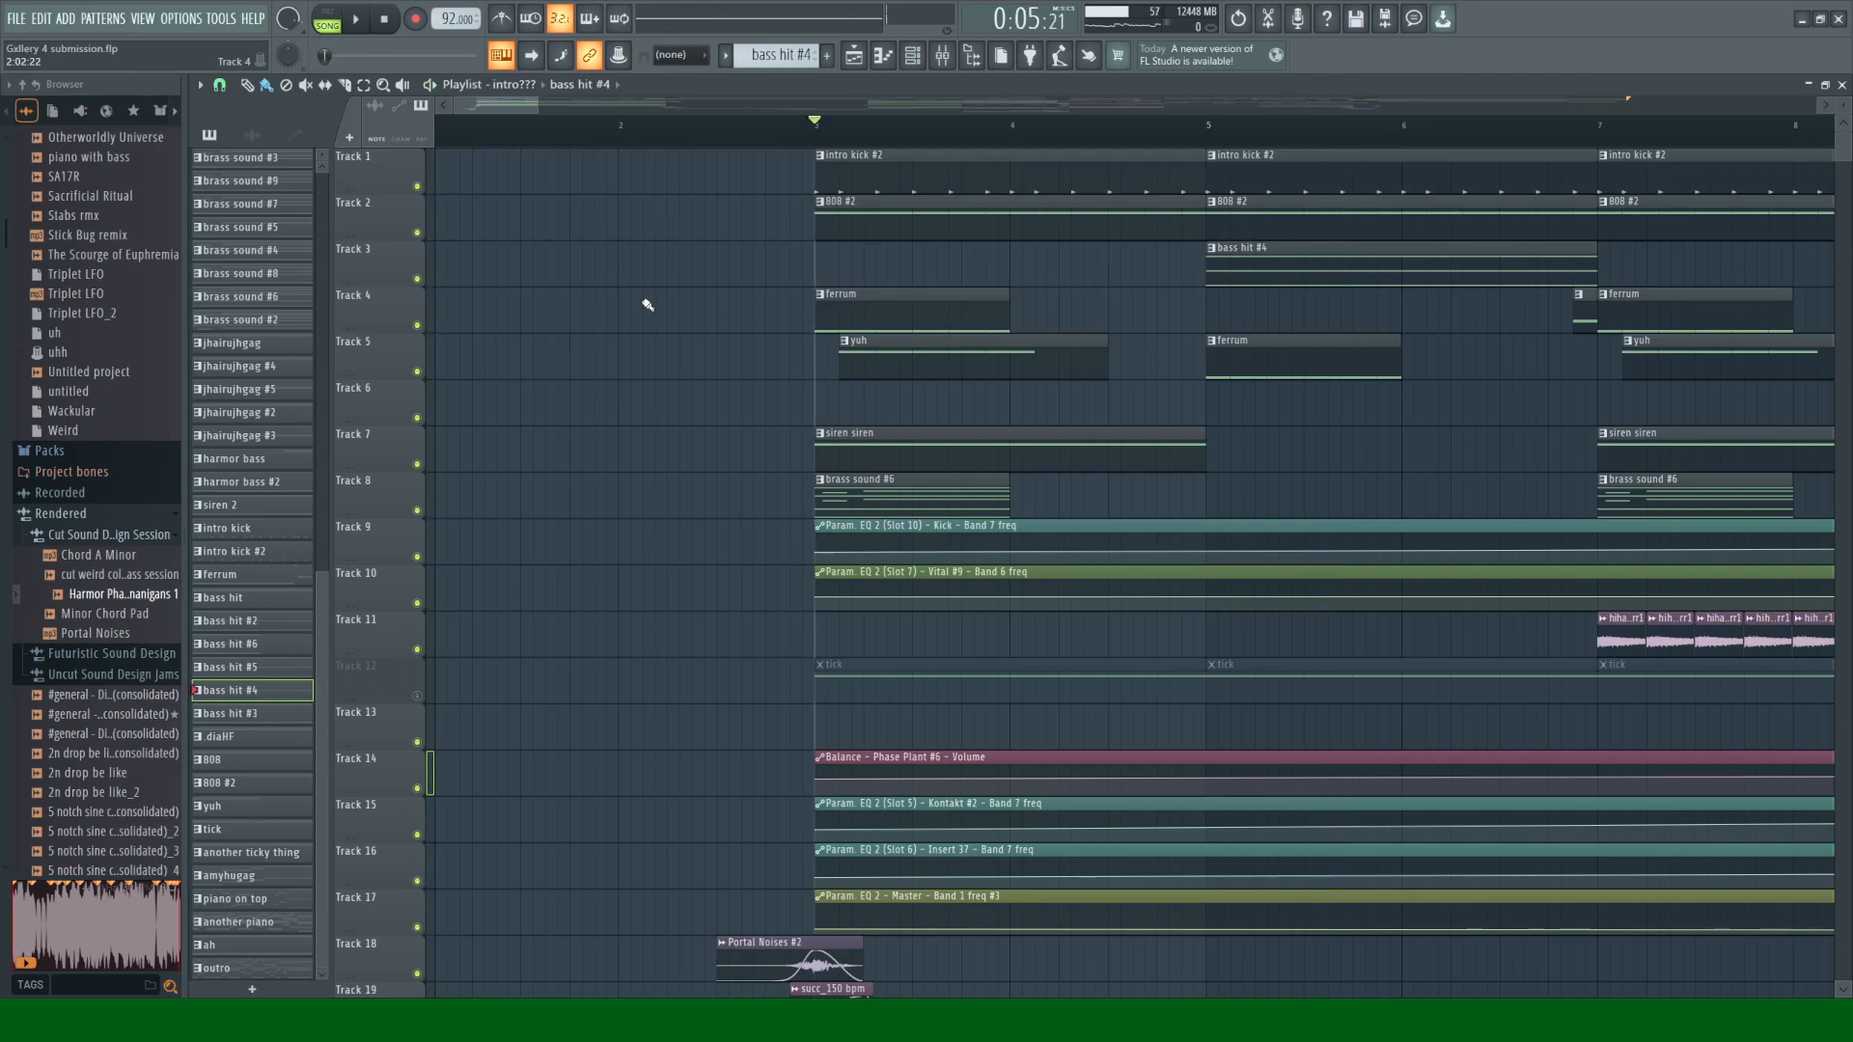
pyautogui.click(418, 697)
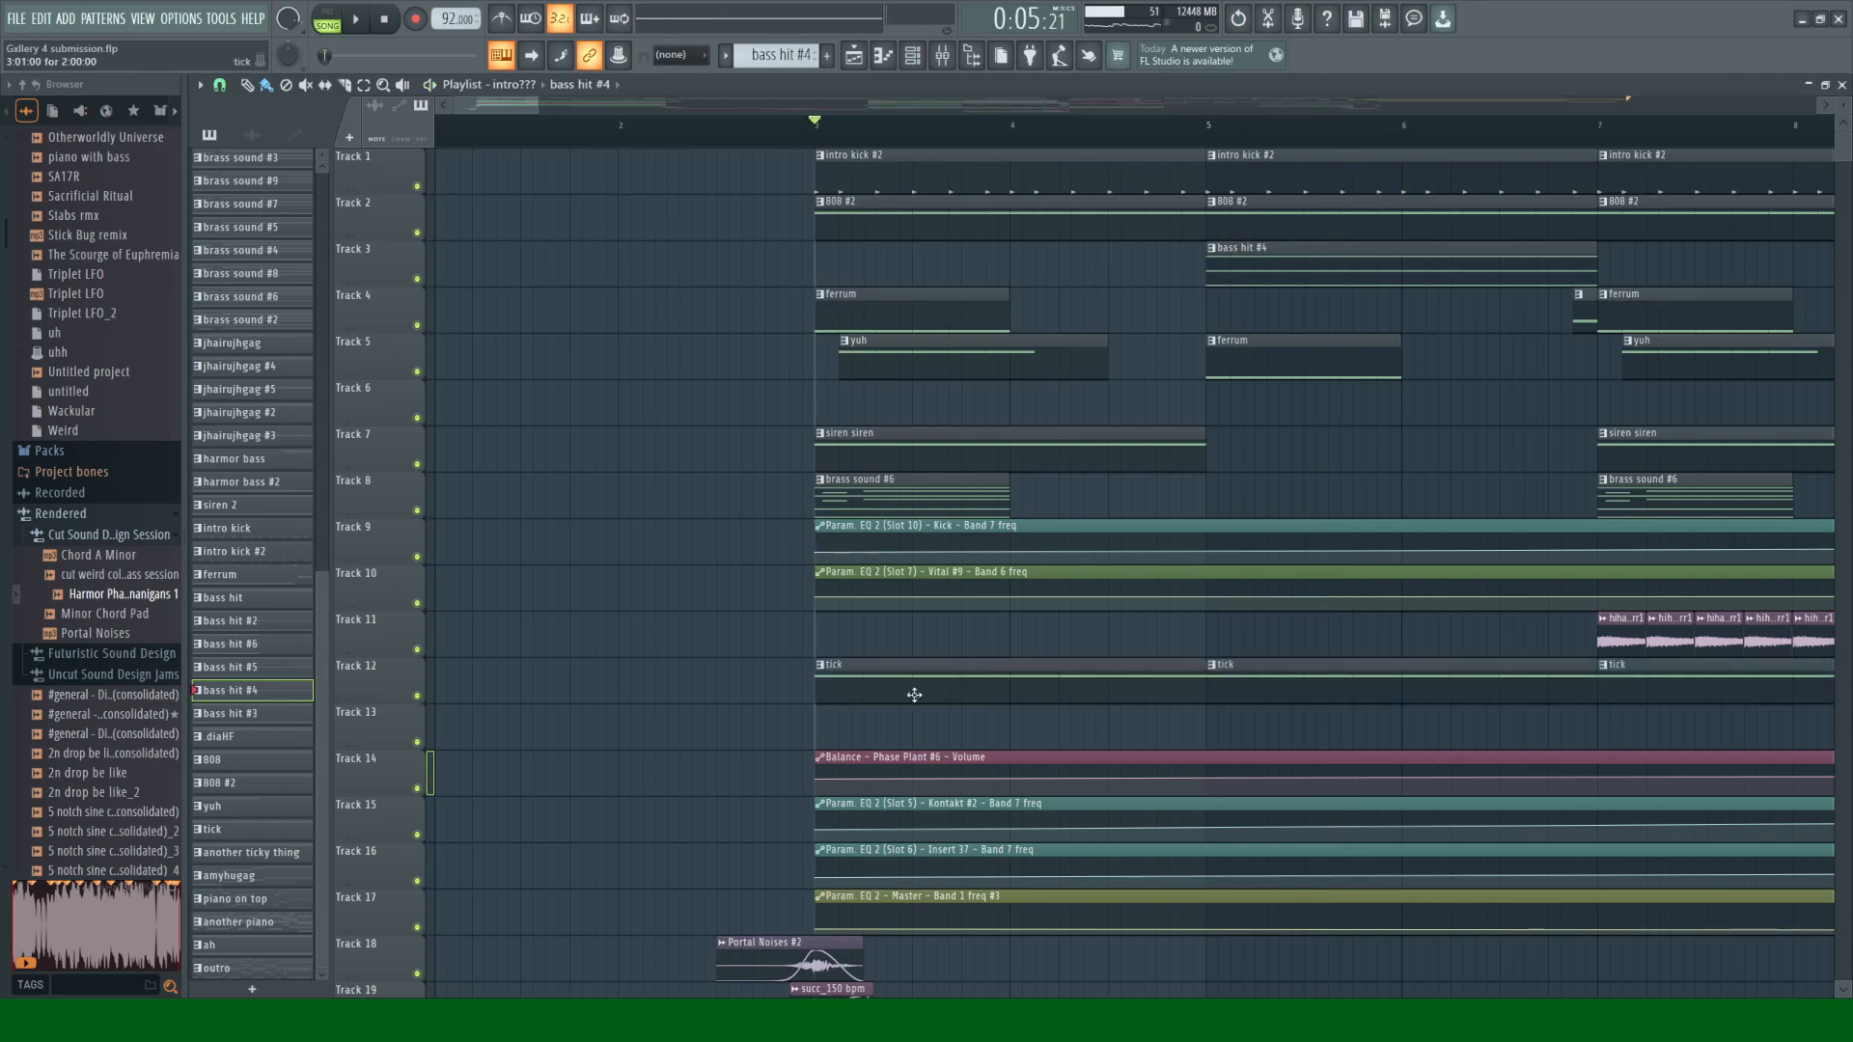
pyautogui.click(912, 56)
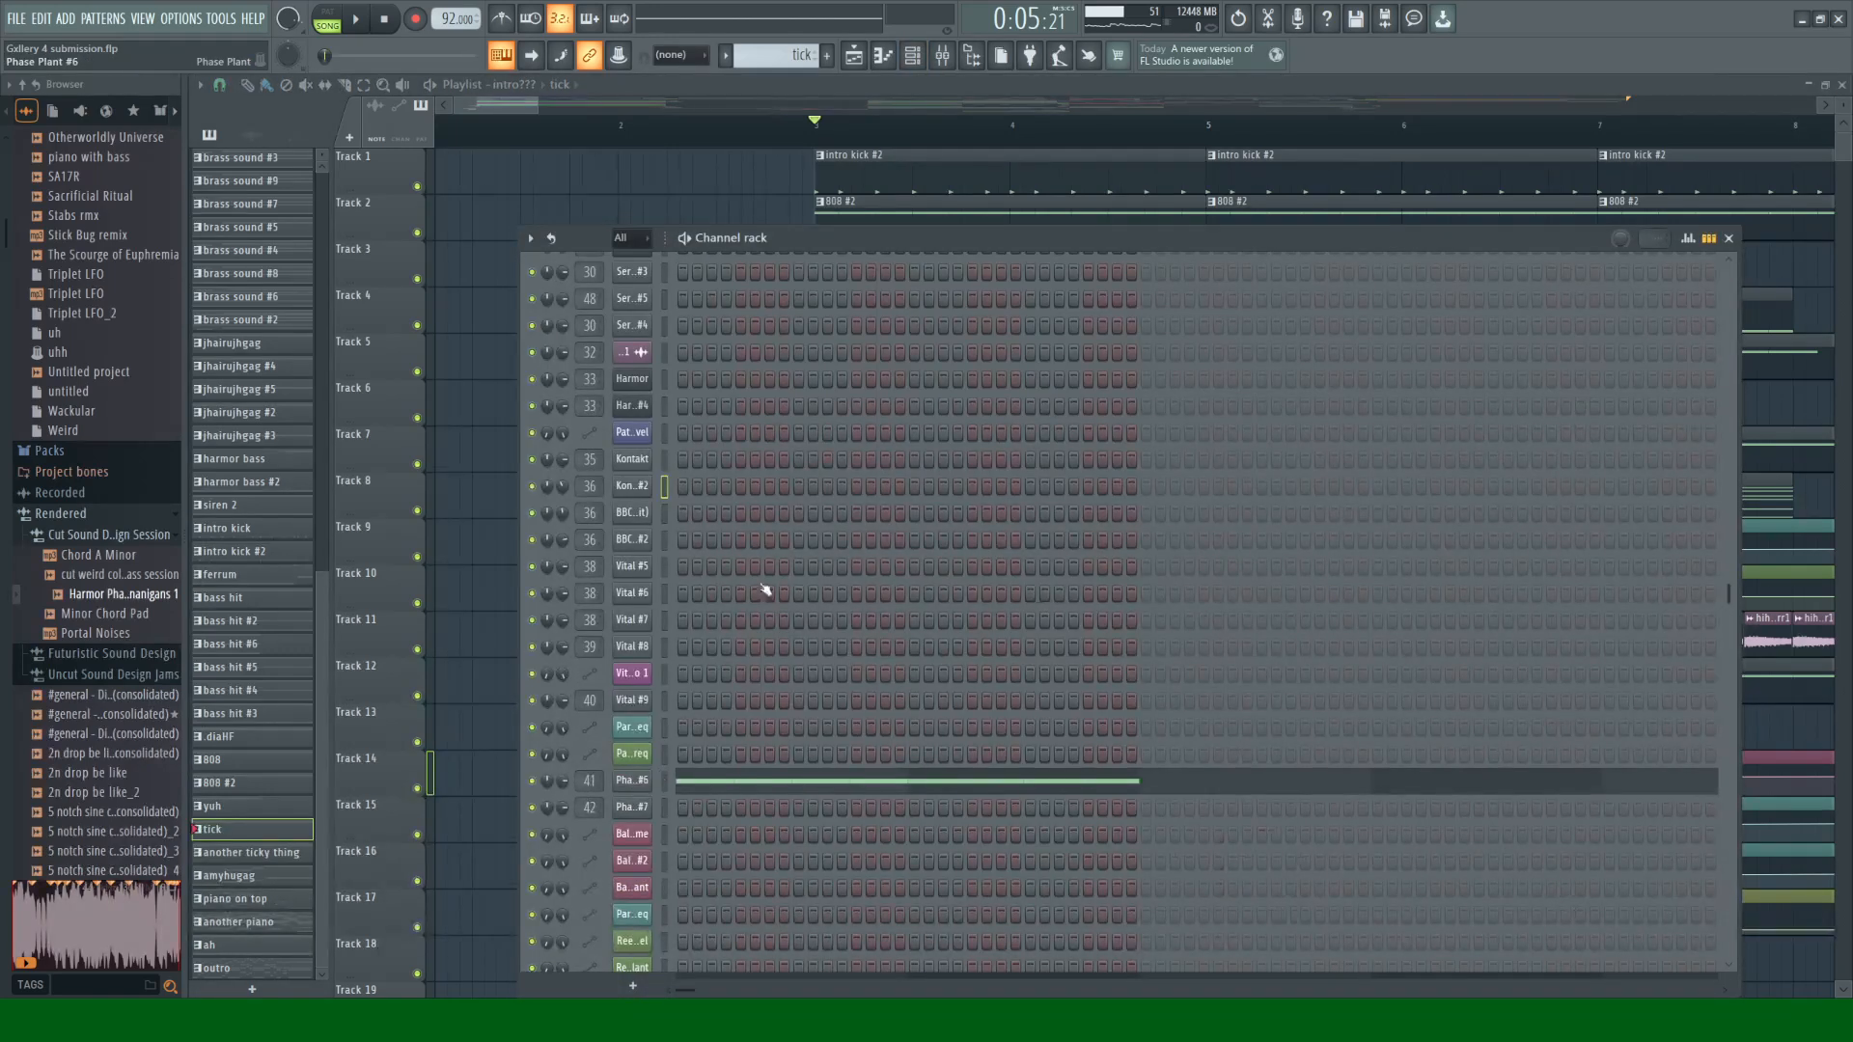
pyautogui.click(632, 780)
pyautogui.moveTo(800, 156); pyautogui.dragTo(1028, 124)
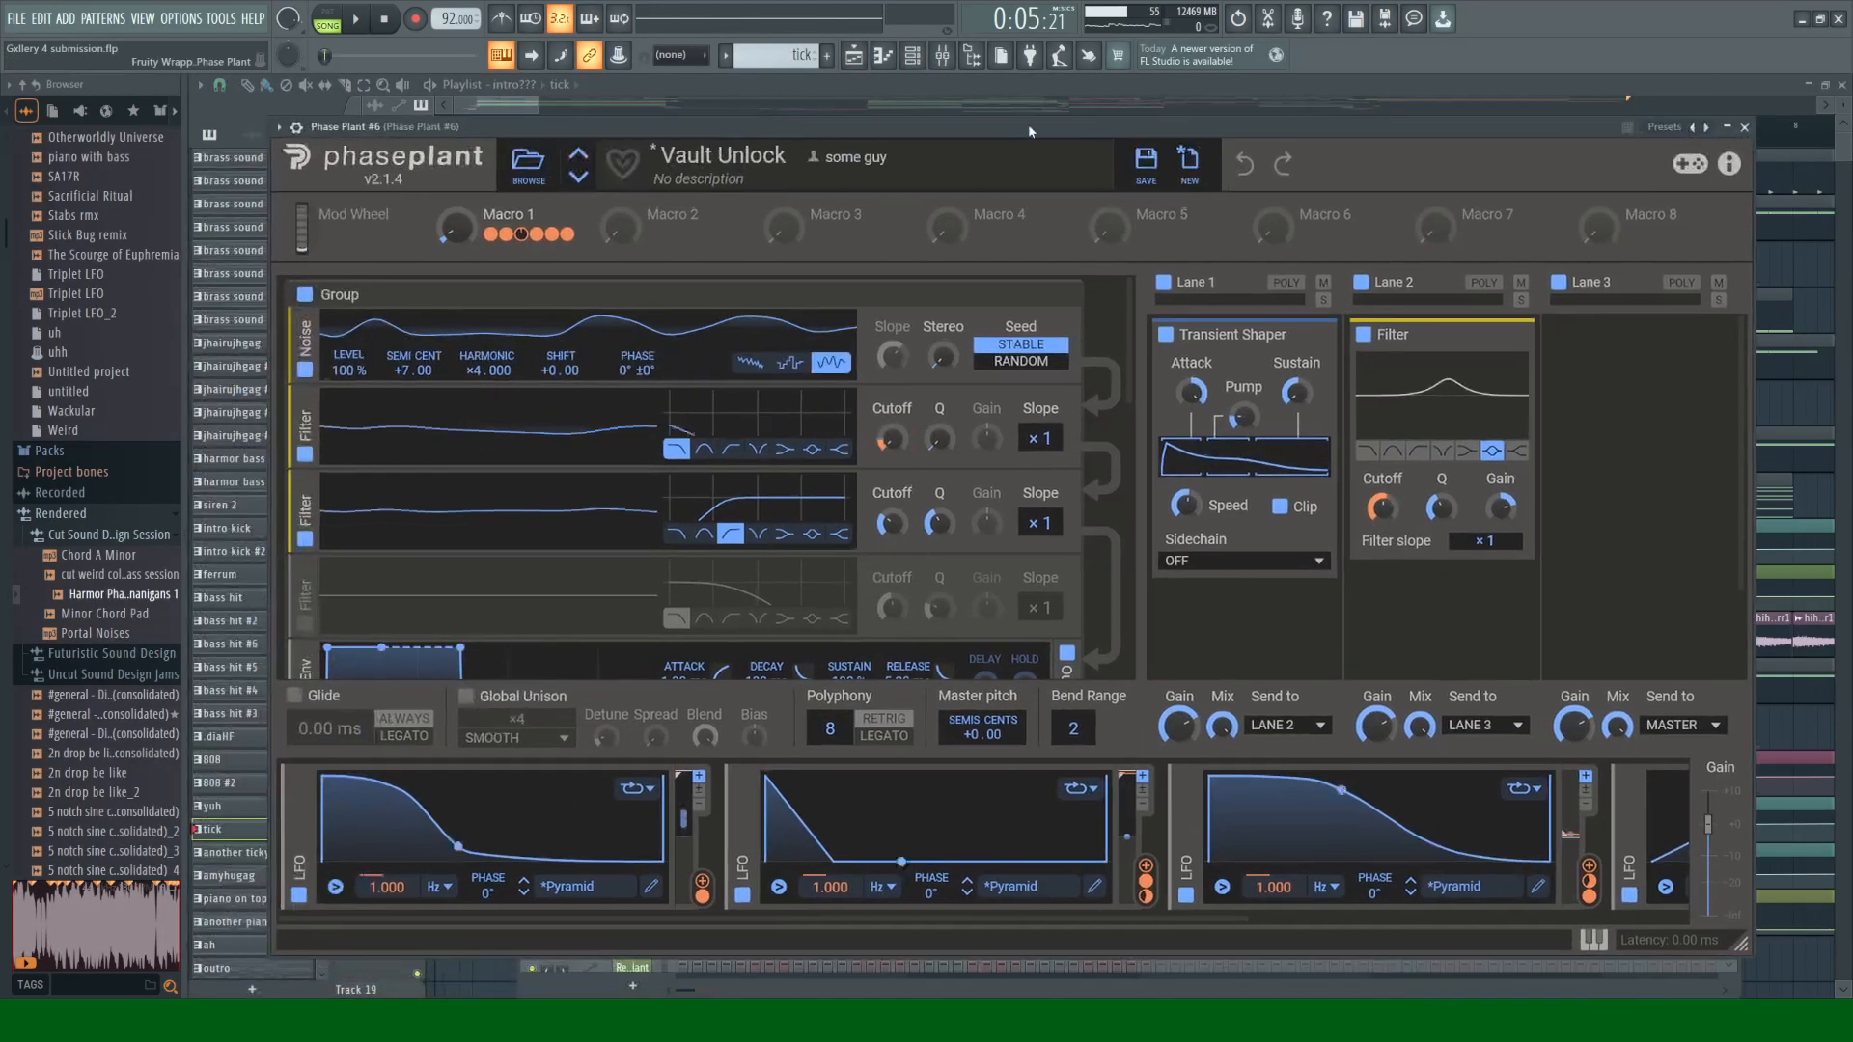
pyautogui.click(1744, 128)
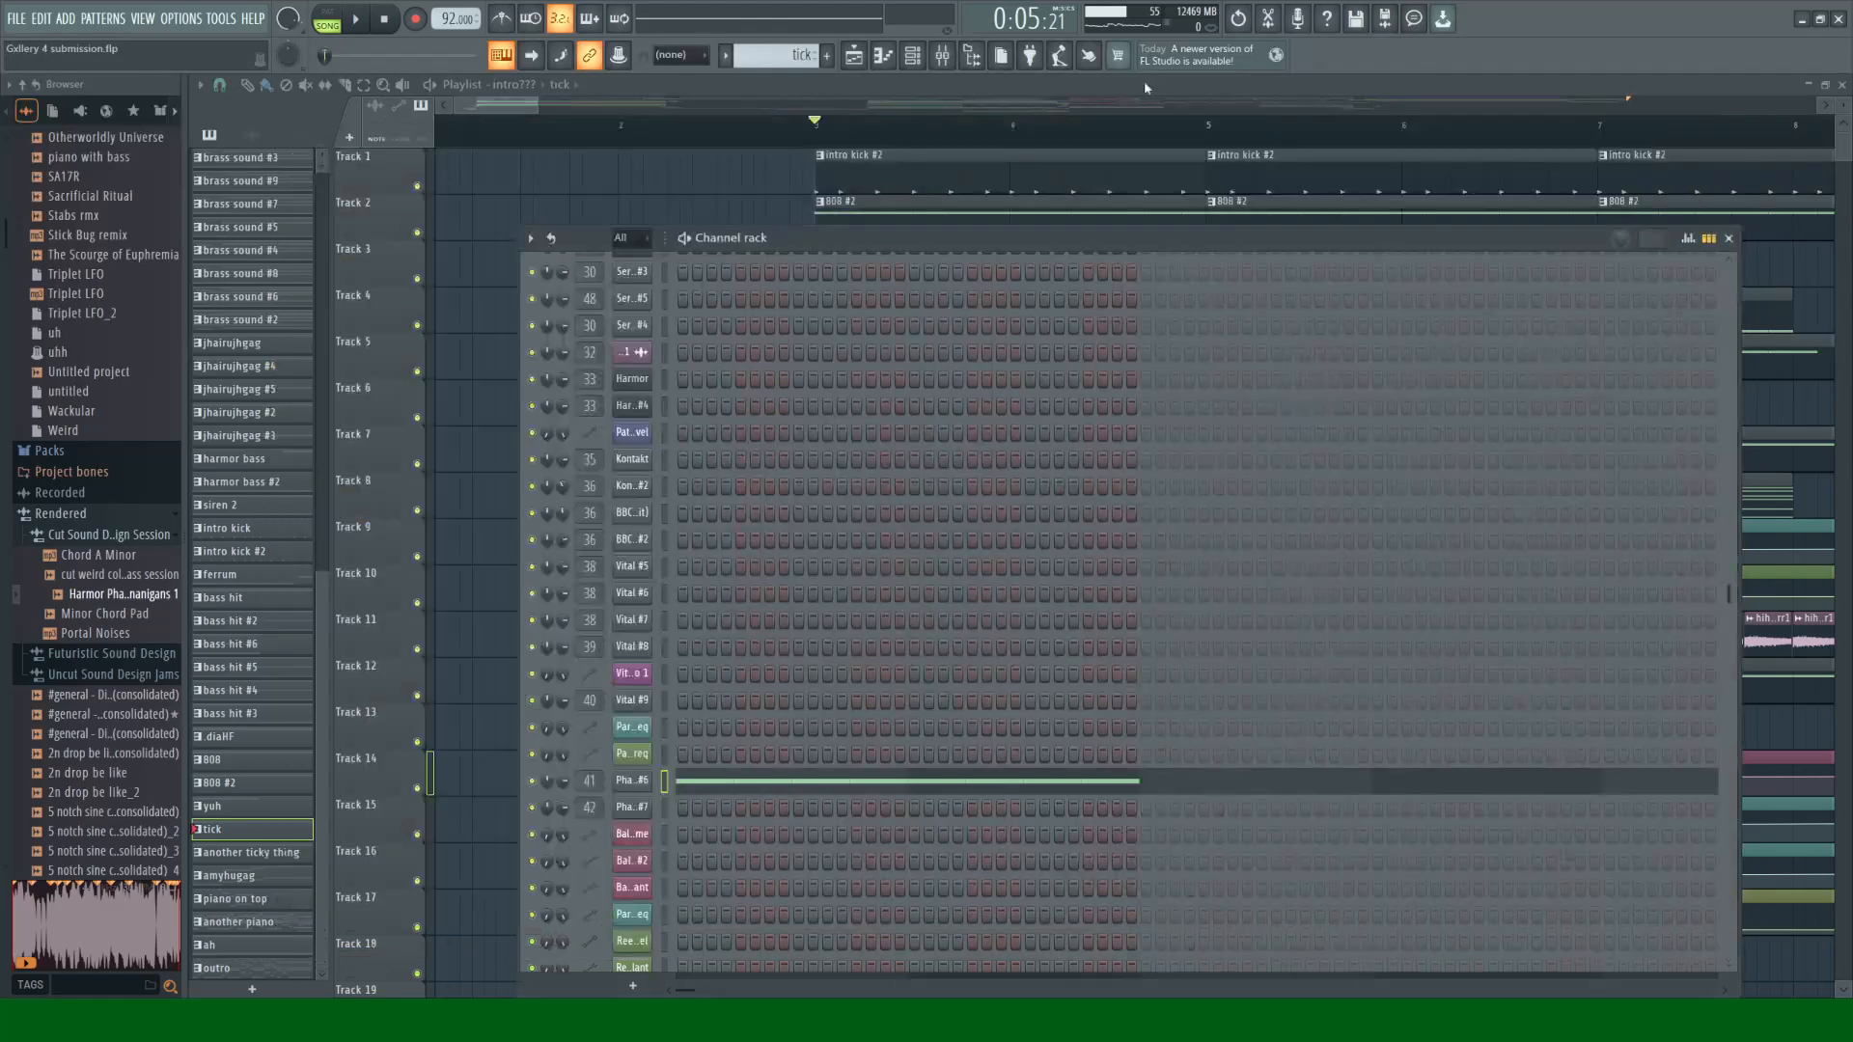
# Step: Solo the Phase Plant #6 sound in the mixer and play it from bar 3
pyautogui.click(944, 57)
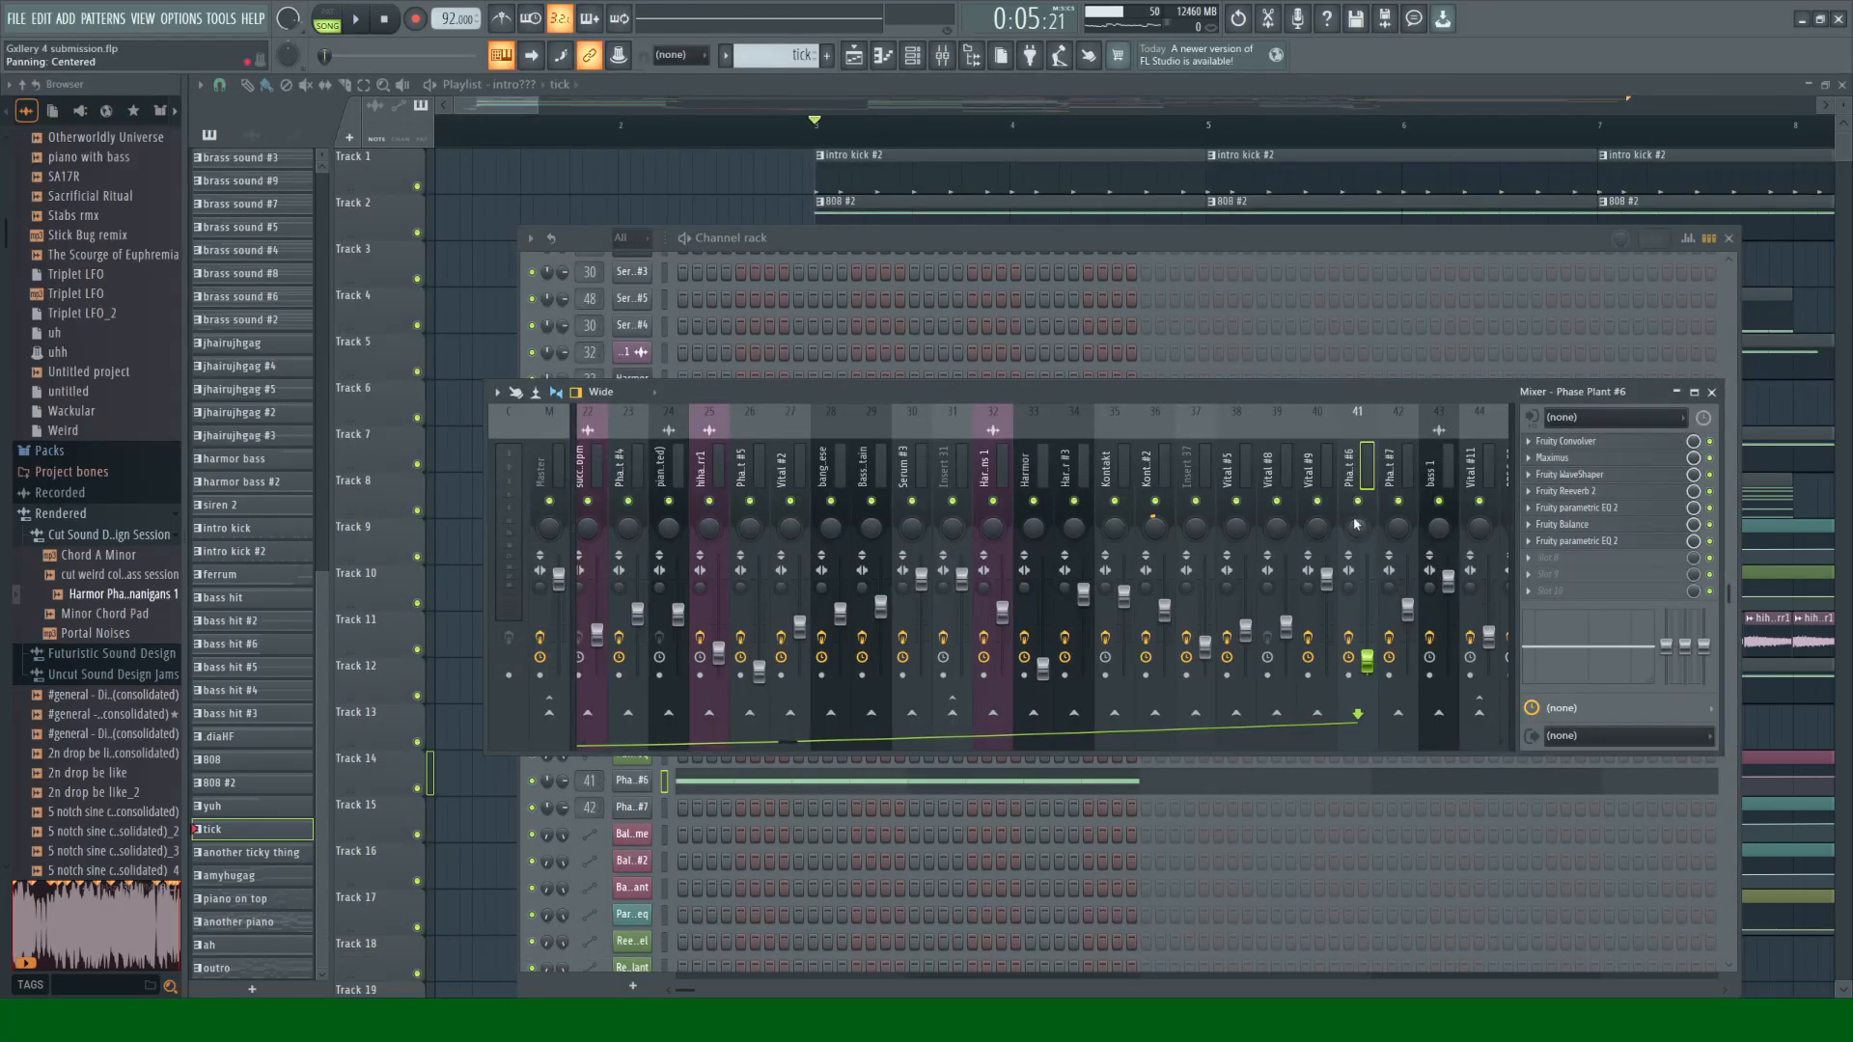
pyautogui.press('space')
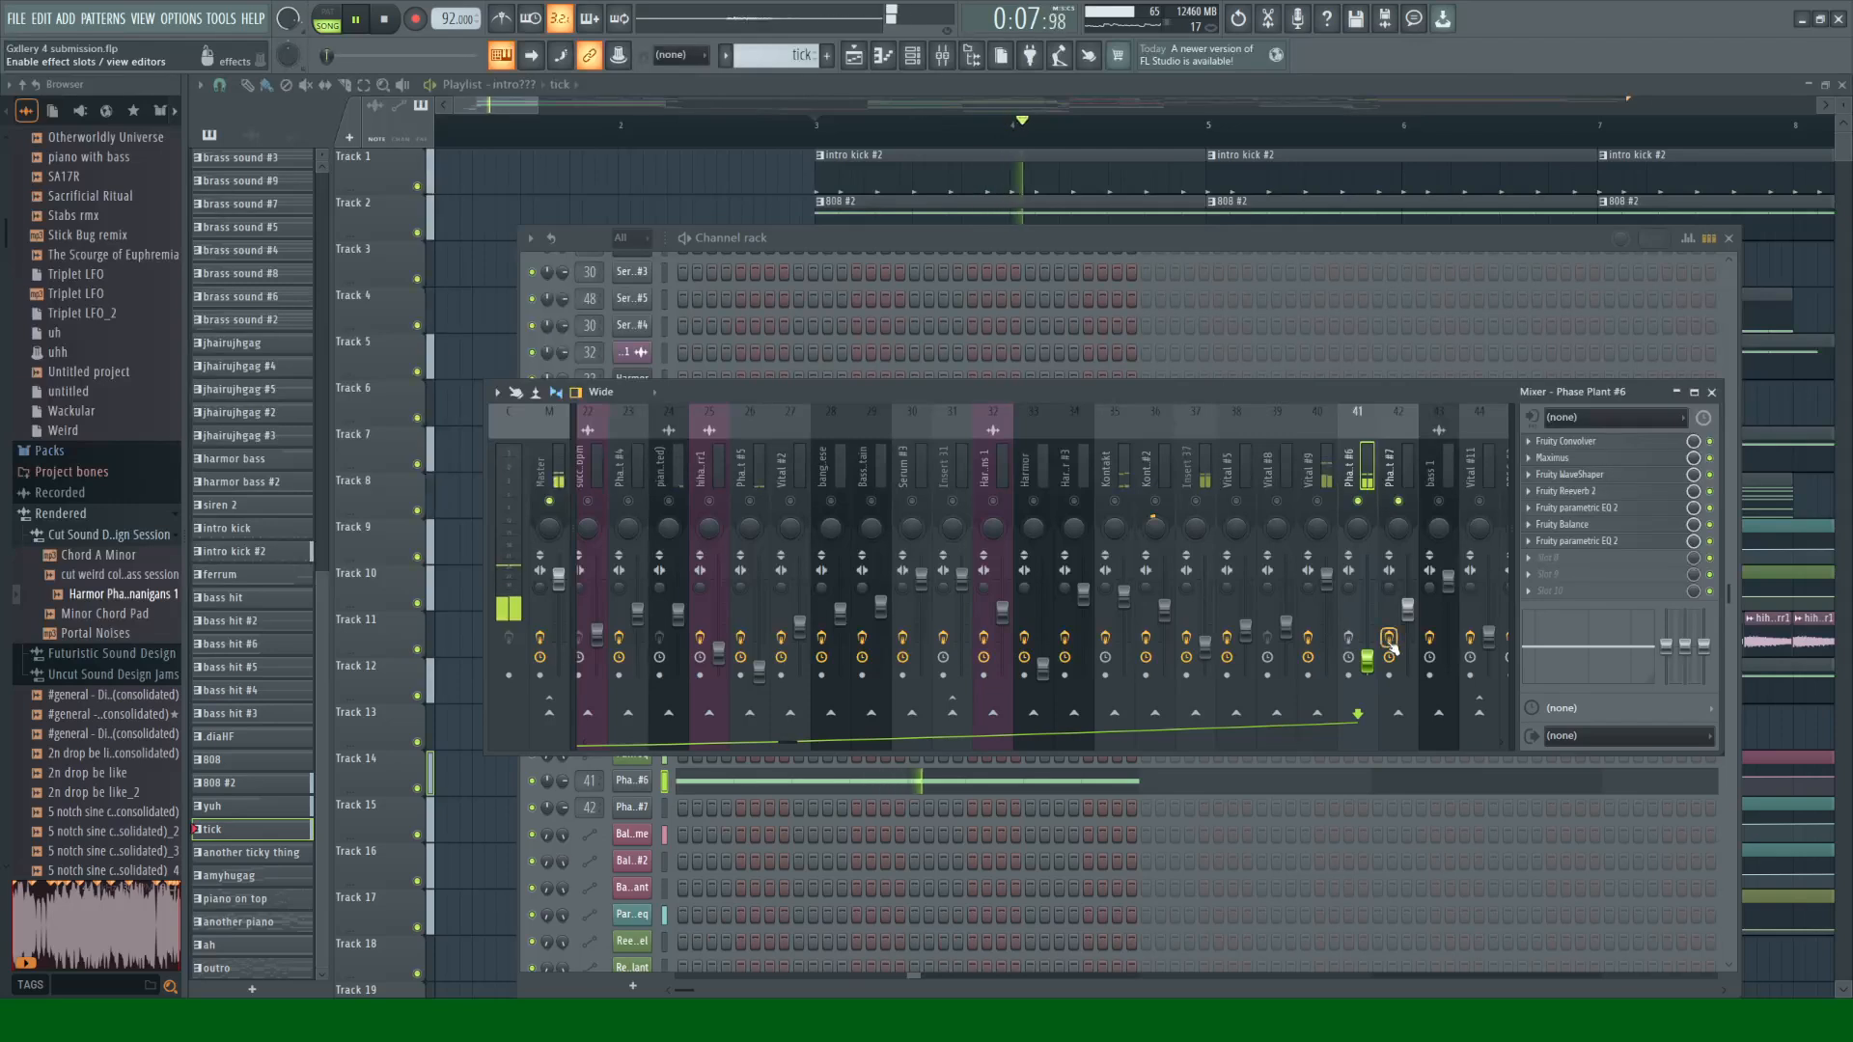
pyautogui.press('F9')
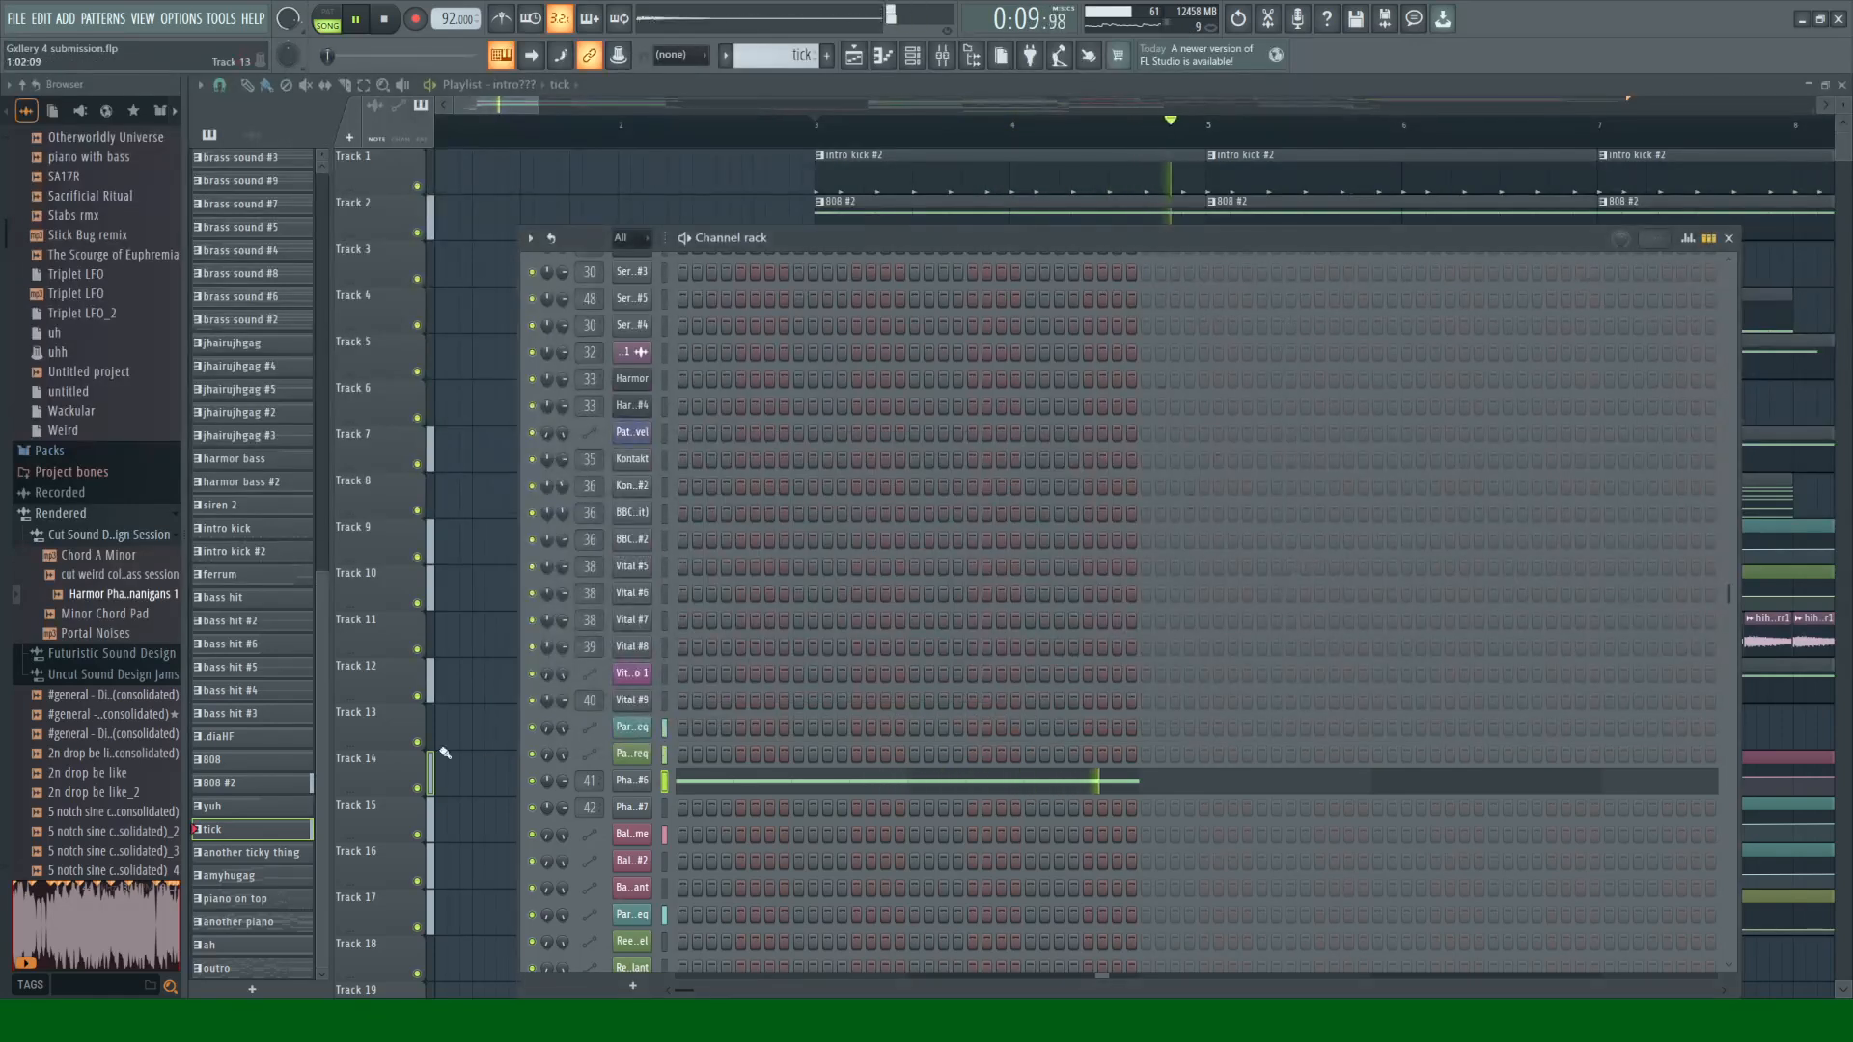
pyautogui.press('space')
# Step: Examine Phase Plant #6's noise and sample generators, filters and distortion in both groups
pyautogui.click(632, 780)
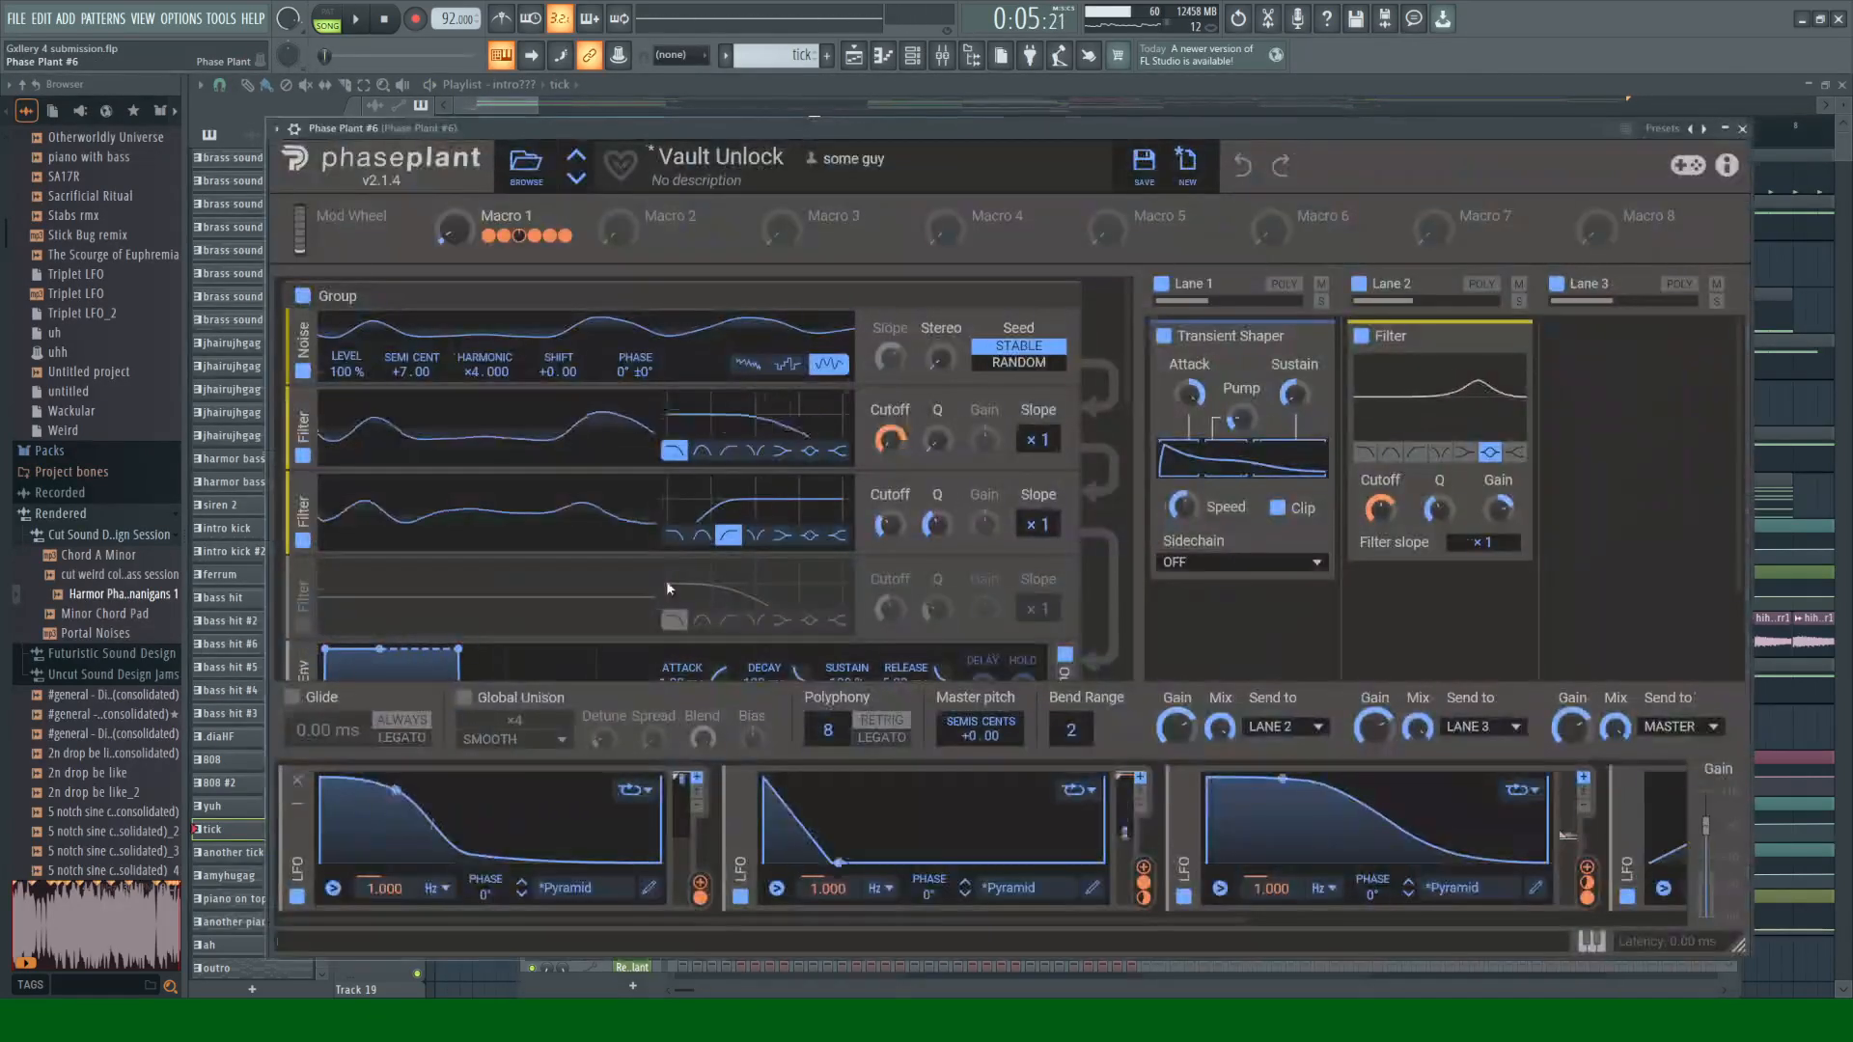
pyautogui.scroll(-4, 507, 484)
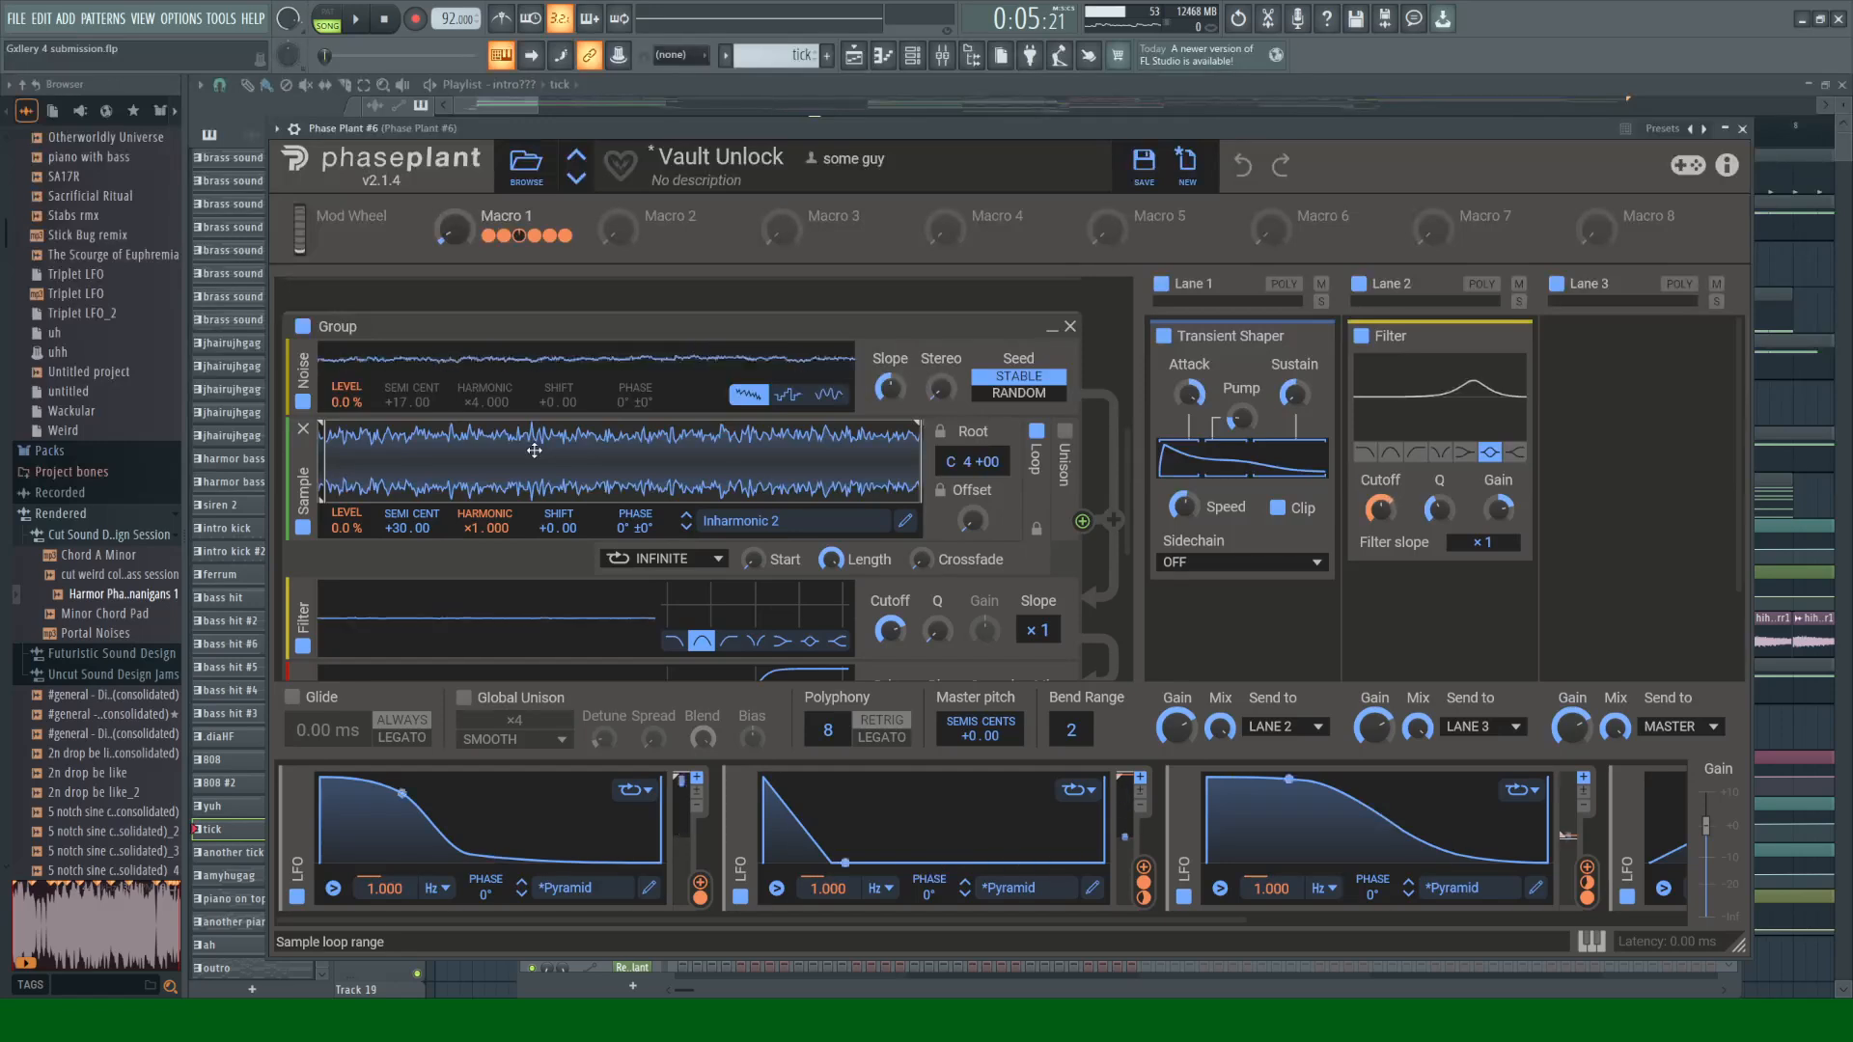
pyautogui.scroll(-4, 534, 450)
pyautogui.scroll(1, 492, 486)
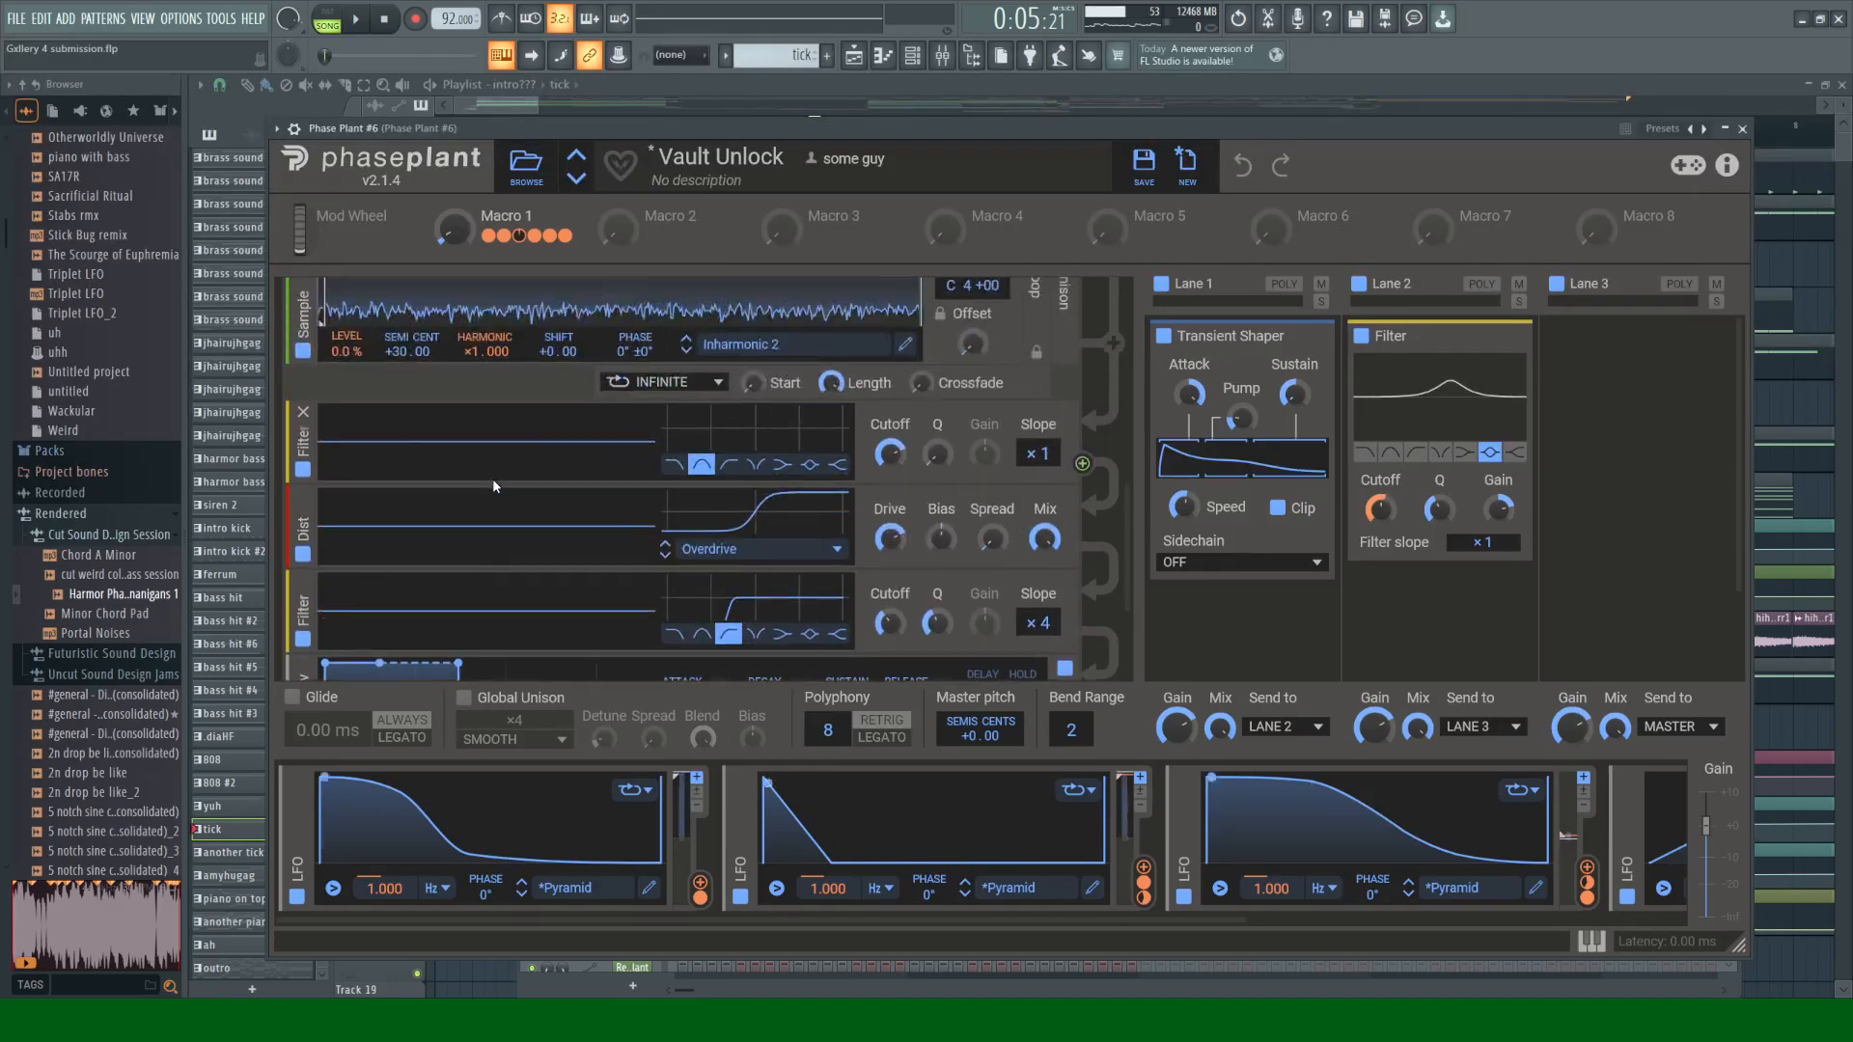
pyautogui.scroll(3, 484, 581)
pyautogui.scroll(3, 487, 531)
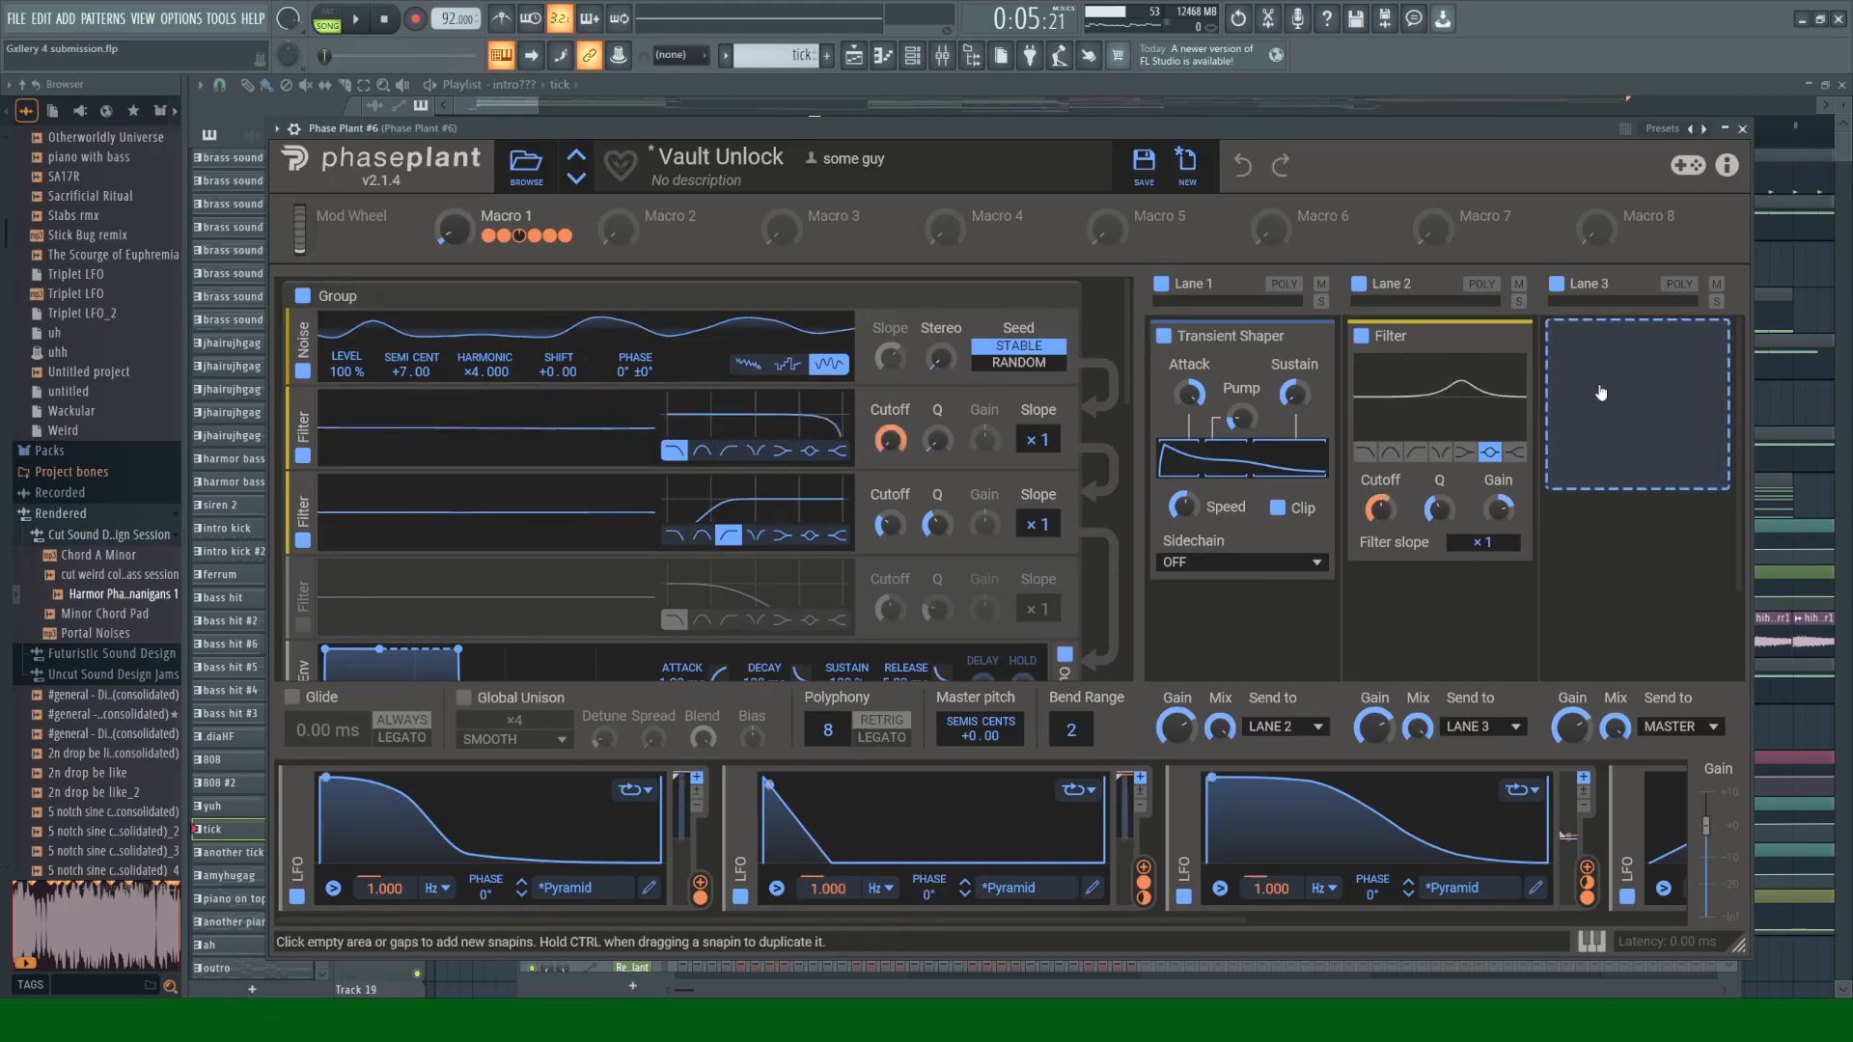
# Step: Play the tick sound with the first generator group's envelope output disabled, and re-enable the output
pyautogui.press('space')
pyautogui.scroll(-5, 571, 466)
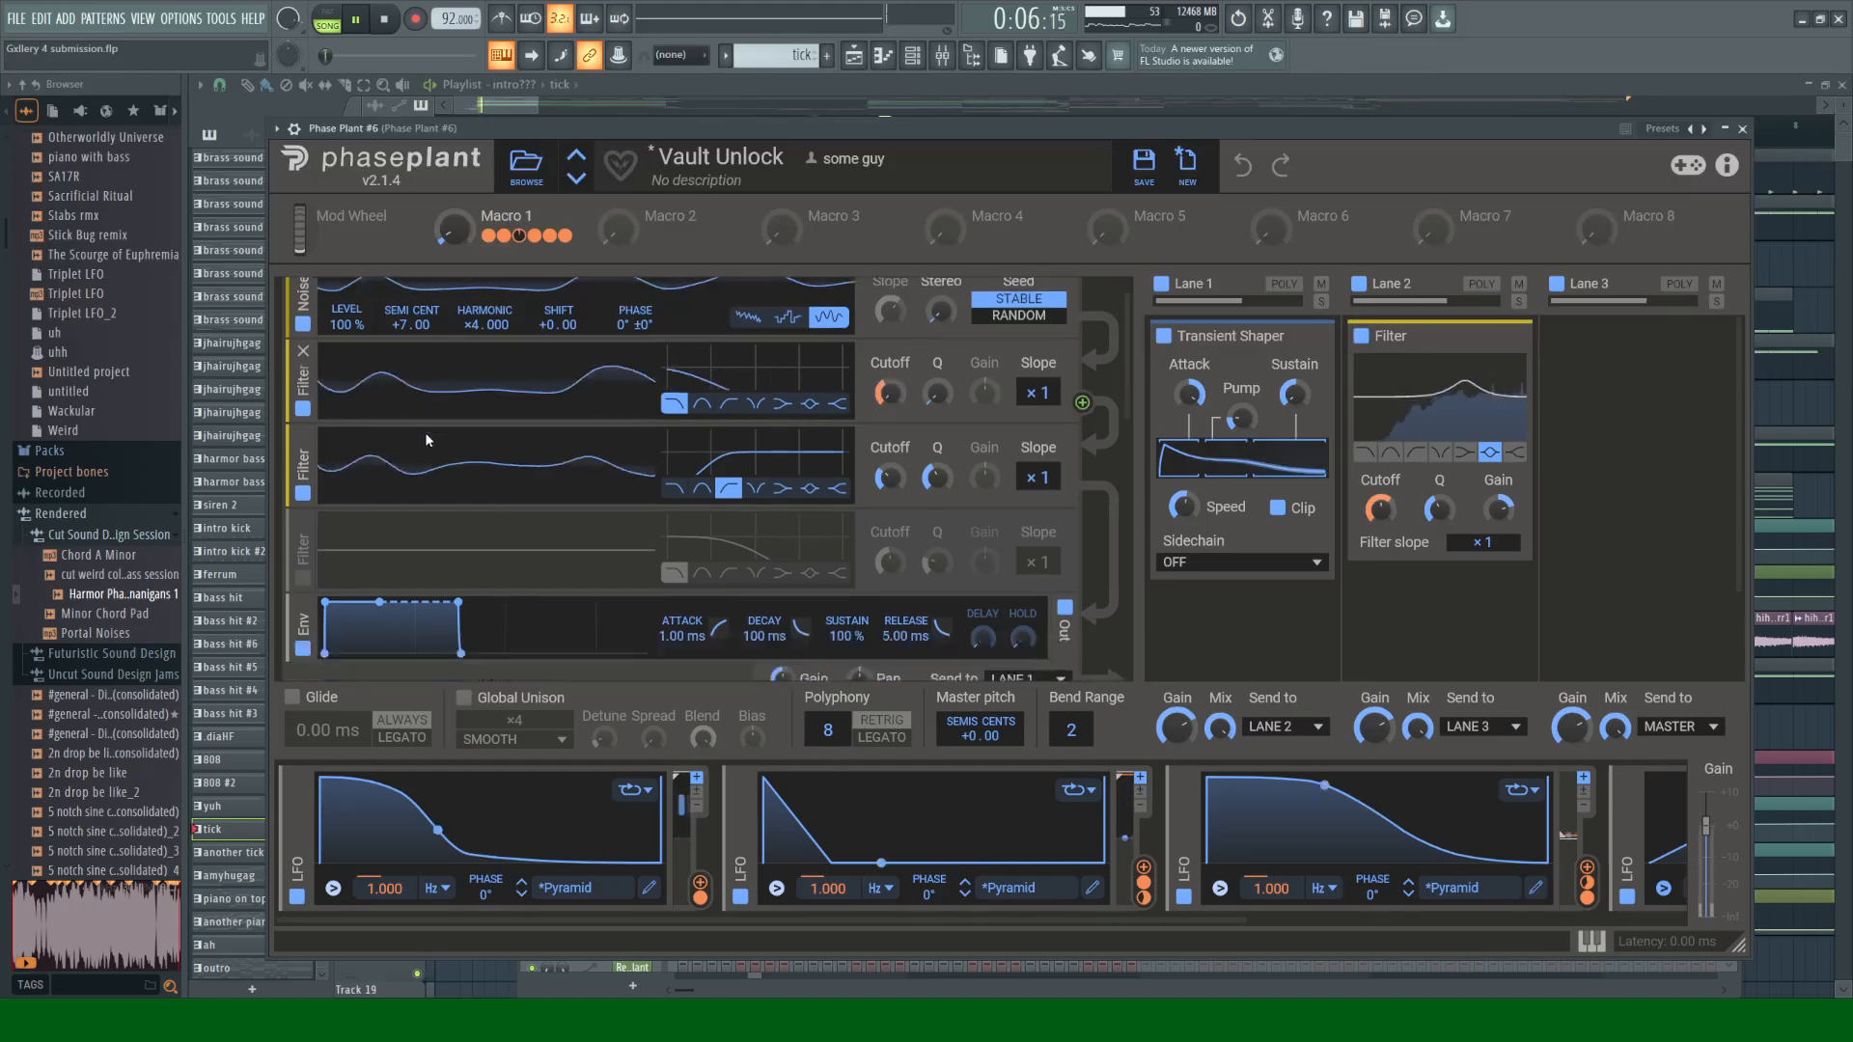
pyautogui.press('space')
pyautogui.press('space')
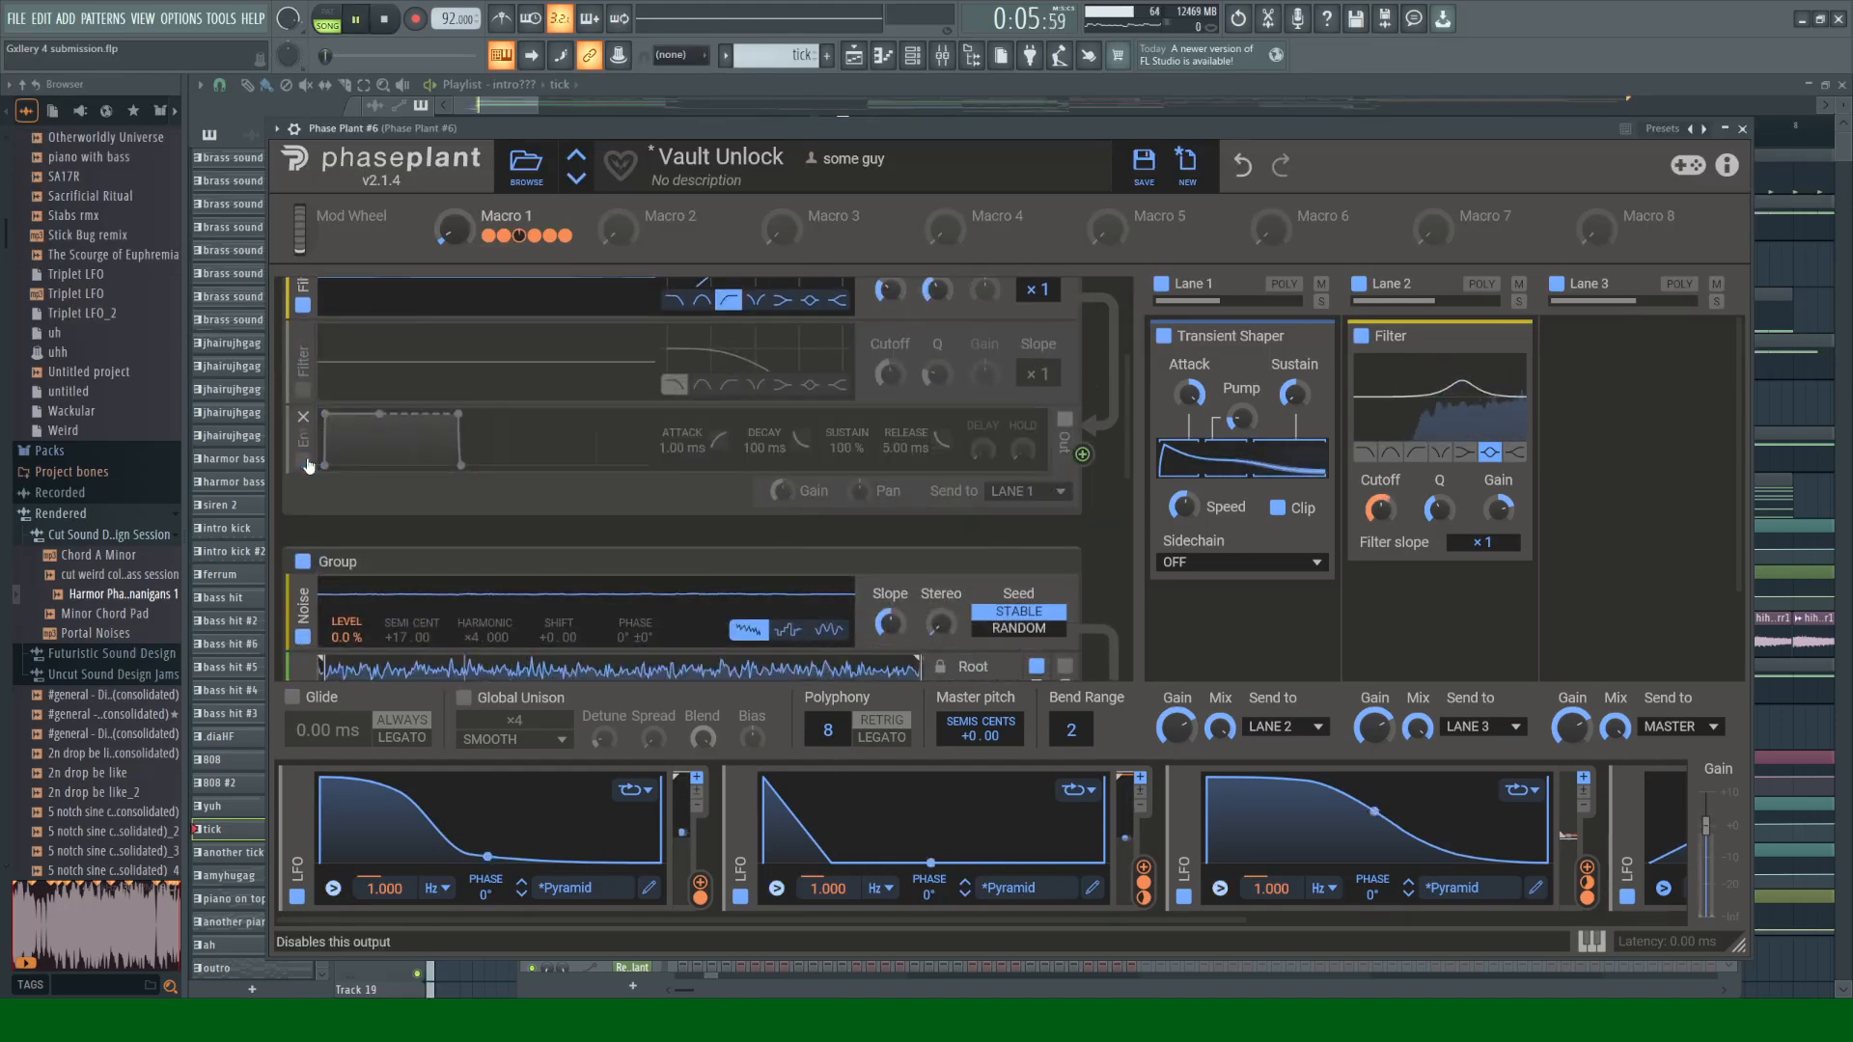
pyautogui.press('space')
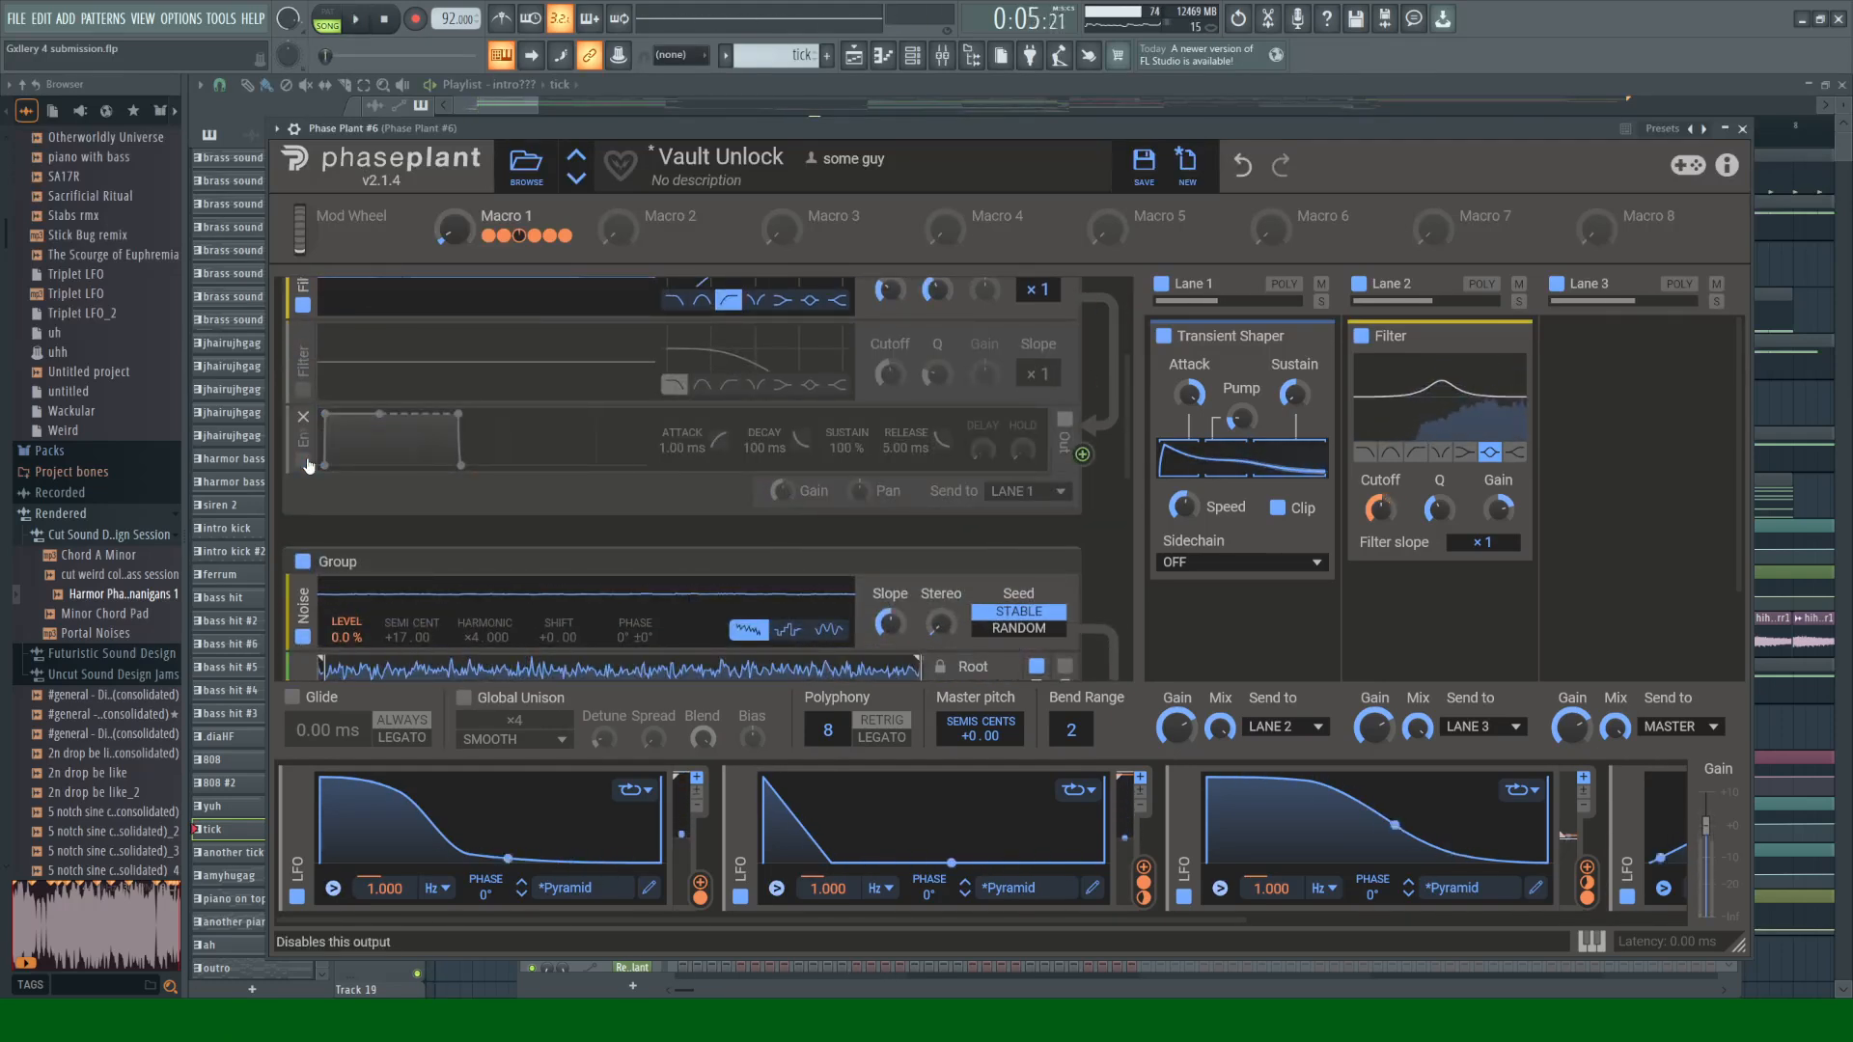
pyautogui.scroll(-2, 420, 488)
pyautogui.scroll(2, 362, 424)
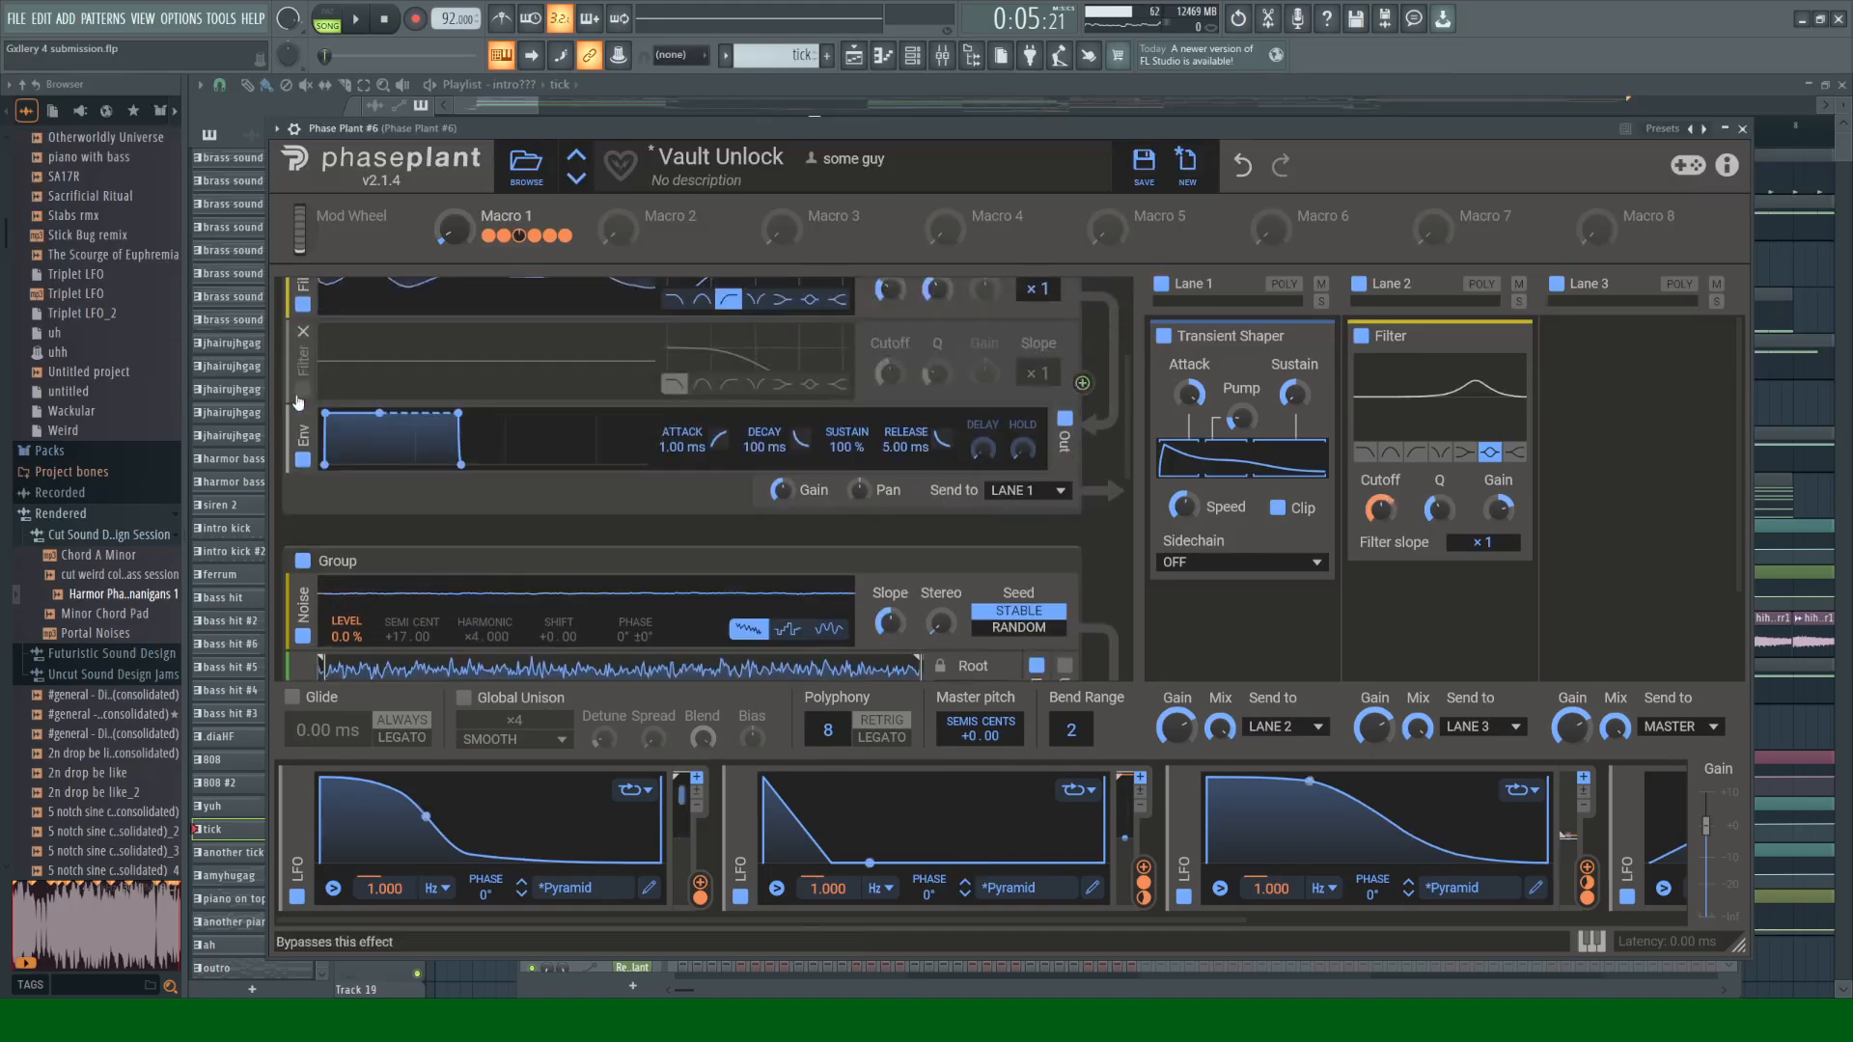
# Step: Enable the bypassed filter in Phase Plant #6's first group and play the tick sound through it
pyautogui.click(302, 396)
pyautogui.press('space')
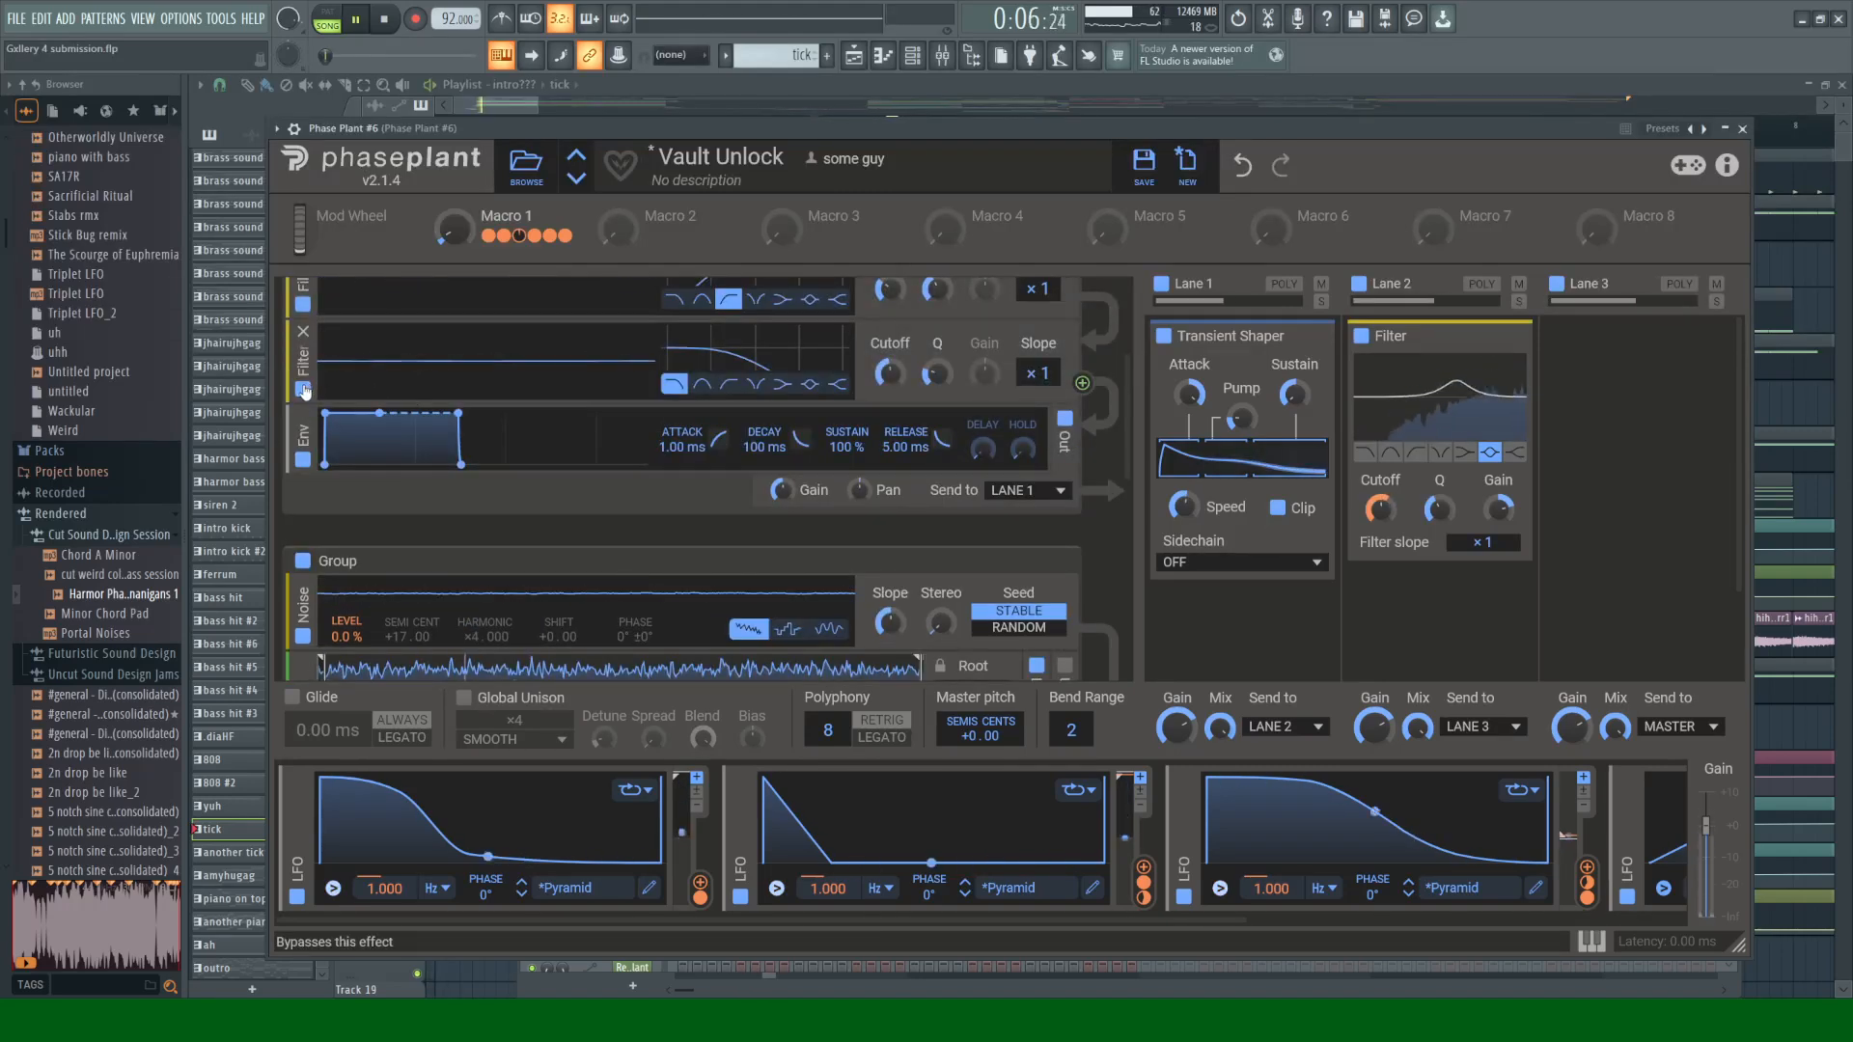
pyautogui.scroll(-3, 436, 372)
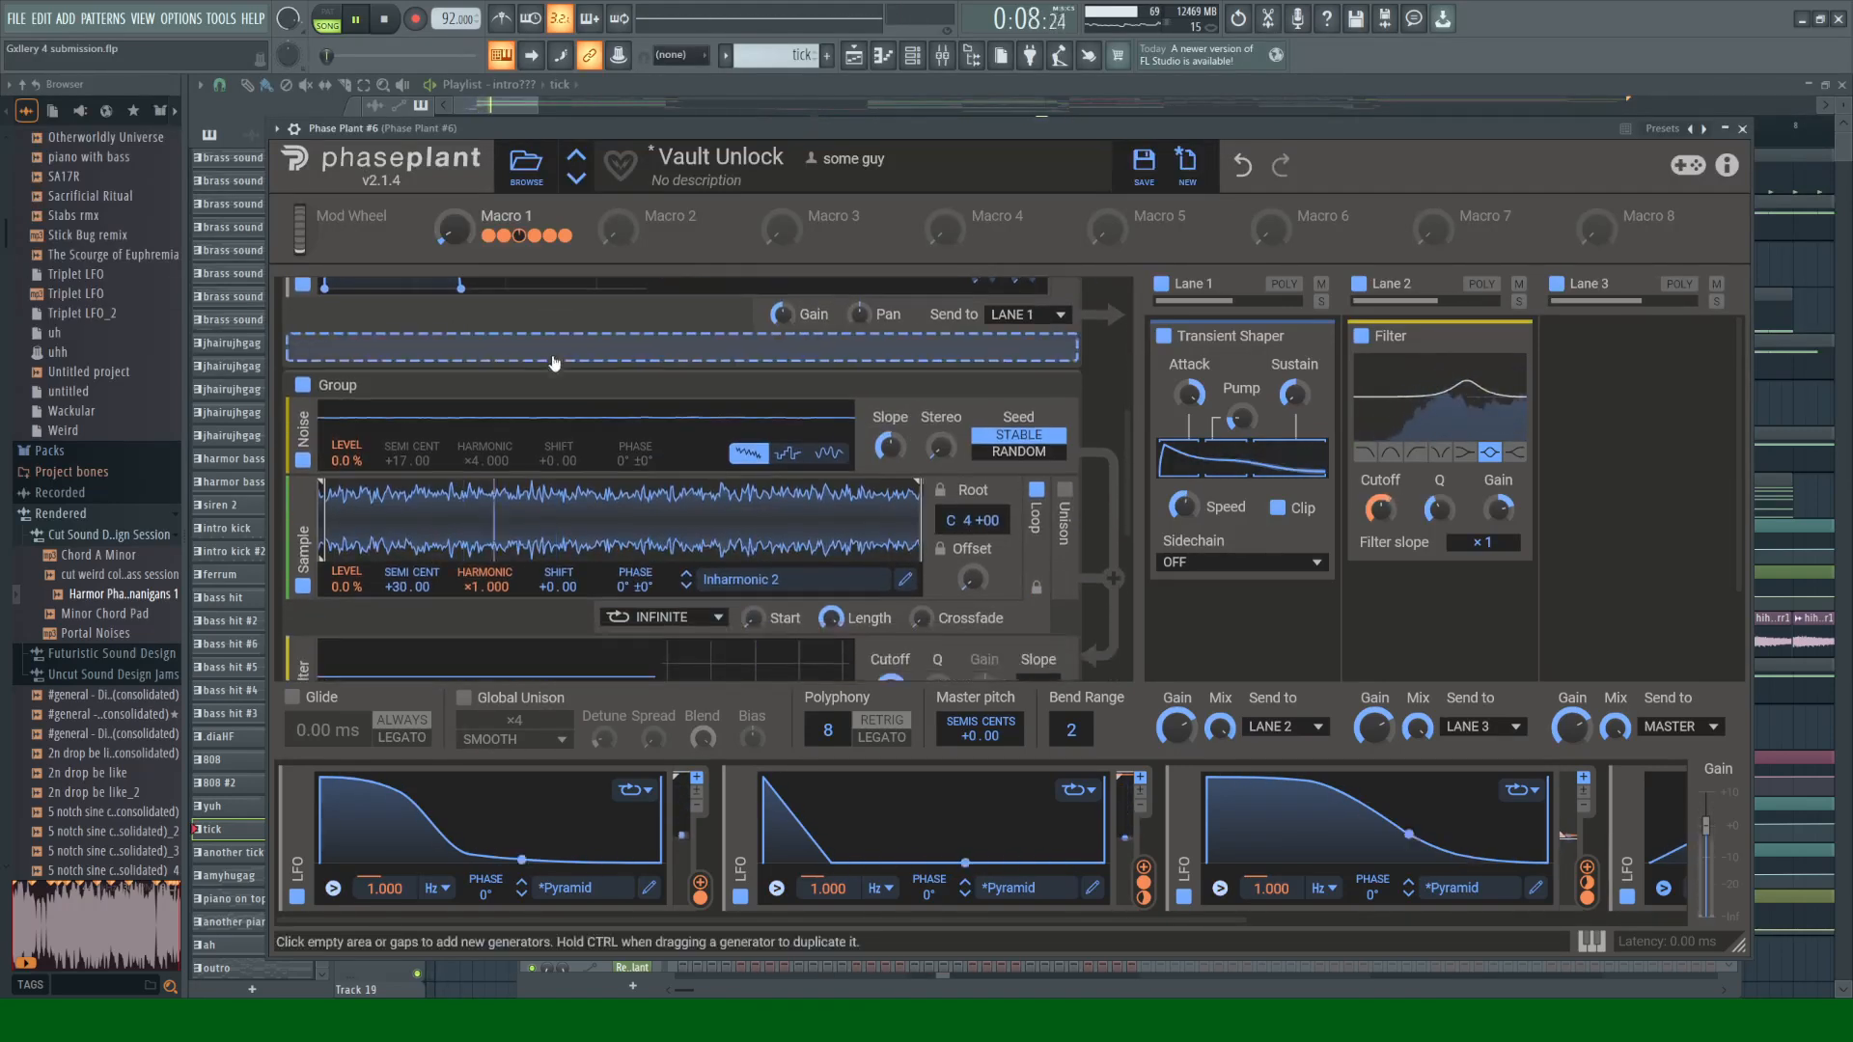
# Step: Compare the tick sound with the Lane 1 Transient Shaper and Lane 2 Filter disabled and re-enabled
pyautogui.click(1164, 336)
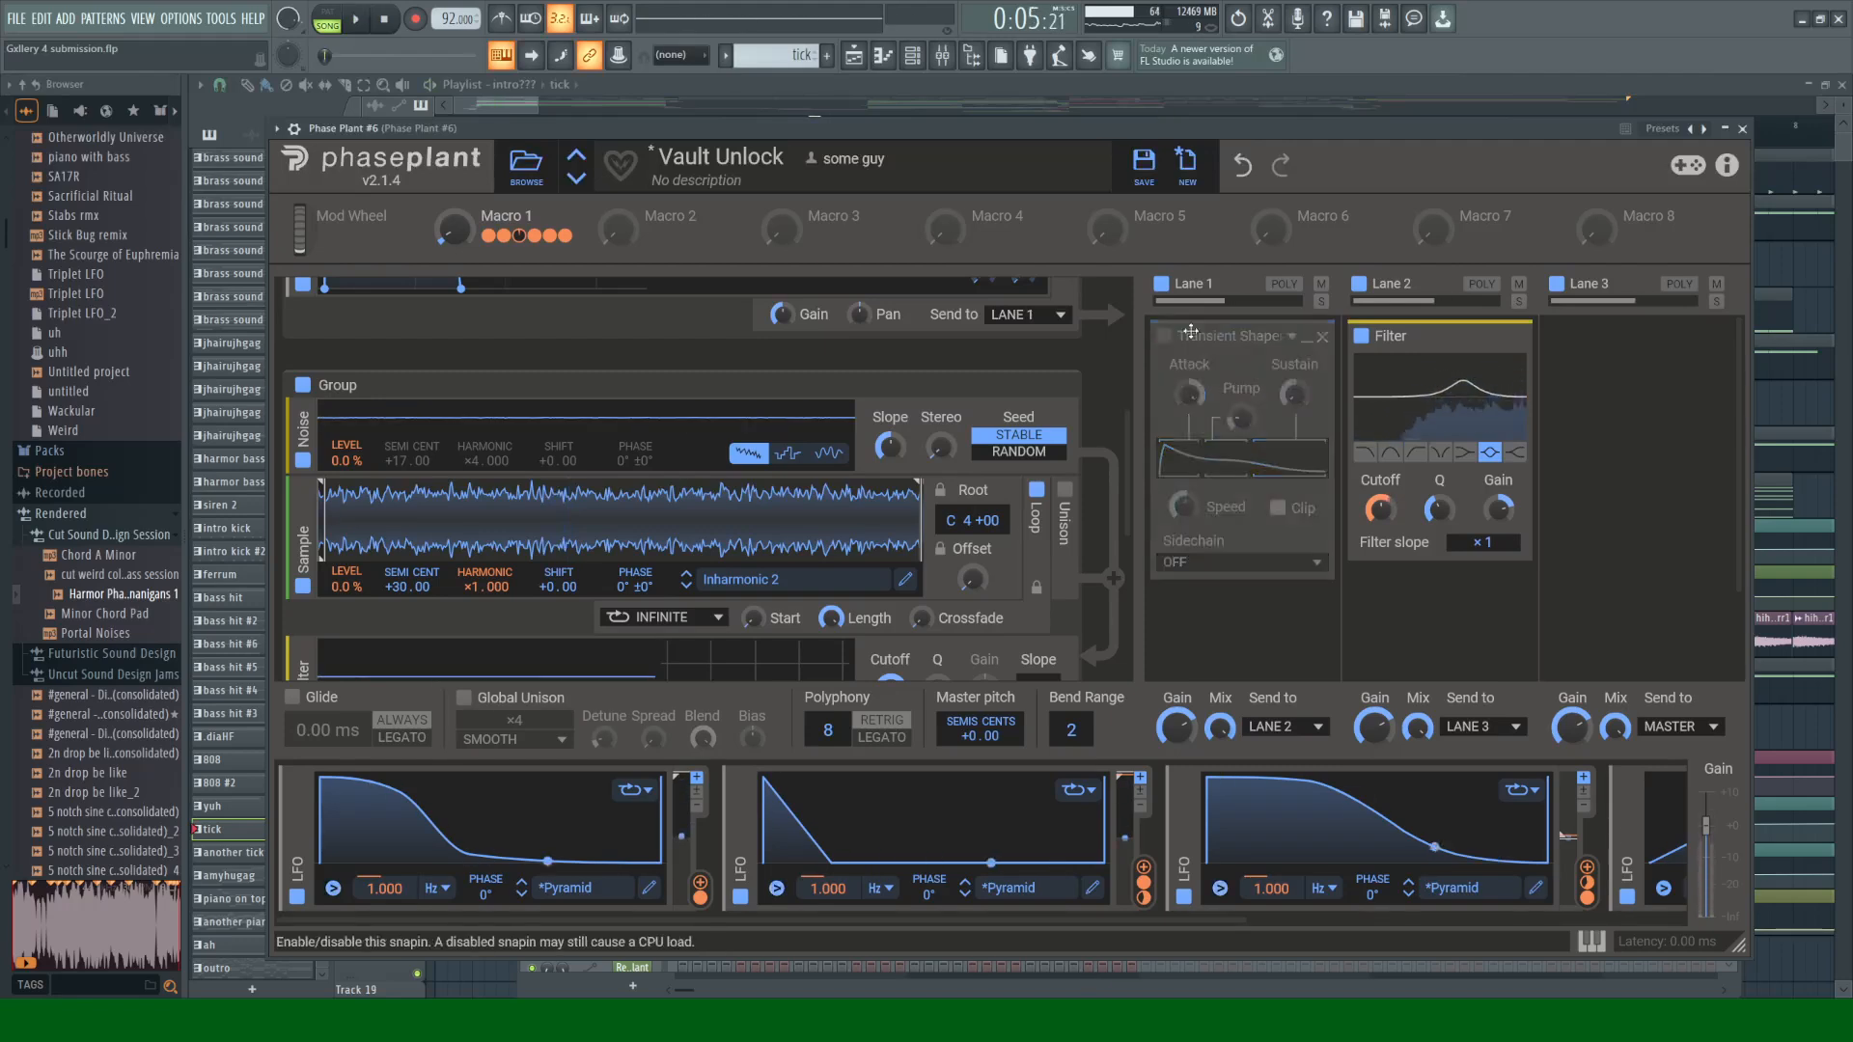
pyautogui.press('space')
pyautogui.click(1357, 338)
pyautogui.press('space')
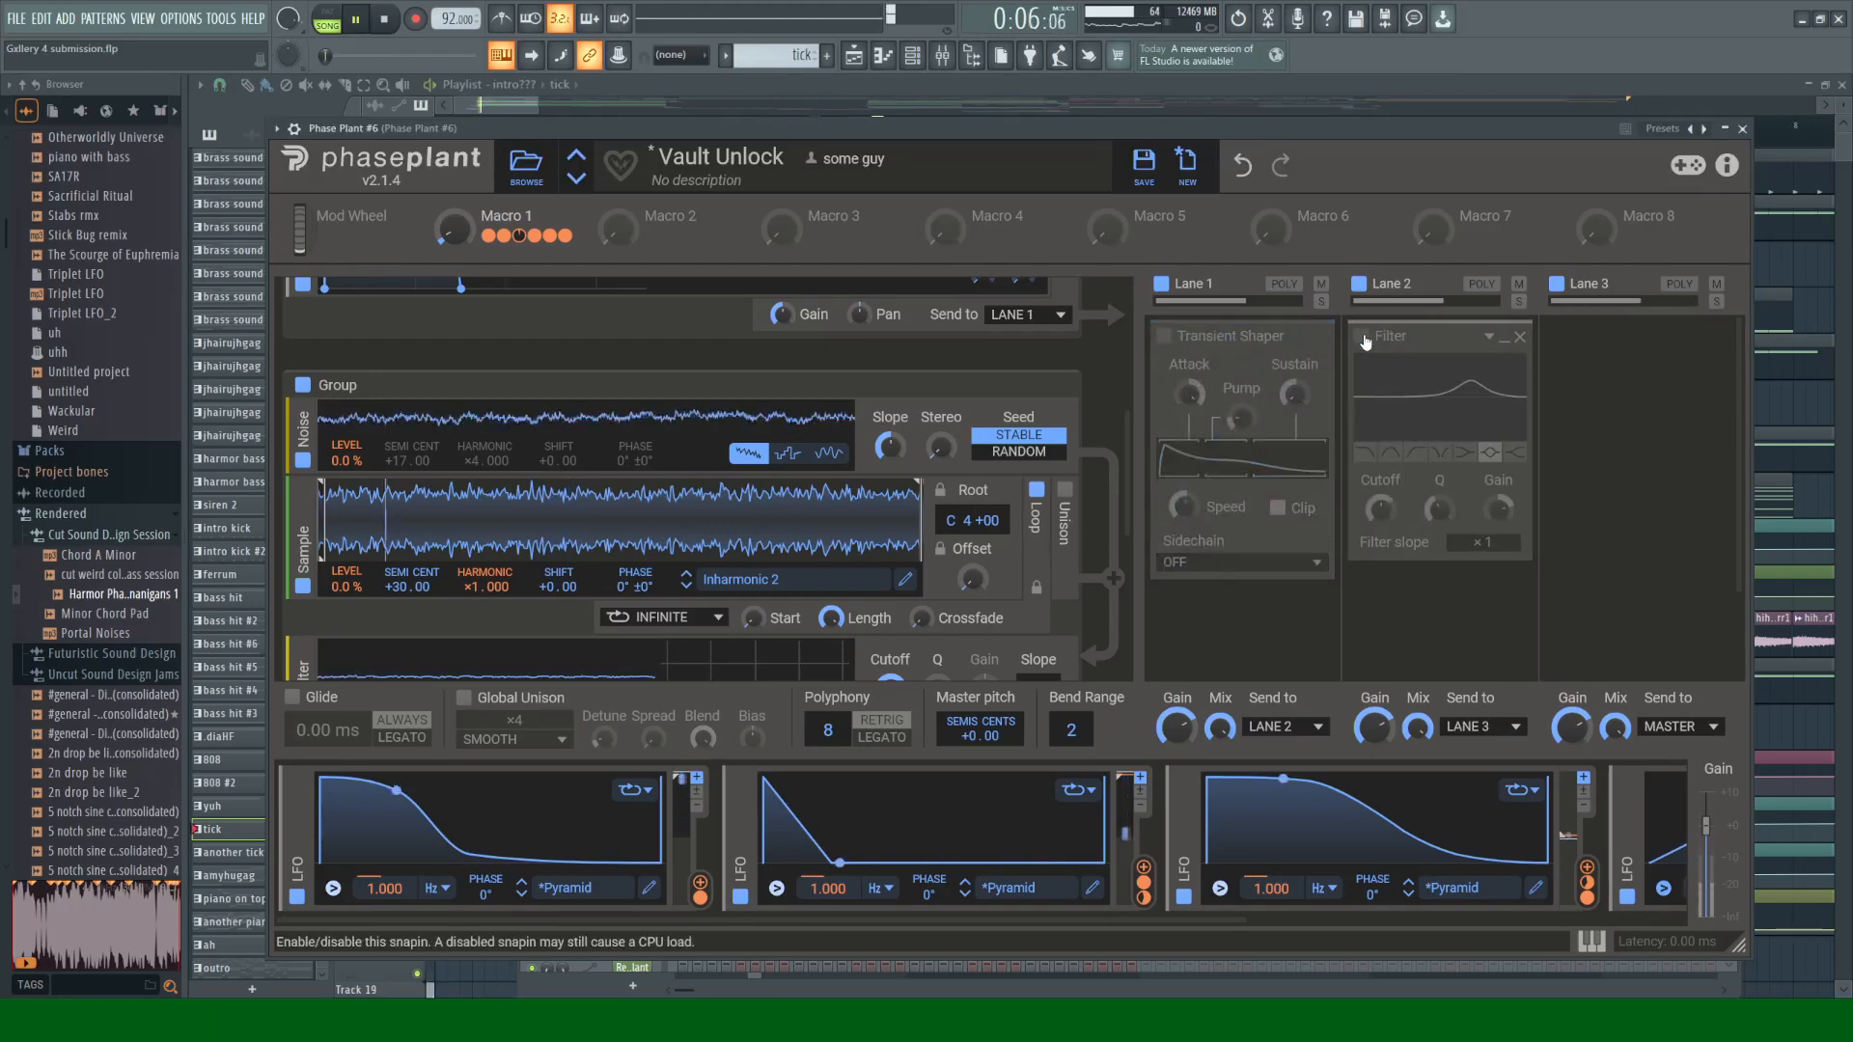
pyautogui.click(1164, 336)
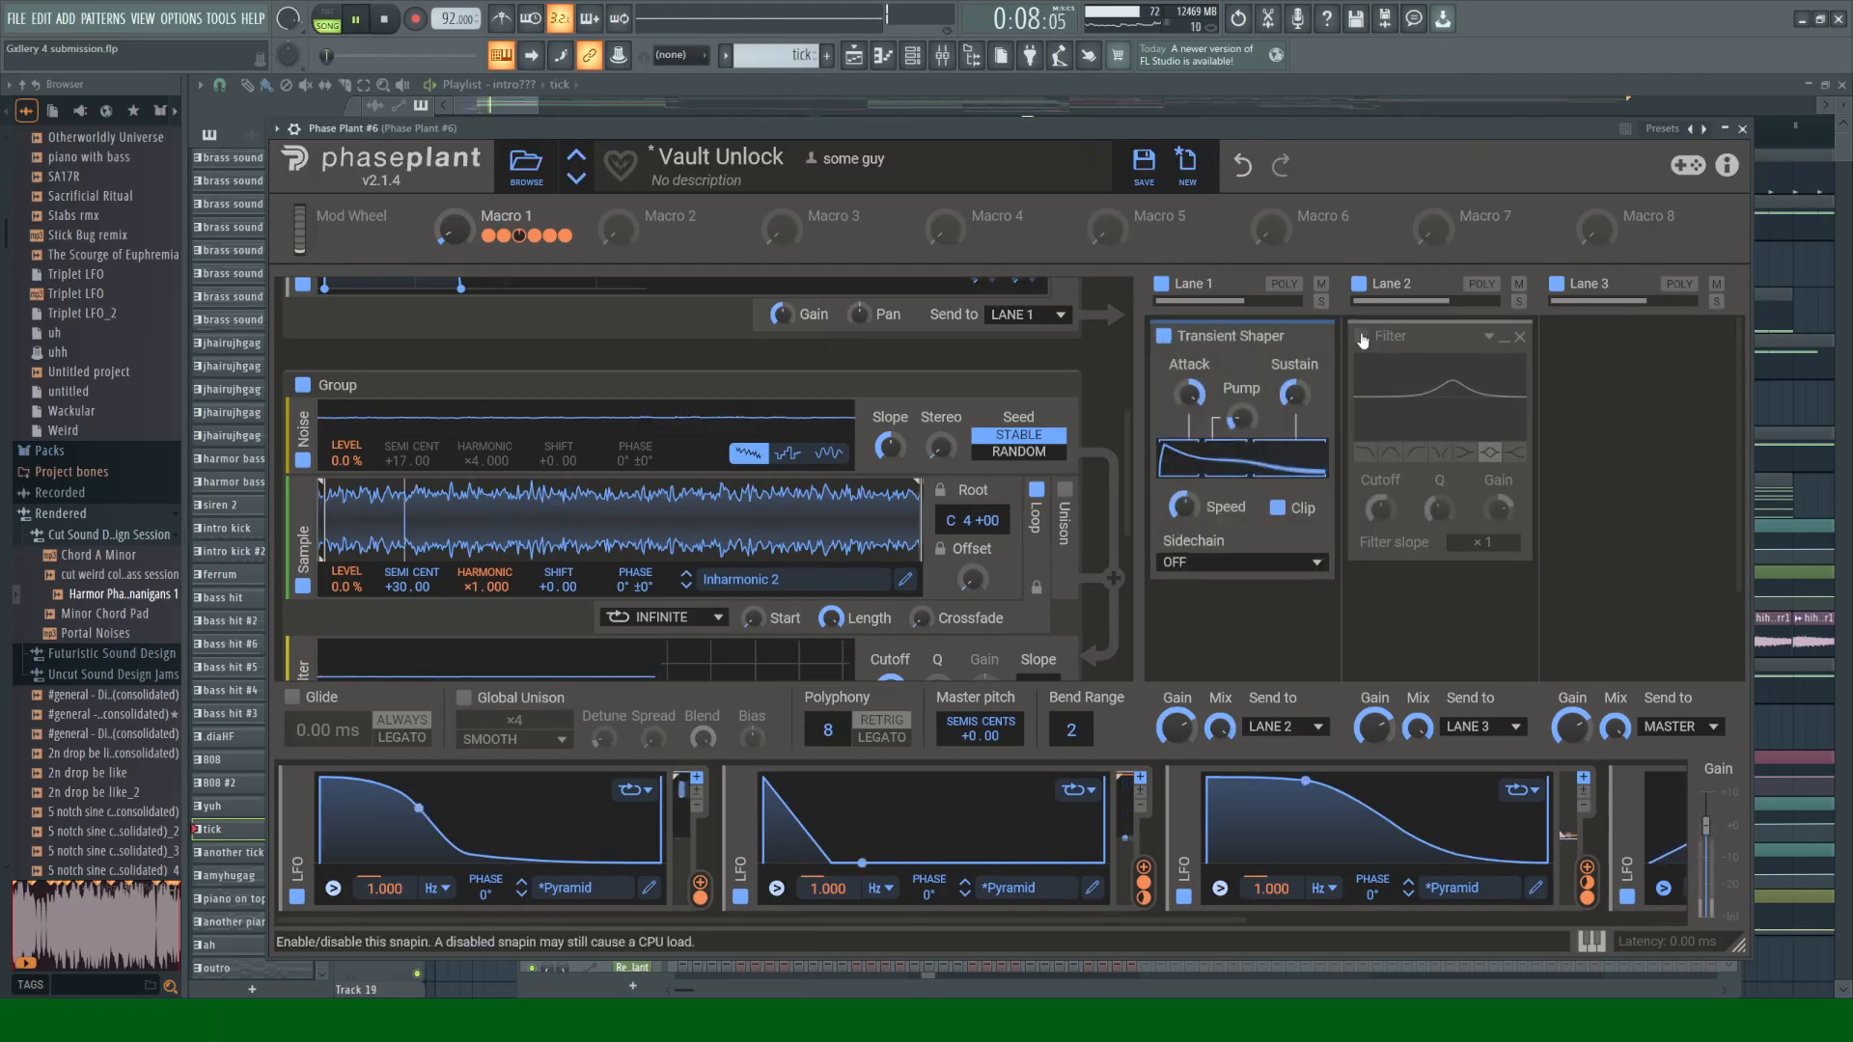
pyautogui.click(1361, 336)
pyautogui.press('space')
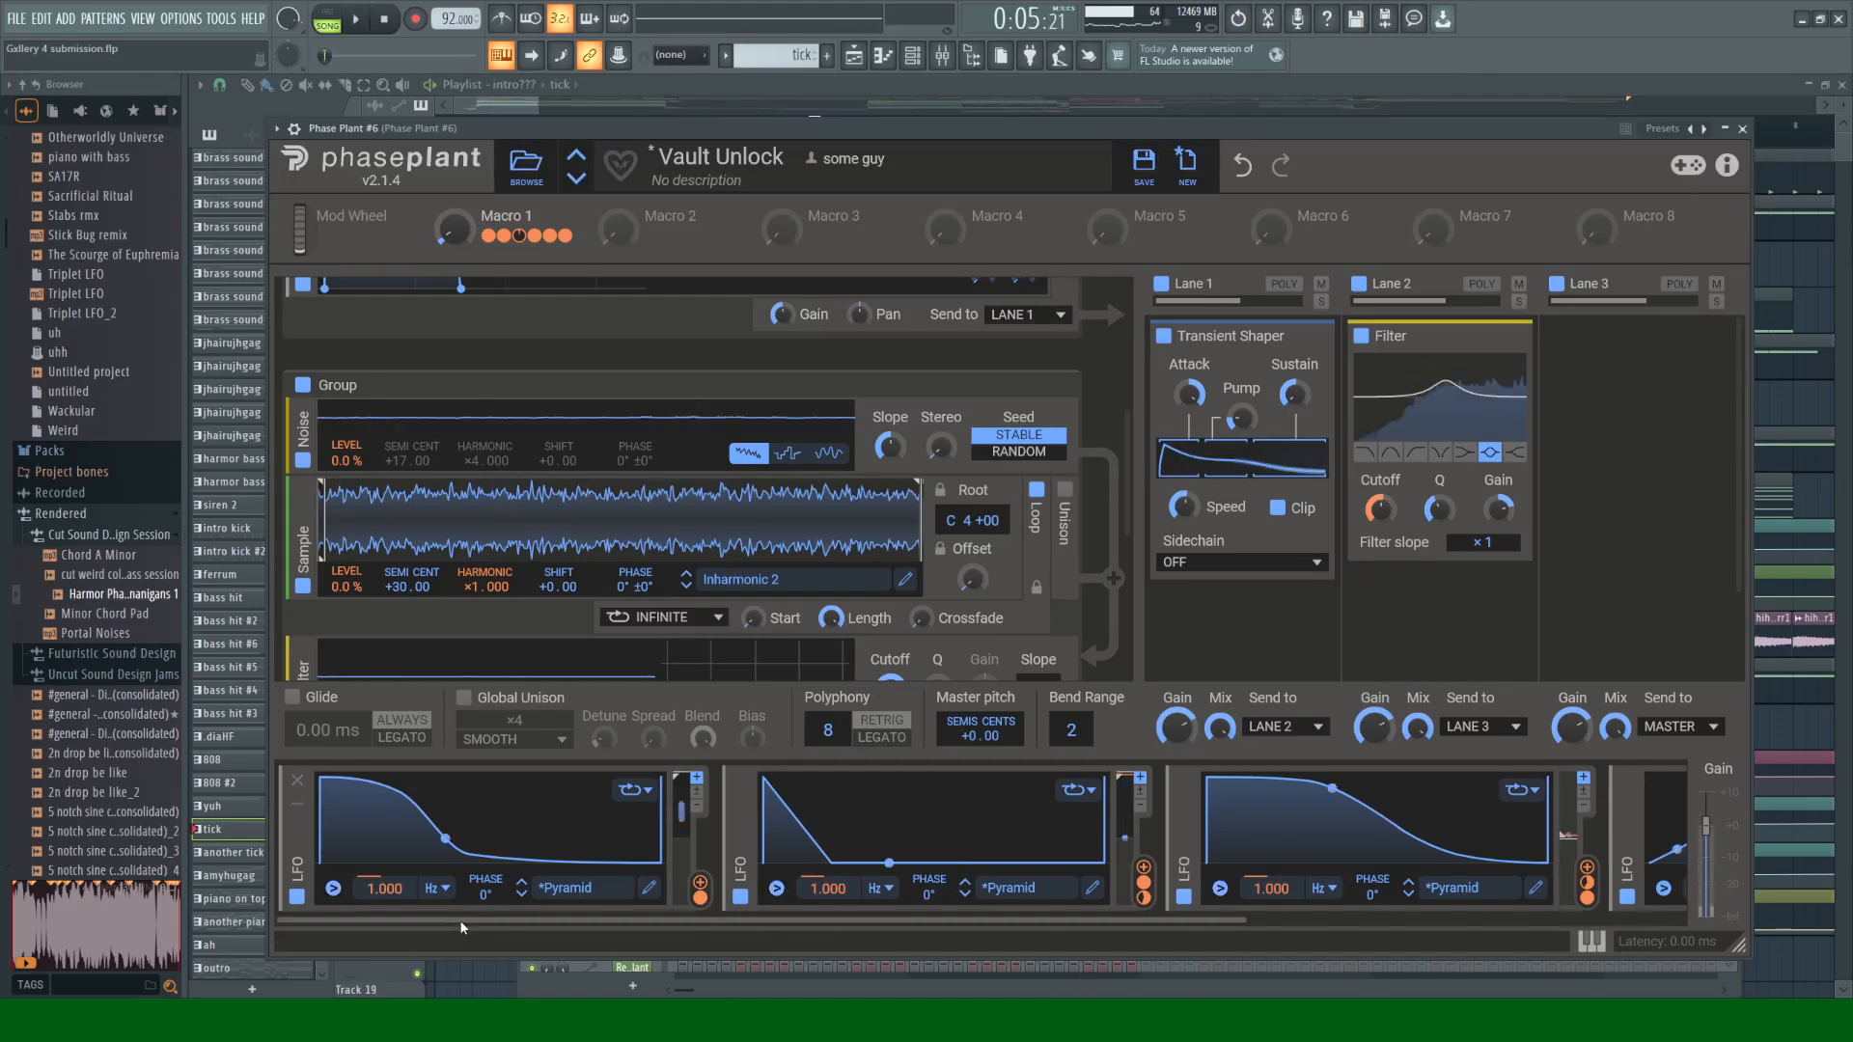
# Step: Look over Phase Plant #6's LFO row and first generator group, and close the instrument
pyautogui.moveTo(459, 918); pyautogui.dragTo(272, 944)
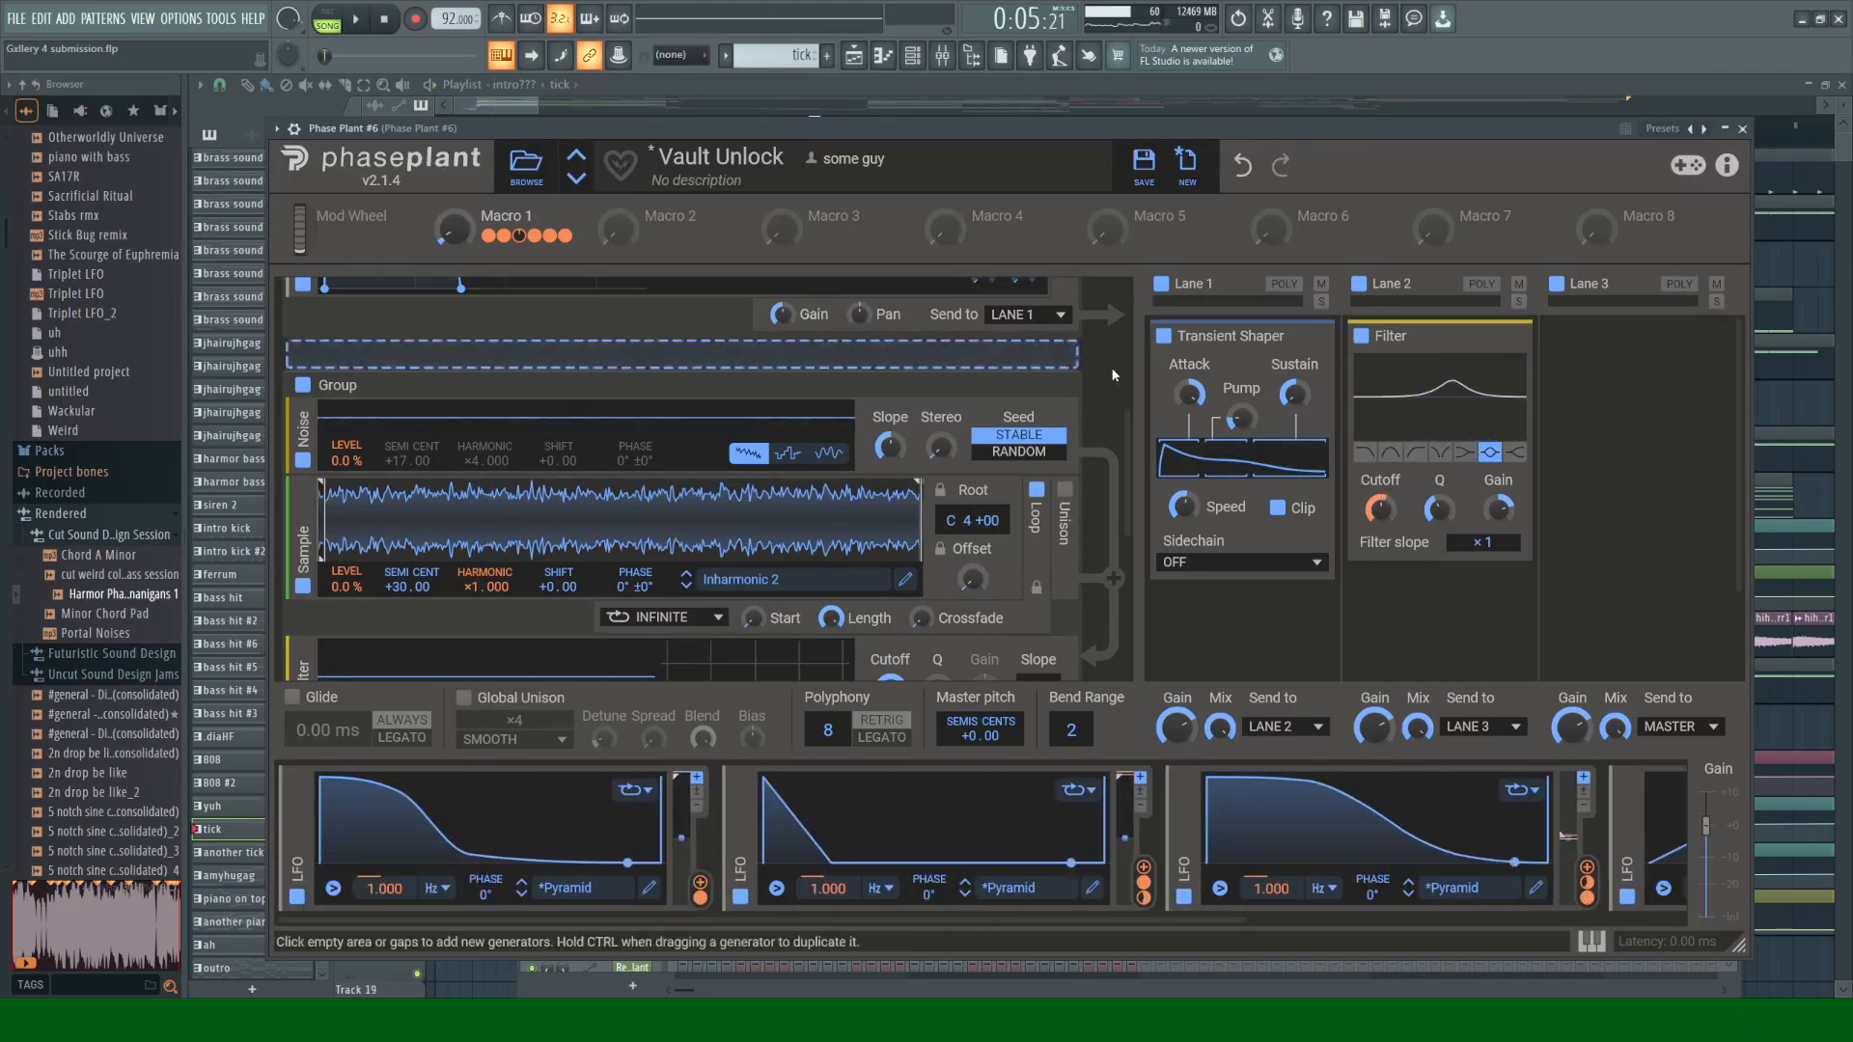
pyautogui.scroll(3, 1112, 374)
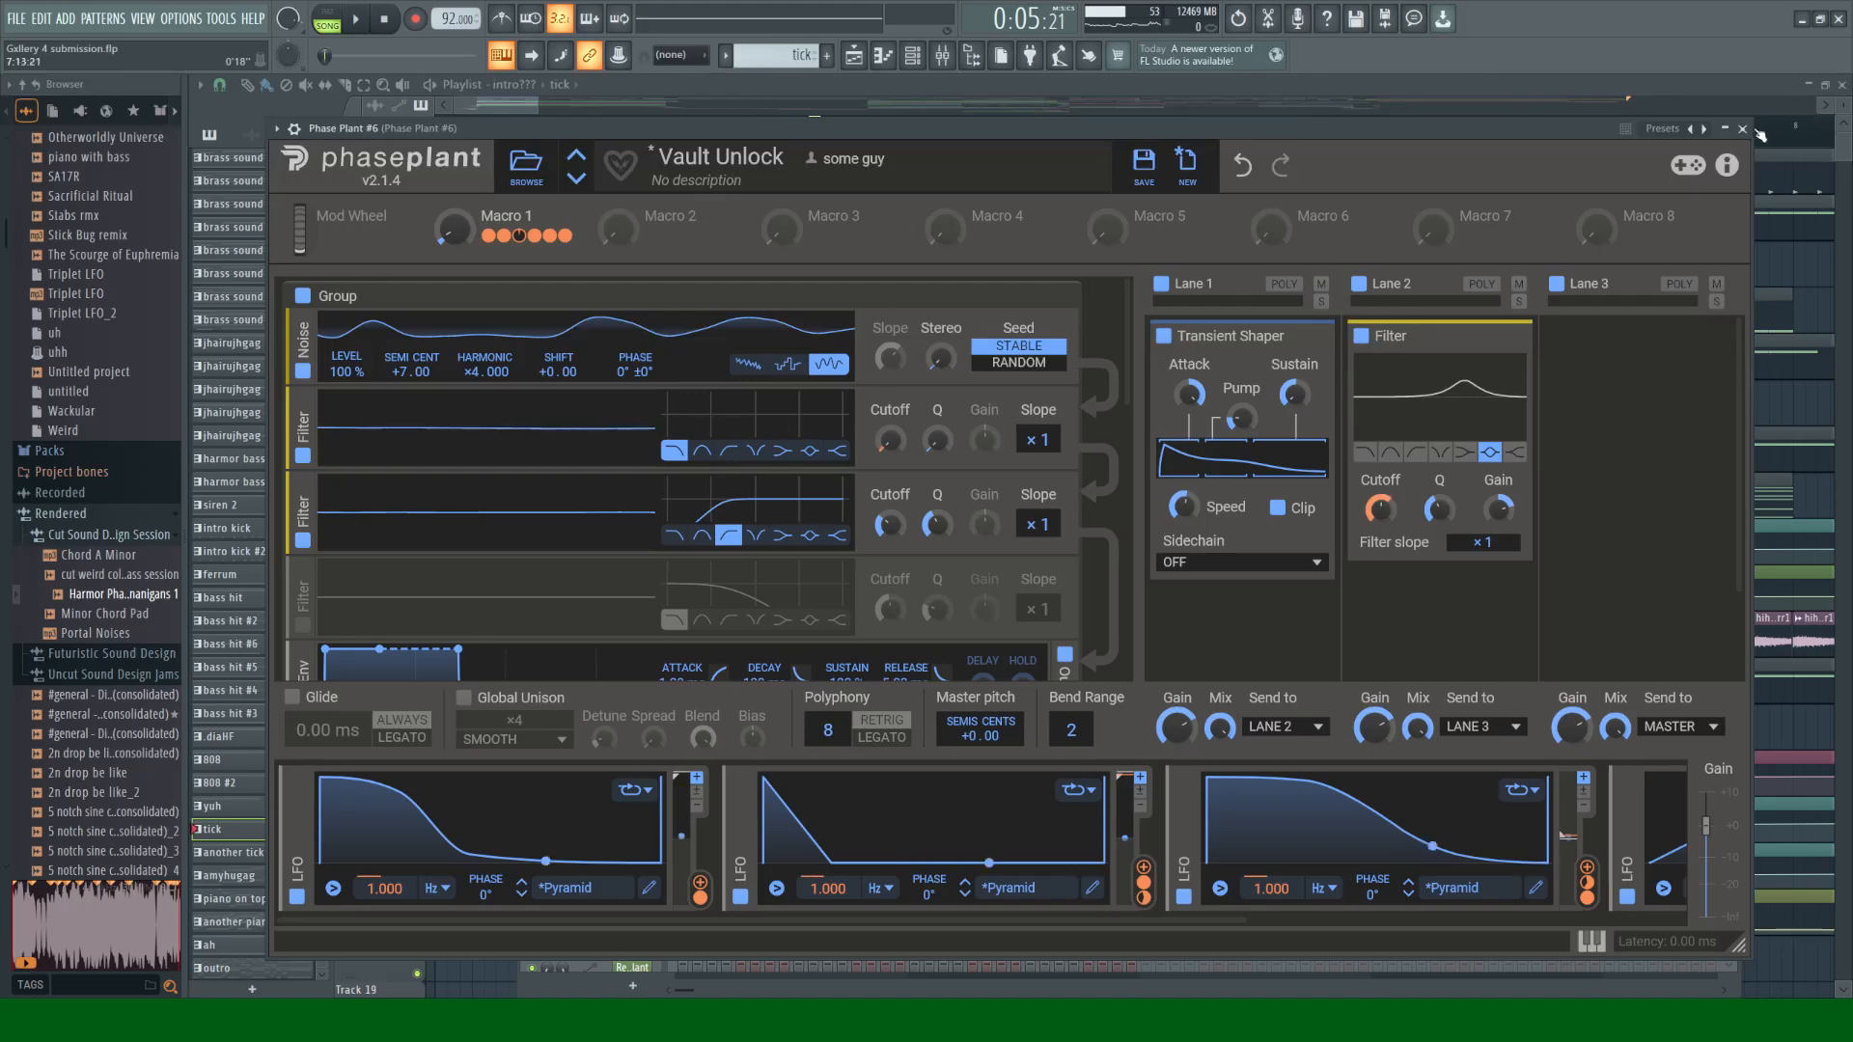
pyautogui.click(1742, 128)
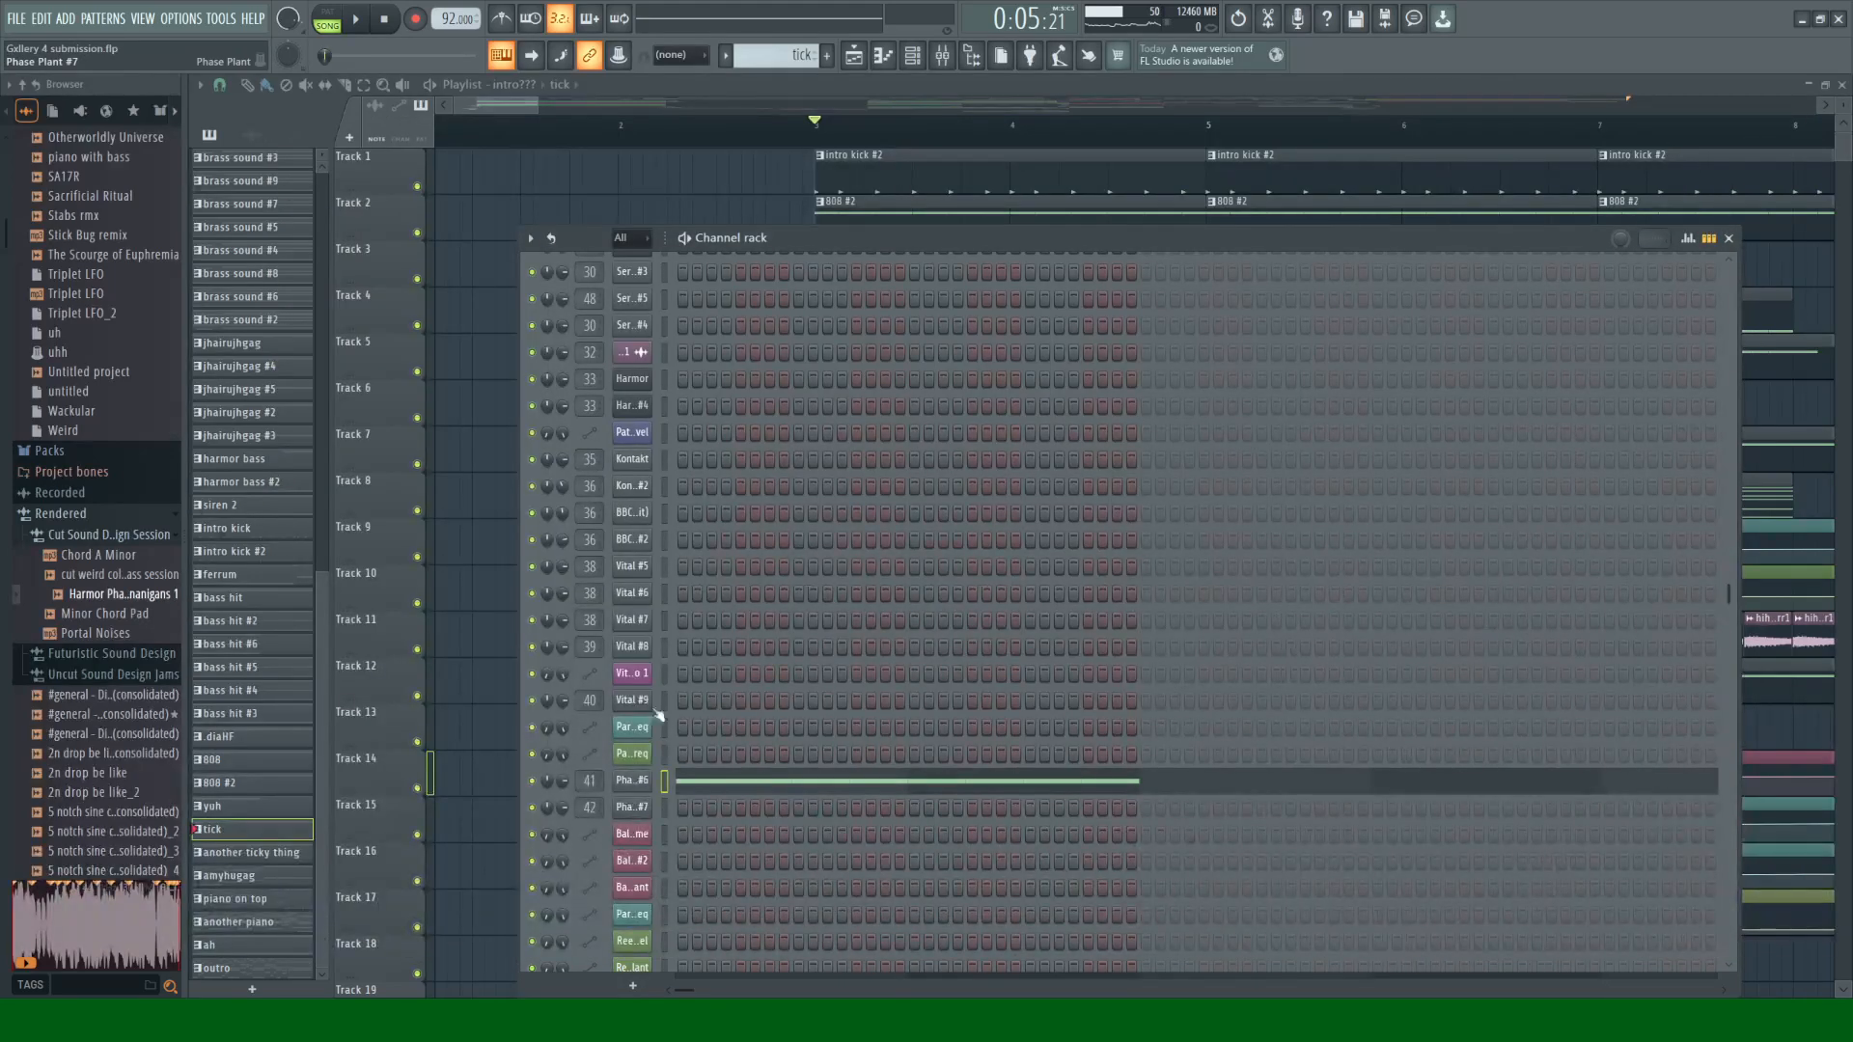
# Step: Inspect the Phase Plant #7 instrument and its effect chain in the mixer
pyautogui.click(632, 807)
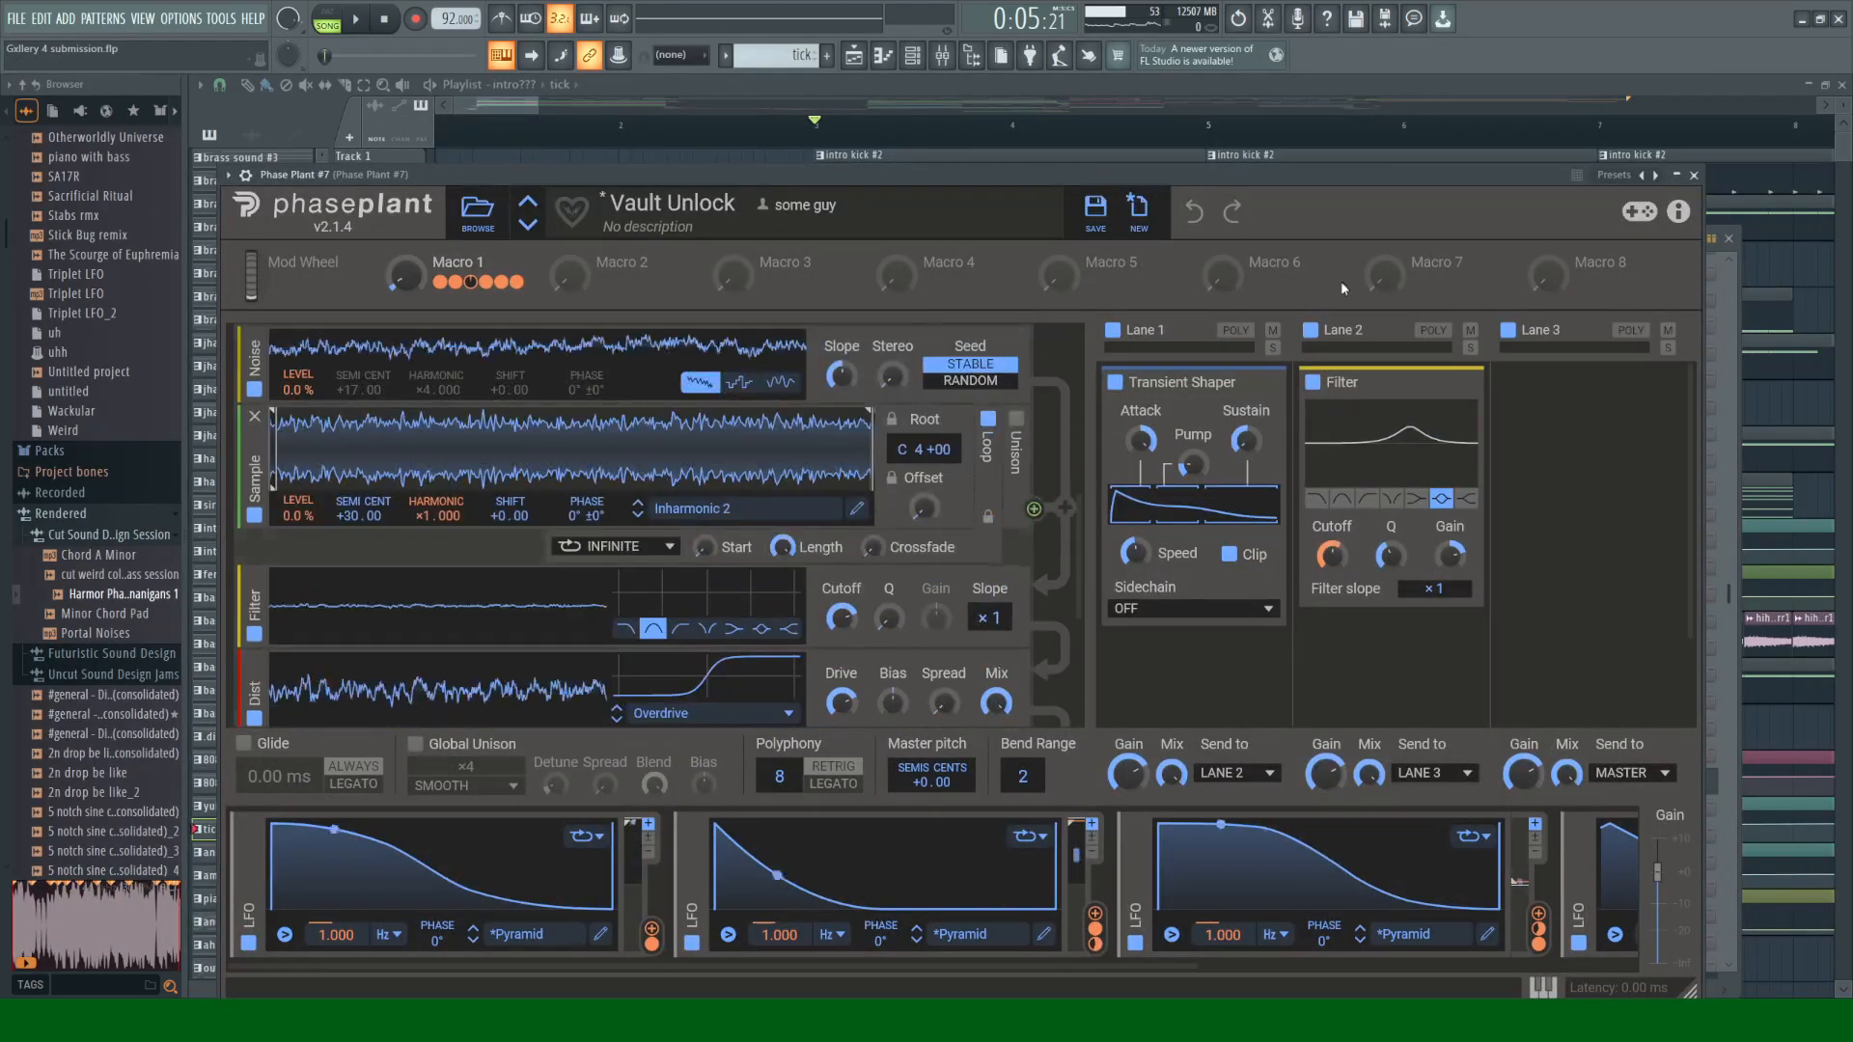
pyautogui.press('Escape')
pyautogui.click(942, 55)
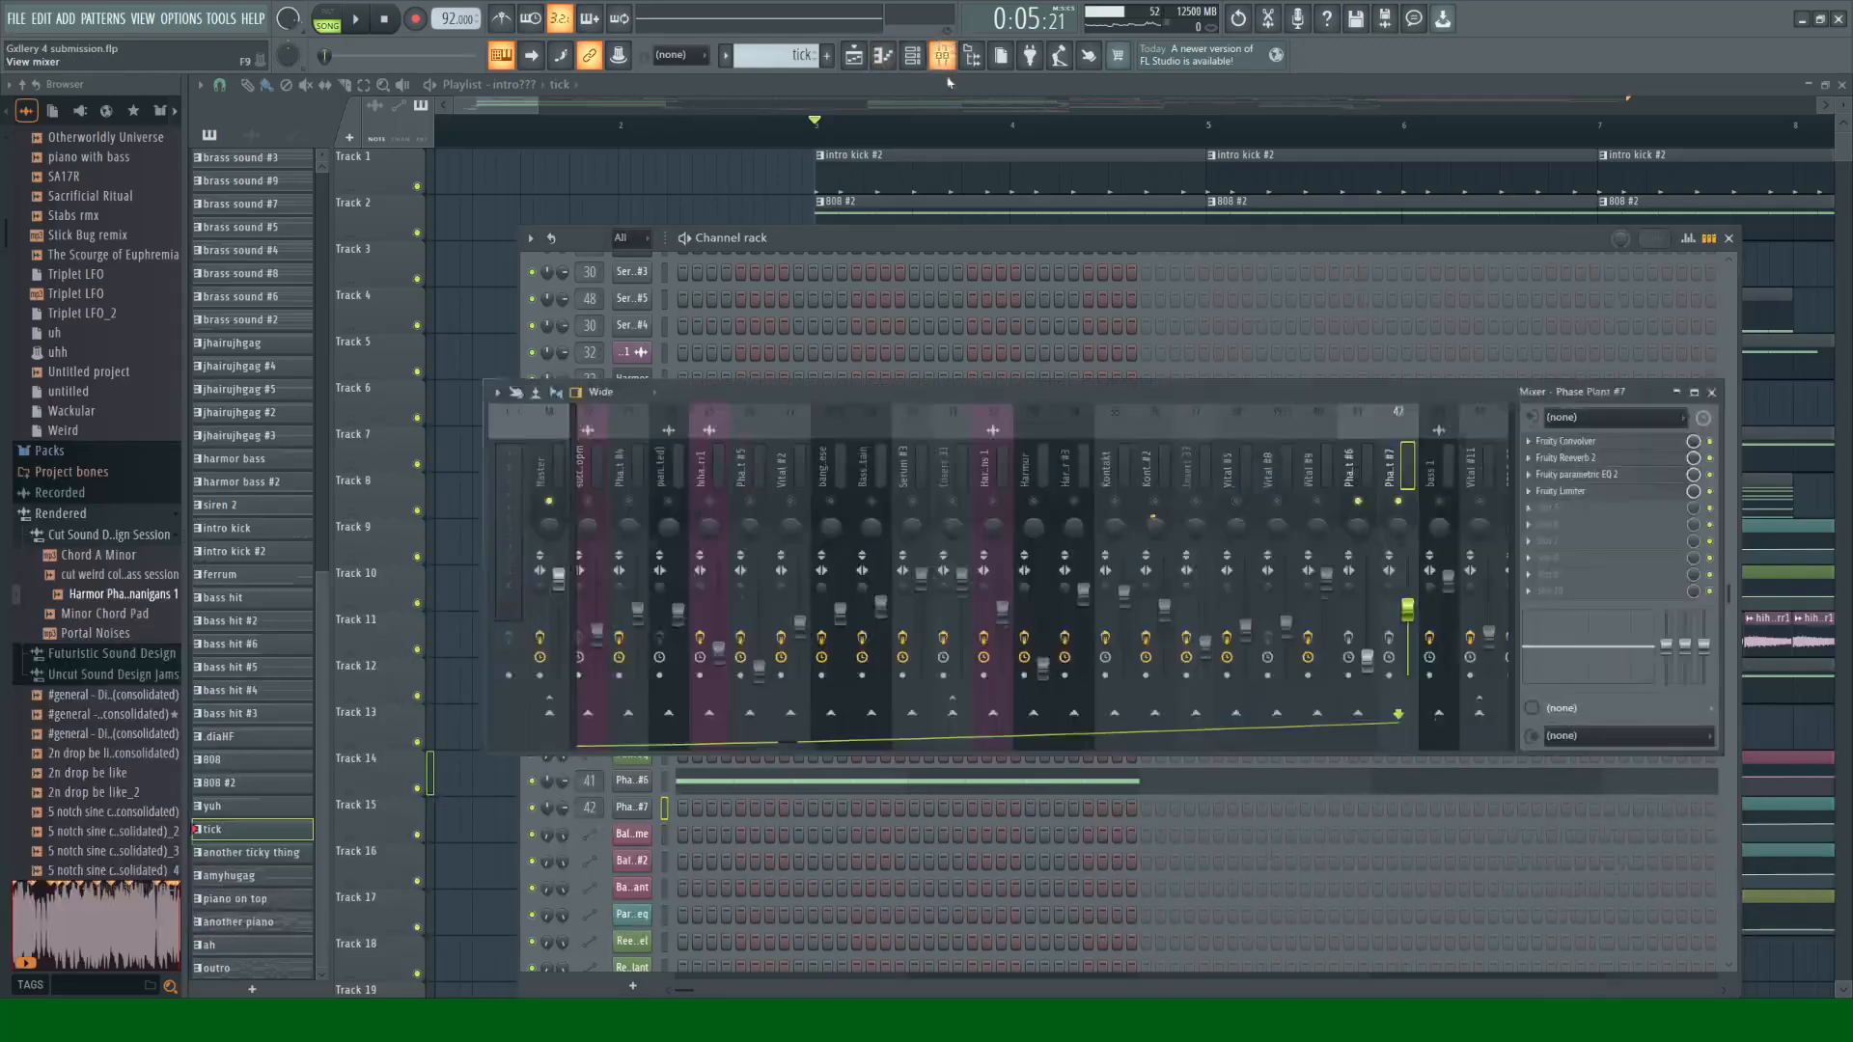
# Step: Play Phase Plant #6's mixer track while bypassing and re-enabling its effects, viewing Maximus, and close the mixer and channel rack
pyautogui.click(1366, 470)
pyautogui.press('space')
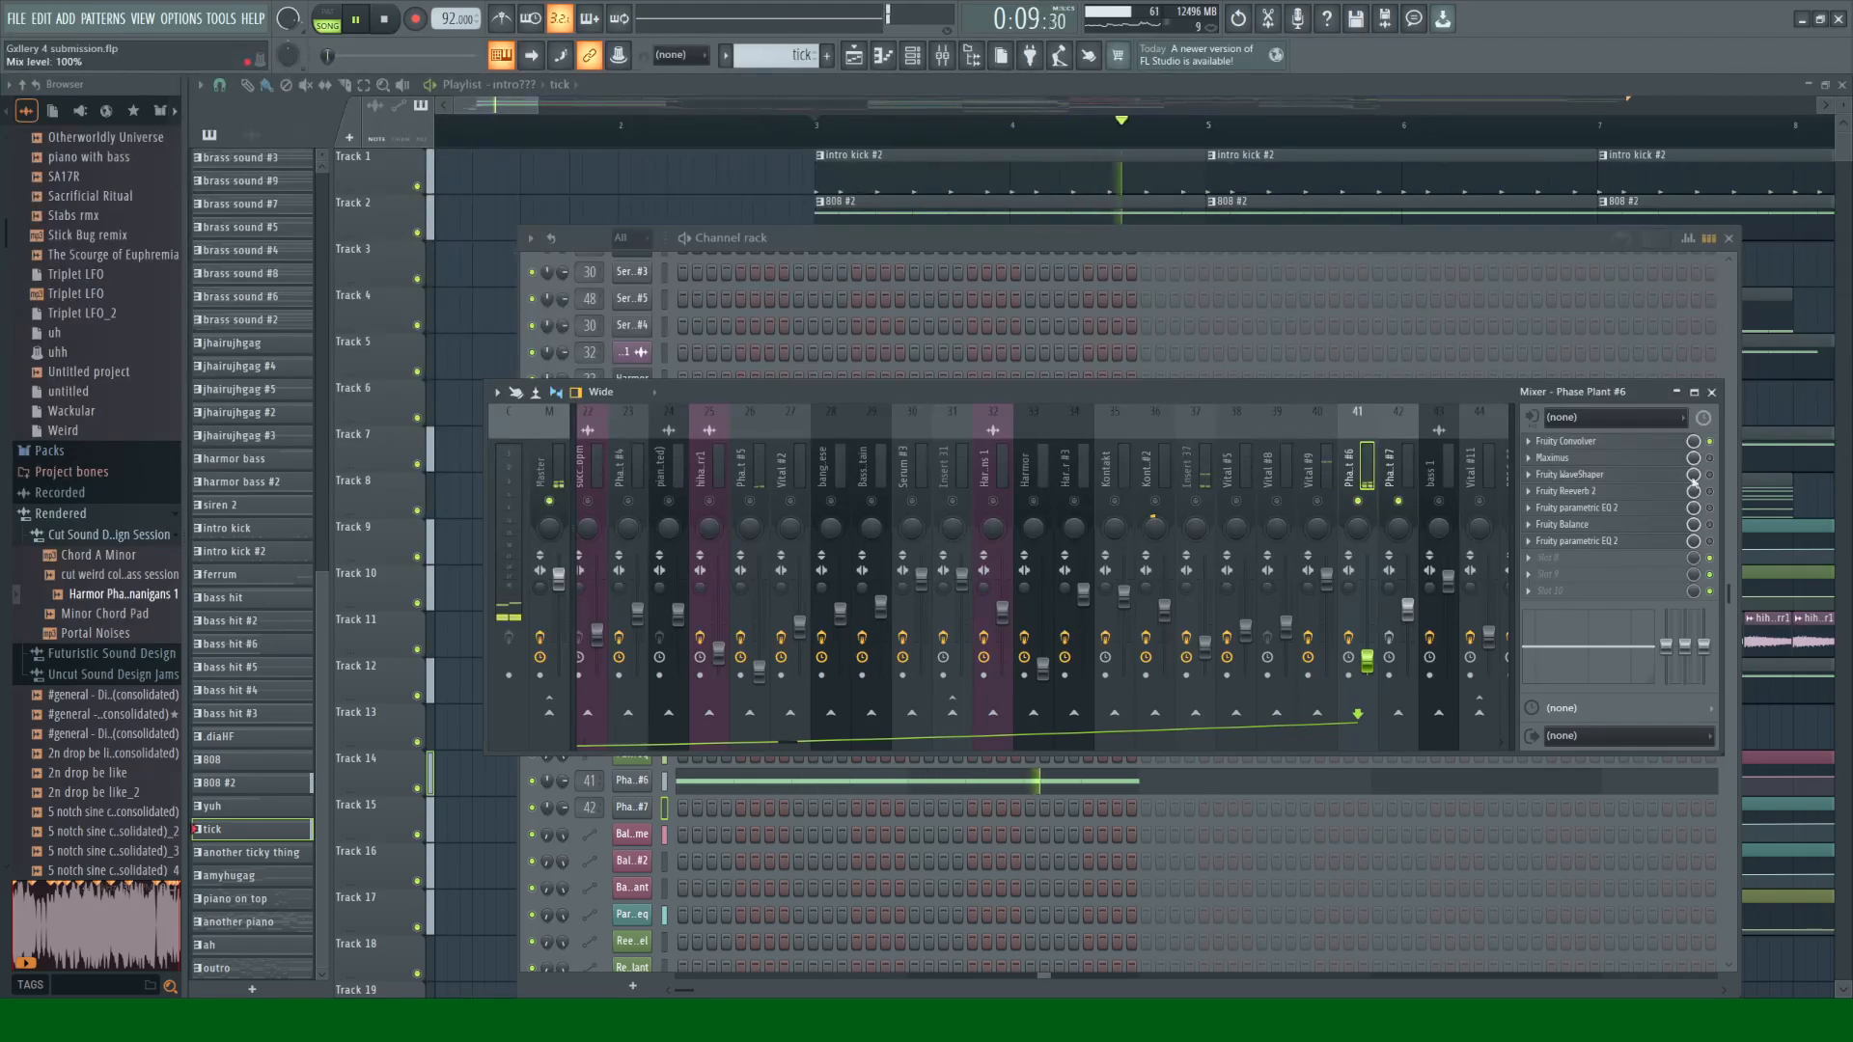
pyautogui.click(1648, 473)
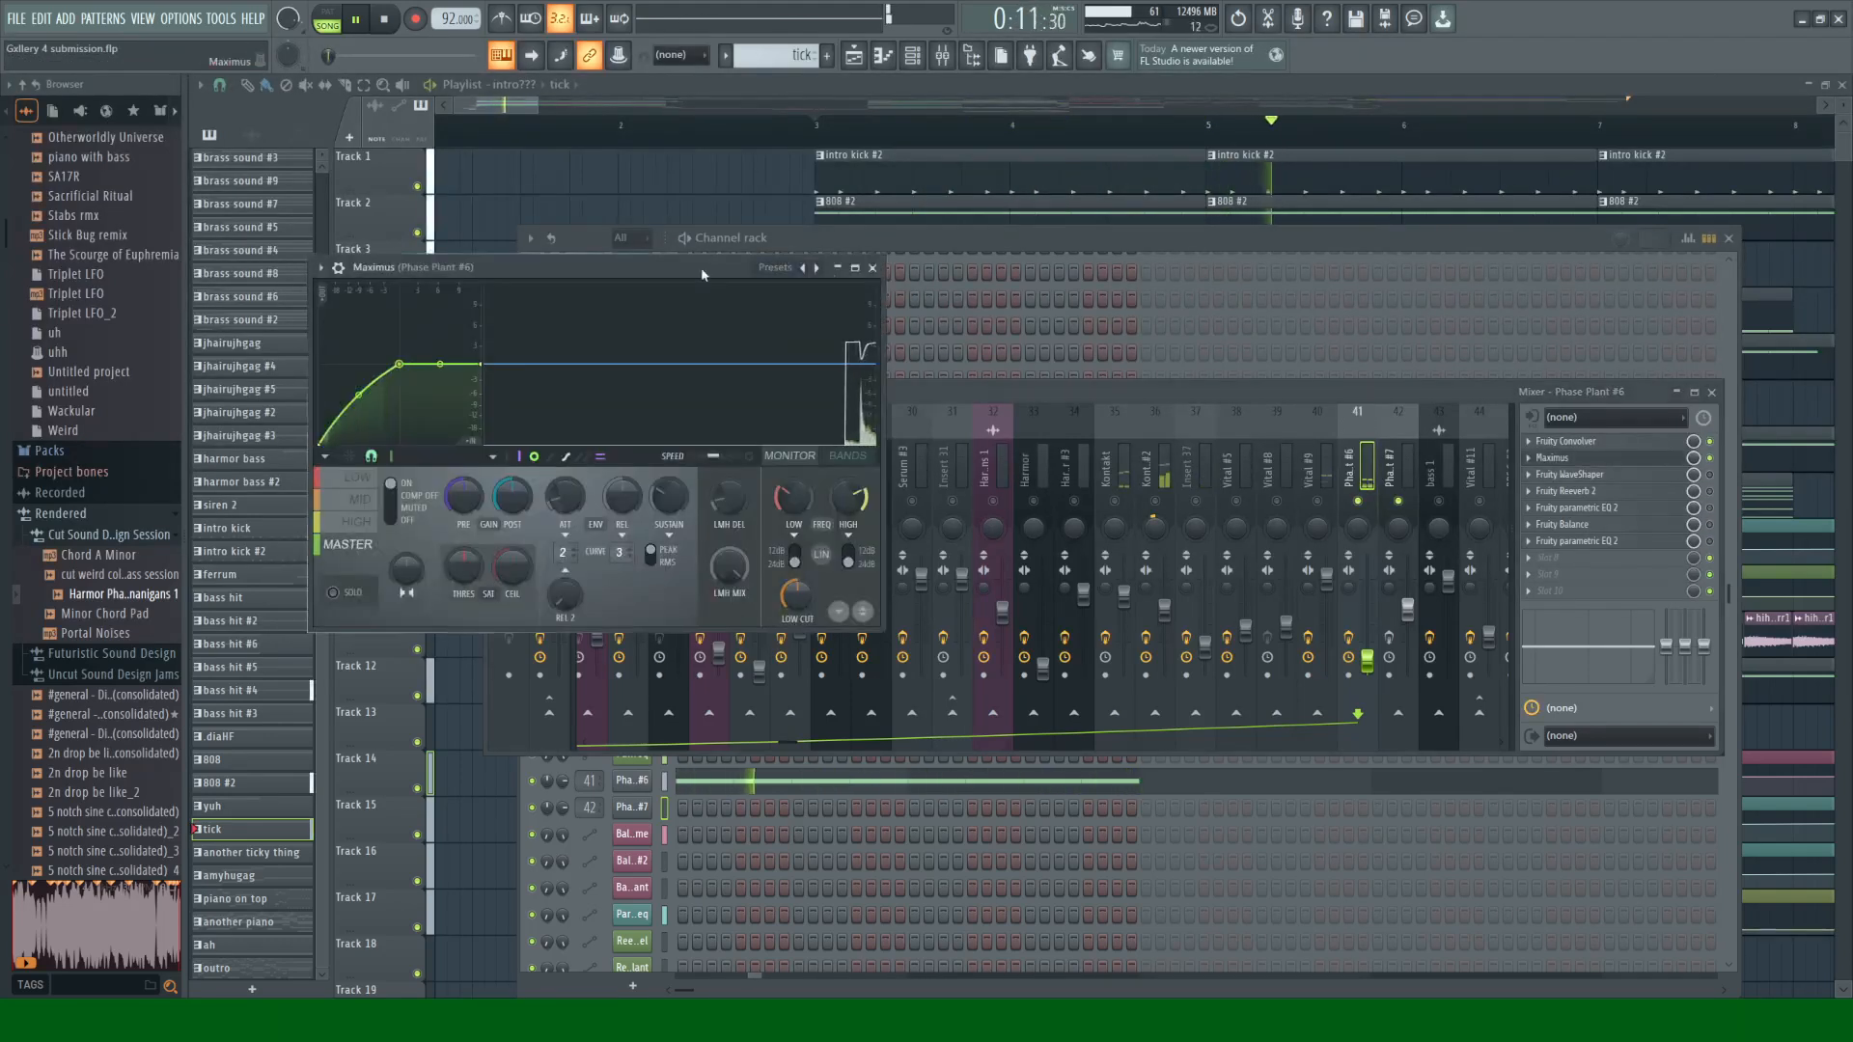
pyautogui.click(1648, 473)
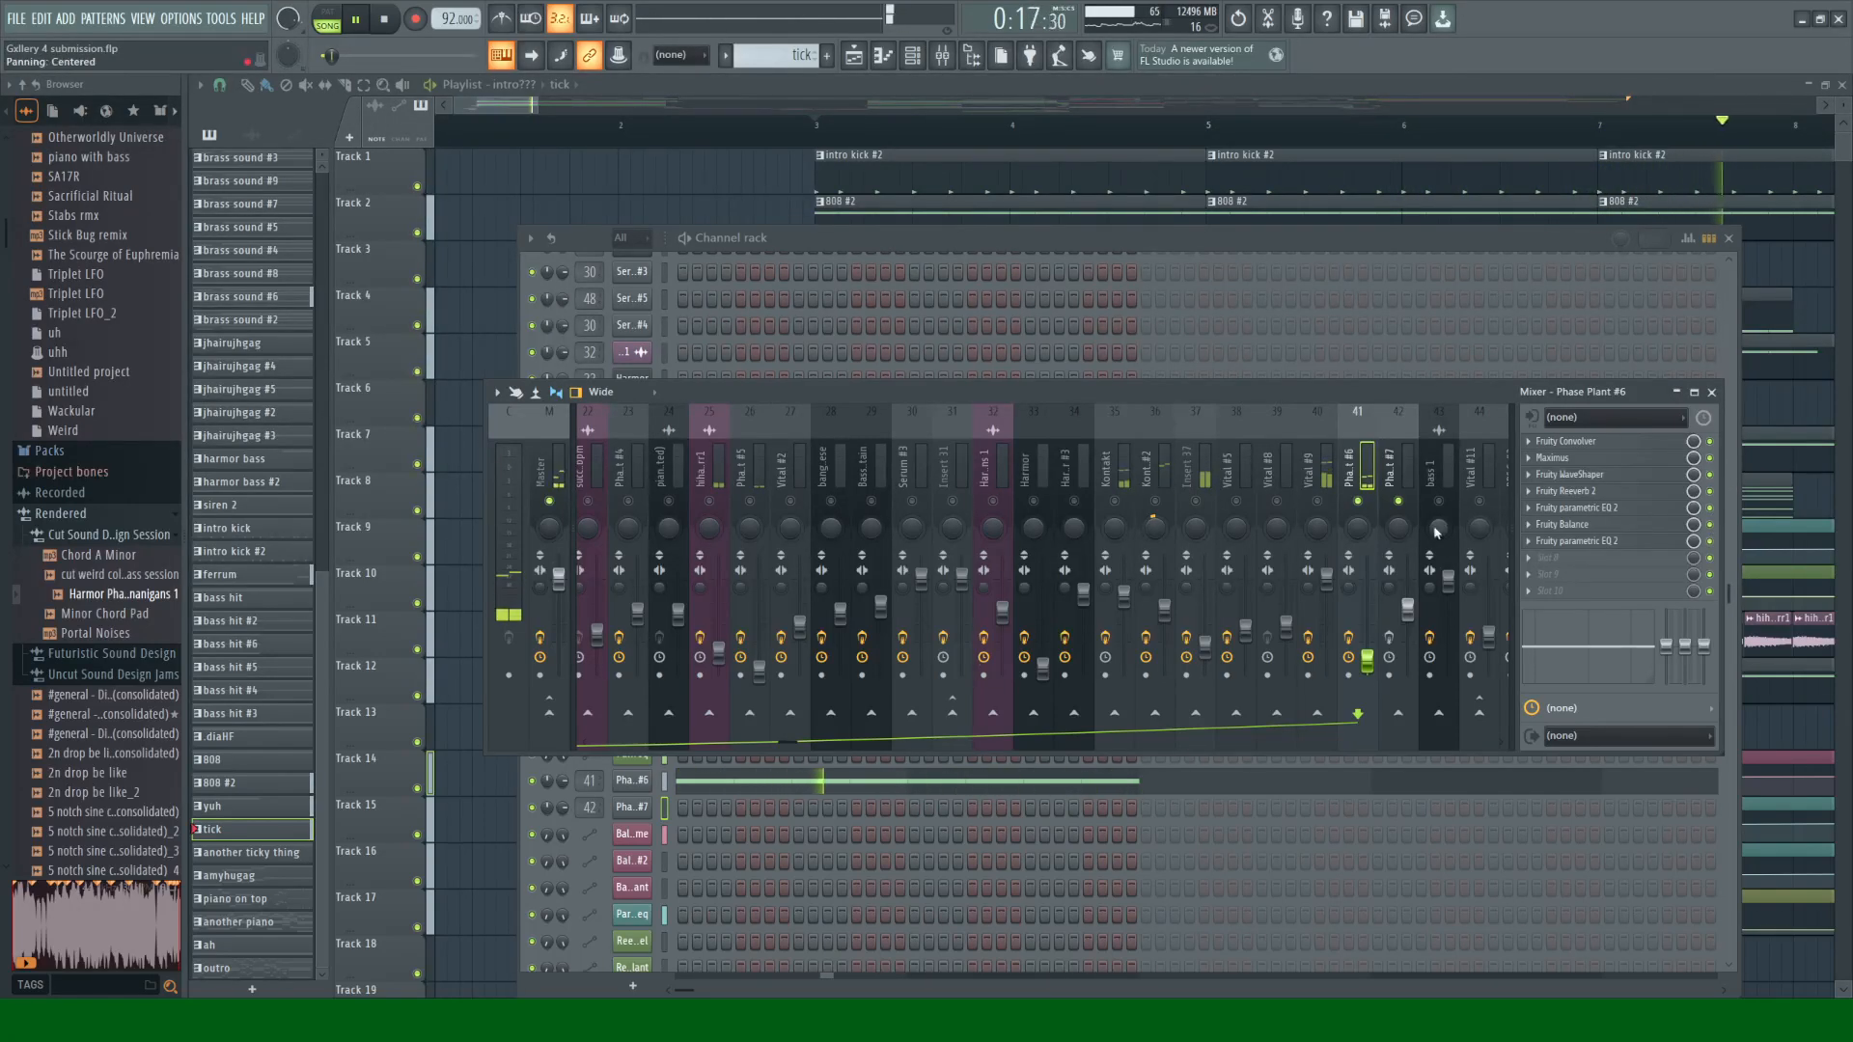
pyautogui.click(1409, 507)
pyautogui.press('space')
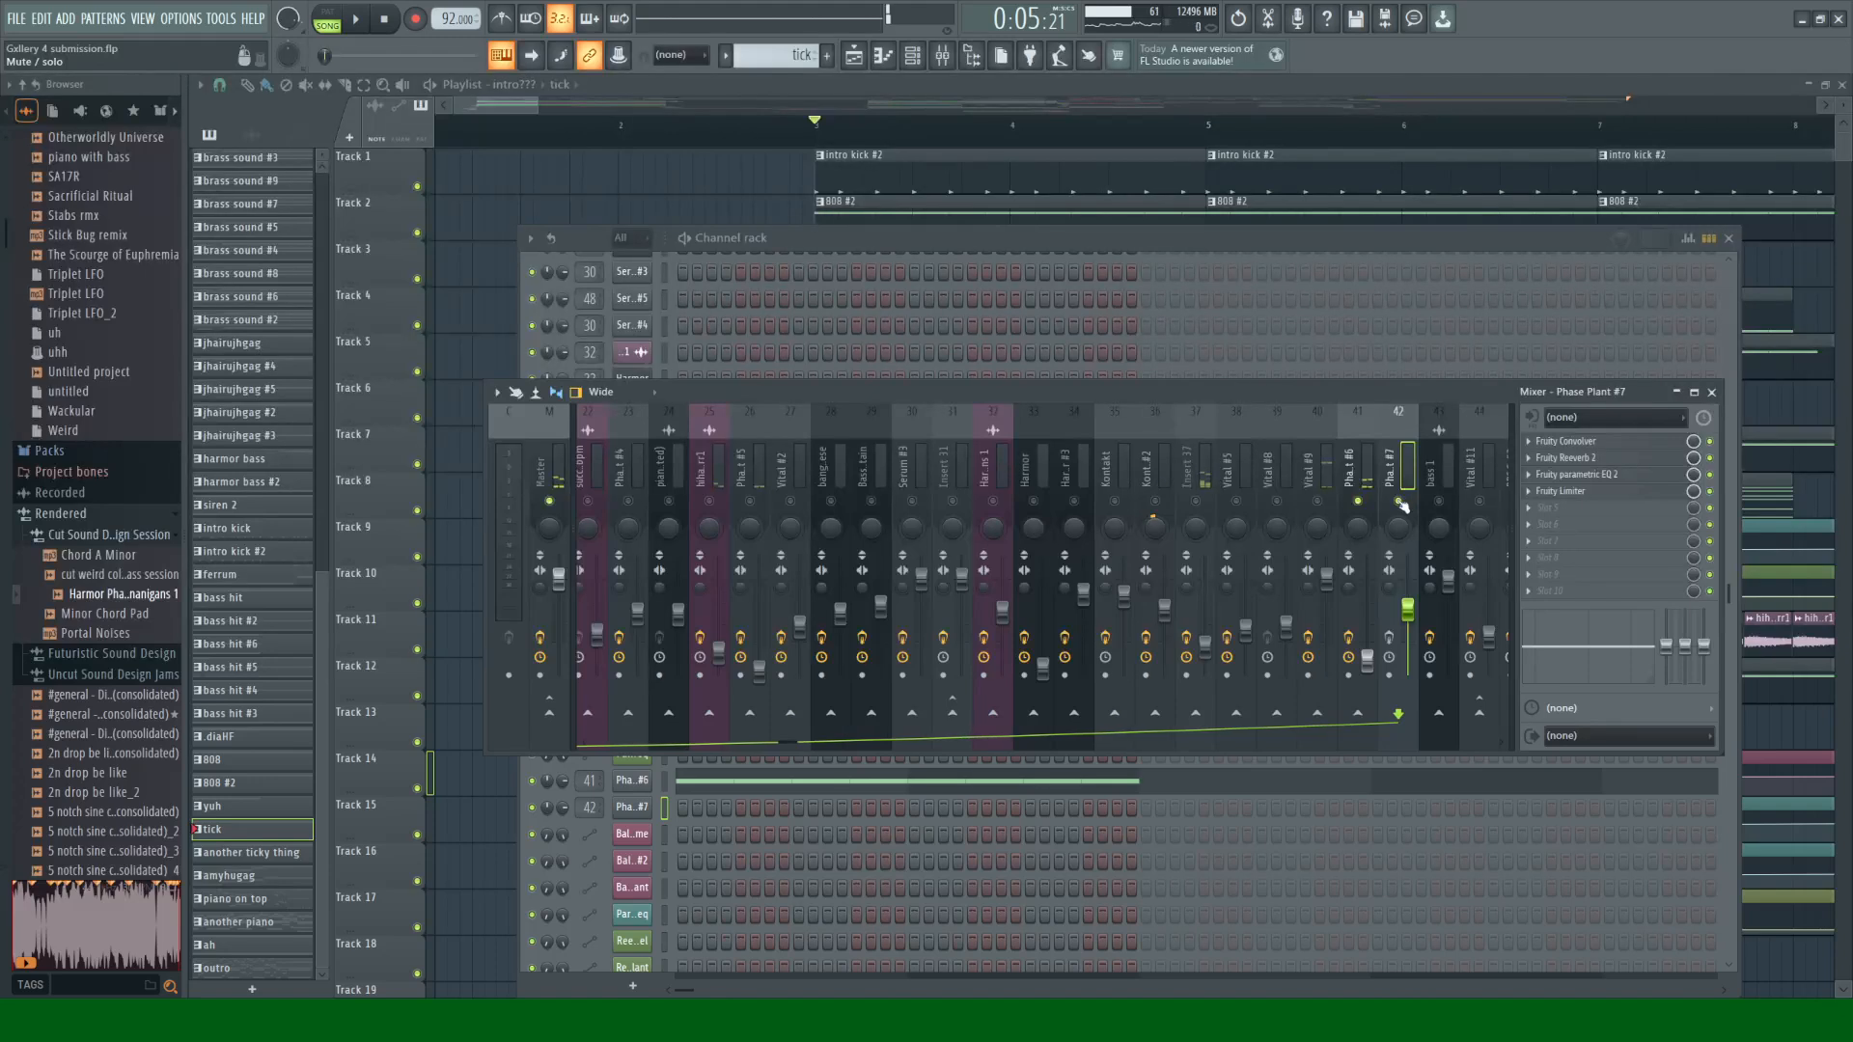
pyautogui.click(1712, 393)
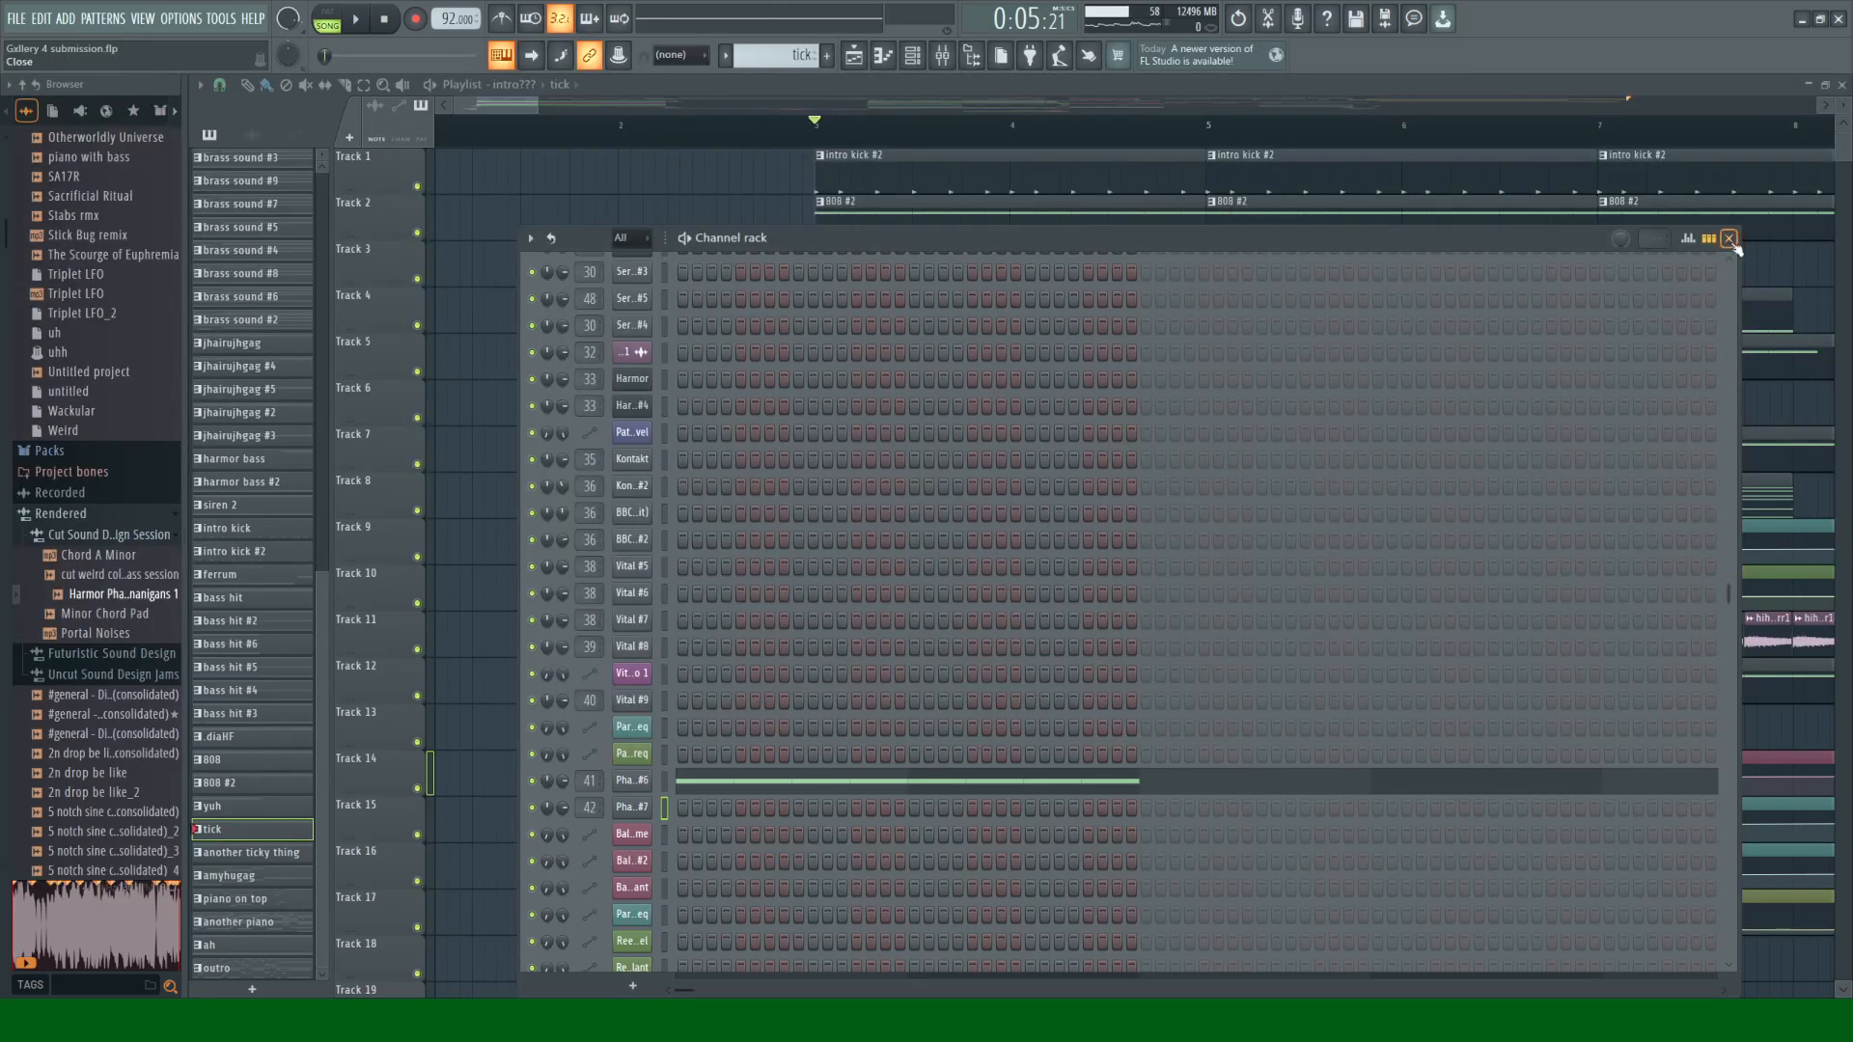
pyautogui.click(1728, 239)
# Step: Select the another ticky thing pattern on Track 19 at bar 36 and play that section
pyautogui.moveTo(496, 115); pyautogui.dragTo(870, 77)
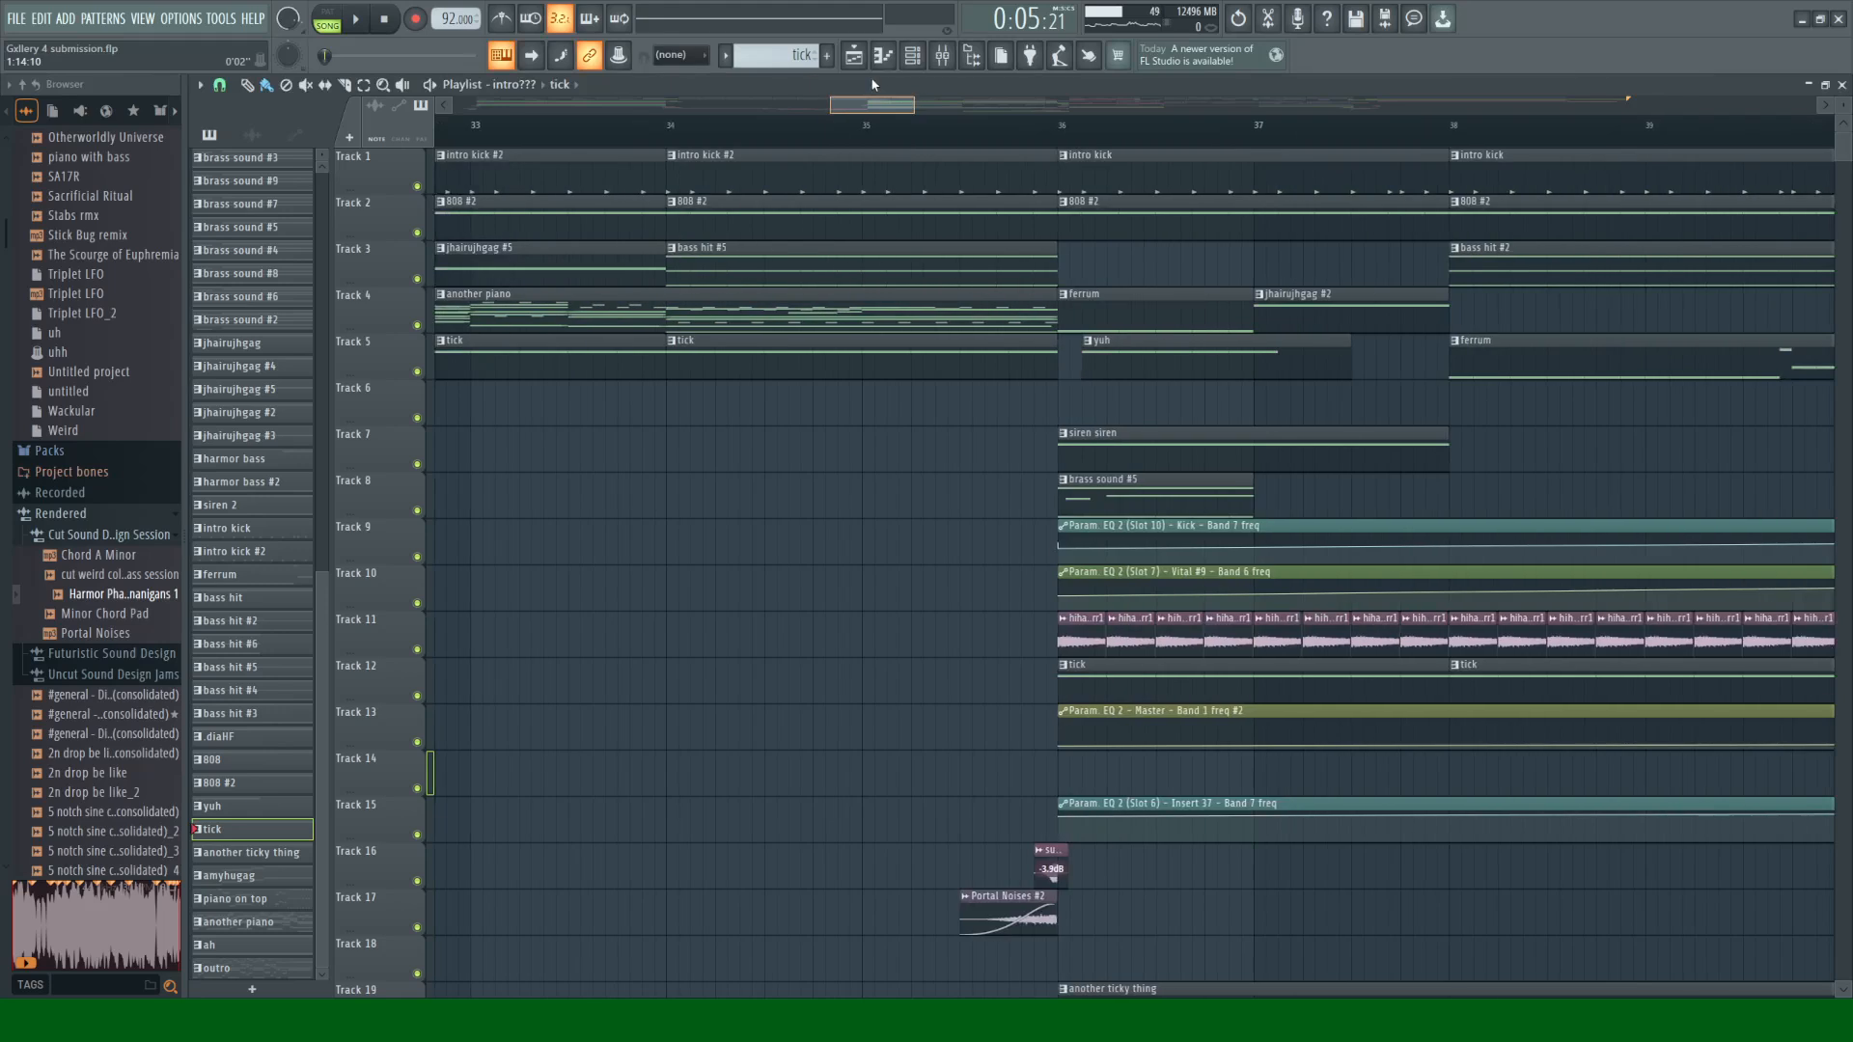
pyautogui.scroll(-3, 834, 441)
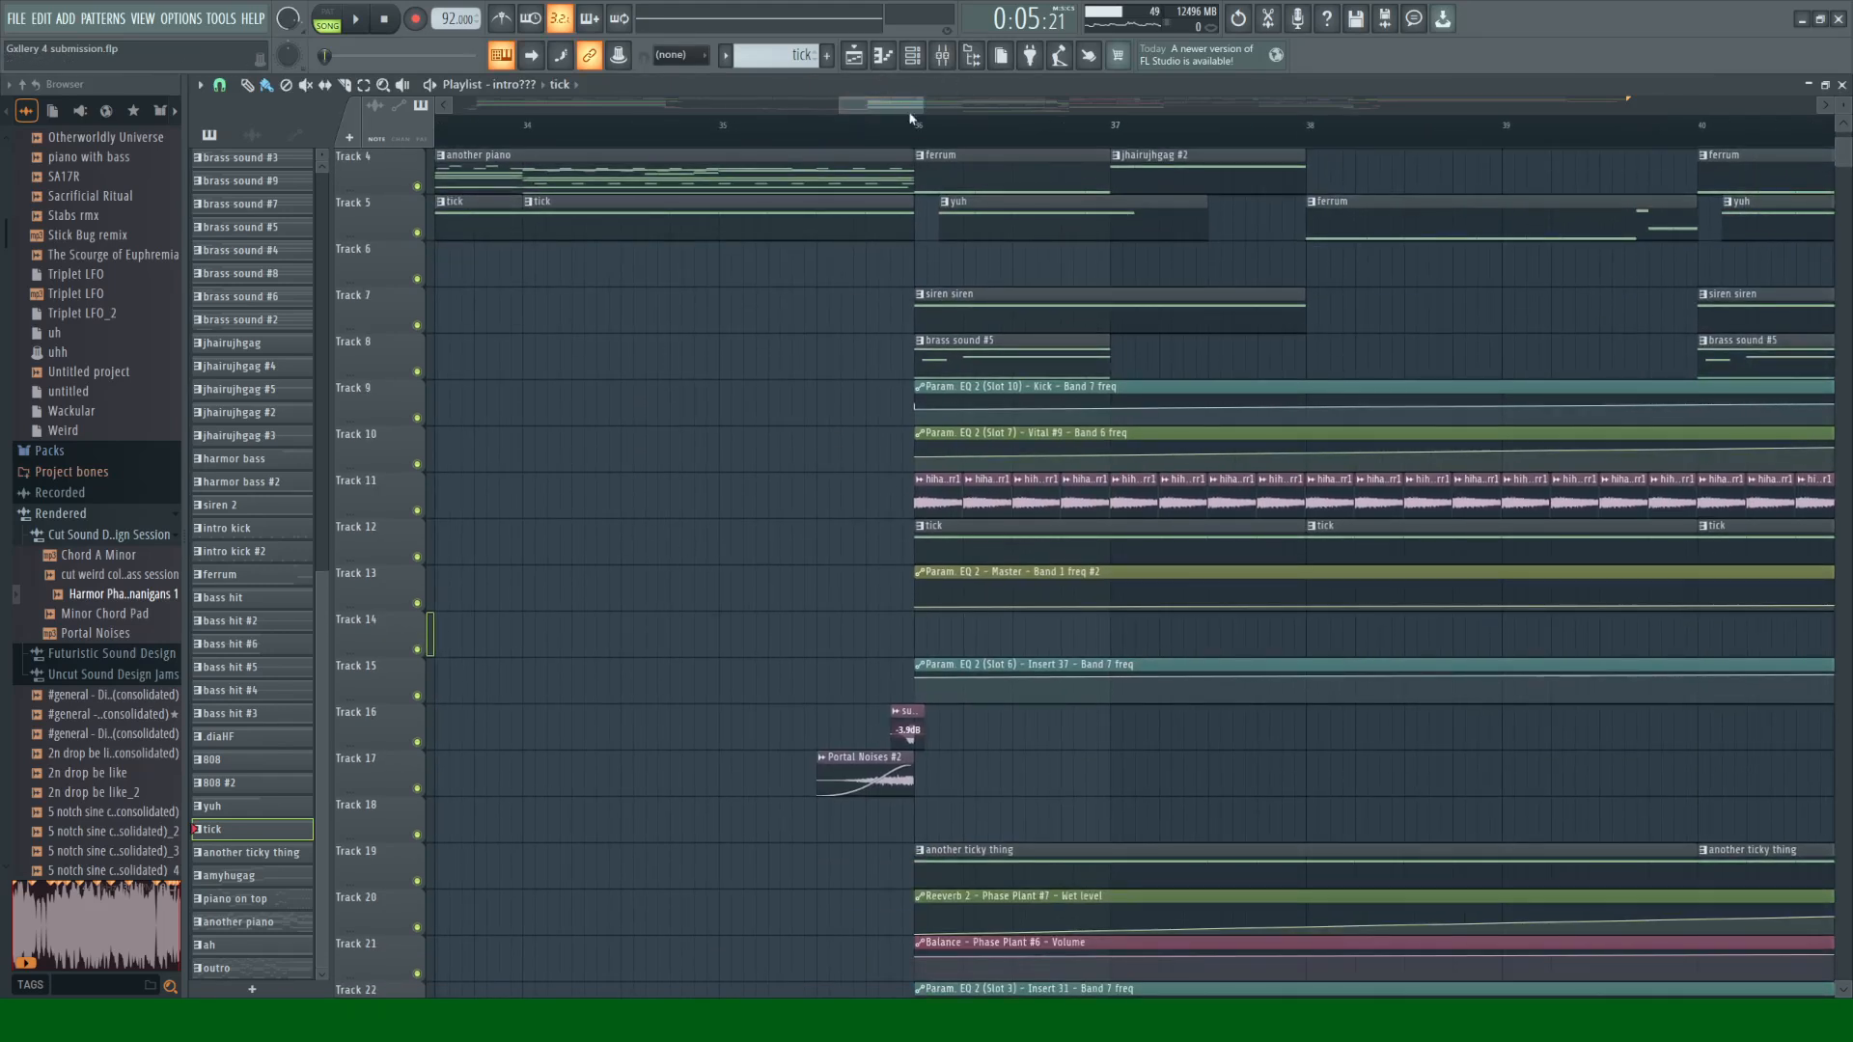
pyautogui.click(941, 857)
pyautogui.press('space')
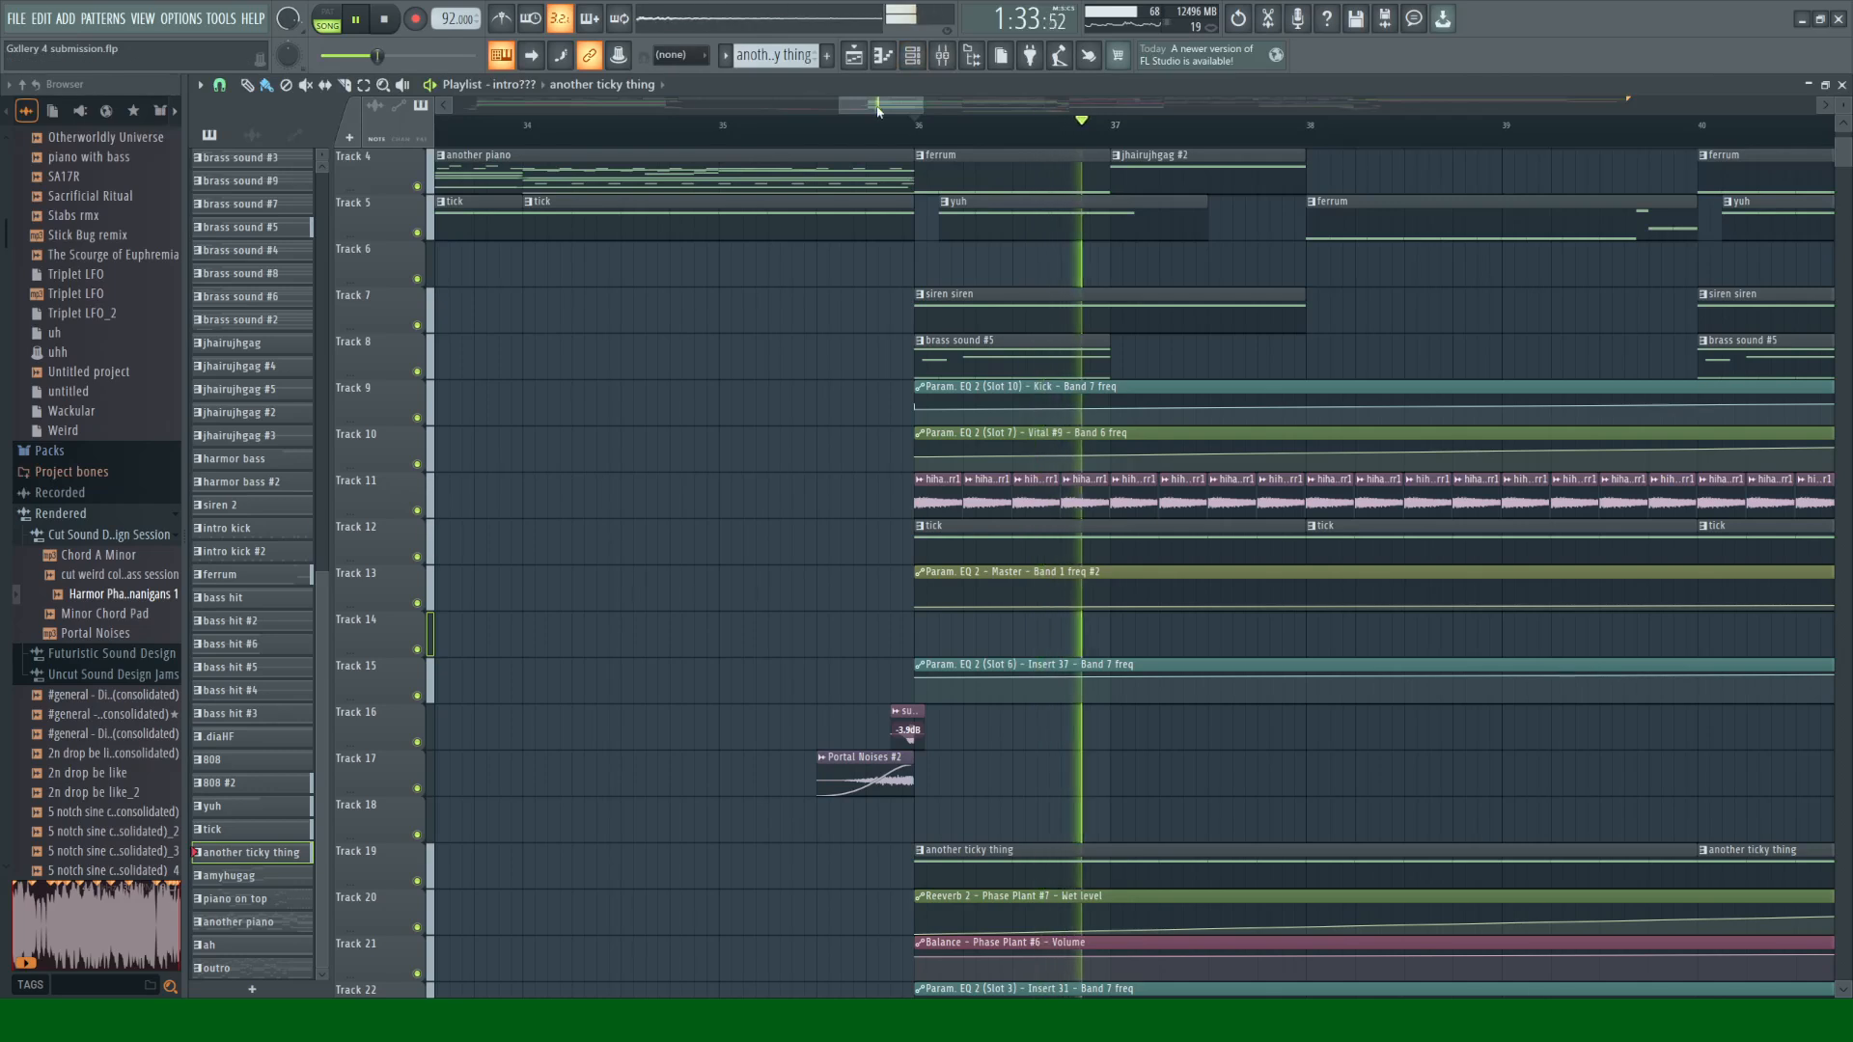
# Step: Look over the Phase Plant #7 mixer track and its effect chain during playback, stop playback and close the mixer
pyautogui.moveTo(912, 106); pyautogui.dragTo(979, 104)
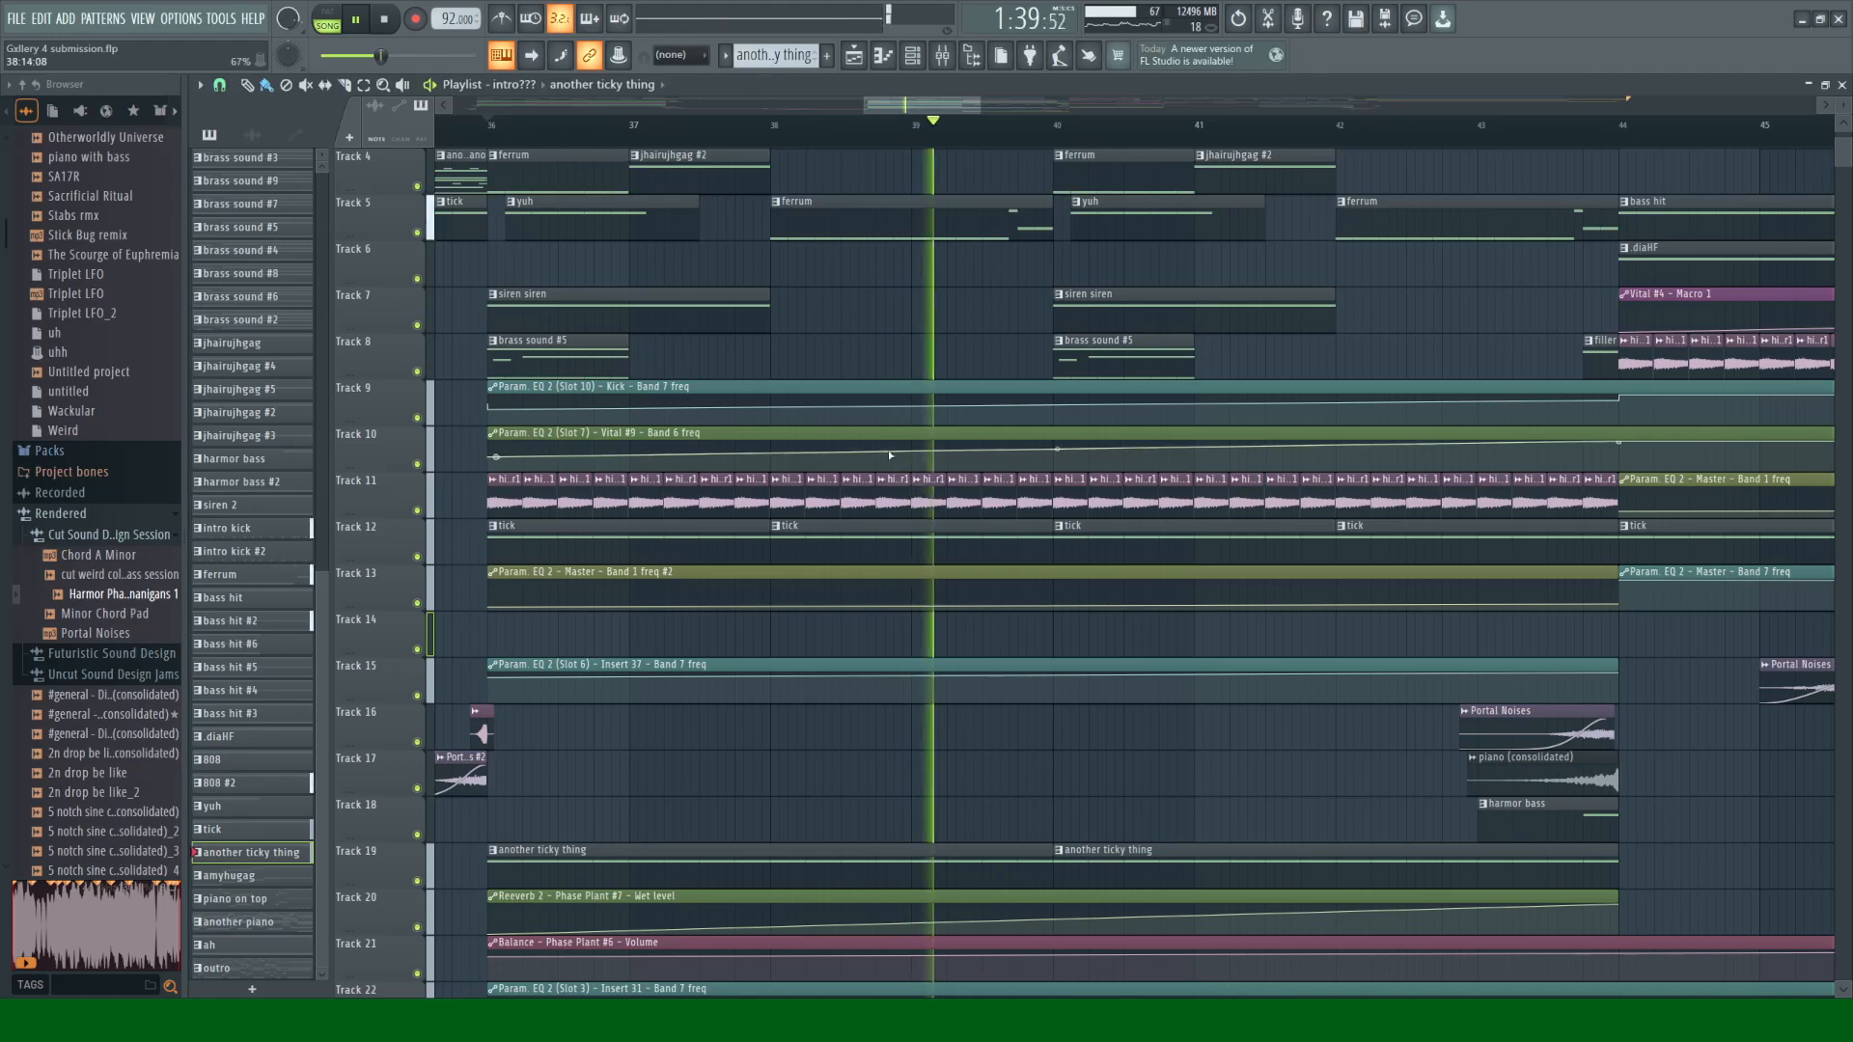
pyautogui.click(942, 55)
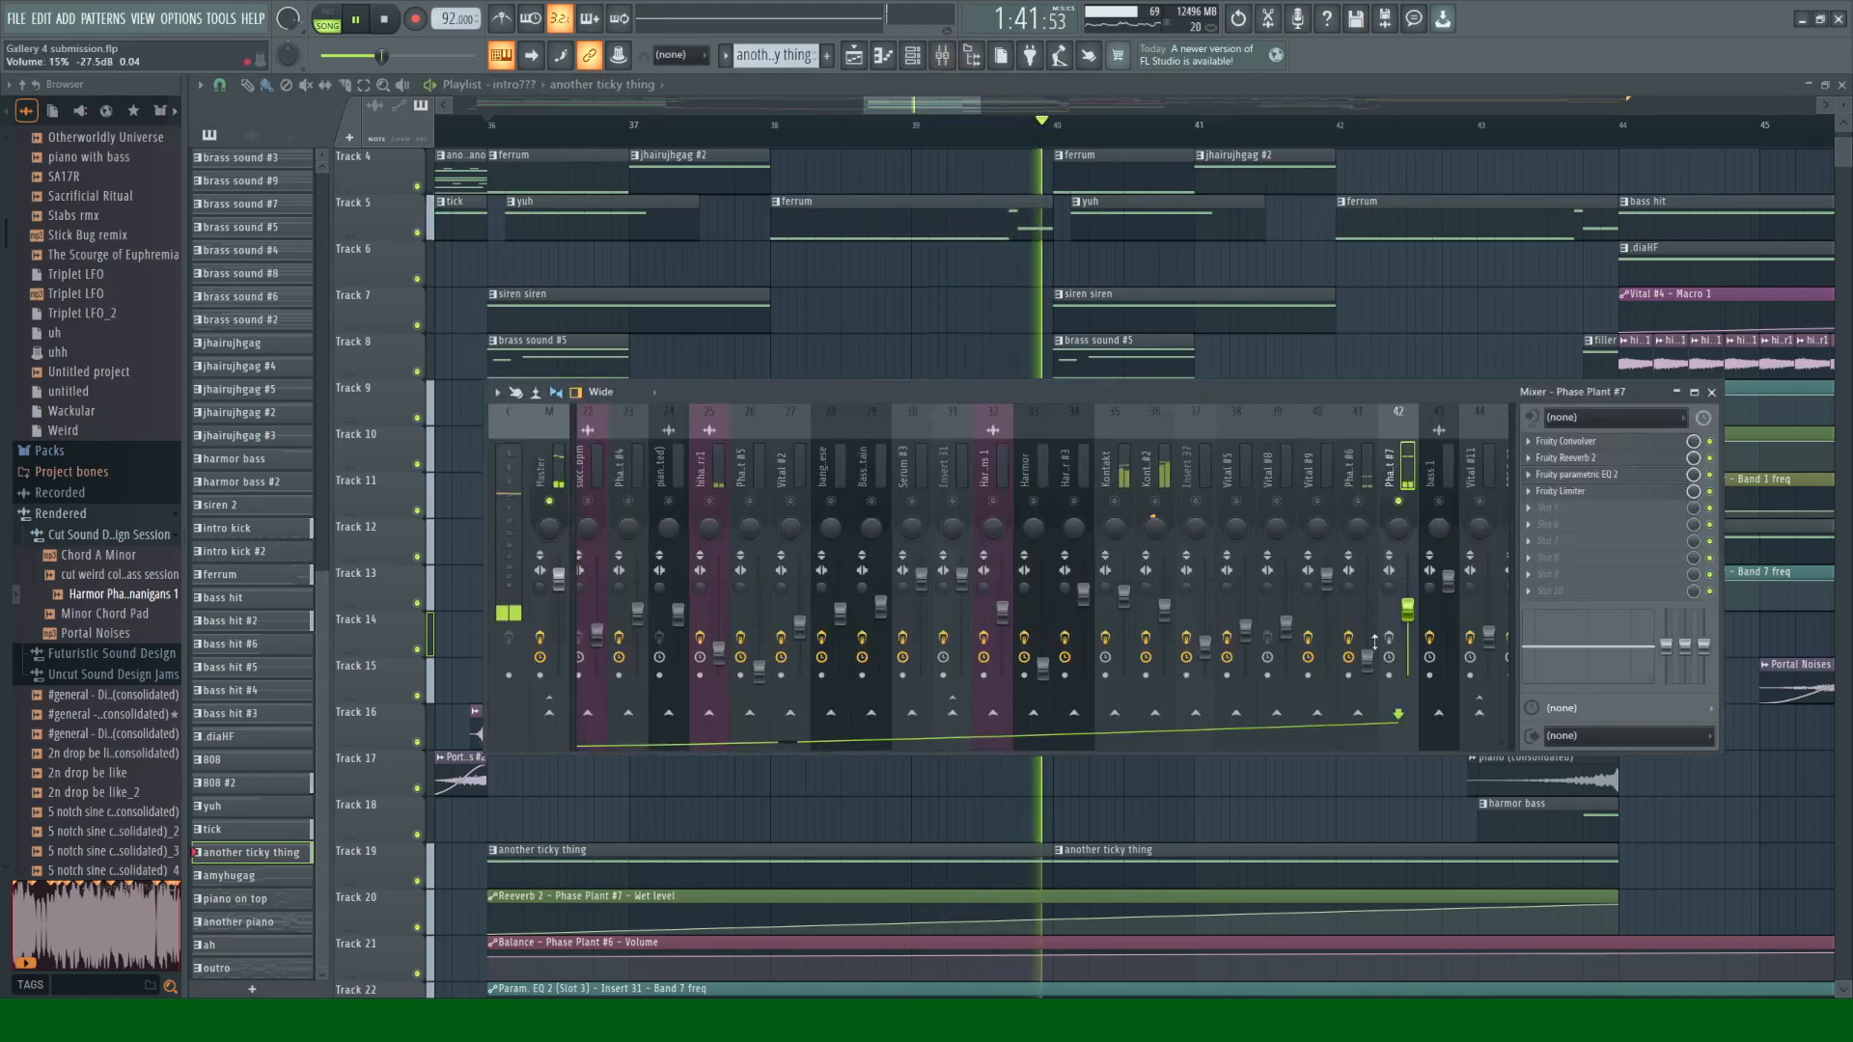
pyautogui.press('space')
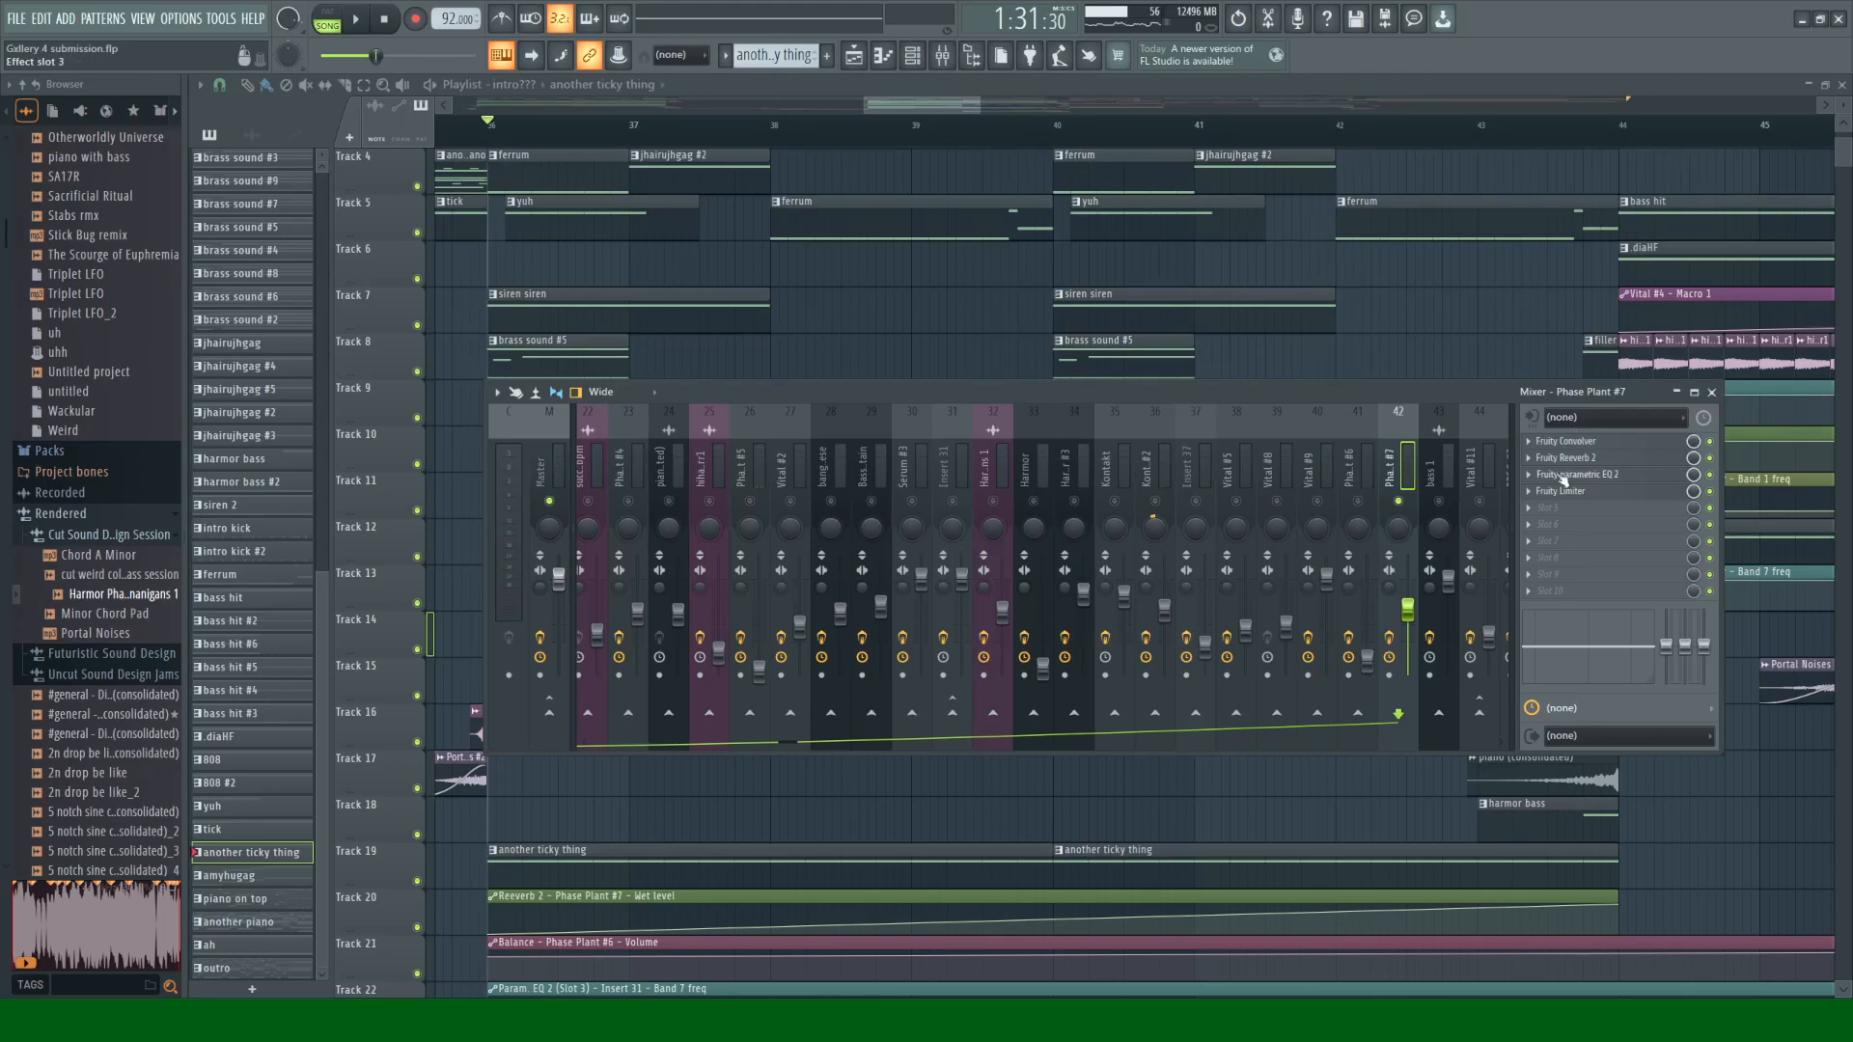
pyautogui.click(1711, 393)
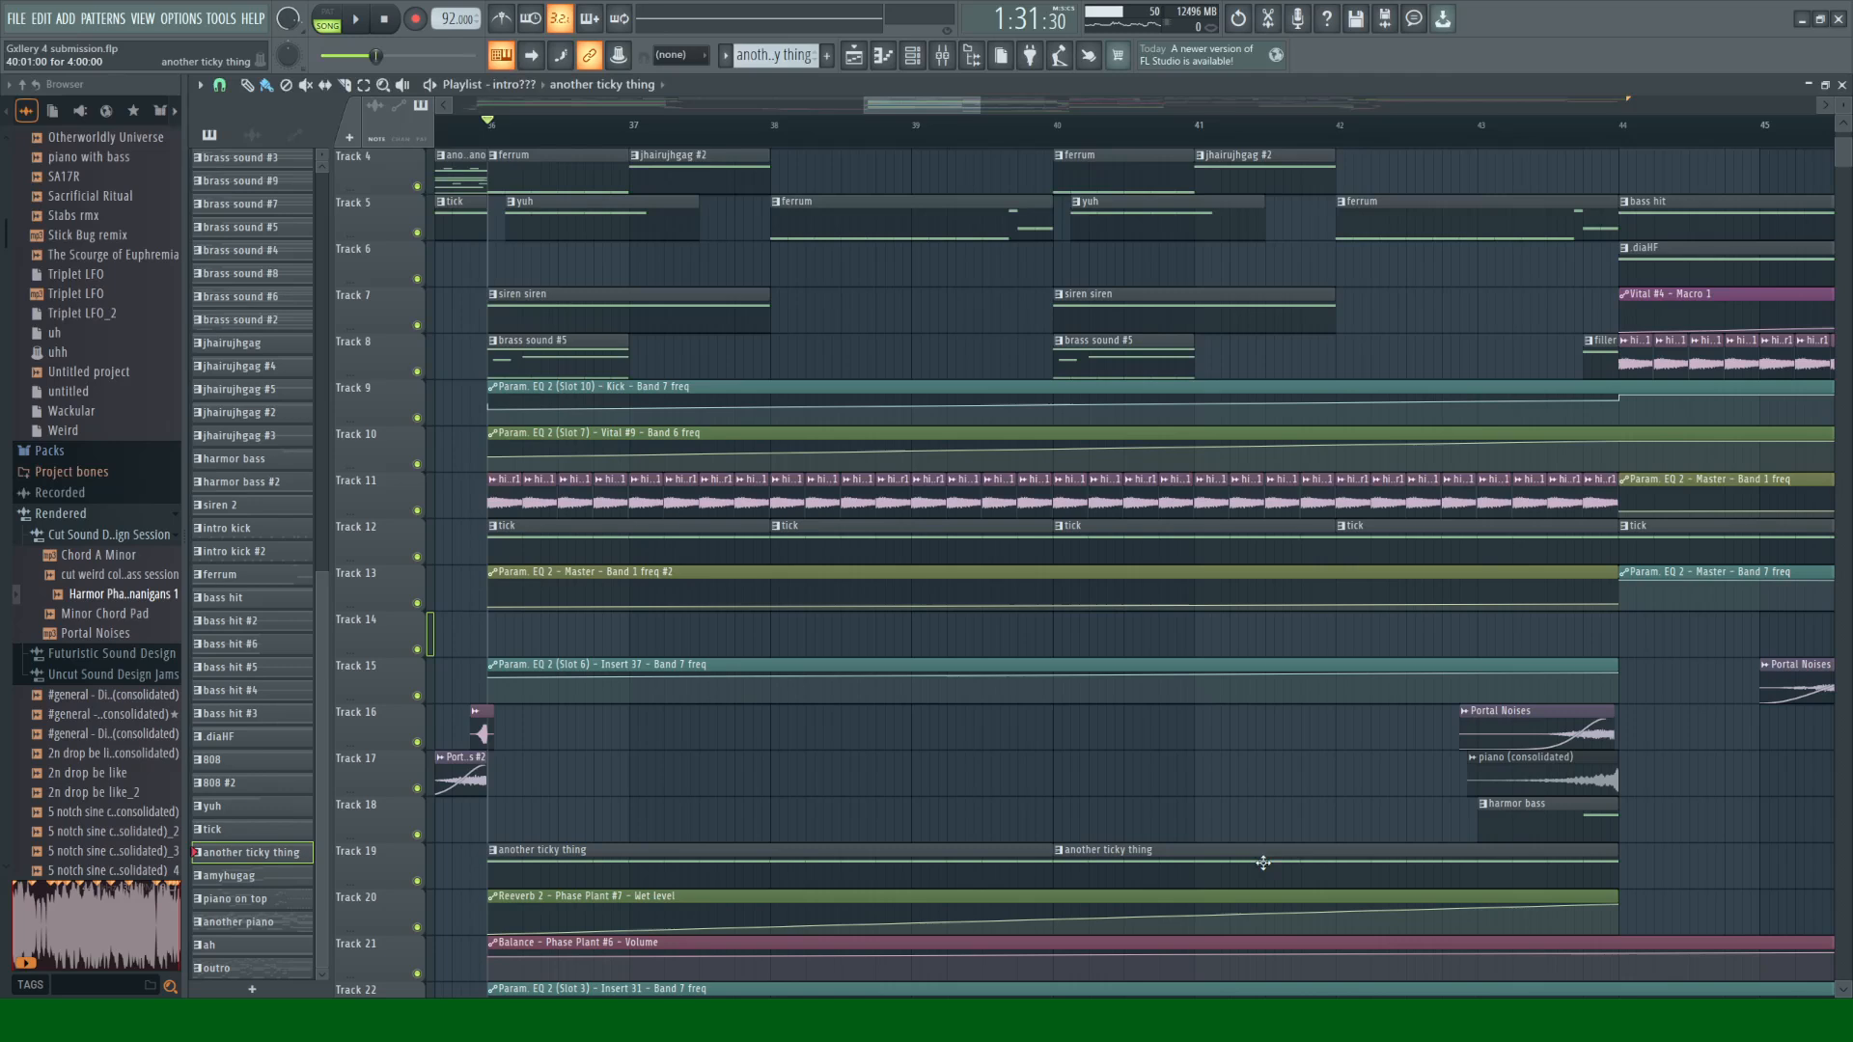
# Step: Select the Reeverb 2 - Phase Plant #7 wet level automation on Track 20 and play its section through to bar 44
pyautogui.click(1079, 898)
pyautogui.press('space')
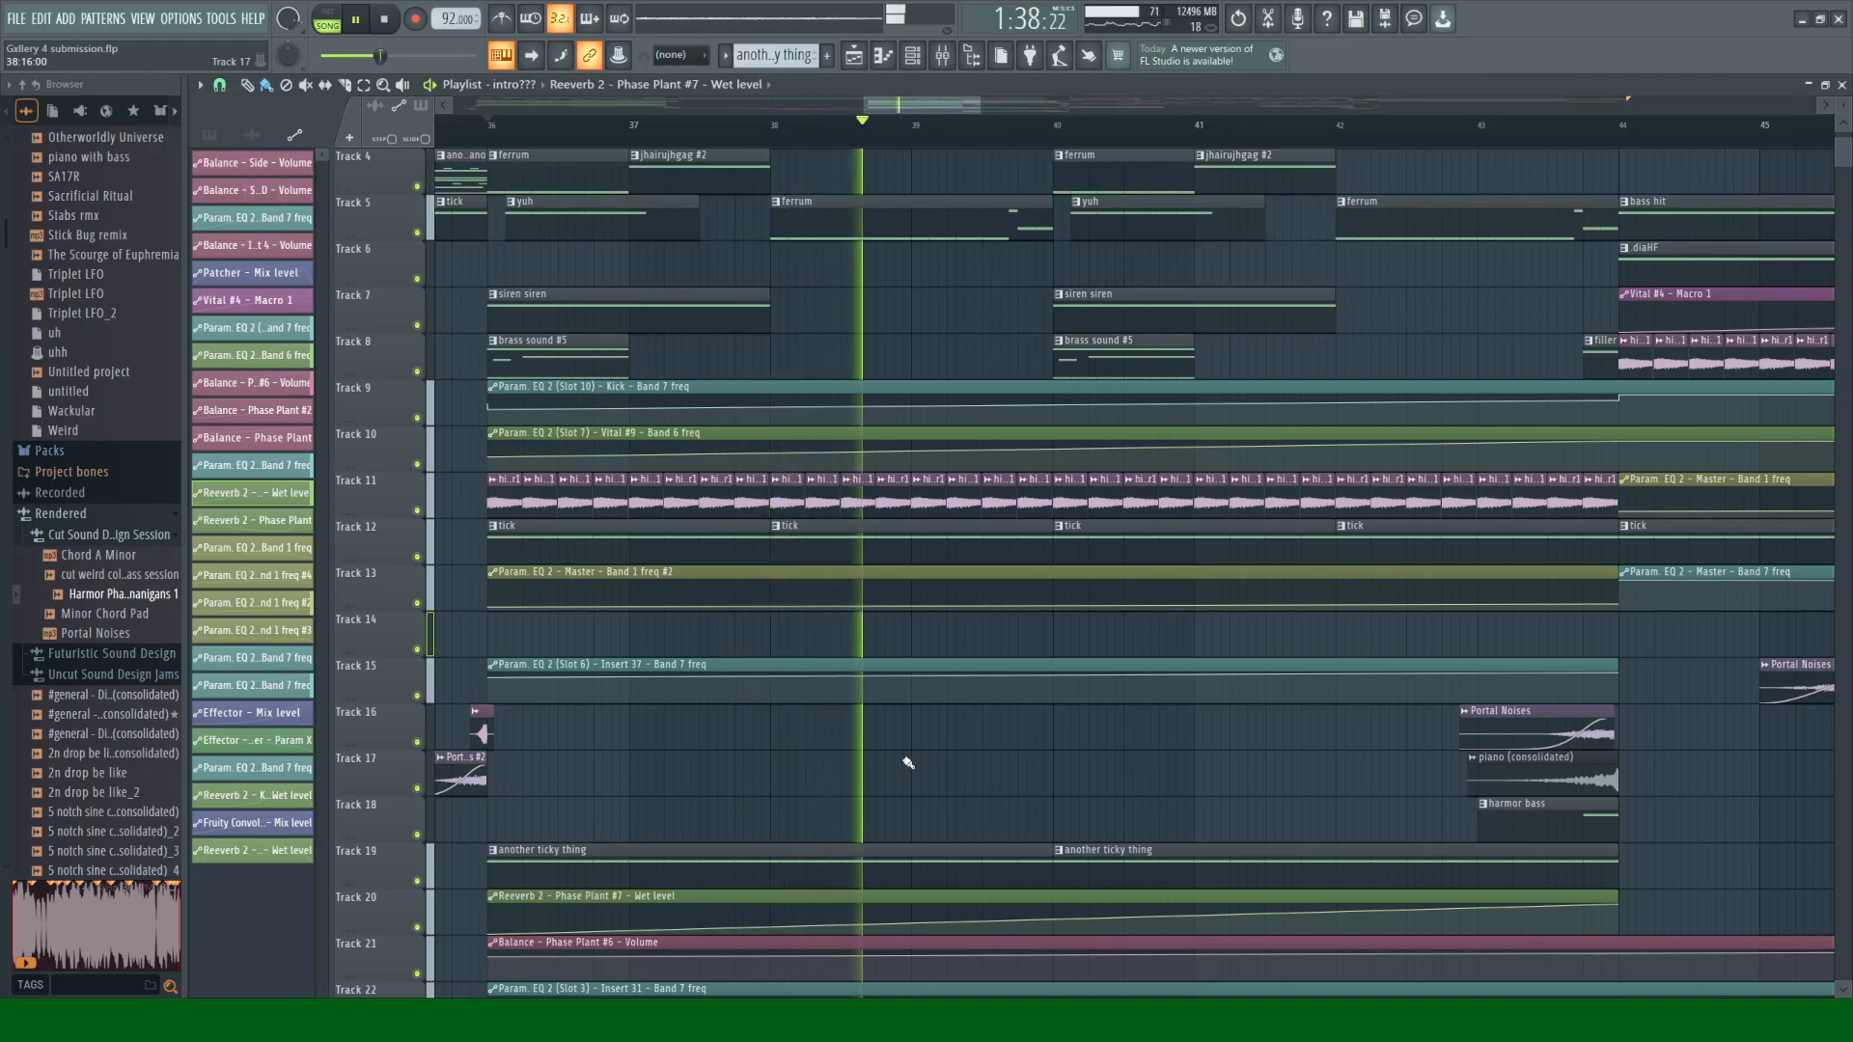
pyautogui.click(973, 95)
pyautogui.scroll(-4, 1096, 762)
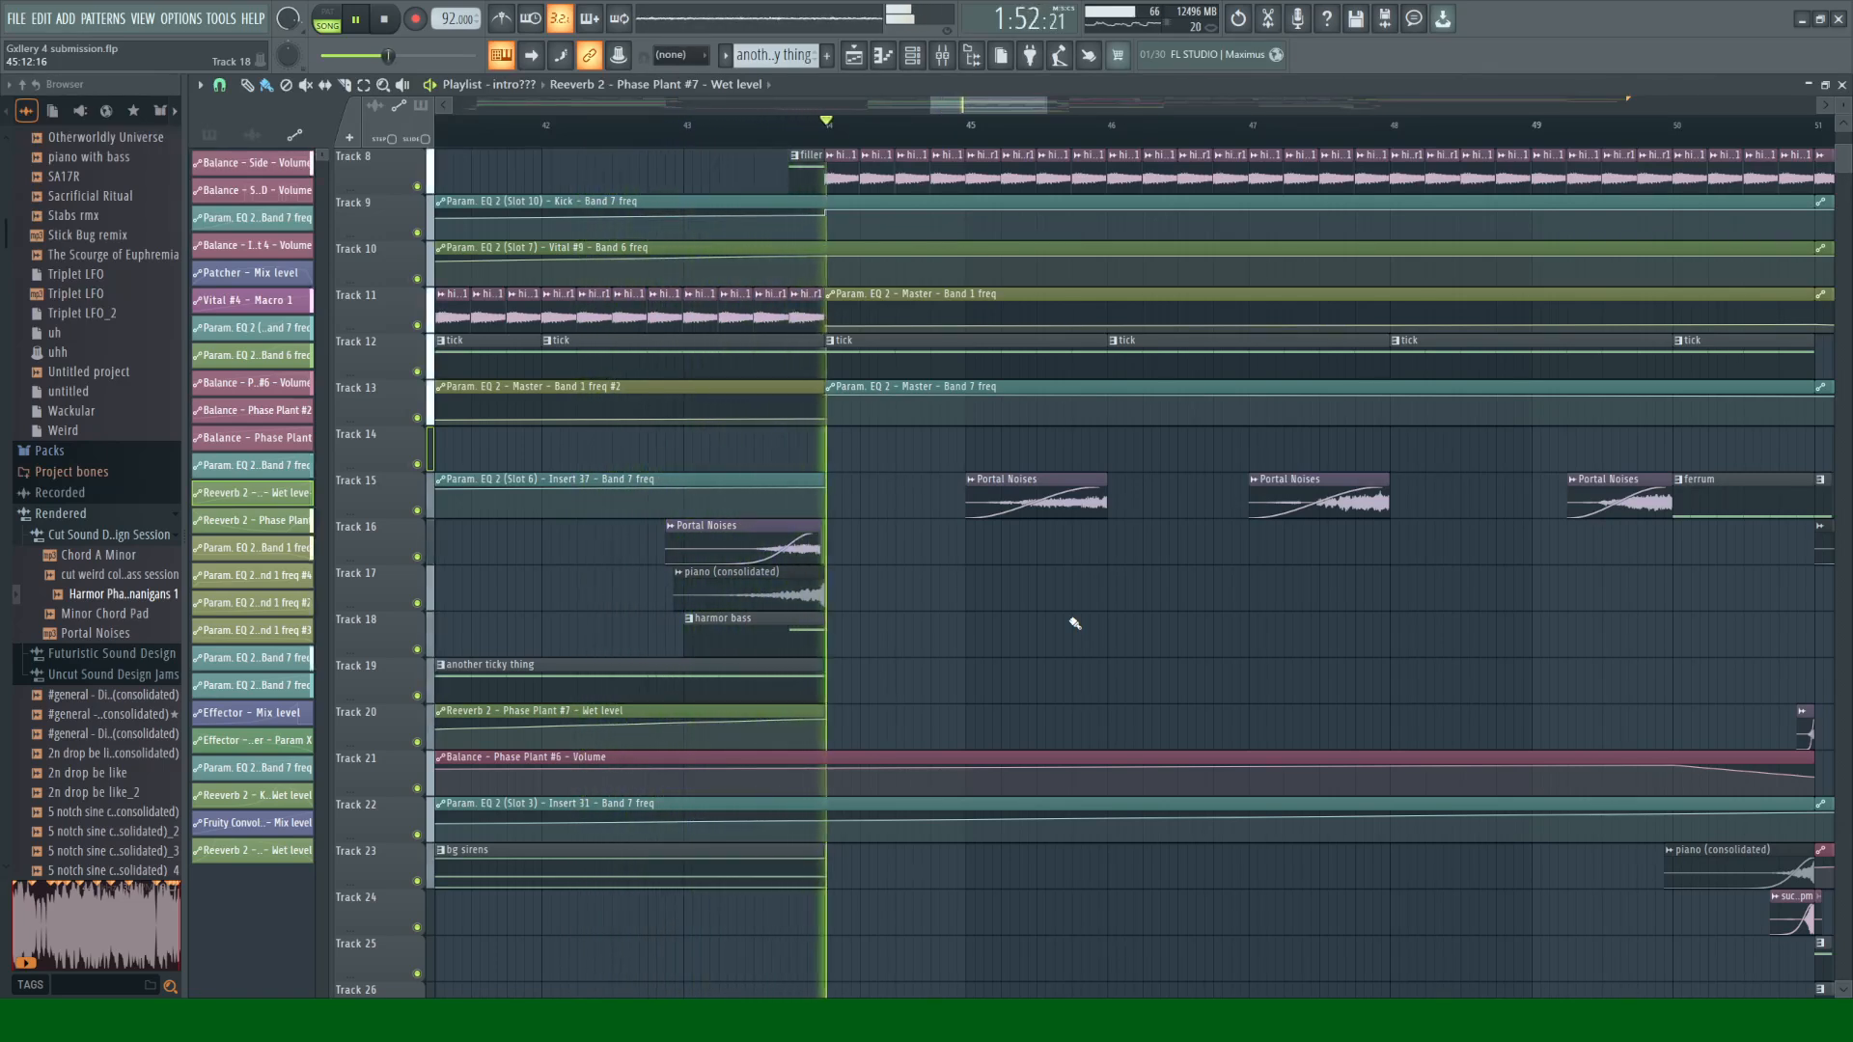
pyautogui.press('space')
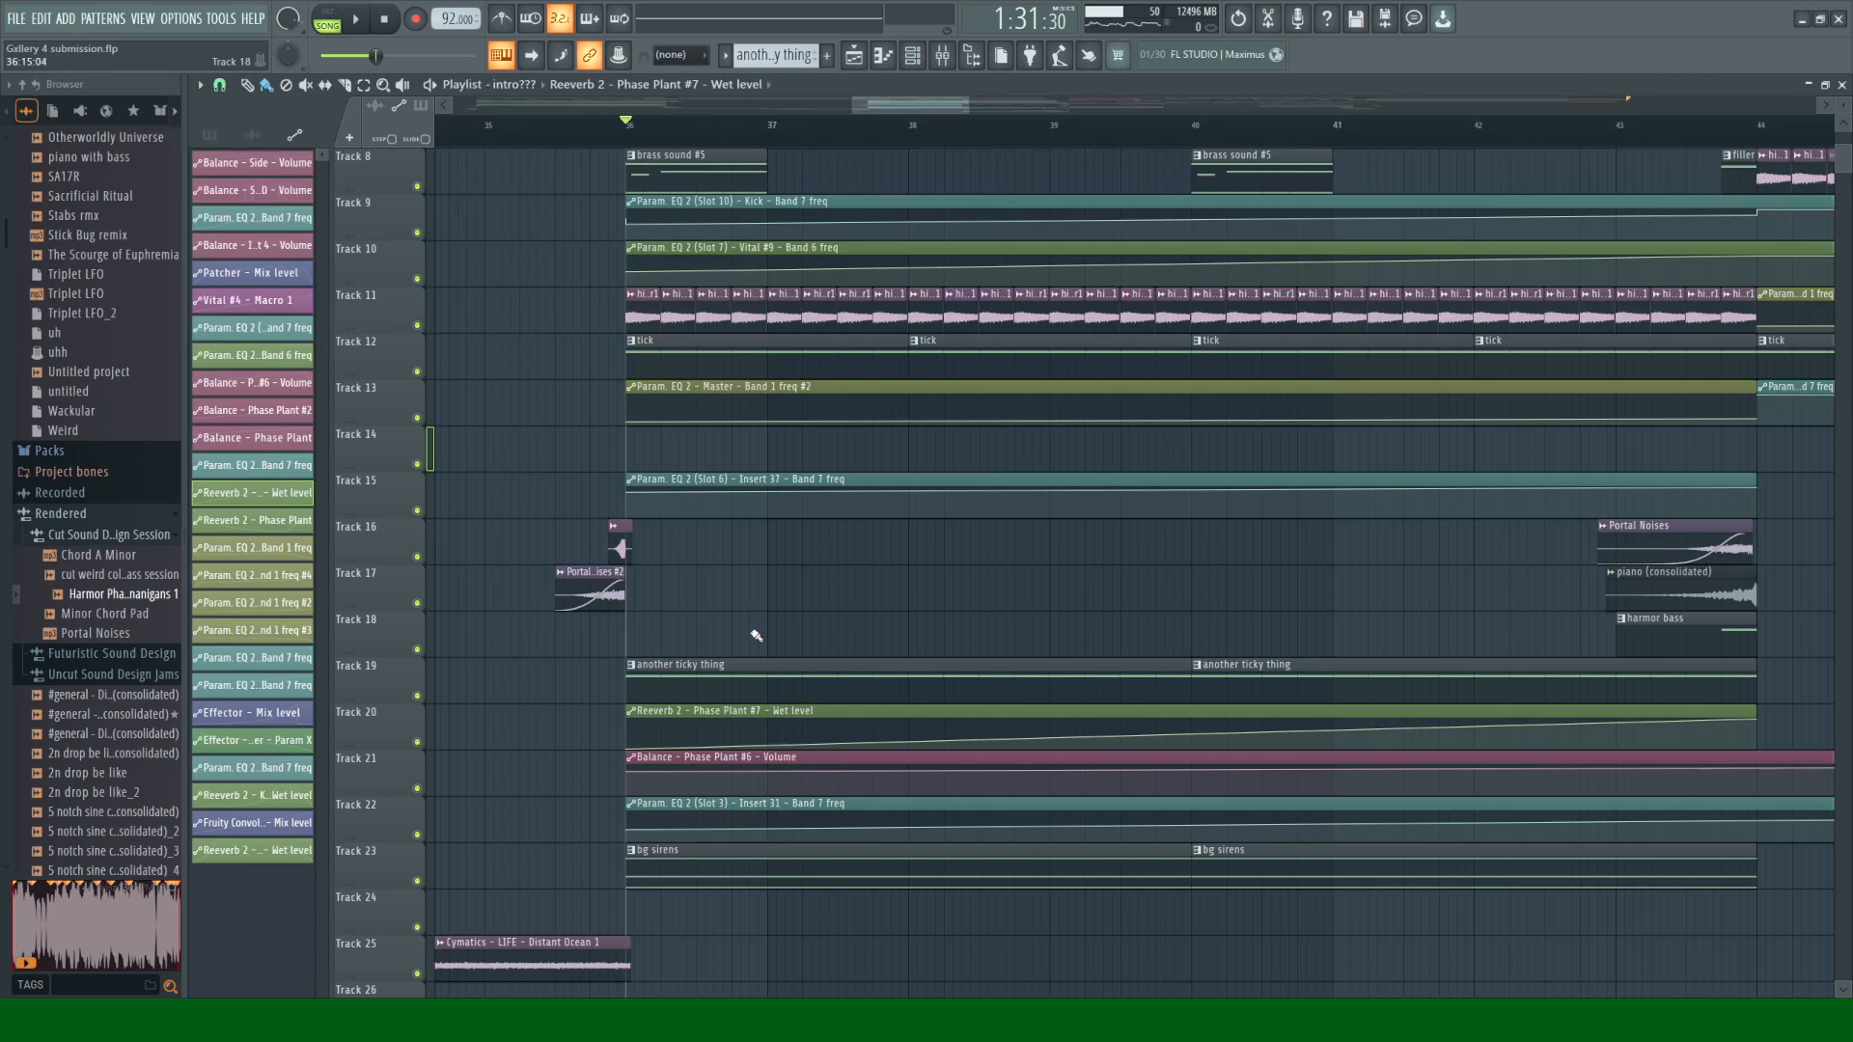
# Step: Solo Track 4, play it from bar 37, and select the jhairujhgag #2 pattern there
pyautogui.scroll(7, 754, 641)
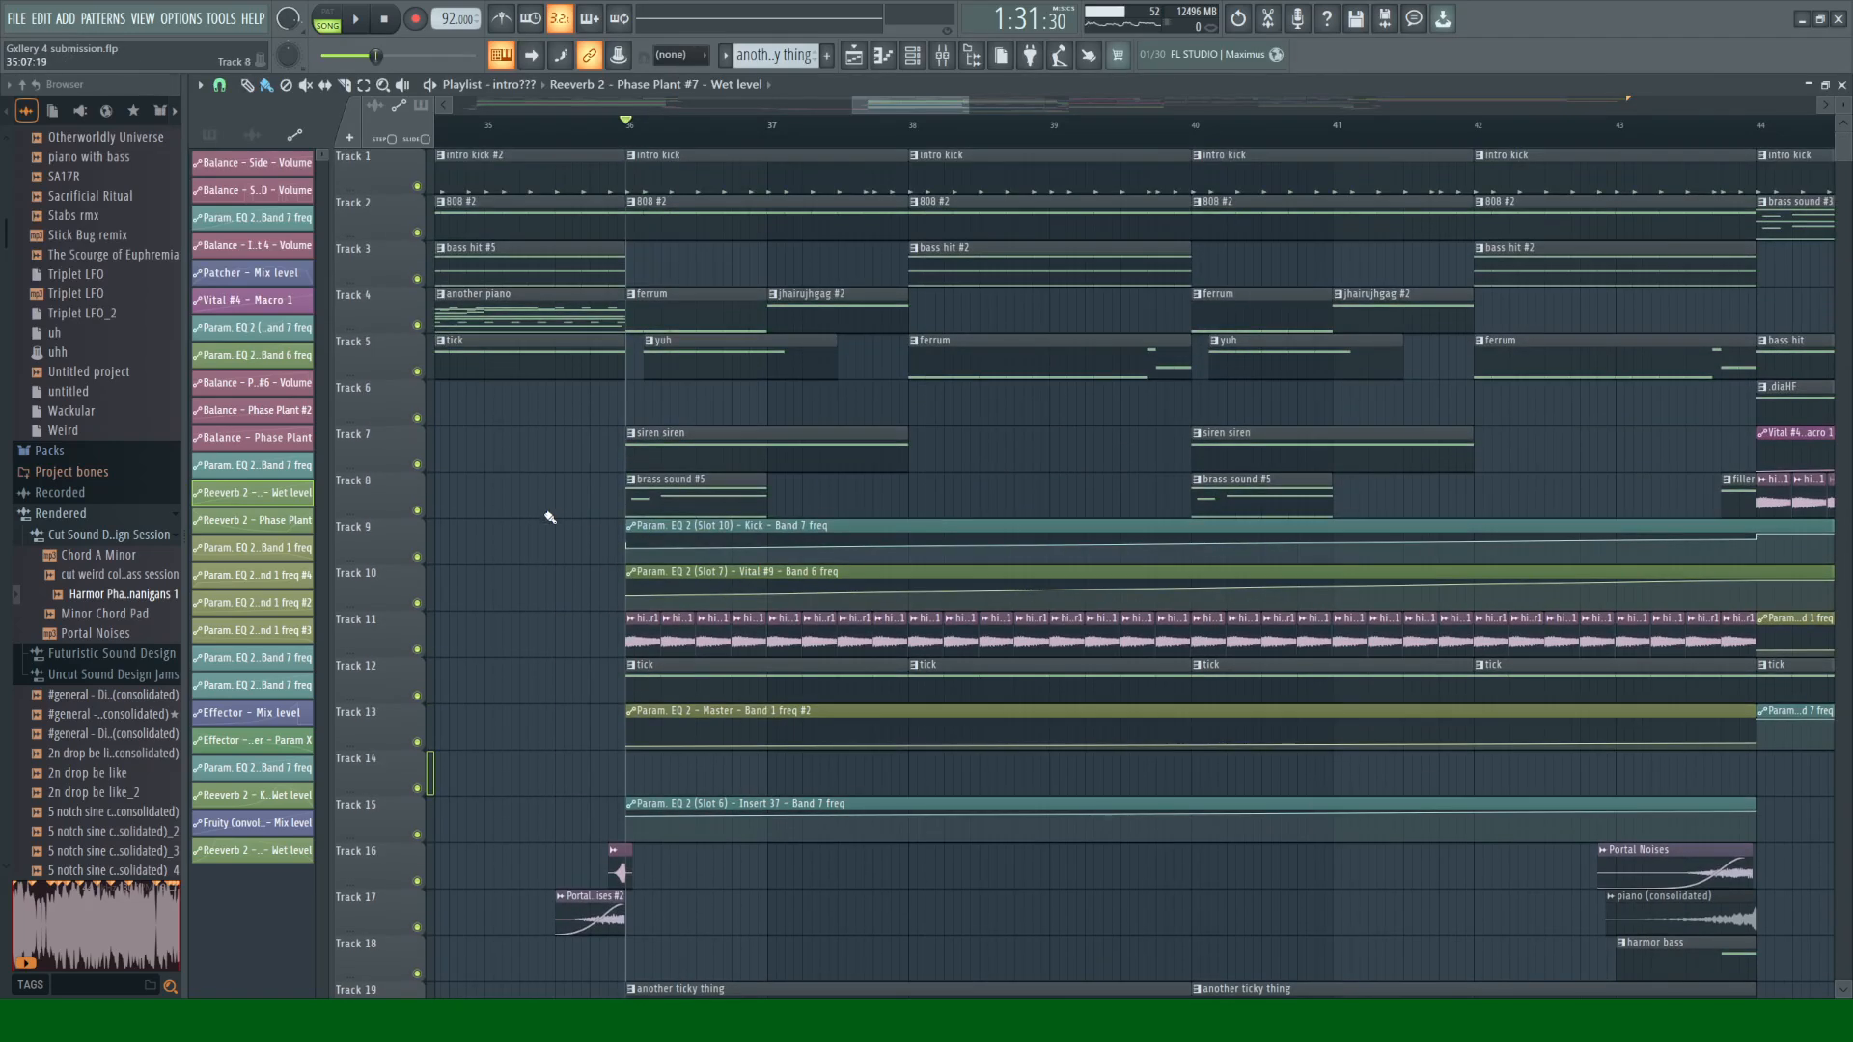
pyautogui.rightClick(419, 326)
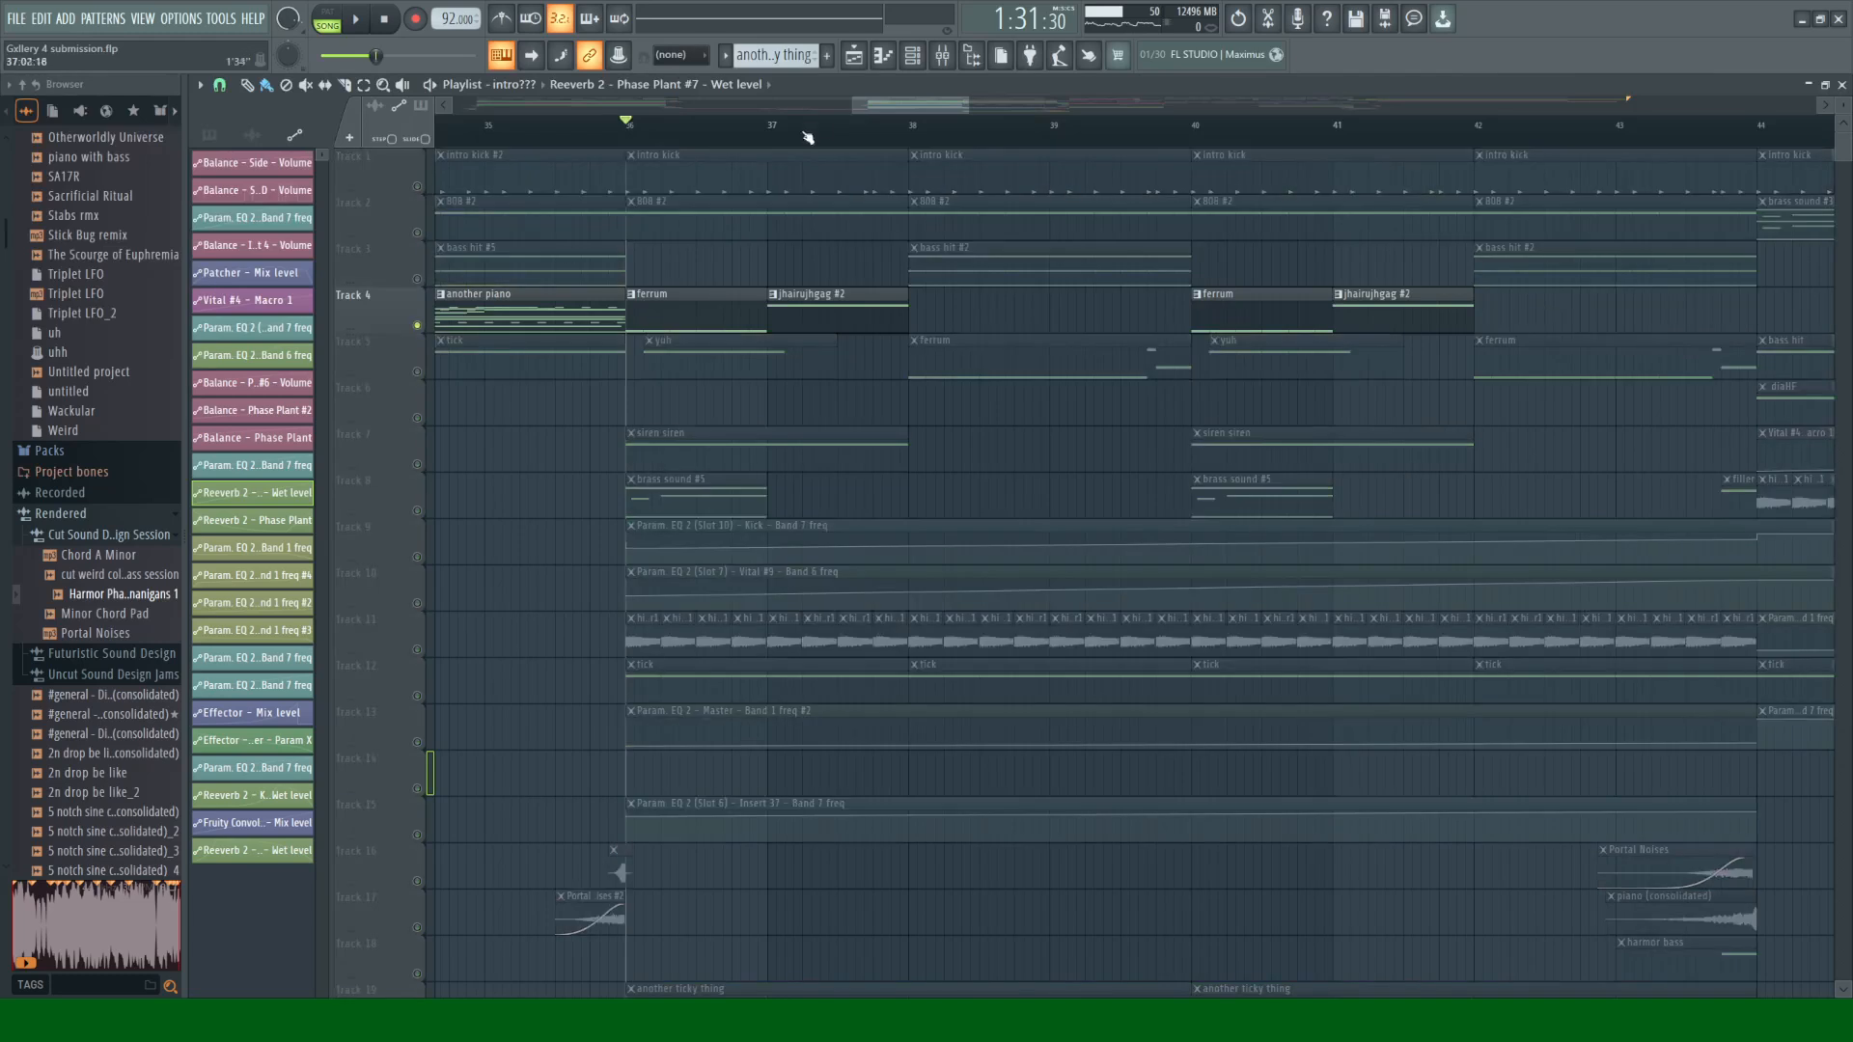
pyautogui.click(920, 60)
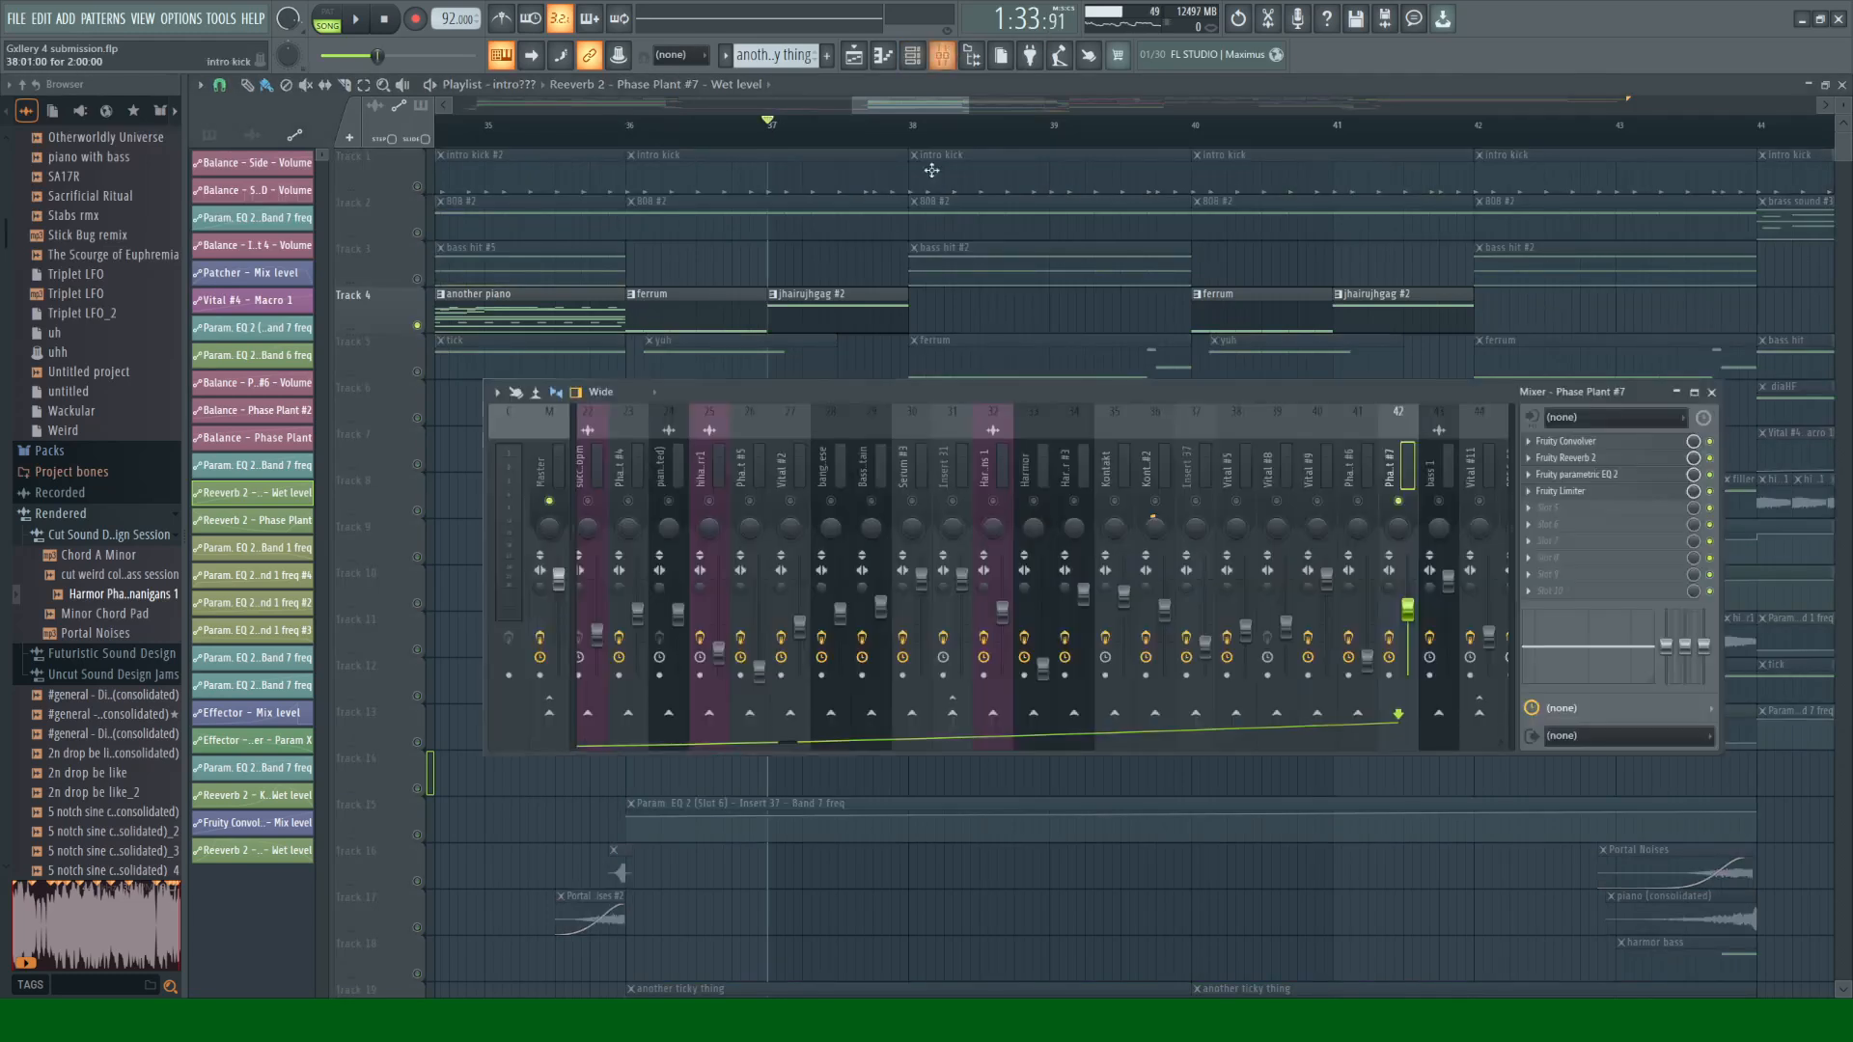
pyautogui.press('space')
pyautogui.click(1711, 392)
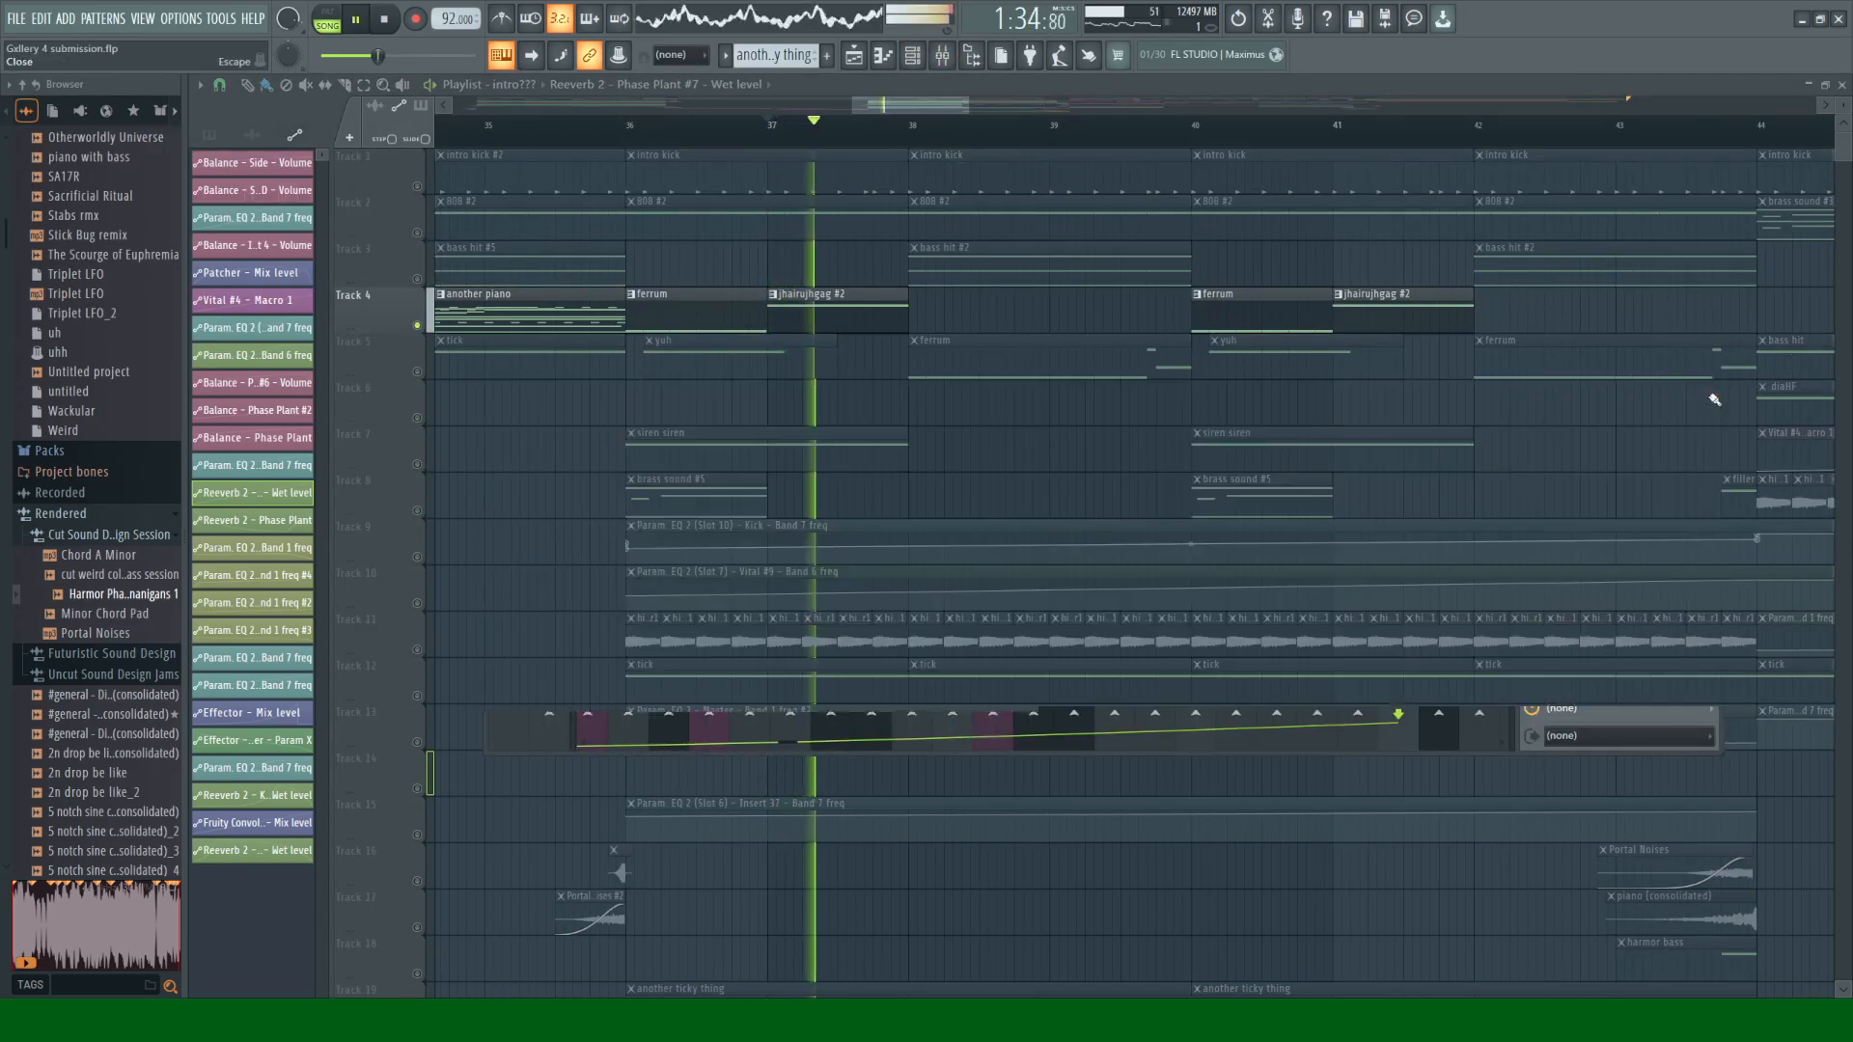
pyautogui.click(828, 314)
pyautogui.press('space')
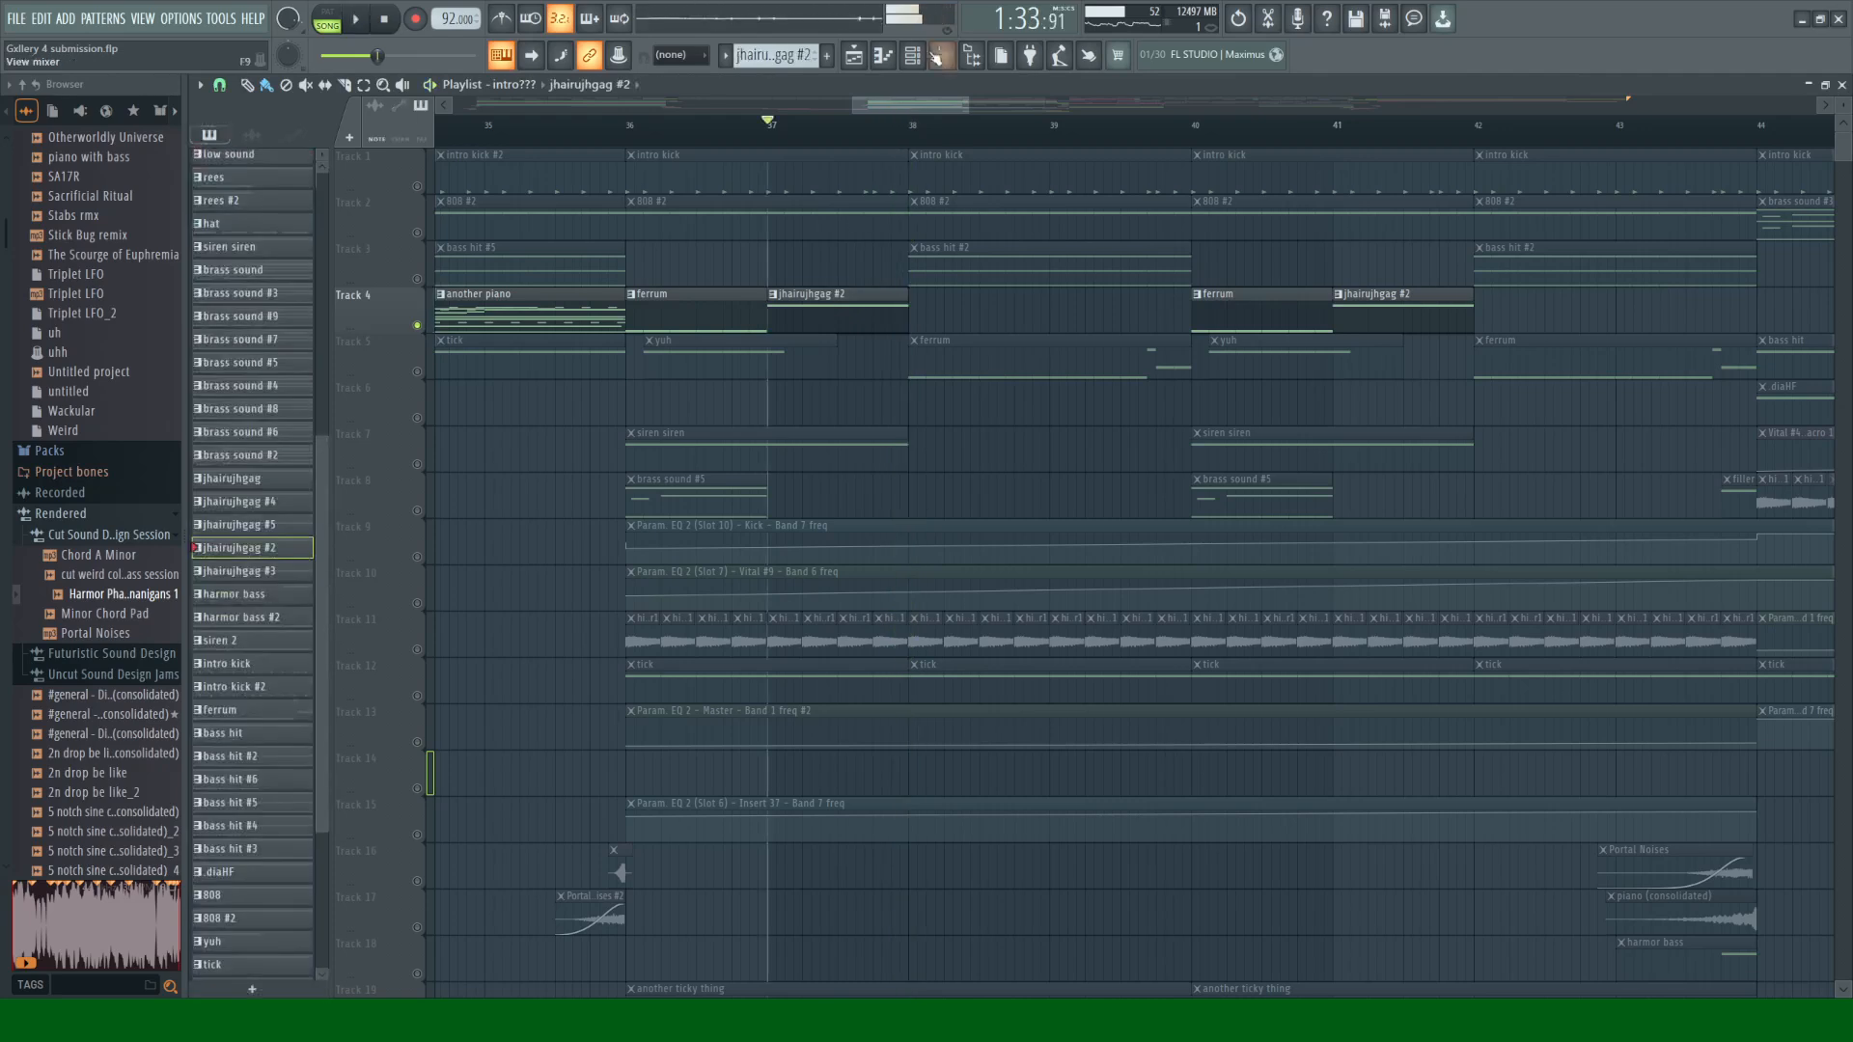
# Step: Inspect the Serum #4 instrument behind jhairujhgag #2, and close it along with the channel rack
pyautogui.click(912, 55)
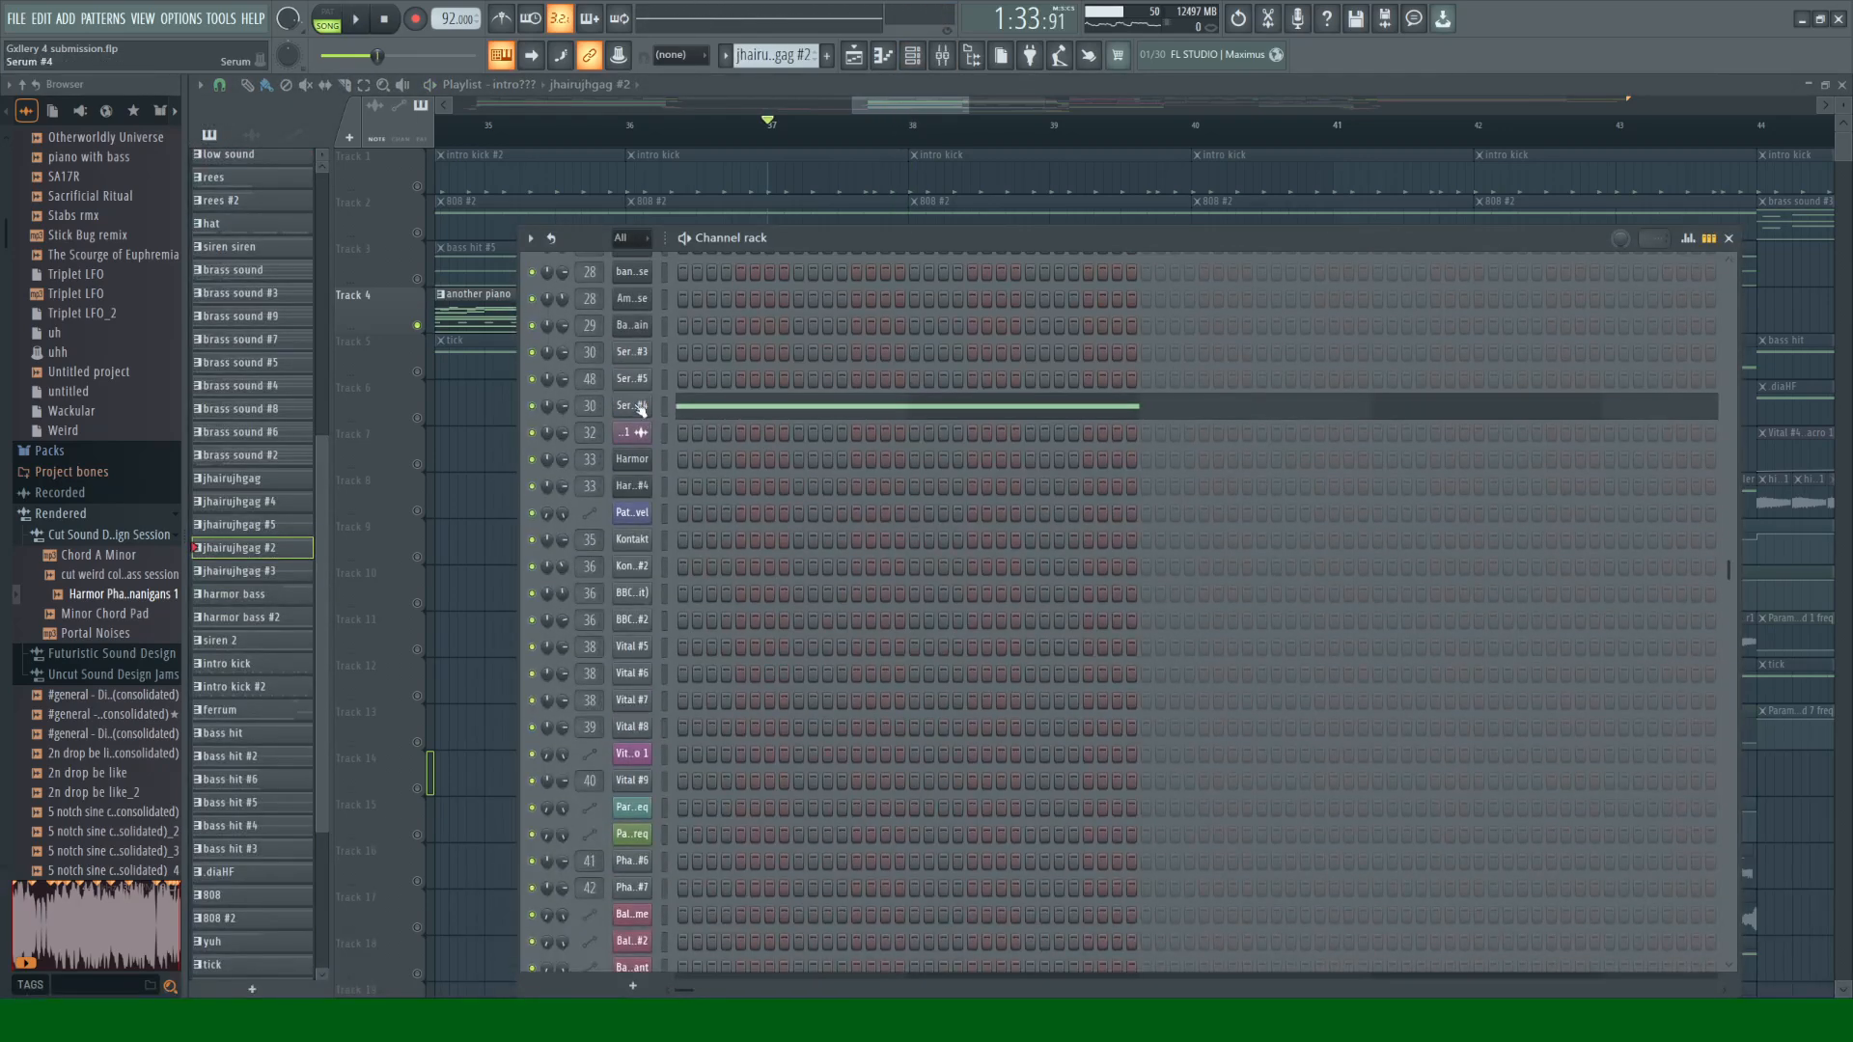
pyautogui.click(632, 406)
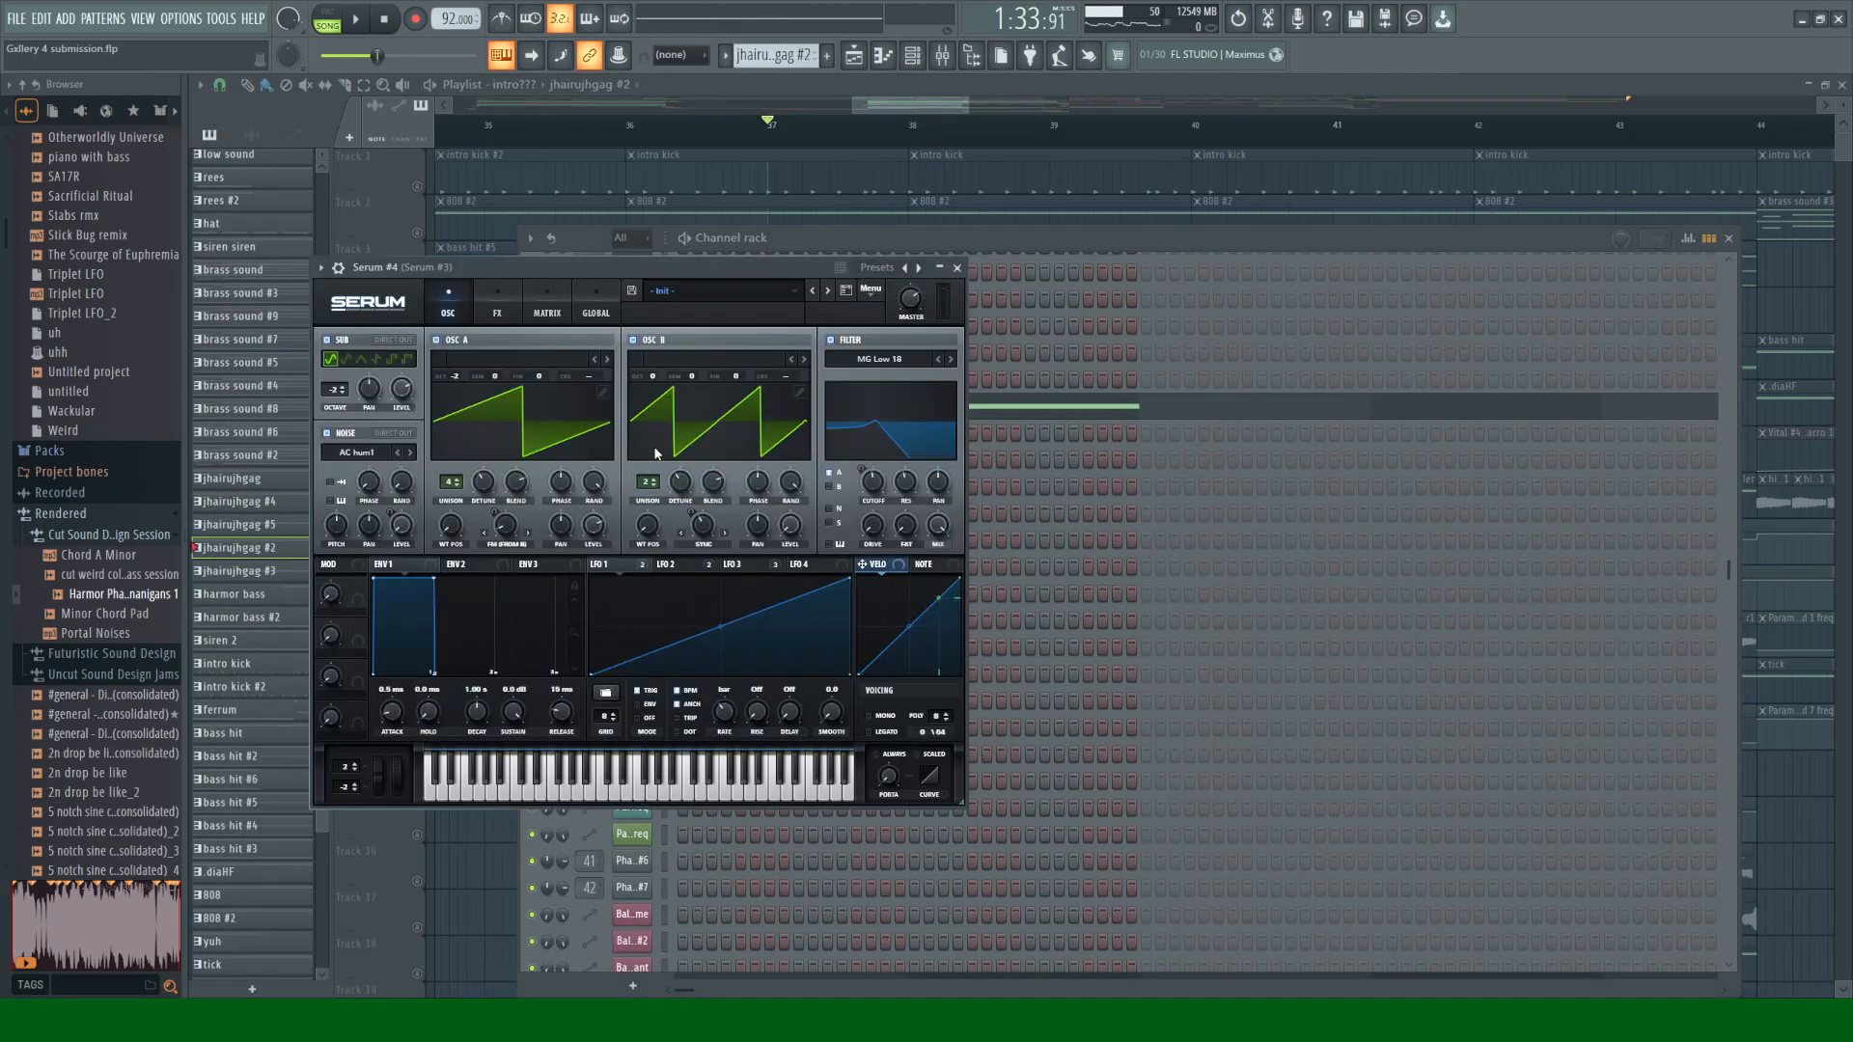
pyautogui.click(955, 267)
pyautogui.click(1729, 238)
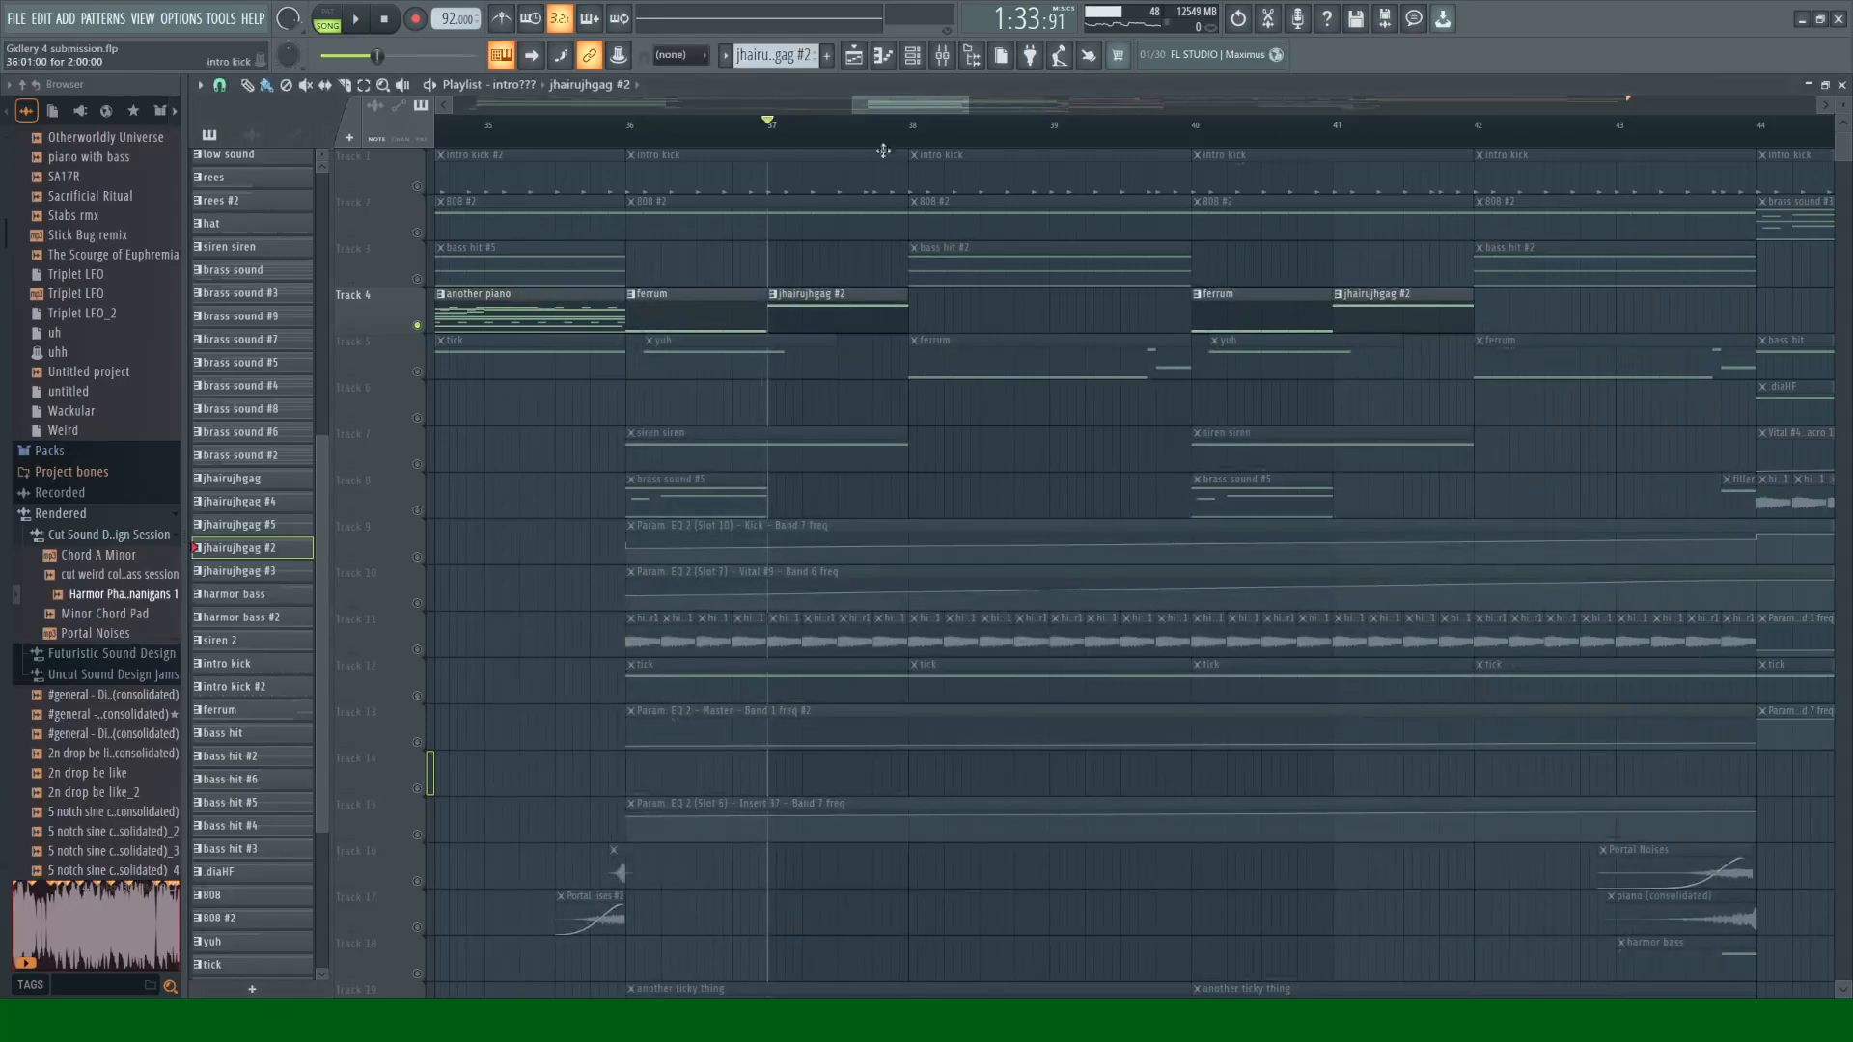
# Step: Solo Track 19 in the section from bar 11, play it from before bar 13, and select the piano on top pattern
pyautogui.moveTo(900, 100); pyautogui.dragTo(603, 124)
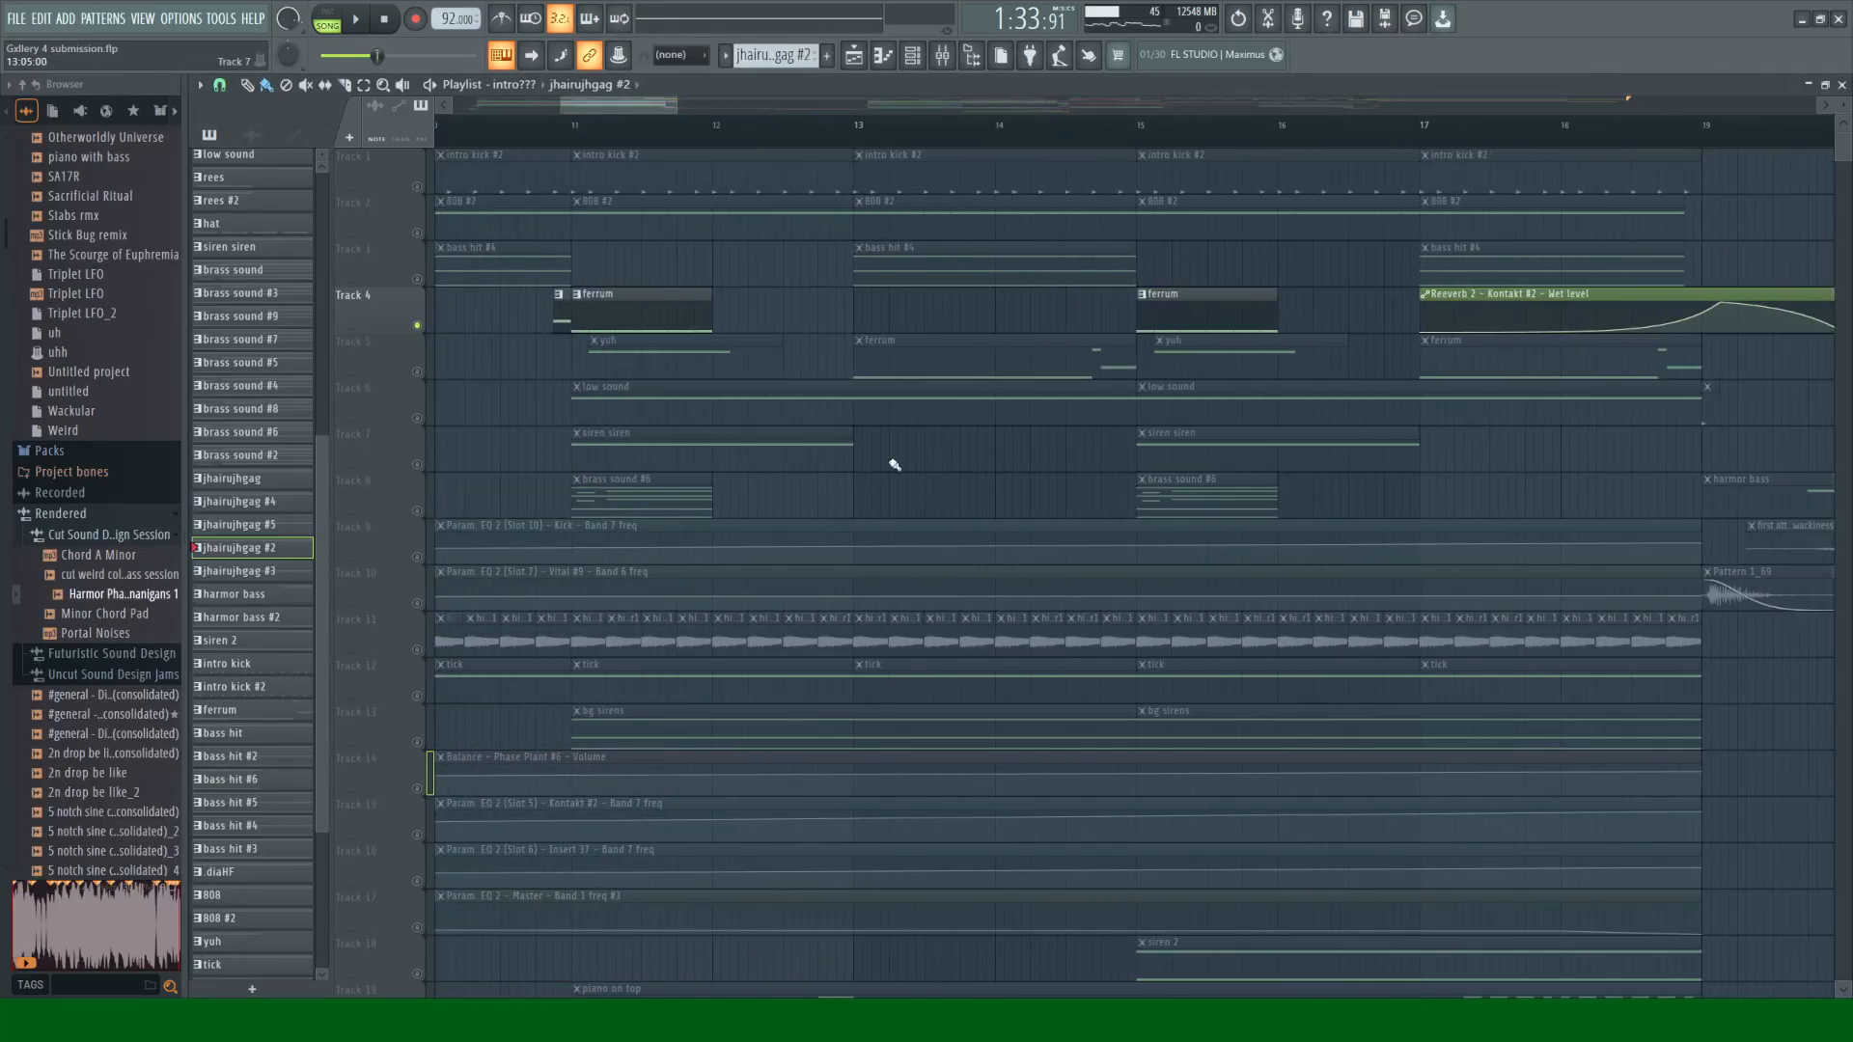
pyautogui.scroll(-2, 932, 472)
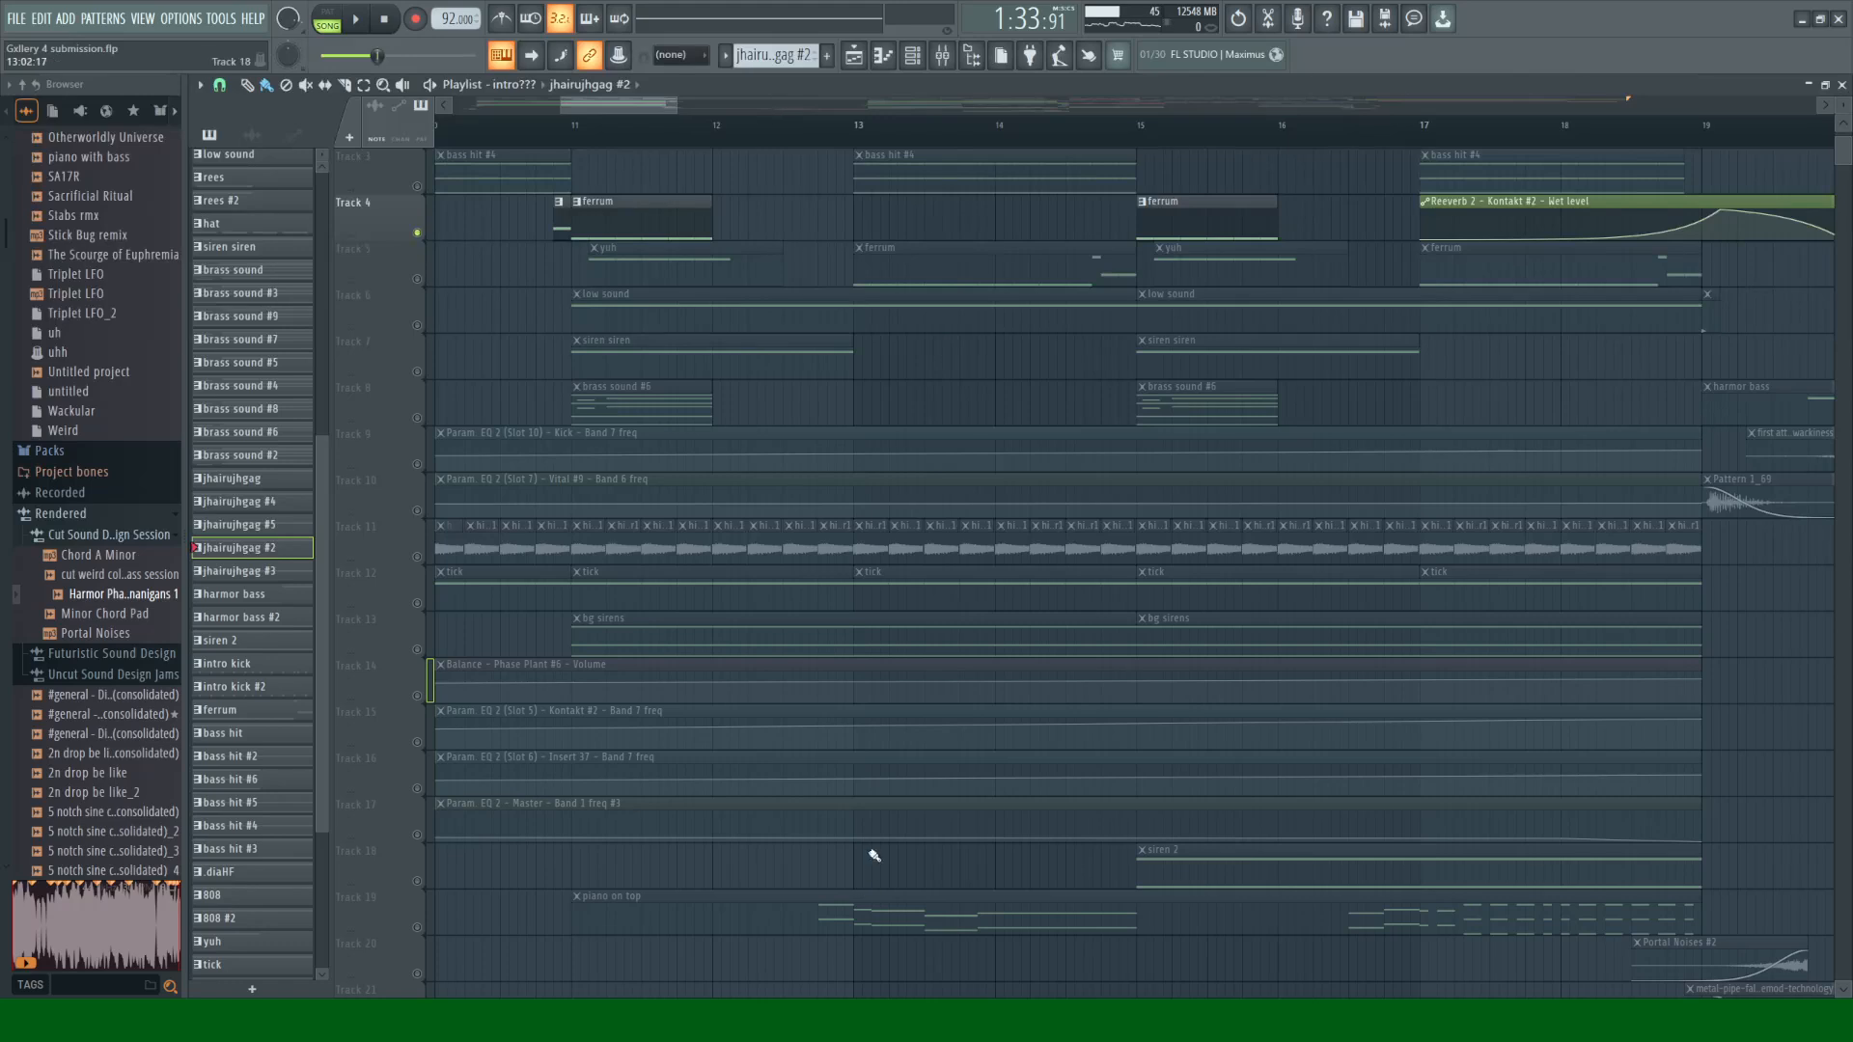
pyautogui.scroll(-2, 875, 855)
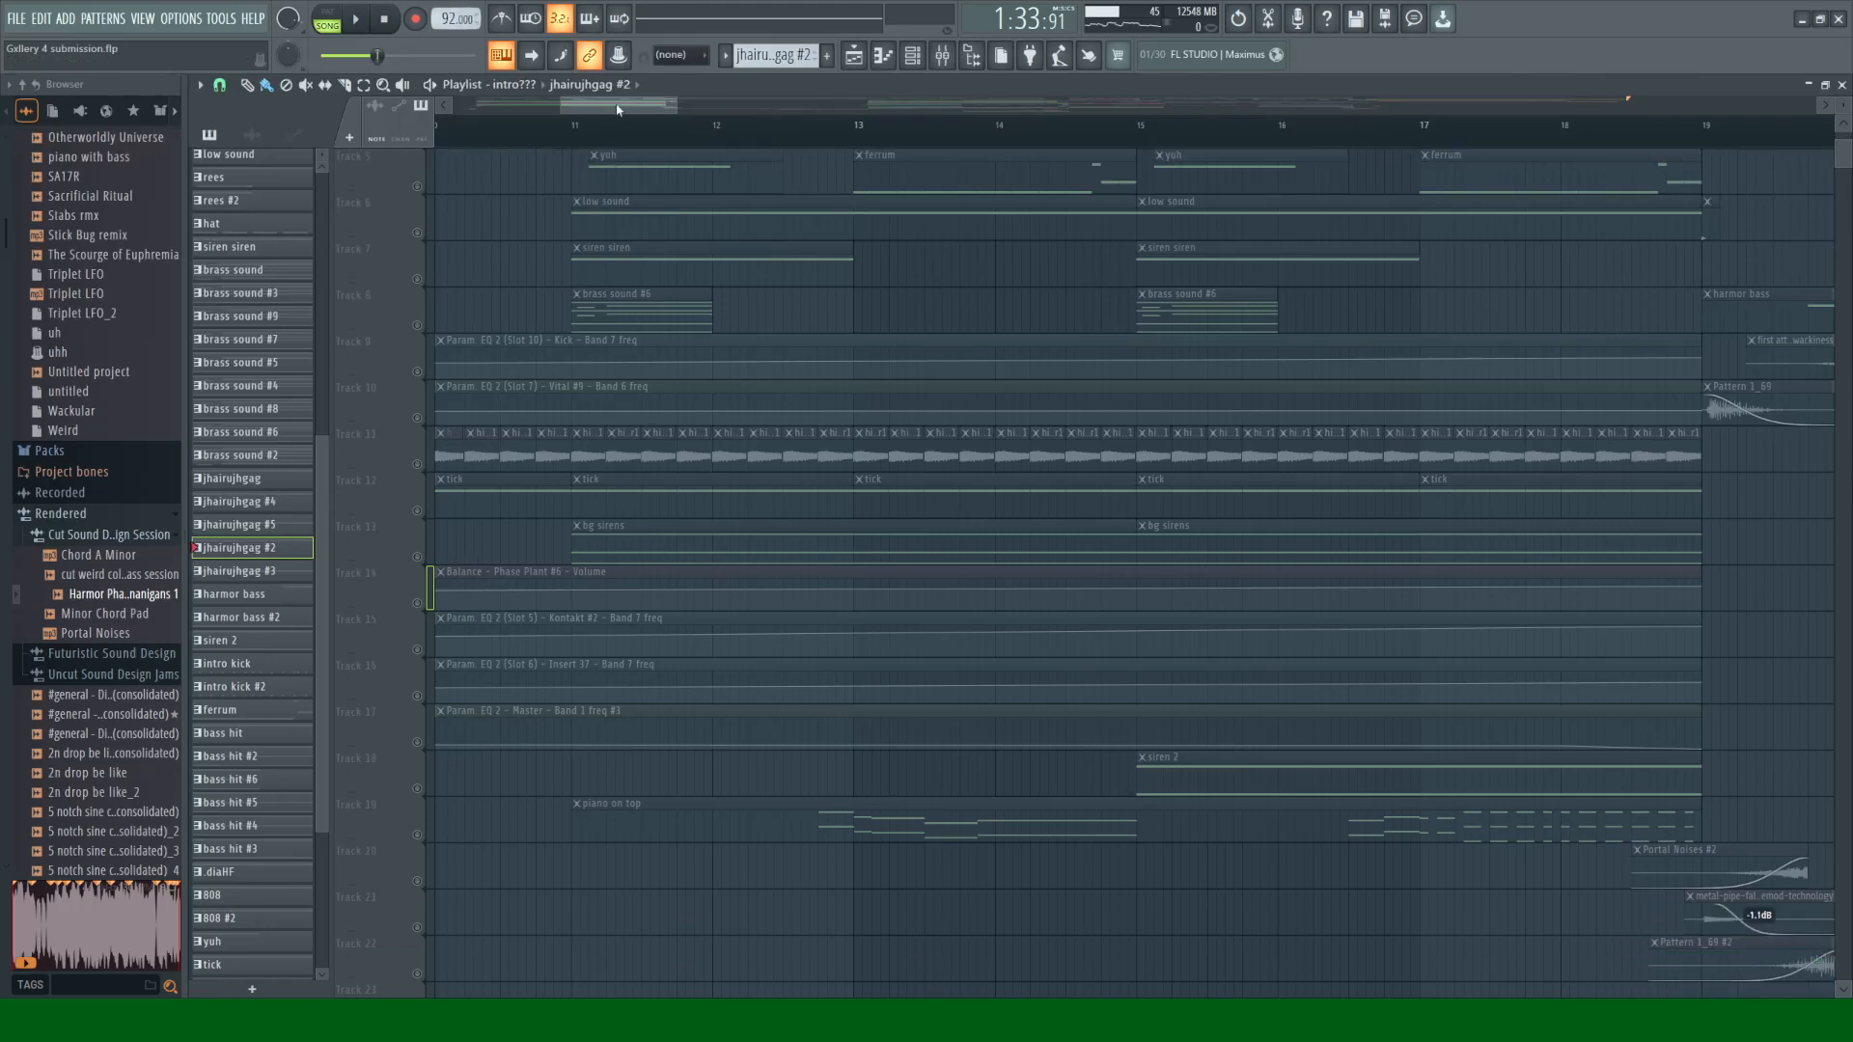
pyautogui.moveTo(618, 109); pyautogui.dragTo(648, 91)
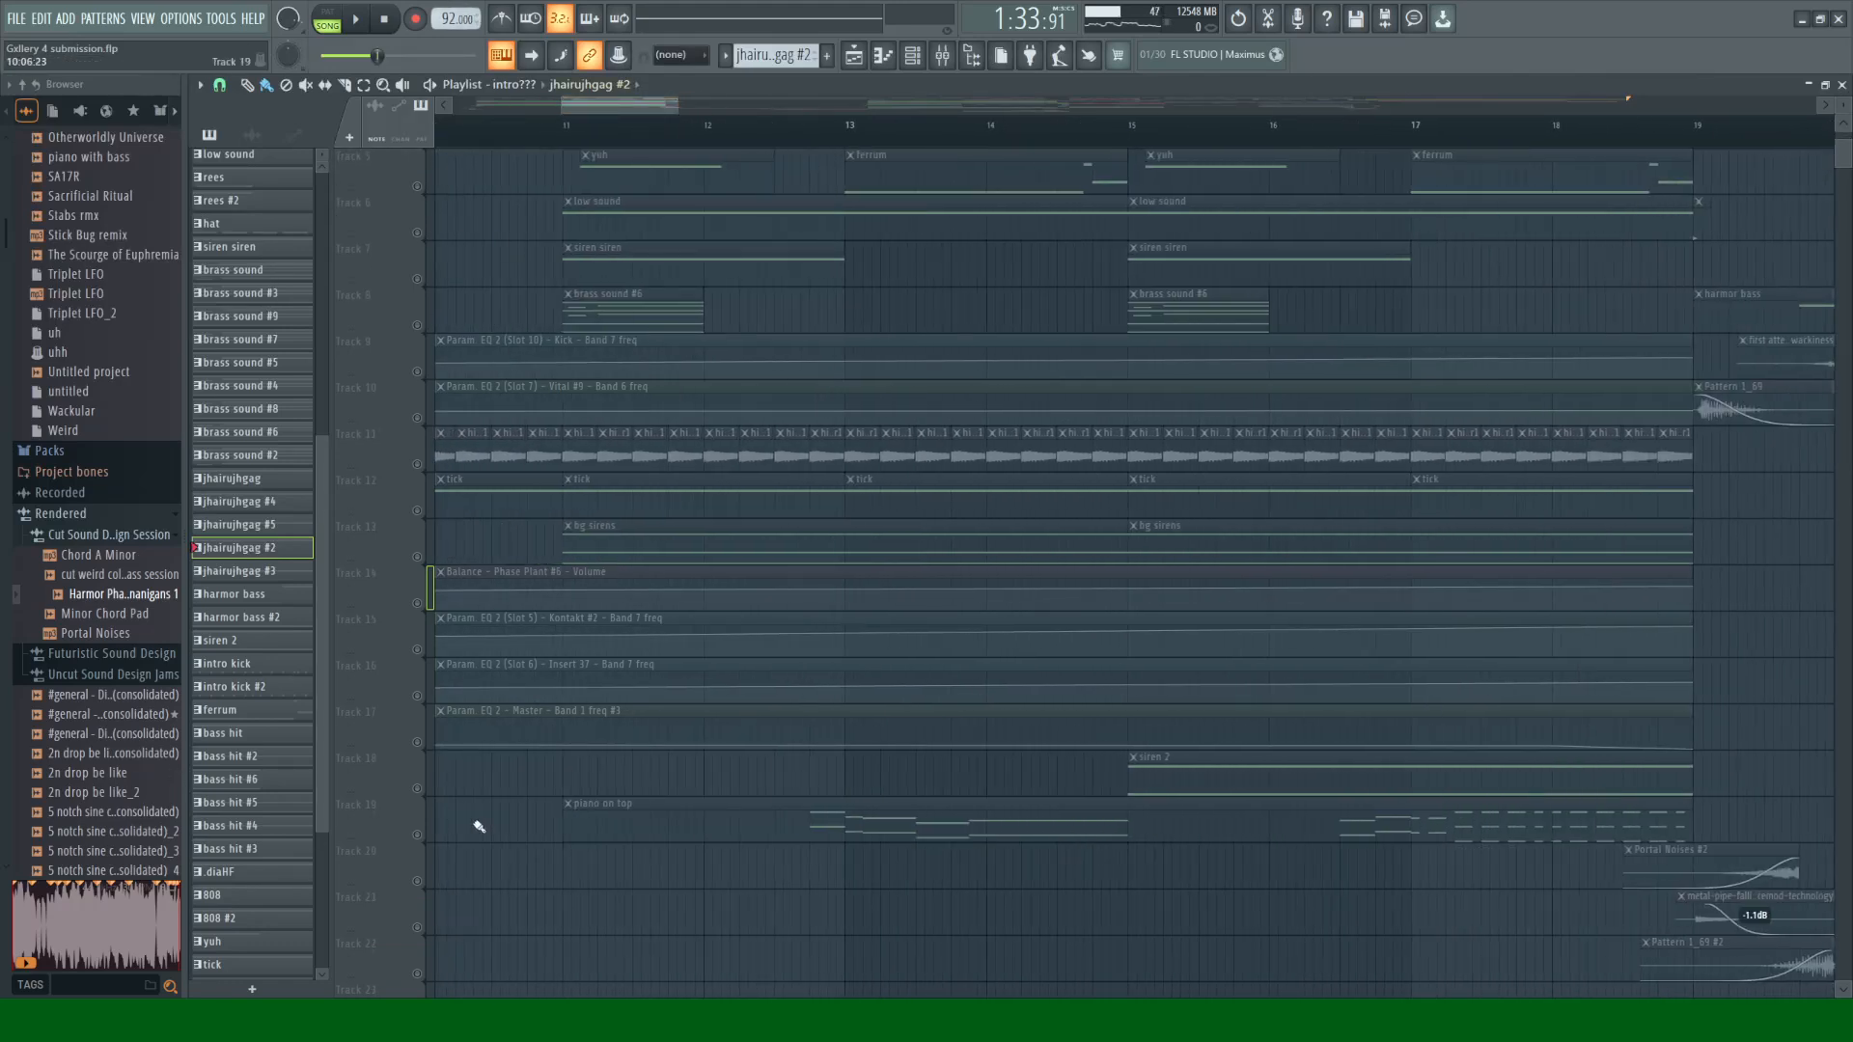
pyautogui.click(419, 833)
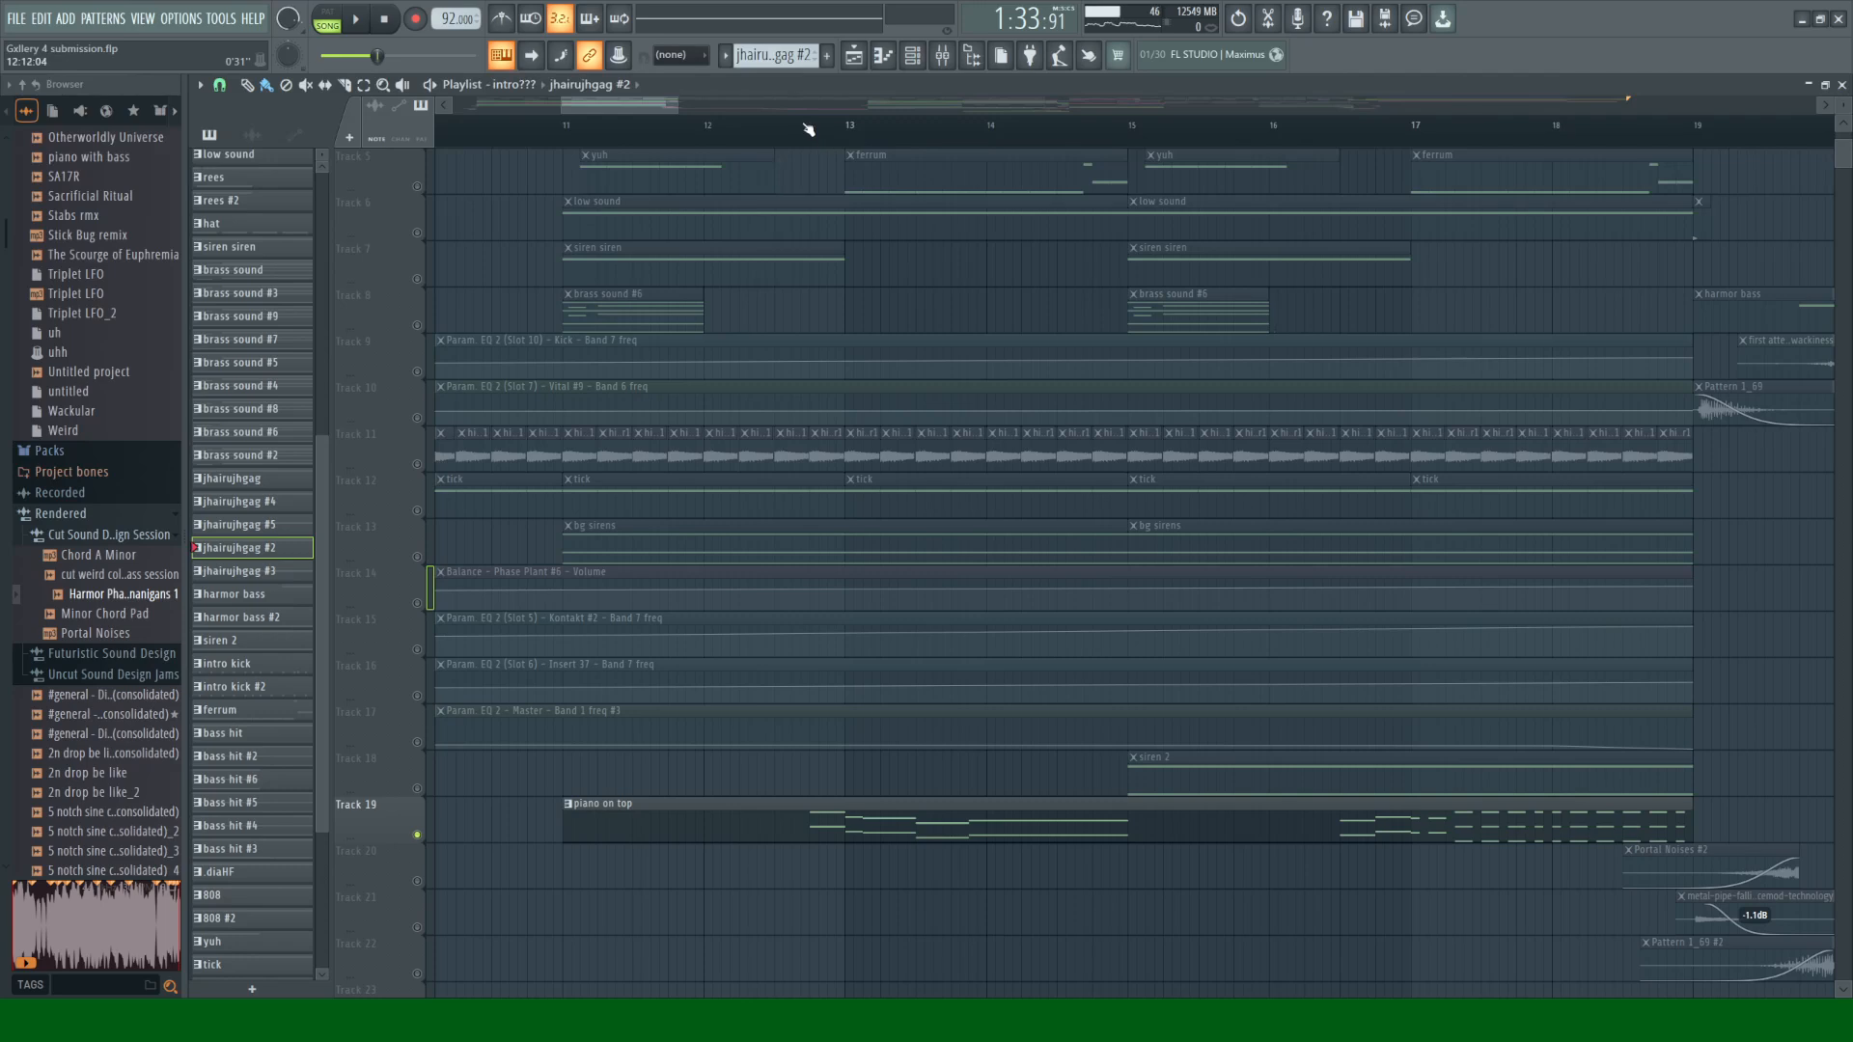
pyautogui.press('space')
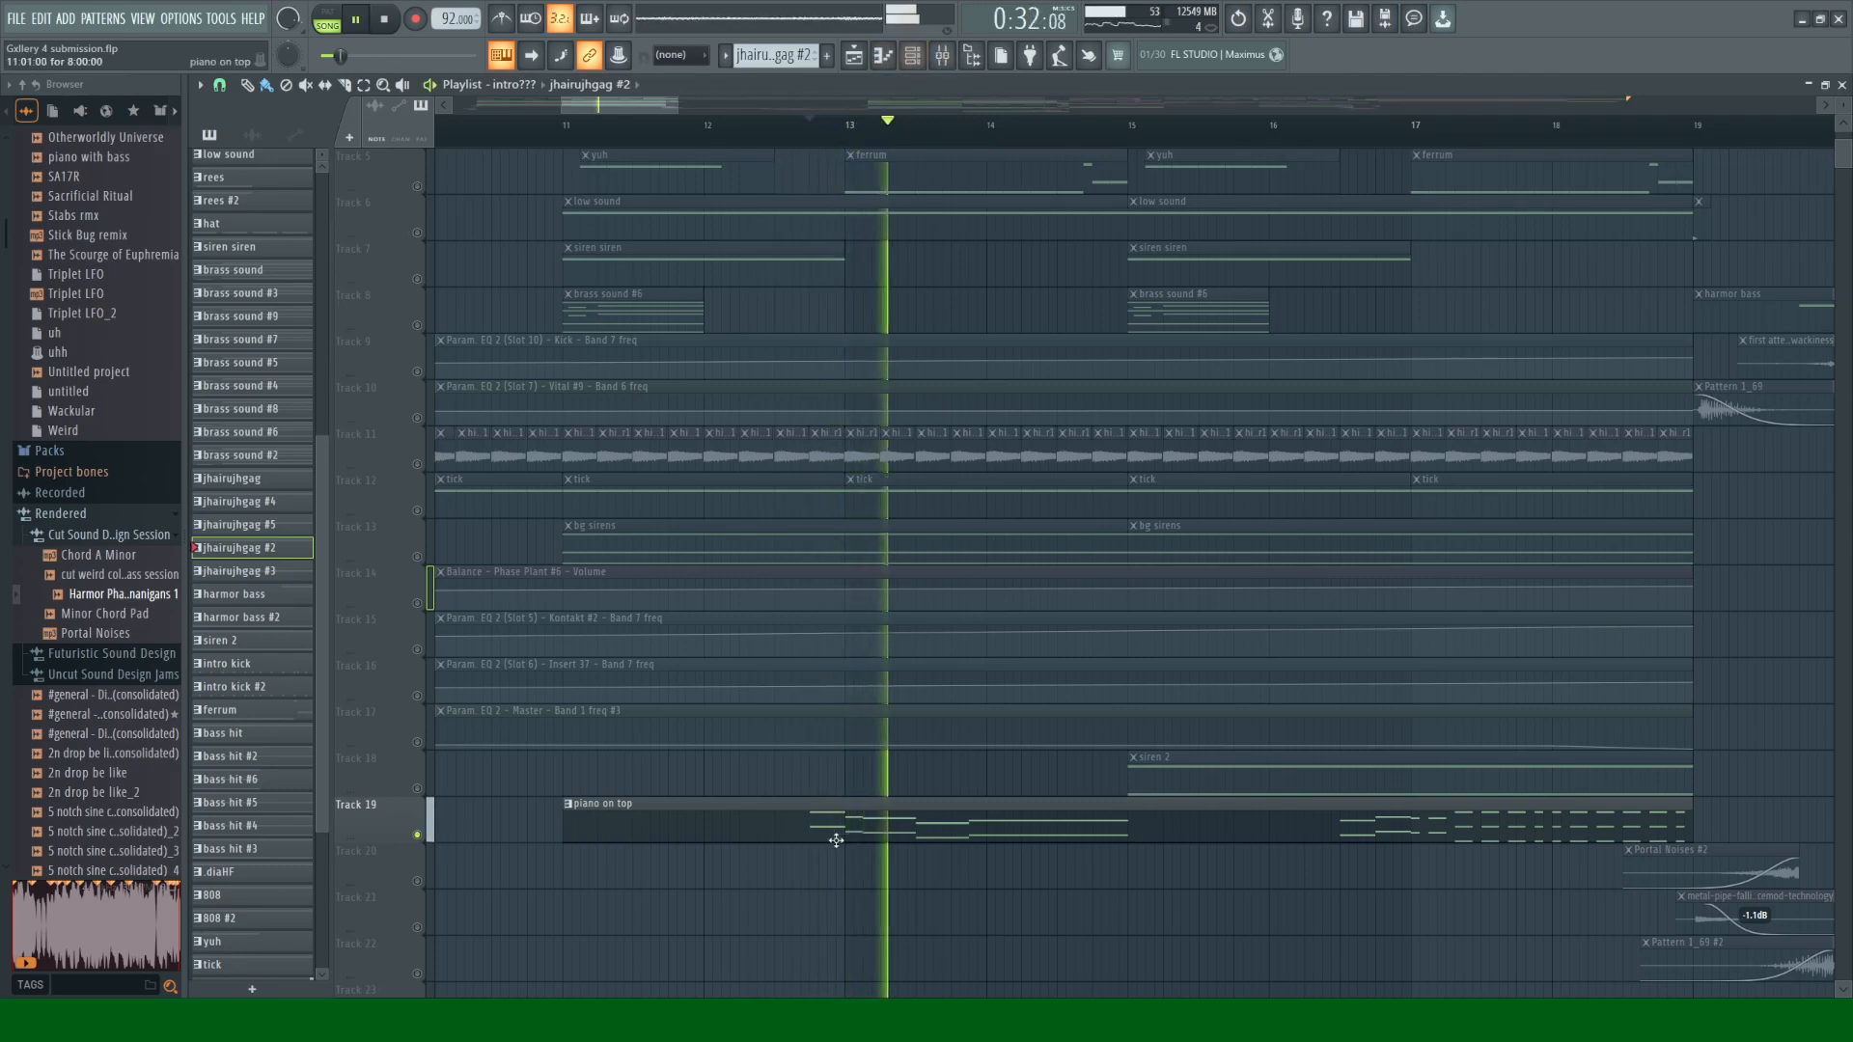
pyautogui.click(869, 837)
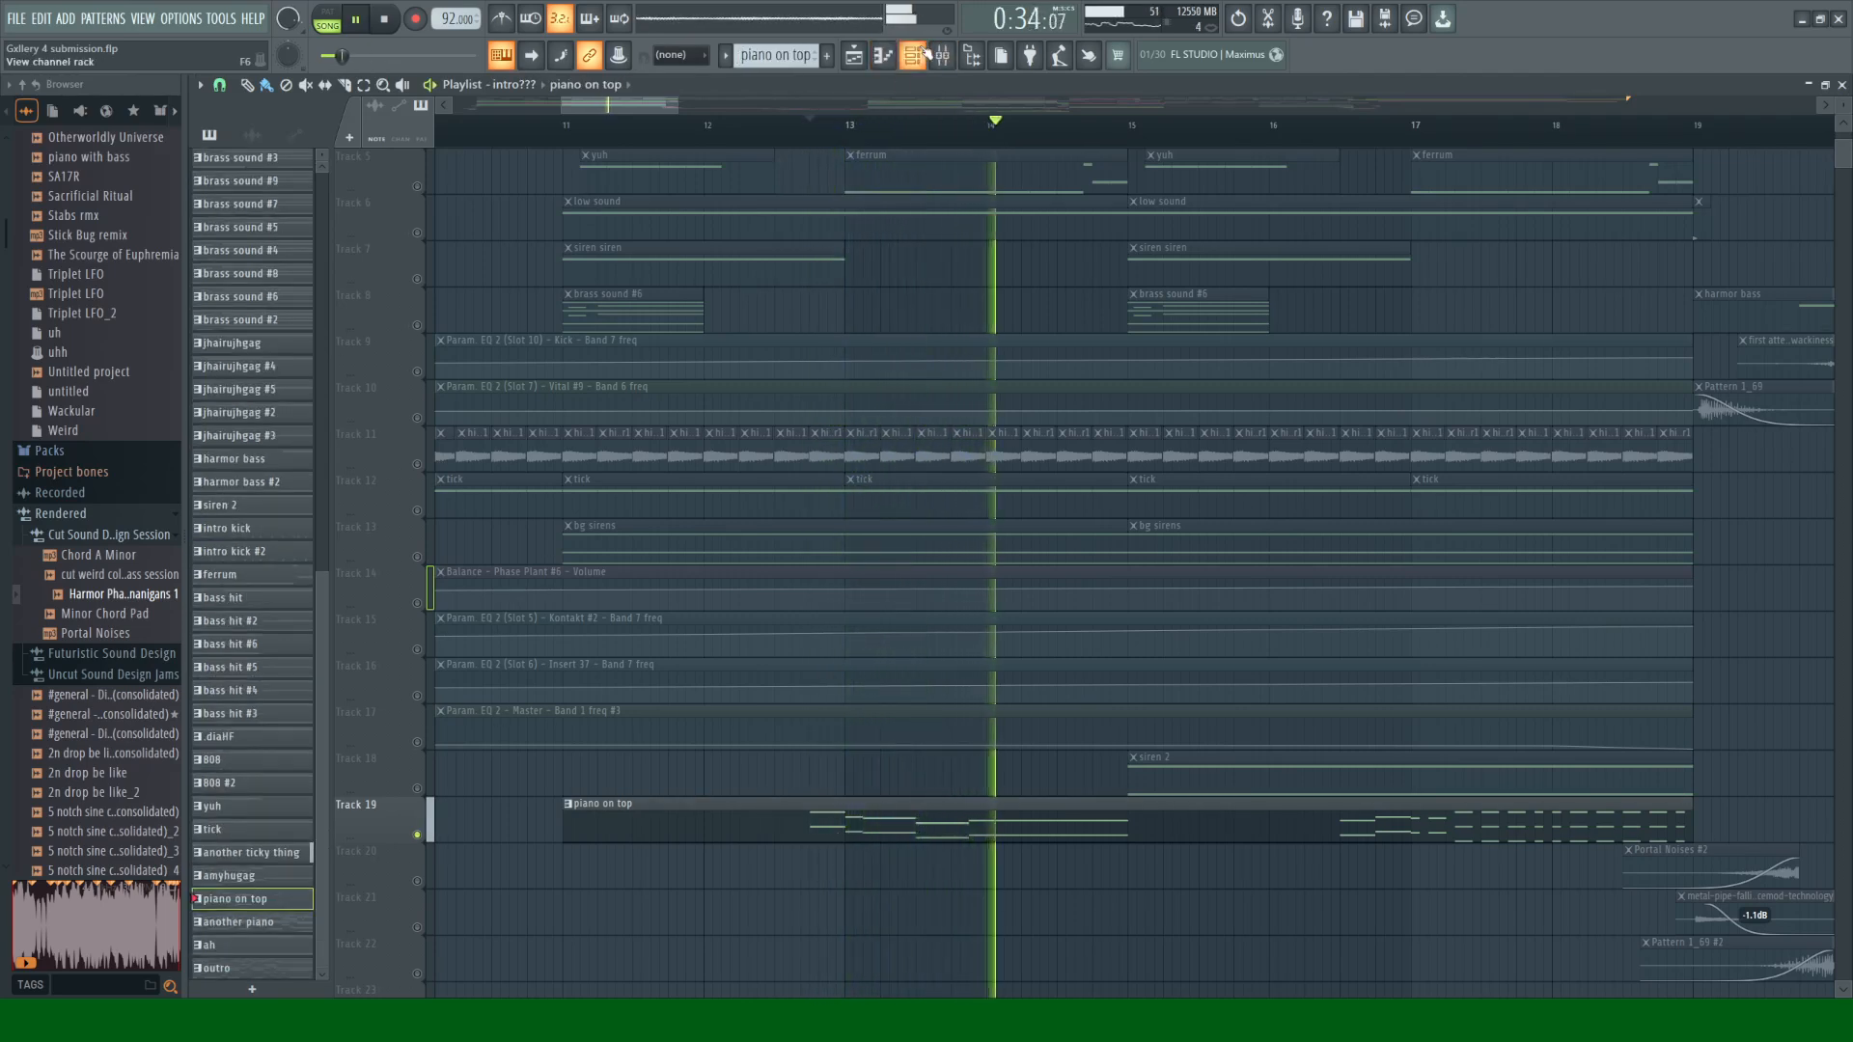
# Step: Find the piano on top channels in the channel rack and play Vital #11 while viewing its oscillators and effects
pyautogui.press('F6')
pyautogui.scroll(-5, 875, 457)
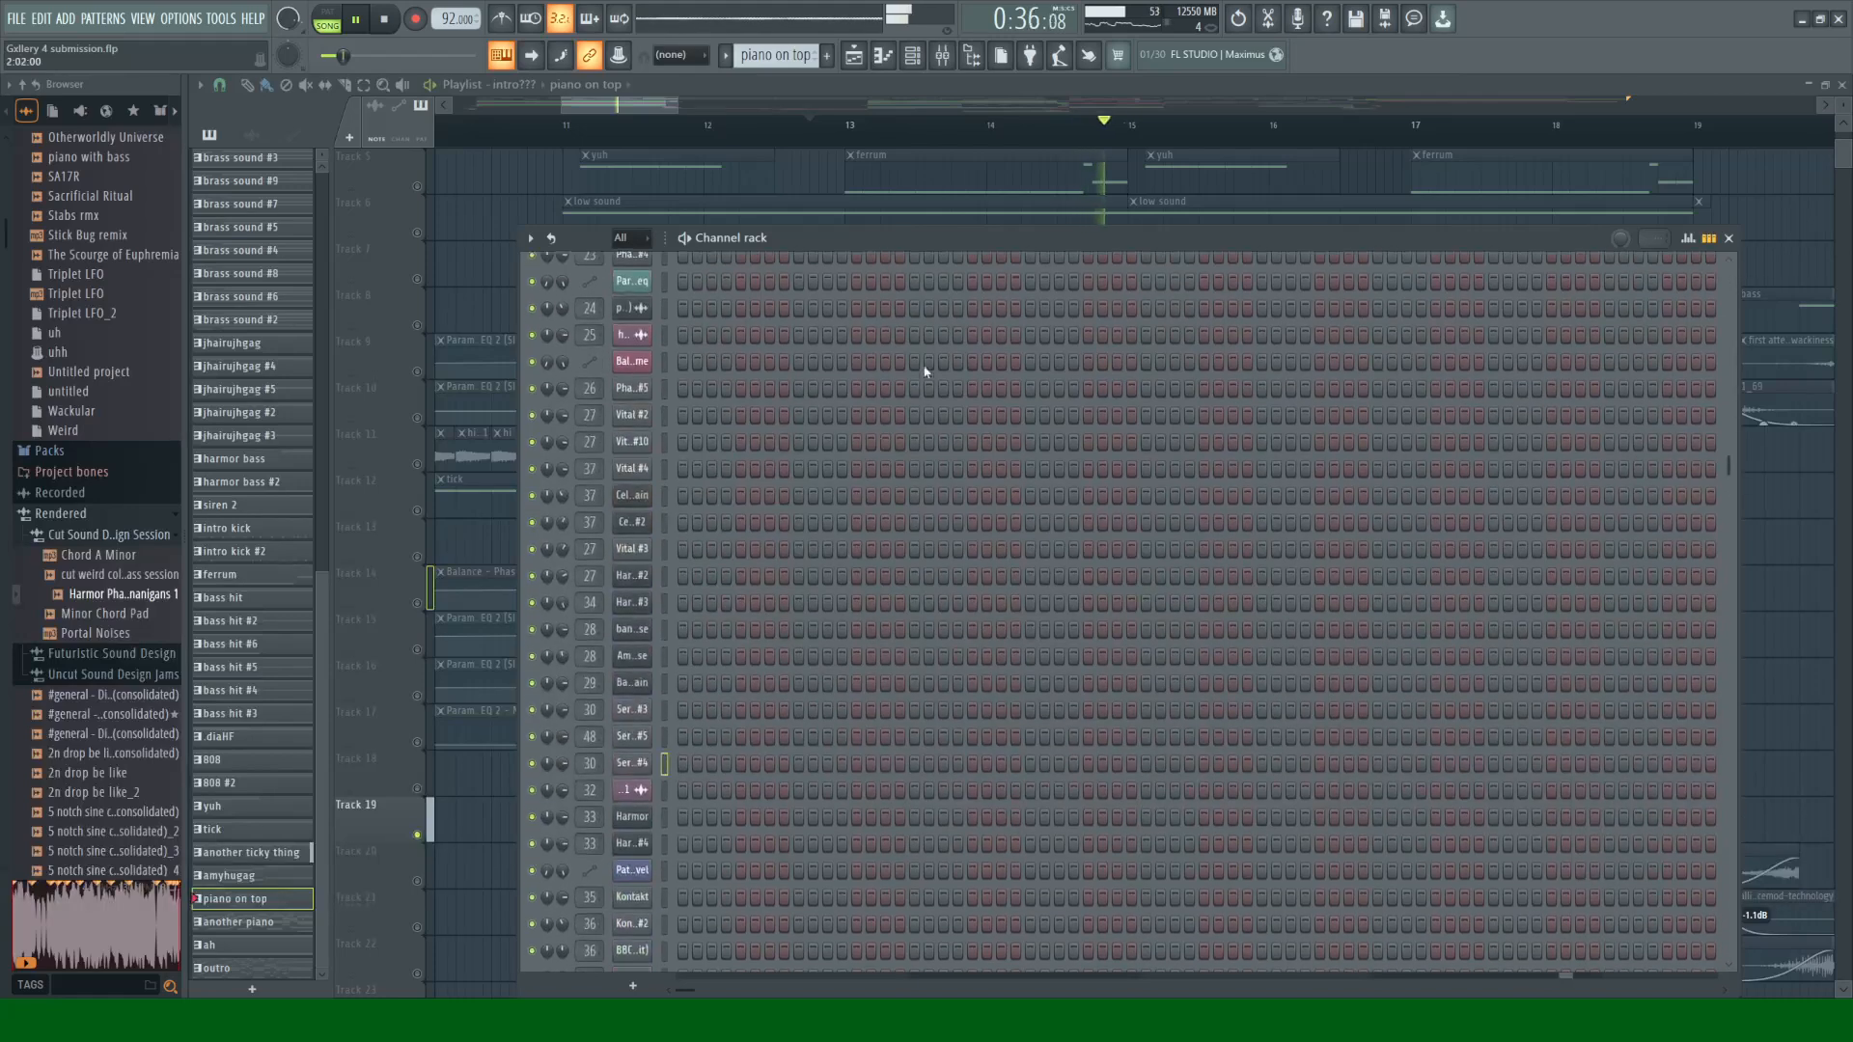
pyautogui.scroll(-6, 924, 370)
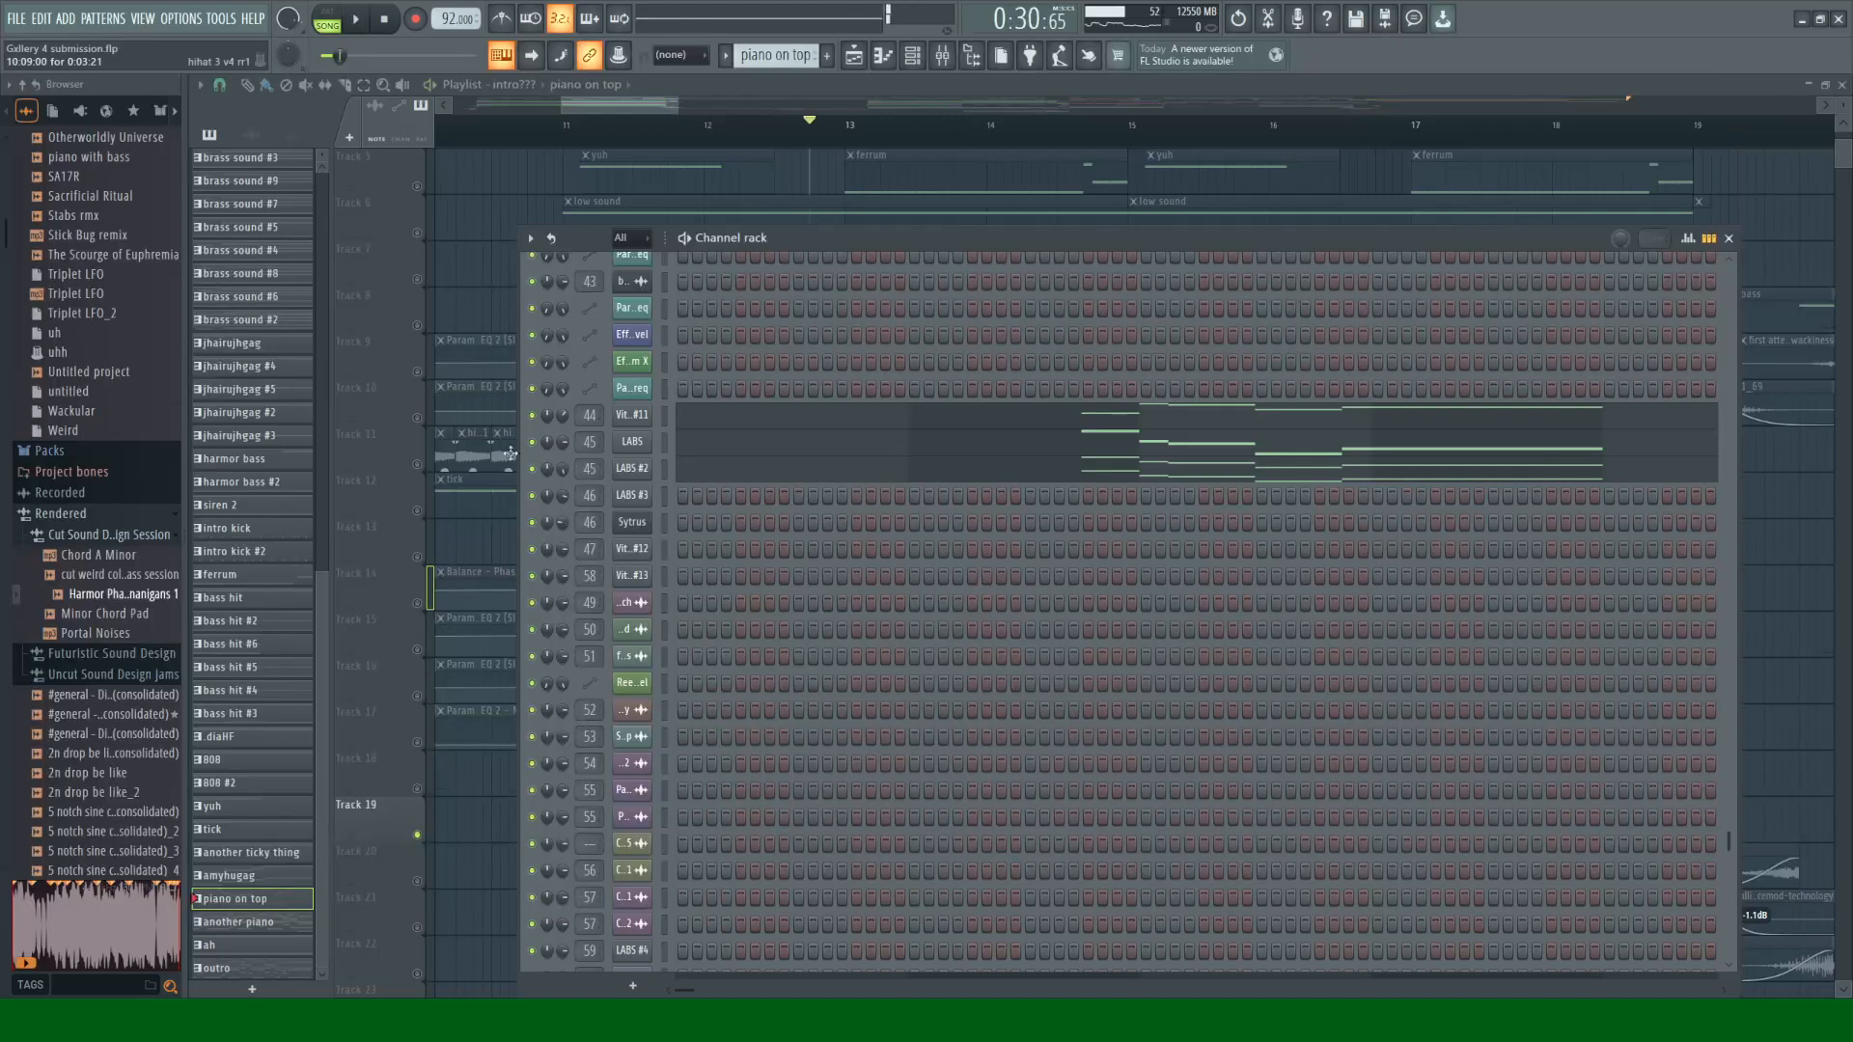
pyautogui.click(641, 421)
pyautogui.press('space')
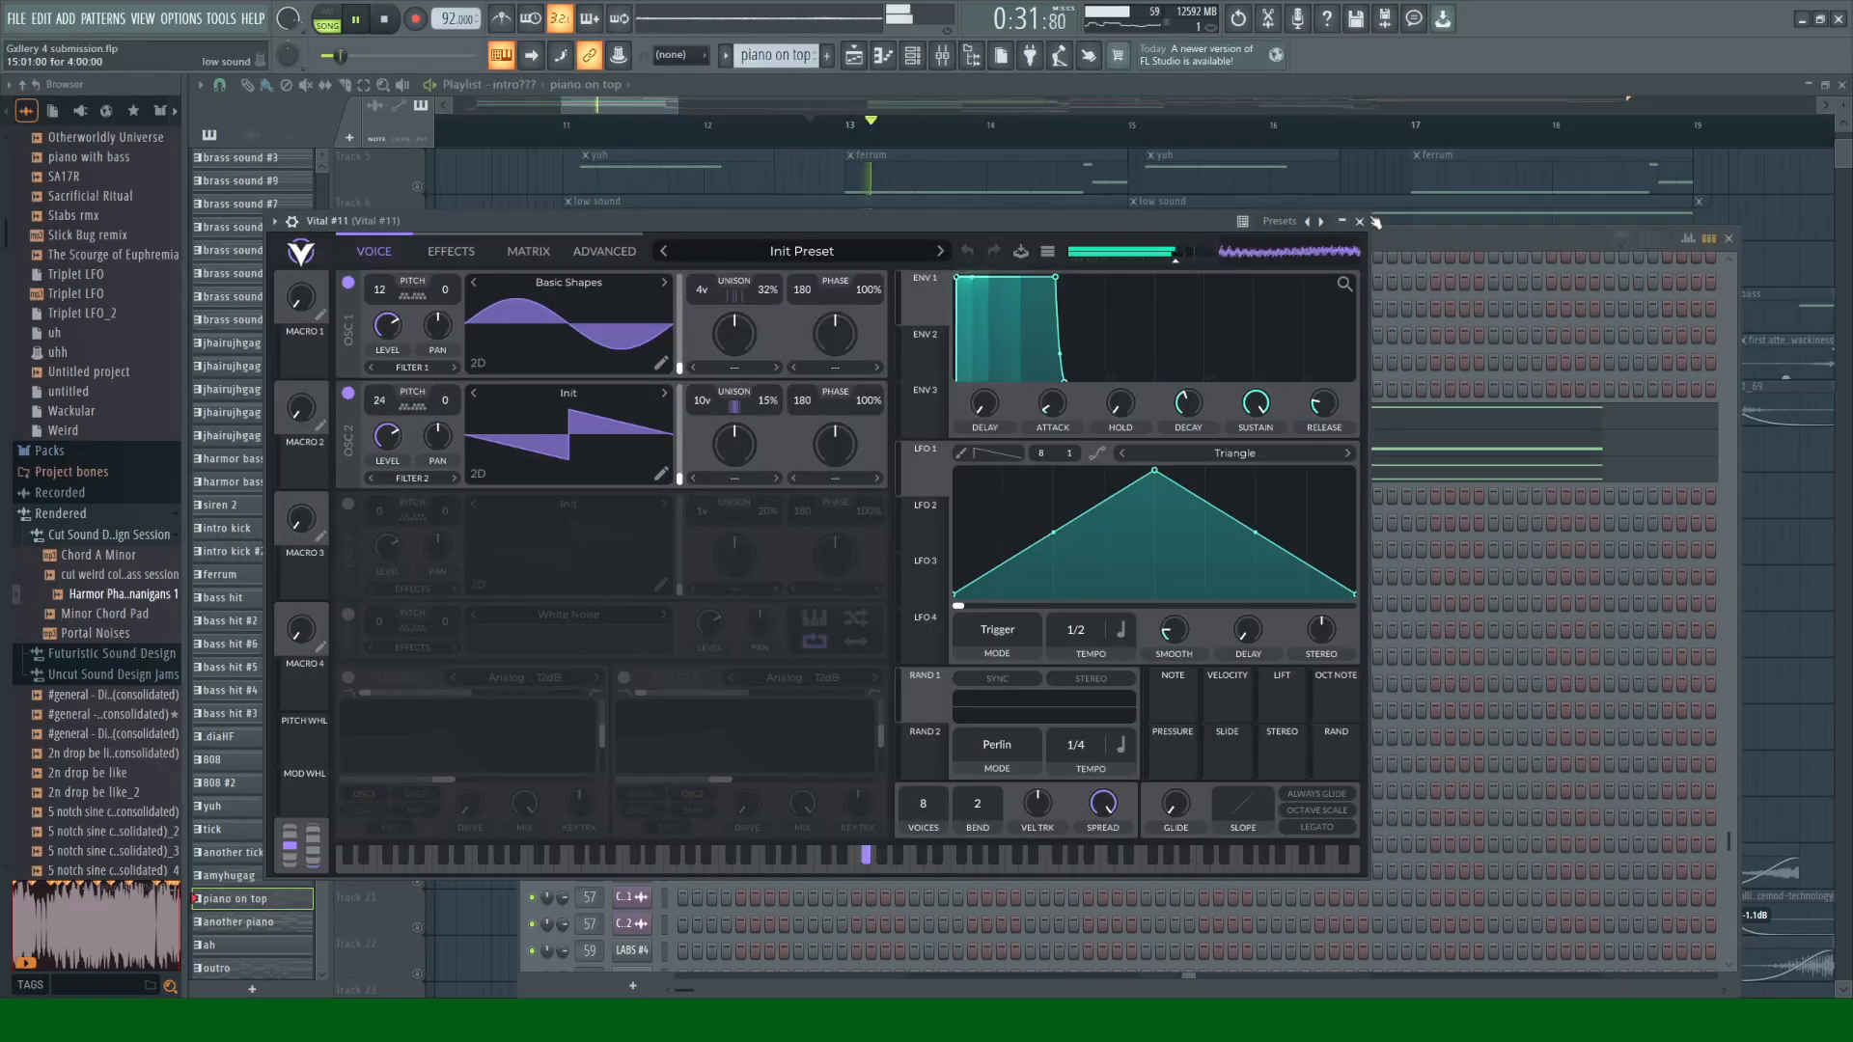
pyautogui.click(451, 251)
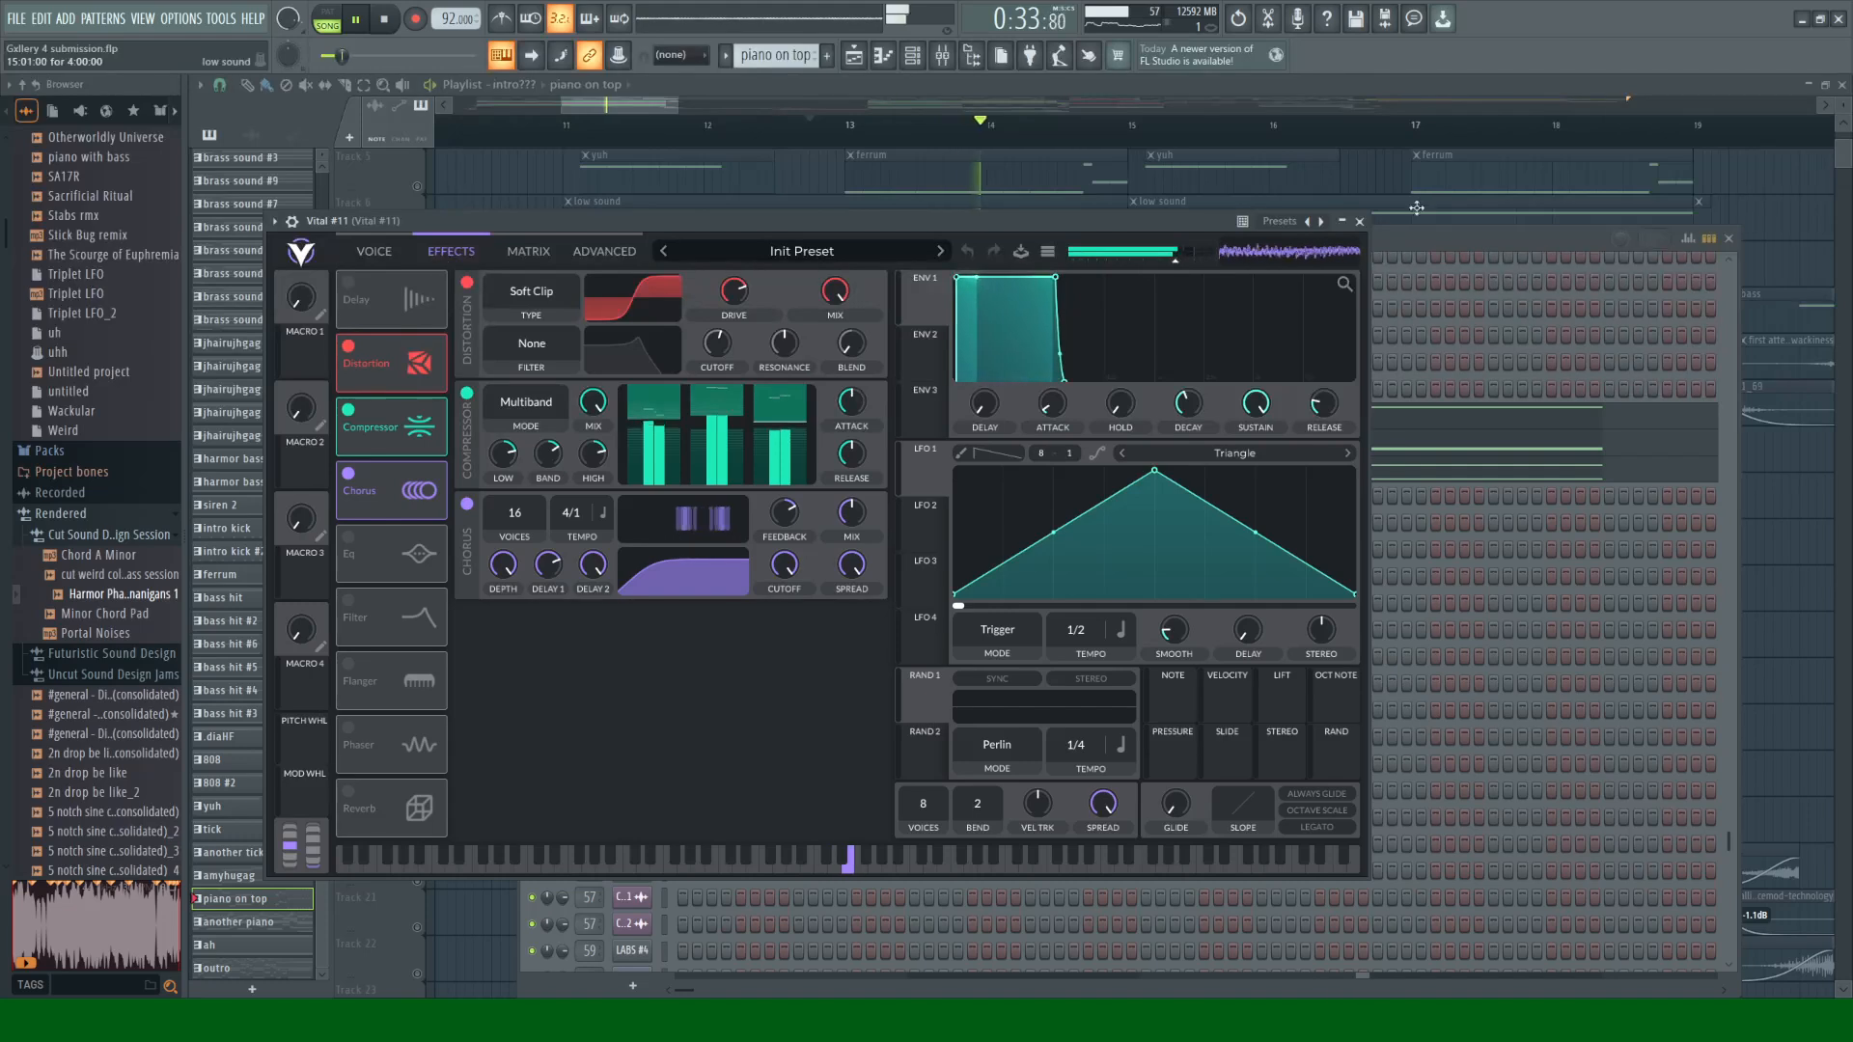
pyautogui.click(1358, 221)
pyautogui.press('space')
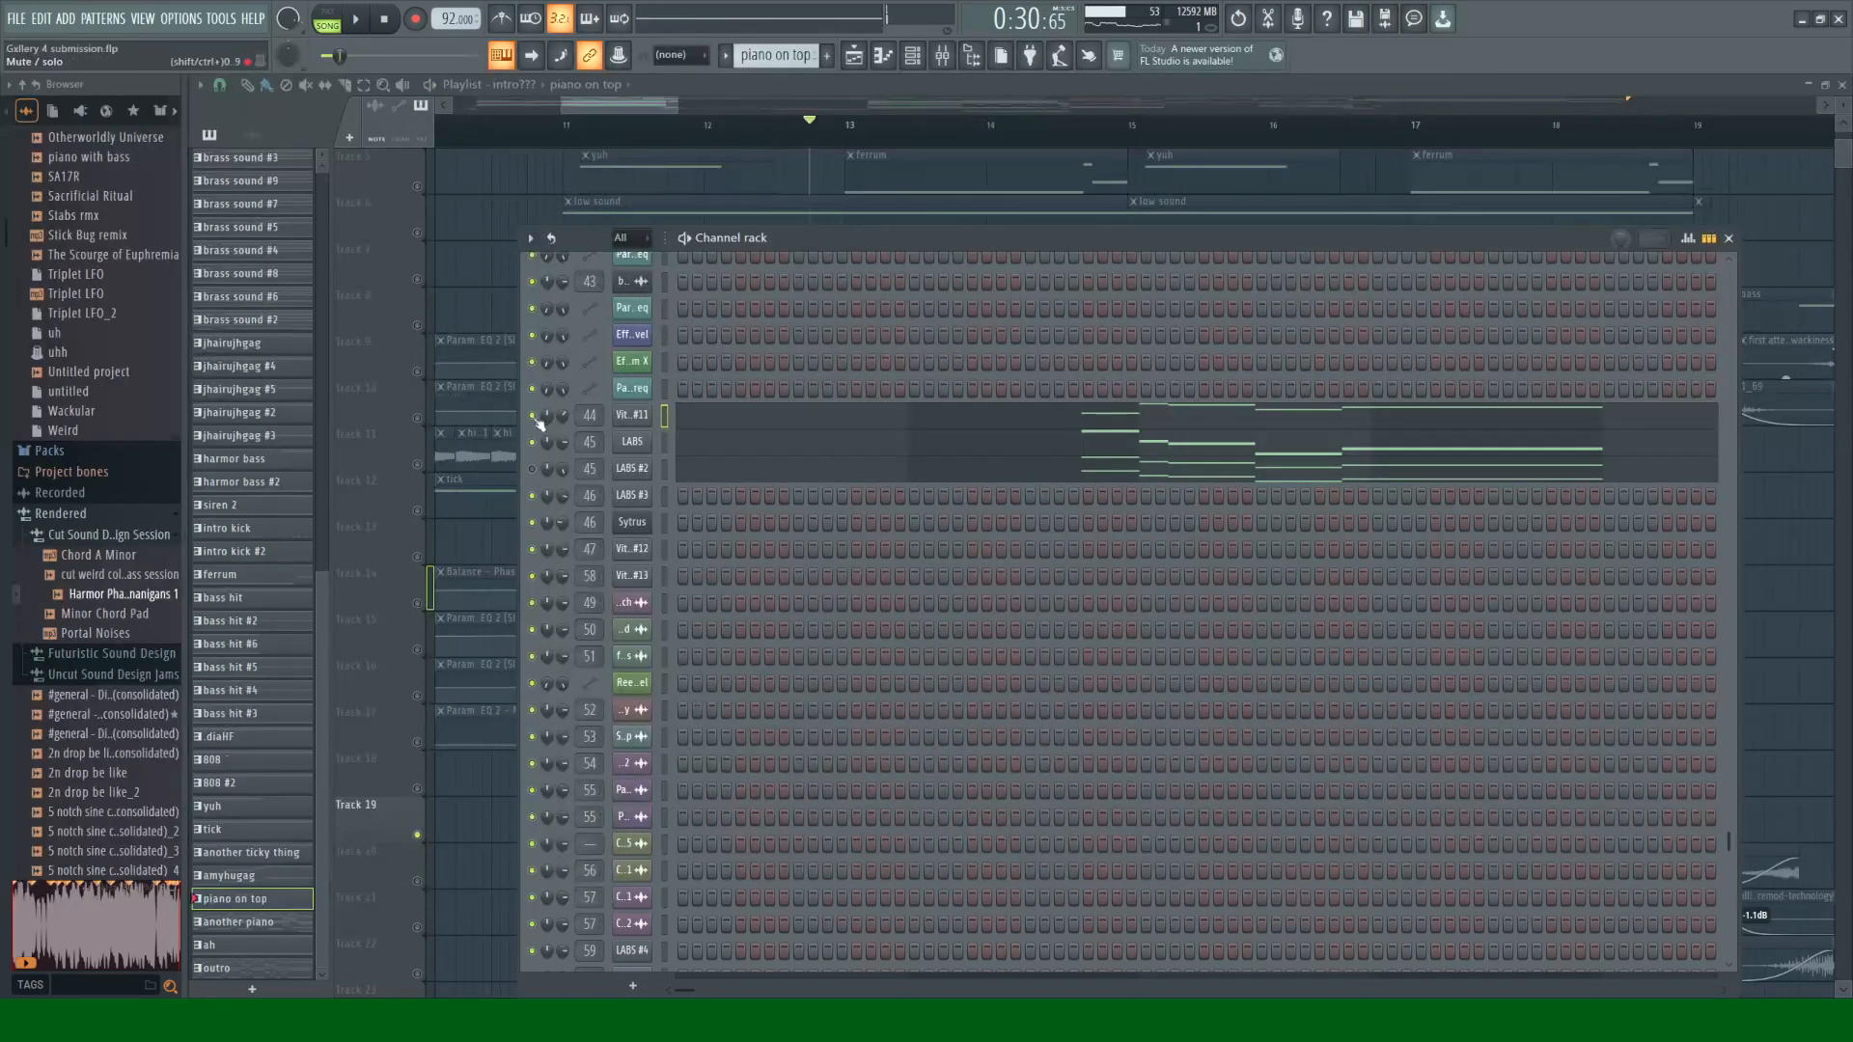
# Step: Open the first LABS channel with the Hand Bells preset, play the pattern and close the instrument
pyautogui.click(623, 444)
pyautogui.press('space')
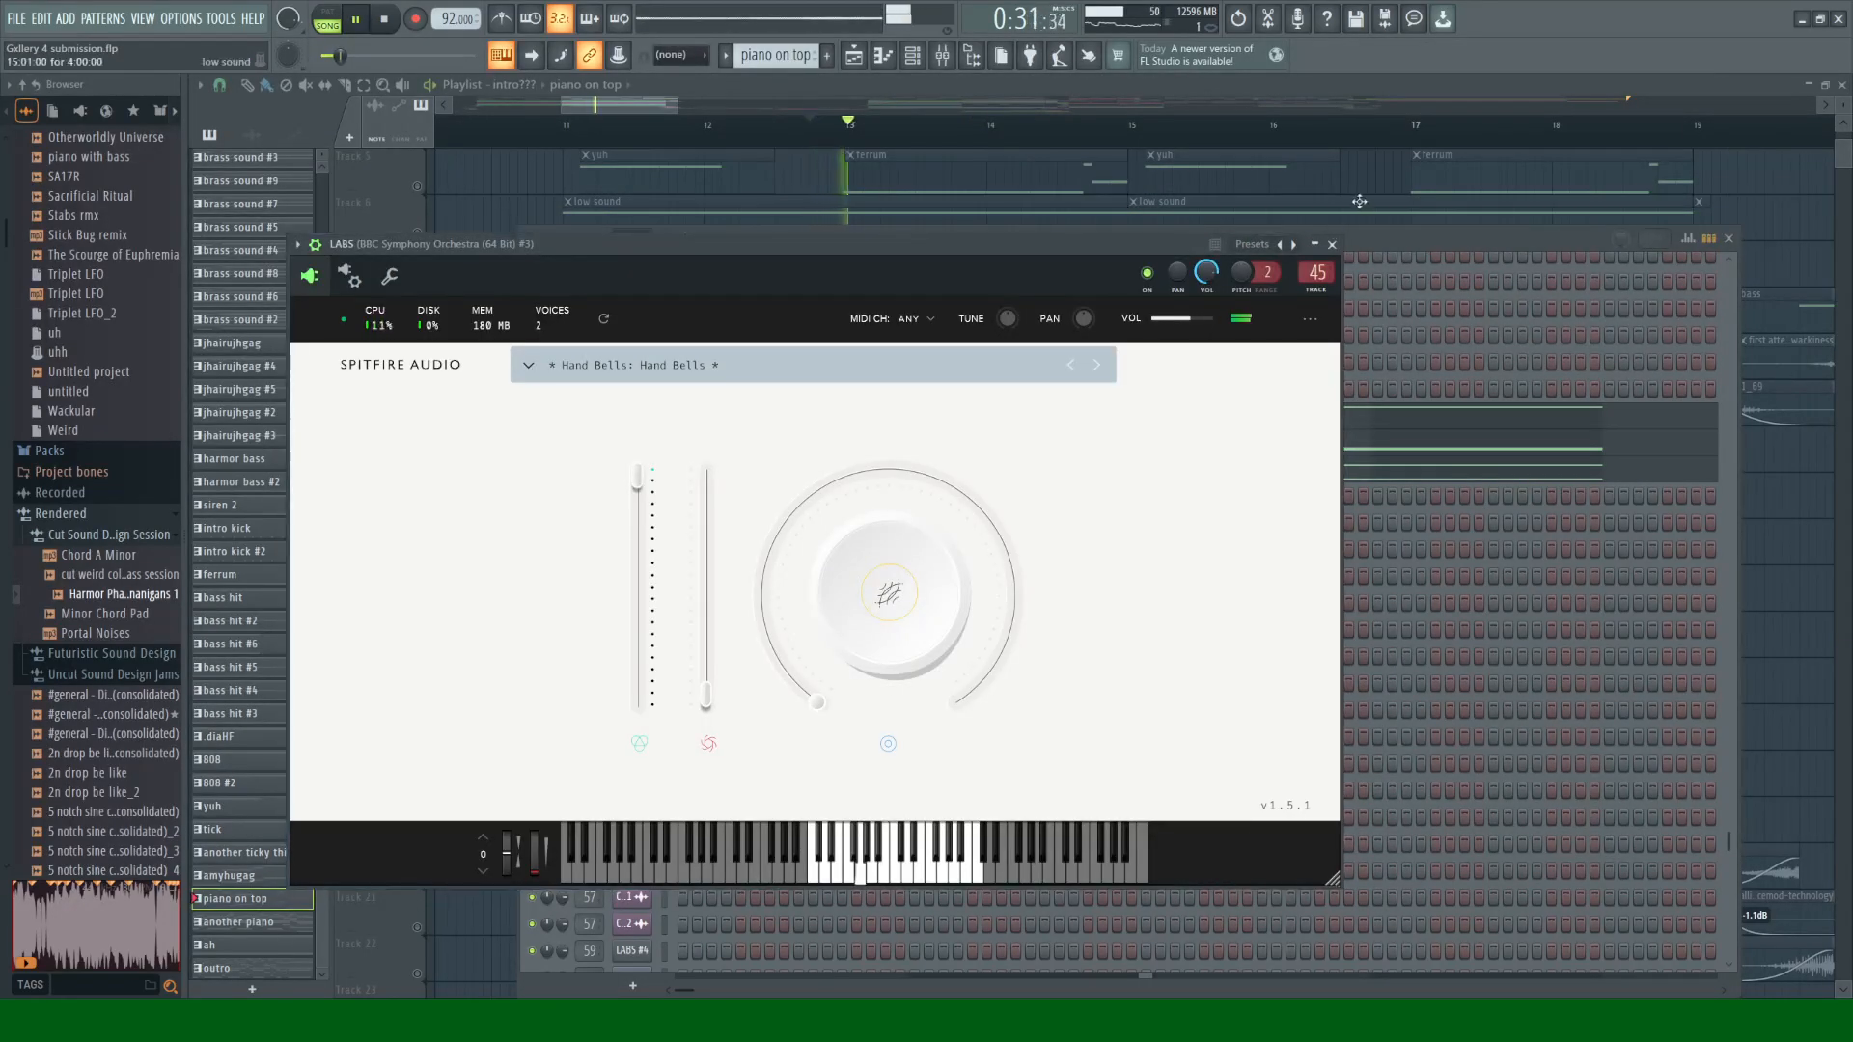
pyautogui.click(1332, 244)
# Step: View SerumFX on the BBC Symphony Orchestra mixer track, and play the track with its effects bypassed and re-enabled
pyautogui.click(942, 55)
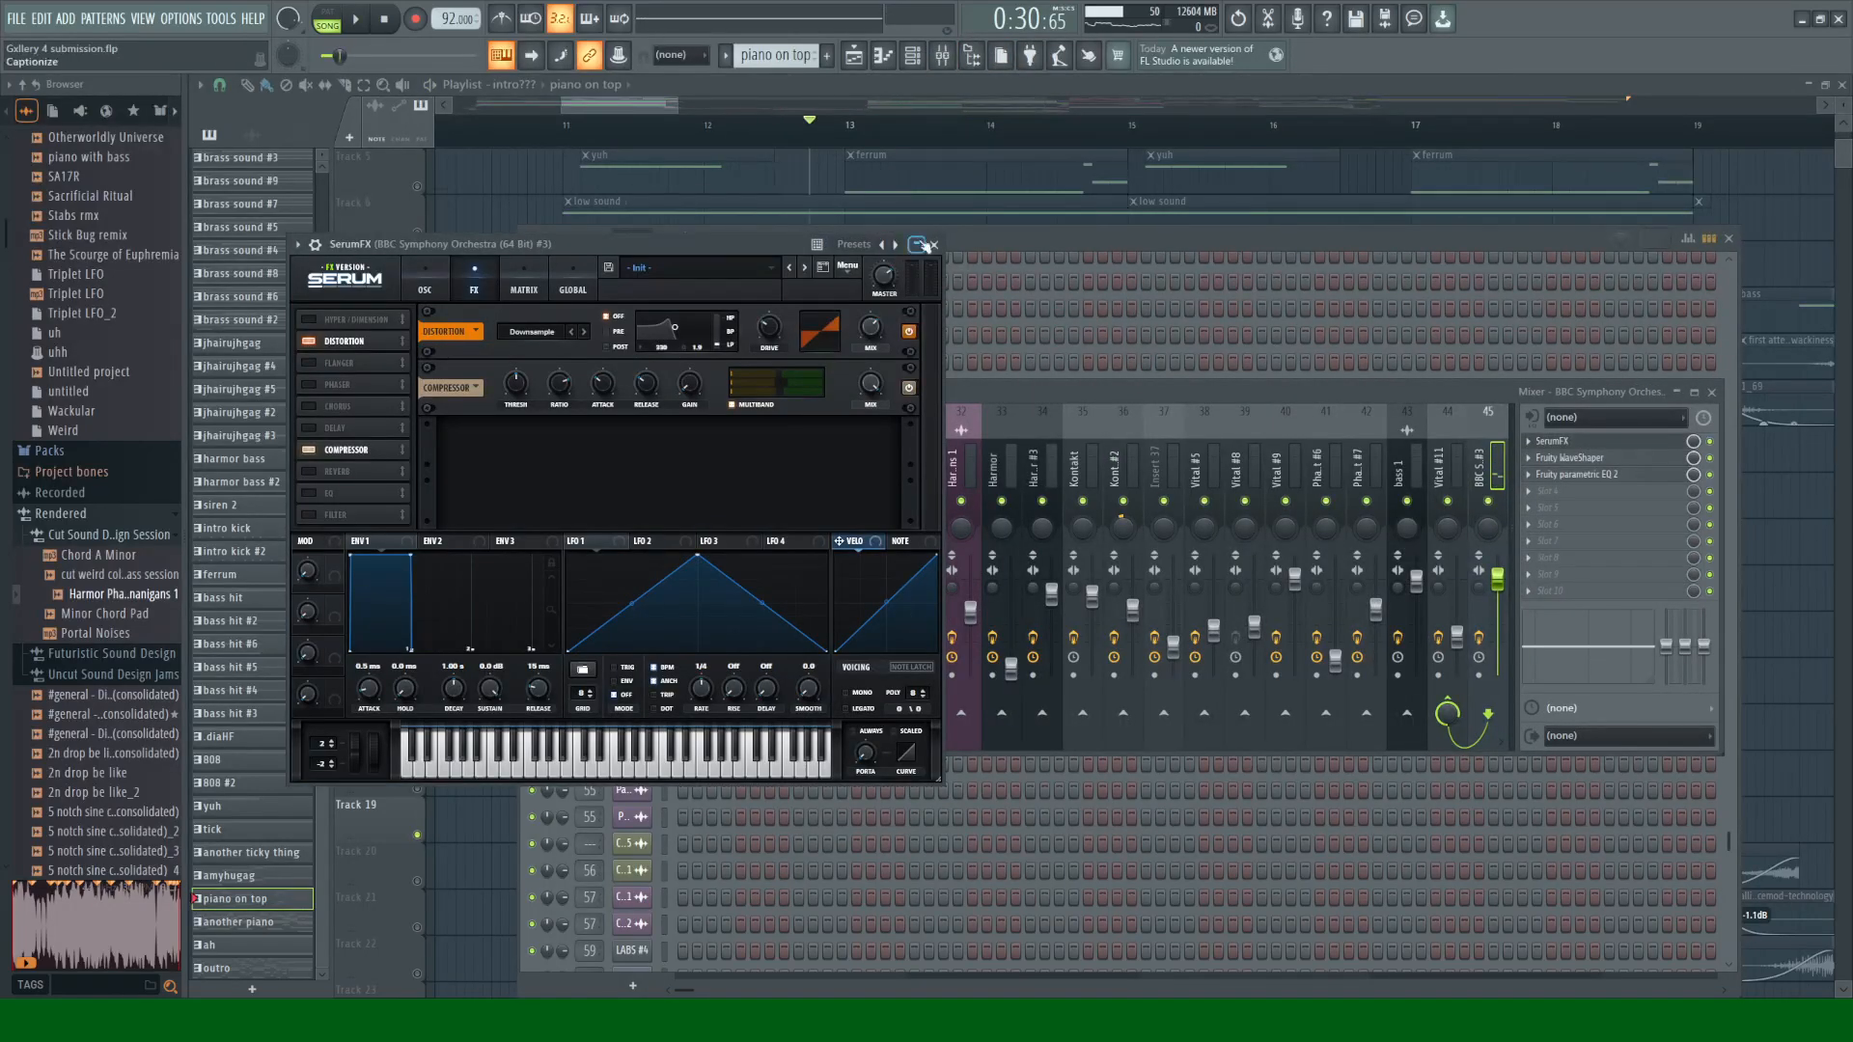
pyautogui.click(931, 244)
pyautogui.press('space')
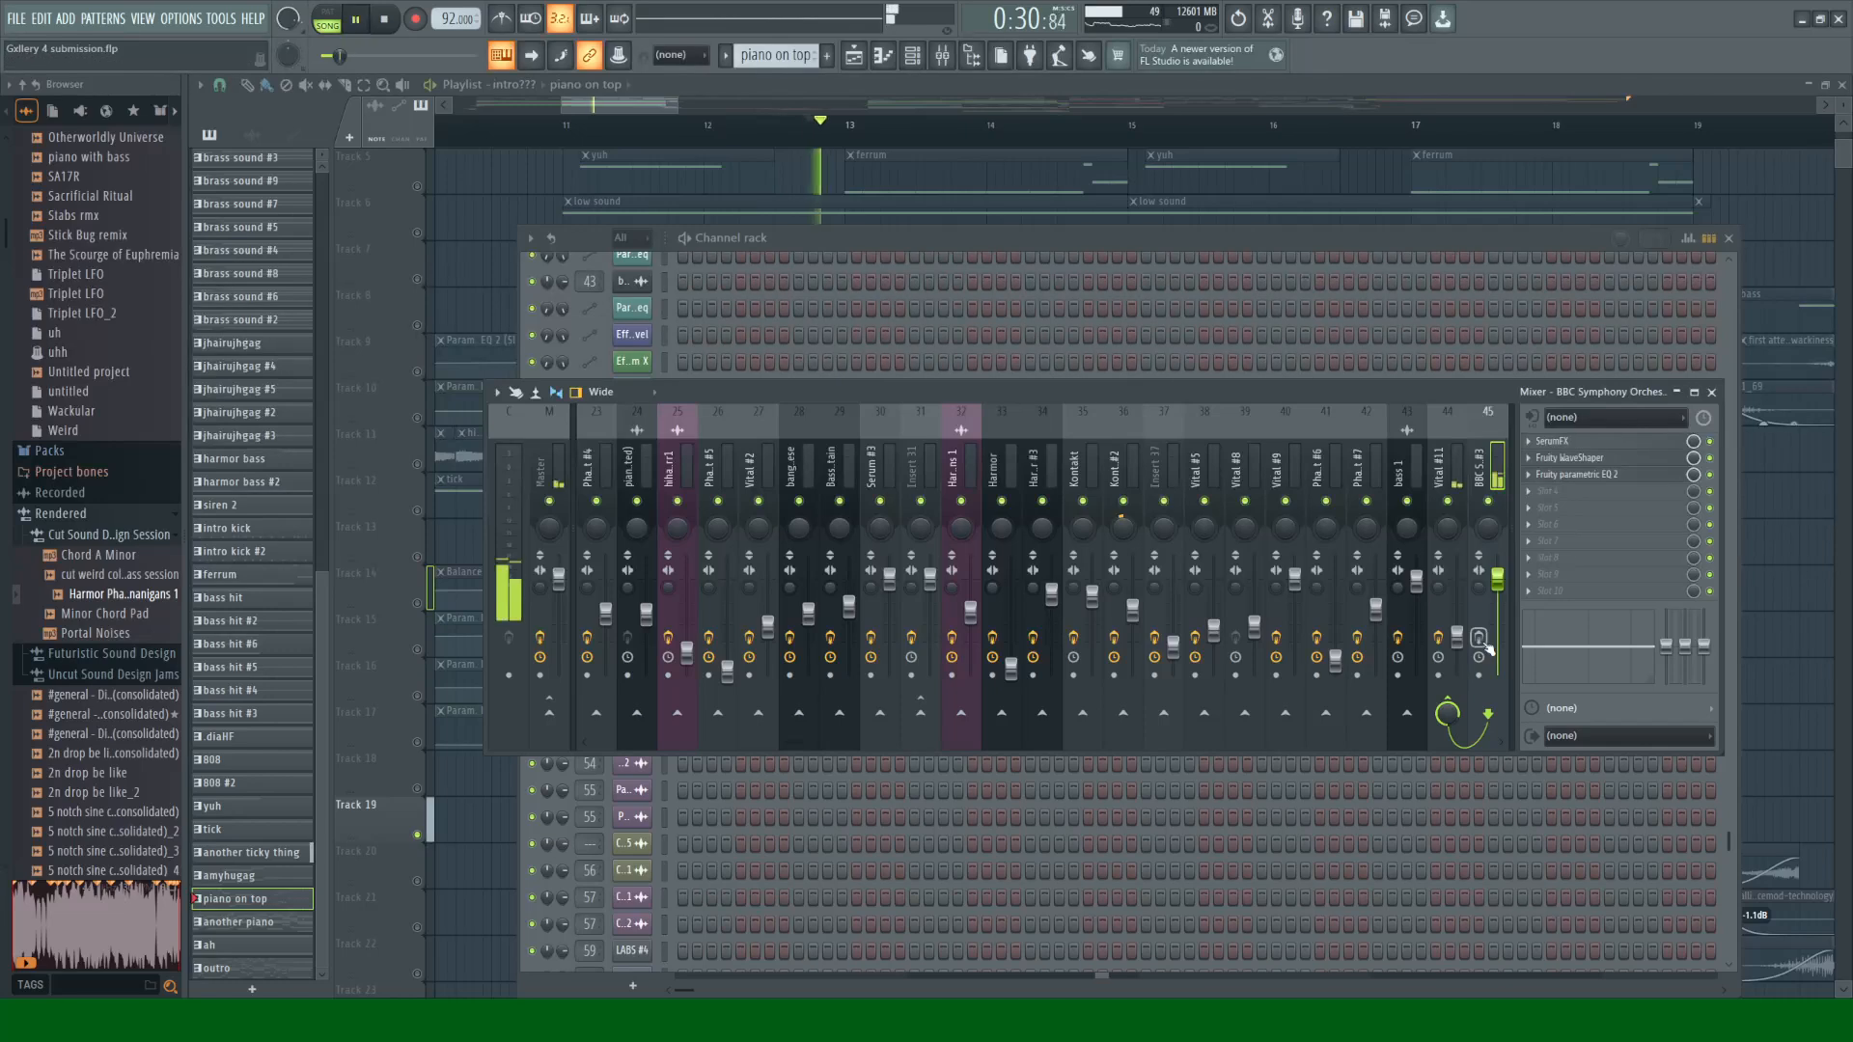
pyautogui.press('space')
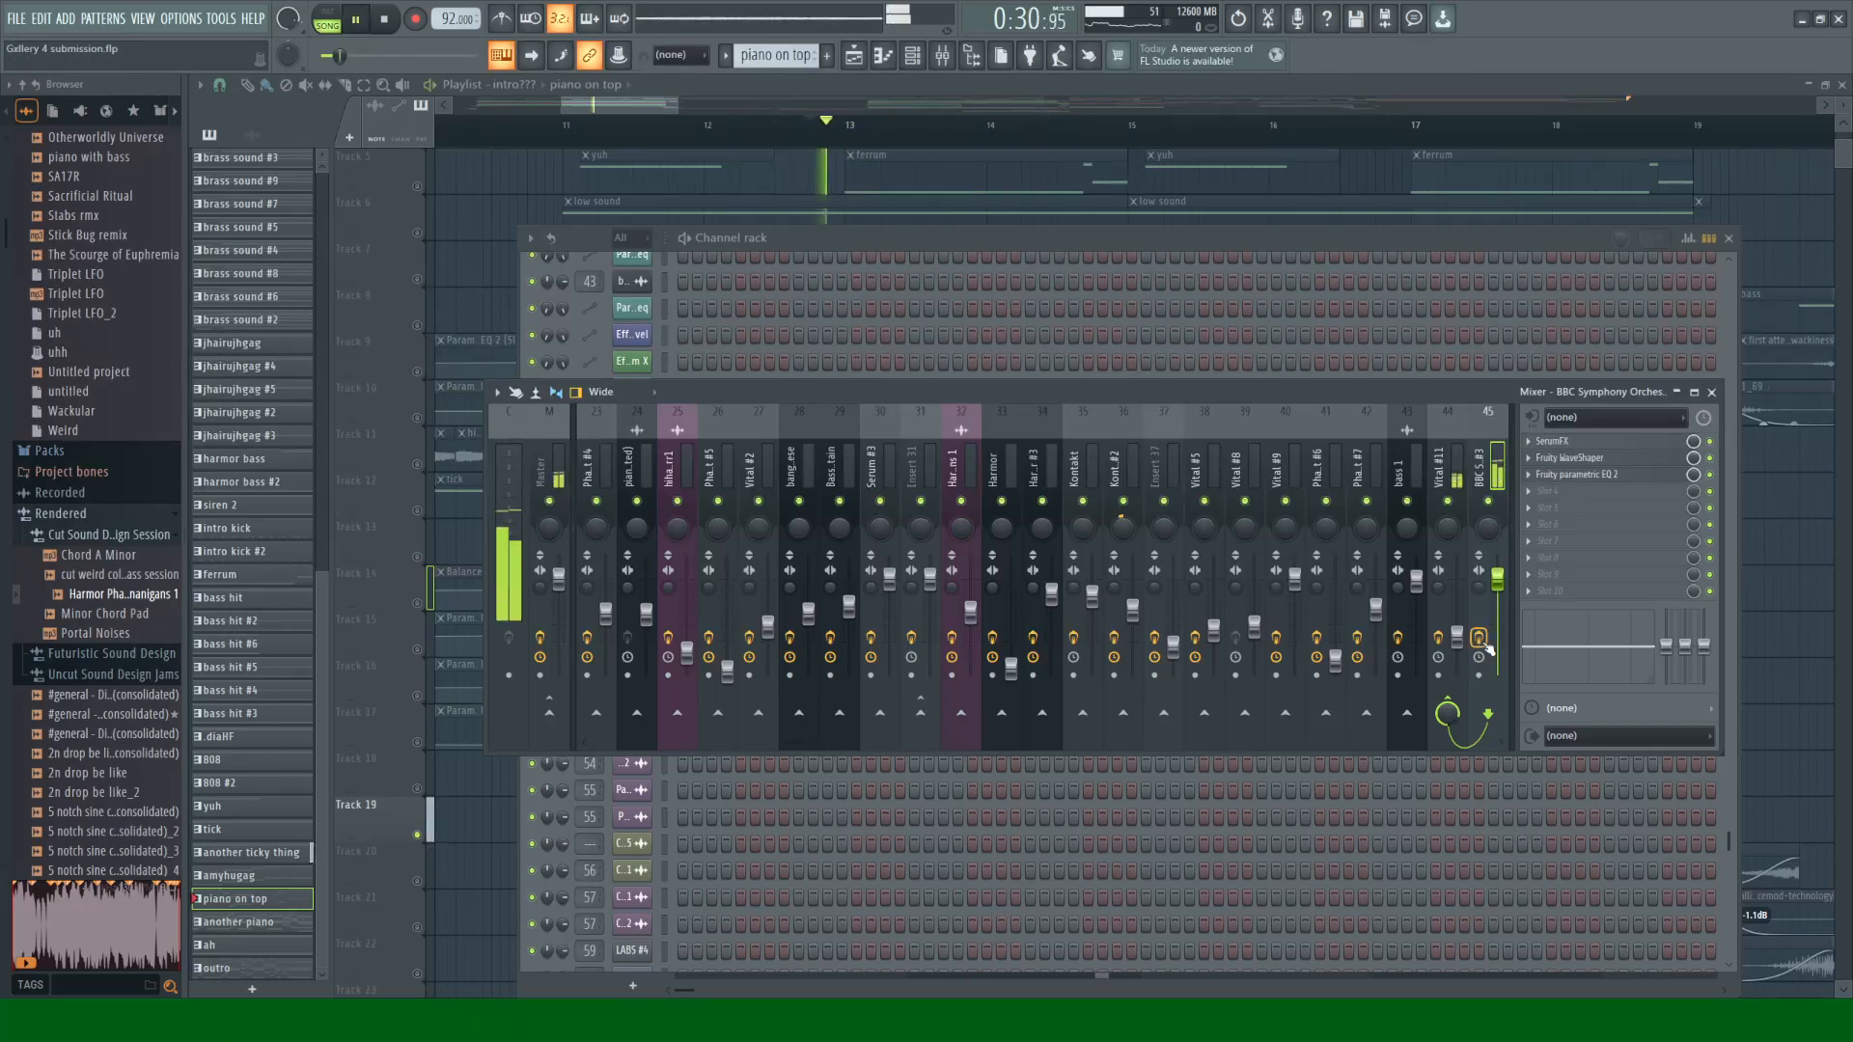
# Step: Examine the Vital #11 mixer track's effect chain while playing the pattern, stop playback and close the mixer
pyautogui.click(1453, 569)
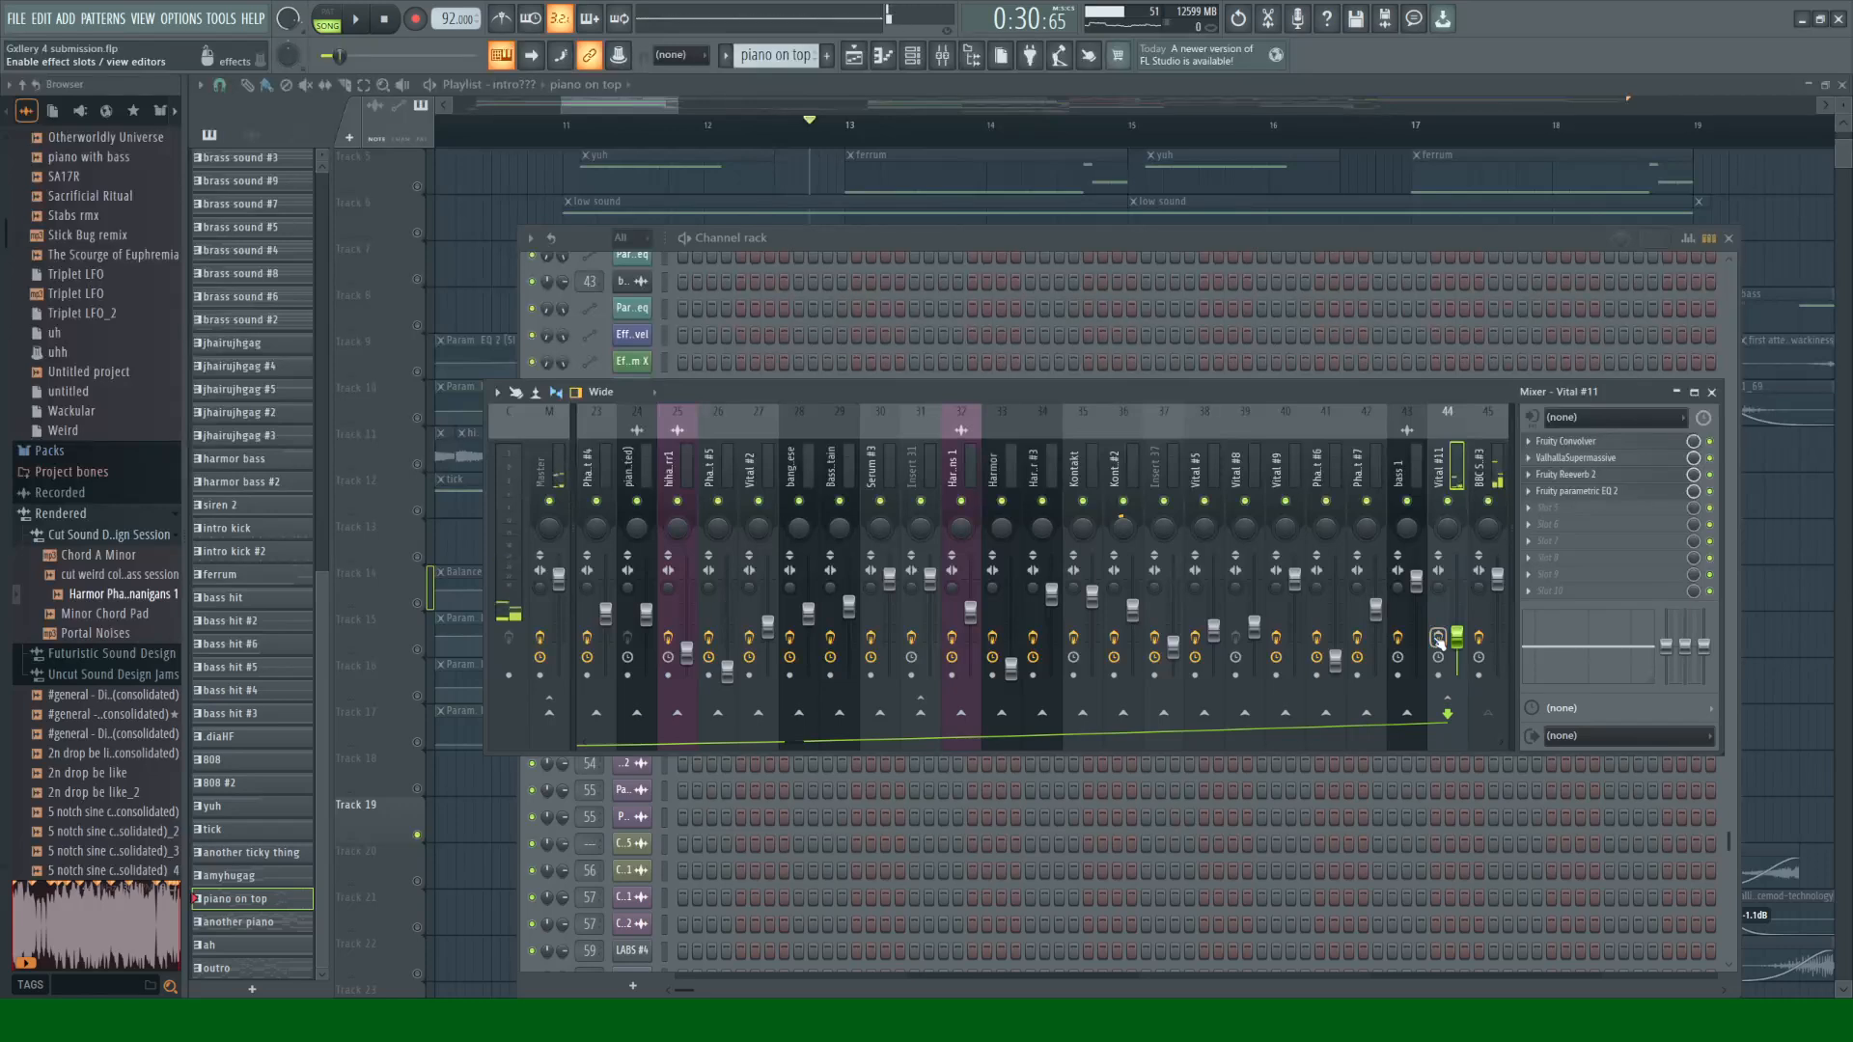
pyautogui.press('space')
pyautogui.click(1712, 392)
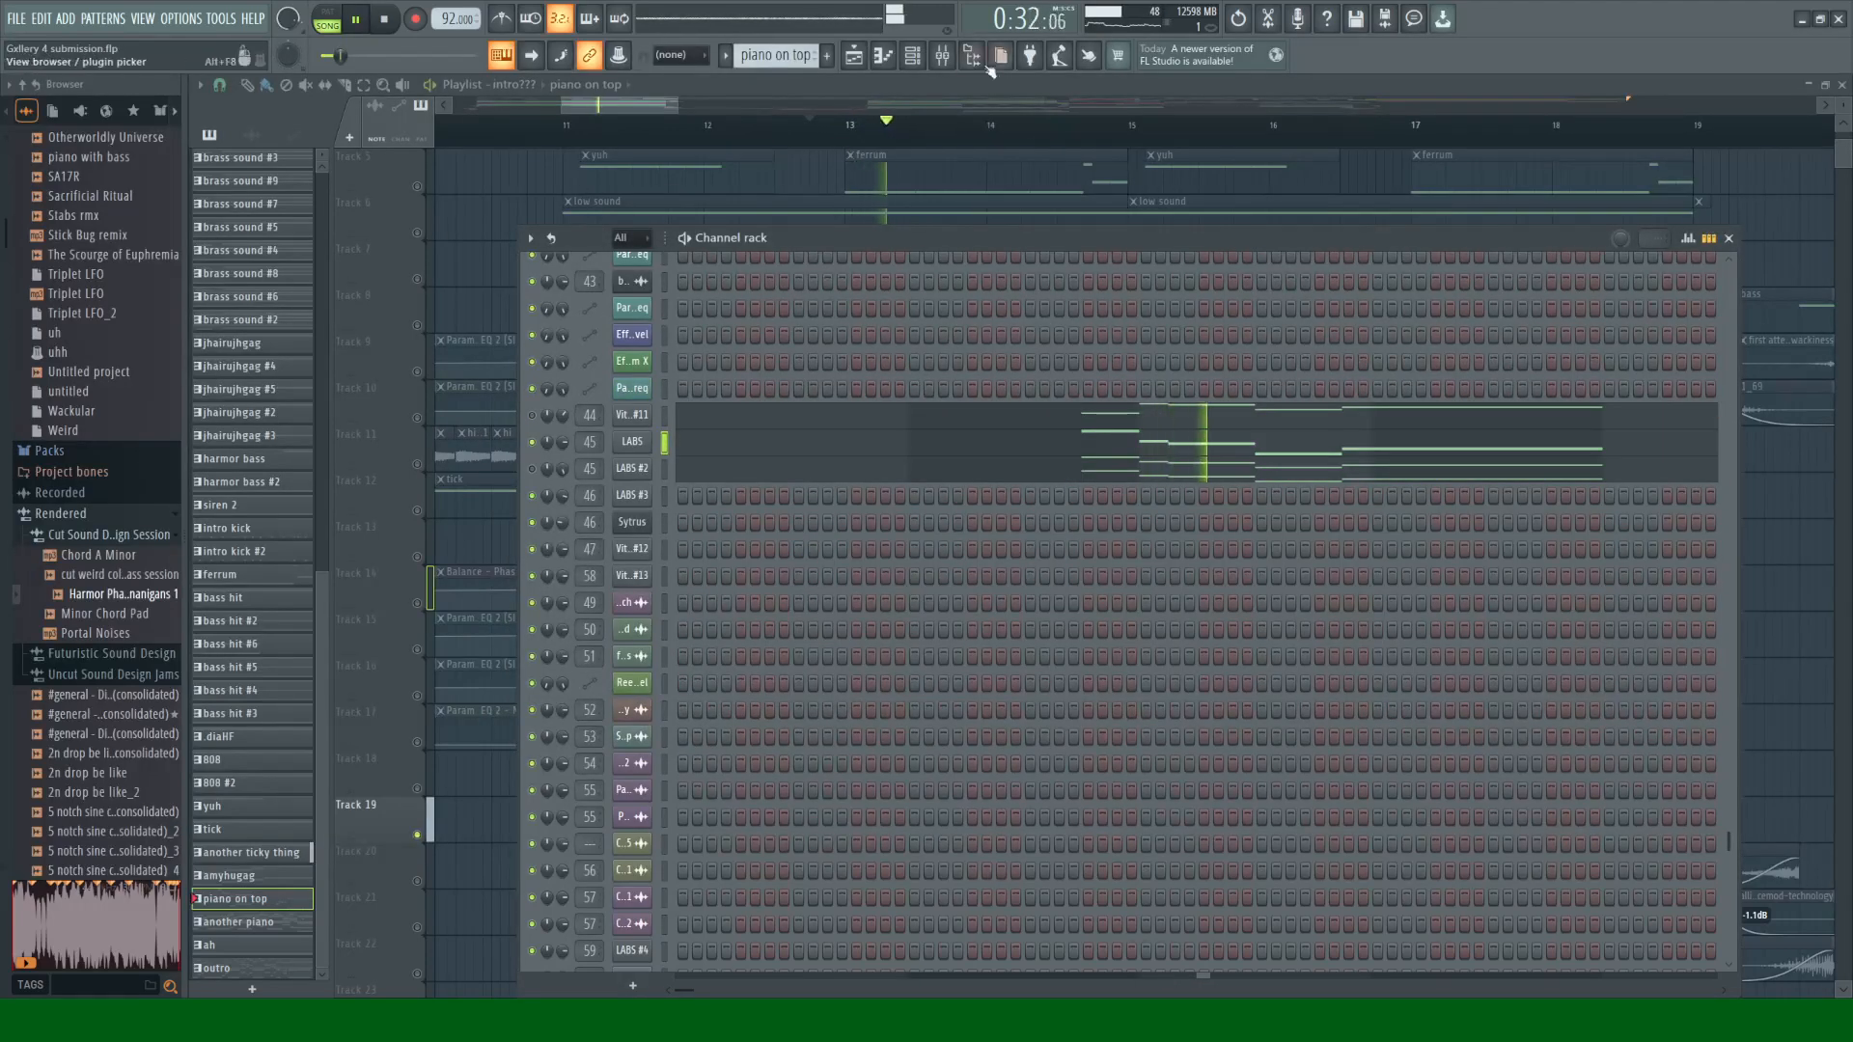
pyautogui.click(942, 55)
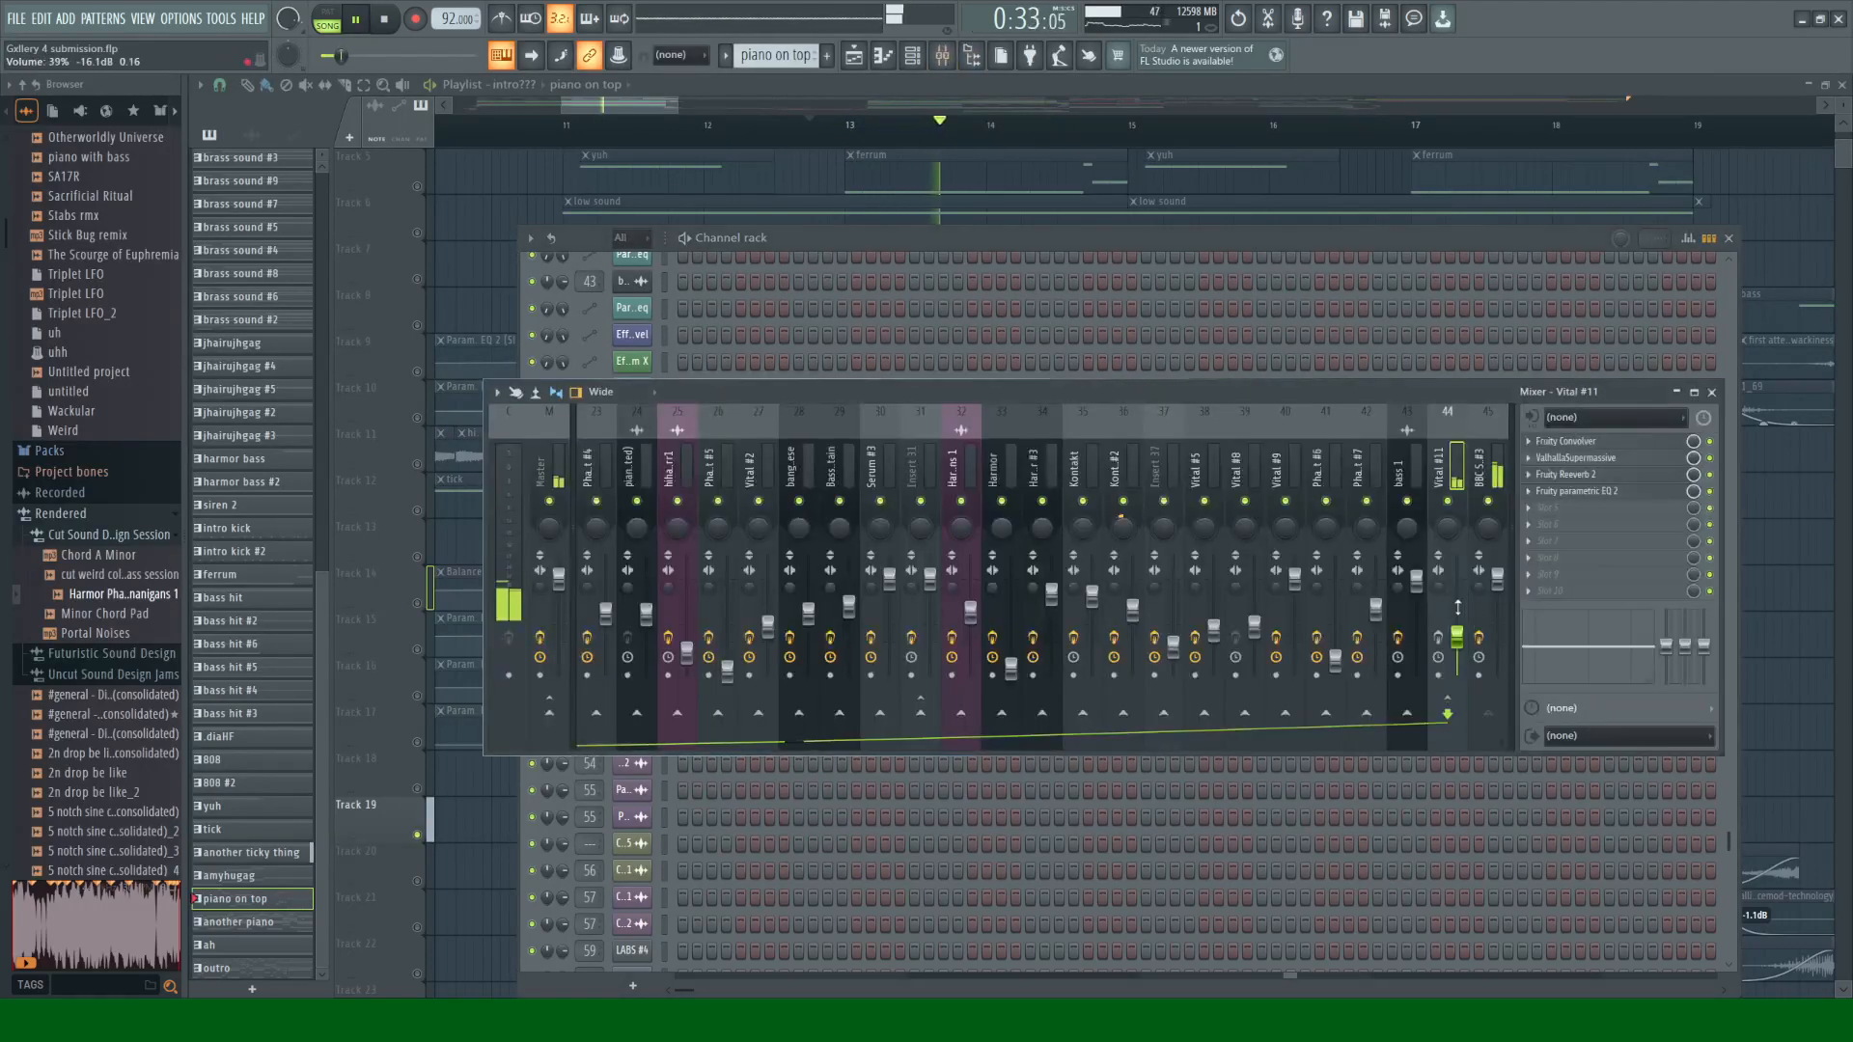
pyautogui.click(1713, 392)
pyautogui.press('space')
# Step: View the LABS #2 instrument with the Glass Grand preset, close it, and play the piano on top pattern
pyautogui.click(627, 470)
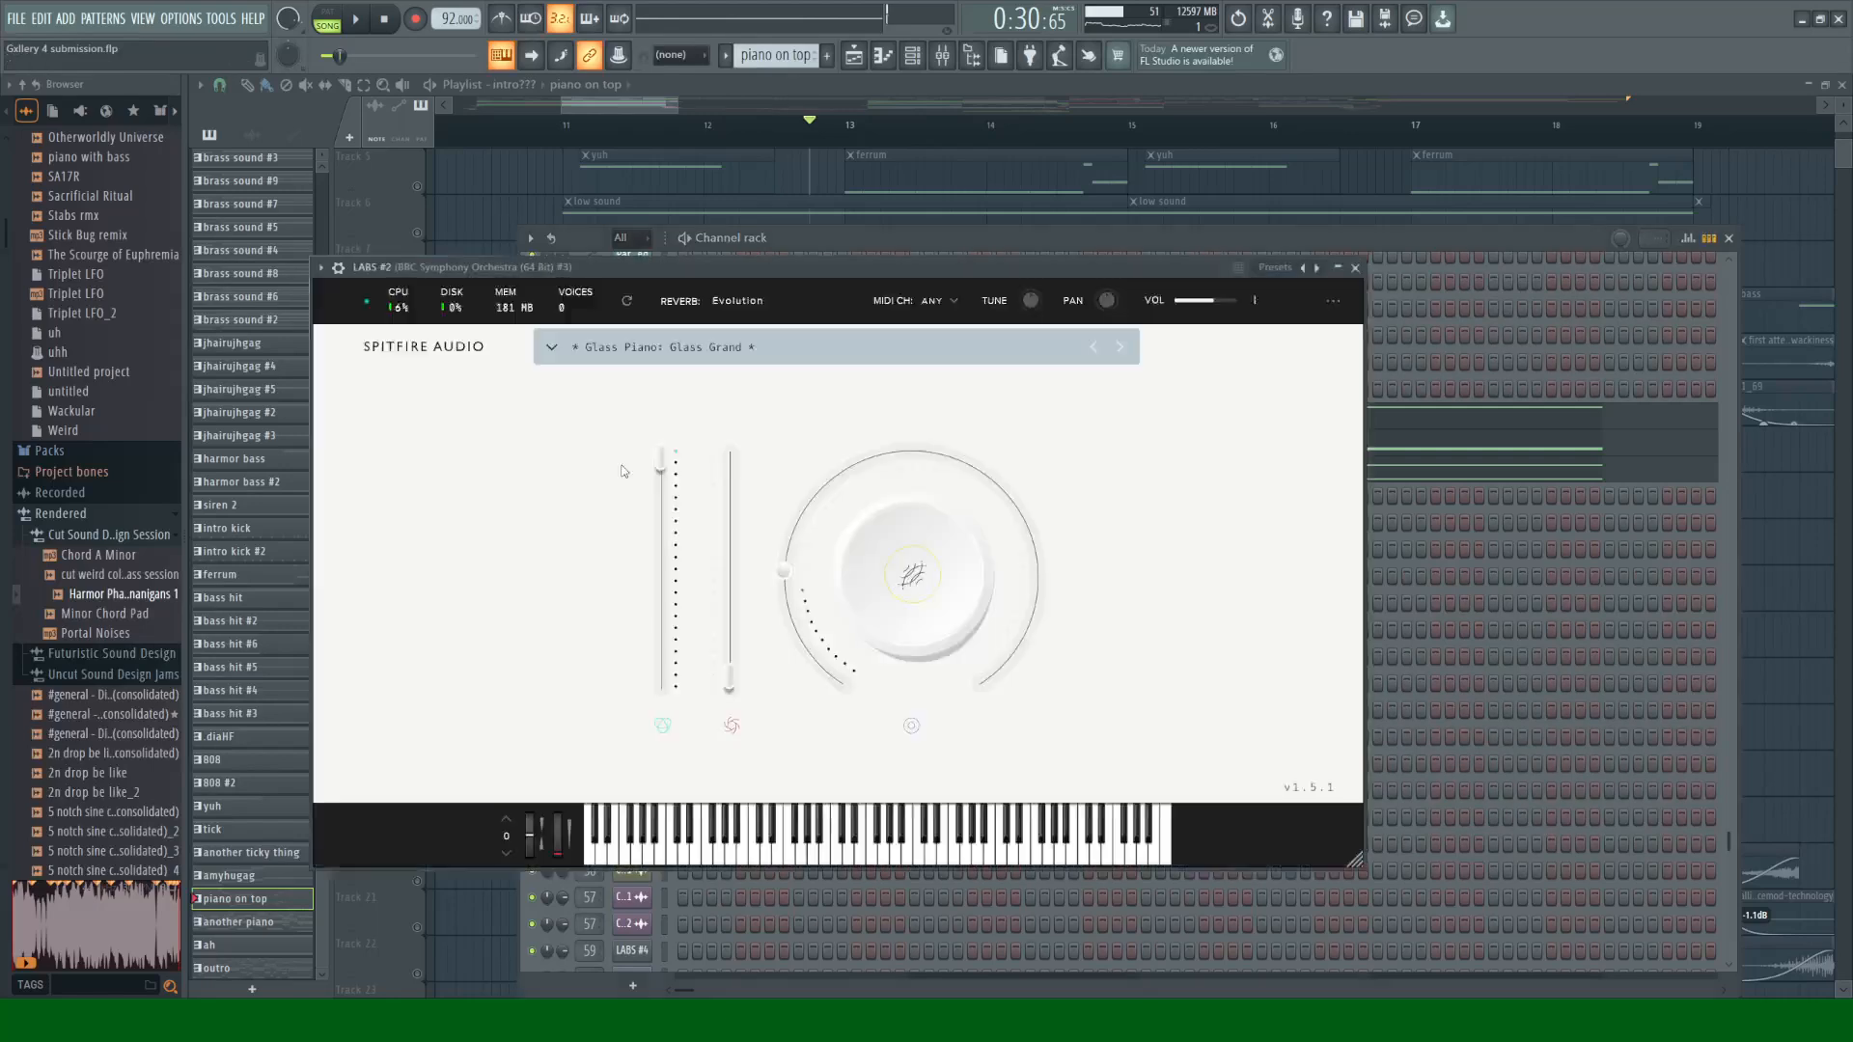
pyautogui.click(1355, 268)
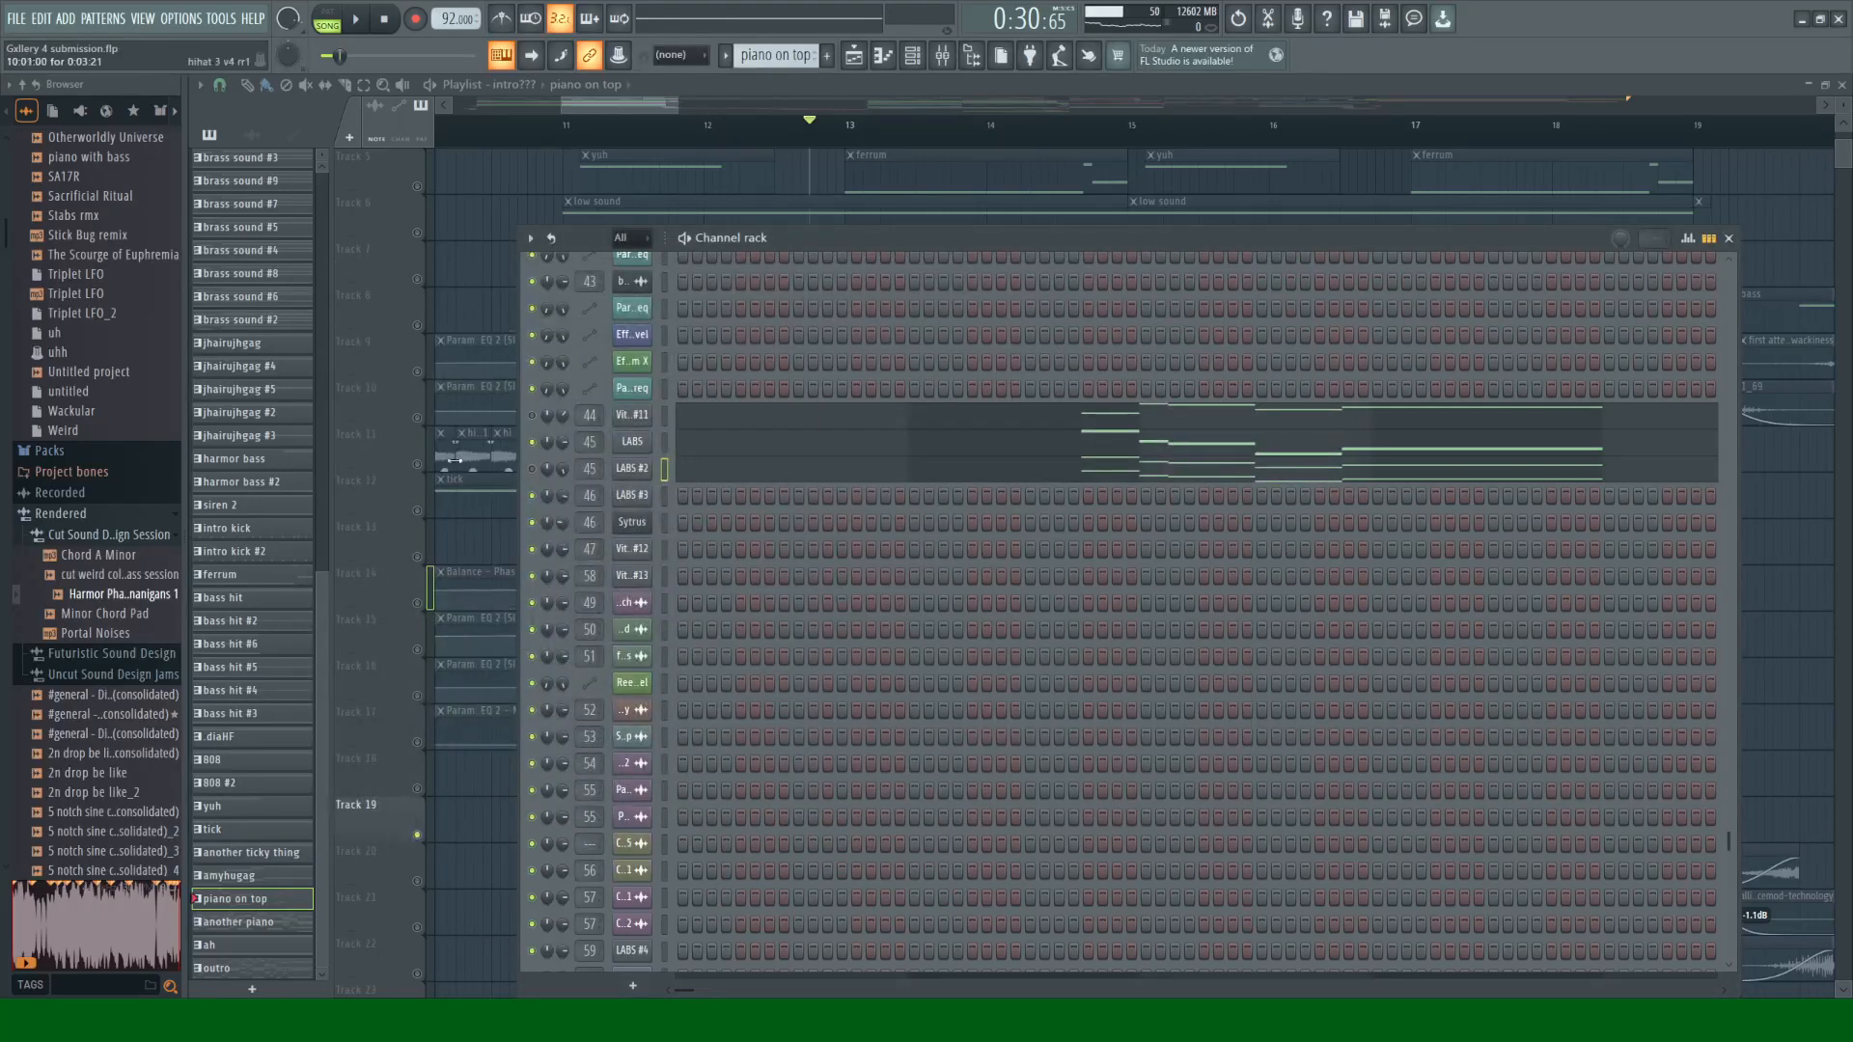
pyautogui.press('space')
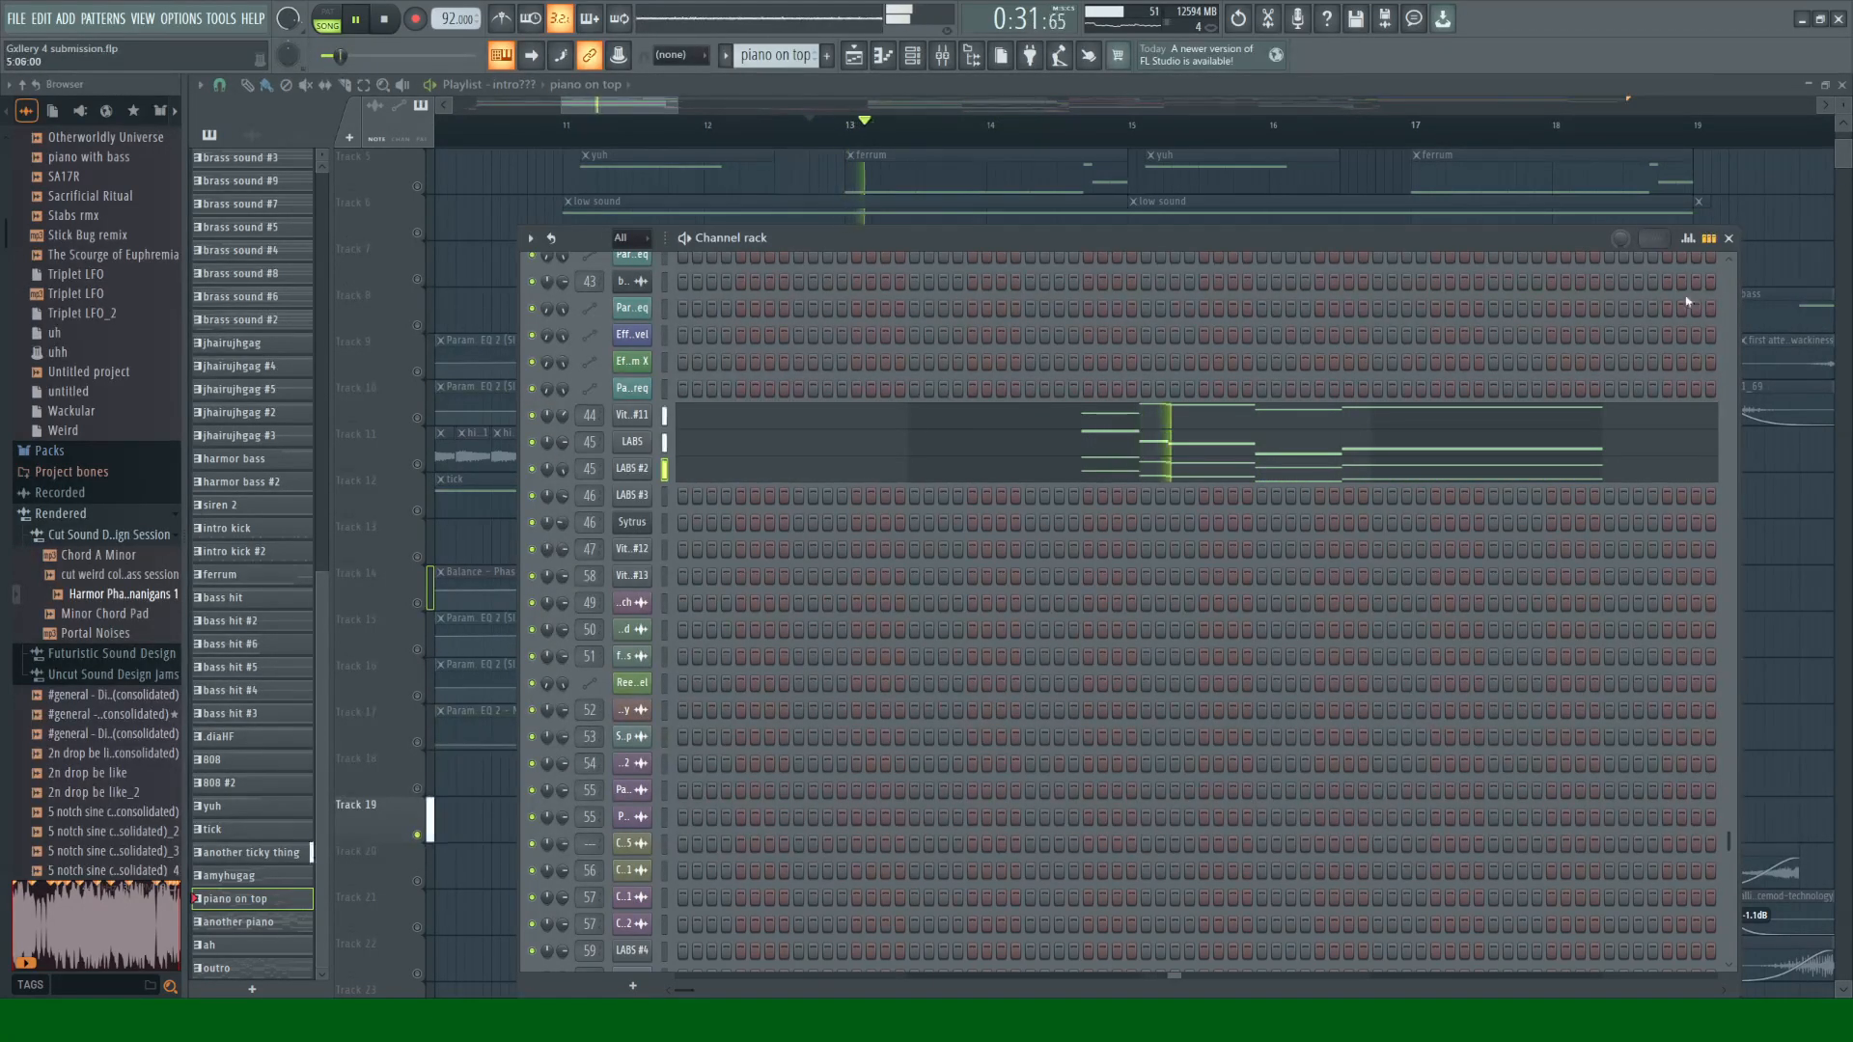
# Step: Close the channel rack, stop playback, and unsolo Track 19 to restore all playlist tracks
pyautogui.click(1729, 239)
pyautogui.scroll(-3, 1728, 284)
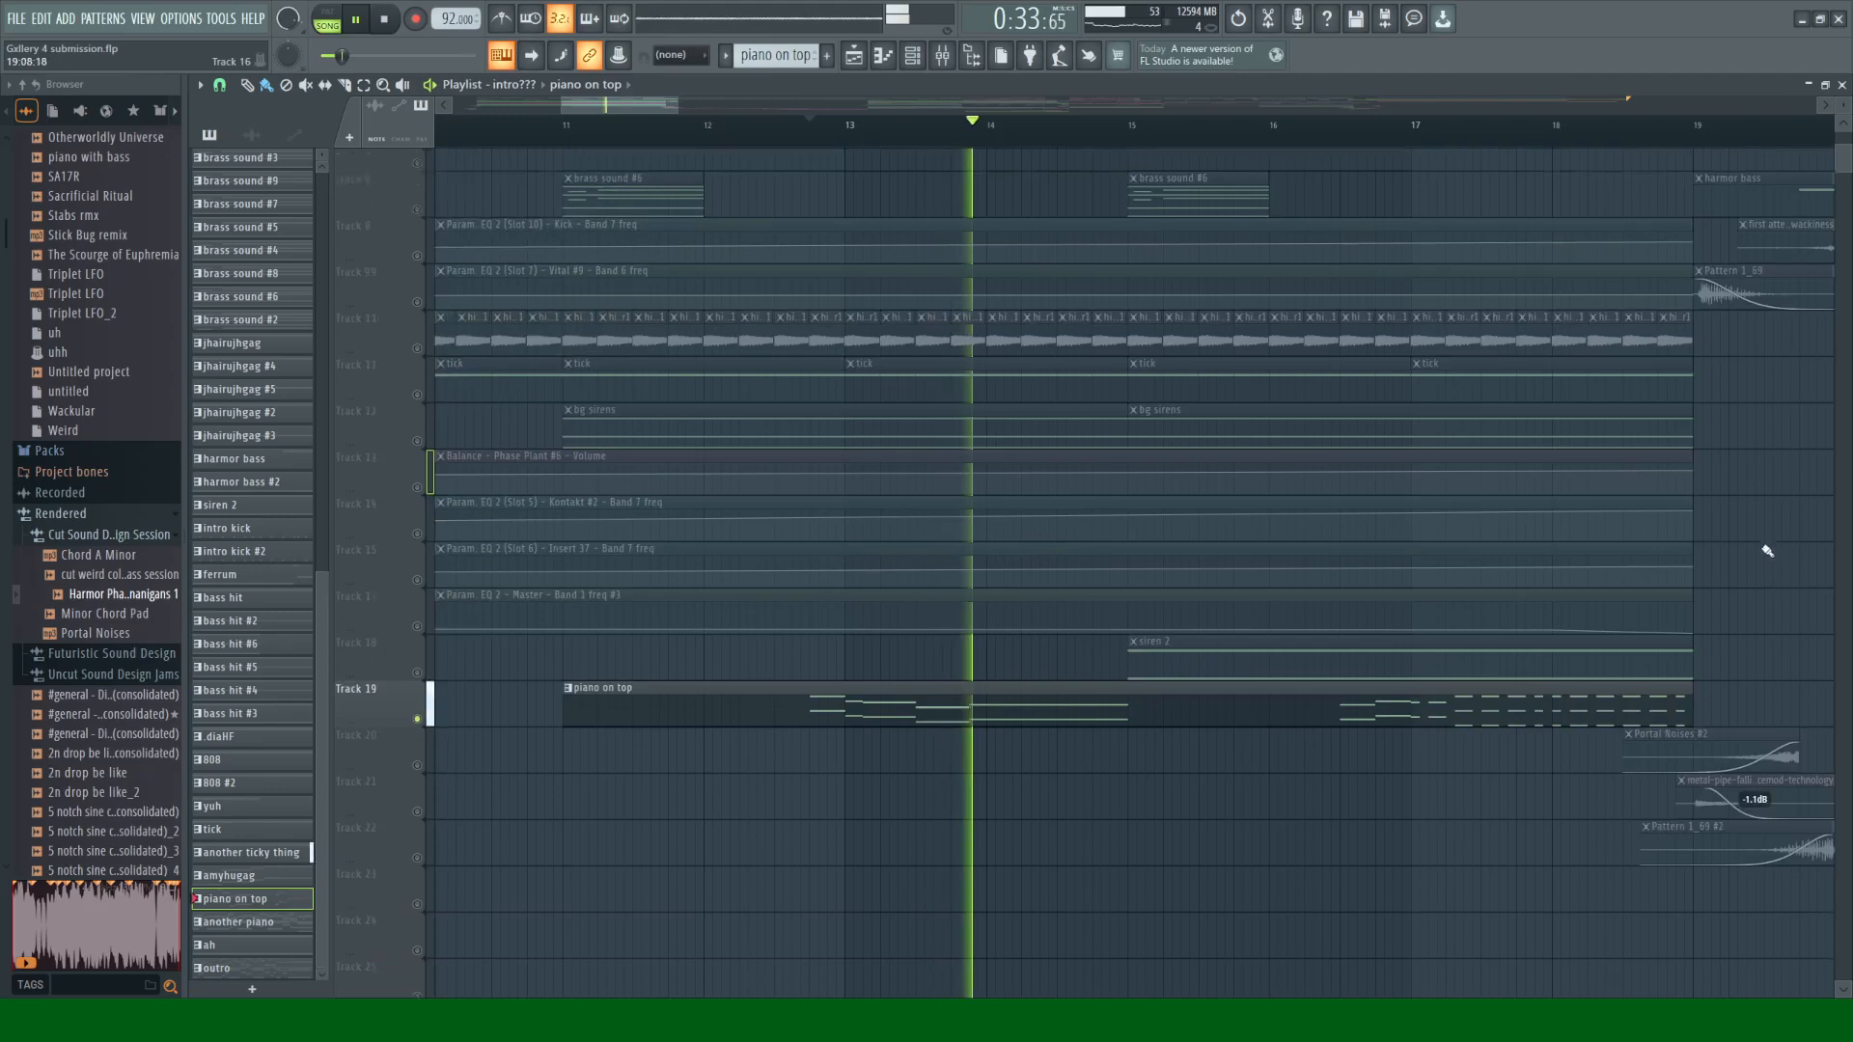
pyautogui.hscroll(4, 1276, 490)
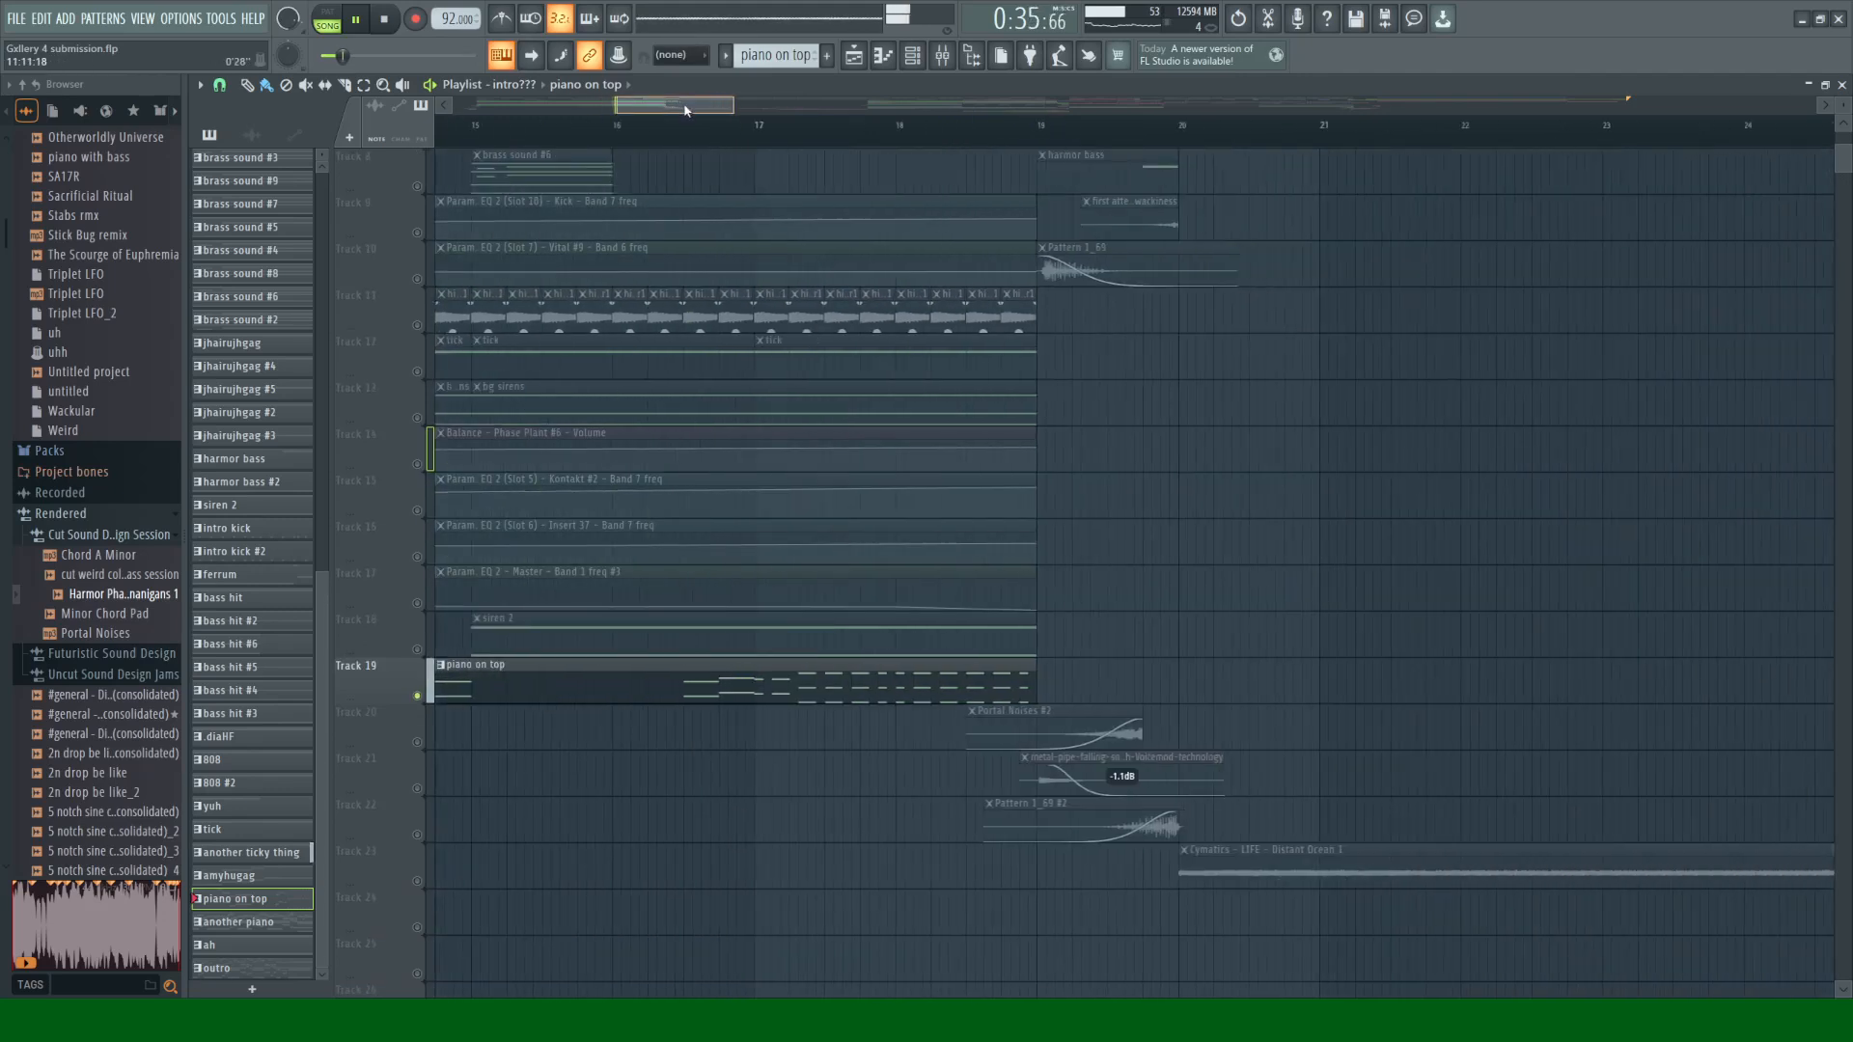
pyautogui.press('space')
pyautogui.rightClick(418, 606)
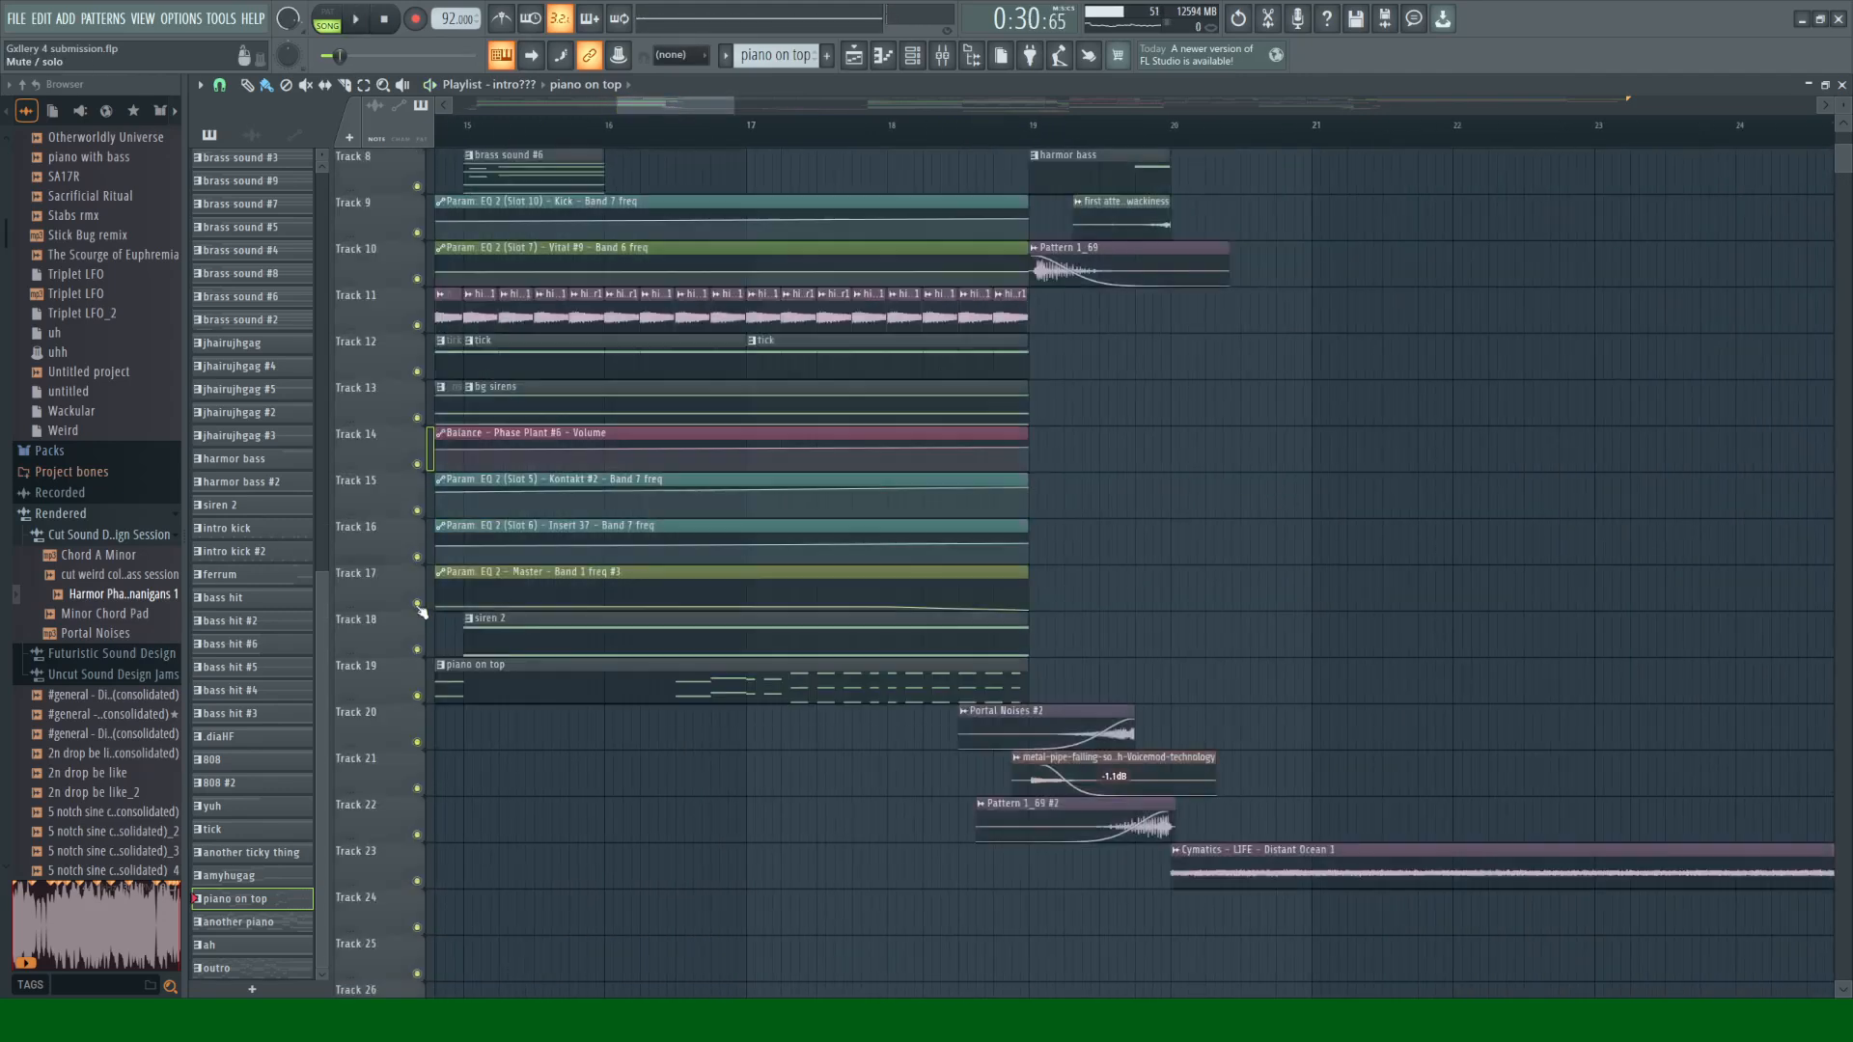
# Step: Play the full mix from bar 19 and stop
pyautogui.scroll(7, 1365, 597)
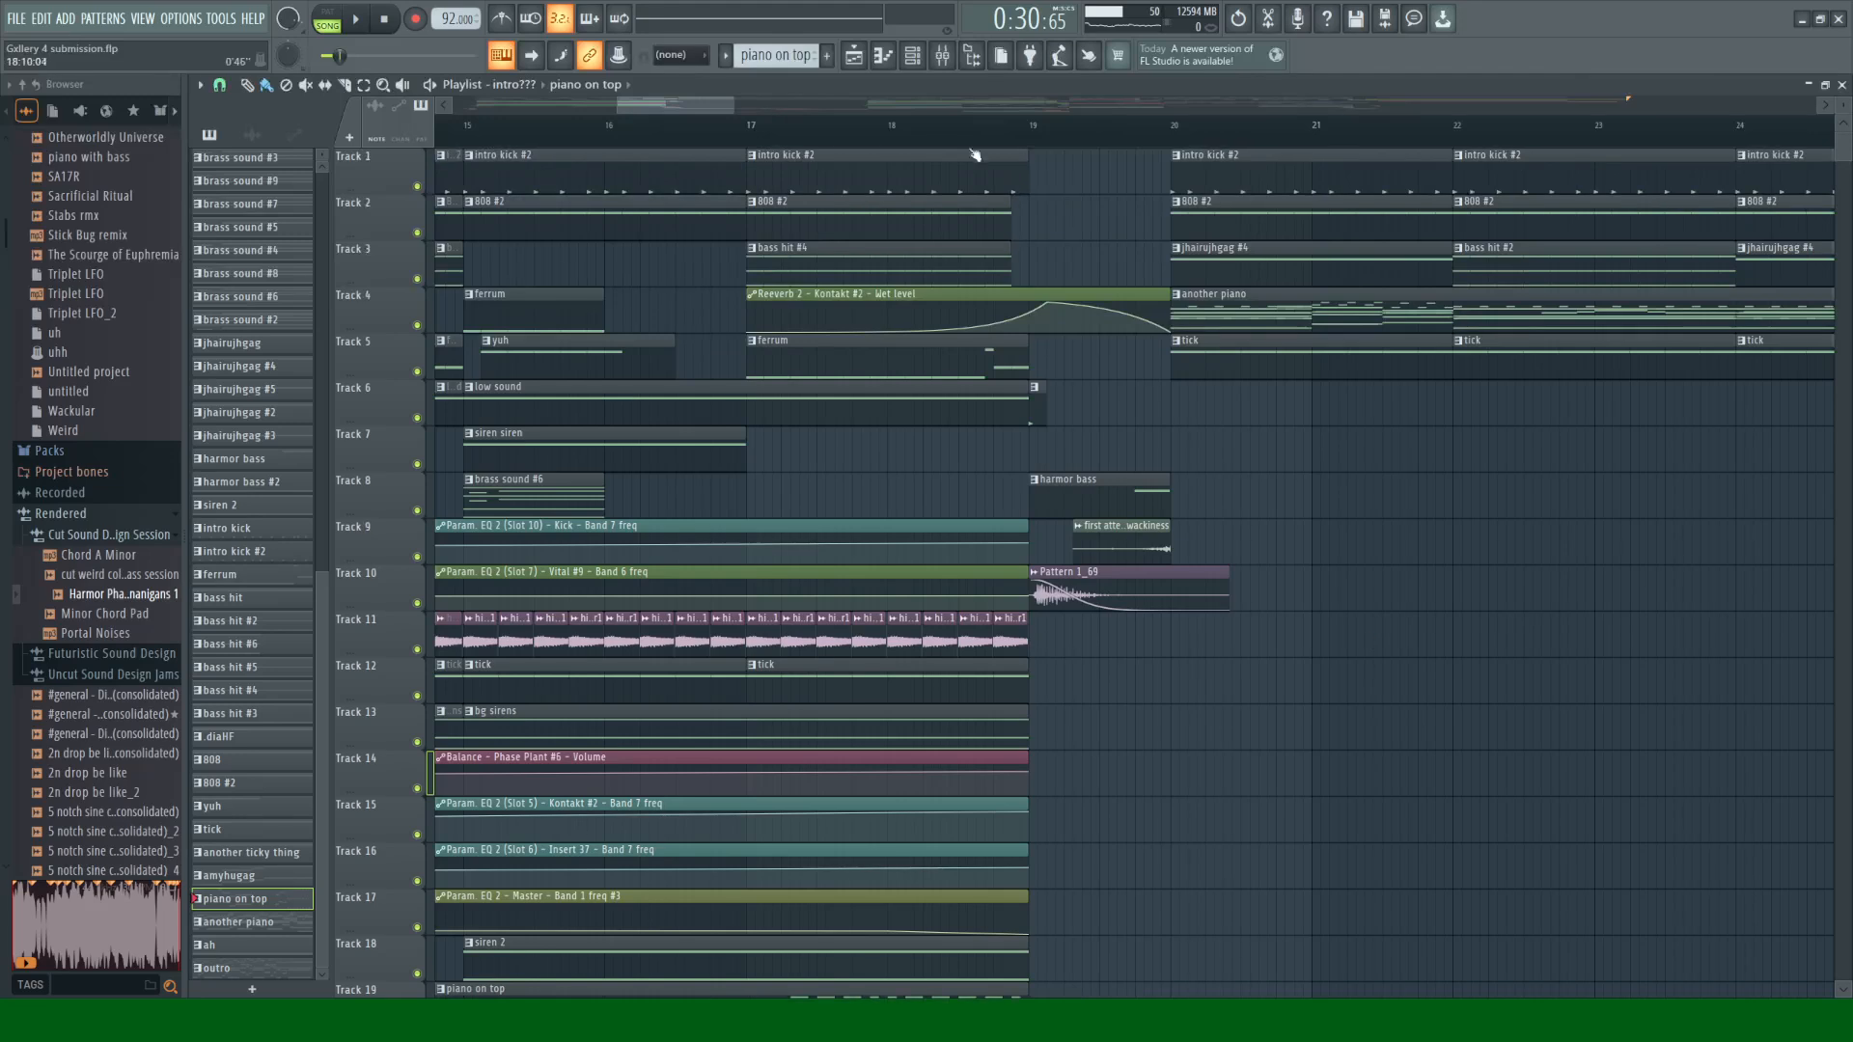
pyautogui.click(1031, 136)
pyautogui.press('space')
pyautogui.scroll(-7, 1334, 502)
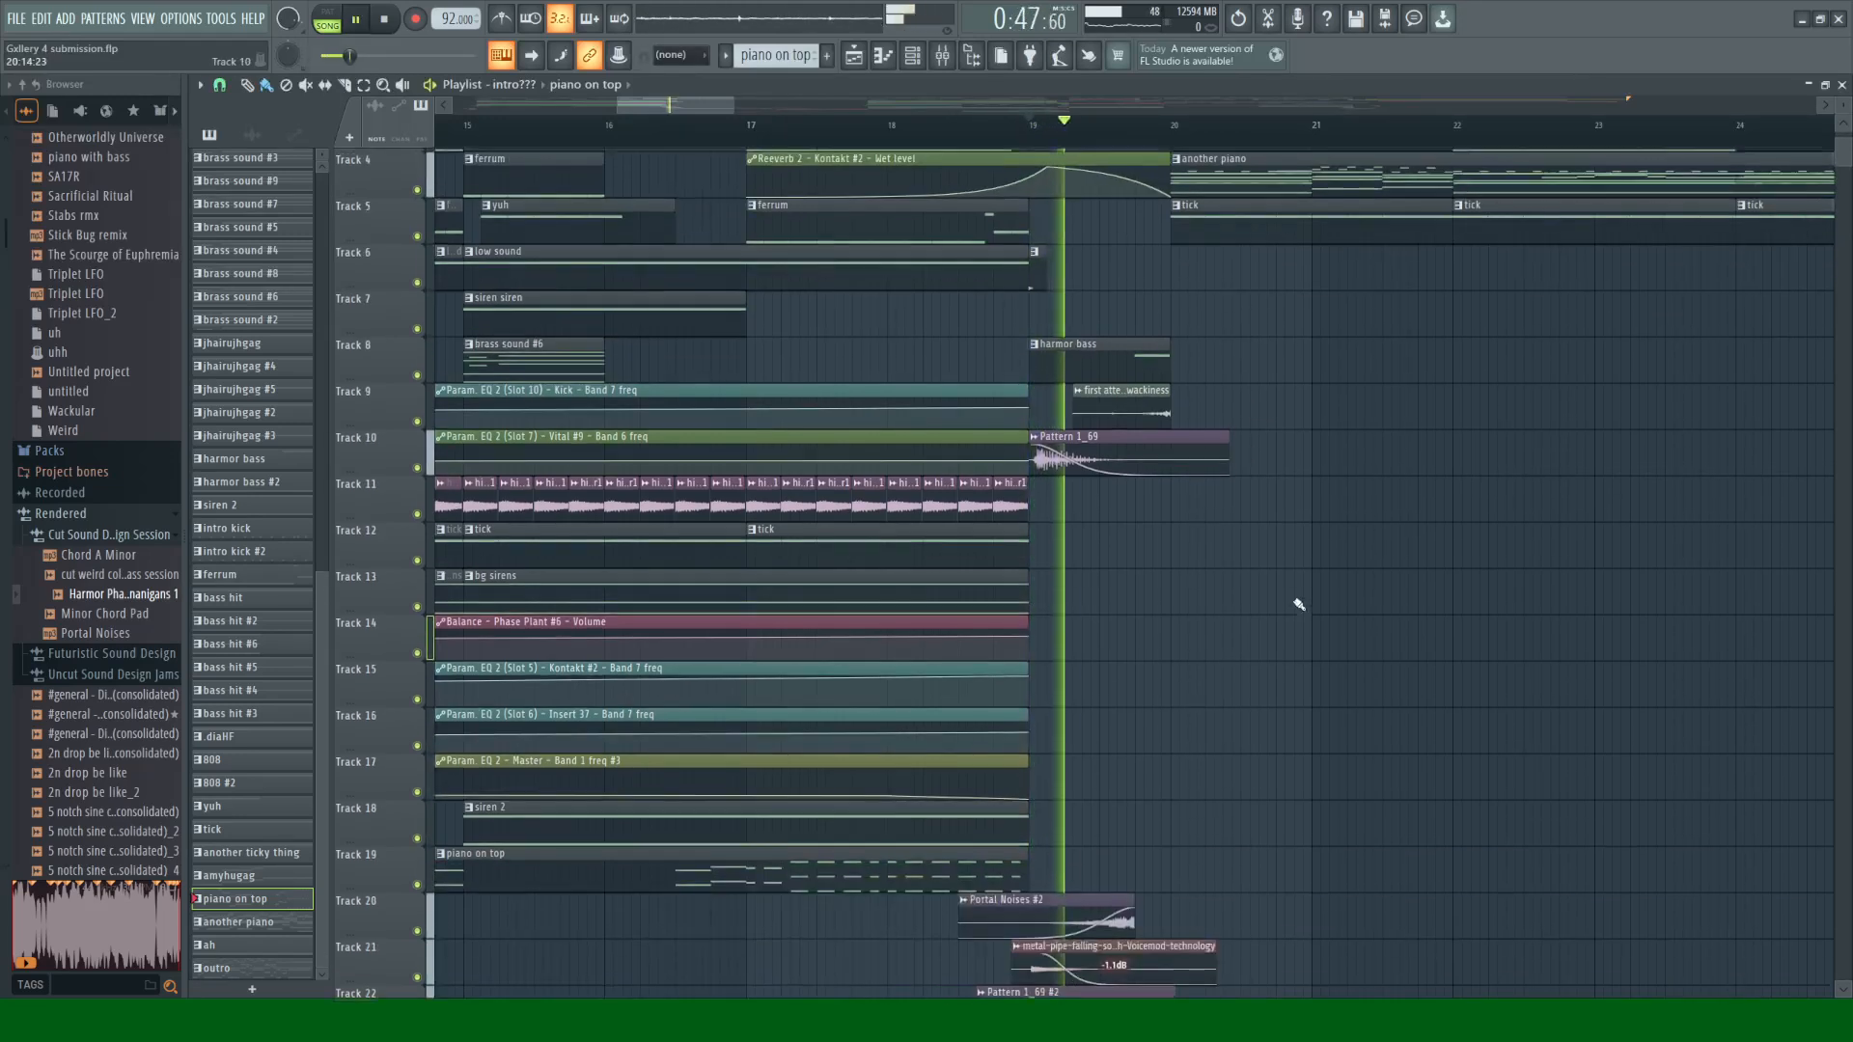
pyautogui.press('space')
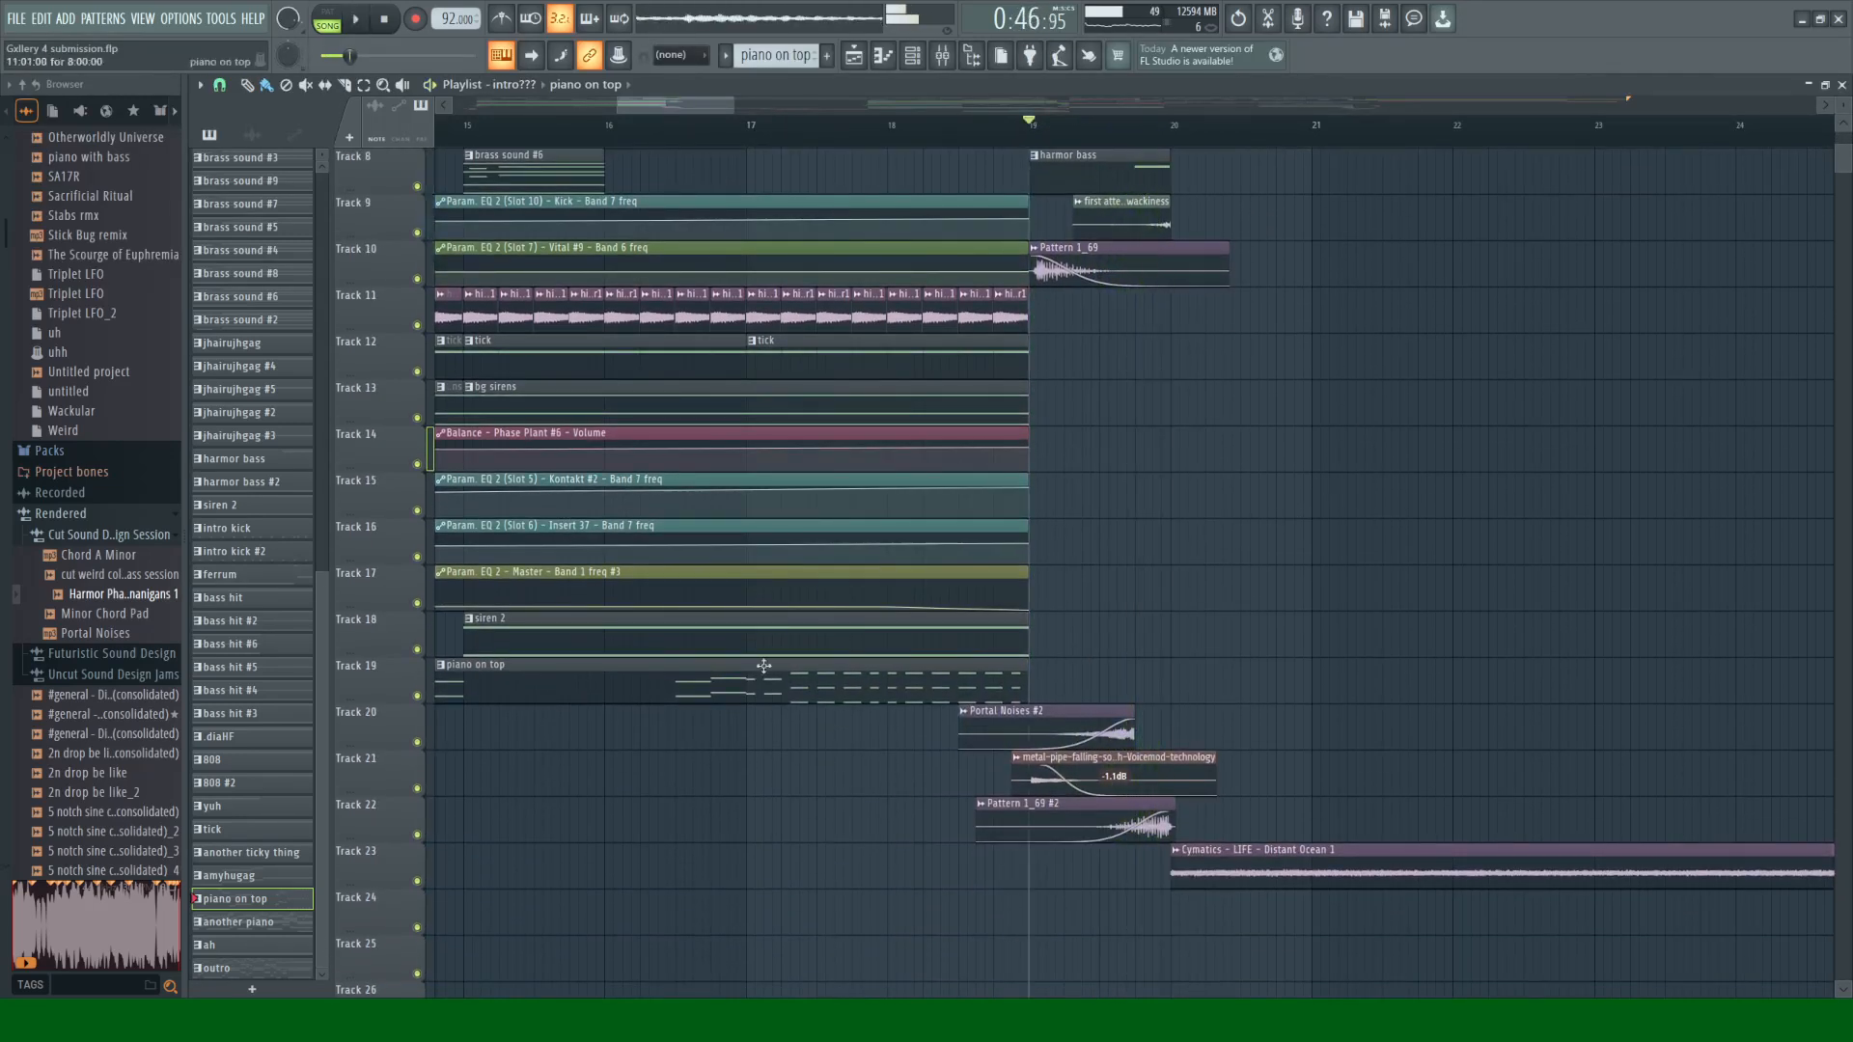
# Step: Solo Track 21 with the metal pipe clip, play it from bar 19, stop, and restore all tracks
pyautogui.rightClick(417, 789)
pyautogui.press('space')
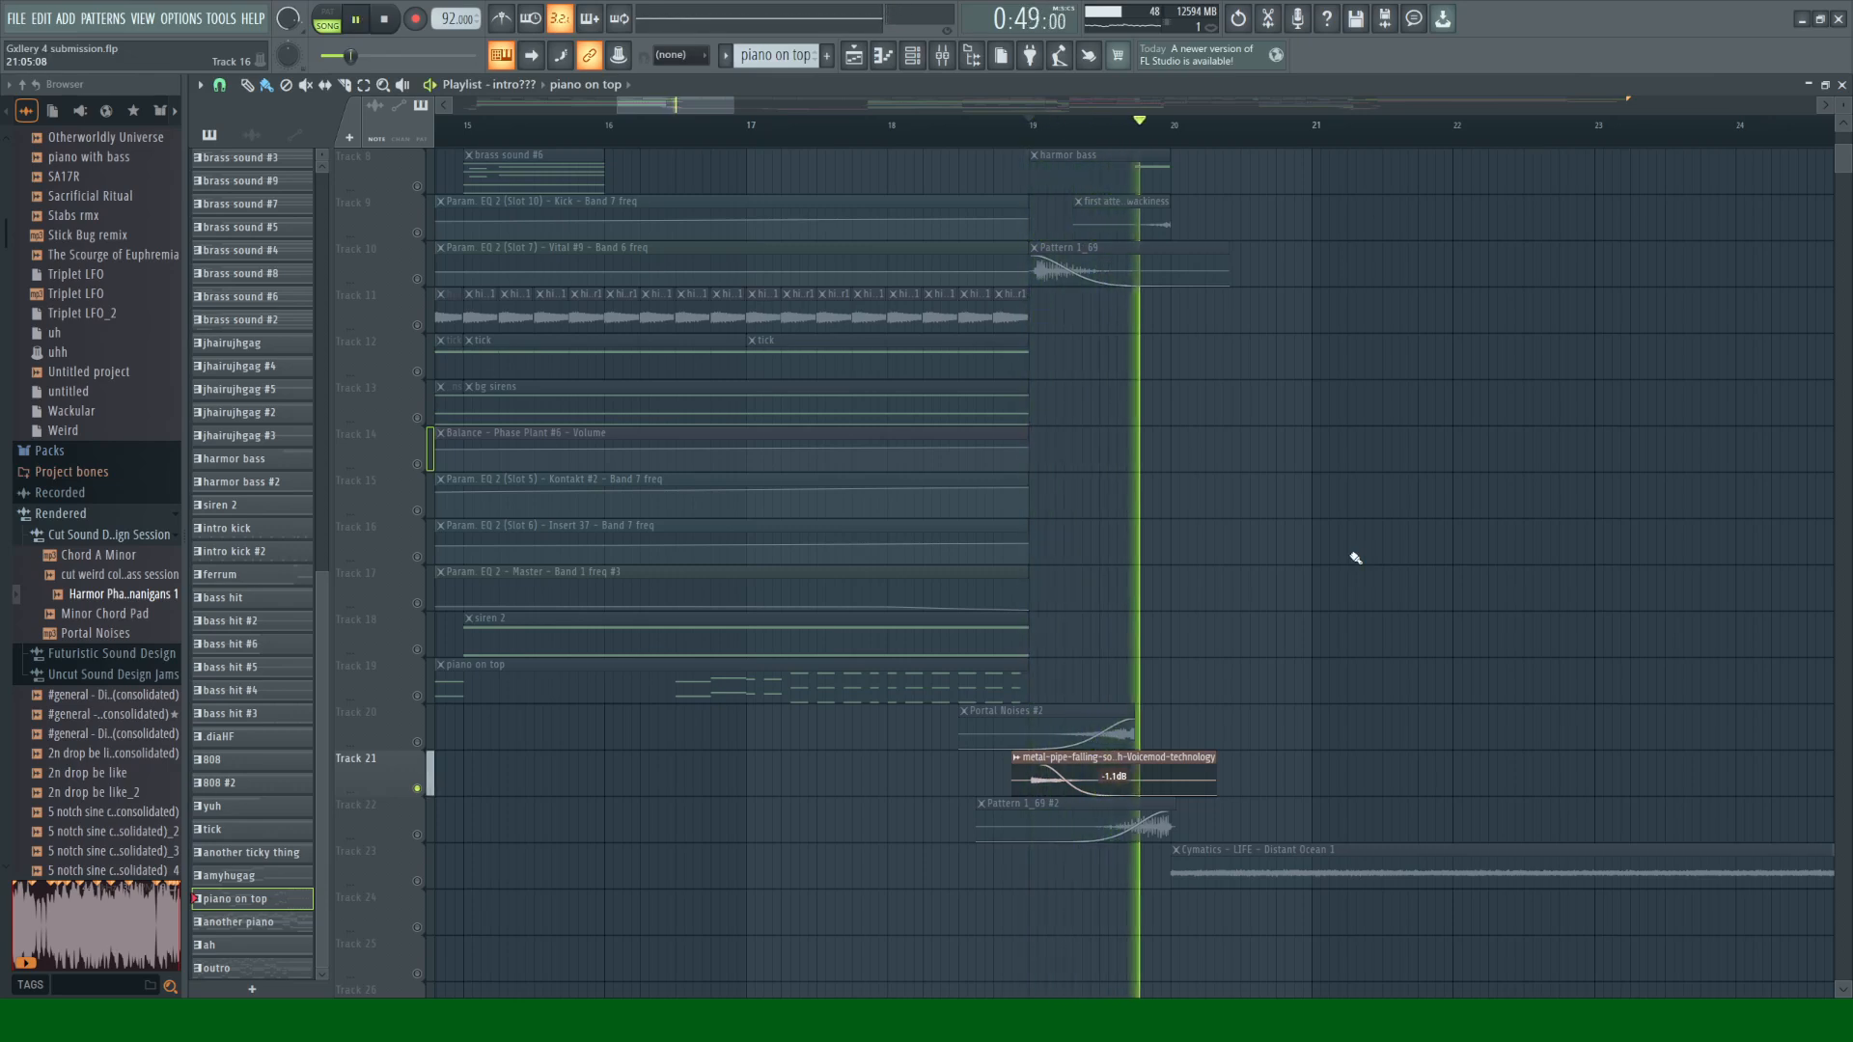
pyautogui.press('space')
pyautogui.scroll(3, 1014, 608)
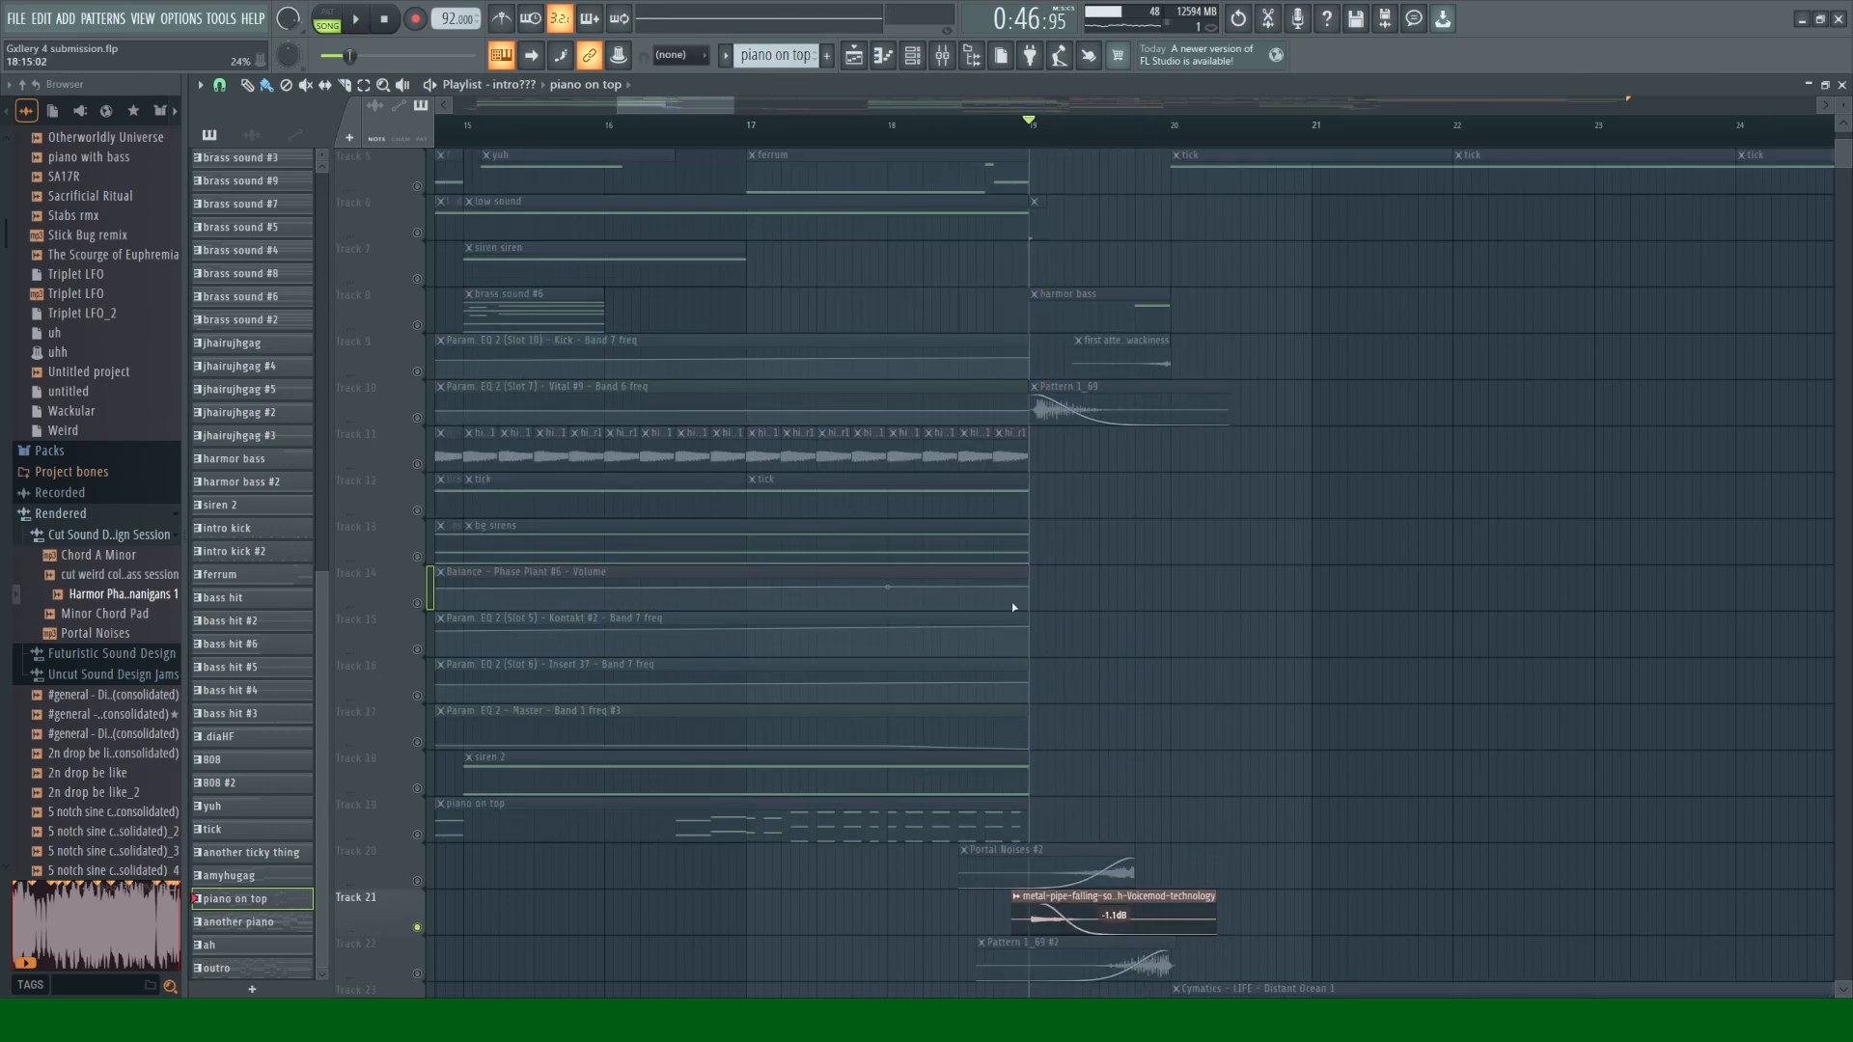
pyautogui.rightClick(418, 421)
# Step: Solo Track 9 and audition from the first atte..wackiness clip, then solo Track 10 with Pattern 1_69 at bar 19
pyautogui.scroll(3, 1372, 651)
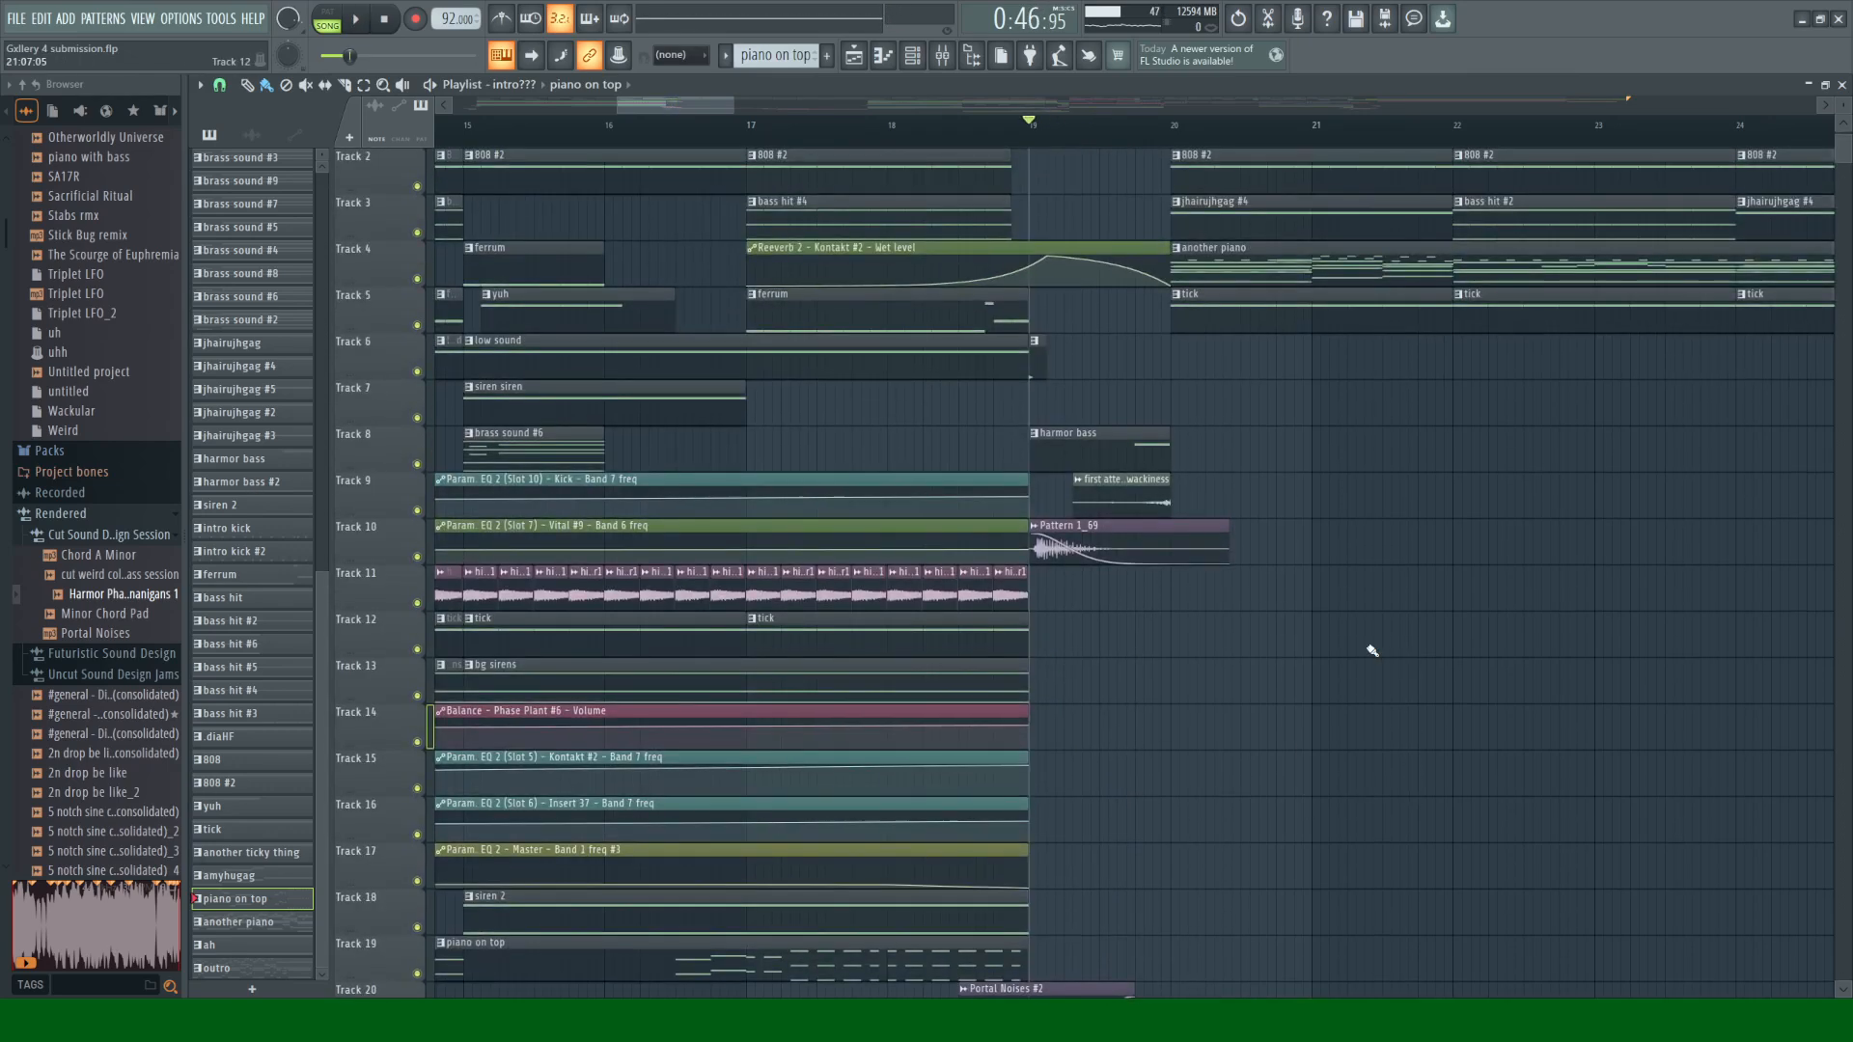
pyautogui.rightClick(417, 510)
pyautogui.moveTo(1117, 135); pyautogui.dragTo(1118, 135)
pyautogui.rightClick(416, 557)
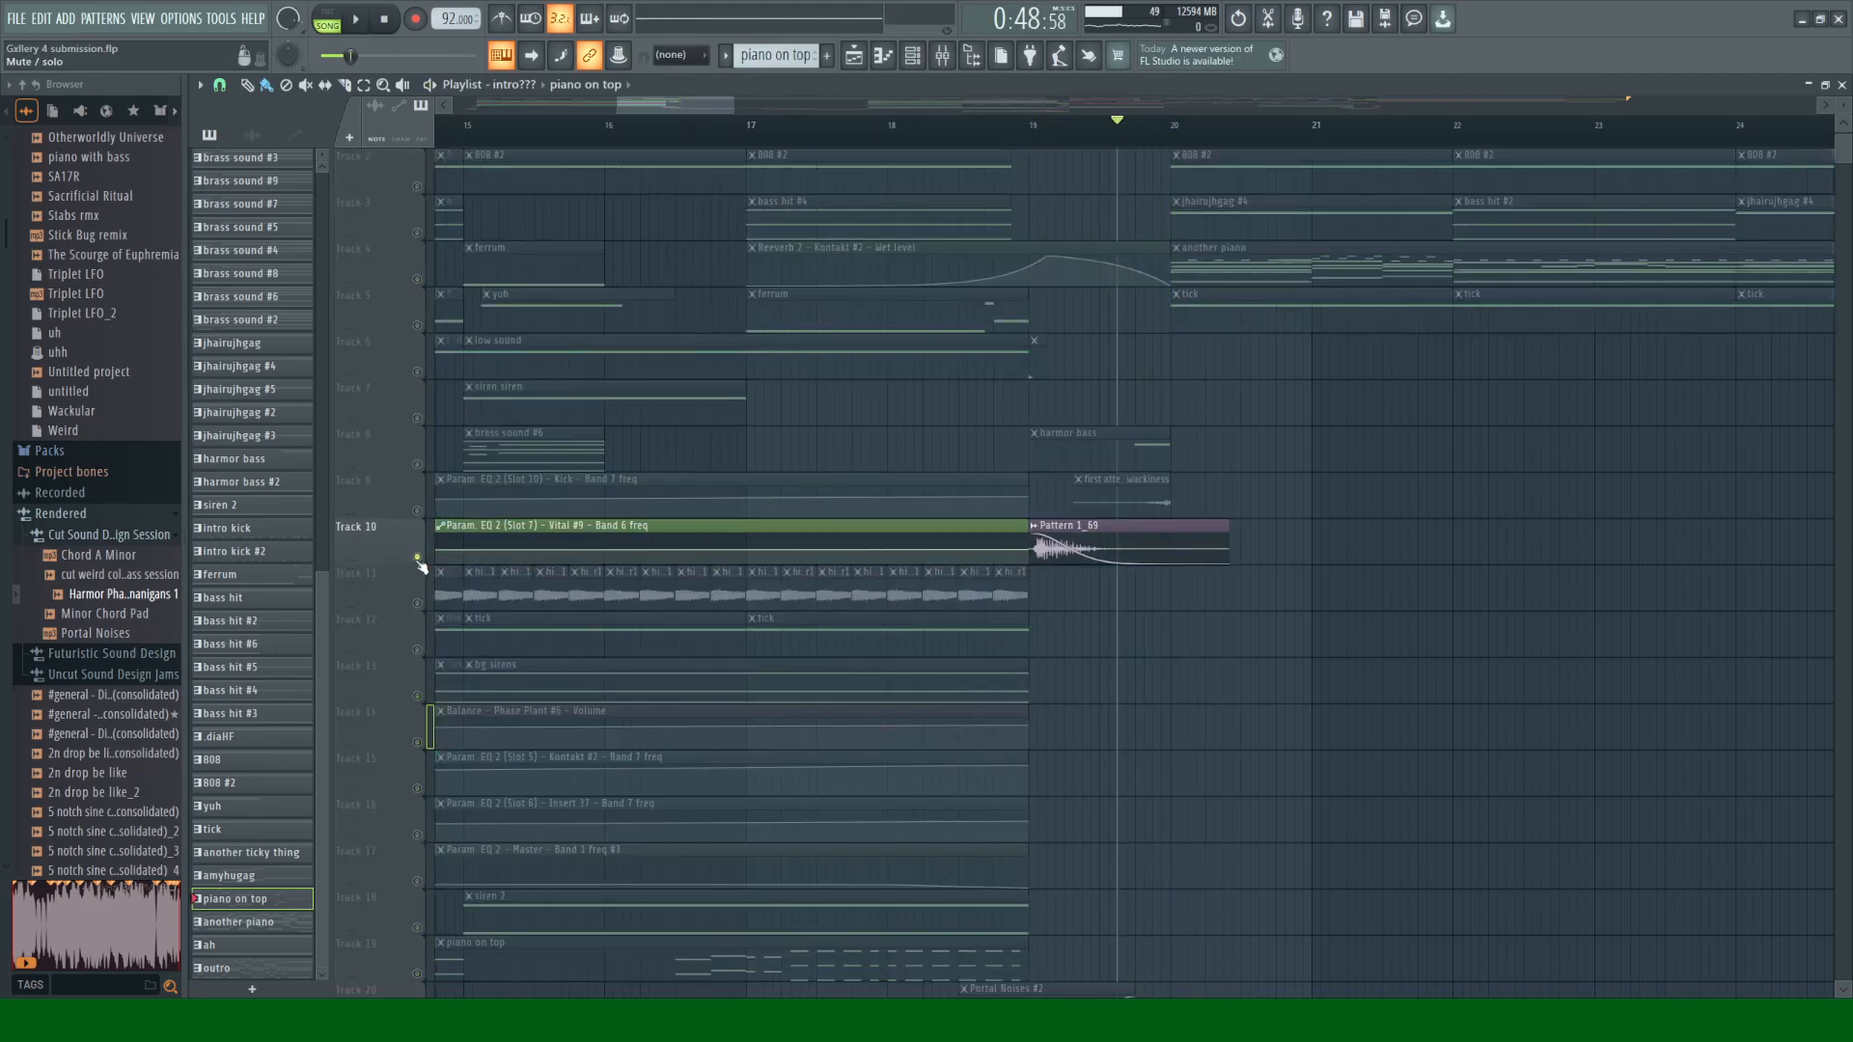
pyautogui.click(1036, 142)
# Step: Solo Track 22 with the Pattern 1_69 #2 clip, play it from bar 19, and stop
pyautogui.scroll(-9, 1425, 560)
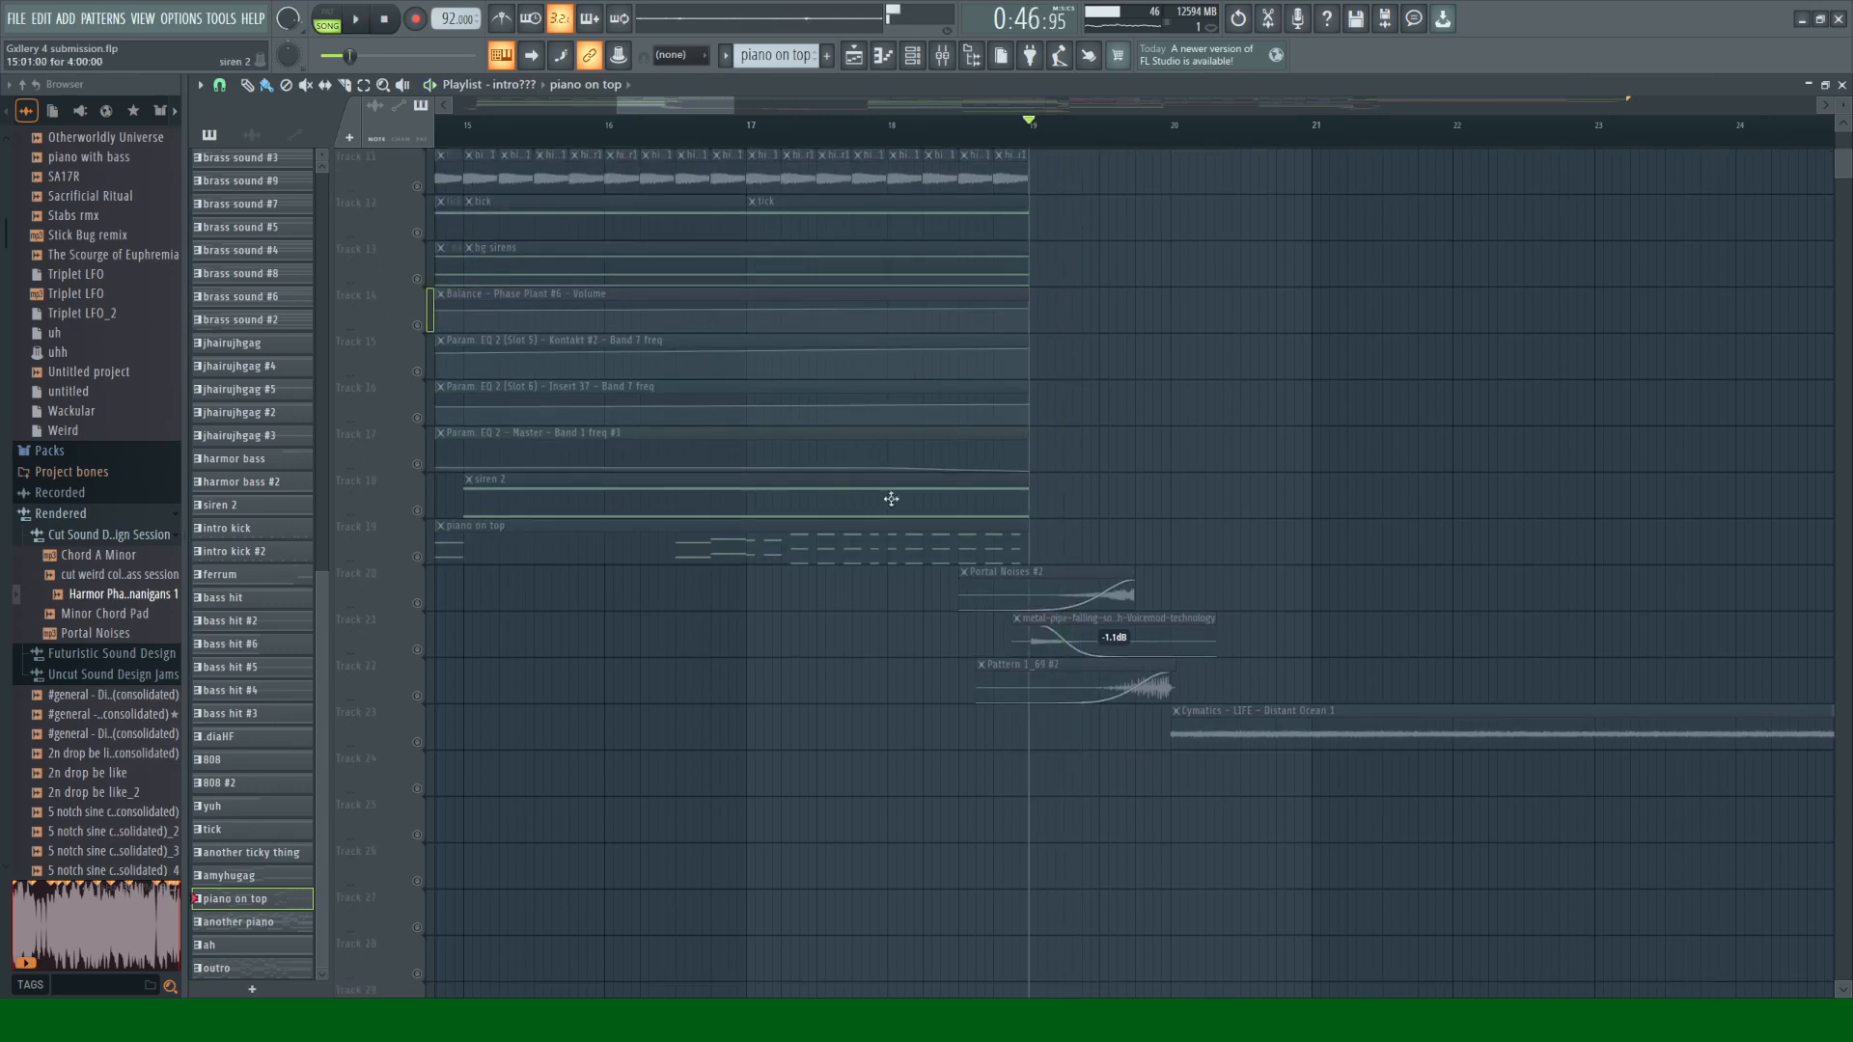
pyautogui.rightClick(417, 696)
pyautogui.press('space')
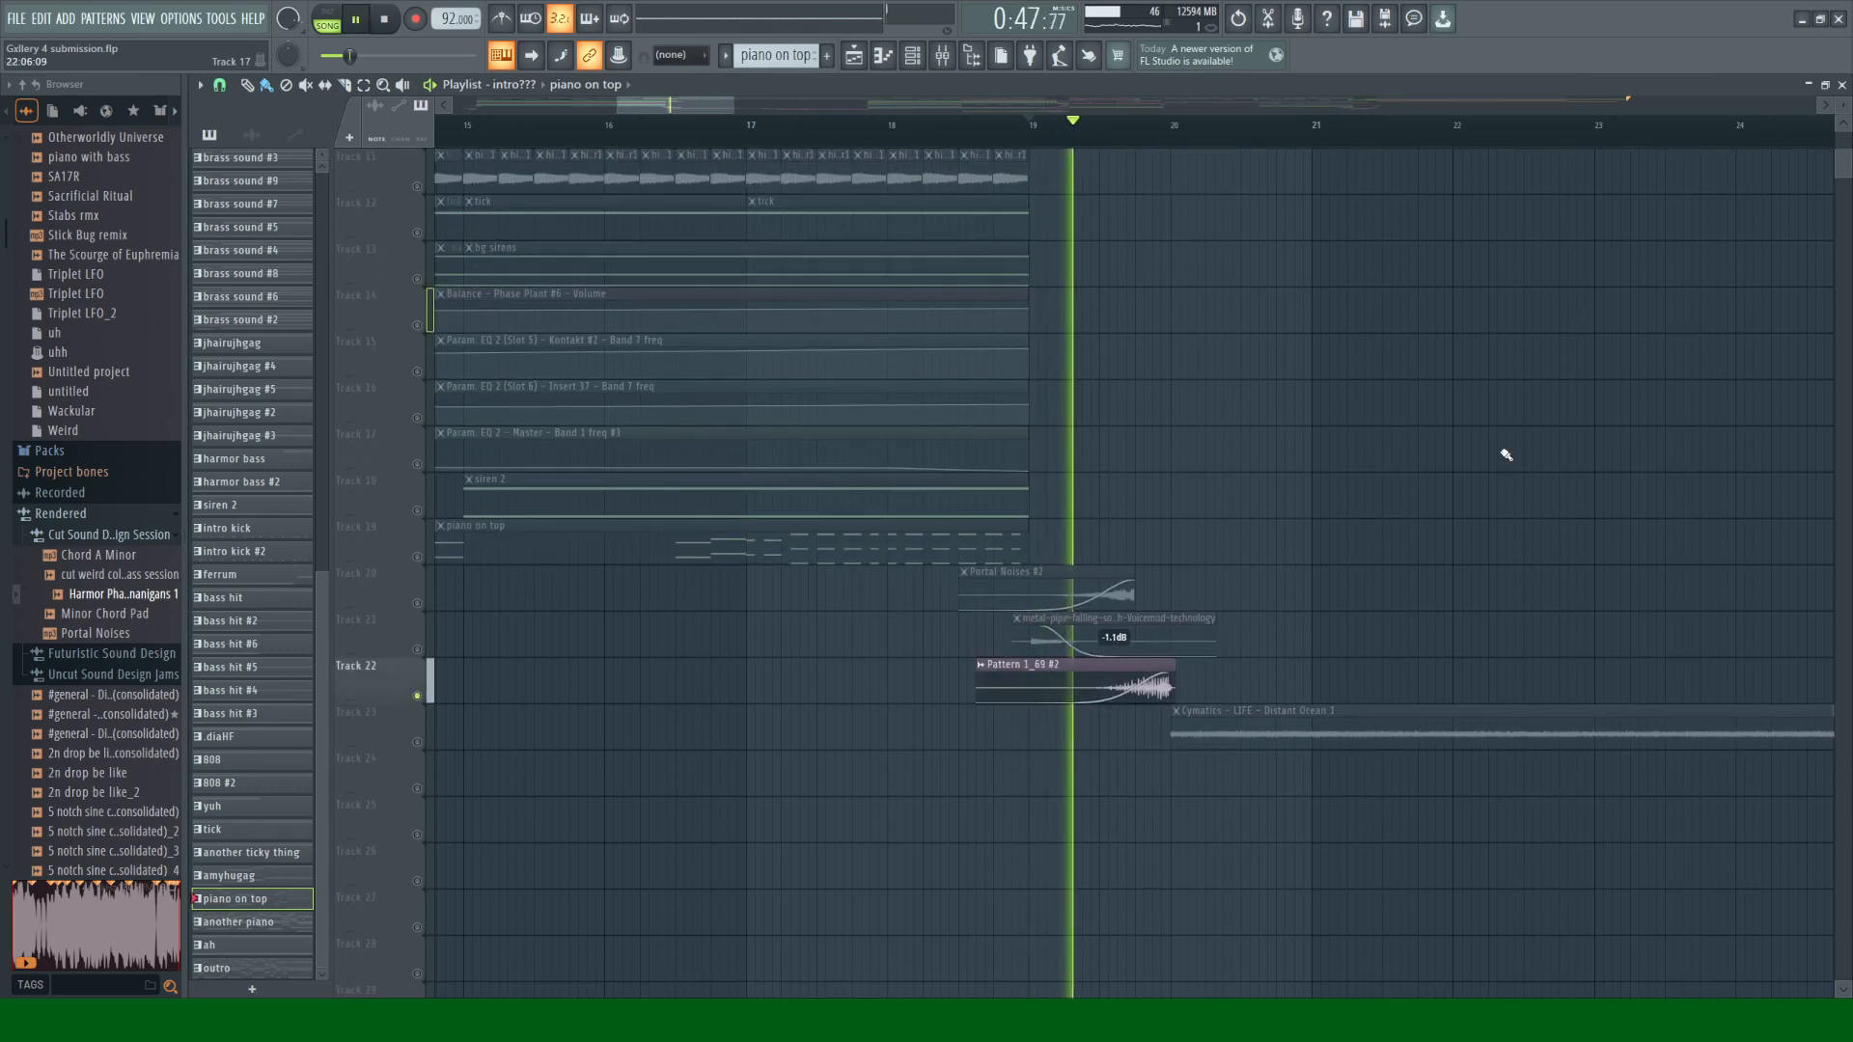
pyautogui.press('space')
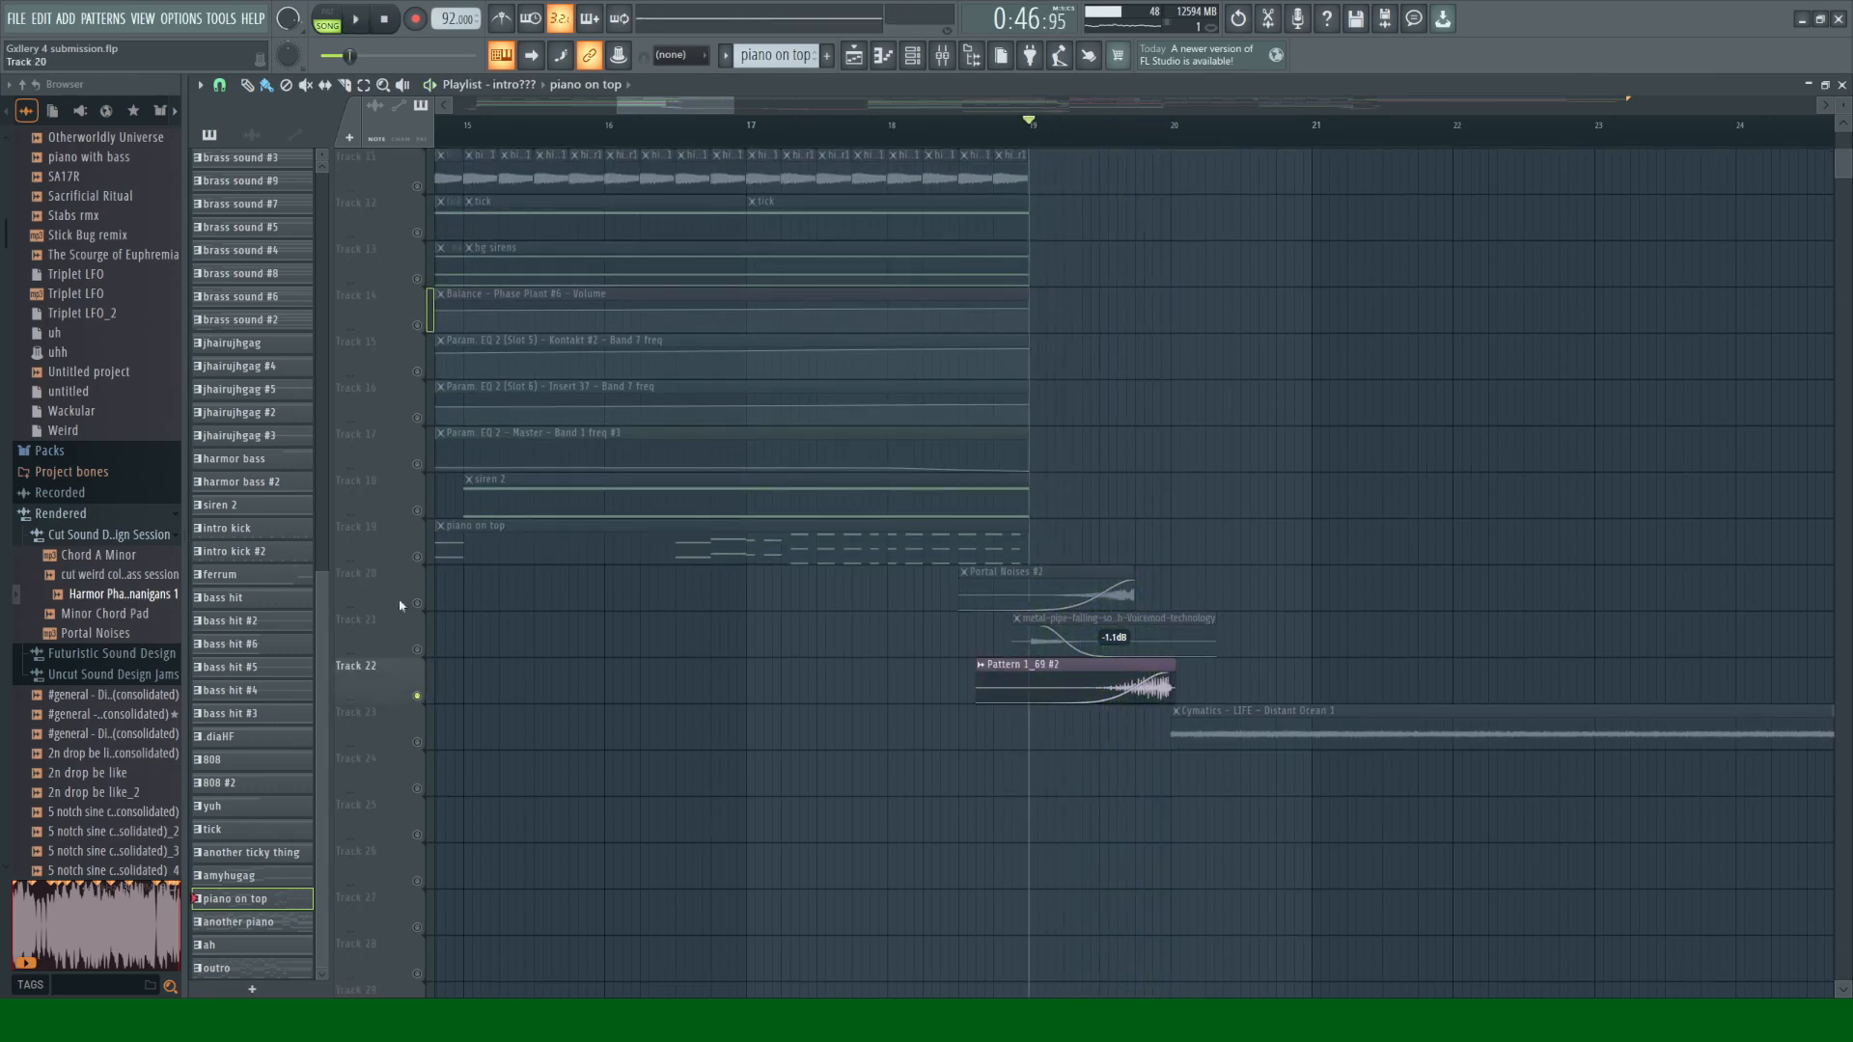
# Step: Solo Track 20 with the Portal Noises #2 clip, play it from bar 19, and stop
pyautogui.rightClick(417, 603)
pyautogui.press('space')
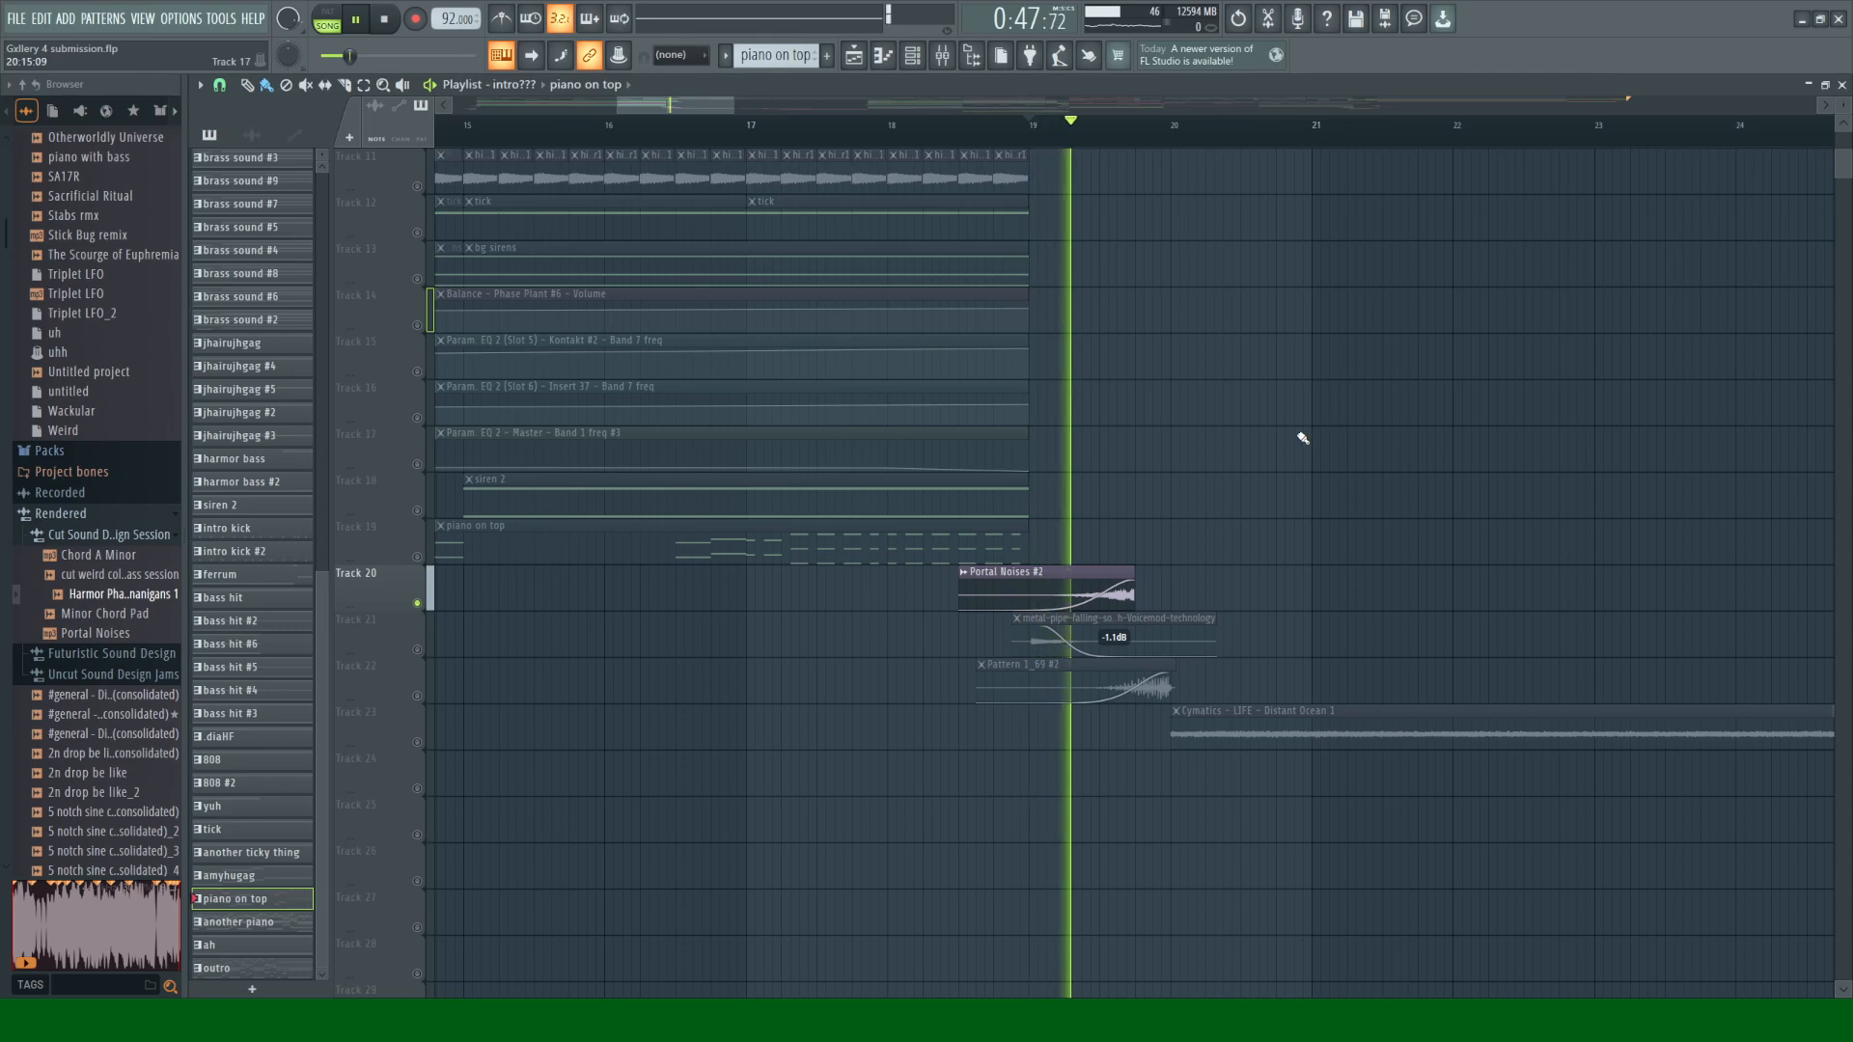
pyautogui.press('space')
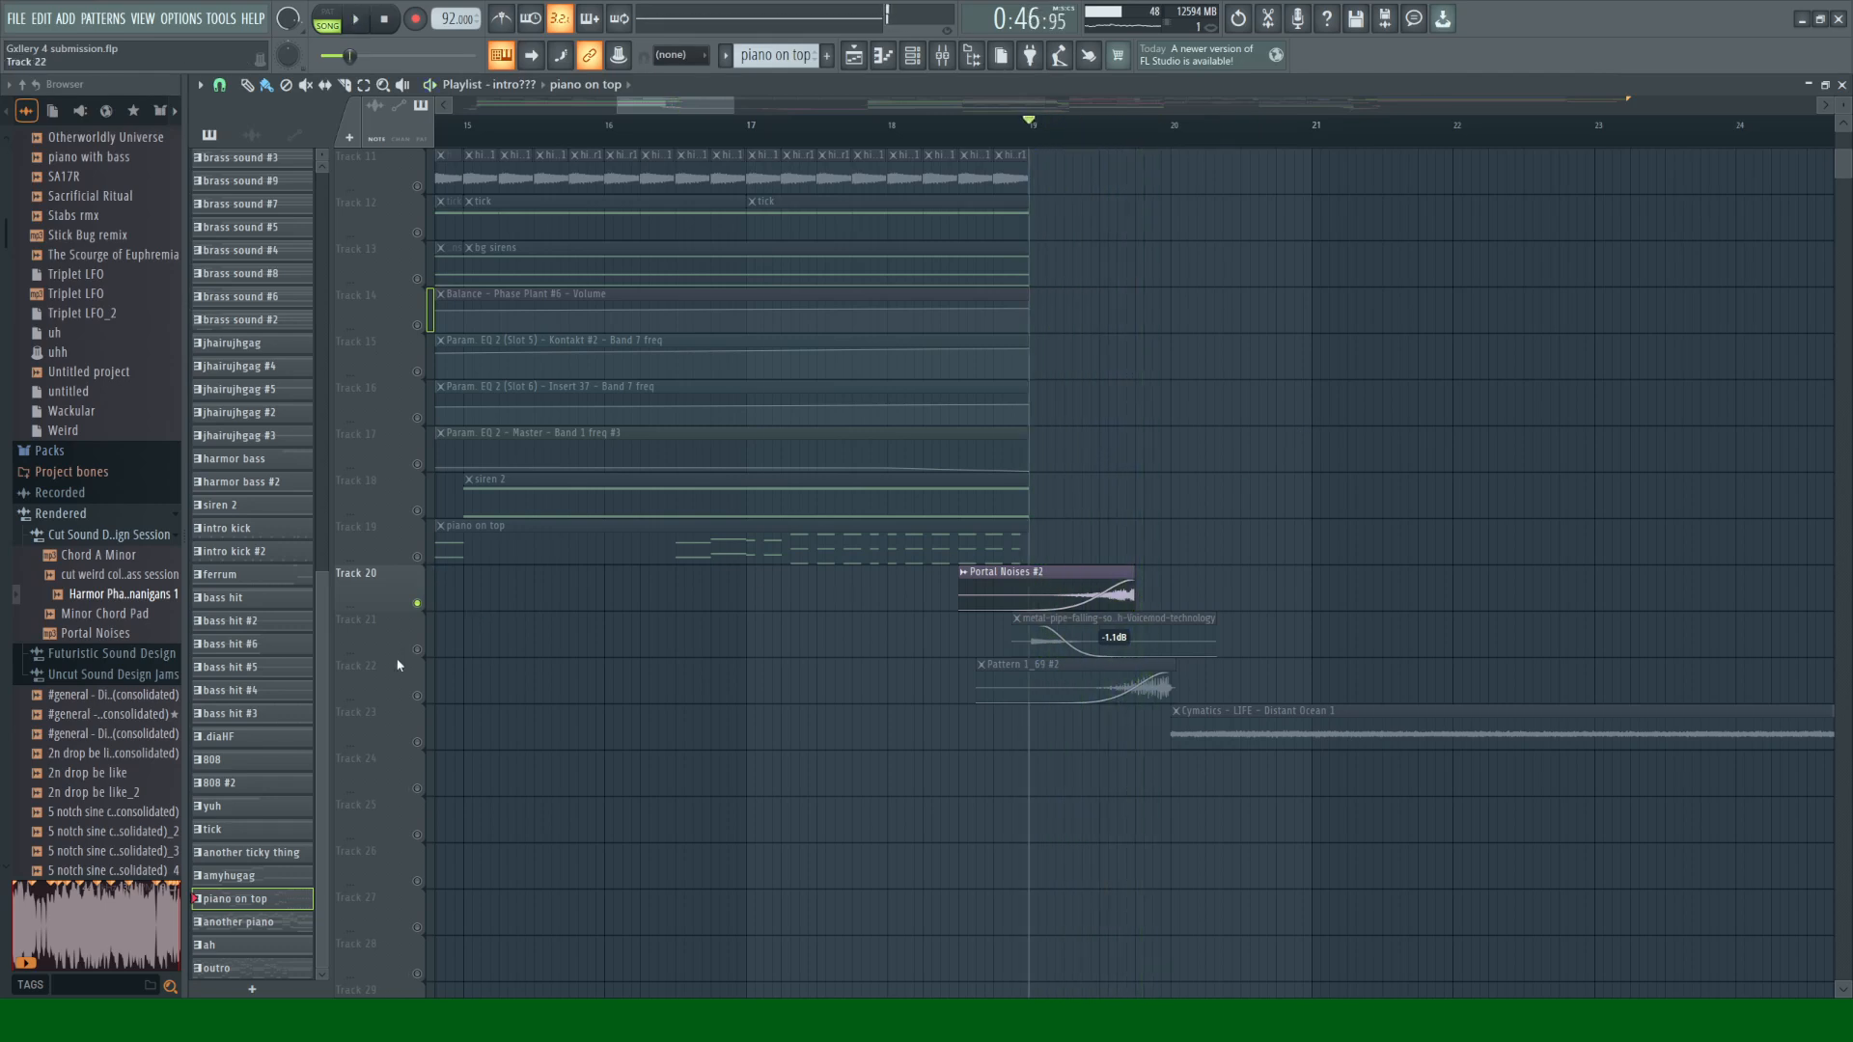
# Step: Solo Track 21 again and briefly play the metal pipe clip from bar 19
pyautogui.rightClick(418, 652)
pyautogui.scroll(6, 1295, 591)
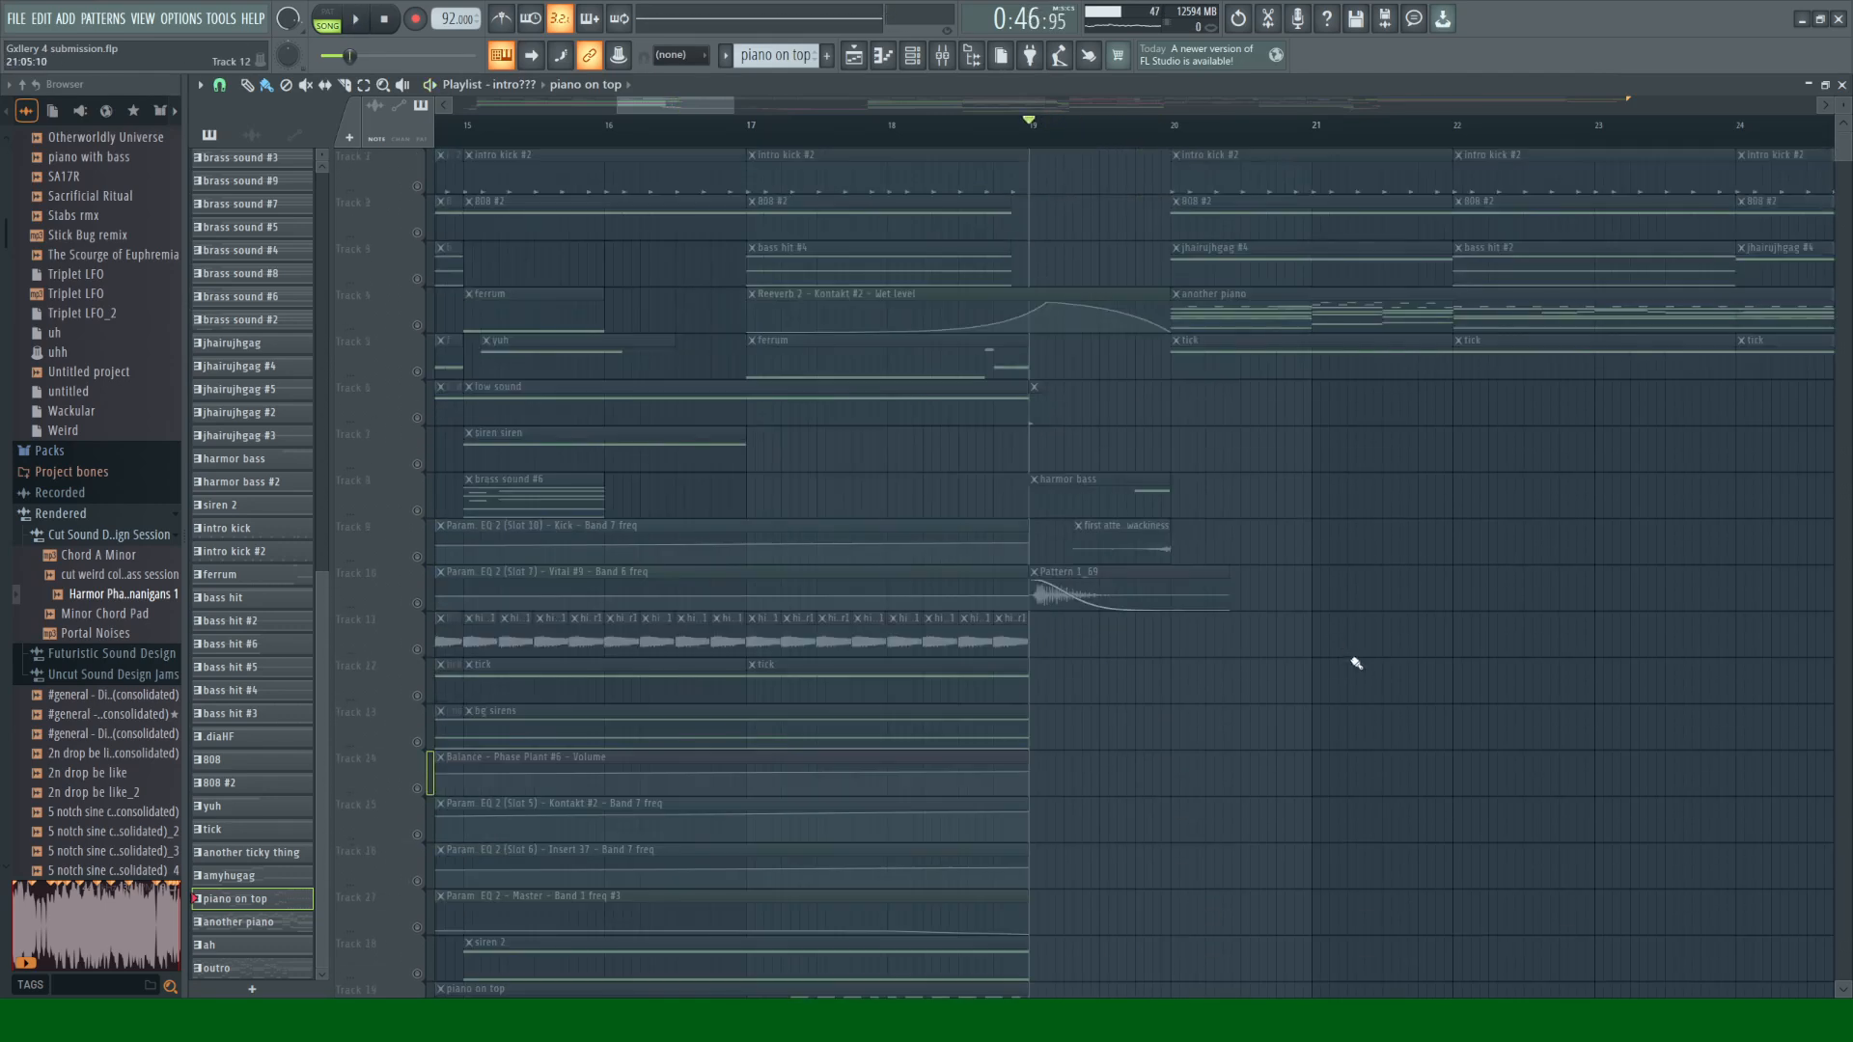
pyautogui.press('space')
pyautogui.press('space')
# Step: Solo Track 4 with the reverb wet level automation, restore all tracks, and play the full transition from bar 17
pyautogui.rightClick(418, 325)
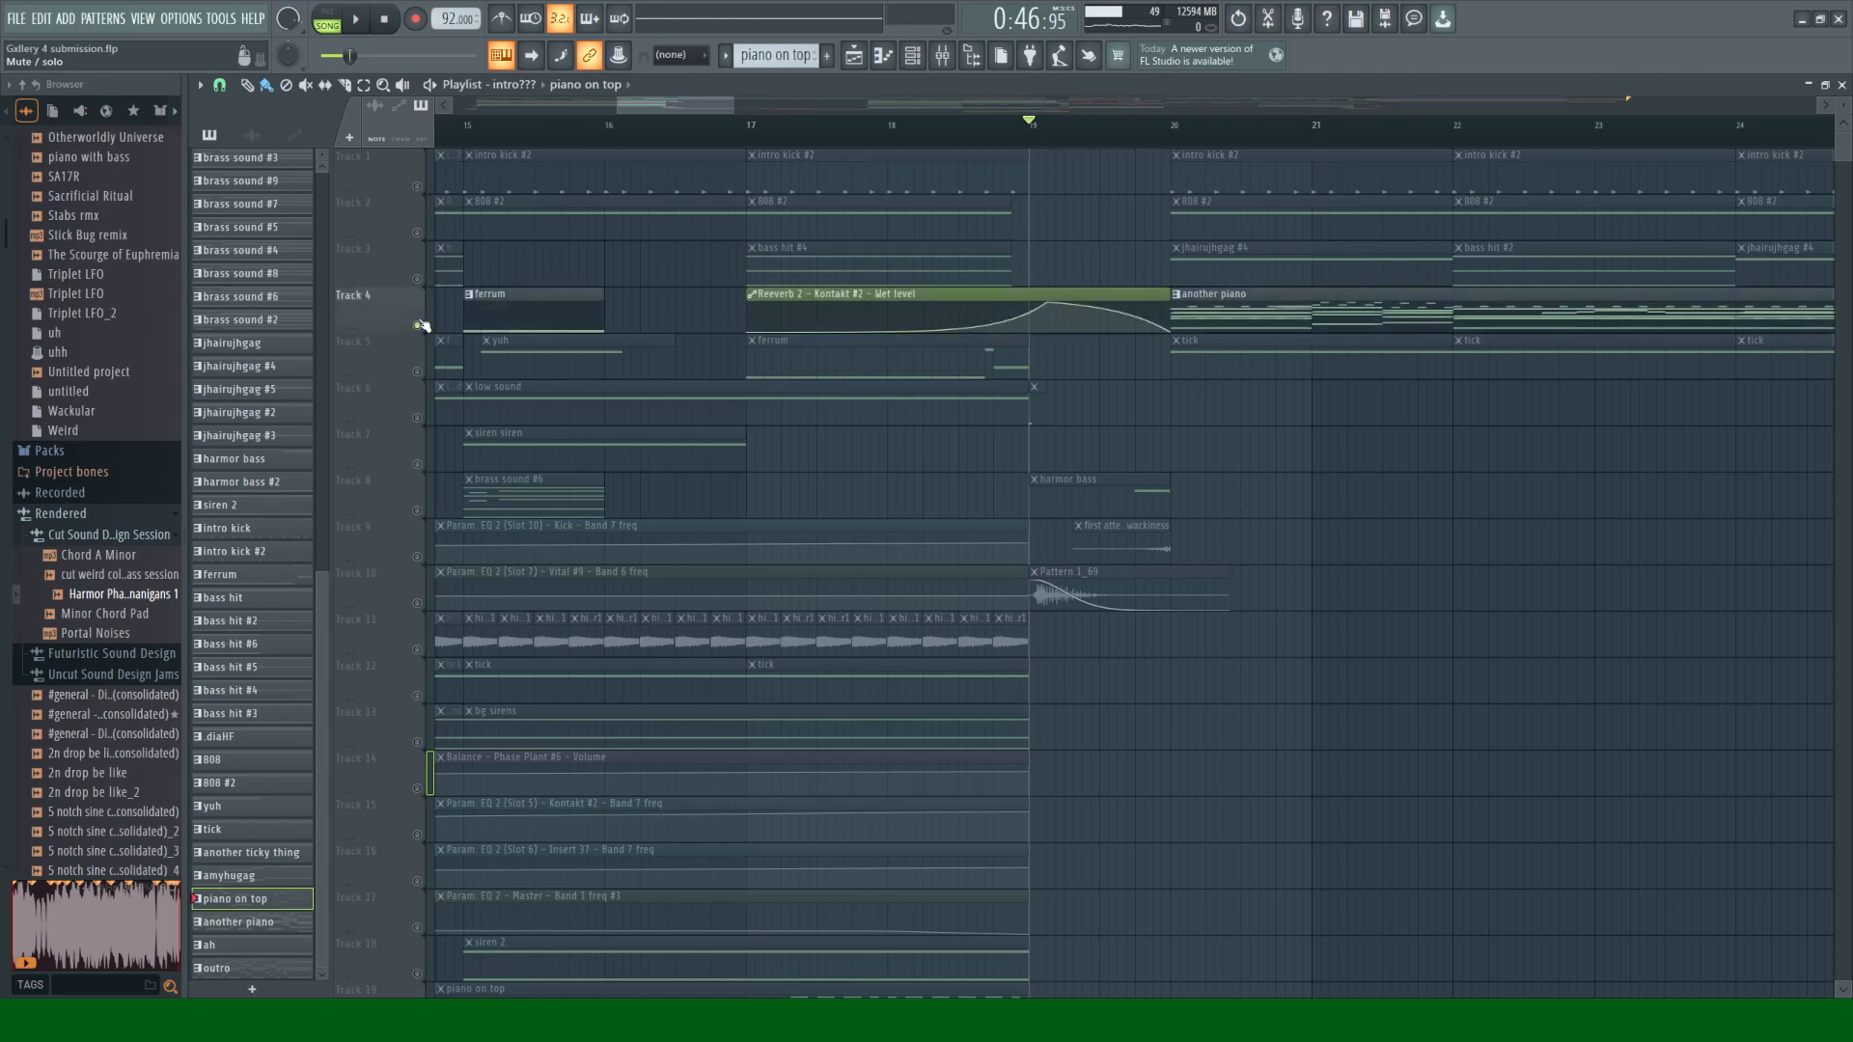
pyautogui.rightClick(418, 325)
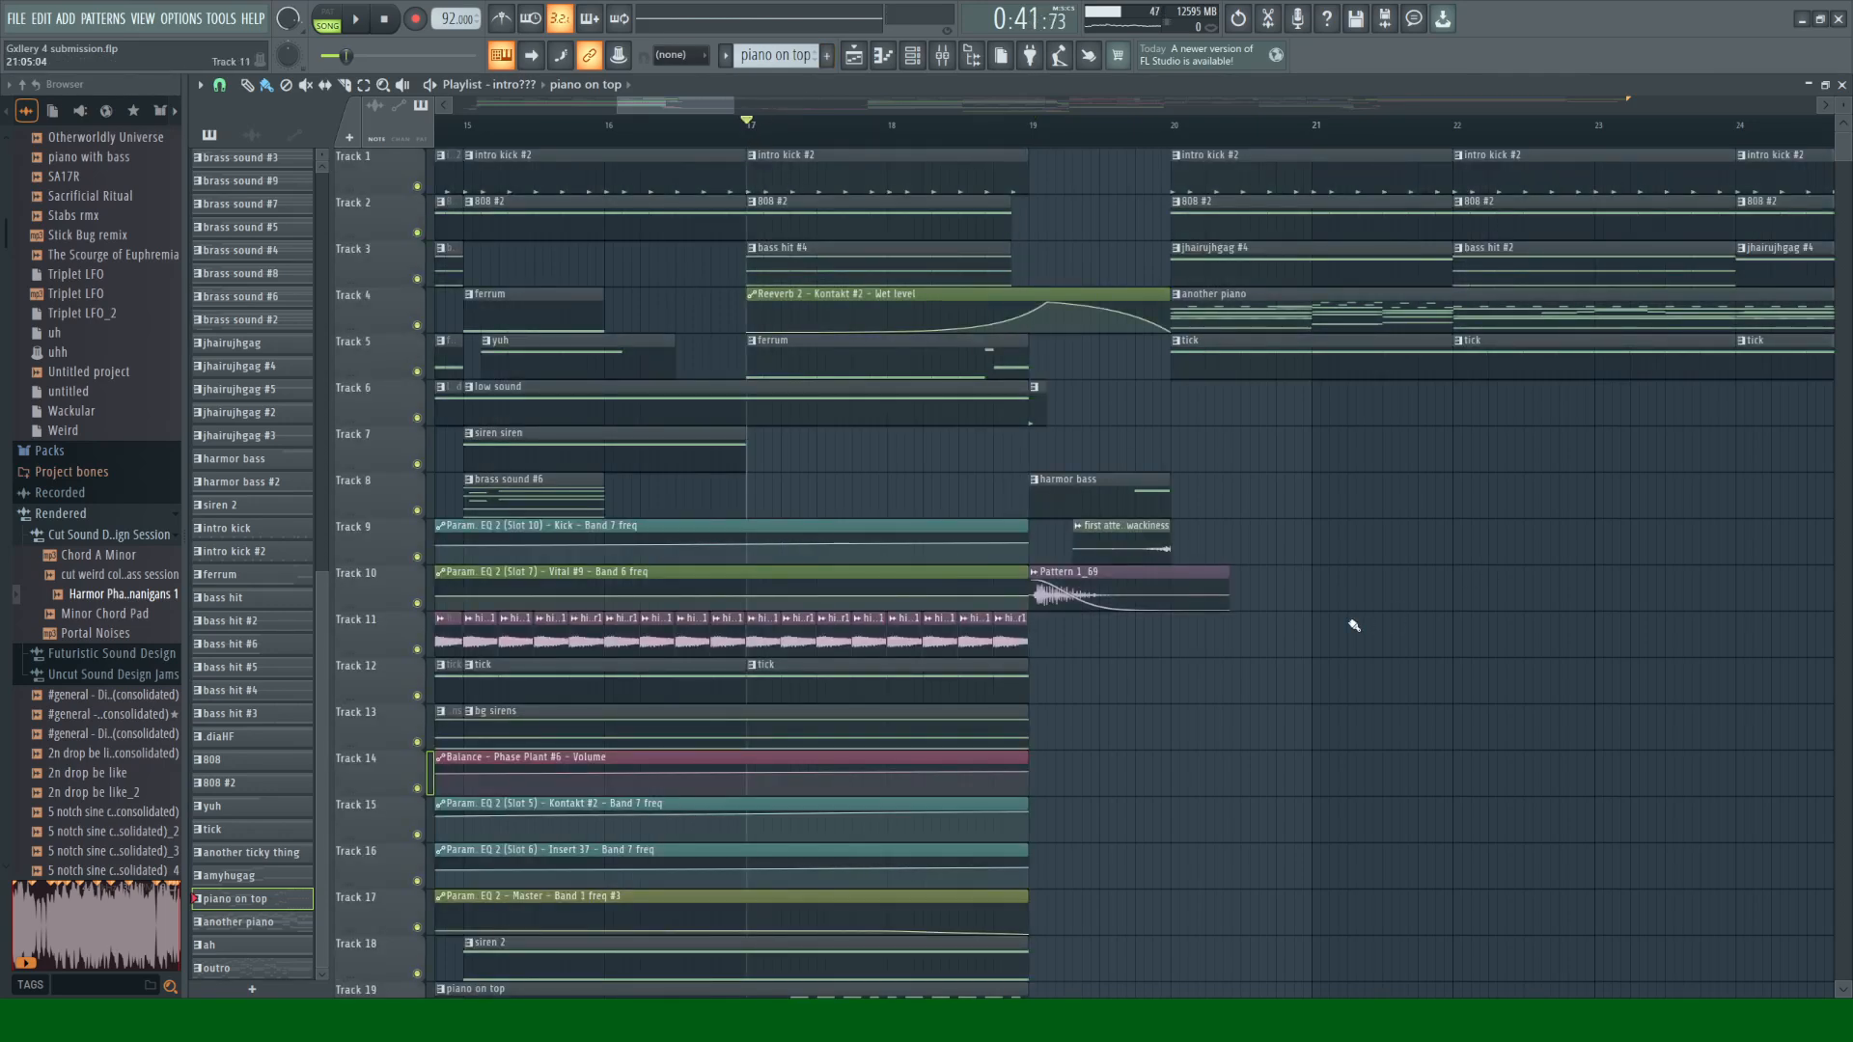
pyautogui.press('space')
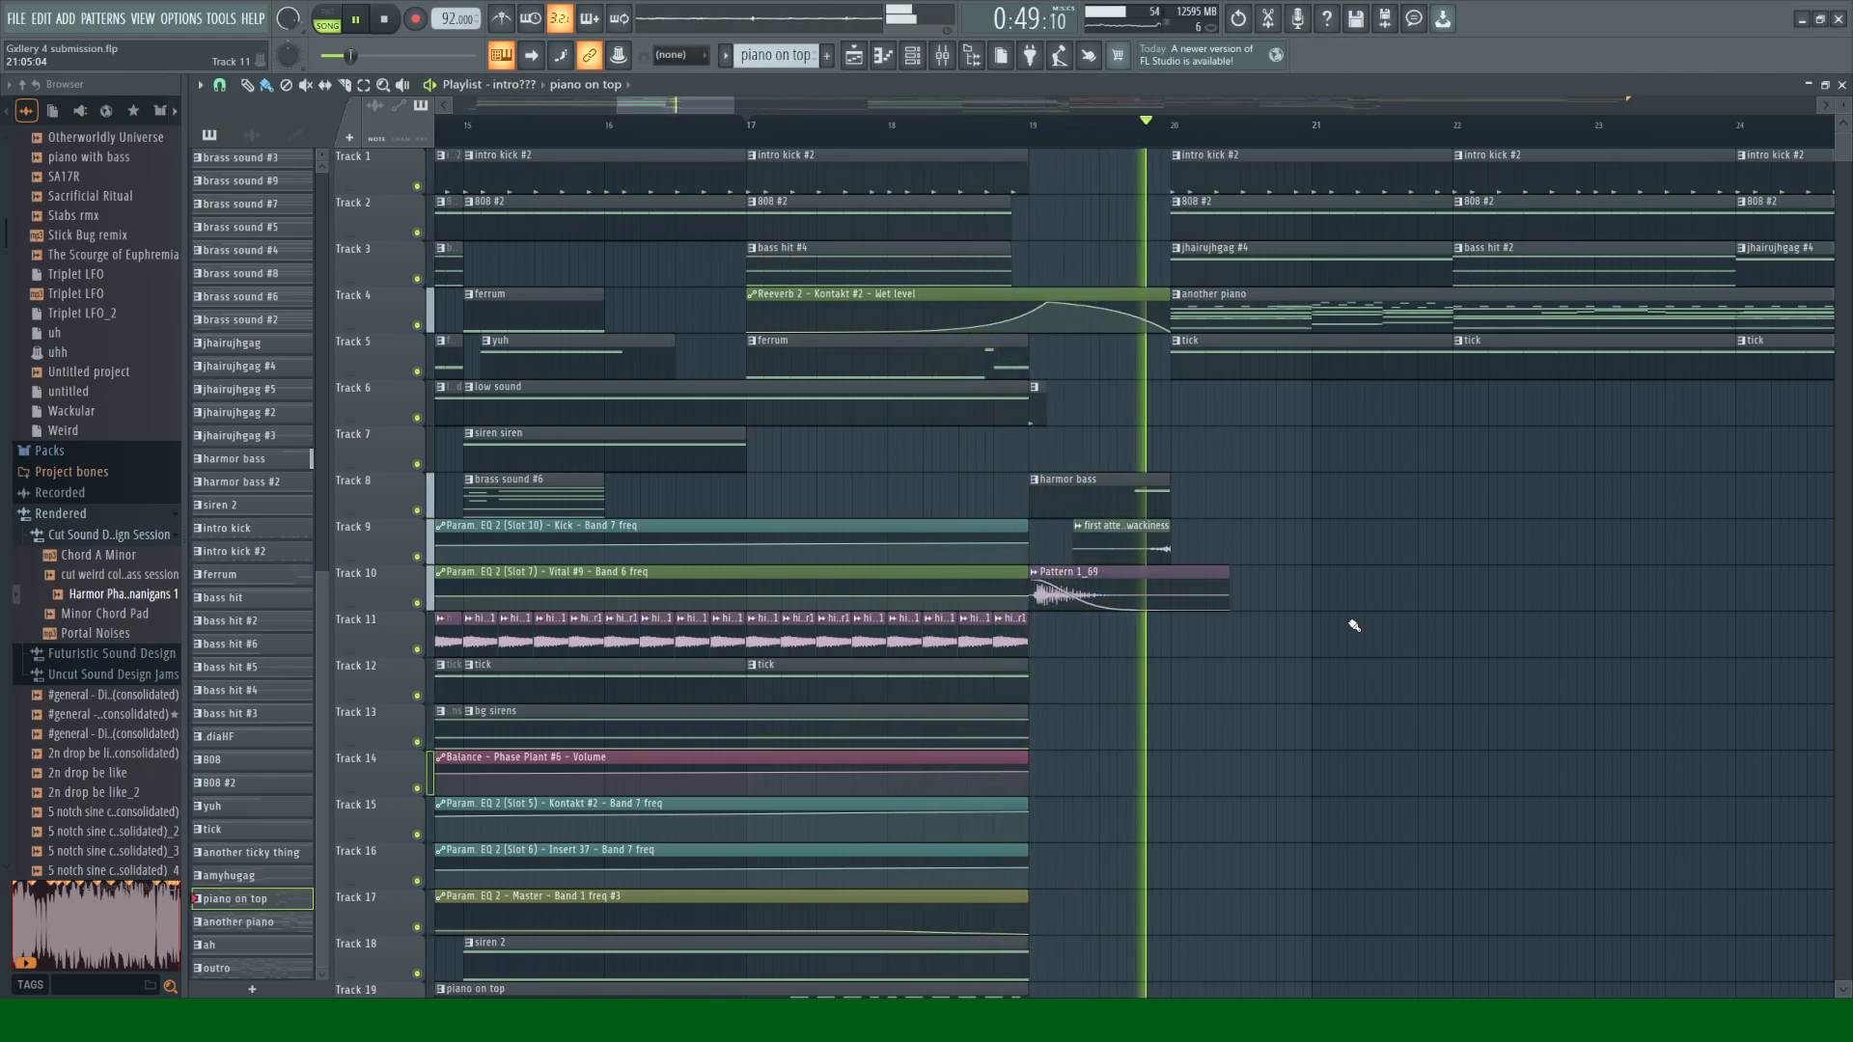
pyautogui.press('space')
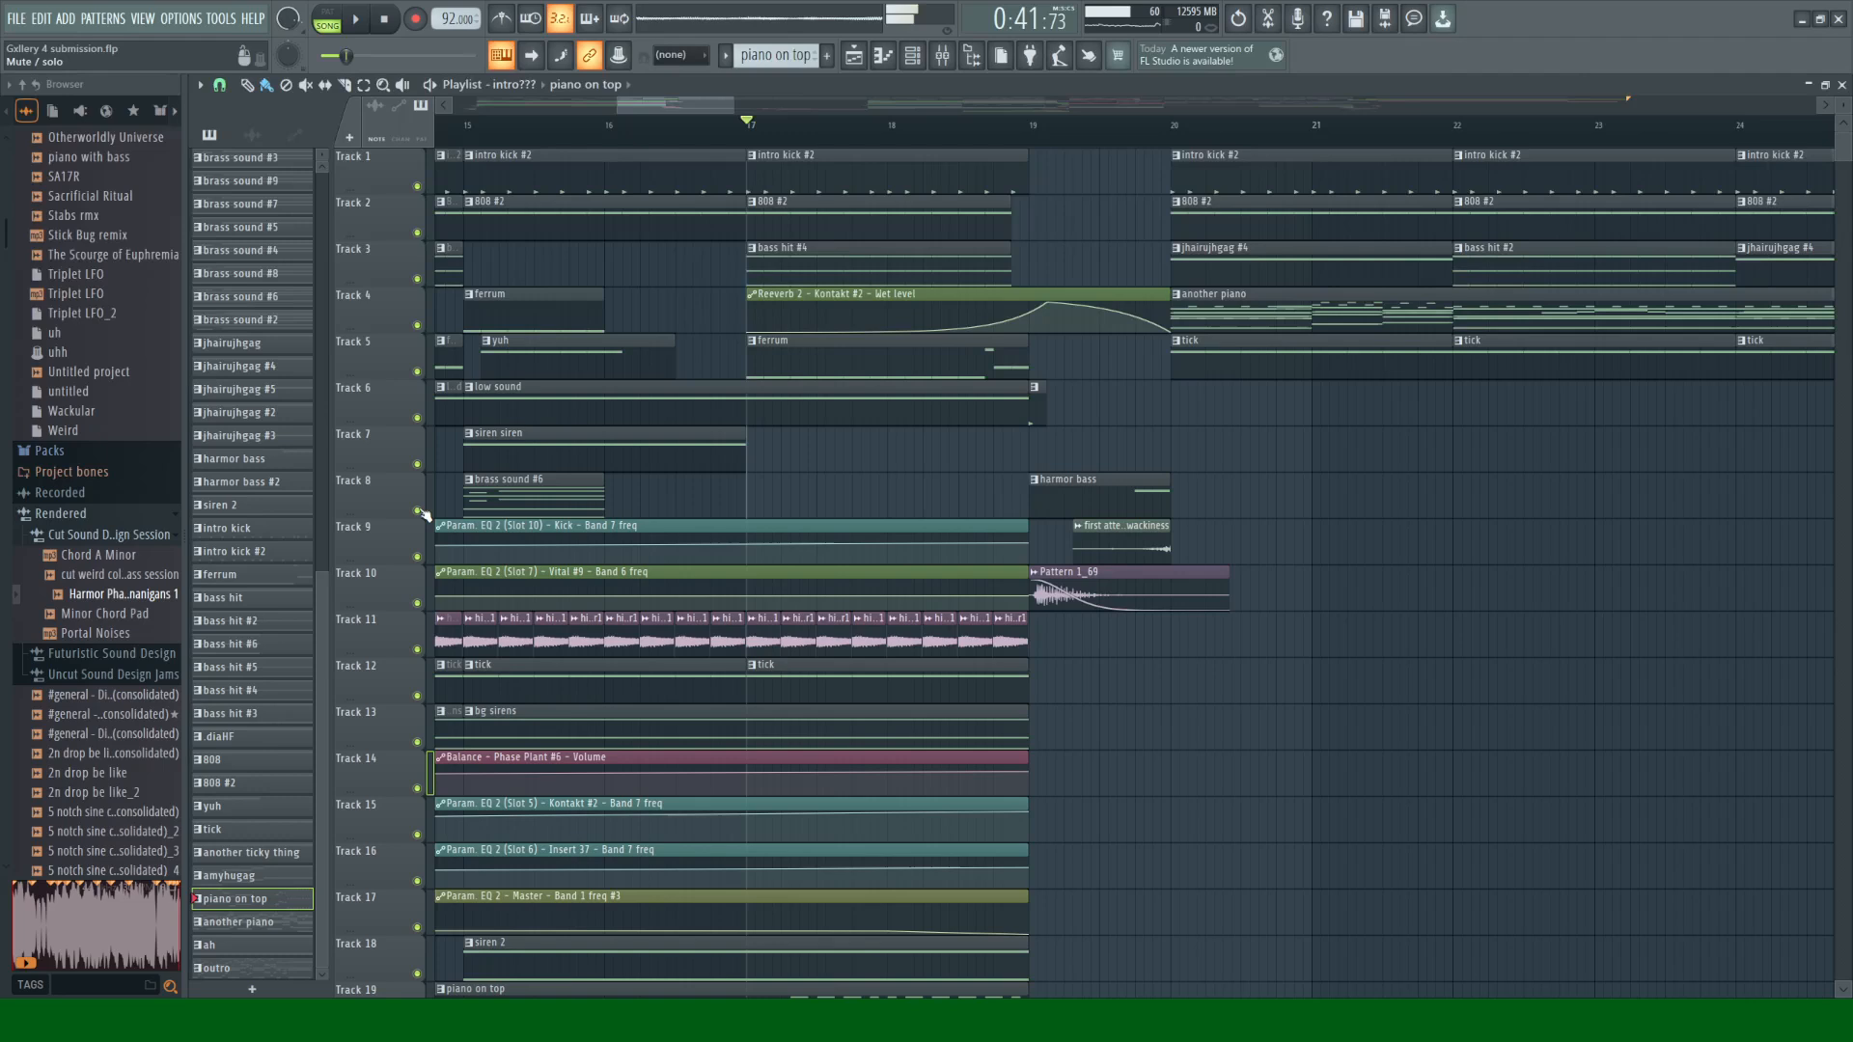
# Step: Solo Track 8, play the end of the harmor bass clip just before bar 20, and stop
pyautogui.rightClick(419, 511)
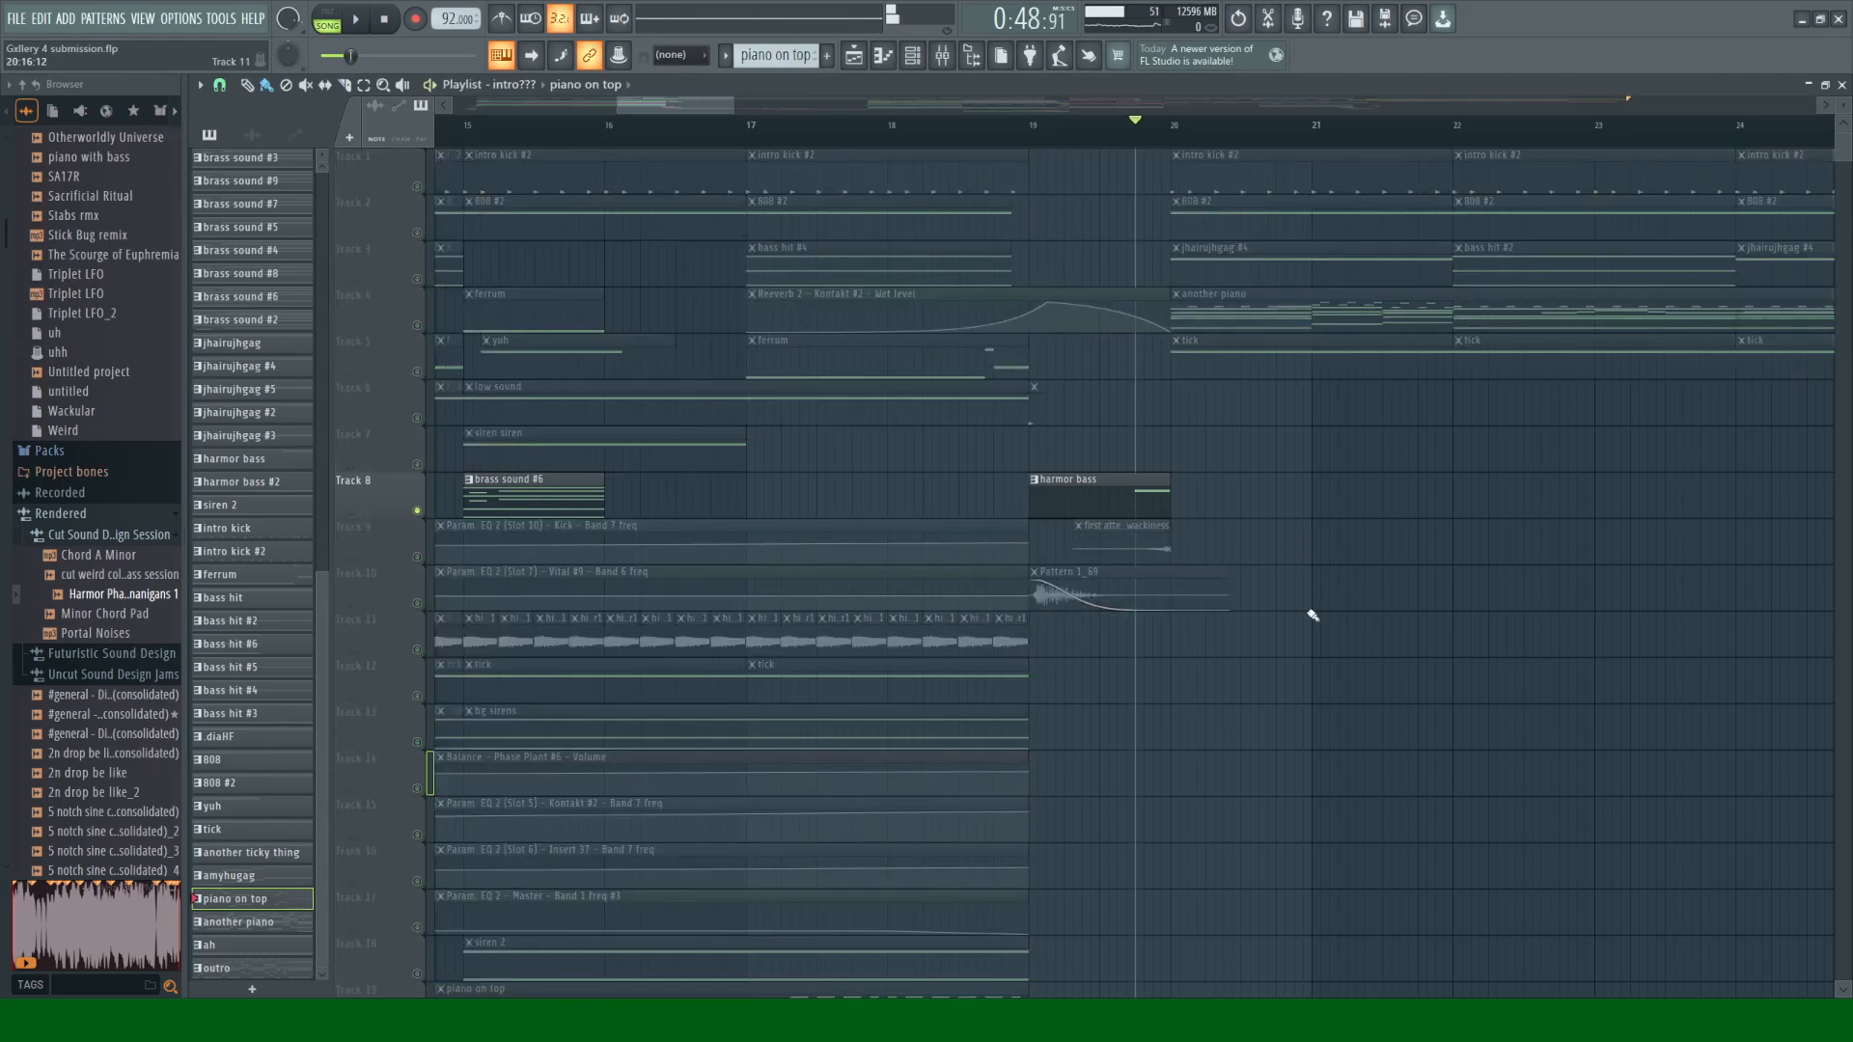
pyautogui.press('space')
pyautogui.press('space')
pyautogui.press('space')
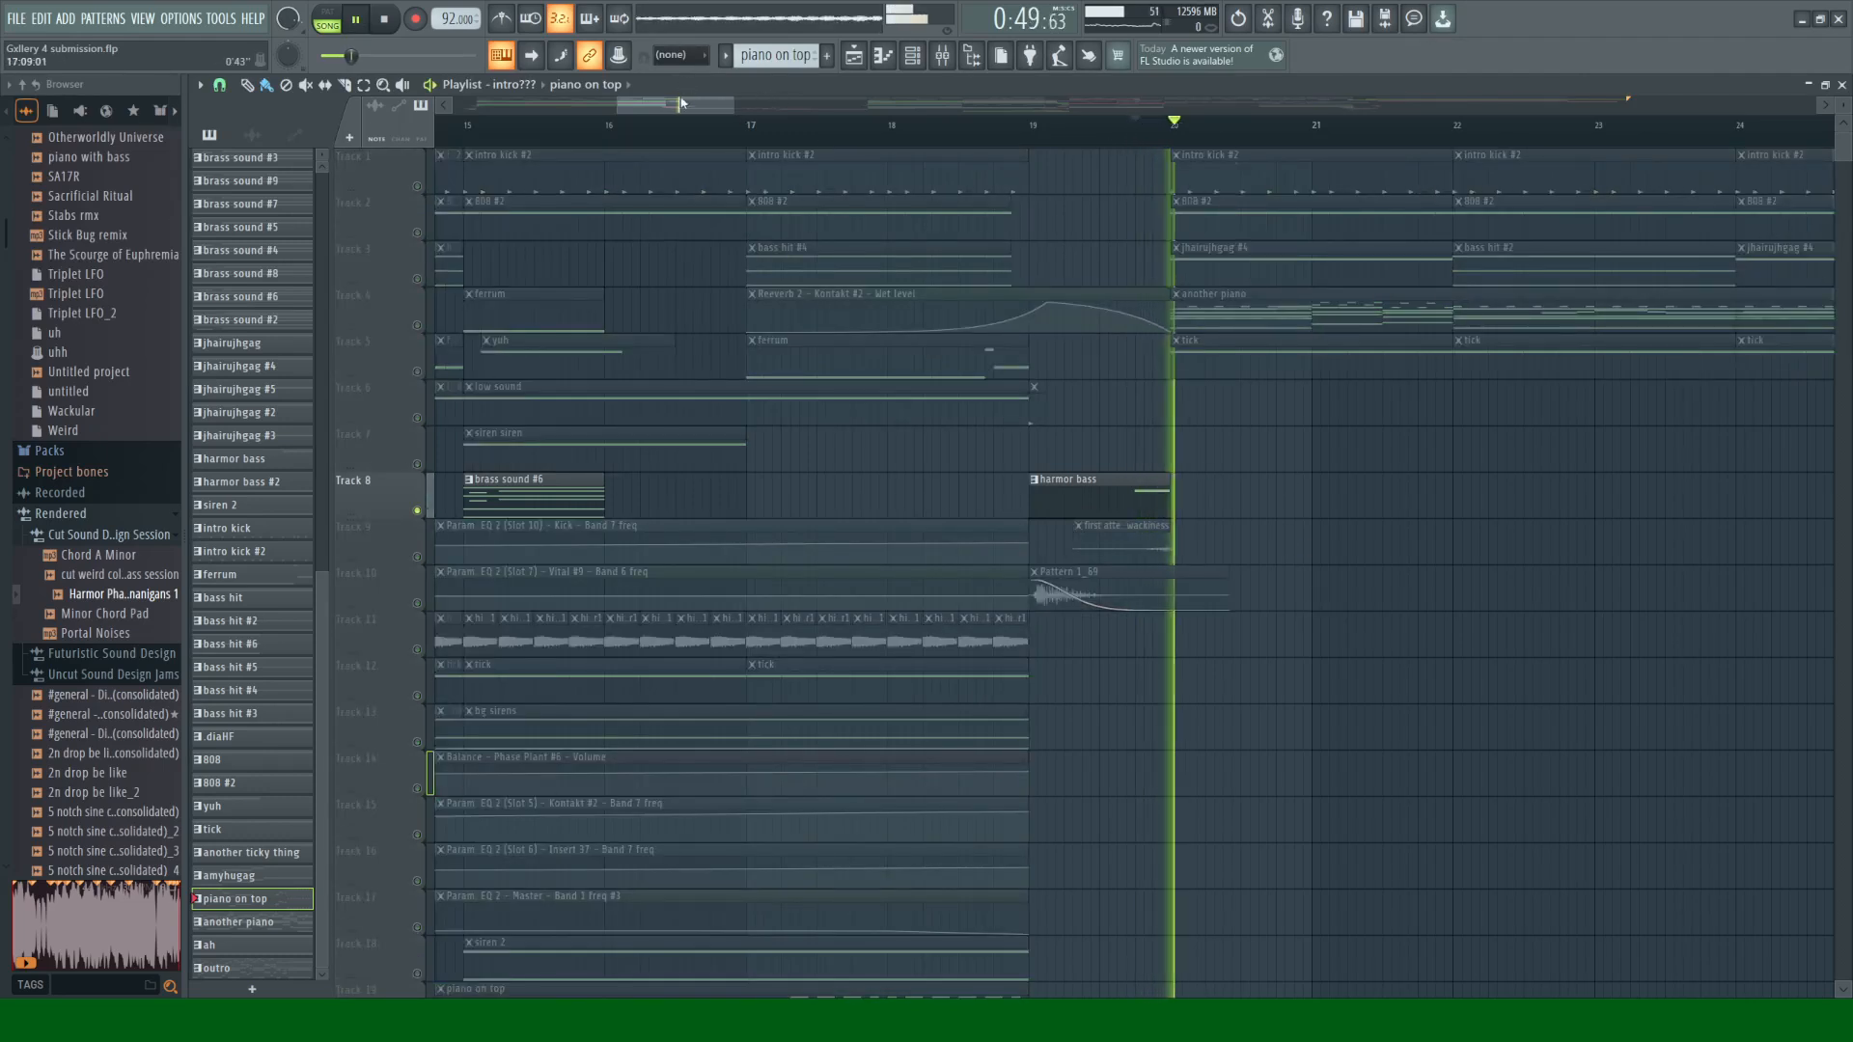
pyautogui.press('space')
# Step: Restore all tracks, play the full section from bar 20, and stop
pyautogui.moveTo(680, 104); pyautogui.dragTo(719, 106)
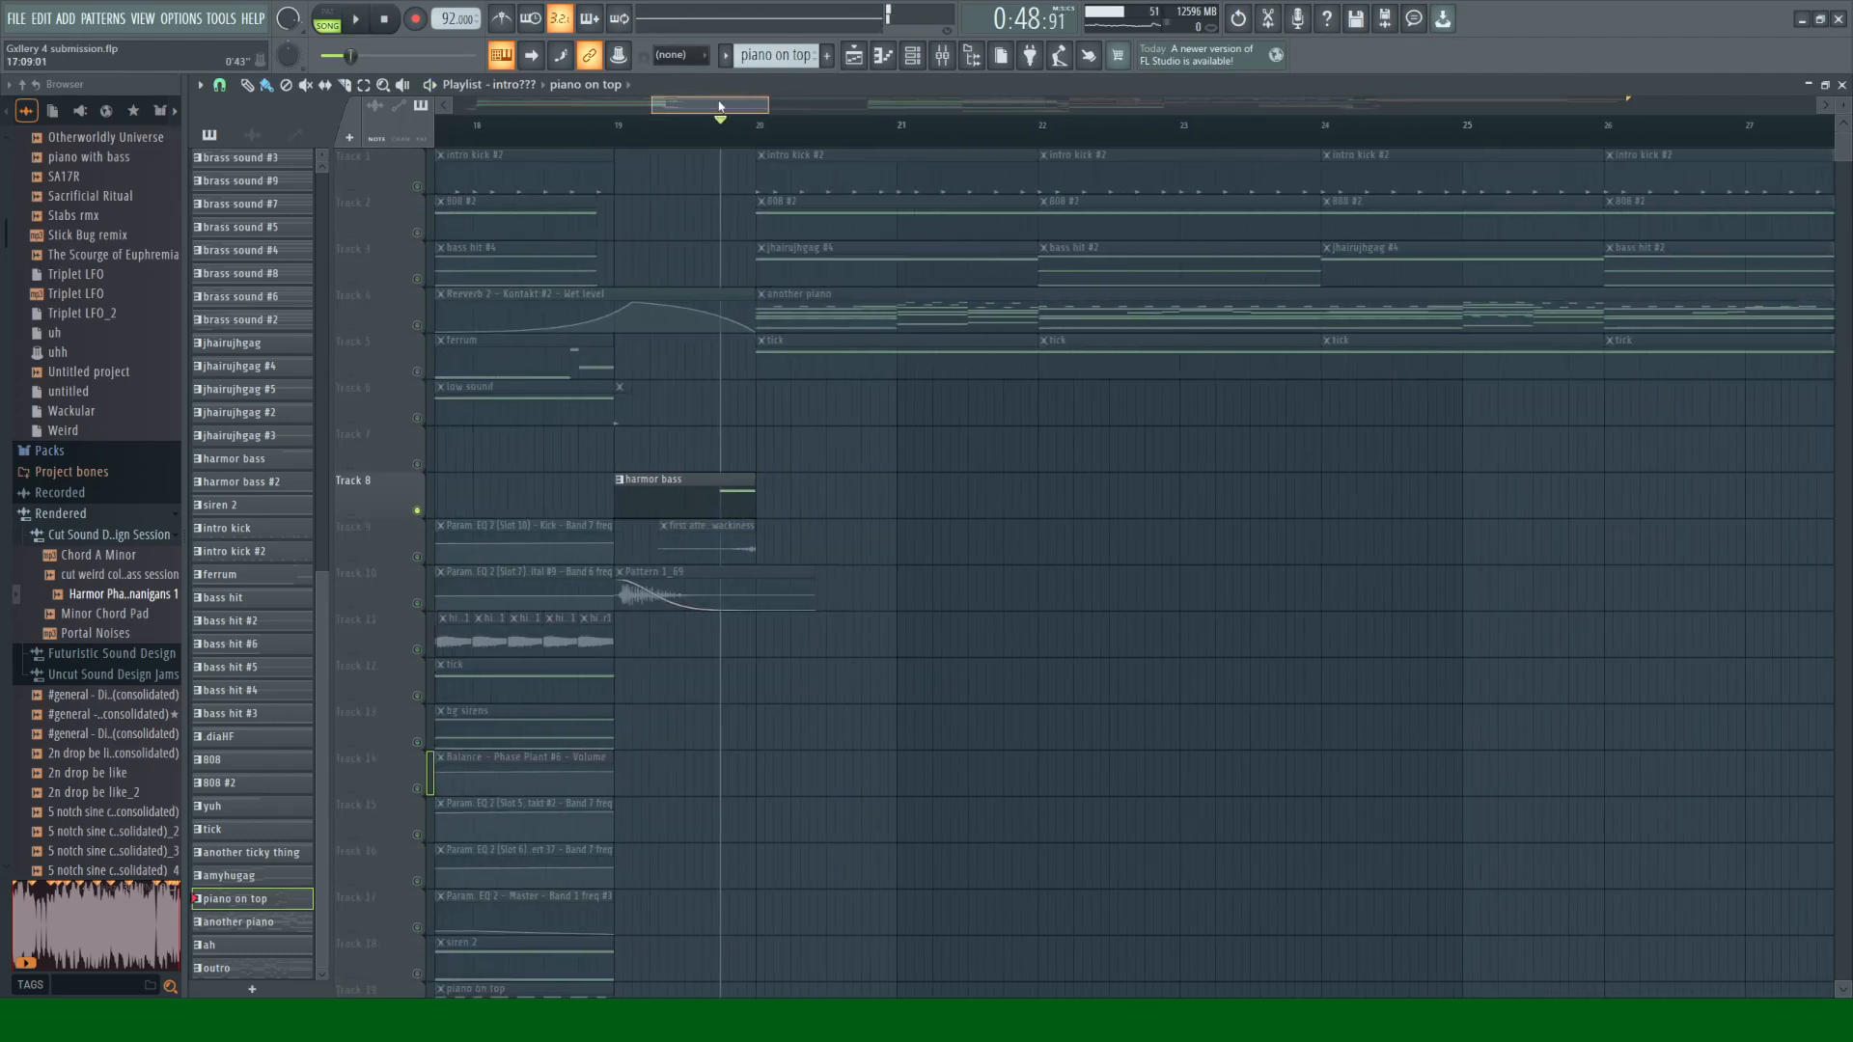
pyautogui.click(417, 234)
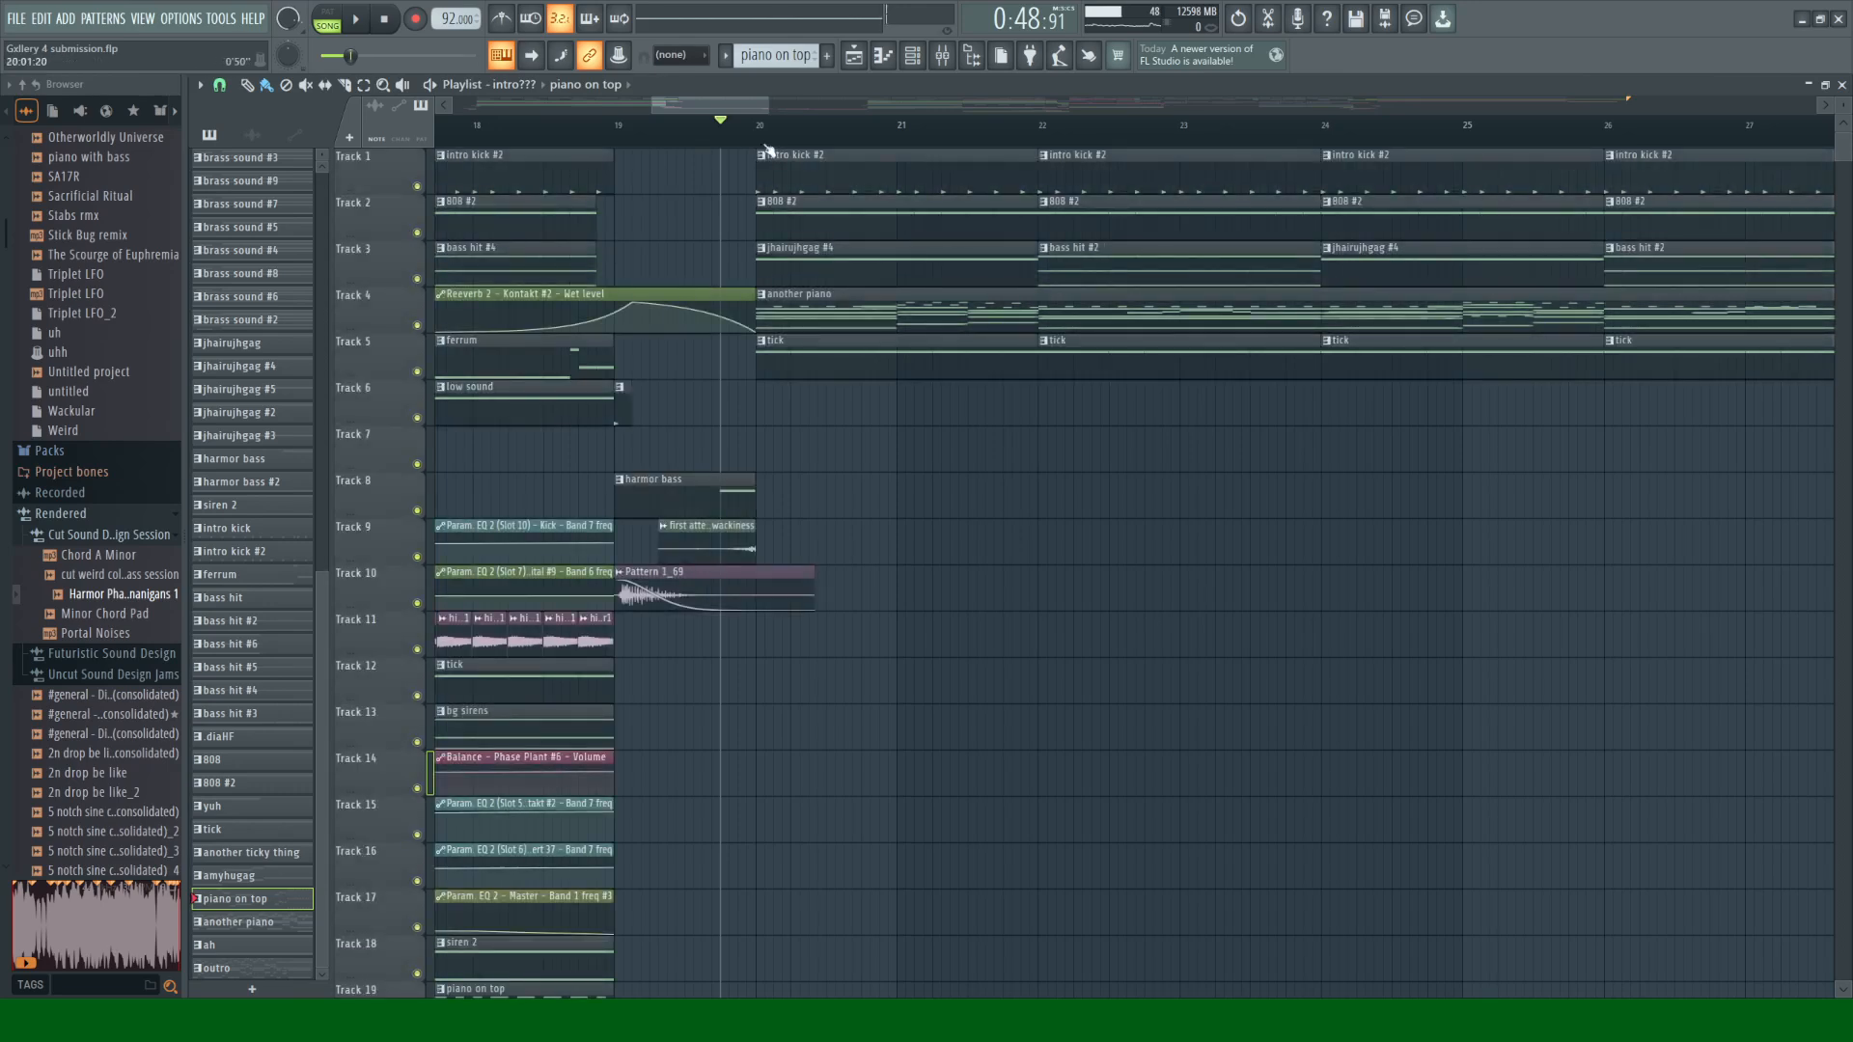
pyautogui.press('space')
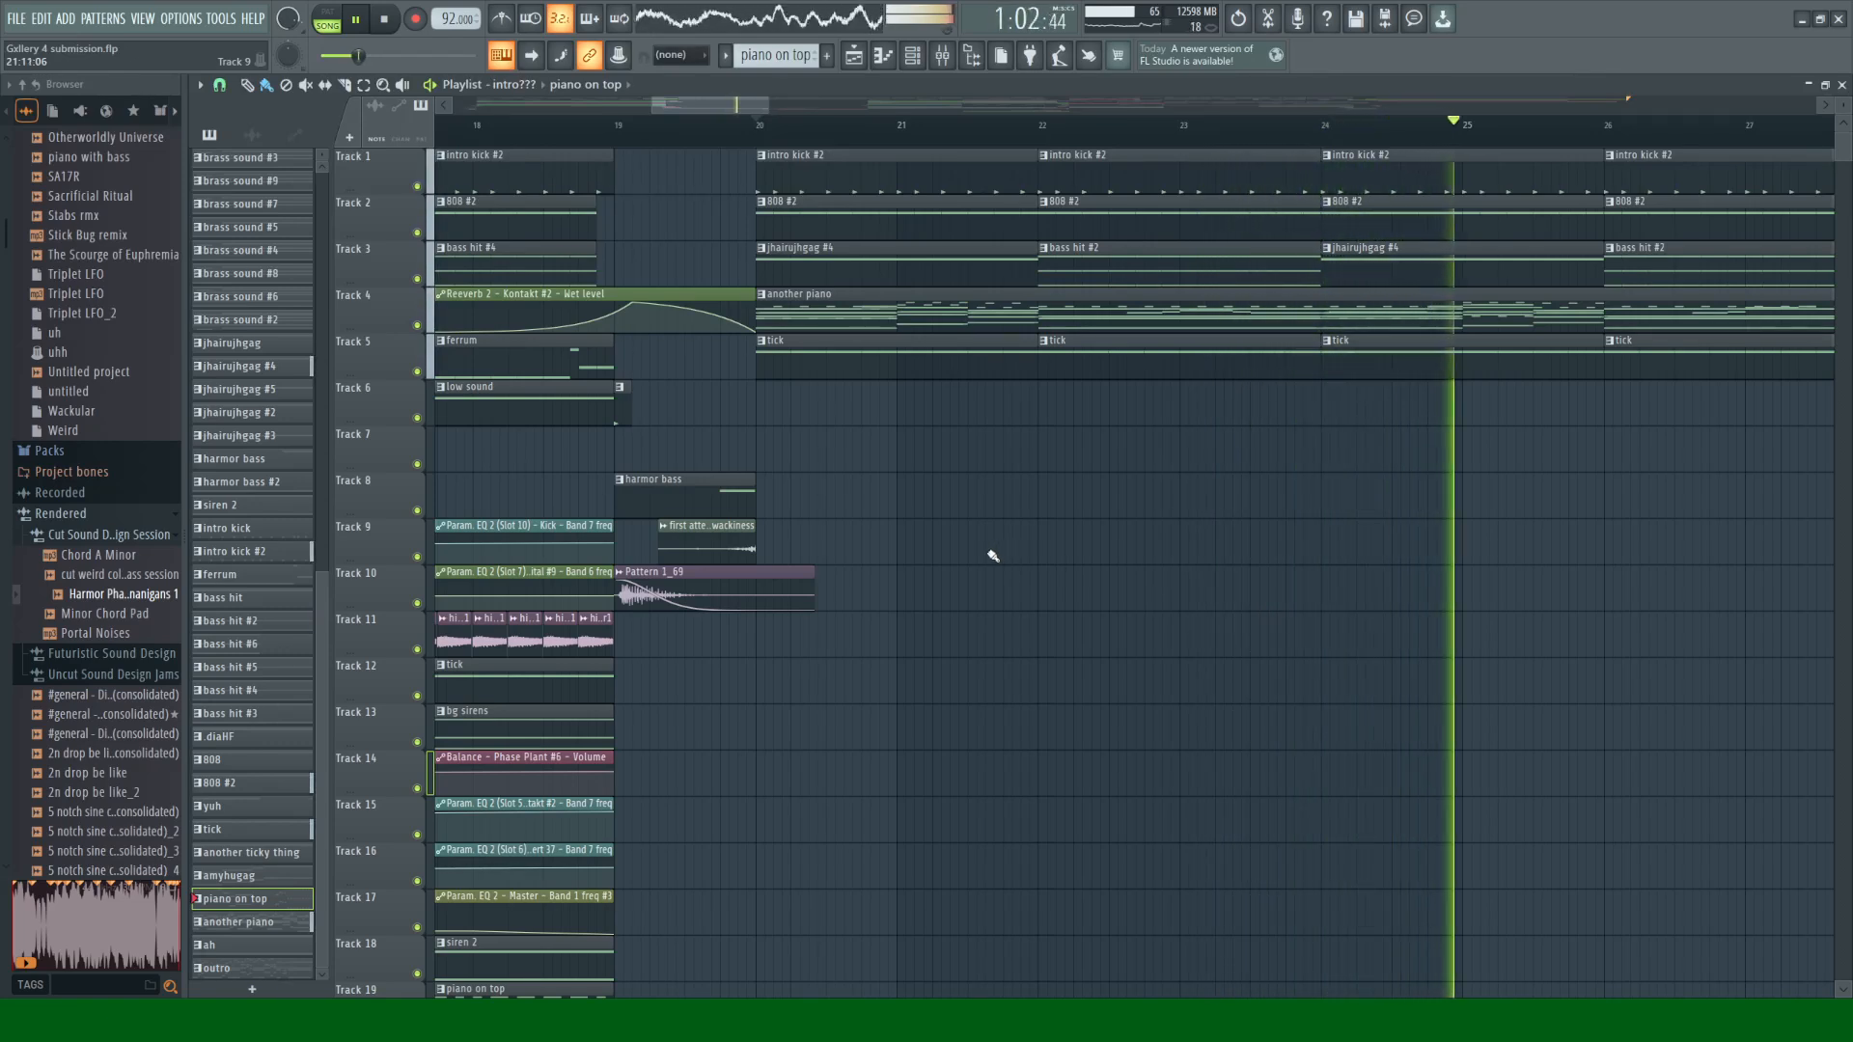
pyautogui.press('space')
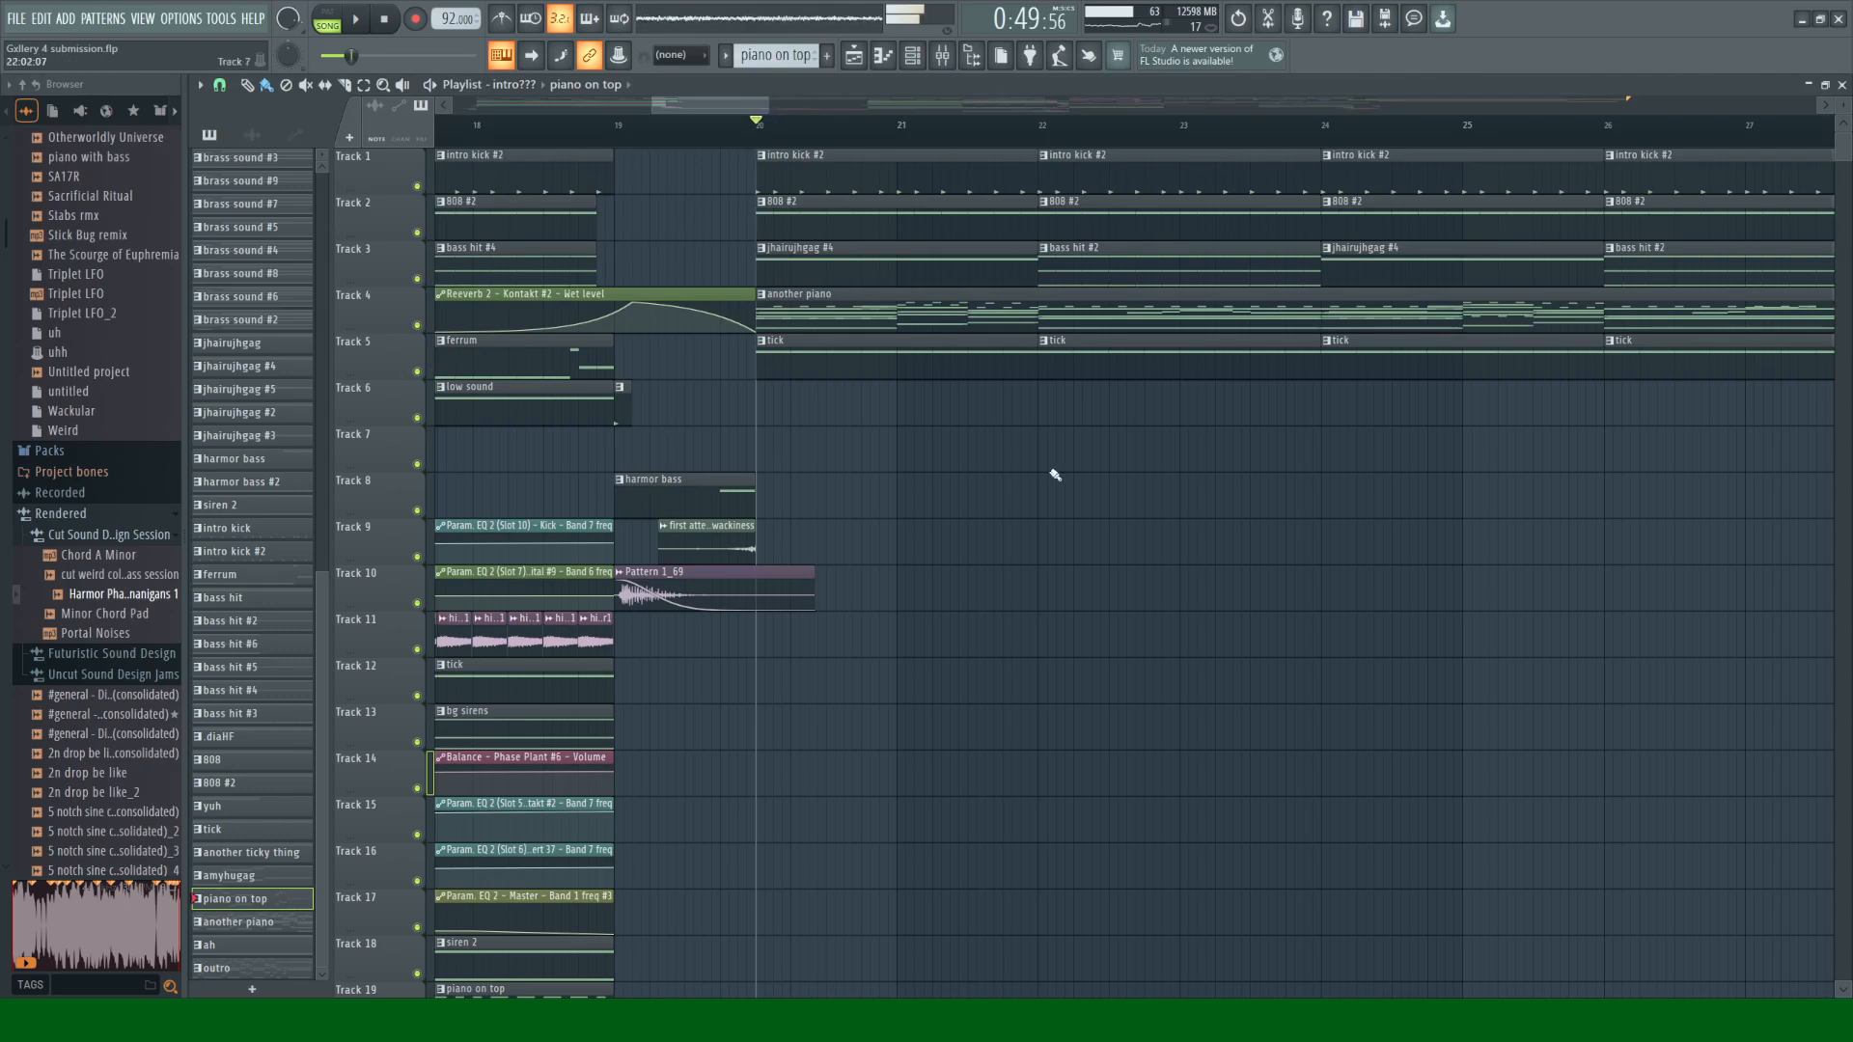
# Step: Solo Track 5 with the tick clips, switch the solo to Track 2, and play 808 #2 from bar 20
pyautogui.rightClick(416, 371)
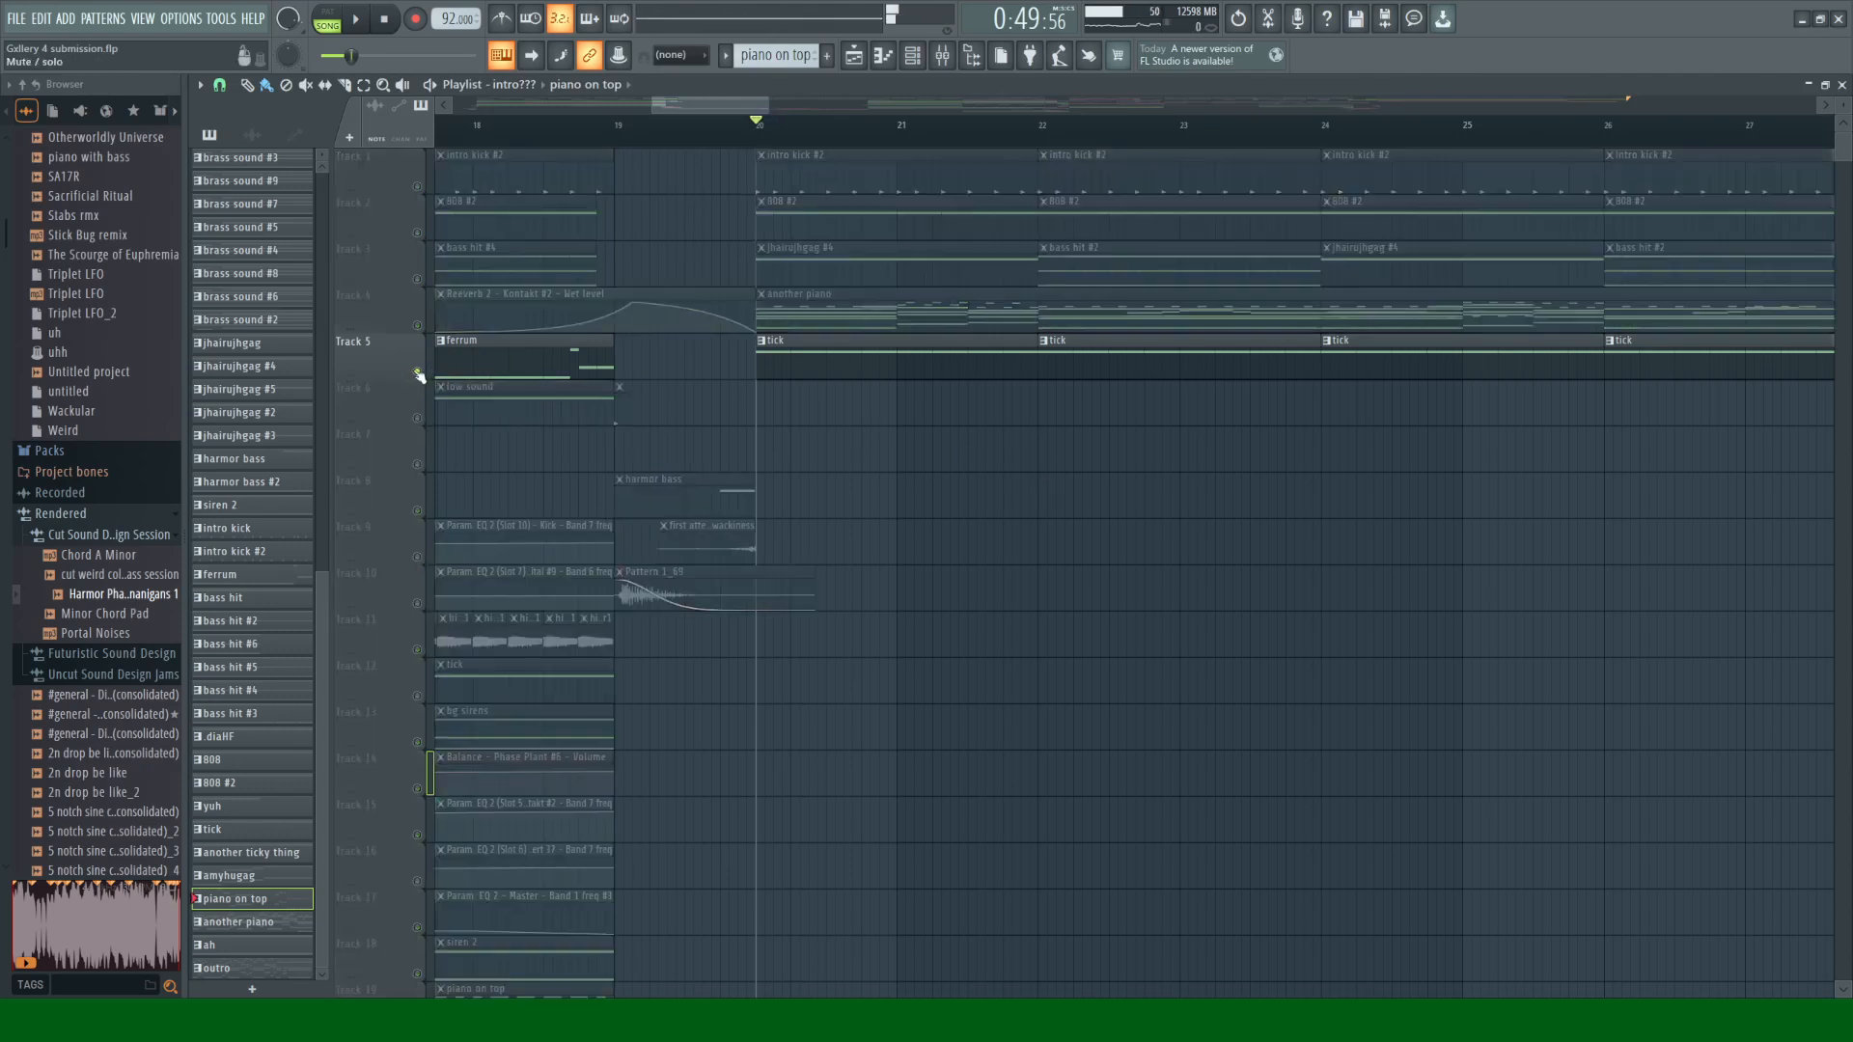
pyautogui.rightClick(417, 233)
pyautogui.press('space')
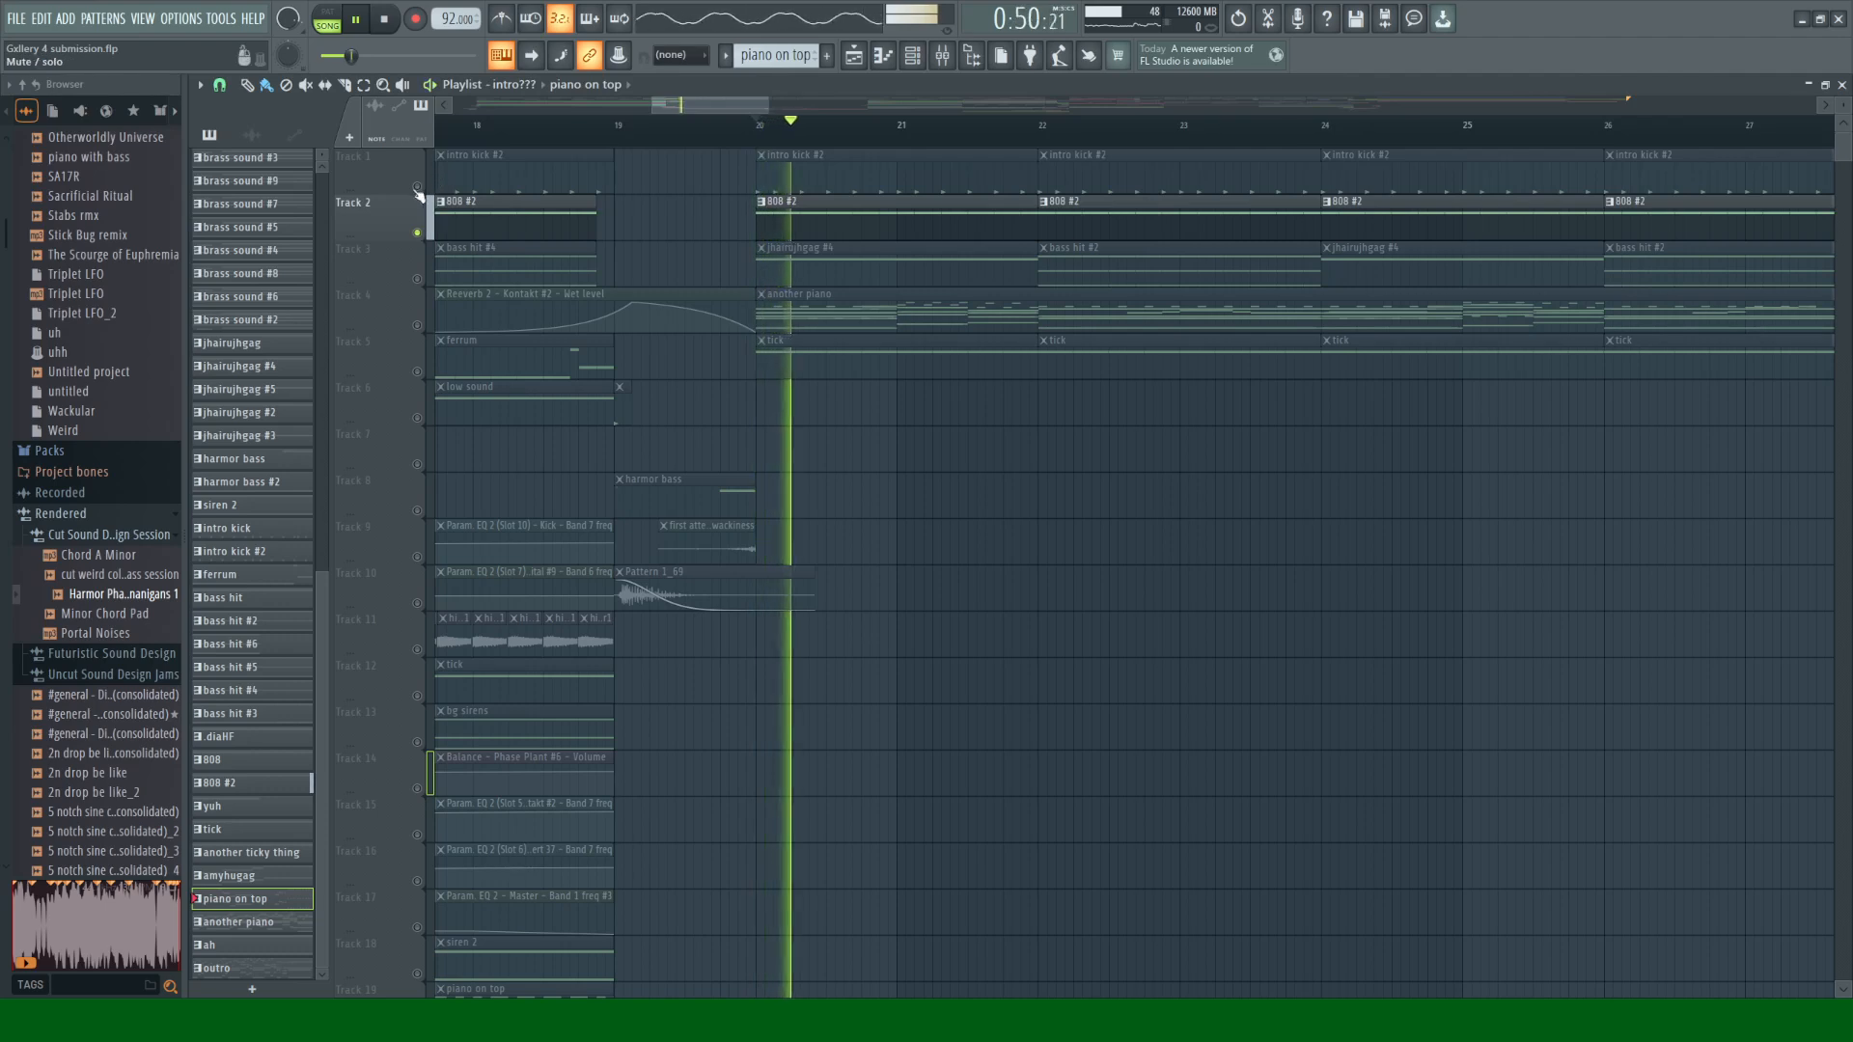
pyautogui.press('space')
# Step: Solo Track 1, play the intro kick #2 pattern from bar 20, and stop
pyautogui.rightClick(417, 186)
pyautogui.press('space')
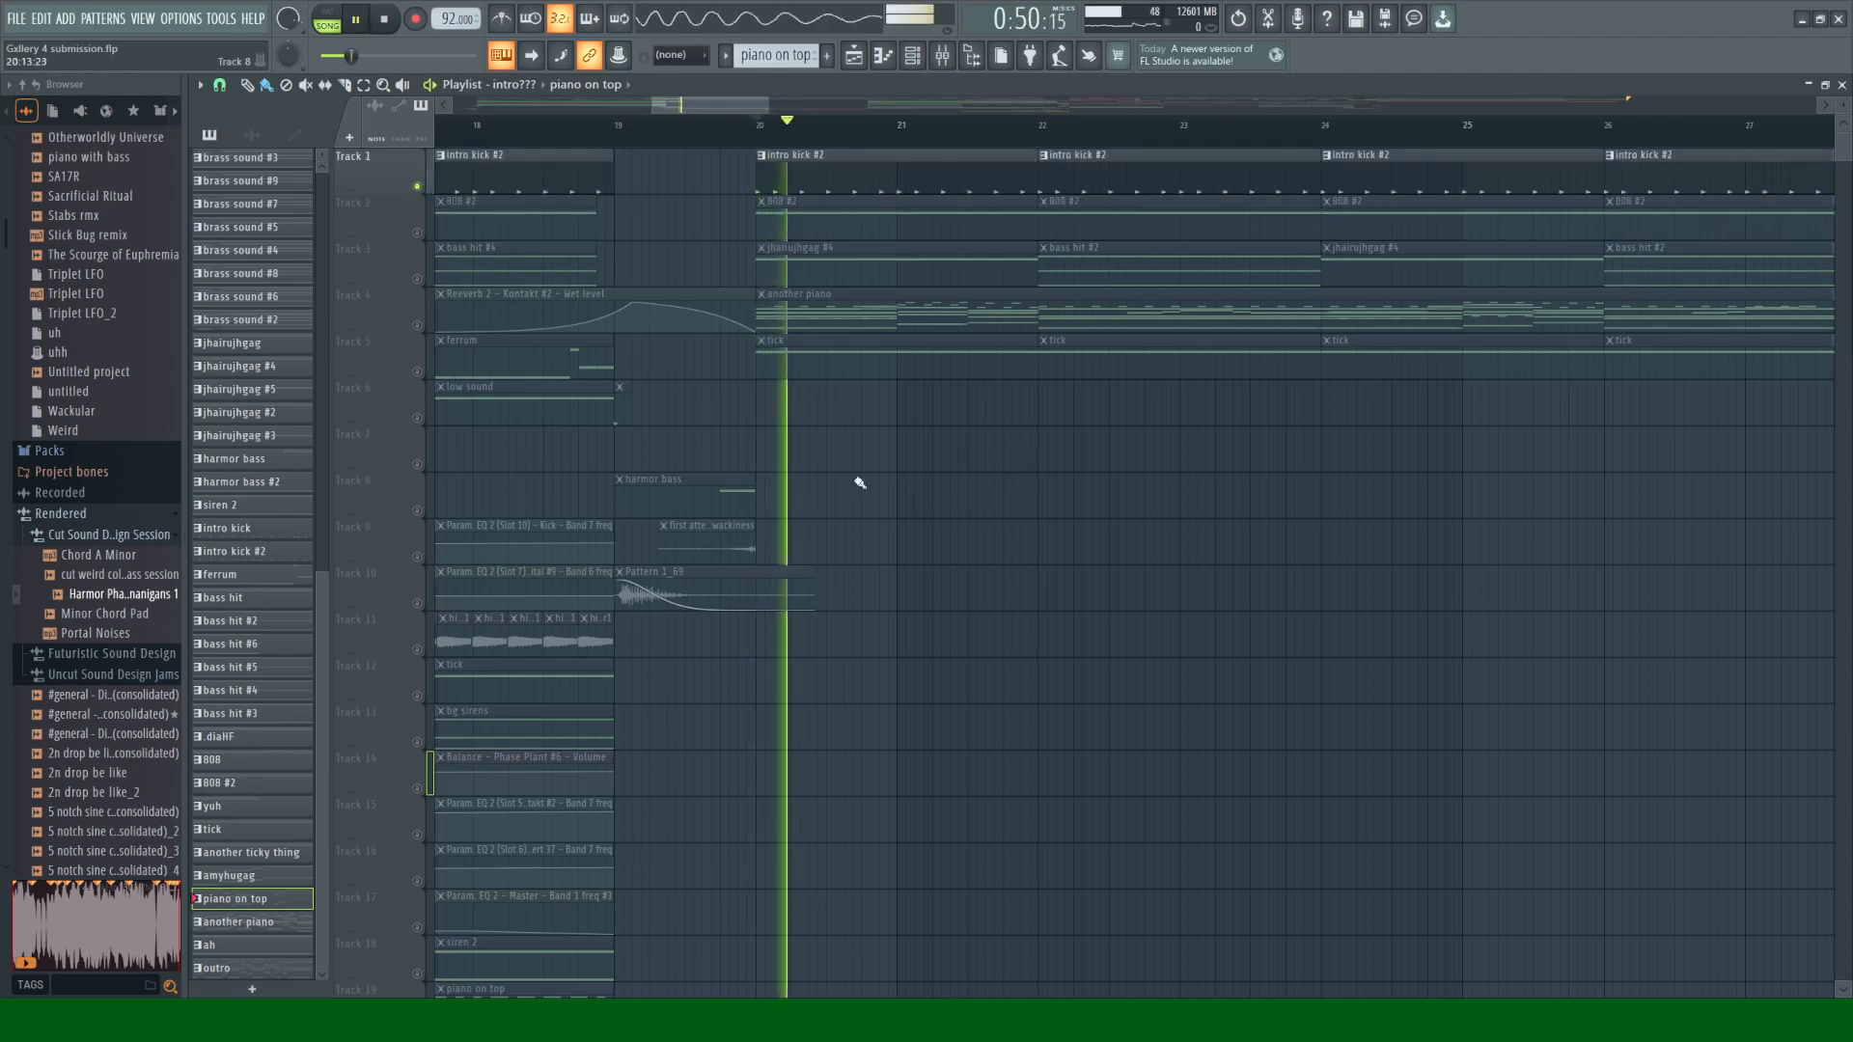
pyautogui.press('space')
# Step: Solo and play Track 3 from bar 20, and open its jhairujhgag #4 pattern in the channel rack
pyautogui.rightClick(417, 279)
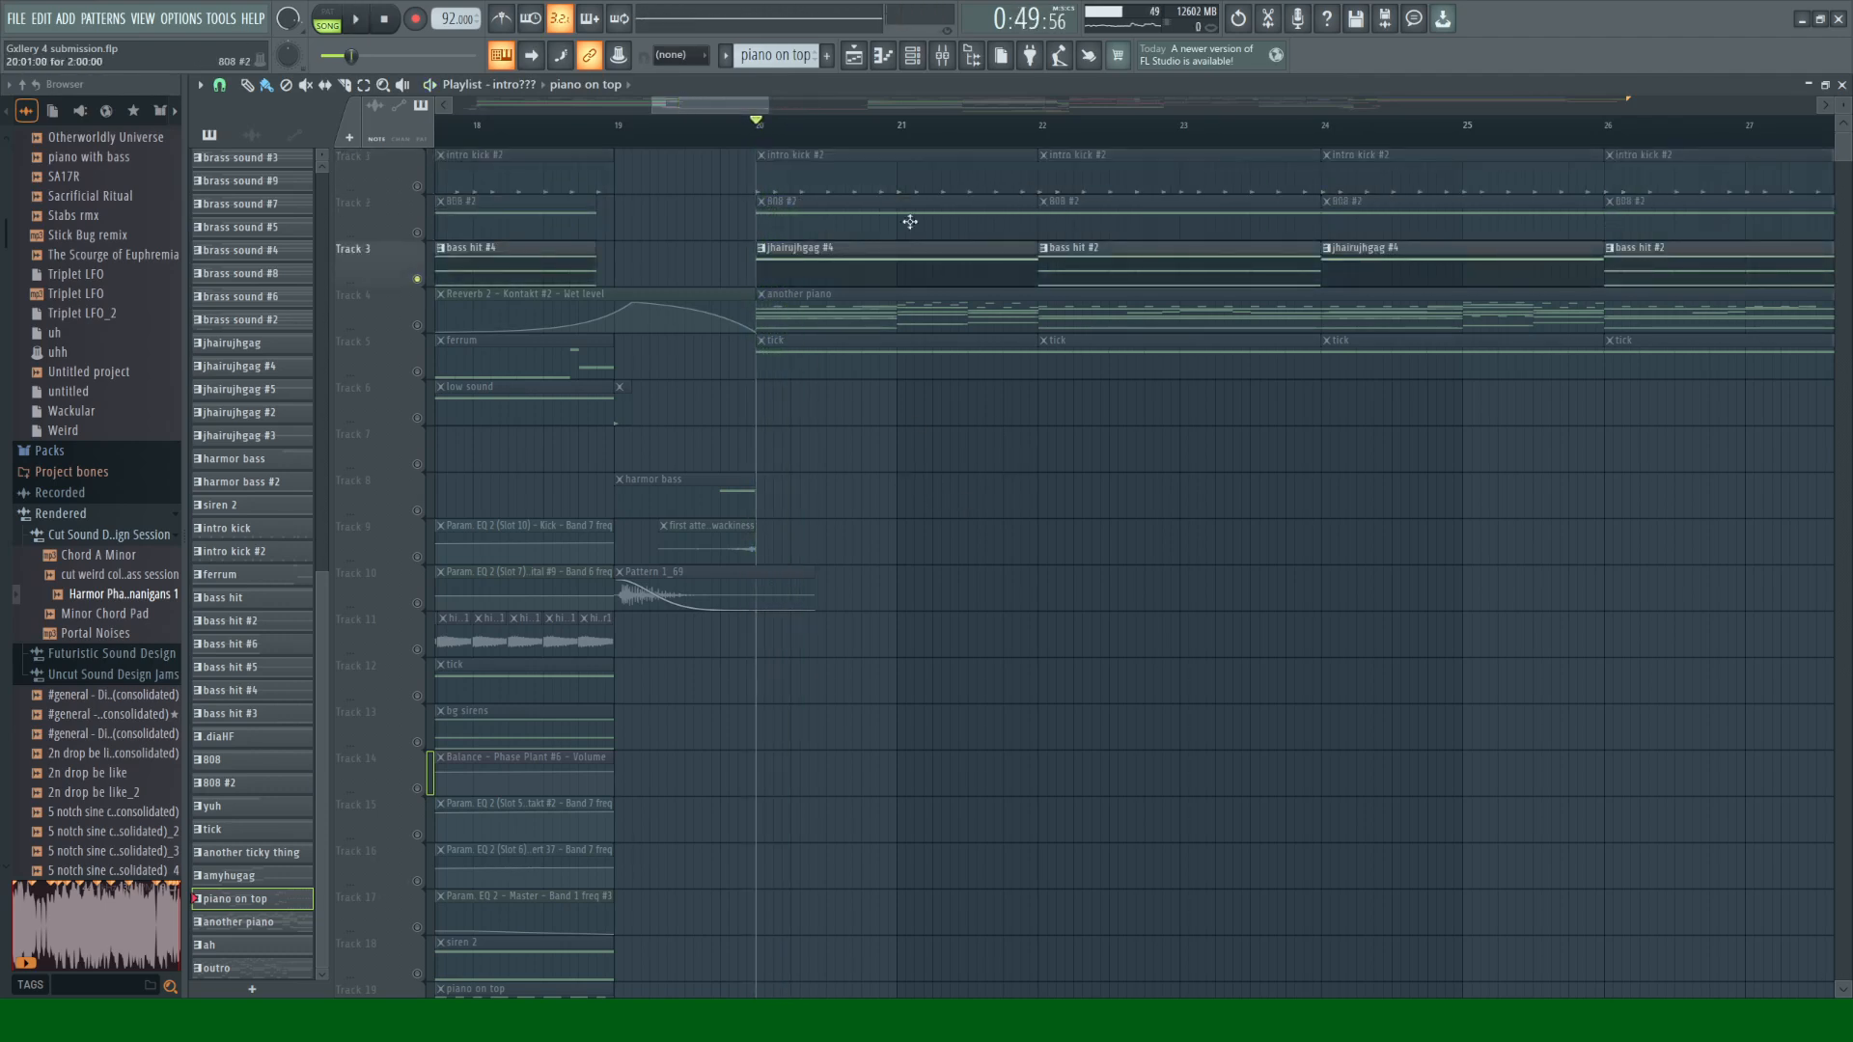
pyautogui.press('space')
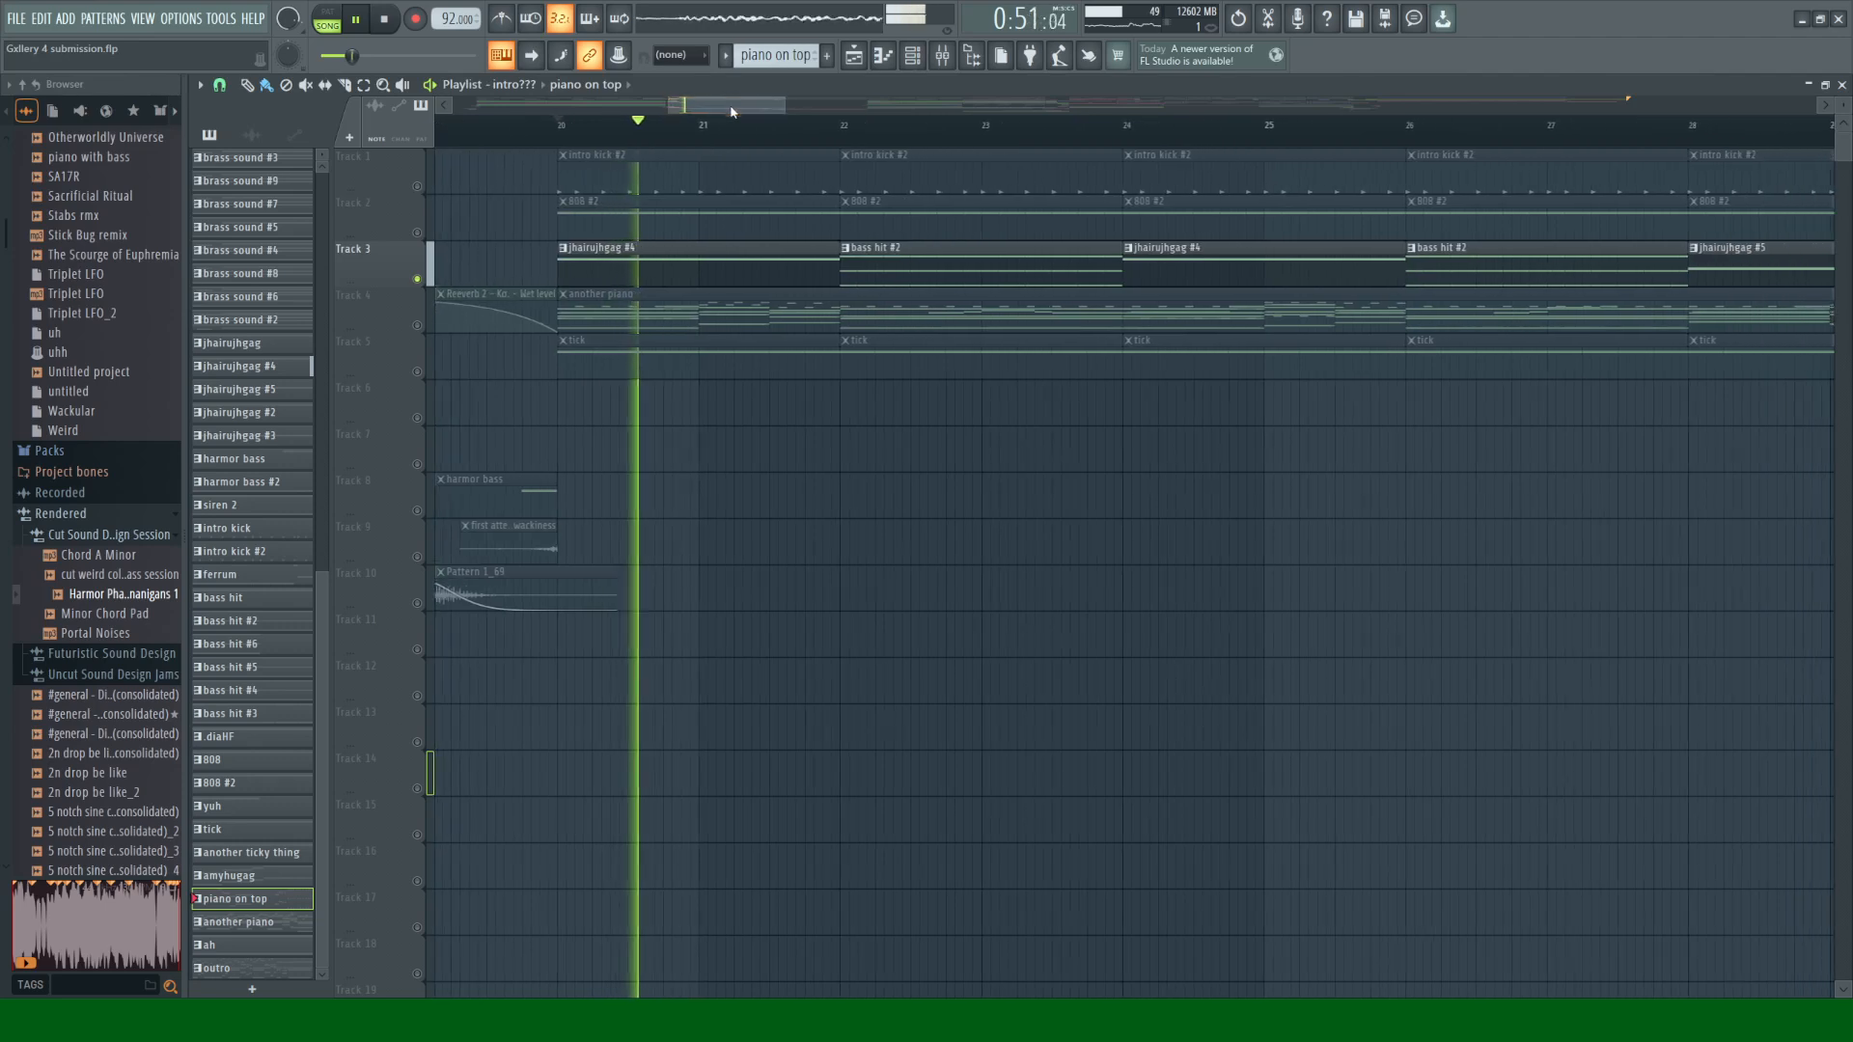
pyautogui.click(673, 256)
pyautogui.click(912, 60)
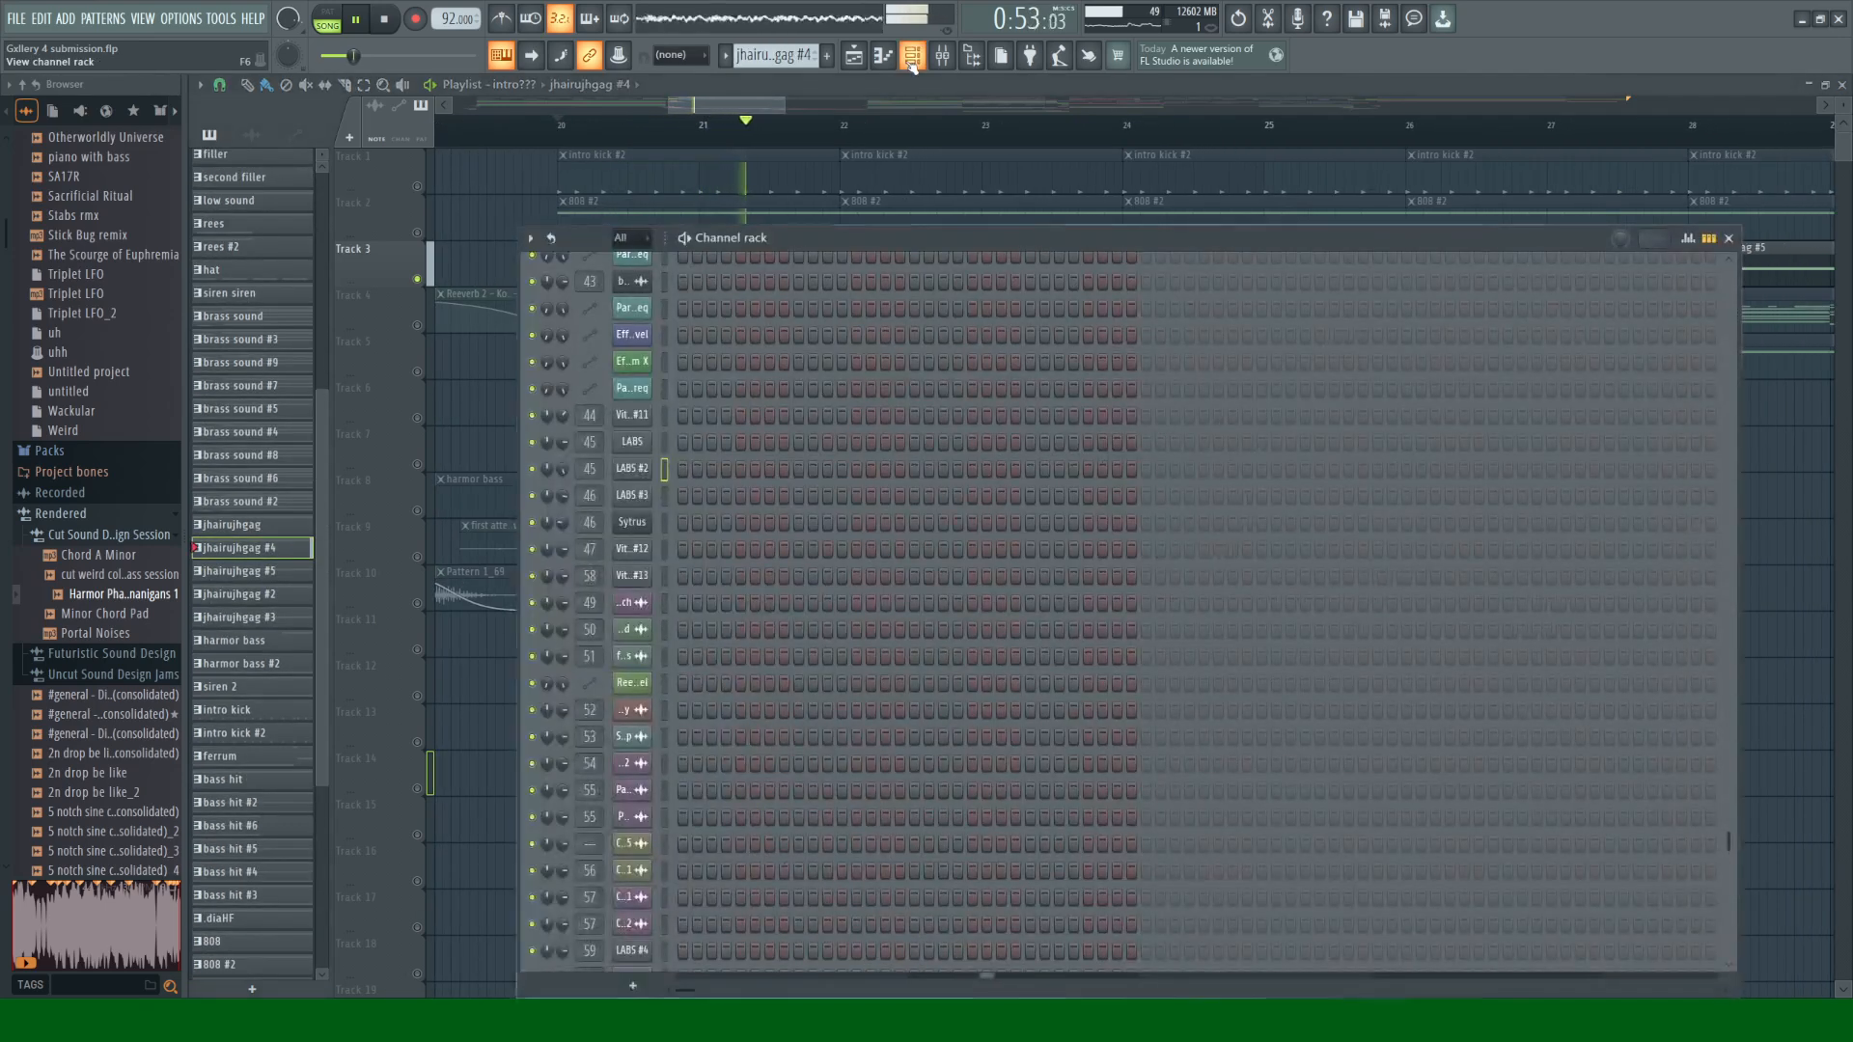
# Step: Close the channel rack, play Track 3's bass hit #2 clip from bar 22, and stop playback
pyautogui.click(912, 60)
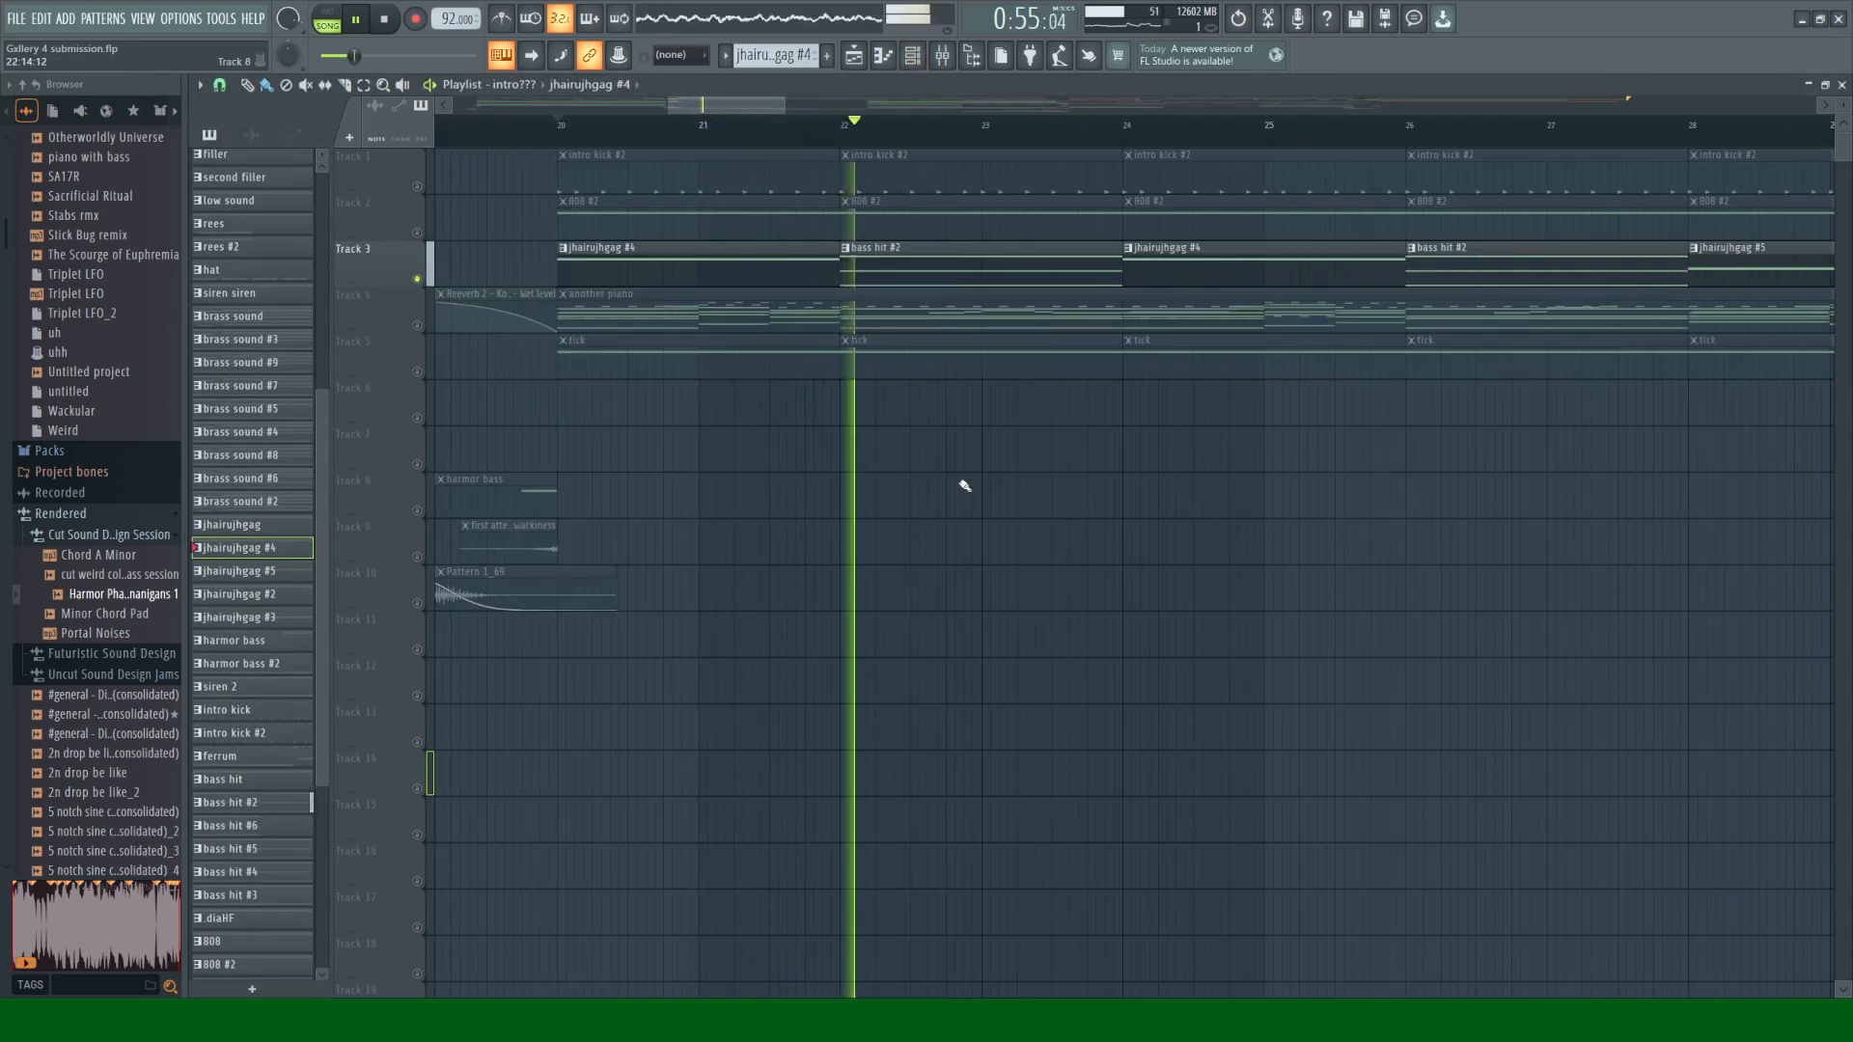
pyautogui.press('space')
pyautogui.click(844, 135)
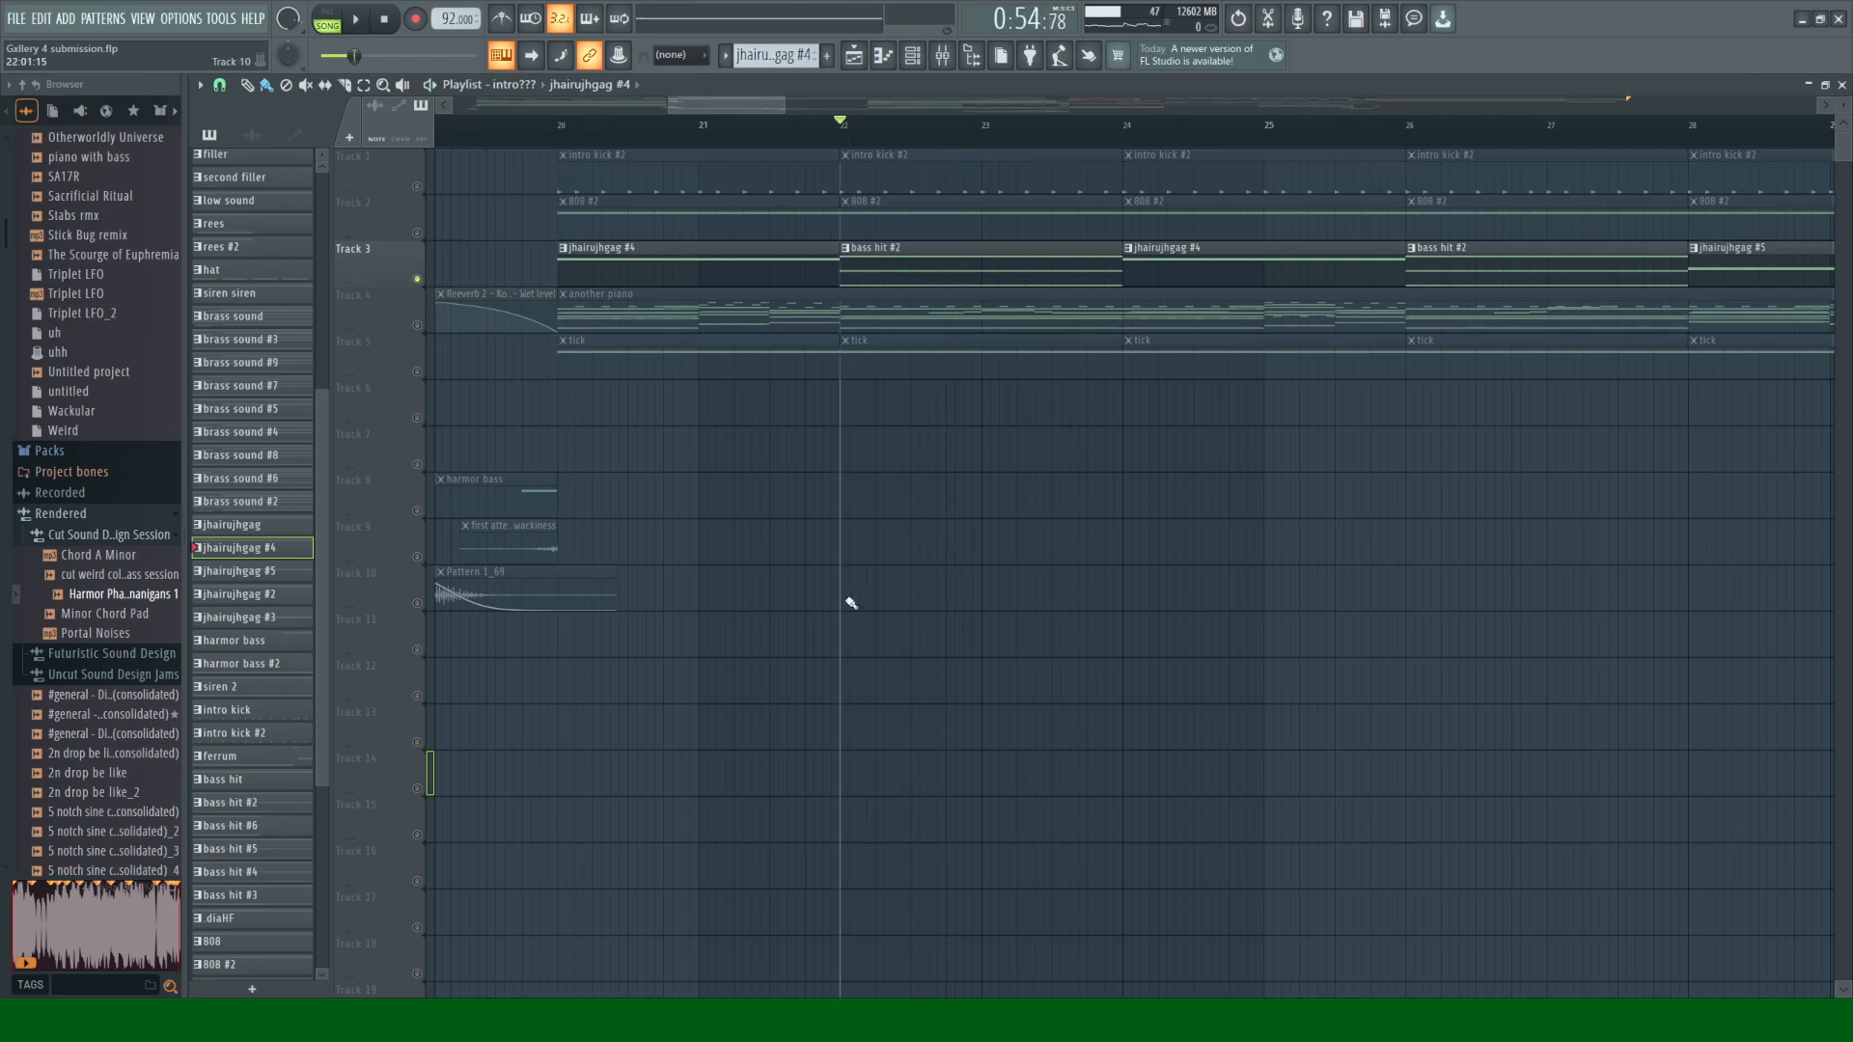
pyautogui.press('space')
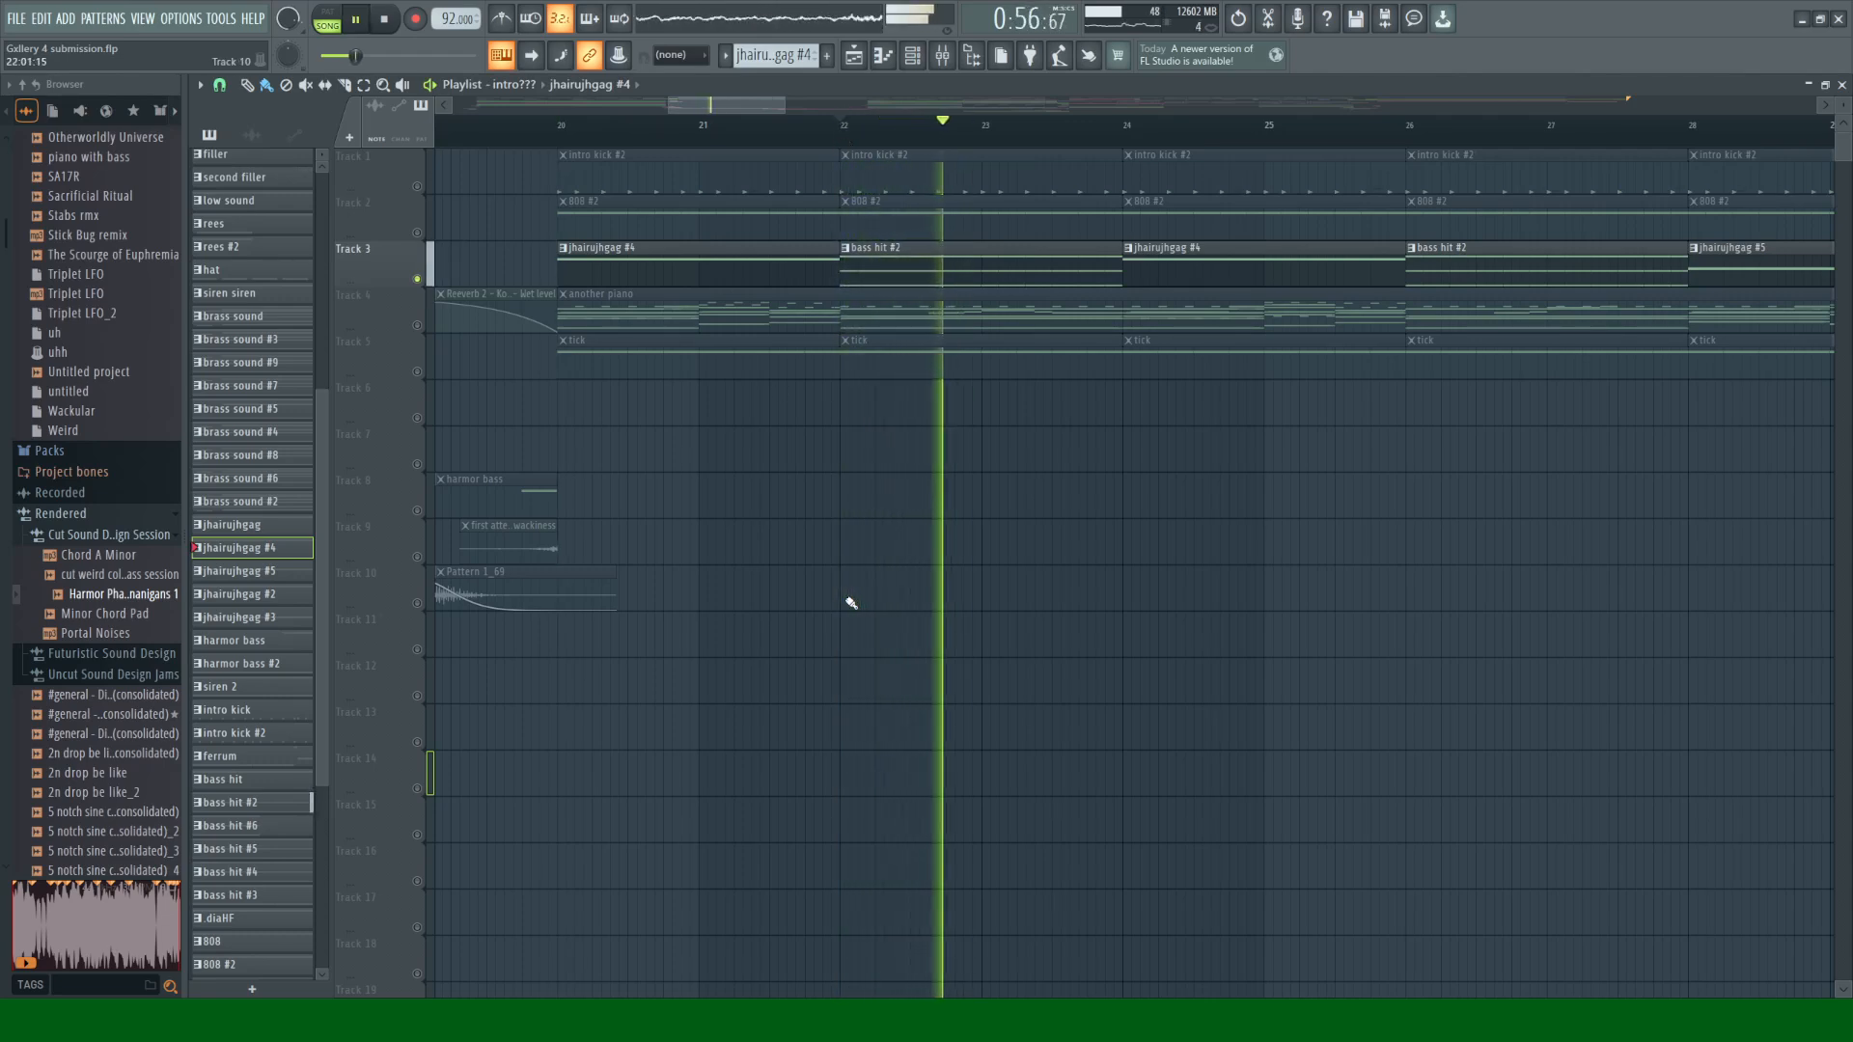
pyautogui.press('space')
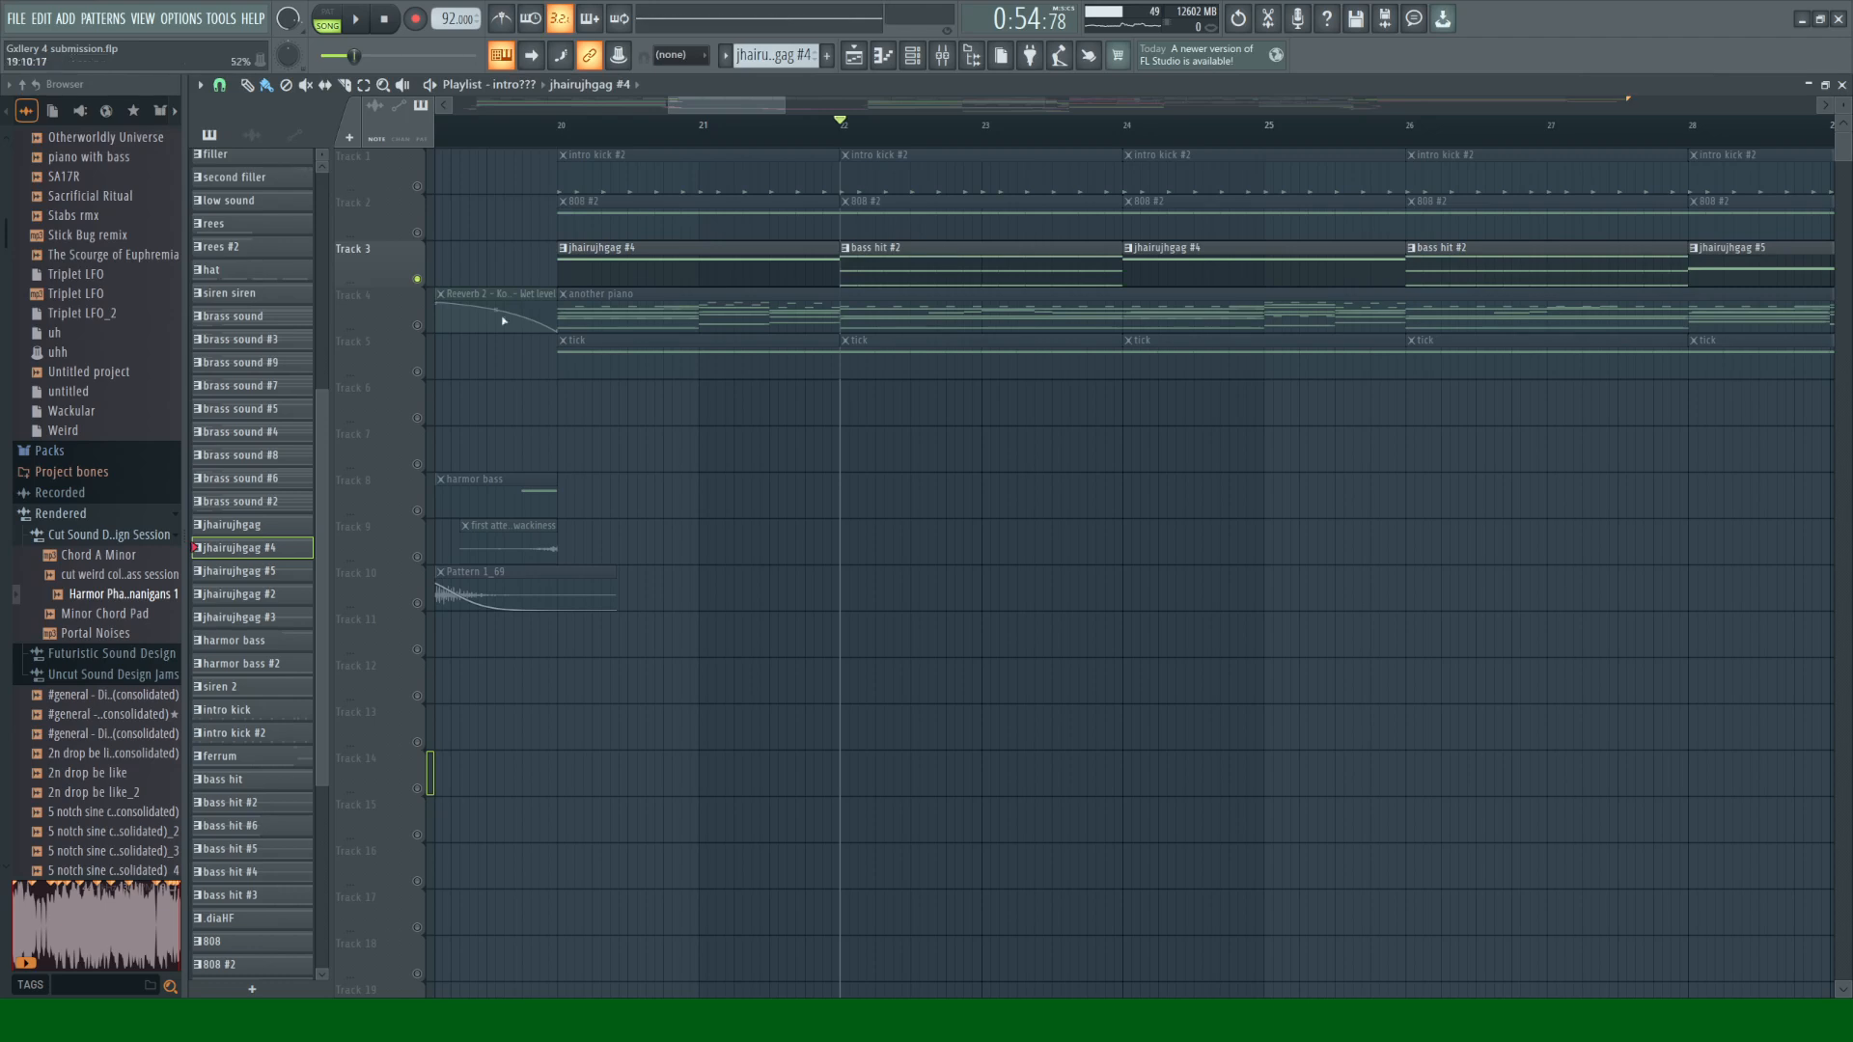
# Step: Solo Track 4, return the playhead to bar 20, and open the another piano pattern in the channel rack
pyautogui.rightClick(419, 325)
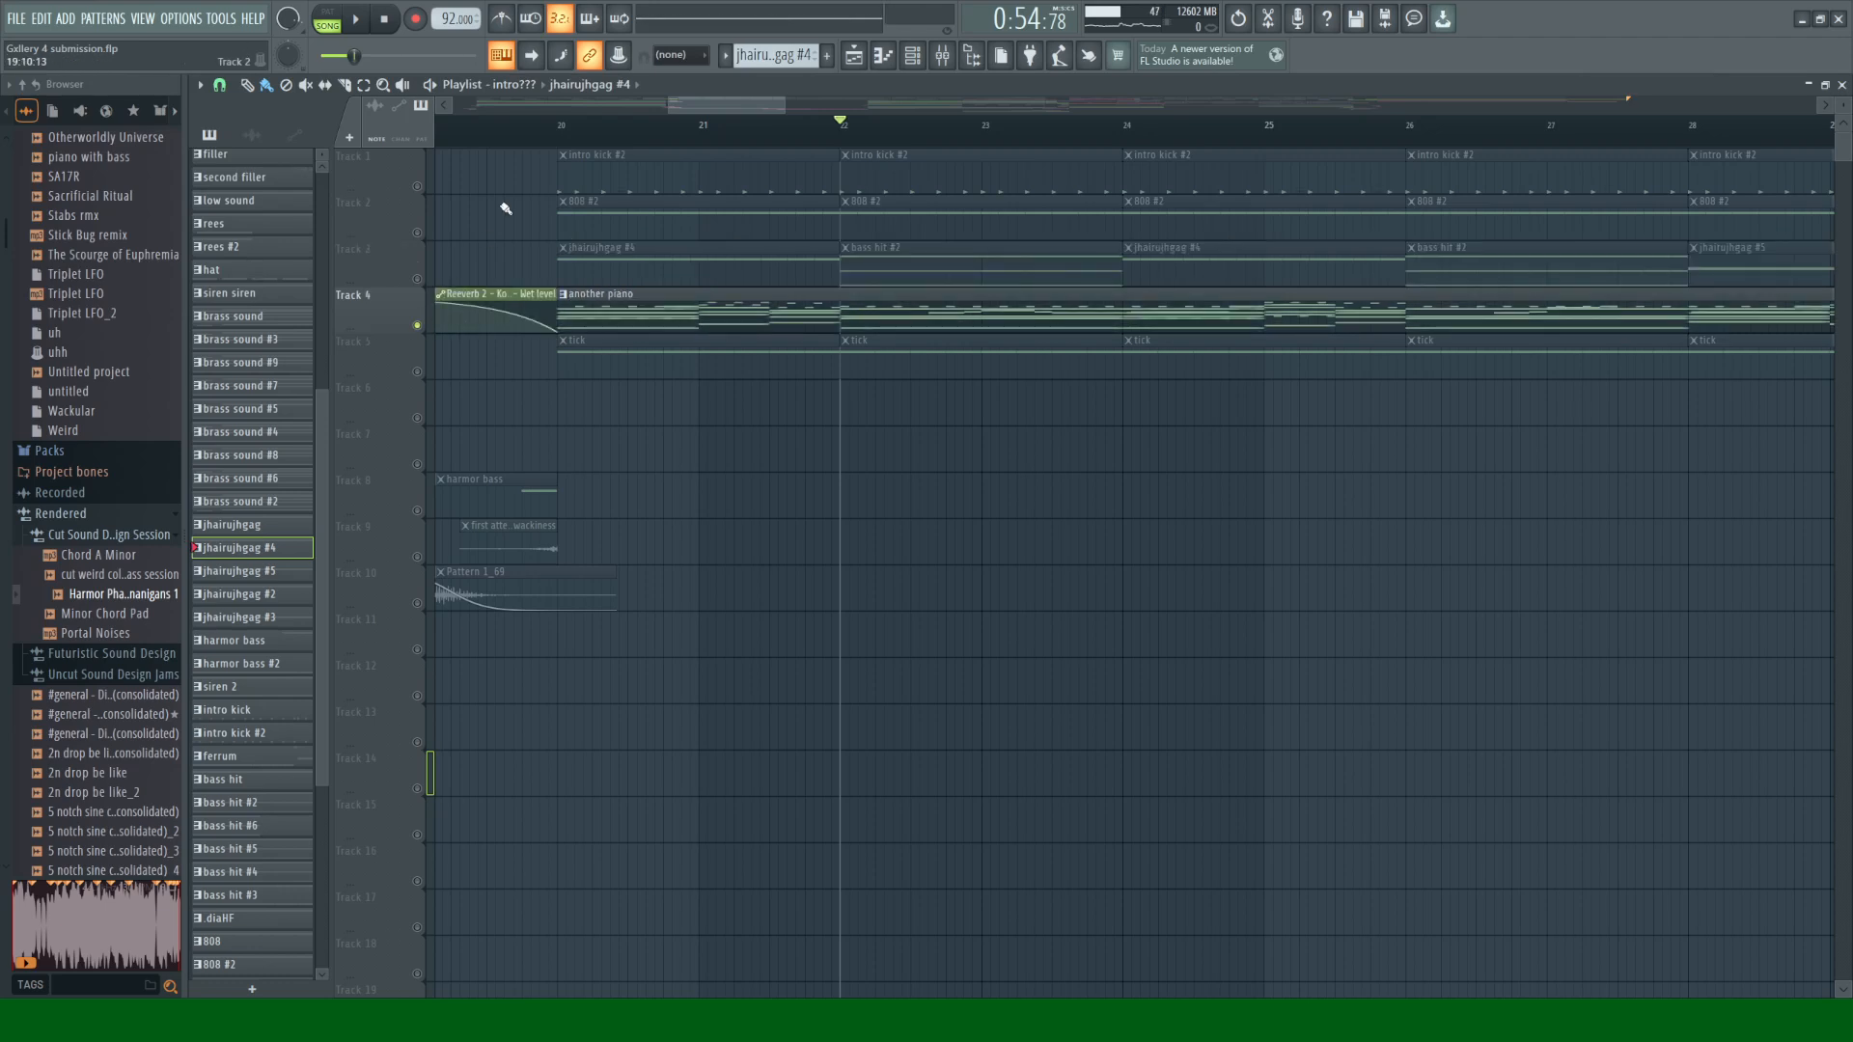
pyautogui.click(564, 139)
pyautogui.click(659, 307)
pyautogui.click(914, 56)
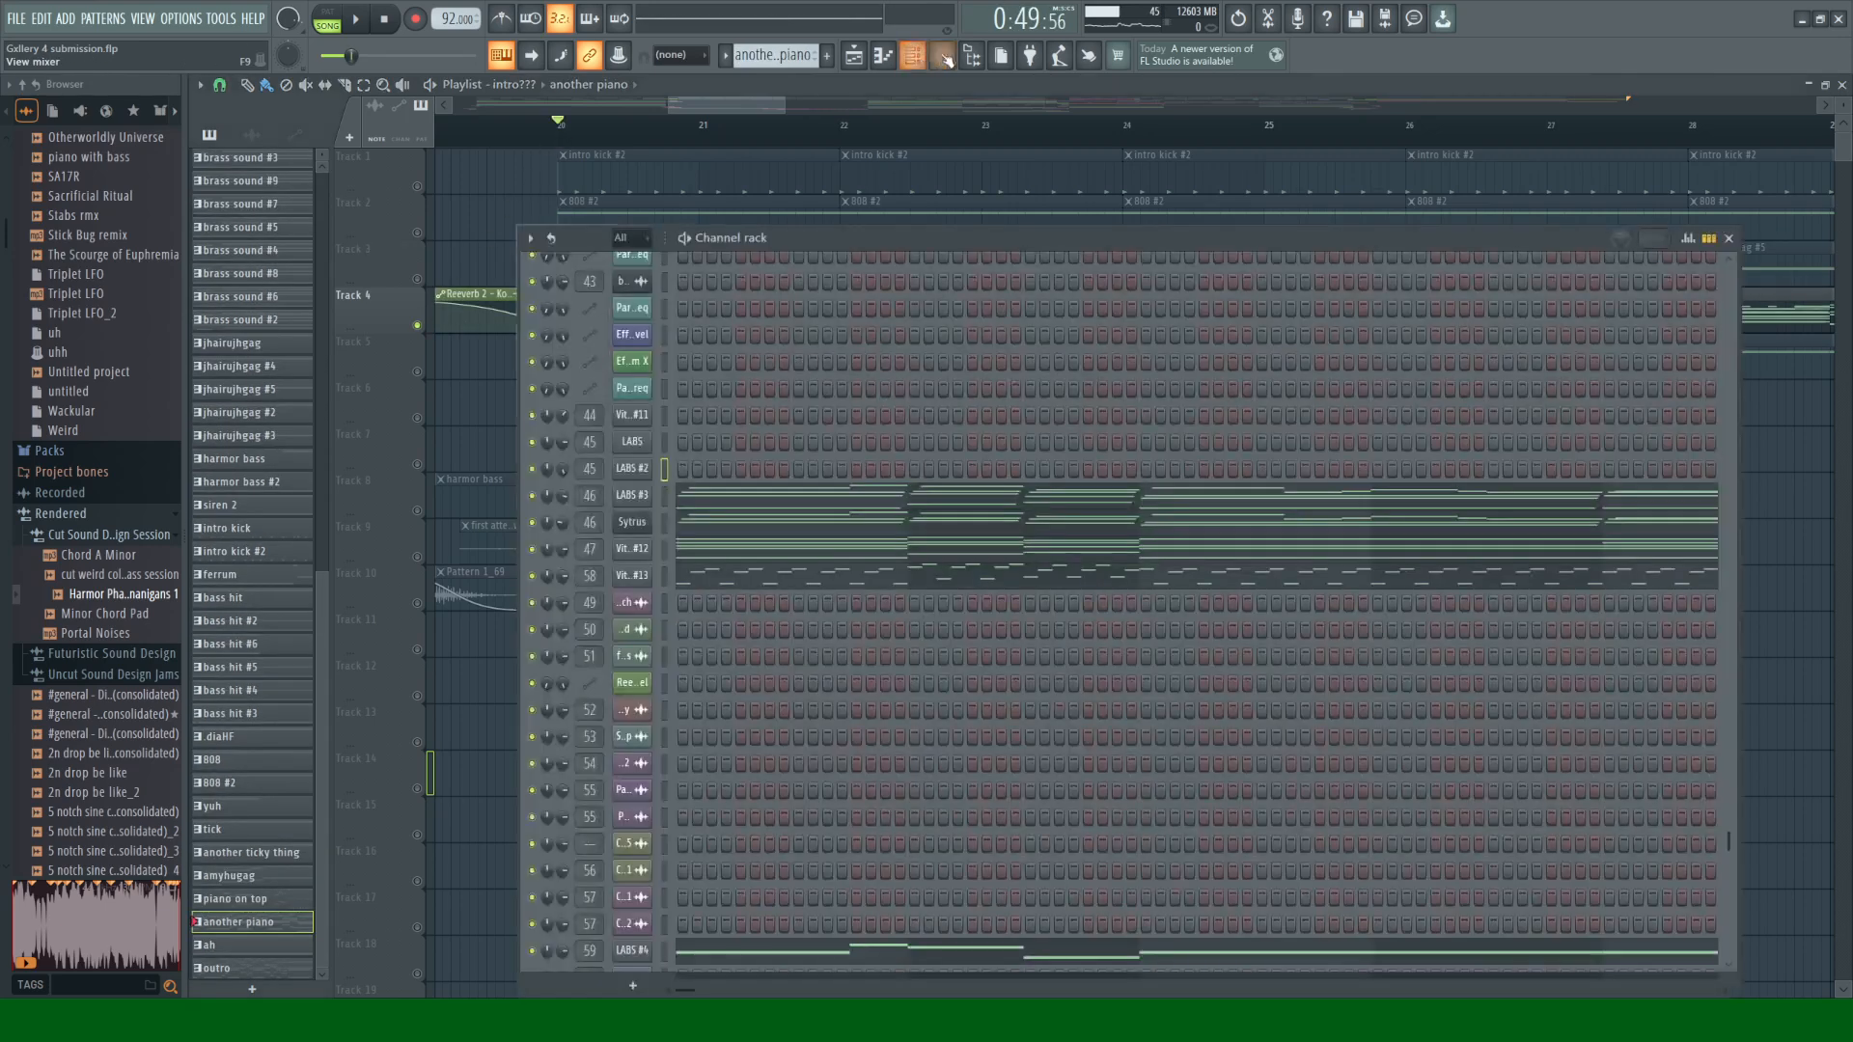
# Step: Open the mixer, view the Vital #11 insert's effects, and bring the LABS #4 insert into view
pyautogui.click(943, 55)
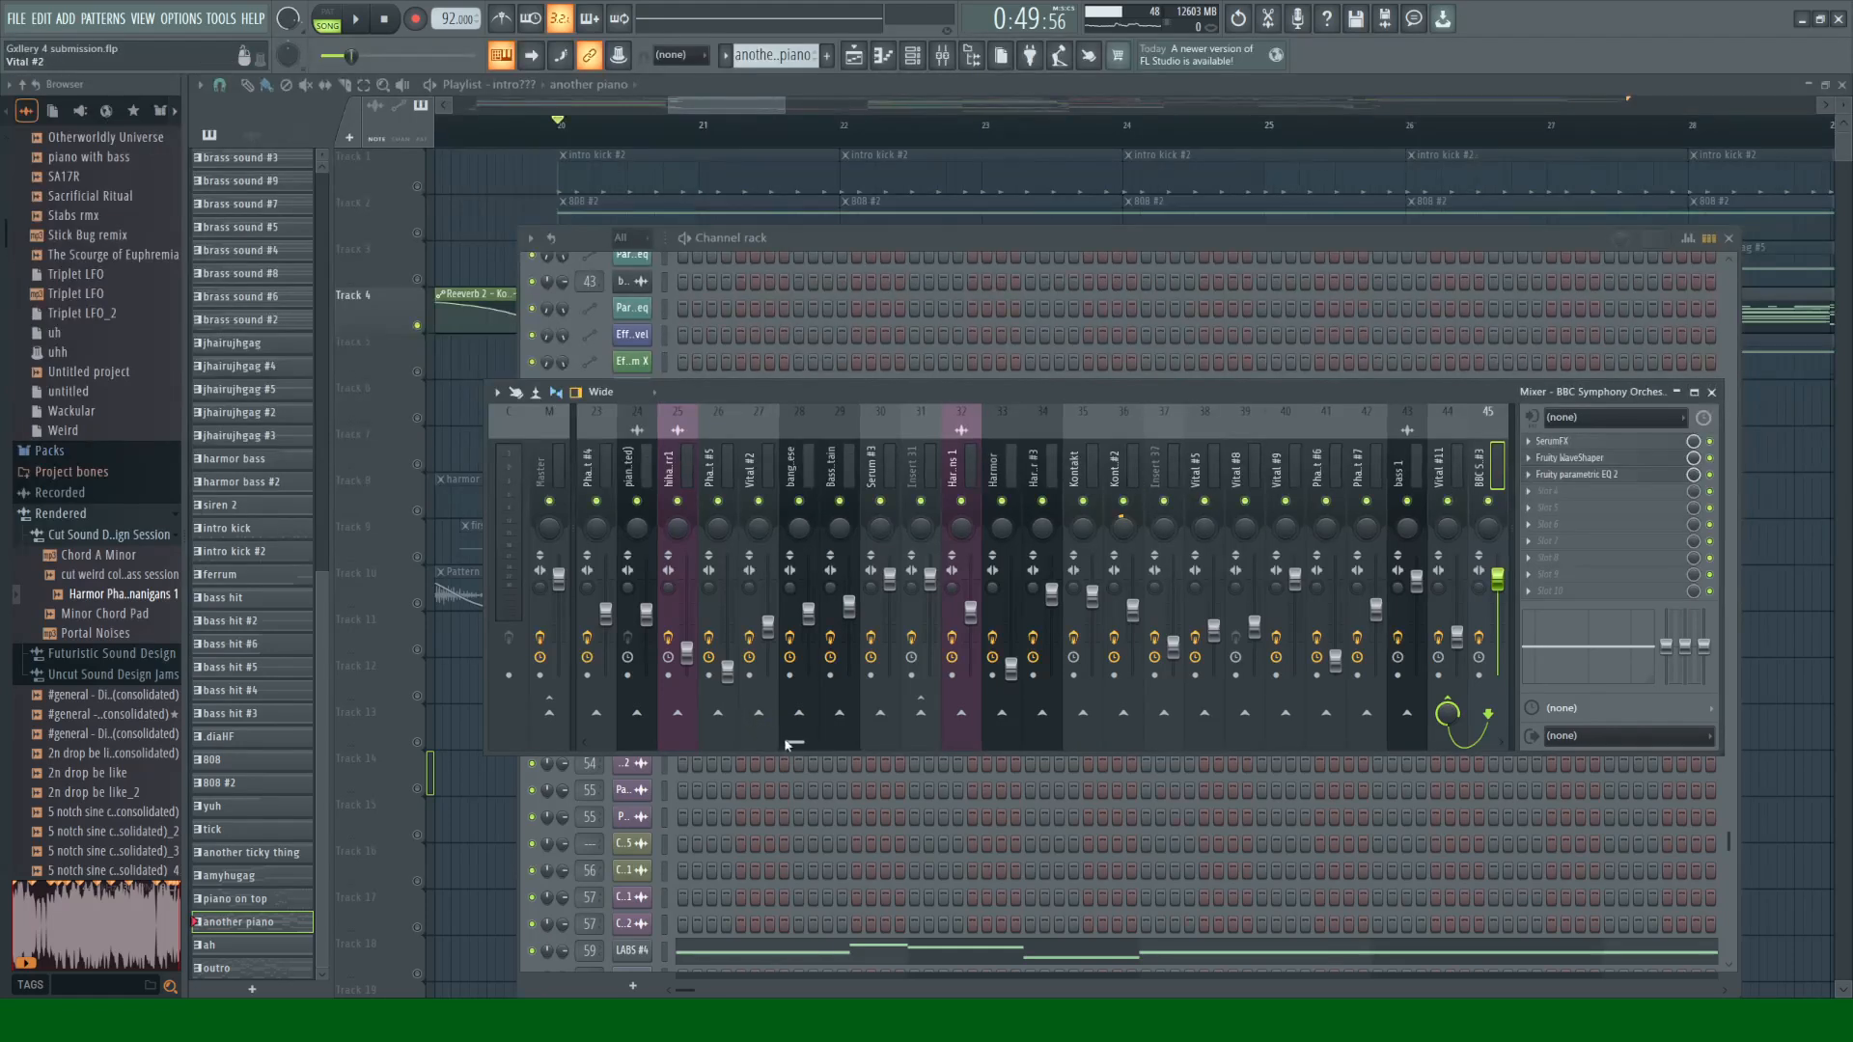
pyautogui.moveTo(786, 743); pyautogui.dragTo(877, 743)
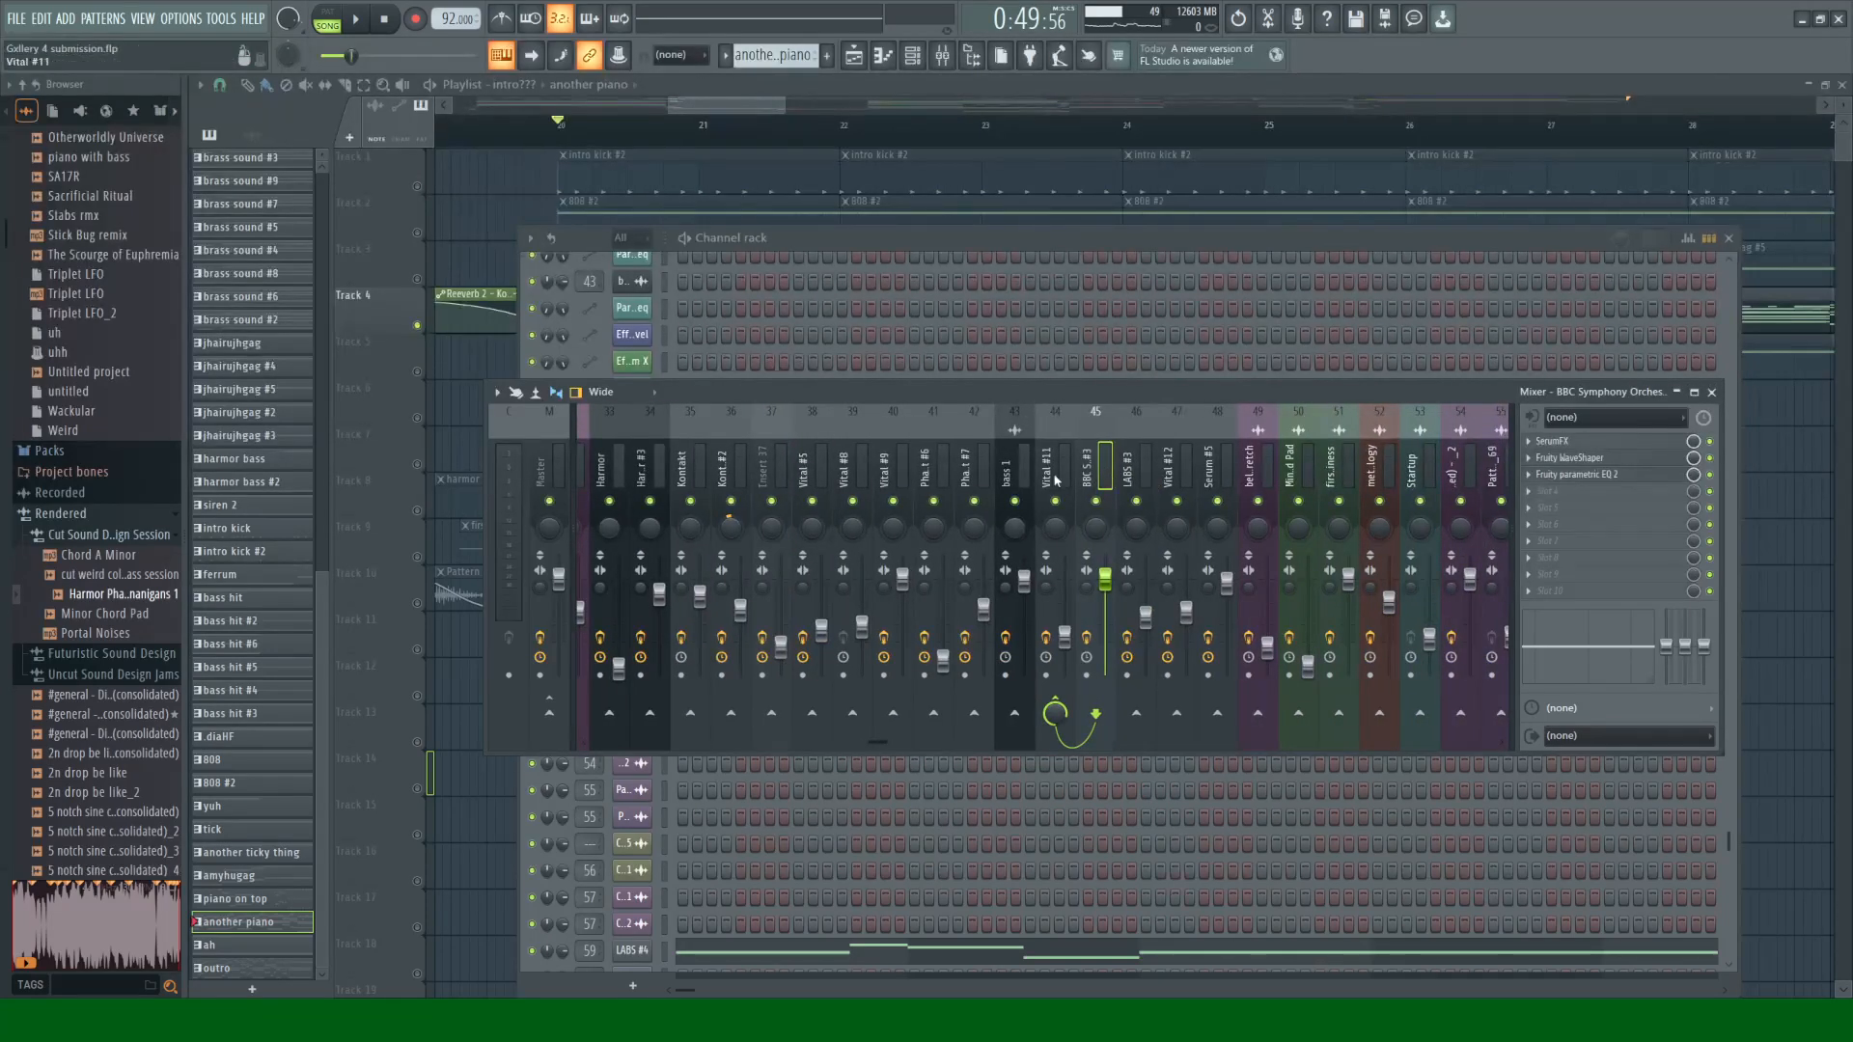
pyautogui.click(1057, 488)
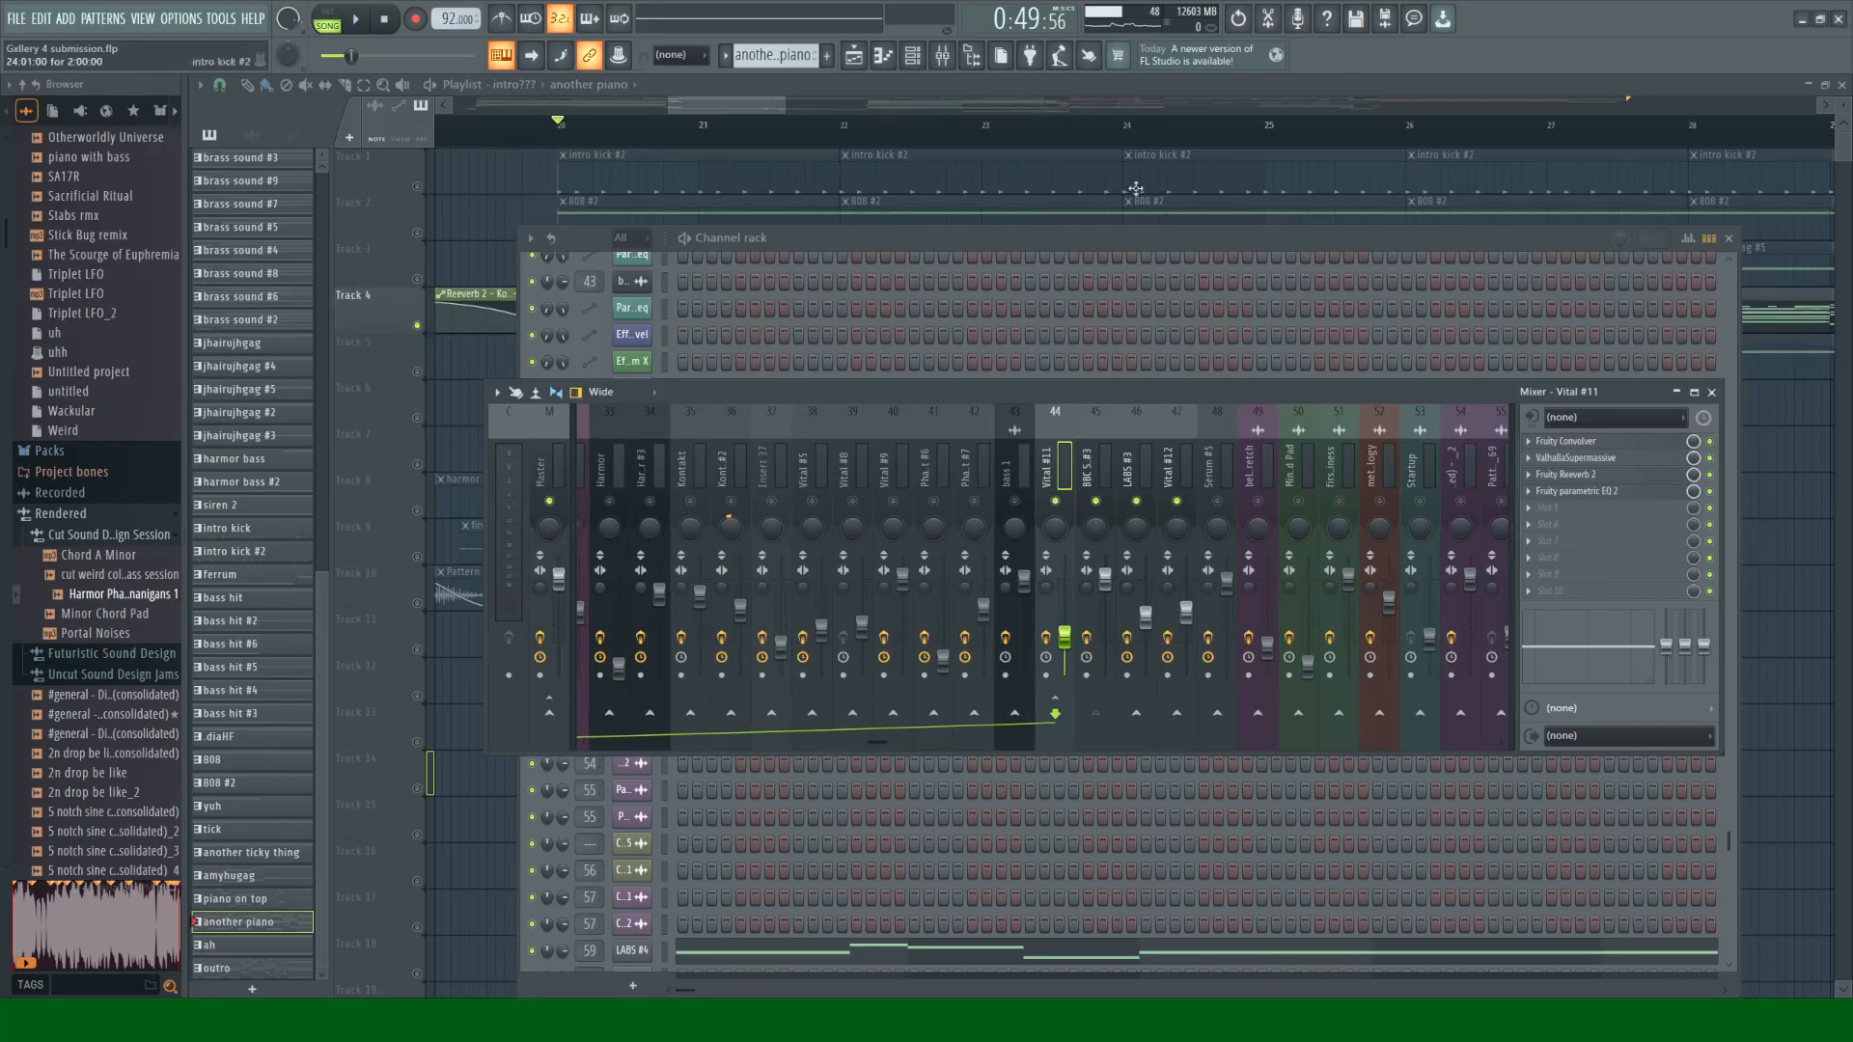
pyautogui.click(1021, 250)
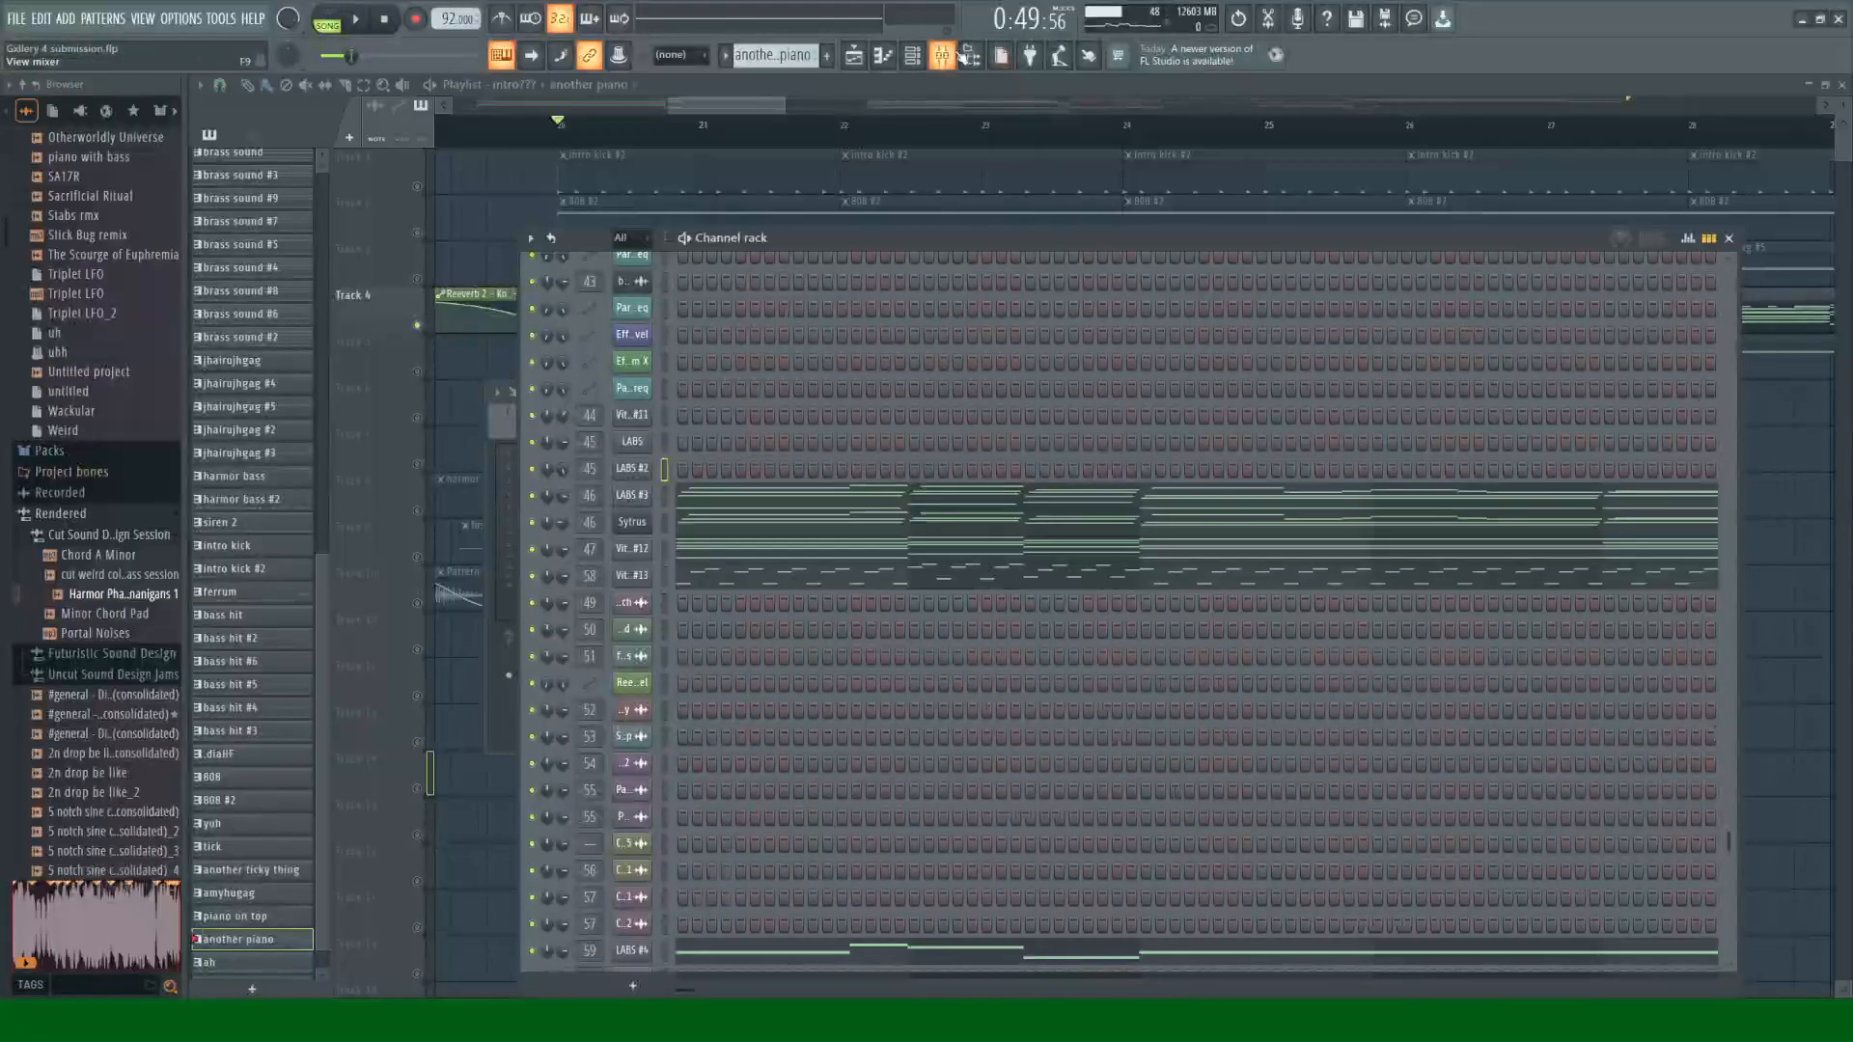
pyautogui.press('F9')
pyautogui.moveTo(865, 749); pyautogui.dragTo(948, 745)
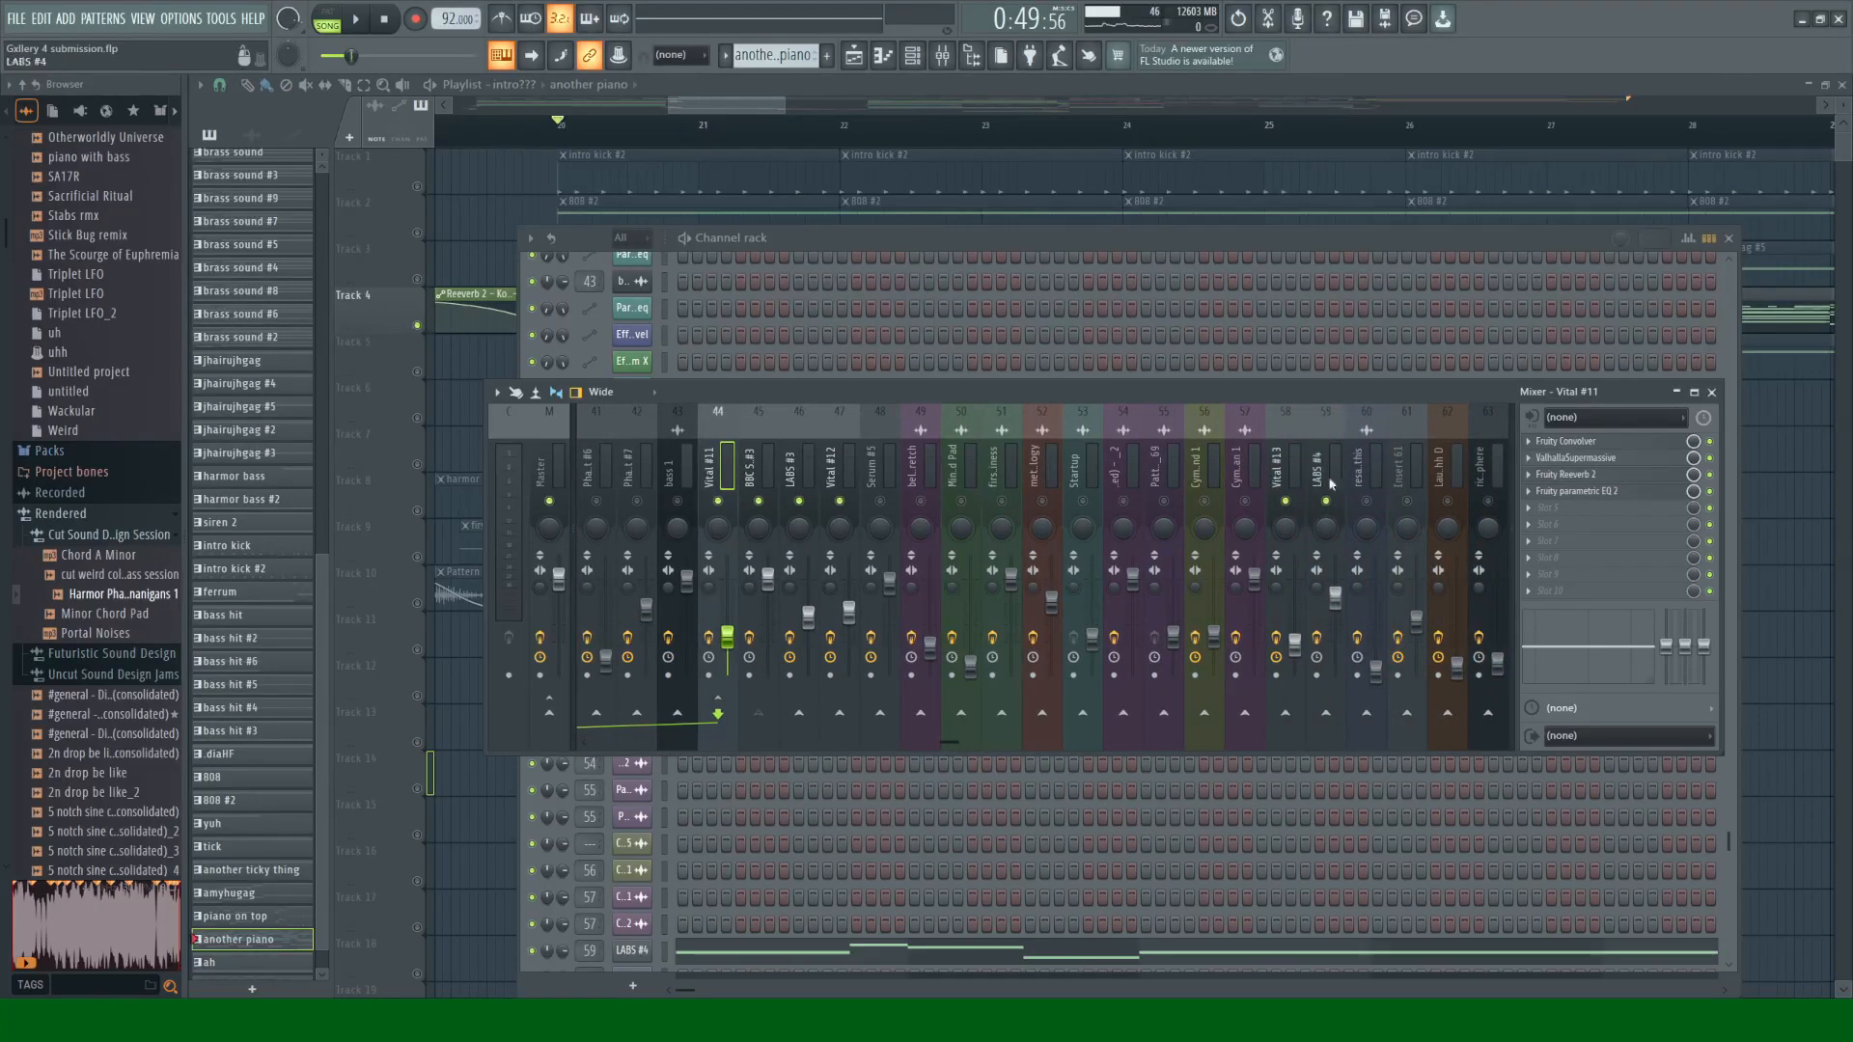
# Step: Play the piano section and view the effect chains of the BBC Symphony Orchestra, LABS #3 and LABS #4 inserts
pyautogui.press('space')
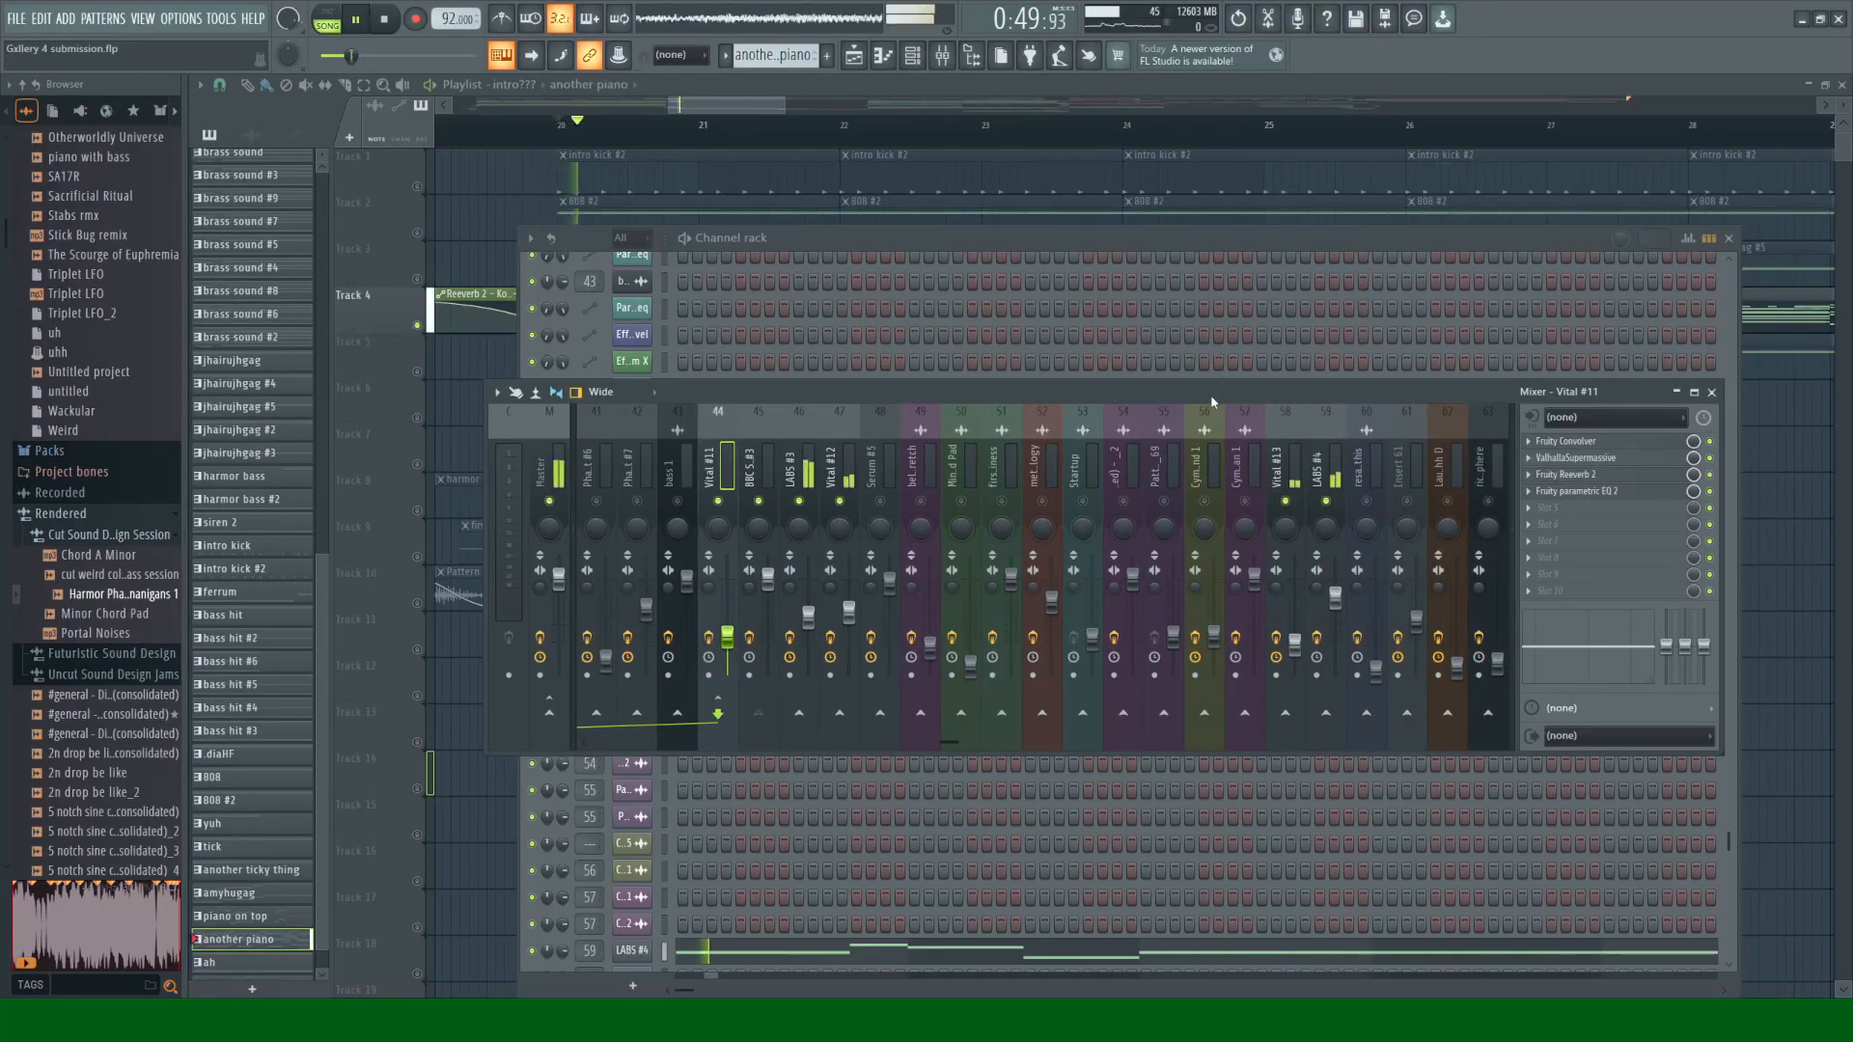
pyautogui.click(752, 468)
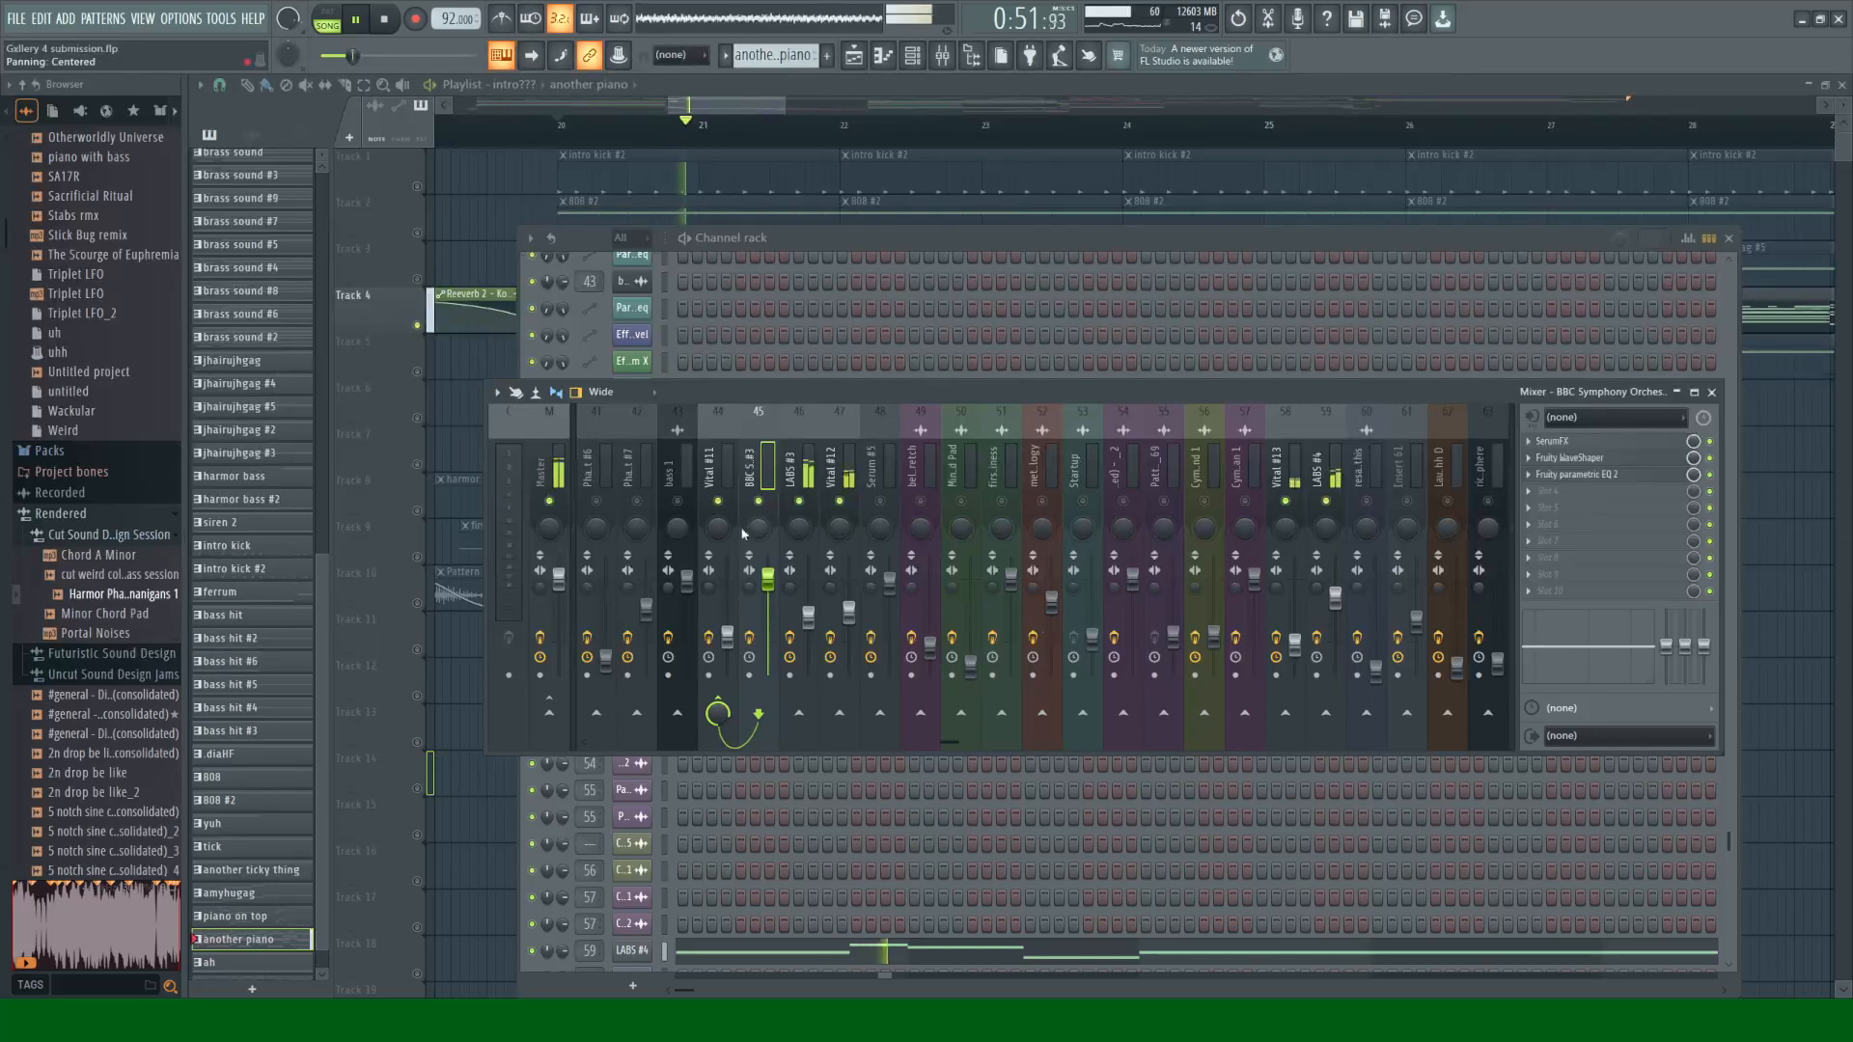
pyautogui.click(797, 483)
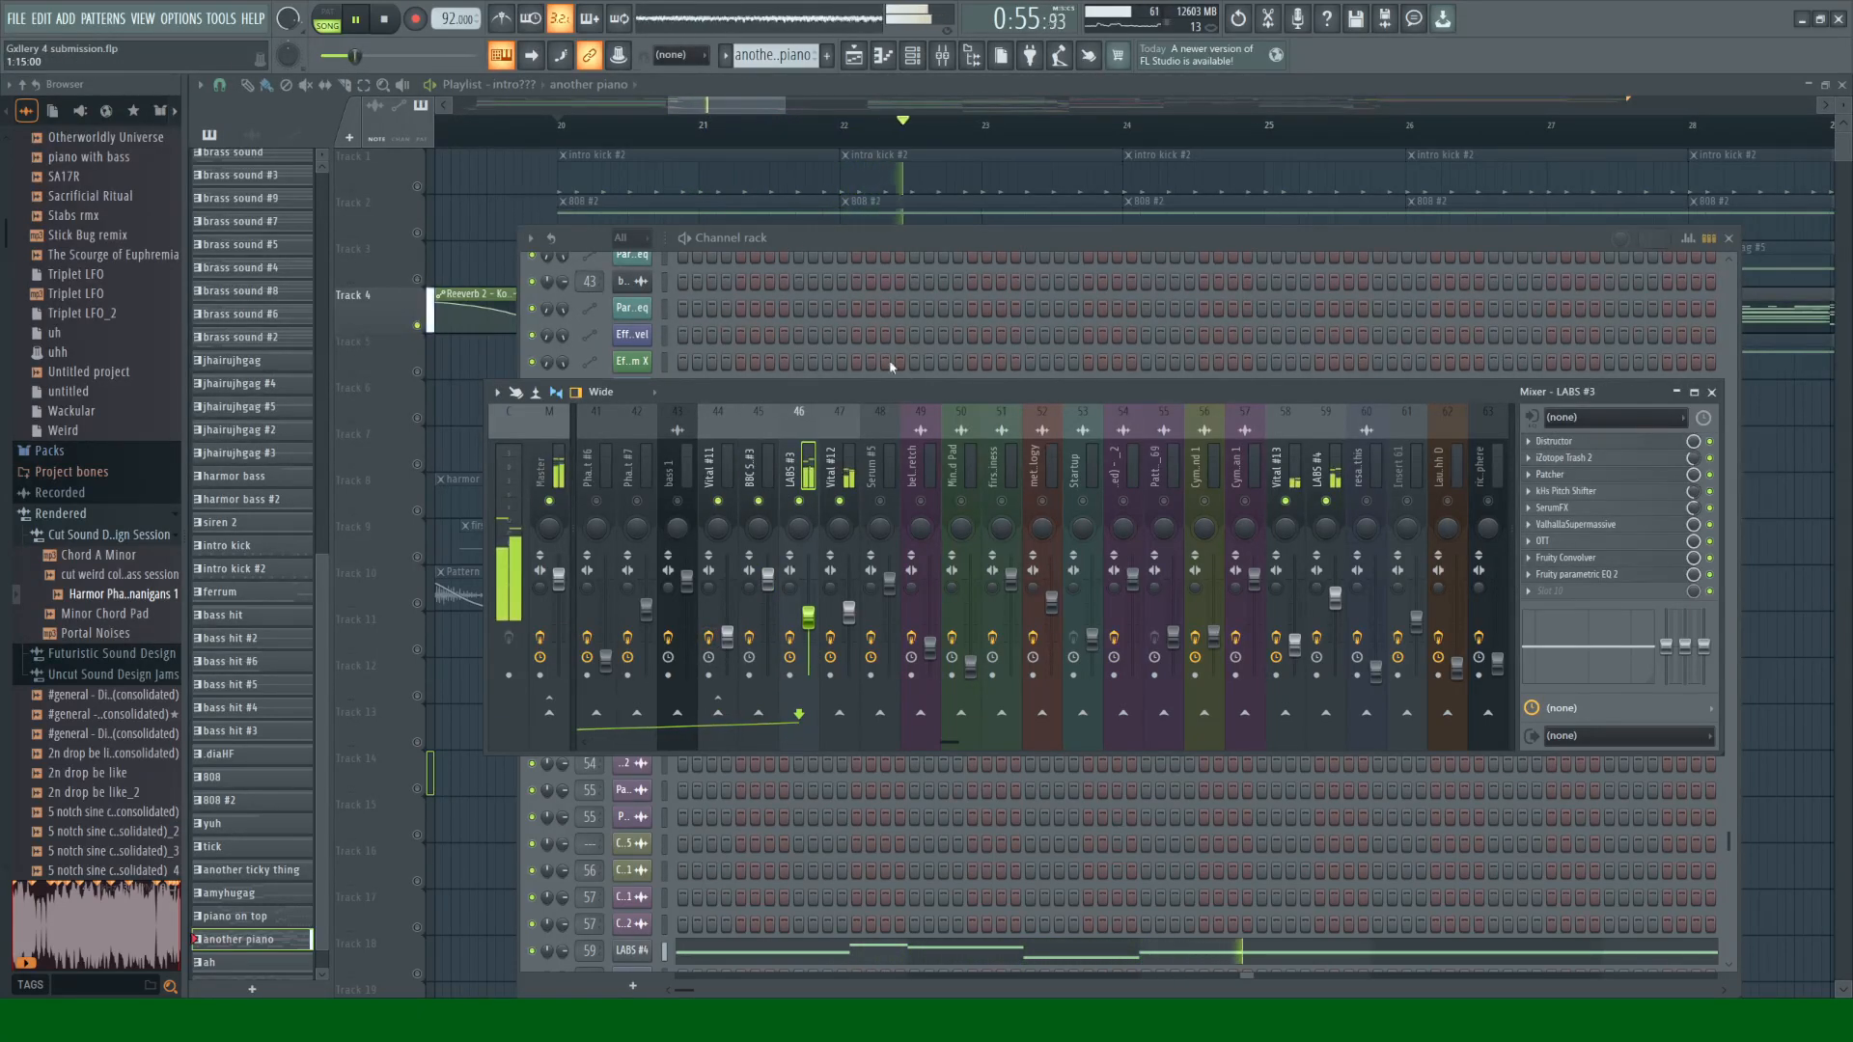
pyautogui.click(1320, 464)
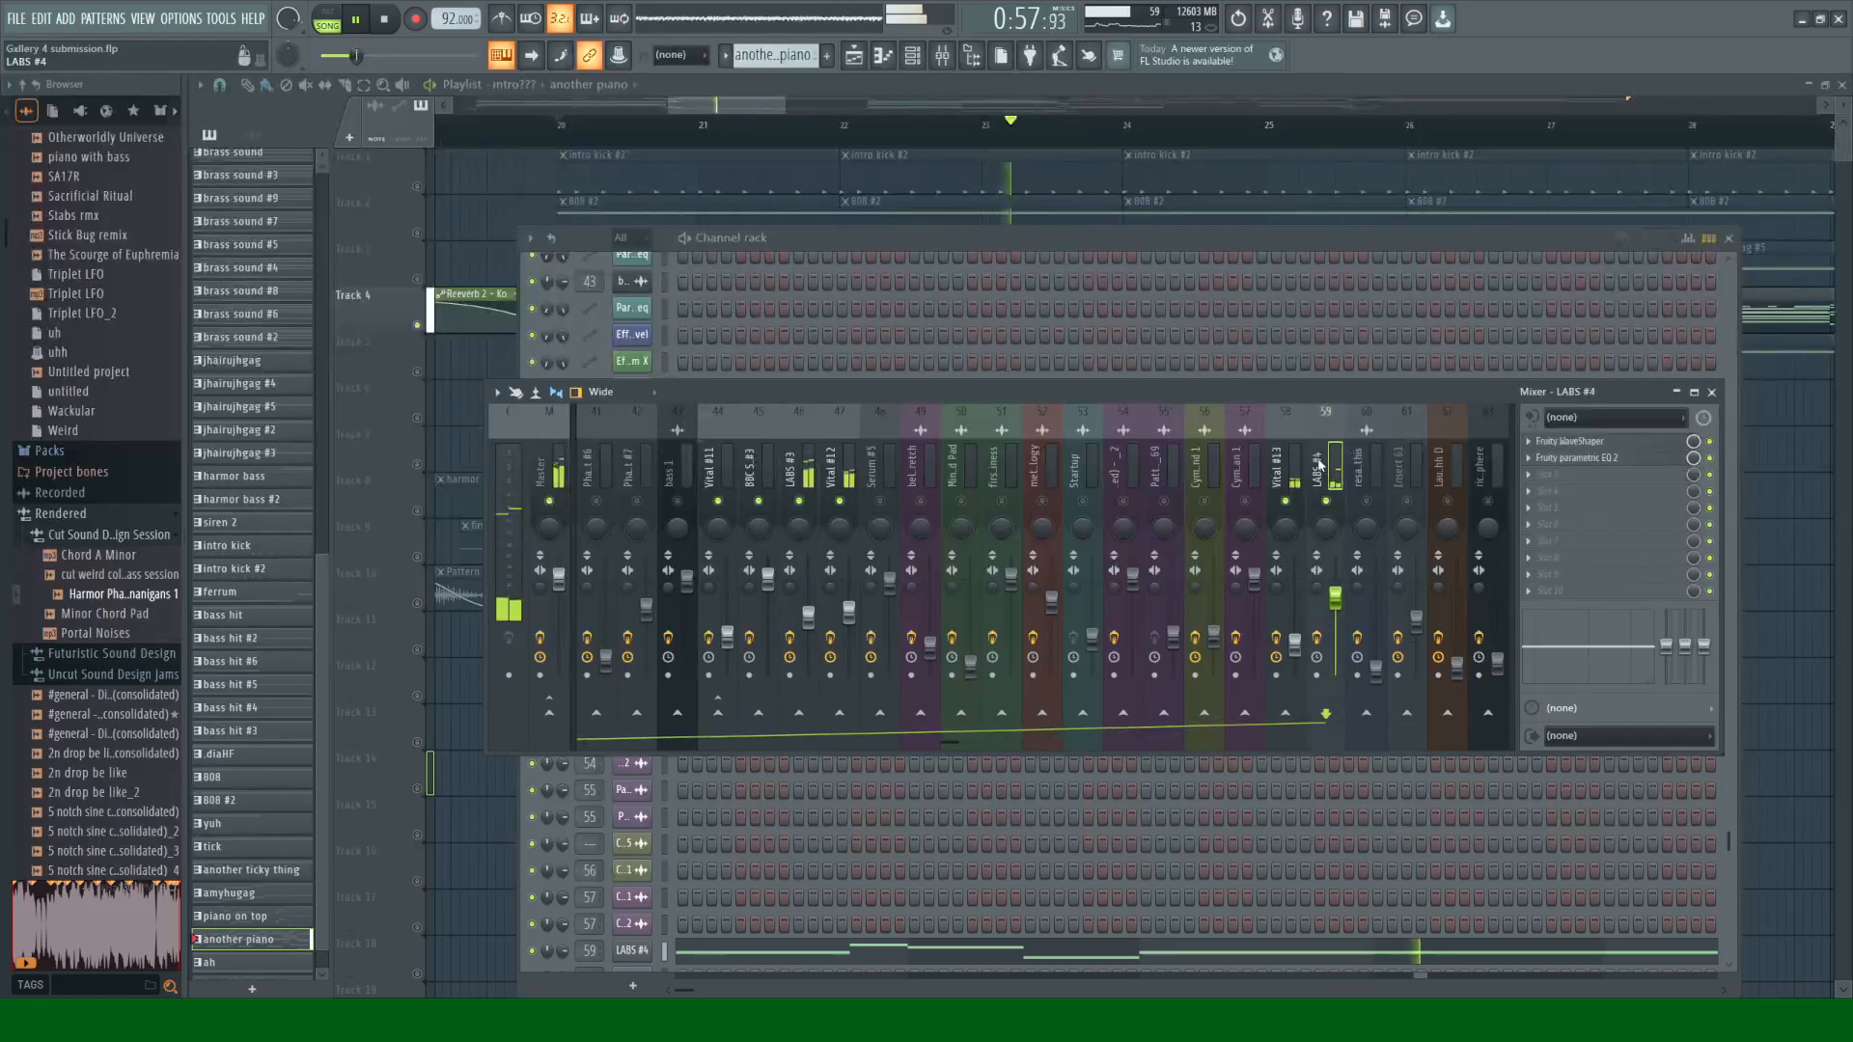
# Step: Stop playback, locate the LABS #3 insert in the mixer, and solo it
pyautogui.moveTo(955, 742); pyautogui.dragTo(618, 742)
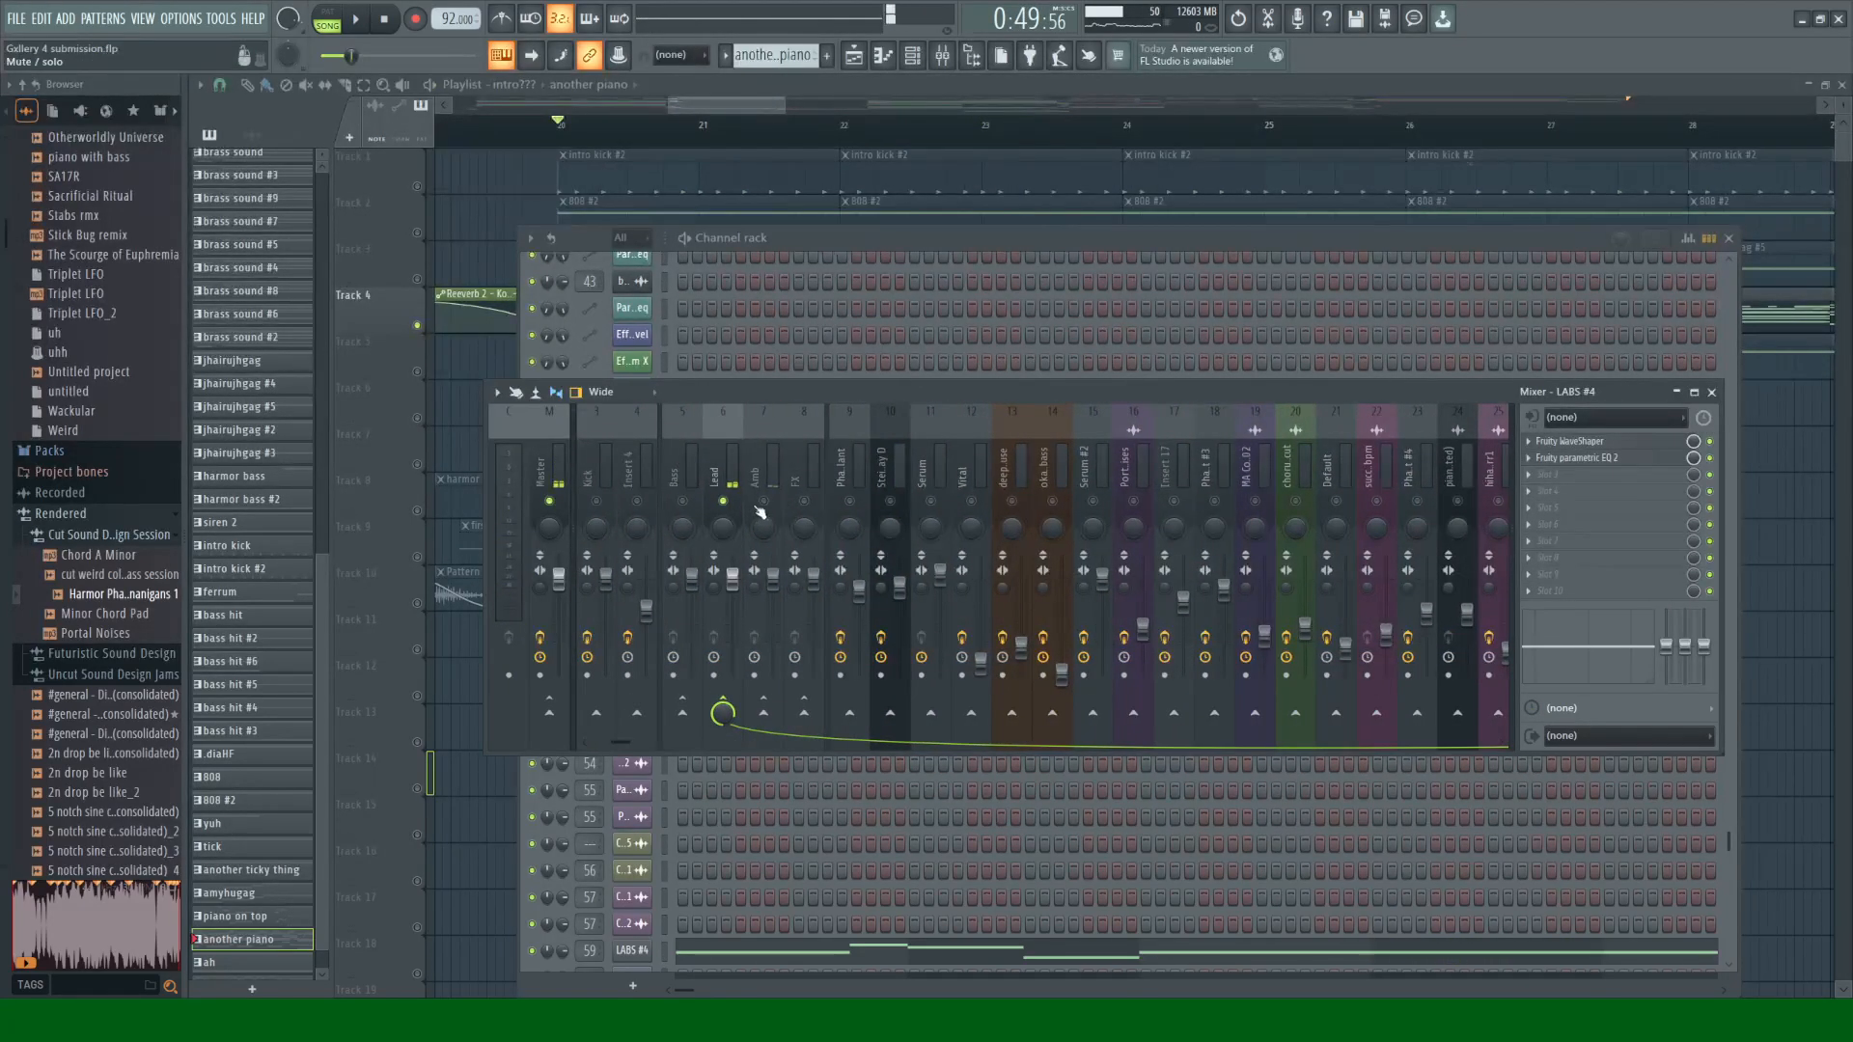
pyautogui.moveTo(665, 740); pyautogui.dragTo(932, 741)
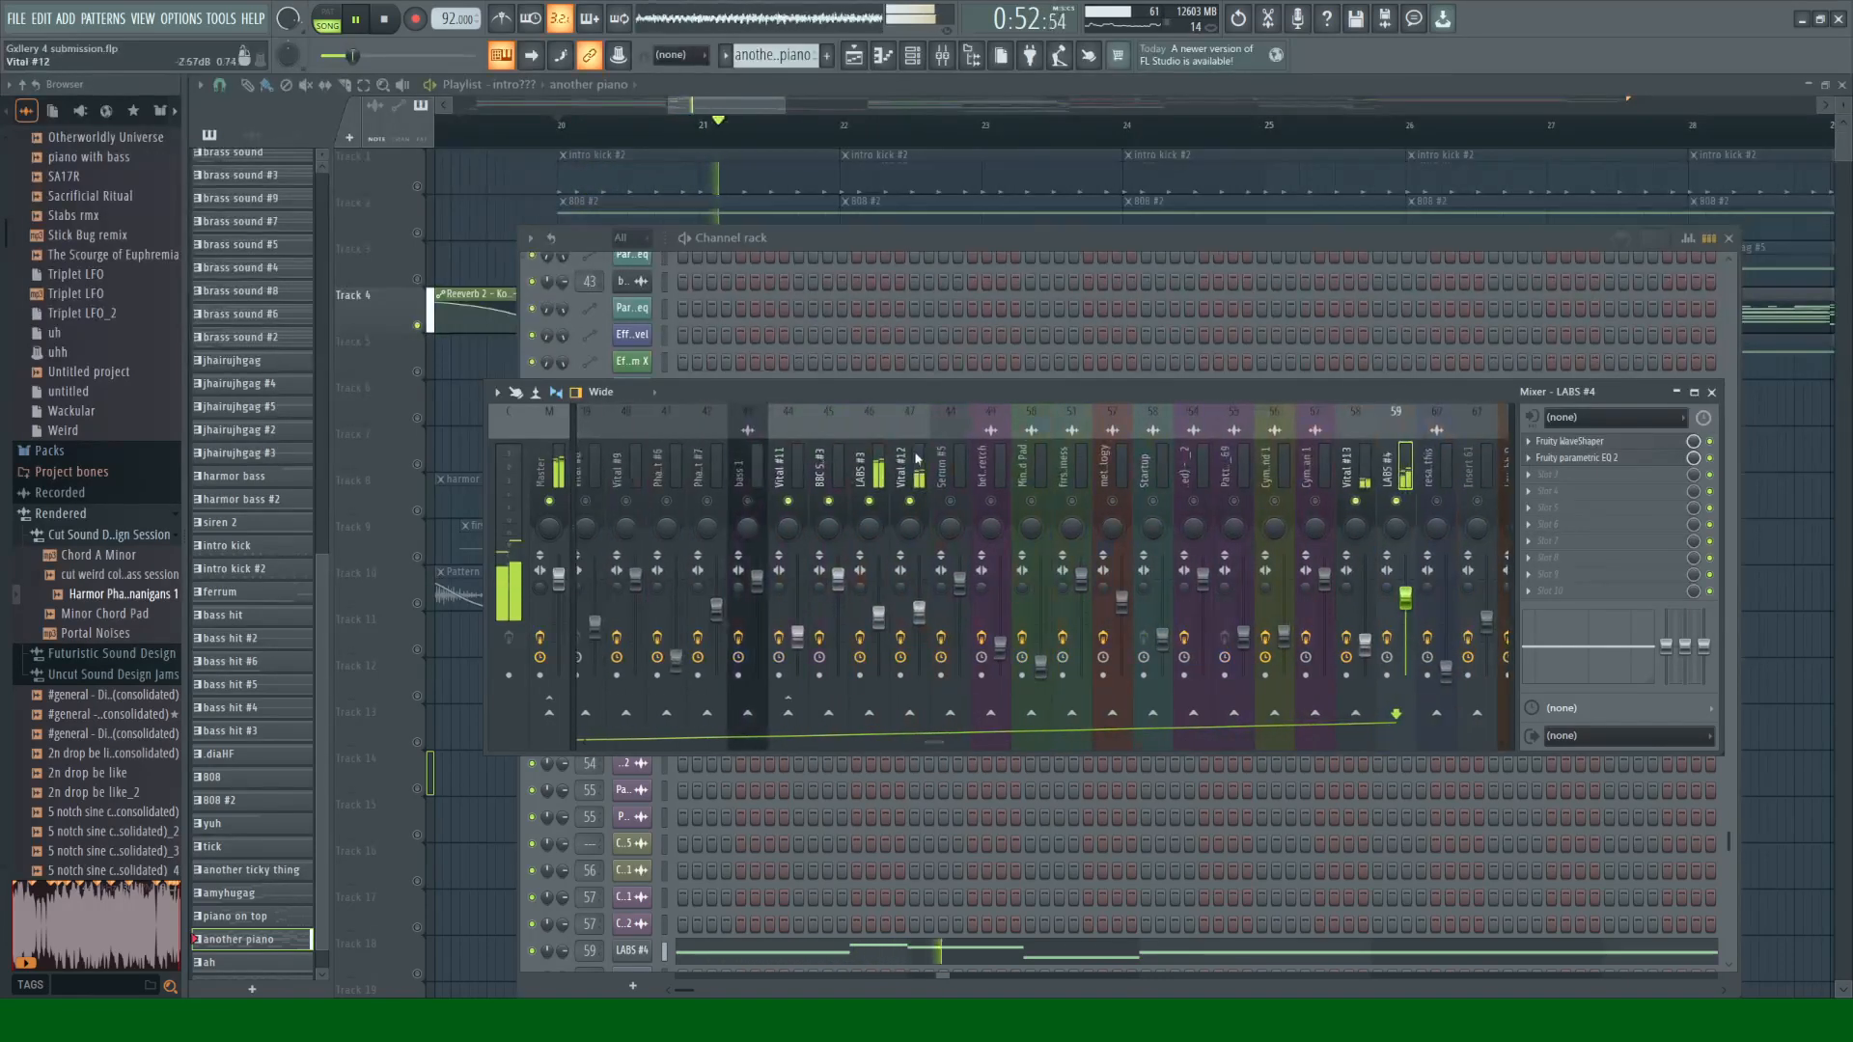
pyautogui.press('space')
pyautogui.click(876, 473)
pyautogui.rightClick(872, 501)
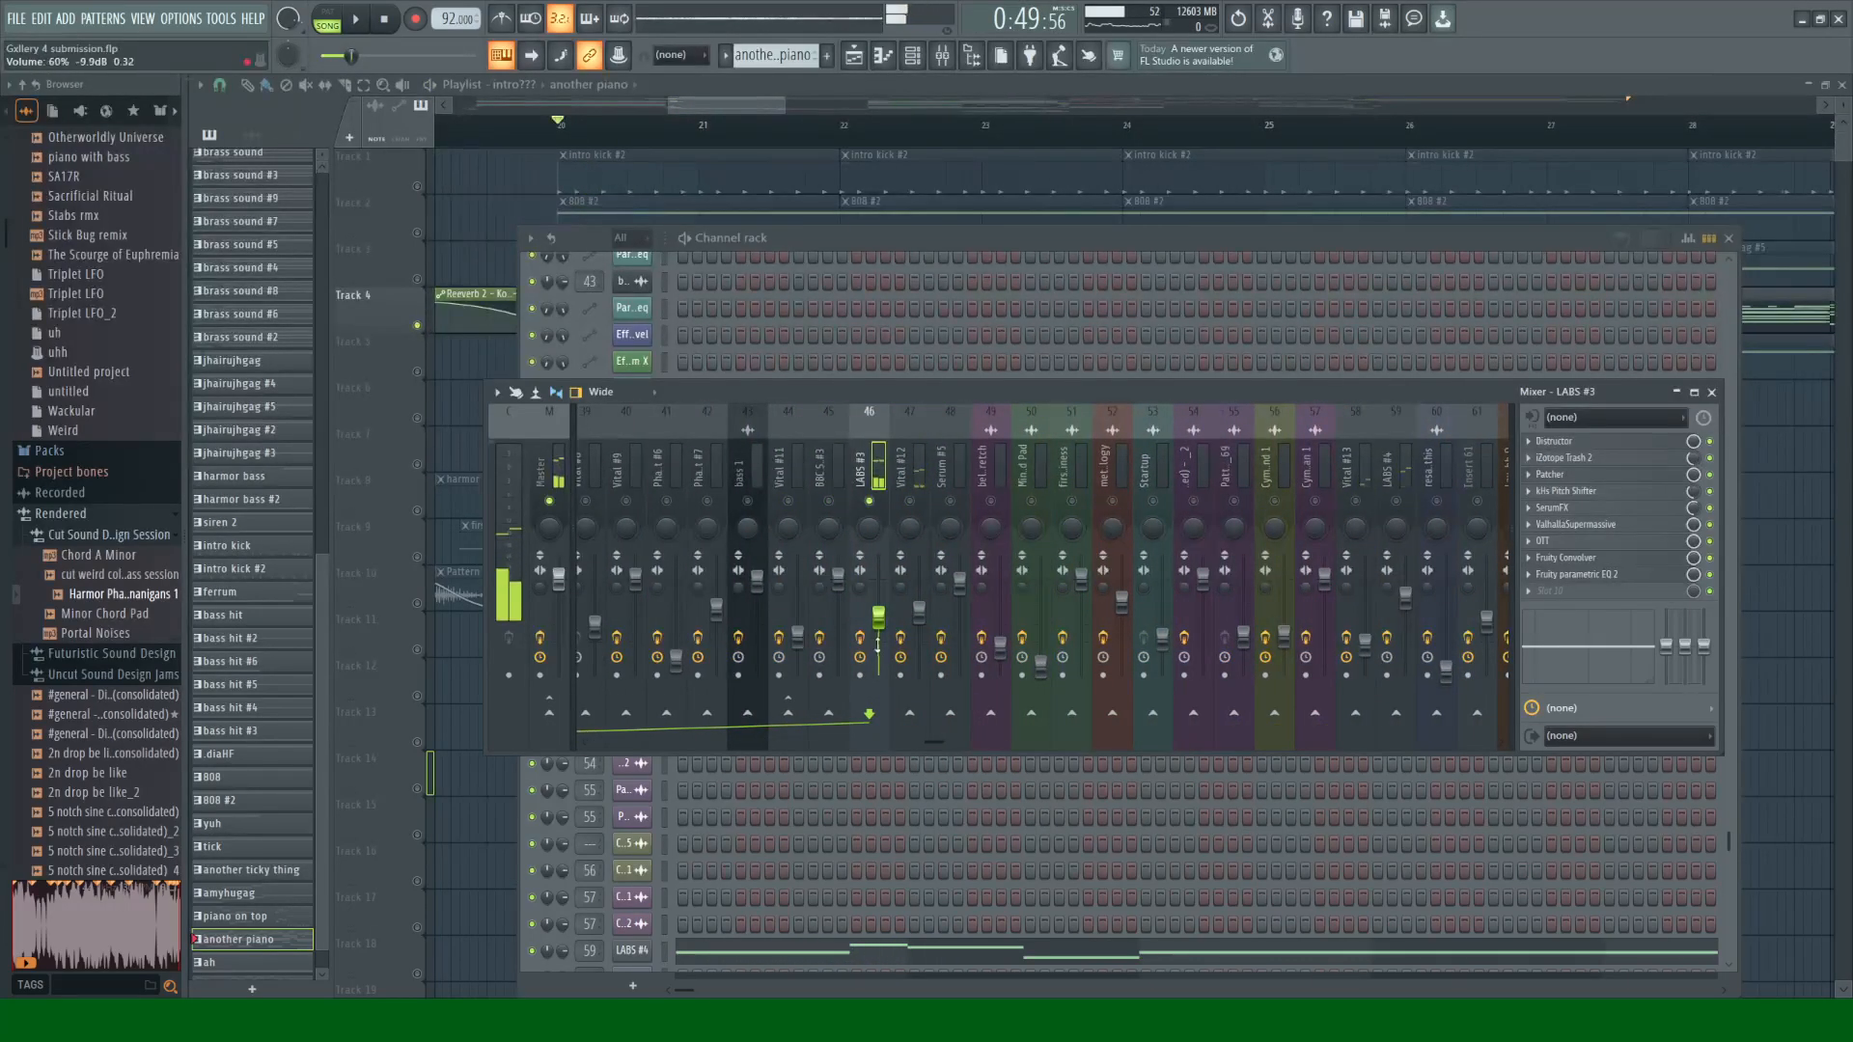
# Step: Play the soloed insert, inspect operator 1 of its Sytrus channel, and stop and close the synth
pyautogui.press('space')
pyautogui.press('F9')
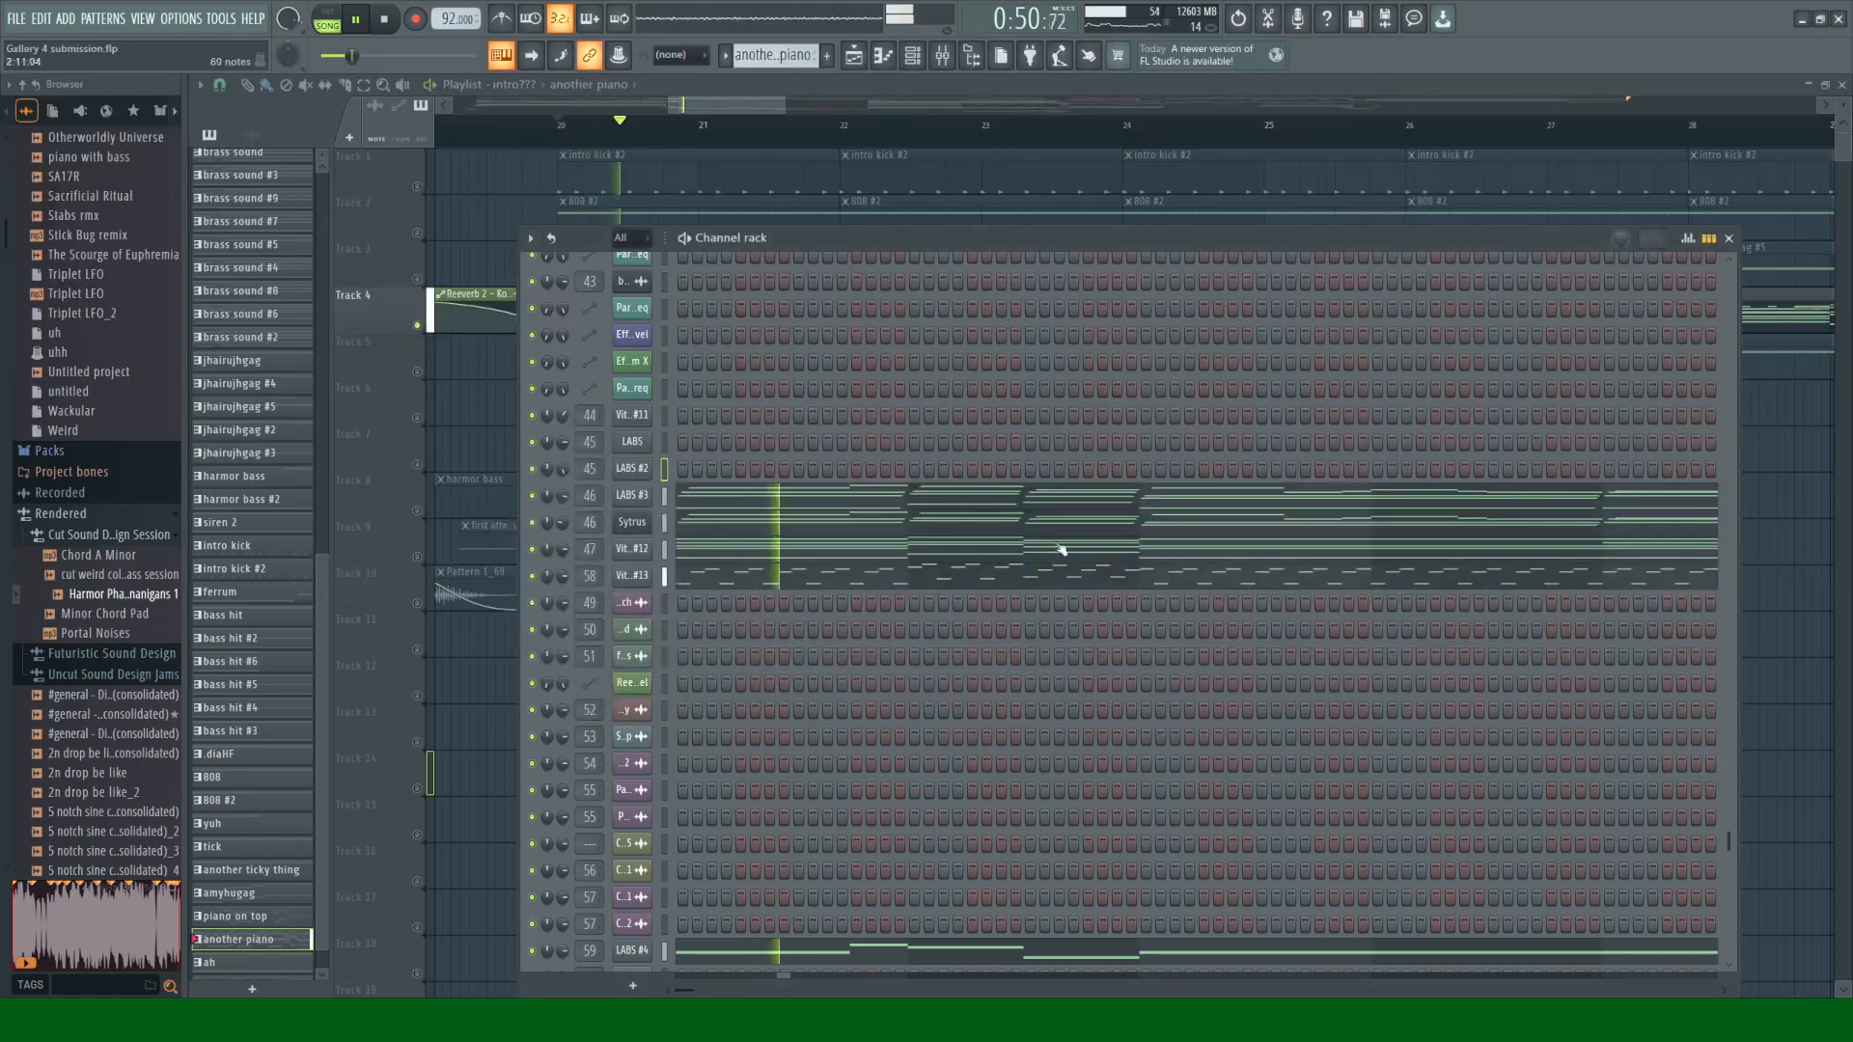
pyautogui.click(633, 522)
pyautogui.click(457, 338)
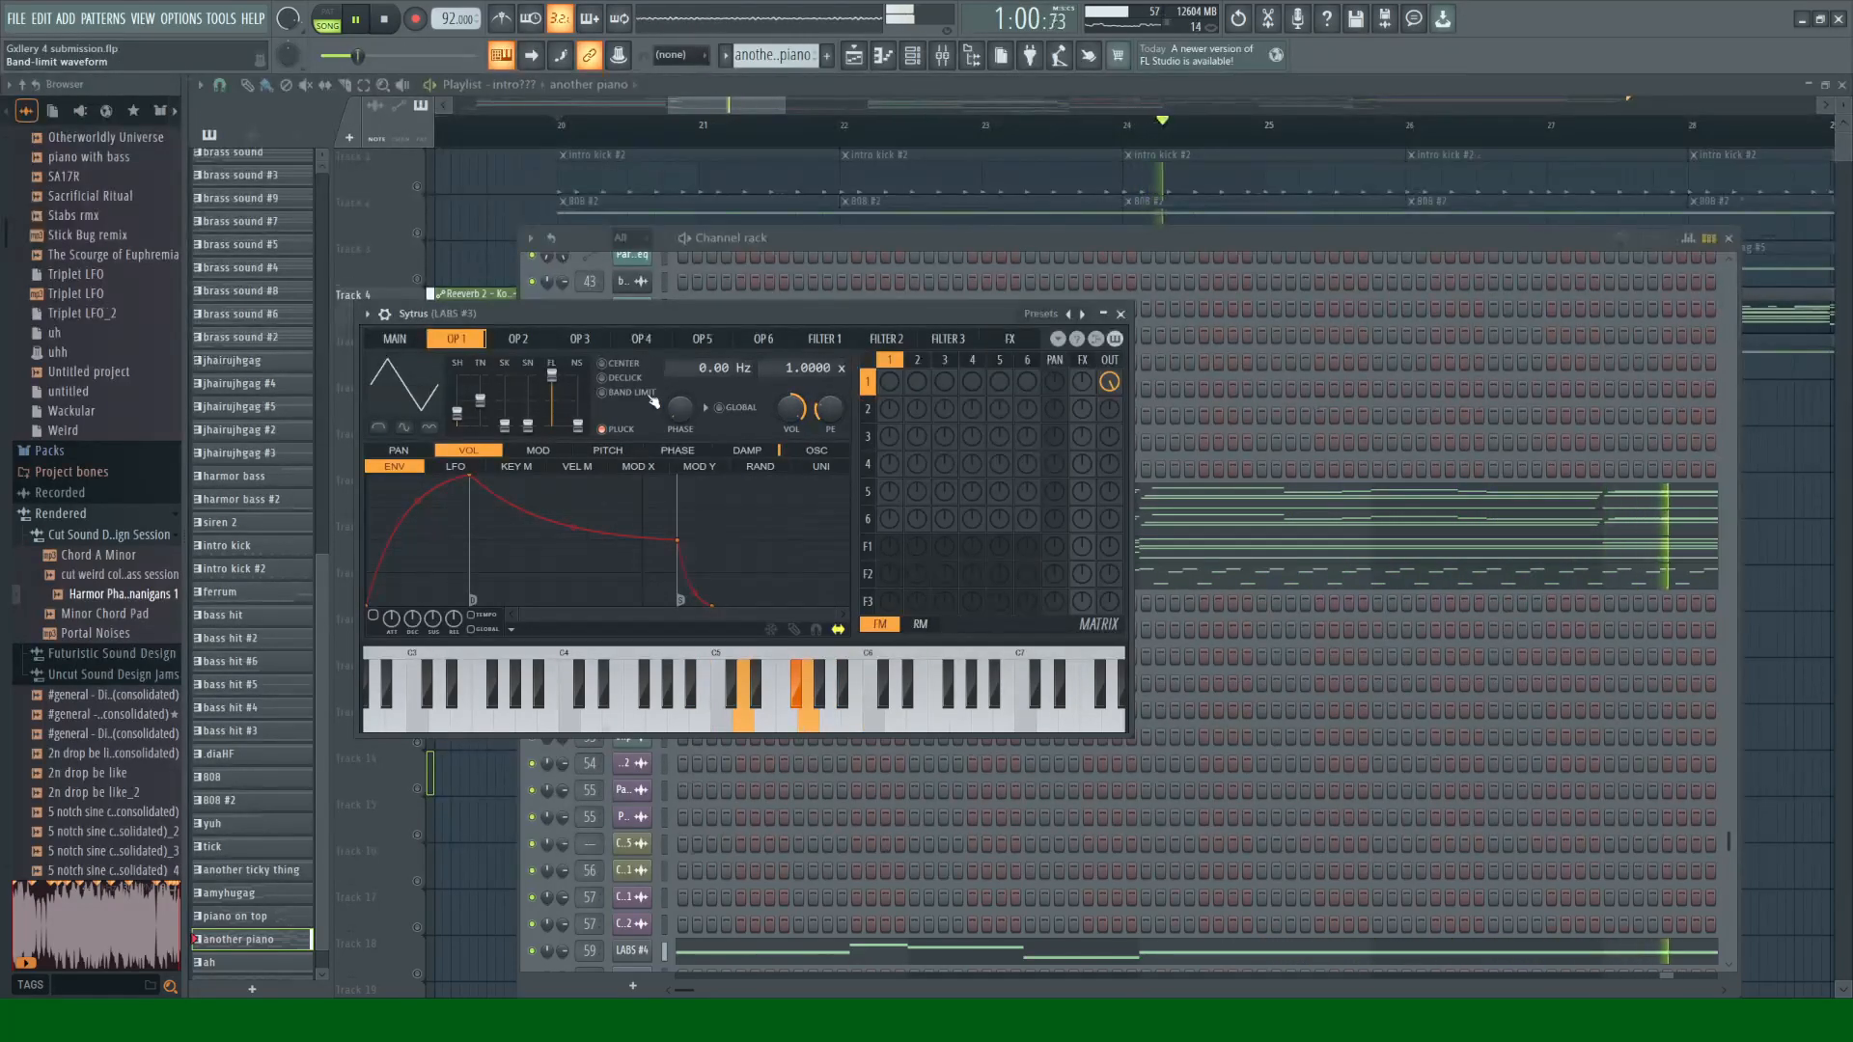
pyautogui.press('space')
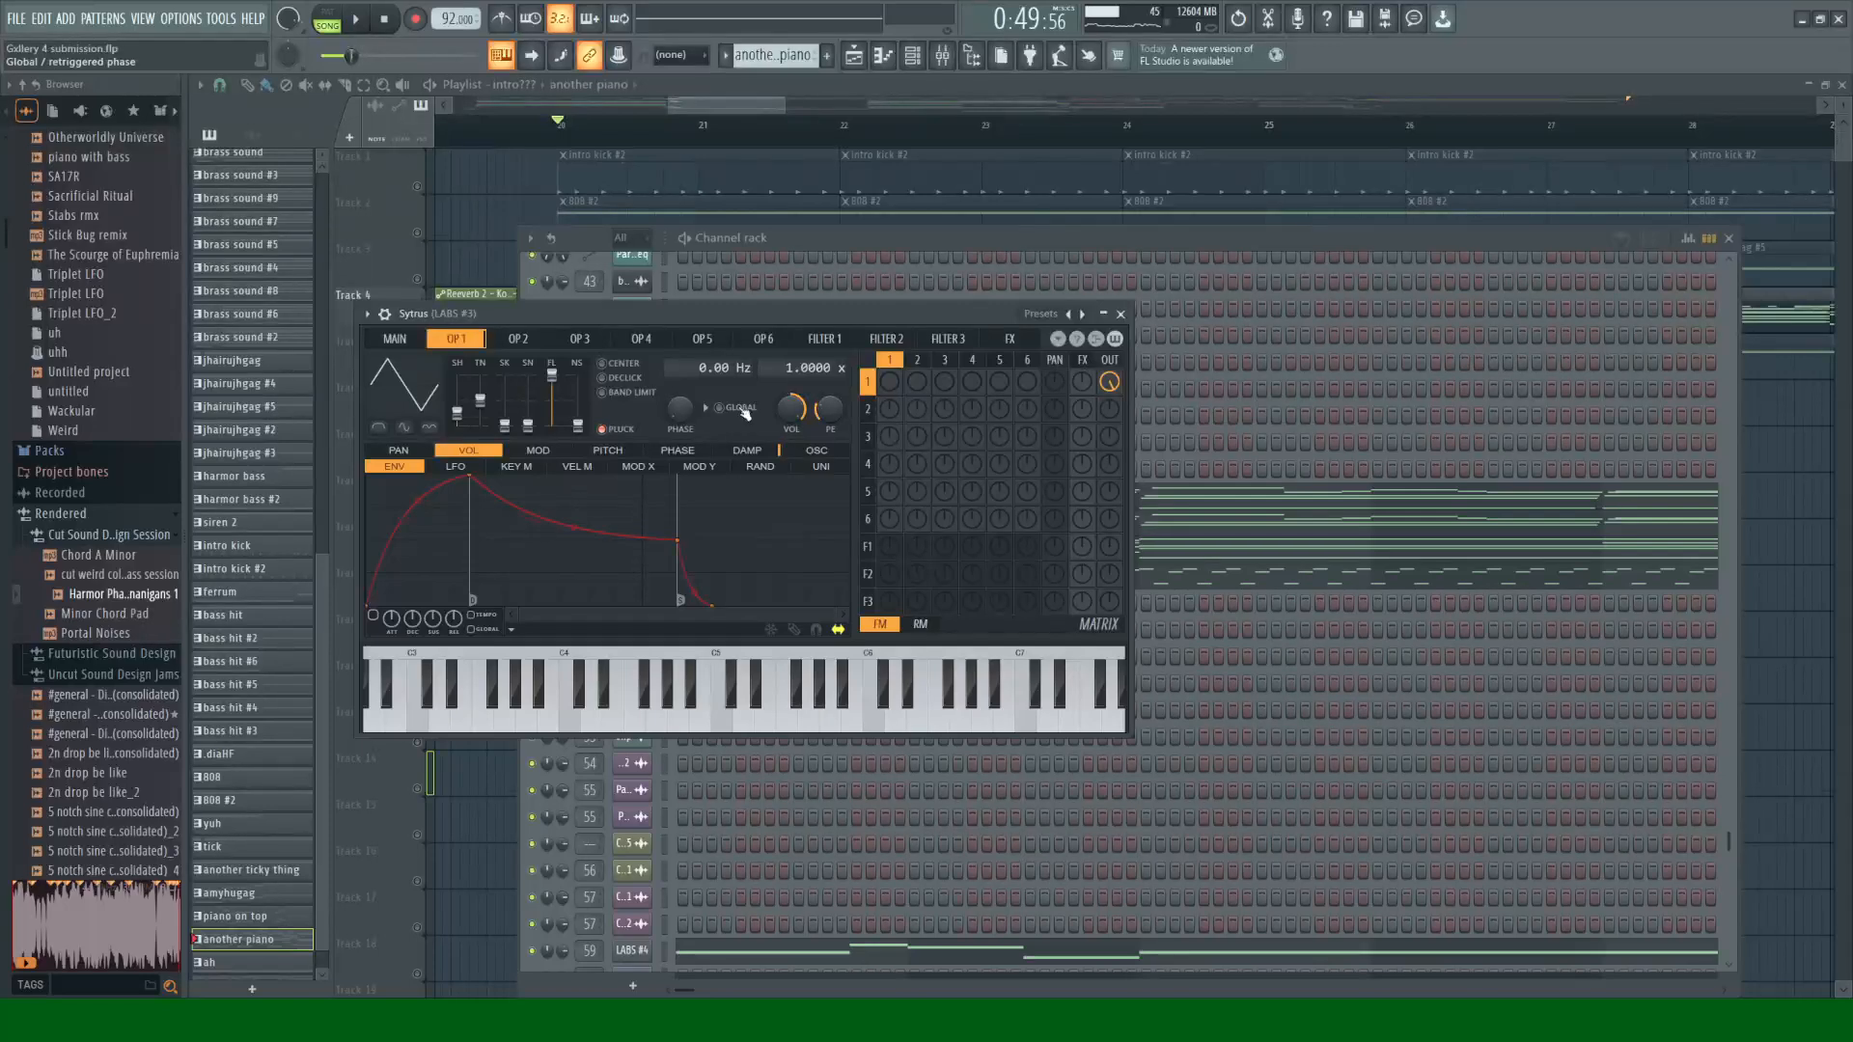
pyautogui.click(1120, 313)
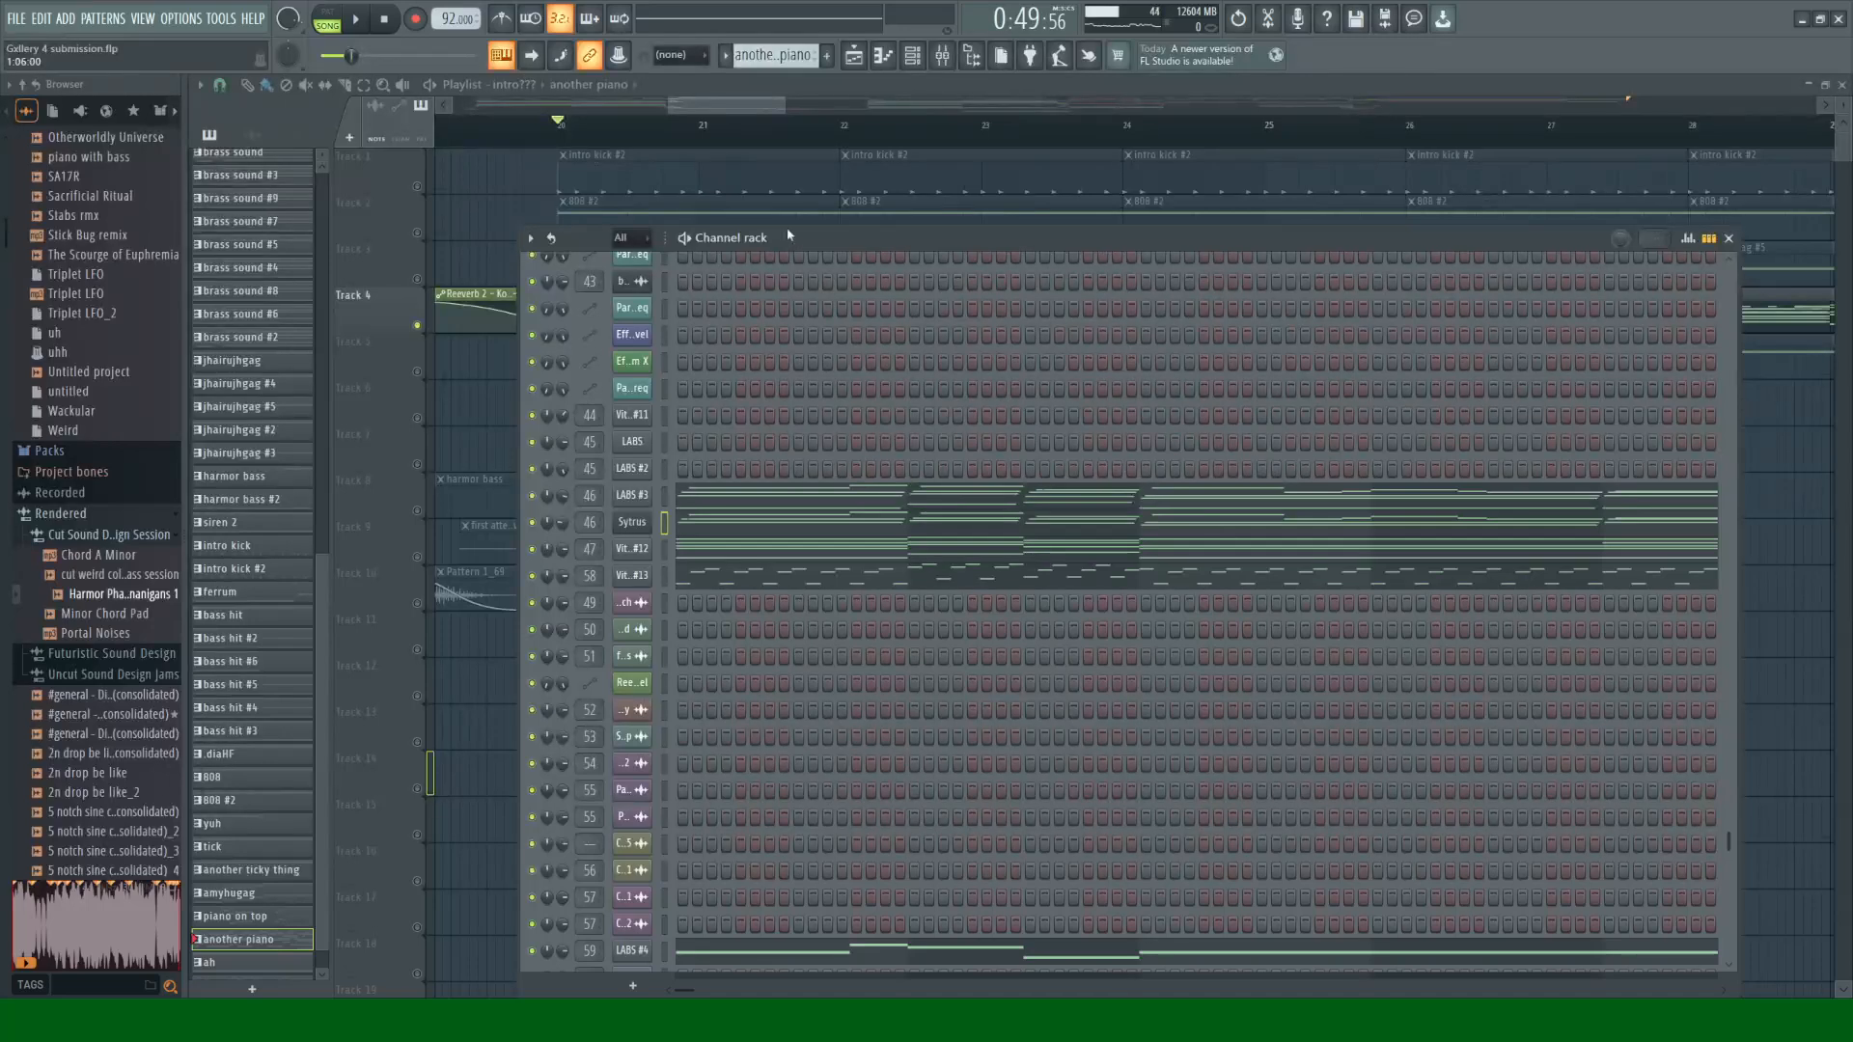
# Step: Play the section from bar 20, inspect the LABS #3 instrument's Glass Grand preset, and return to the mixer
pyautogui.press('space')
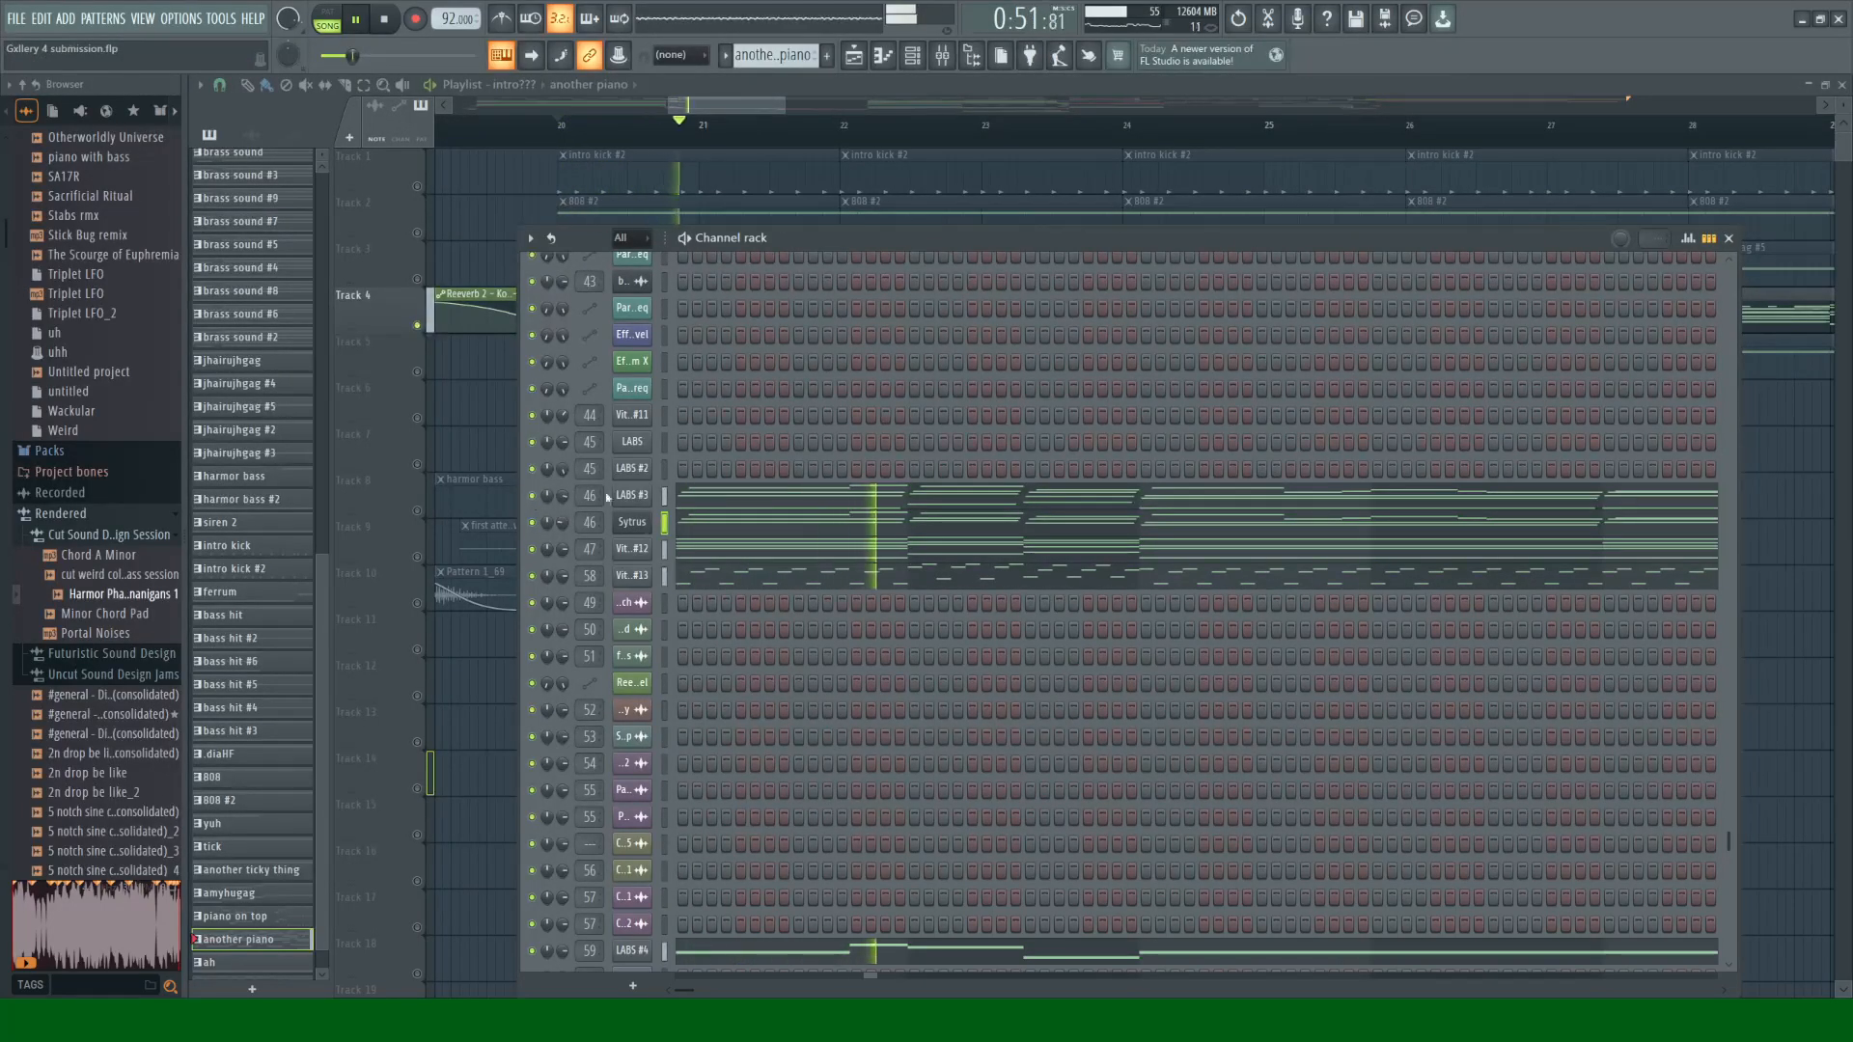
pyautogui.press('space')
pyautogui.click(629, 497)
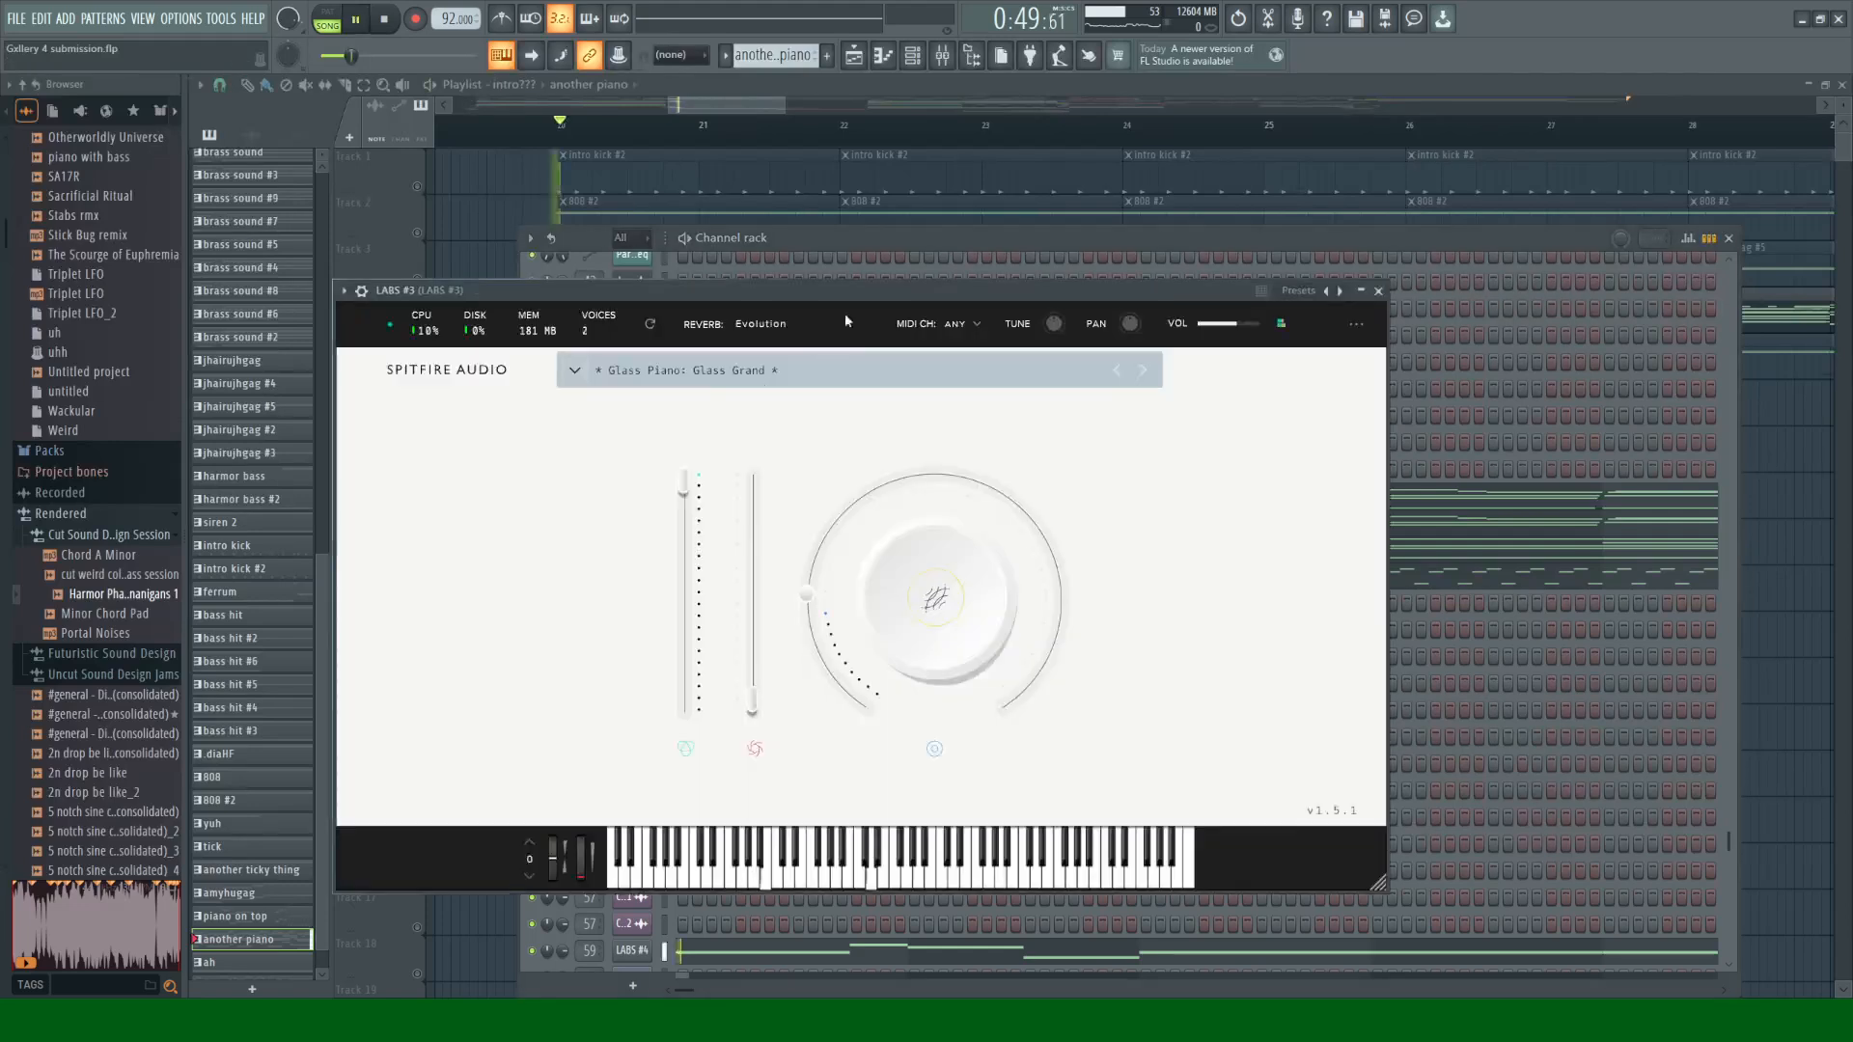
pyautogui.click(1383, 288)
pyautogui.click(942, 55)
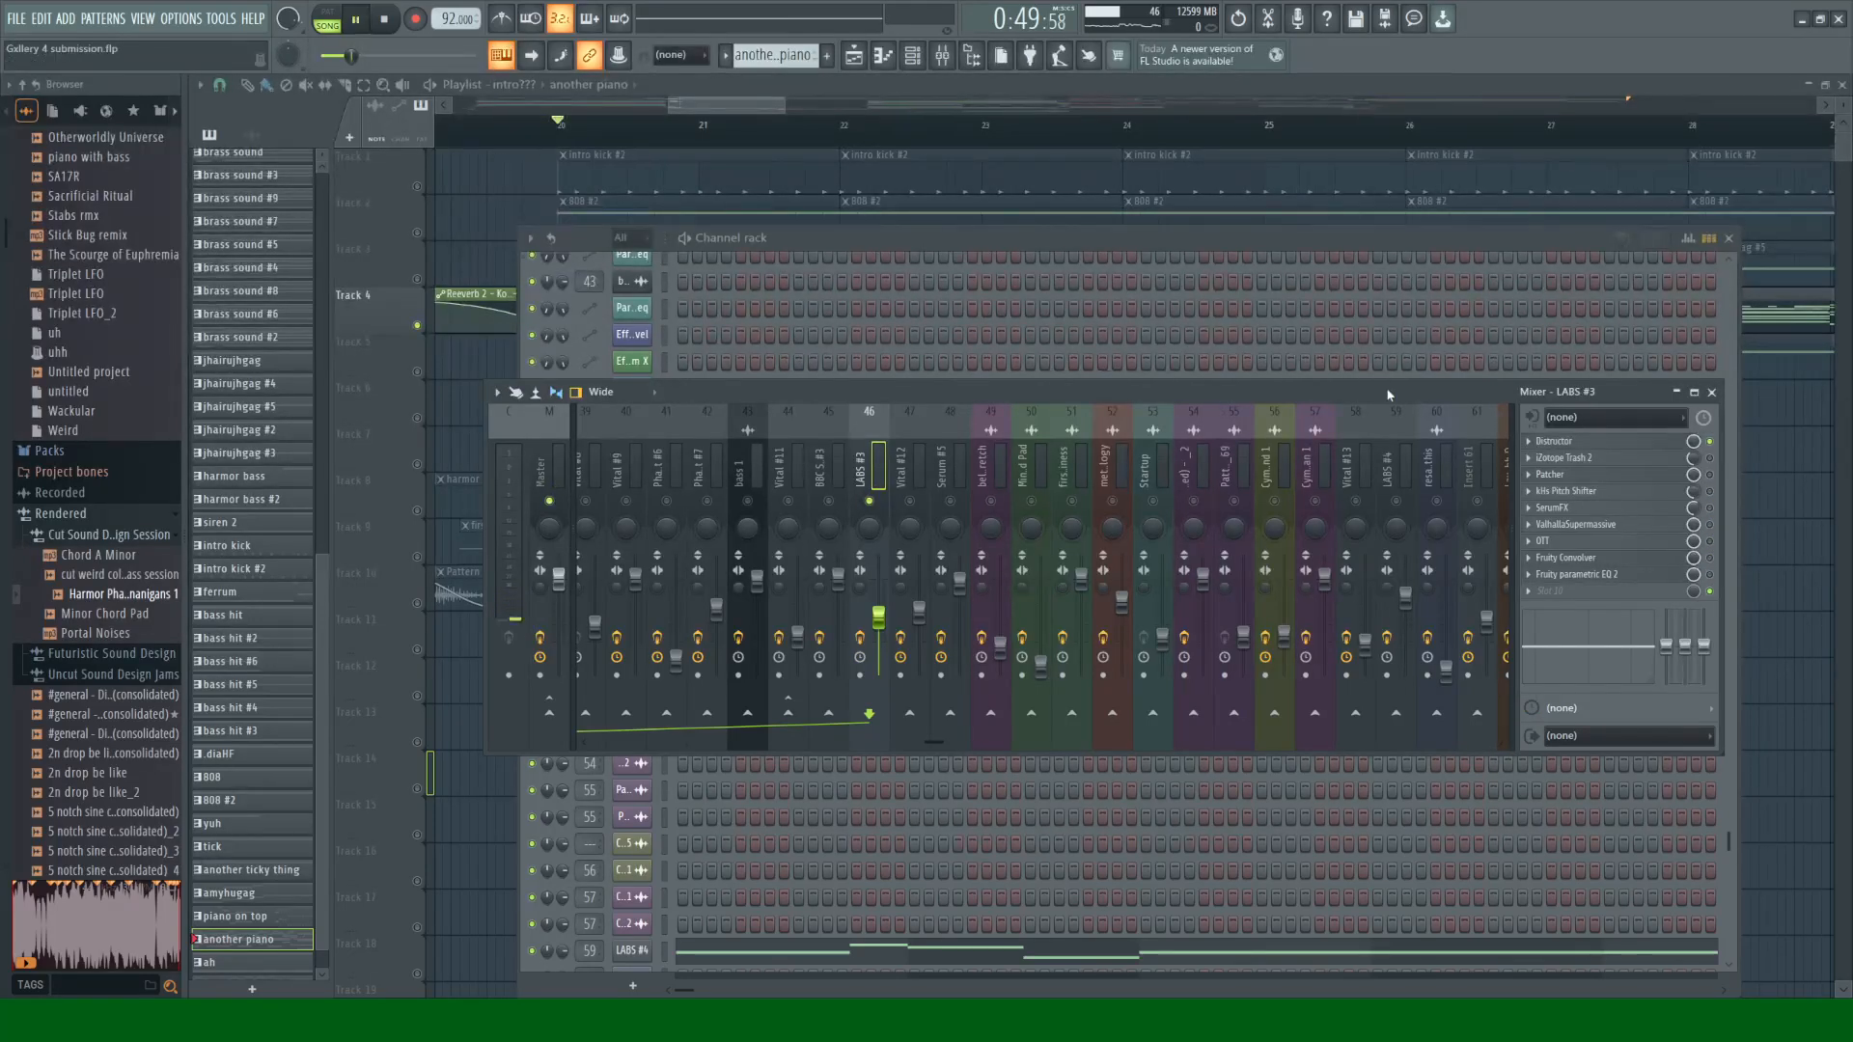
# Step: Inspect the Distructor and iZotope Trash 2 effects on the LABS #3 insert while playing the section
pyautogui.click(1563, 441)
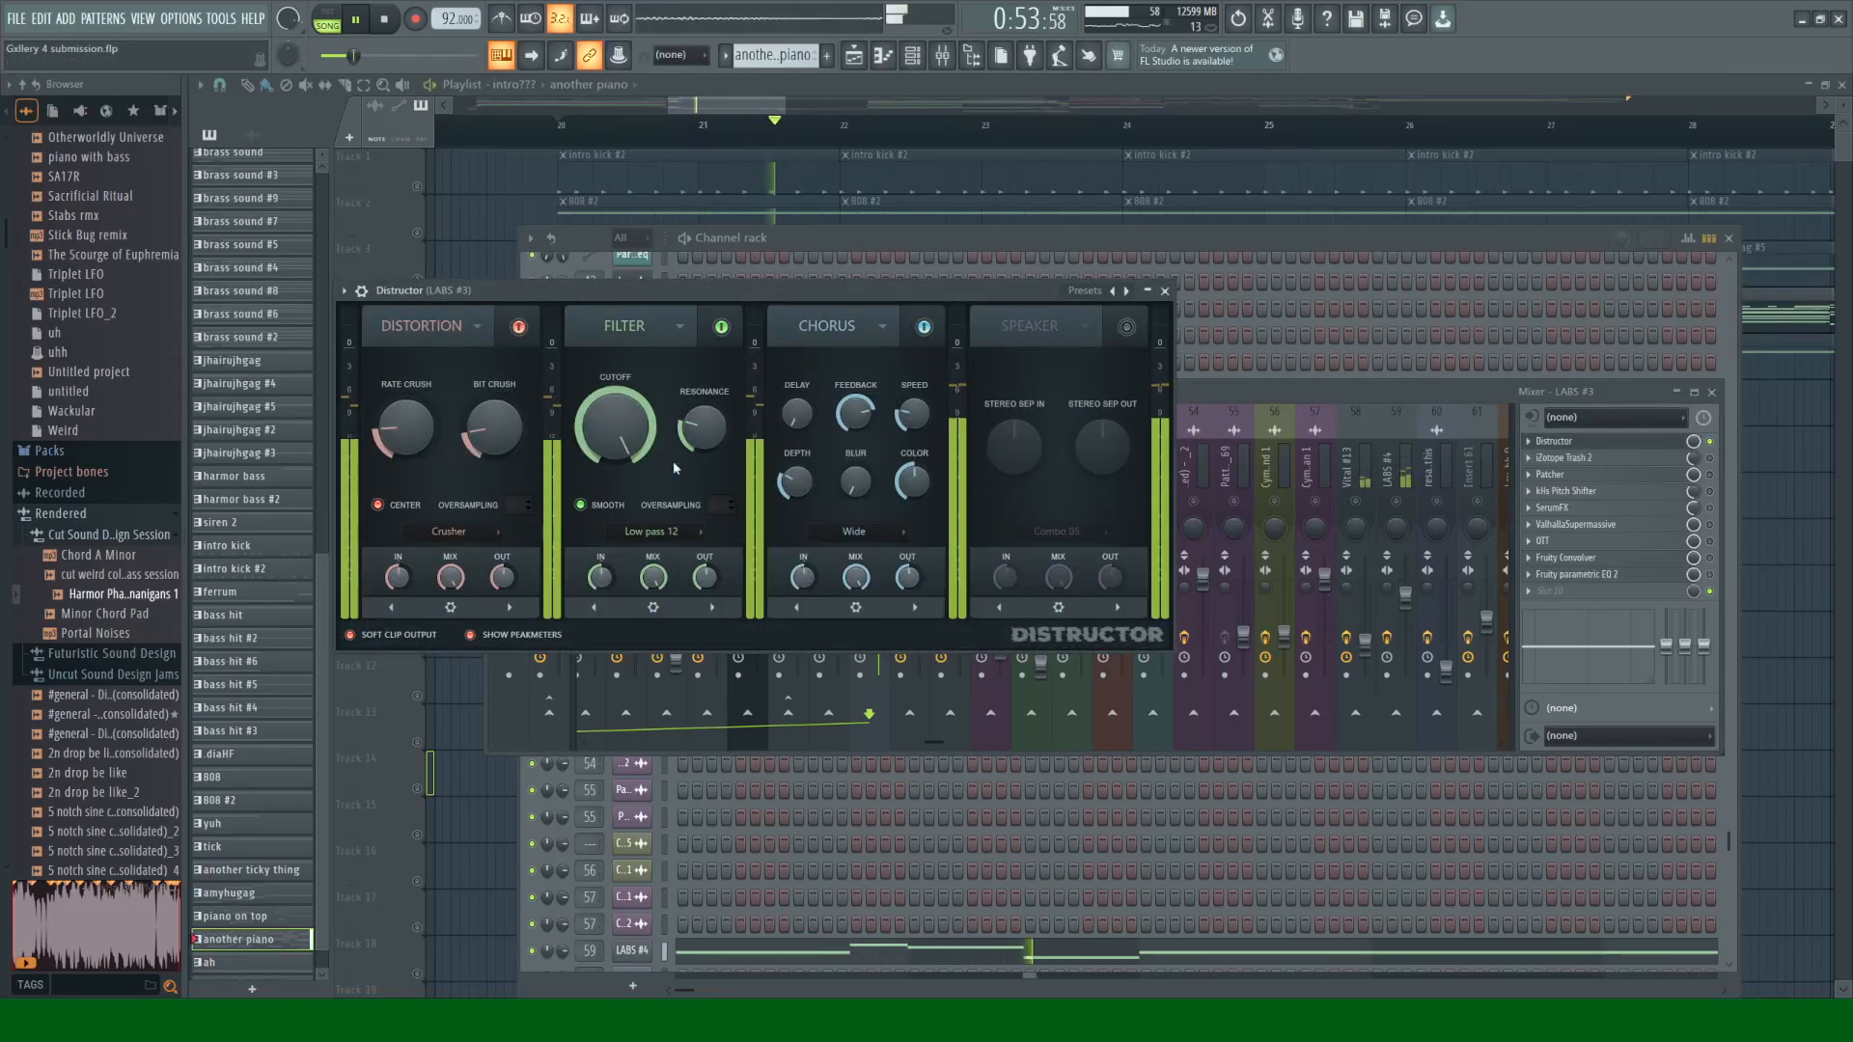
pyautogui.click(1556, 441)
pyautogui.press('space')
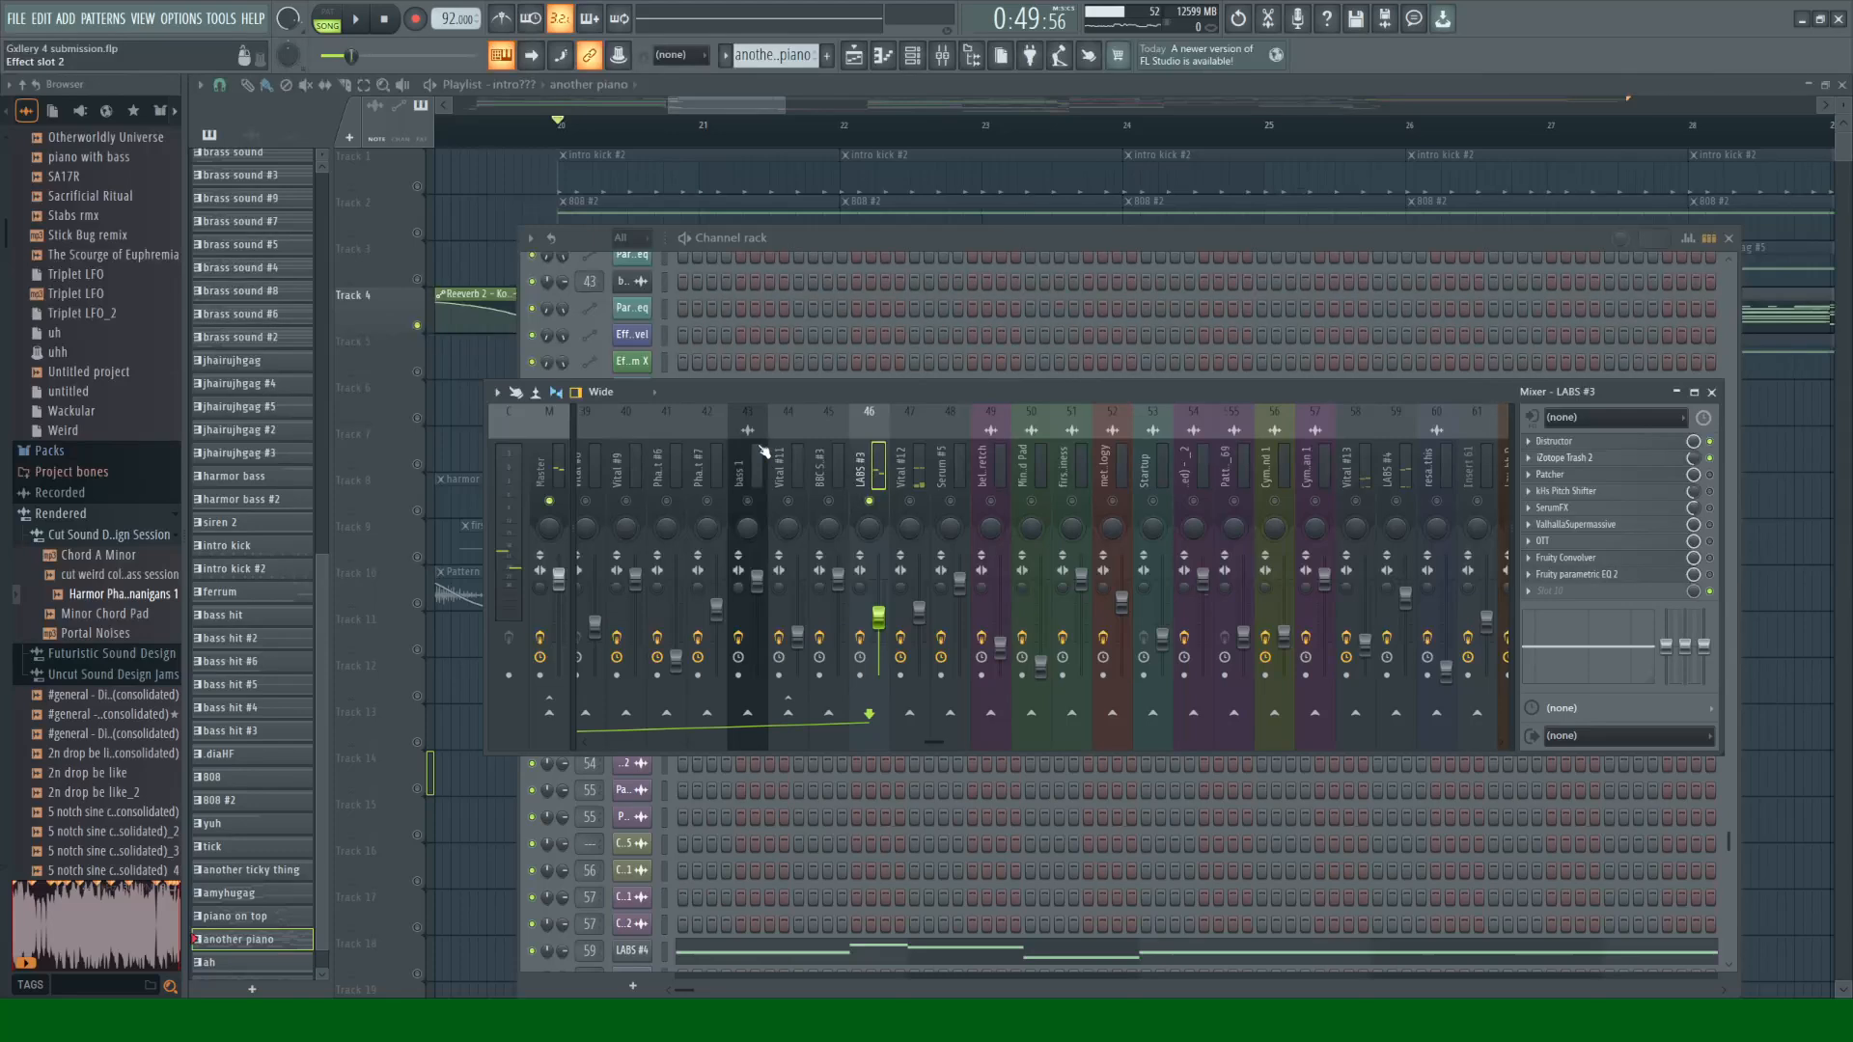
pyautogui.press('space')
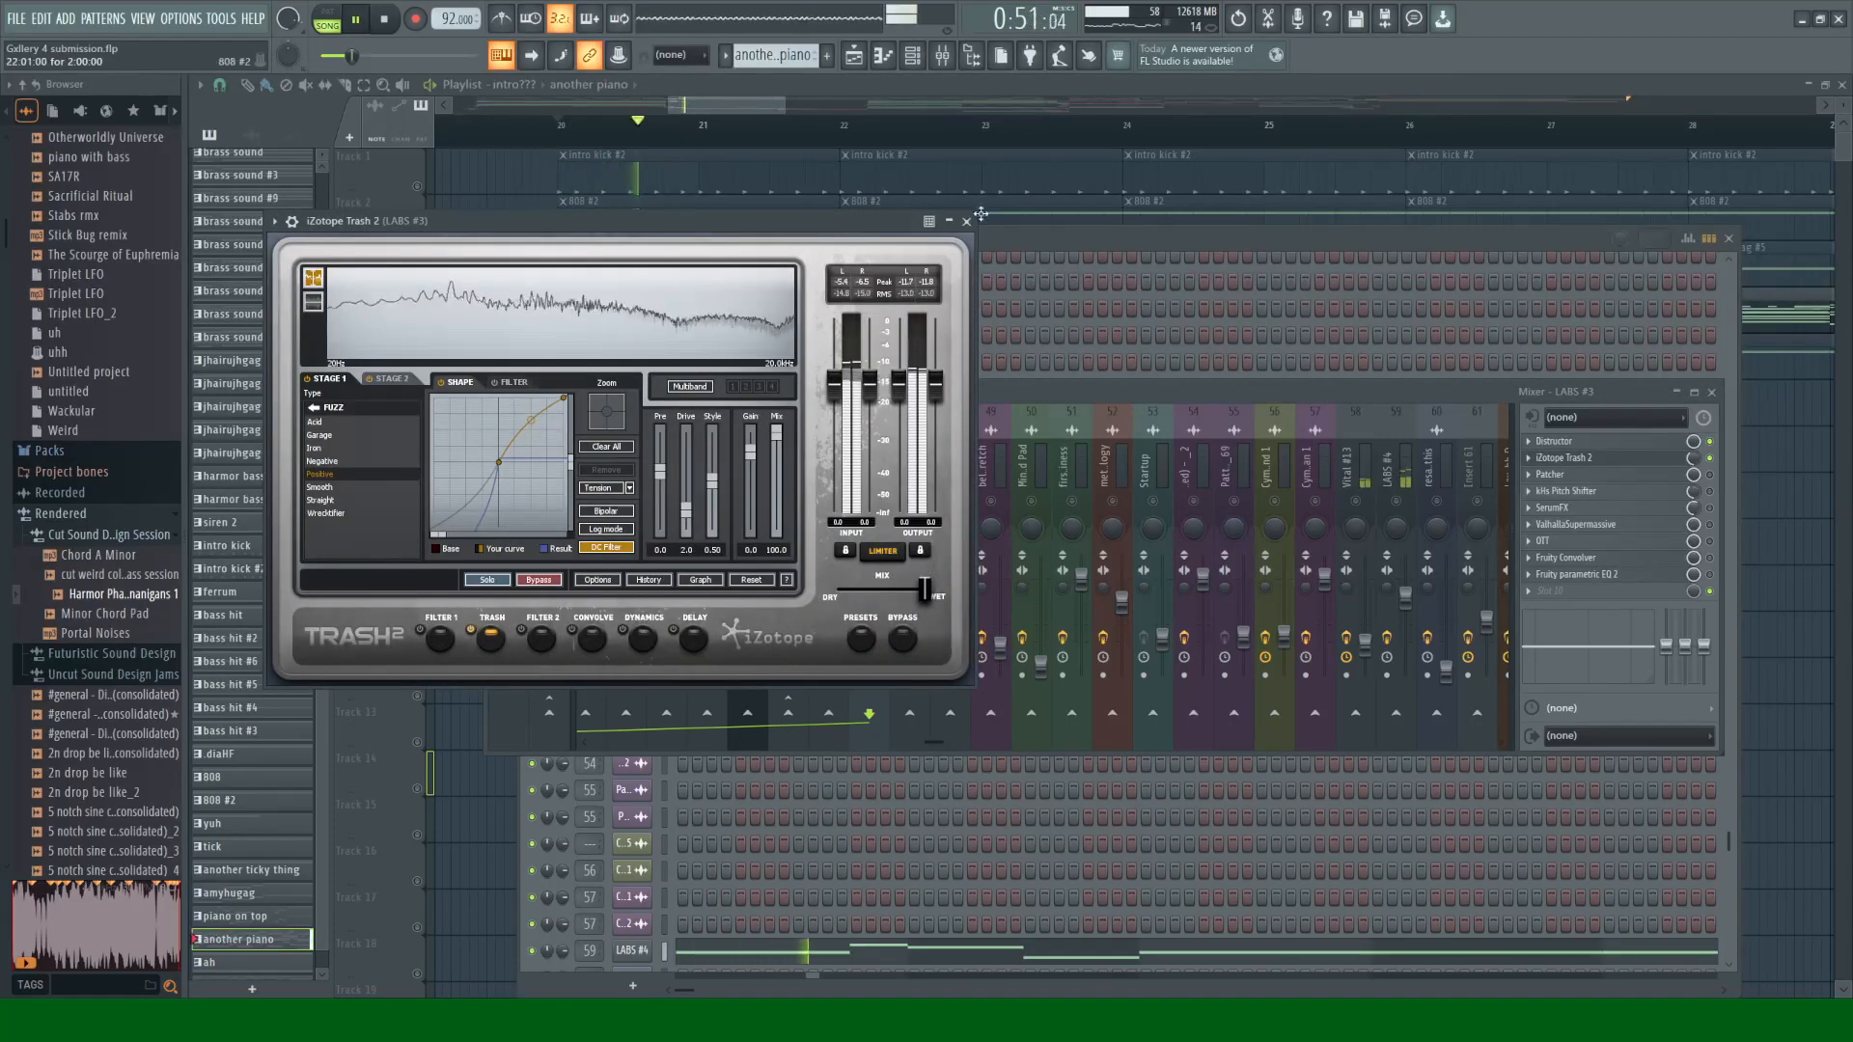
pyautogui.click(1582, 457)
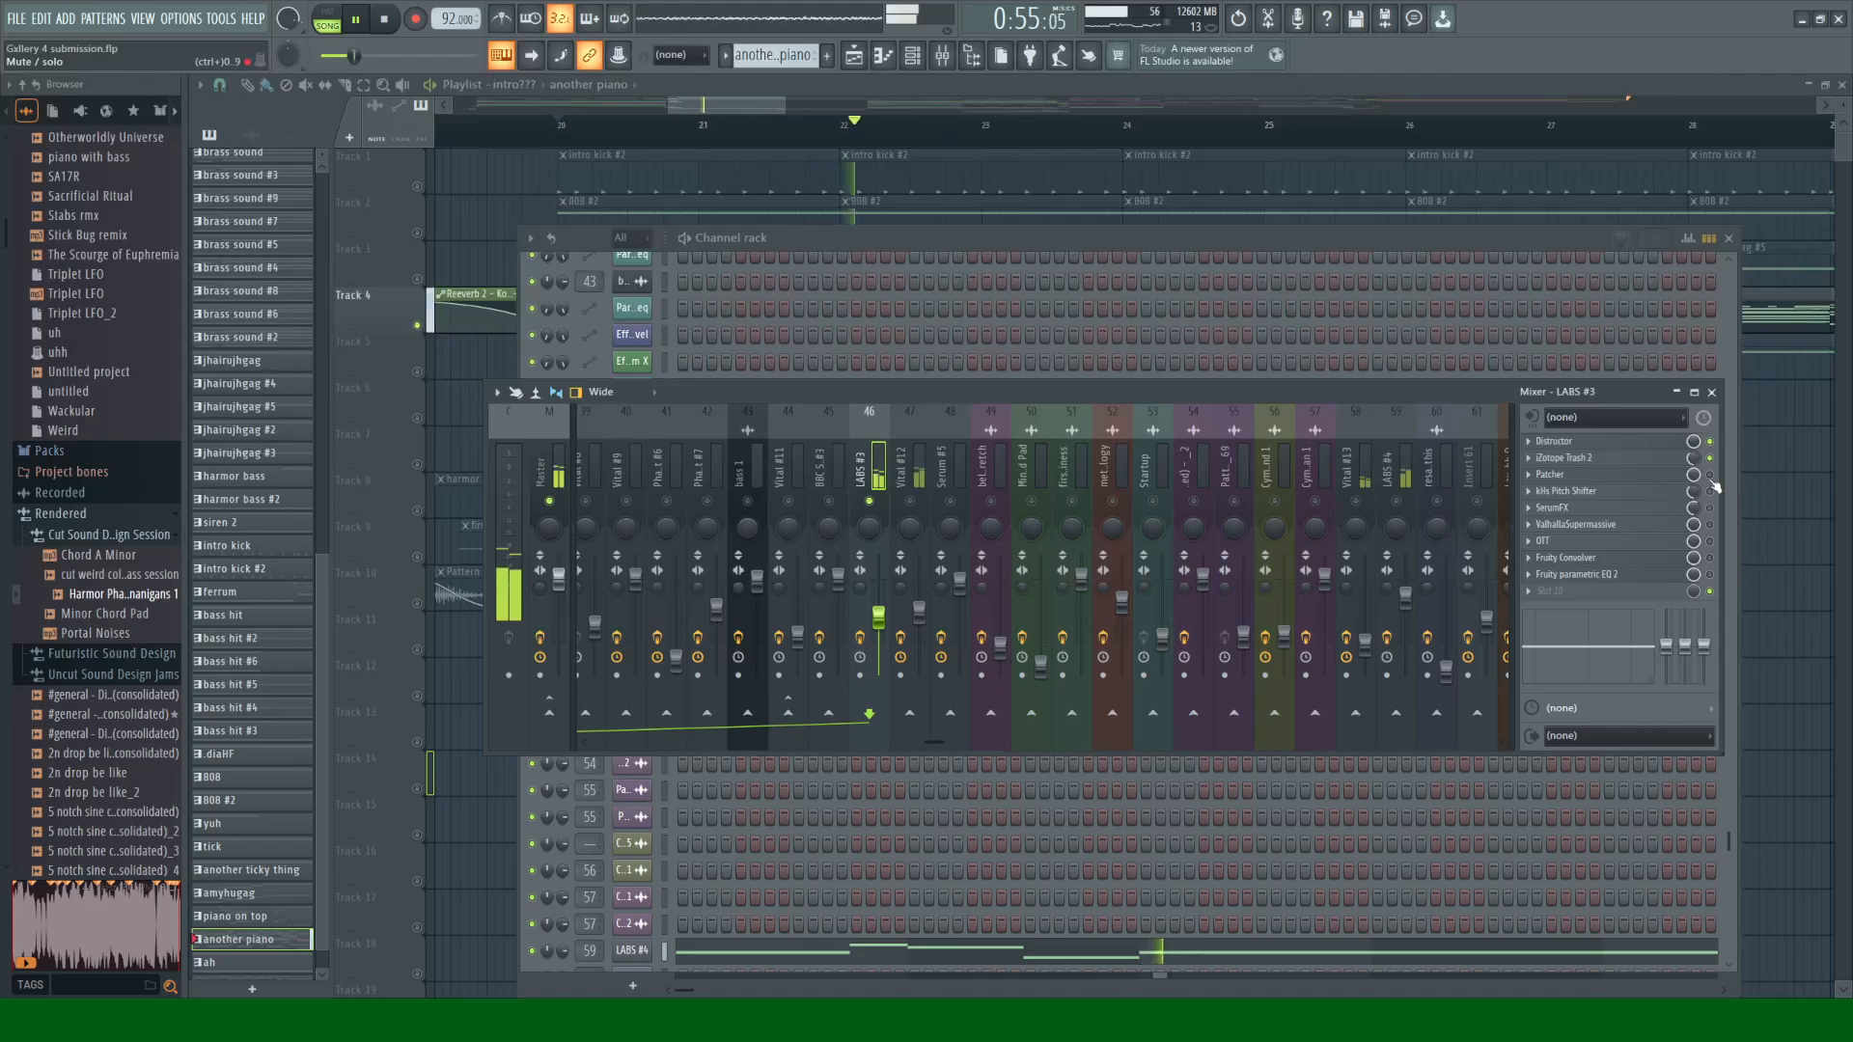
pyautogui.press('space')
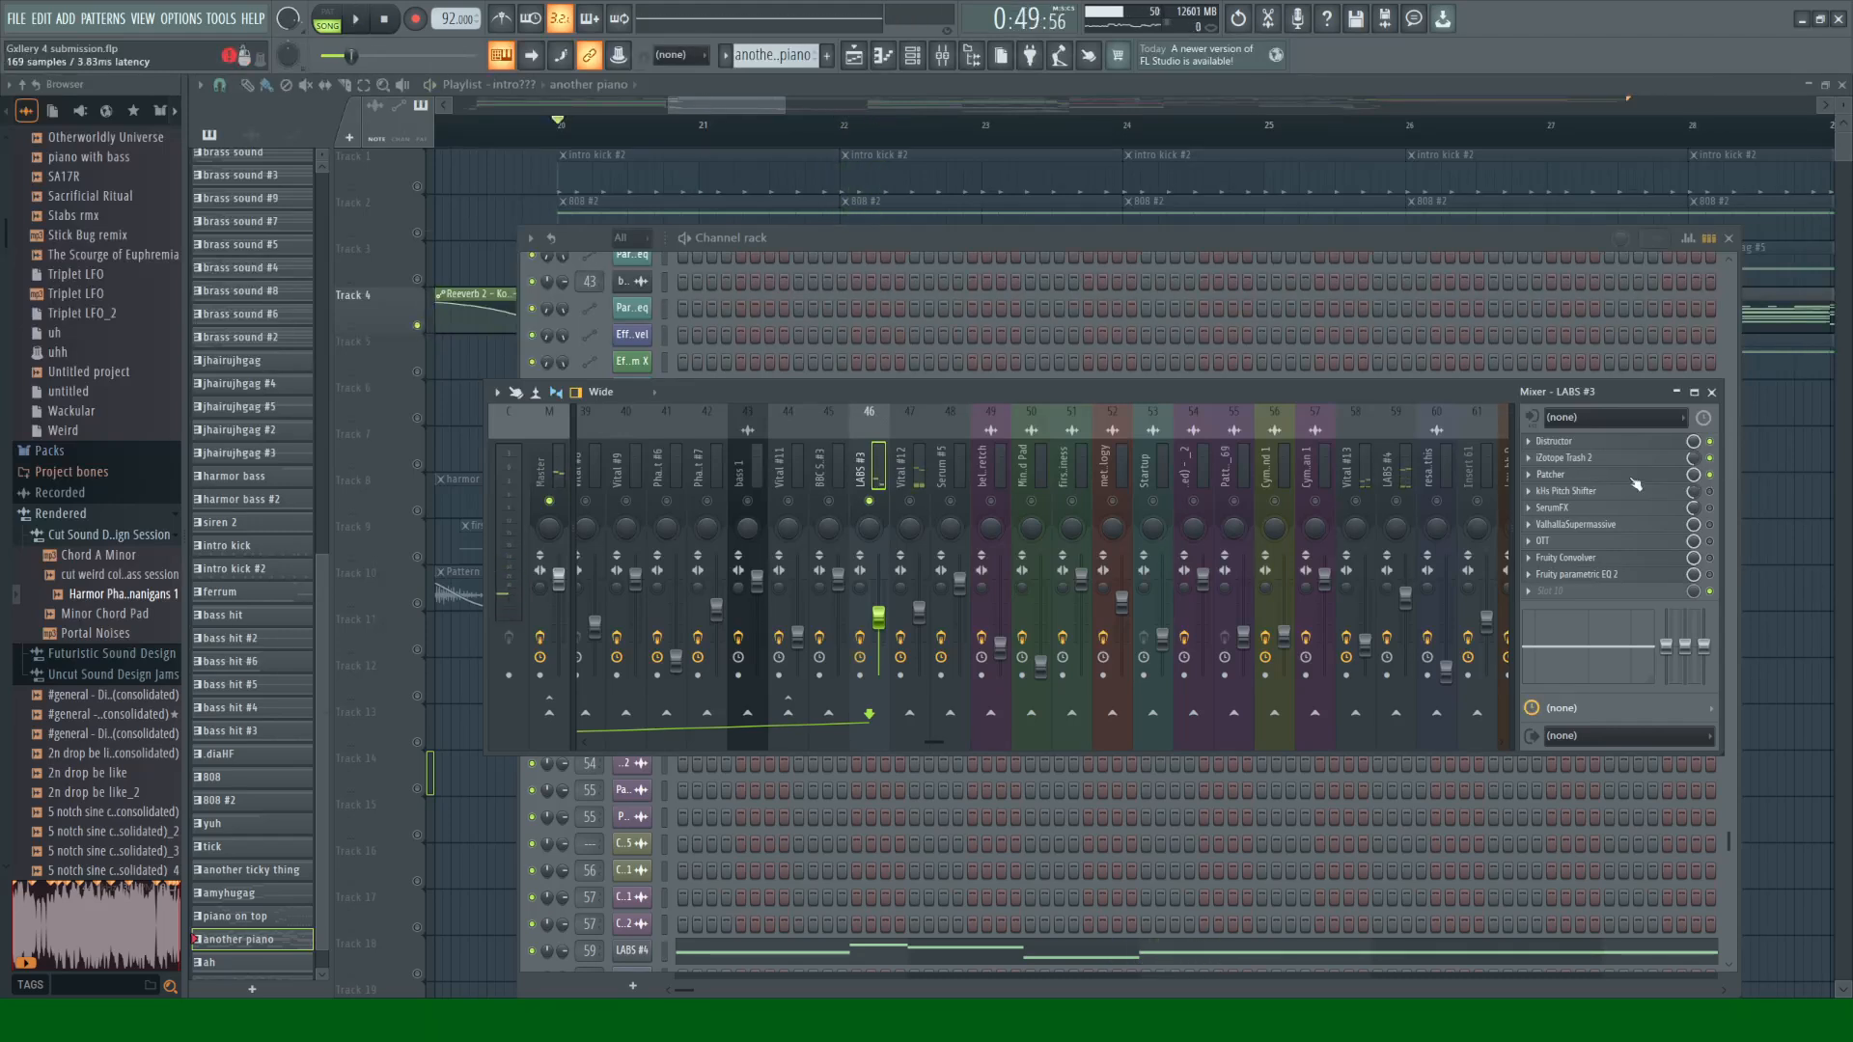
# Step: Inspect the Patcher map and the kHs Pitch Shifter on the LABS #3 insert, playing the section between them
pyautogui.click(1634, 475)
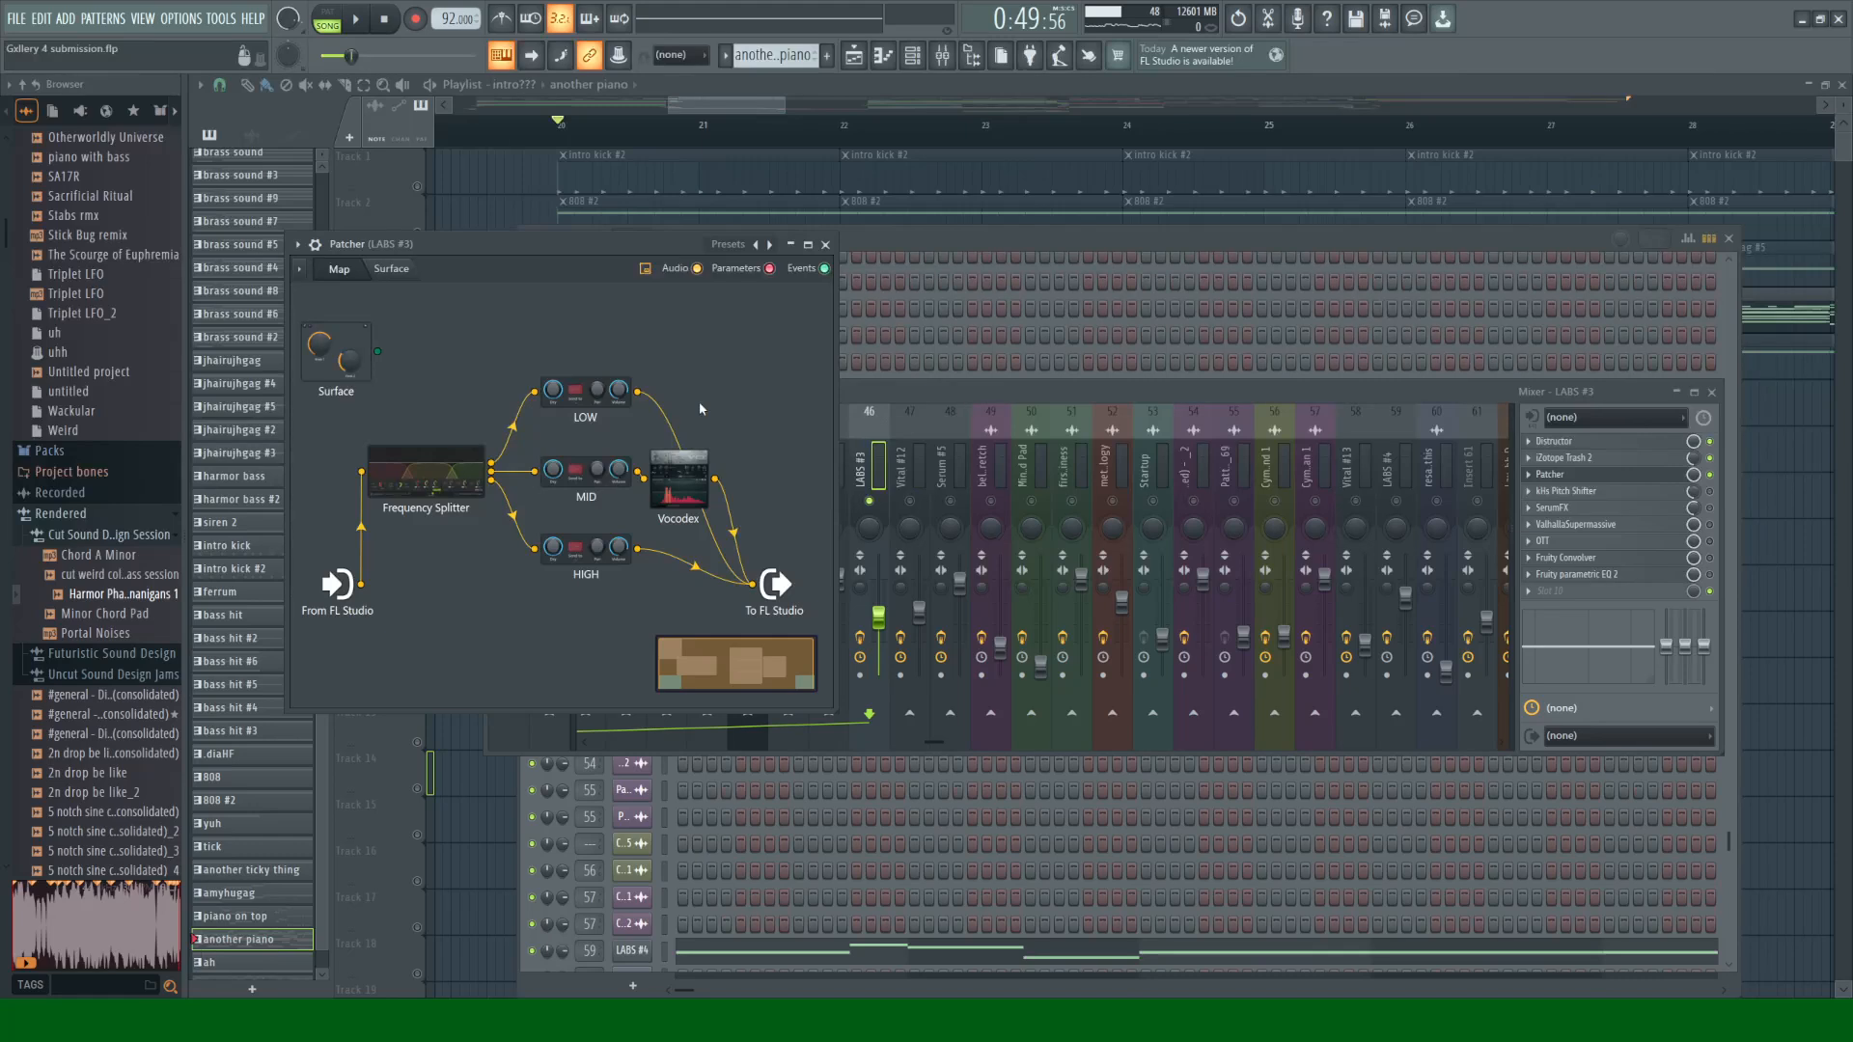
pyautogui.click(825, 245)
pyautogui.press('space')
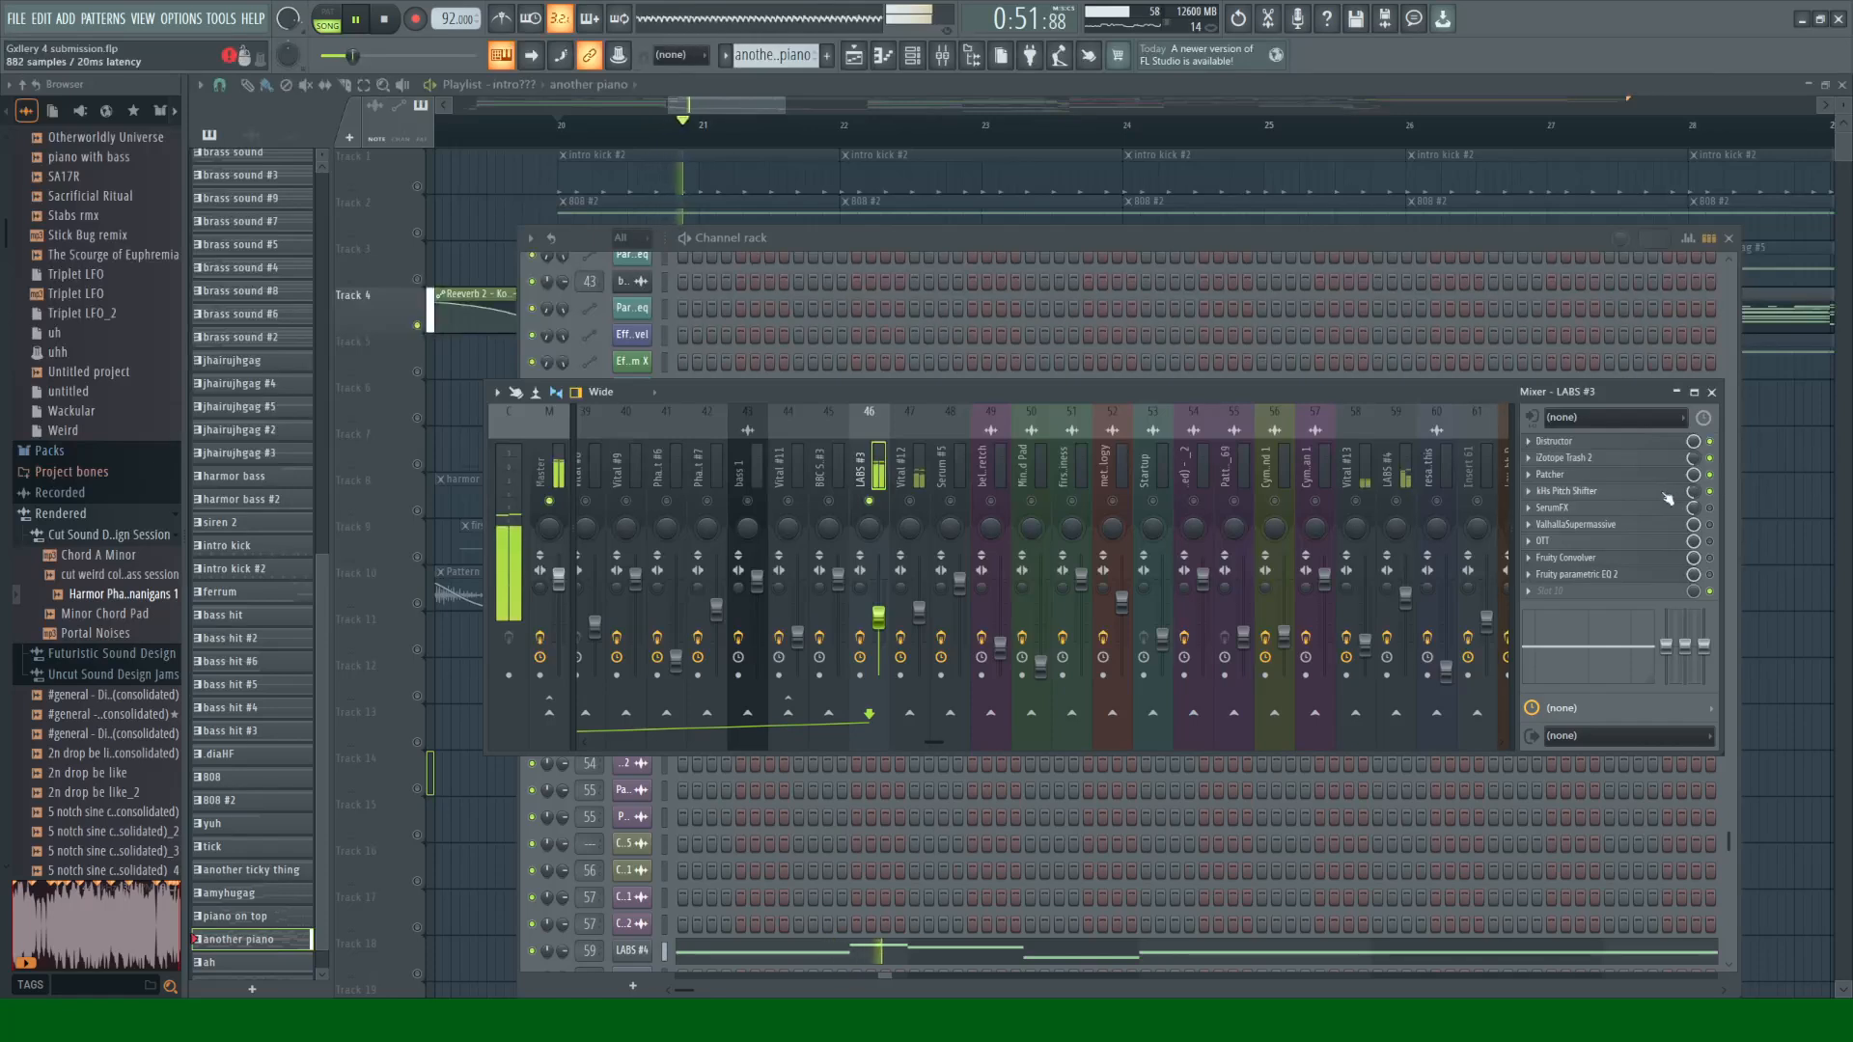
pyautogui.click(1573, 491)
pyautogui.press('space')
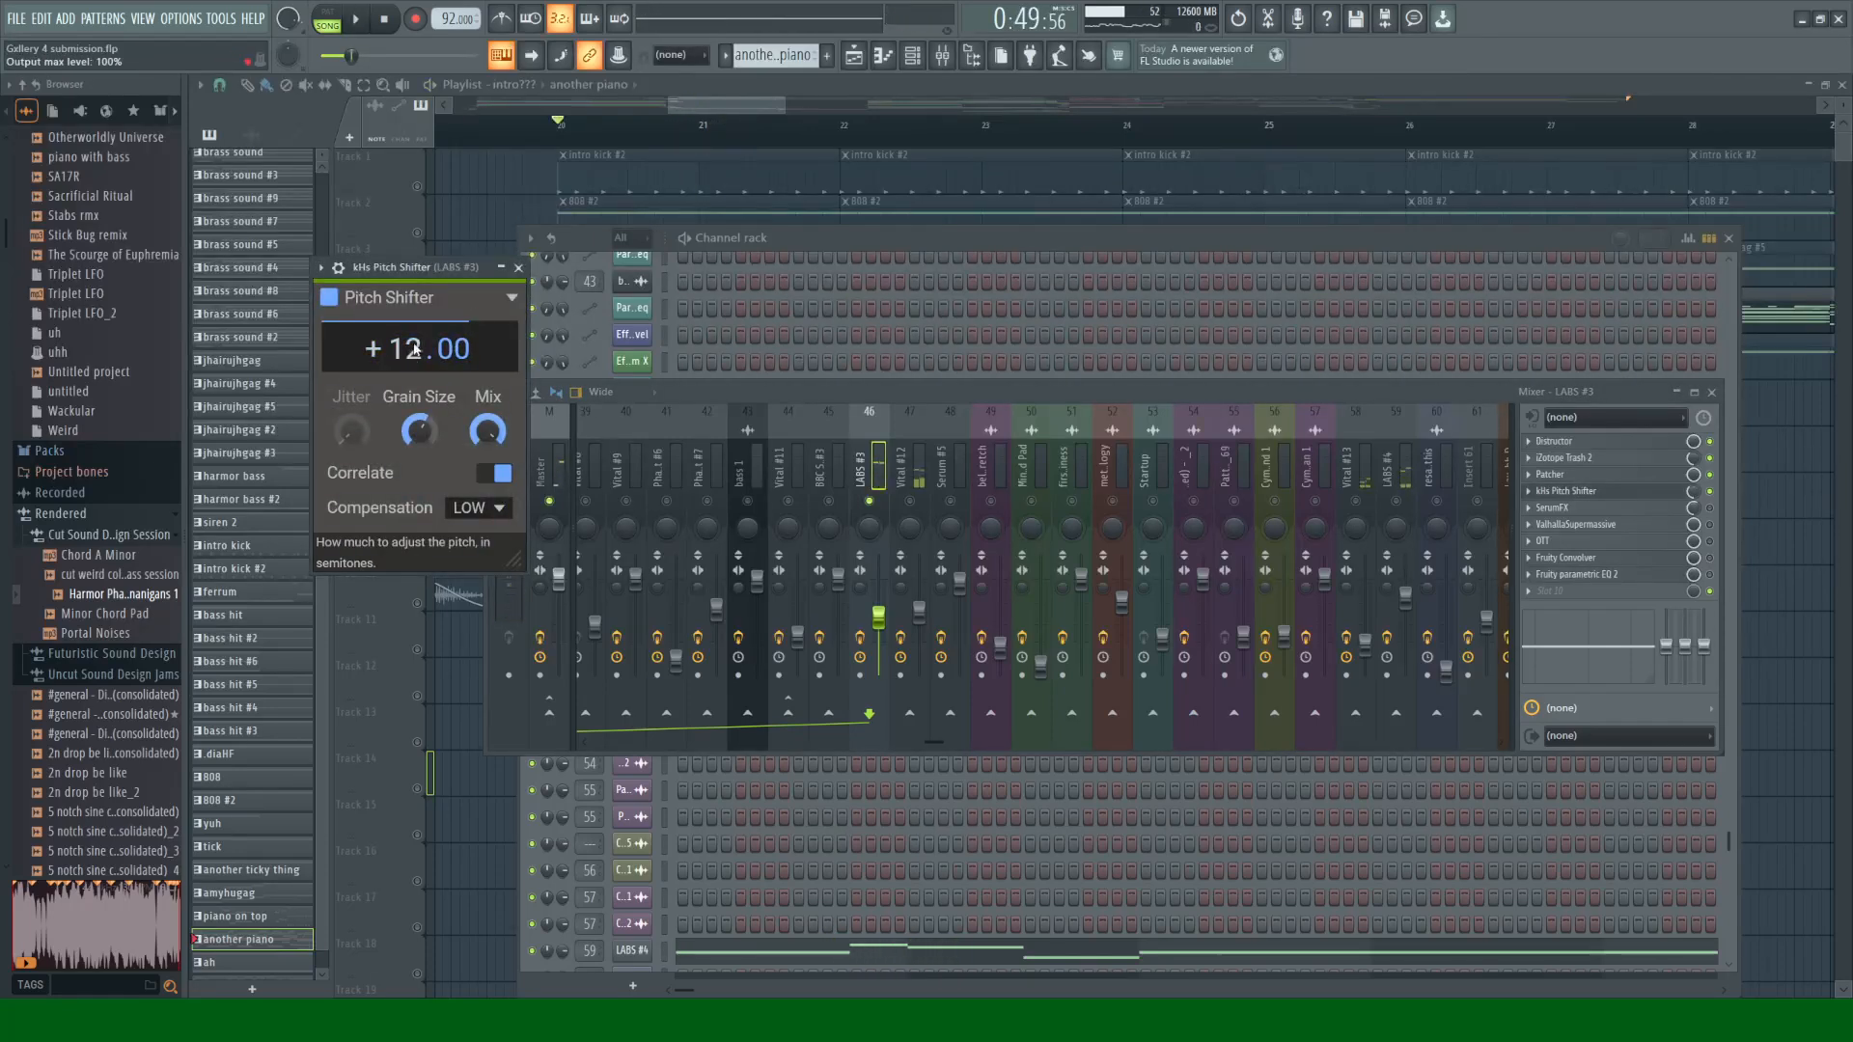
pyautogui.click(1618, 488)
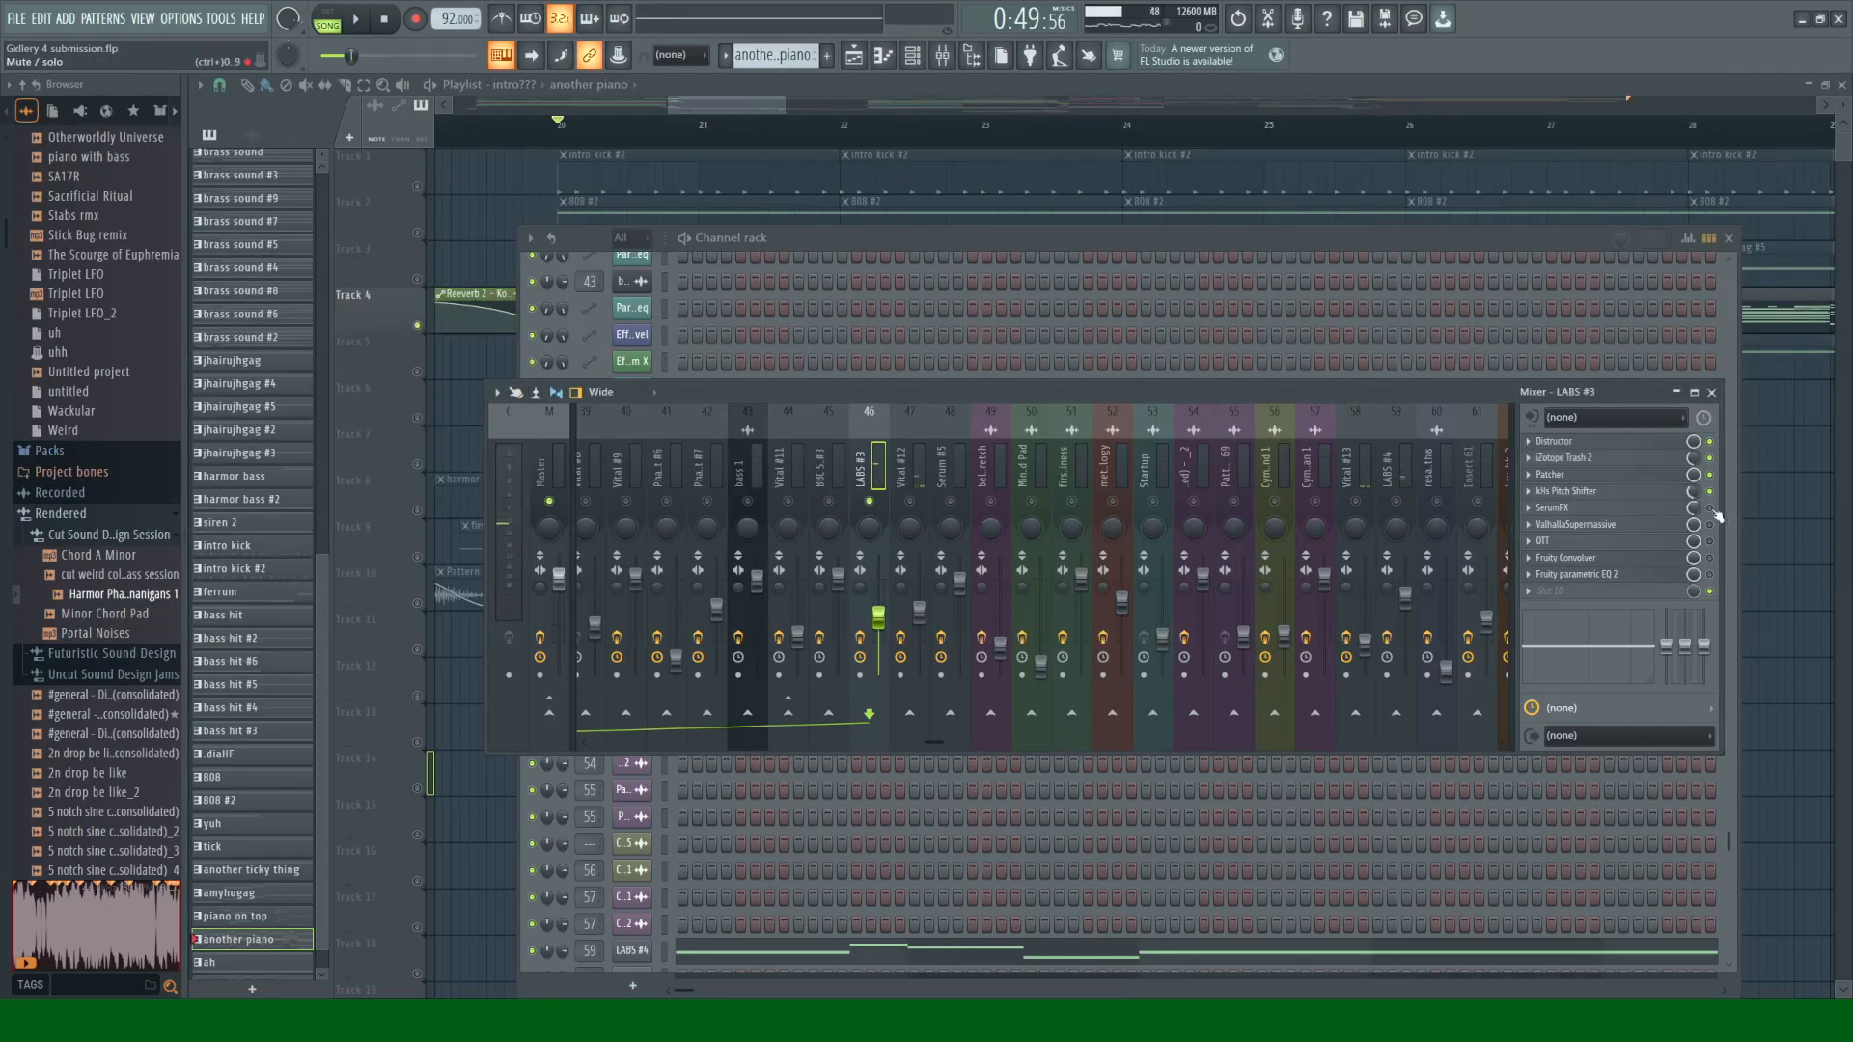
# Step: Inspect the SerumFX and ValhallaSupermassive effects on the LABS #3 insert, playing the section between them
pyautogui.click(1627, 509)
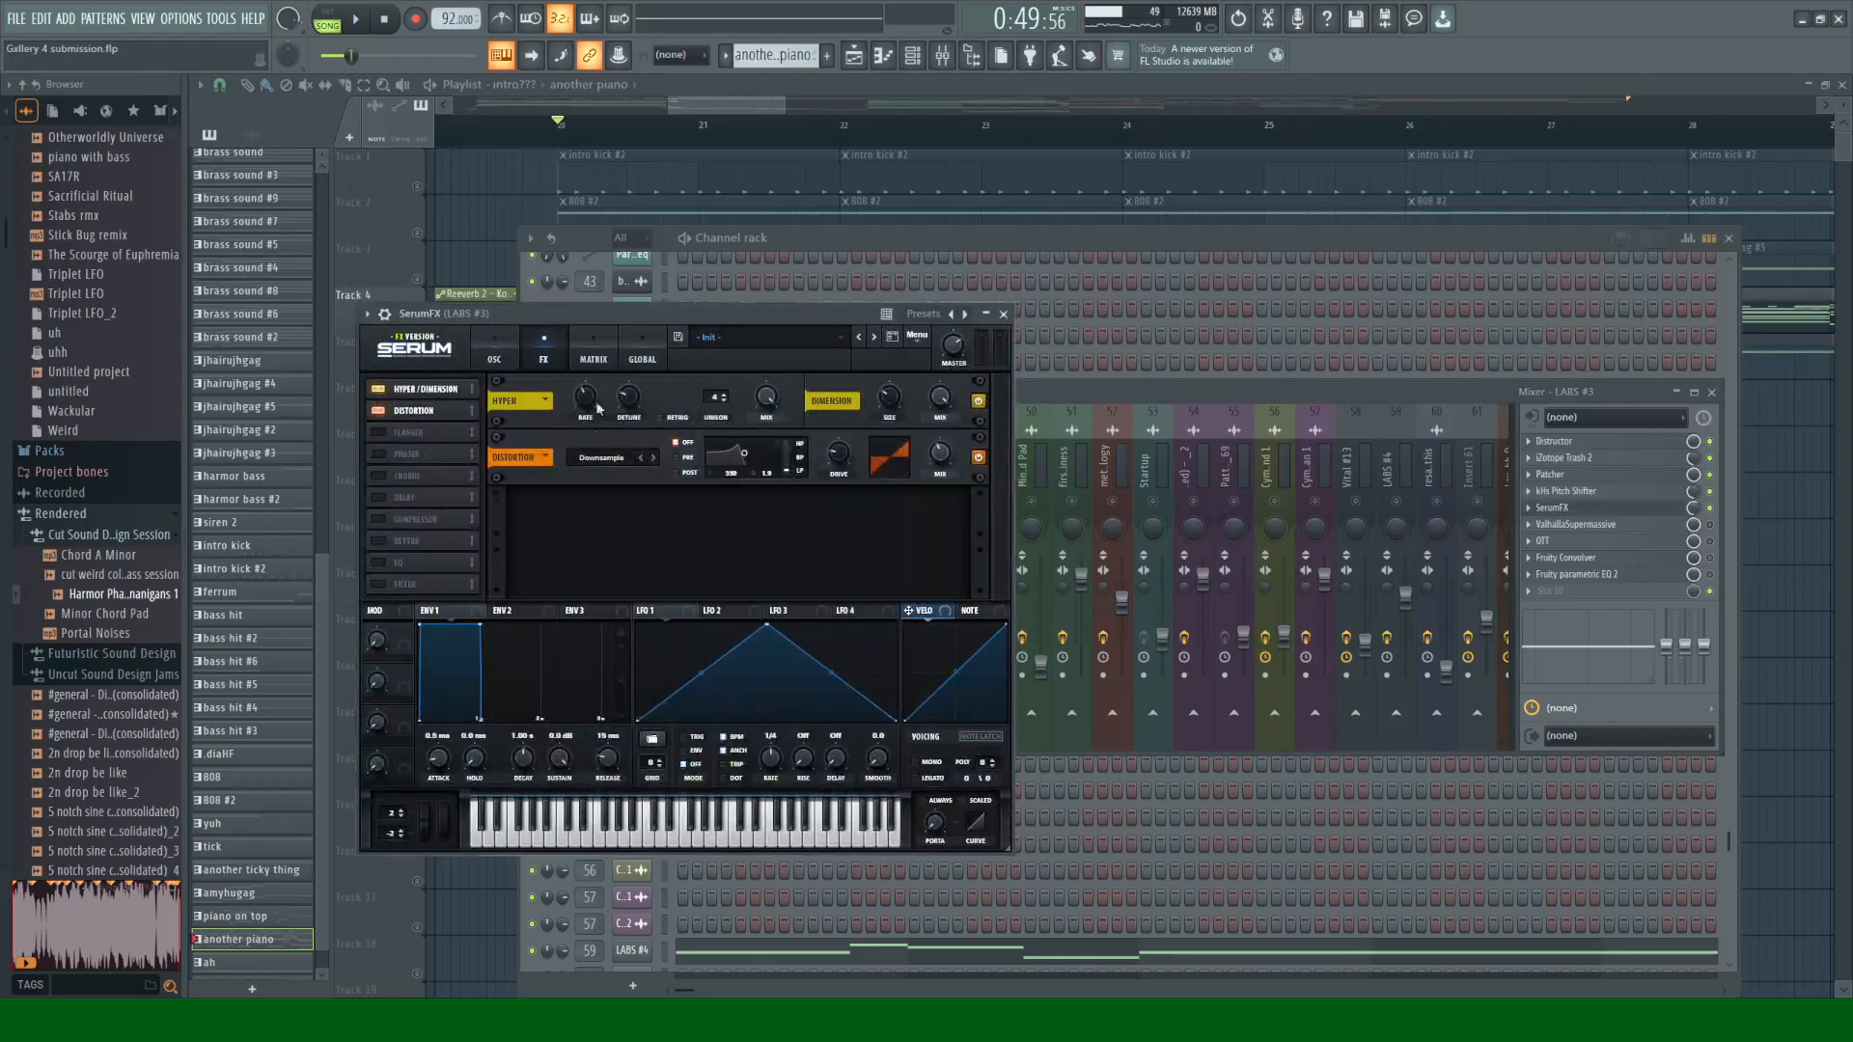
pyautogui.click(1002, 315)
pyautogui.press('space')
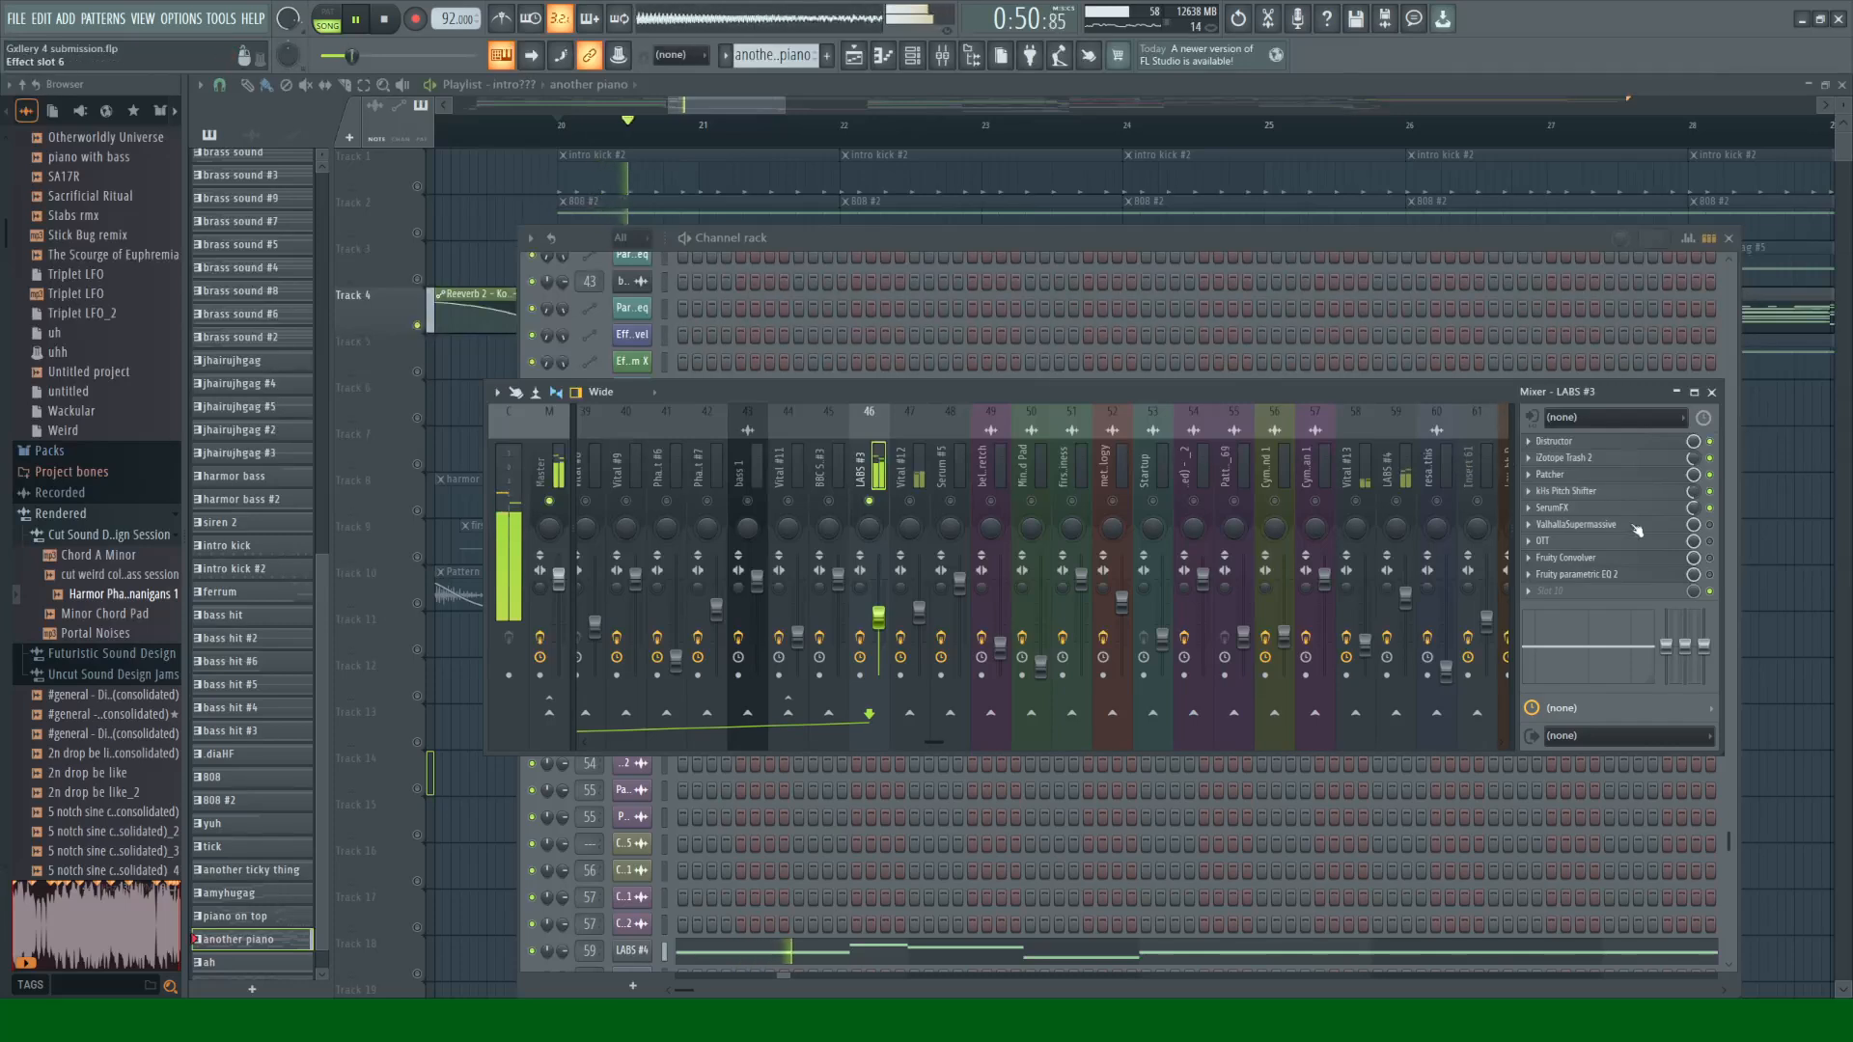
pyautogui.press('space')
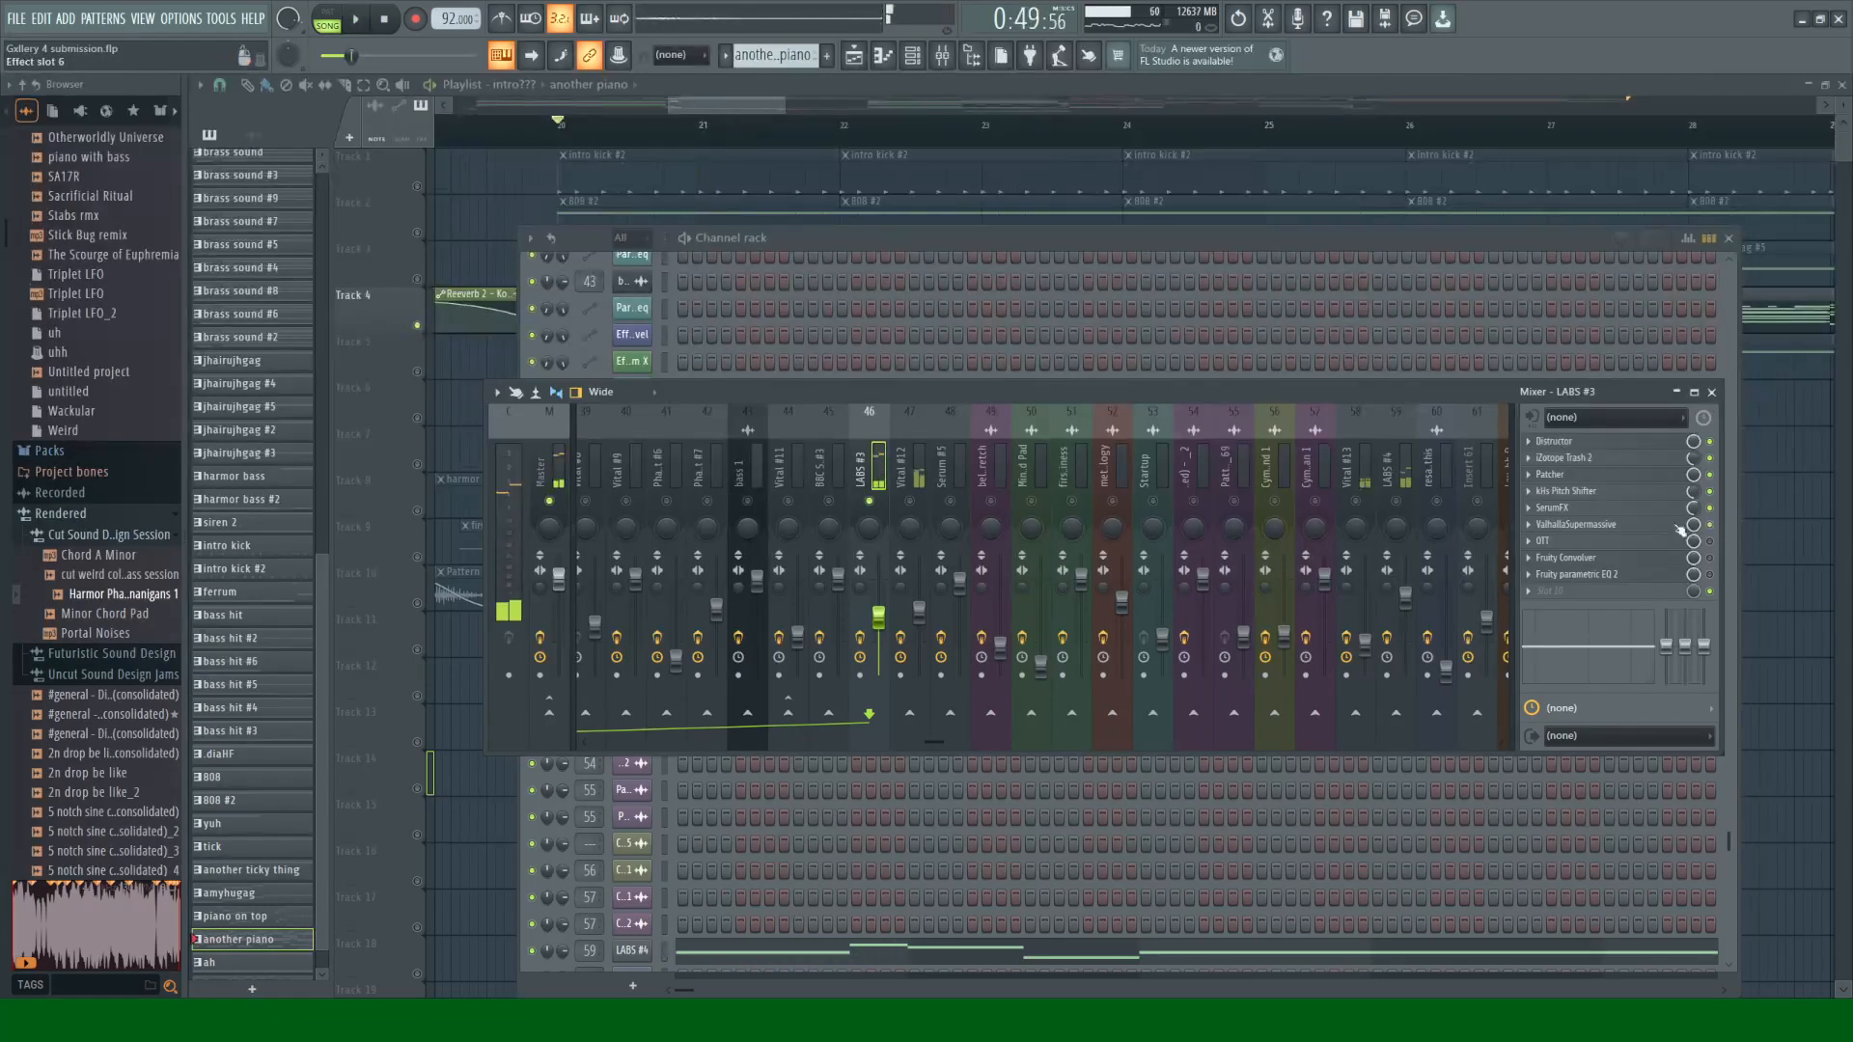
pyautogui.click(1625, 524)
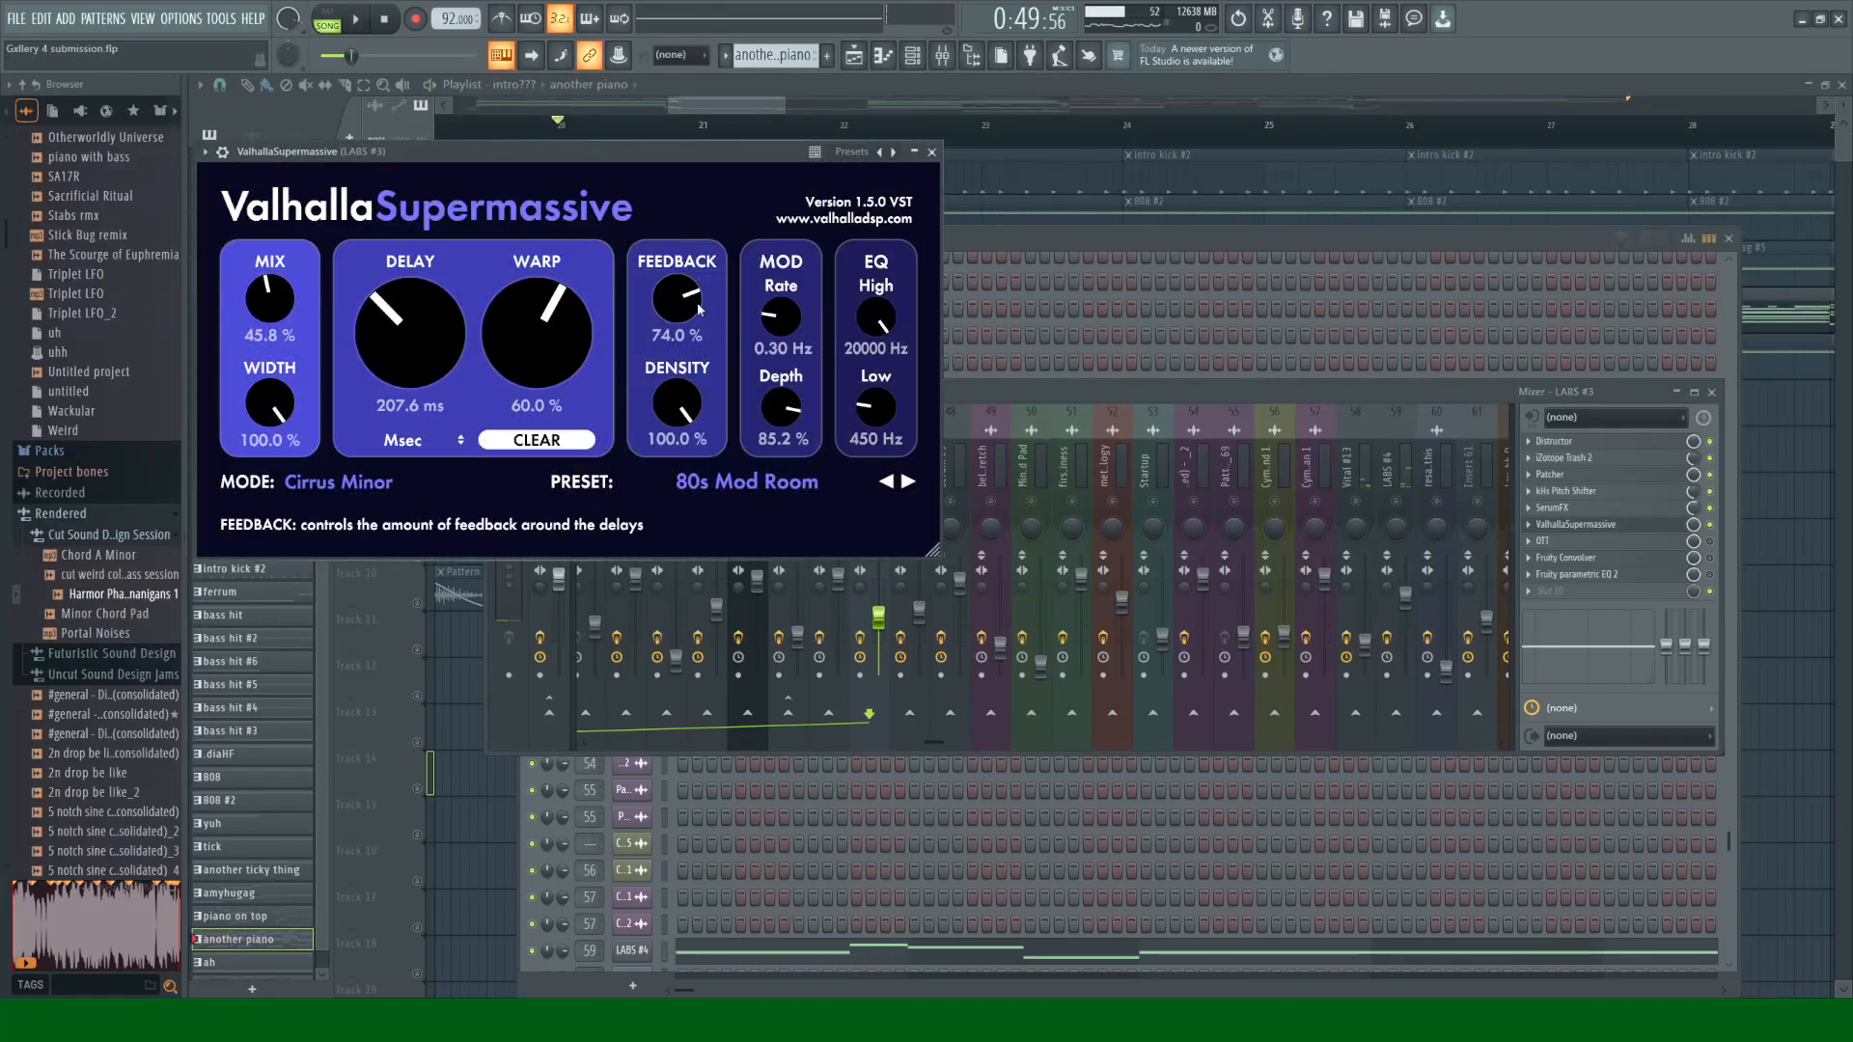
pyautogui.click(933, 153)
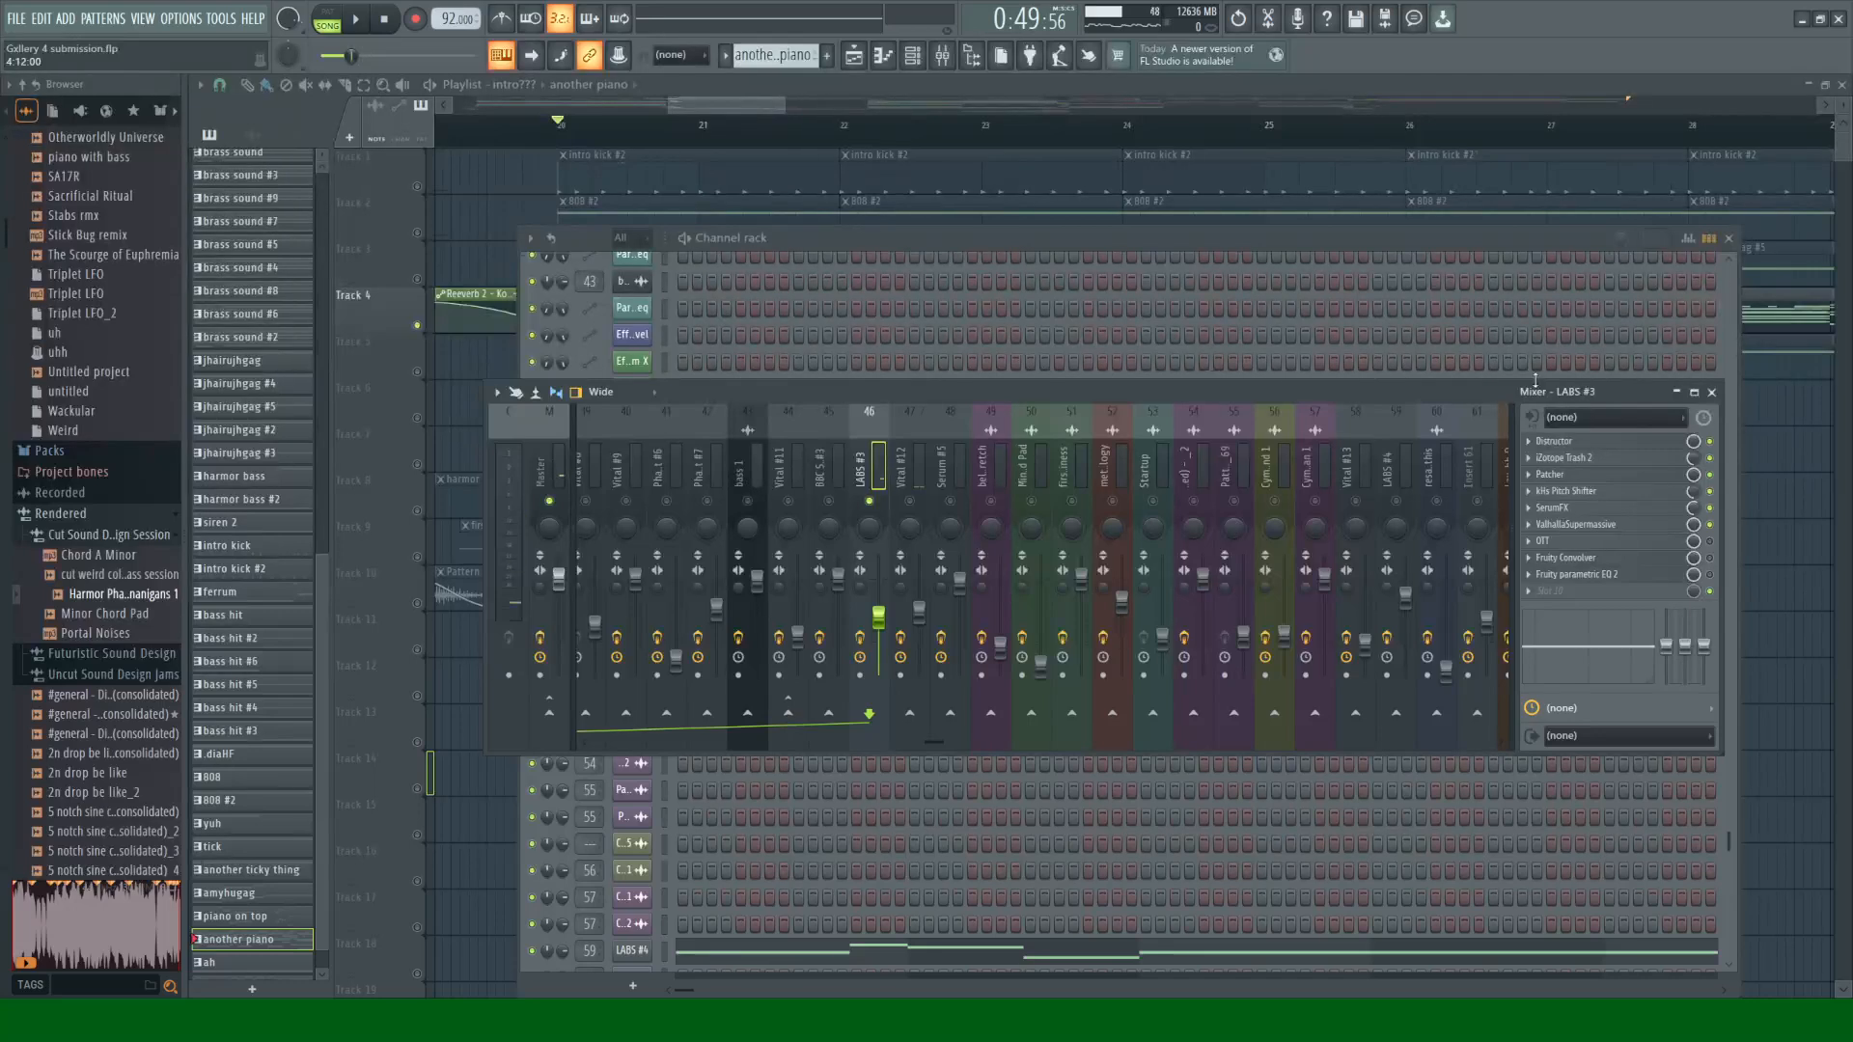
# Step: Play the section from bar 20 while inspecting the Fruity Convolver and Fruity Parametric EQ 2 on the LABS #3 insert
pyautogui.press('space')
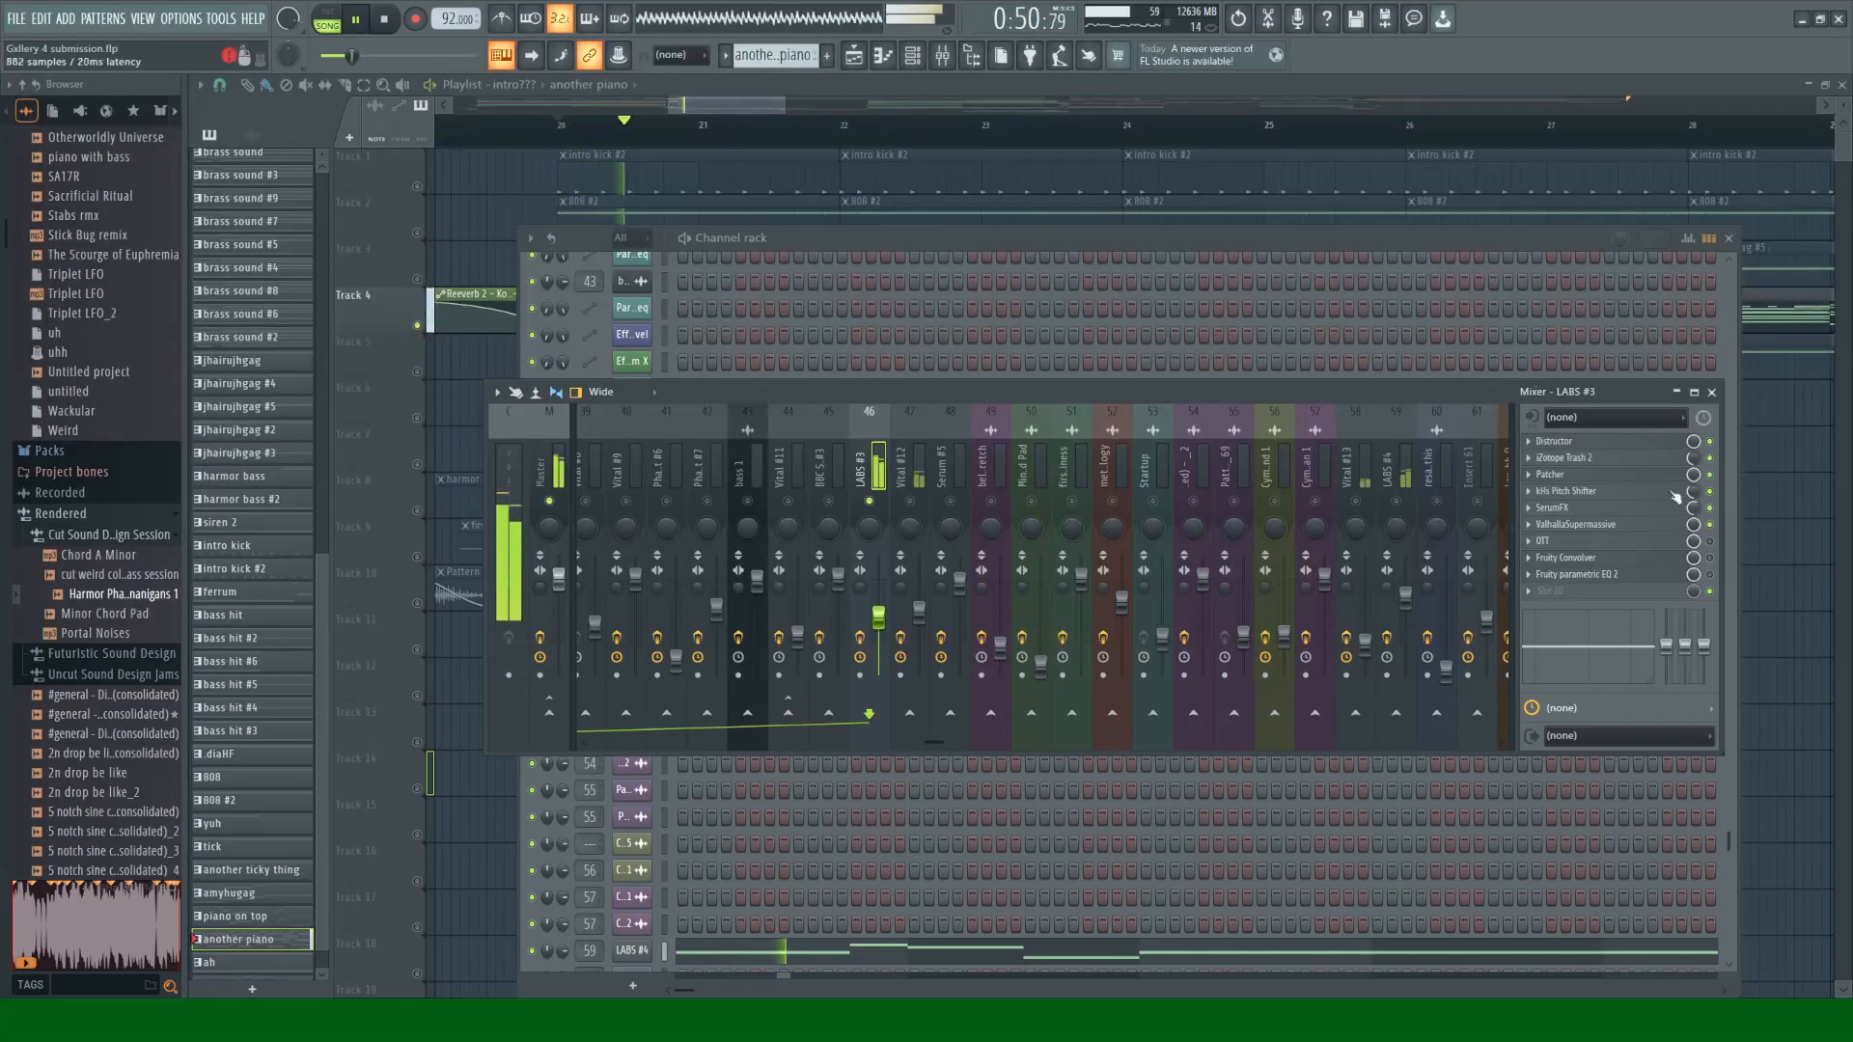
pyautogui.click(1605, 560)
pyautogui.click(878, 196)
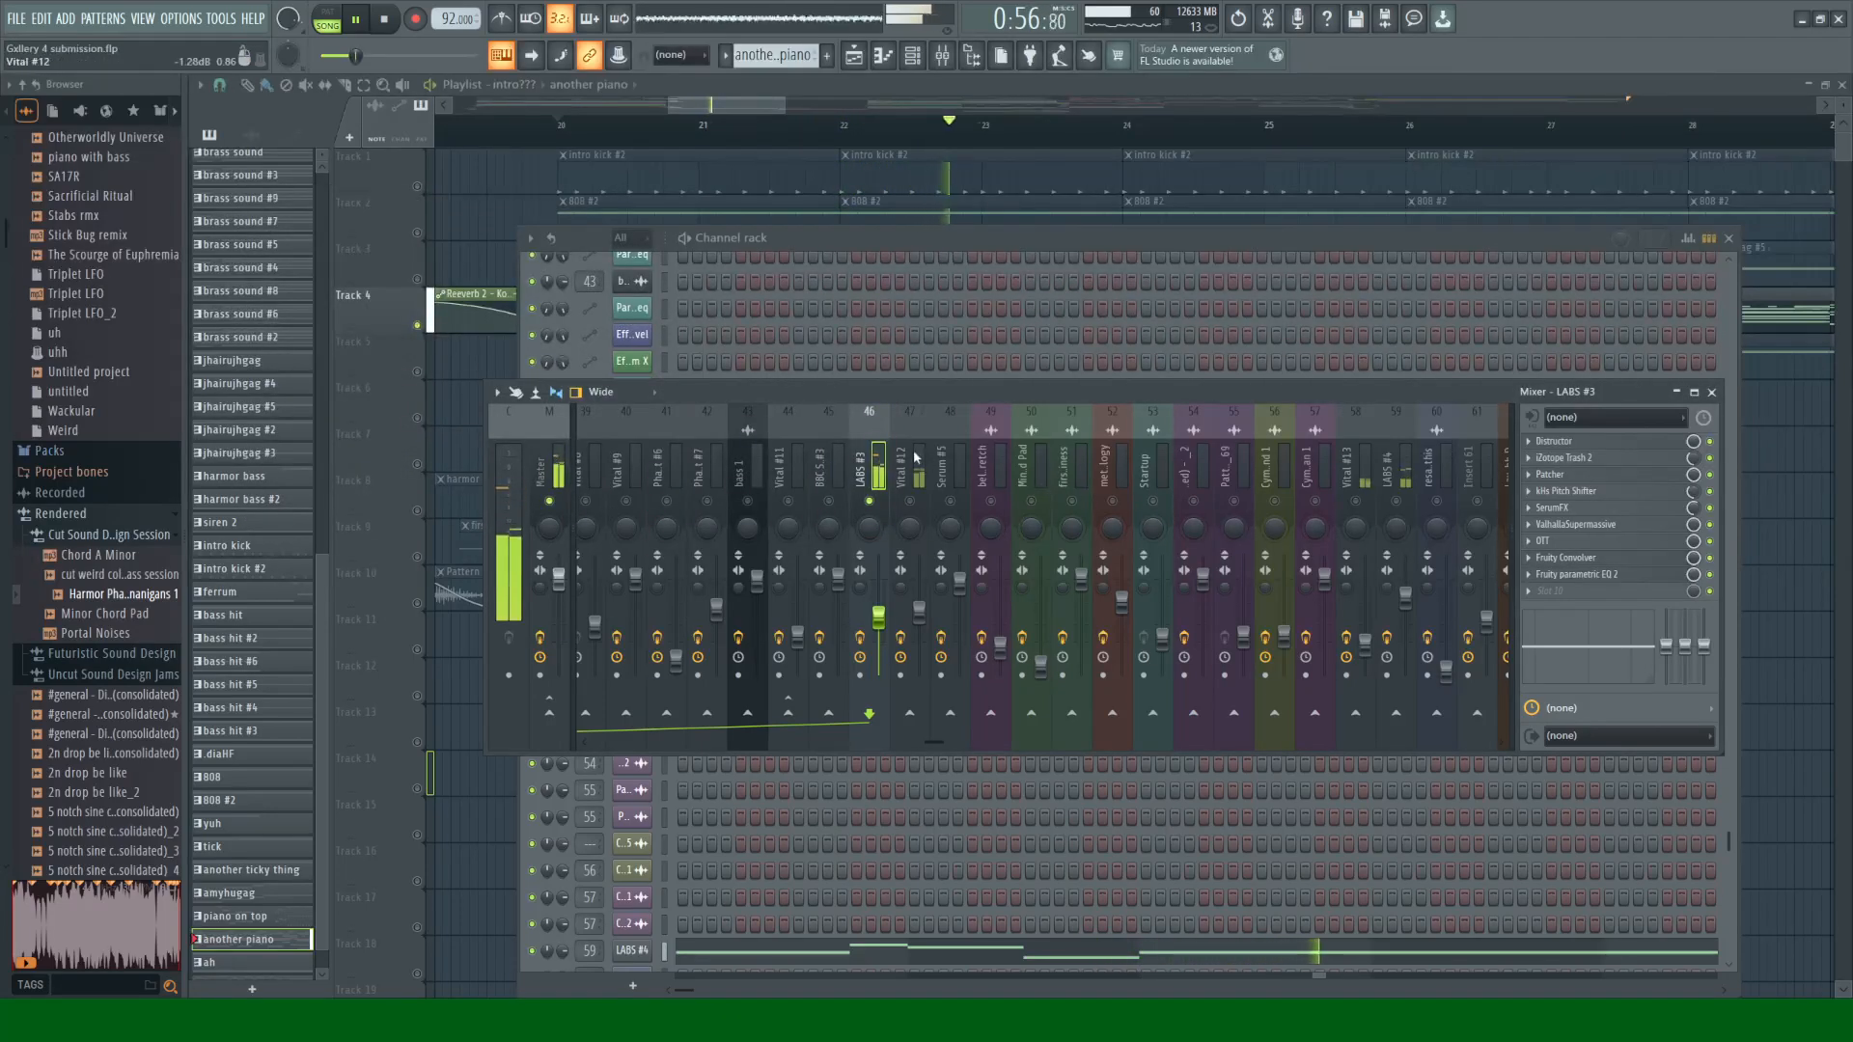
pyautogui.click(1575, 574)
pyautogui.press('space')
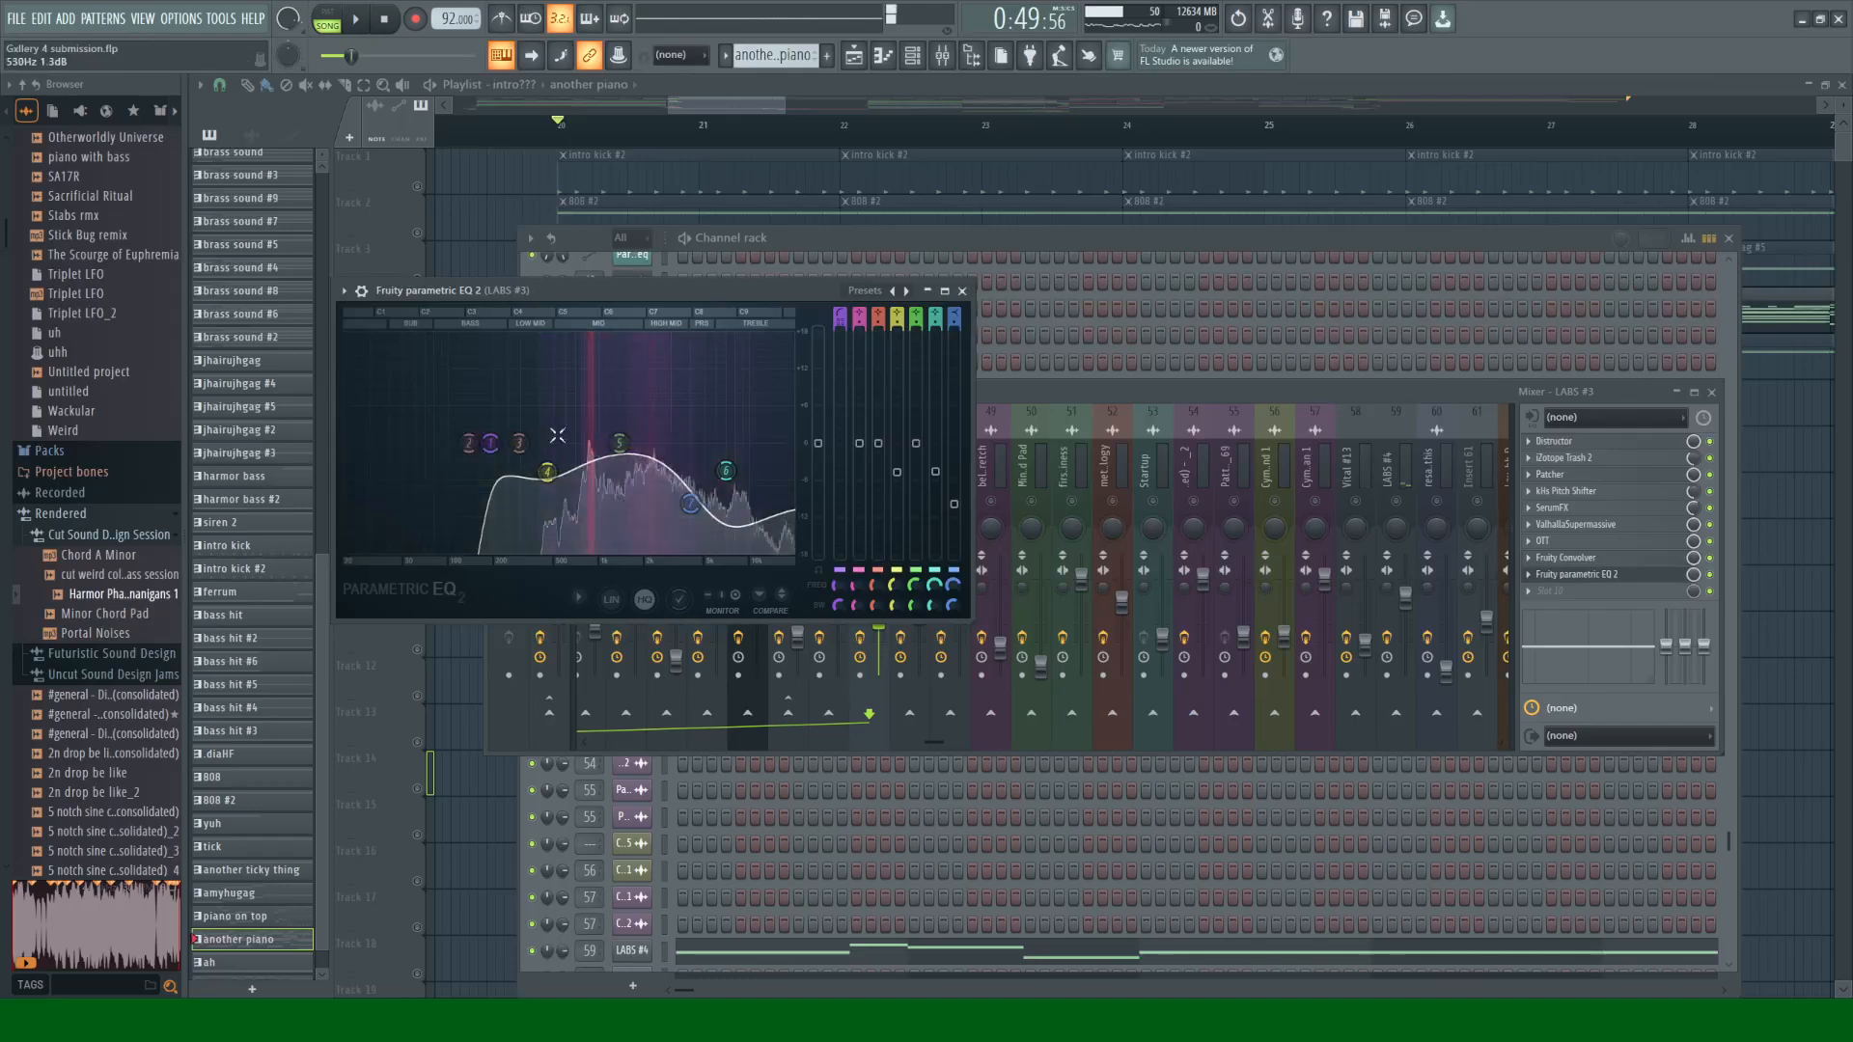
pyautogui.click(962, 290)
# Step: Select the Vital #12 insert, play the section, and inspect the effects page of its Vital #12 synth
pyautogui.click(907, 476)
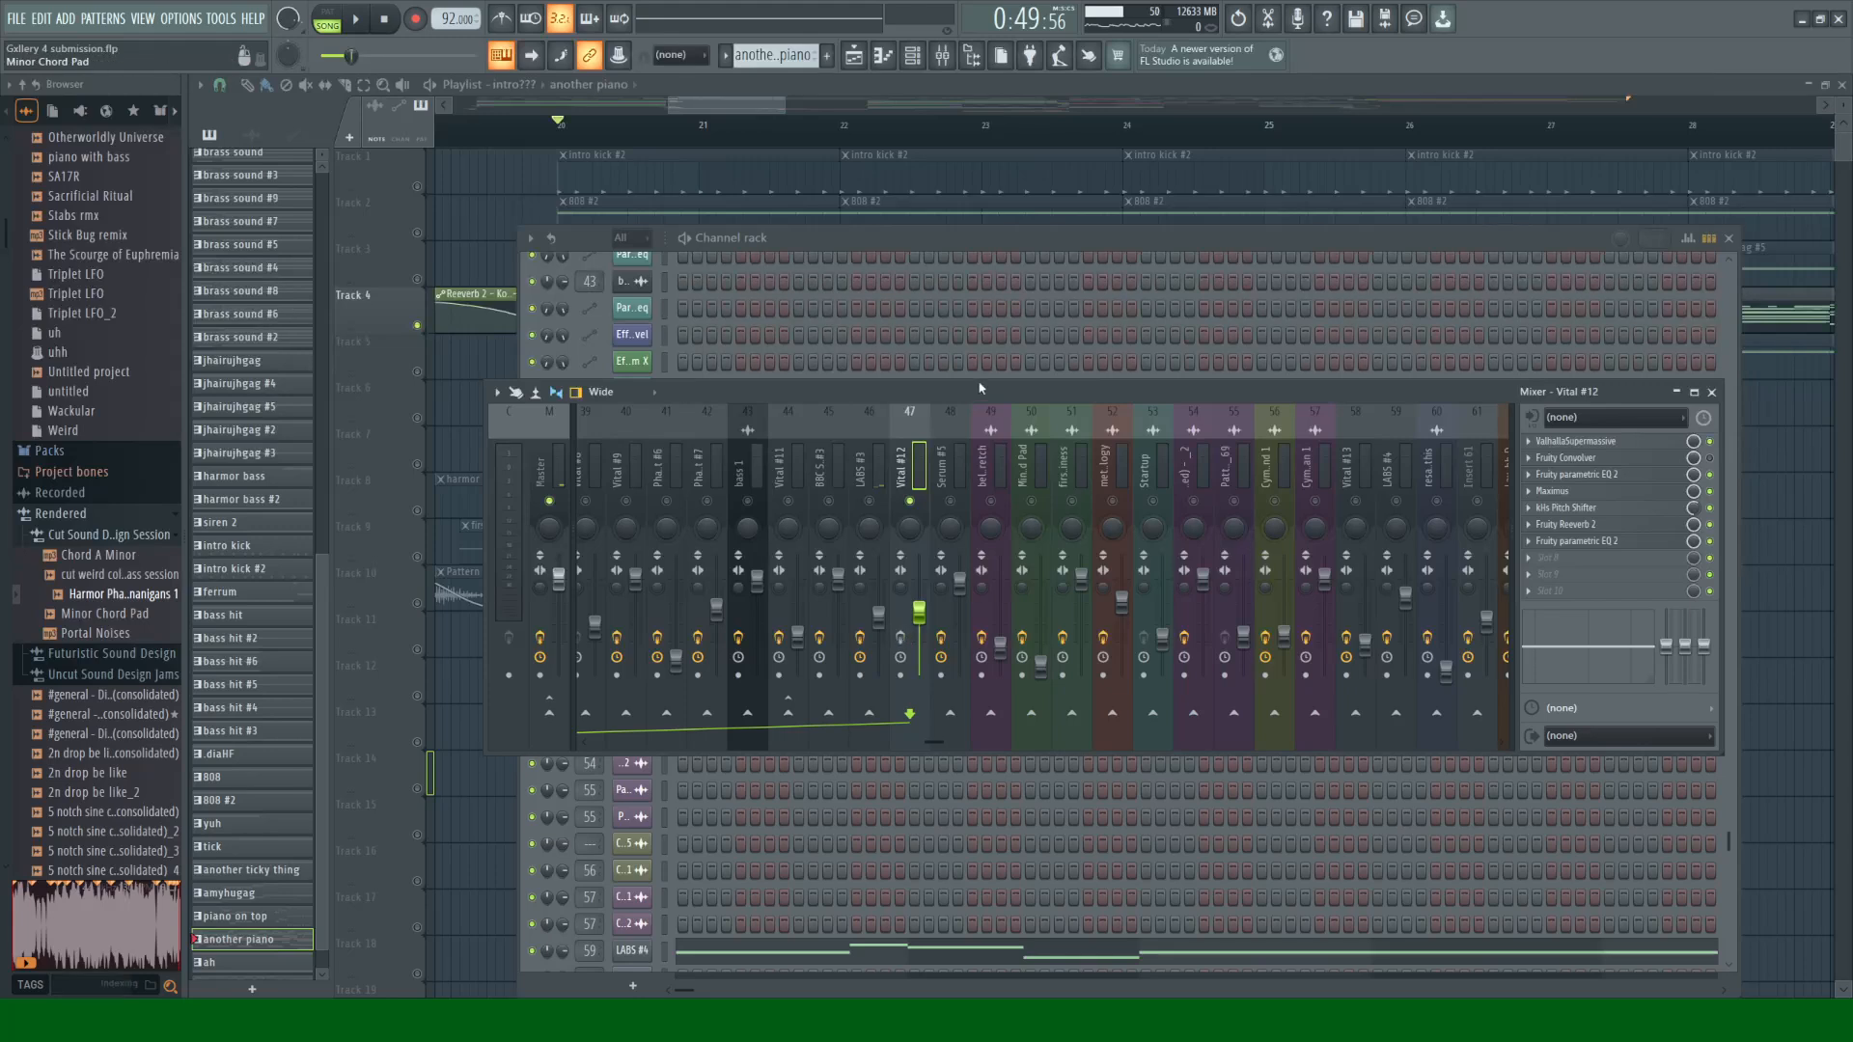
pyautogui.press('space')
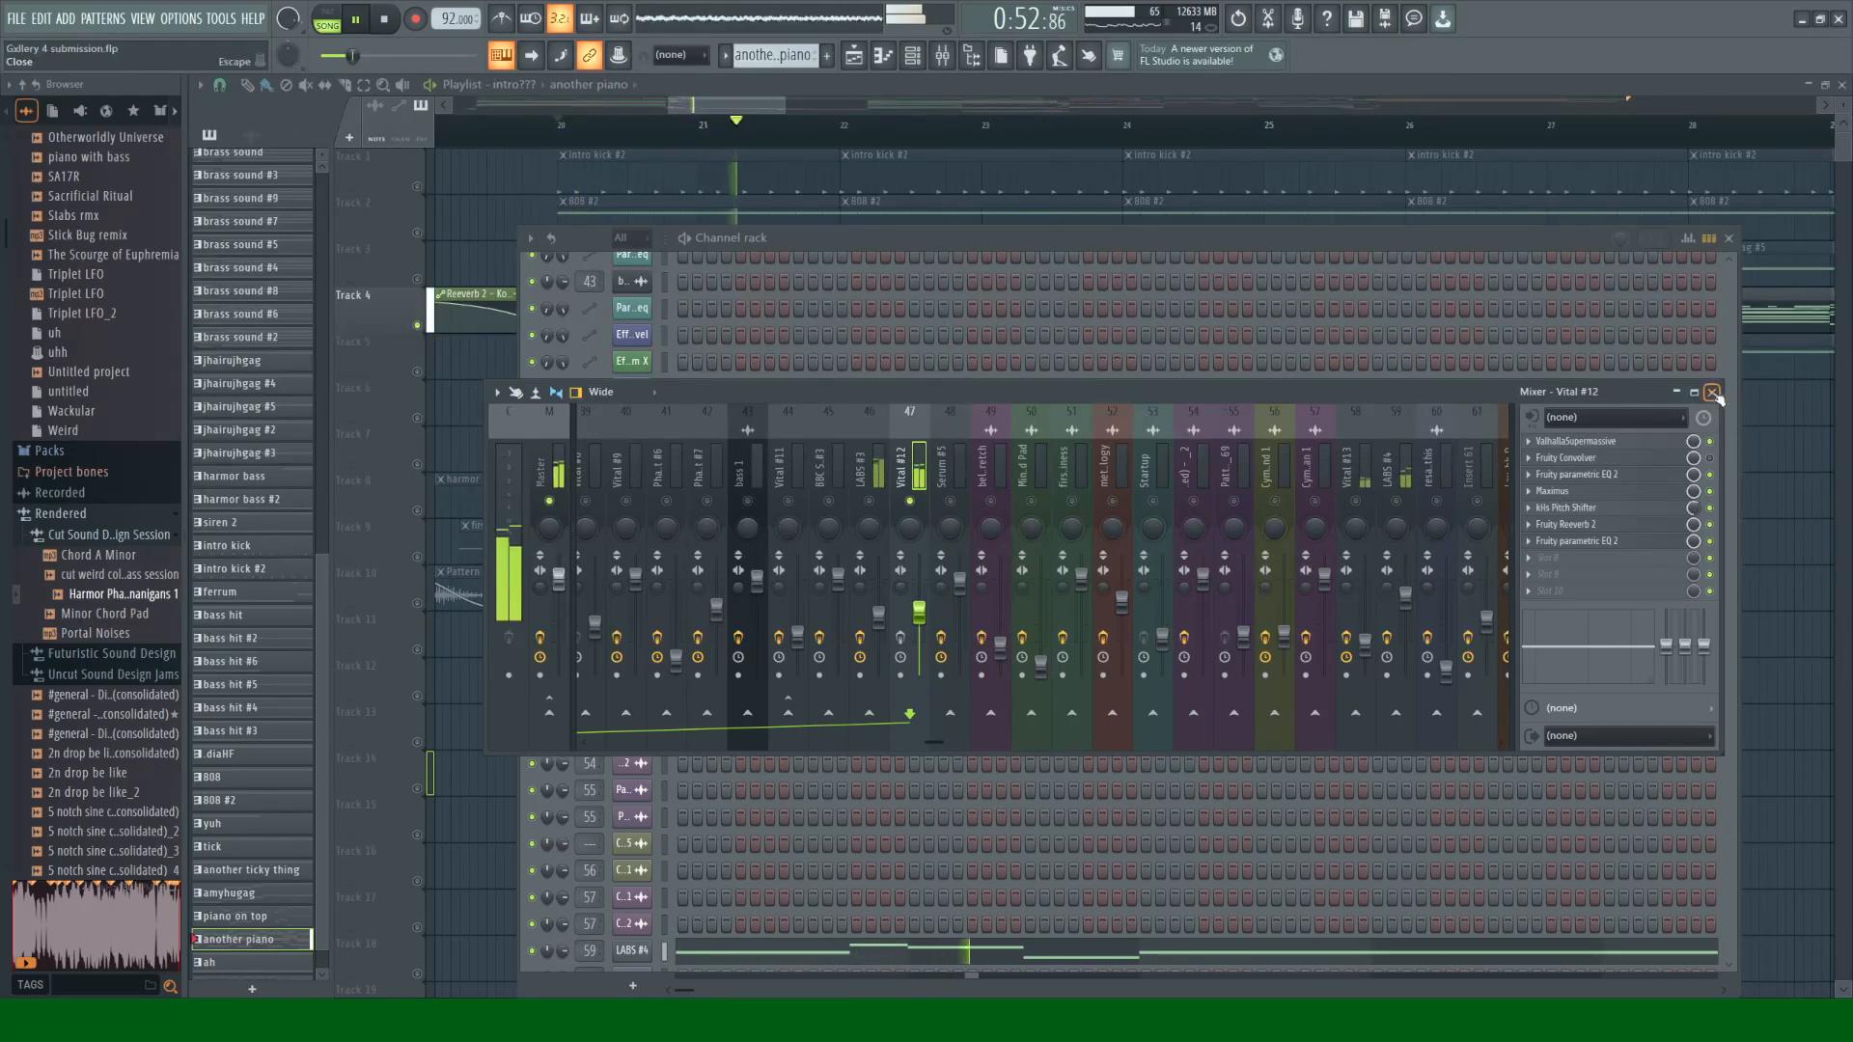
pyautogui.press('F9')
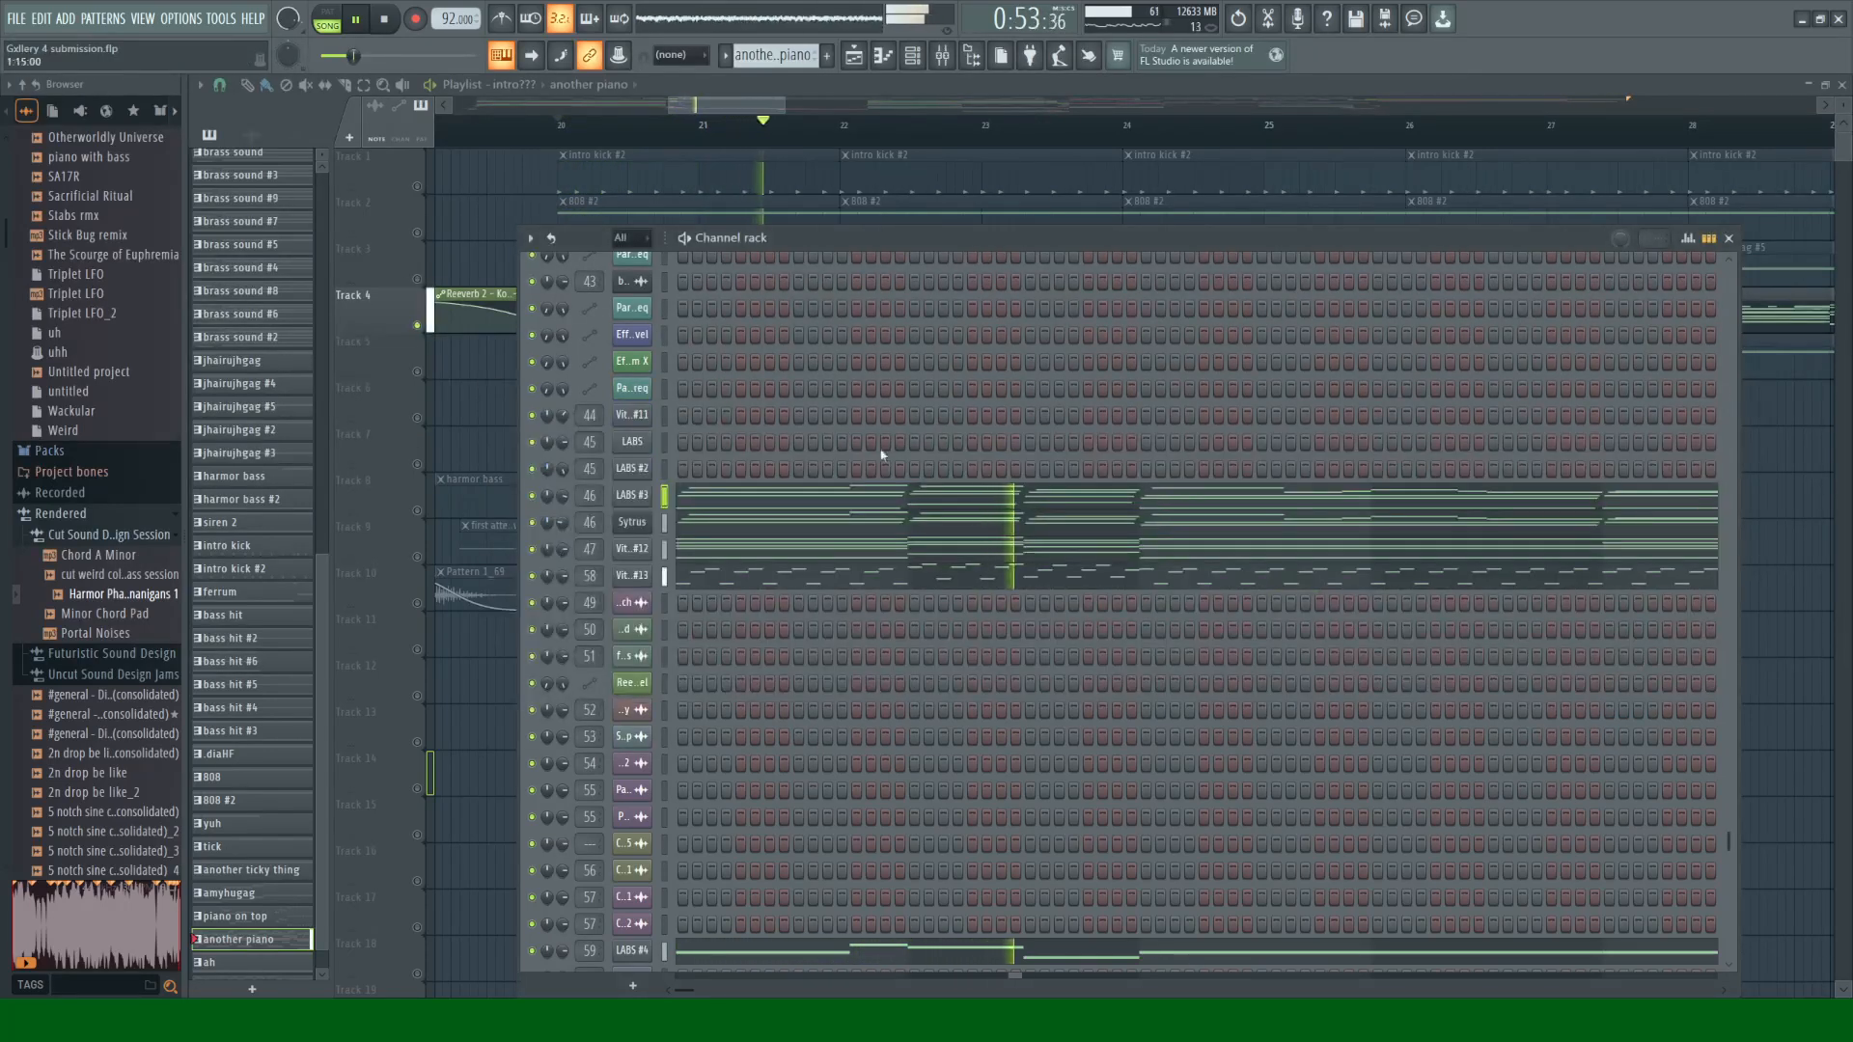
pyautogui.click(625, 550)
pyautogui.press('space')
pyautogui.click(563, 367)
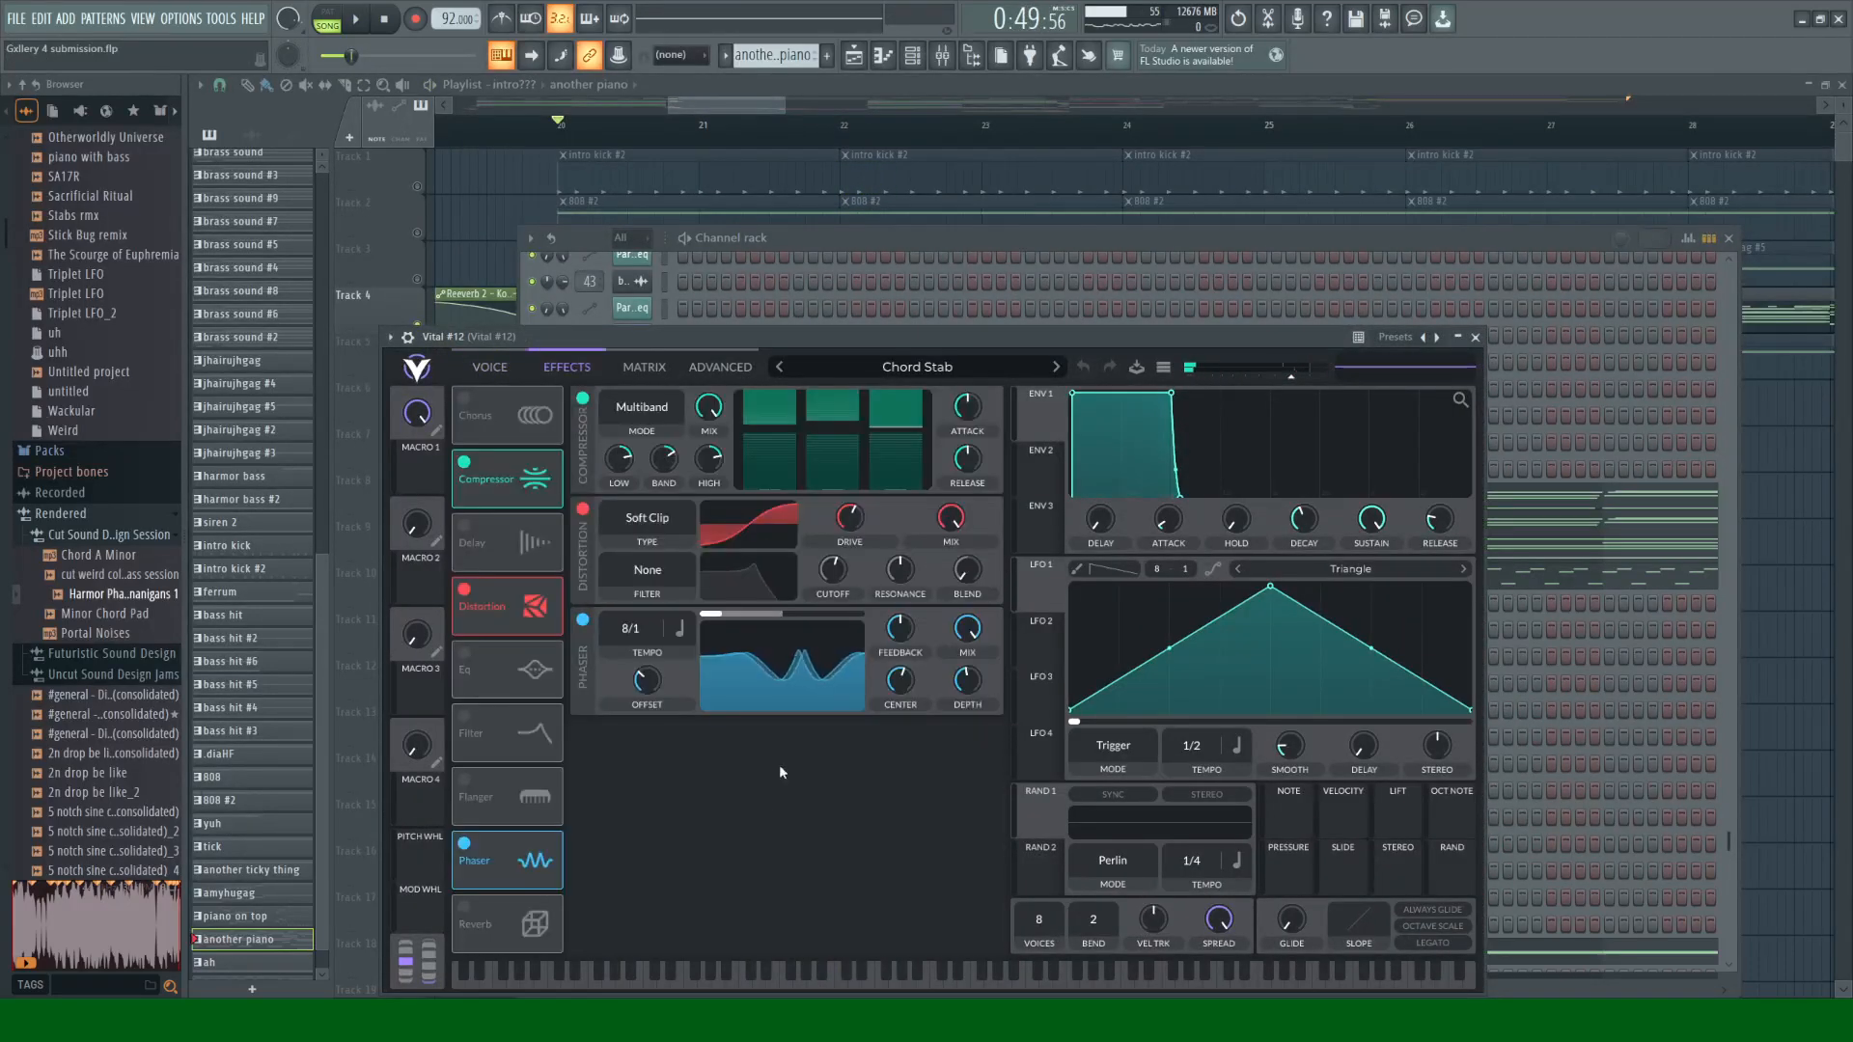
pyautogui.click(1475, 338)
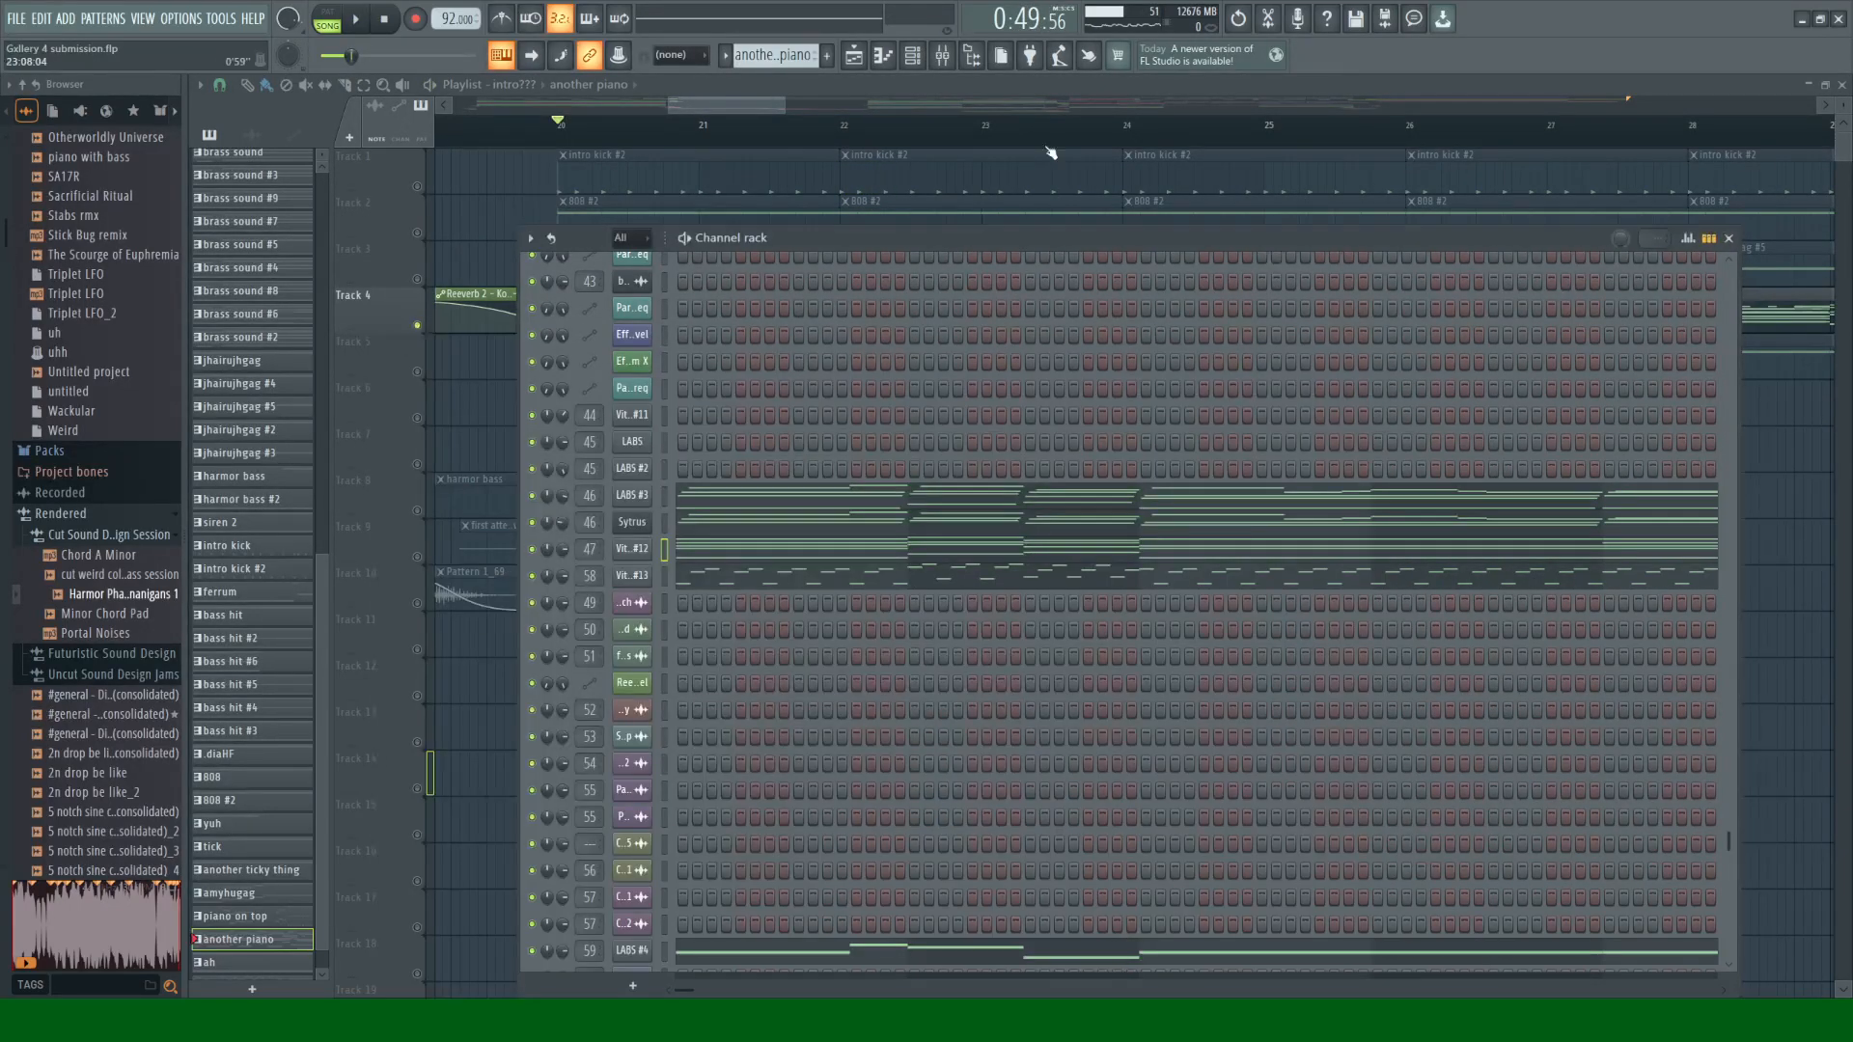
# Step: Return to the mixer and inspect the first Fruity Parametric EQ 2 on the Vital #12 insert during playback
pyautogui.click(943, 55)
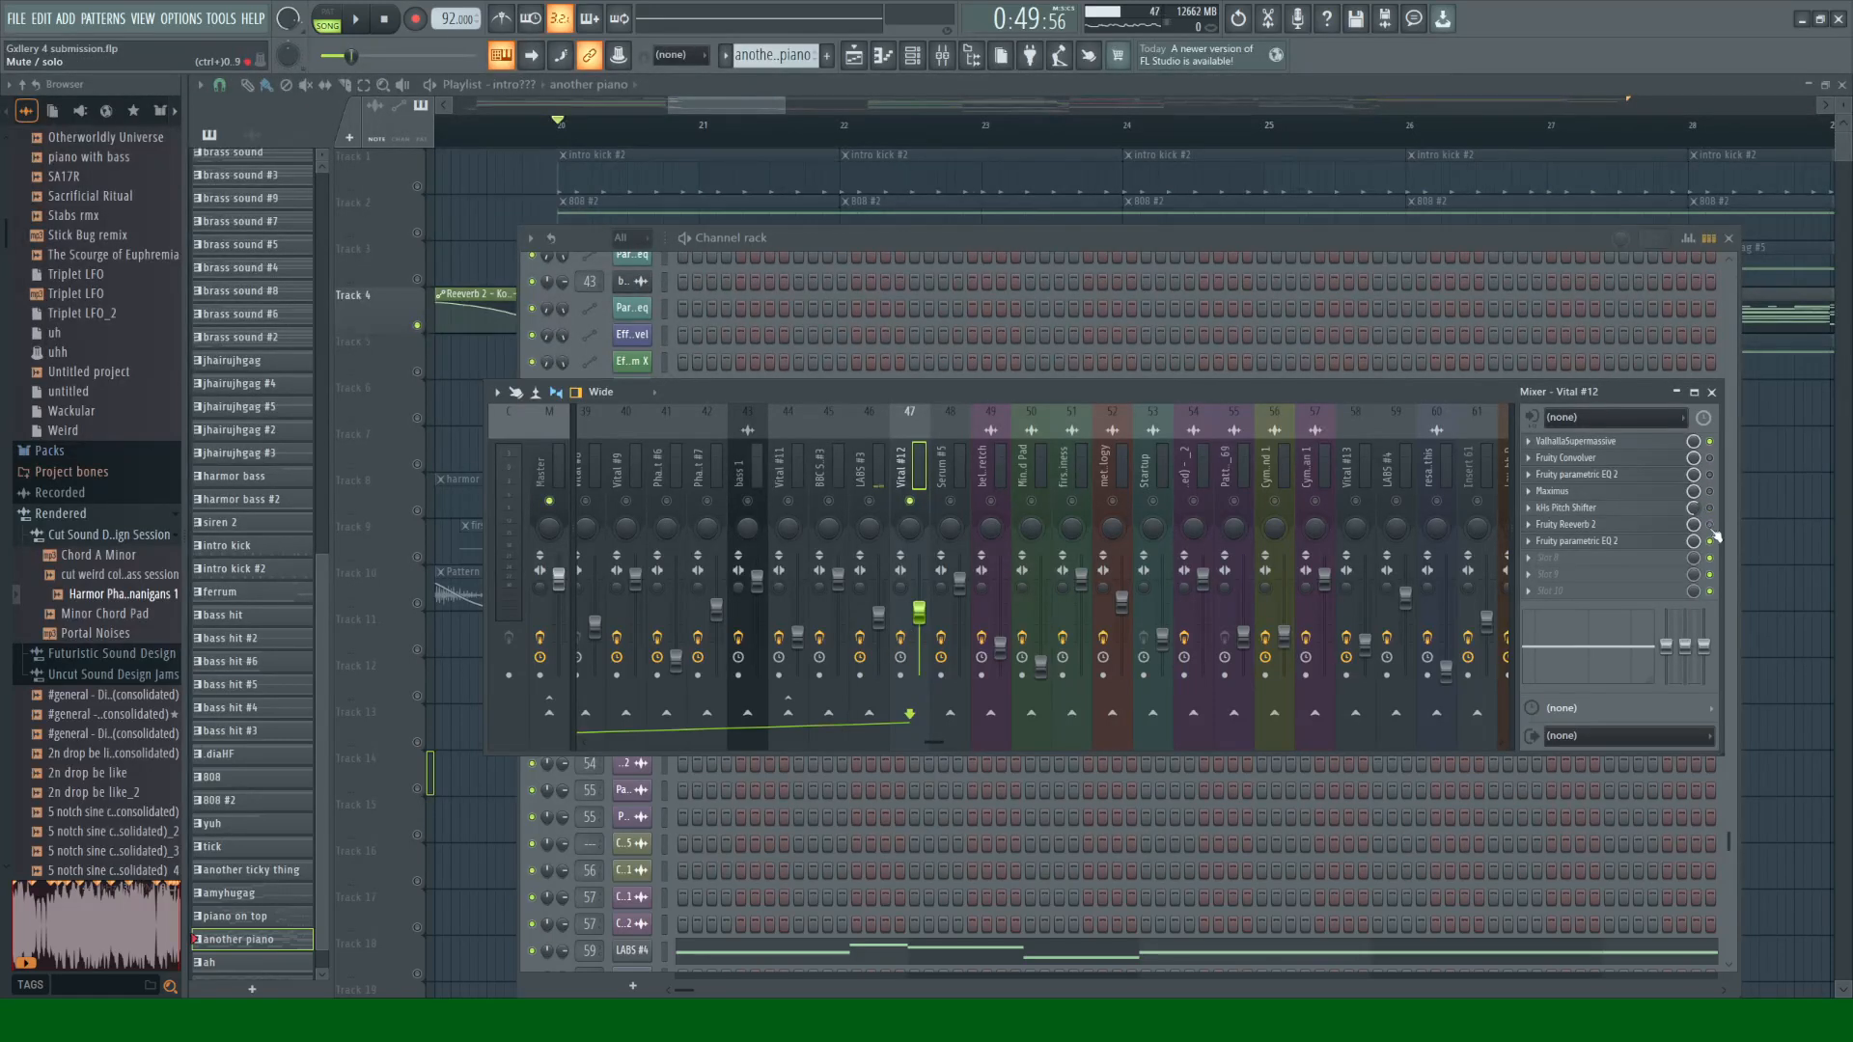
pyautogui.press('space')
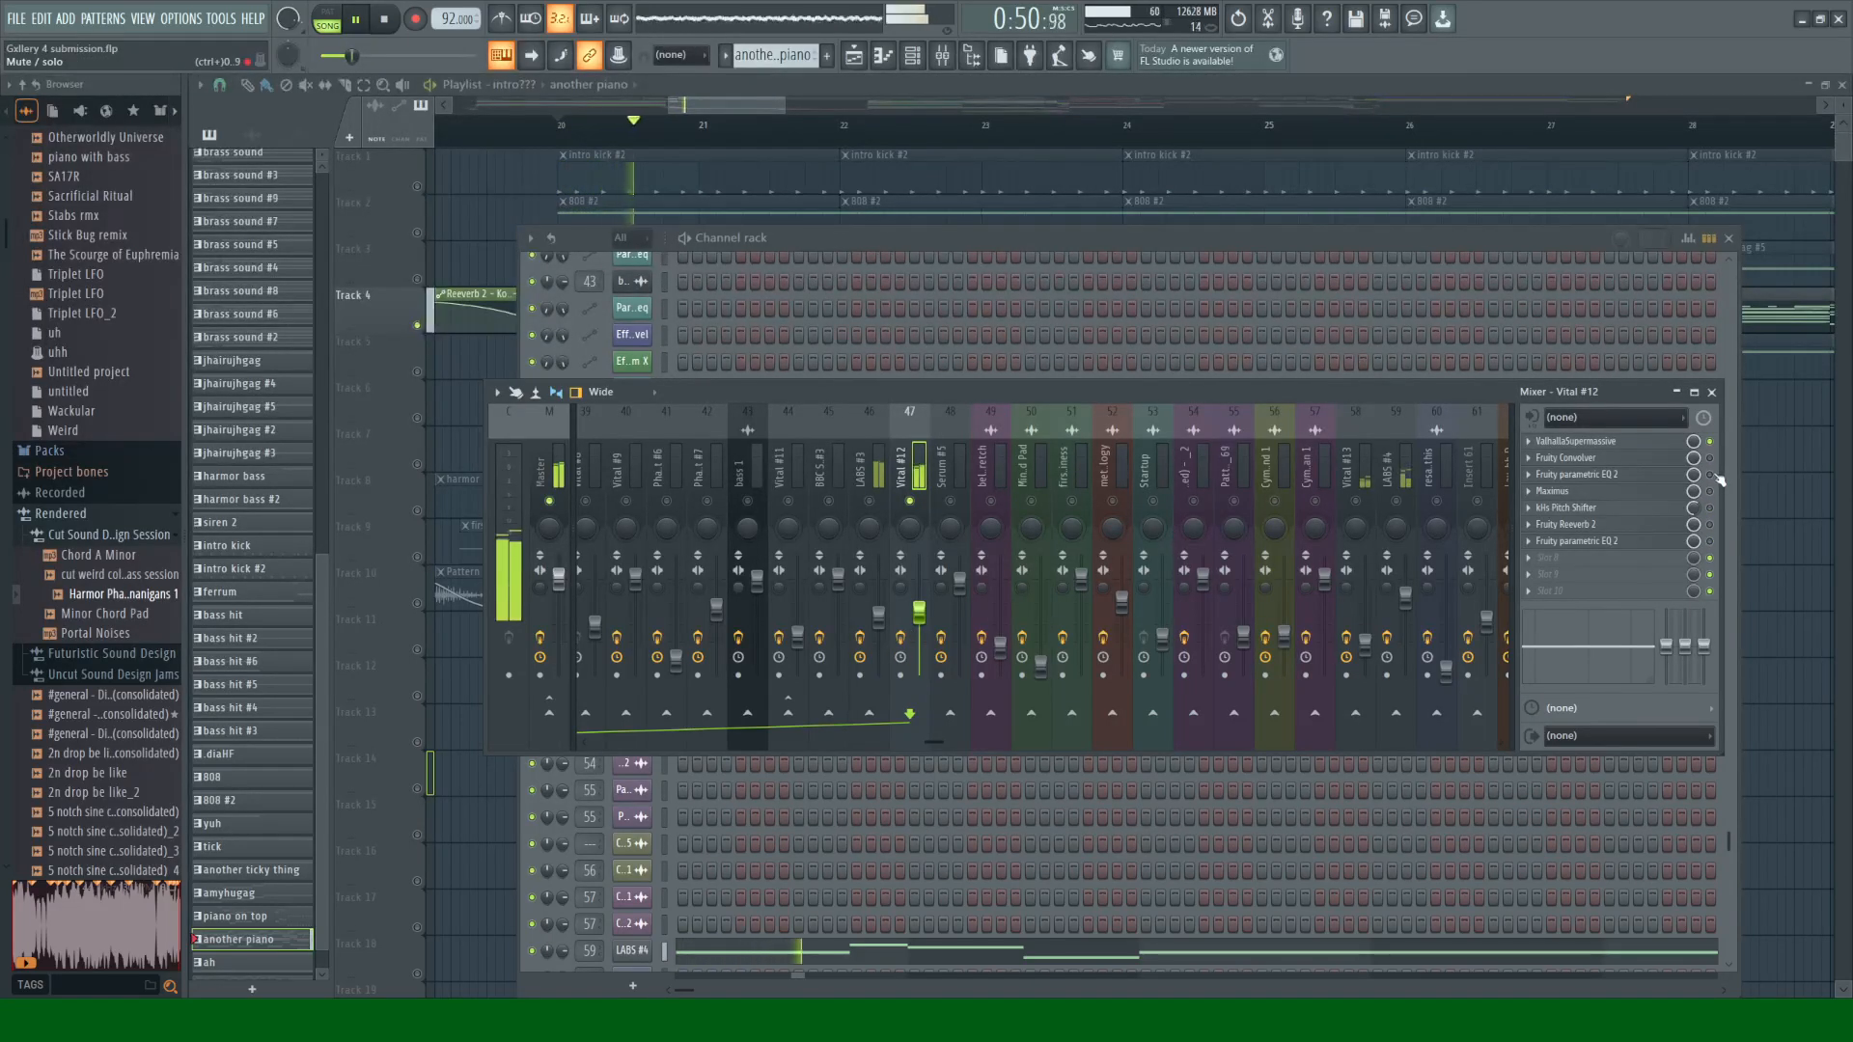
pyautogui.click(1654, 480)
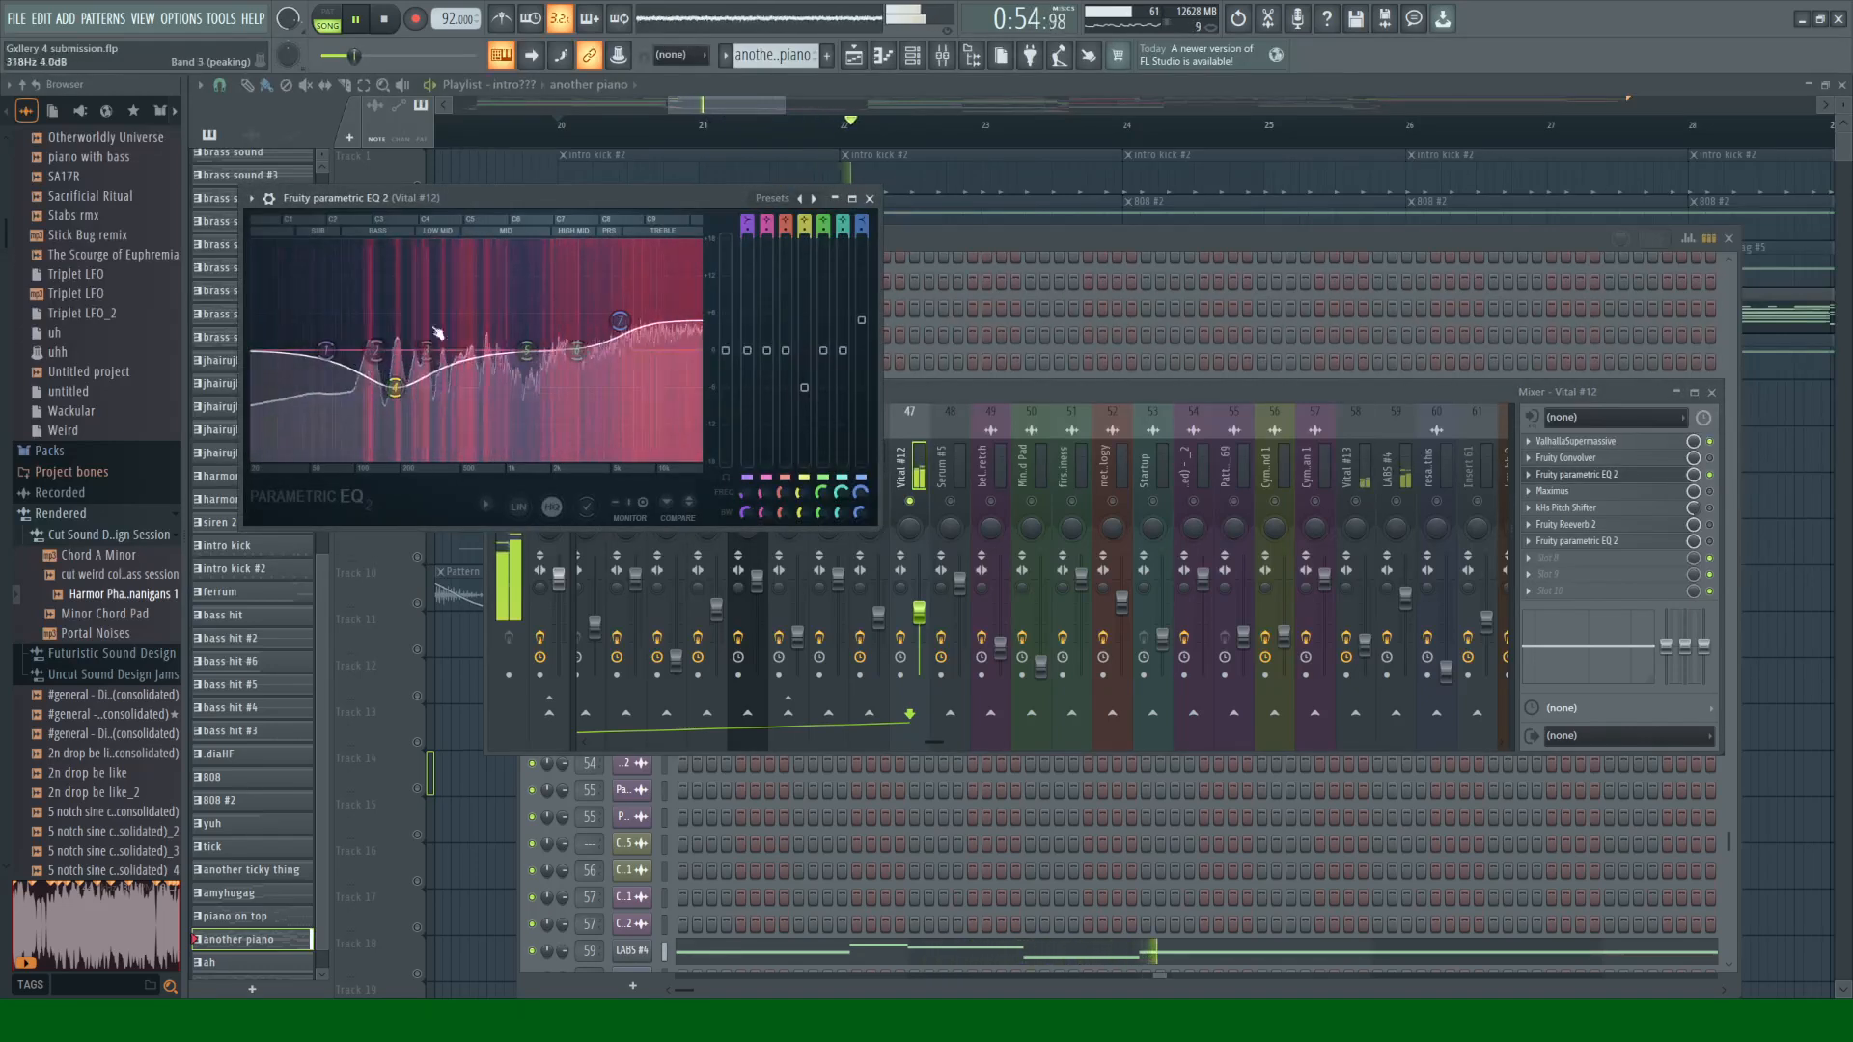
pyautogui.click(1607, 475)
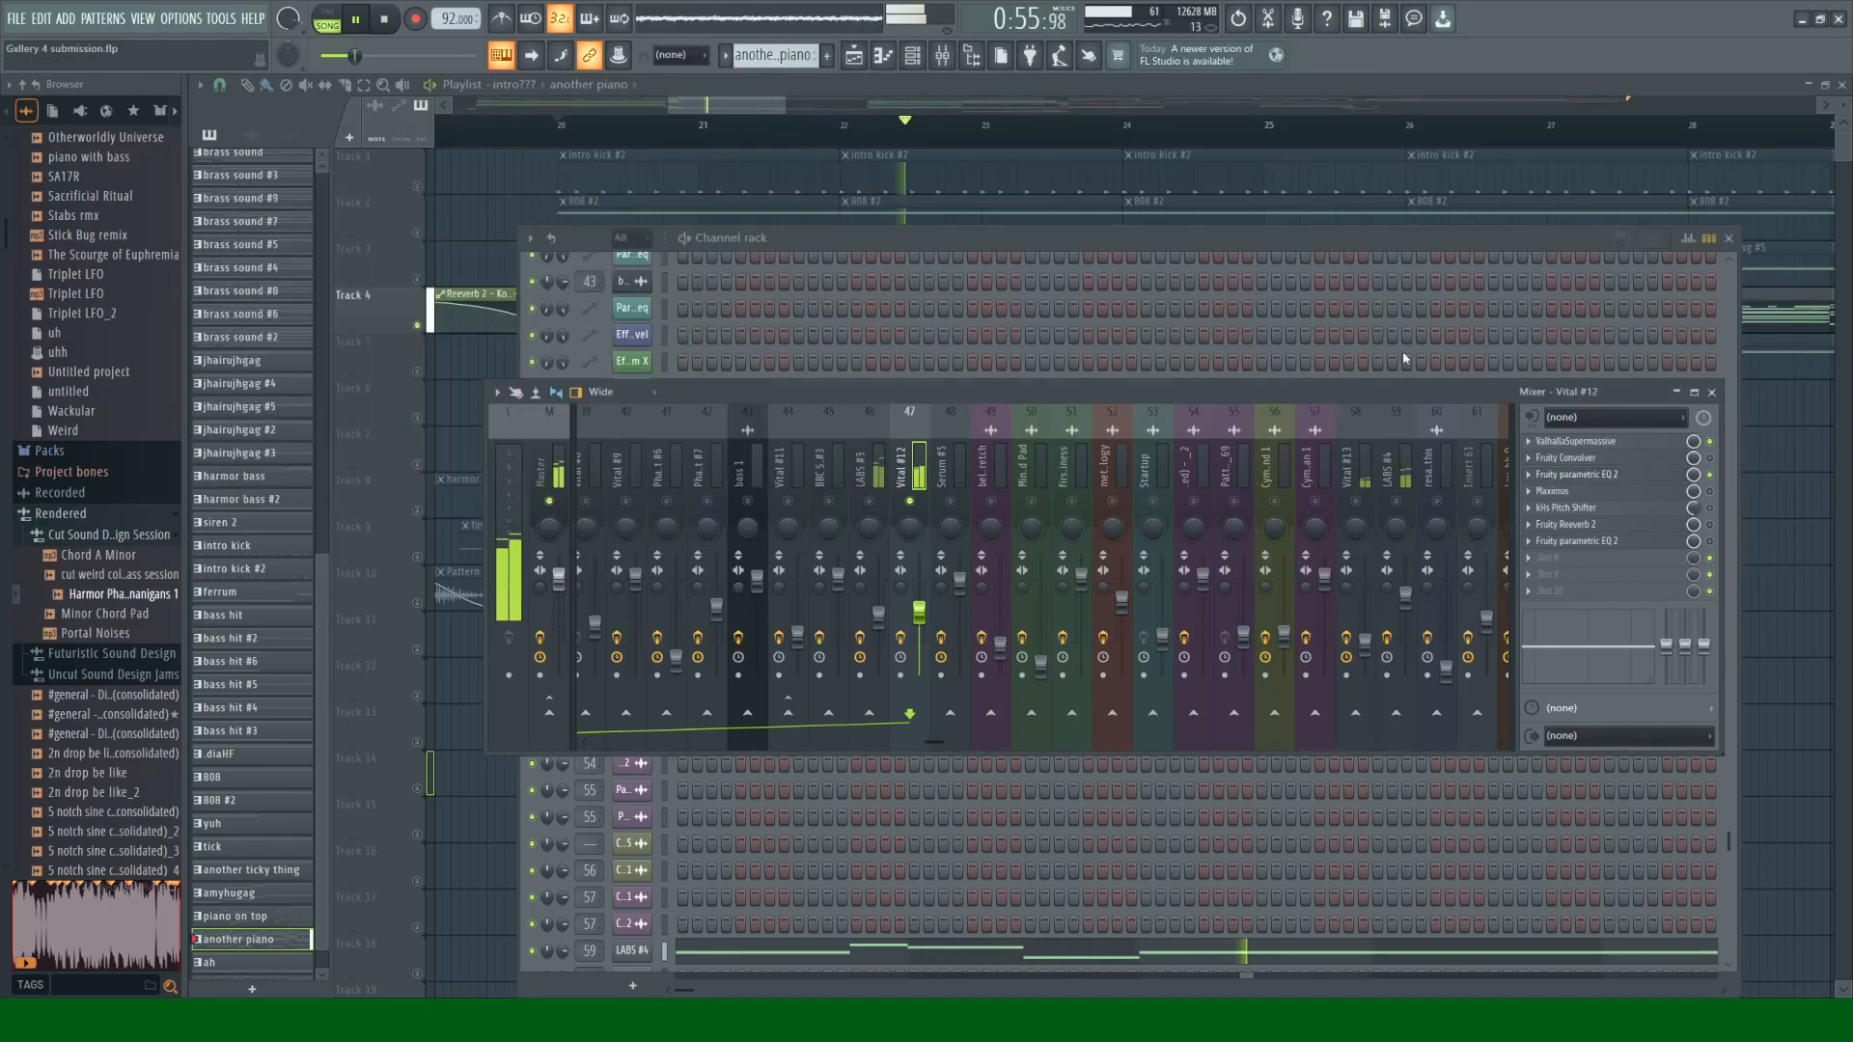
# Step: Inspect the low and master bands of Maximus and the last Fruity Parametric EQ 2 on the Vital #12 insert
pyautogui.click(1633, 492)
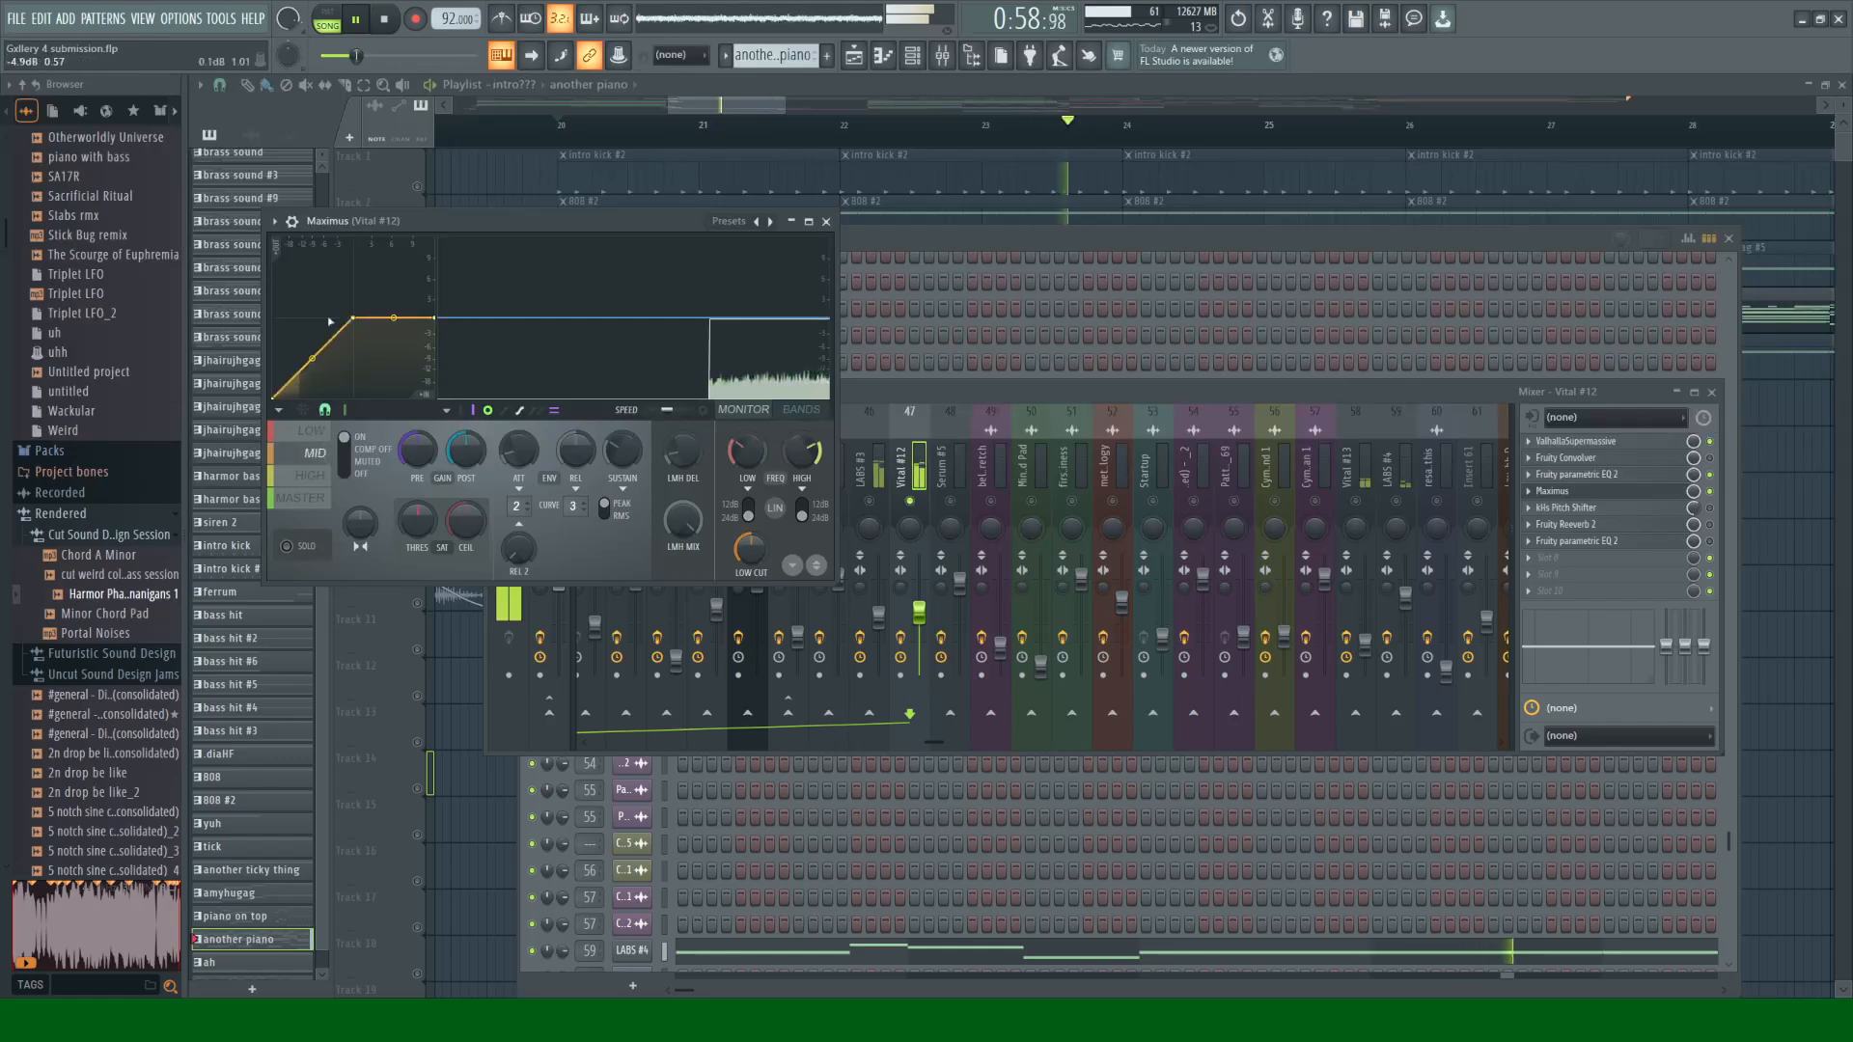
pyautogui.click(311, 431)
pyautogui.click(301, 498)
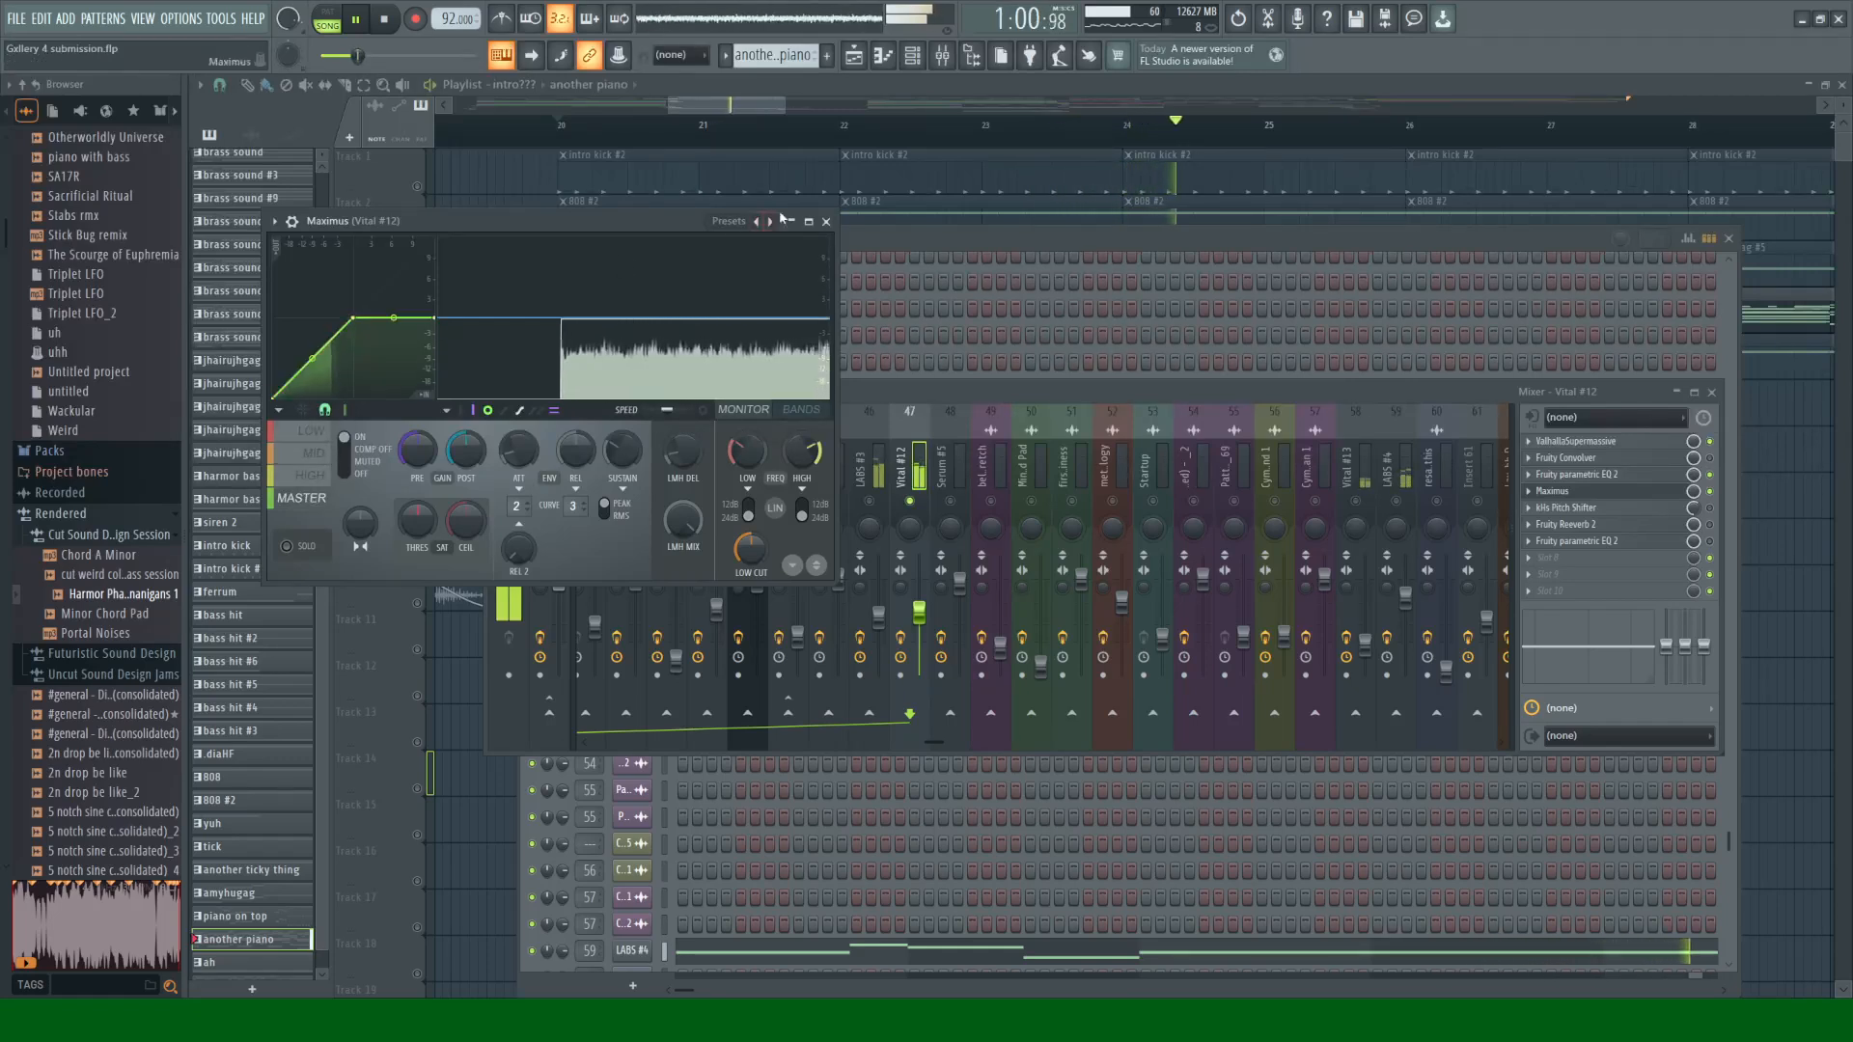
pyautogui.click(826, 221)
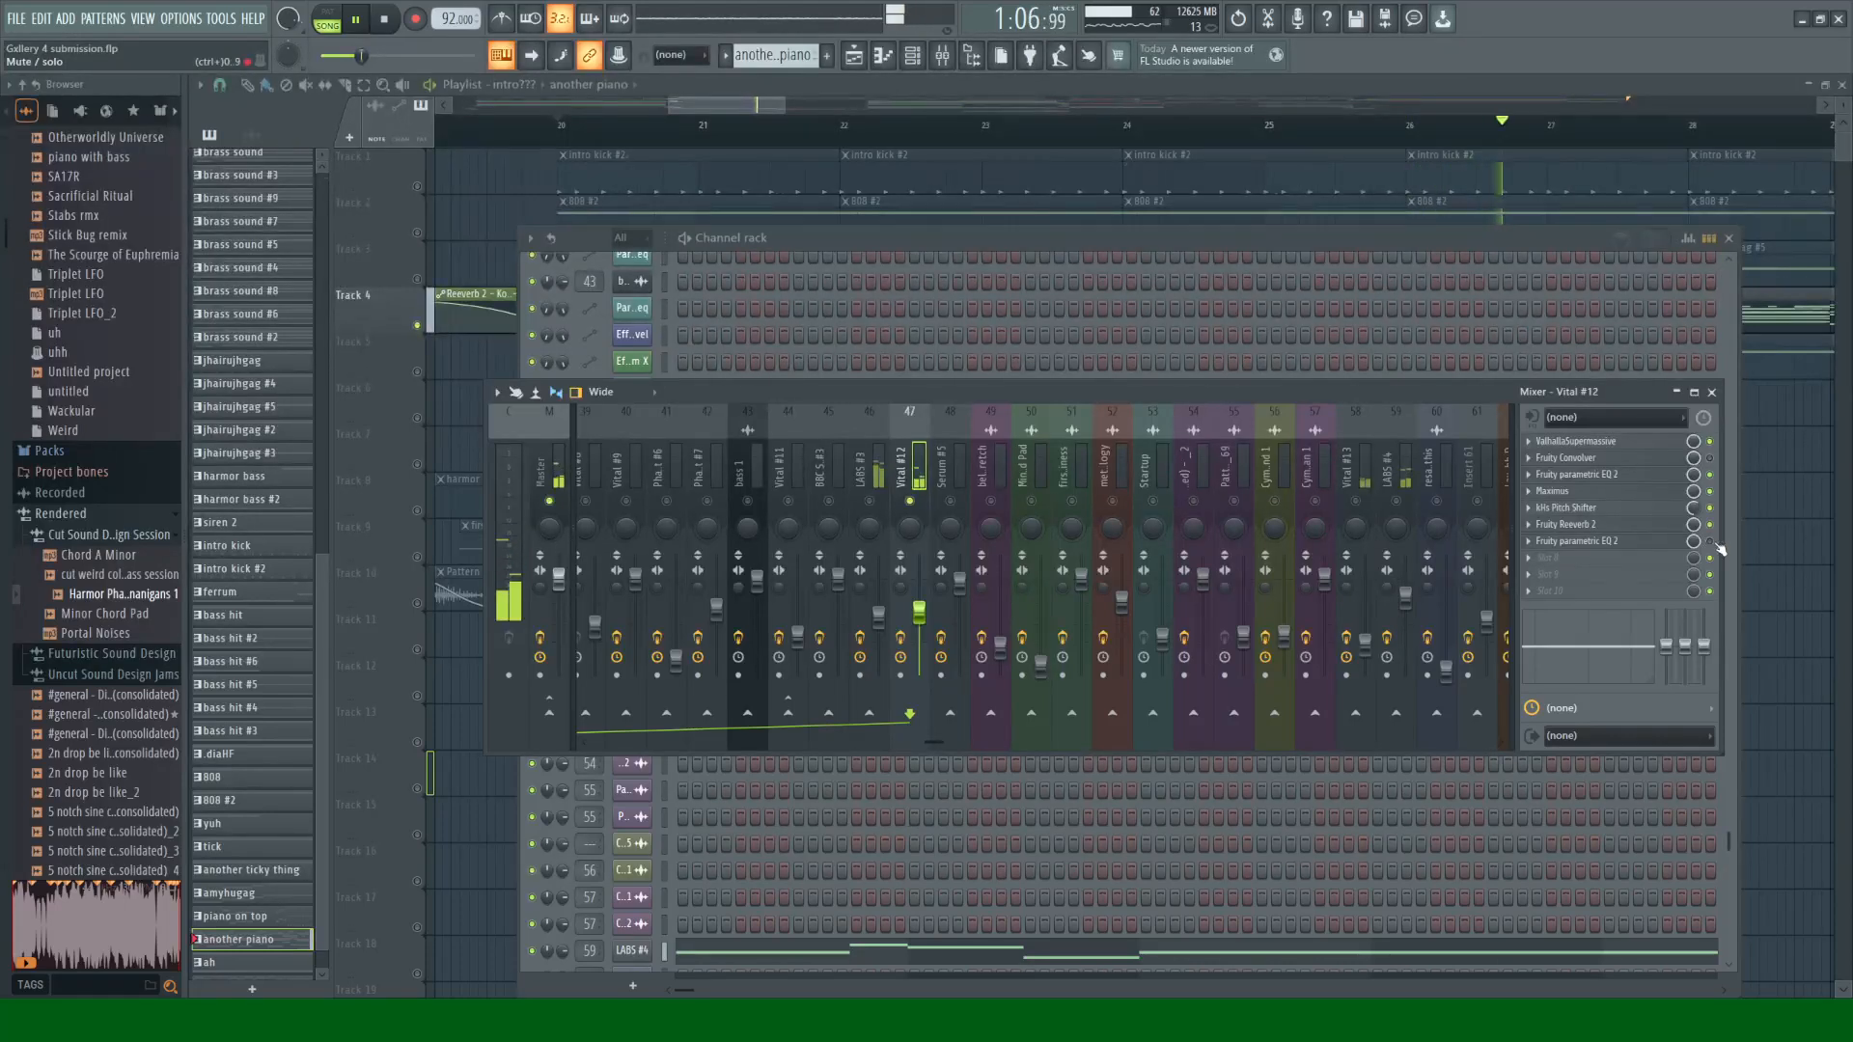
pyautogui.click(1619, 543)
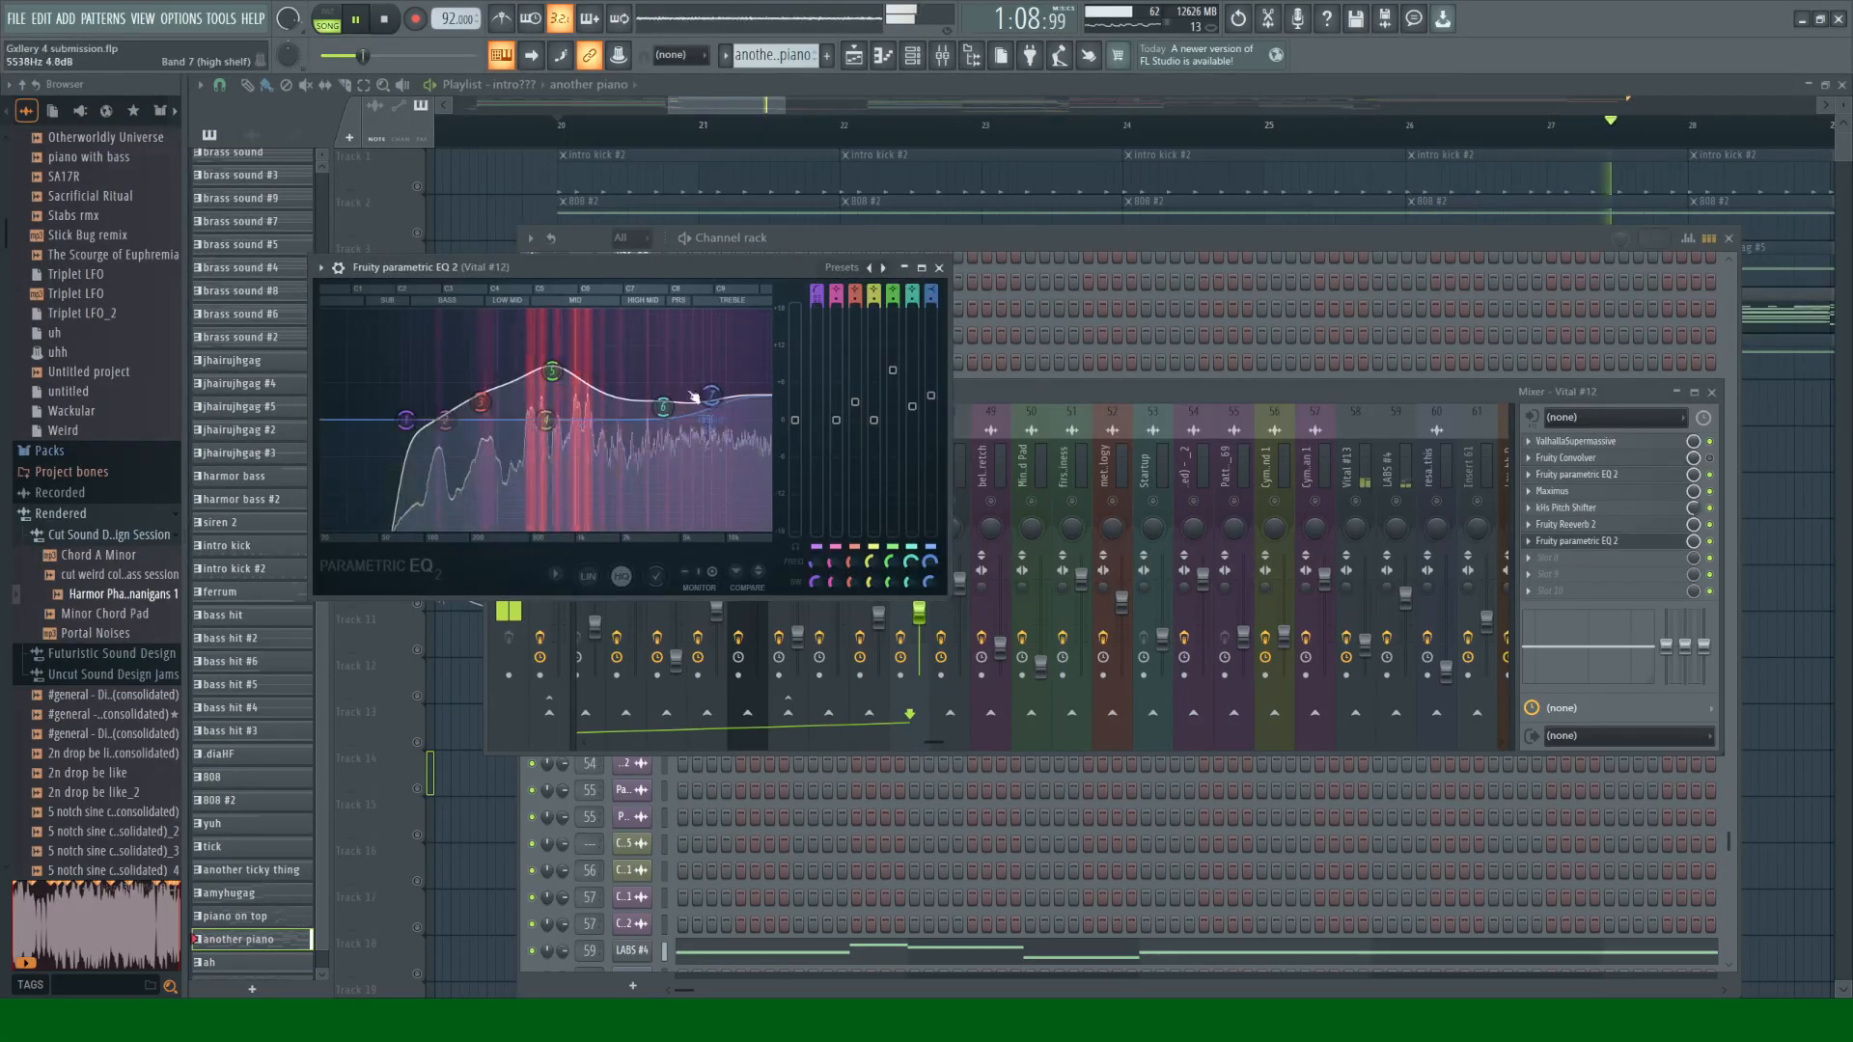
pyautogui.click(939, 268)
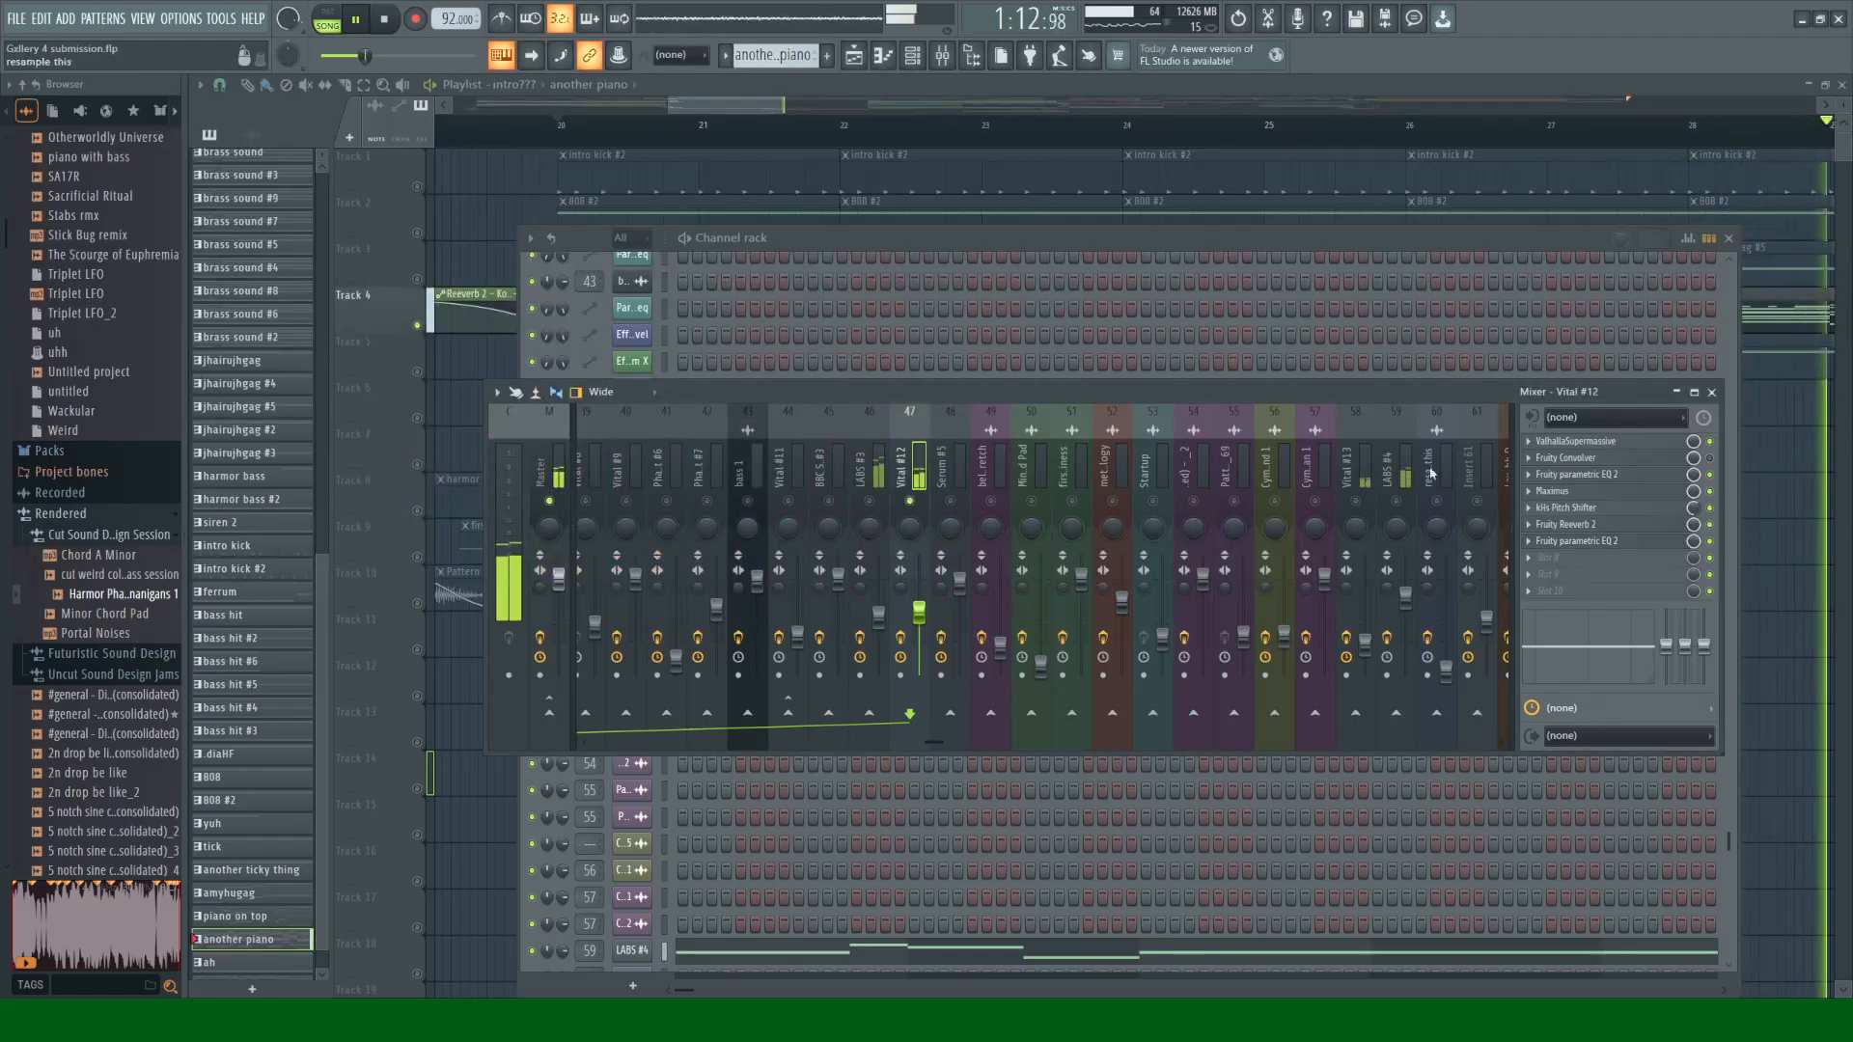
# Step: Select the Vital #13 insert and inspect the effects page of its Vital #13 synth during playback
pyautogui.click(1361, 469)
pyautogui.press('space')
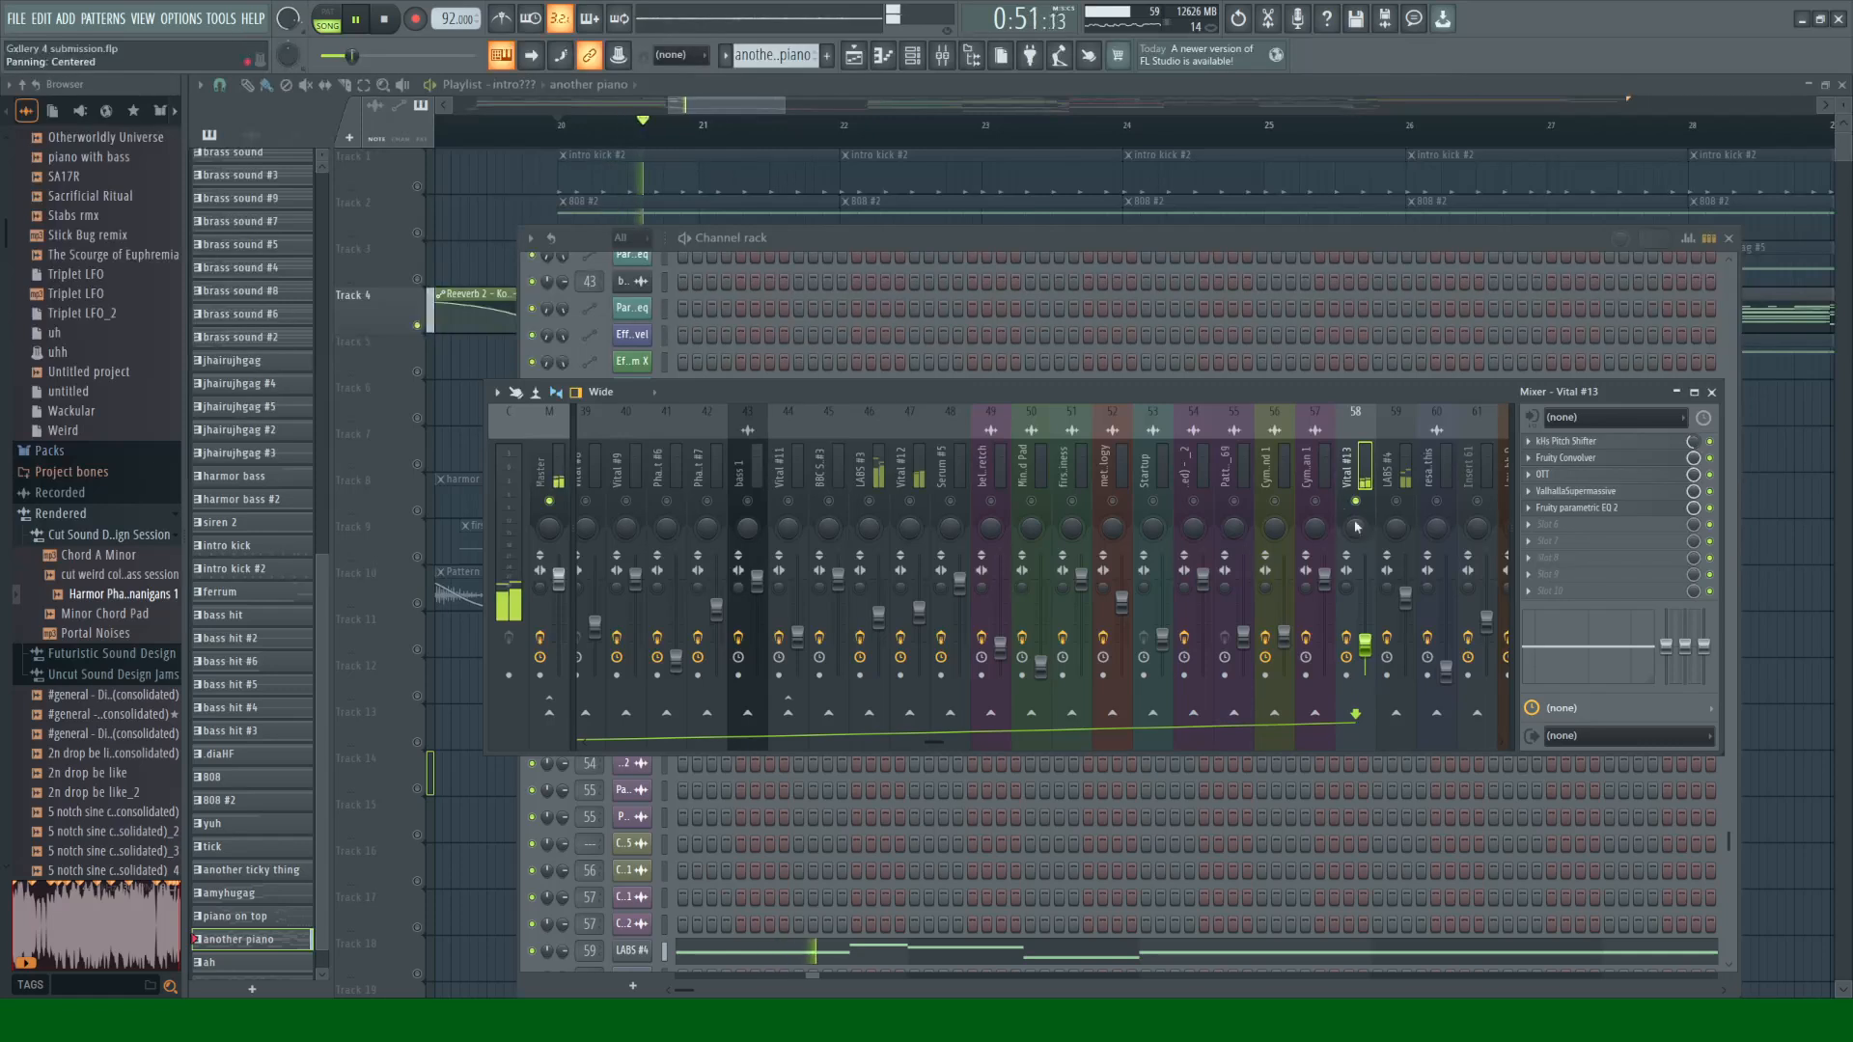
pyautogui.click(1108, 236)
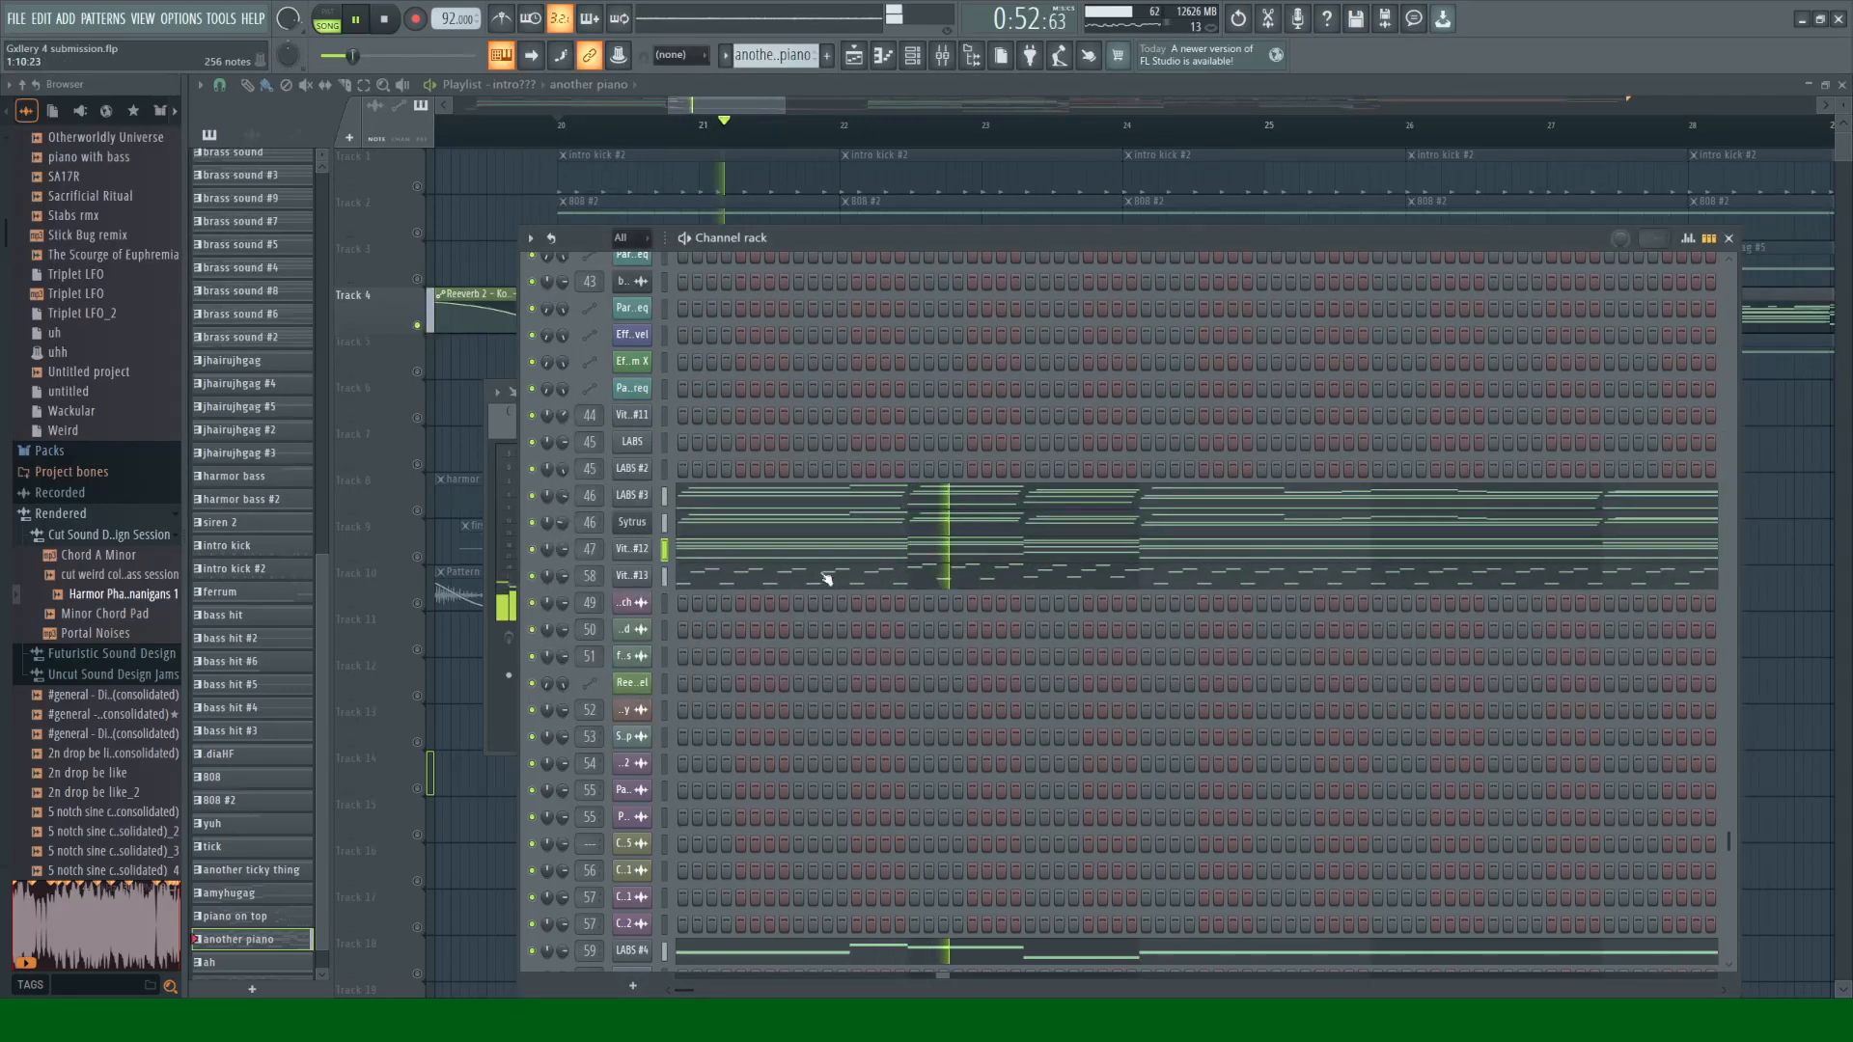
pyautogui.click(624, 577)
pyautogui.click(589, 391)
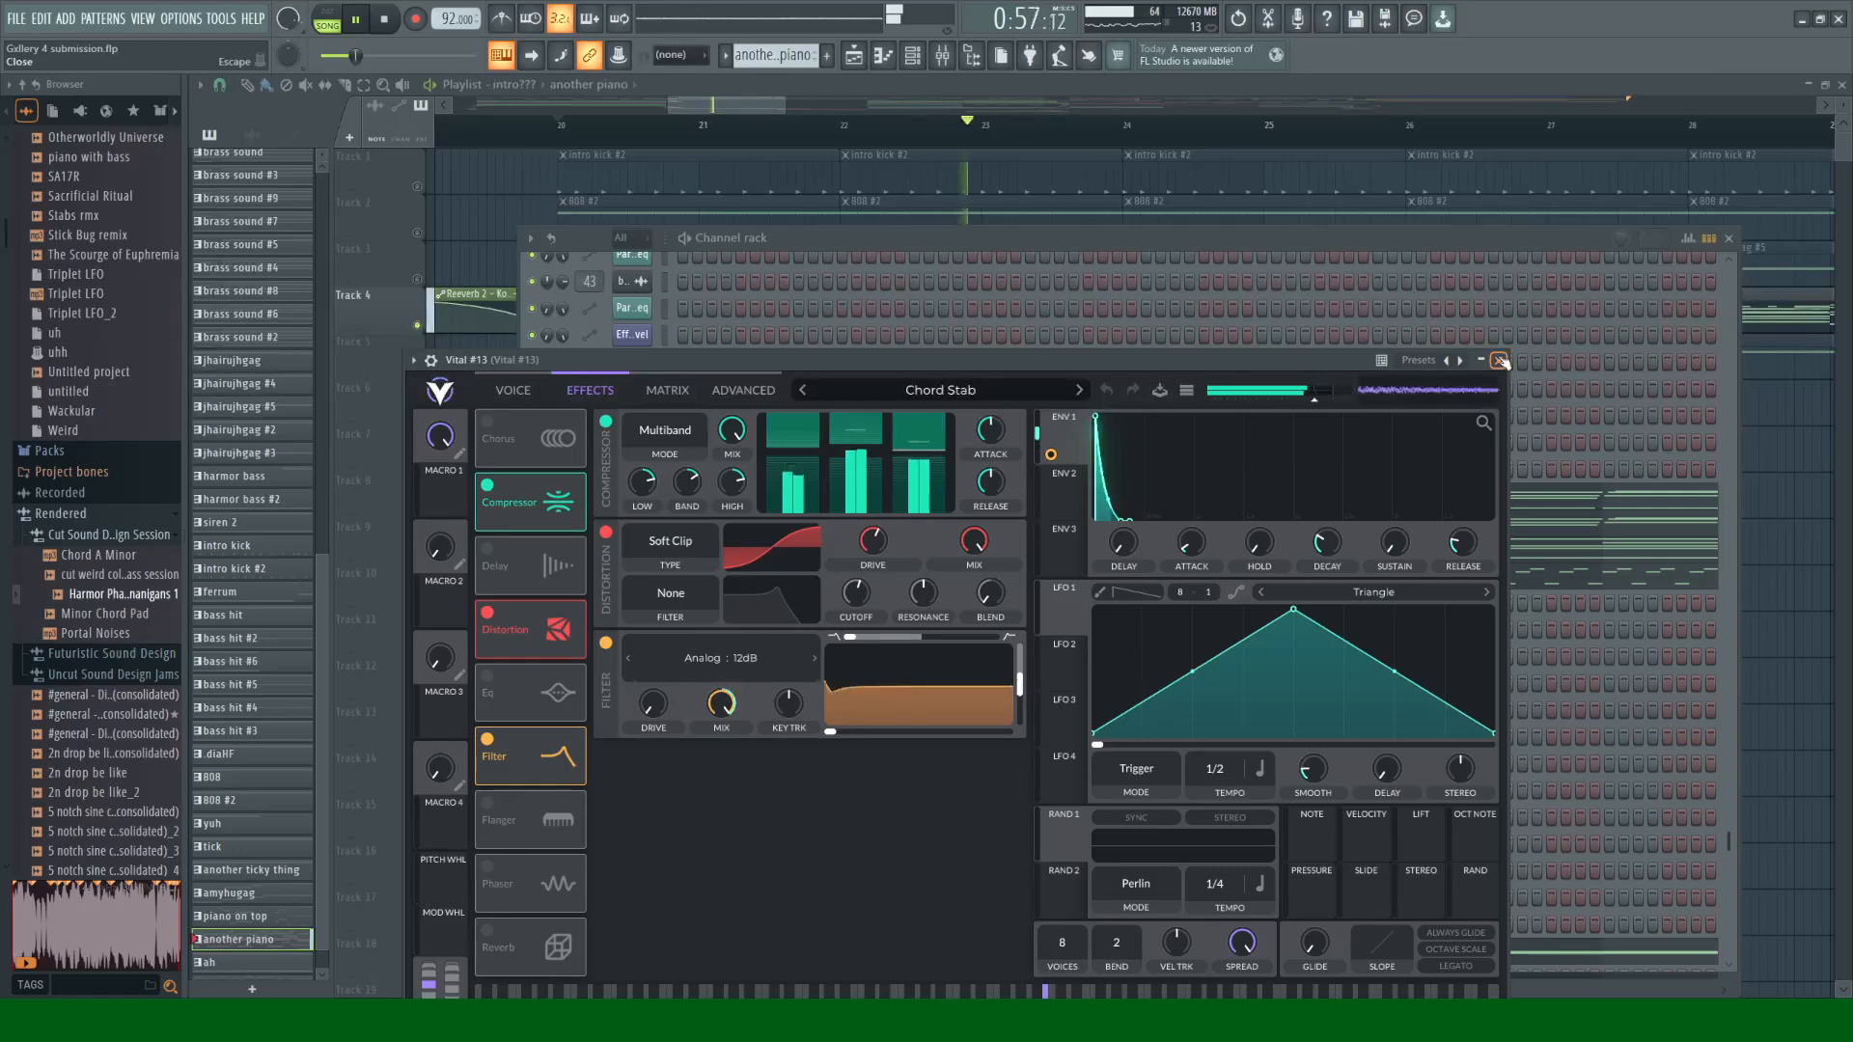
pyautogui.click(1500, 360)
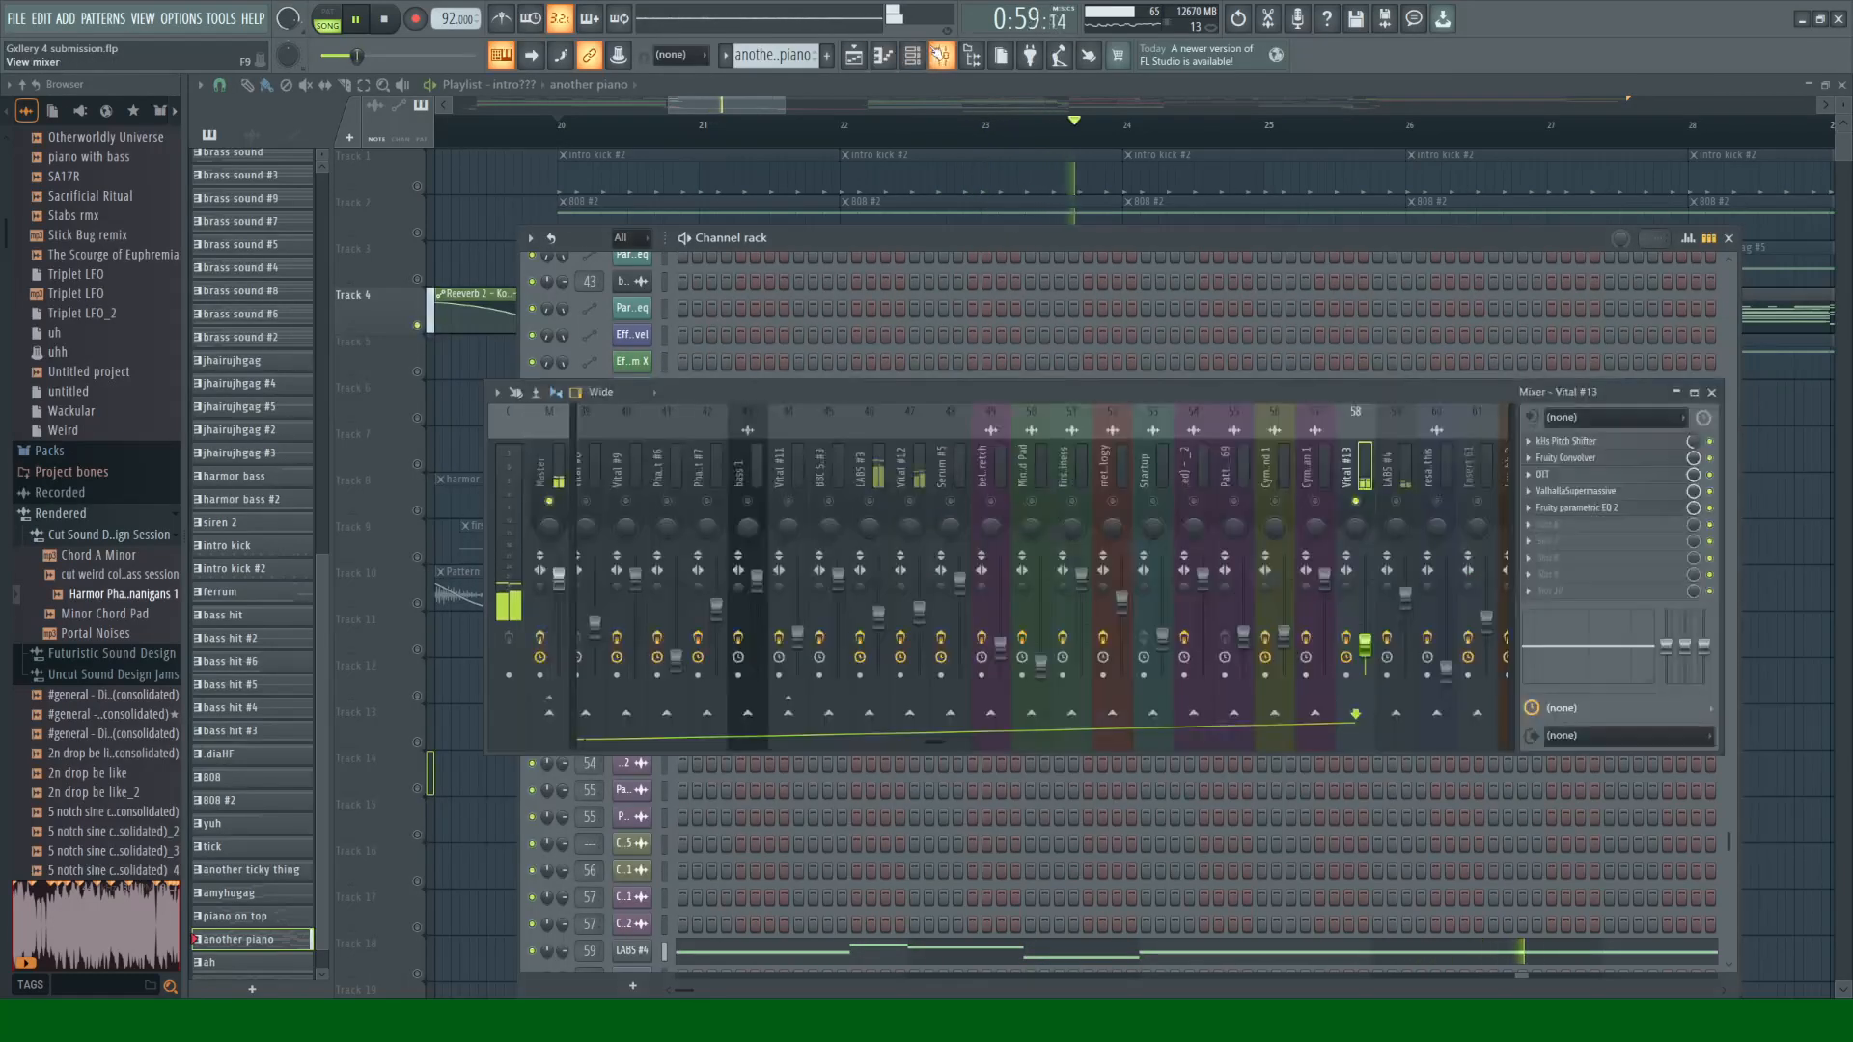
# Step: Return to the mixer and play the section repeatedly from bar 20 to audition the Vital #13 insert's effect chain
pyautogui.press('F9')
pyautogui.press('space')
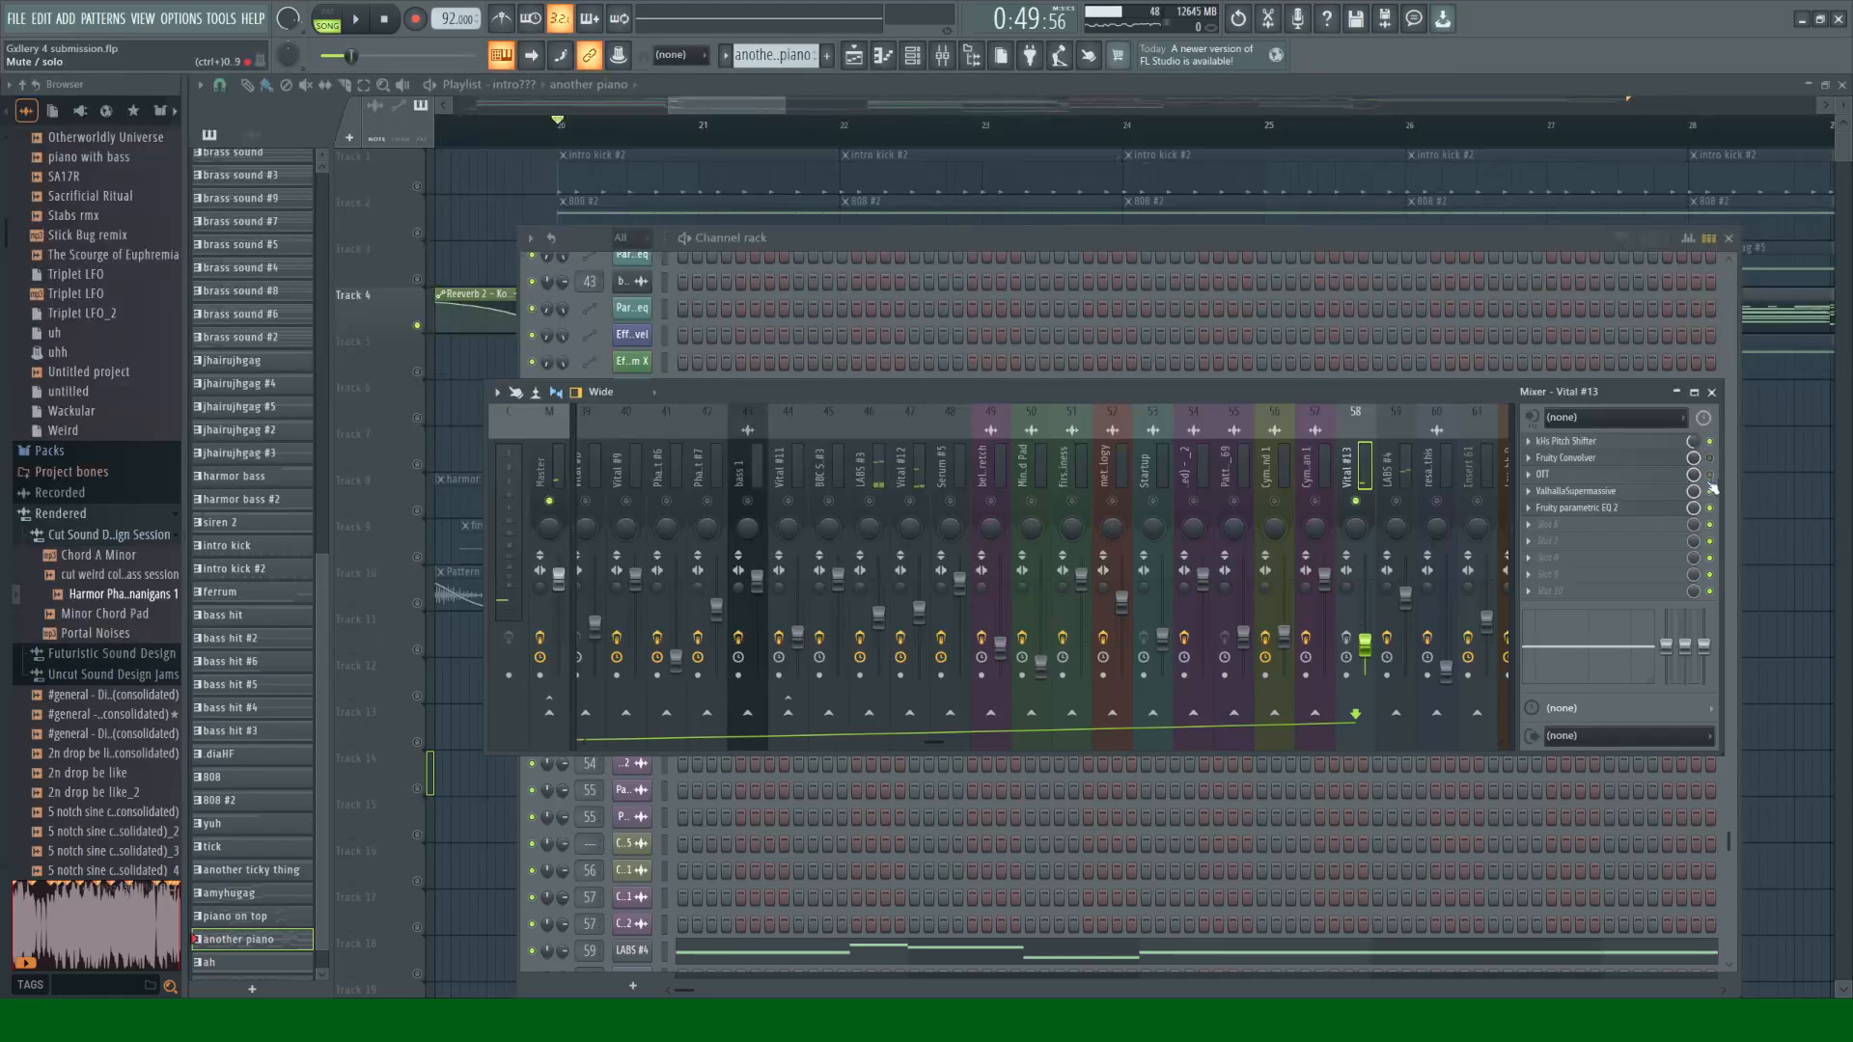
pyautogui.press('space')
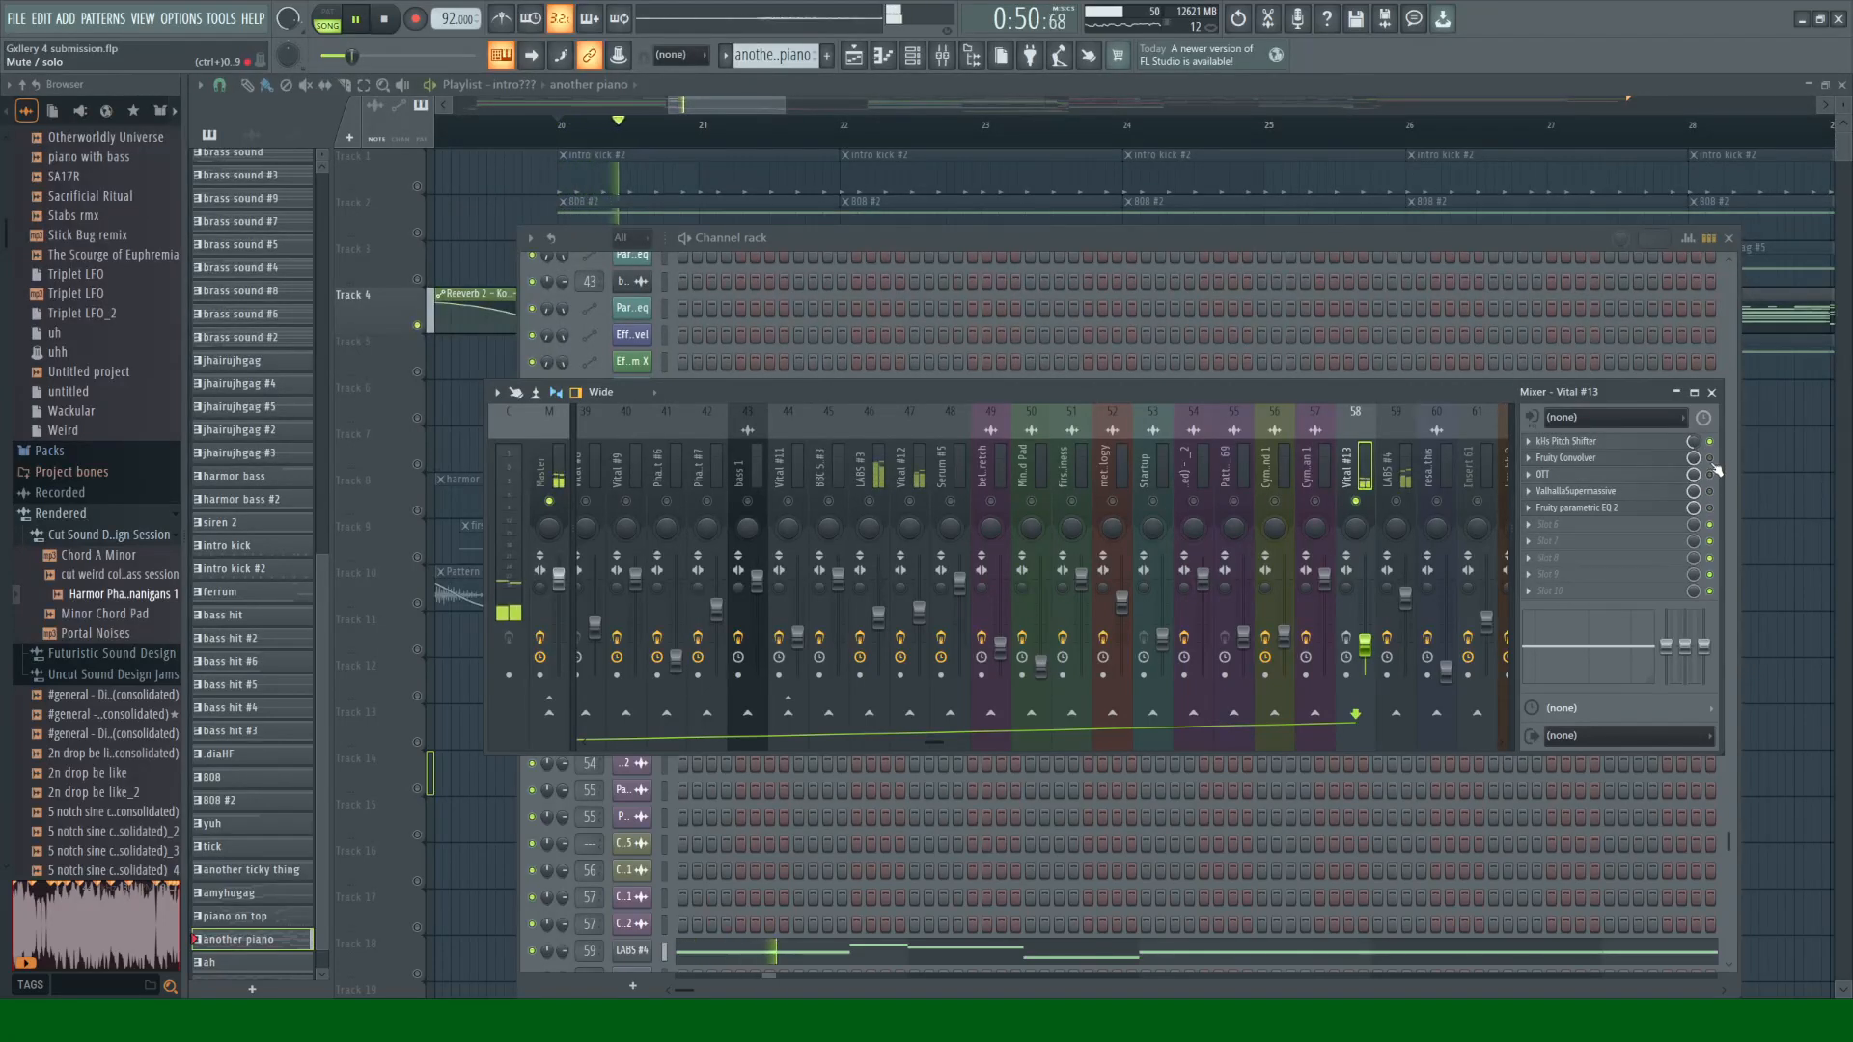
pyautogui.press('space')
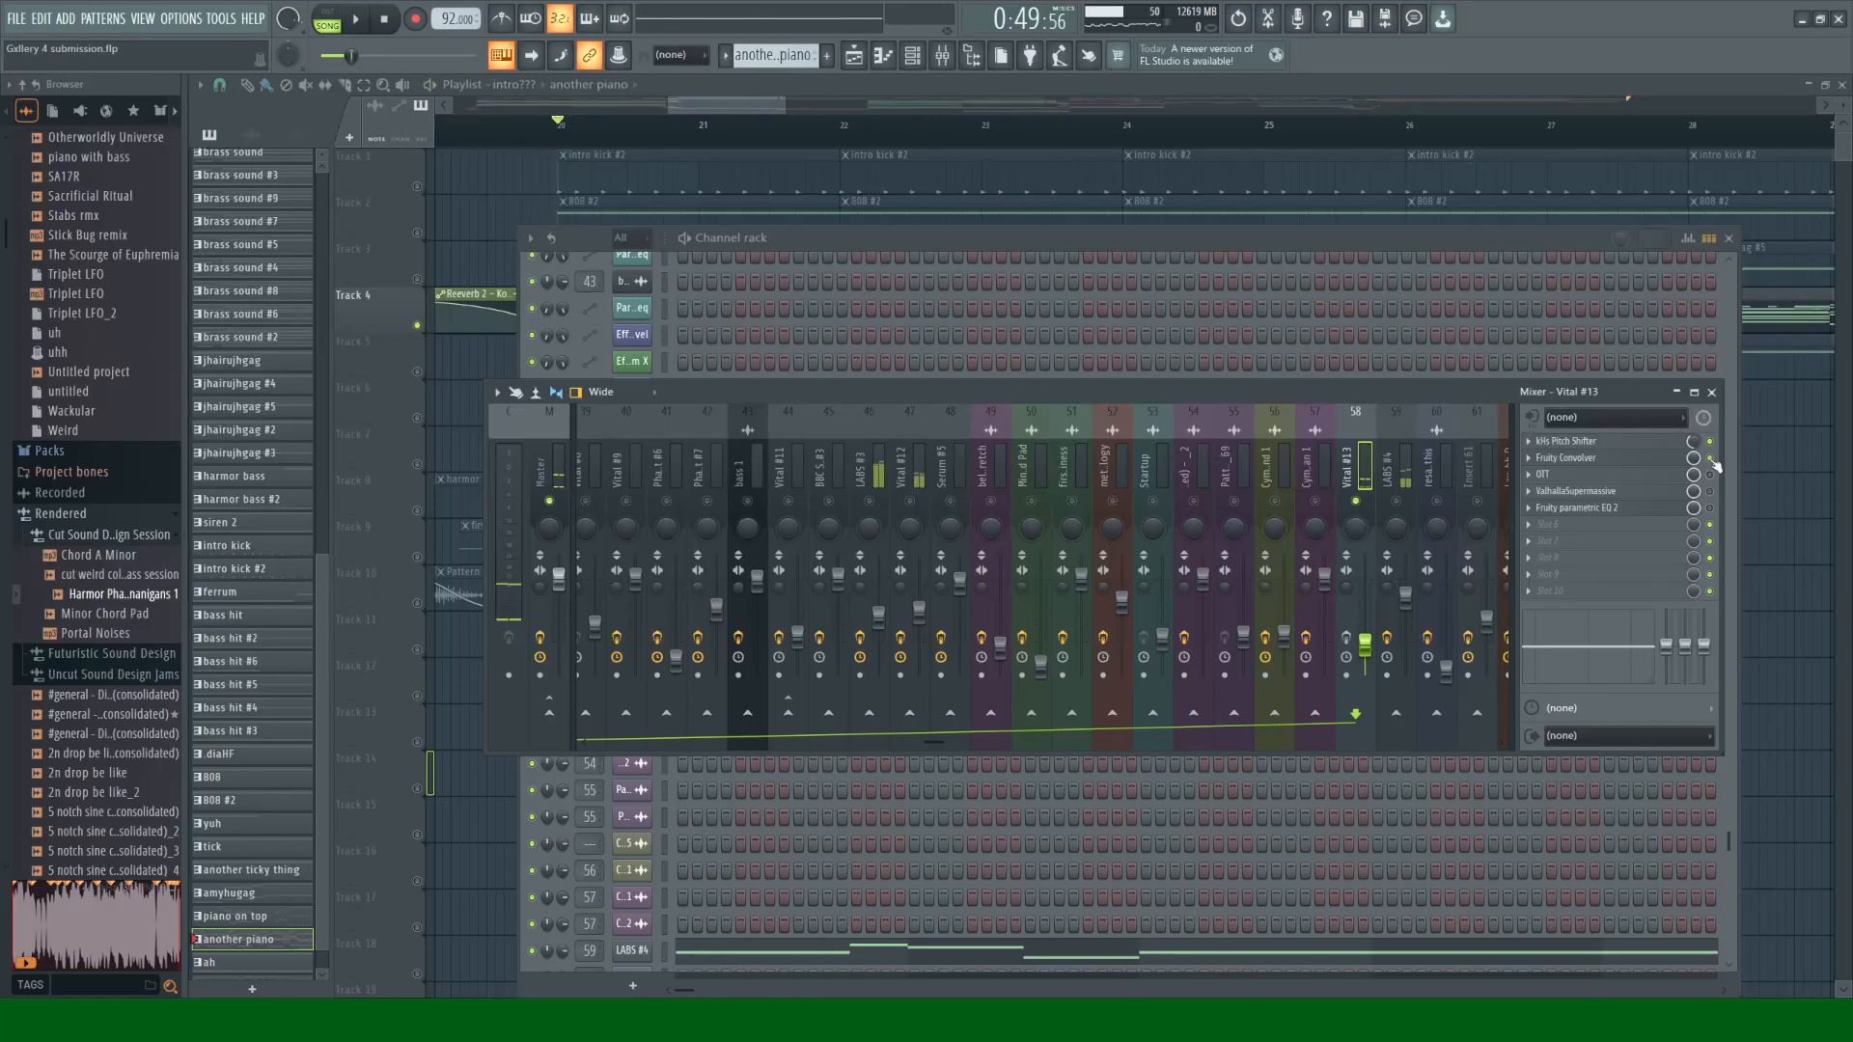
pyautogui.press('space')
pyautogui.press('space')
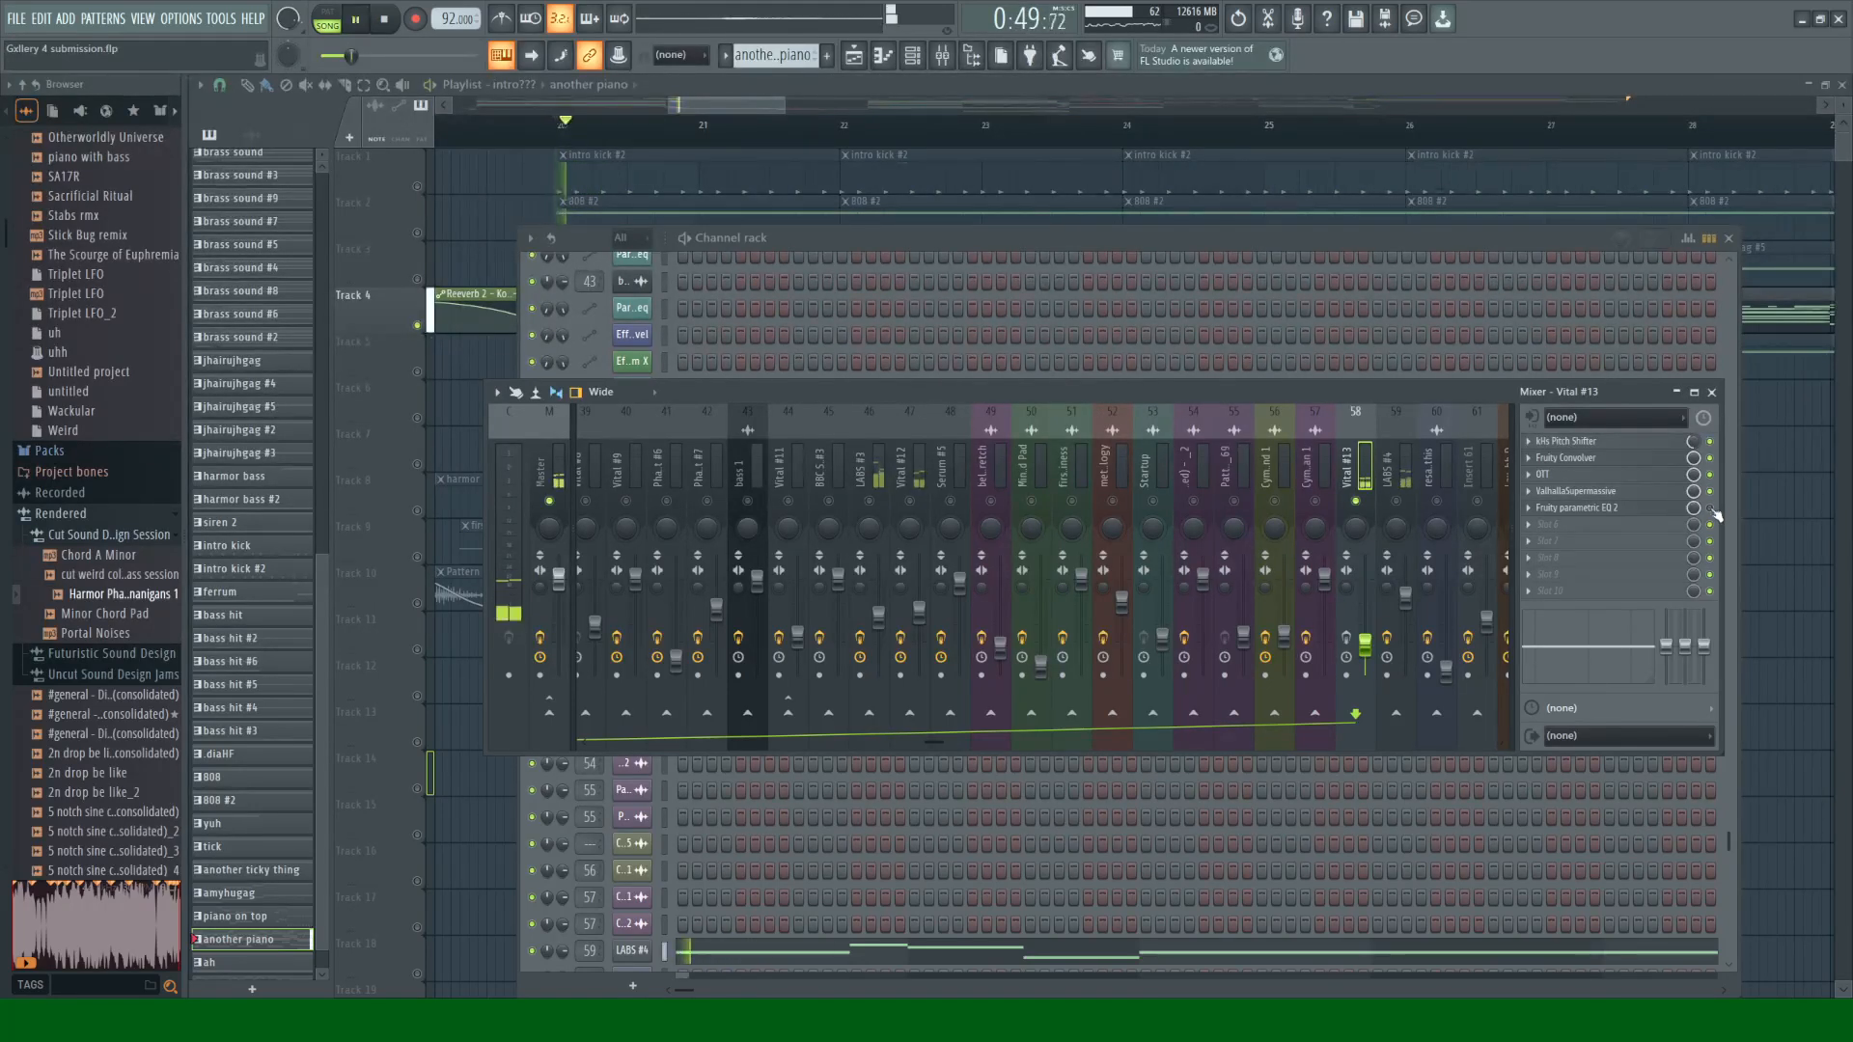
pyautogui.press('space')
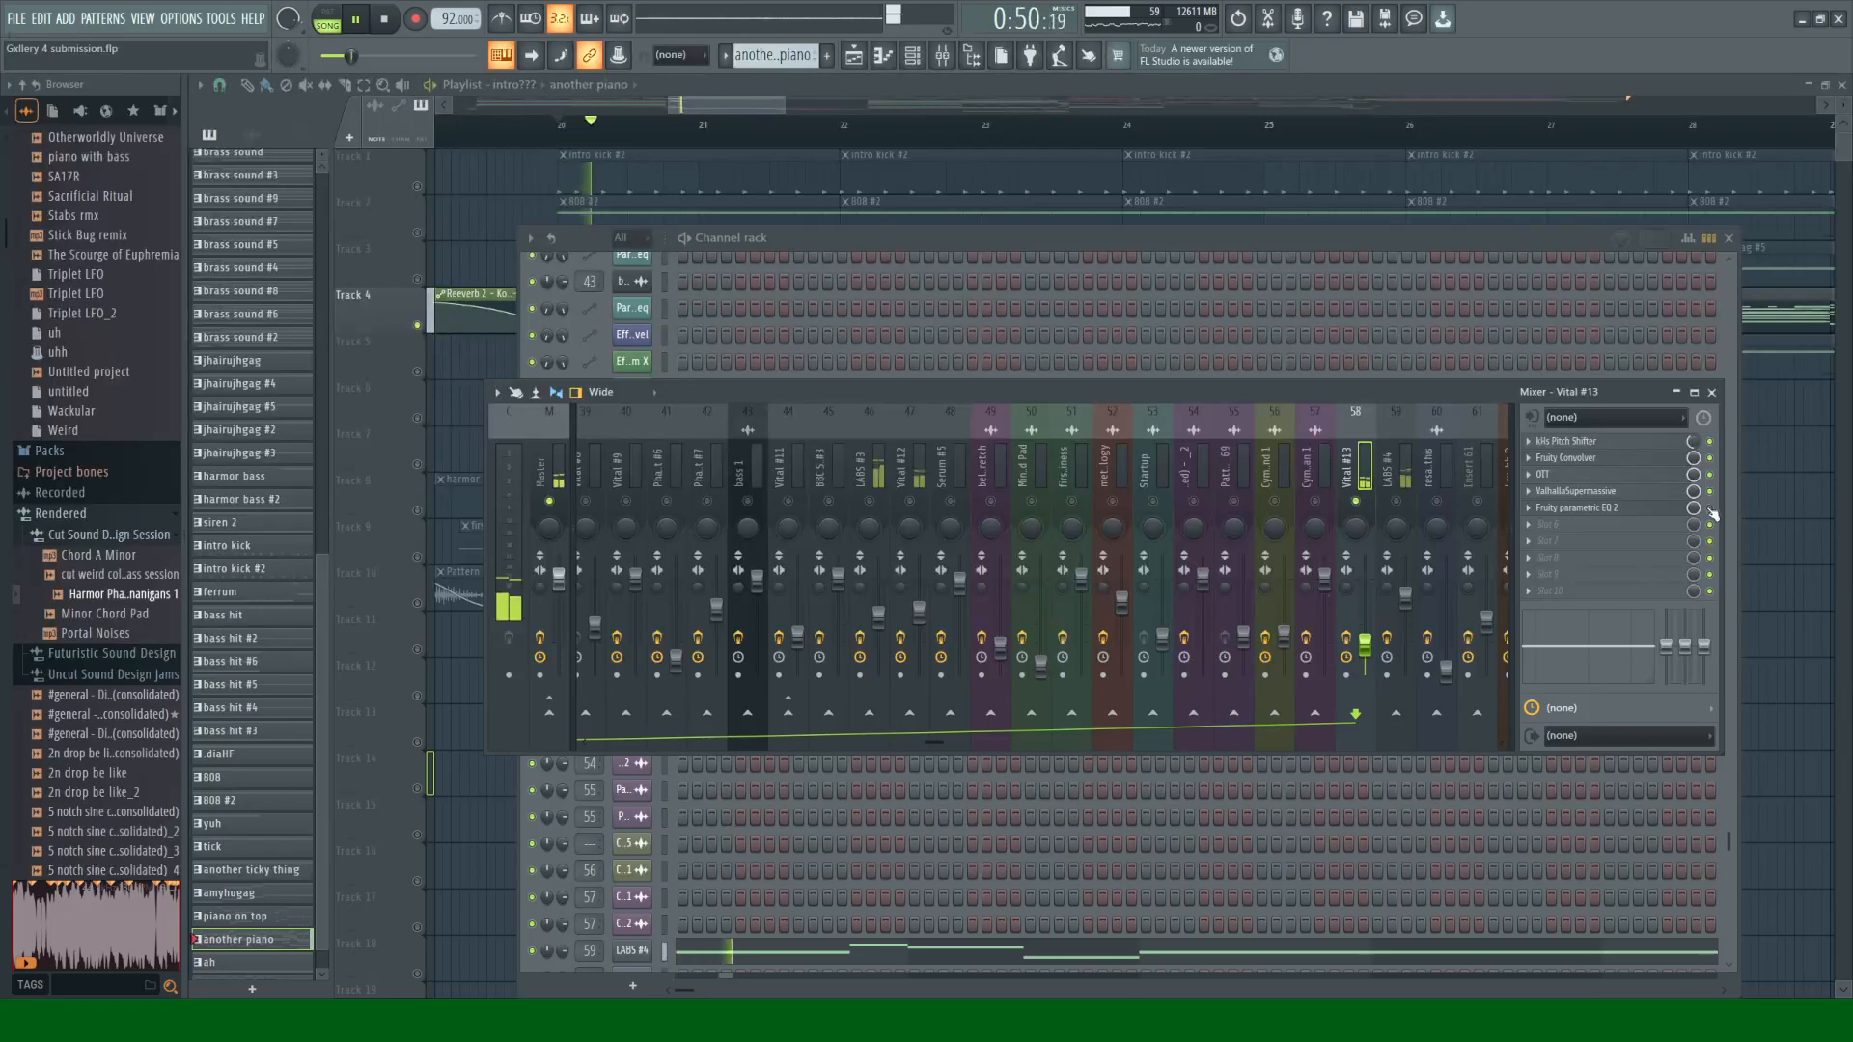
# Step: Select the LABS #4 insert, play the section, inspect the LABS #4 instrument's preset, and return to the mixer
pyautogui.click(1390, 475)
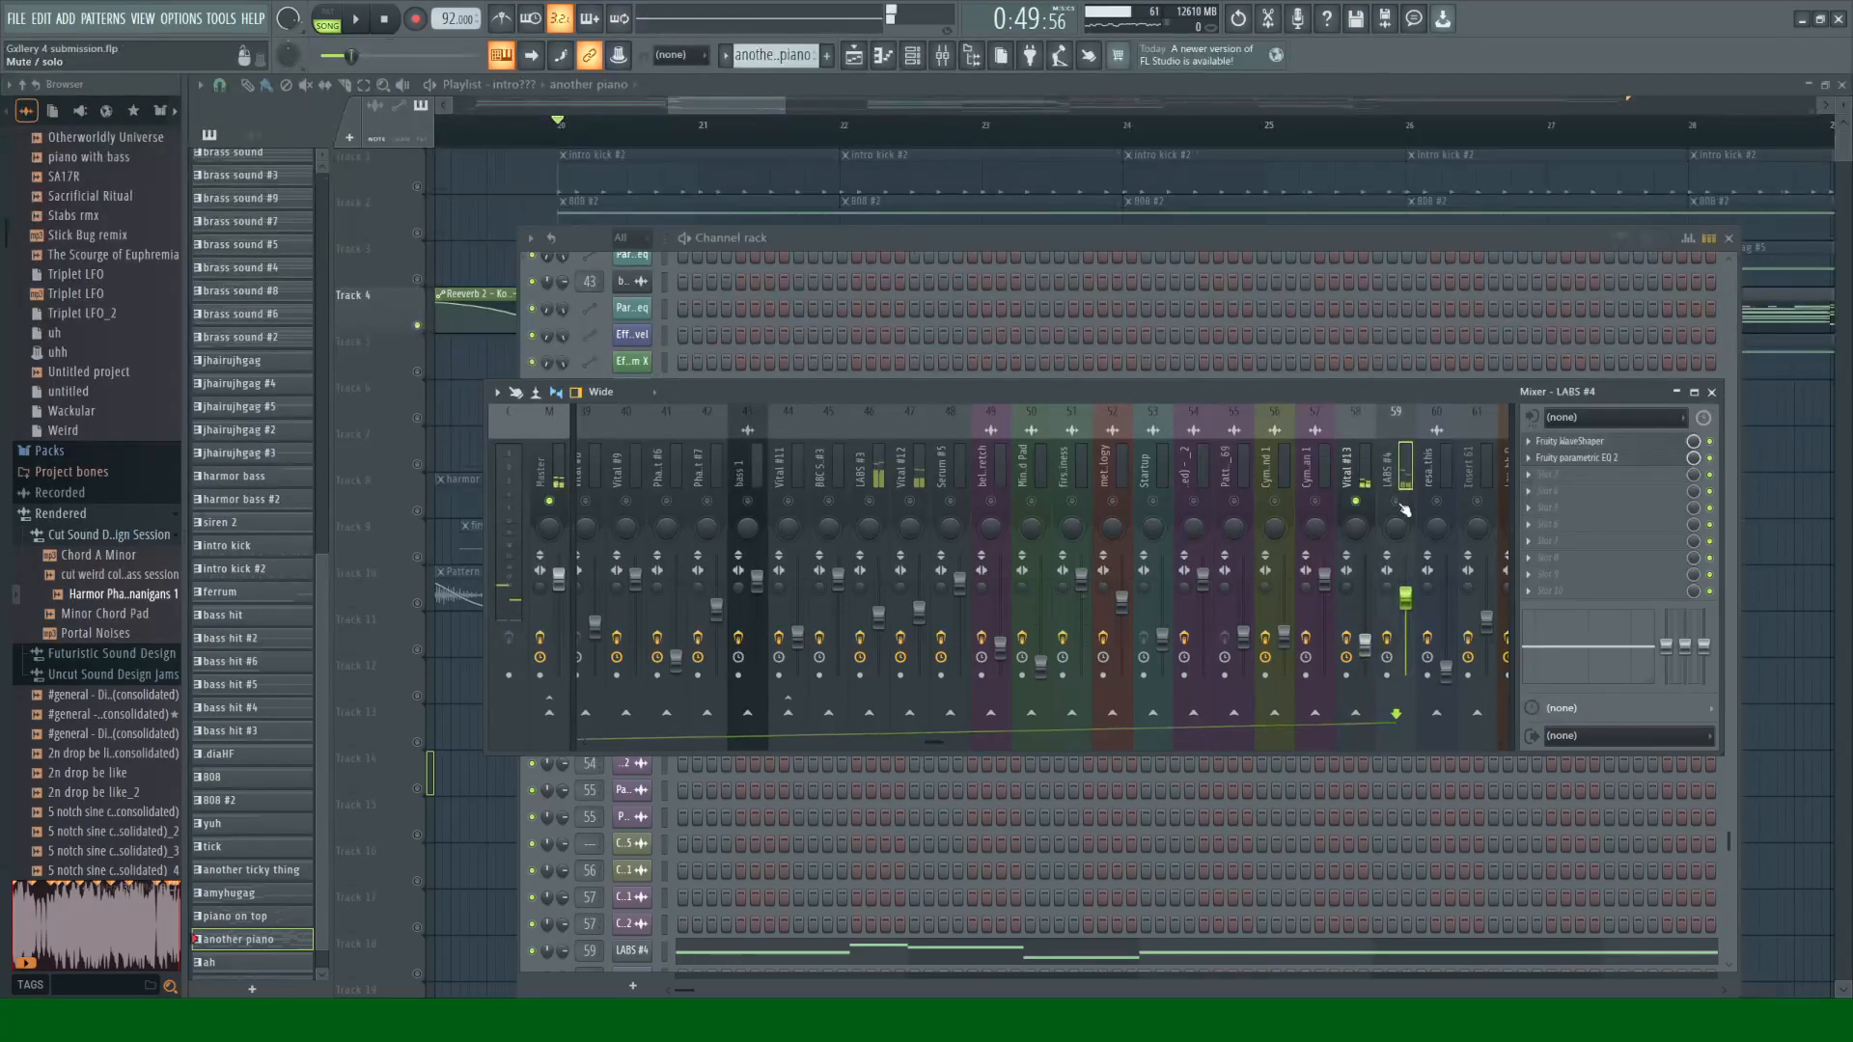
pyautogui.click(1713, 392)
pyautogui.press('space')
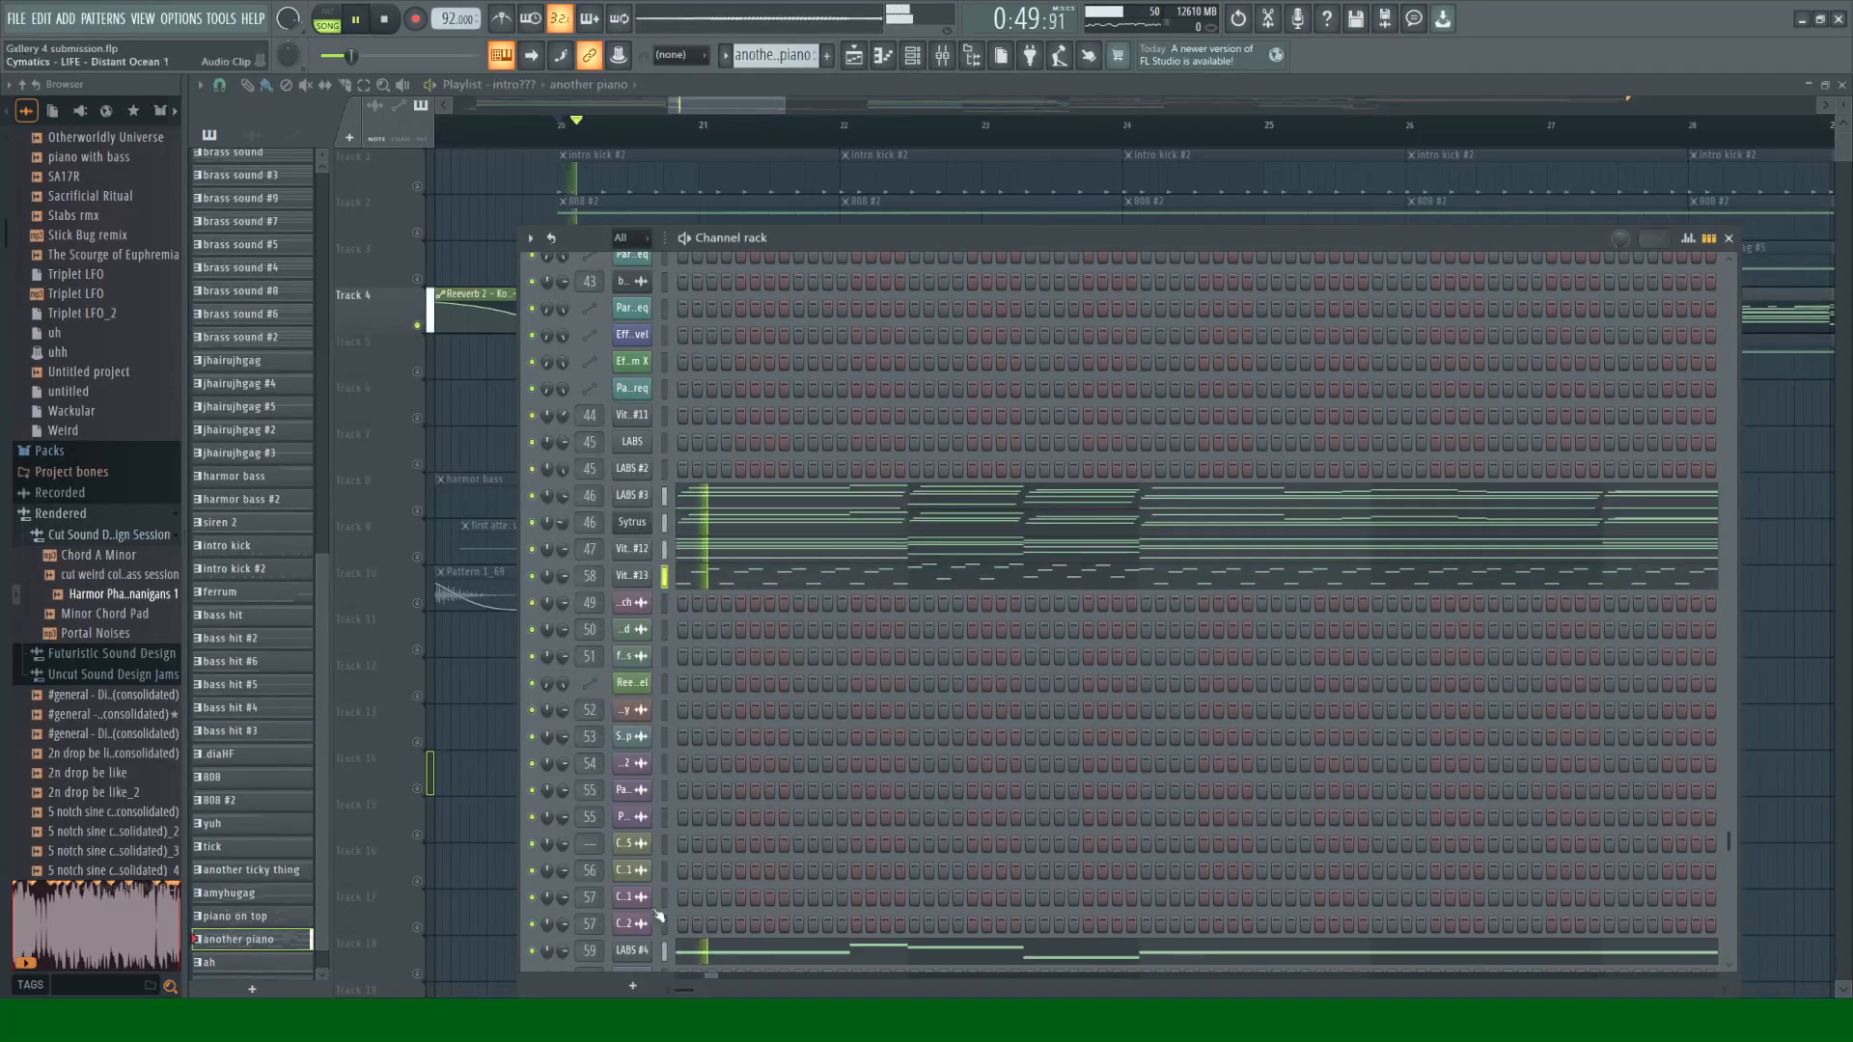
pyautogui.click(632, 951)
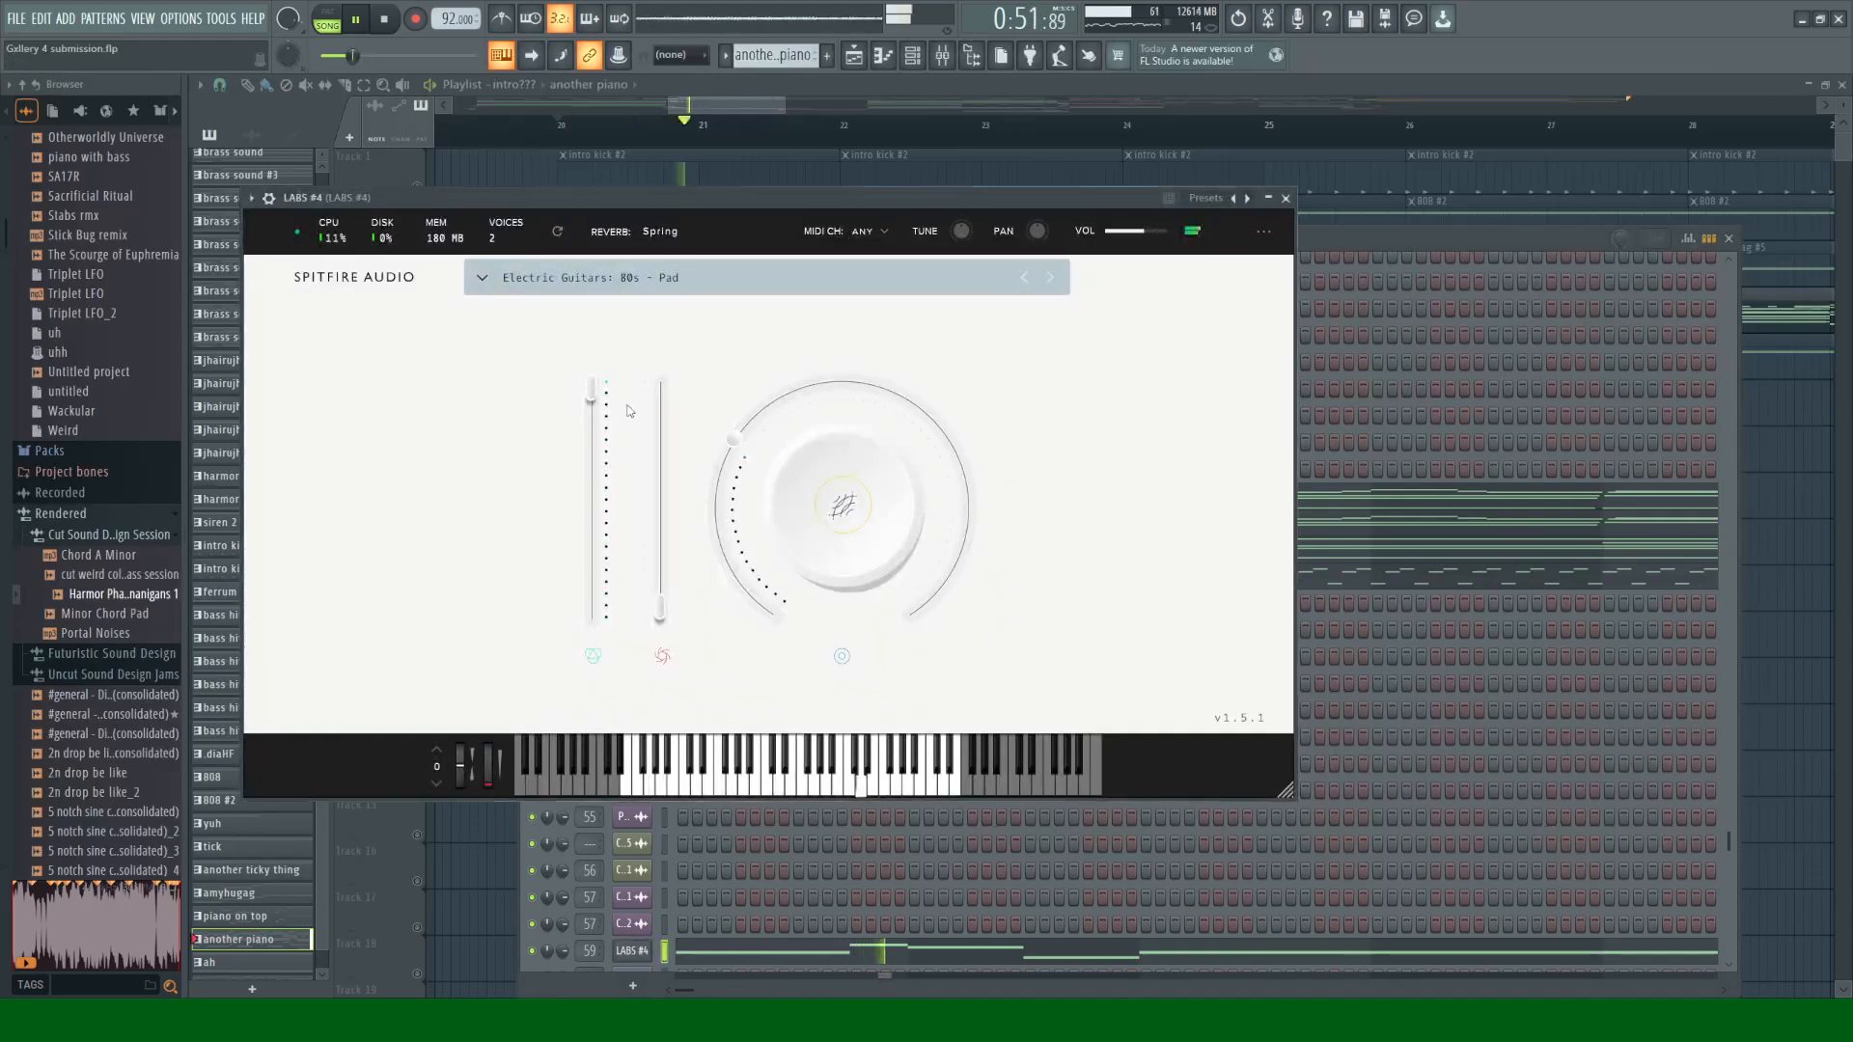
pyautogui.click(1286, 198)
pyautogui.press('F9')
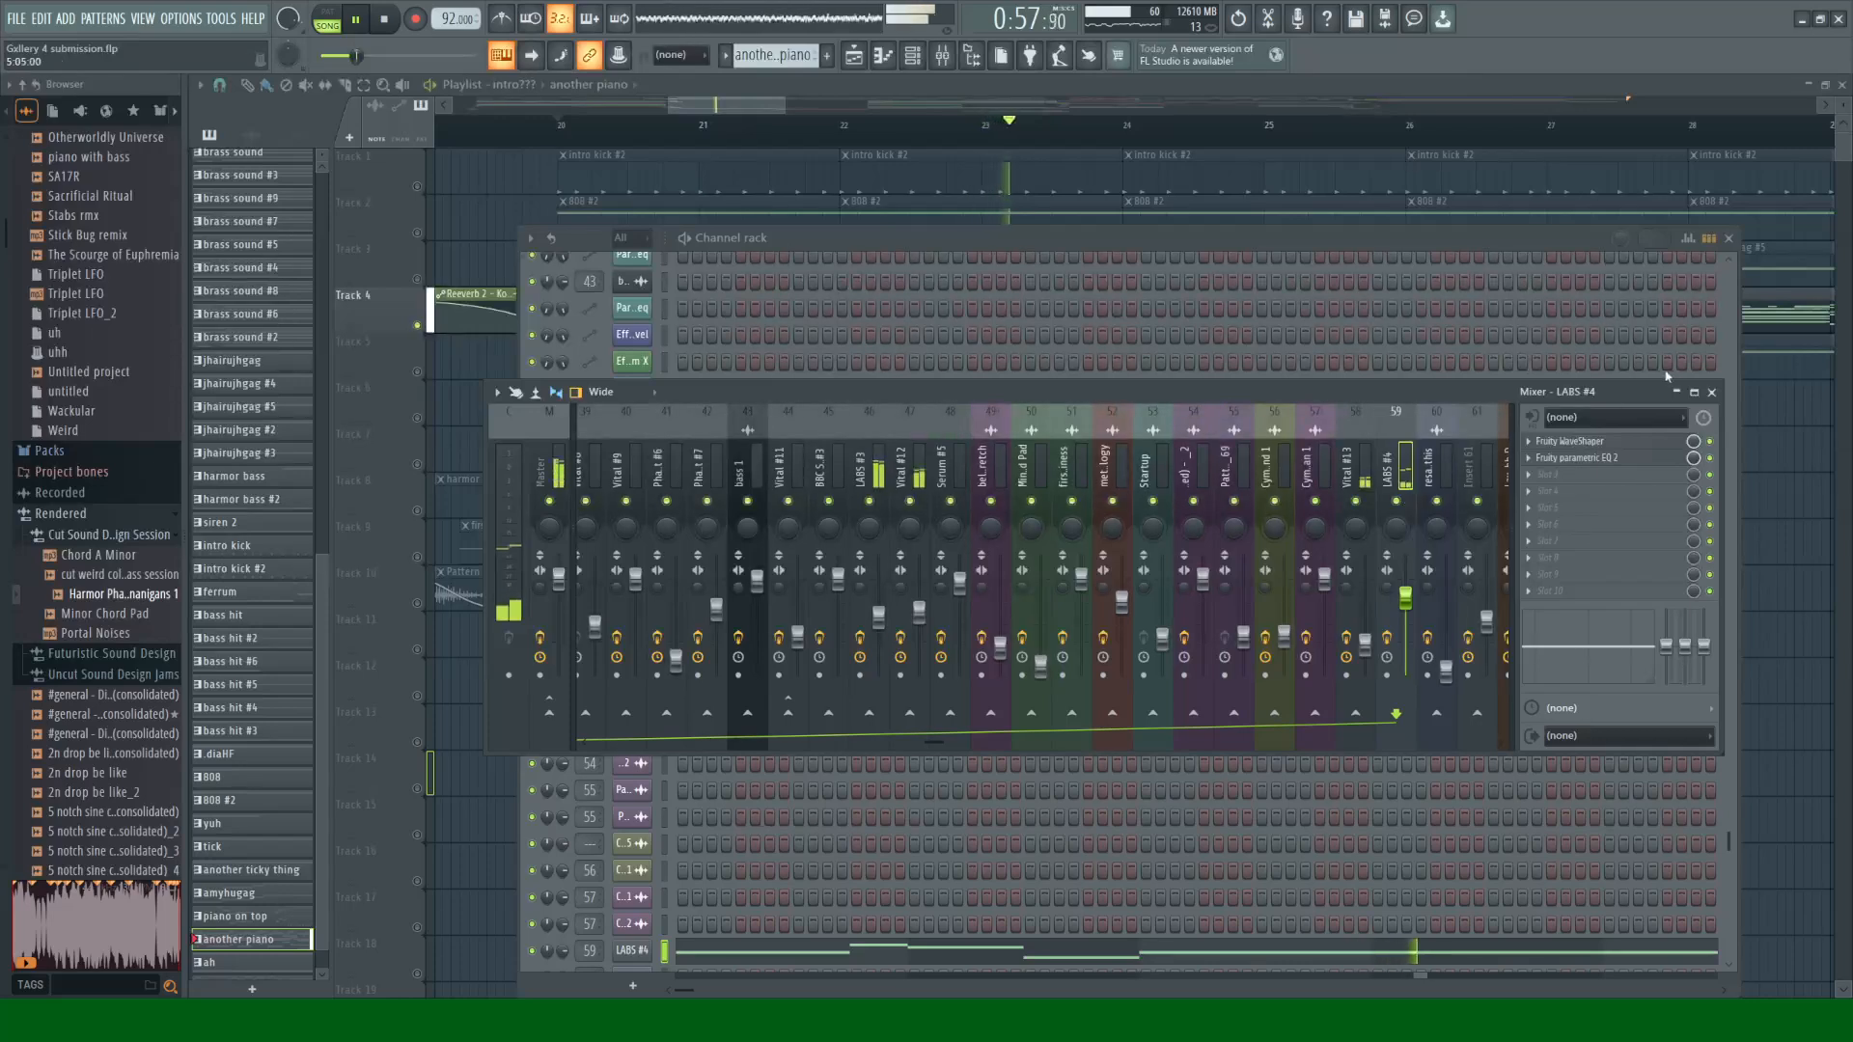
# Step: Close the mixer and the Channel rack, and look through the playlist around bars 29 to 39 during playback
pyautogui.click(1711, 392)
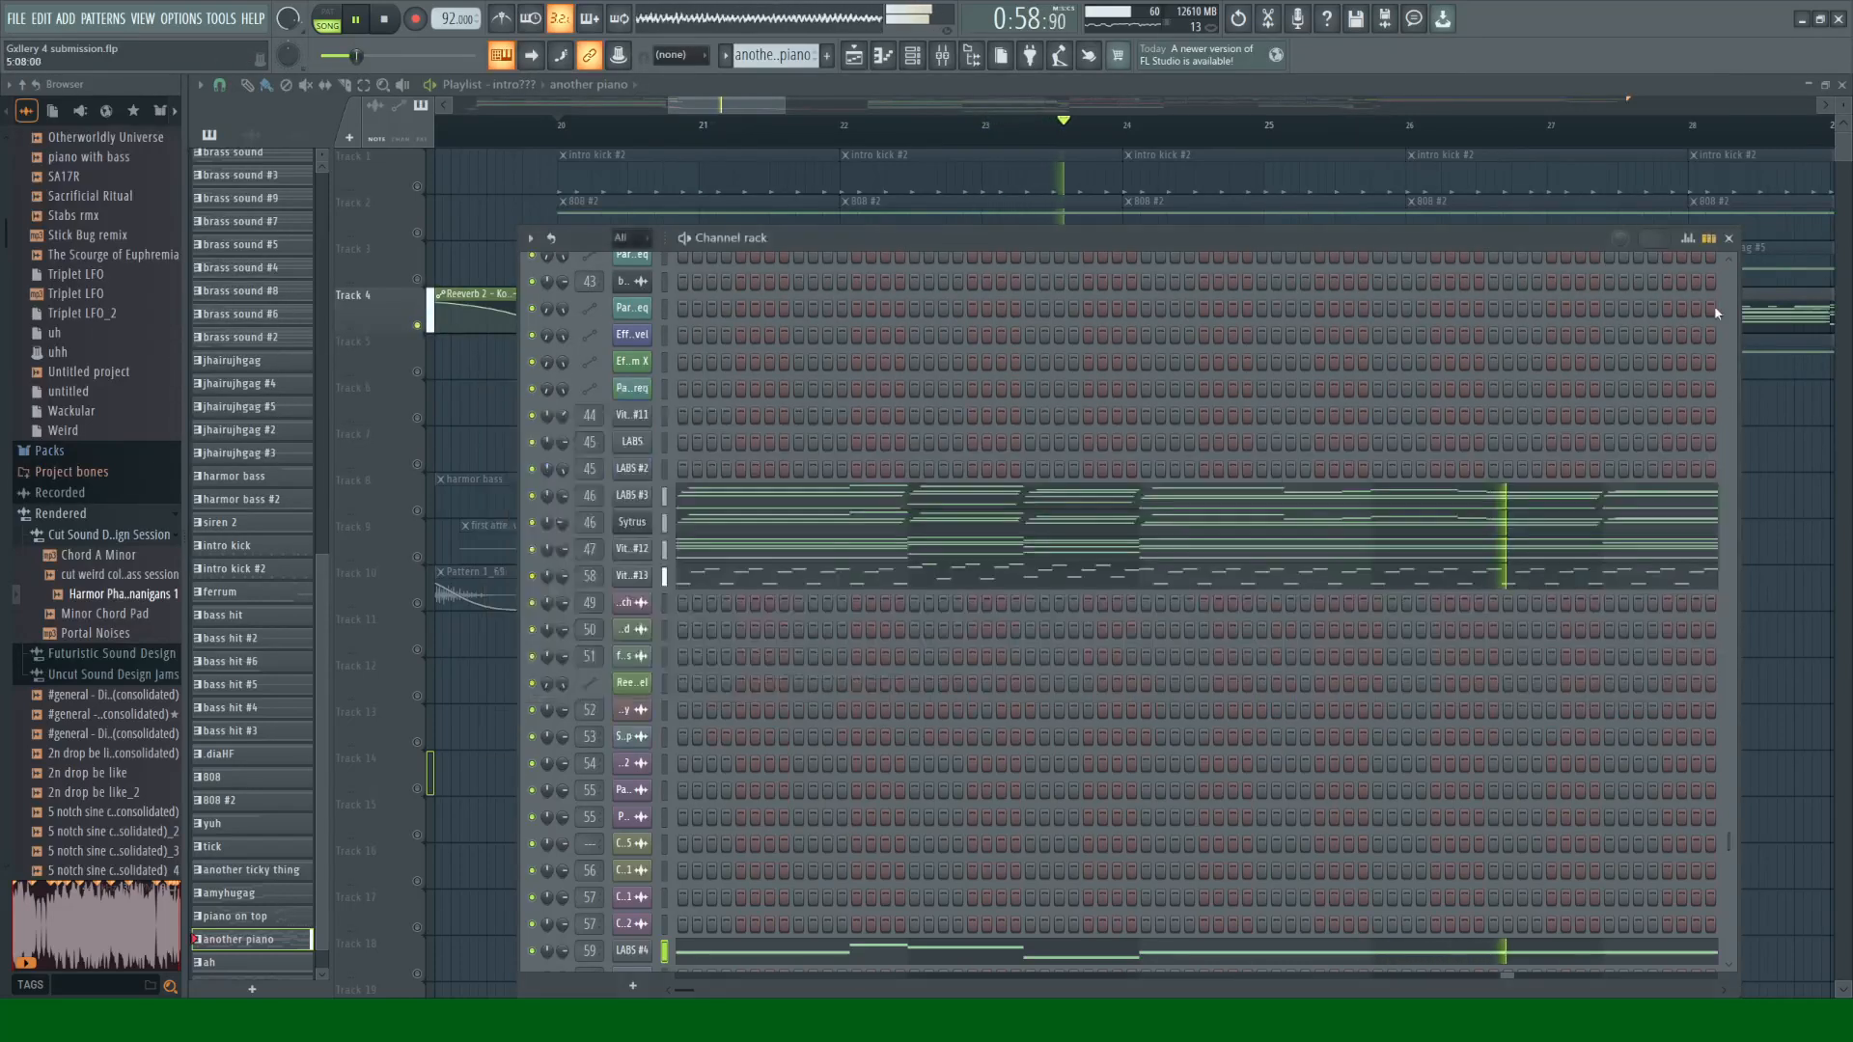
pyautogui.click(1730, 238)
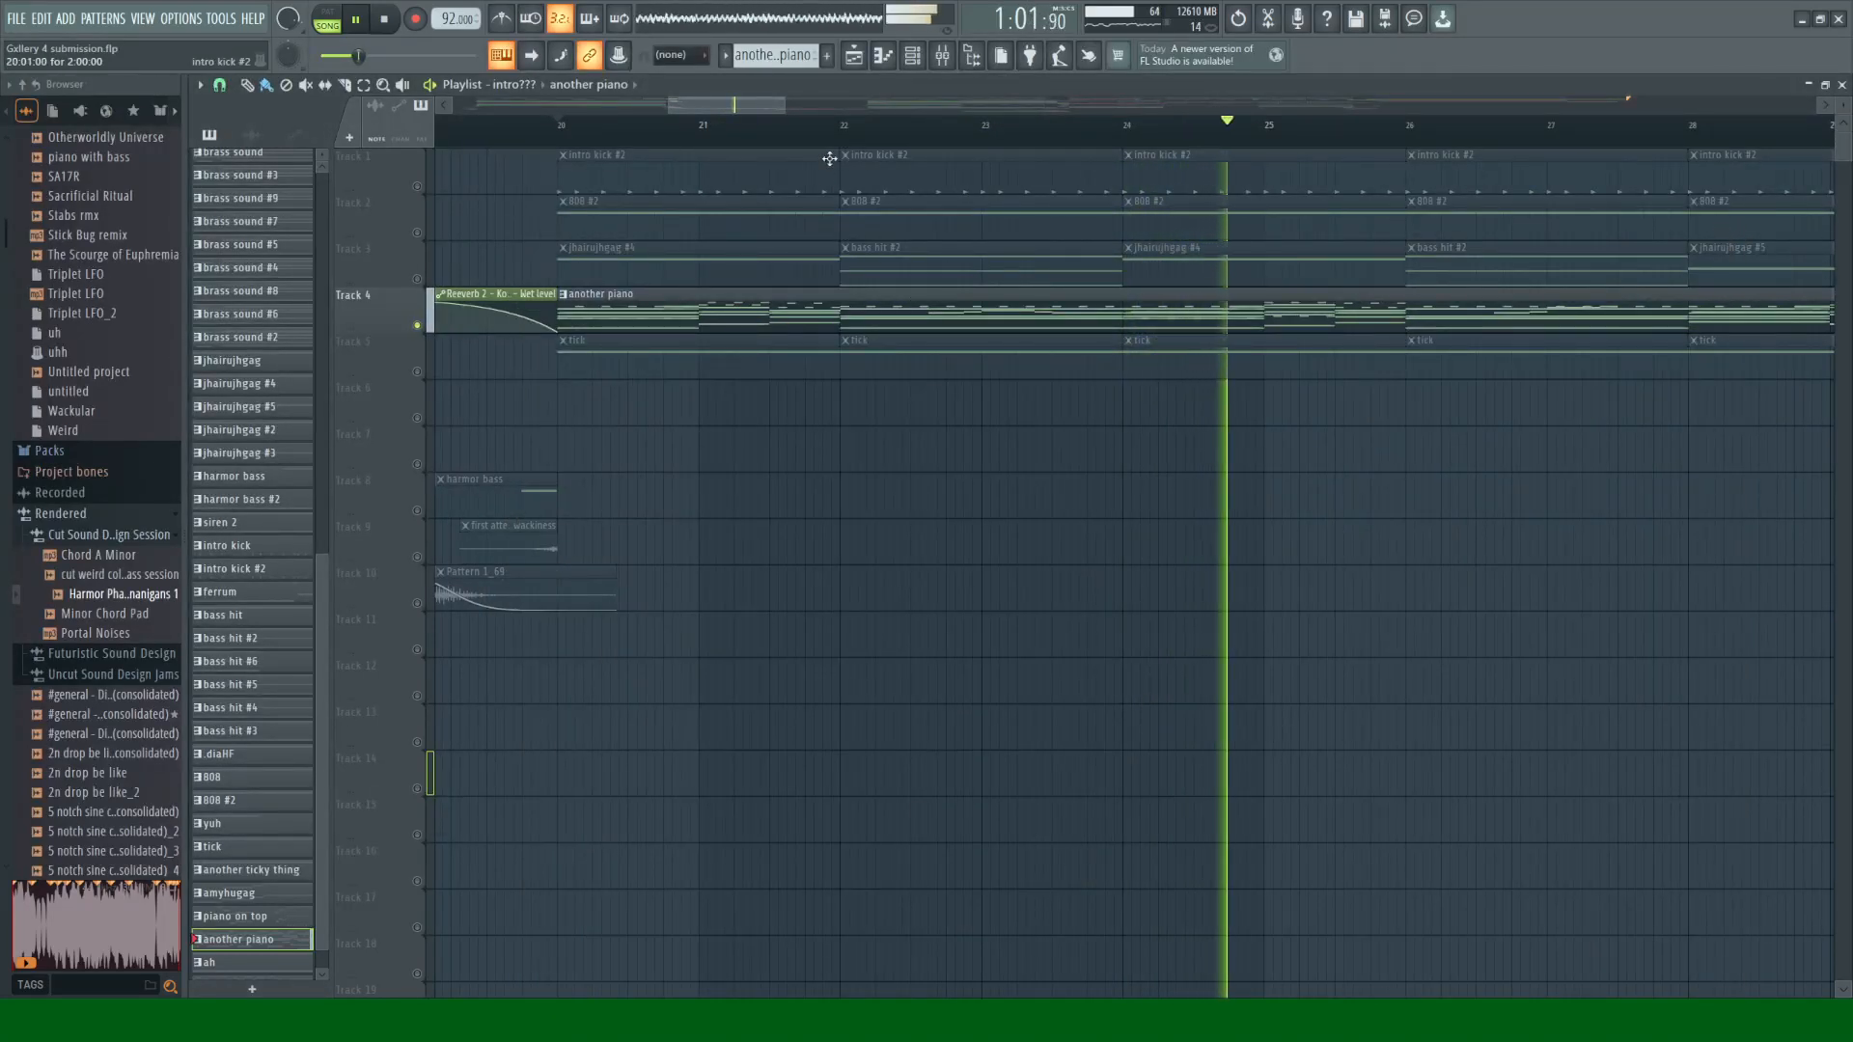
pyautogui.moveTo(754, 106); pyautogui.dragTo(810, 102)
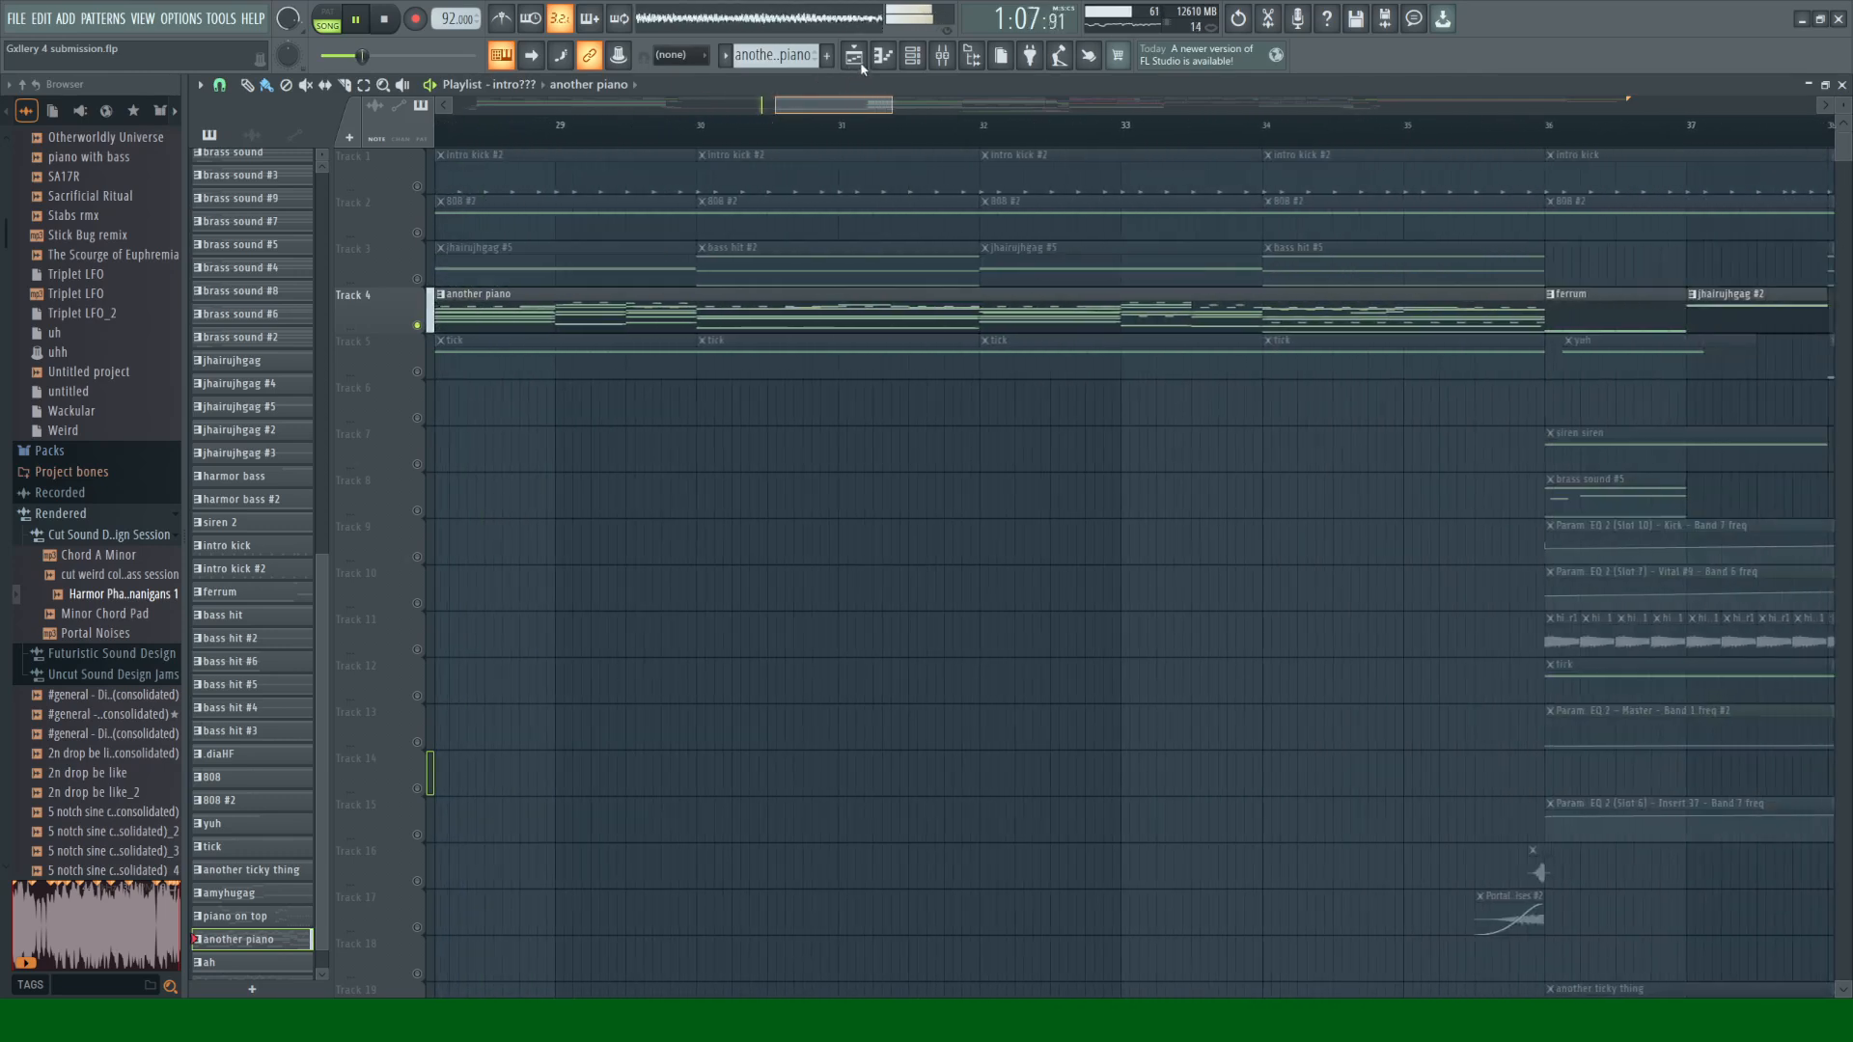
pyautogui.scroll(-1, 894, 598)
pyautogui.scroll(-4, 853, 446)
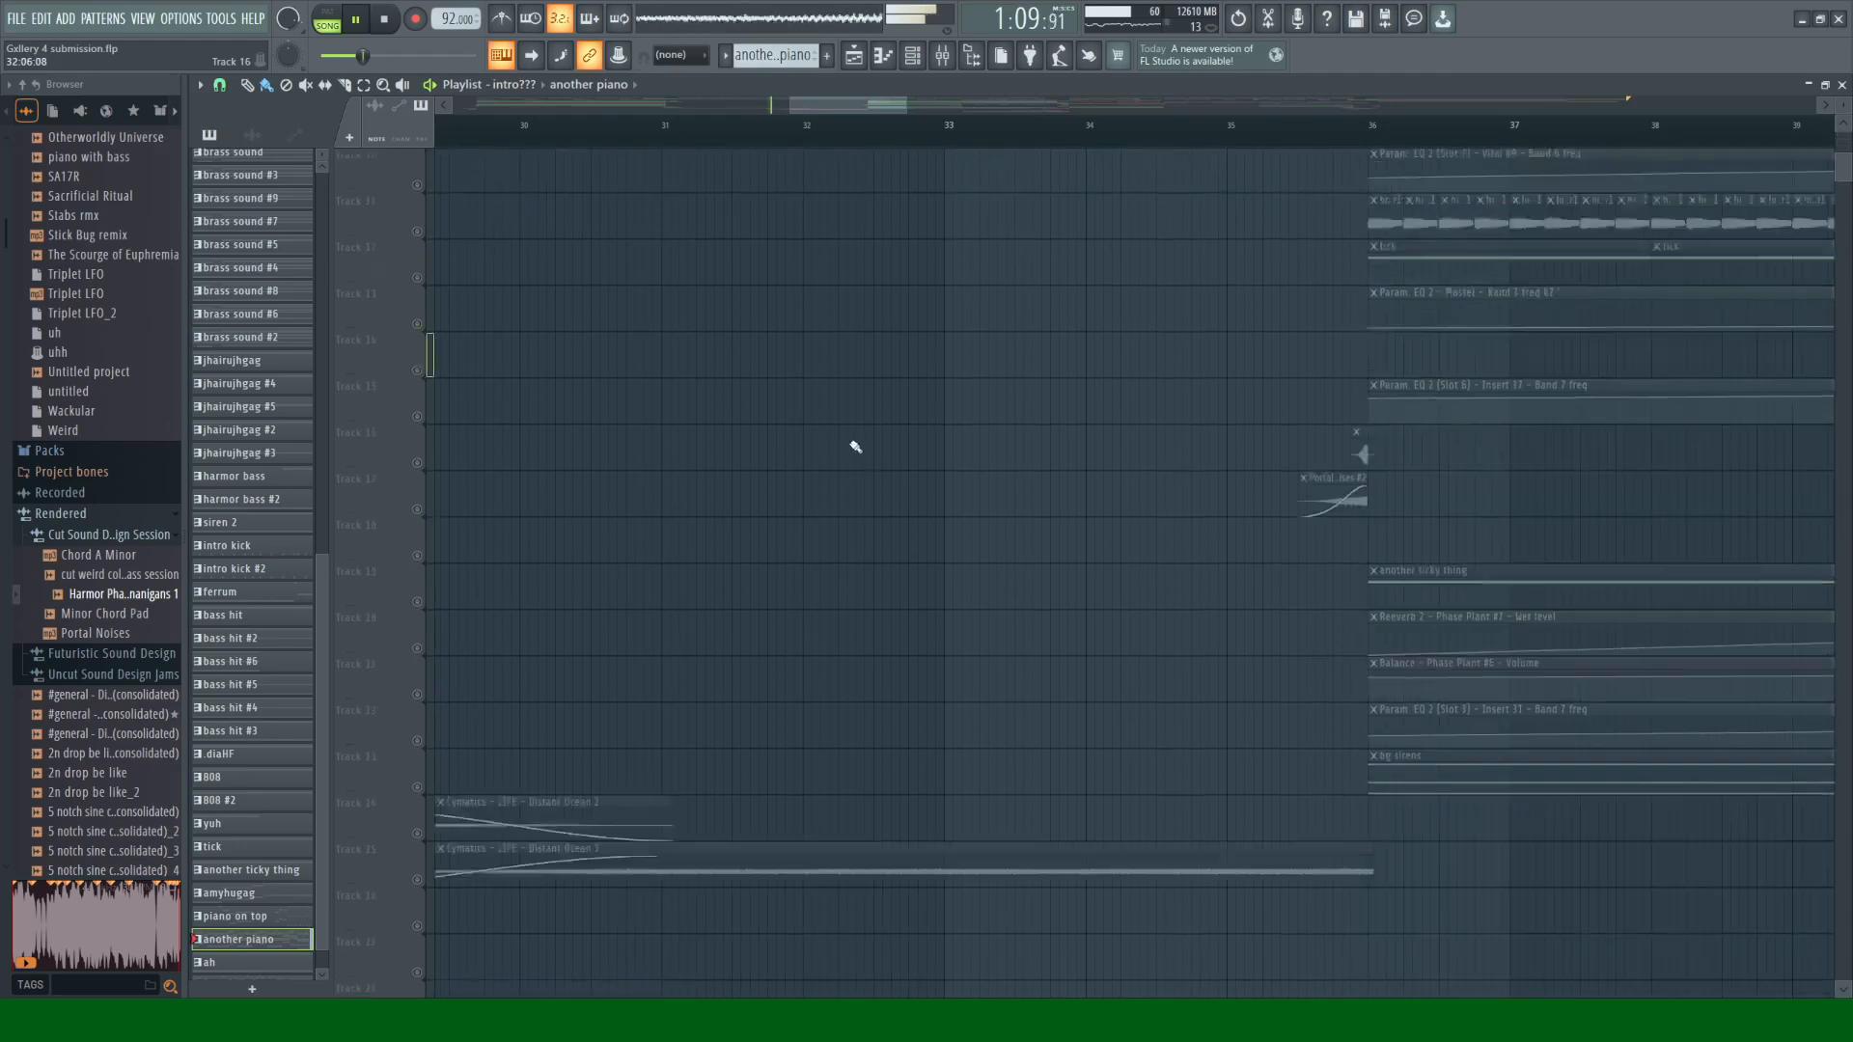
# Step: Enable only Tracks 23, 24 and 25 and play their Cymatics - LIFE - Distant Ocean clips from bar 20
pyautogui.moveTo(790, 103); pyautogui.dragTo(622, 105)
pyautogui.press('space')
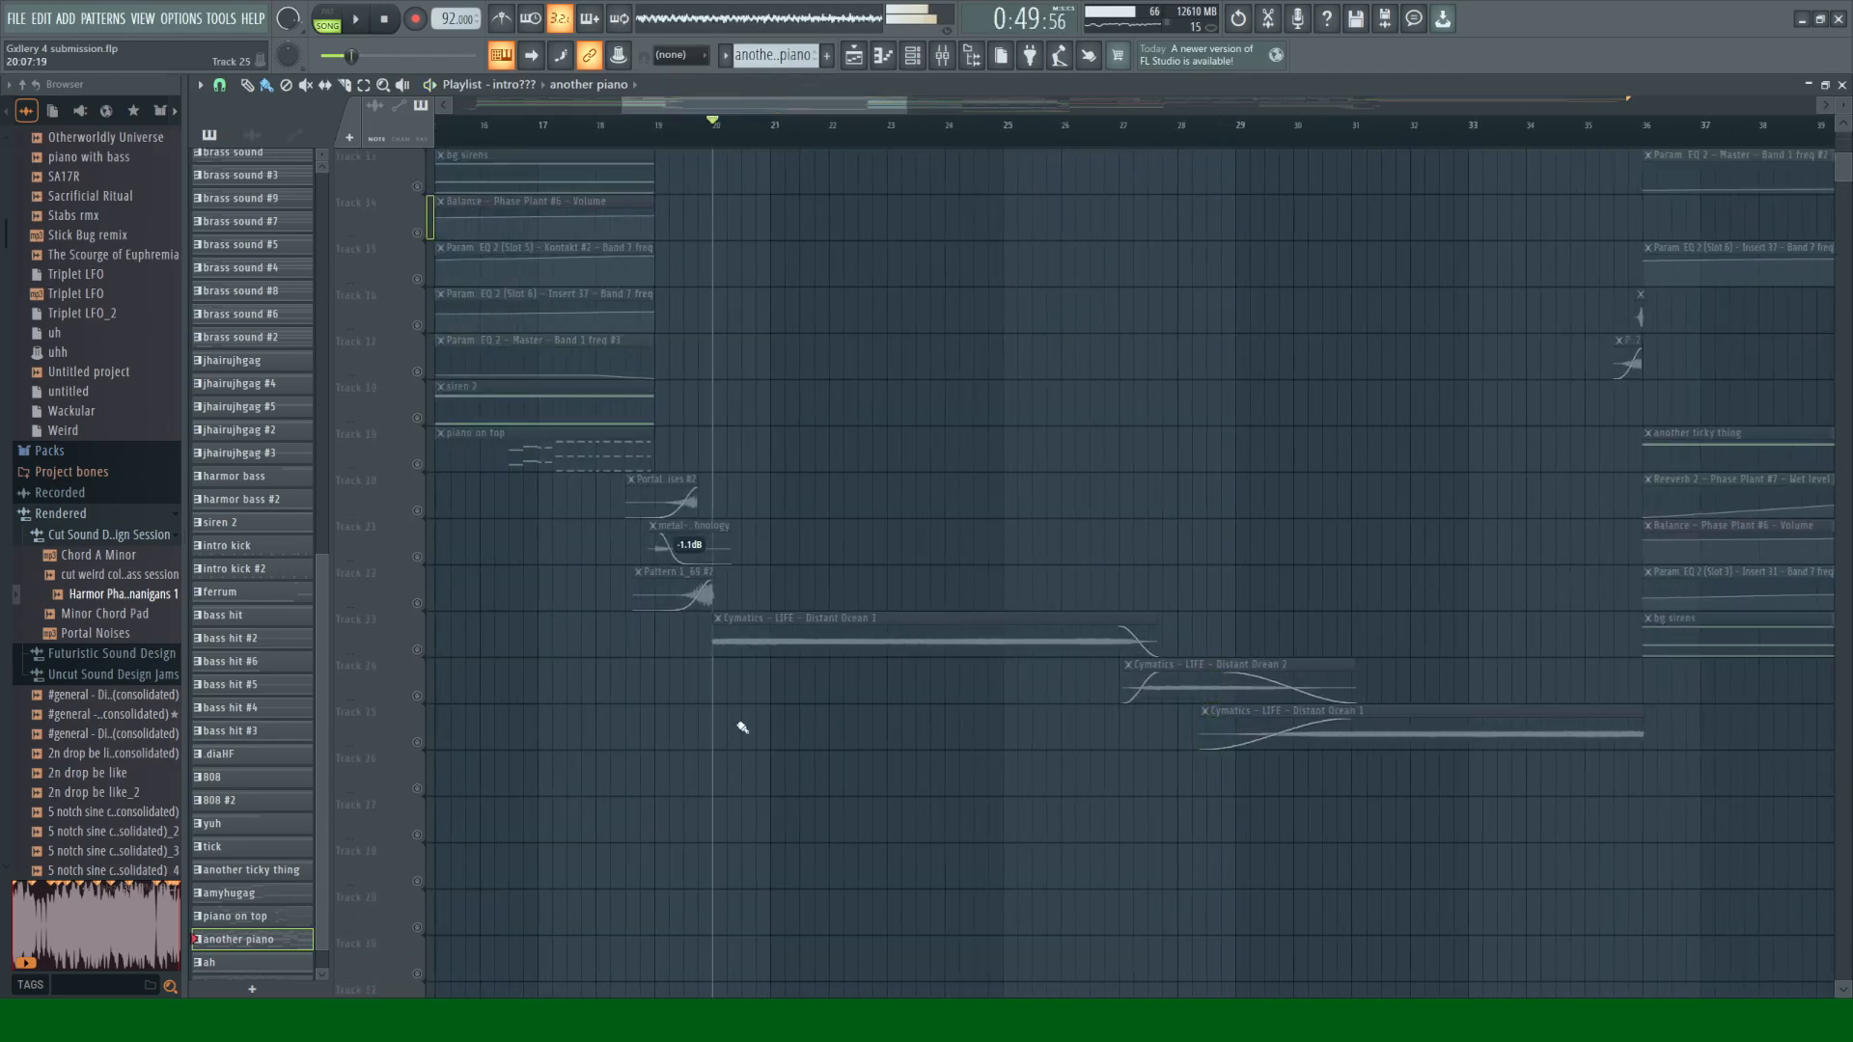
pyautogui.click(418, 653)
pyautogui.click(417, 696)
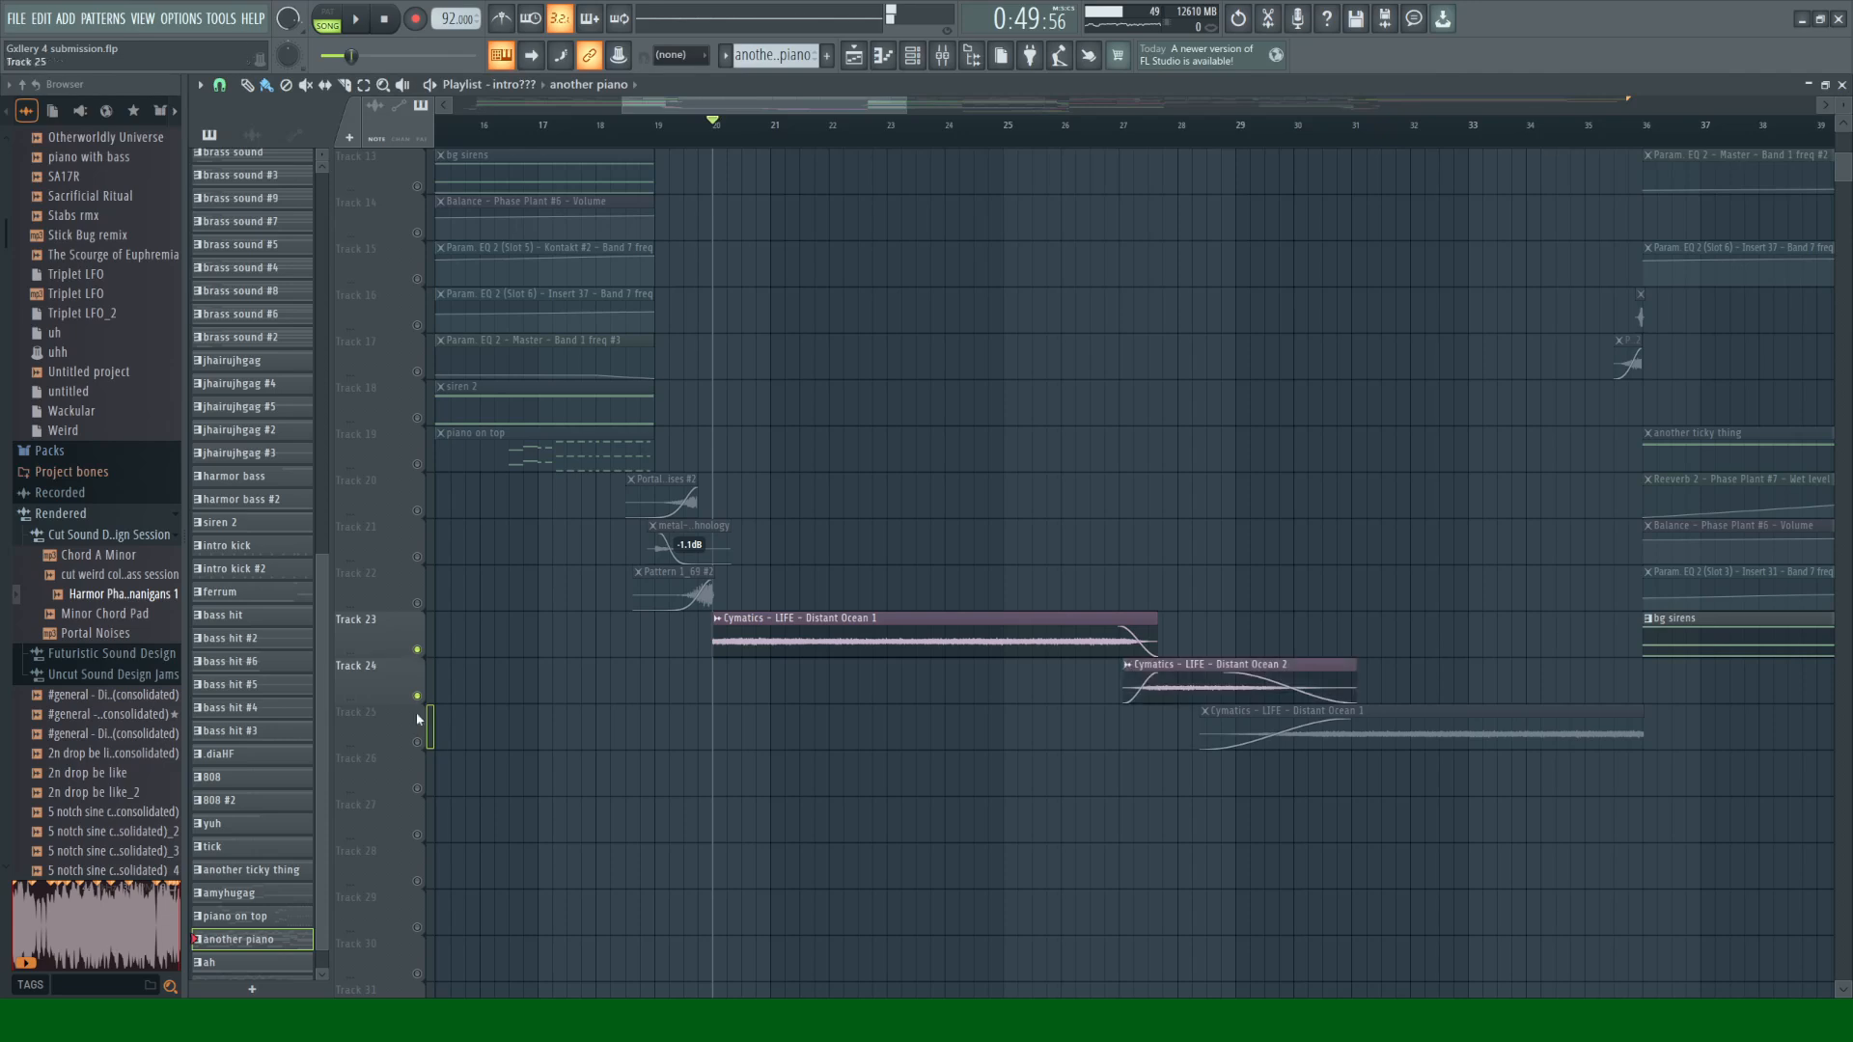
pyautogui.click(417, 742)
pyautogui.press('space')
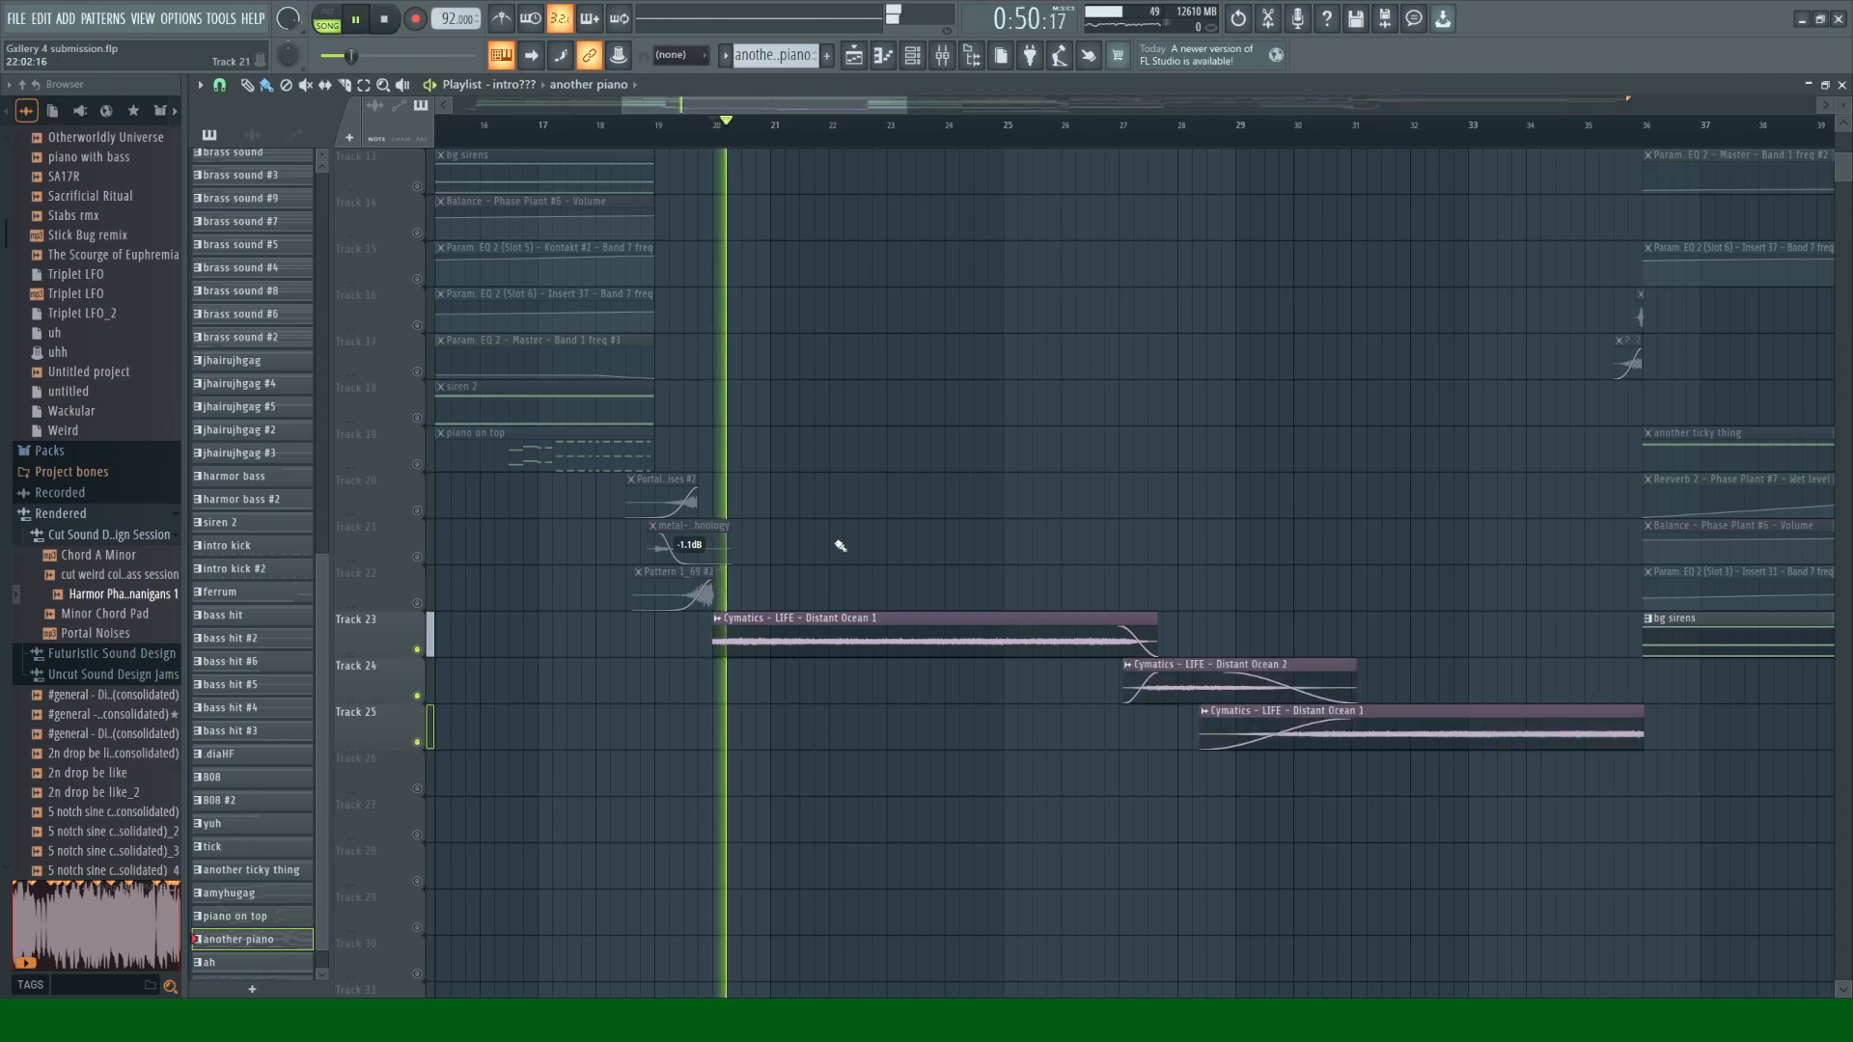
pyautogui.scroll(10, 843, 543)
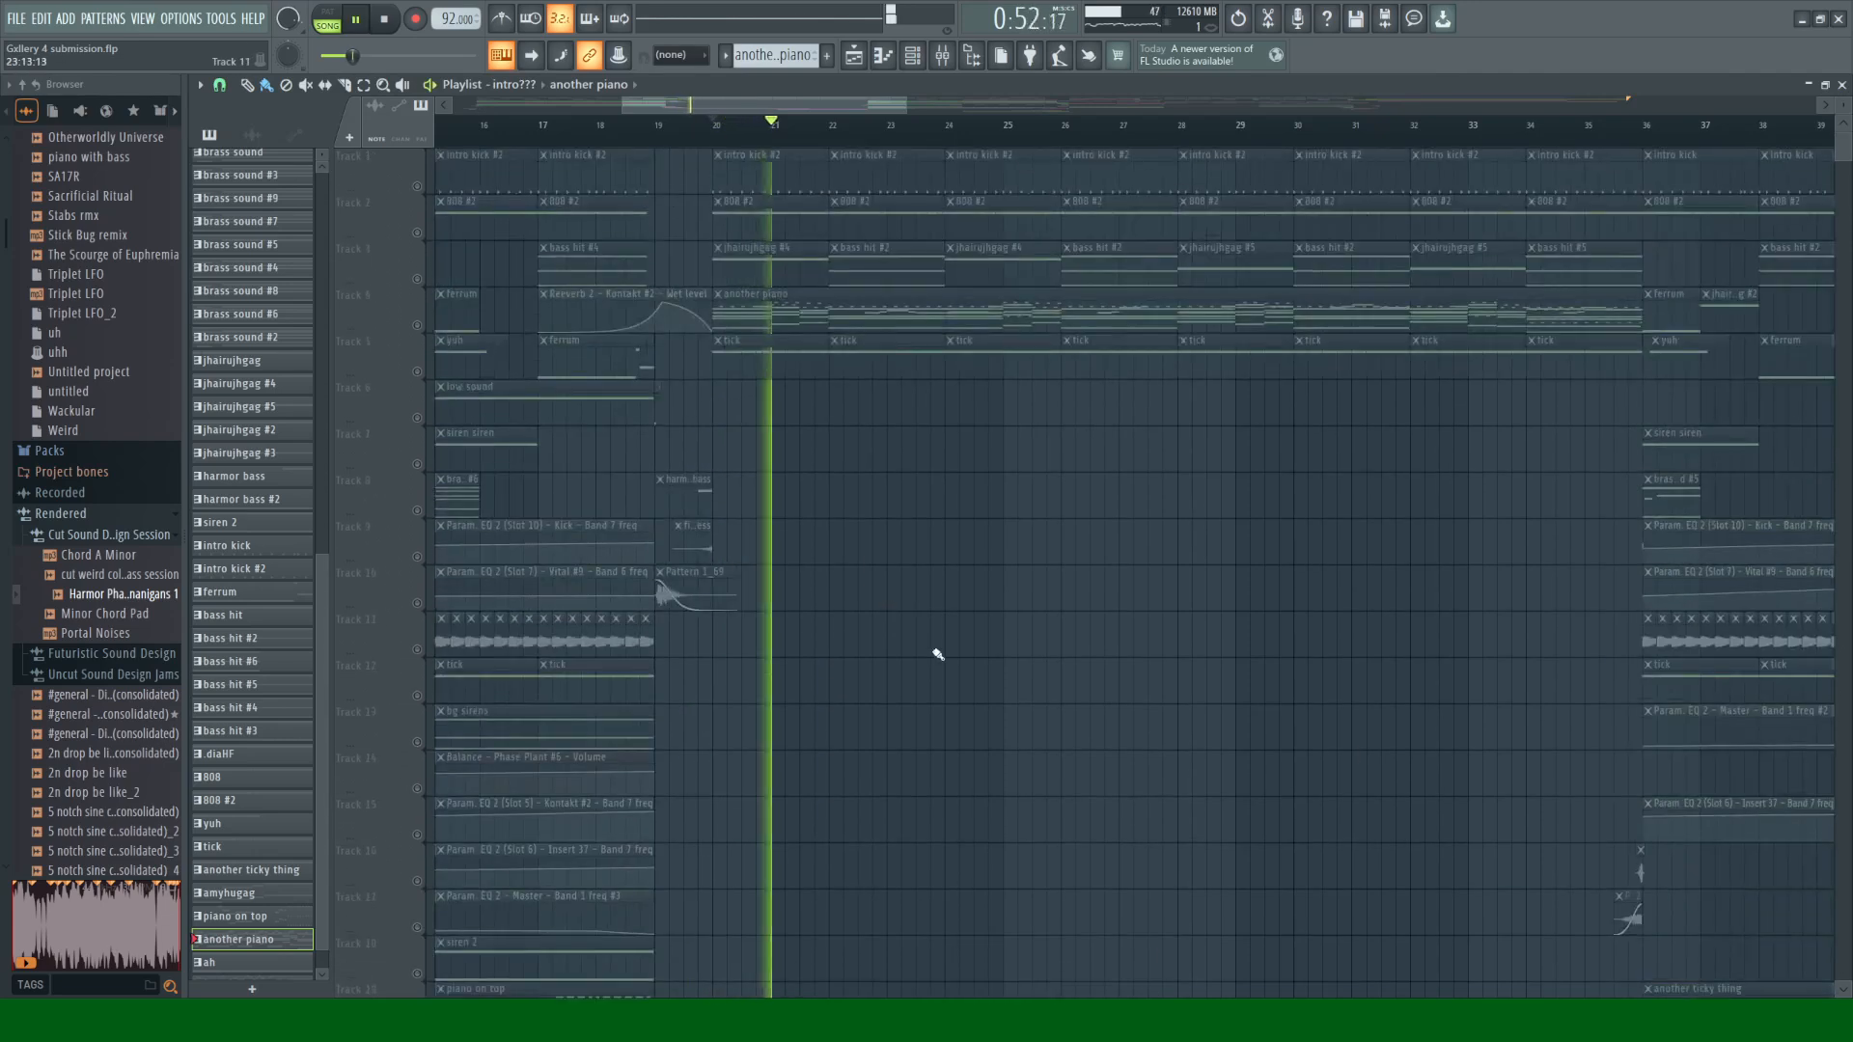
pyautogui.scroll(-5, 939, 641)
pyautogui.scroll(-1, 942, 571)
pyautogui.press('space')
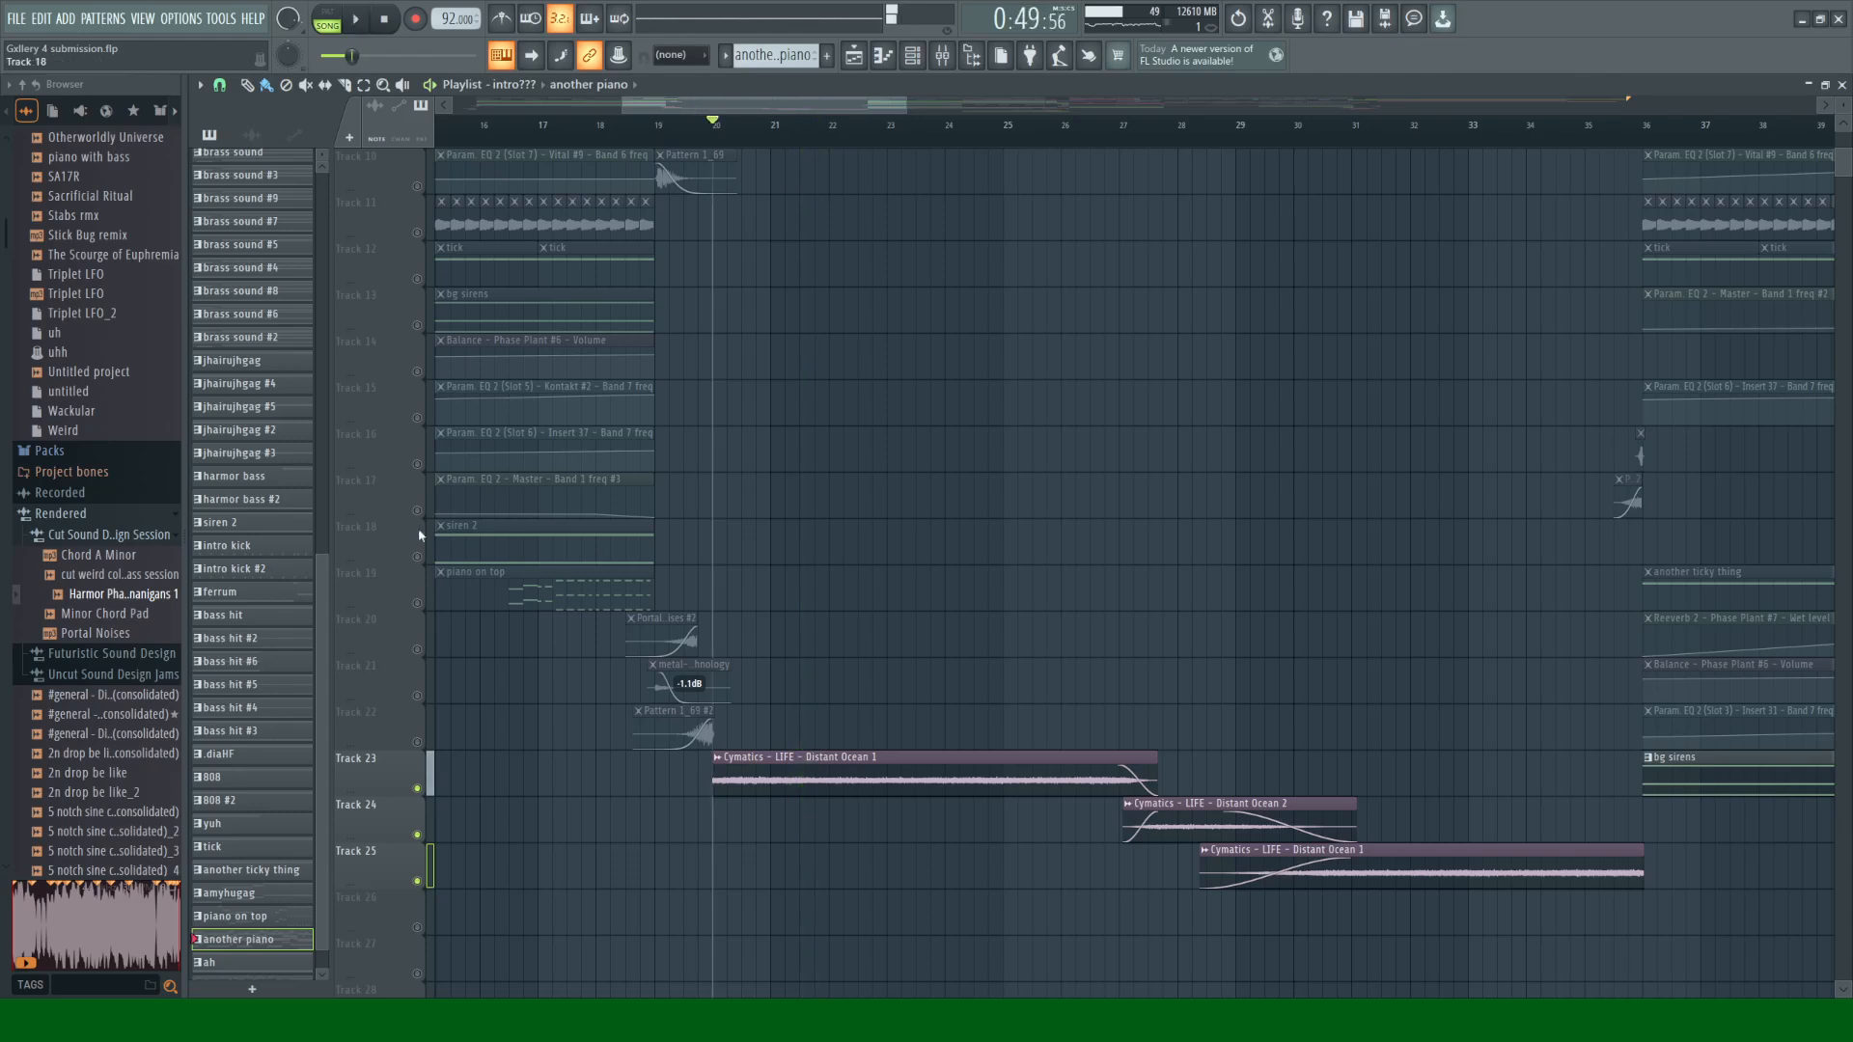
# Step: Restore all tracks, isolate Tracks 16 and 17, and play their transition sounds leading into bar 36
pyautogui.click(418, 512)
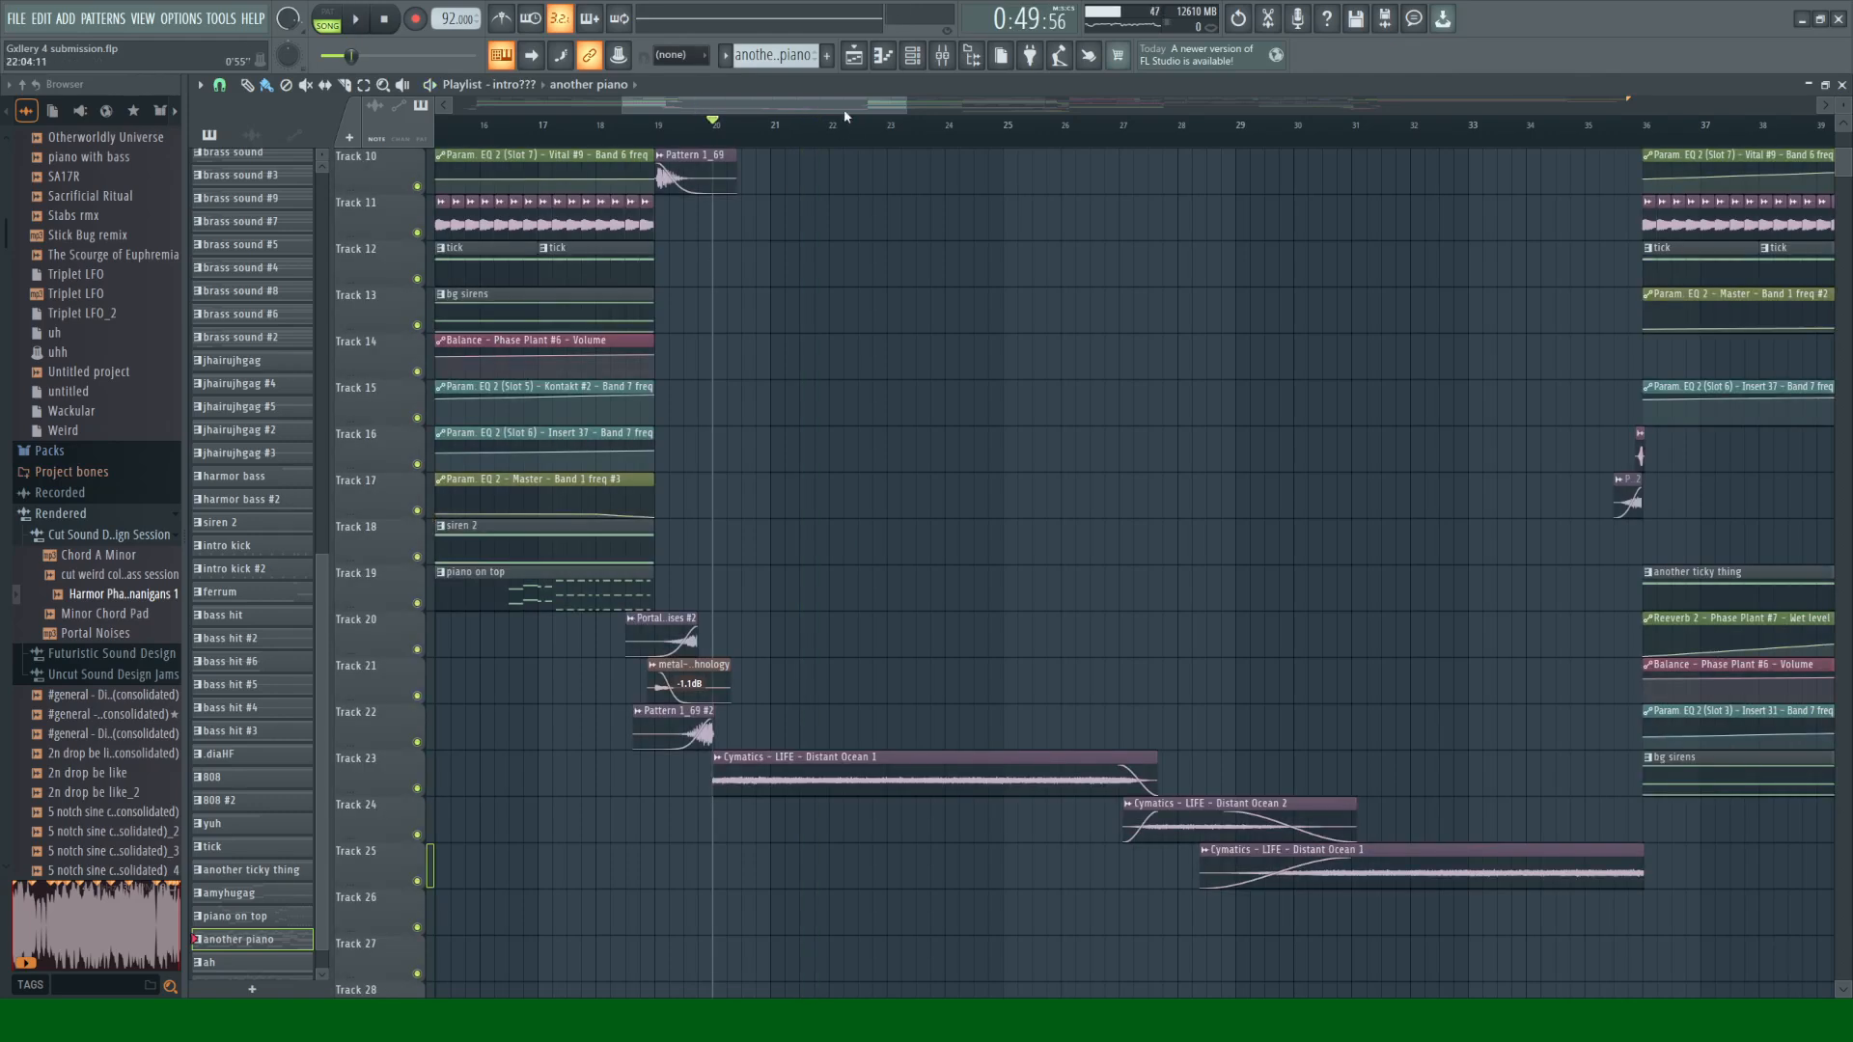
pyautogui.moveTo(846, 115); pyautogui.dragTo(915, 112)
pyautogui.rightClick(418, 511)
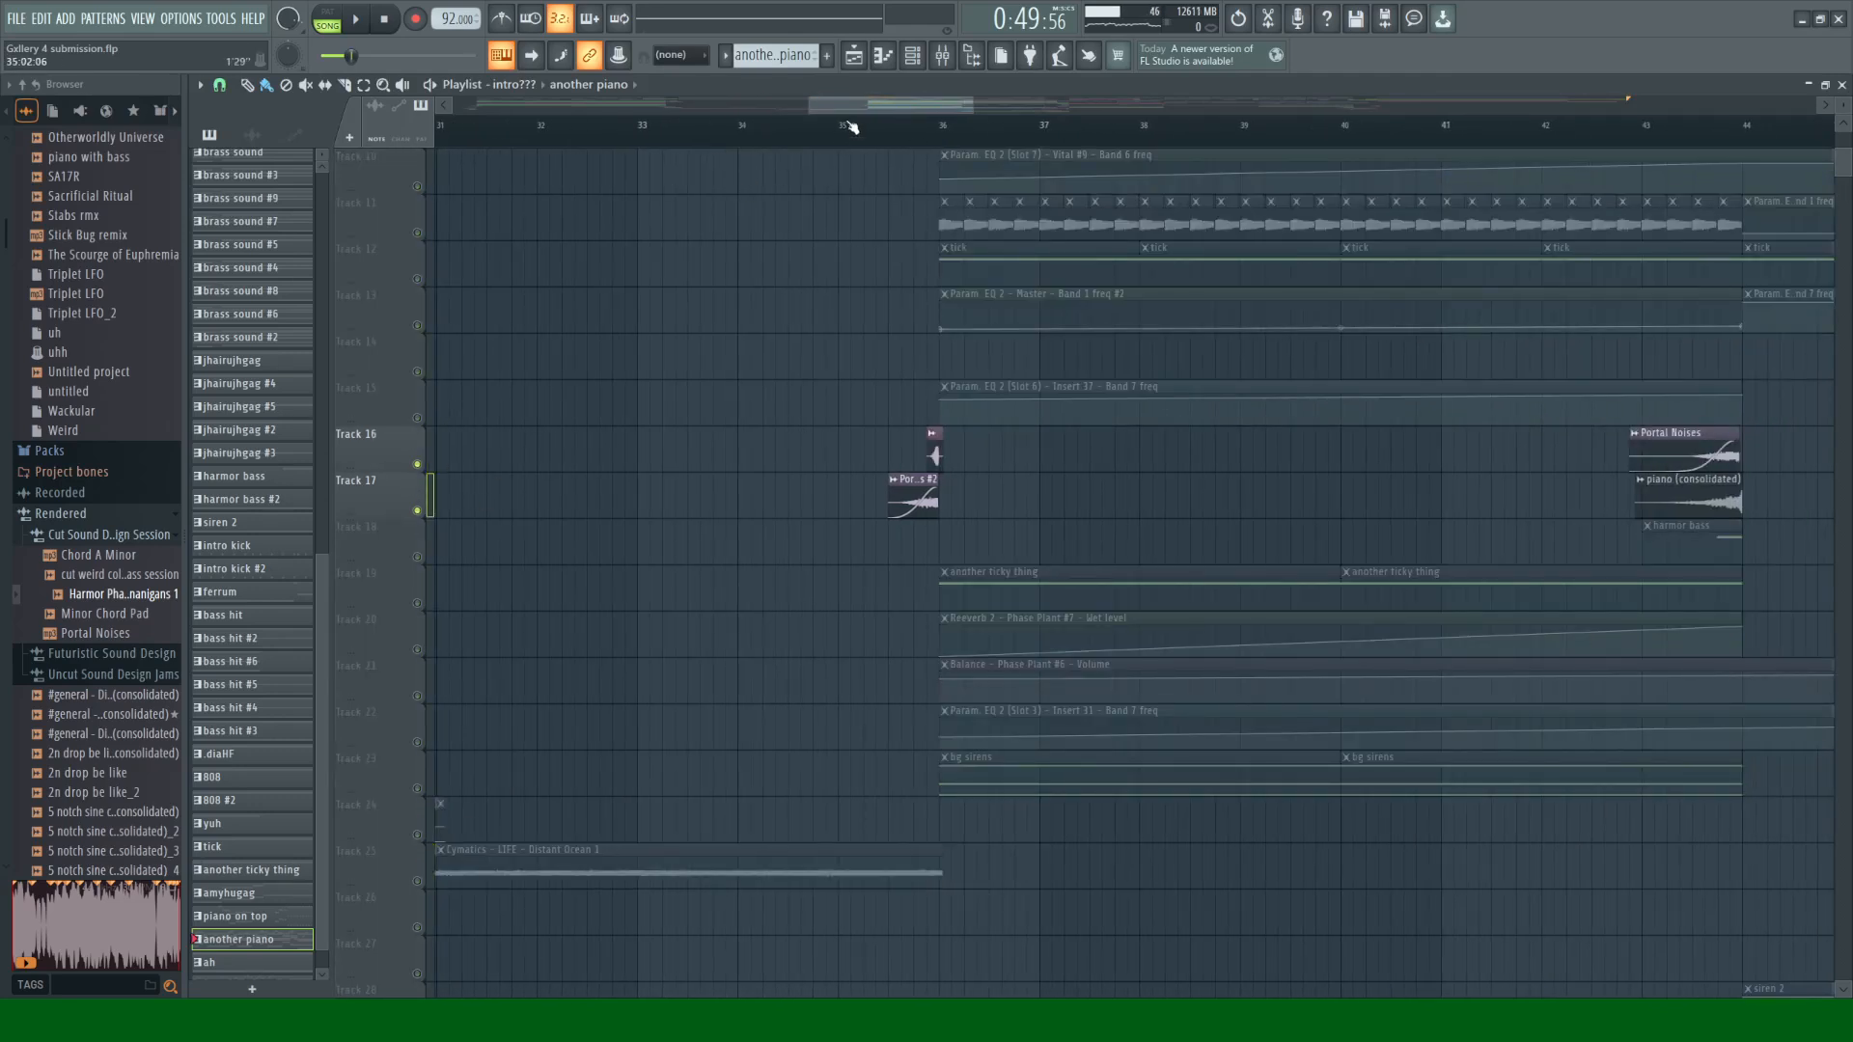
pyautogui.press('space')
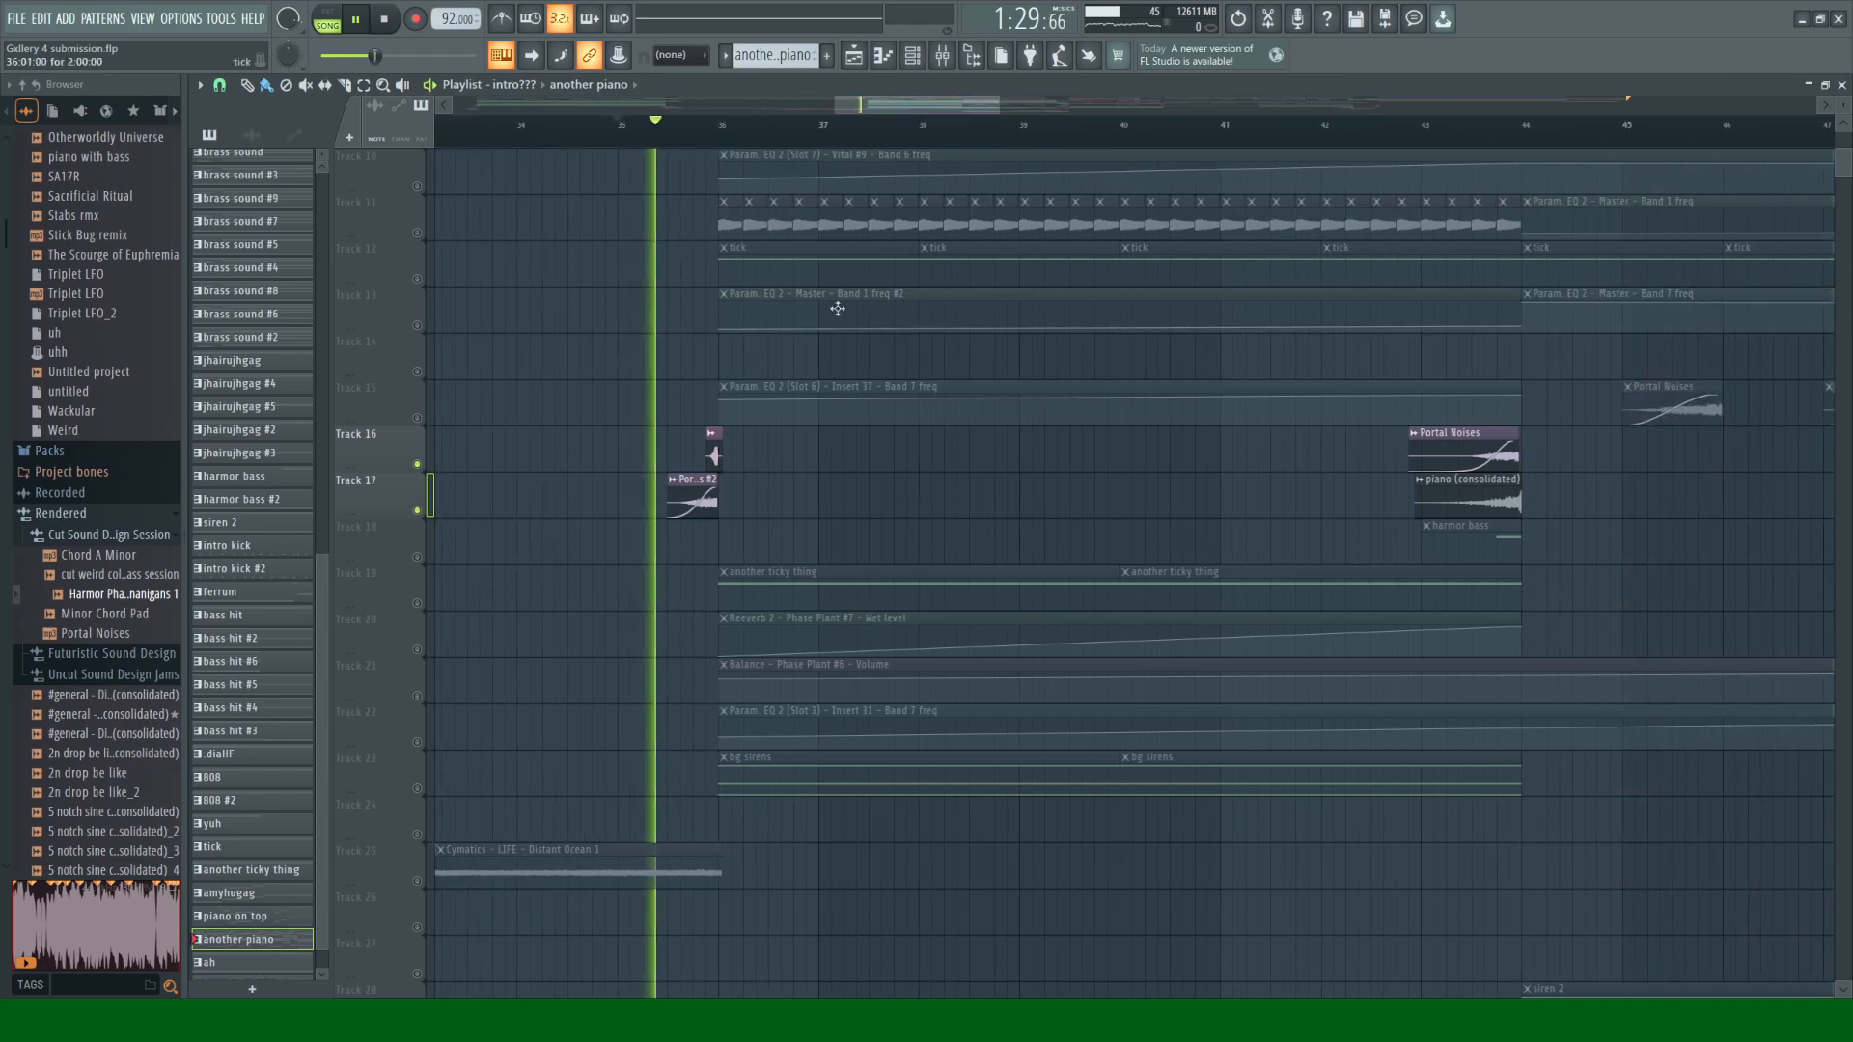
pyautogui.scroll(1, 531, 606)
pyautogui.scroll(7, 529, 617)
pyautogui.press('space')
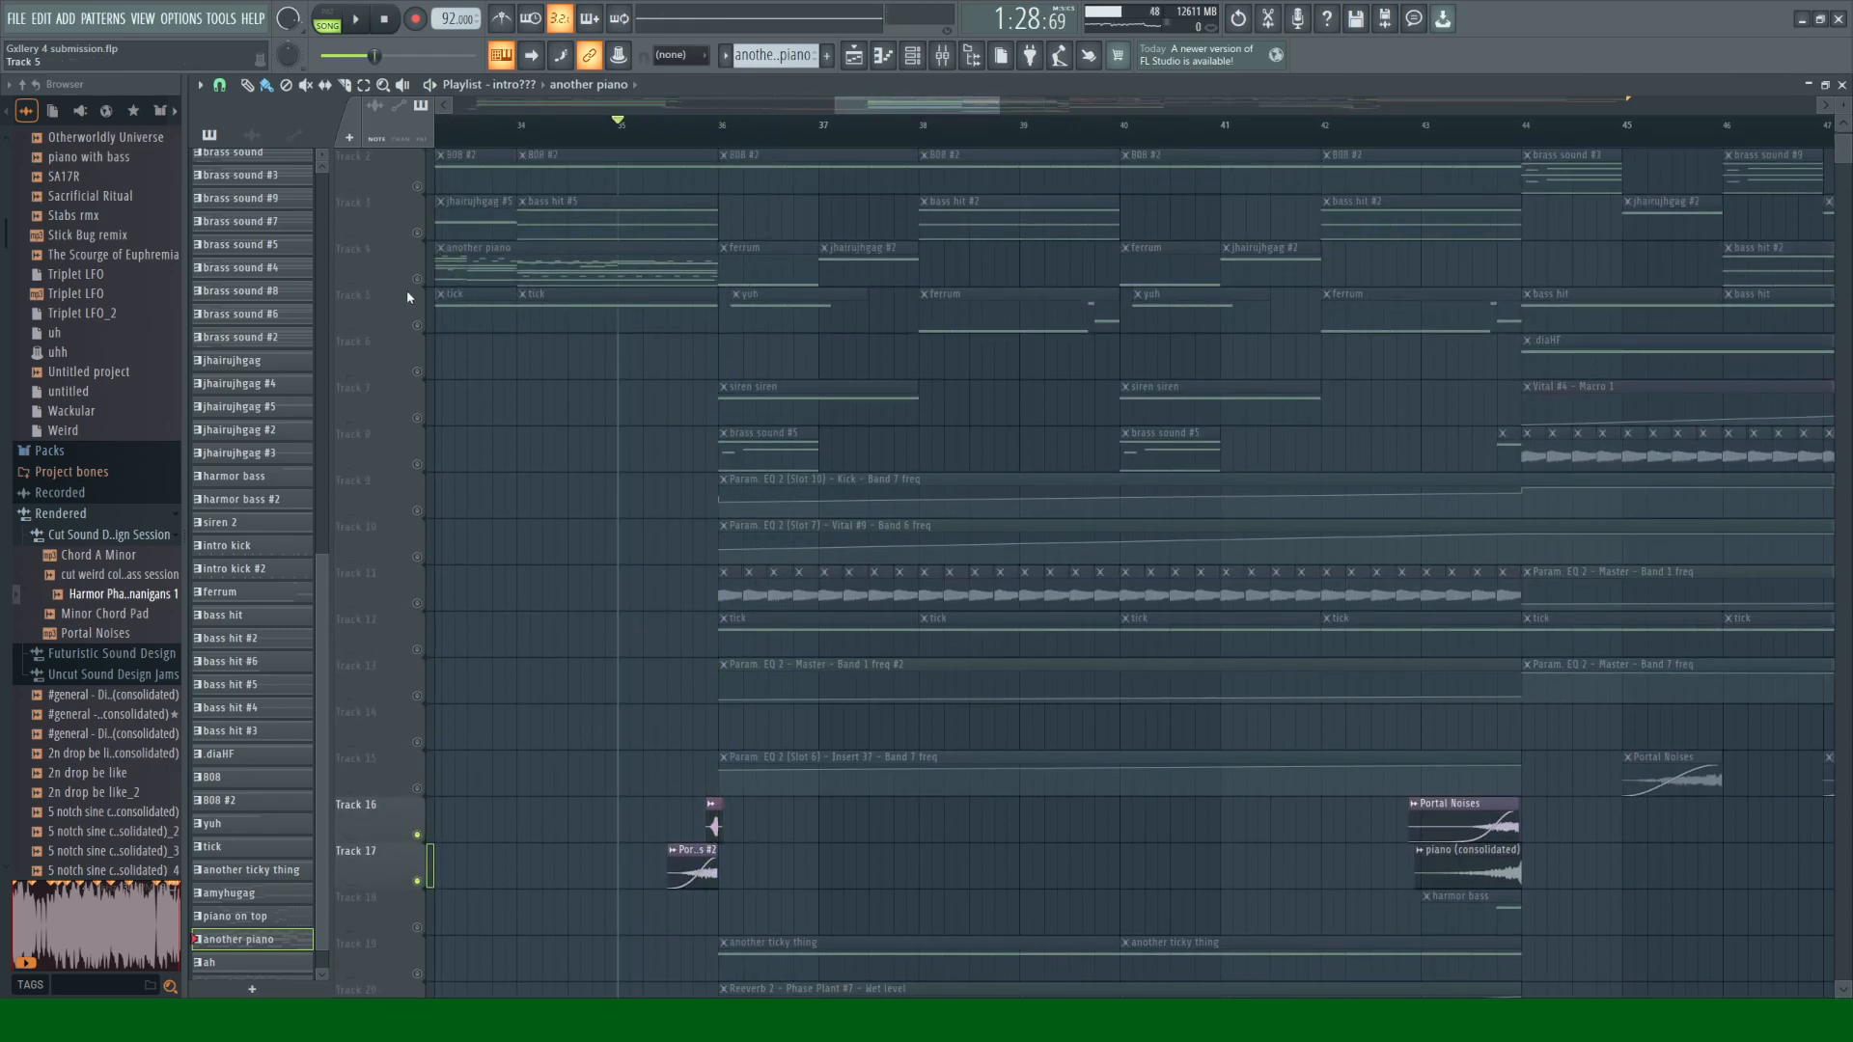
# Step: Restore all tracks and play the full arrangement from bar 36, examining its pattern, audio and automation clips
pyautogui.click(417, 281)
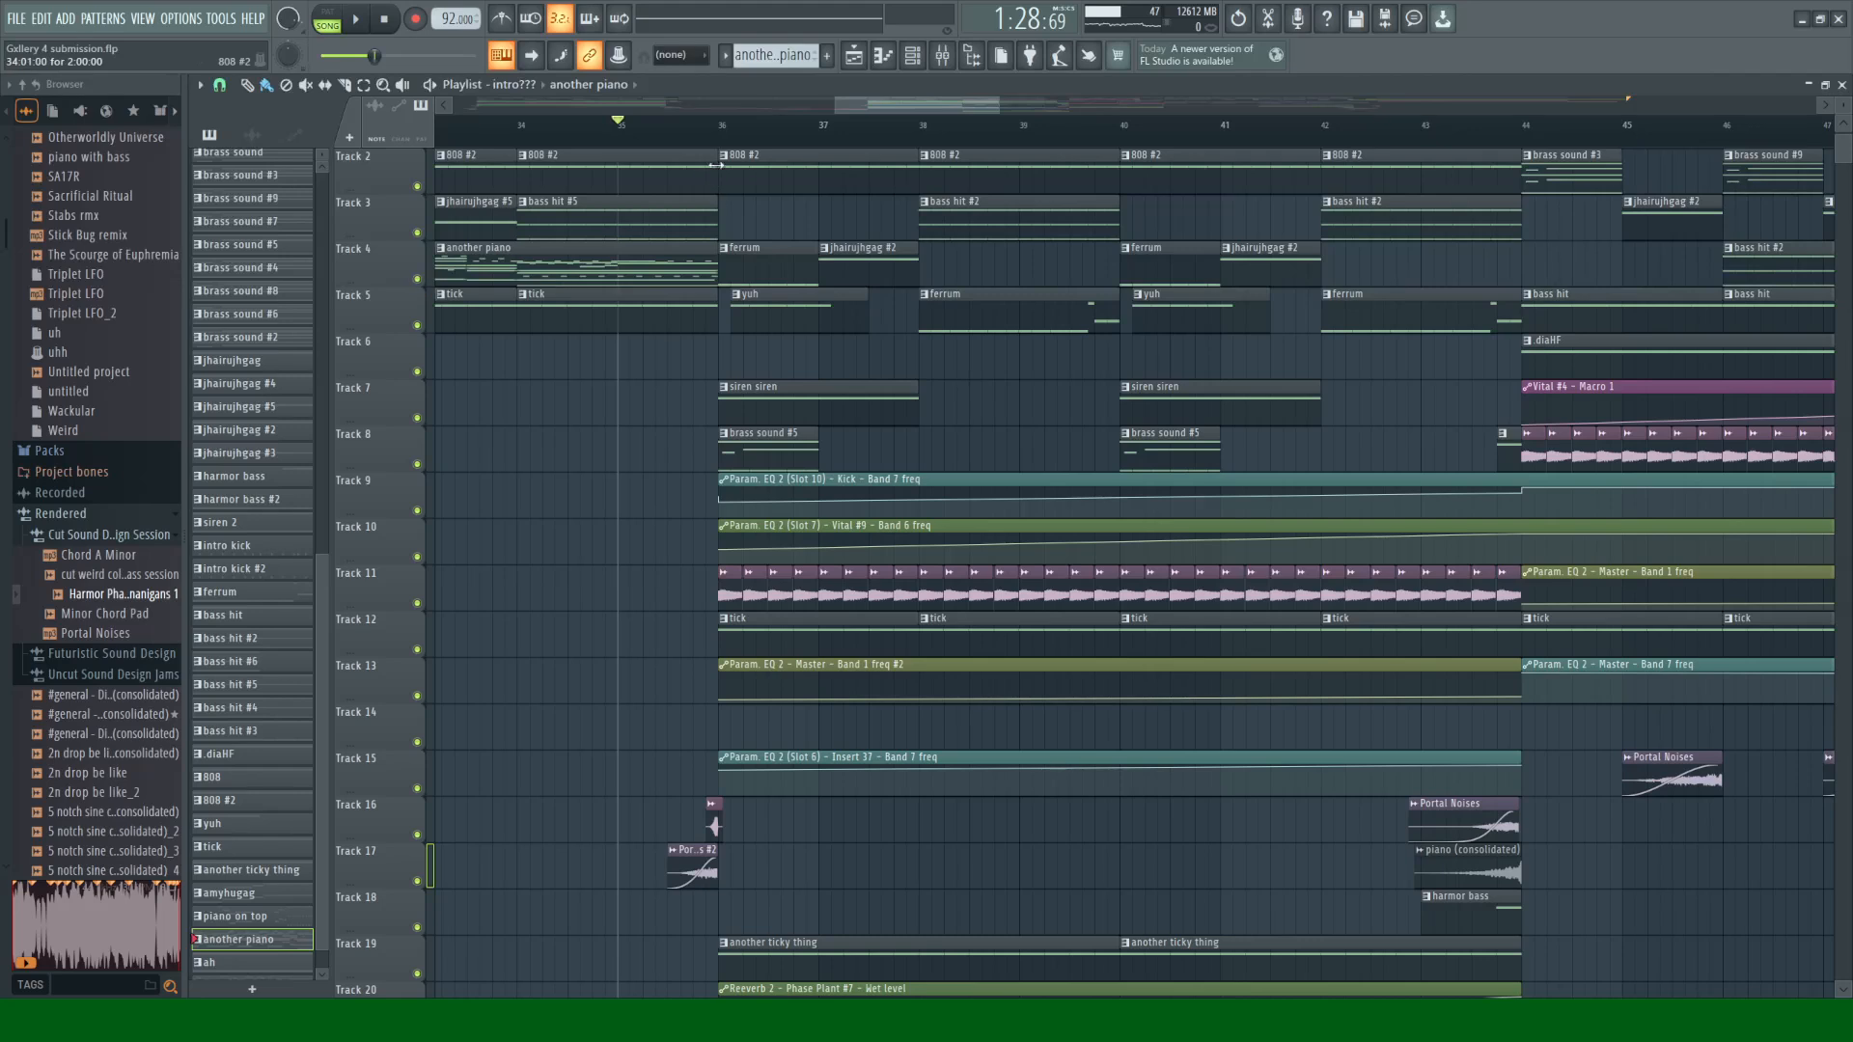
pyautogui.scroll(-7, 571, 551)
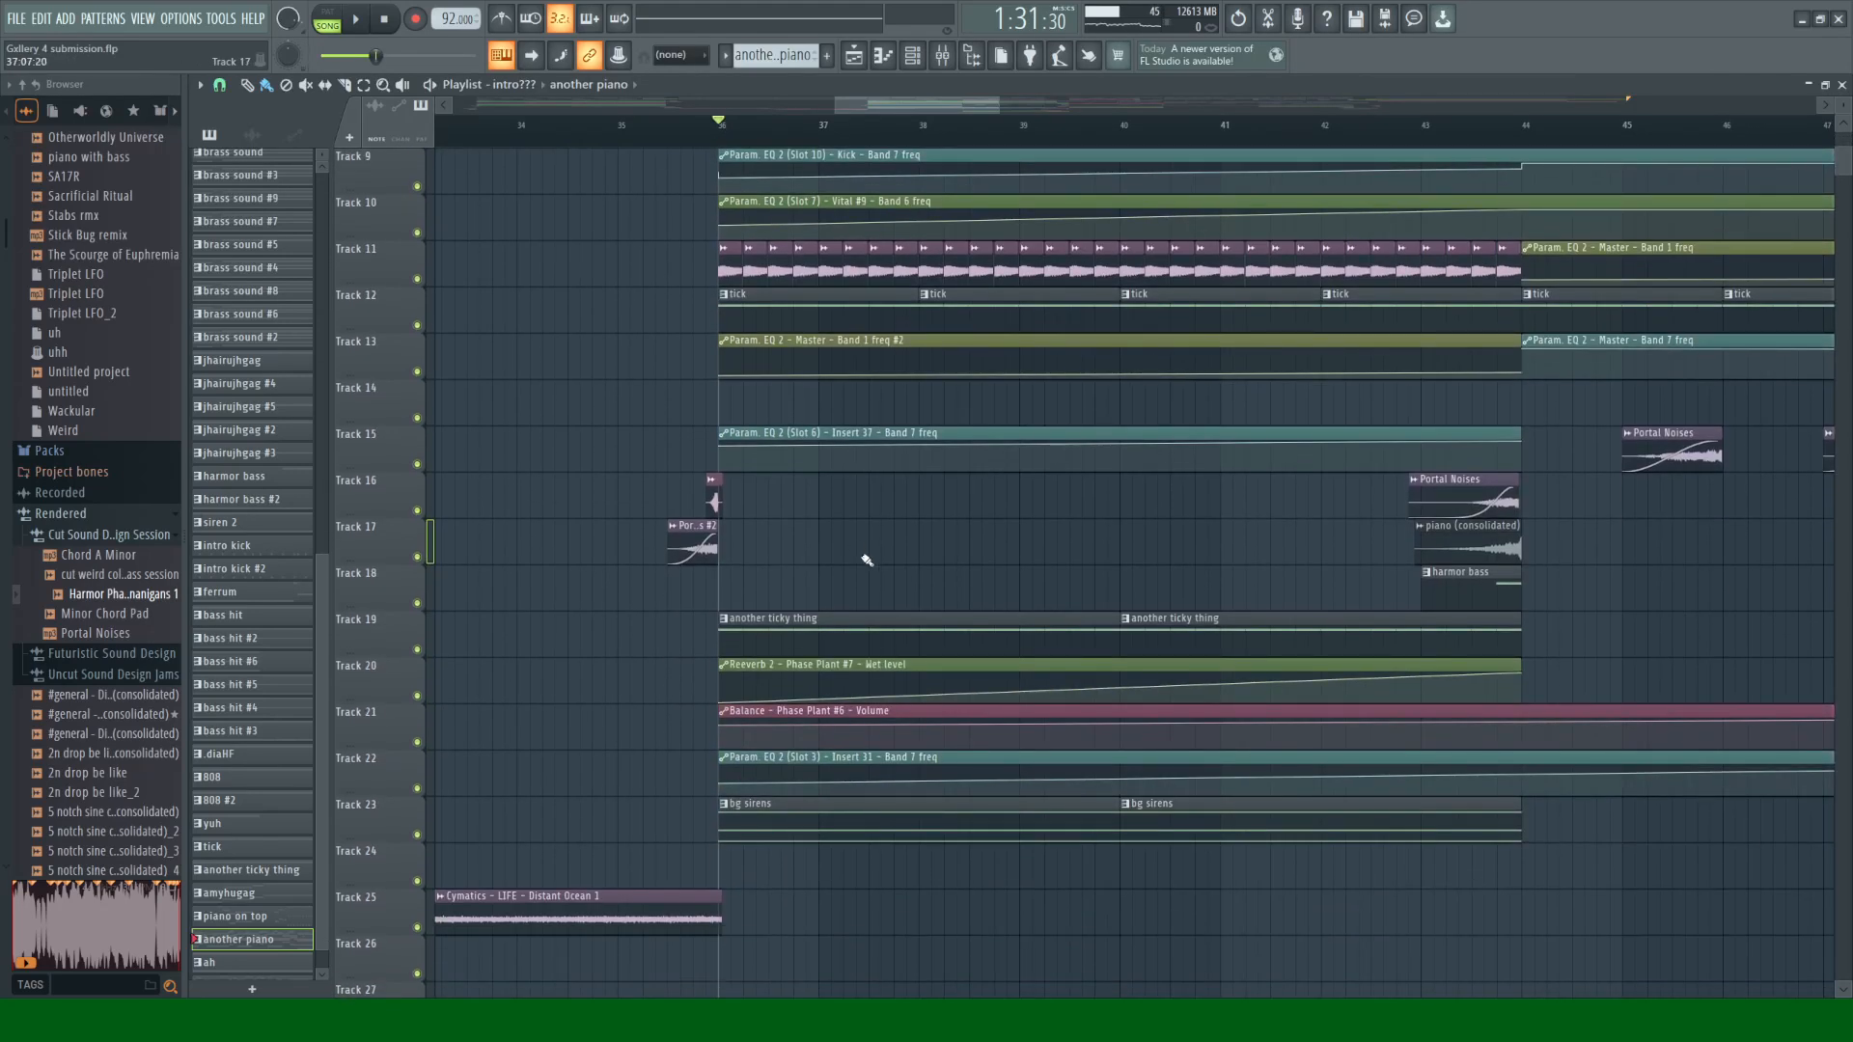
pyautogui.press('space')
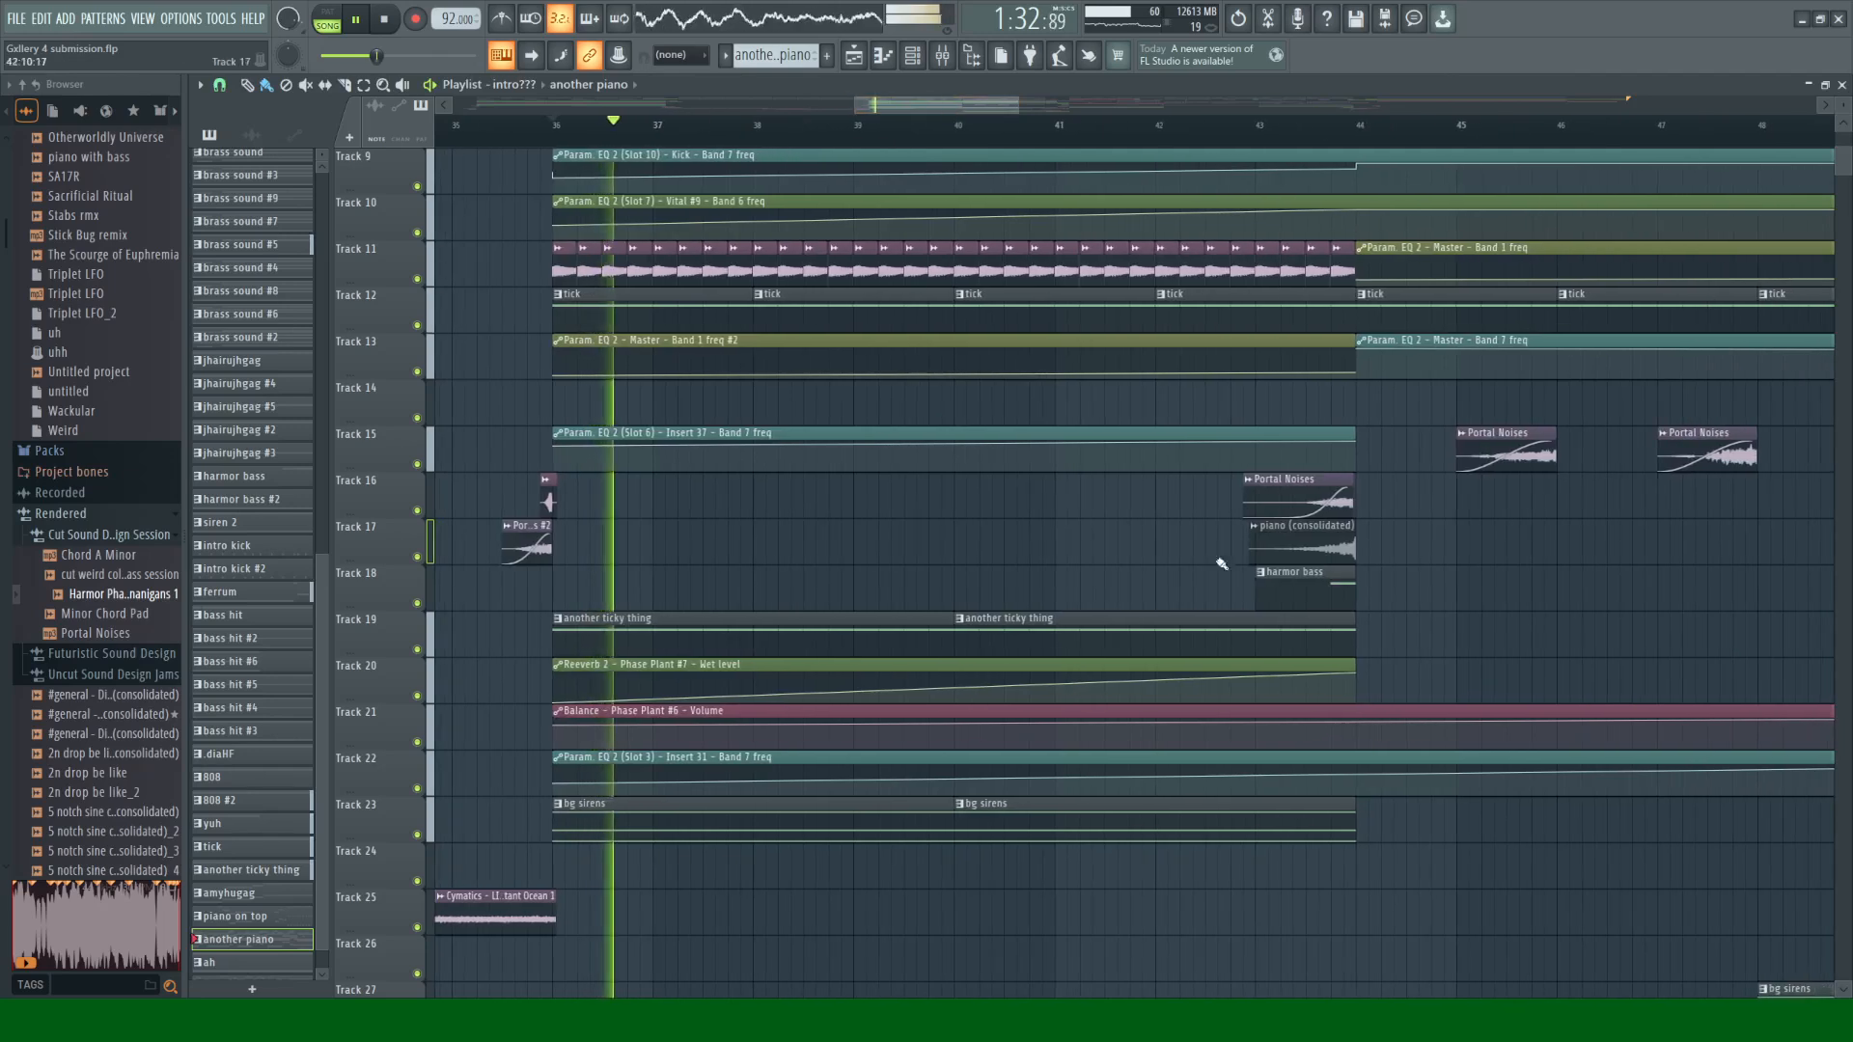
pyautogui.scroll(5, 1451, 641)
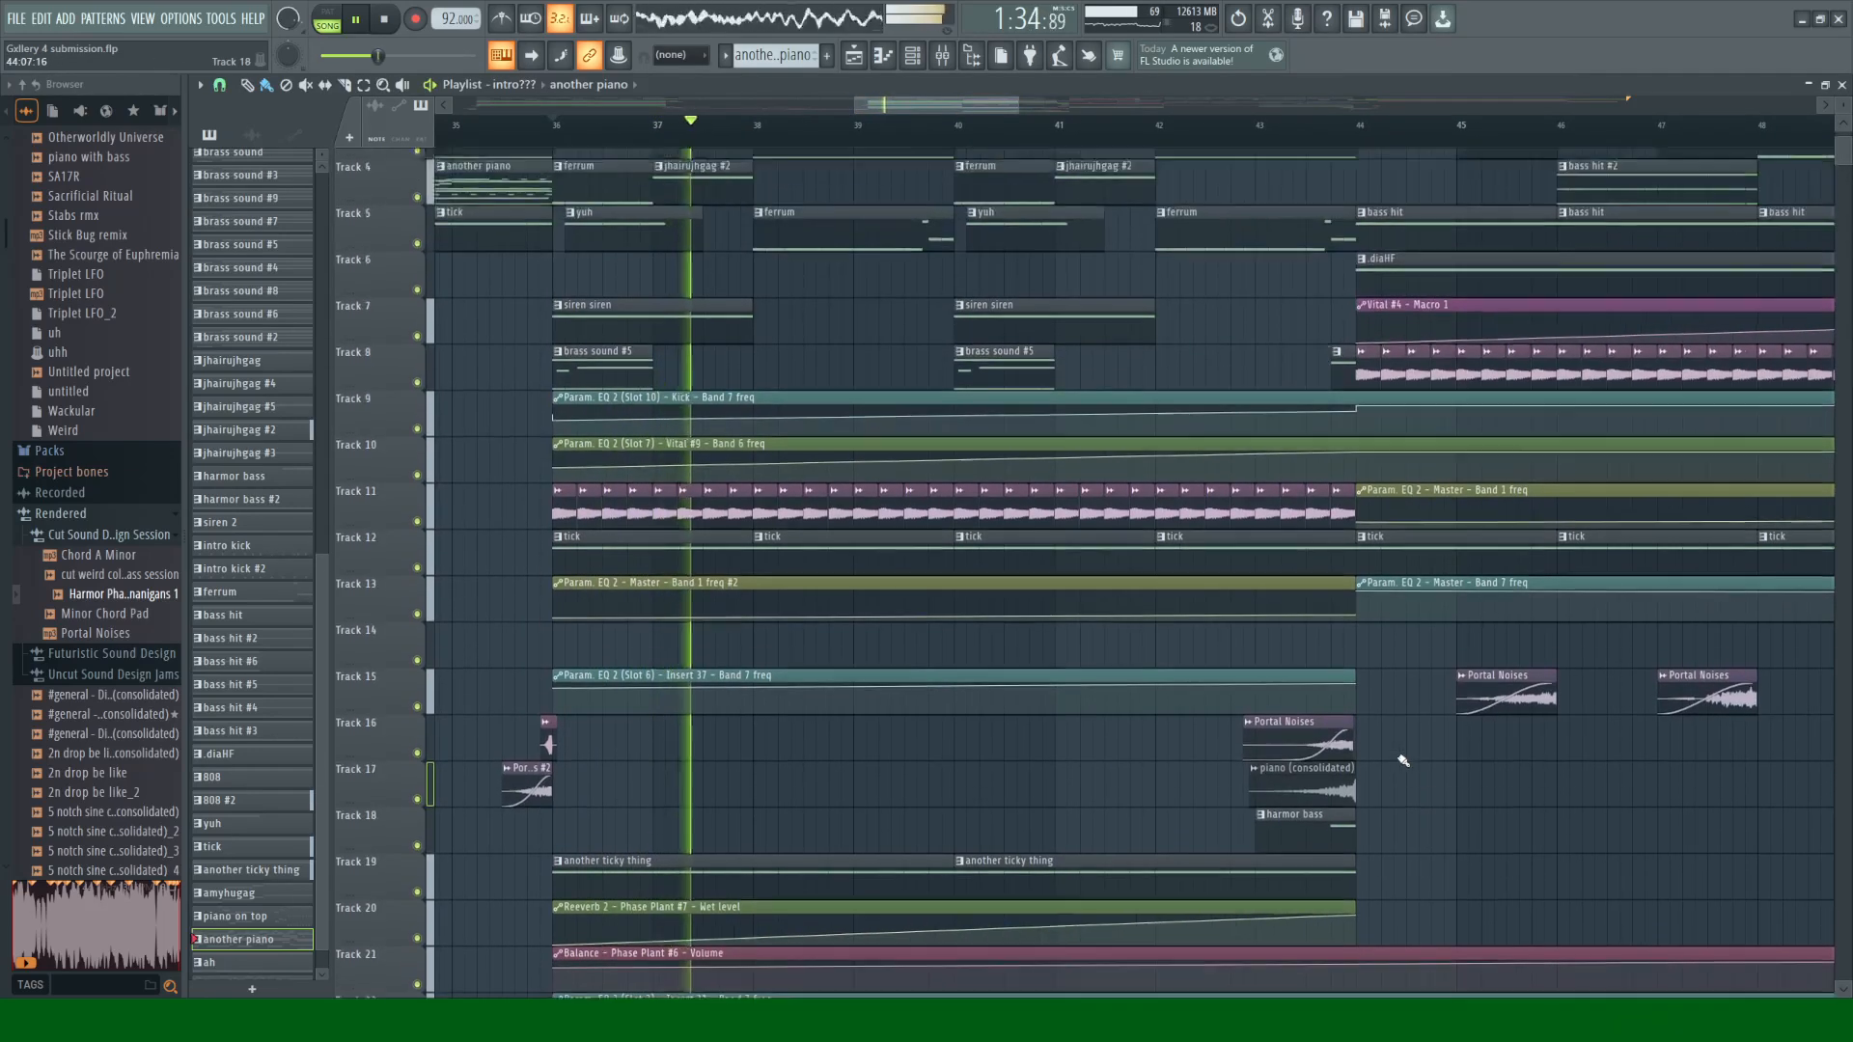
pyautogui.scroll(2, 1403, 760)
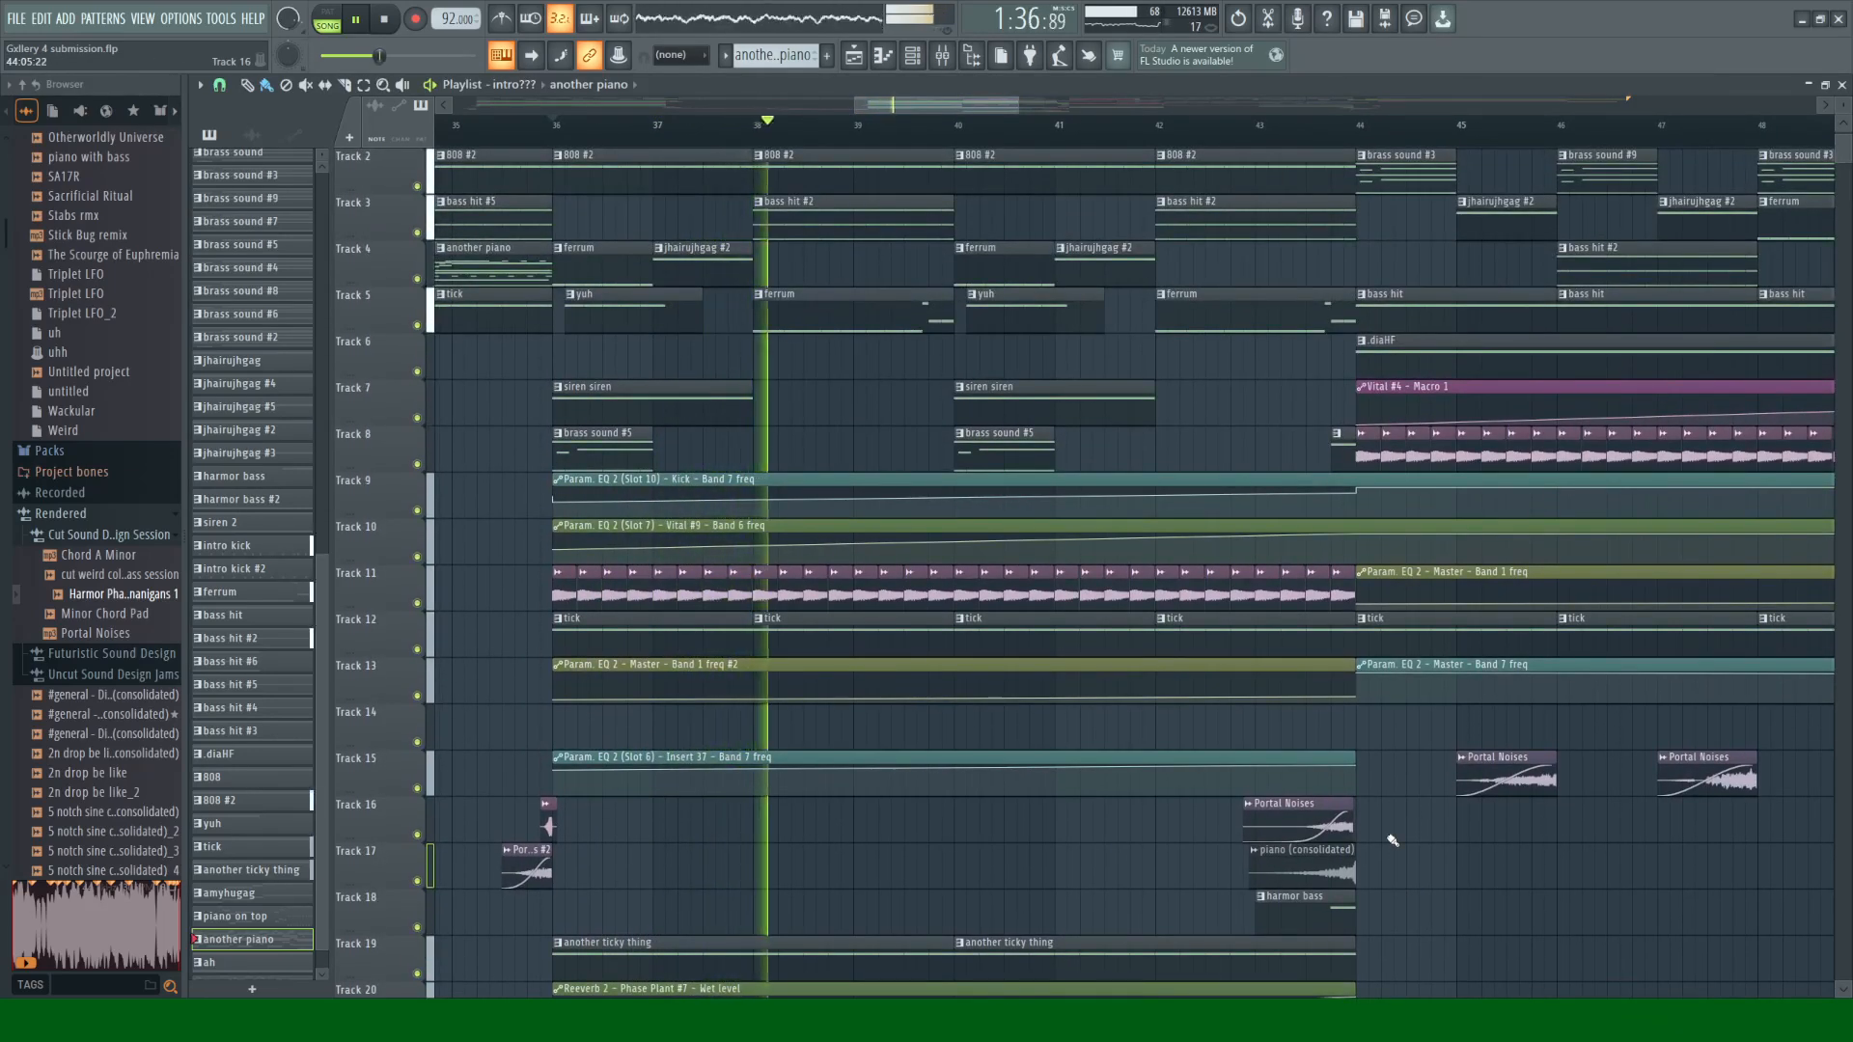
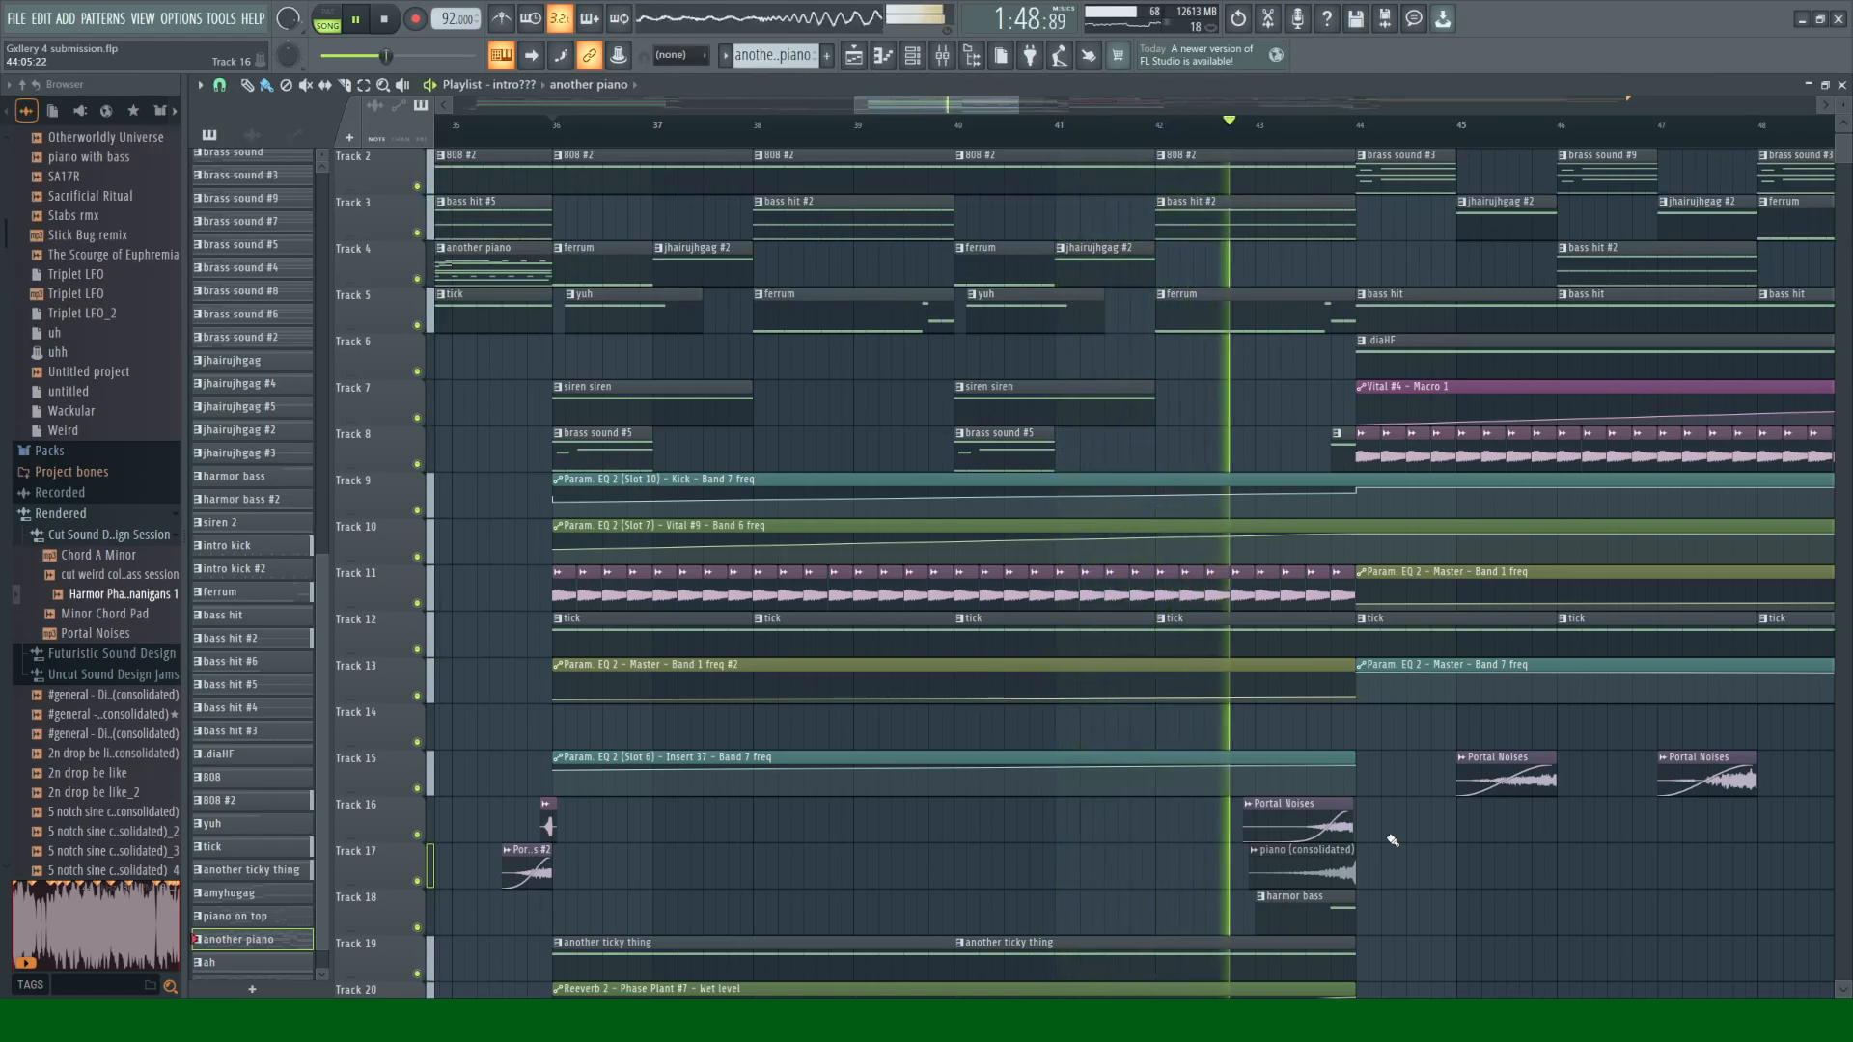
# Step: Follow playback through the section from bar 44 into bar 51, examining its layers, and stop playback
pyautogui.moveTo(958, 104); pyautogui.dragTo(998, 104)
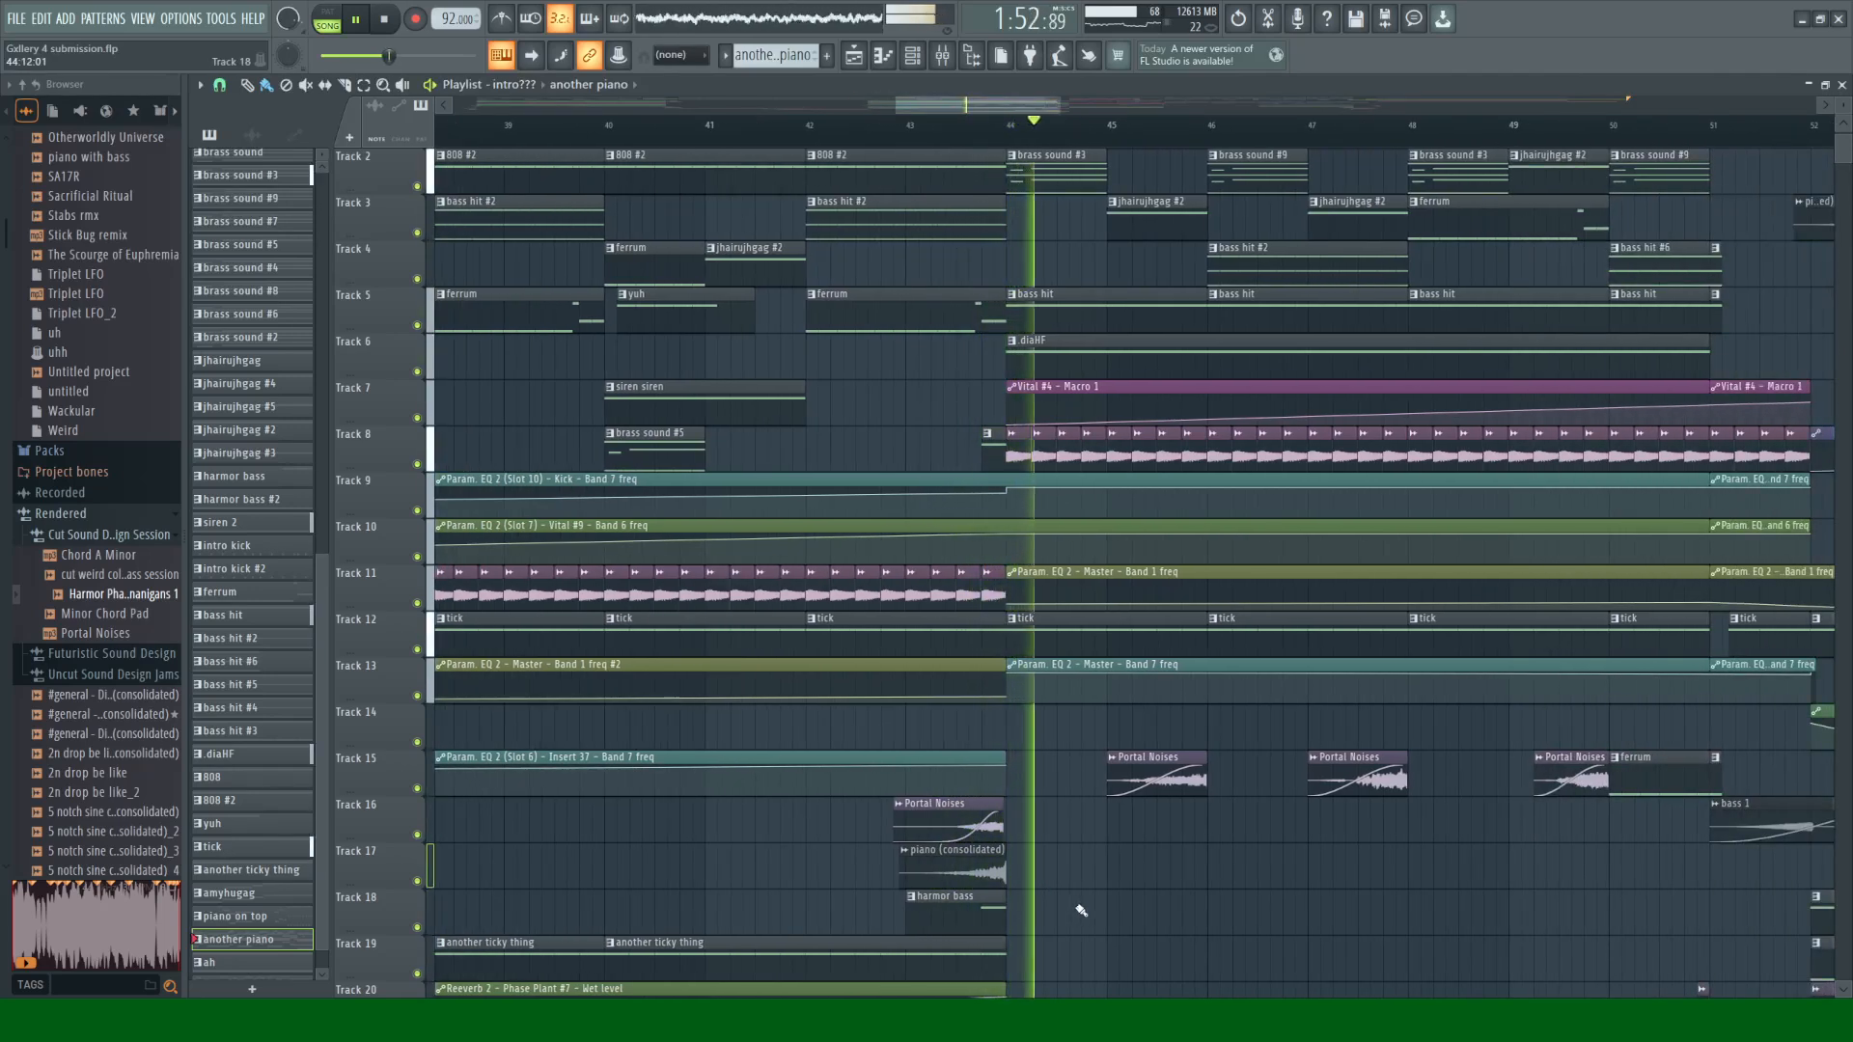
pyautogui.scroll(-2, 1083, 907)
pyautogui.scroll(2, 1152, 896)
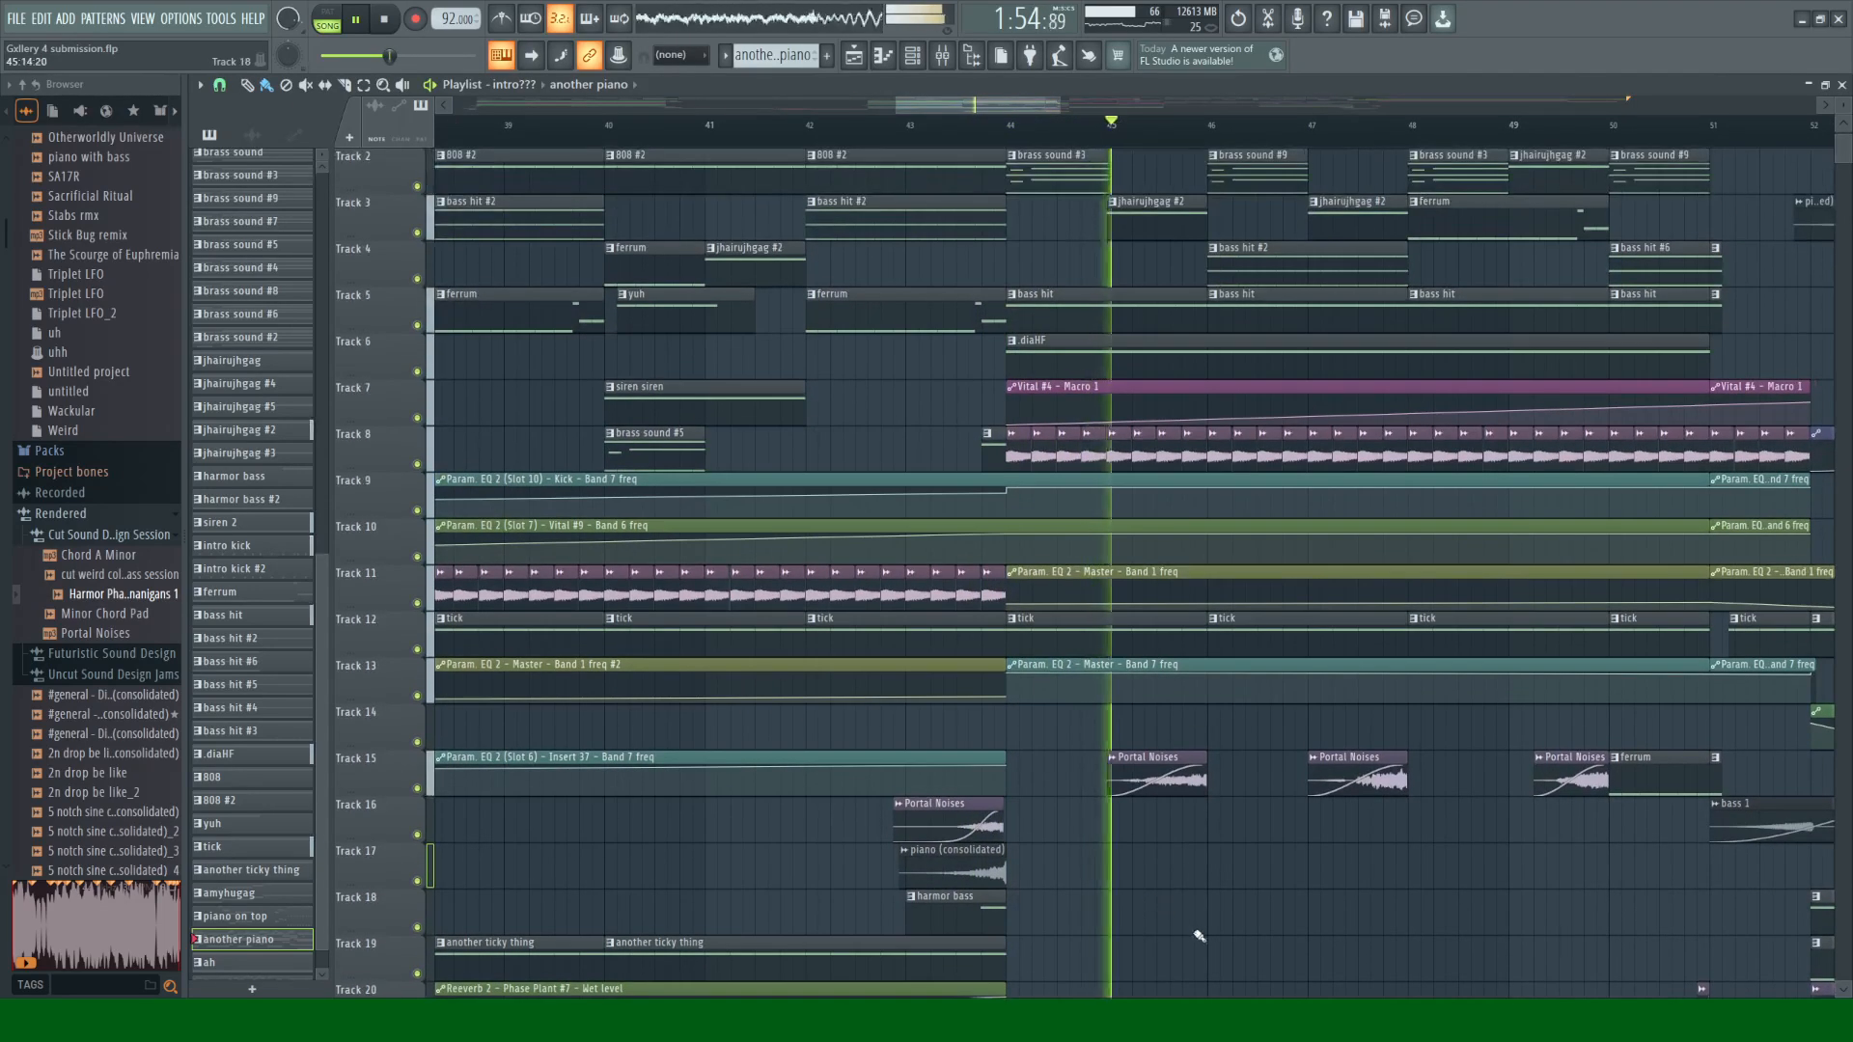
pyautogui.moveTo(999, 104); pyautogui.dragTo(1040, 104)
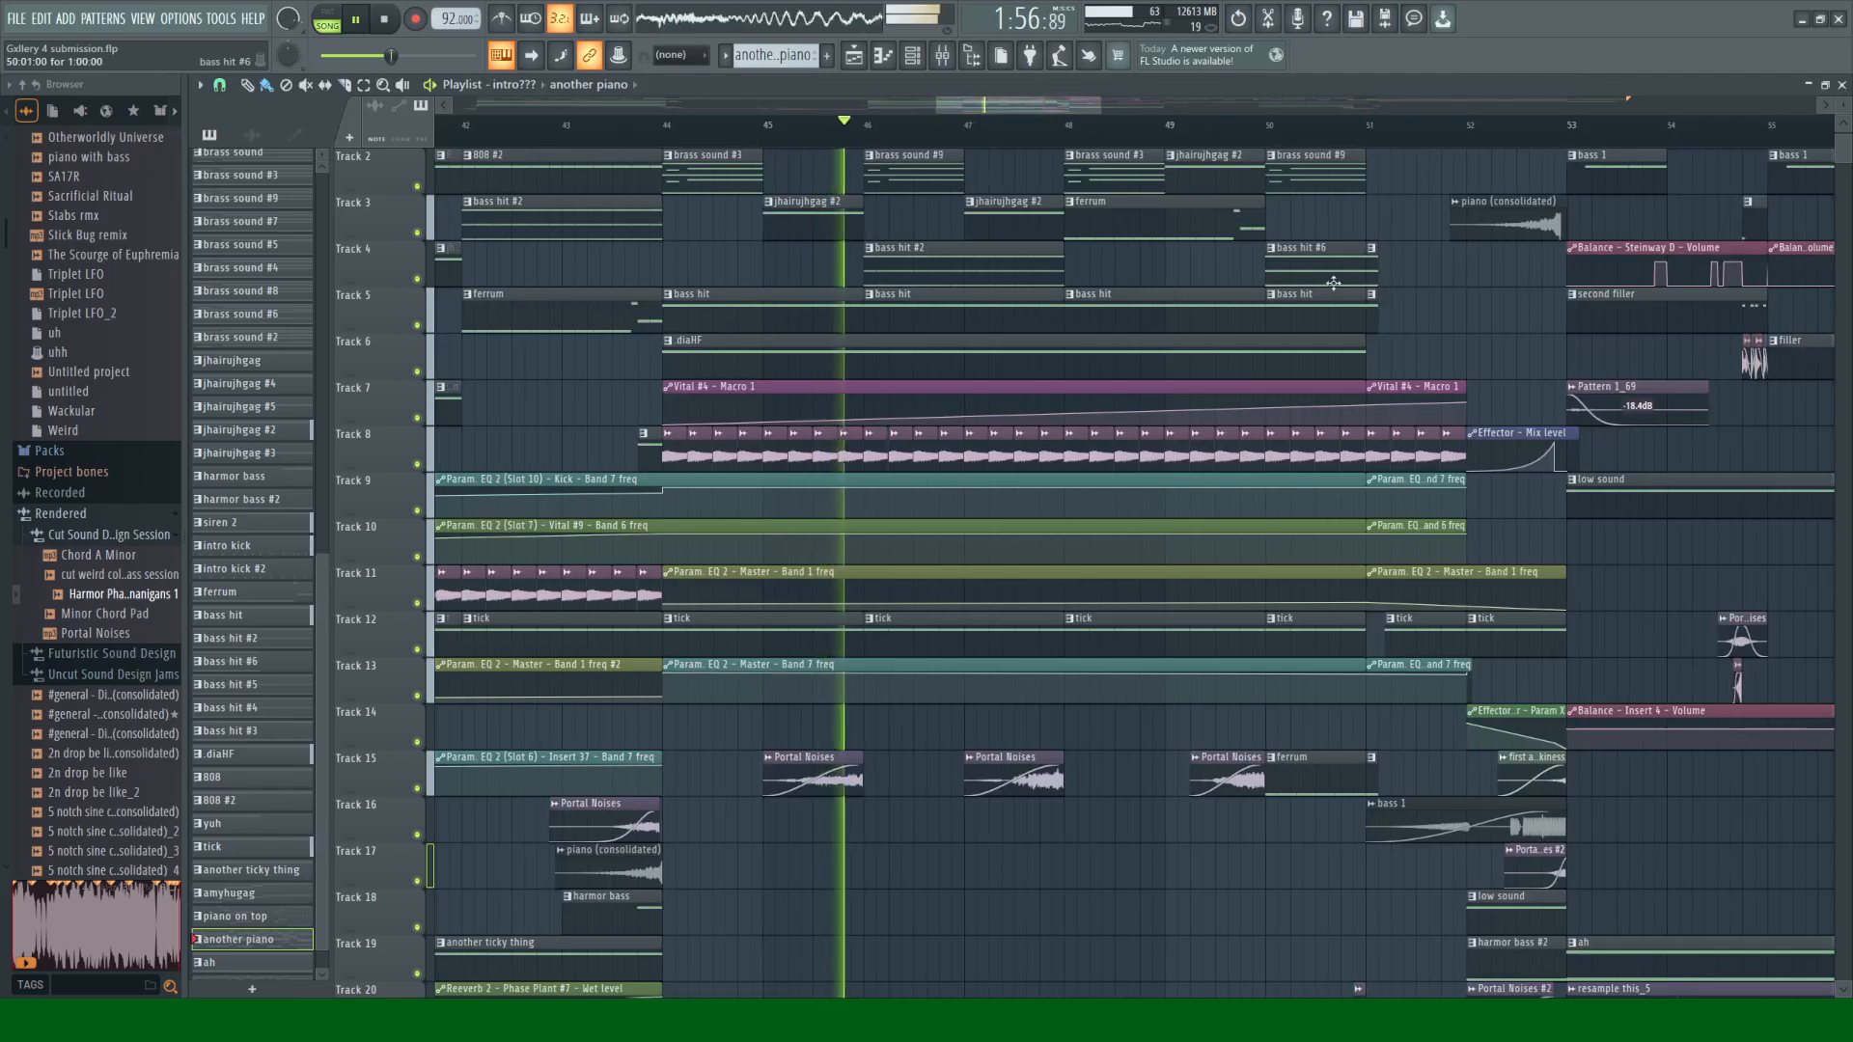
pyautogui.scroll(1, 1371, 251)
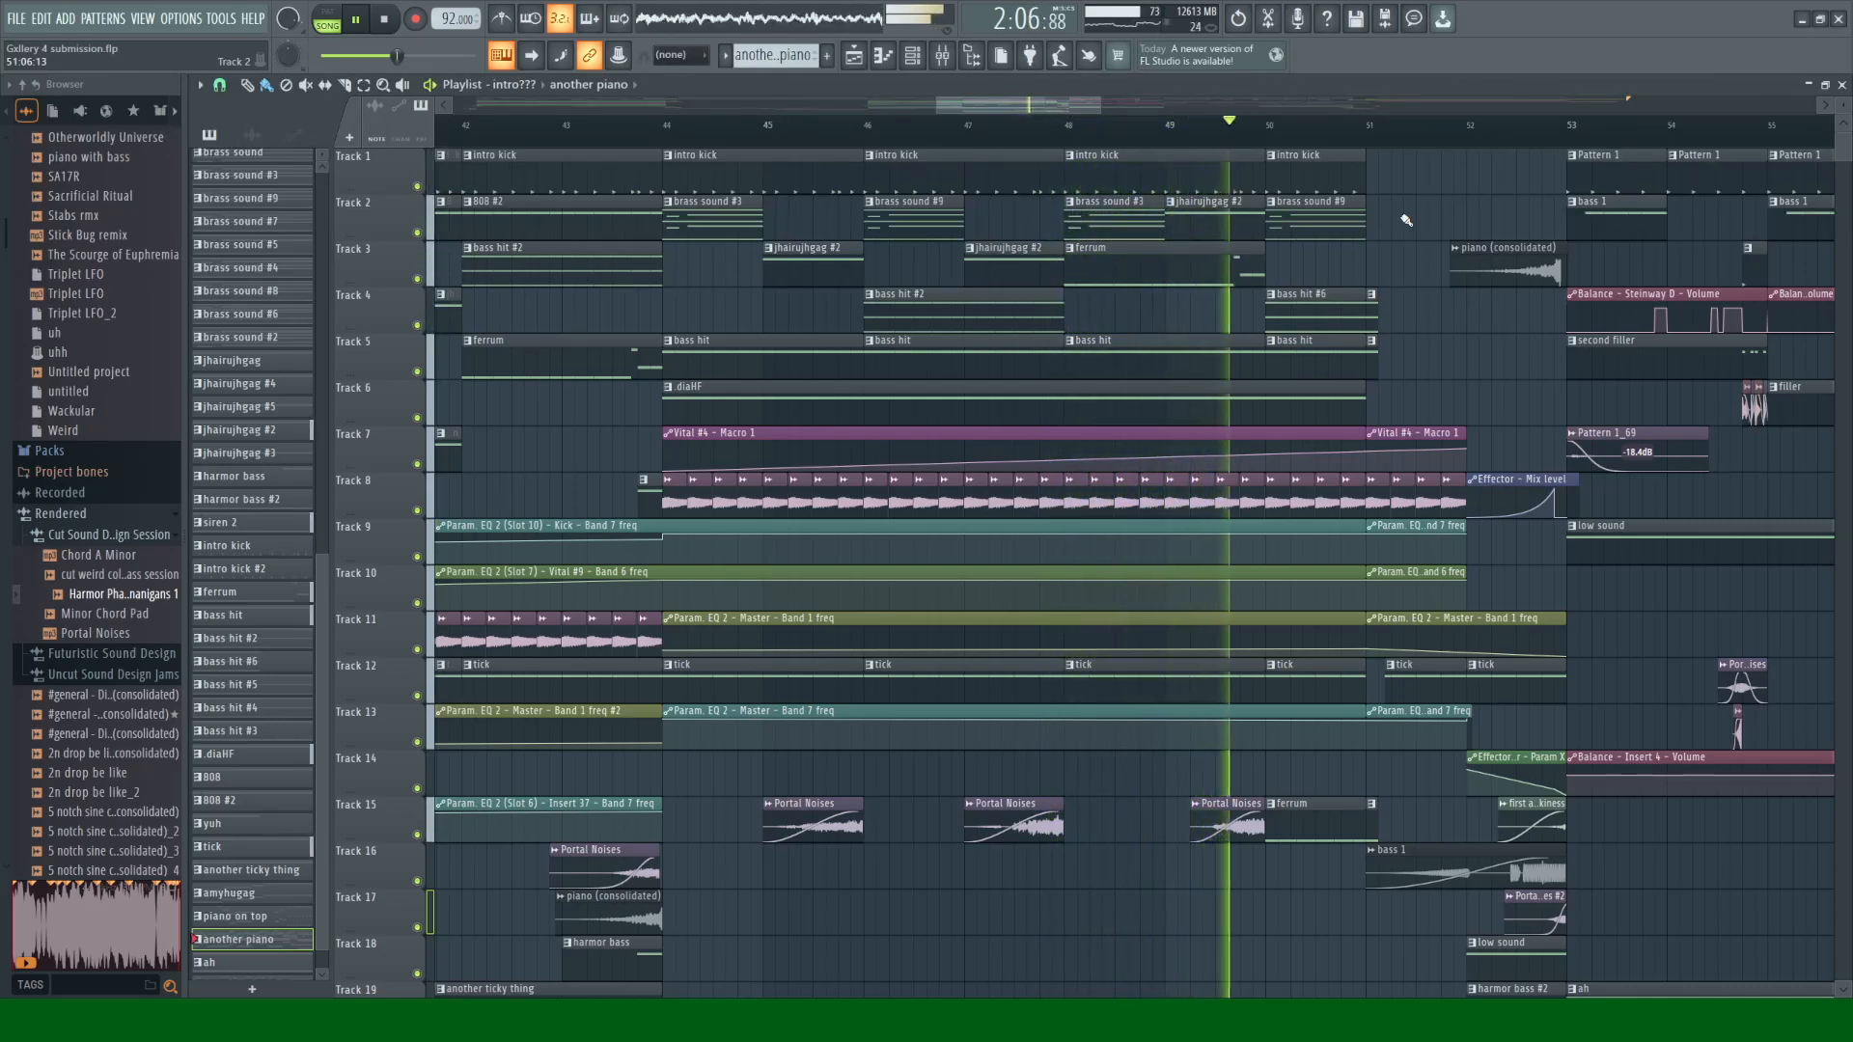
pyautogui.scroll(-2, 1406, 220)
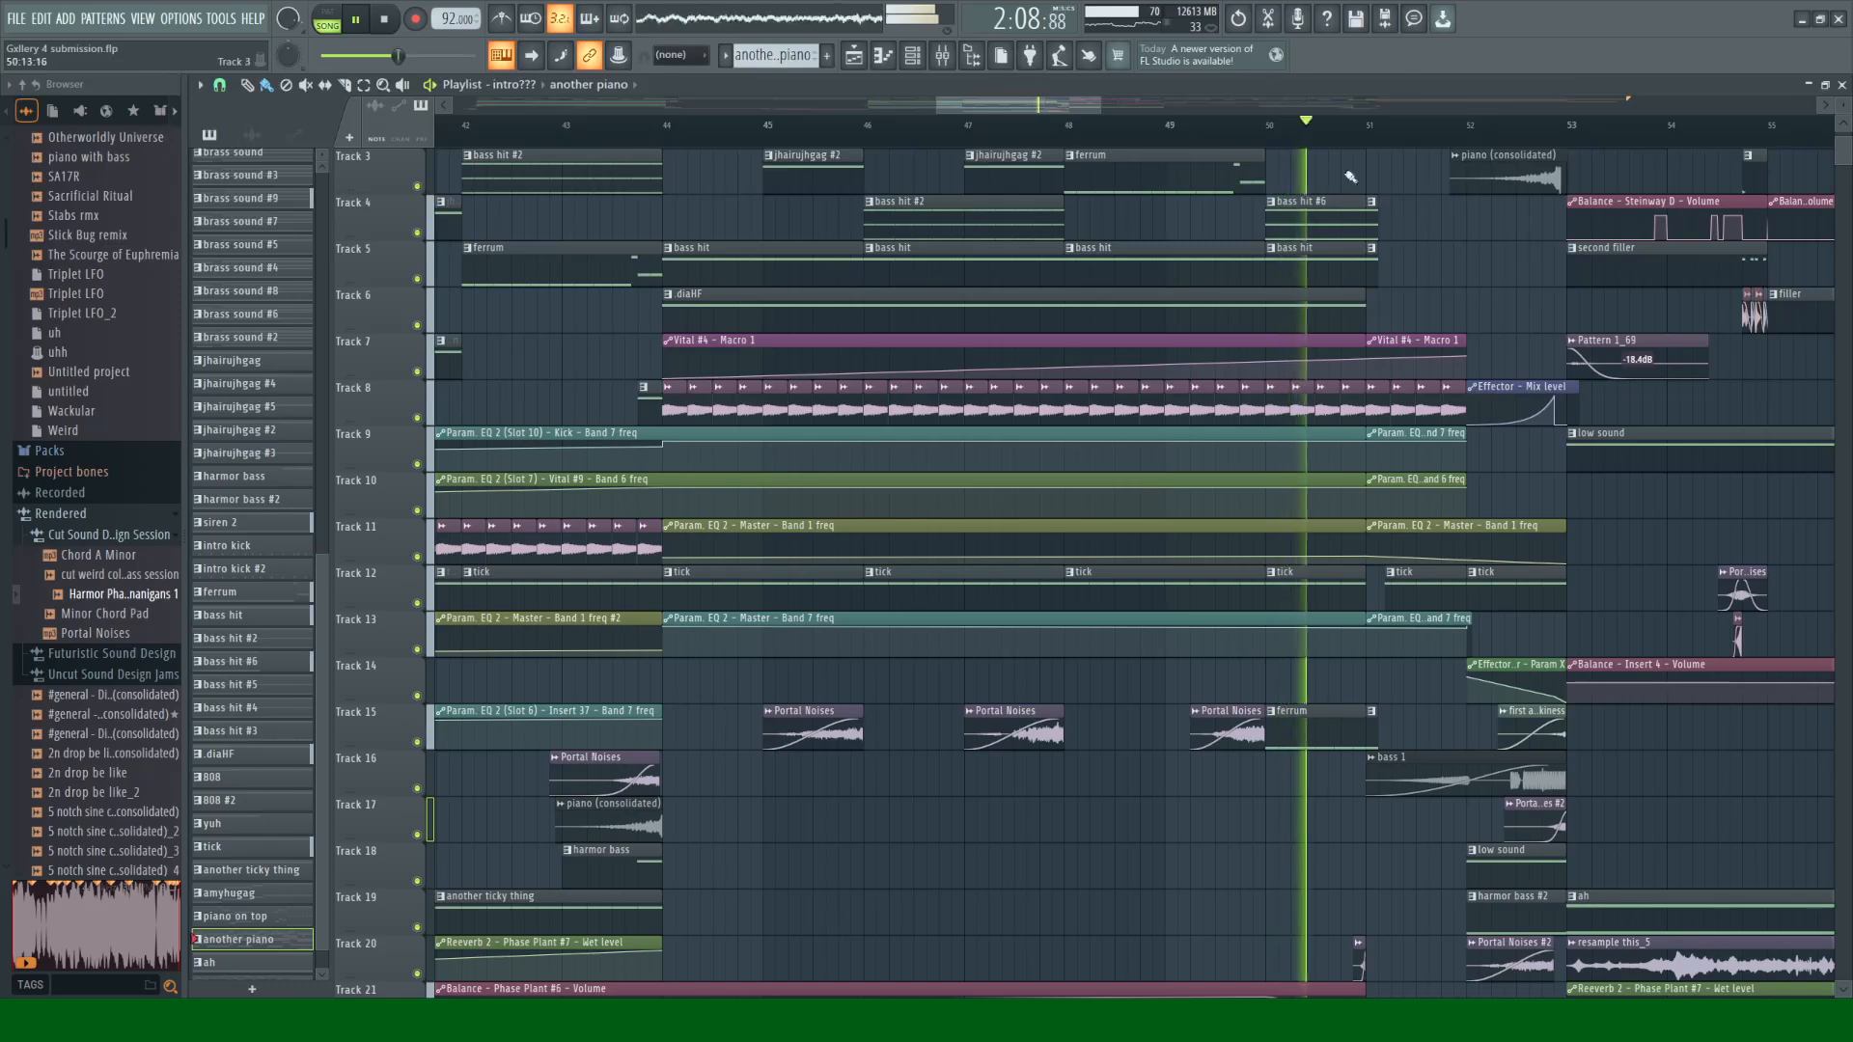
pyautogui.hscroll(5, 1148, 550)
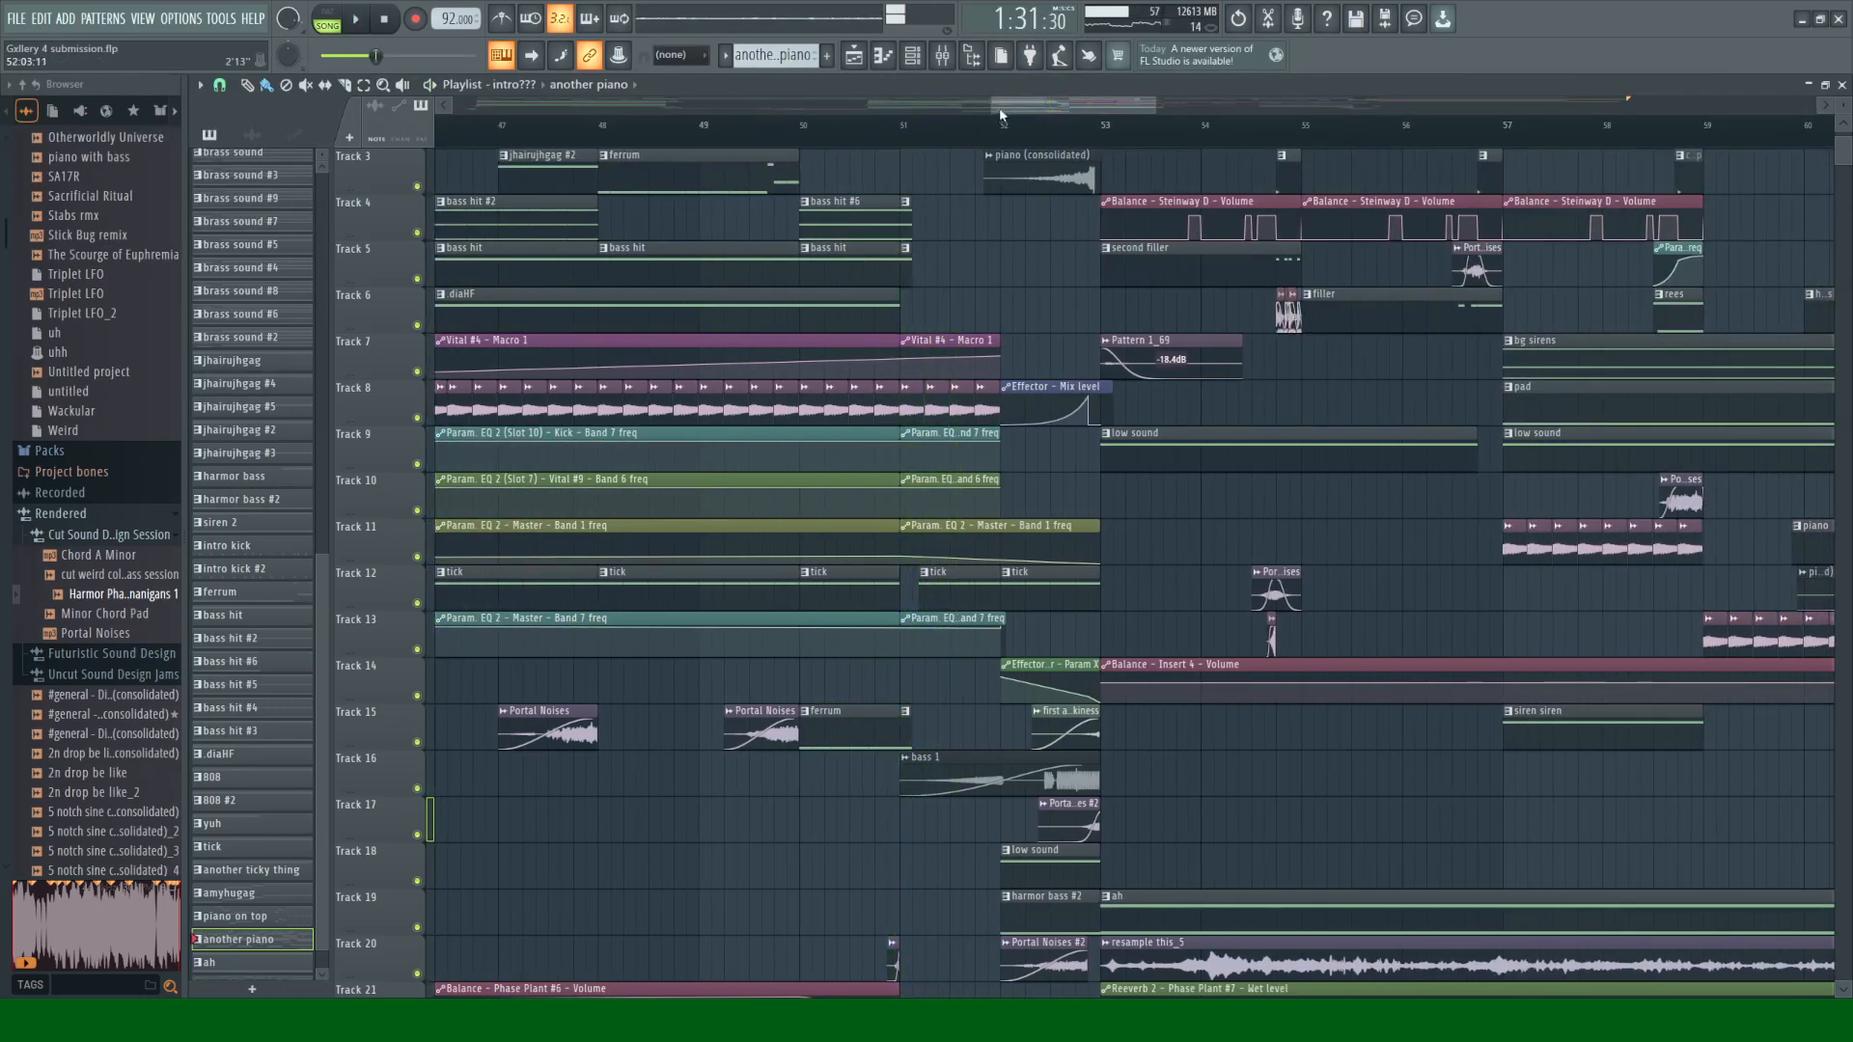
# Step: Go back over the section from bar 36 and select the Param. EQ 2 - Master - Band 1 freq #2 automation clip
pyautogui.moveTo(994, 107); pyautogui.dragTo(862, 108)
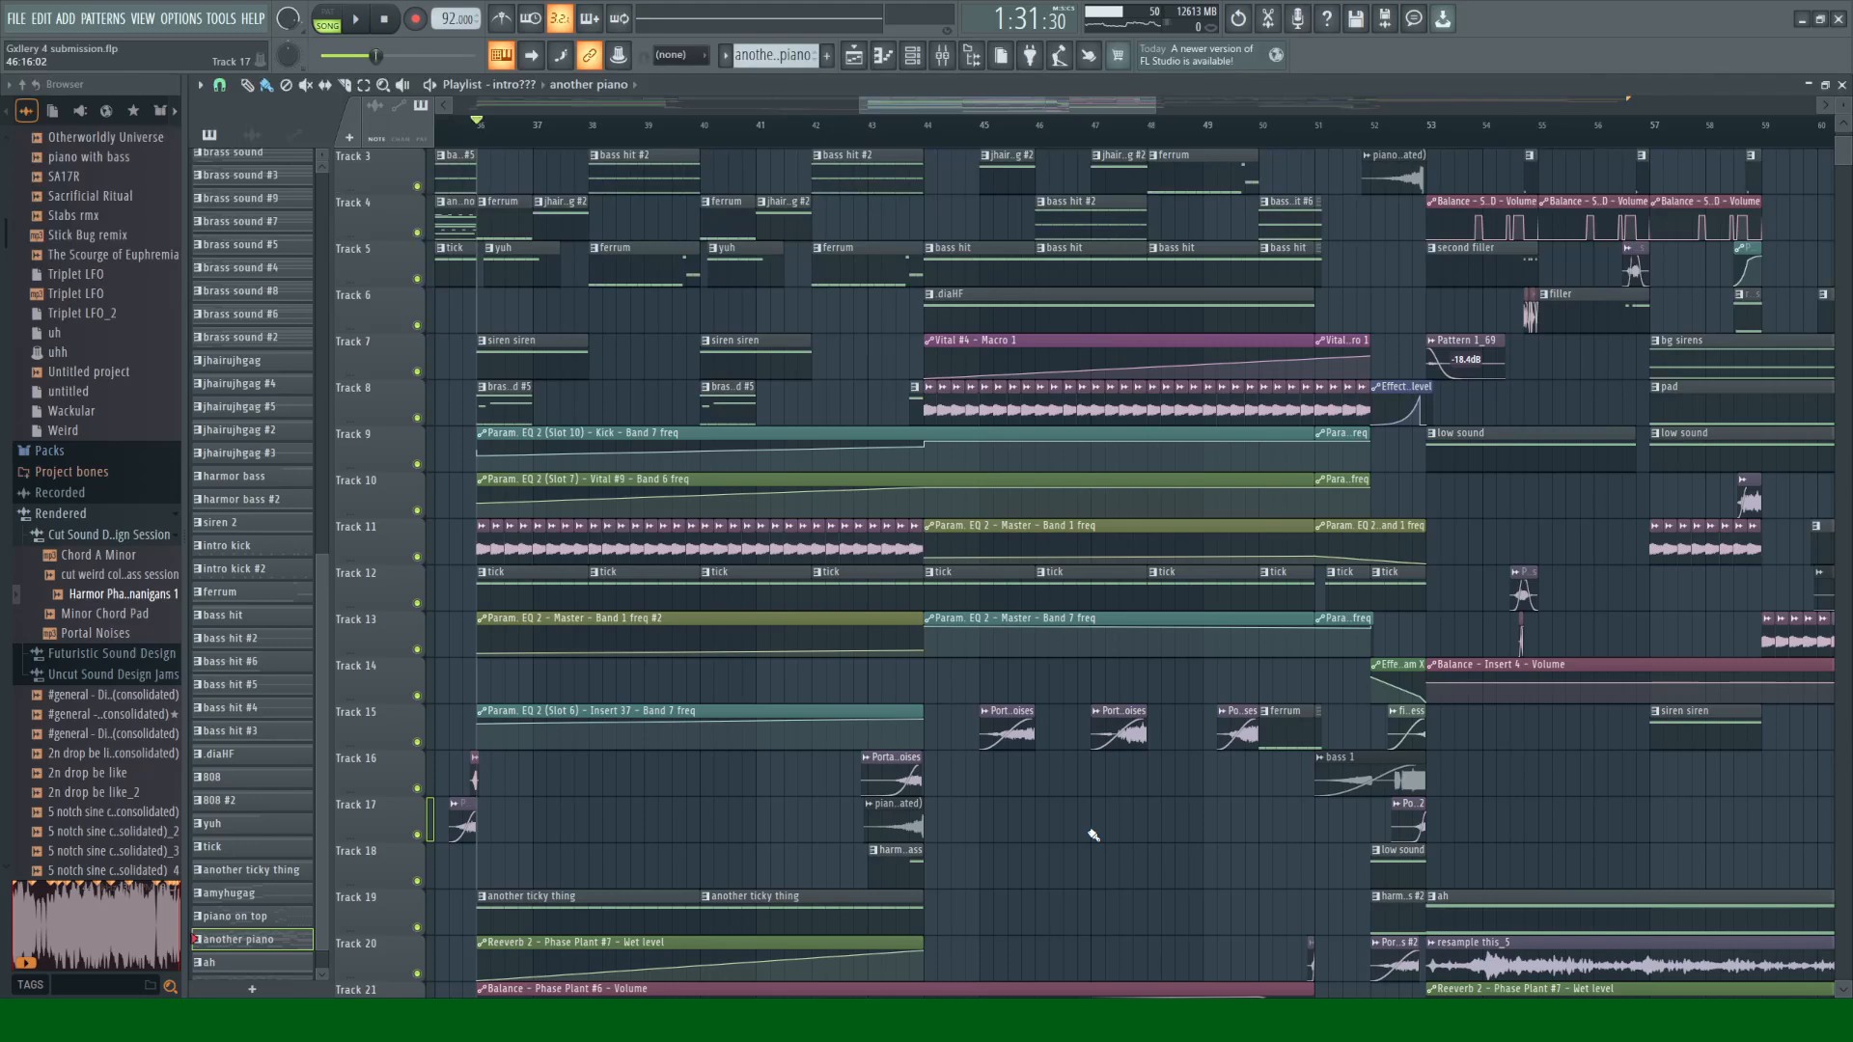
pyautogui.scroll(-2, 1093, 835)
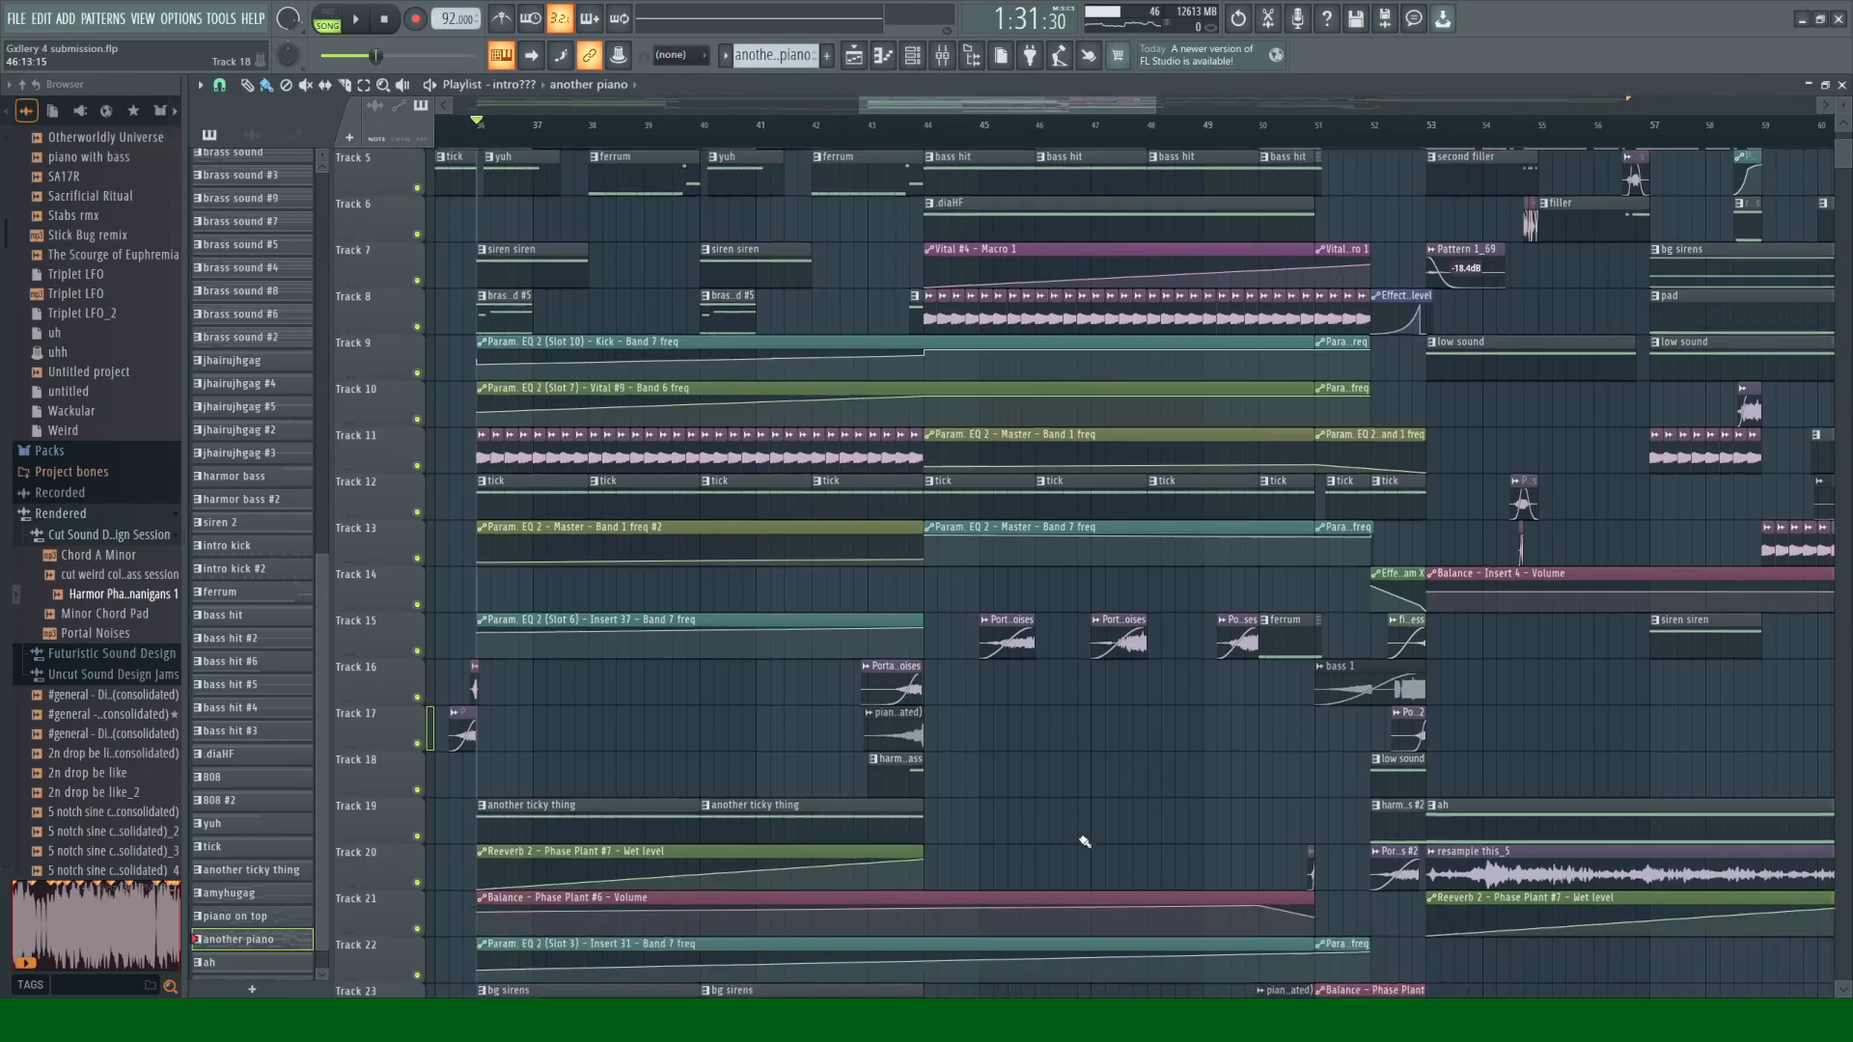
pyautogui.click(579, 525)
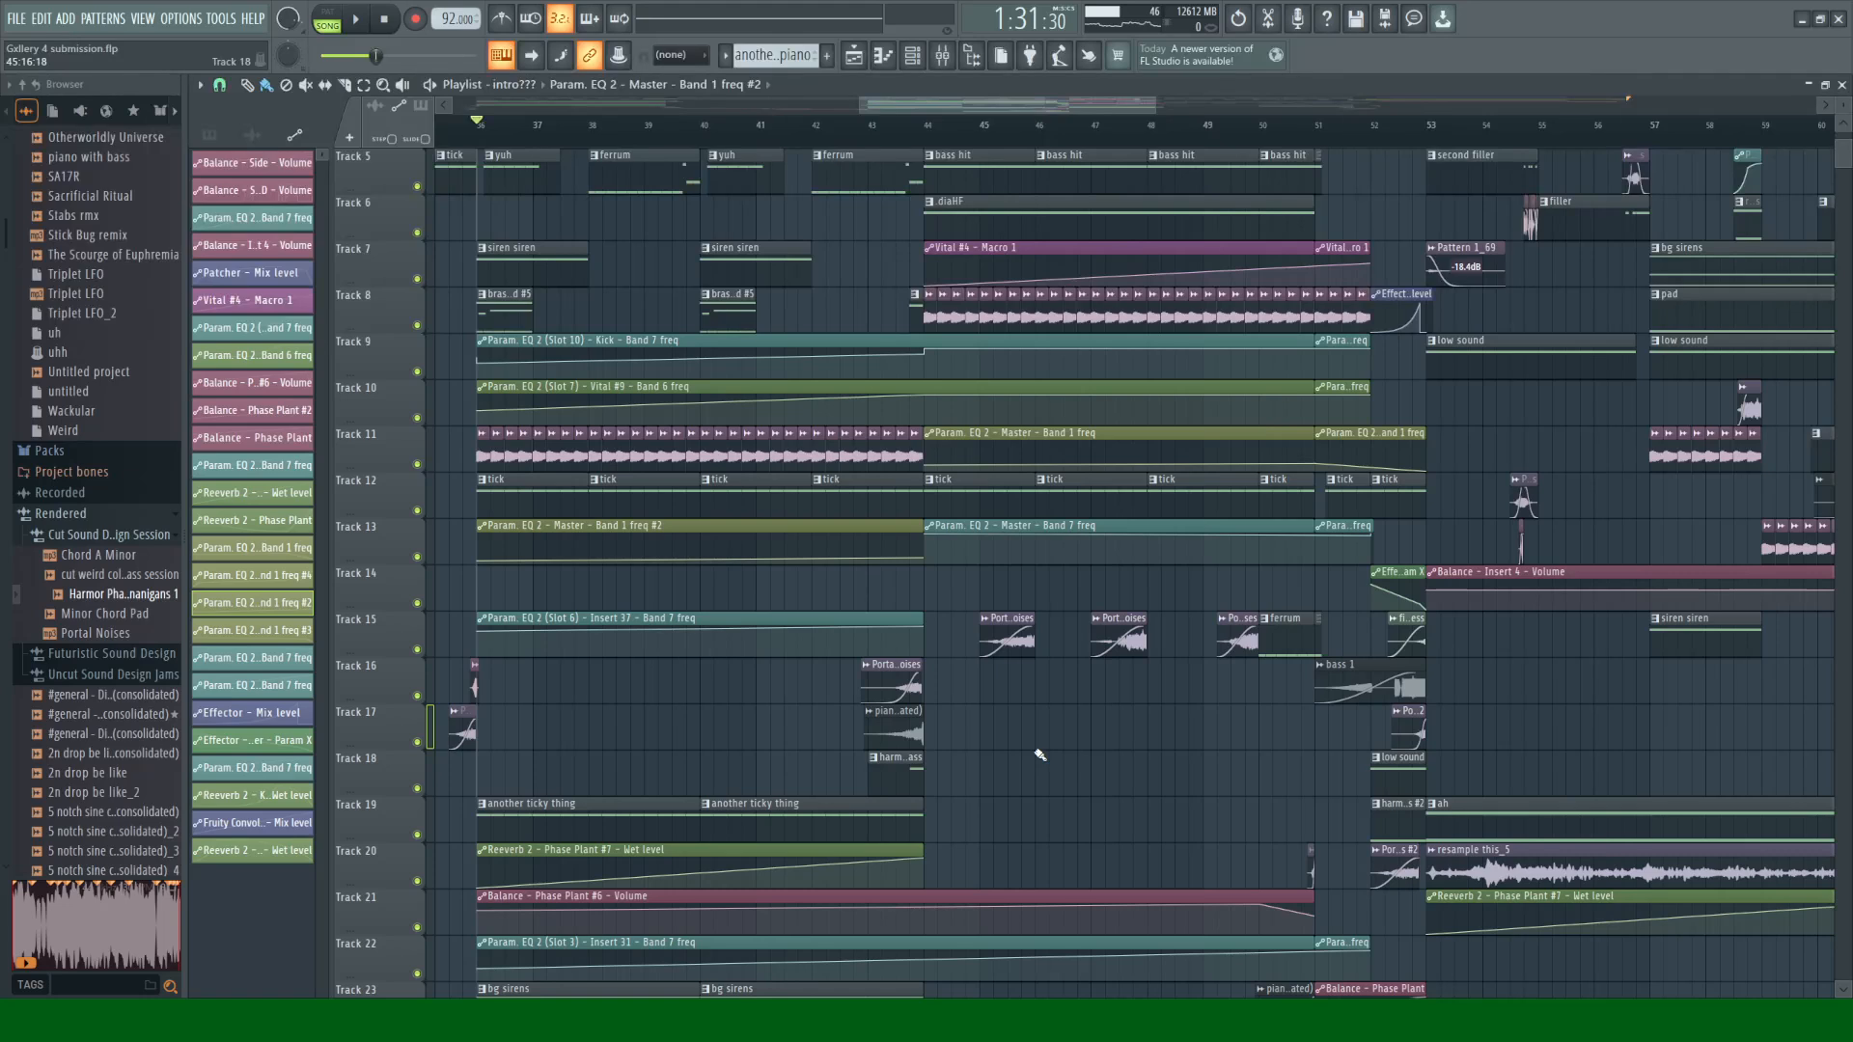
pyautogui.moveTo(1054, 104); pyautogui.dragTo(1086, 103)
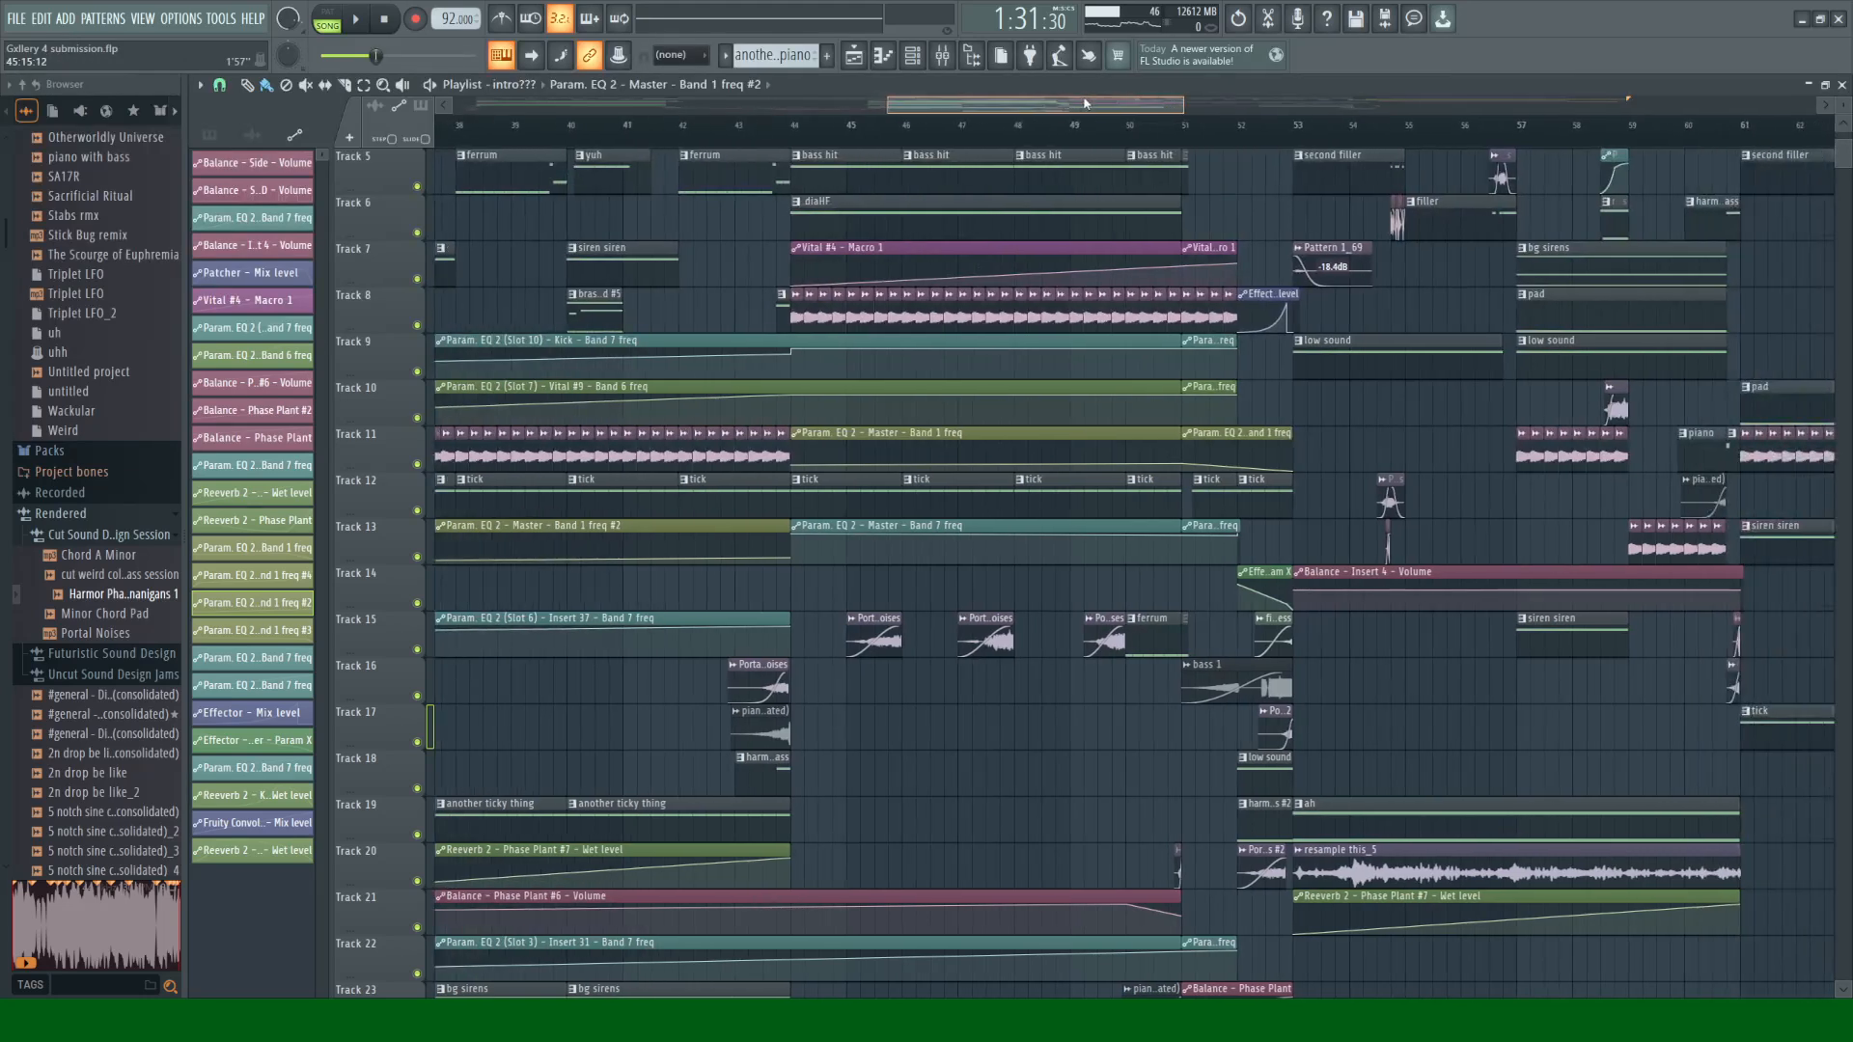
# Step: Play the break from bar 51, stop, and examine the automation clips and layers on the tracks down to Track 29
pyautogui.scroll(4, 1245, 190)
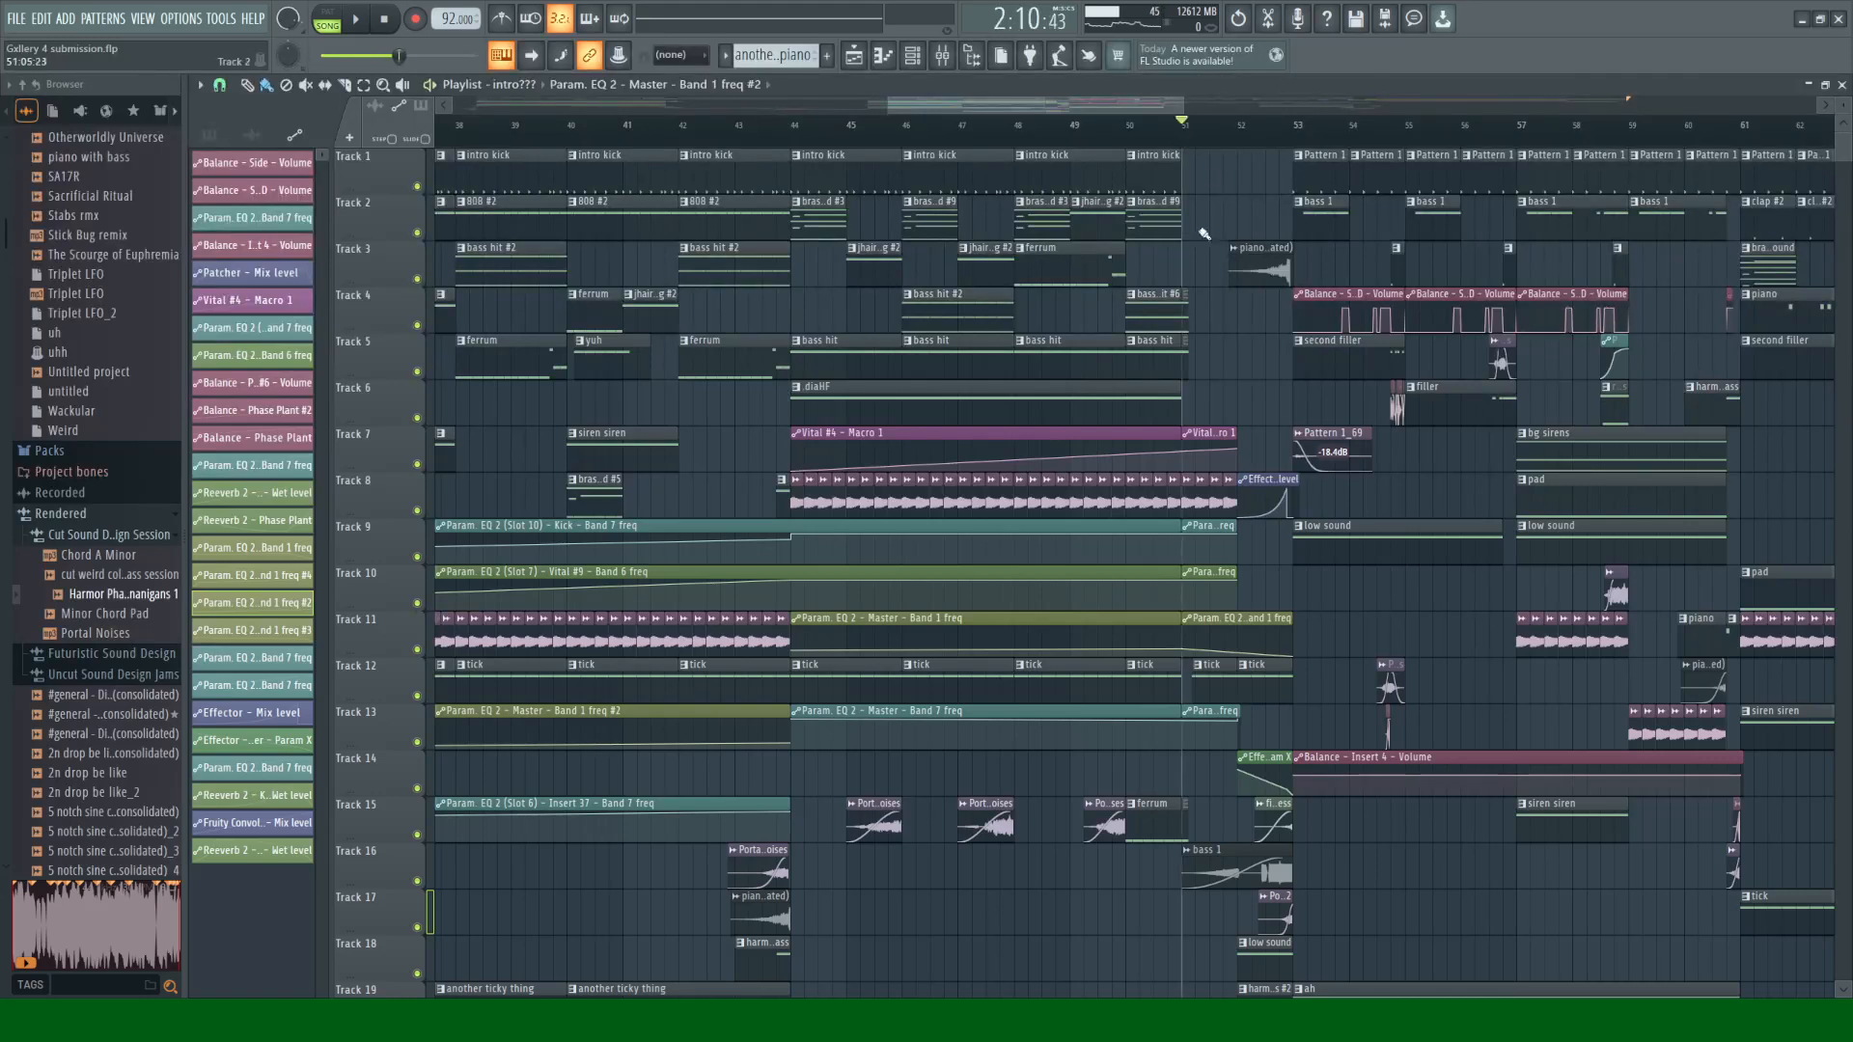
pyautogui.press('space')
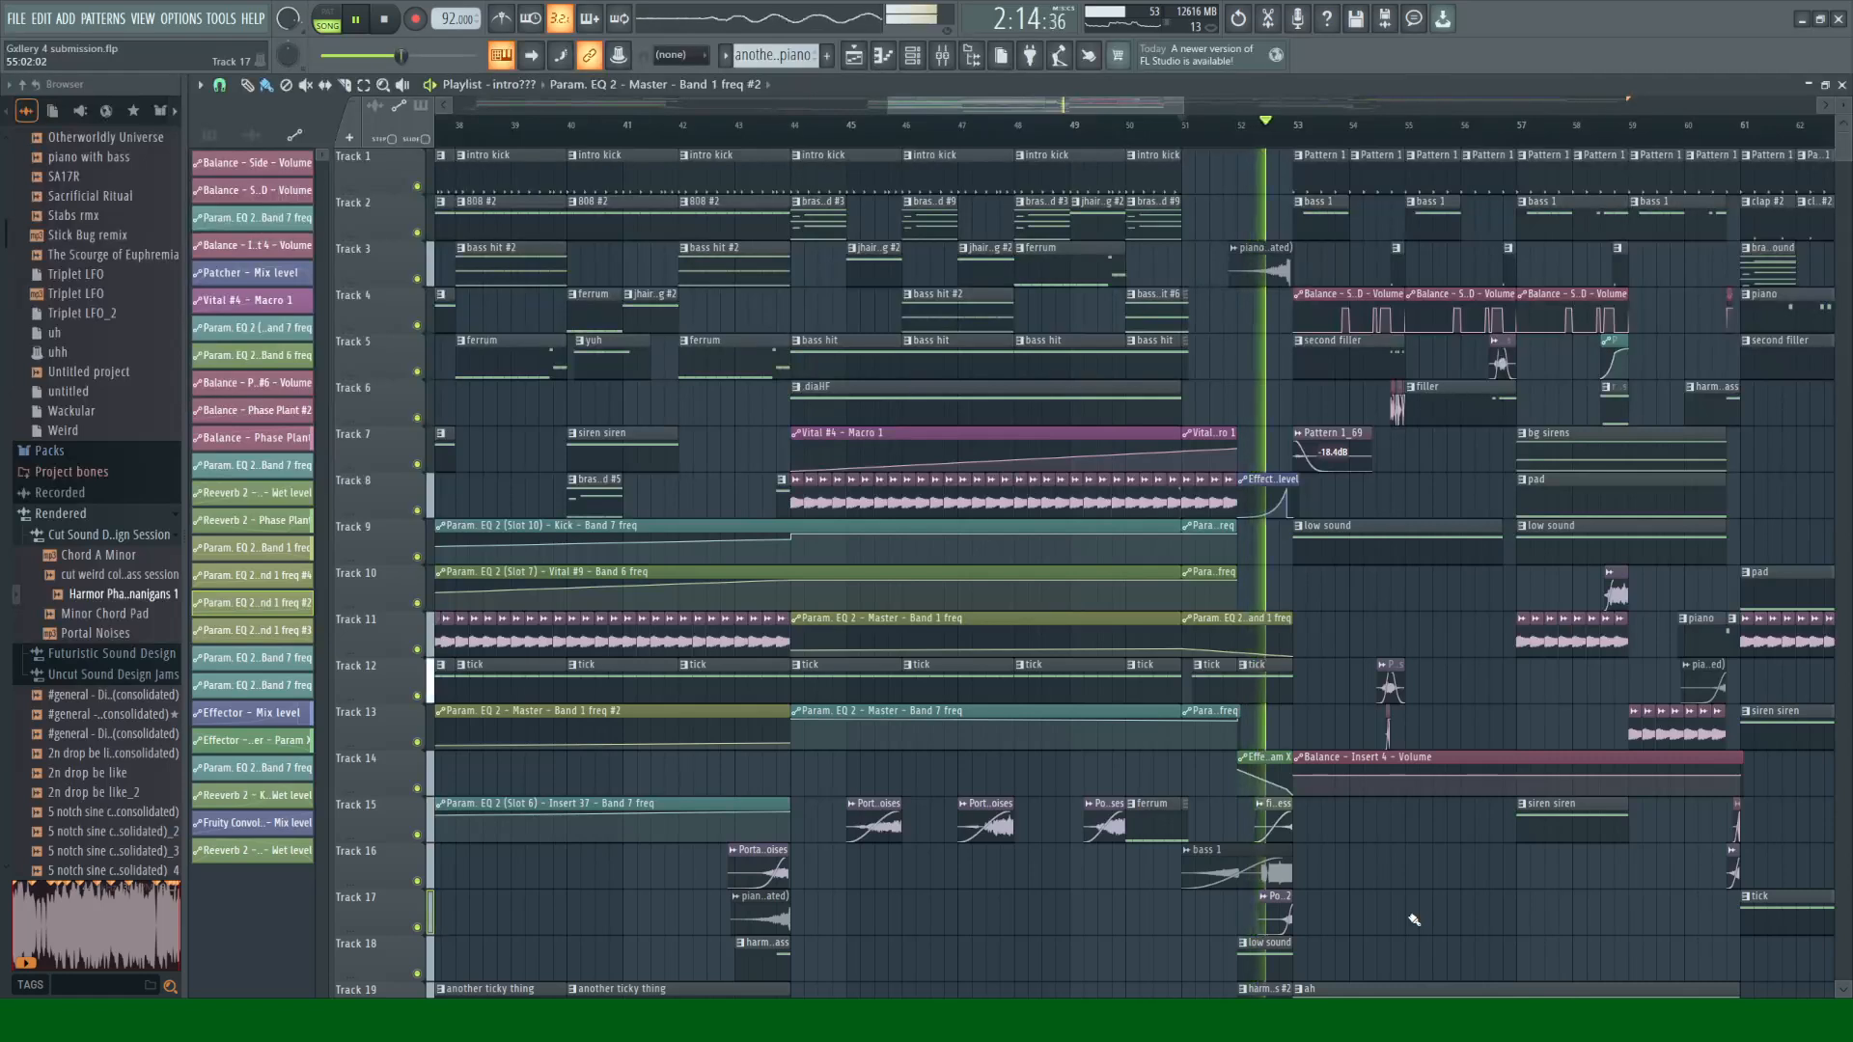
pyautogui.press('space')
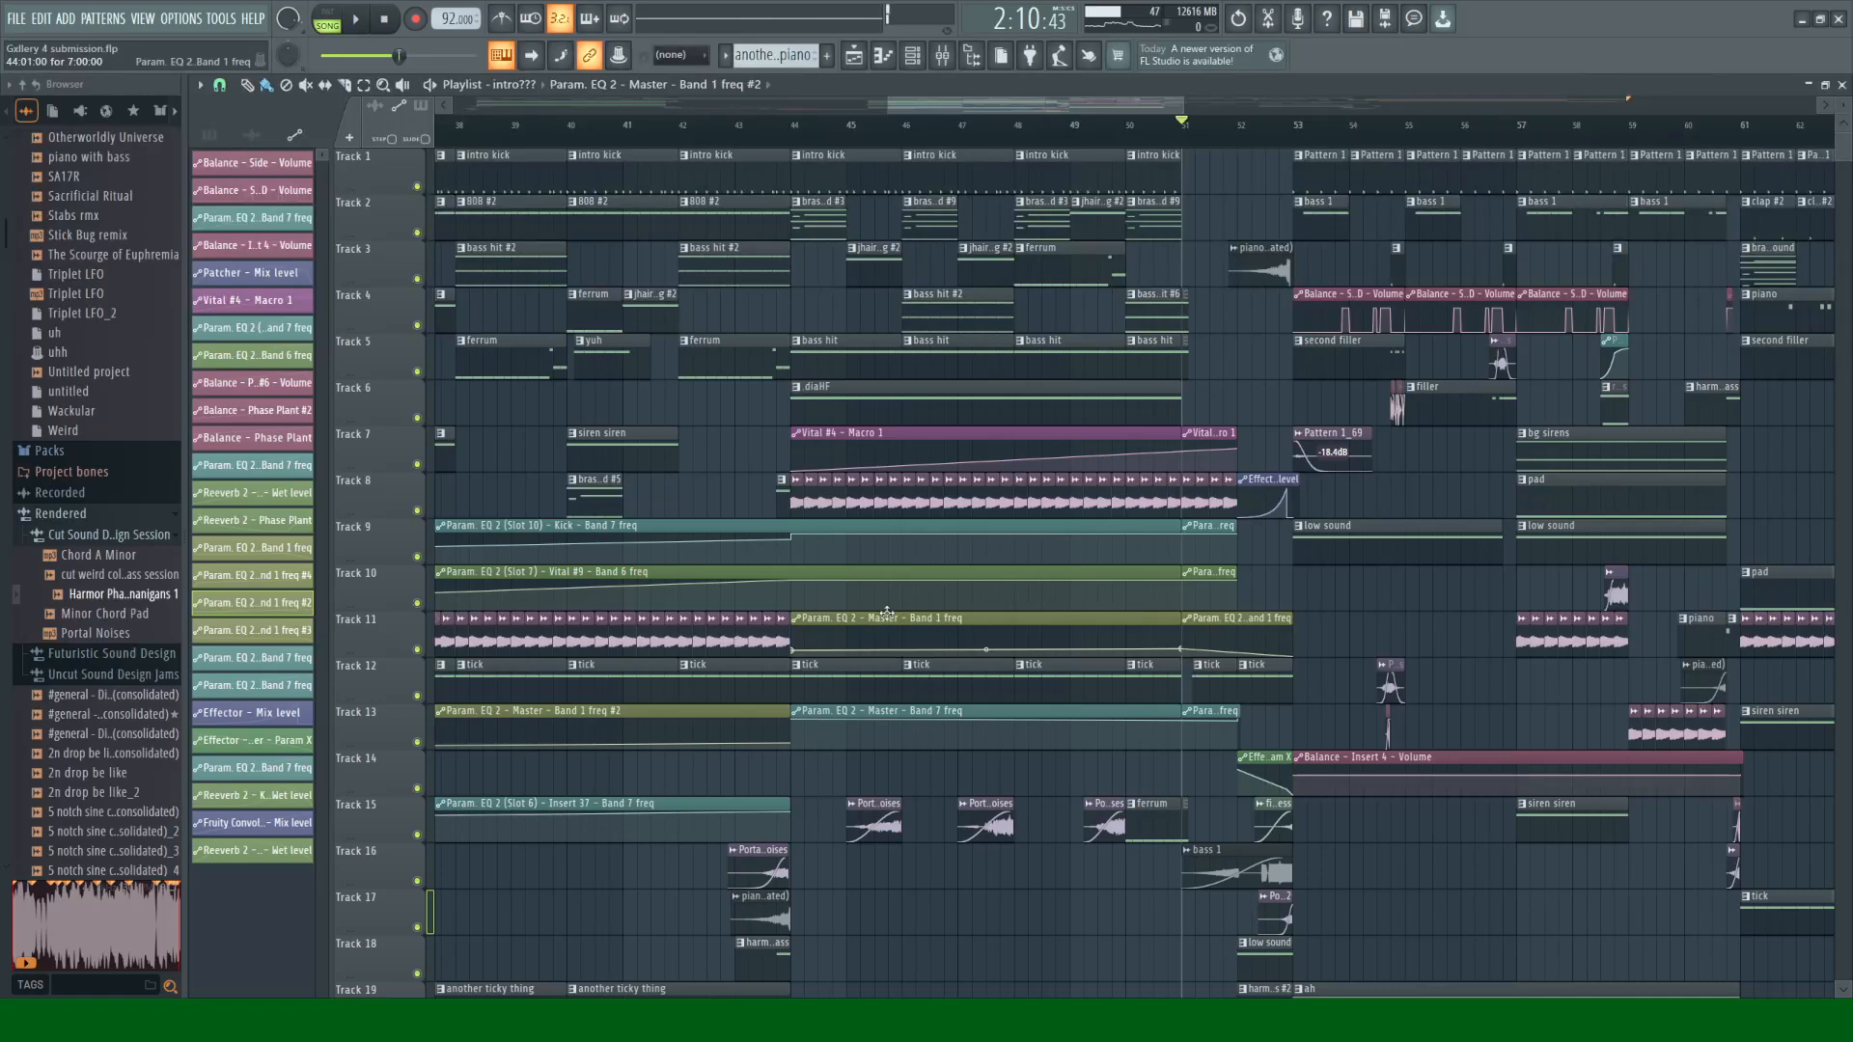
pyautogui.scroll(-1, 838, 908)
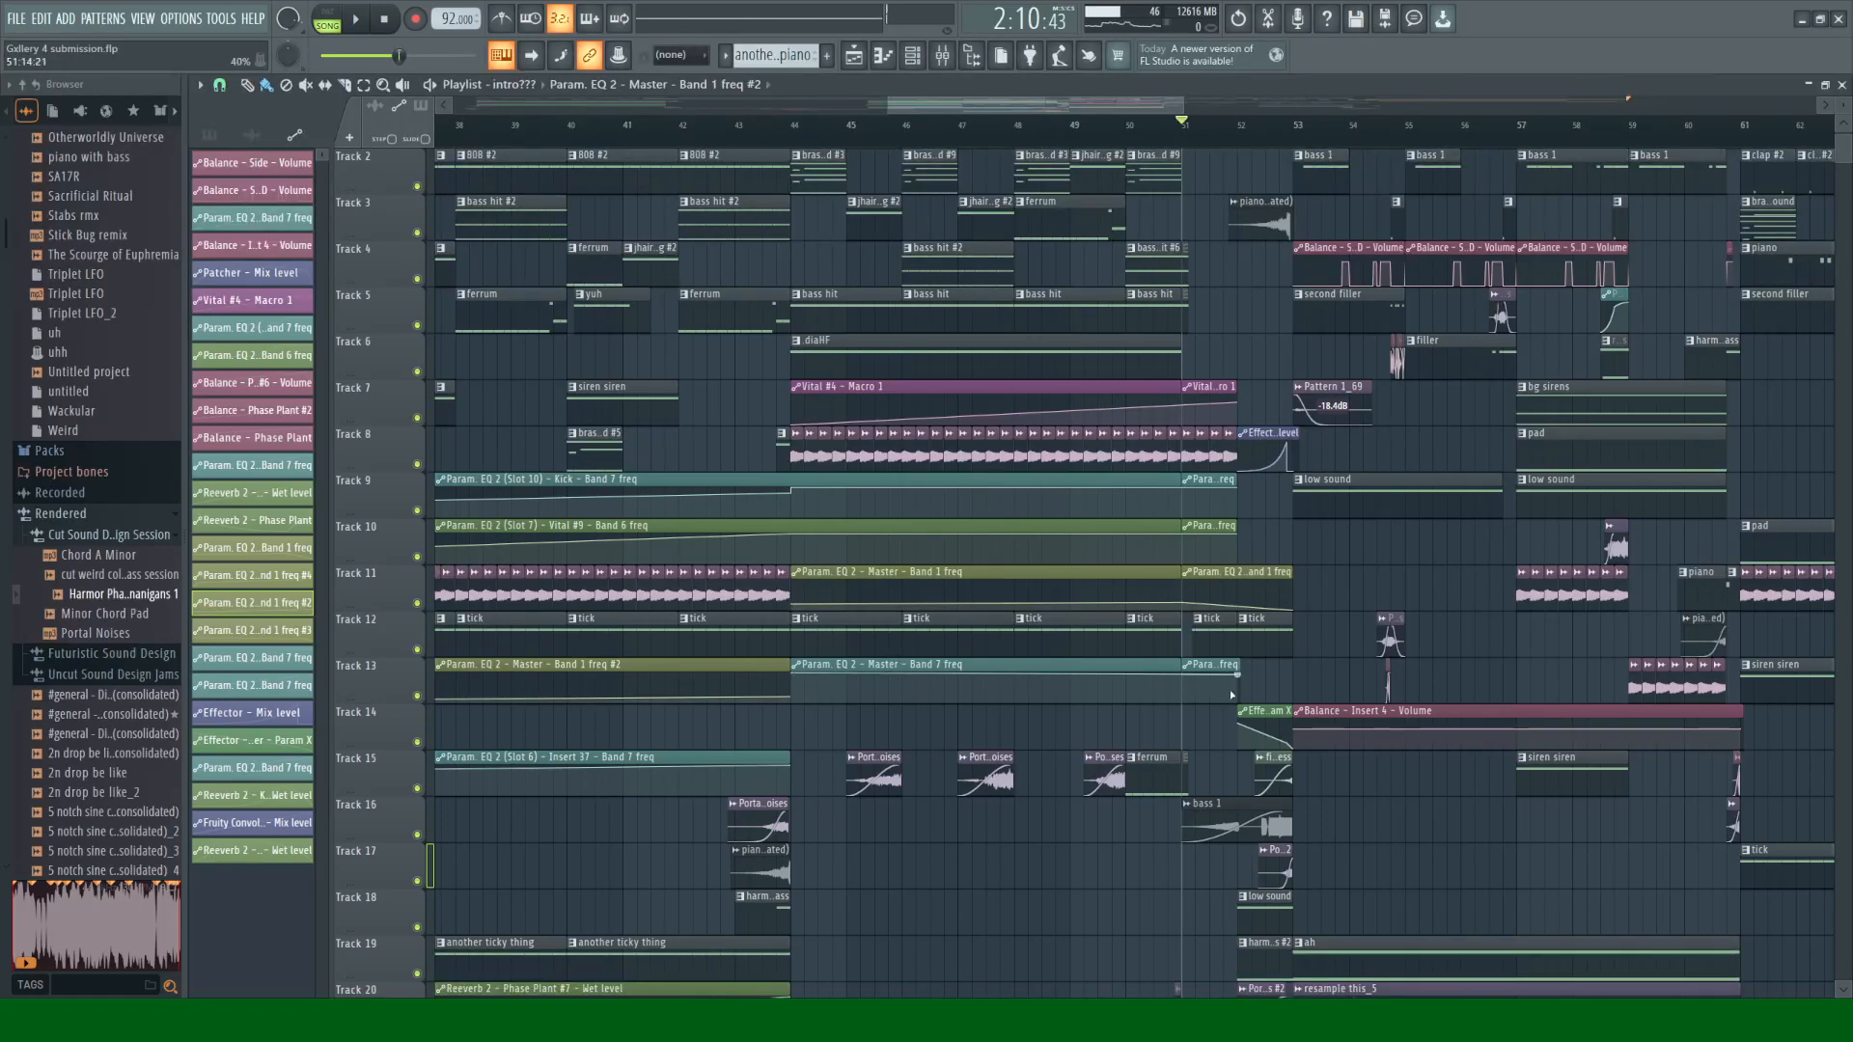
pyautogui.scroll(-6, 901, 885)
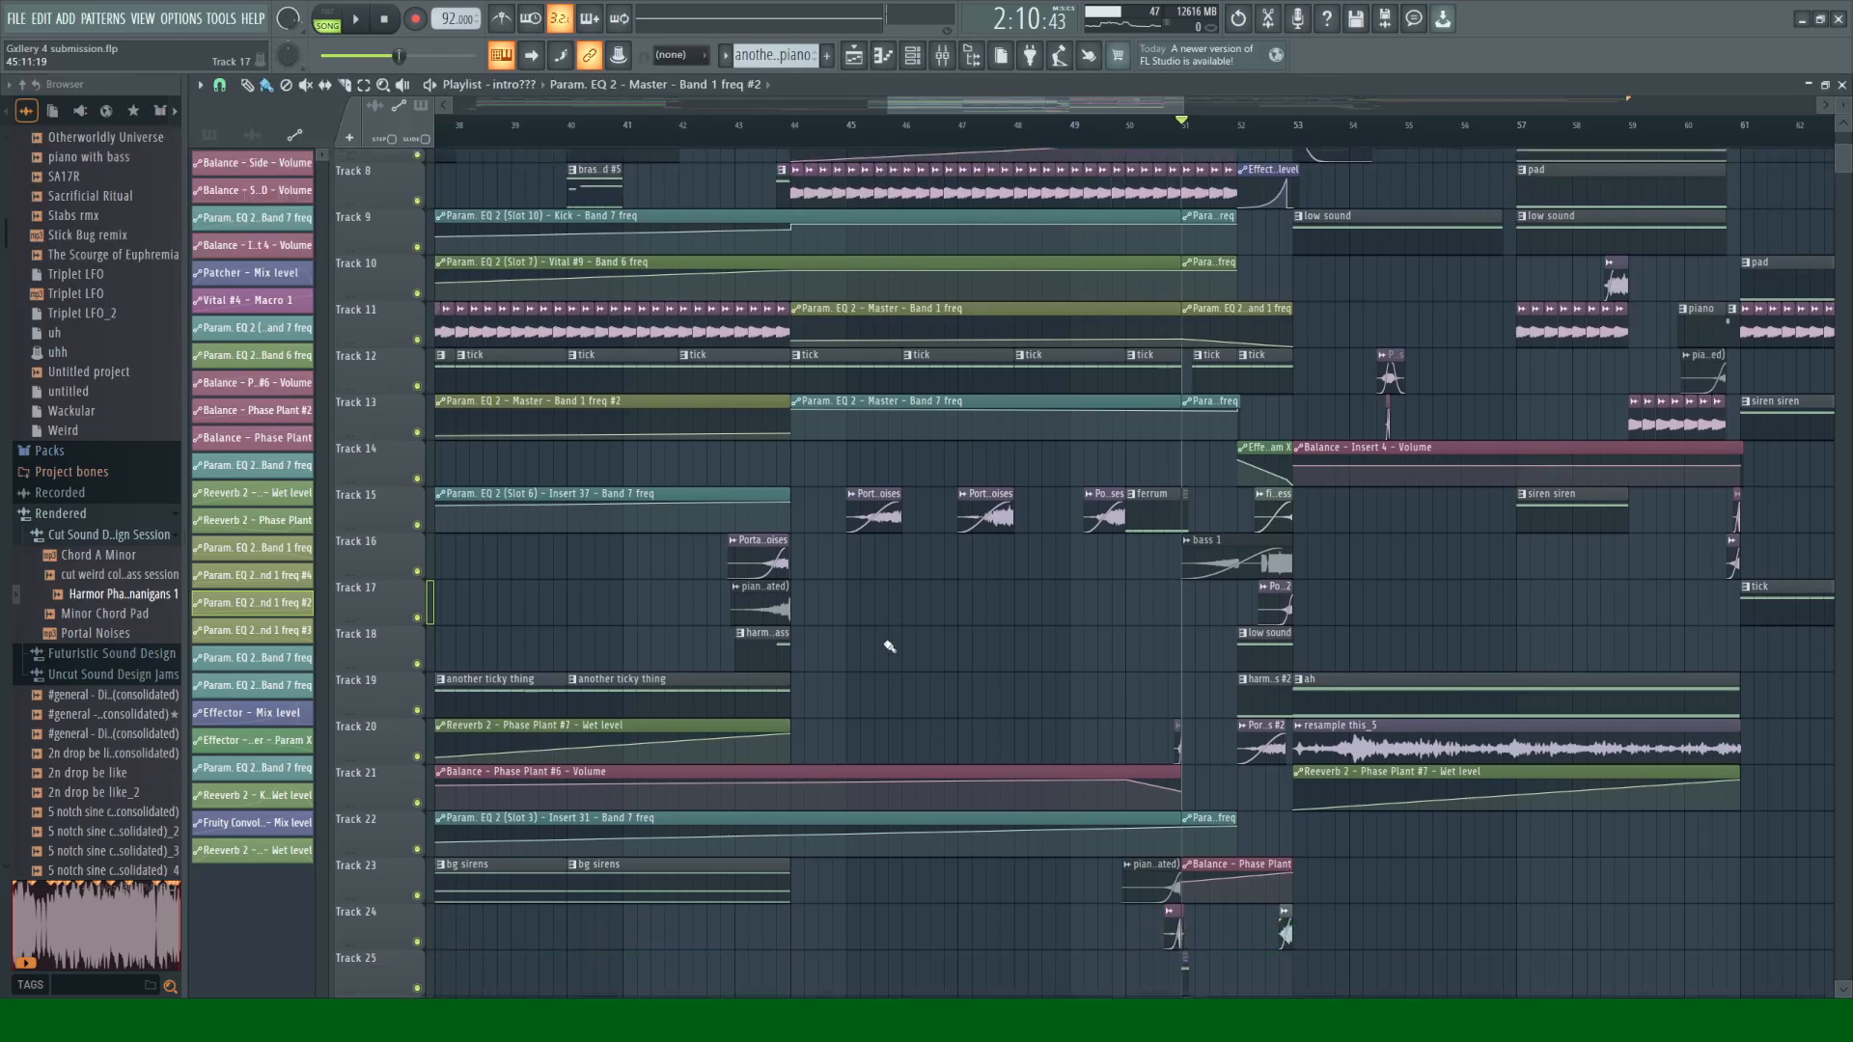
pyautogui.scroll(-5, 889, 647)
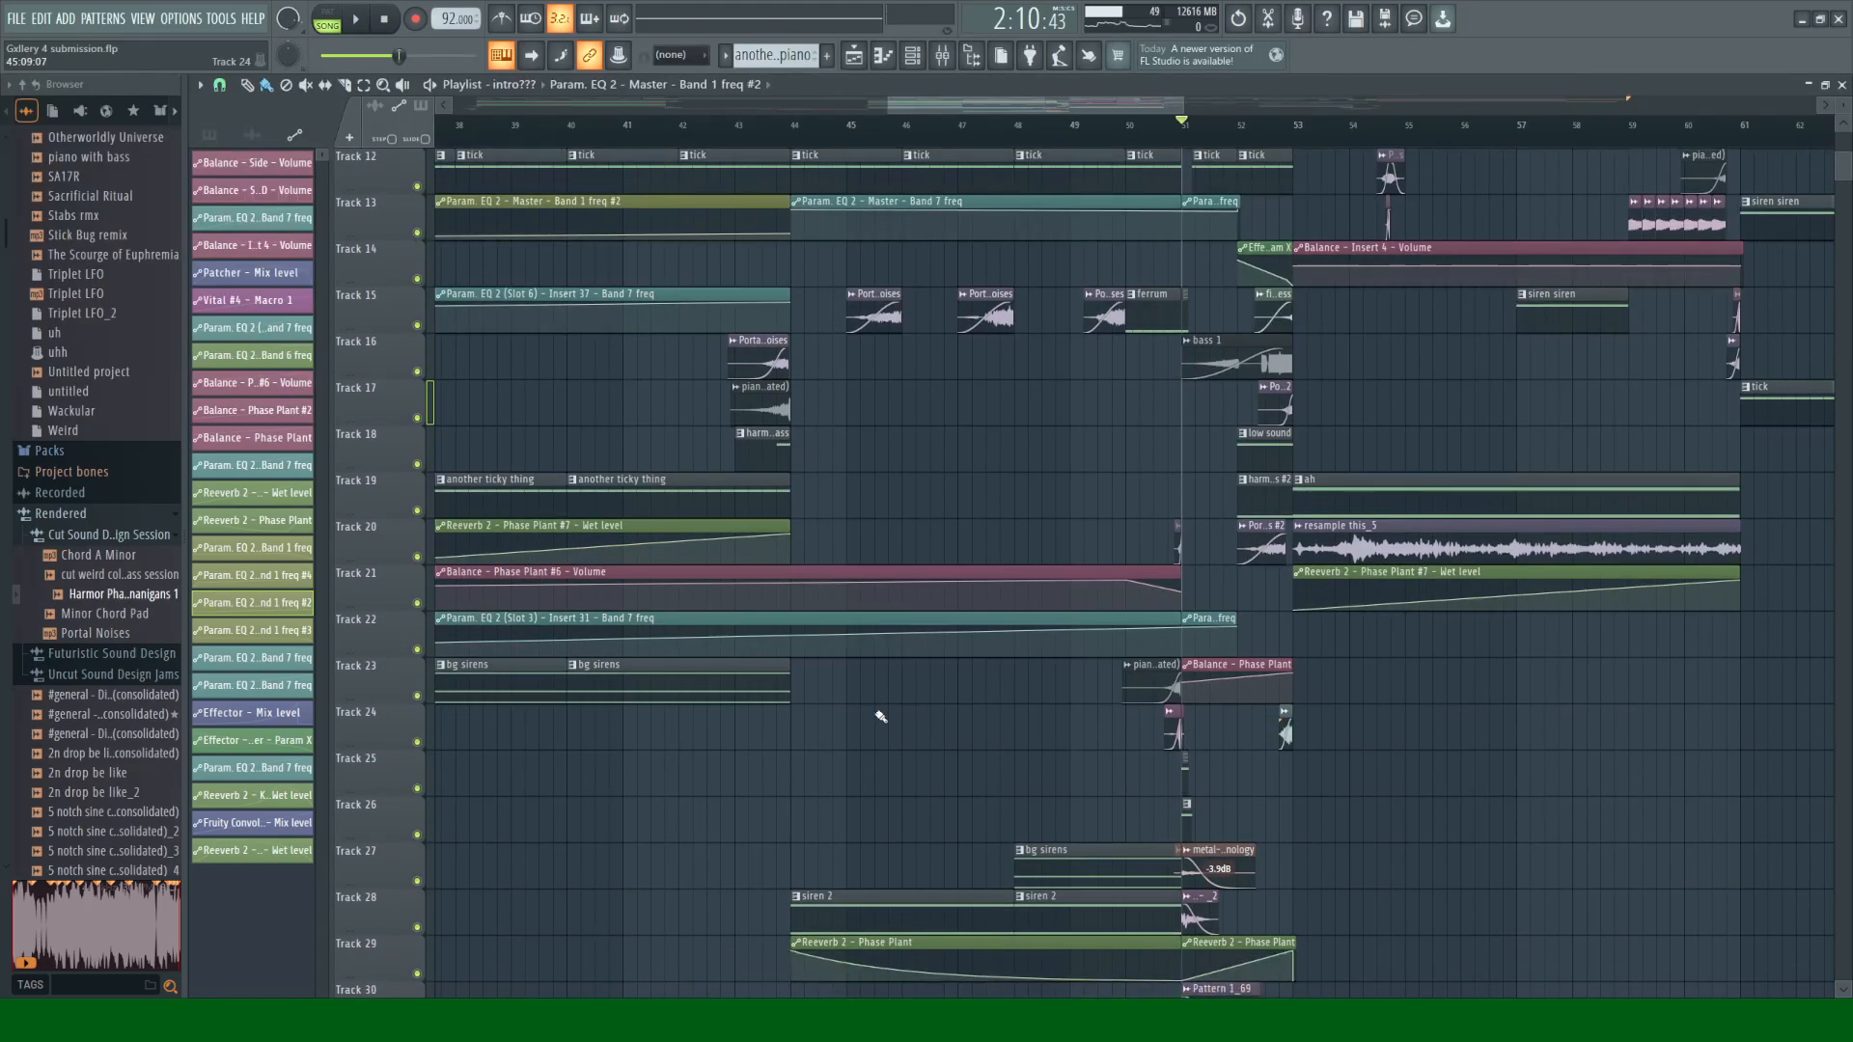
# Step: Play the full arrangement through the break from bar 51 up to bar 53 and stop playback
pyautogui.scroll(-3, 897, 676)
pyautogui.scroll(9, 1438, 820)
pyautogui.scroll(5, 1403, 672)
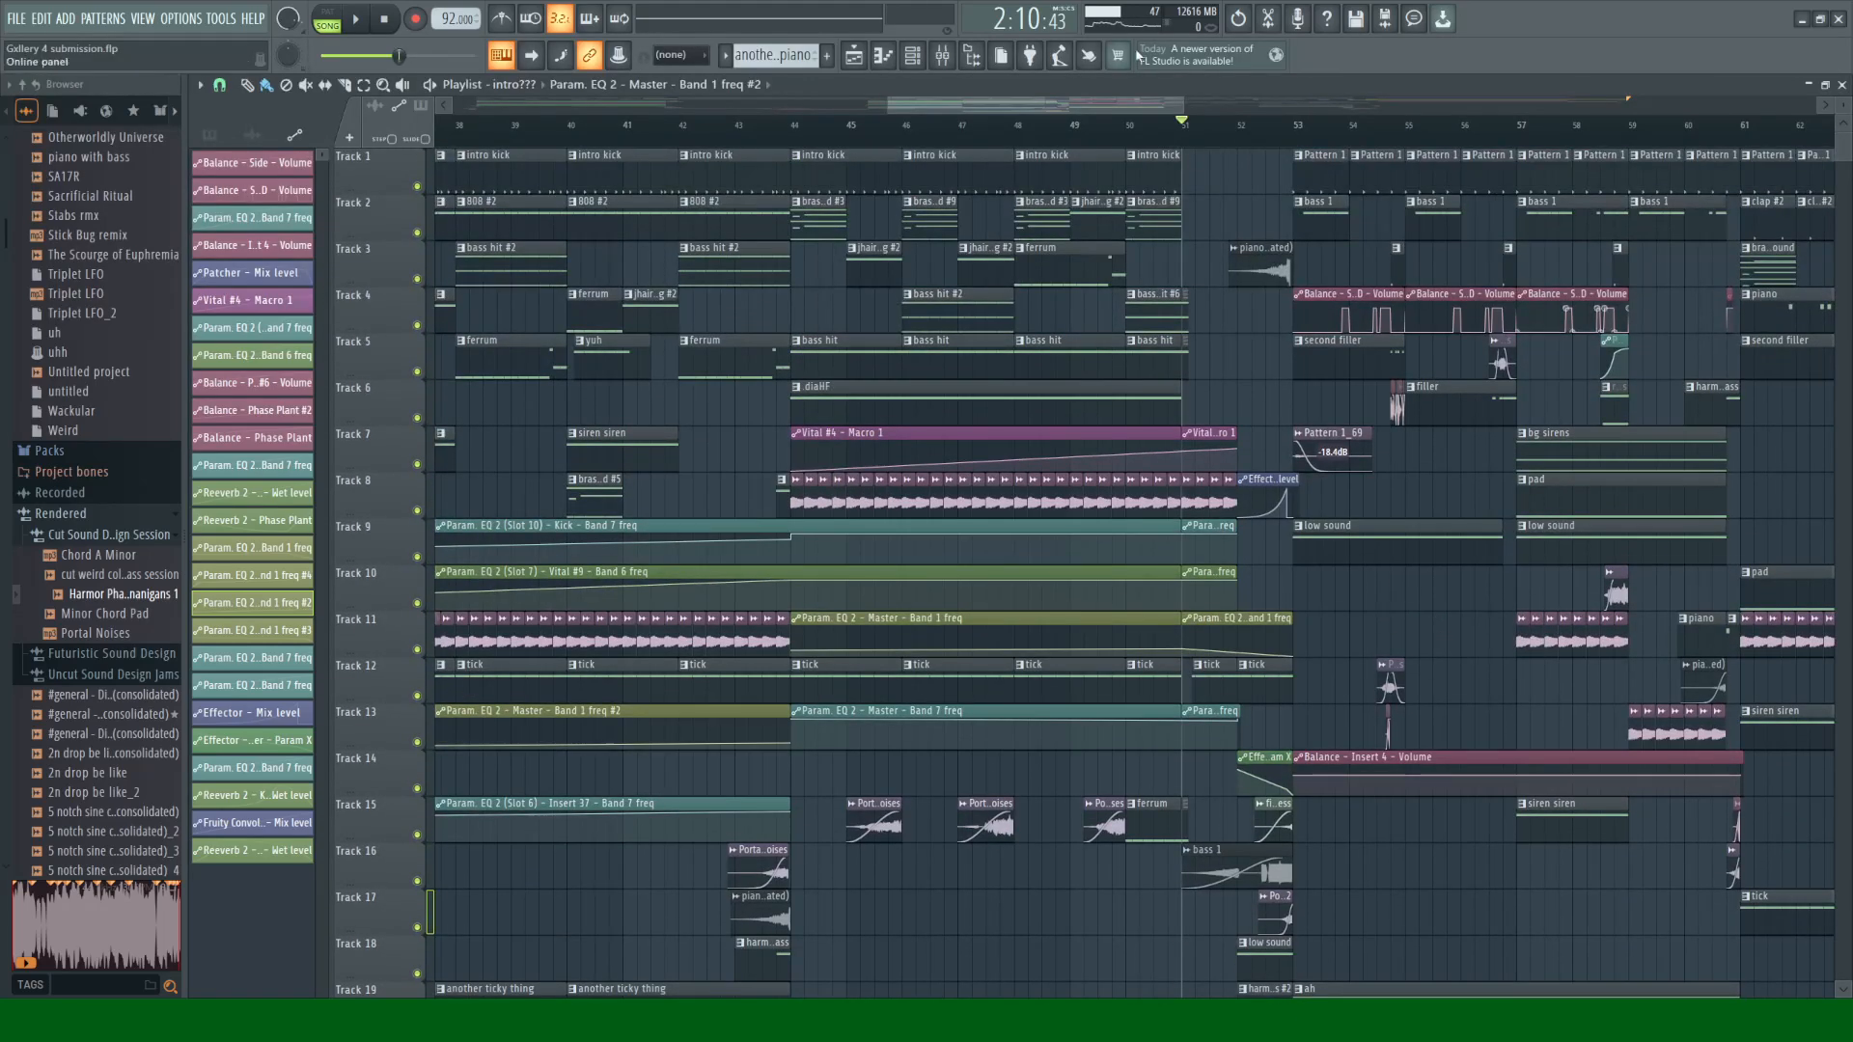
pyautogui.moveTo(1183, 105); pyautogui.dragTo(1071, 106)
pyautogui.press('space')
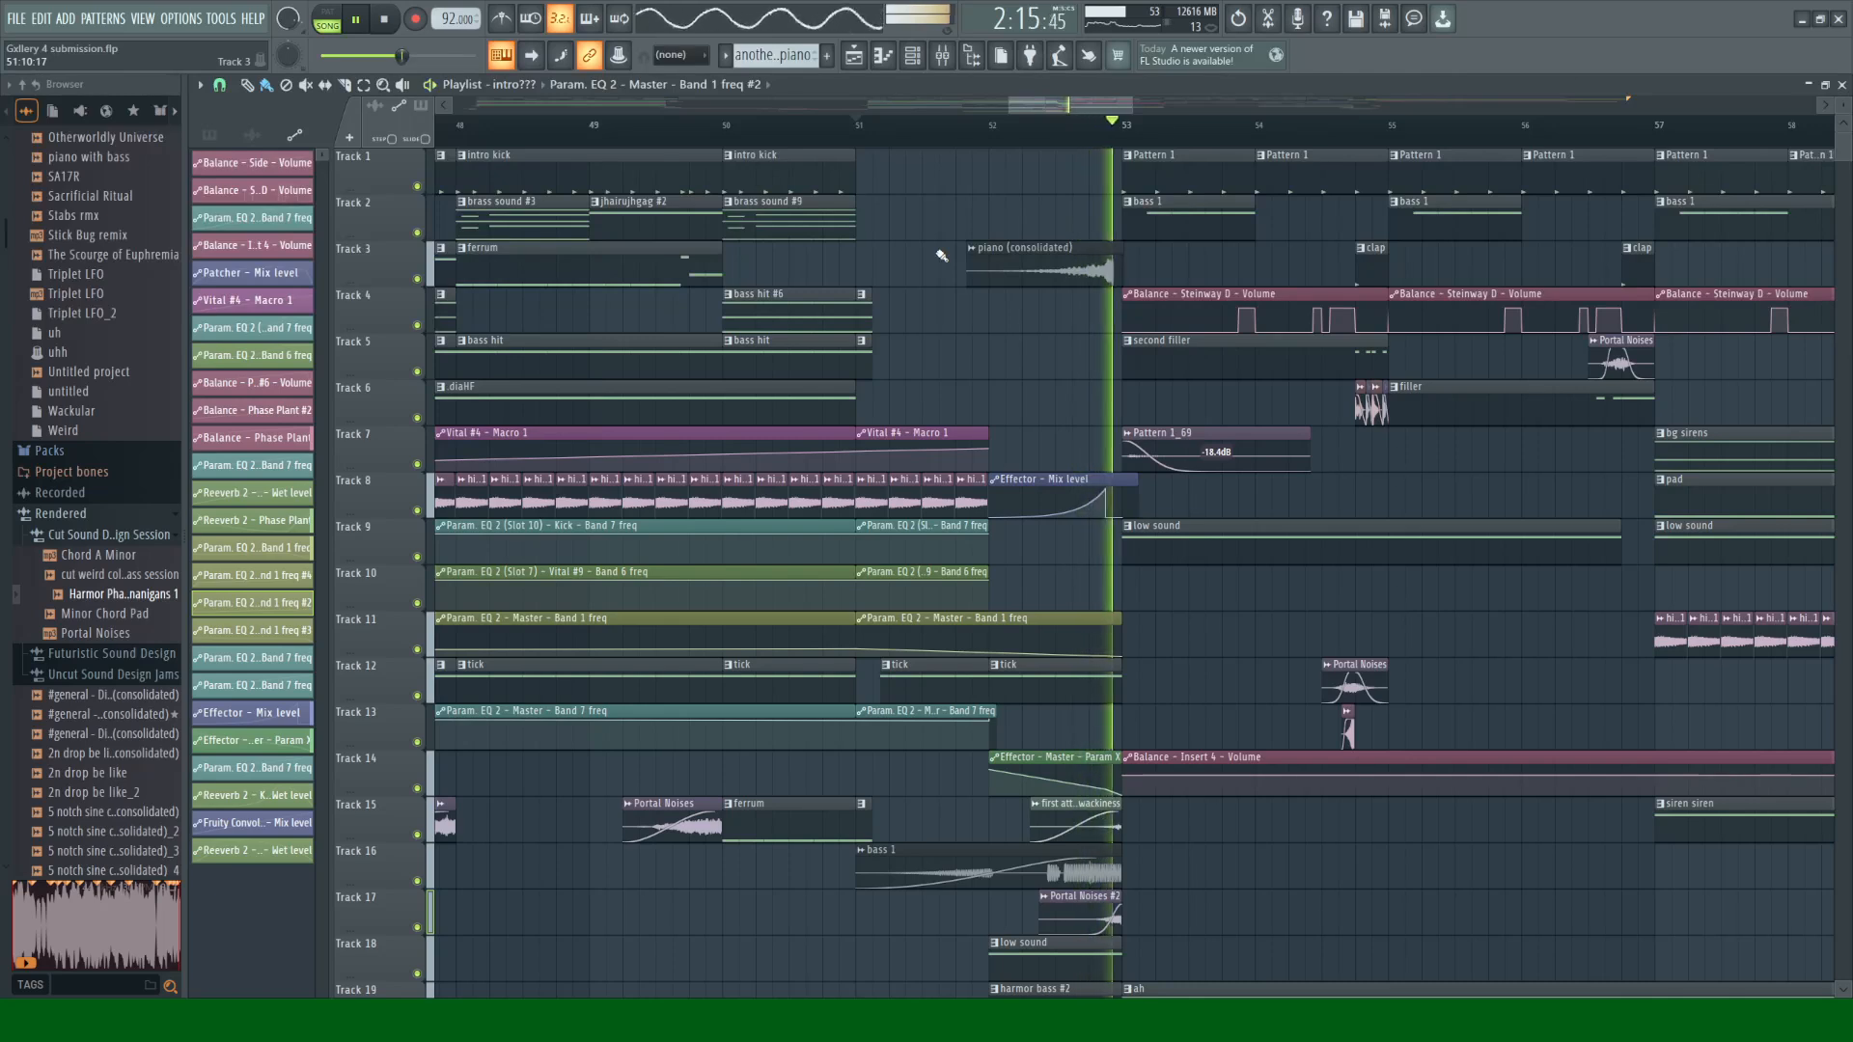
pyautogui.press('space')
# Step: Play the isolated bass hit layers on Tracks 4 and 5 from bar 51, followed by Track 8 on its own
pyautogui.keyDown('ctrl'); pyautogui.click(417, 325); pyautogui.keyUp('ctrl')
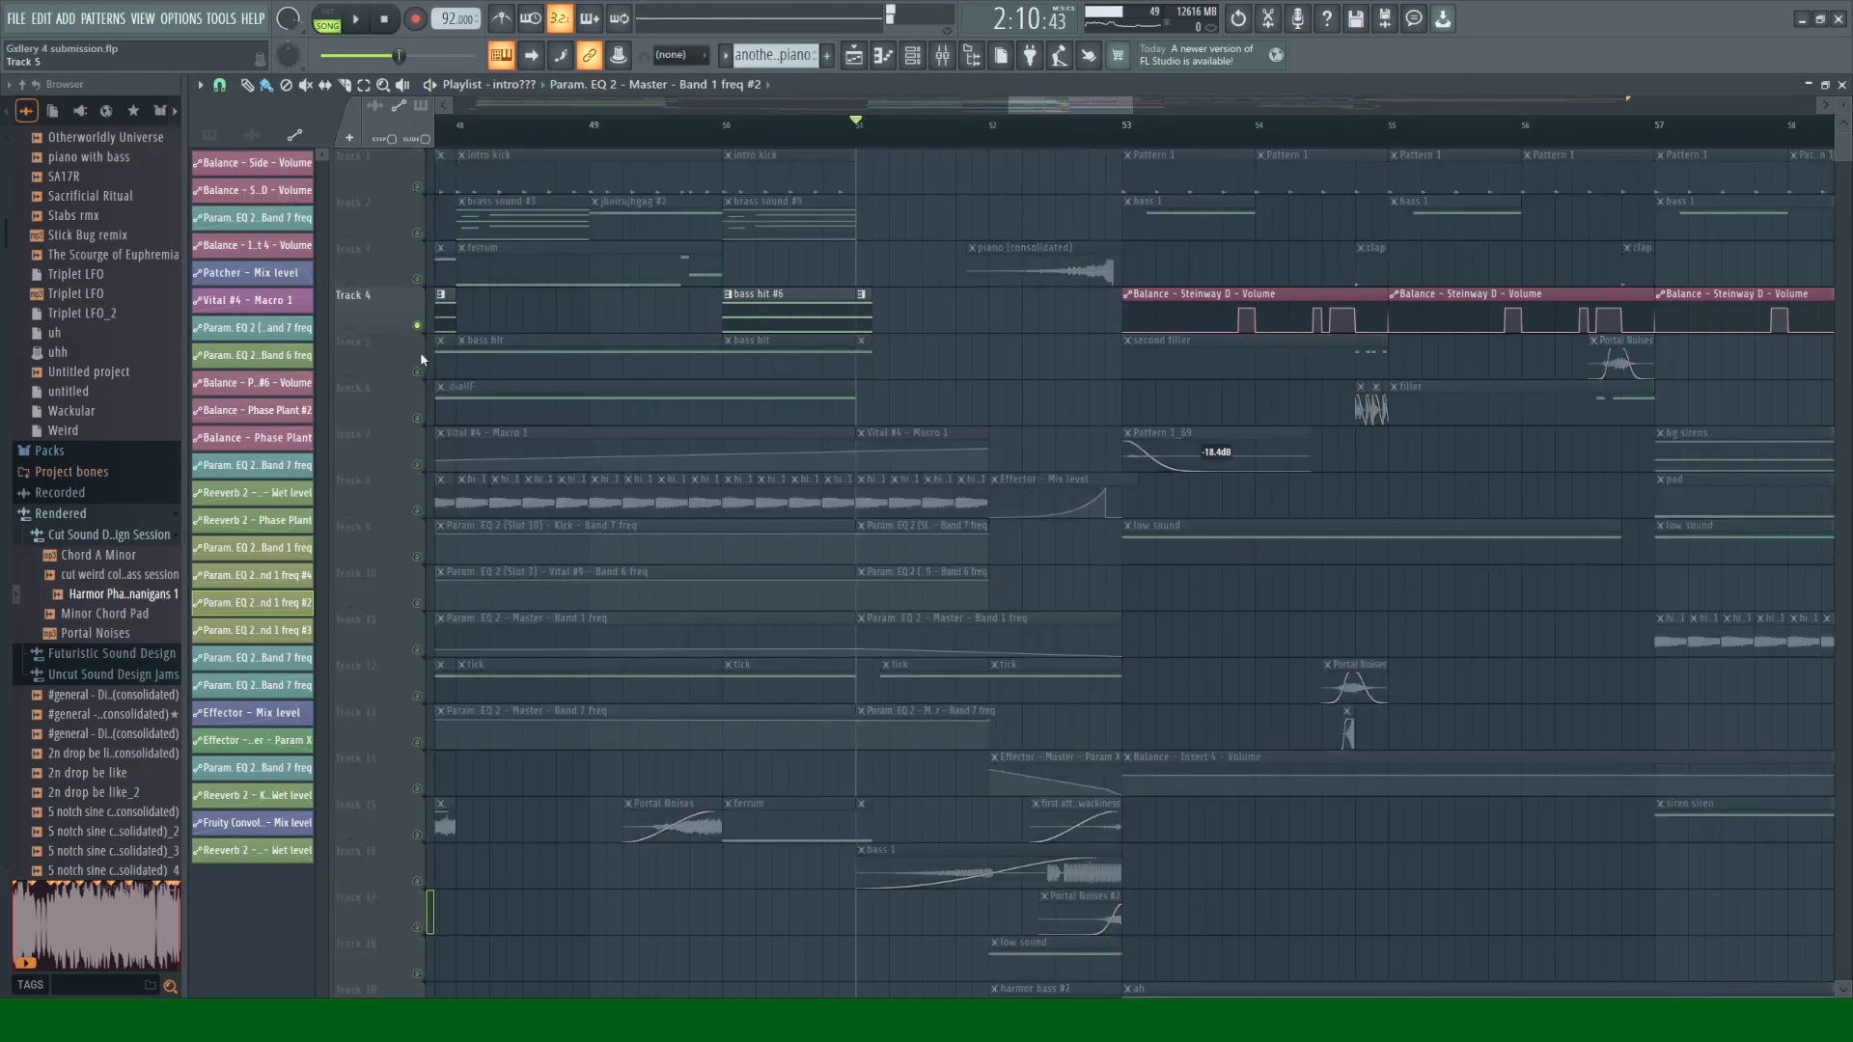
pyautogui.click(417, 372)
pyautogui.press('space')
pyautogui.press('space')
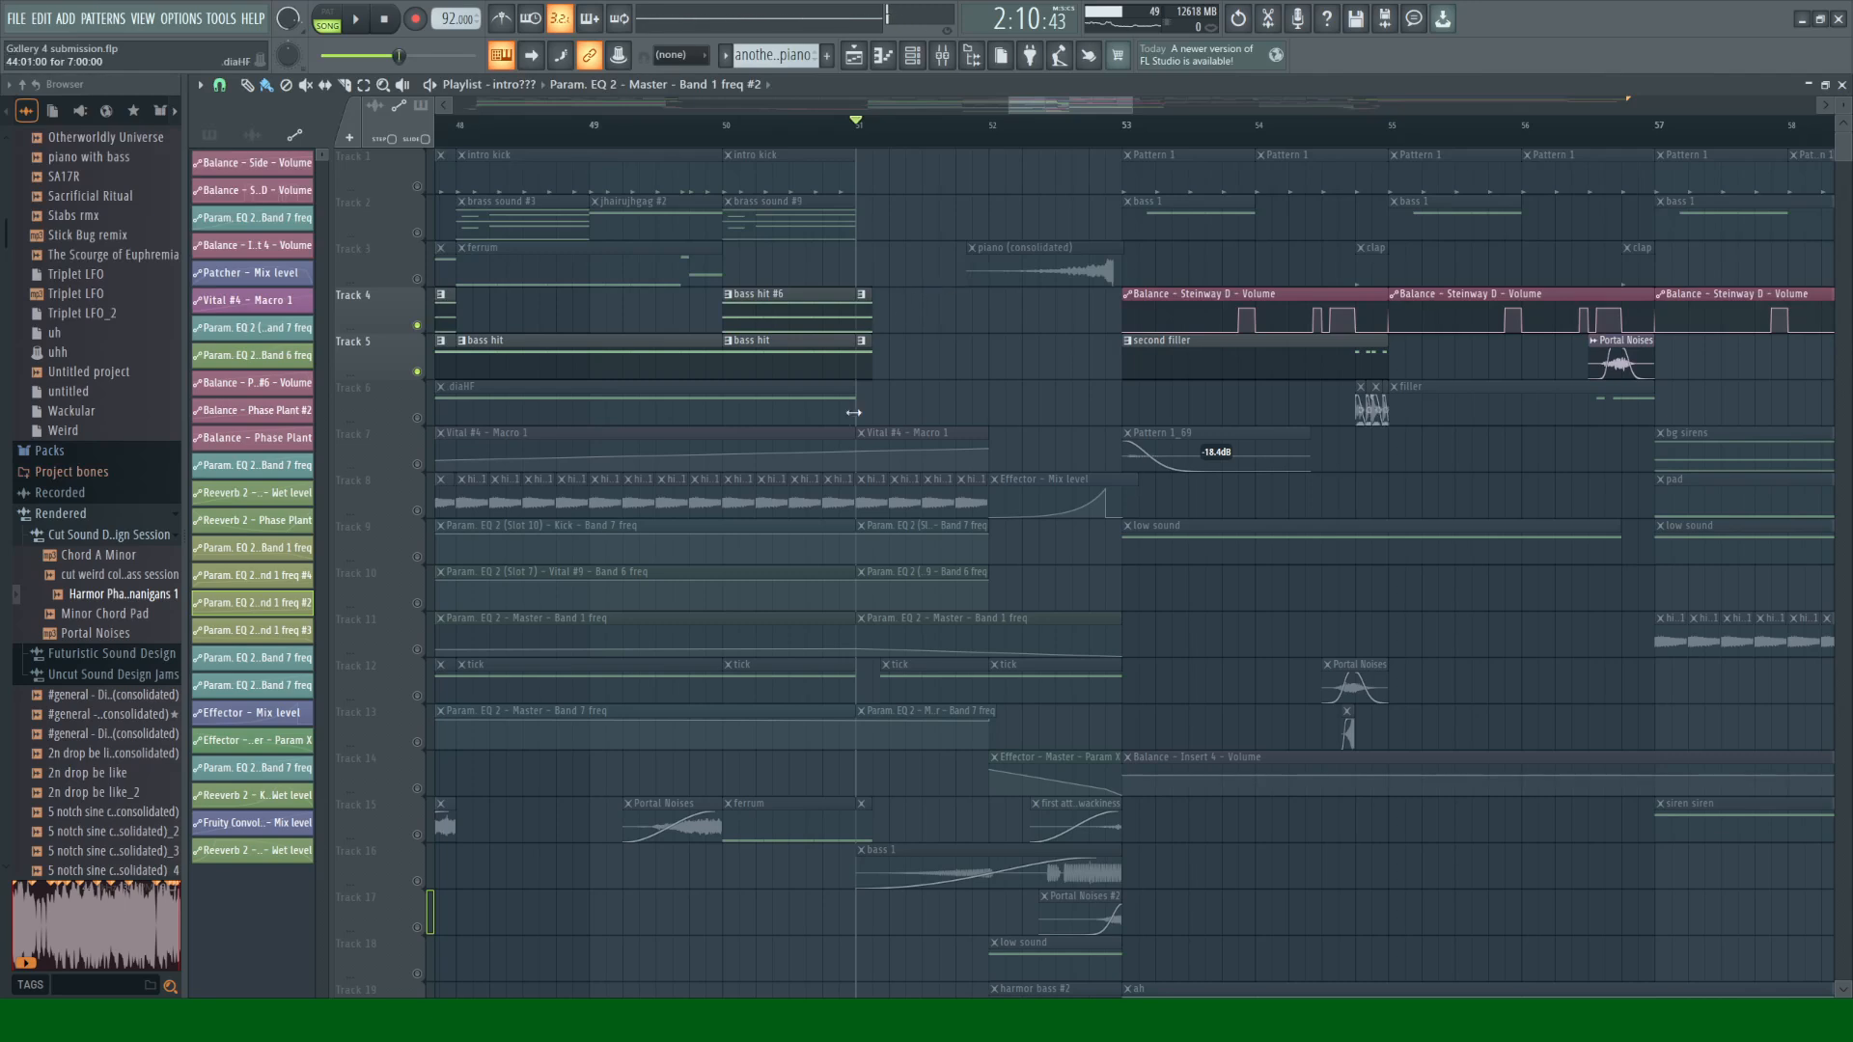
pyautogui.keyDown('ctrl'); pyautogui.click(418, 512); pyautogui.keyUp('ctrl')
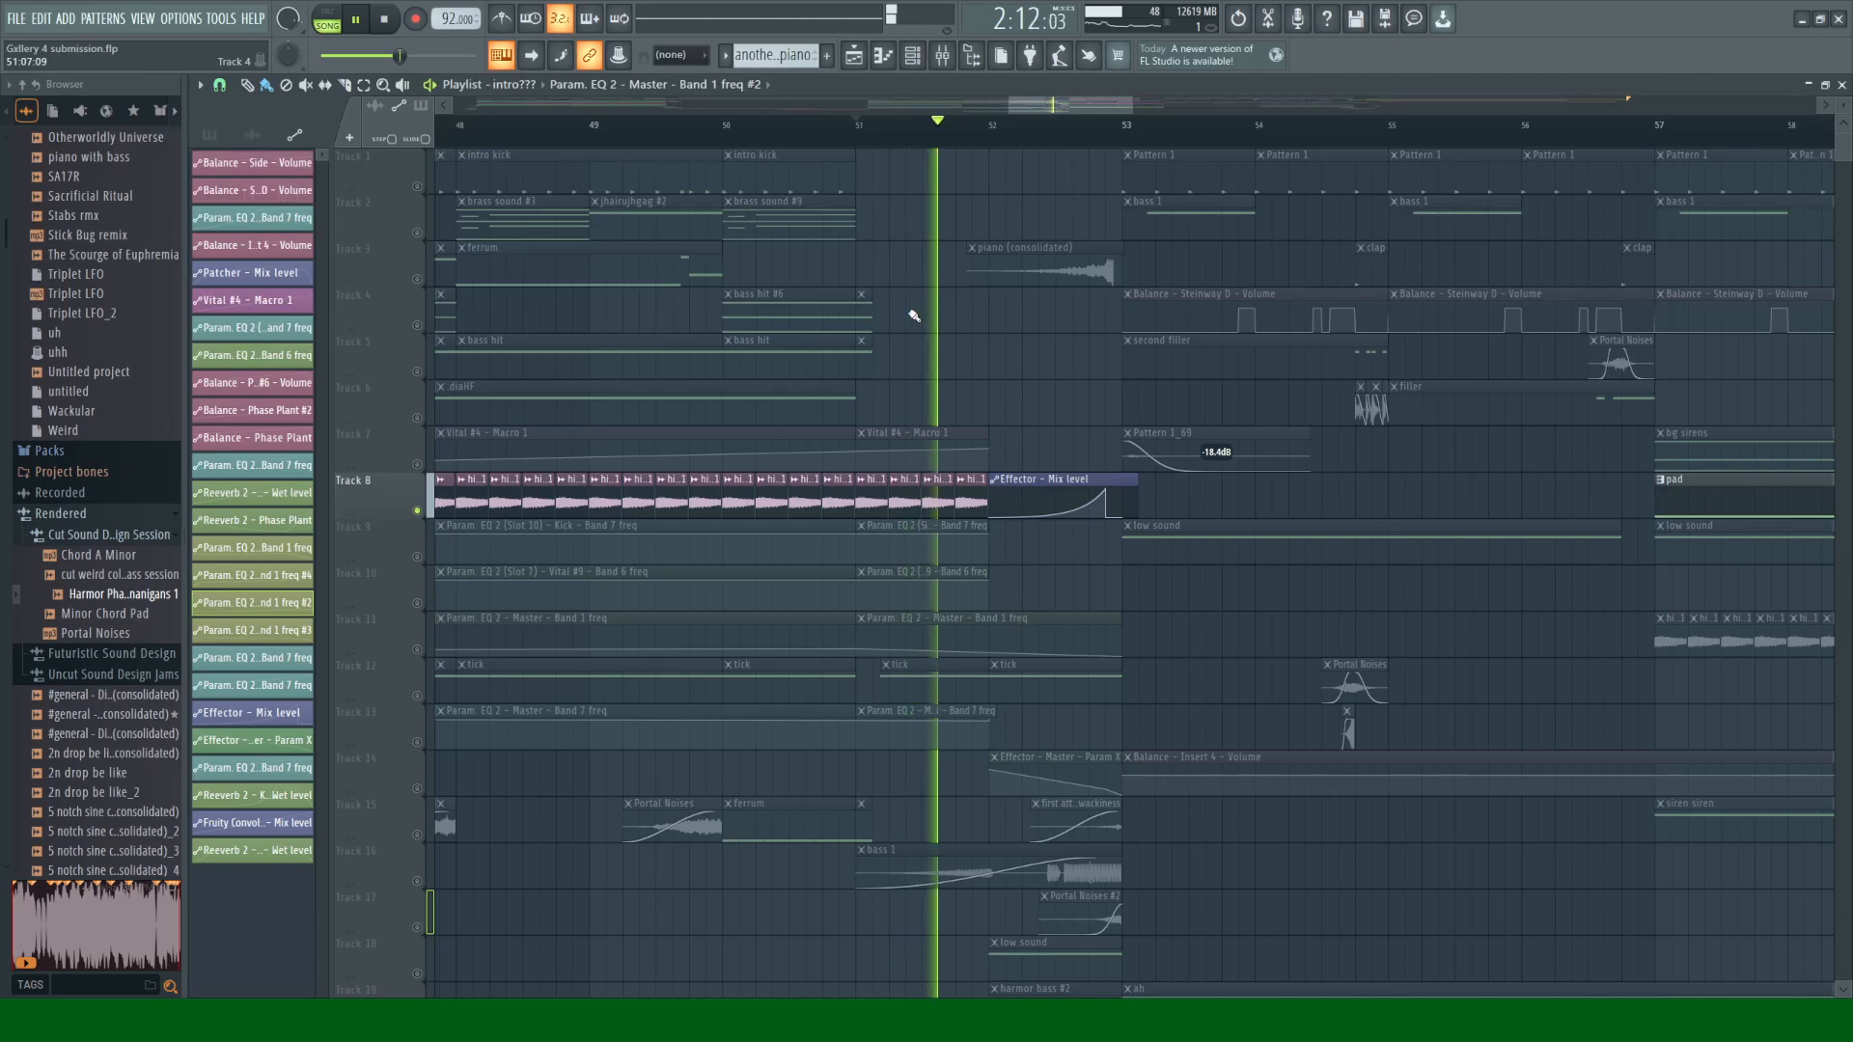
pyautogui.press('space')
# Step: Isolate Track 12, play it from bar 51, and trim the start of the tick clip just after bar 51 slightly shorter
pyautogui.scroll(-2, 923, 251)
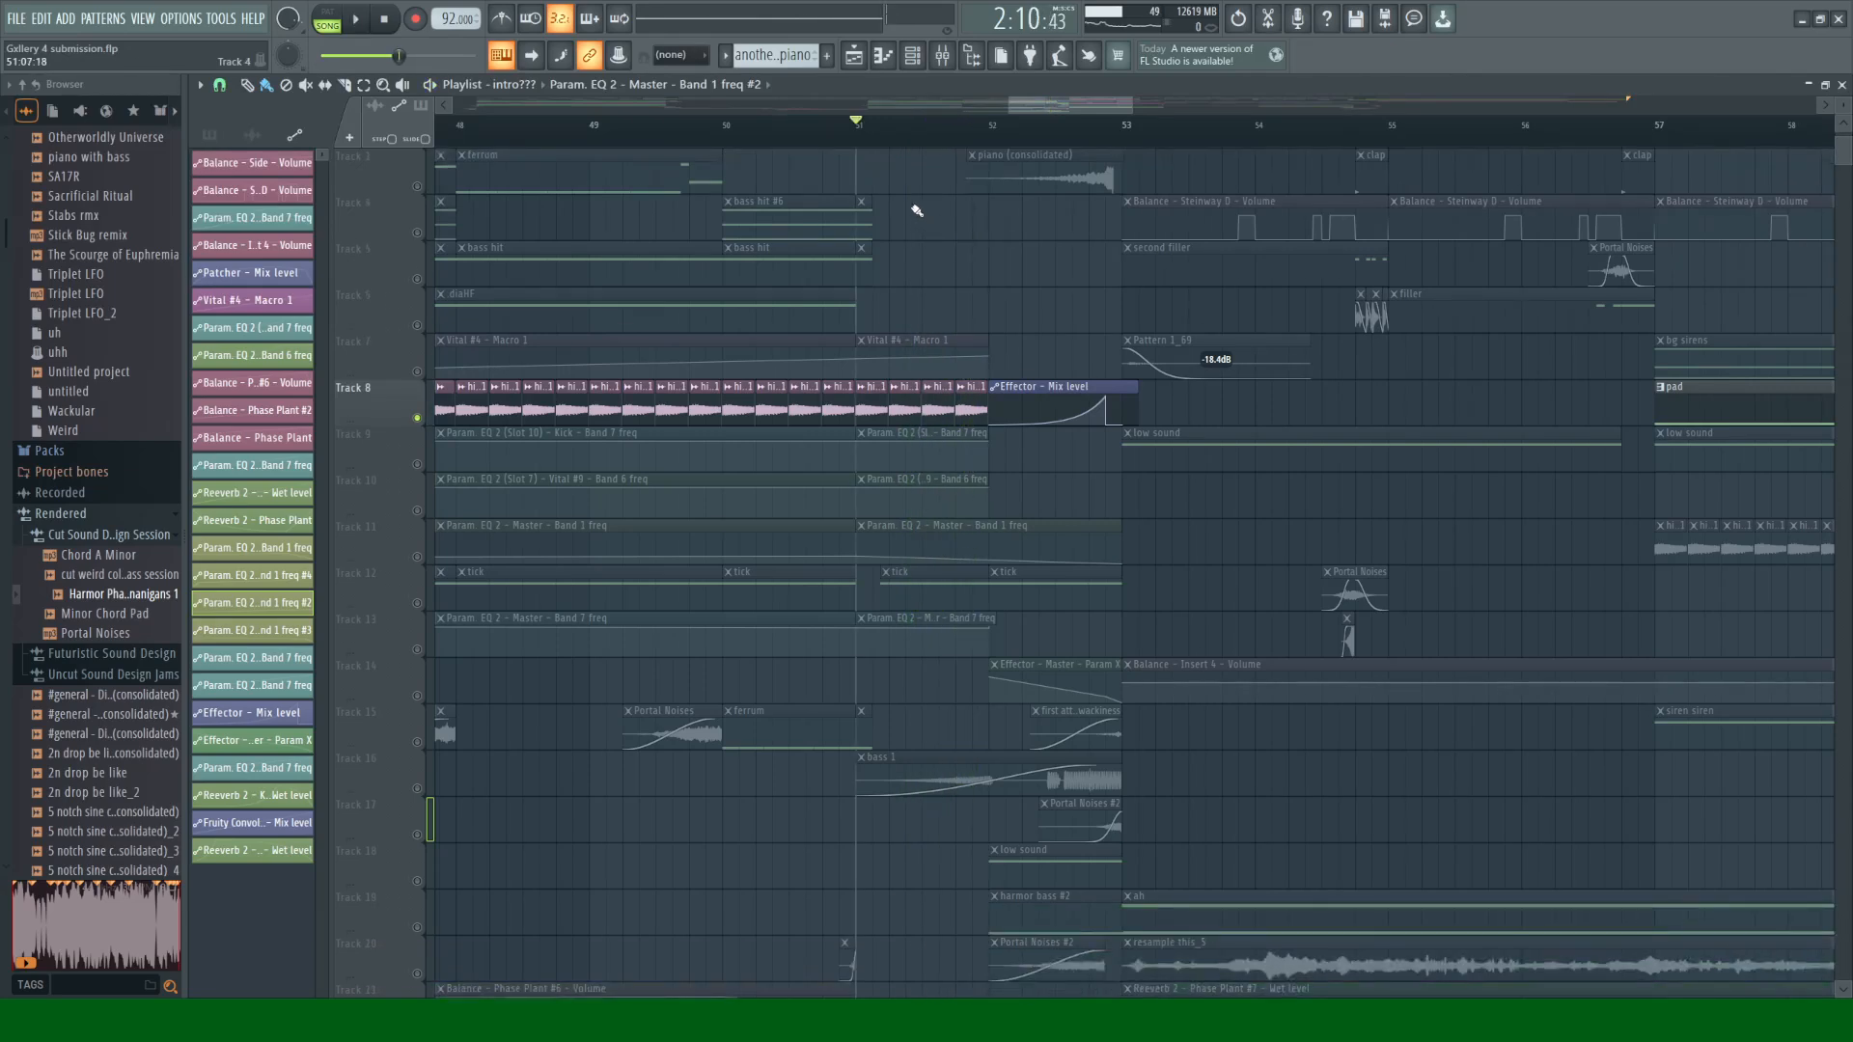
pyautogui.keyDown('ctrl'); pyautogui.click(417, 604); pyautogui.keyUp('ctrl')
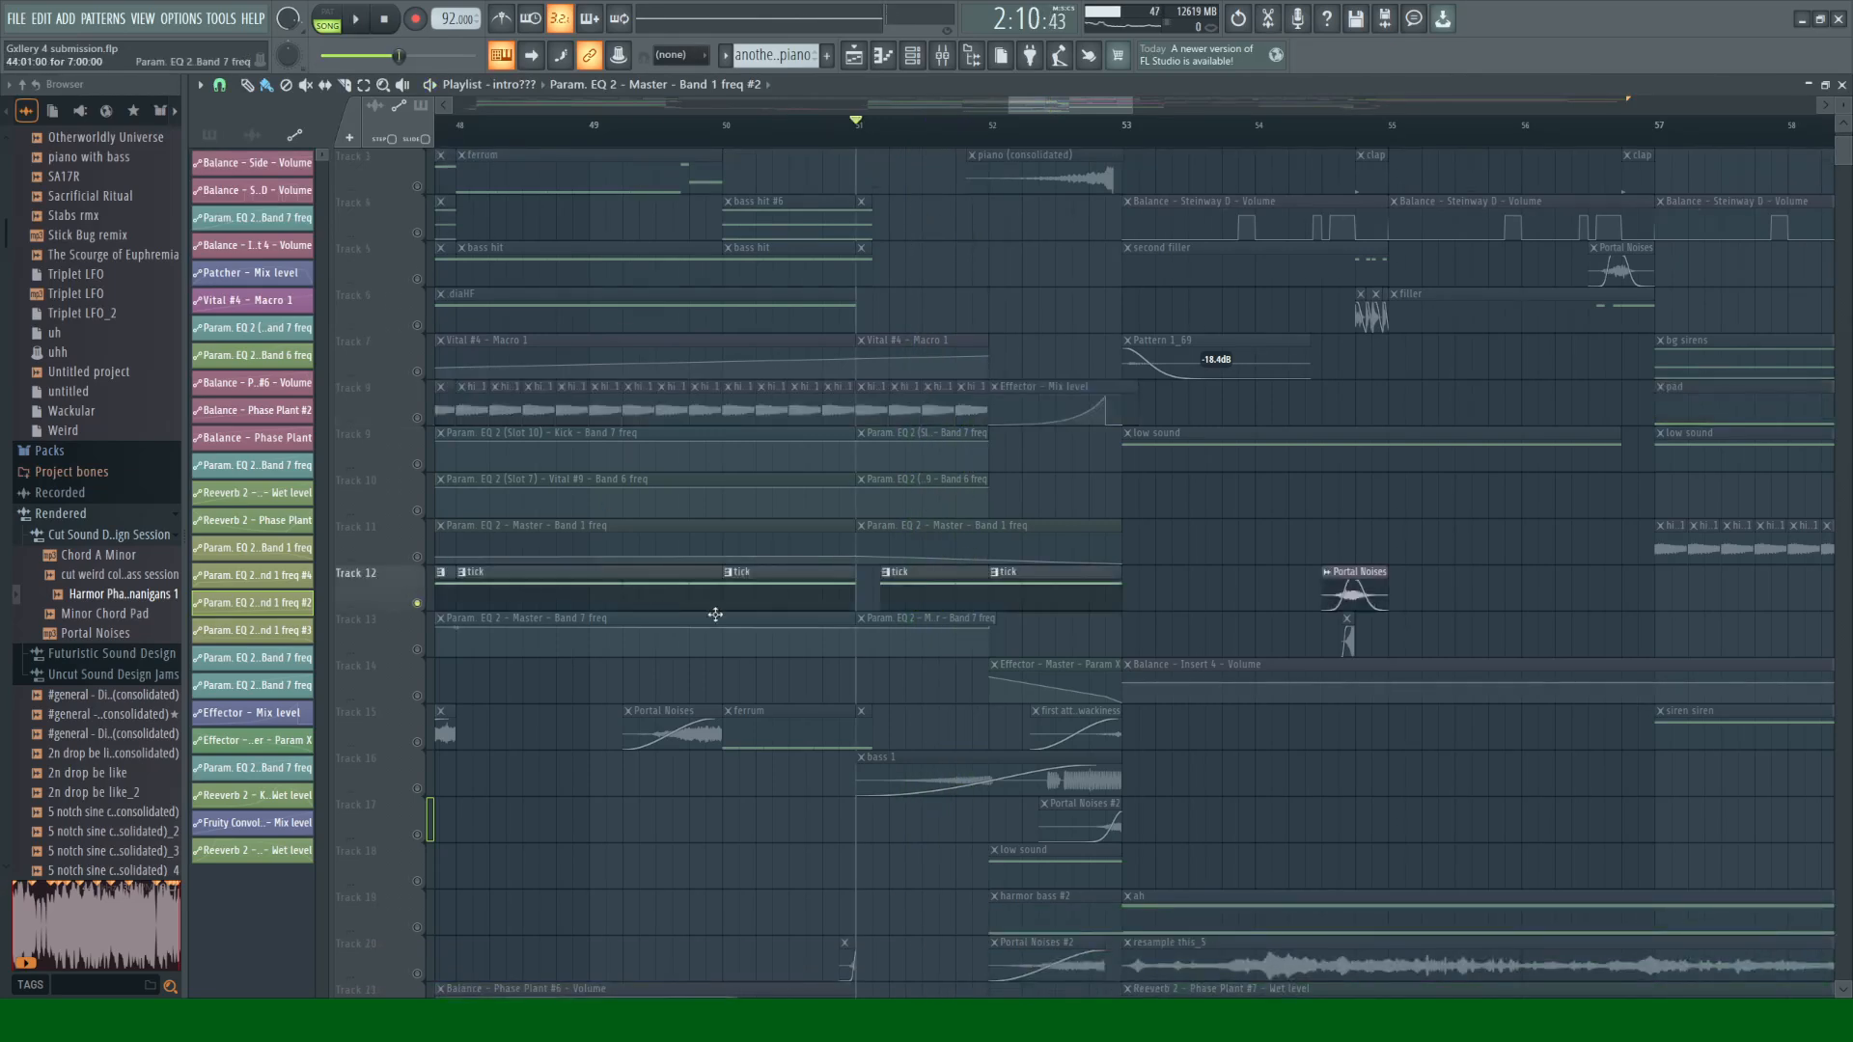
pyautogui.press('space')
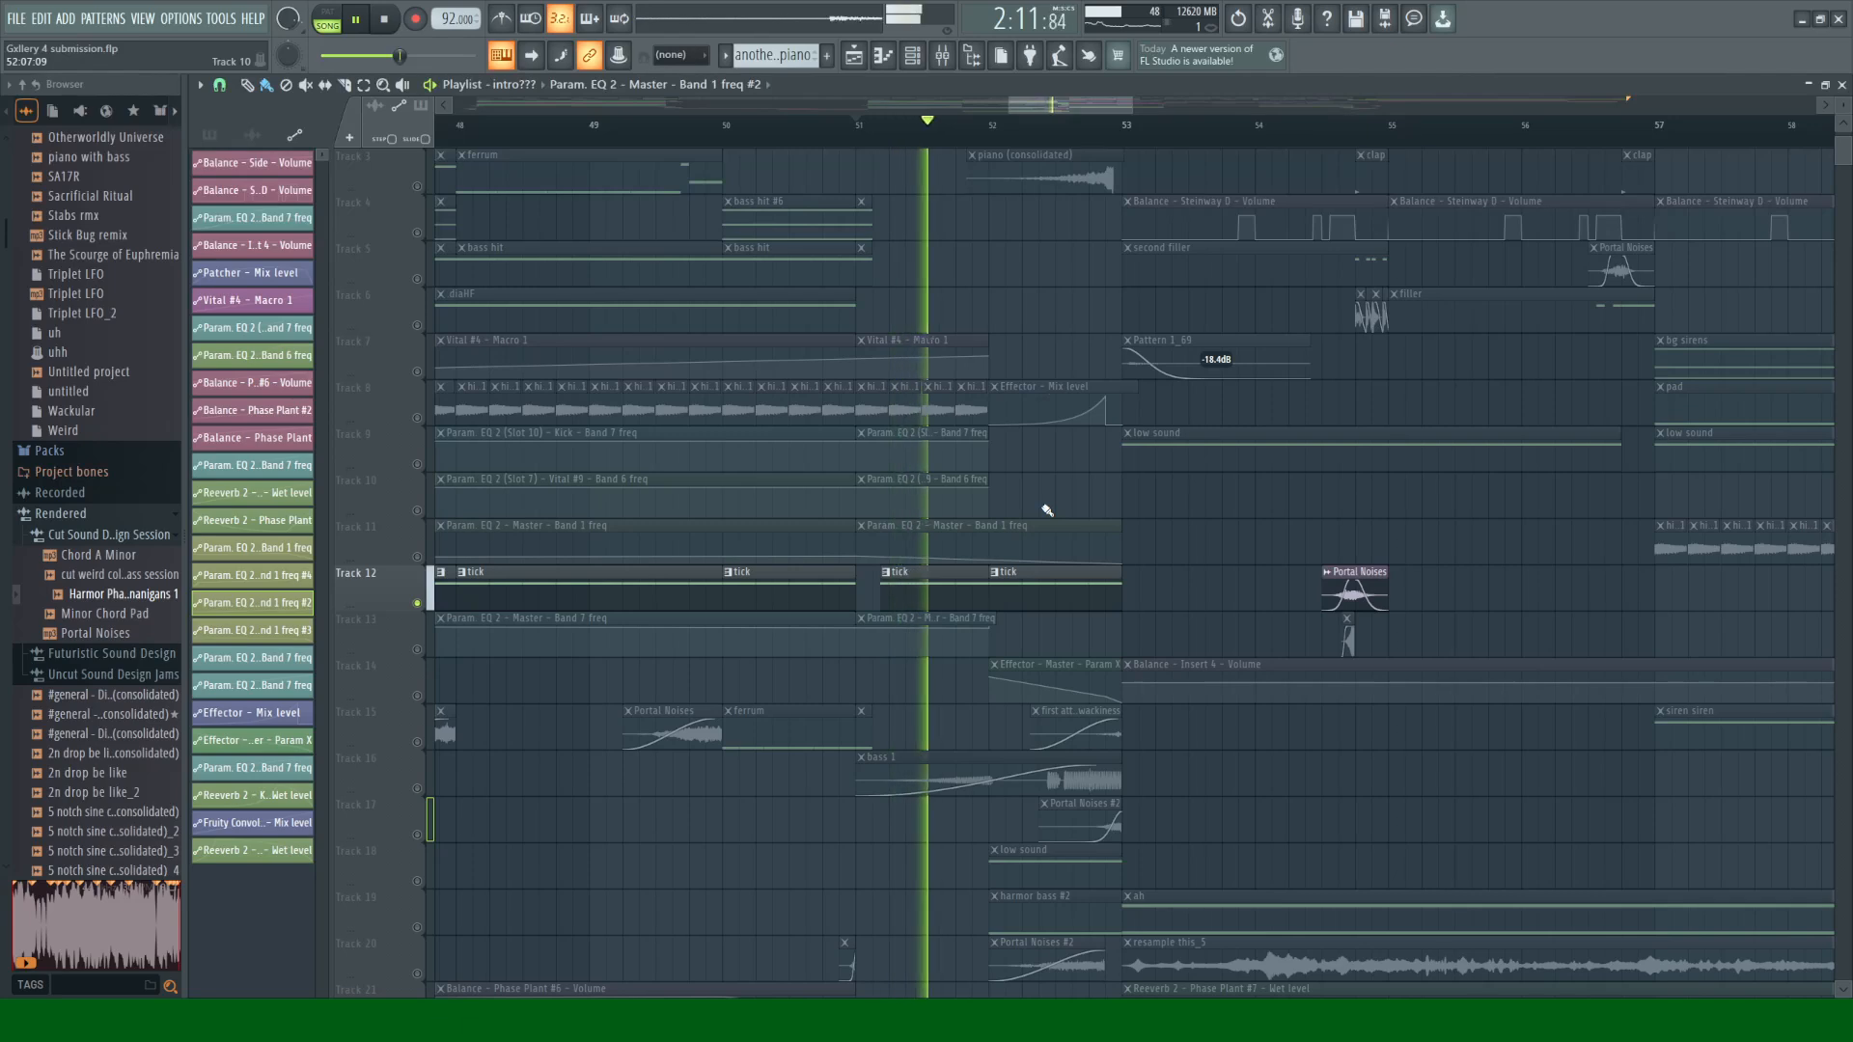
pyautogui.moveTo(881, 592); pyautogui.dragTo(889, 601)
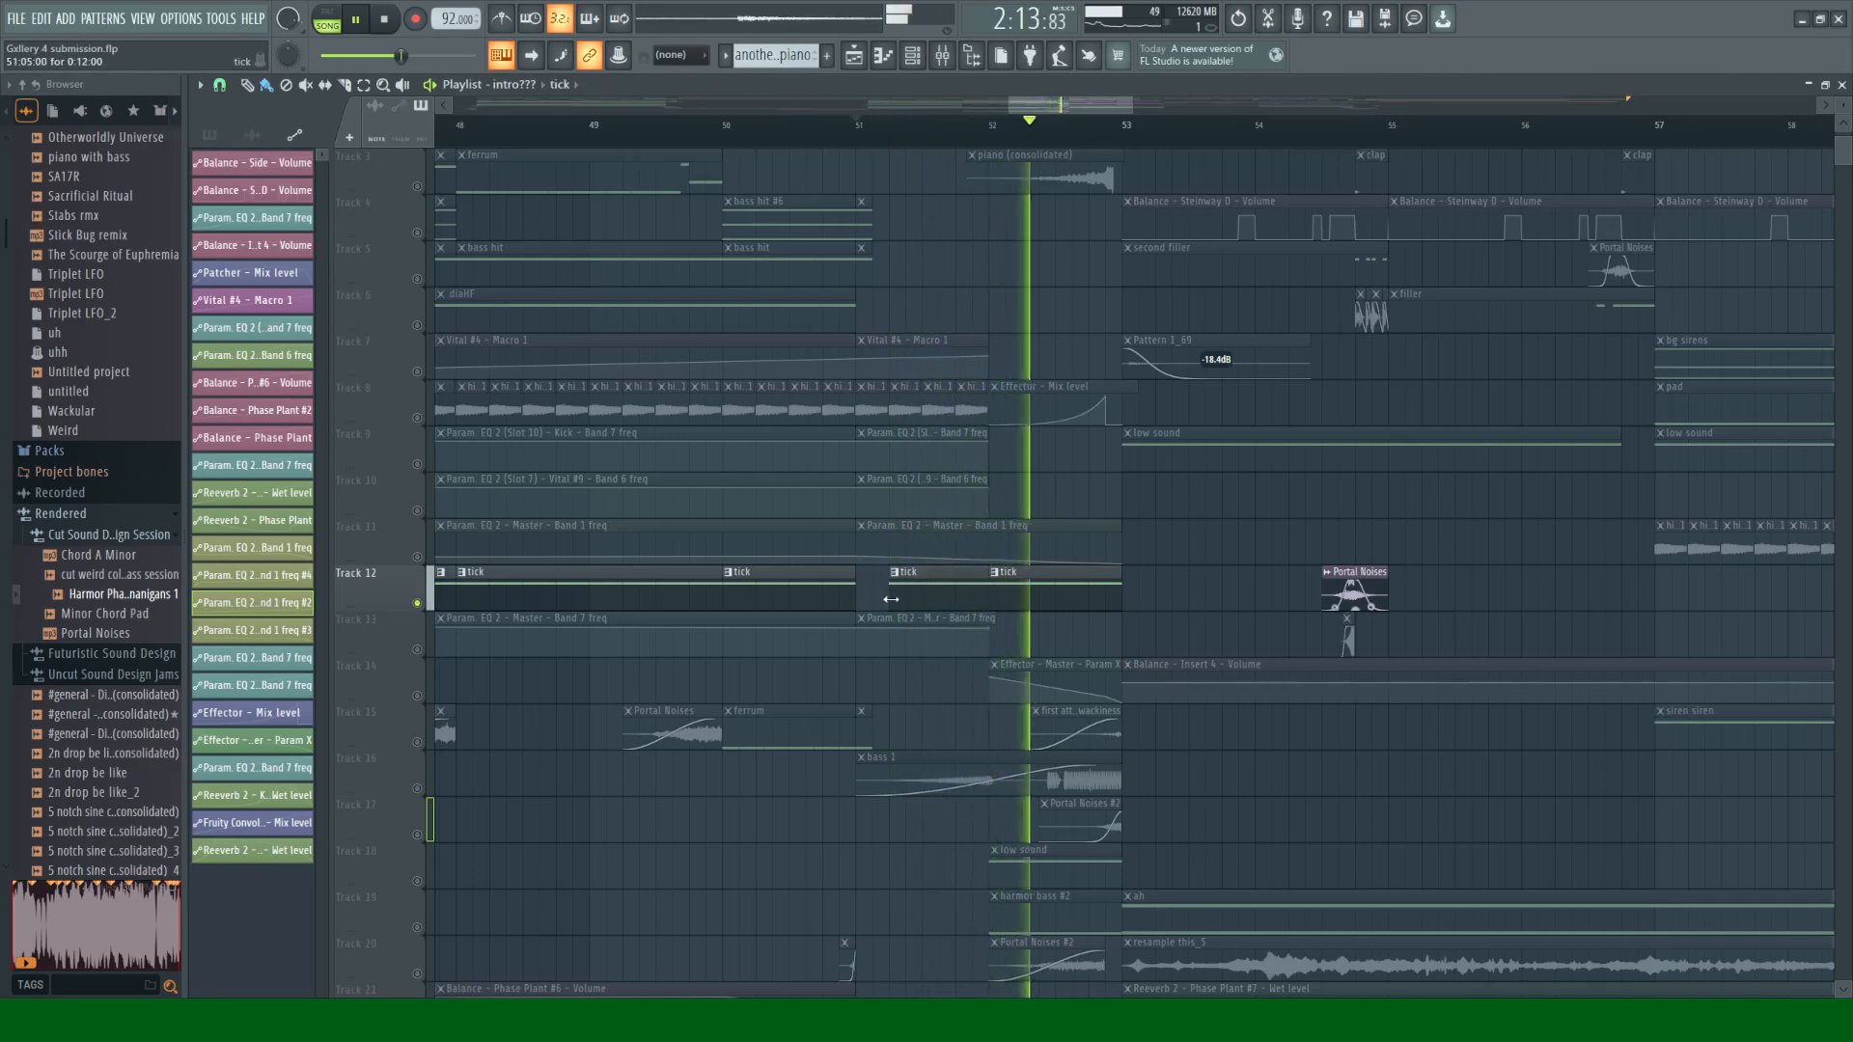
pyautogui.press('space')
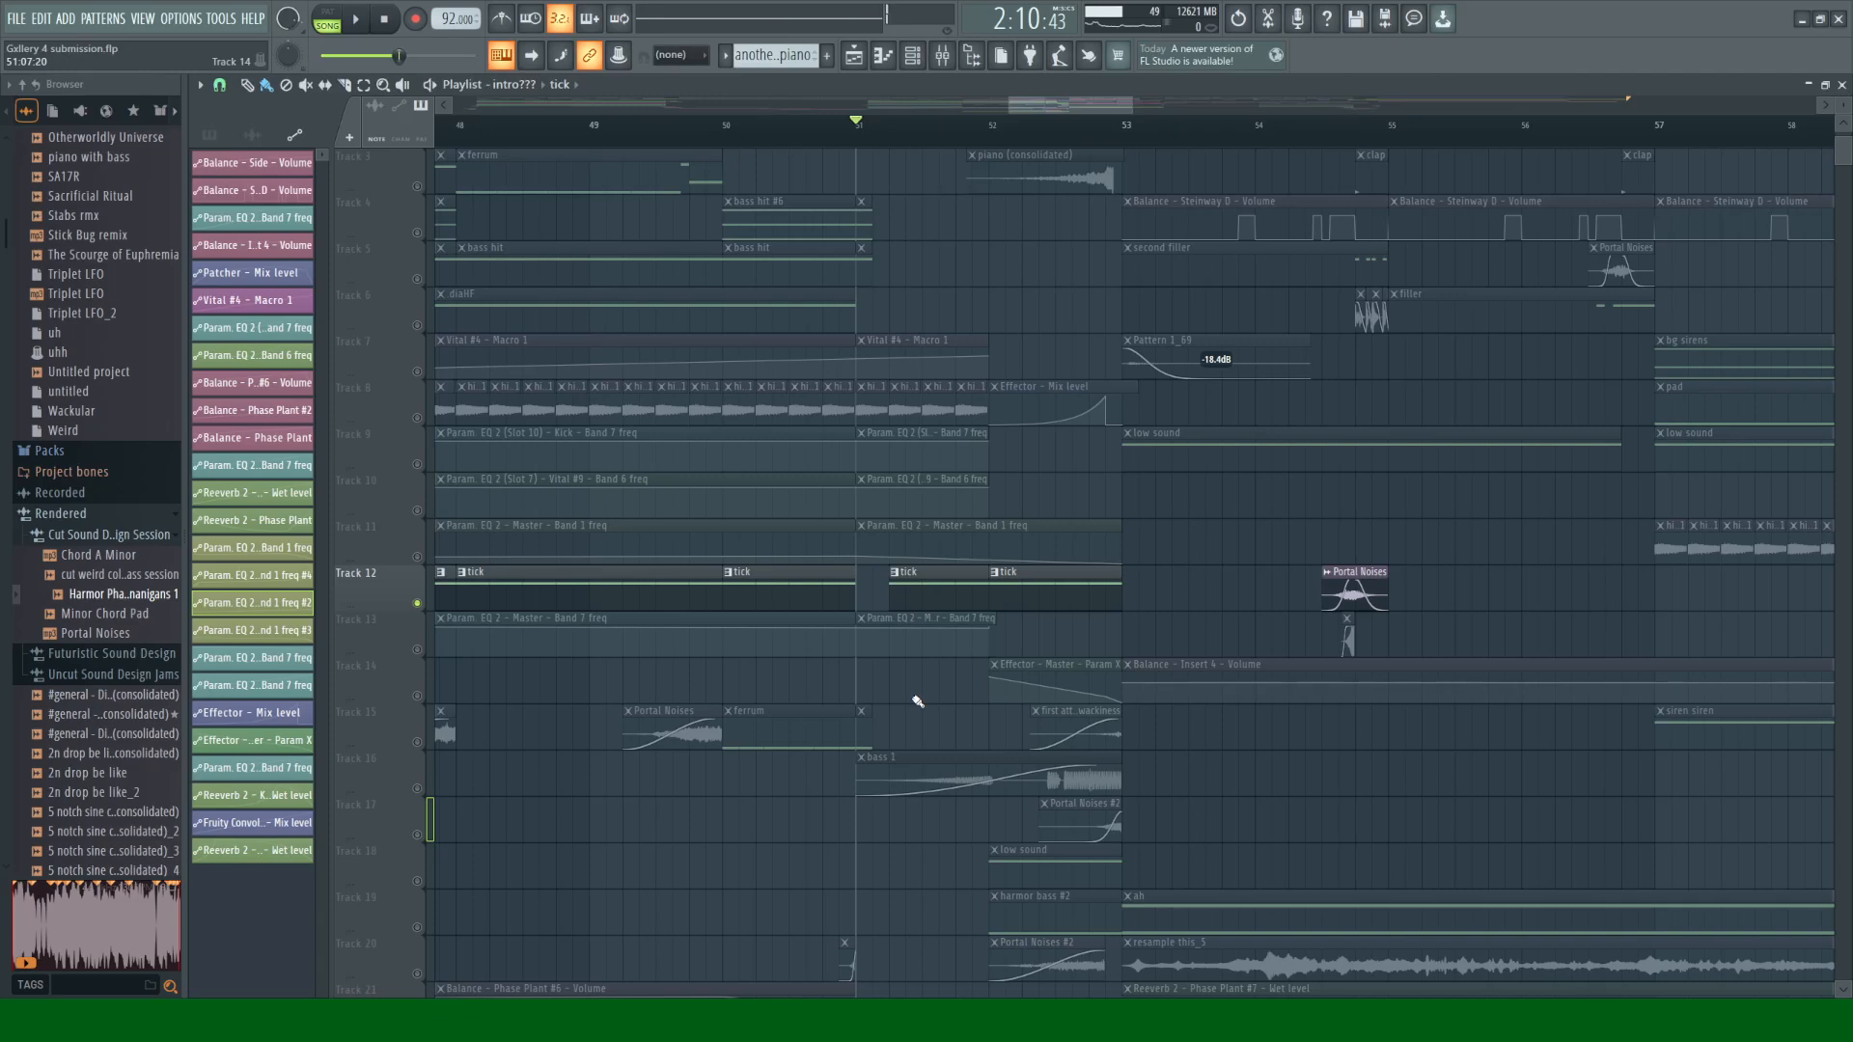
# Step: Isolate Tracks 4, 5, 15, 25 and 26 together and play their combined hit at bar 51
pyautogui.scroll(-3, 917, 702)
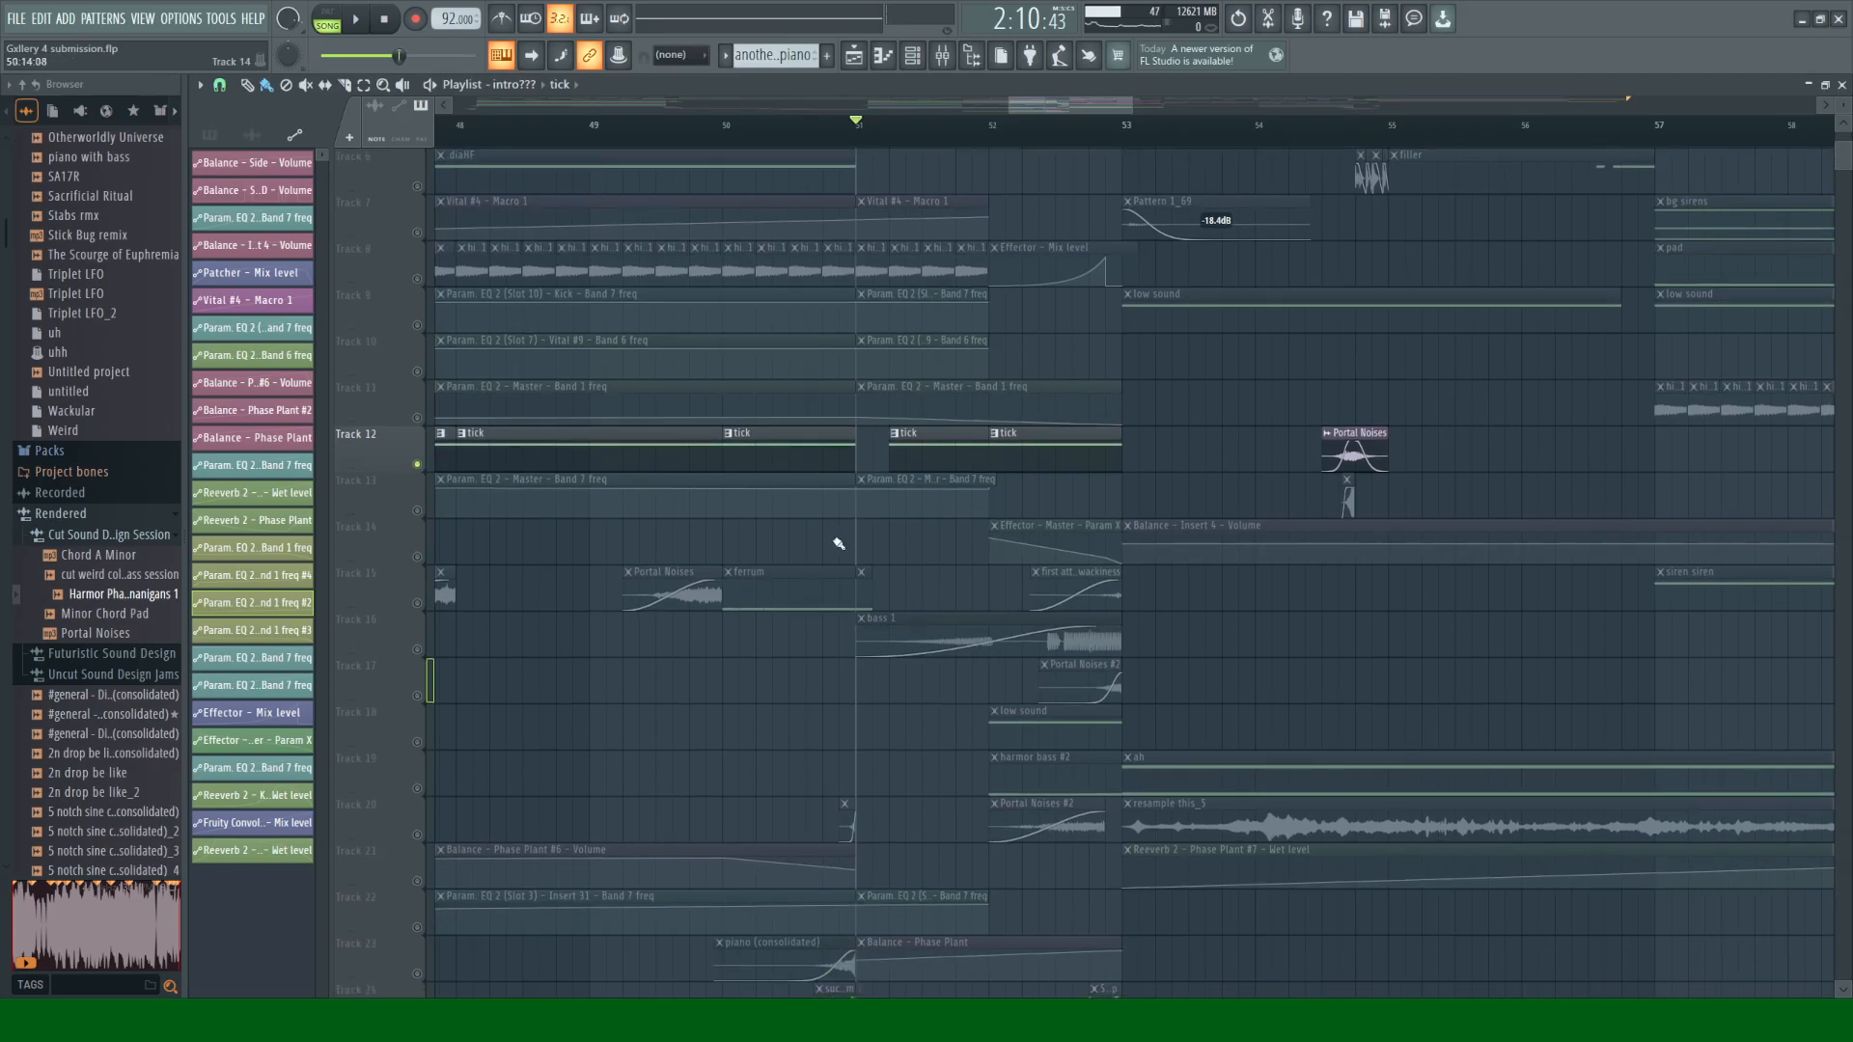
pyautogui.click(426, 603)
pyautogui.scroll(-6, 632, 579)
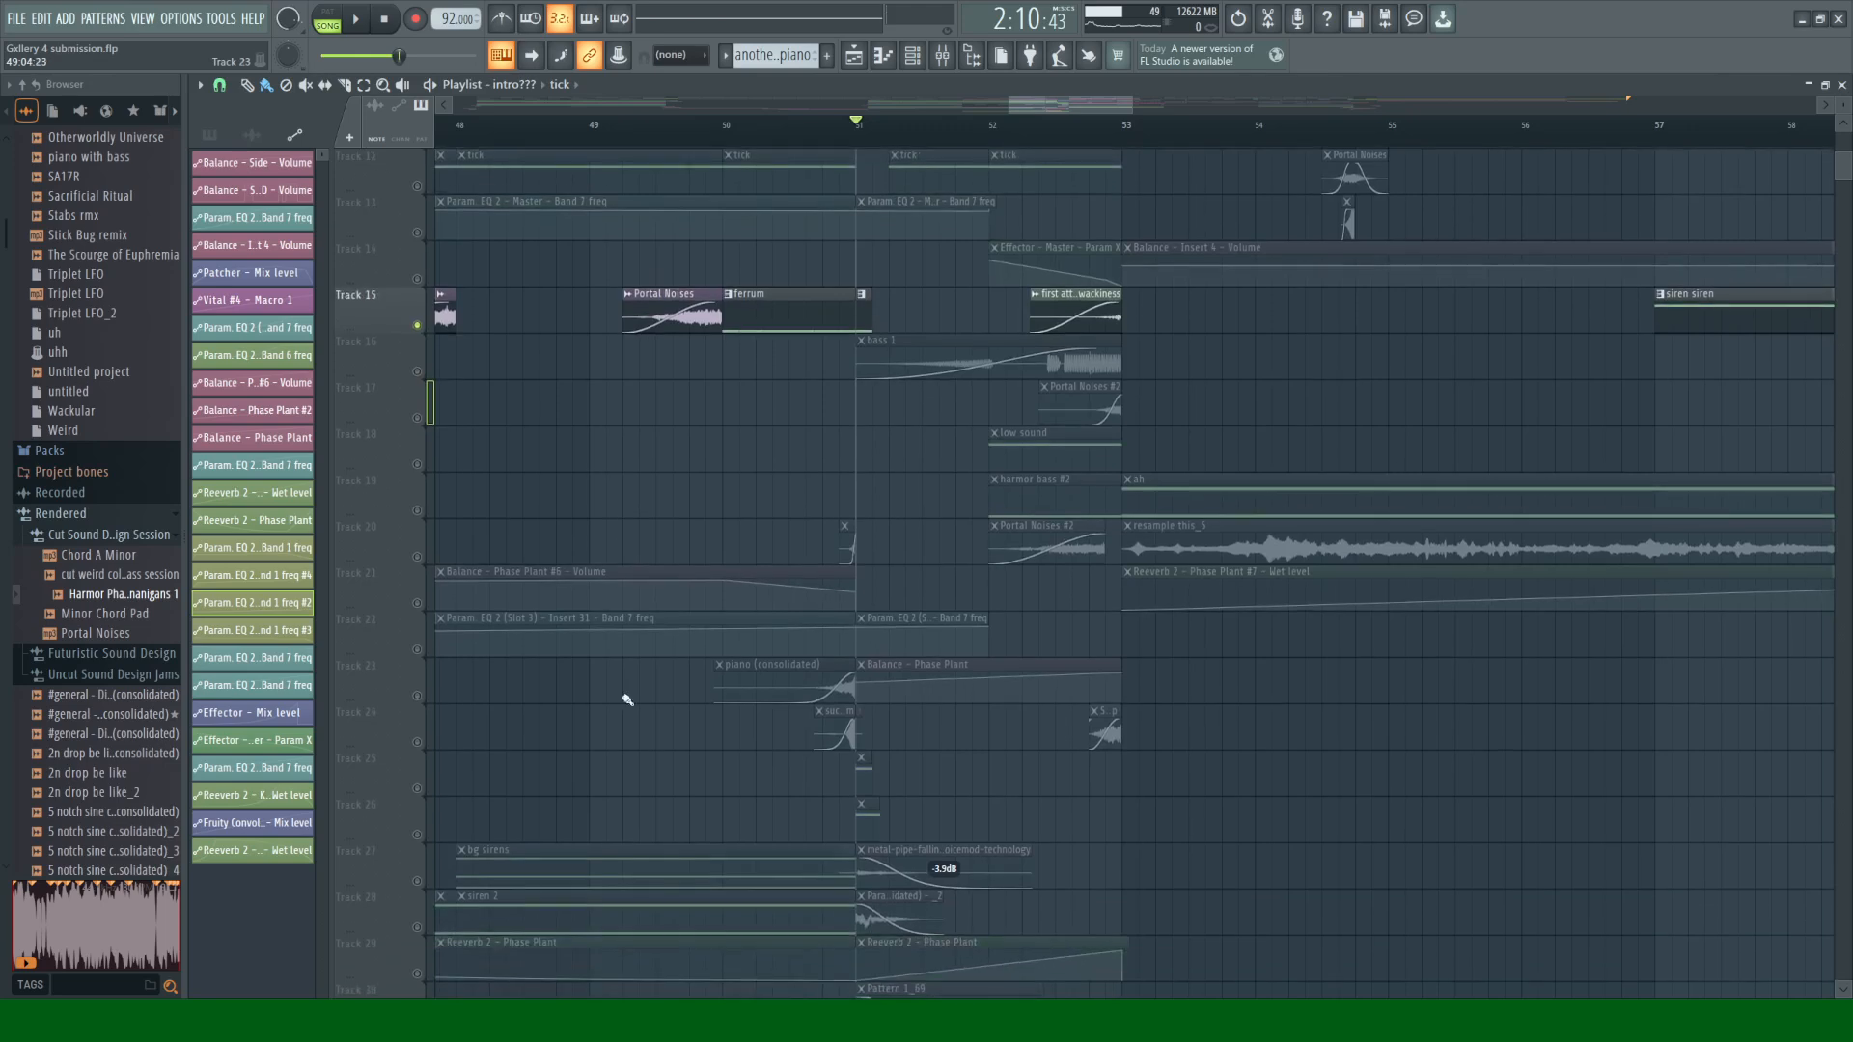
pyautogui.click(422, 793)
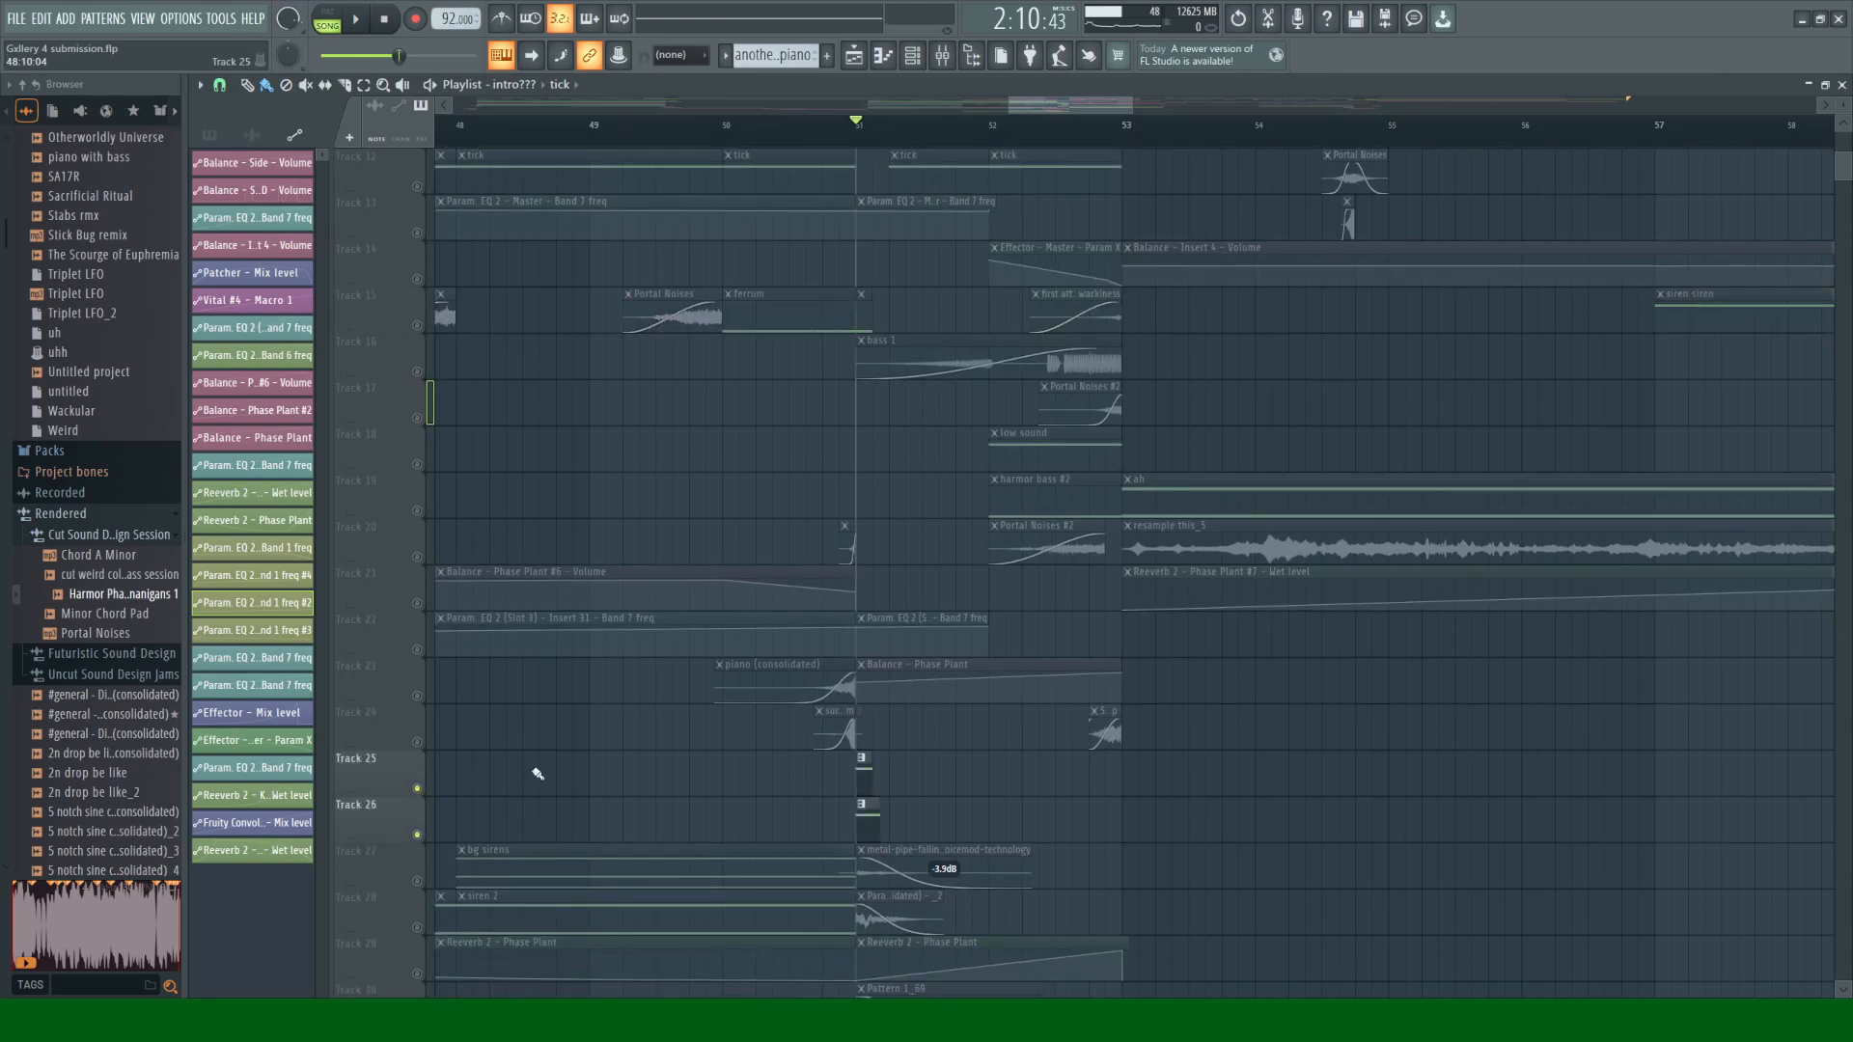
pyautogui.click(421, 325)
pyautogui.scroll(4, 666, 483)
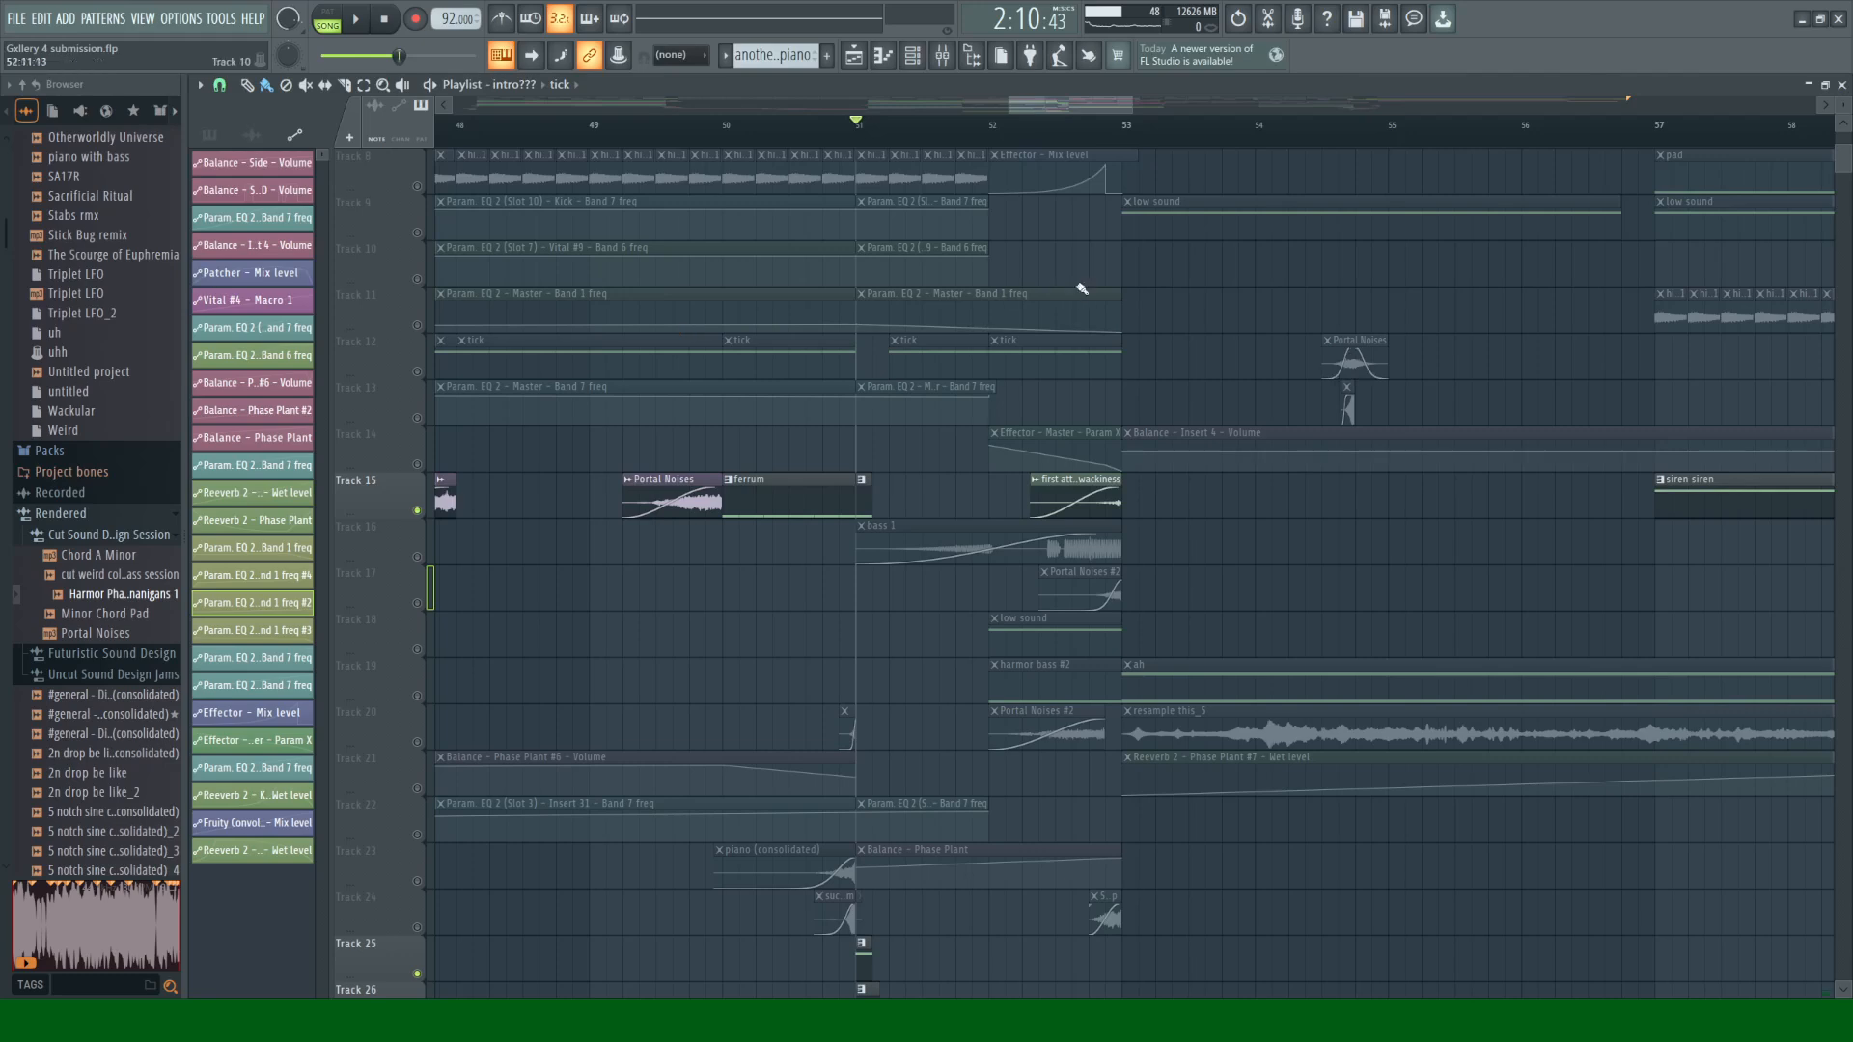
pyautogui.scroll(5, 1023, 217)
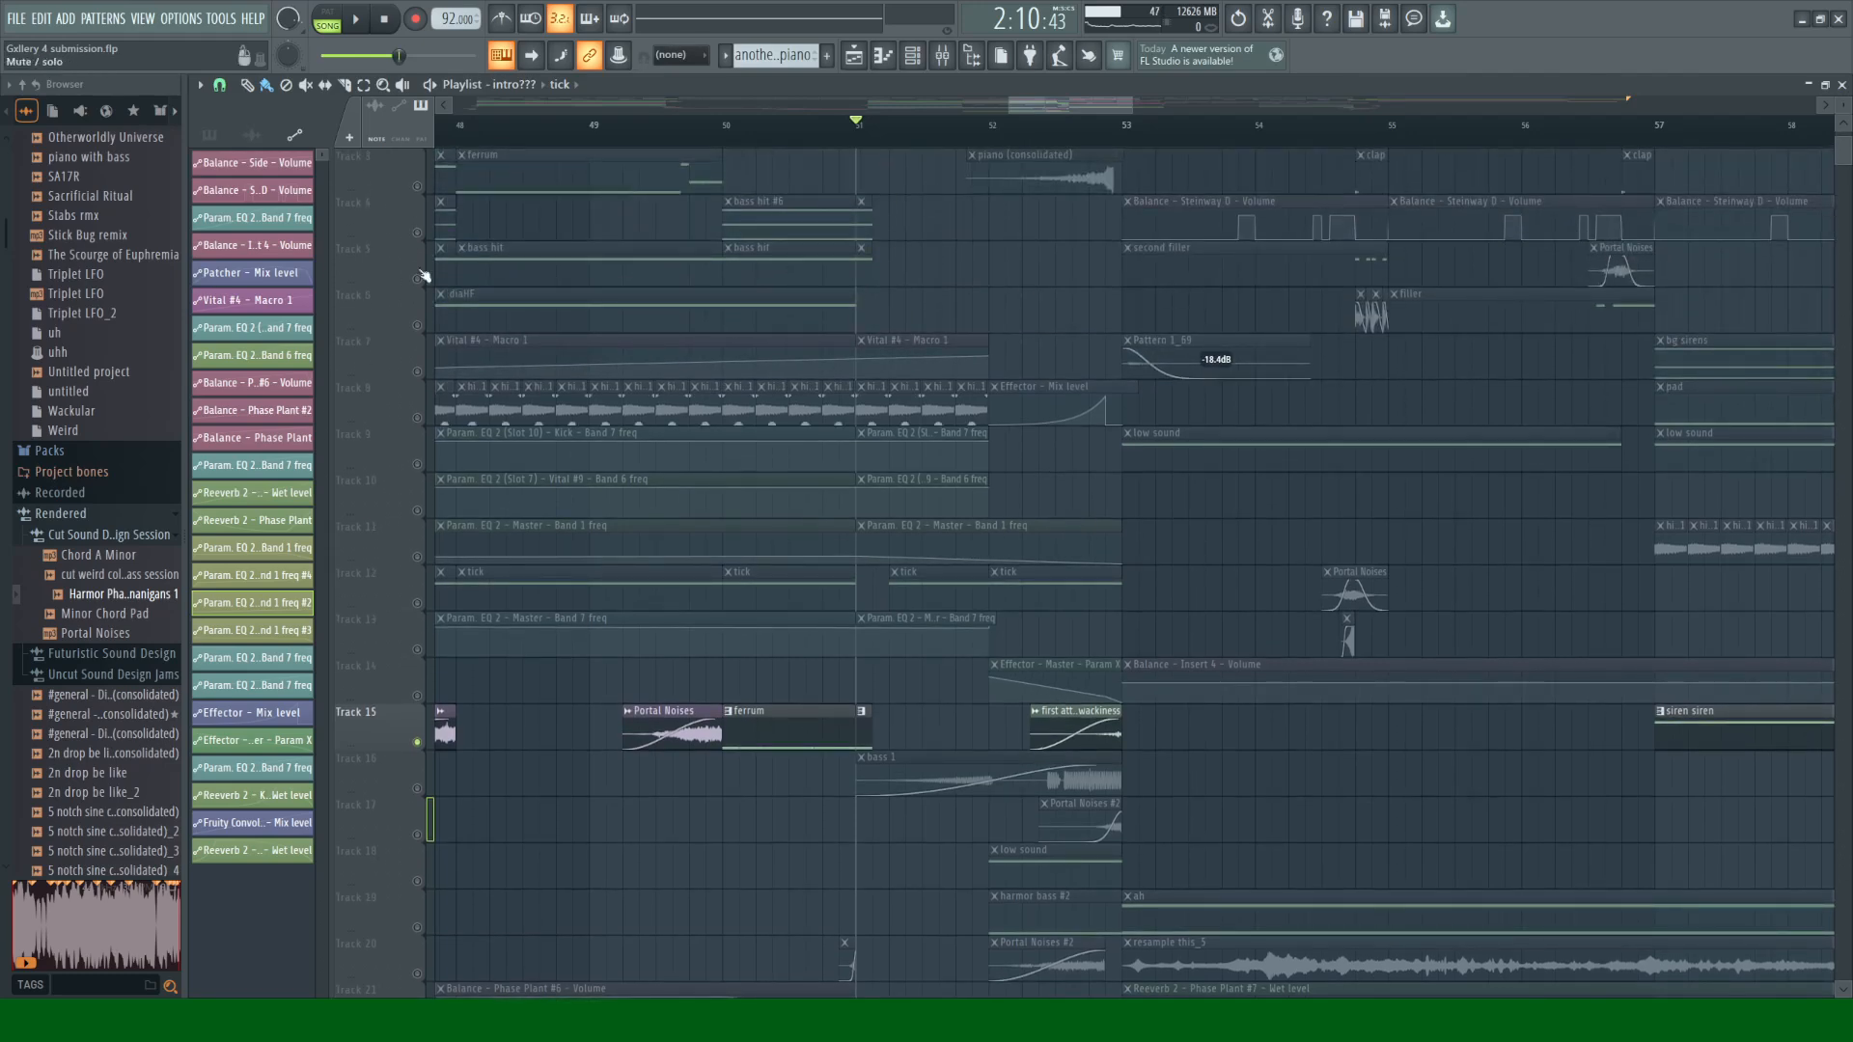
pyautogui.click(417, 279)
pyautogui.click(417, 233)
pyautogui.press('space')
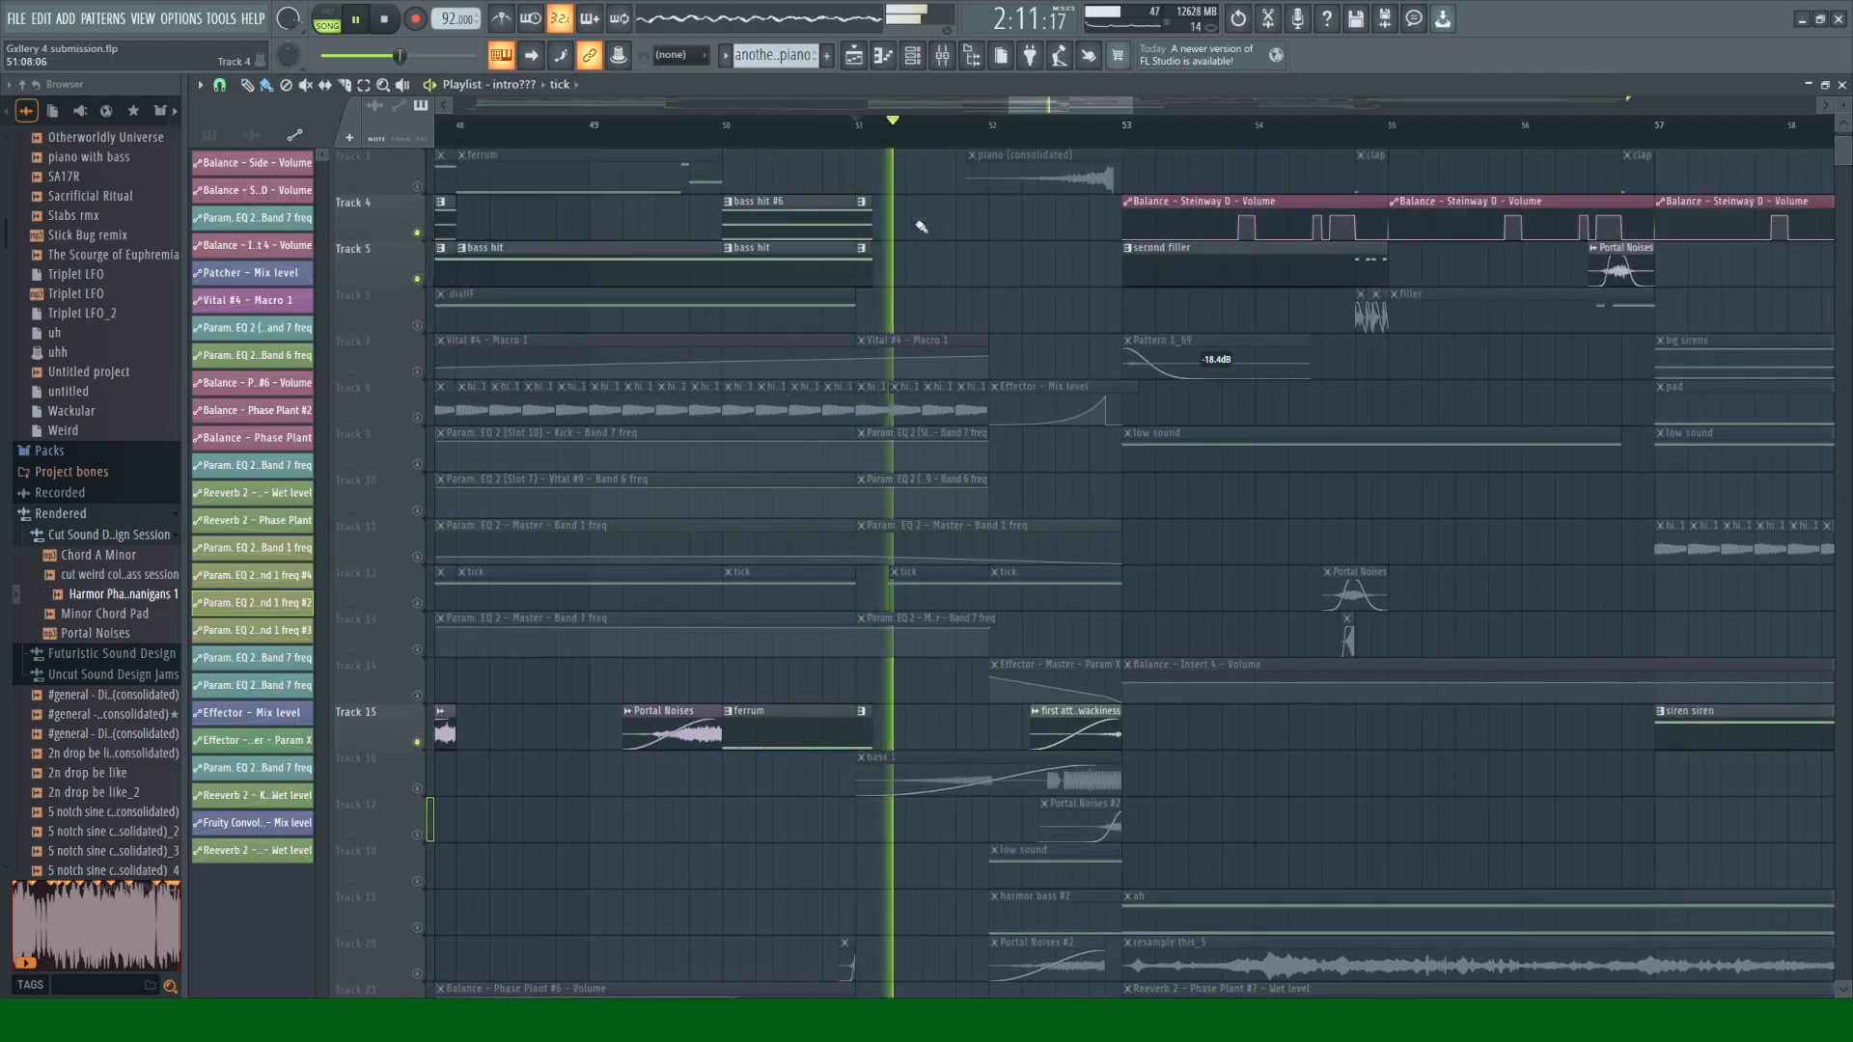
pyautogui.press('space')
# Step: Isolate the impact samples on Tracks 27, 28 and 30 in turn and play them from bar 51
pyautogui.scroll(-8, 714, 503)
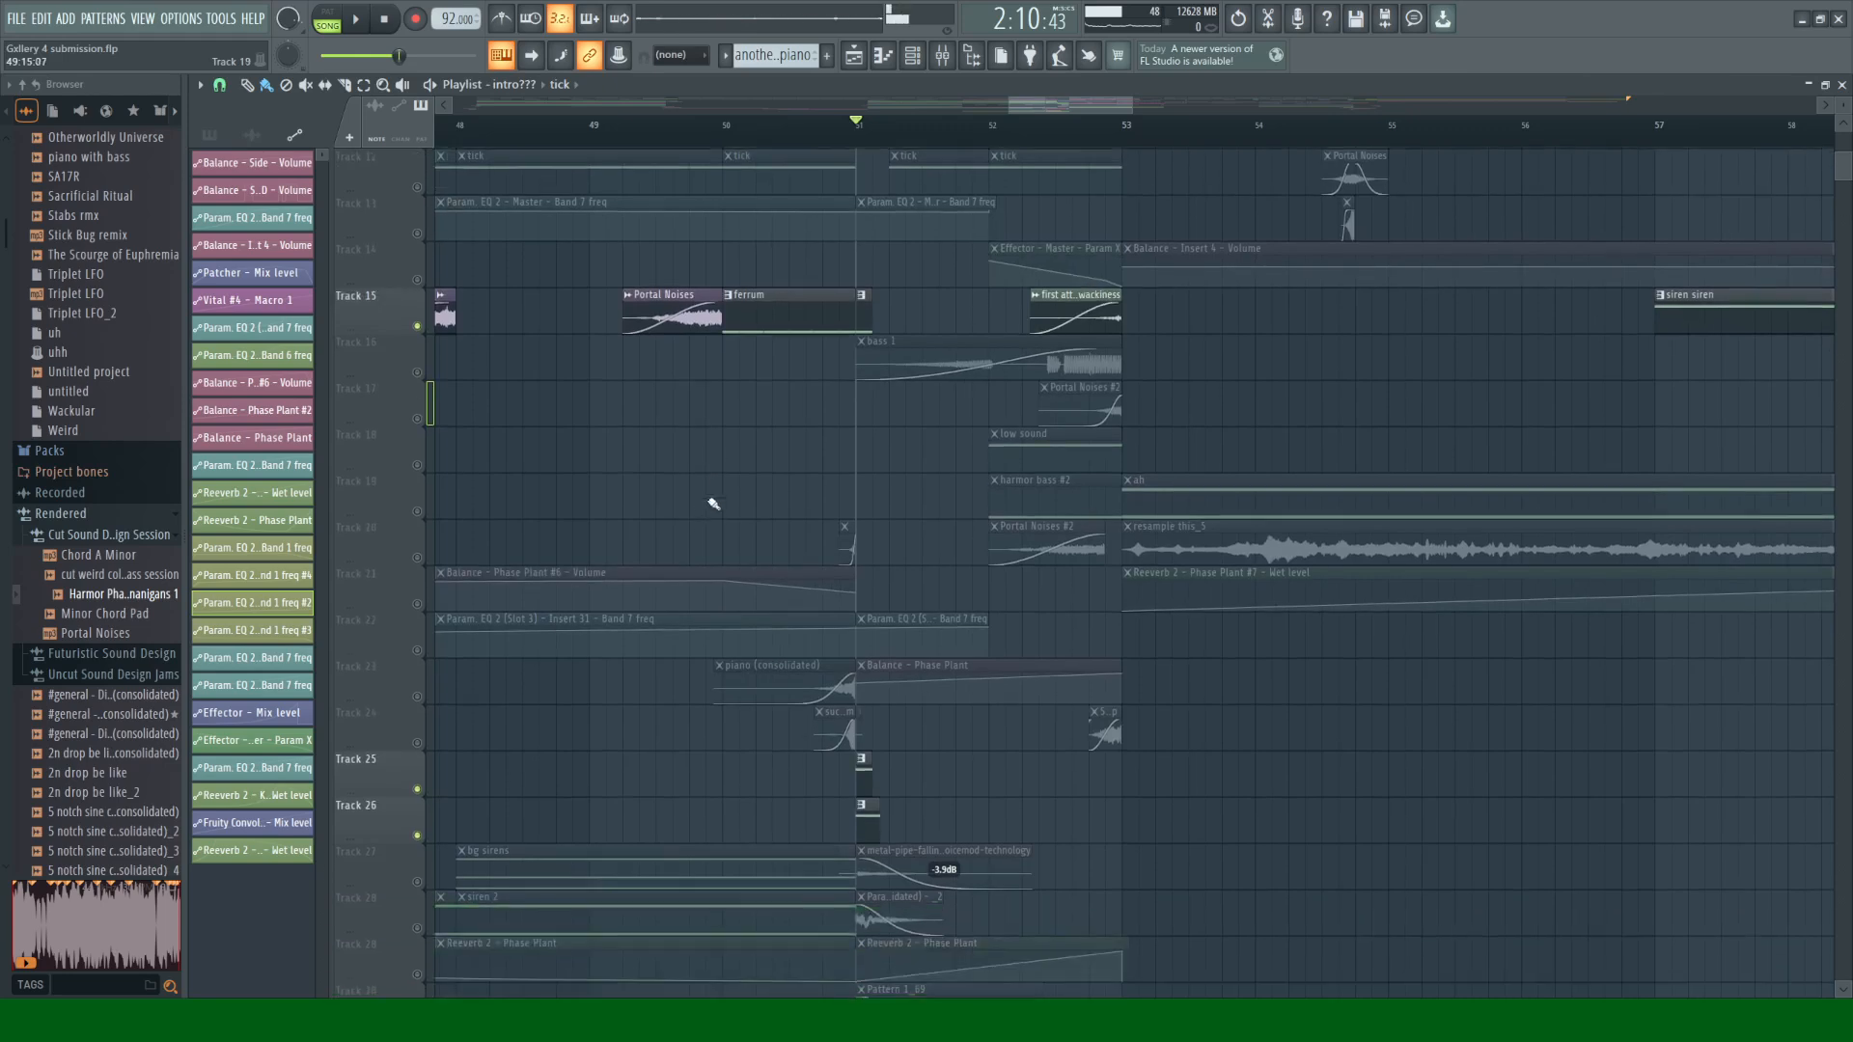
pyautogui.scroll(-4, 1315, 778)
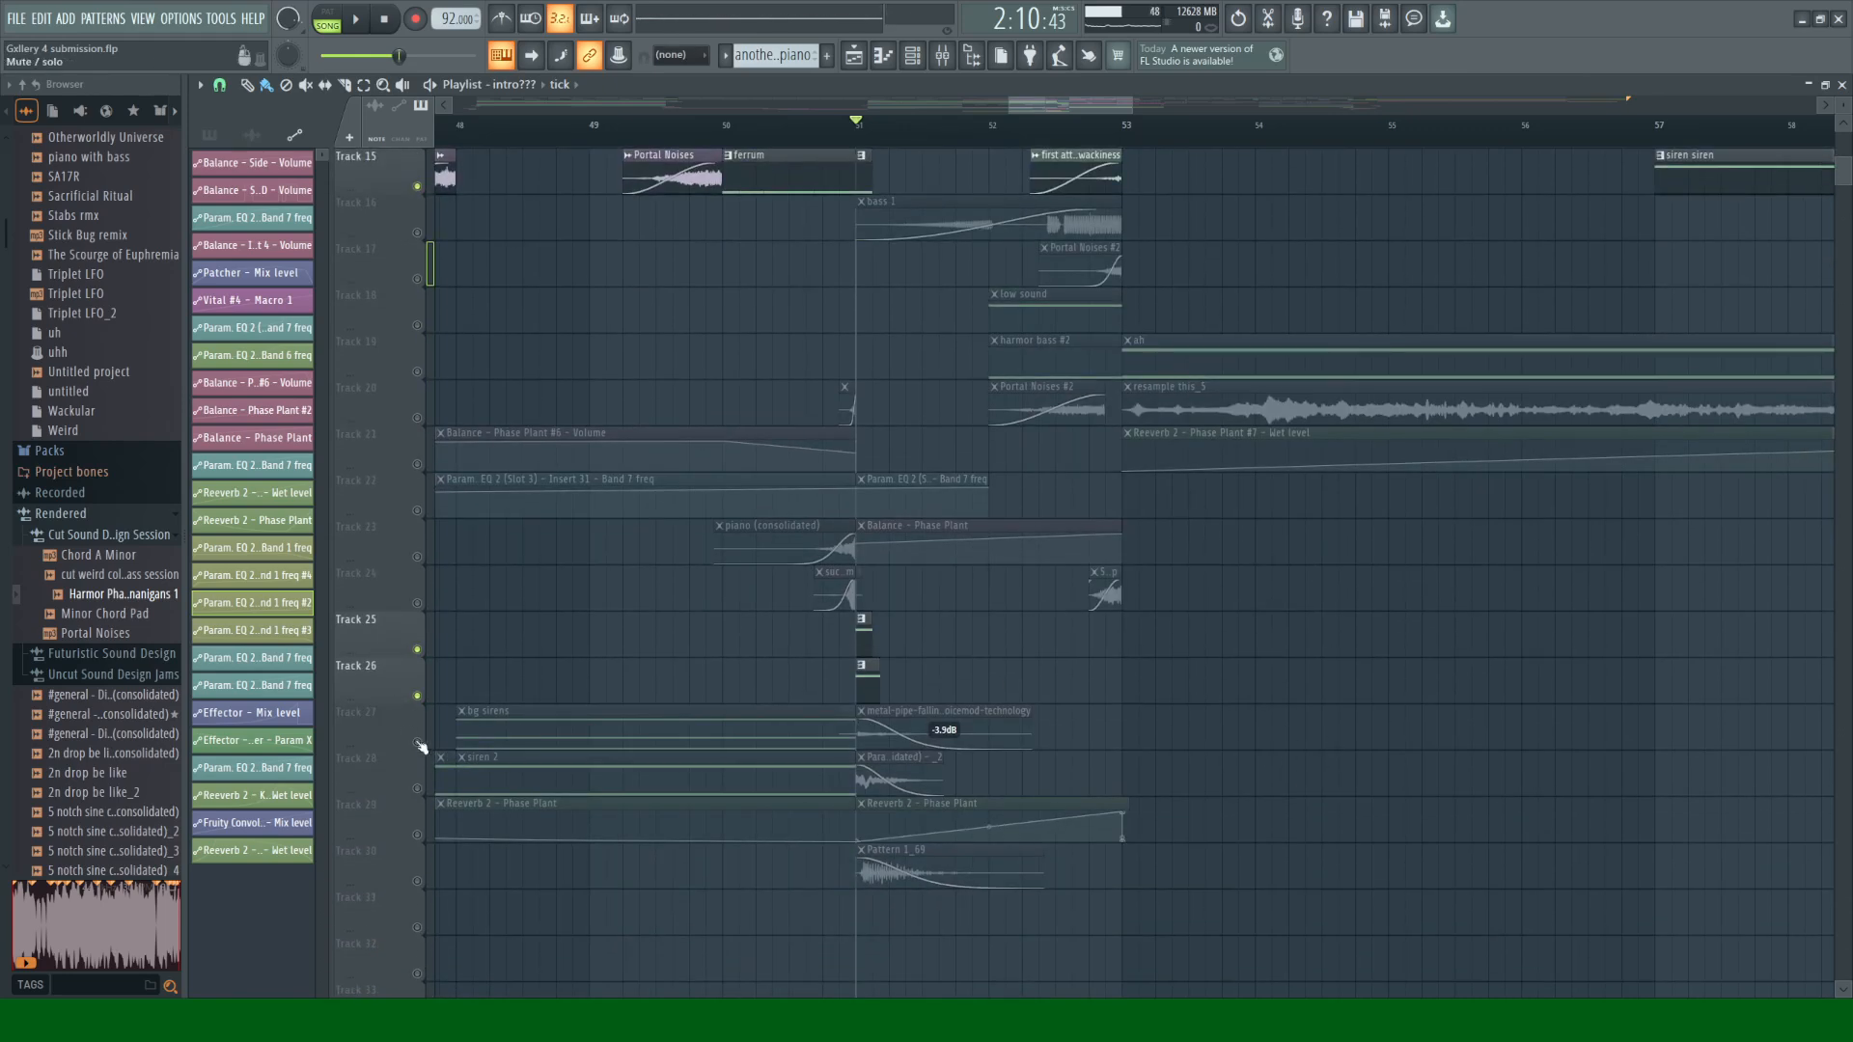
pyautogui.click(417, 742)
pyautogui.press('space')
pyautogui.press('space')
pyautogui.click(417, 789)
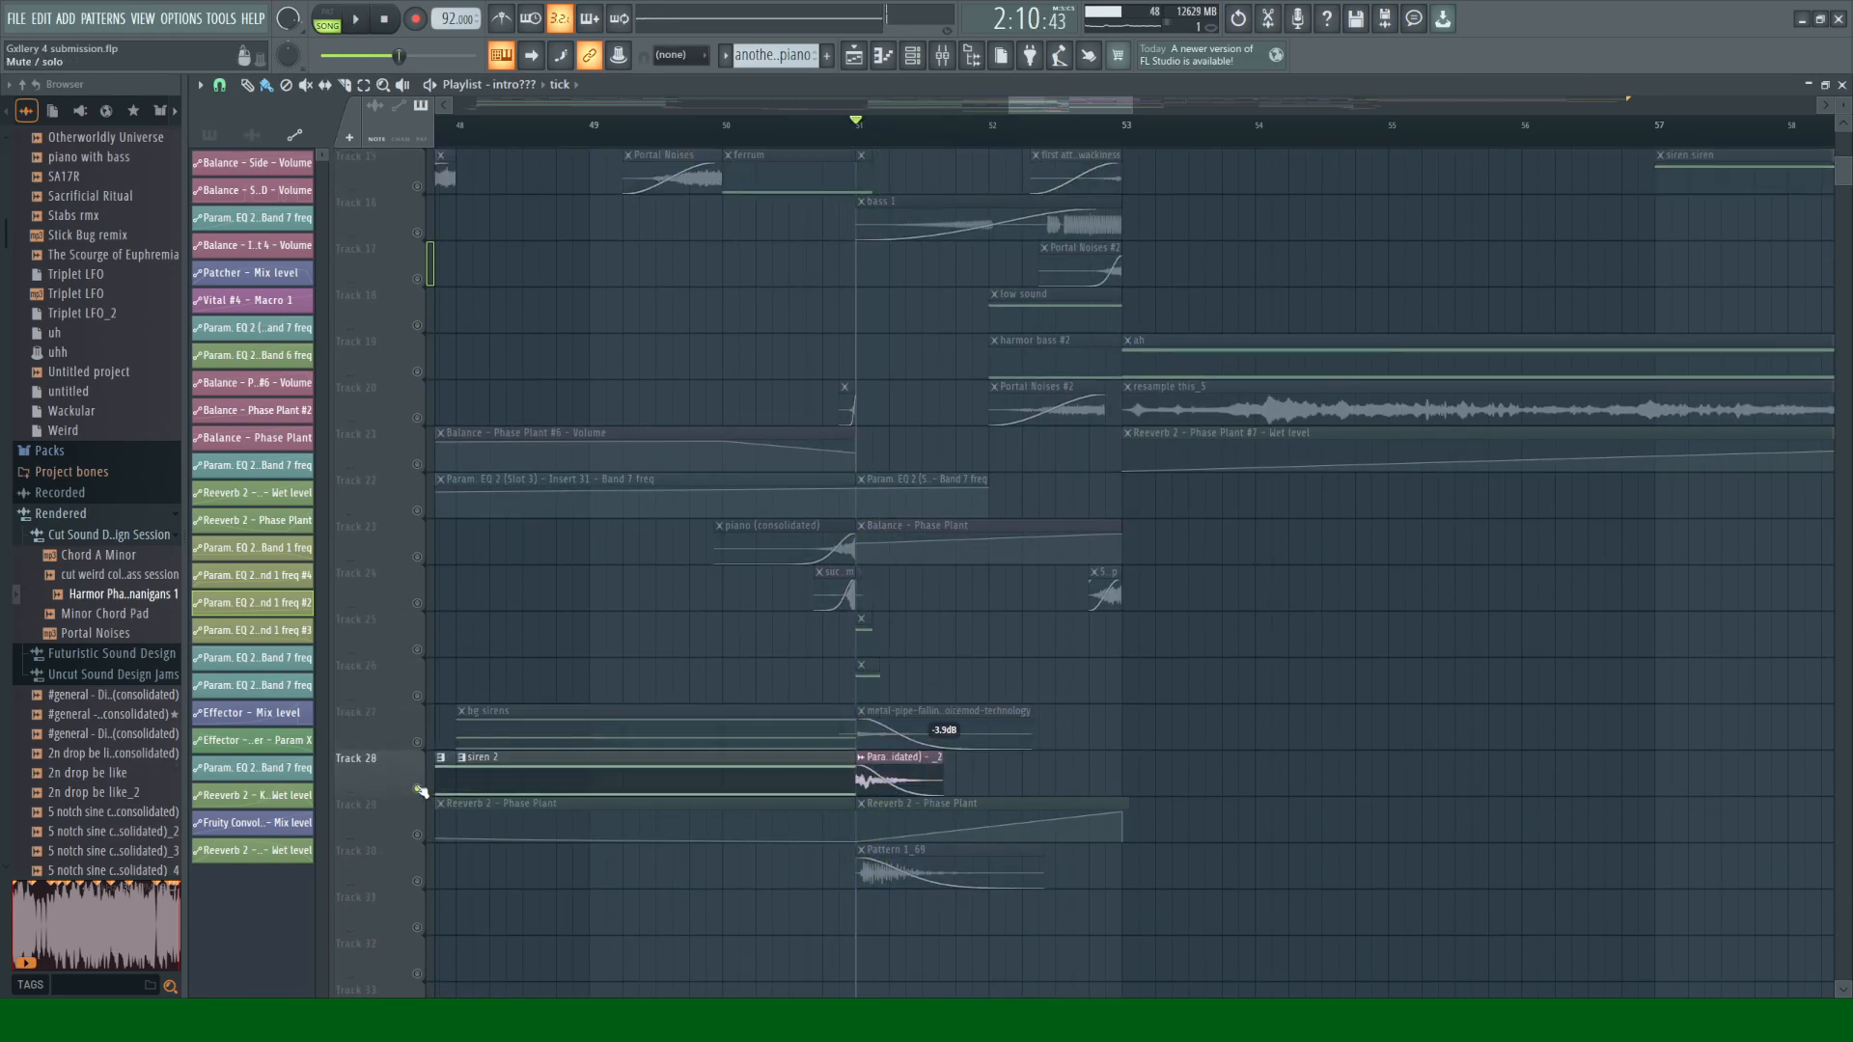
pyautogui.press('space')
pyautogui.click(419, 882)
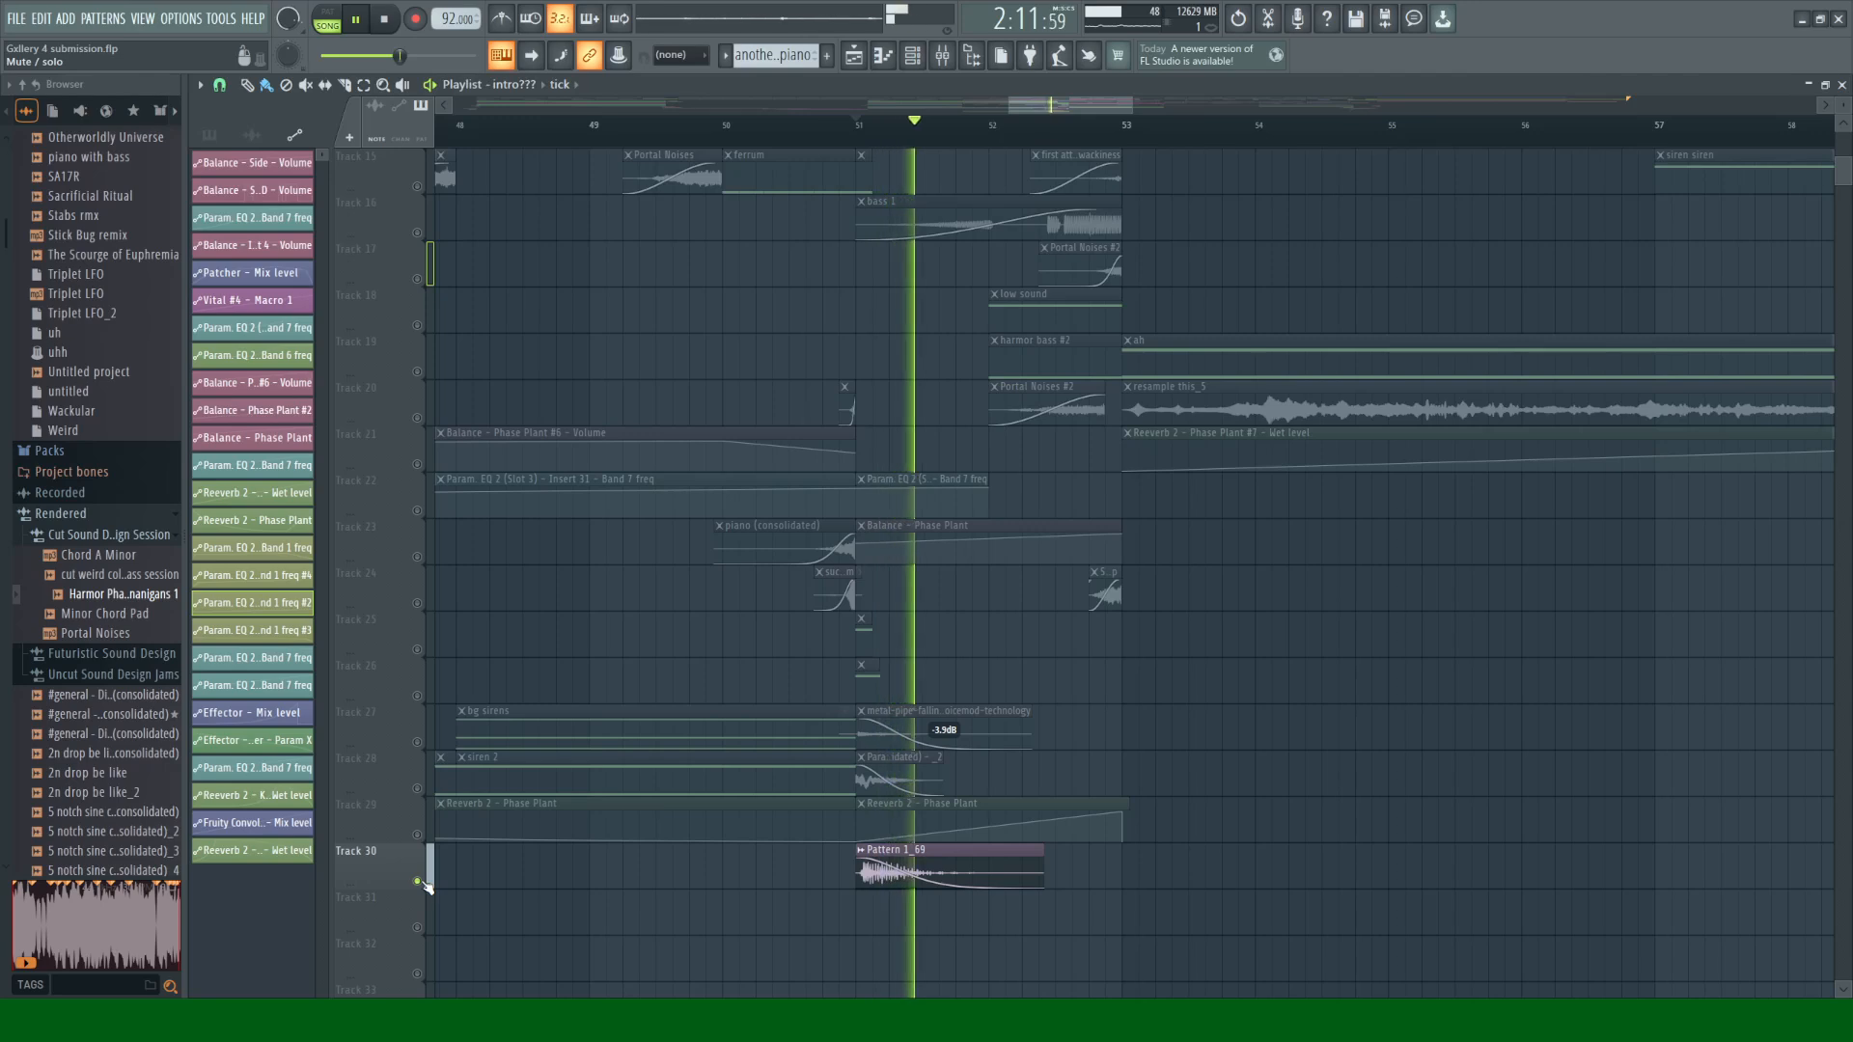
pyautogui.press('space')
# Step: Isolate the Reeverb 2 - Phase Plant automation on Track 29 and enable Tracks 20, 23, 24 and 30 alongside it
pyautogui.click(419, 835)
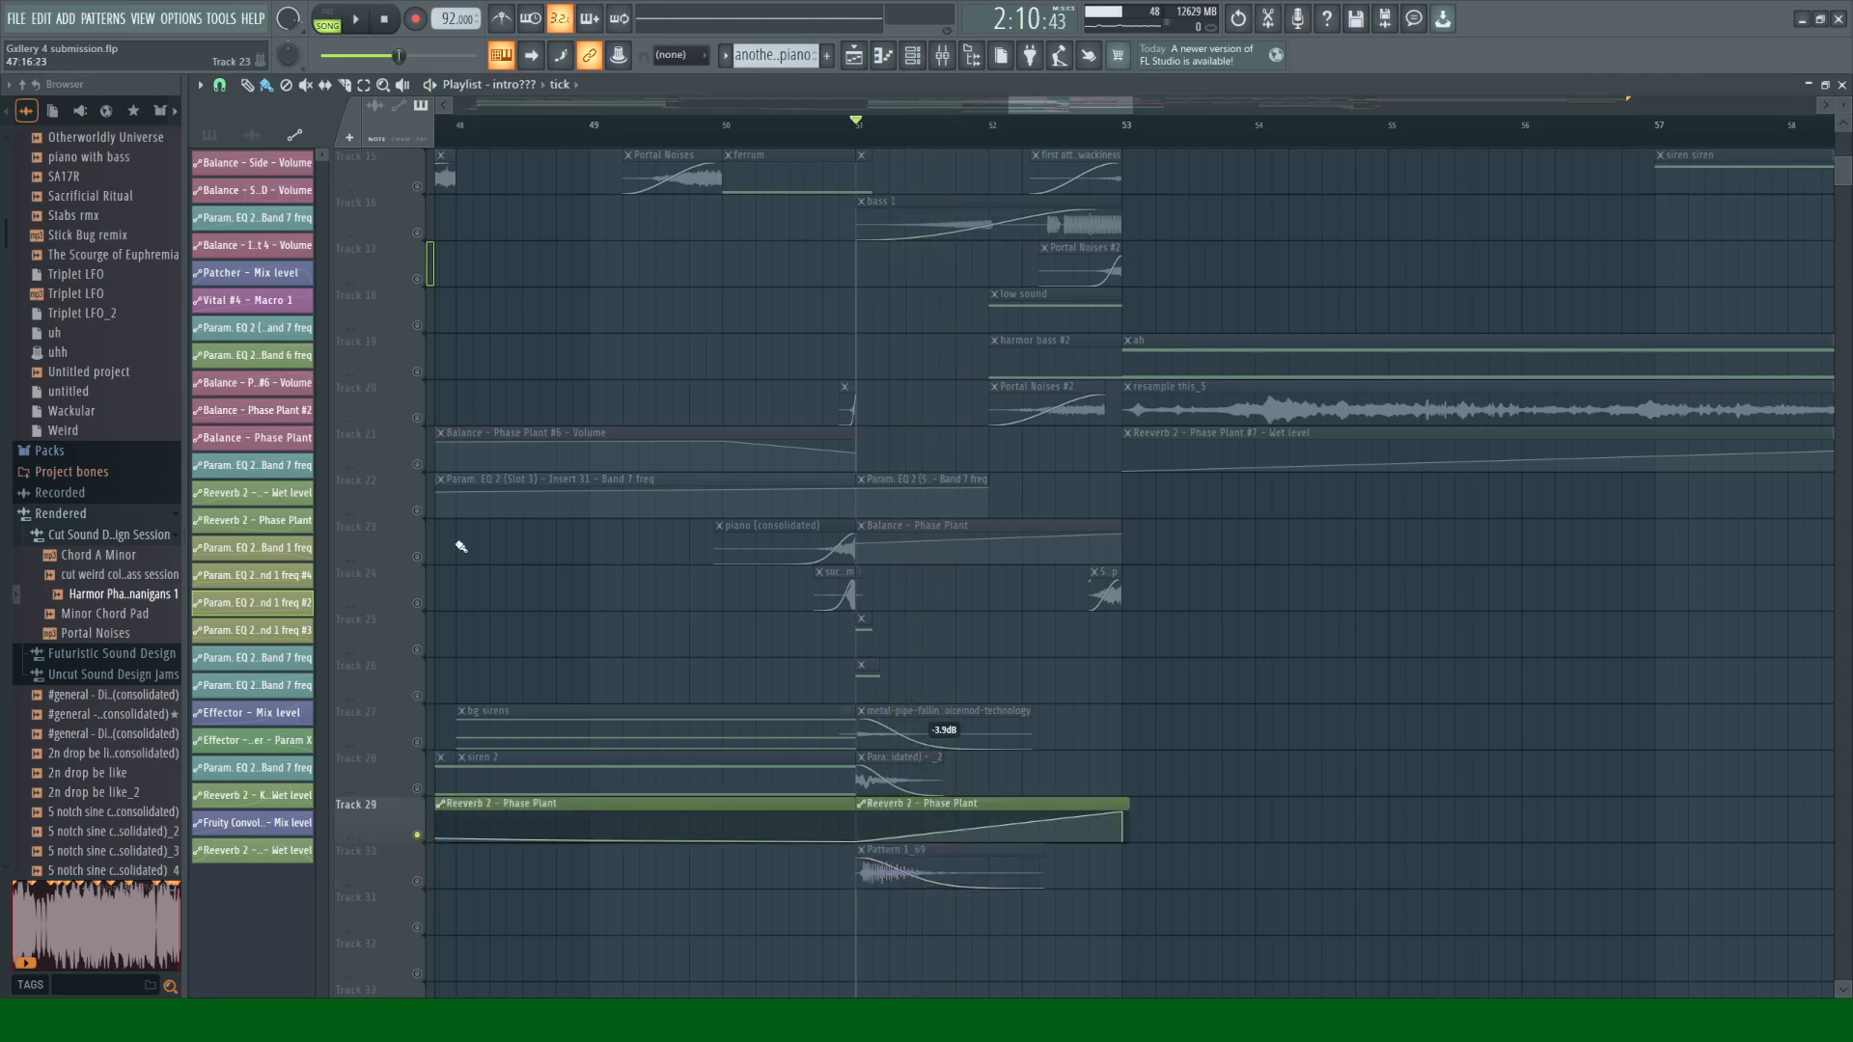
pyautogui.click(417, 558)
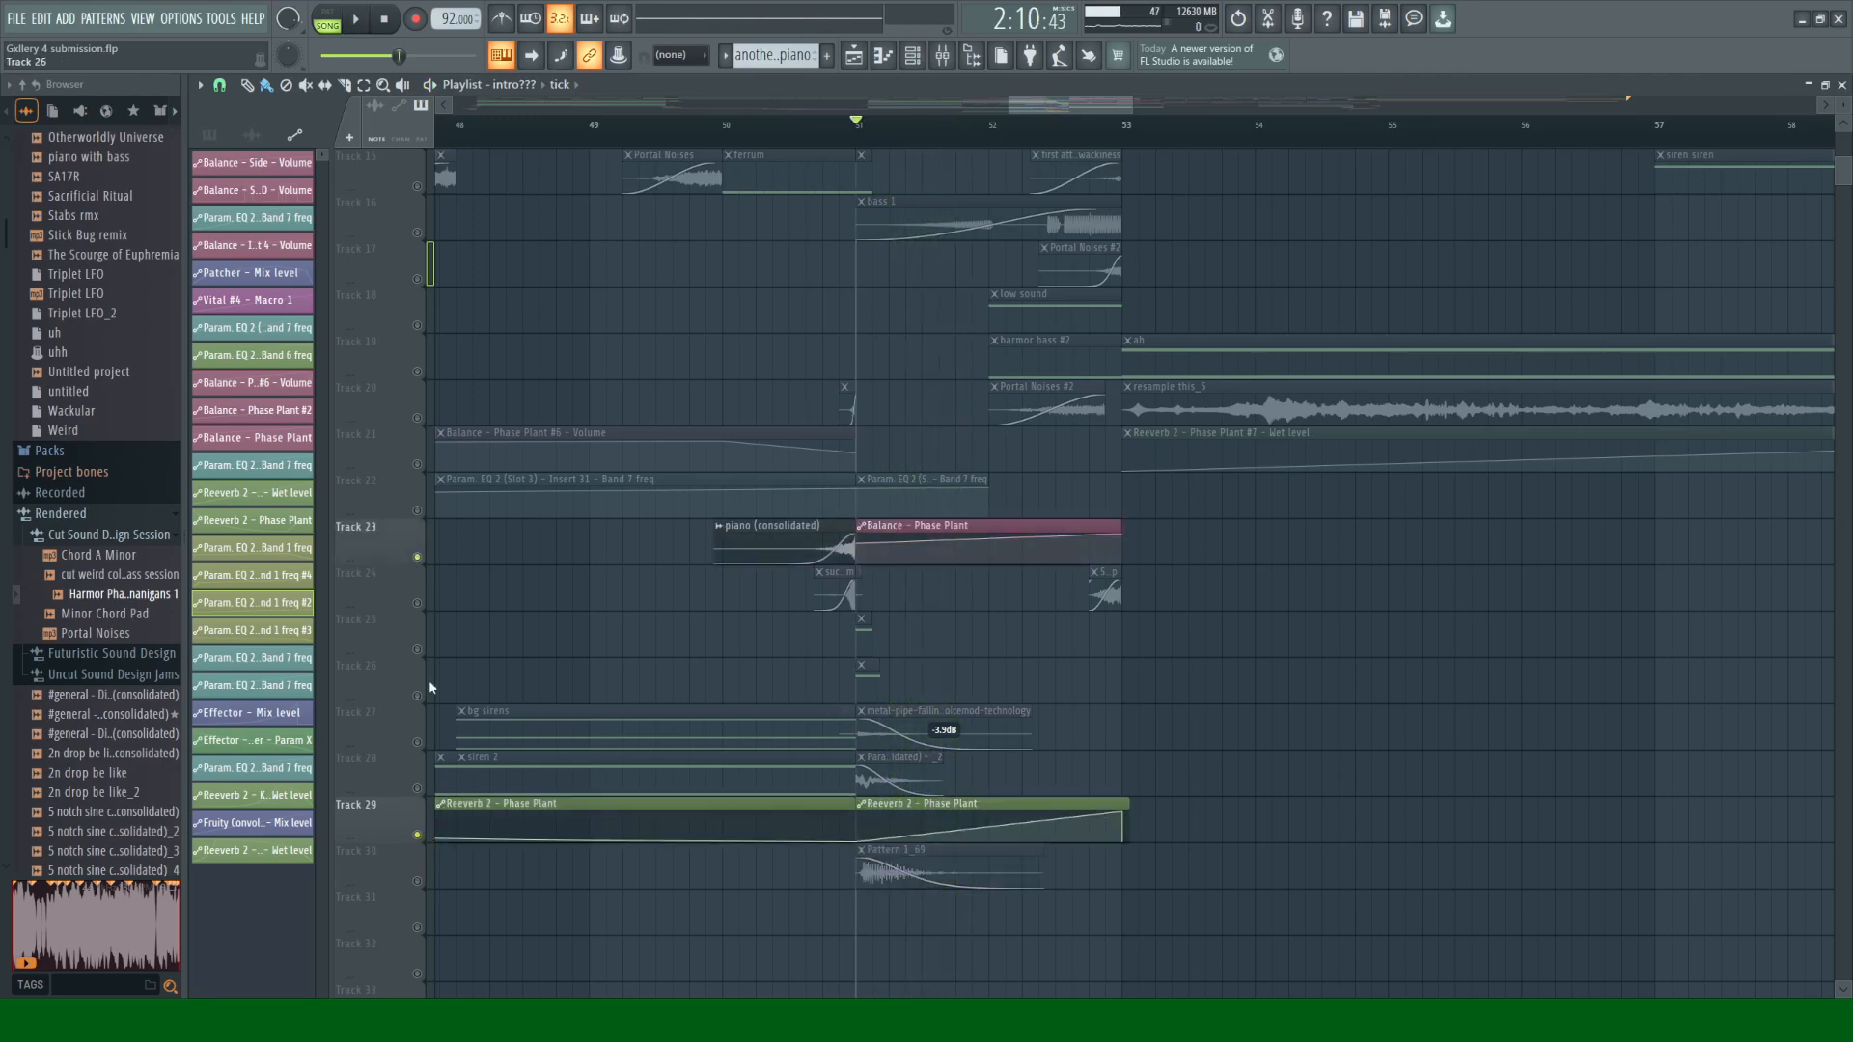
pyautogui.click(419, 882)
pyautogui.click(418, 418)
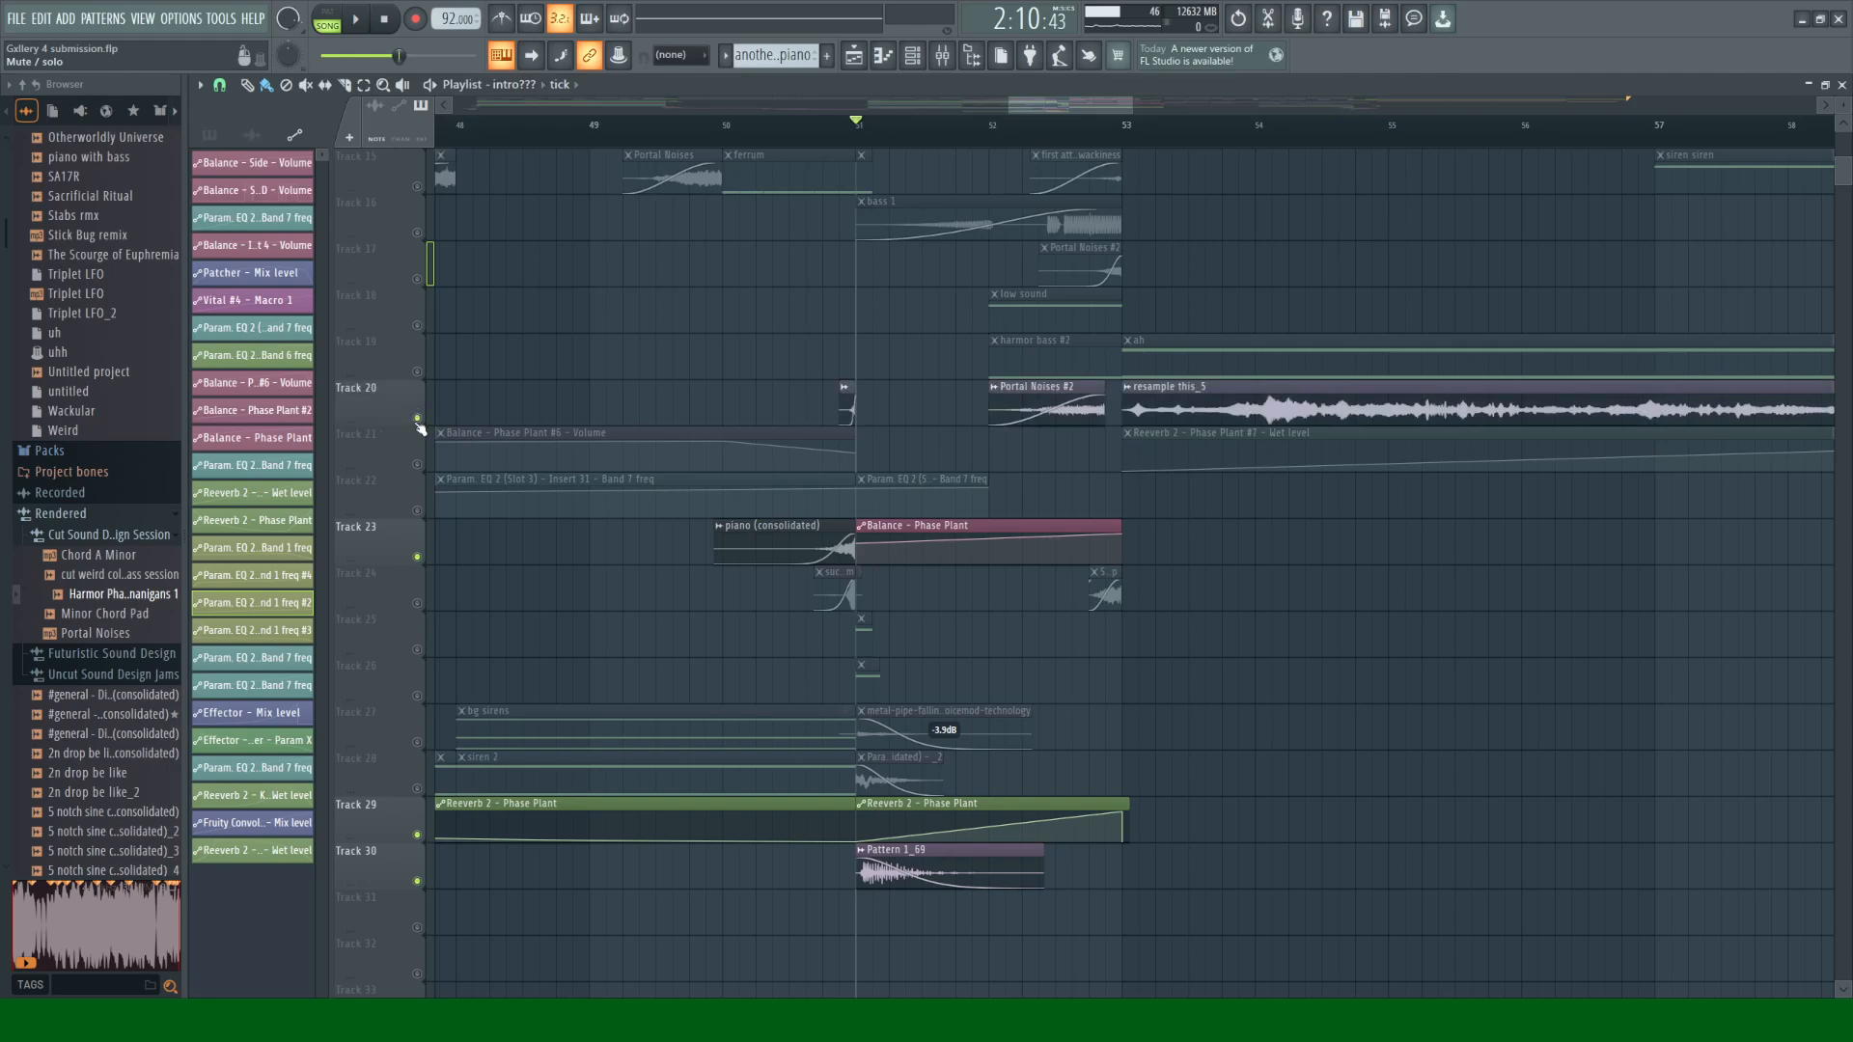
pyautogui.click(415, 604)
# Step: Add Tracks 8, 14, 15, 17, 18 and 19 to the audible tracks and play the combined build-up from bar 51
pyautogui.scroll(3, 567, 380)
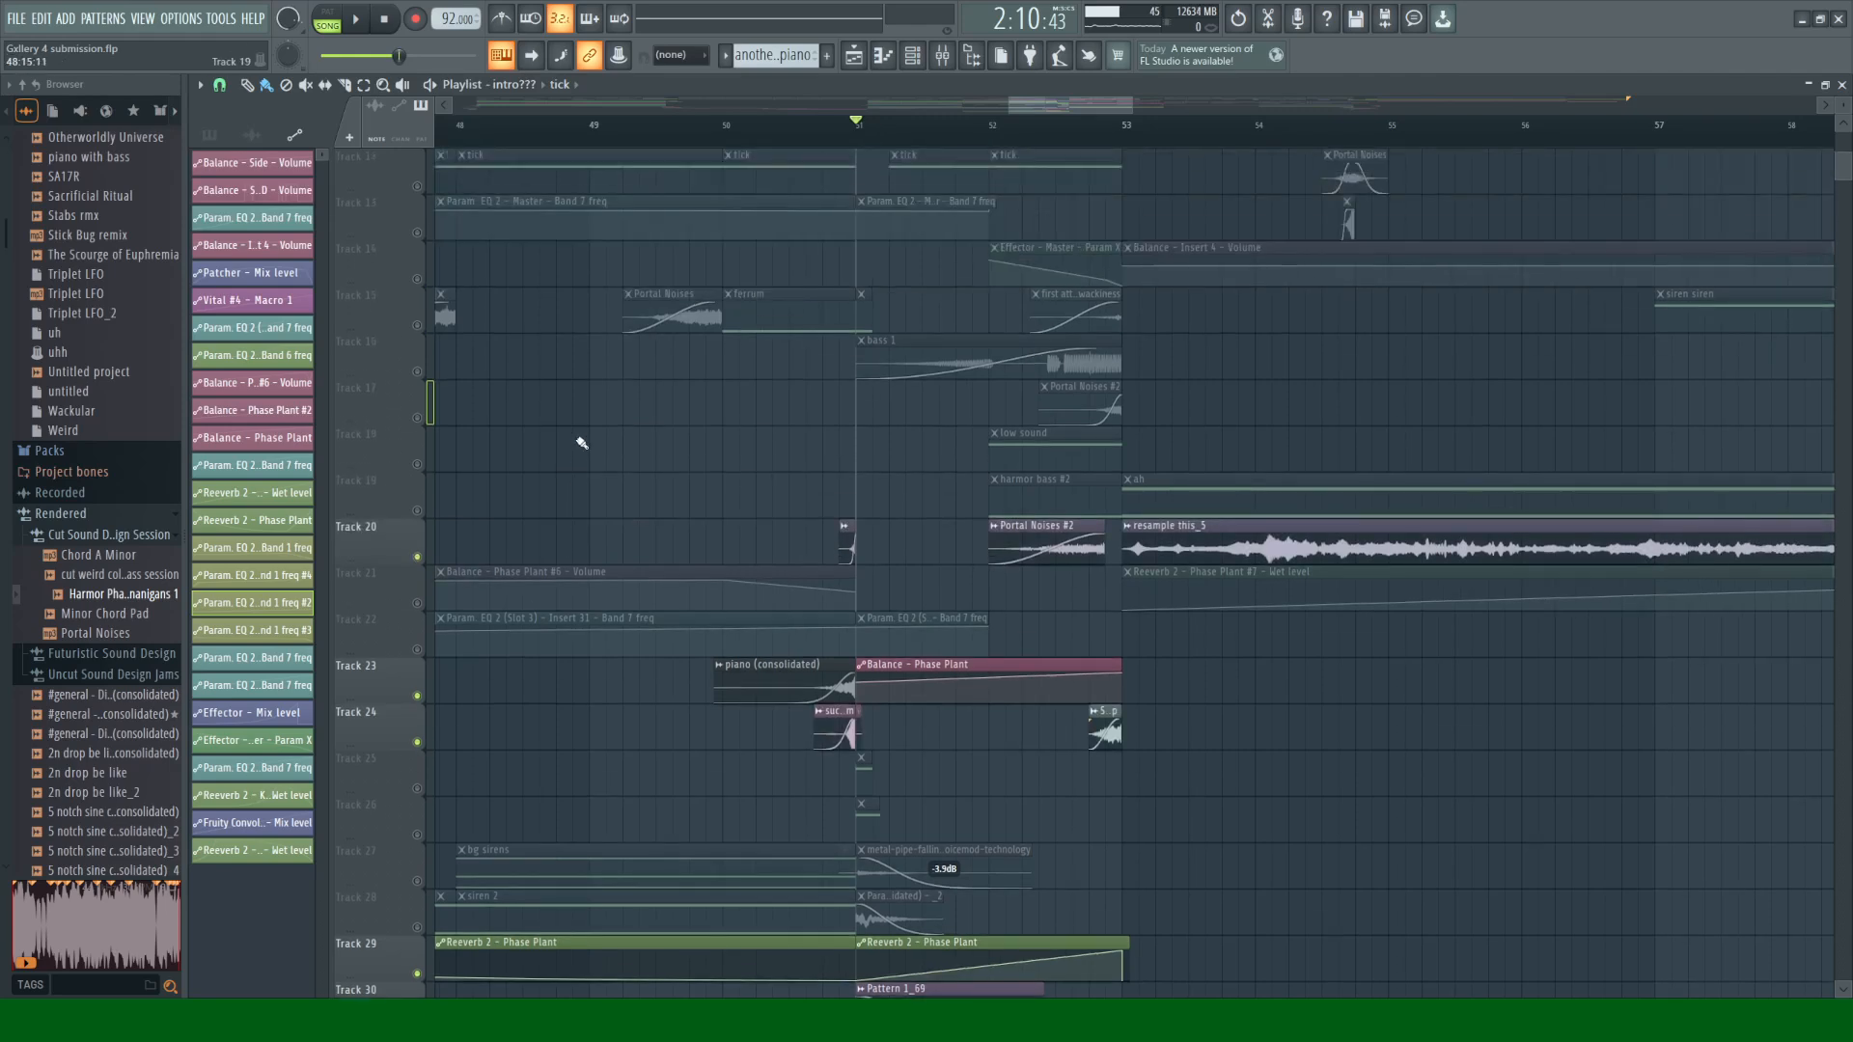
pyautogui.click(418, 464)
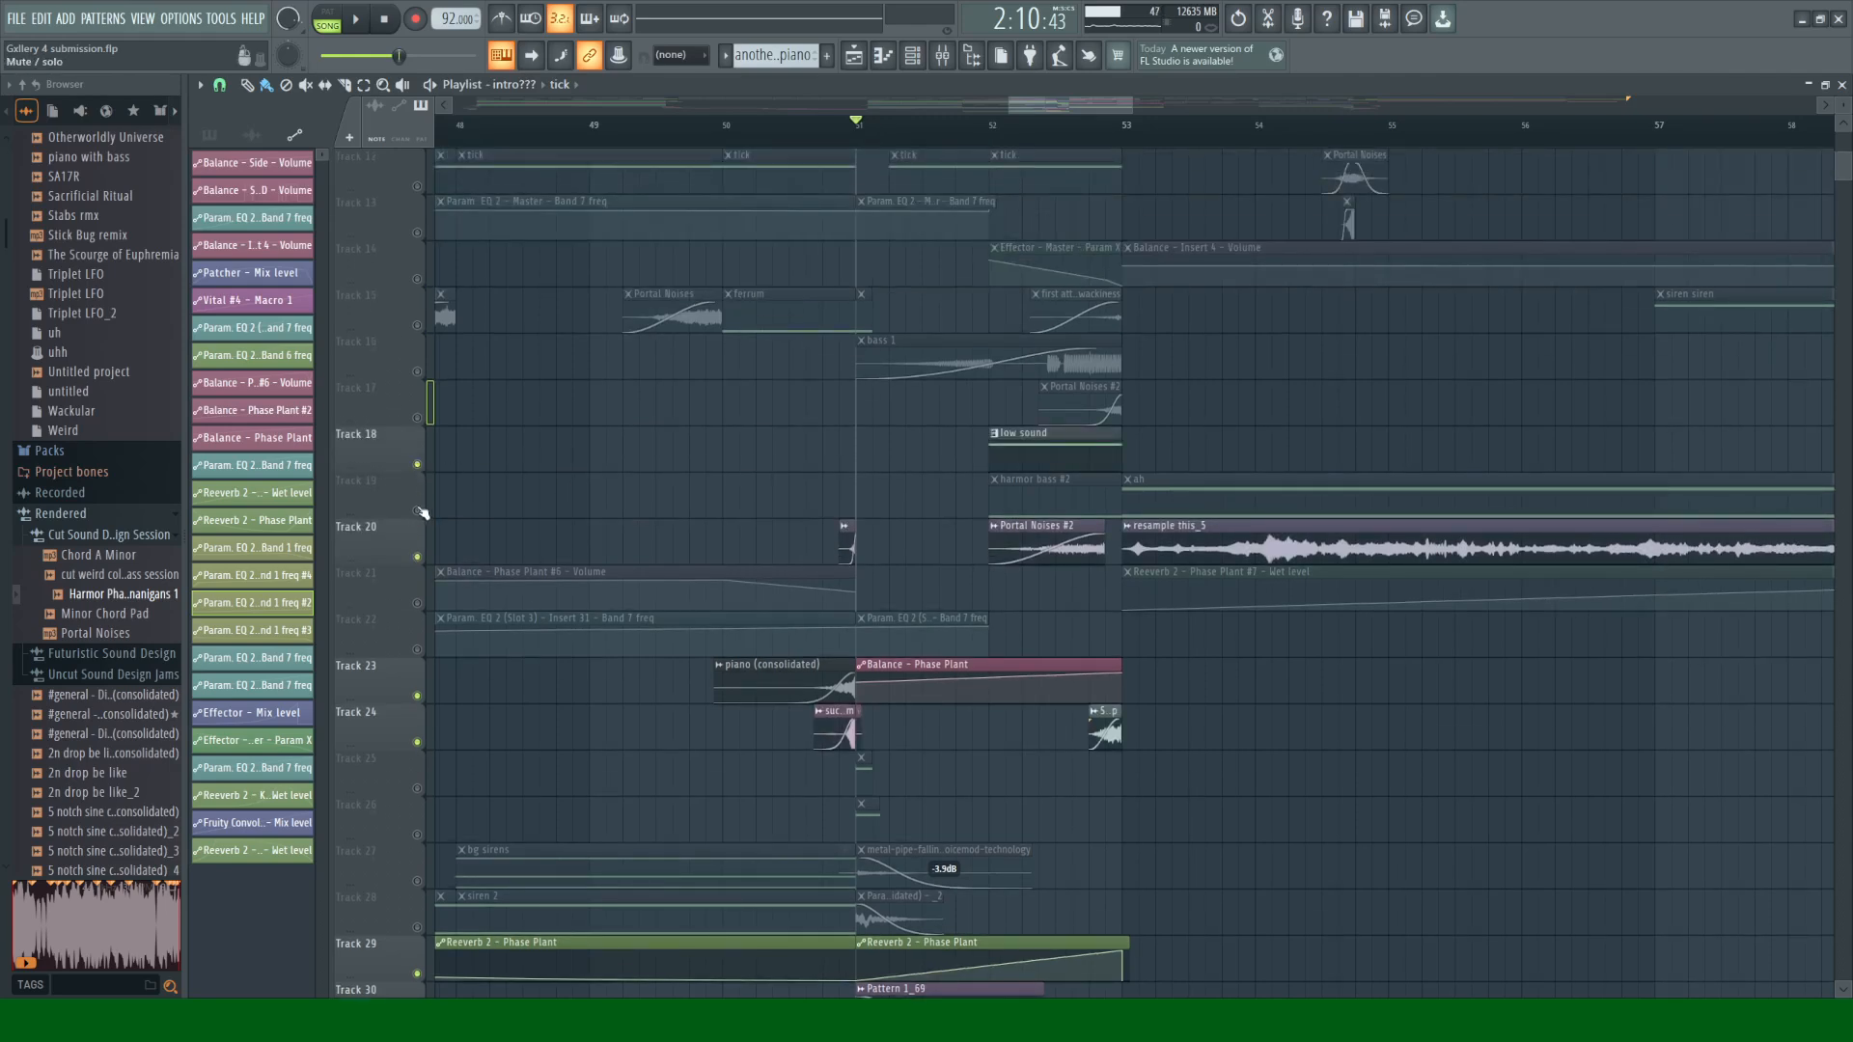
pyautogui.click(417, 510)
pyautogui.scroll(3, 628, 538)
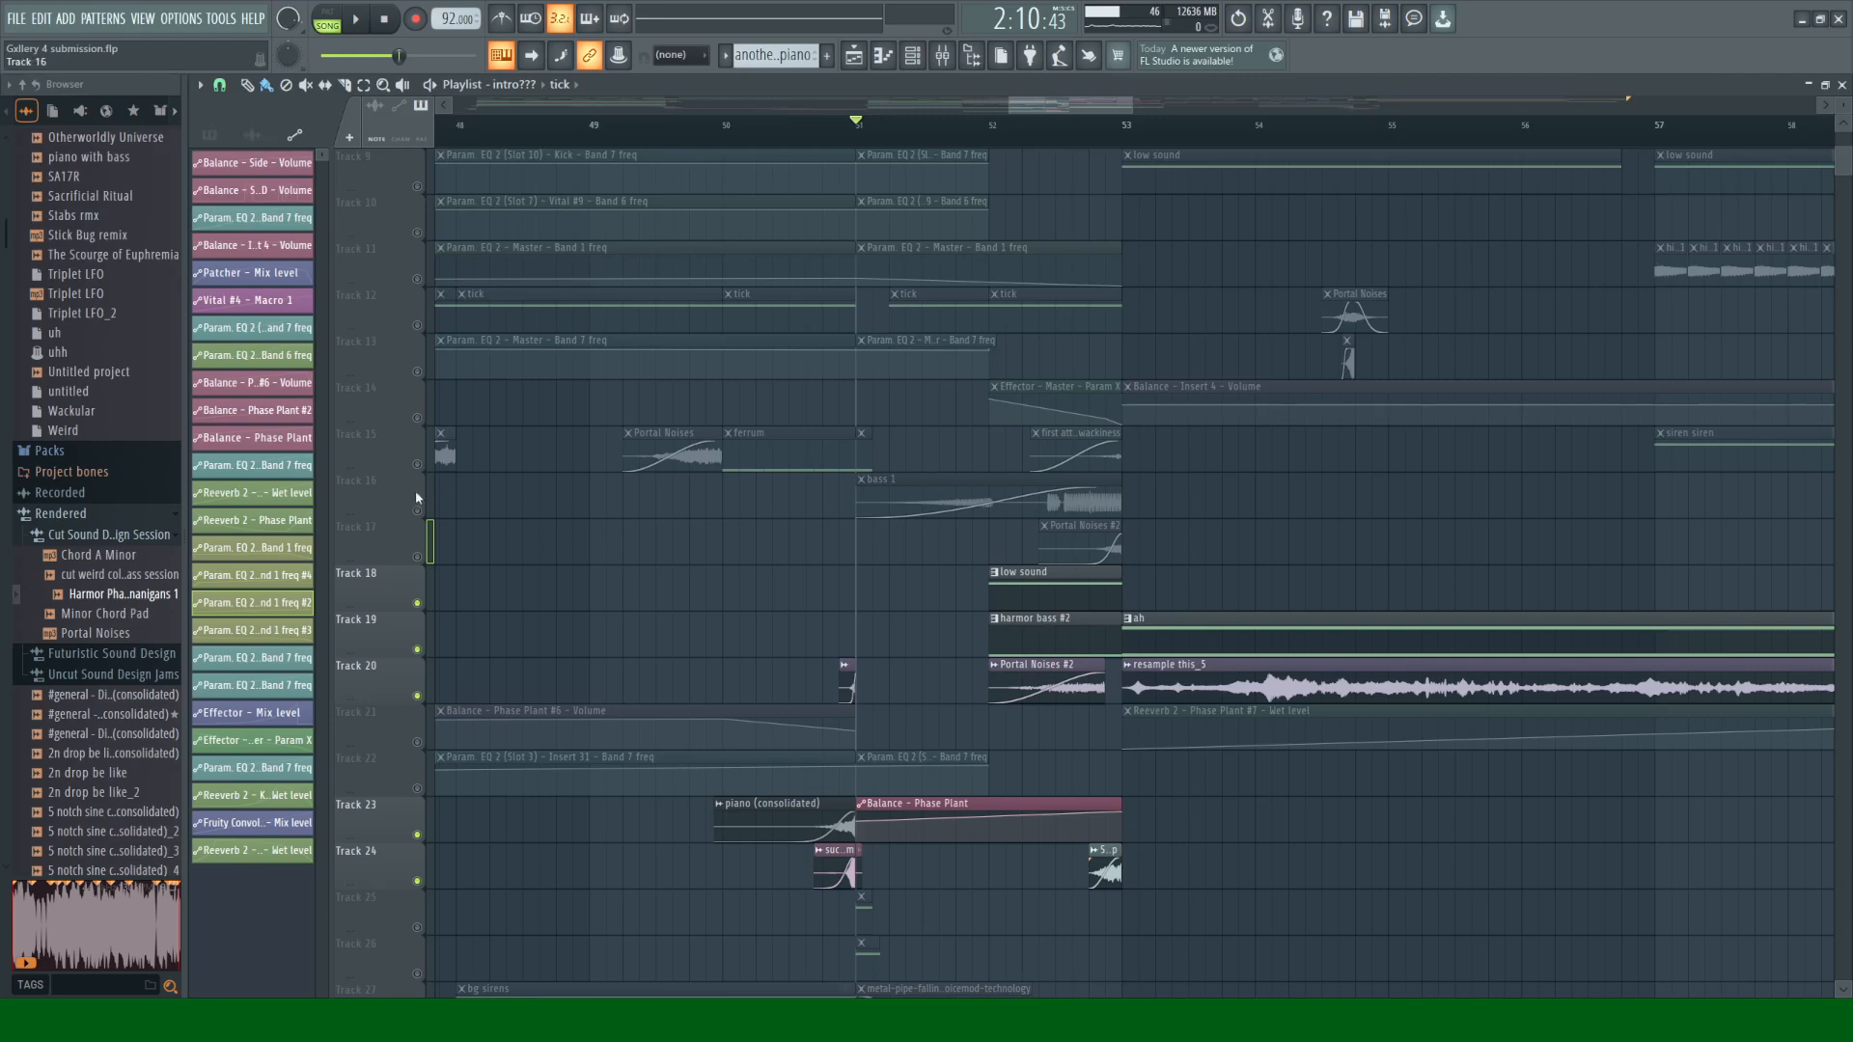
pyautogui.click(417, 464)
pyautogui.click(418, 557)
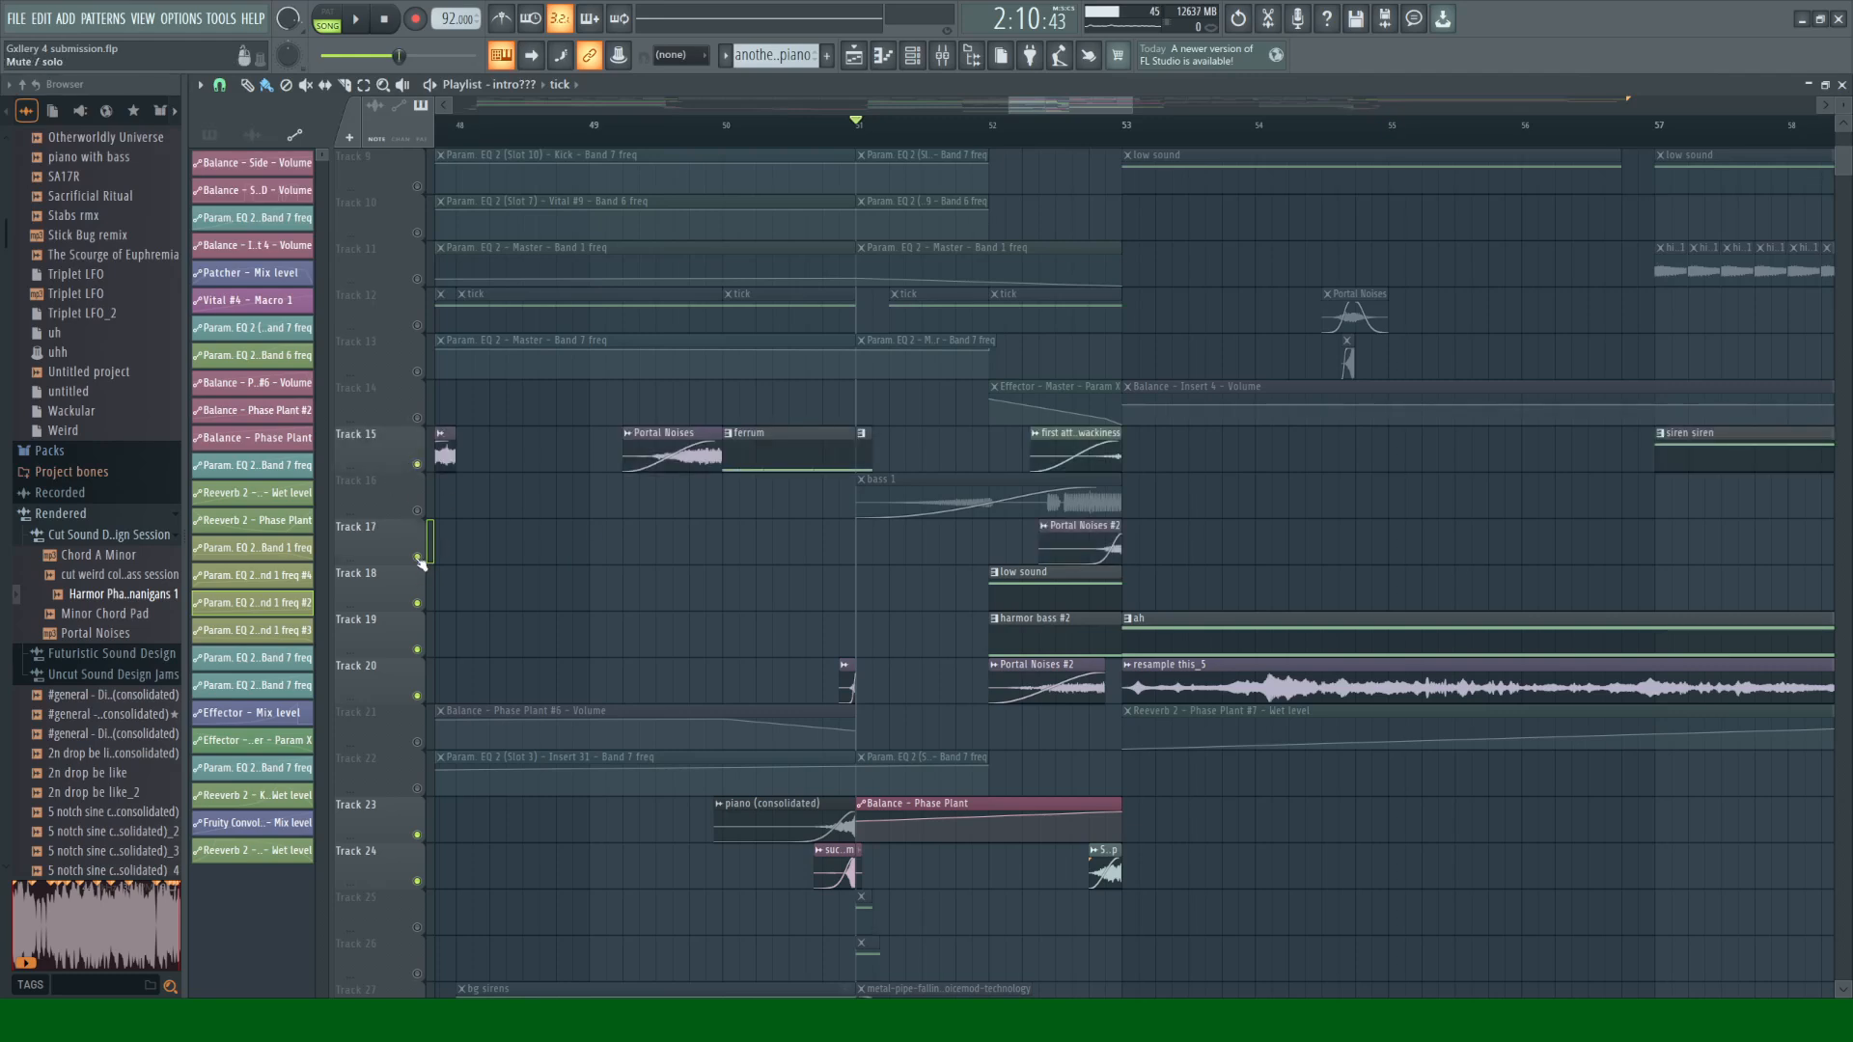
pyautogui.scroll(1, 419, 540)
pyautogui.click(418, 464)
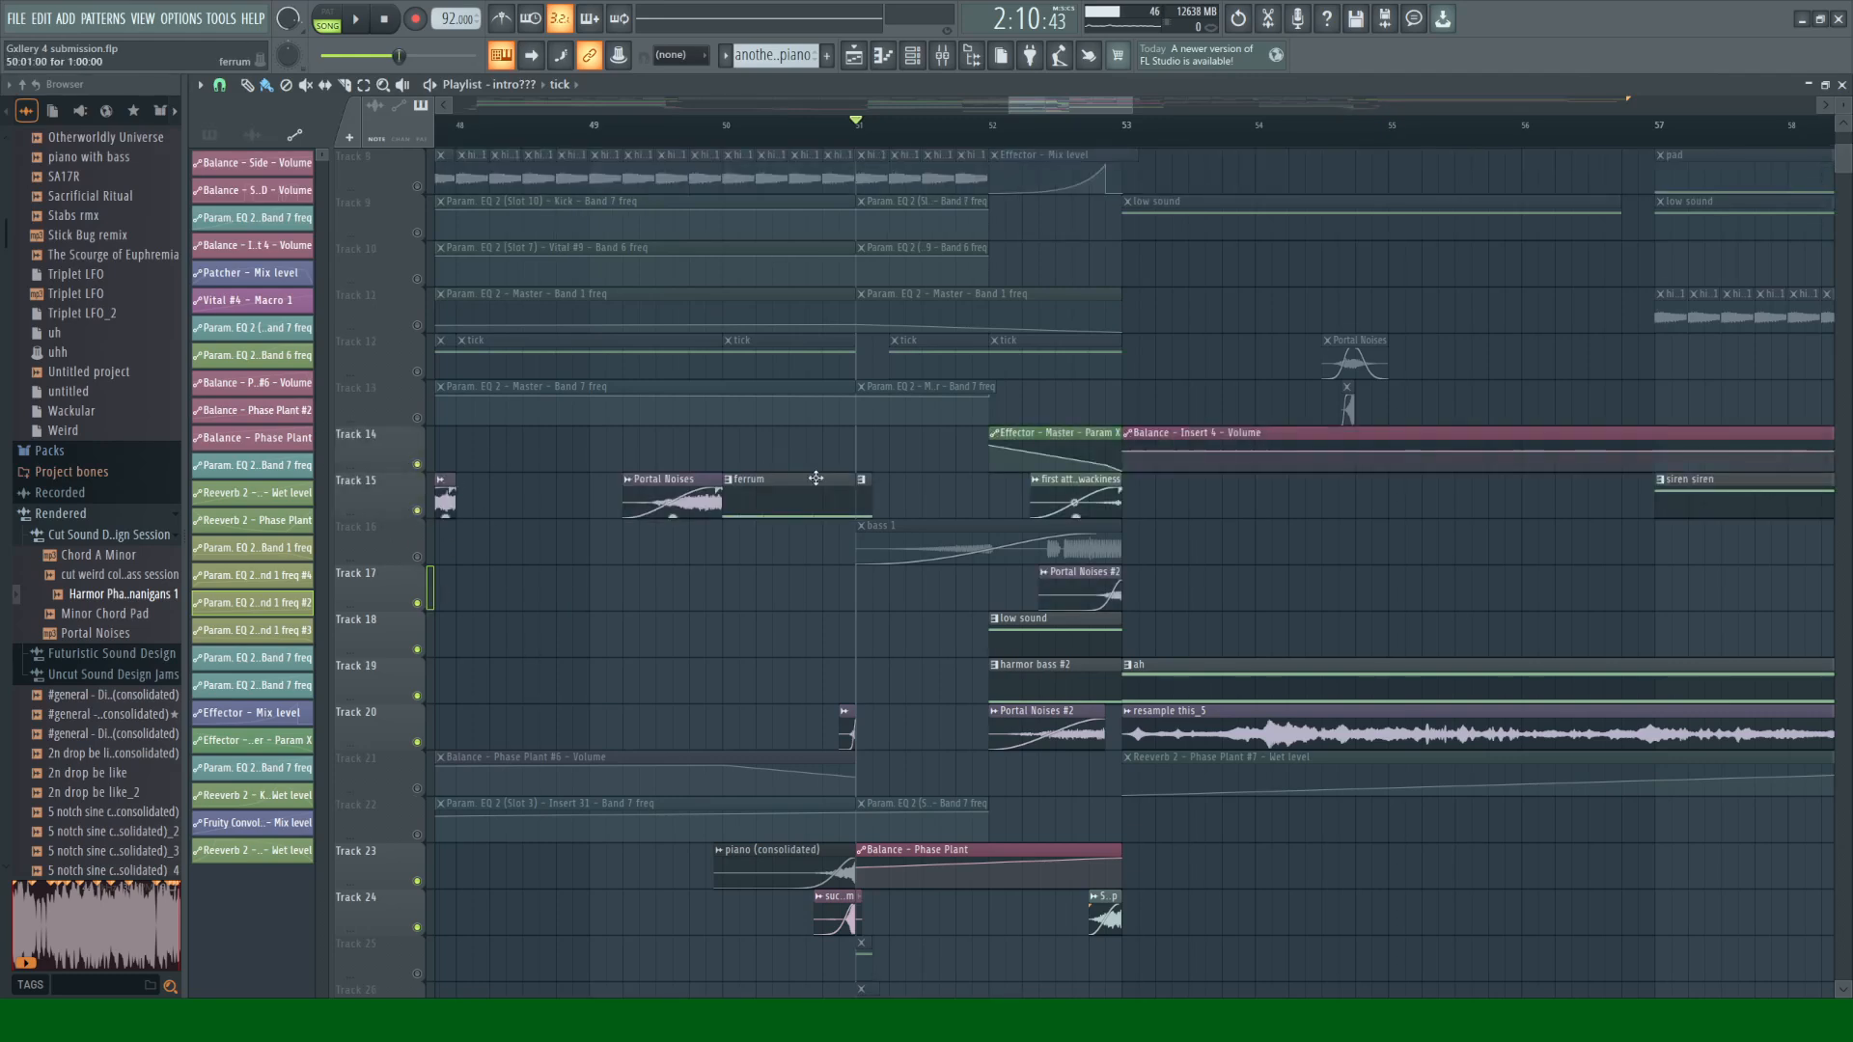
pyautogui.scroll(1, 420, 463)
pyautogui.click(418, 233)
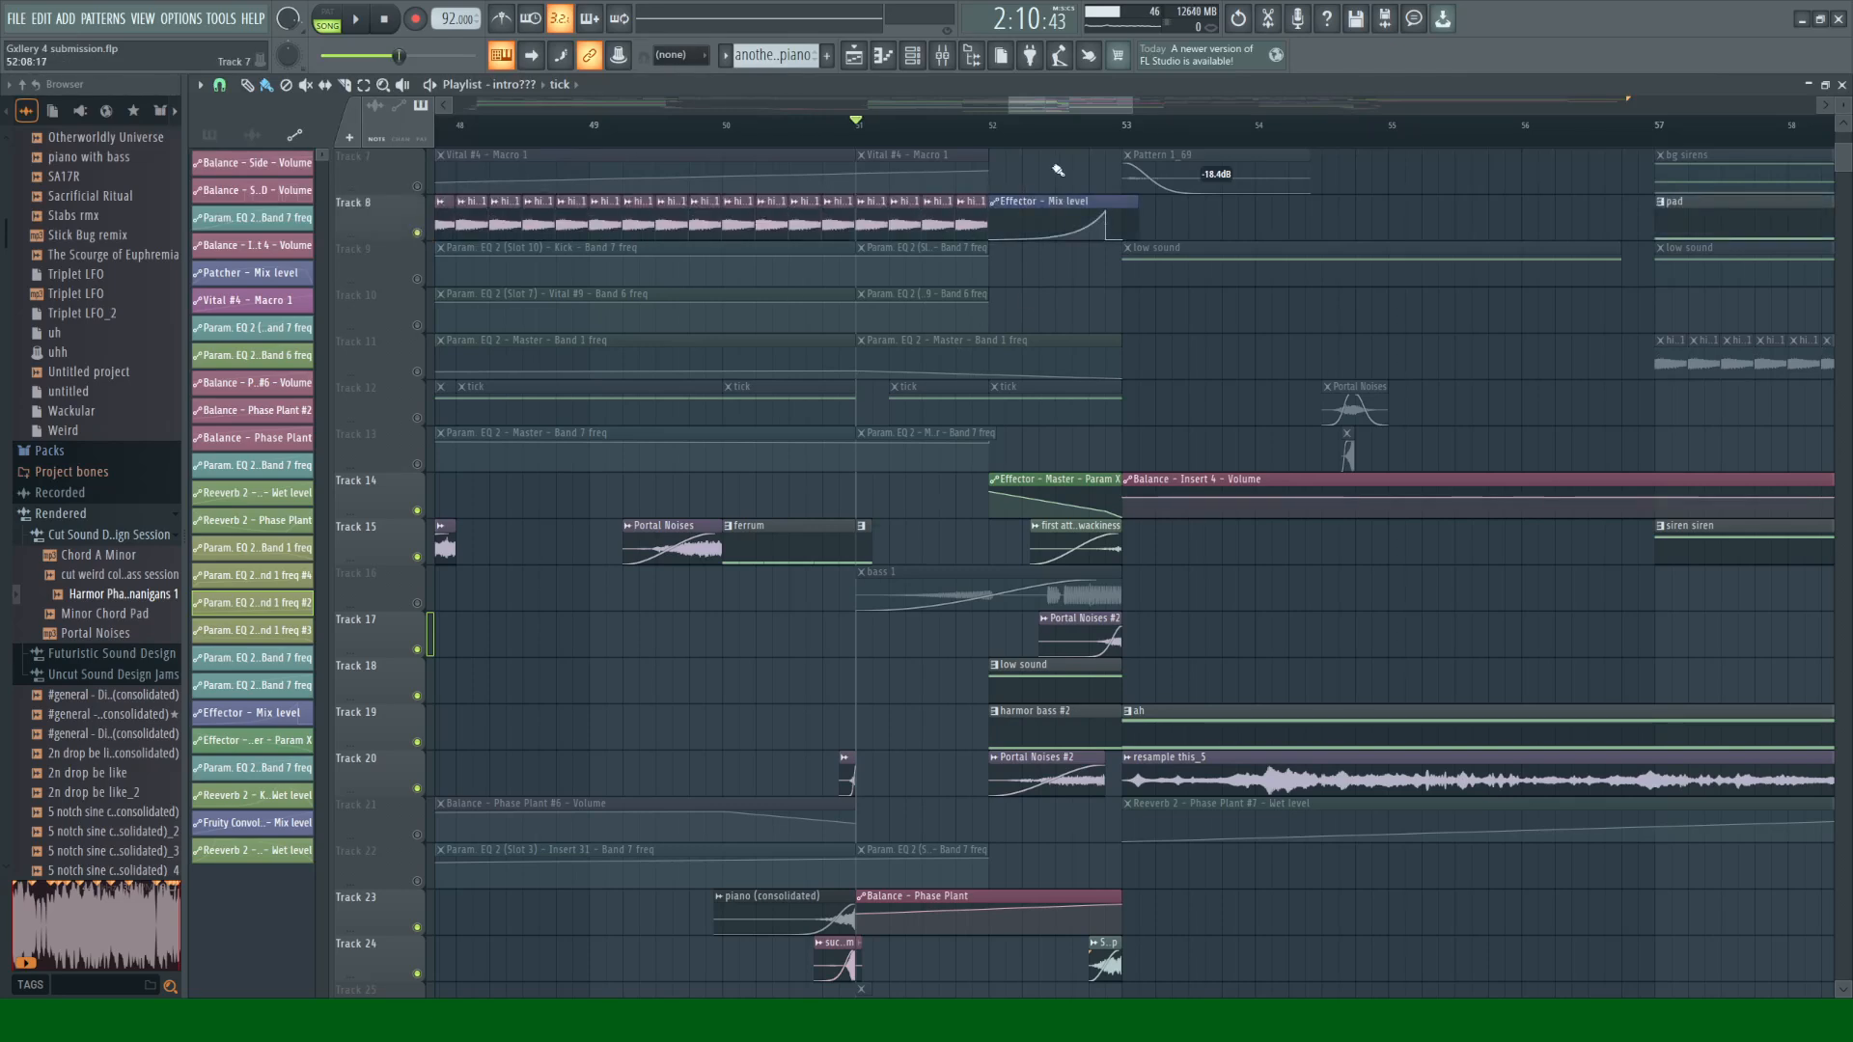
pyautogui.press('space')
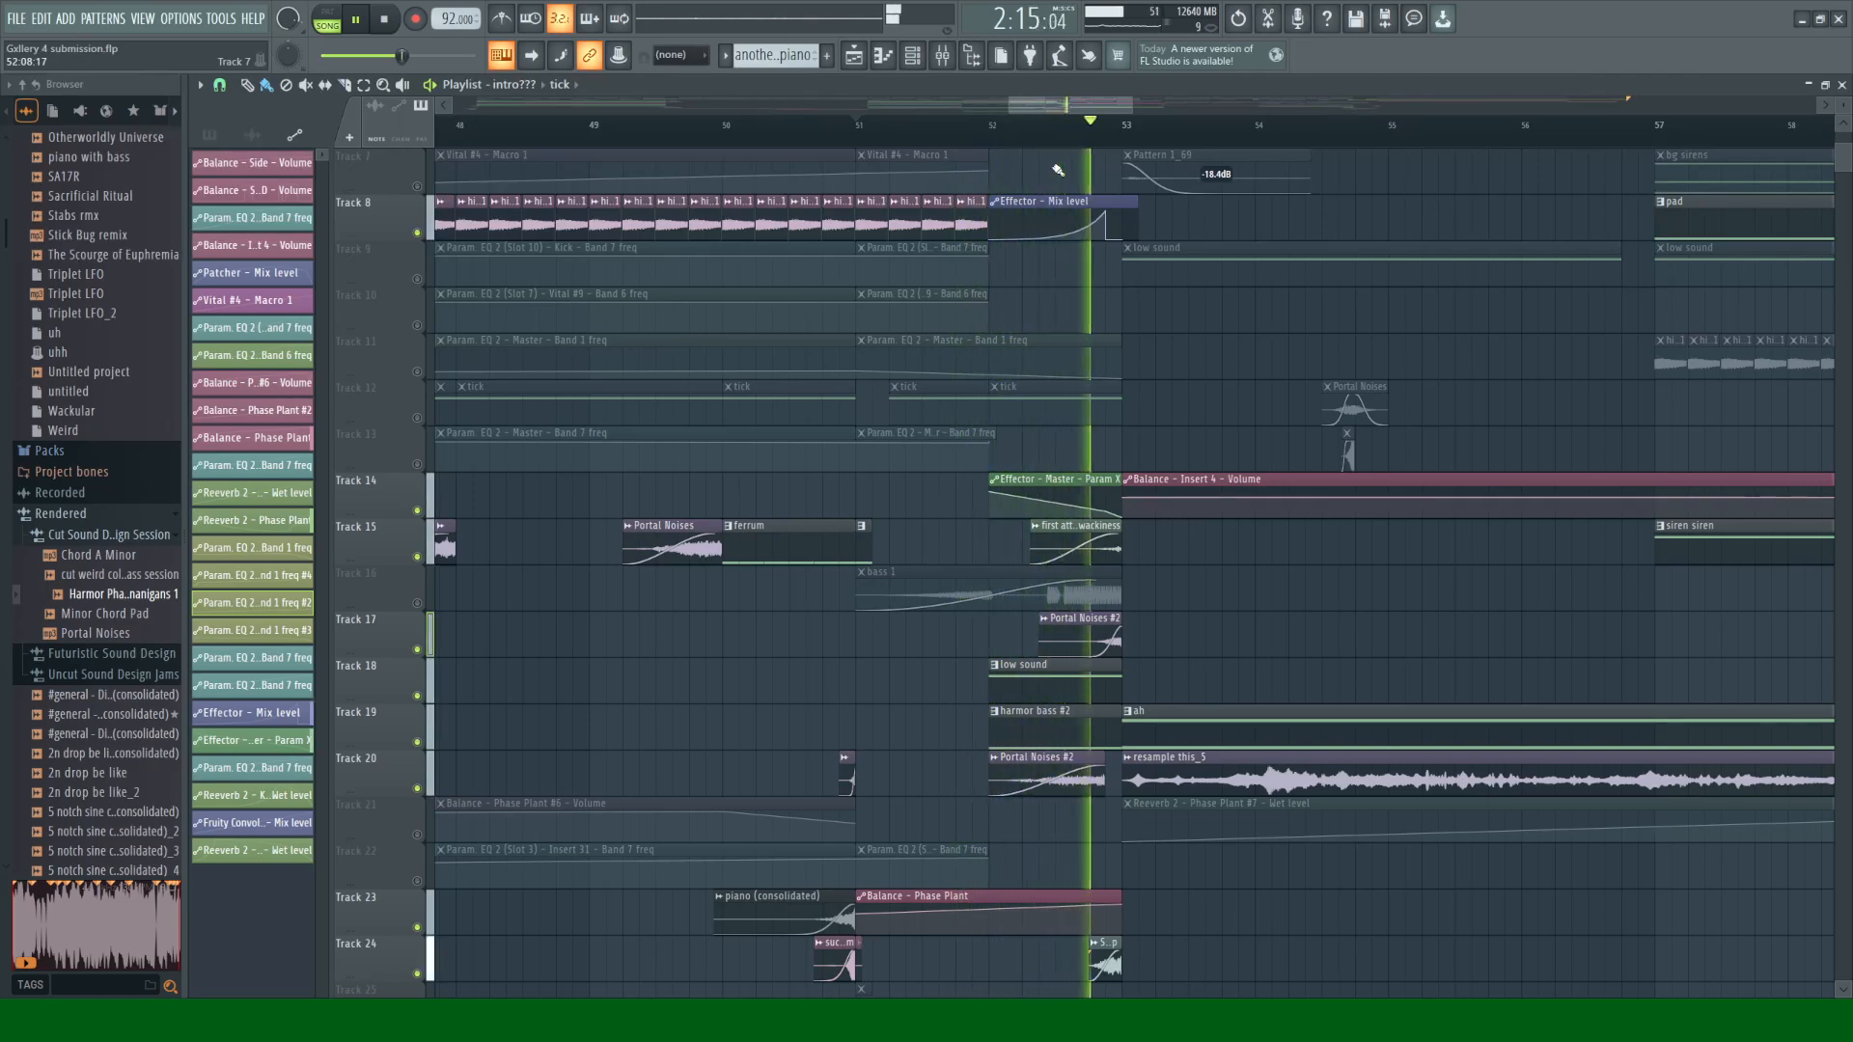
pyautogui.press('space')
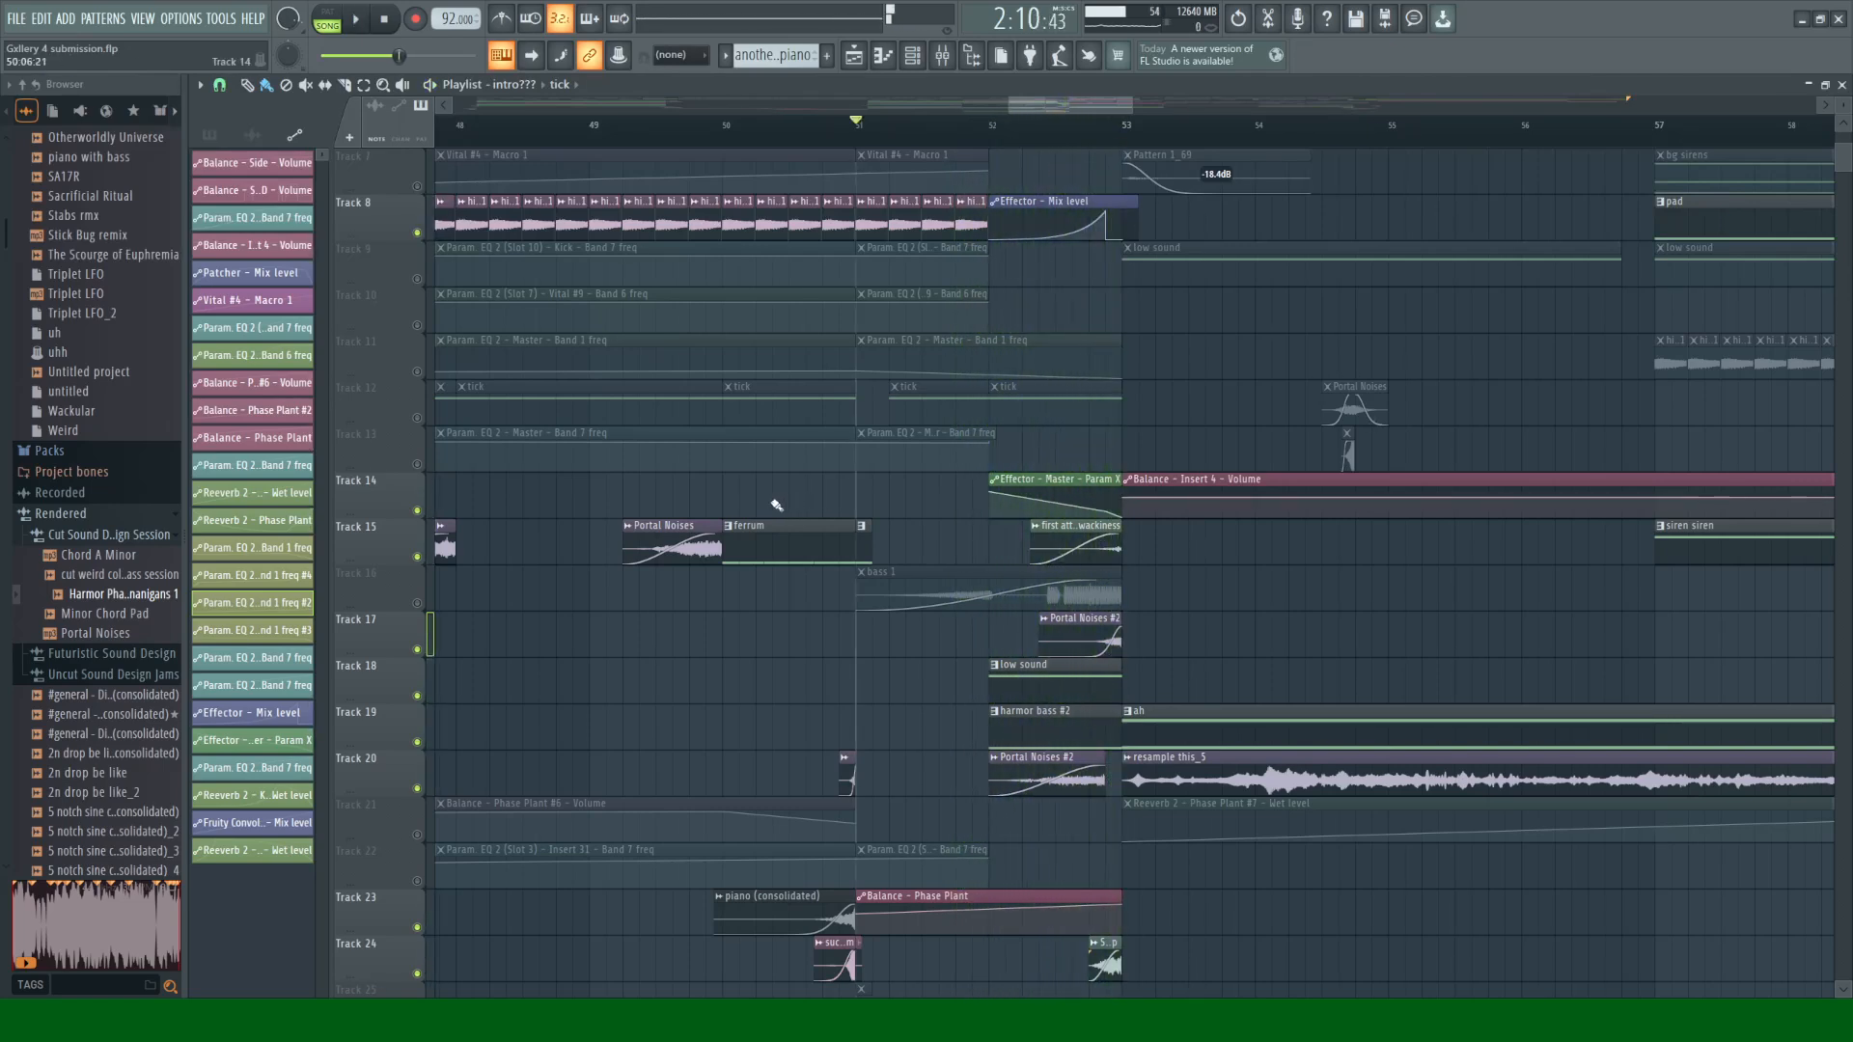
# Step: Enable the tick layer on Track 12 and play the build-up repeatedly from bar 52
pyautogui.click(417, 418)
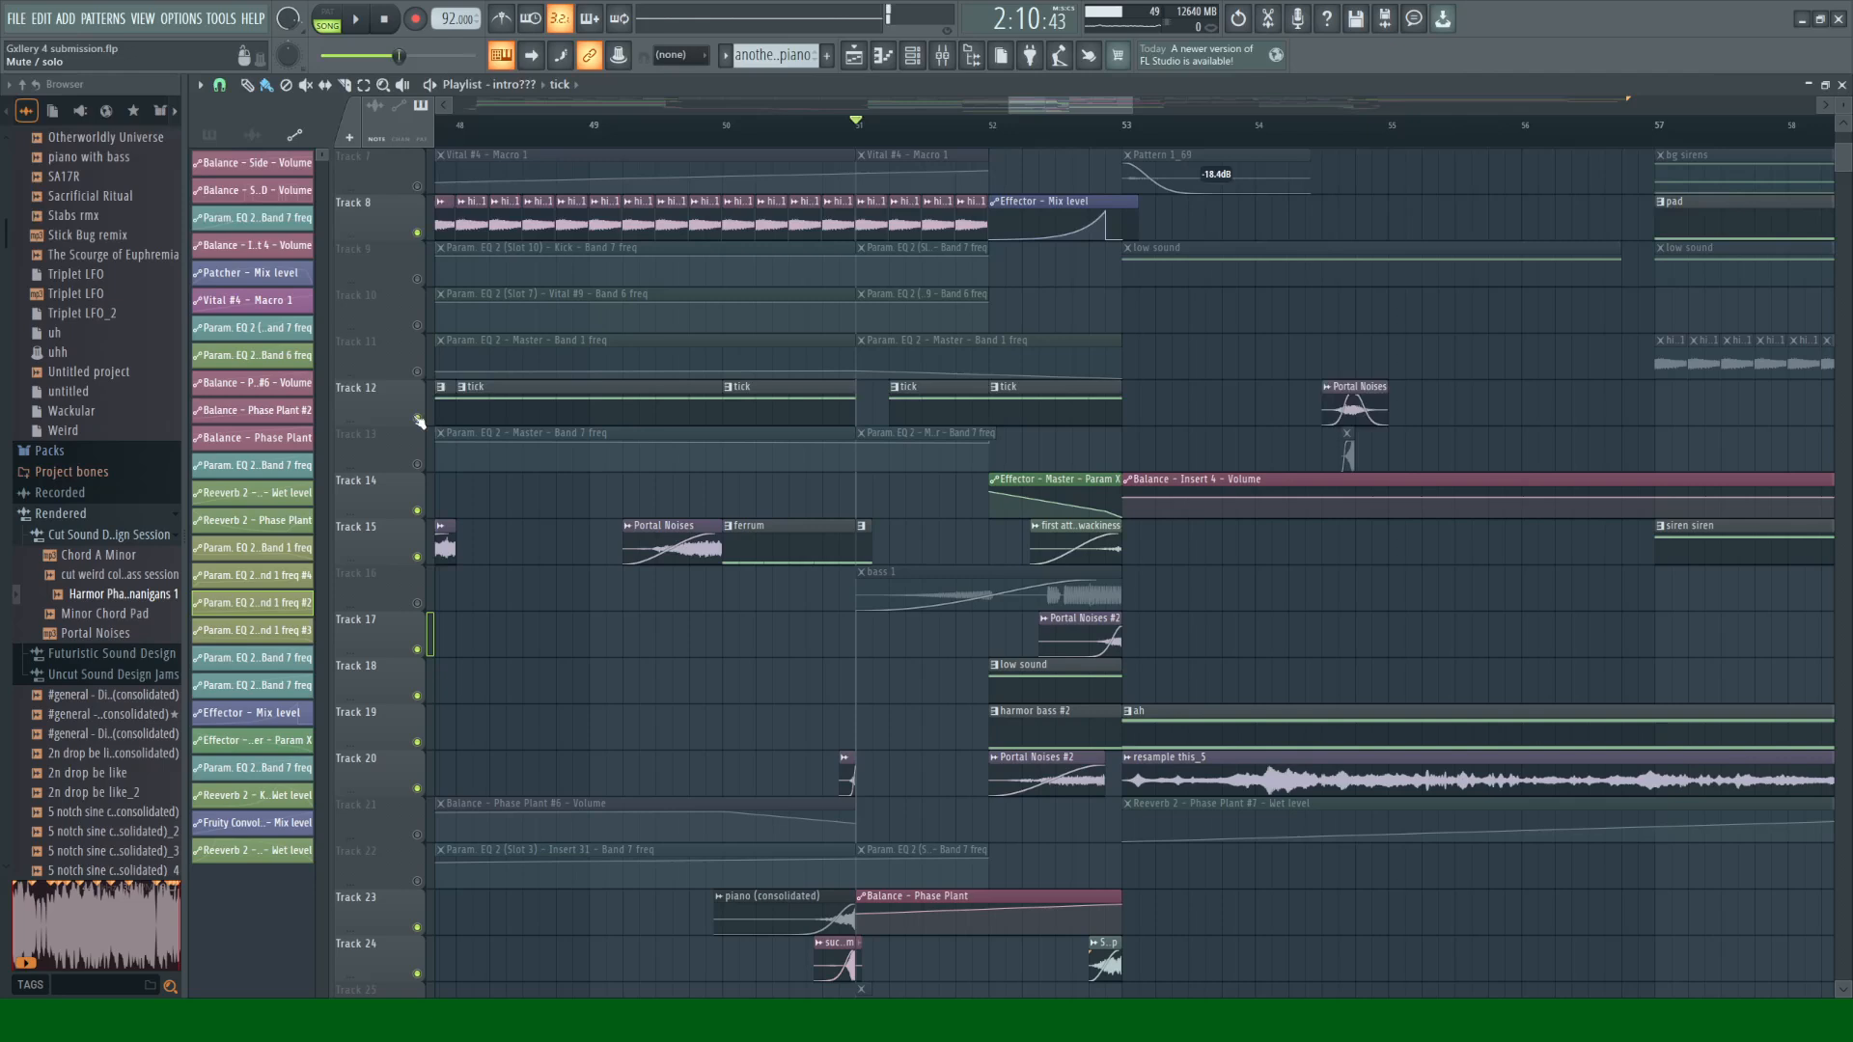
pyautogui.click(991, 129)
pyautogui.press('space')
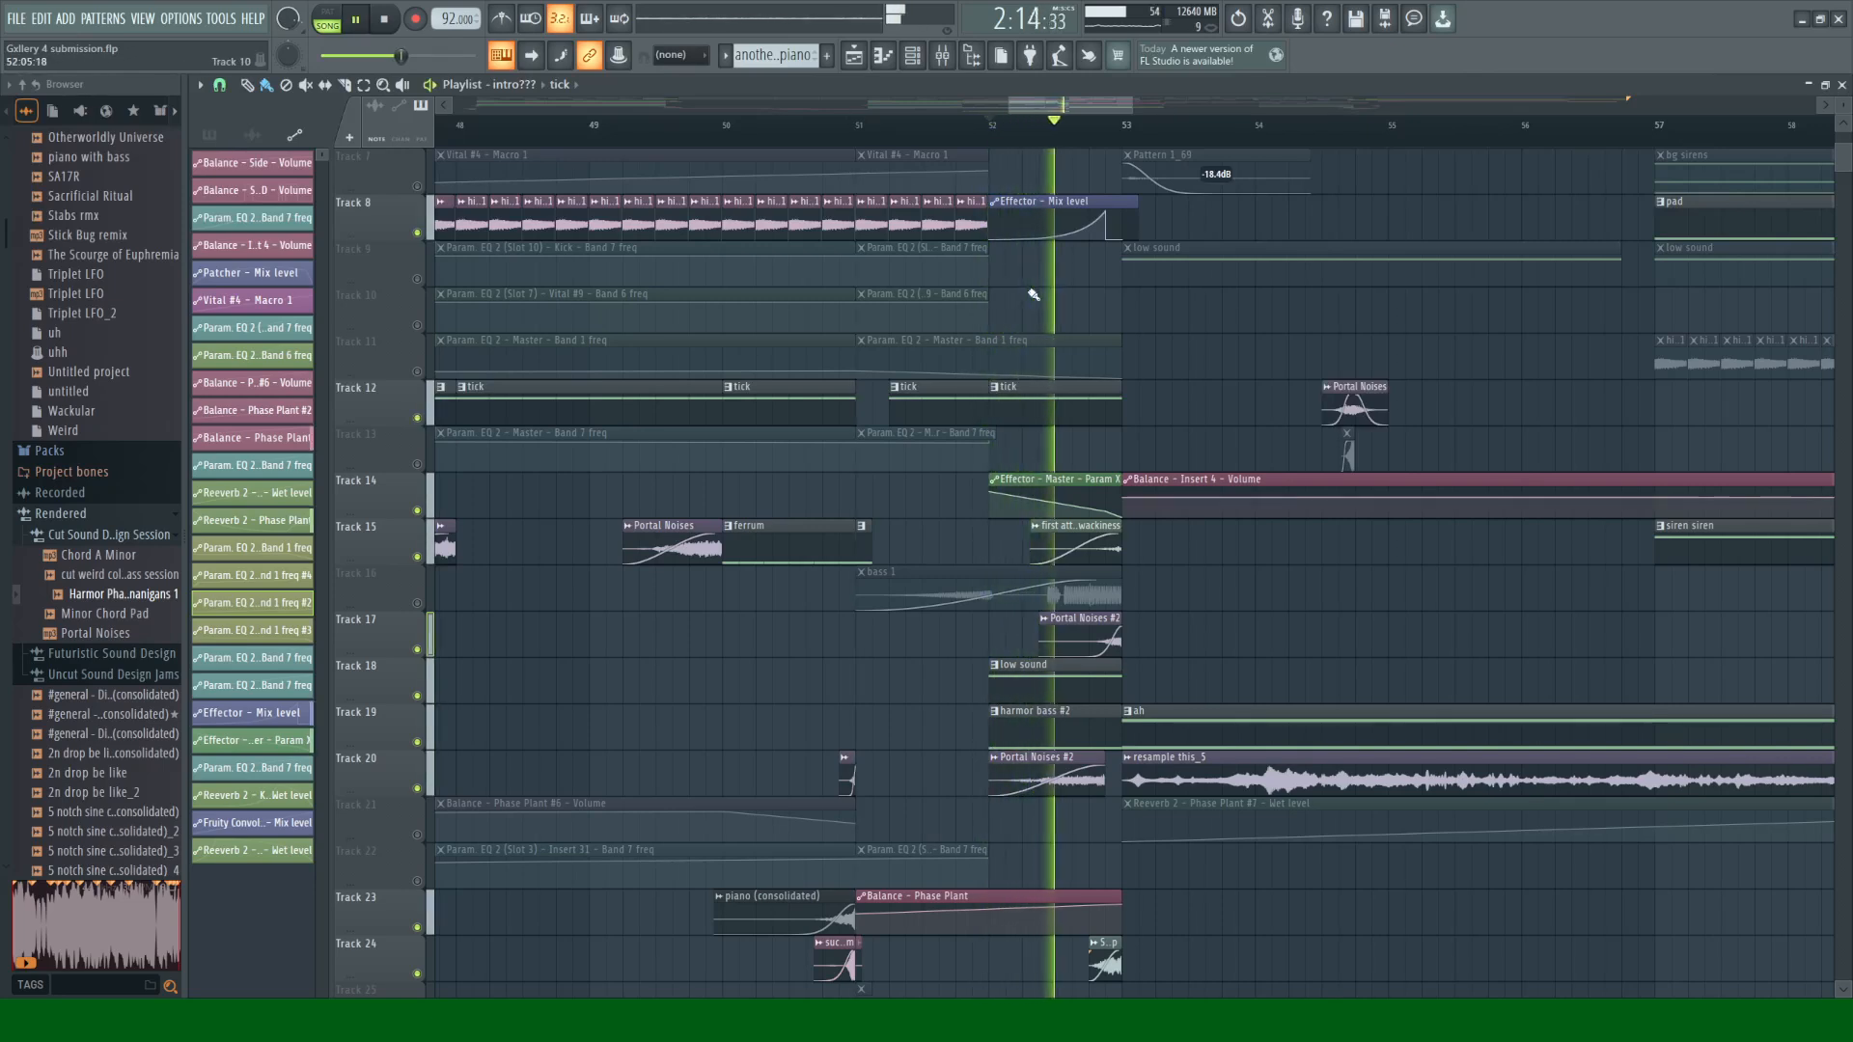
pyautogui.press('space')
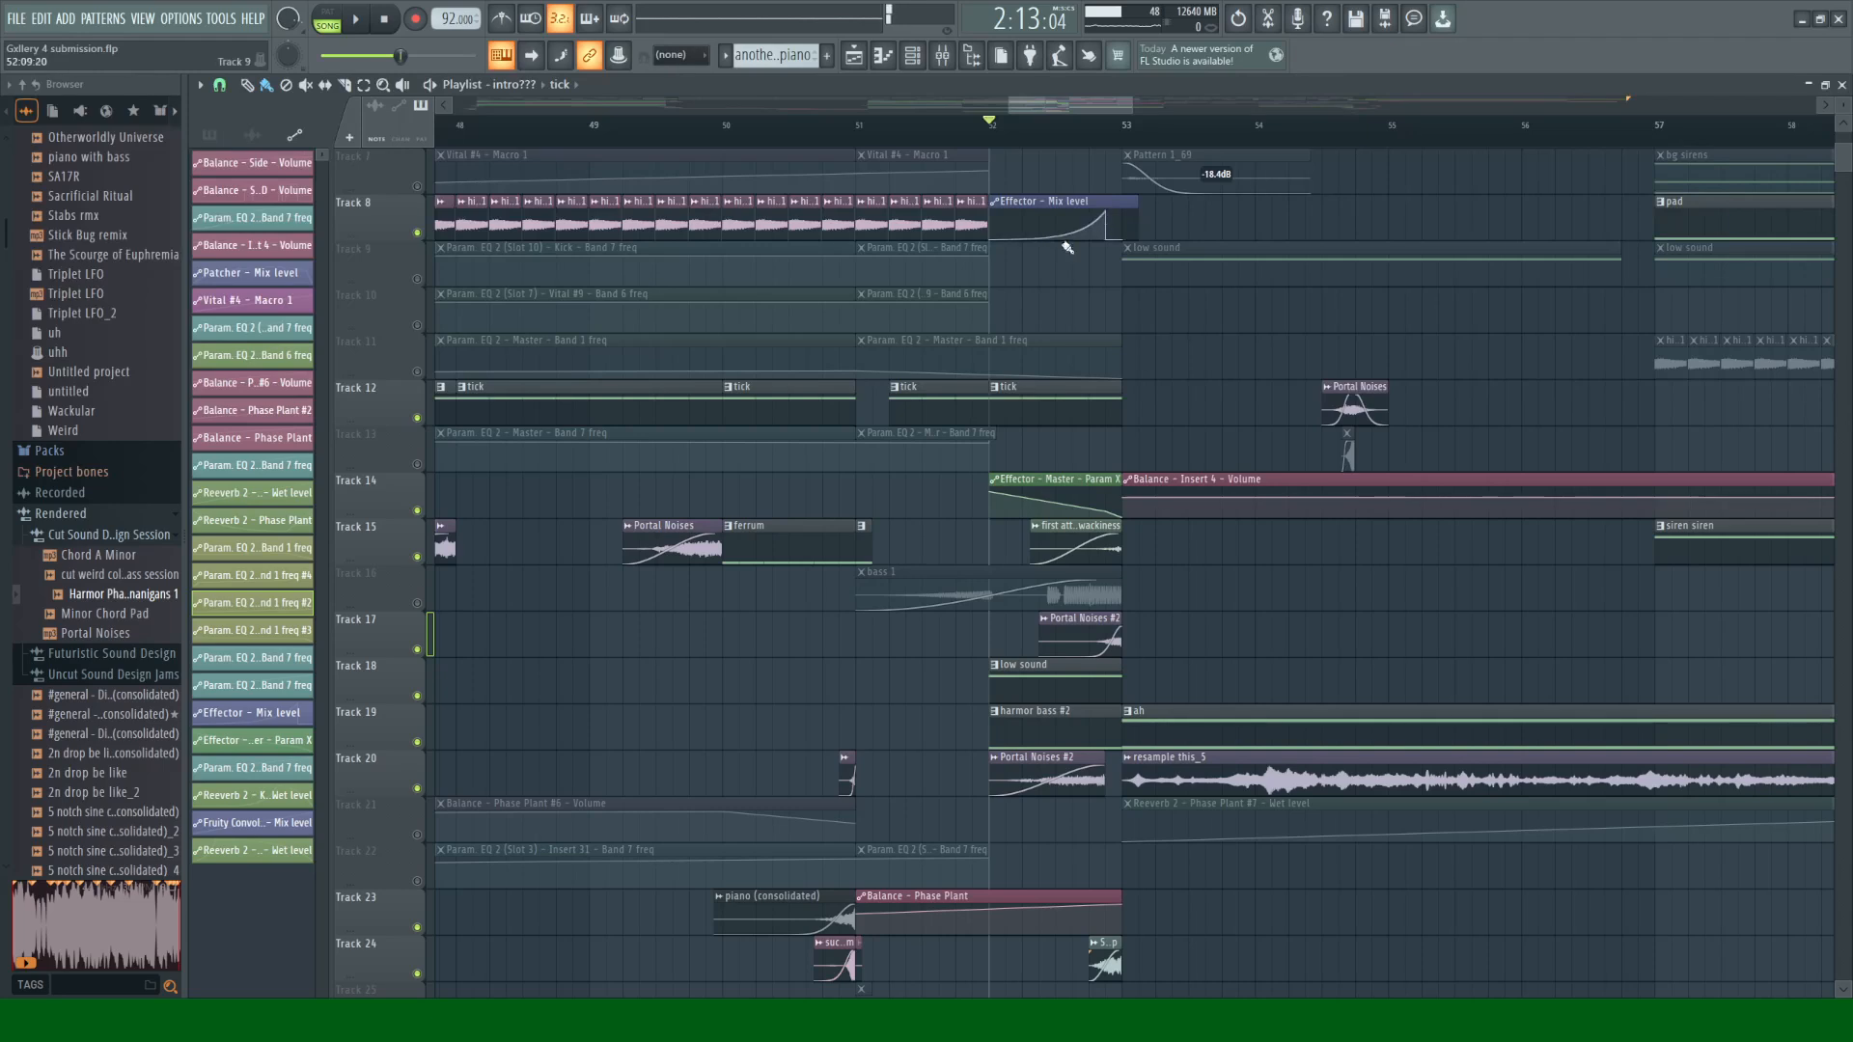
pyautogui.press('space')
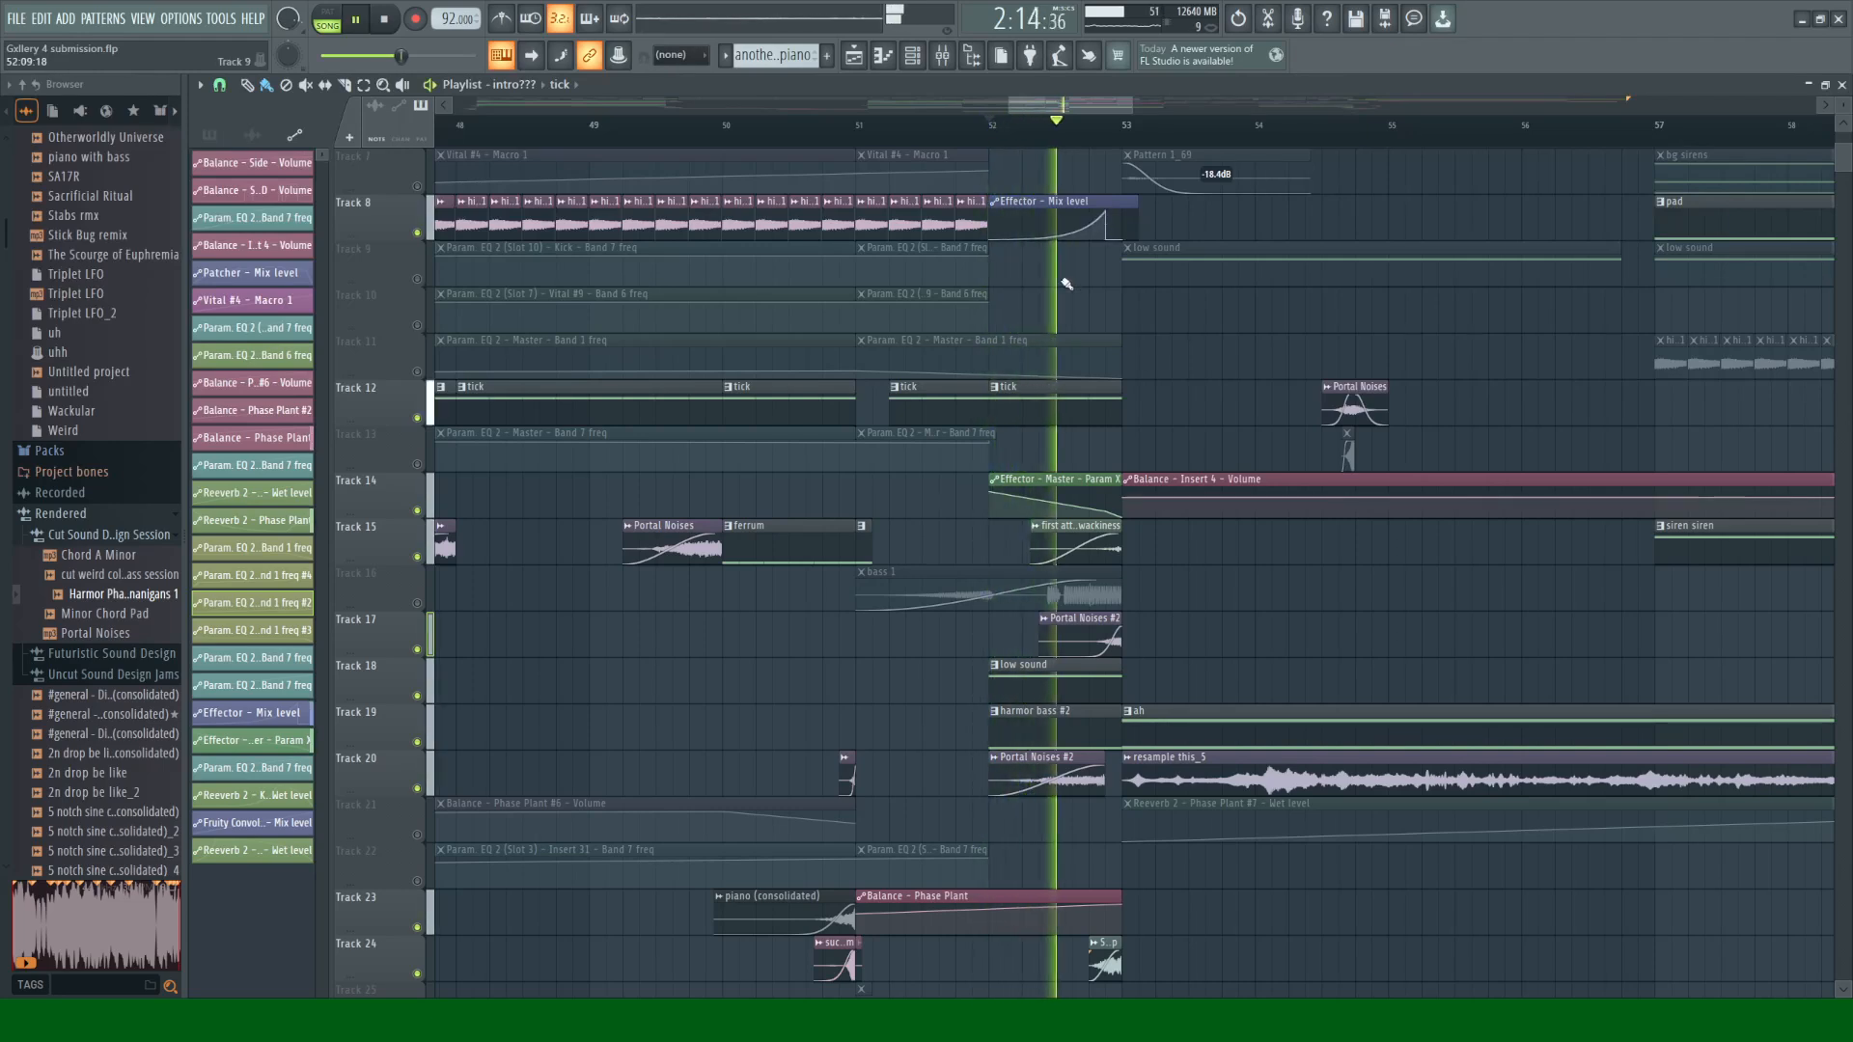
# Step: Isolate Track 24 and play its short sample leading into bar 53
pyautogui.press('space')
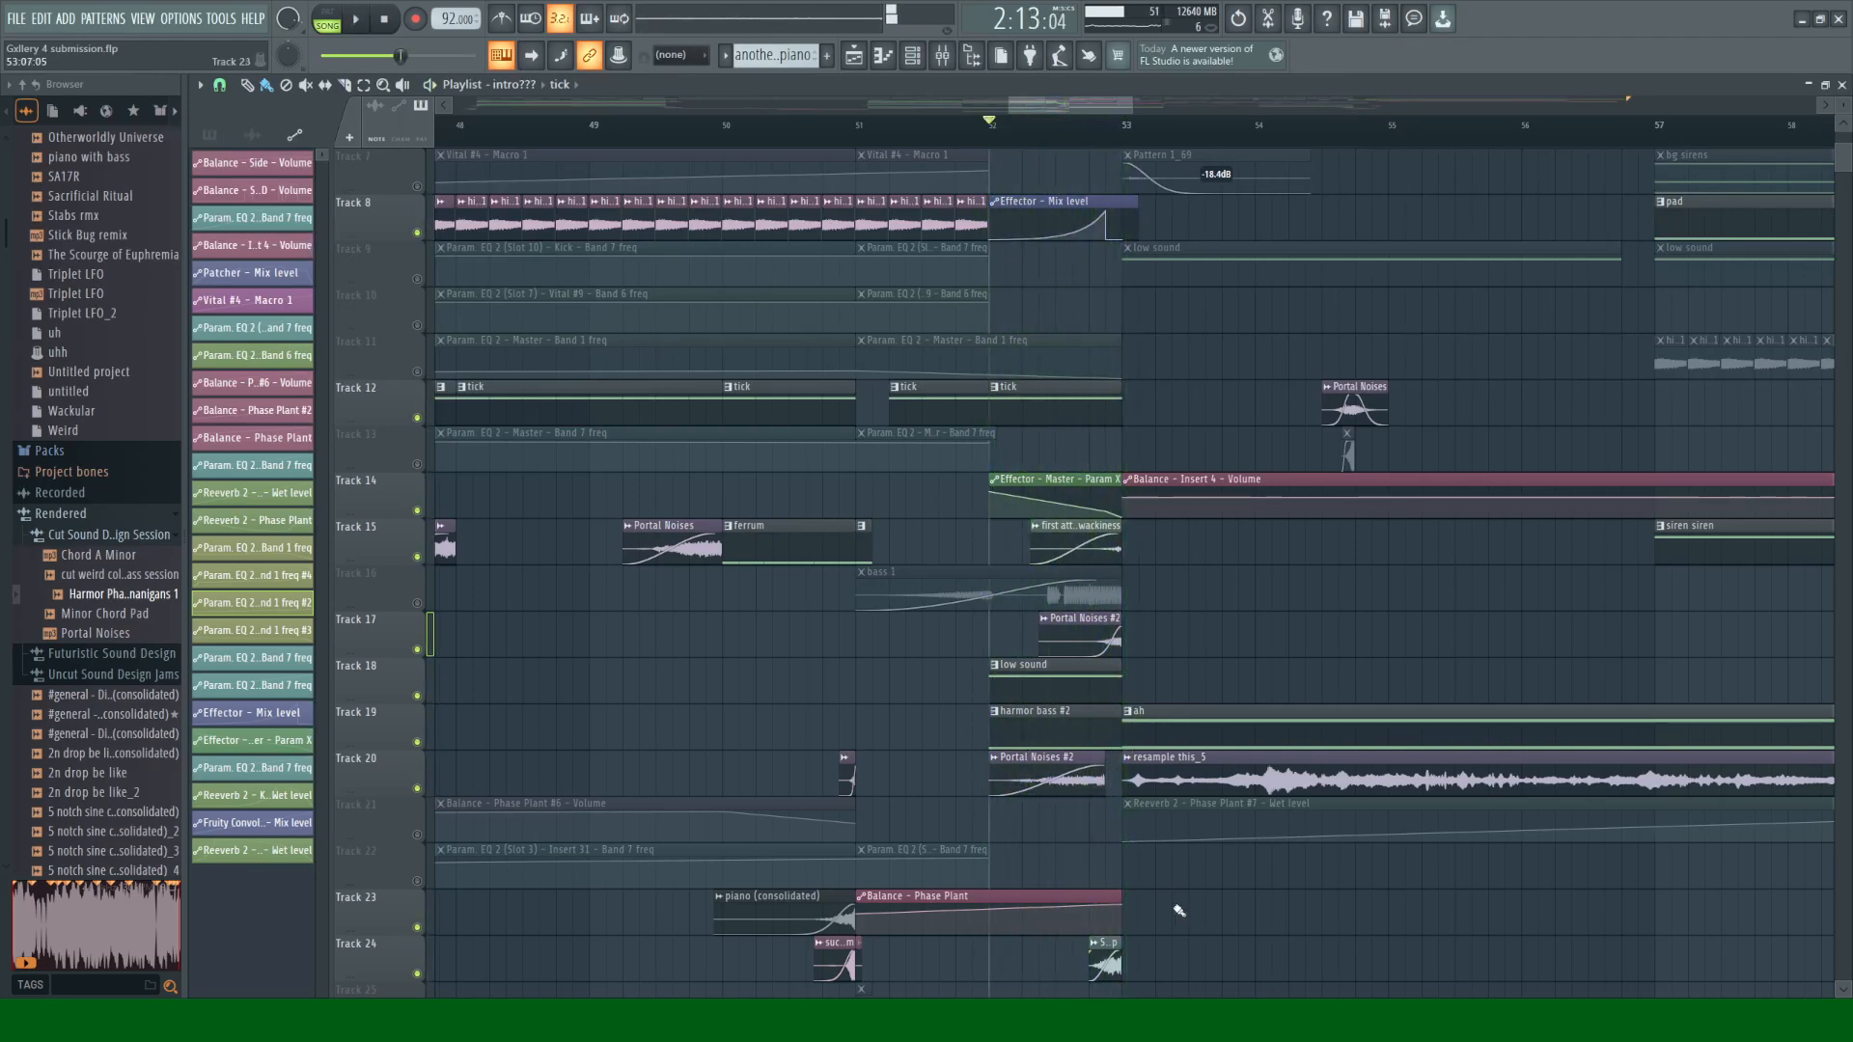
pyautogui.scroll(-2, 1282, 873)
pyautogui.scroll(-4, 1286, 839)
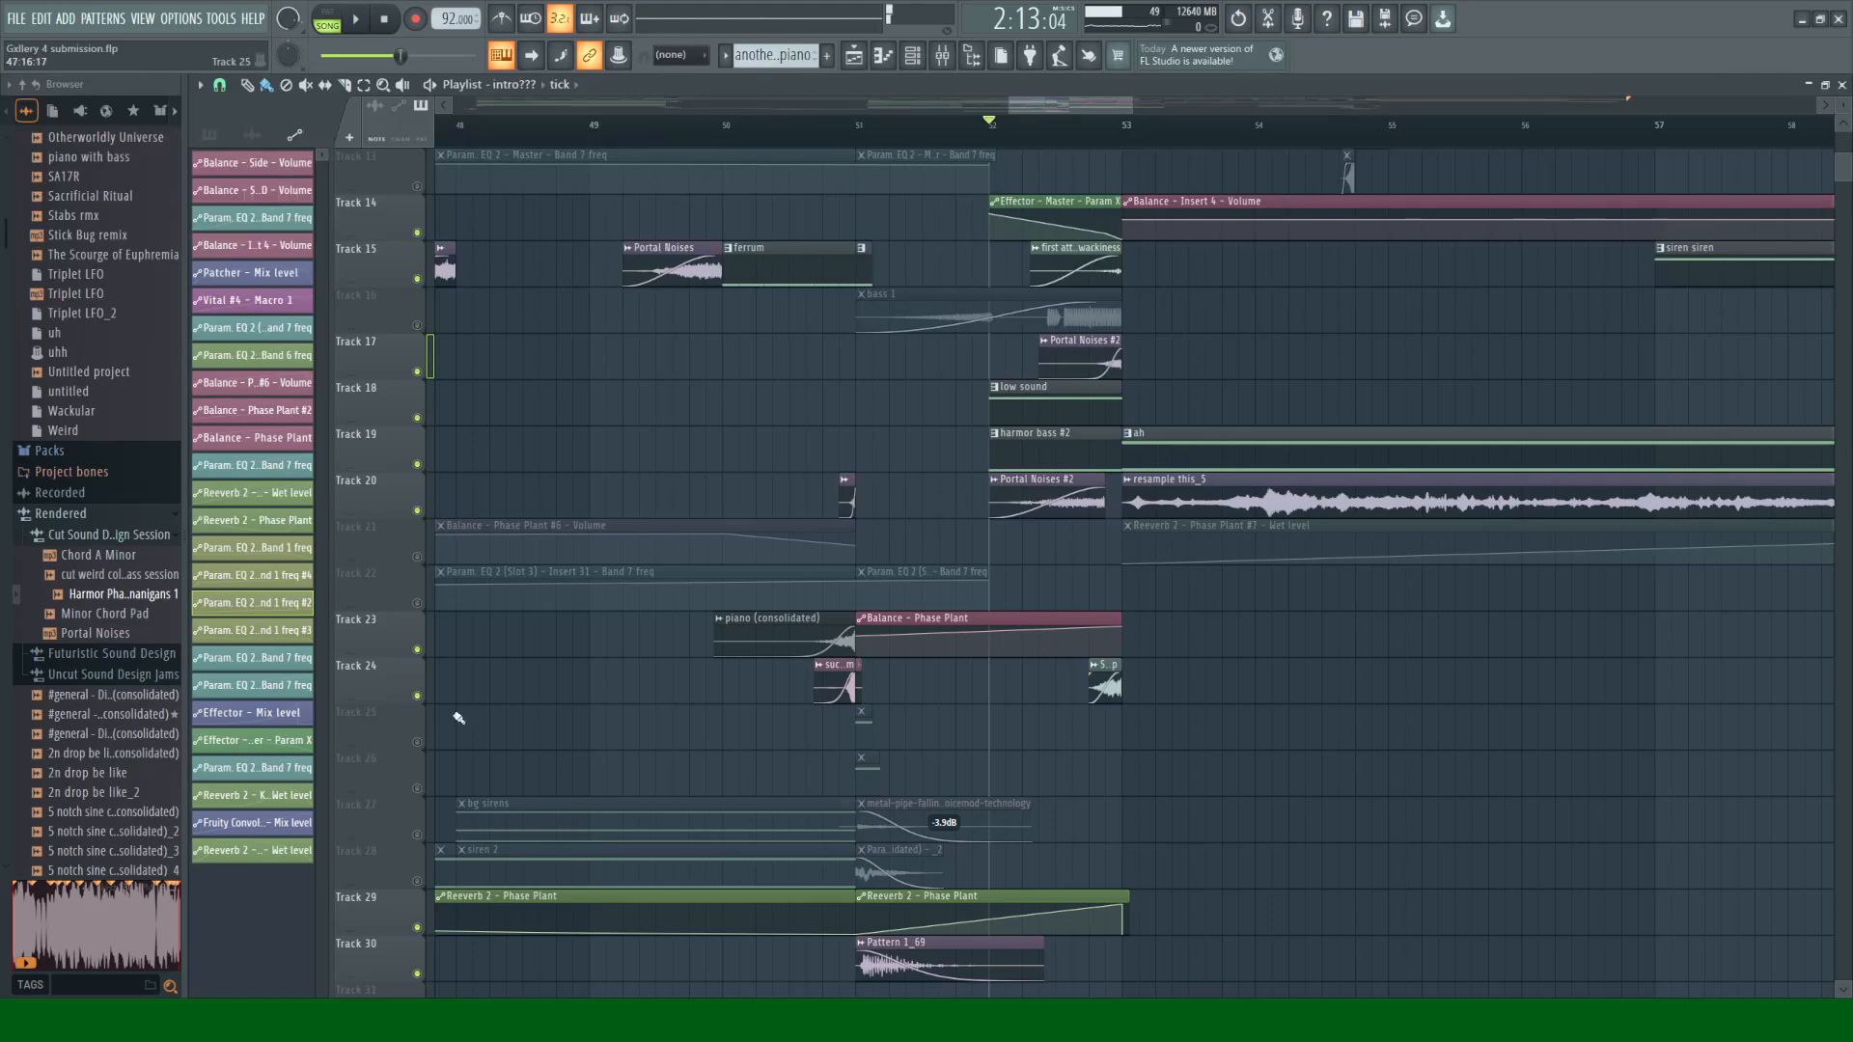
pyautogui.rightClick(421, 698)
pyautogui.click(1092, 142)
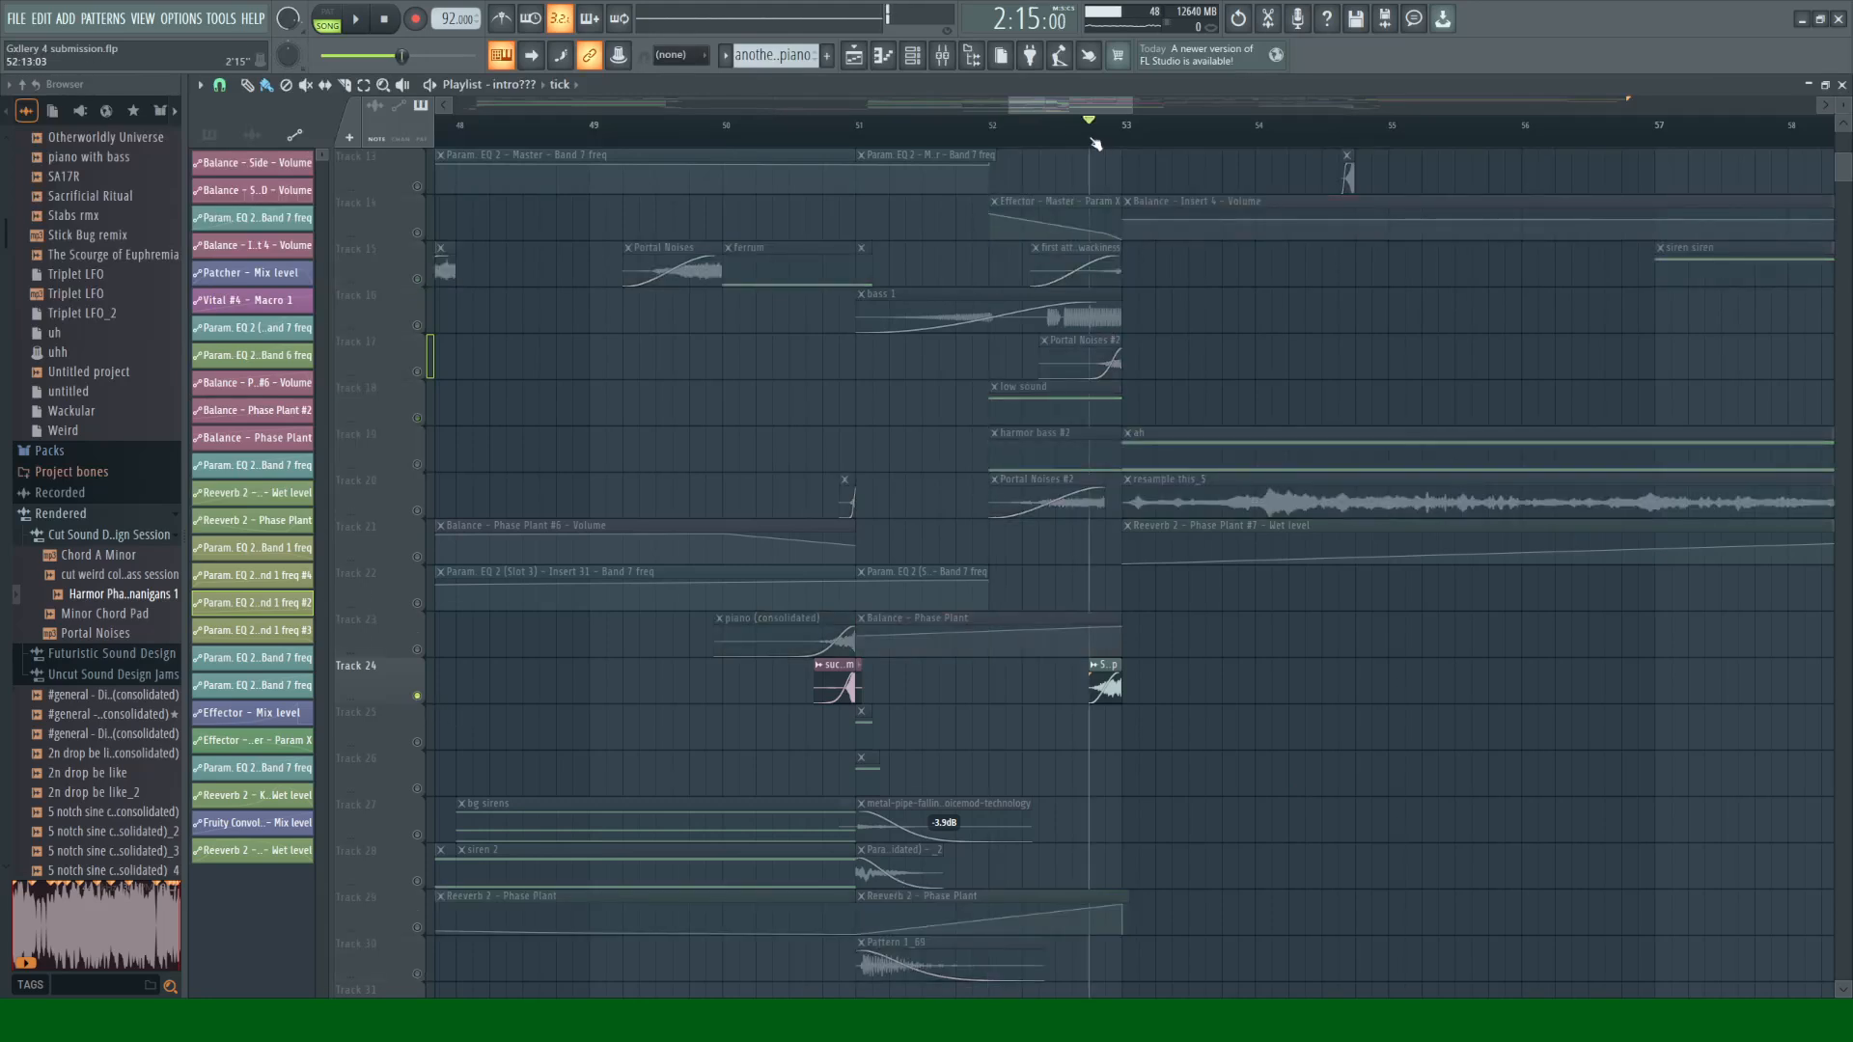
pyautogui.press('space')
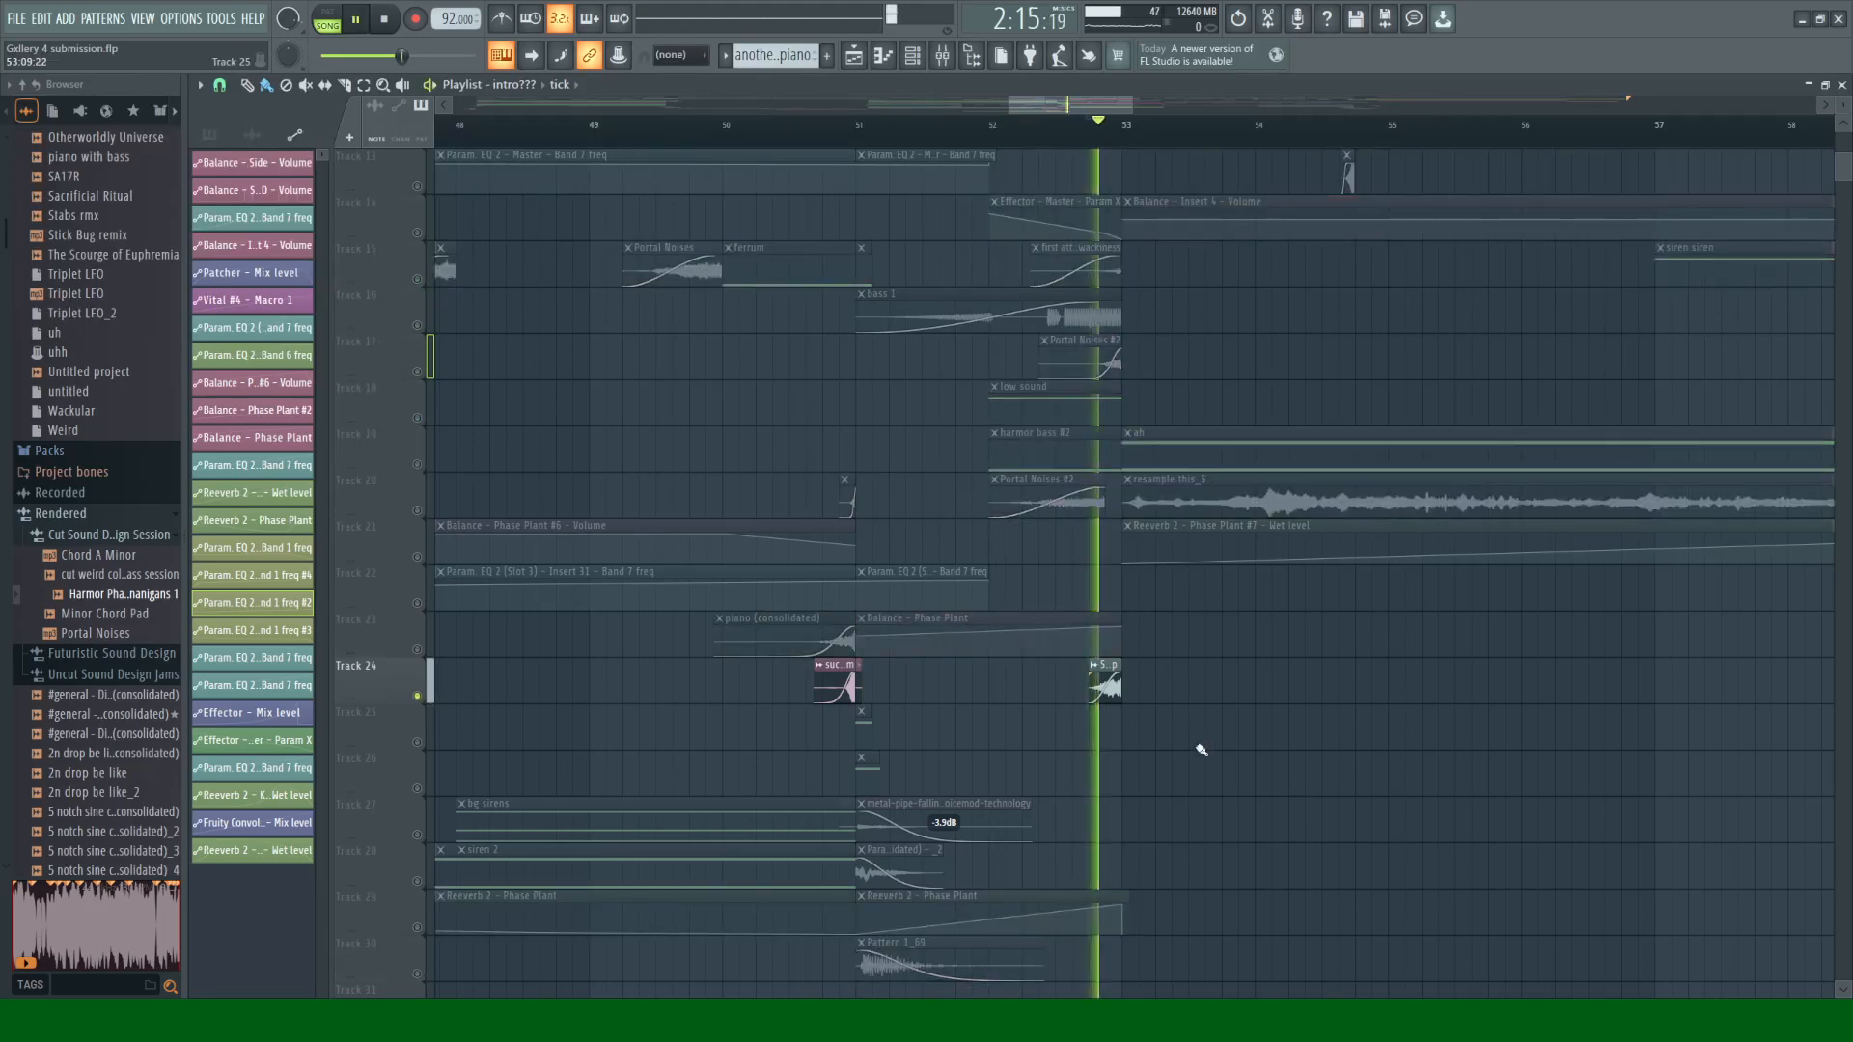
pyautogui.press('space')
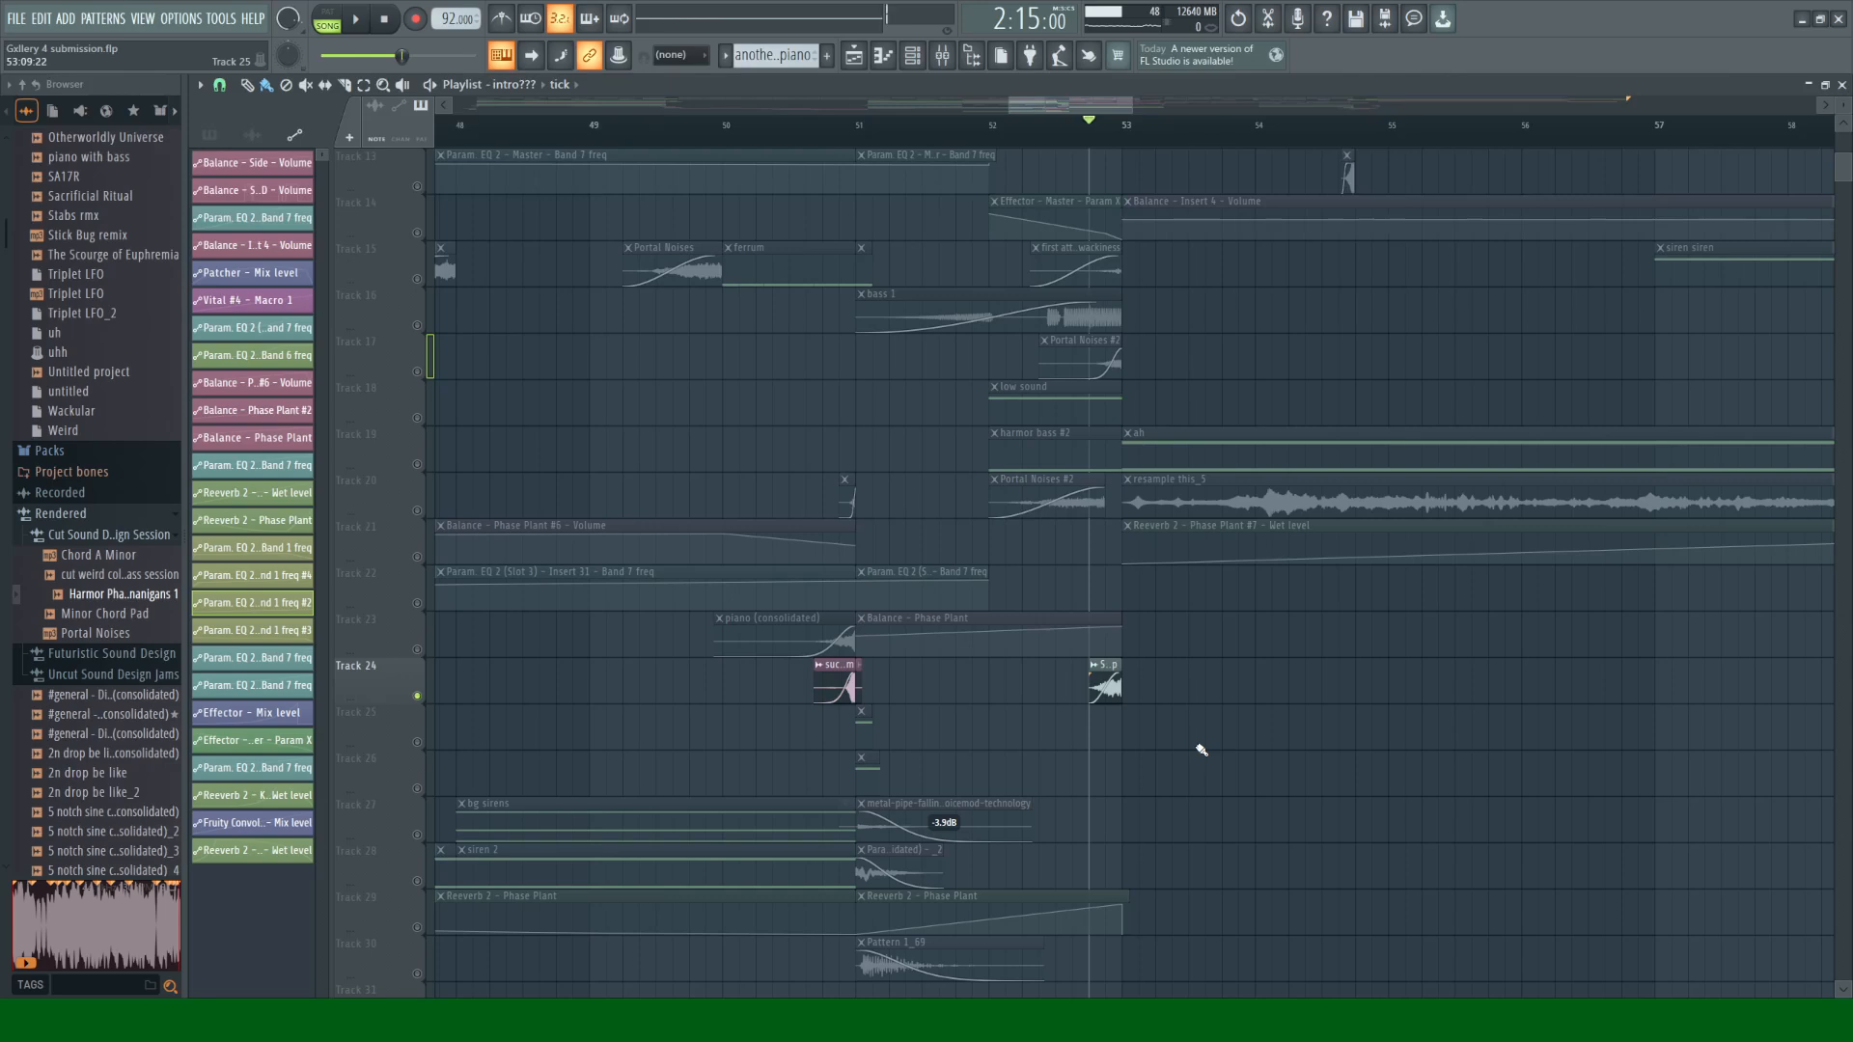
# Step: Isolate Tracks 3, 8, 11 and 14 together and play the reversed piano with its effect automation from bar 52
pyautogui.scroll(6, 1201, 750)
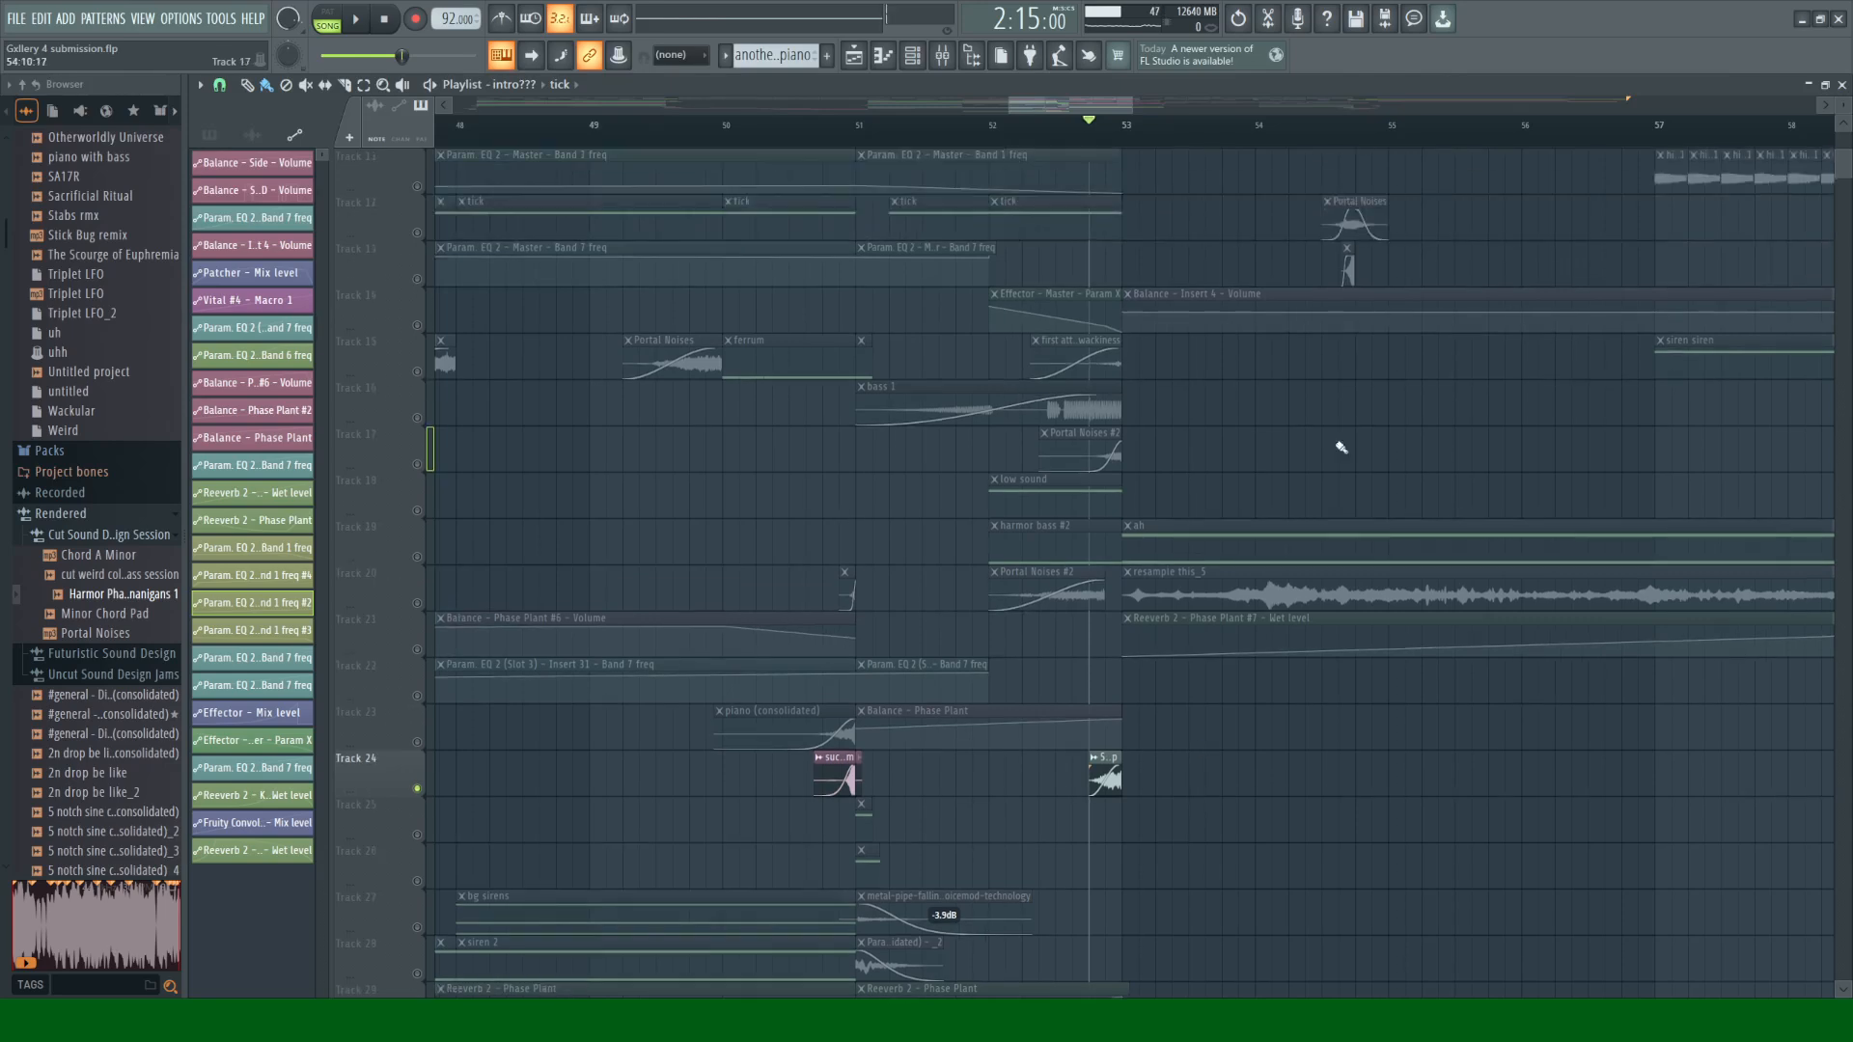
pyautogui.scroll(3, 1219, 333)
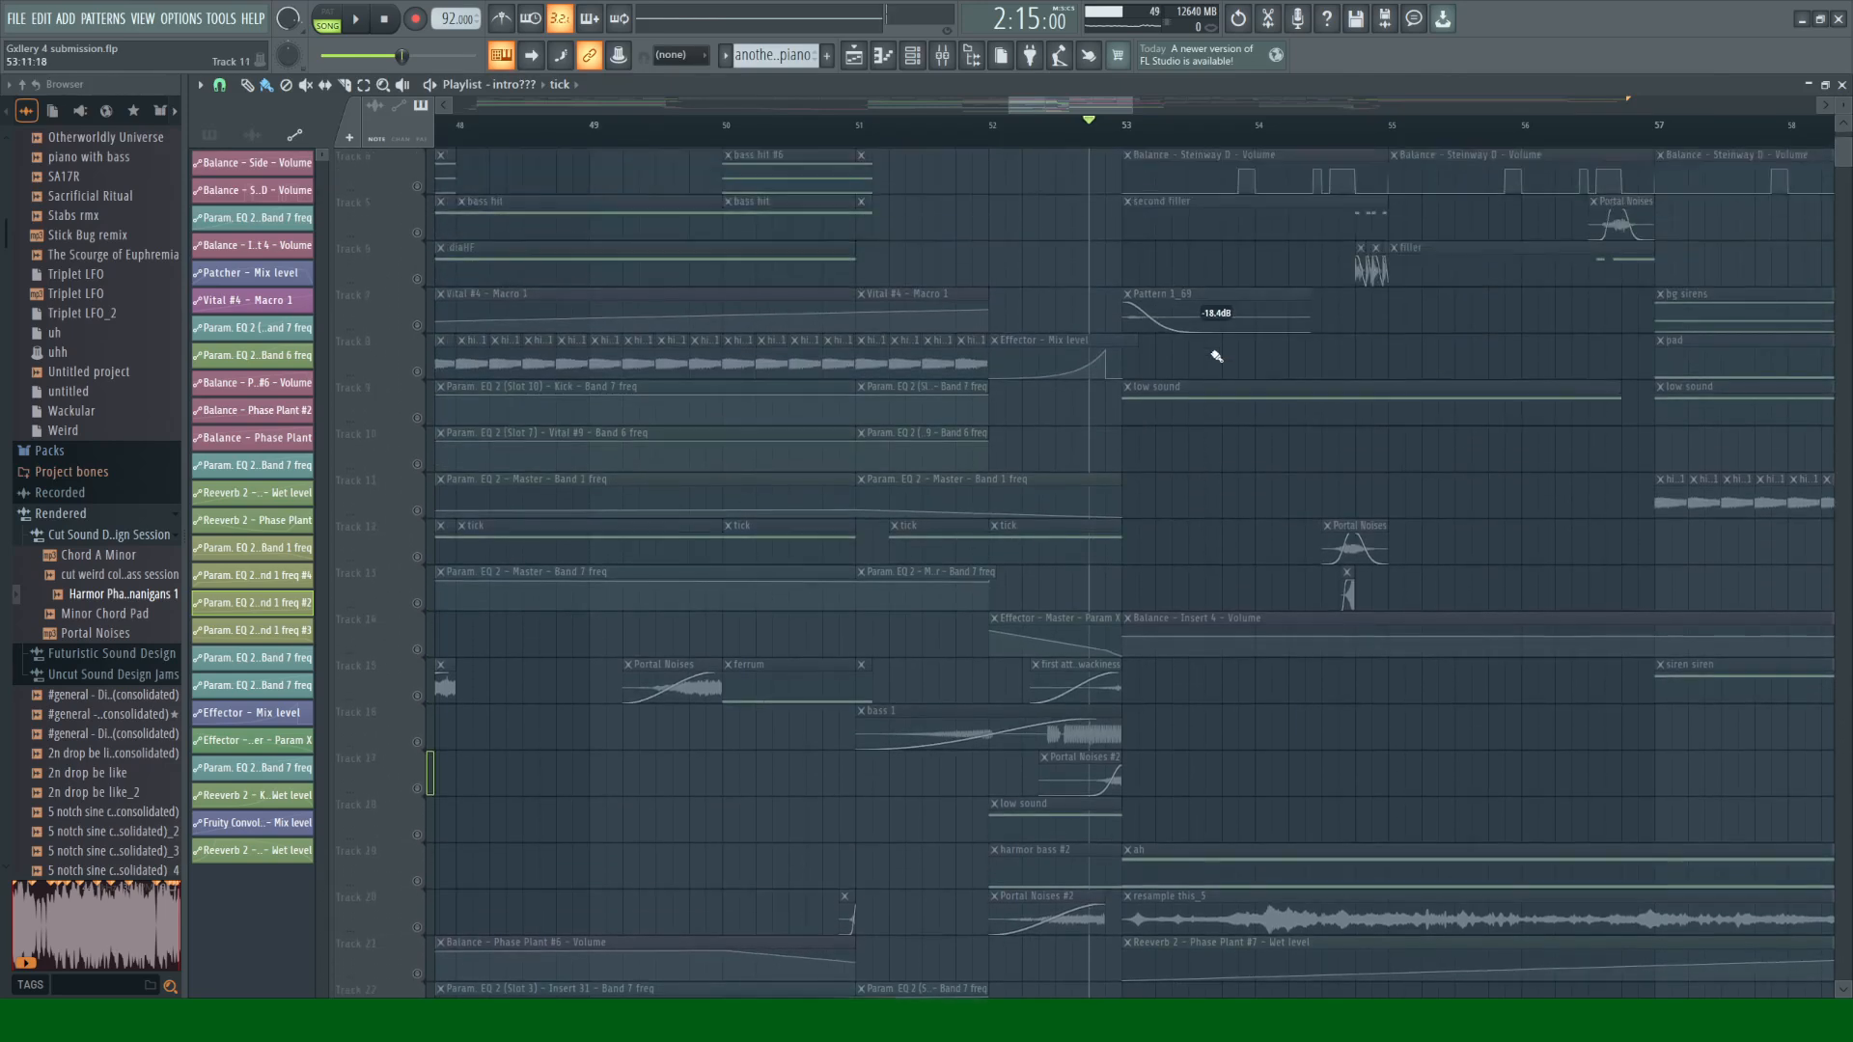
pyautogui.scroll(3, 1061, 264)
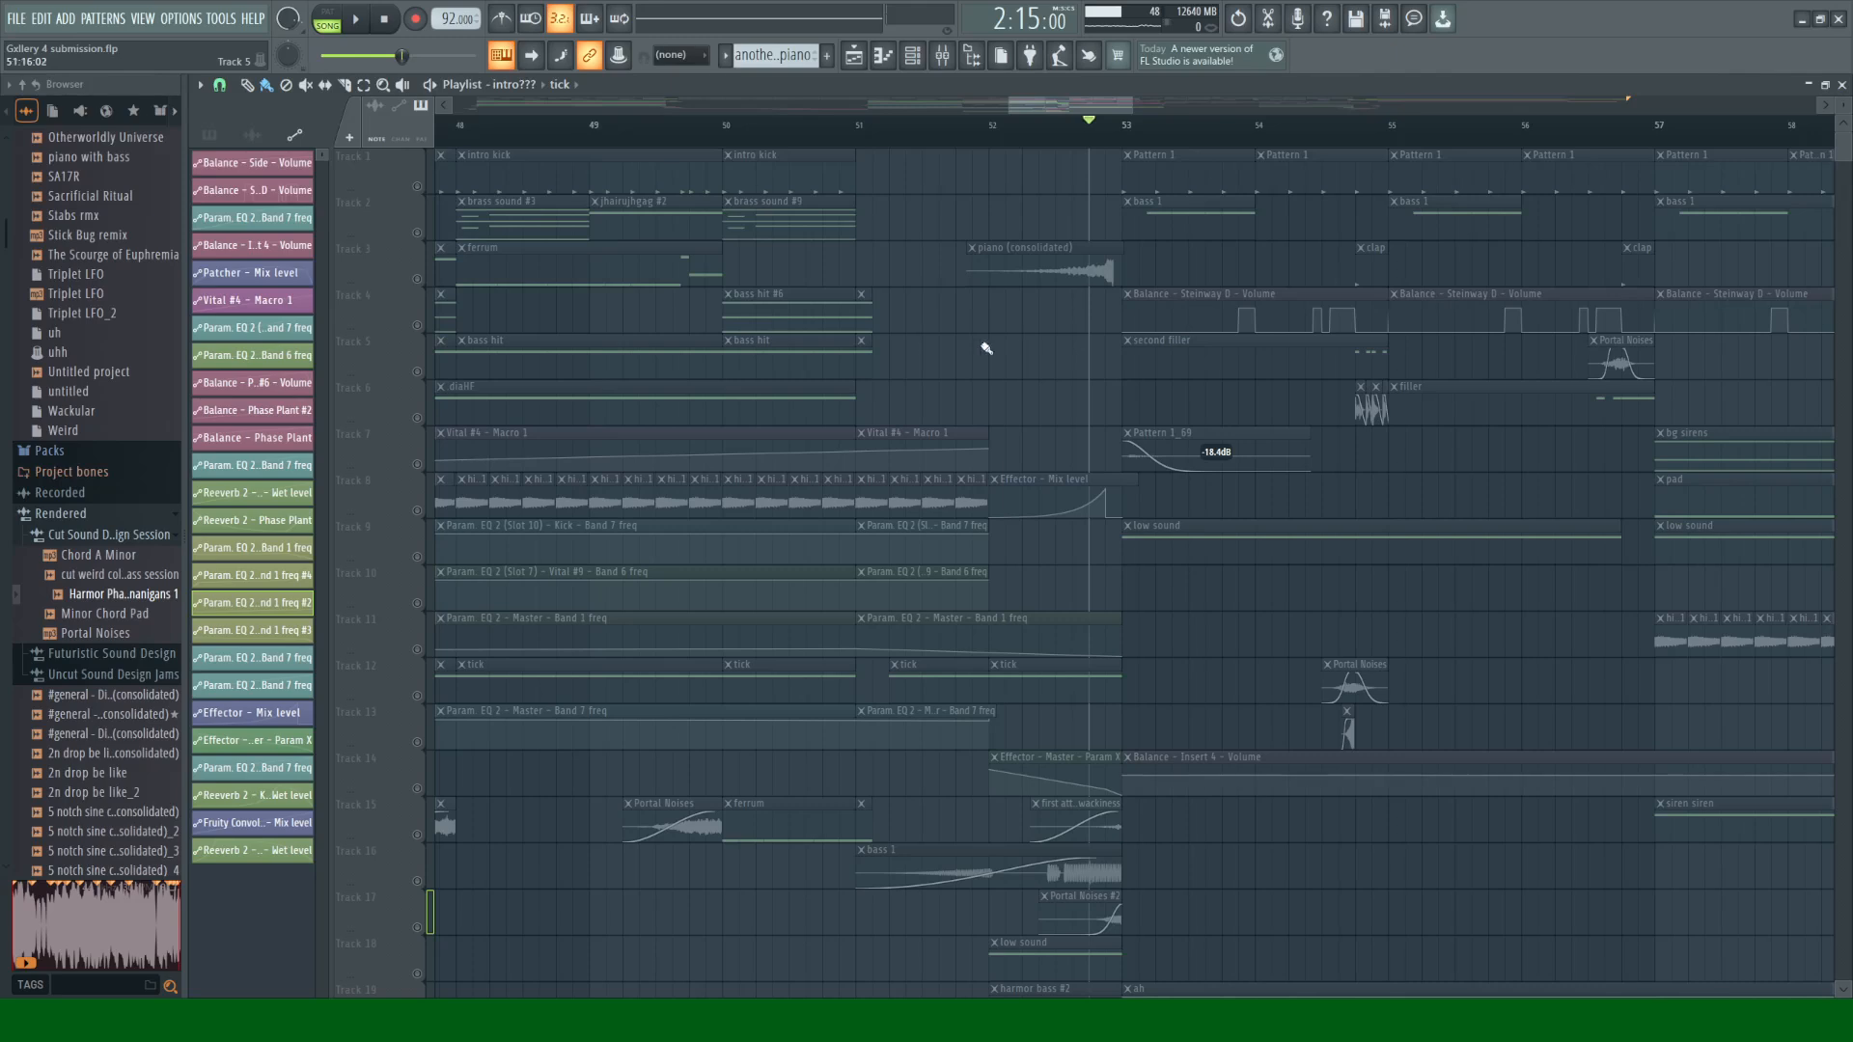
pyautogui.click(421, 516)
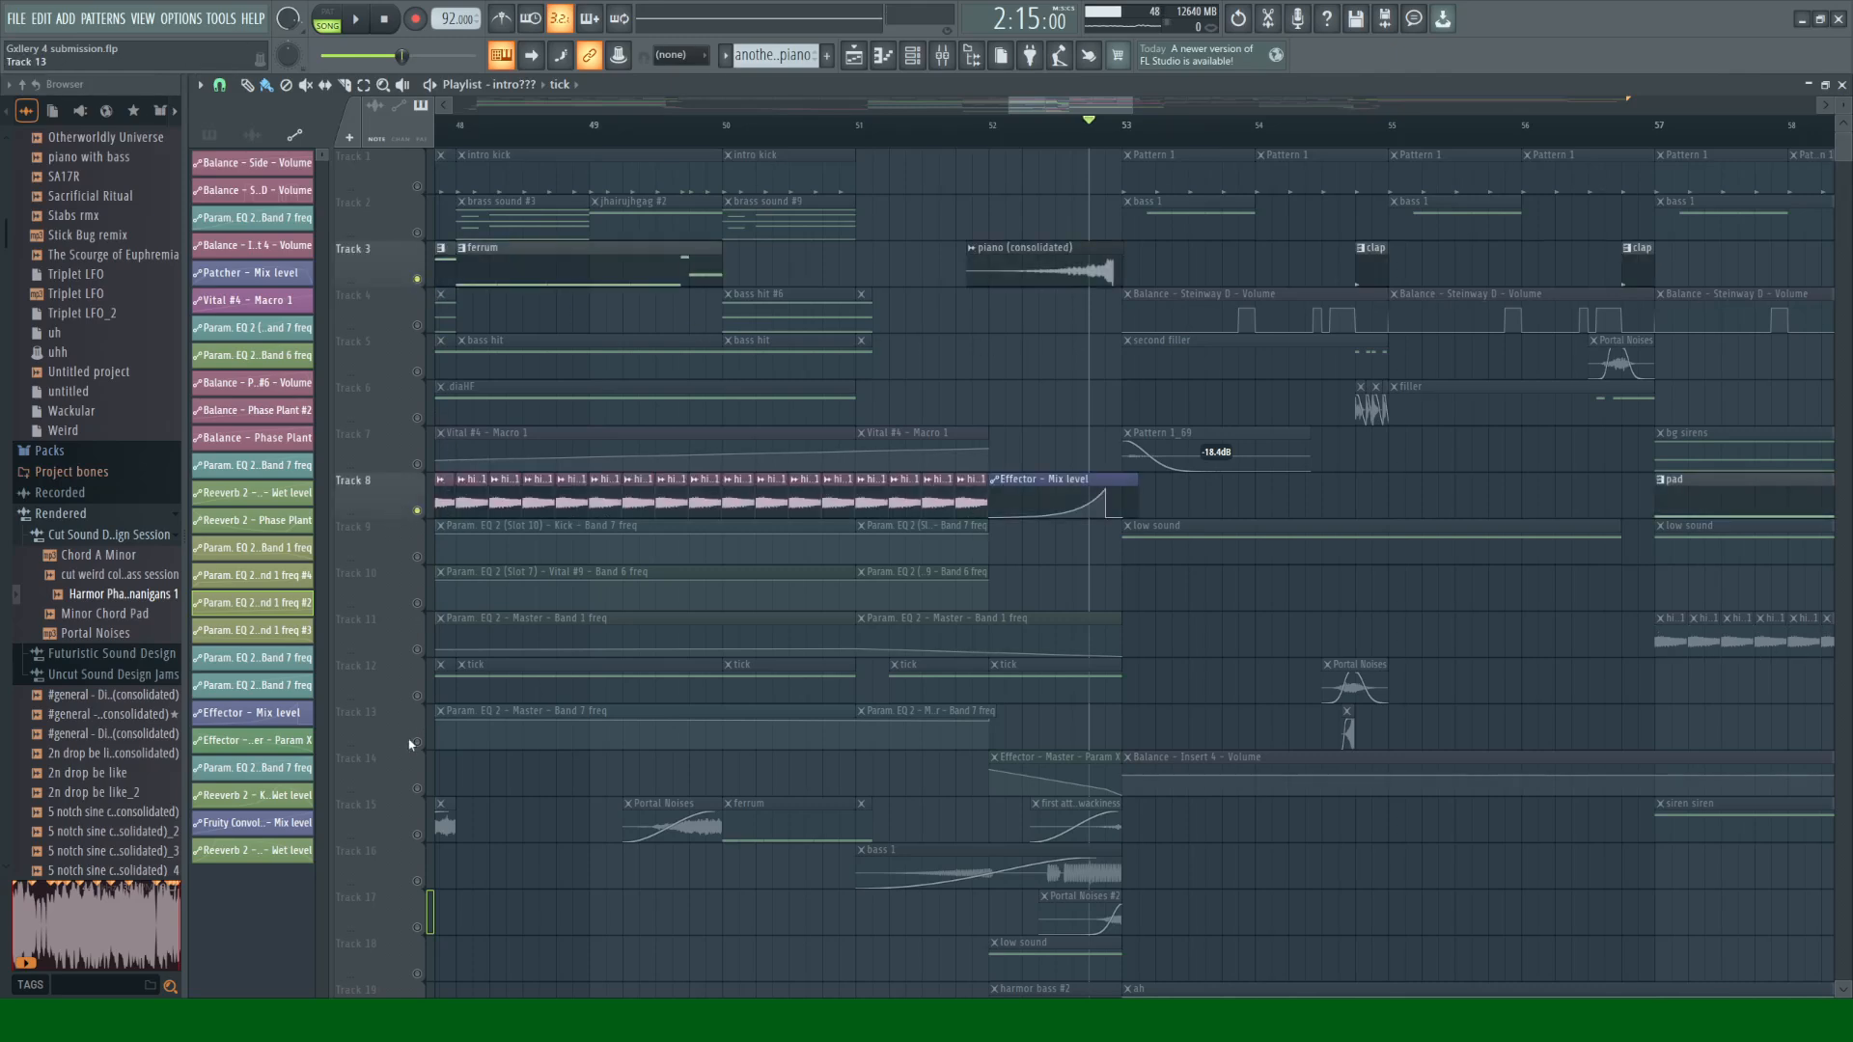
pyautogui.click(420, 790)
pyautogui.click(418, 648)
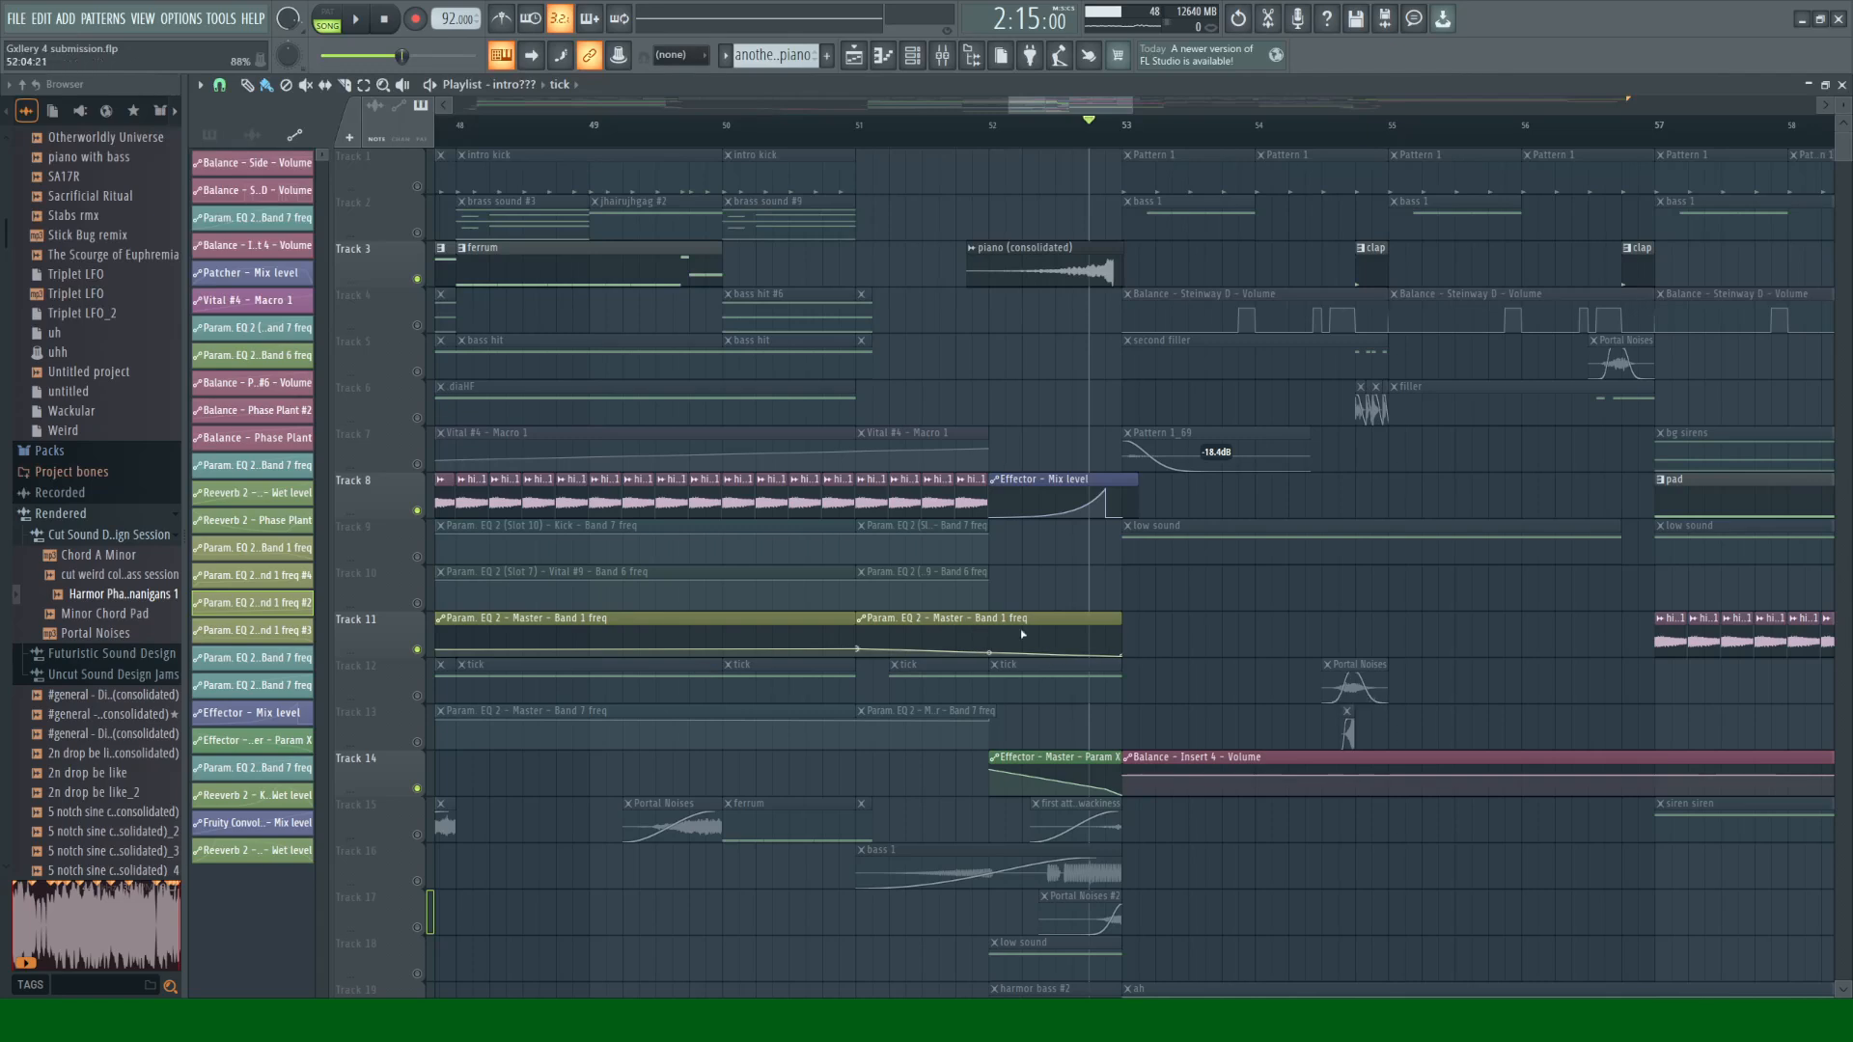
pyautogui.click(995, 144)
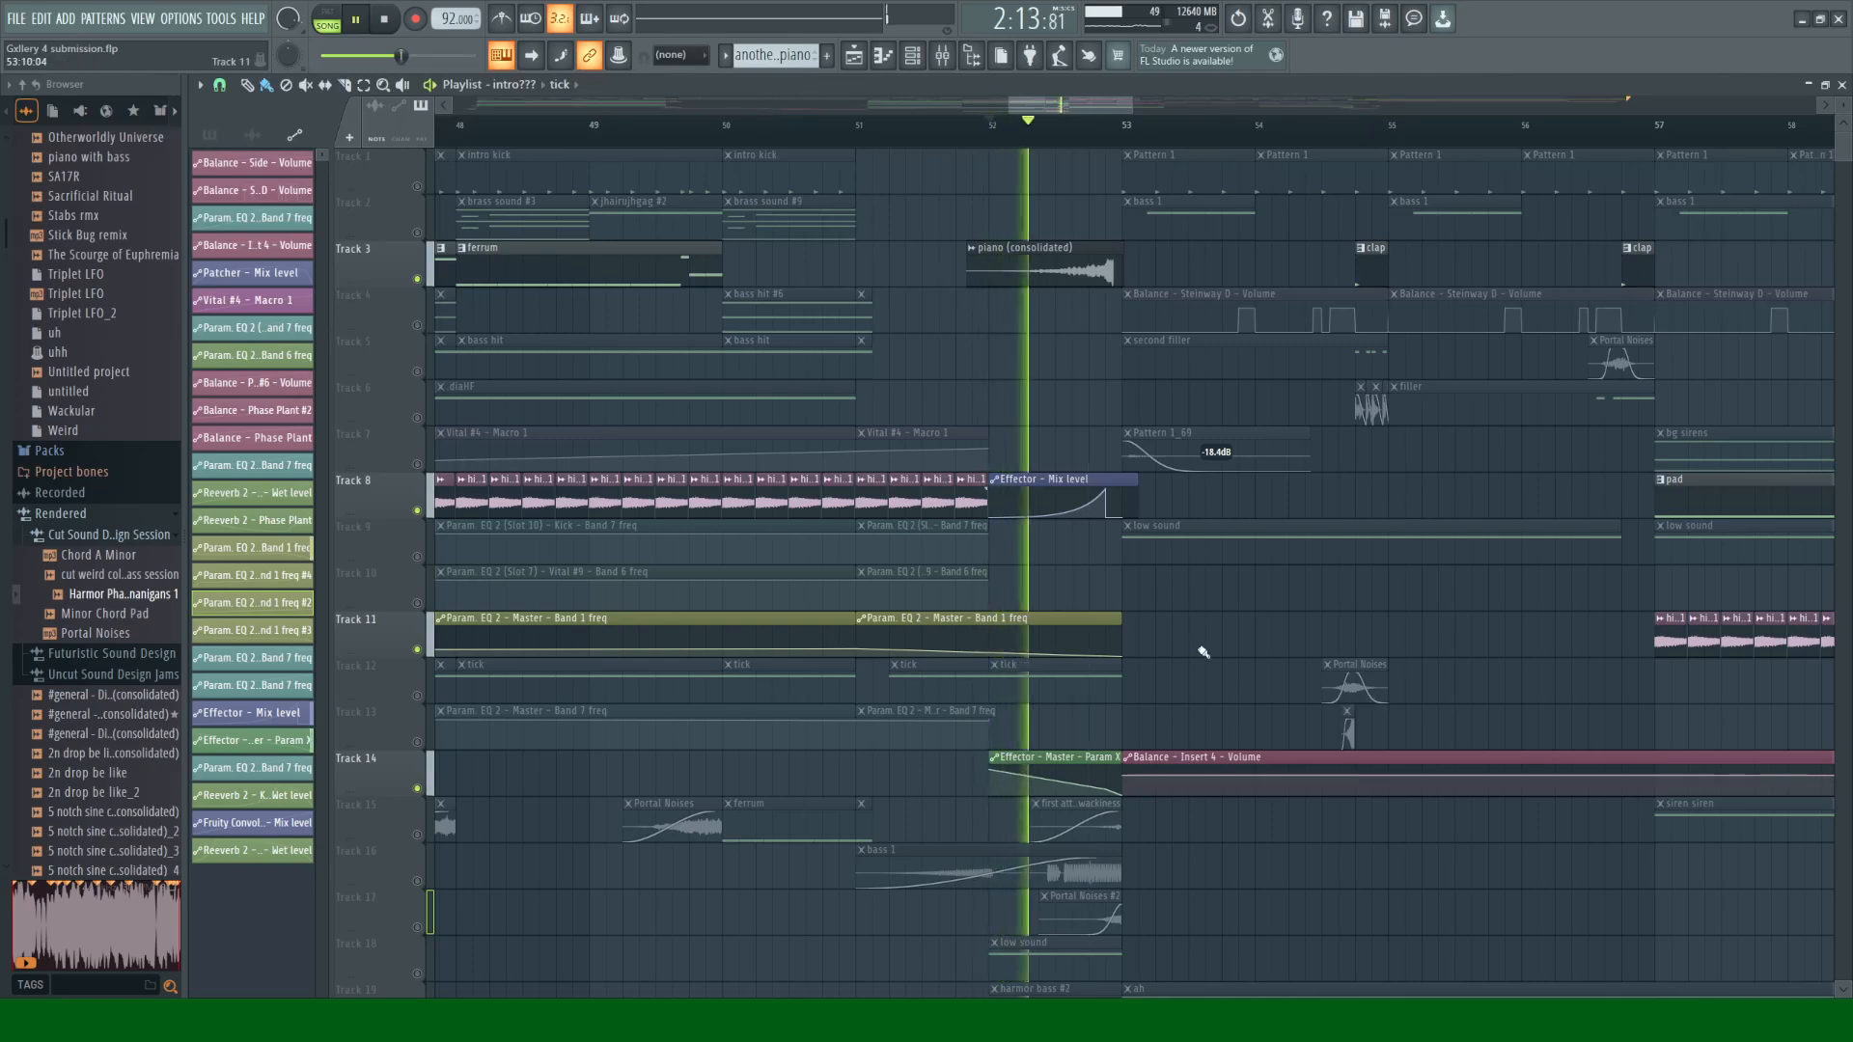
pyautogui.press('space')
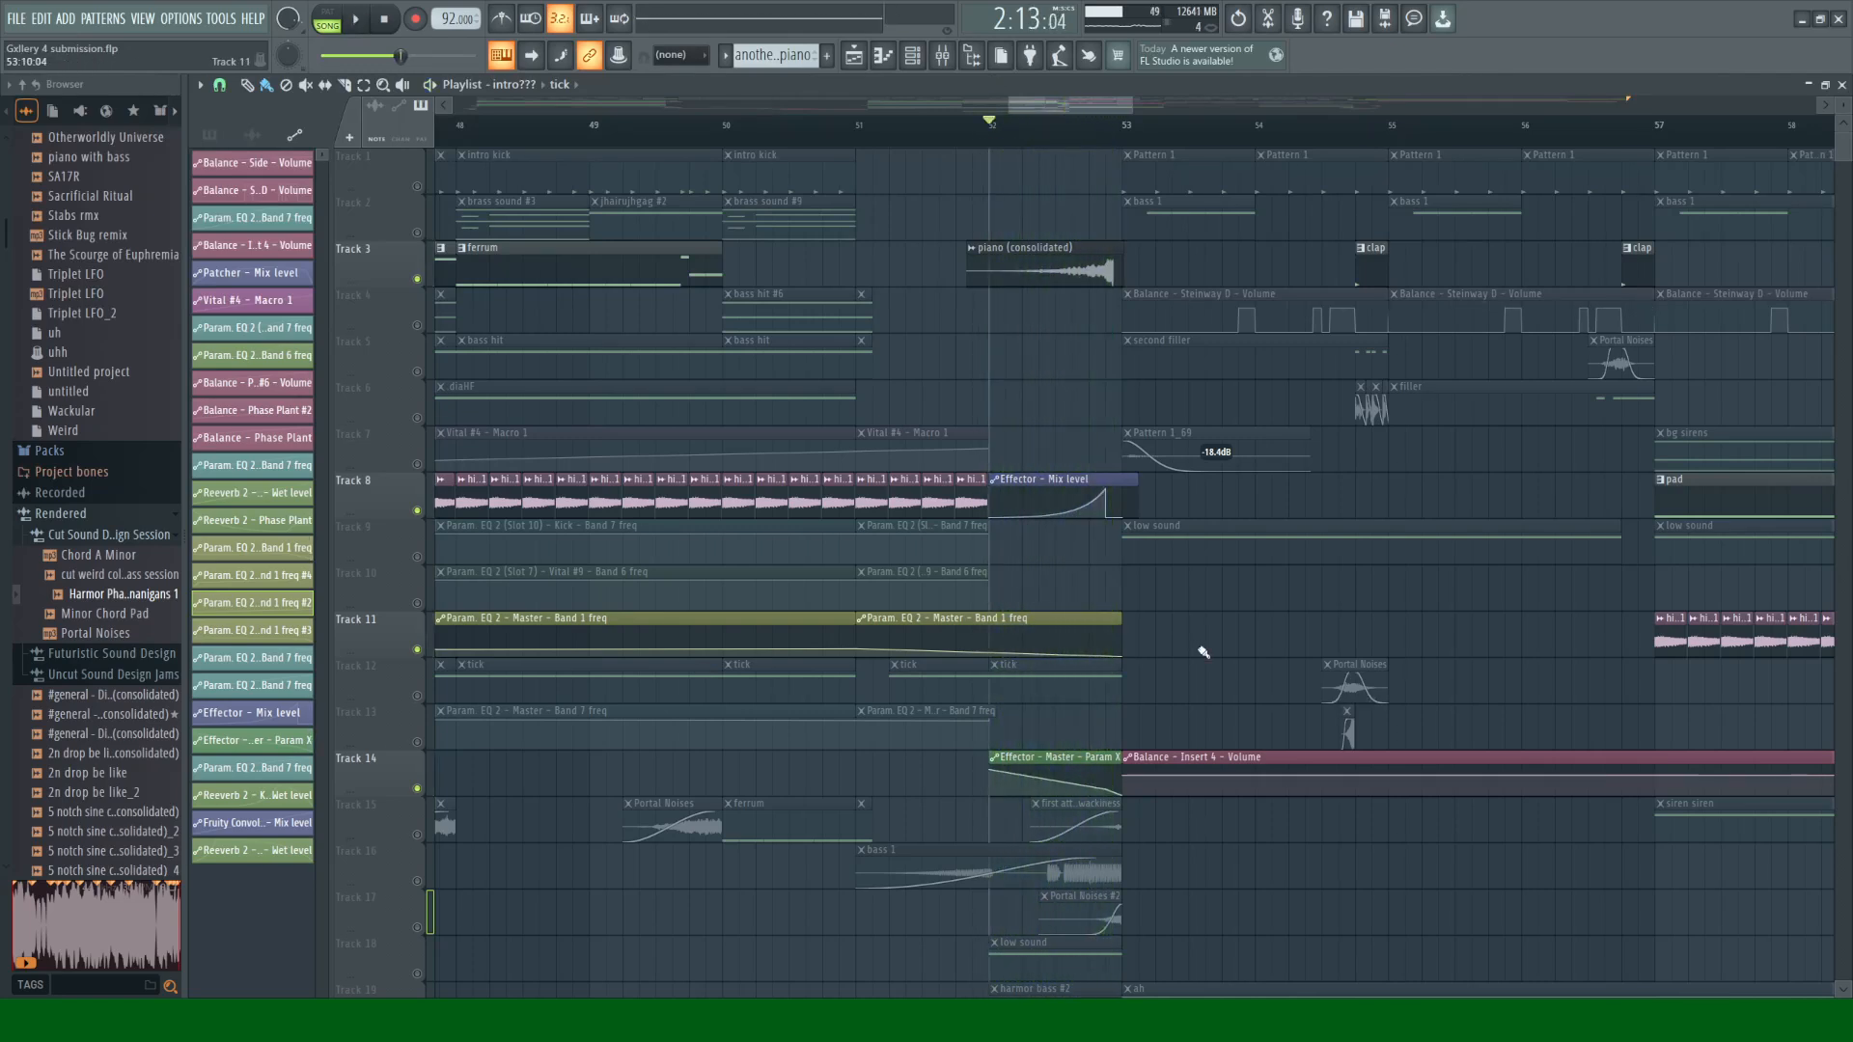
# Step: Solo Track 8, re-enable all tracks and play the full break from bar 51
pyautogui.rightClick(417, 511)
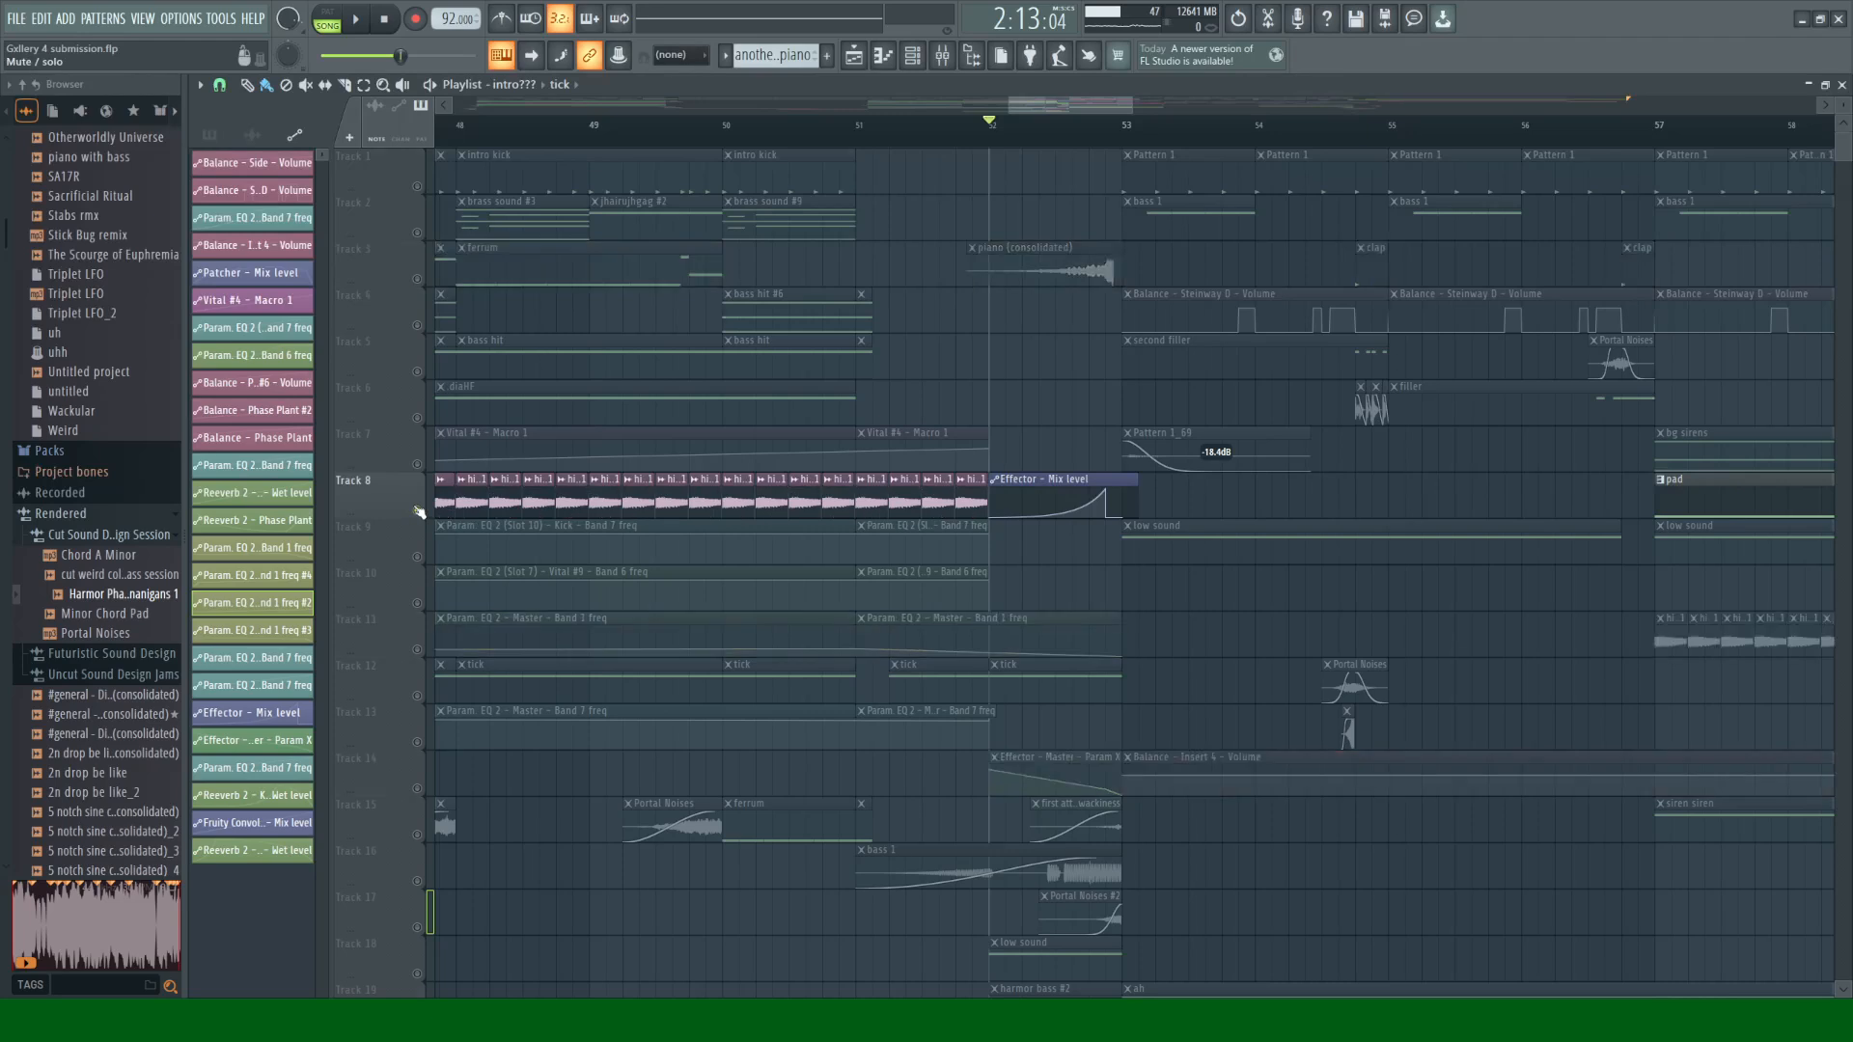
pyautogui.rightClick(417, 511)
pyautogui.click(858, 129)
pyautogui.press('space')
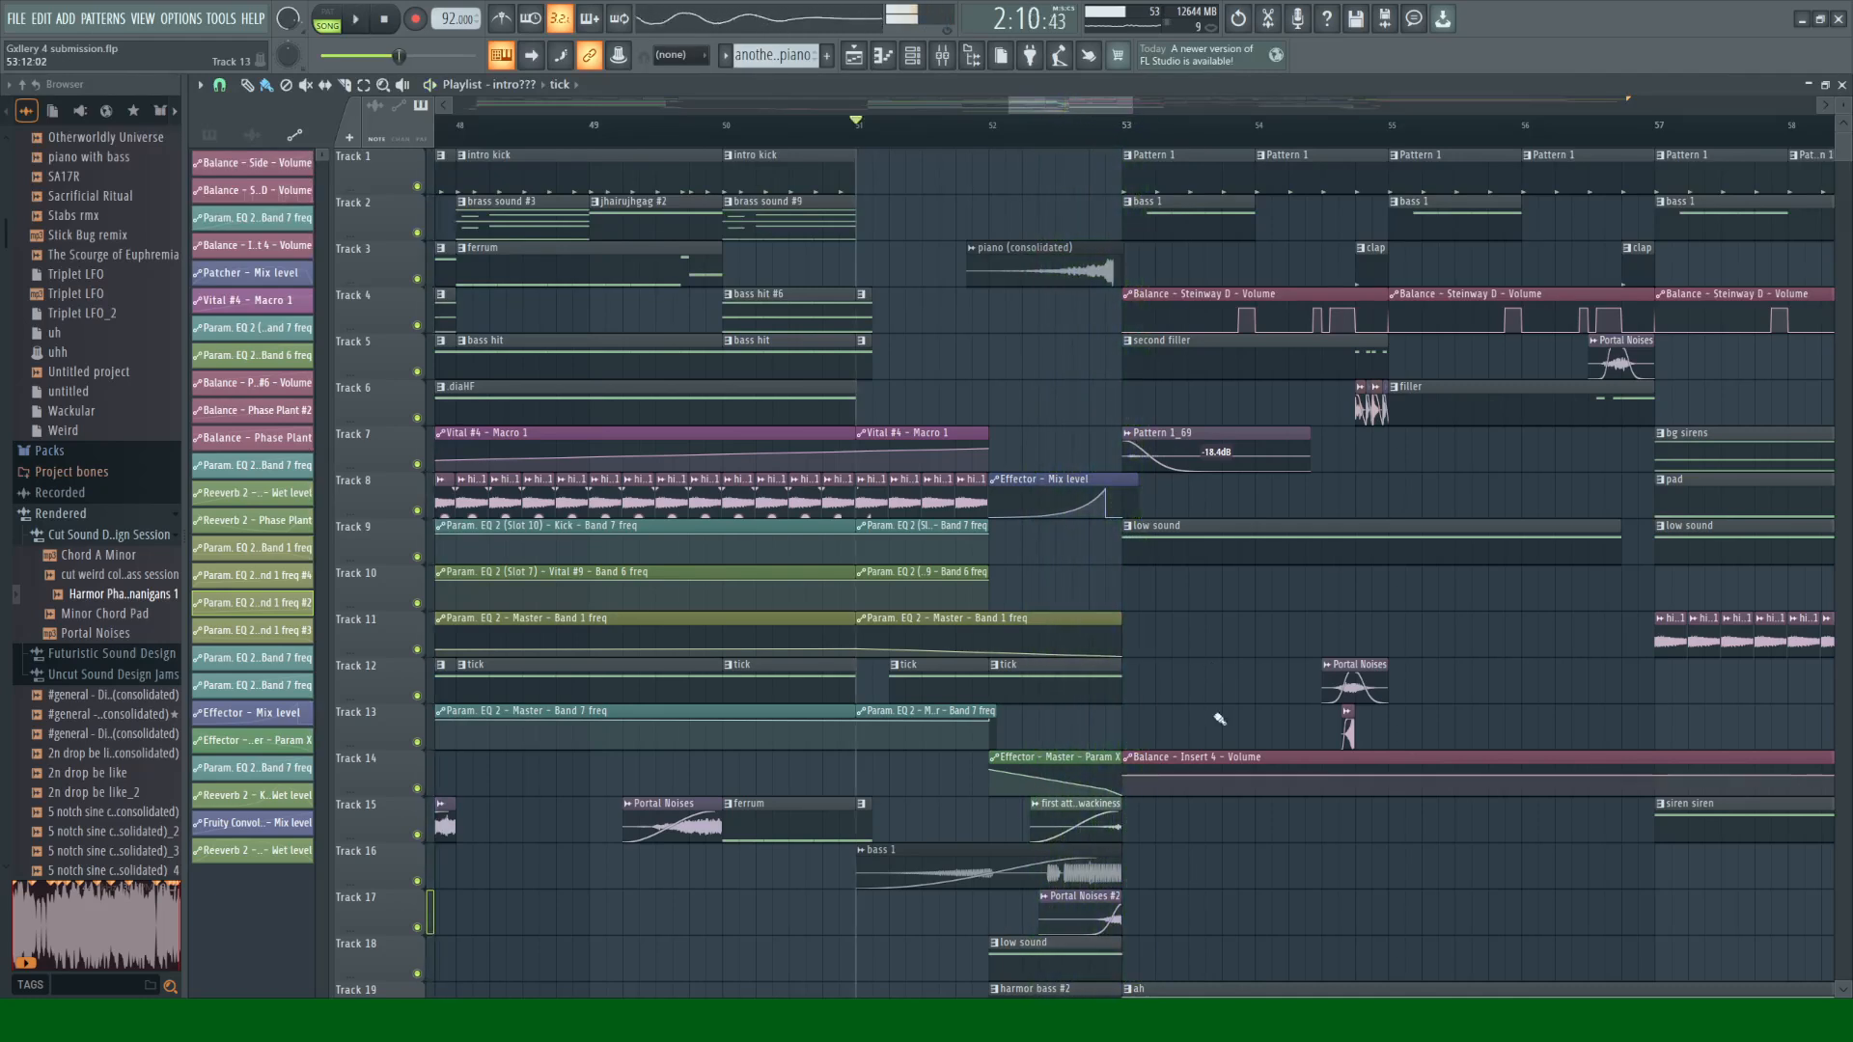
pyautogui.press('space')
# Step: Set the playback position to bar 52 and examine the break's layers down to Track 30
pyautogui.scroll(-3, 1215, 715)
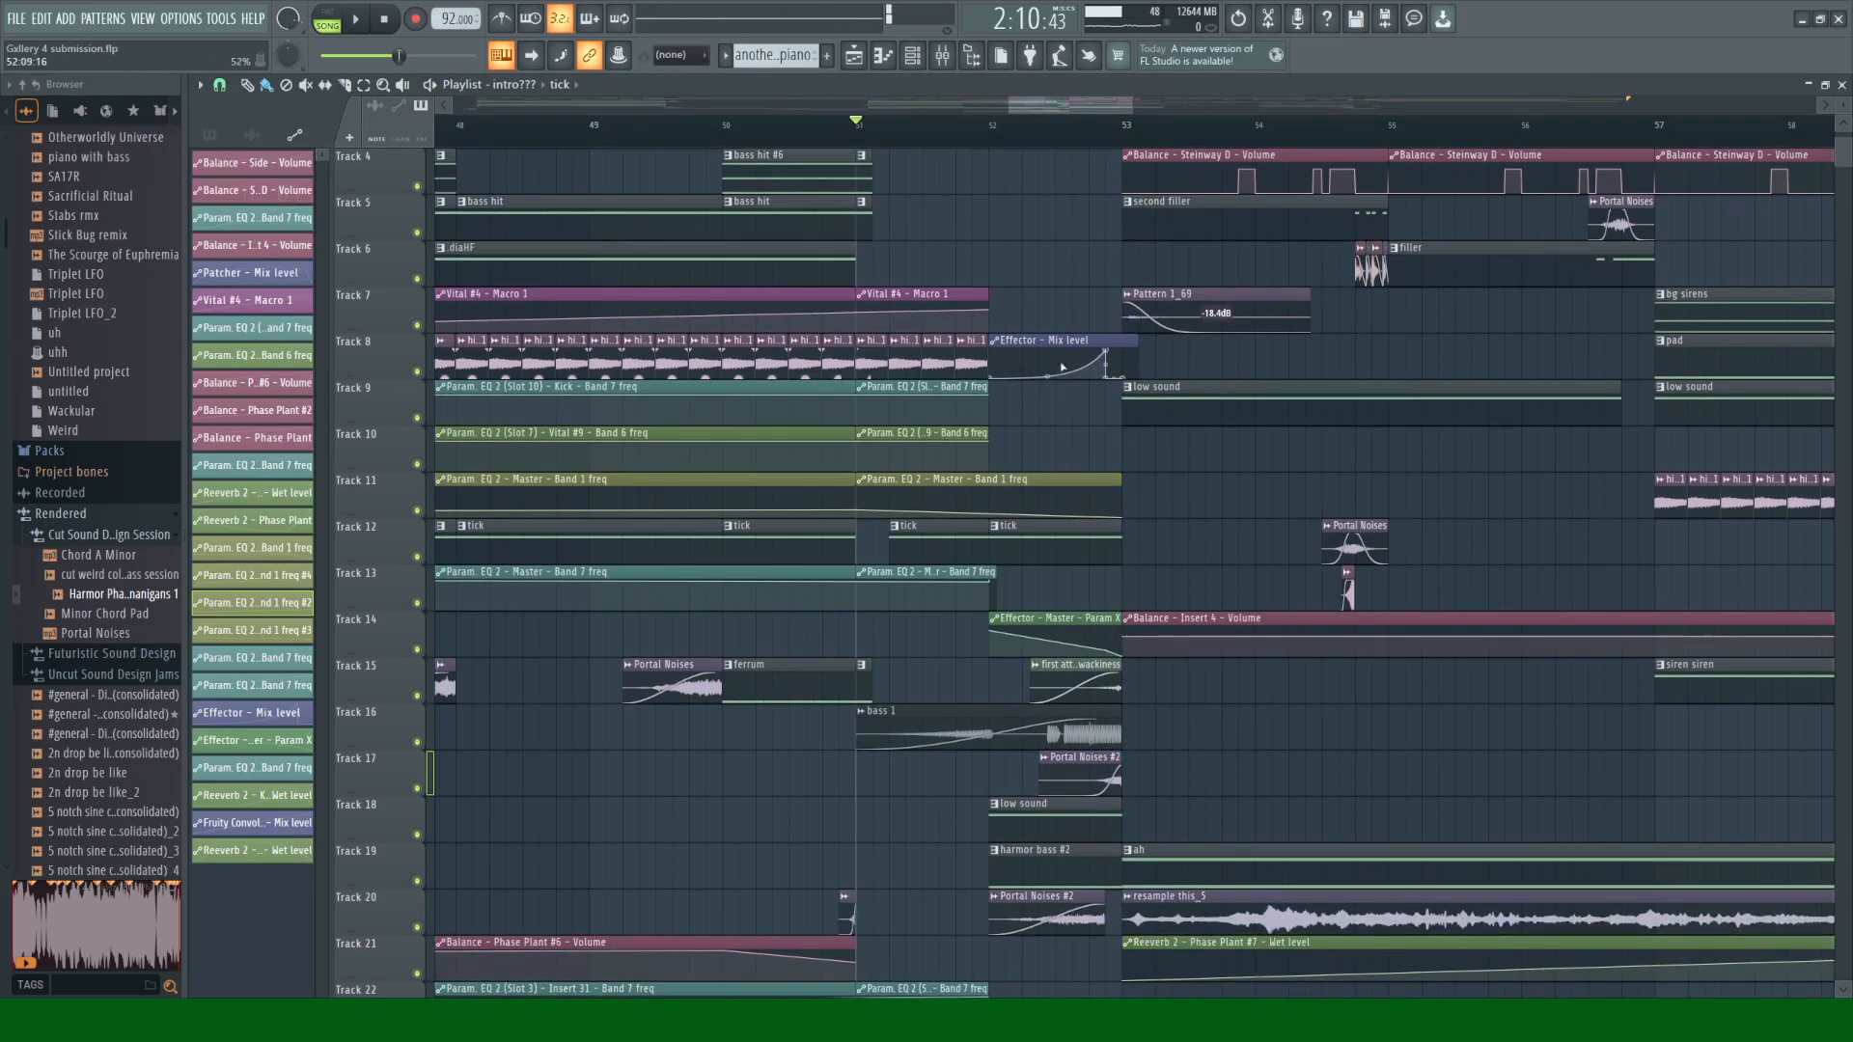
pyautogui.click(992, 123)
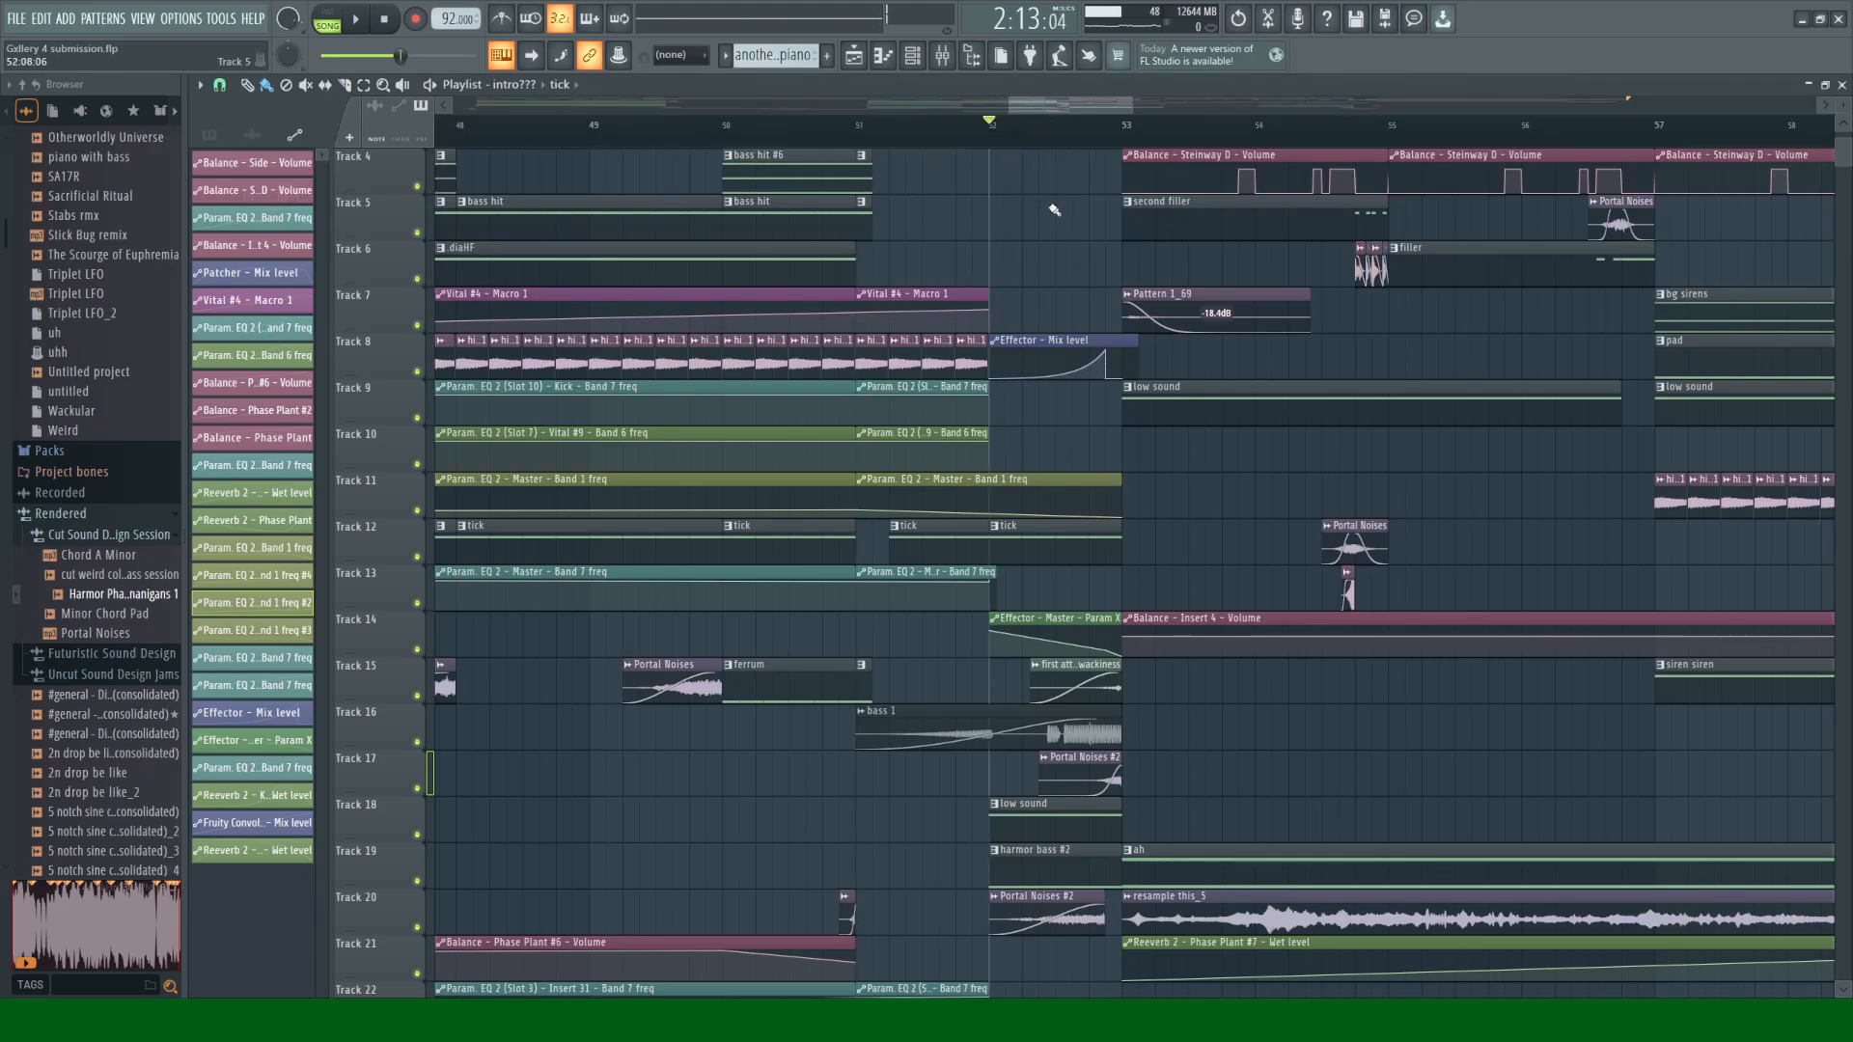
pyautogui.scroll(-2, 1225, 543)
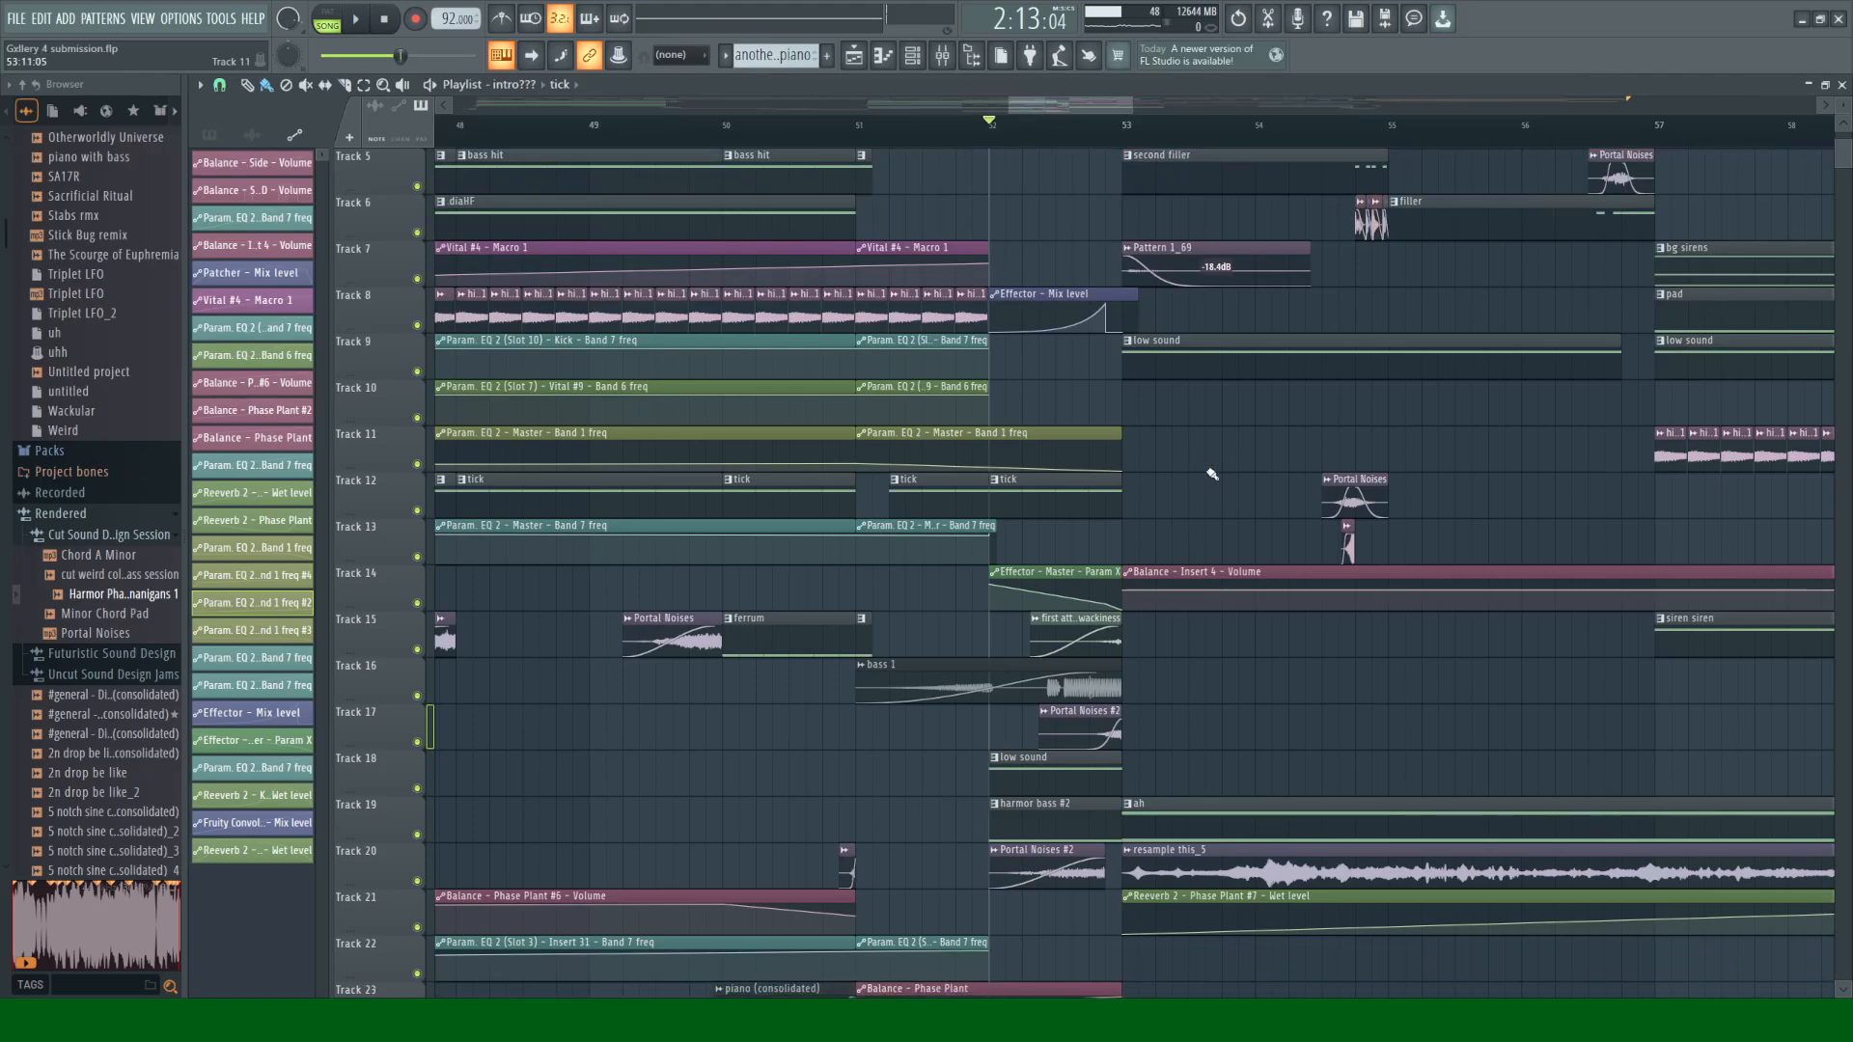
pyautogui.scroll(-2, 1216, 473)
pyautogui.scroll(-8, 1259, 494)
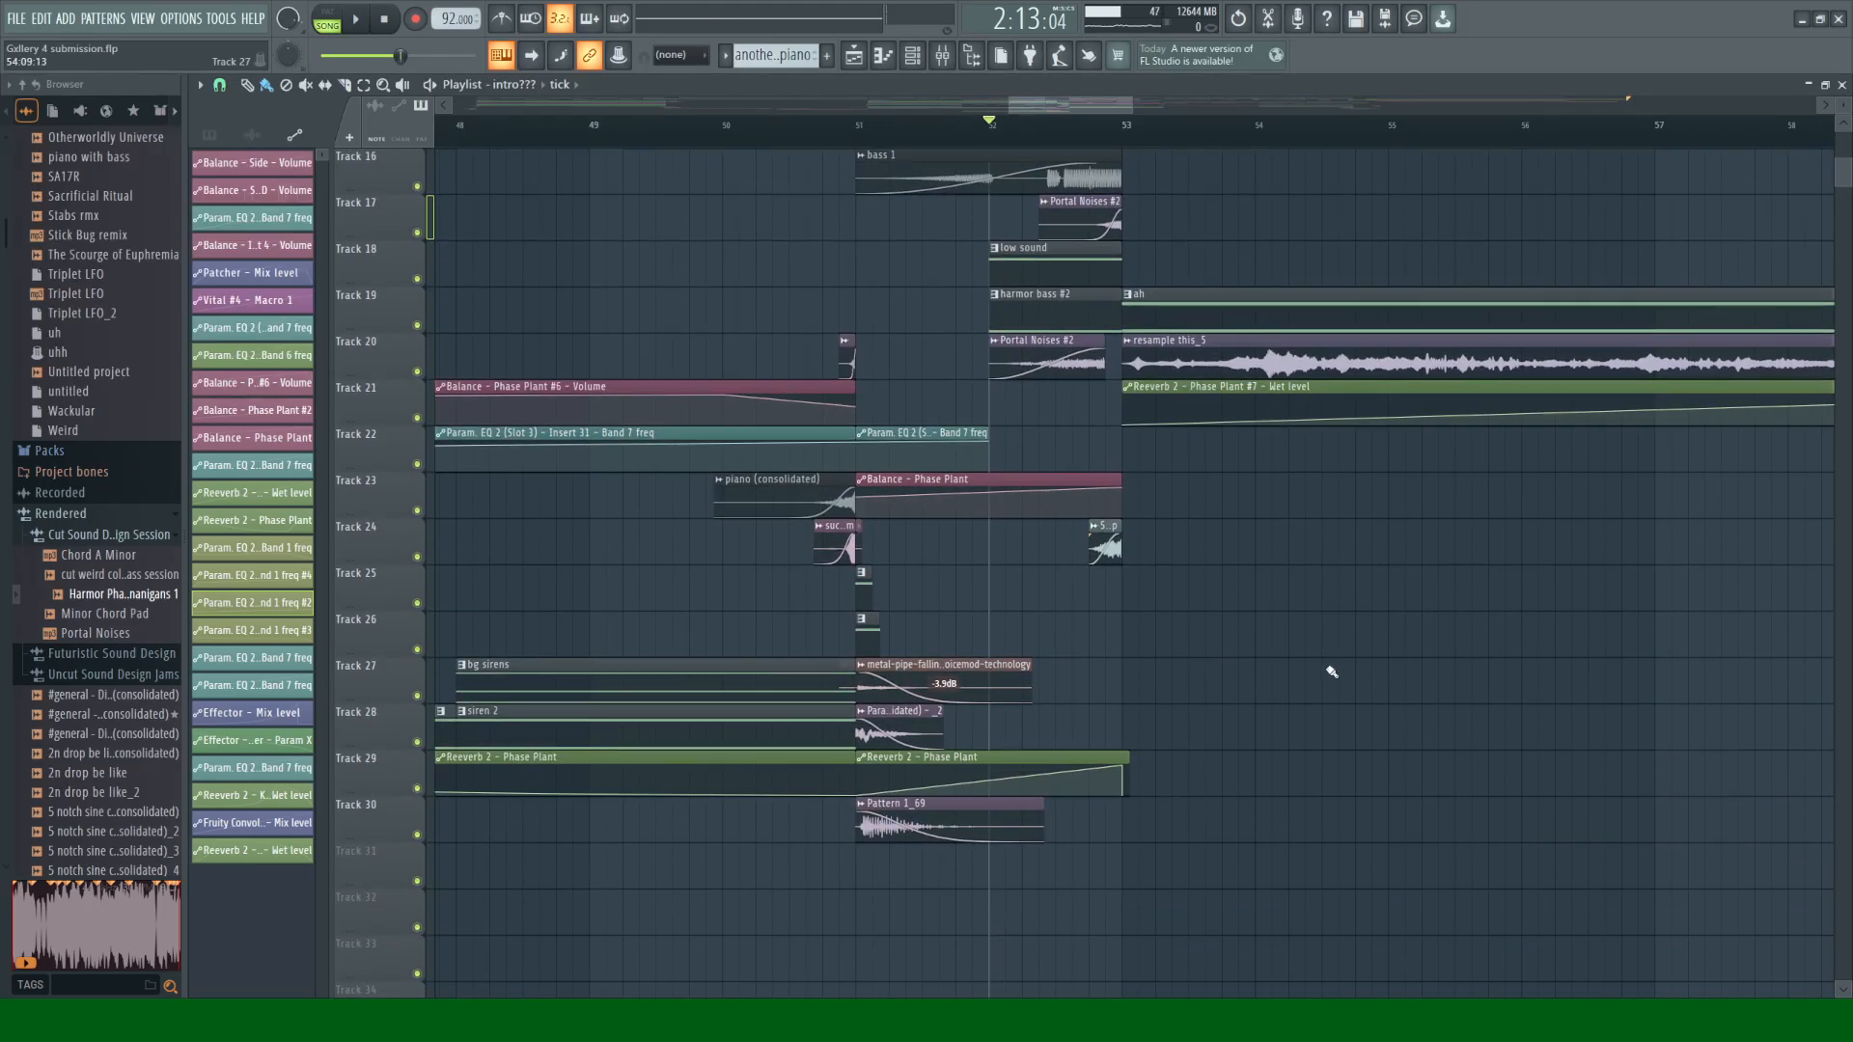
# Step: Go to the transition into the outro and play the full arrangement from bar 77 past bar 80
pyautogui.moveTo(1053, 110); pyautogui.dragTo(1316, 109)
pyautogui.scroll(2, 946, 501)
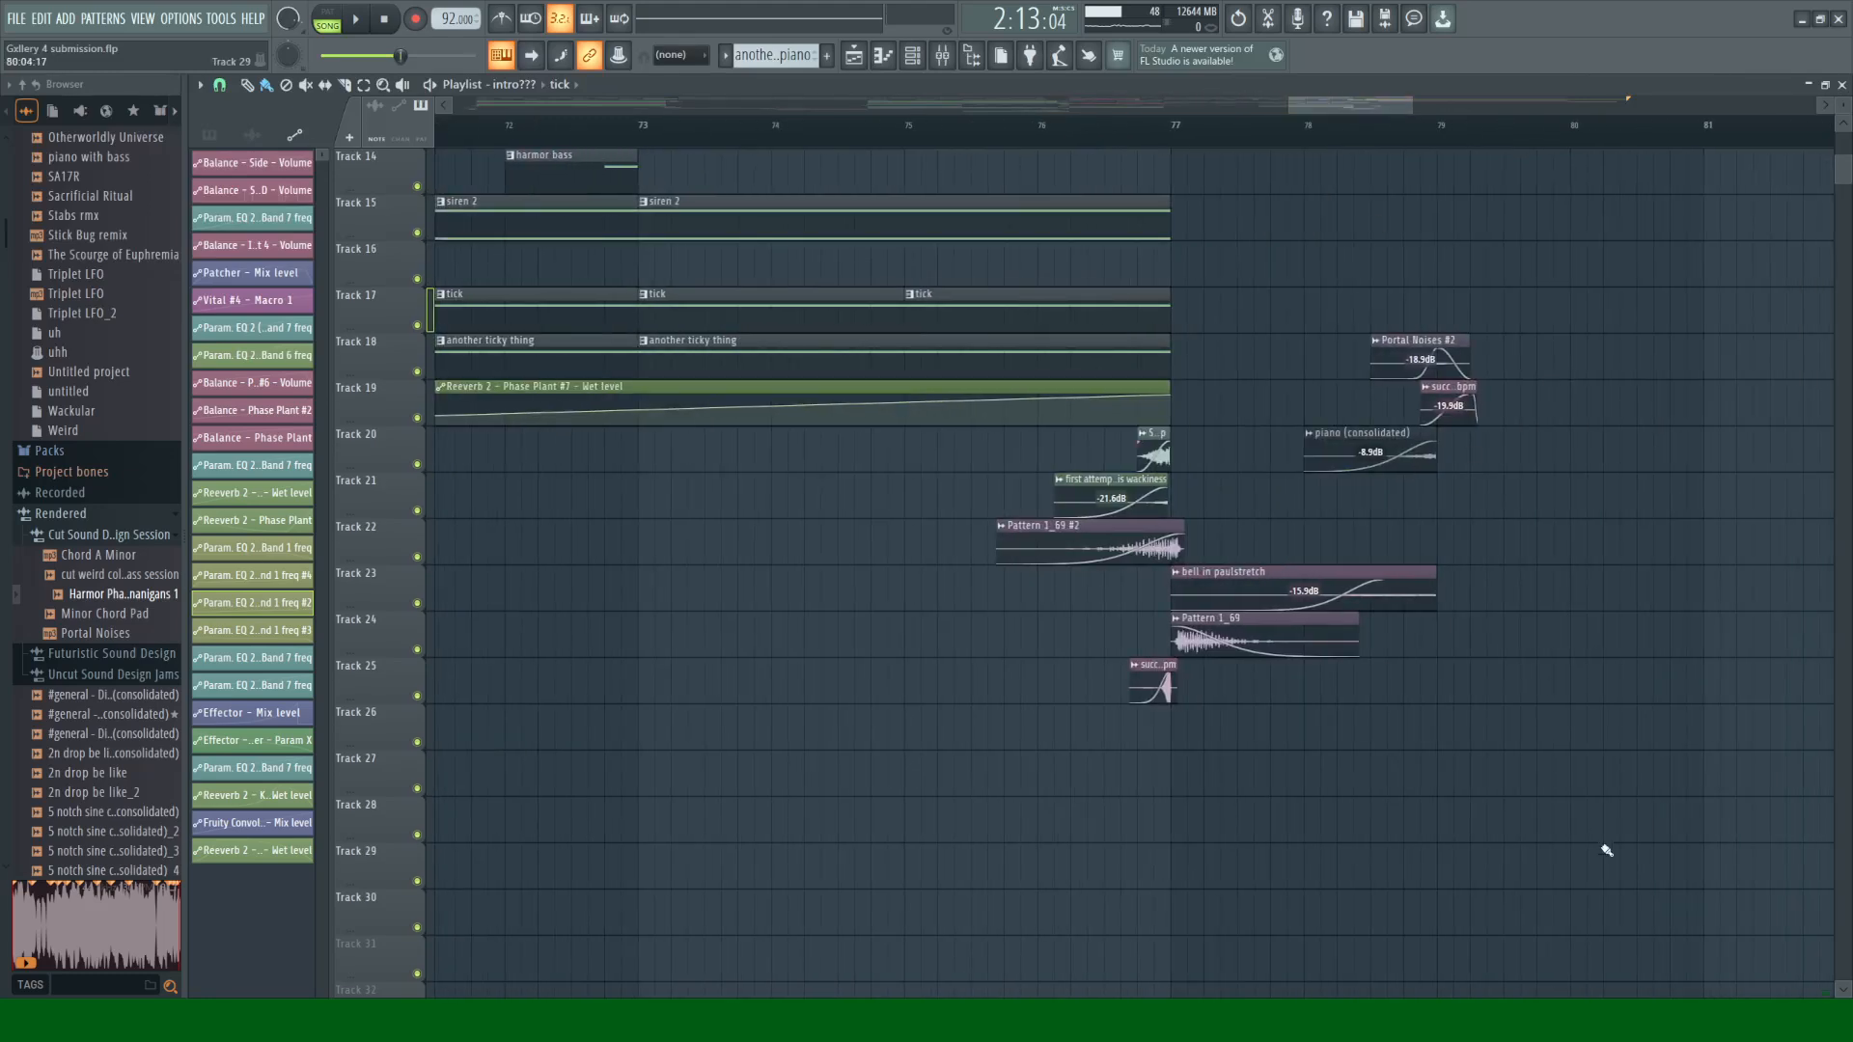
pyautogui.scroll(3, 1614, 762)
pyautogui.scroll(2, 1619, 729)
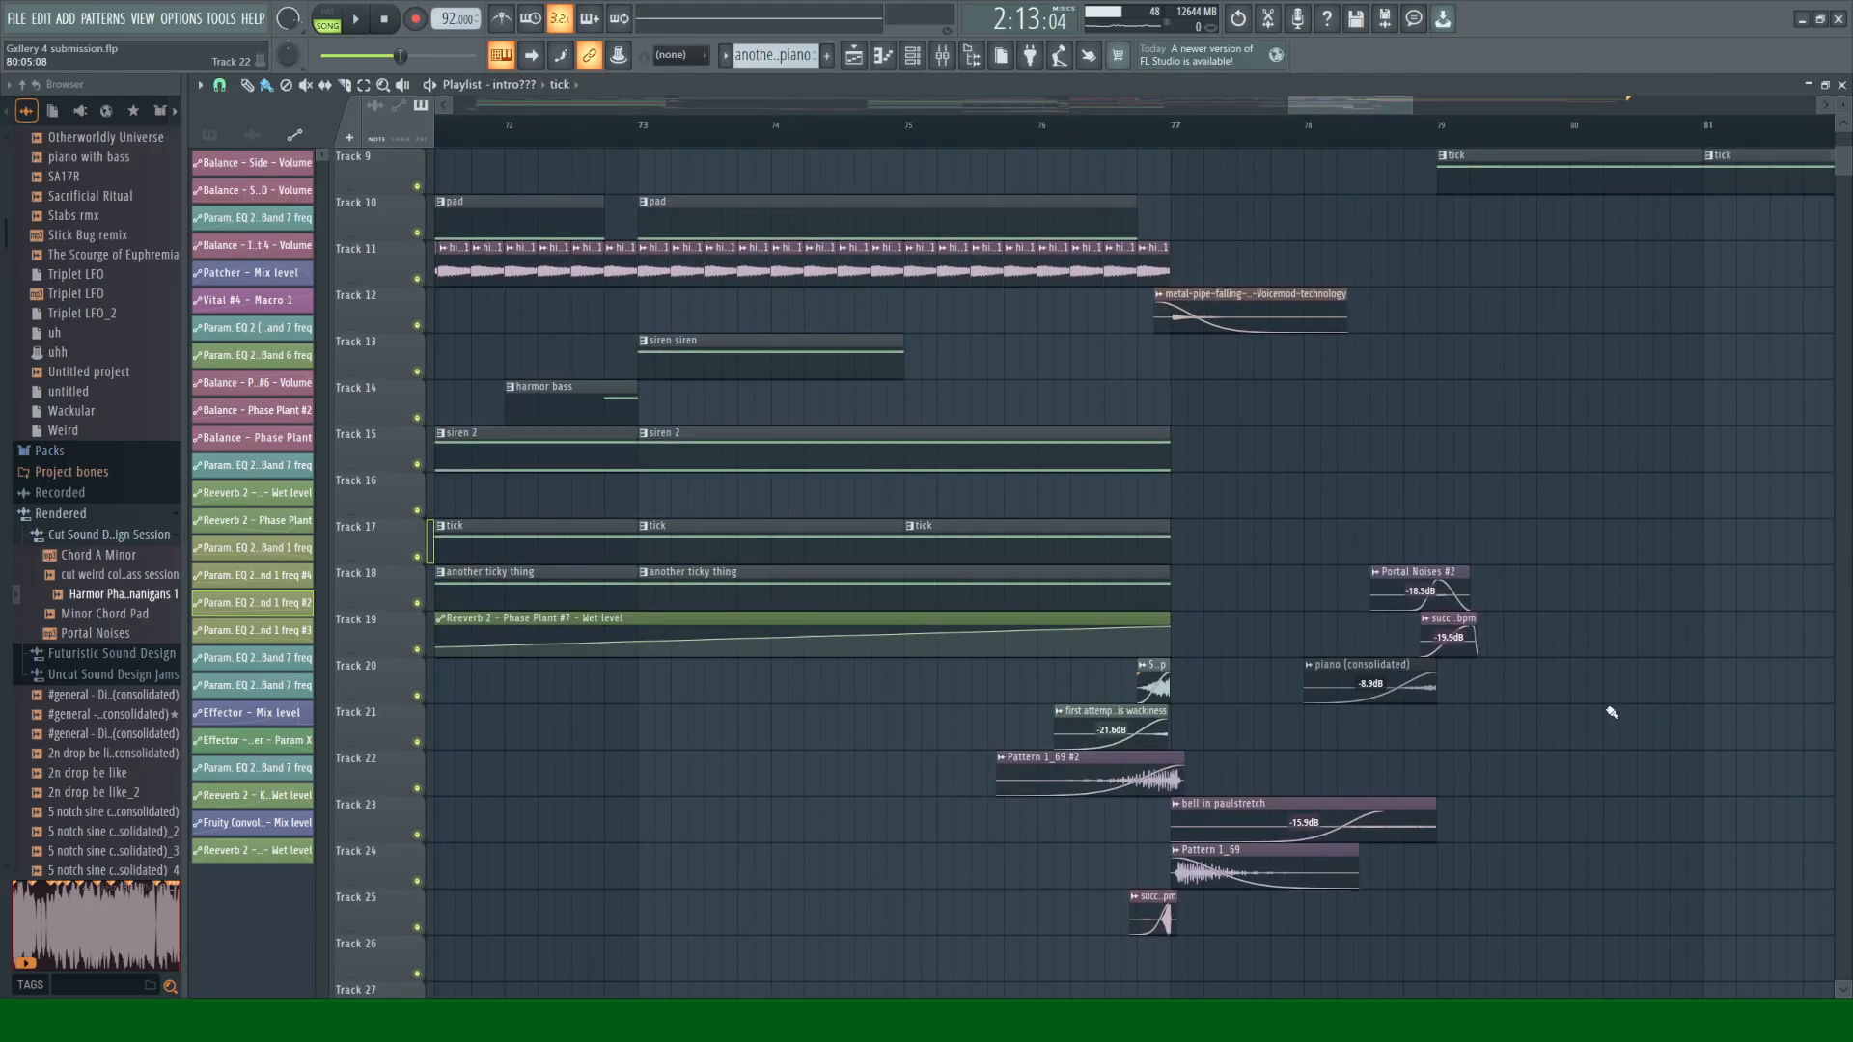
pyautogui.click(1176, 129)
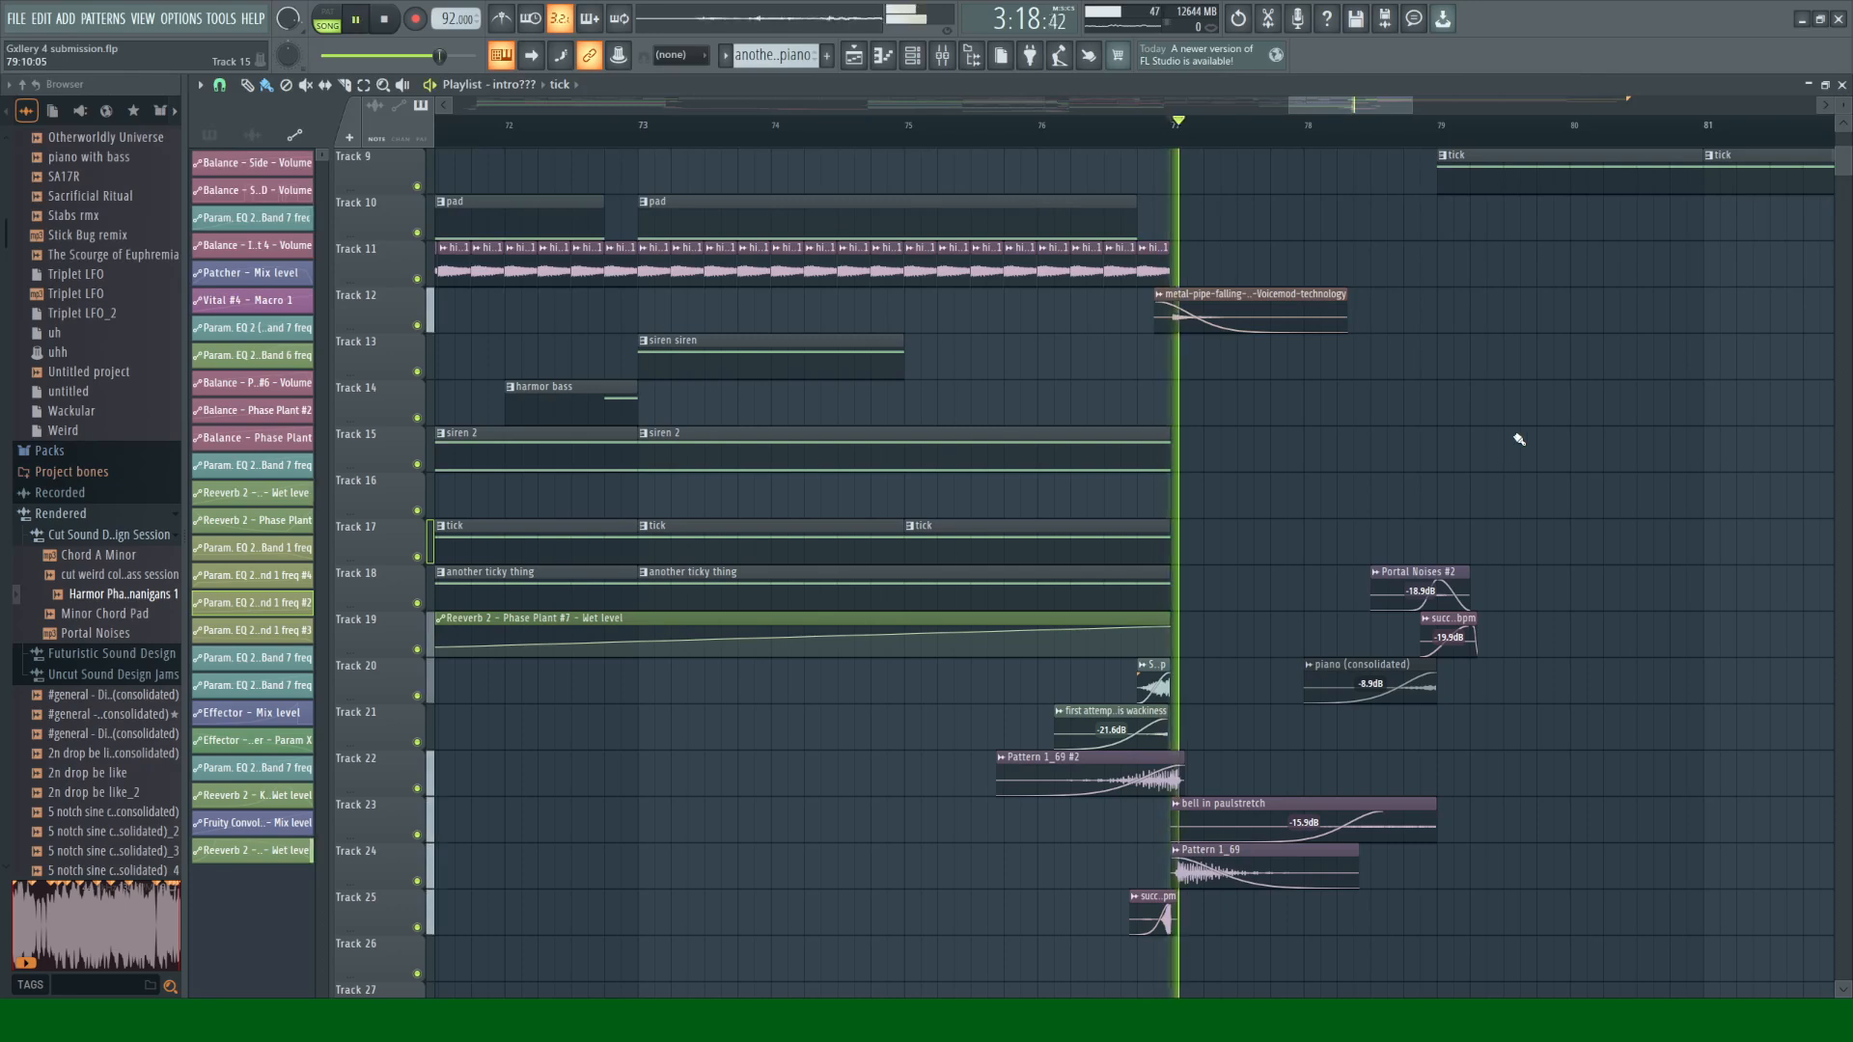
pyautogui.press('space')
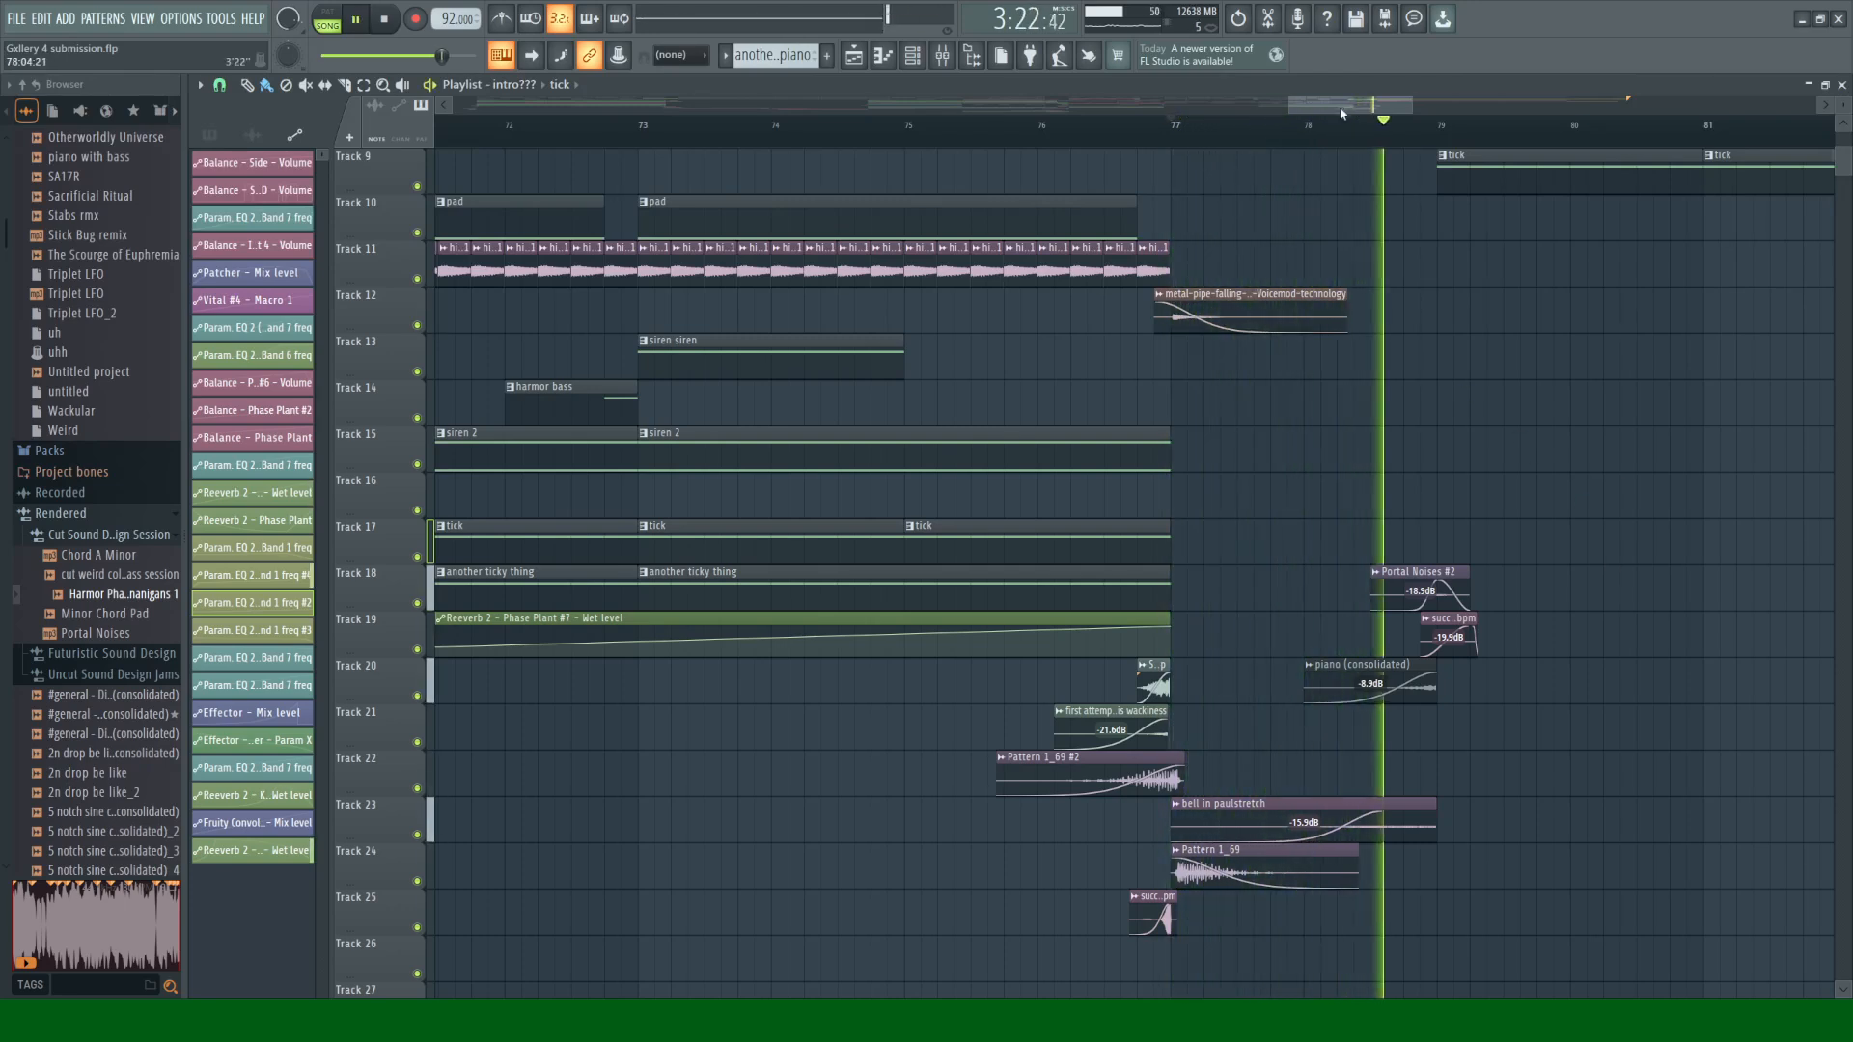
pyautogui.scroll(5, 1090, 849)
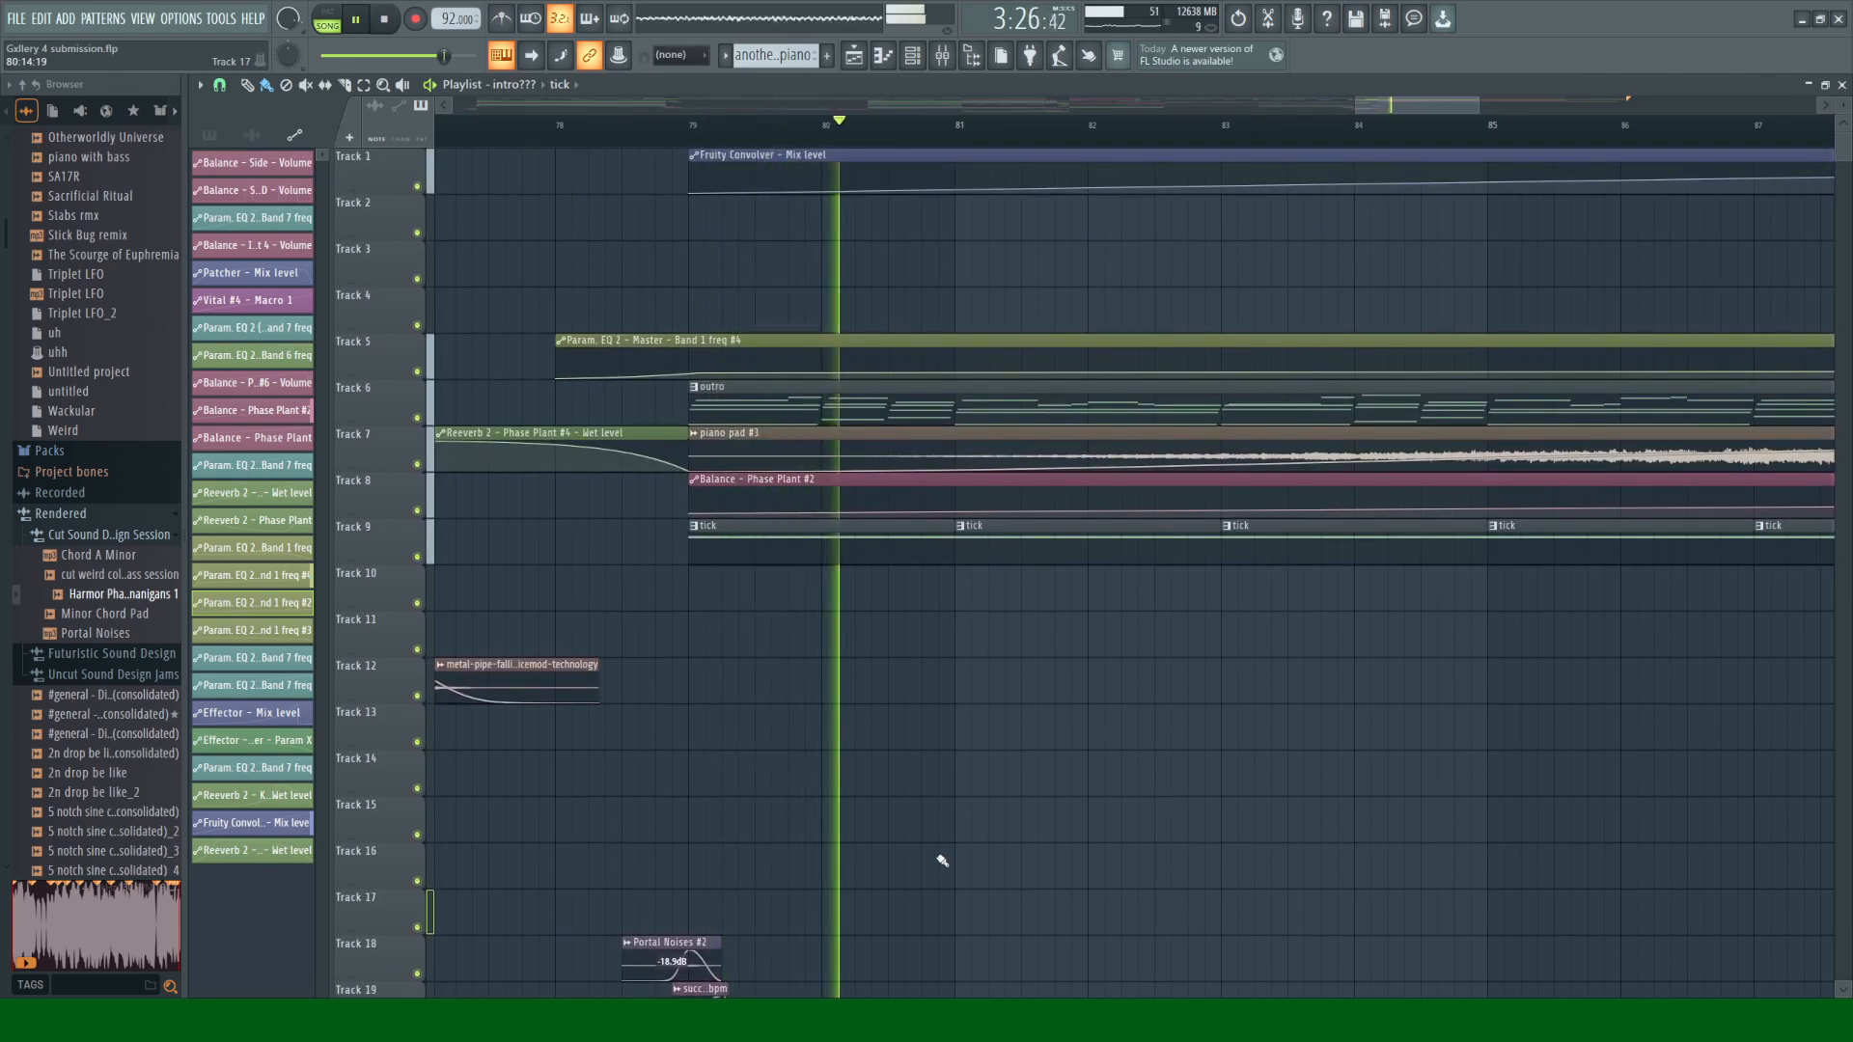
pyautogui.press('space')
# Step: From bar 79, isolate Track 7, Track 1, and Tracks 8 and 9 together in turn, restoring all tracks at the end
pyautogui.click(692, 136)
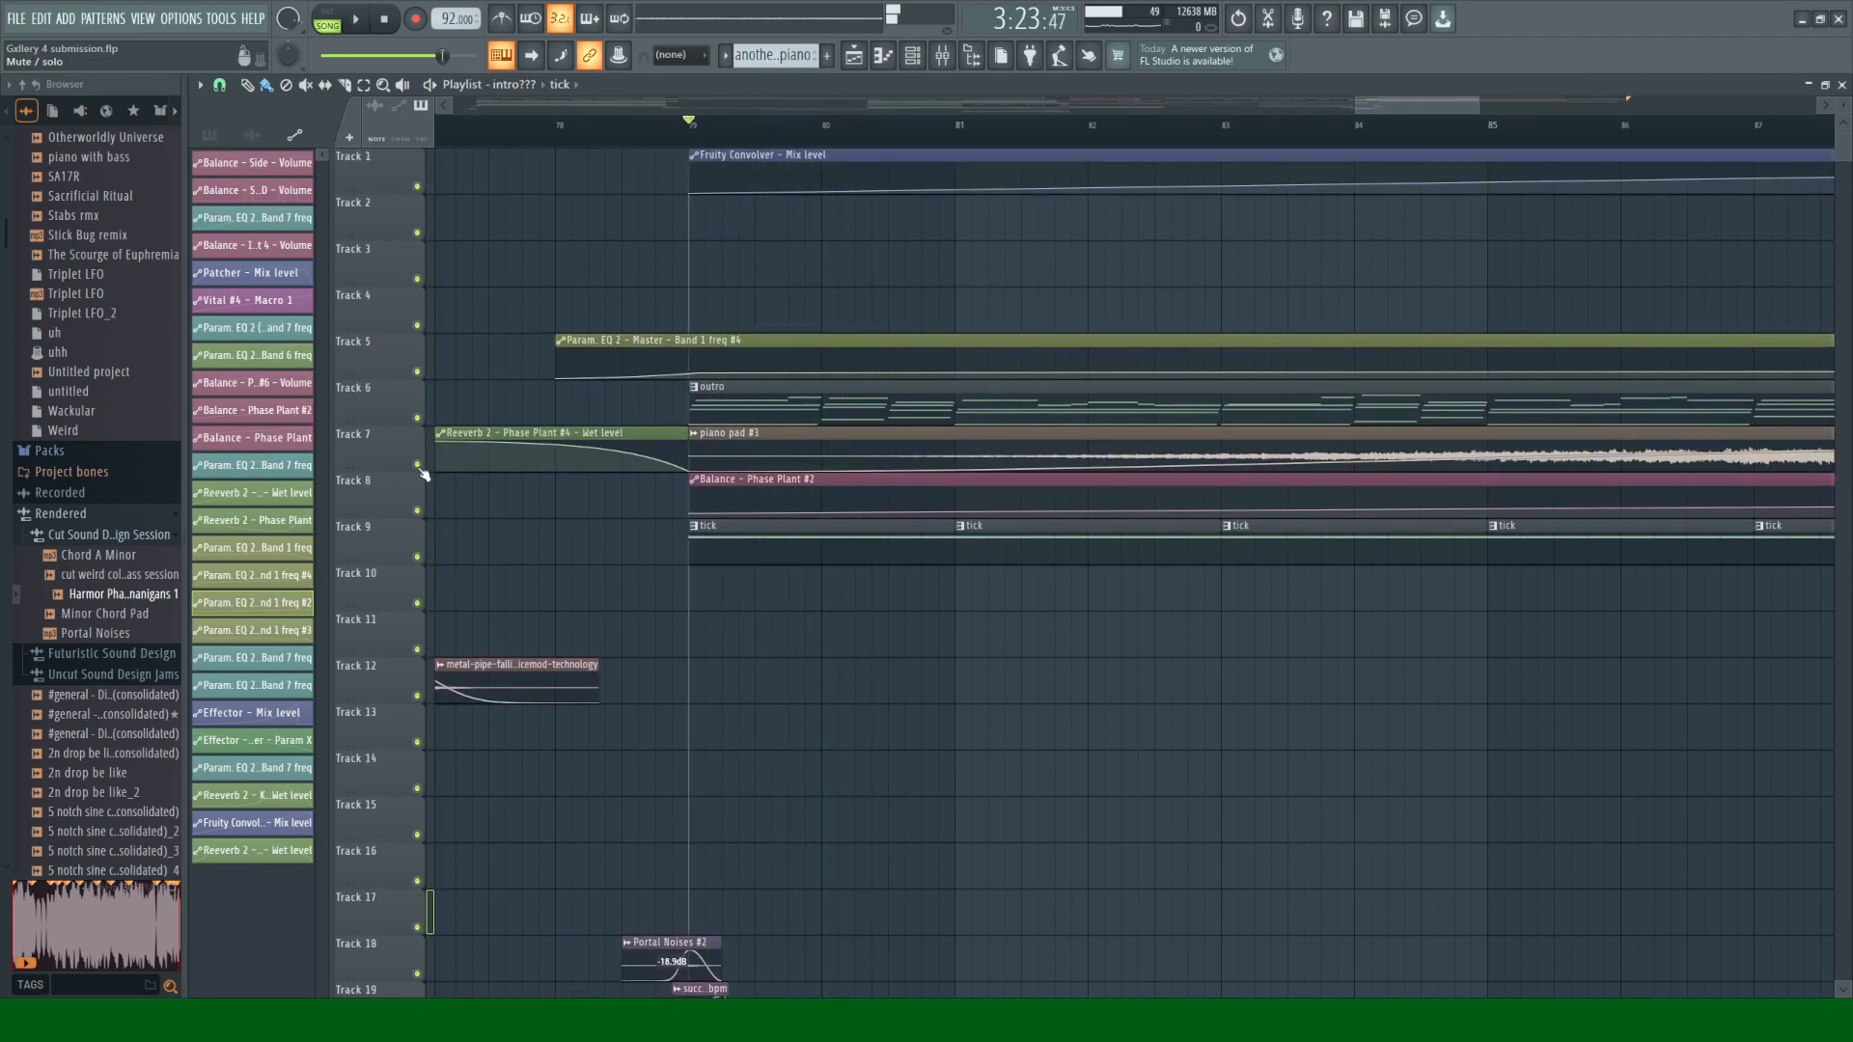
pyautogui.rightClick(418, 467)
pyautogui.rightClick(418, 466)
pyautogui.rightClick(417, 187)
pyautogui.rightClick(417, 187)
pyautogui.rightClick(418, 511)
pyautogui.click(418, 557)
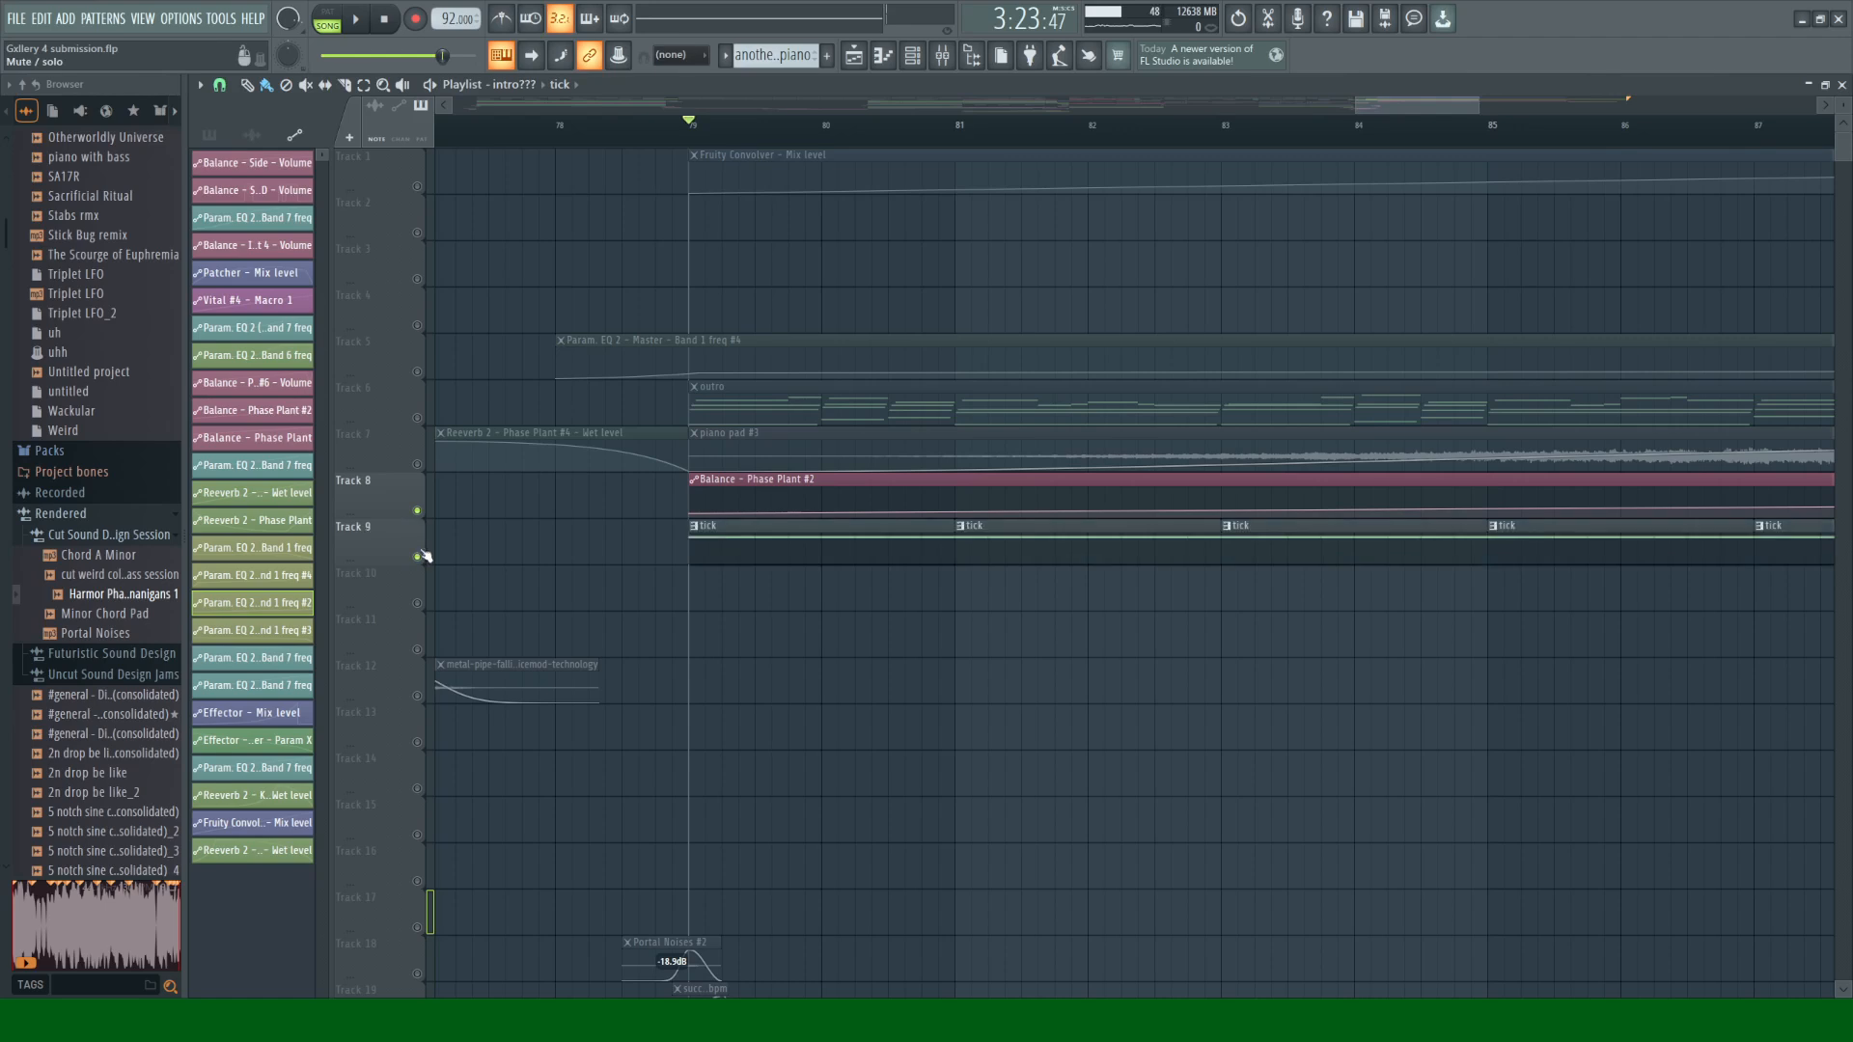
pyautogui.rightClick(418, 511)
pyautogui.rightClick(418, 511)
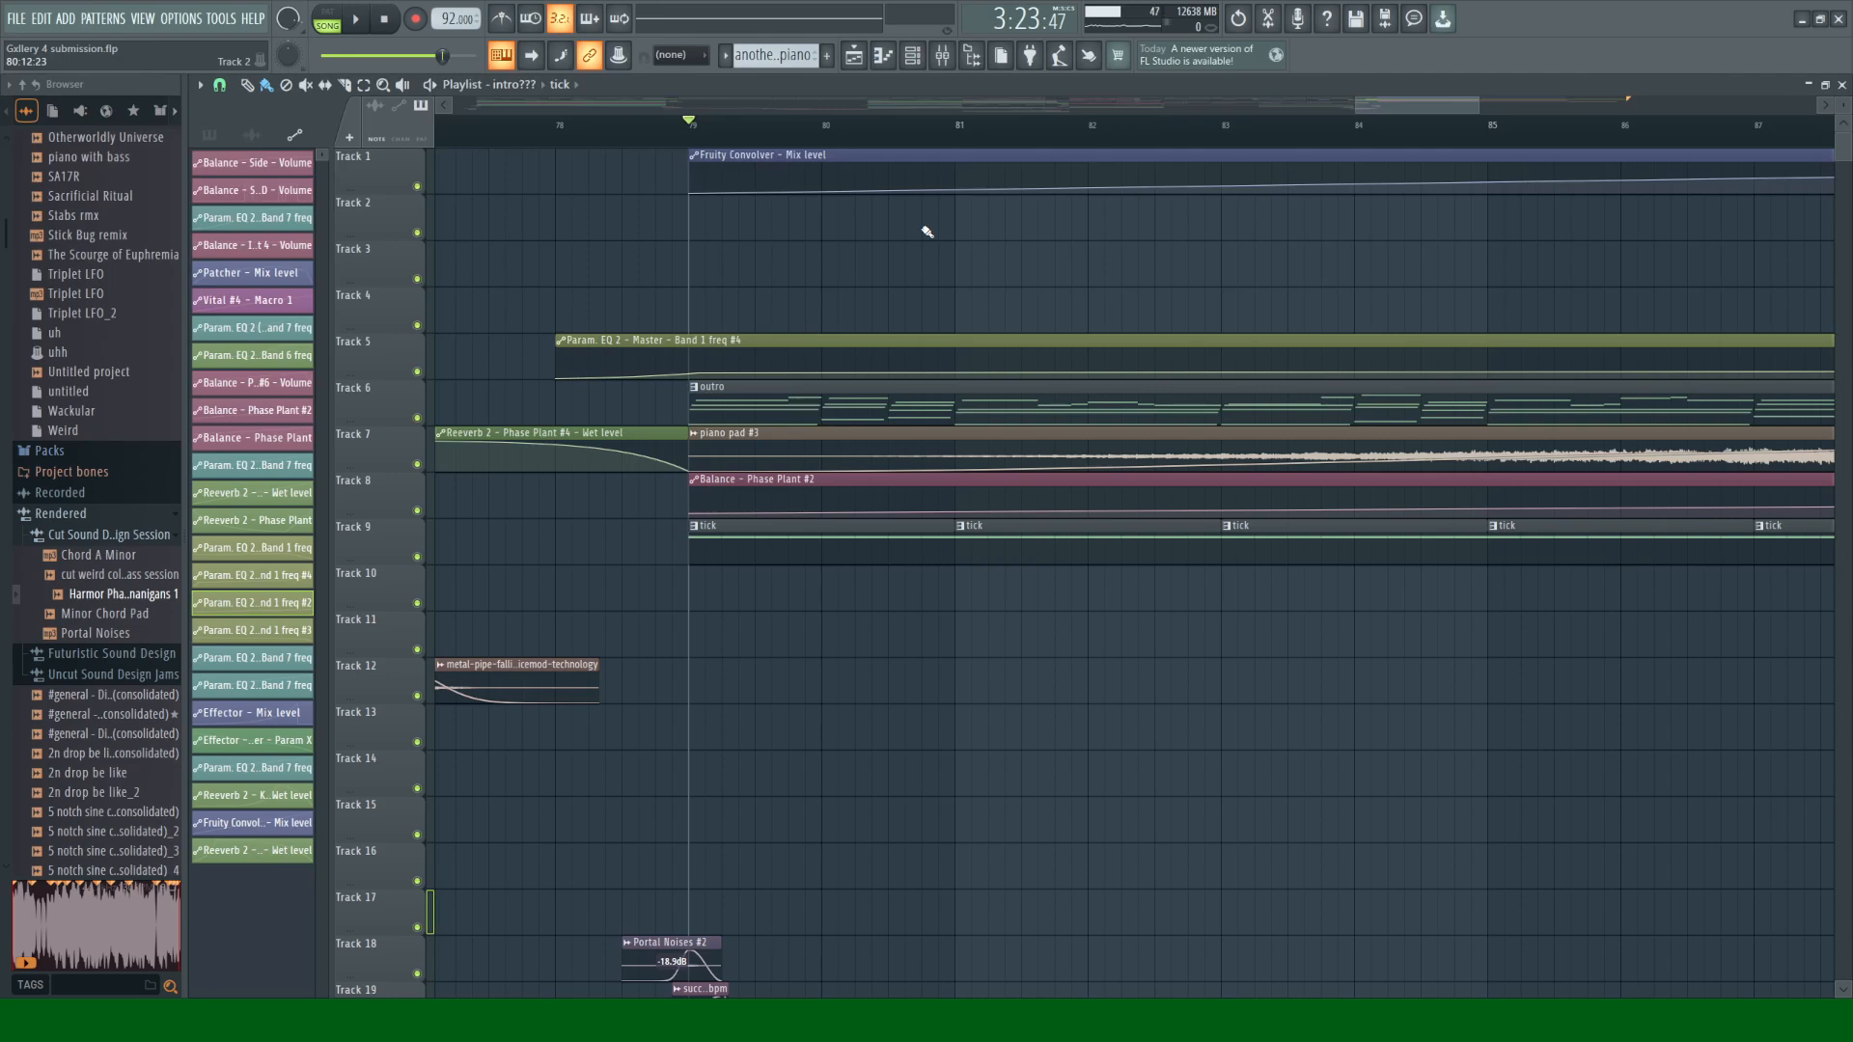
# Step: Isolate the outro's tick, Phase Plant balance, Fruity Convolver and master EQ tracks in turn, ending with the piano pad on Track 7
pyautogui.moveTo(1423, 107)
pyautogui.mouseDown()
pyautogui.moveTo(1641, 106)
pyautogui.moveTo(1470, 107)
pyautogui.moveTo(1625, 143)
pyautogui.moveTo(1641, 141)
pyautogui.moveTo(1445, 127)
pyautogui.mouseUp()
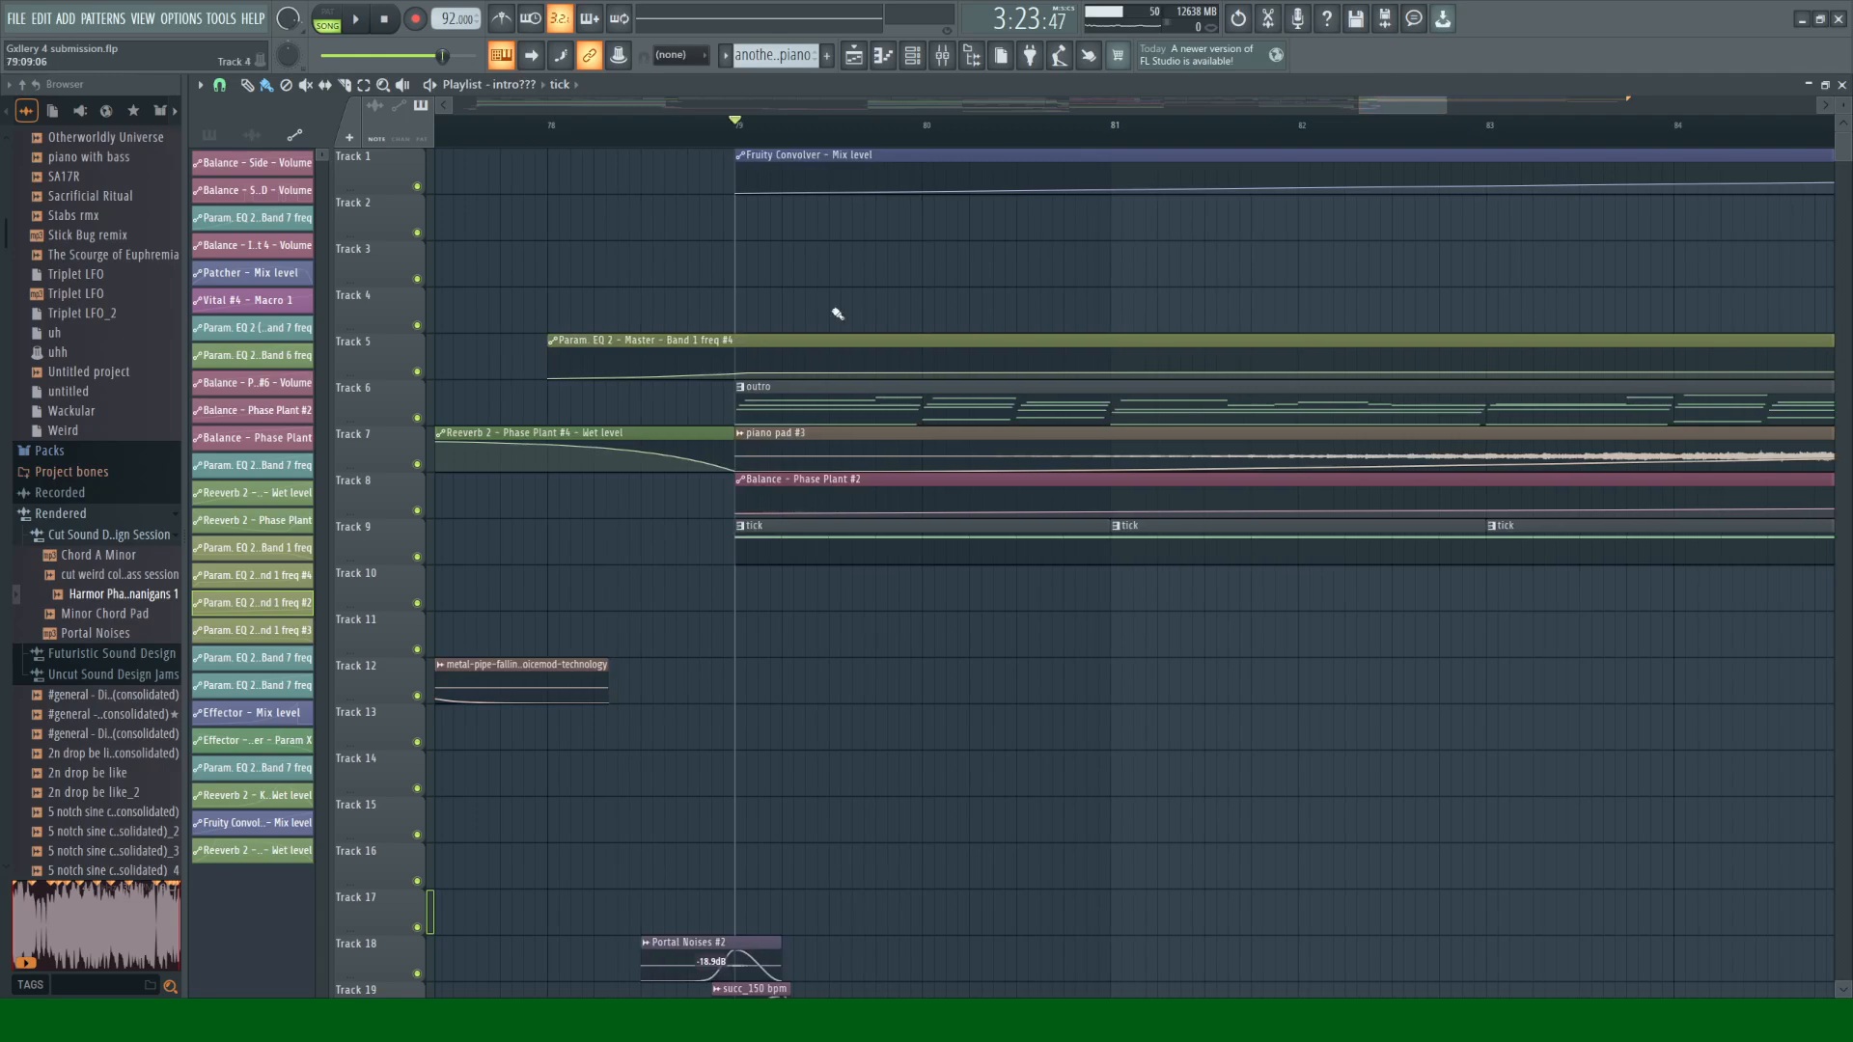
pyautogui.rightClick(417, 557)
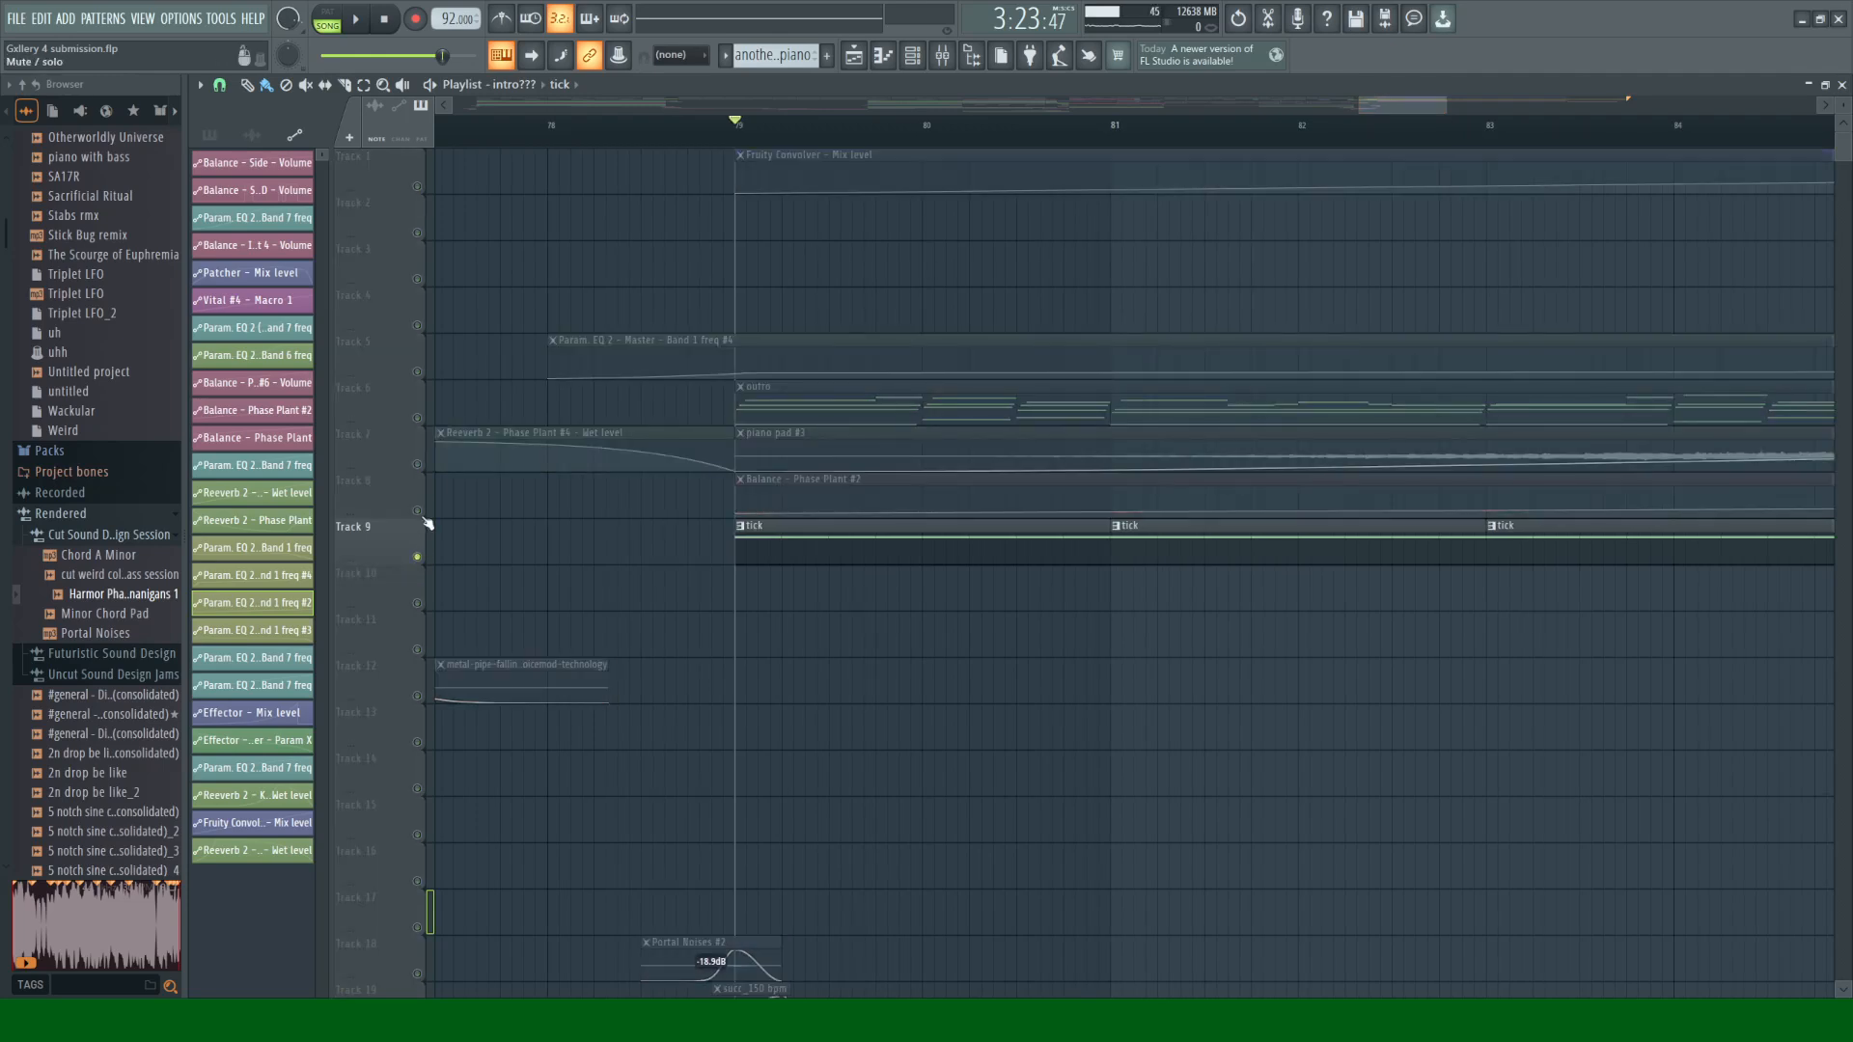
pyautogui.click(420, 511)
pyautogui.rightClick(417, 465)
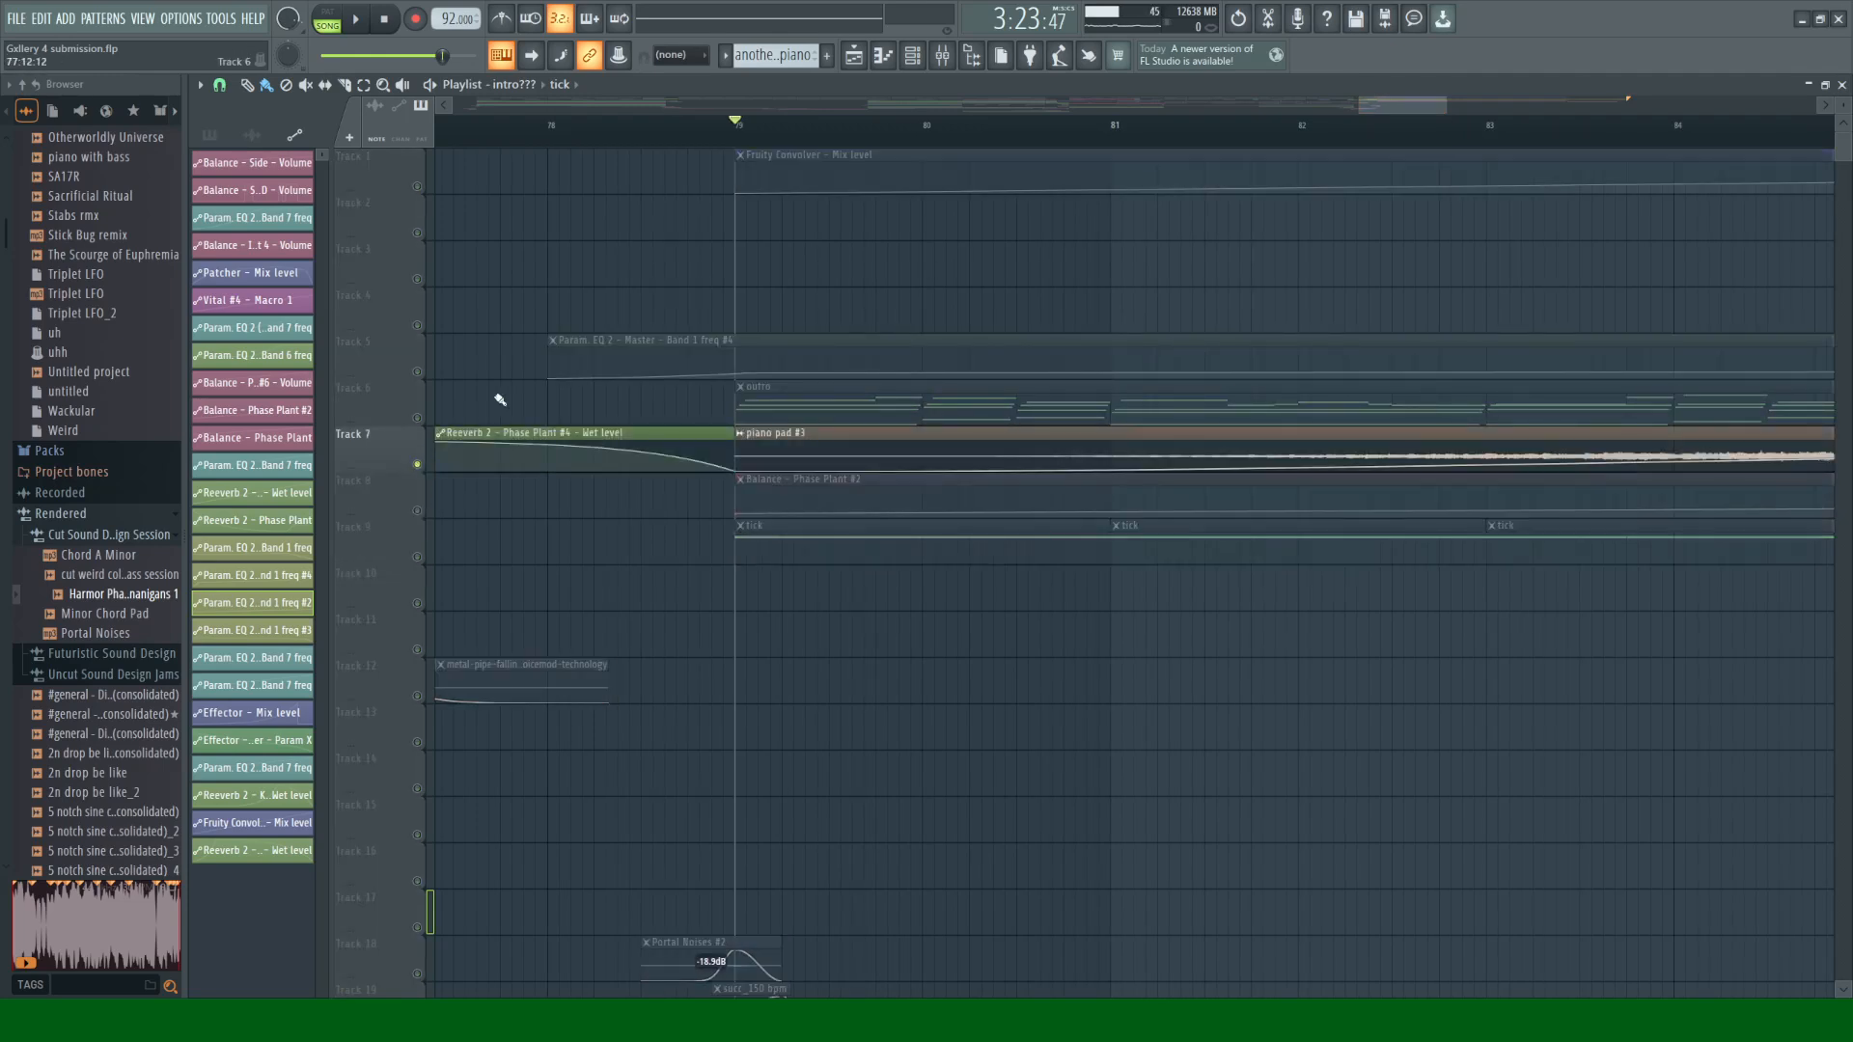
pyautogui.rightClick(418, 187)
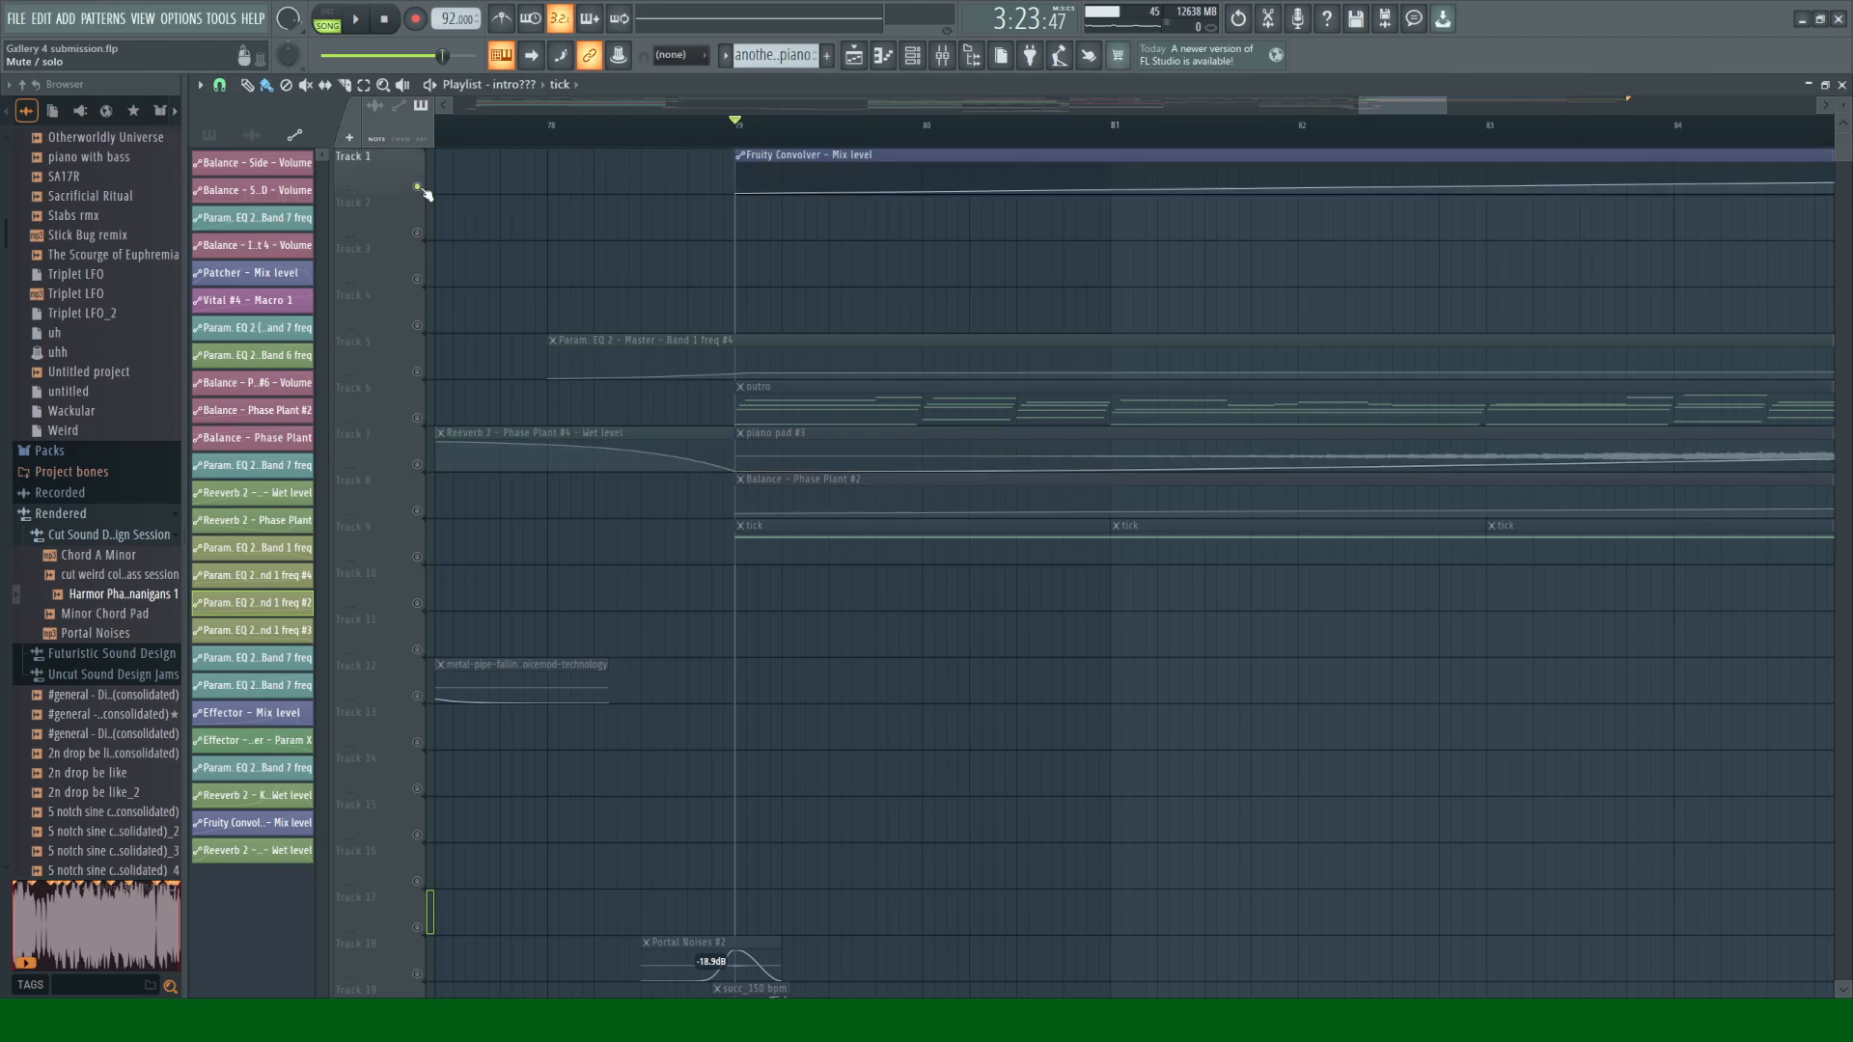
pyautogui.rightClick(419, 371)
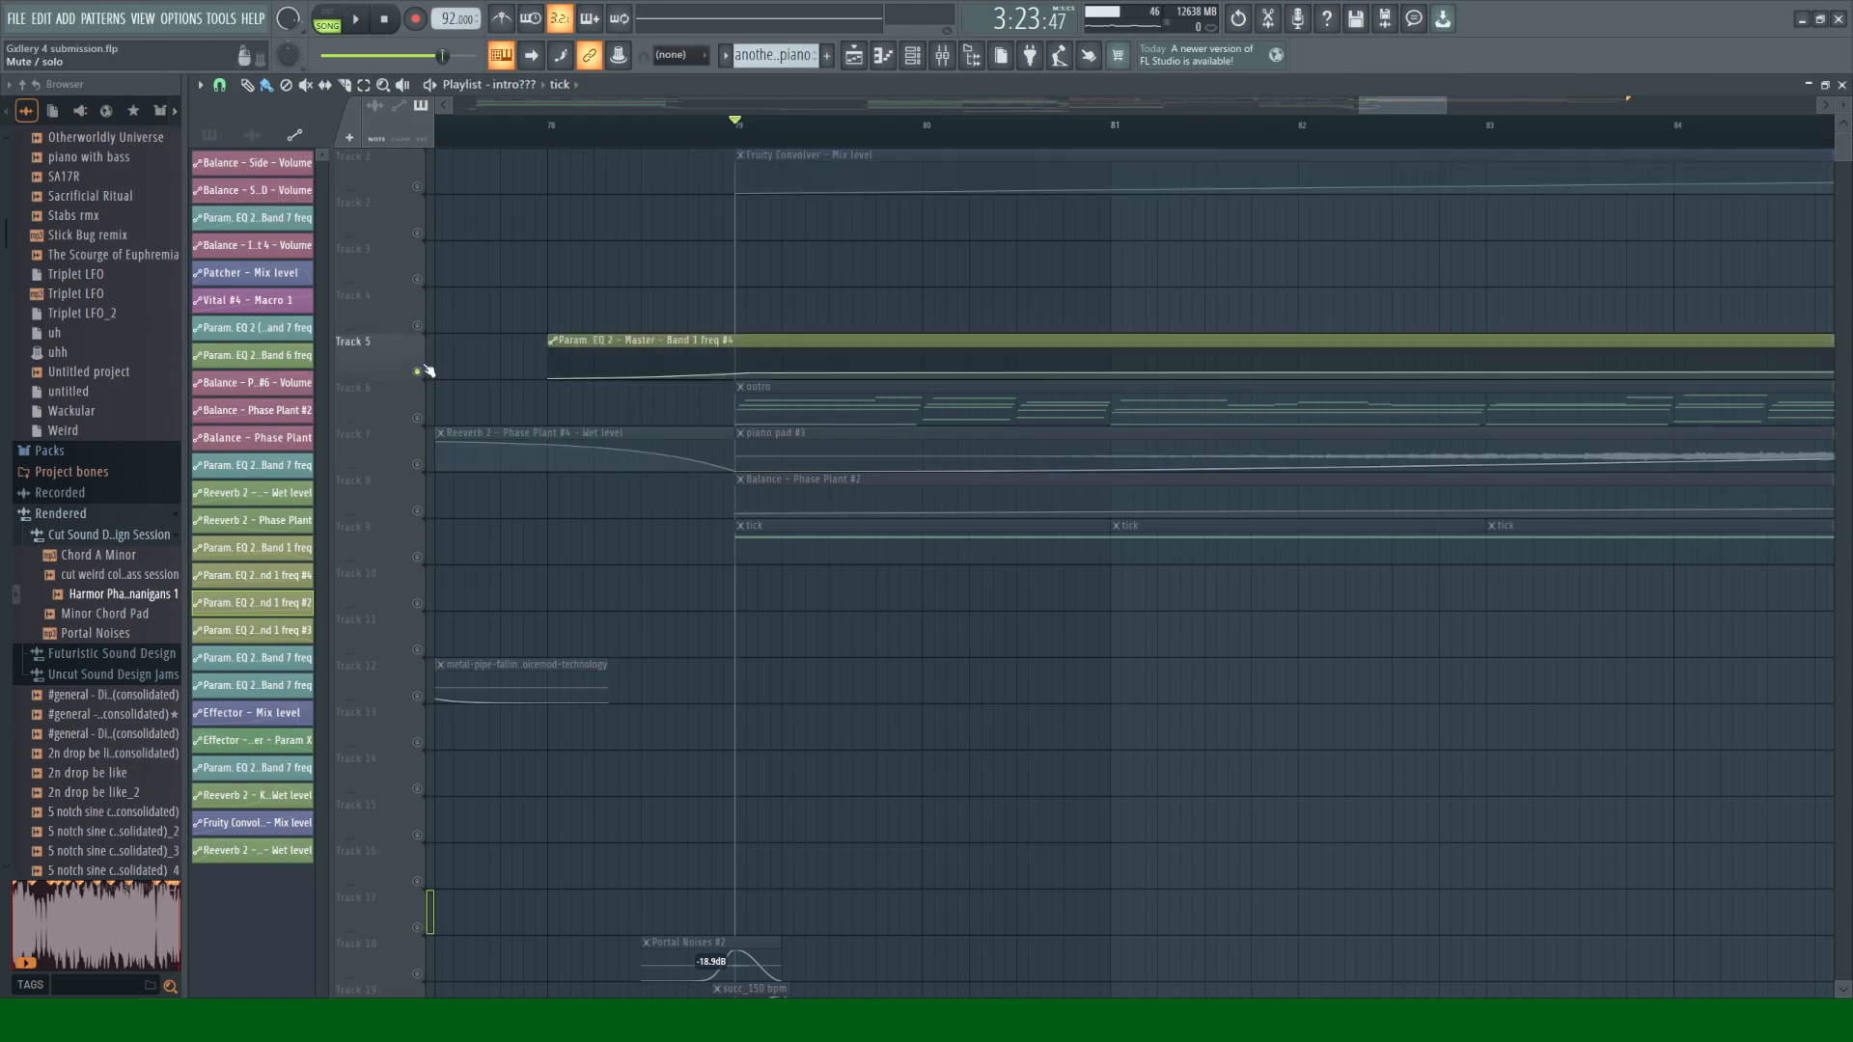
pyautogui.rightClick(419, 465)
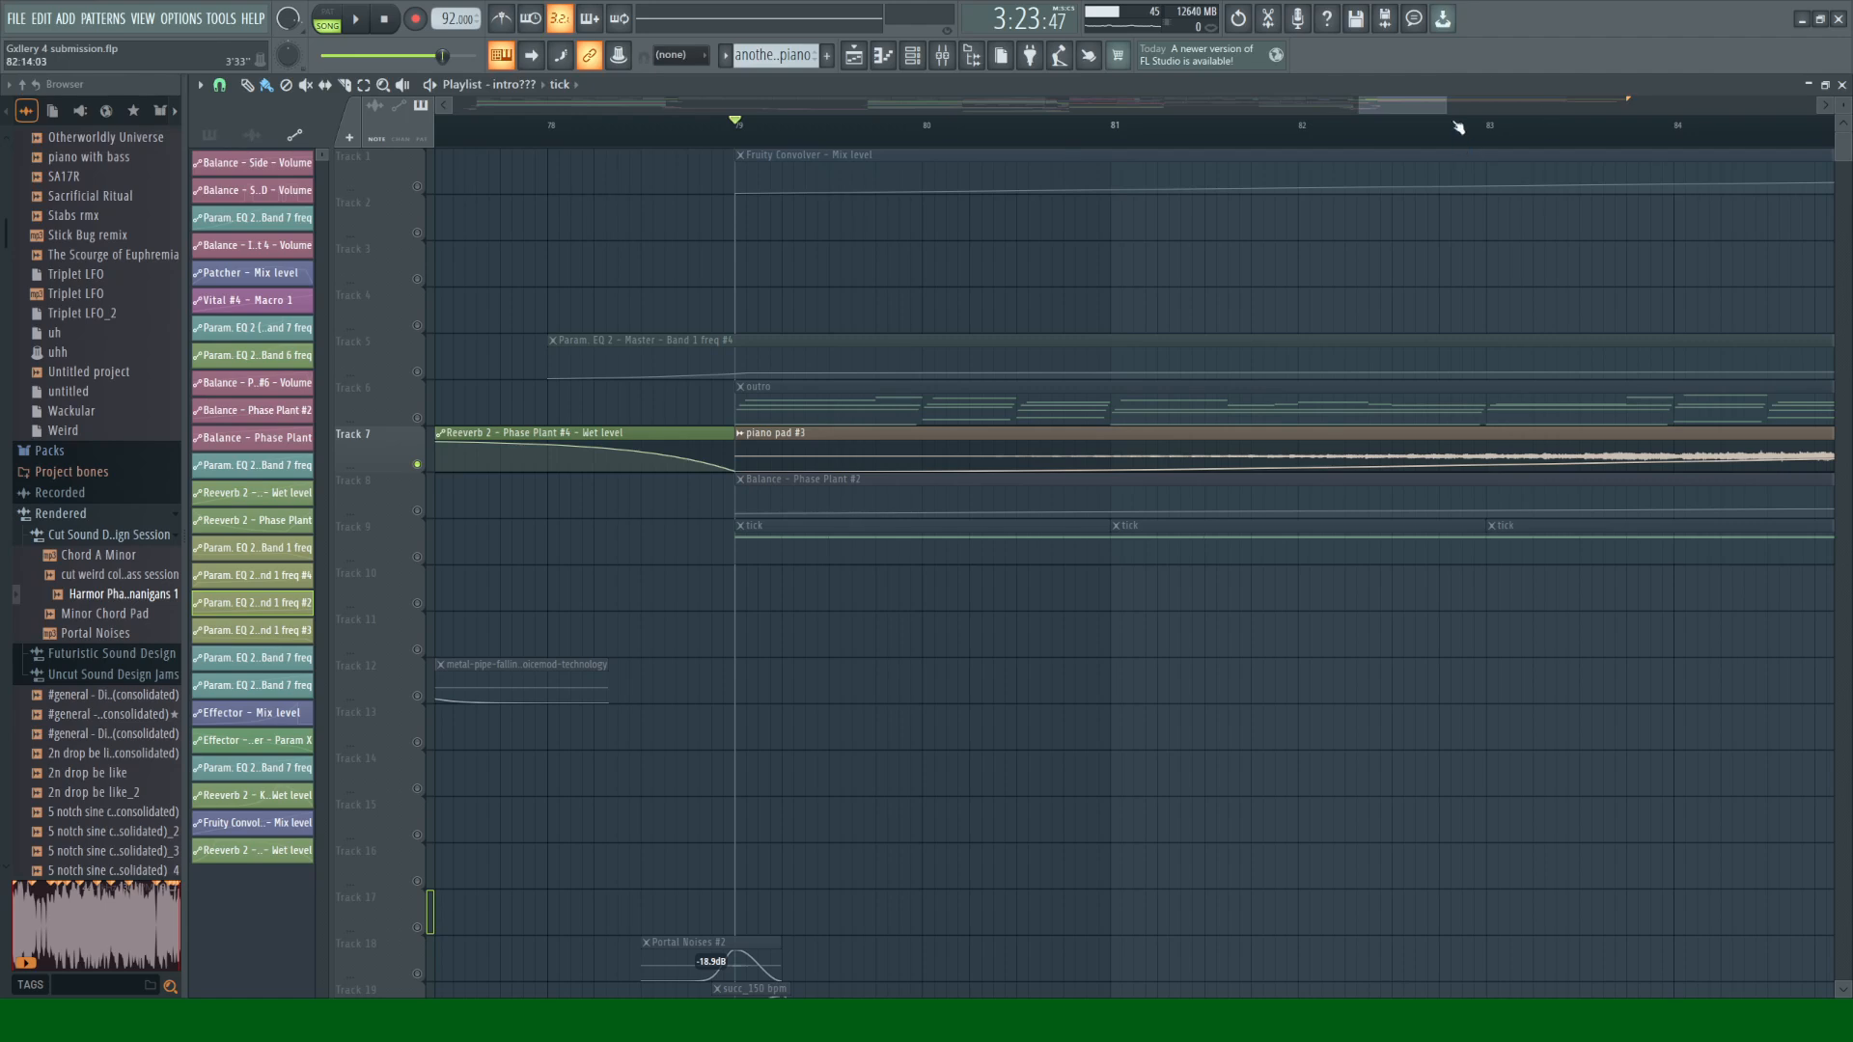
# Step: Enable the Track 5 EQ and Track 1 Fruity Convolver automation alongside the piano pad and play the outro from bar 79
pyautogui.moveTo(1444, 106); pyautogui.dragTo(1686, 105)
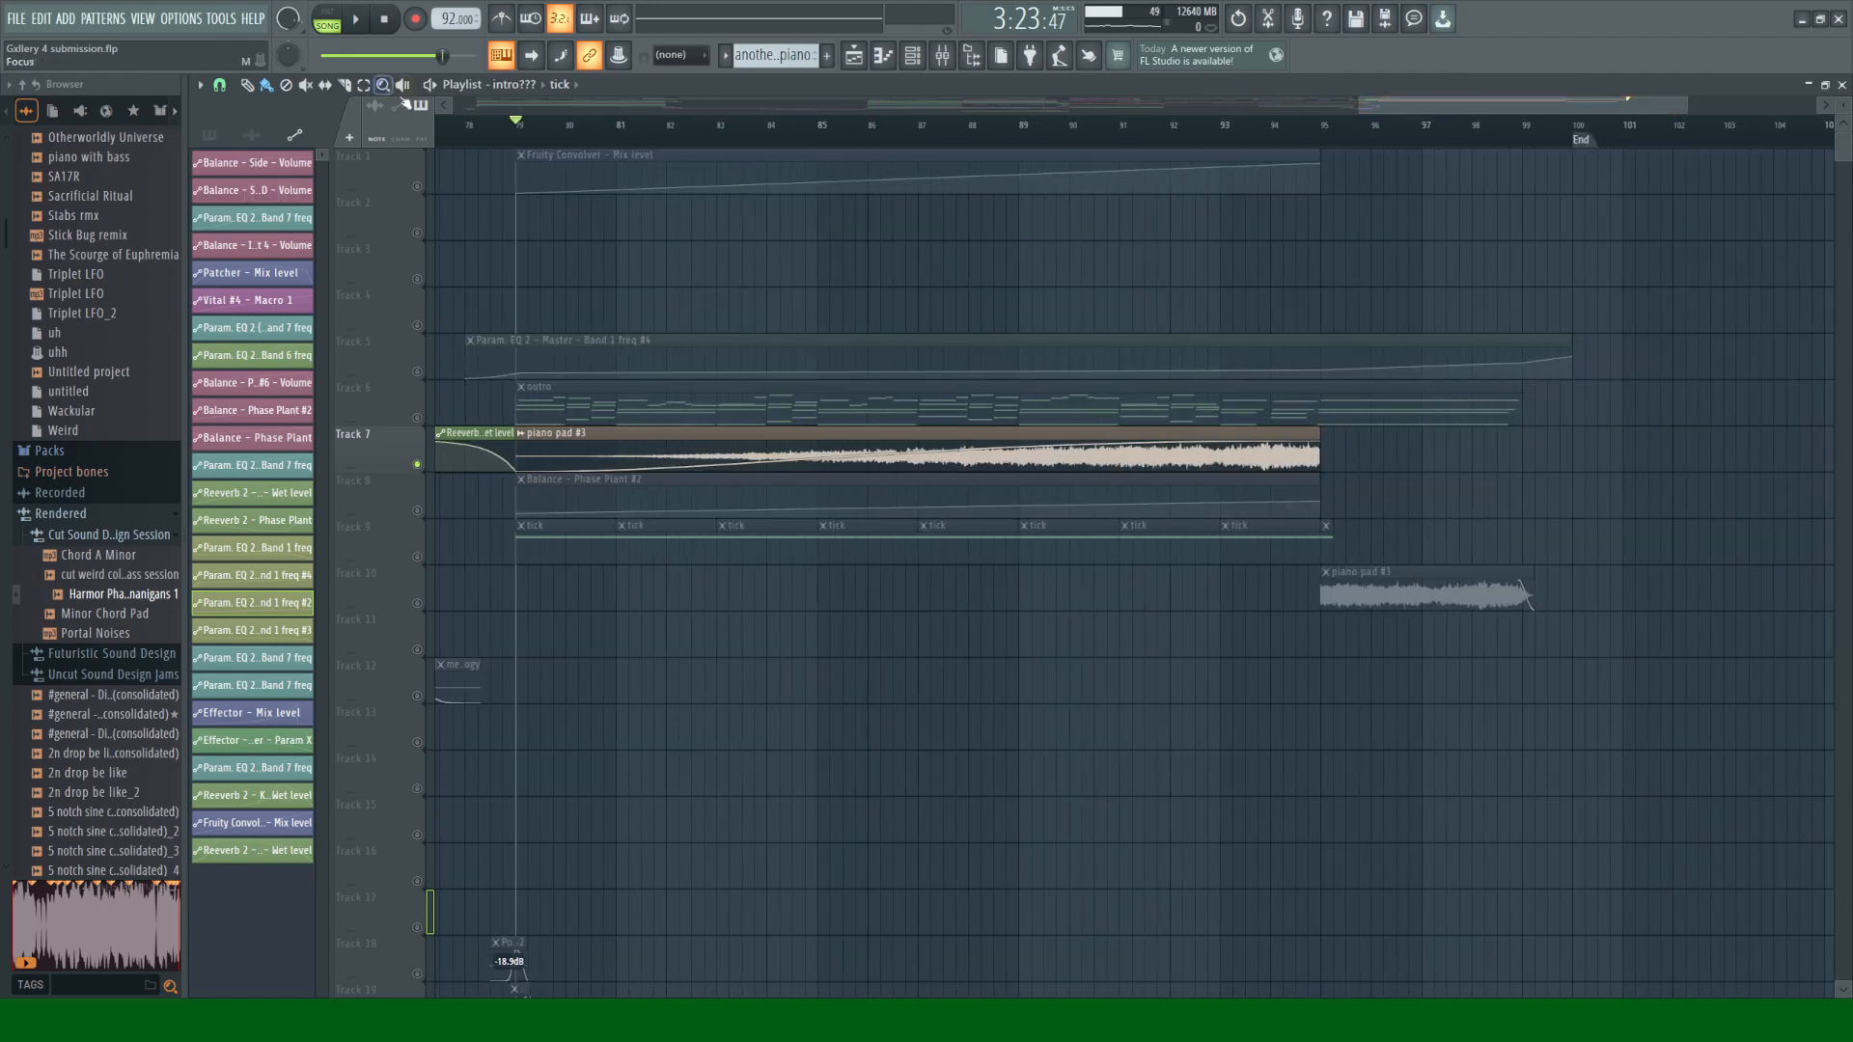
pyautogui.click(418, 372)
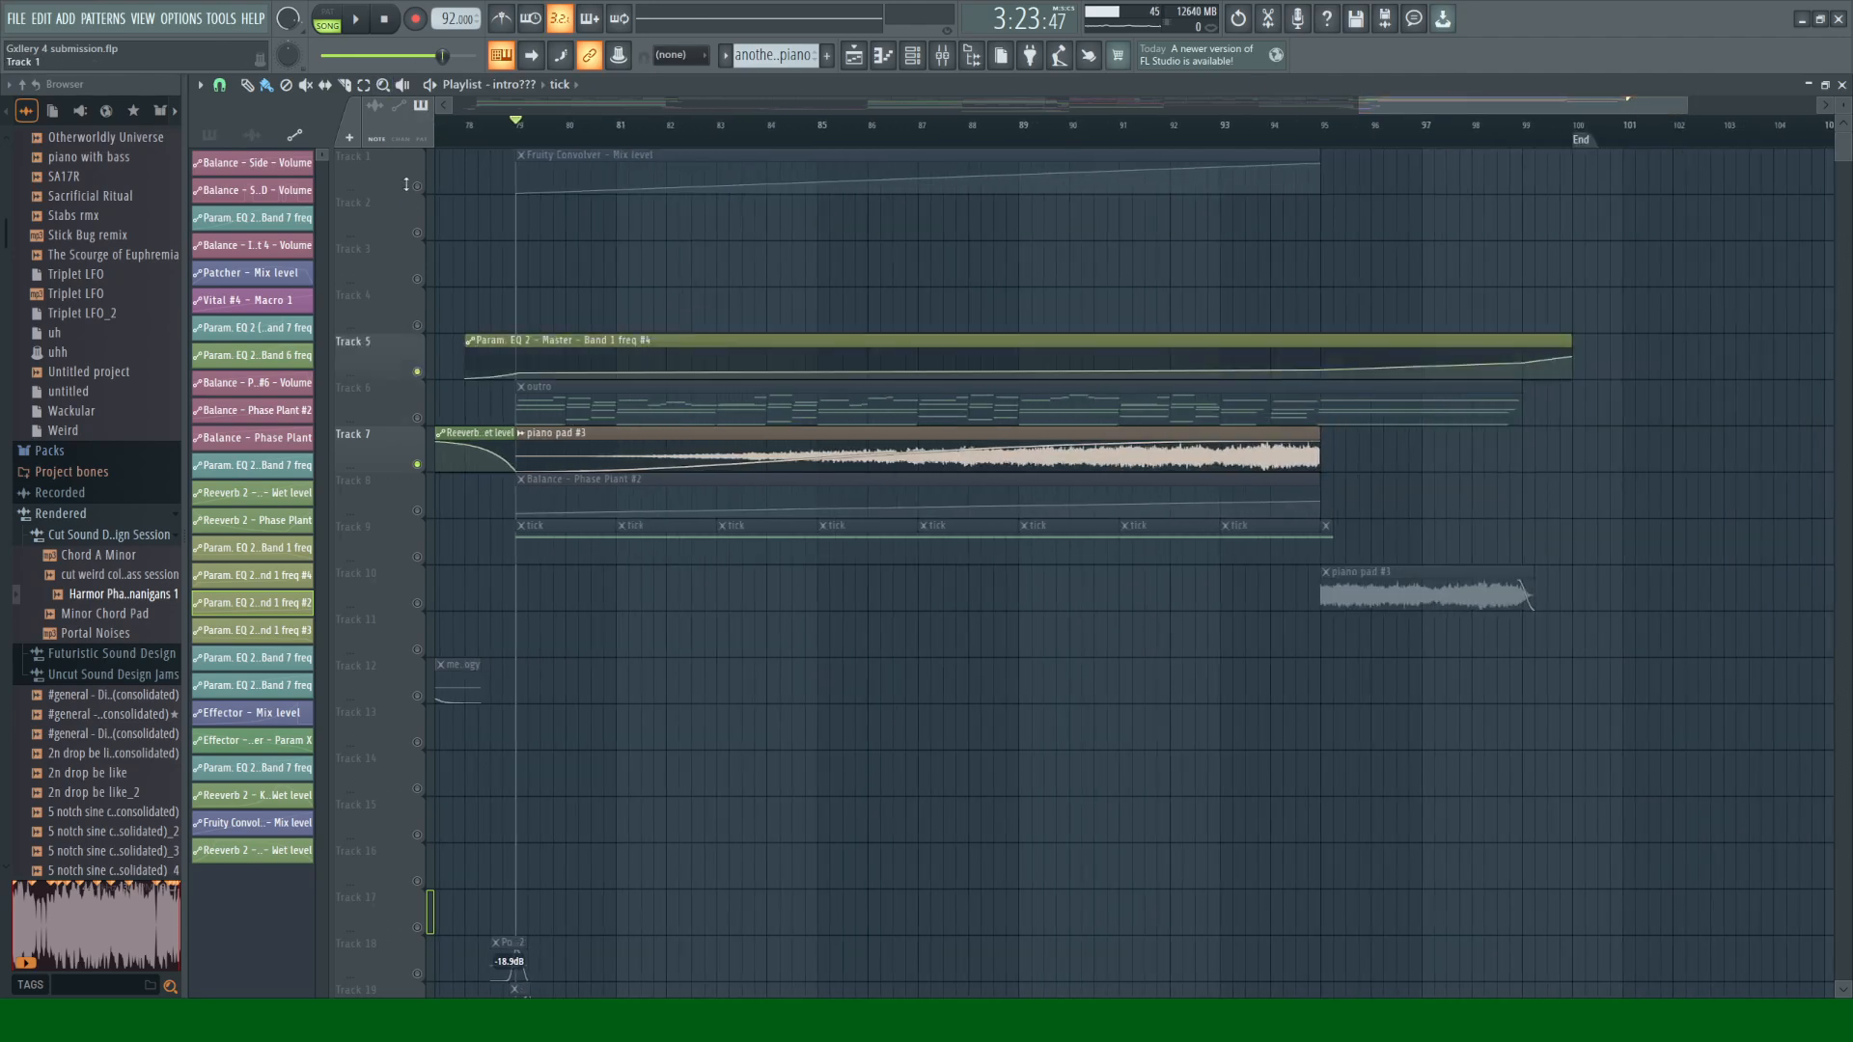
pyautogui.click(417, 186)
pyautogui.press('space')
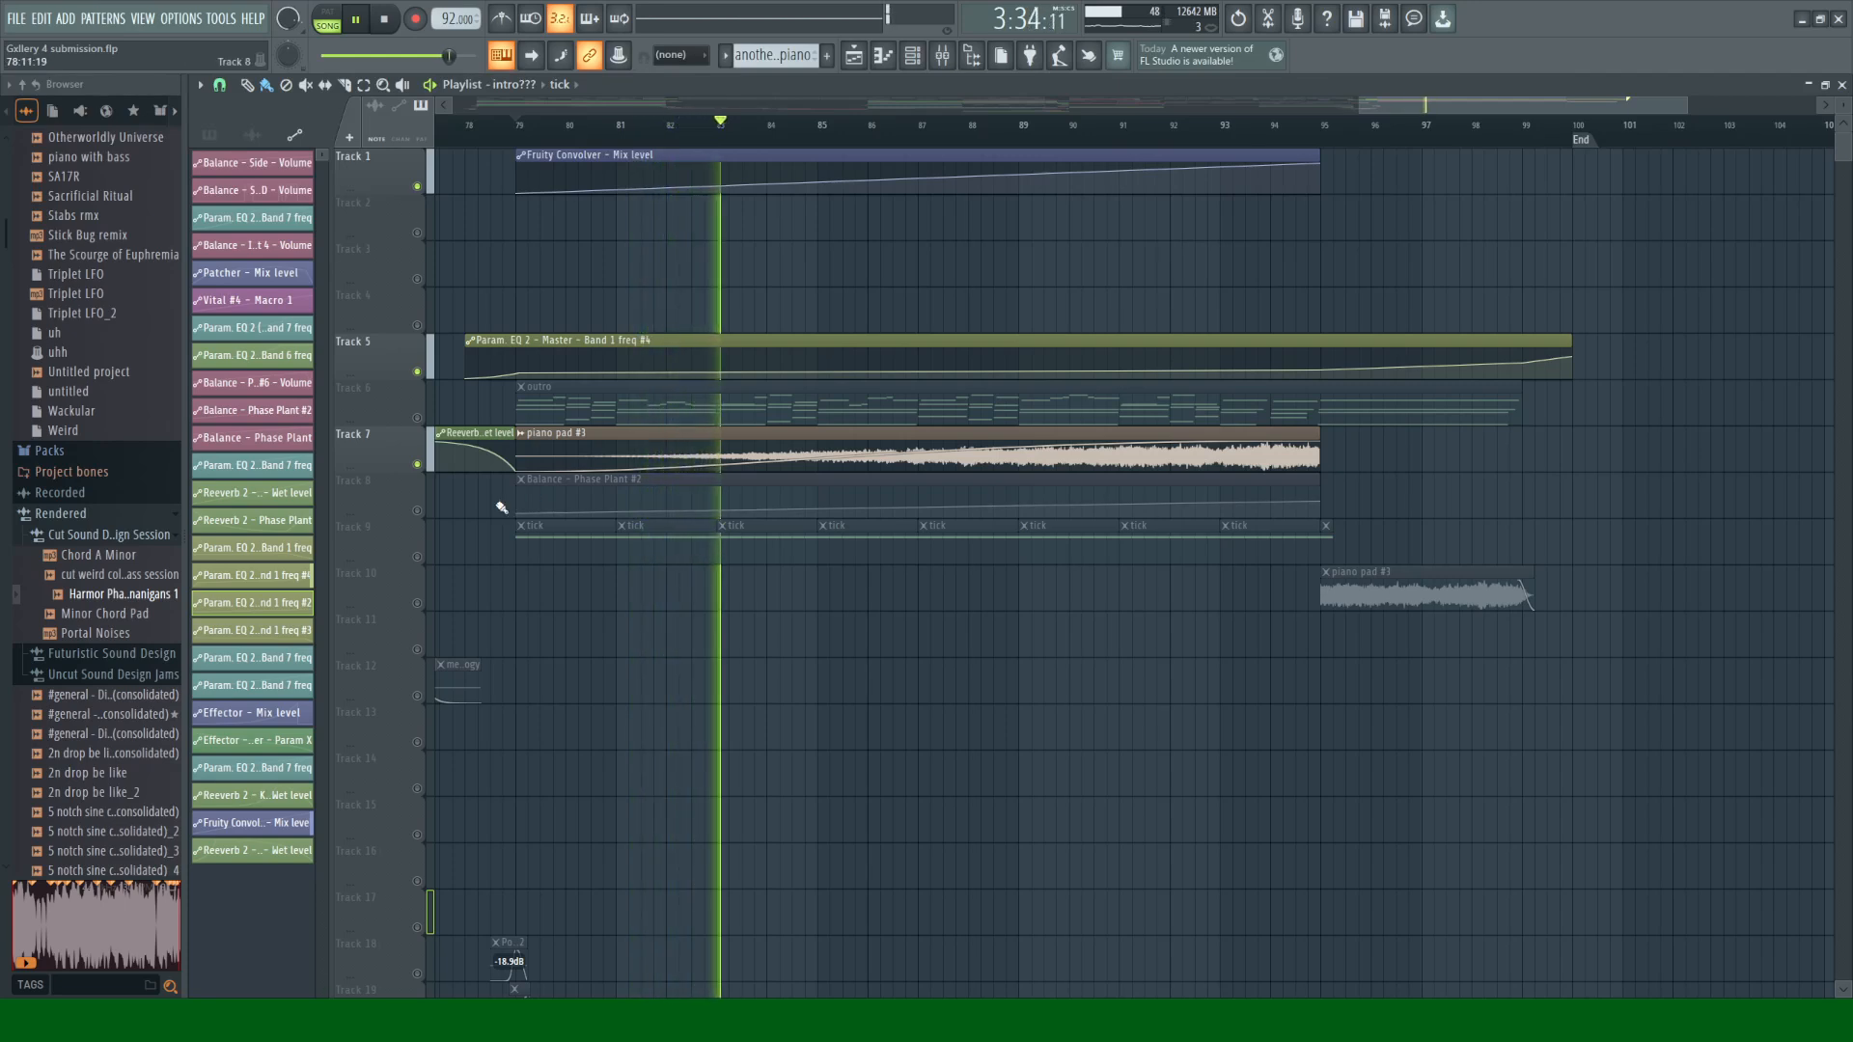
# Step: Add the piano pad on Track 10 to the isolated outro tracks, play on past bar 87 and stop playback
pyautogui.click(417, 603)
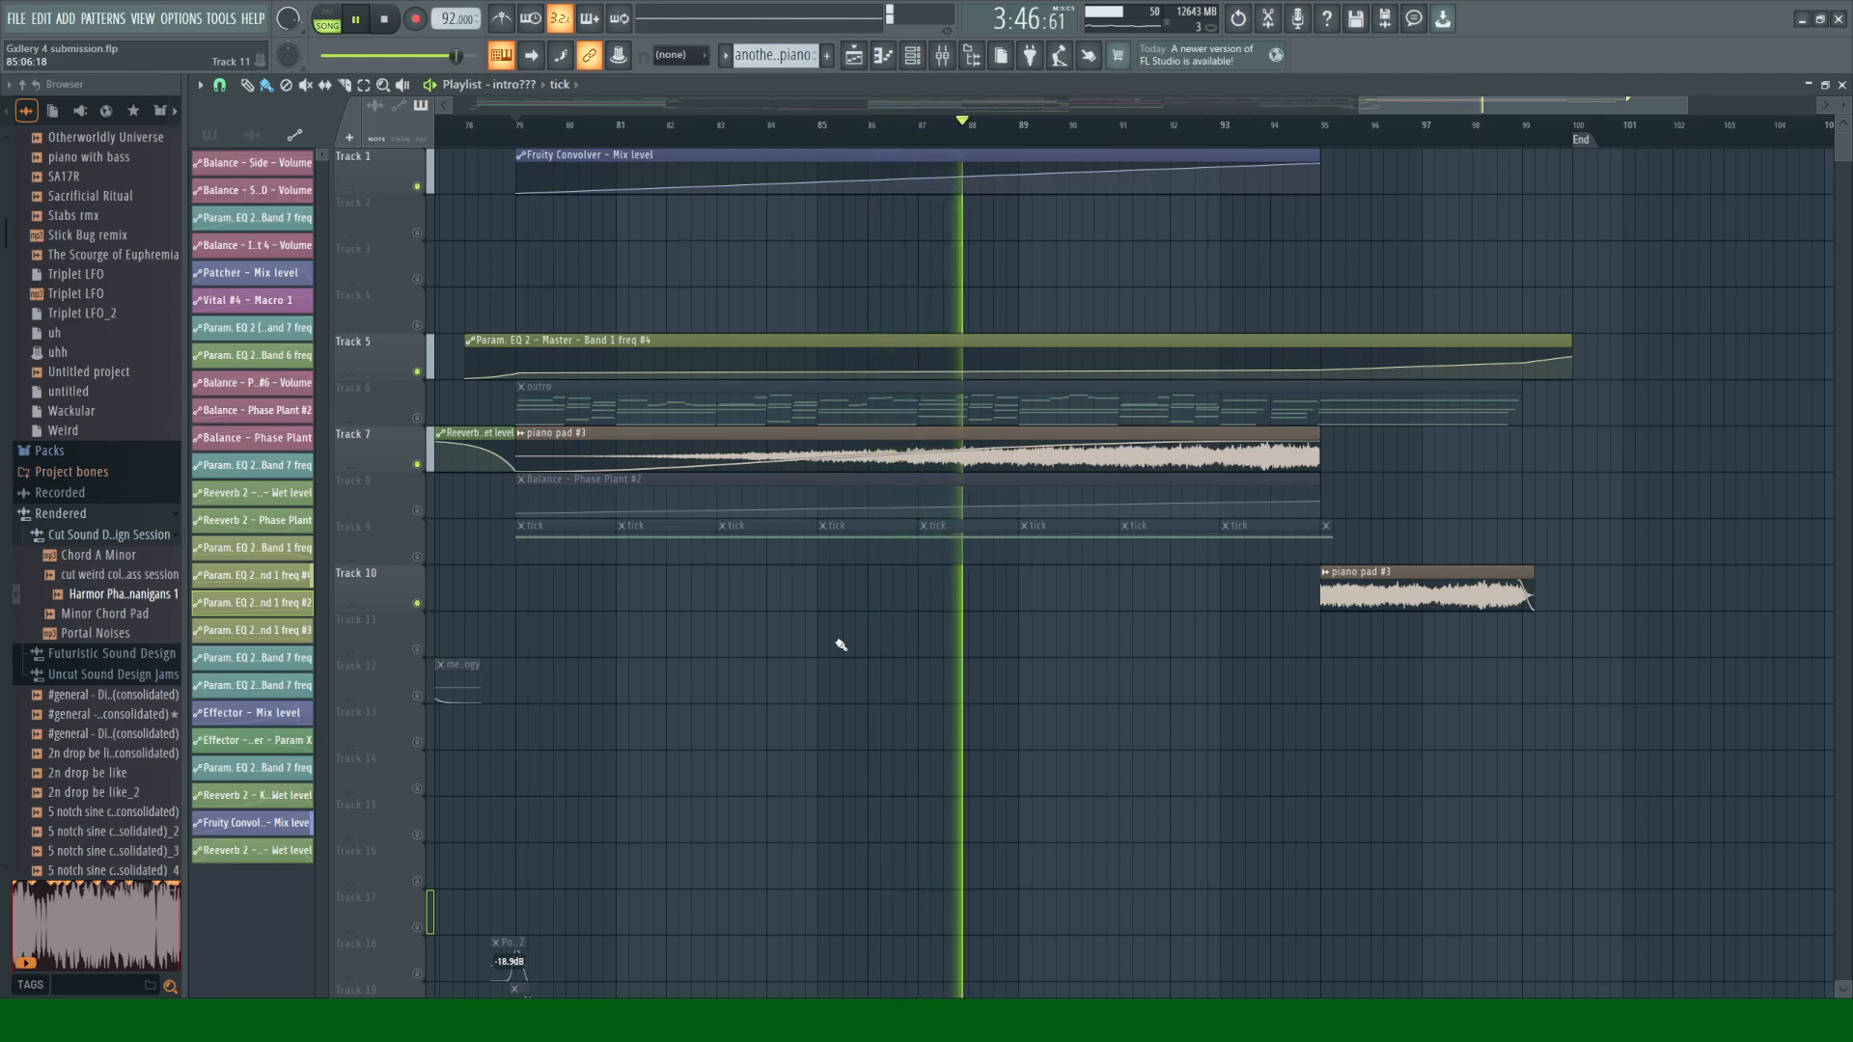
pyautogui.press('space')
pyautogui.moveTo(1685, 106); pyautogui.dragTo(1627, 103)
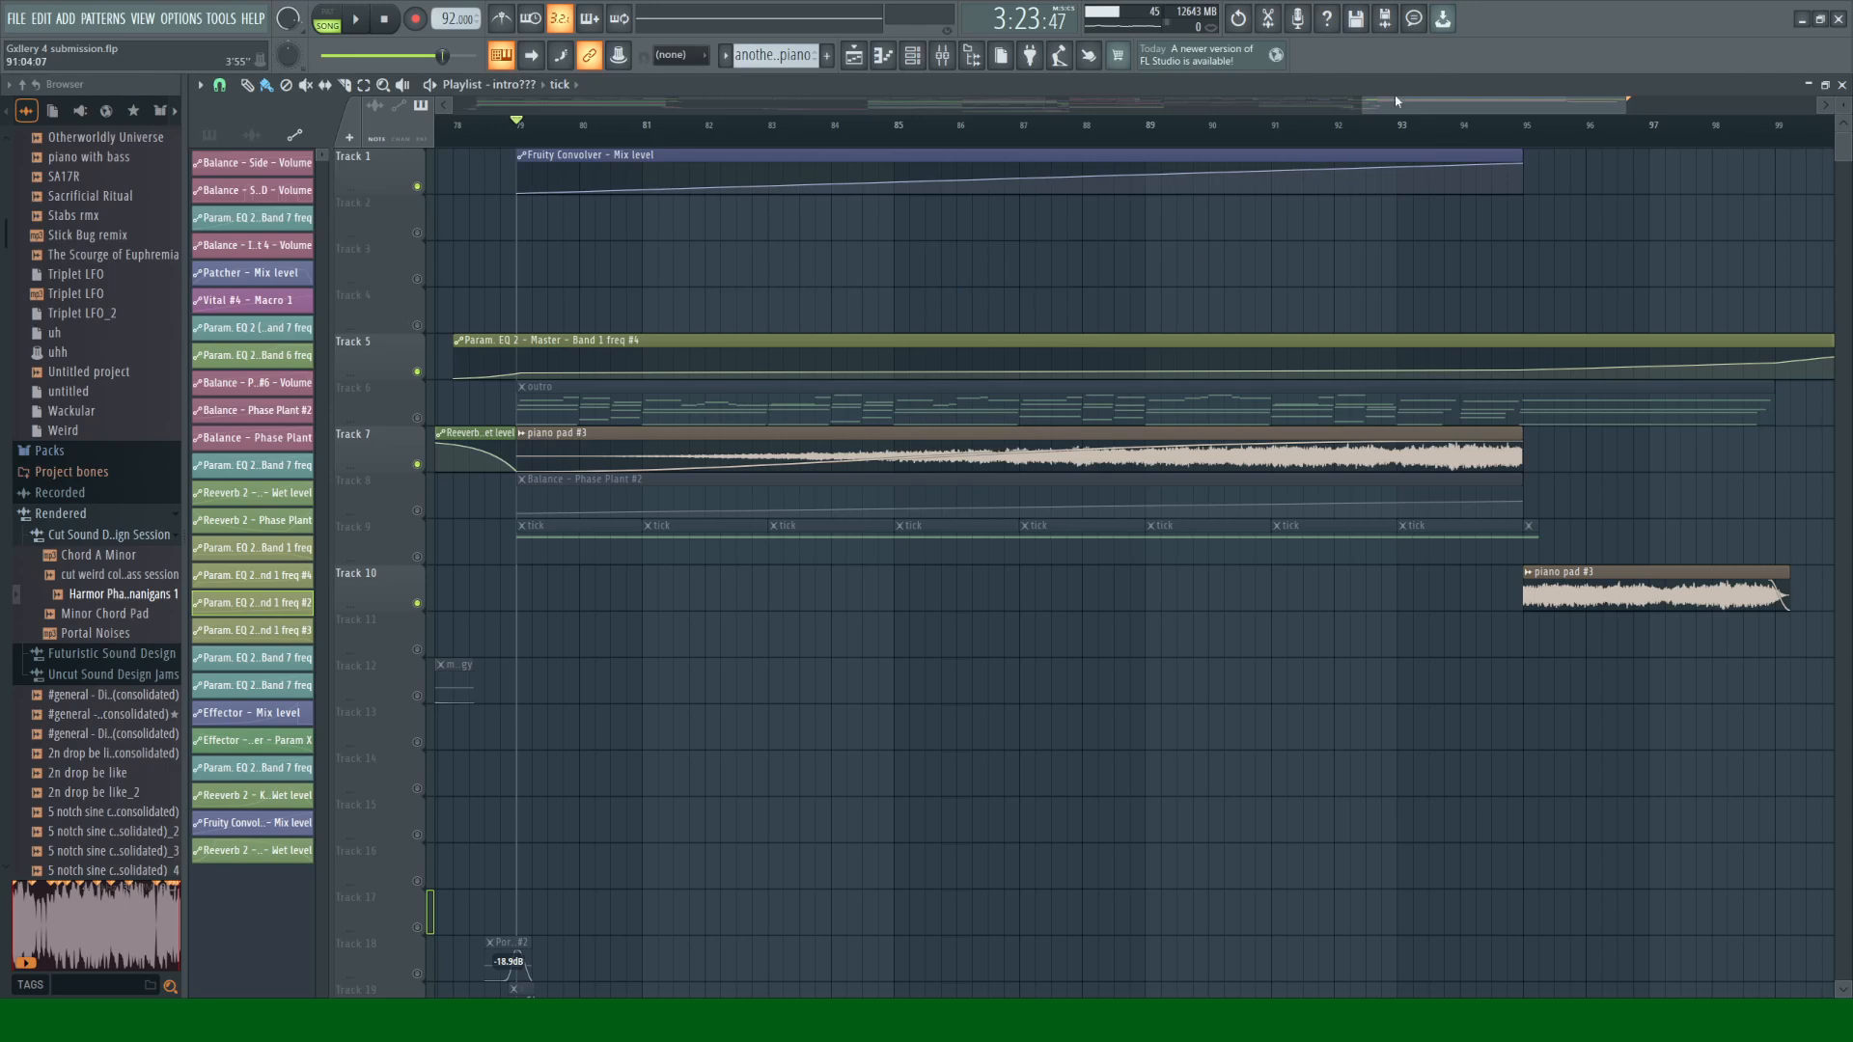
pyautogui.moveTo(1397, 101); pyautogui.dragTo(1351, 102)
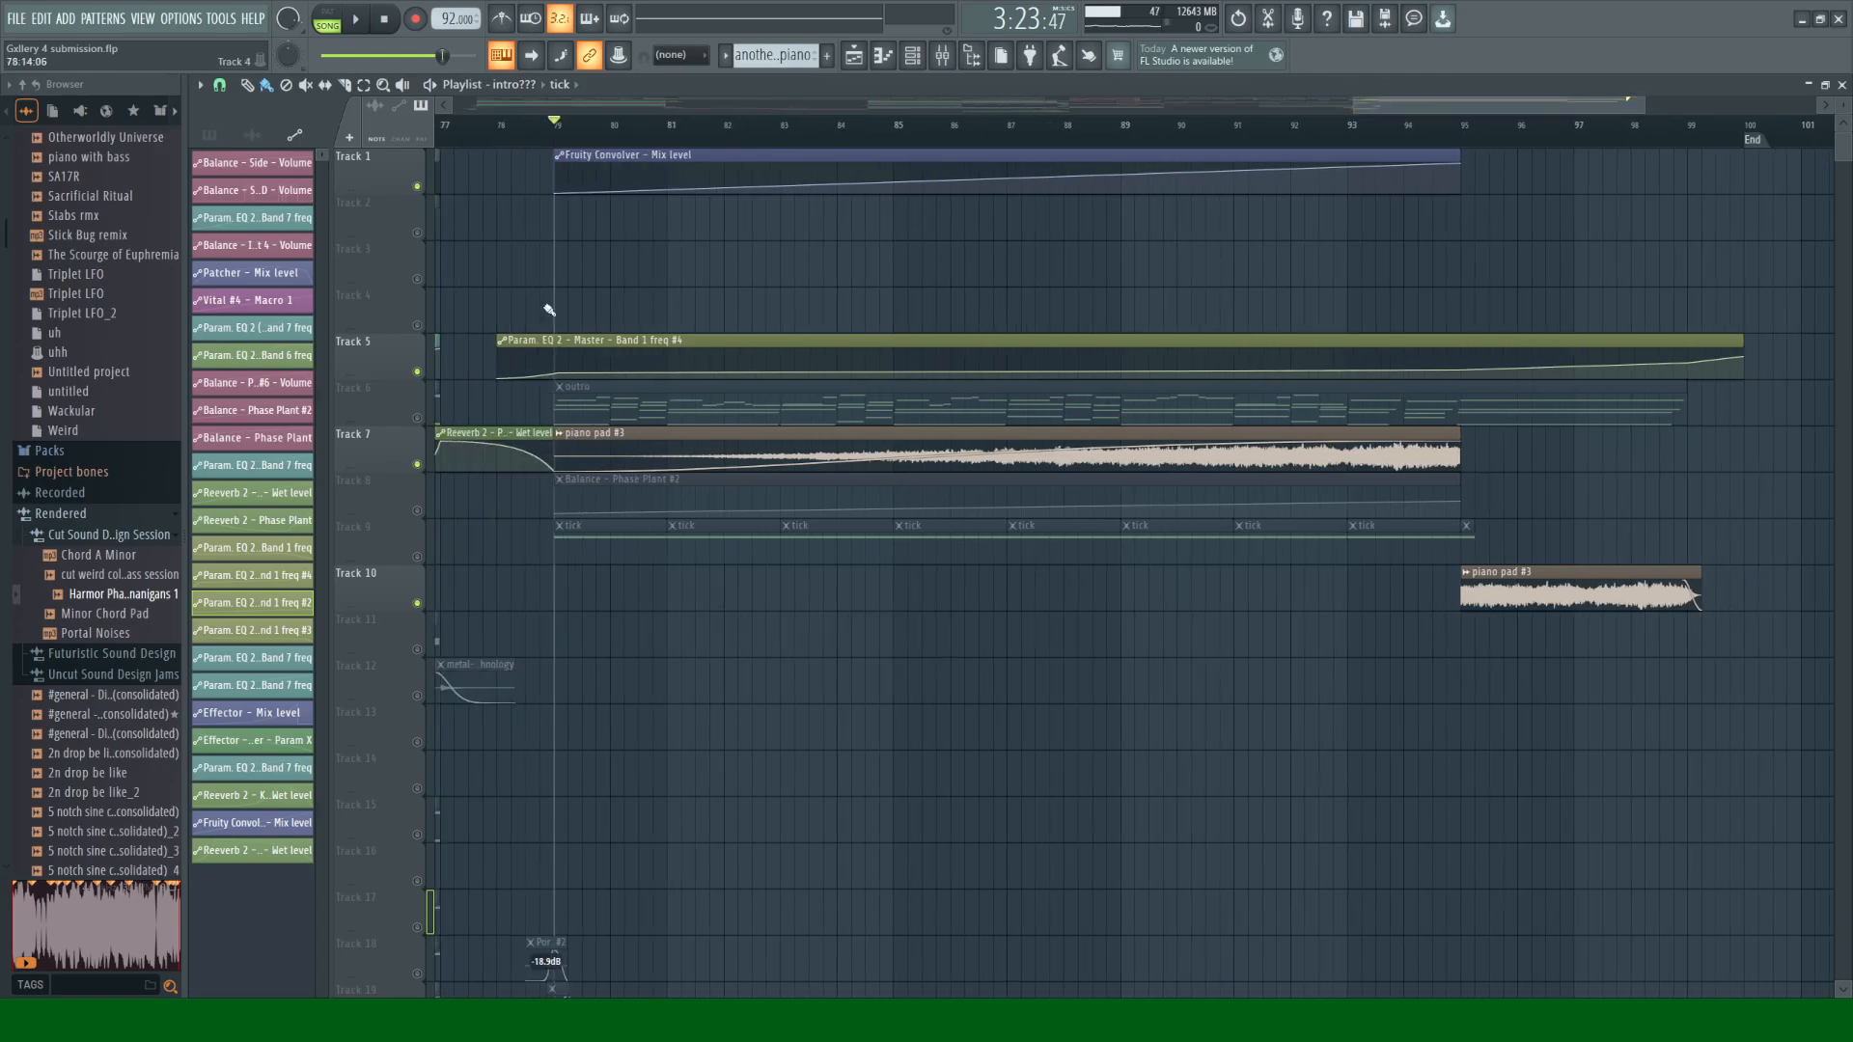
# Step: Restore all tracks and play the full outro arrangement from bar 79 to around bar 84
pyautogui.click(427, 417)
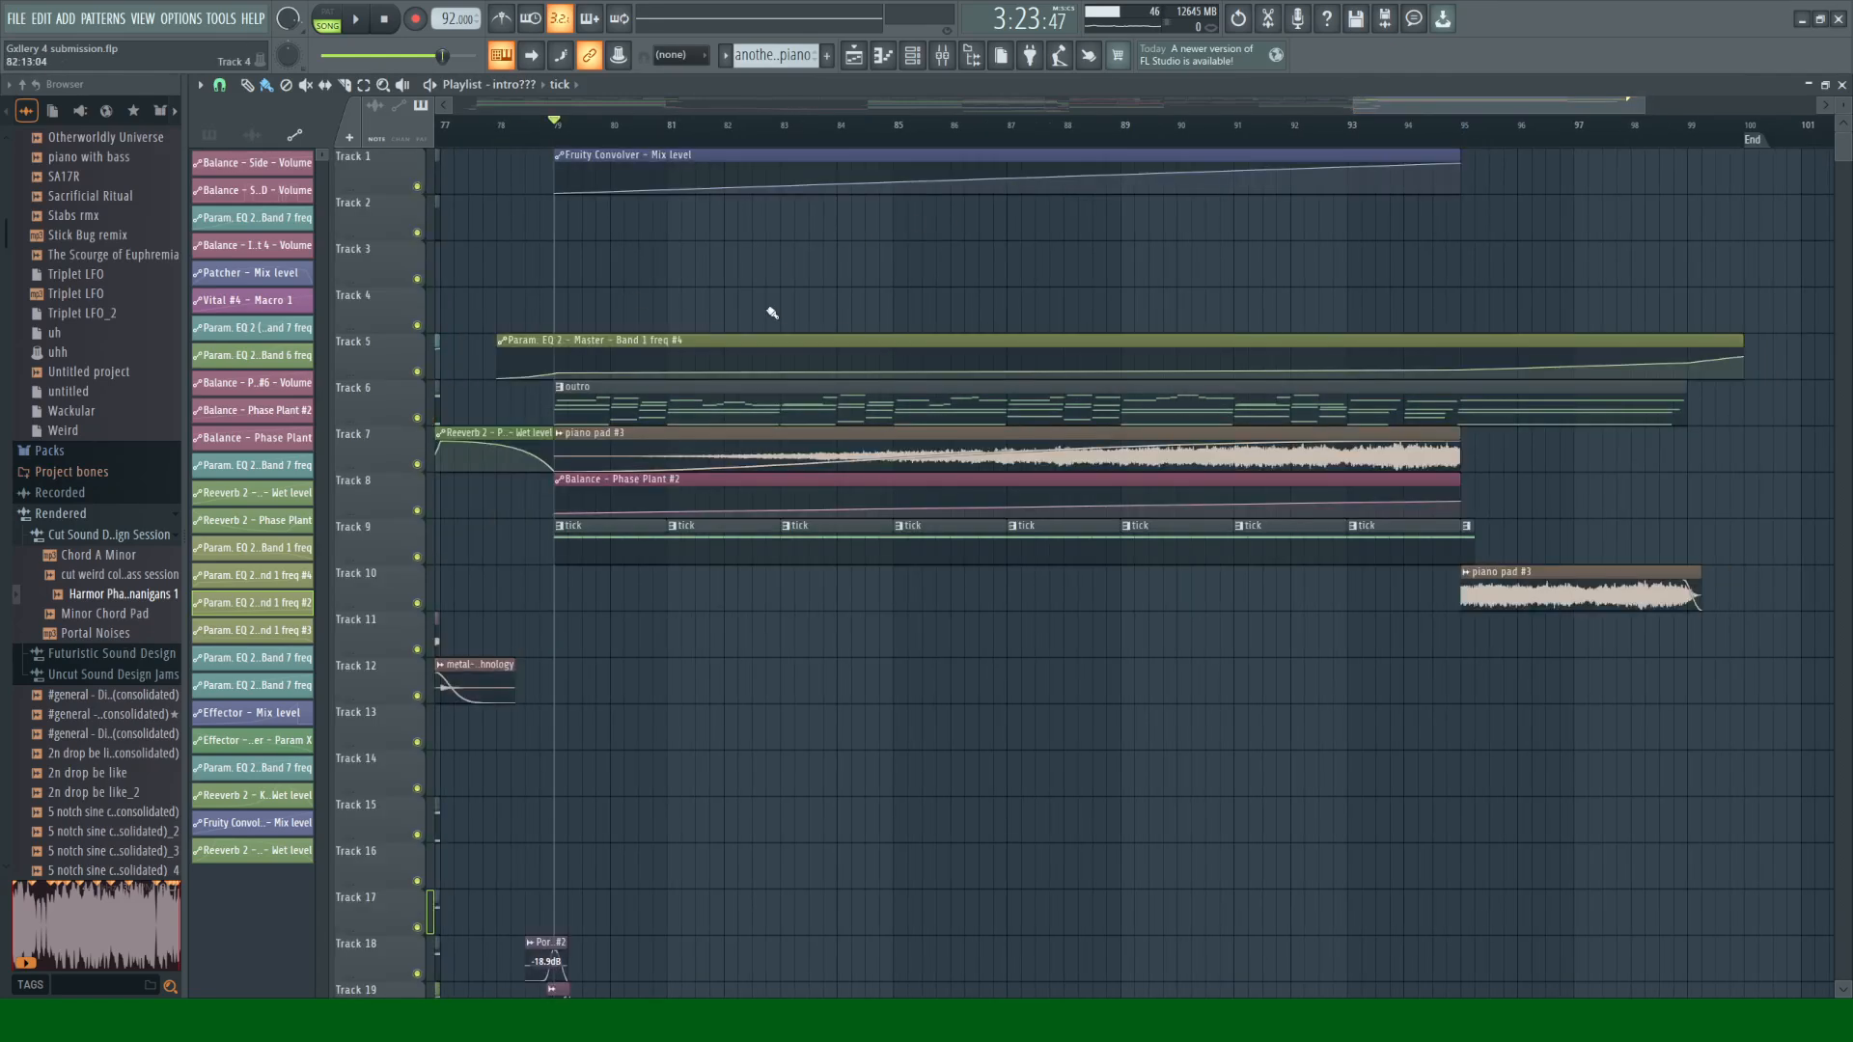
pyautogui.press('space')
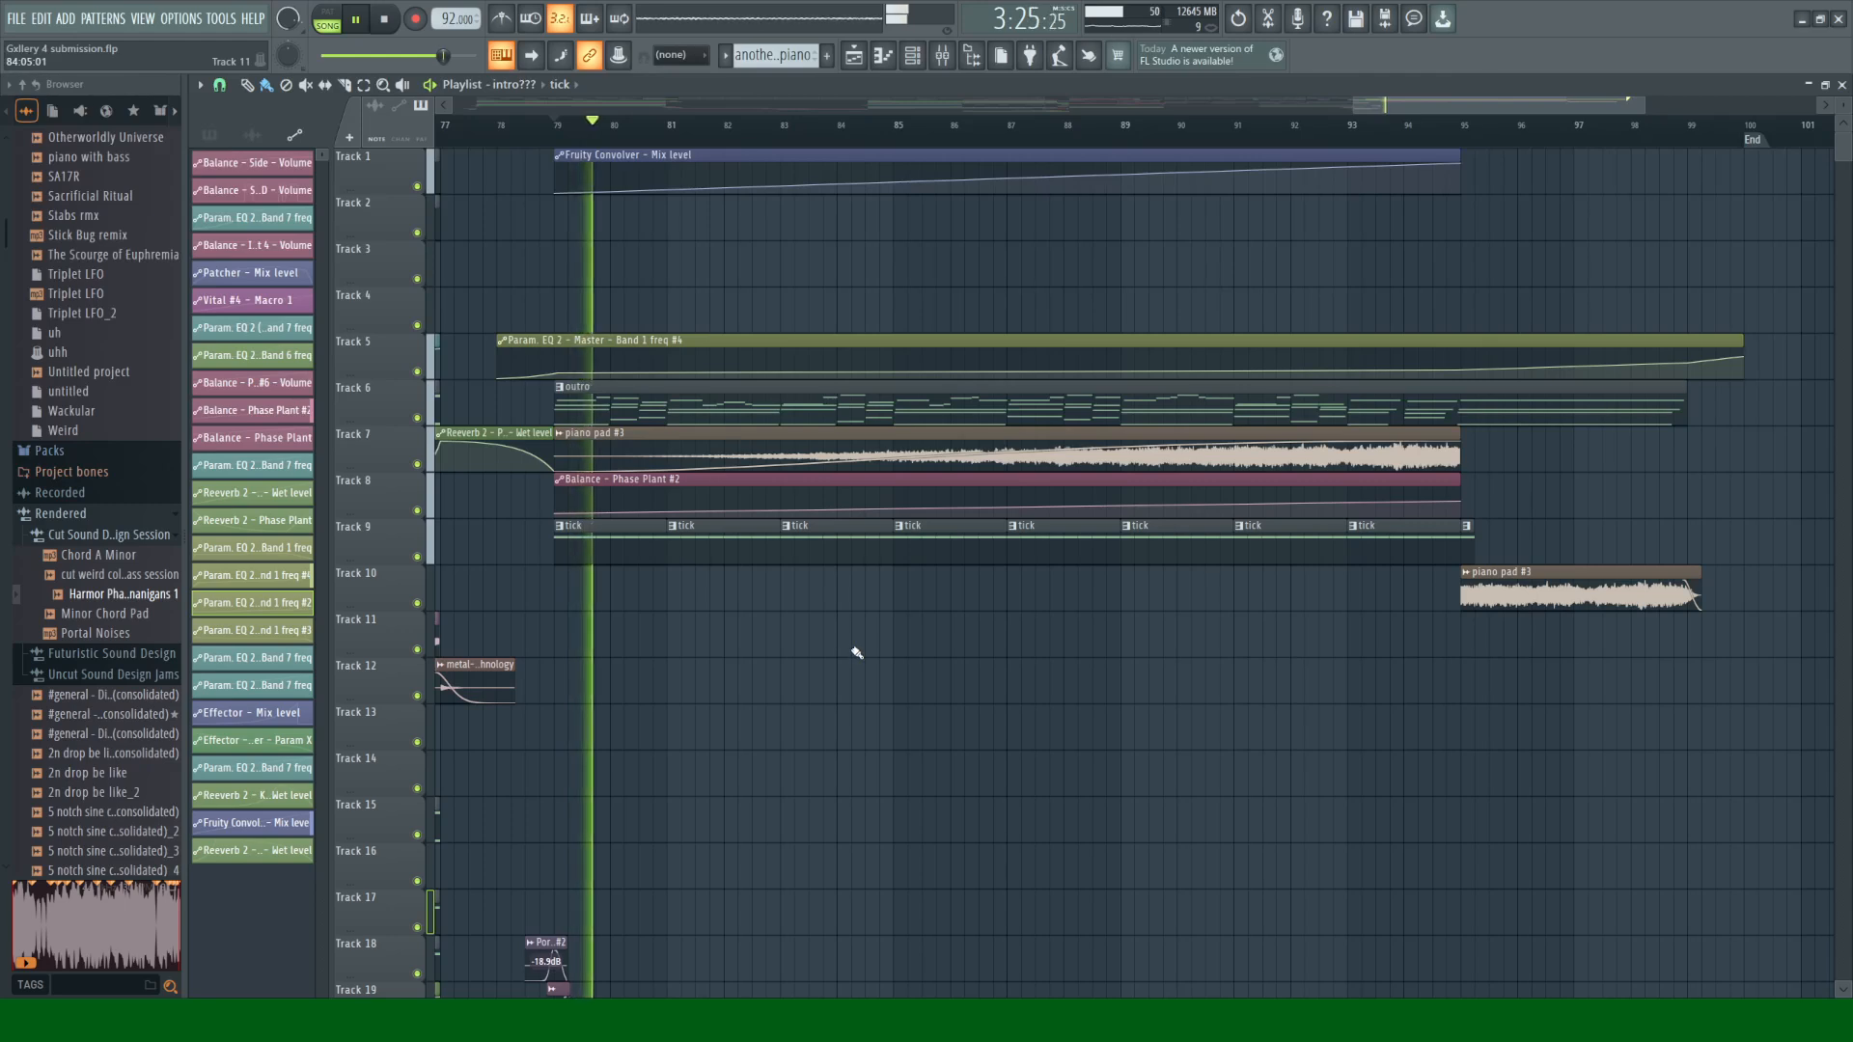
pyautogui.scroll(-3, 849, 647)
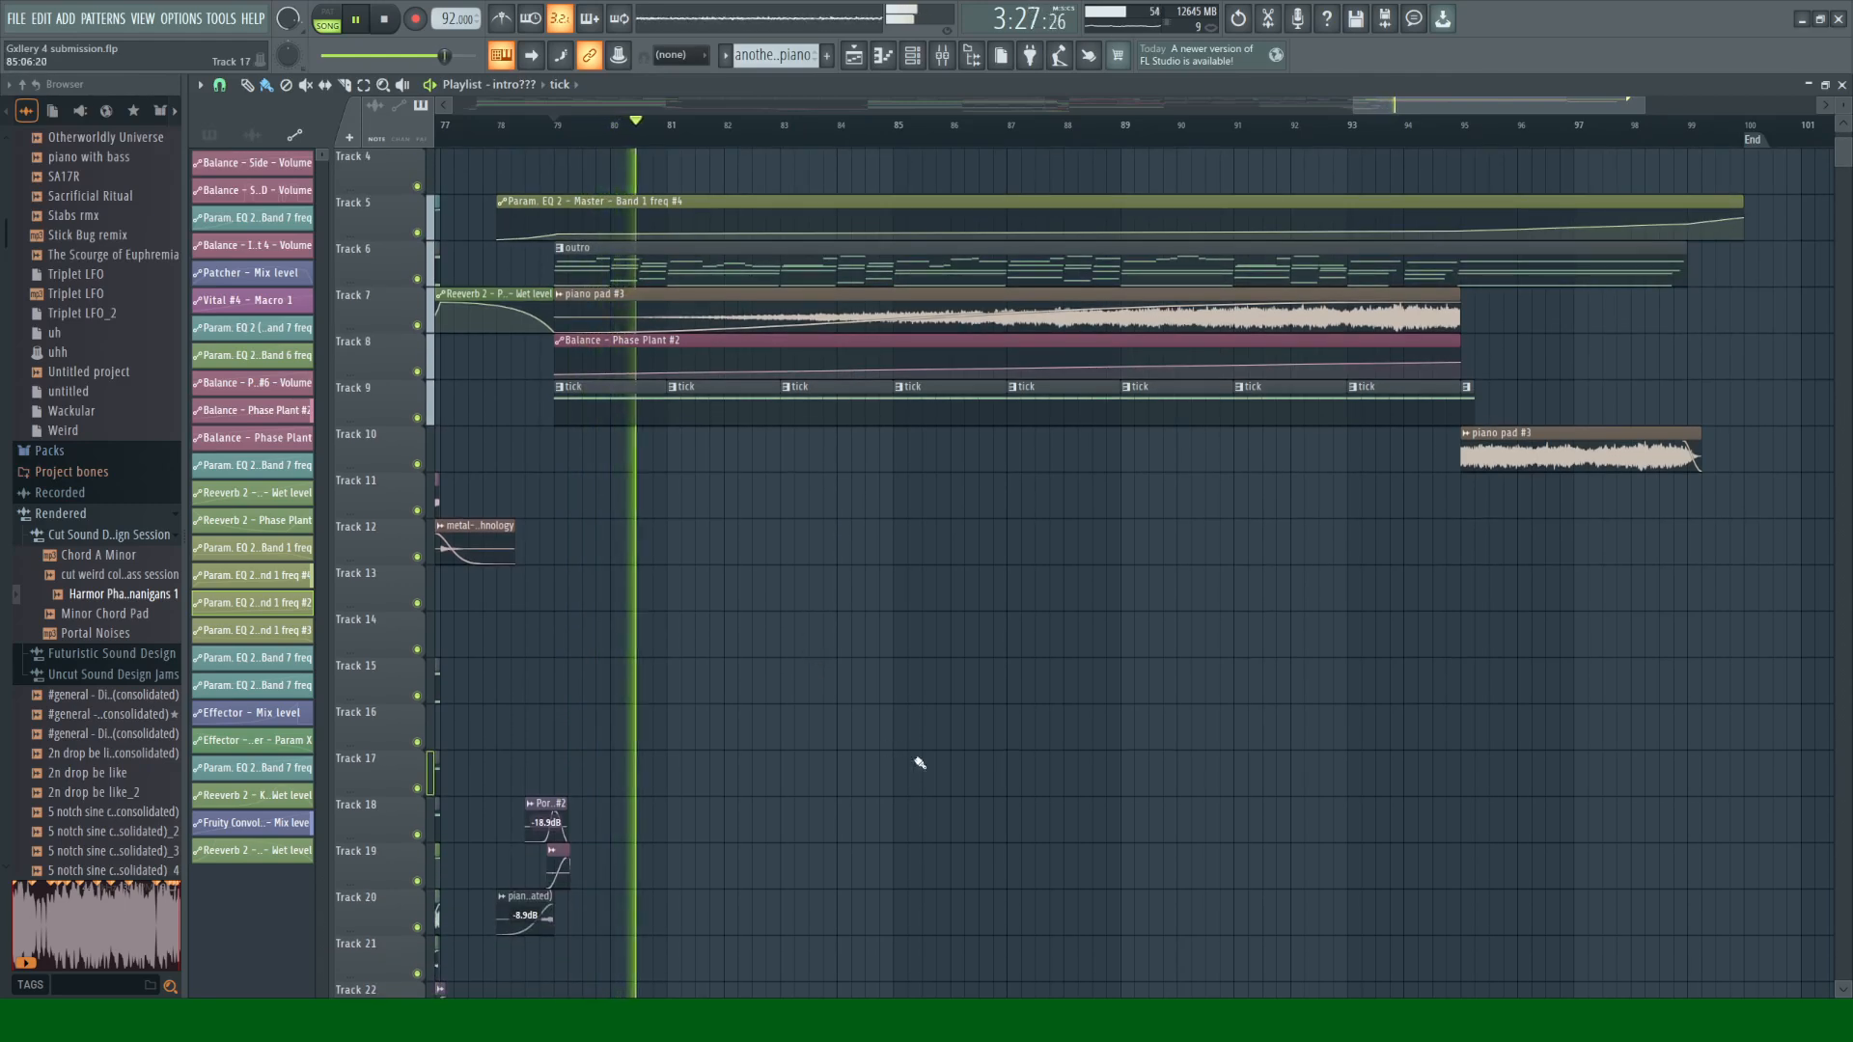
pyautogui.scroll(3, 945, 734)
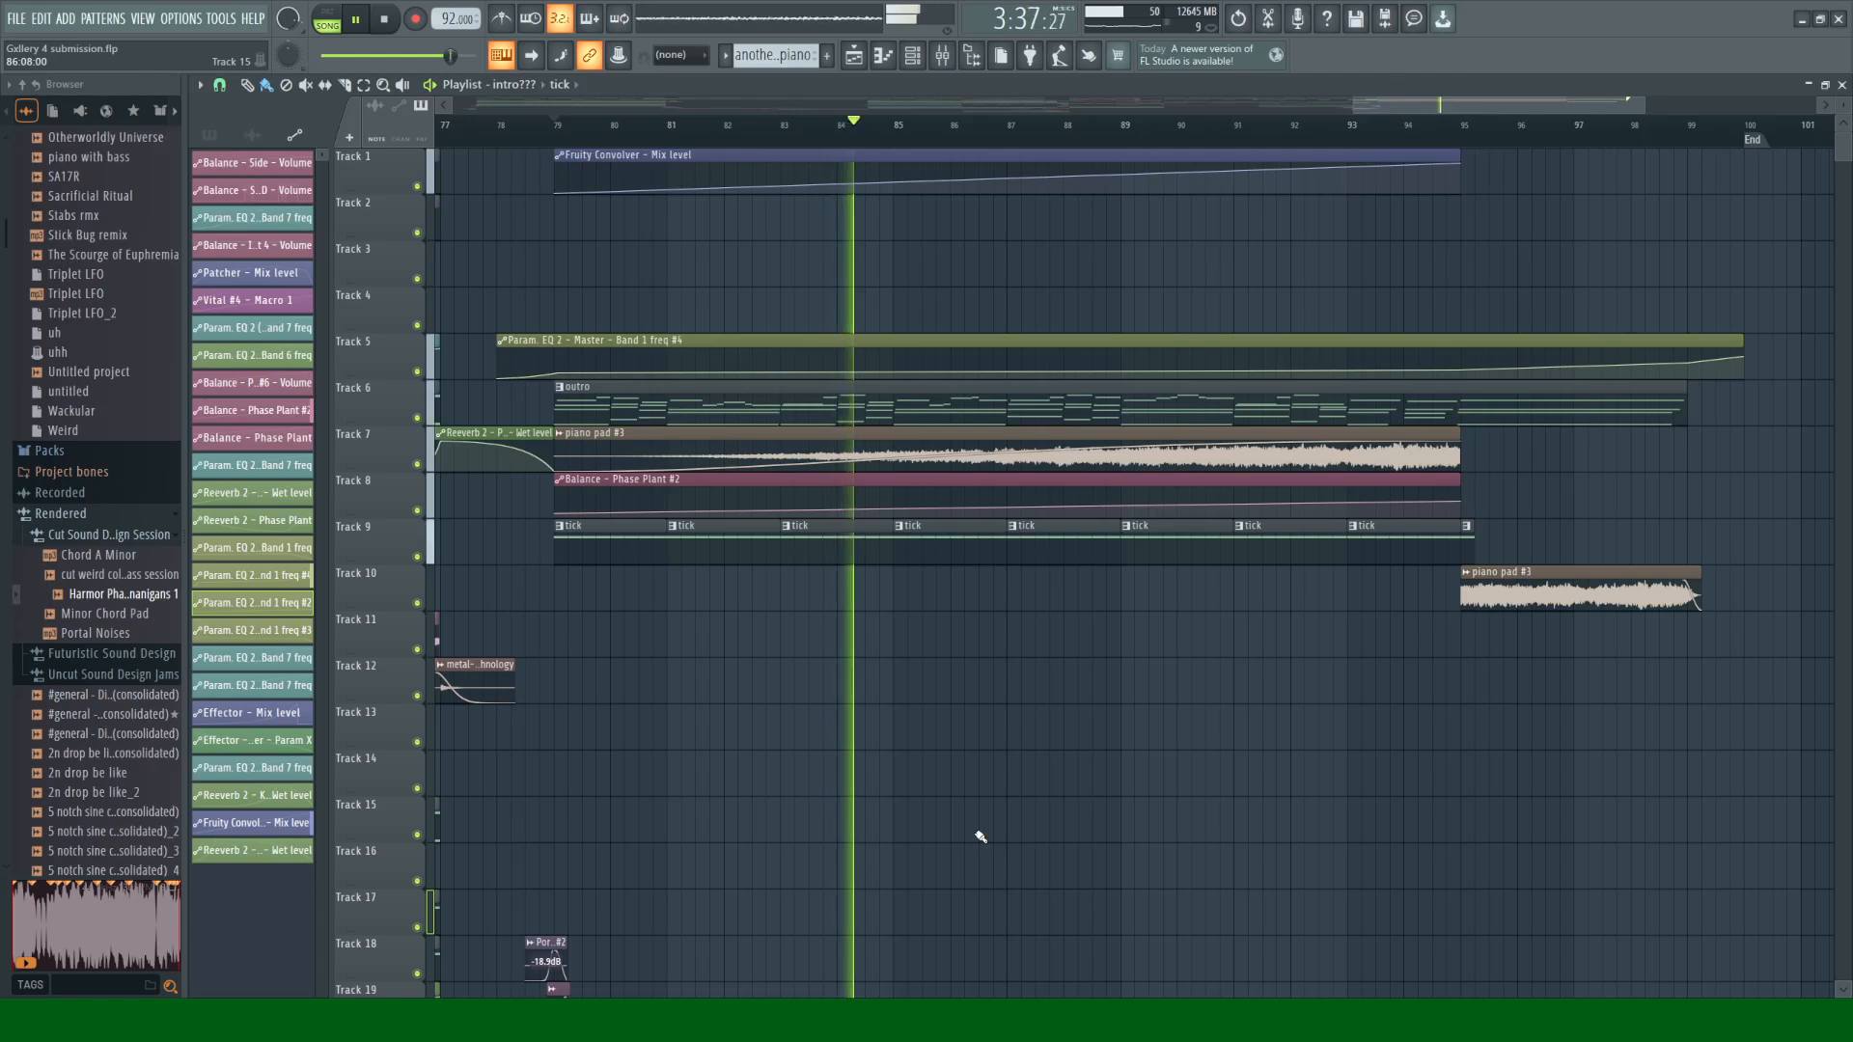
pyautogui.press('space')
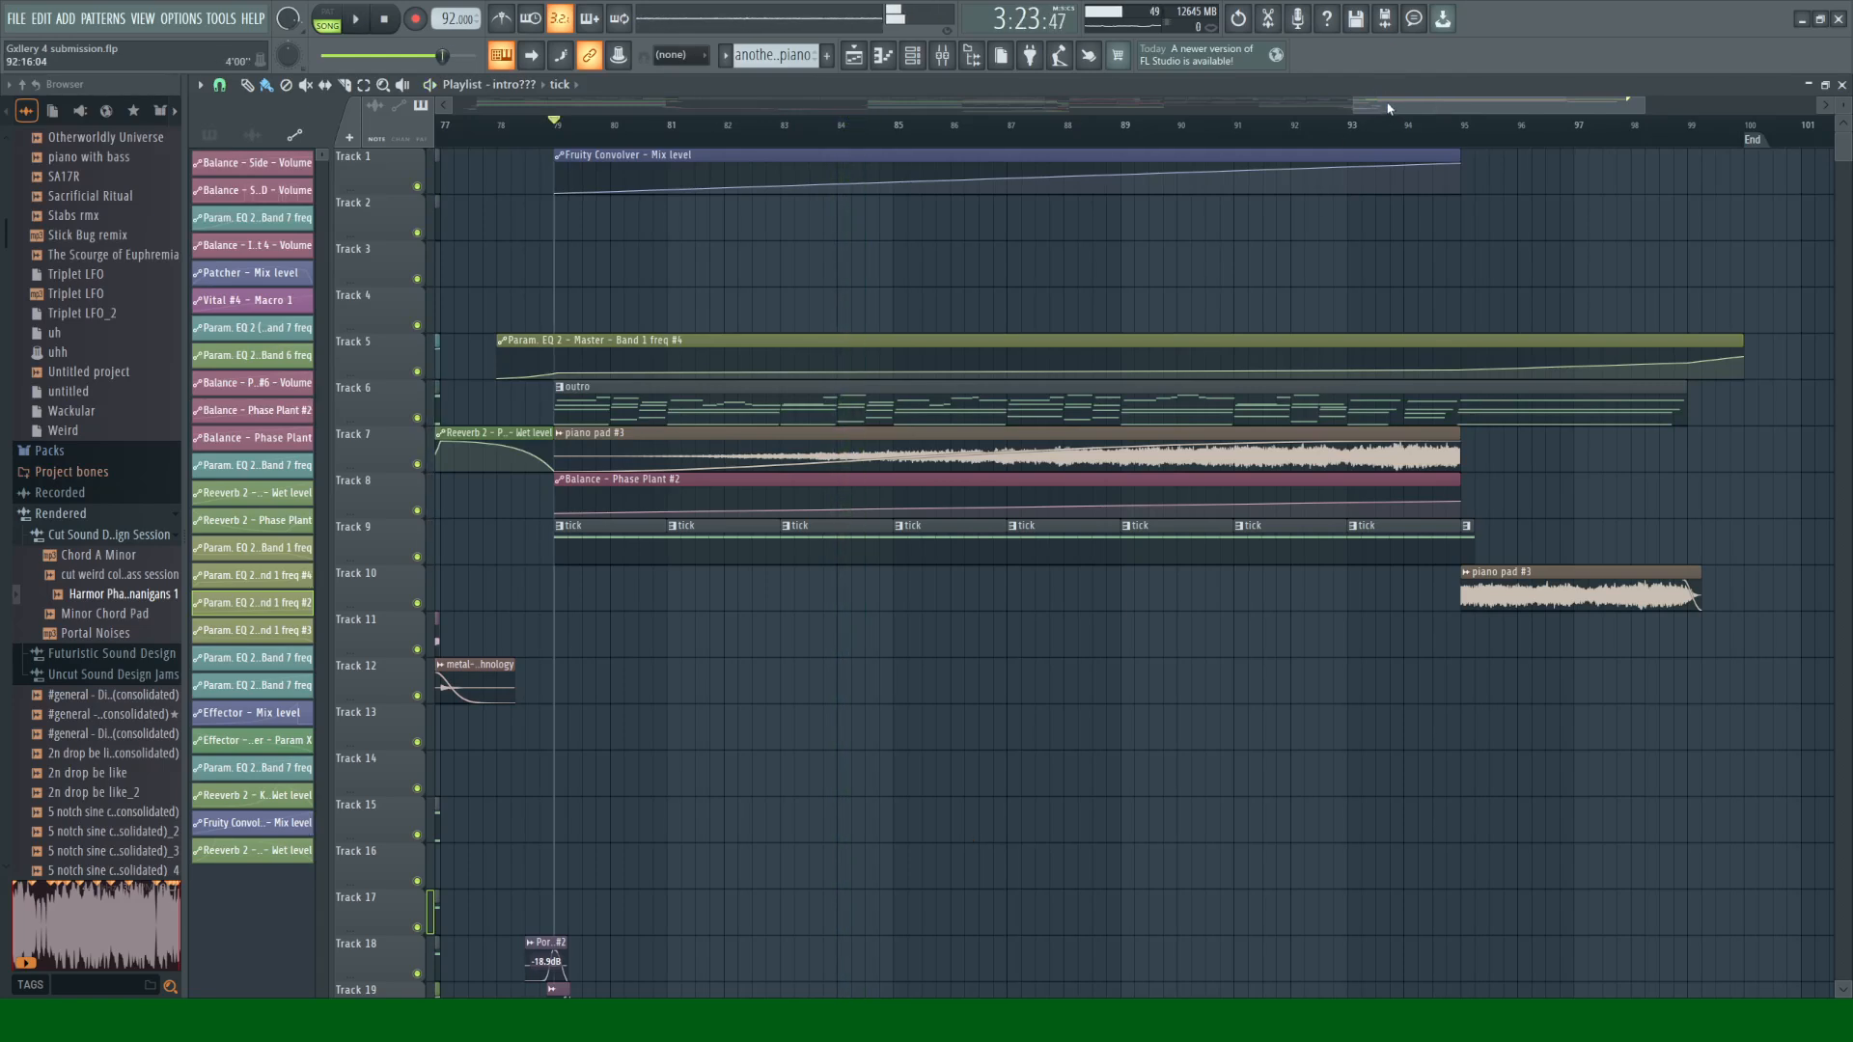
# Step: Return to the song's start and inspect the Master mixer track's Maximus, including its high band, and its Fruity parametric EQ 2
pyautogui.moveTo(1387, 108); pyautogui.dragTo(560, 106)
pyautogui.click(942, 55)
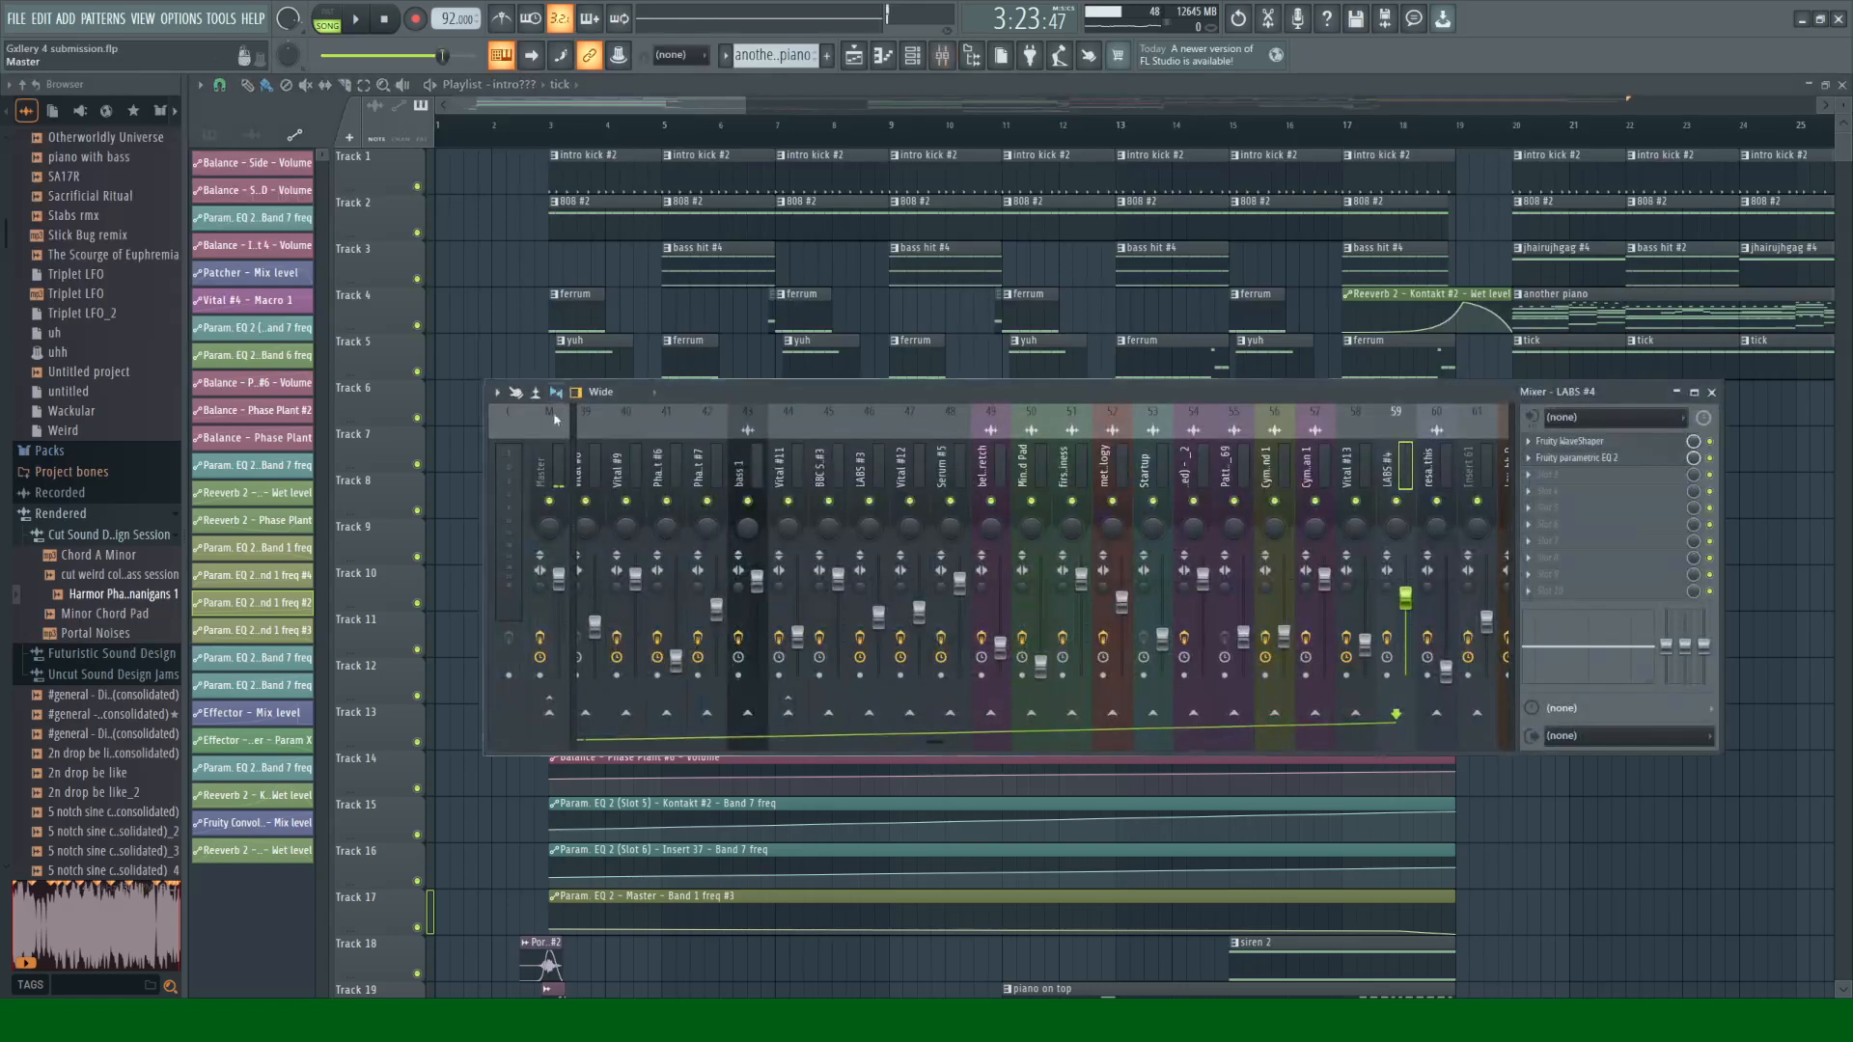
pyautogui.click(1589, 478)
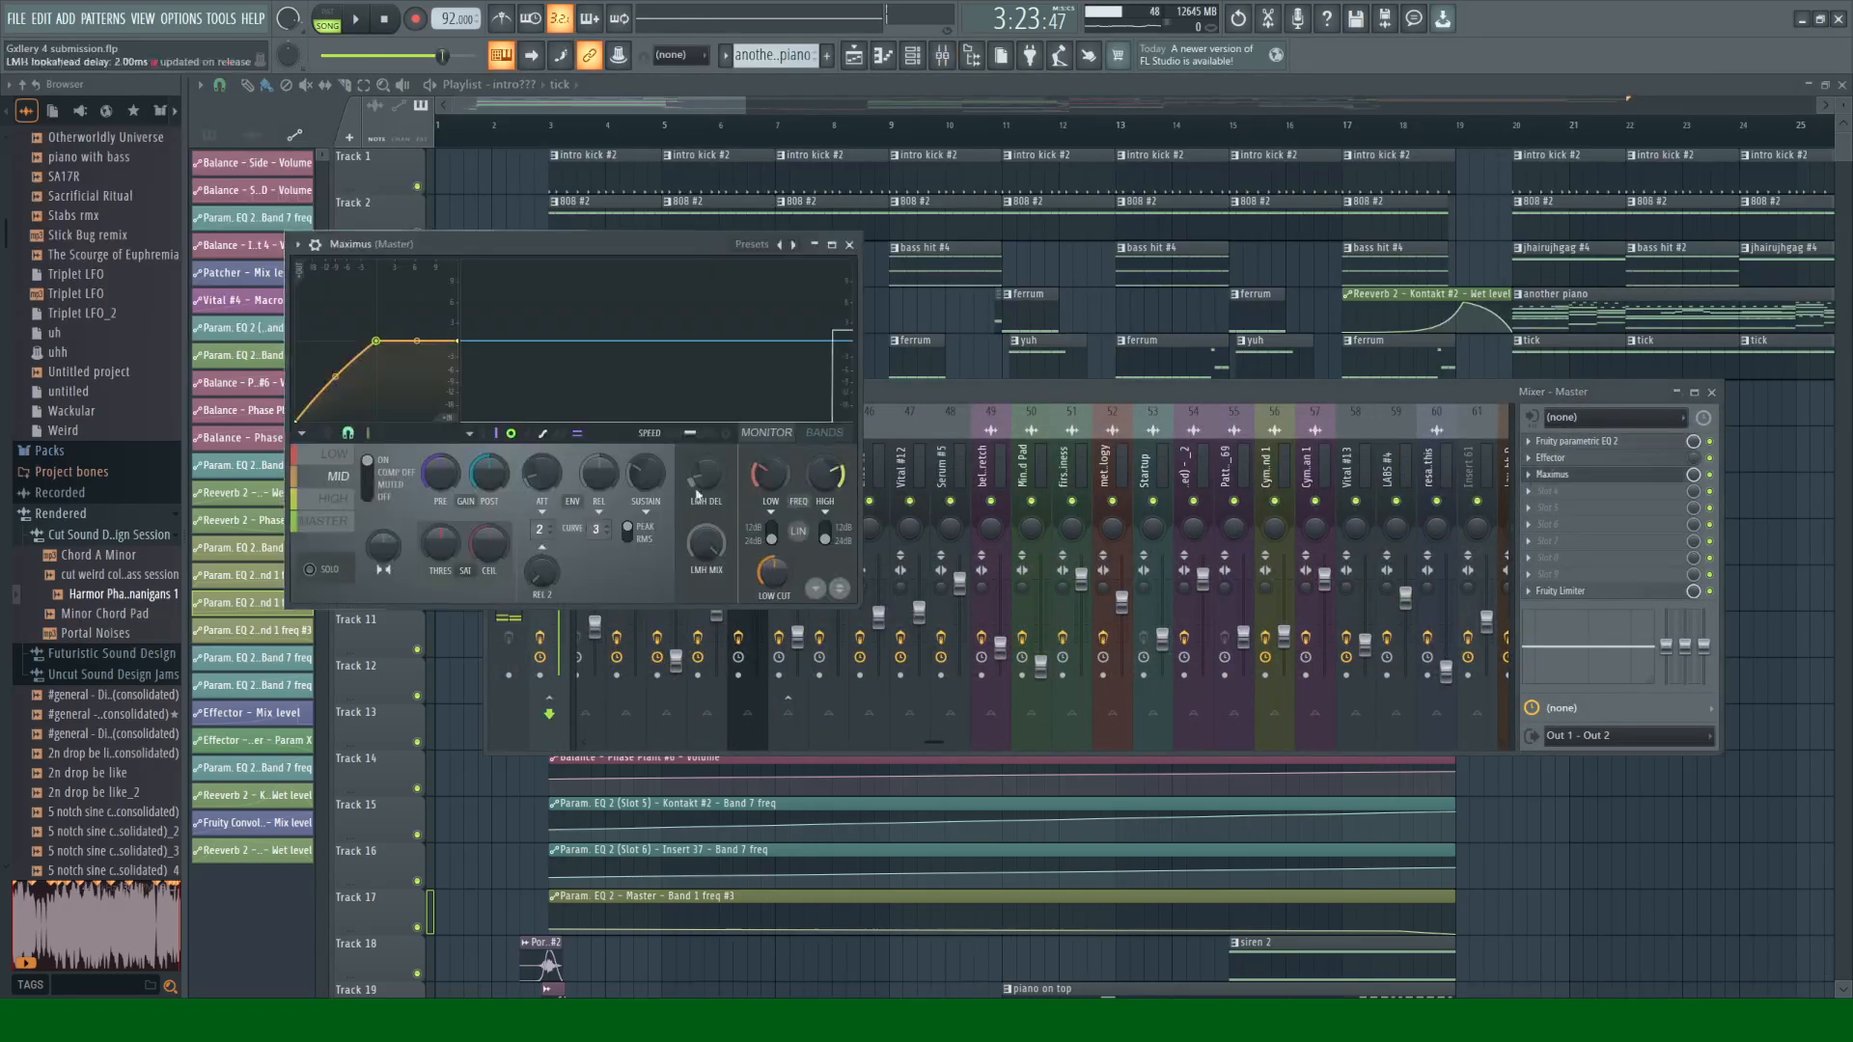
pyautogui.click(334, 498)
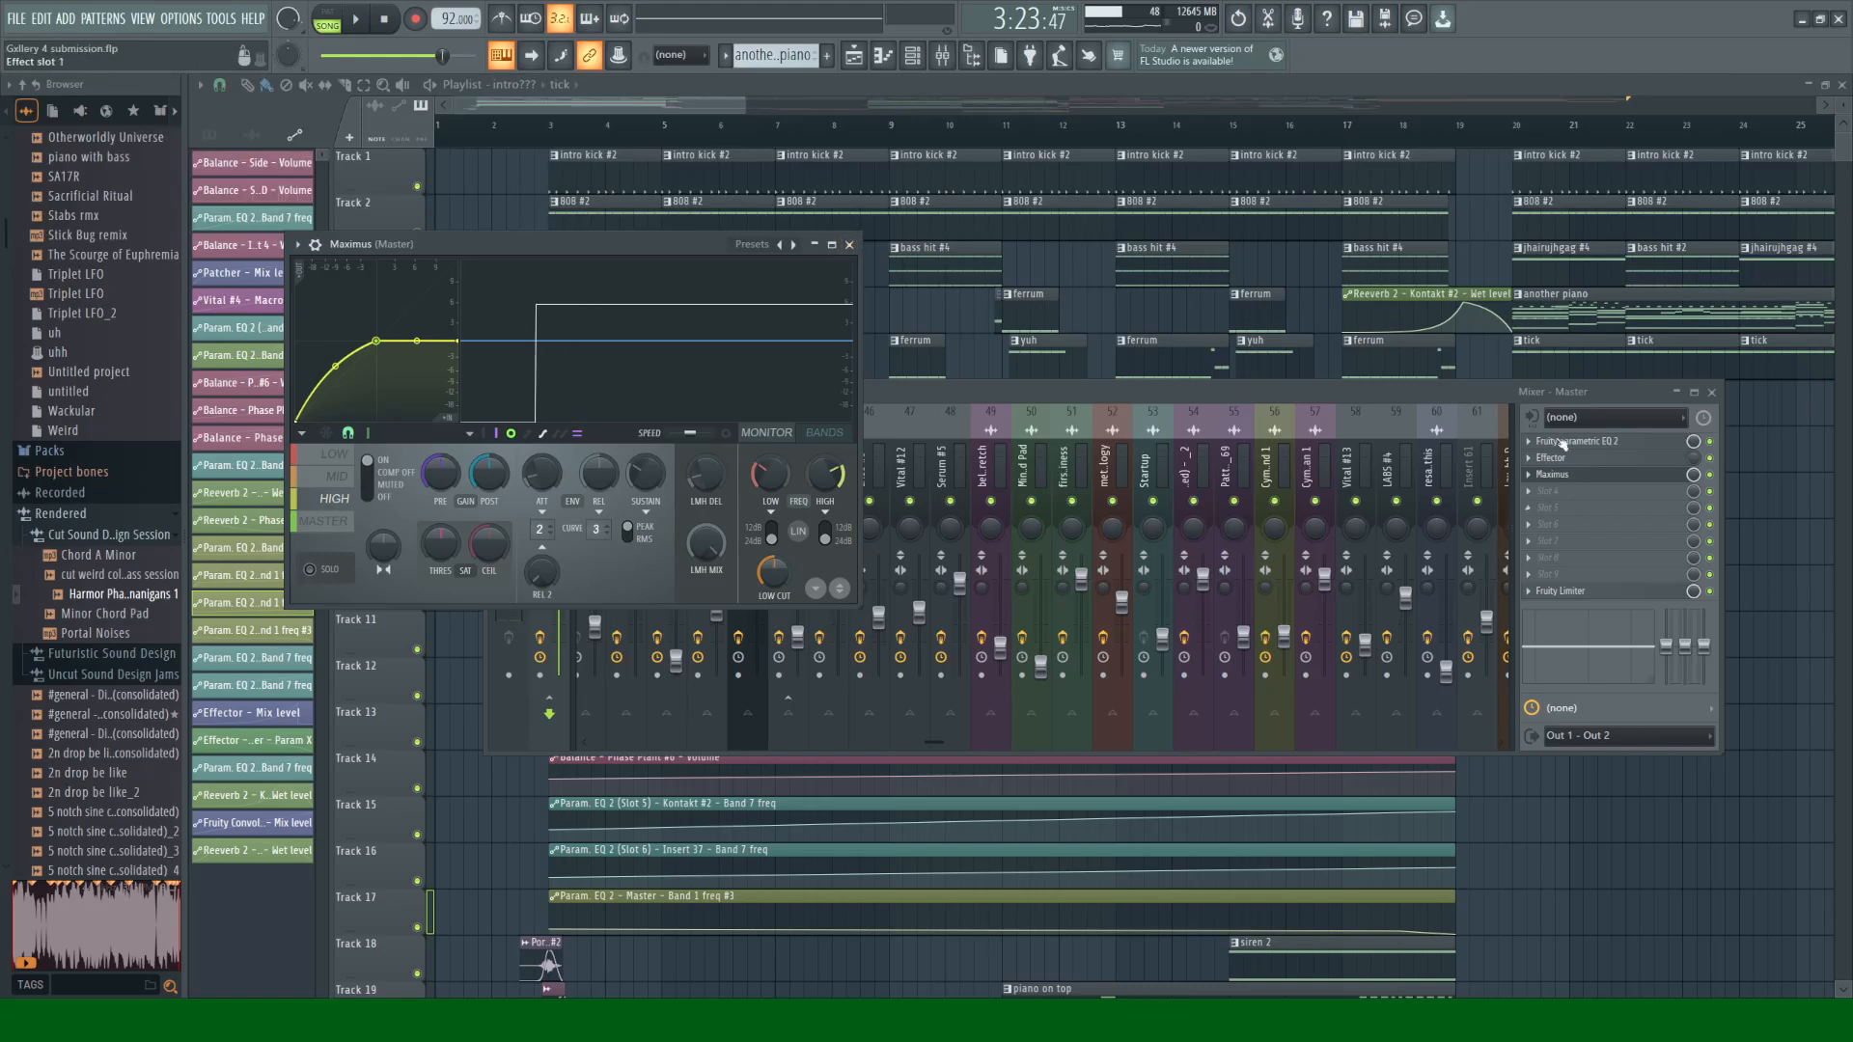
pyautogui.click(849, 247)
pyautogui.click(1631, 441)
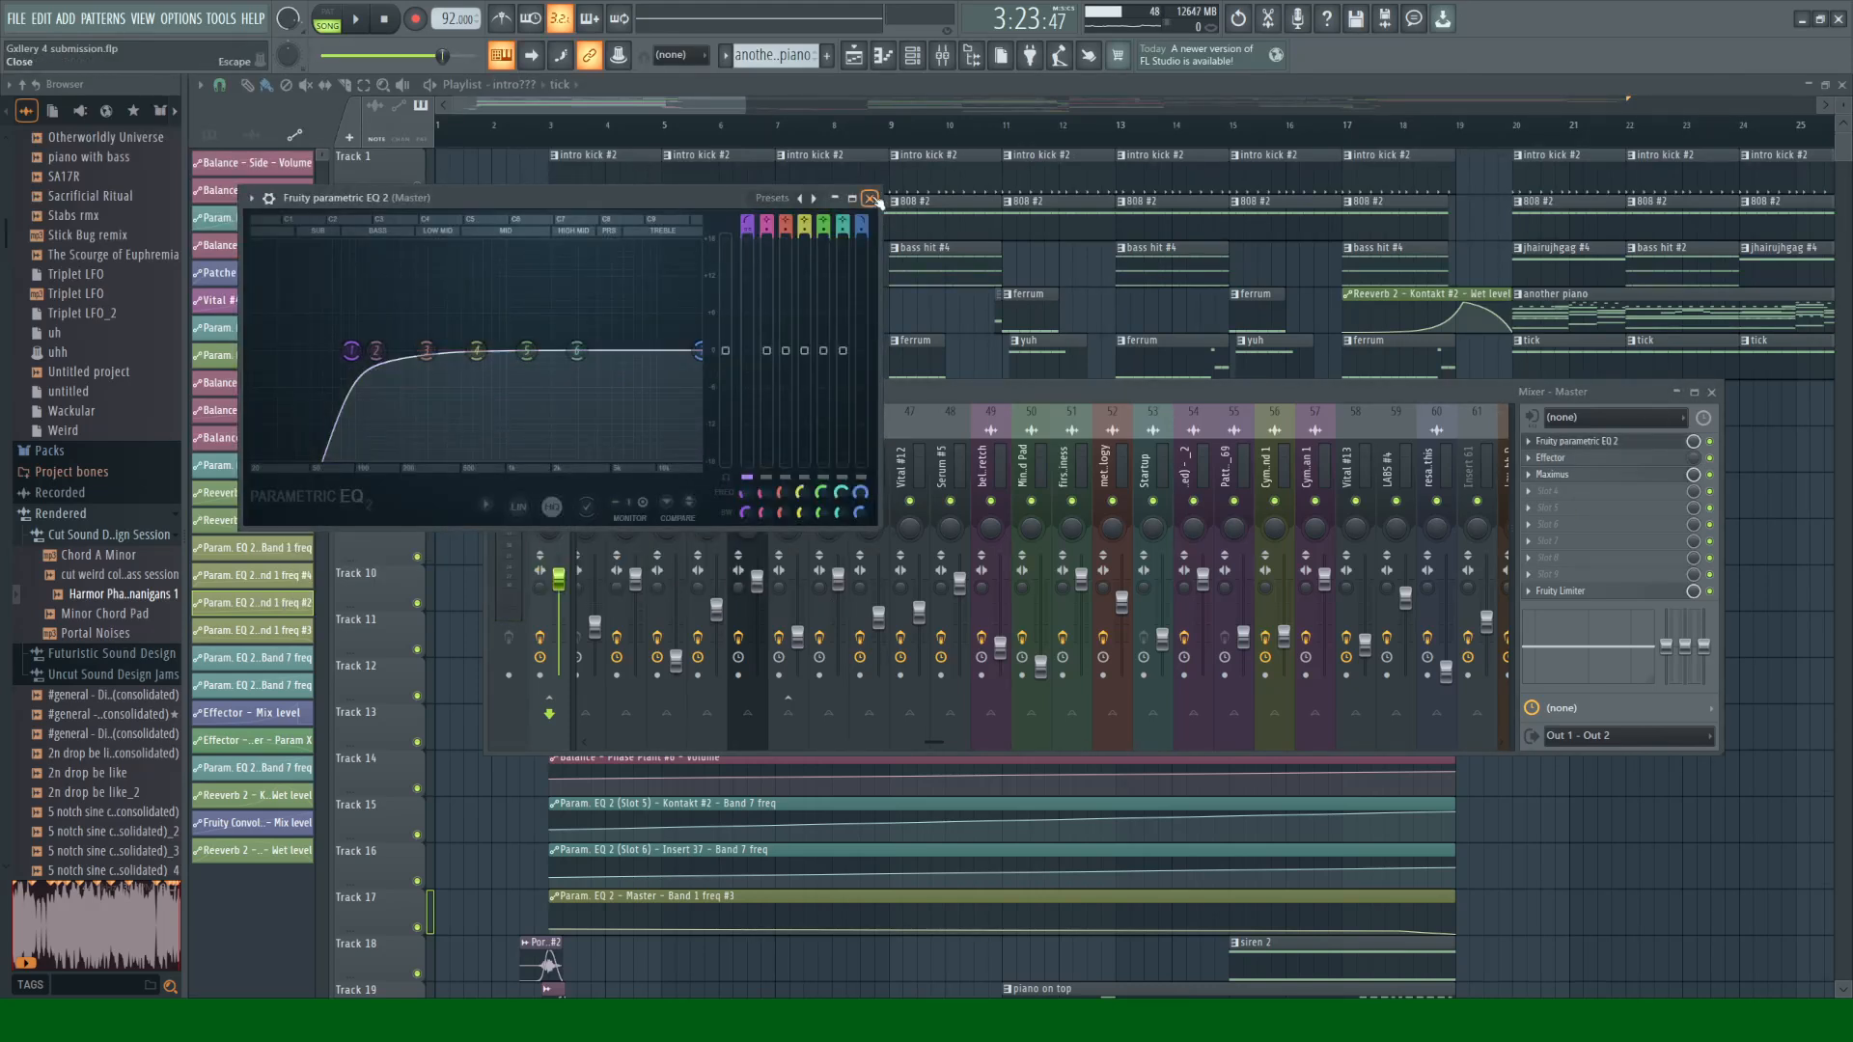
pyautogui.click(870, 198)
pyautogui.click(1712, 394)
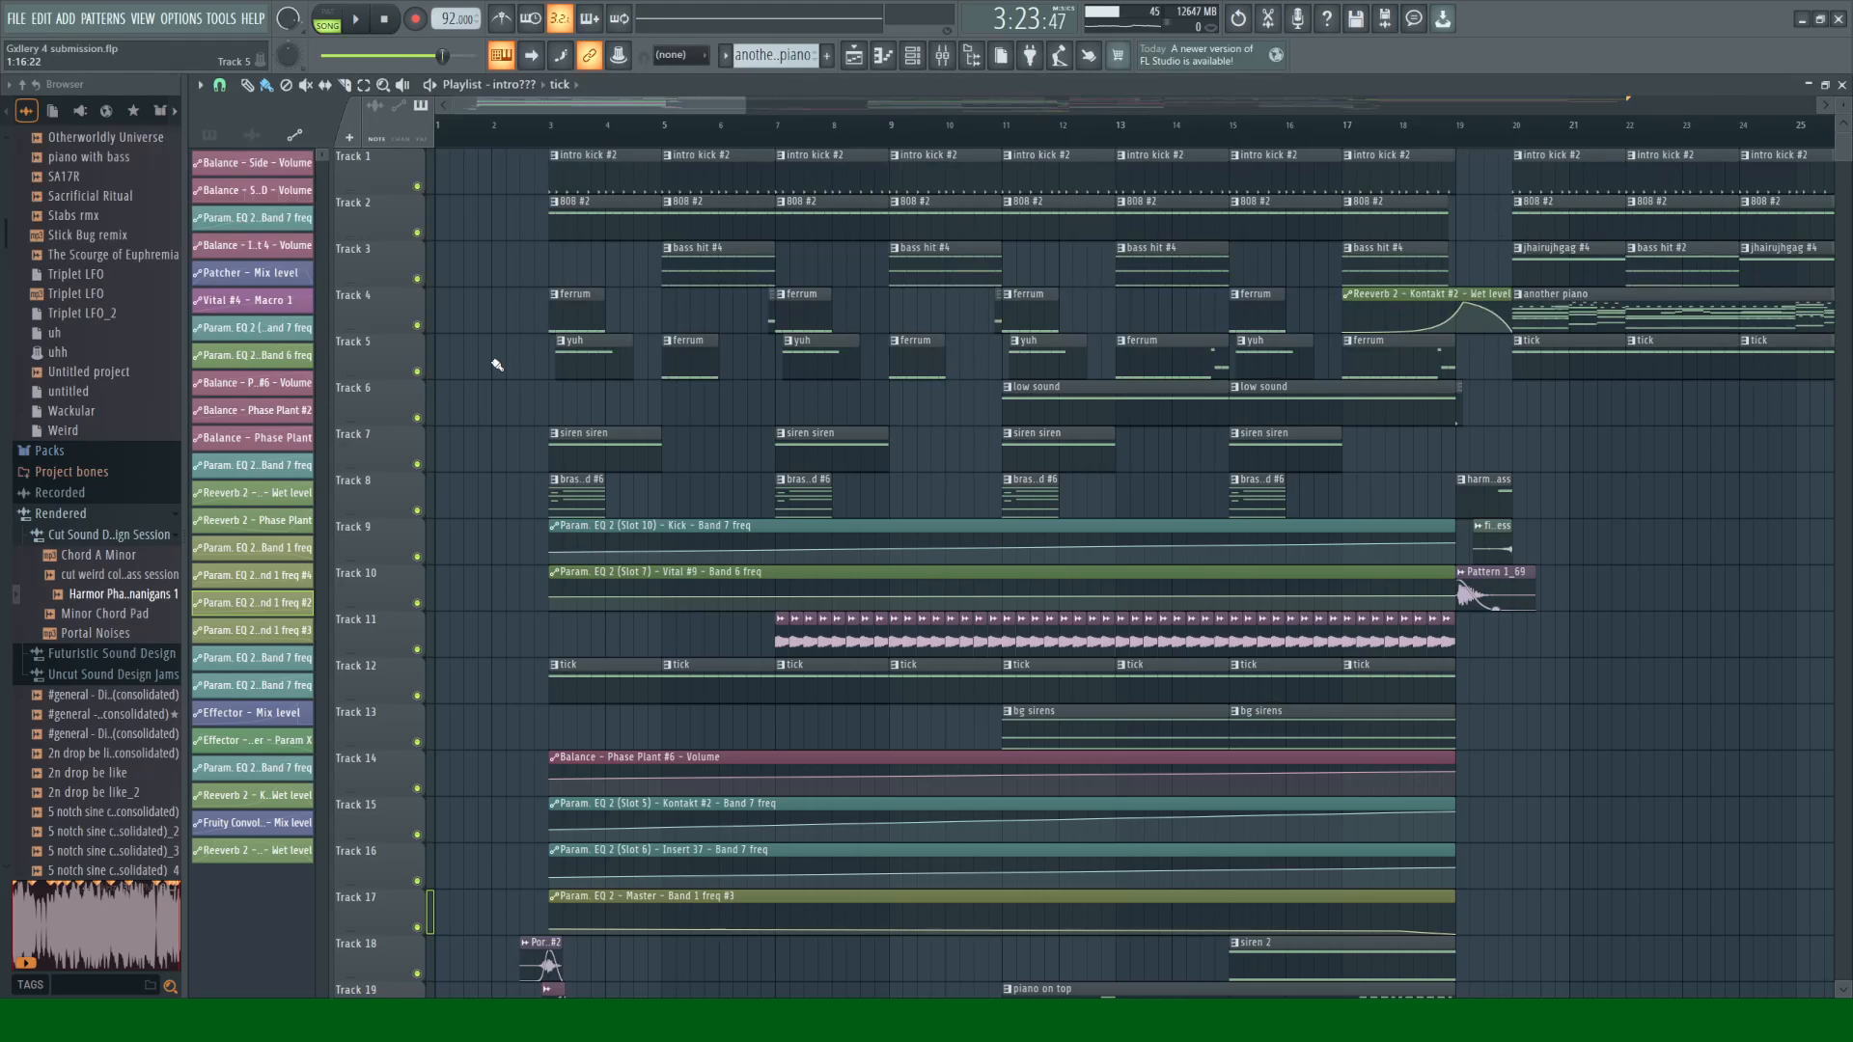
# Step: Set the playback position to bar 44 and load Ozone Imager 2 into slot 4 of the Master mixer track
pyautogui.moveTo(691, 94); pyautogui.dragTo(1011, 116)
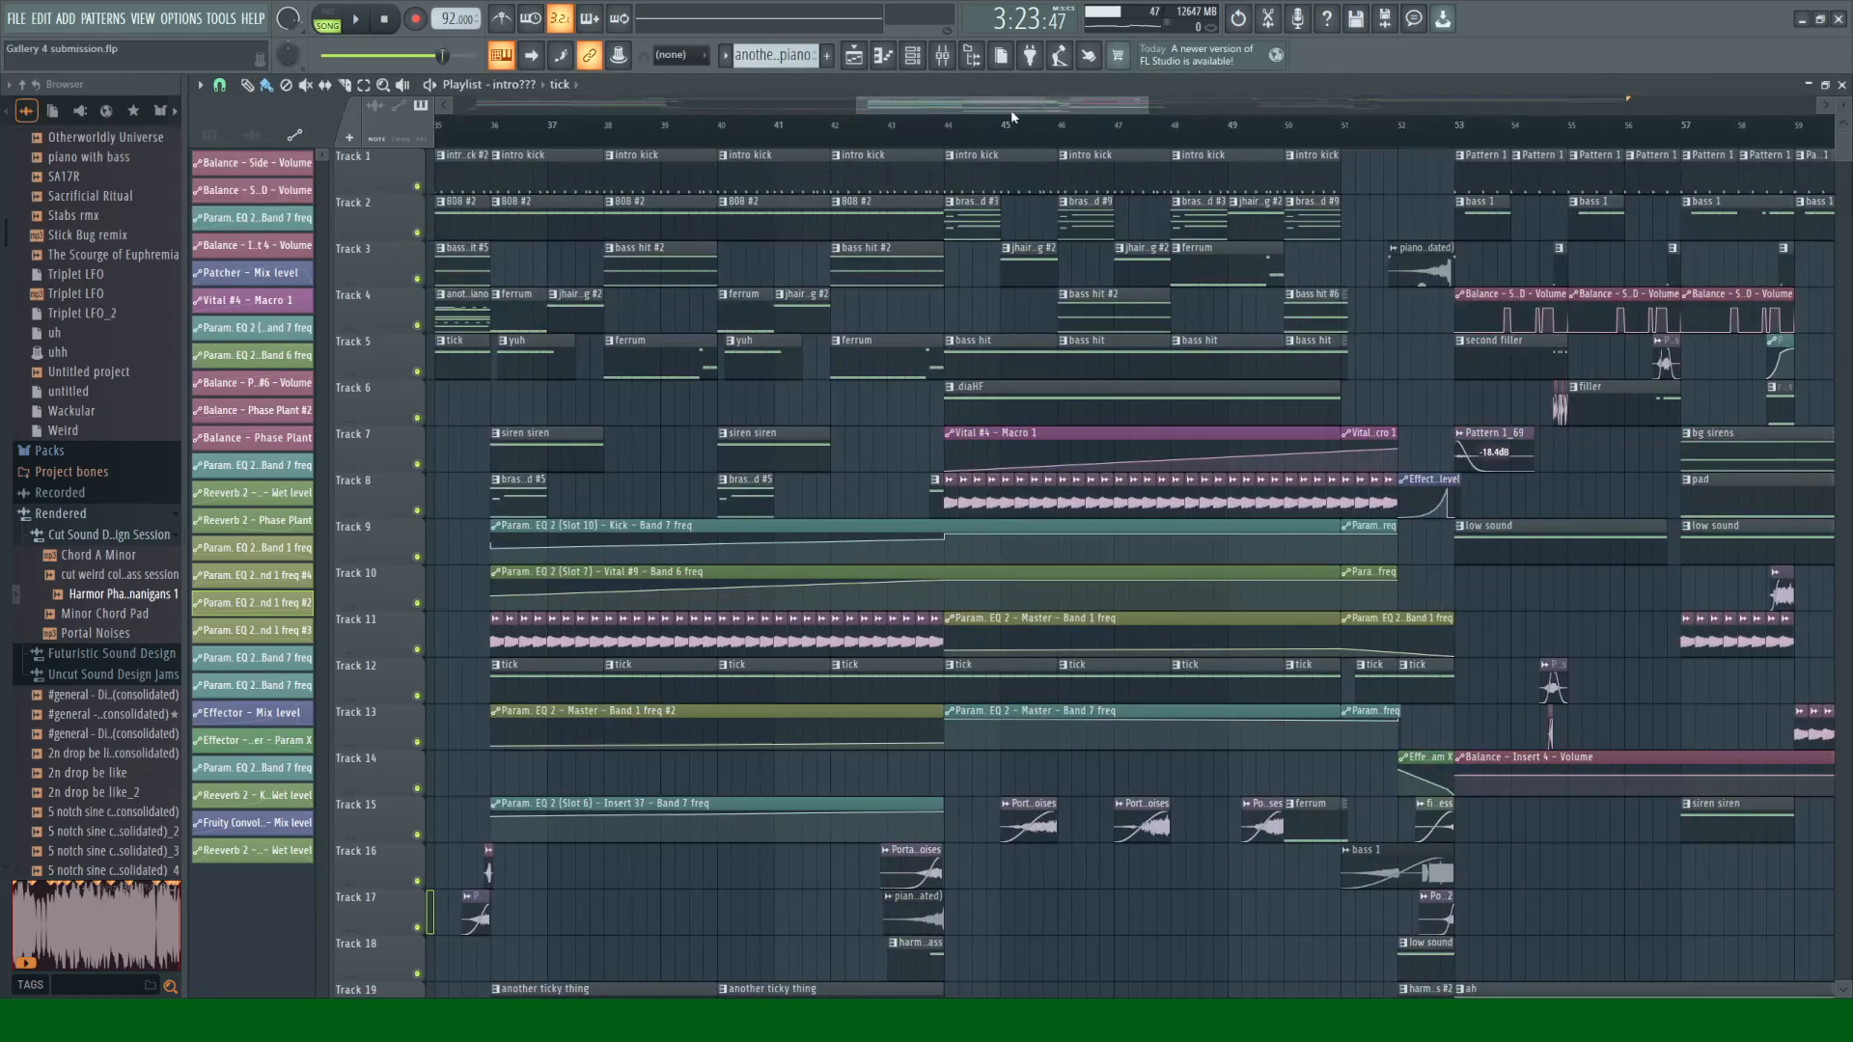
pyautogui.click(948, 124)
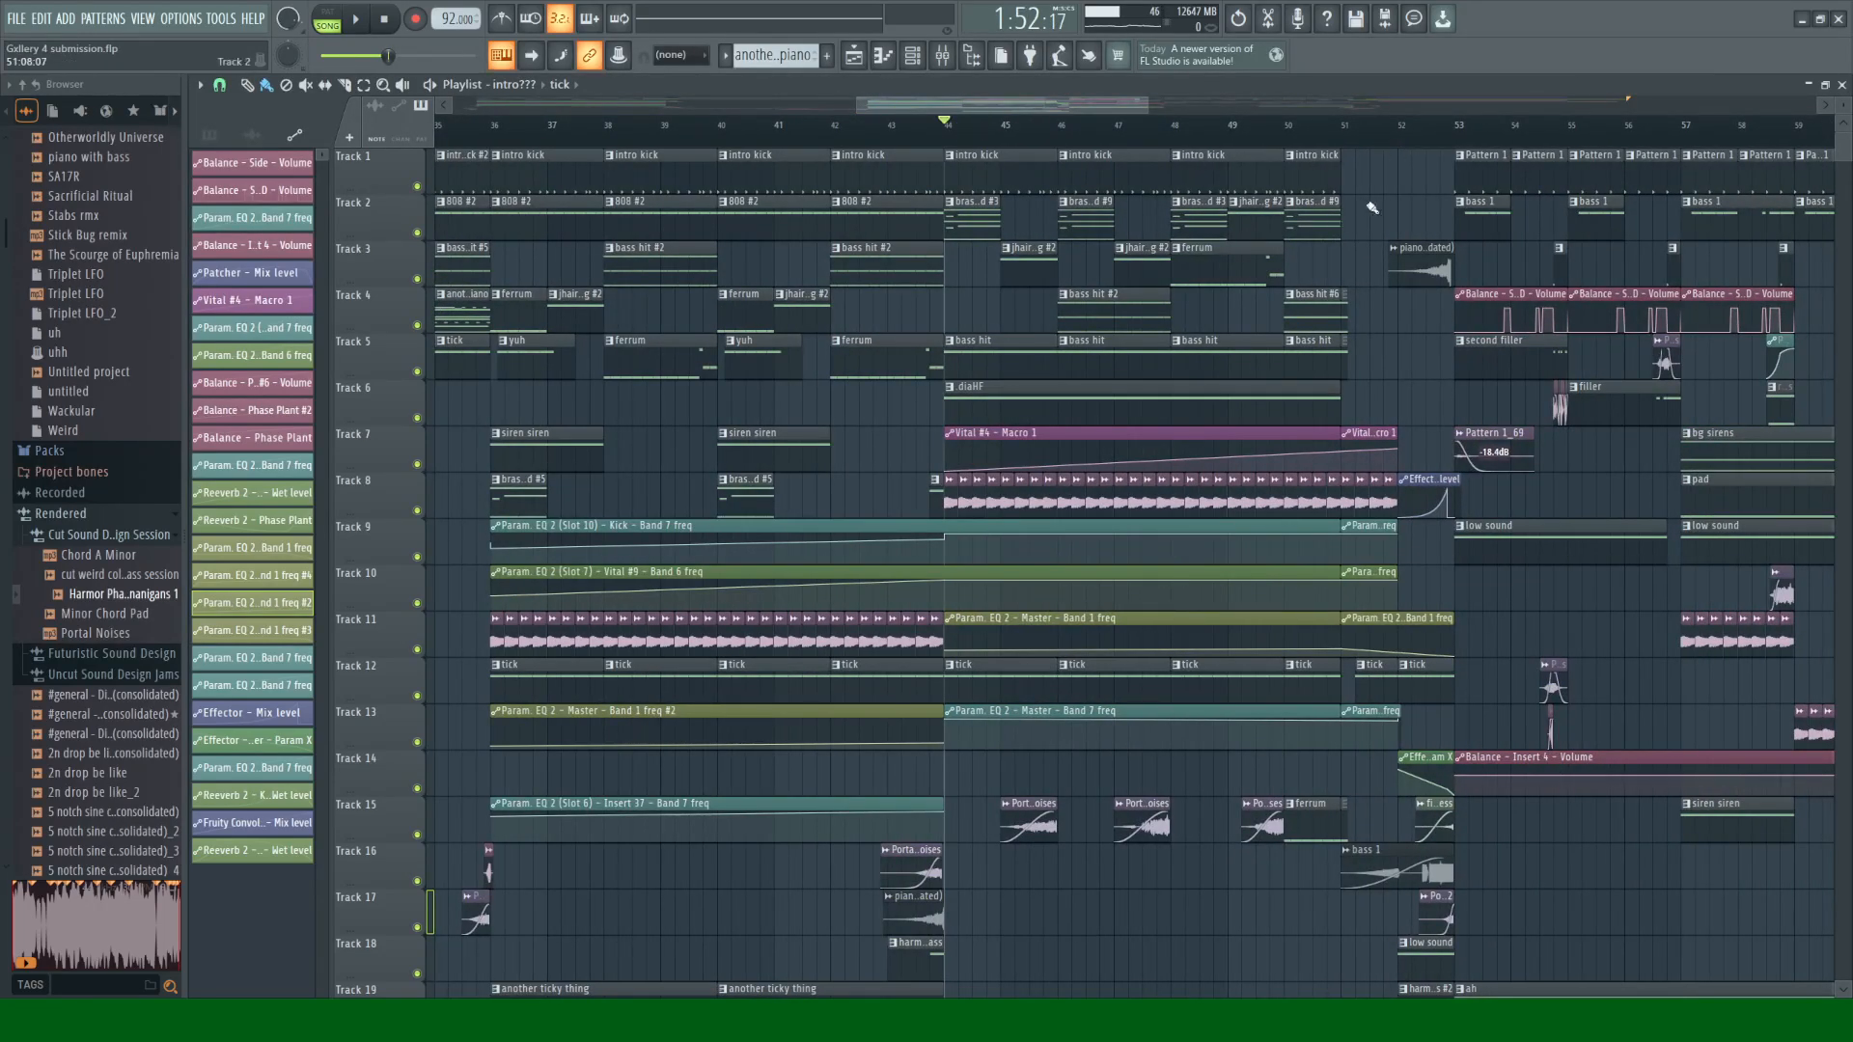
pyautogui.click(942, 55)
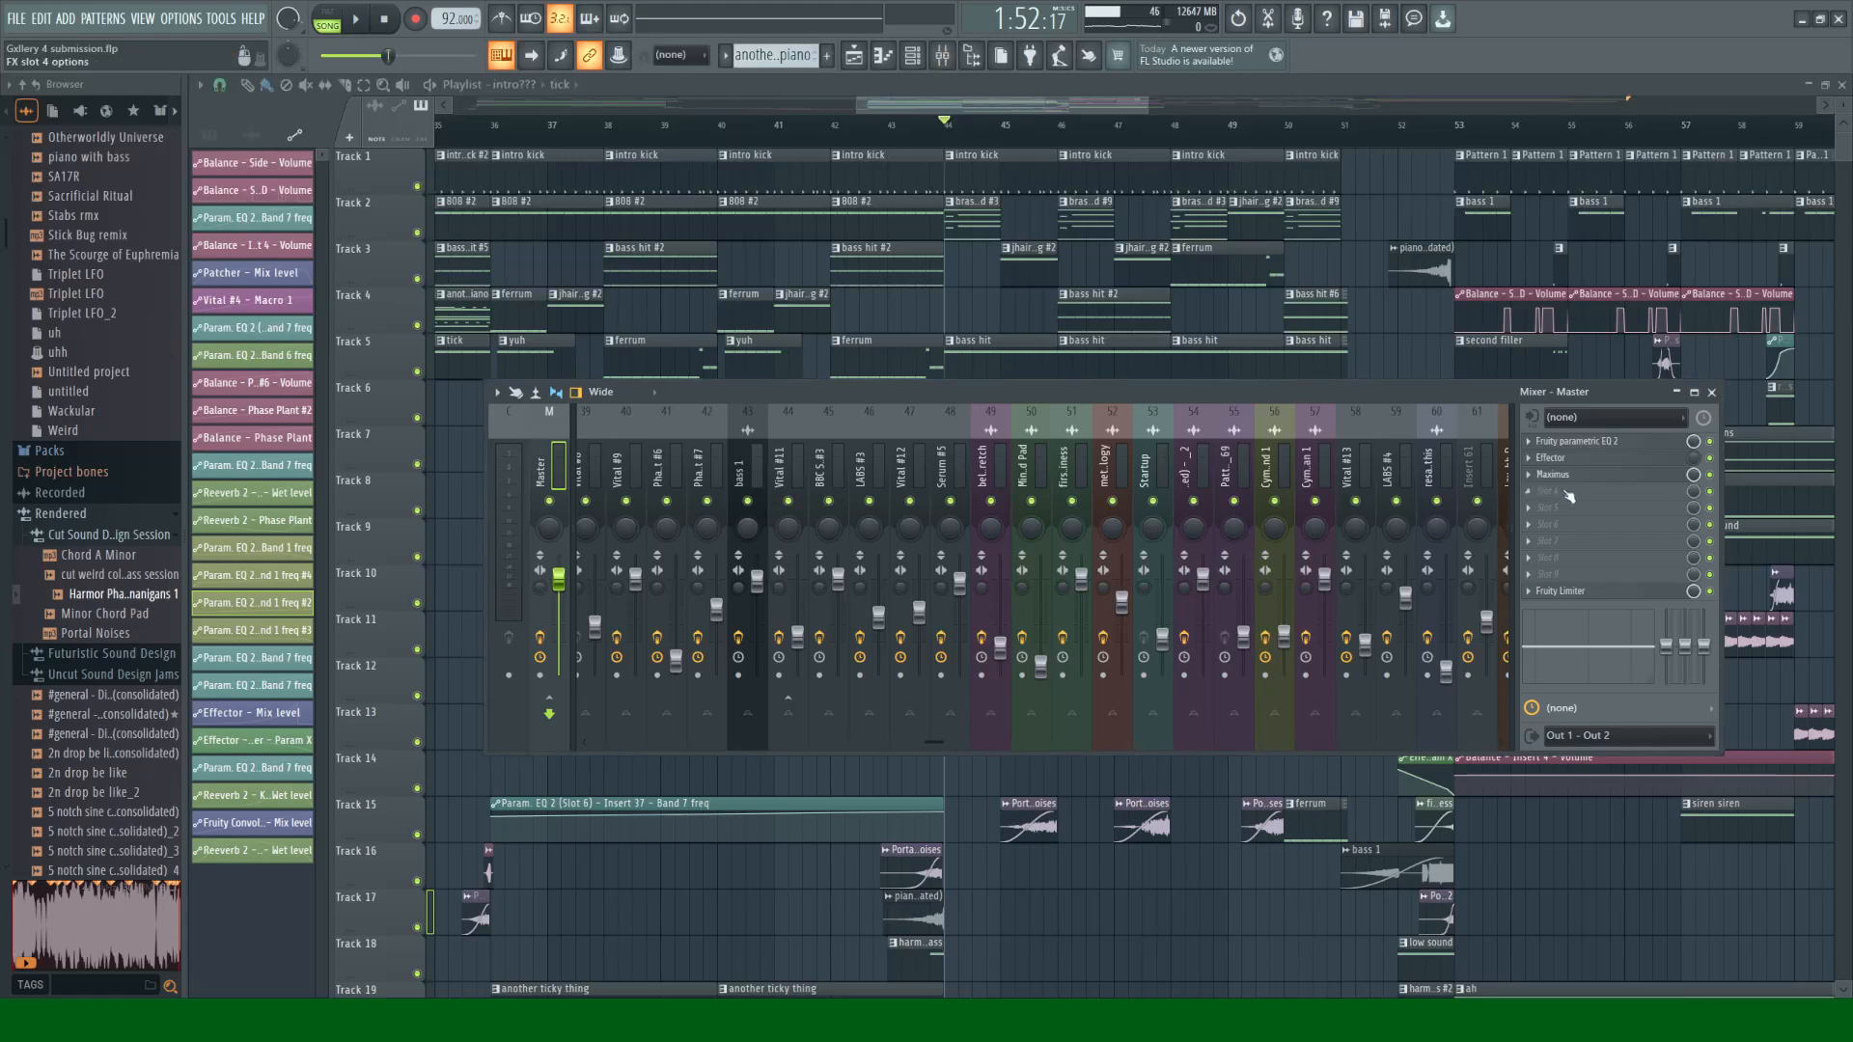
pyautogui.click(1145, 64)
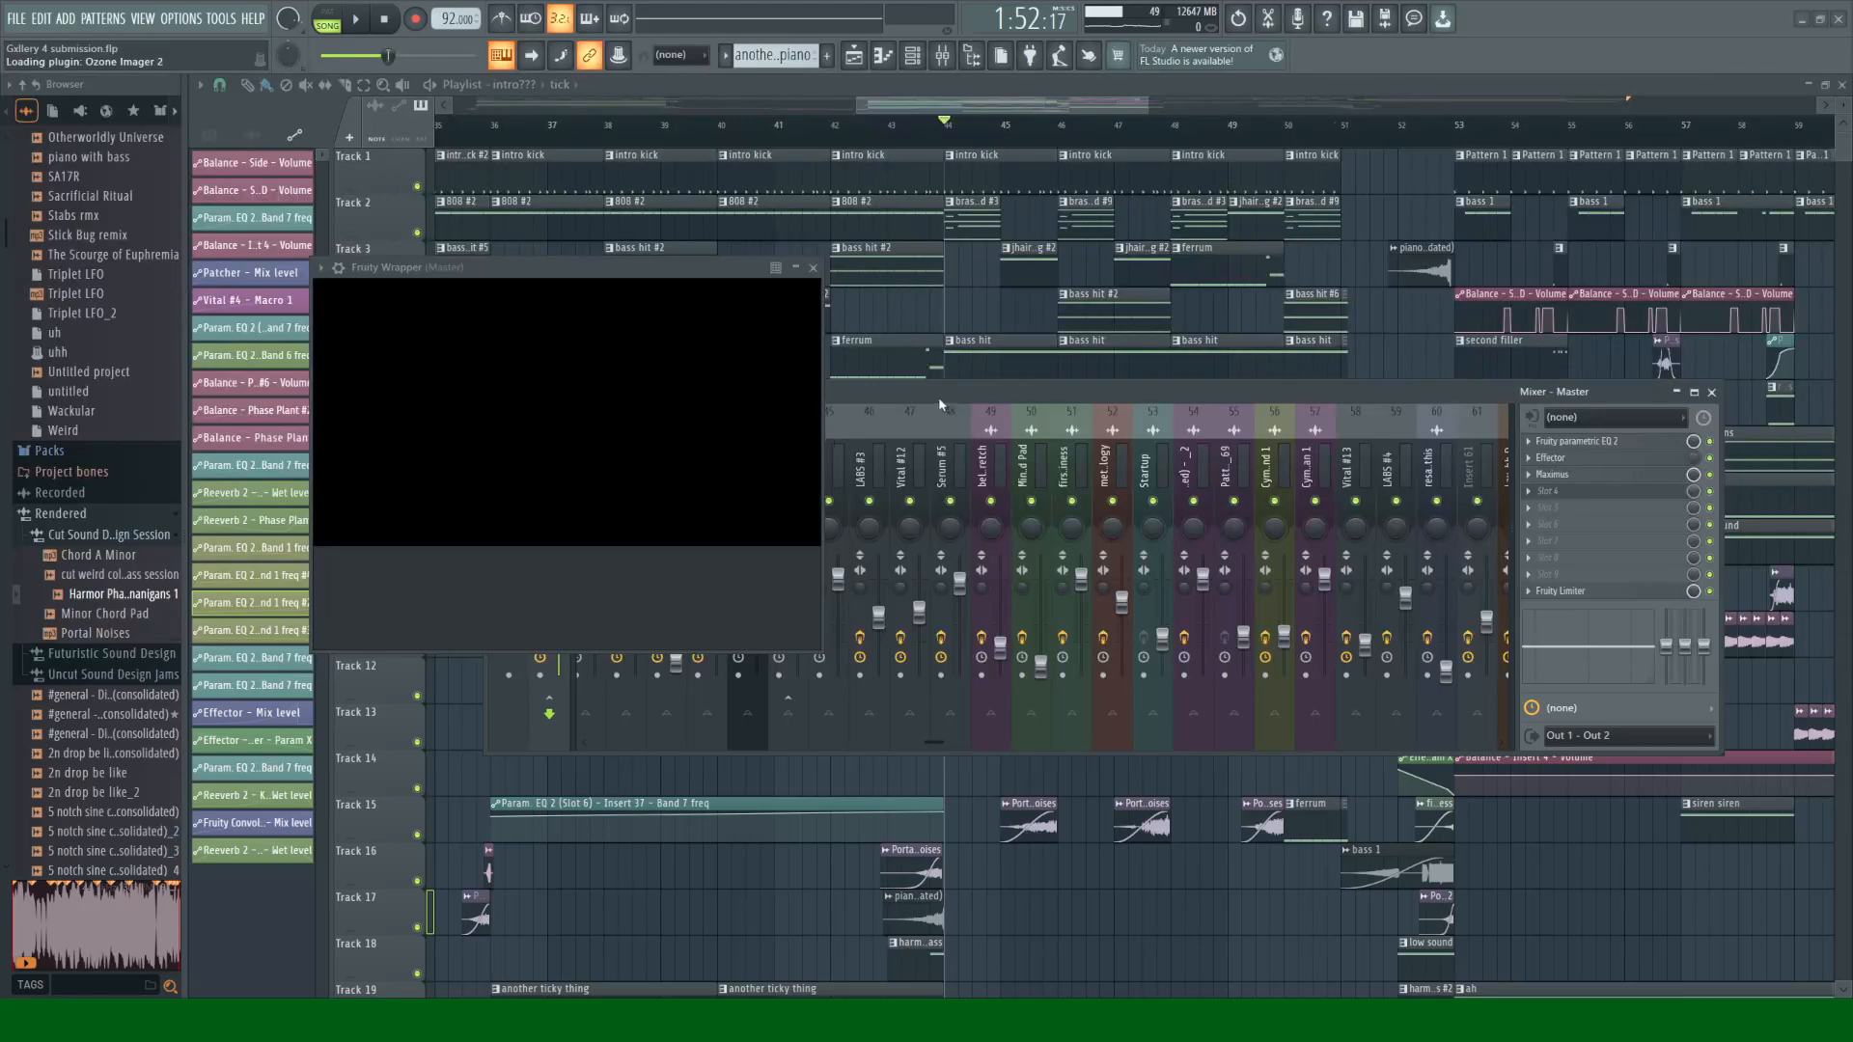
pyautogui.click(668, 268)
# Step: Play from bar 44 to examine the stereo image in Ozone Imager 2 with Width at 0%, and close the windows
pyautogui.press('space')
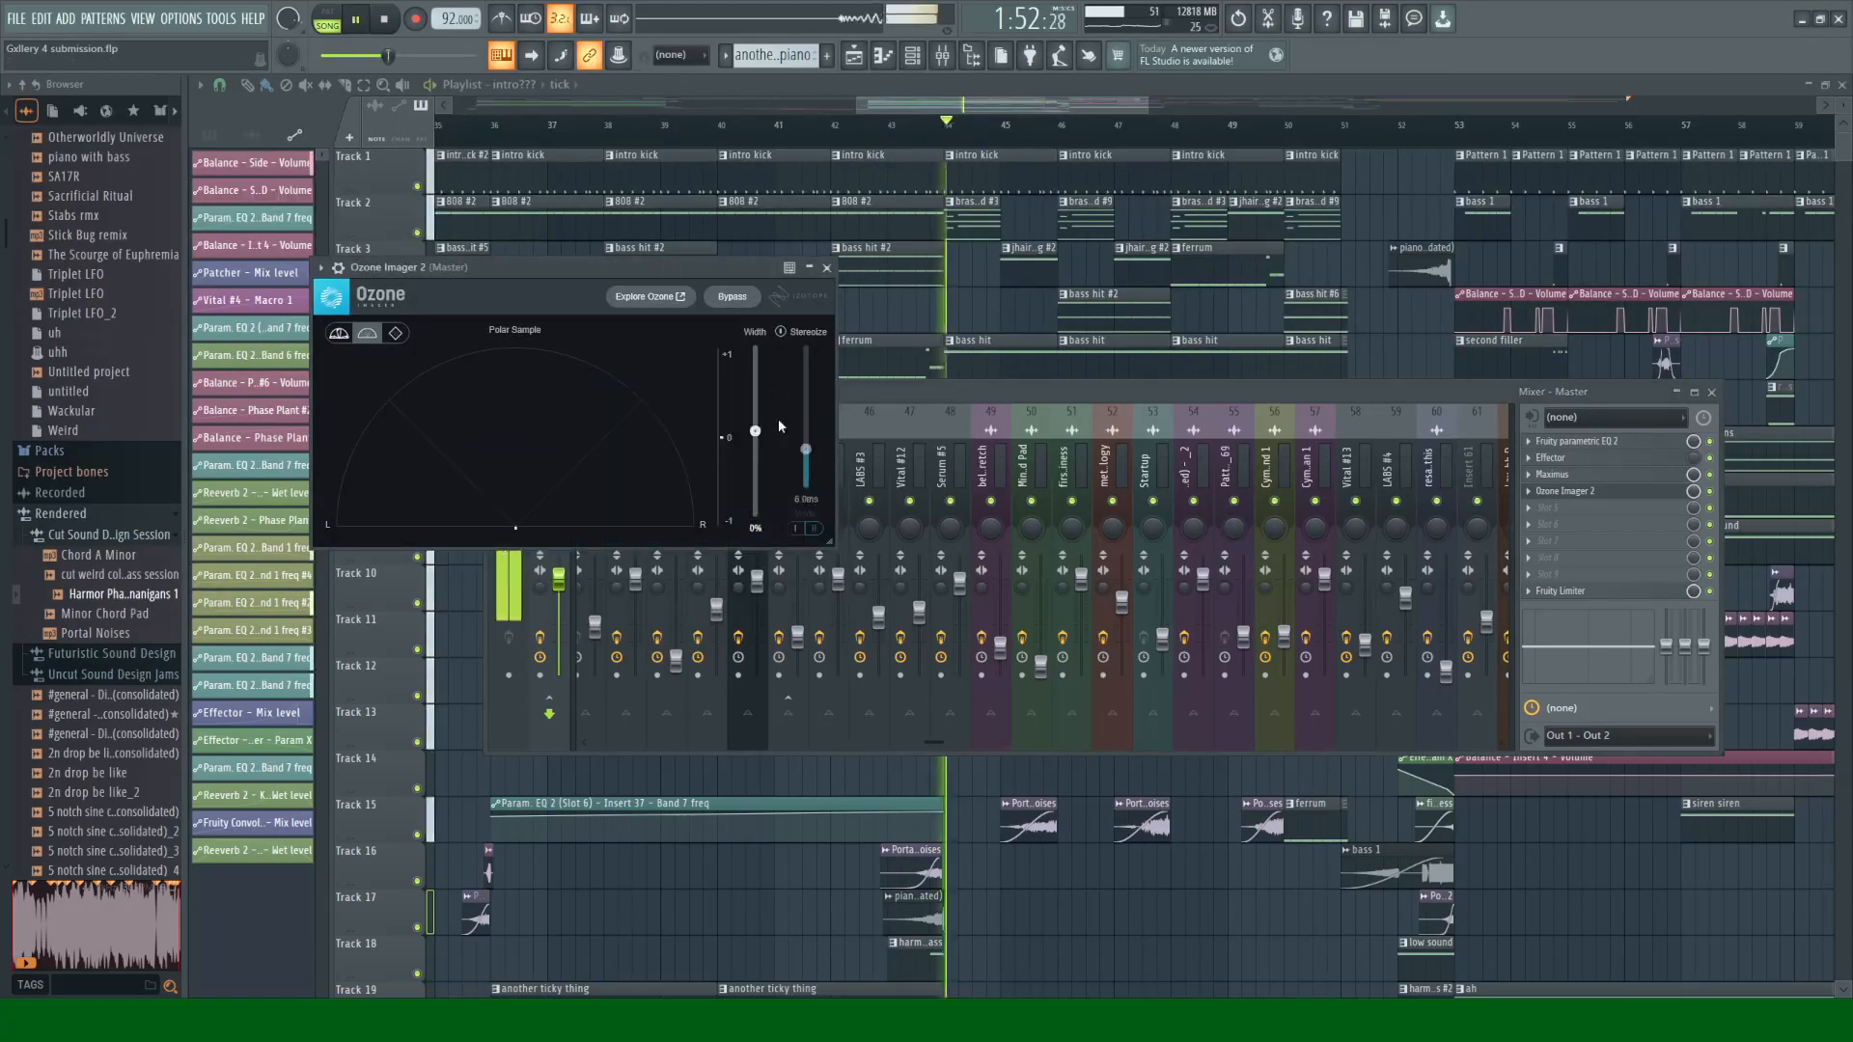
pyautogui.moveTo(756, 427)
pyautogui.mouseDown()
pyautogui.moveTo(753, 366)
pyautogui.moveTo(756, 430)
pyautogui.mouseUp()
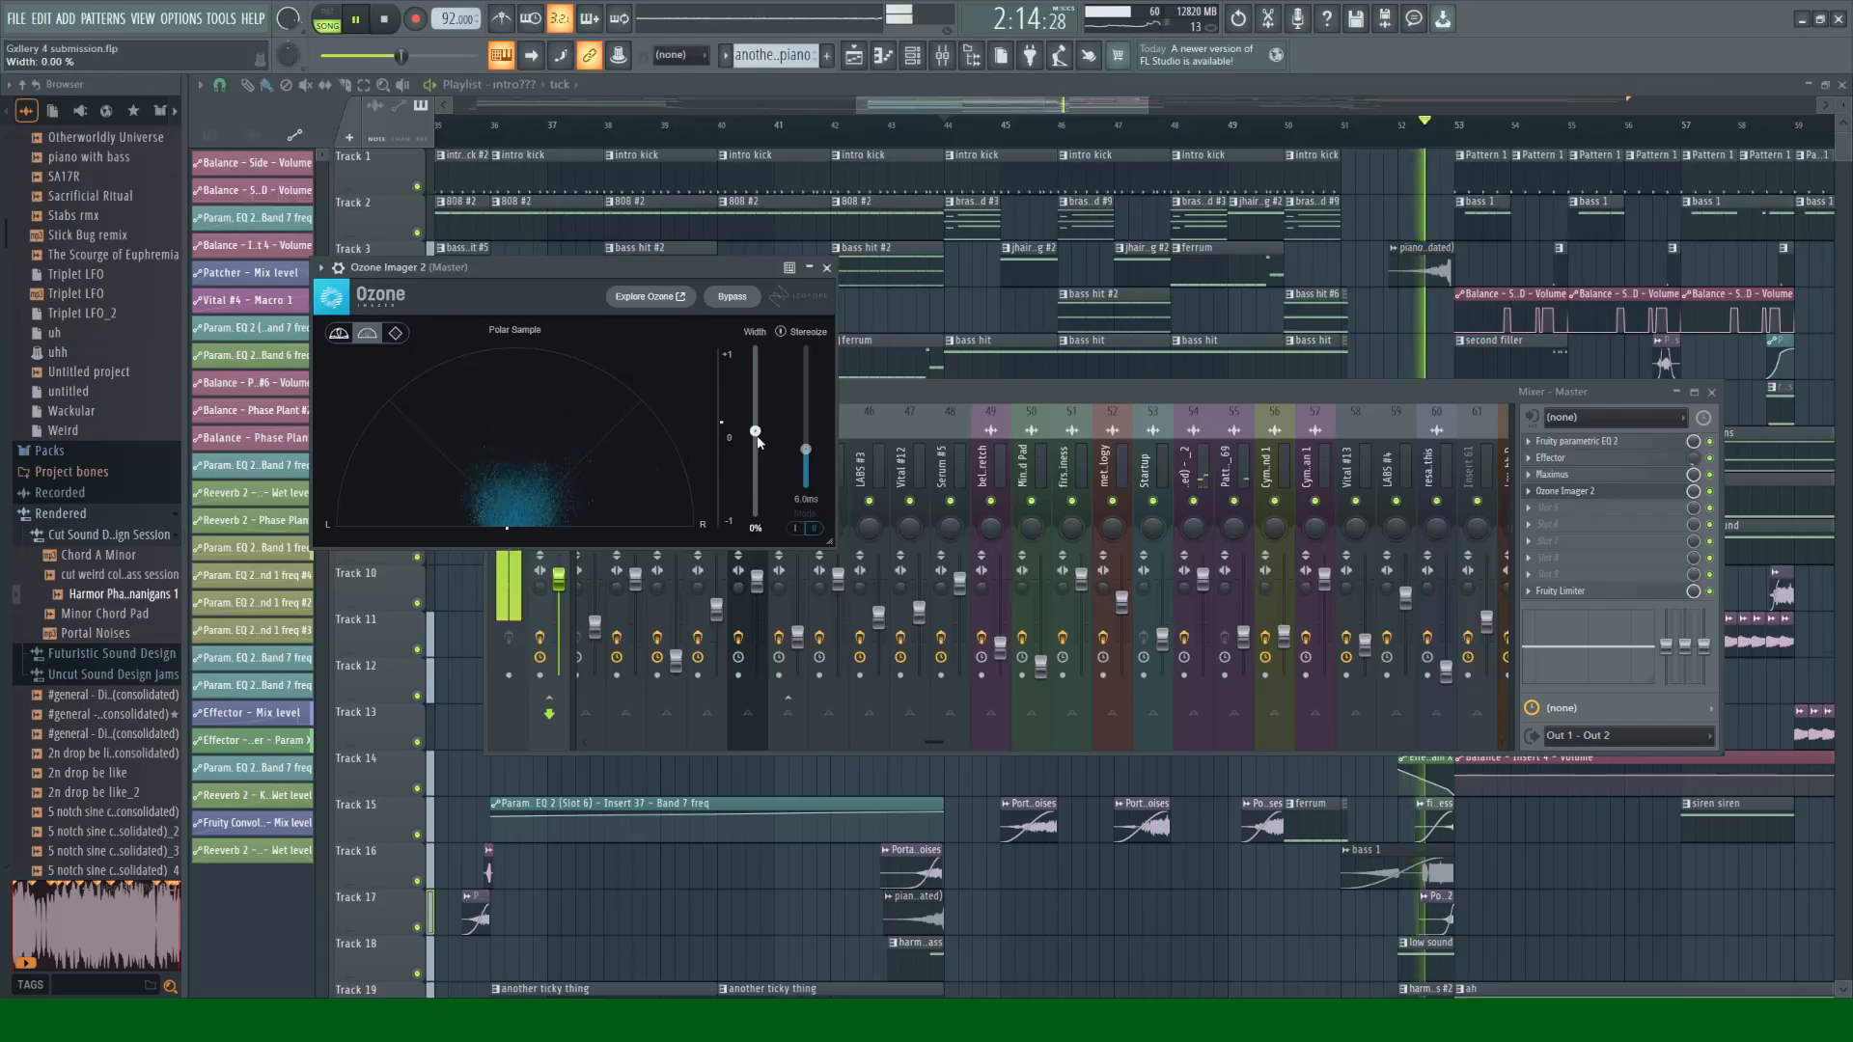
pyautogui.press('space')
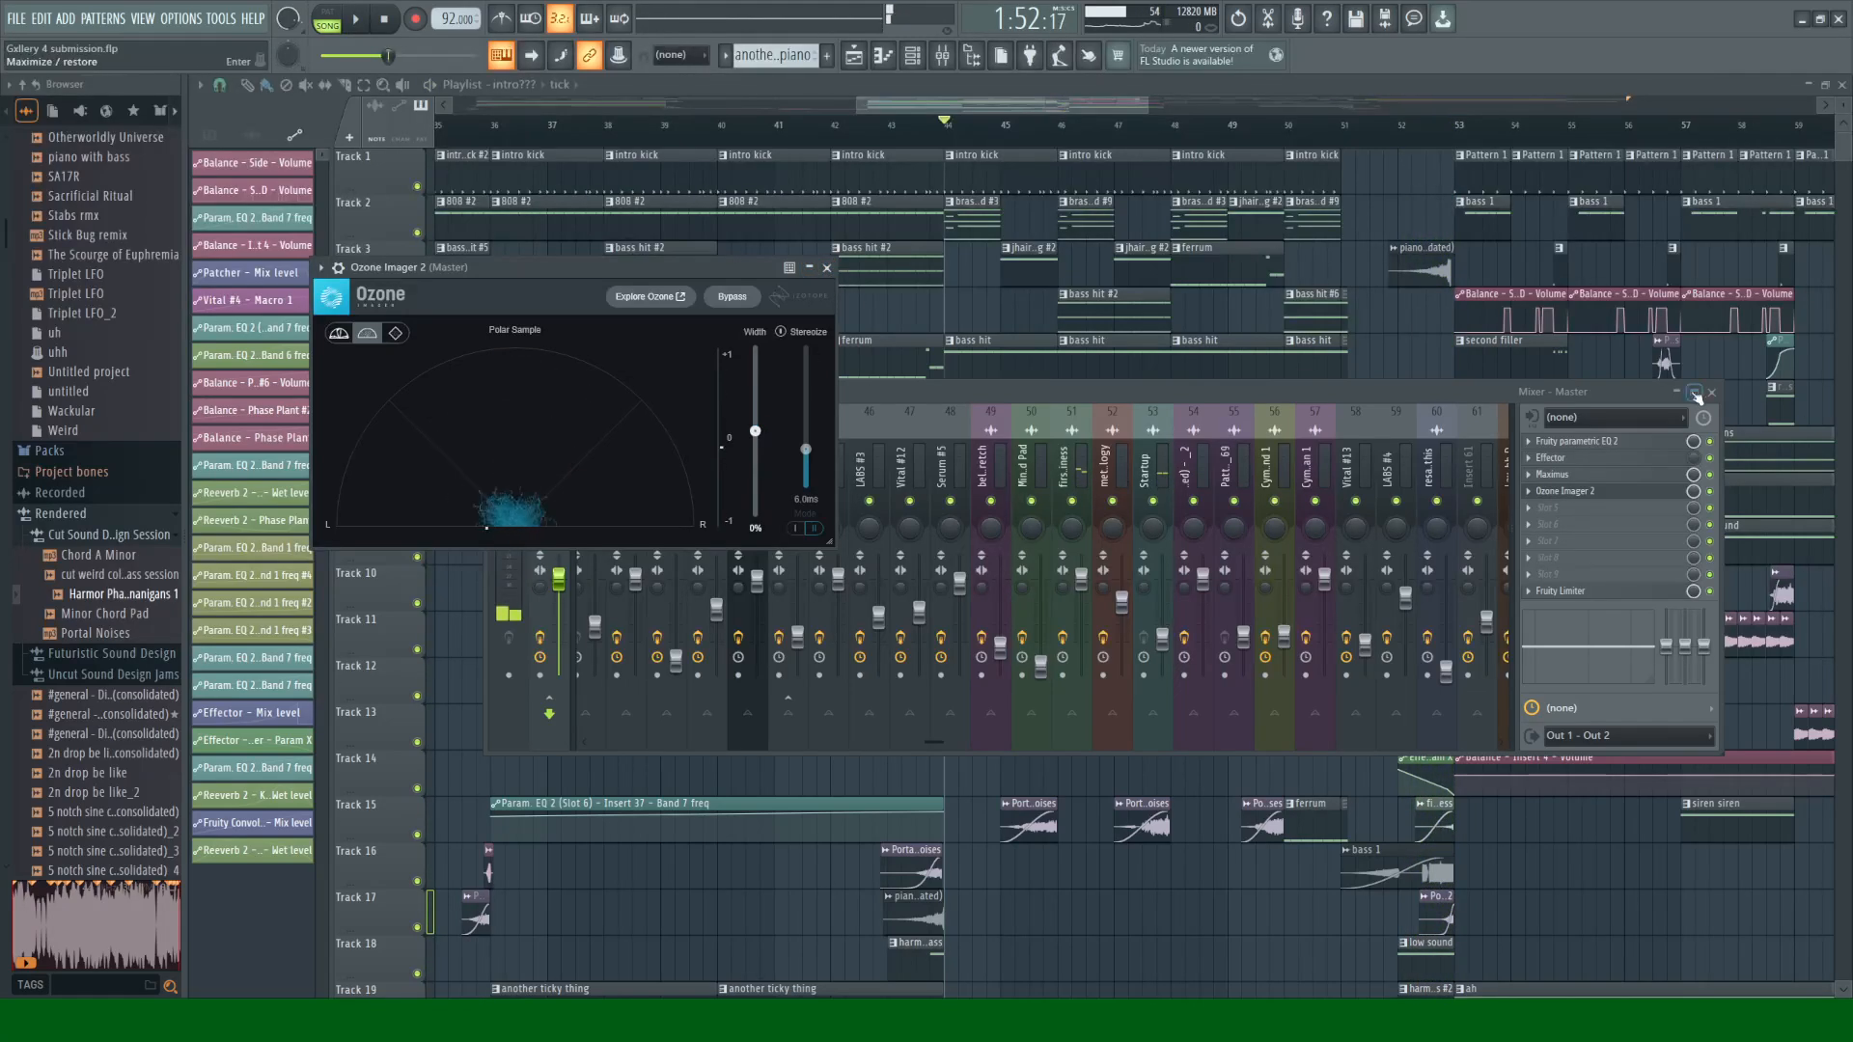
pyautogui.press('F12')
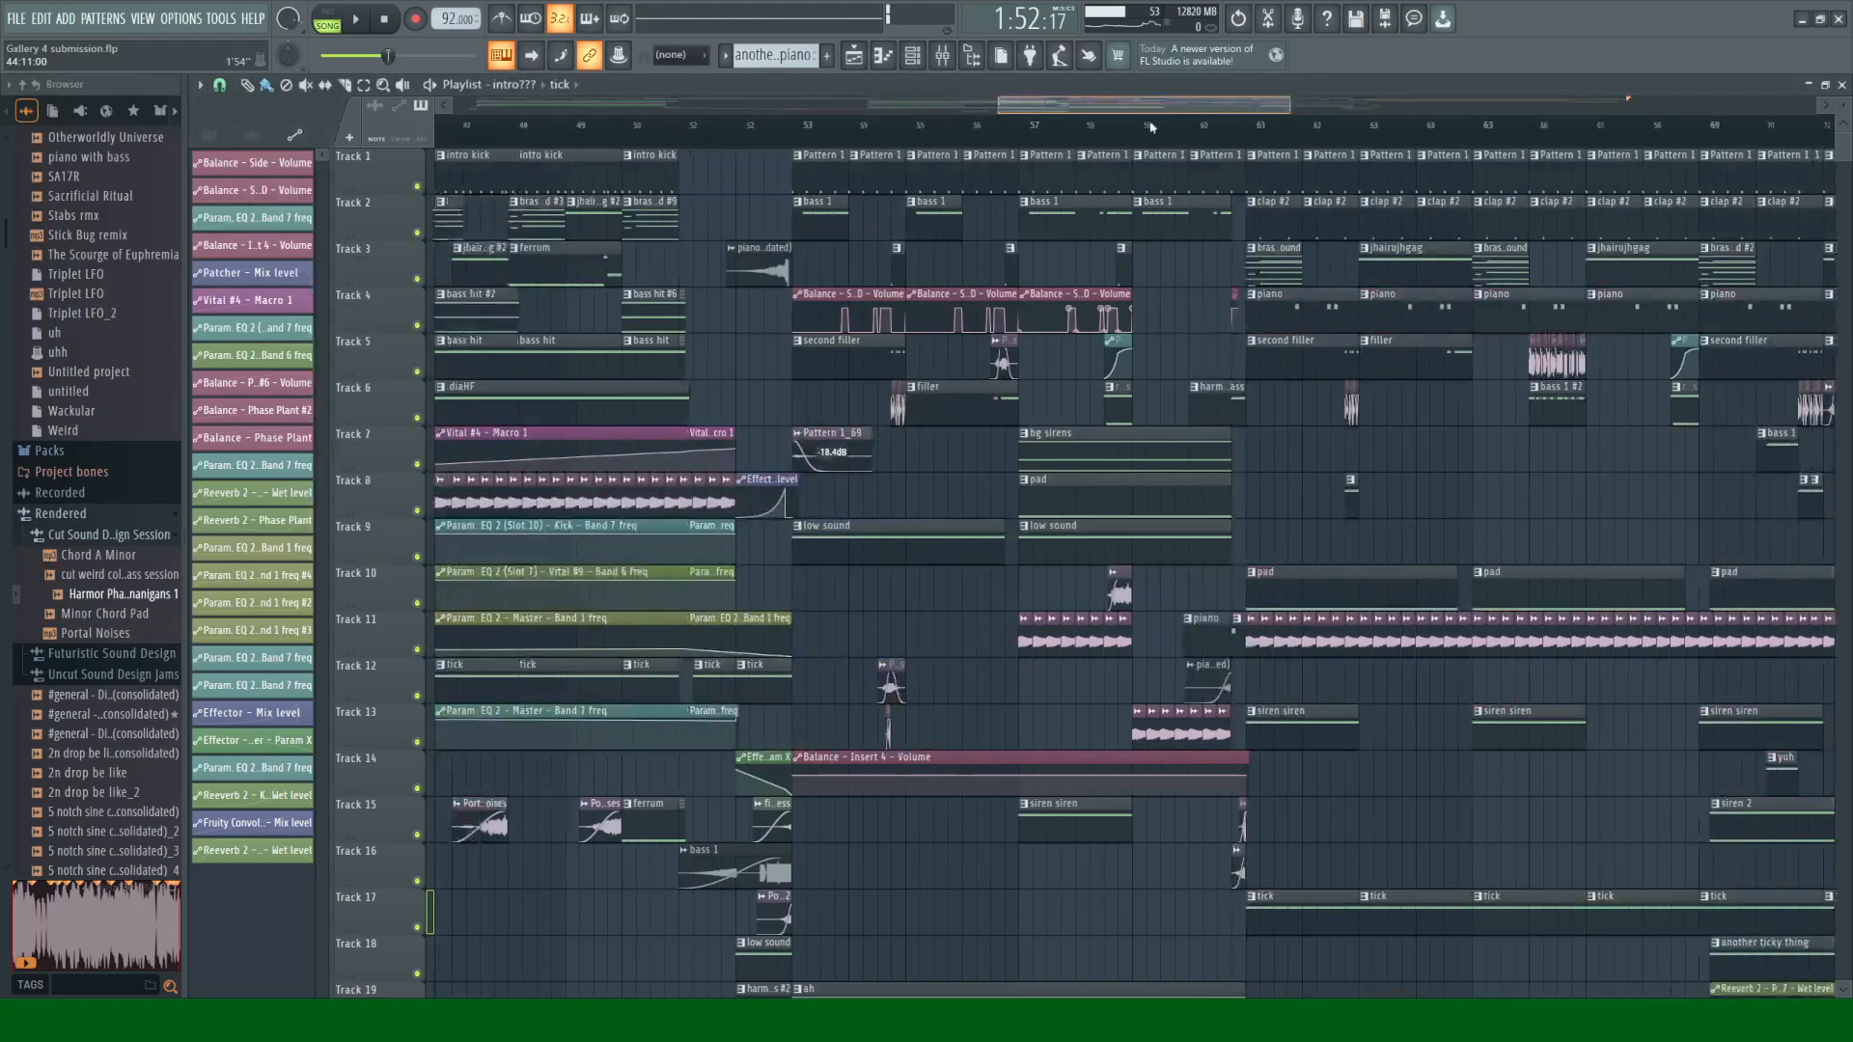
# Step: Play from bar 50 into the next section while examining its stereo image in the Master track's Ozone Imager 2
pyautogui.hscroll(5, 600, 96)
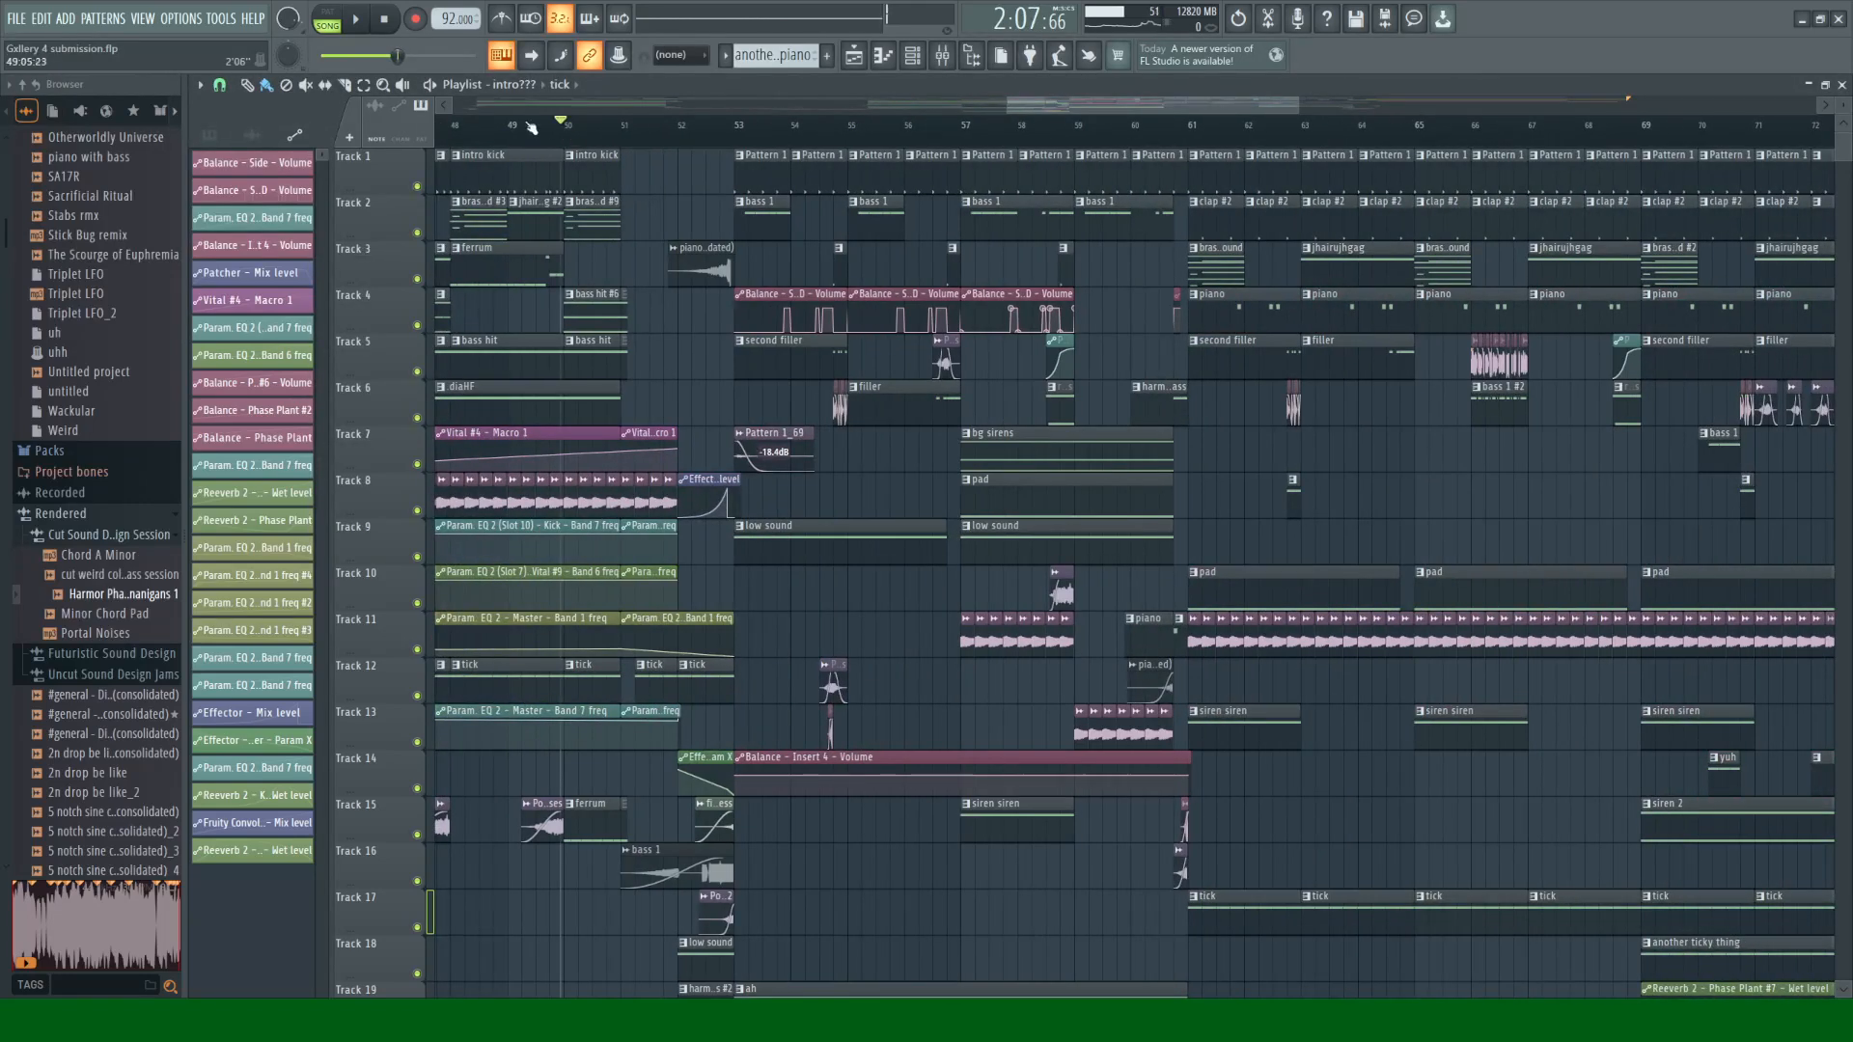
pyautogui.click(942, 55)
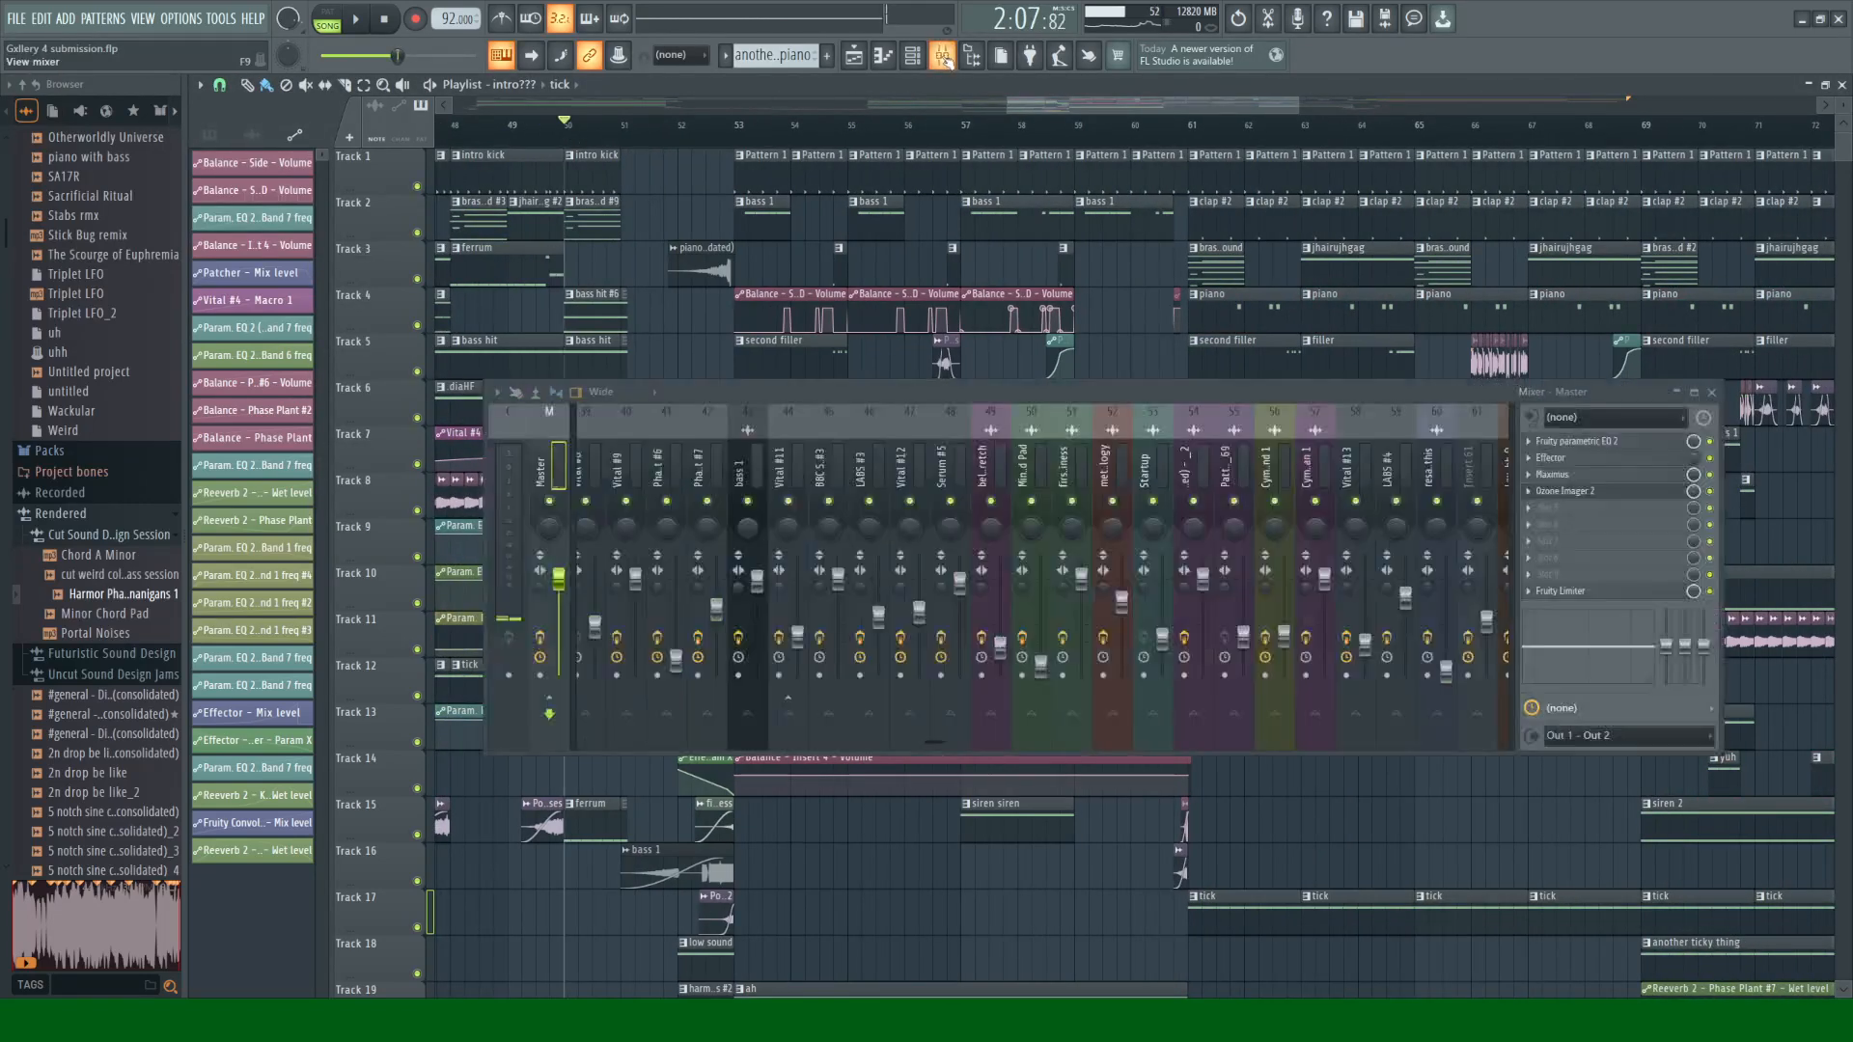
pyautogui.click(1581, 494)
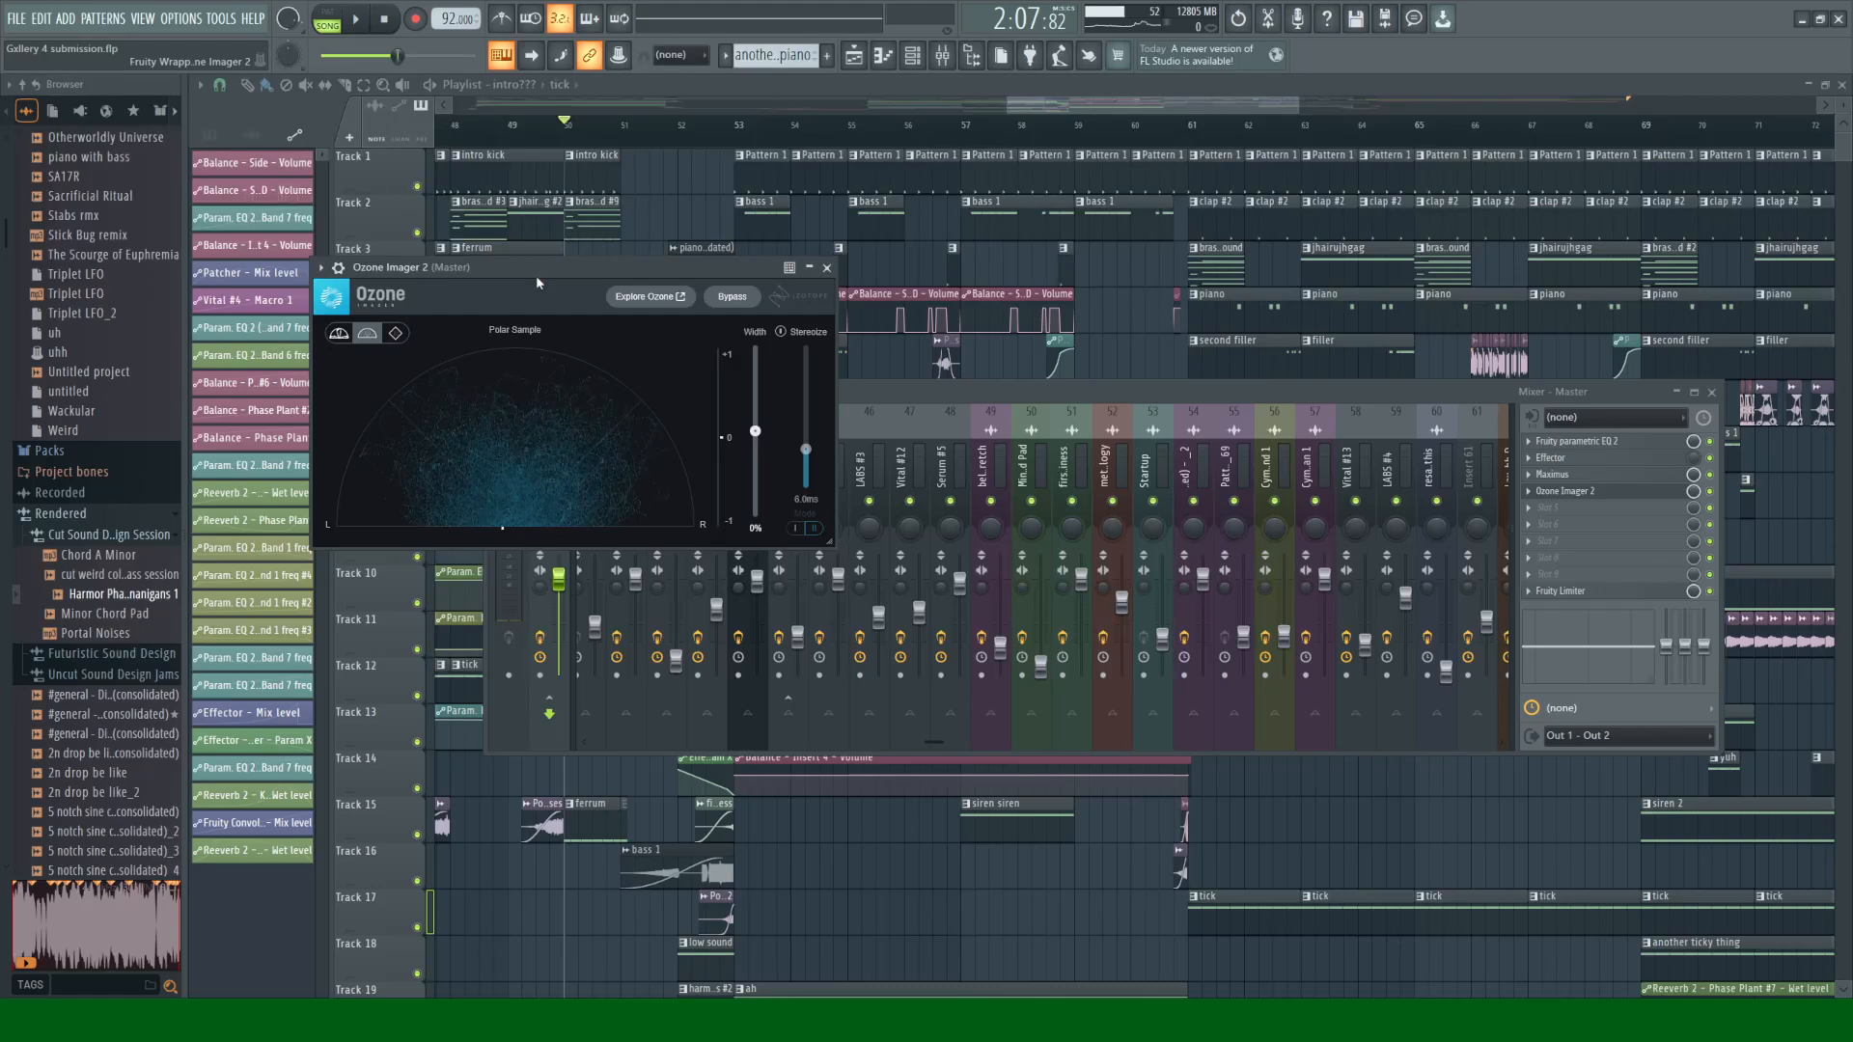
pyautogui.press('space')
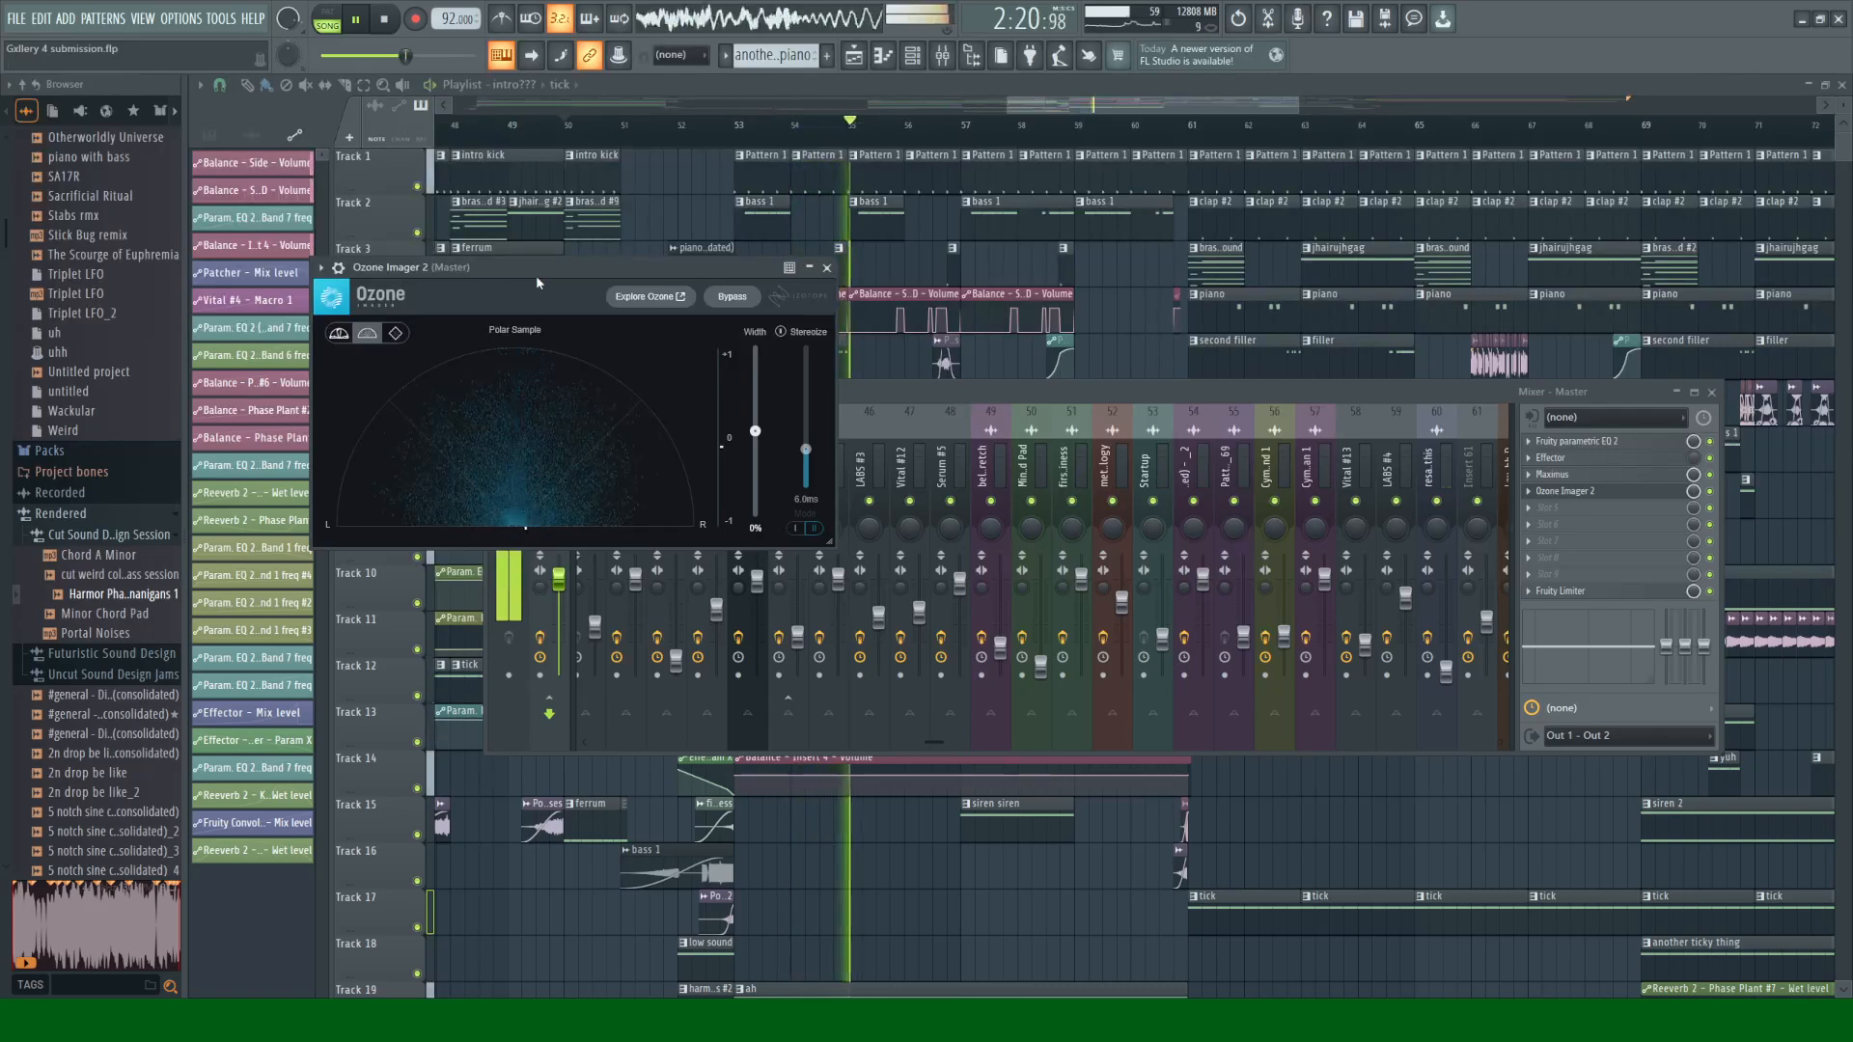
pyautogui.press('space')
pyautogui.click(826, 268)
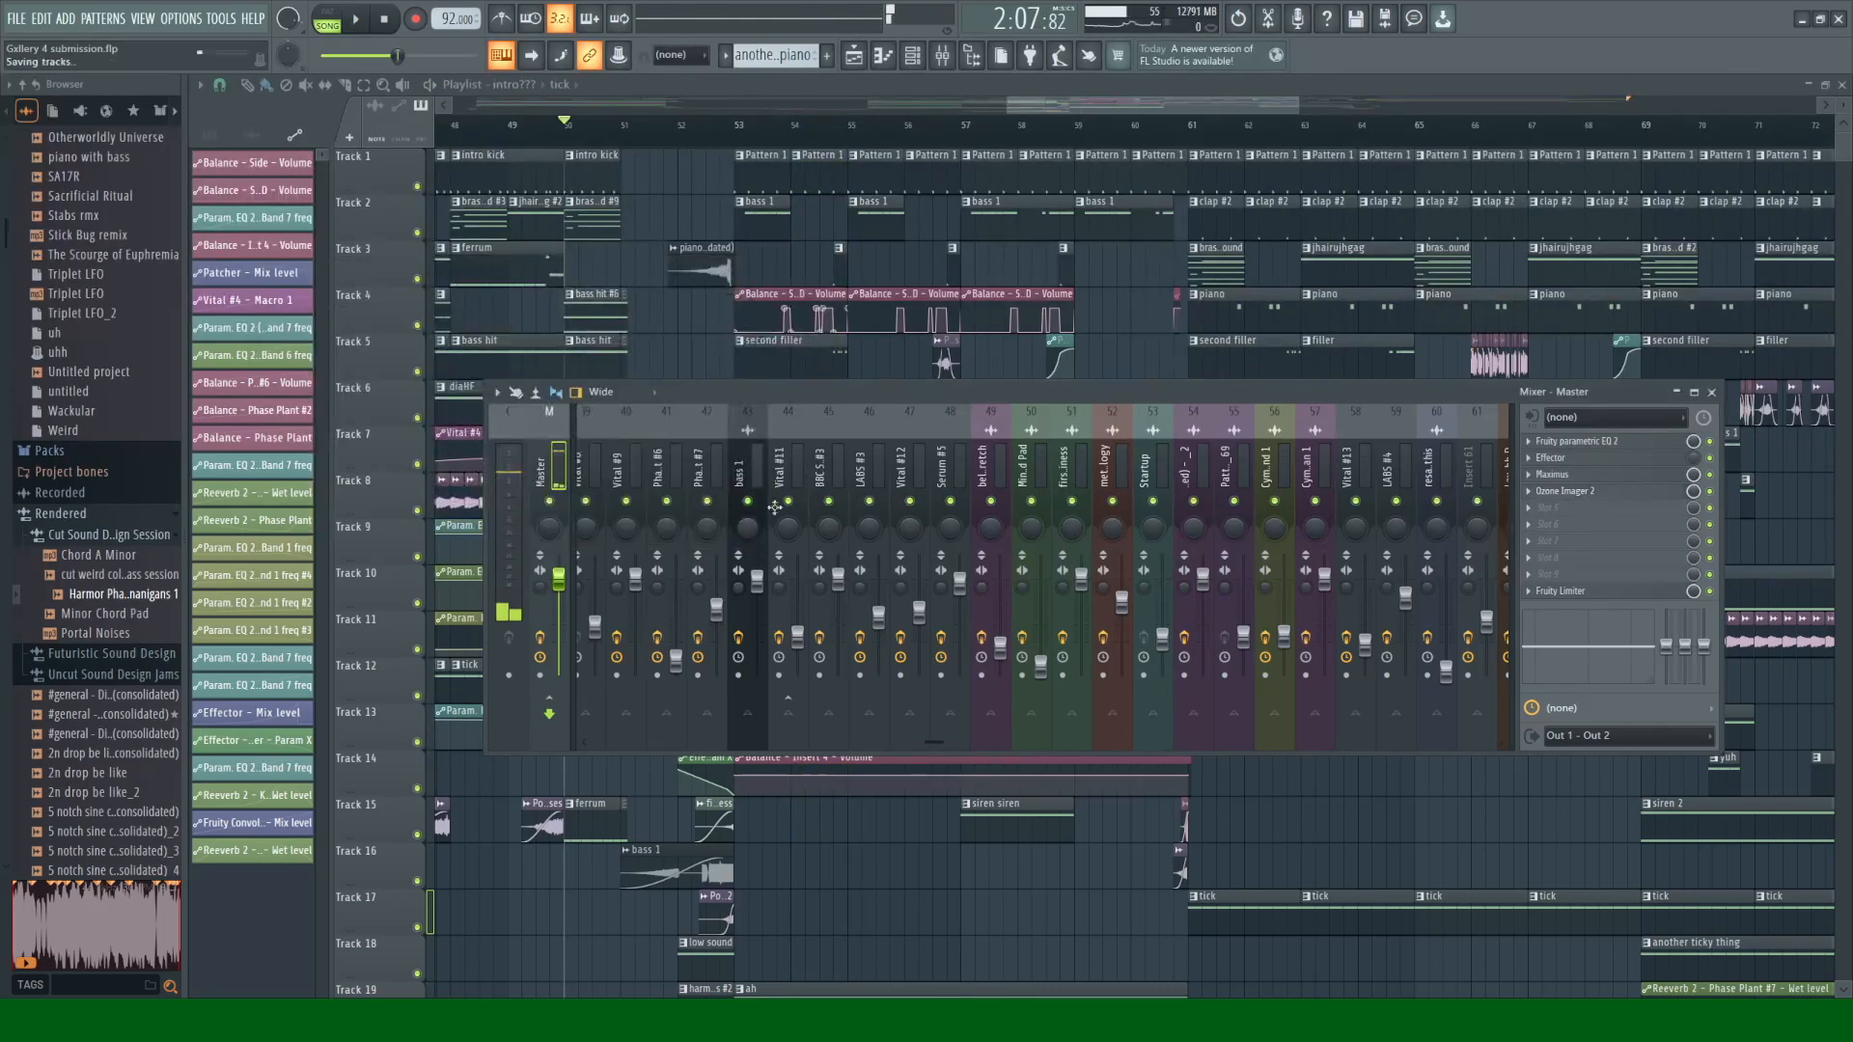
# Step: Leave the mixer and play a short passage from late in bar 54
pyautogui.click(828, 129)
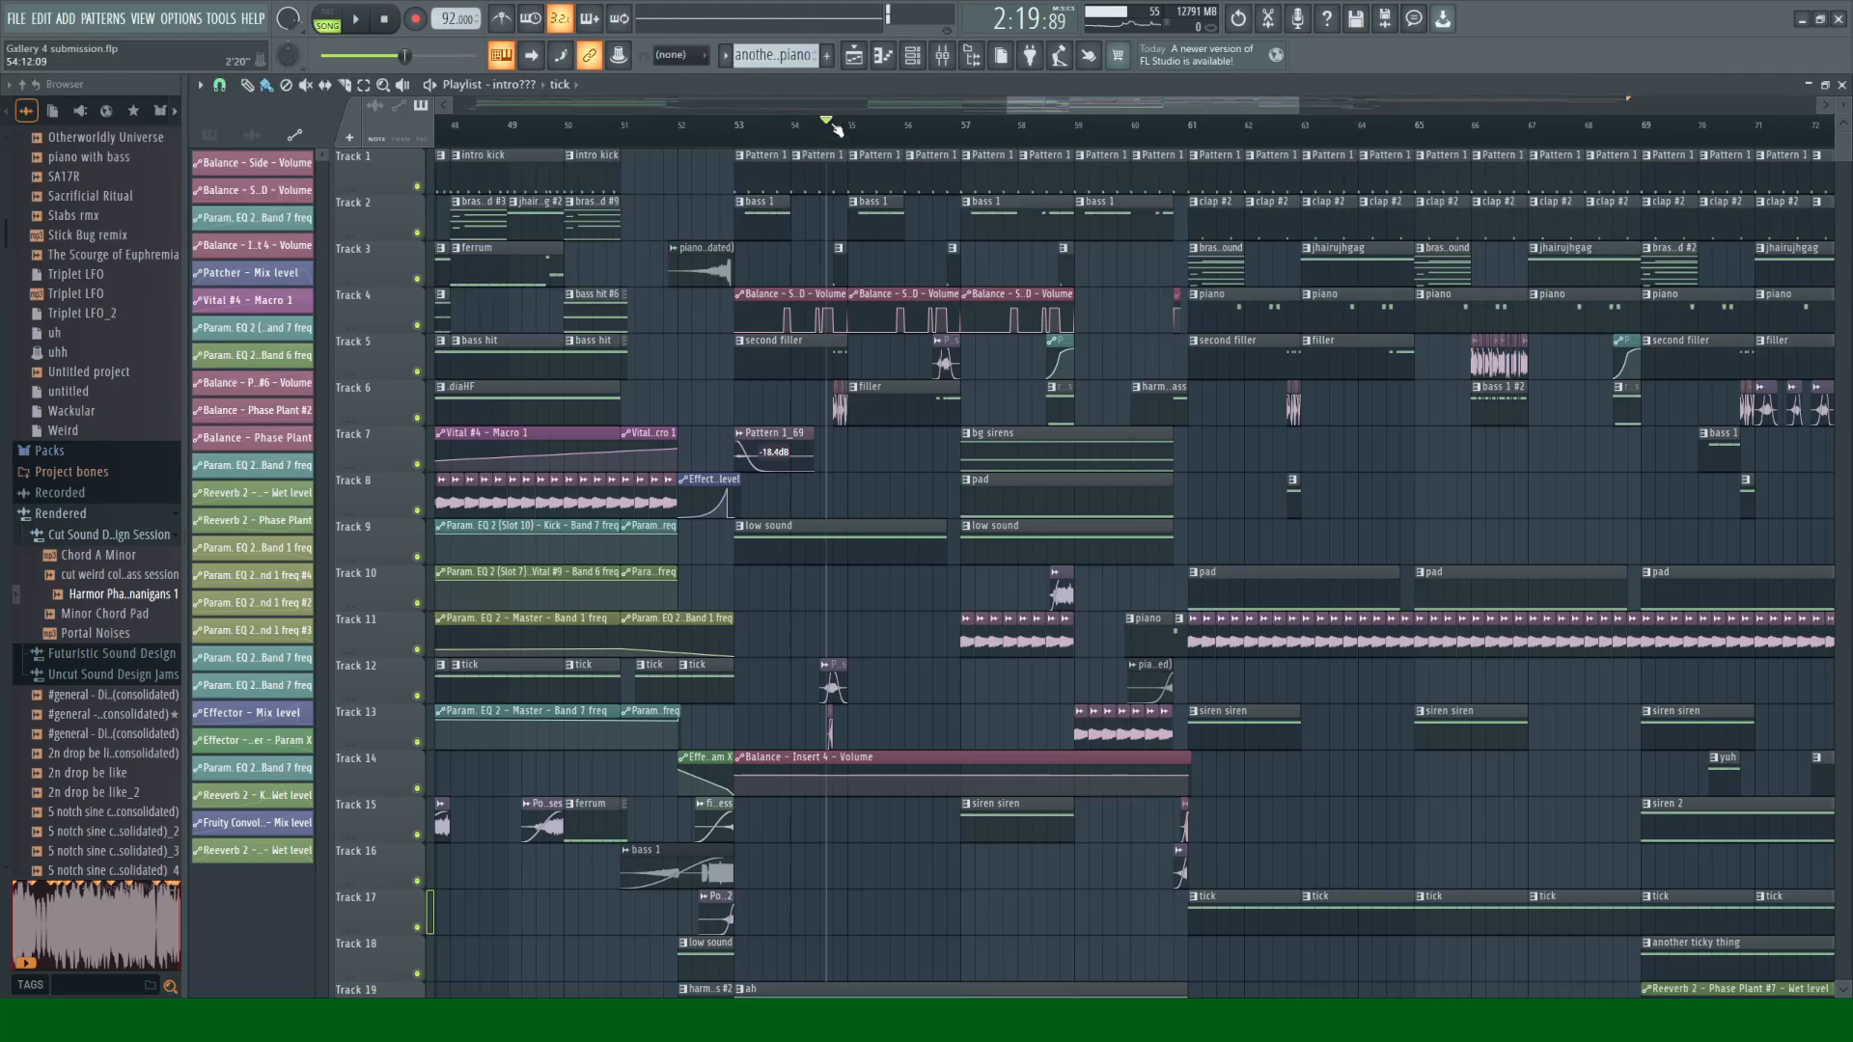
pyautogui.click(835, 129)
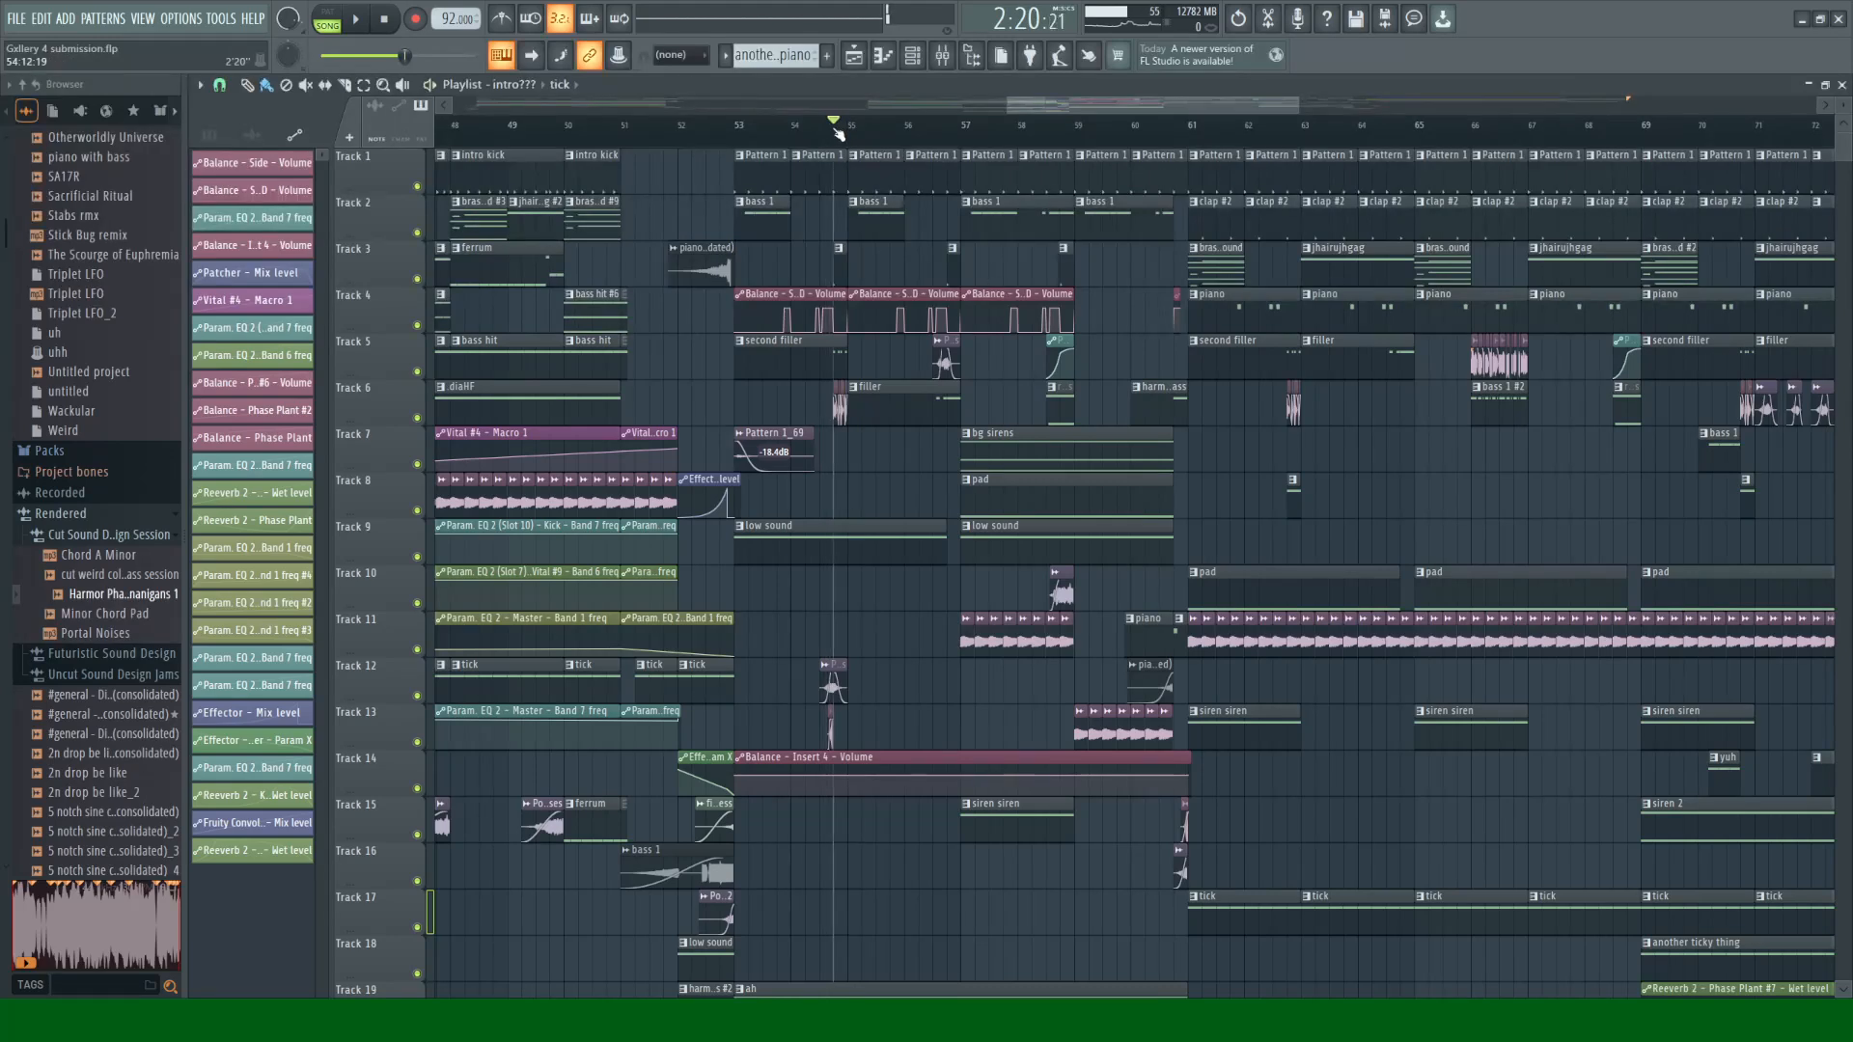
pyautogui.press('space')
pyautogui.press('space')
# Step: Look over the clips and automation on all tracks between about bars 47 and 71
pyautogui.moveTo(1088, 111)
pyautogui.mouseDown()
pyautogui.moveTo(1125, 110)
pyautogui.moveTo(1079, 109)
pyautogui.mouseUp()
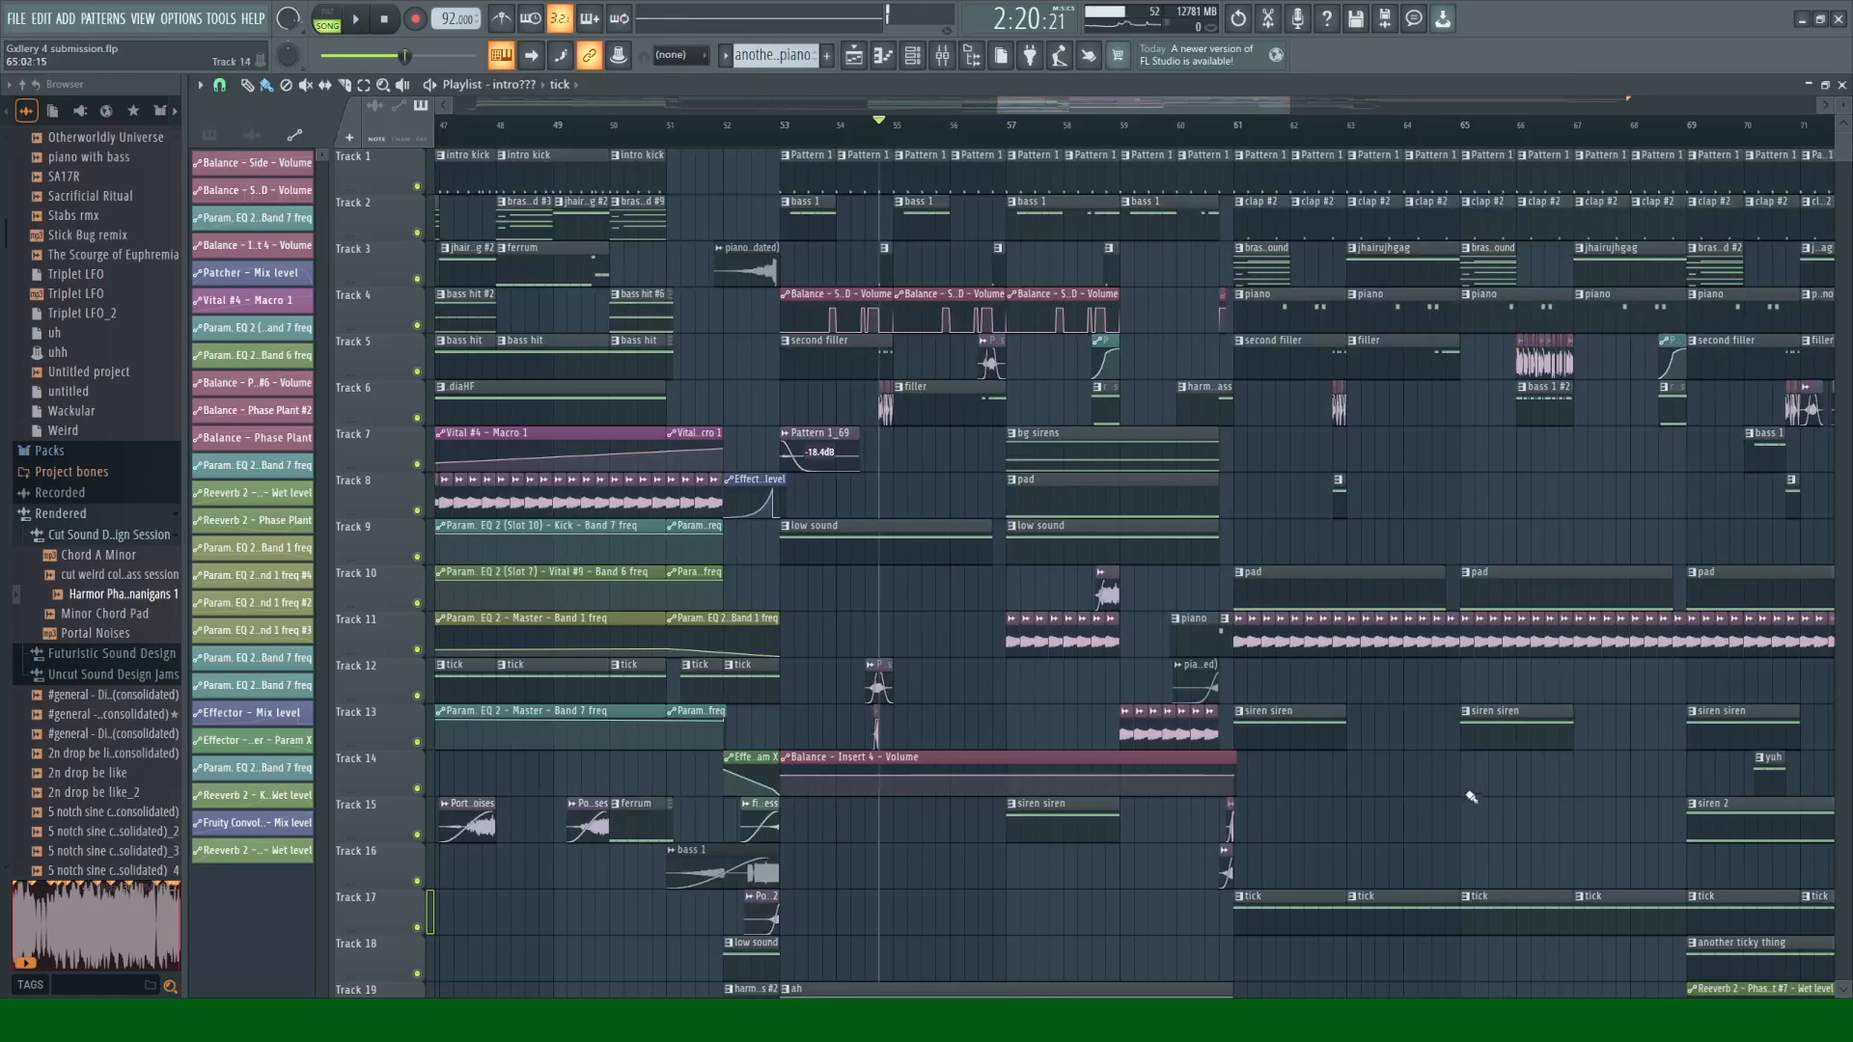
pyautogui.scroll(-1, 1404, 775)
pyautogui.scroll(-2, 1404, 775)
pyautogui.scroll(-2, 1129, 734)
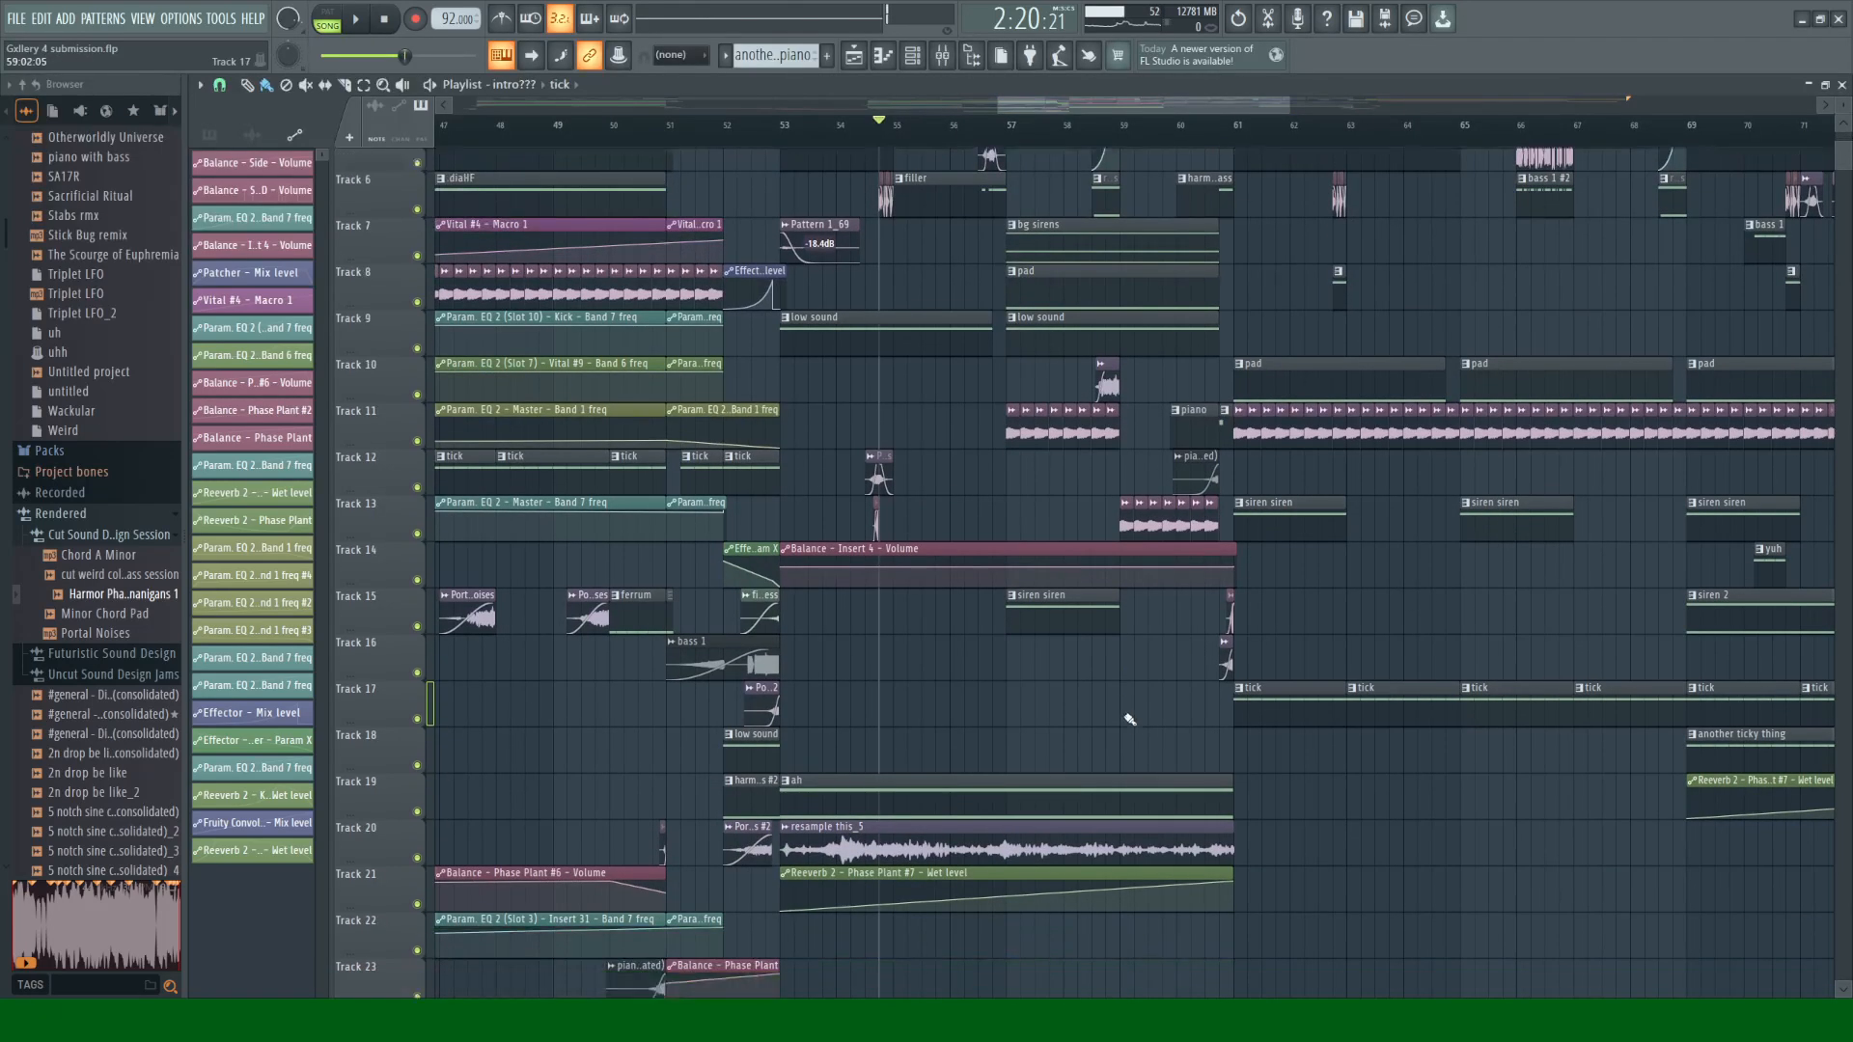
pyautogui.scroll(-3, 1356, 888)
pyautogui.scroll(4, 1367, 868)
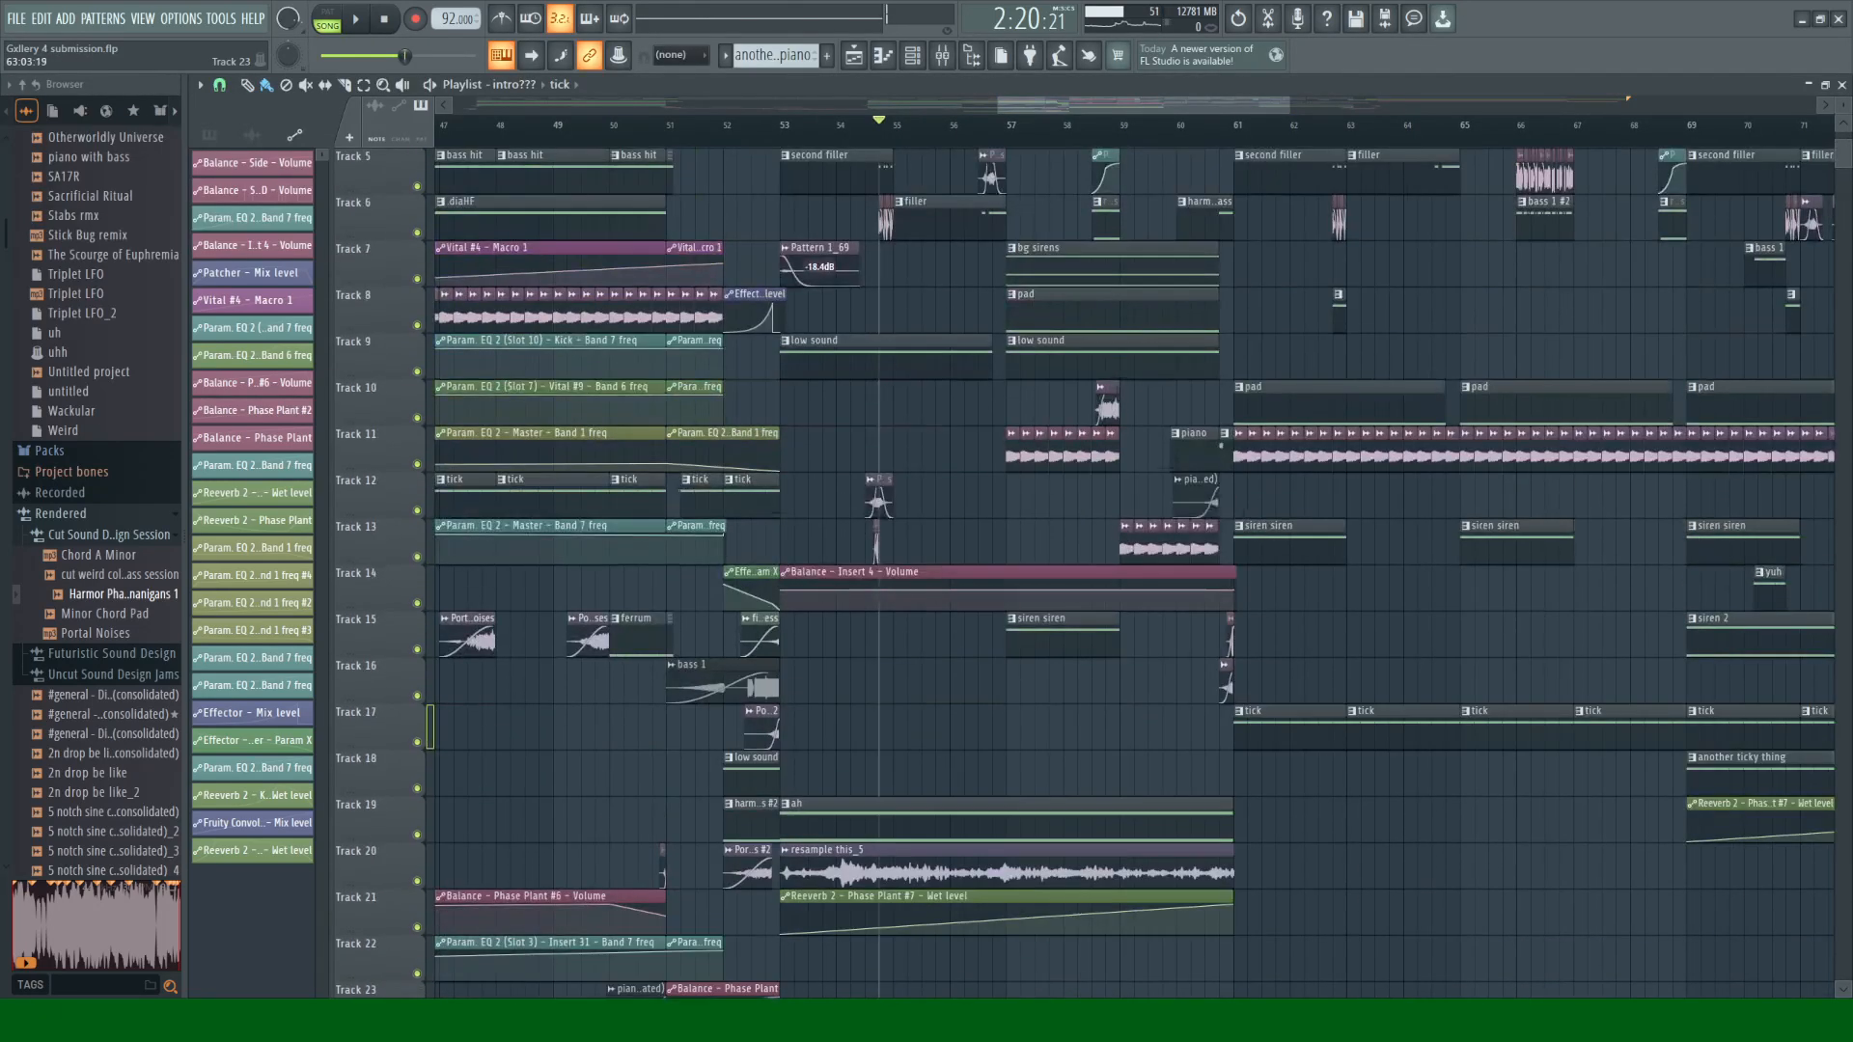
pyautogui.scroll(4, 1294, 319)
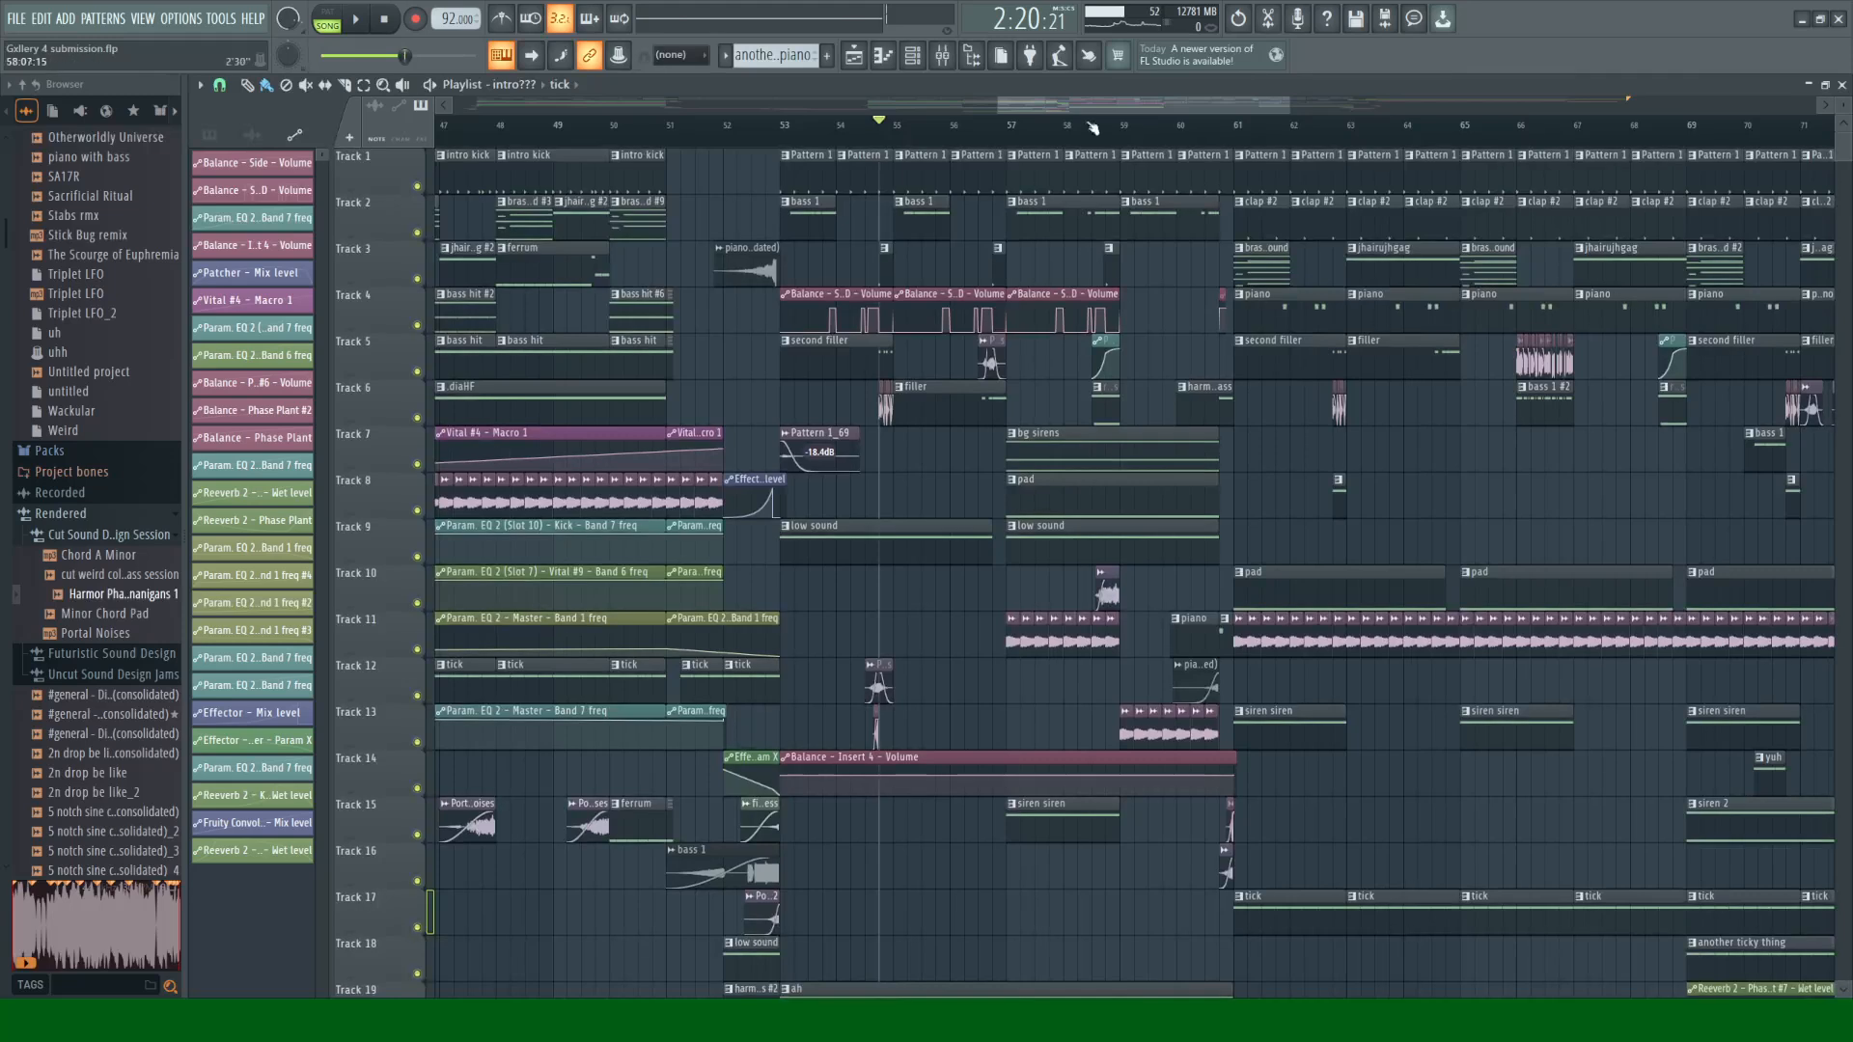
# Step: Show the whole song in the playlist with reduced track heights and look over all its tracks from start to outro
pyautogui.moveTo(1096, 103); pyautogui.dragTo(1786, 105)
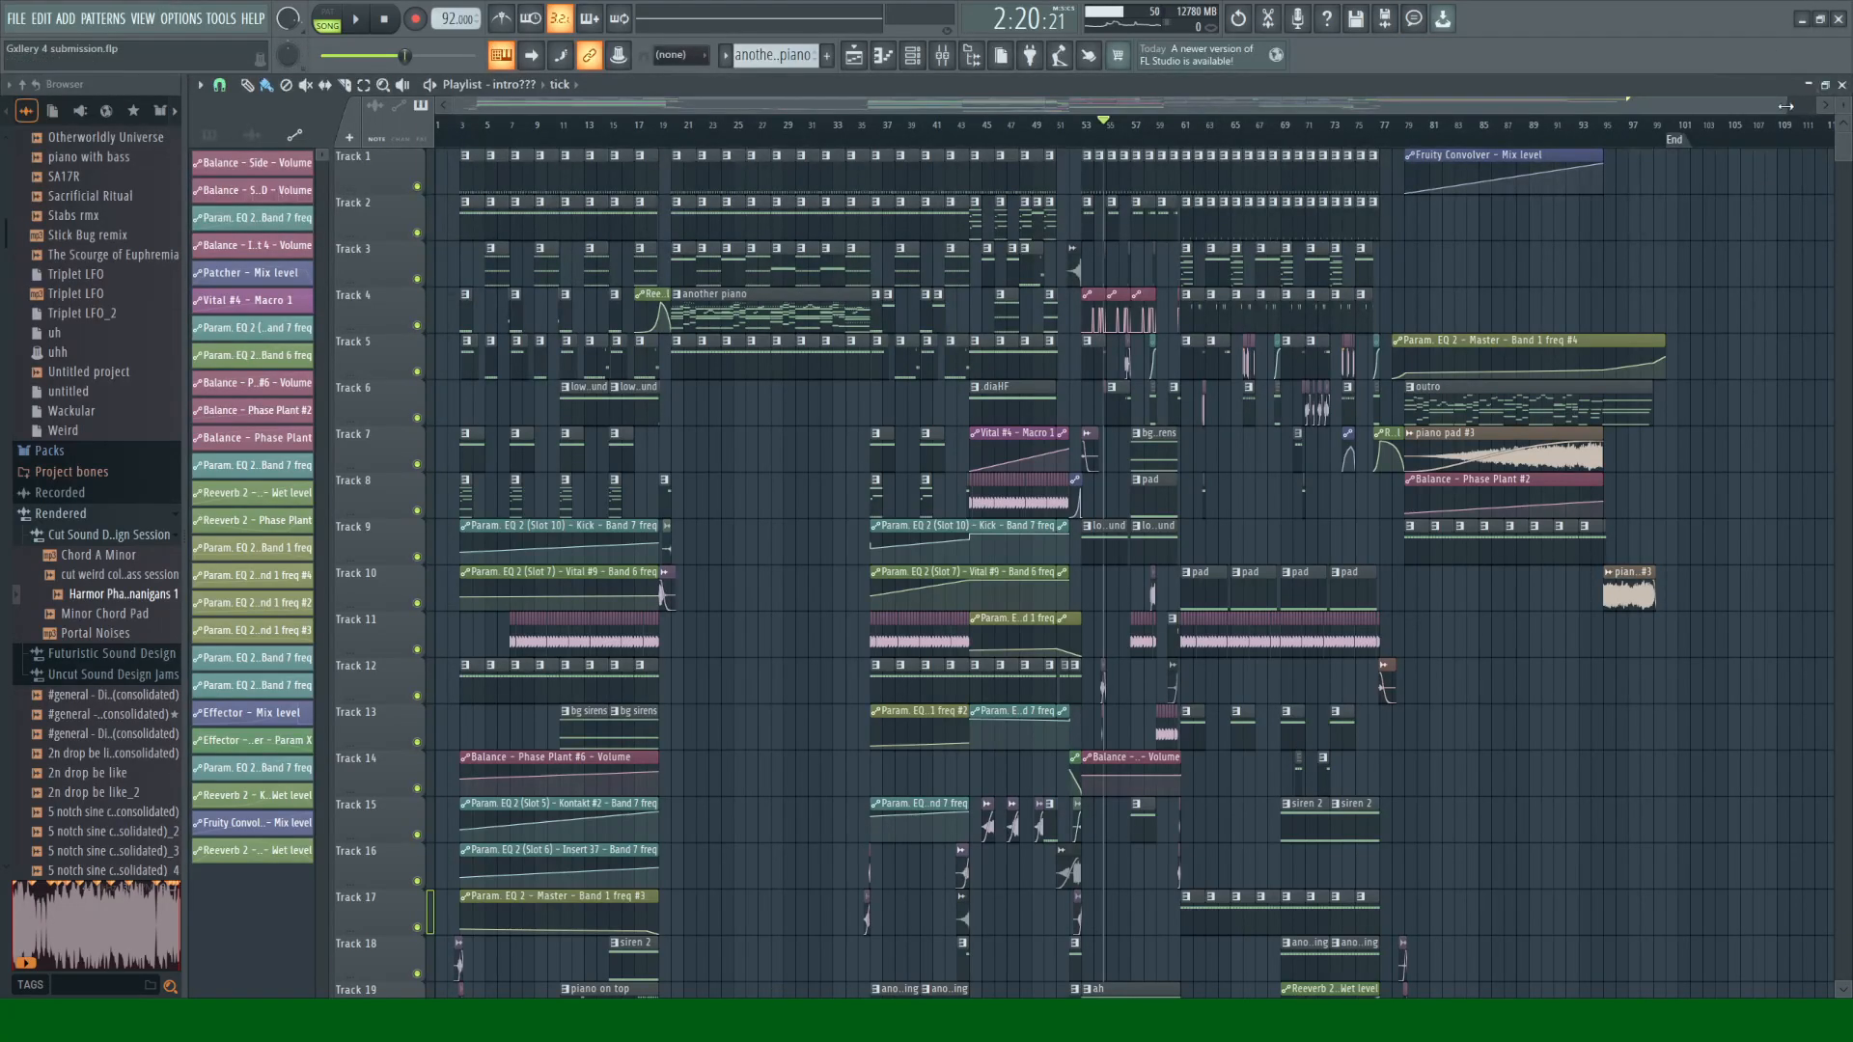
pyautogui.moveTo(1786, 104); pyautogui.dragTo(1612, 162)
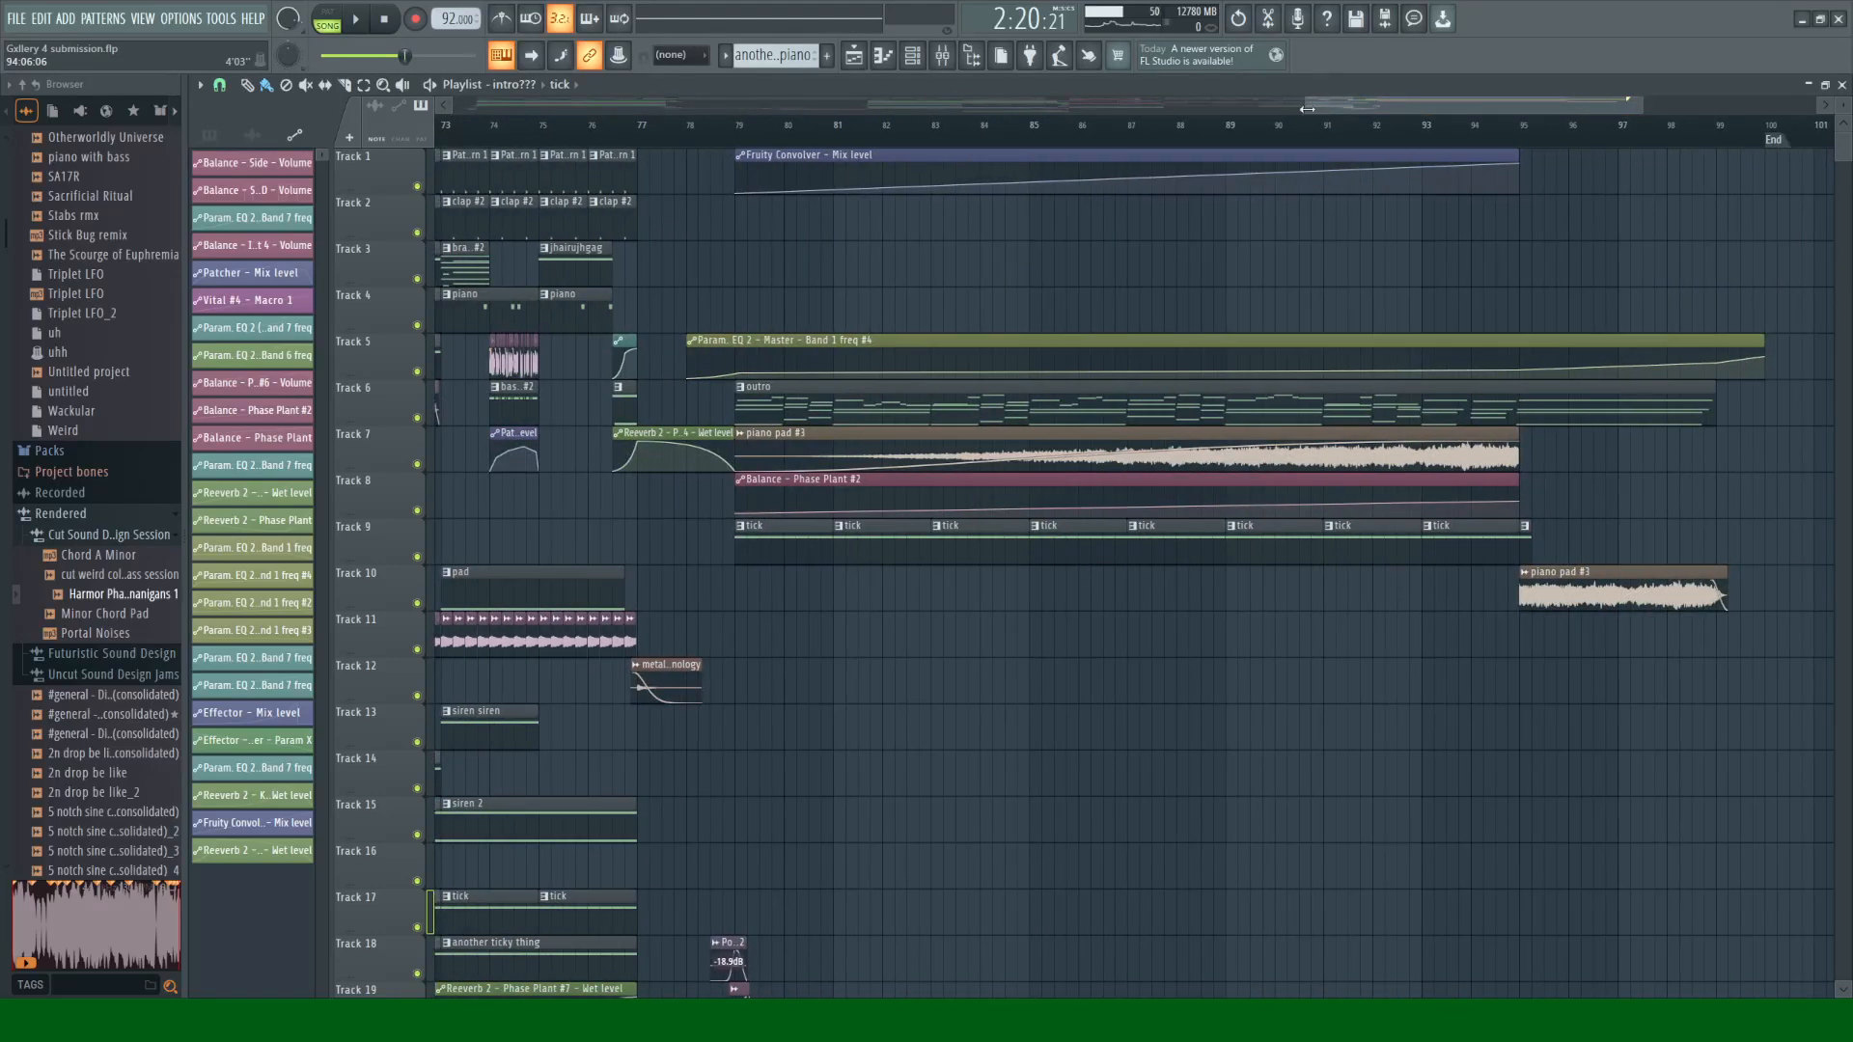
pyautogui.moveTo(1306, 109); pyautogui.dragTo(446, 106)
pyautogui.scroll(-5, 820, 579)
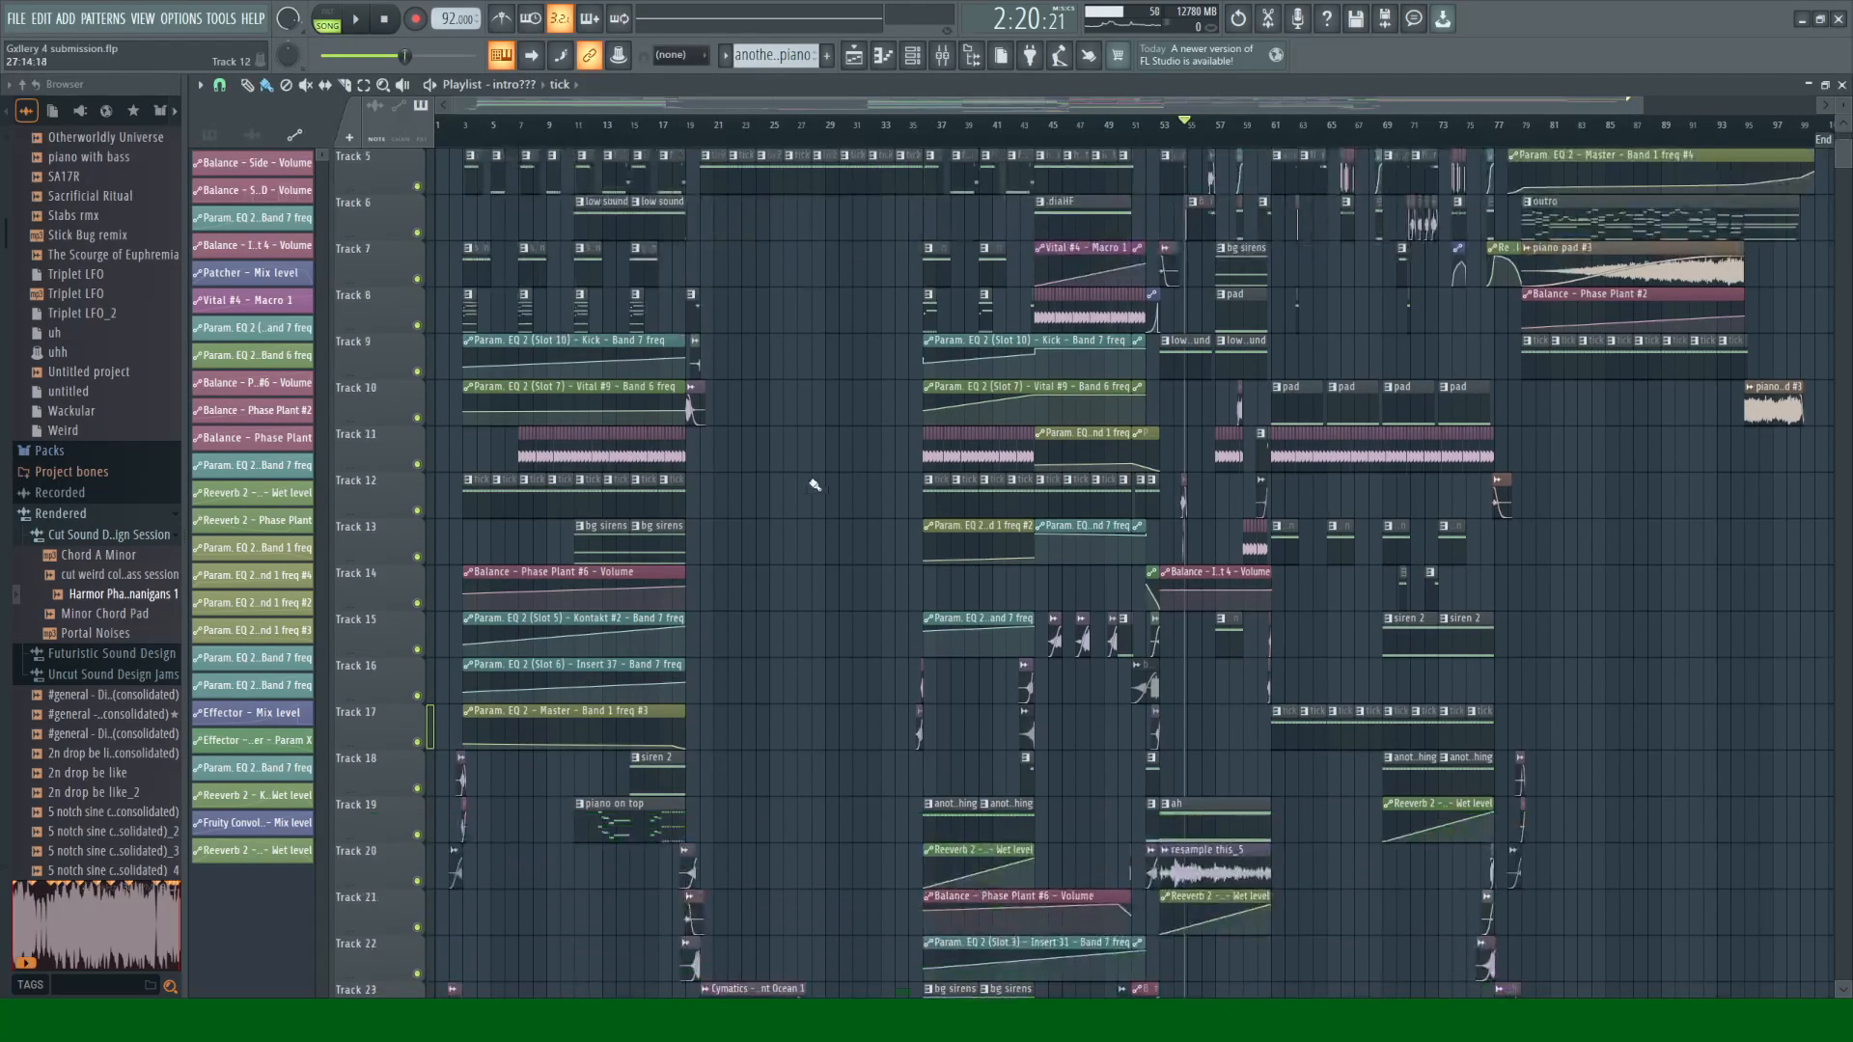
pyautogui.scroll(3, 823, 550)
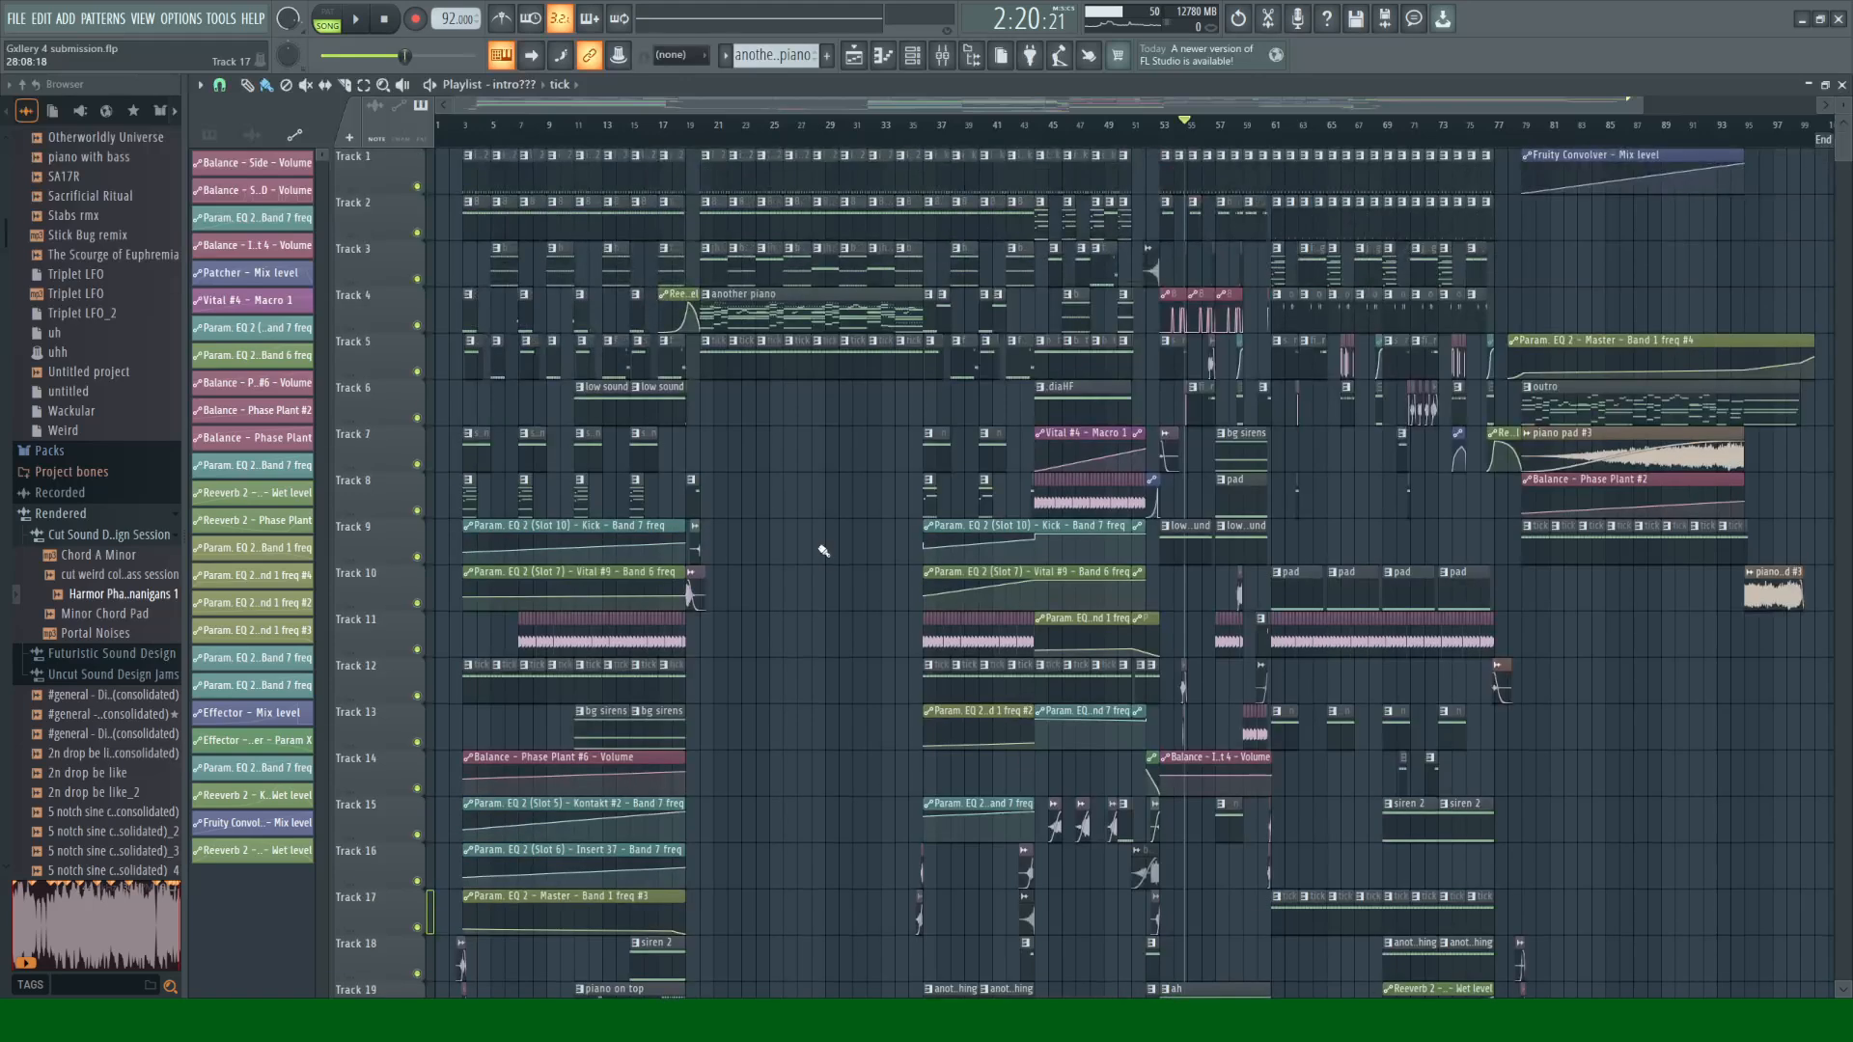
pyautogui.scroll(-3, 830, 537)
pyautogui.scroll(5, 823, 502)
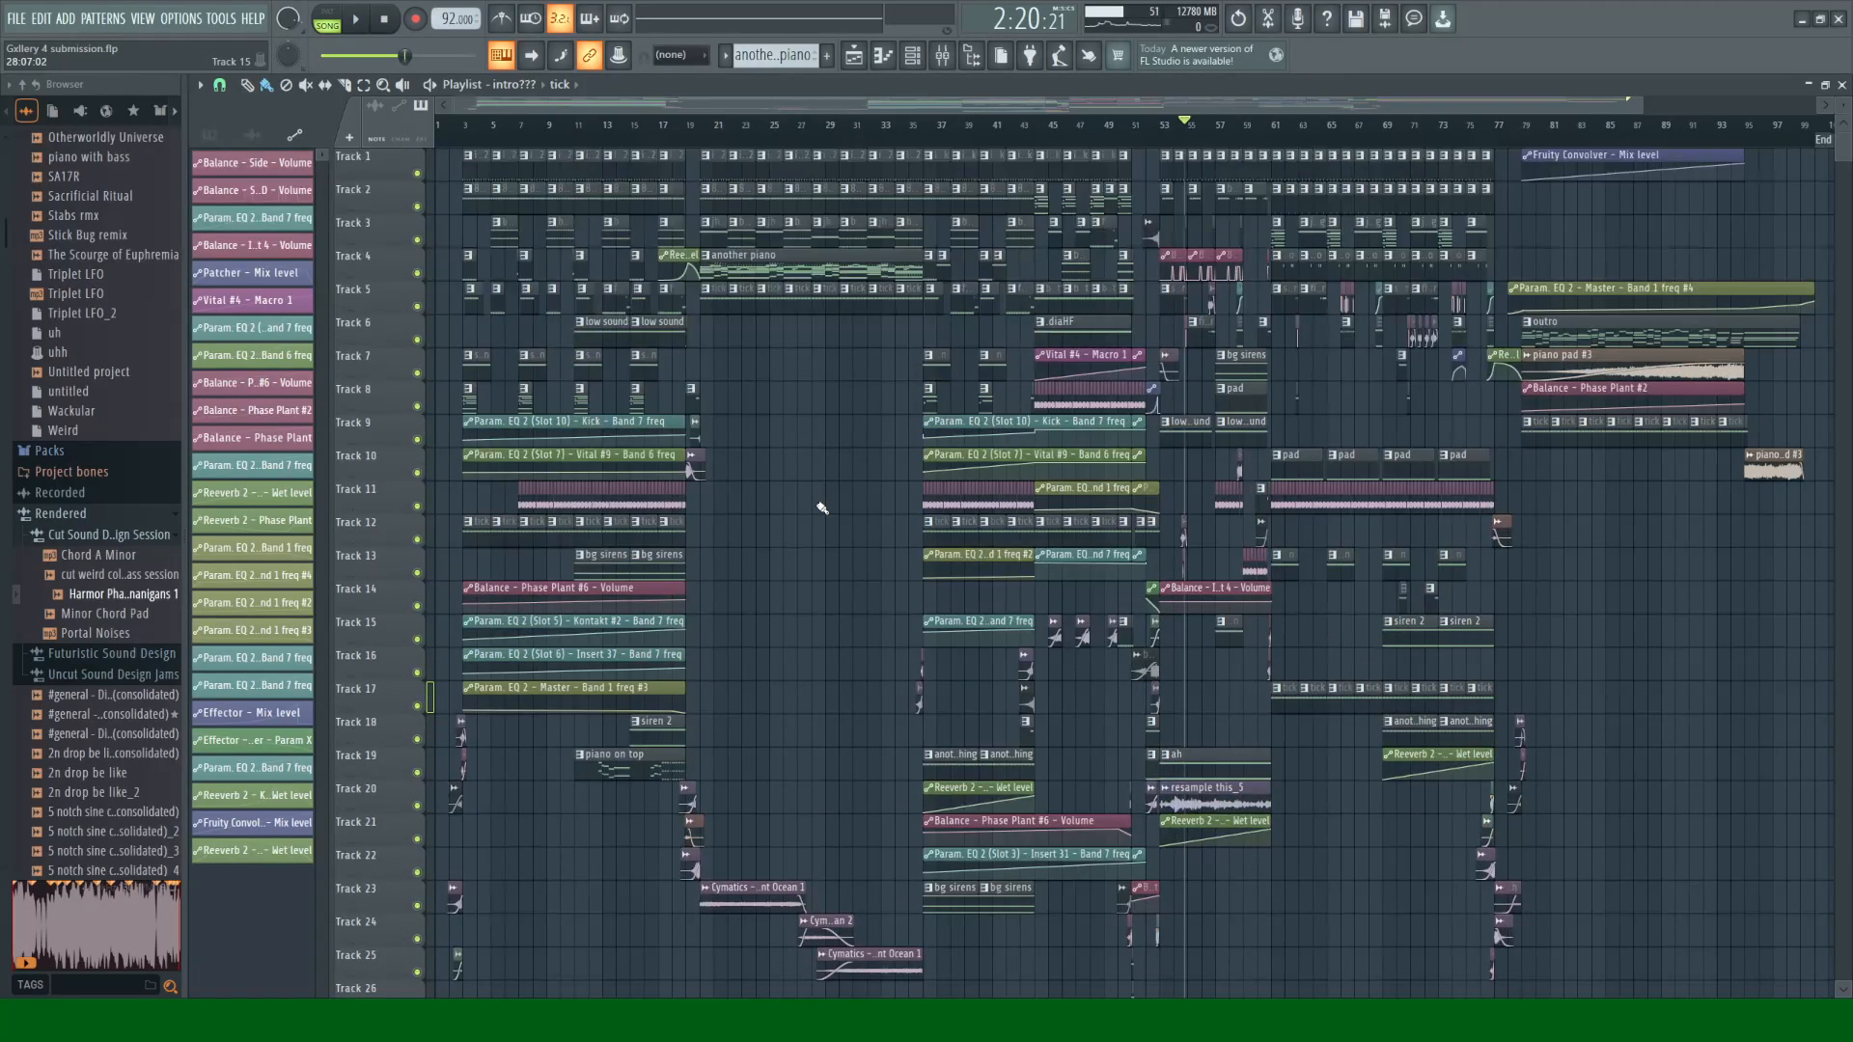
pyautogui.scroll(-2, 822, 507)
pyautogui.scroll(1, 822, 507)
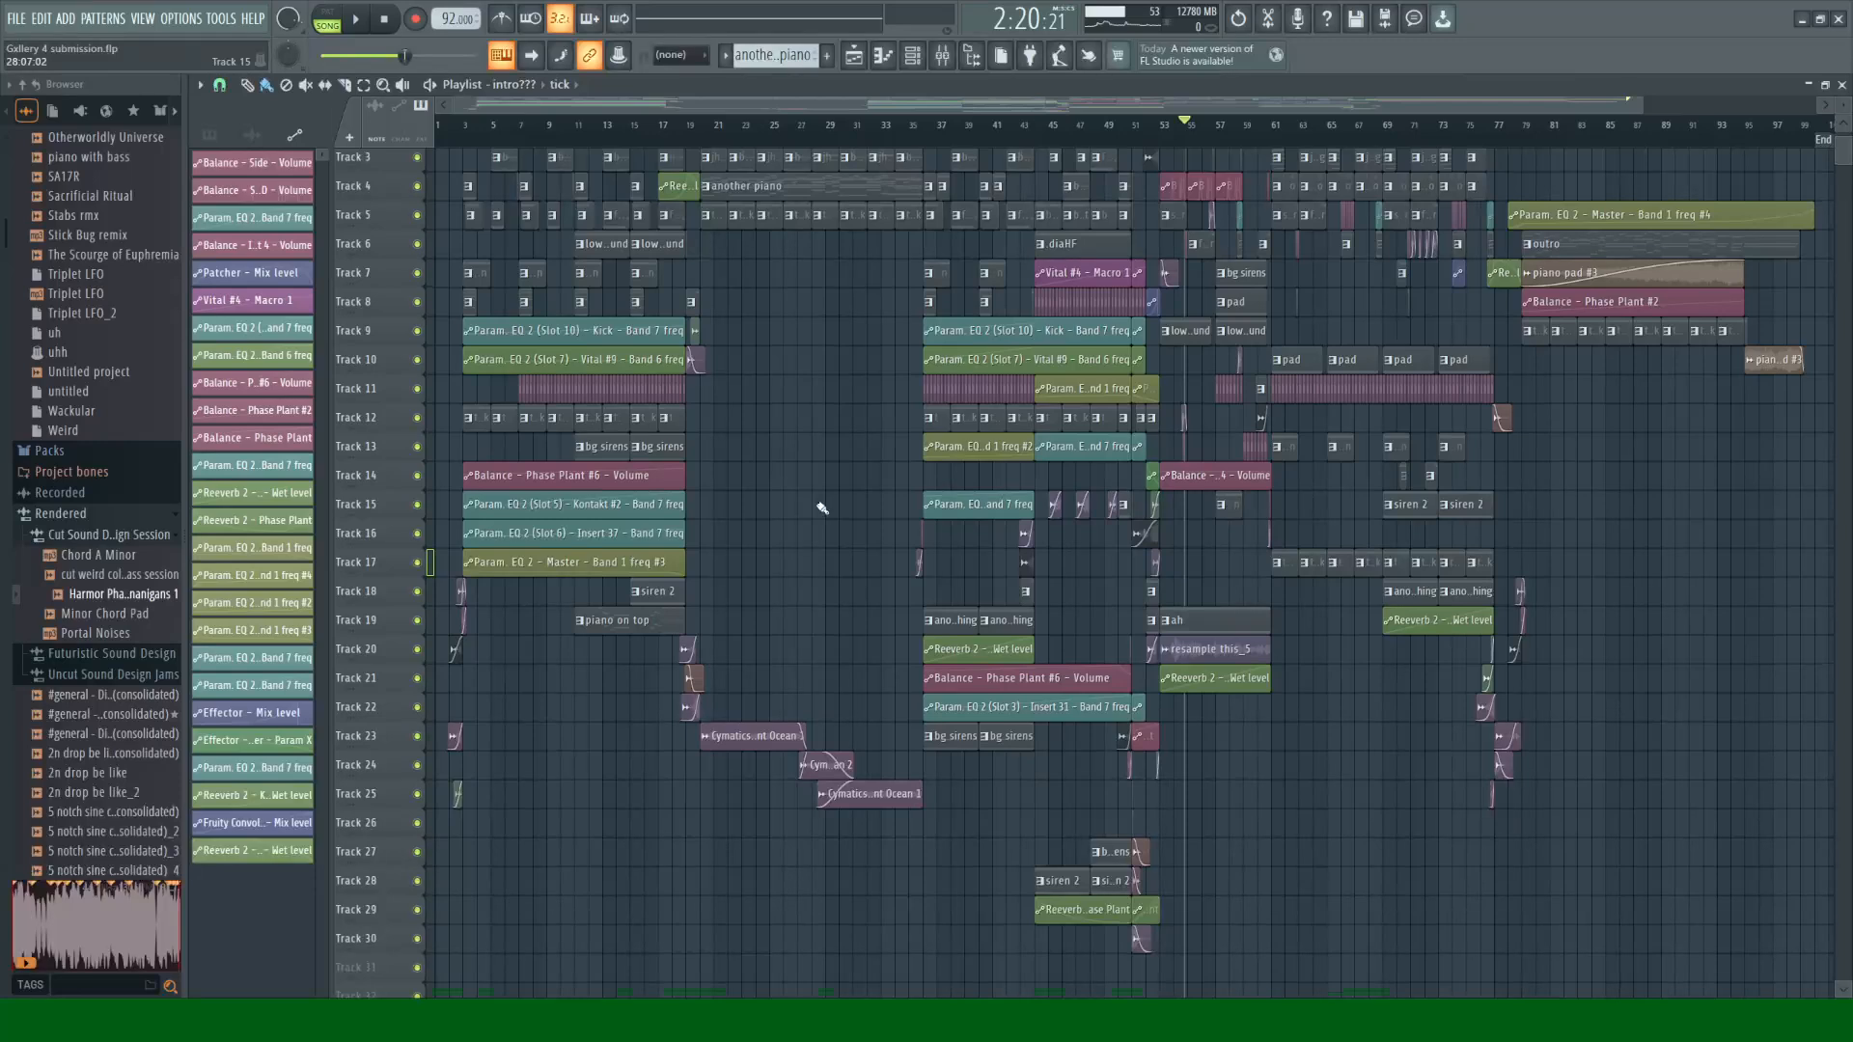
pyautogui.scroll(2, 822, 508)
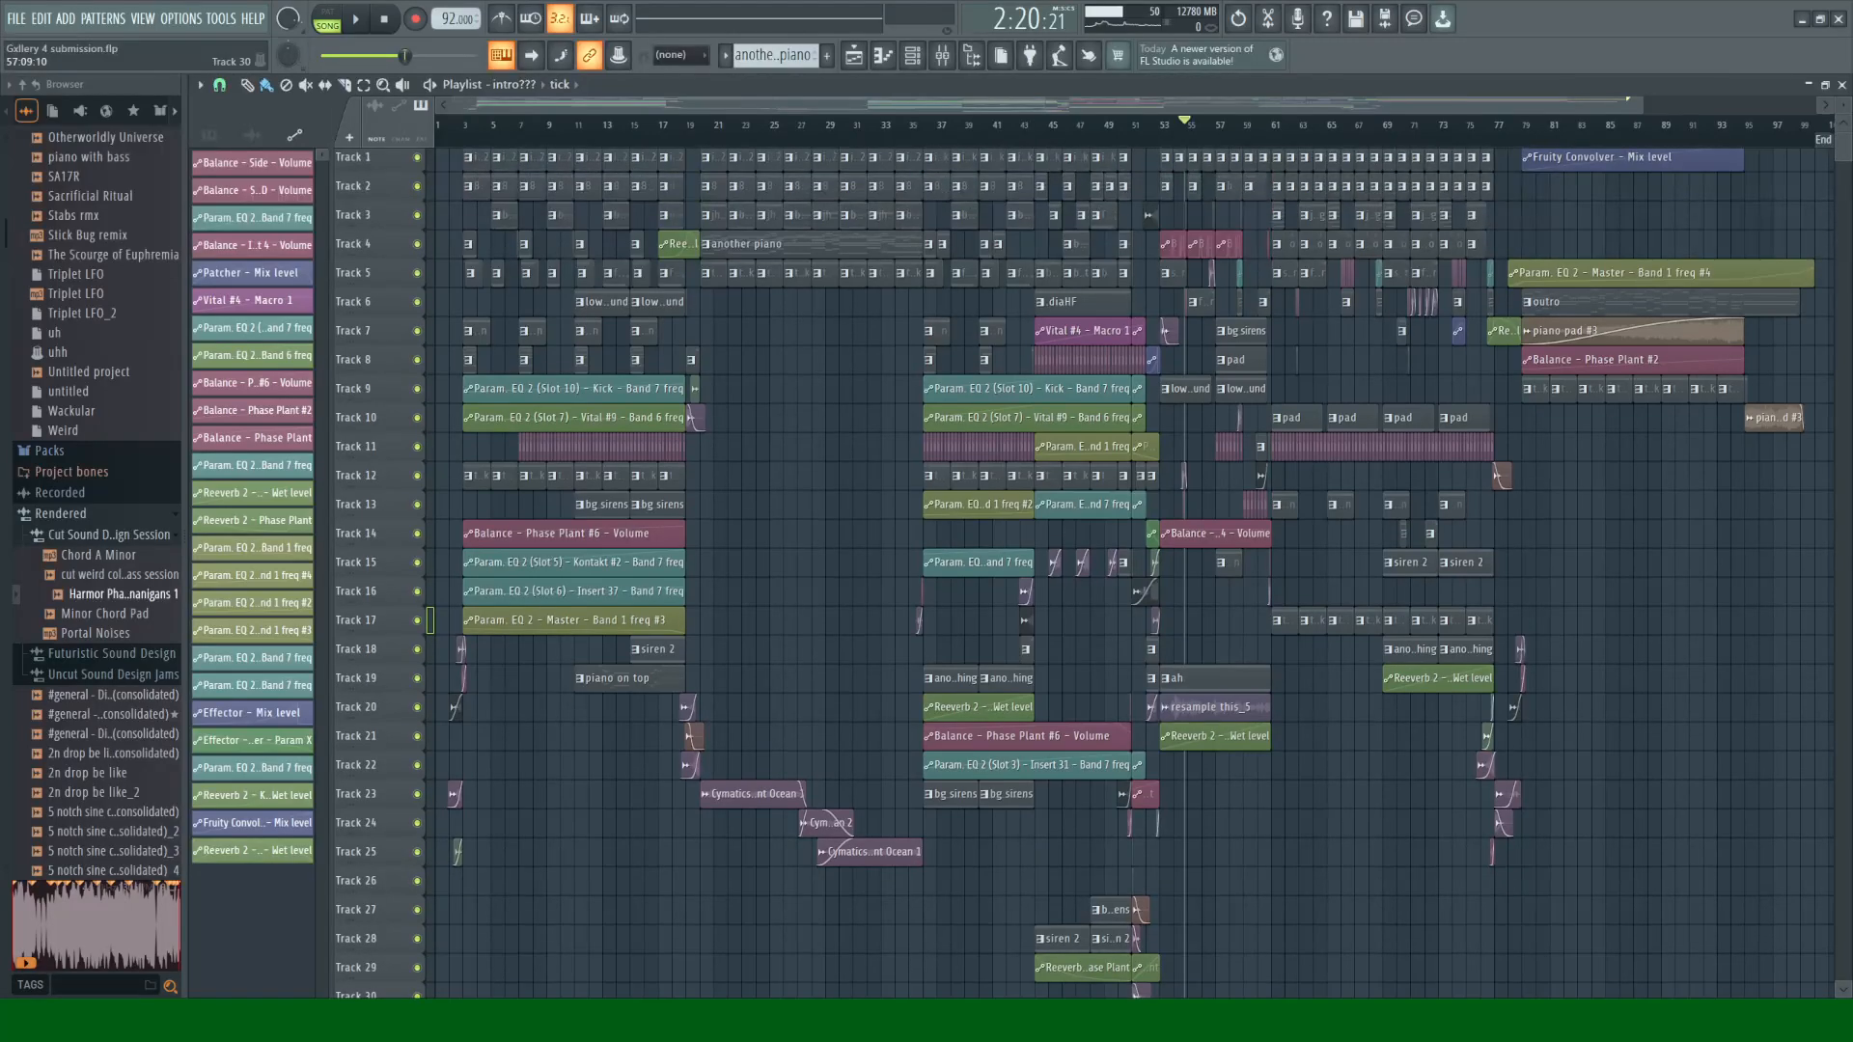